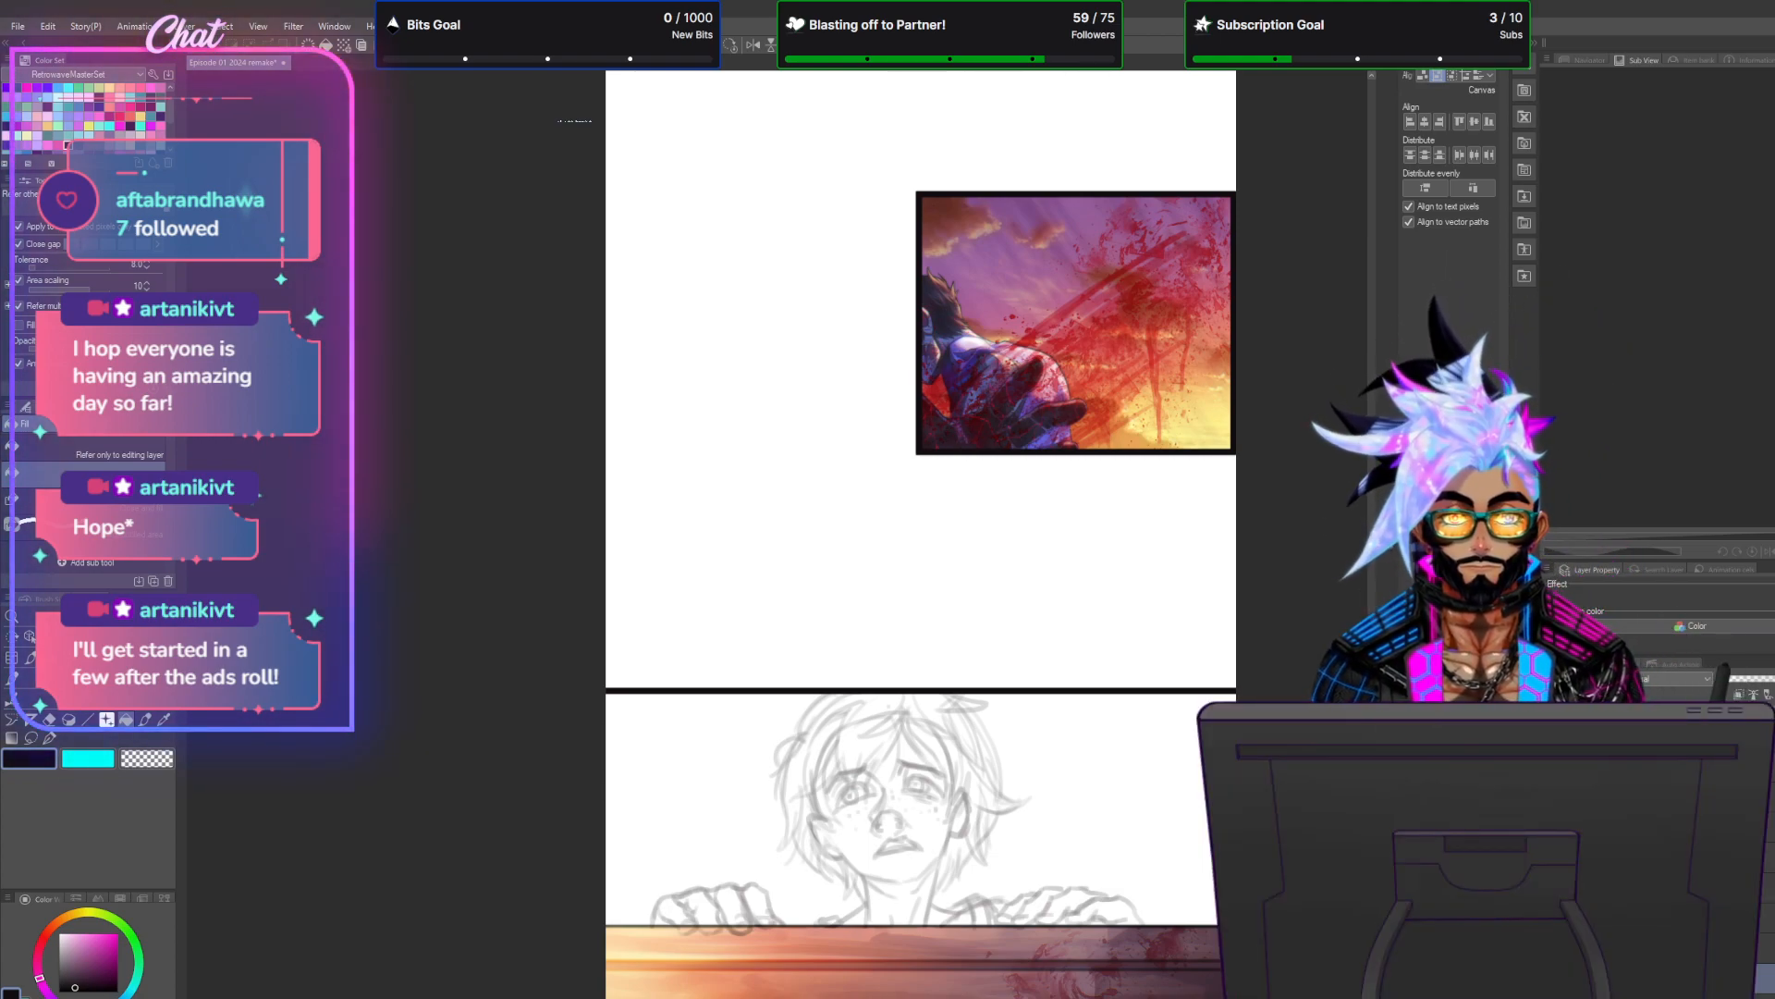
Select the layer inside the frame of the sketched worried-face panel and switch to the Mapping pen.
scroll(920, 500, "up", 5)
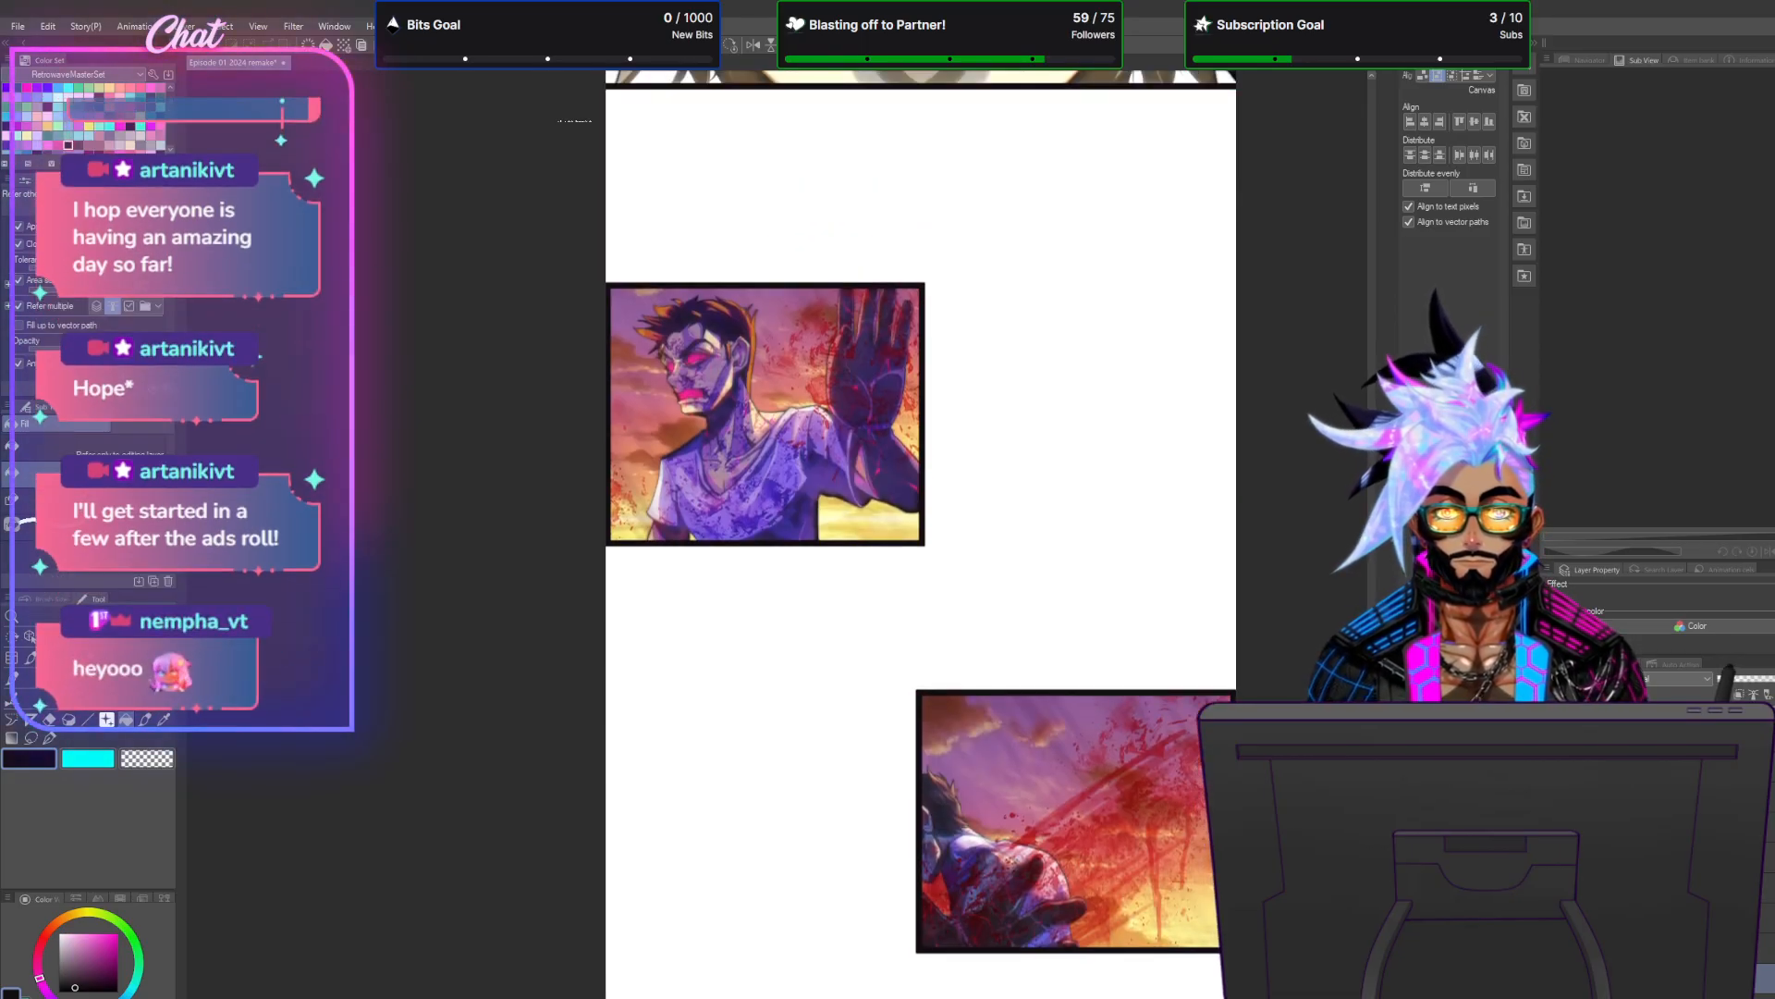
scroll(920, 500, "down", 3)
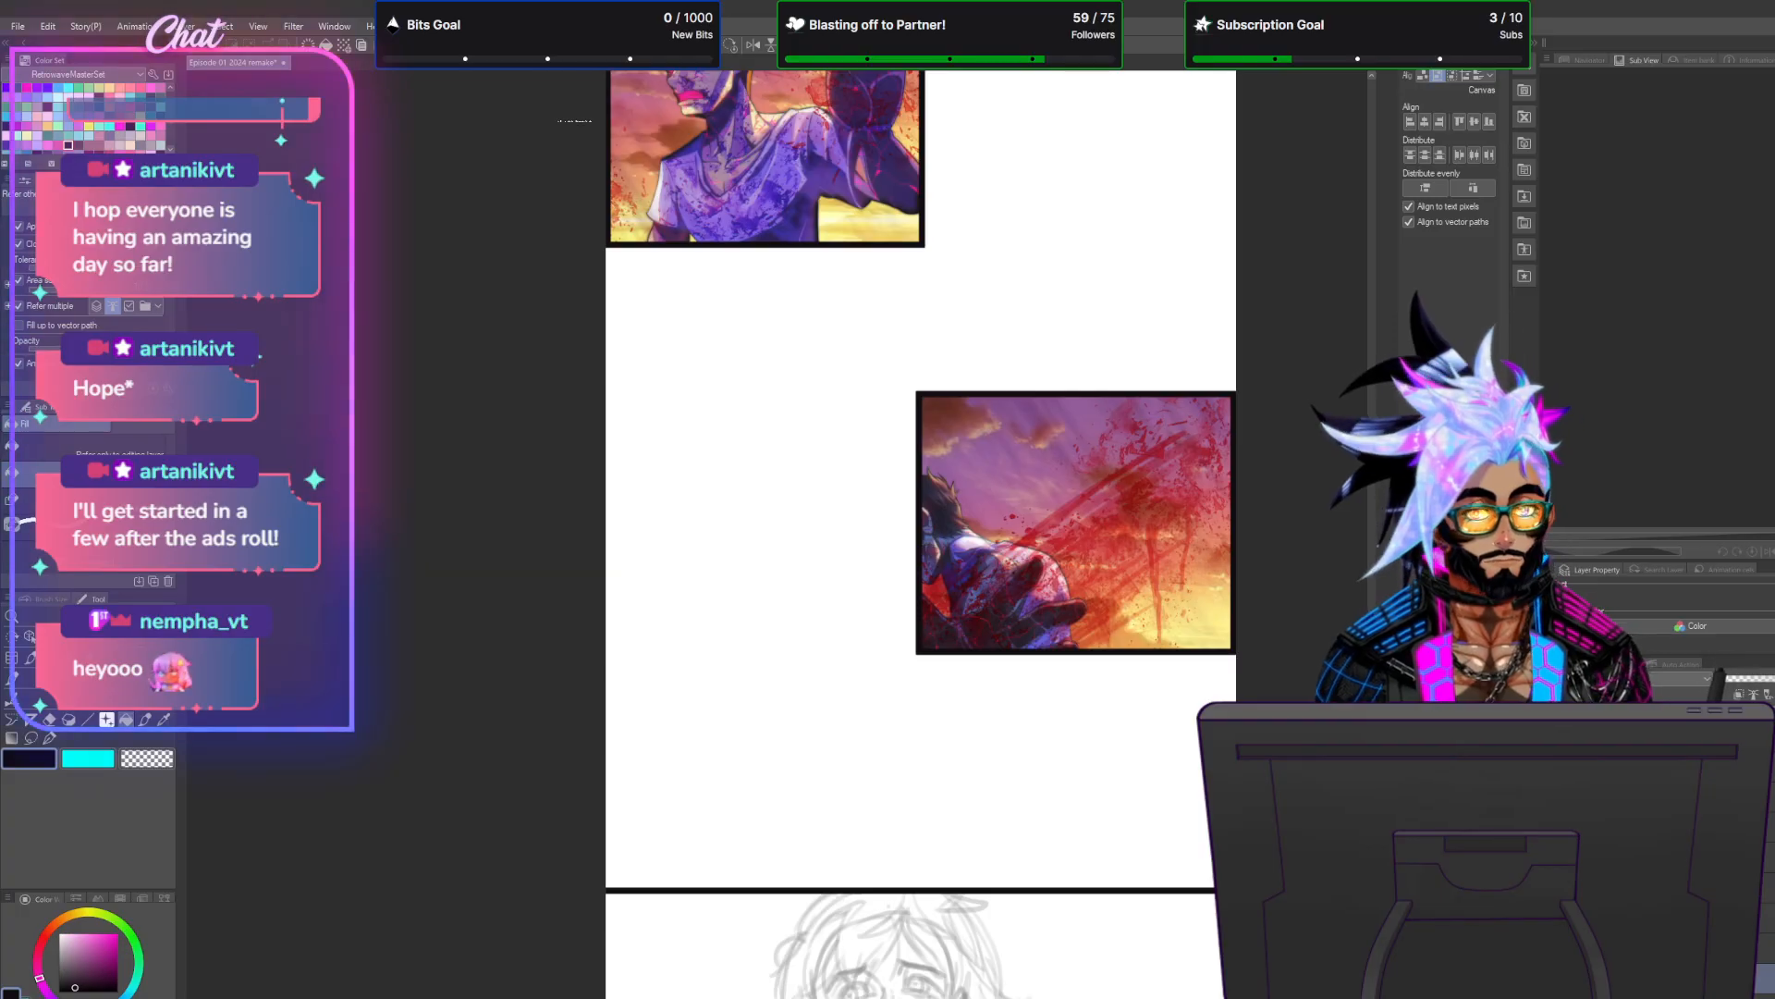
scroll(920, 500, "down", 5)
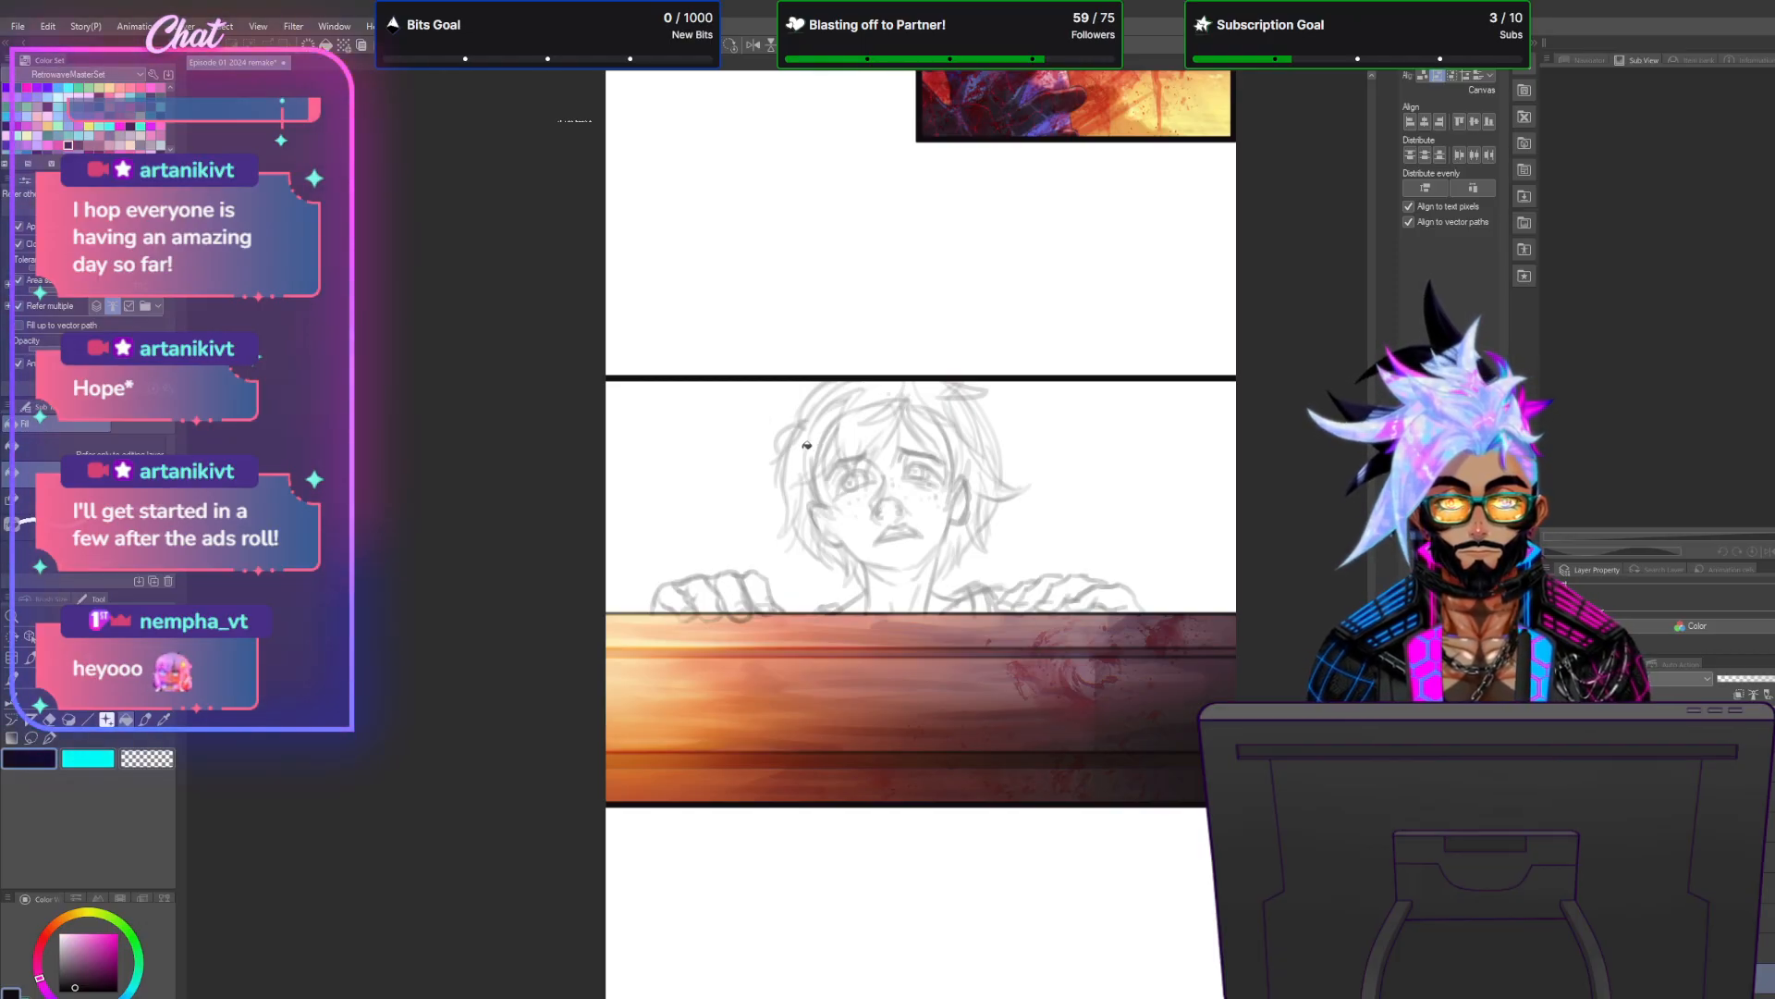
scroll(844, 455, "up", 7)
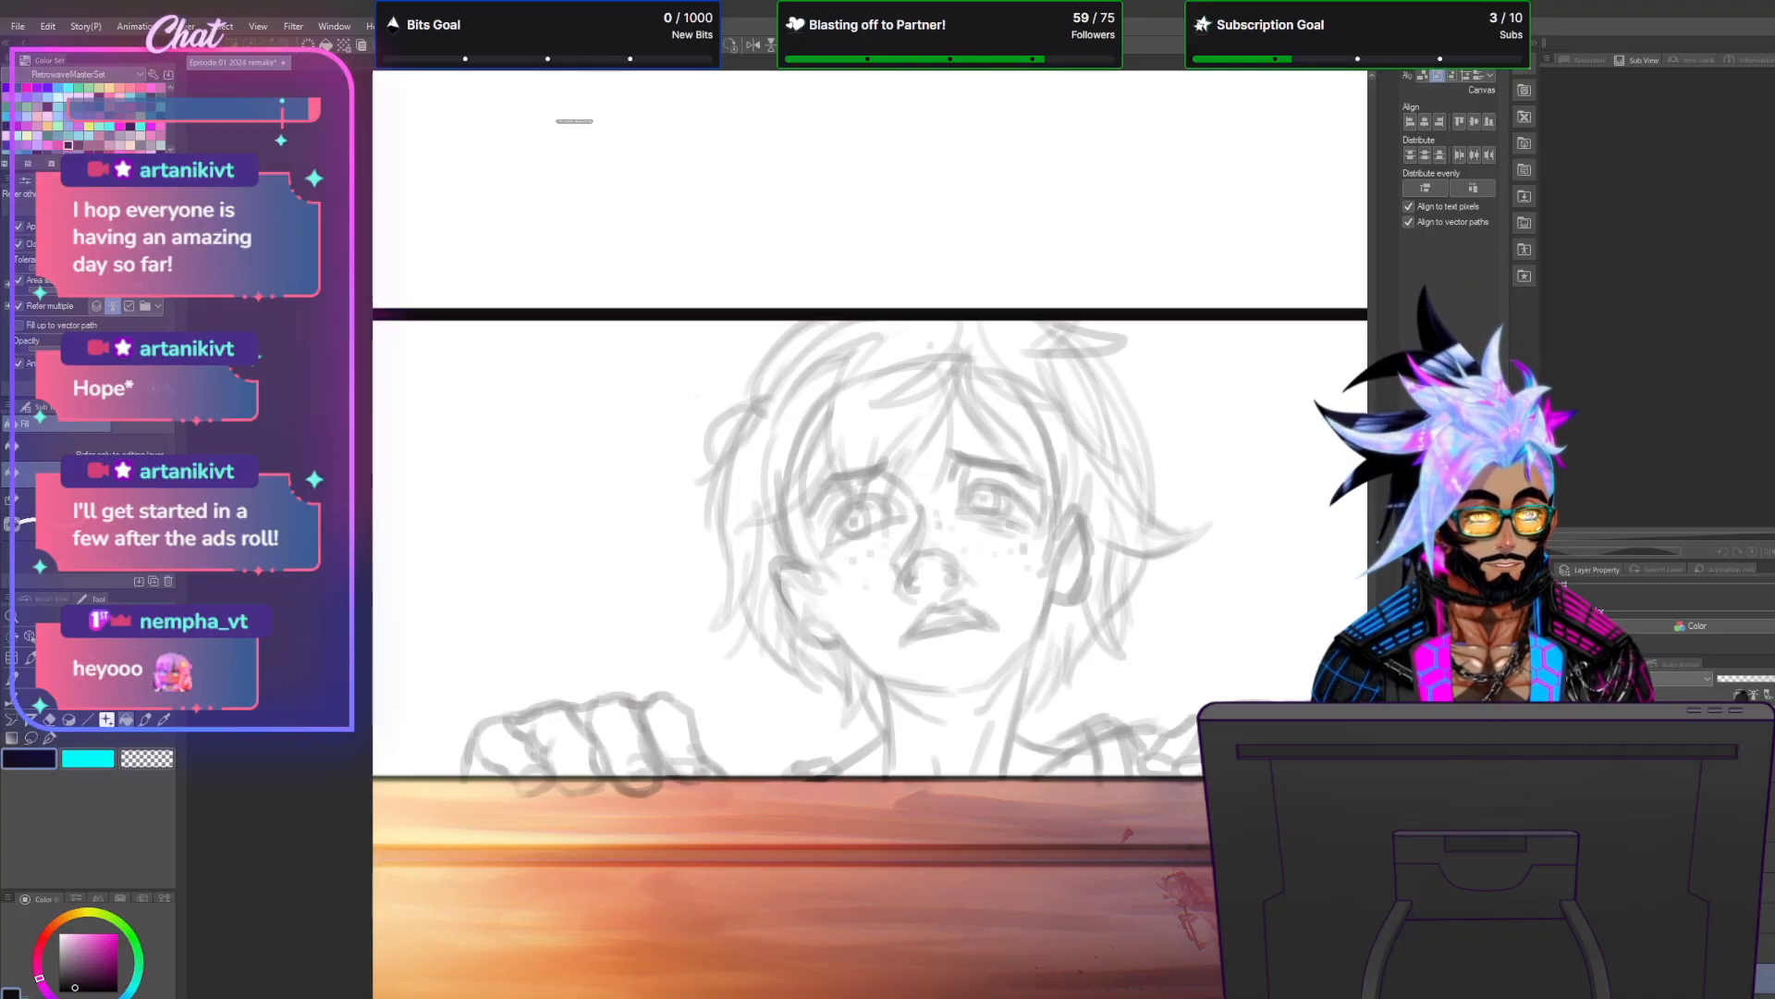
left_click(1762, 977)
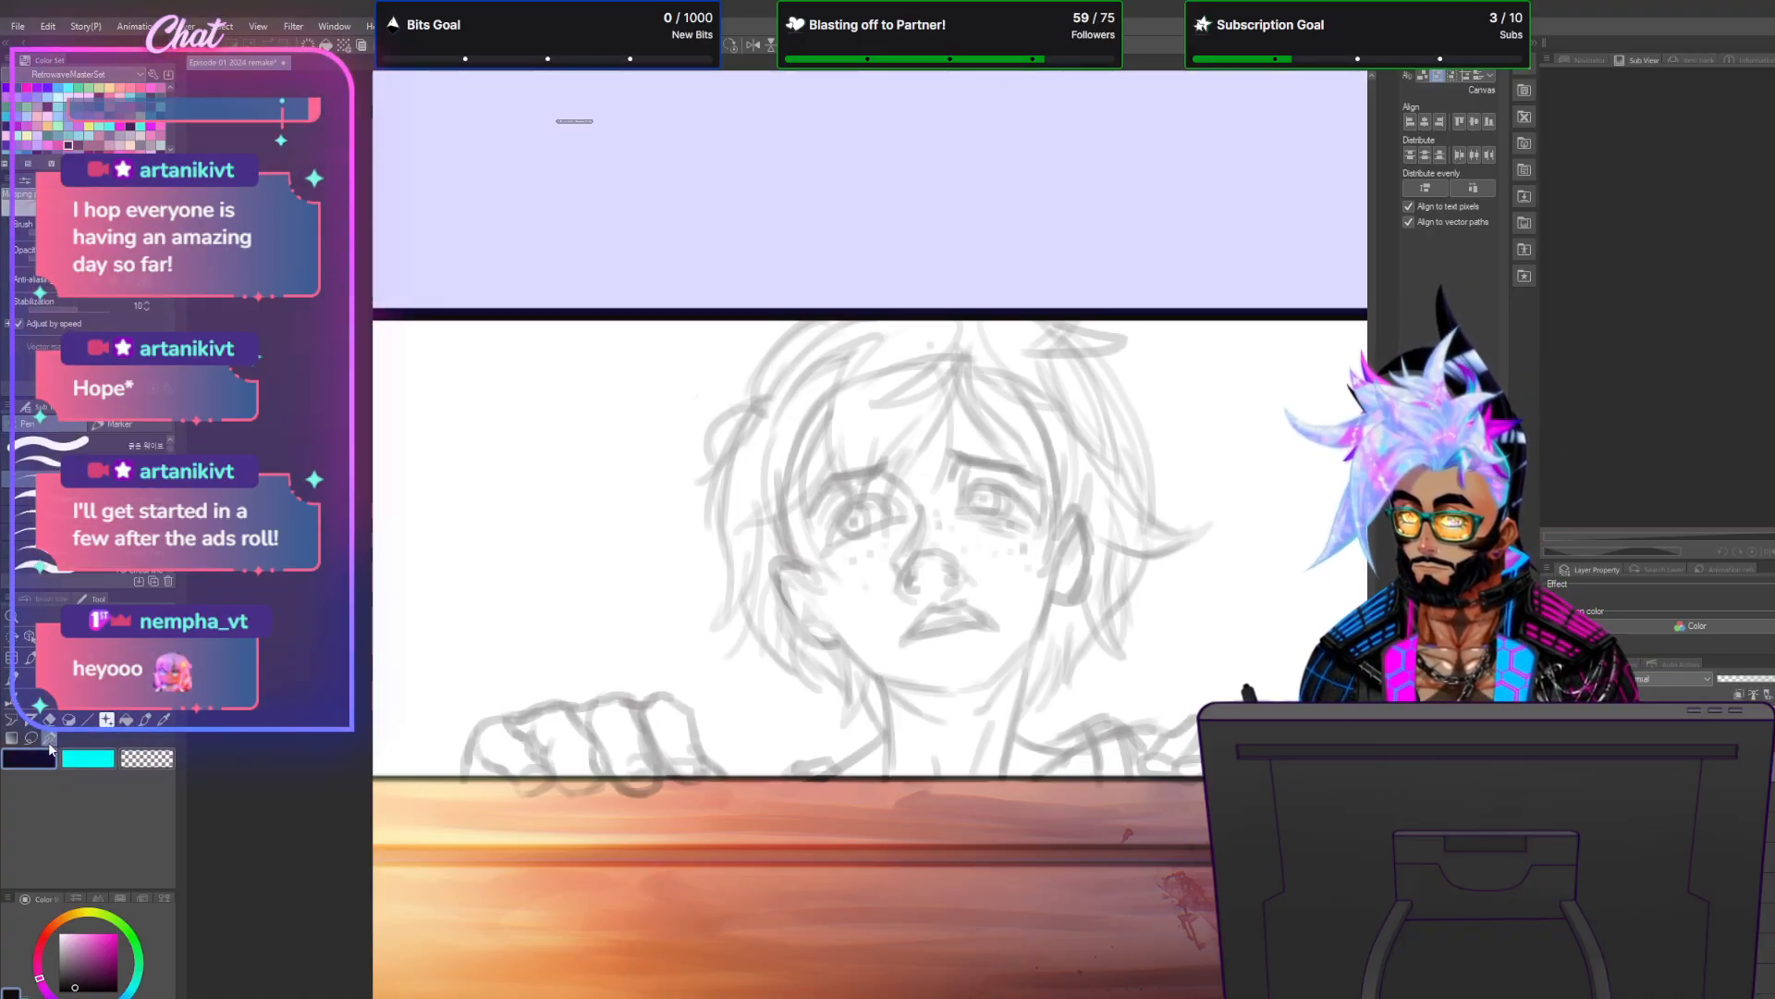
left_click(47, 601)
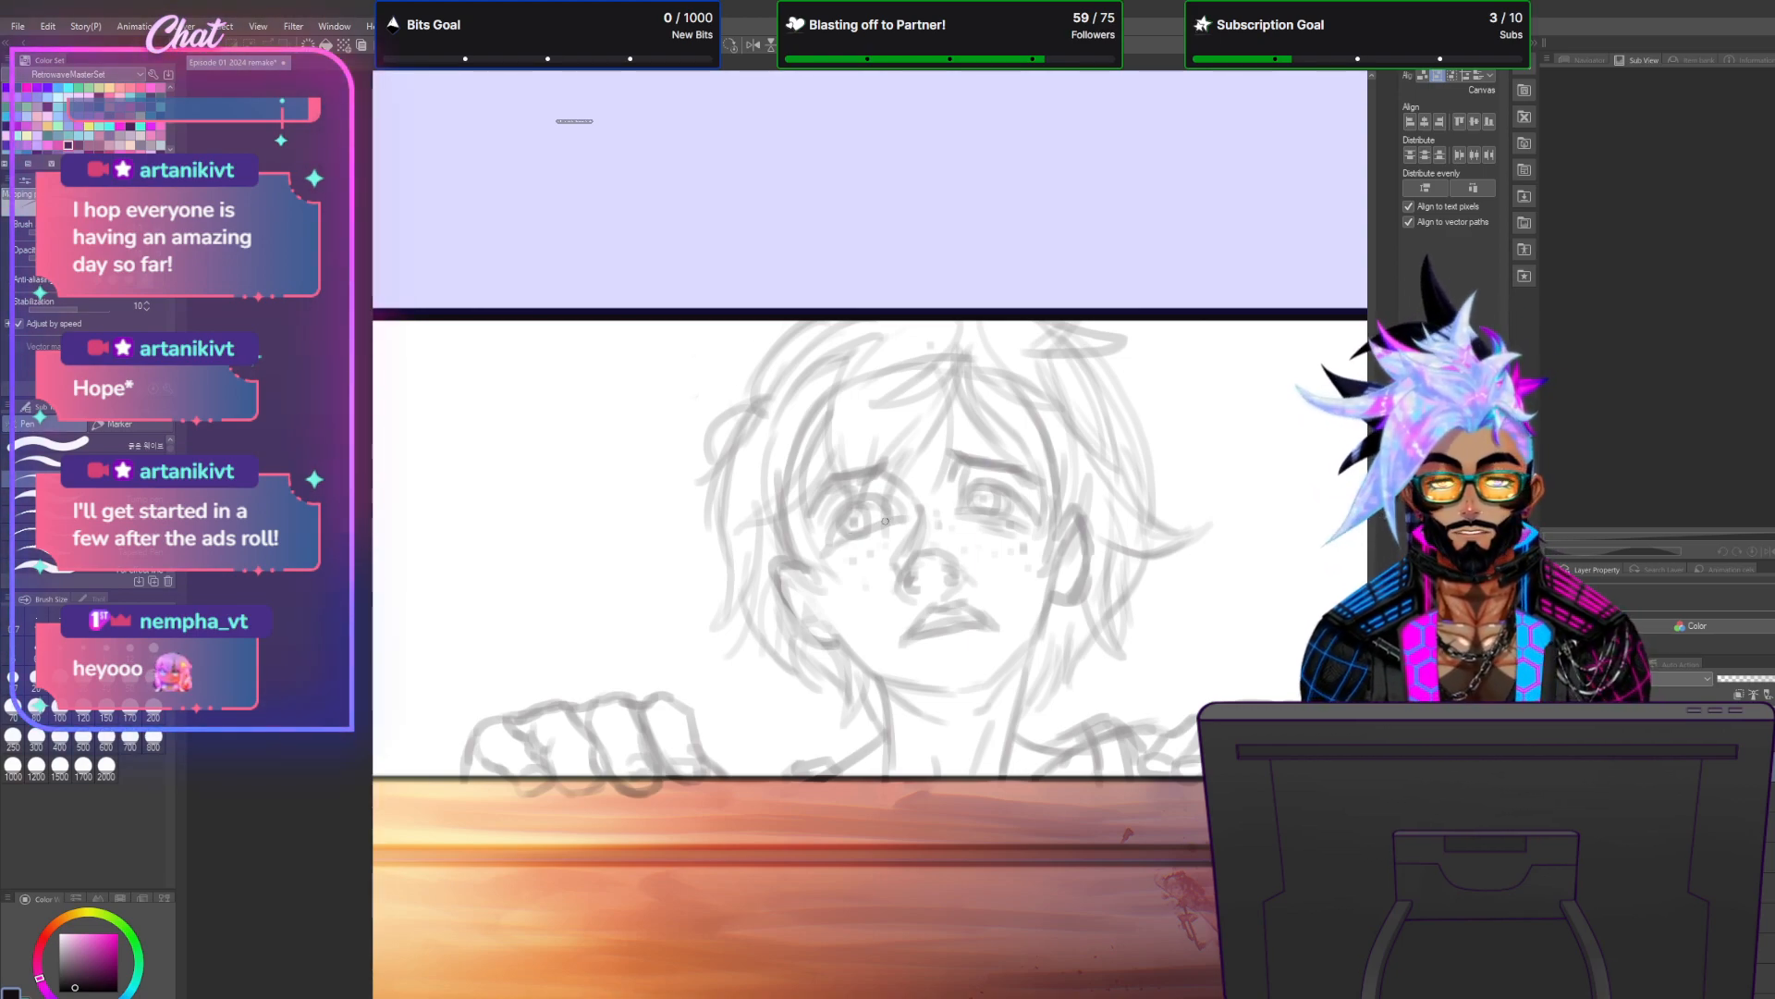
Ink both edges of the long tapered bang that falls from the hair parting to beside the nose.
scroll(1000, 523, "up", 5)
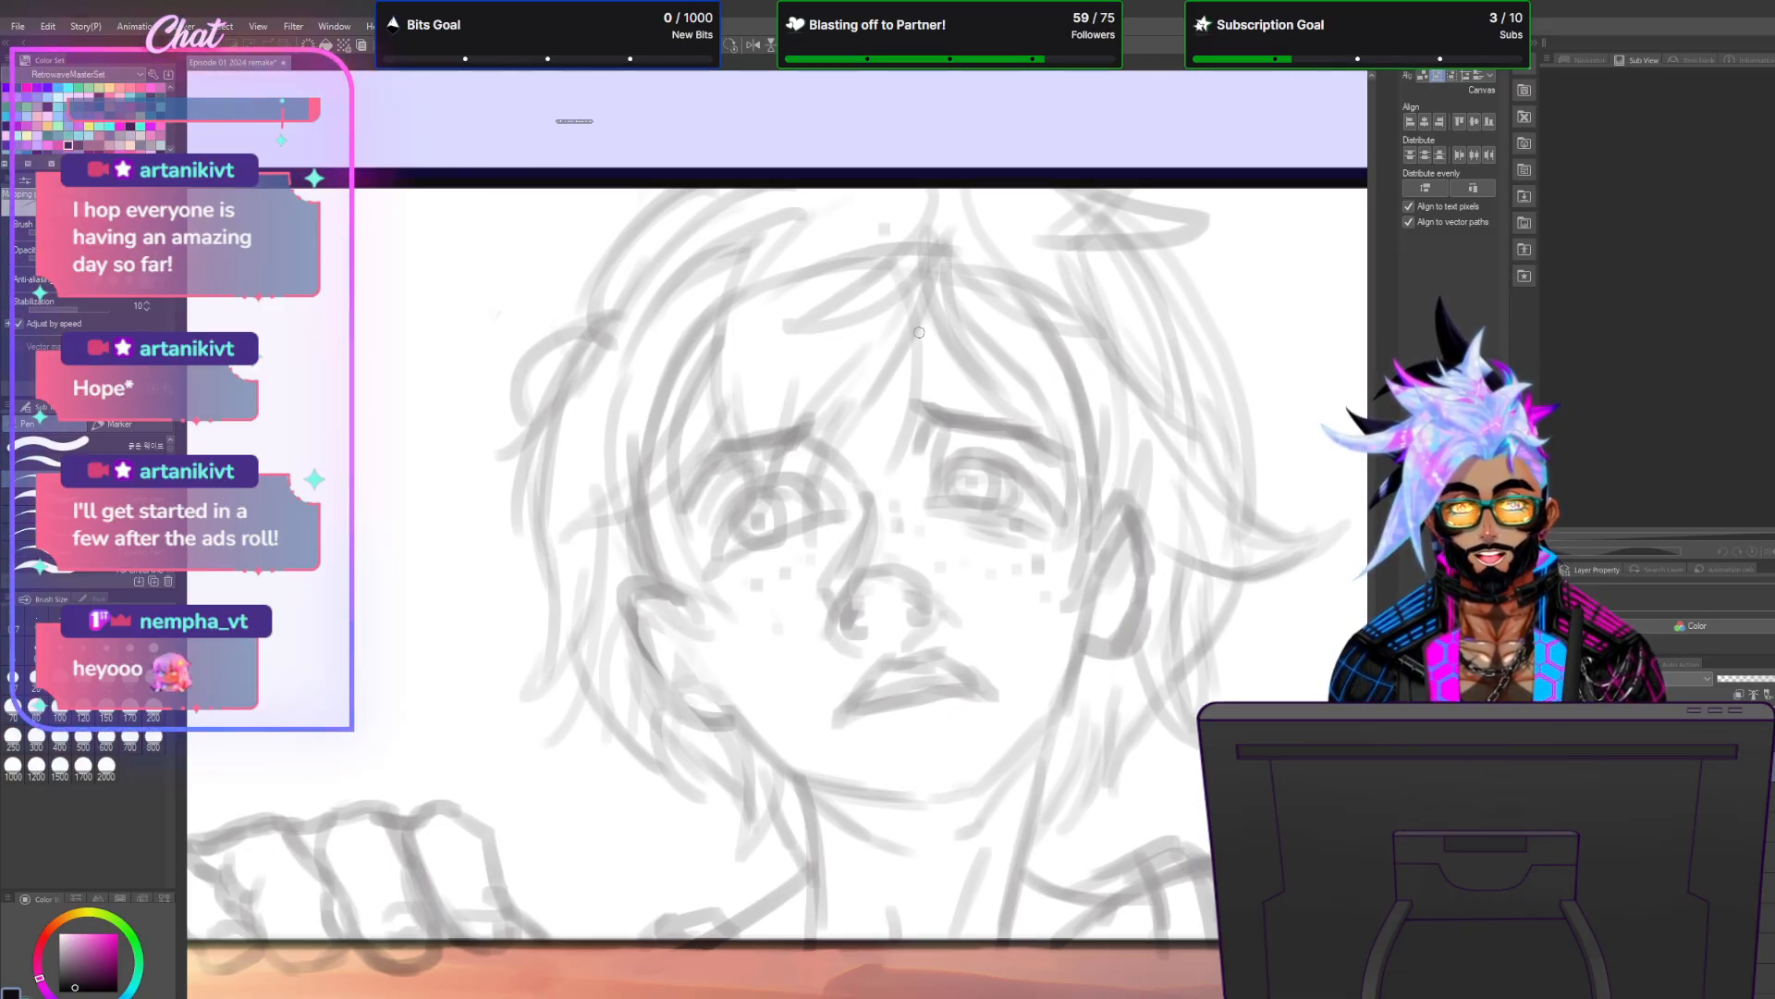
left_click_drag(944, 231, 791, 546)
key("ctrl+z")
mouse_move(945, 230)
left_mouse_down()
mouse_move(891, 335)
mouse_move(817, 633)
left_mouse_up()
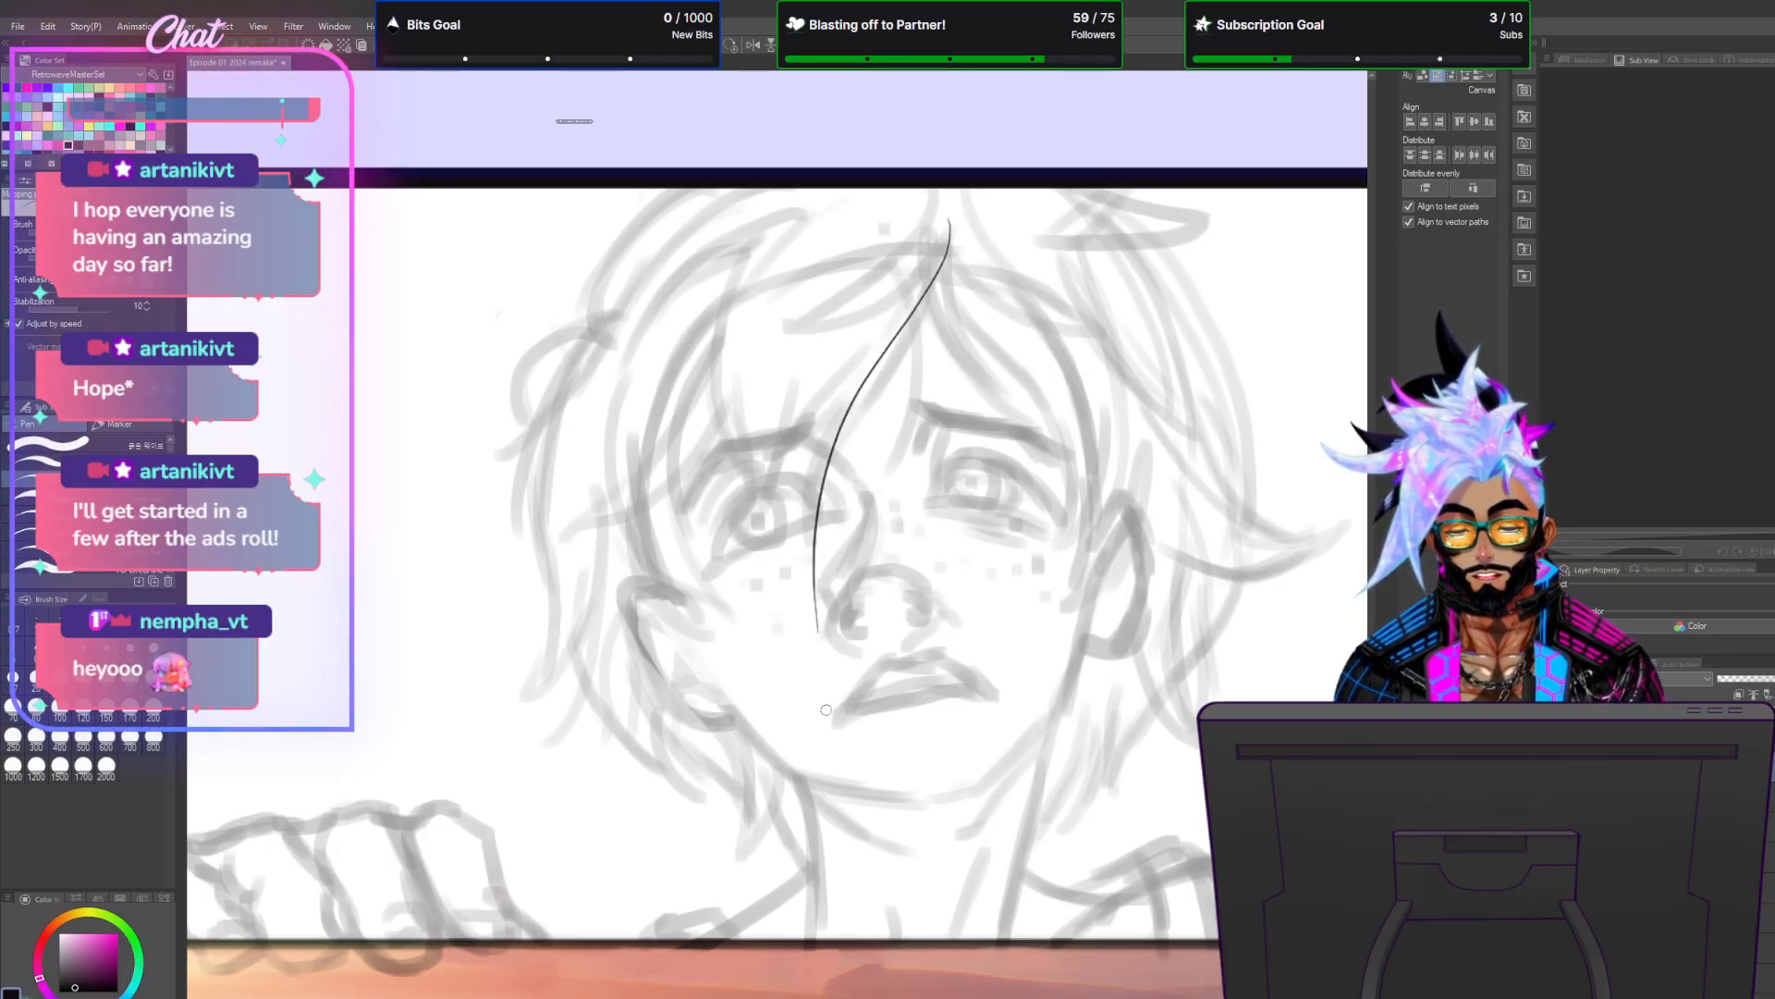
key("ctrl+z")
left_click_drag(953, 219, 807, 596)
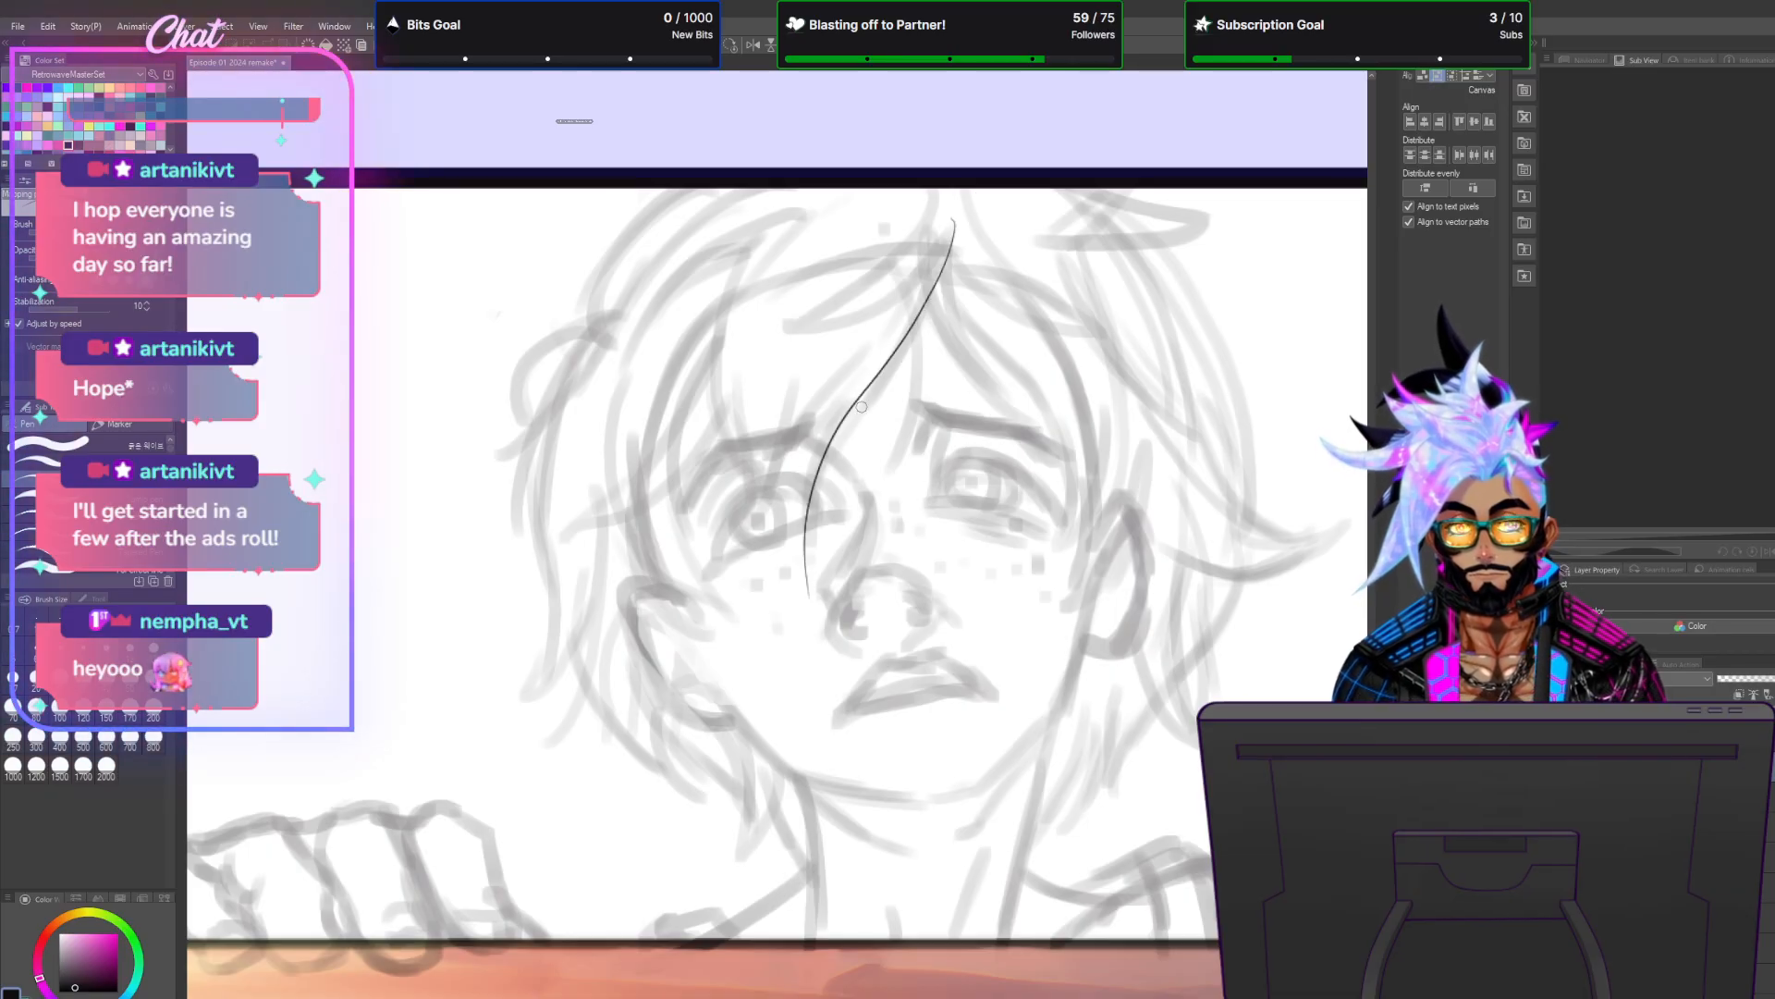
scroll(861, 405, "up", 3)
left_click_drag(765, 638, 923, 192)
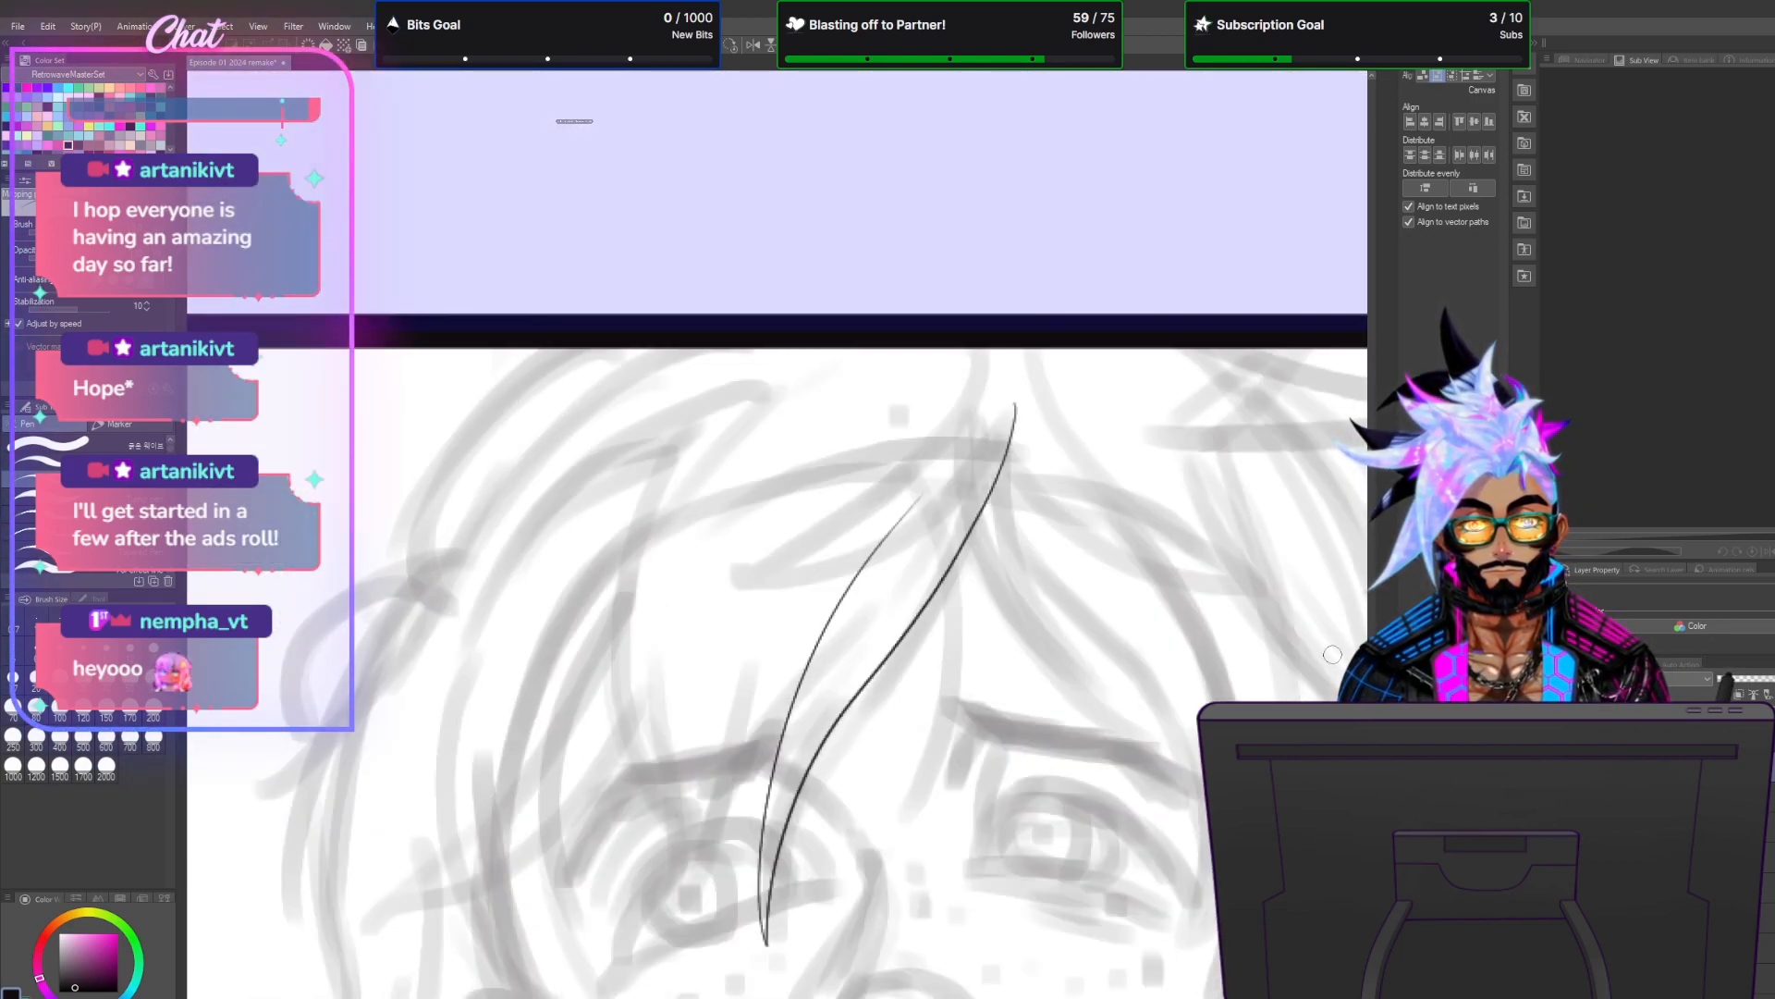
Ink the curved strand sweeping from the parting across the forehead, ending in a point, and clear the overlapping bang line.
mouse_move(1012, 365)
left_mouse_down()
mouse_move(894, 553)
mouse_move(772, 597)
left_mouse_up()
key("ctrl+z")
left_click_drag(1000, 341, 685, 592)
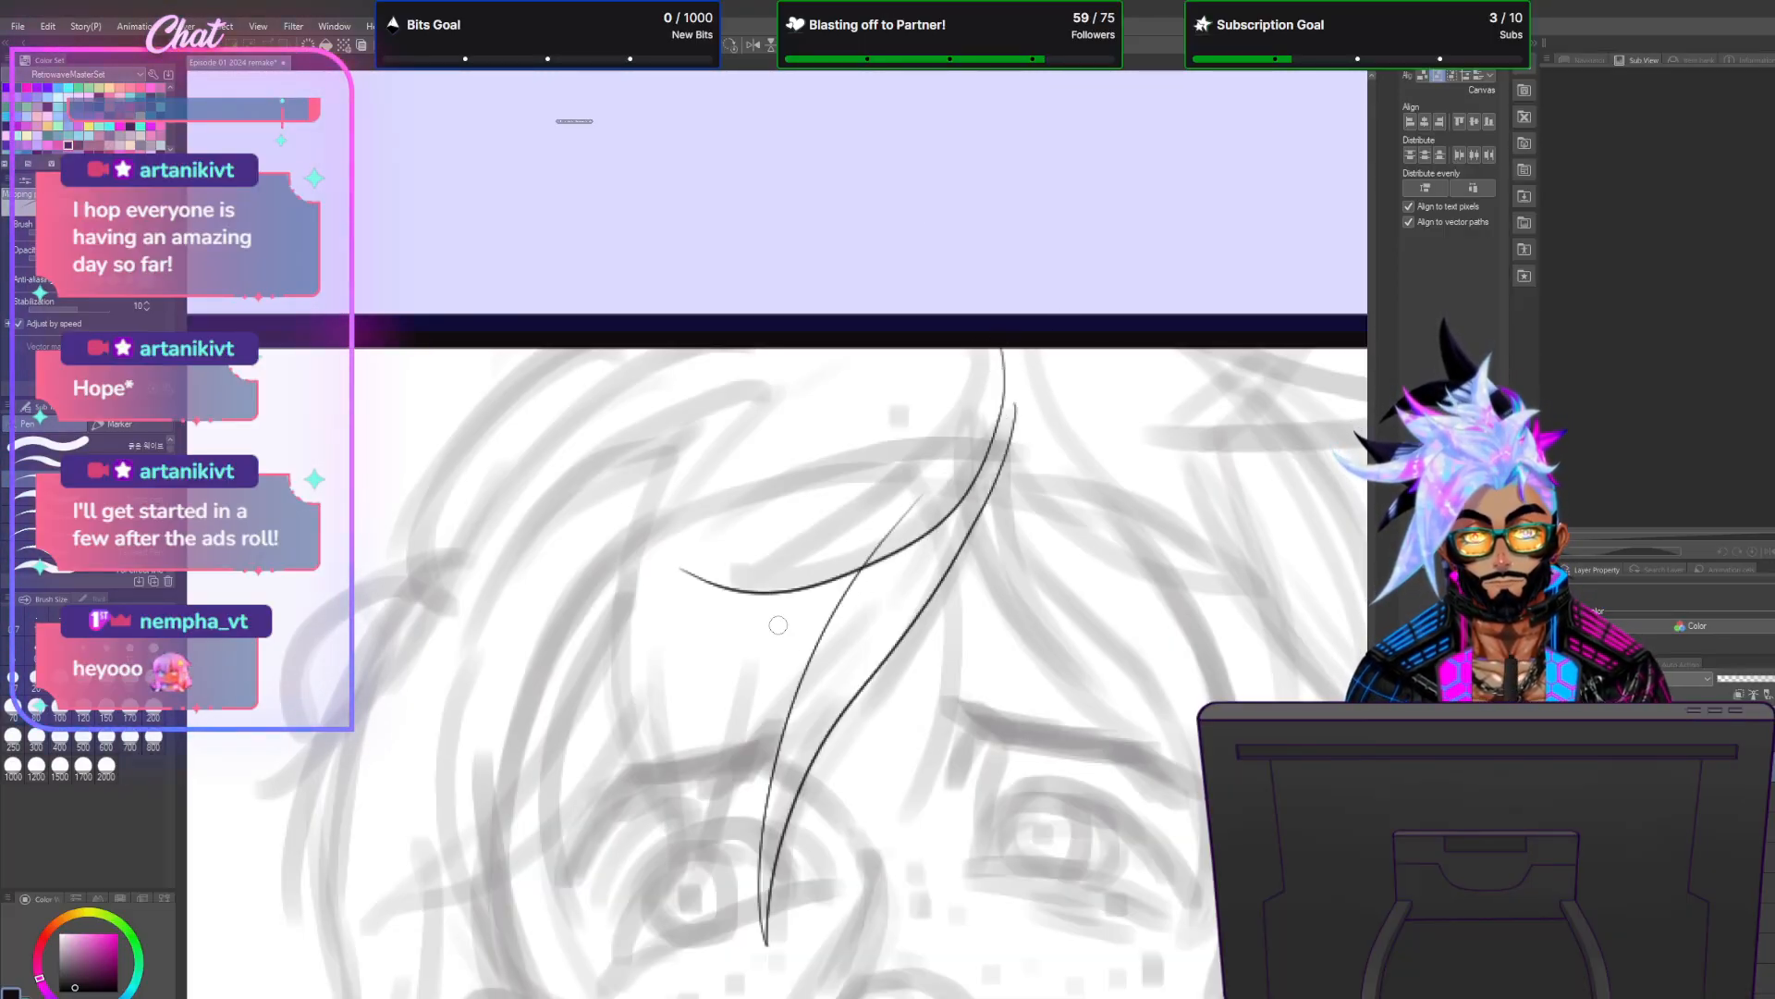
key("ctrl+z")
mouse_move(997, 351)
left_mouse_down()
mouse_move(729, 578)
mouse_move(774, 588)
mouse_move(971, 375)
left_mouse_up()
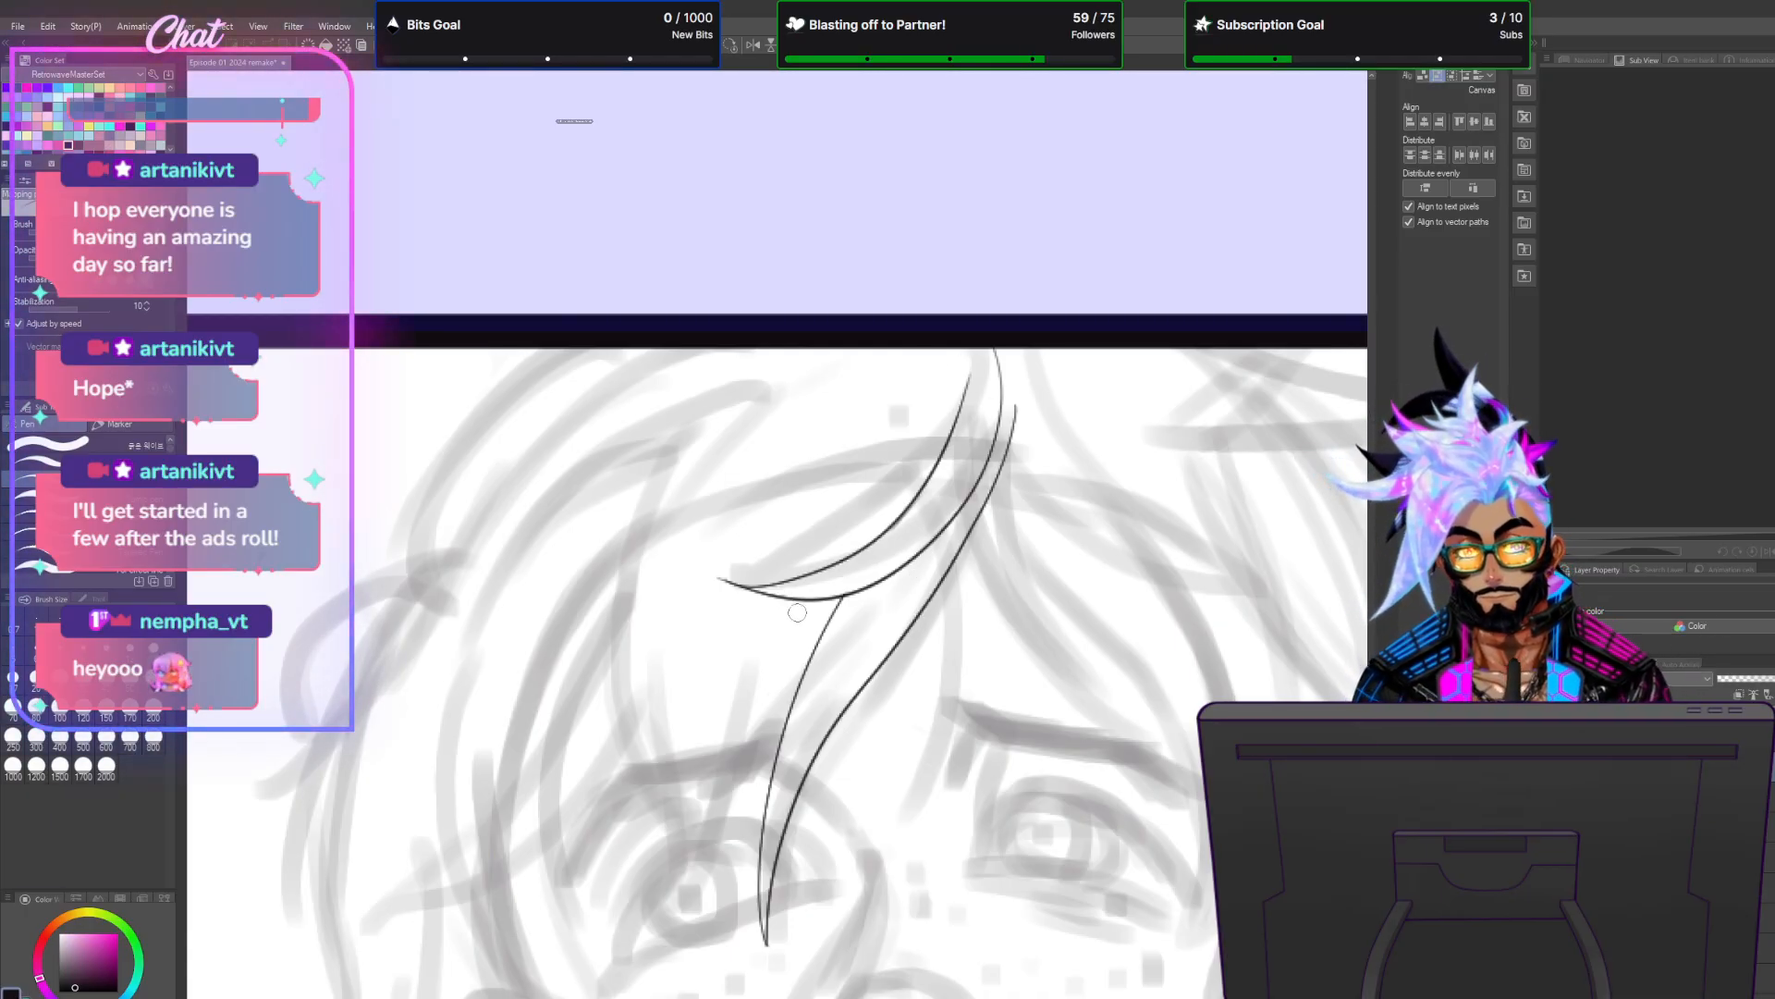
left_click_drag(784, 601, 638, 953)
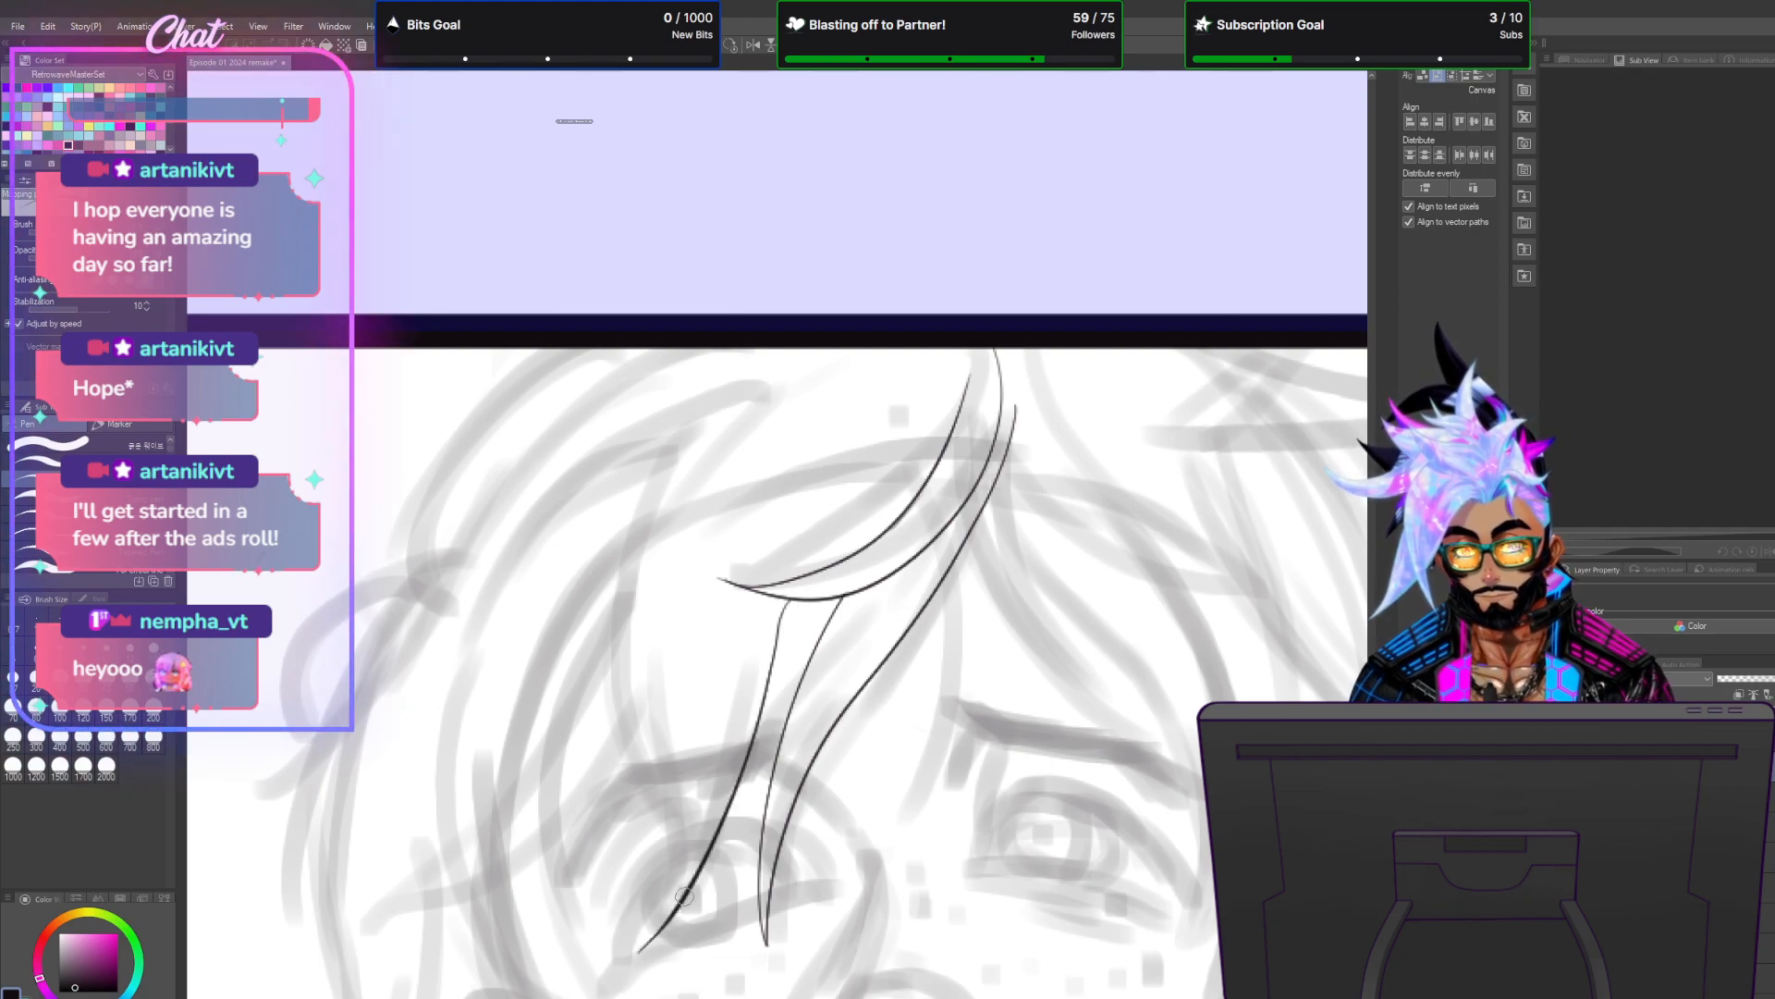
key("ctrl+z")
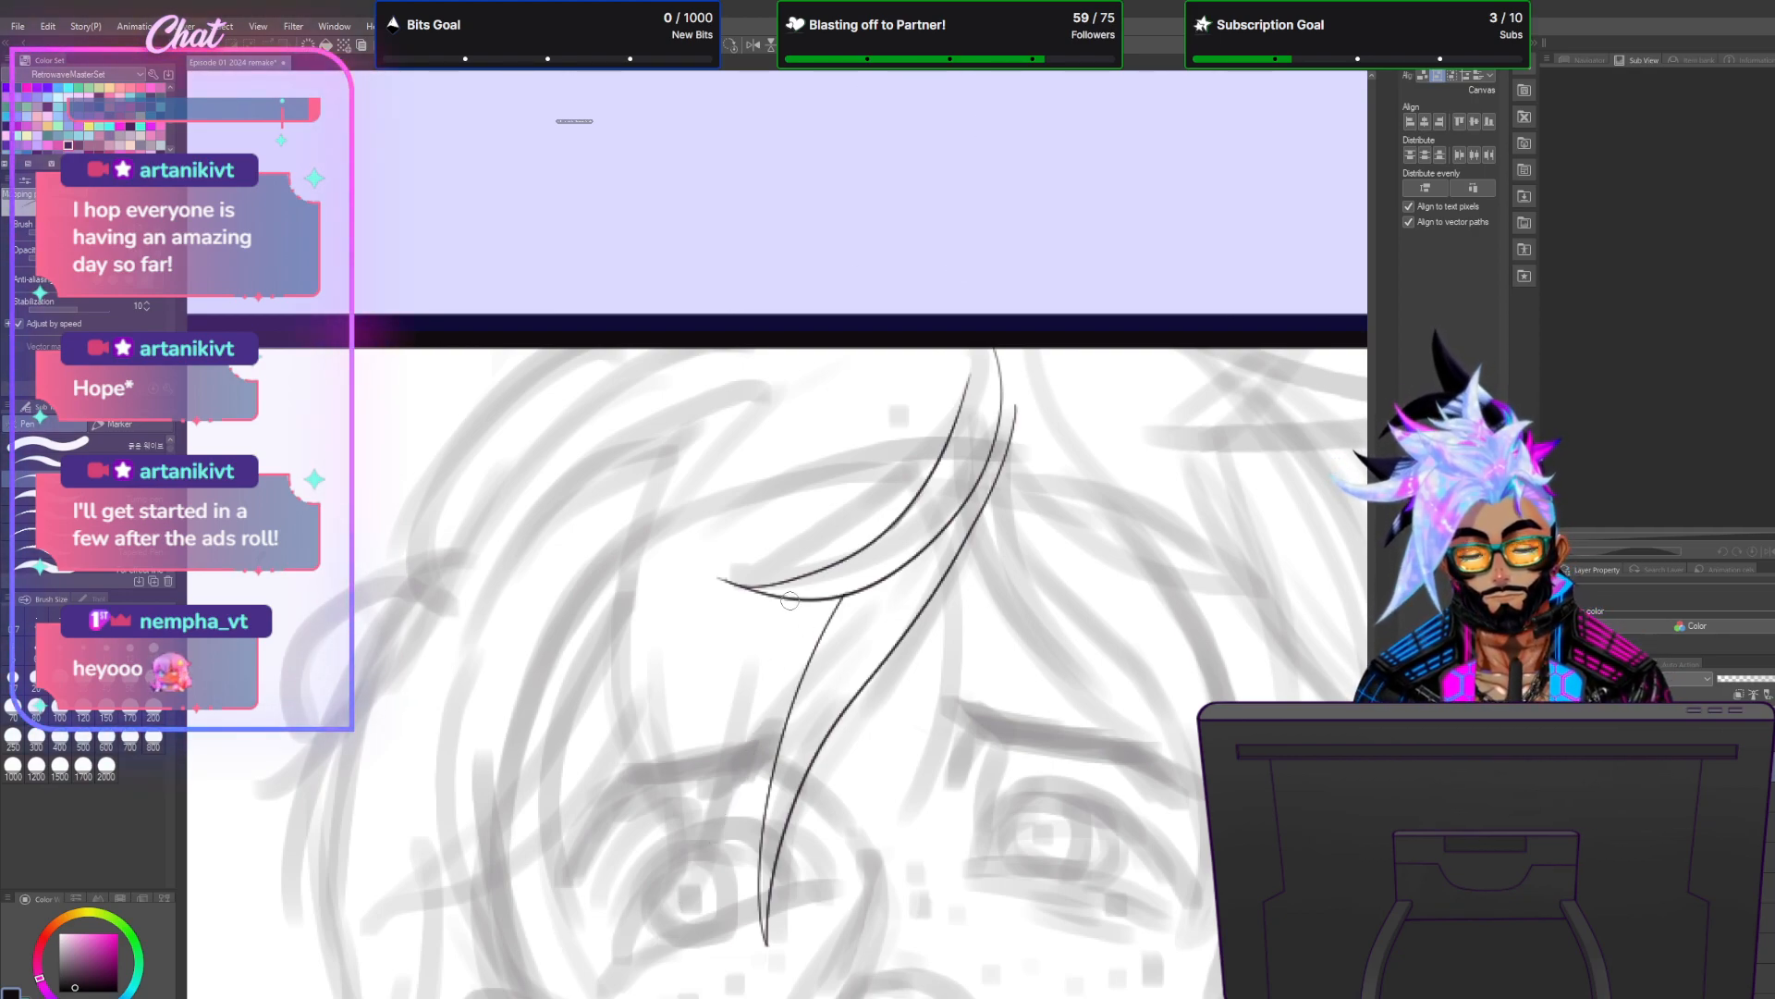
left_click_drag(812, 601, 629, 883)
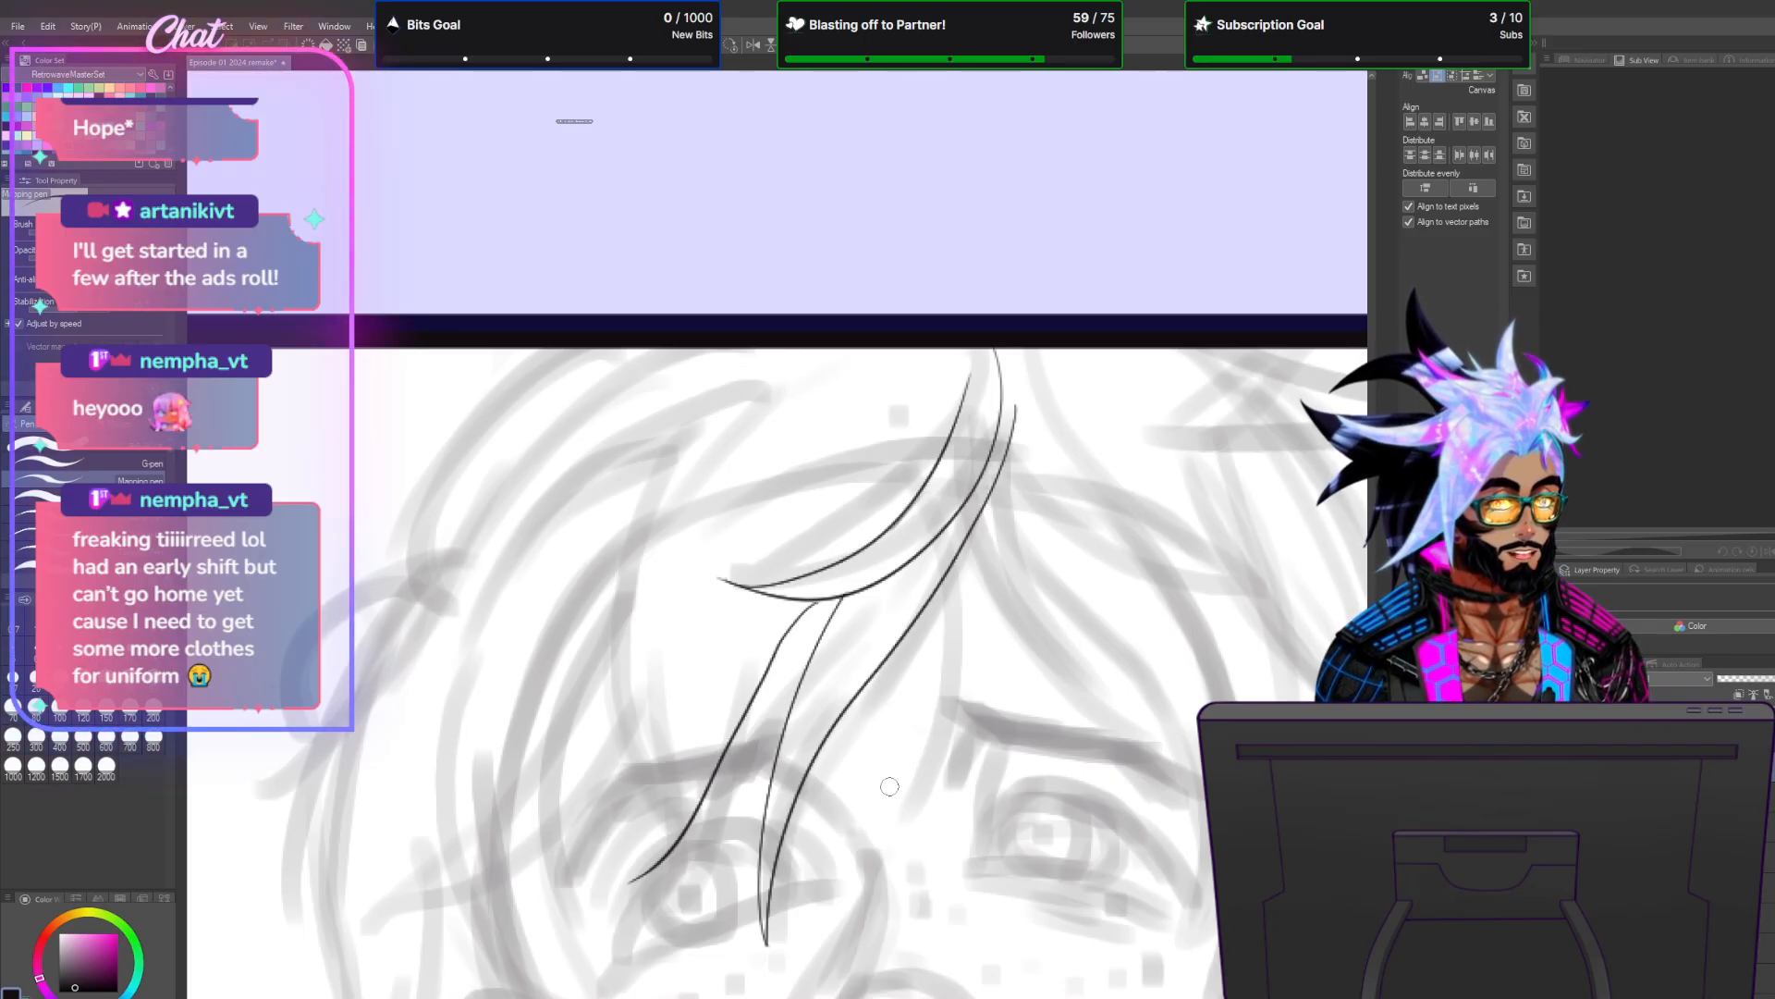
key("ctrl+z")
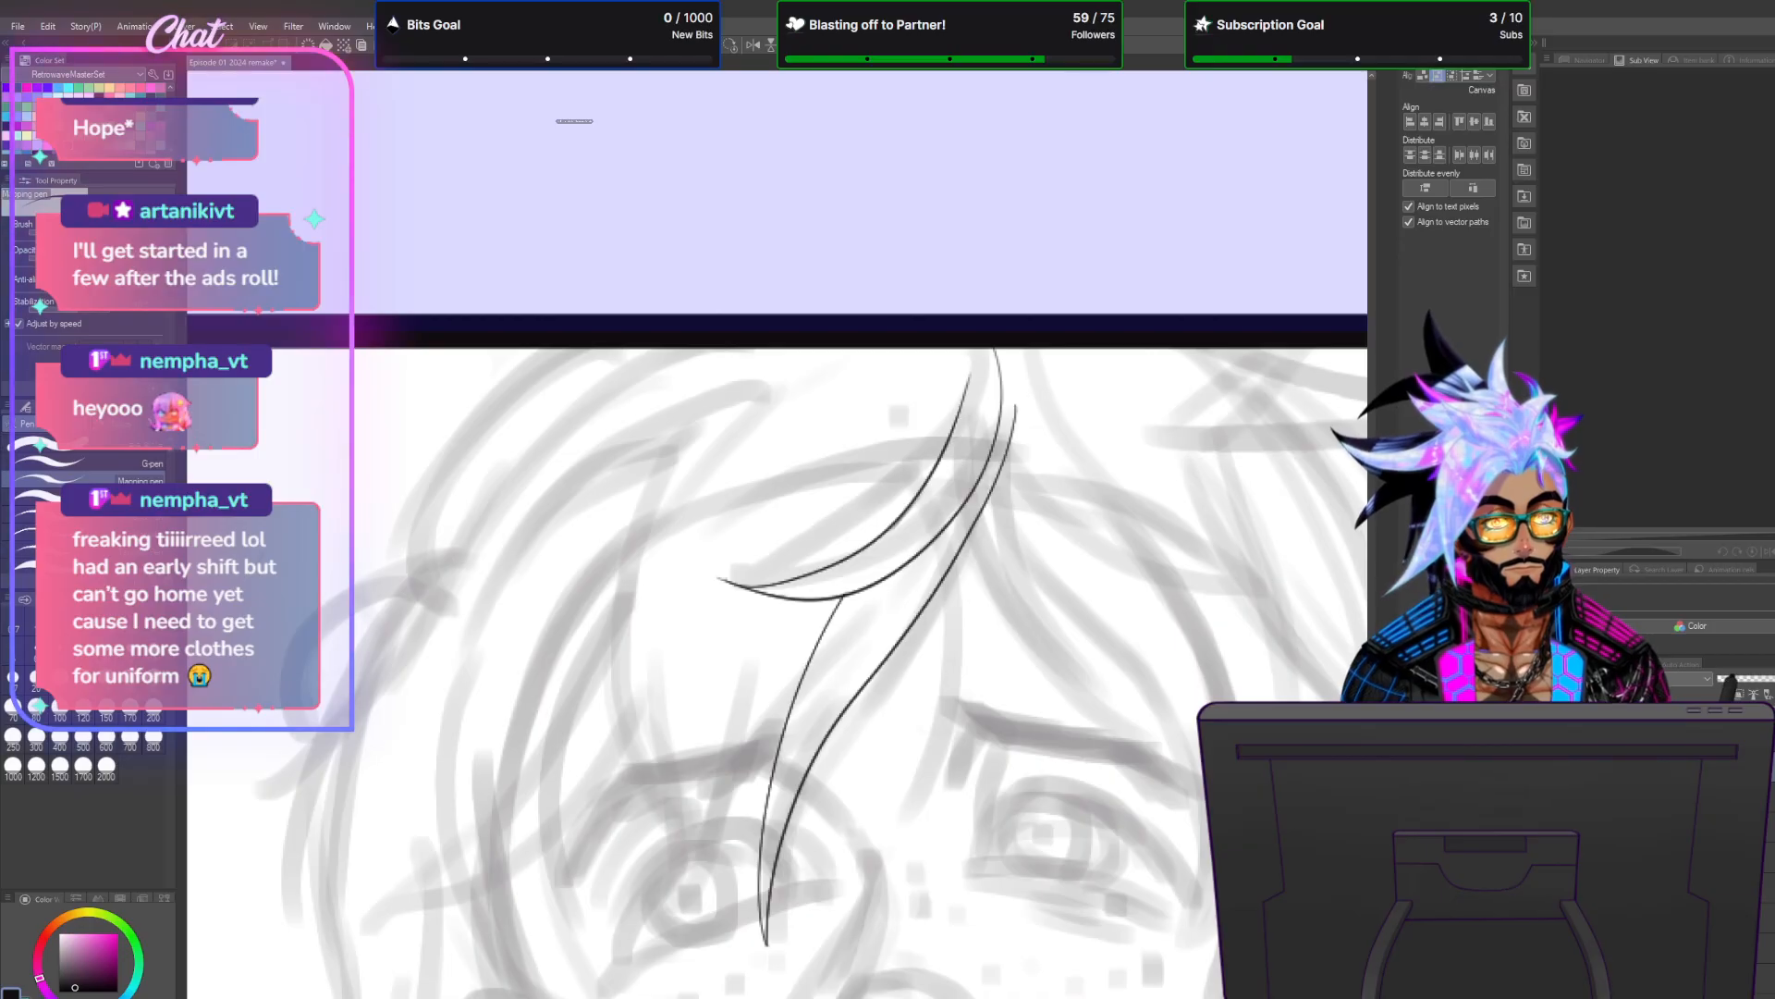
Ink the wide pointed bang that ends over the left-hand eye, with fine inner strand lines along its outer edge.
scroll(777, 545, "down", 3)
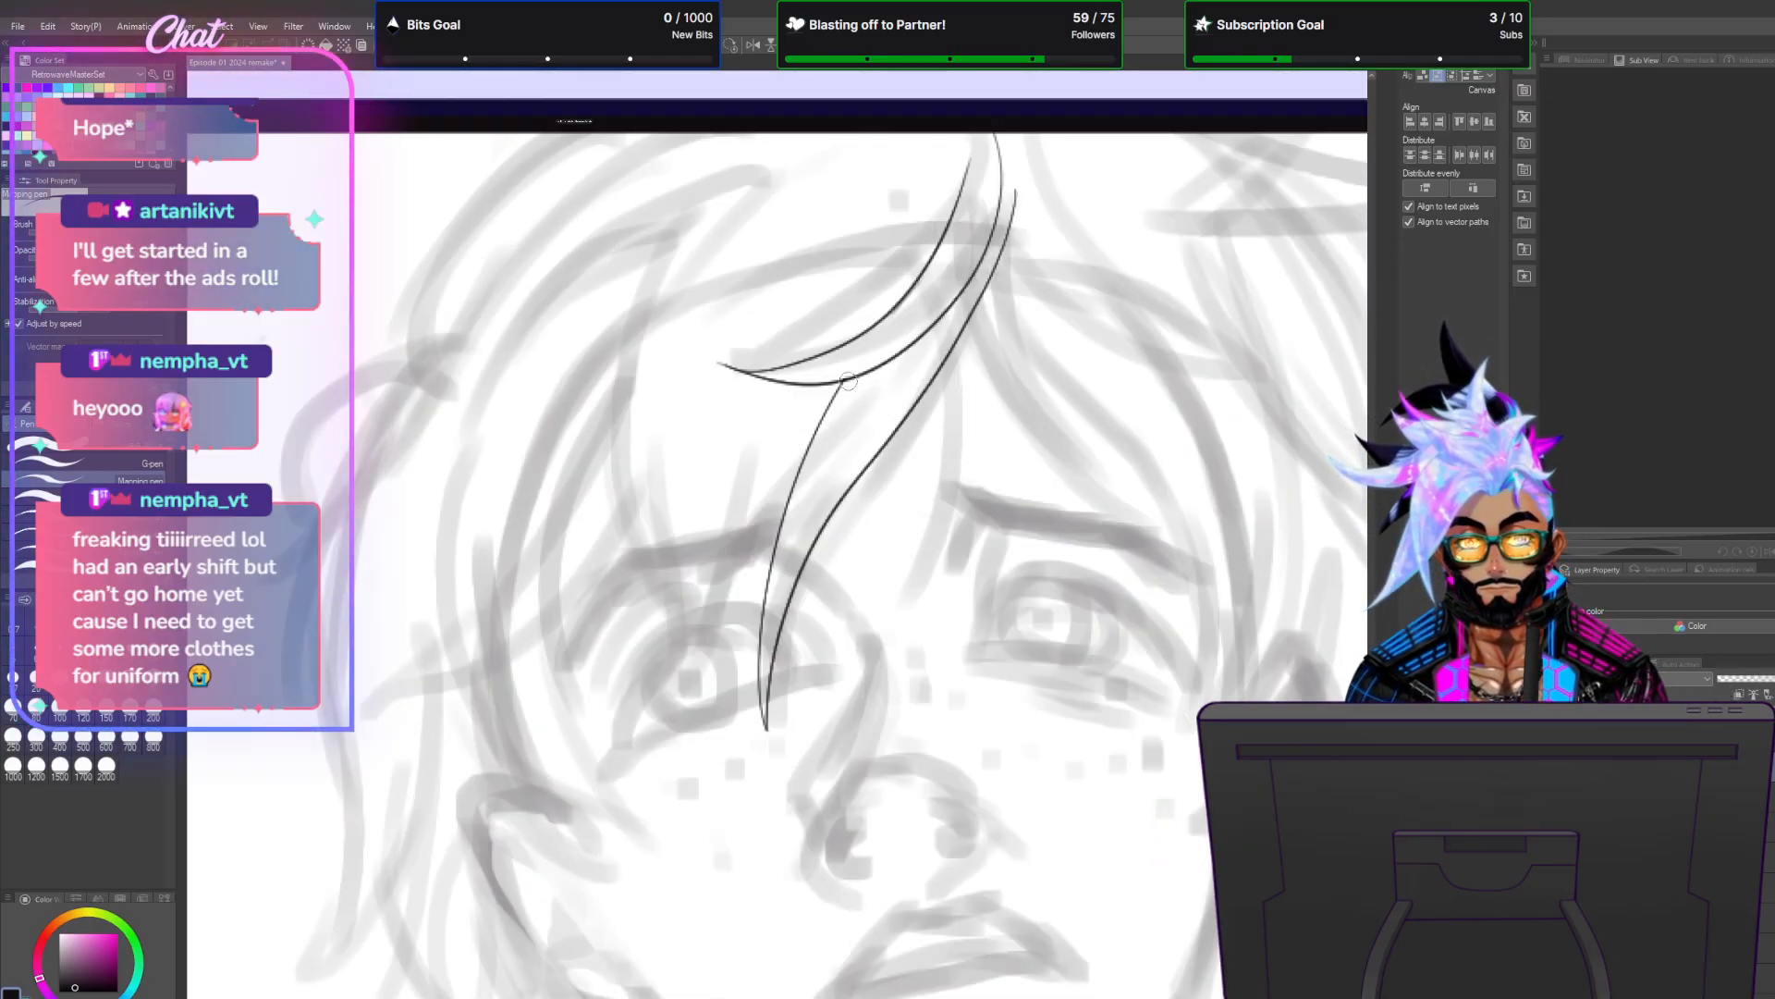
mouse_move(880, 379)
left_mouse_down()
mouse_move(663, 700)
mouse_move(629, 514)
mouse_move(714, 163)
left_mouse_up()
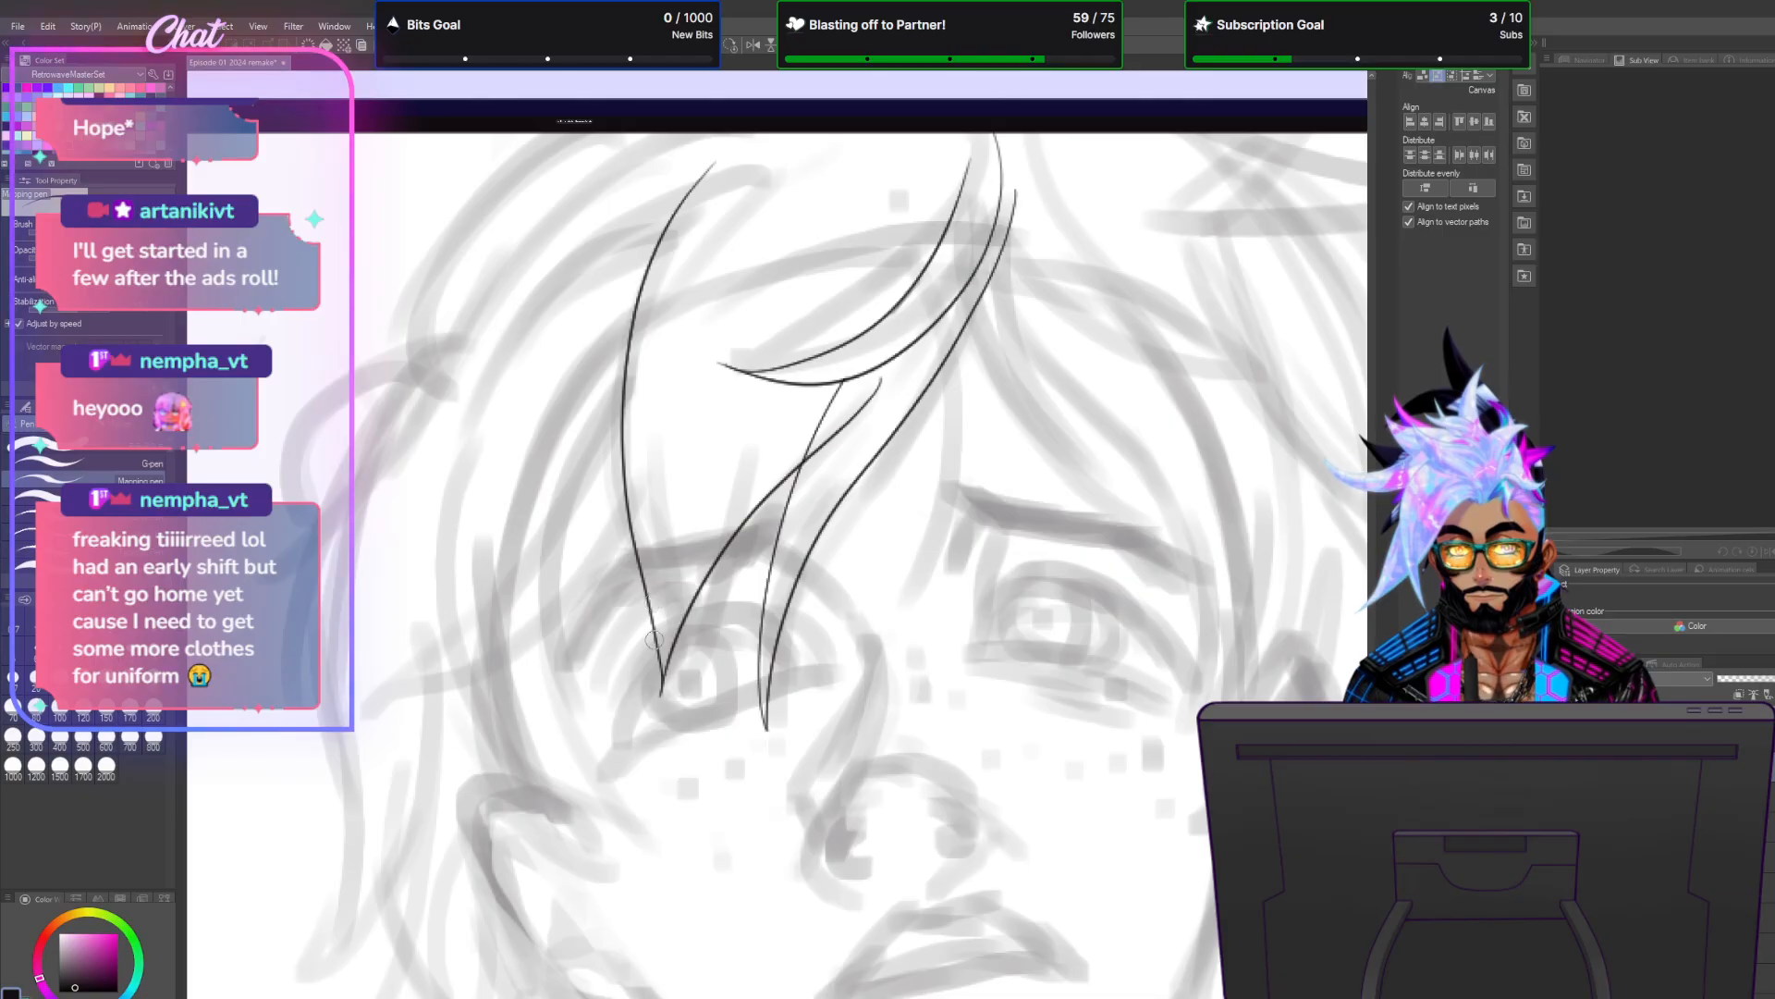
left_click_drag(662, 689, 682, 359)
left_click_drag(642, 522, 751, 248)
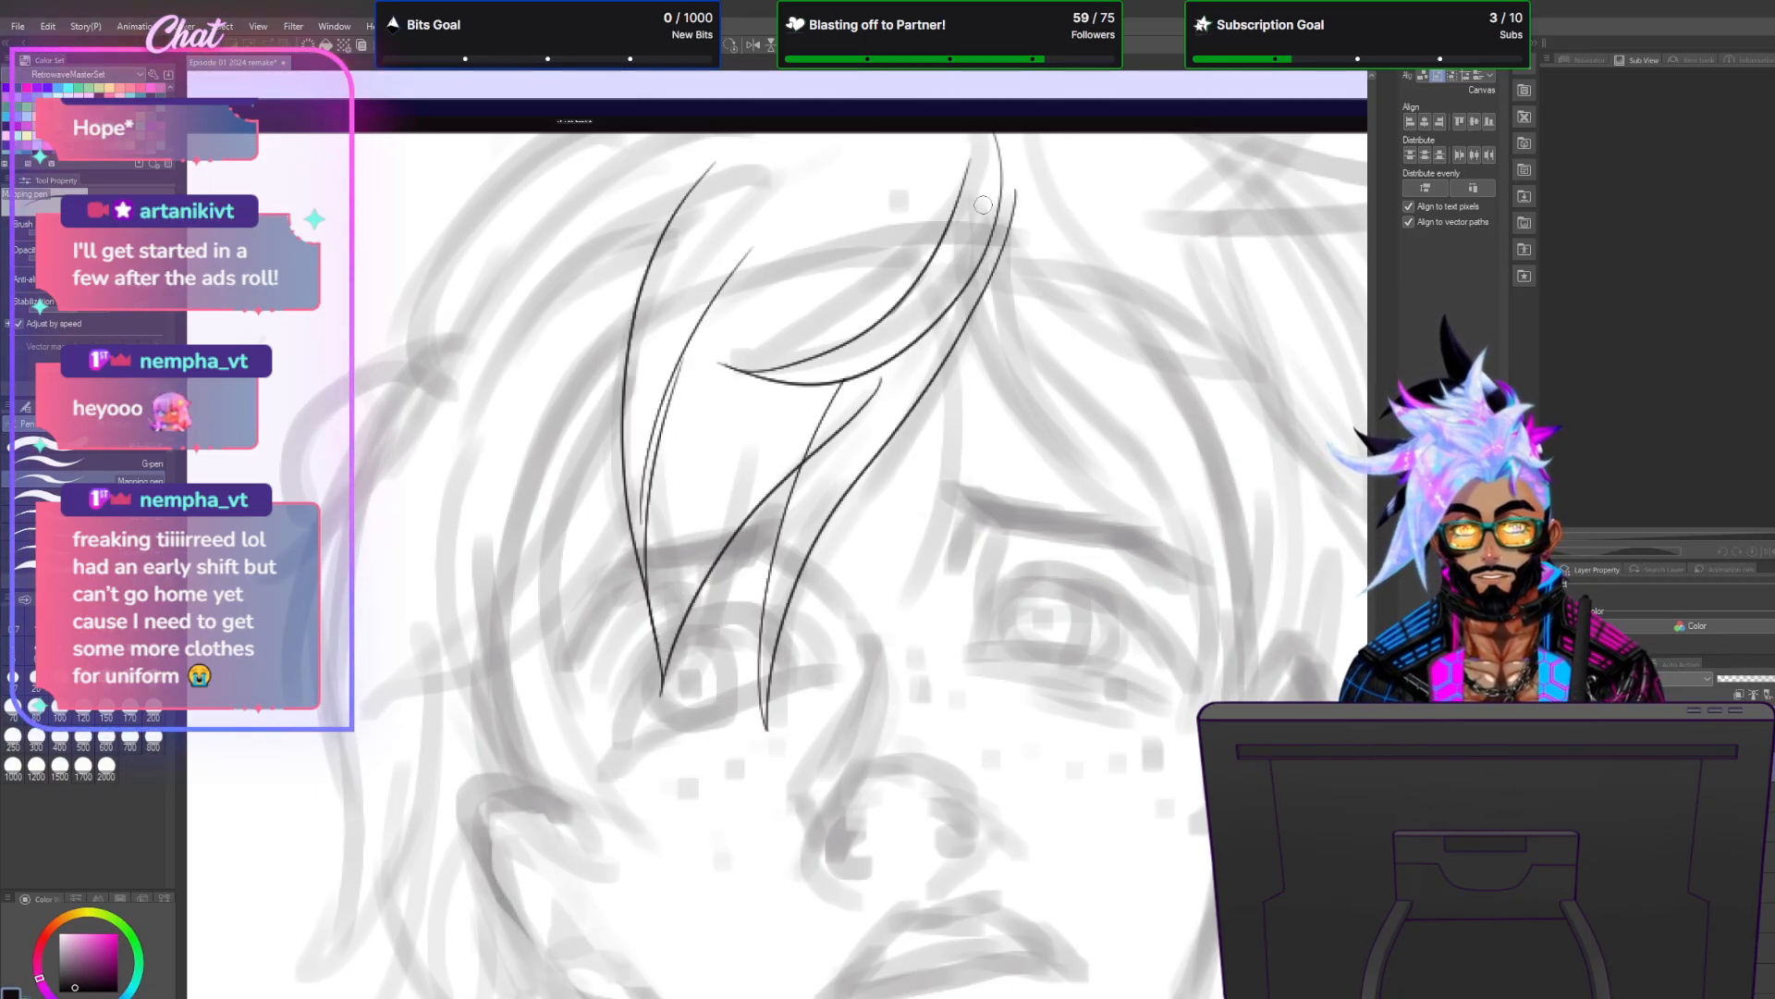
Ink the upper strands arching from the parting to the outer forehead and clean up the overlap between the two bangs.
left_click_drag(1372, 603, 1373, 591)
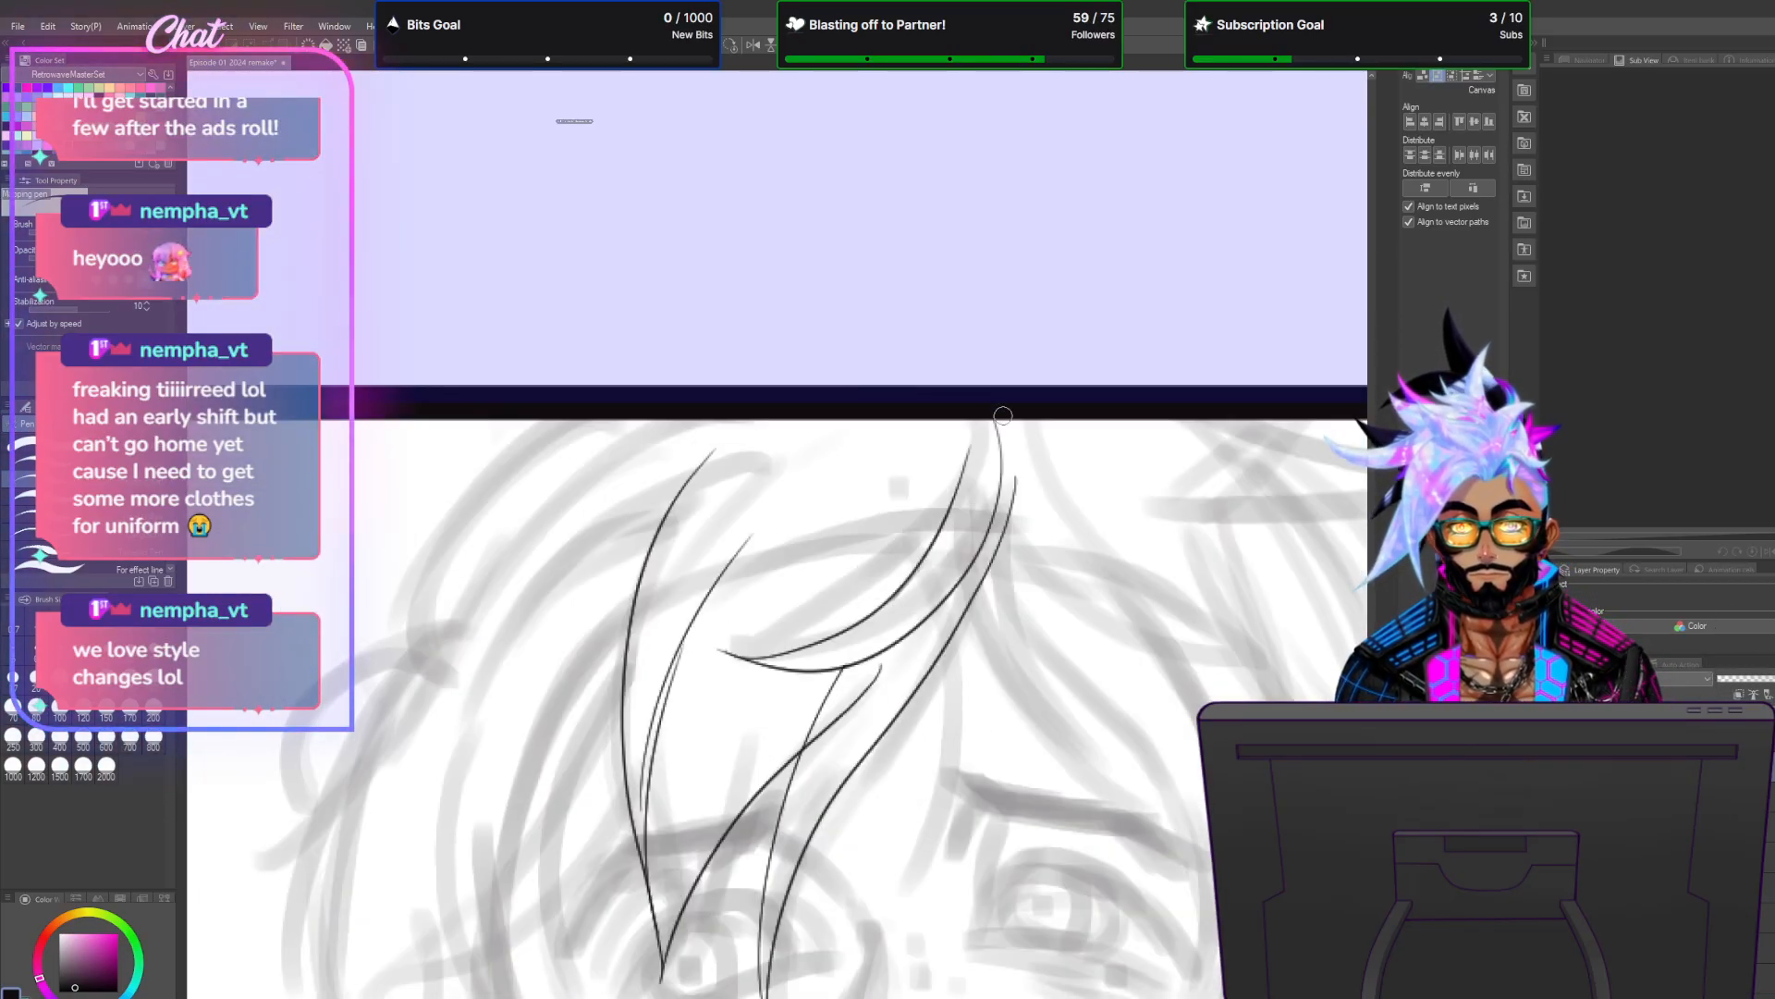
mouse_move(968, 447)
left_mouse_down()
mouse_move(584, 703)
mouse_move(811, 427)
left_mouse_up()
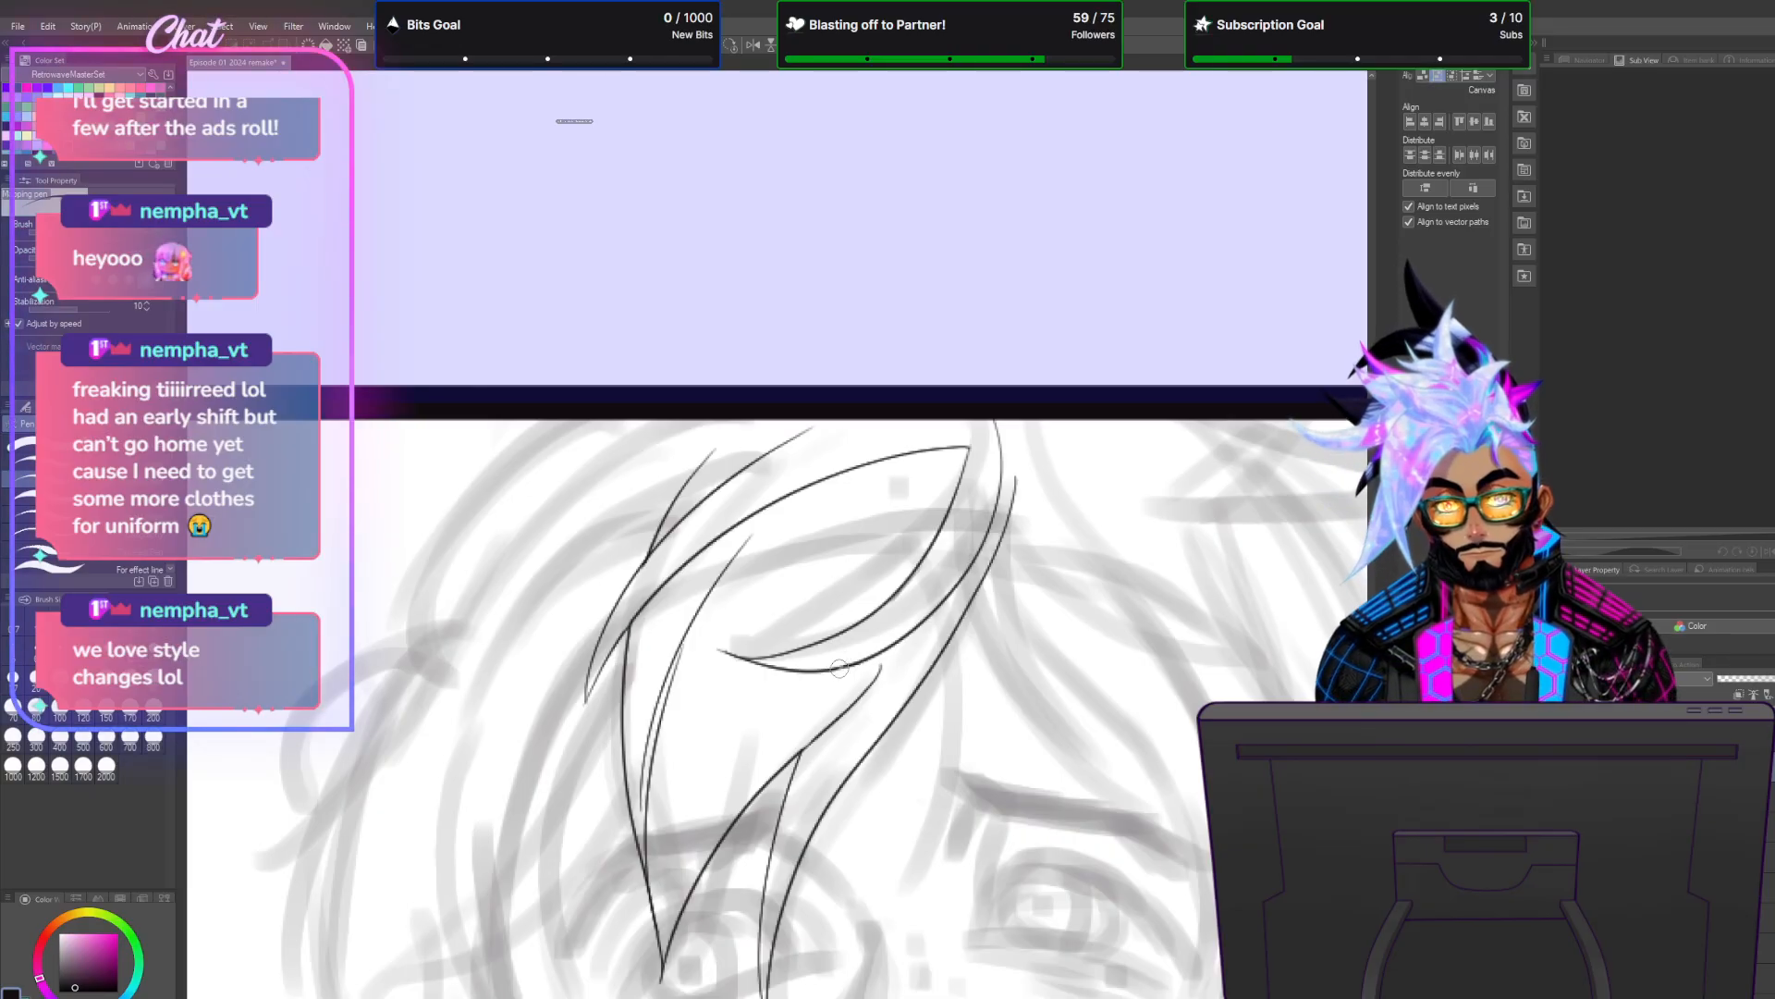
left_click_drag(881, 666, 827, 777)
Ink the pointed lock sweeping outward past the left-hand eye and the large curved outer strand above it.
scroll(873, 638, "down", 5)
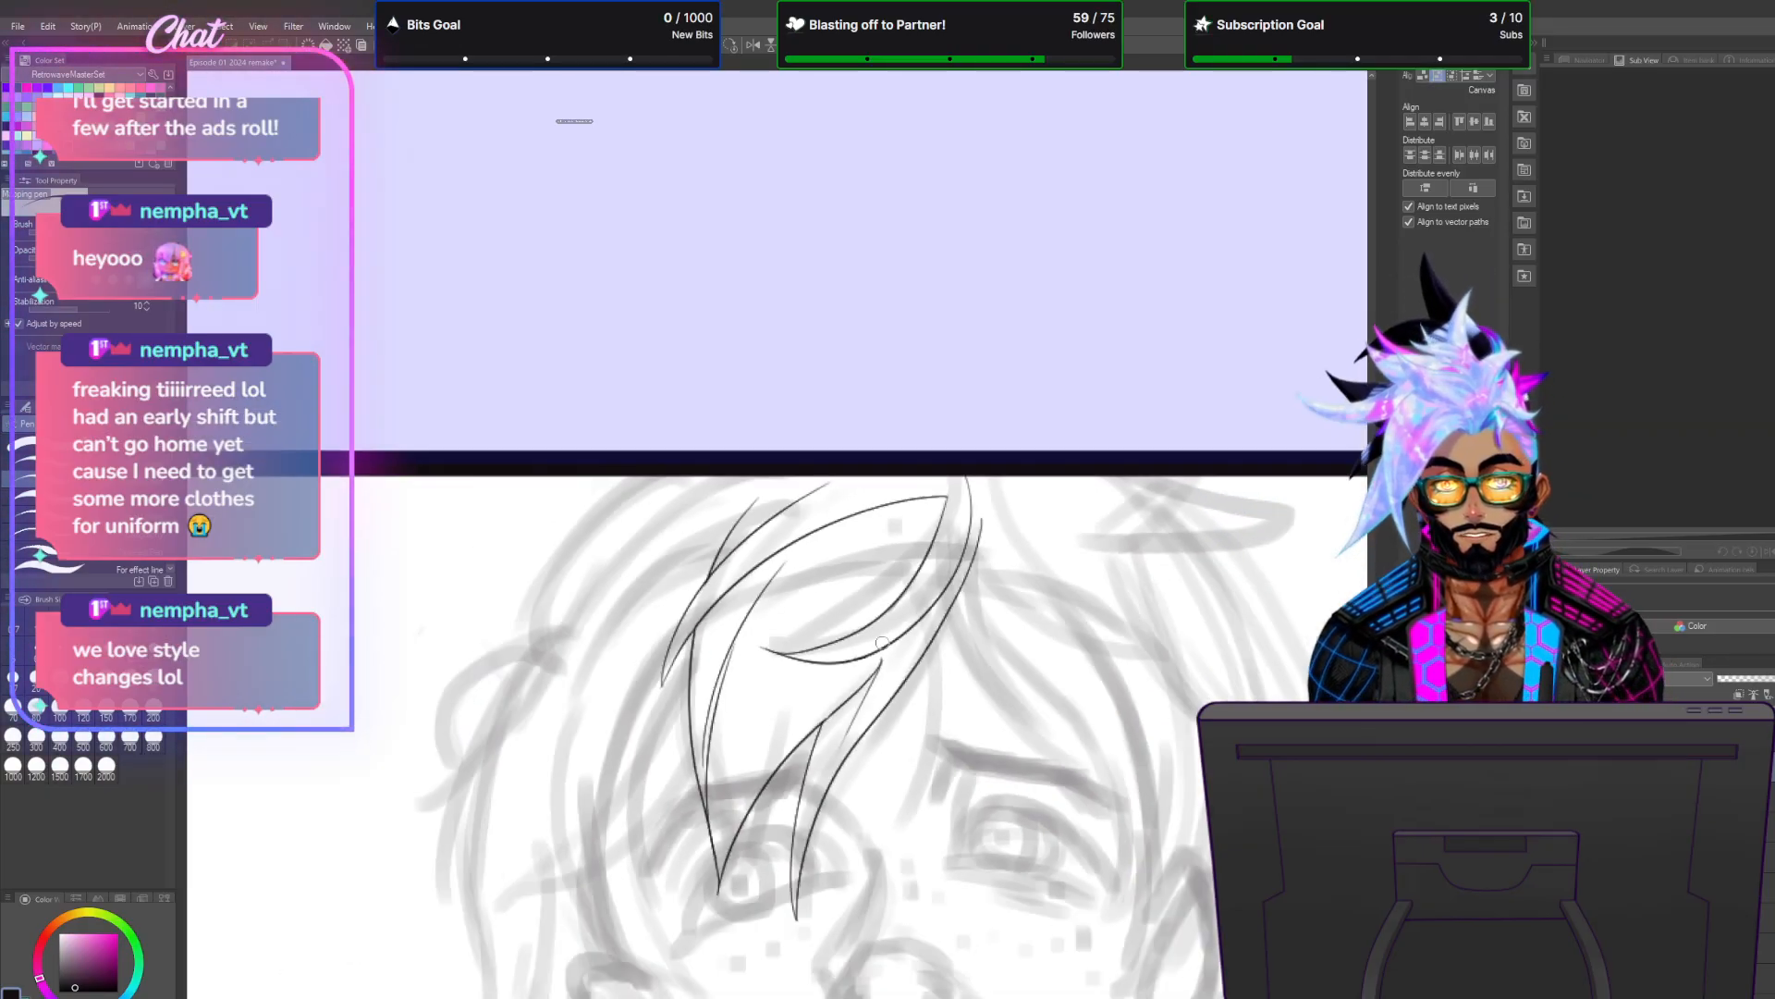
scroll(824, 674, "up", 1)
scroll(824, 673, "up", 4)
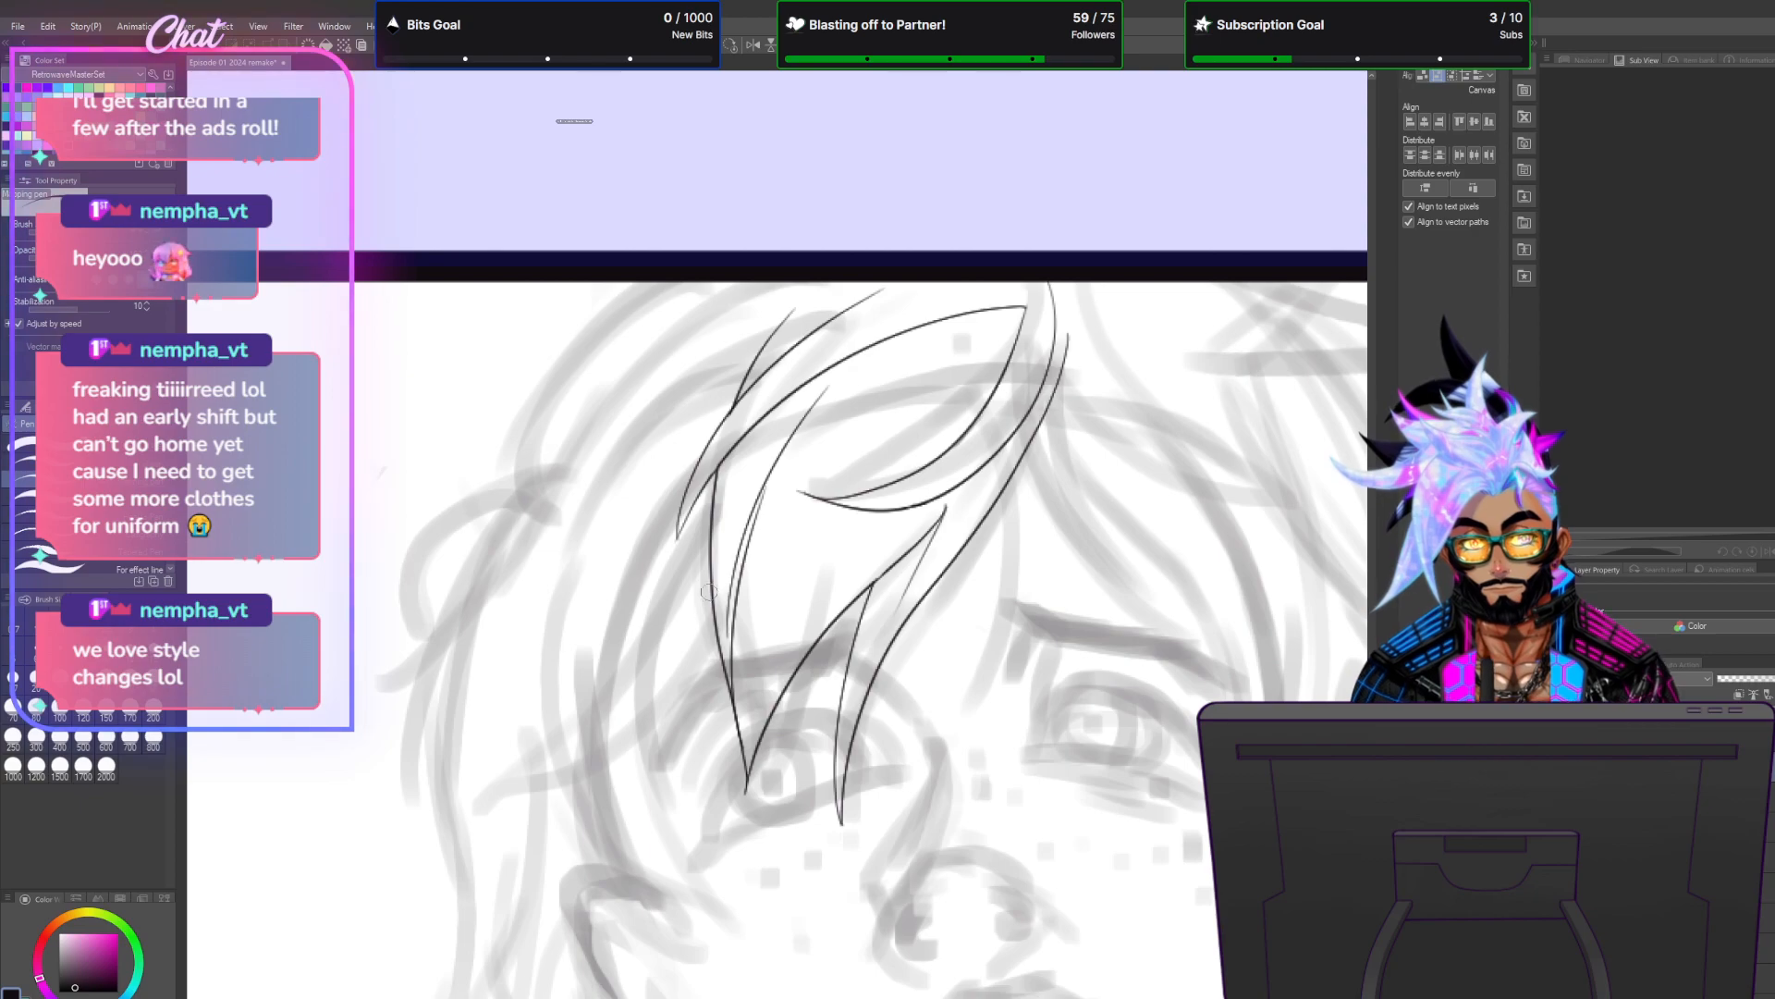
left_click_drag(712, 500, 501, 836)
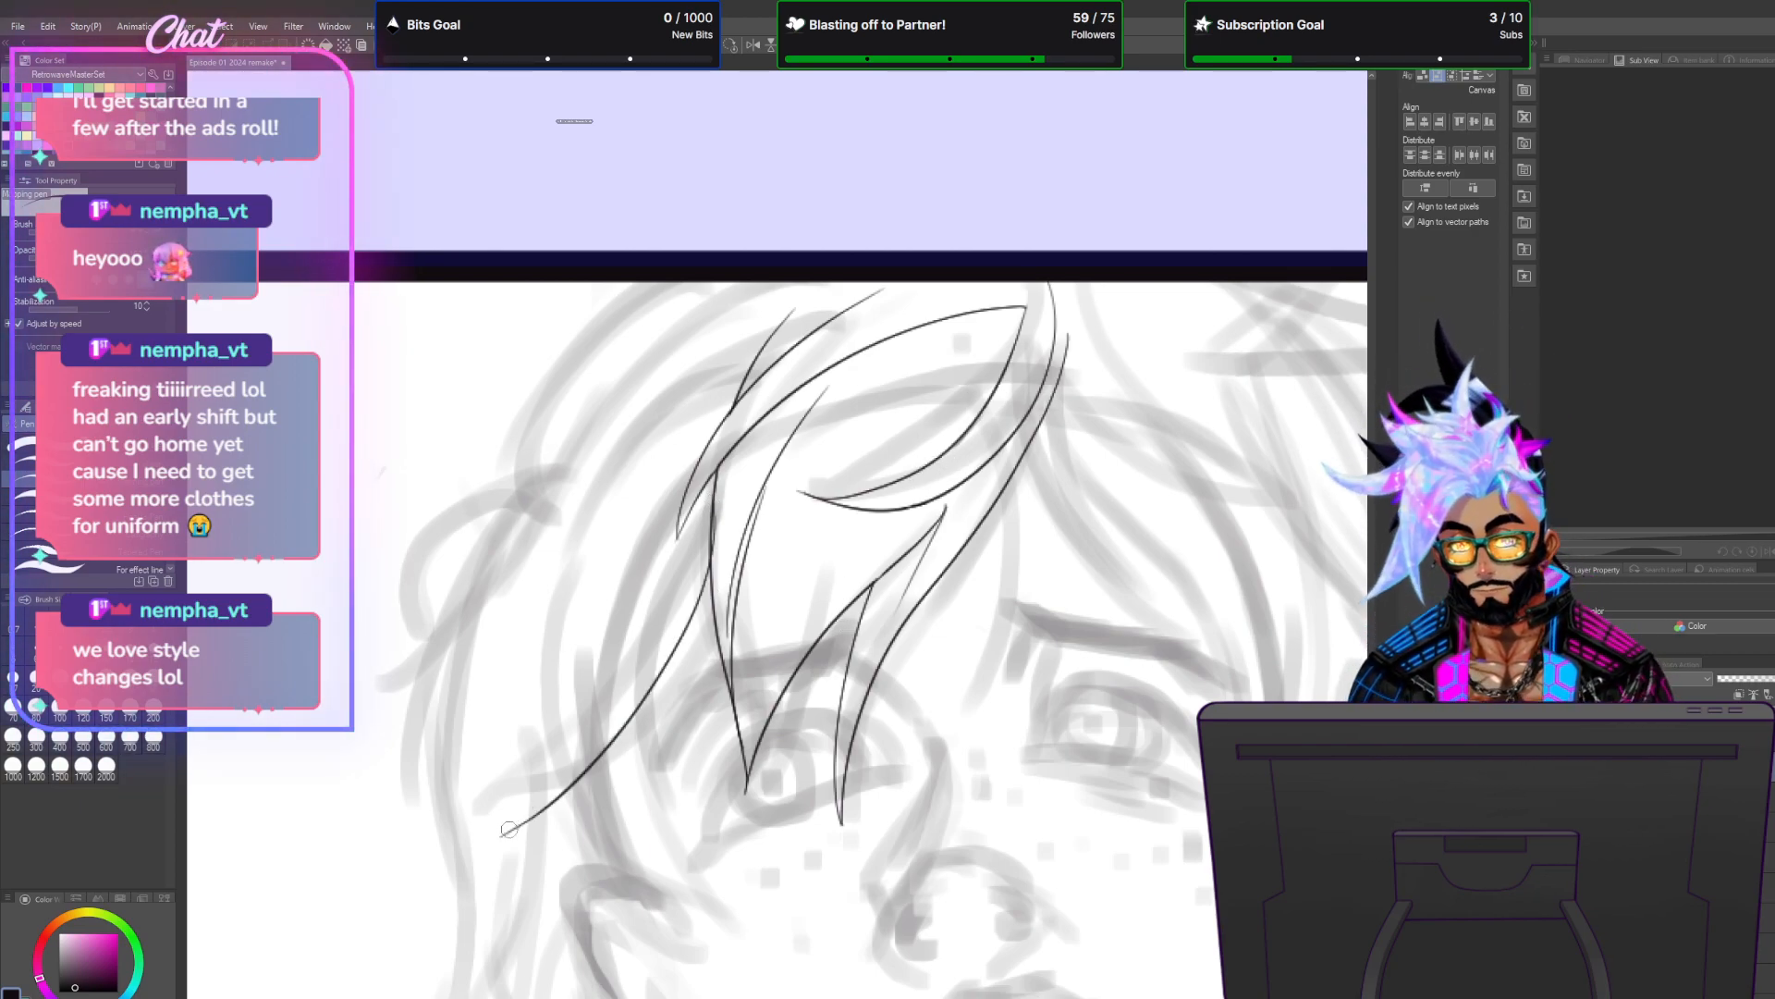
left_click_drag(522, 818, 693, 462)
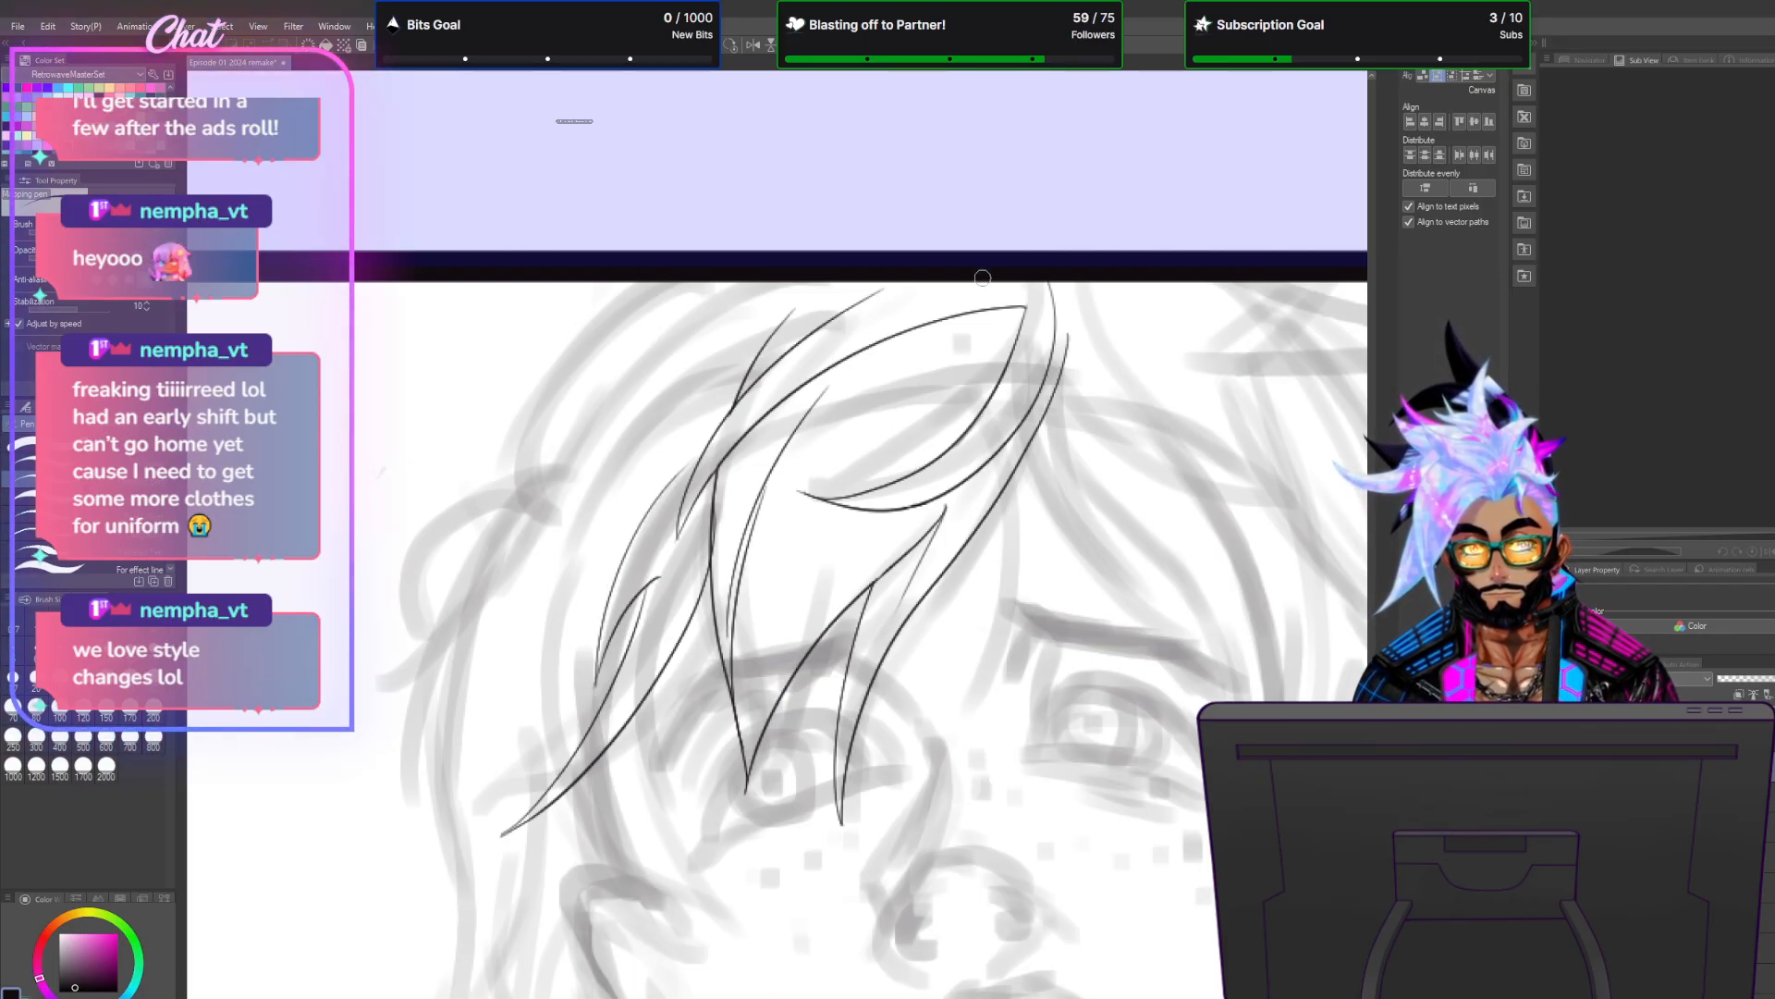
key("ctrl+z")
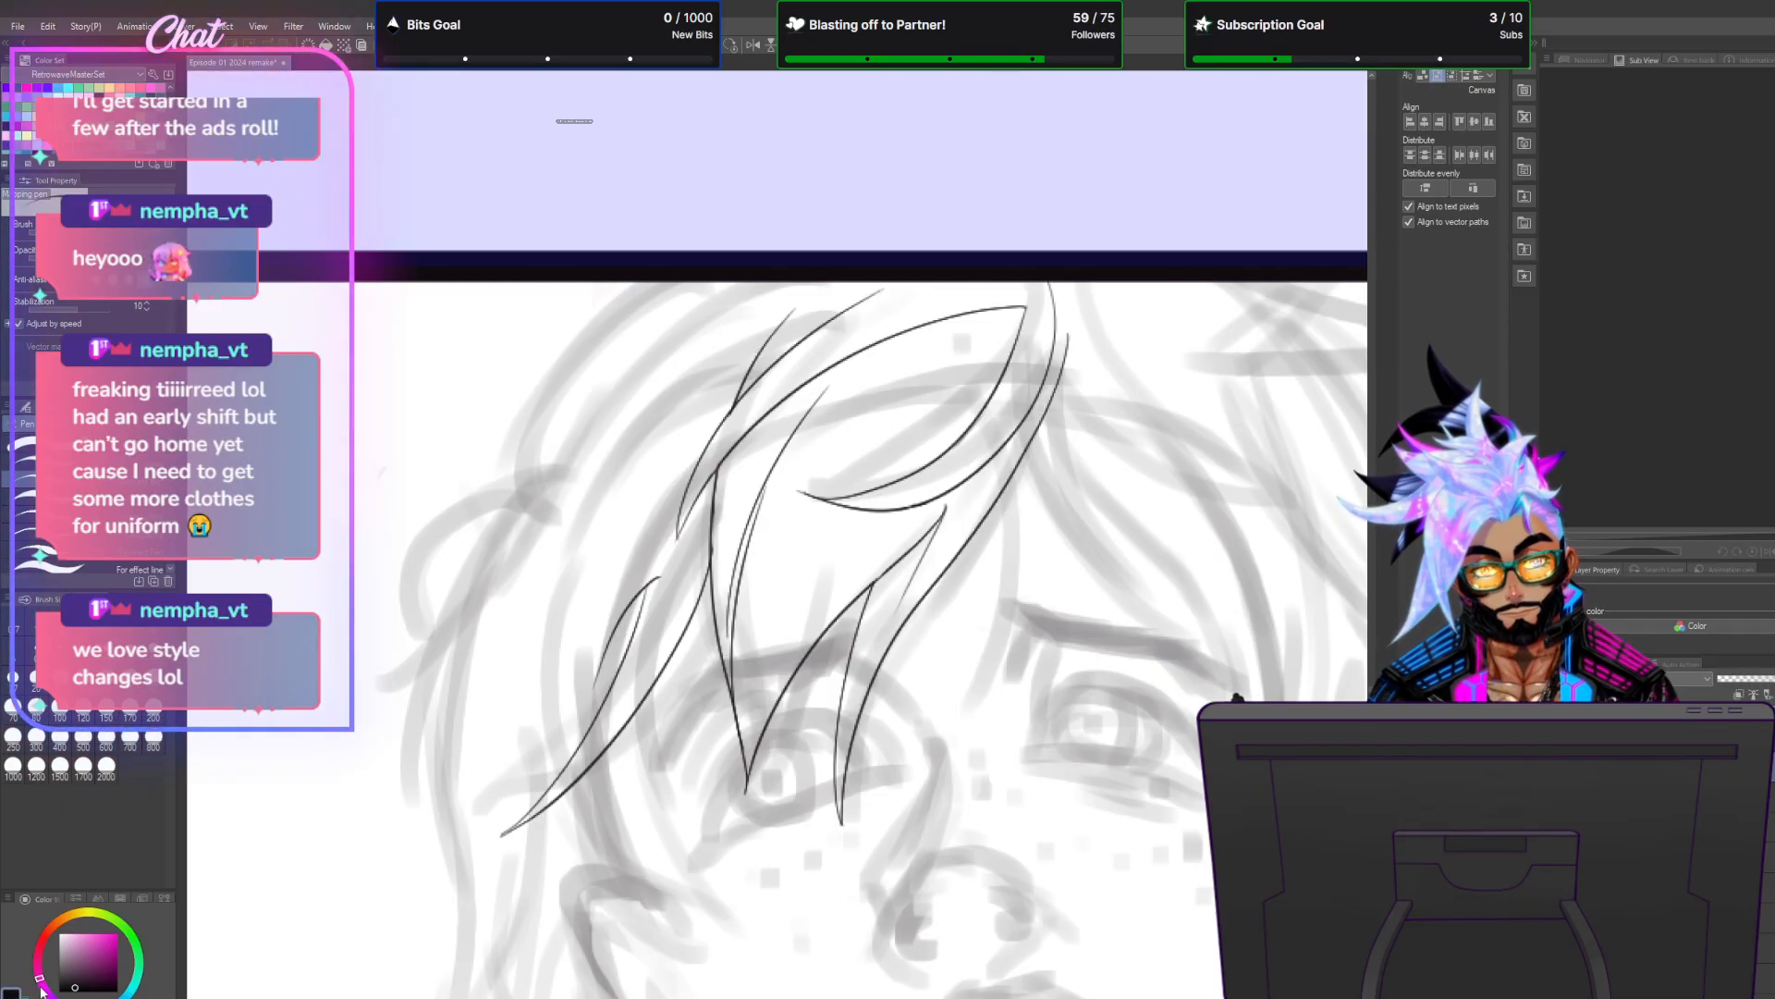
mouse_move(592, 689)
left_mouse_down()
mouse_move(628, 466)
mouse_move(693, 359)
left_mouse_up()
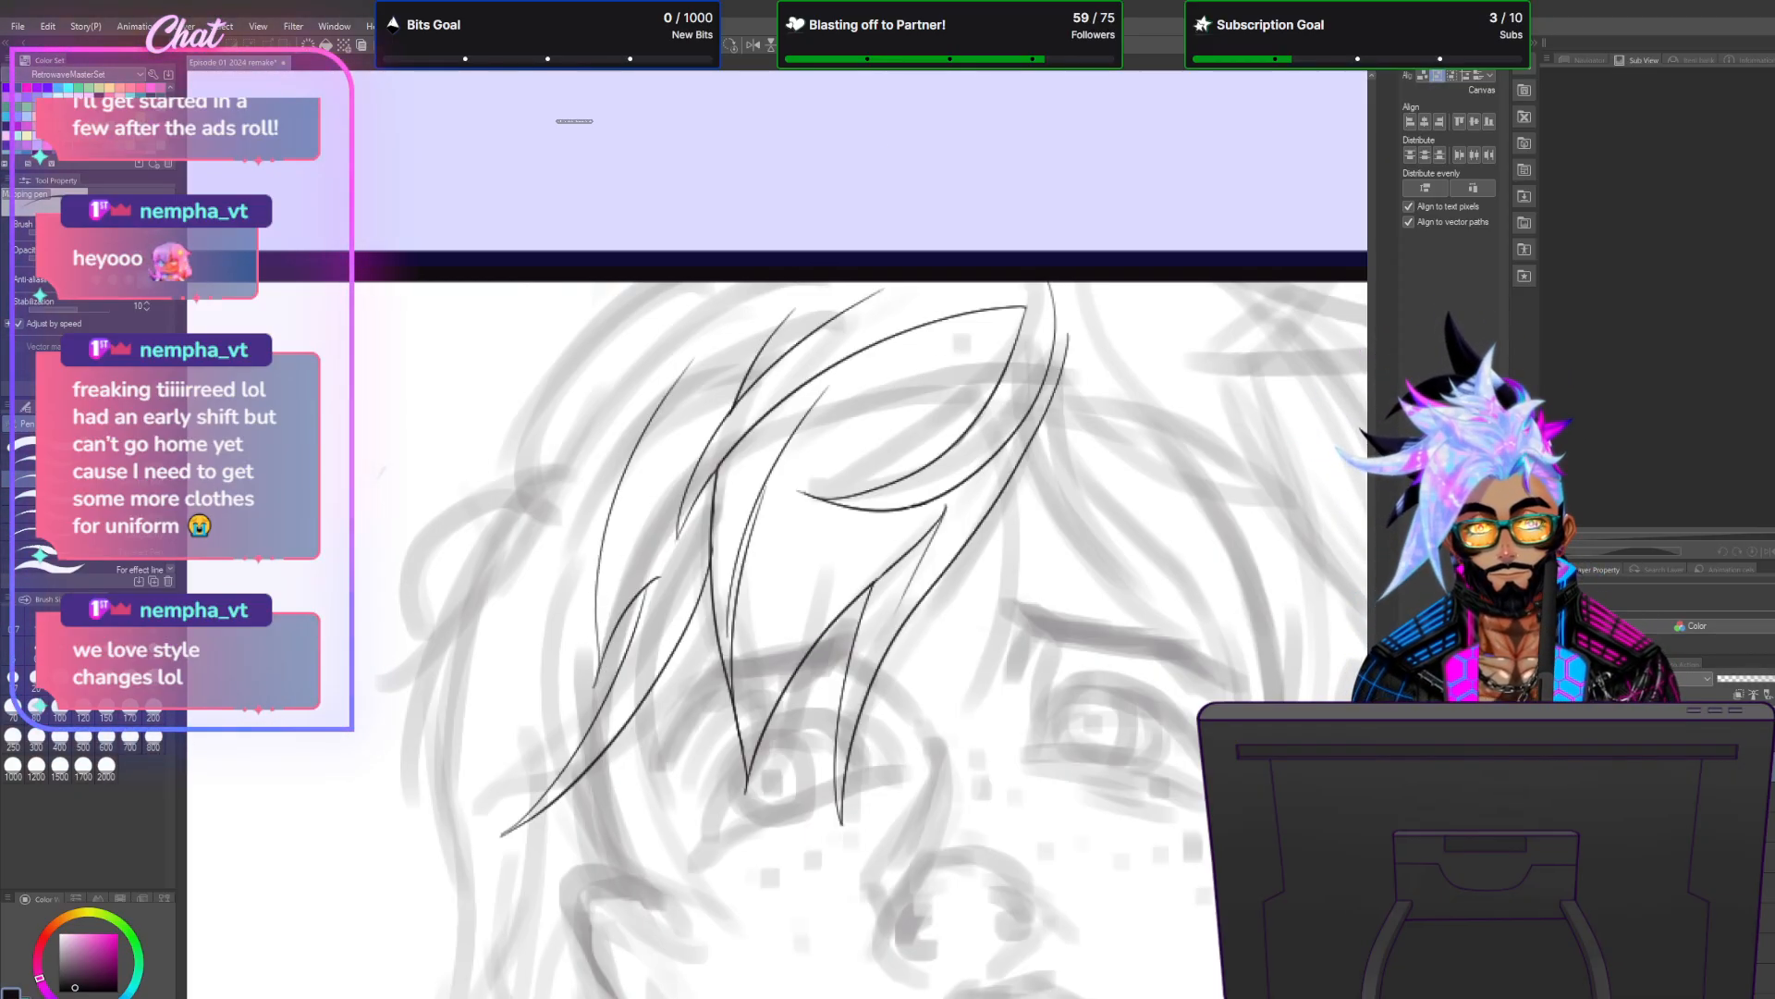
left_click_drag(606, 280, 485, 518)
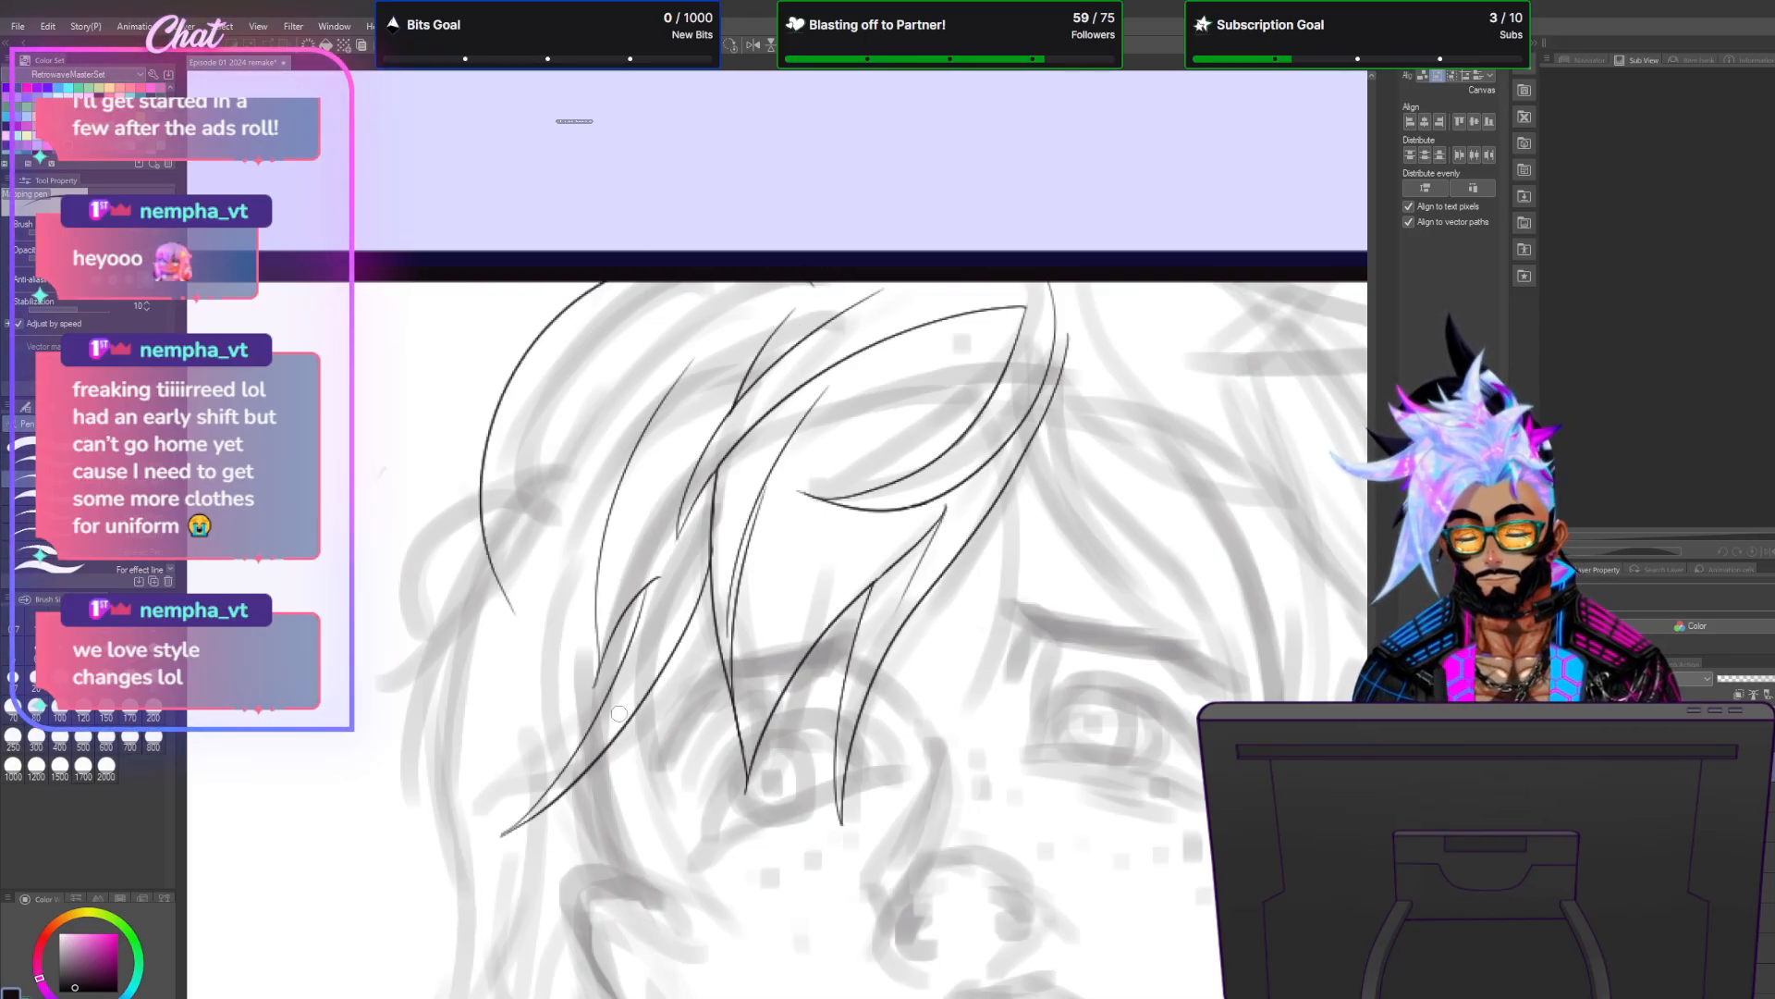
mouse_move(521, 615)
left_mouse_down()
mouse_move(493, 544)
mouse_move(683, 283)
left_mouse_up()
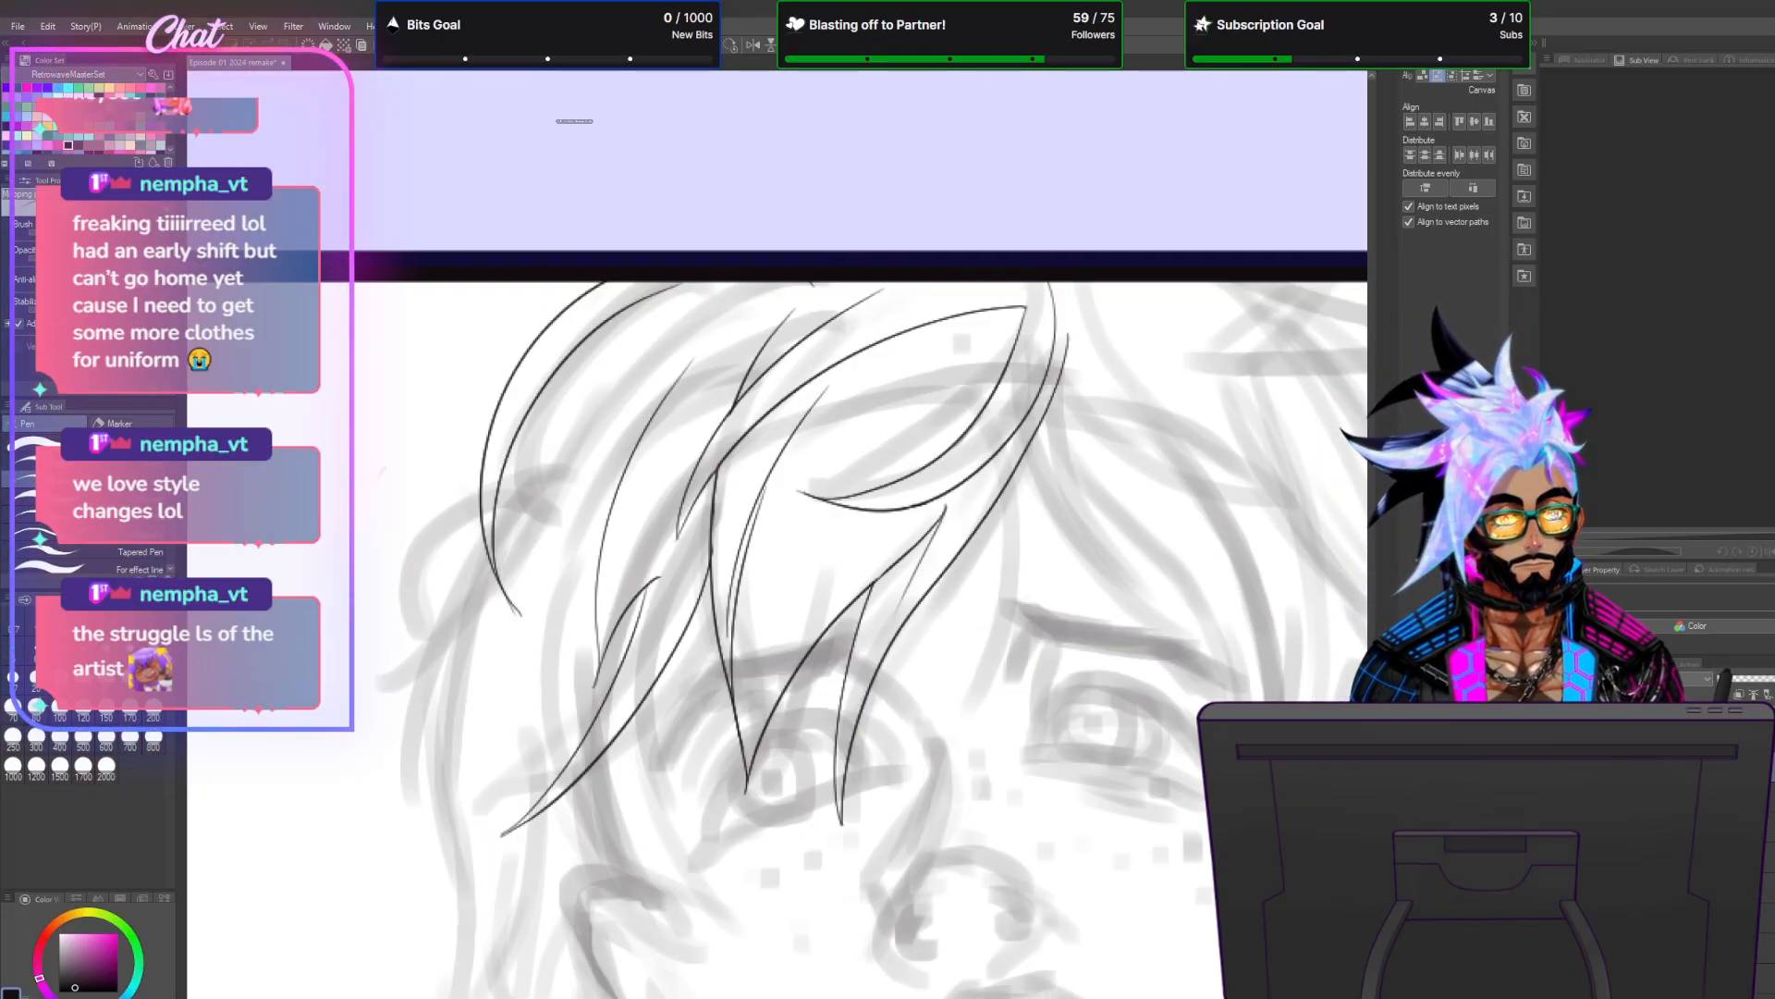
Ink the long pointed side lock in front of the left-hand ear, including its inner line and outer edge.
scroll(1362, 537, "down", 3)
scroll(652, 260, "down", 3)
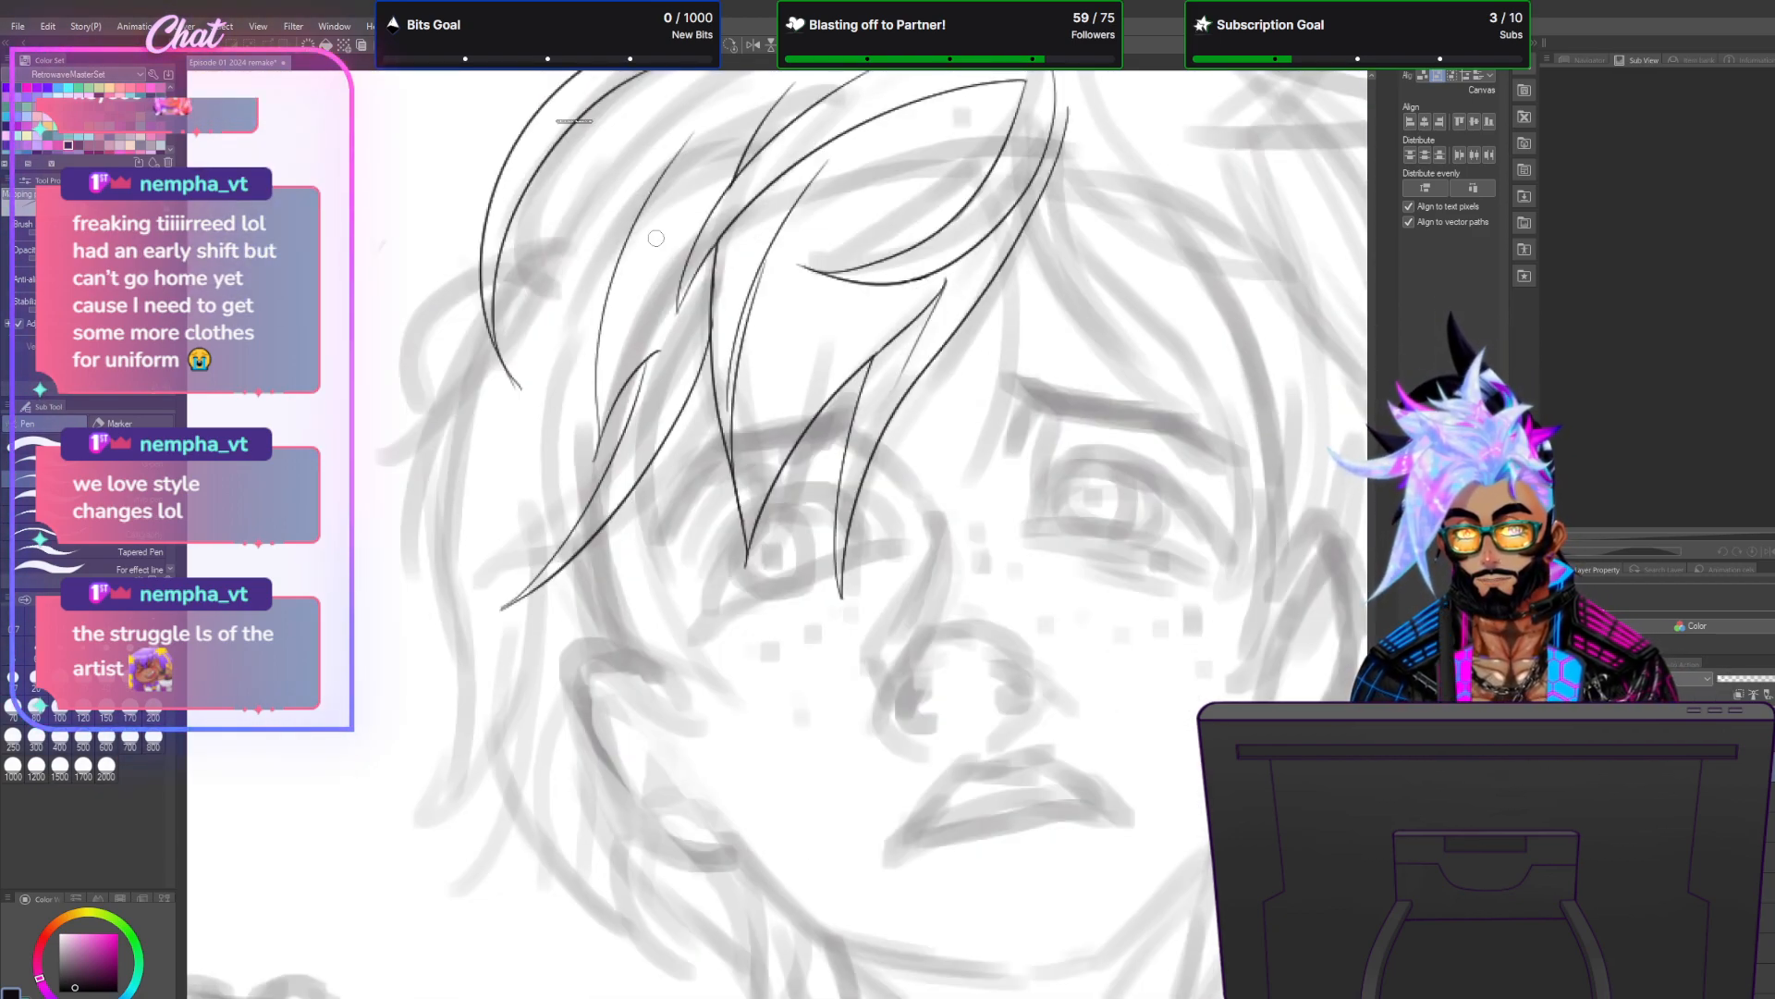
mouse_move(584, 557)
left_mouse_down()
mouse_move(421, 814)
mouse_move(586, 601)
left_mouse_up()
key("ctrl+z")
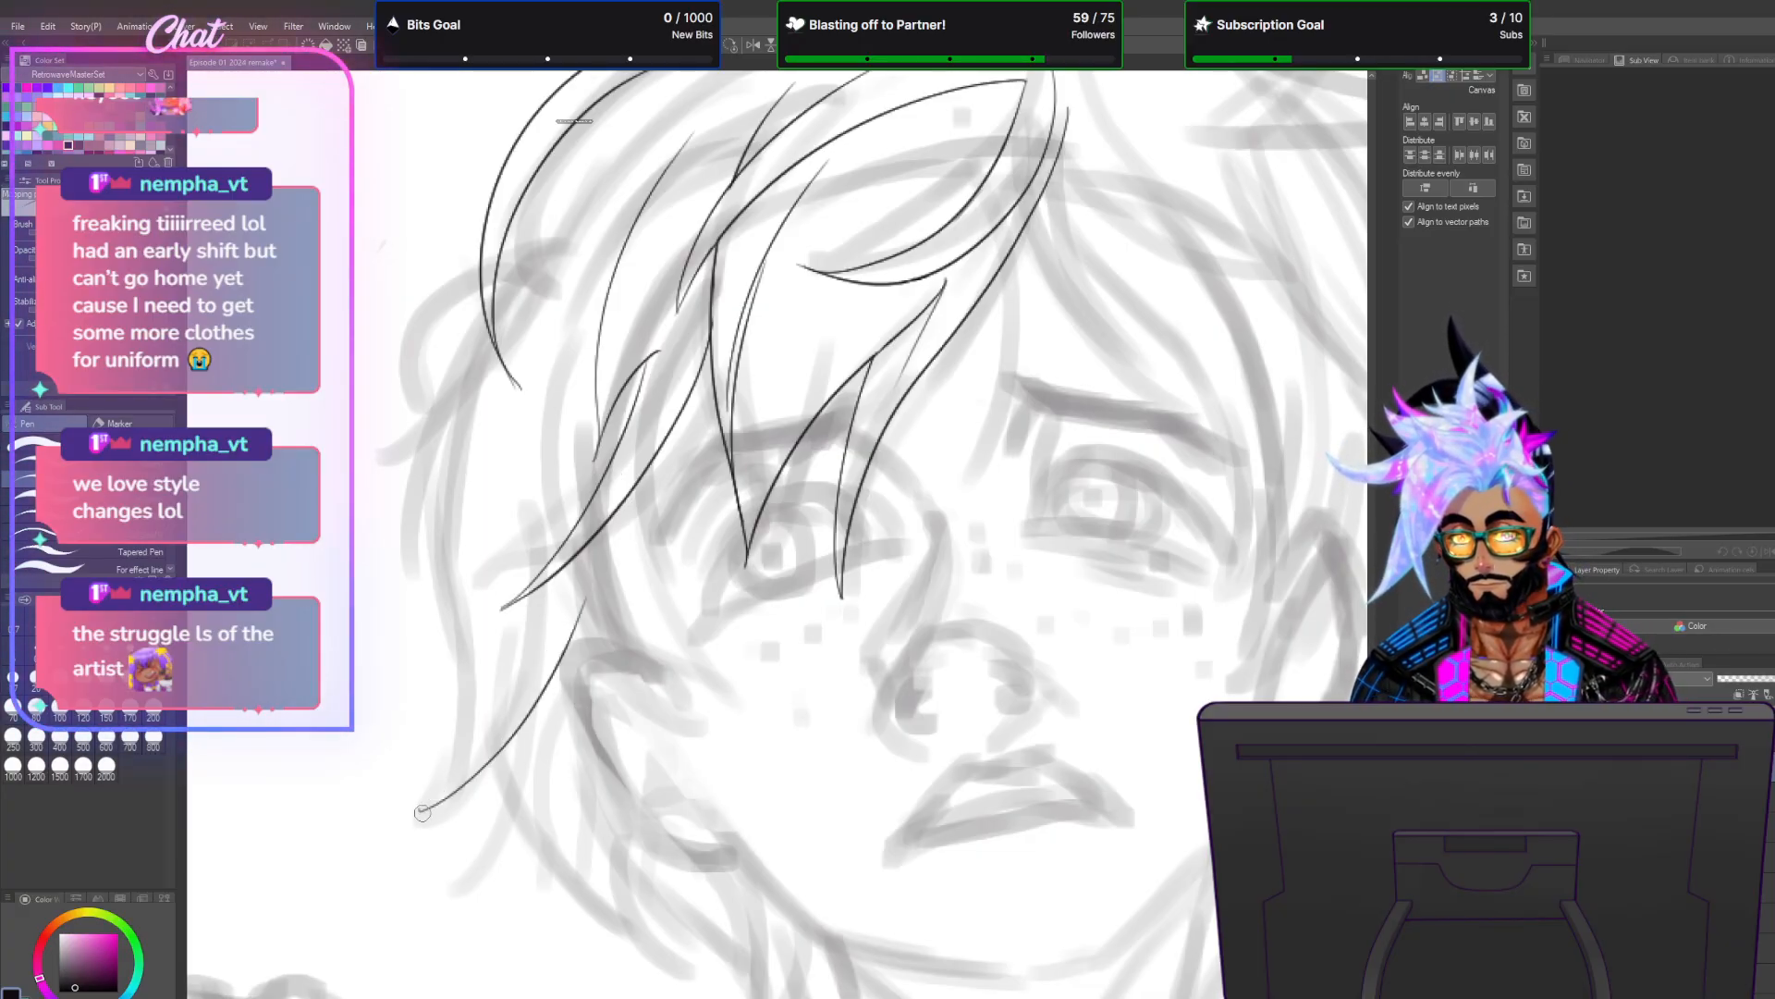
left_click_drag(421, 812, 488, 518)
key("ctrl+z")
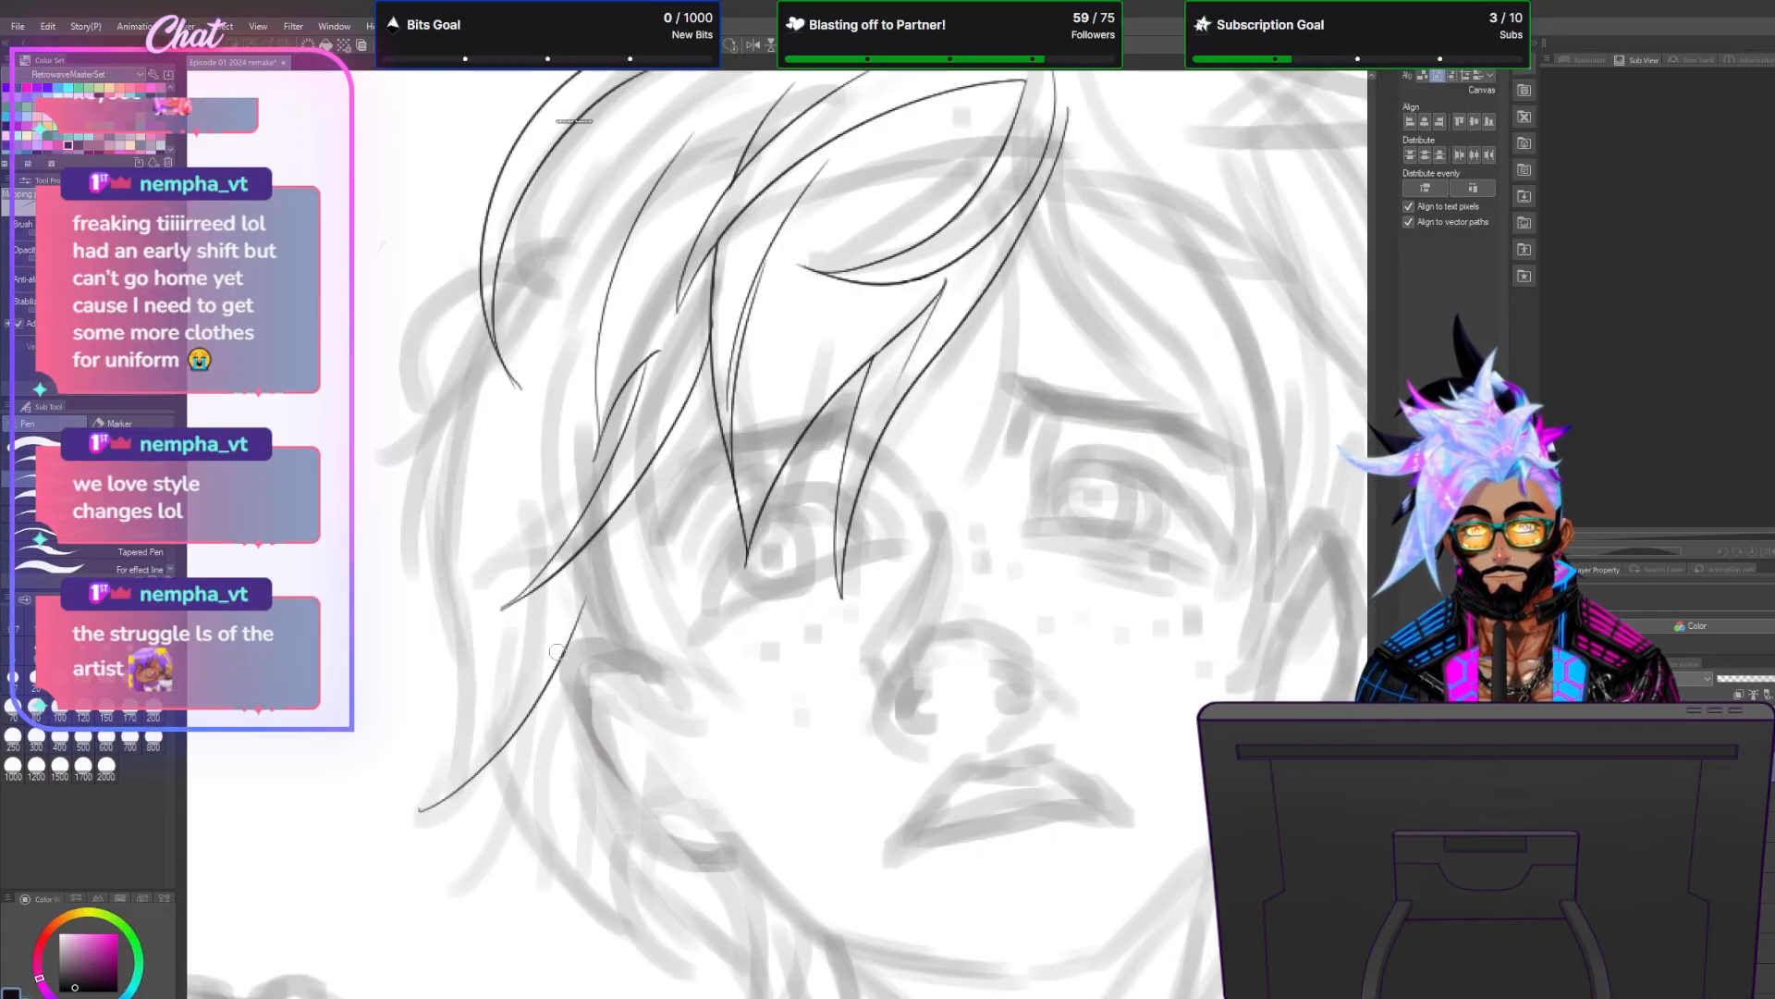
left_click_drag(421, 812, 495, 491)
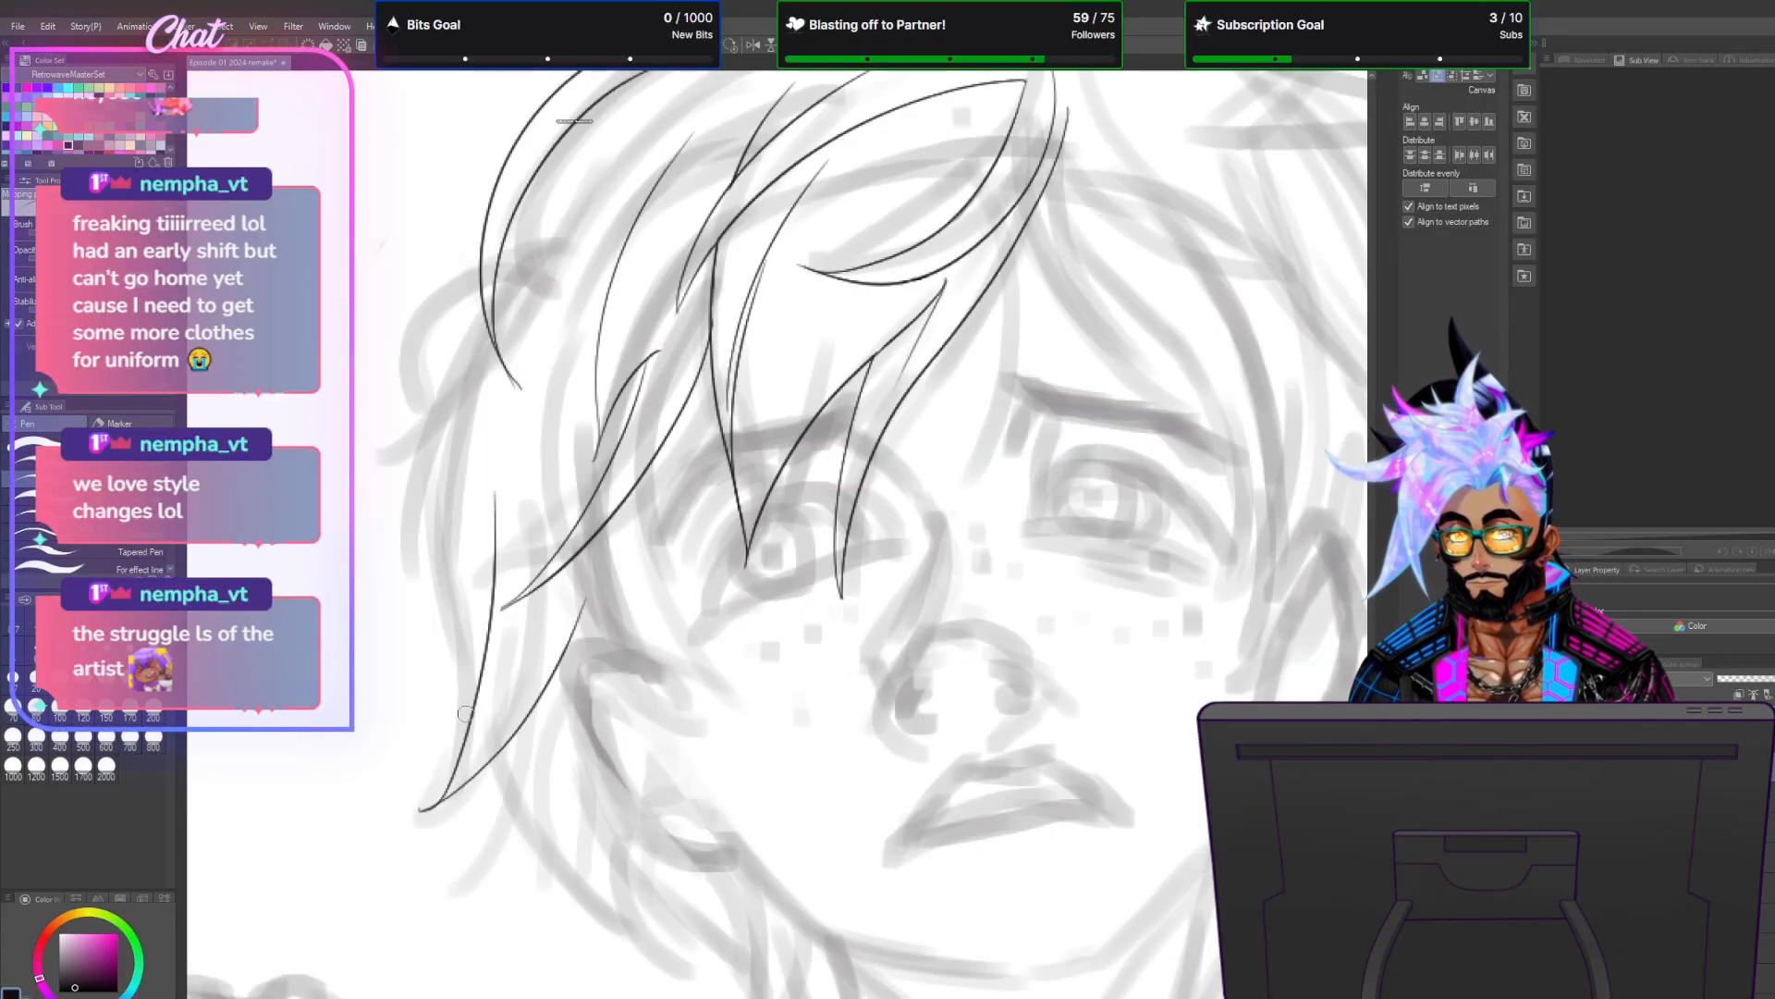
left_click_drag(470, 709, 473, 362)
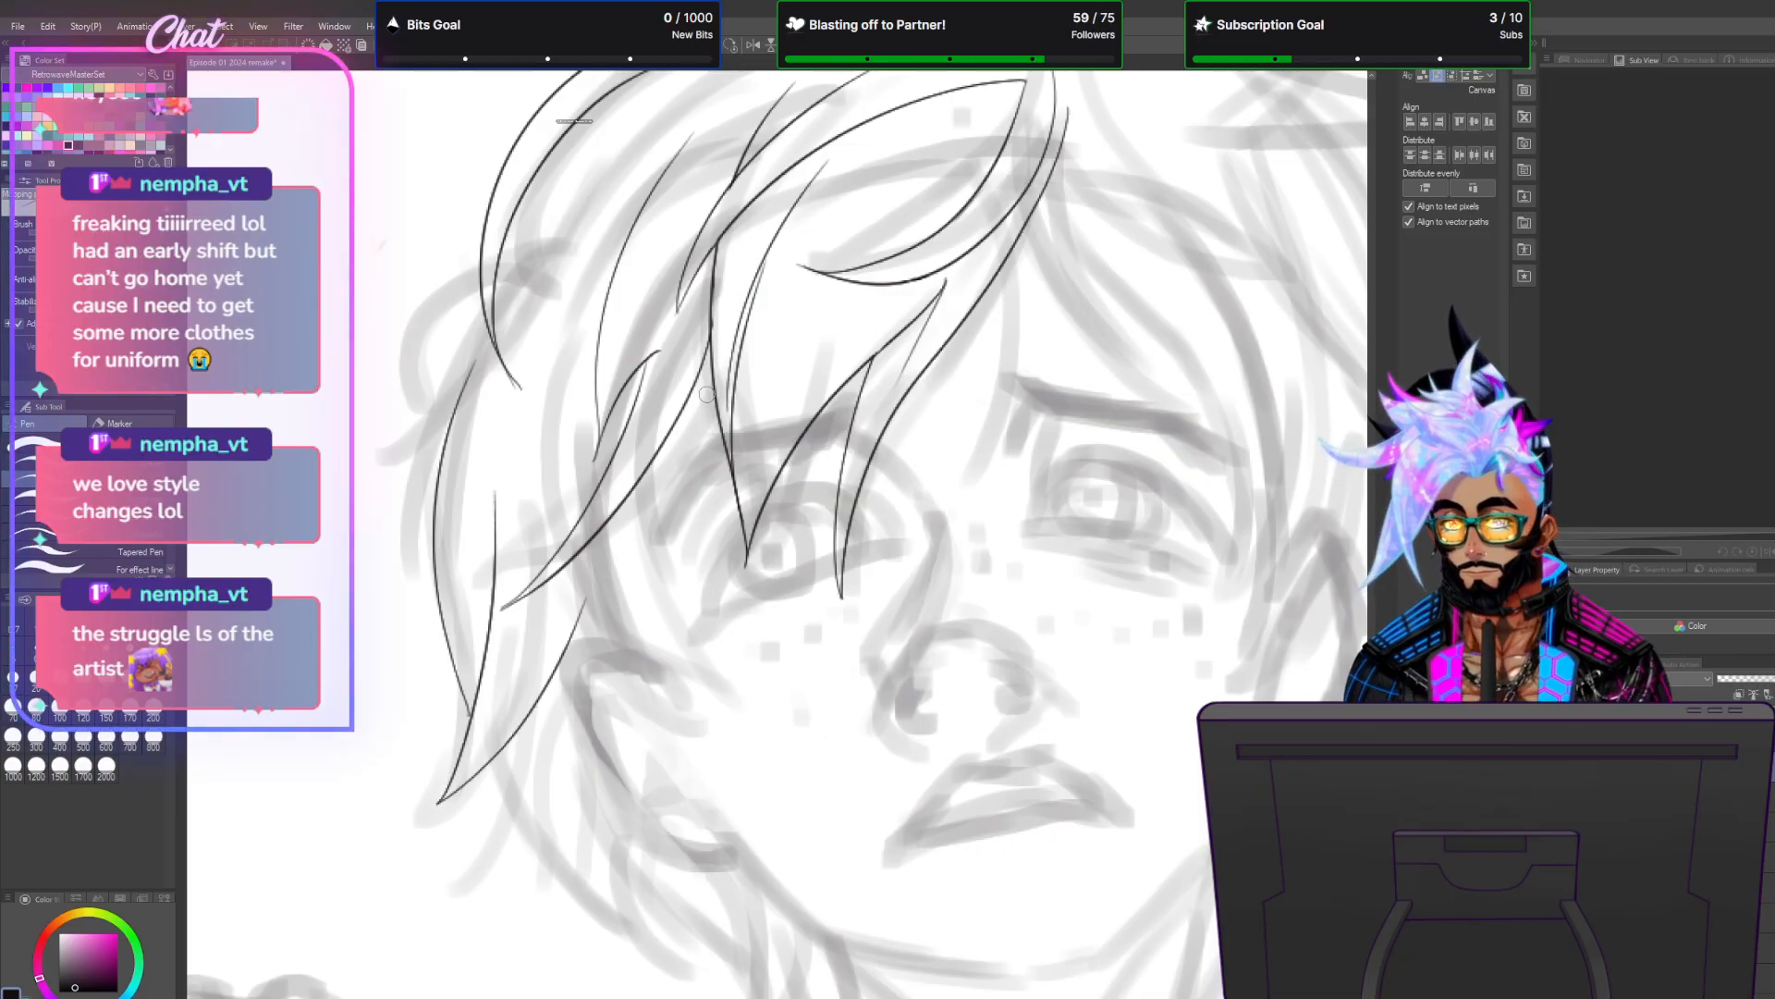
key("ctrl+z")
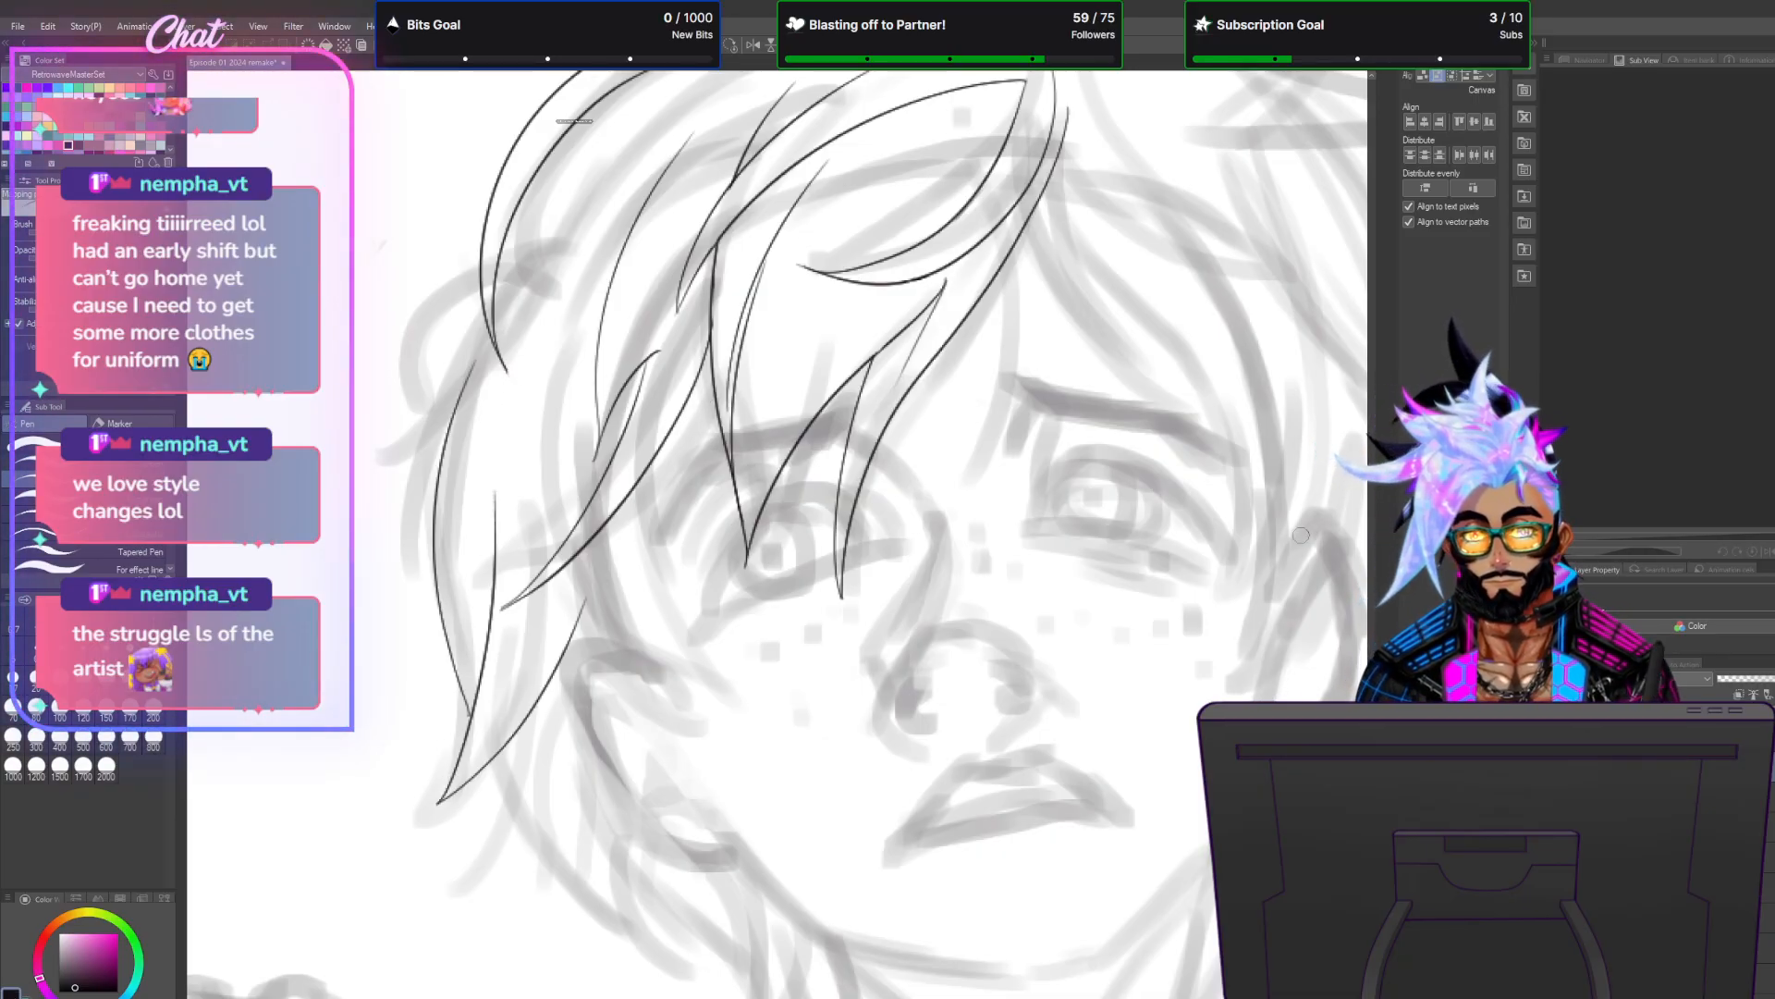
Ink the side lock's inner line, the pointed lock flicking outward at the left-hand temple, and the curved strands above them.
scroll(869, 620, "up", 5)
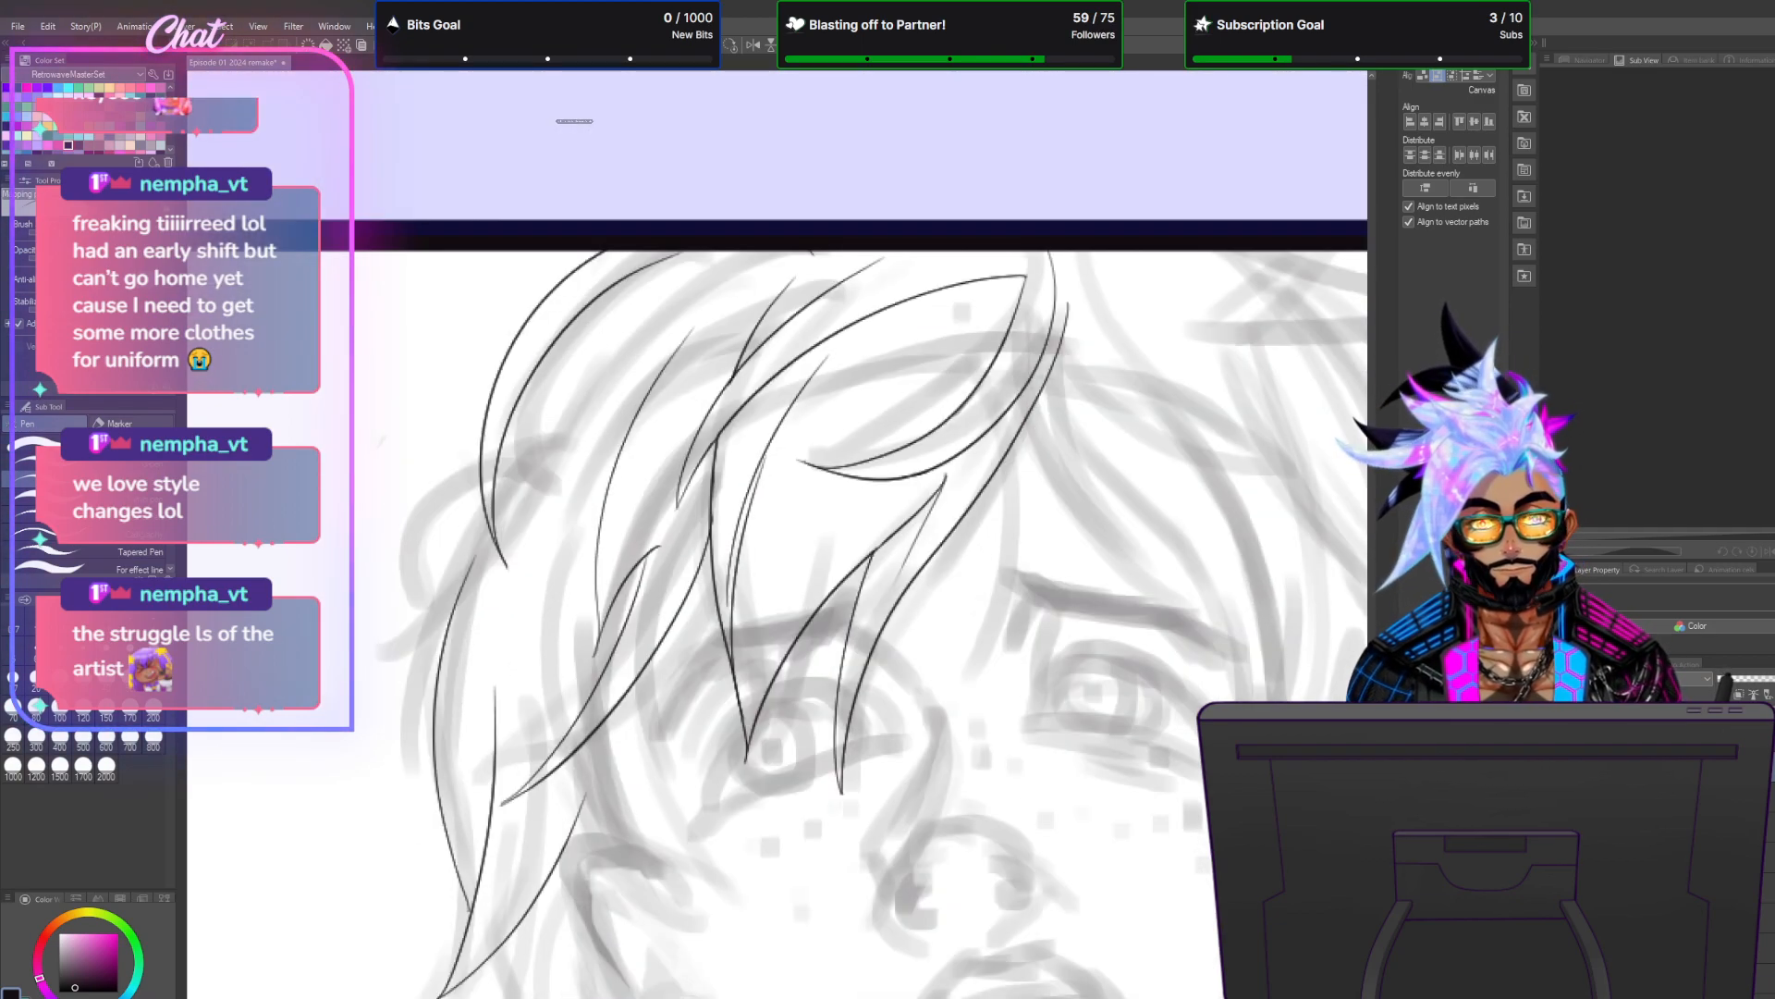
left_click_drag(577, 416, 491, 810)
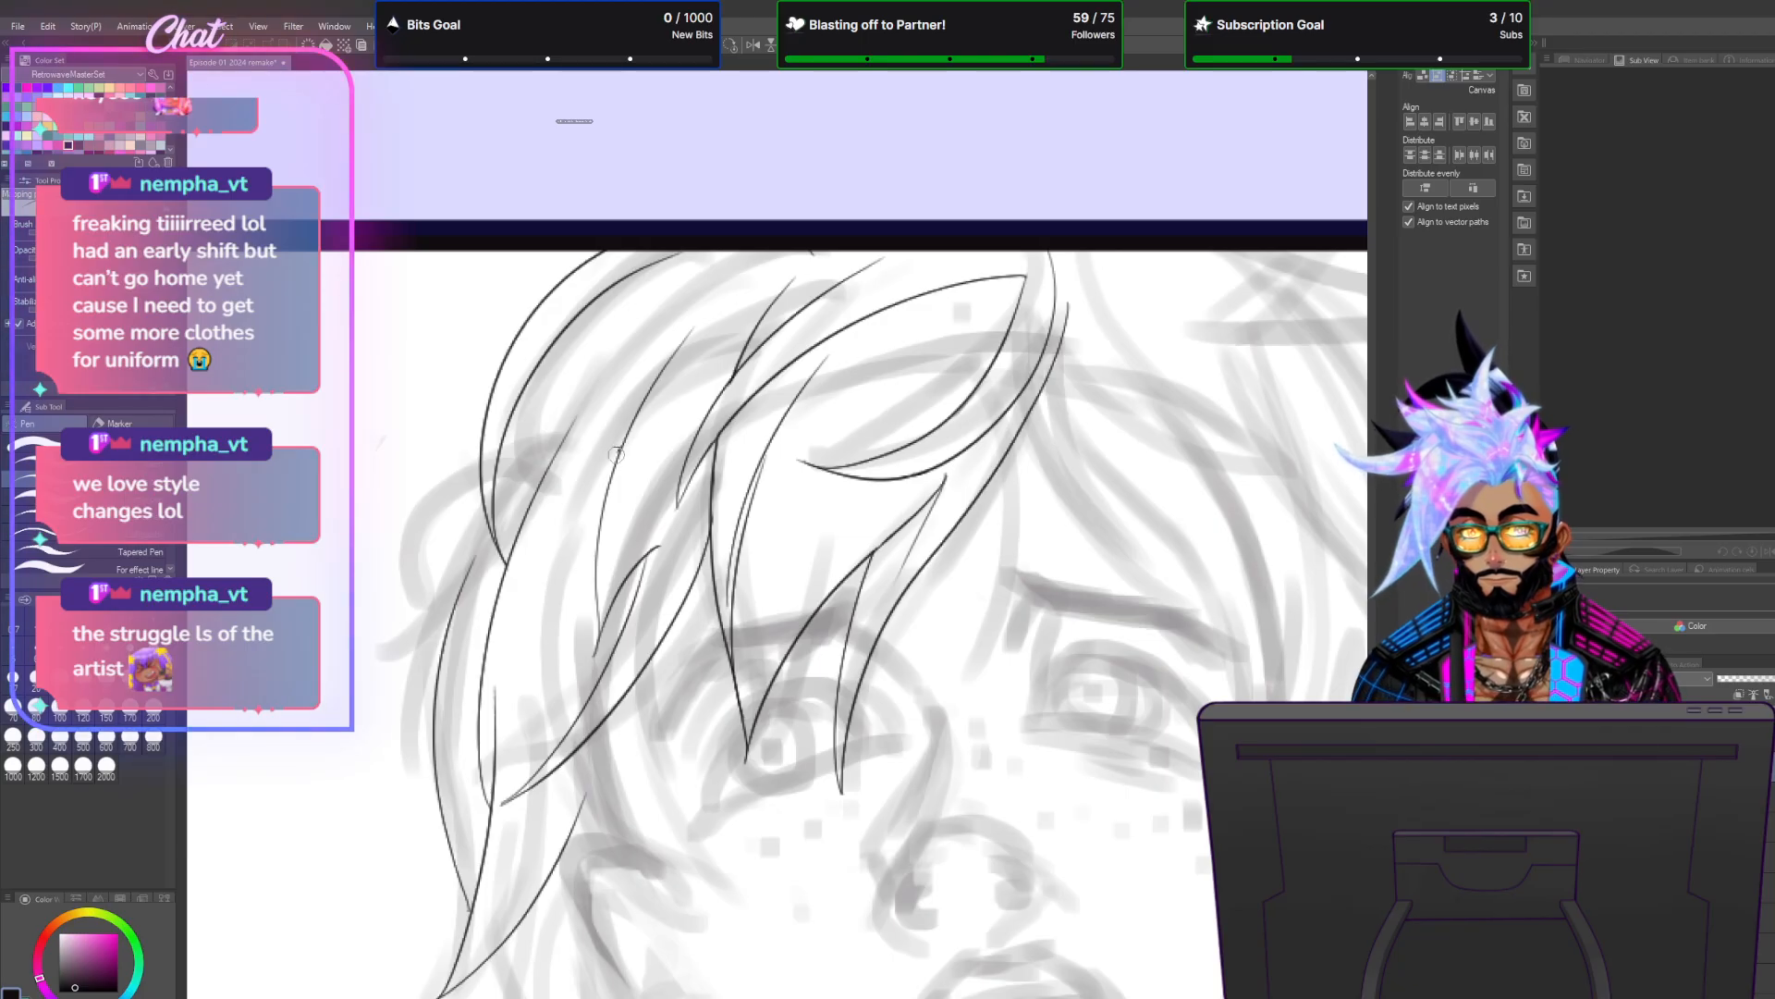
left_click_drag(622, 442, 363, 636)
left_click_drag(651, 279, 380, 633)
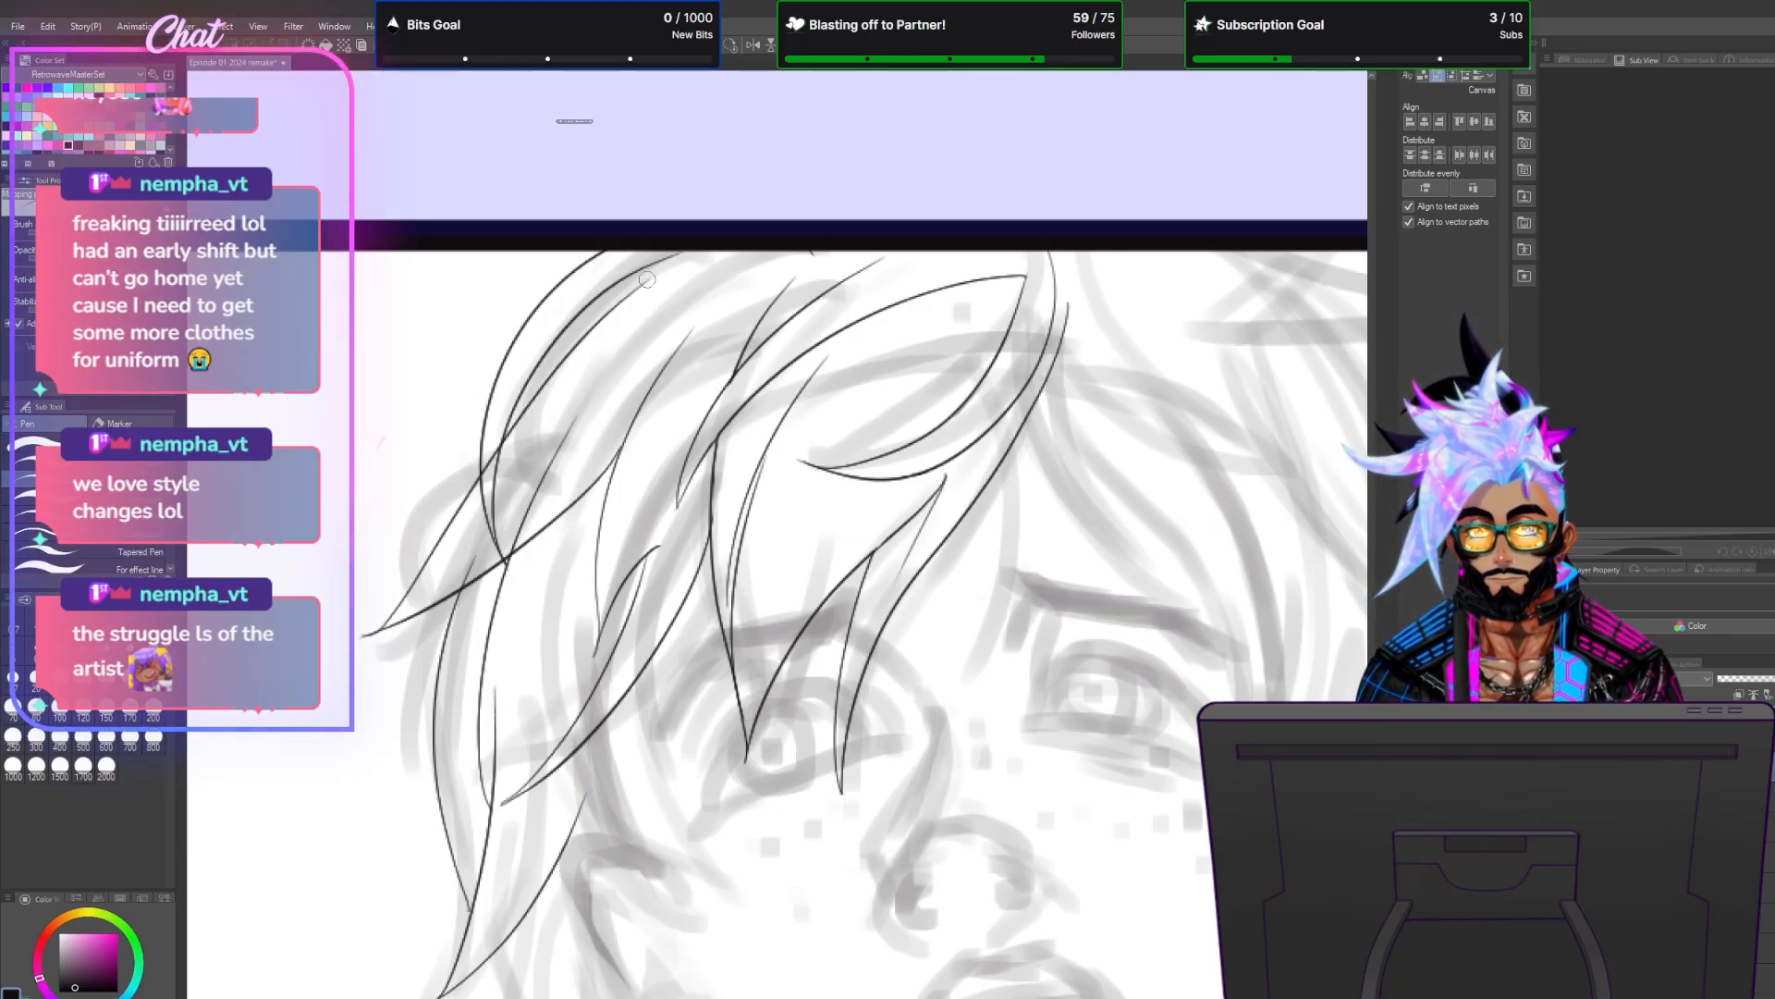
left_click_drag(650, 268, 581, 393)
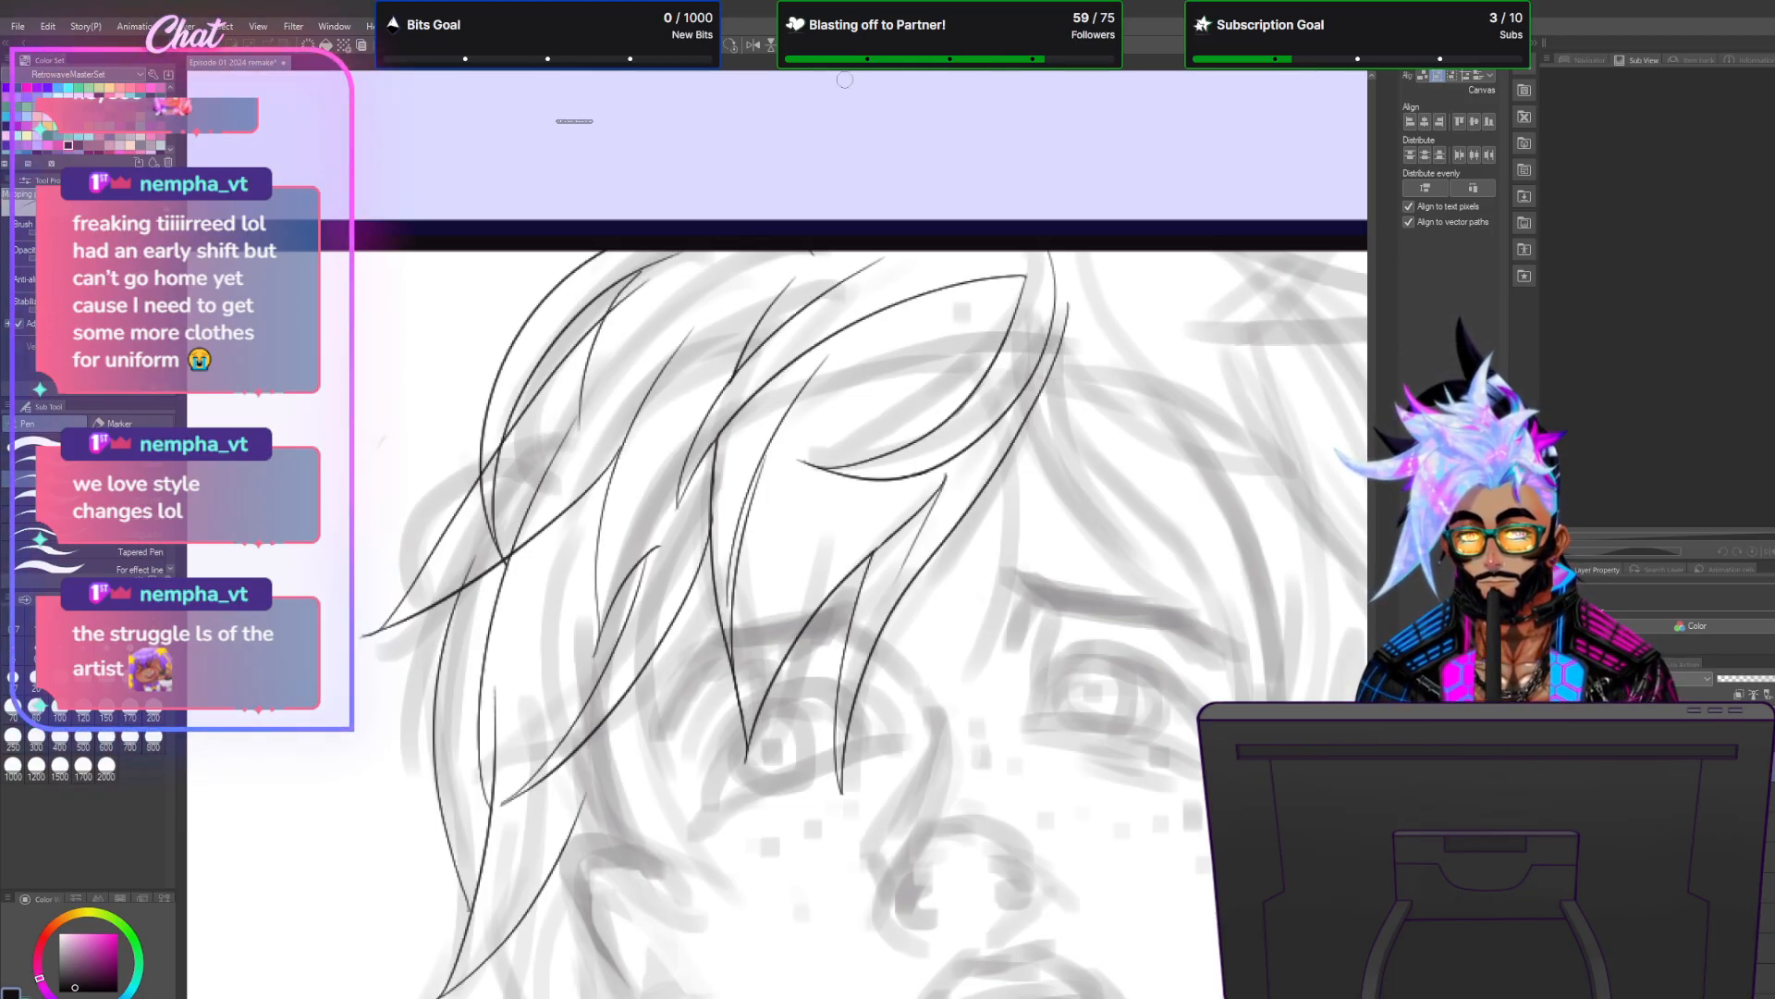
mouse_move(652, 270)
left_mouse_down()
mouse_move(590, 370)
mouse_move(663, 565)
mouse_move(613, 386)
left_mouse_up()
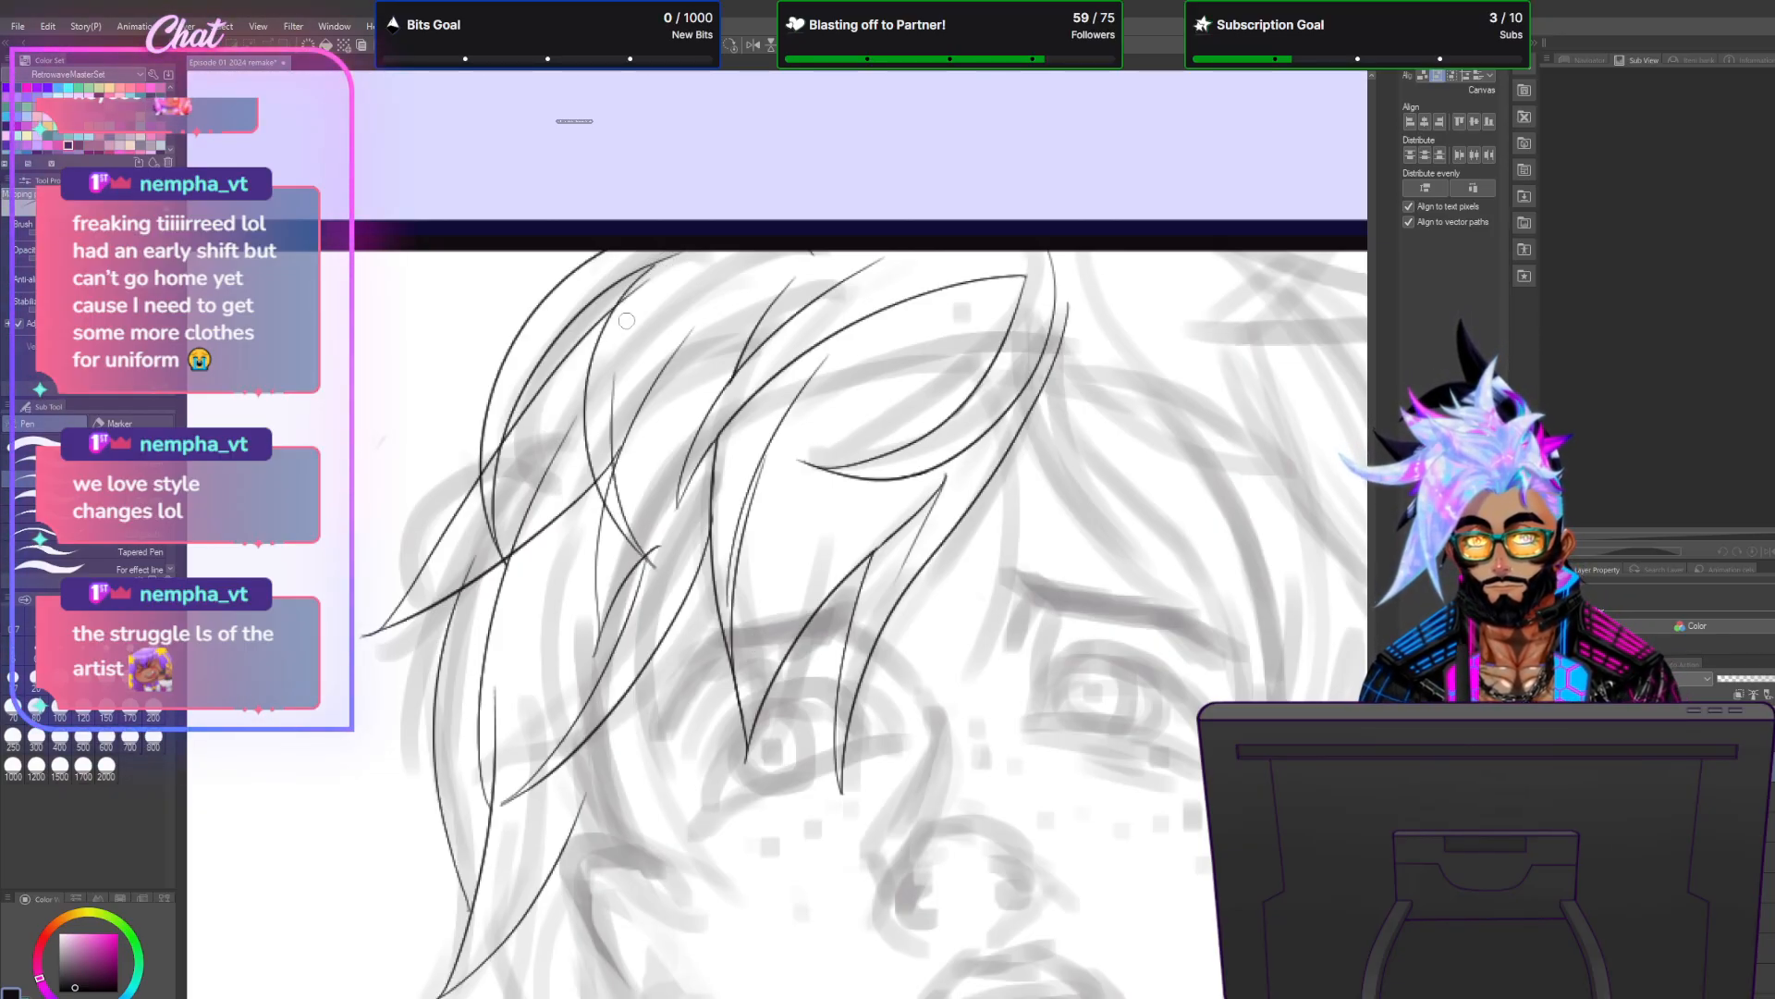
scroll(780, 275, "down", 4)
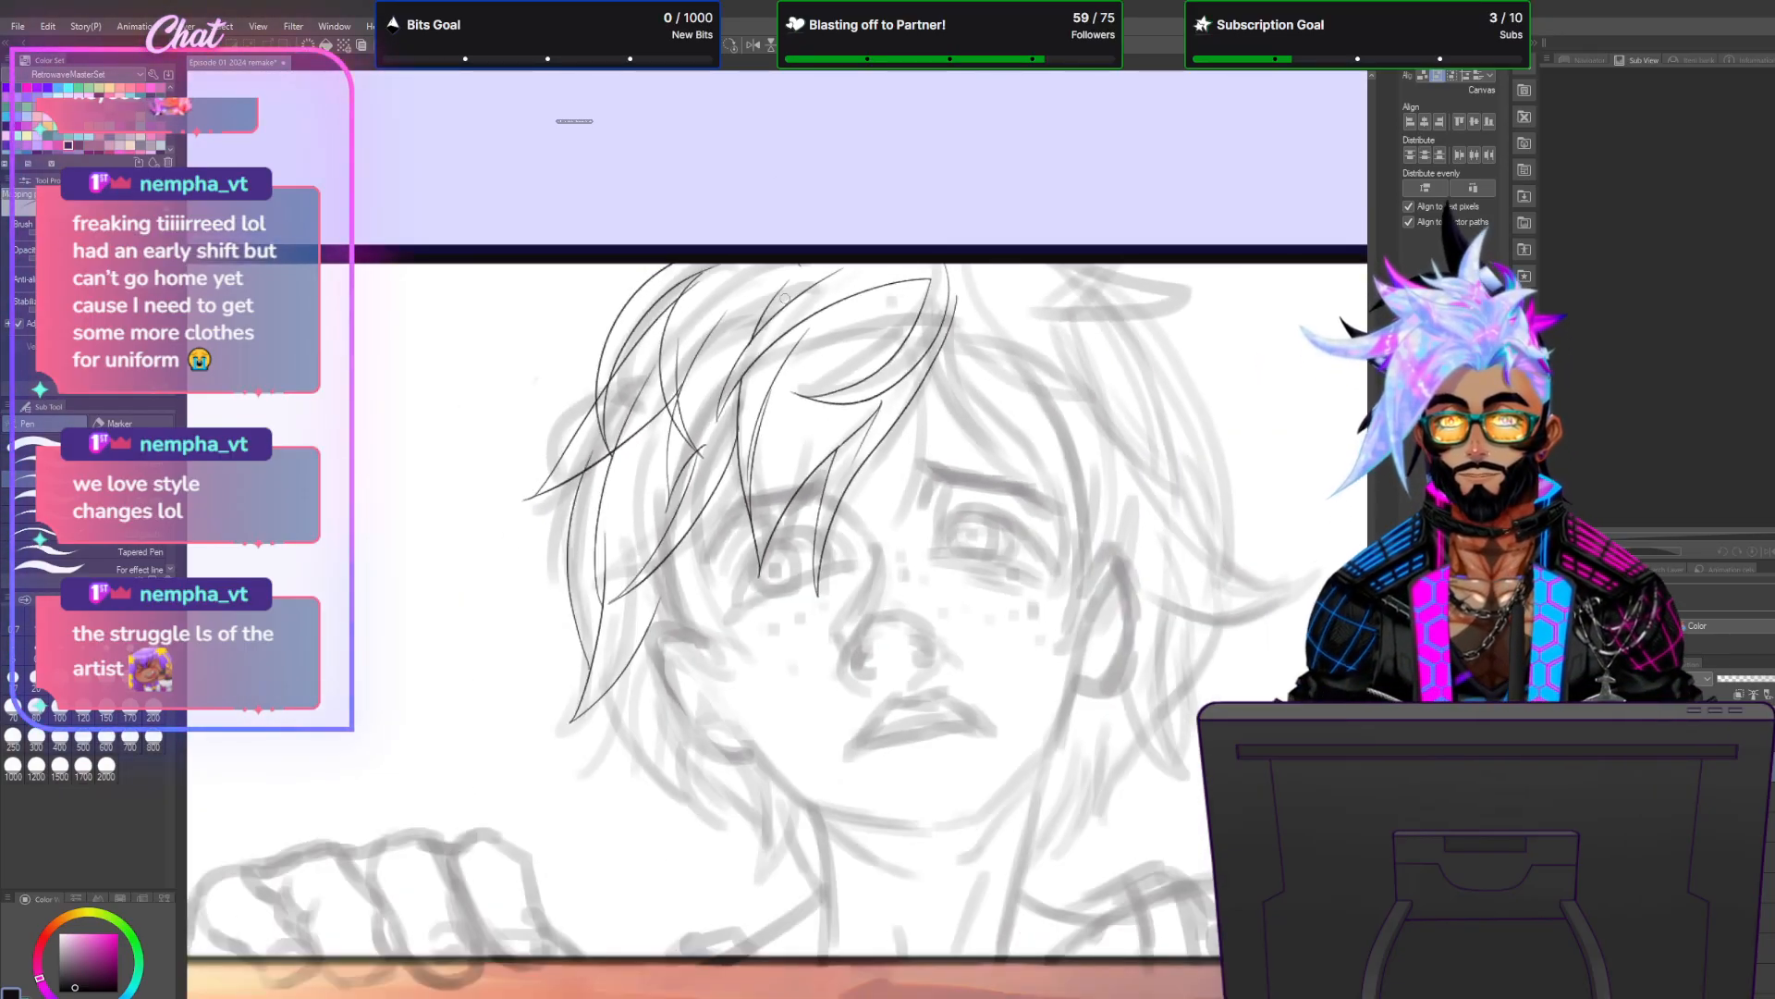
scroll(781, 275, "up", 1)
scroll(770, 296, "up", 4)
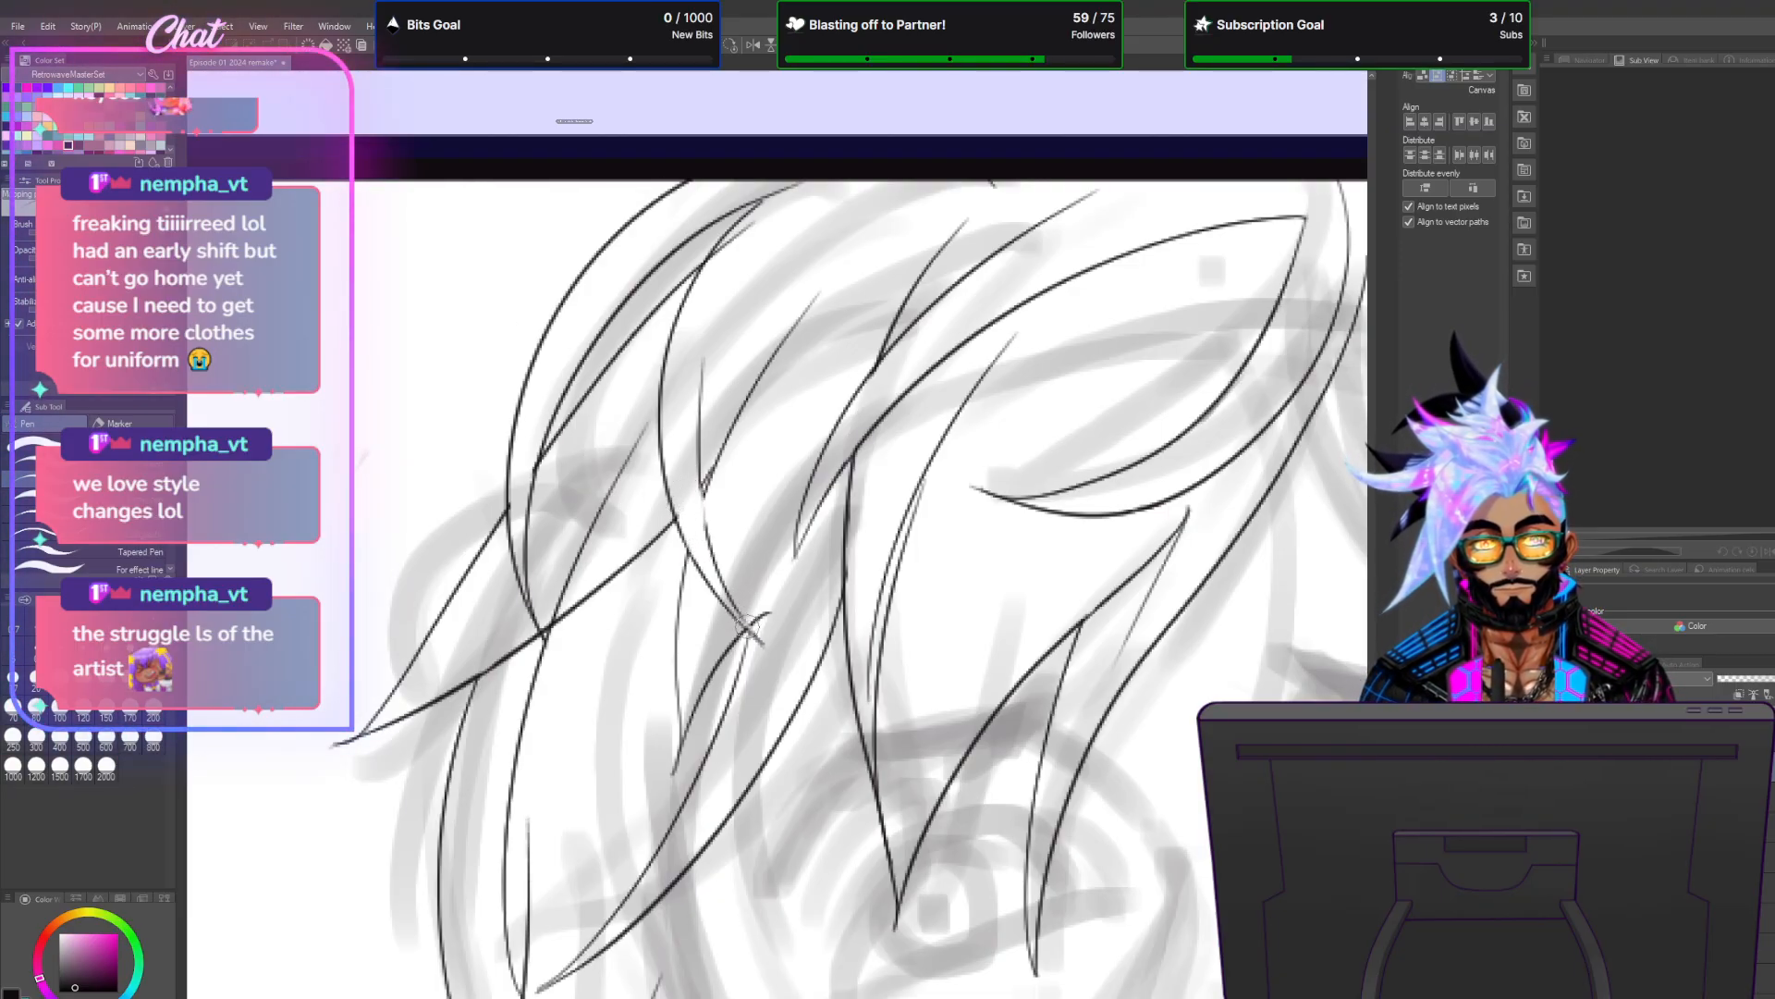
left_click_drag(760, 638, 709, 412)
key("ctrl+z")
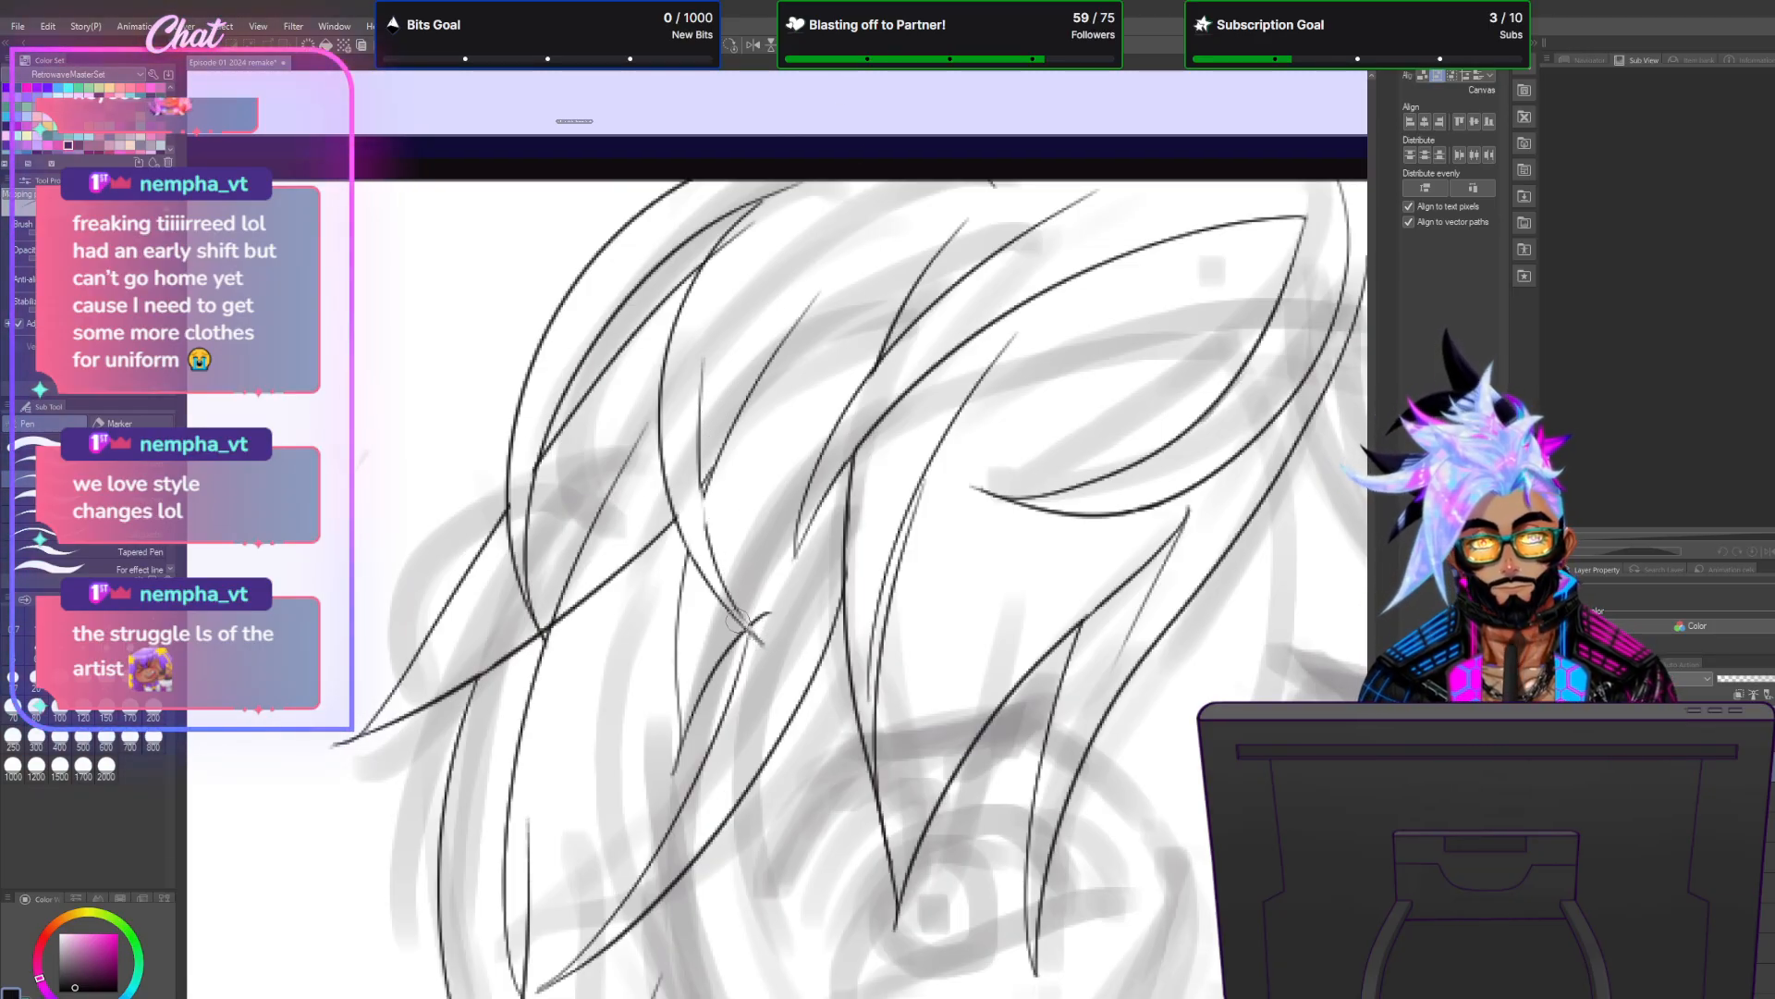
mouse_move(760, 641)
left_mouse_down()
mouse_move(731, 600)
mouse_move(710, 428)
left_mouse_up()
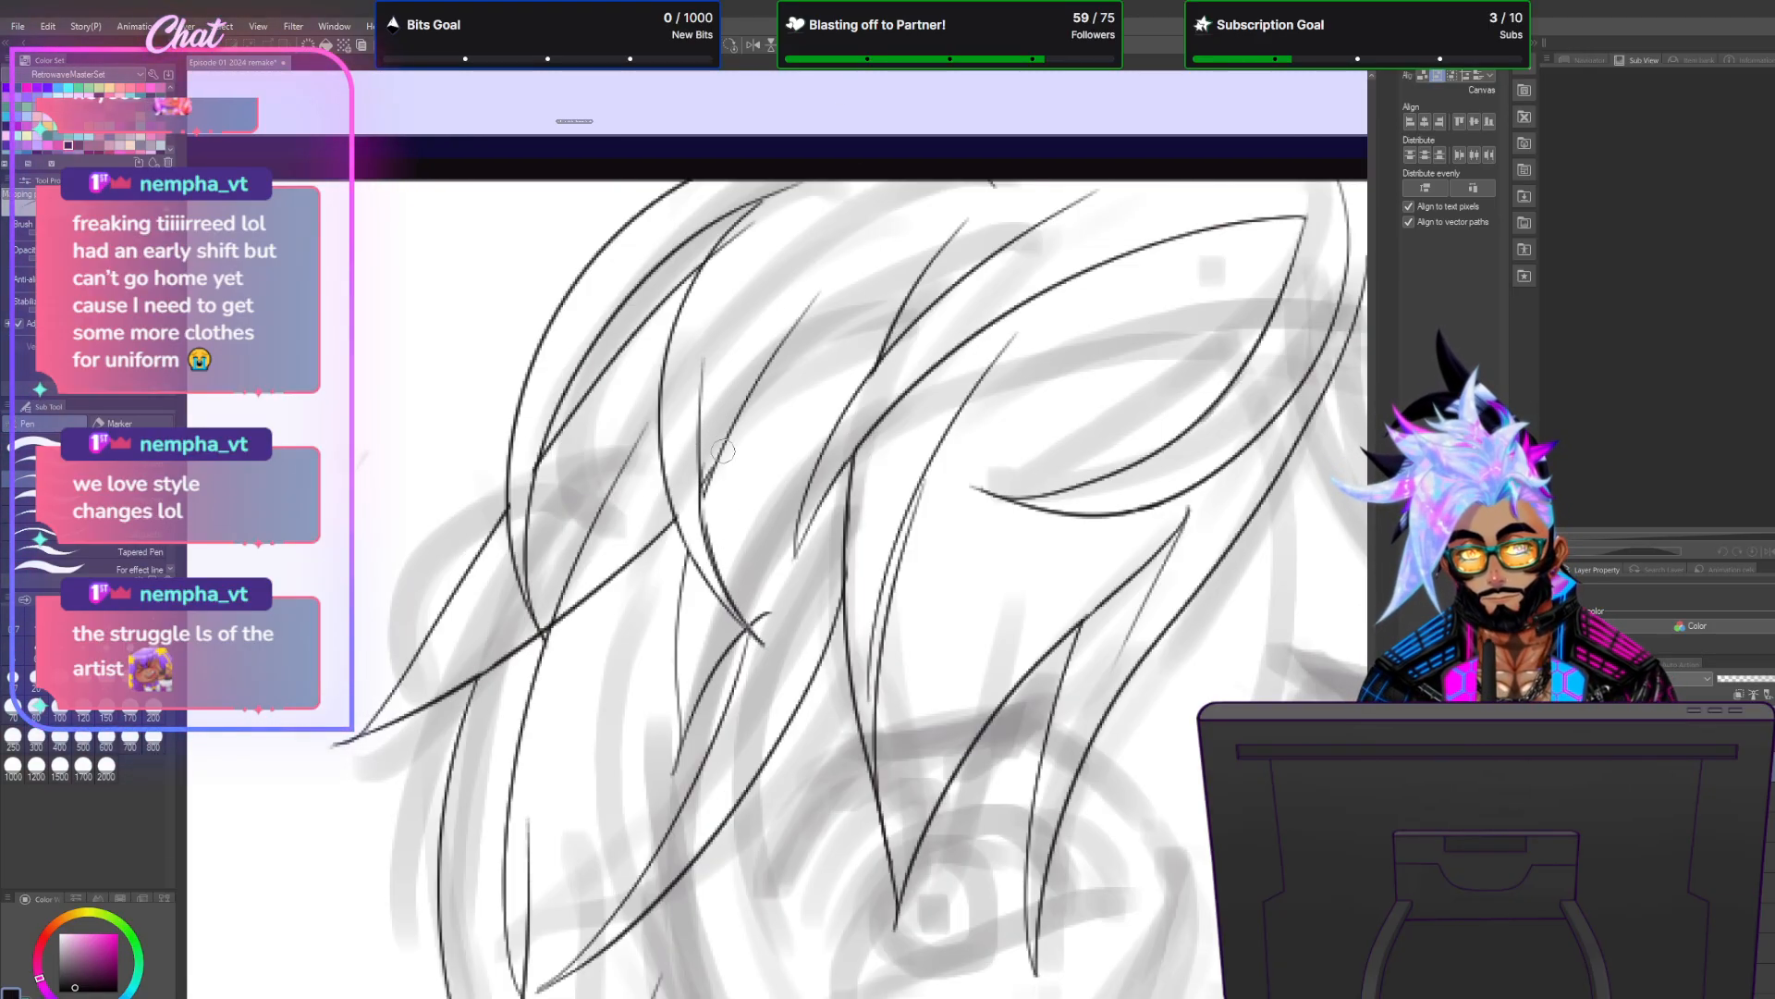
key("ctrl+z")
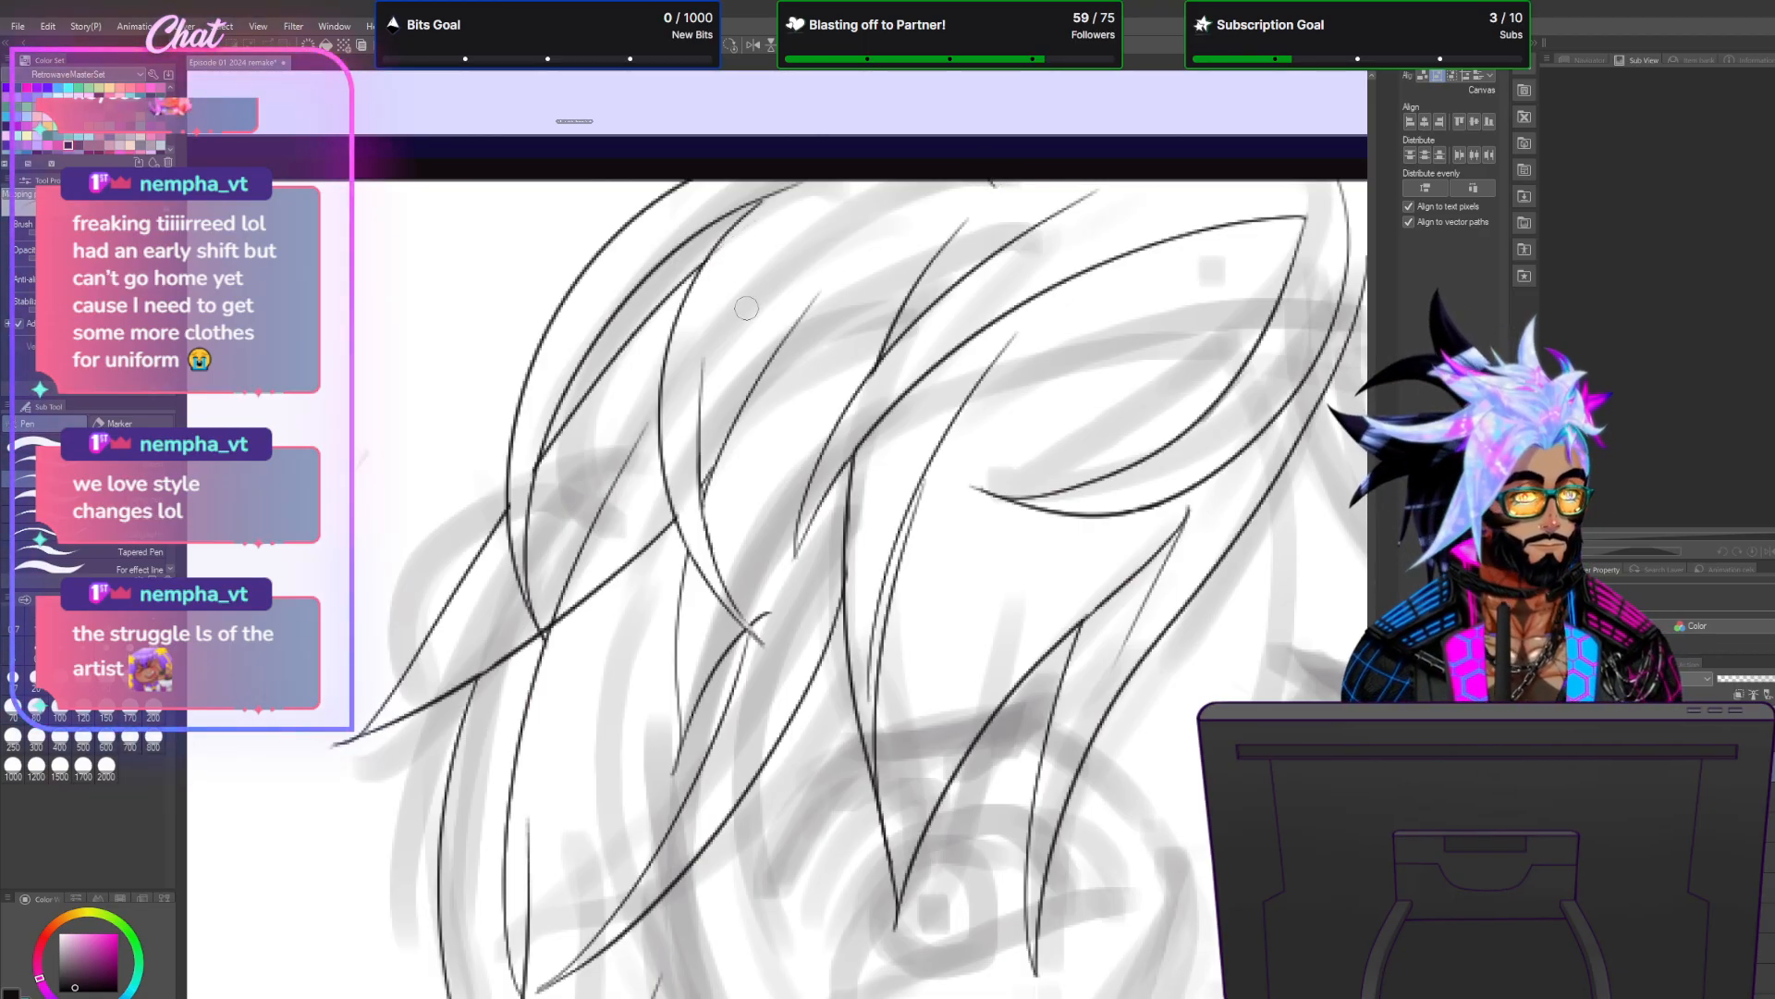
Erase the part of the side lock's inner line that runs up through the outward-flicking lock at the left-hand temple.
scroll(731, 315, "down", 3)
scroll(710, 447, "up", 2)
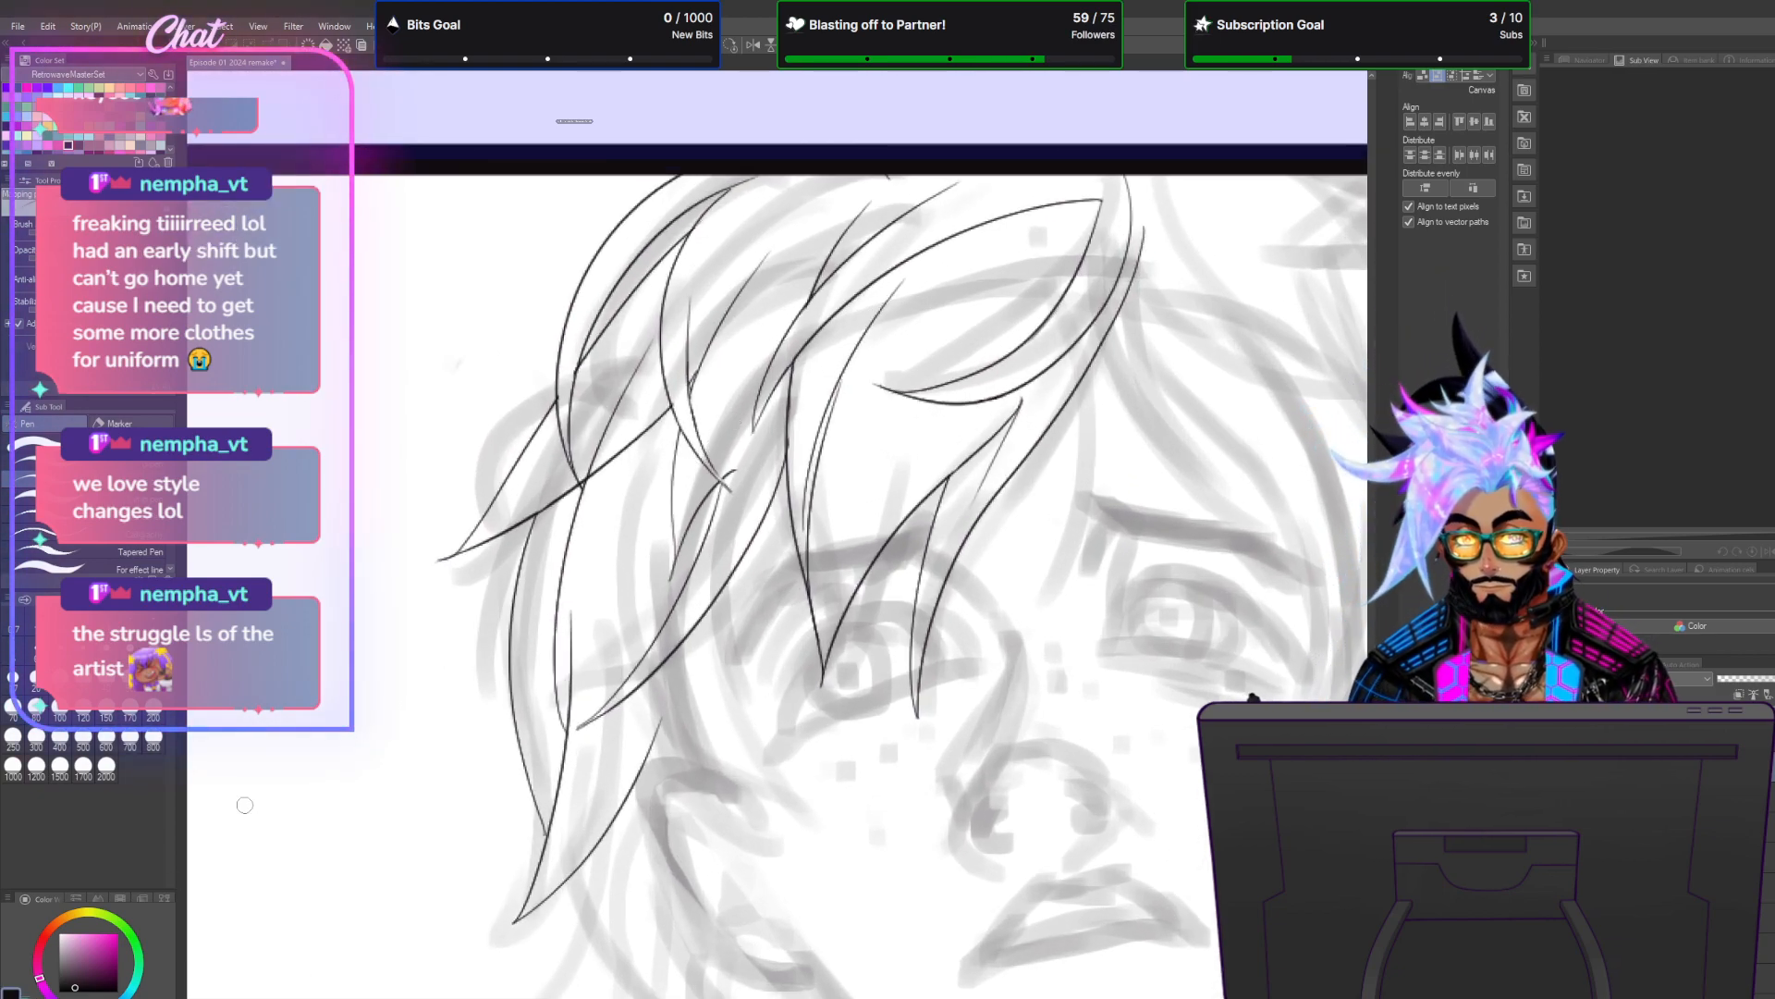
scroll(661, 391, "up", 2)
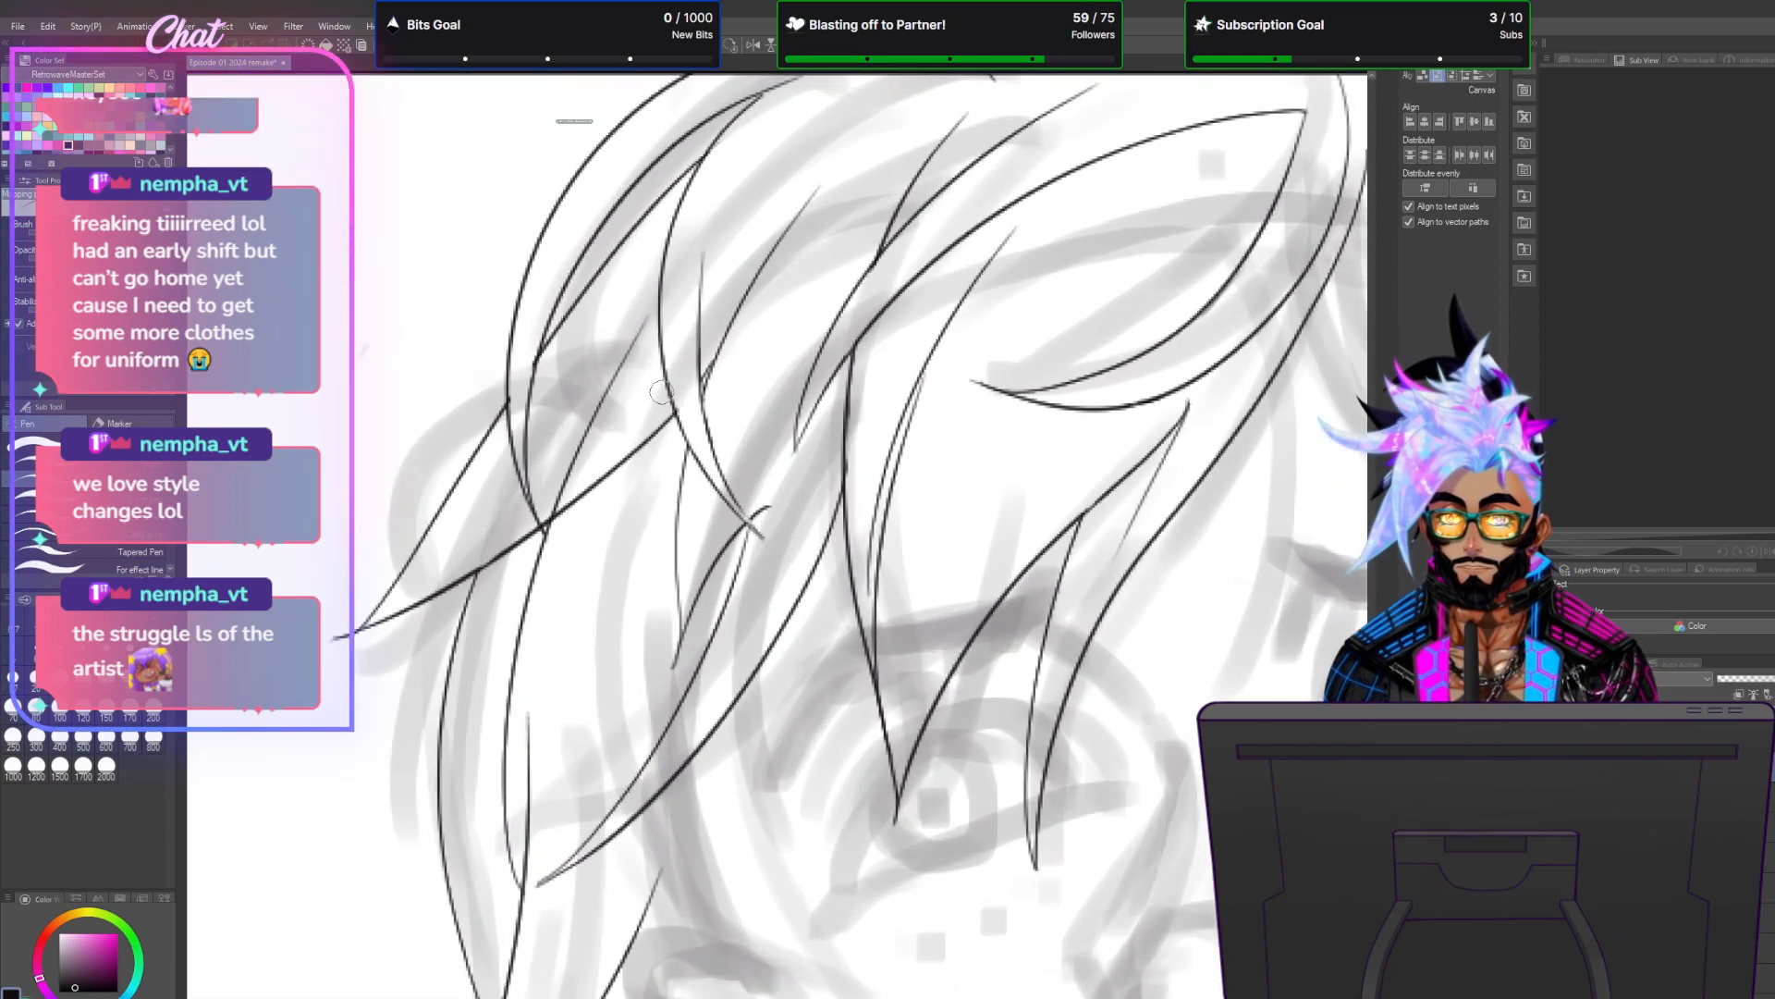
left_click_drag(645, 315, 623, 365)
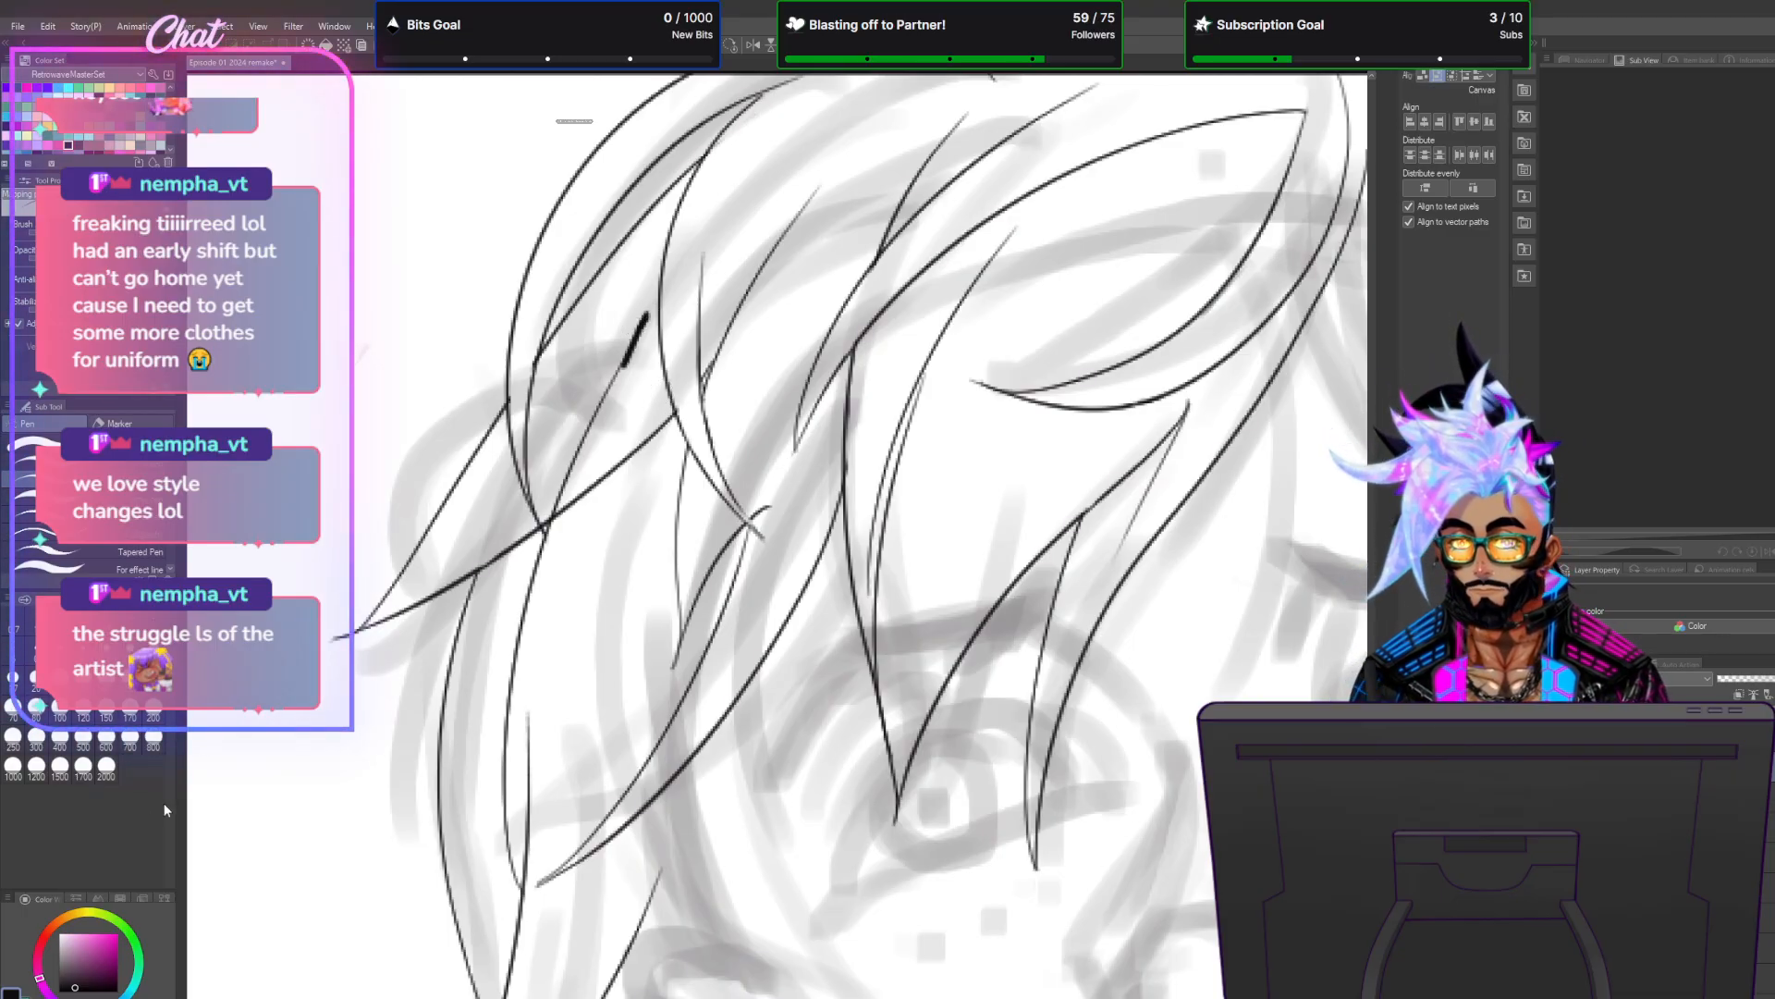
left_click_drag(652, 280, 557, 500)
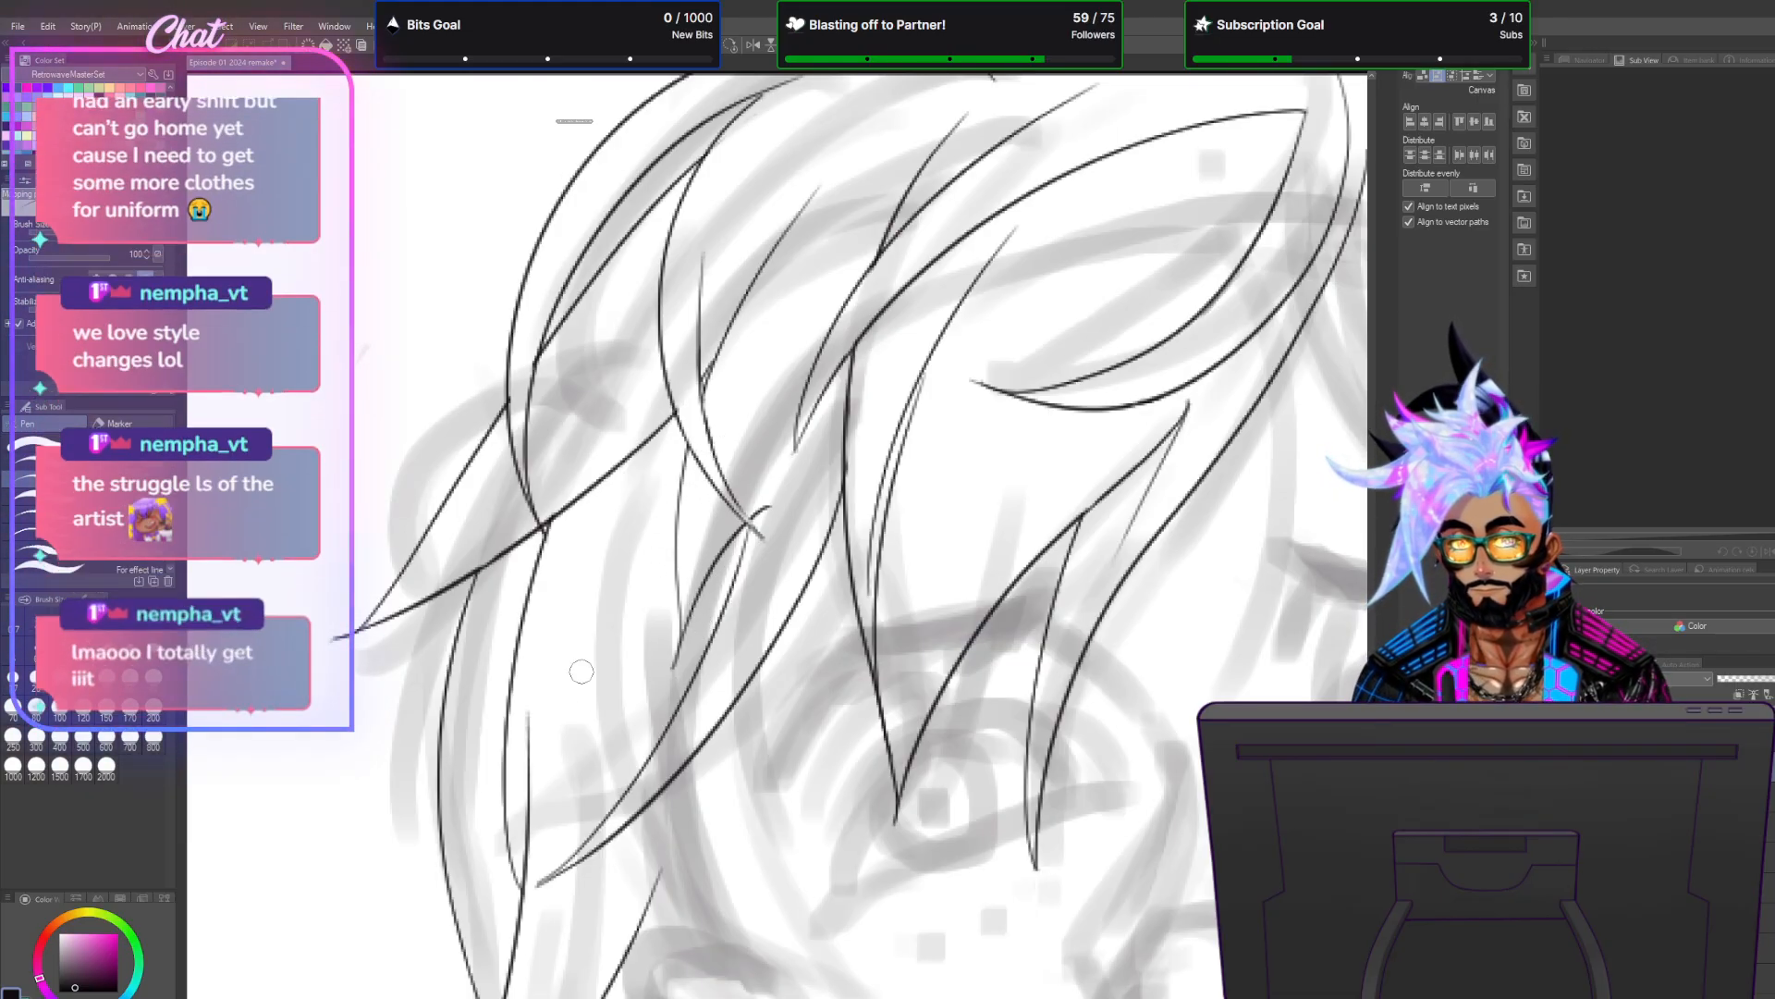
Ink the pointed bang sweeping from the parting over the right-hand eyebrow, trim its overshooting tip, and add an outer strand line.
scroll(581, 655, "down", 5)
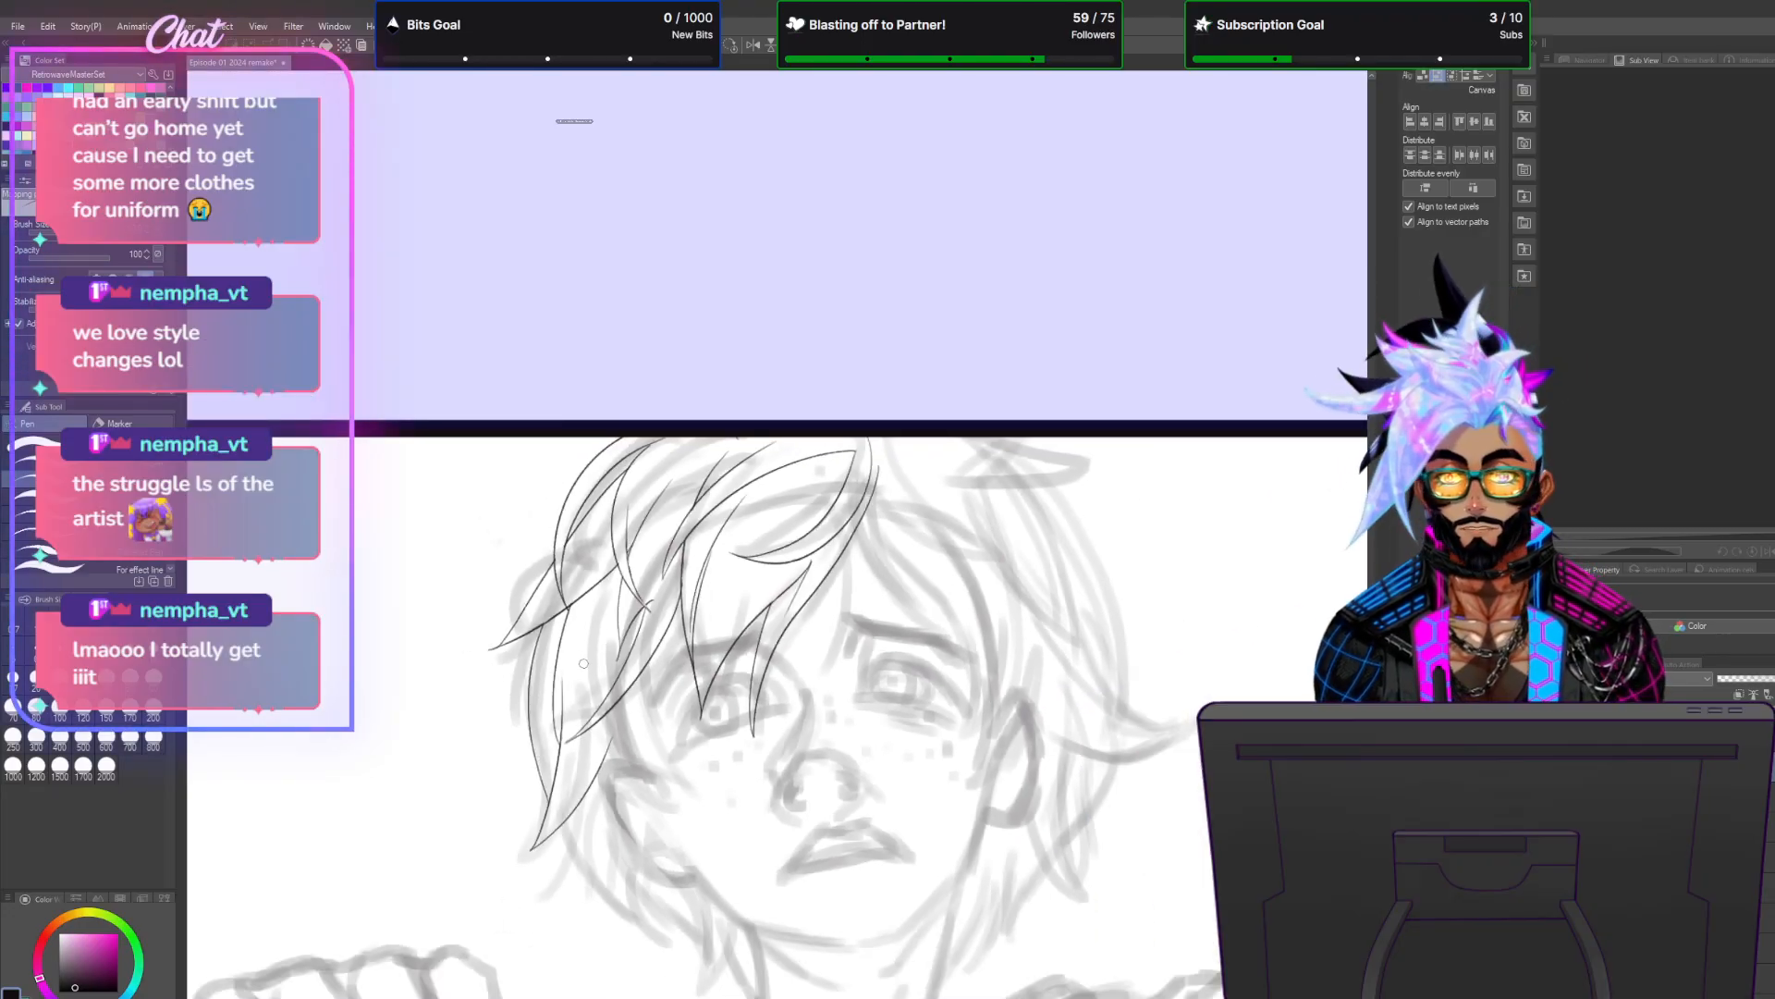
scroll(782, 702, "down", 3)
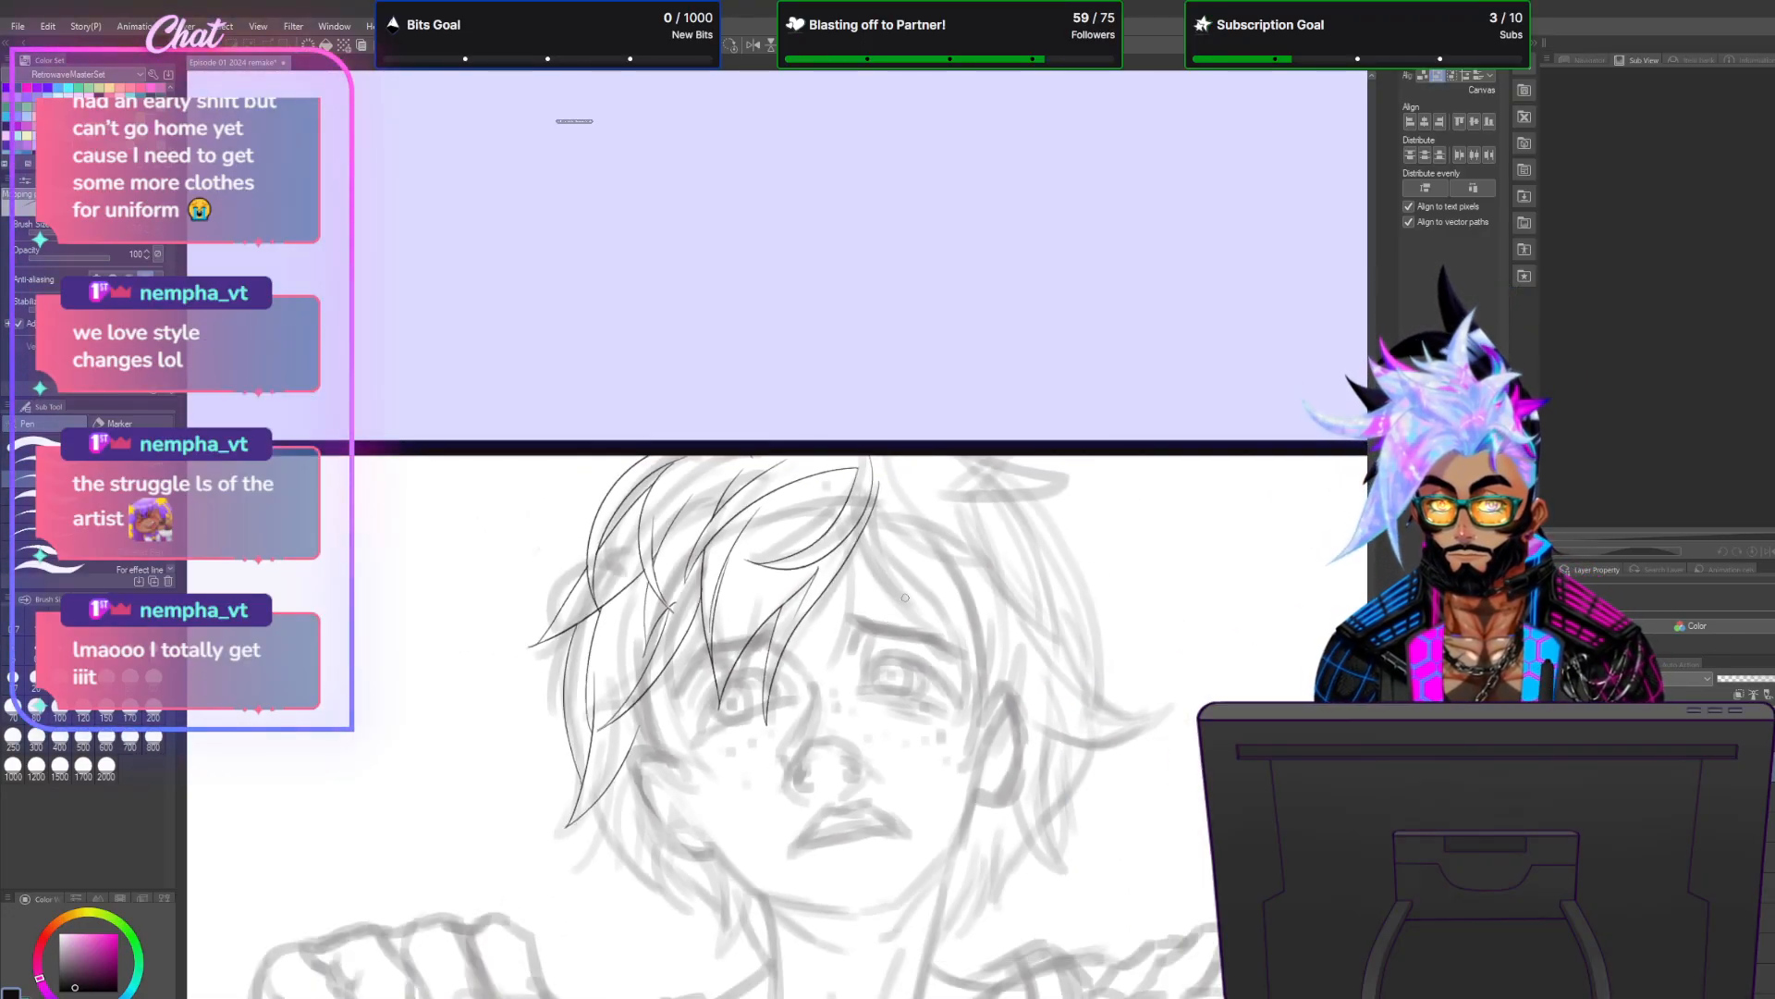
scroll(946, 564, "up", 5)
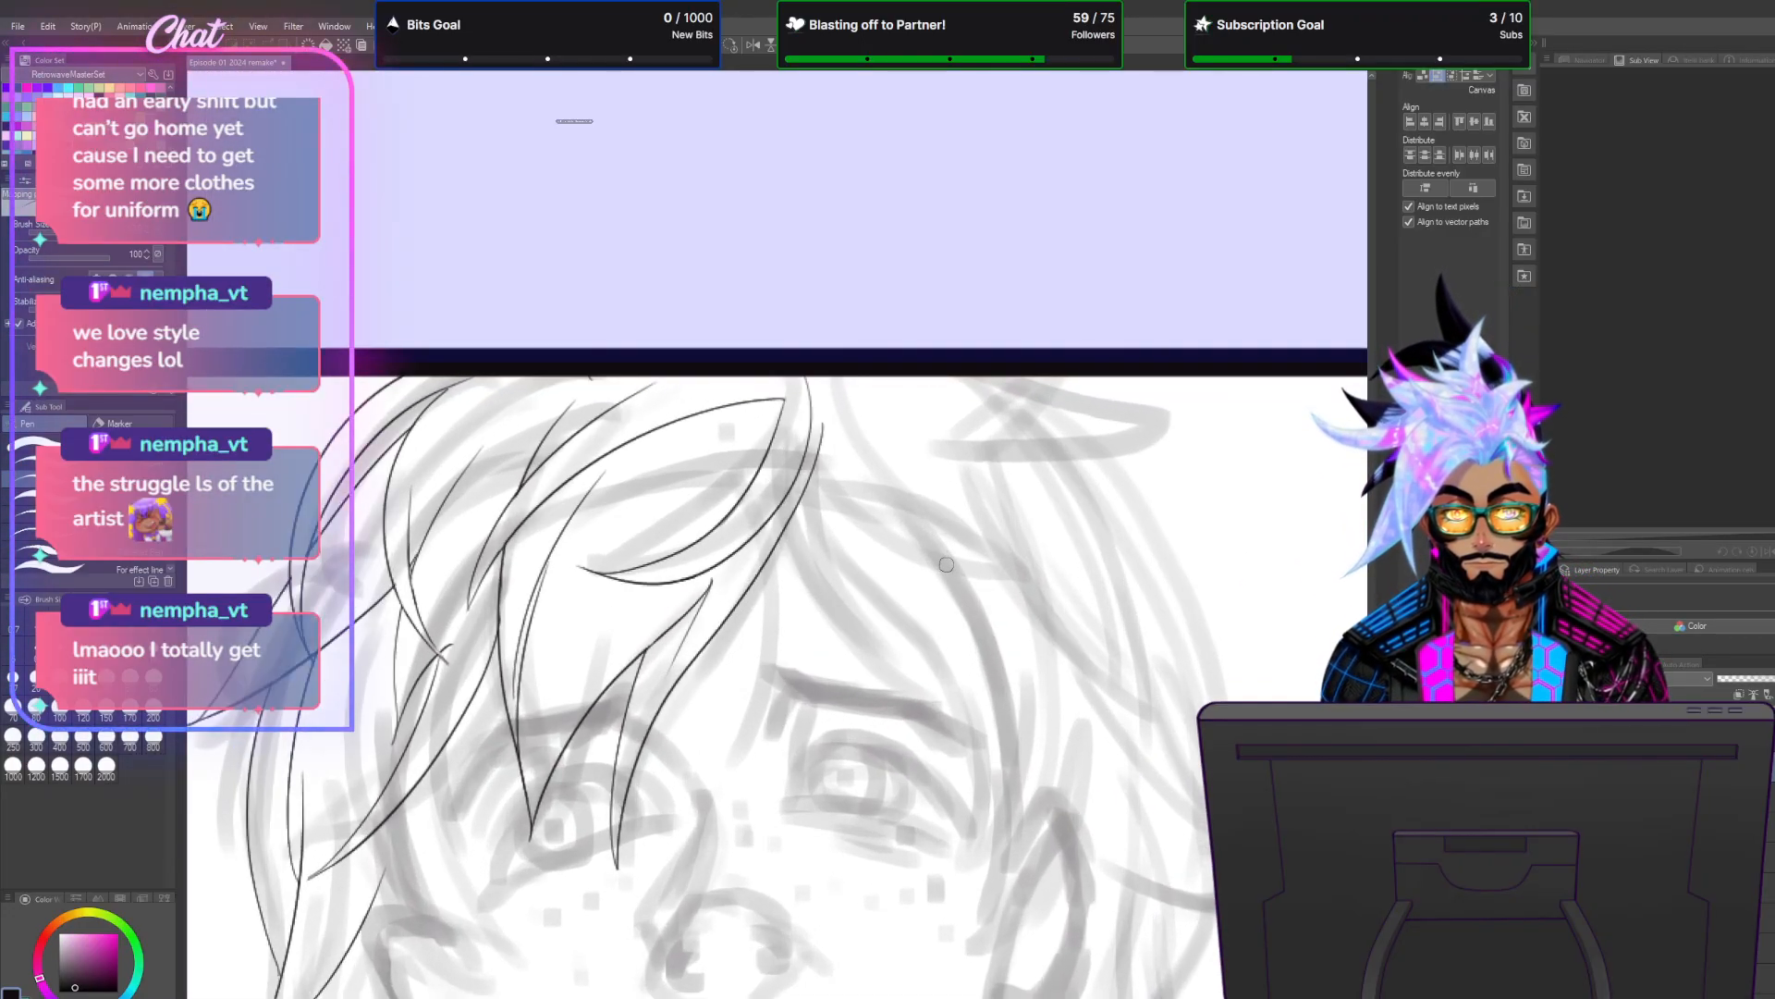
left_click_drag(833, 411, 975, 763)
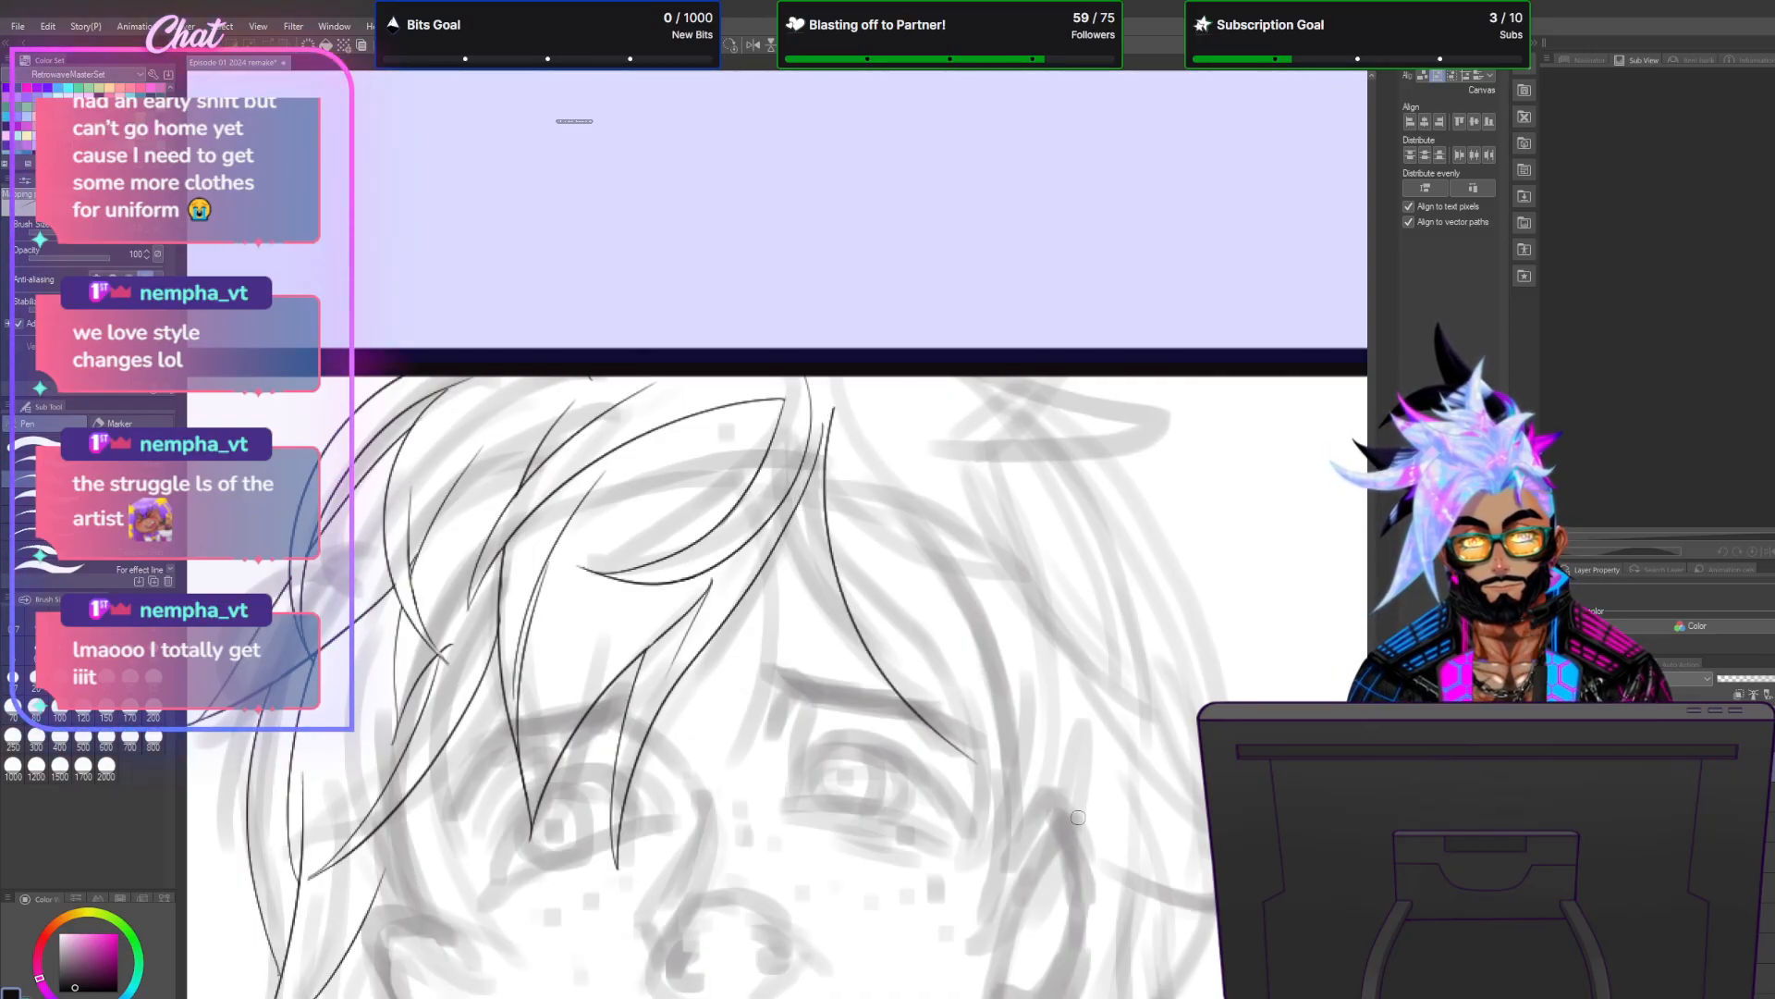
mouse_move(785, 515)
left_mouse_down()
mouse_move(839, 659)
mouse_move(1043, 771)
left_mouse_up()
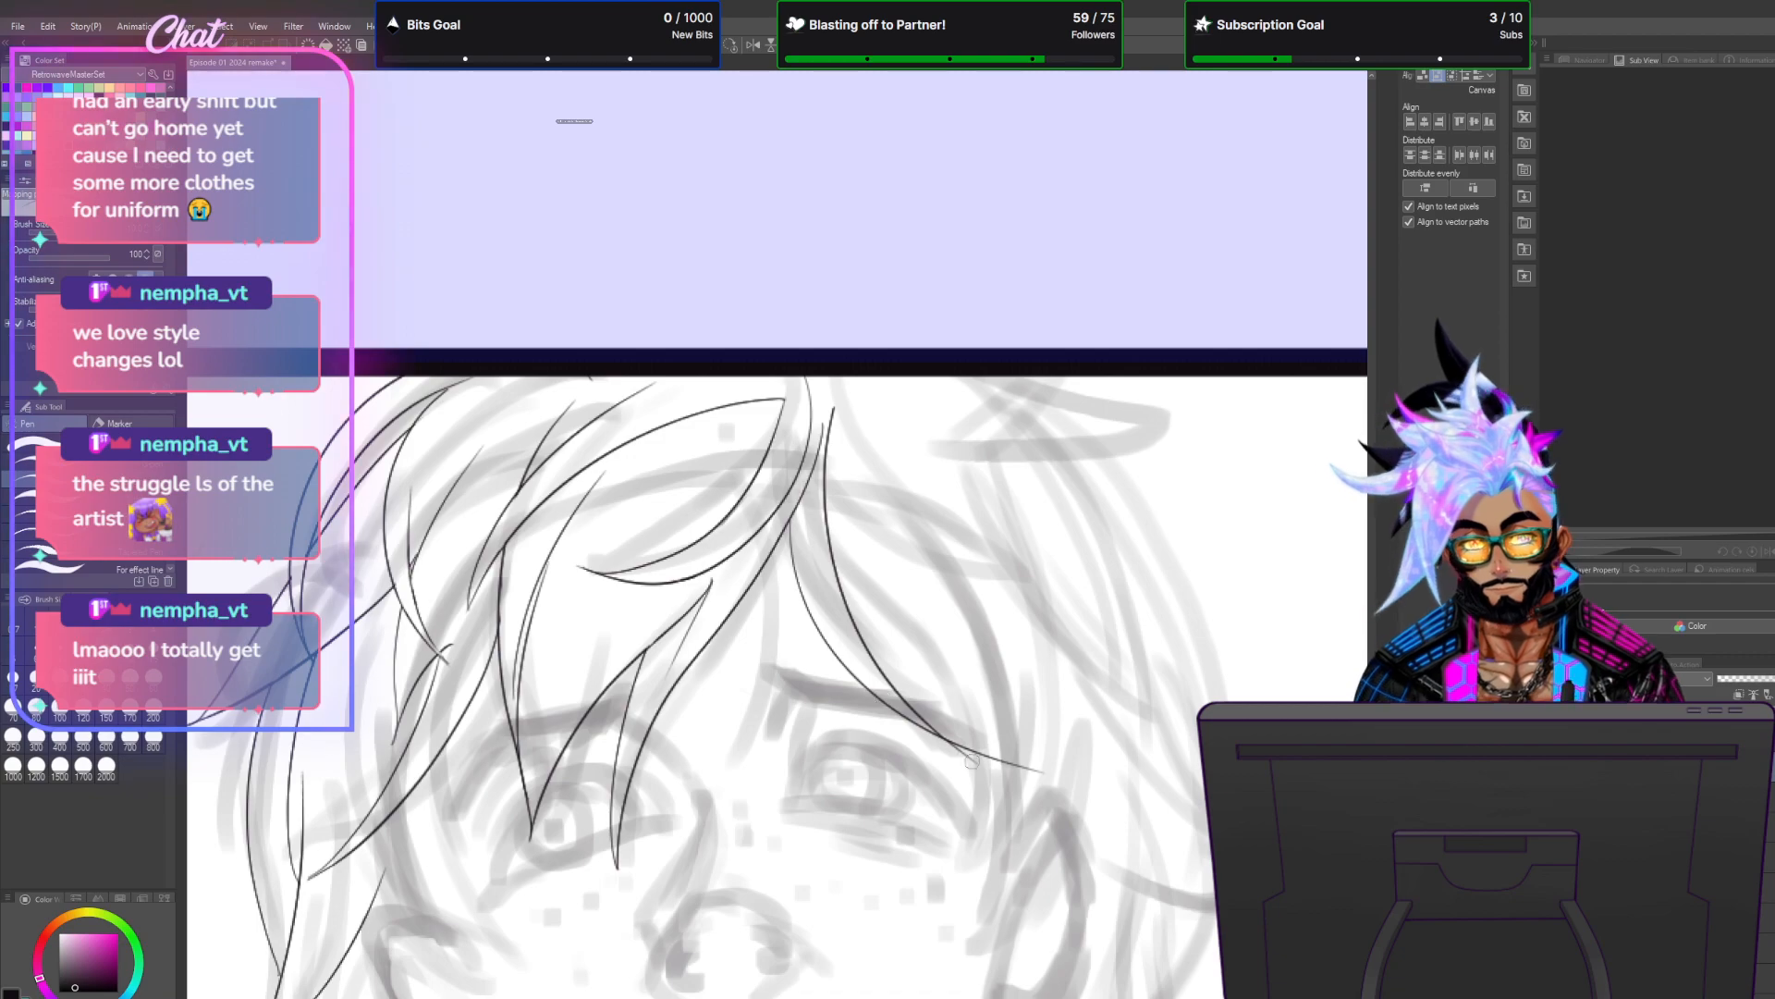
left_click_drag(958, 750, 1010, 764)
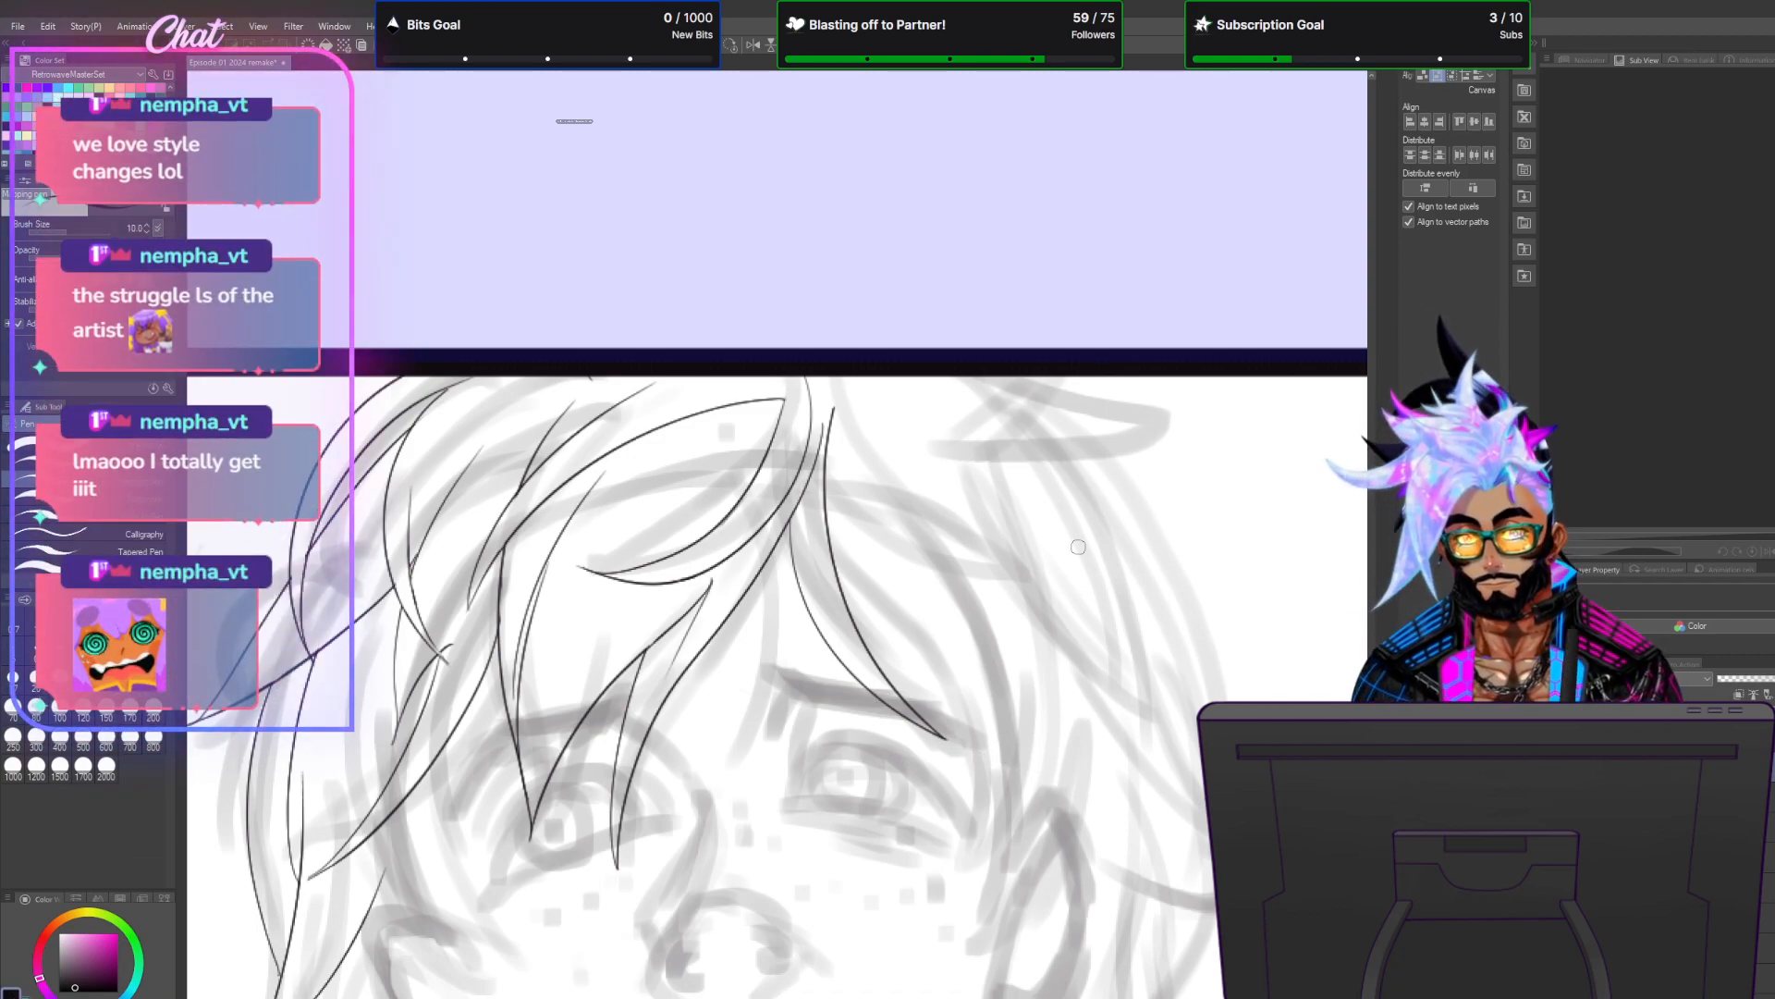
left_click_drag(824, 513, 997, 724)
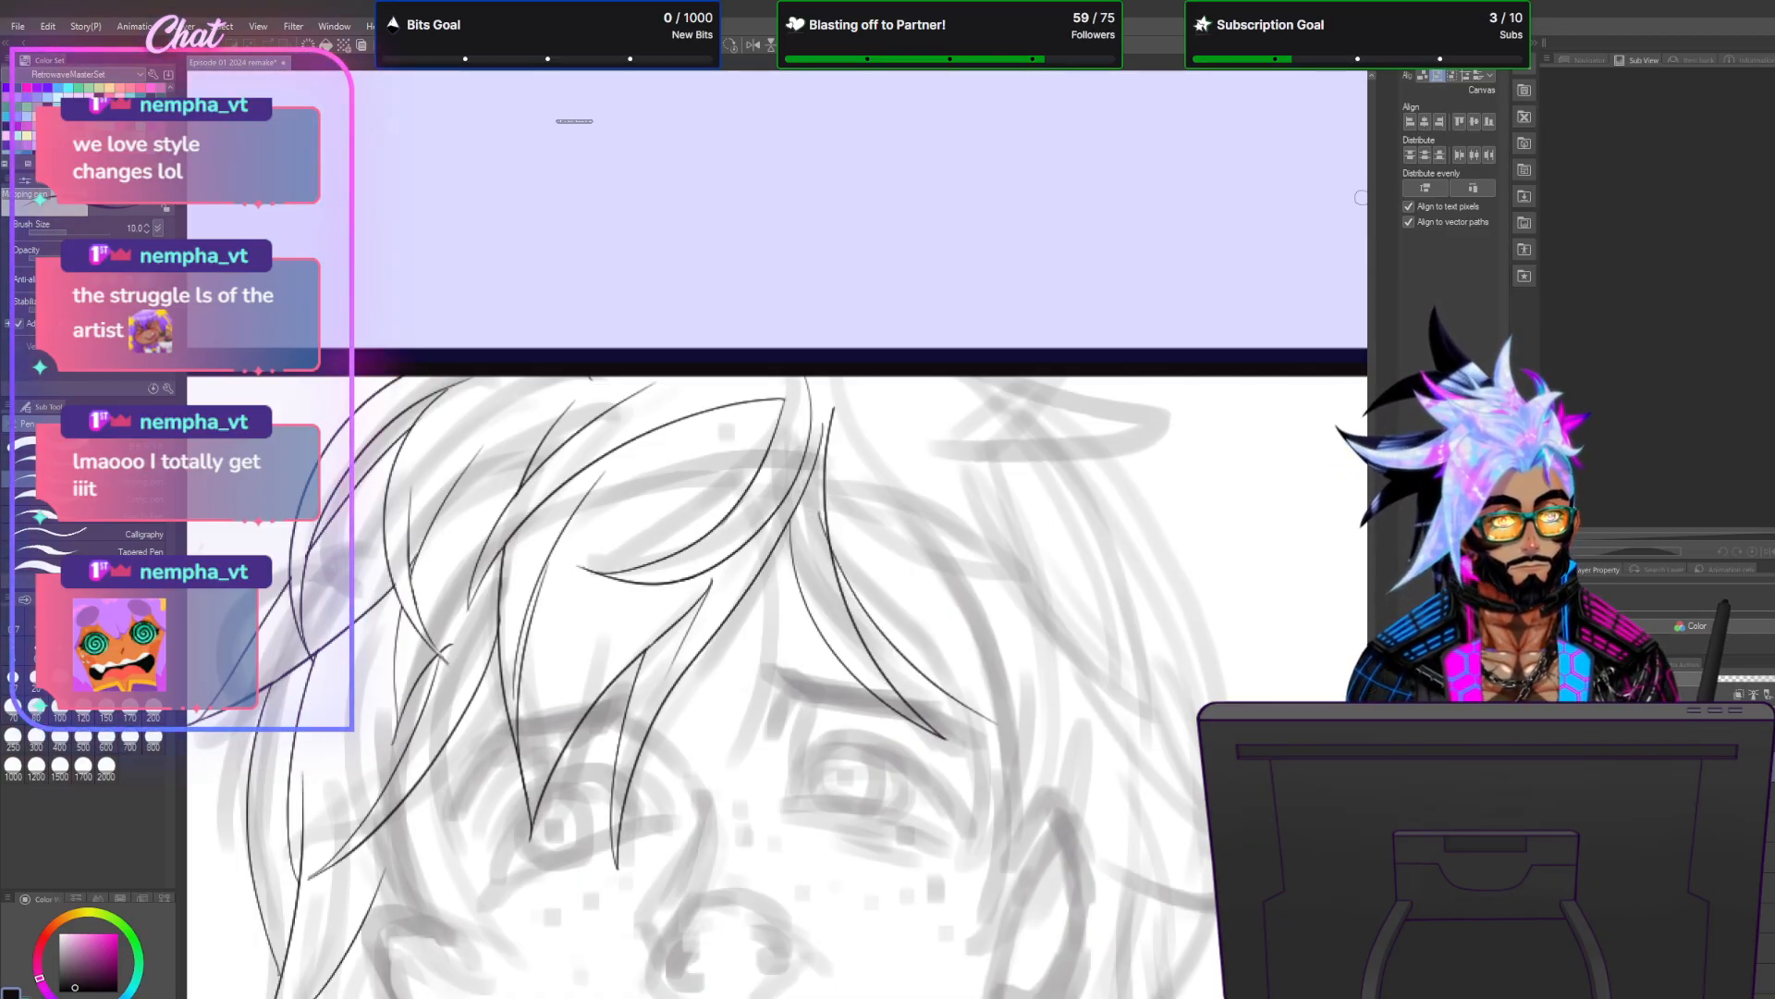
Ink the long curved lock falling past the right-hand eye toward the ear, with its inner edge and split pointed ends.
scroll(777, 536, "down", 5)
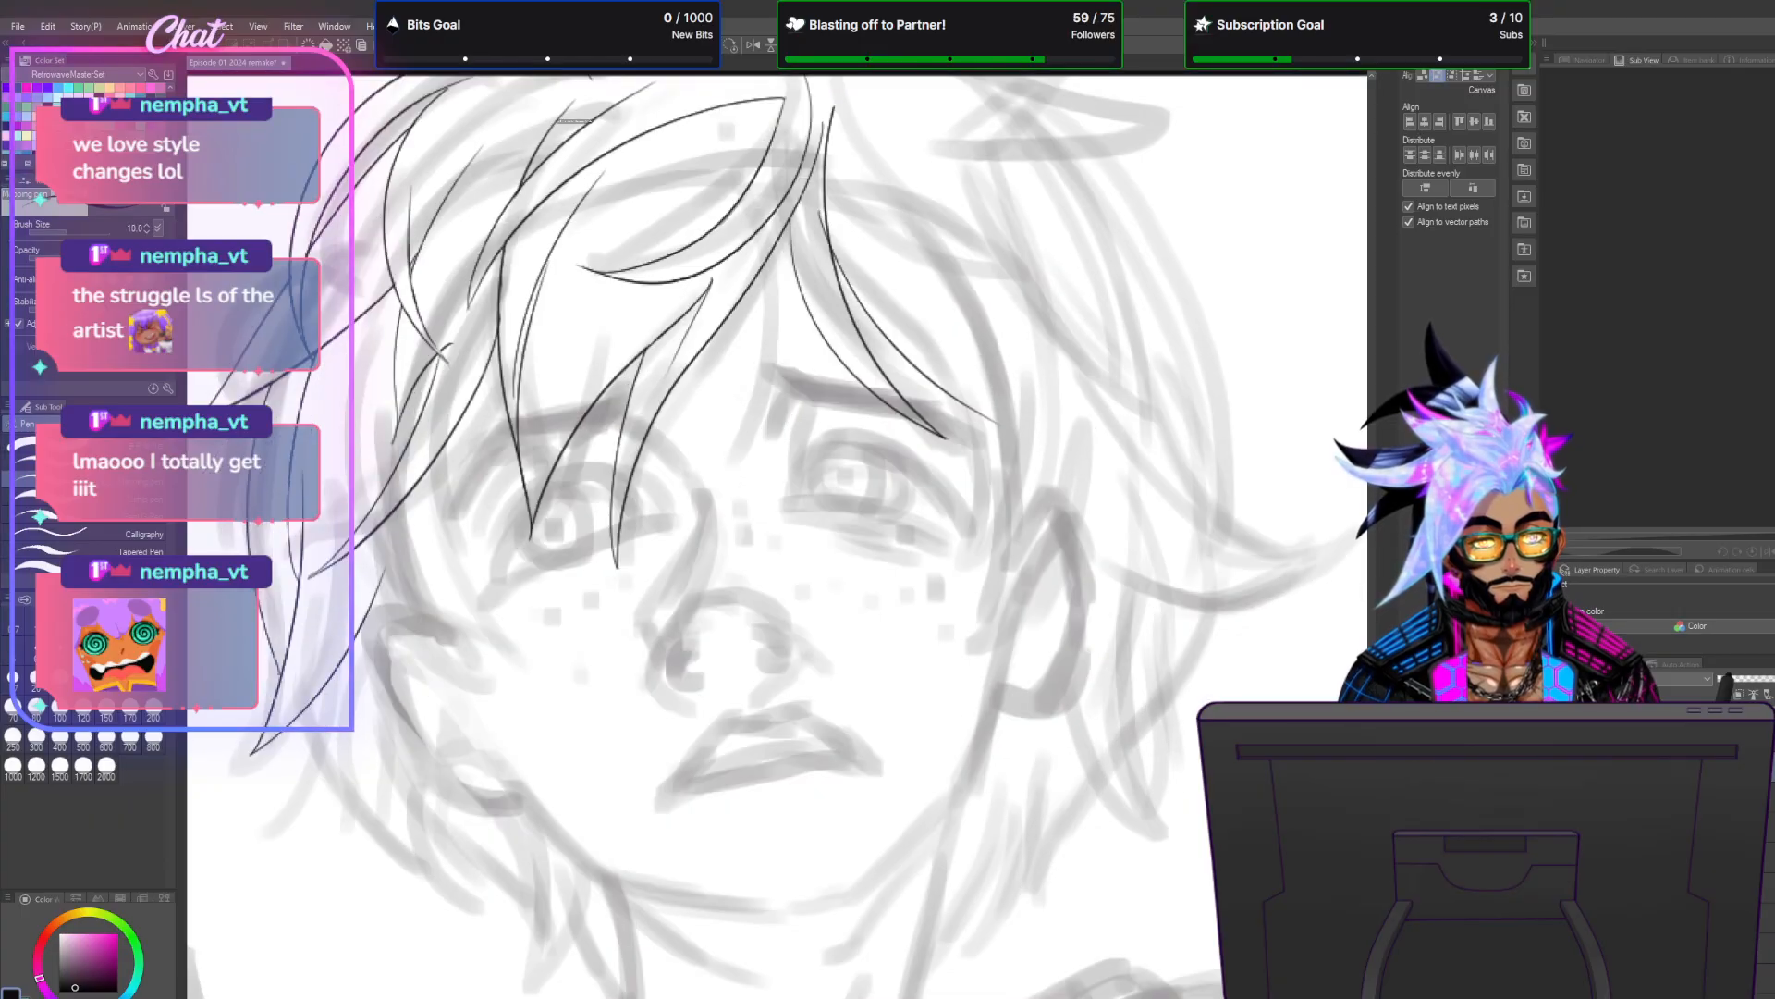
mouse_move(876, 182)
left_mouse_down()
mouse_move(911, 214)
mouse_move(1036, 648)
left_mouse_up()
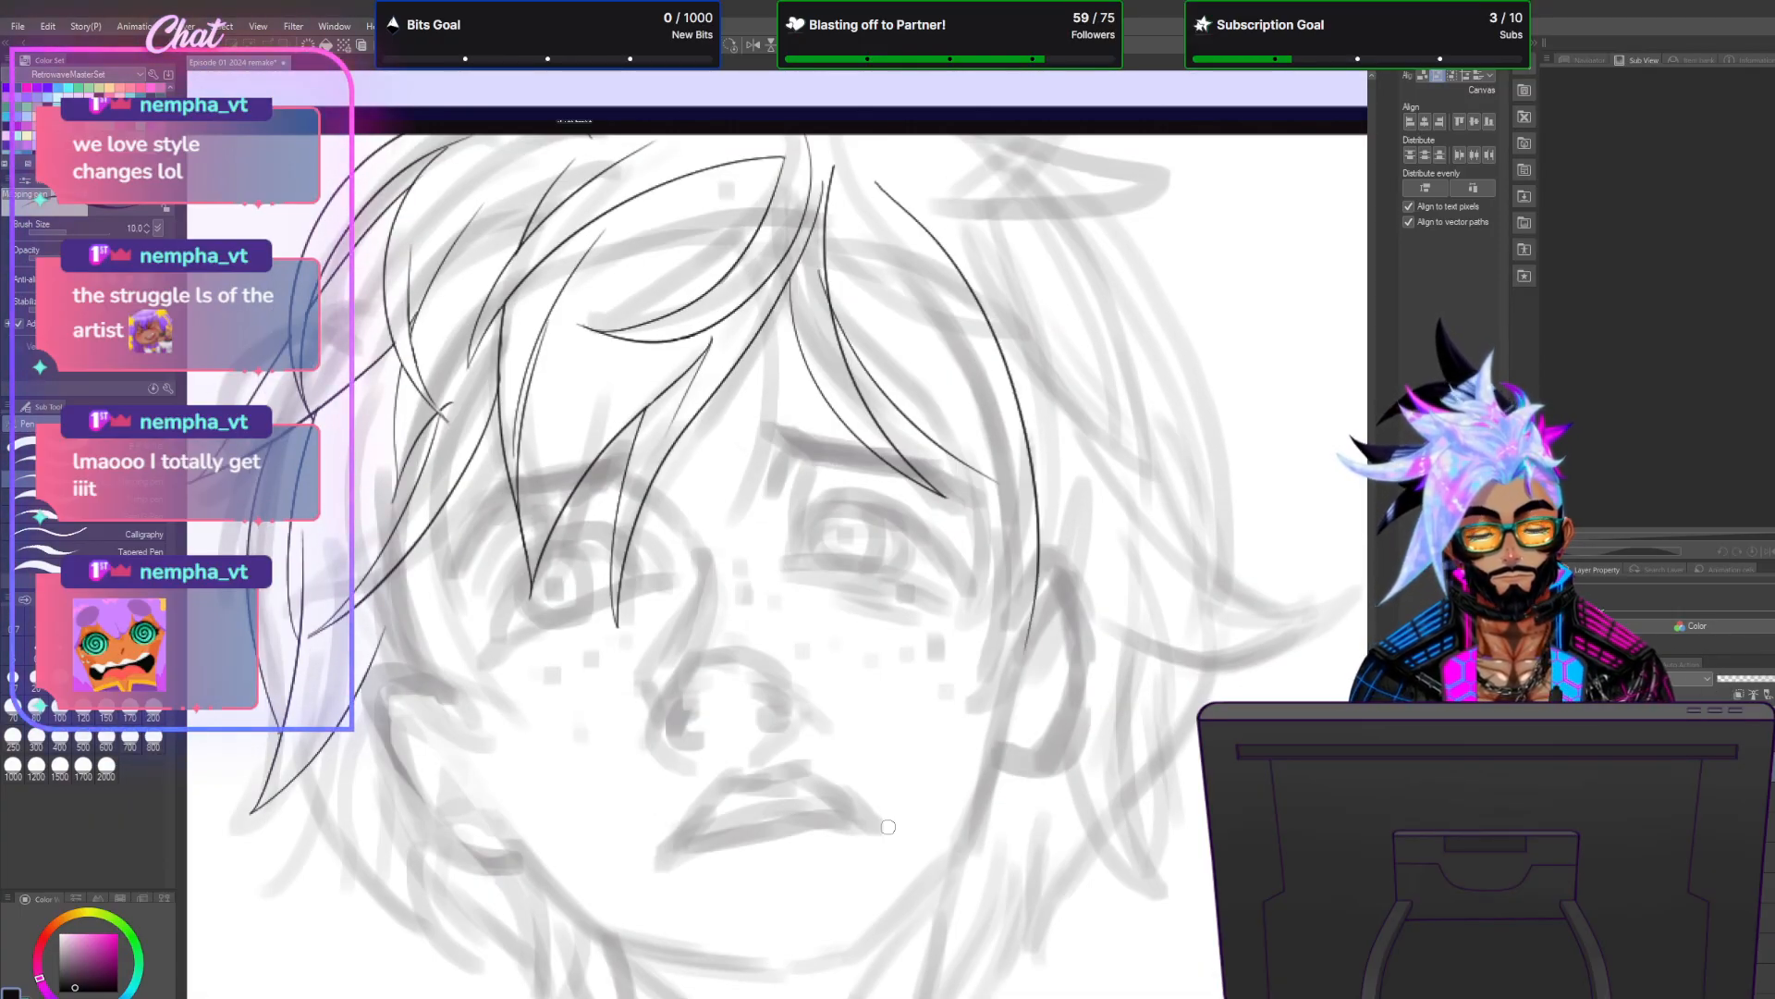
left_click_drag(945, 351, 1021, 656)
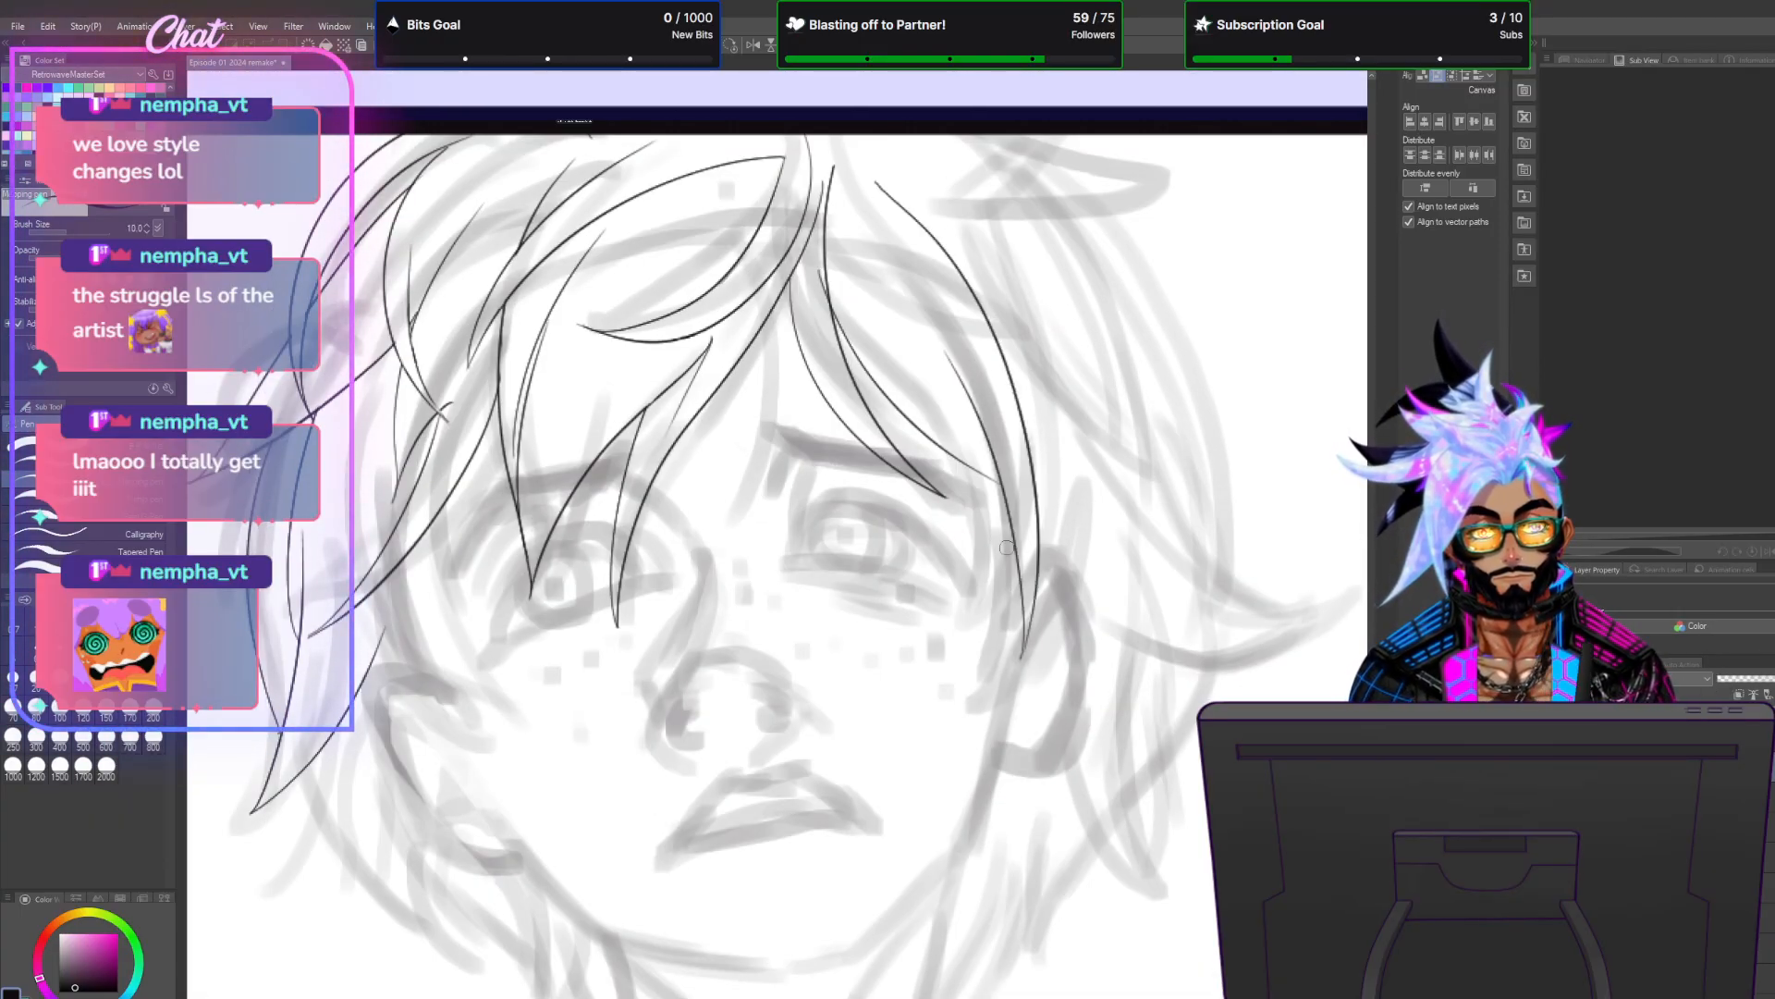
mouse_move(1020, 407)
left_mouse_down()
mouse_move(951, 634)
mouse_move(945, 344)
left_mouse_up()
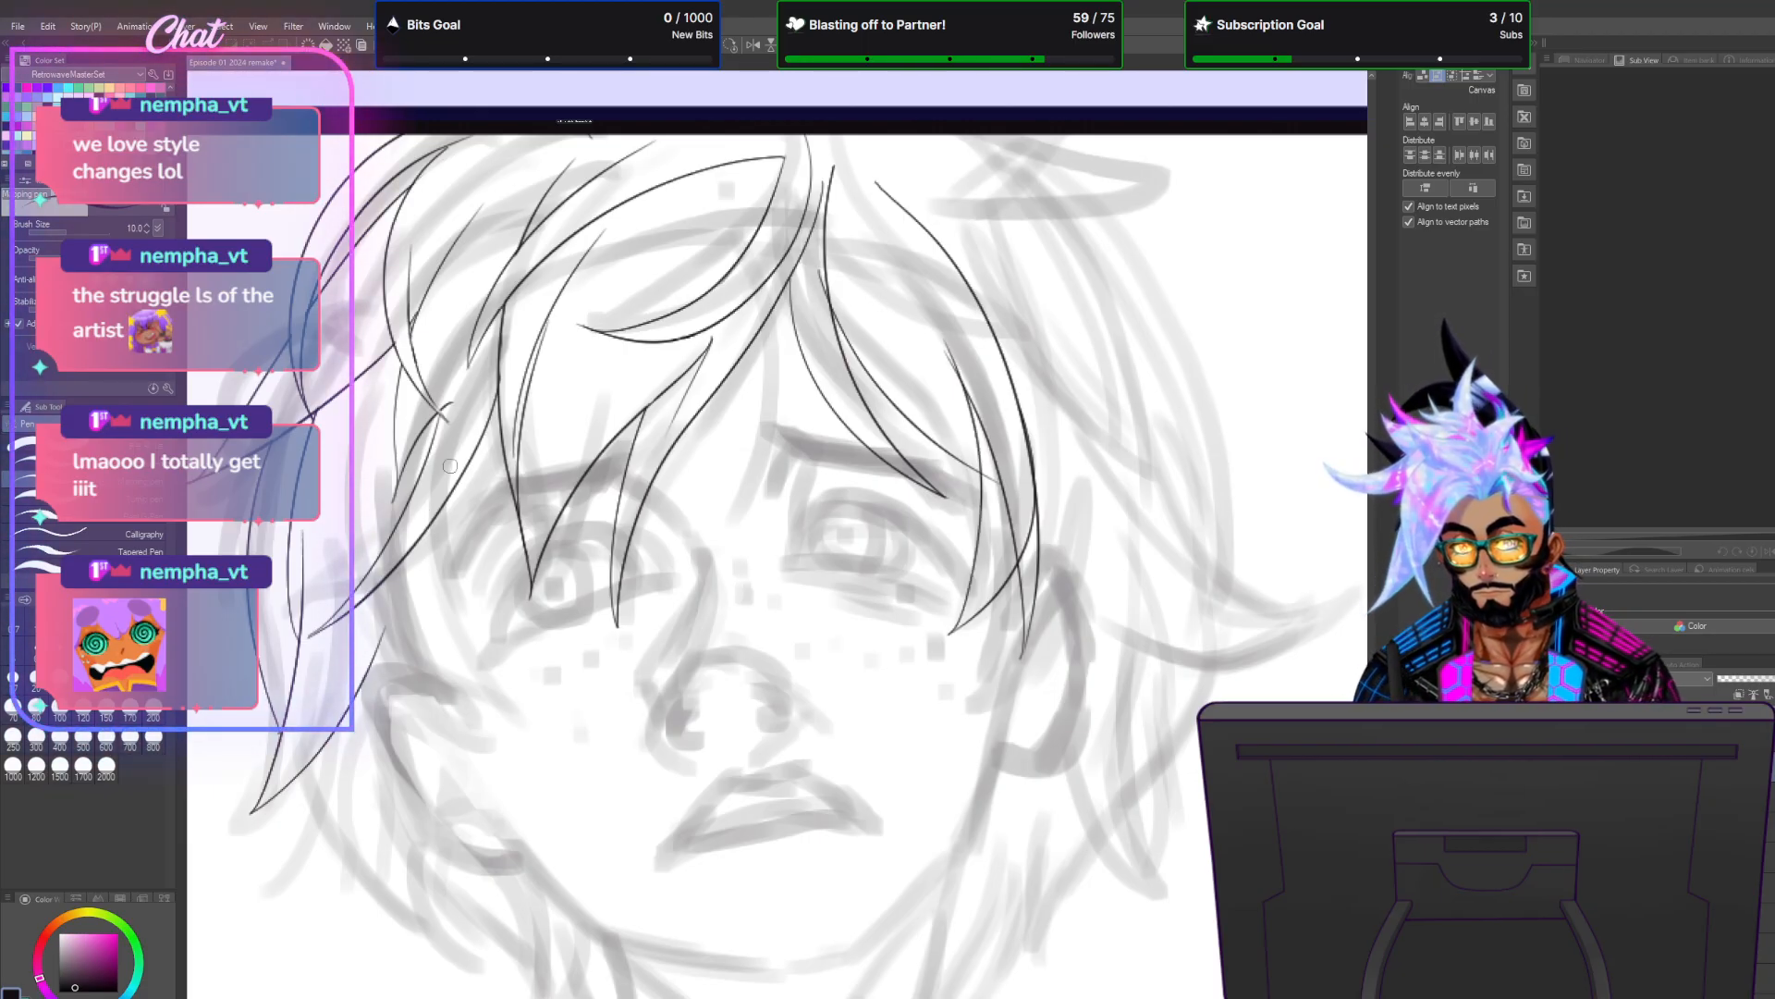
Ink the pointed lock curving from the left-hand temple onto the cheek, with a shorter strand along its outer side.
left_click_drag(432, 462, 569, 758)
key("ctrl+z")
mouse_move(409, 514)
left_mouse_down()
mouse_move(565, 736)
mouse_move(537, 734)
mouse_move(399, 529)
left_mouse_up()
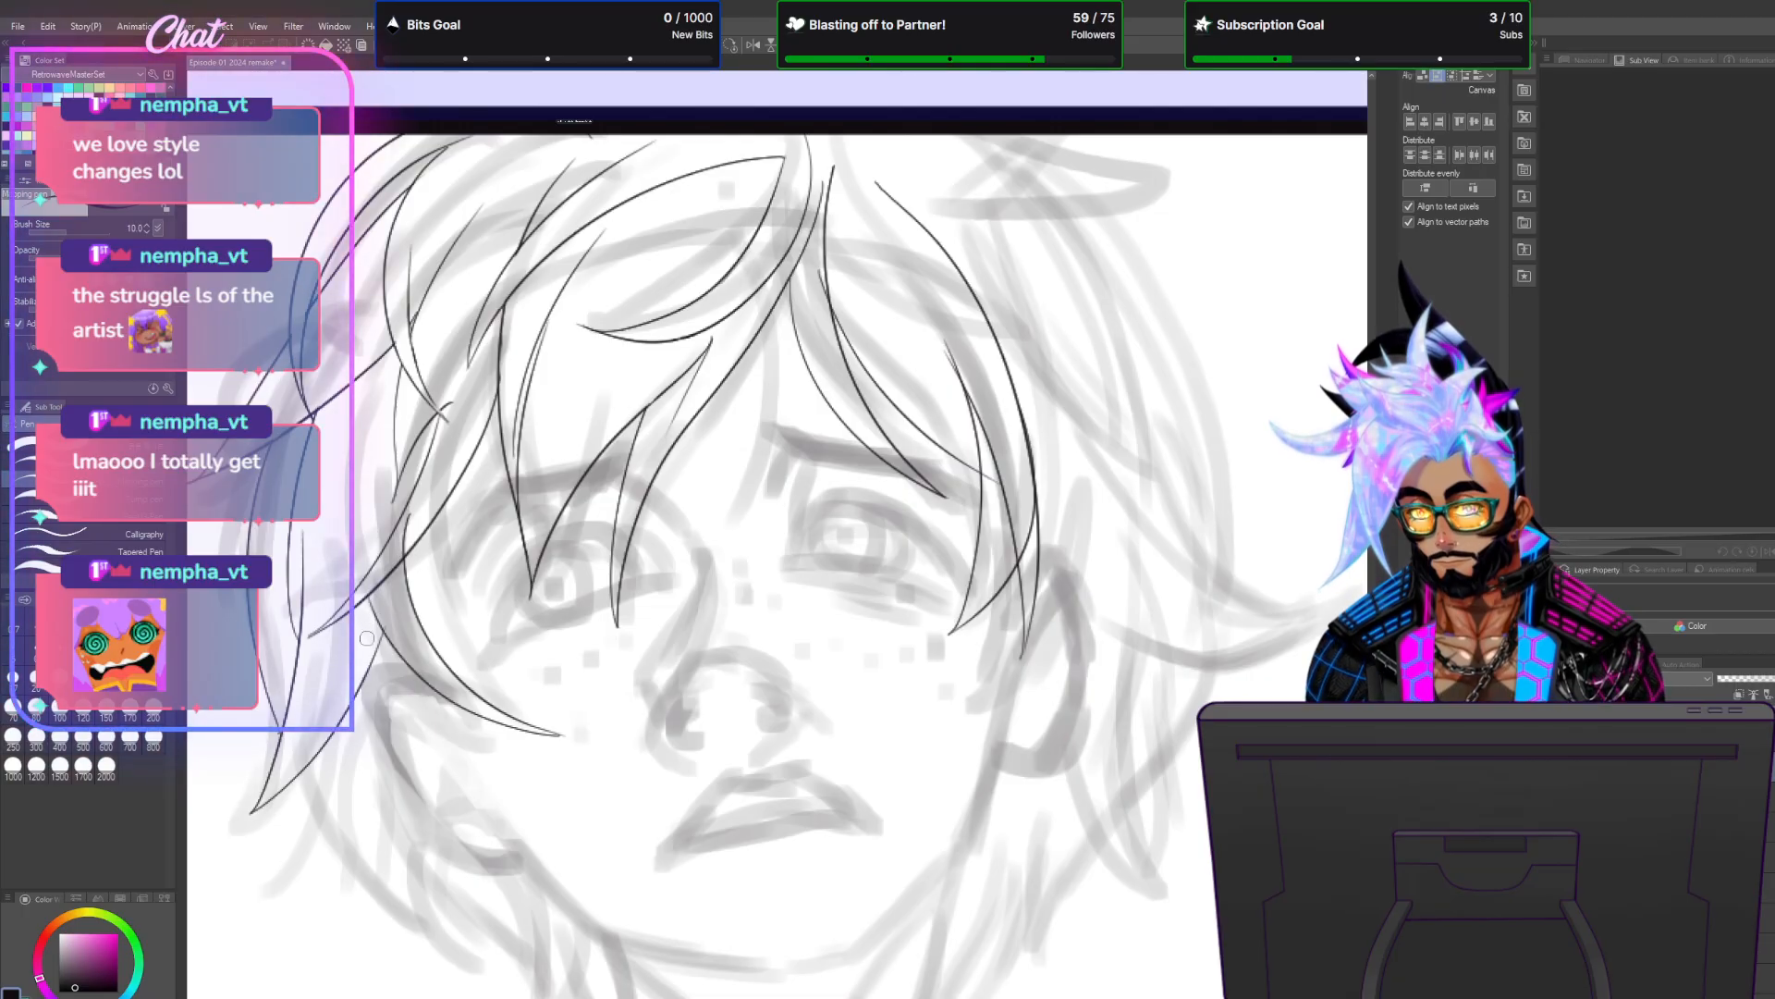
left_click_drag(428, 740, 416, 549)
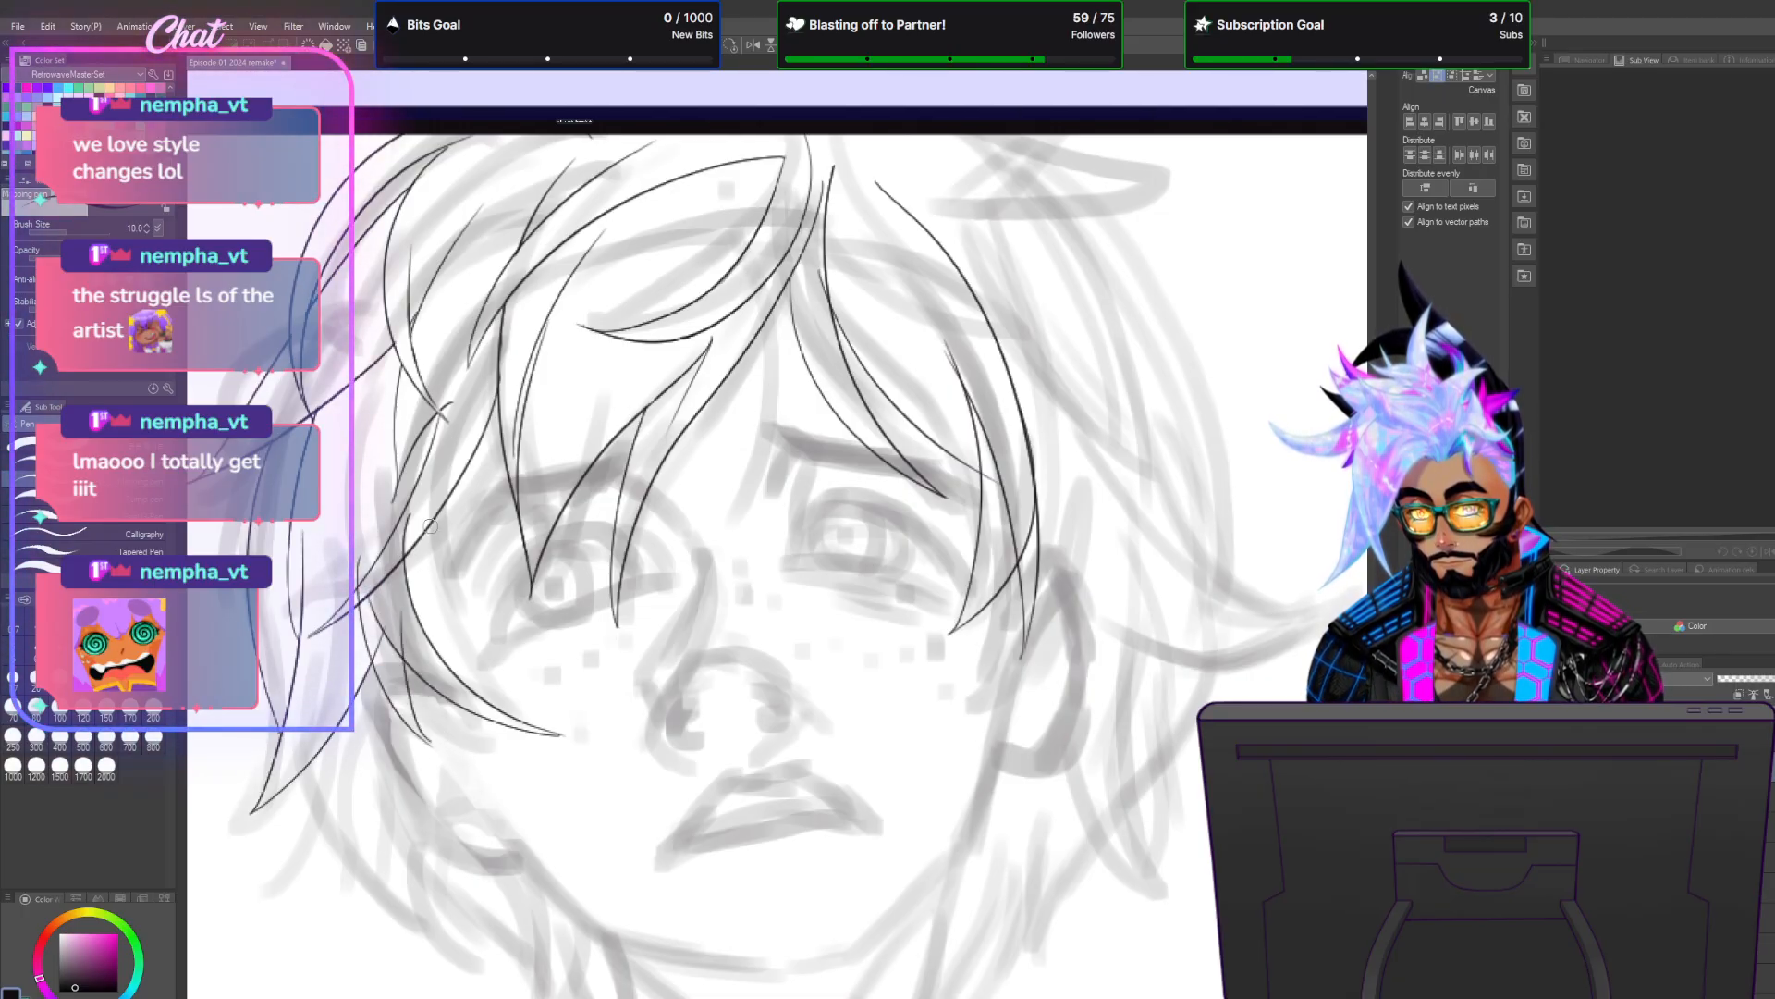
key("ctrl+z")
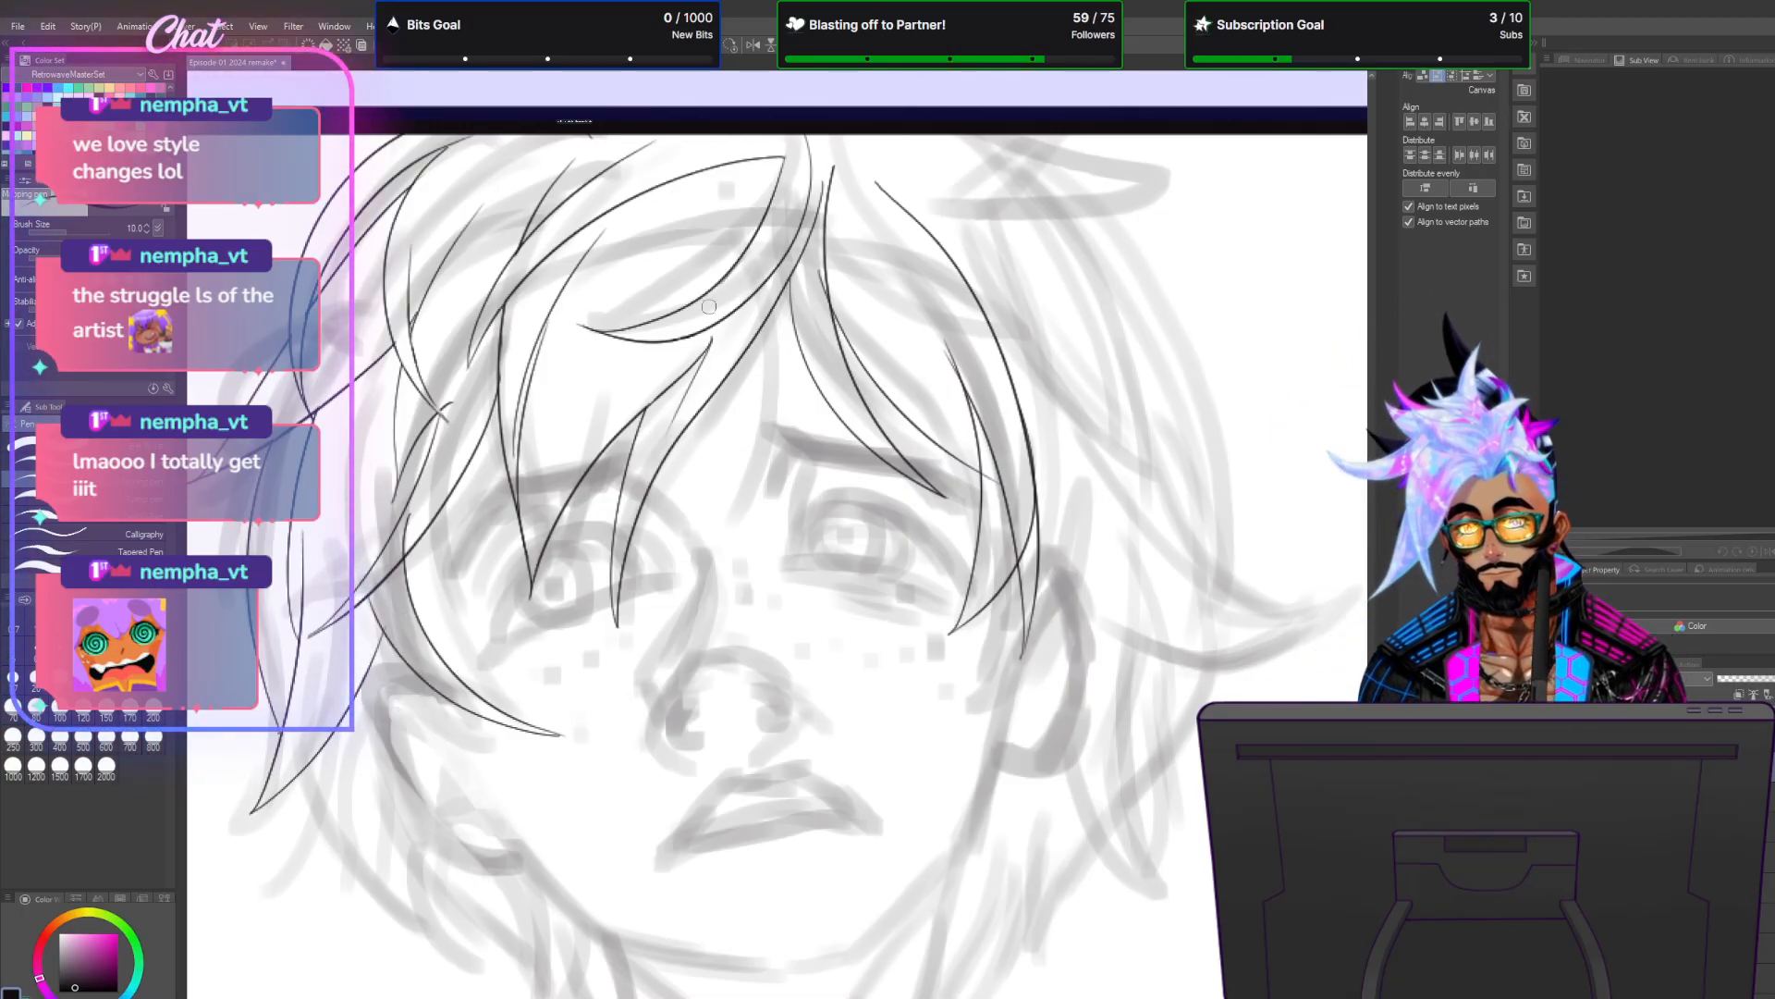
left_click_drag(418, 621, 440, 756)
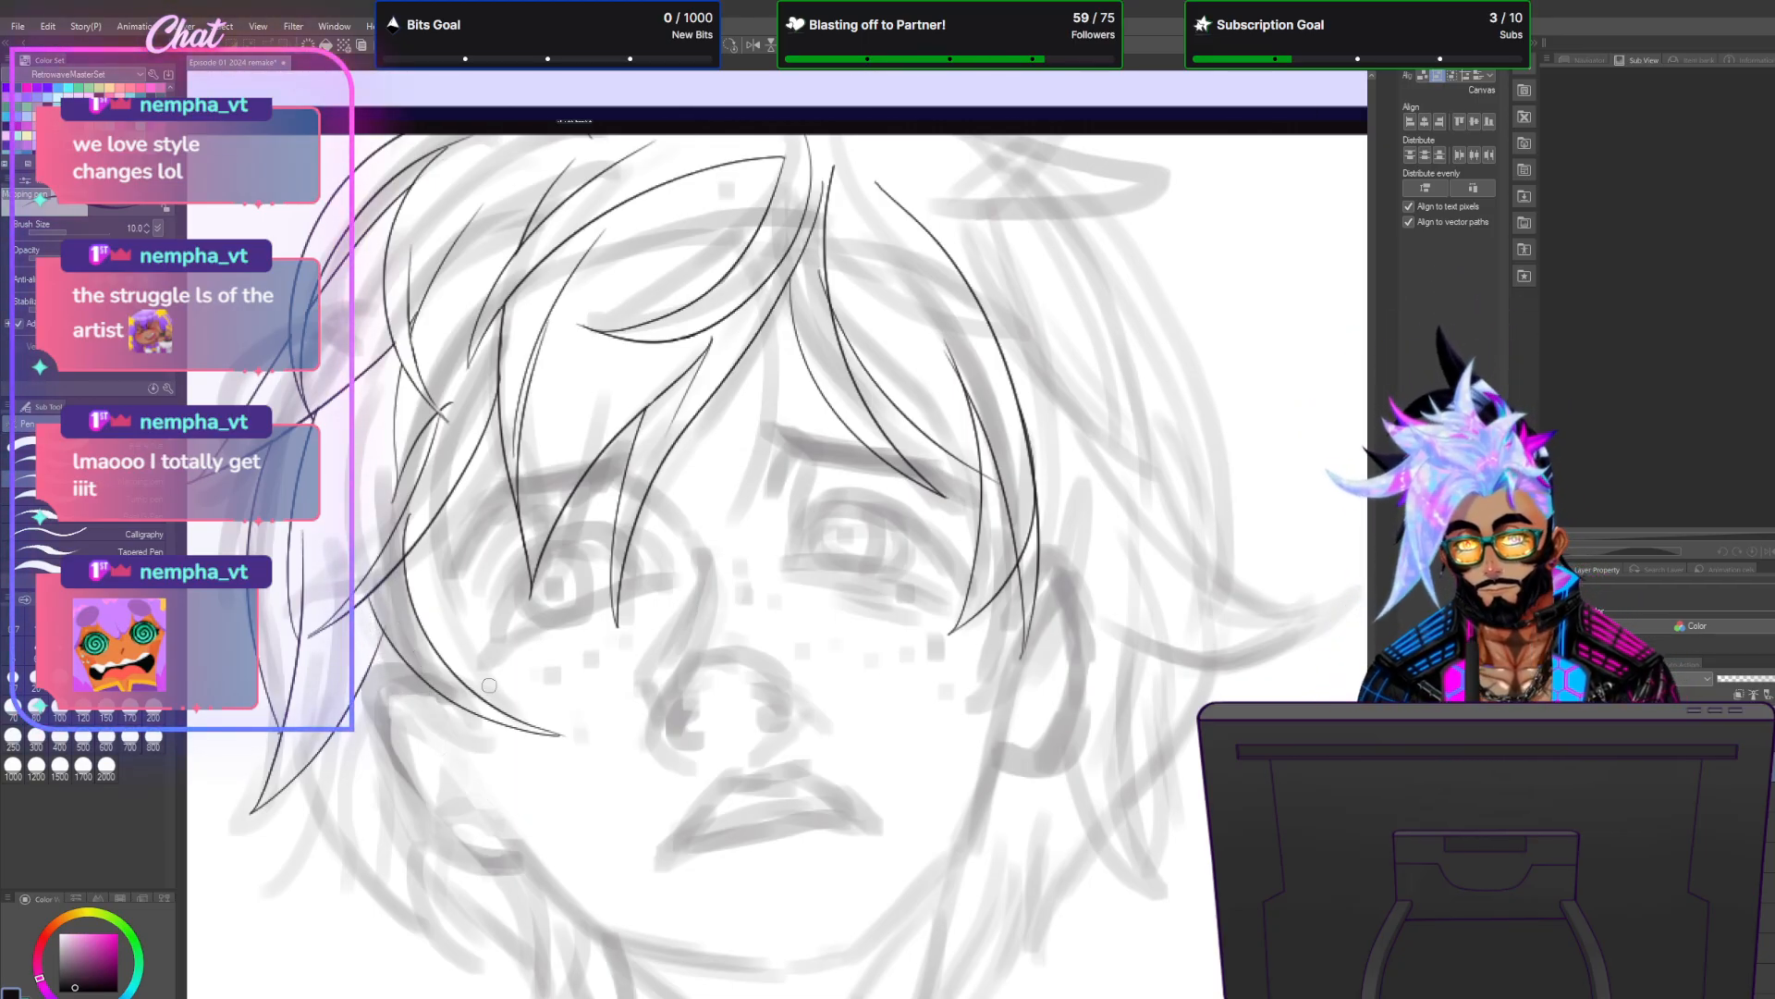
left_click_drag(428, 659, 539, 793)
key("ctrl+z")
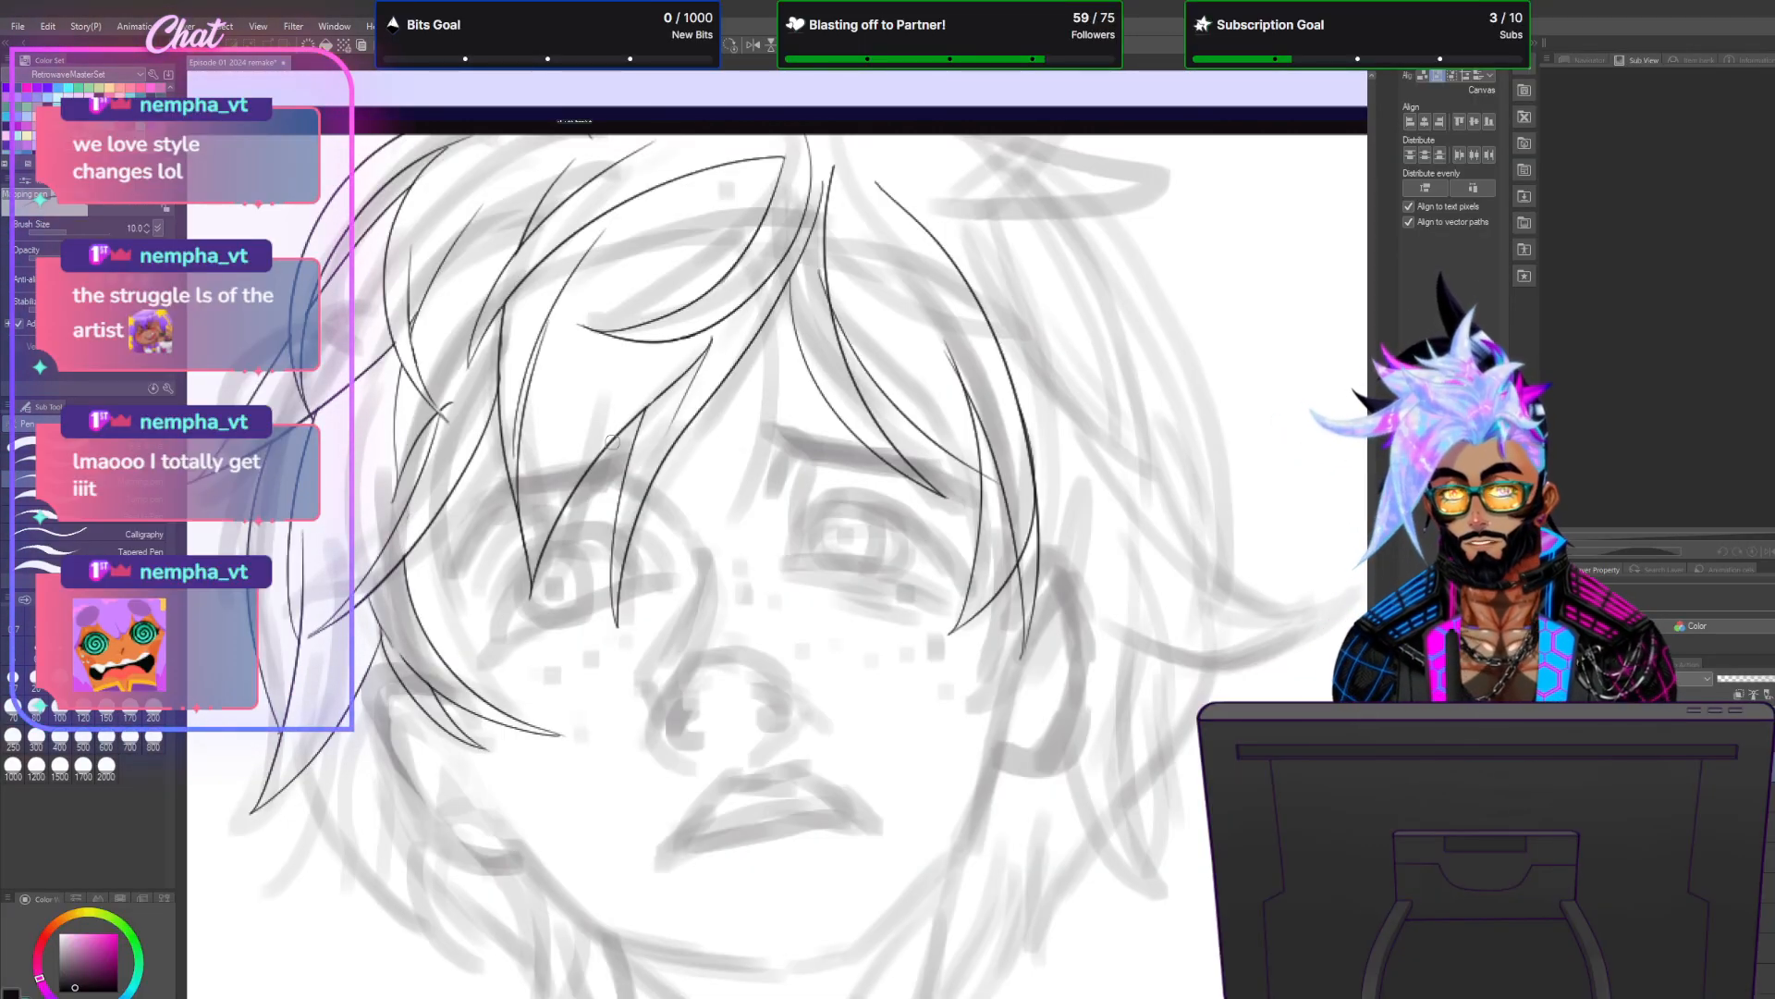
Ink the pointed tuft flicking outward near the crown on the right-hand side, and try a longer strand beneath it.
scroll(612, 442, "down", 6)
scroll(843, 451, "up", 5)
scroll(883, 445, "up", 2)
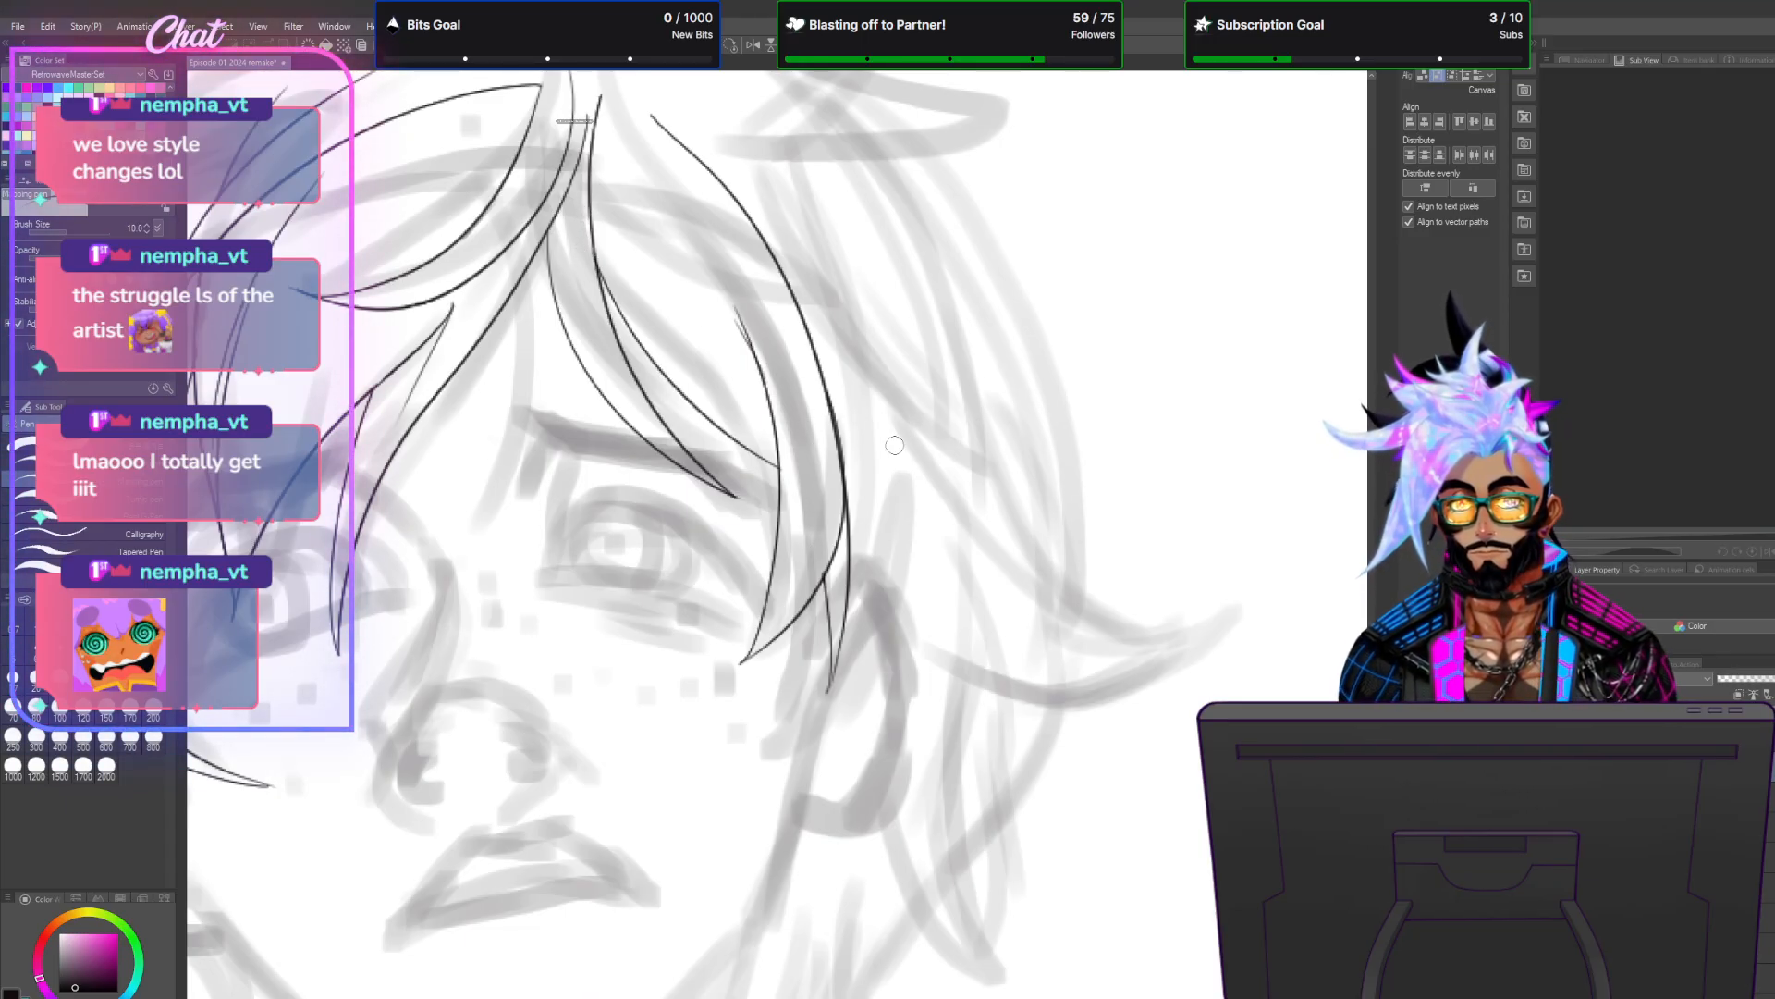
scroll(894, 444, "down", 5)
scroll(879, 472, "up", 4)
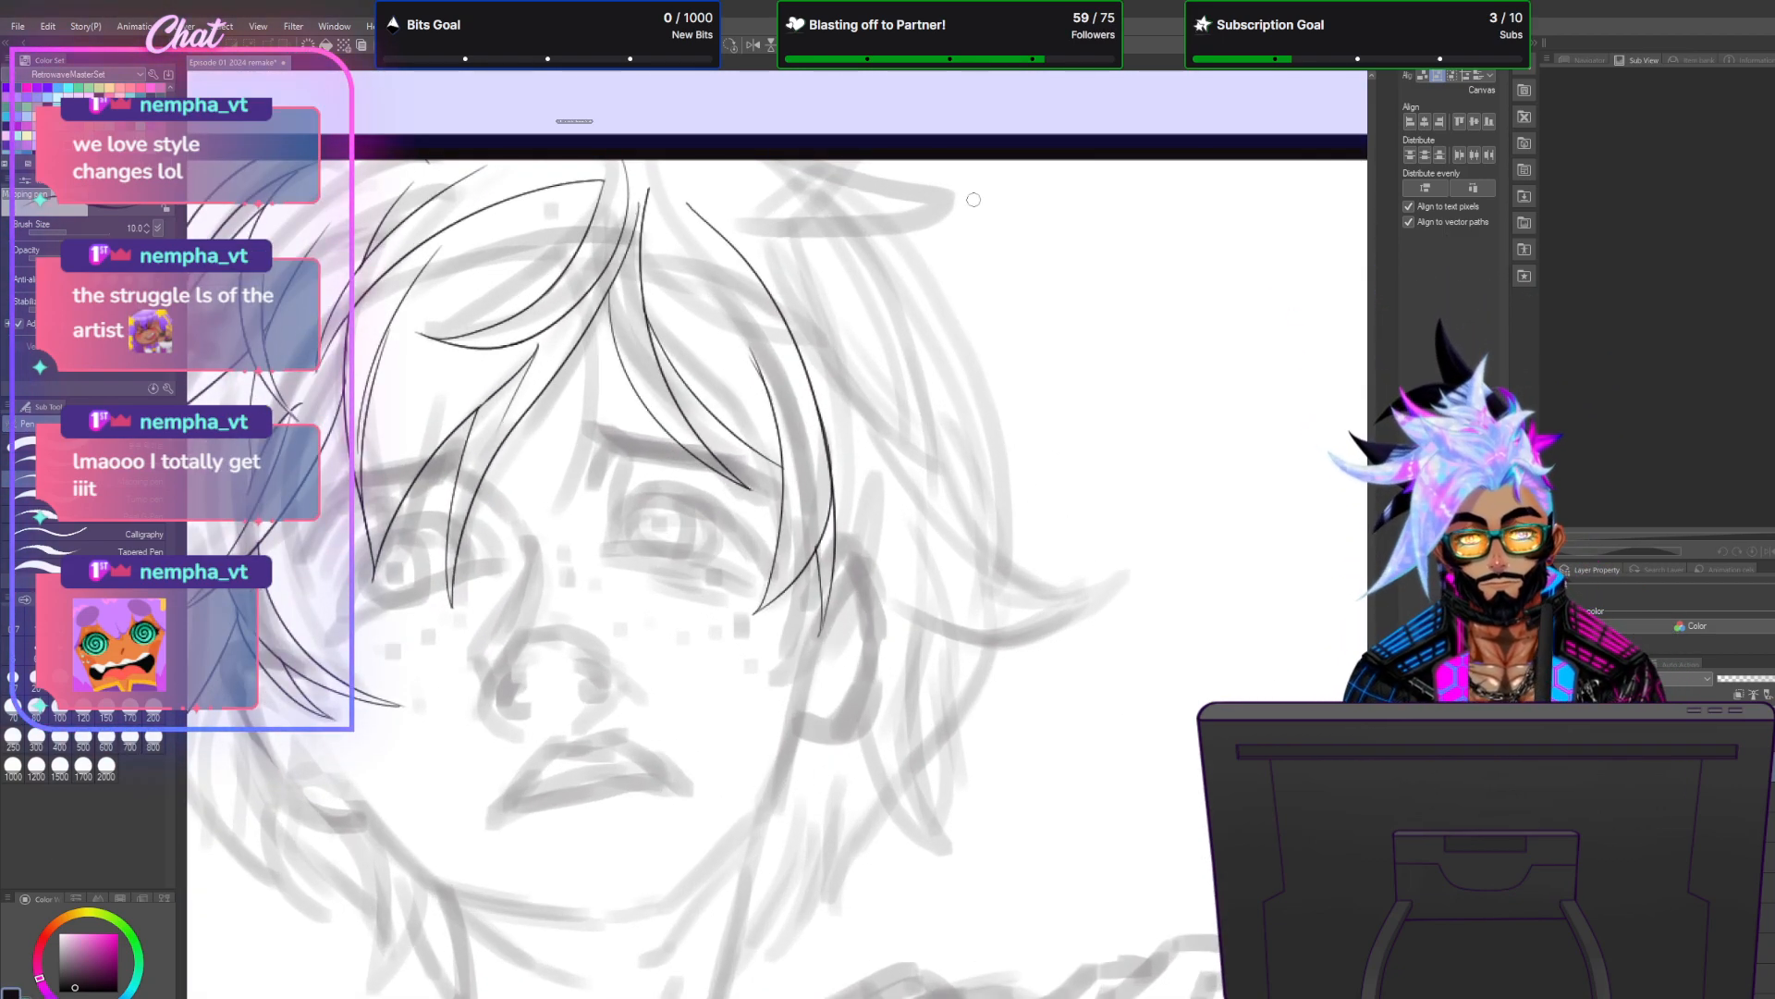
mouse_move(687, 203)
left_mouse_down()
mouse_move(932, 263)
mouse_move(793, 184)
mouse_move(945, 320)
mouse_move(756, 182)
left_mouse_up()
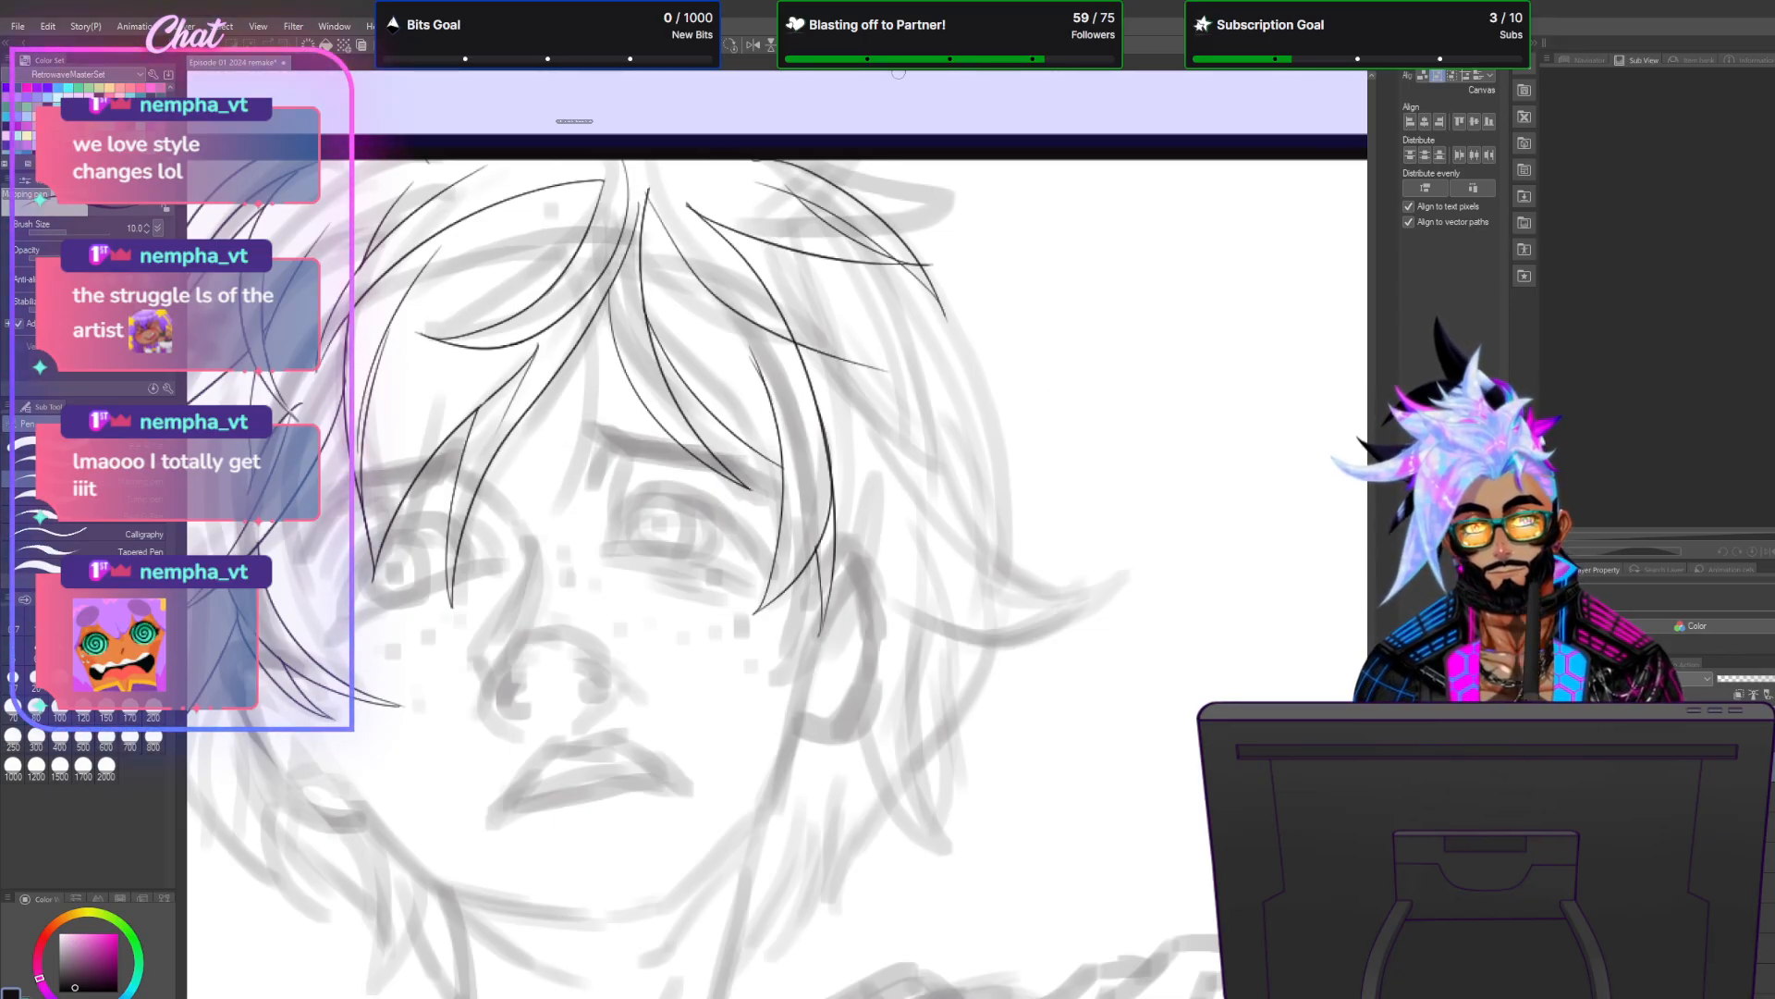
key("ctrl+z")
left_click_drag(642, 215, 872, 426)
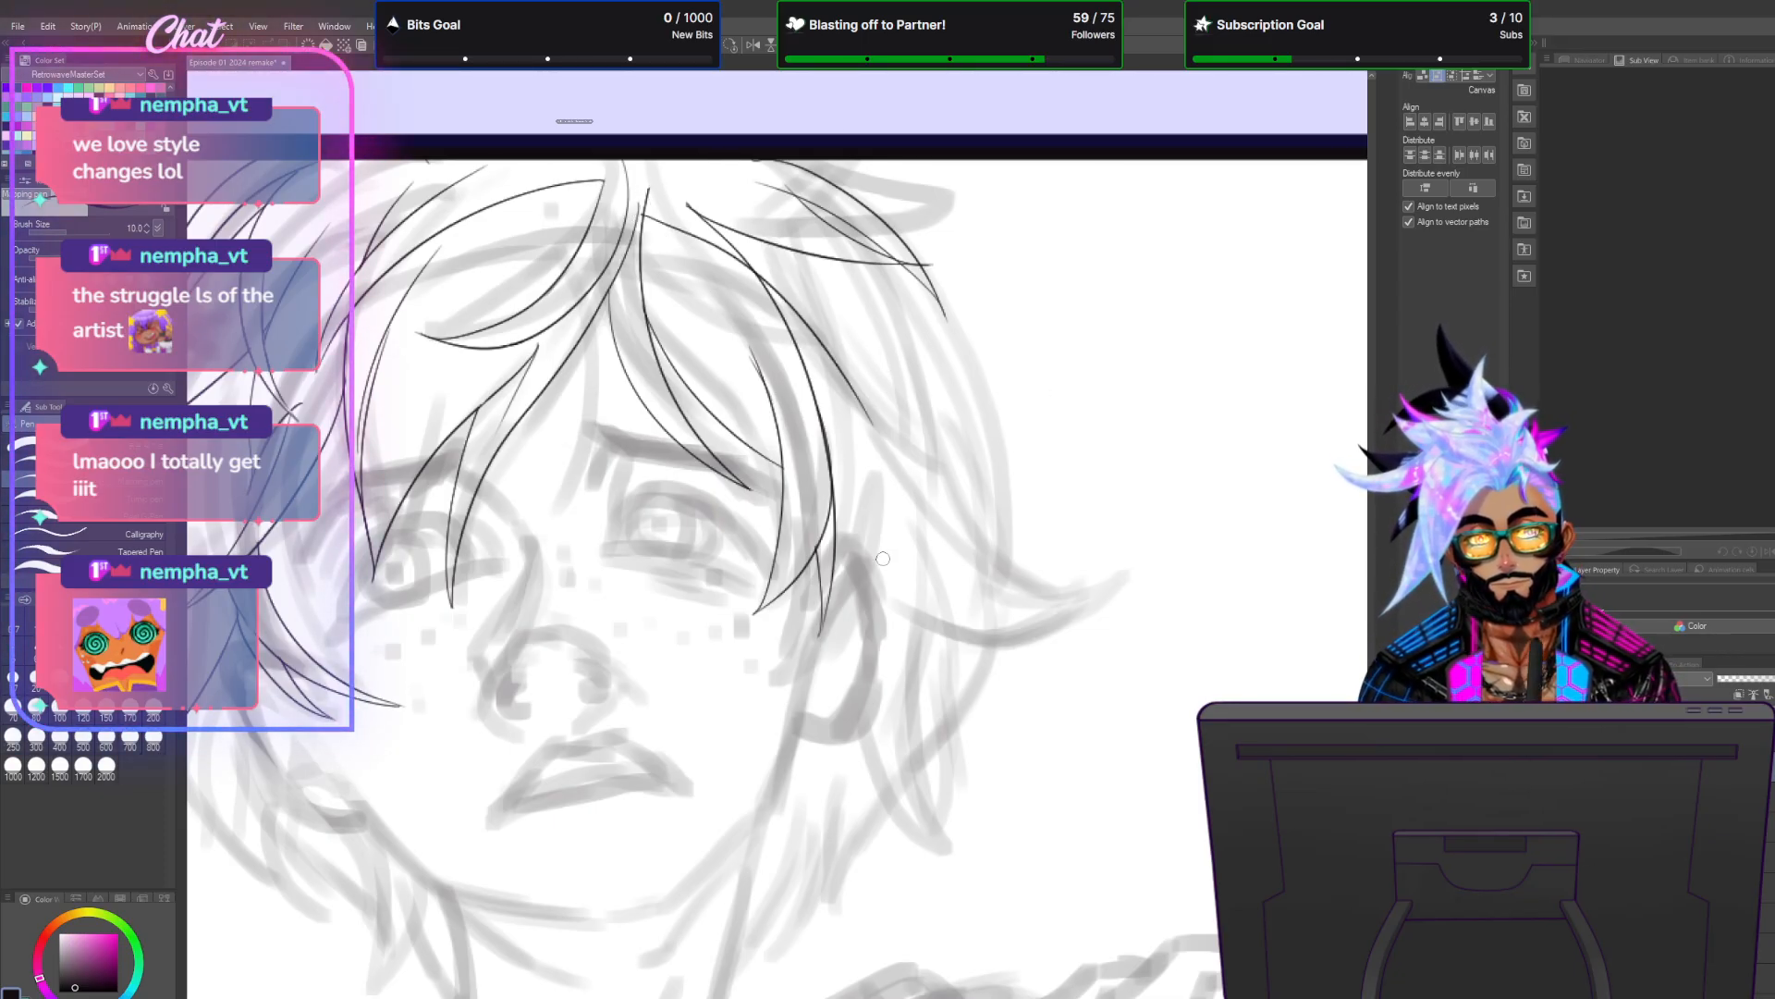
key("ctrl+z")
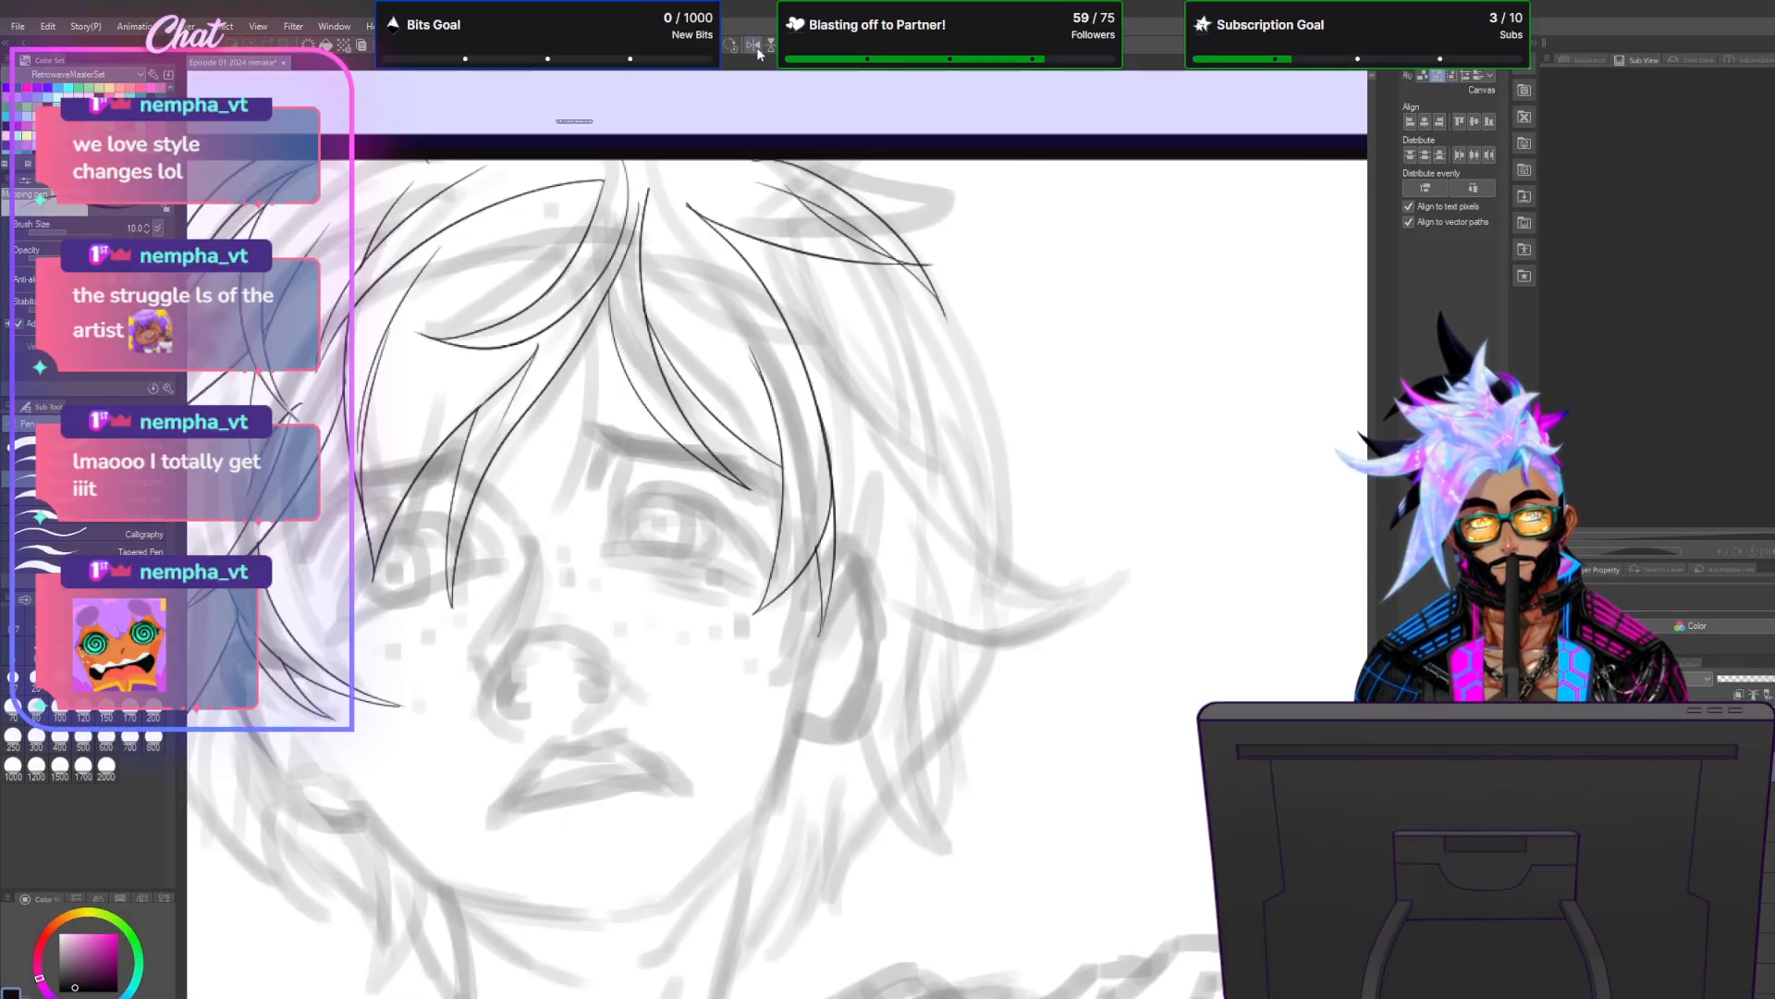
Flip the canvas view horizontally and ink the curved, pointed lock flicking outward beside the left-hand ear.
key("h")
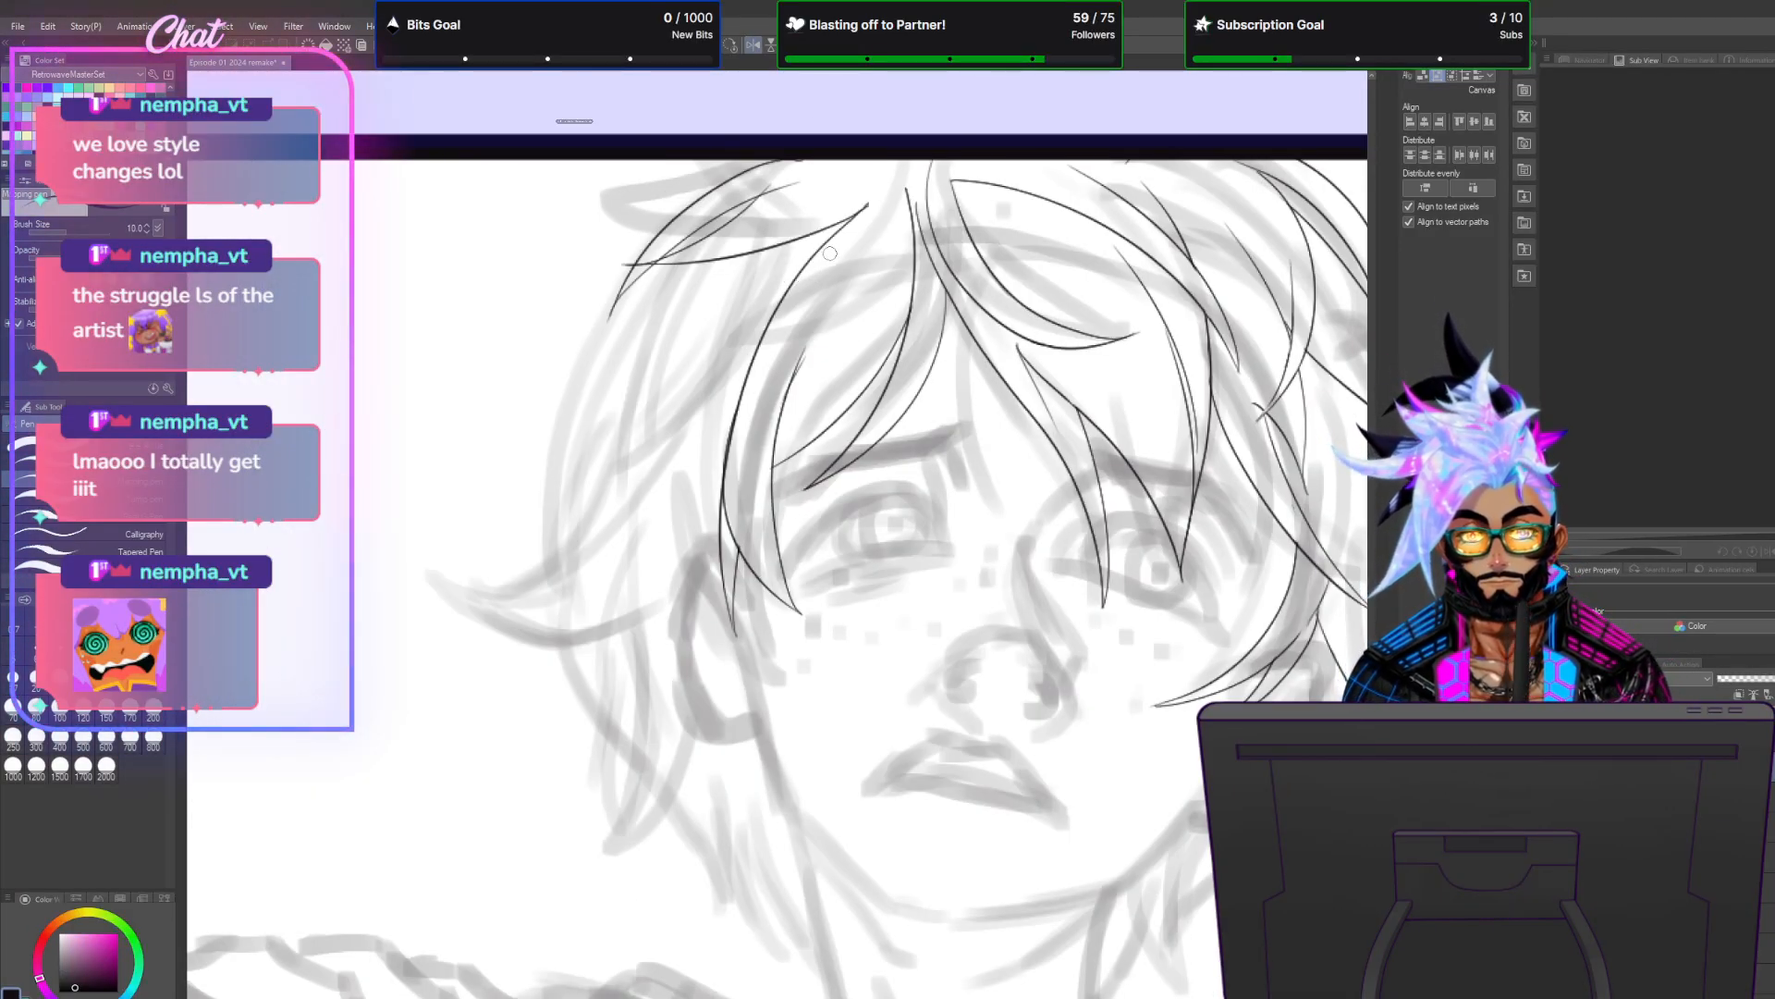
left_click_drag(776, 288, 490, 588)
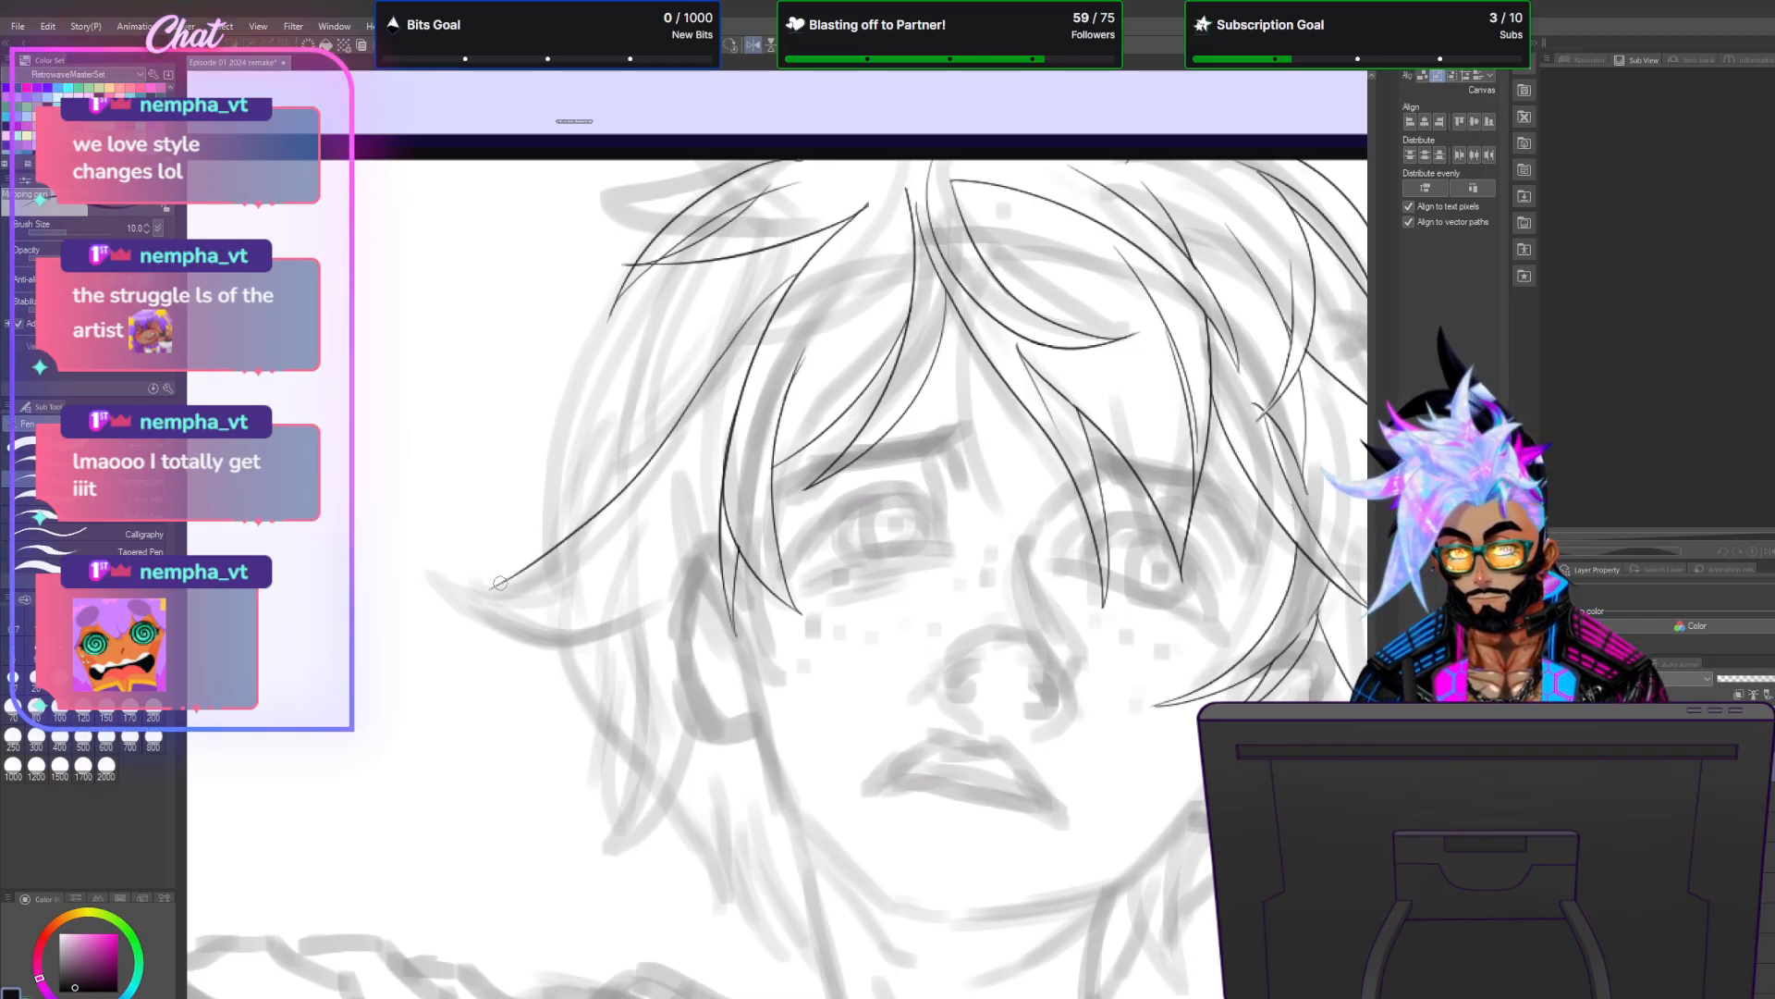
key("ctrl+z")
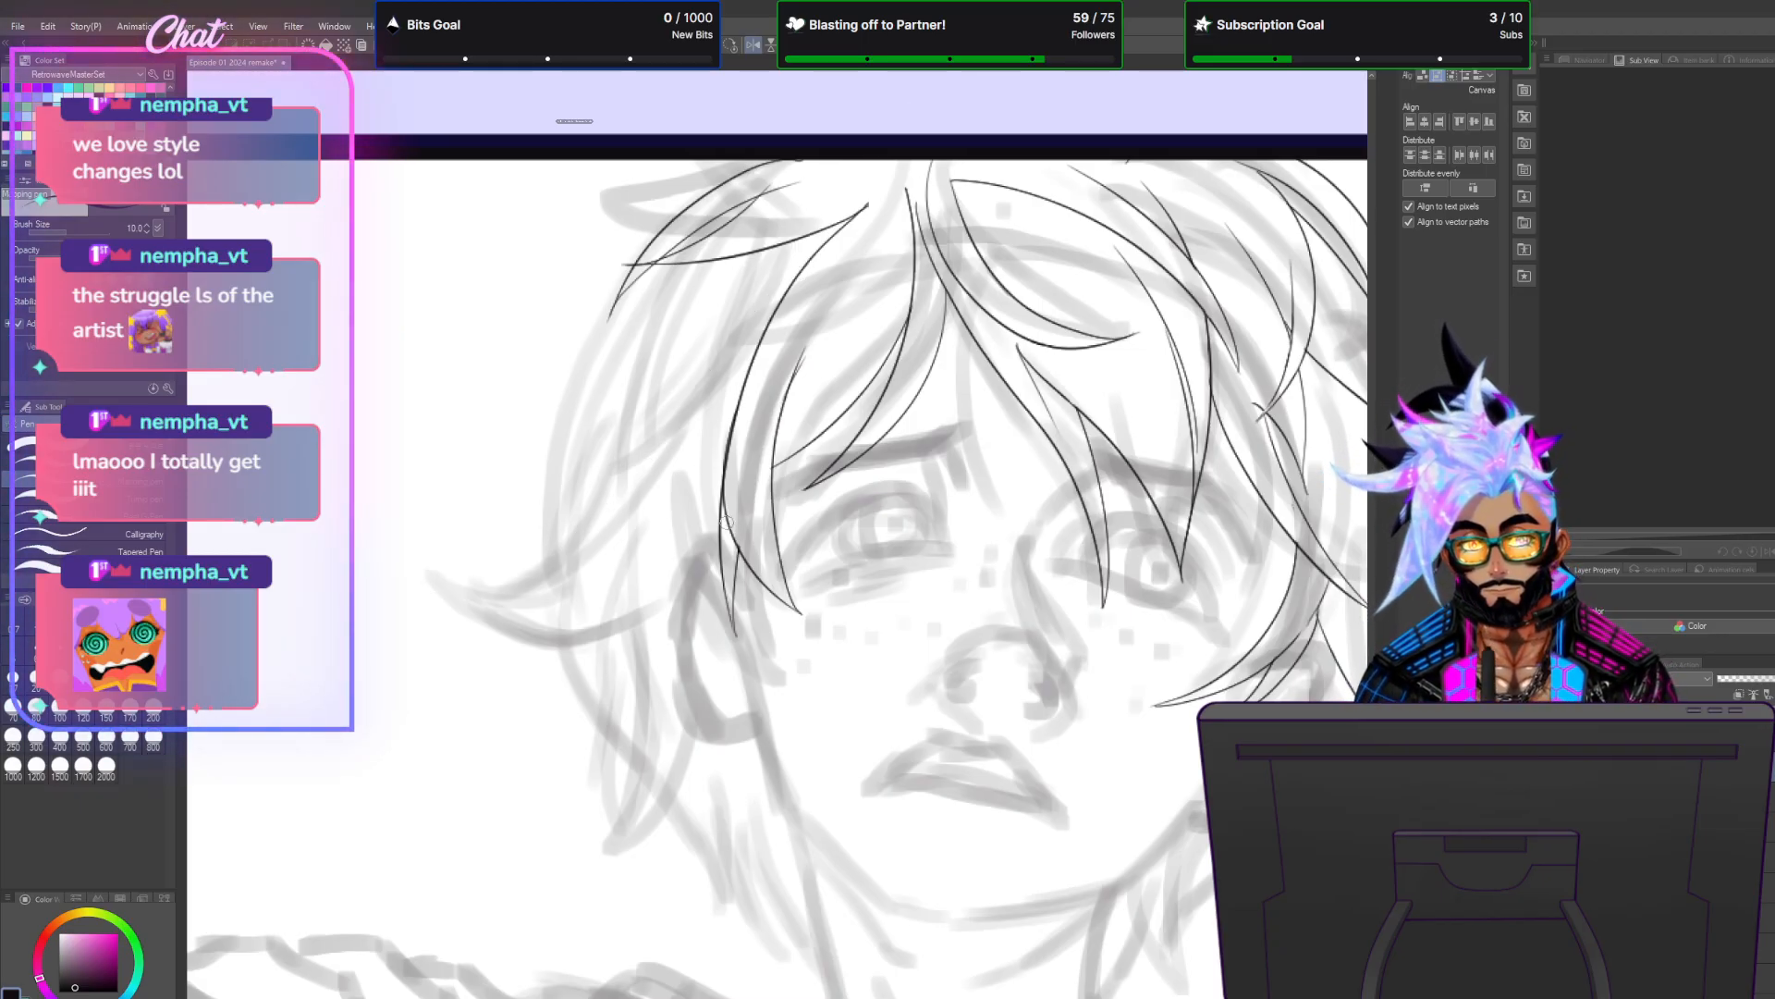
mouse_move(711, 539)
left_mouse_down()
mouse_move(583, 641)
mouse_move(421, 555)
mouse_move(580, 538)
mouse_move(681, 435)
left_mouse_up()
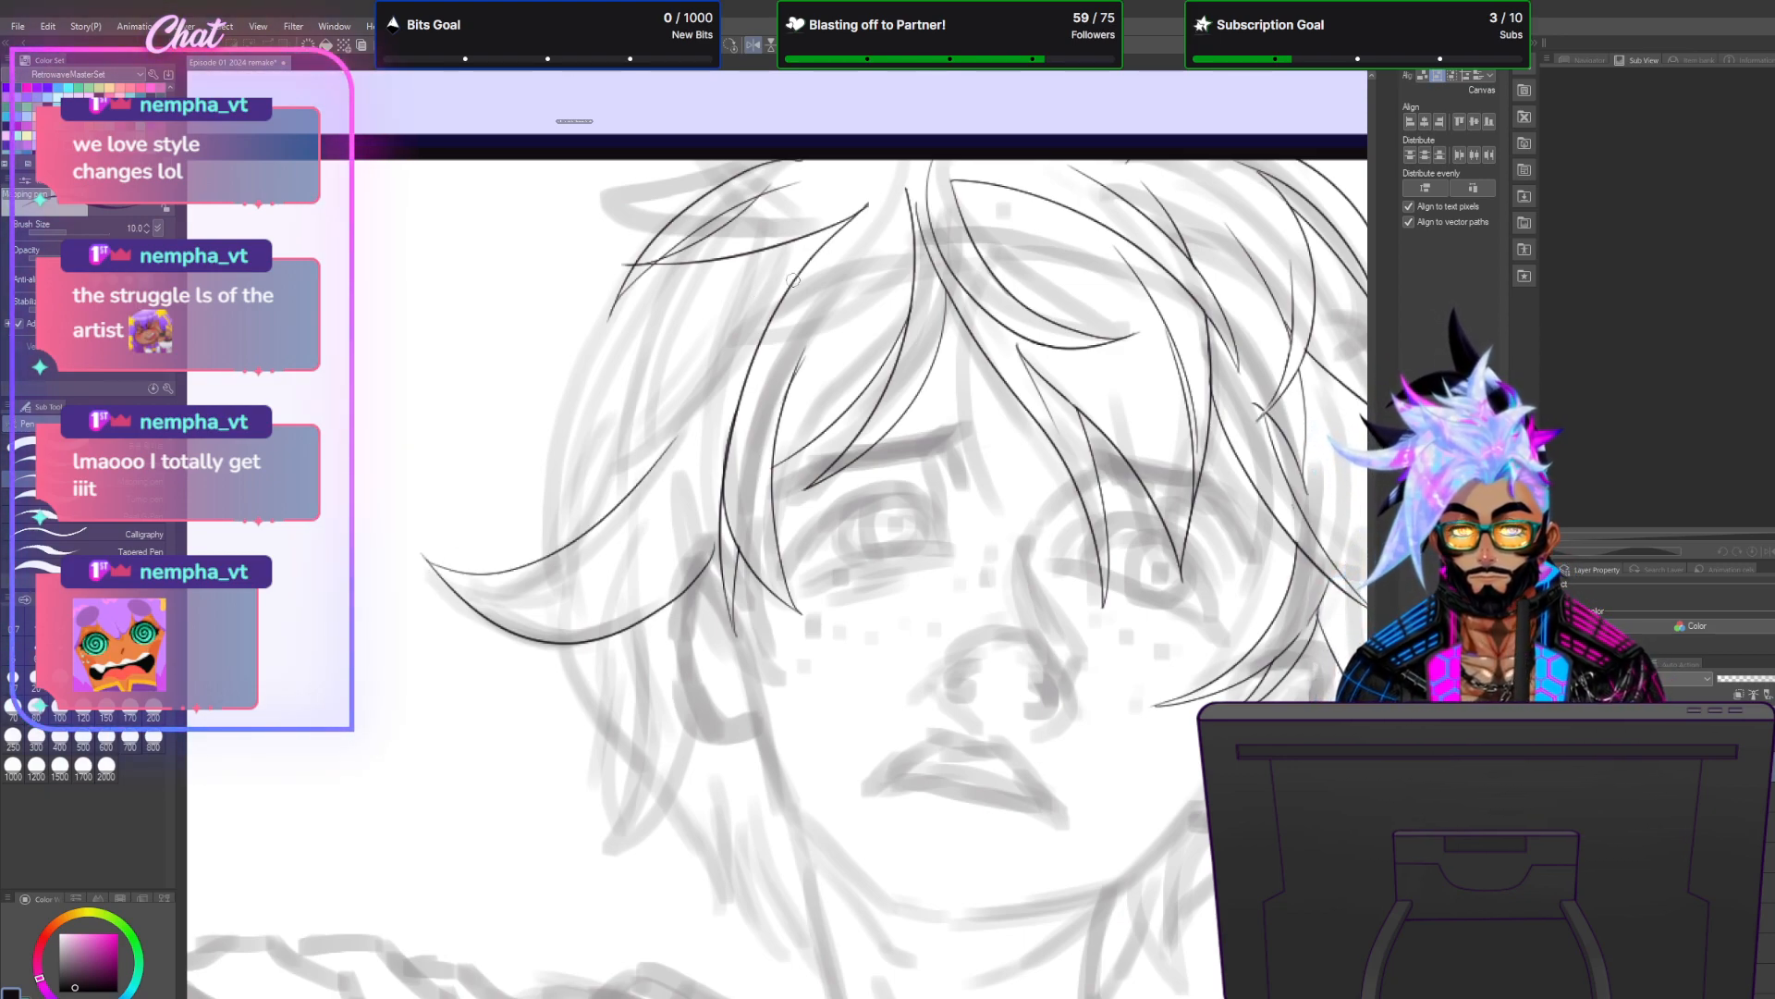
Ink the strands sweeping from the left-hand crown down the temple to the base of the outward-flicking lock.
mouse_move(844, 228)
left_mouse_down()
mouse_move(617, 532)
mouse_move(861, 274)
left_mouse_up()
mouse_move(644, 480)
left_mouse_down()
mouse_move(664, 426)
mouse_move(863, 265)
left_mouse_up()
key("ctrl+z")
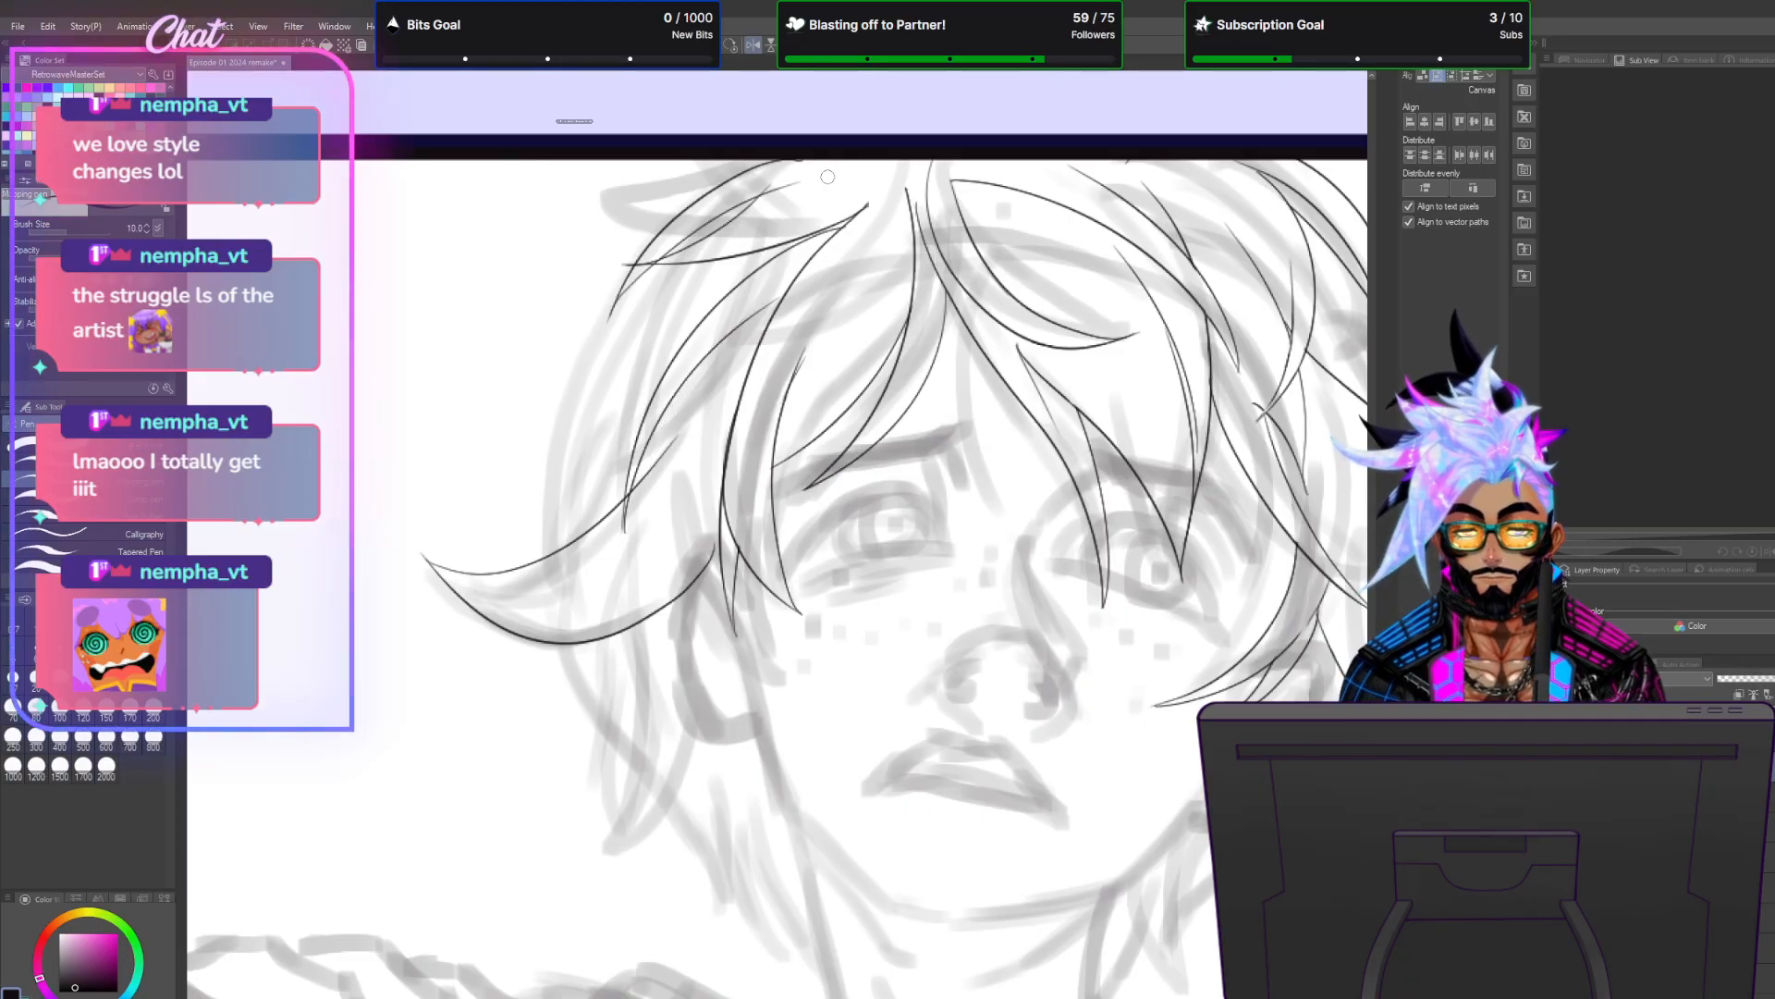
mouse_move(642, 478)
left_mouse_down()
mouse_move(704, 327)
mouse_move(827, 243)
left_mouse_up()
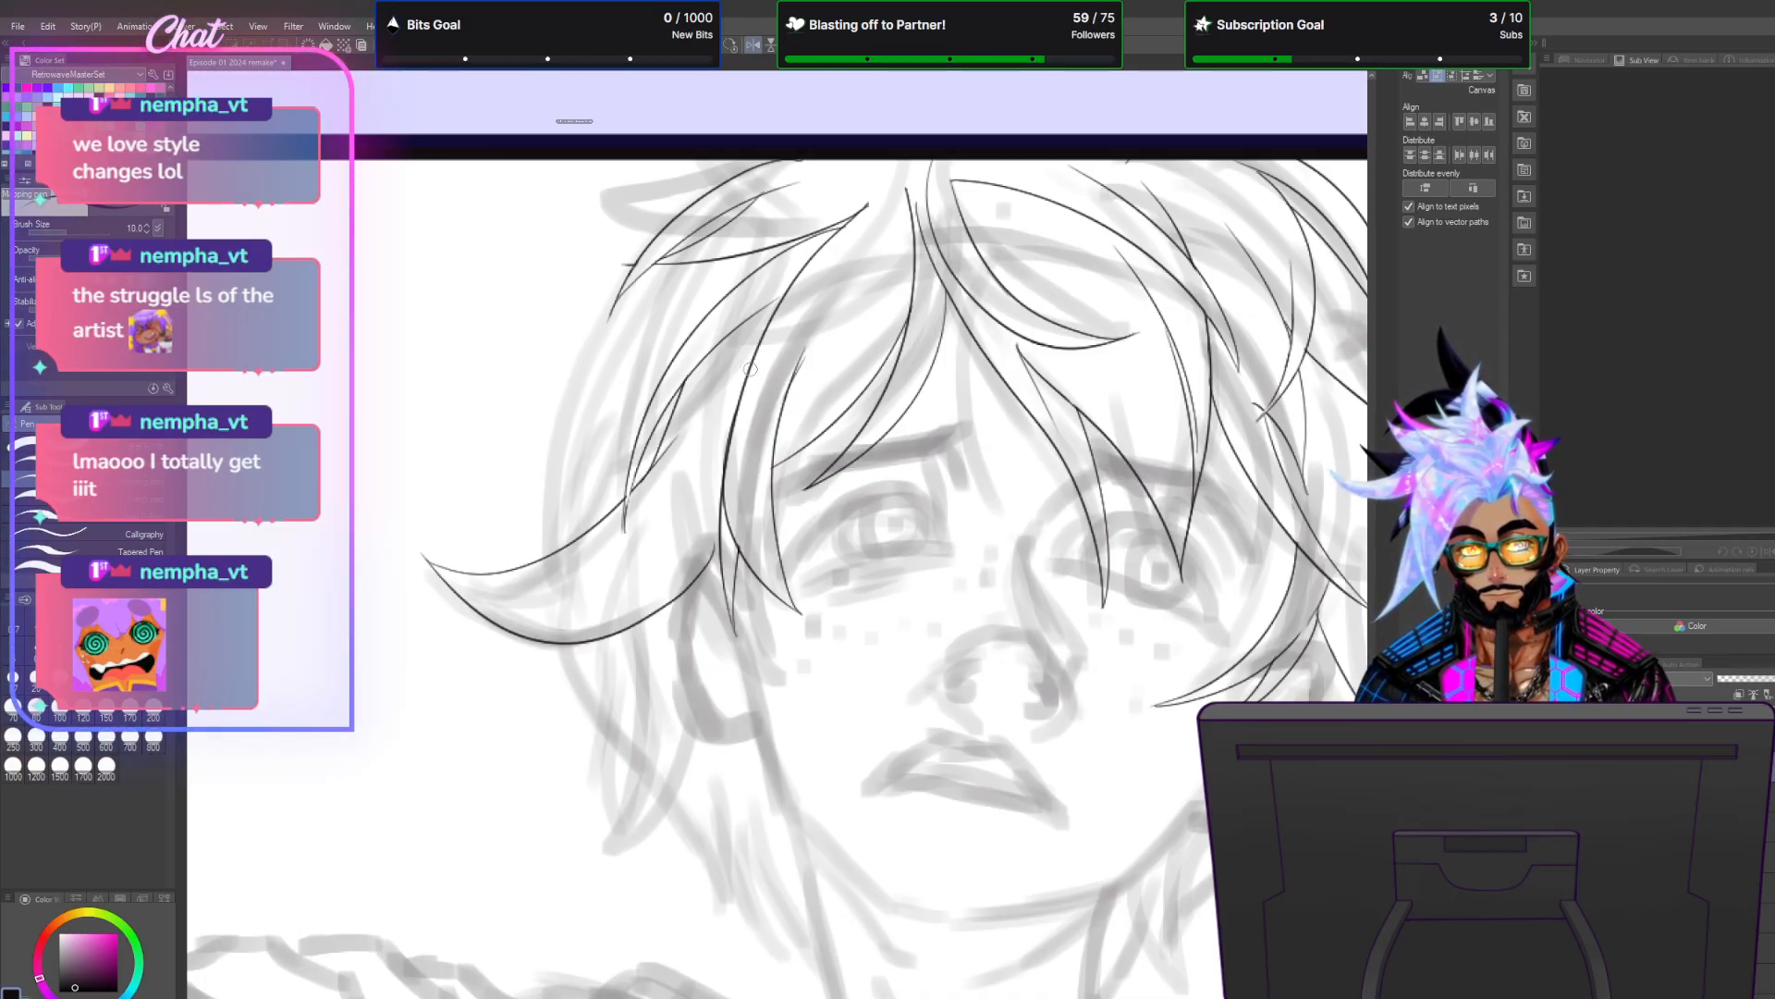
Ink the narrow pointed lock hanging below the outward flick, redrawing its inner edge up to the ear.
mouse_move(644, 550)
left_mouse_down()
mouse_move(580, 842)
mouse_move(689, 698)
left_mouse_up()
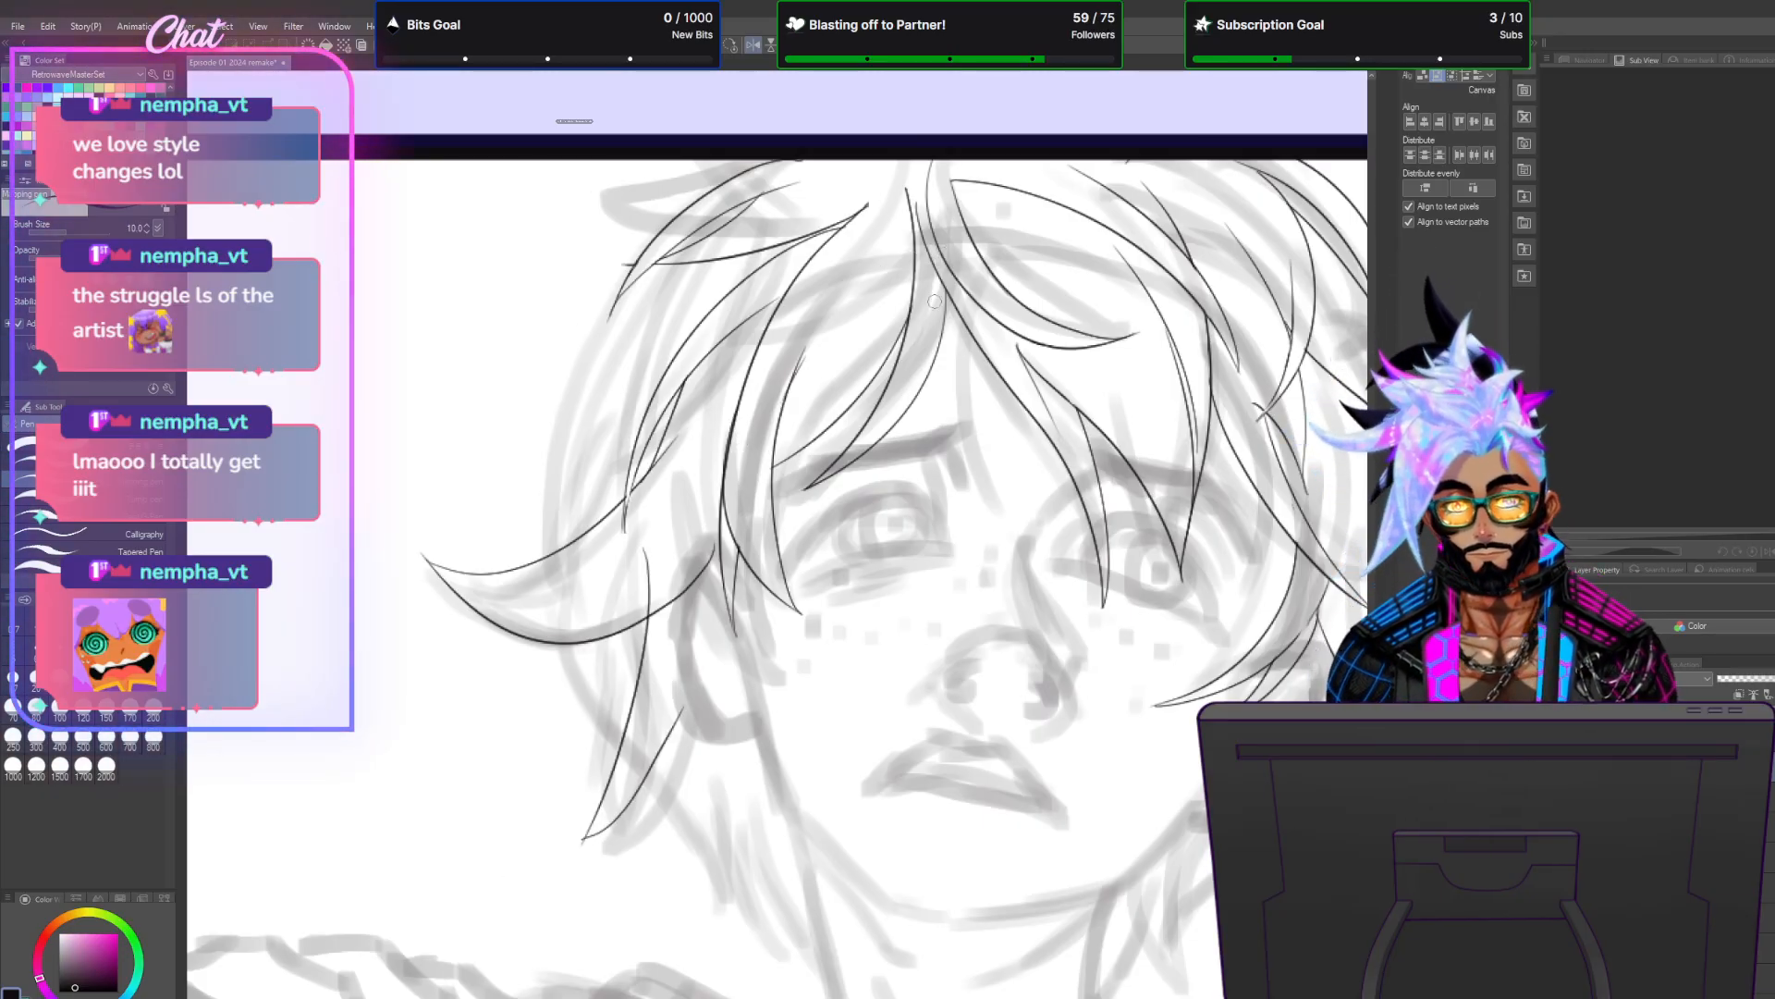
key("ctrl+z")
left_click_drag(583, 842, 686, 618)
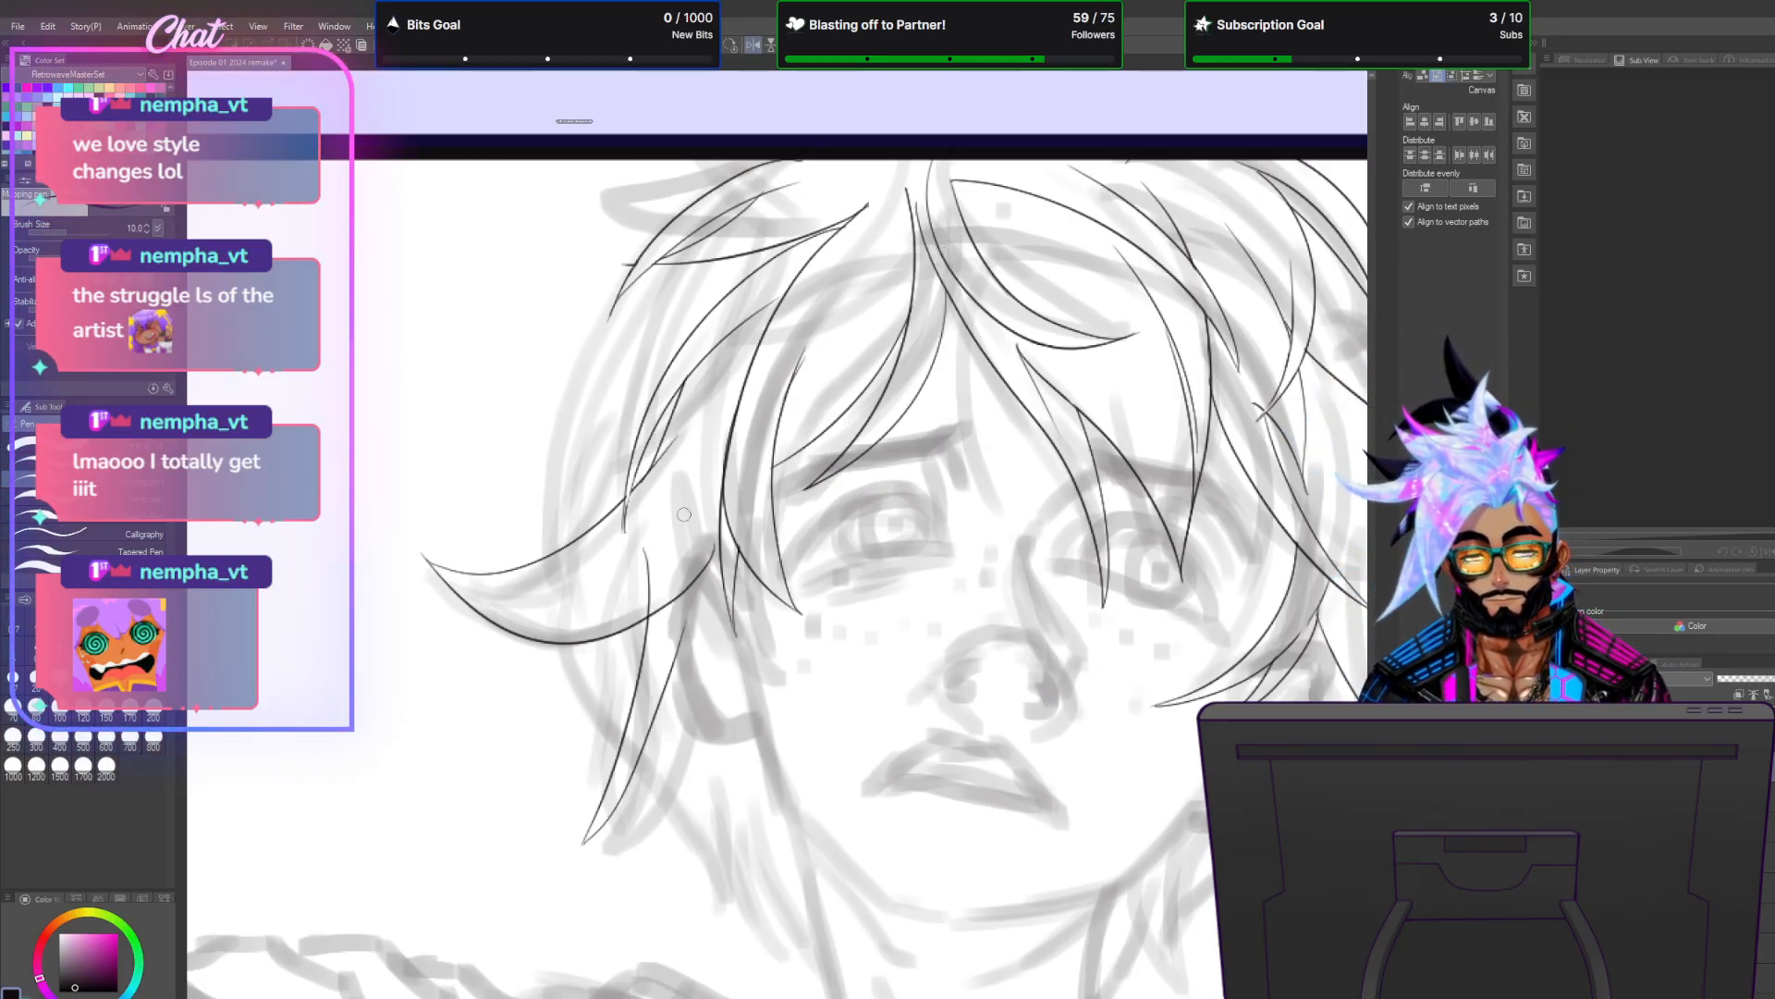
key("ctrl+z")
left_click_drag(583, 839, 713, 596)
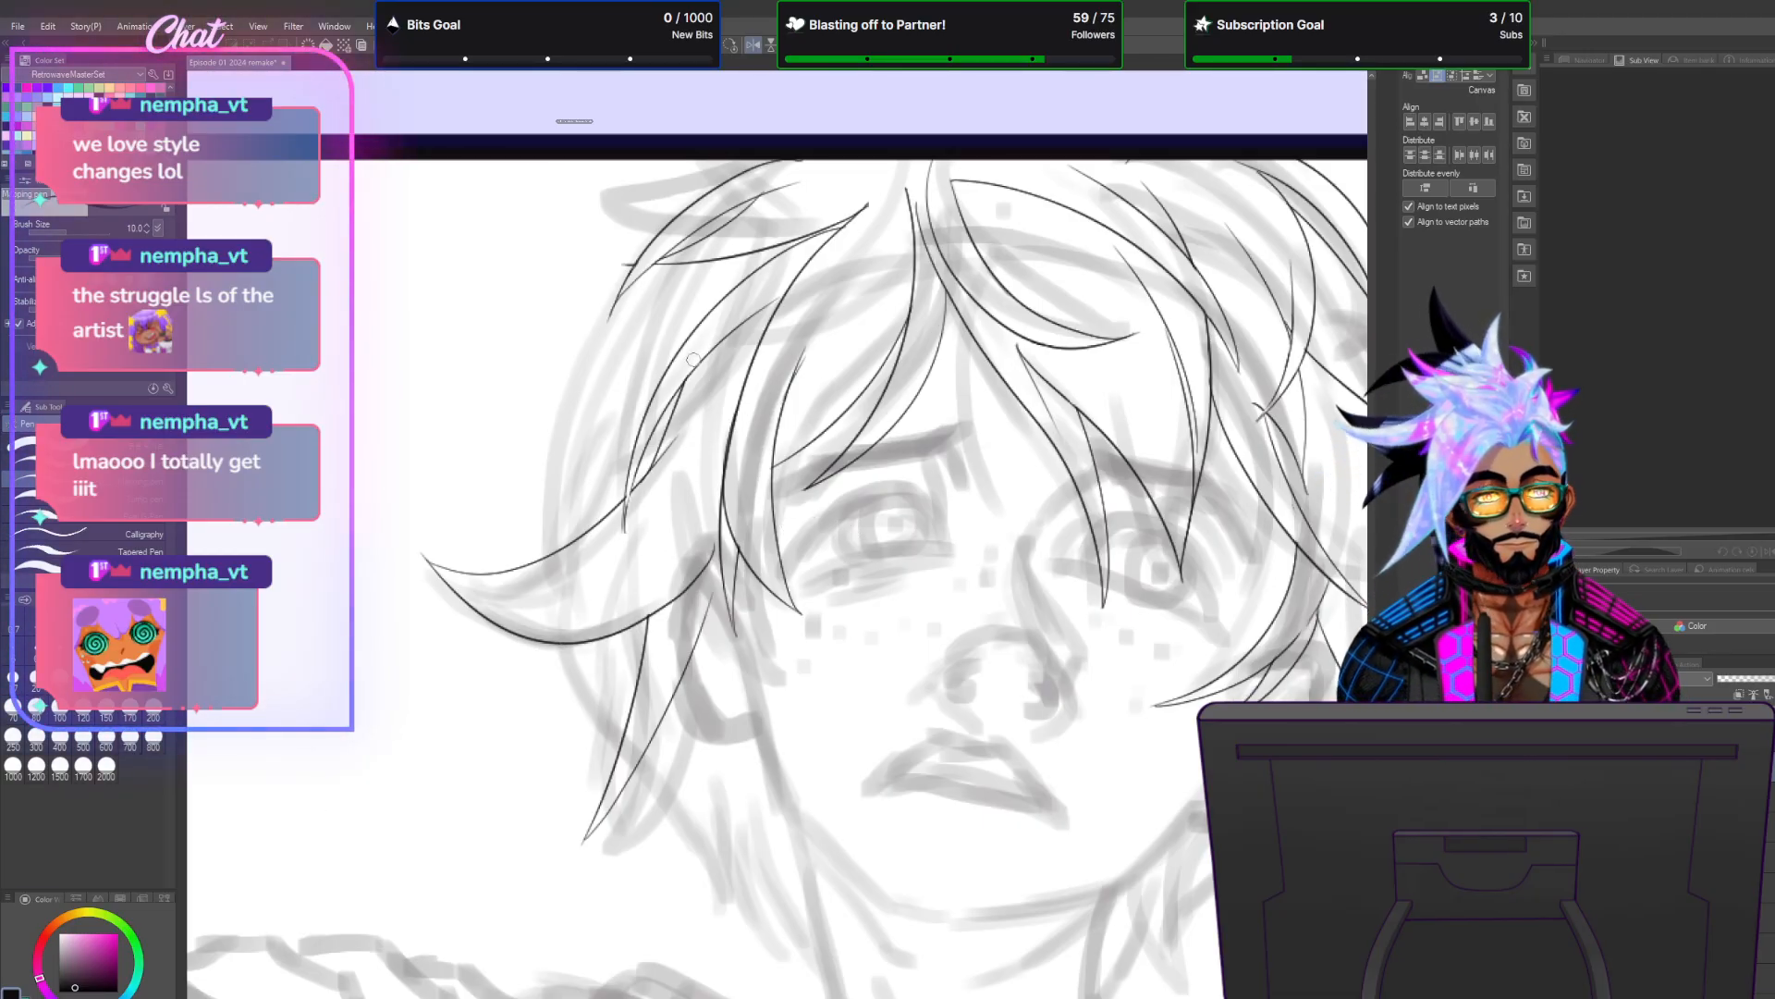
Ink the pointed tuft on the left-hand side above the outward flick, with inner strands and a trimmed tip.
scroll(740, 451, "down", 5)
scroll(804, 491, "up", 6)
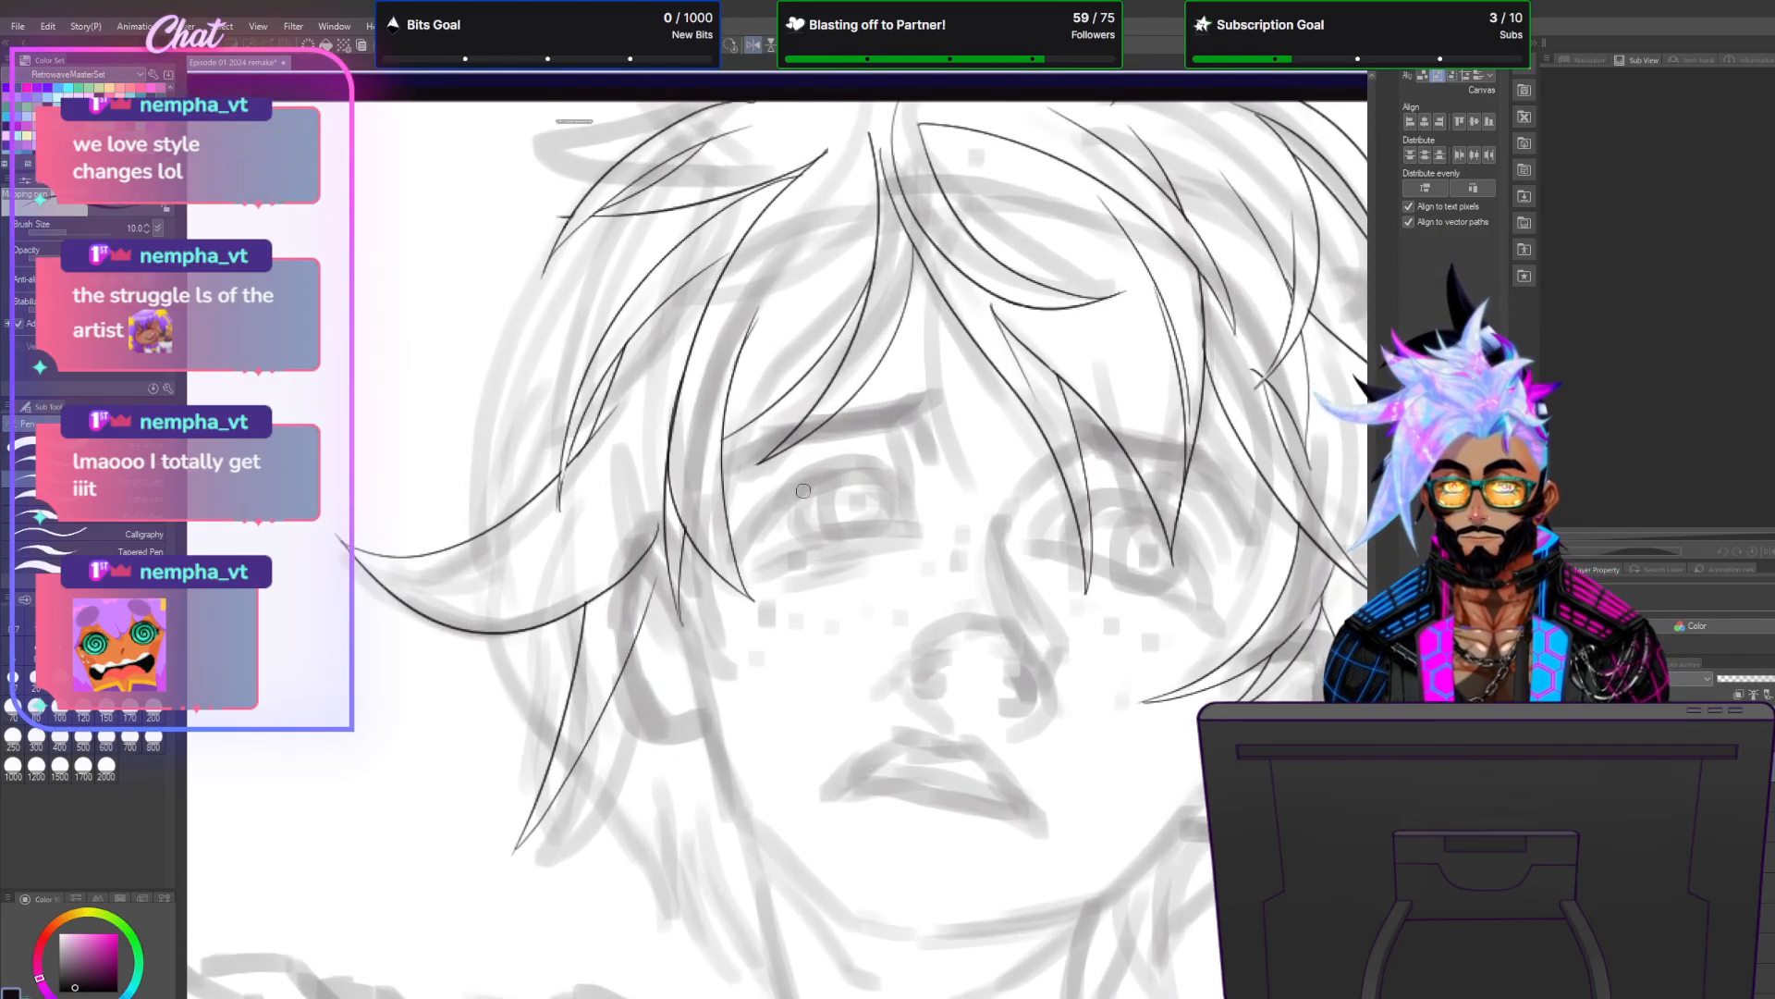
left_click_drag(629, 298, 395, 424)
key("ctrl+z")
mouse_move(685, 268)
left_mouse_down()
mouse_move(418, 474)
mouse_move(680, 229)
mouse_move(528, 280)
mouse_move(476, 411)
mouse_move(631, 241)
left_mouse_up()
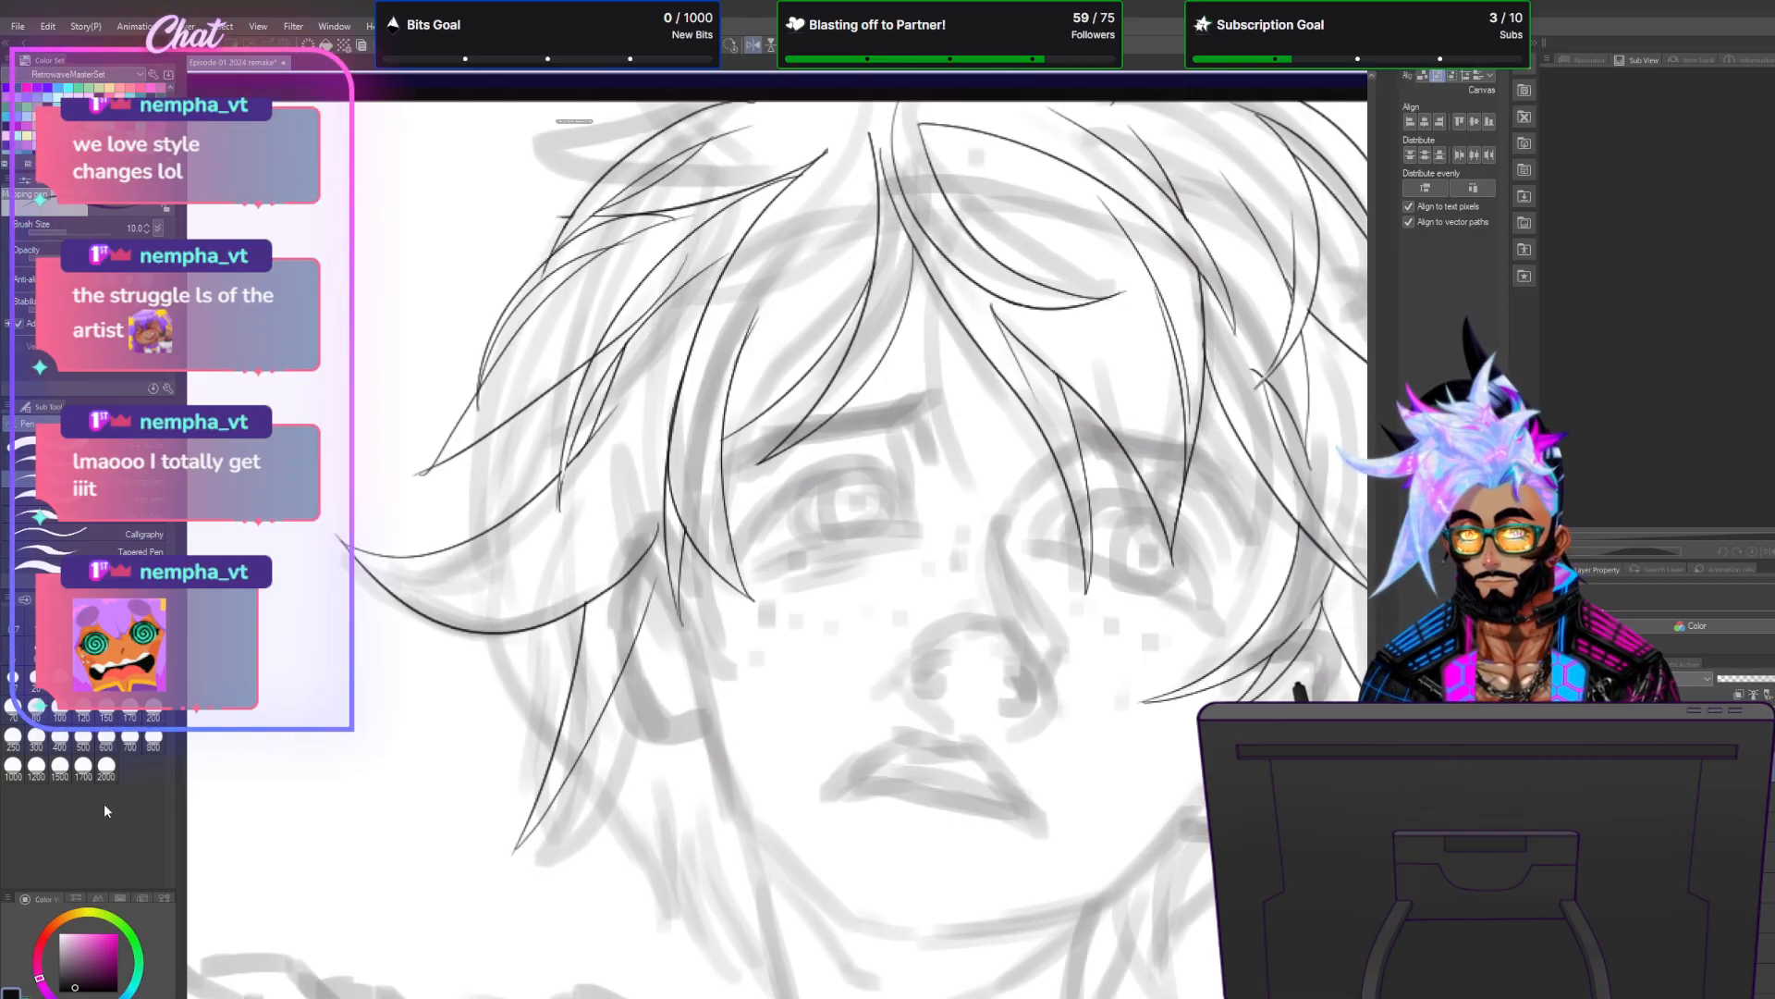
left_click_drag(624, 237, 640, 240)
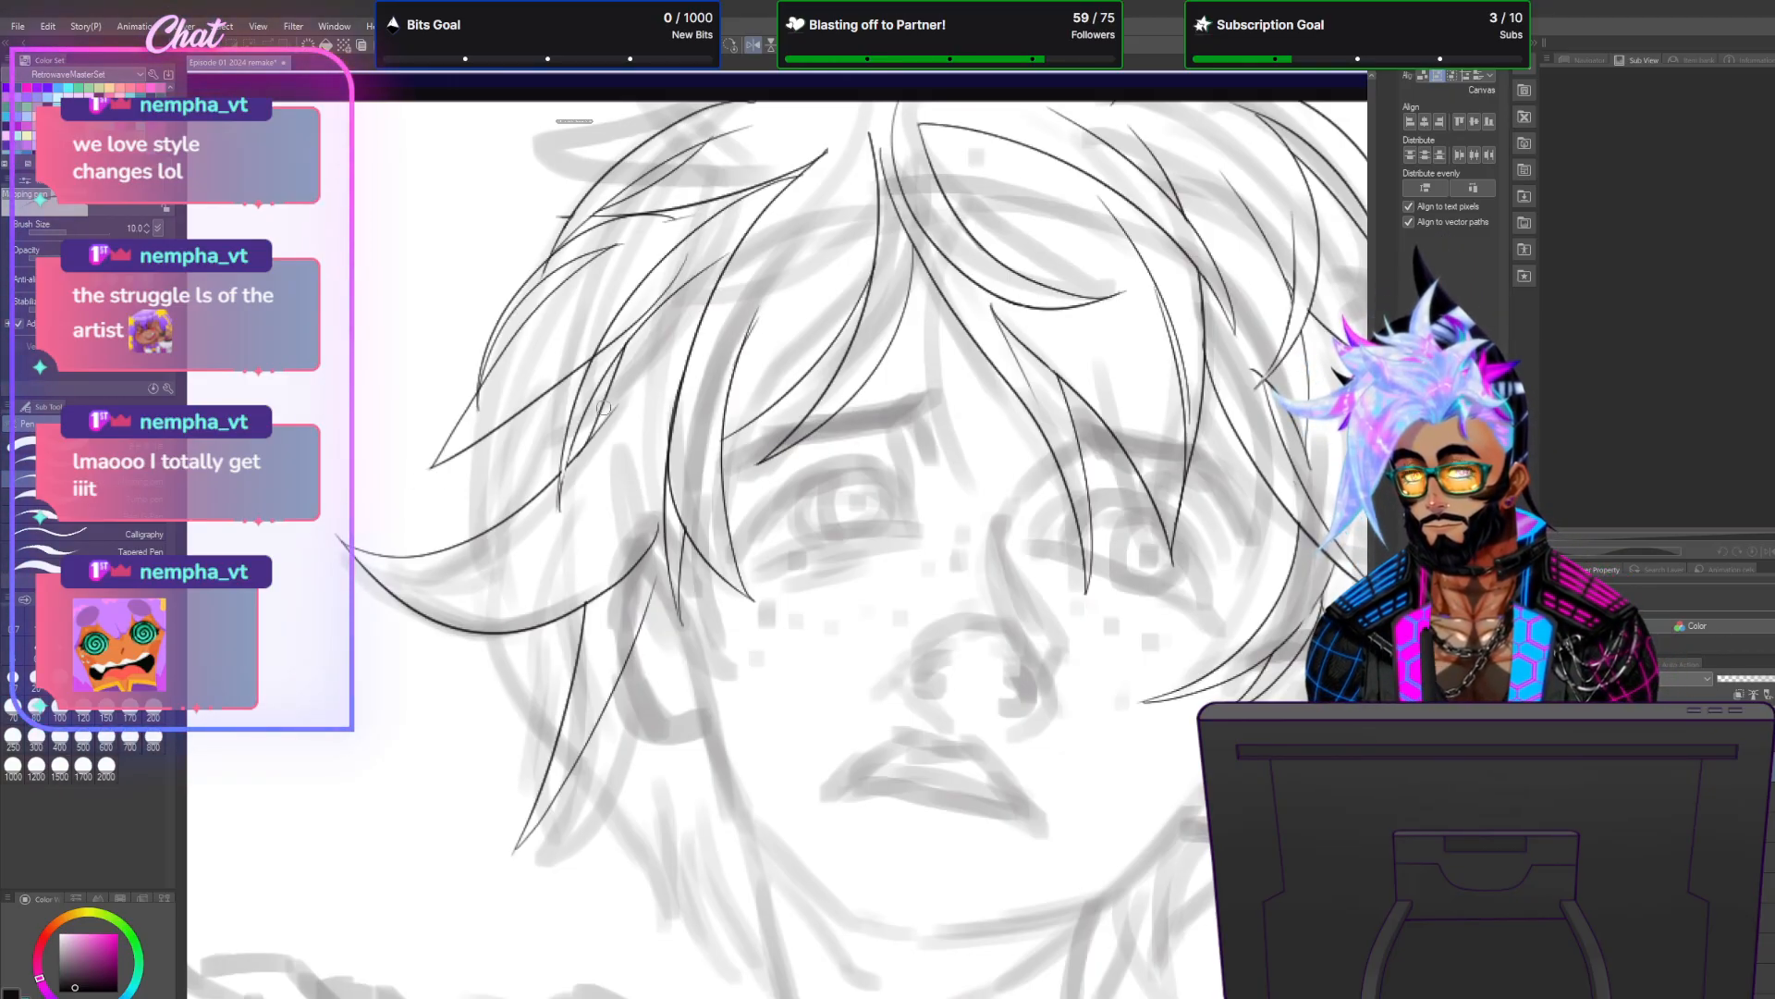
Add fine strand lines inside the short bang beside the parting and the bang over the left-hand eyebrow.
scroll(628, 588, "down", 1)
scroll(628, 588, "down", 2)
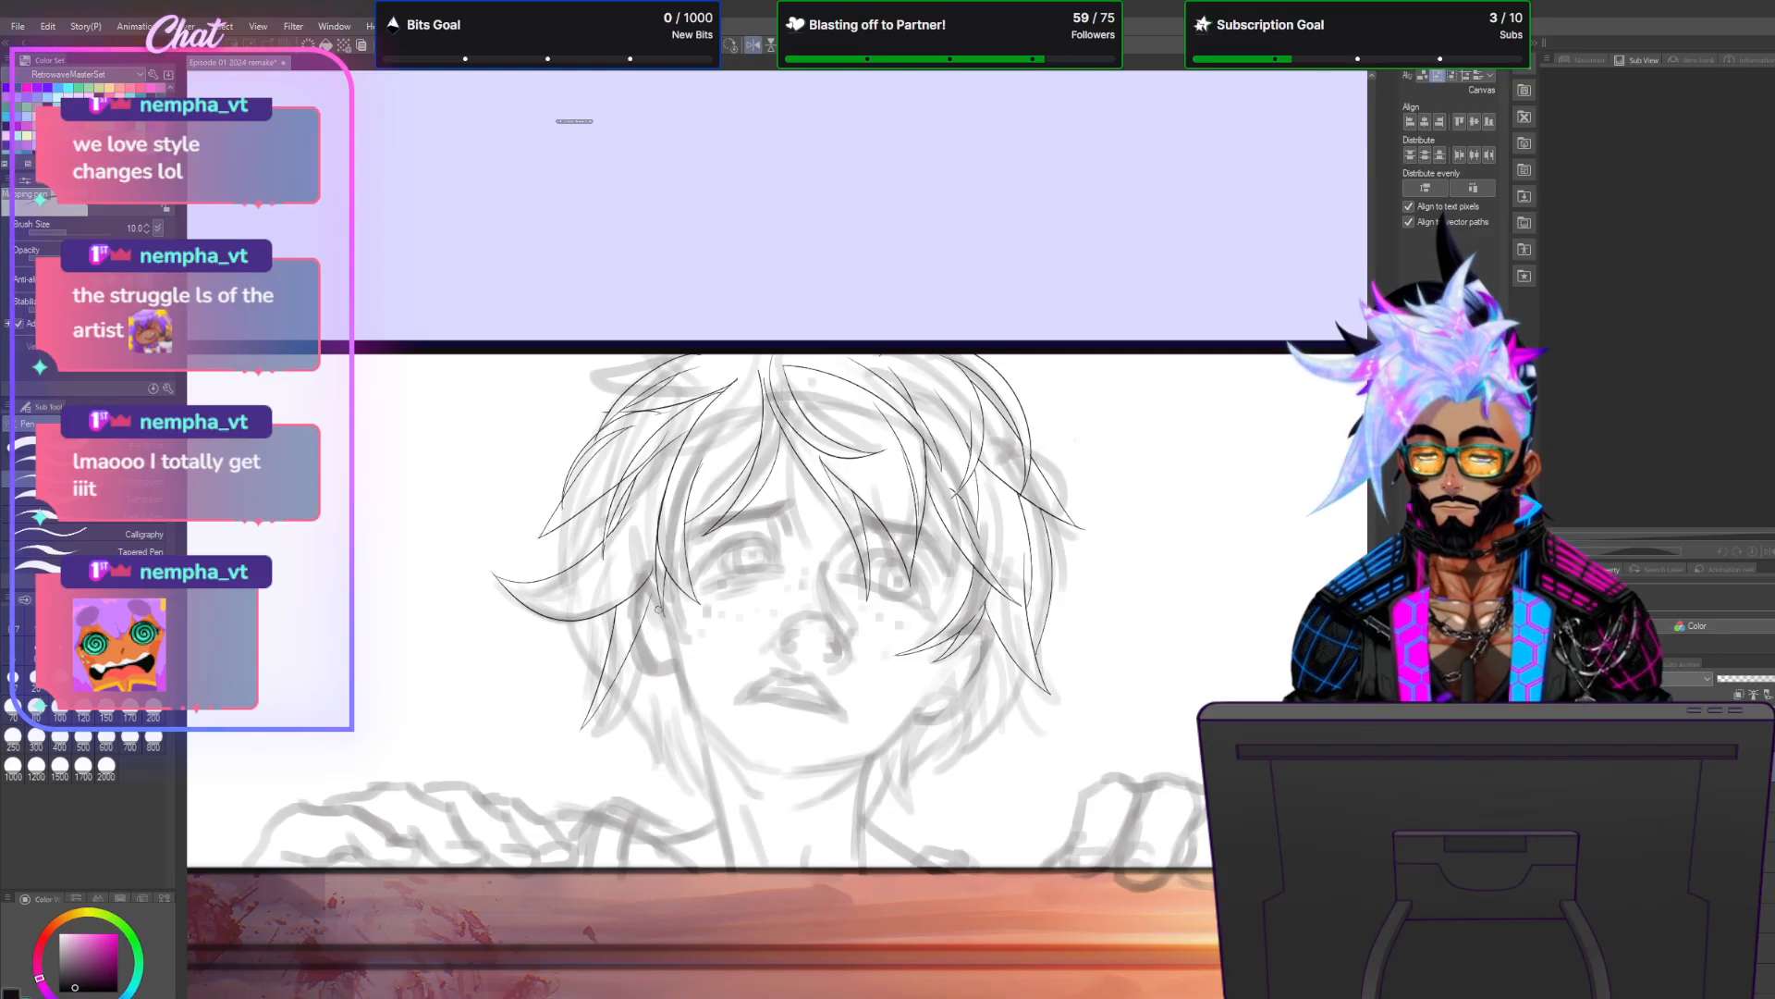
scroll(618, 617, "up", 1)
scroll(618, 617, "up", 1)
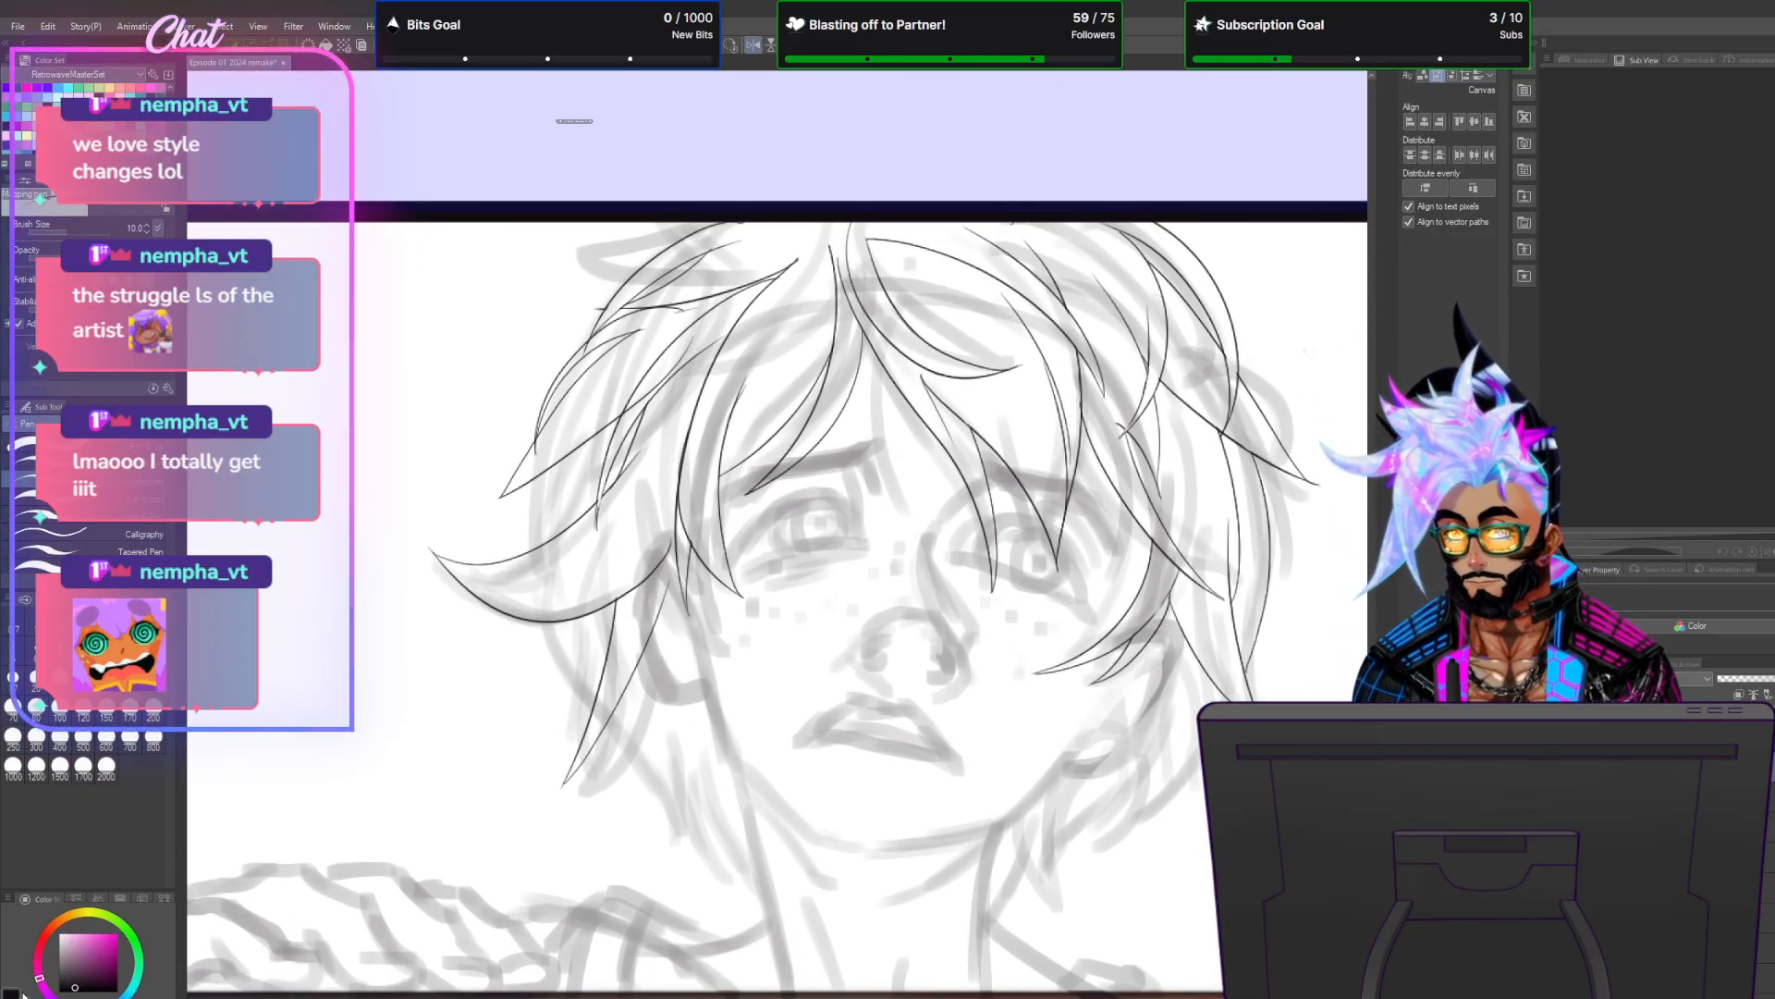
left_click_drag(874, 241, 982, 361)
mouse_move(875, 244)
left_mouse_down()
mouse_move(948, 368)
mouse_move(989, 377)
left_mouse_up()
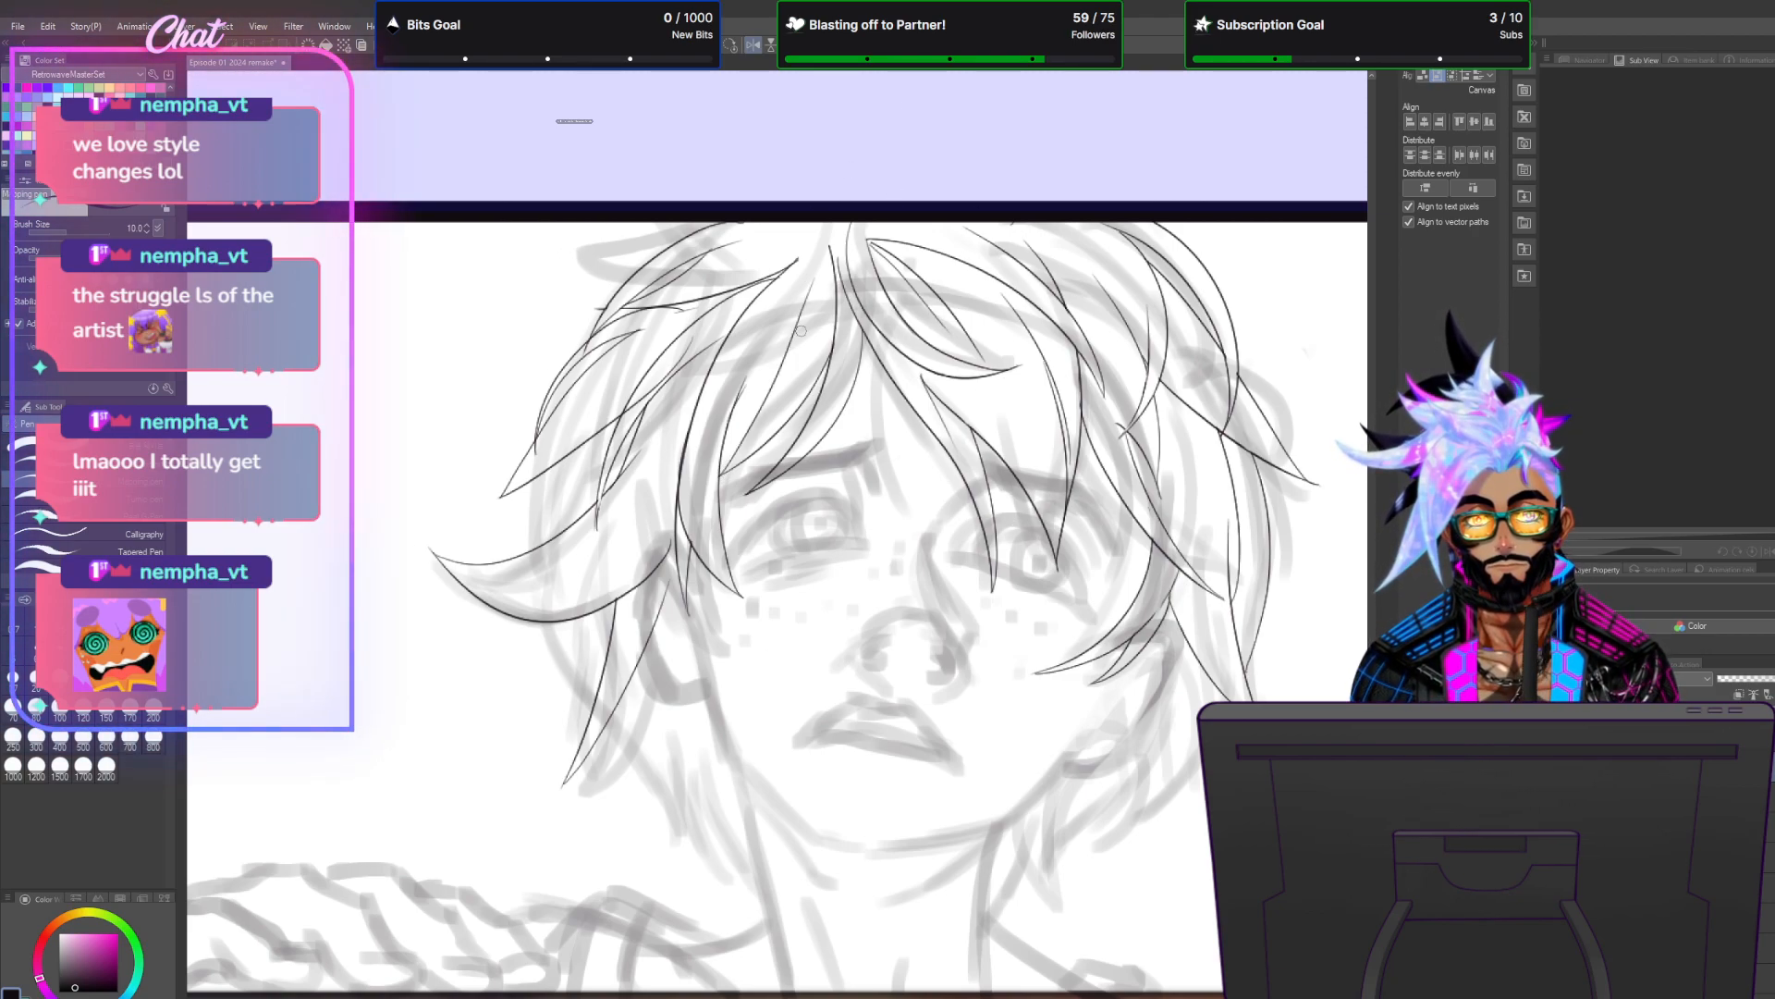
key("ctrl+z")
left_click_drag(723, 454, 809, 282)
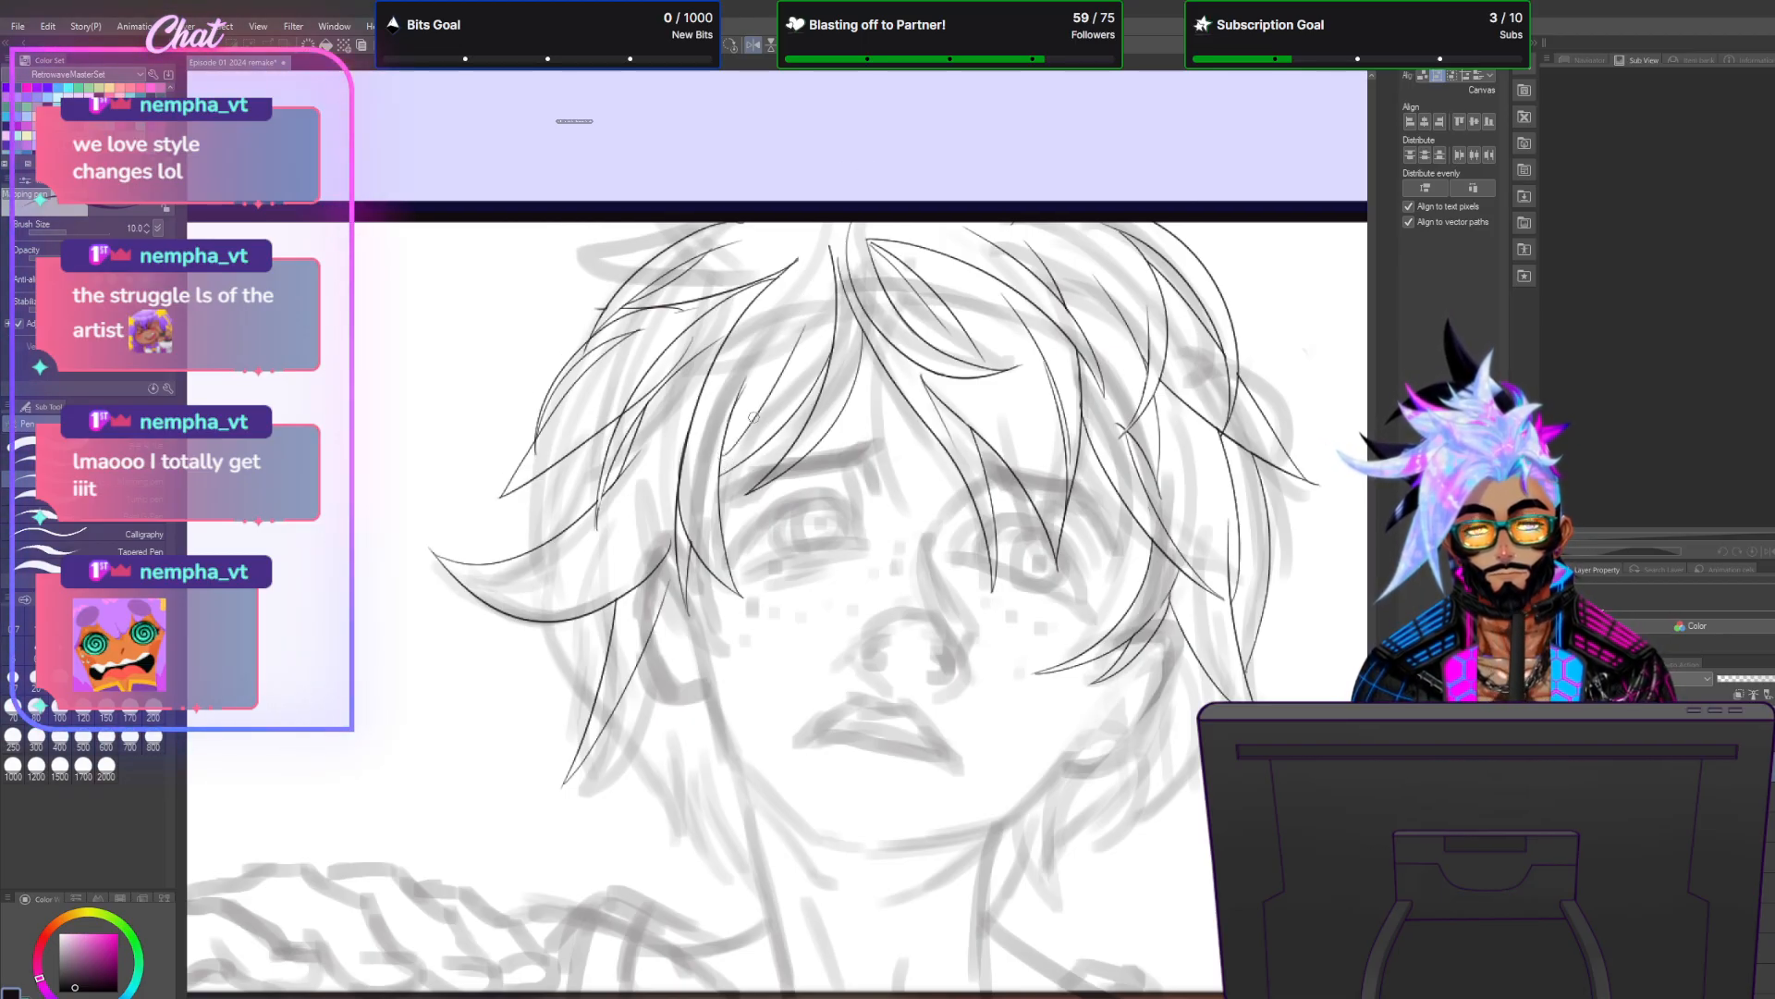
left_click_drag(724, 450, 813, 262)
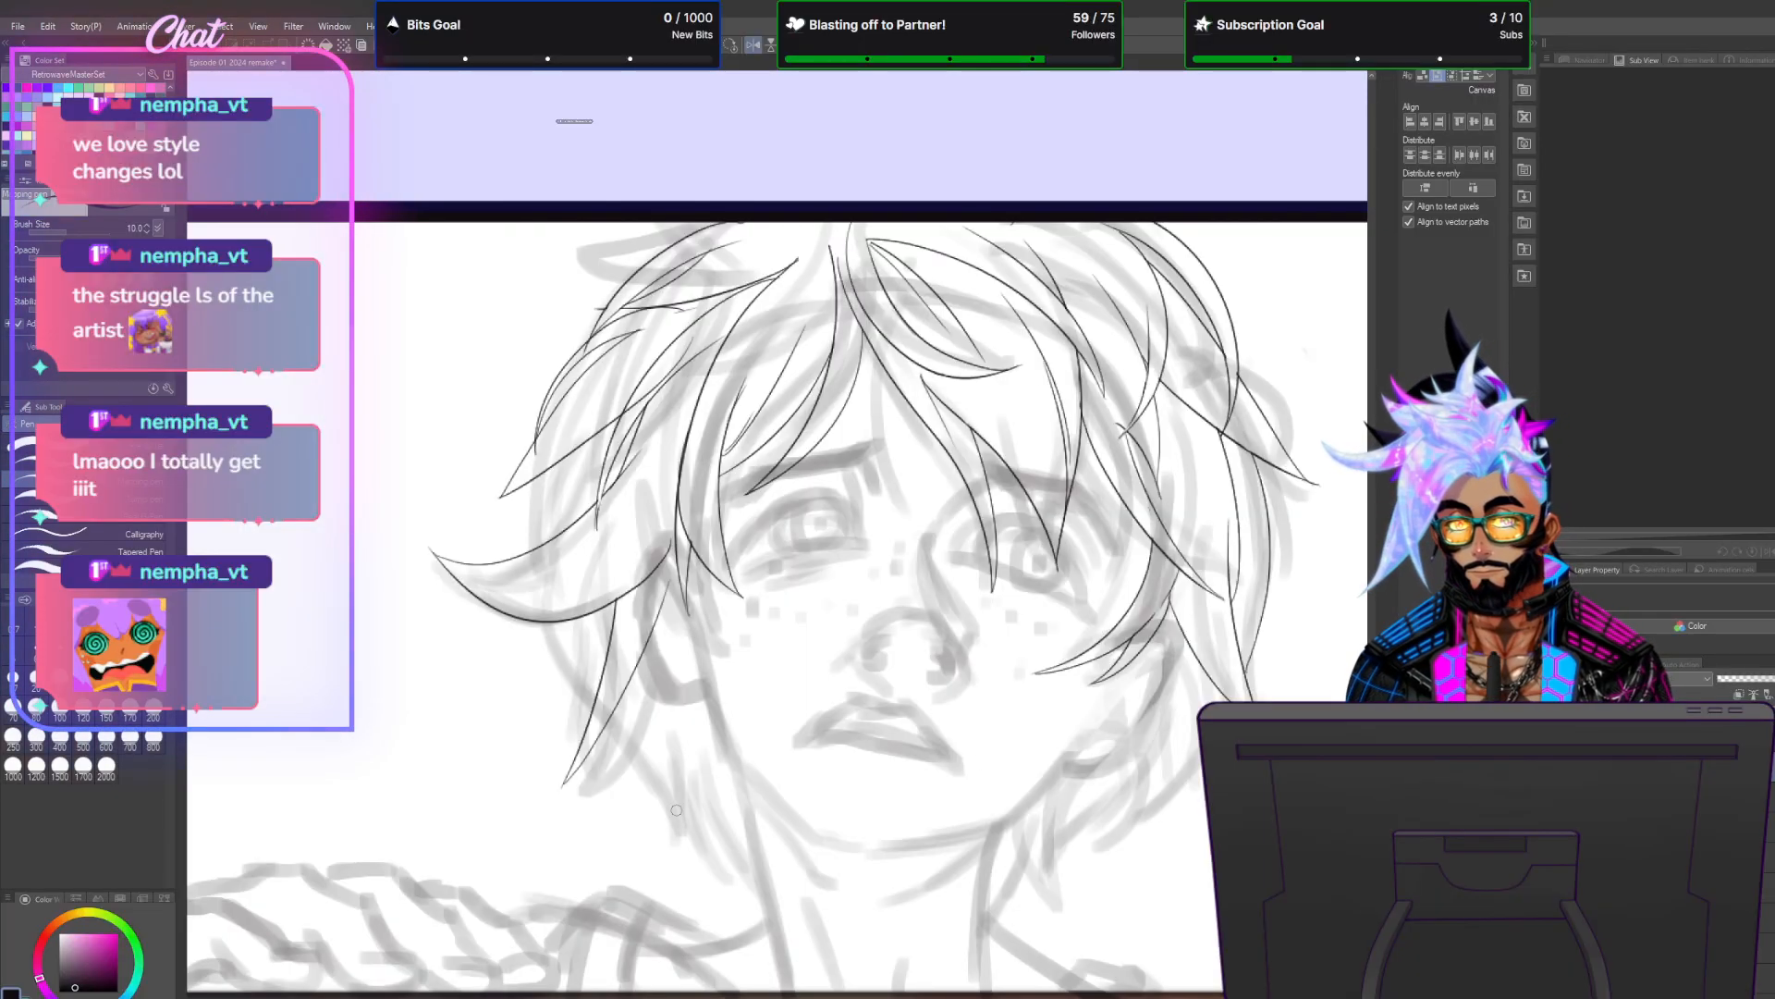
Ink the pointed locks behind the left-hand ear and the outer hair contour, clearing the contour where it crosses the flick.
scroll(834, 775, "down", 4)
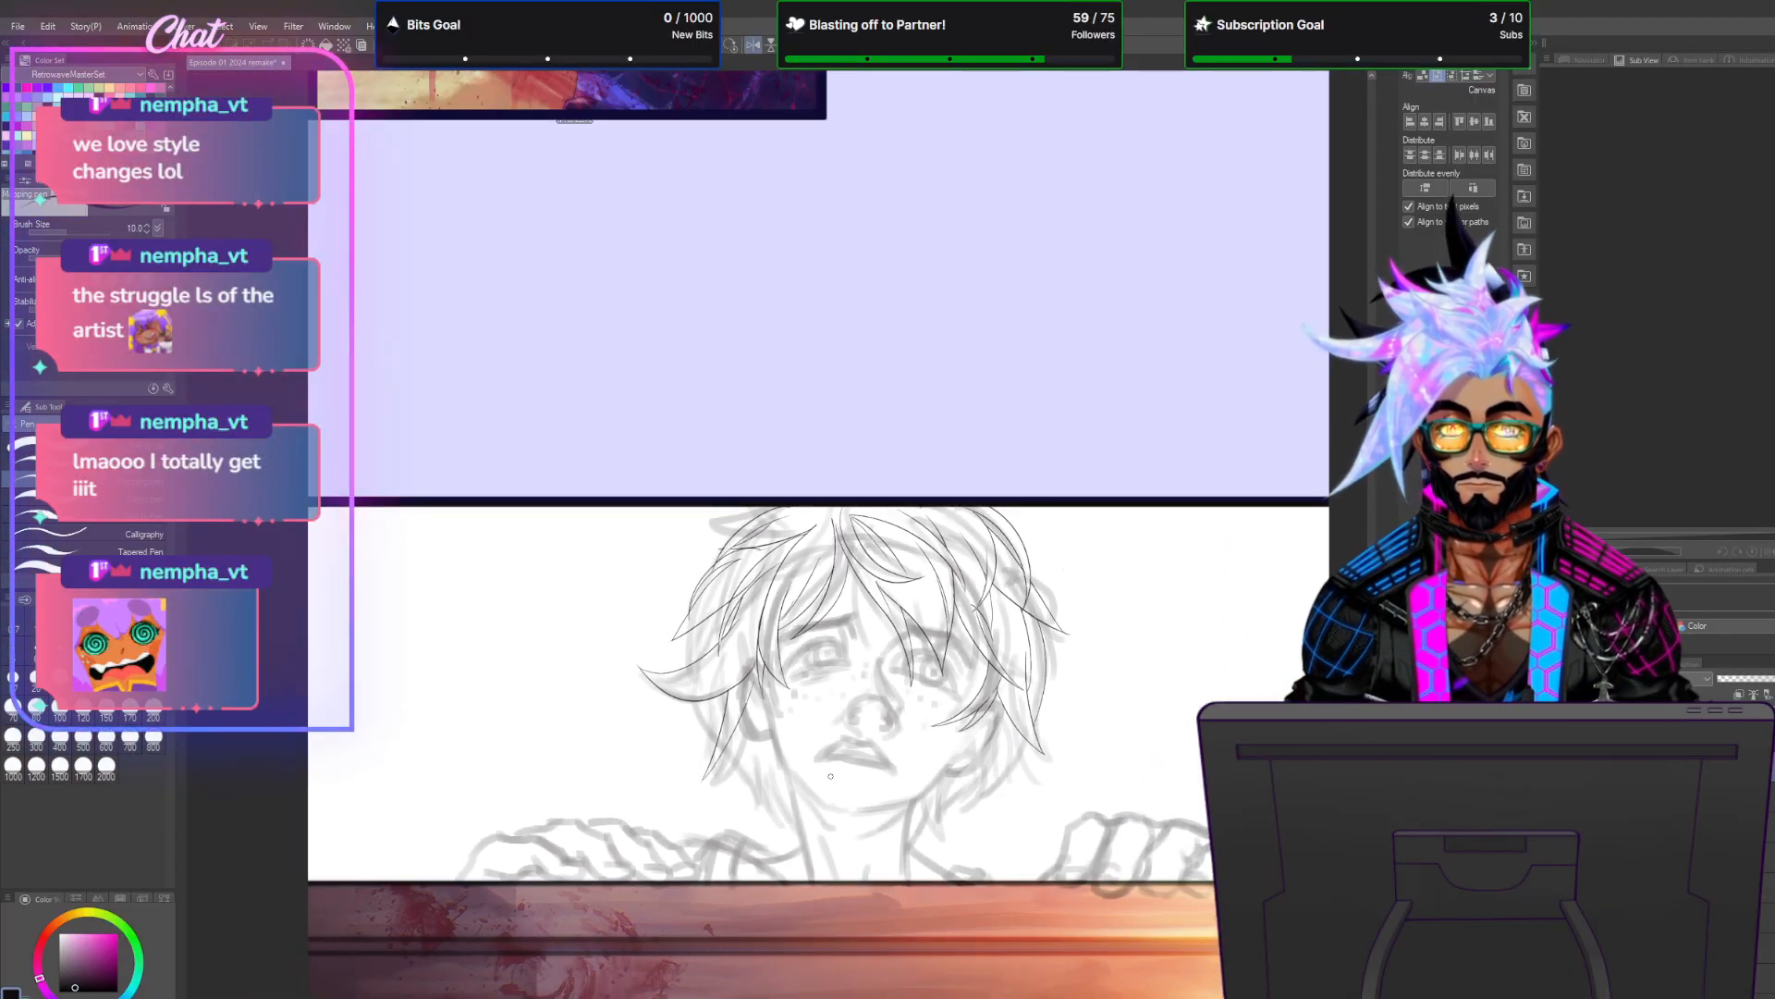
scroll(819, 786, "up", 3)
scroll(682, 580, "up", 2)
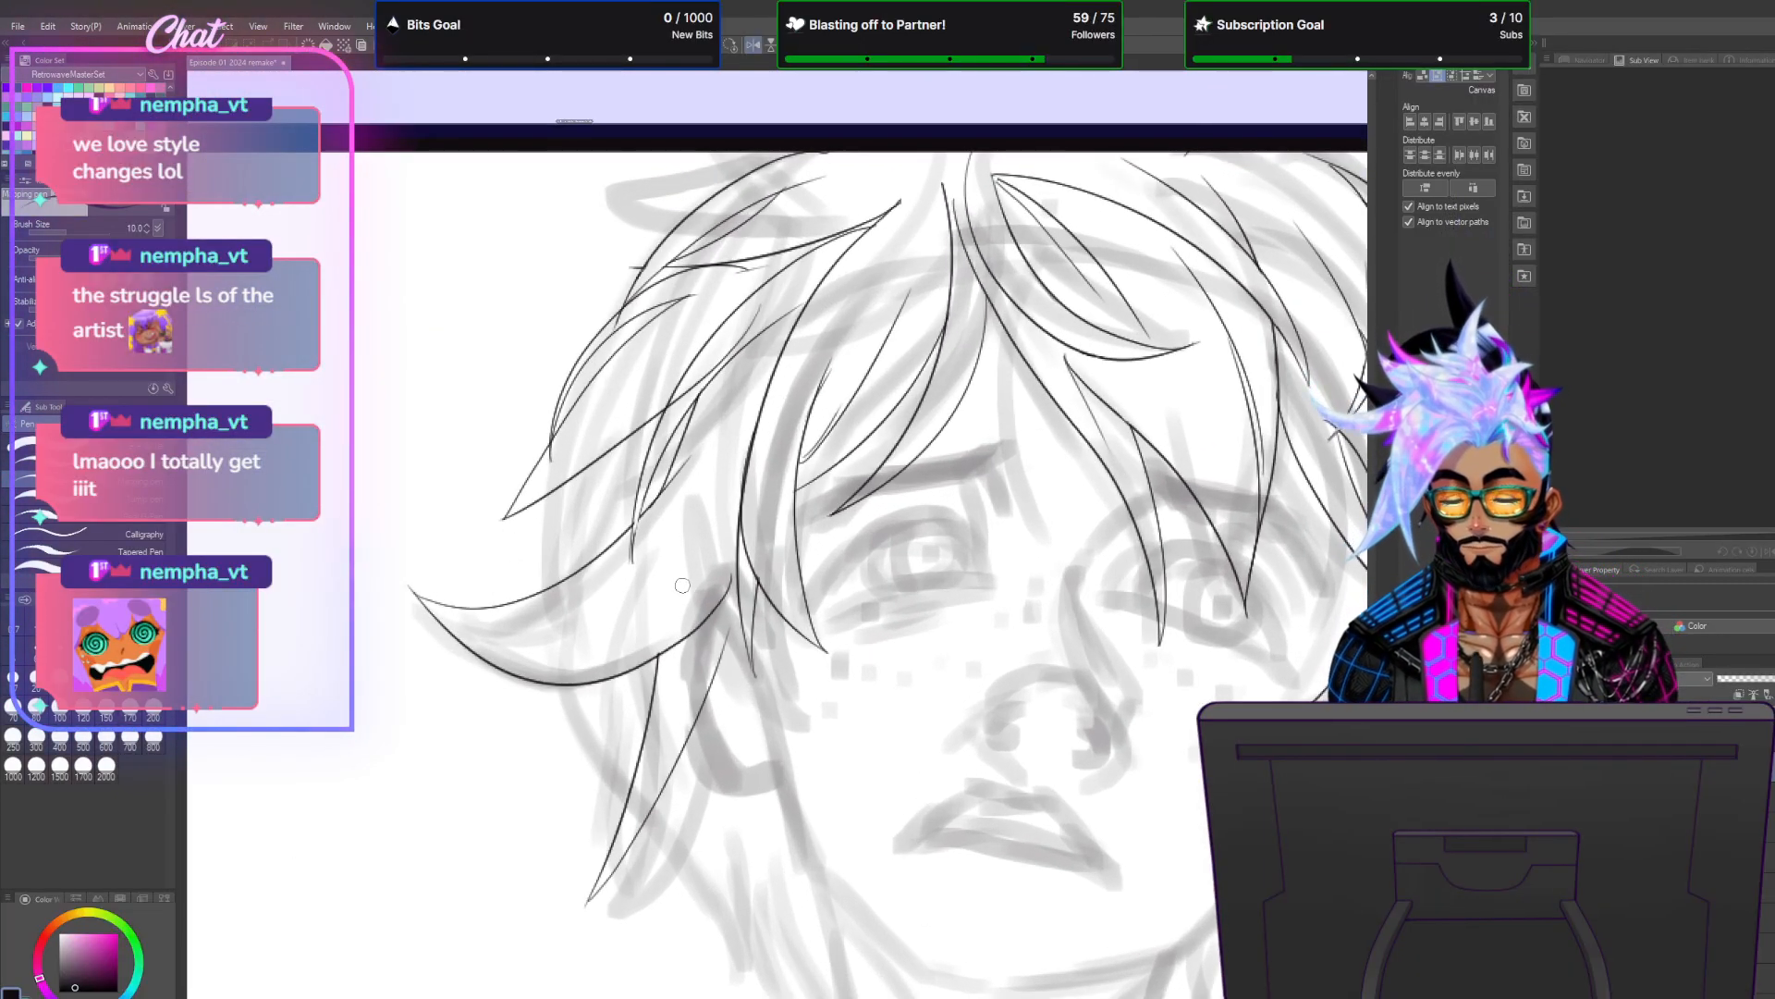
mouse_move(738, 971)
left_mouse_down()
mouse_move(745, 846)
mouse_move(700, 754)
left_mouse_up()
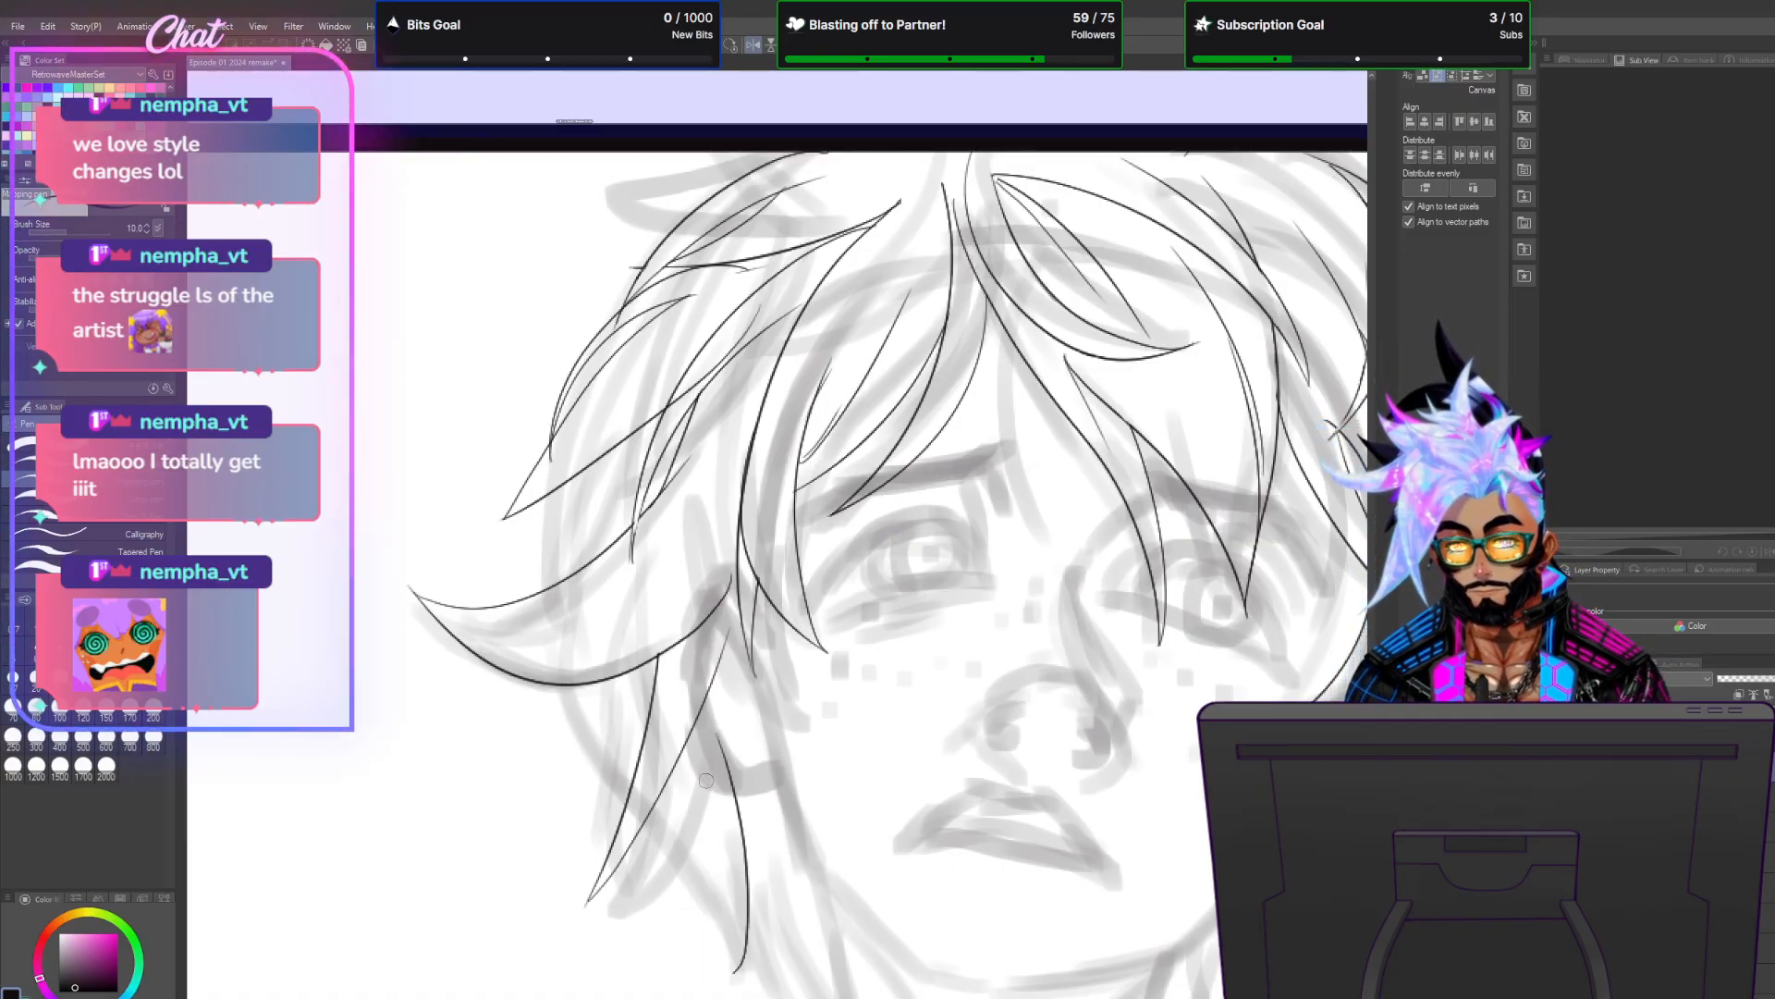
mouse_move(739, 971)
left_mouse_down()
mouse_move(708, 851)
mouse_move(718, 944)
mouse_move(658, 789)
mouse_move(647, 904)
mouse_move(606, 781)
mouse_move(617, 342)
left_mouse_up()
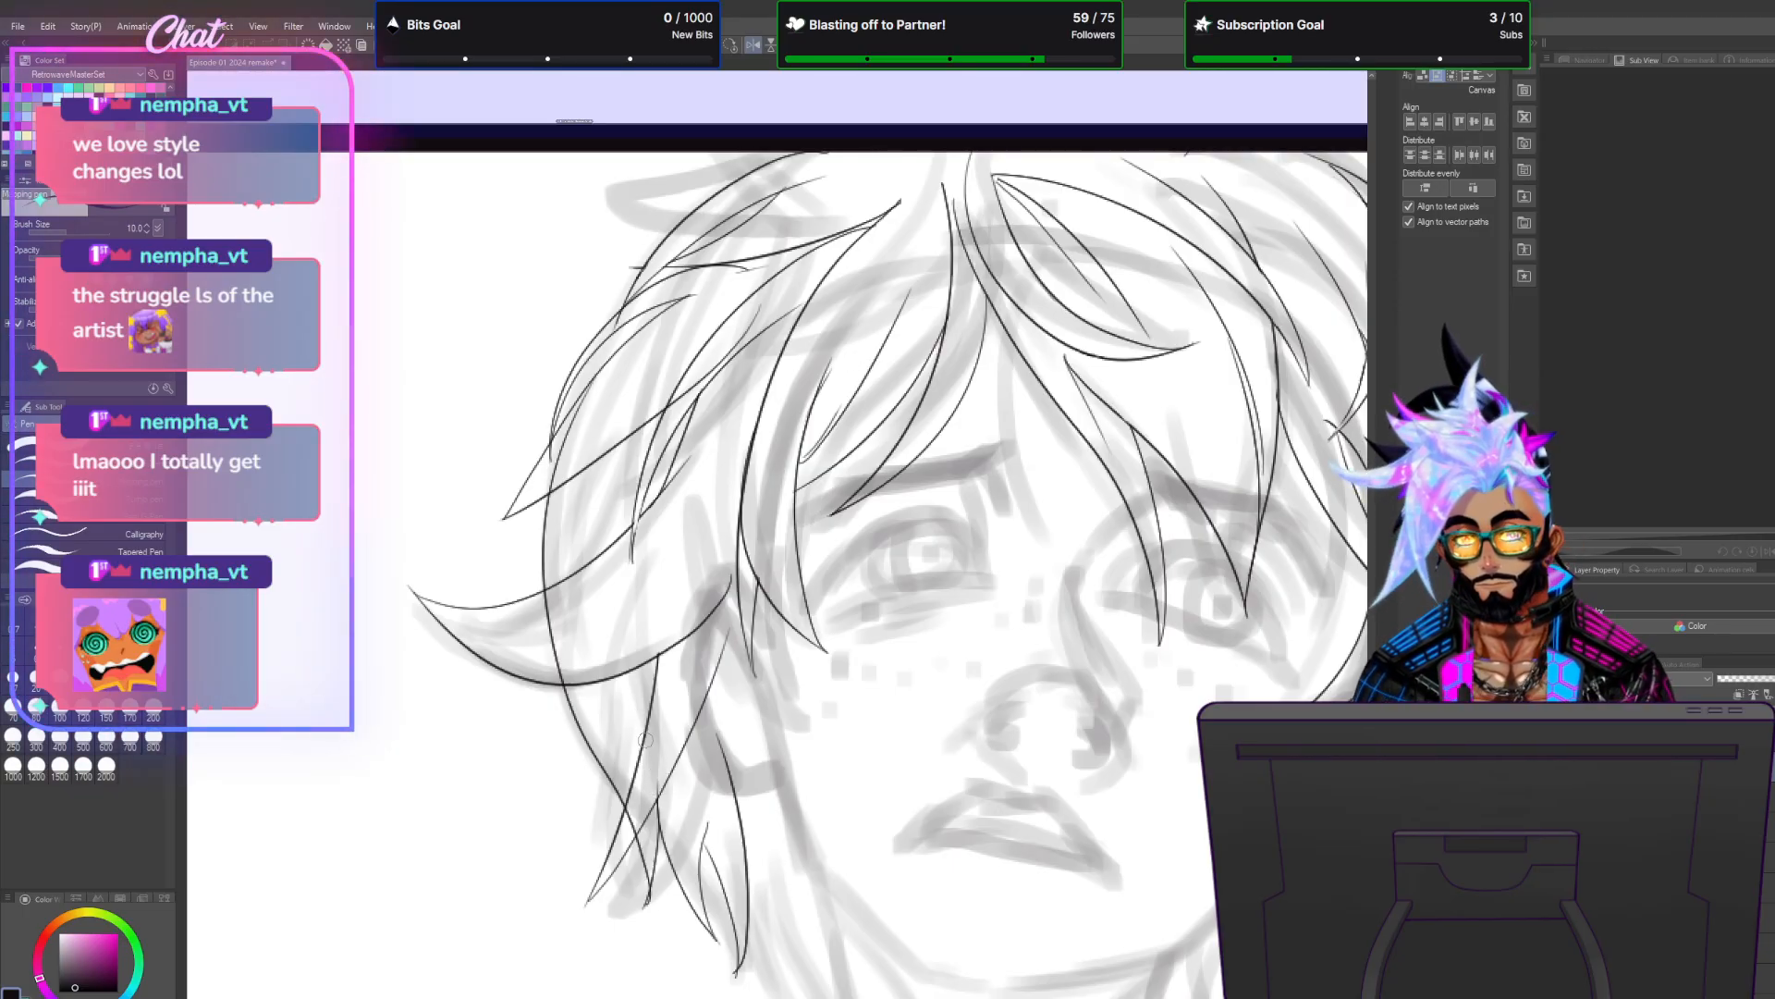
left_click_drag(655, 775, 663, 391)
left_click_drag(640, 720, 619, 516)
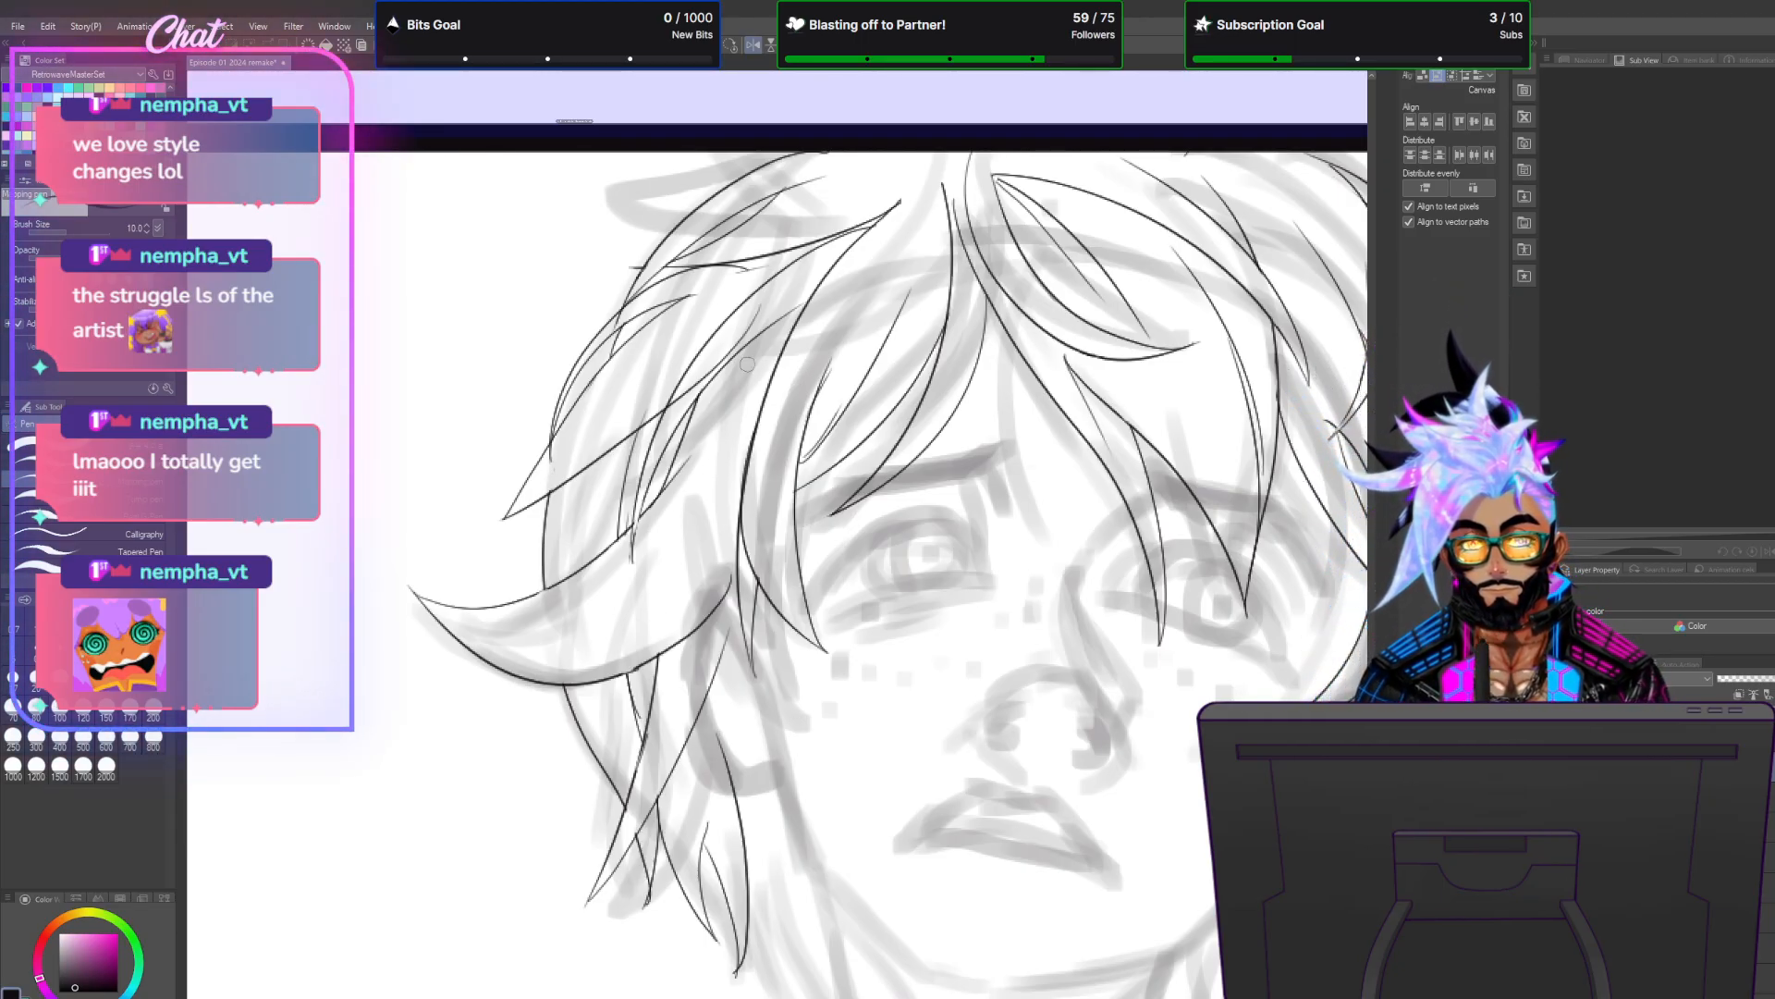
Add thin strand lines to the hair along the left-hand temple.
mouse_move(793, 329)
left_mouse_down()
mouse_move(696, 561)
mouse_move(770, 365)
left_mouse_up()
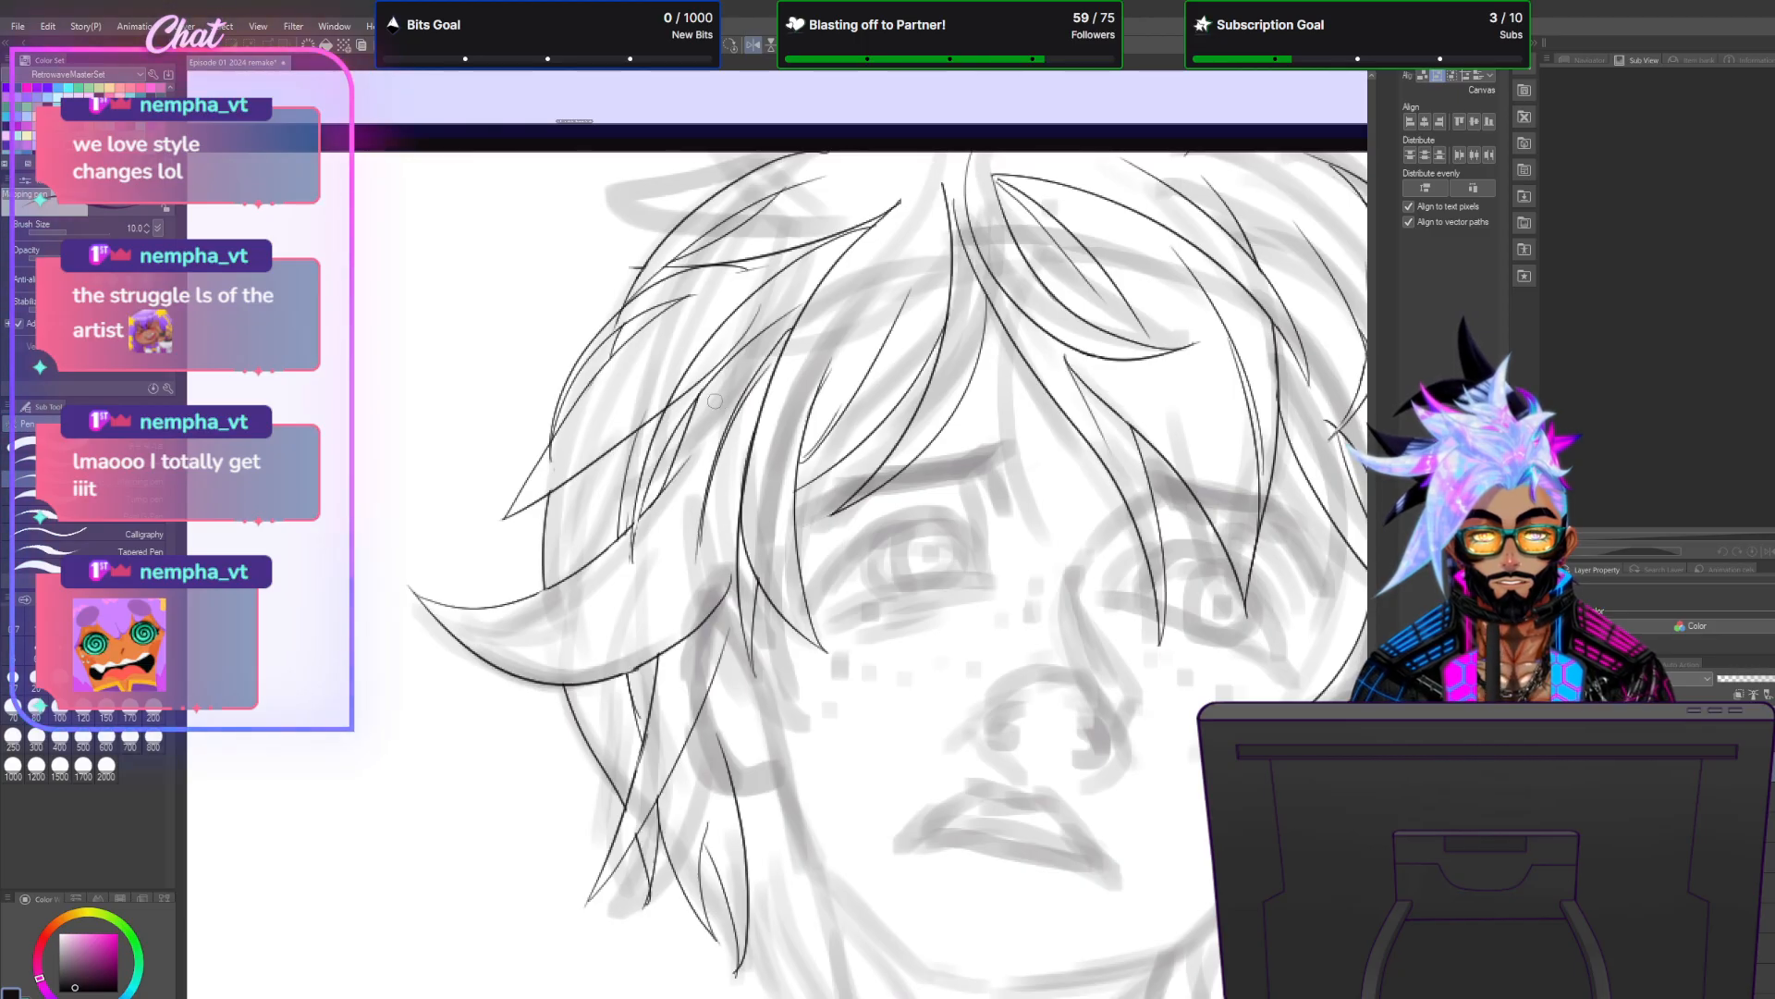
left_click_drag(696, 453, 773, 319)
left_click_drag(694, 455, 741, 379)
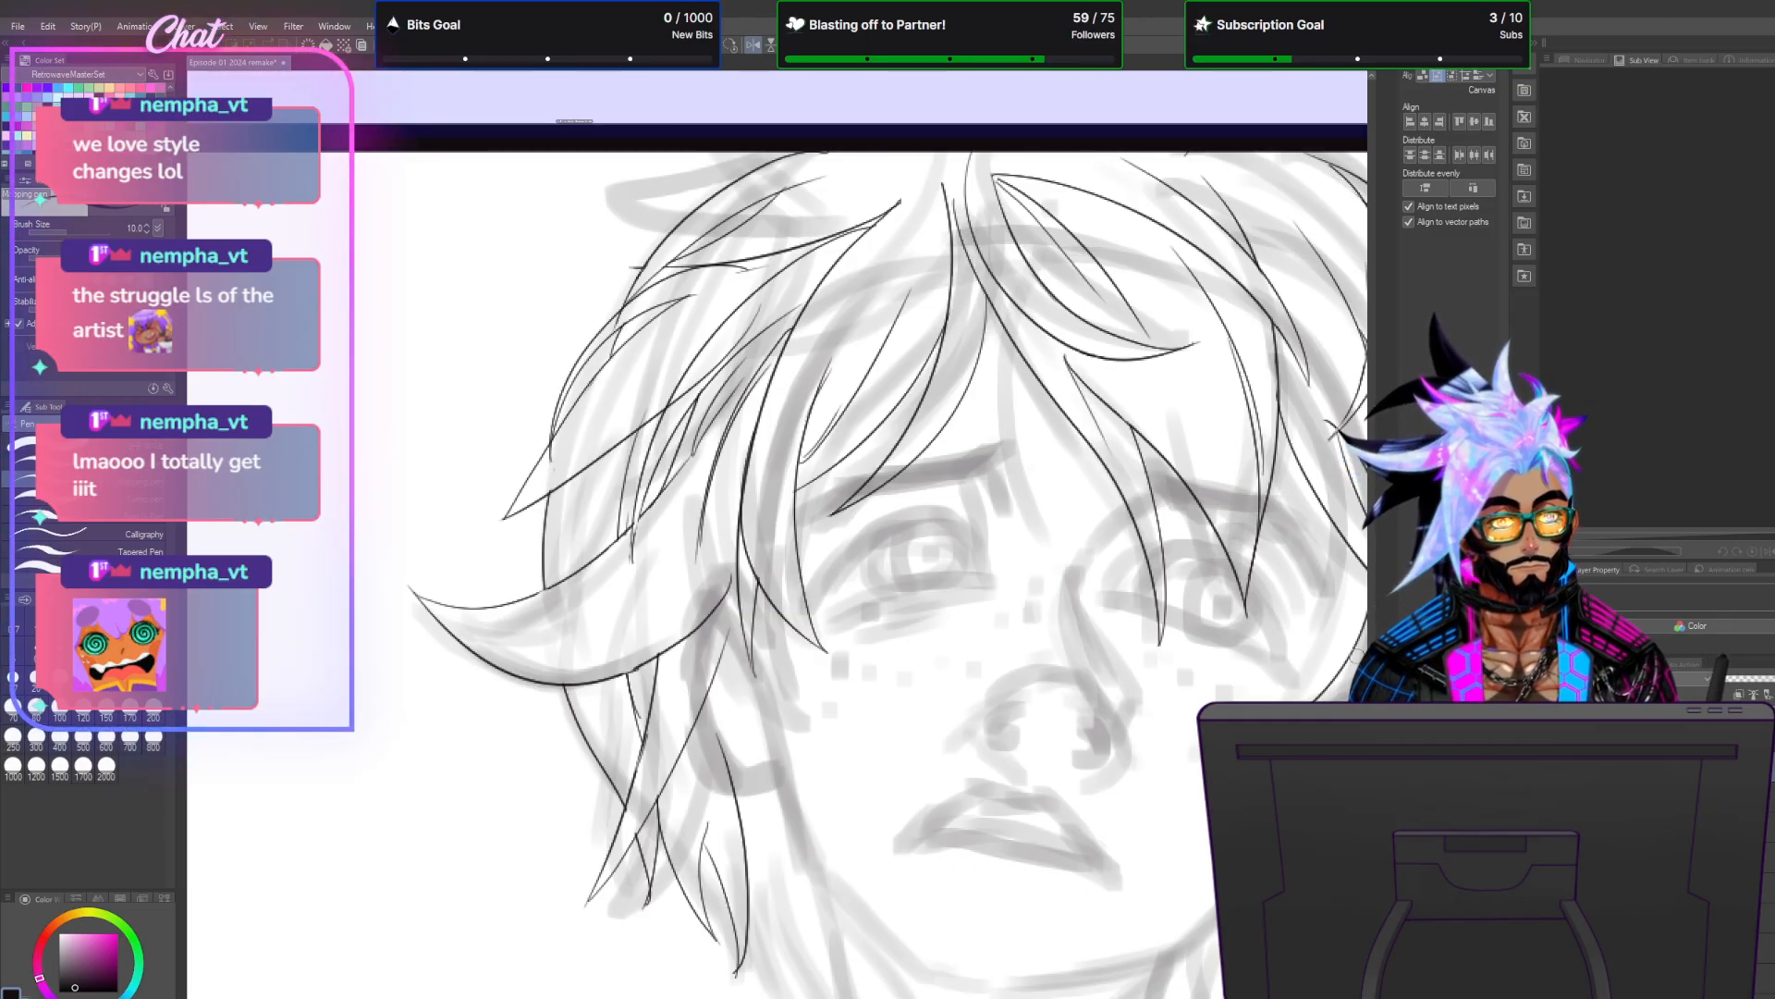
Ink the pointed lock curving down over the left-hand ear toward the cheek, and save the file.
scroll(777, 534, "down", 4)
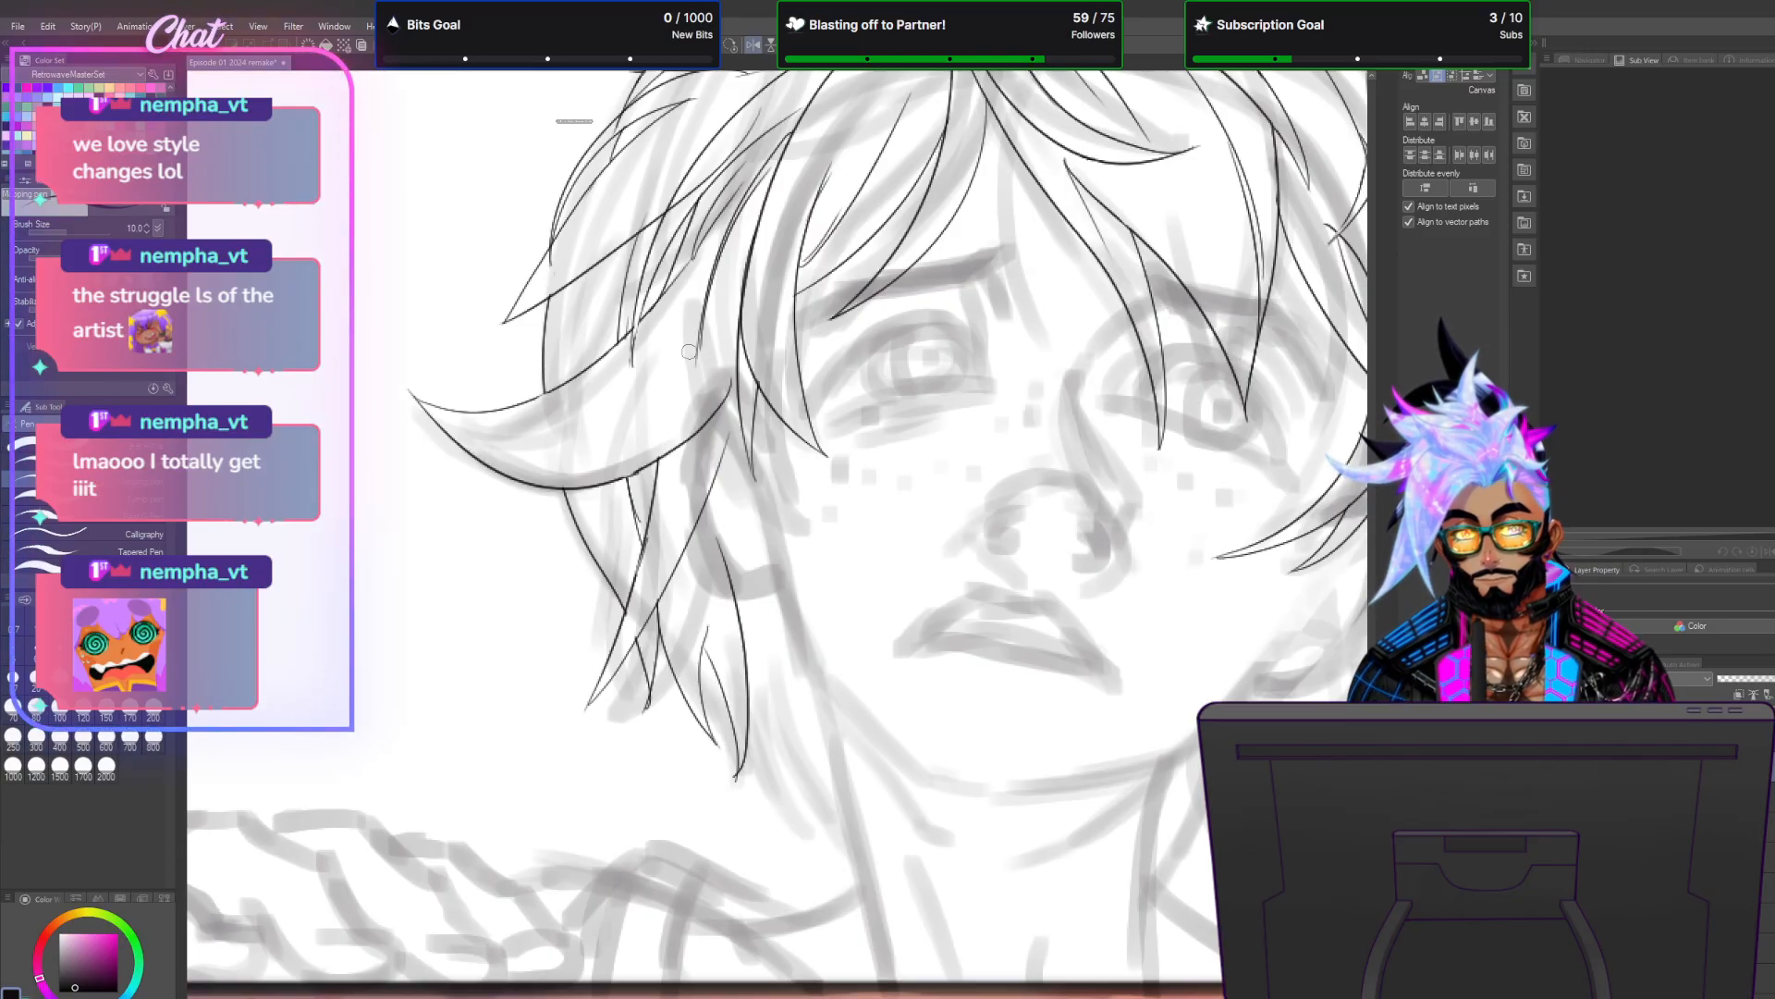
mouse_move(678, 351)
left_mouse_down()
mouse_move(776, 599)
mouse_move(639, 416)
left_mouse_up()
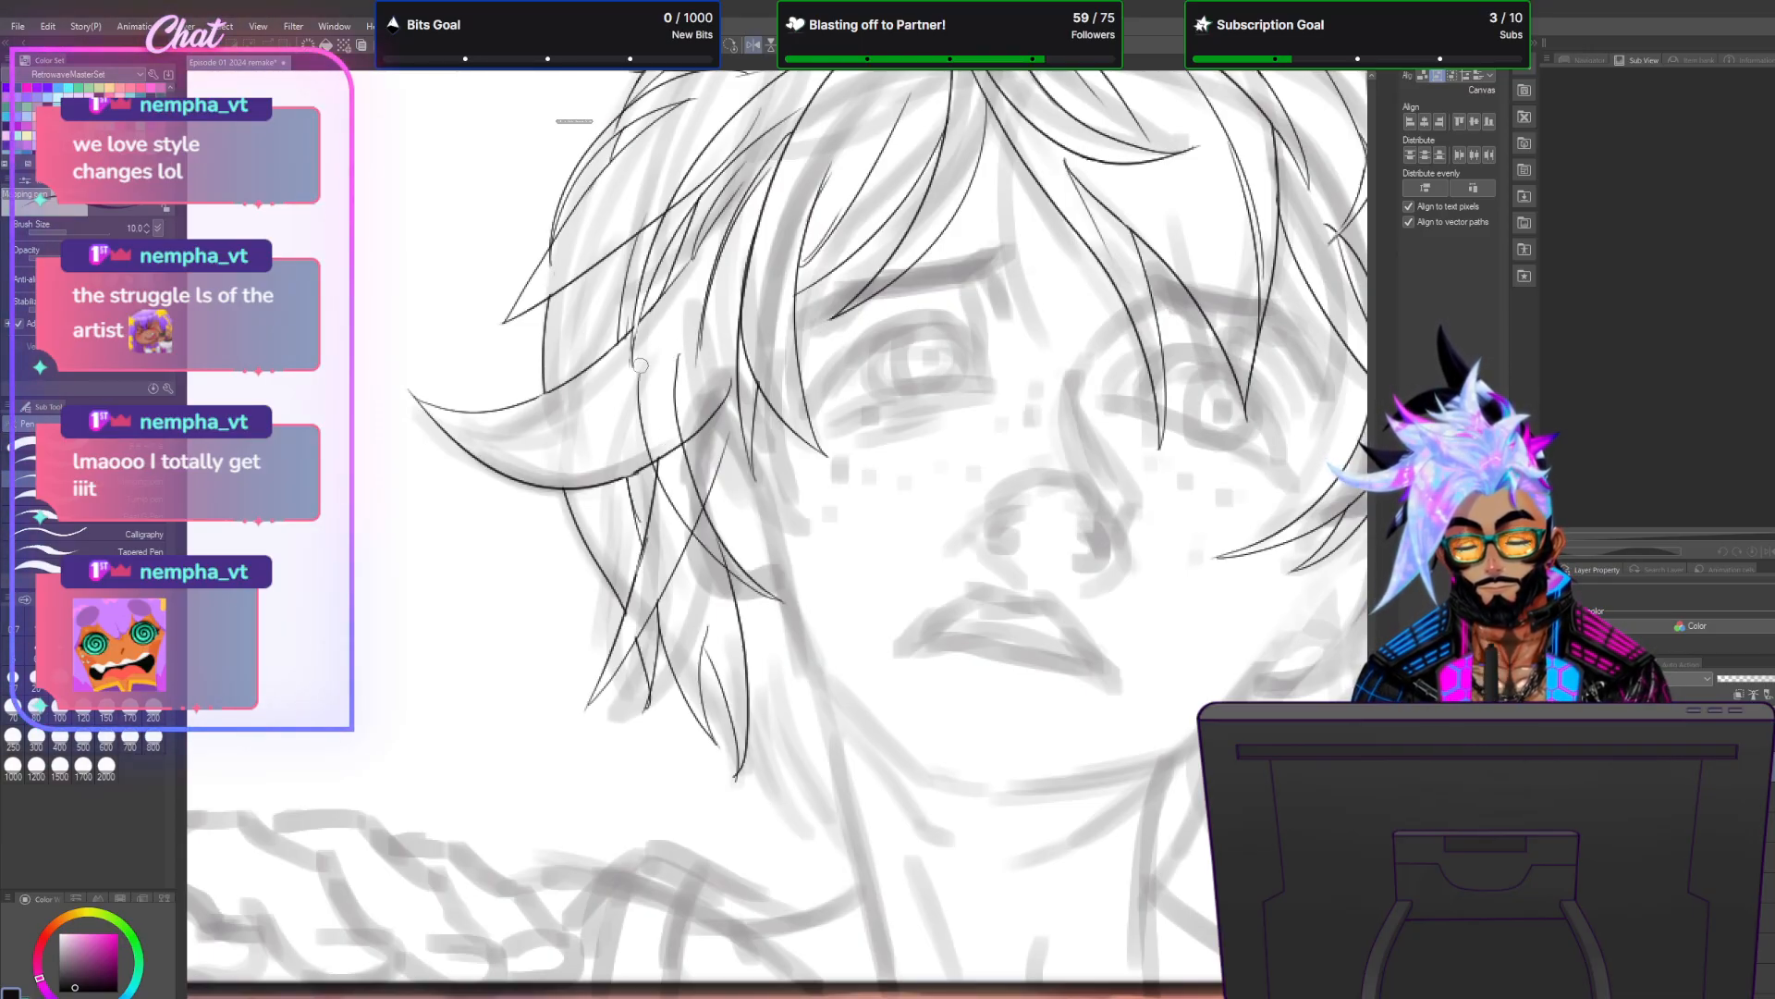
key("ctrl+z")
mouse_move(782, 602)
left_mouse_down()
mouse_move(661, 416)
mouse_move(663, 362)
left_mouse_up()
key("ctrl+z")
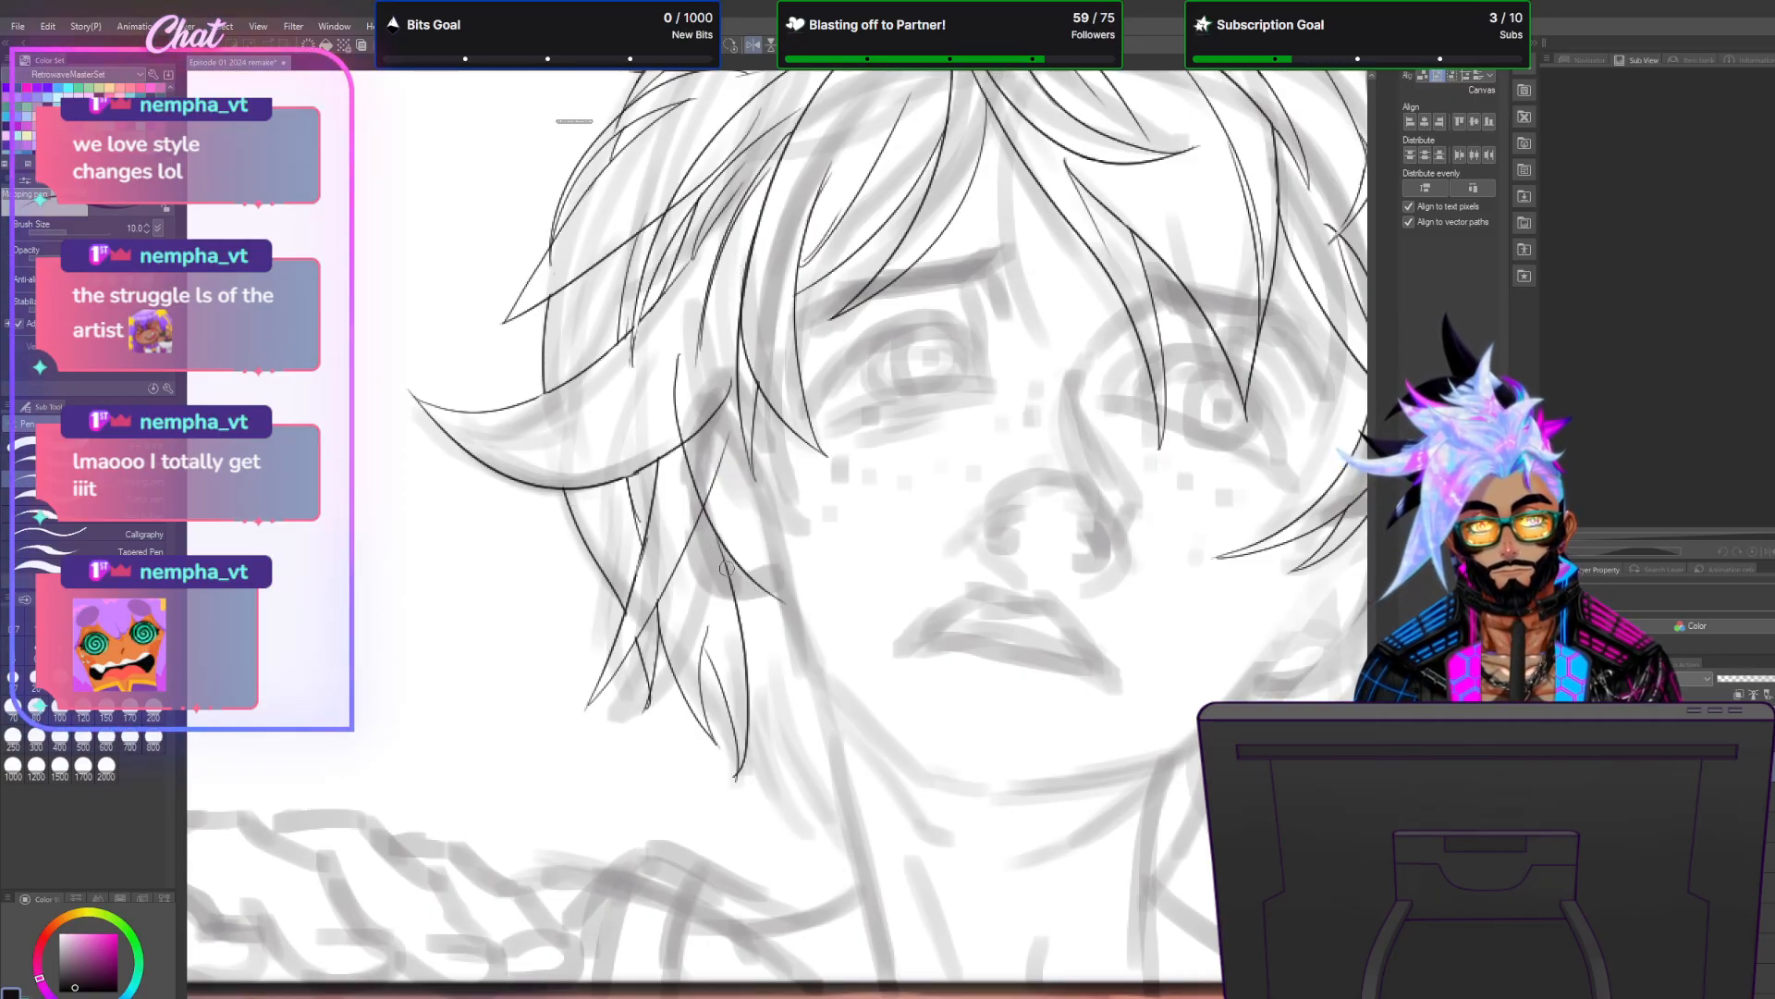
mouse_move(783, 602)
left_mouse_down()
mouse_move(676, 504)
mouse_move(644, 381)
left_mouse_up()
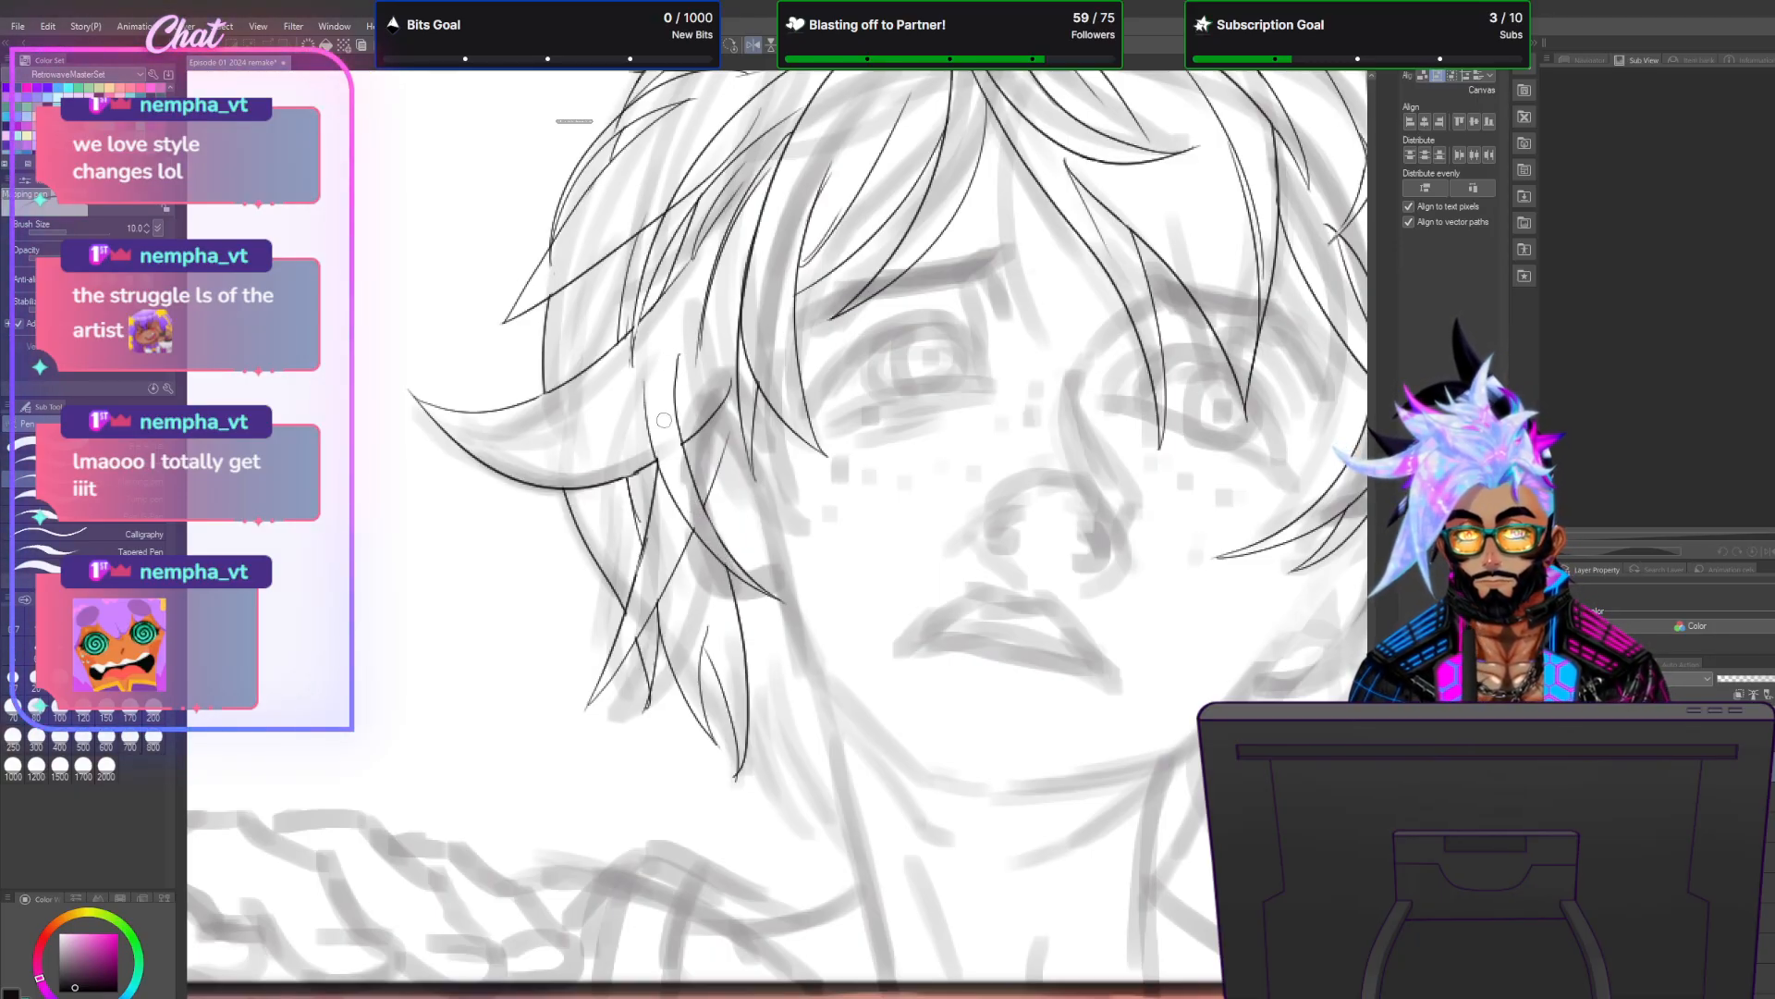
scroll(801, 384, "down", 4)
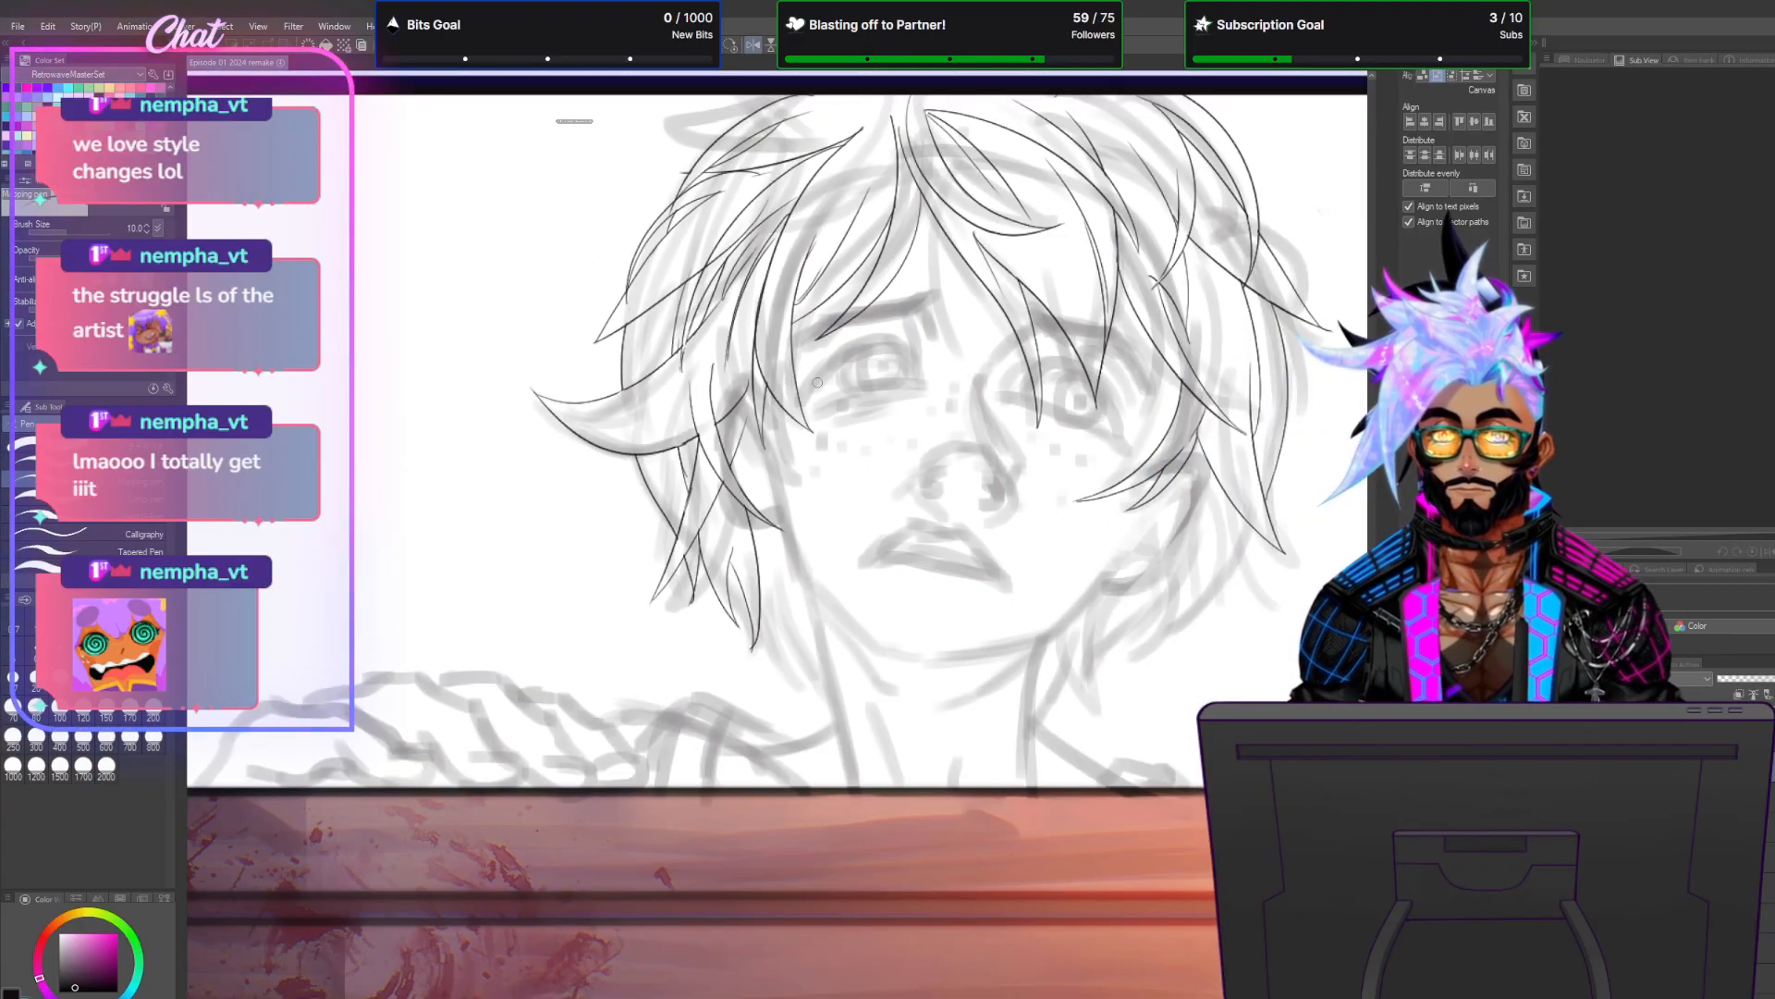
key("ctrl+s")
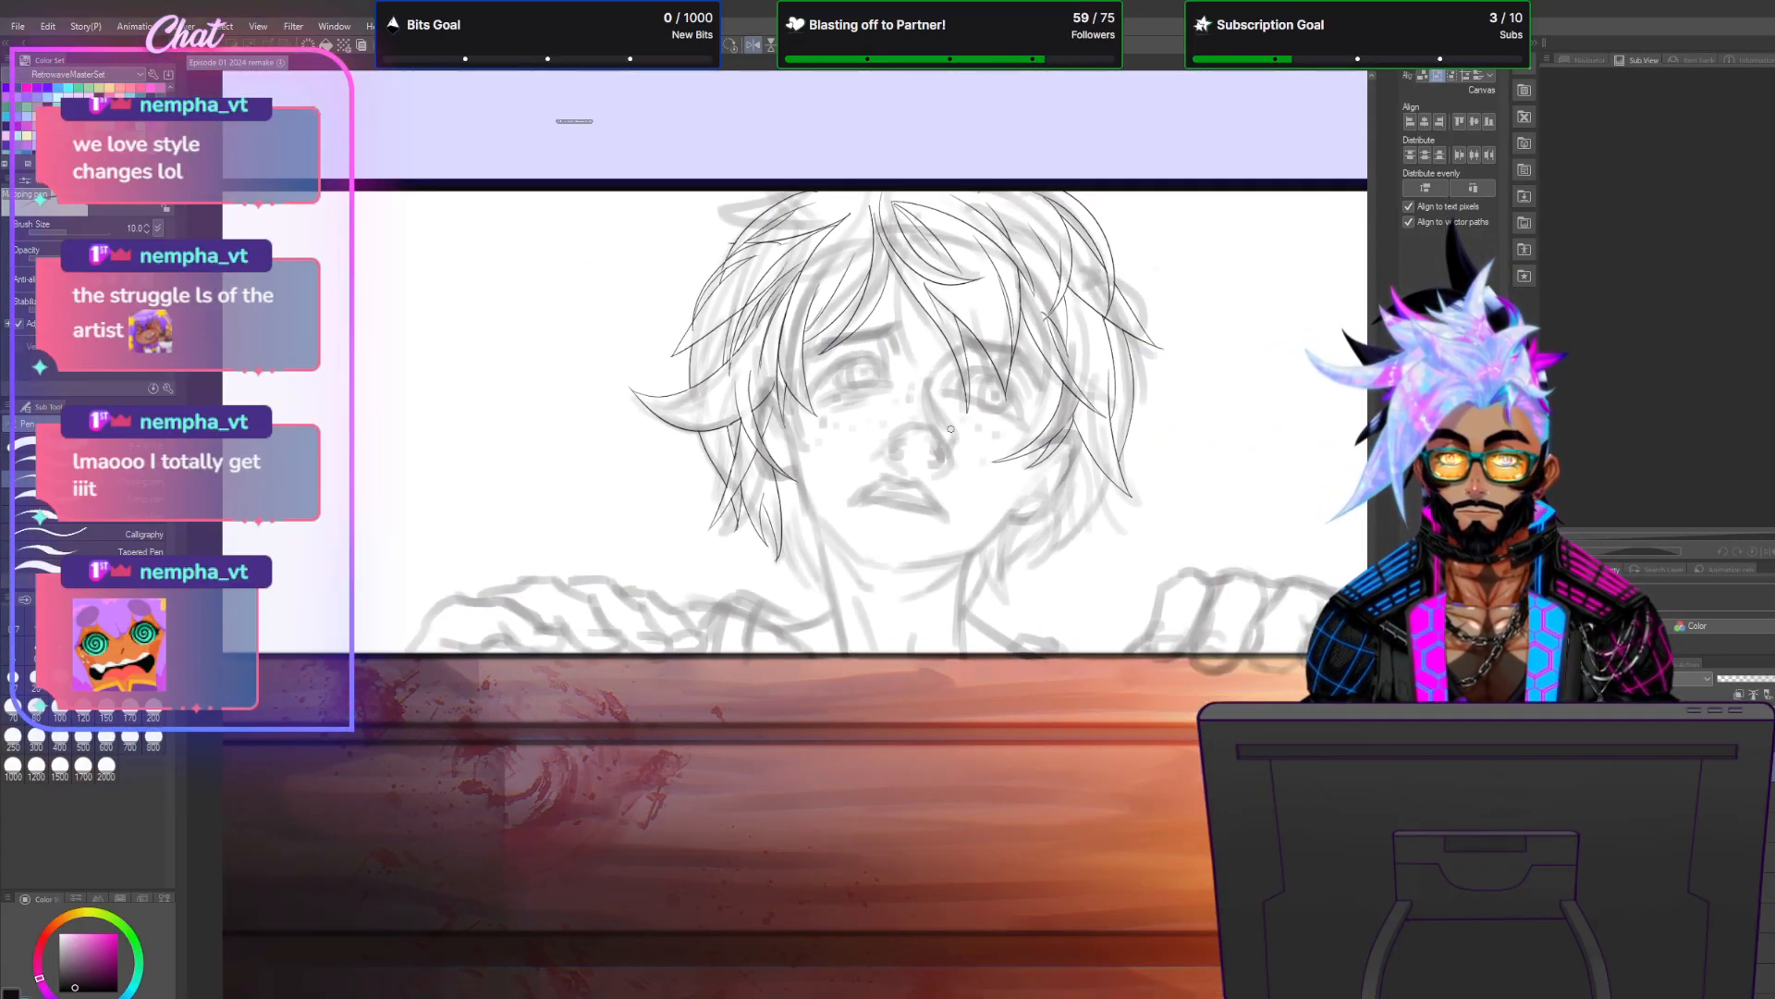
Ink the jawline from the left-hand cheek down to the chin.
scroll(943, 430, "up", 1)
scroll(943, 430, "up", 6)
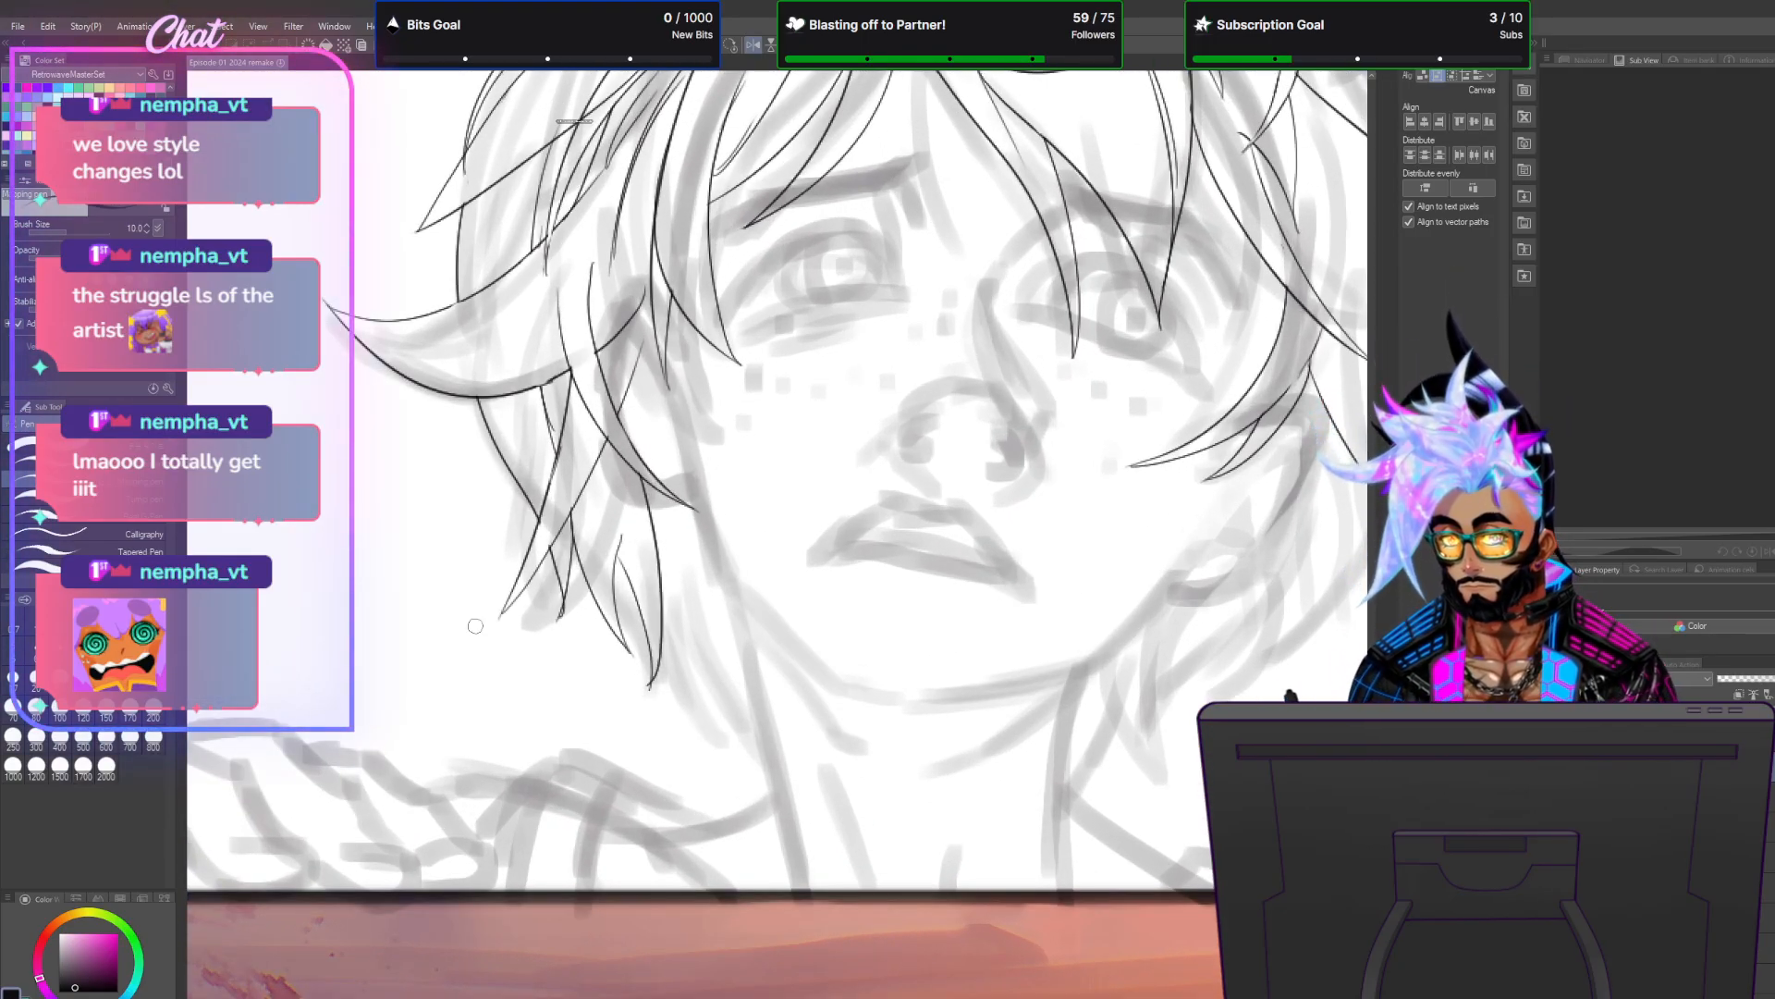
left_click_drag(665, 429, 754, 597)
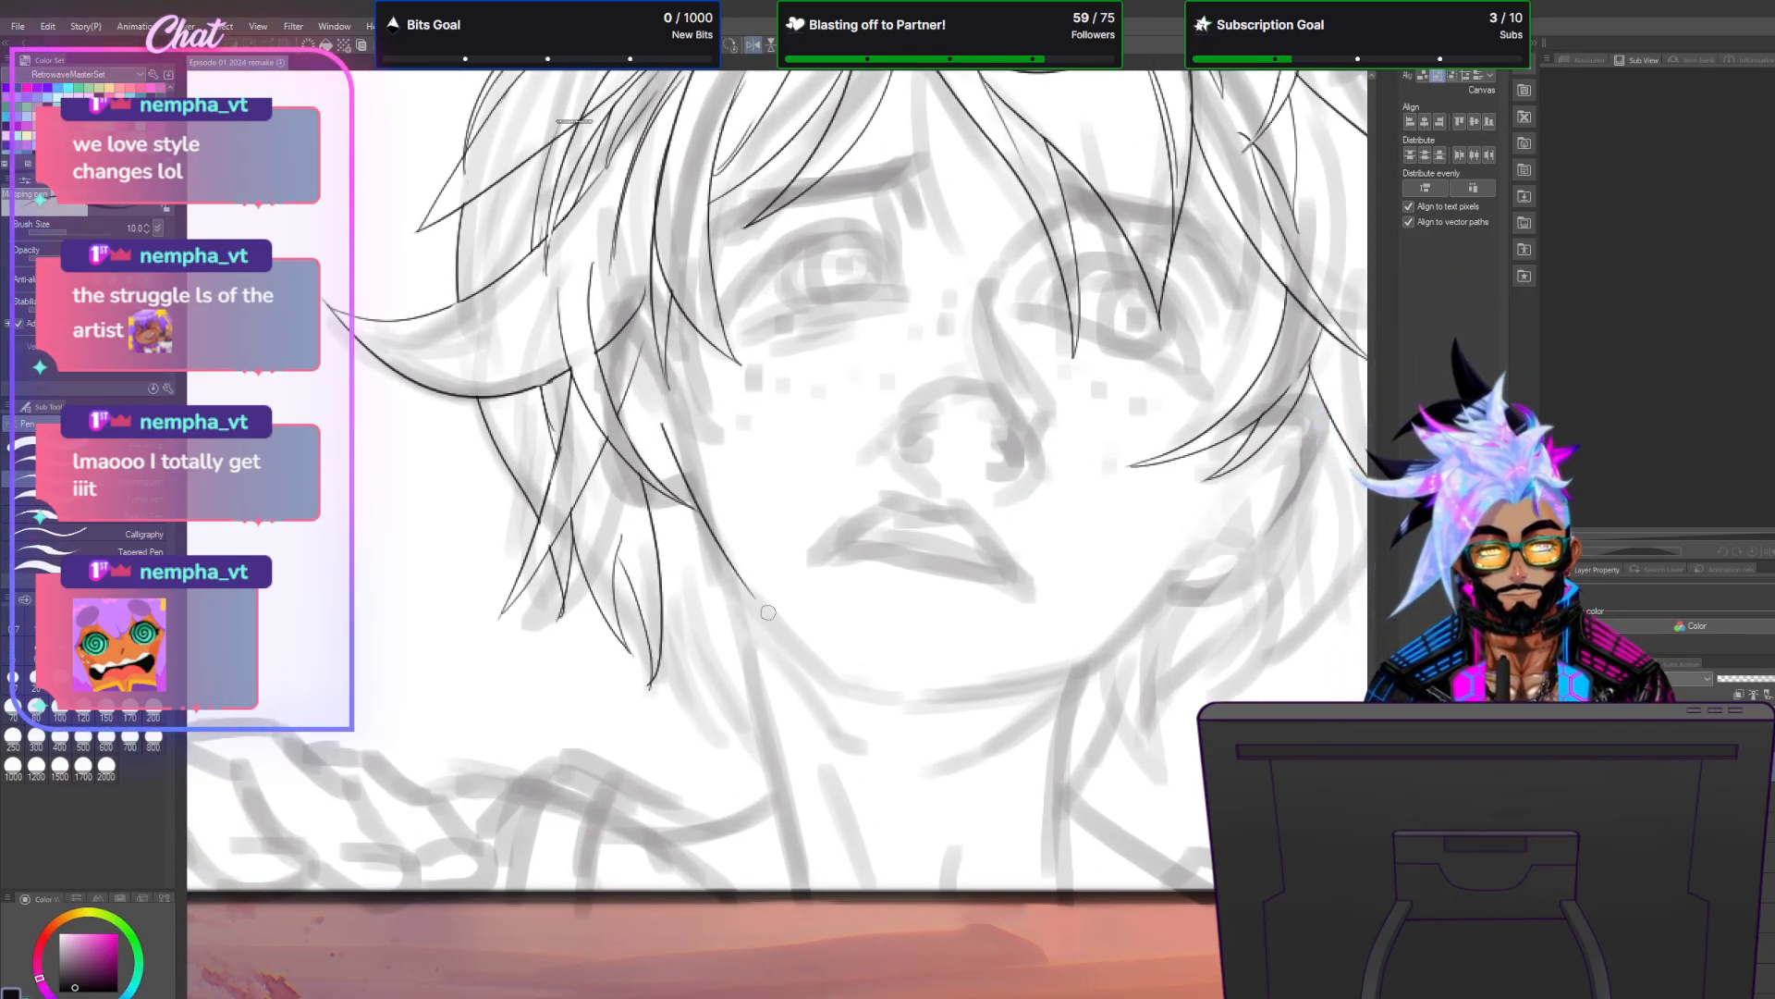
key("ctrl+z")
mouse_move(664, 432)
left_mouse_down()
mouse_move(723, 575)
mouse_move(799, 646)
mouse_move(910, 700)
left_mouse_up()
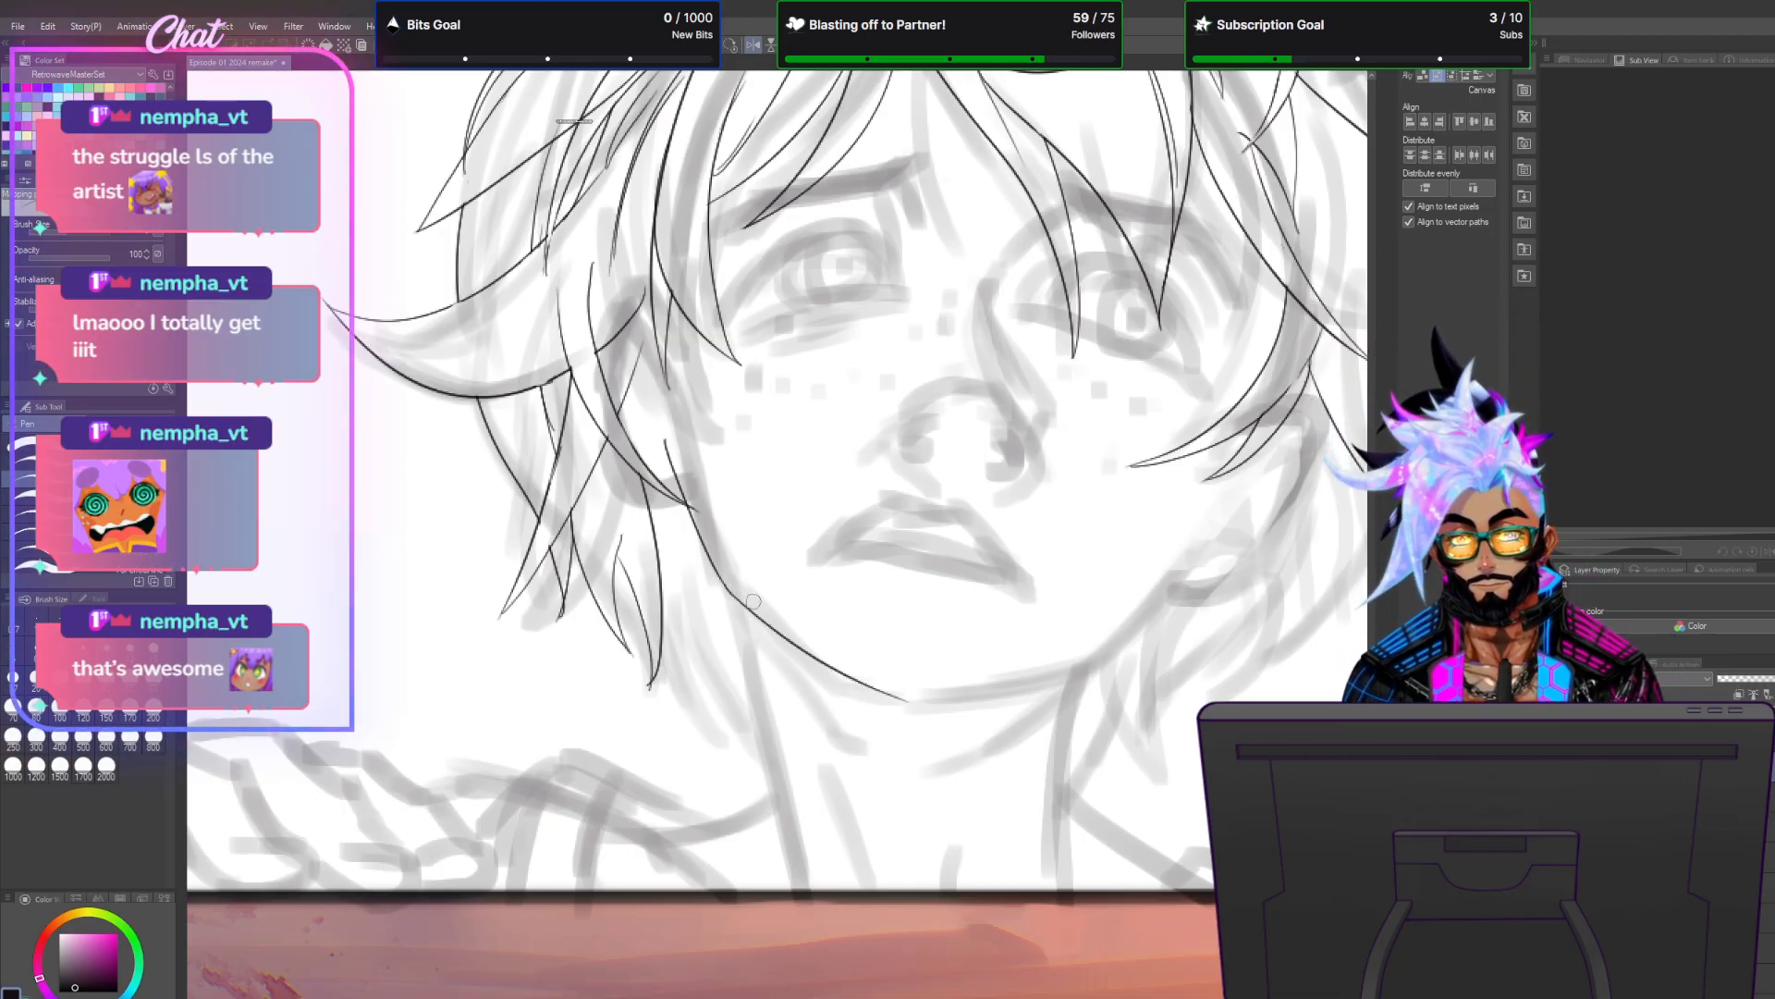
Ink the contour line beneath the jaw and the left-hand side of the neck down to the panel border.
left_click_drag(753, 615, 886, 754)
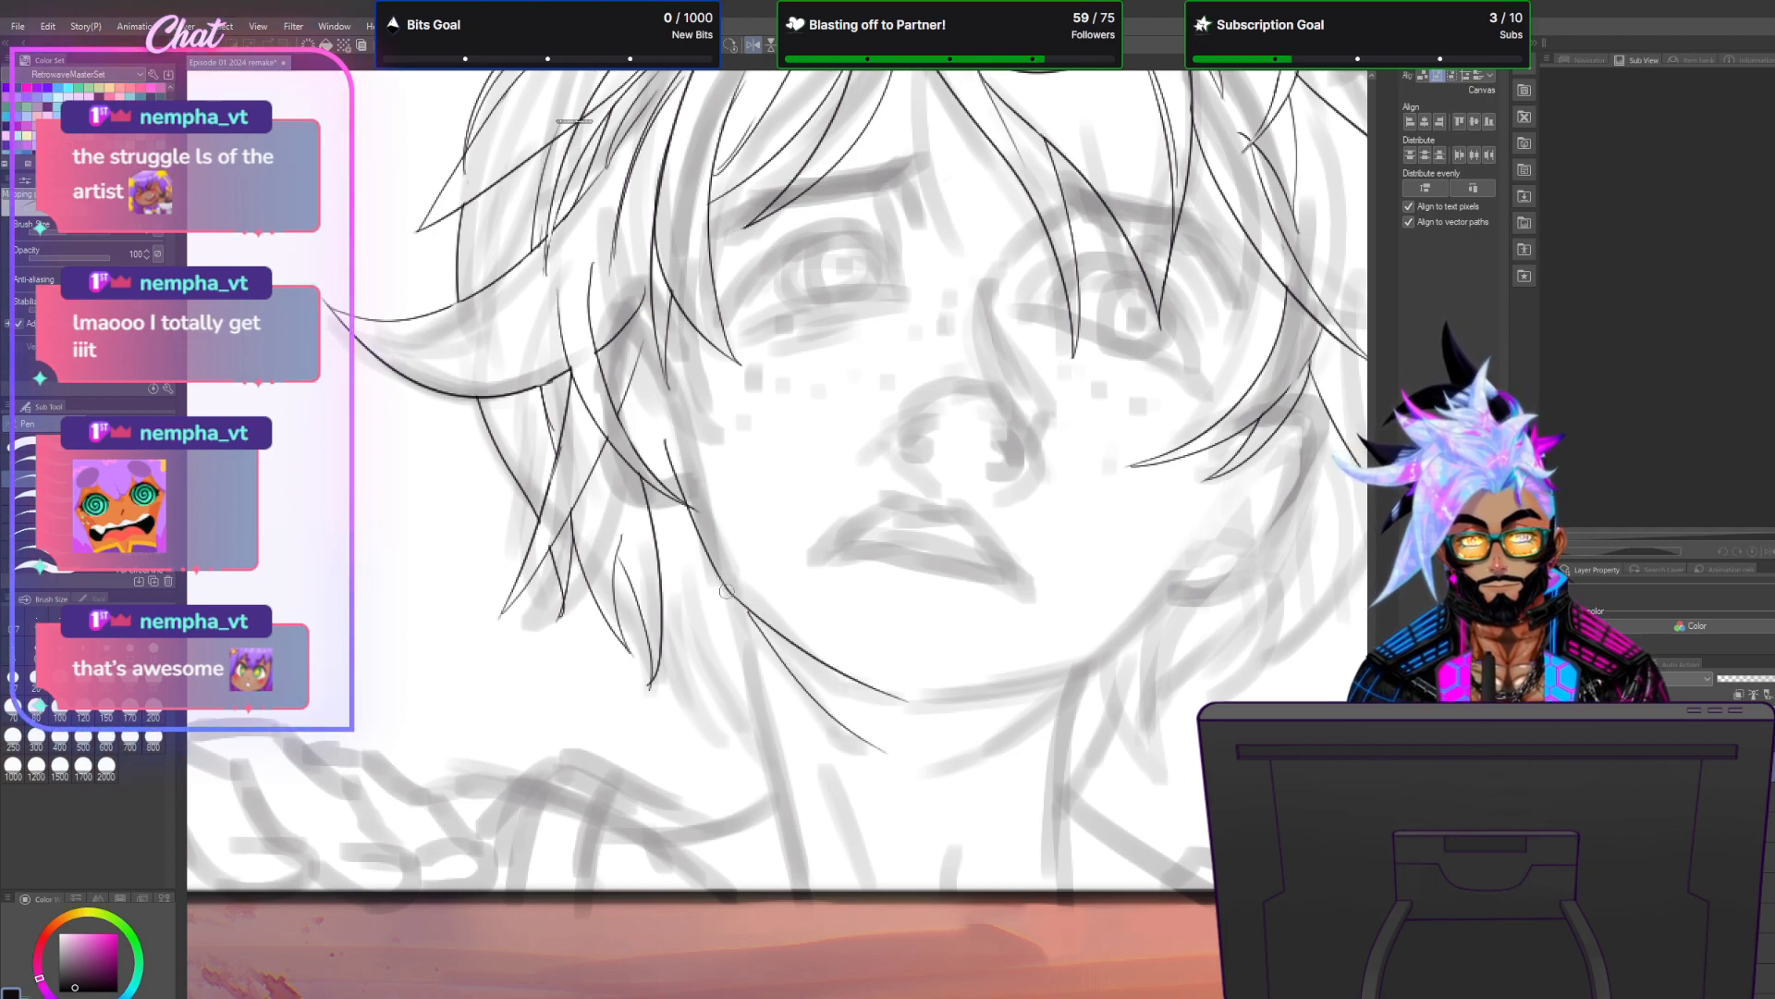
left_click_drag(720, 577, 821, 889)
key("ctrl+z")
left_click_drag(682, 507, 801, 877)
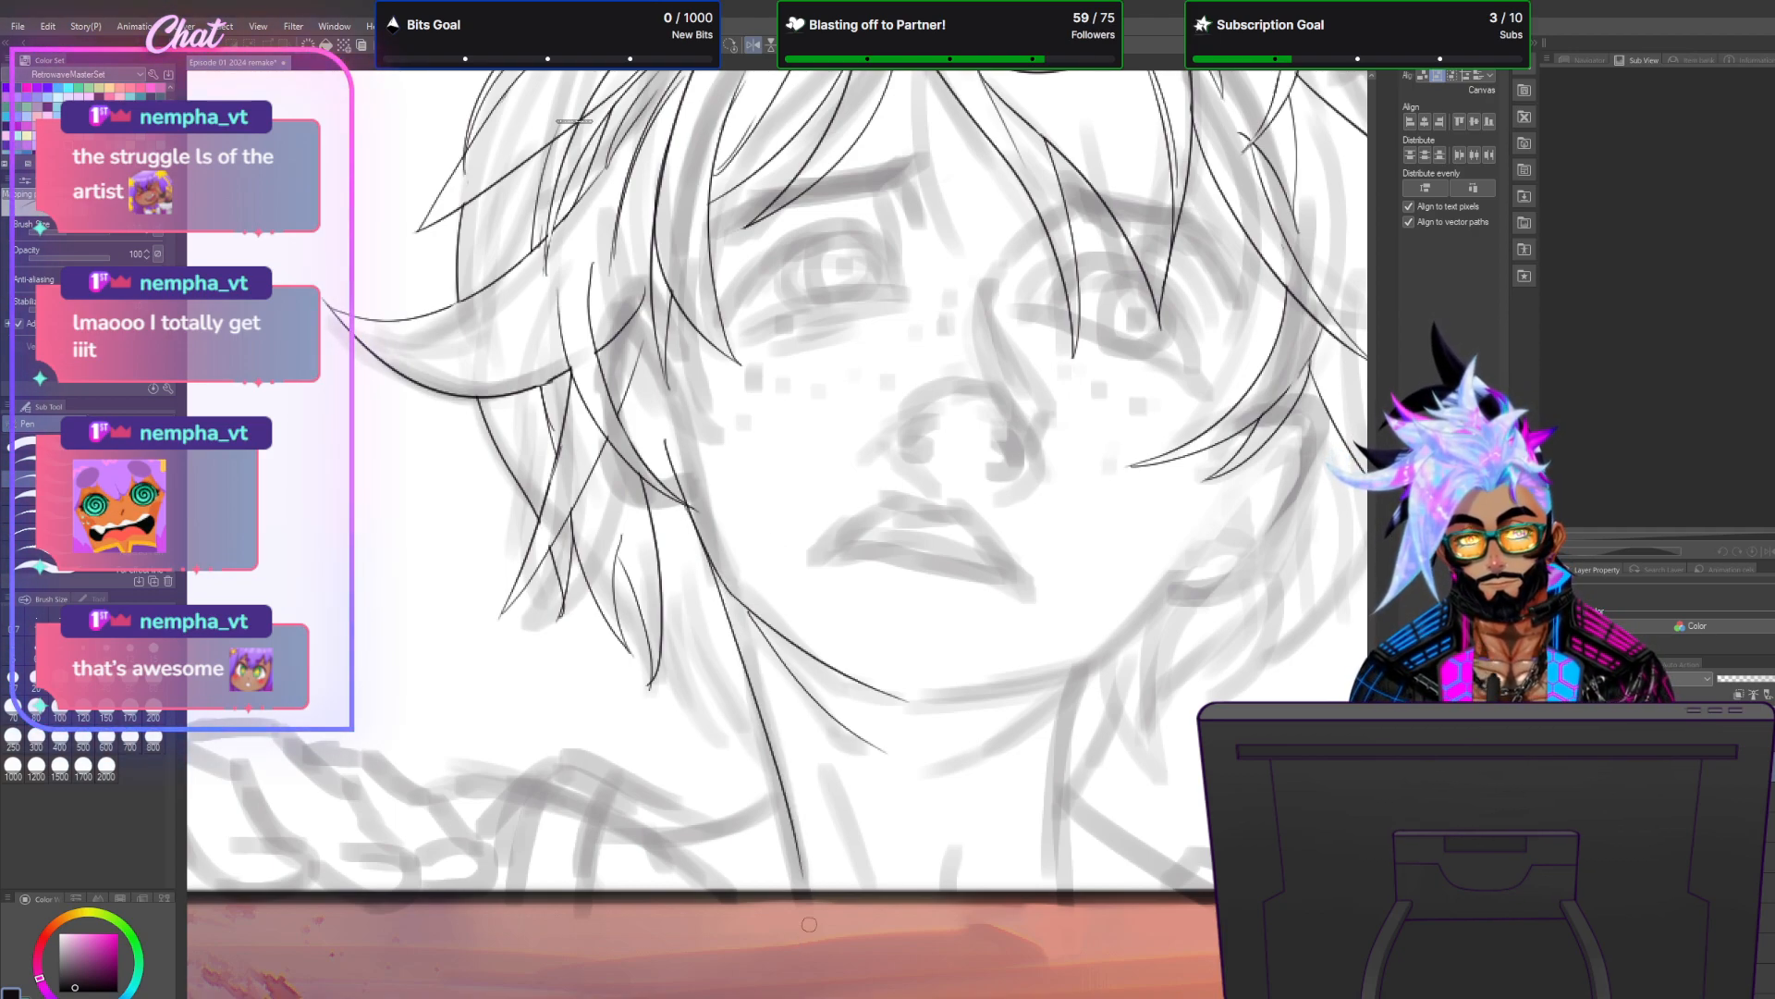
Re-ink the left-hand neck line and ink the right-hand neck line from beneath the jaw down to the panel border.
key("ctrl+z")
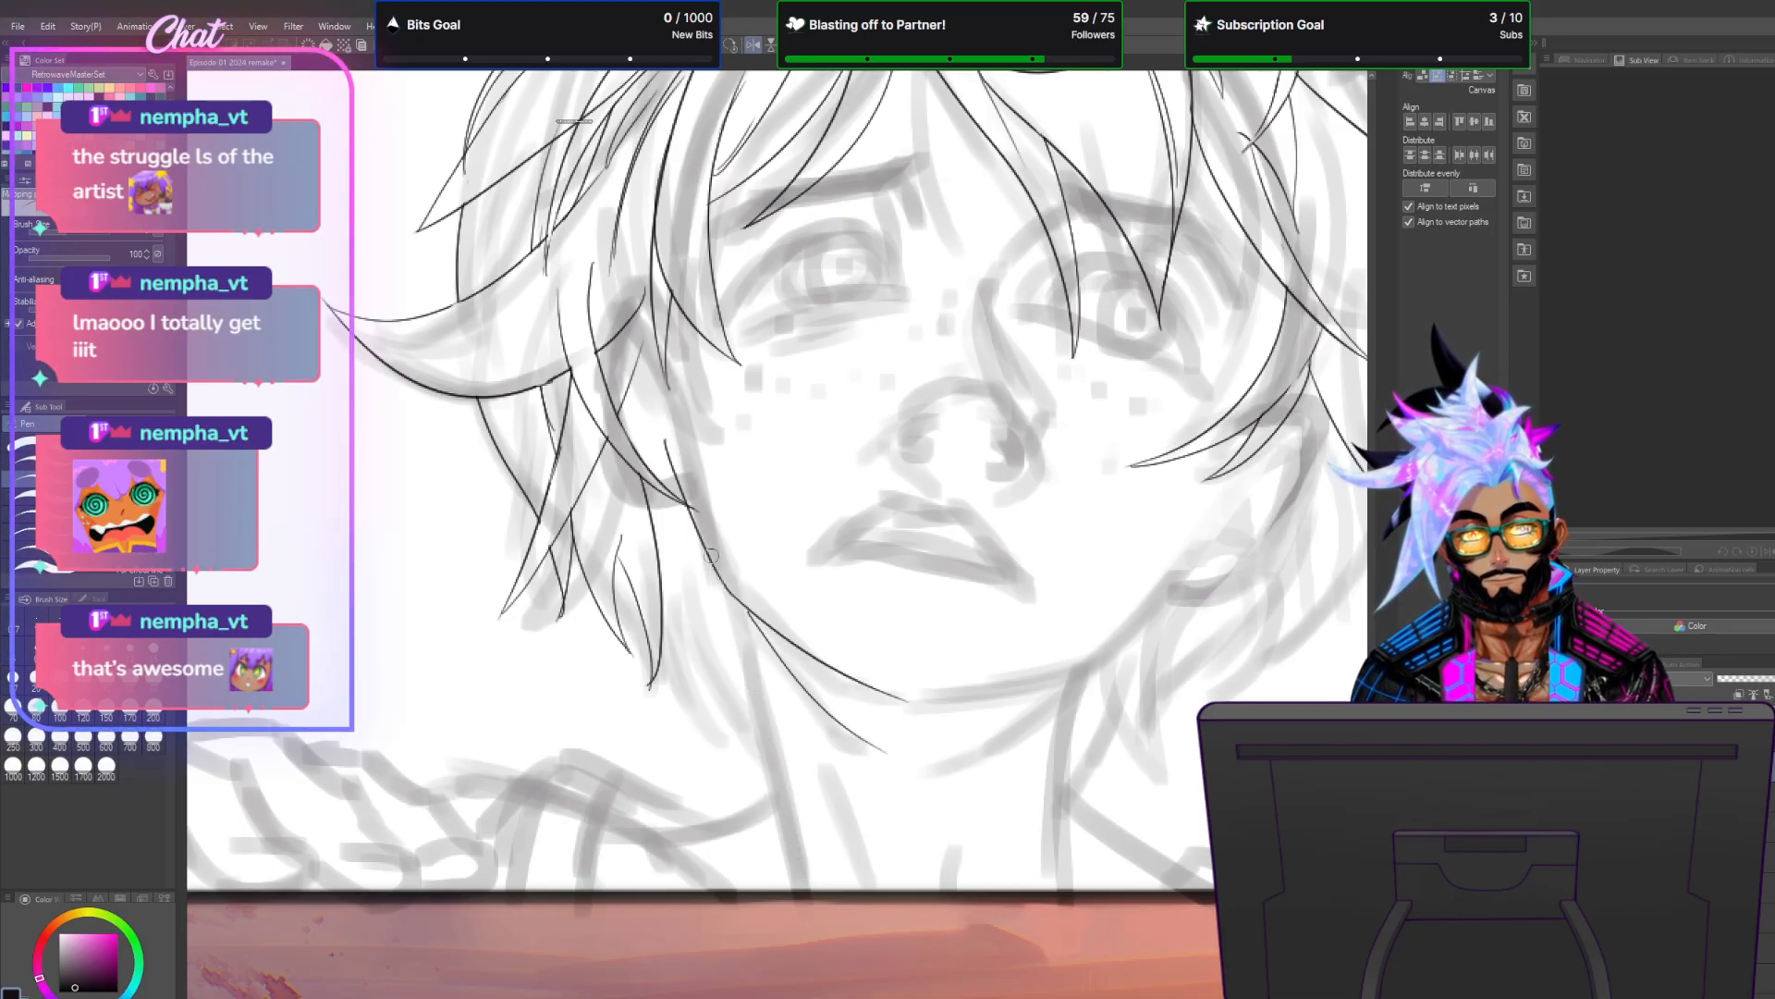
left_click_drag(684, 507, 766, 846)
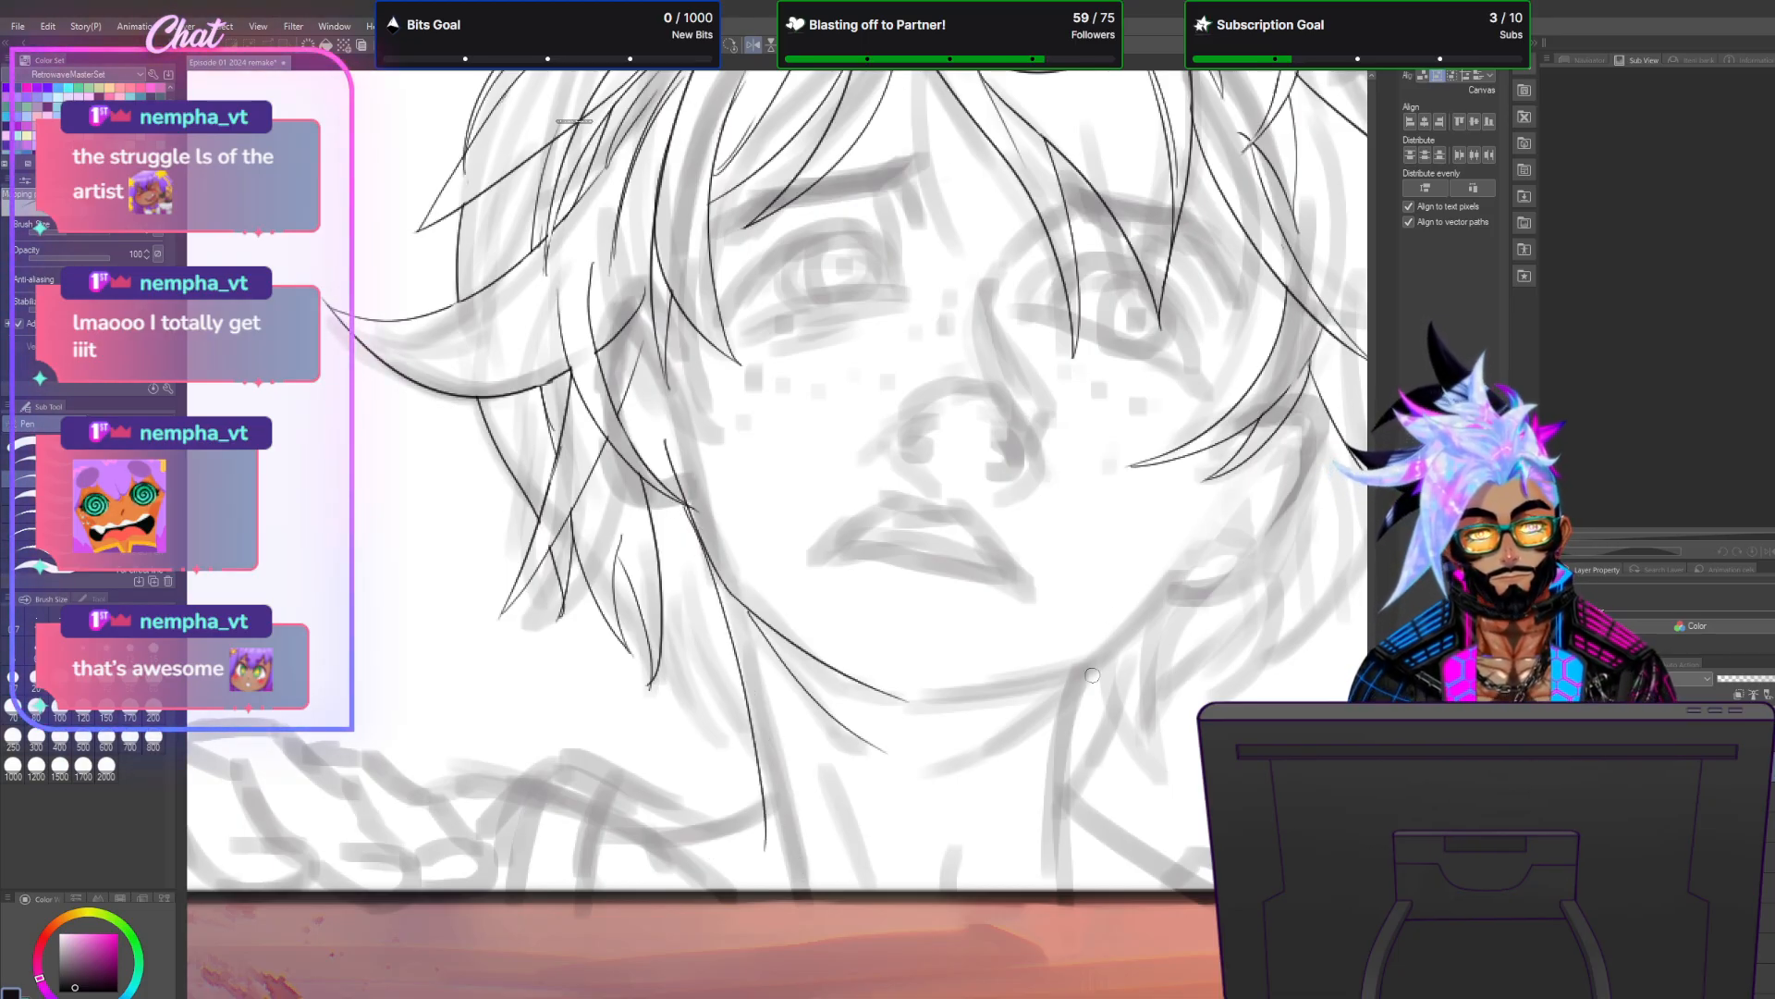
left_click_drag(1087, 680, 1083, 901)
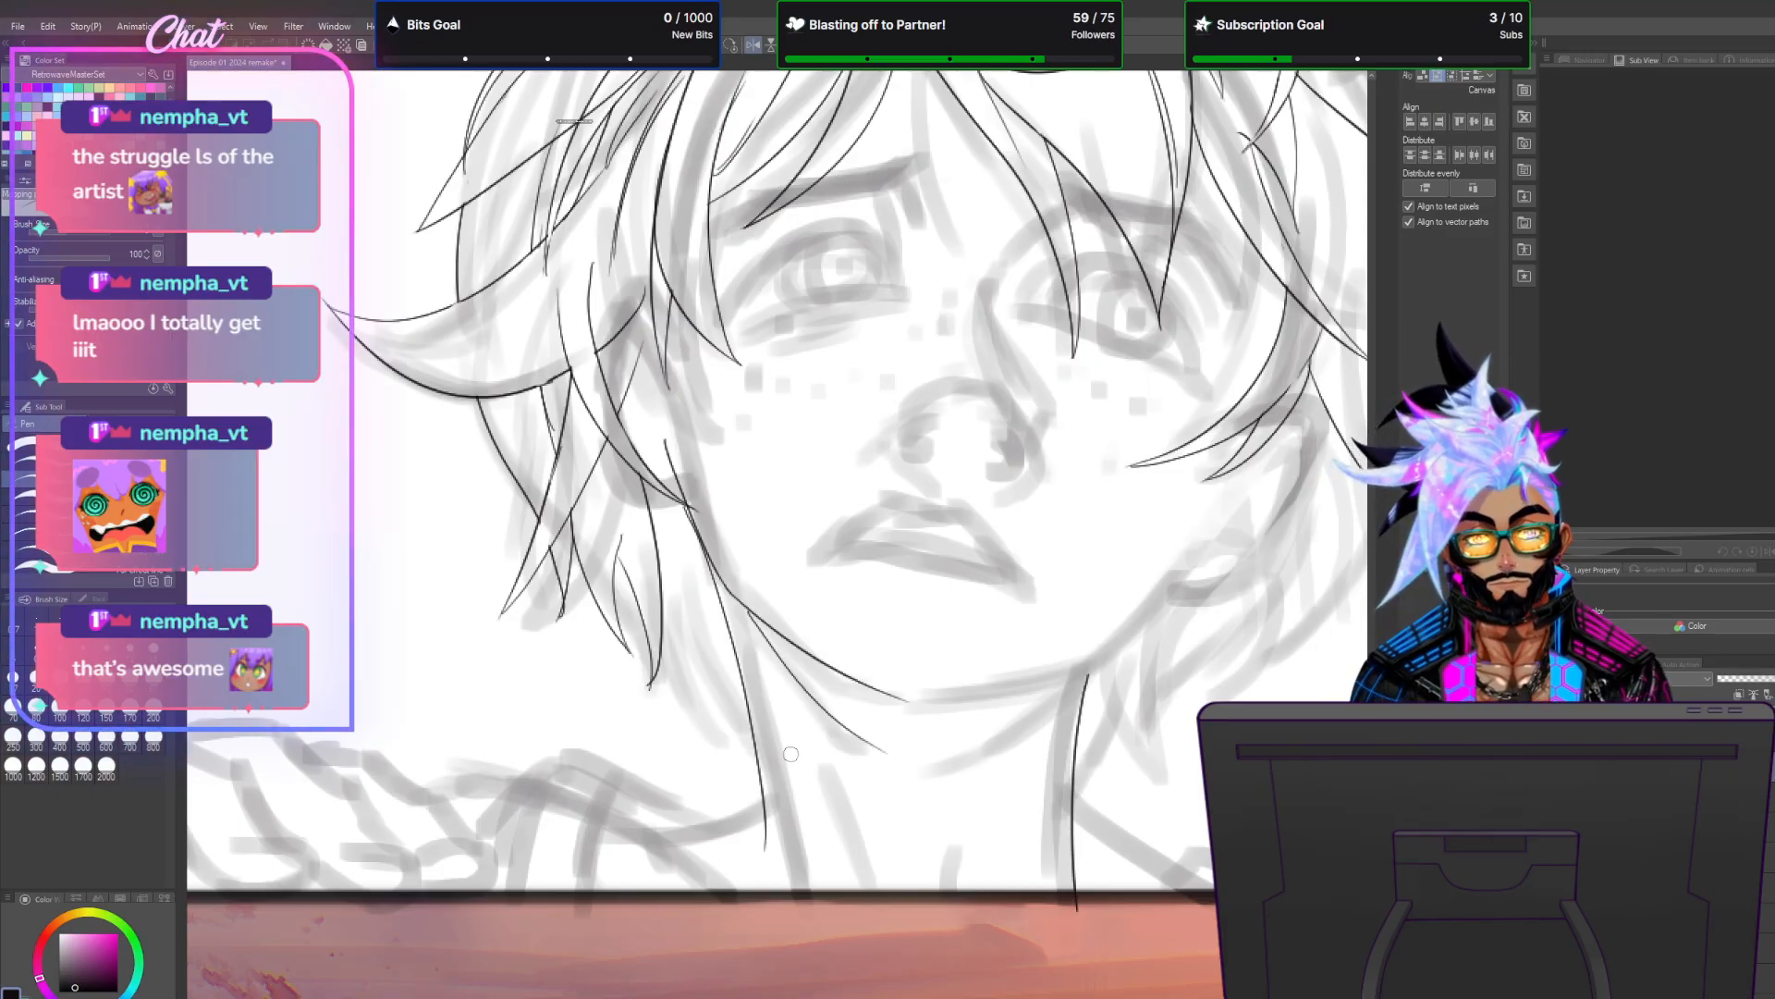
left_click_drag(599, 826, 765, 820)
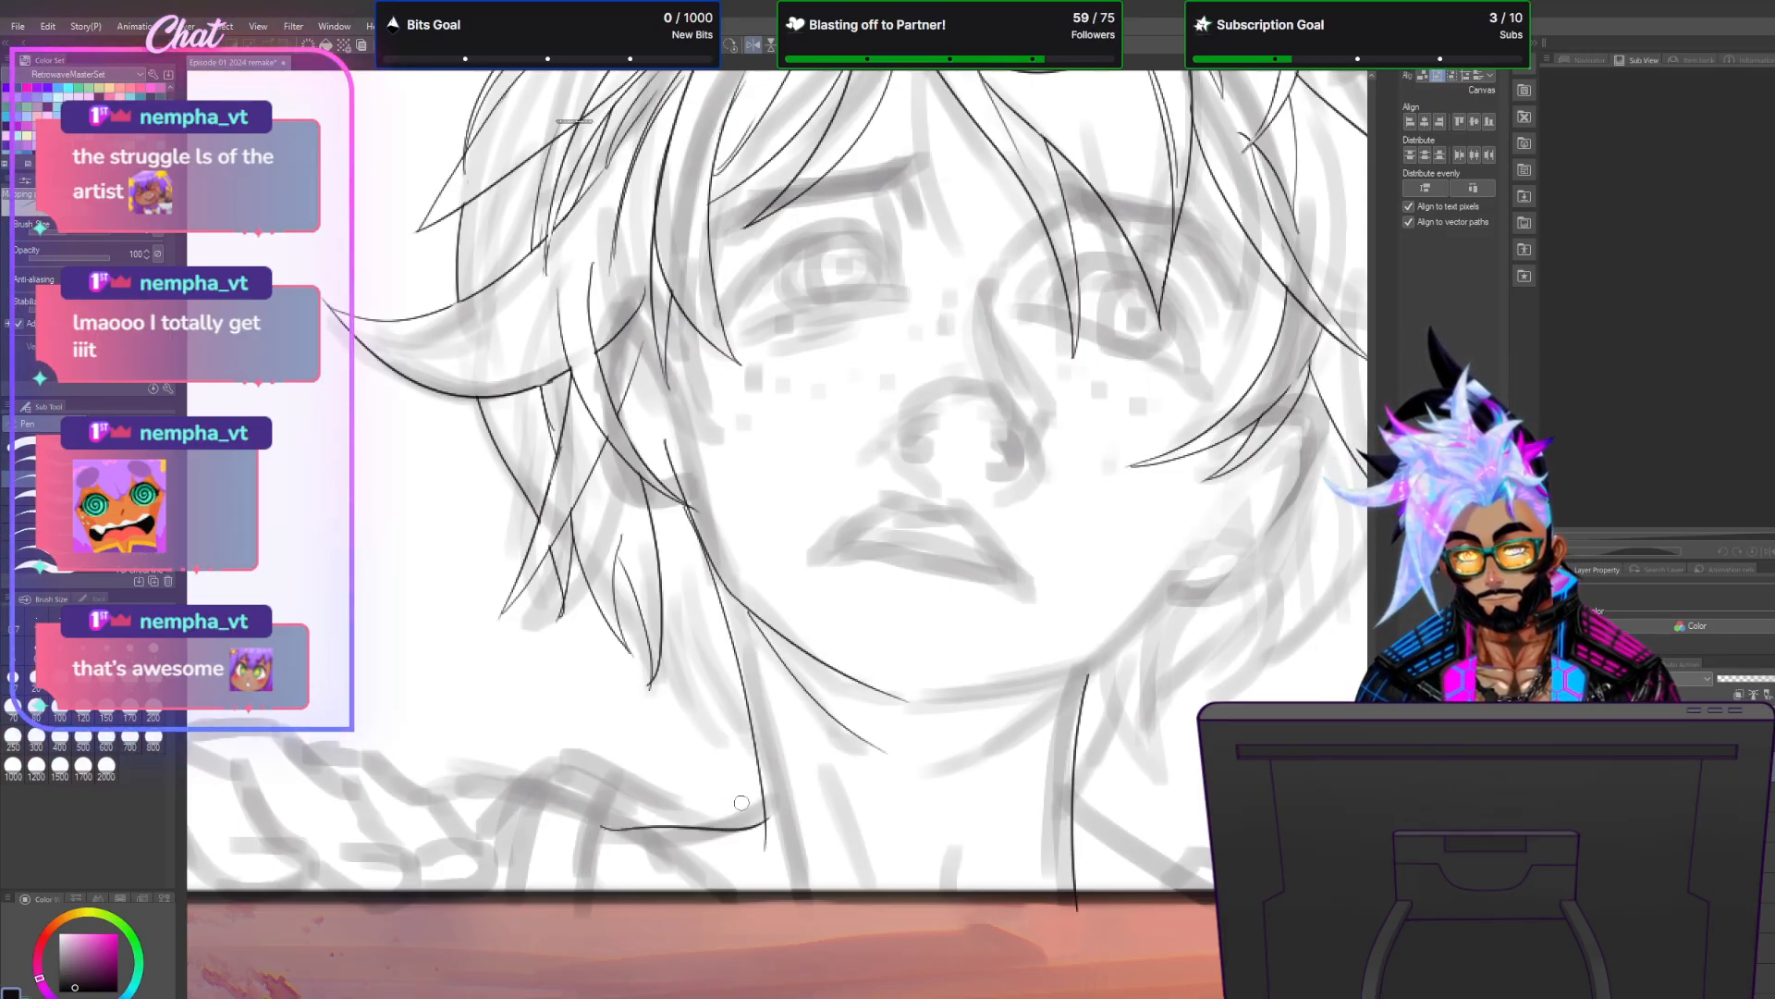
key("ctrl+z")
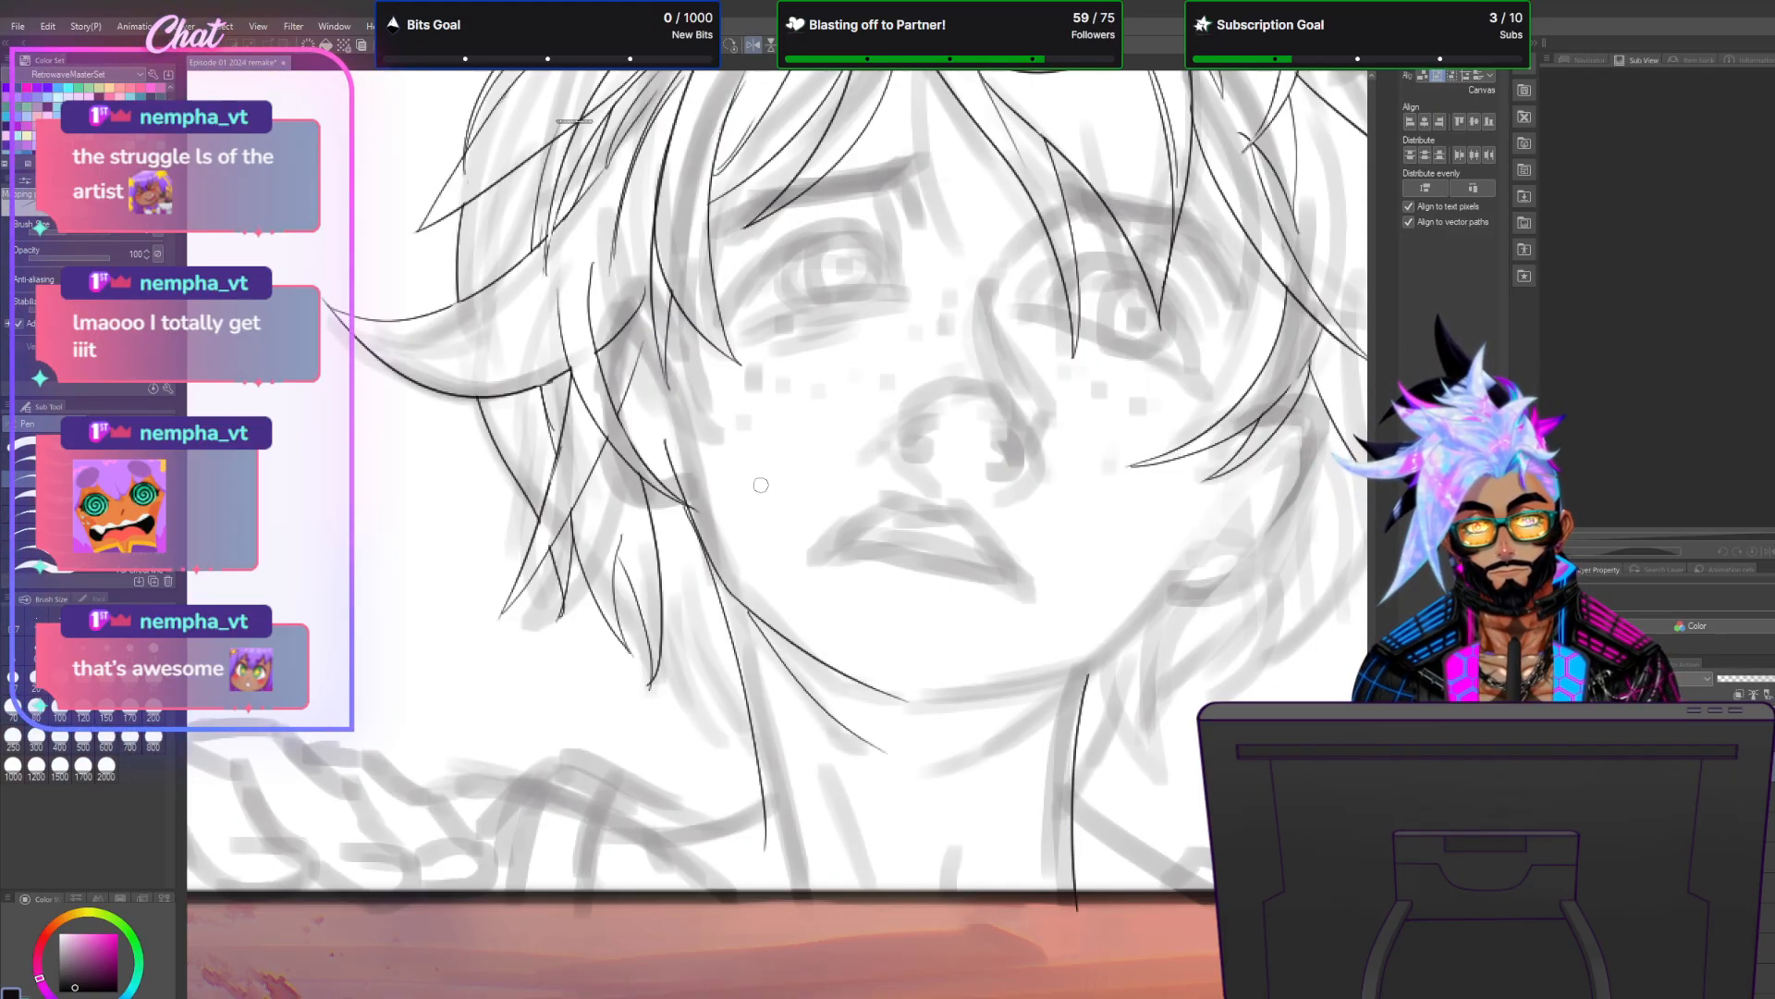
Flip the canvas horizontally to work on the uninked side of the face.
scroll(760, 484, "down", 3)
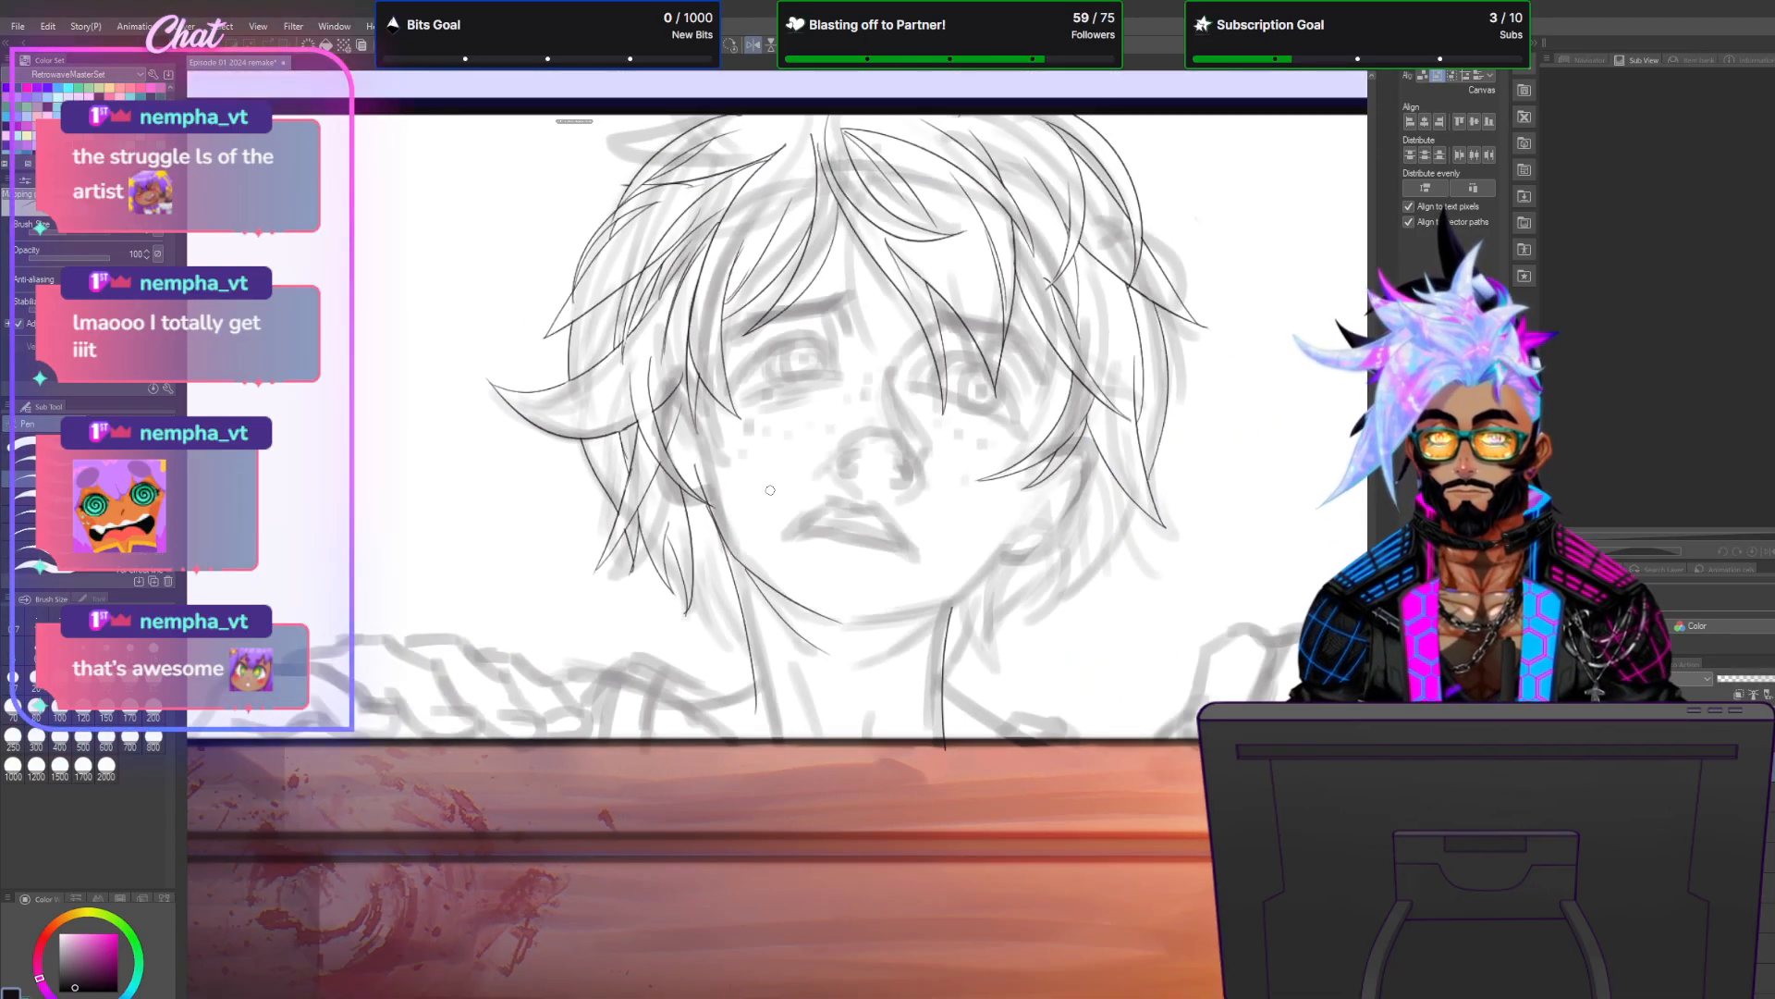
scroll(781, 490, "up", 1)
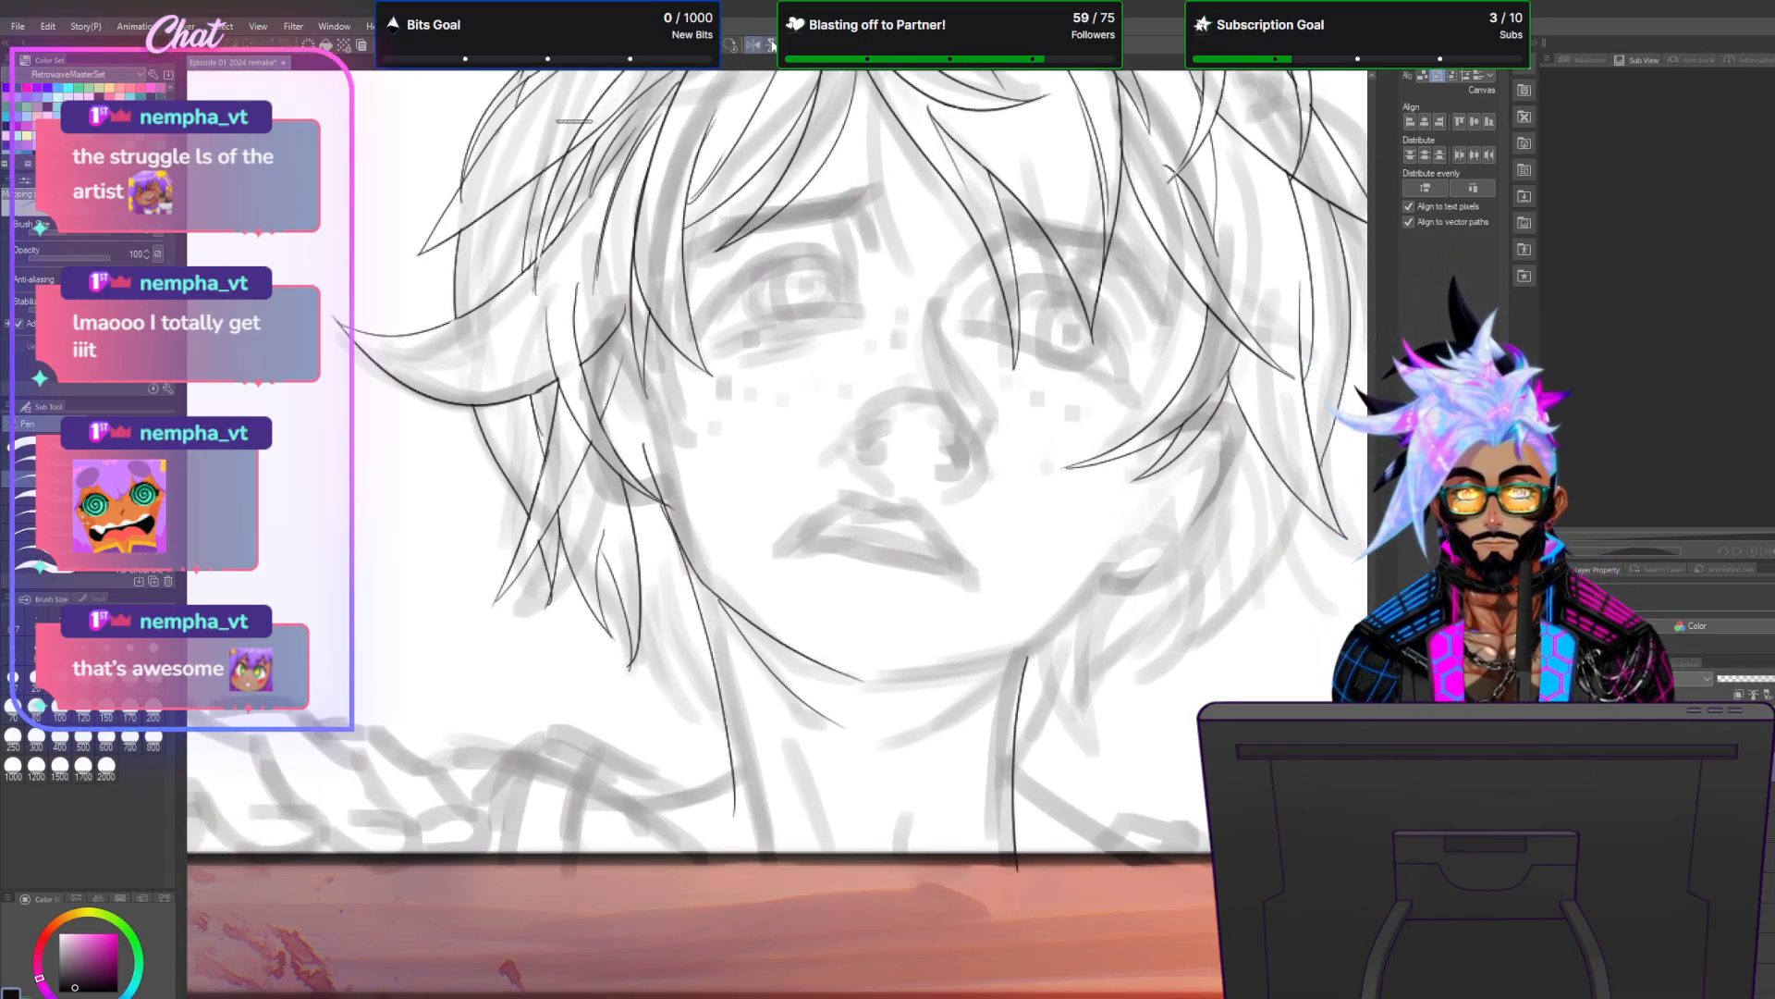
left_click(755, 45)
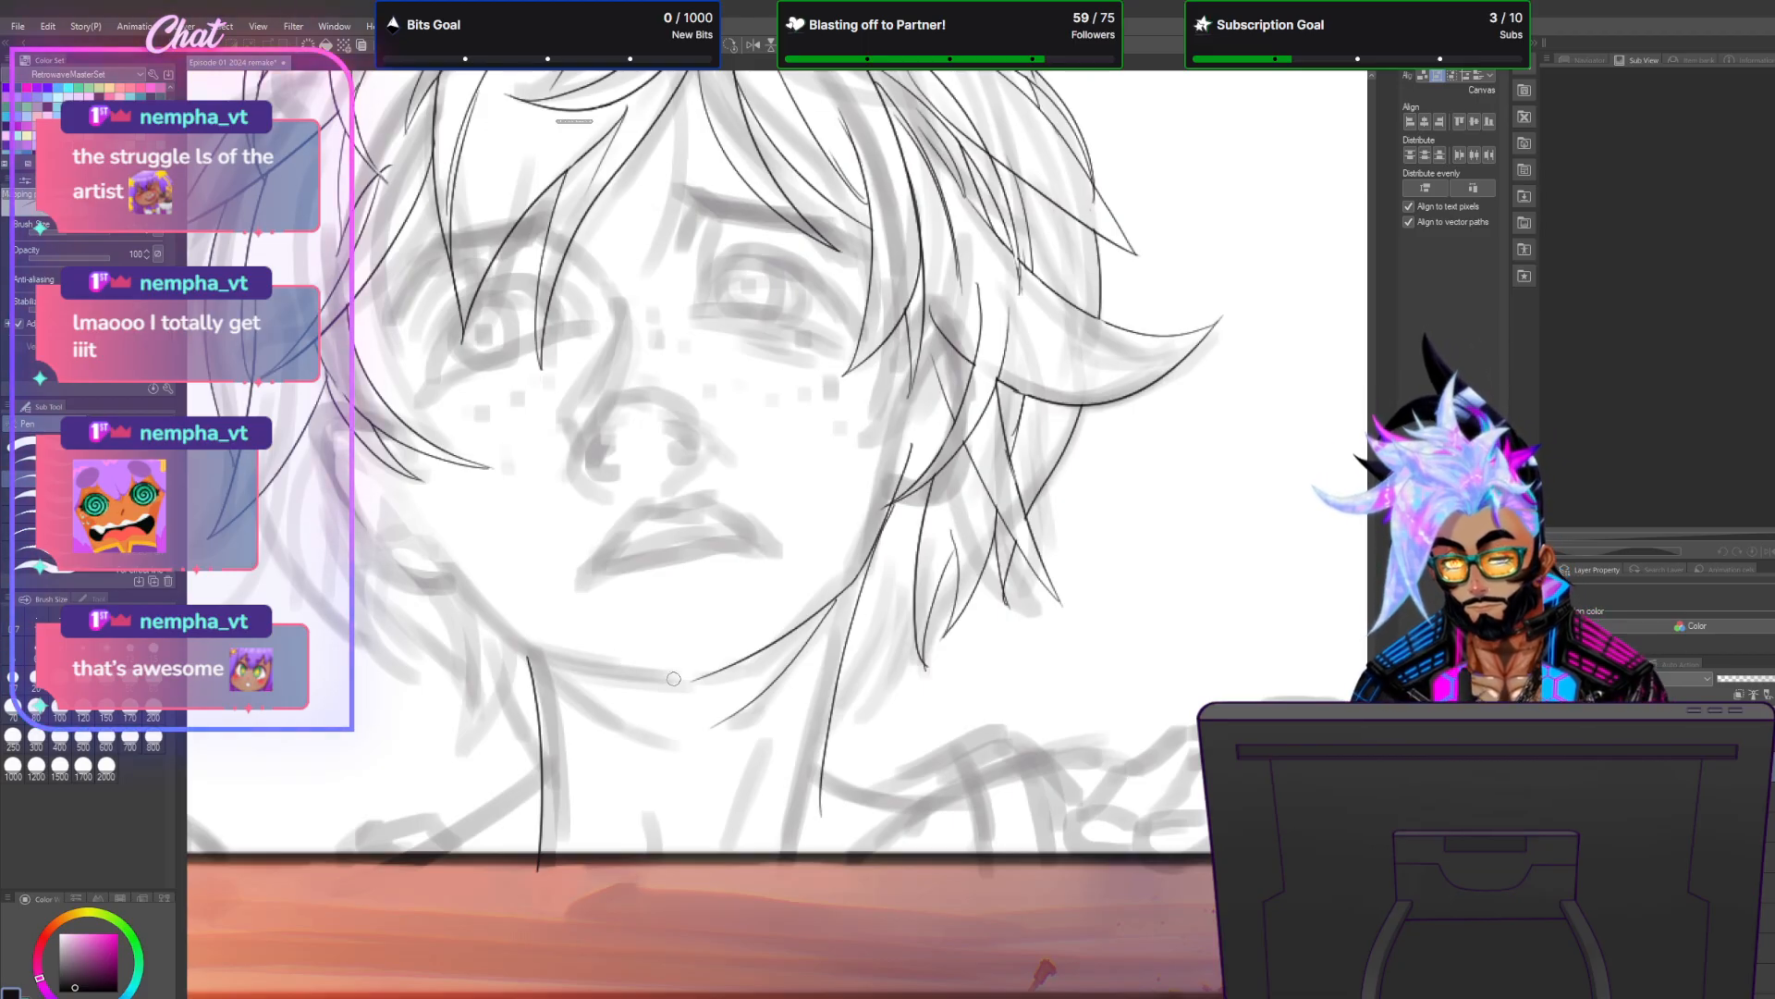
left_click_drag(668, 679, 460, 600)
key("ctrl+z")
mouse_move(680, 680)
left_mouse_down()
mouse_move(602, 663)
mouse_move(467, 569)
left_mouse_up()
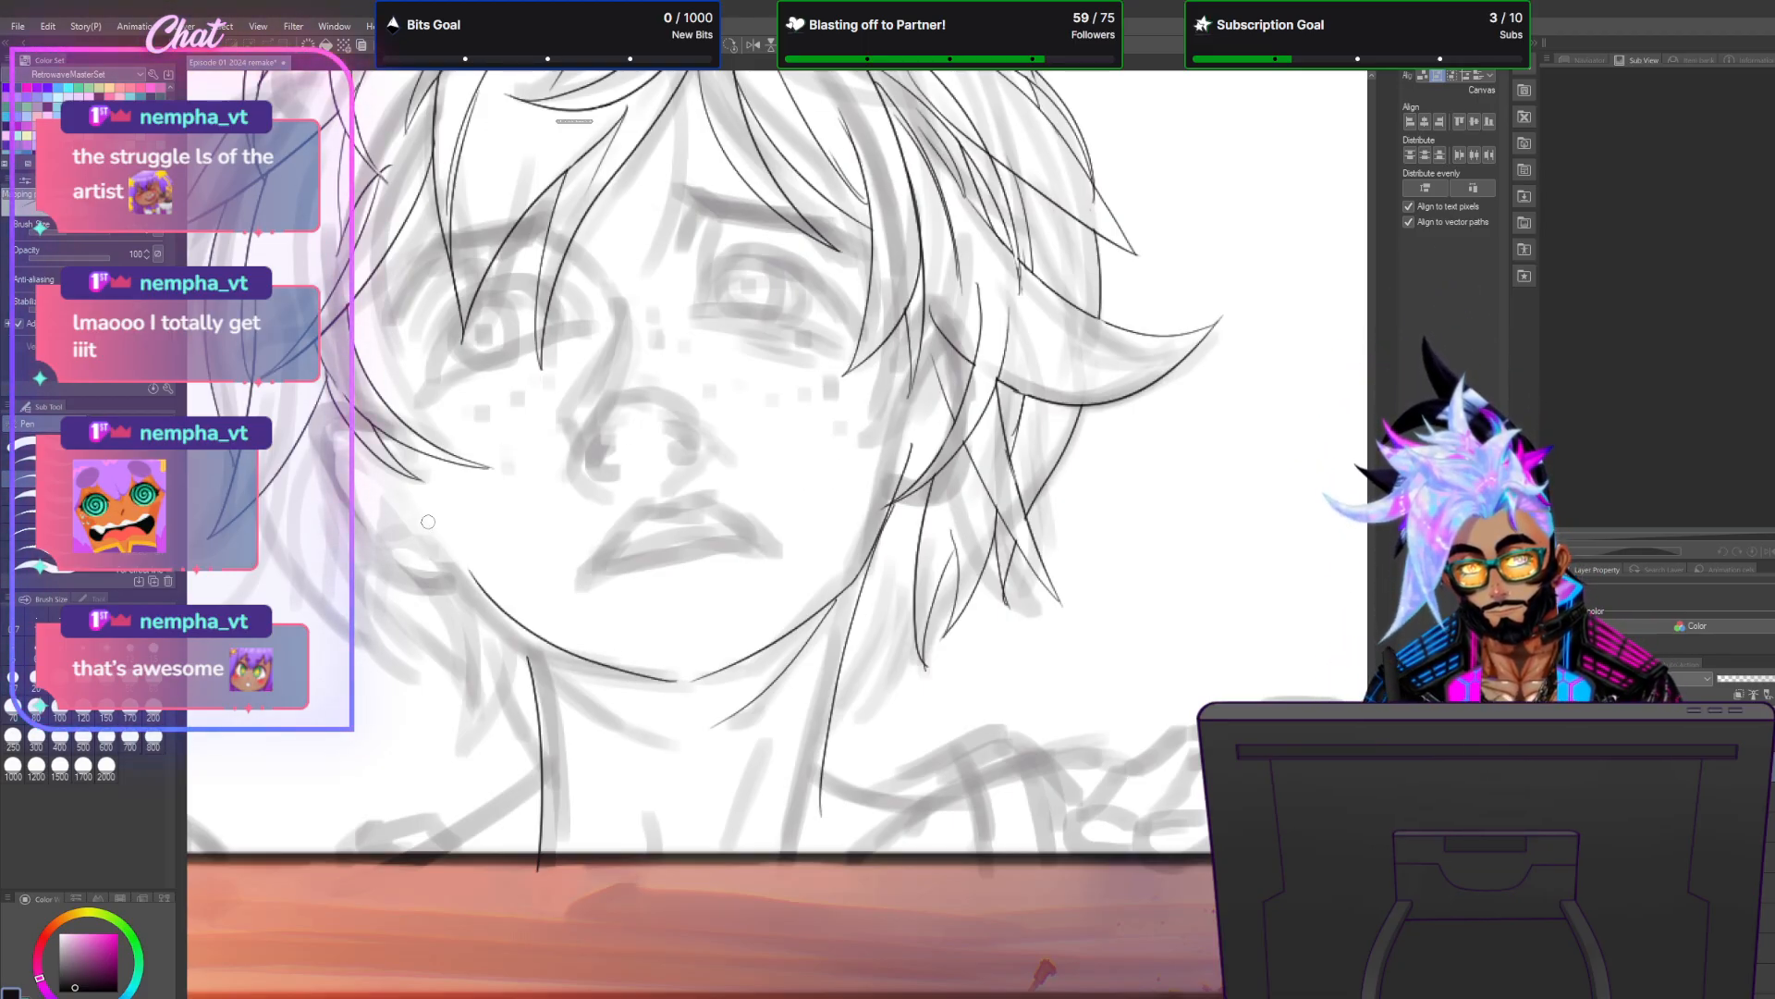
key("ctrl+z")
left_click_drag(681, 684, 540, 662)
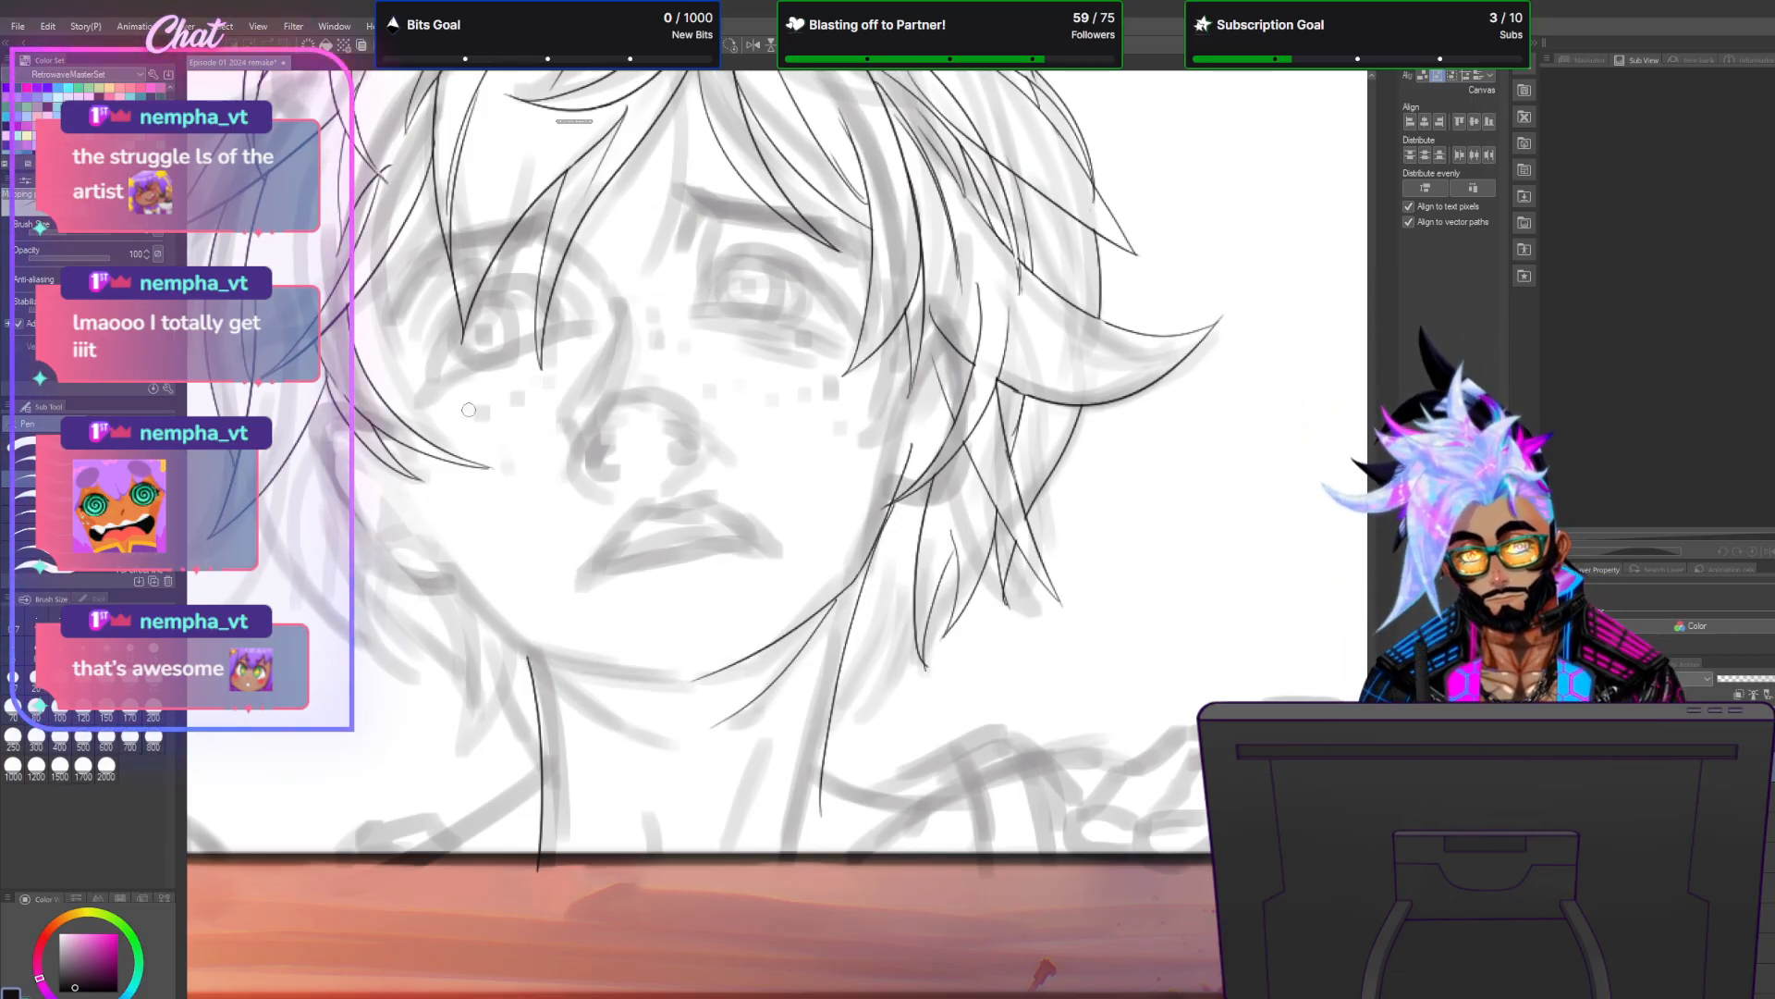
left_click_drag(425, 561, 527, 633)
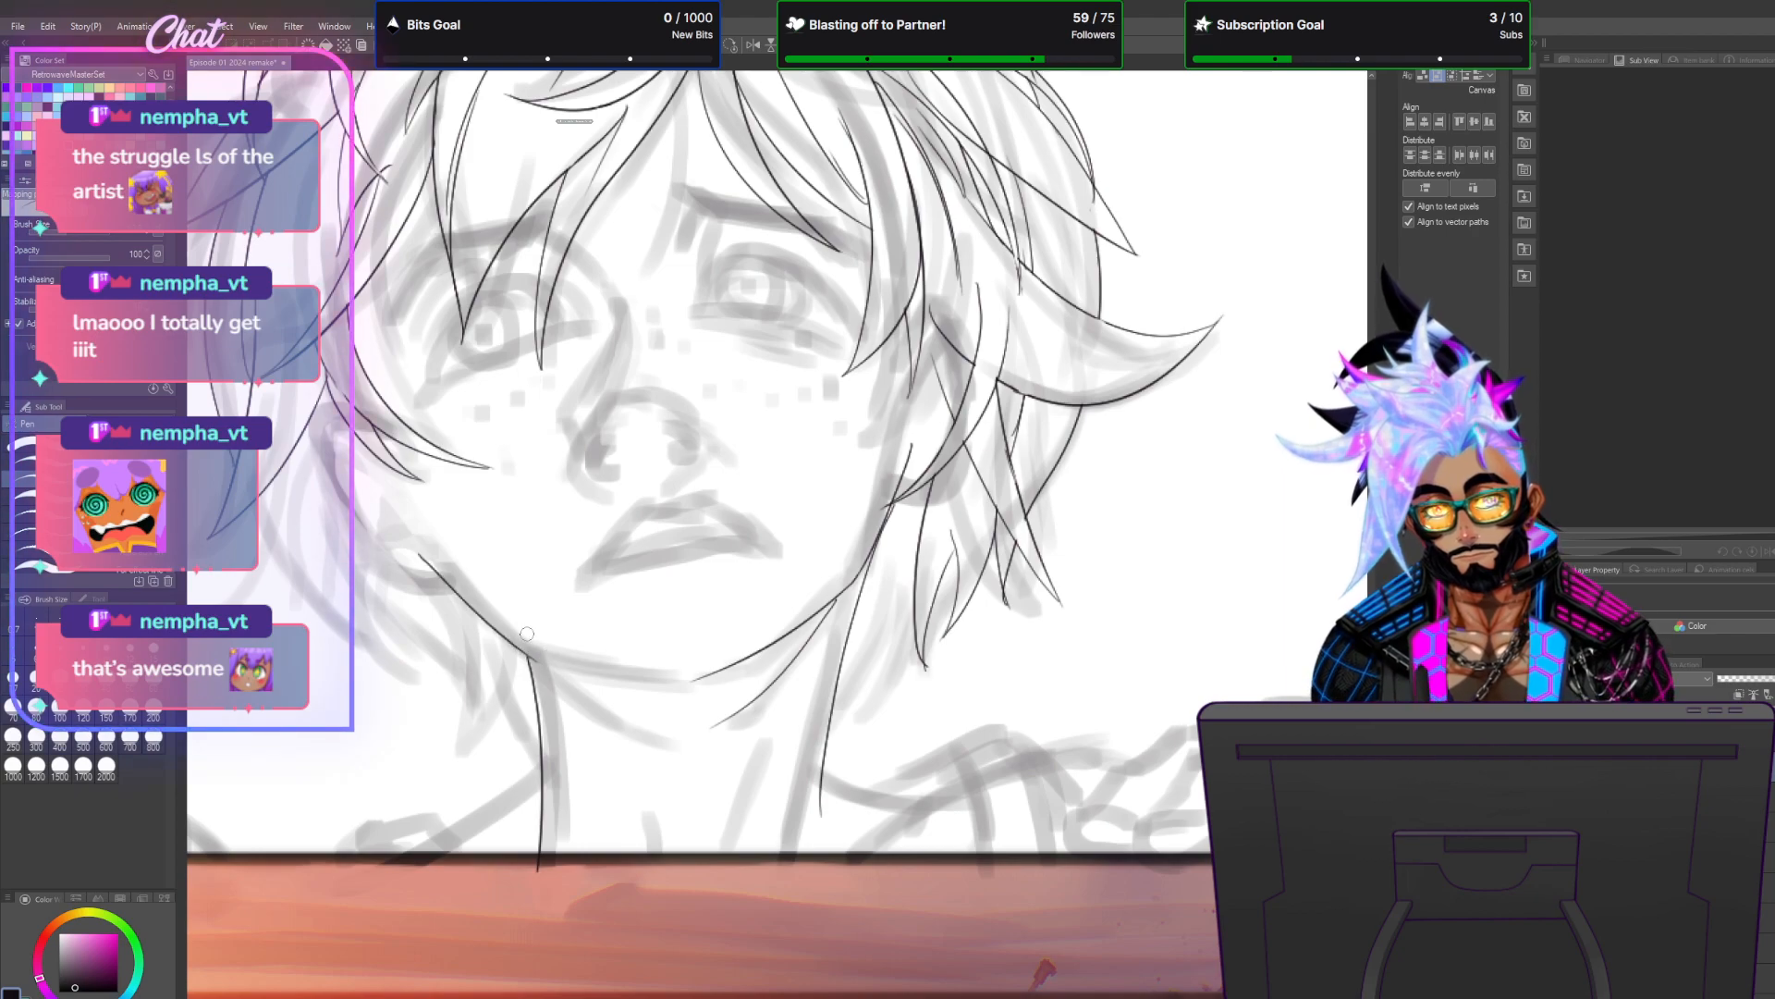
key("ctrl+z")
mouse_move(427, 534)
left_mouse_down()
mouse_move(528, 645)
mouse_move(732, 667)
left_mouse_up()
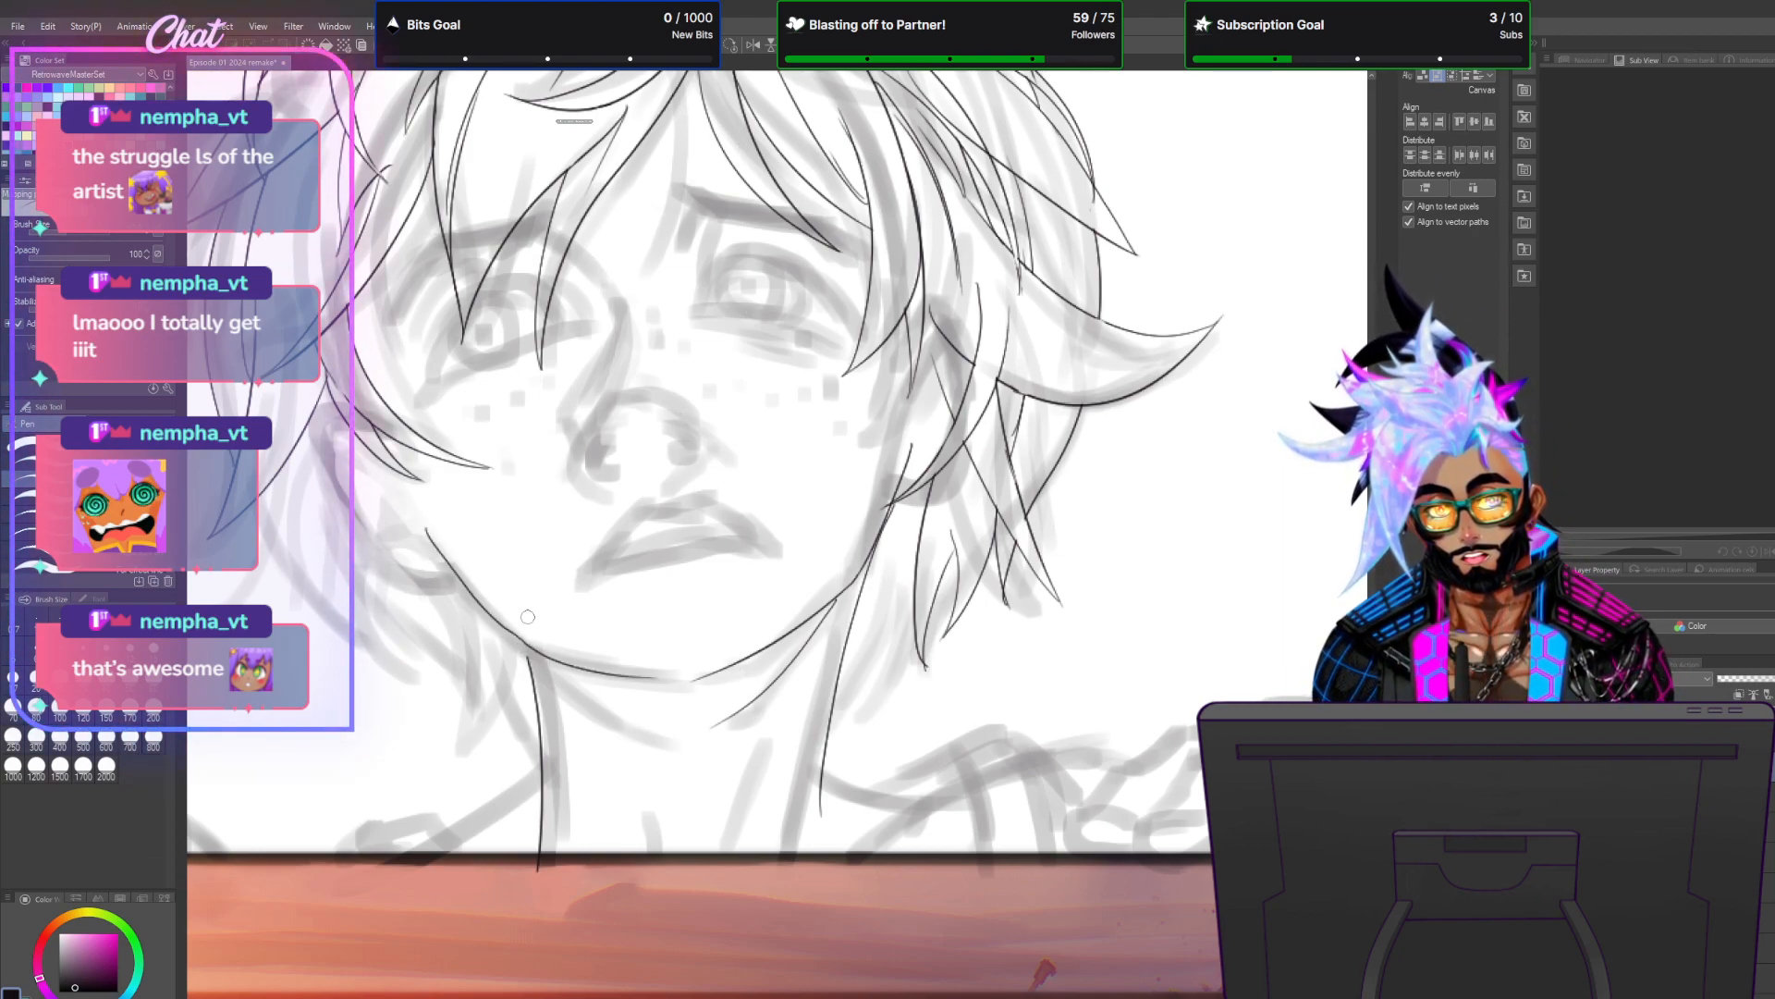
key("ctrl+z")
mouse_move(422, 541)
left_mouse_down()
mouse_move(534, 647)
mouse_move(737, 669)
left_mouse_up()
key("ctrl+z")
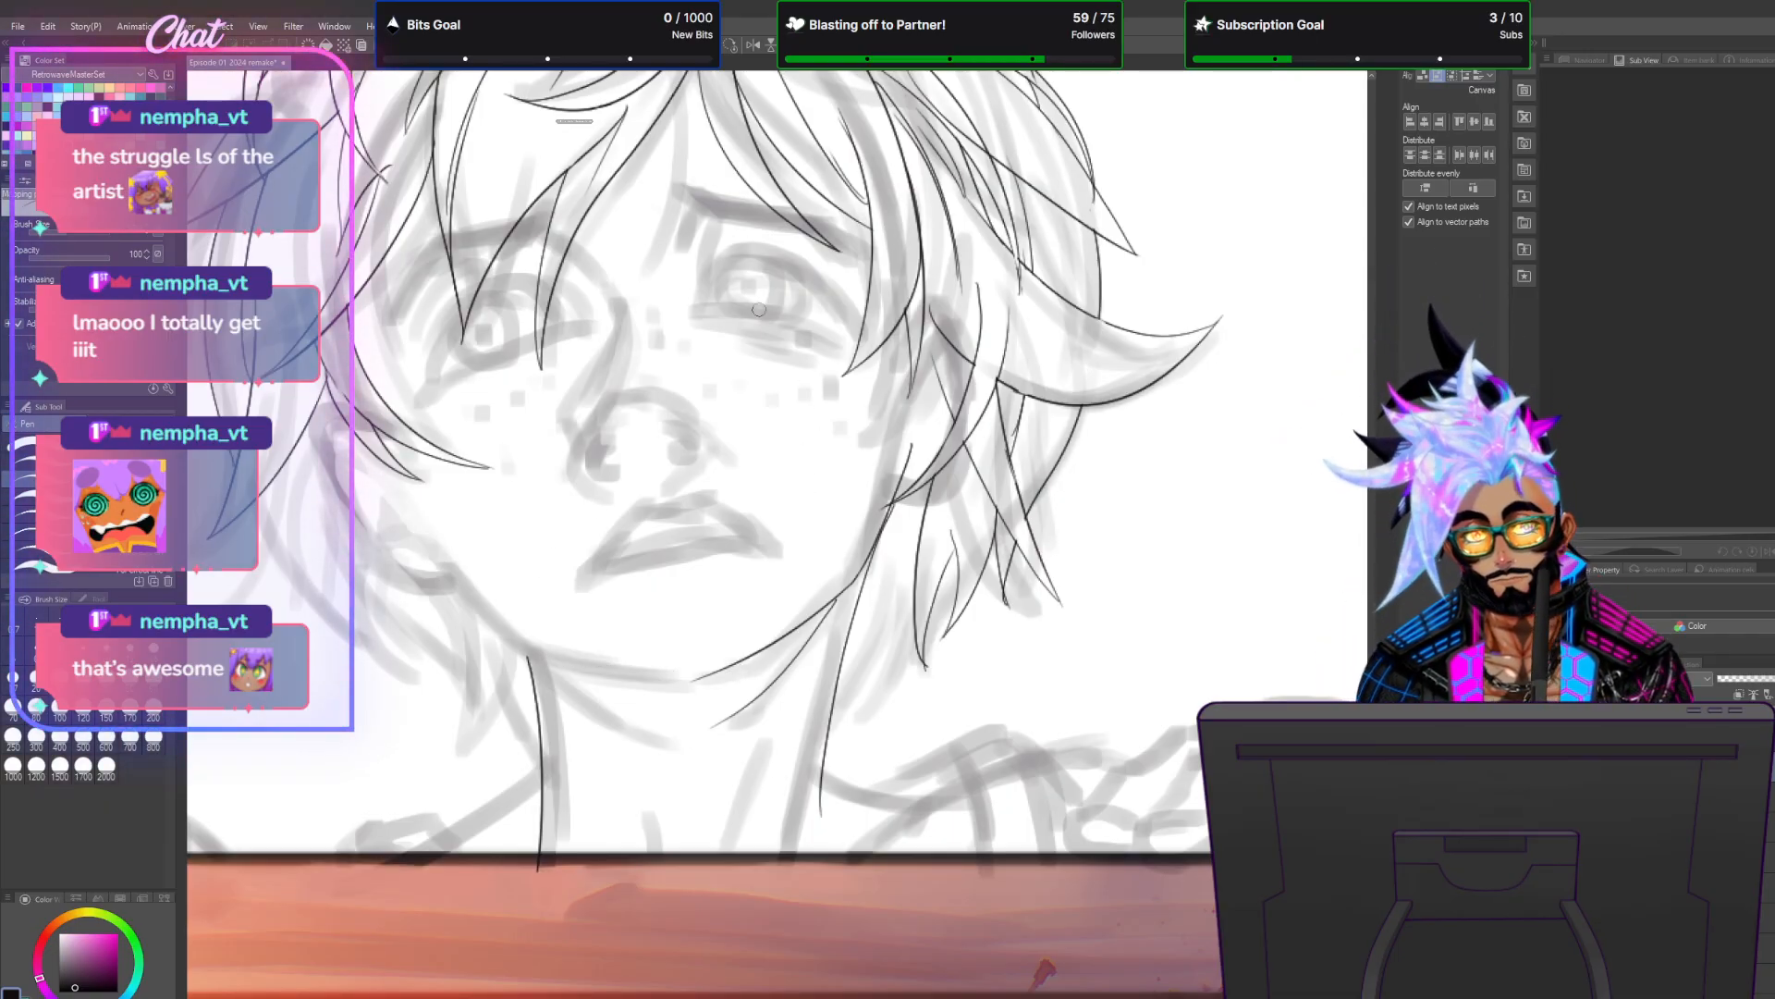
Ink the remaining jawline from the chin up to the left-hand cheek and close the gap at the chin.
mouse_move(664, 688)
left_mouse_down()
mouse_move(558, 662)
mouse_move(403, 486)
left_mouse_up()
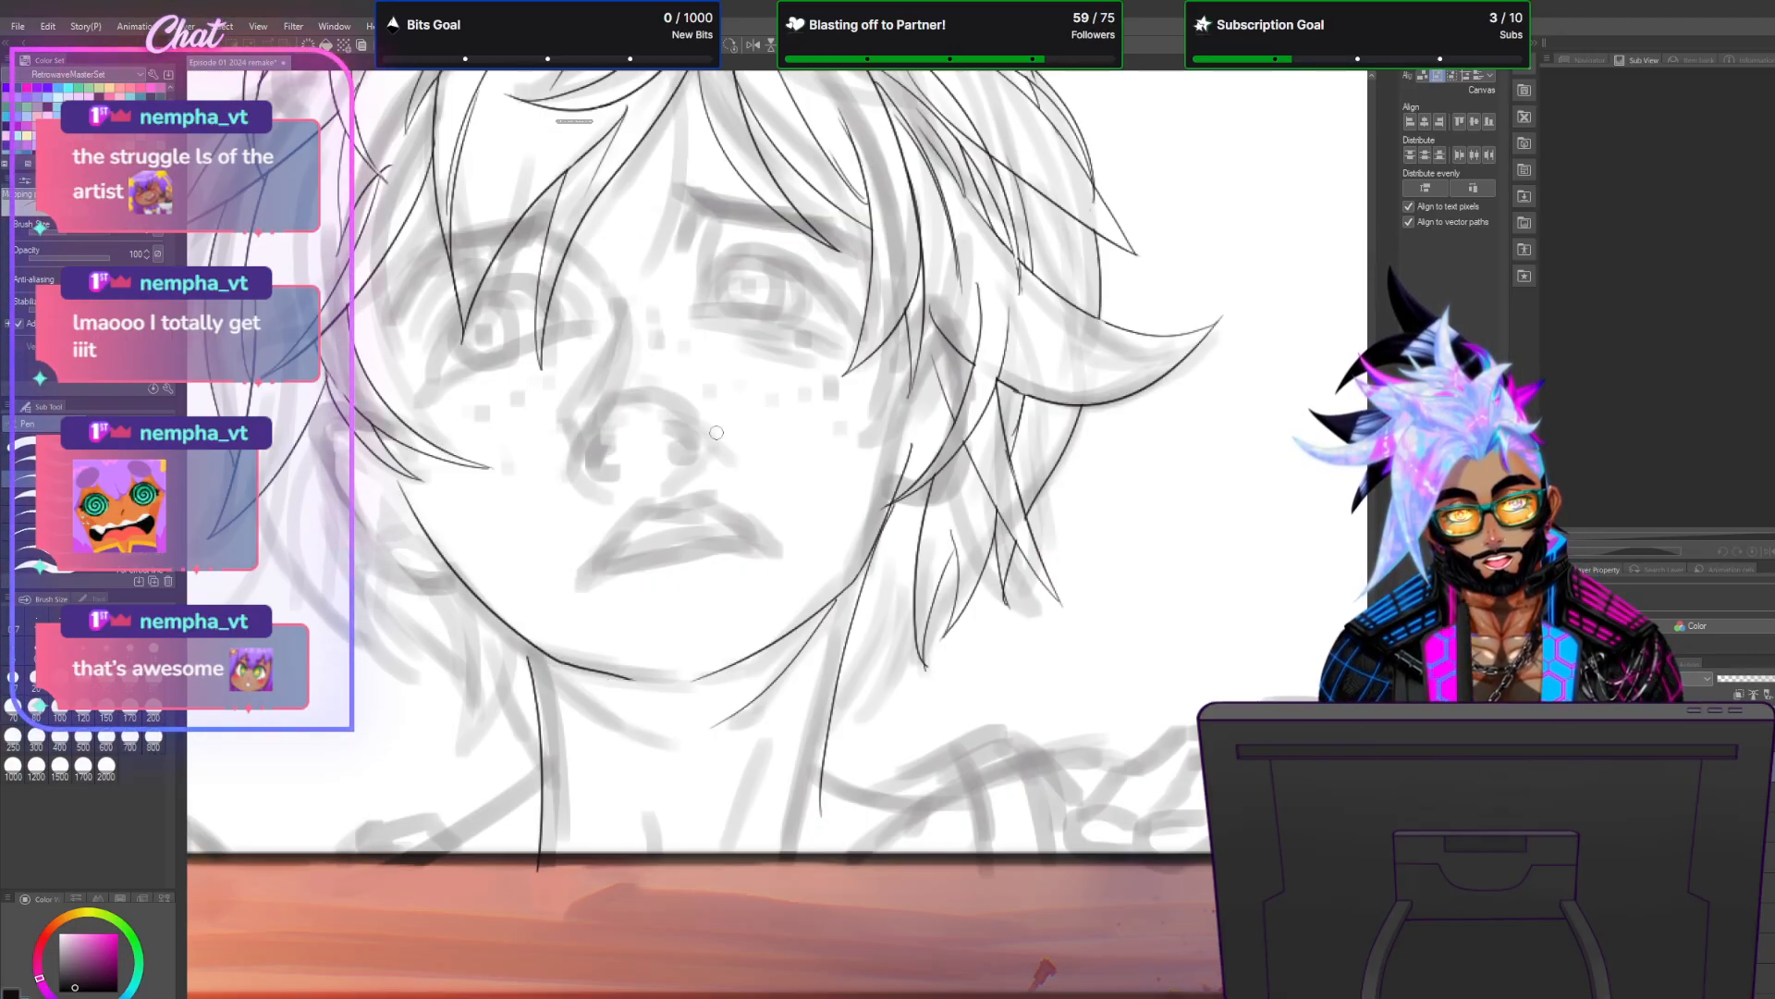
scroll(717, 483, "up", 2)
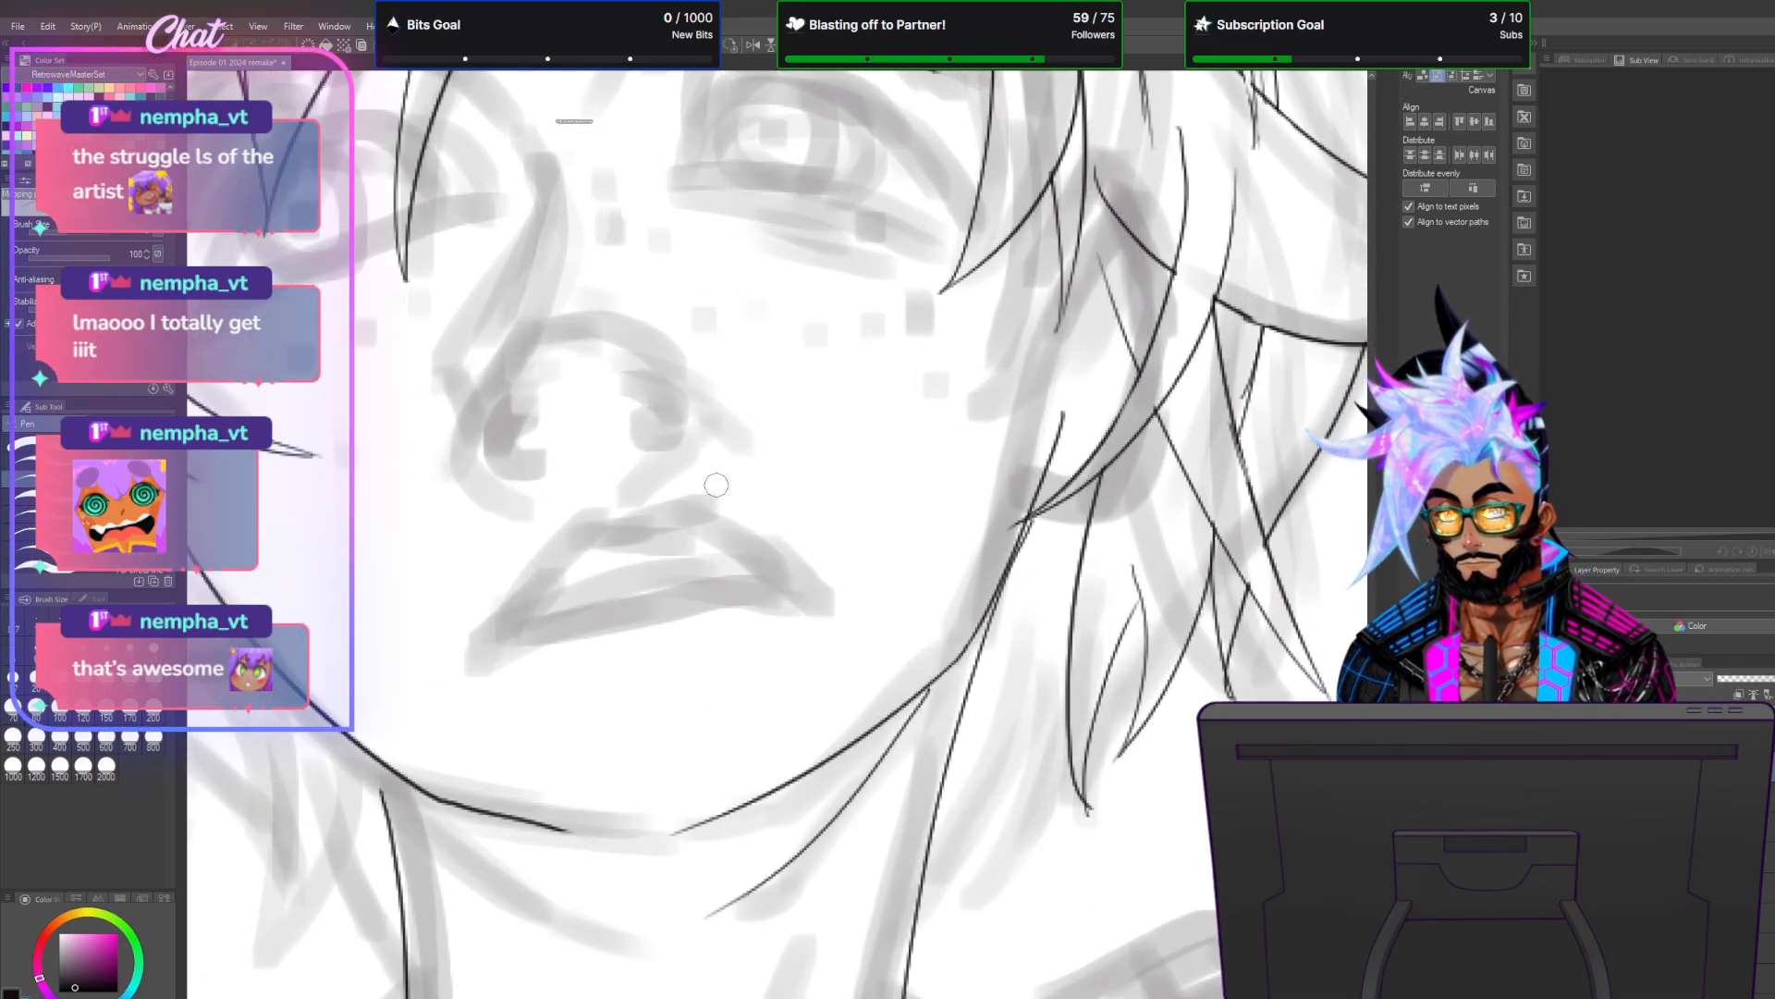
left_click_drag(538, 822, 645, 844)
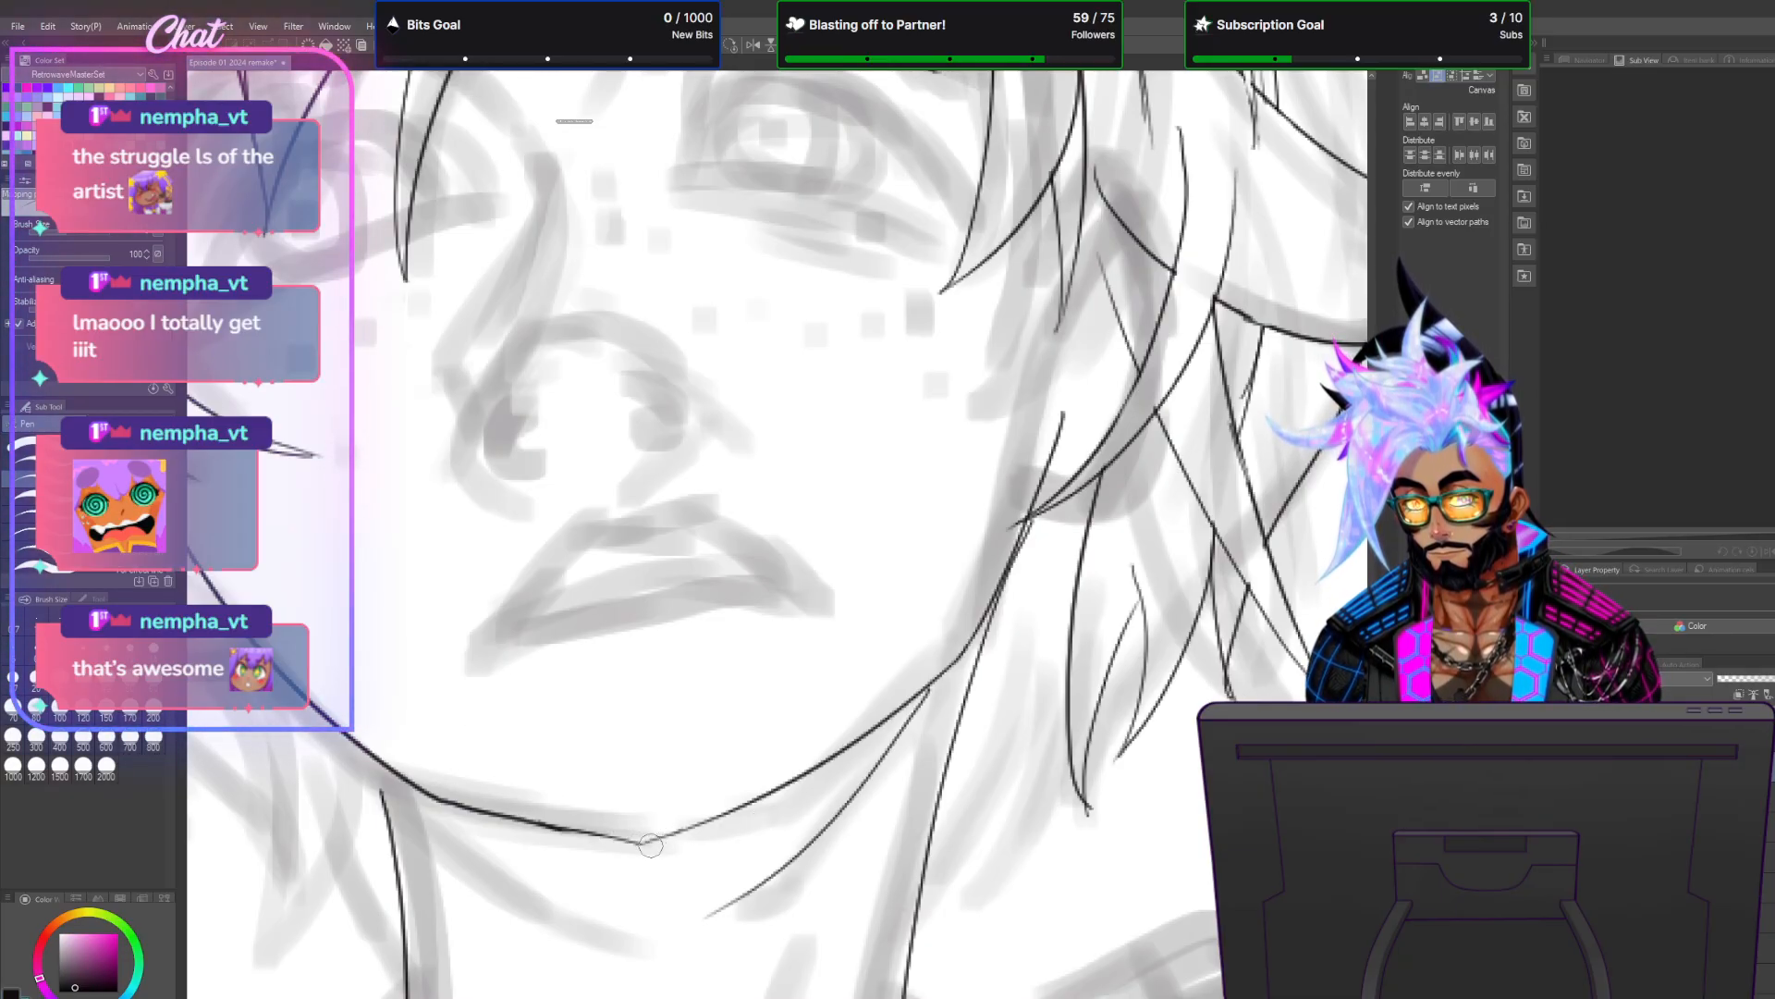
Ink pointed hair strands hanging behind the jaw on both sides of the neck.
scroll(589, 460, "down", 3)
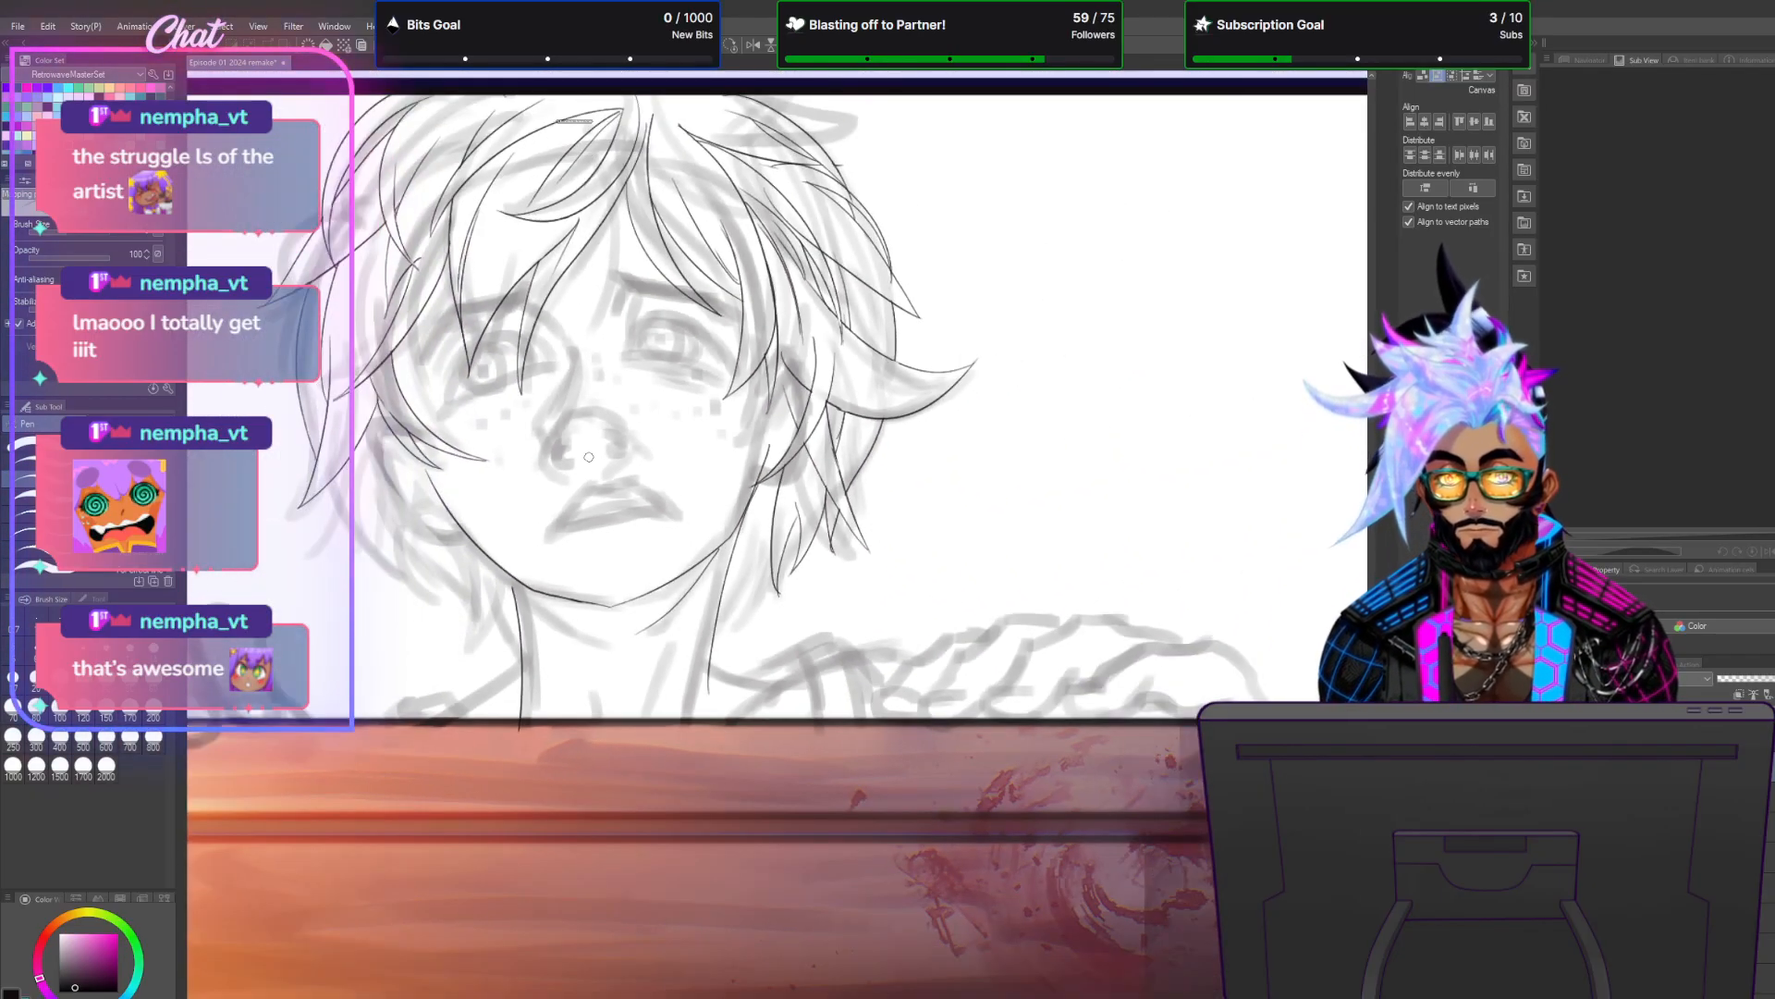
scroll(553, 449, "up", 3)
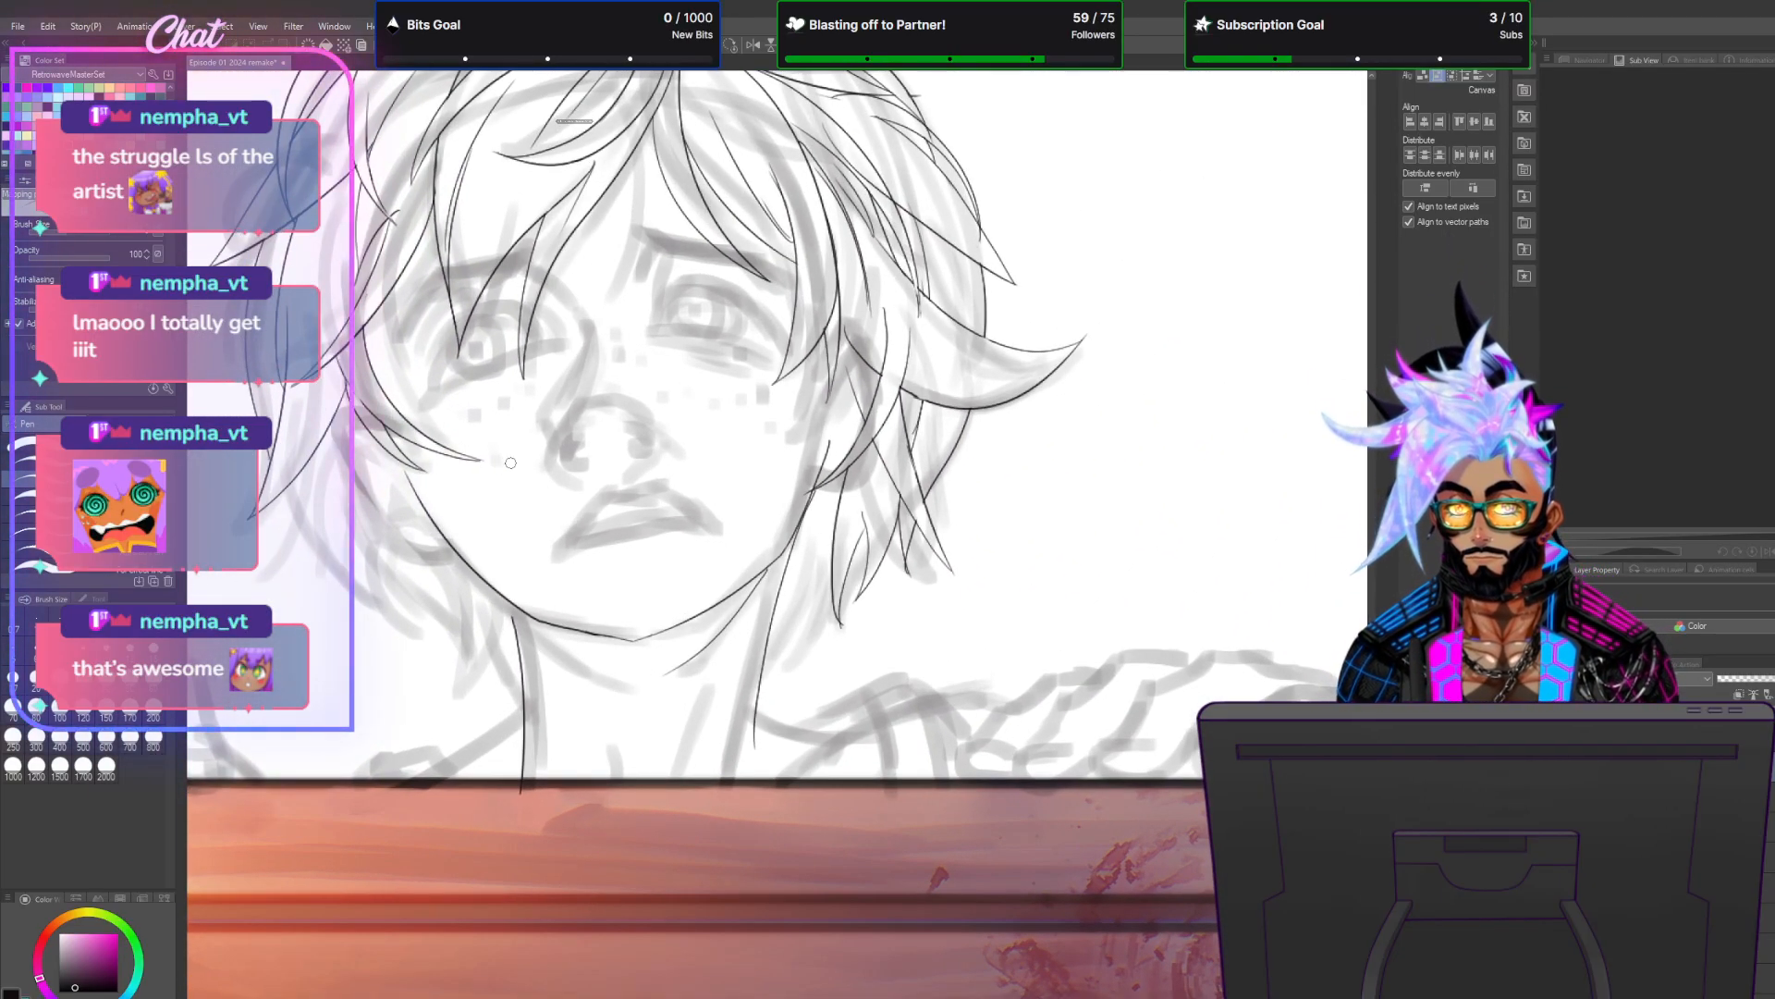
scroll(510, 462, "up", 3)
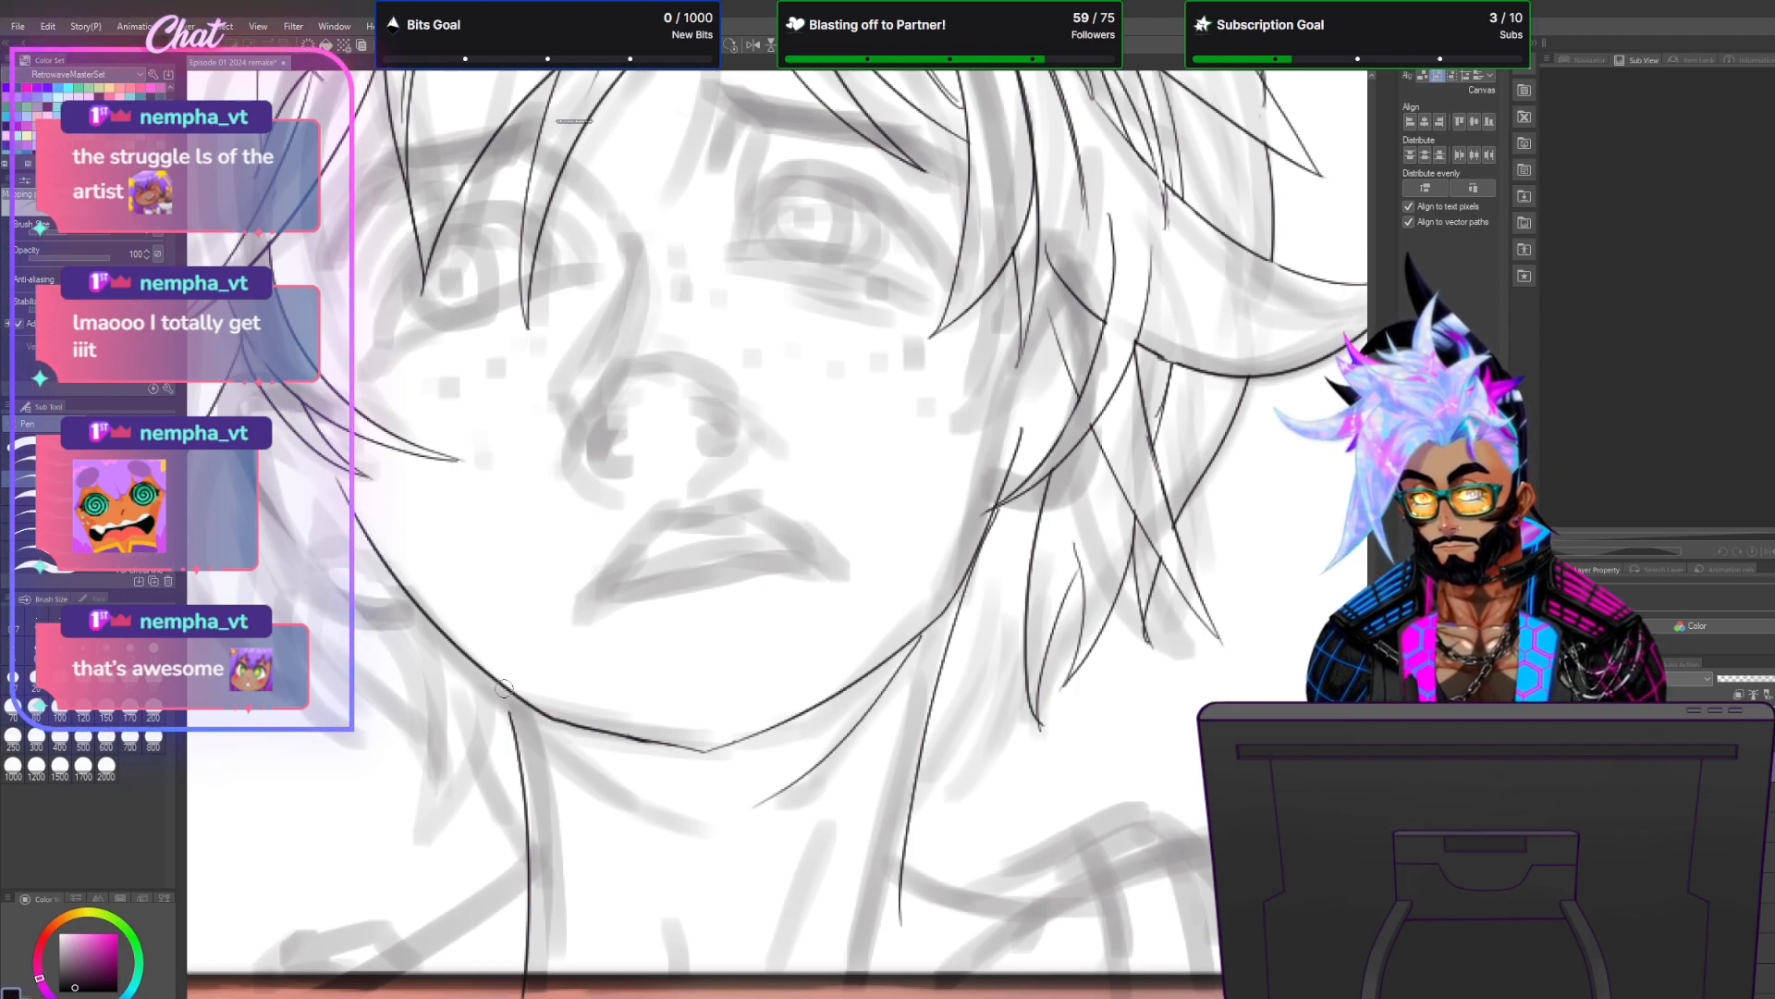
mouse_move(510, 714)
left_mouse_down()
mouse_move(427, 856)
mouse_move(425, 669)
left_mouse_up()
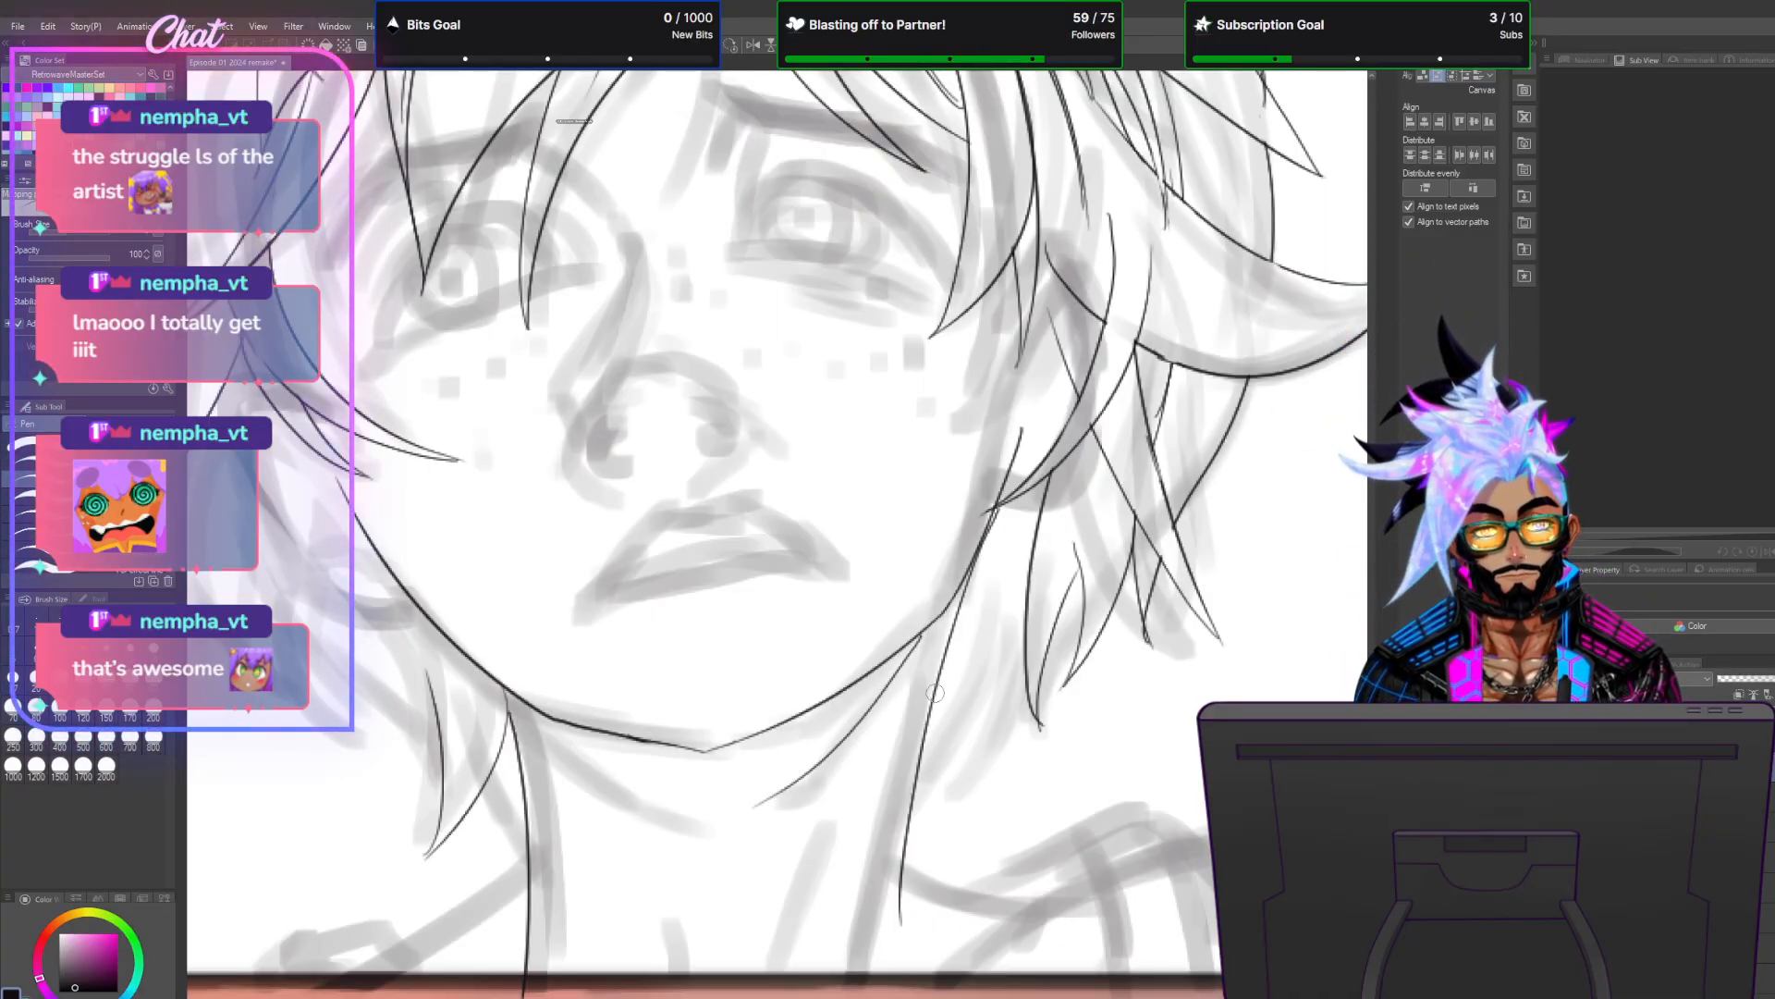
mouse_move(937, 688)
left_mouse_down()
mouse_move(963, 858)
mouse_move(1007, 539)
mouse_move(1013, 832)
mouse_move(1018, 641)
mouse_move(991, 751)
mouse_move(1065, 552)
mouse_move(1055, 597)
mouse_move(1123, 701)
left_mouse_up()
key("ctrl+z")
left_click_drag(1082, 547, 1066, 599)
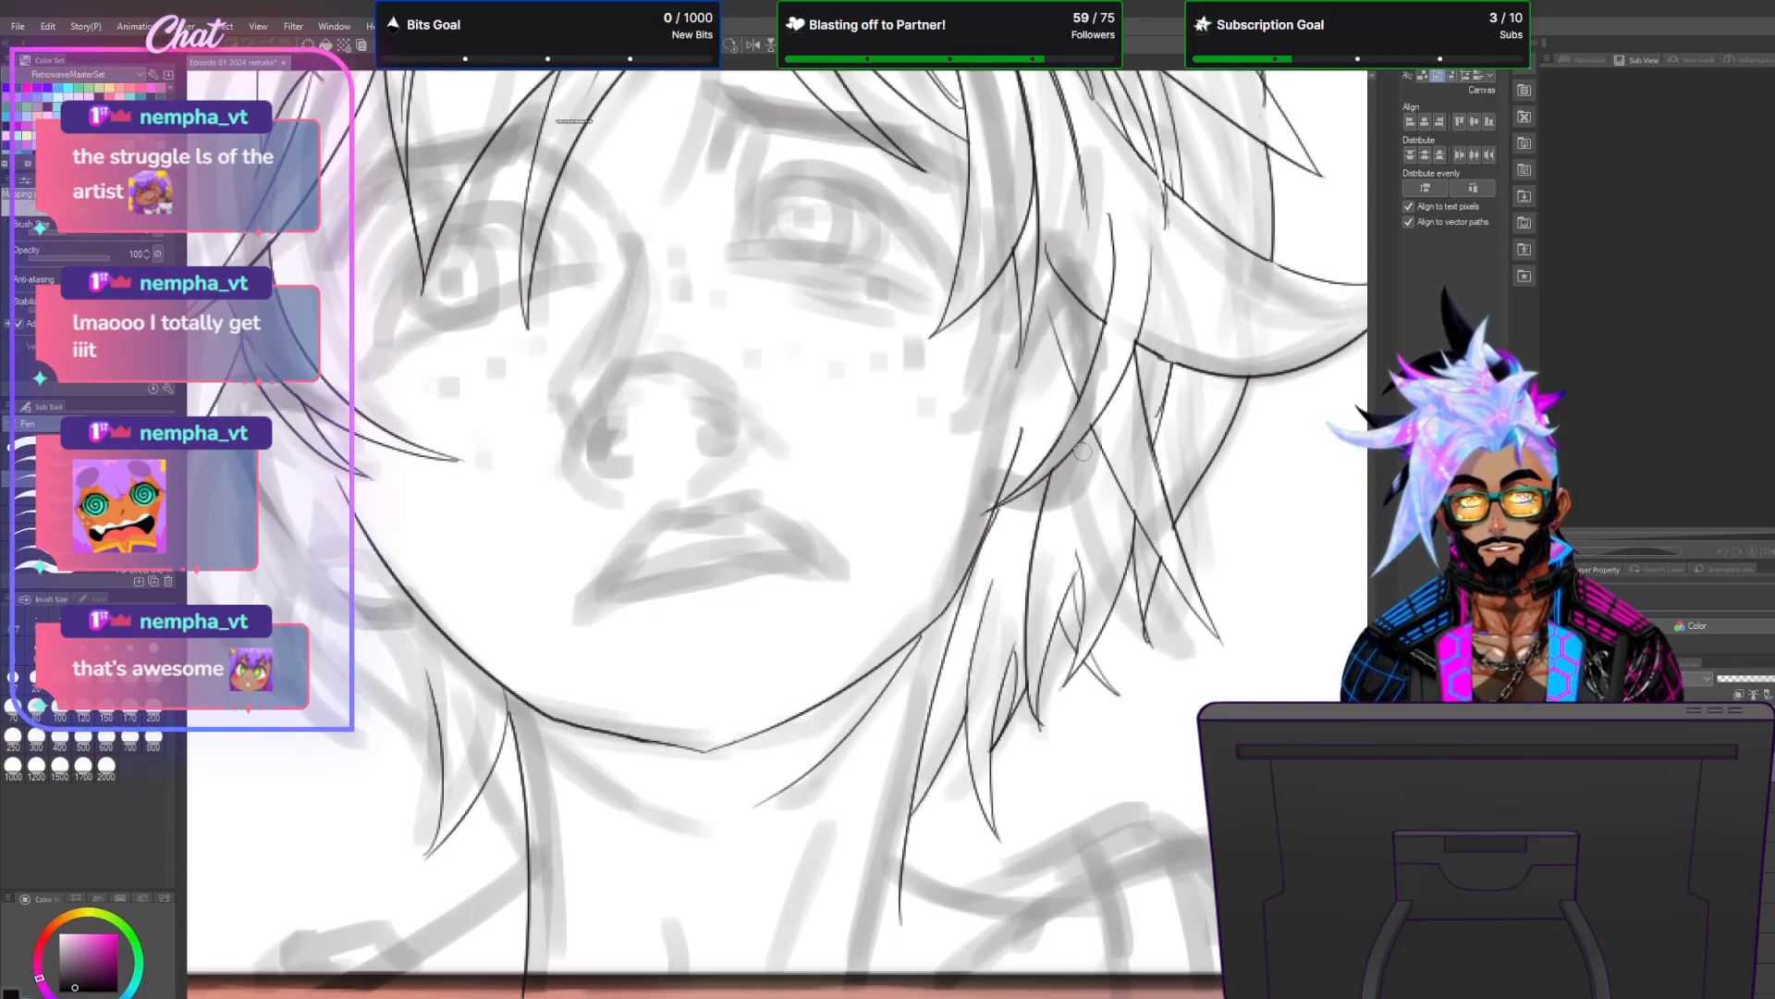
Ink the left-hand ear, drawing the lobe, the outer edge and the inner fold lines beneath the hair.
scroll(1082, 451, "down", 5)
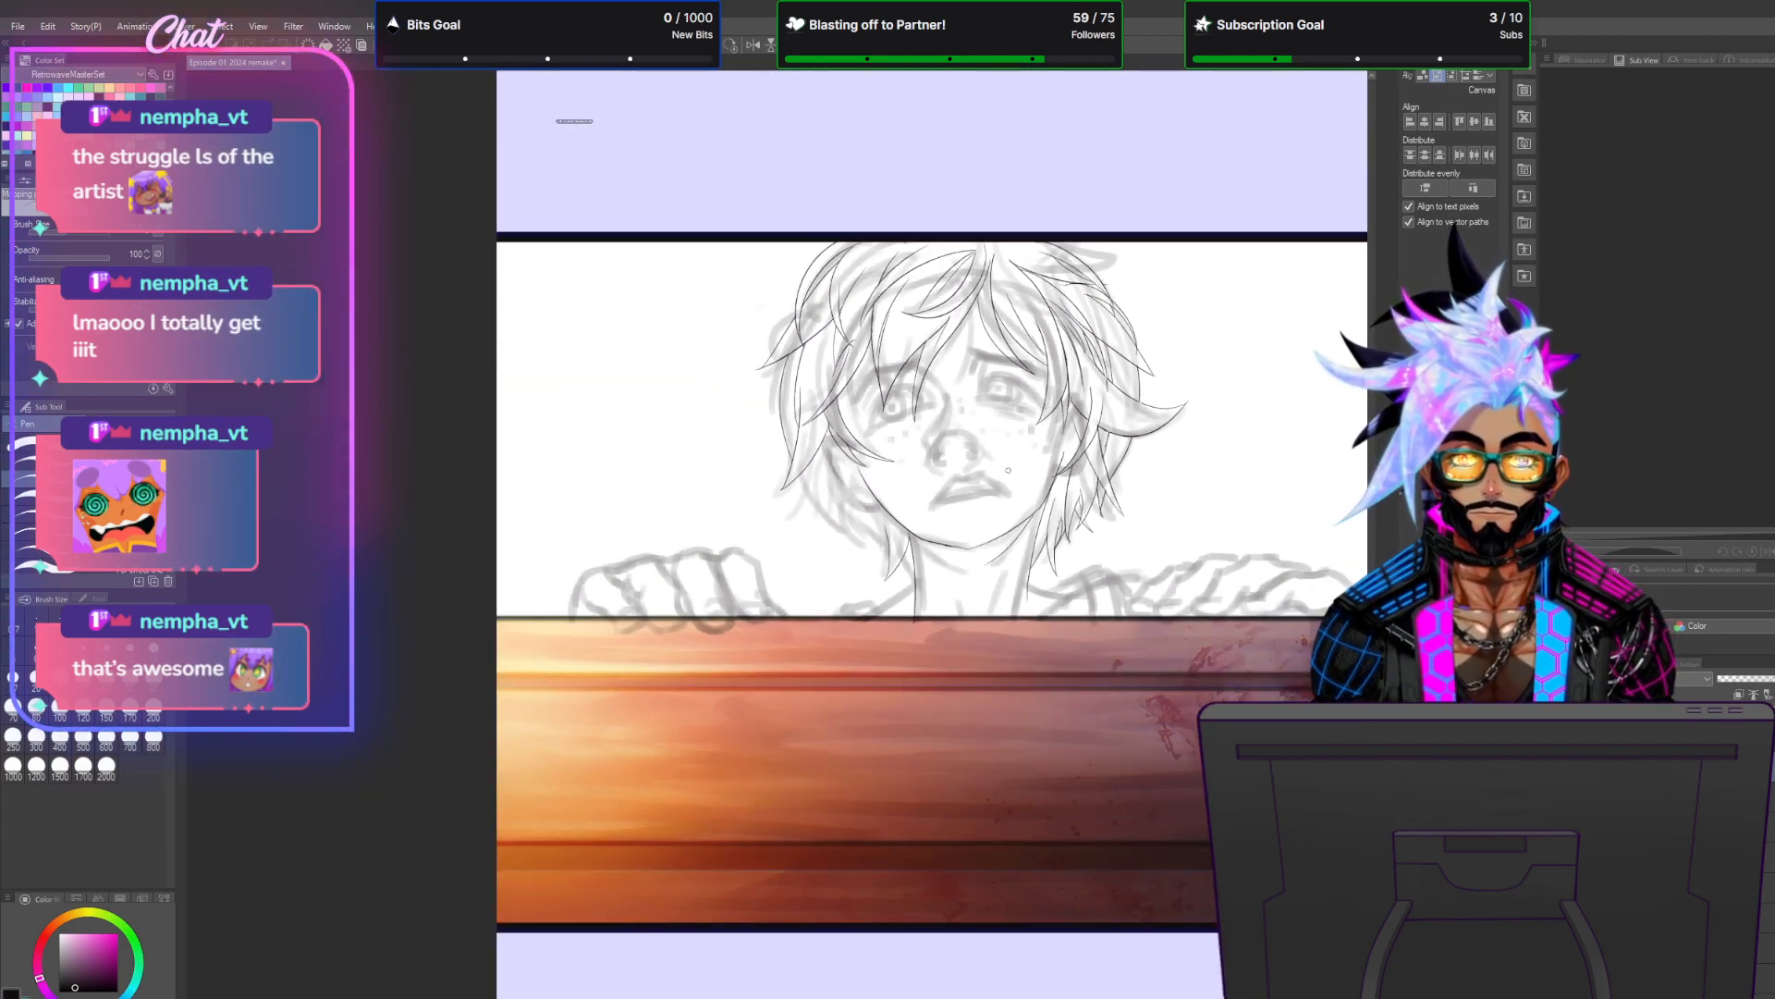
scroll(957, 491, "up", 3)
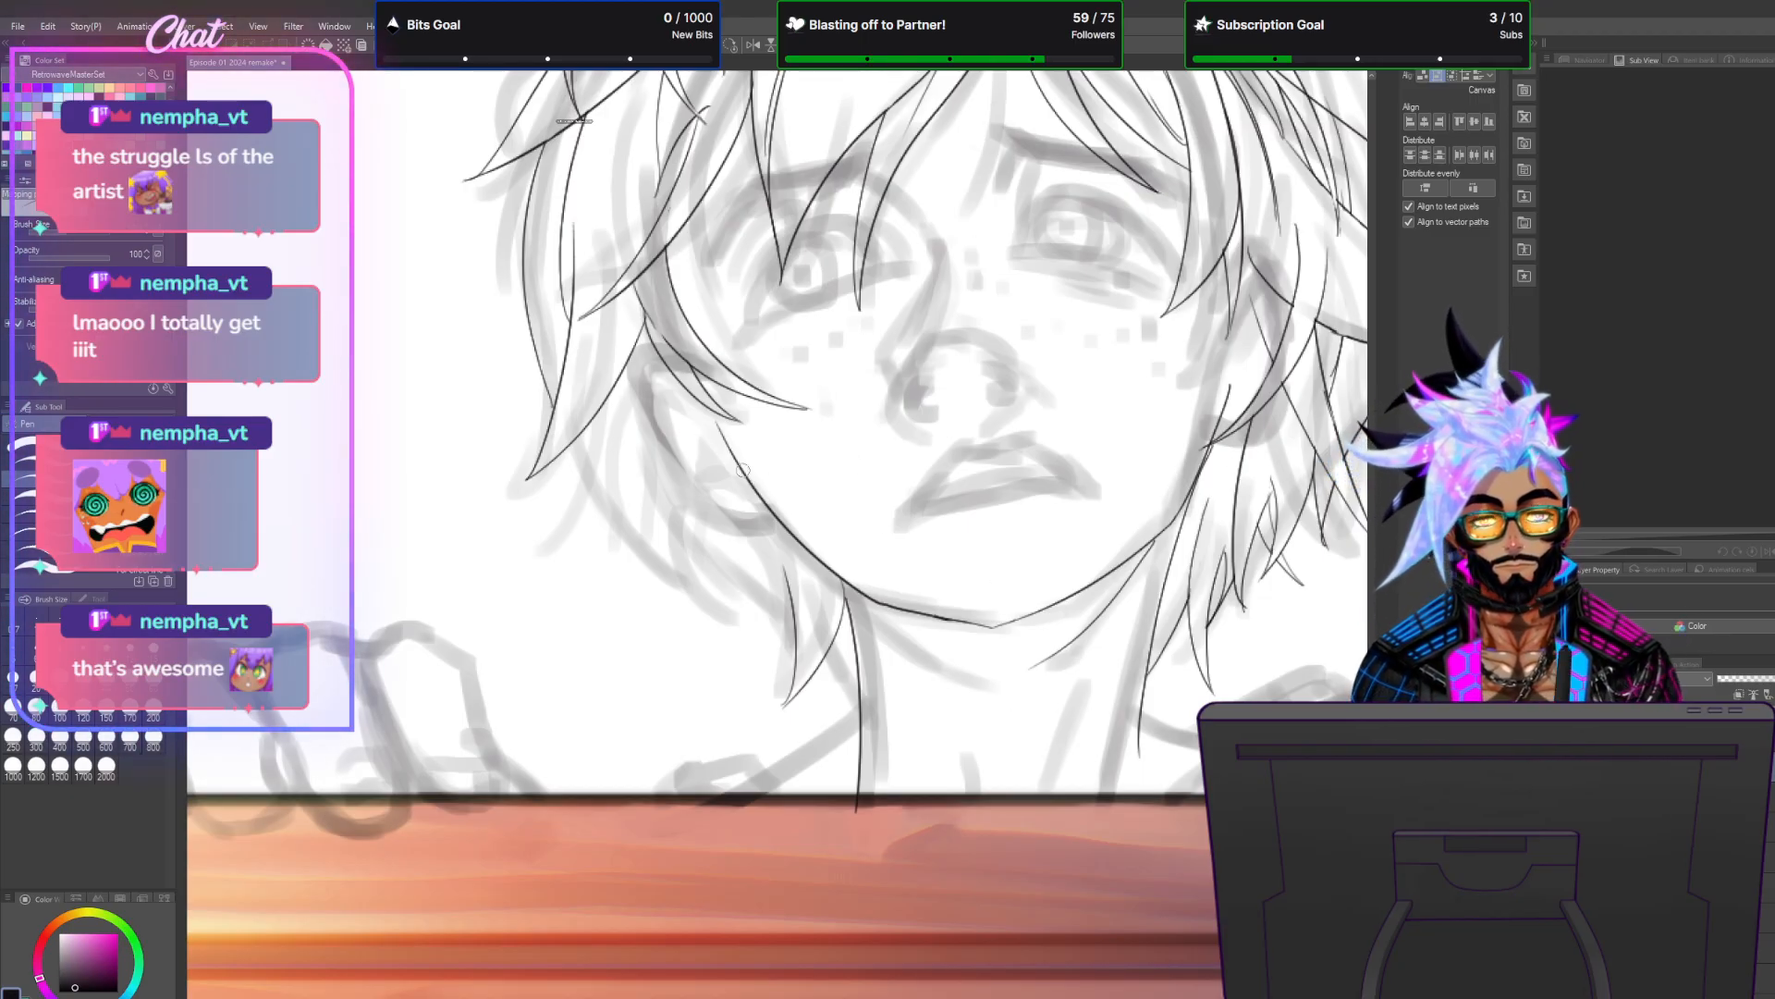
left_click_drag(765, 519, 642, 424)
key("ctrl+z")
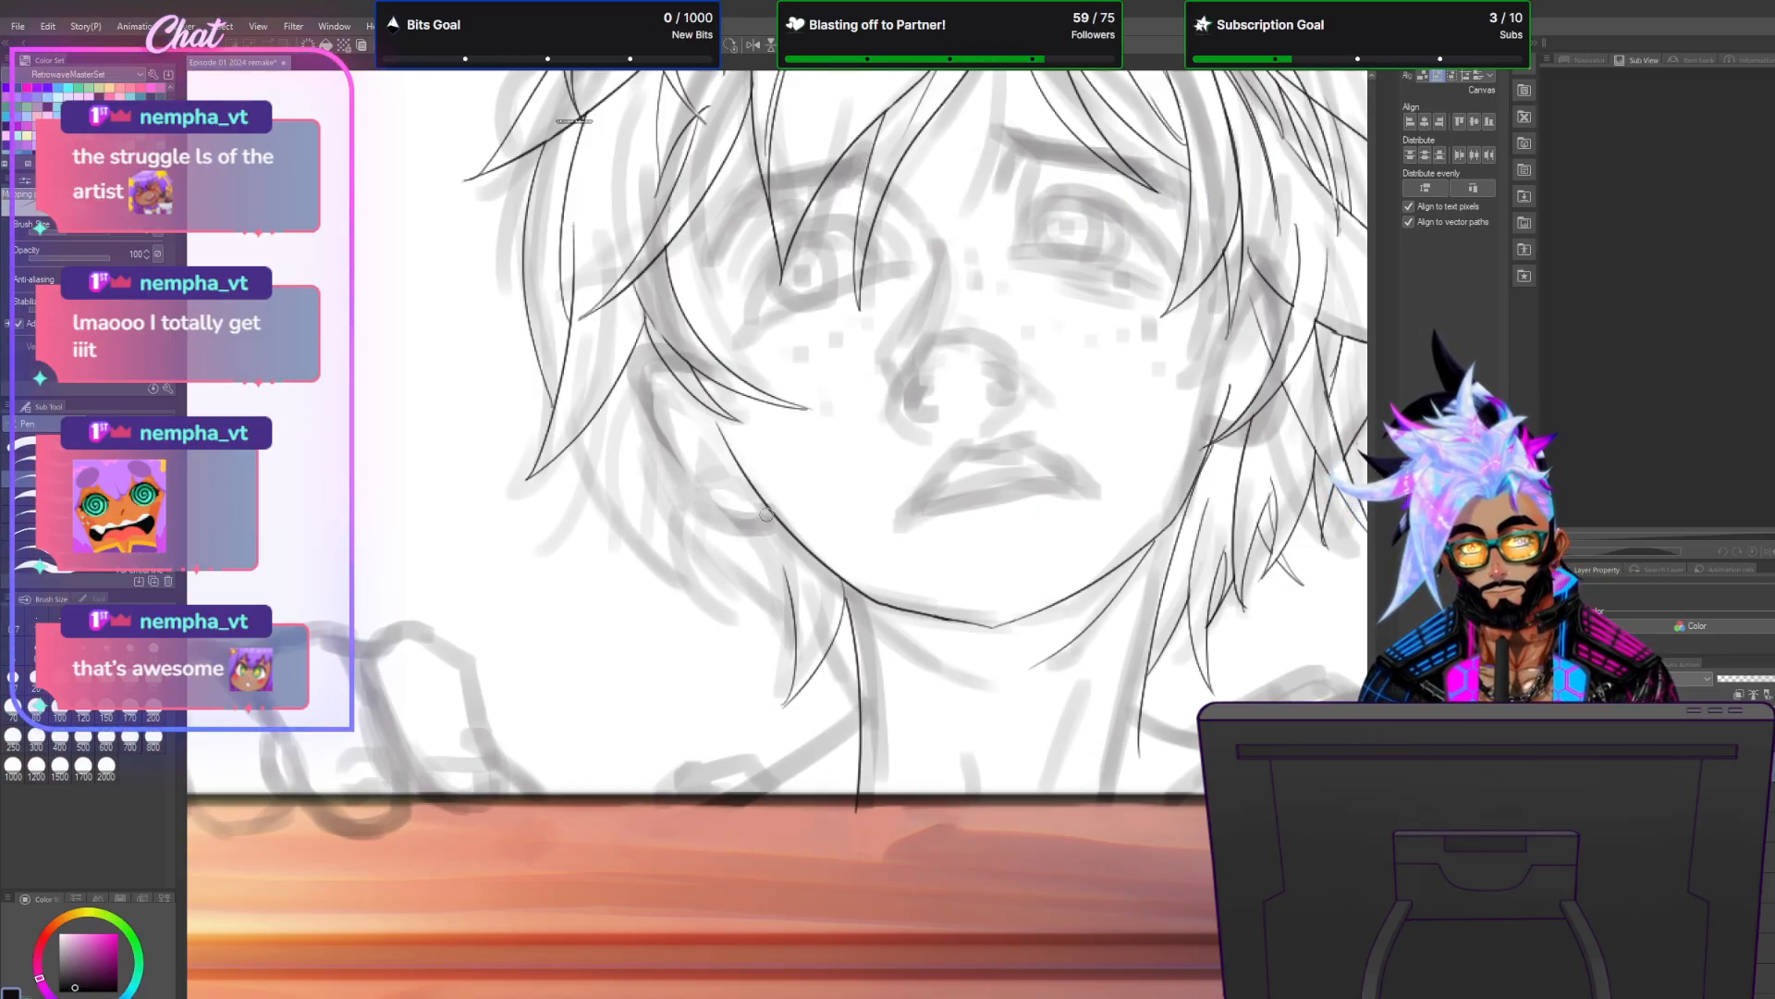
mouse_move(760, 521)
left_mouse_down()
mouse_move(720, 513)
mouse_move(683, 452)
left_mouse_up()
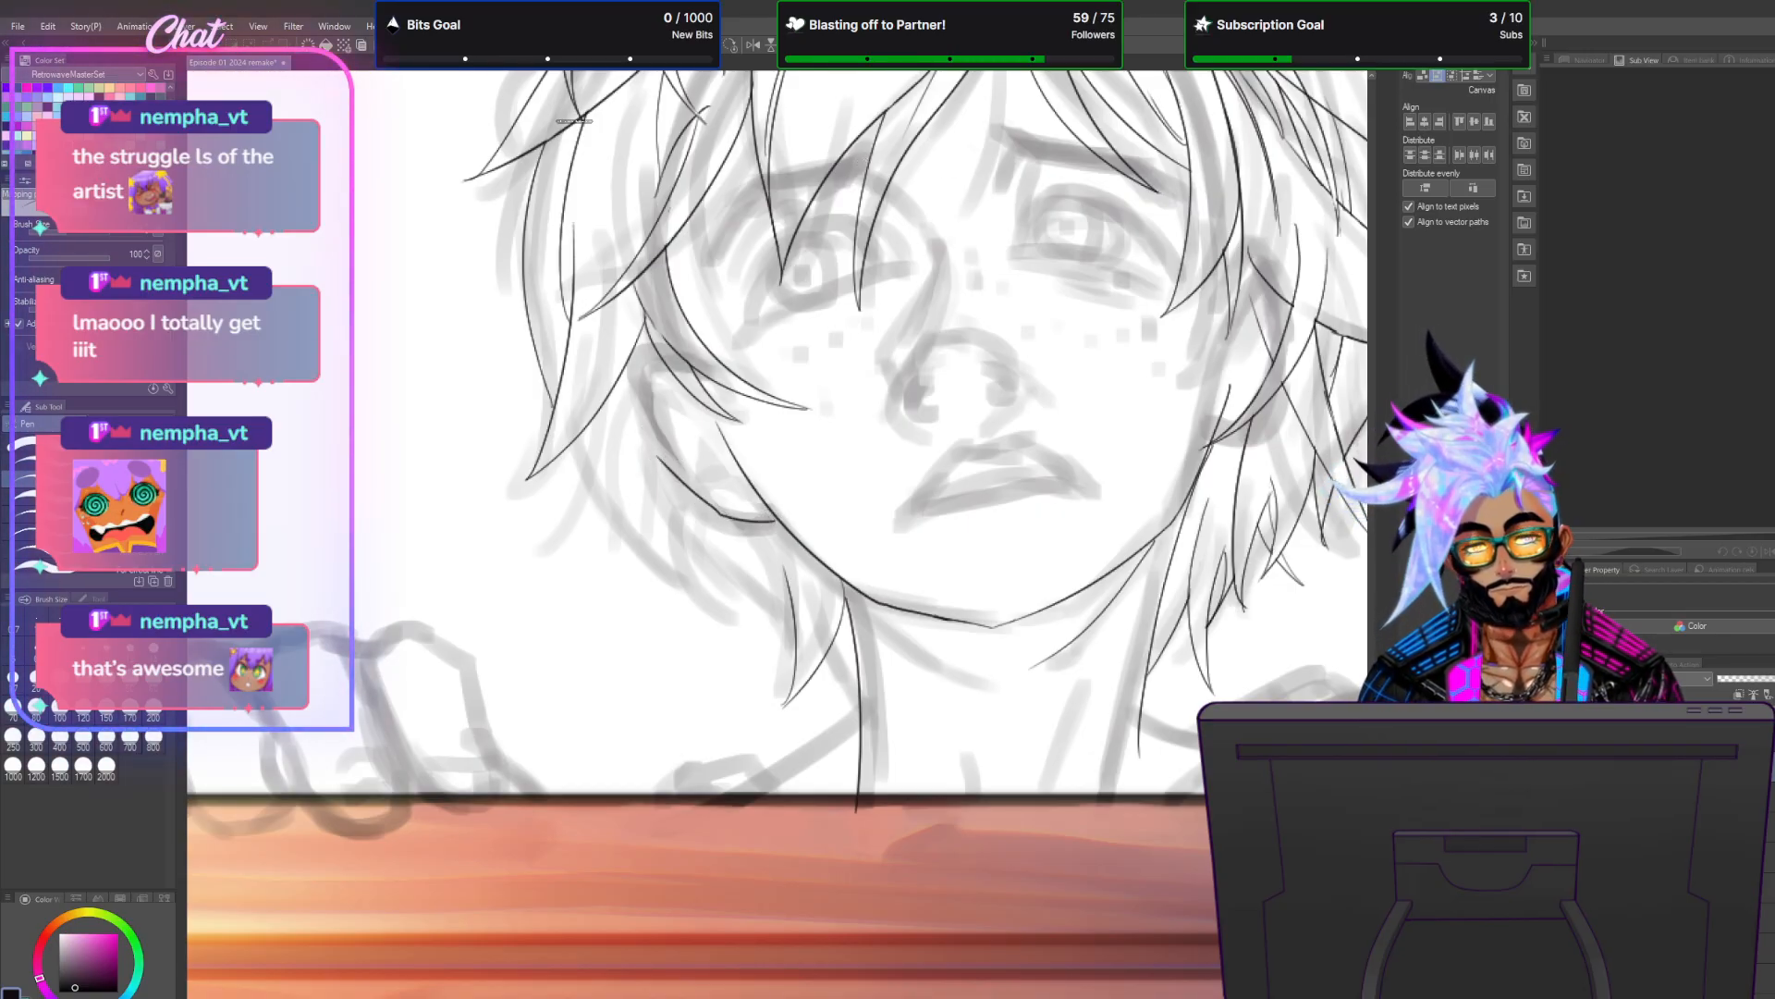
key("ctrl+z")
left_click_drag(734, 457, 701, 437)
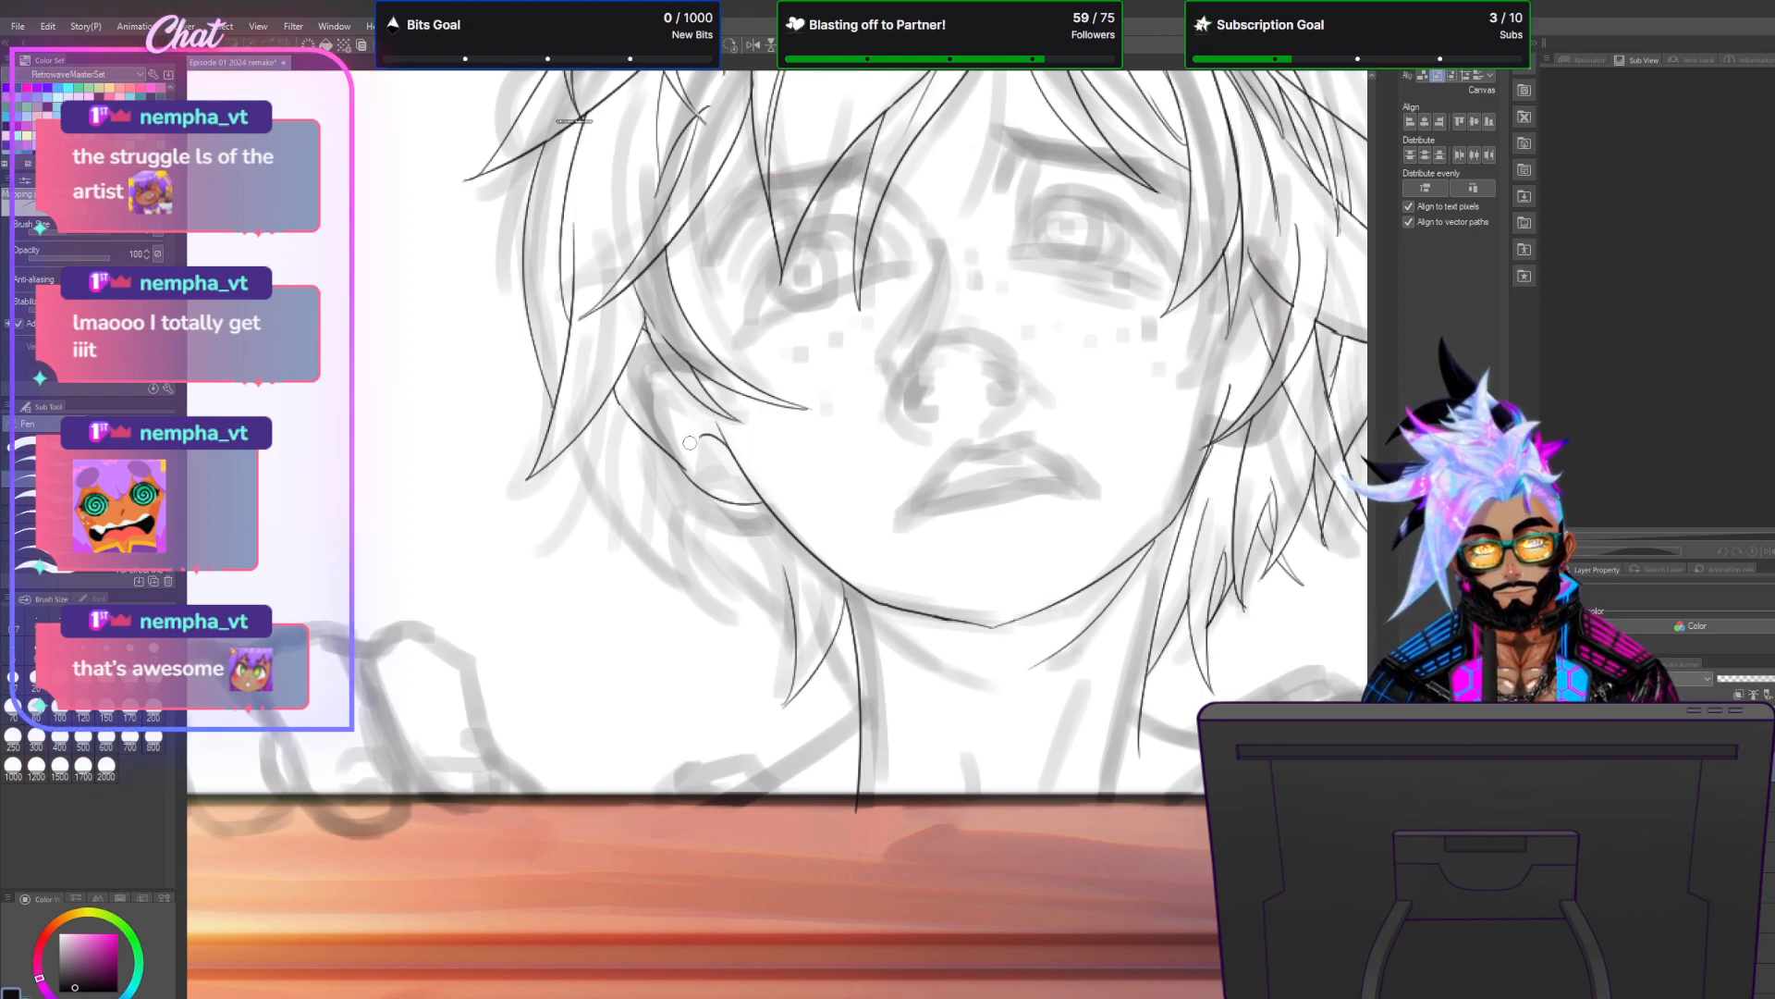
left_click_drag(689, 439, 647, 405)
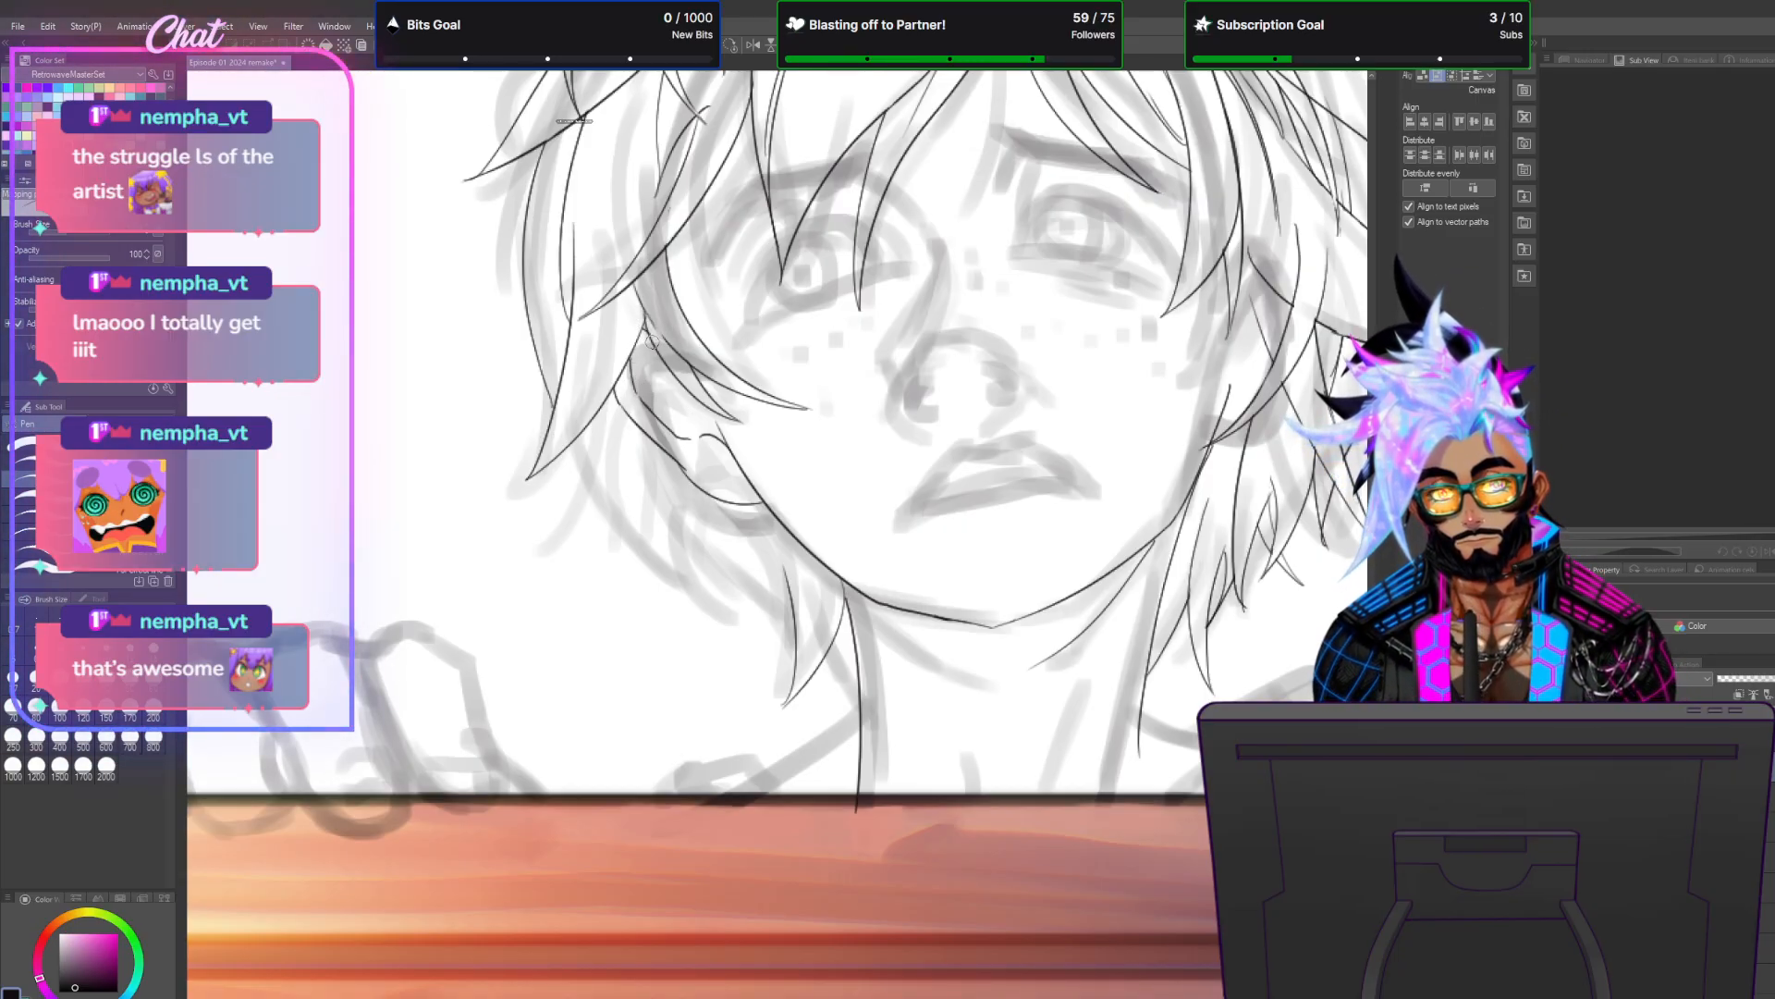
left_click_drag(644, 332, 689, 422)
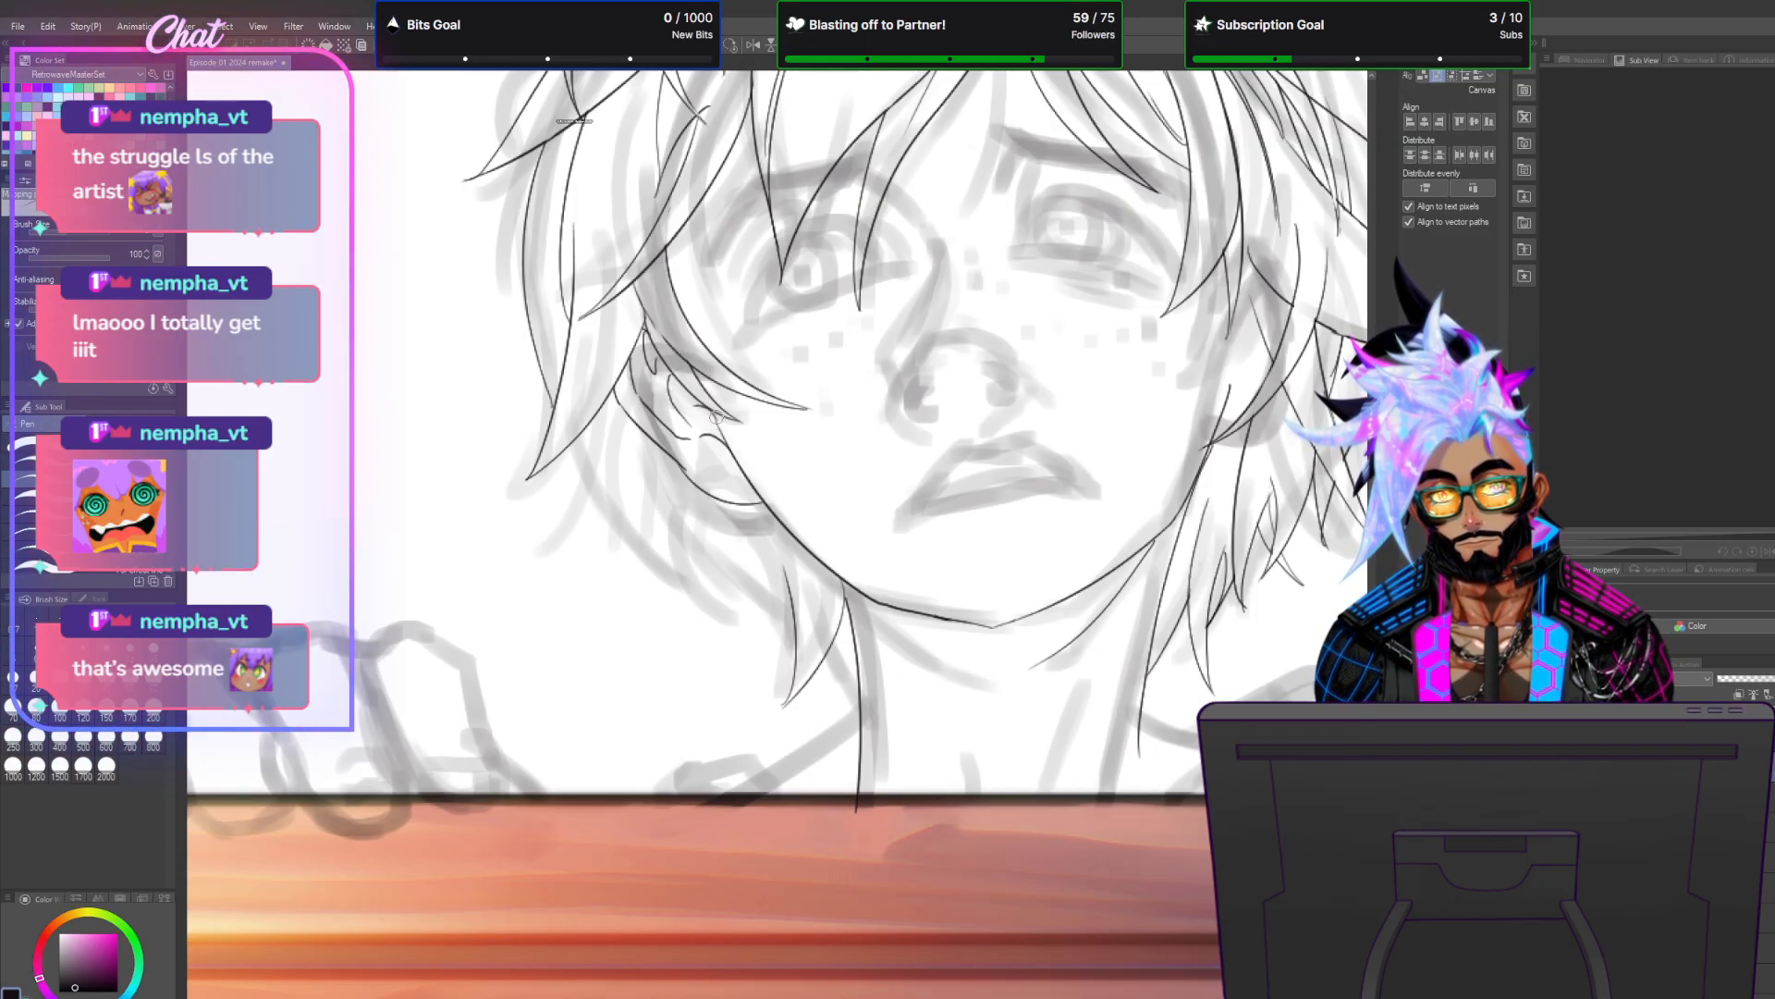
Ink a long pointed hair lock curving down from behind the left-hand ear, and save the file.
scroll(810, 516, "down", 5)
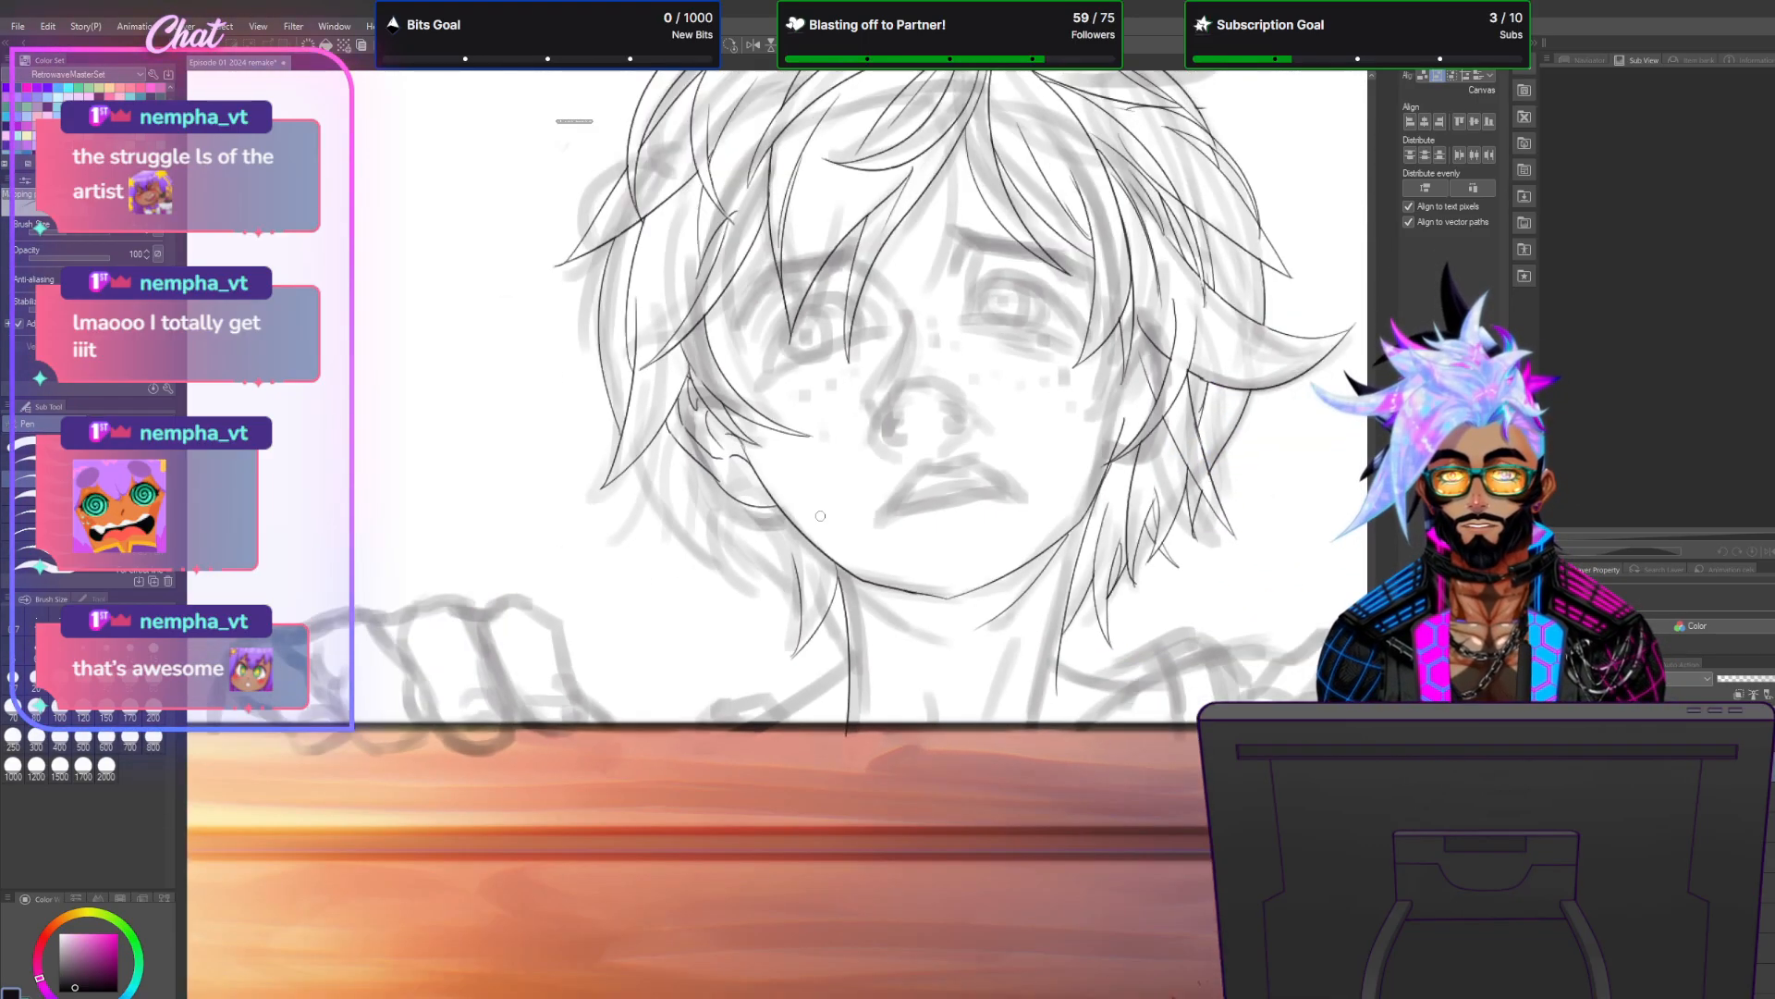
scroll(884, 508, "up", 5)
scroll(862, 479, "up", 1)
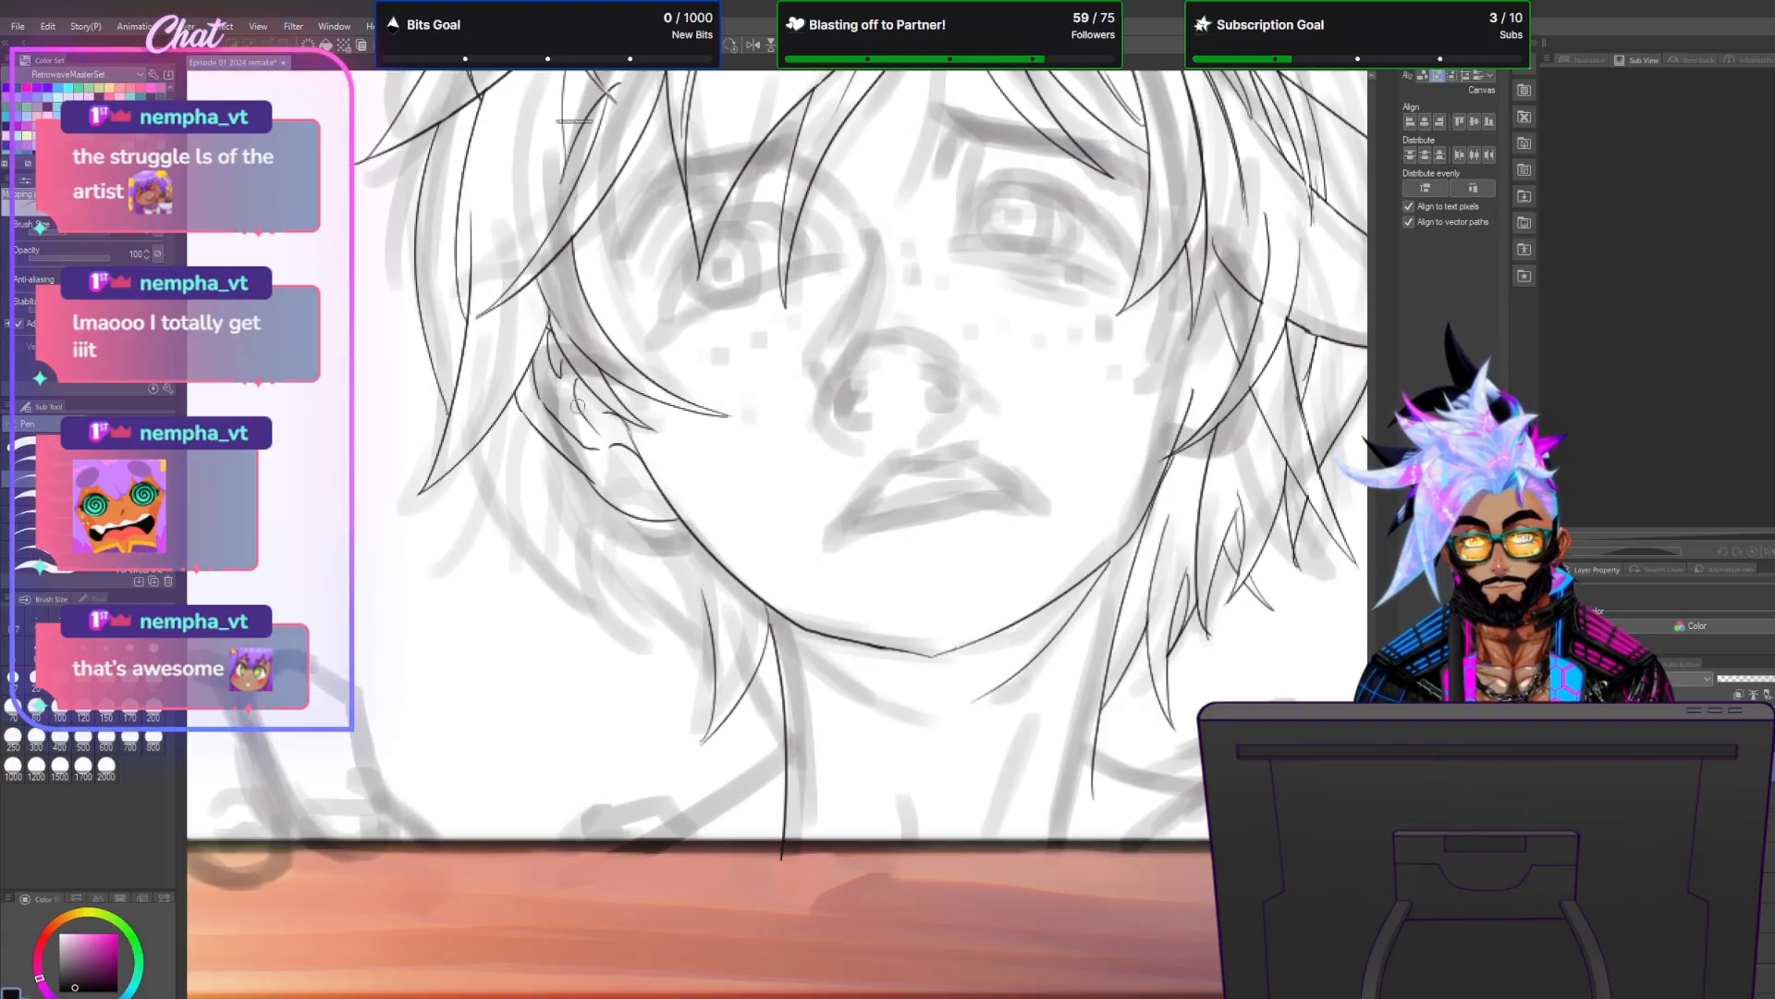
mouse_move(575, 484)
left_mouse_down()
mouse_move(680, 686)
mouse_move(632, 632)
left_mouse_up()
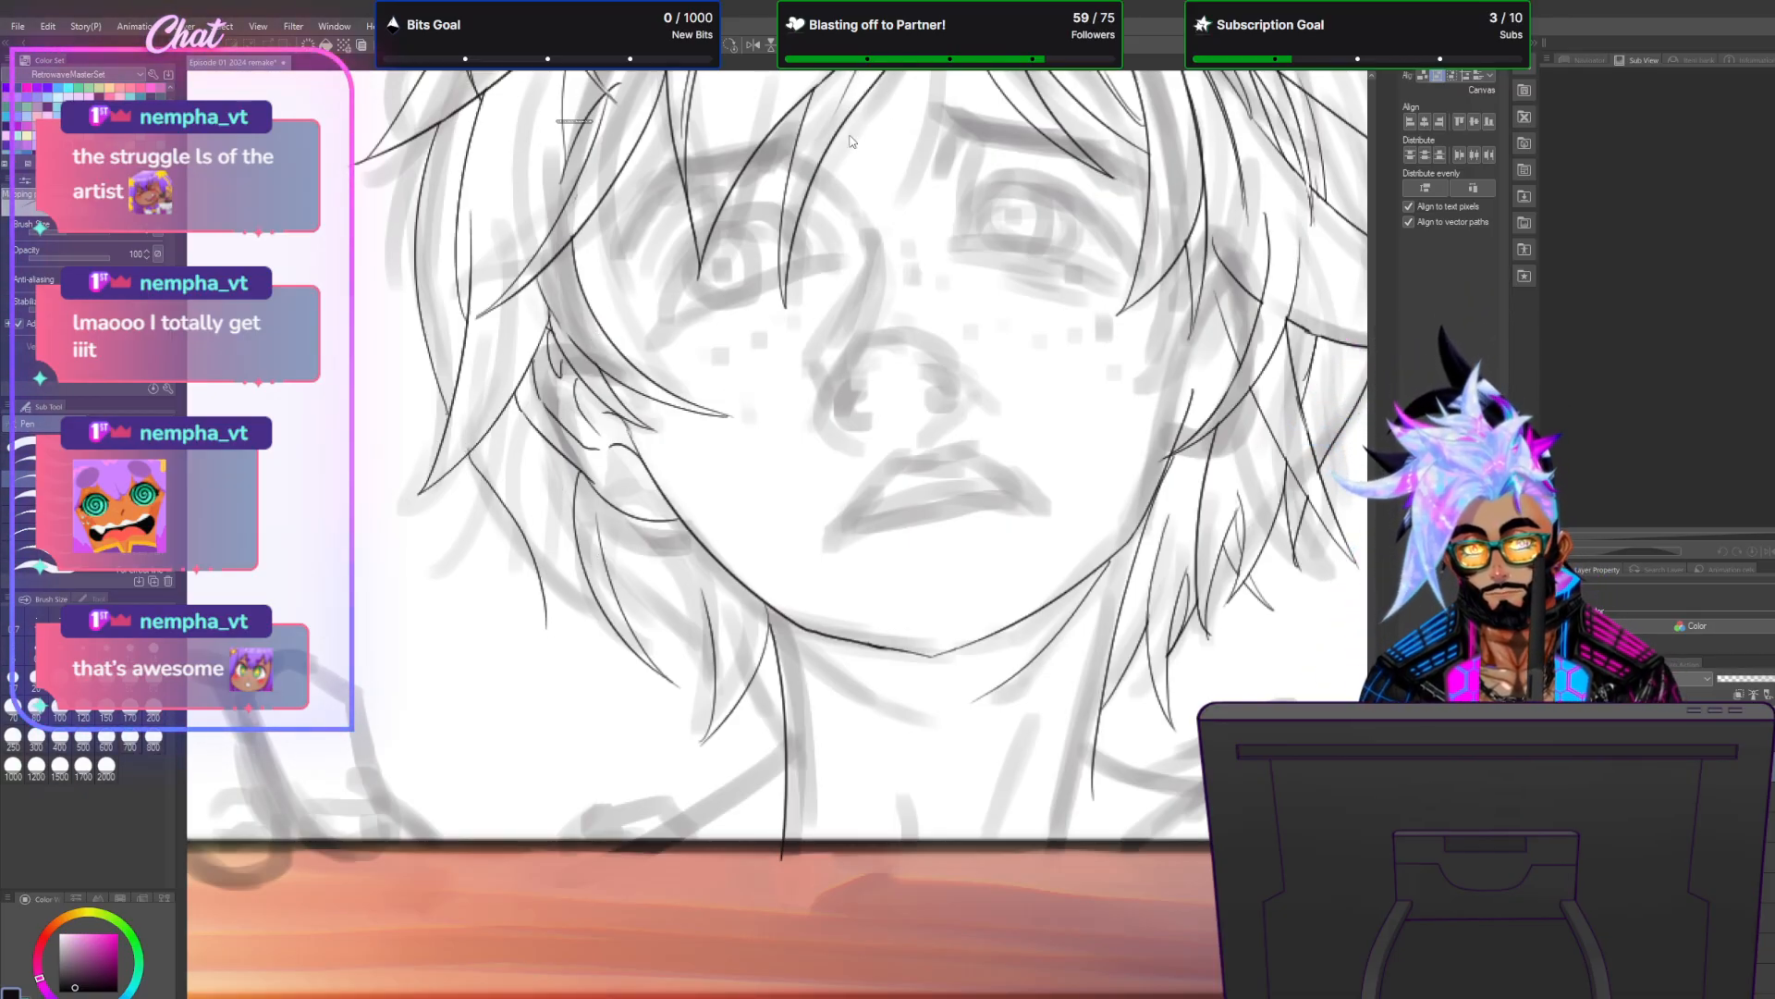
key("ctrl+s")
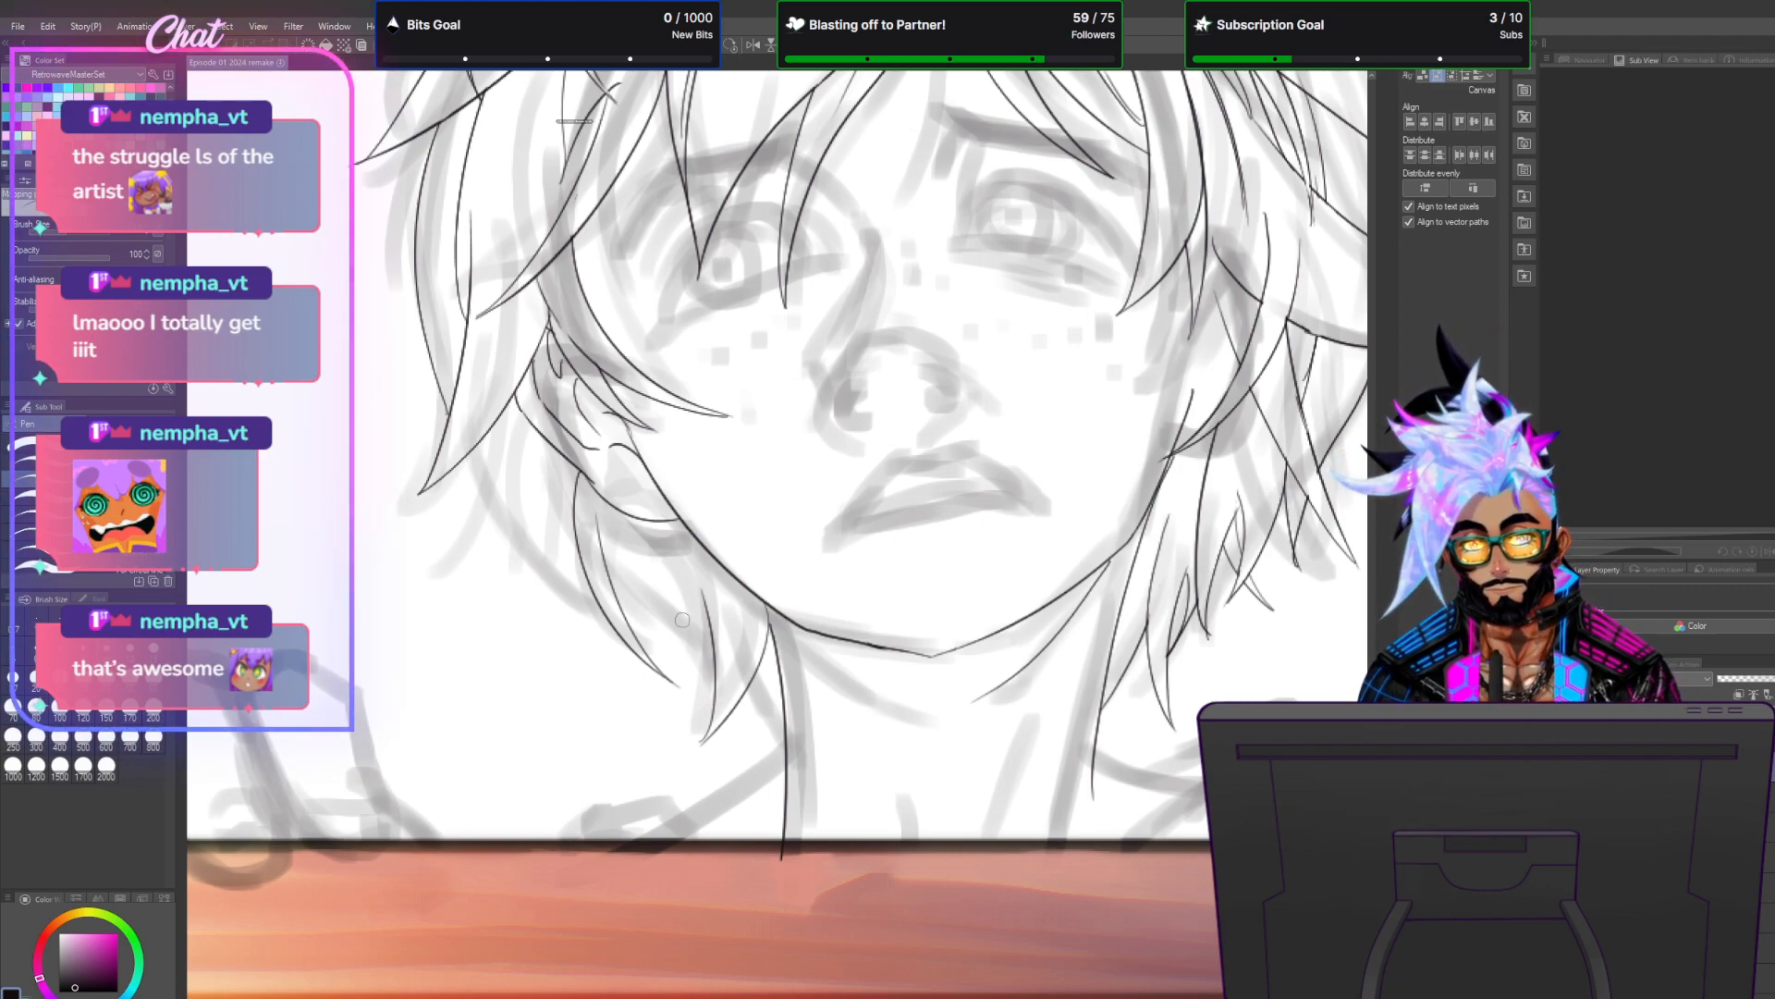
Add shorter pointed strands between and beside the locks below the left-hand ear.
mouse_move(669, 595)
left_mouse_down()
mouse_move(669, 638)
mouse_move(606, 512)
mouse_move(623, 568)
mouse_move(608, 655)
left_mouse_up()
key("ctrl+z")
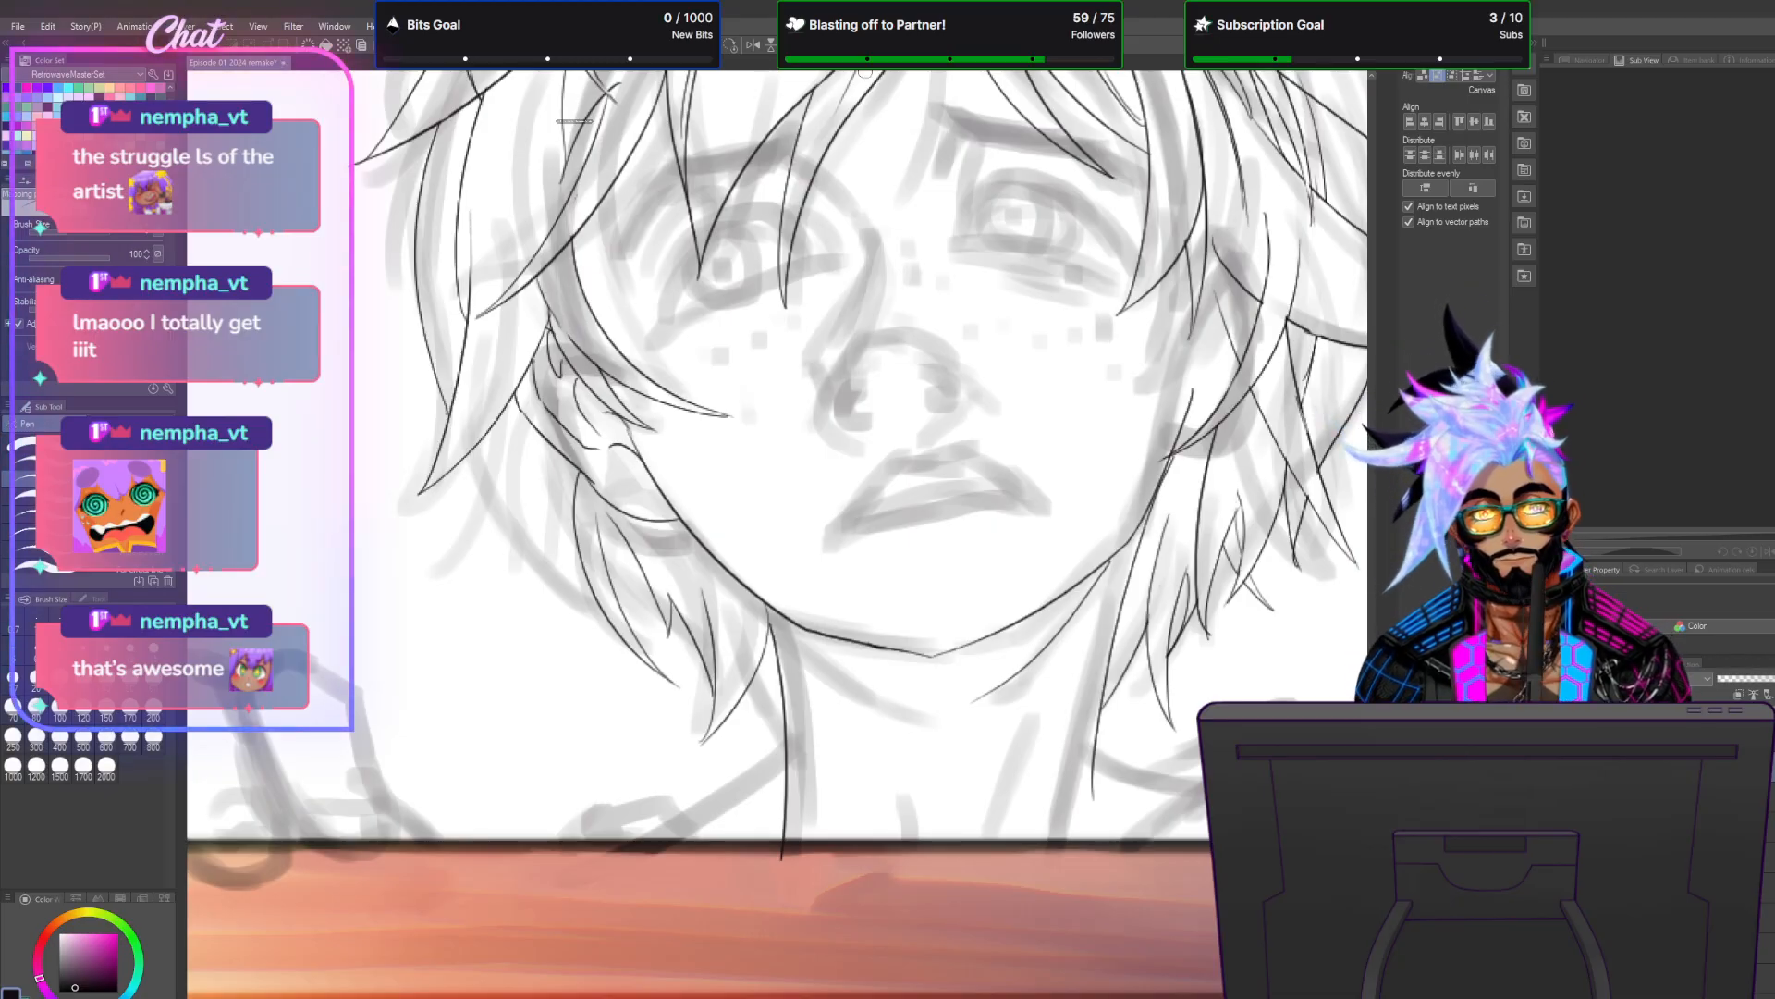
mouse_move(620, 528)
left_mouse_down()
mouse_move(586, 680)
mouse_move(541, 479)
left_mouse_up()
key("ctrl+z")
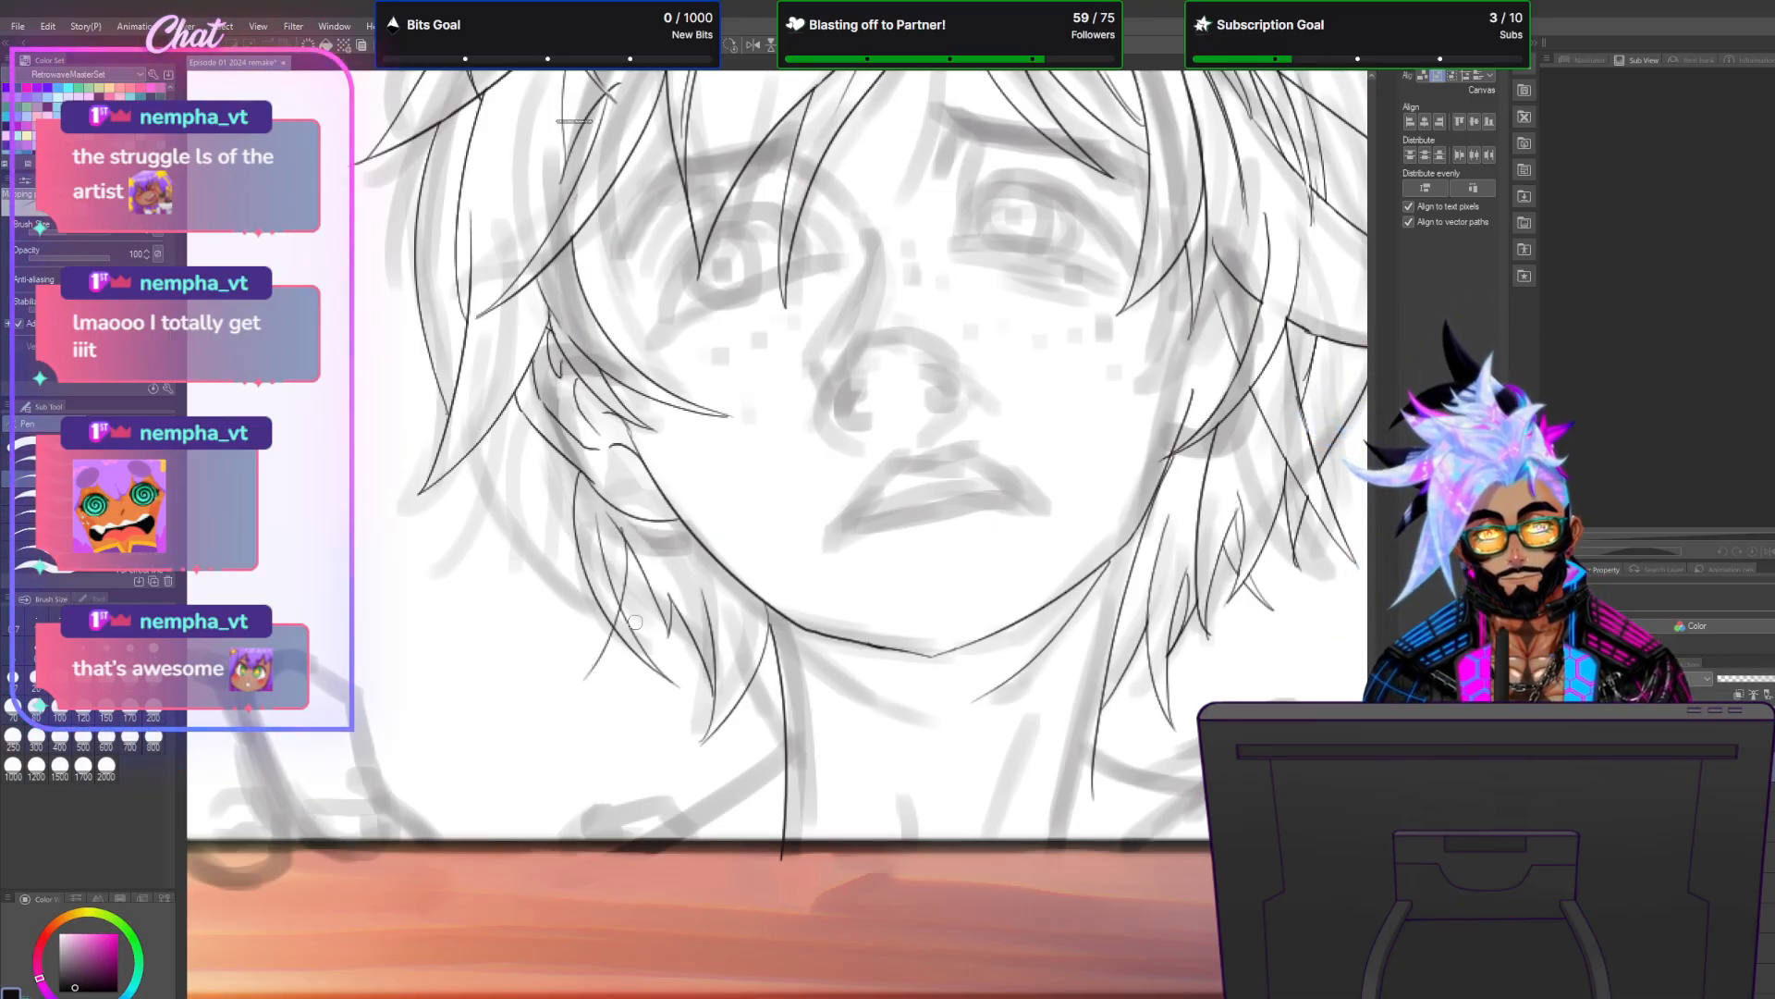
left_click_drag(584, 680, 533, 477)
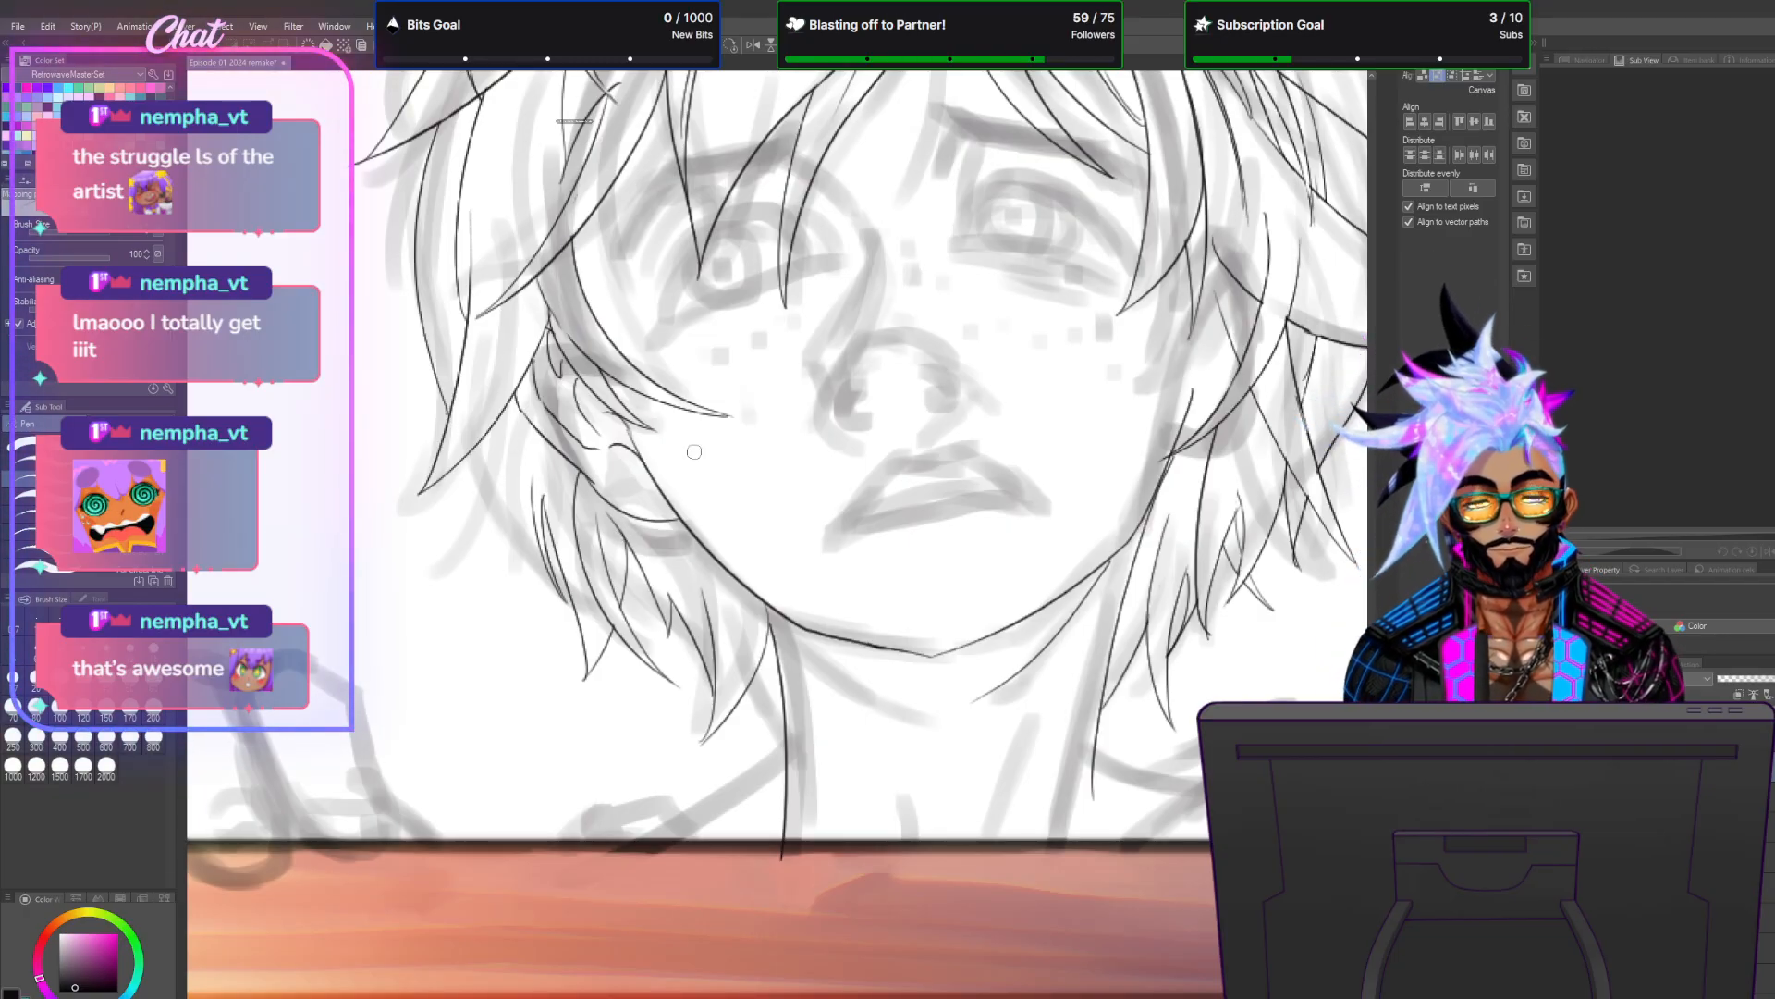
scroll(694, 451, "down", 3)
scroll(688, 462, "up", 3)
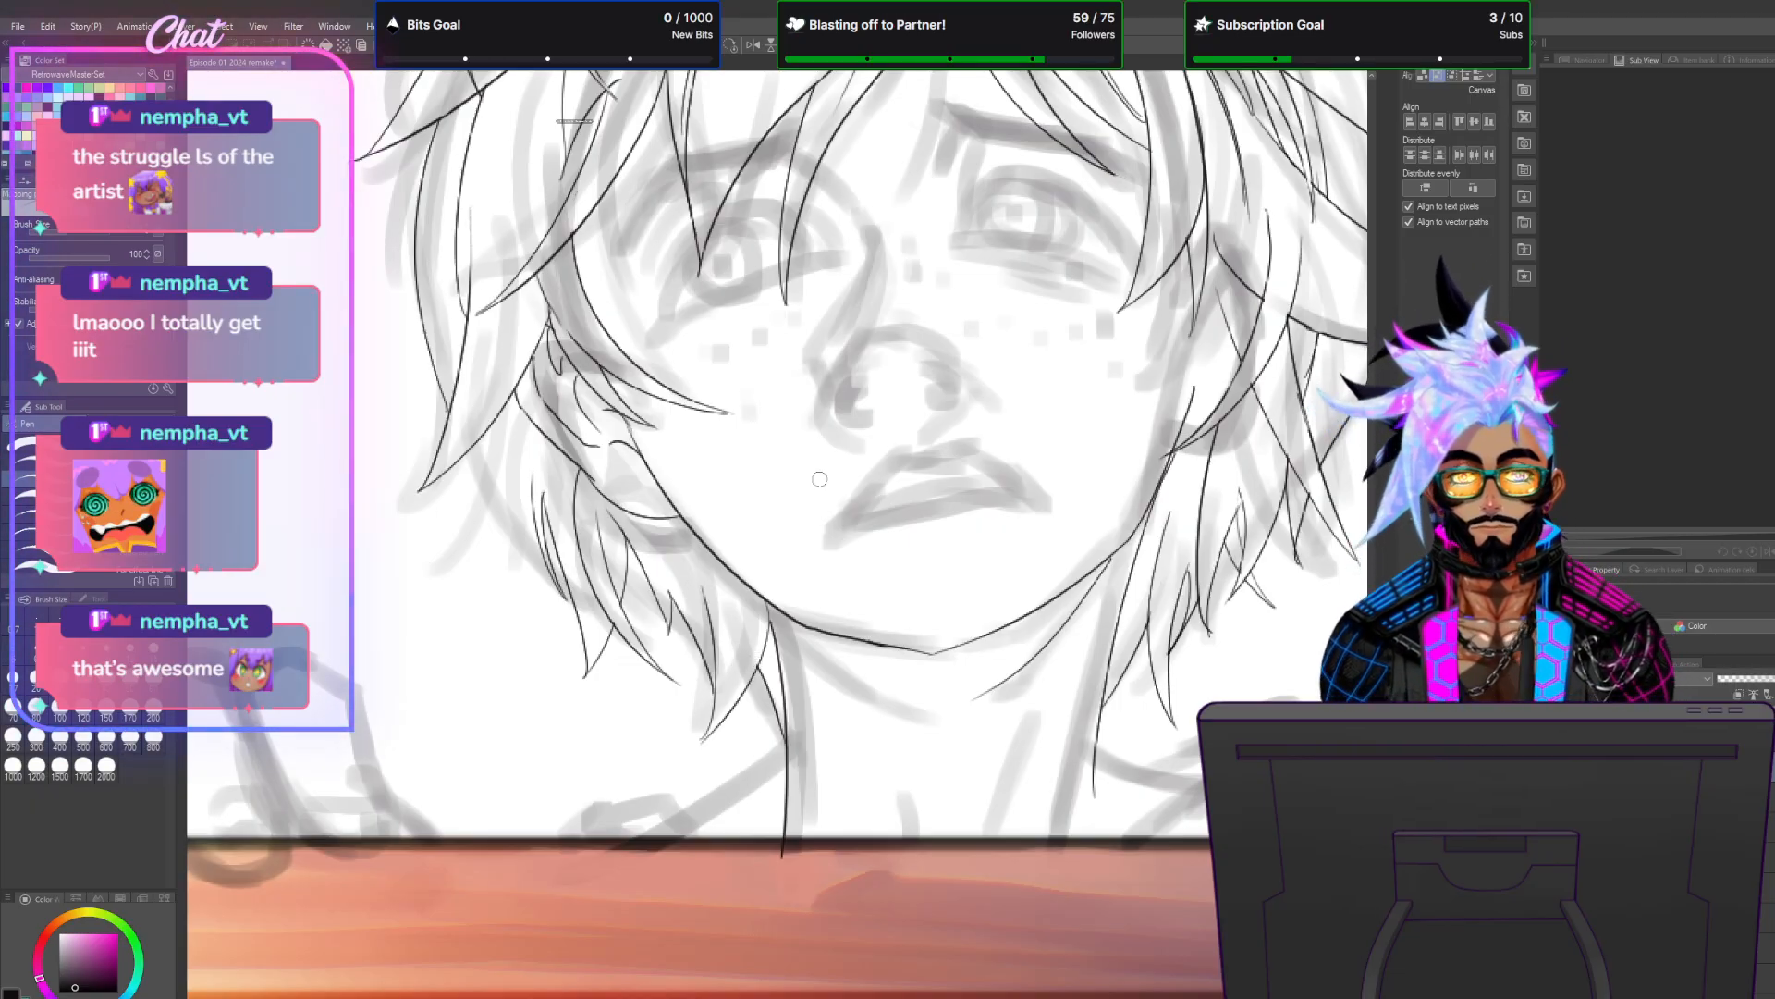
scroll(822, 482, "down", 2)
scroll(822, 482, "down", 2)
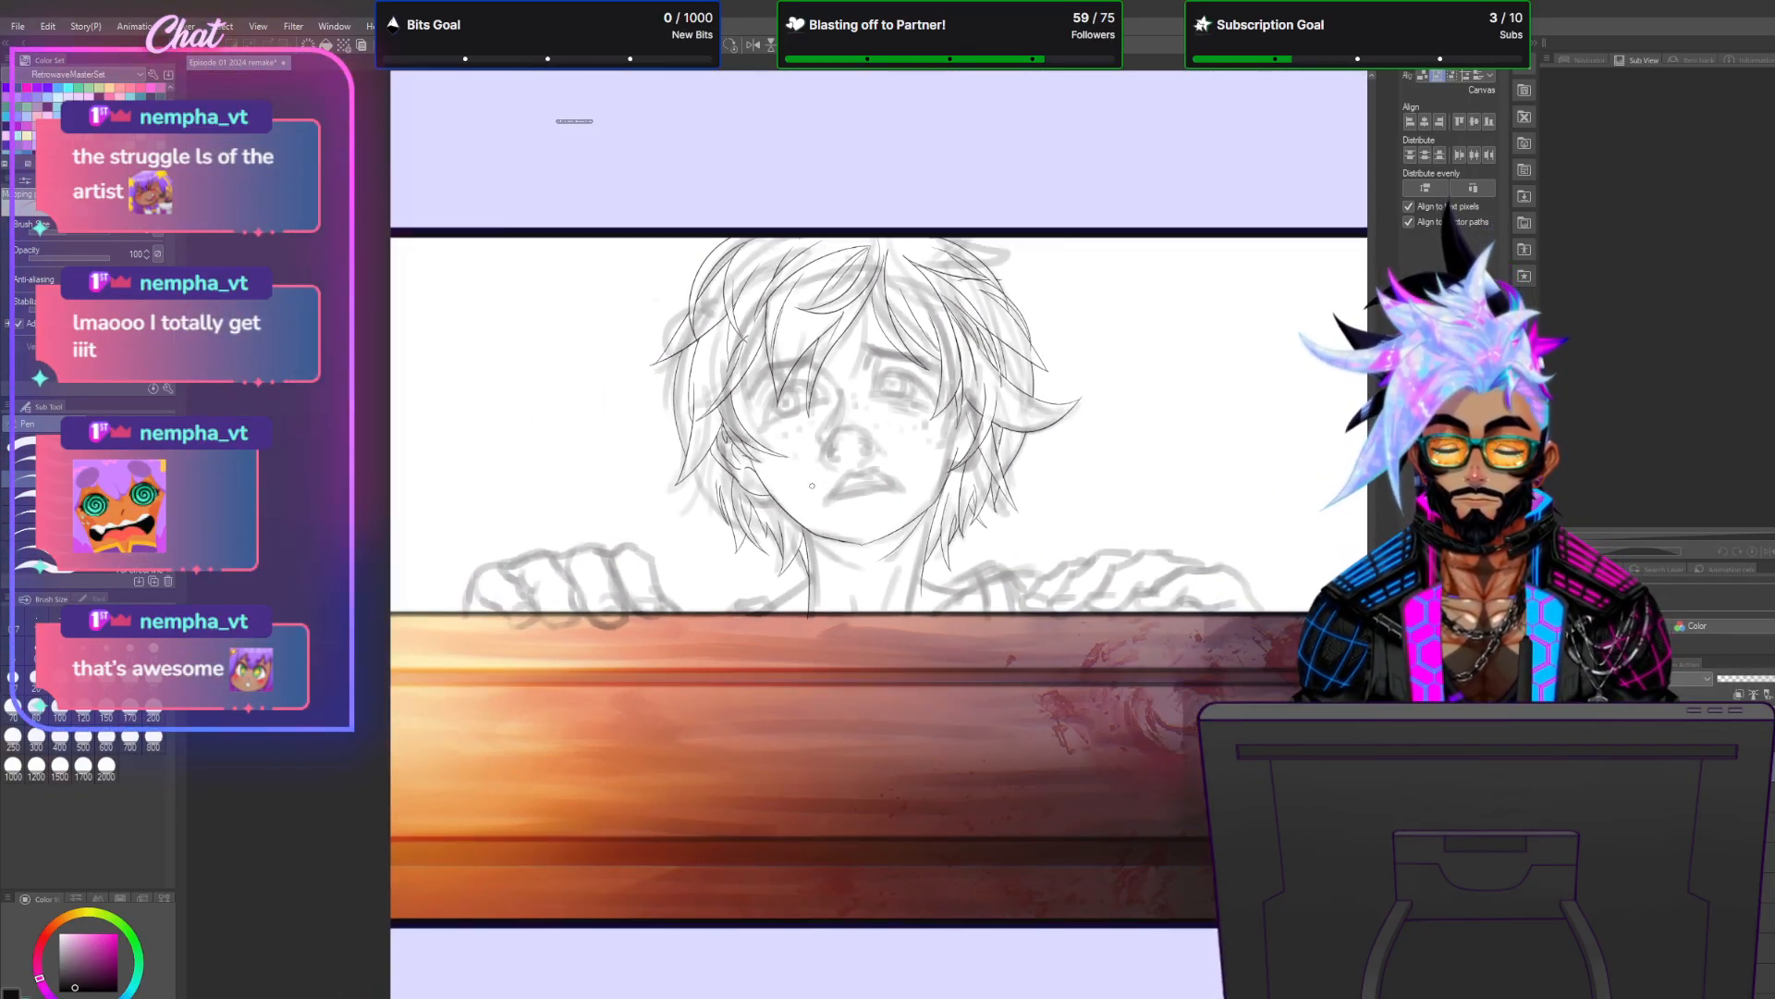
scroll(780, 479, "up", 1)
scroll(780, 479, "up", 2)
scroll(758, 484, "up", 2)
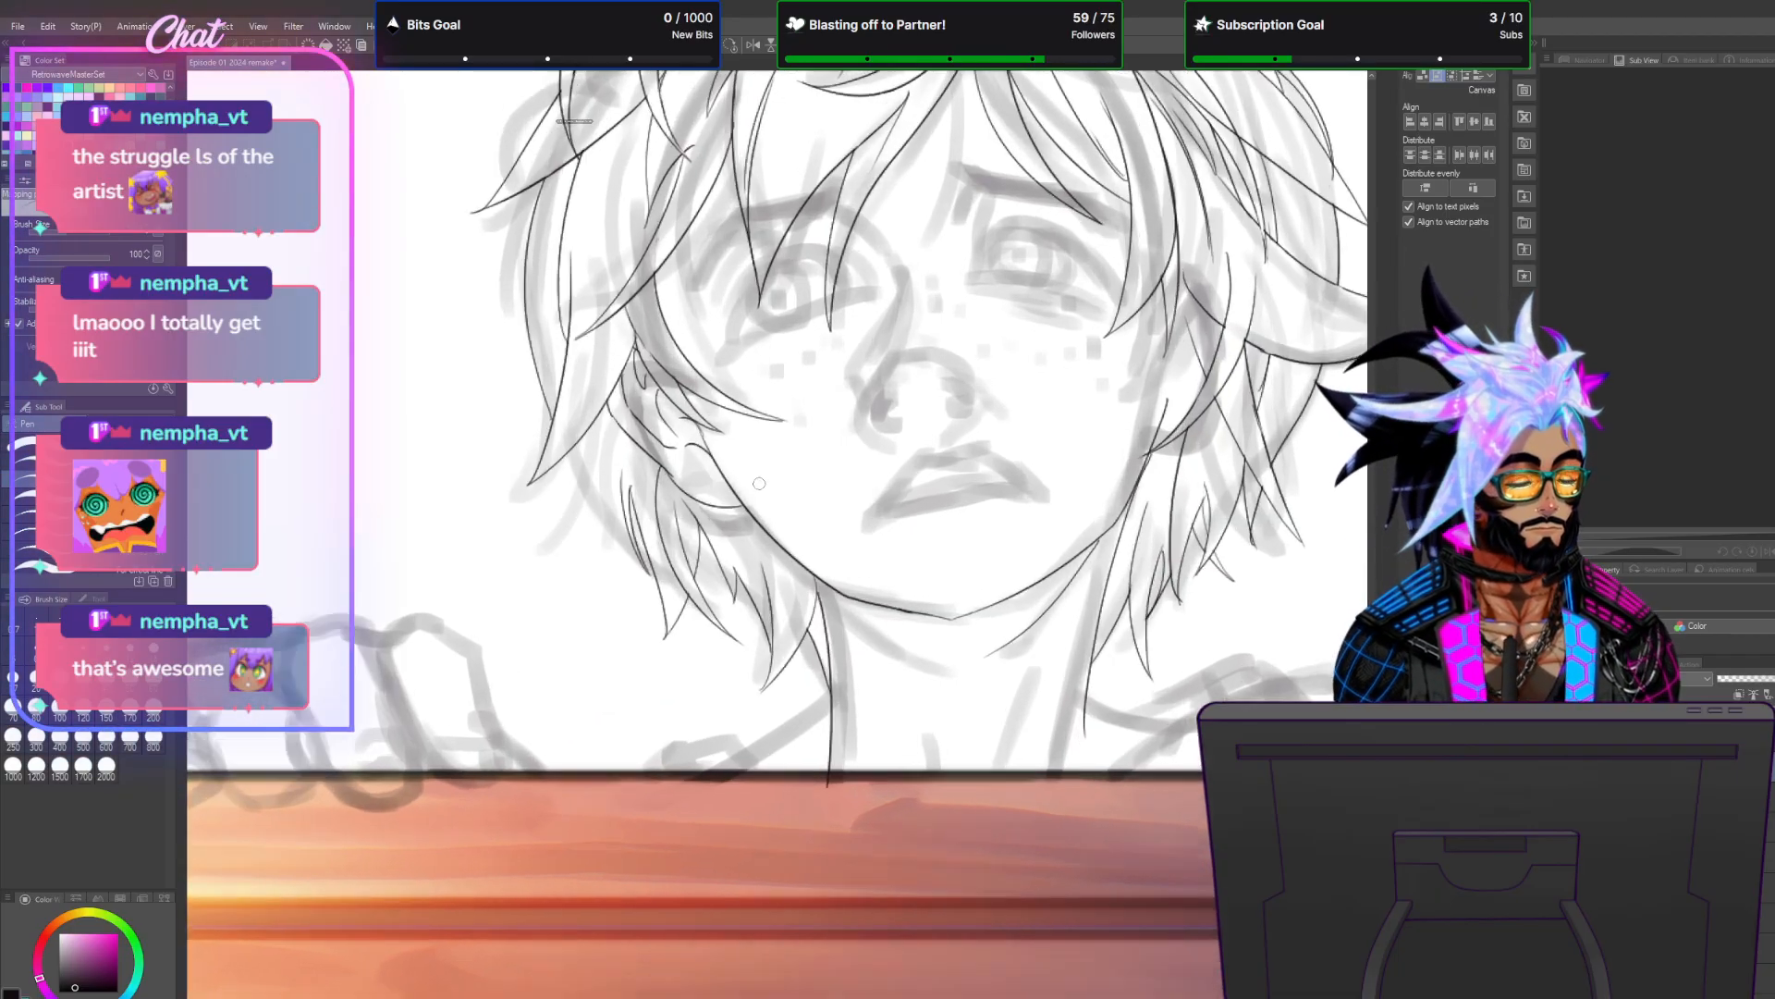
Ink long pointed hair strands curving down from the back of the left-hand ear, outside the existing locks.
scroll(758, 483, "up", 2)
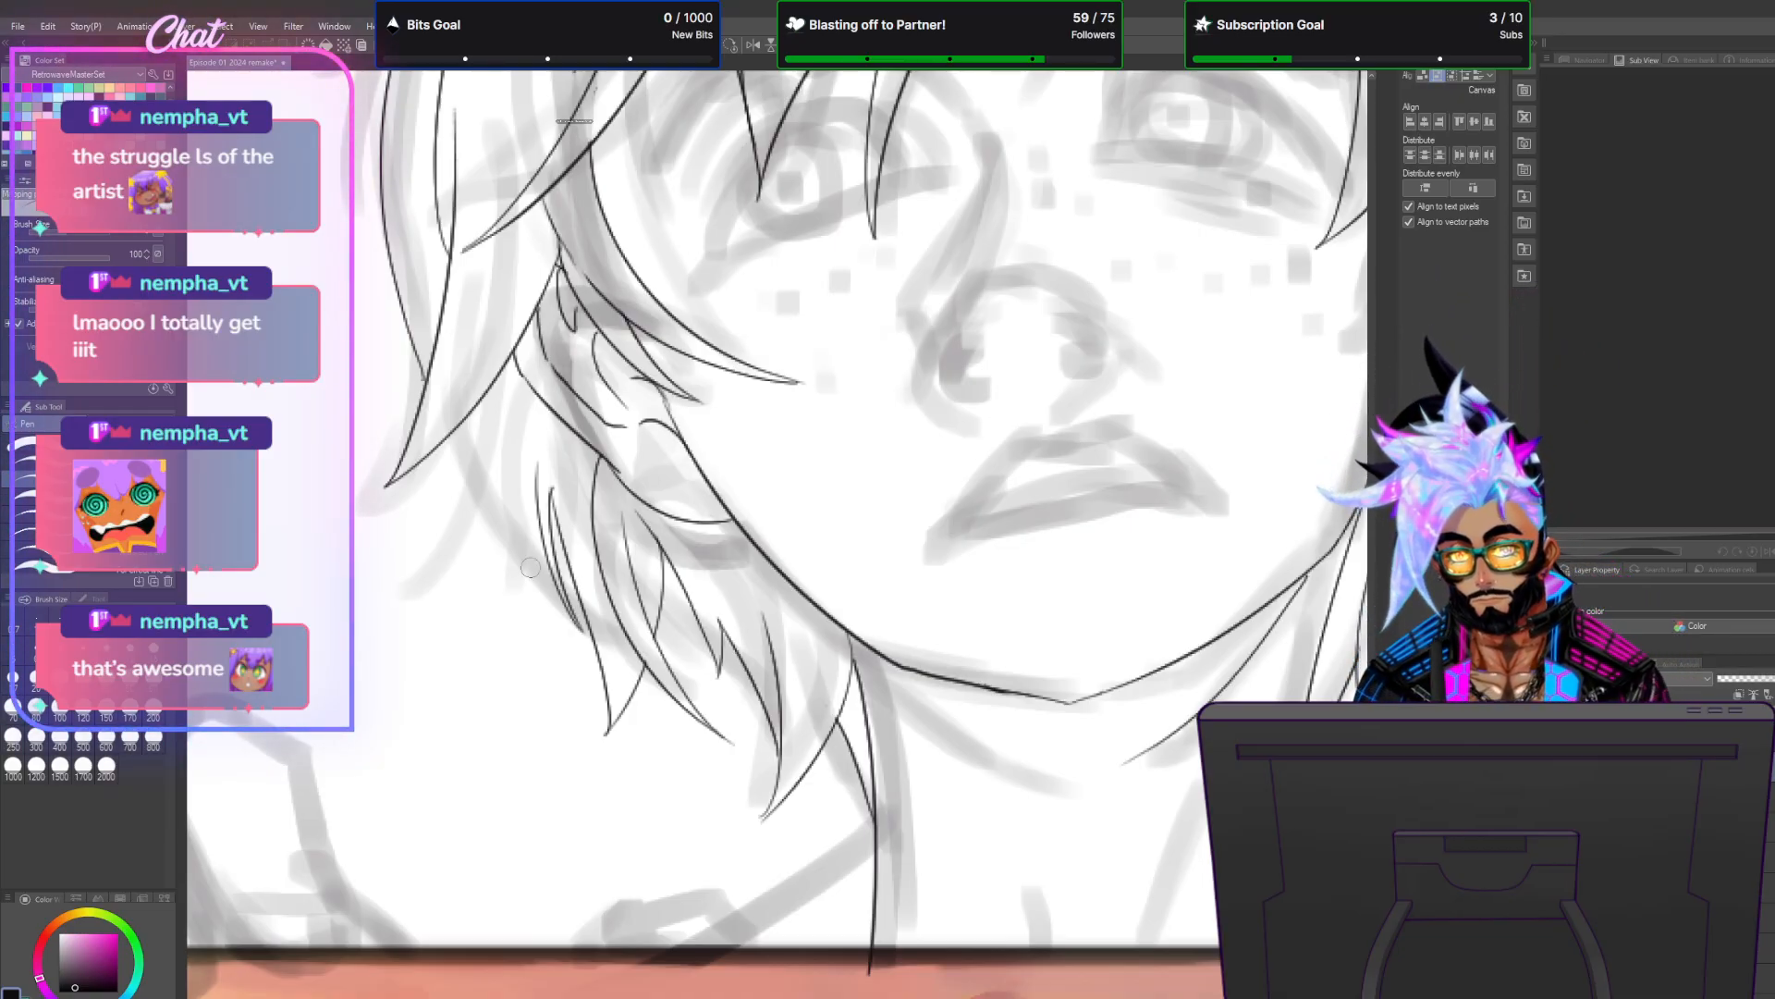
left_click_drag(554, 445, 469, 601)
key("ctrl+z")
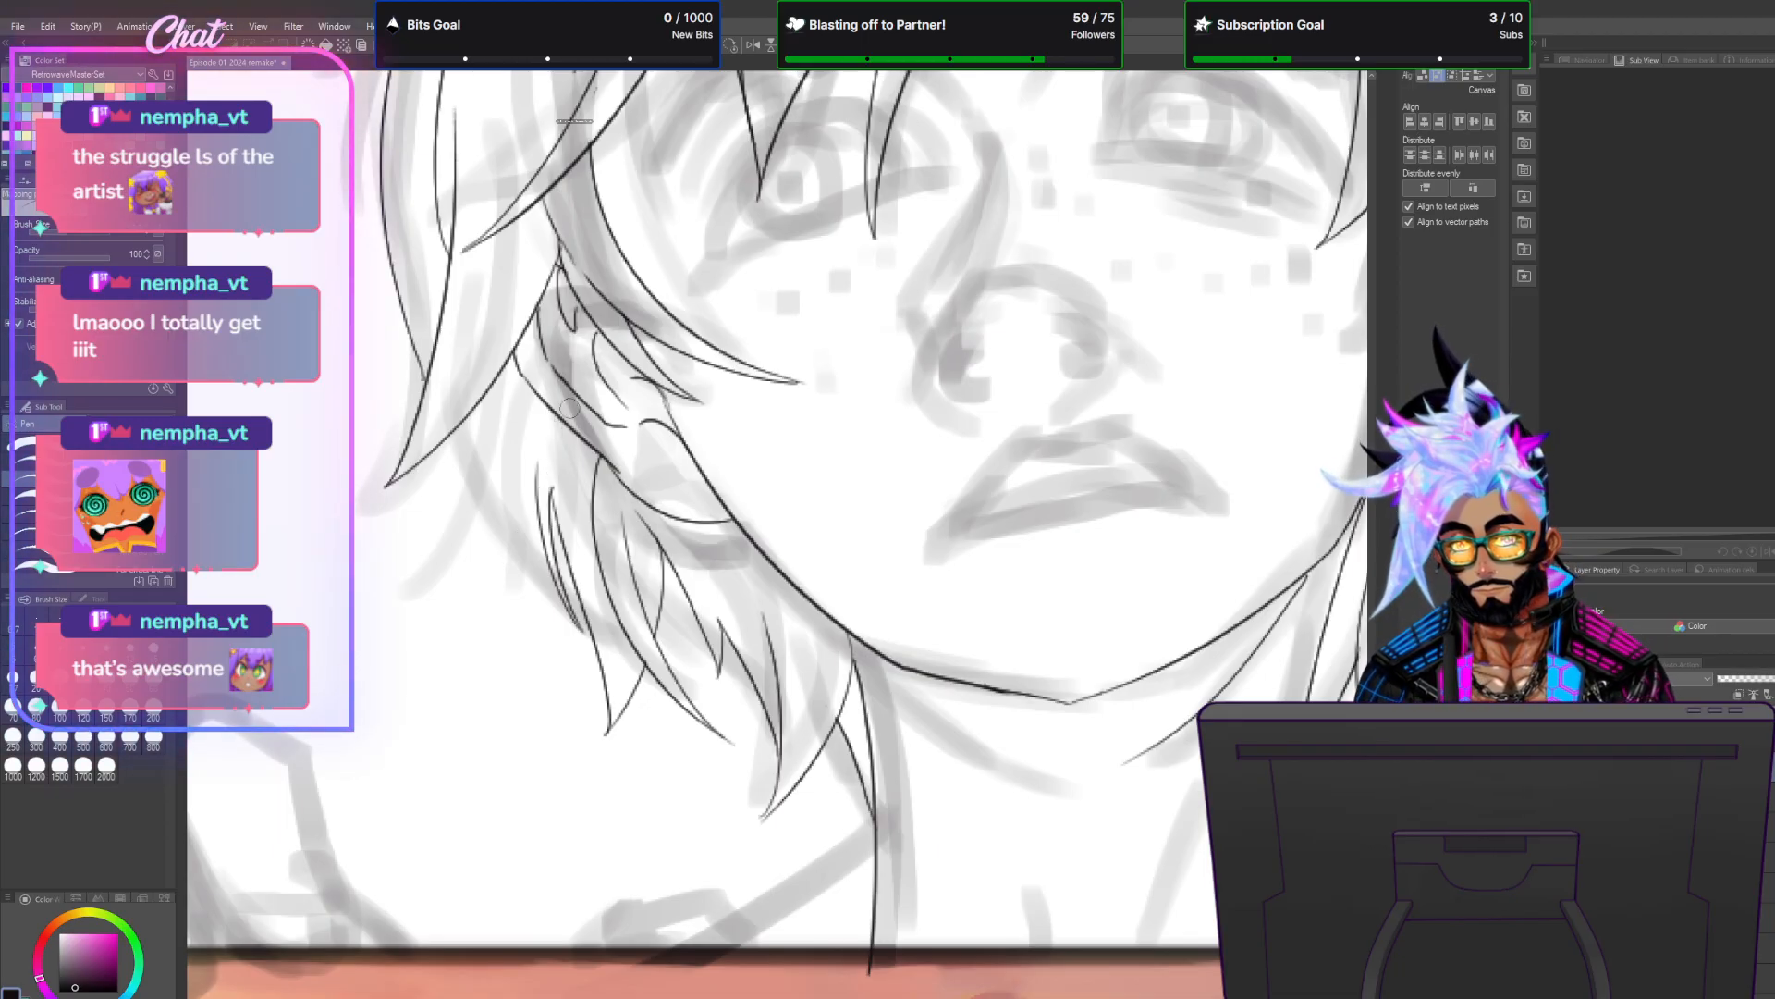
mouse_move(560, 430)
left_mouse_down()
mouse_move(547, 695)
mouse_move(499, 601)
mouse_move(518, 349)
left_mouse_up()
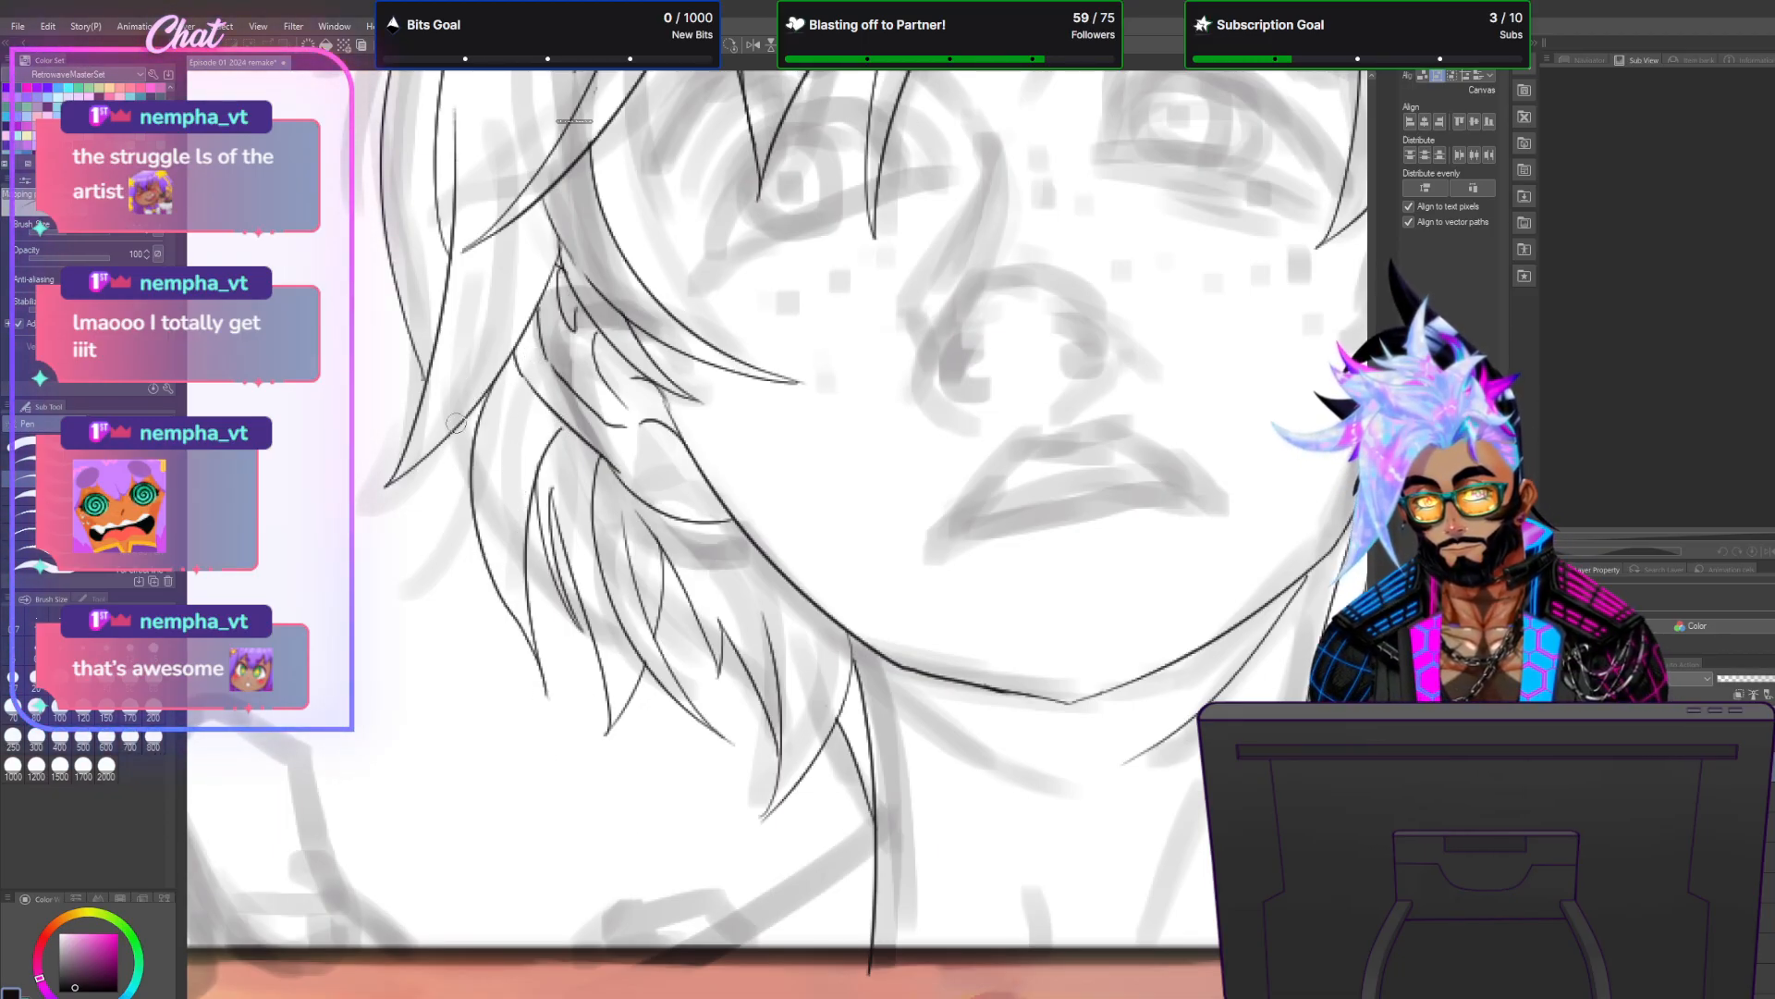
Ink a pointed lock emerging beneath the outer hair tip at far left, plus fine strand lines behind the ear.
left_click_drag(442, 439, 400, 565)
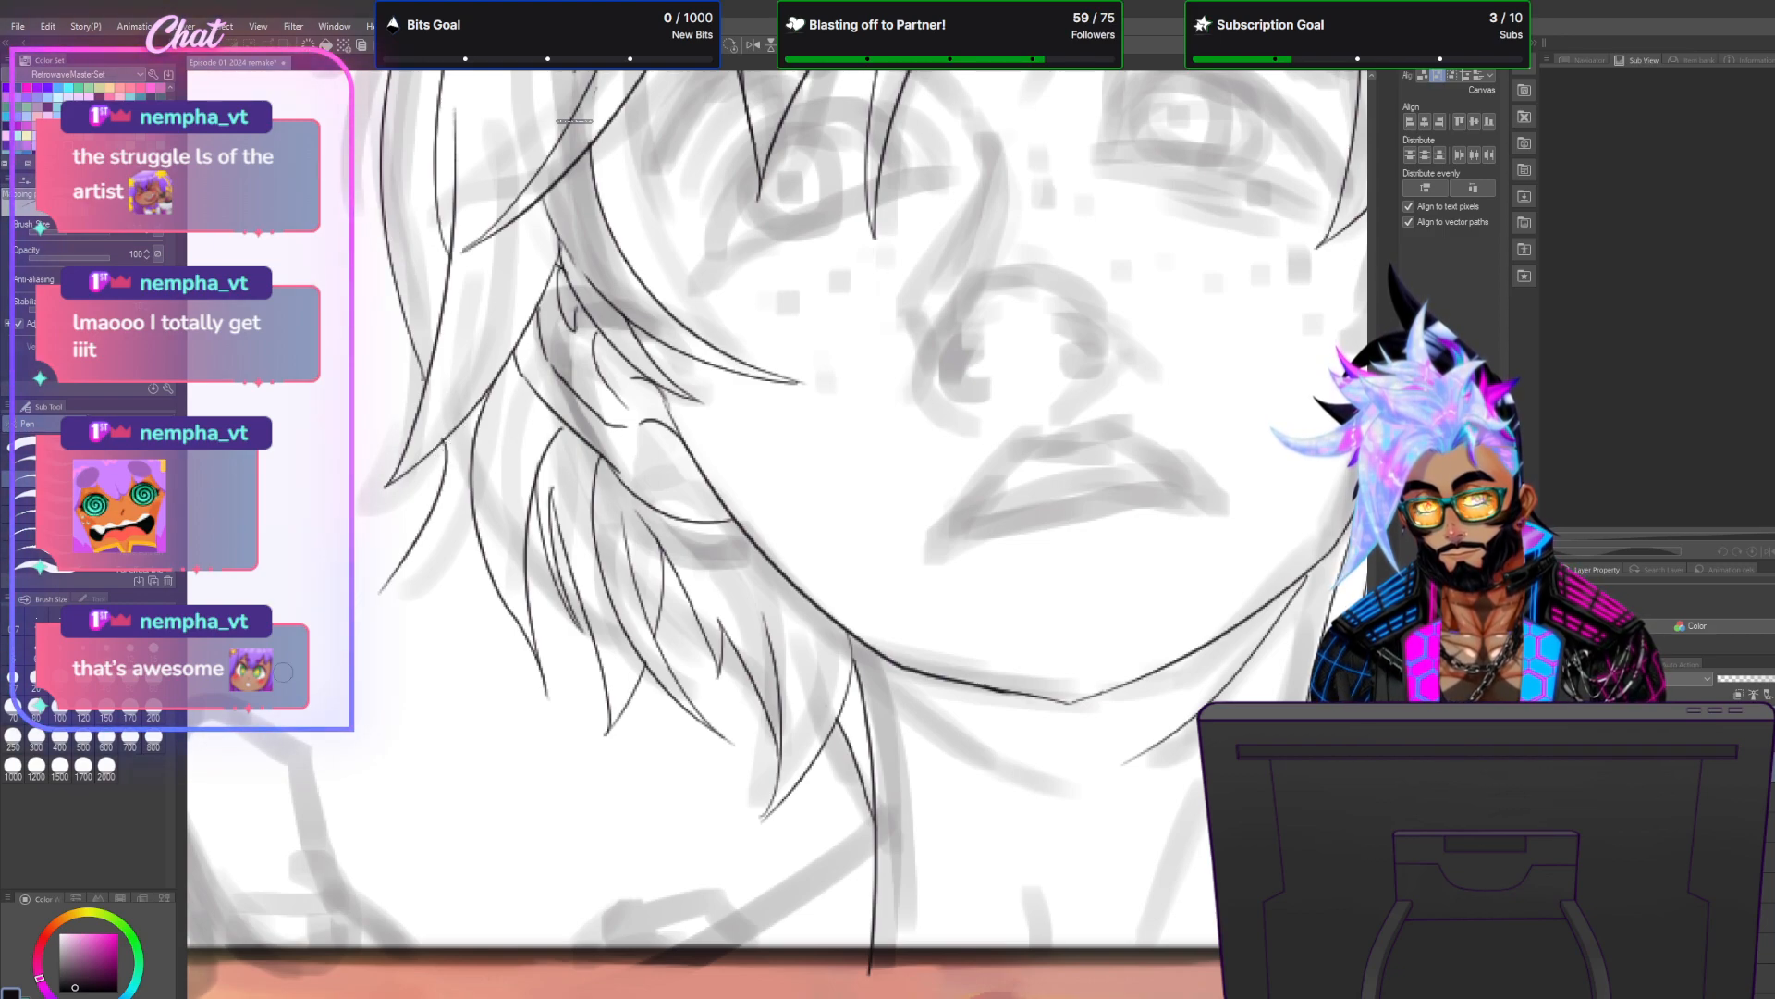
key("ctrl+z")
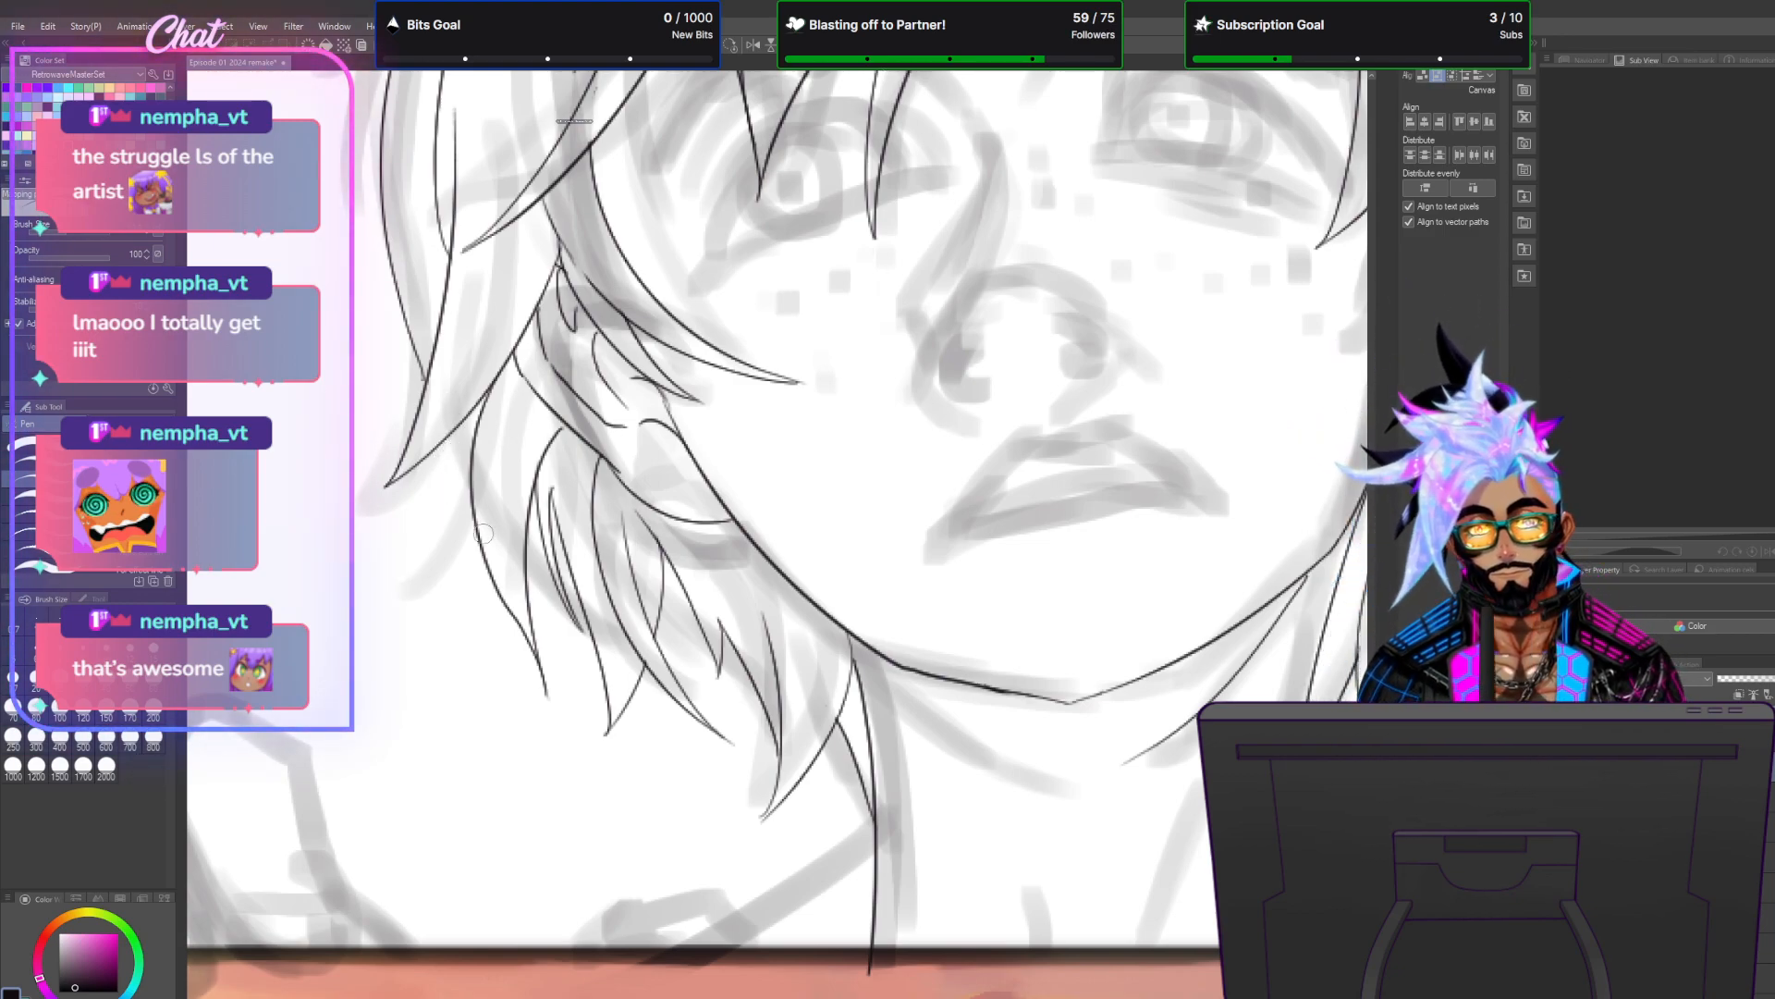
left_click_drag(444, 440, 383, 591)
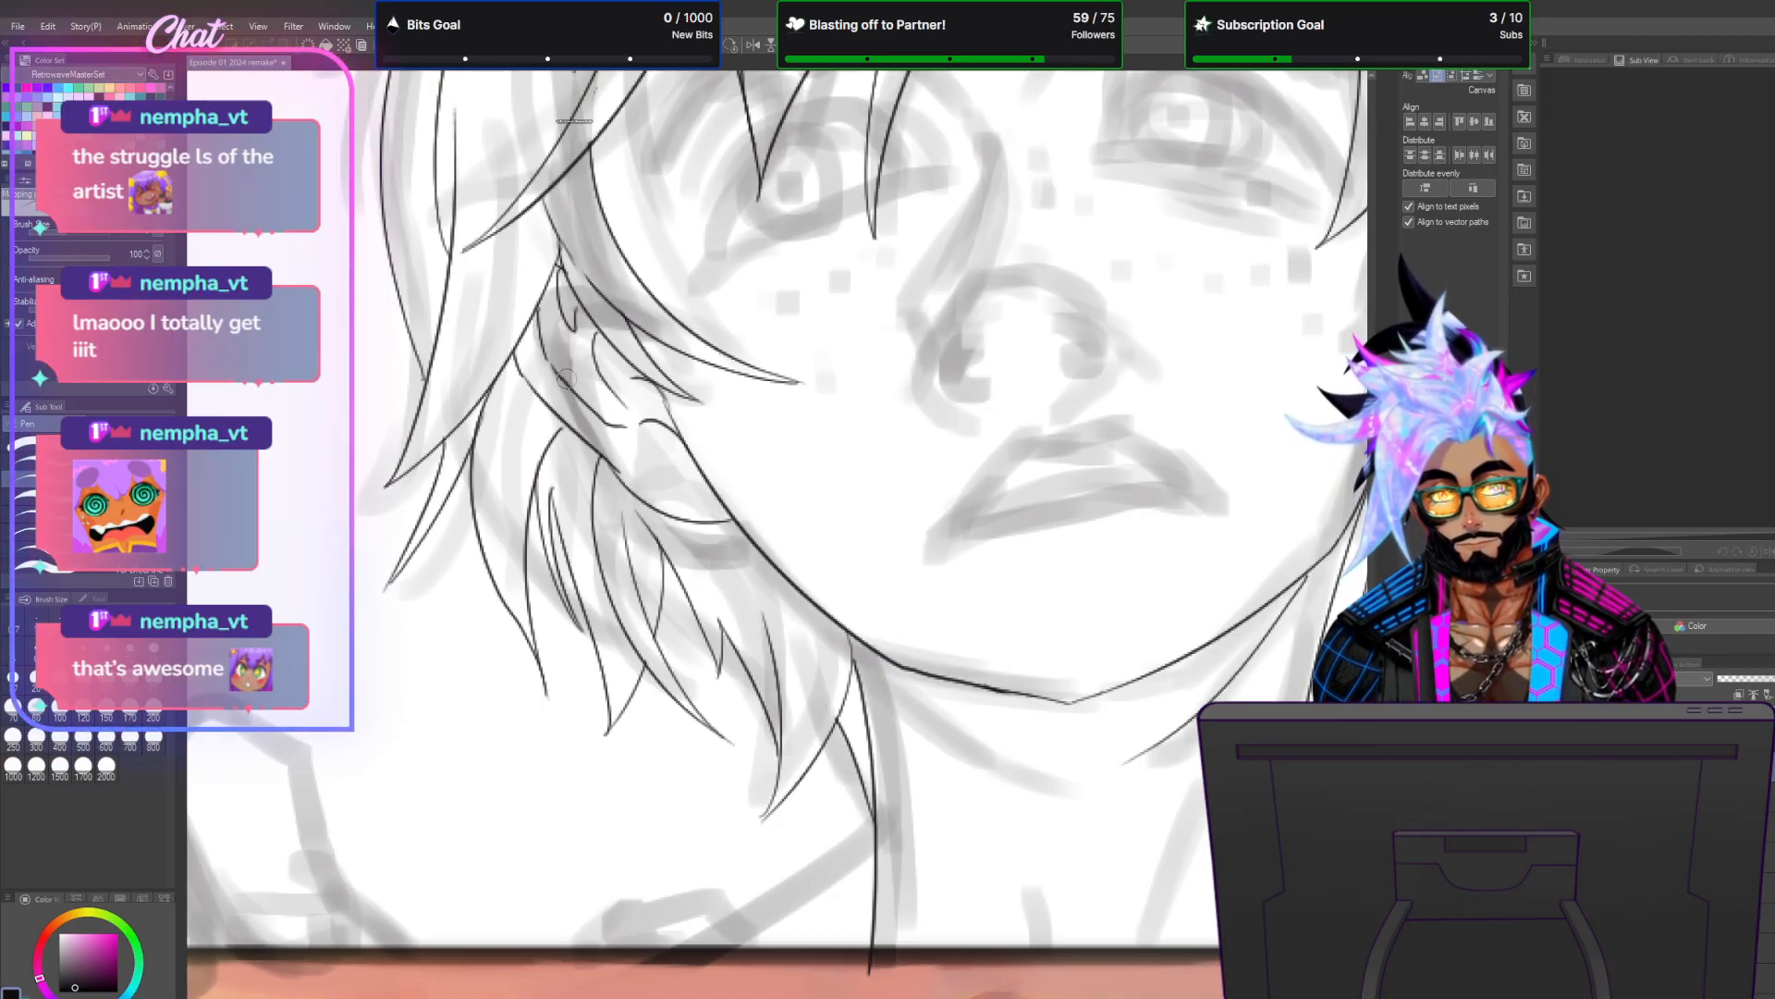
mouse_move(485, 392)
left_mouse_down()
mouse_move(555, 610)
mouse_move(518, 449)
mouse_move(620, 588)
mouse_move(539, 409)
left_mouse_up()
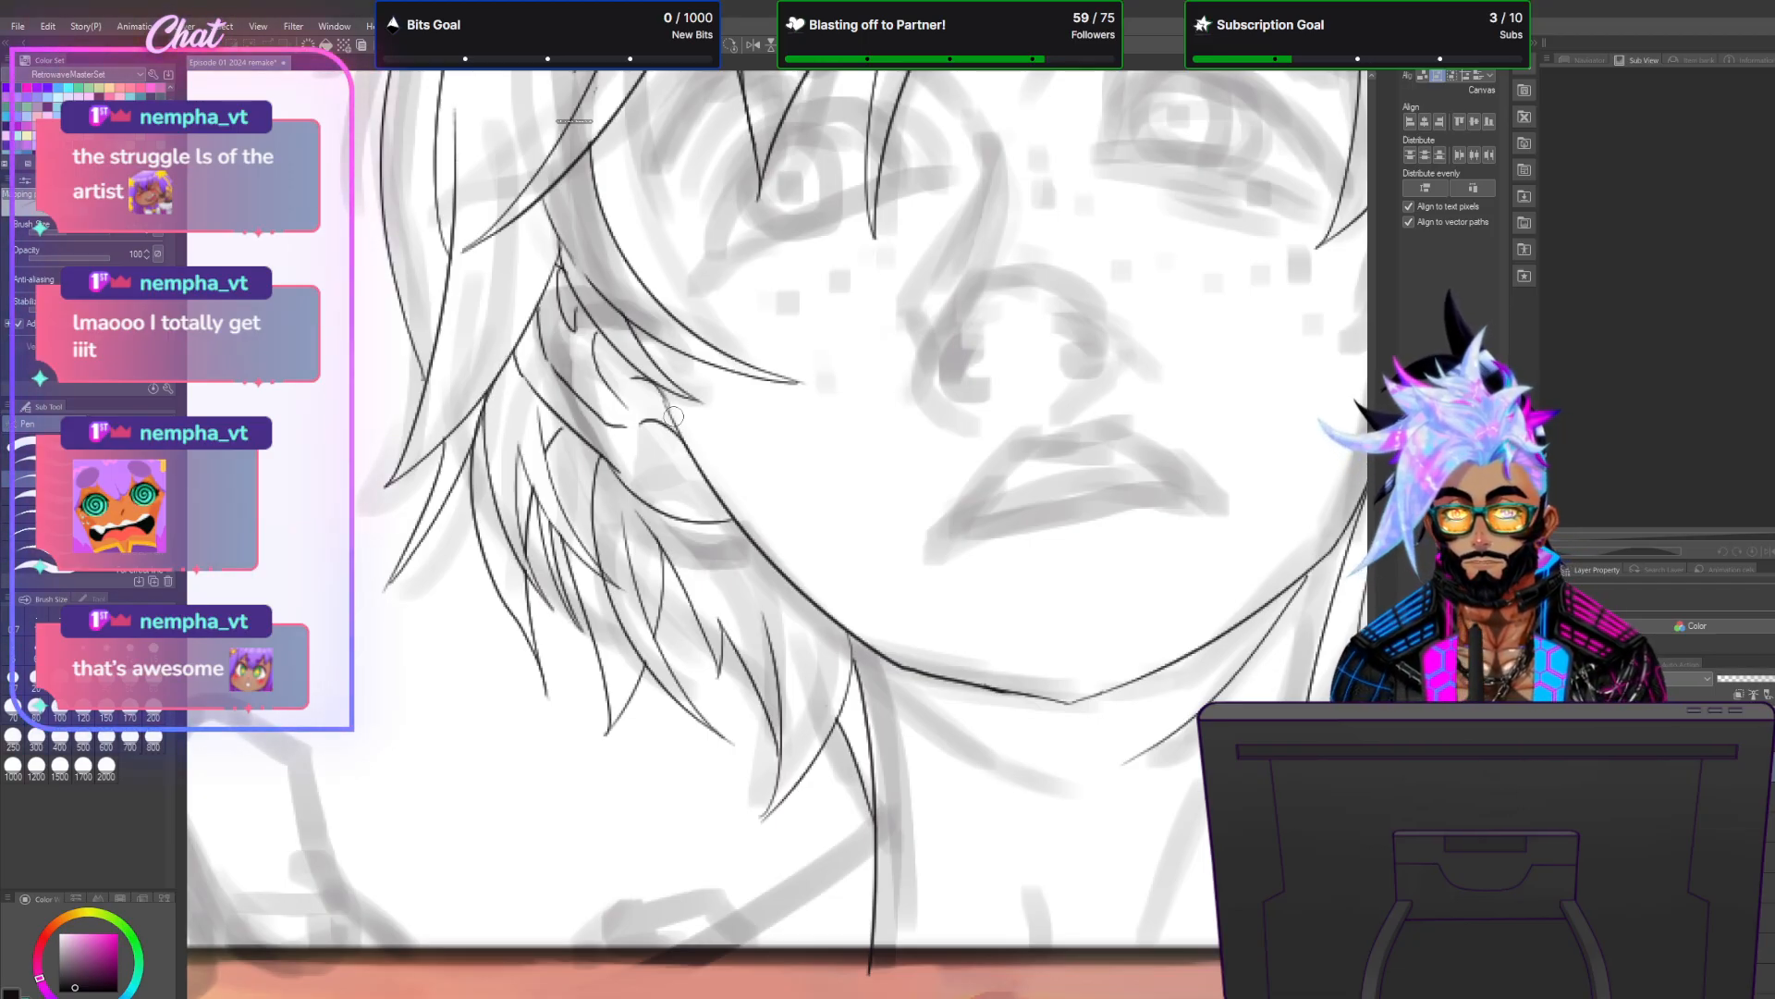
Add a short pointed strand hanging beside the left-hand neck line, below the jaw.
scroll(673, 416, "down", 3)
scroll(787, 541, "up", 2)
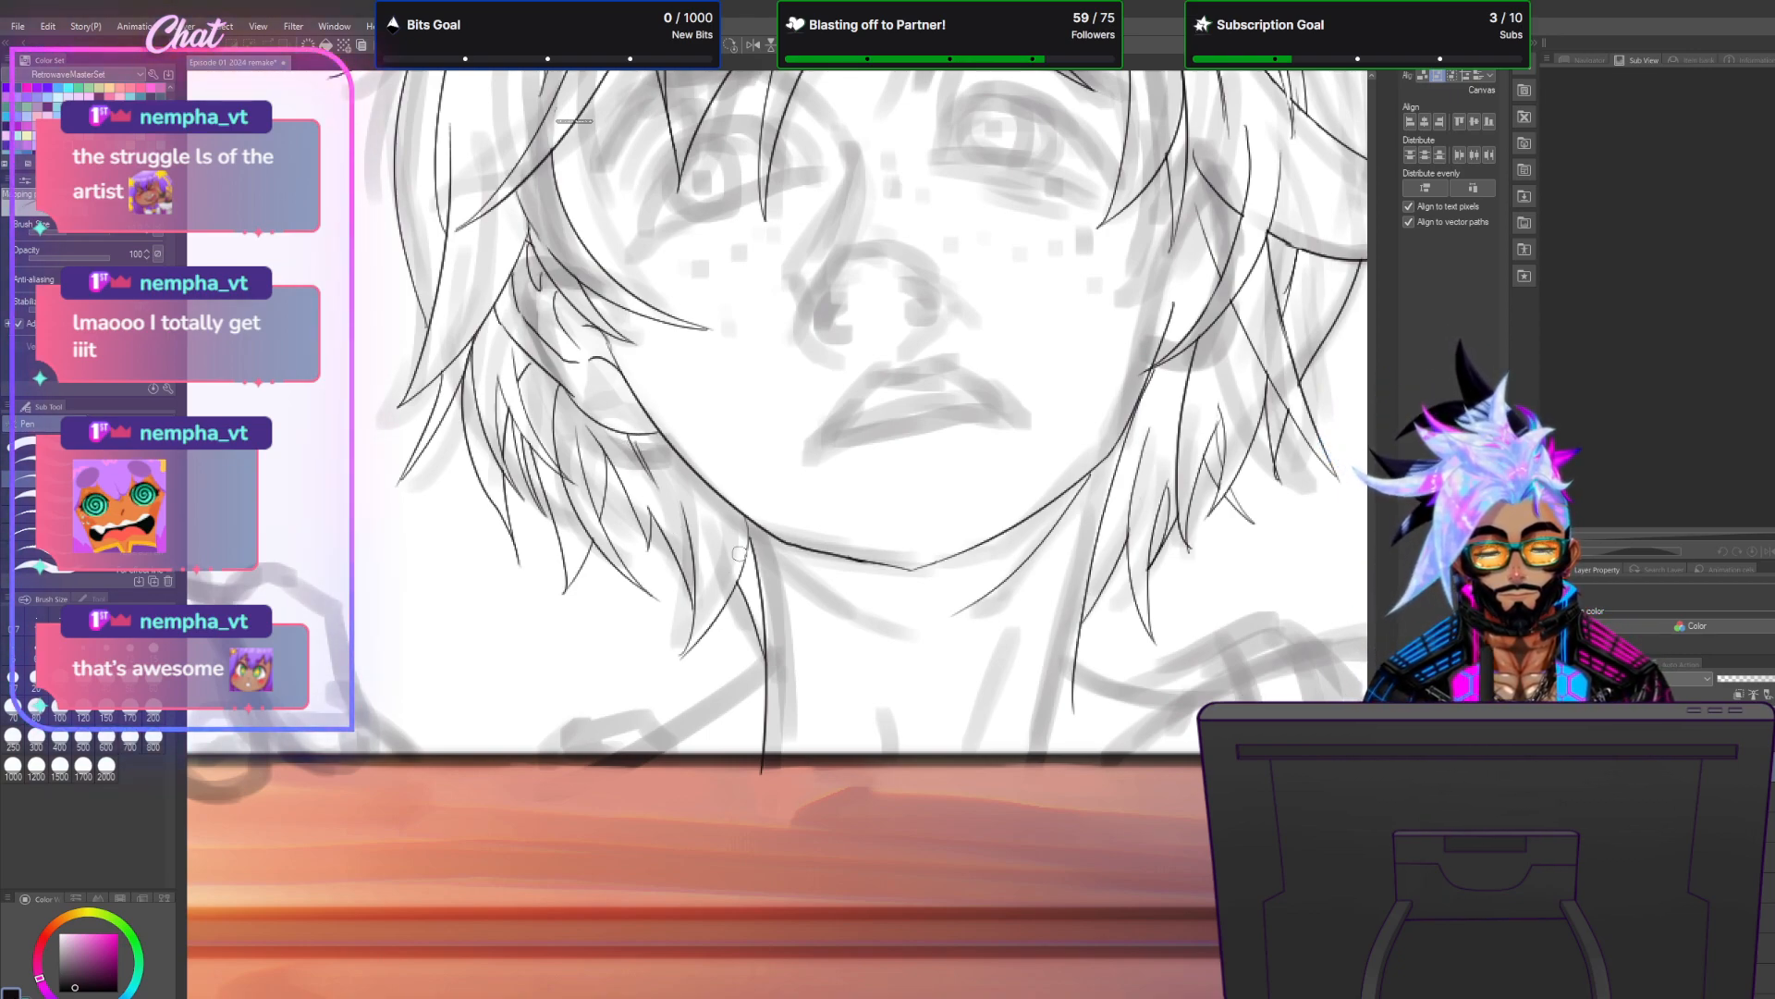
left_click_drag(735, 564, 675, 662)
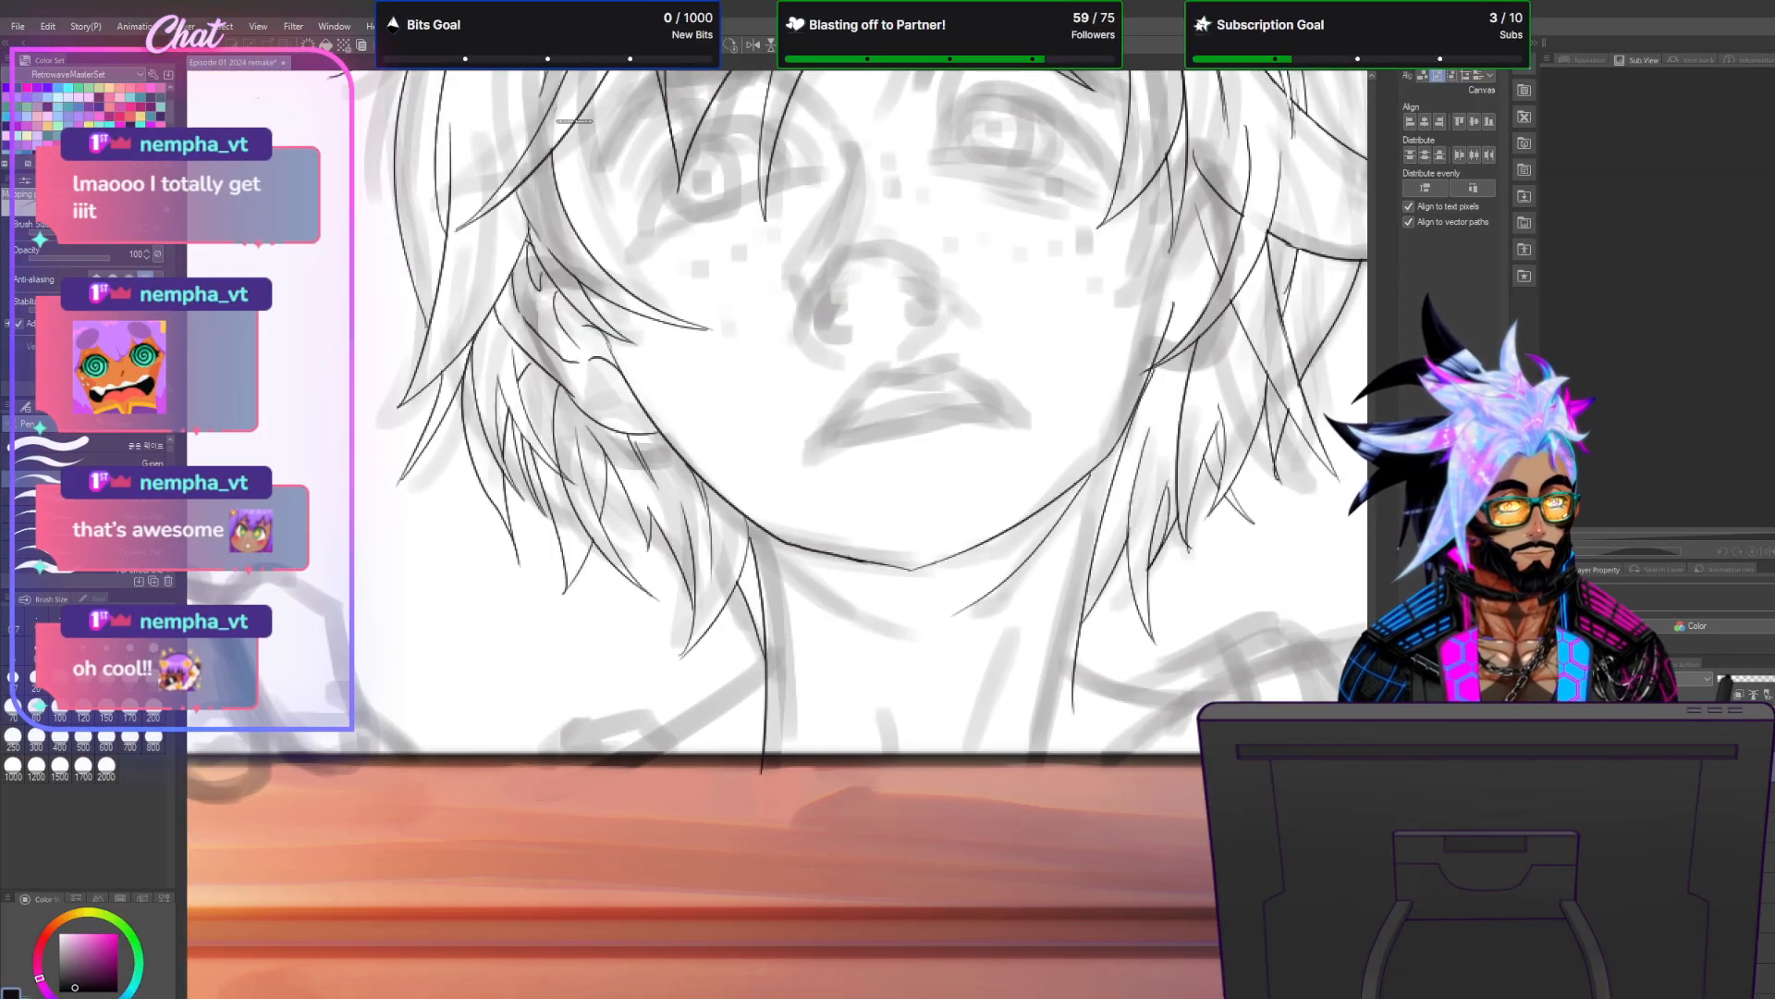
Ink thin strand lines within the side hair above the left-hand ear.
scroll(575, 121, "up", 5)
scroll(574, 121, "down", 1)
scroll(574, 122, "up", 2)
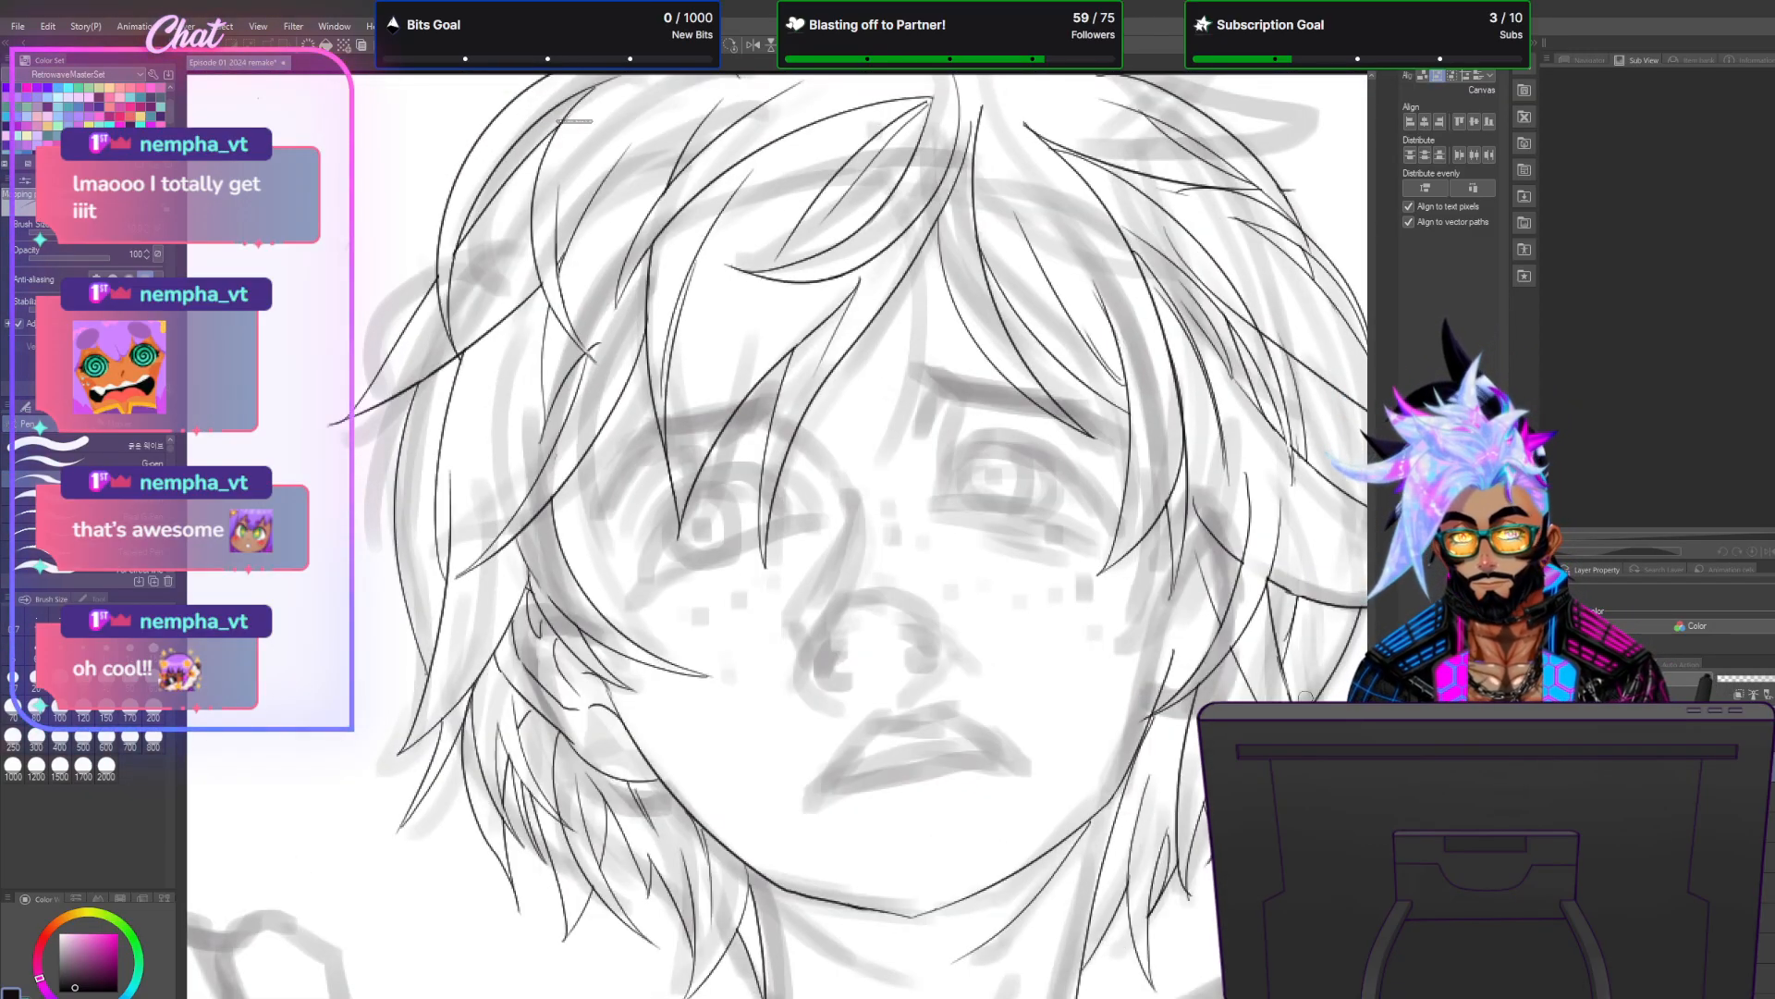
mouse_move(528, 301)
left_mouse_down()
mouse_move(477, 460)
mouse_move(539, 307)
left_mouse_up()
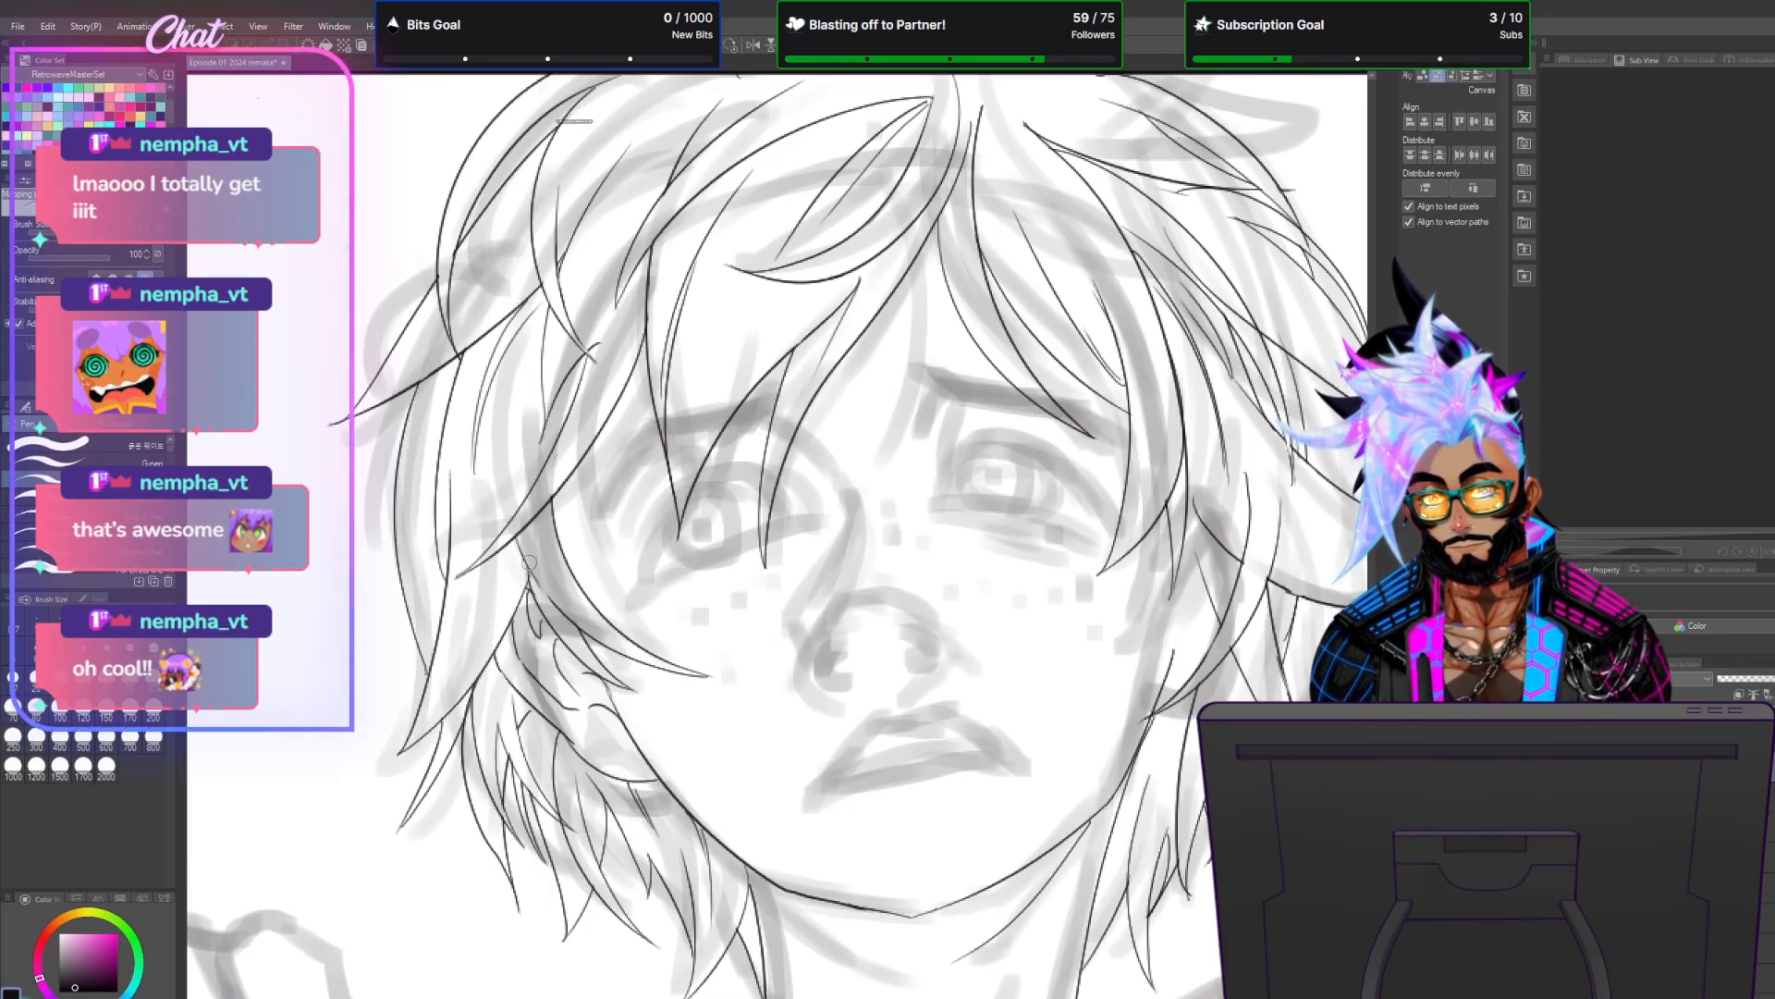
left_click_drag(509, 524, 542, 330)
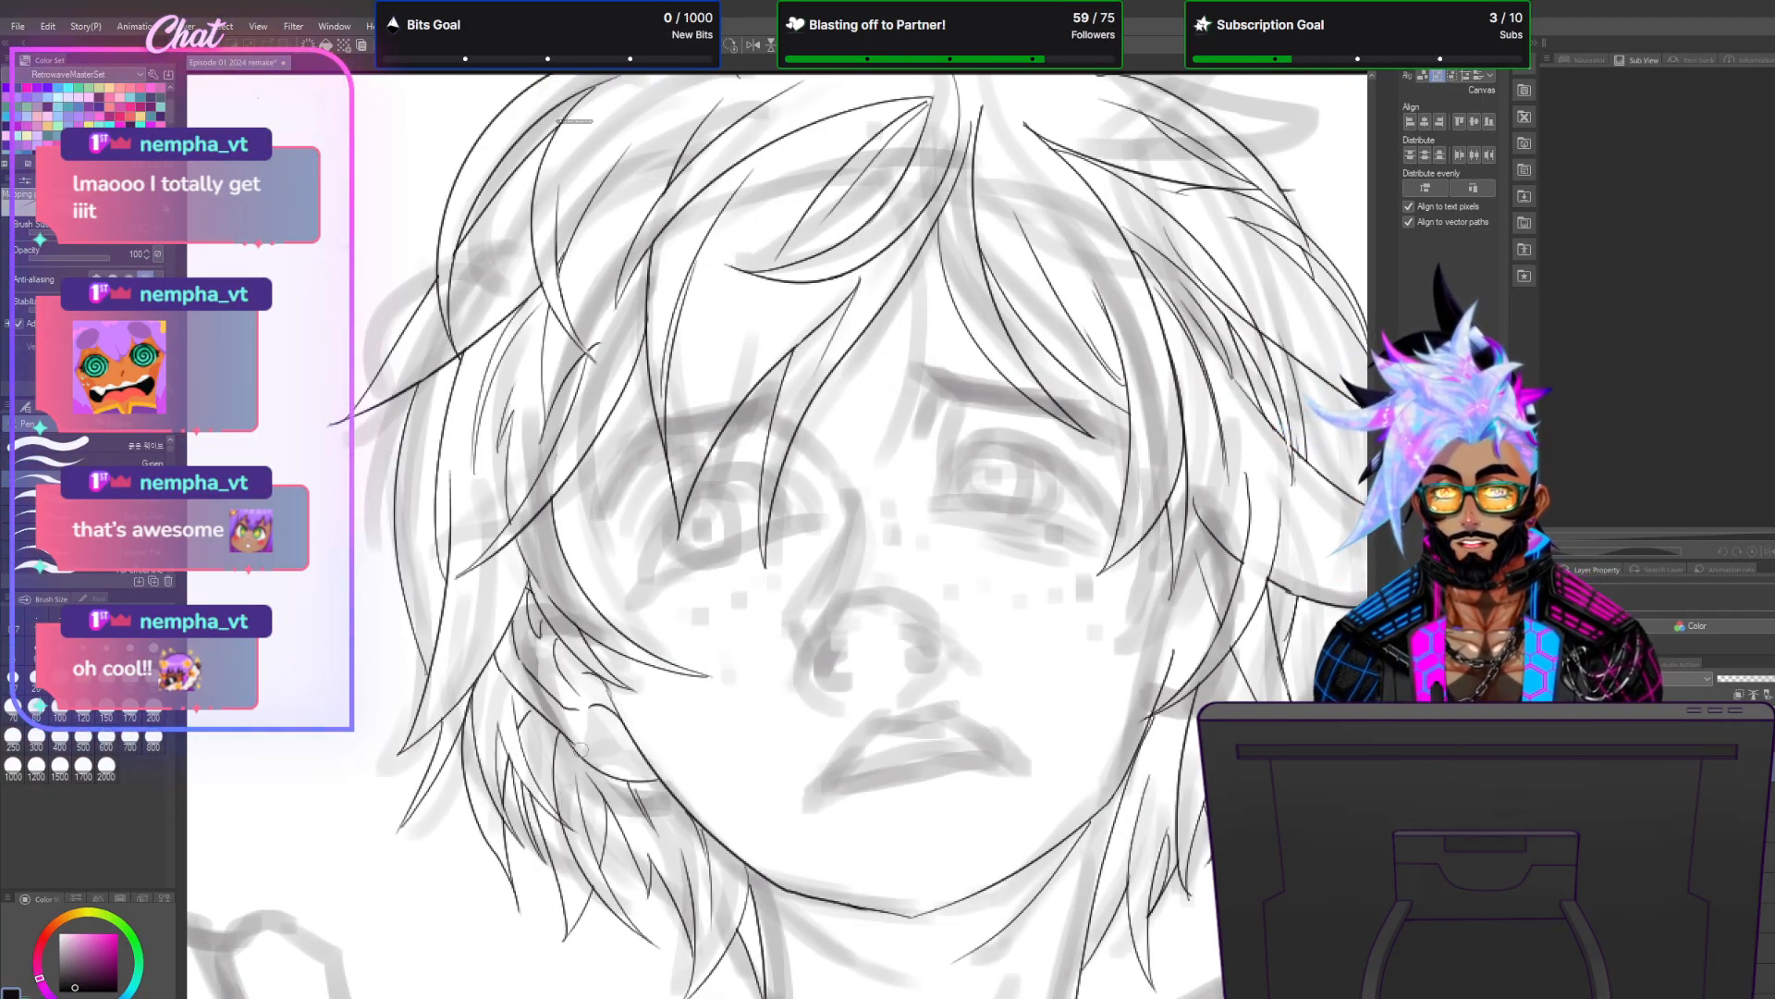
Ink the neck muscle lines and the small throat line beneath the chin.
scroll(579, 748, "down", 3)
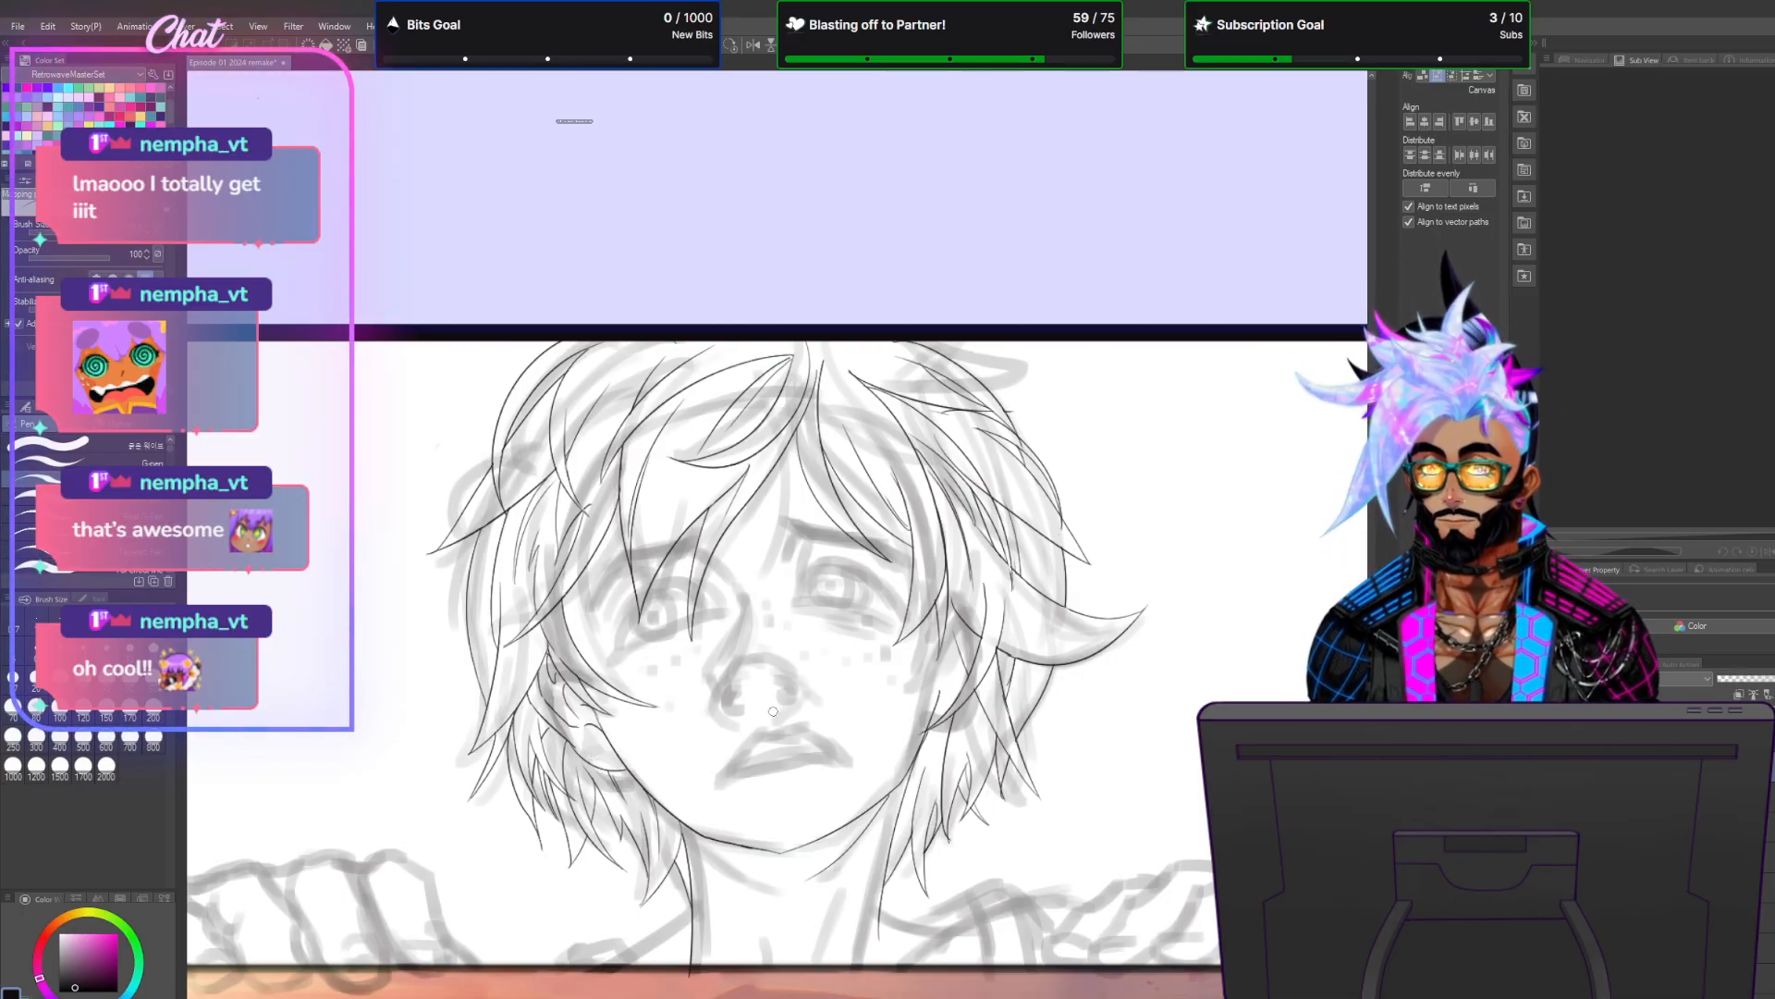
scroll(772, 711, "up", 3)
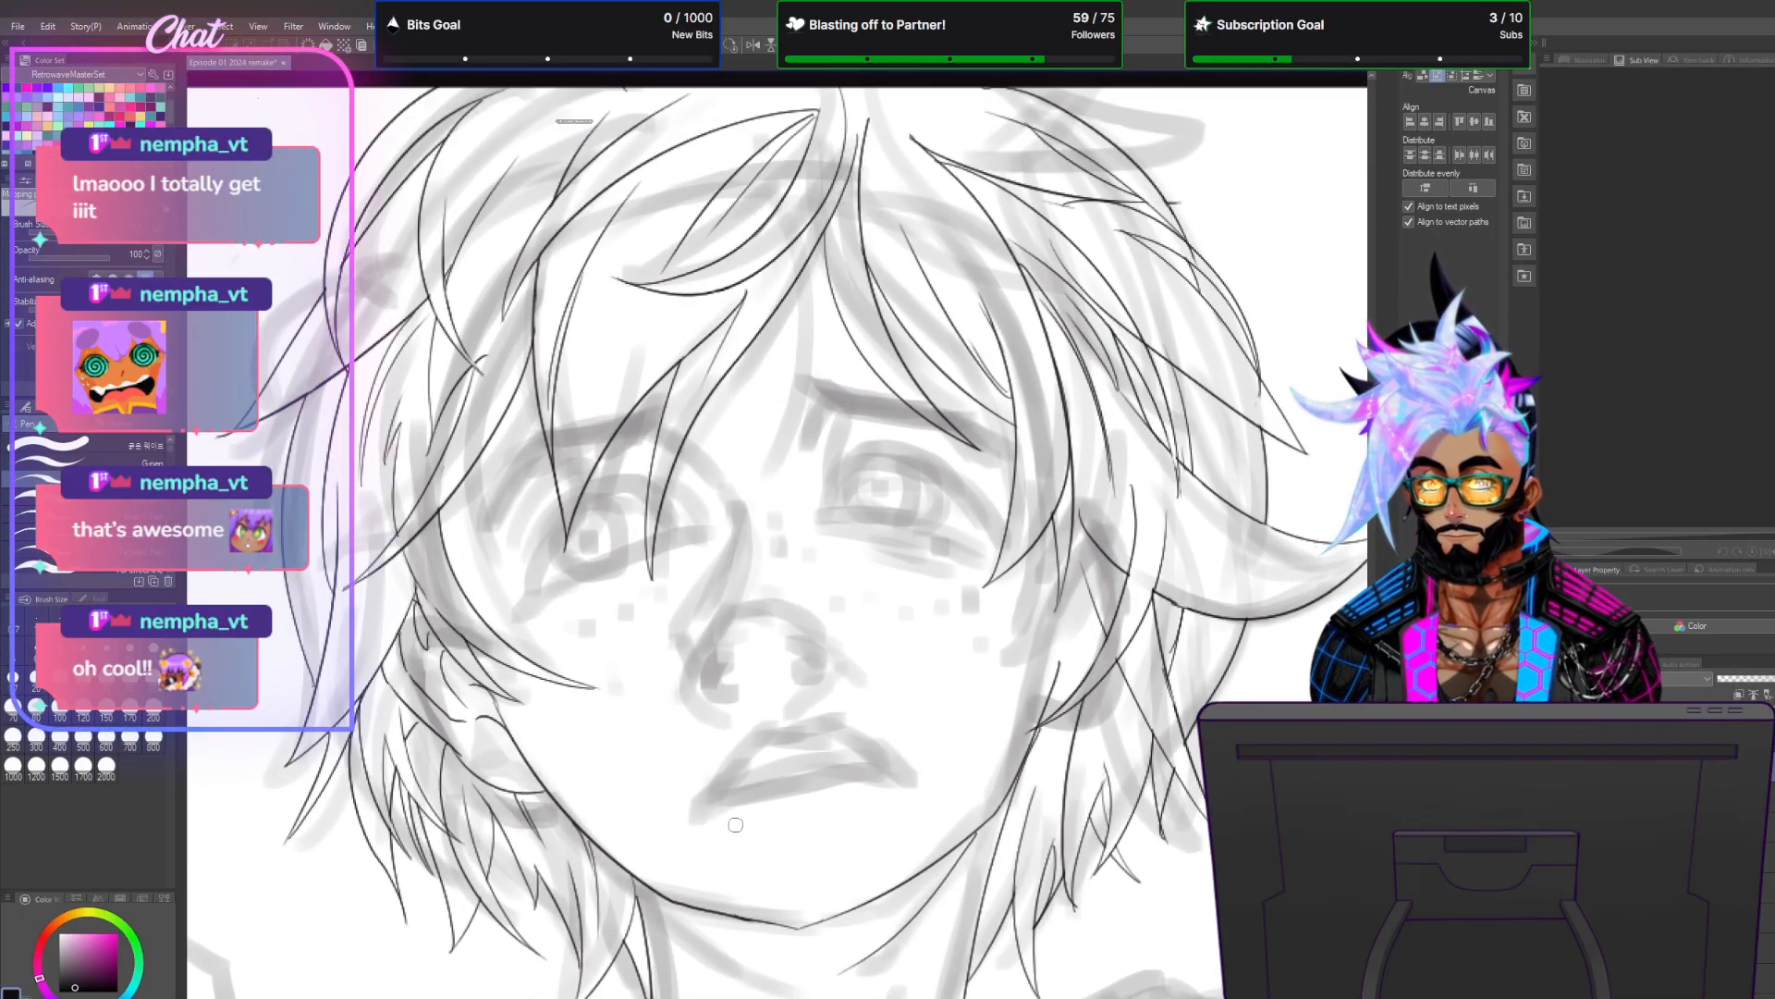
left_click_drag(666, 898, 666, 409)
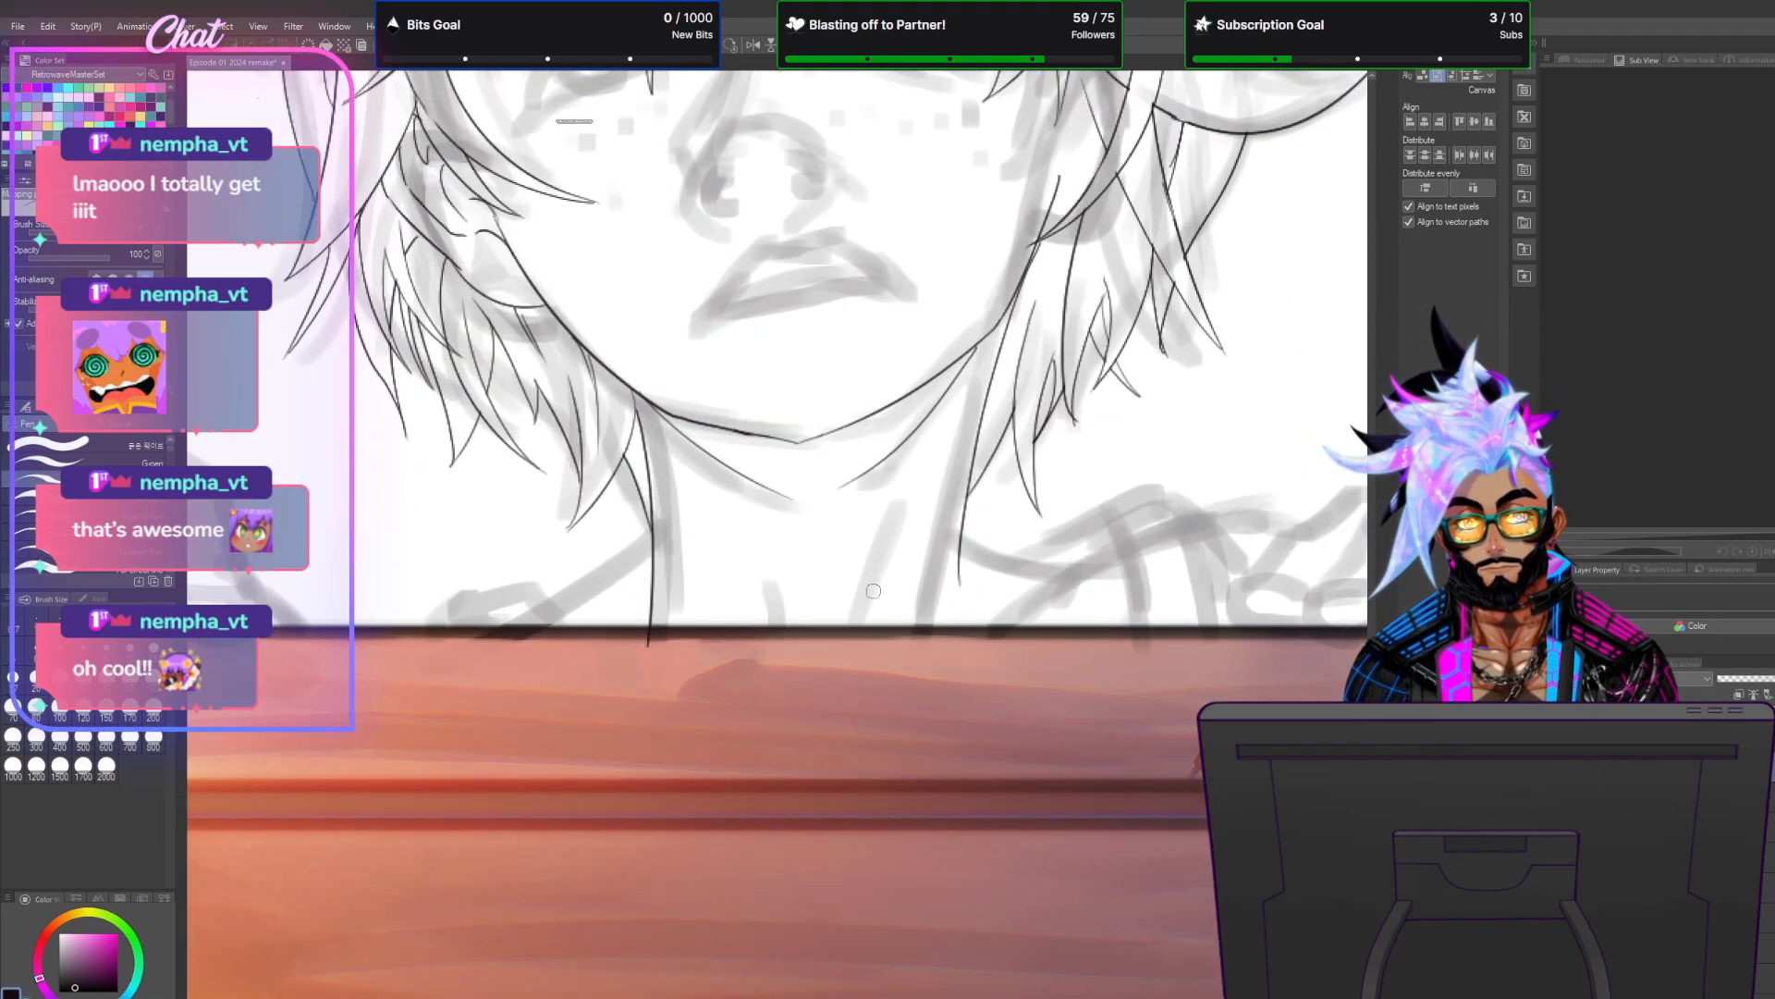
mouse_move(967, 354)
left_mouse_down()
mouse_move(837, 625)
mouse_move(689, 531)
mouse_move(777, 521)
mouse_move(801, 552)
left_mouse_up()
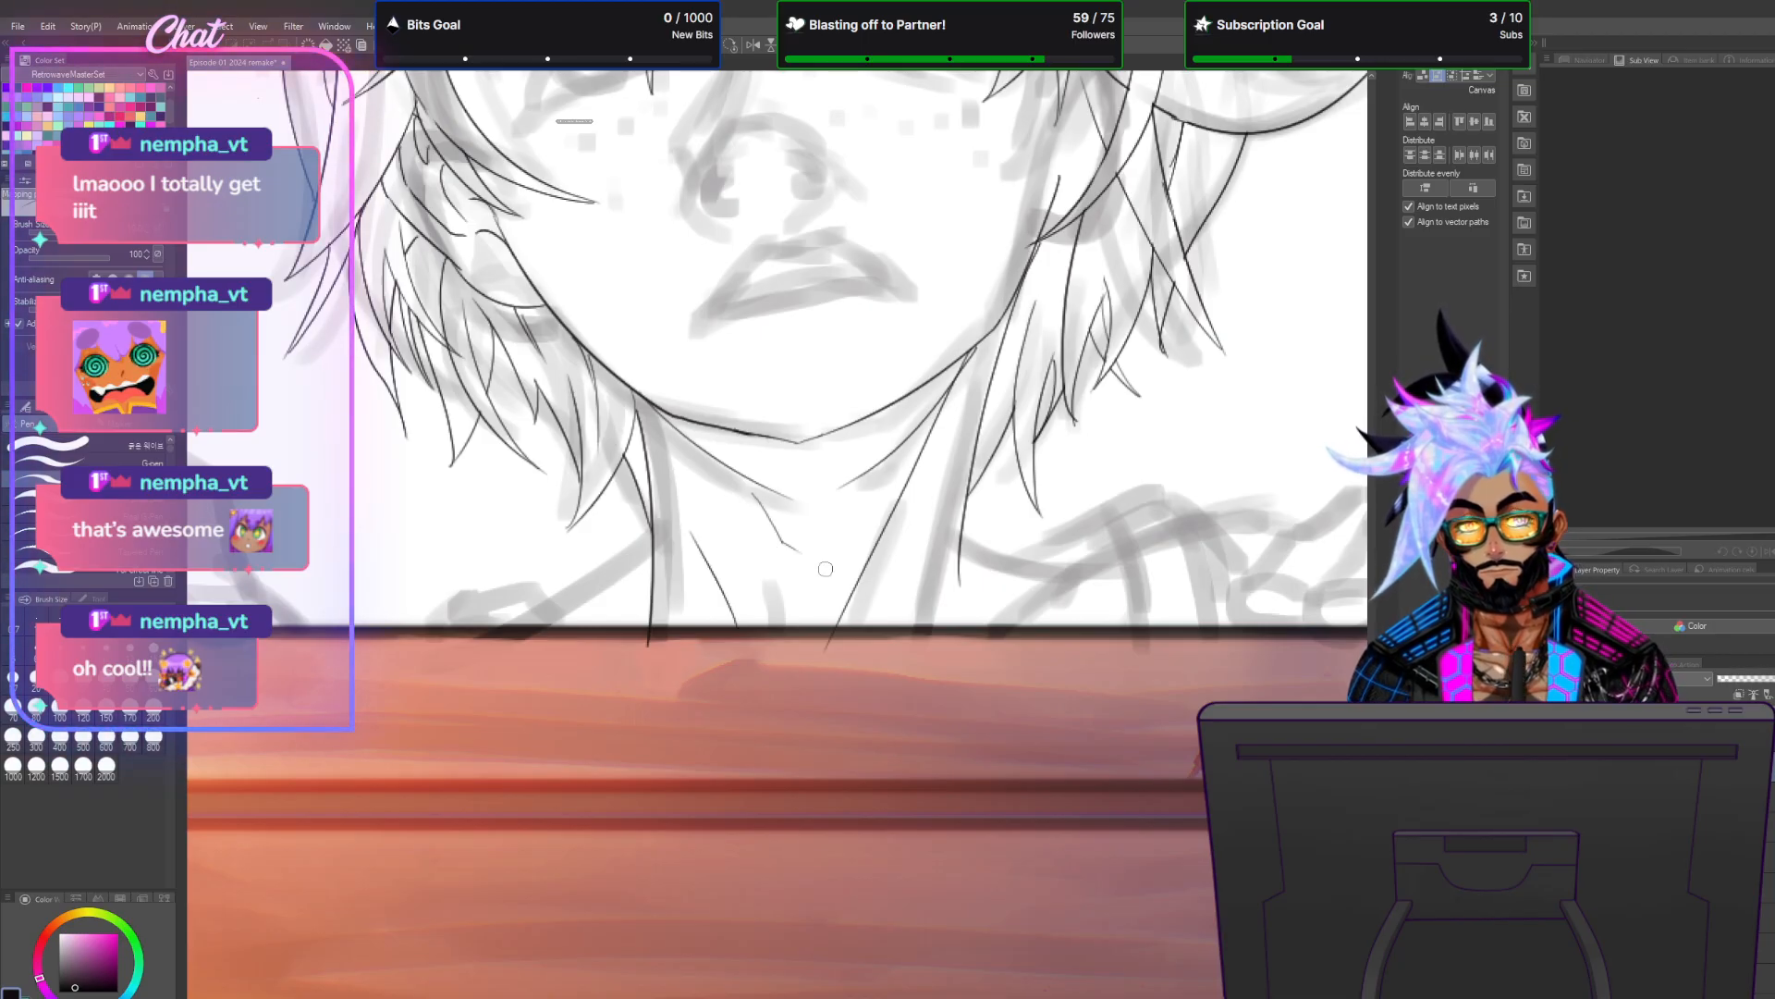
Ink the sloping shoulder lines on both sides of the neck, redrawing the right-hand one shorter.
left_click_drag(650, 518, 462, 643)
left_click_drag(961, 534, 1184, 610)
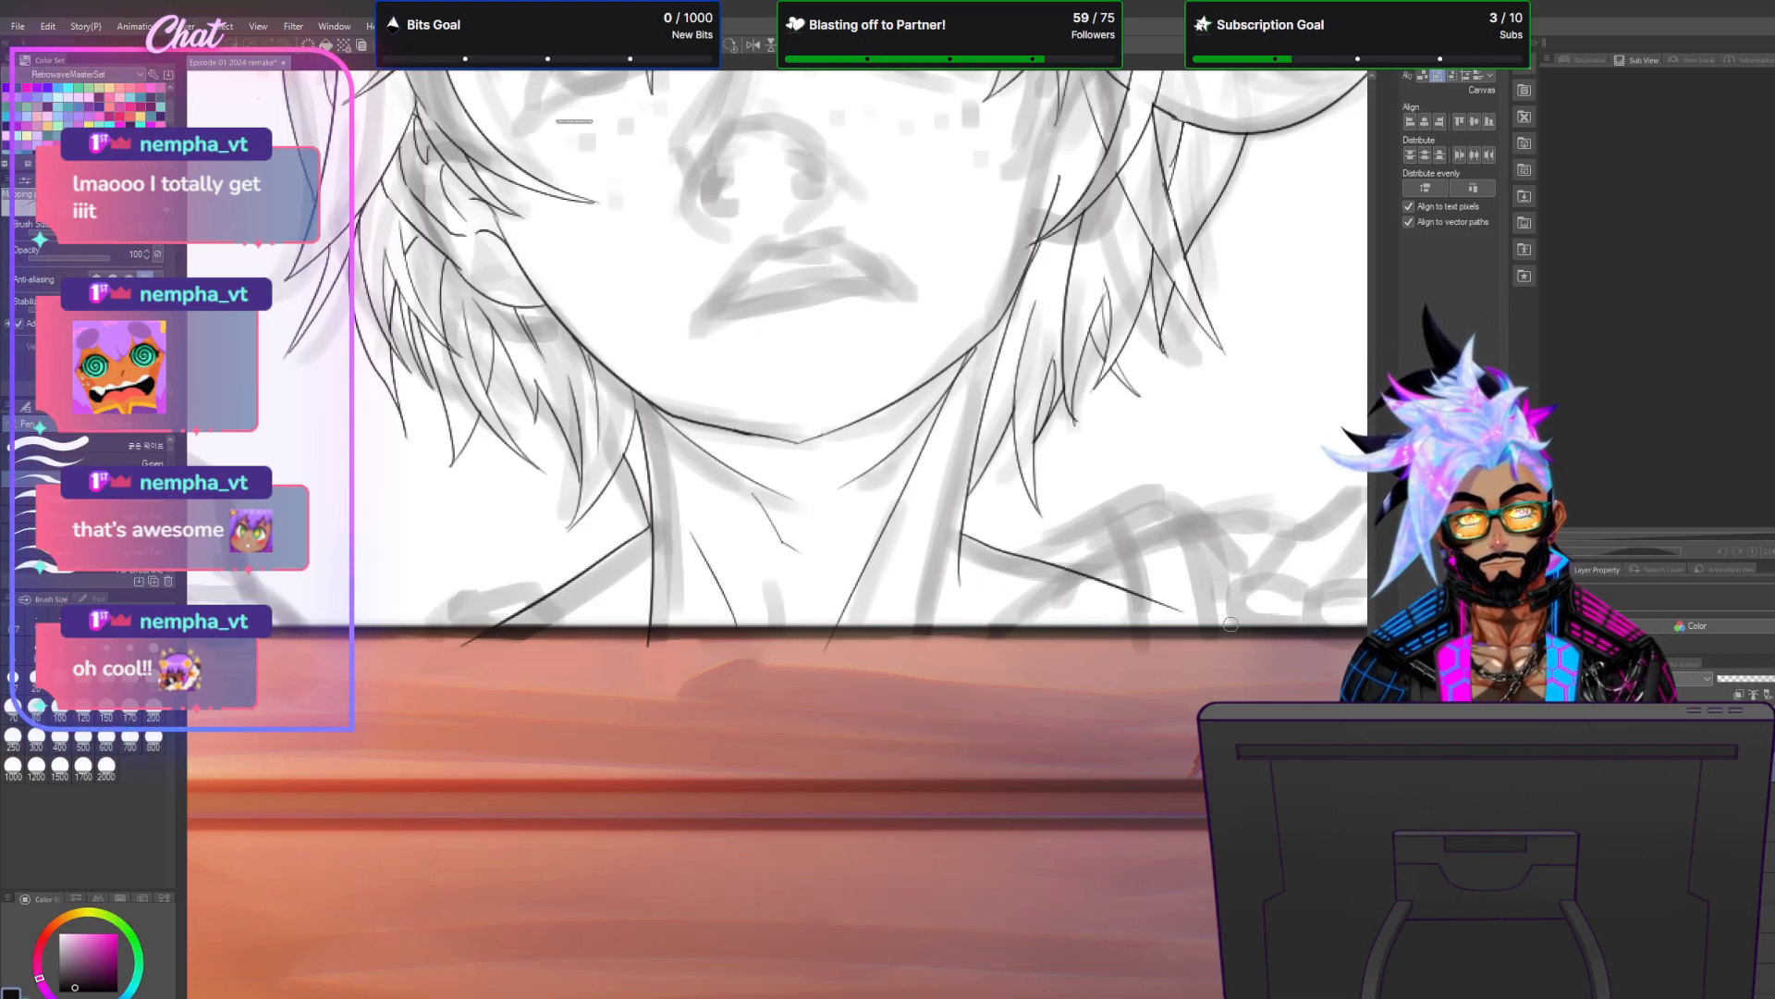
key("ctrl+z")
left_click_drag(962, 533, 1077, 581)
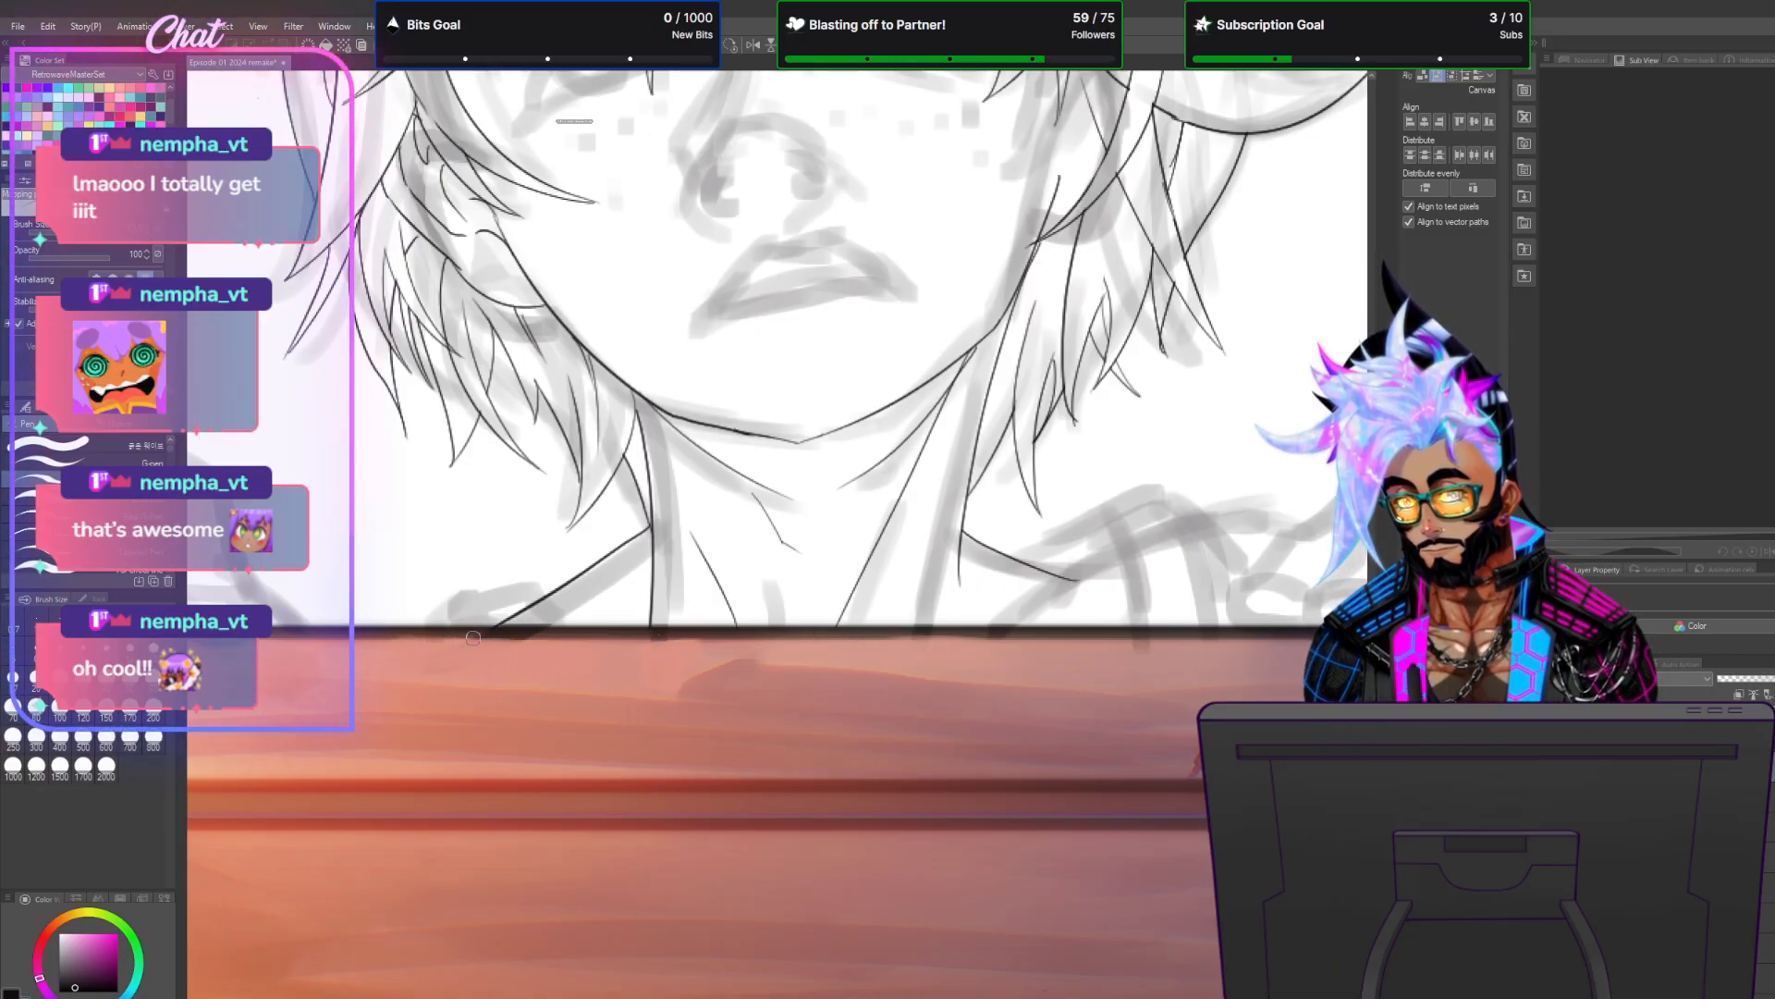
Ink the garment's collar edges where they meet the shoulder lines on both sides of the neck.
scroll(769, 694, "down", 5)
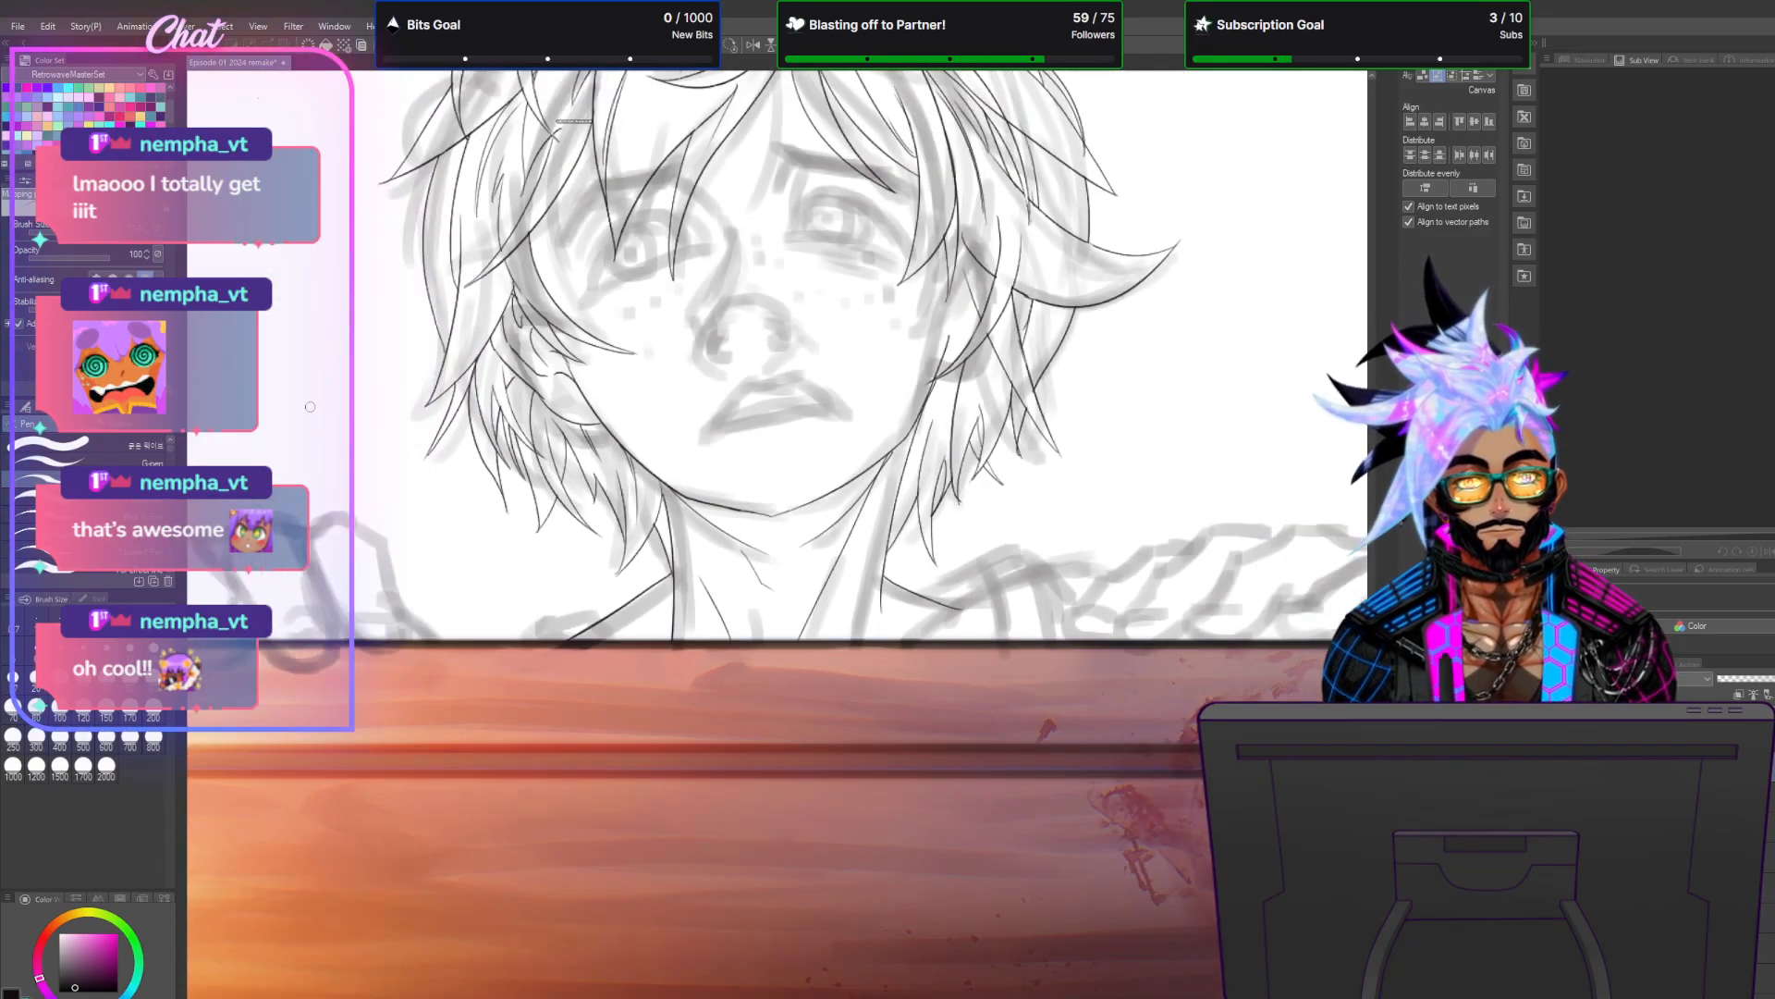
scroll(282, 363, "up", 1)
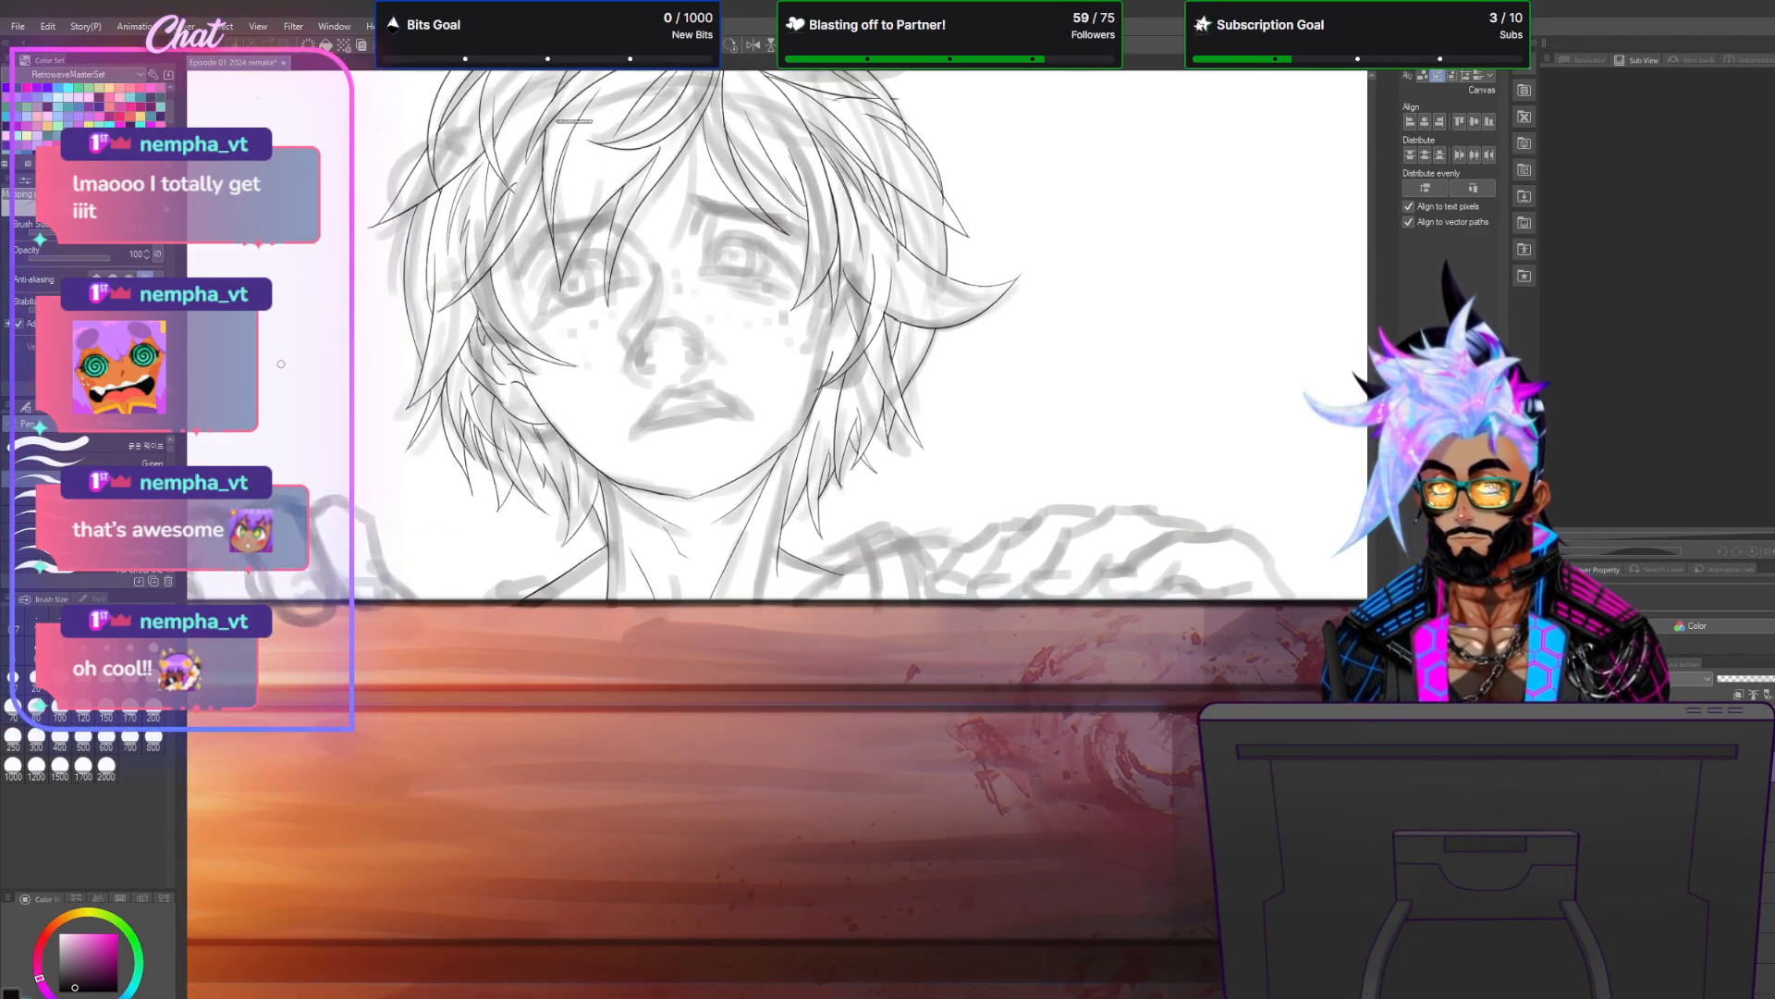
scroll(284, 151, "up", 2)
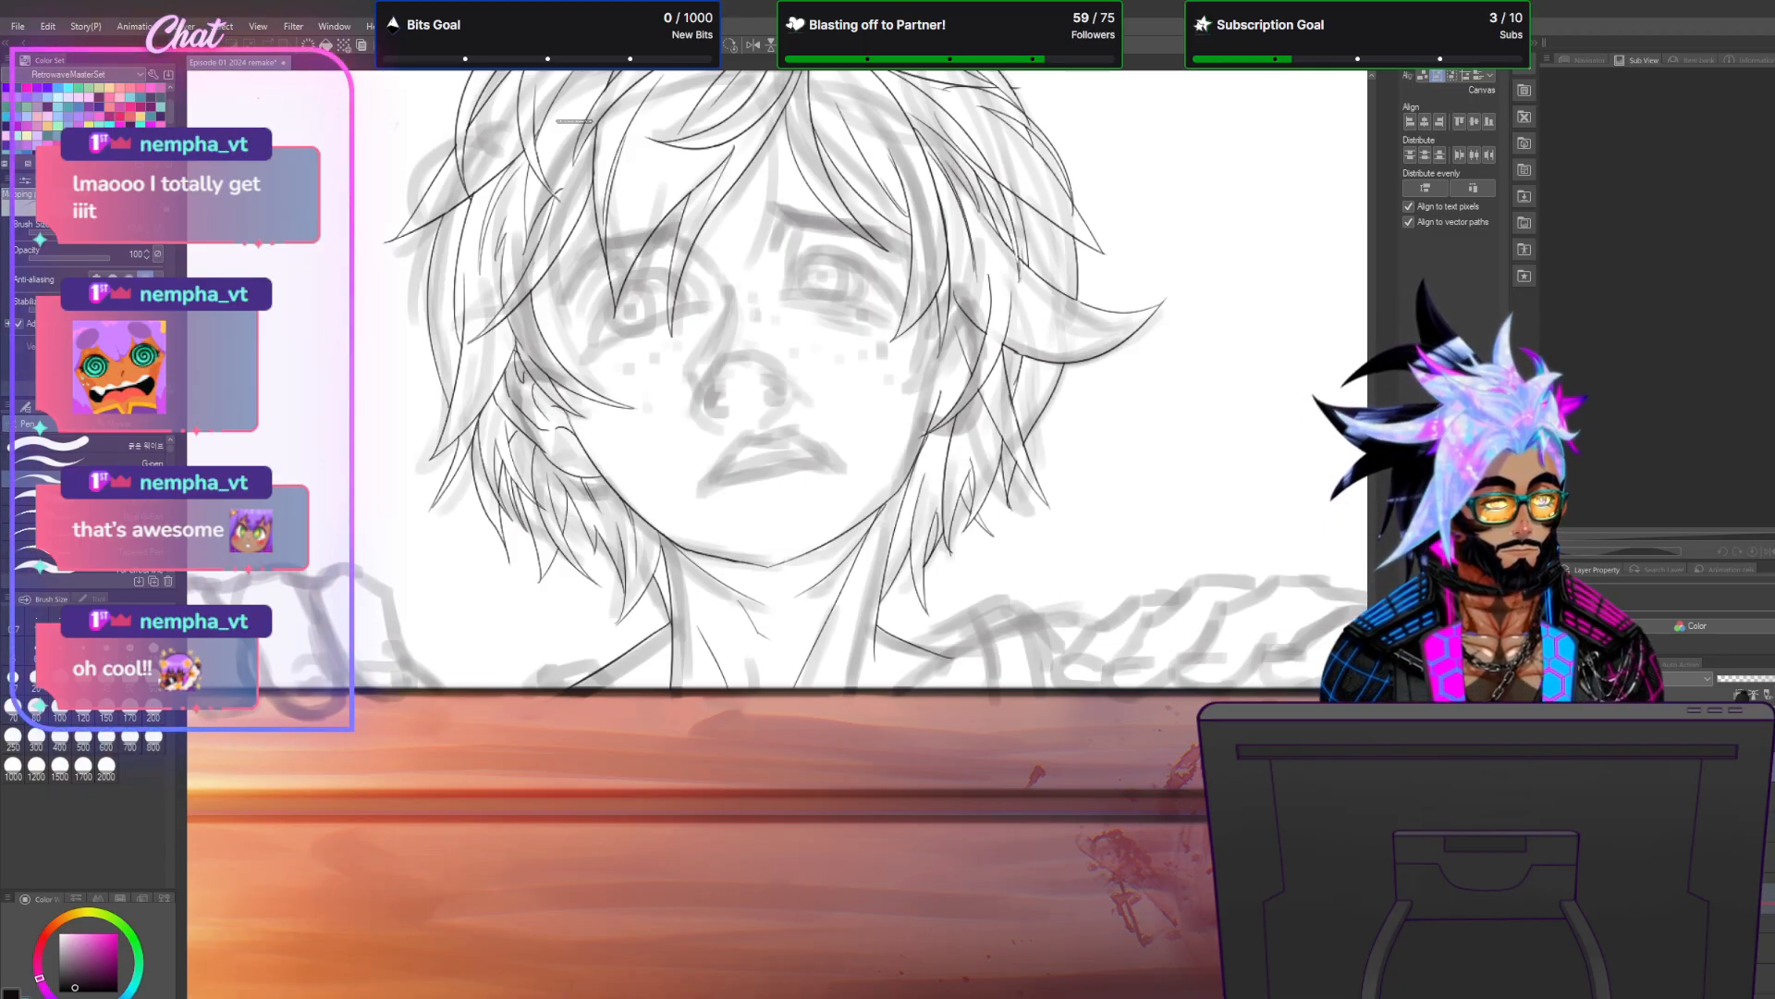
scroll(1063, 808, "down", 4)
scroll(972, 829, "up", 5)
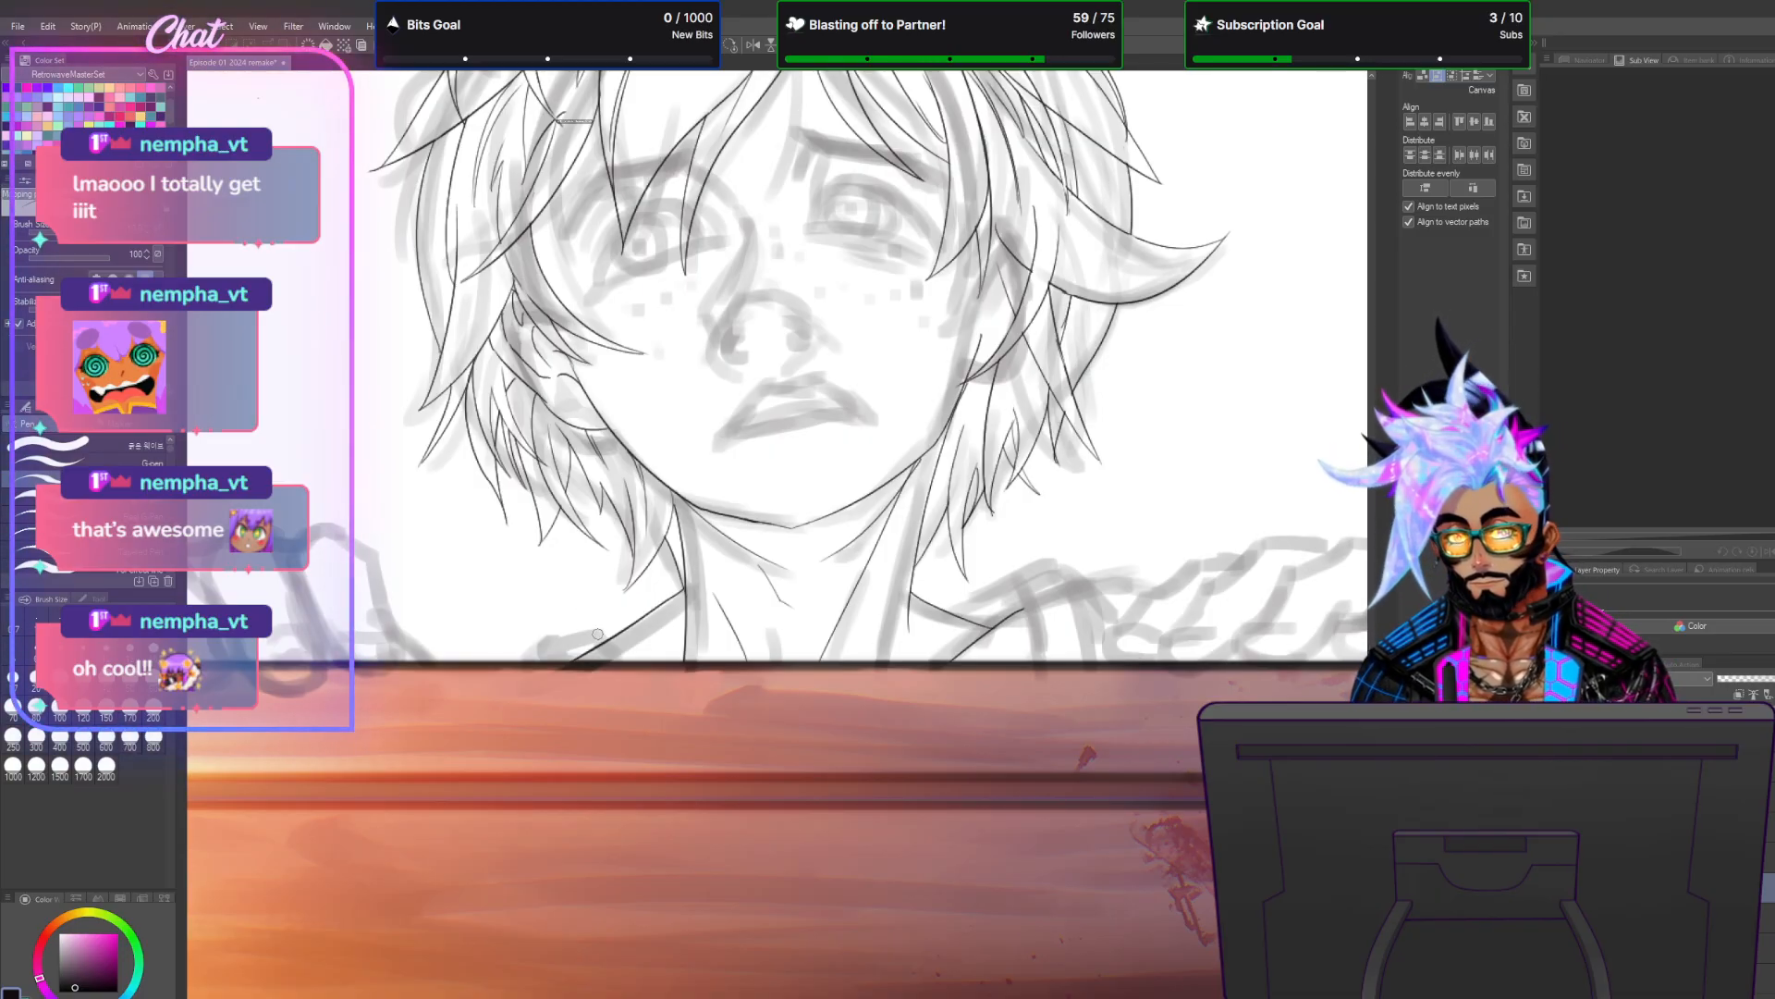
mouse_move(607, 639)
left_mouse_down()
mouse_move(528, 641)
mouse_move(519, 658)
mouse_move(592, 629)
left_mouse_up()
key("ctrl+z")
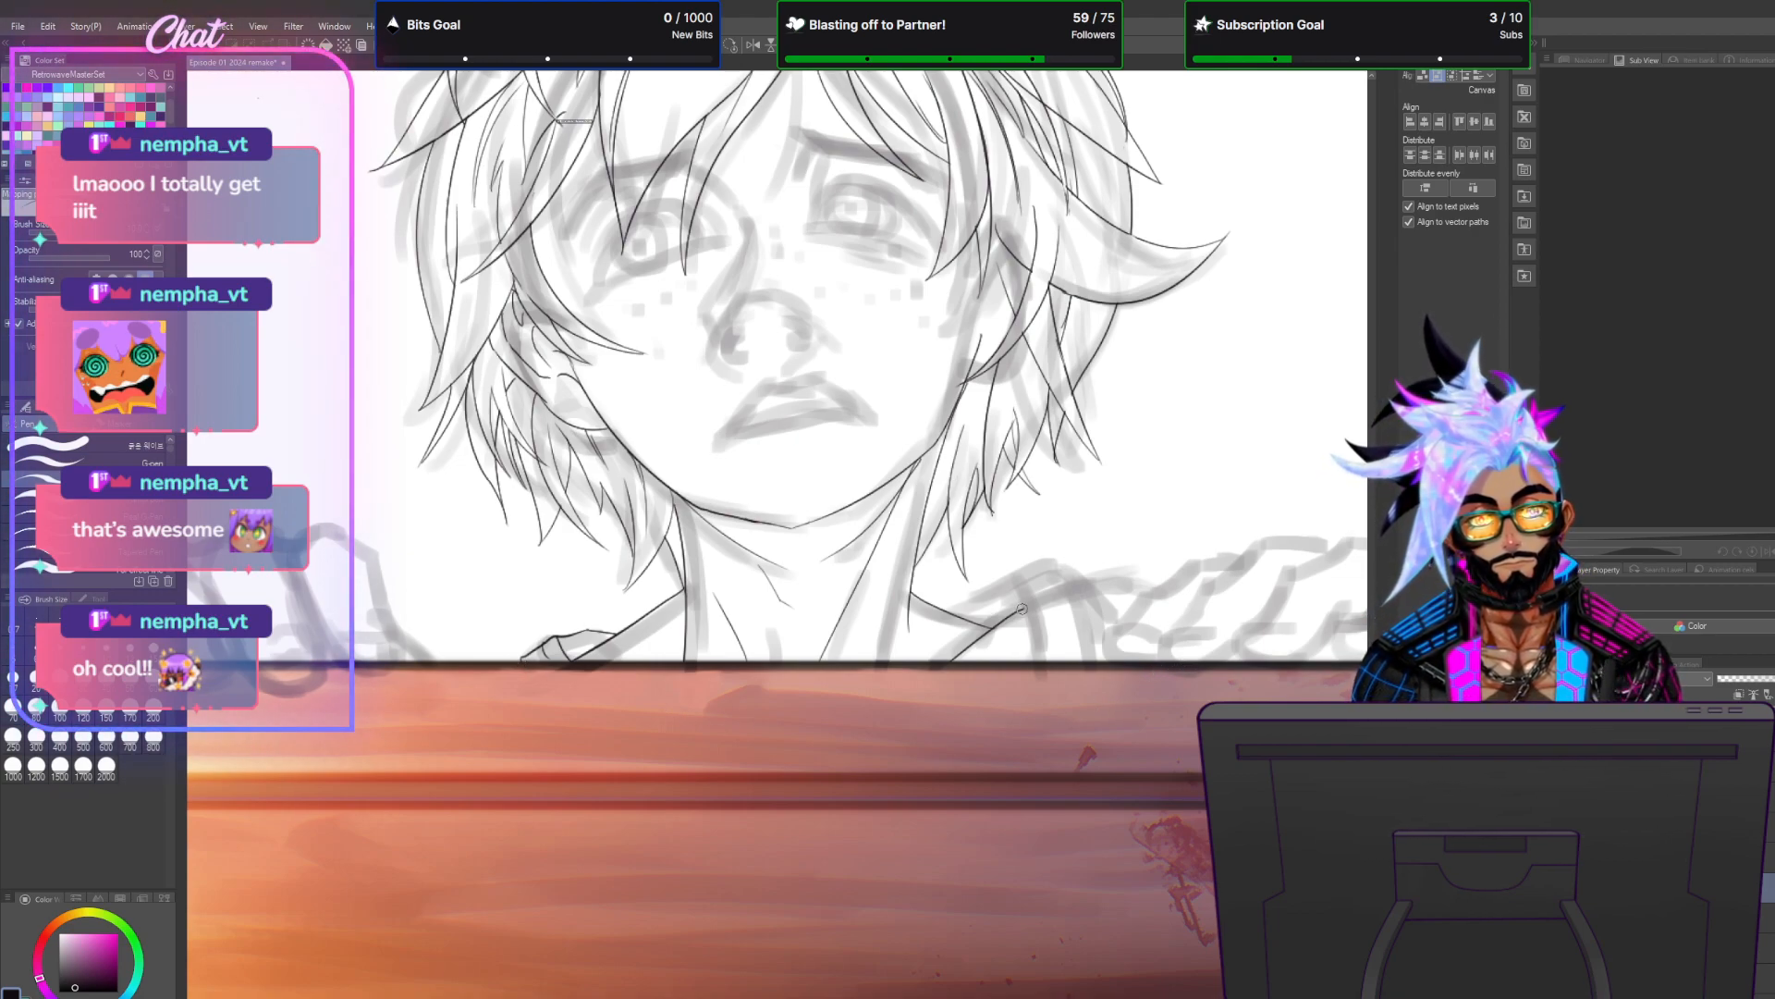
mouse_move(1021, 609)
left_mouse_down()
mouse_move(1102, 584)
mouse_move(1213, 662)
left_mouse_up()
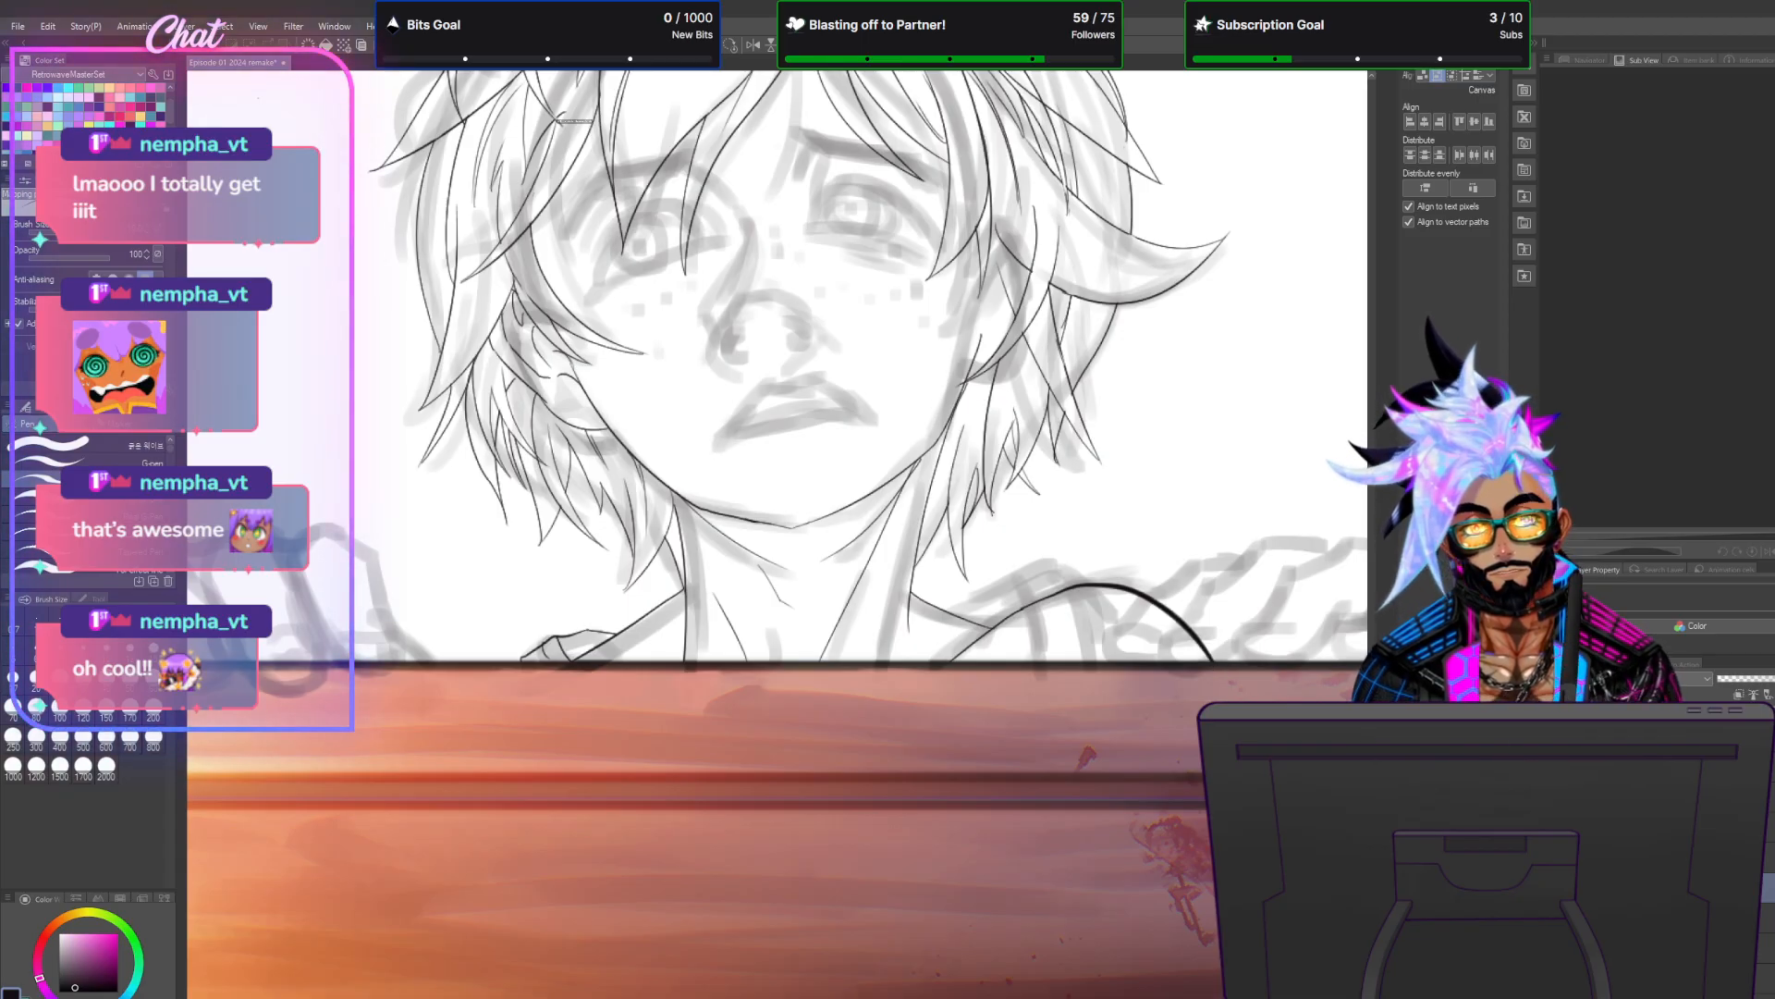
key("ctrl+z")
mouse_move(1211, 660)
left_mouse_down()
mouse_move(1119, 584)
mouse_move(979, 646)
left_mouse_up()
key("ctrl+z")
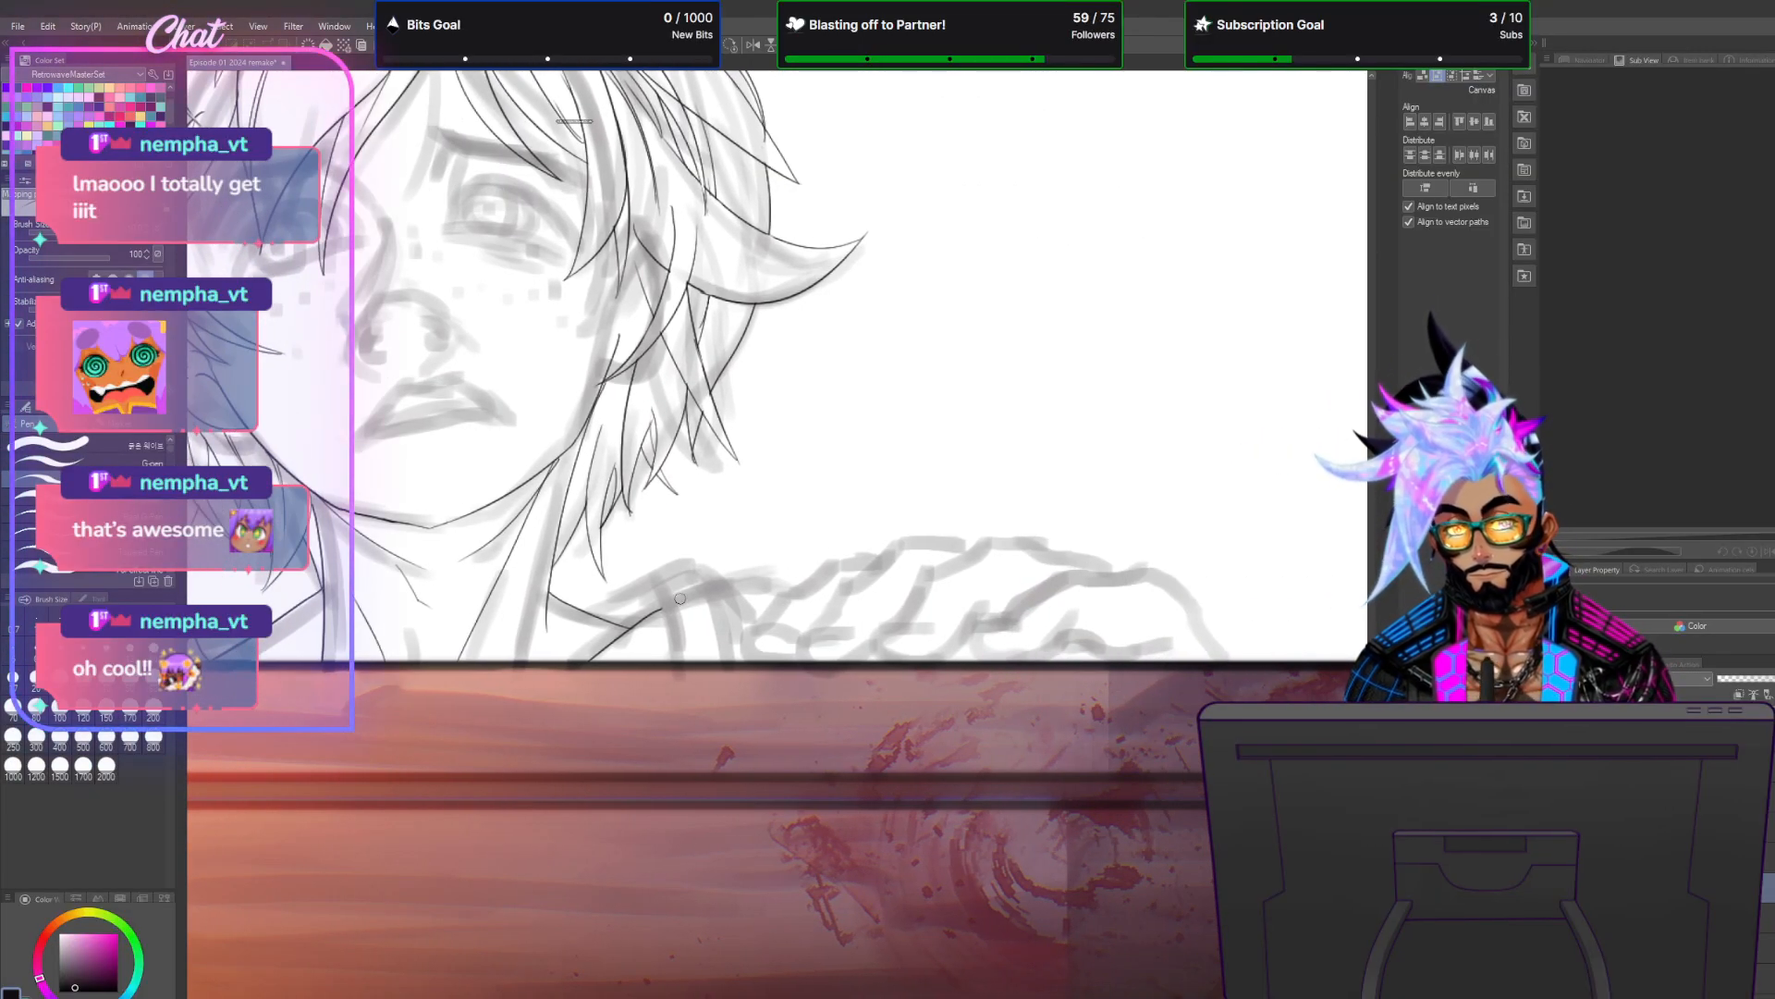
Ink the rounded garment outline over the right-hand shoulder and the folded collar band beside it.
mouse_move(710, 597)
left_mouse_down()
mouse_move(837, 627)
mouse_move(869, 660)
left_mouse_up()
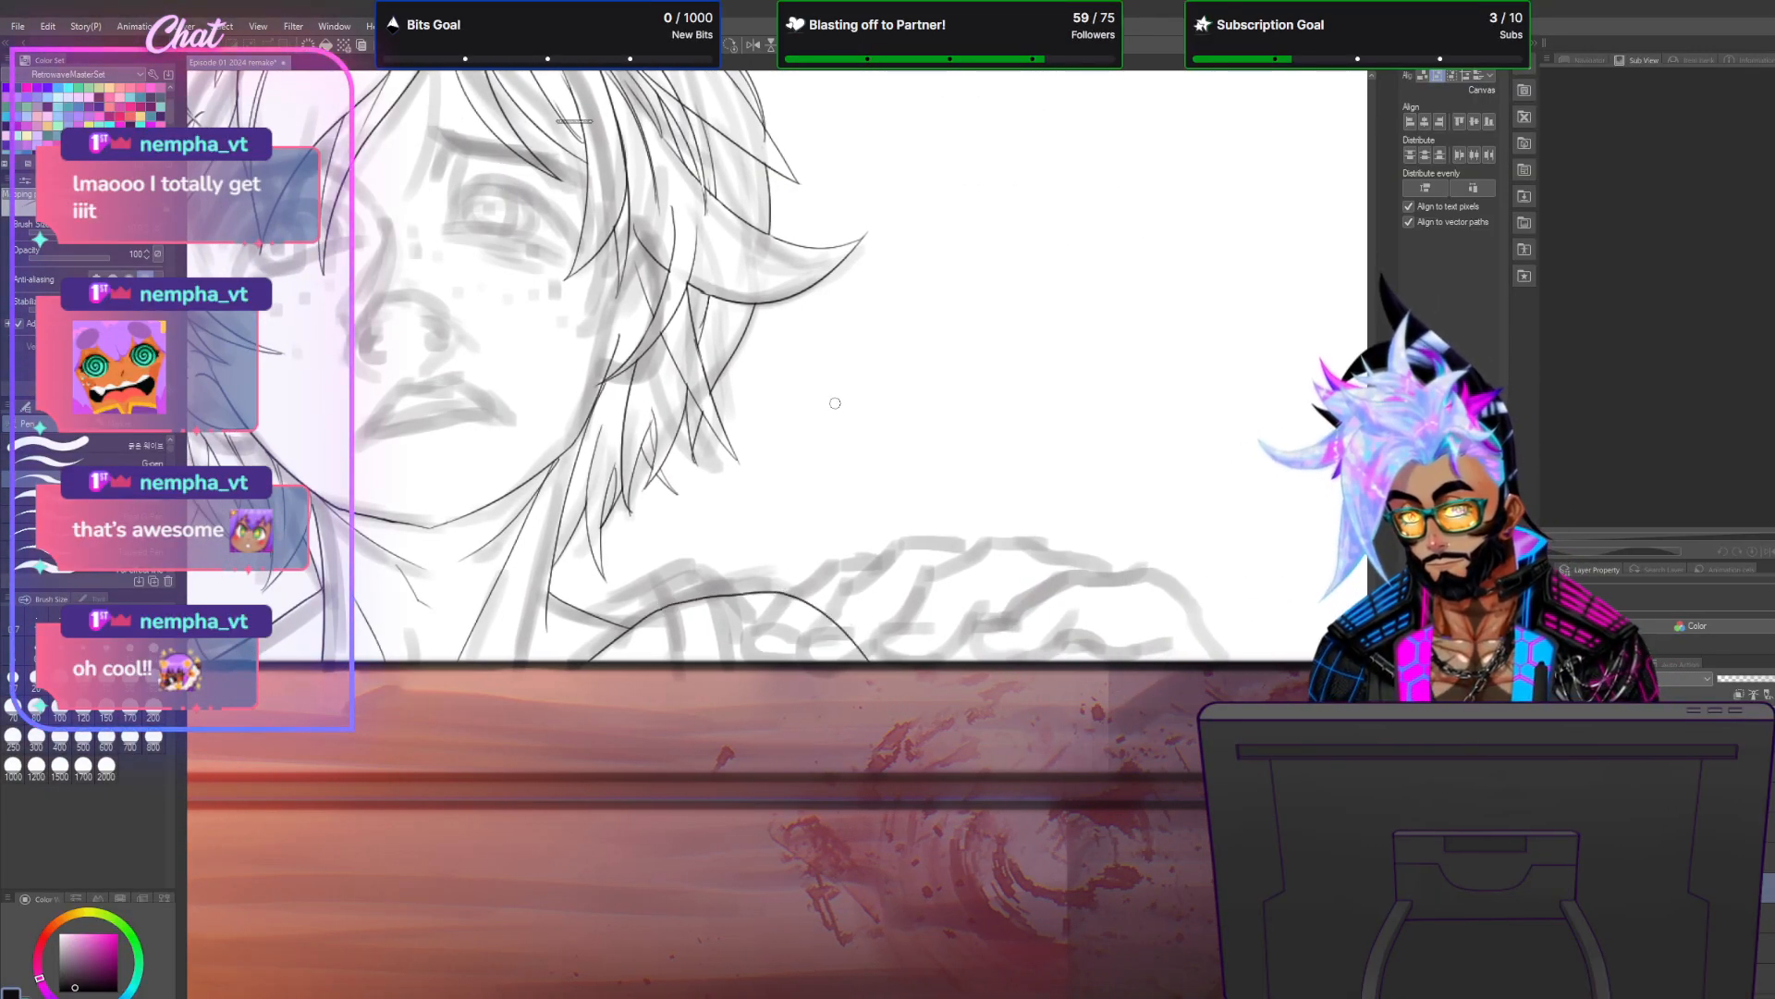
left_click_drag(679, 664, 654, 594)
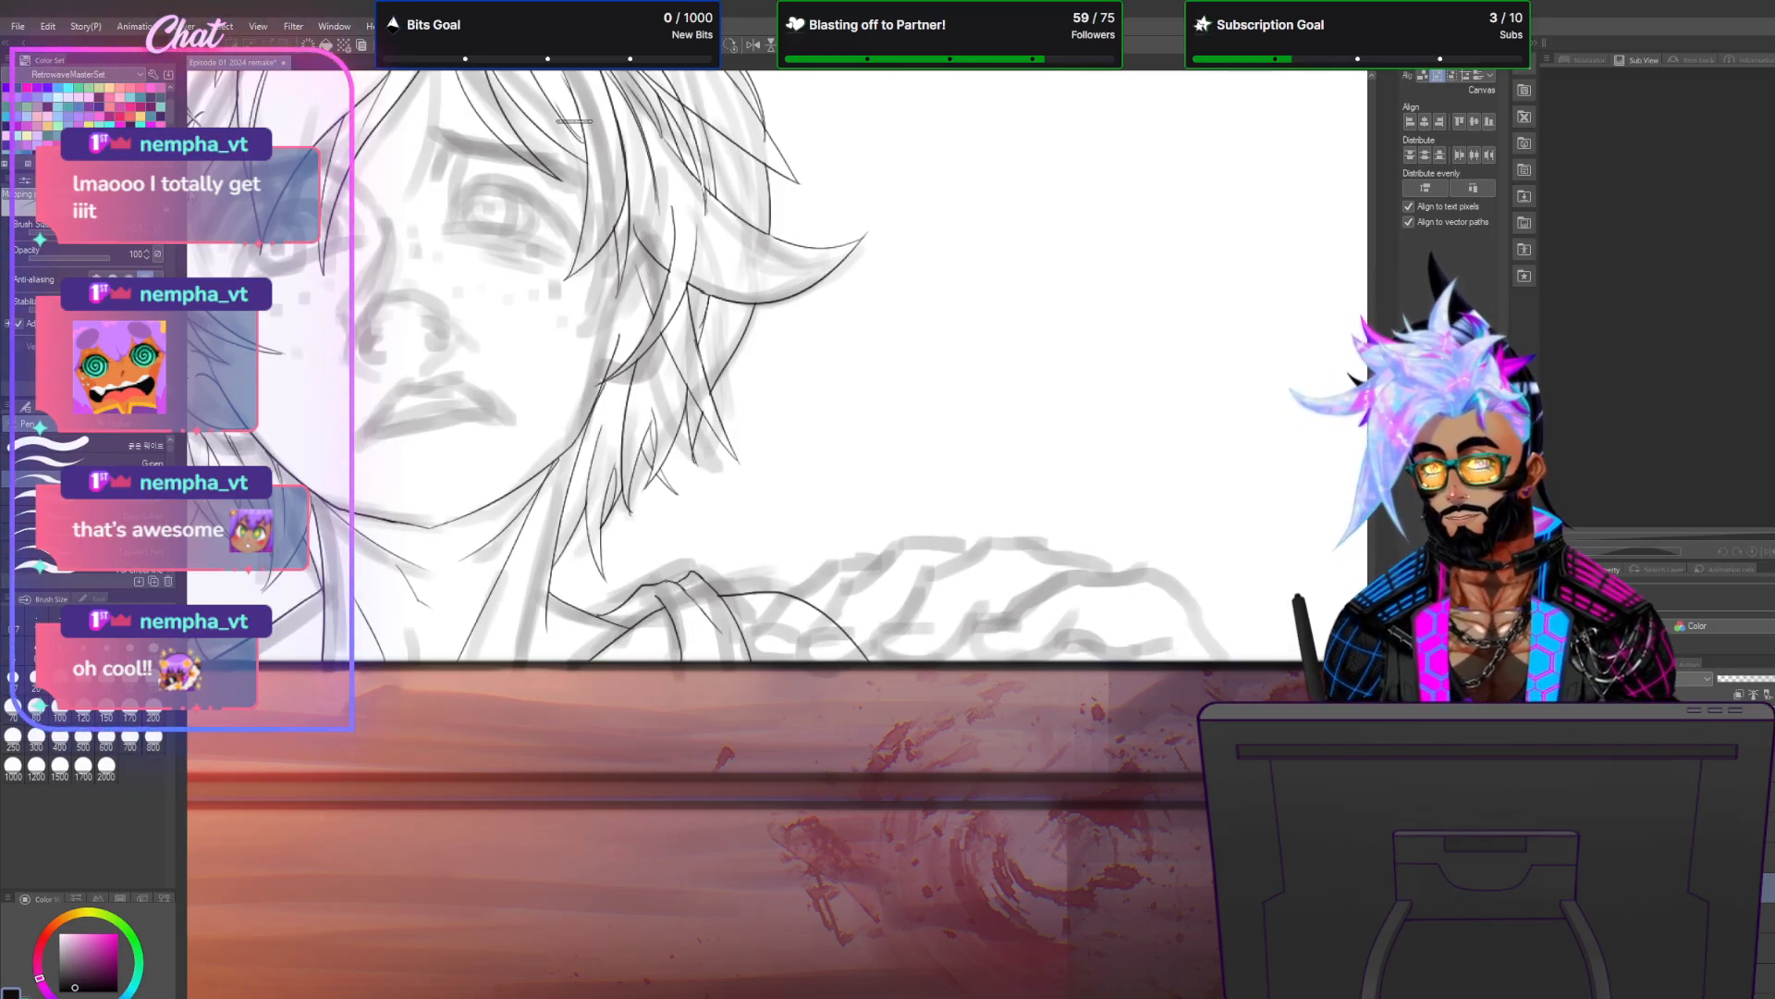
scroll(795, 161, "down", 2)
scroll(769, 333, "up", 3)
scroll(405, 311, "up", 1)
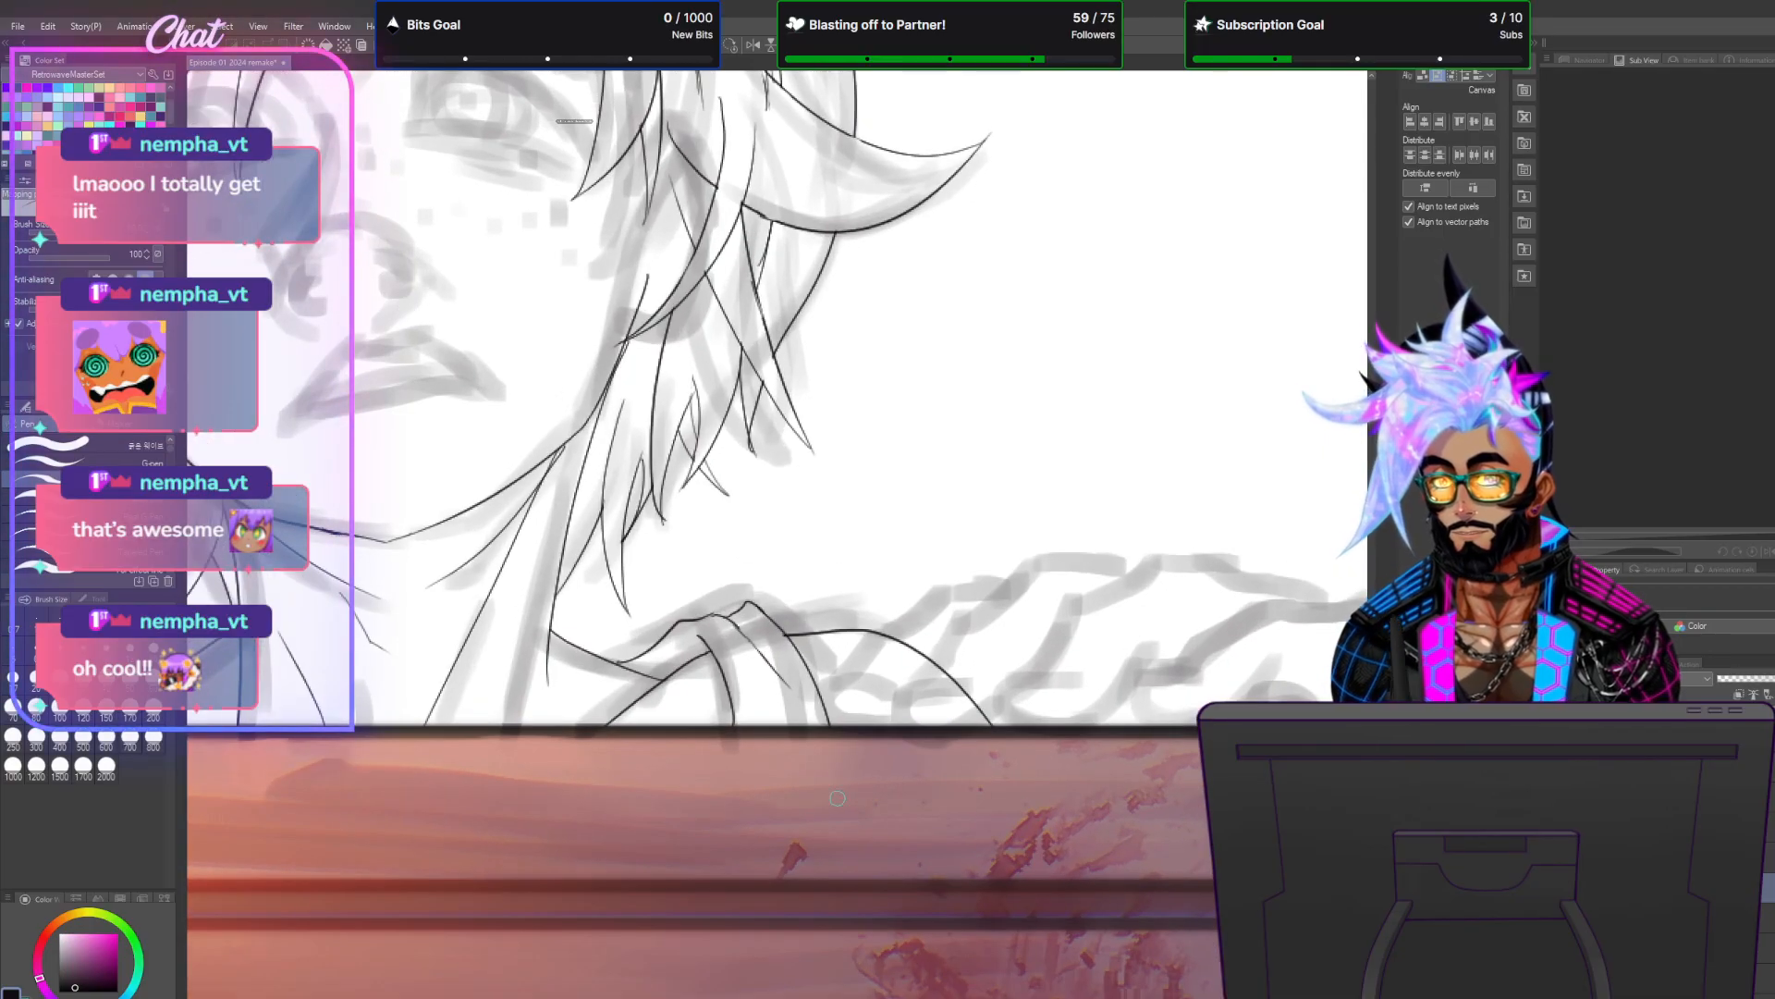
scroll(776, 397, "left", 3)
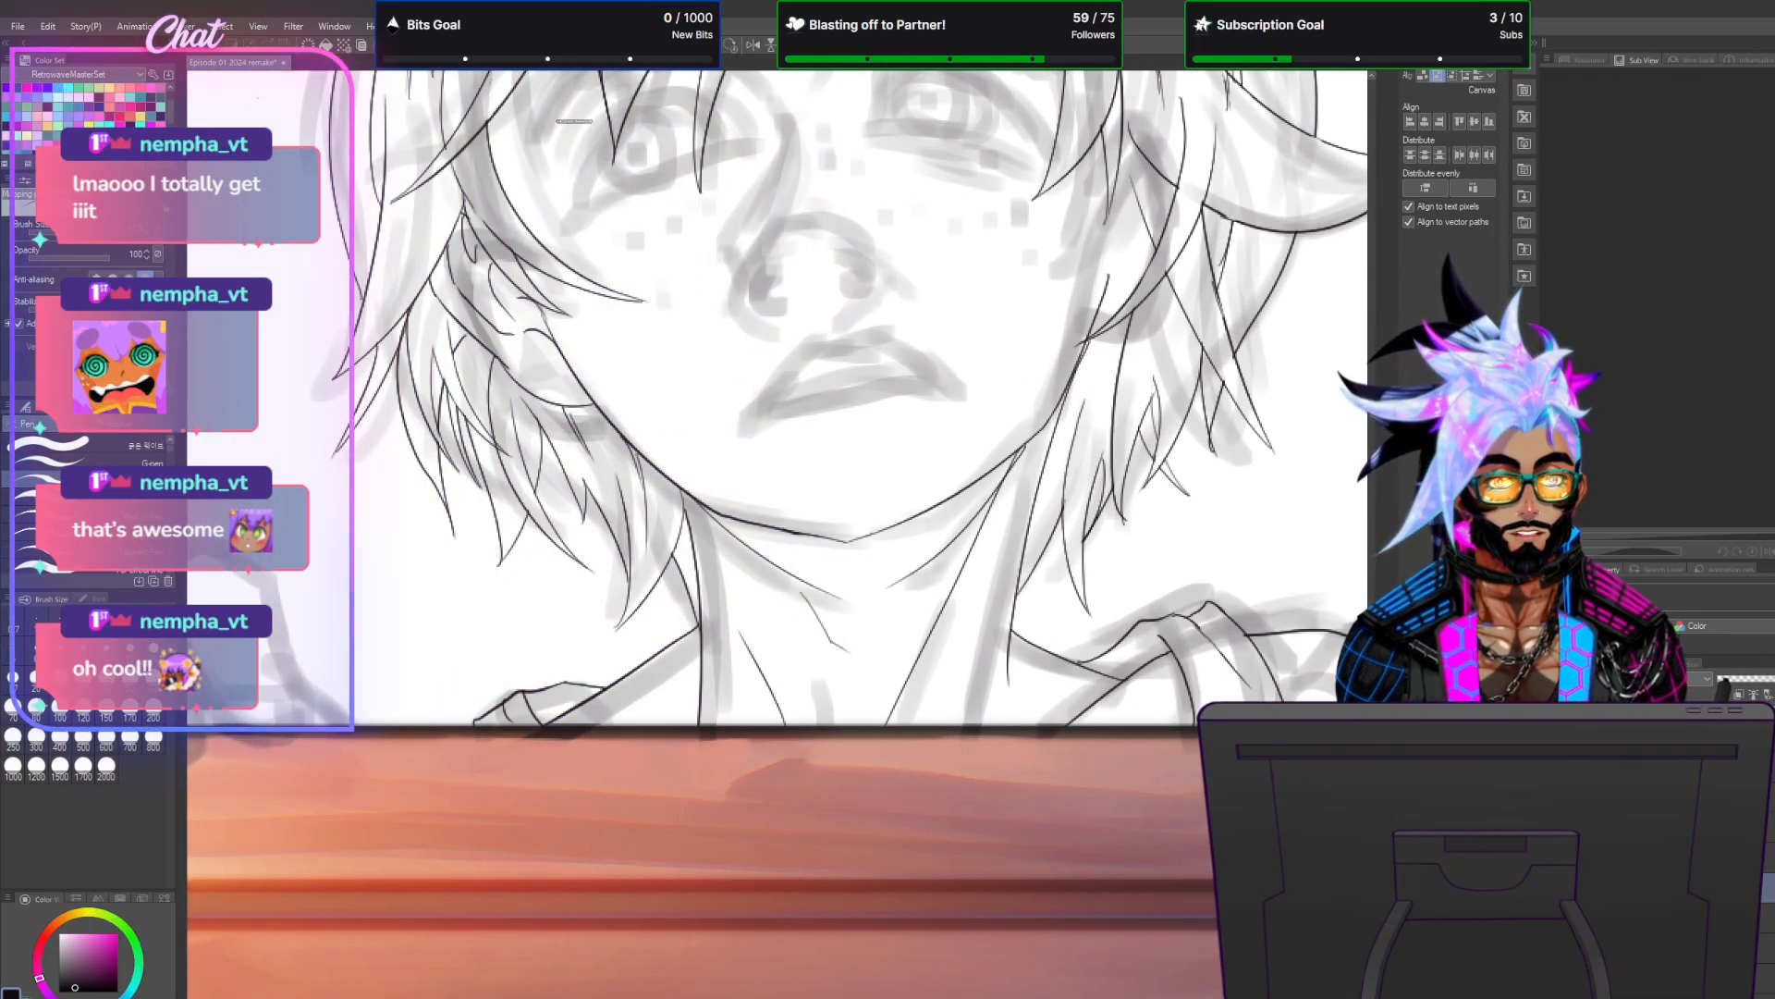
scroll(777, 397, "up", 1)
scroll(776, 398, "up", 1)
scroll(776, 397, "up", 3)
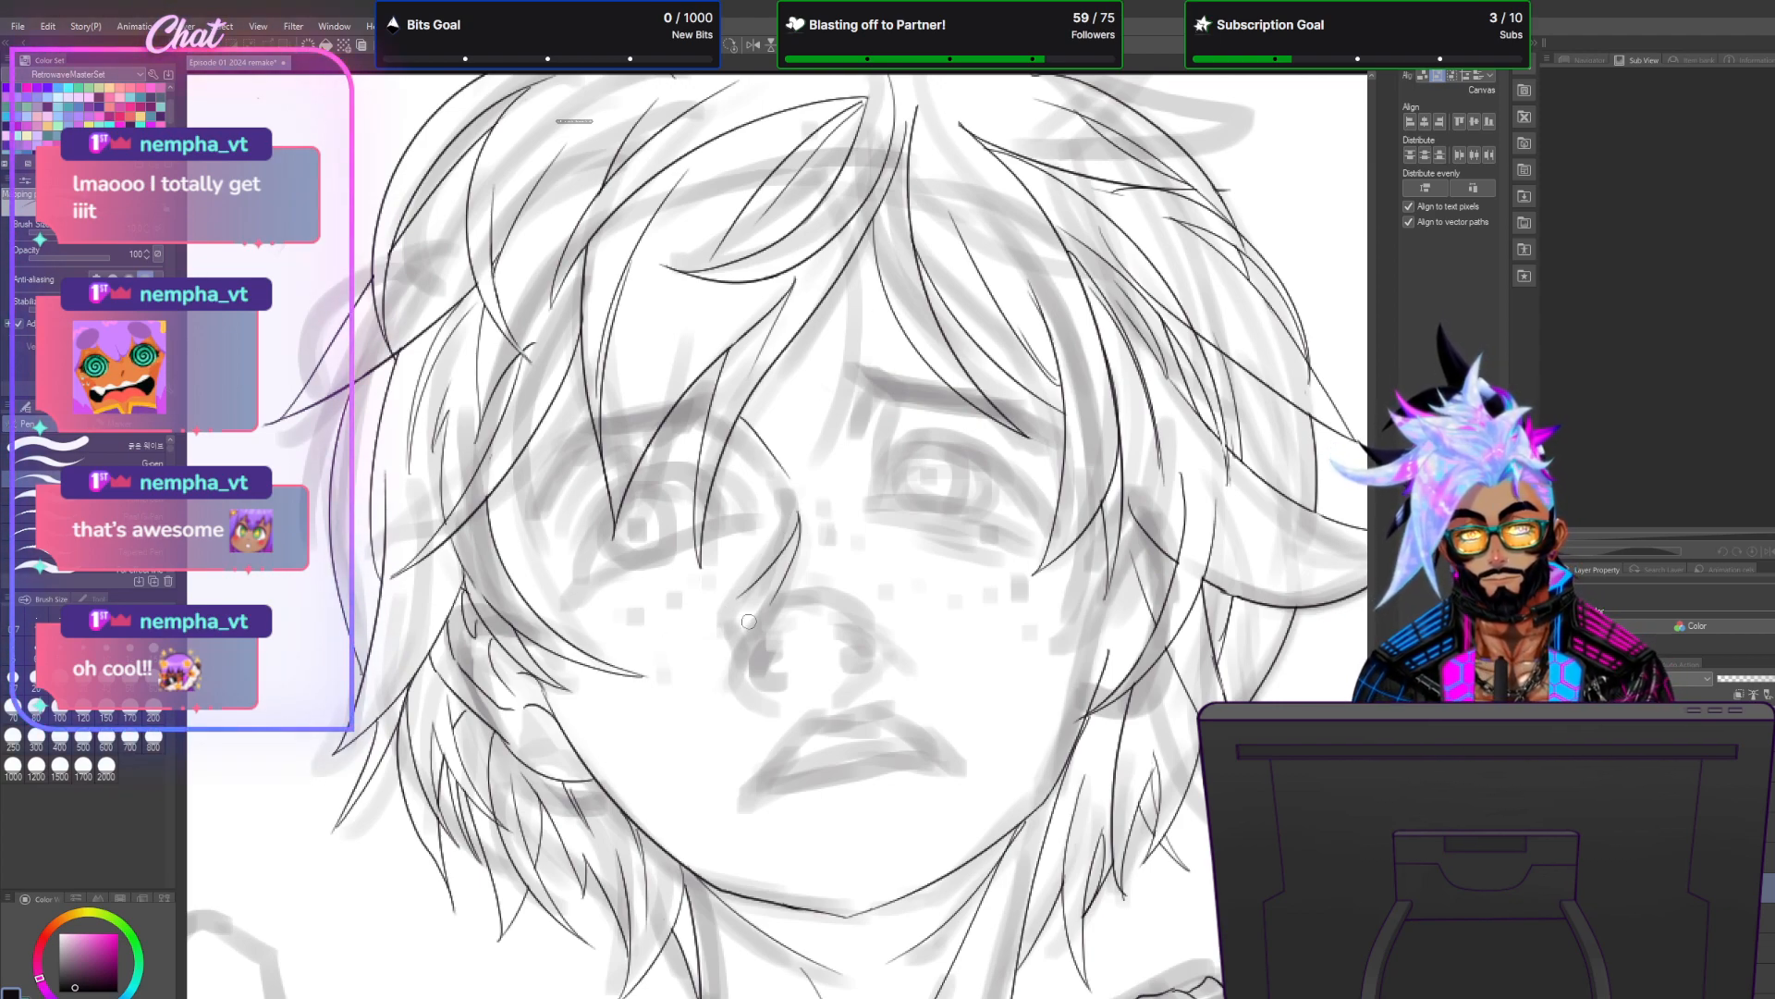
left_click_drag(737, 606, 750, 666)
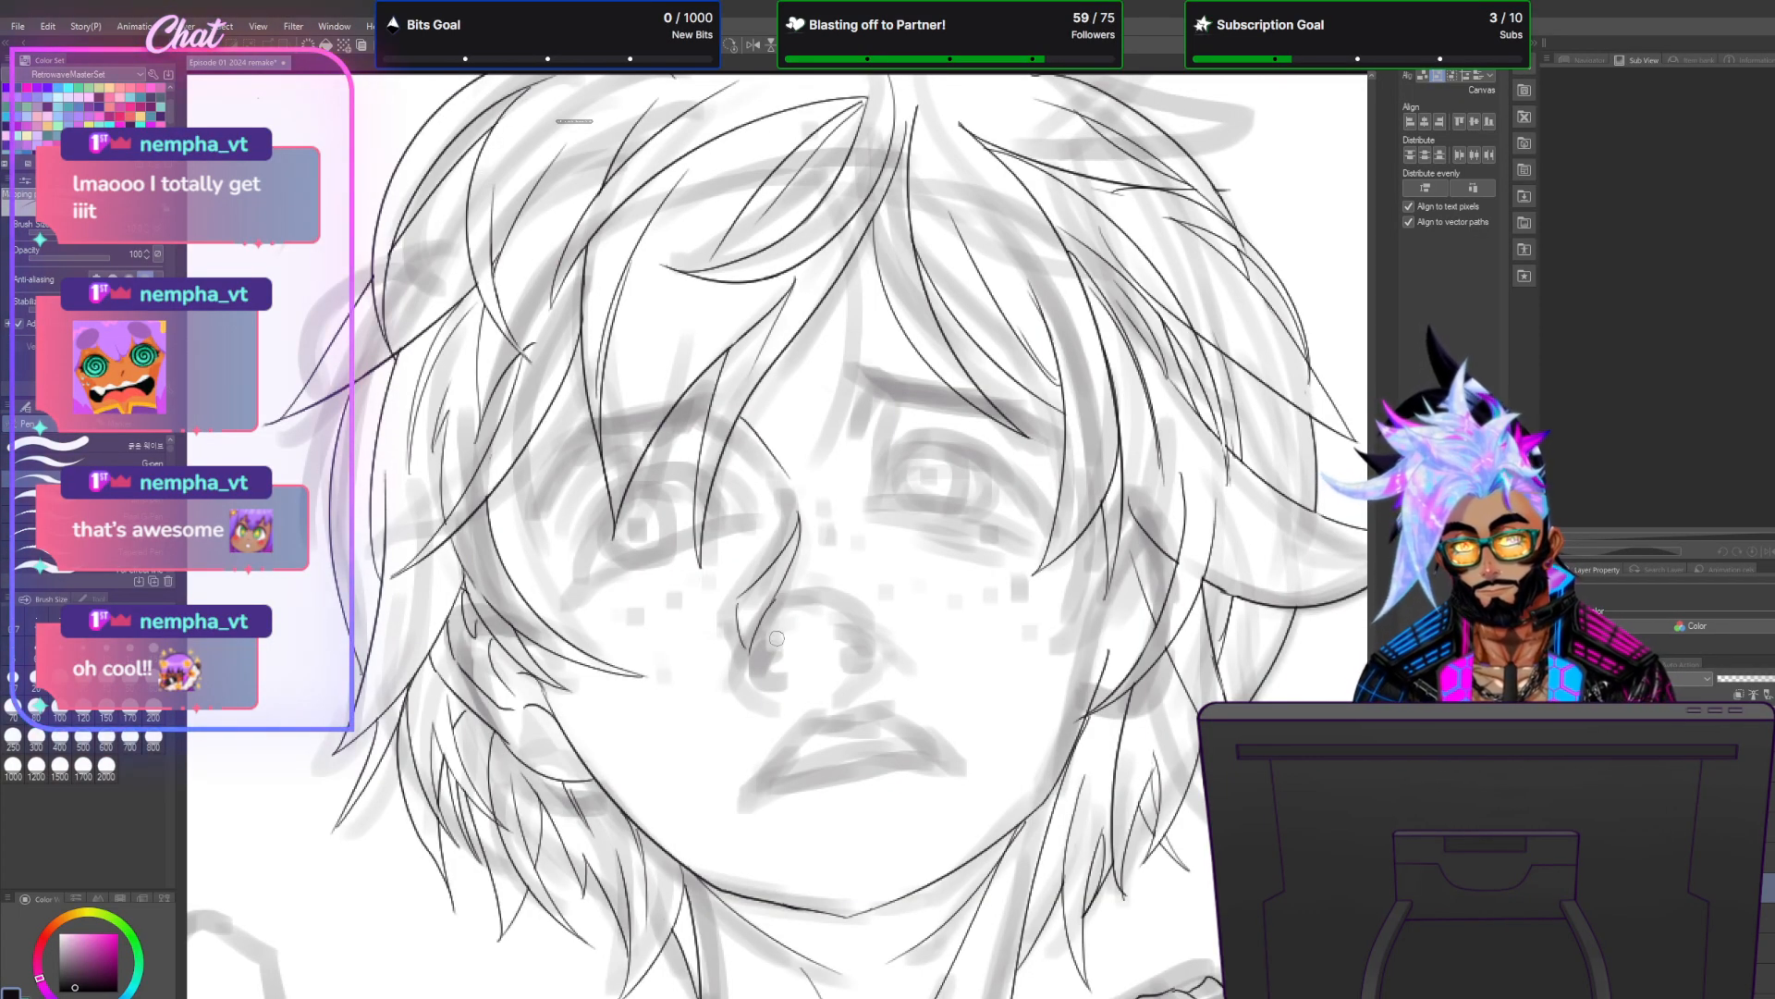
left_click_drag(771, 652, 788, 631)
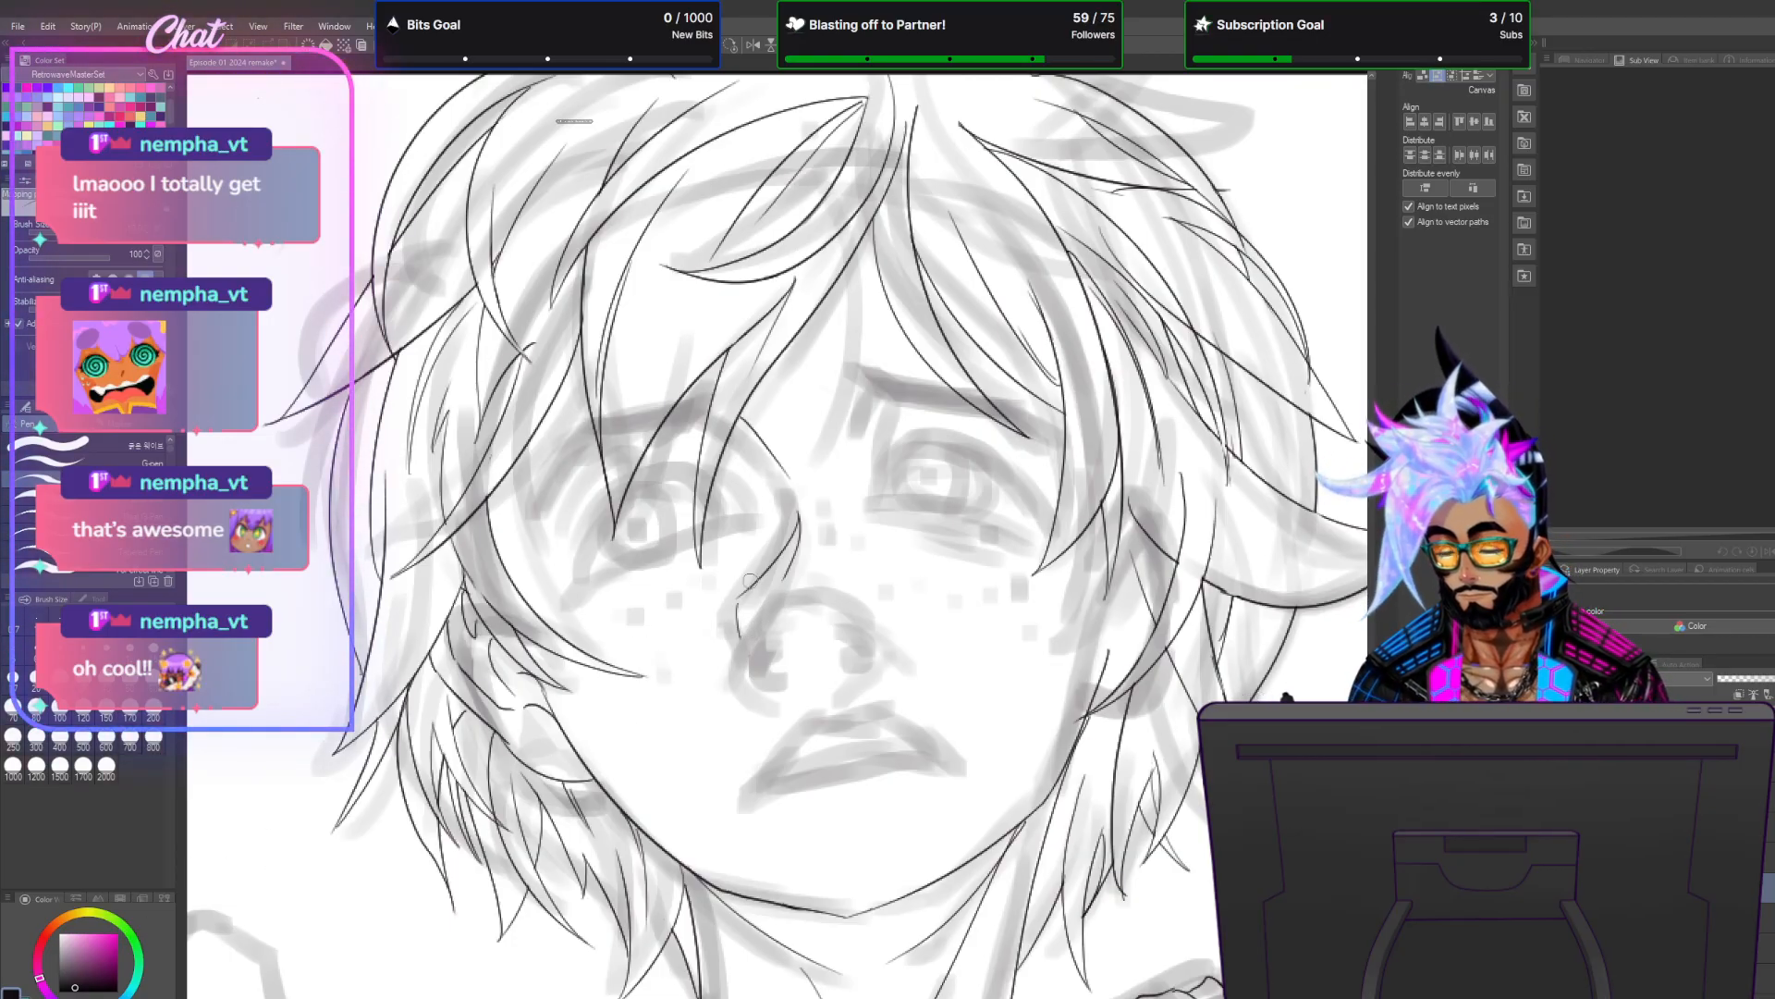
left_click_drag(745, 632, 786, 552)
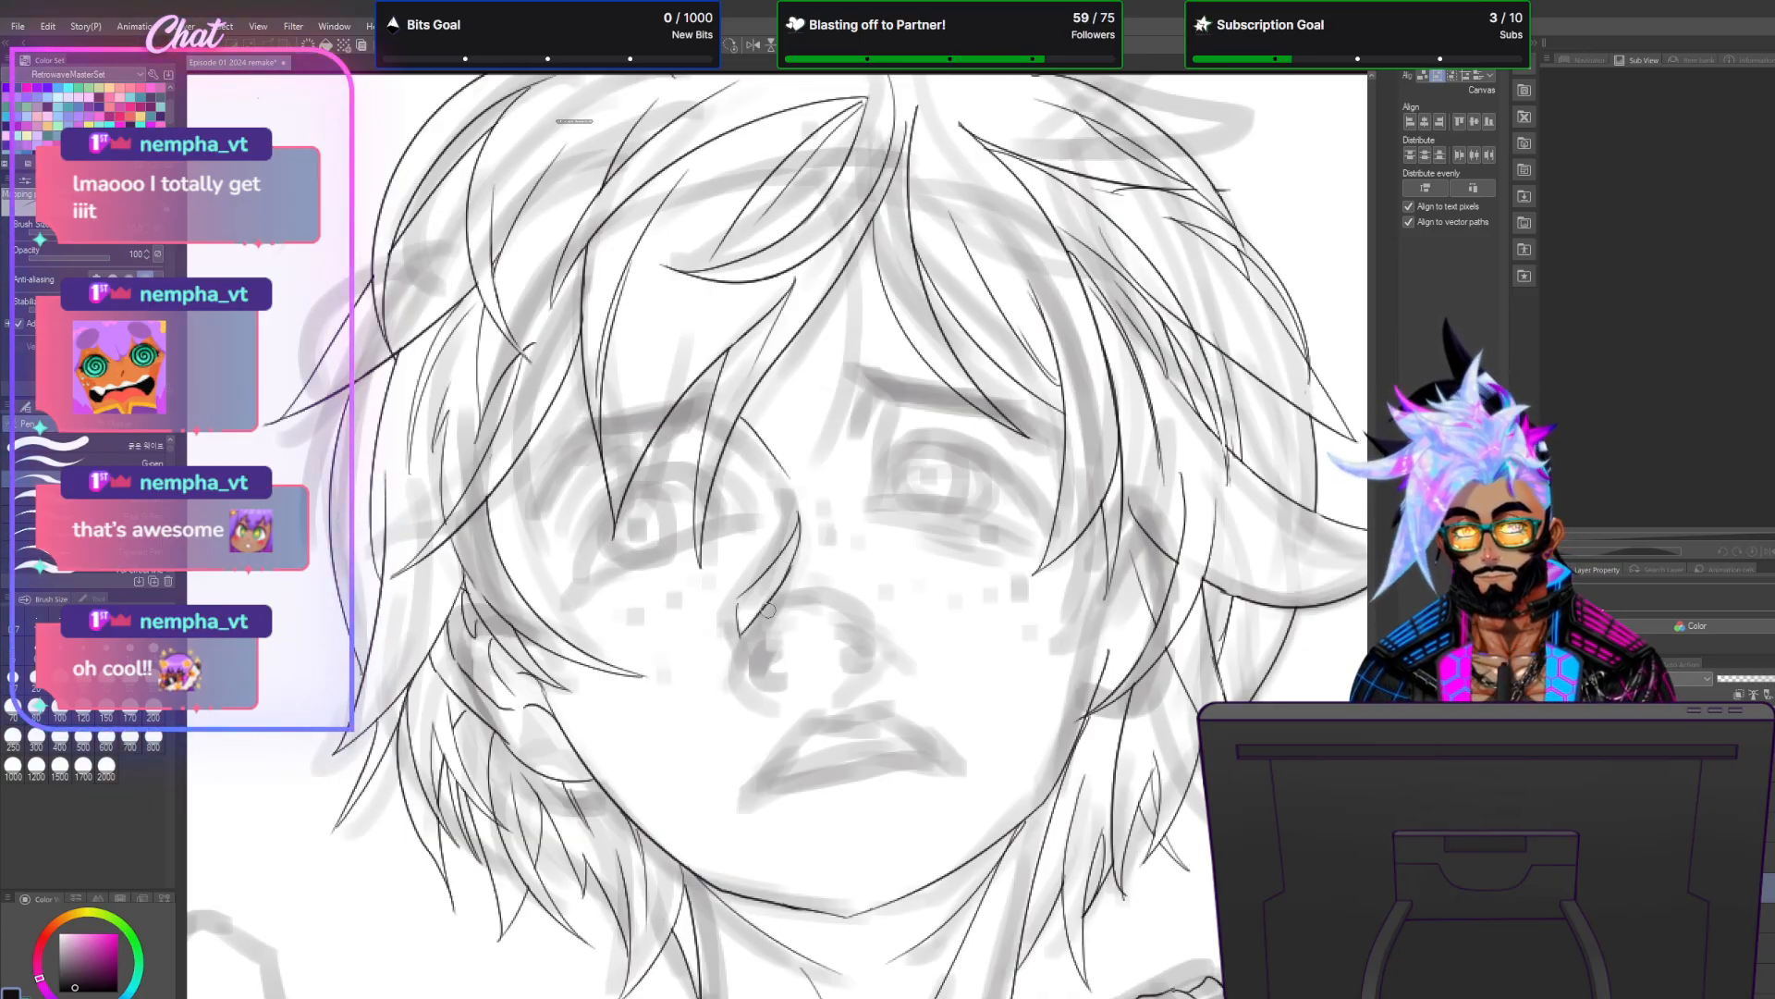
Clear the nose bridge line and redraw it as a curve from beside the inner eye down to the nostril.
key("c")
mouse_move(795, 510)
left_mouse_down()
mouse_move(796, 542)
mouse_move(752, 590)
mouse_move(754, 636)
left_mouse_up()
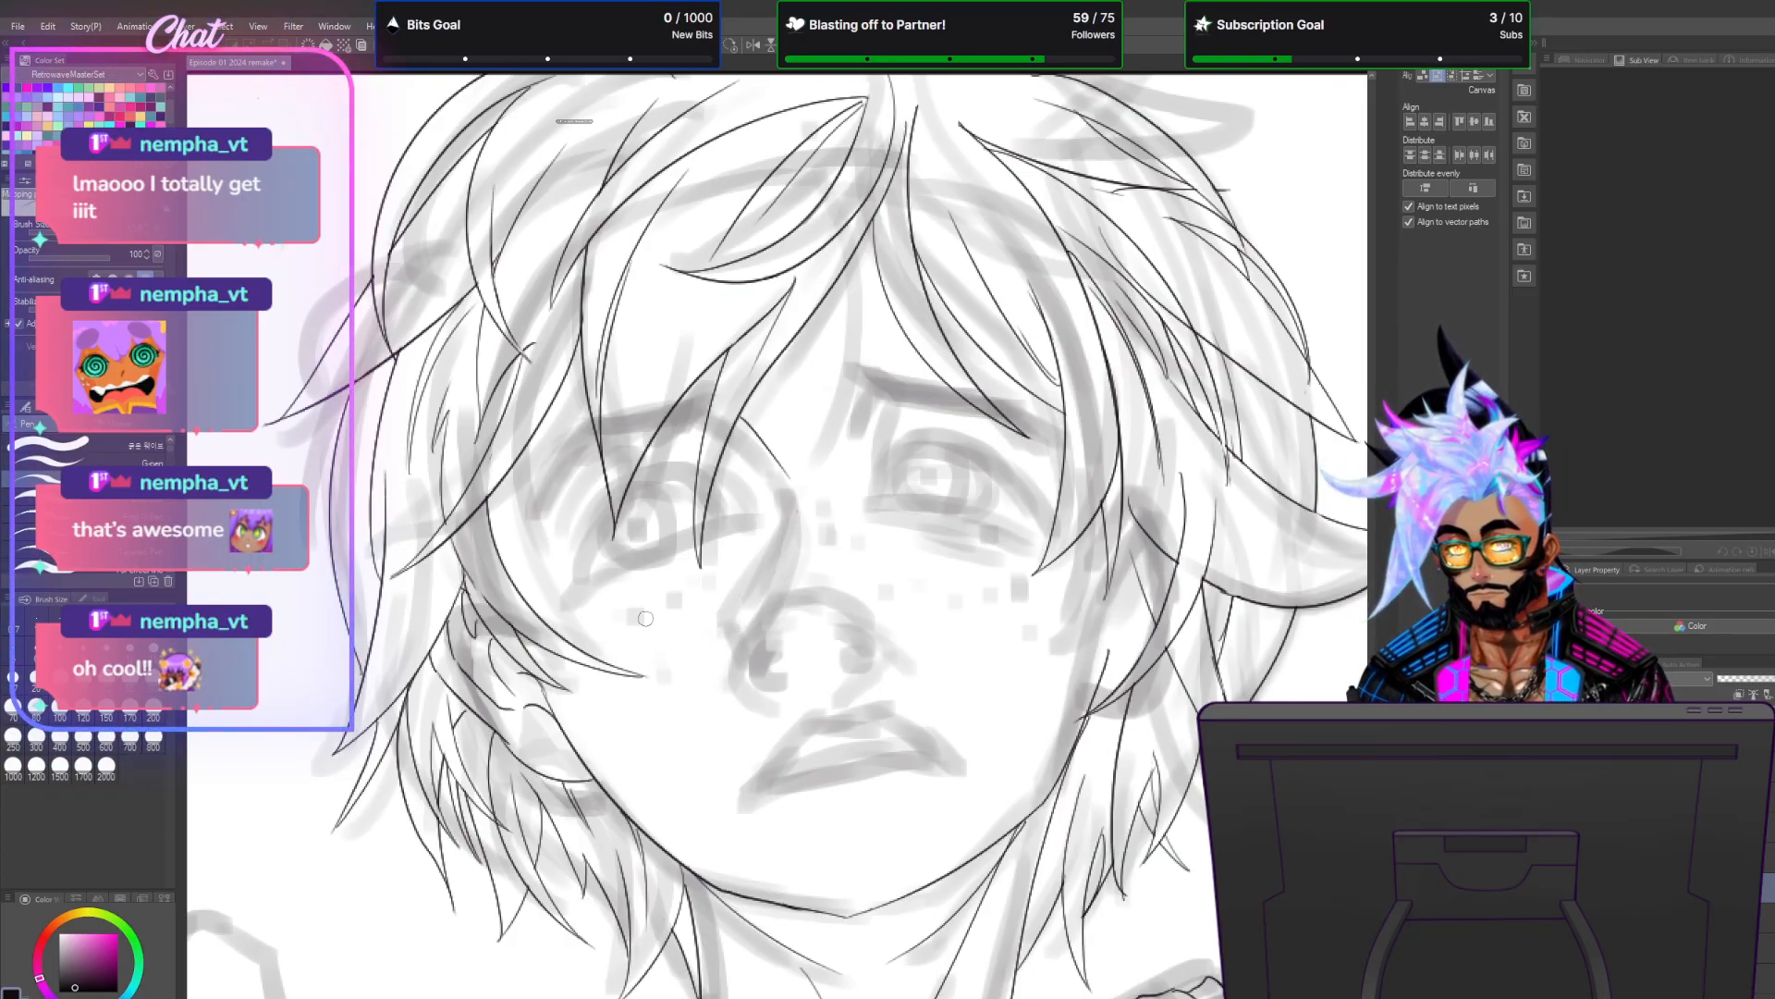
left_click_drag(797, 505, 730, 673)
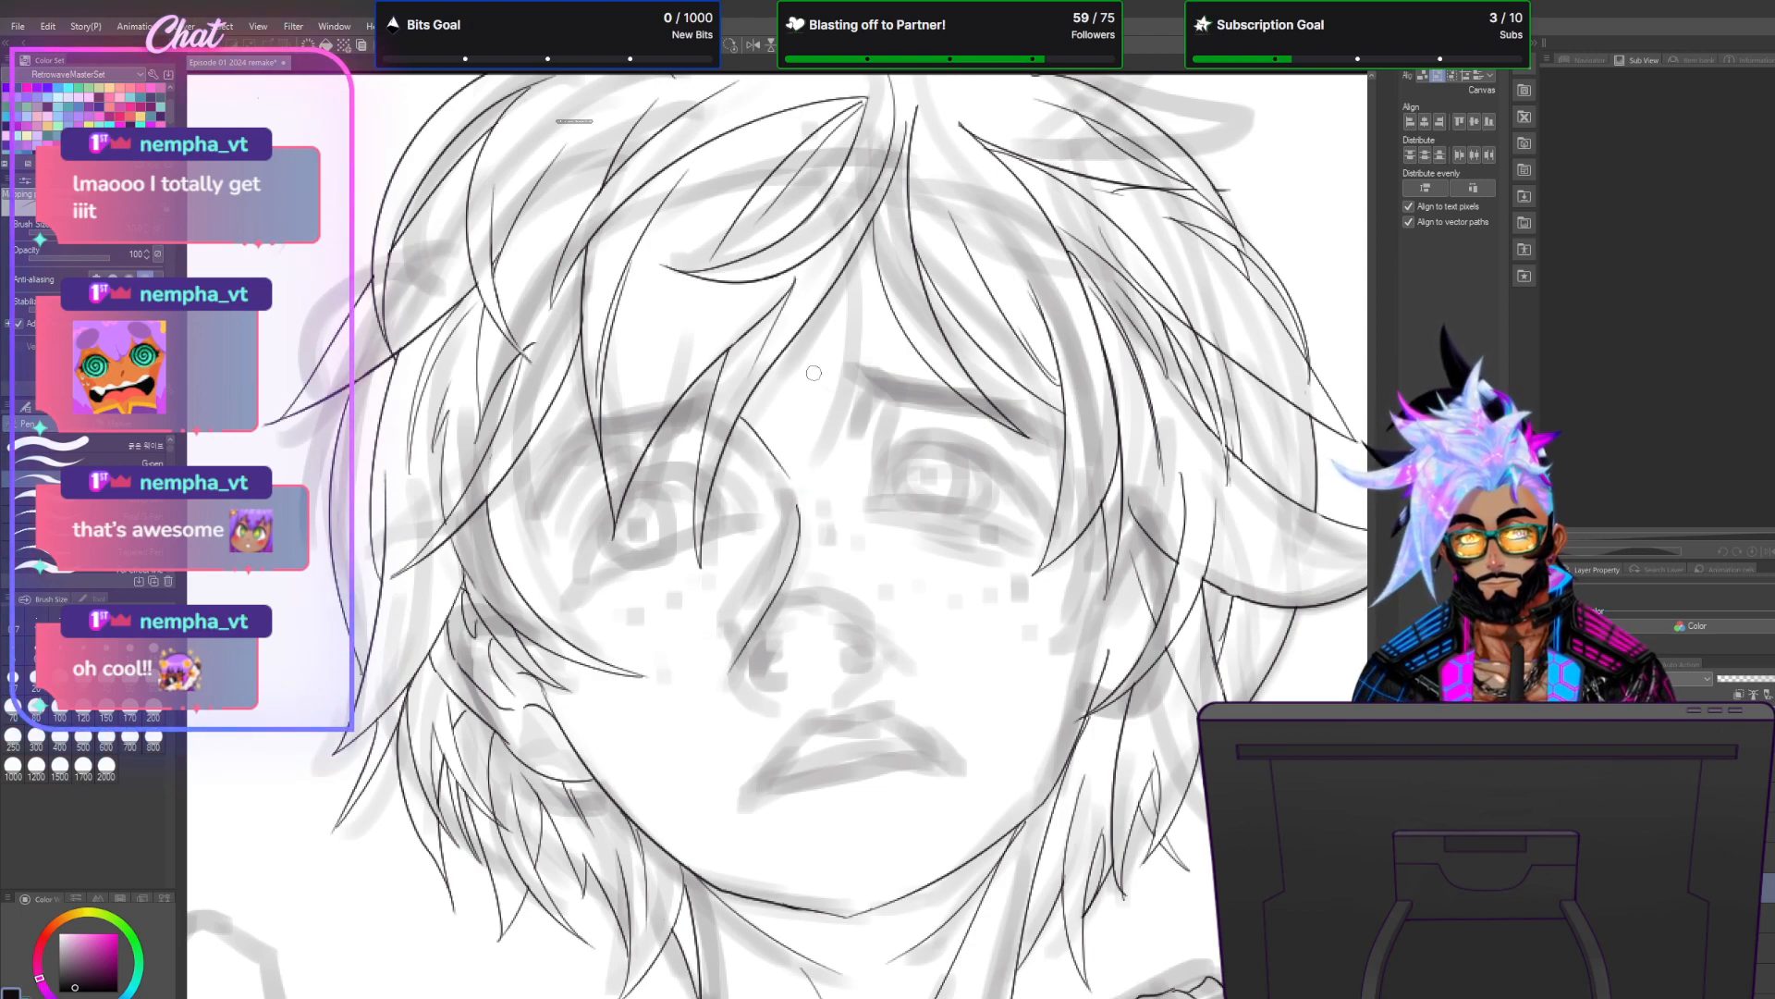
key("ctrl+z")
mouse_move(799, 517)
left_mouse_down()
mouse_move(751, 622)
mouse_move(727, 582)
mouse_move(797, 499)
left_mouse_up()
key("ctrl+z")
left_click_drag(793, 510, 777, 536)
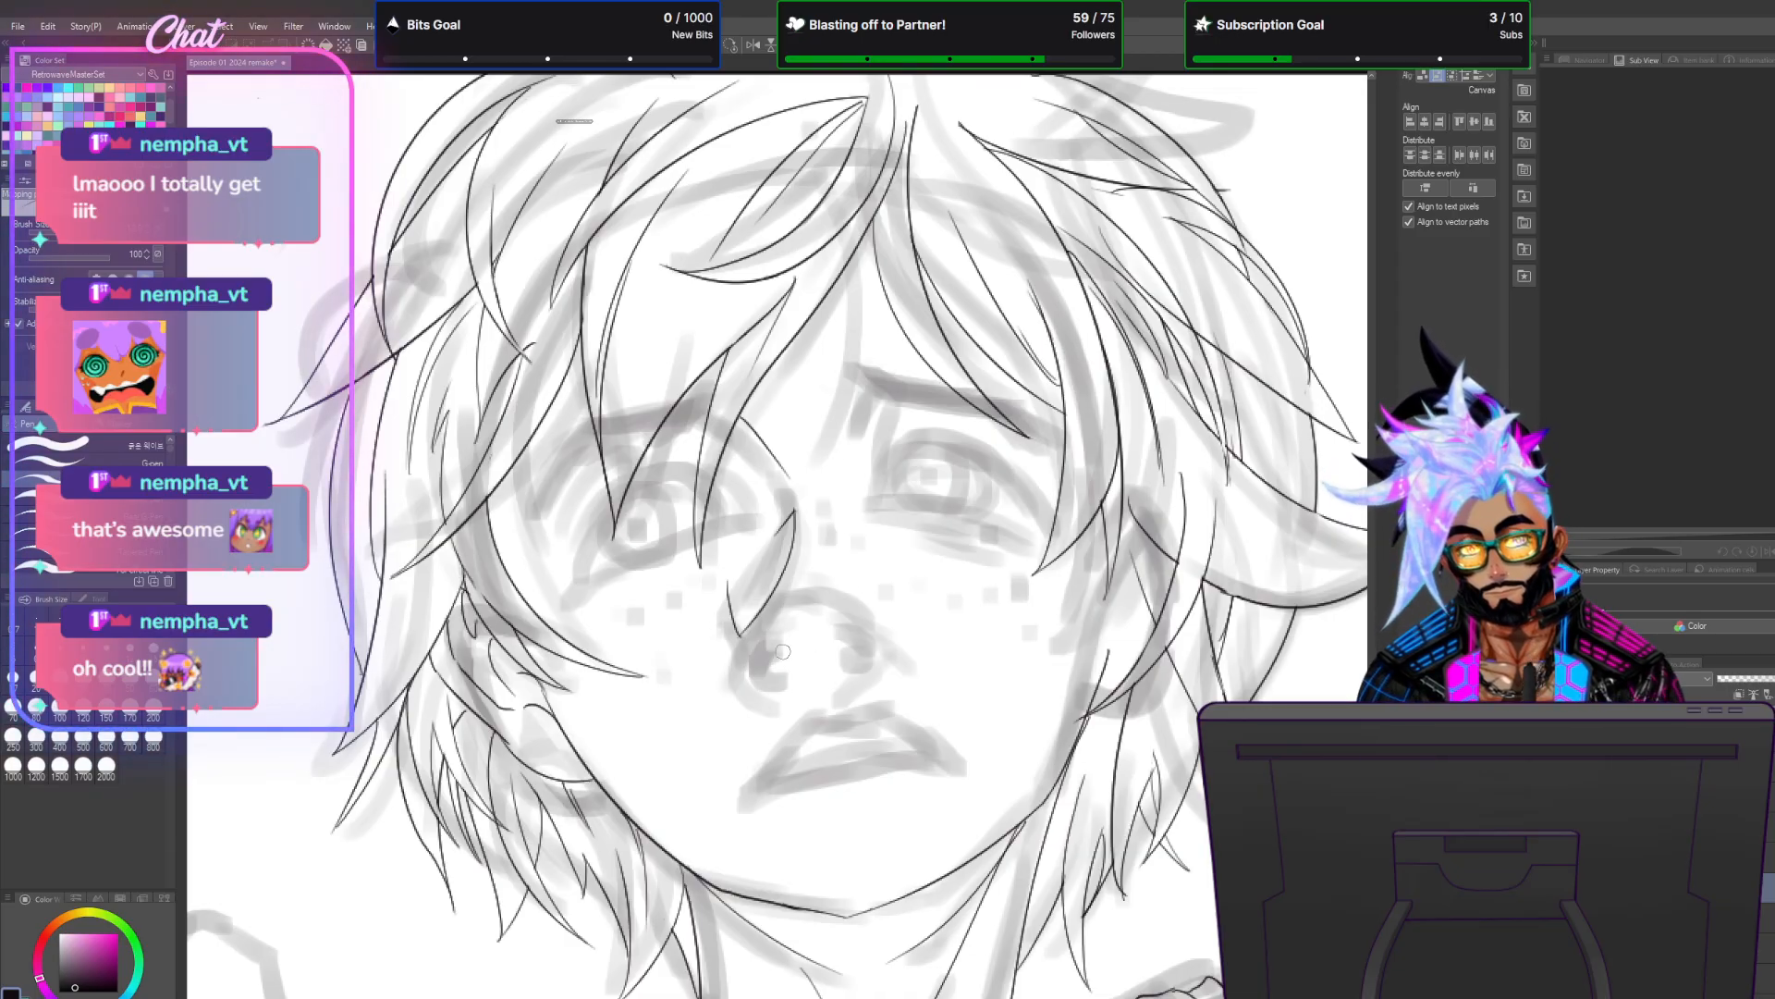
Ink both nostril curves, then outline the left-hand nostril wing and the adjoining edge of the nose tip.
left_click_drag(776, 639, 763, 658)
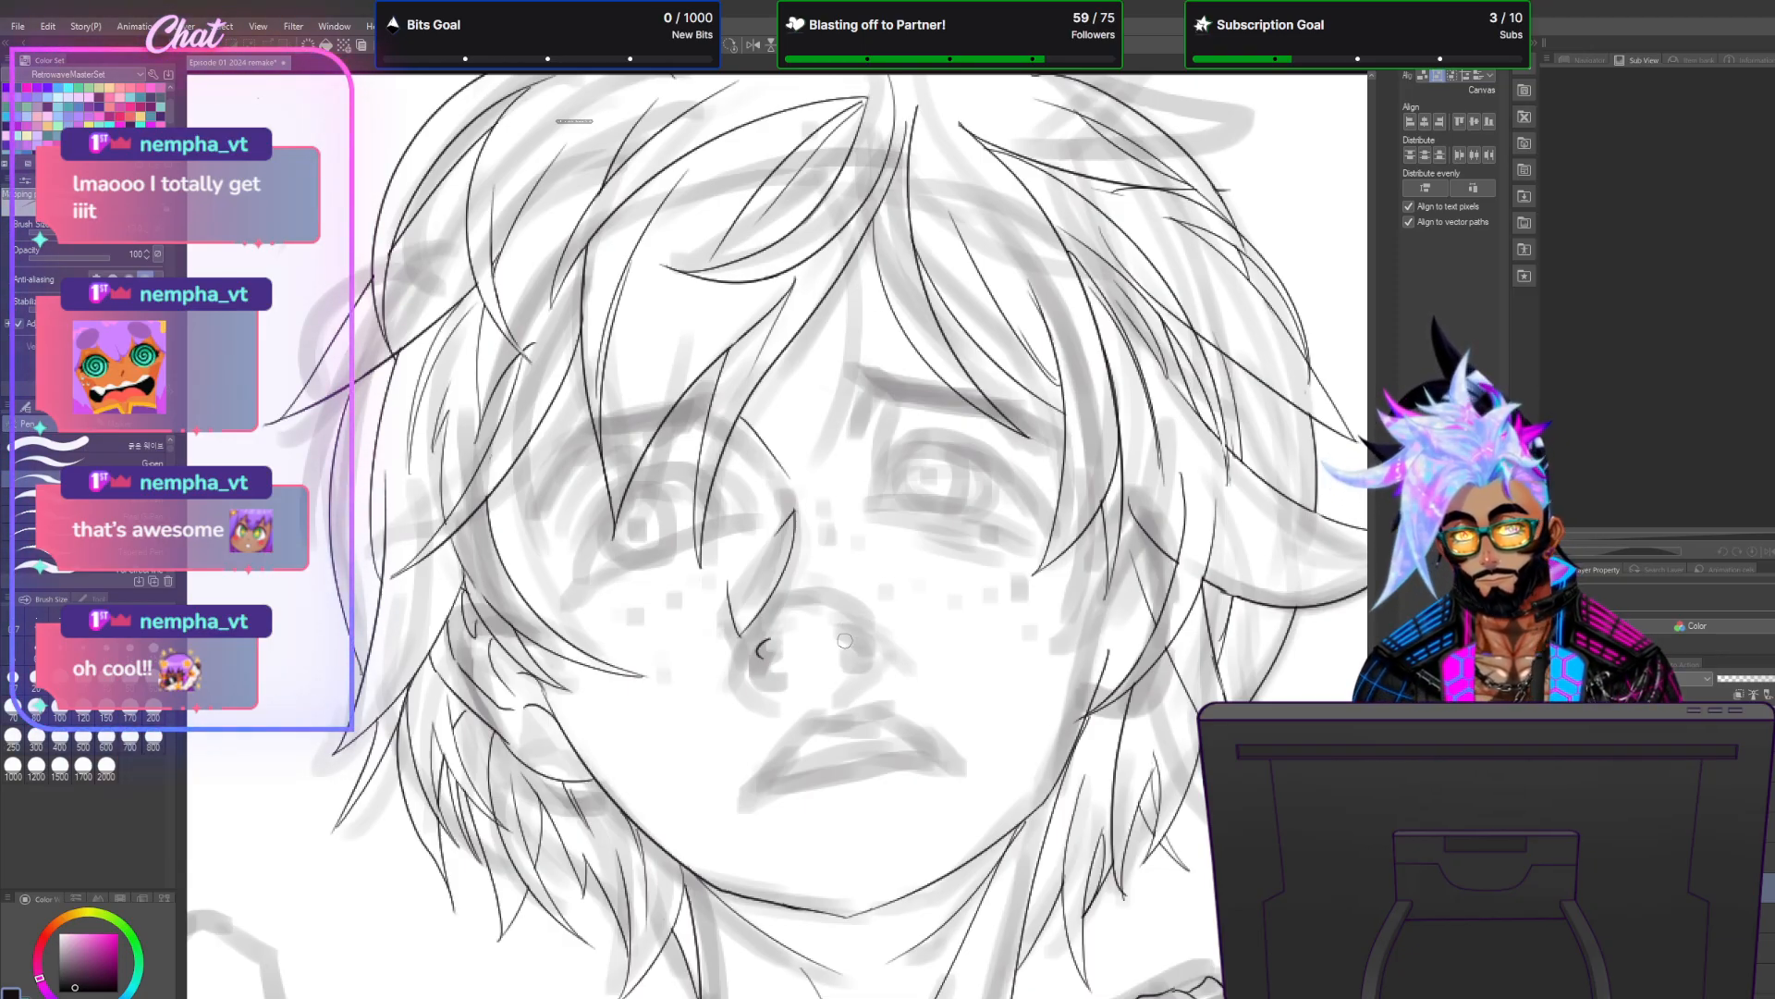
left_click_drag(841, 638, 843, 654)
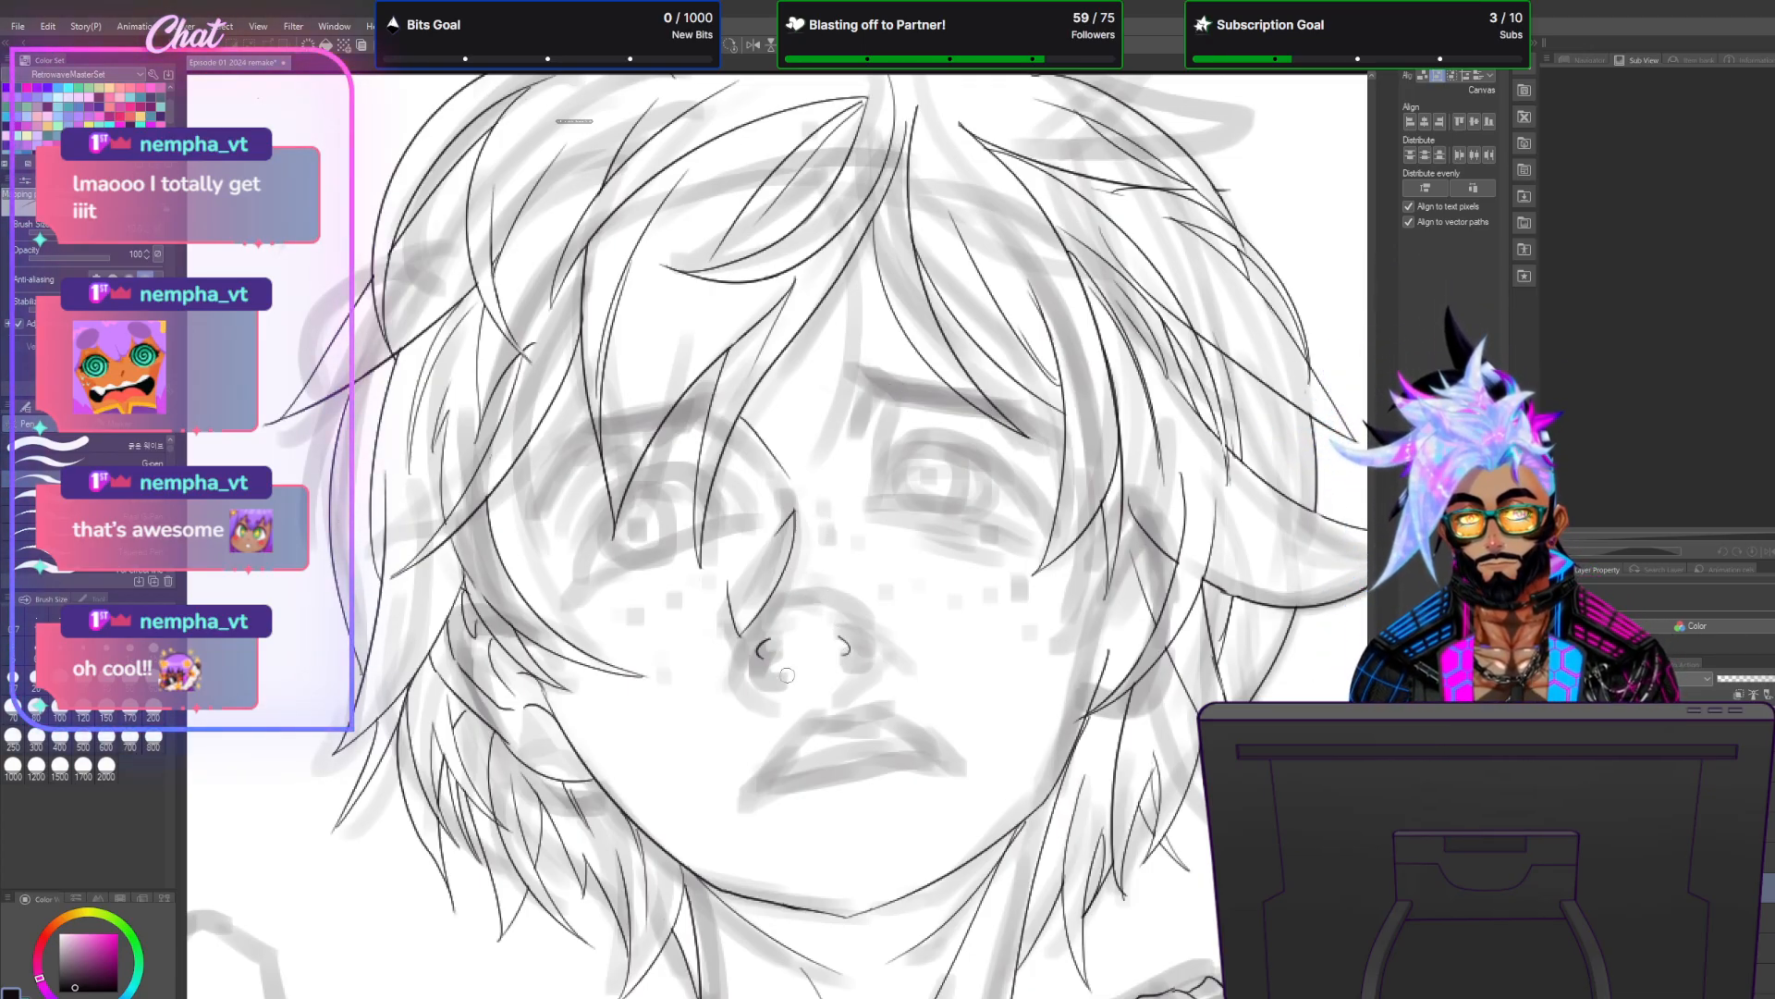
left_click_drag(740, 637, 772, 673)
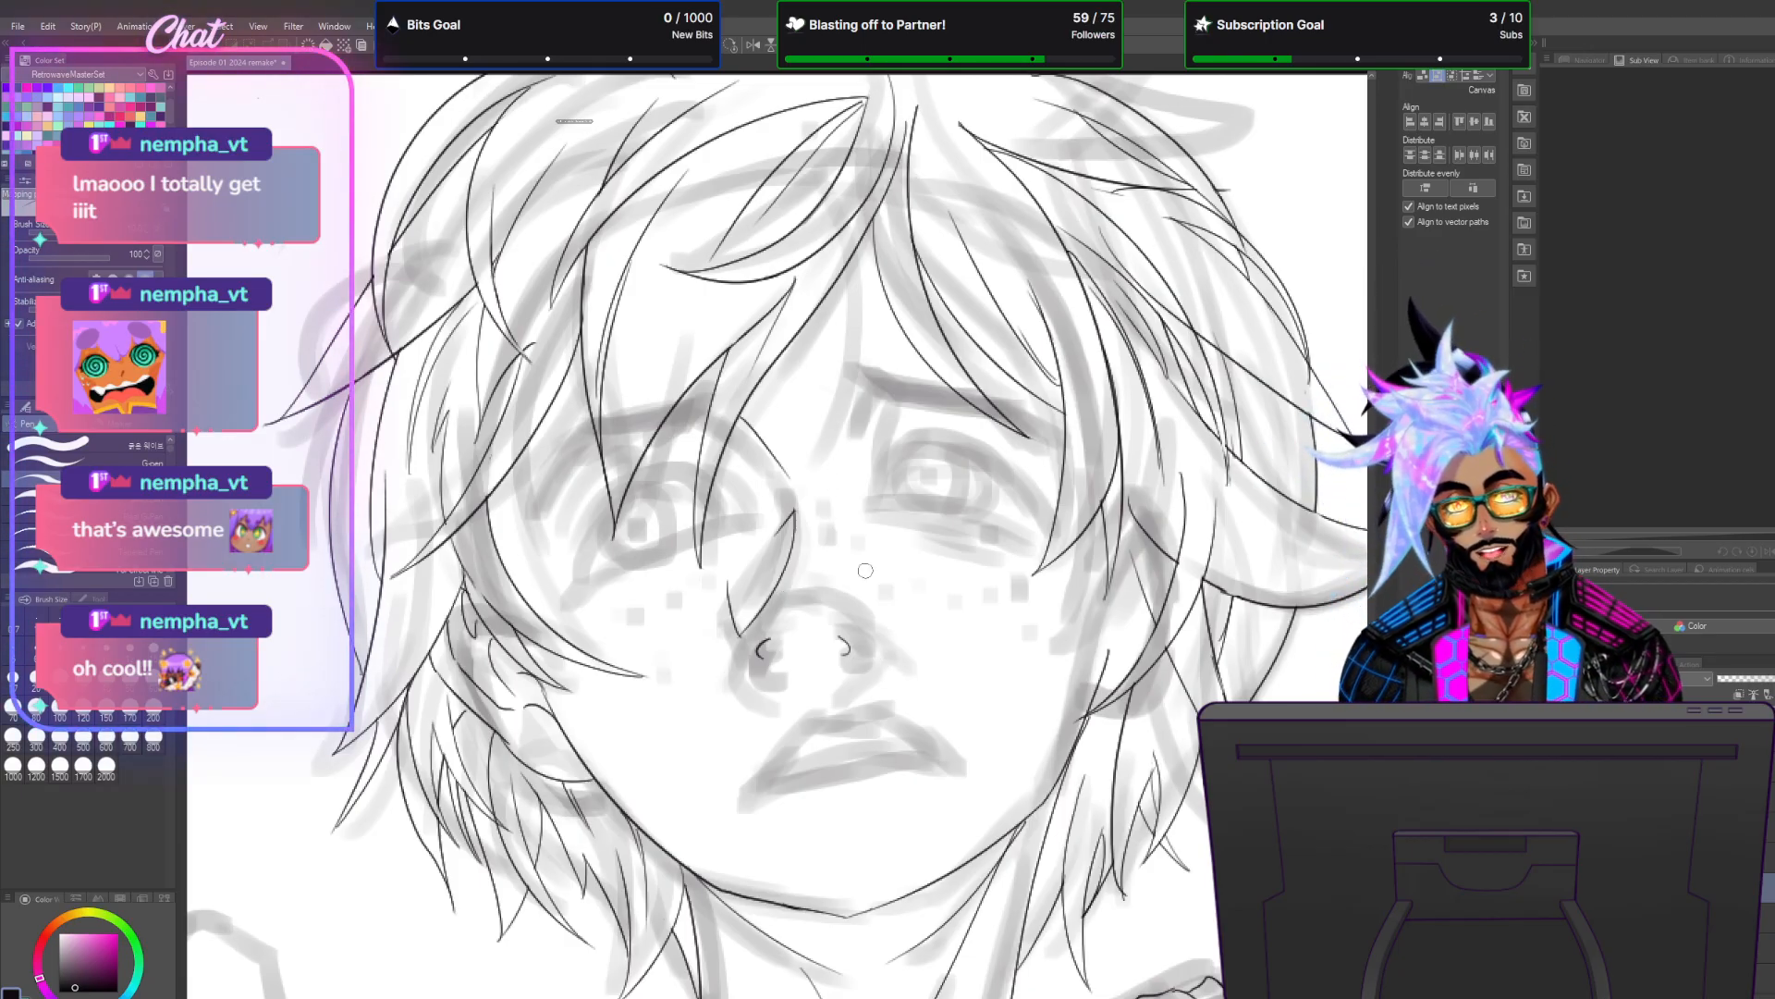
scroll(864, 570, "up", 2)
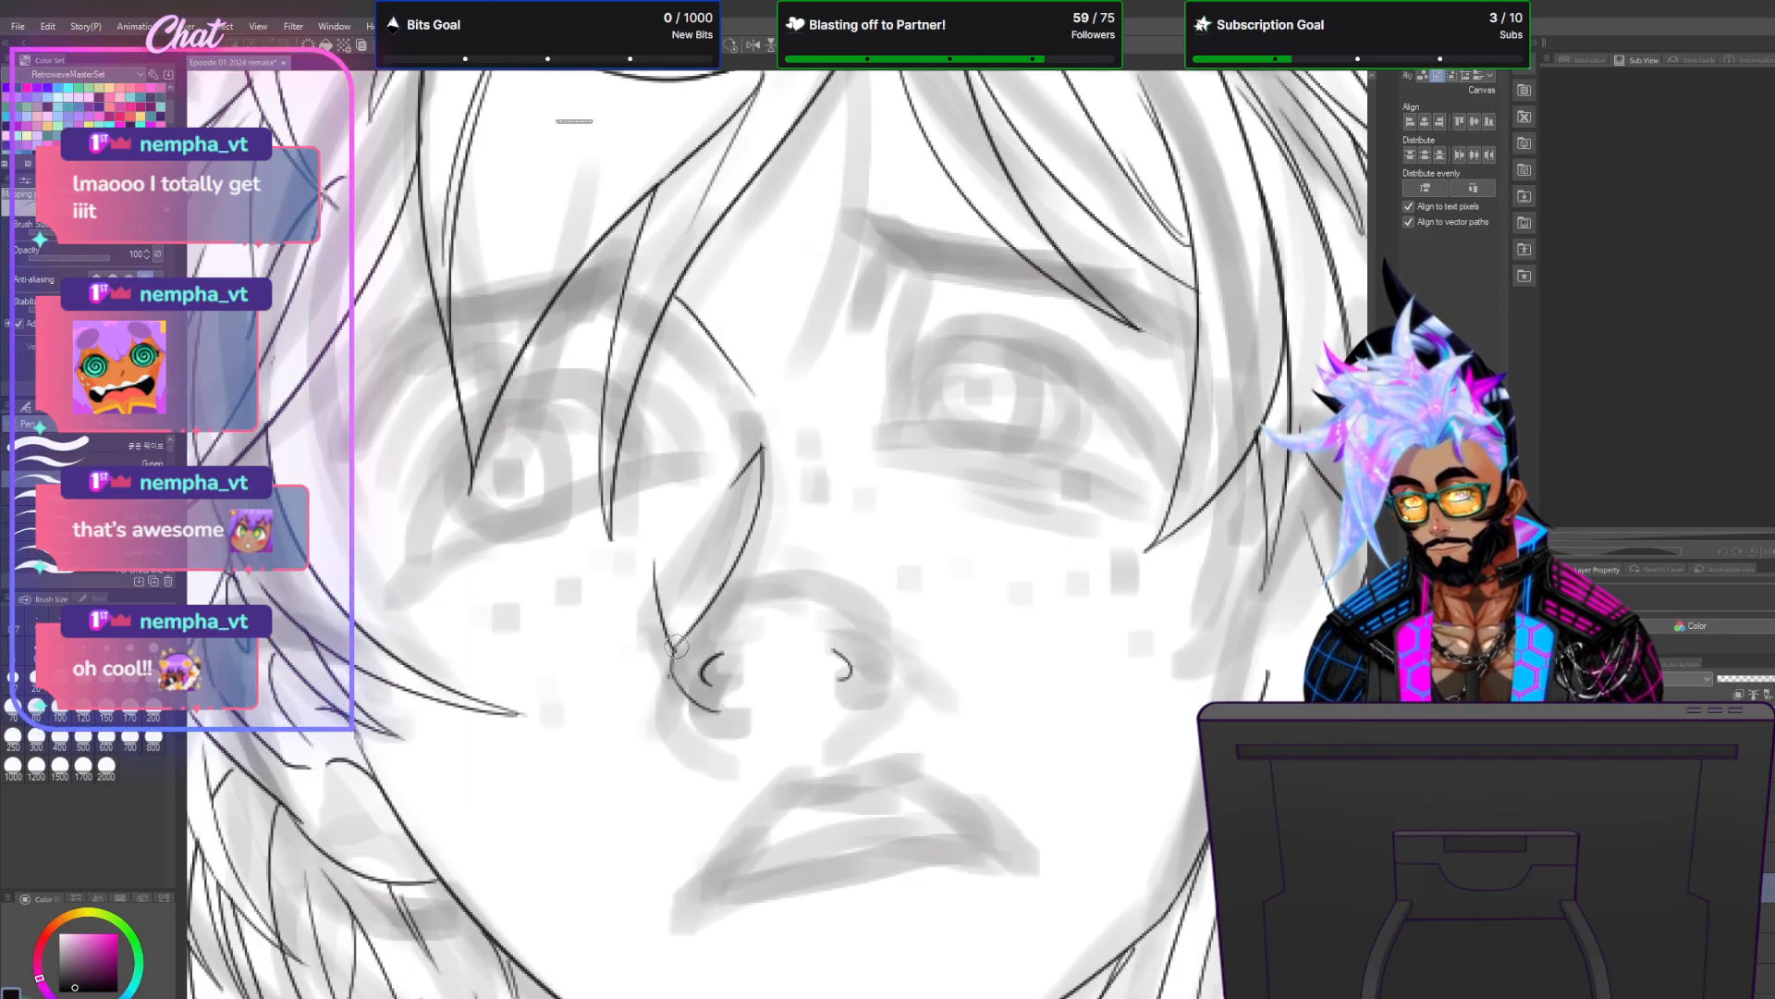
left_click_drag(671, 651, 782, 552)
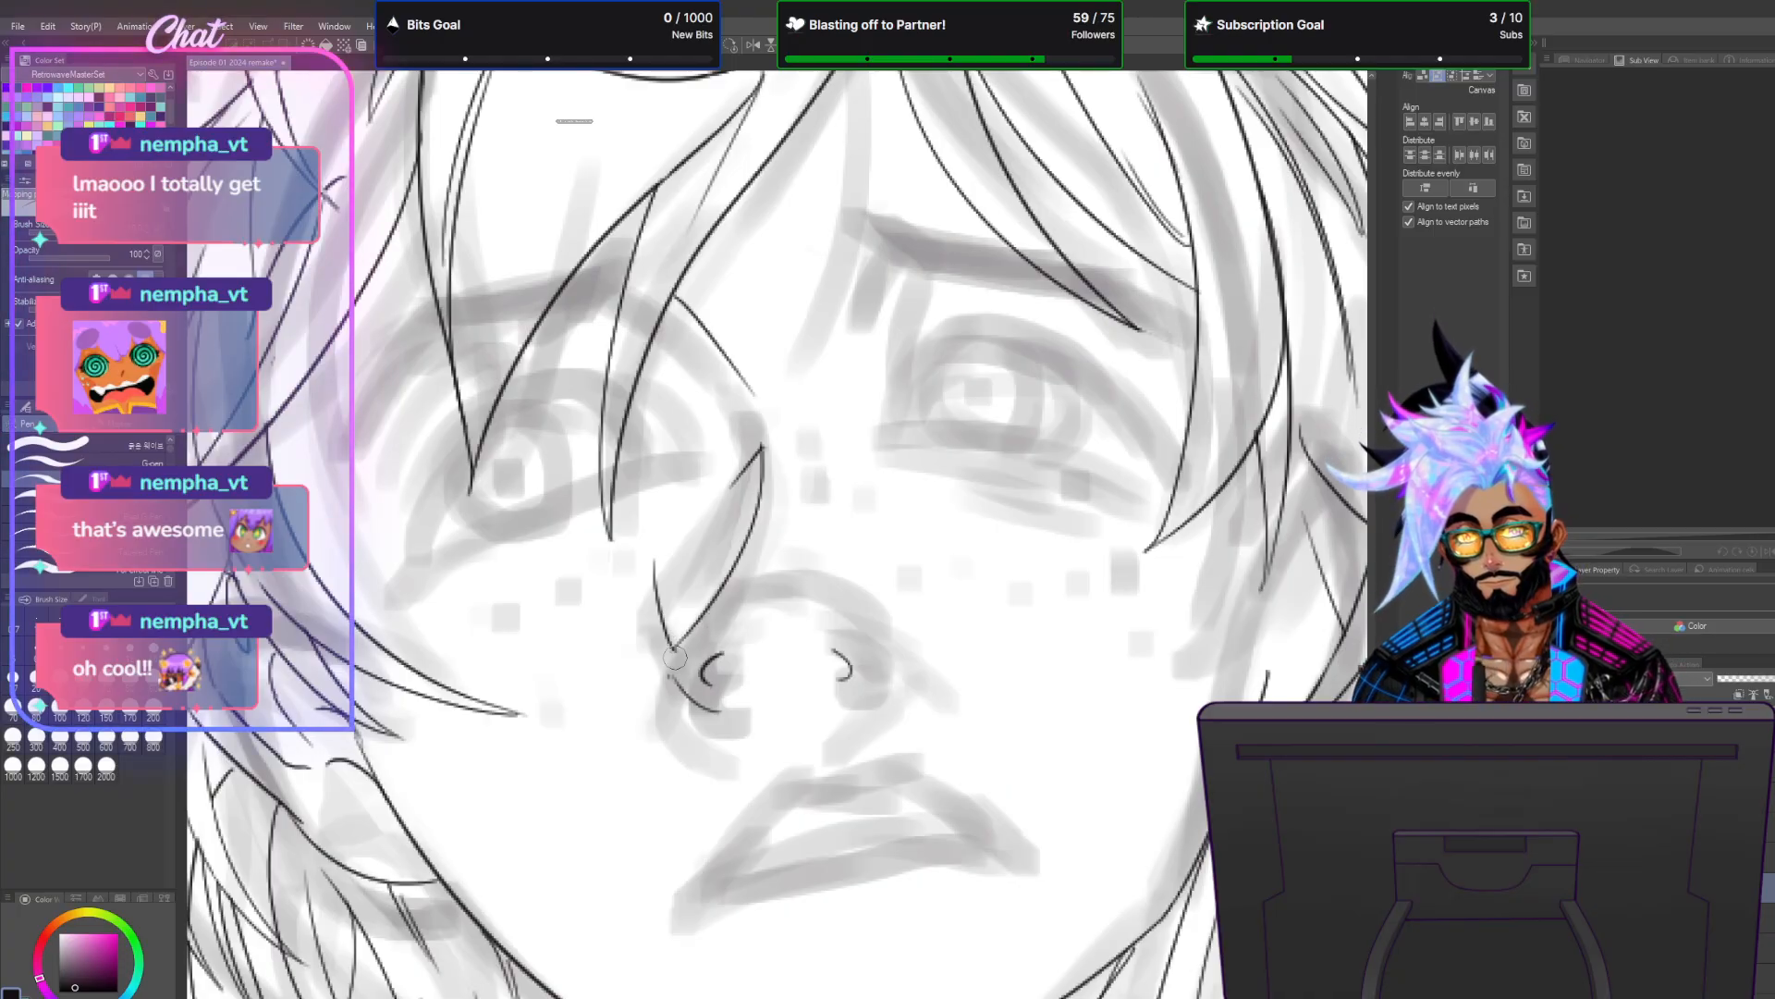
left_click_drag(672, 651, 777, 566)
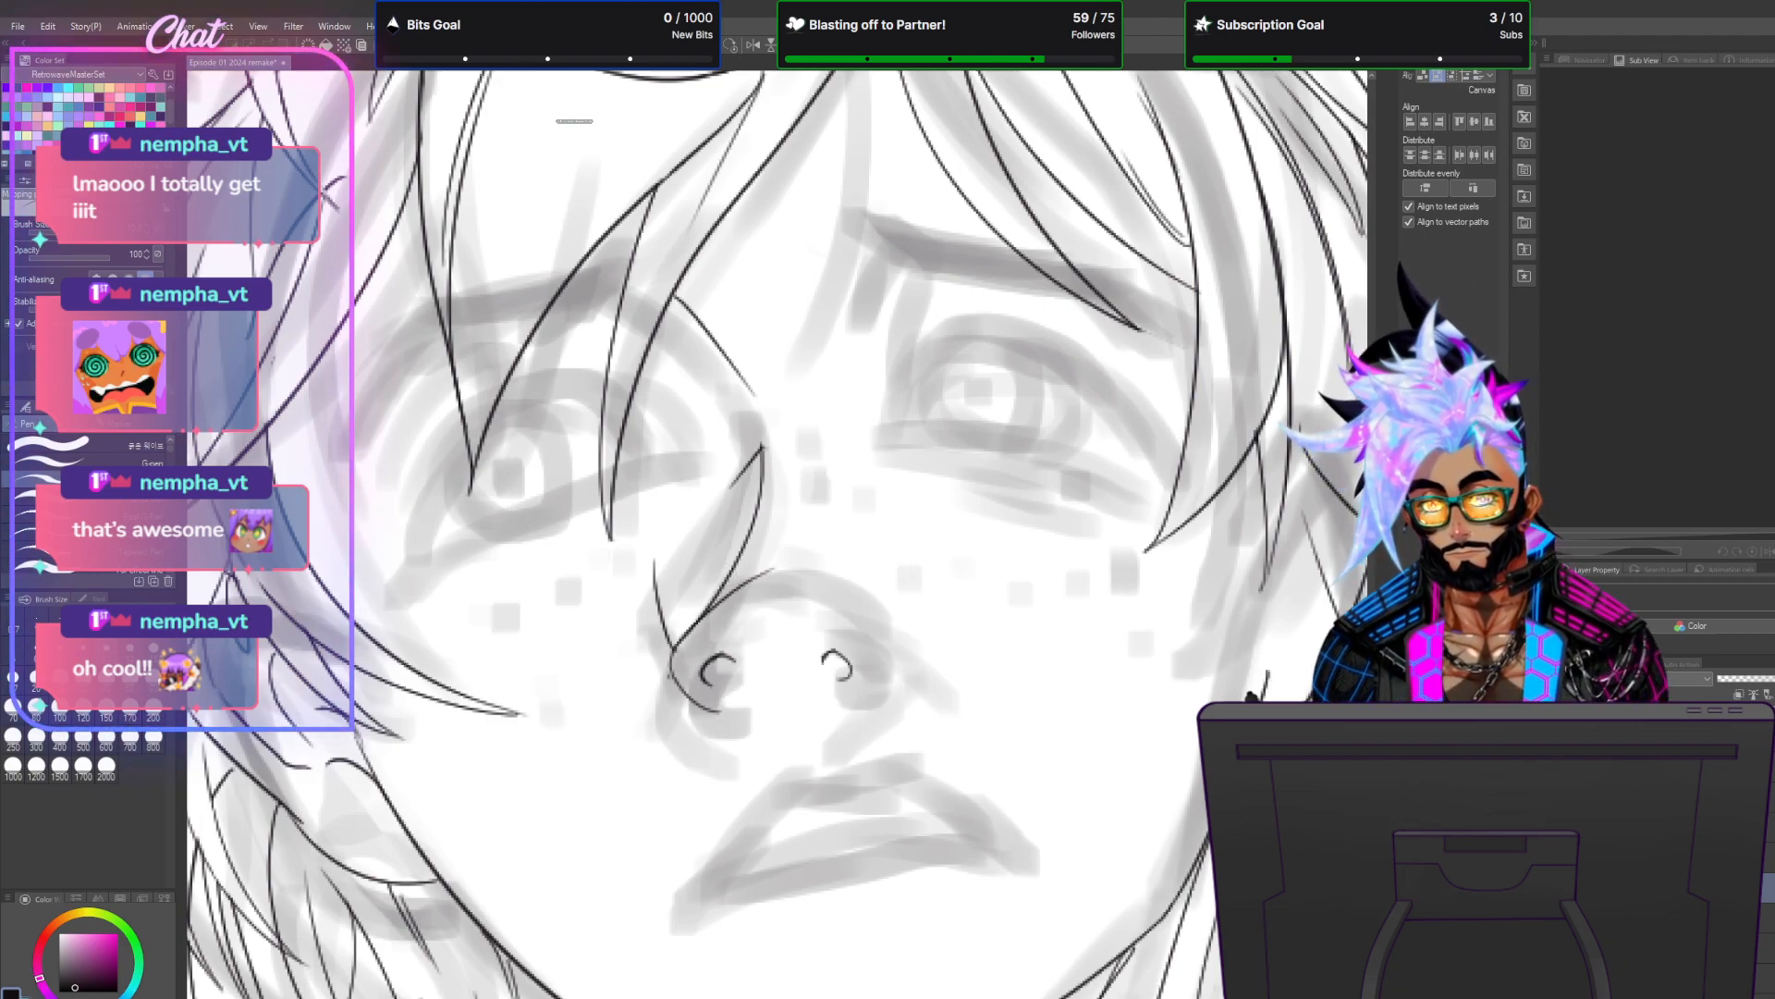
Ink the right-hand outline of the nose from the tip around the wing, and redraw the nostril inside it.
left_click_drag(818, 648, 860, 674)
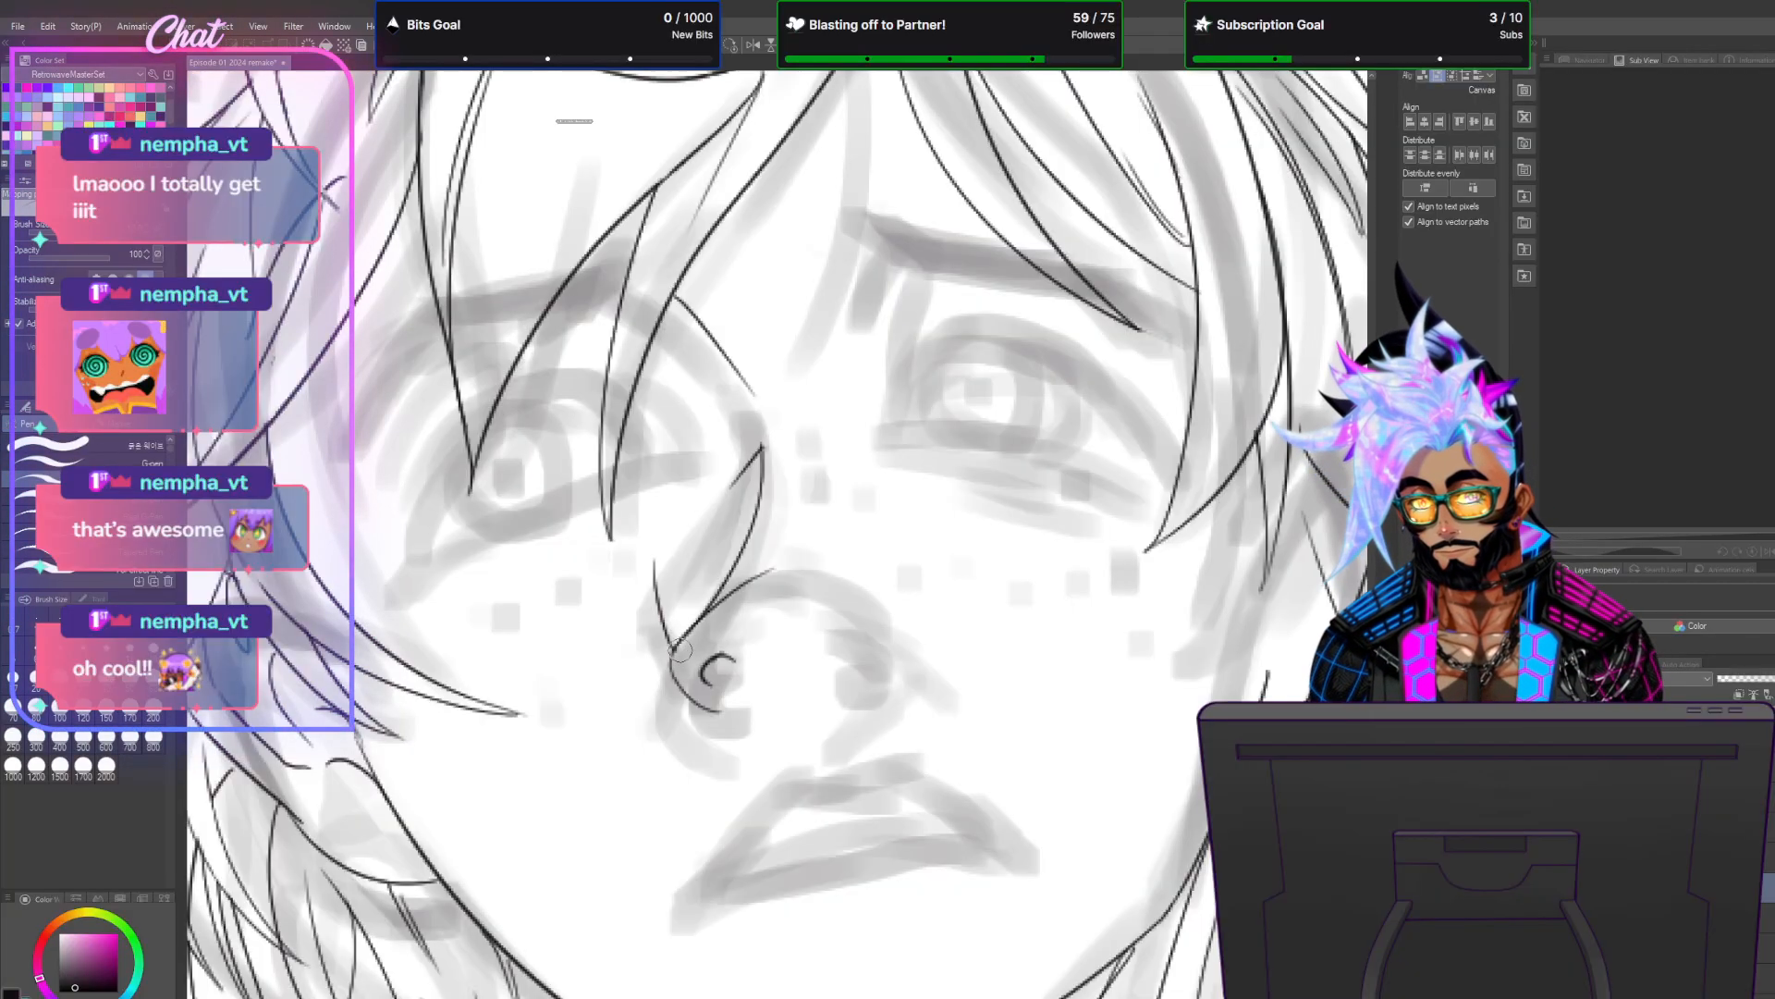
mouse_move(804, 569)
left_mouse_down()
mouse_move(886, 636)
mouse_move(873, 734)
mouse_move(900, 673)
mouse_move(862, 705)
left_mouse_up()
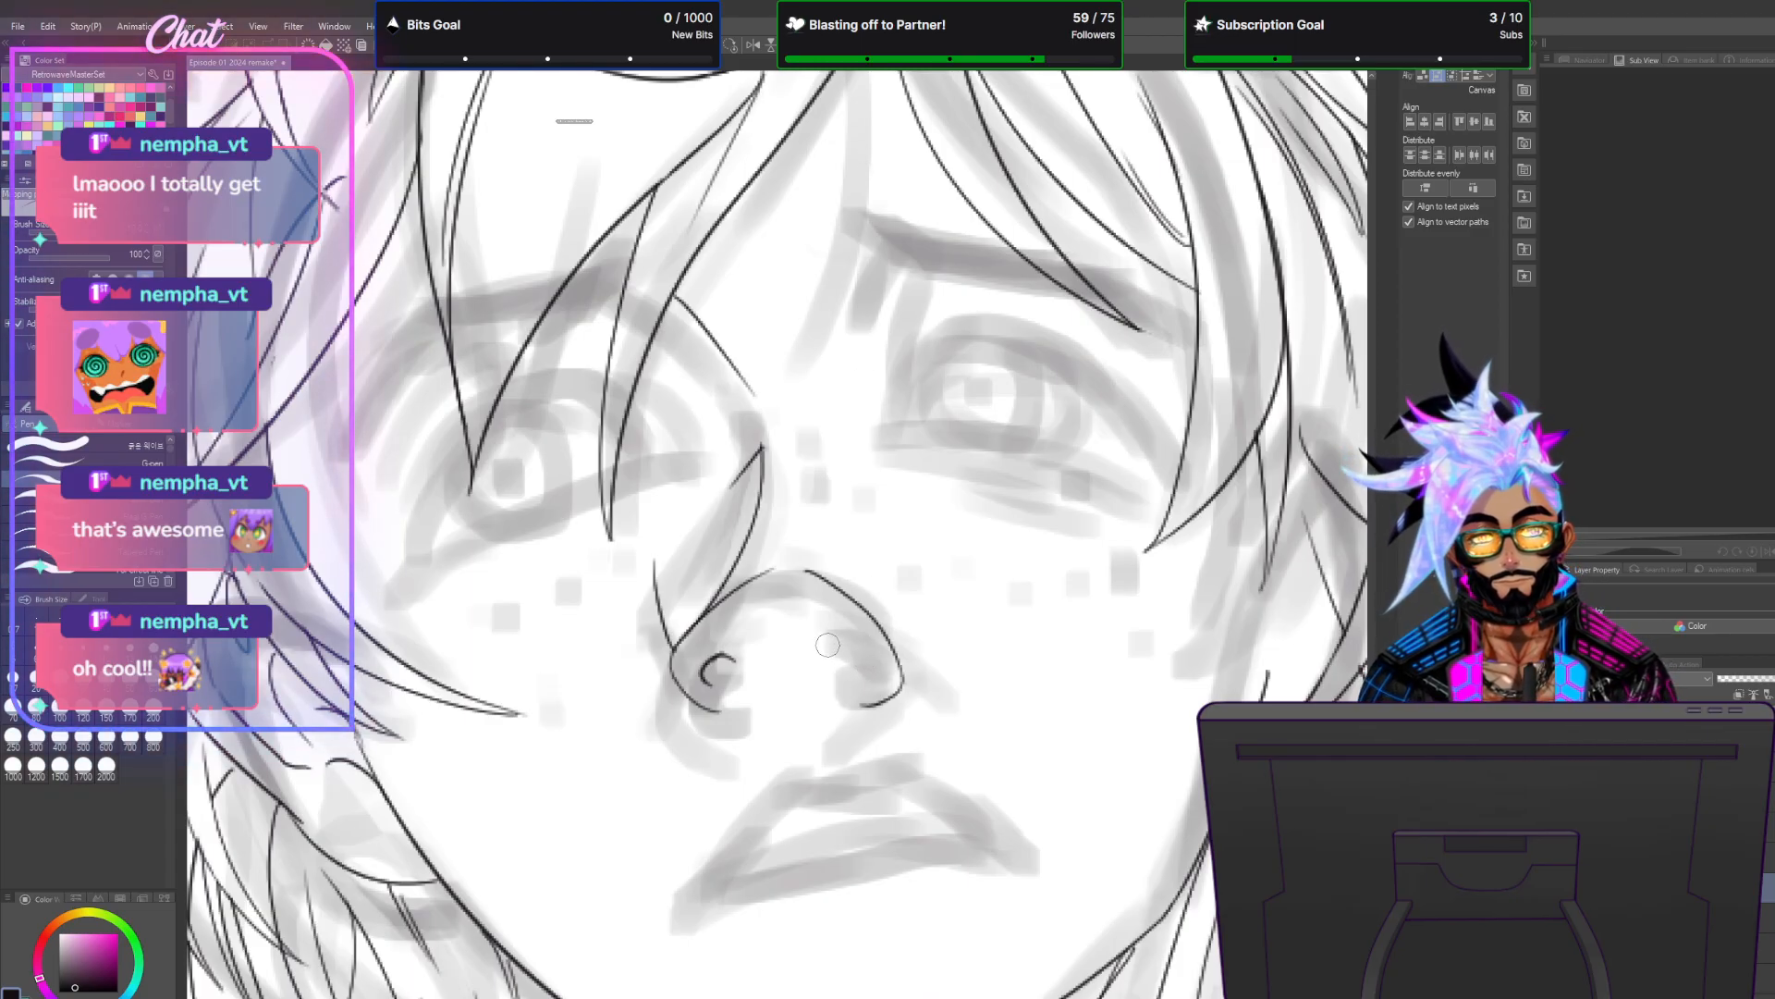
left_click_drag(825, 643, 865, 669)
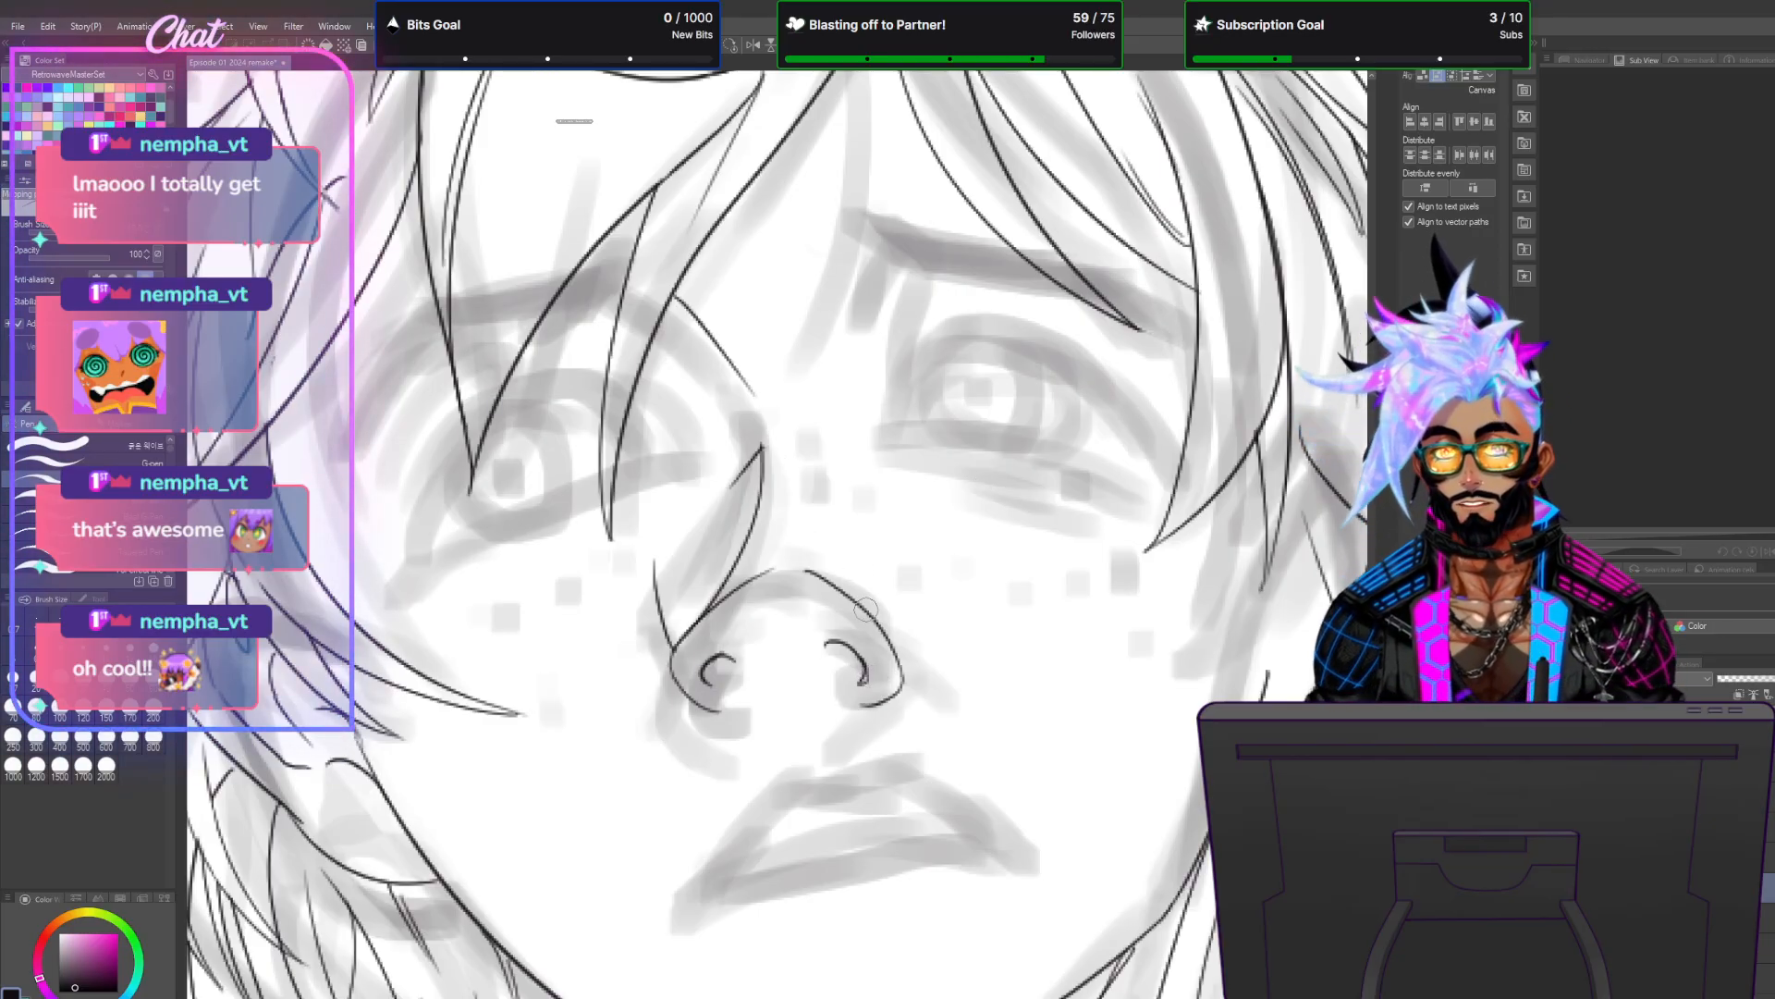
Lasso the right-hand half of the nose, shift and rotate it slightly towards the bridge, and deselect it.
scroll(866, 608, "down", 5)
scroll(846, 685, "up", 5)
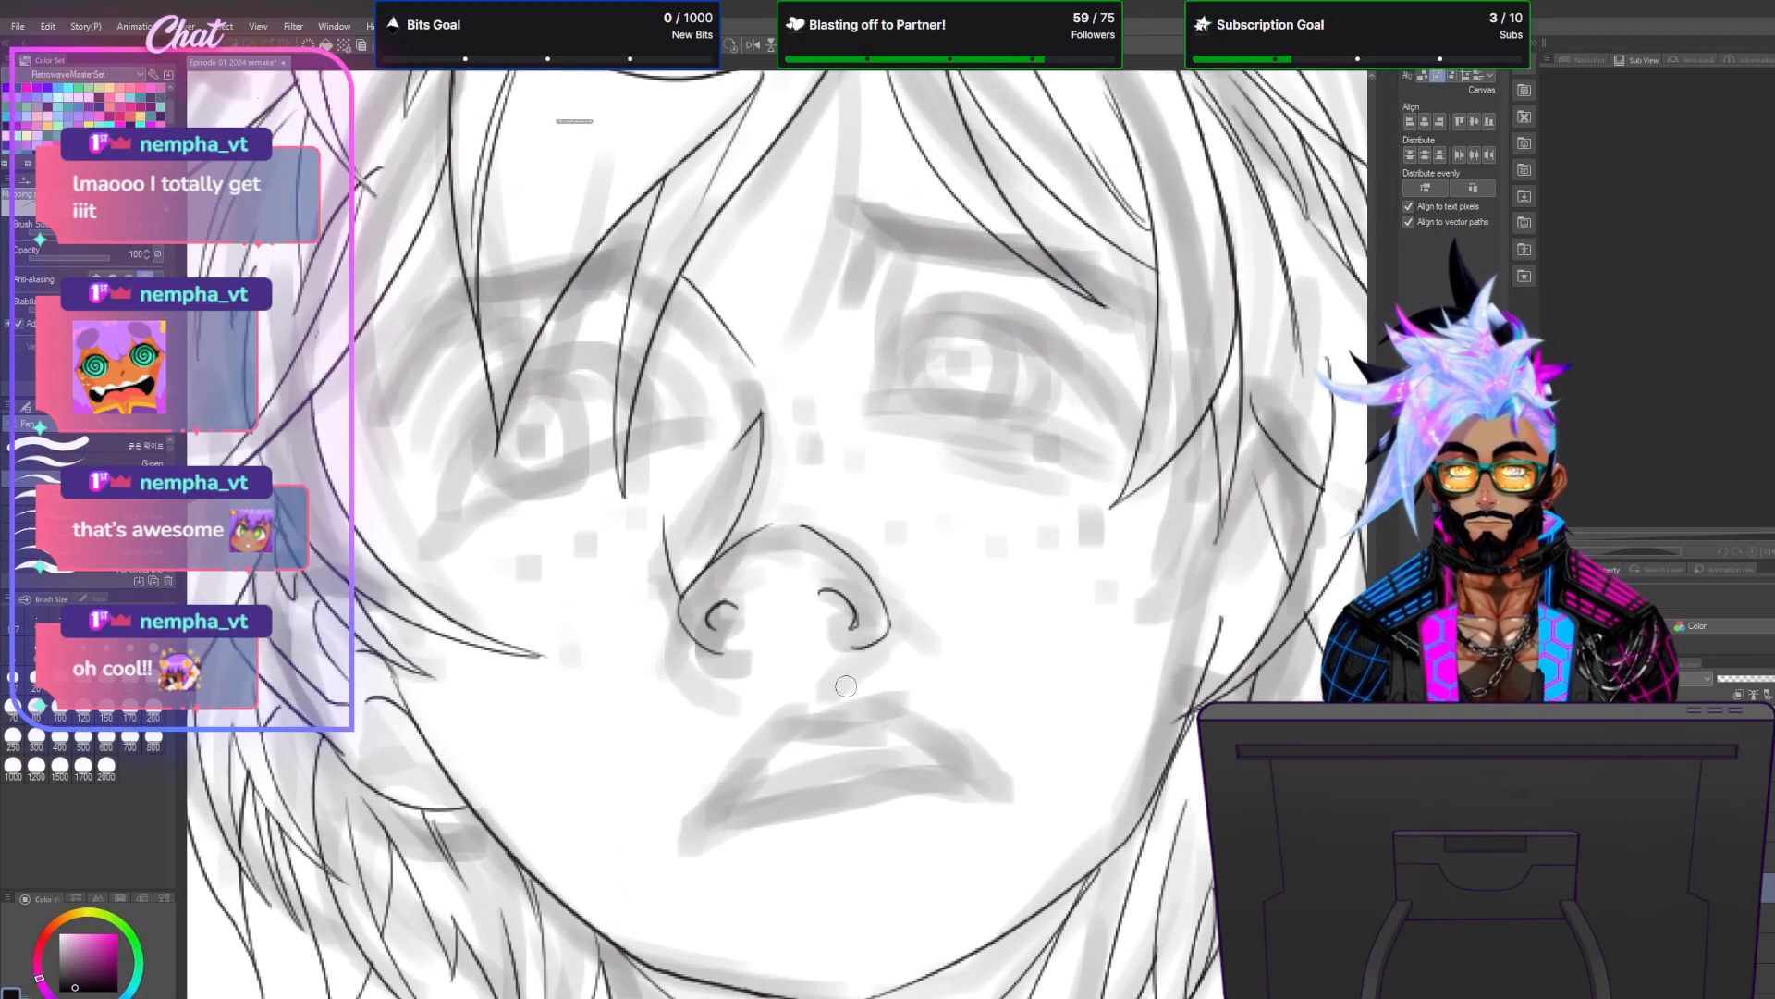
scroll(846, 686, "up", 2)
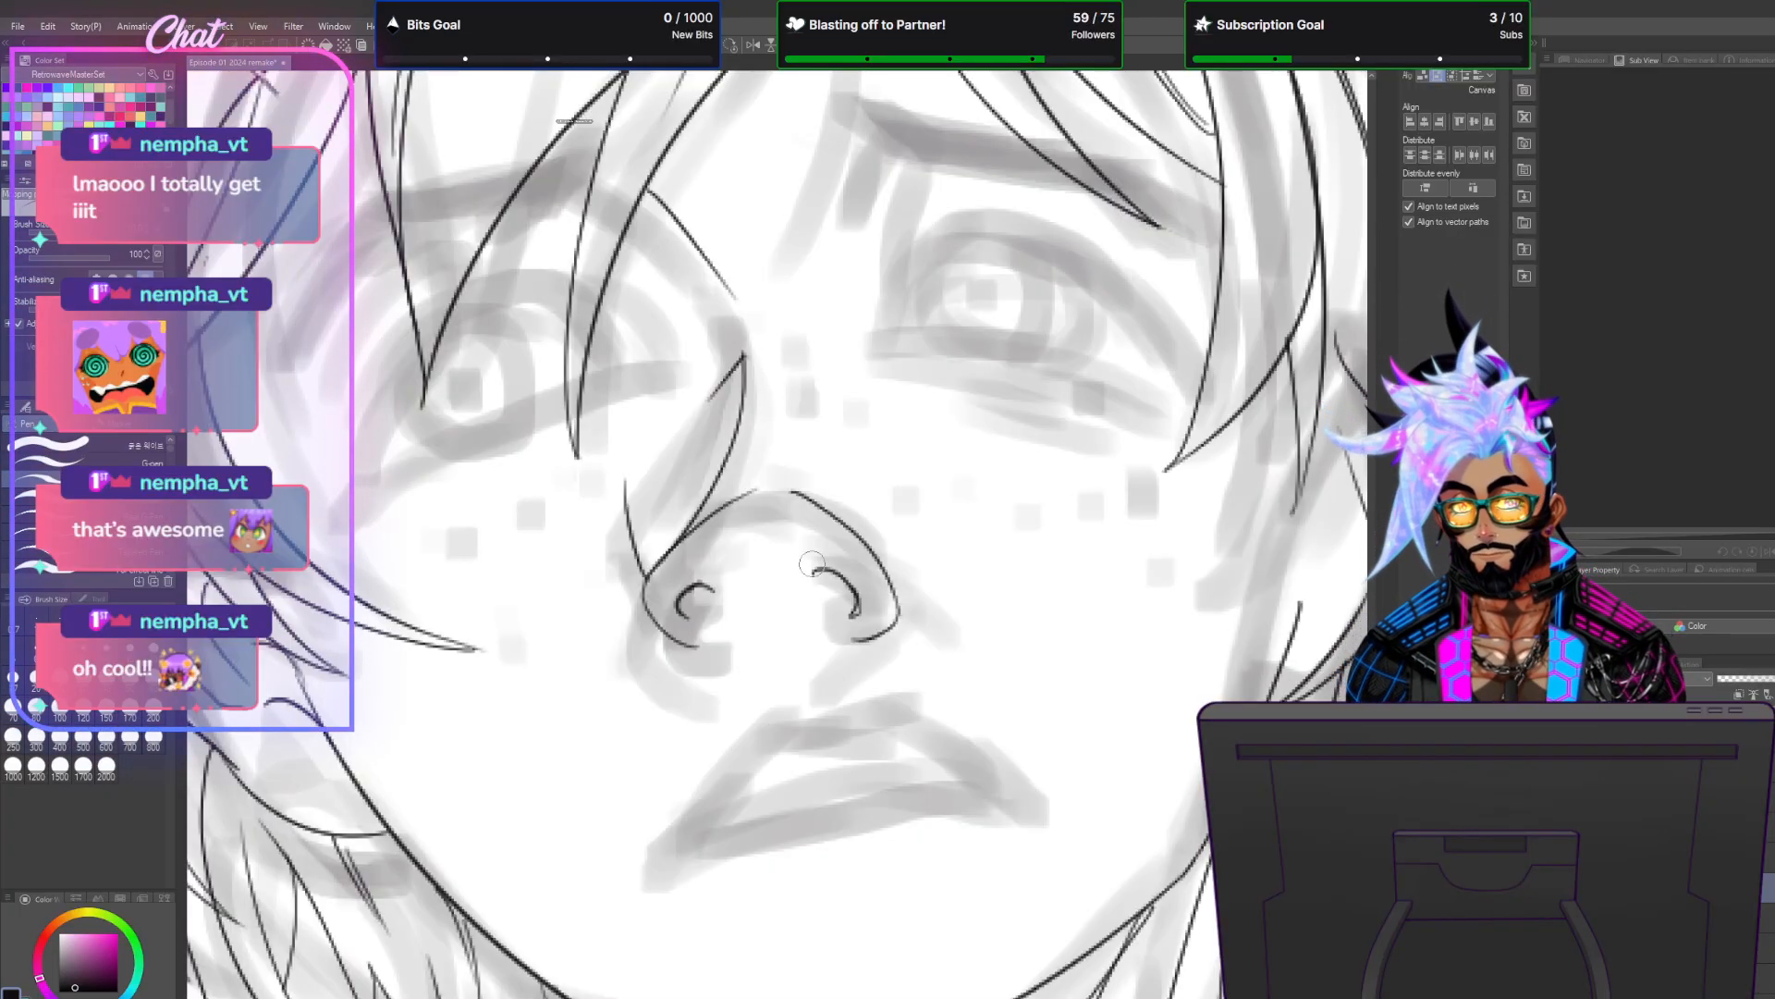
key("m")
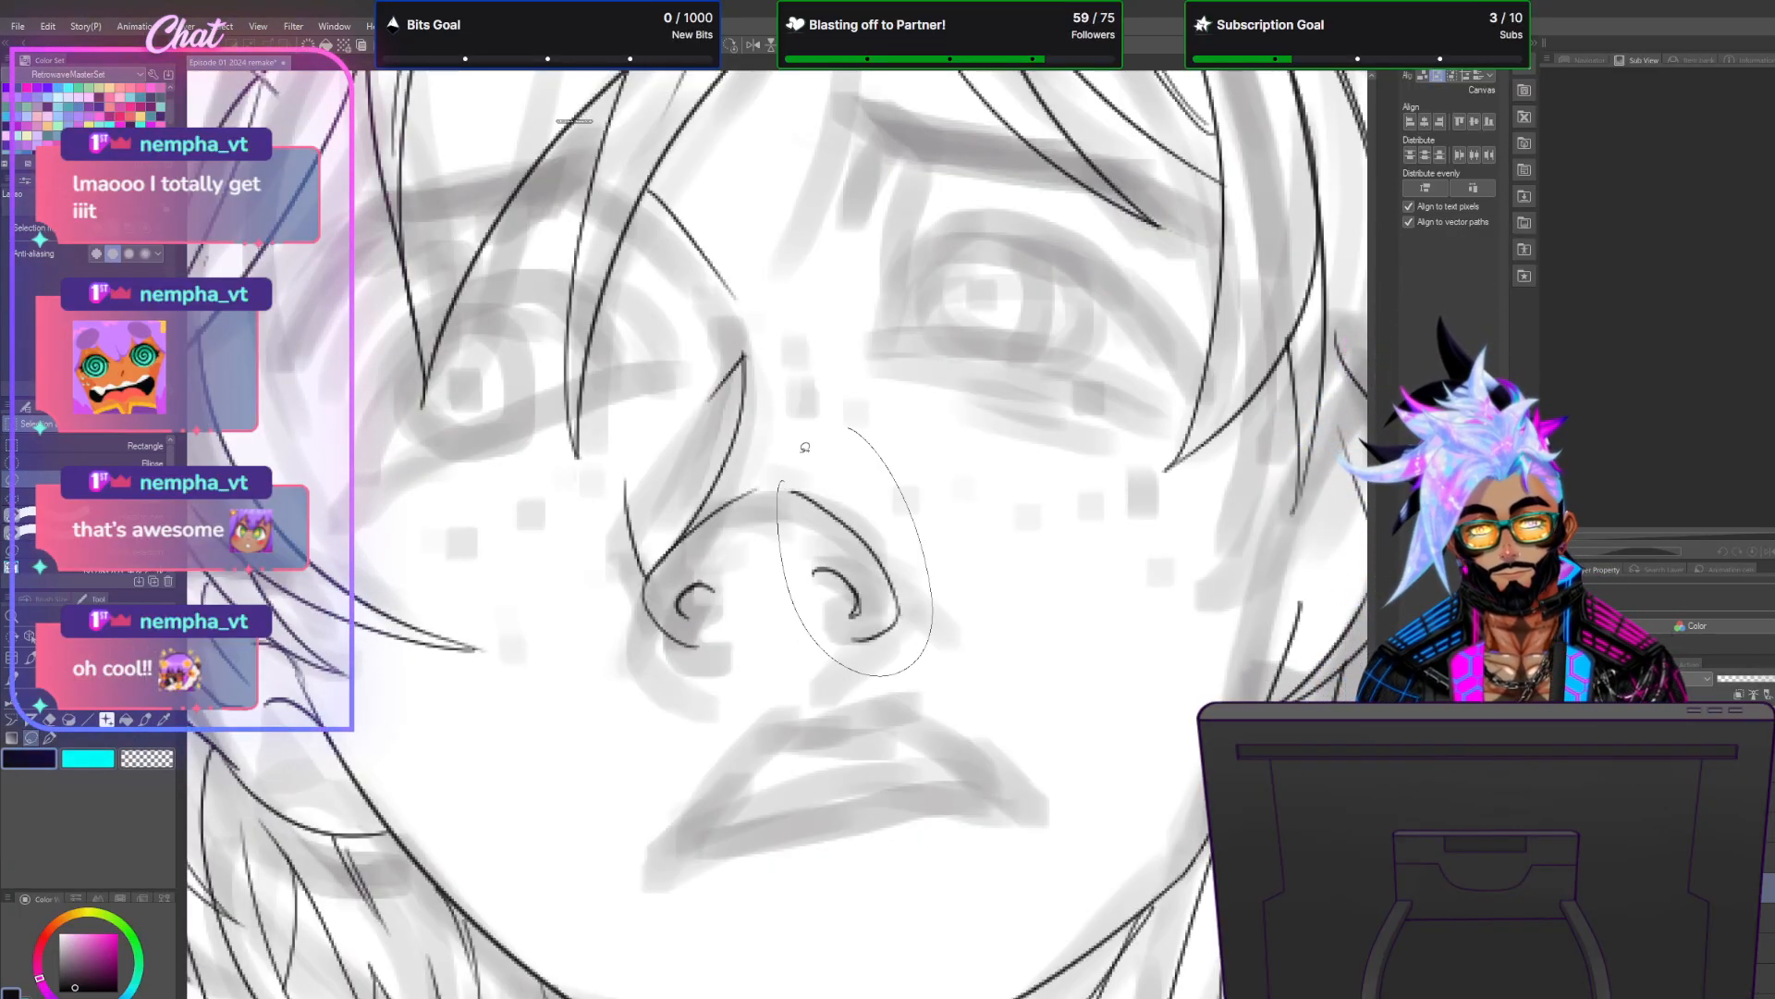
left_click_drag(817, 439, 812, 446)
key("ctrl+t")
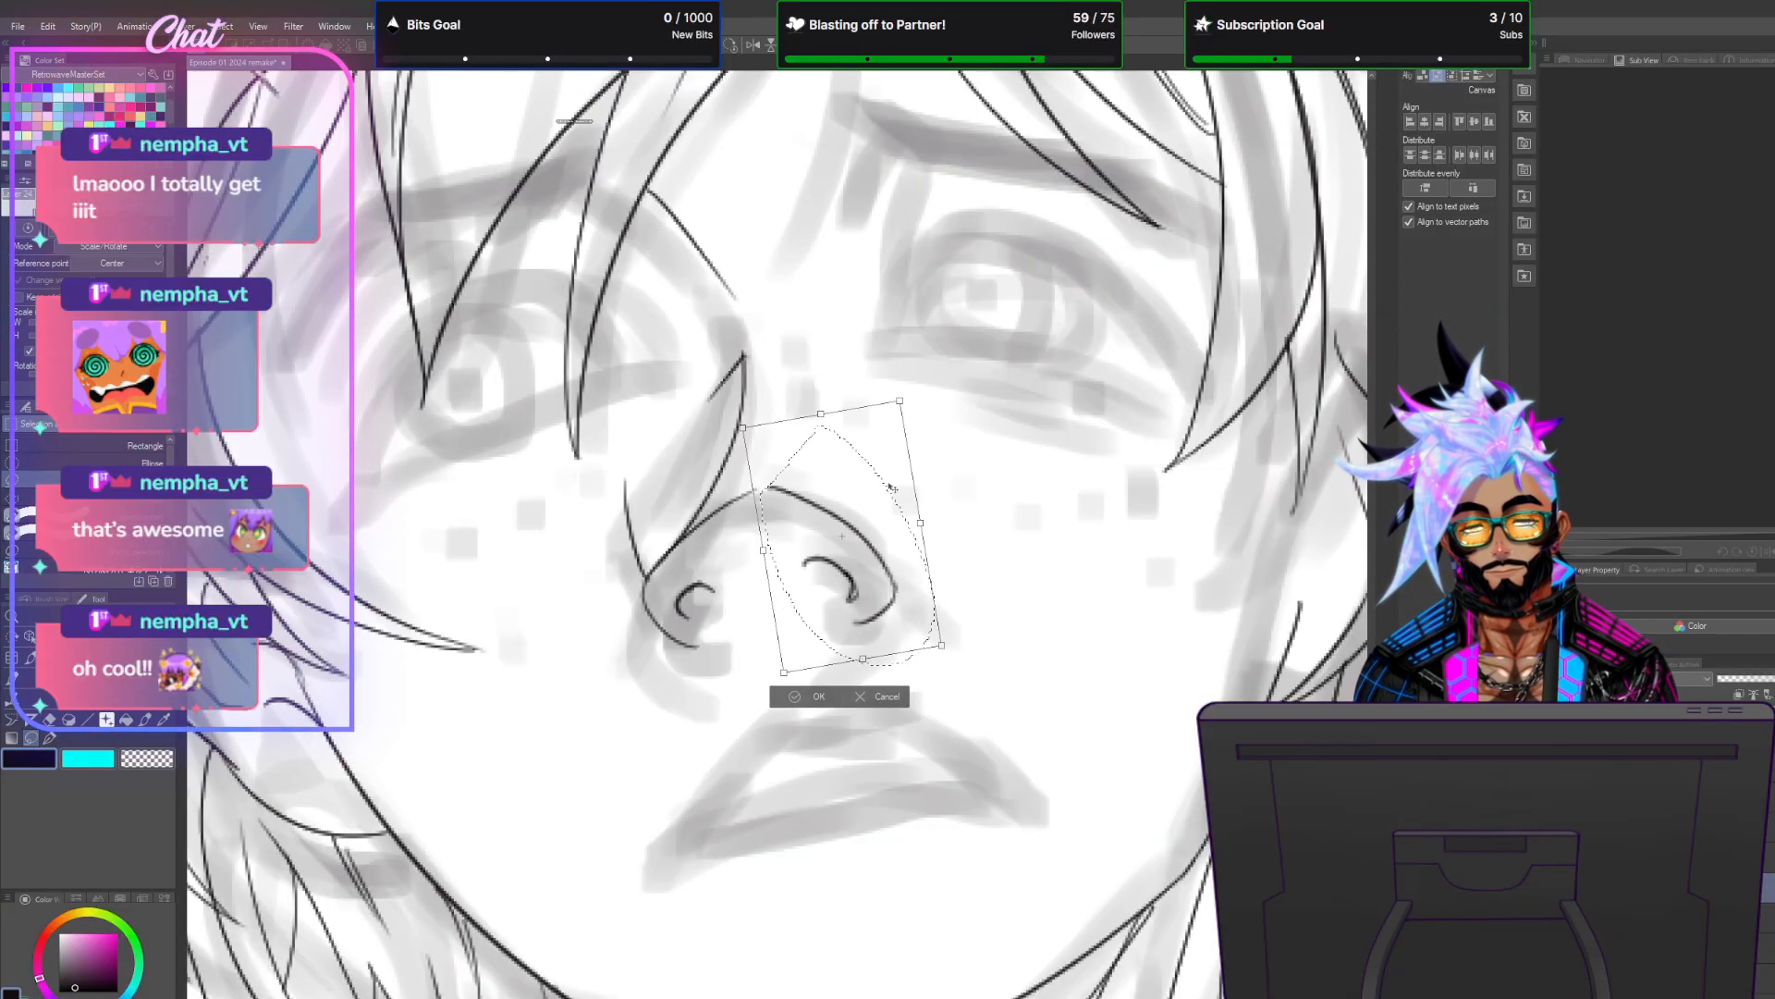
left_click_drag(893, 492, 892, 494)
left_click(818, 699)
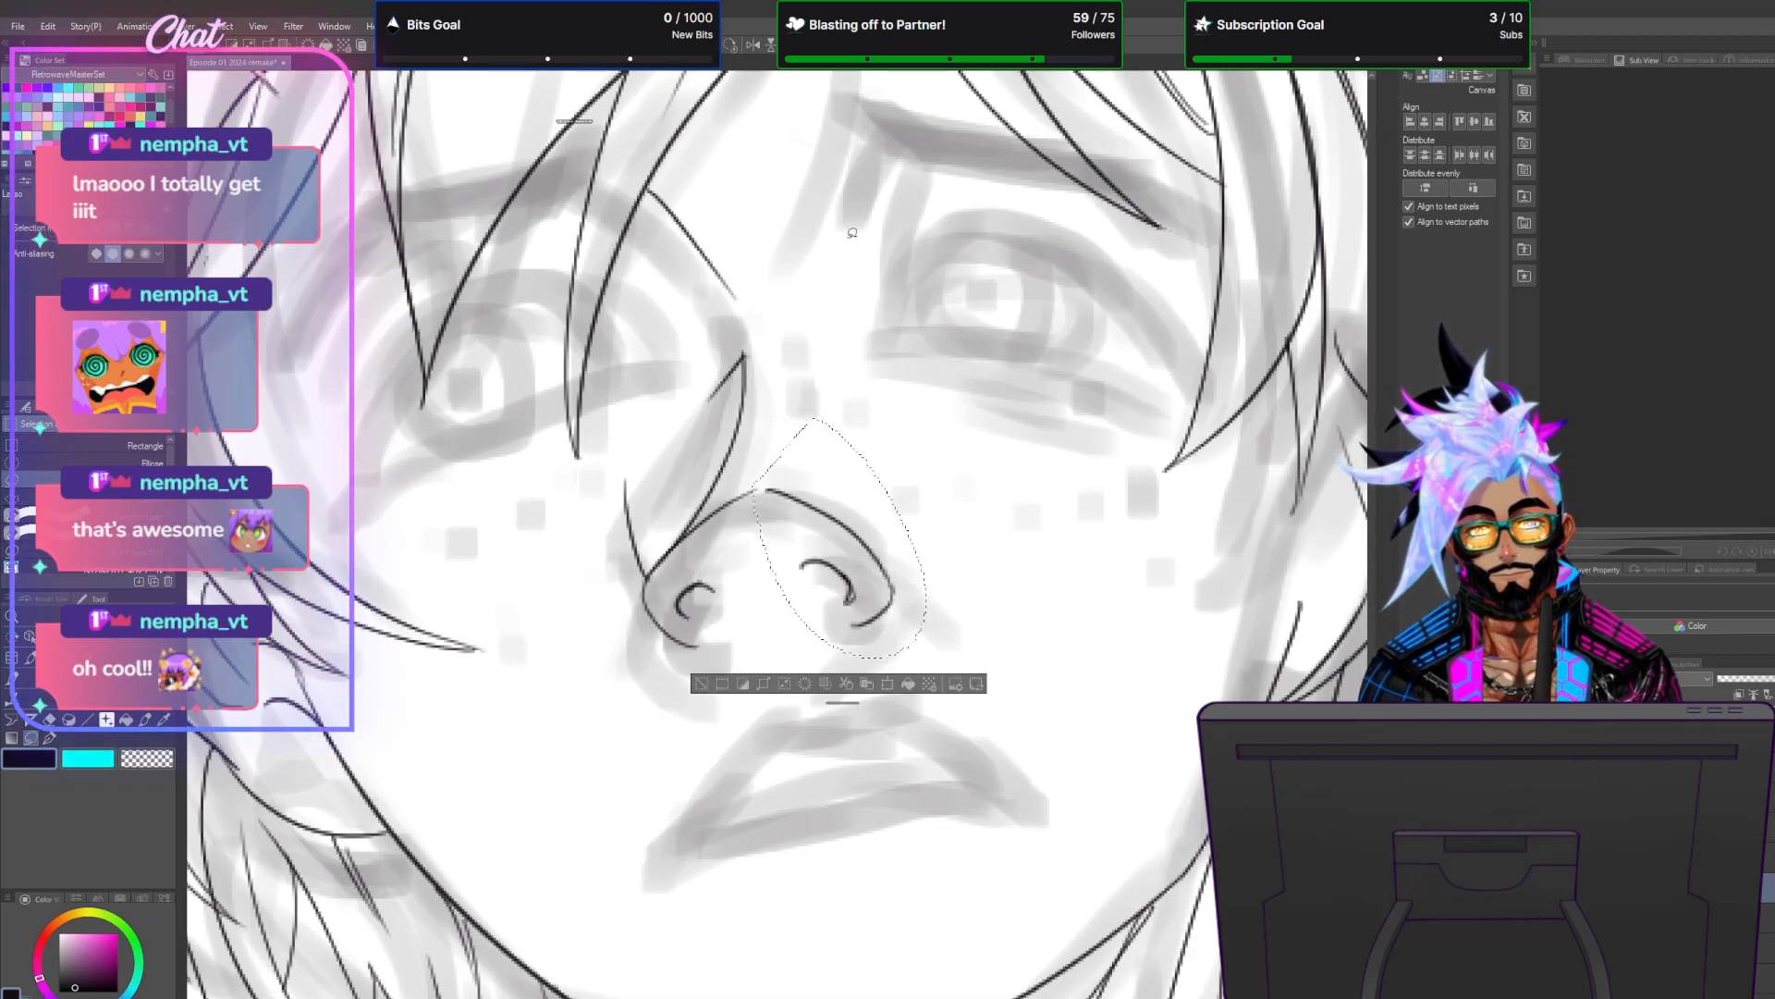
left_click(225, 27)
left_click(247, 58)
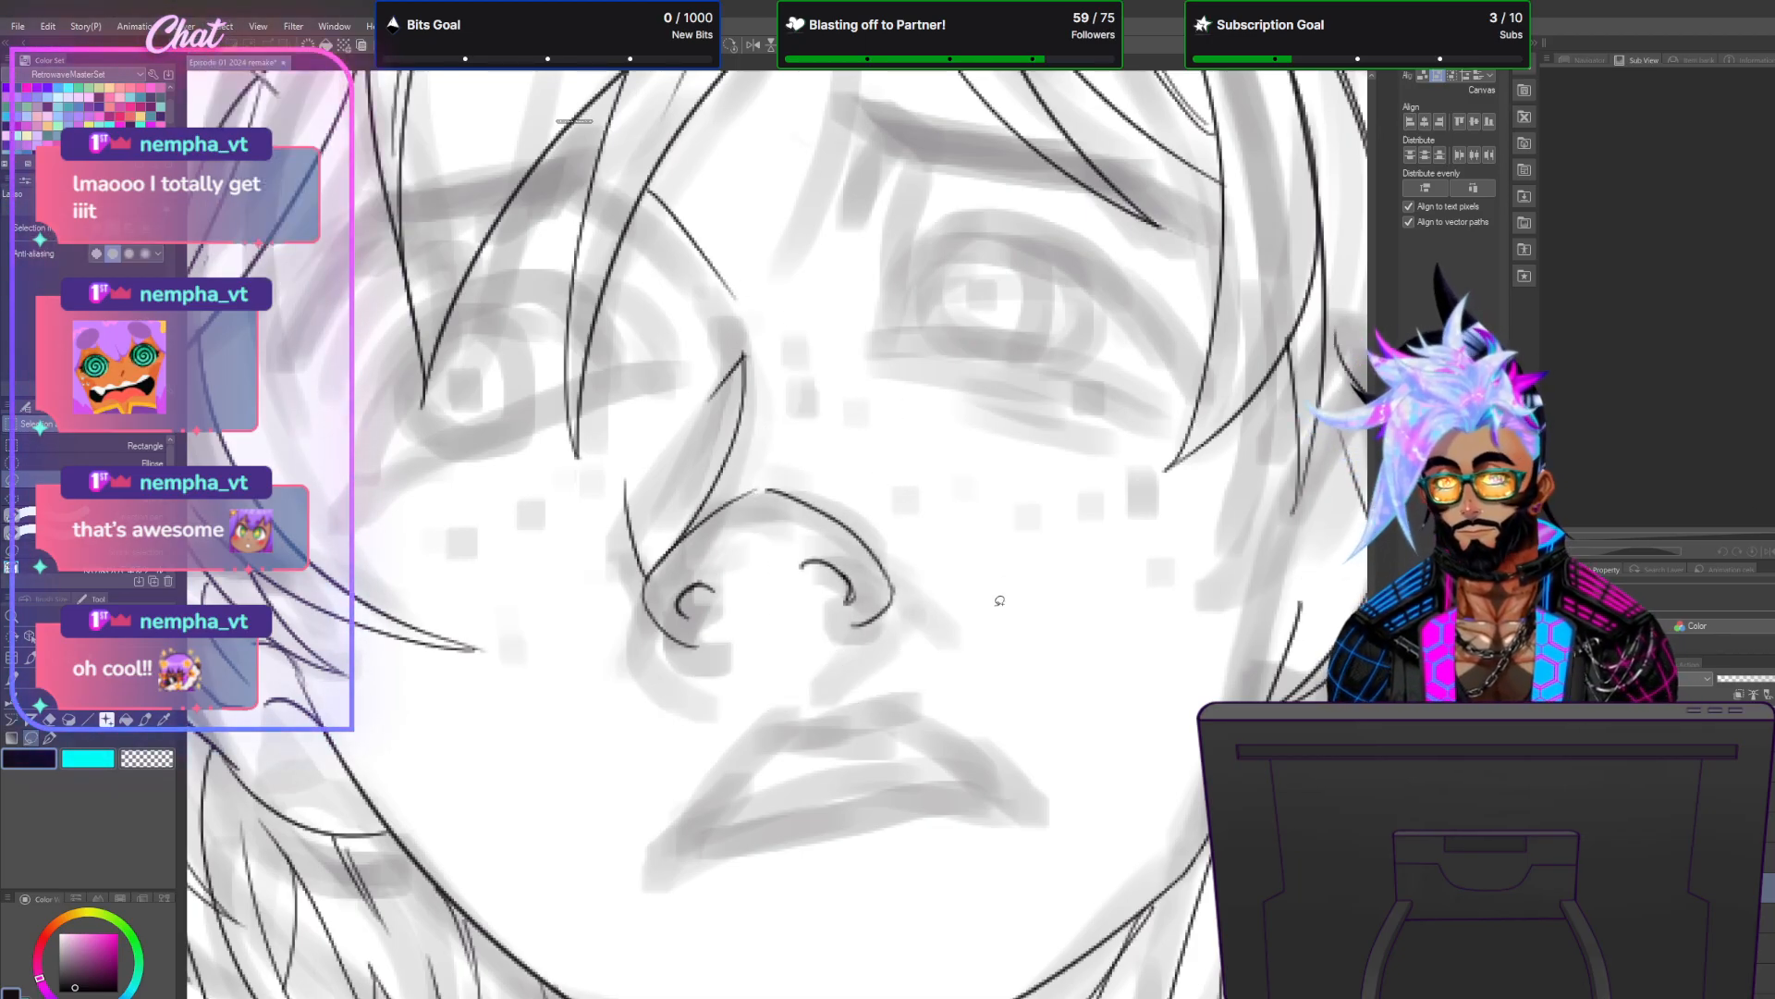
Ink the right-hand eyebrow's outline with small hair strokes at its inner end, plus the crease line curving down beneath it.
scroll(1000, 600, "down", 5)
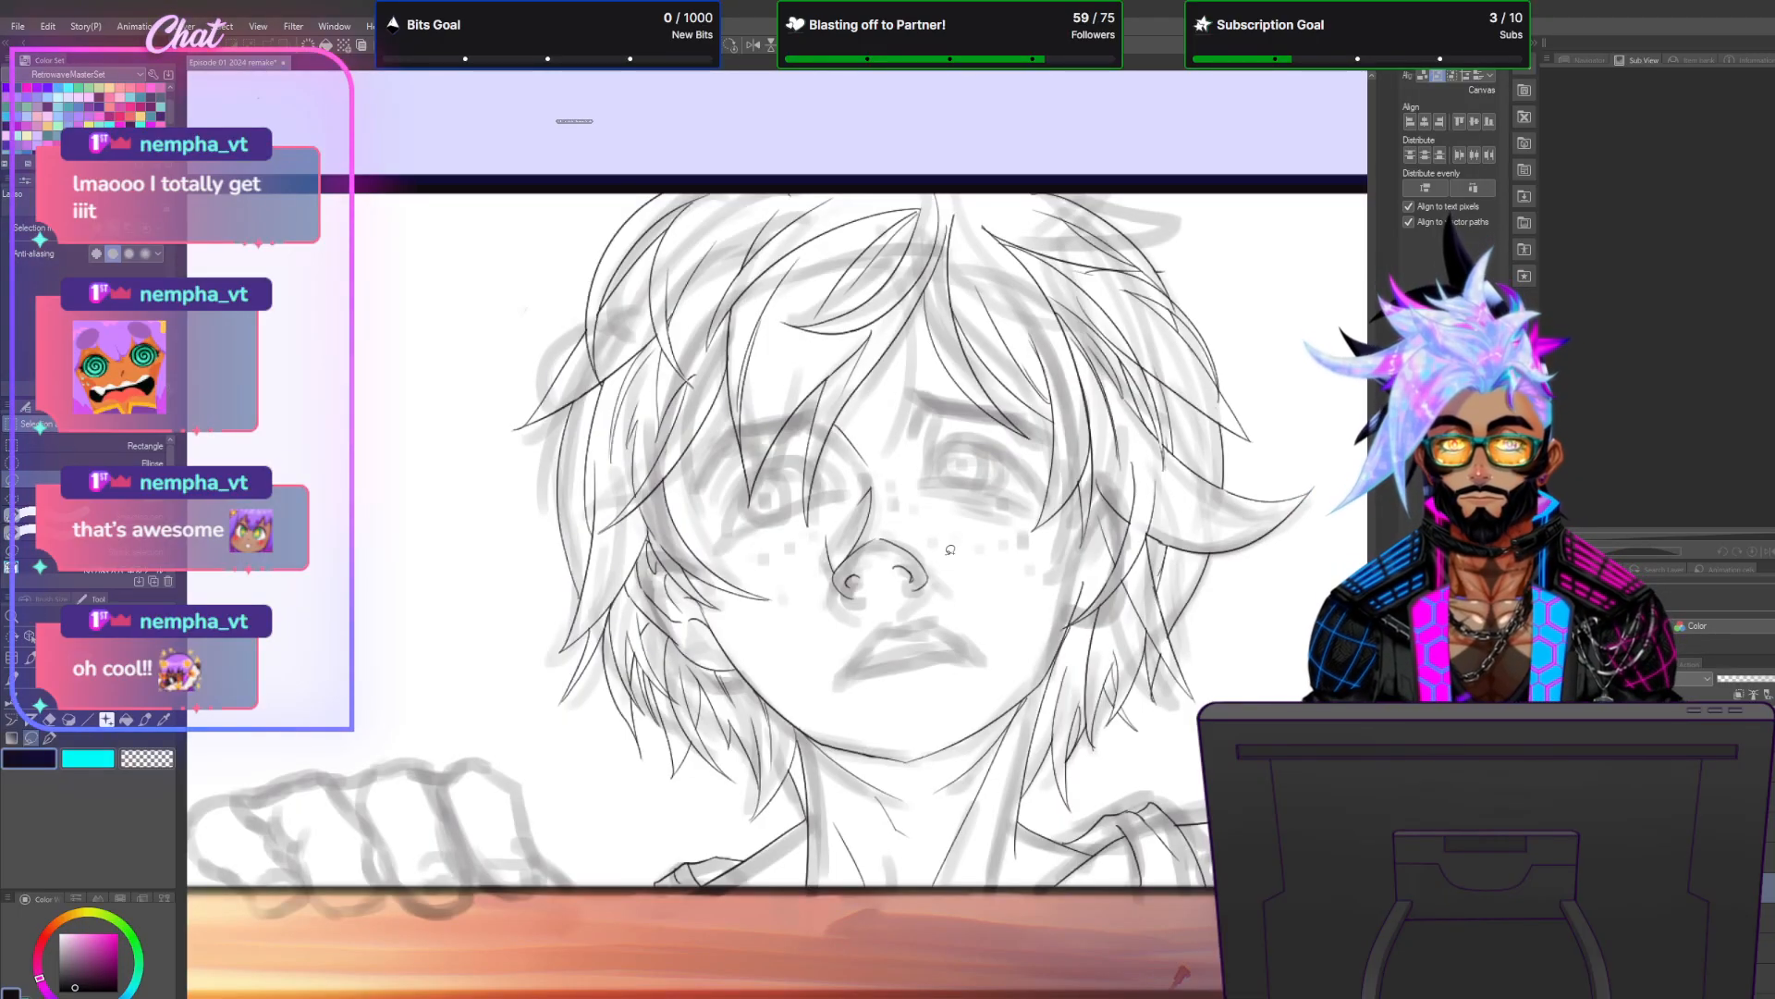
scroll(941, 546, "up", 6)
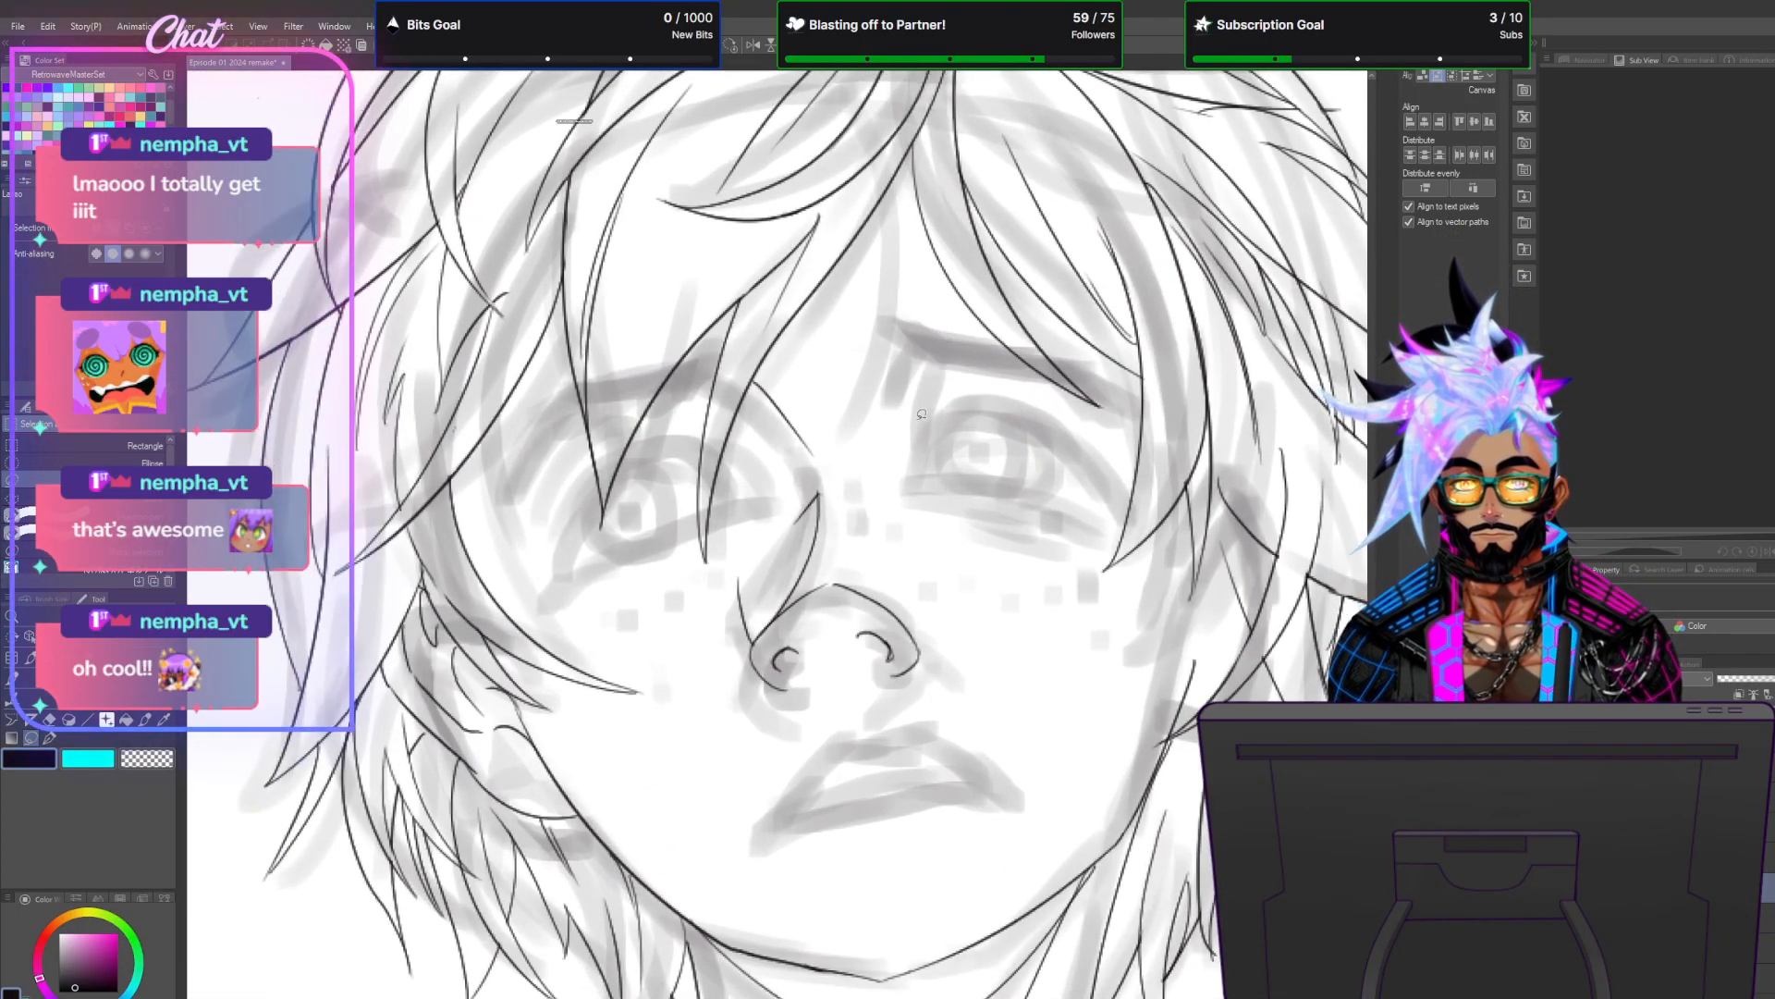
key("p")
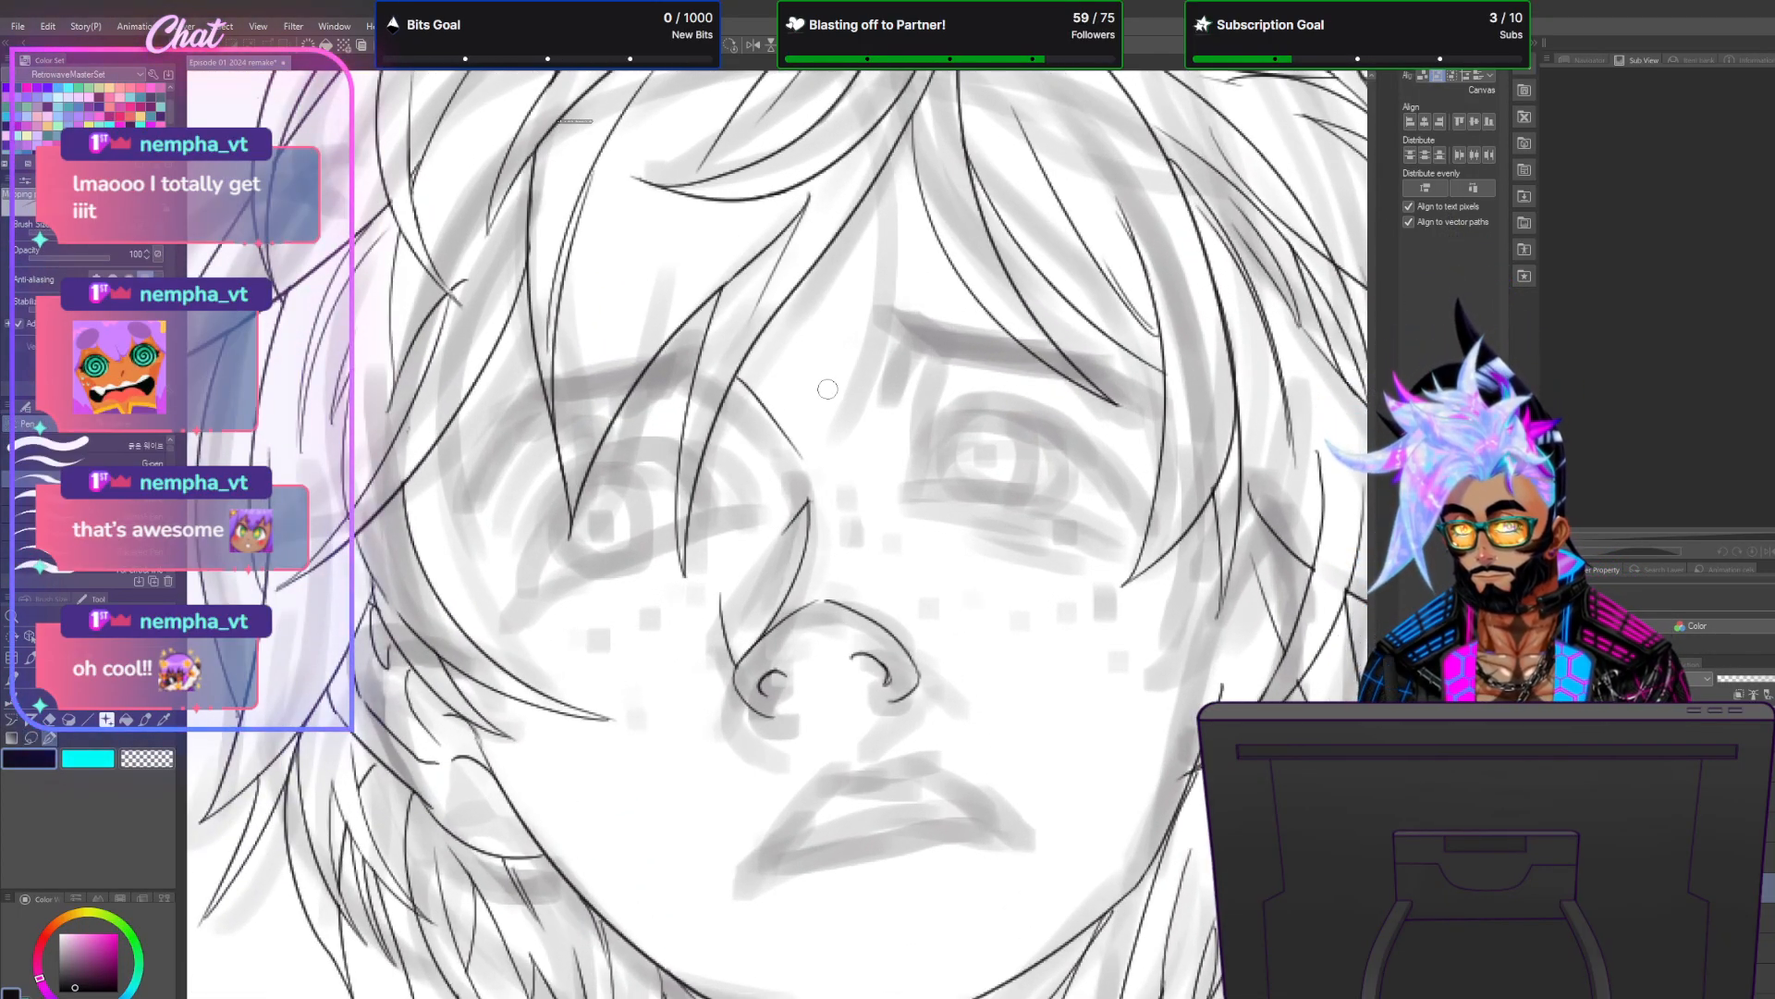
left_click_drag(860, 282, 950, 350)
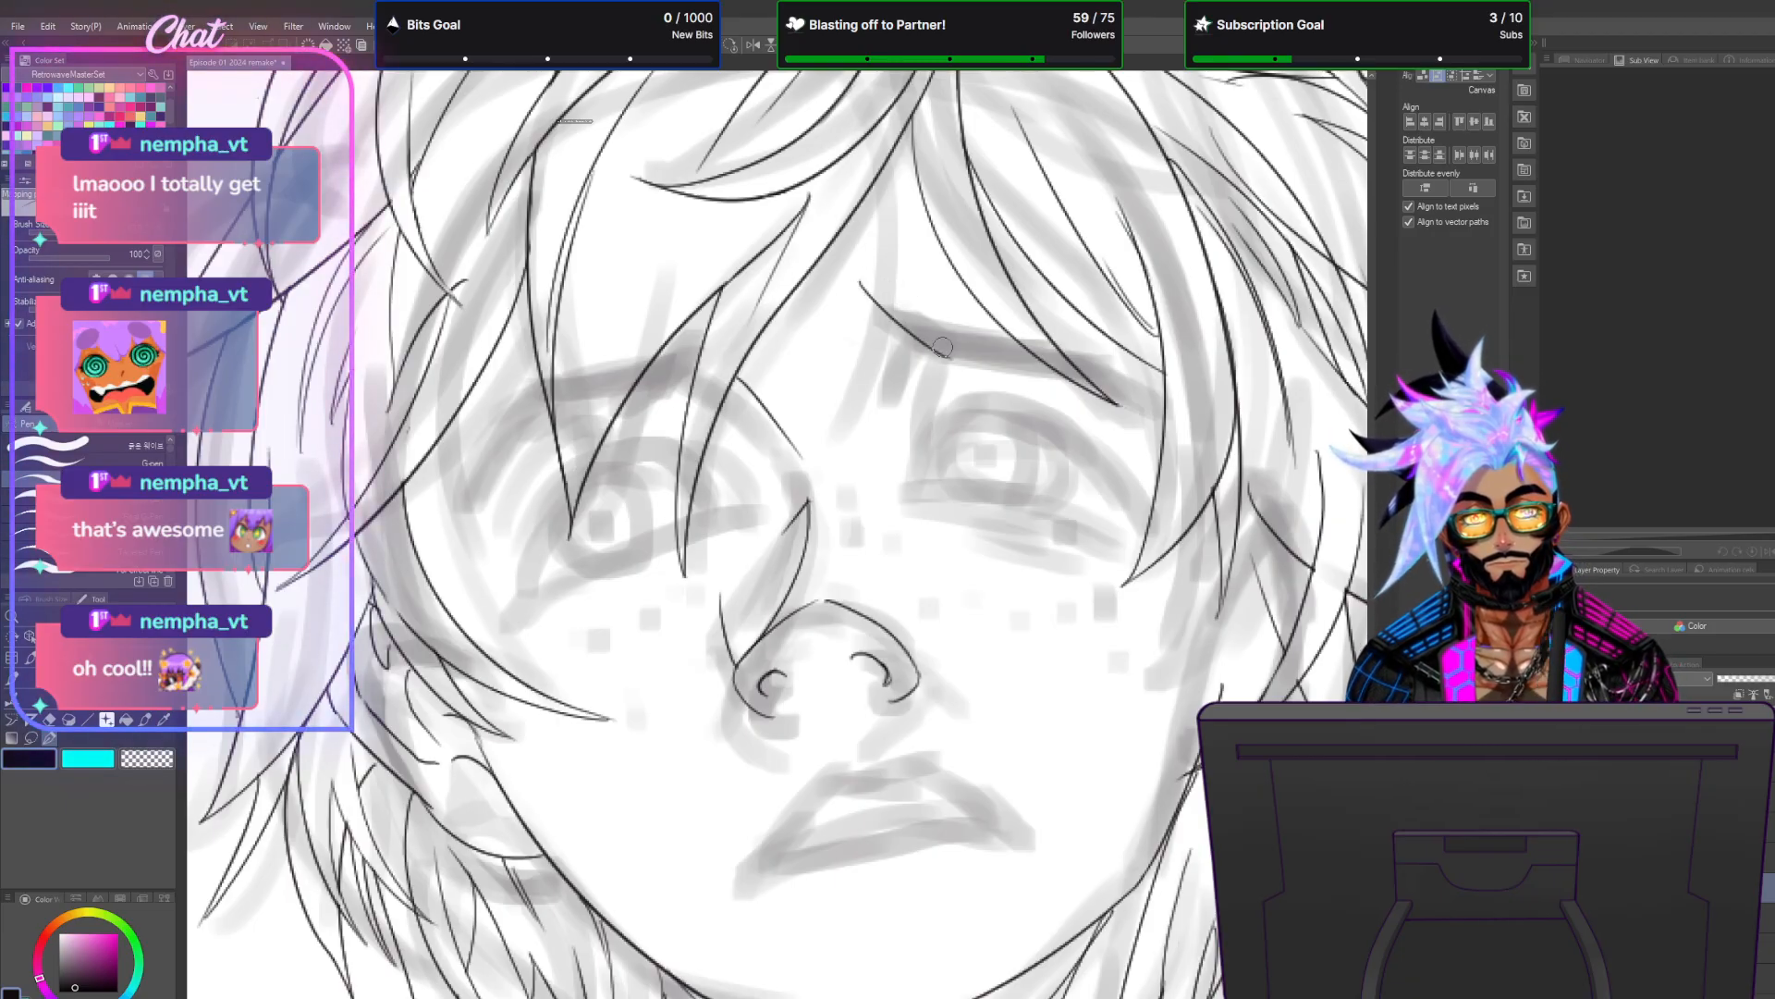
mouse_move(859, 279)
left_mouse_down()
mouse_move(1123, 368)
mouse_move(1174, 416)
left_mouse_up()
mouse_move(941, 354)
left_mouse_down()
mouse_move(1065, 367)
mouse_move(1193, 423)
left_mouse_up()
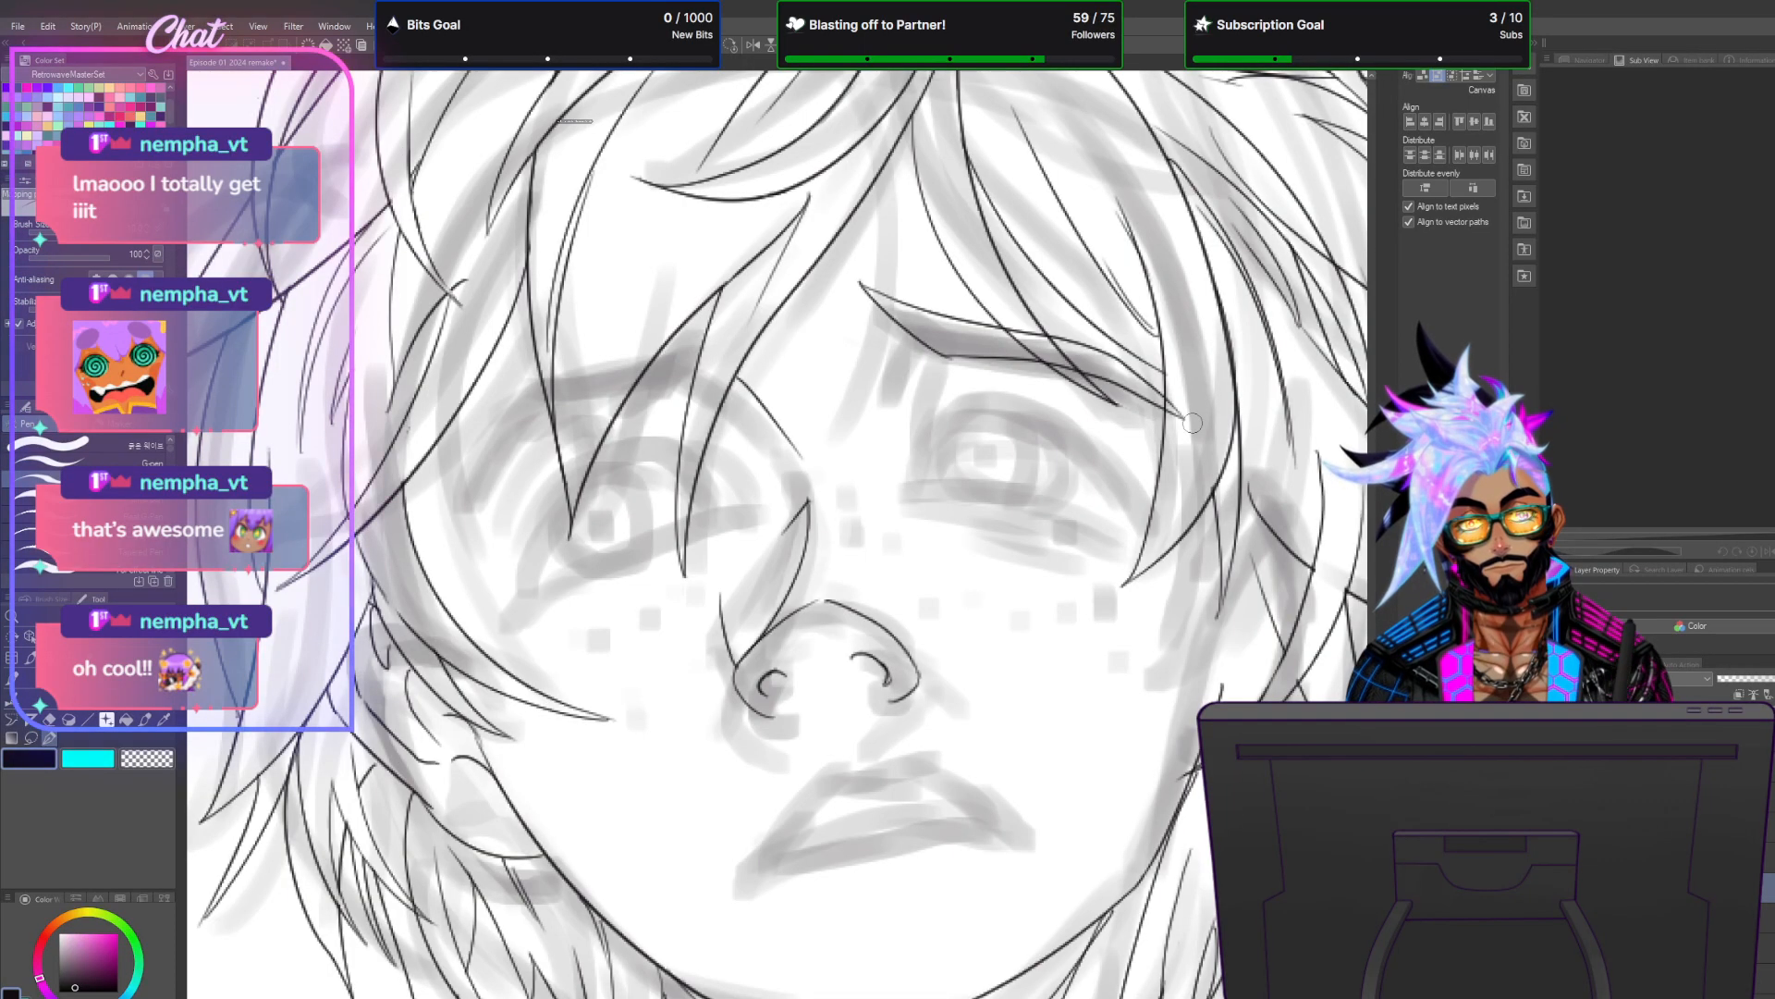
left_click_drag(943, 358, 876, 308)
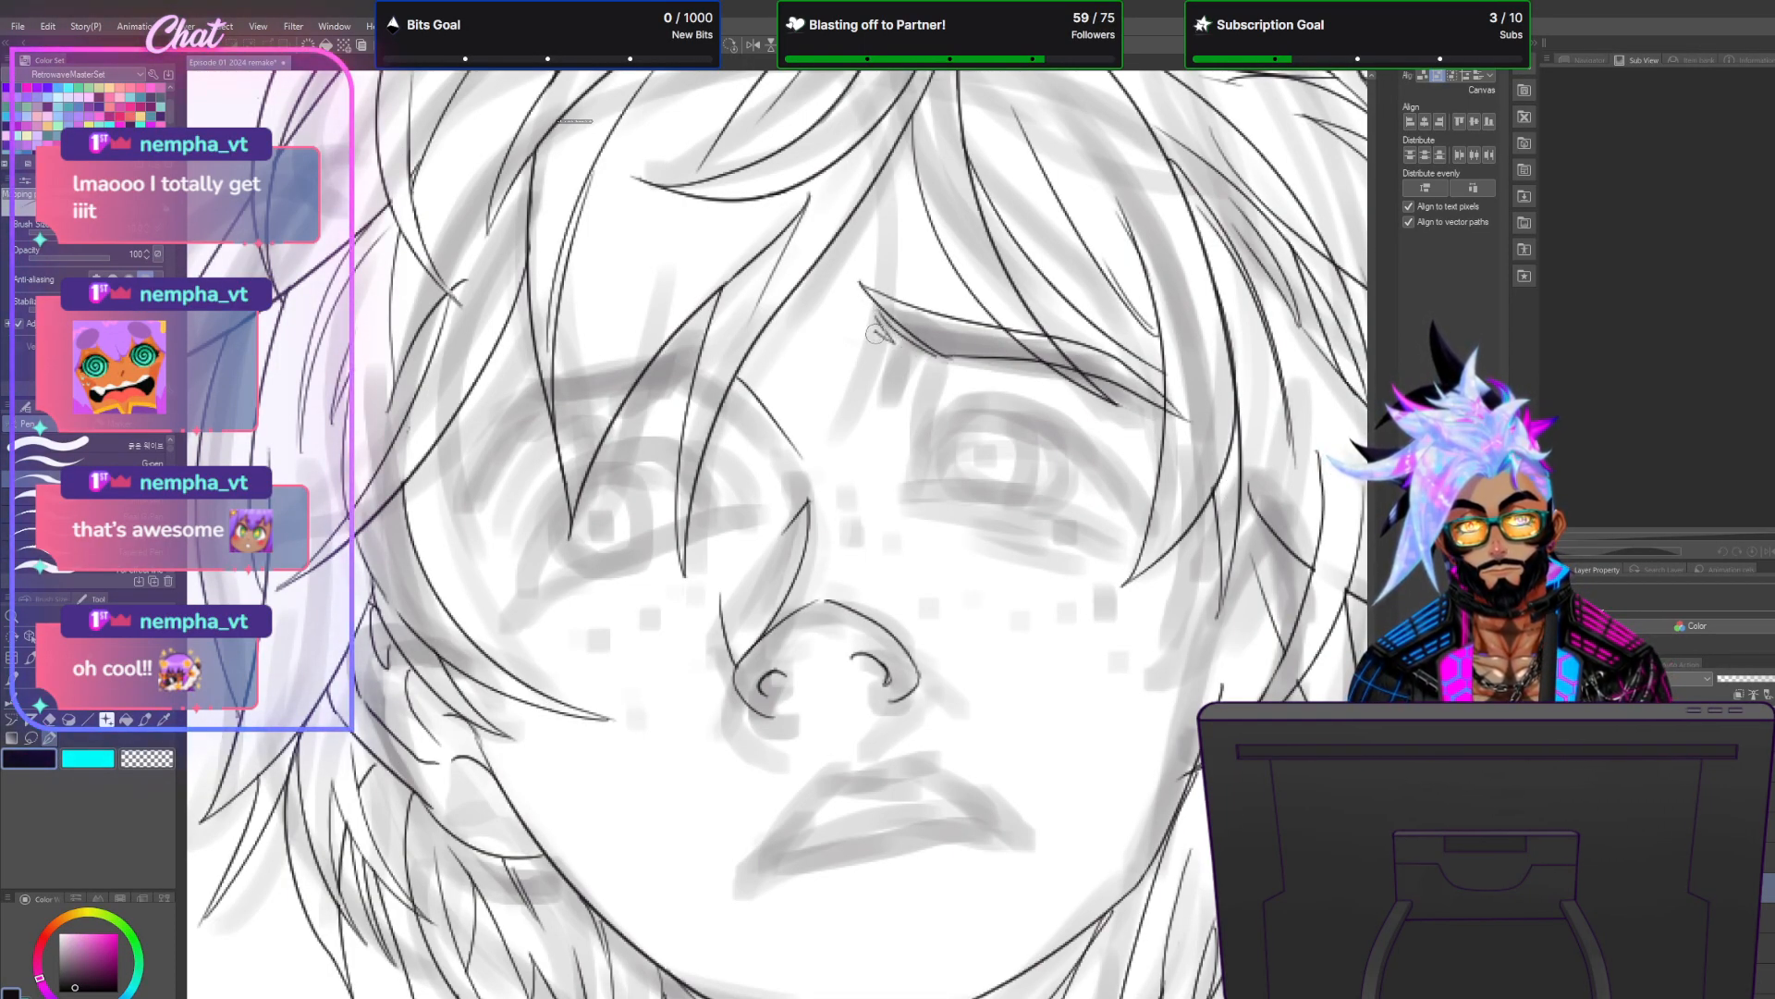
left_click_drag(927, 365, 891, 437)
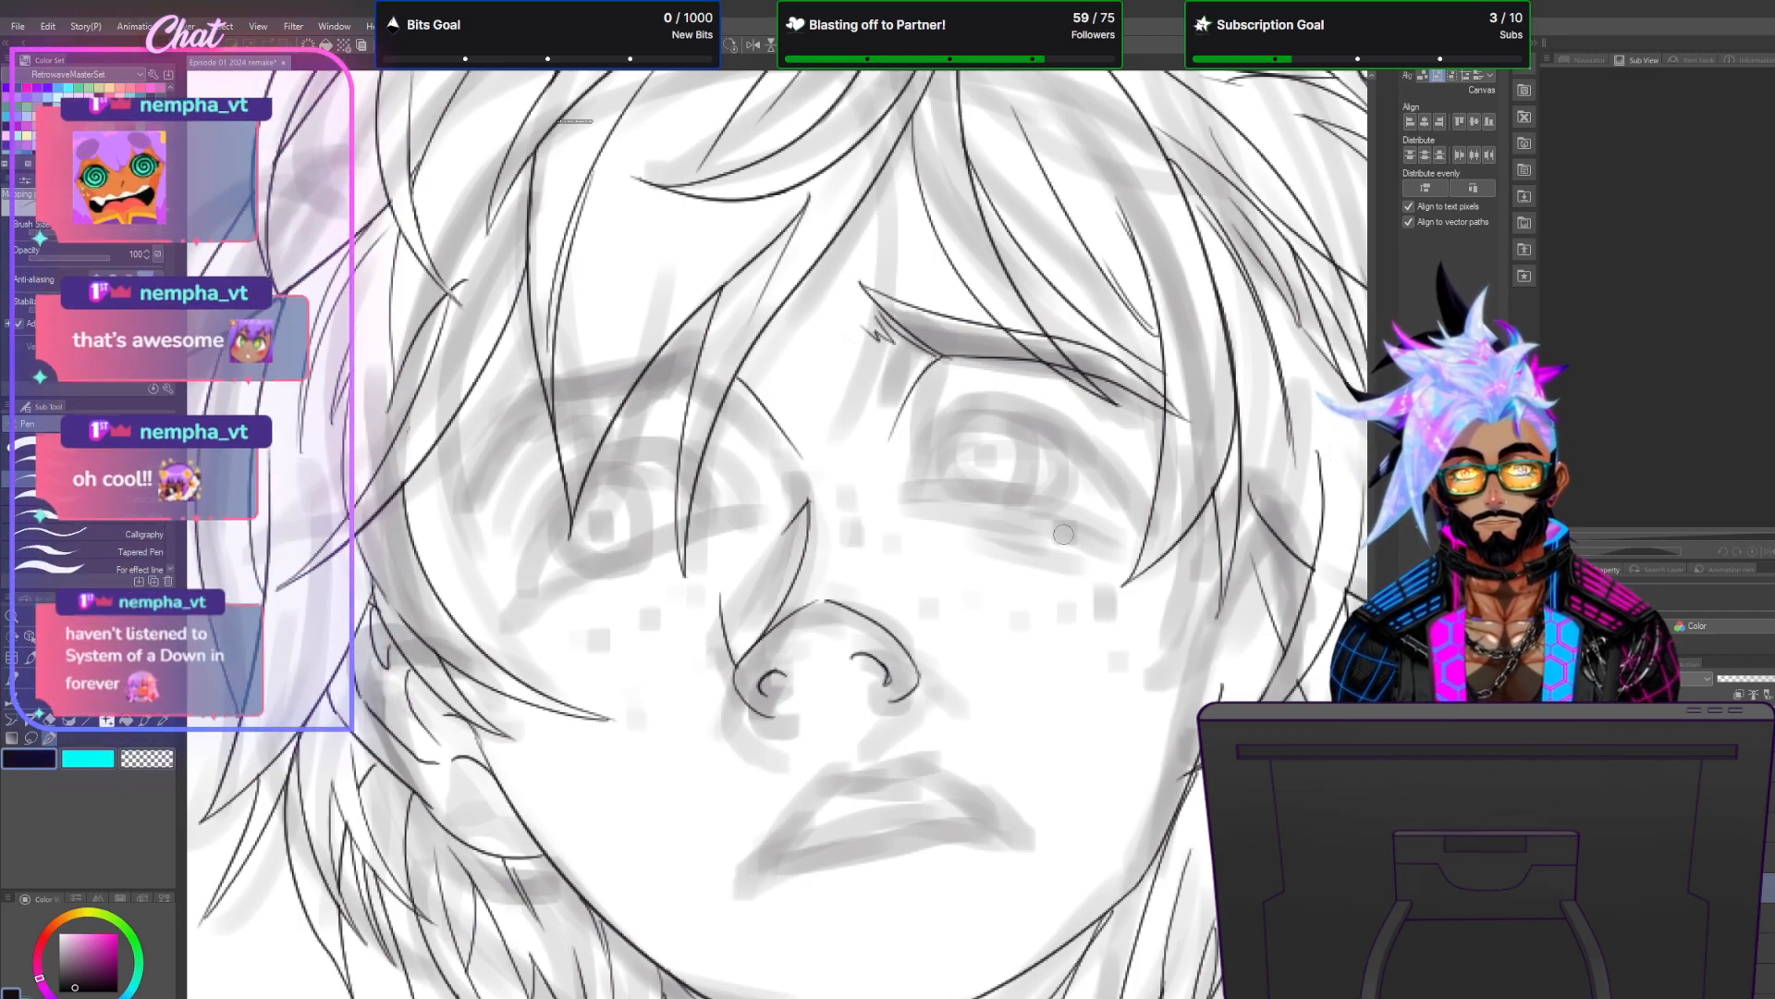
Ink the short angled line at the inner corner of the right-hand eye.
scroll(1063, 534, "down", 2)
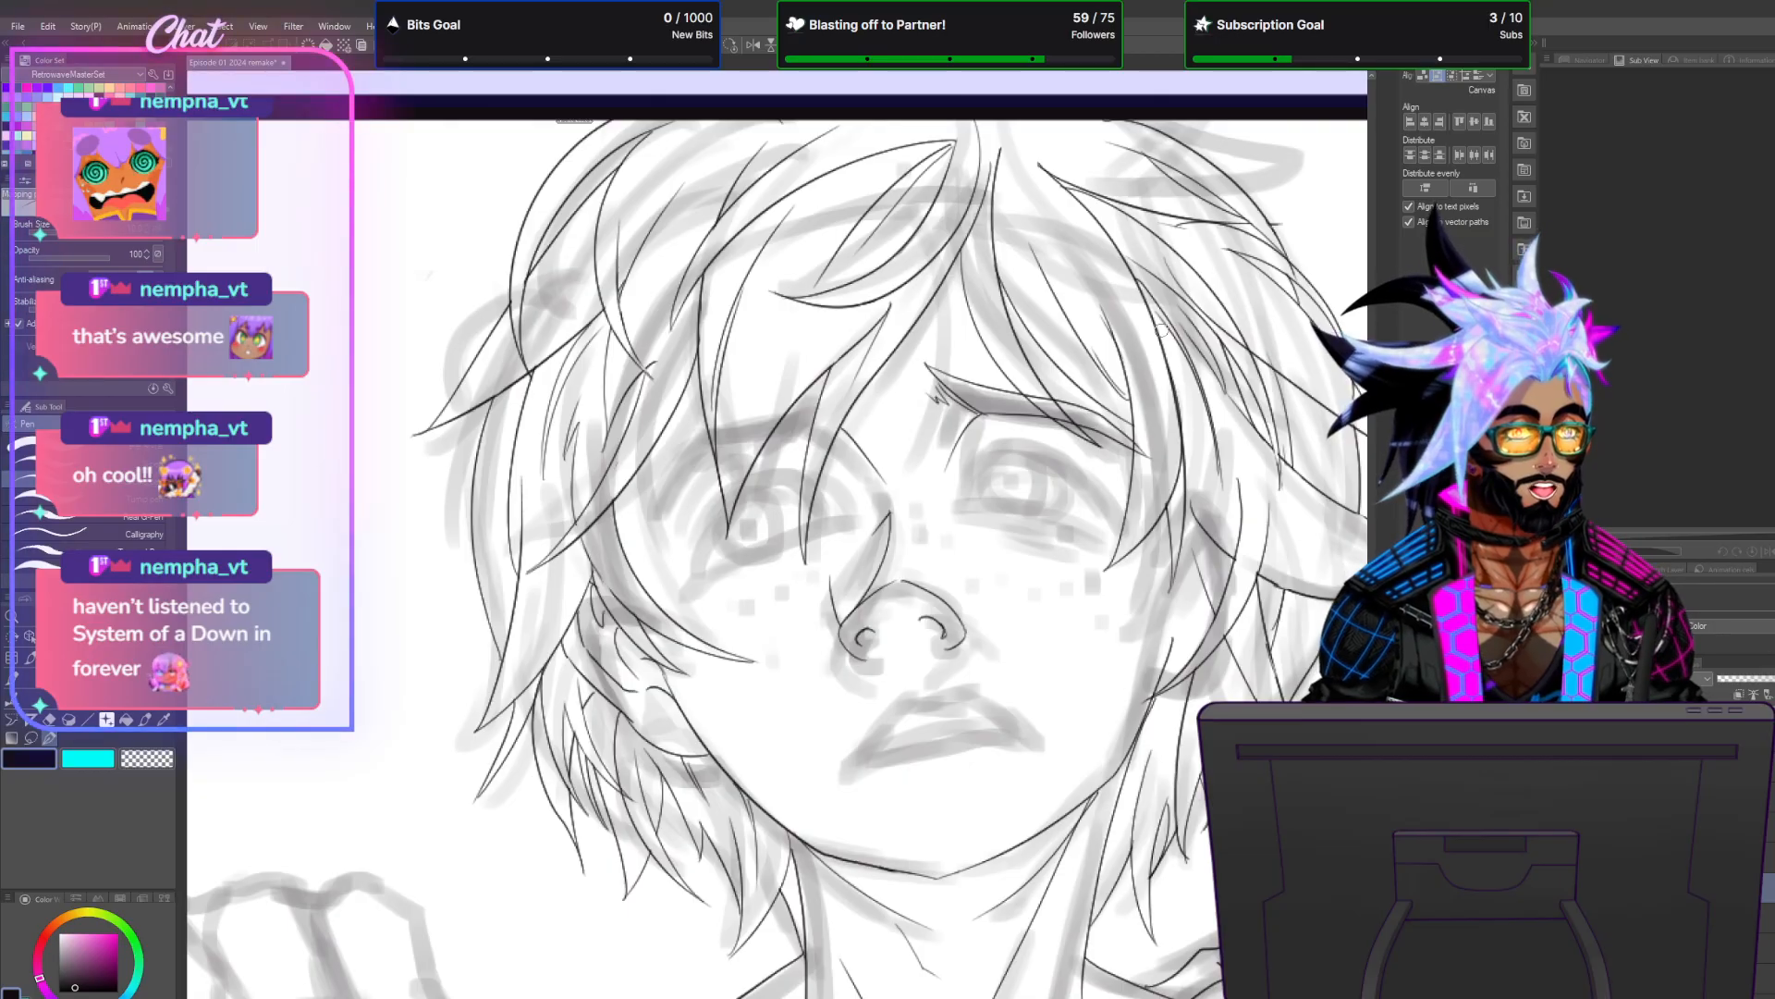
scroll(1162, 328, "up", 5)
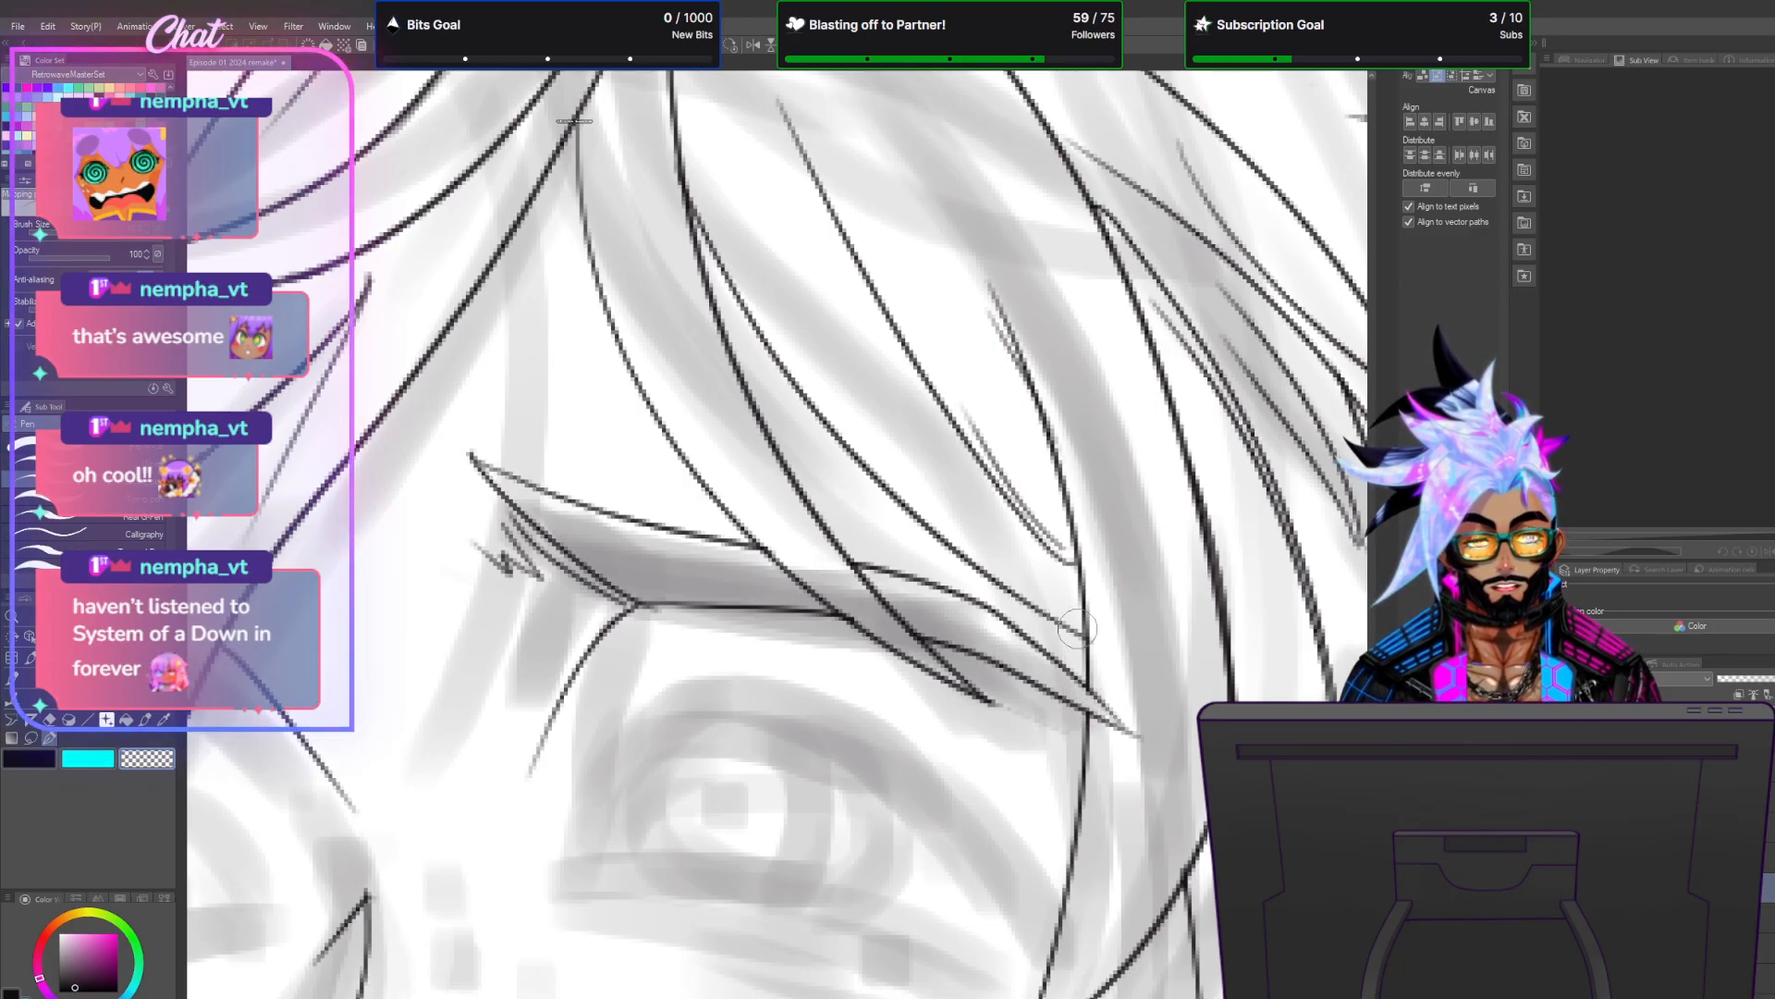
scroll(1074, 607, "down", 7)
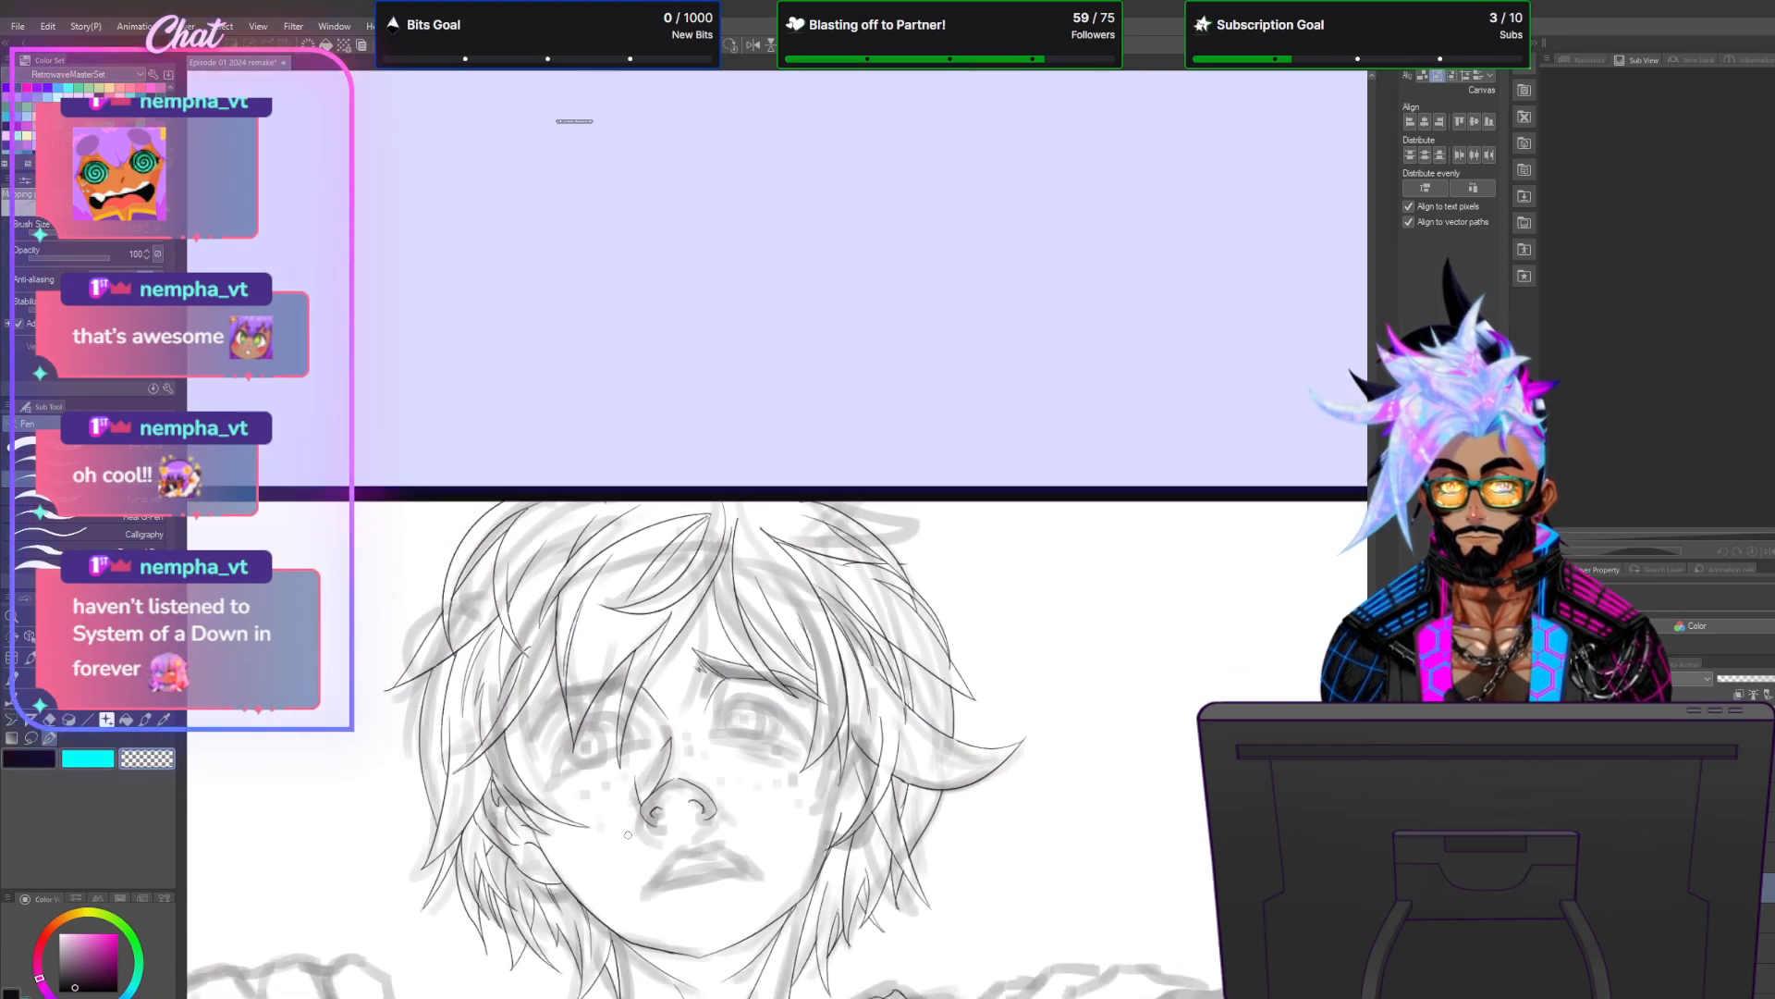
scroll(626, 863, "up", 7)
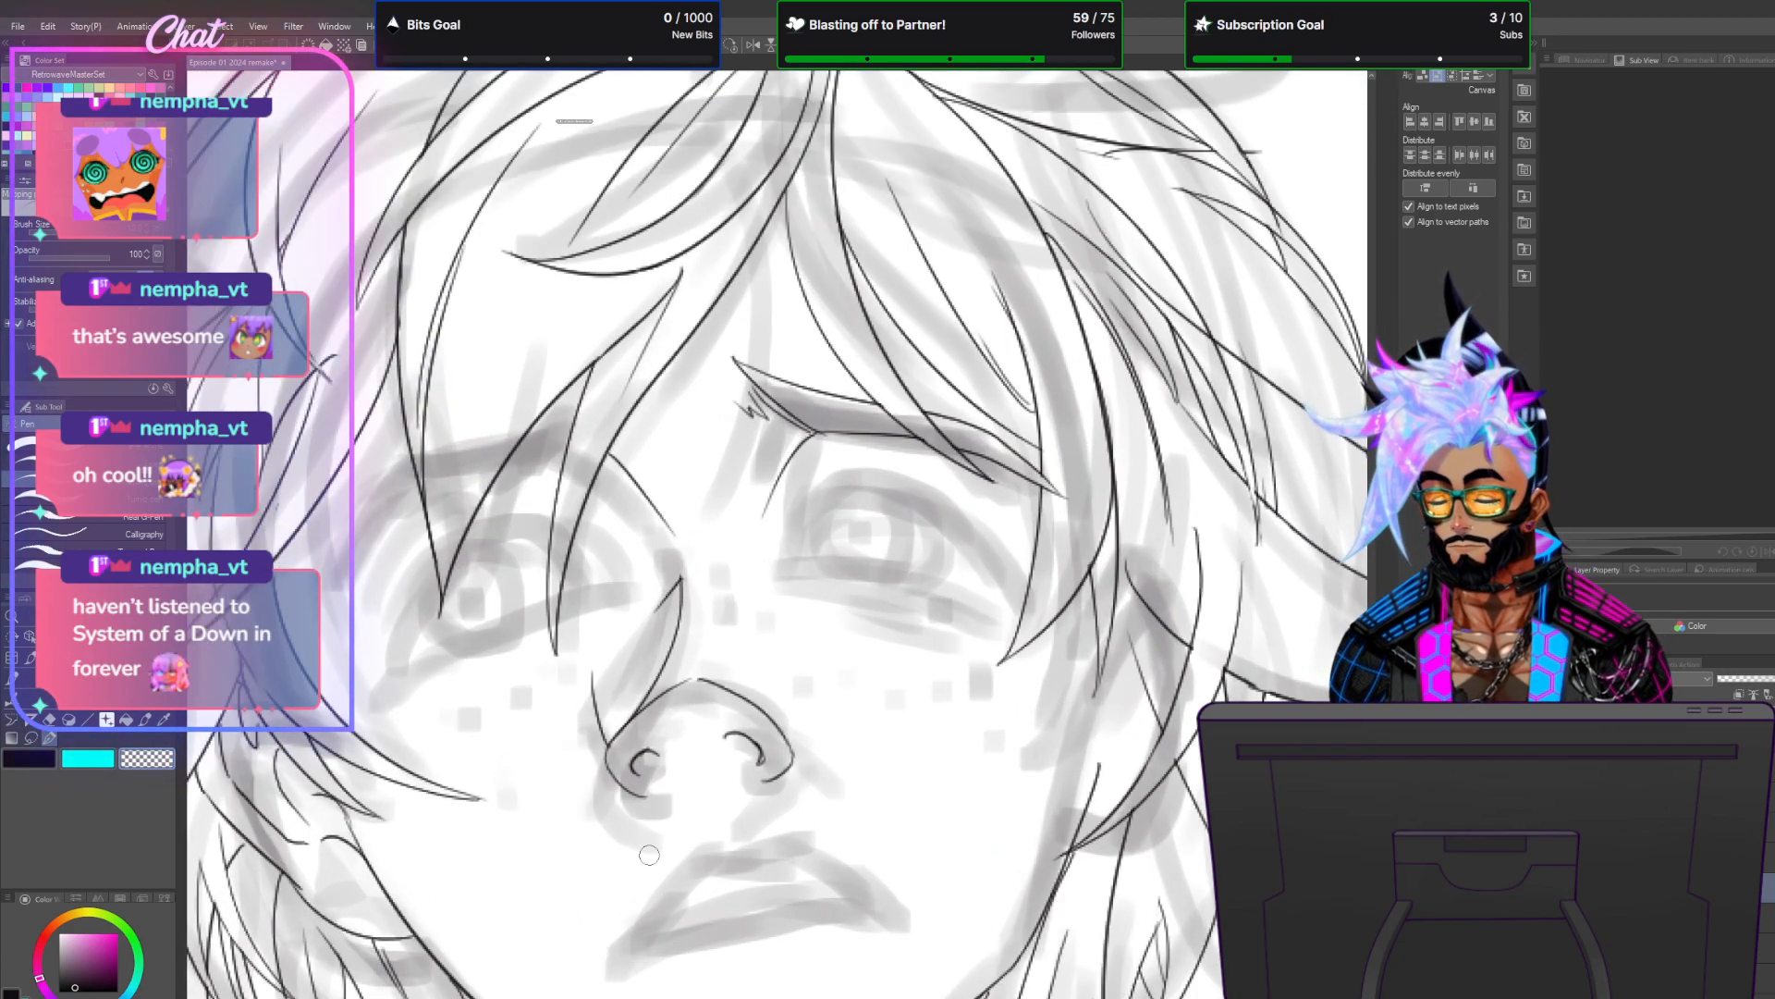
mouse_move(764, 548)
left_mouse_down()
mouse_move(760, 579)
mouse_move(791, 619)
left_mouse_up()
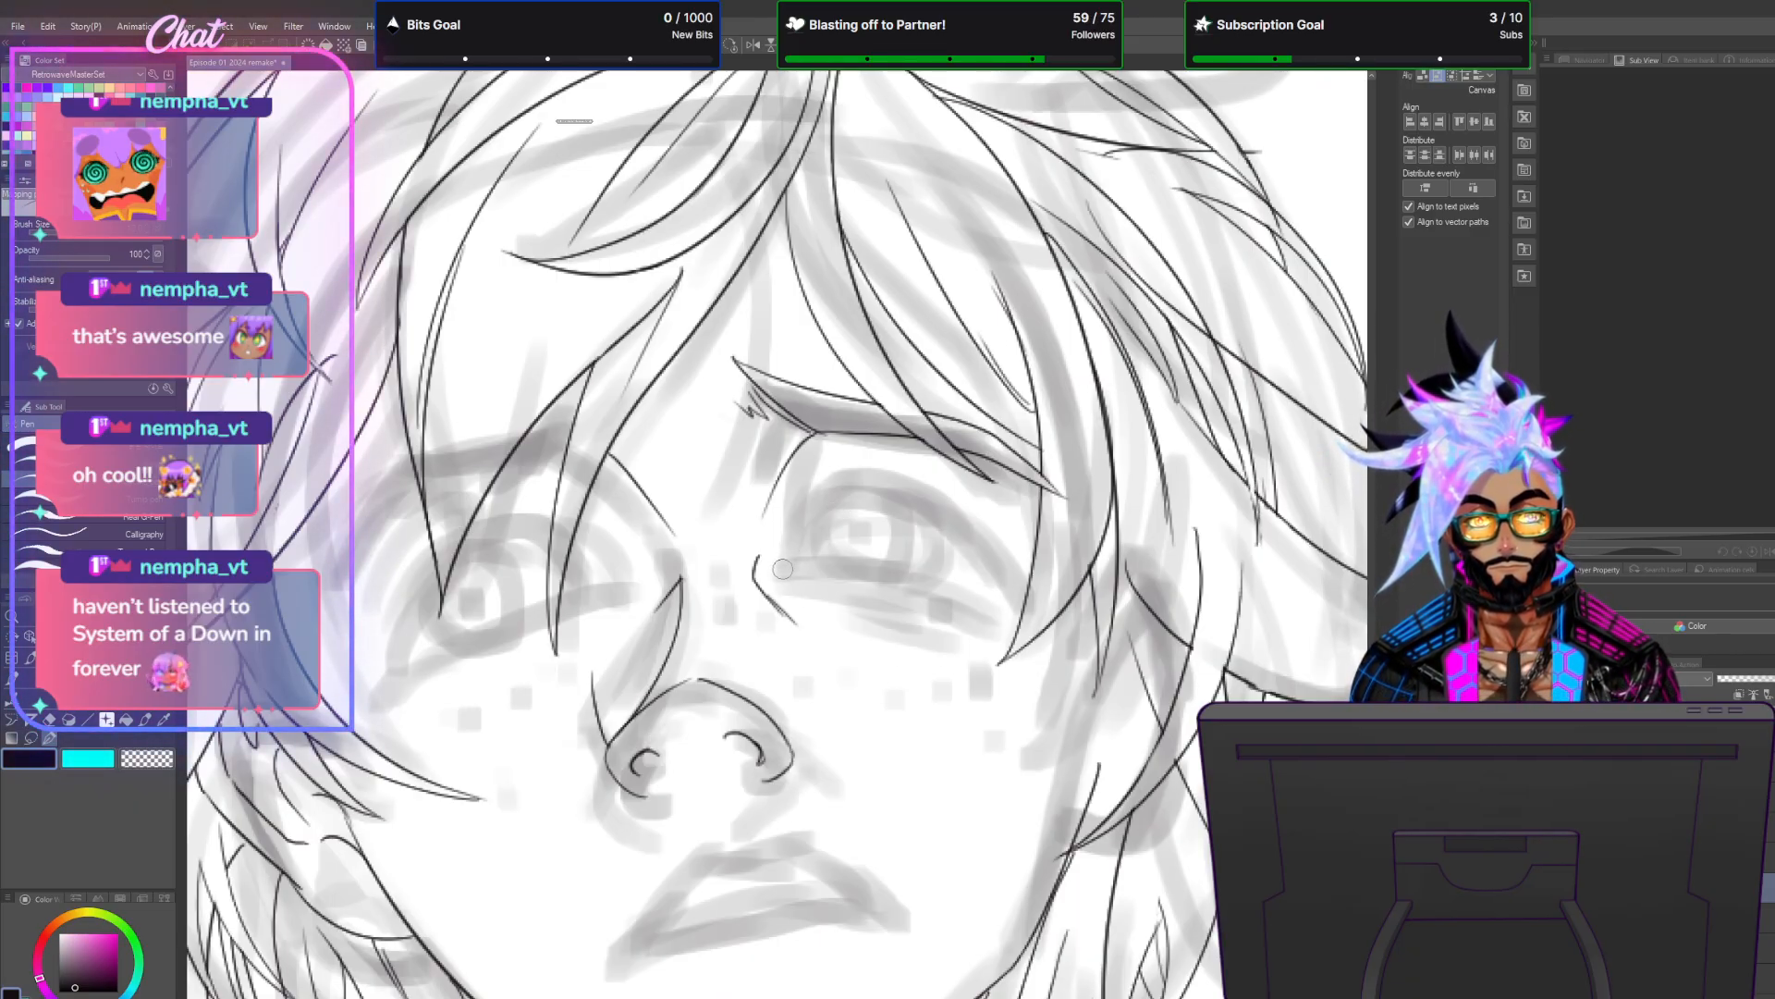
Ink the upper lid arc of the right-hand eye from inner to outer corner, plus the lower lid line beneath it.
left_click_drag(782, 562, 838, 489)
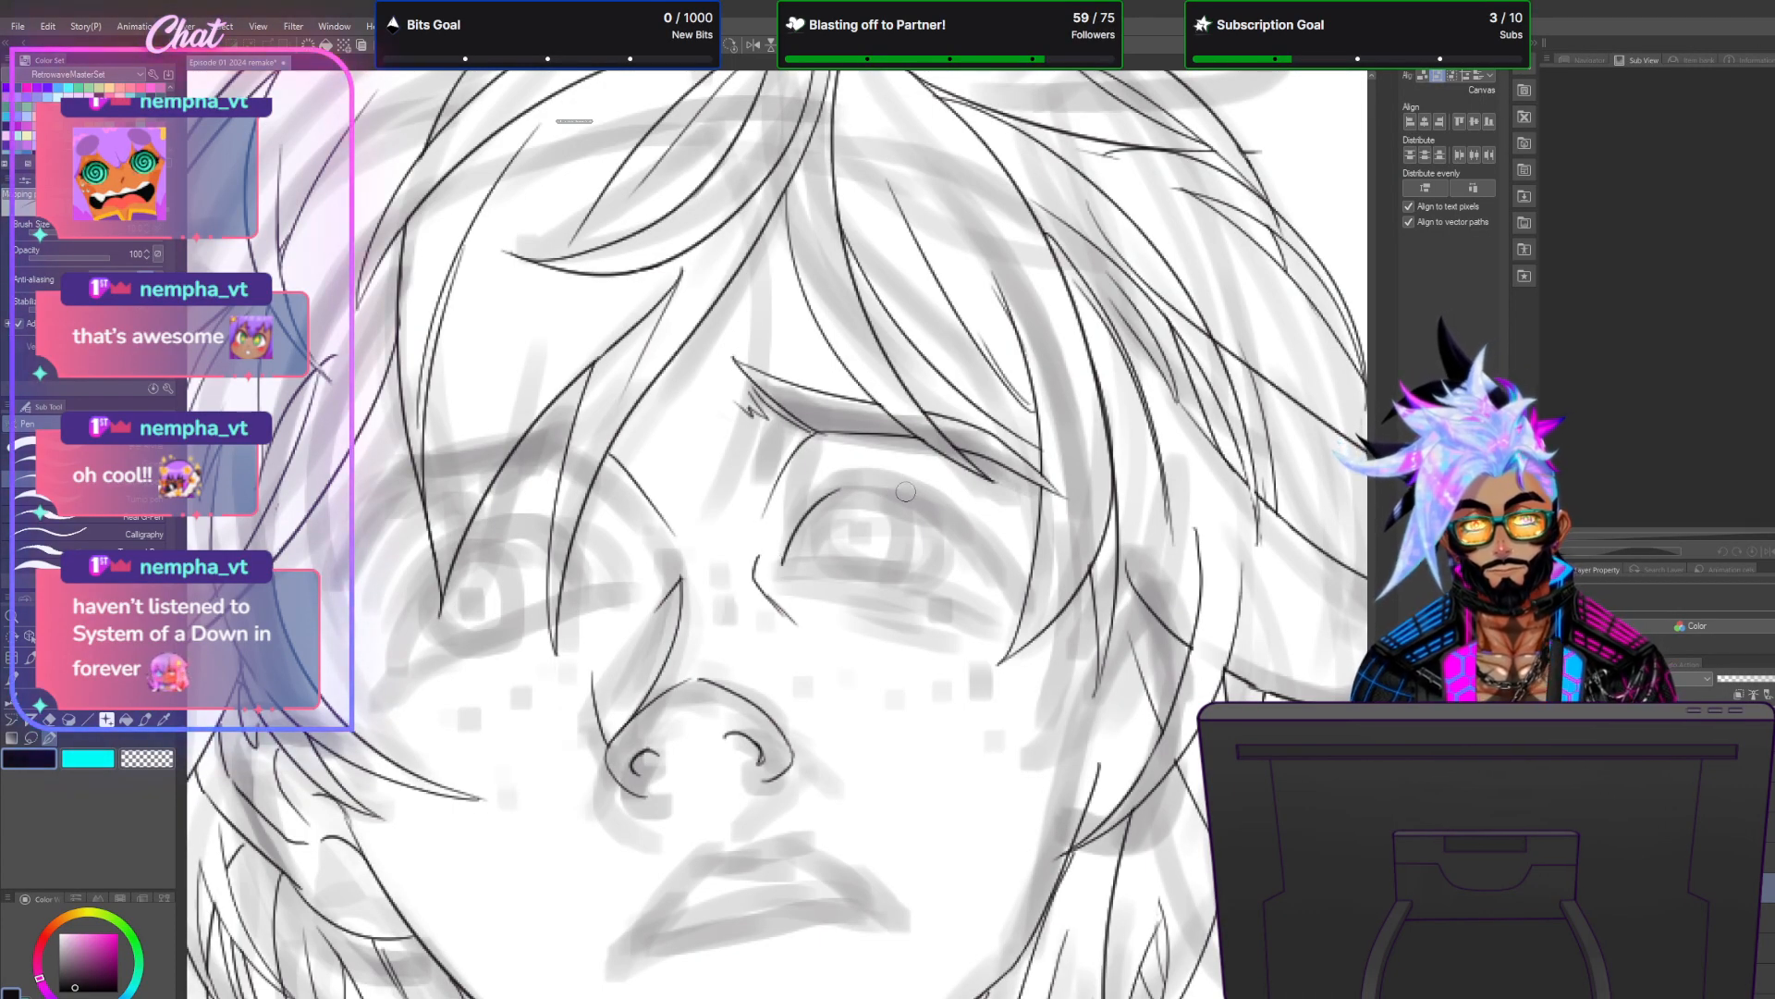
mouse_move(827, 497)
left_mouse_down()
mouse_move(957, 523)
mouse_move(1013, 597)
left_mouse_up()
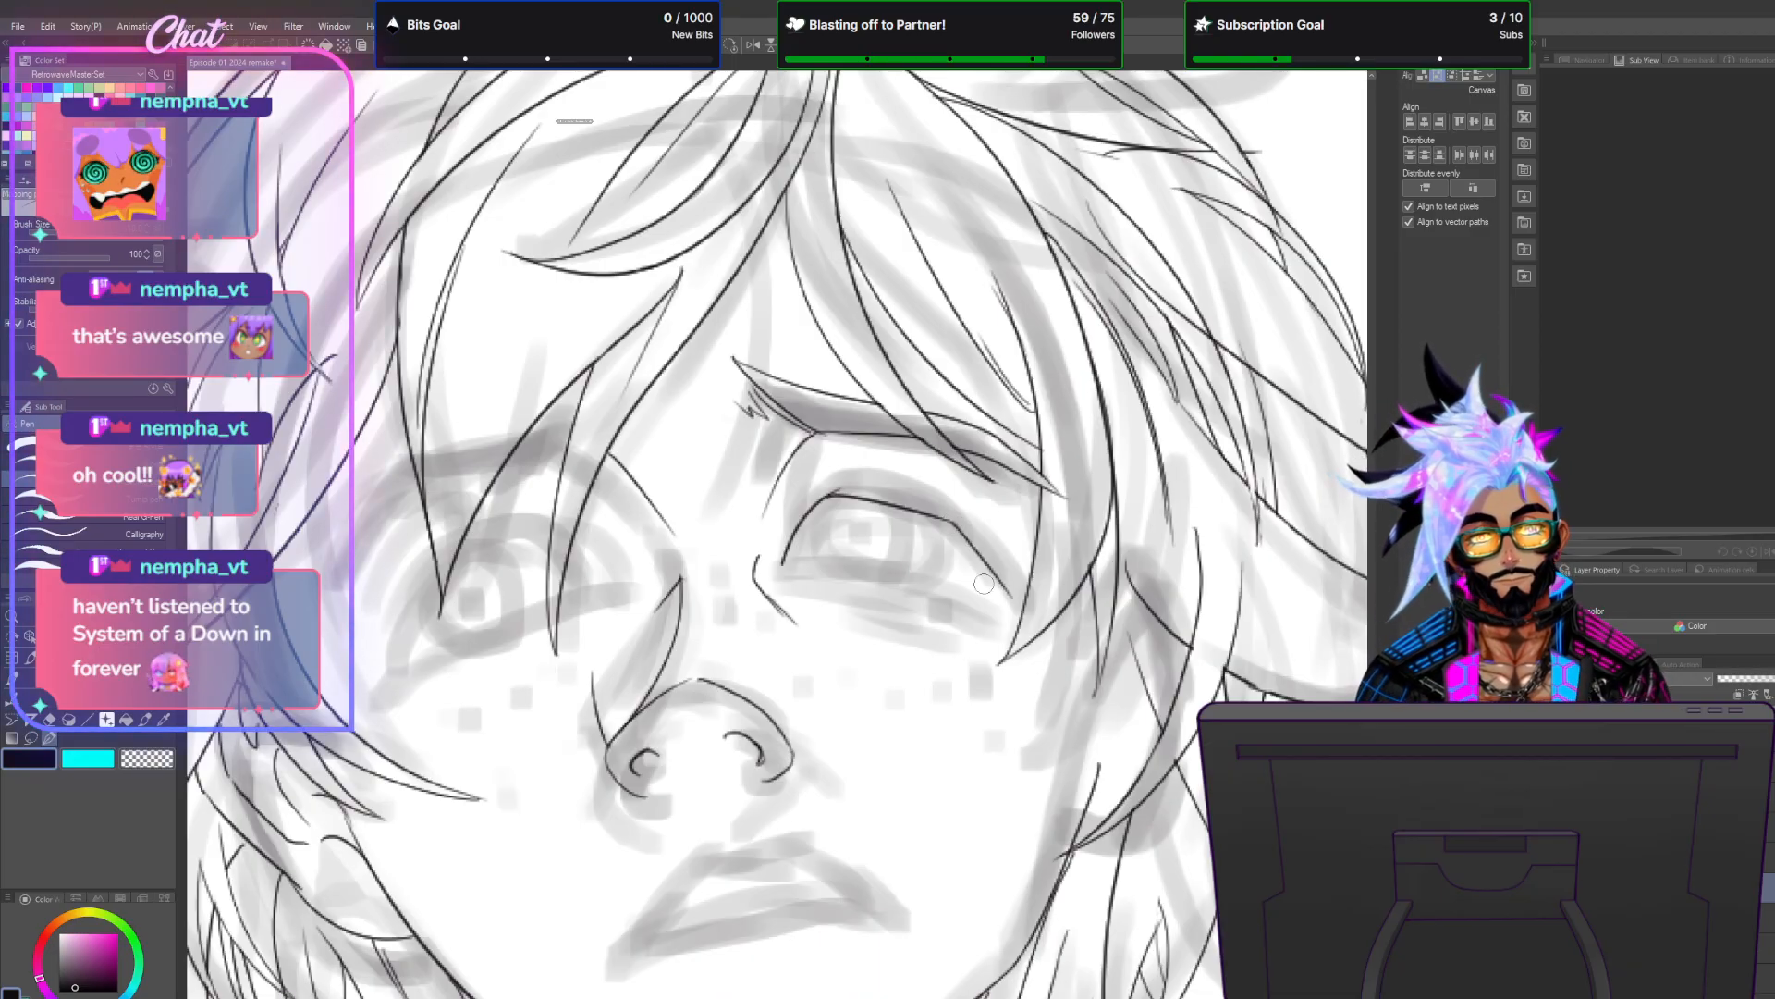
key("ctrl+z")
left_click_drag(942, 521, 995, 595)
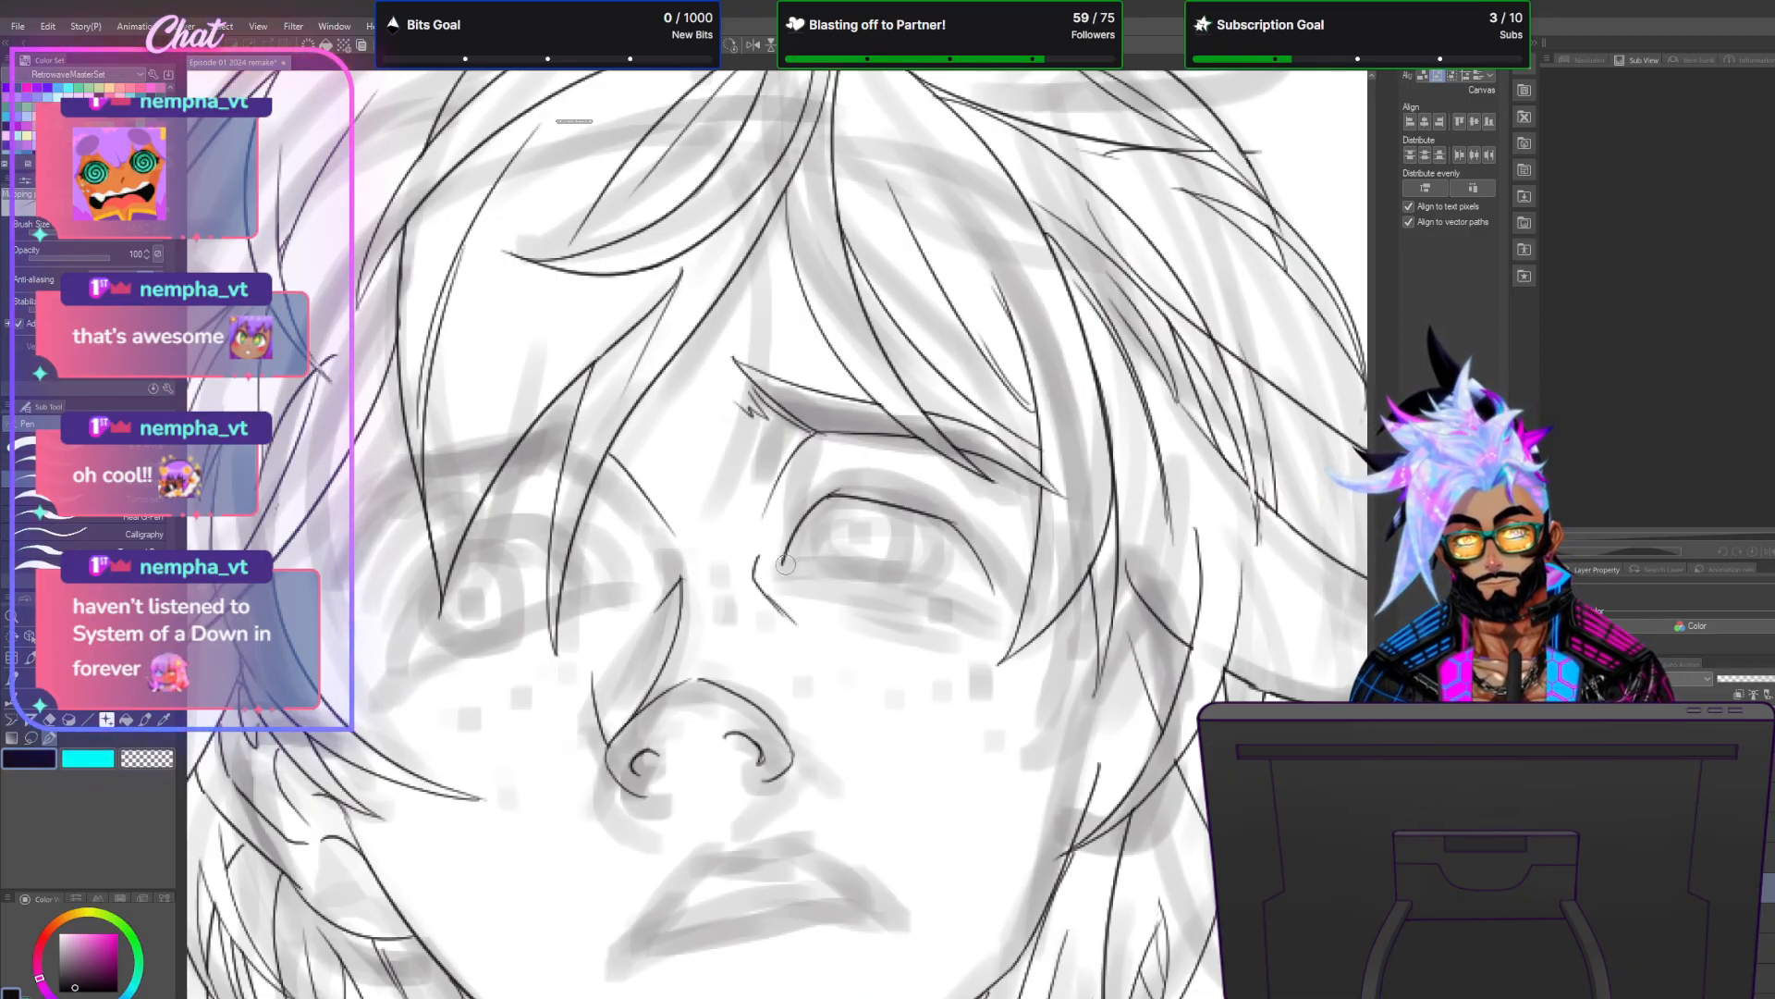
left_click_drag(806, 563, 1010, 597)
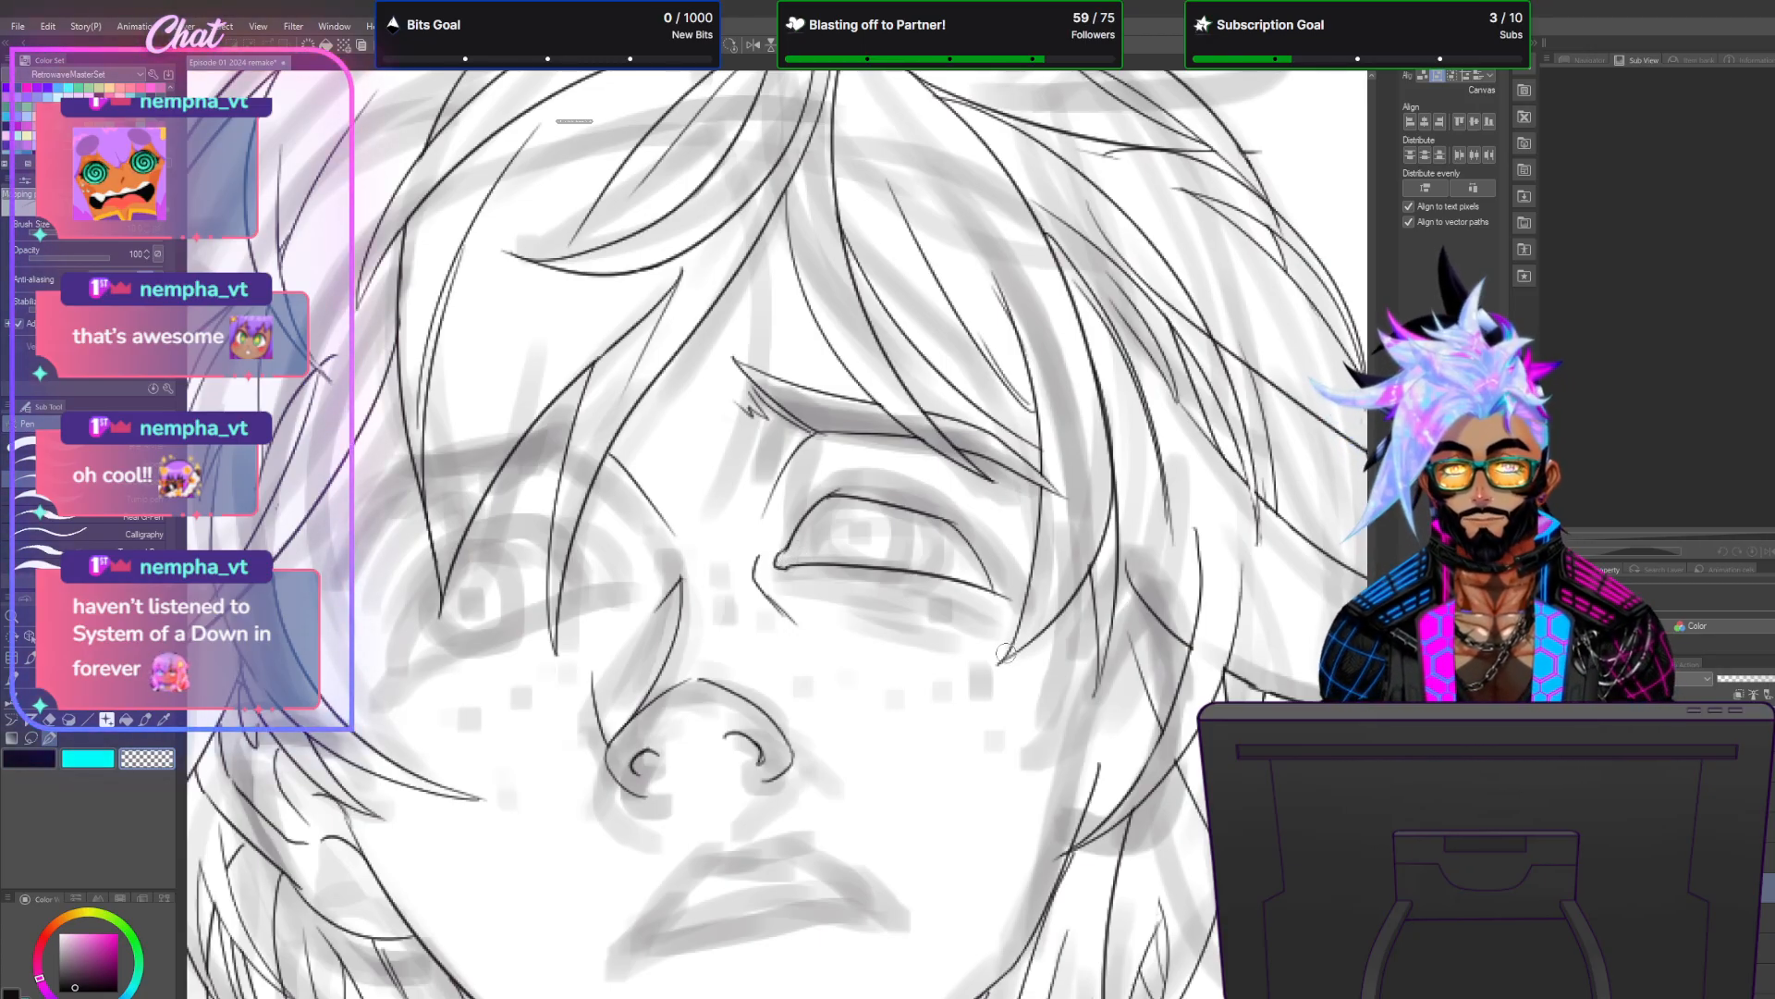
Ink a fan of short diagonal crease strokes under the inner corner of the right-hand eye.
scroll(1007, 654, "down", 2)
scroll(791, 504, "up", 1)
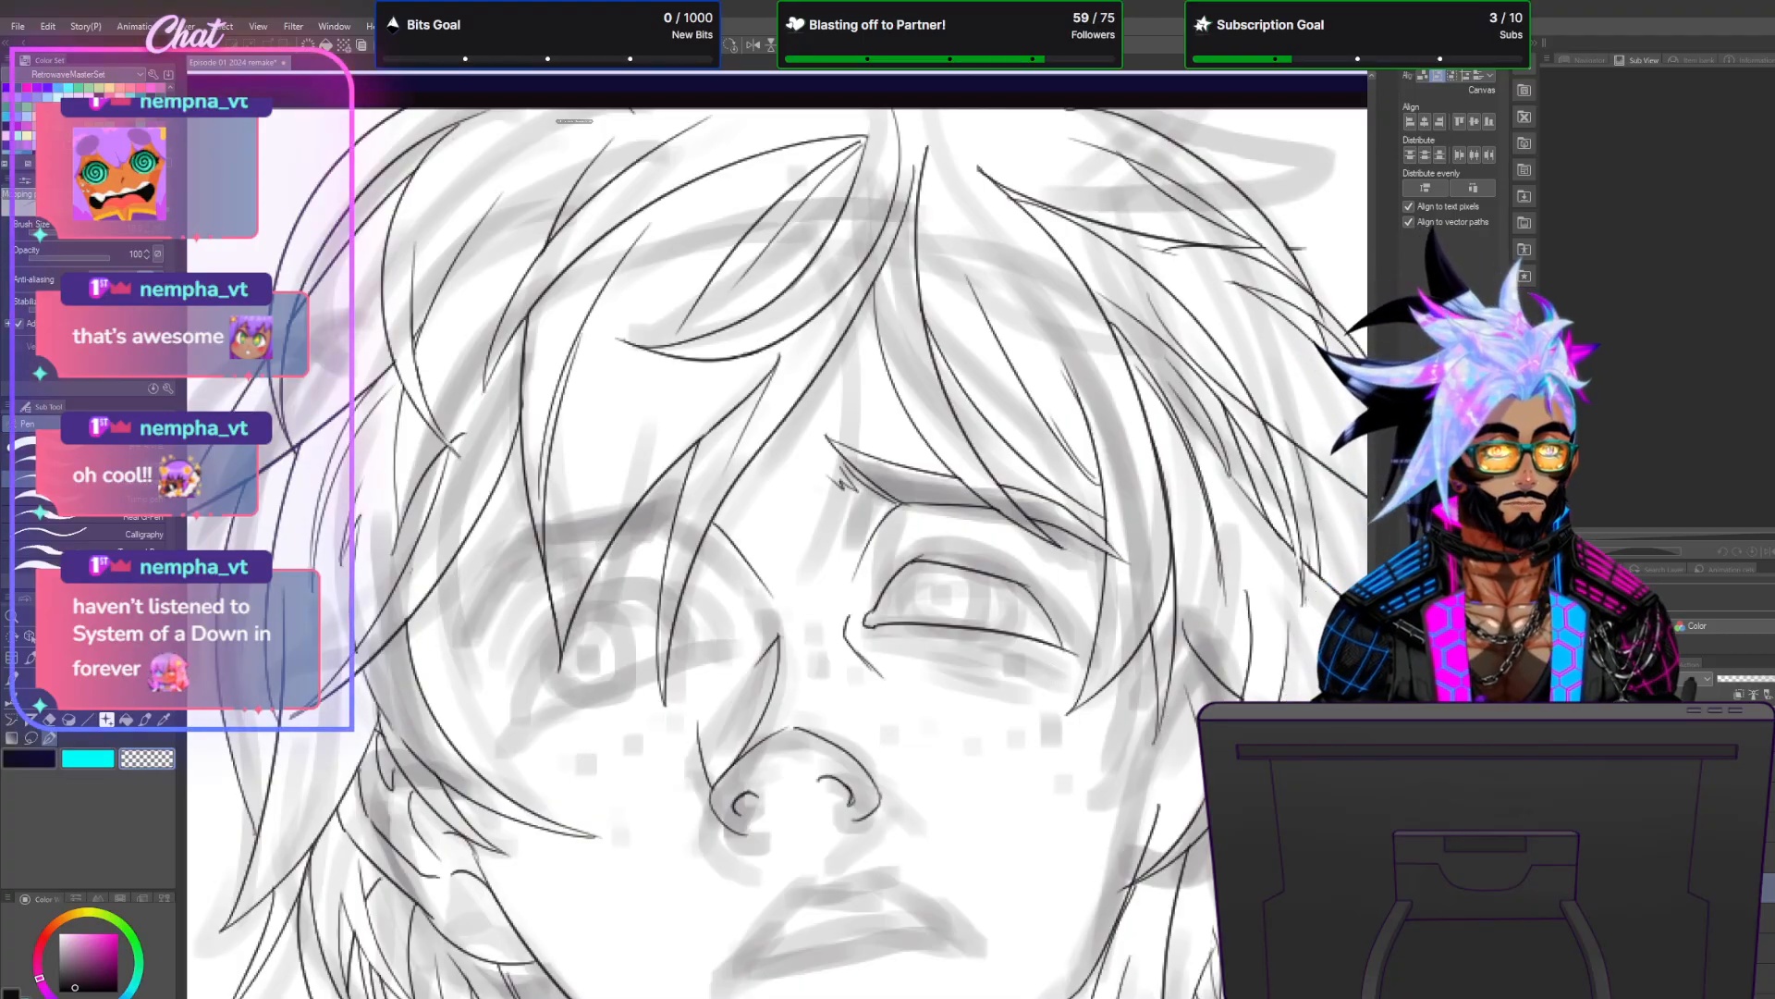
scroll(1171, 745, "up", 3)
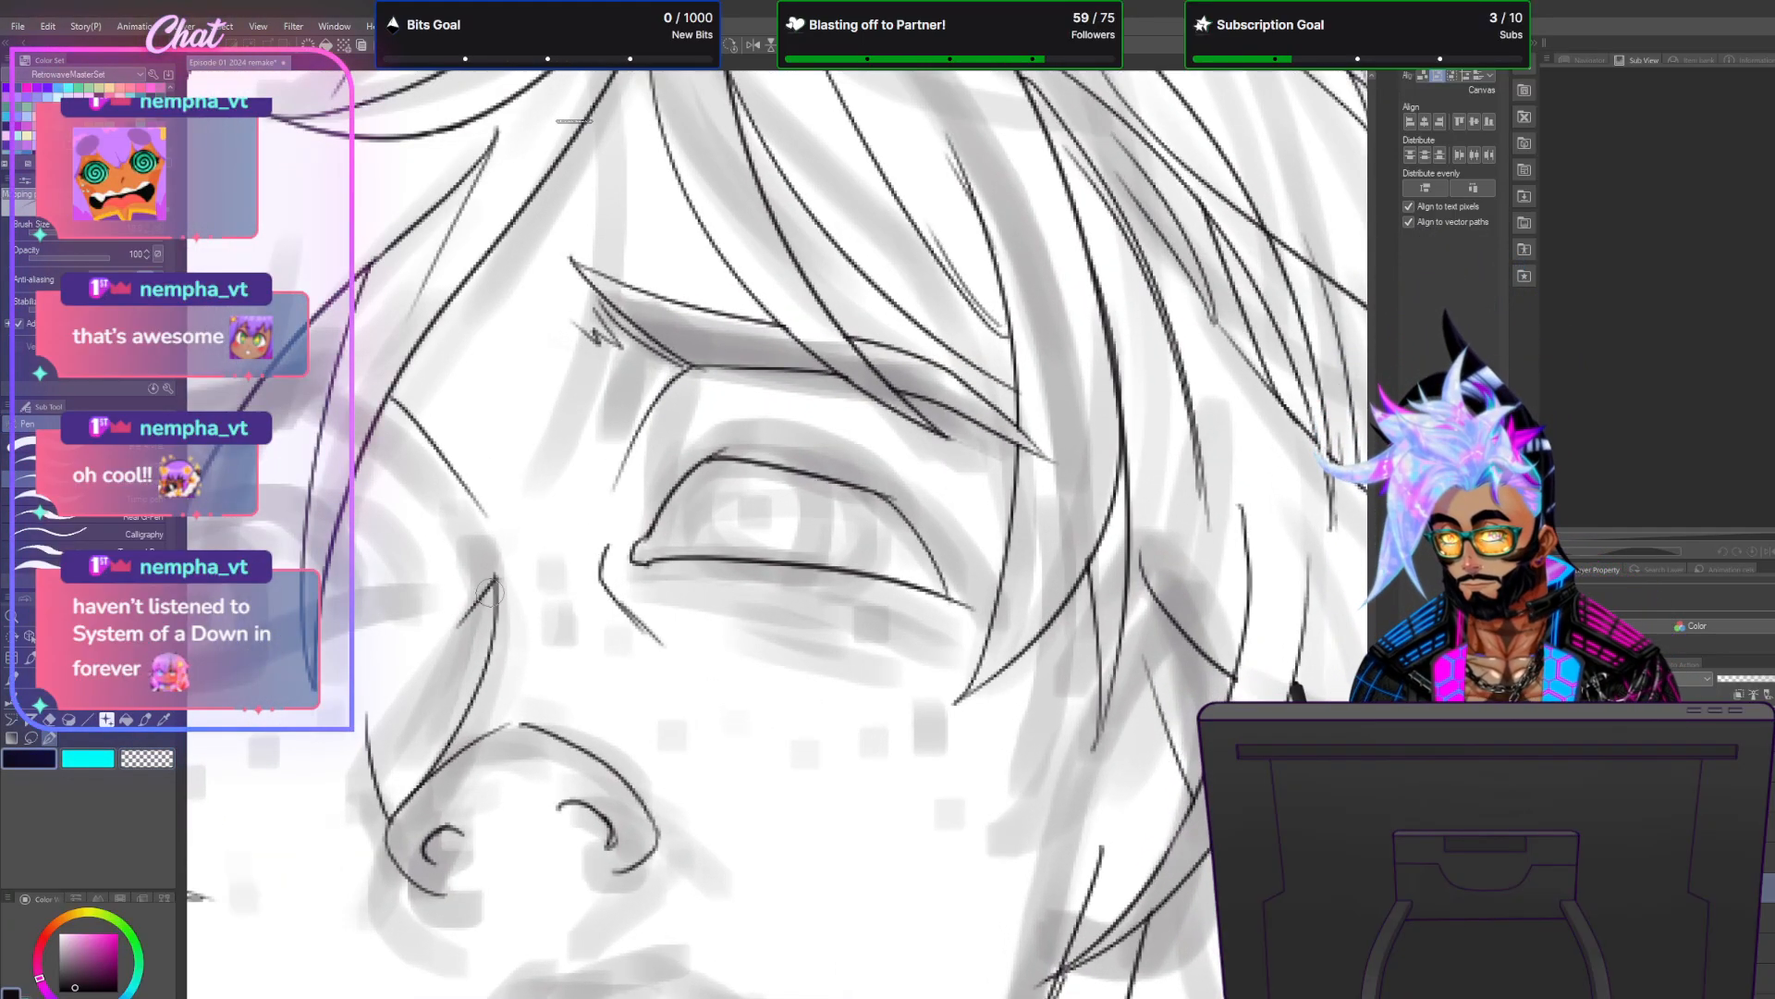
left_click_drag(652, 584, 774, 592)
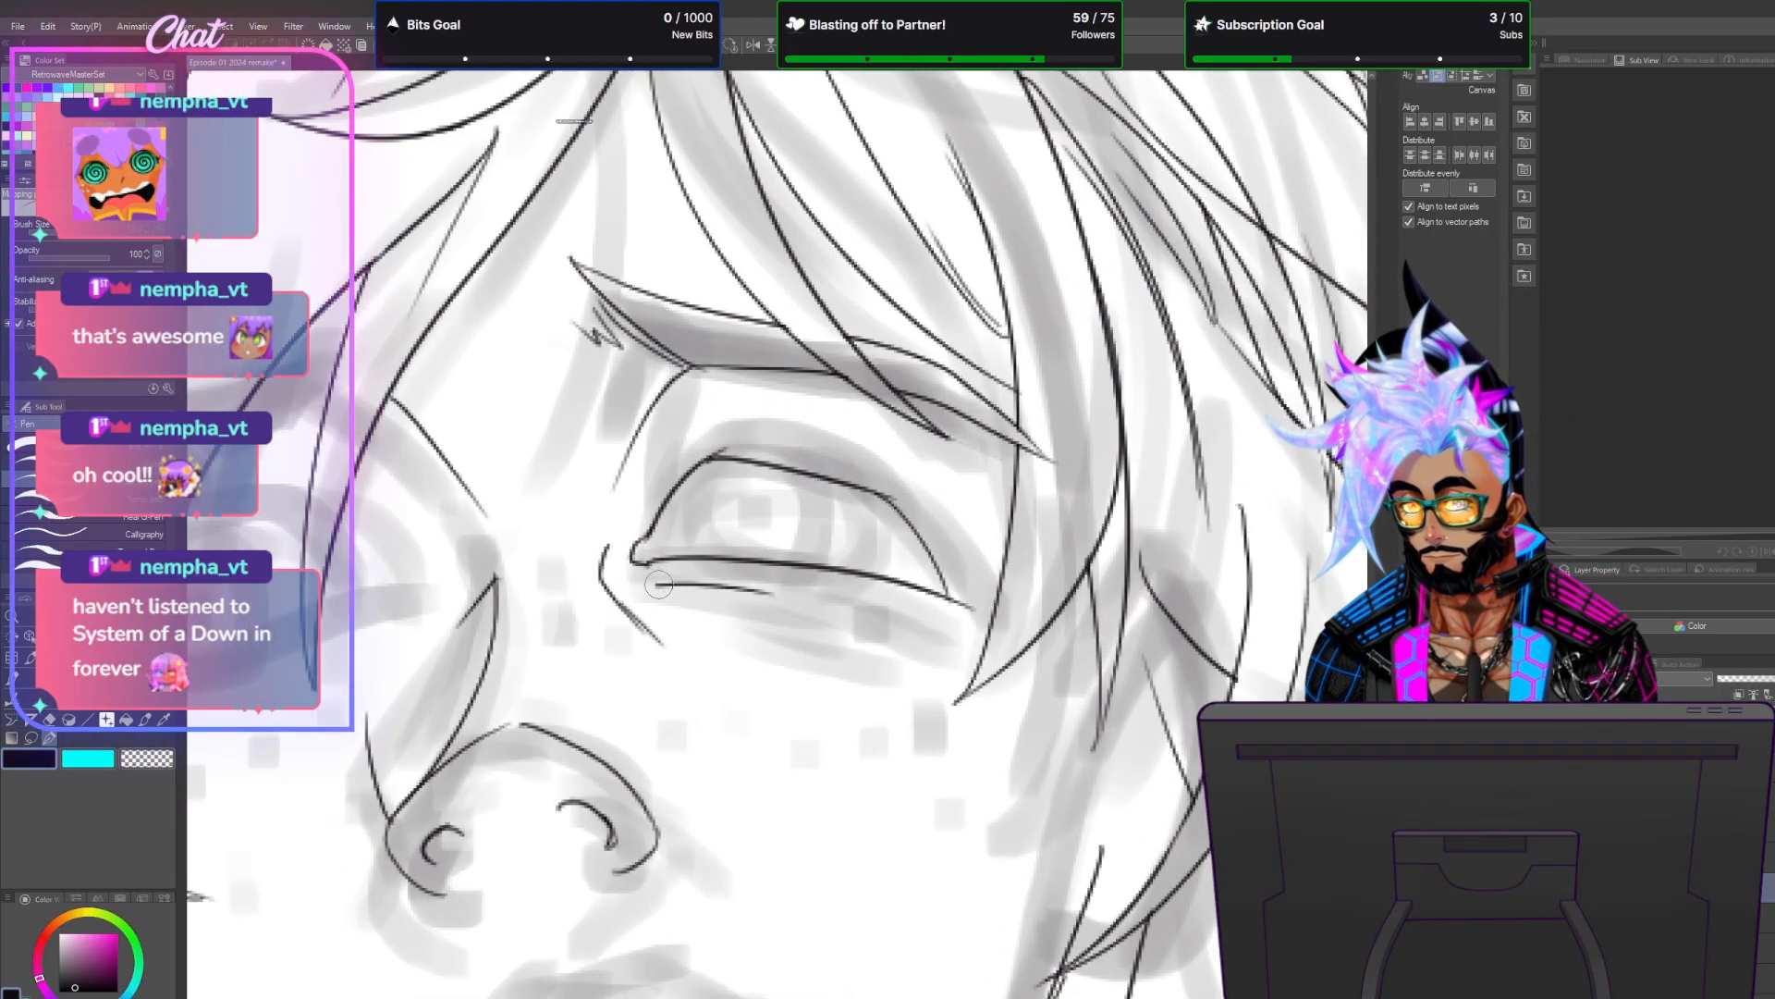
left_click_drag(657, 586, 713, 612)
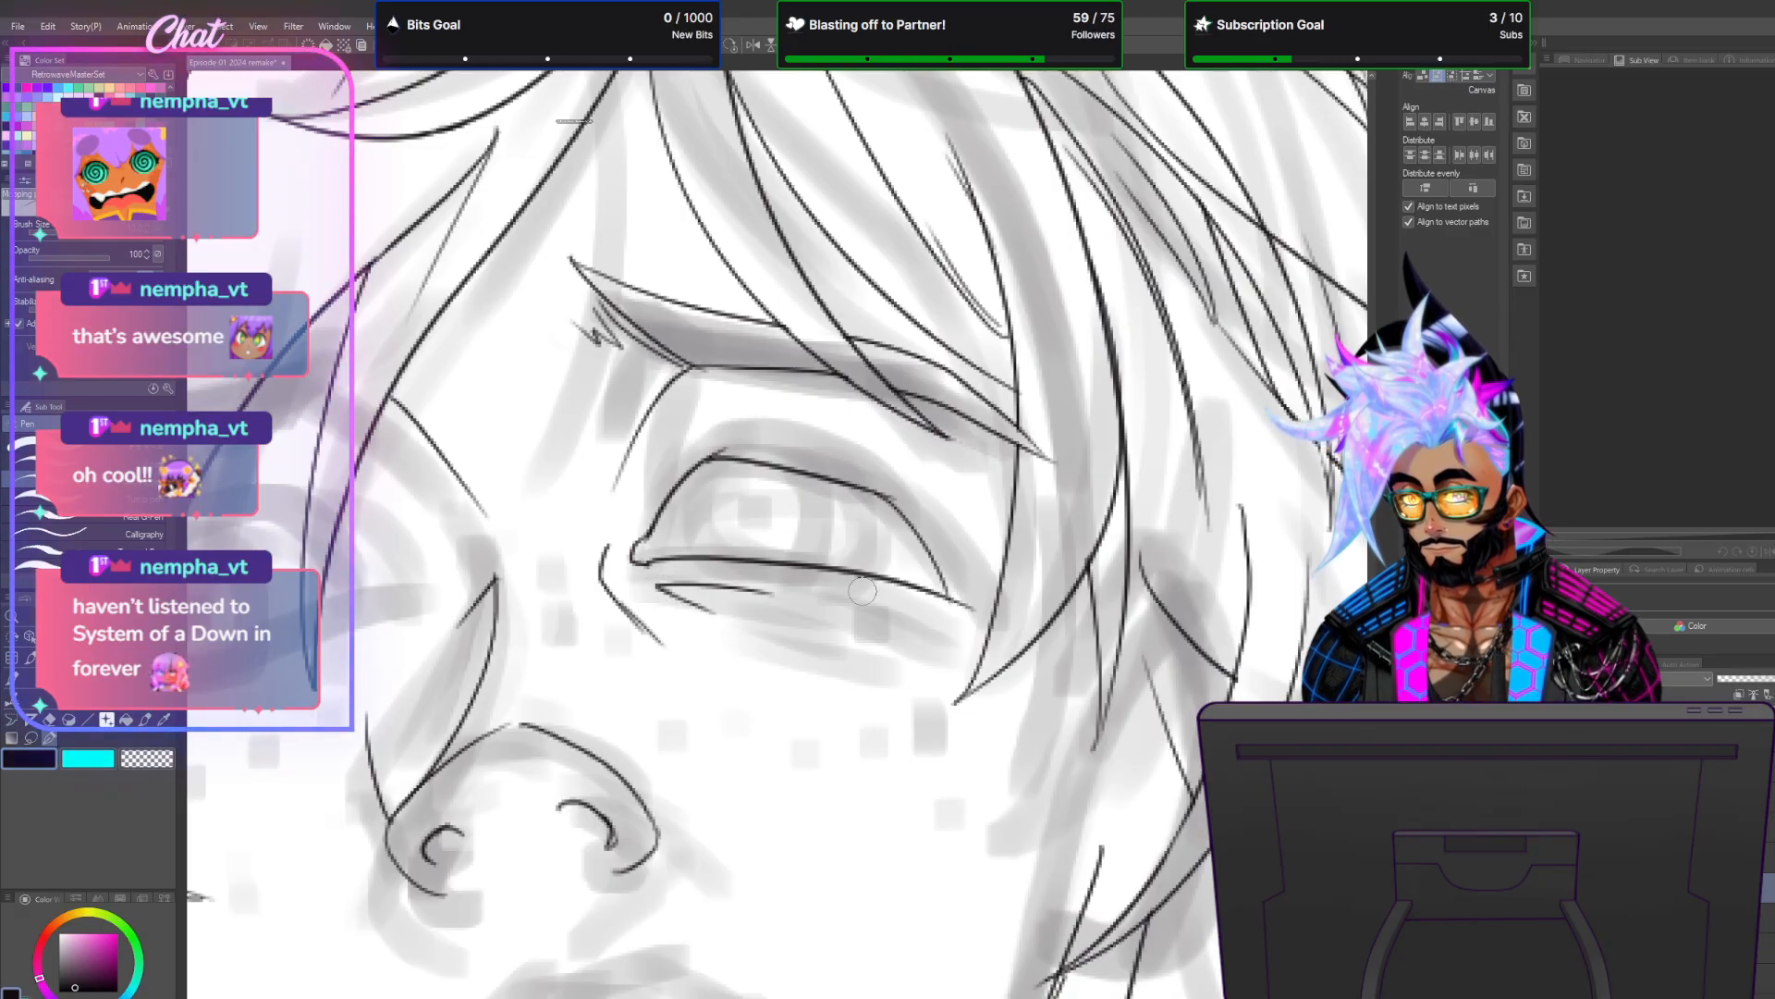
mouse_move(660, 590)
left_mouse_down()
mouse_move(795, 670)
mouse_move(779, 674)
mouse_move(804, 695)
left_mouse_up()
left_click_drag(642, 585, 772, 704)
left_click_drag(640, 600, 800, 720)
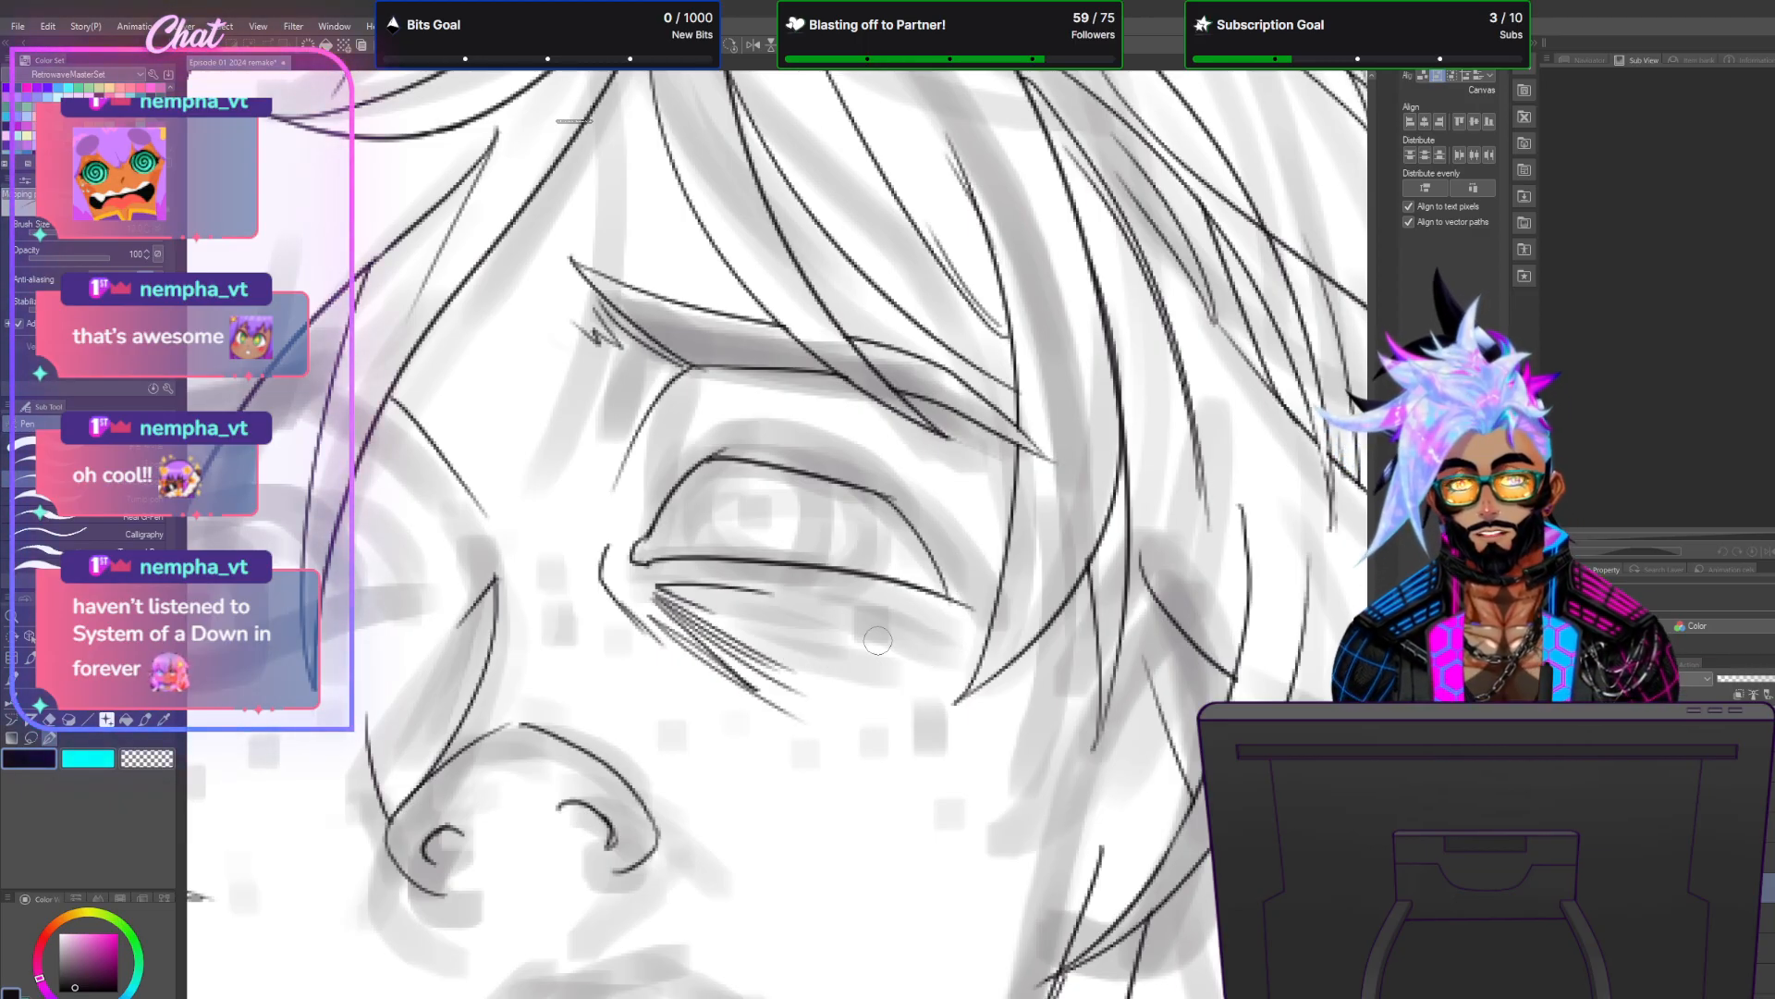
Ink the curved sides of the iris in the right-hand eye and a small open curl for the pupil.
scroll(878, 640, "down", 5)
scroll(870, 615, "up", 3)
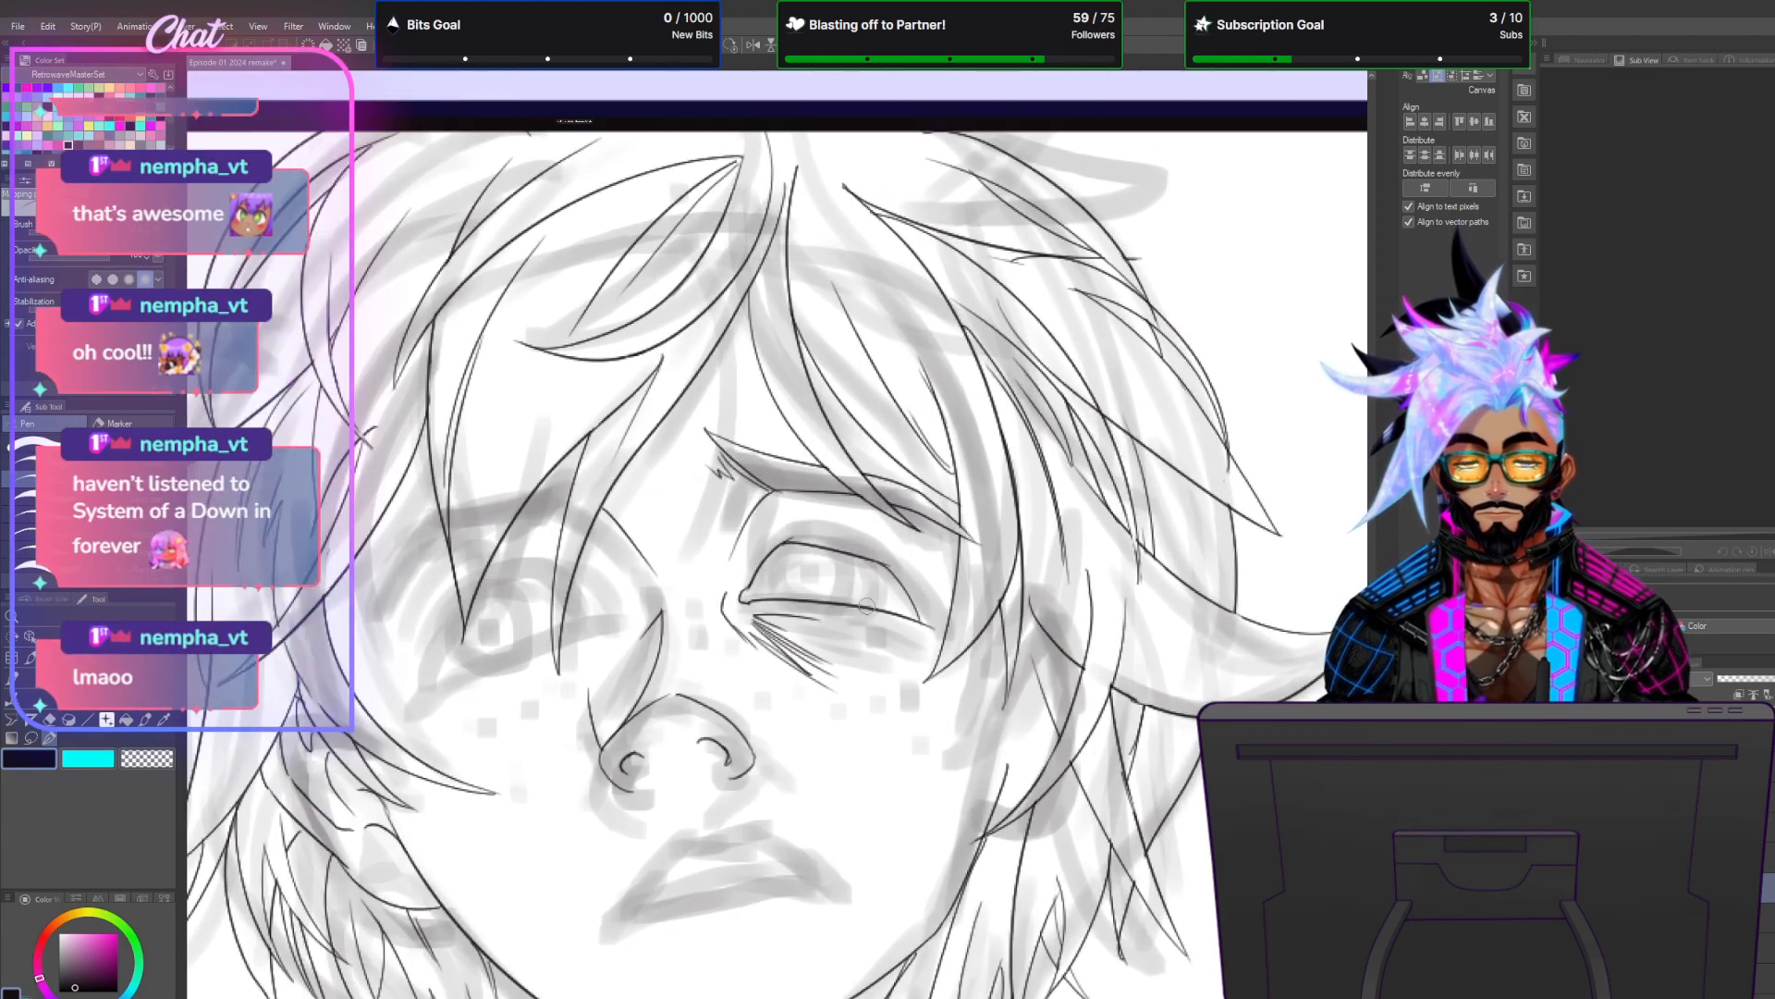
scroll(866, 606, "up", 4)
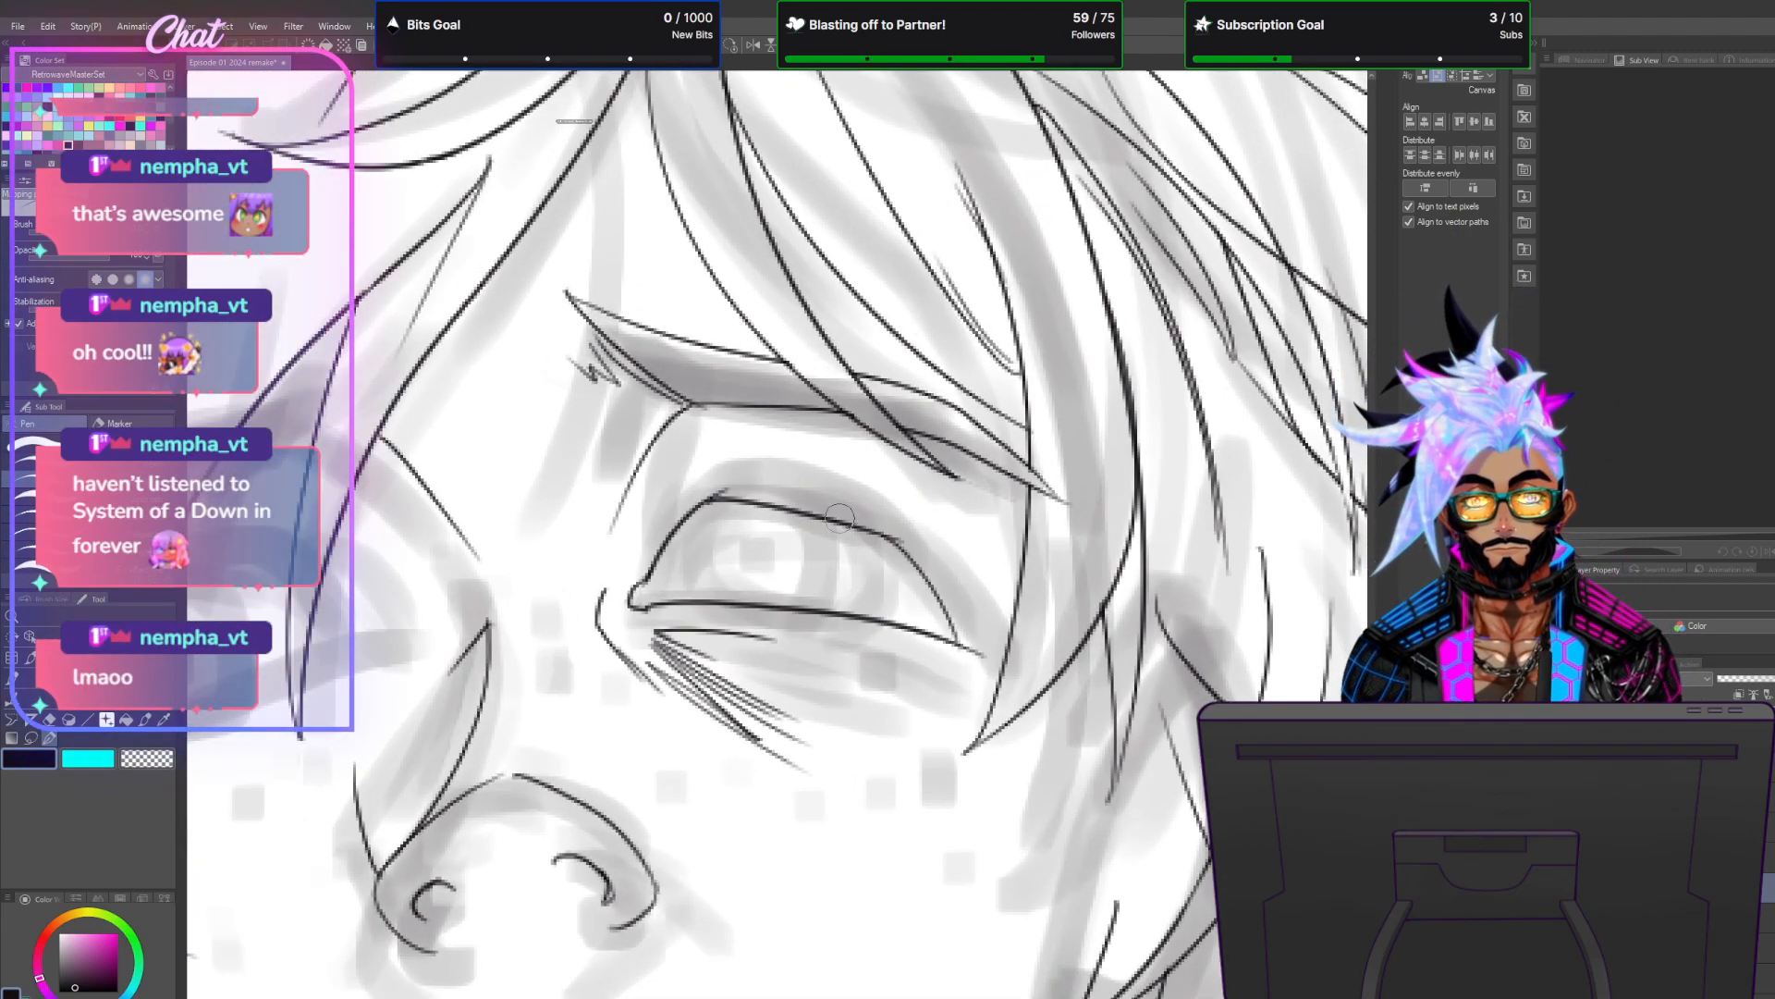
left_click_drag(846, 532, 859, 603)
key("ctrl+z")
left_click_drag(843, 522, 853, 614)
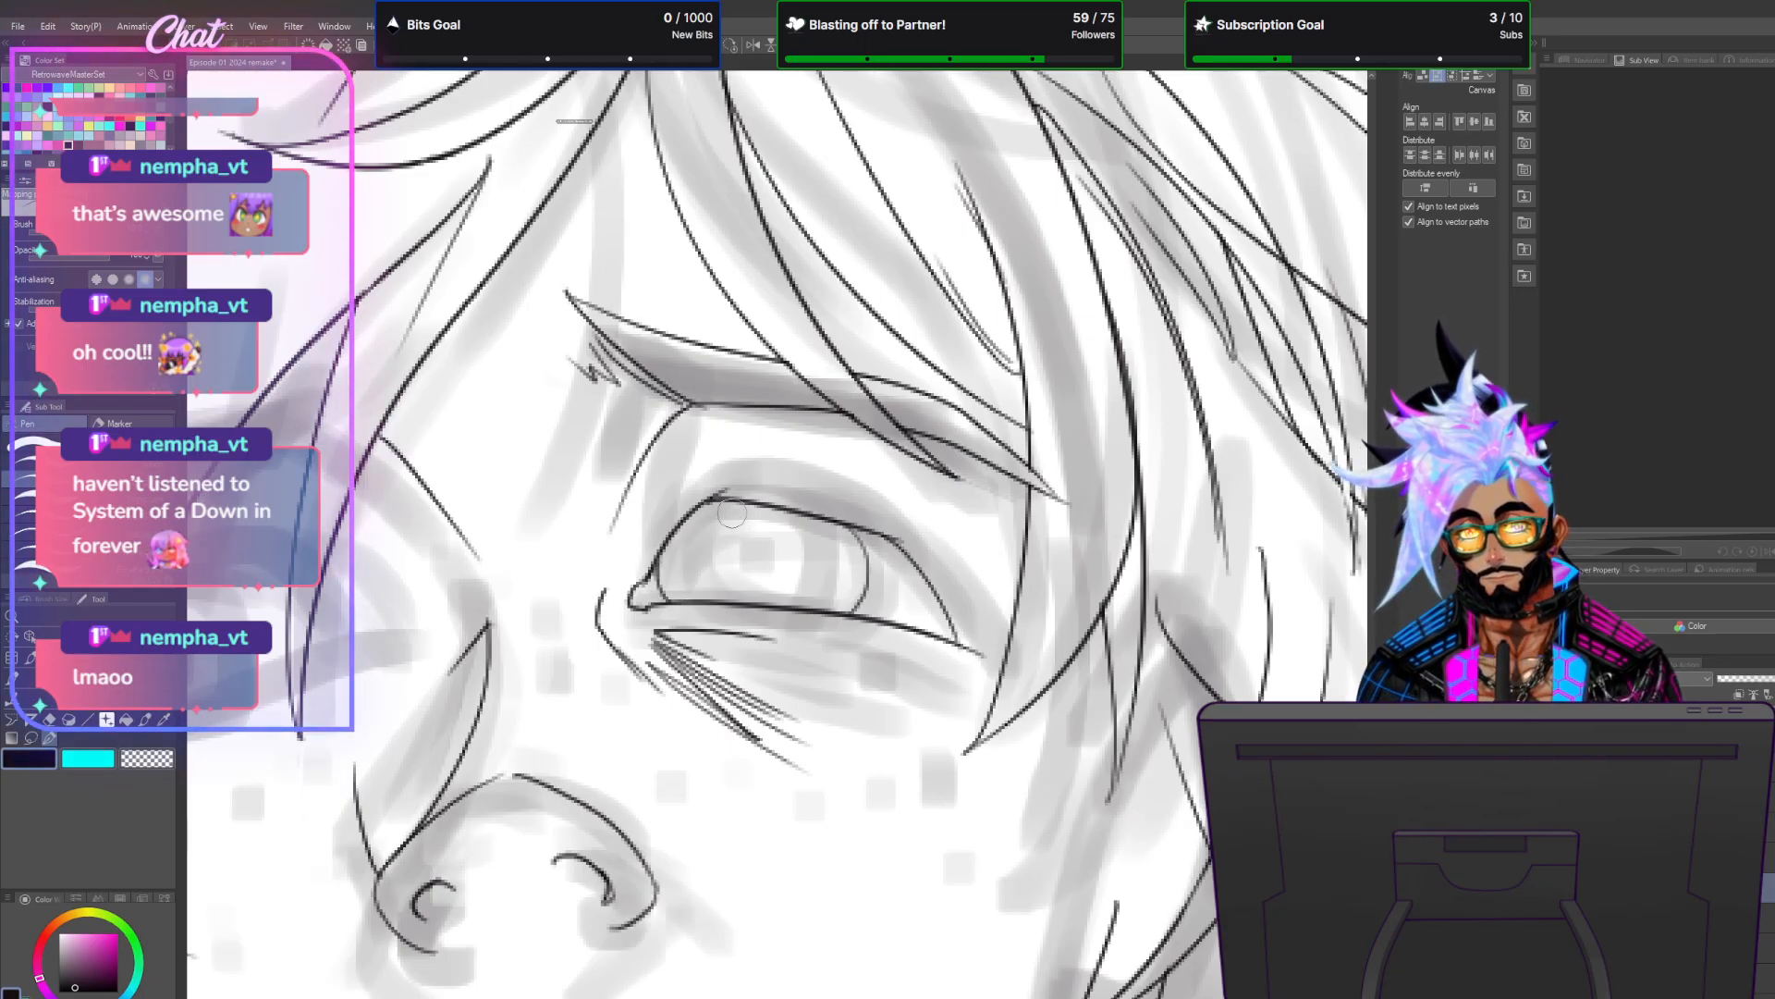
left_click_drag(727, 523, 771, 552)
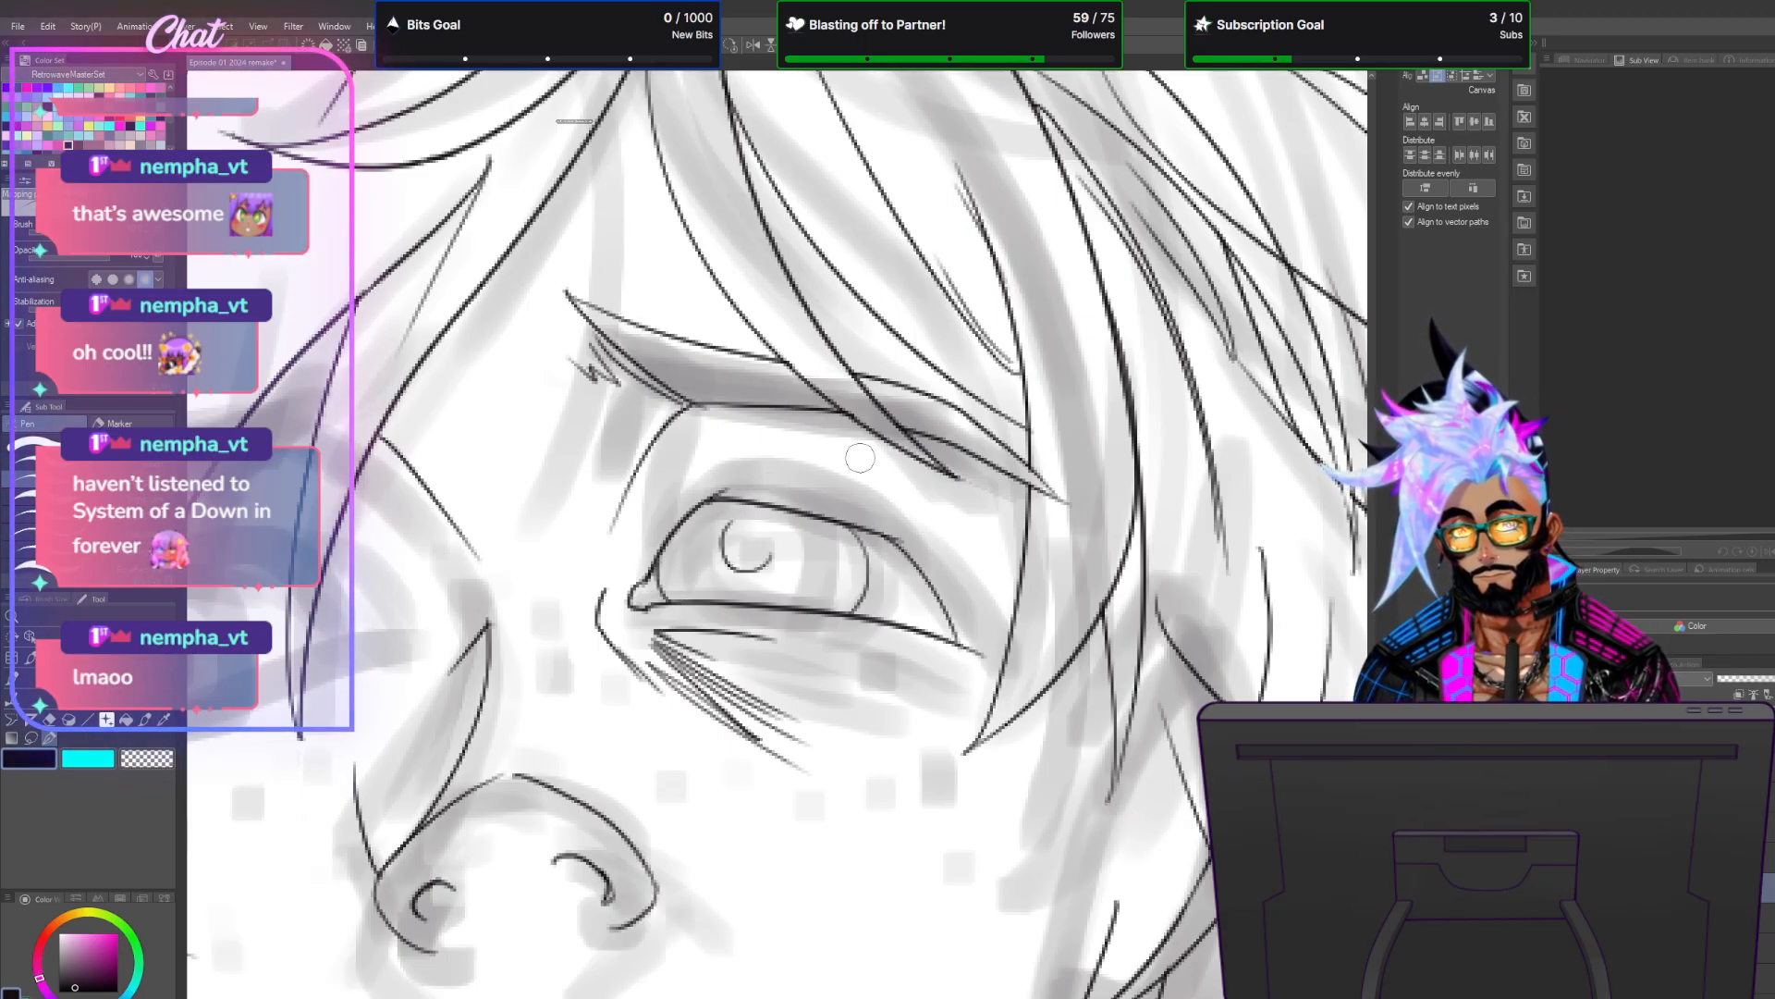
Outline the thick upper lash shape of the right-hand eye, with pointed flicks at the inner end and a wedge at the outer corner.
scroll(857, 572, "down", 5)
scroll(874, 565, "up", 5)
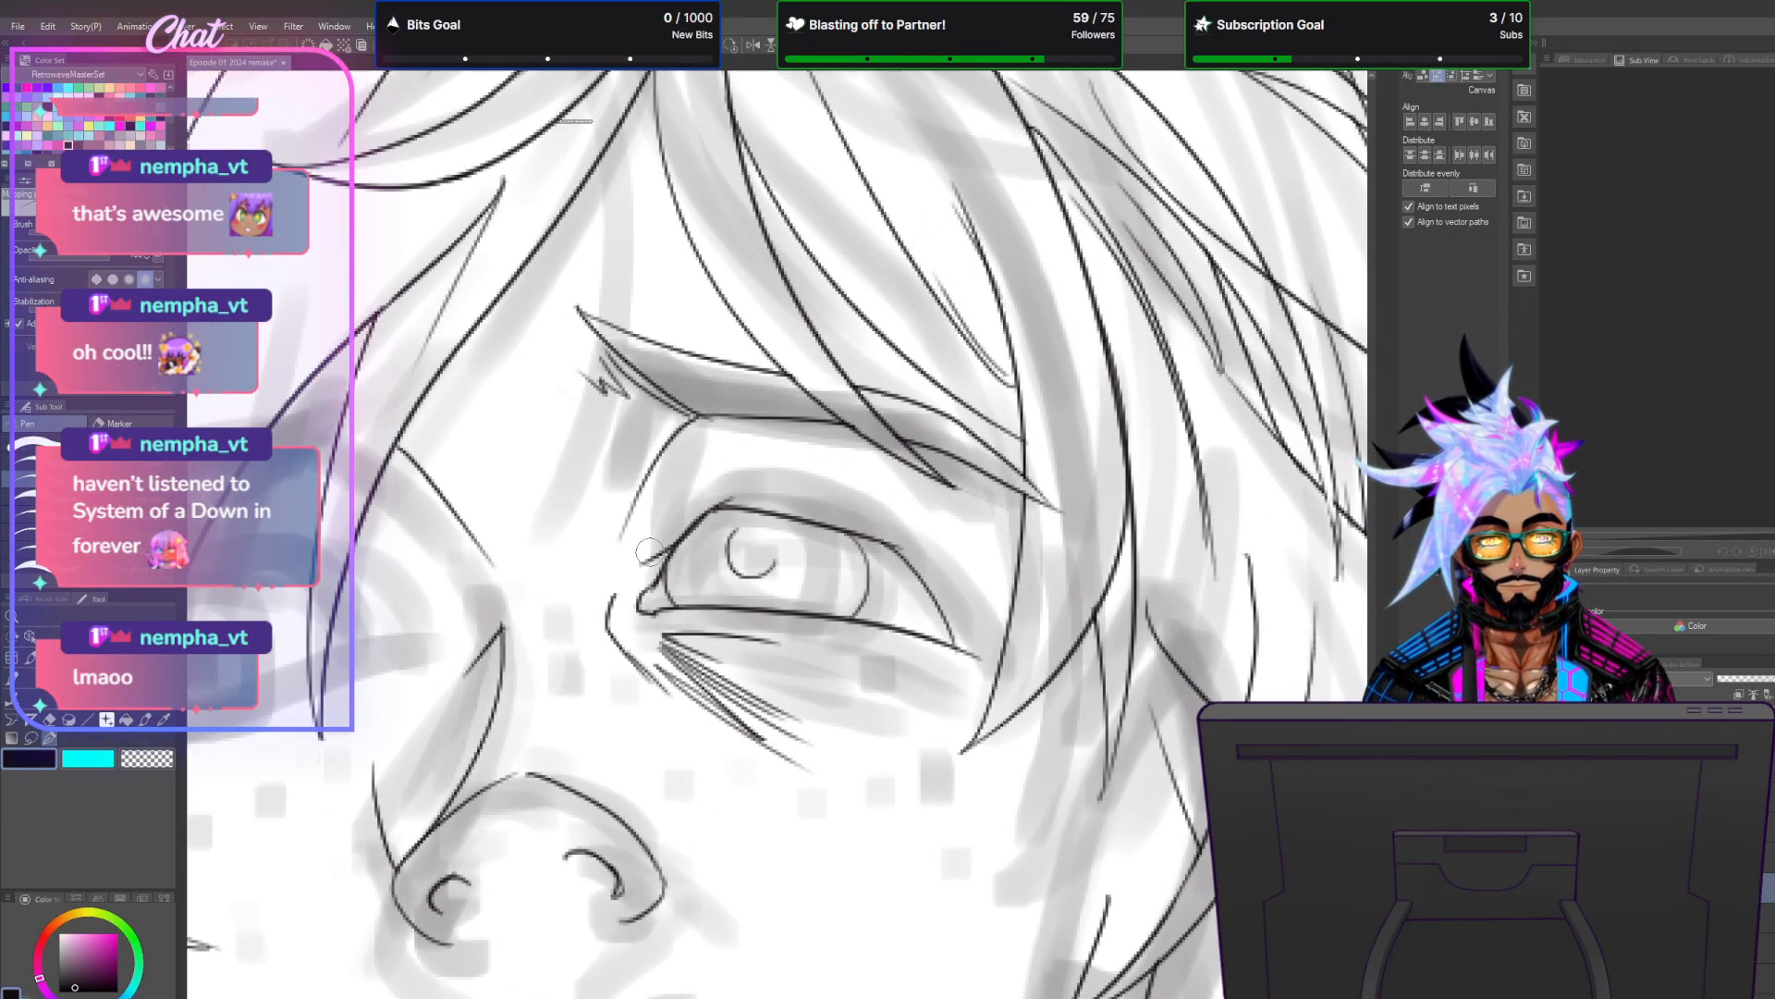
key("ctrl+z")
mouse_move(642, 560)
left_mouse_down()
mouse_move(698, 467)
mouse_move(676, 487)
mouse_move(655, 476)
mouse_move(871, 509)
left_mouse_up()
key("ctrl+z")
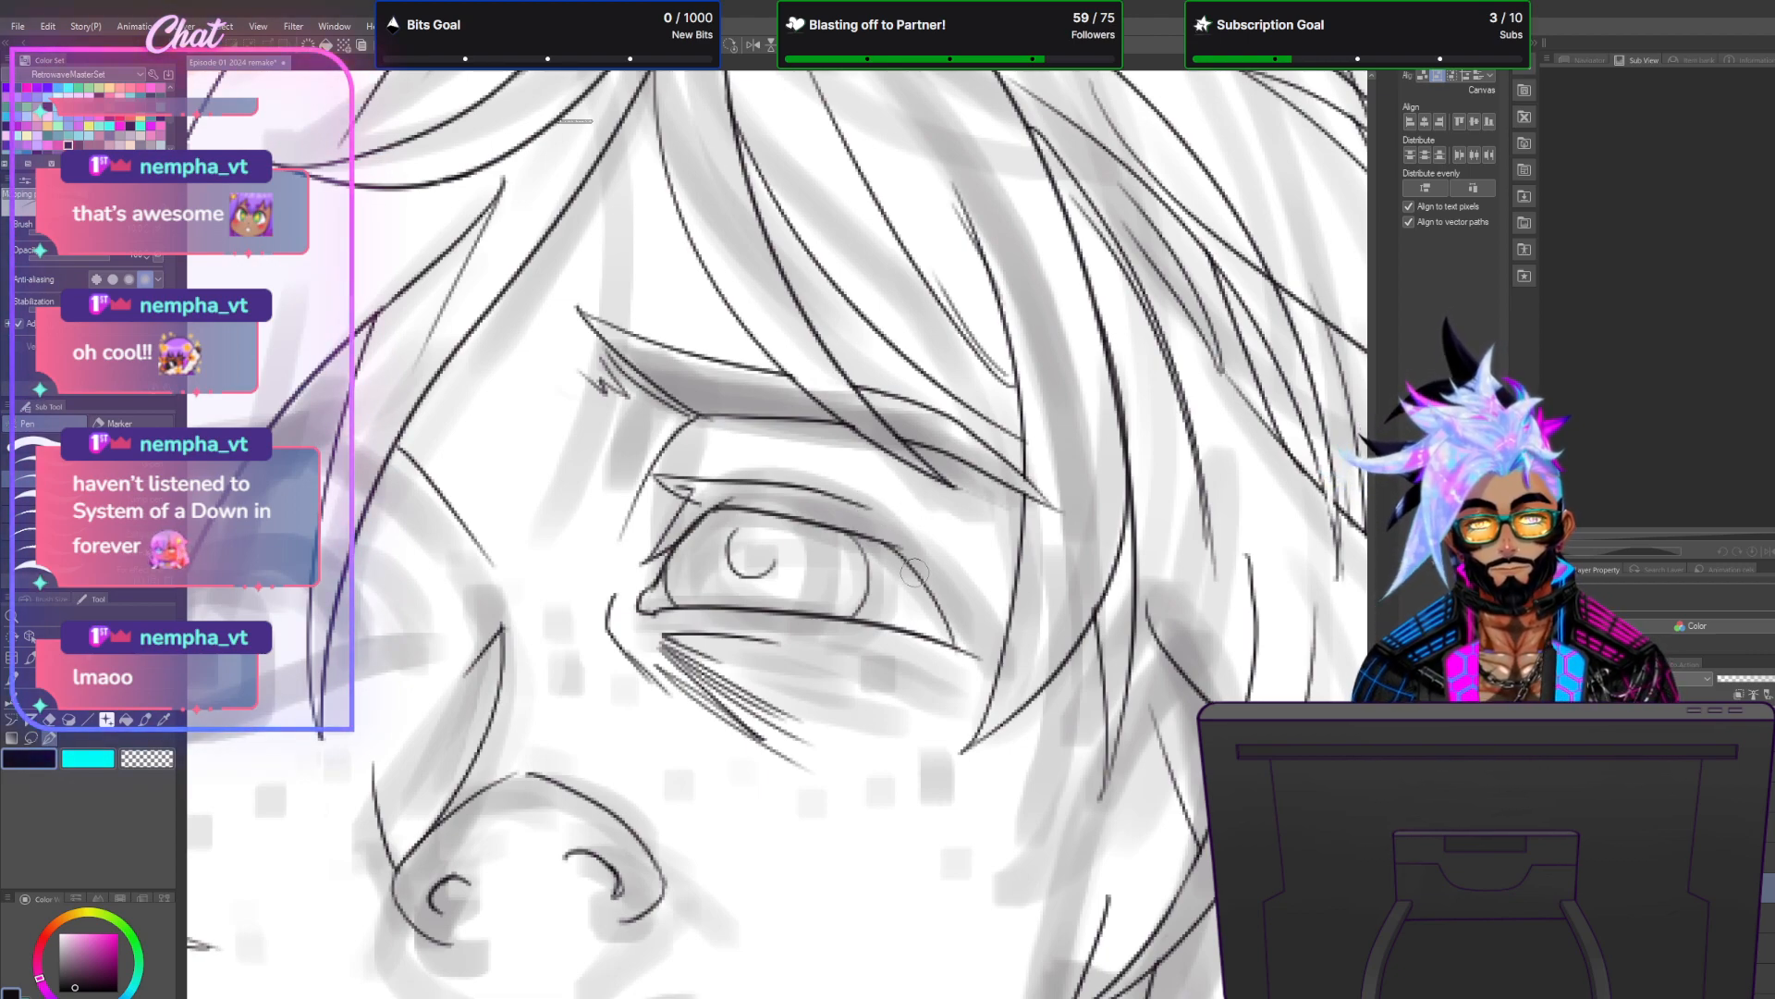
left_click_drag(852, 533, 982, 614)
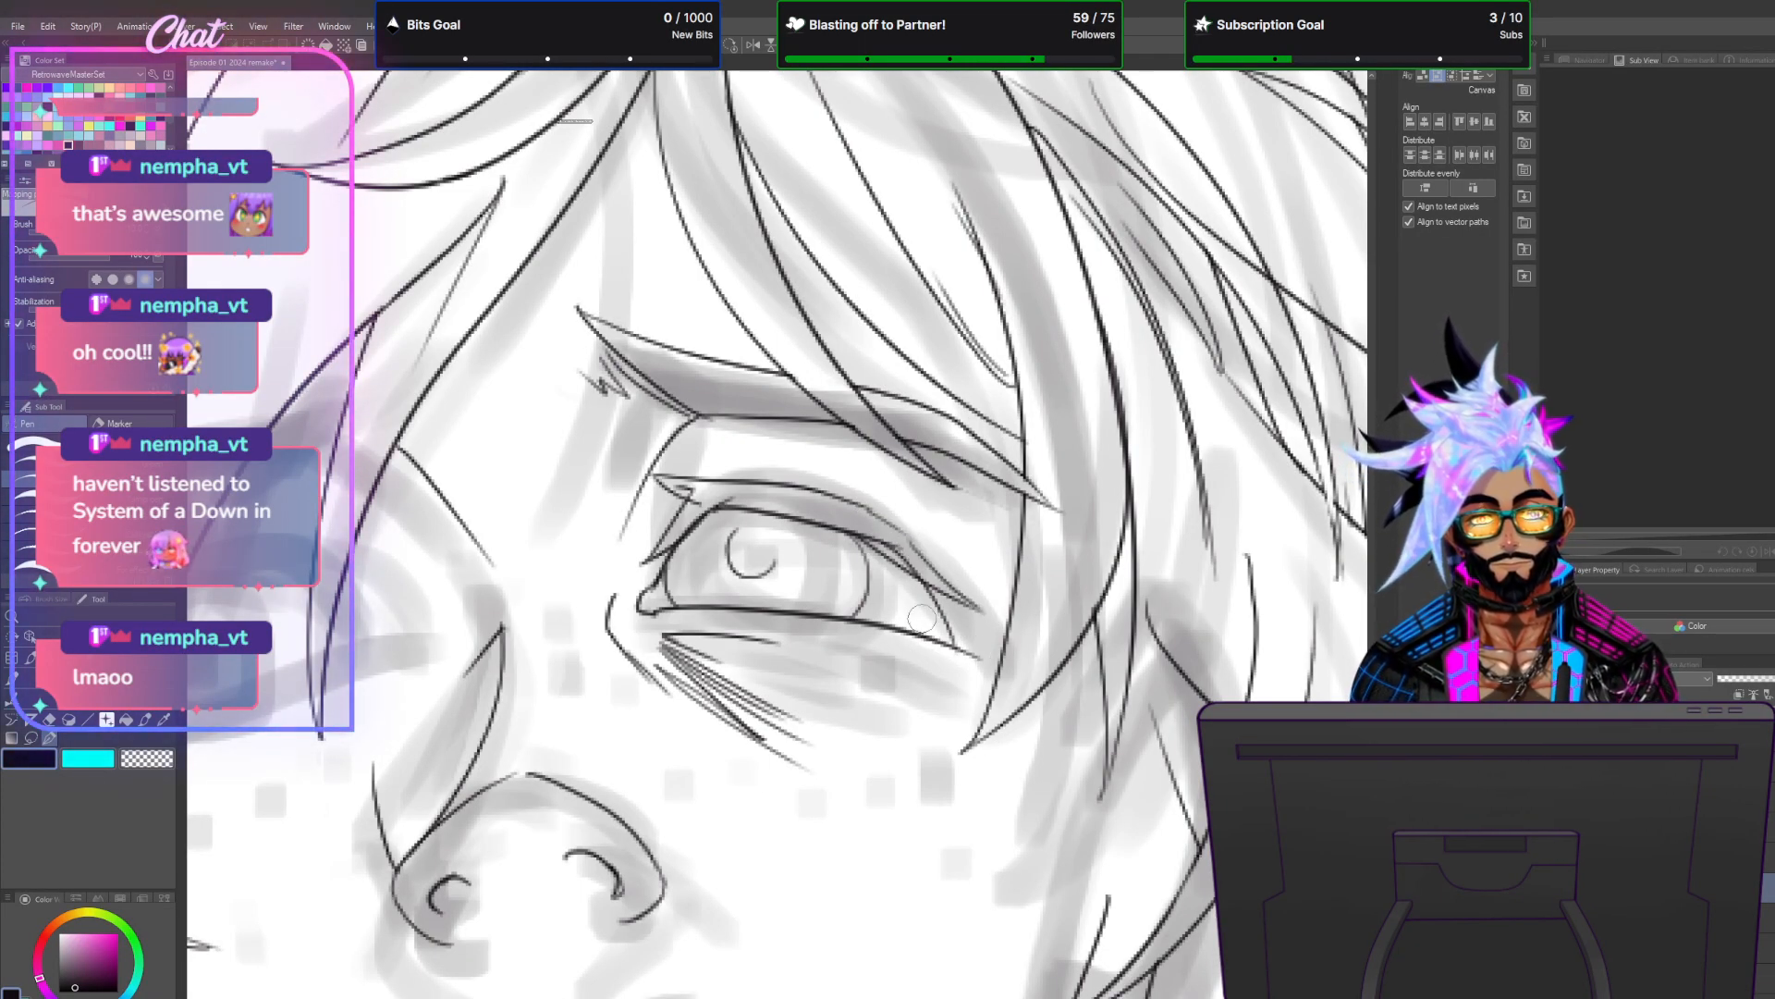
mouse_move(898, 629)
left_mouse_down()
mouse_move(989, 648)
mouse_move(938, 596)
left_mouse_up()
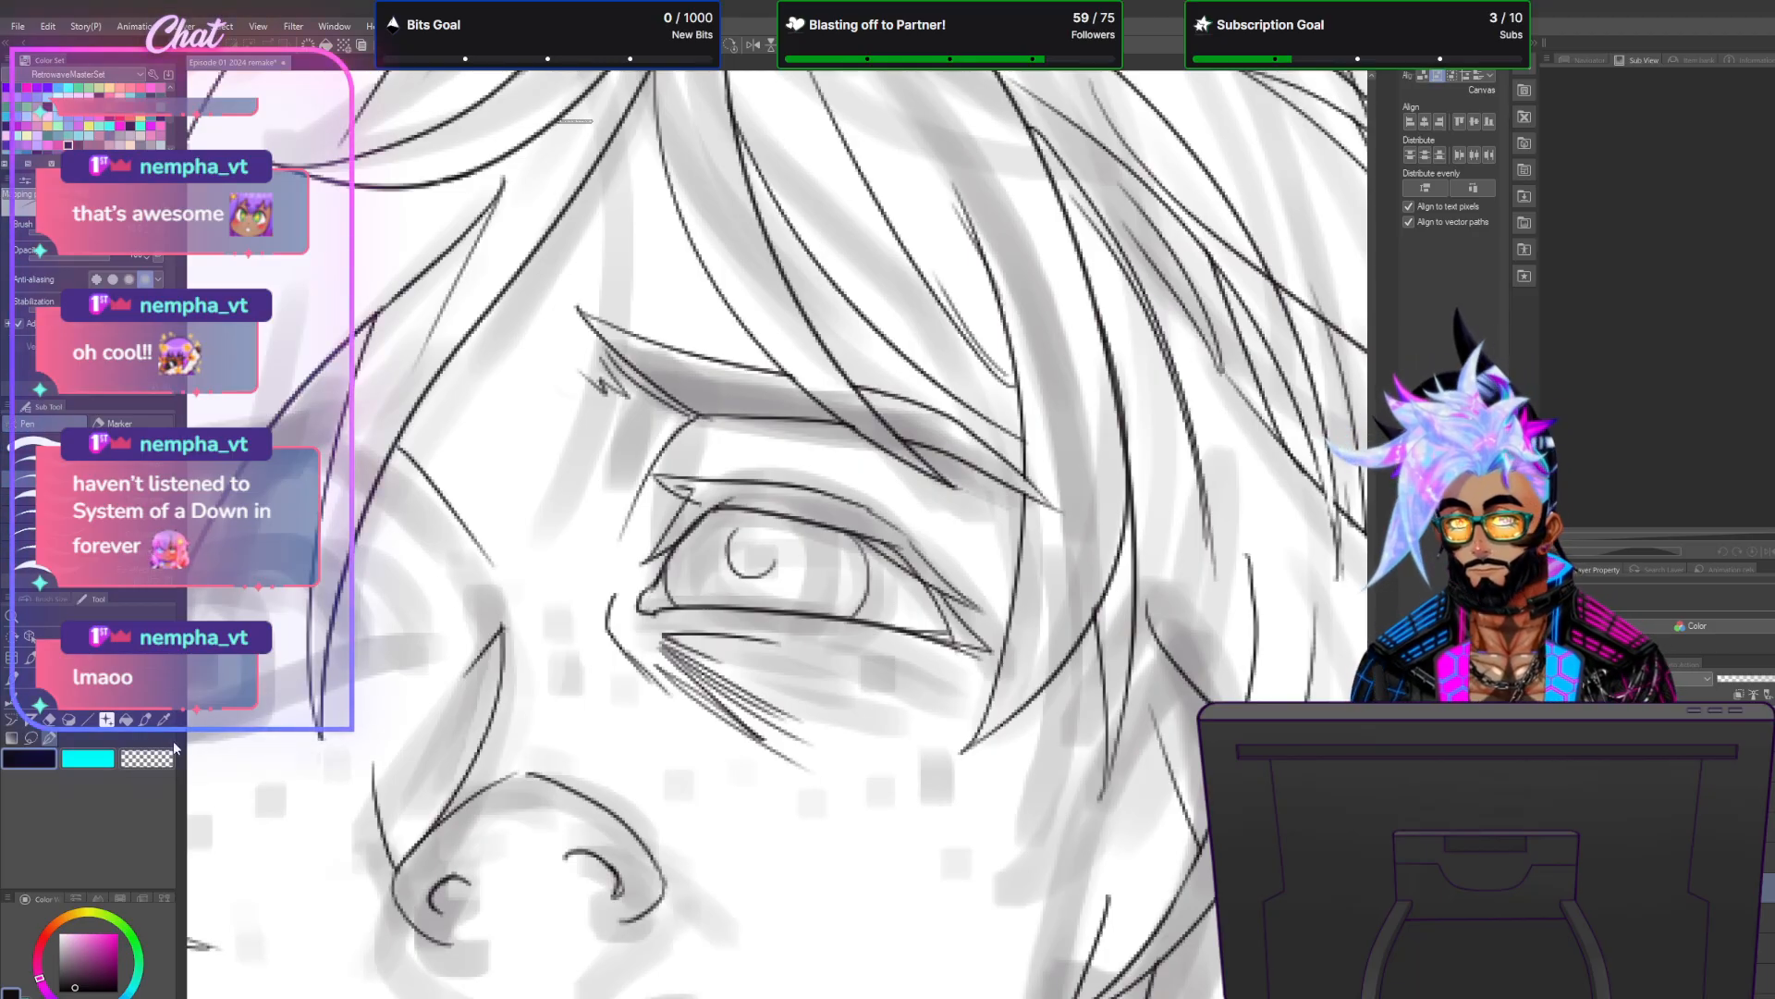
Fill the outlined upper lash and outer-corner wedge with the dark ink colour, and touch up the remaining gaps and edges with the pen.
left_click(824, 510)
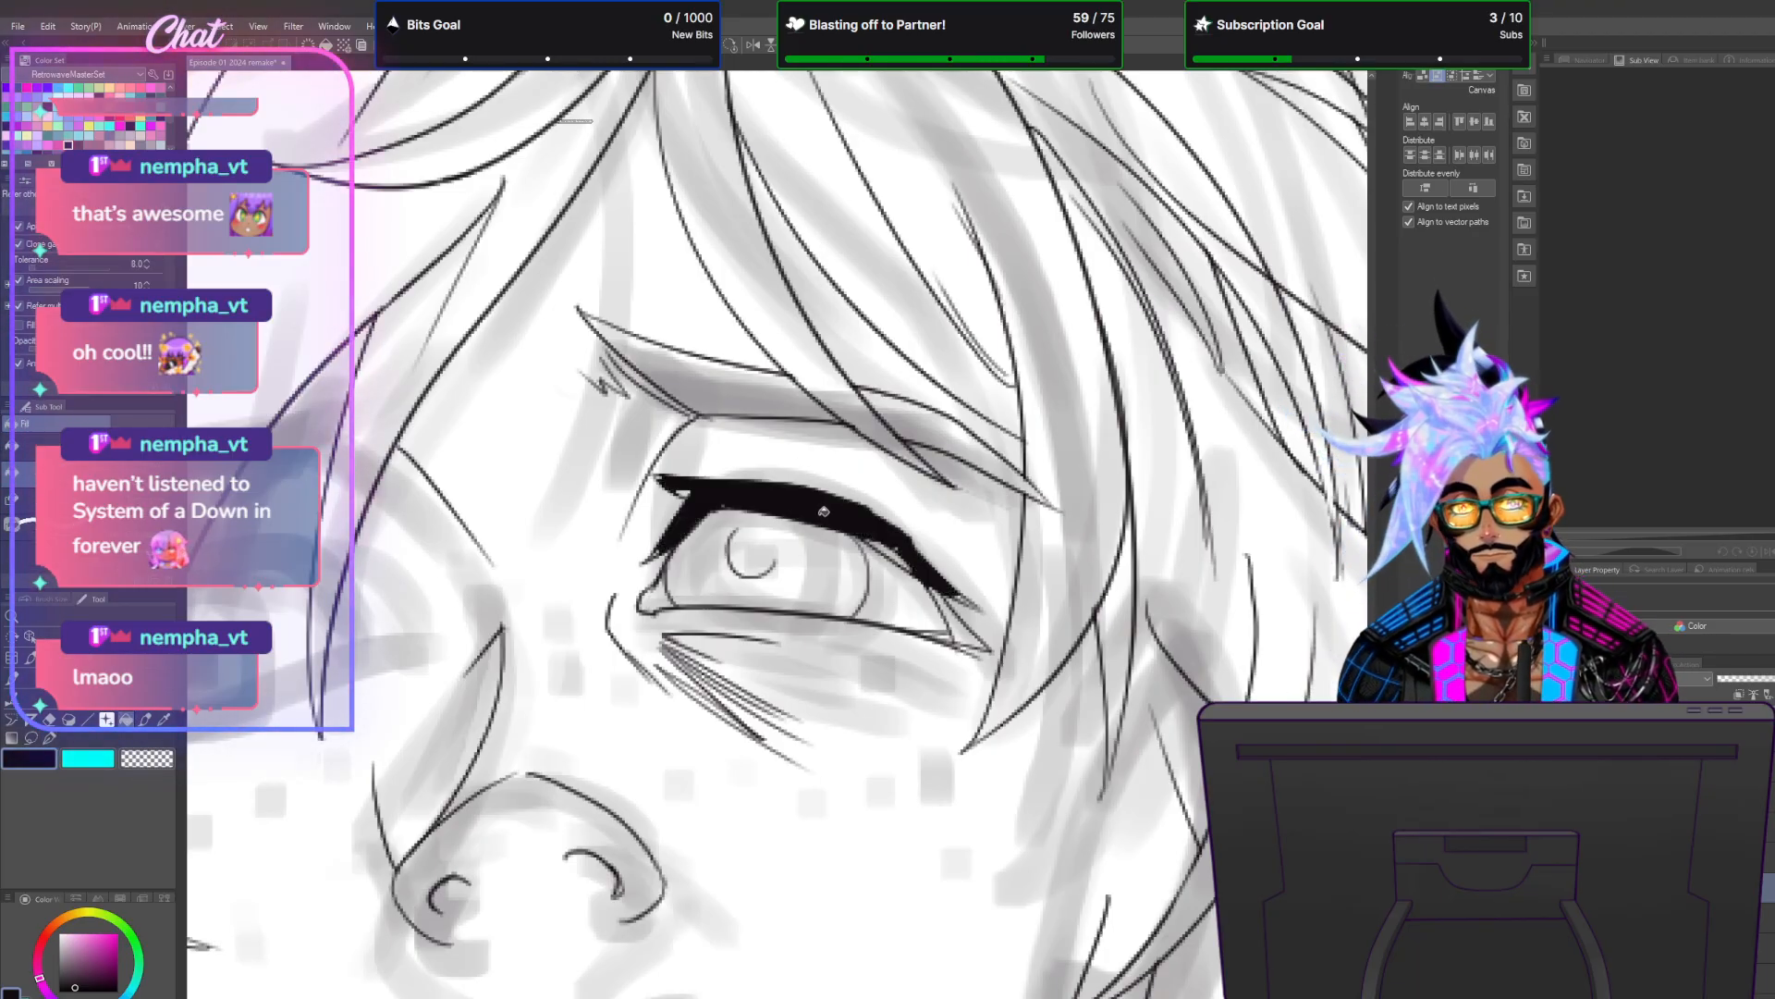
left_click(958, 632)
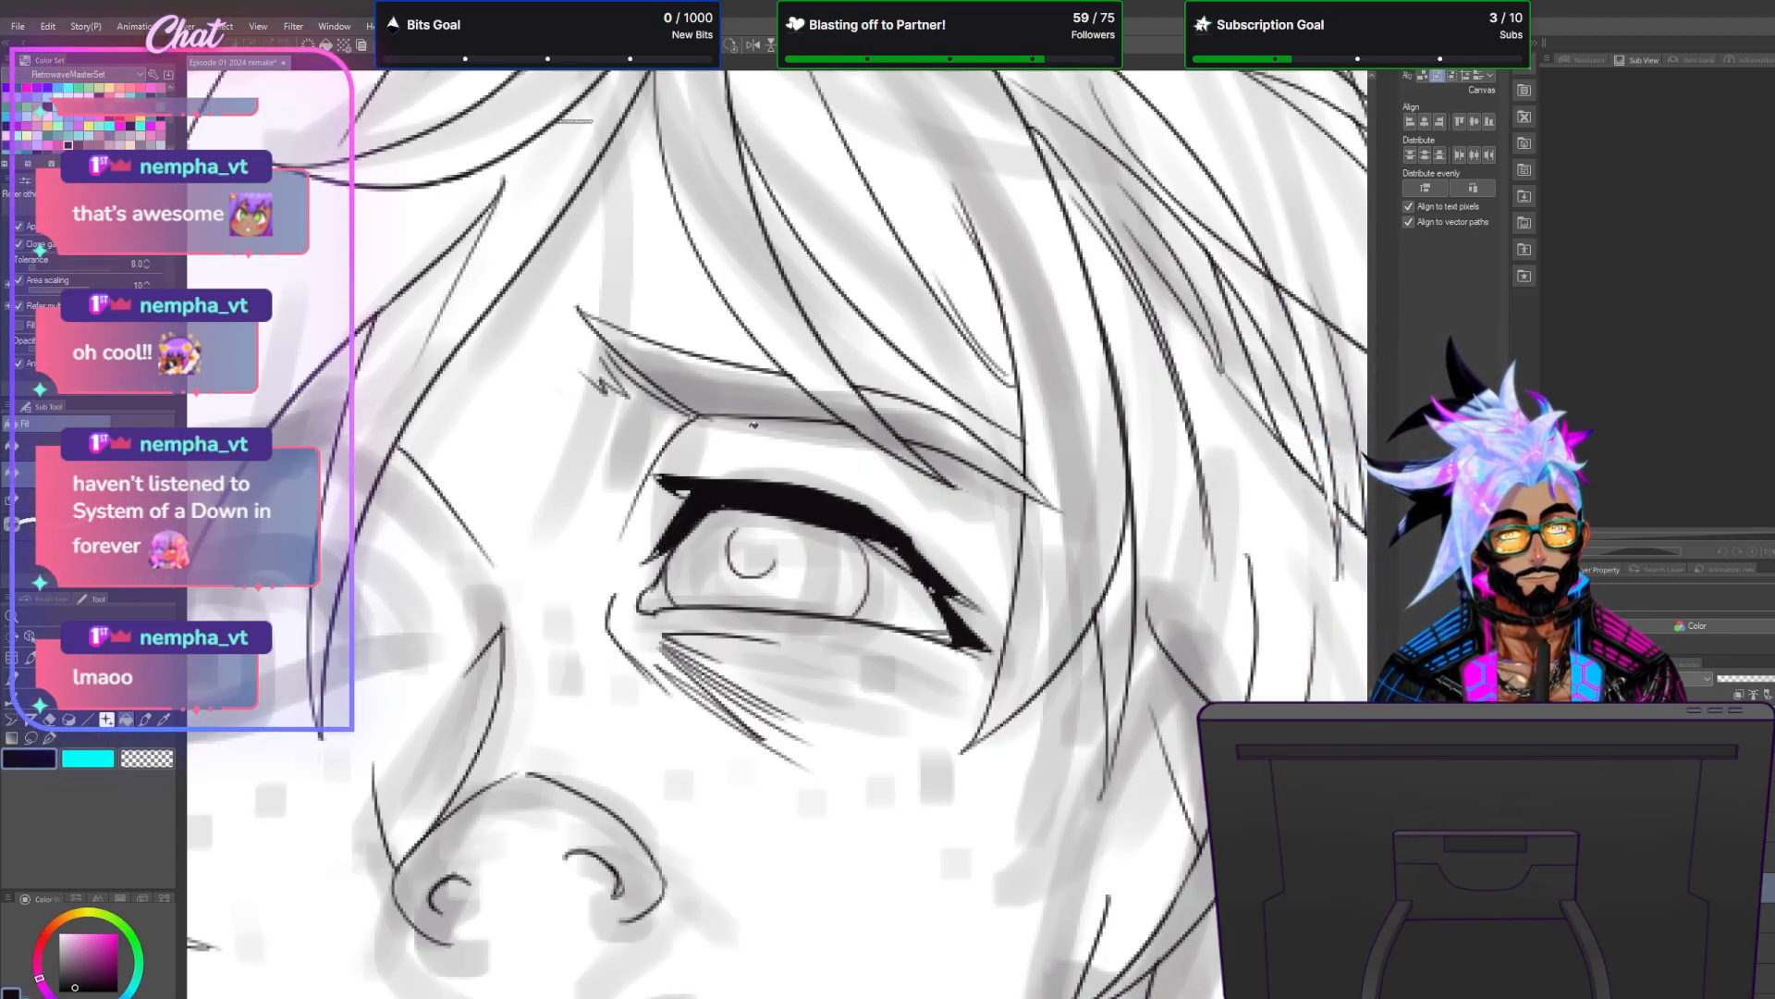
key("p")
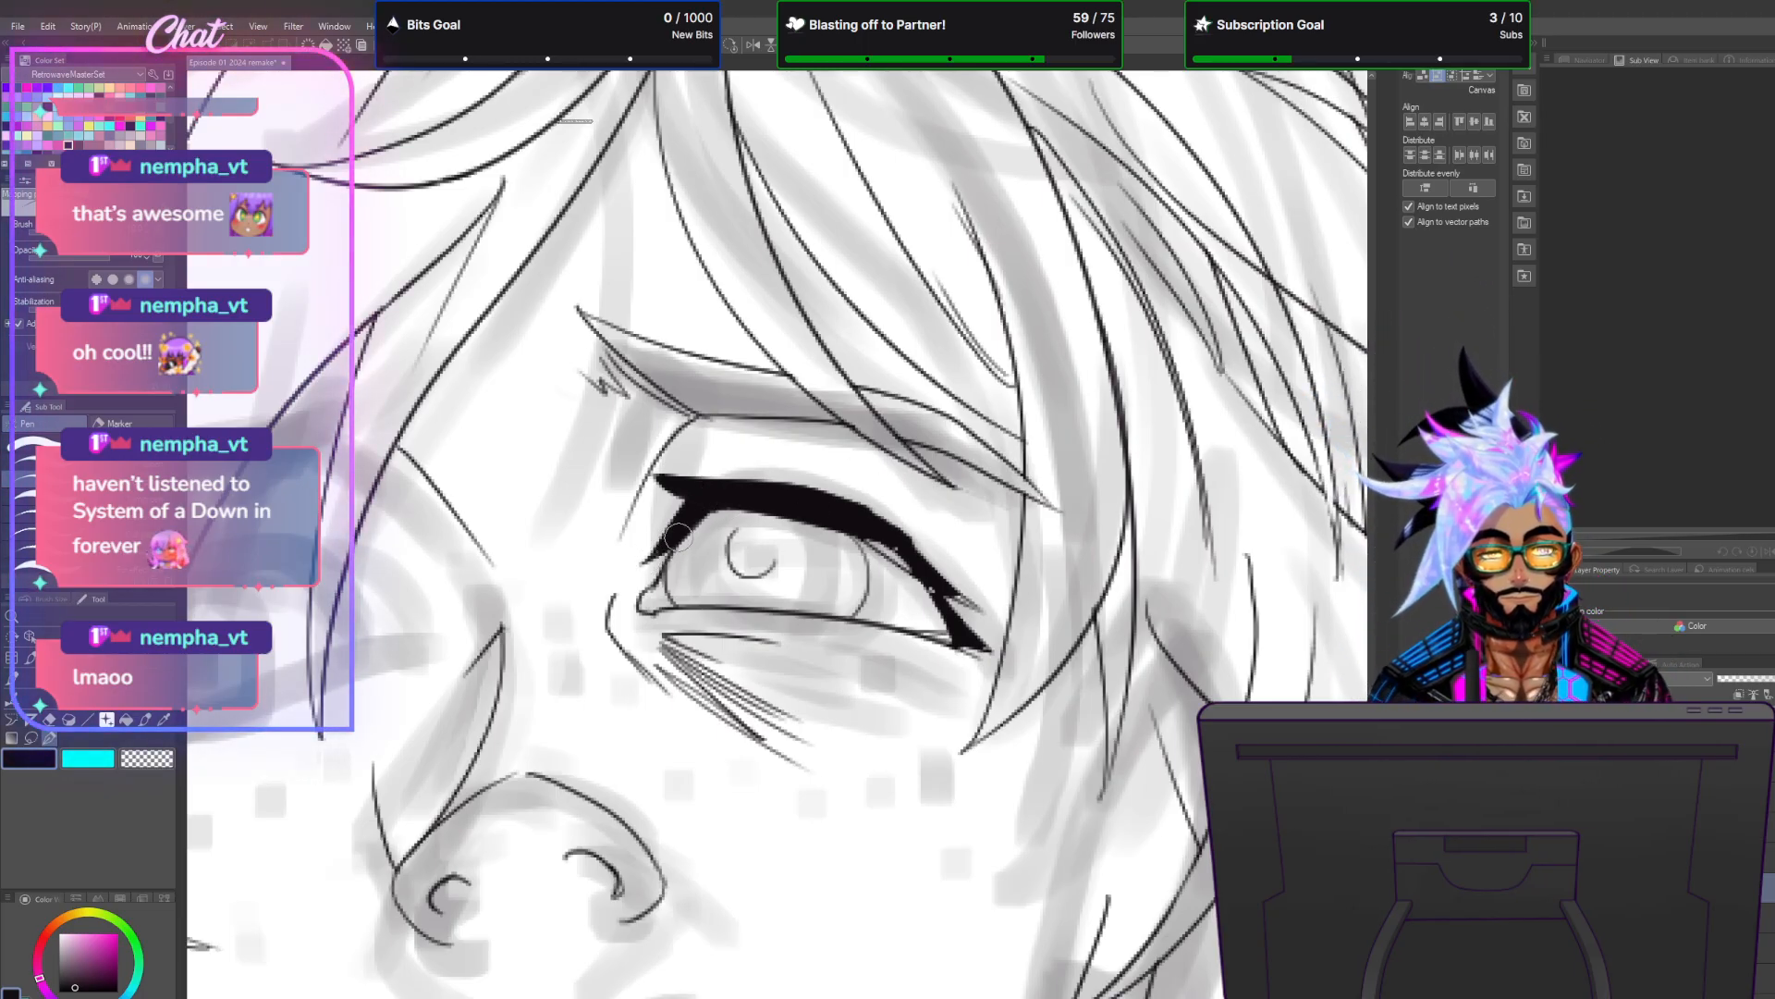
left_click_drag(871, 531, 991, 614)
left_click_drag(914, 569, 951, 592)
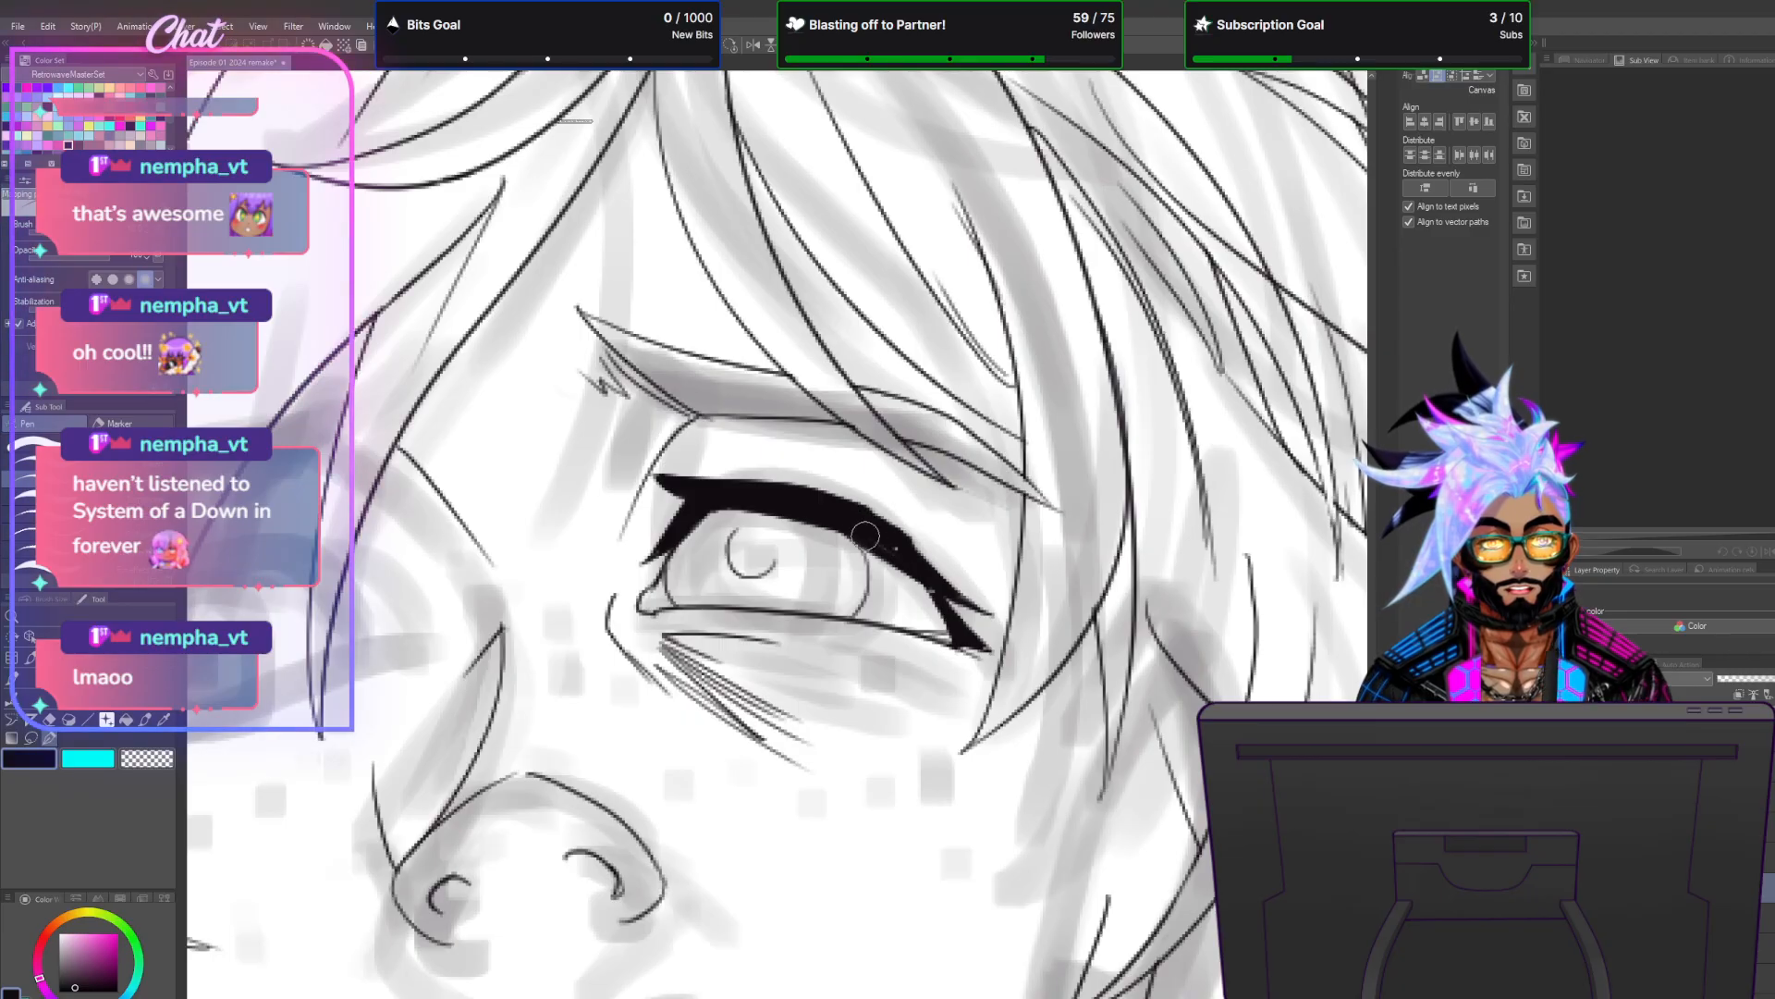
left_click_drag(852, 532, 944, 599)
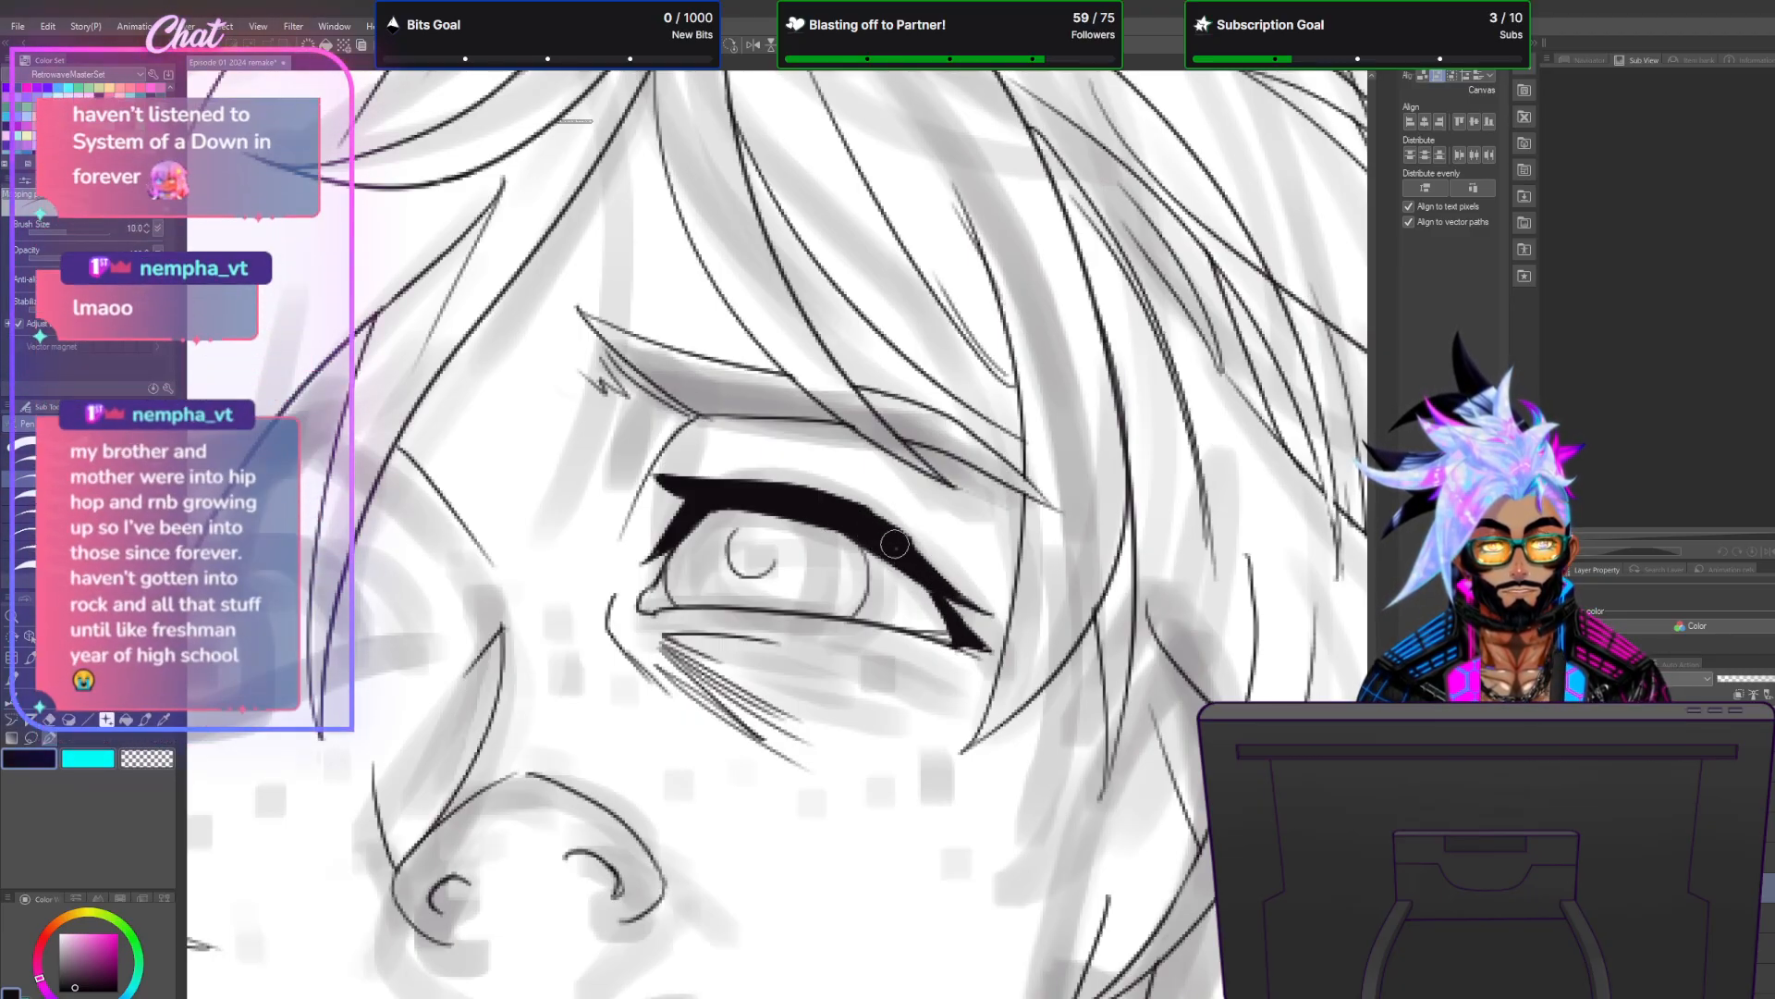
left_click_drag(850, 617, 995, 653)
mouse_move(936, 581)
left_mouse_down()
mouse_move(999, 655)
mouse_move(982, 643)
left_mouse_up()
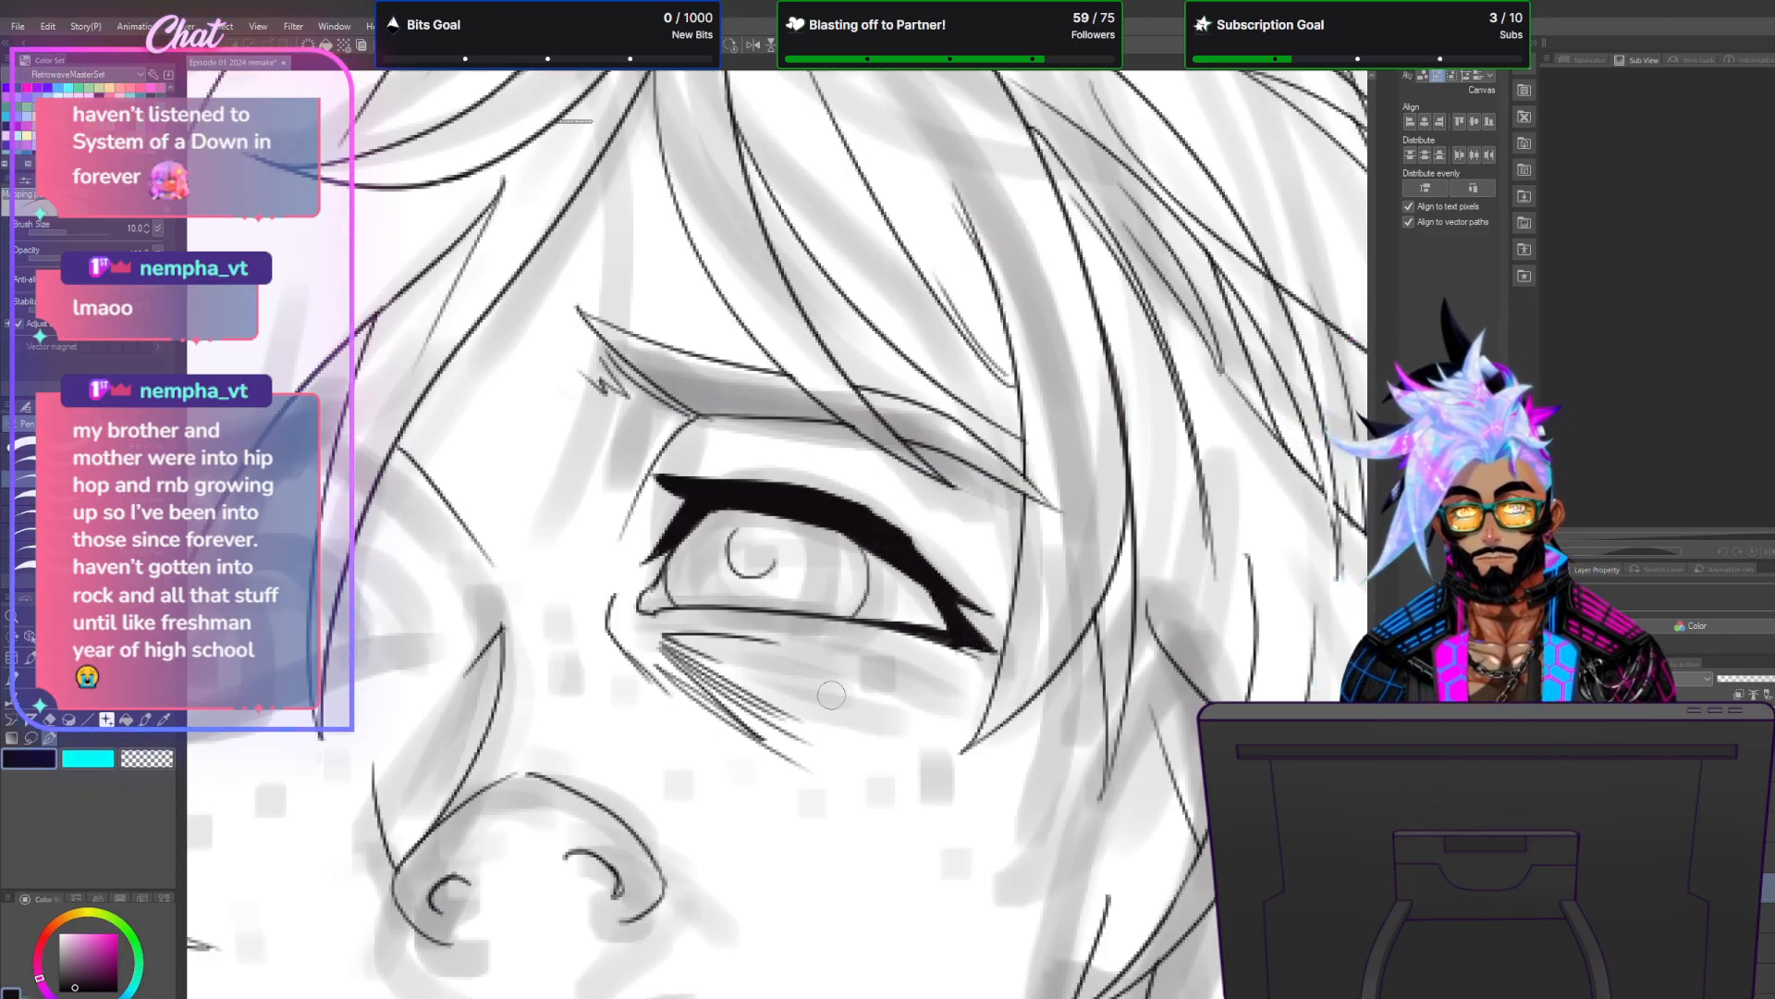
Ink a thin eyelid crease line between the filled upper lash and the right-hand eyebrow.
scroll(842, 699, "down", 6)
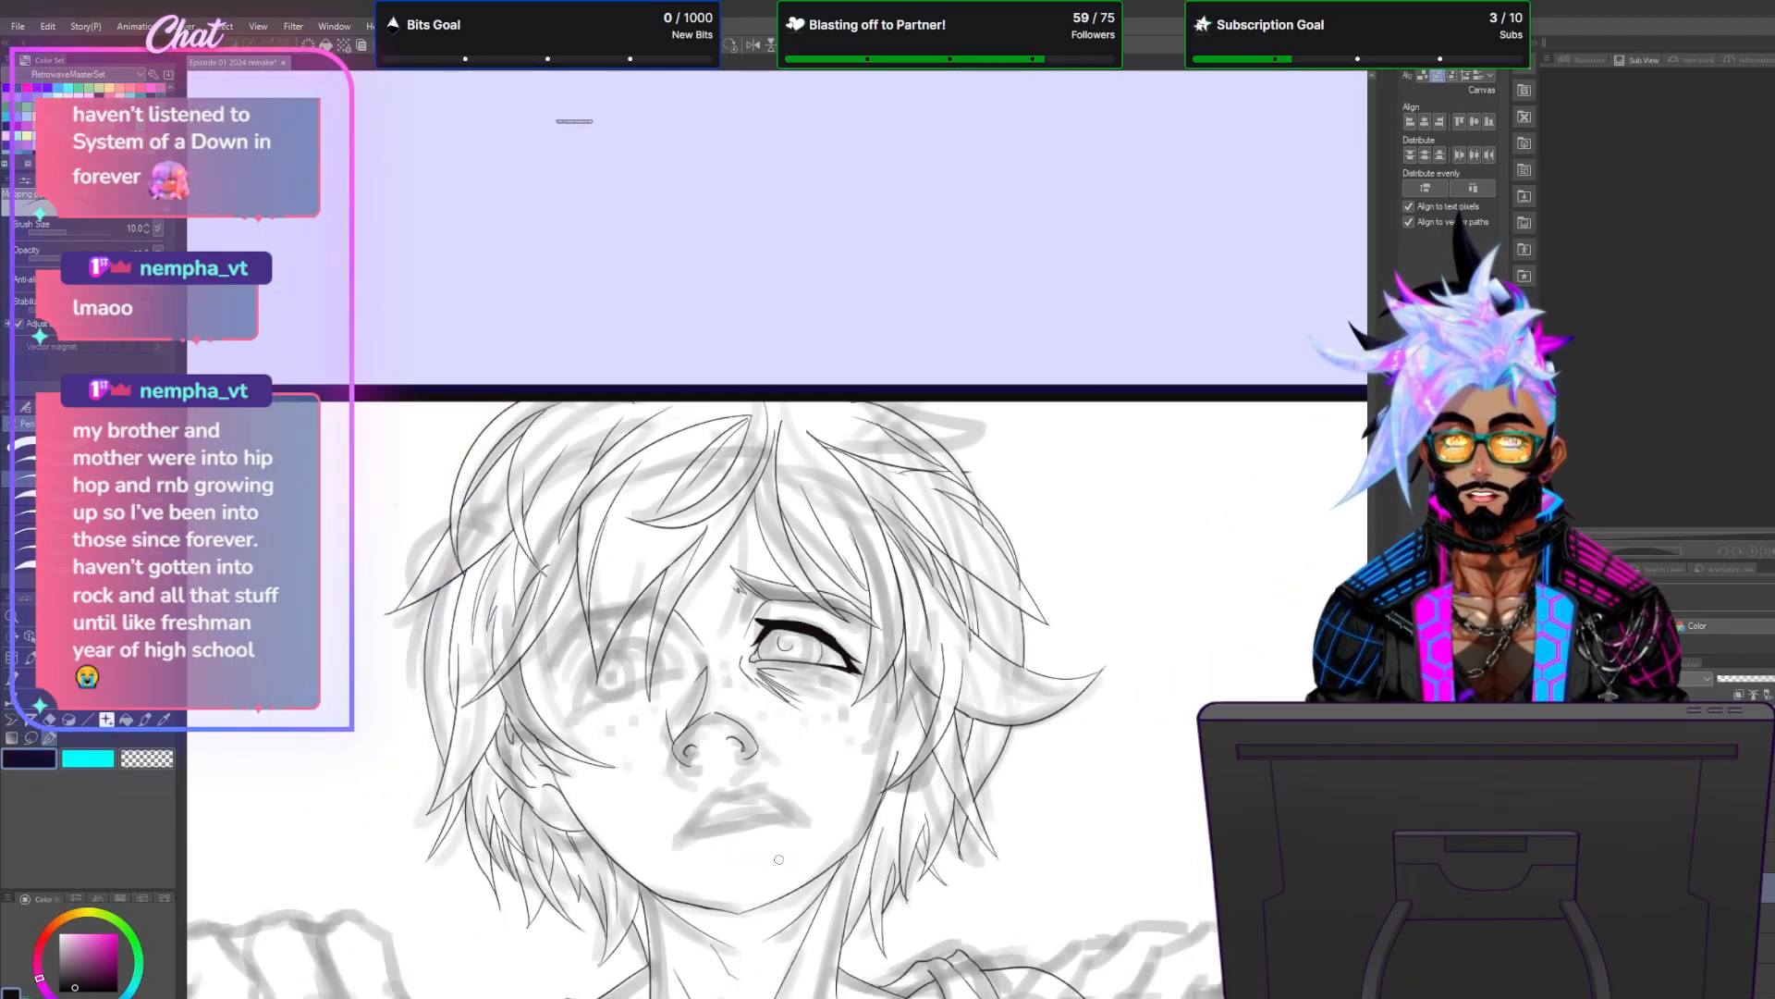
scroll(783, 650, "up", 5)
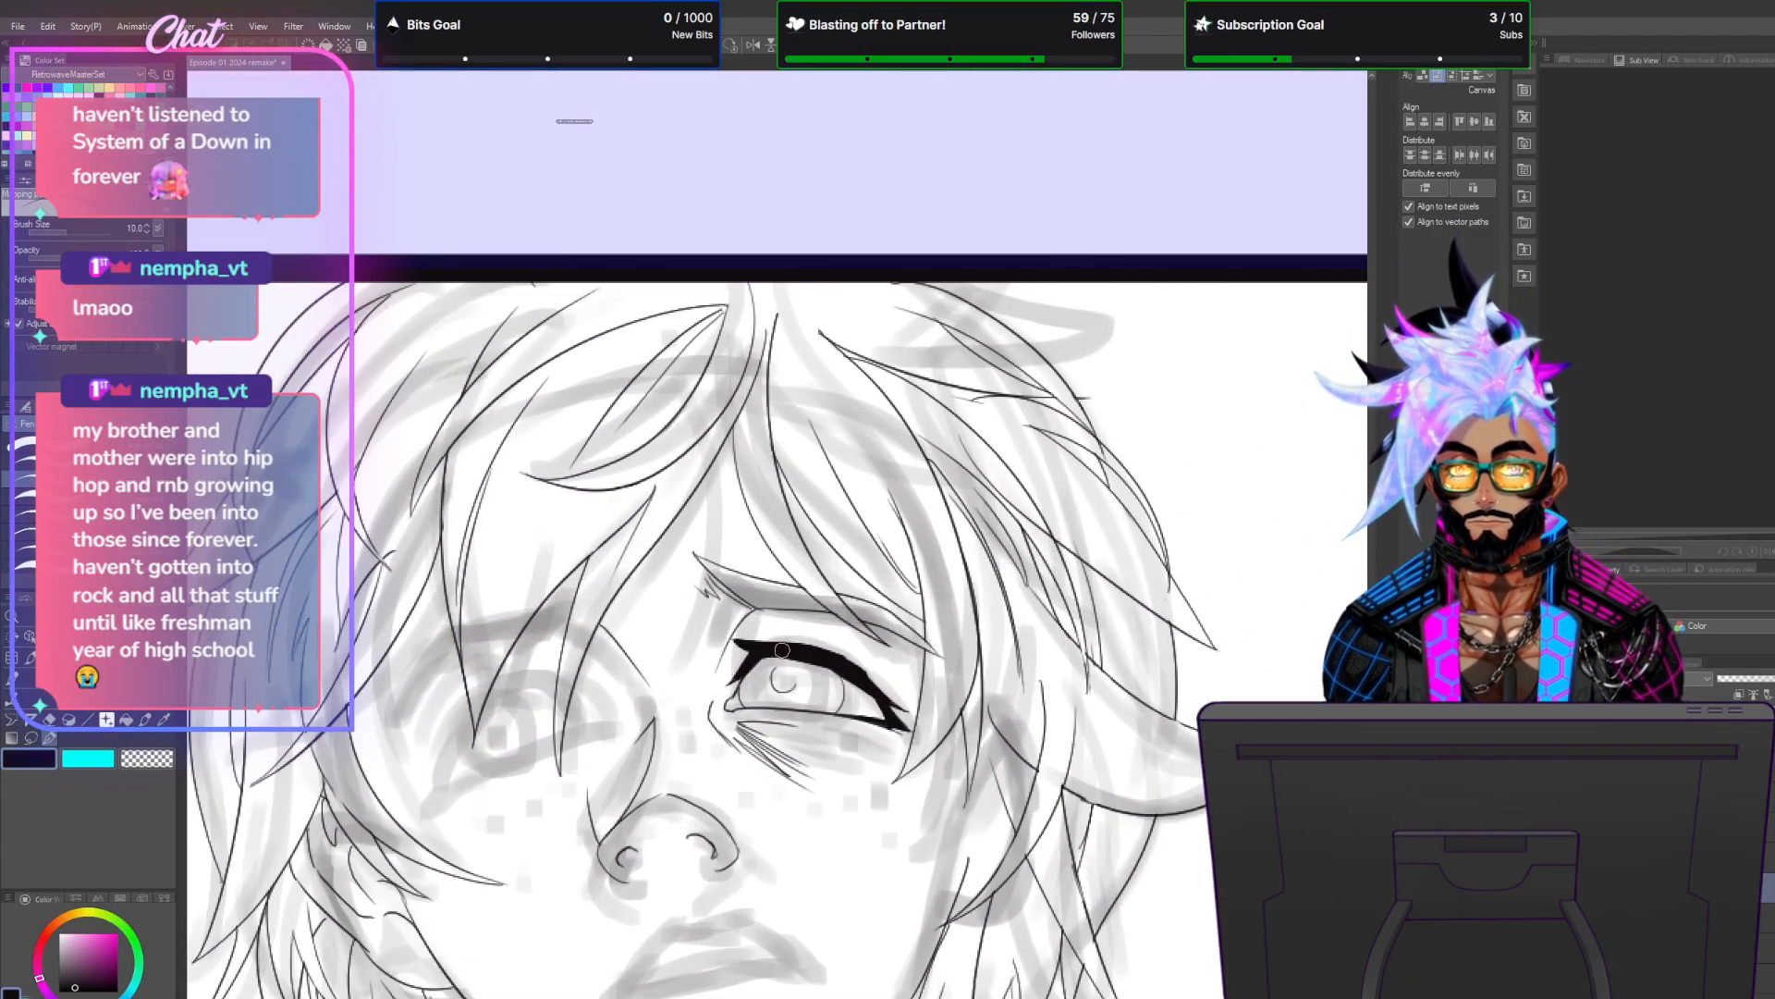
scroll(782, 650, "up", 2)
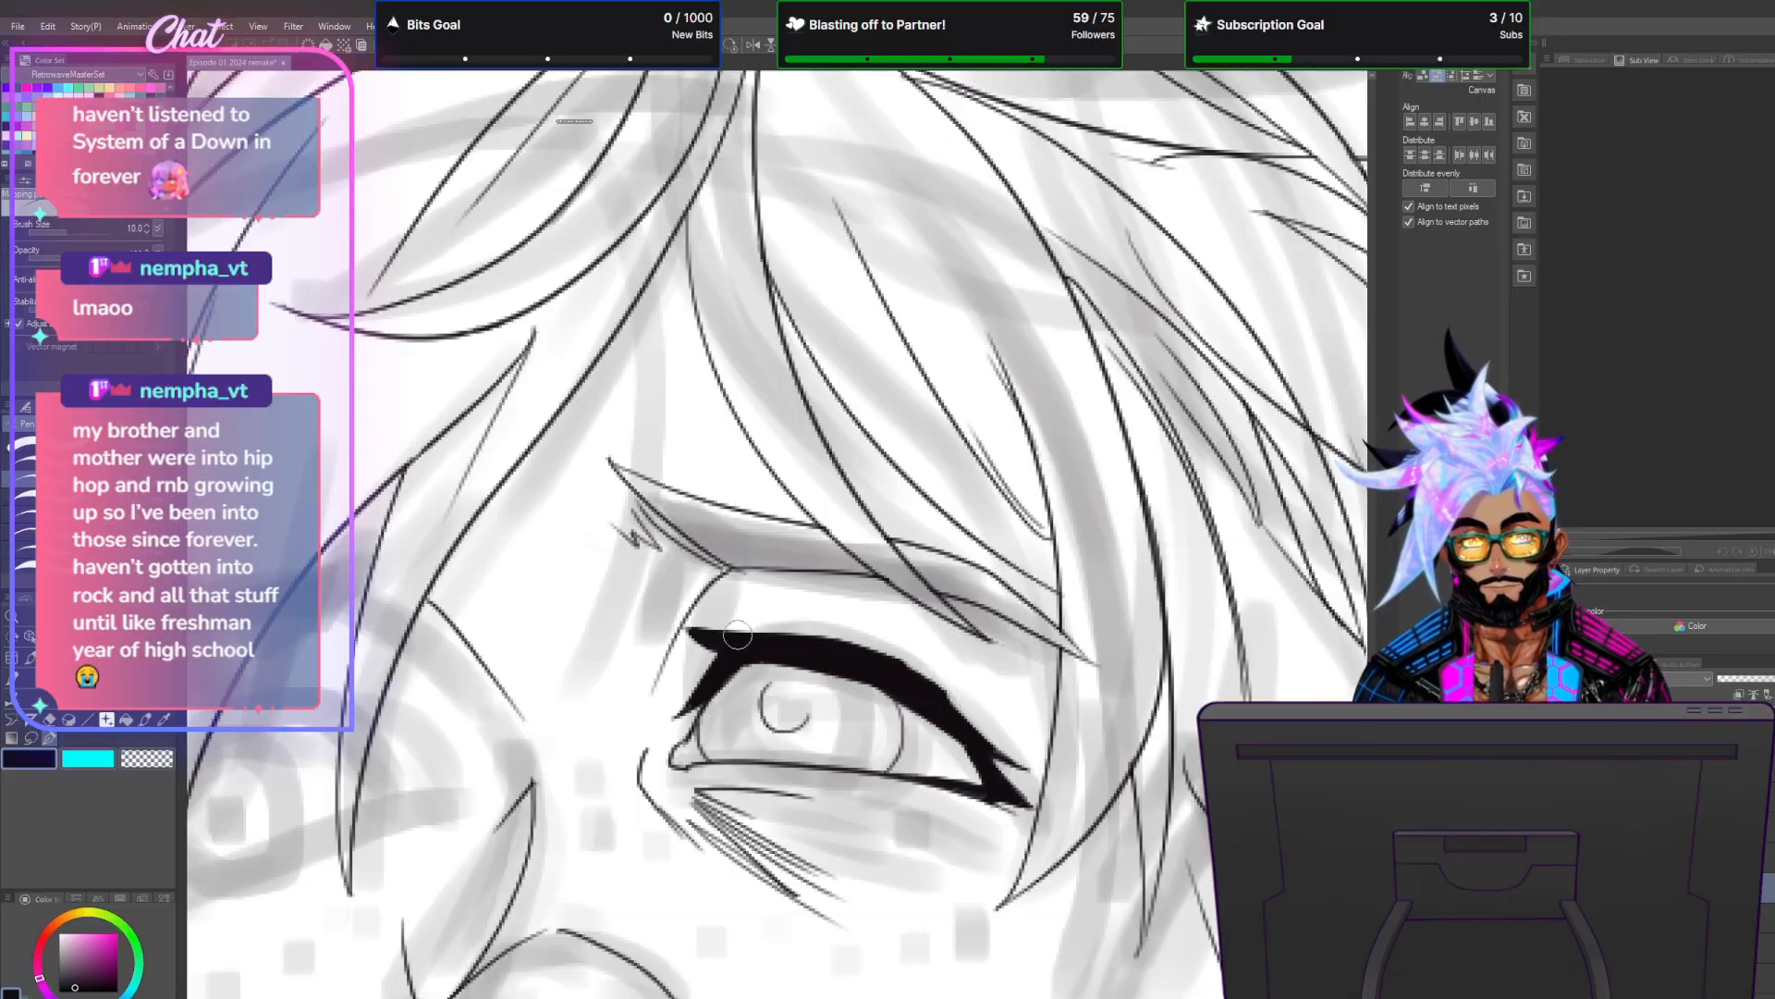
left_click_drag(759, 600, 875, 622)
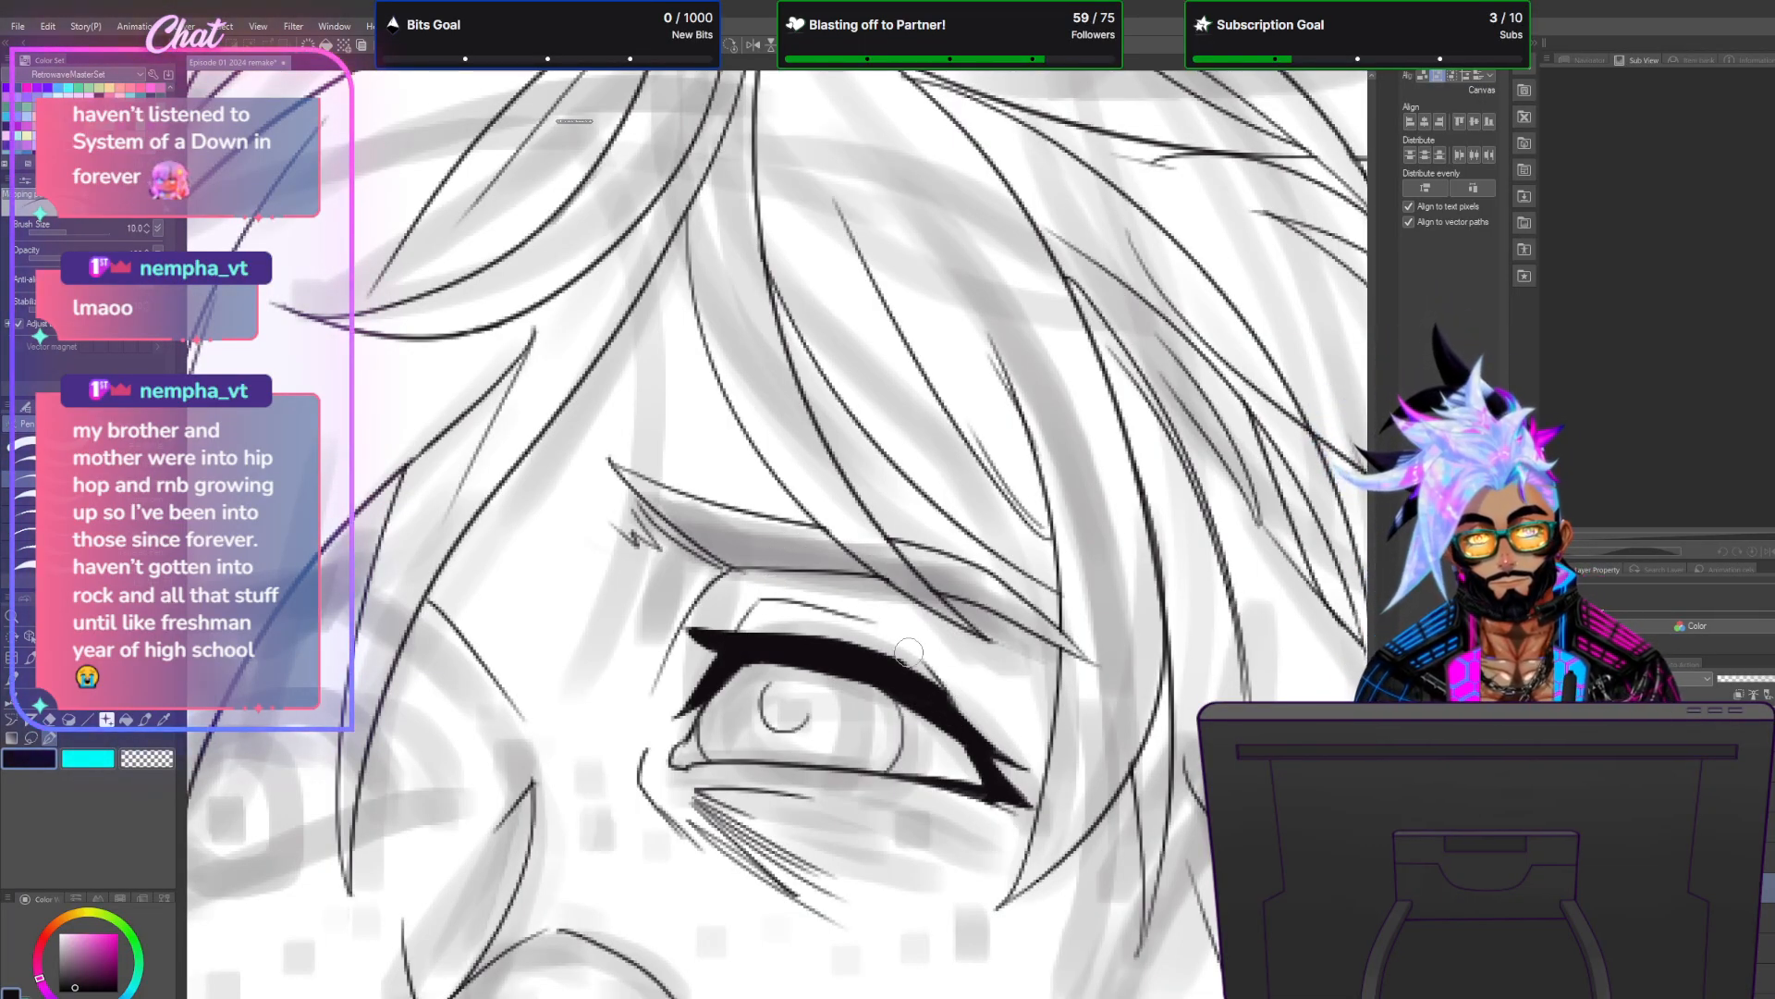
Flip the canvas view horizontally and frame the eye that is still only sketched in close-up.
scroll(1026, 693, "down", 6)
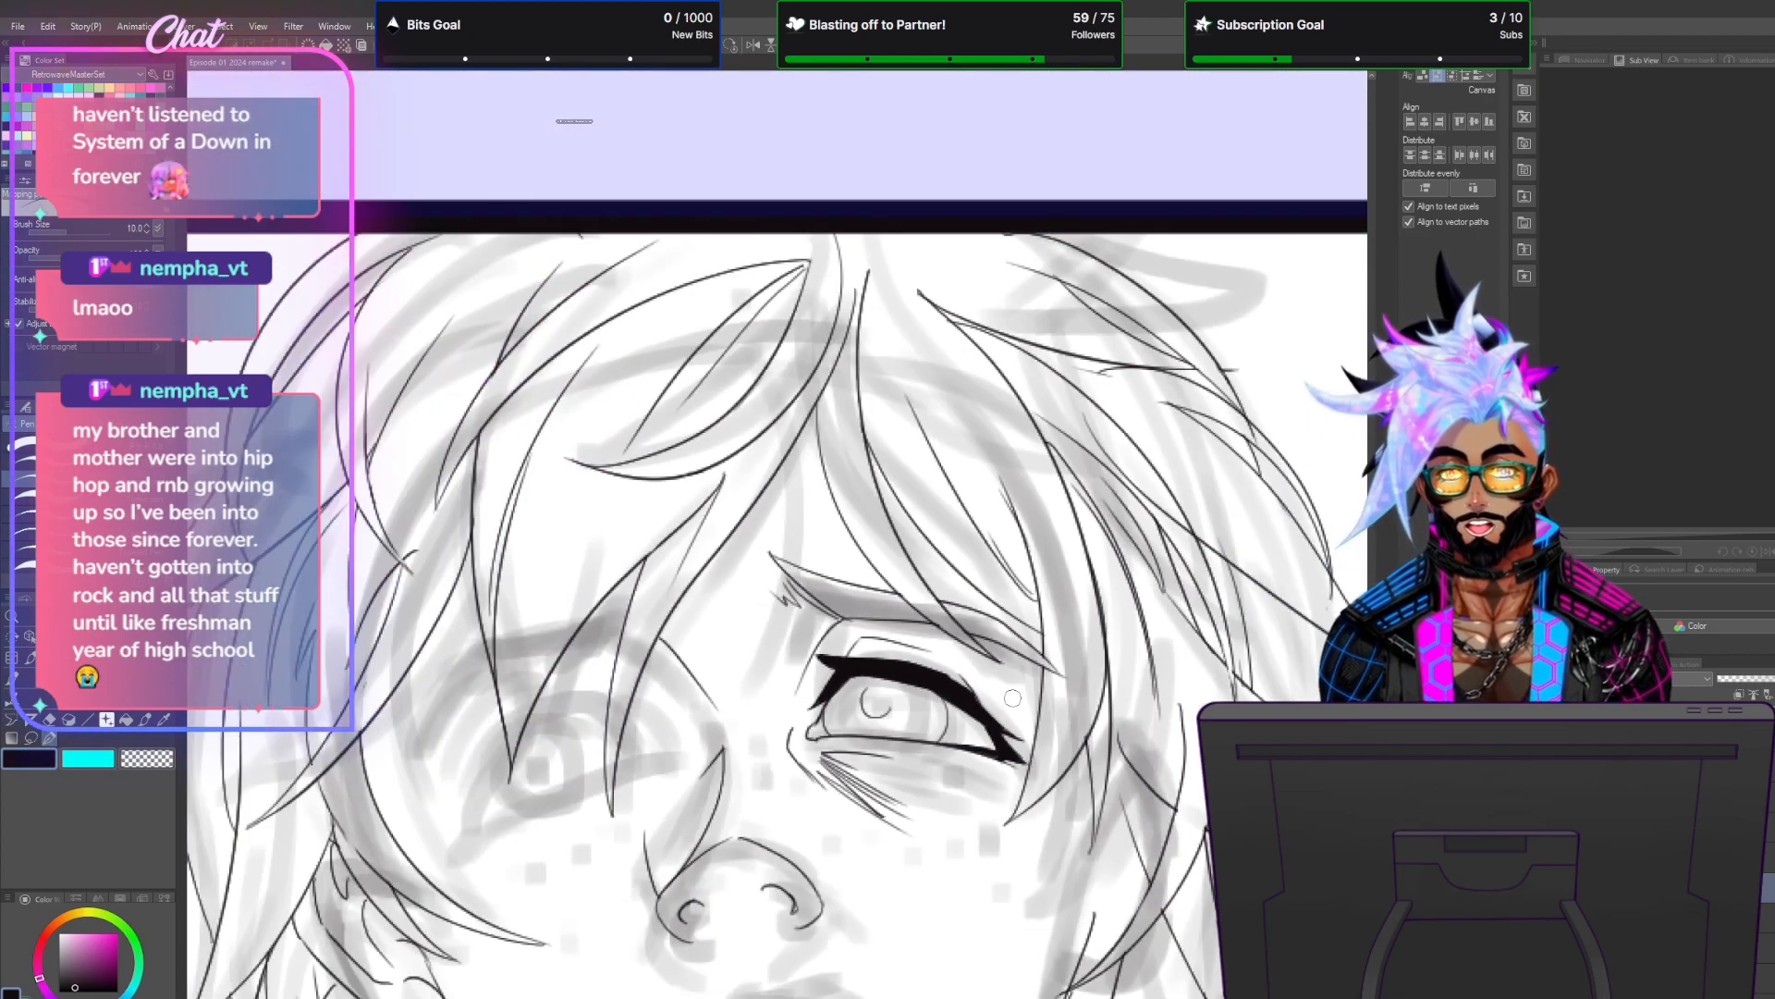
scroll(945, 880, "down", 2)
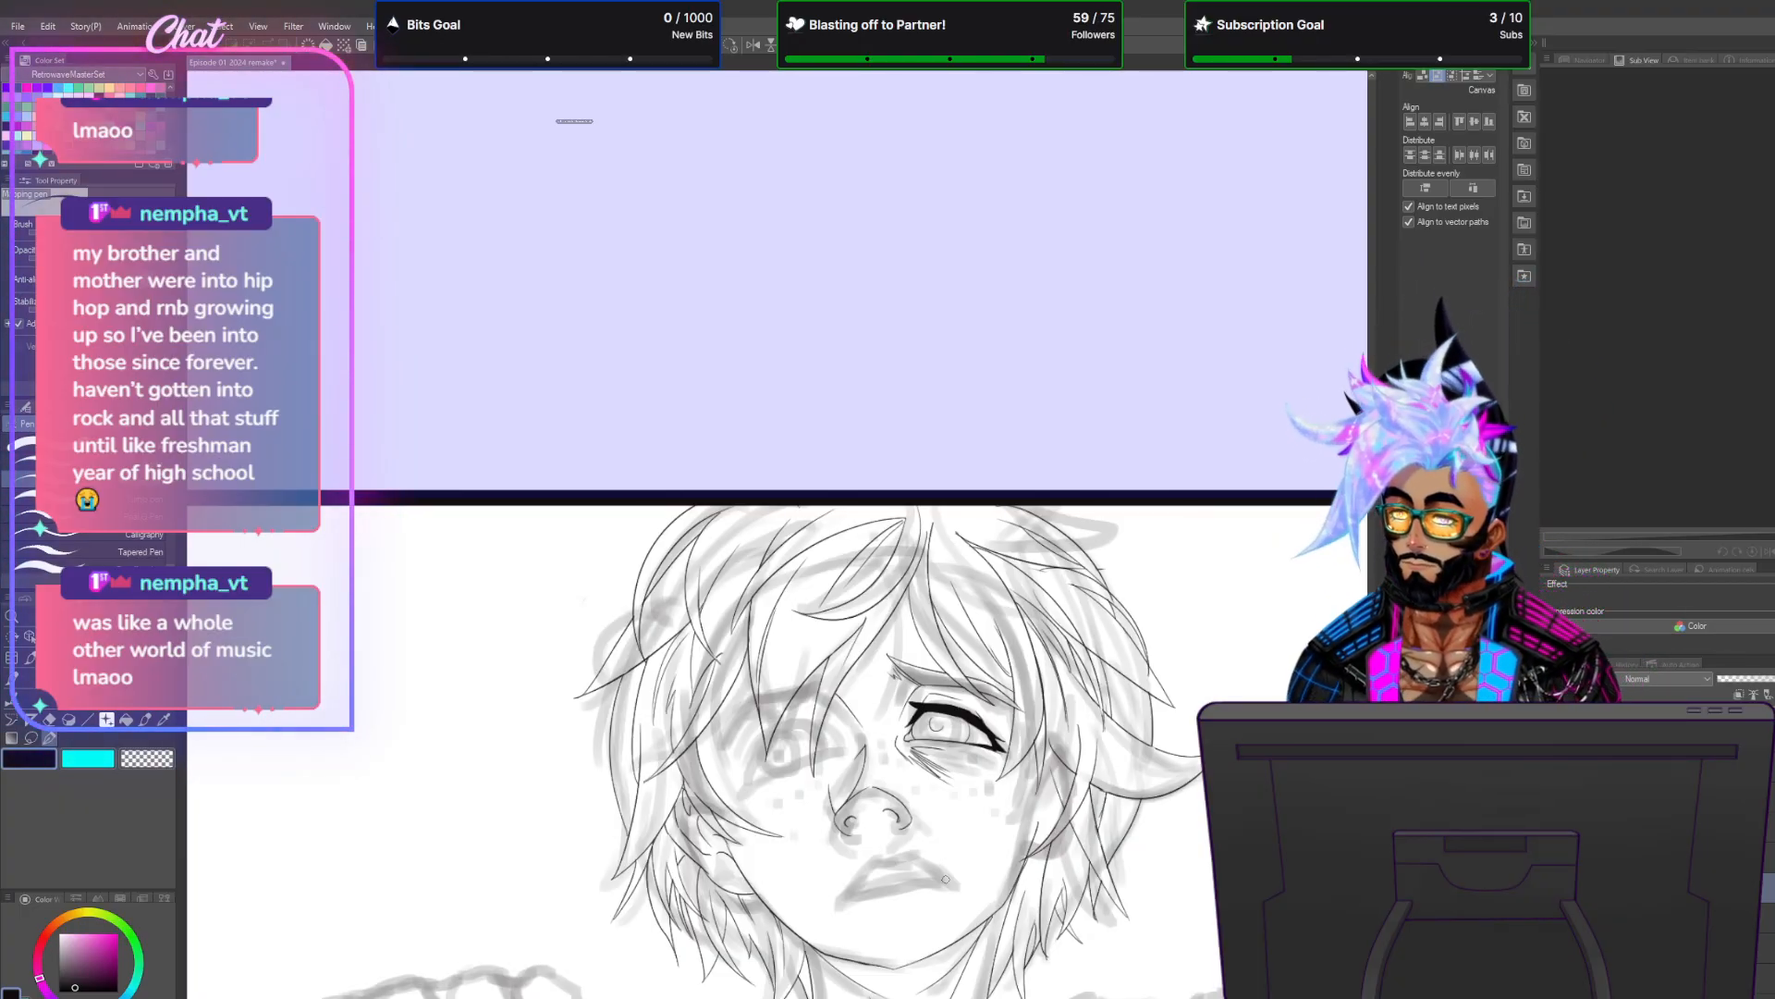
scroll(945, 880, "up", 6)
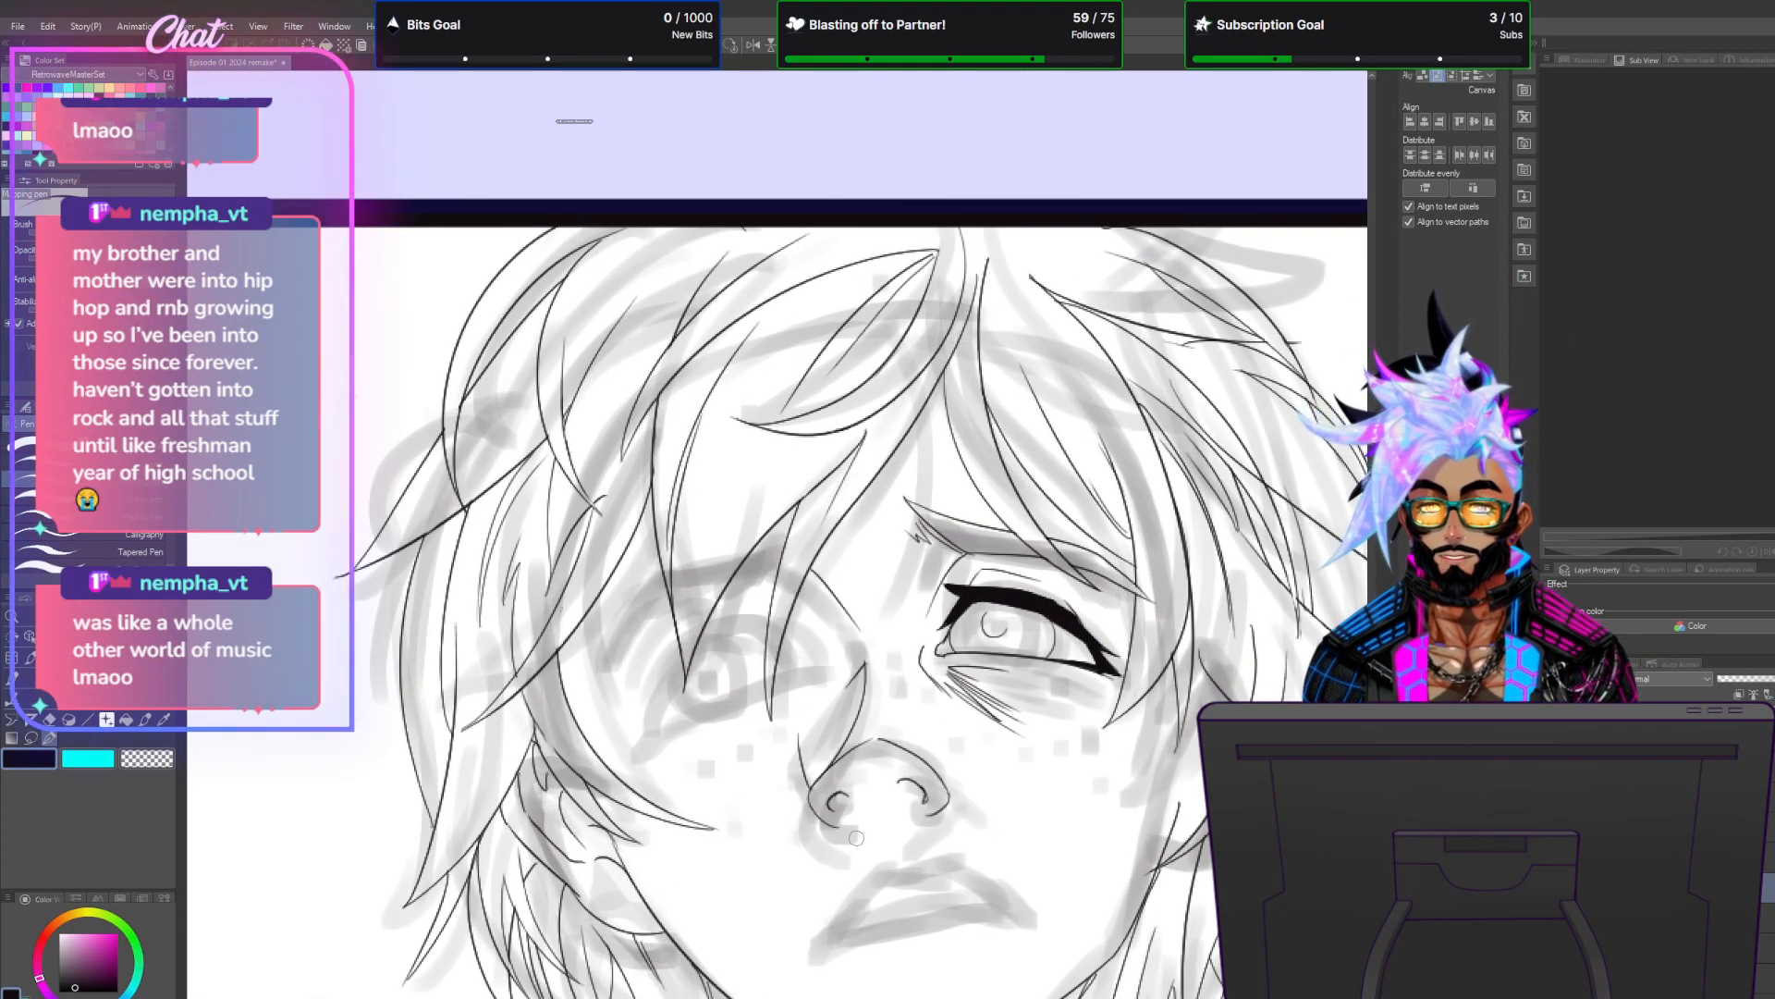
scroll(856, 838, "up", 2)
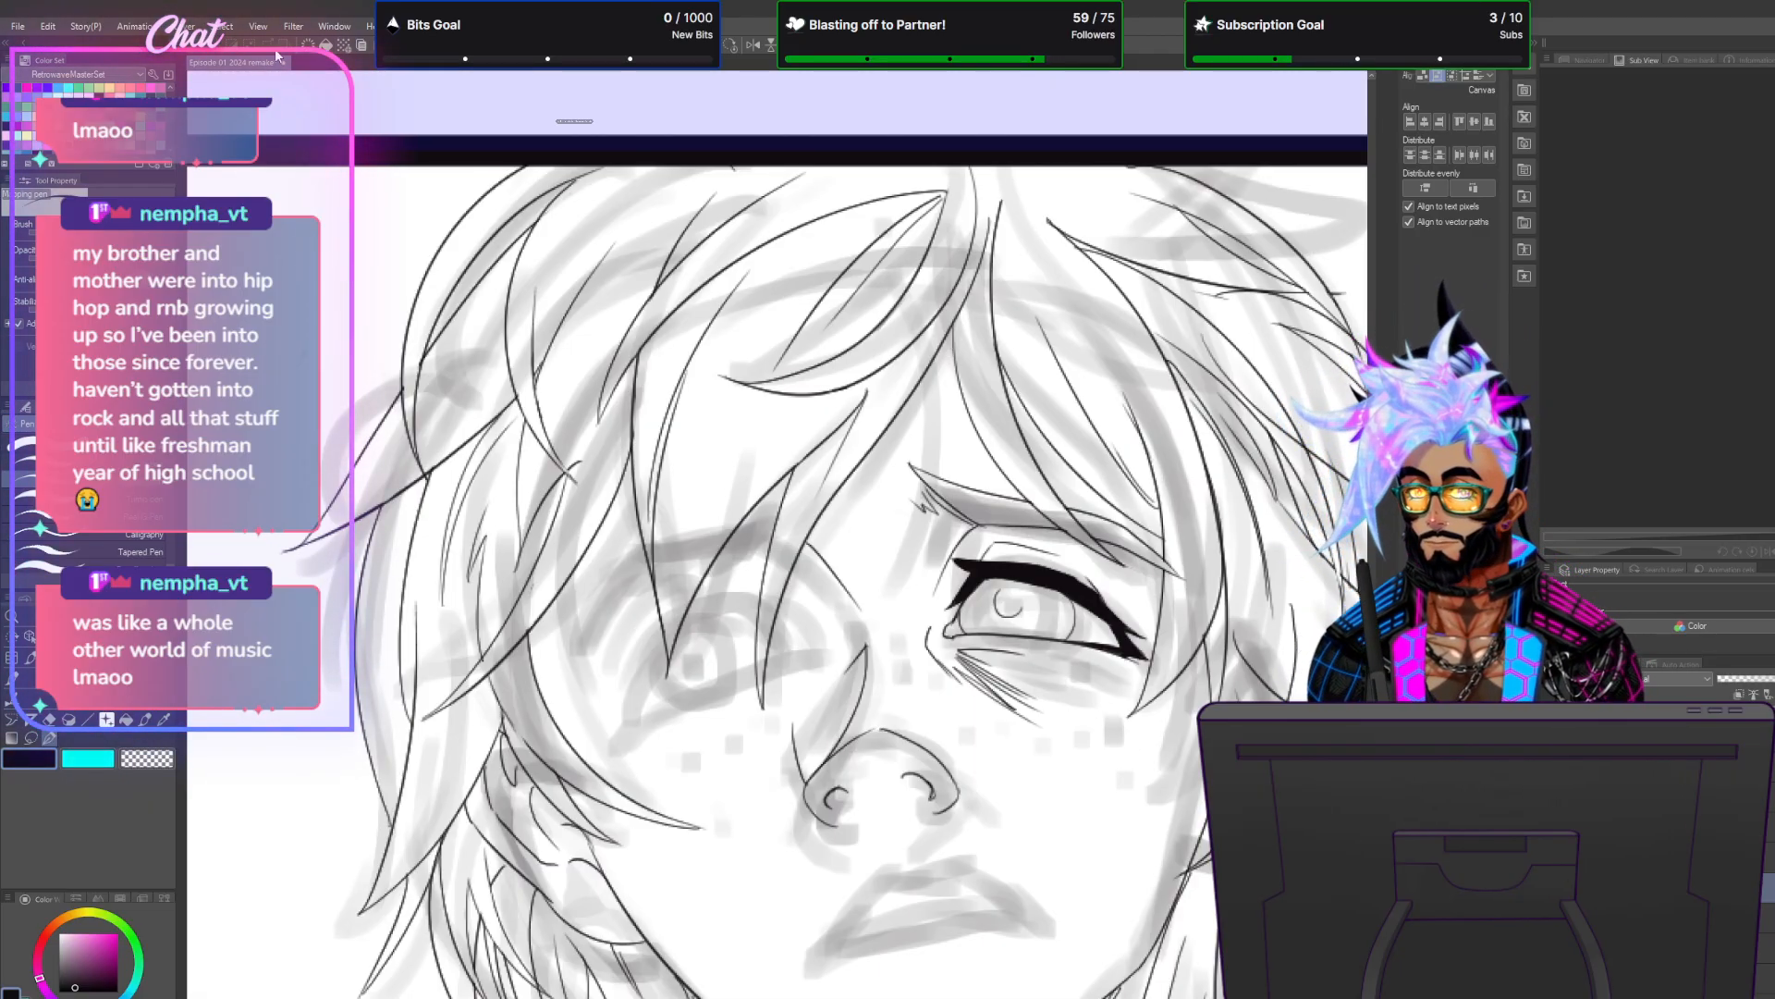
left_click(755, 43)
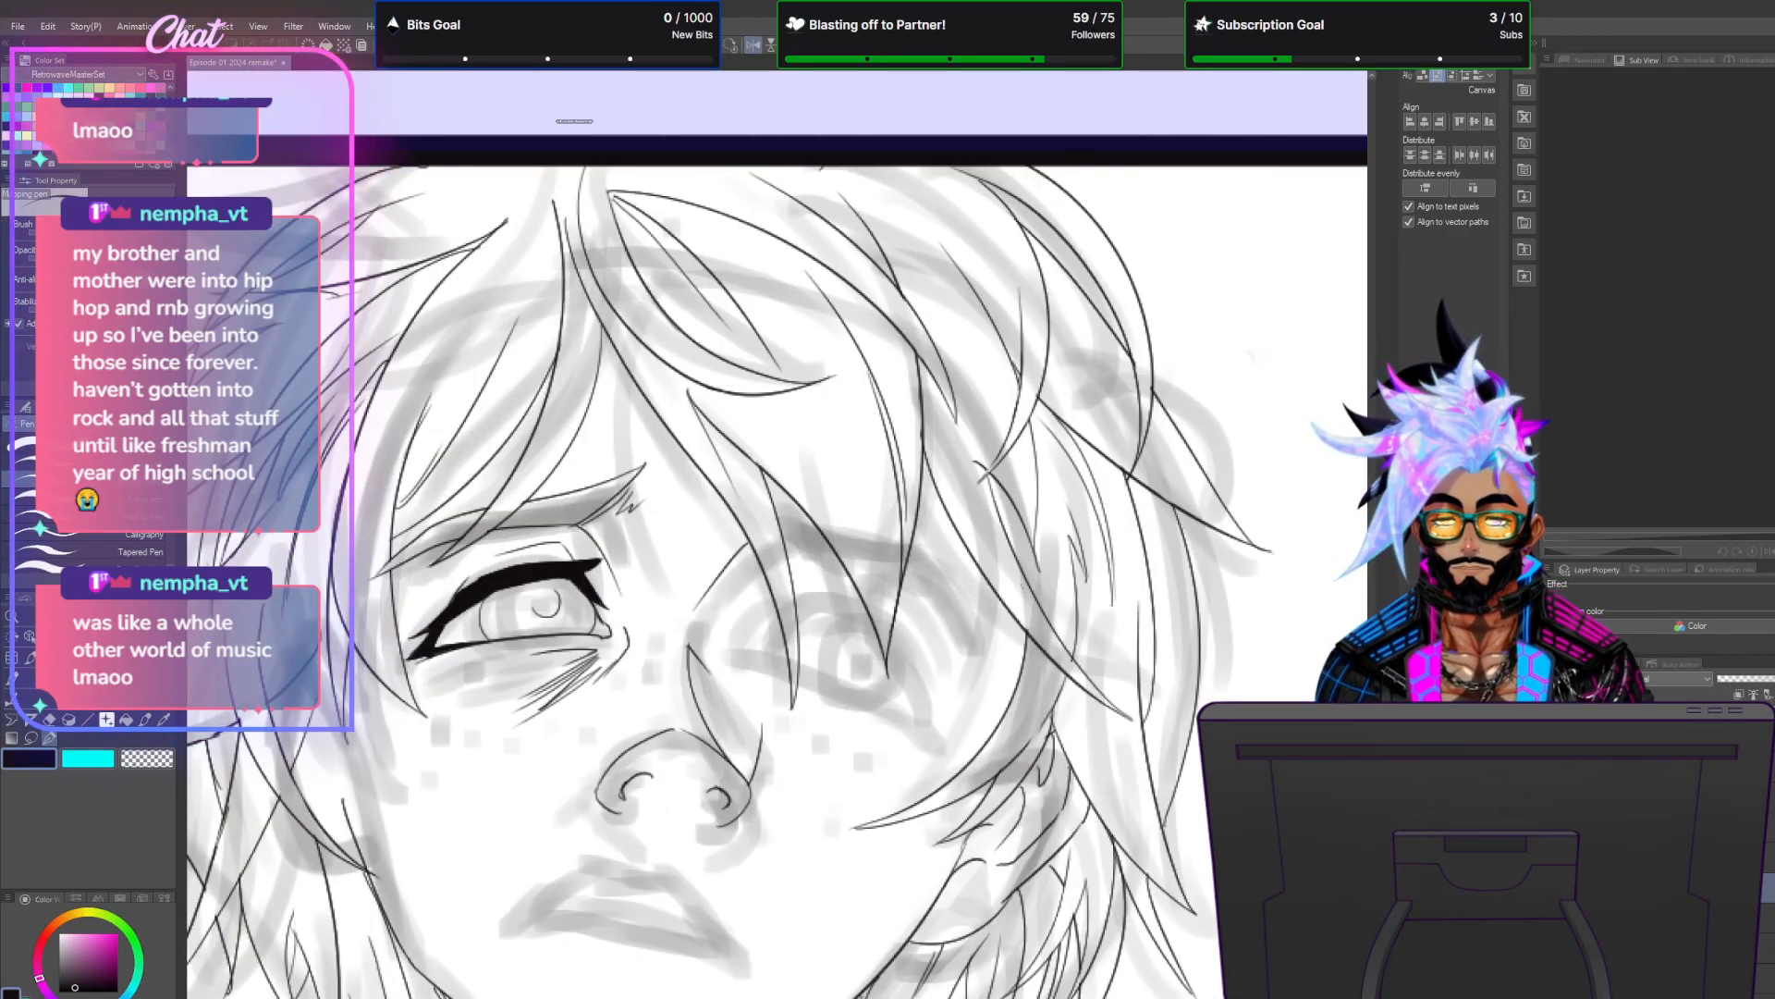
left_click_drag(647, 555, 1017, 555)
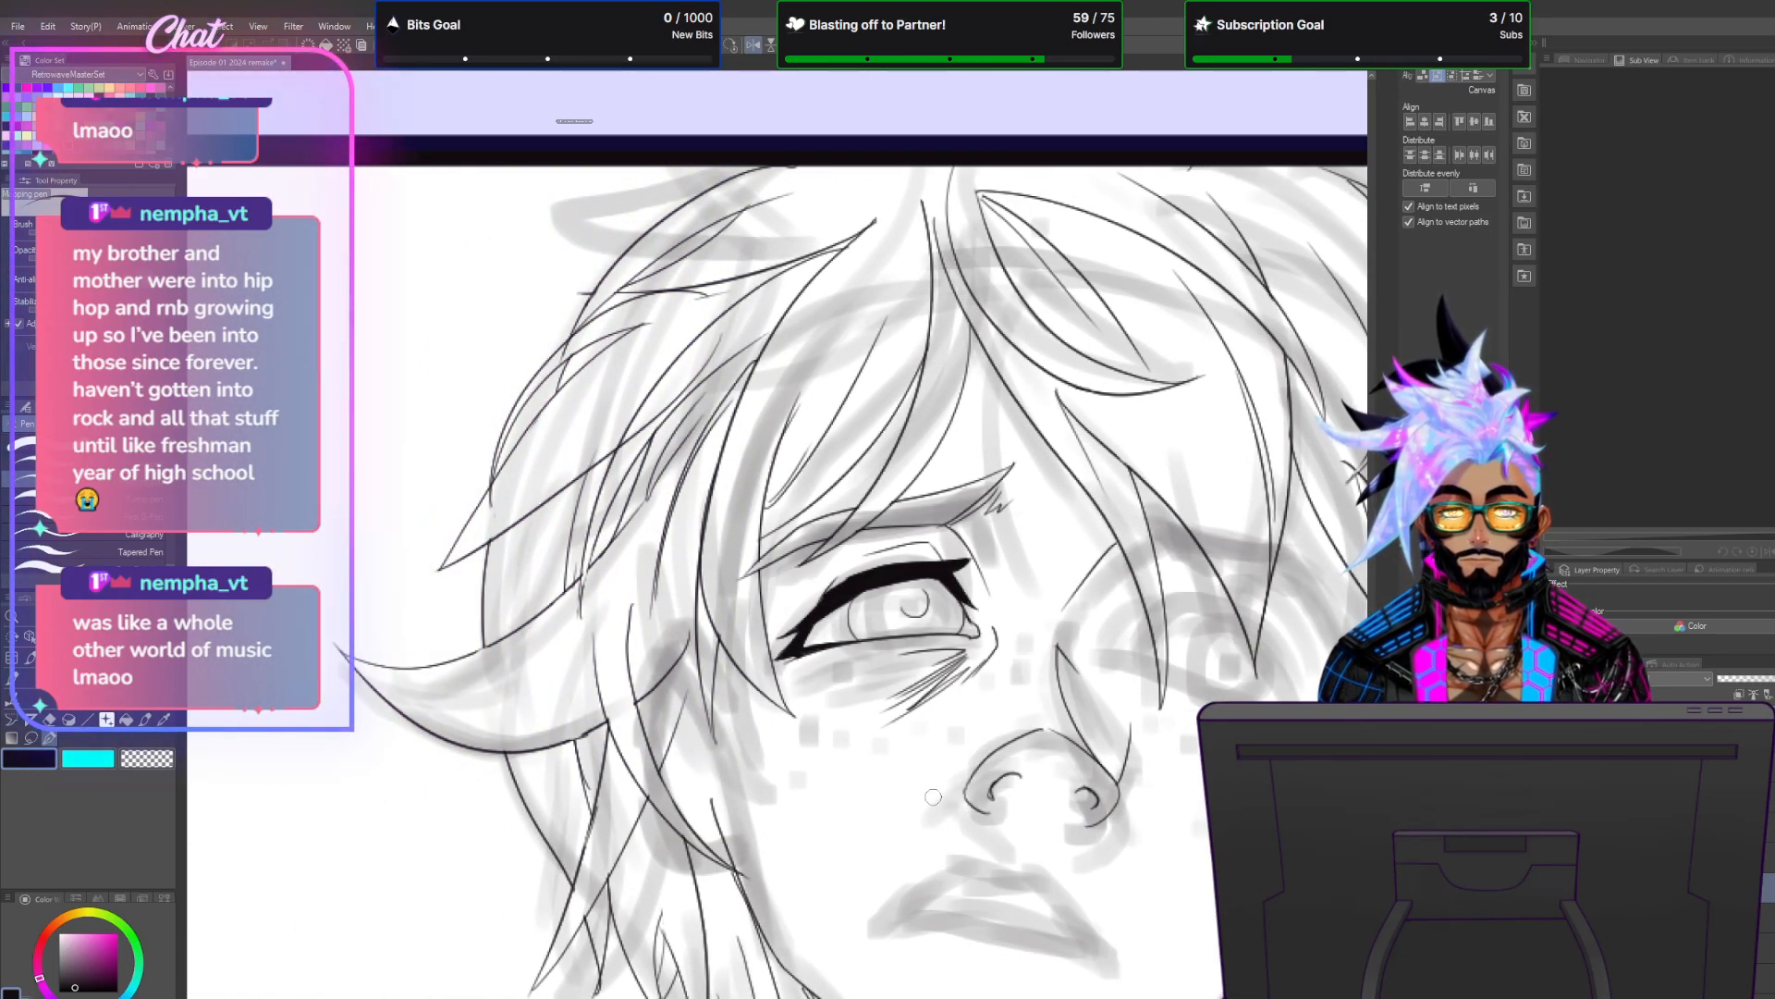
scroll(777, 555, "up", 3)
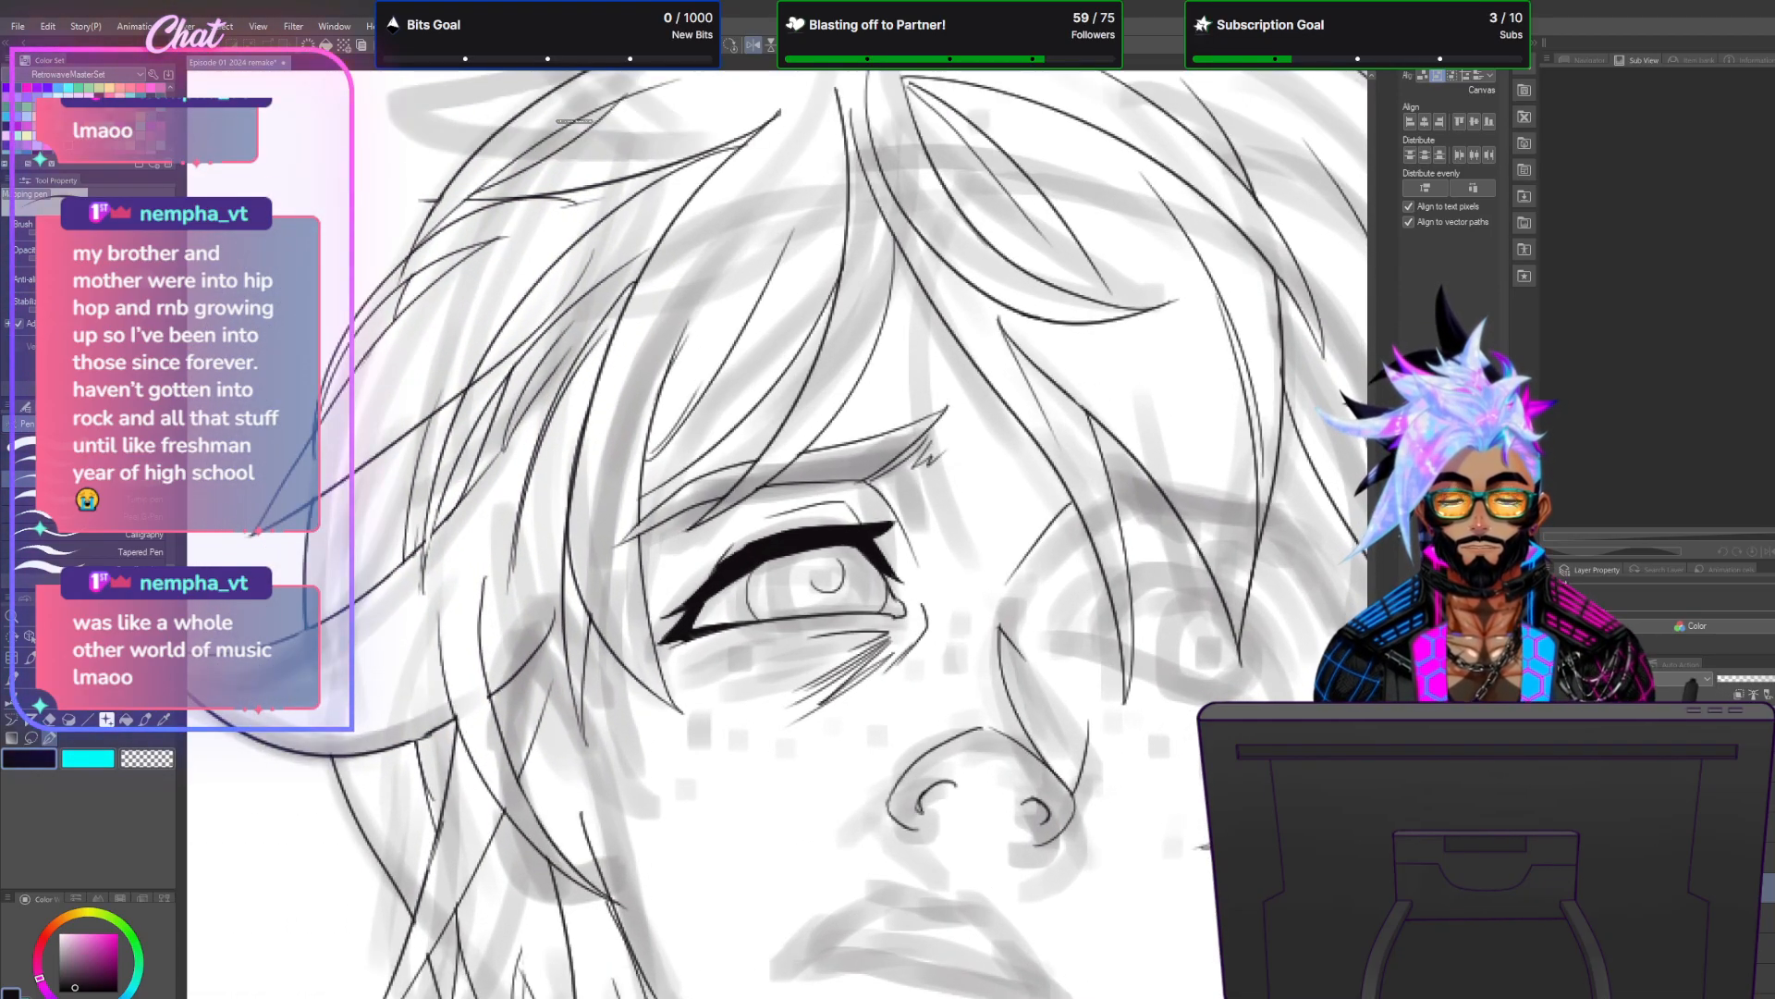
left_click_drag(1115, 666, 884, 665)
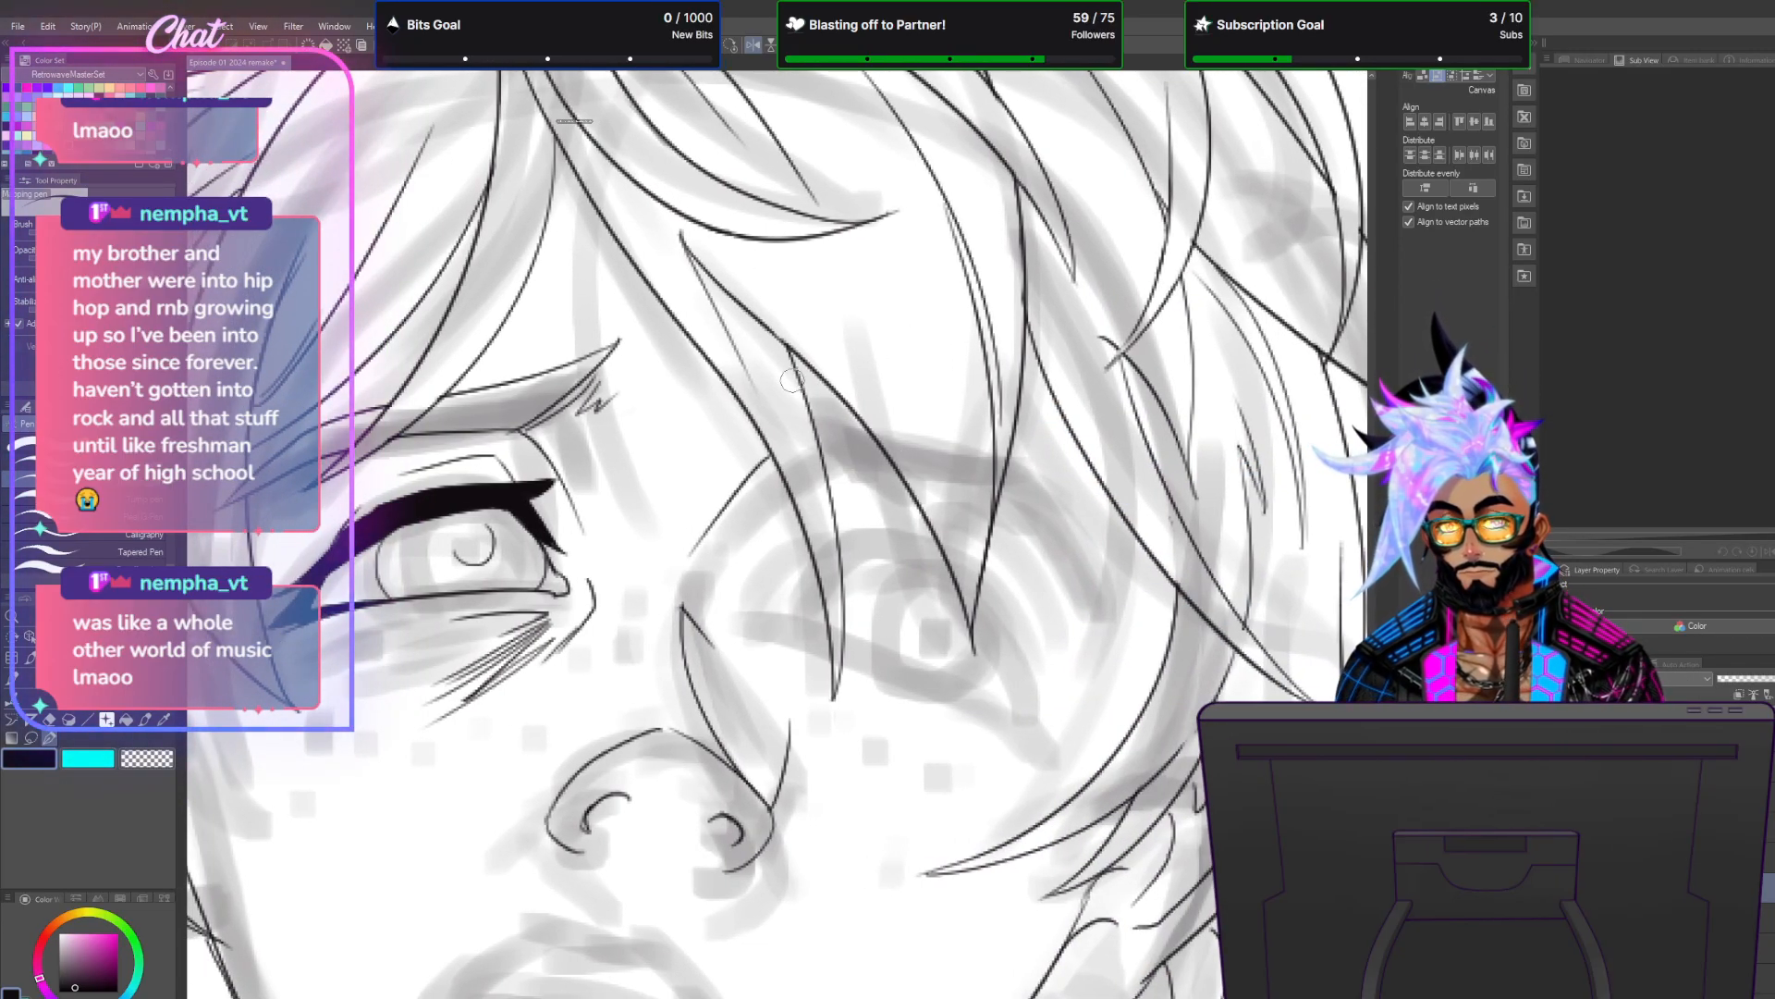
Ink the outline of the eyebrow above the sketched eye, with long upper and lower edges tapering outward and a closed inner end.
left_click_drag(781, 354, 1123, 612)
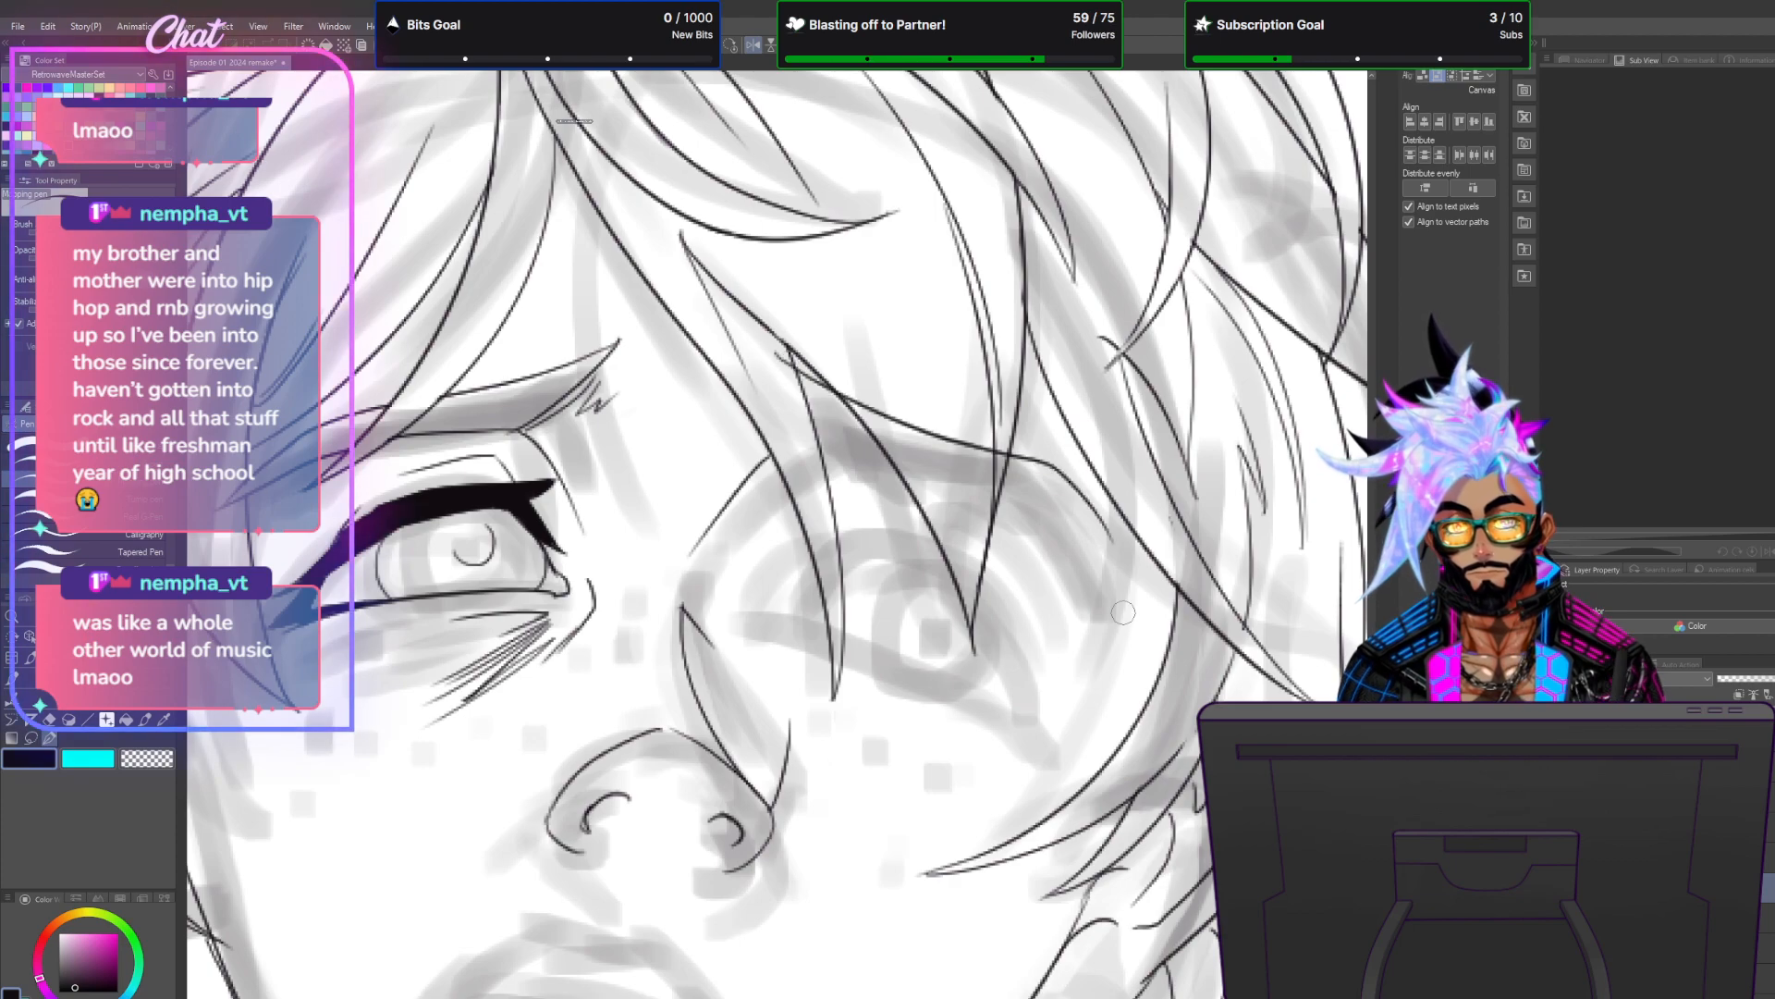
left_click_drag(775, 354, 842, 465)
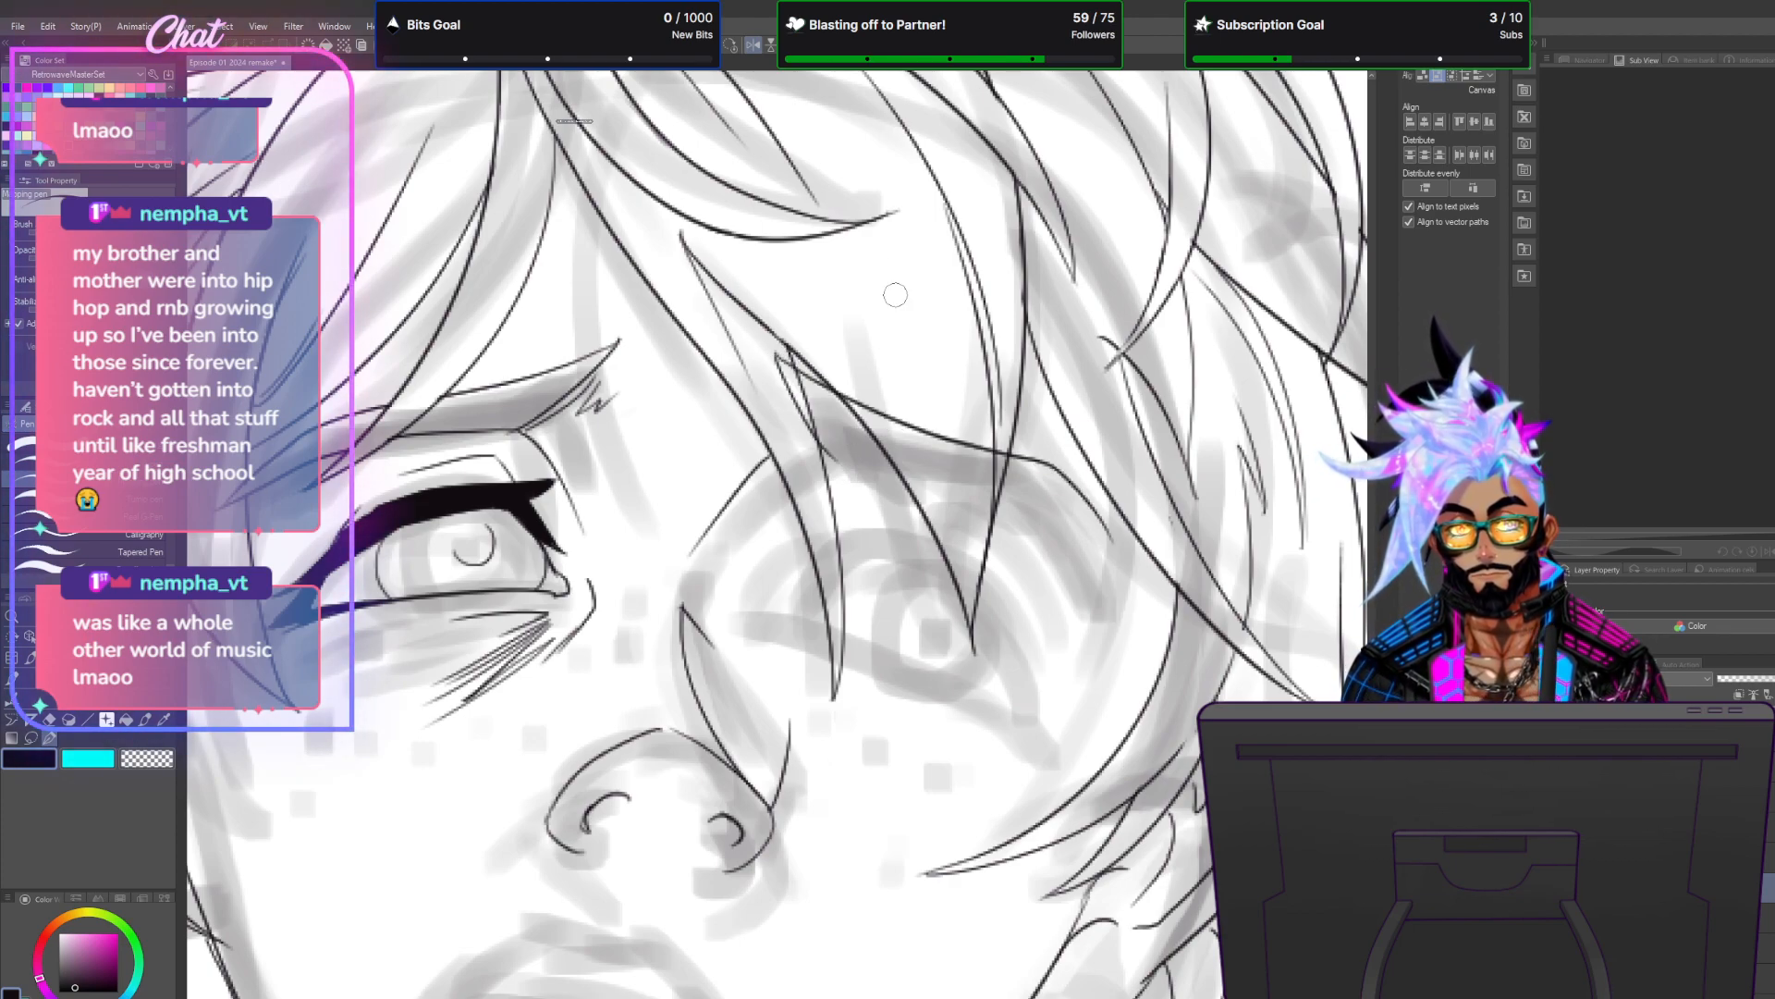
key("ctrl+z")
left_click_drag(775, 356, 788, 427)
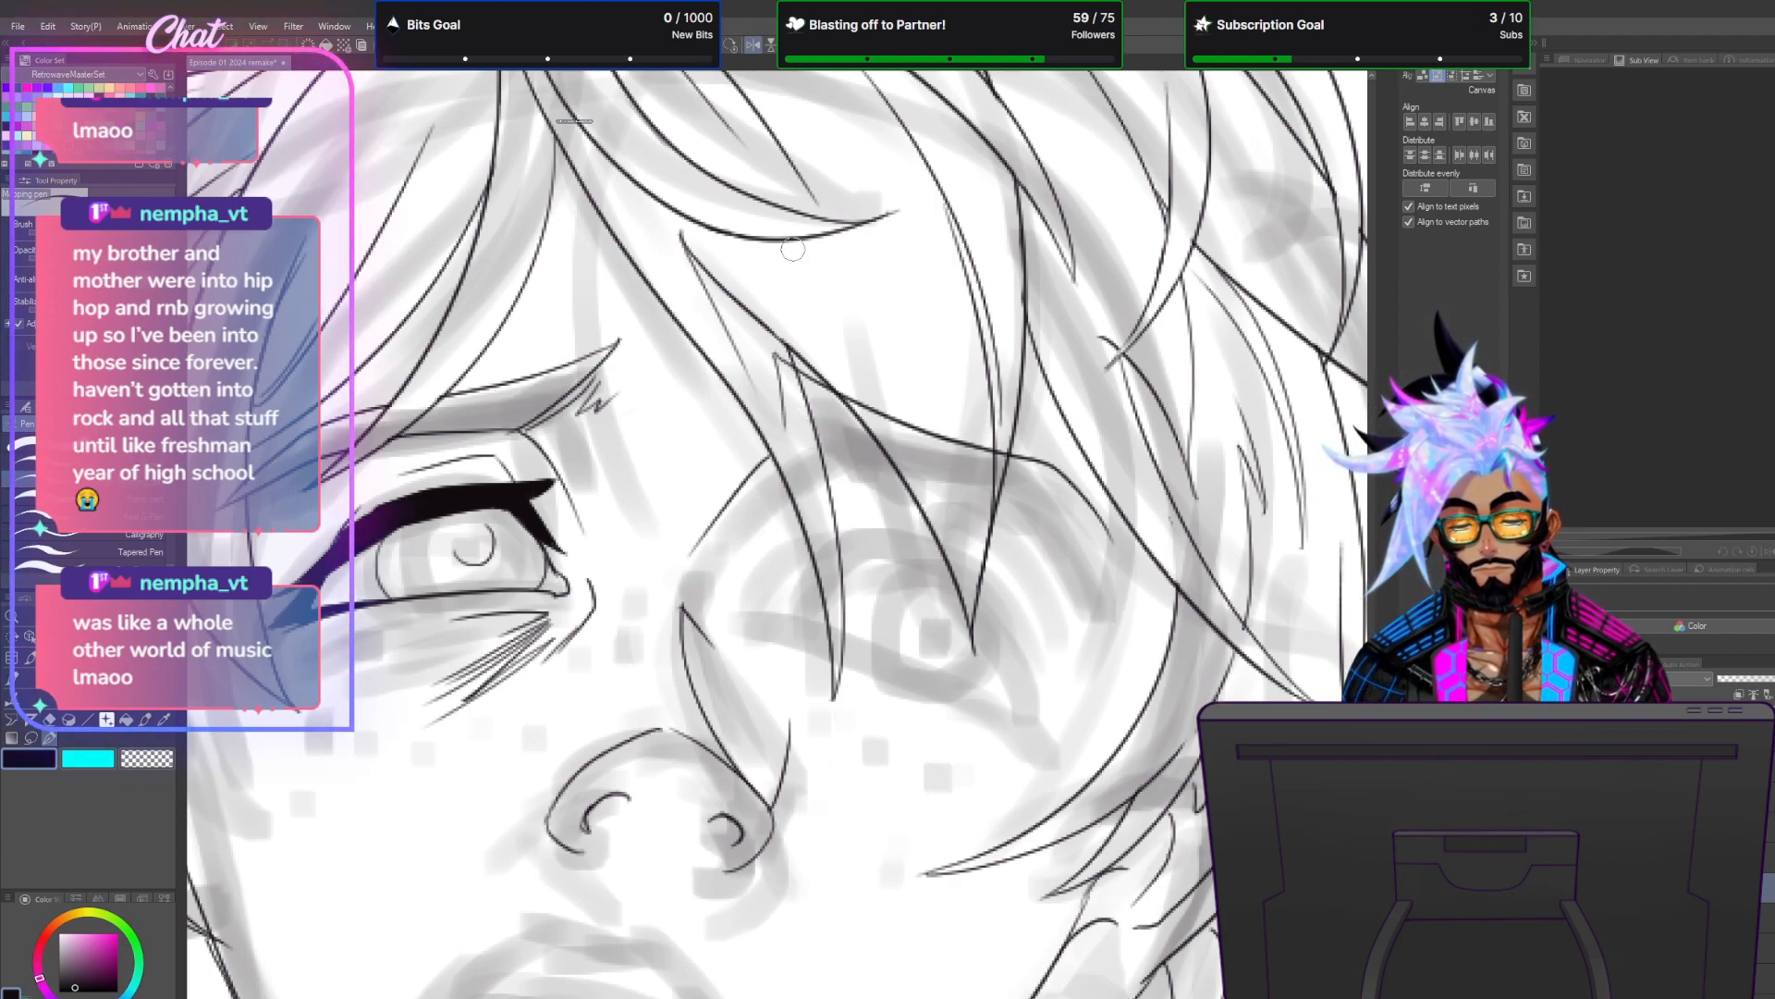
key("ctrl+z")
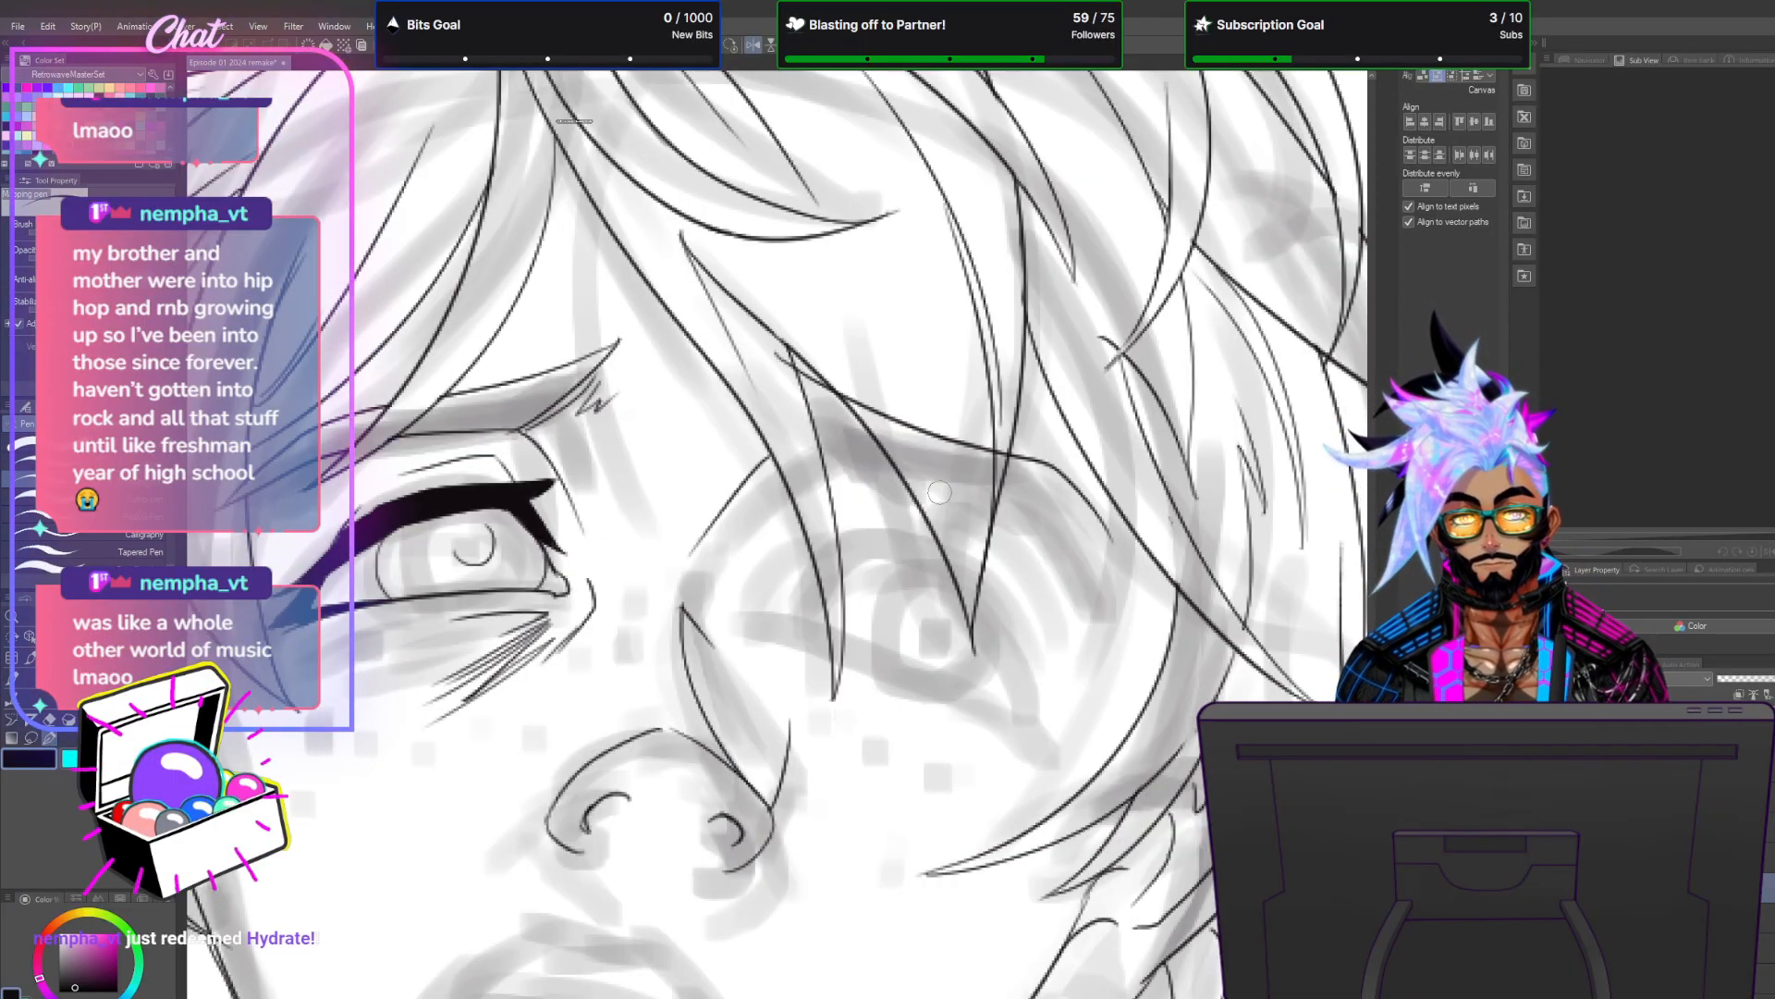
left_click_drag(803, 429, 1087, 492)
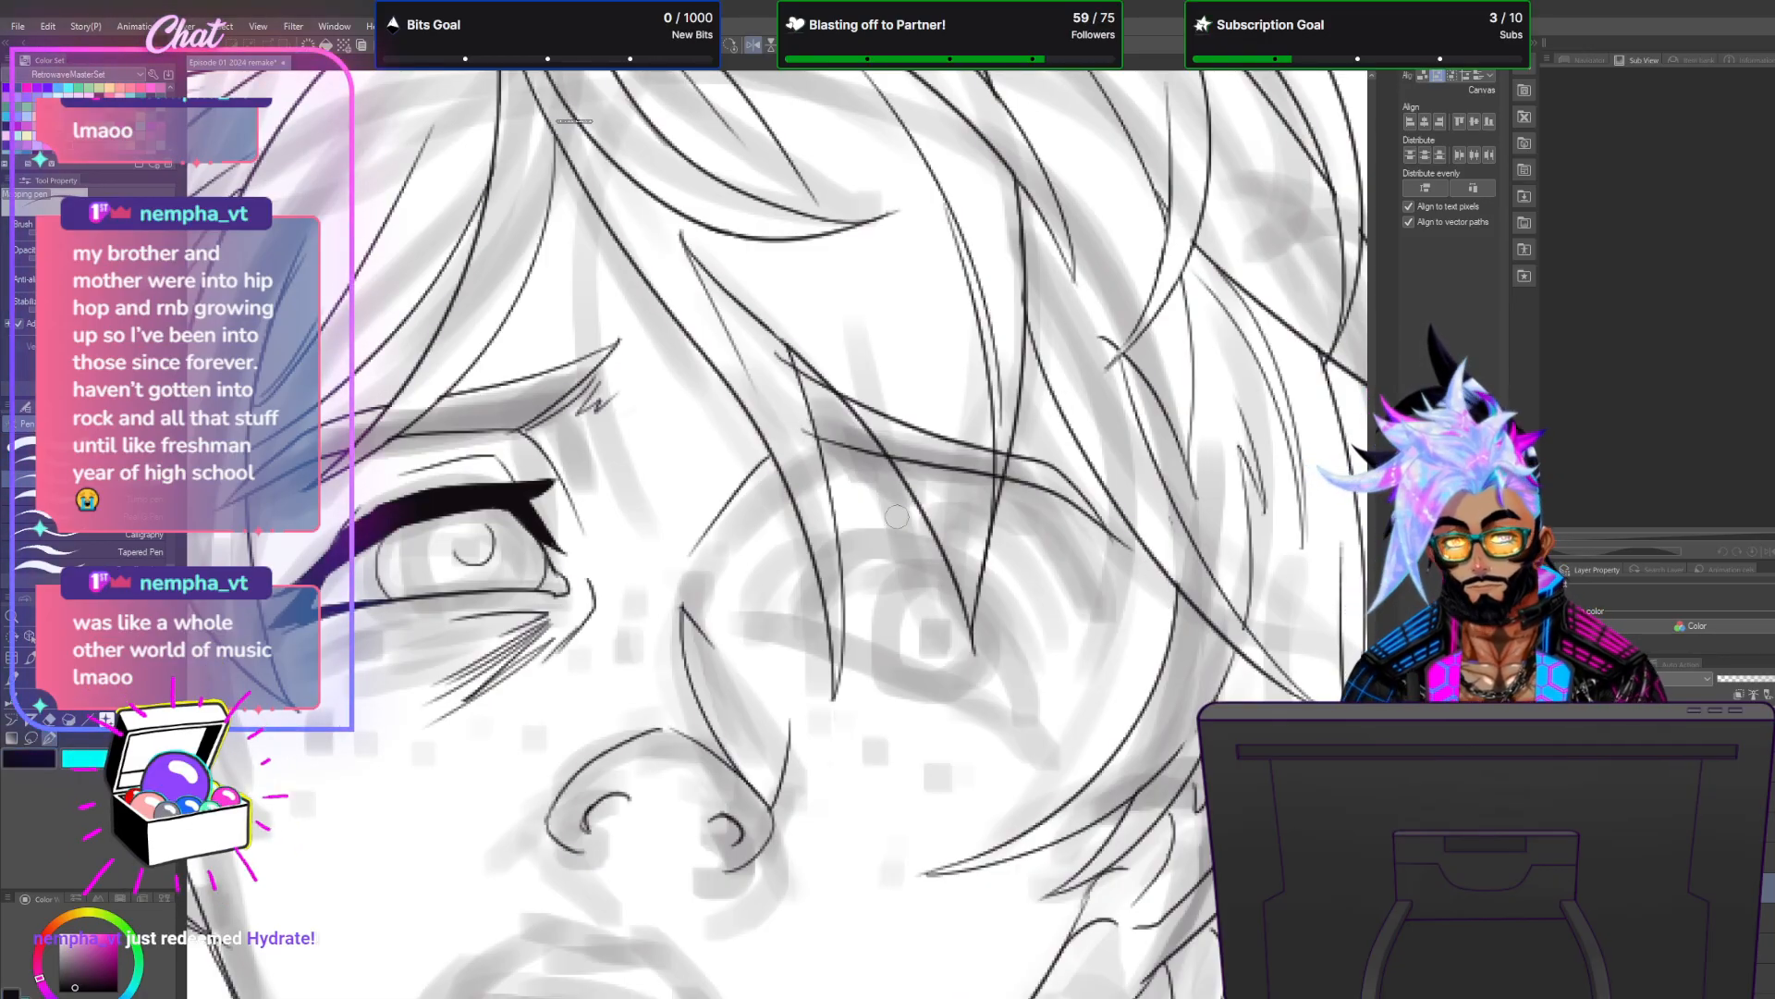
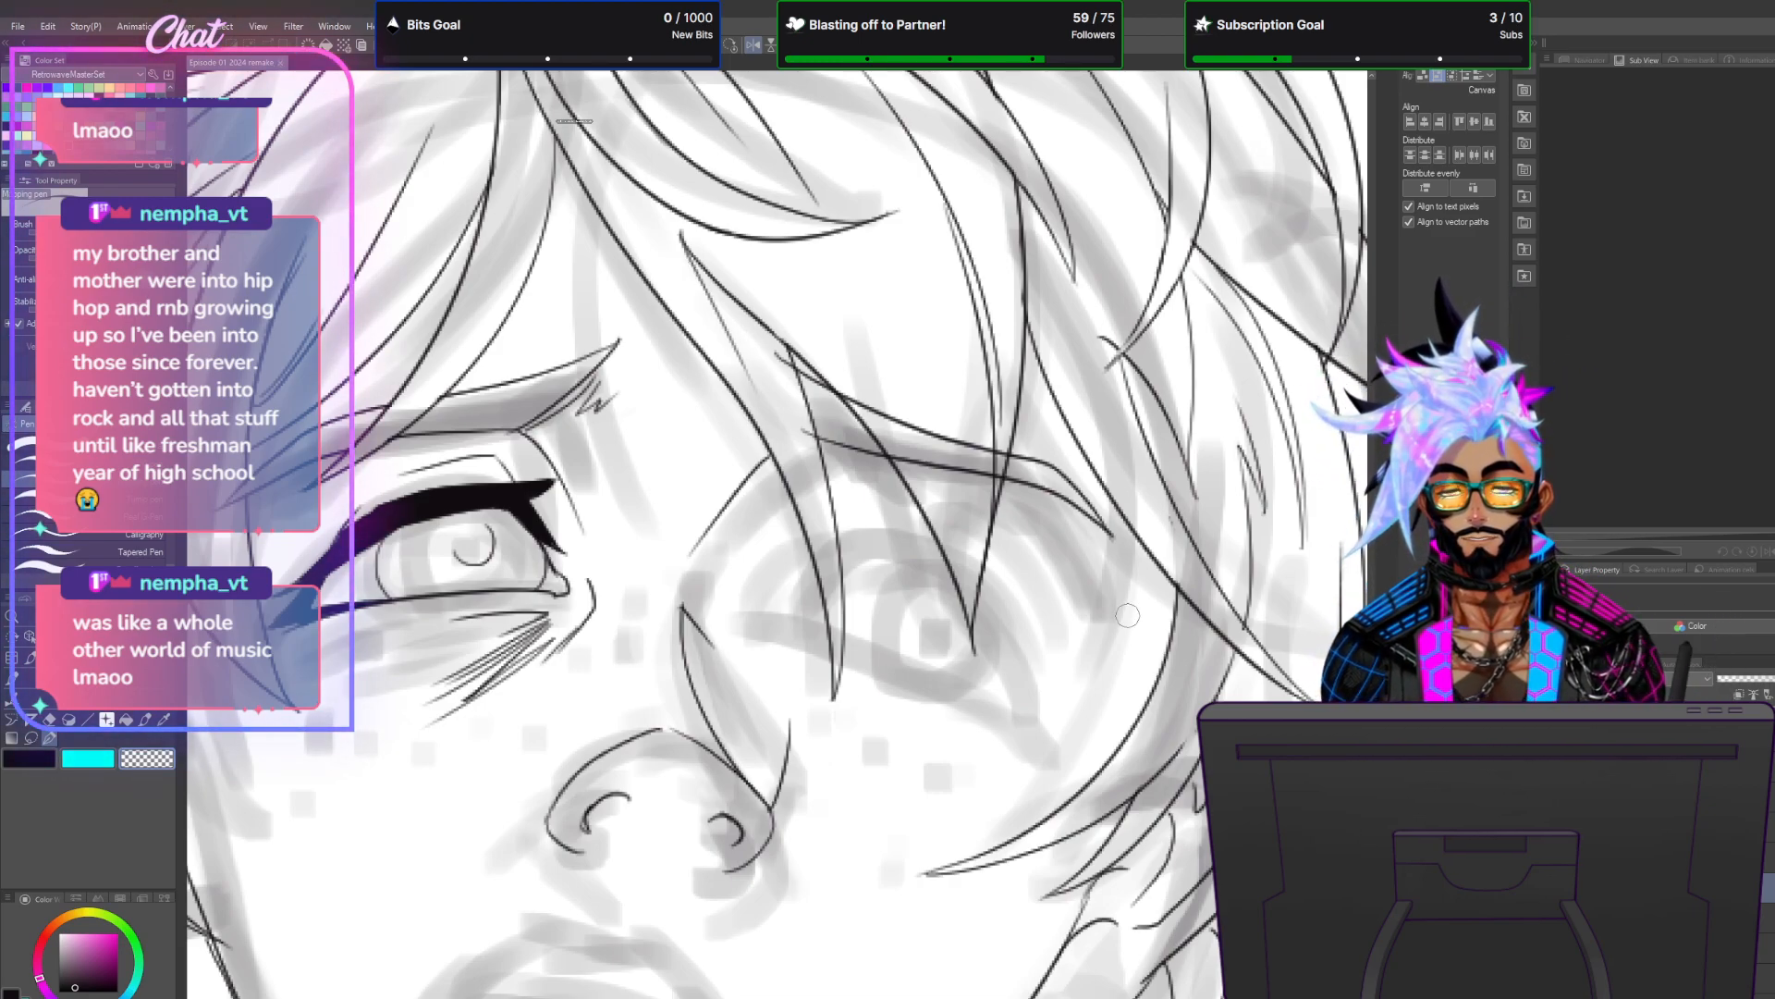
scroll(939, 469, "up", 3)
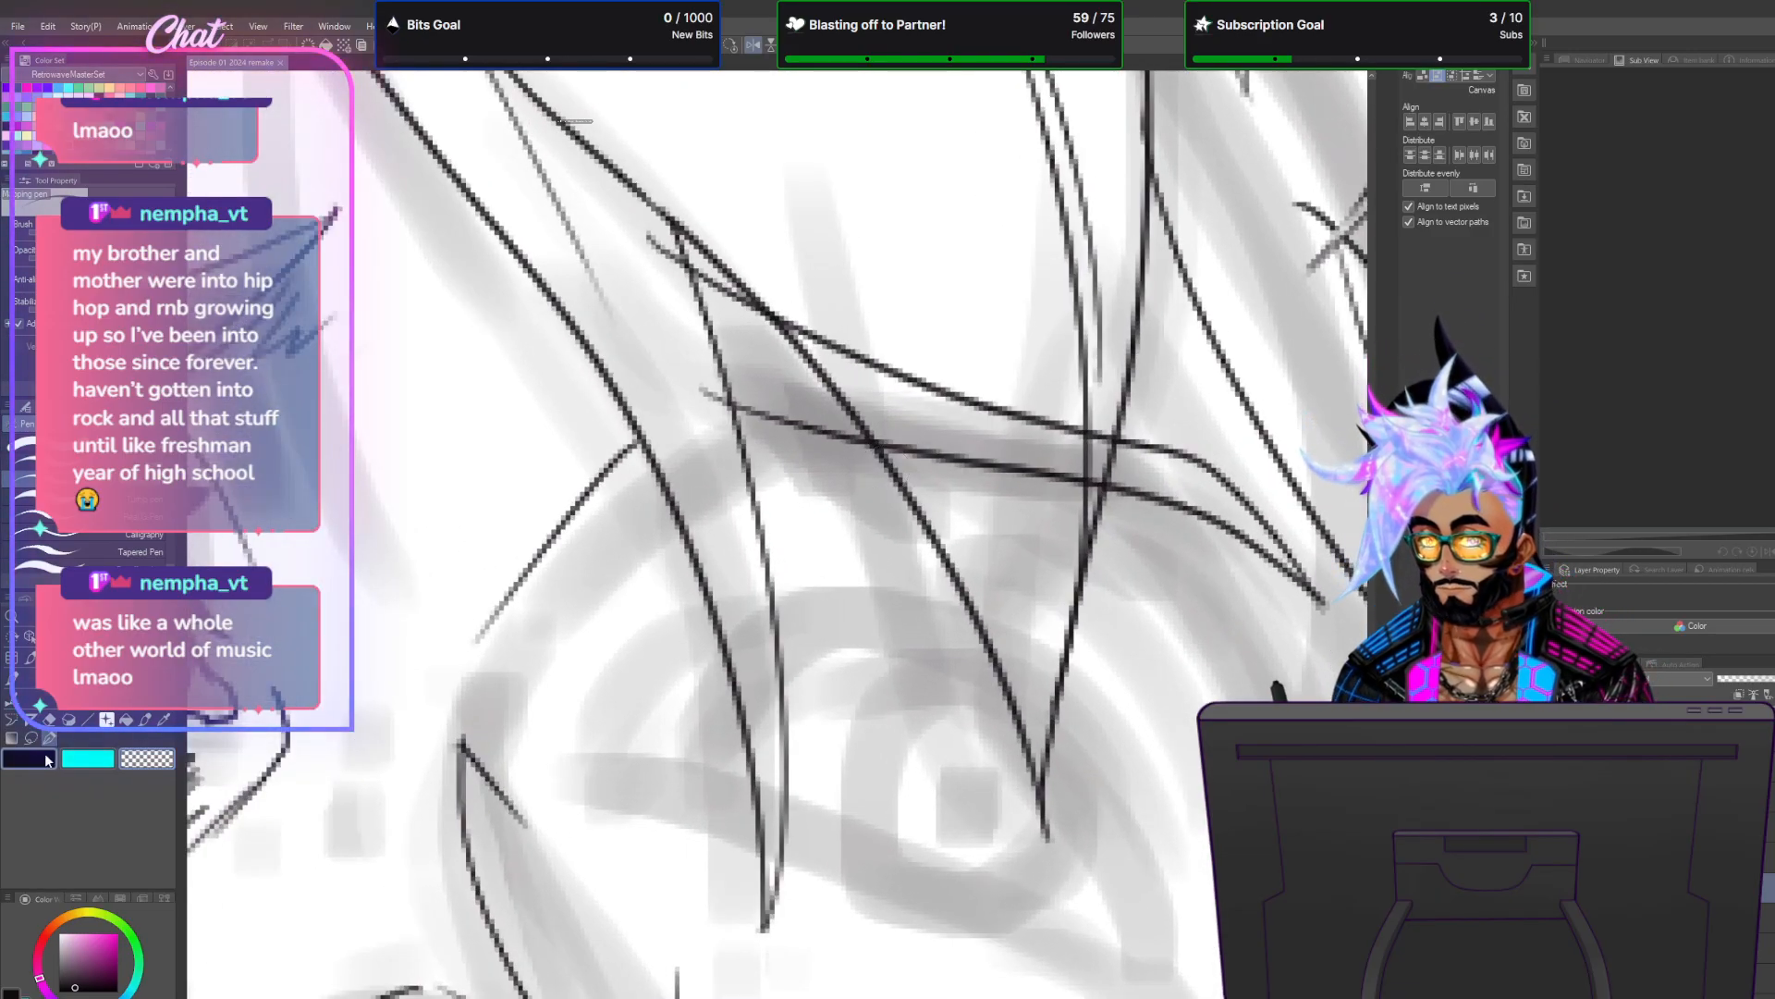
left_click_drag(649, 237, 718, 390)
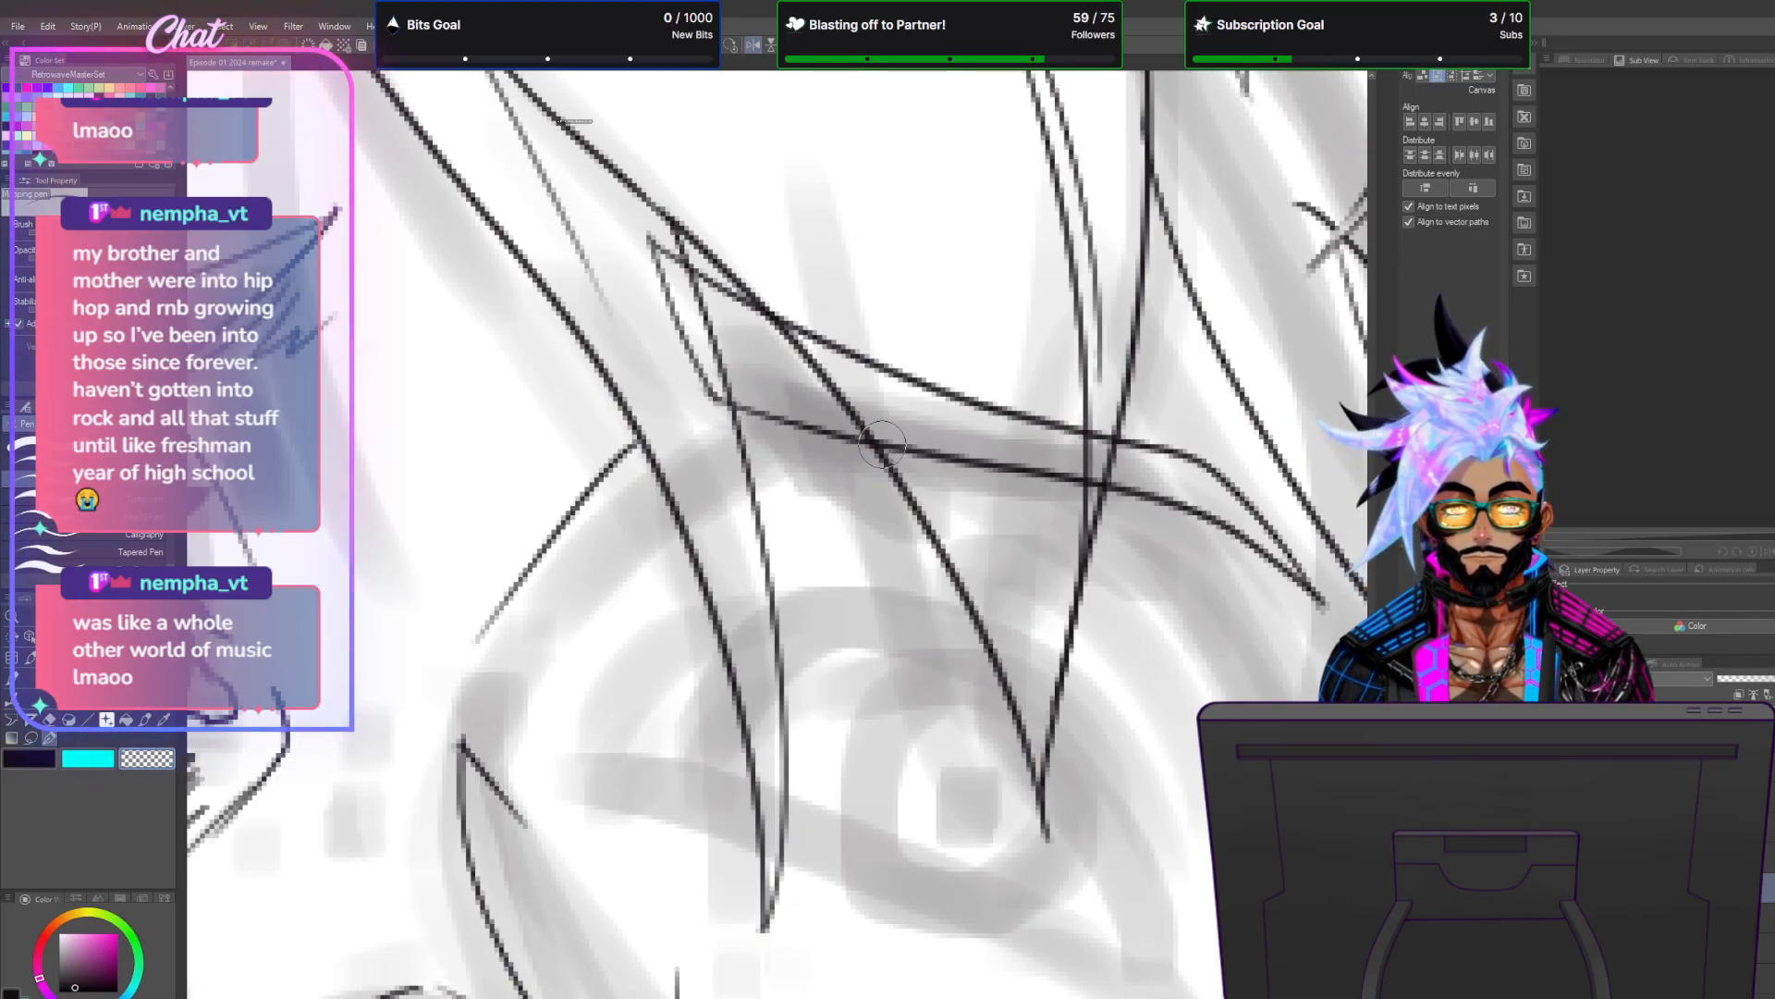
Add short hair strokes along the inner end of the newly outlined eyebrow.
scroll(877, 443, "down", 4)
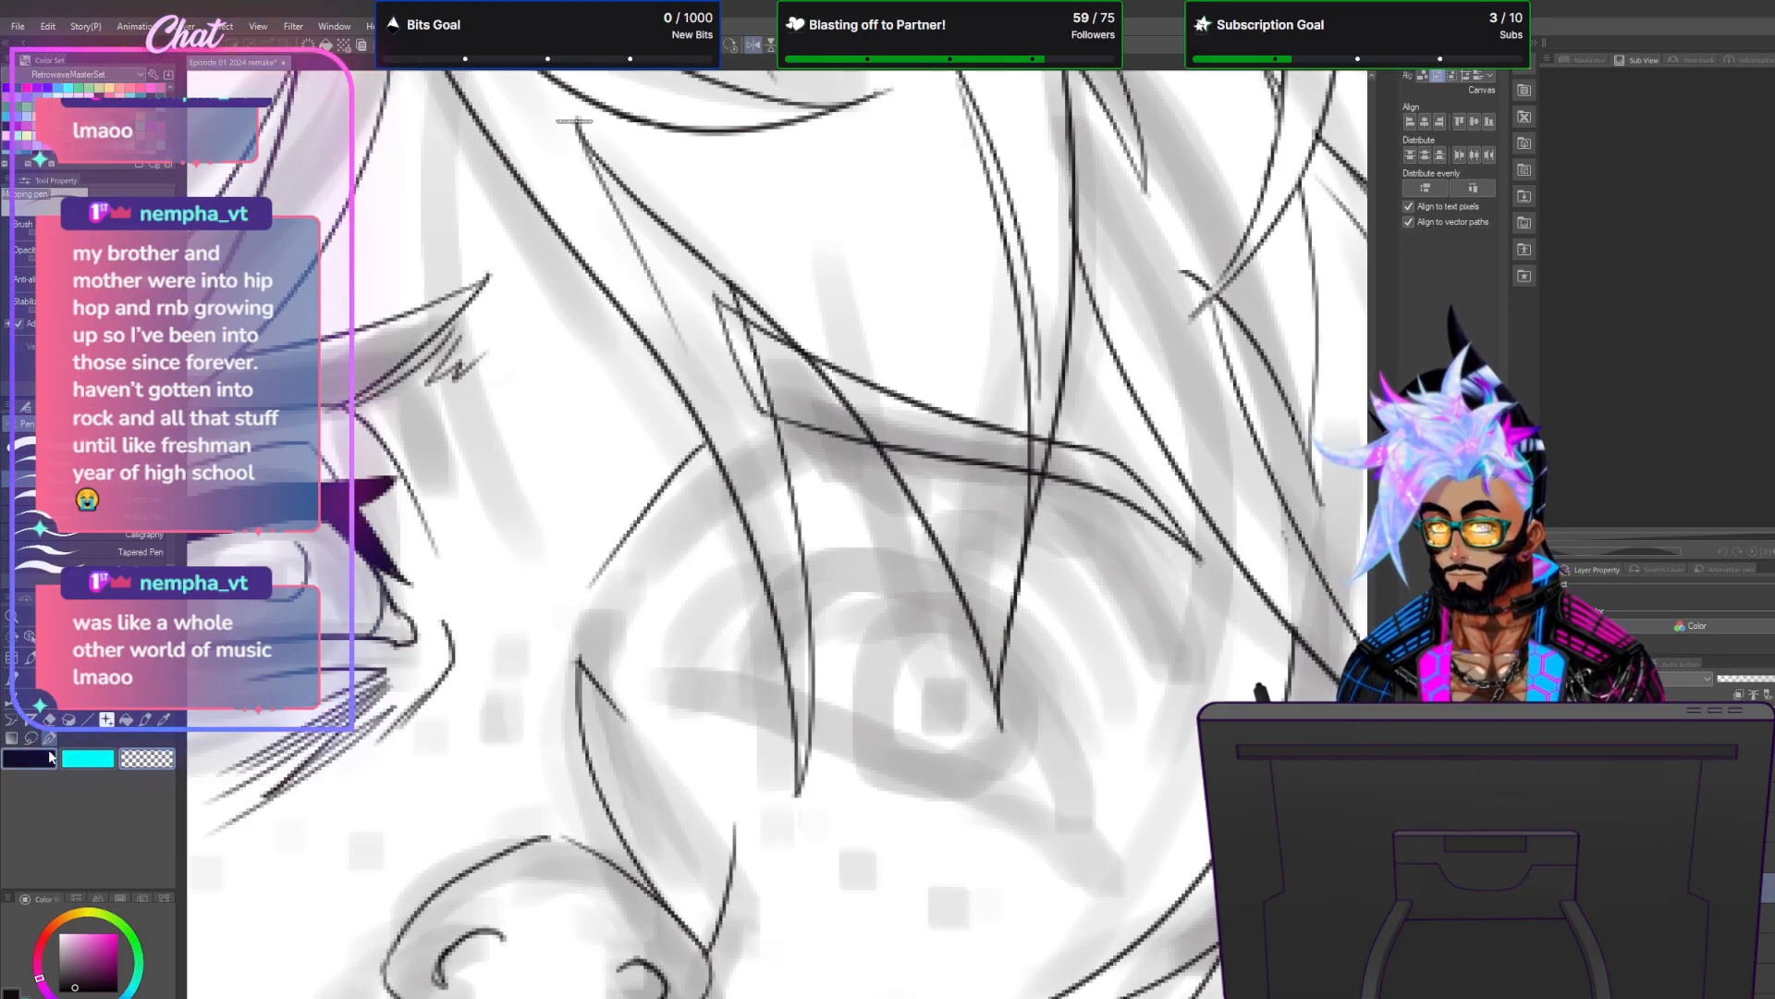
left_click_drag(744, 377, 760, 413)
left_click_drag(712, 301, 754, 409)
mouse_move(699, 333)
left_mouse_down()
mouse_move(745, 412)
mouse_move(707, 375)
left_mouse_up()
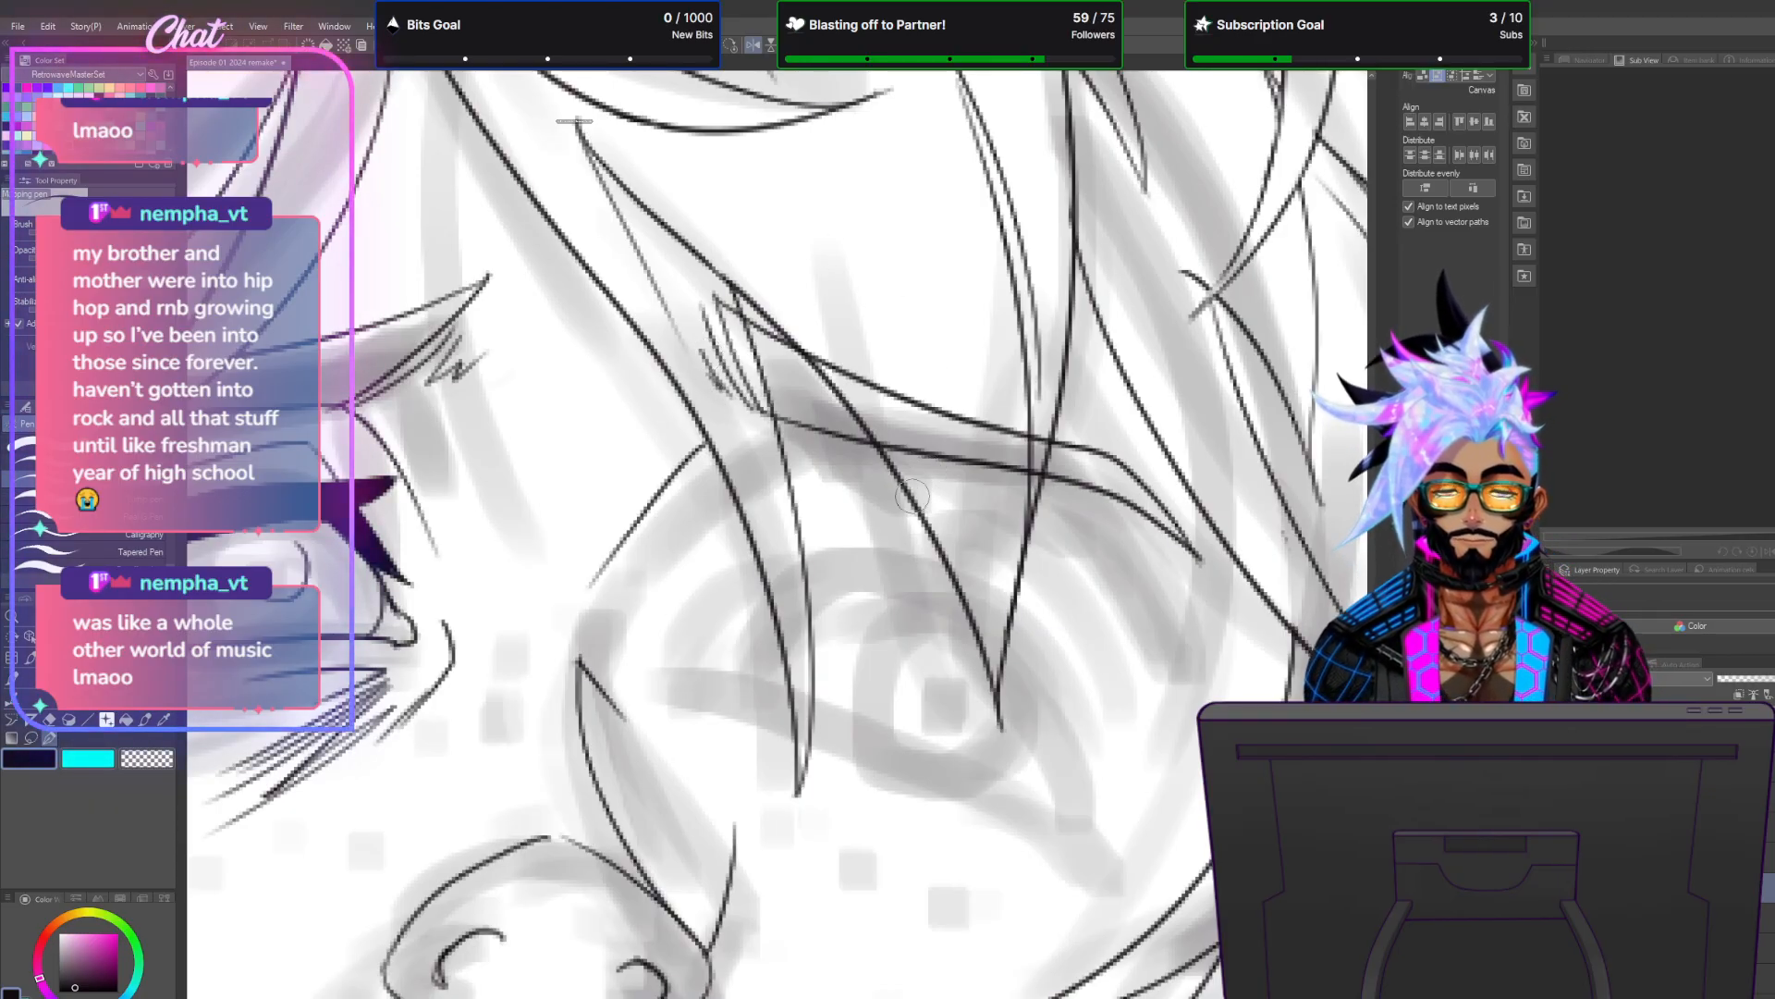
Erase the eyebrow outline where the pointed hair lock crosses it, and the strand line running through the brow's inner part.
scroll(891, 596, "down", 3)
scroll(891, 605, "up", 2)
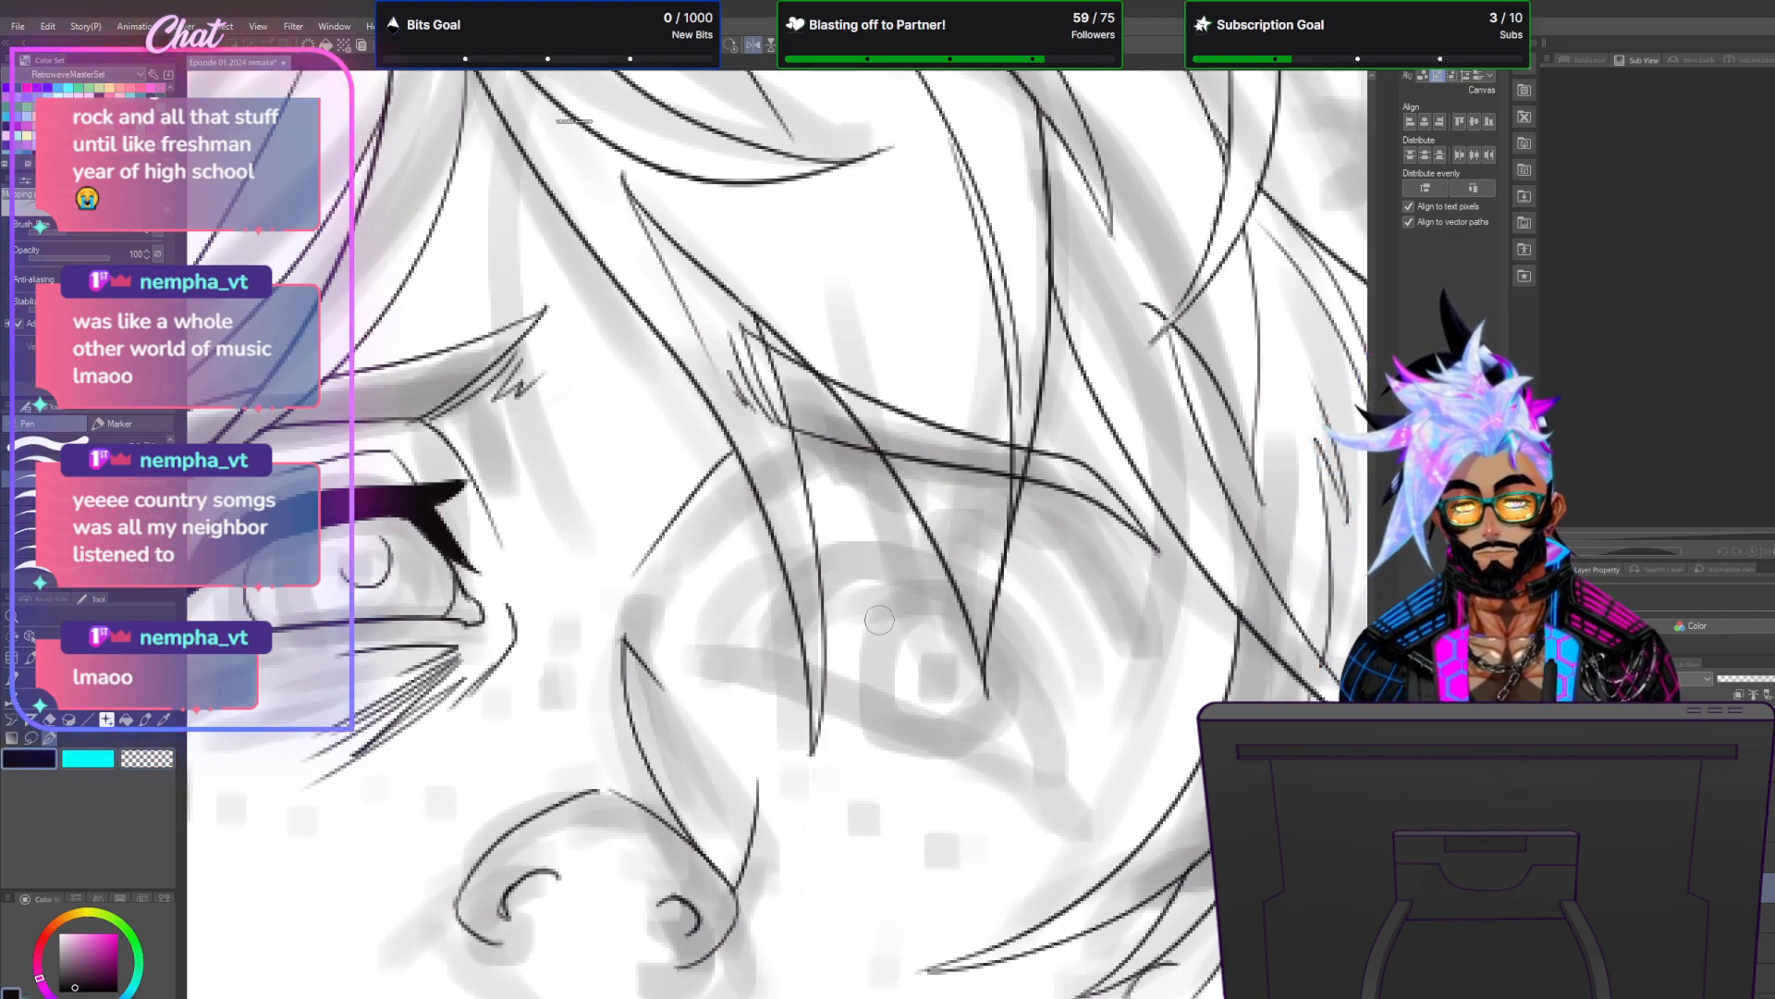
scroll(879, 619, "down", 5)
scroll(982, 655, "up", 5)
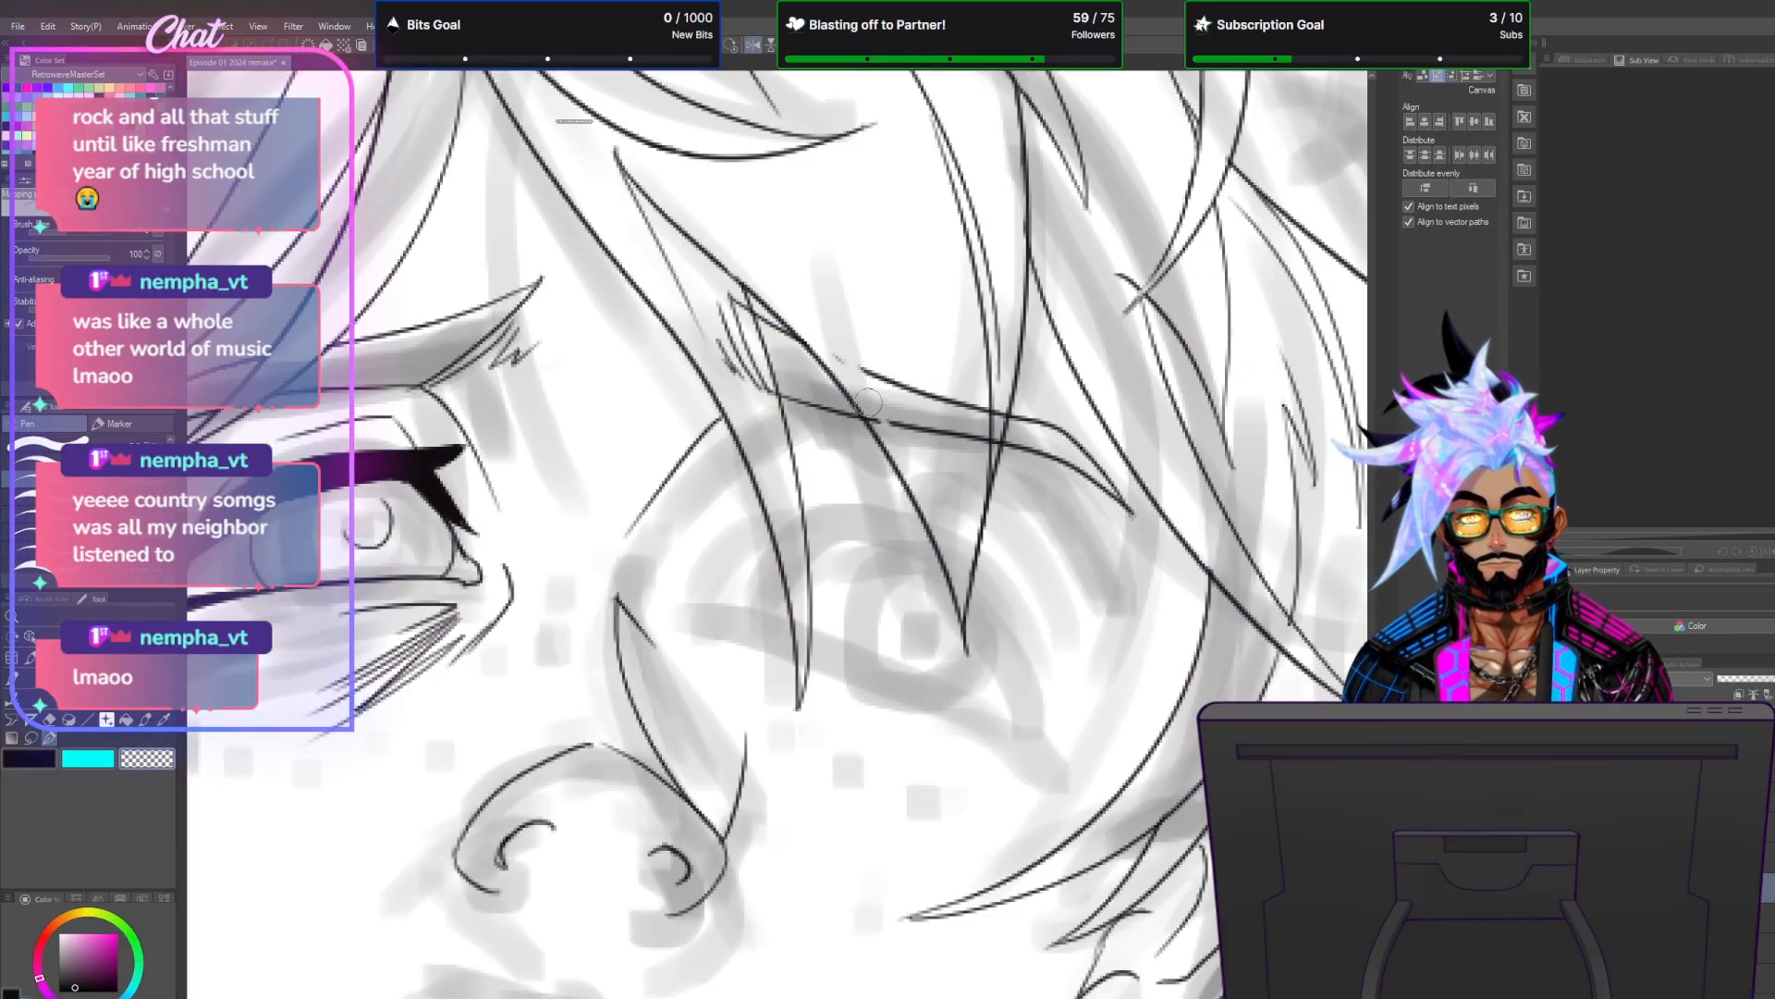
mouse_move(872, 395)
left_mouse_down()
mouse_move(883, 377)
mouse_move(911, 393)
mouse_move(948, 449)
mouse_move(981, 448)
mouse_move(982, 401)
left_mouse_up()
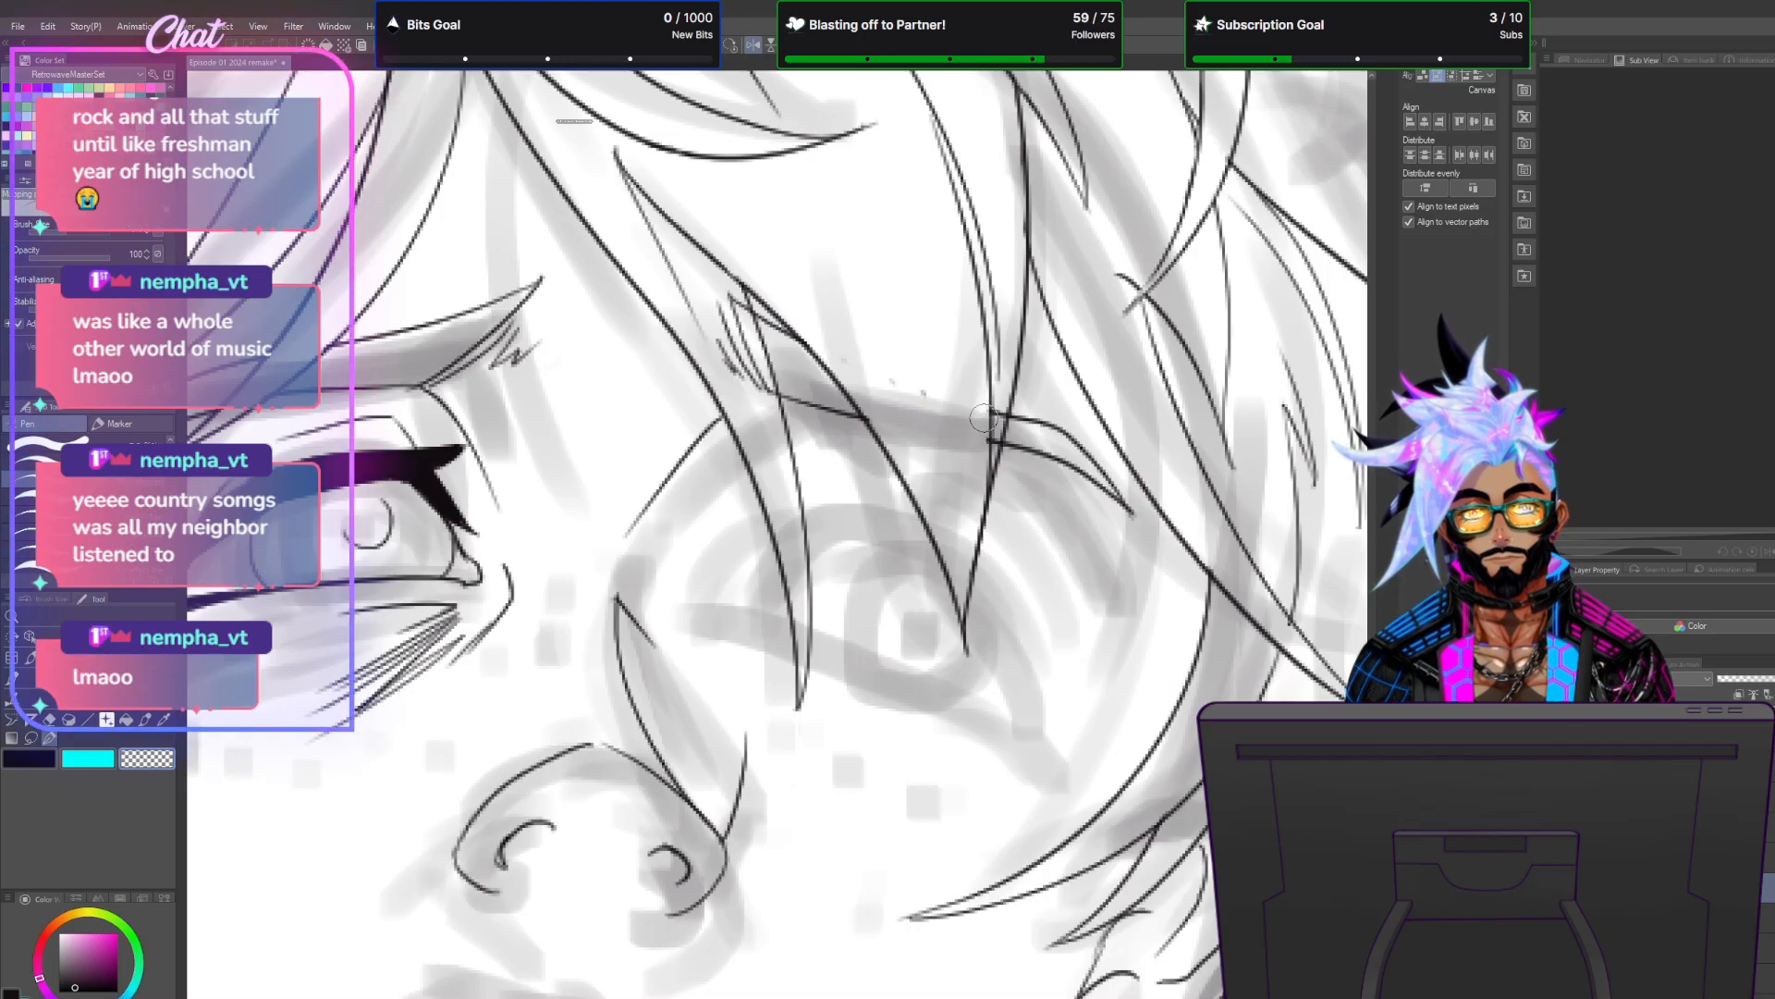
mouse_move(999, 405)
left_mouse_down()
mouse_move(987, 446)
mouse_move(996, 412)
left_mouse_up()
left_click_drag(758, 325, 781, 392)
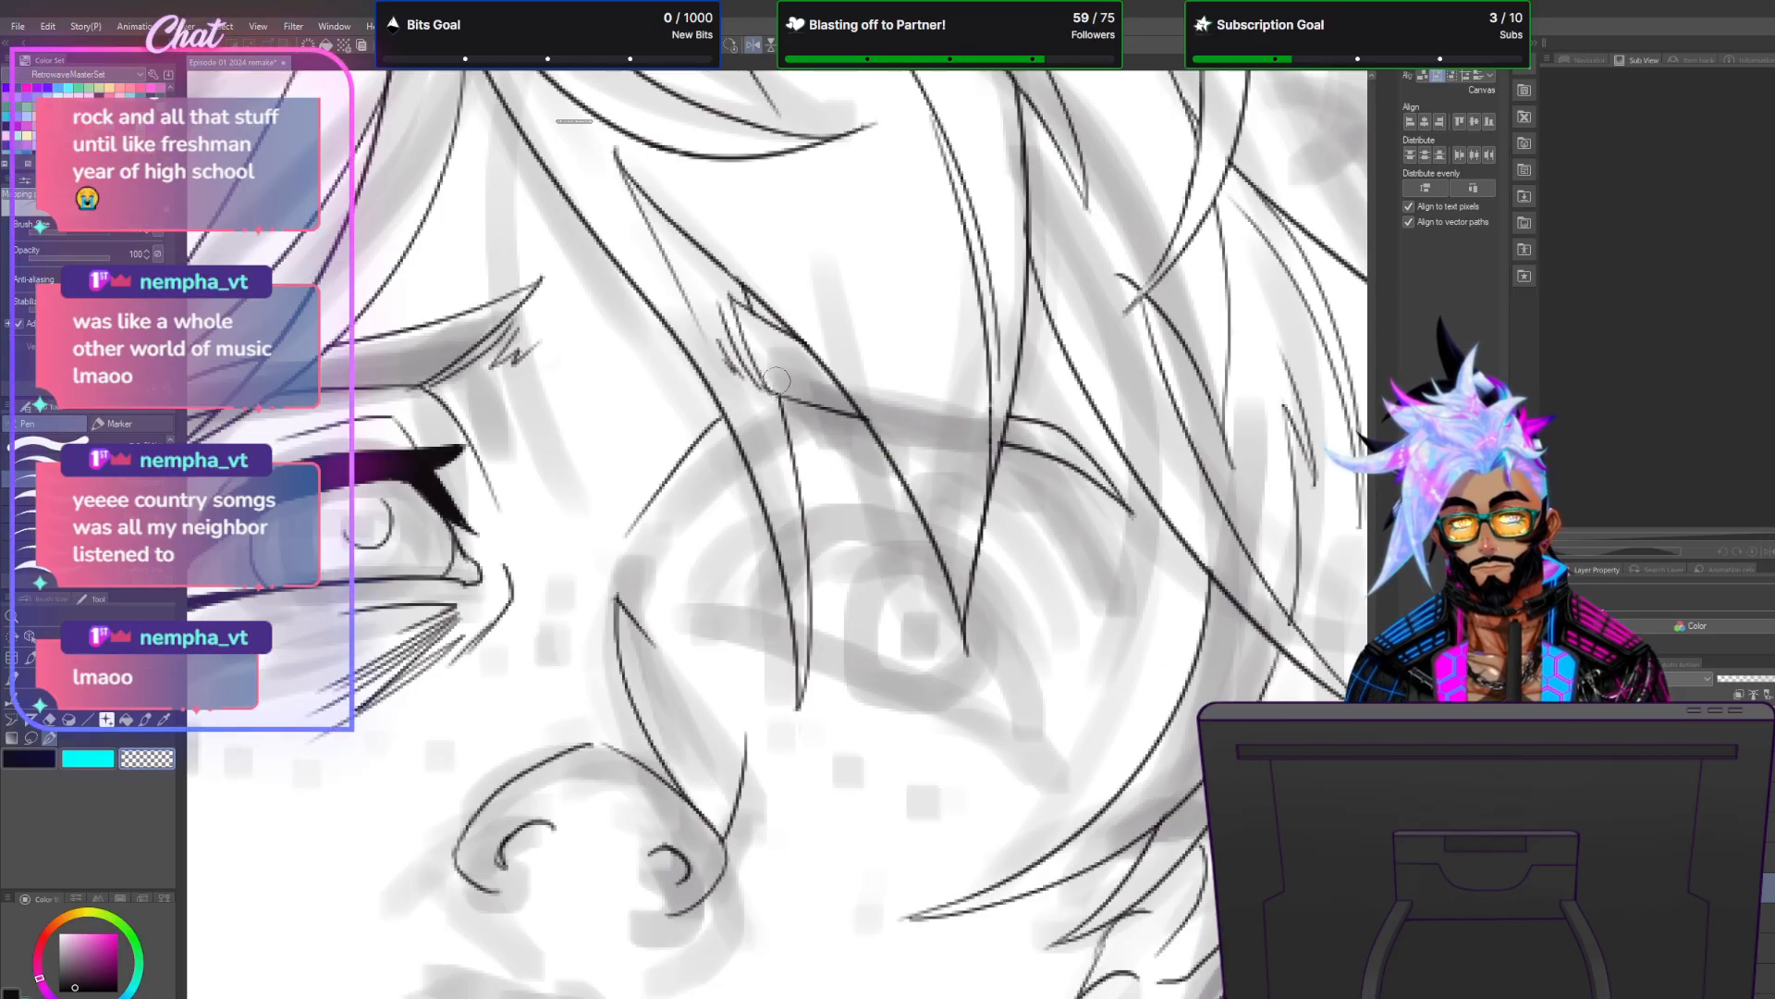
Fill both visible parts of the outlined eyebrow, on either side of the hair lock, with the dark ink colour.
left_click(126, 719)
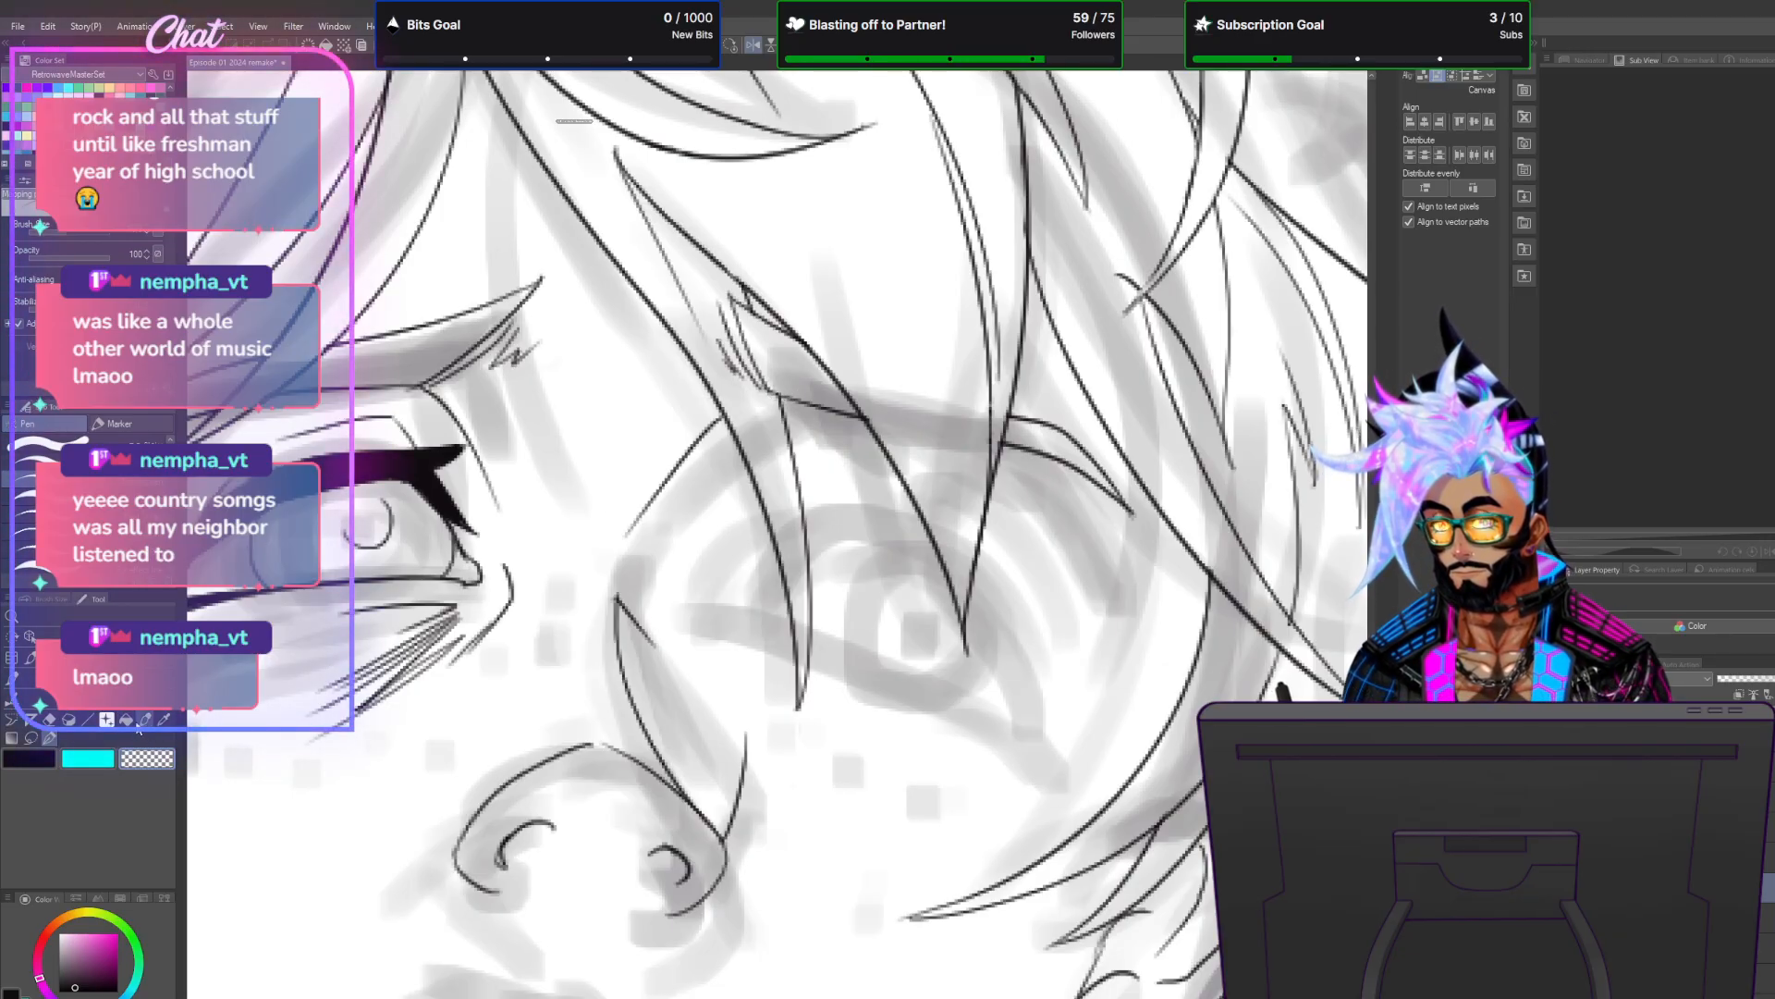
left_click(812, 375)
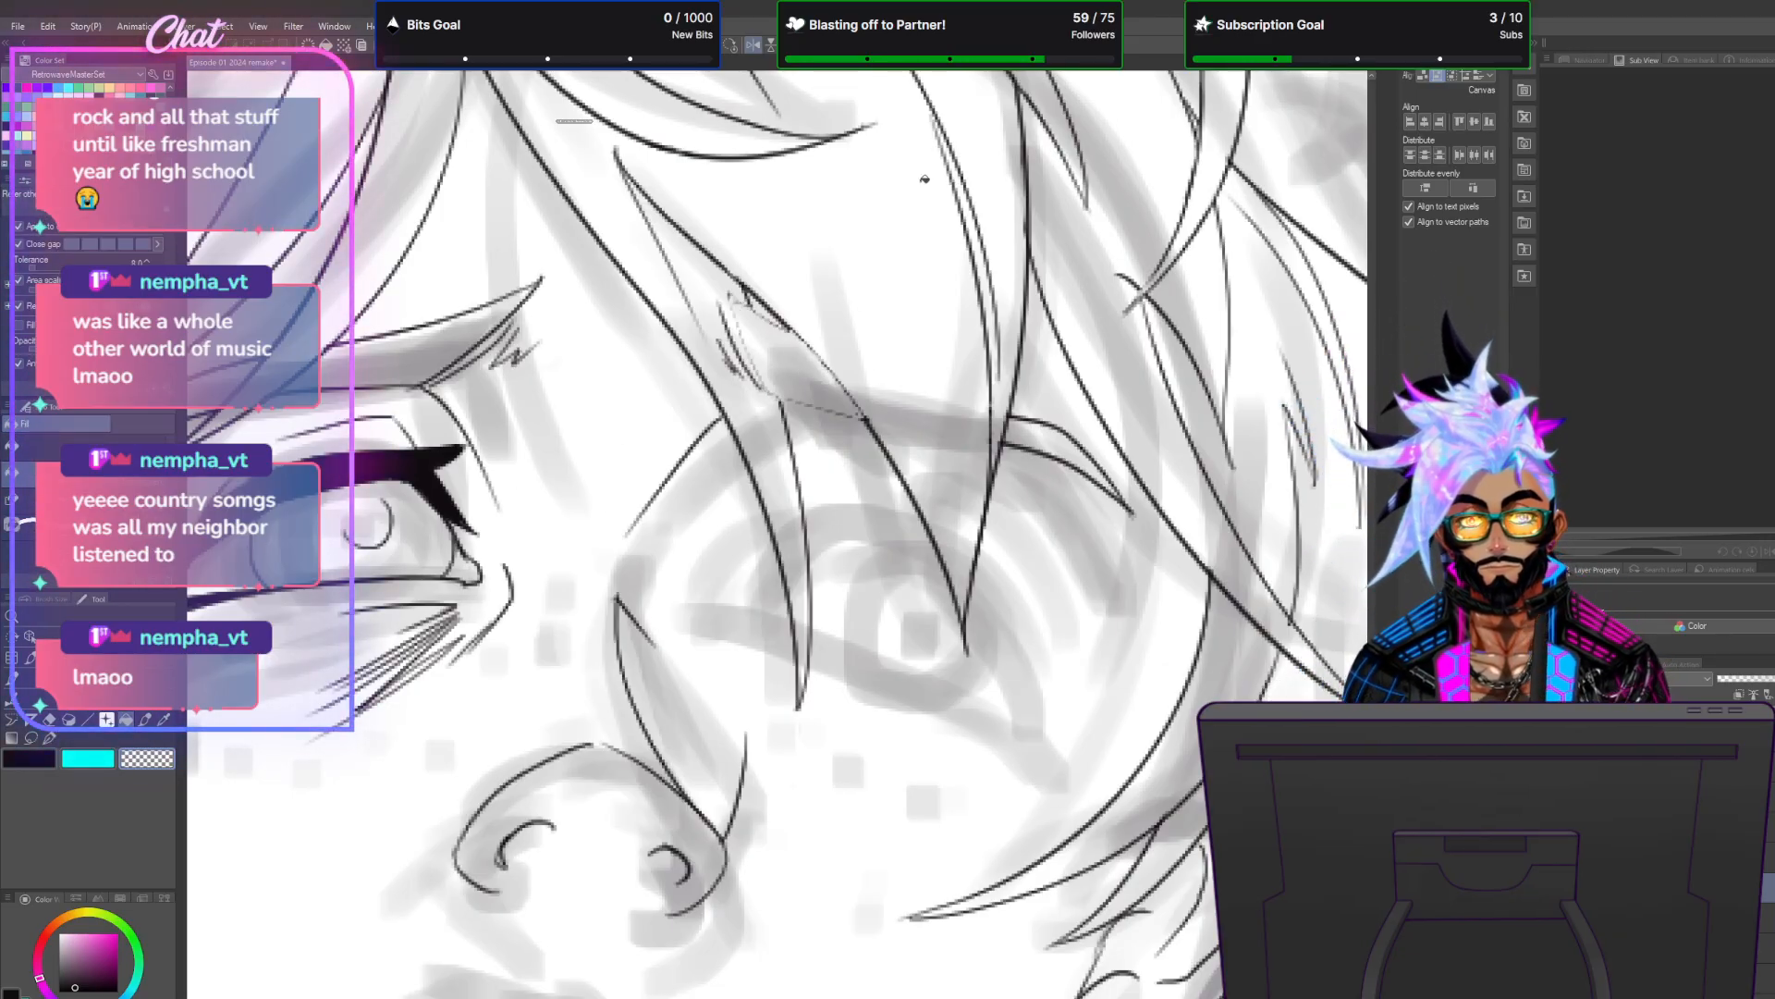
key("ctrl+z")
left_click(53, 758)
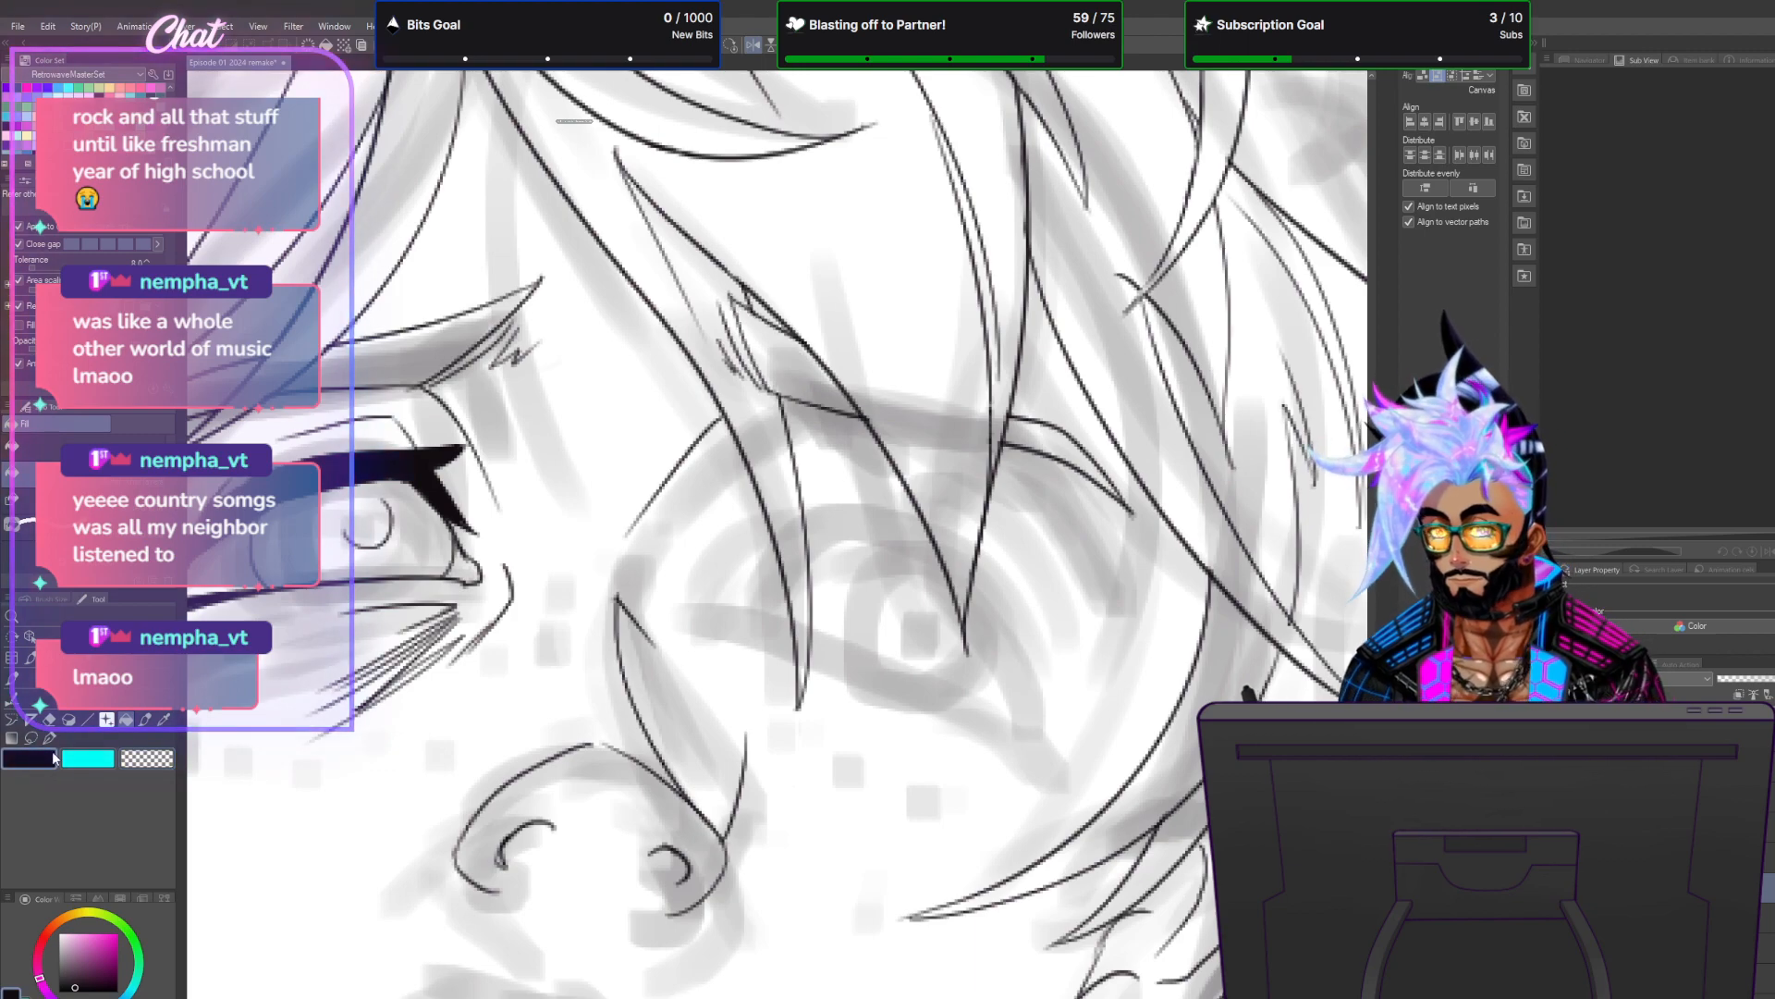
left_click(811, 374)
left_click(1073, 444)
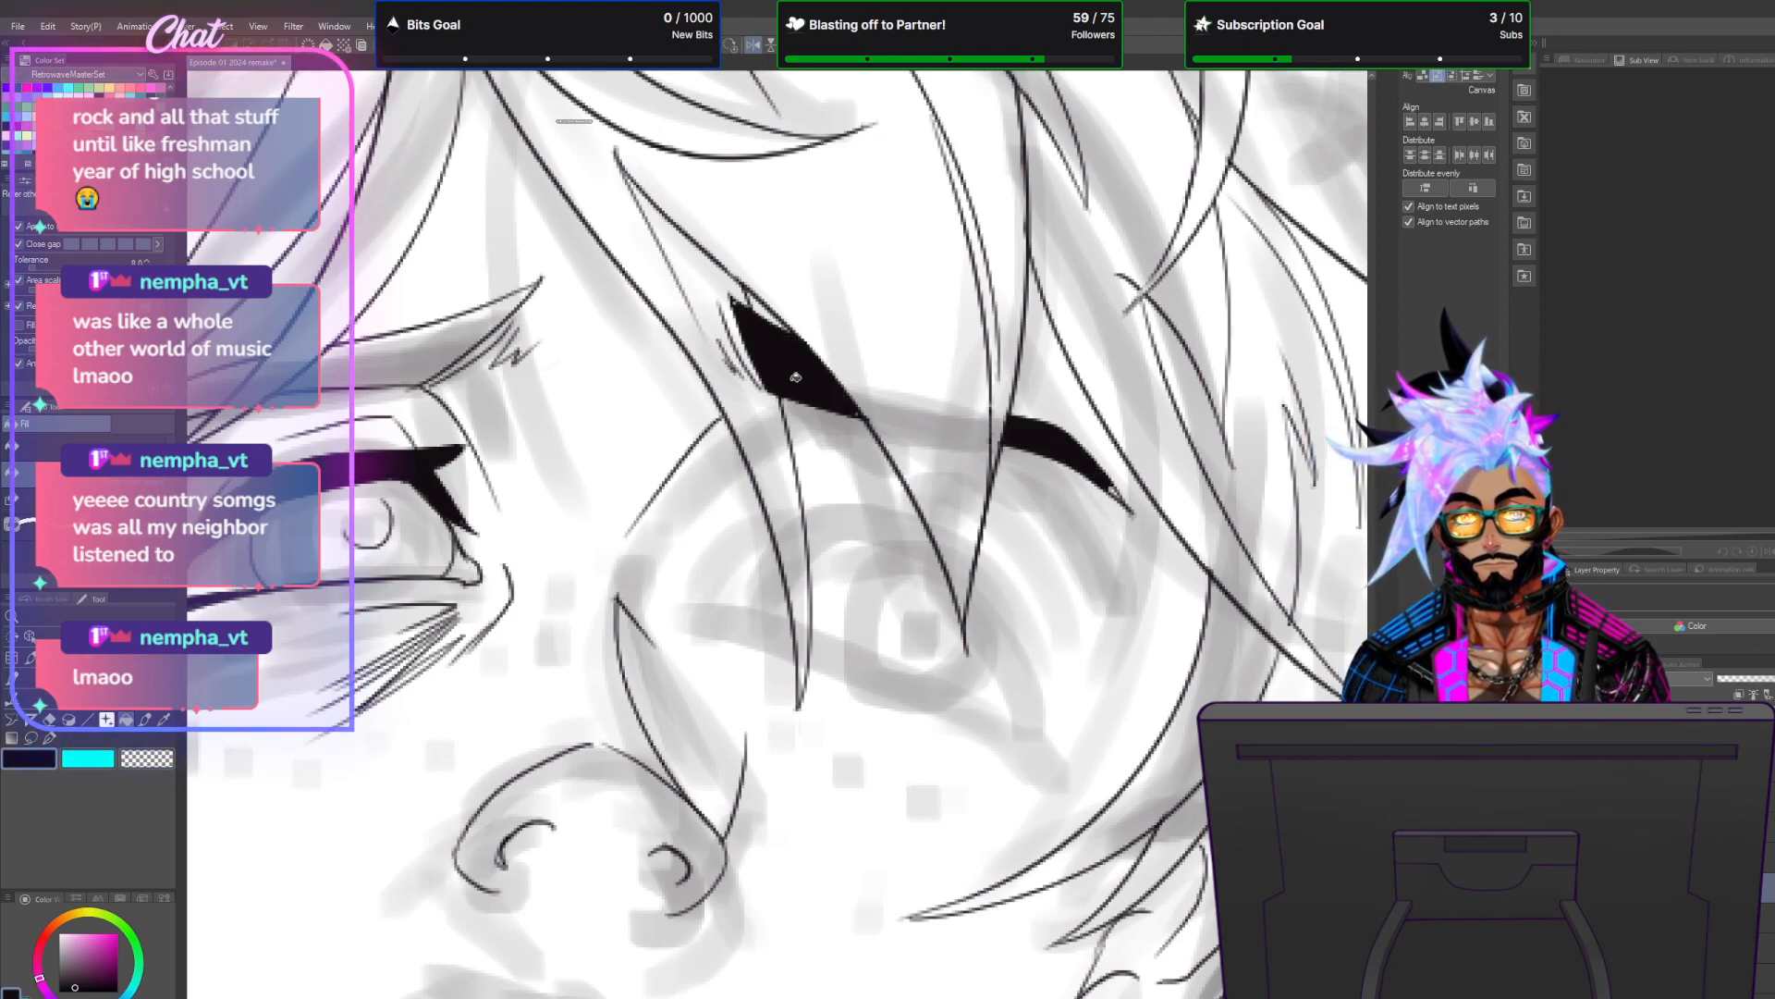
Fill the eyebrow above the inked eye with the dark ink colour on both sides of the hair strand, and extend its outer tip.
left_click(490, 319)
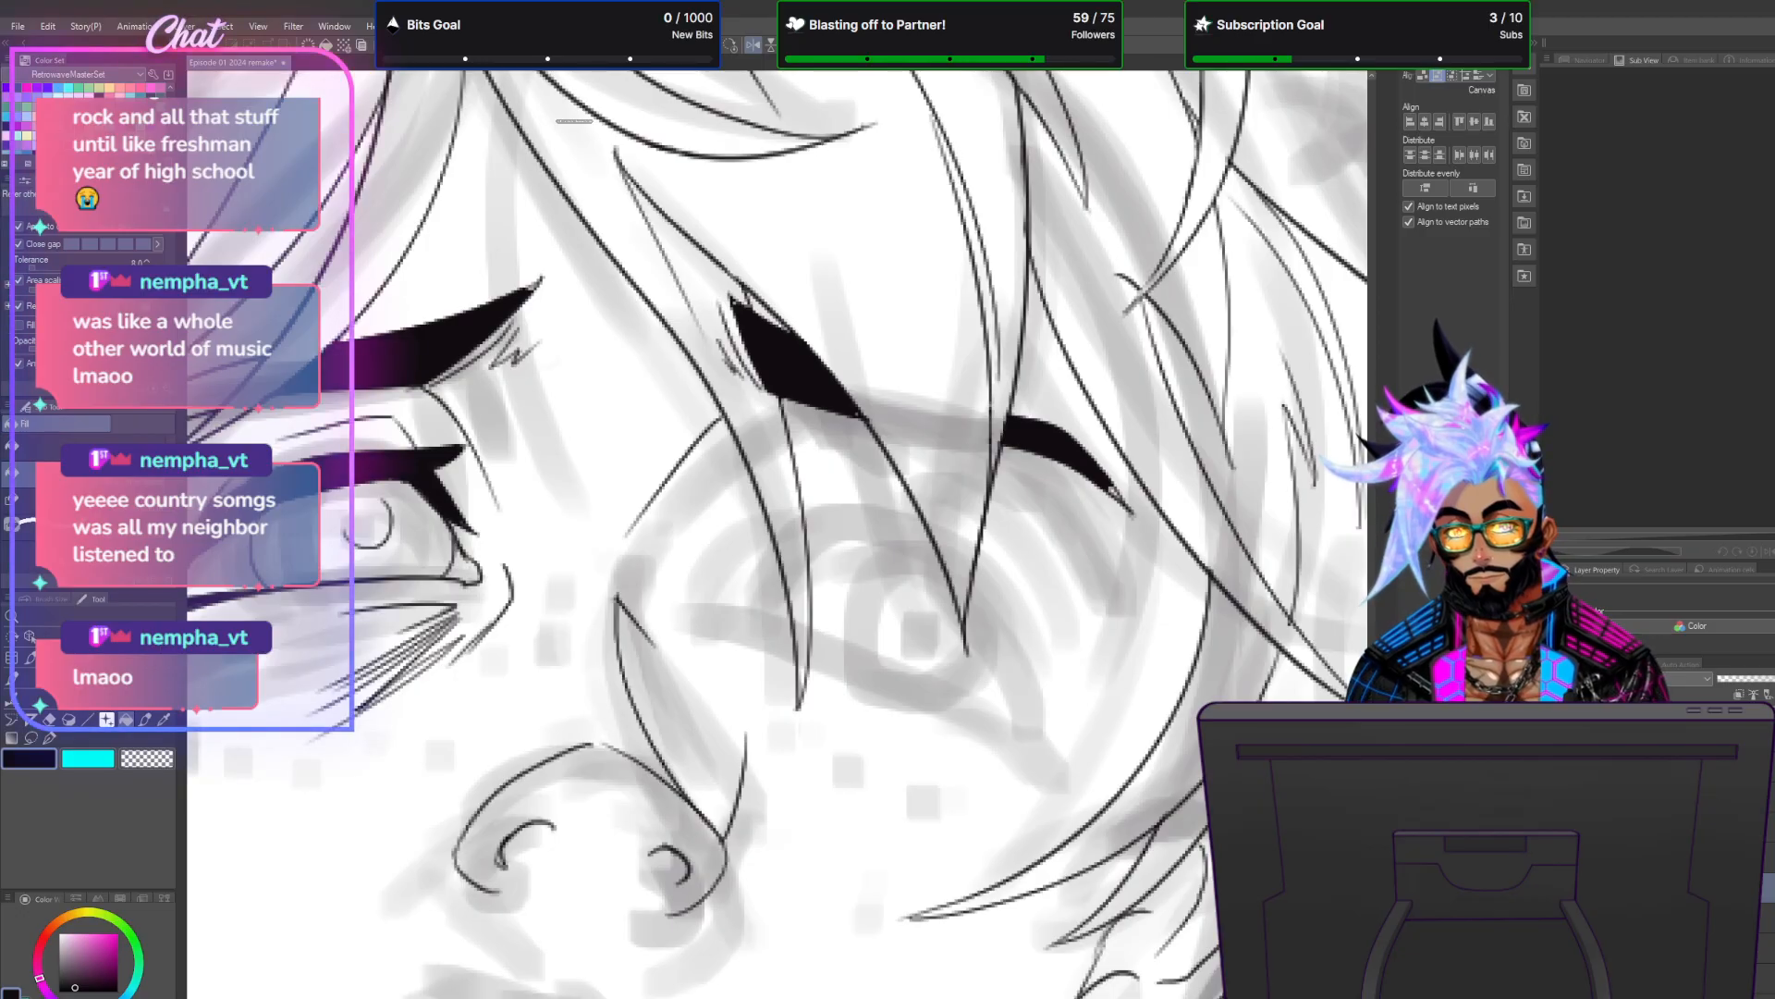
scroll(777, 534, "left", 6)
left_click(547, 398)
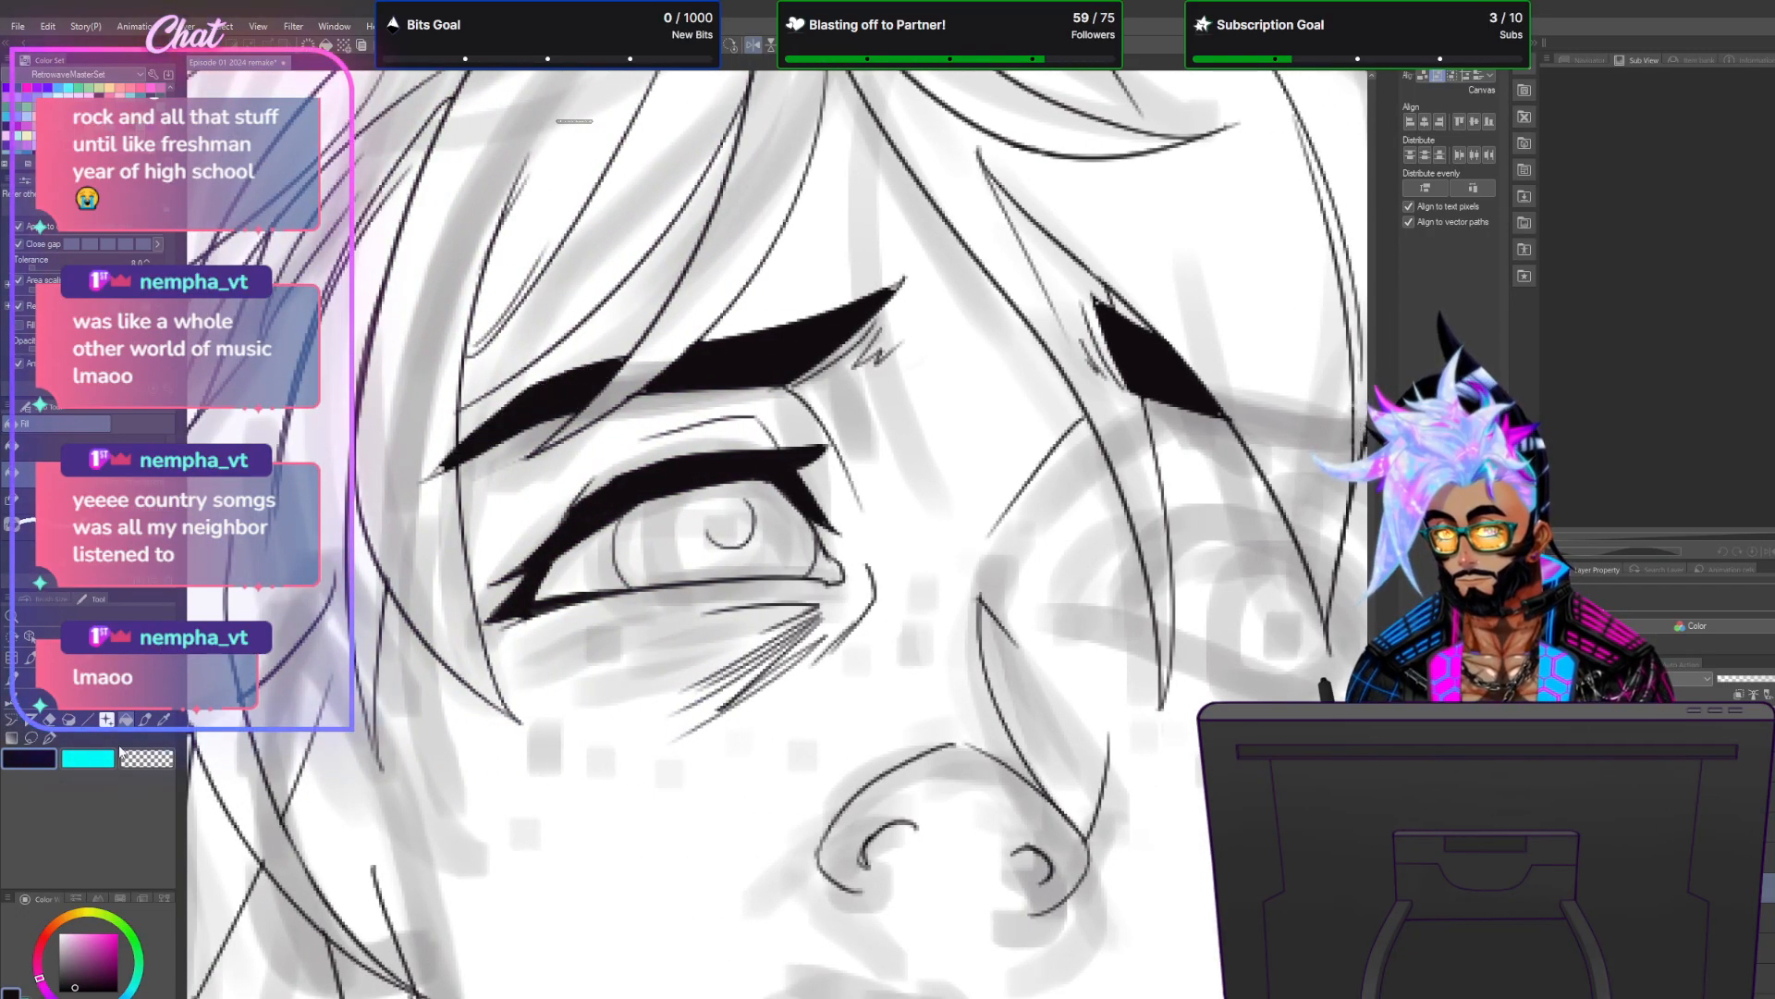
key("p")
left_click_drag(444, 467, 434, 476)
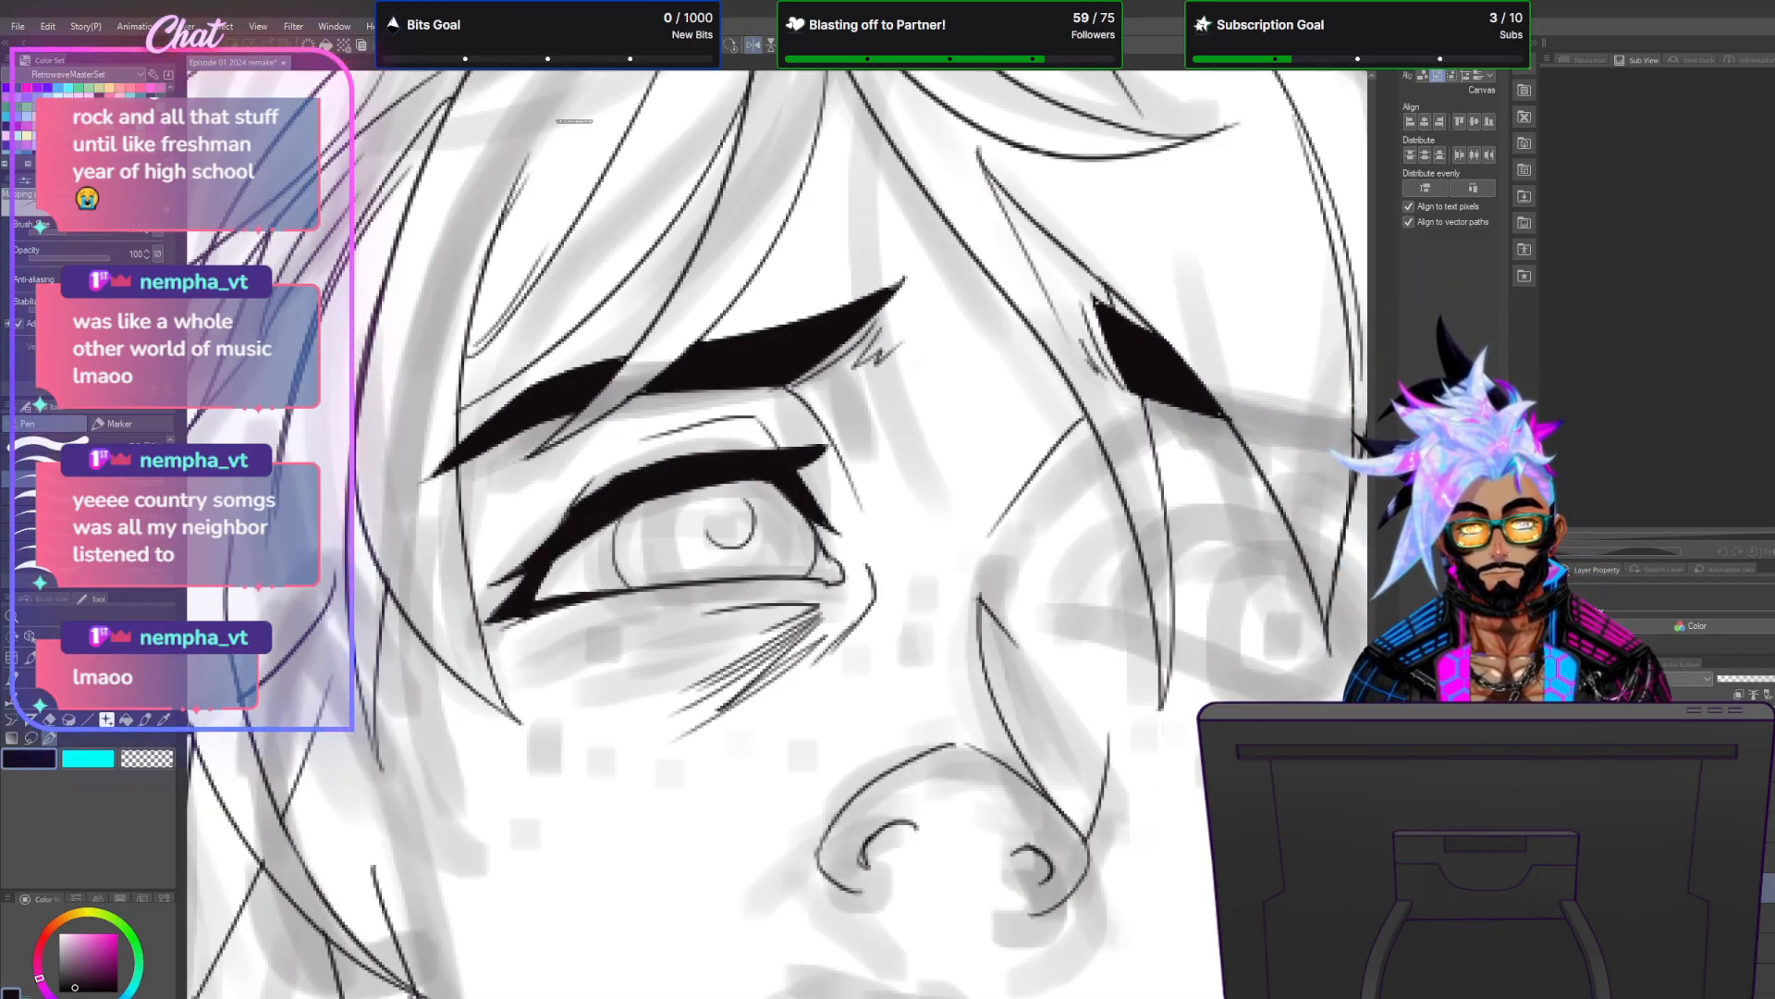
scroll(924, 555, "down", 3)
scroll(935, 490, "up", 3)
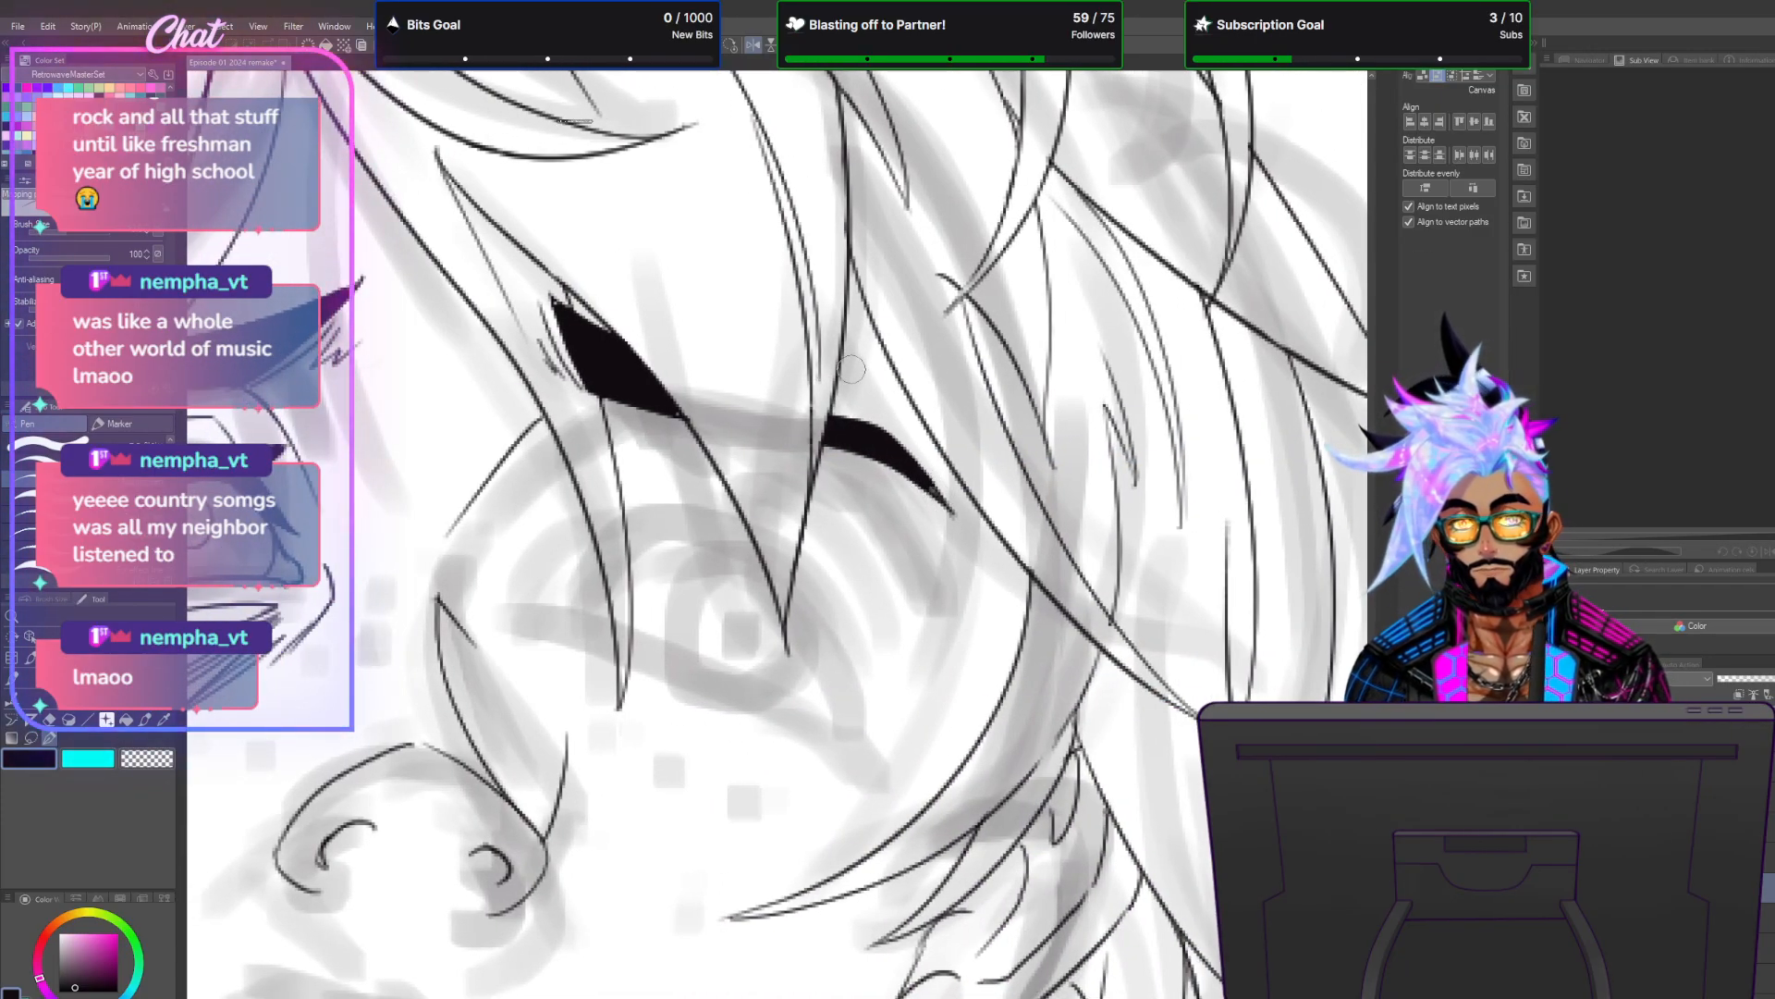
scroll(851, 369, "down", 3)
scroll(838, 379, "up", 2)
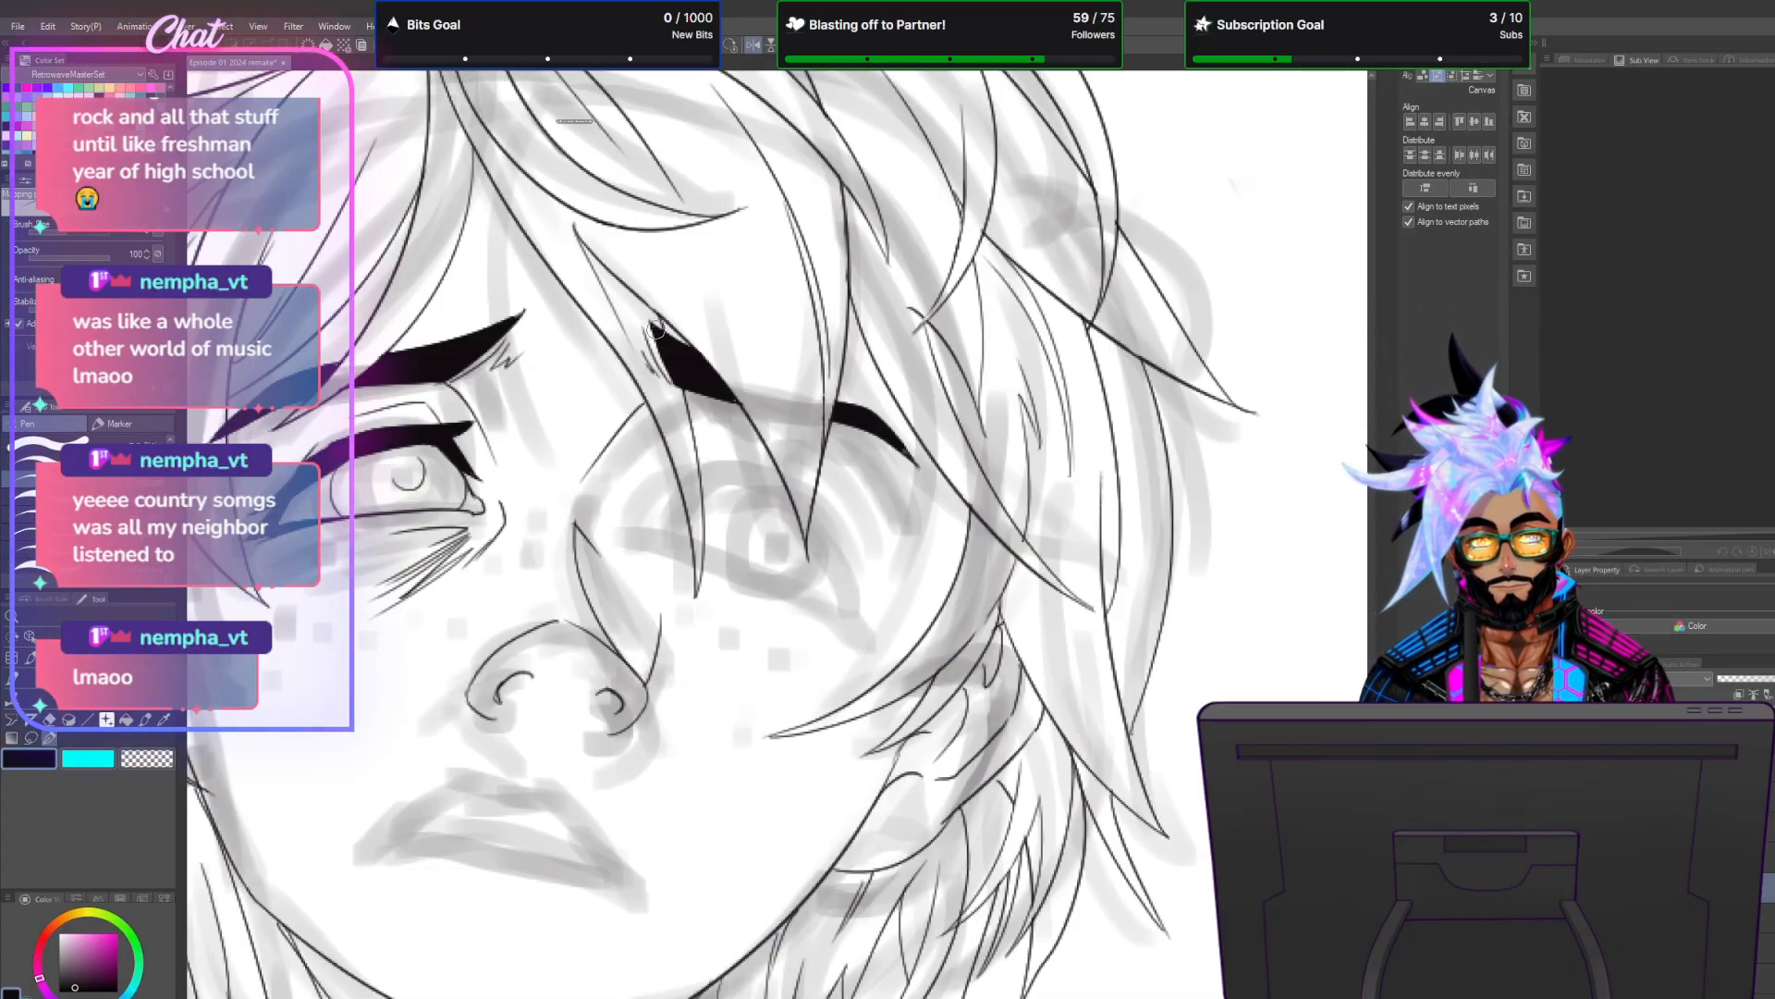
scroll(792, 640, "down", 3)
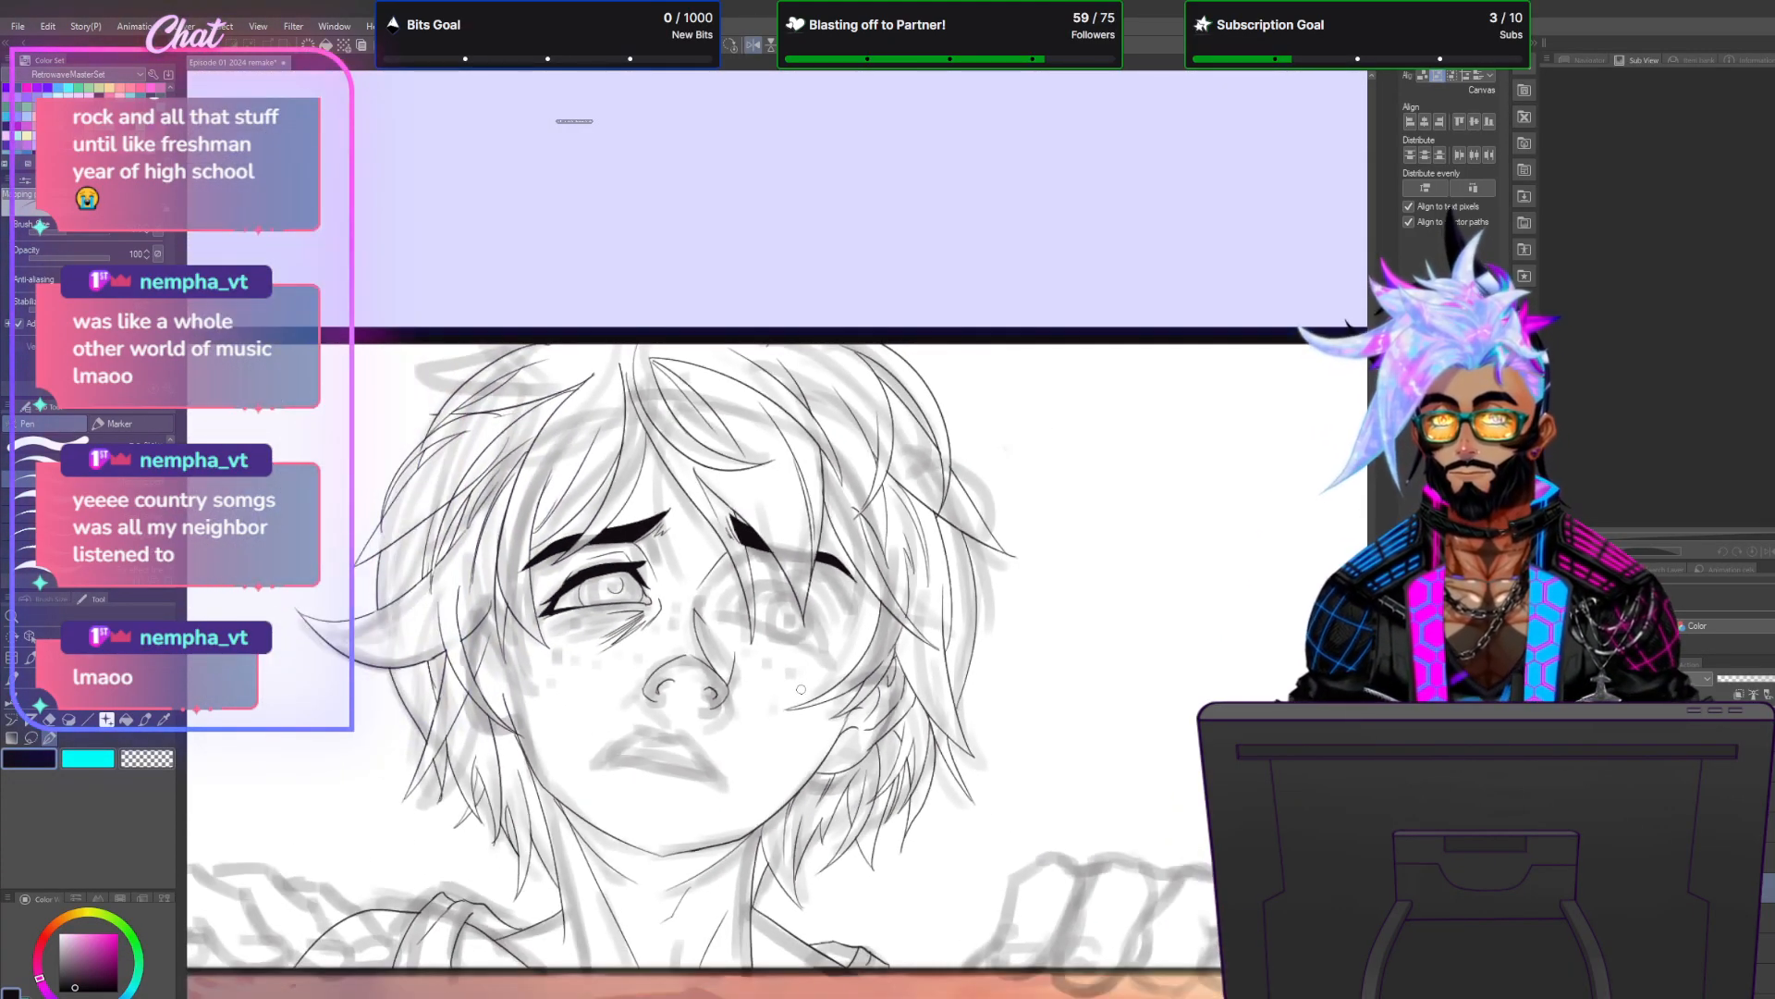
Flip the canvas view horizontally and lasso-select the inked eye together with its crease and under-eye lines.
scroll(833, 680, "up", 4)
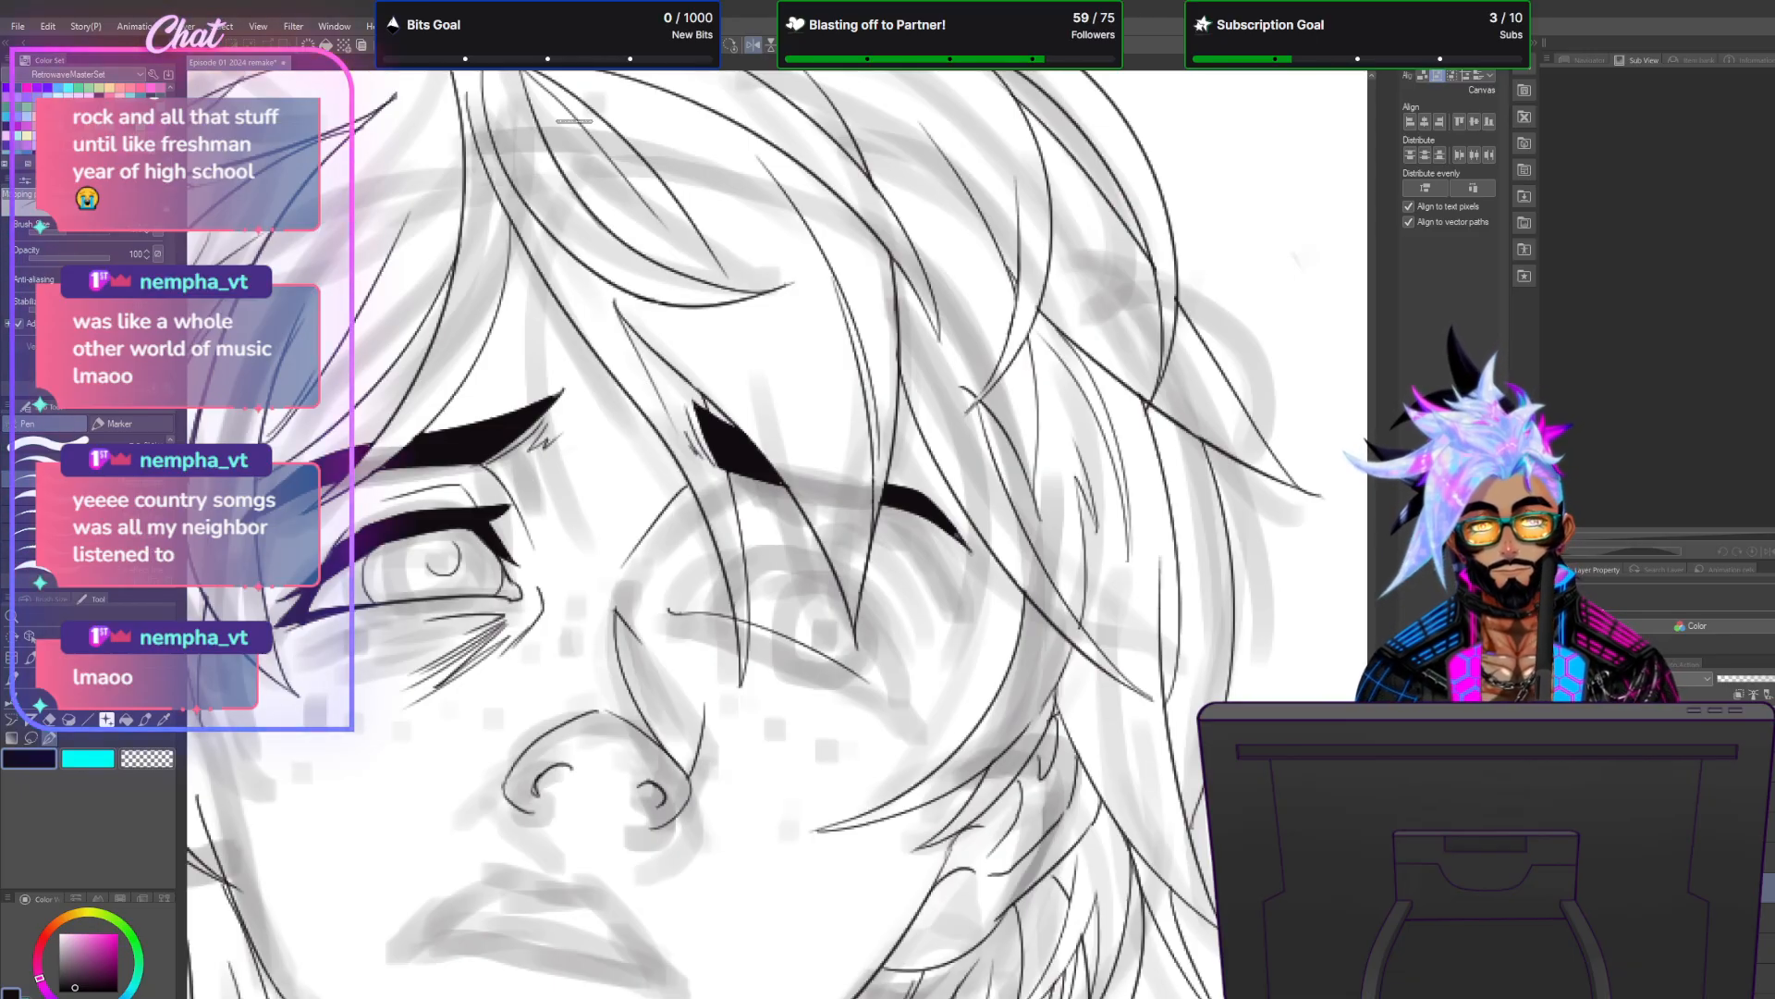
left_click(761, 48)
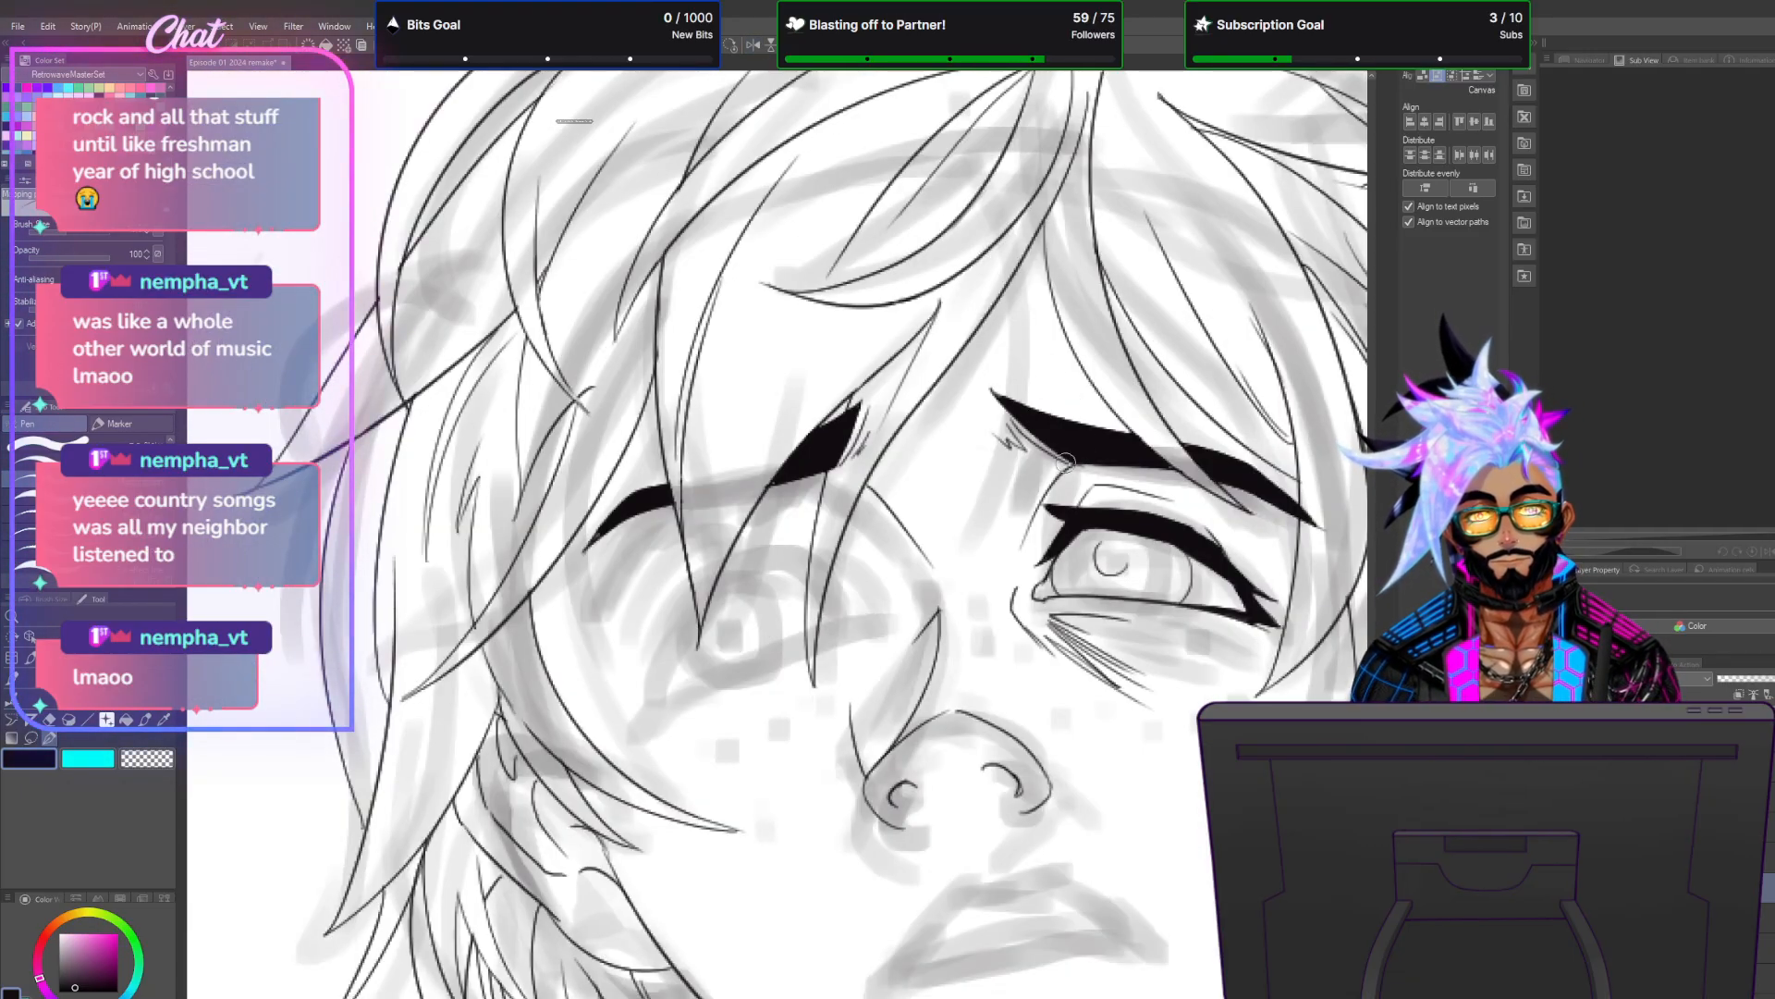
left_click(35, 737)
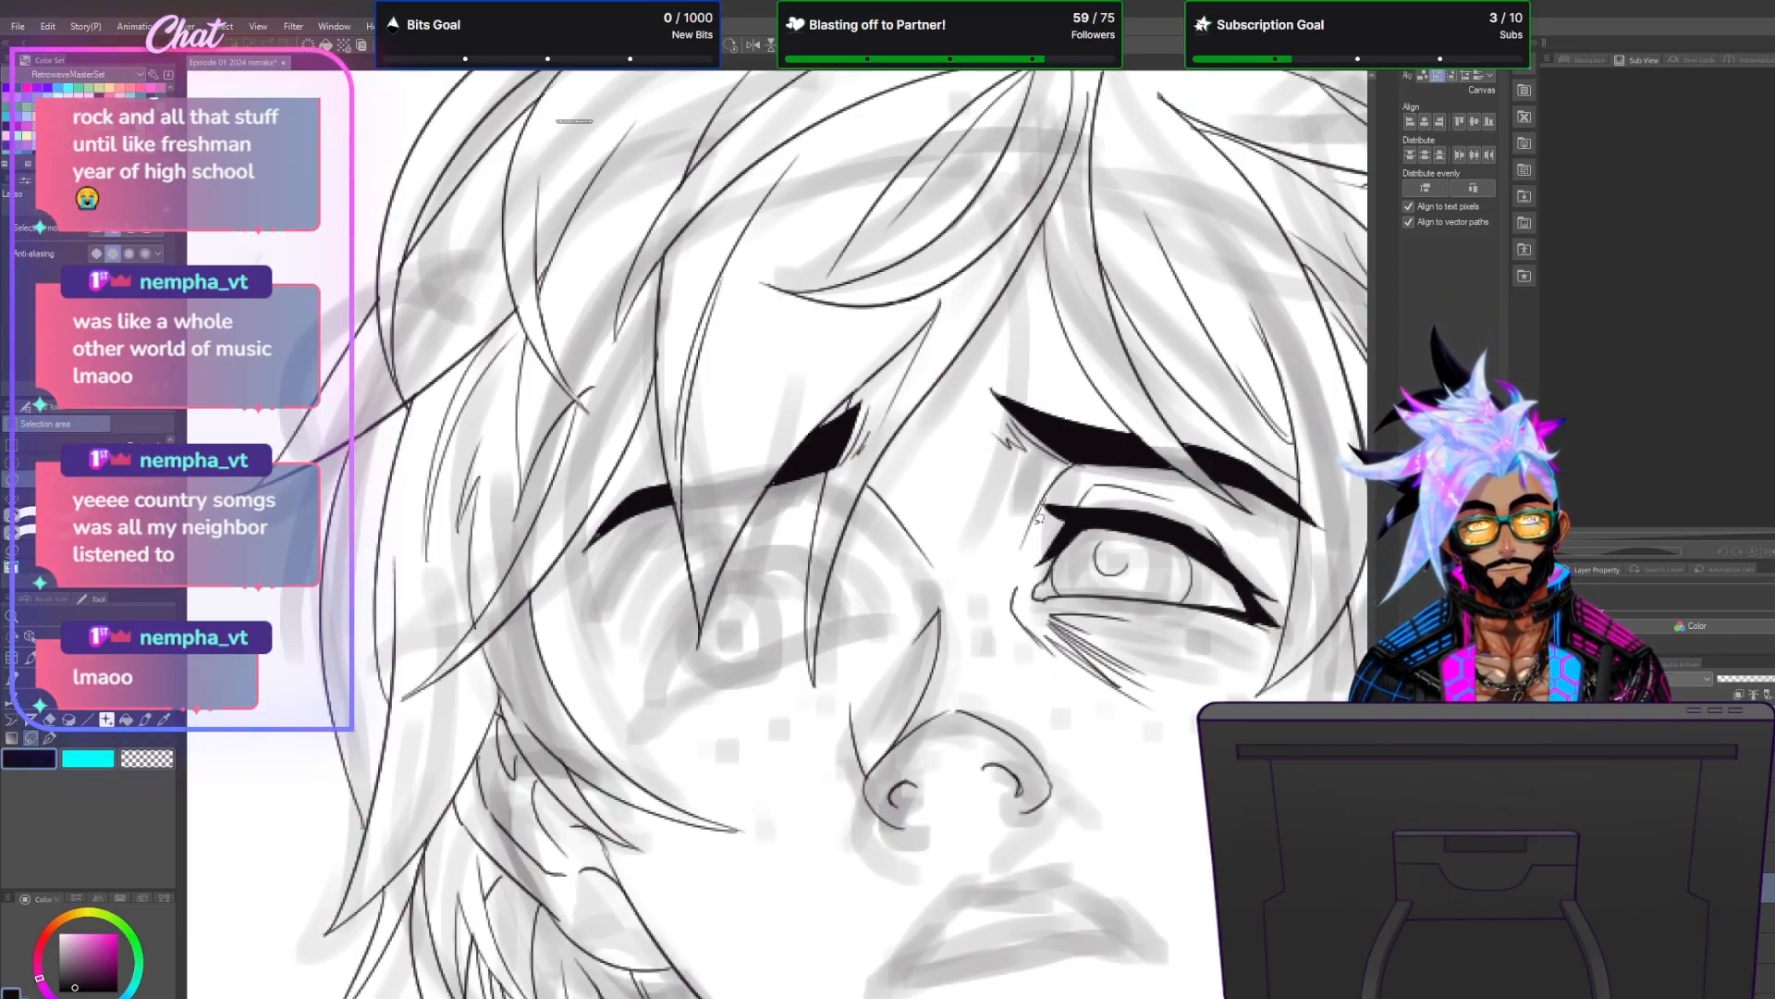
mouse_move(1026, 561)
left_mouse_down()
mouse_move(1023, 601)
mouse_move(1063, 666)
mouse_move(1162, 721)
mouse_move(1283, 622)
mouse_move(1172, 492)
mouse_move(1100, 479)
mouse_move(1045, 504)
mouse_move(1026, 555)
left_mouse_up()
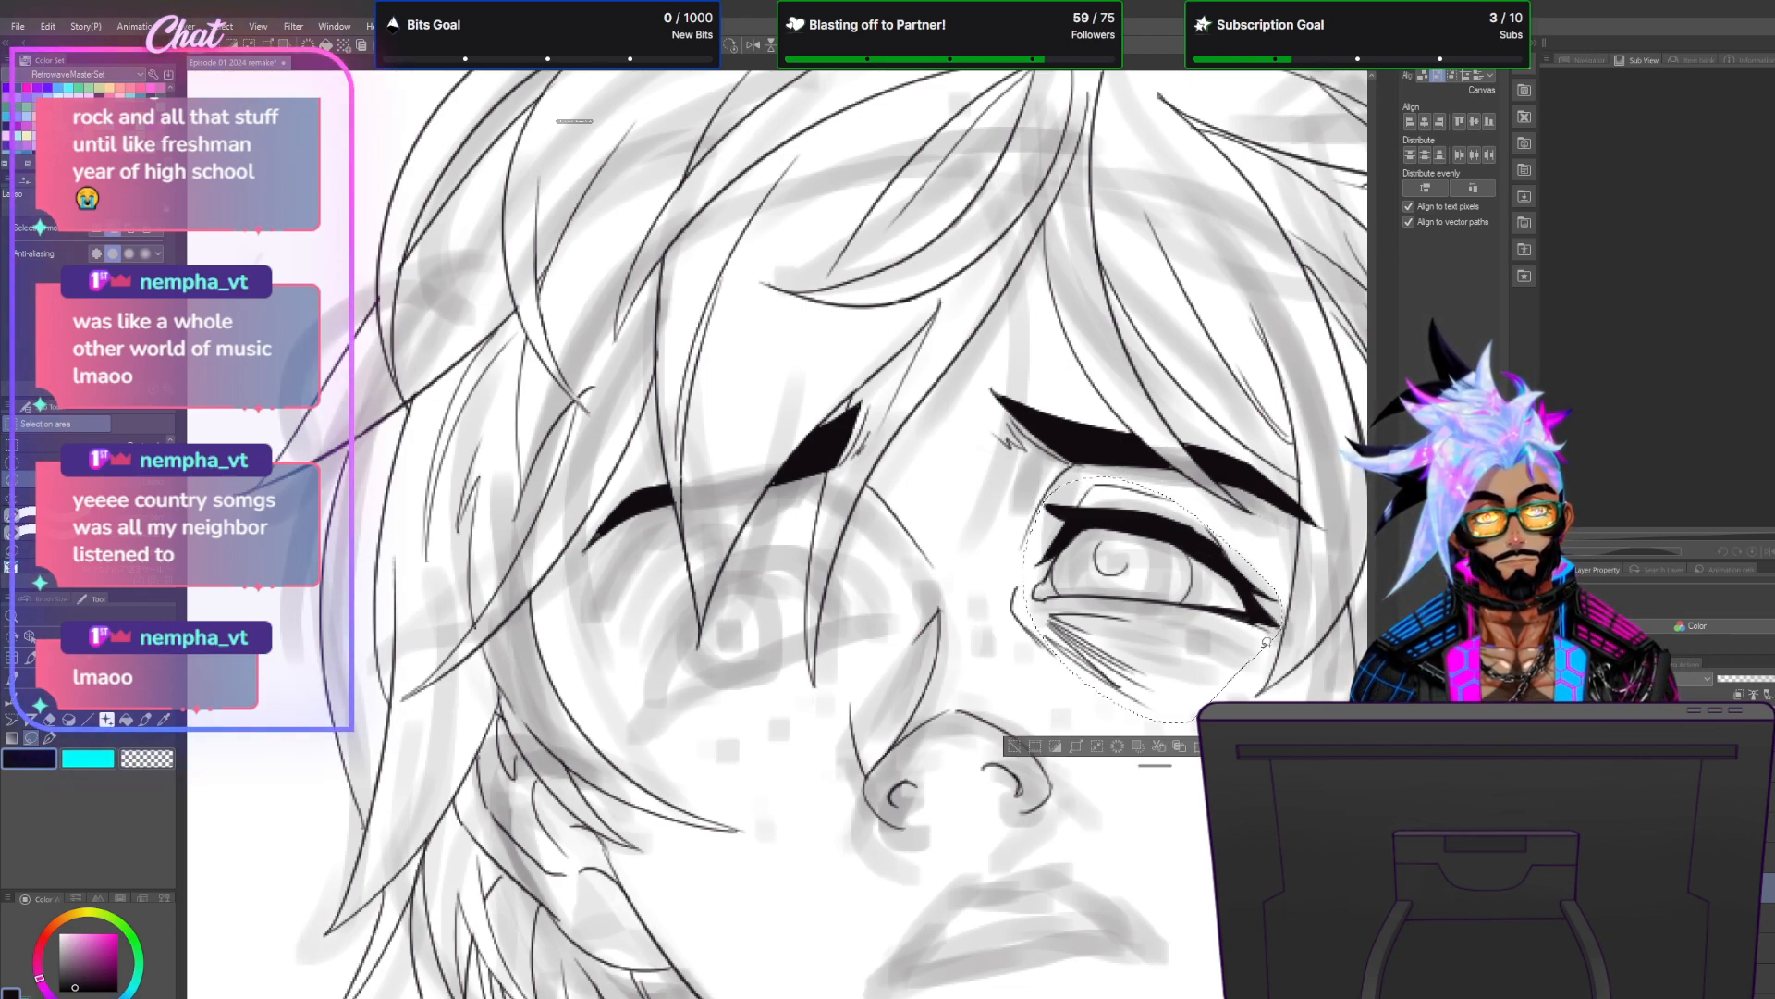
Duplicate the selected eye in place and flip the copy horizontally.
left_click(47, 26)
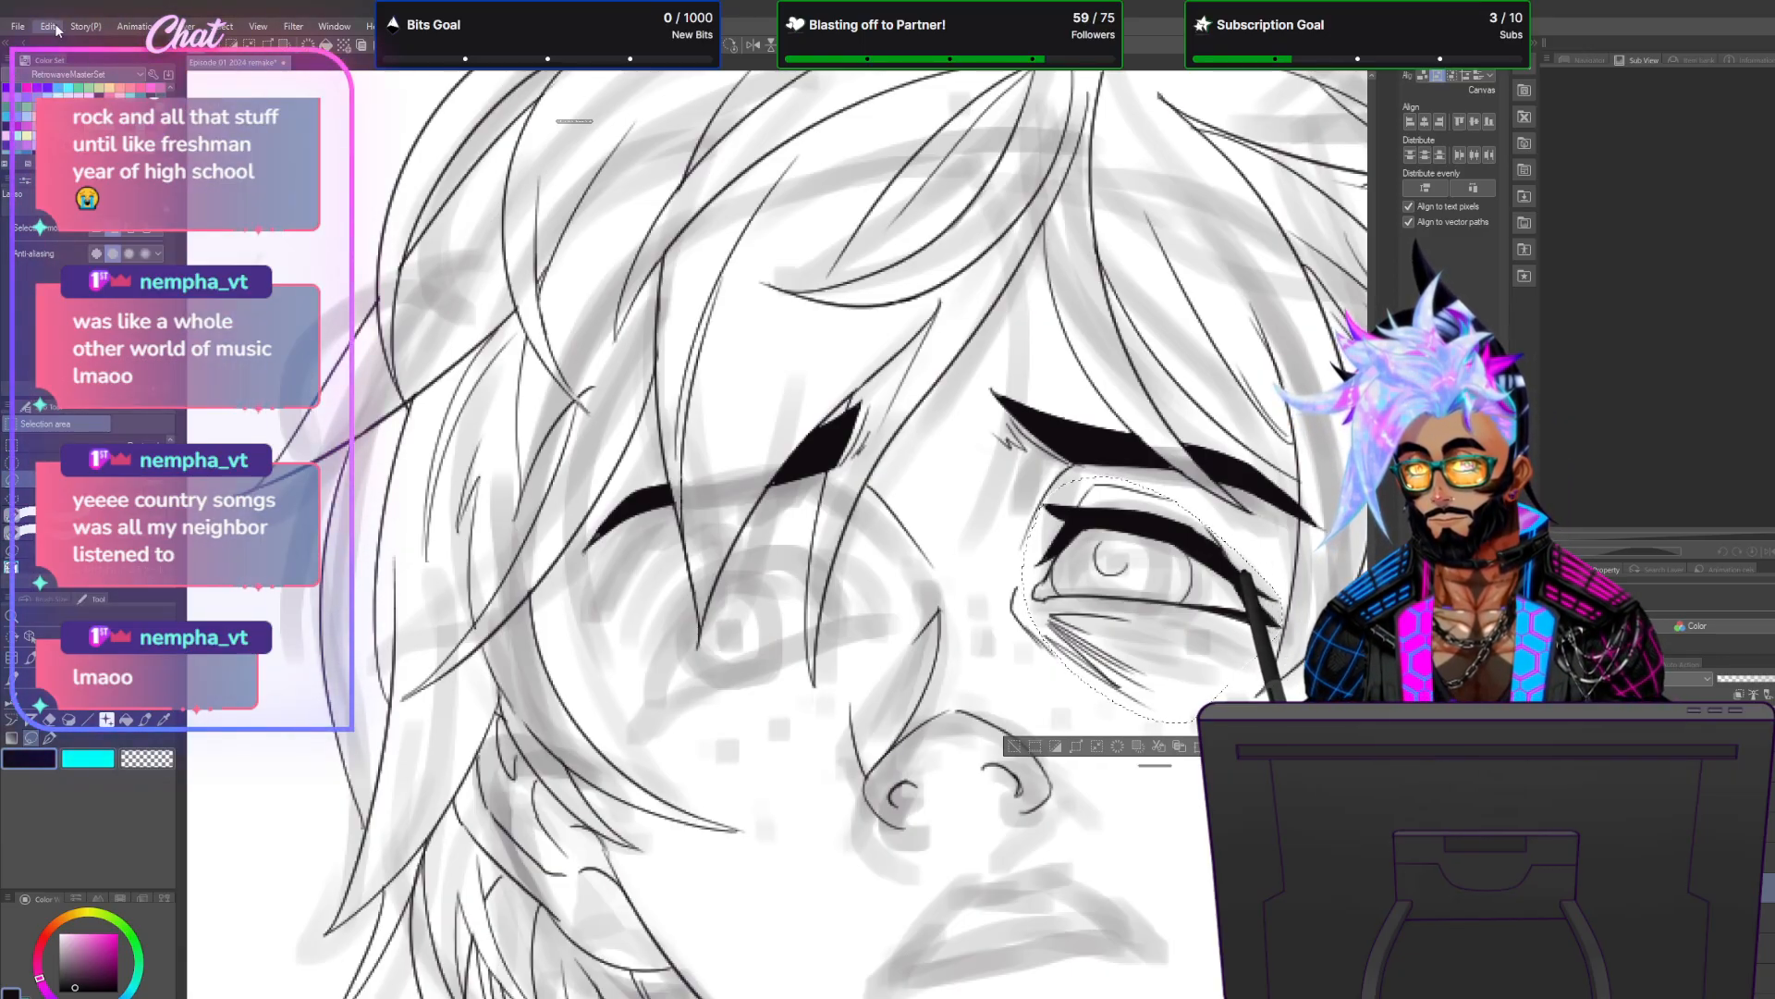
left_click(74, 138)
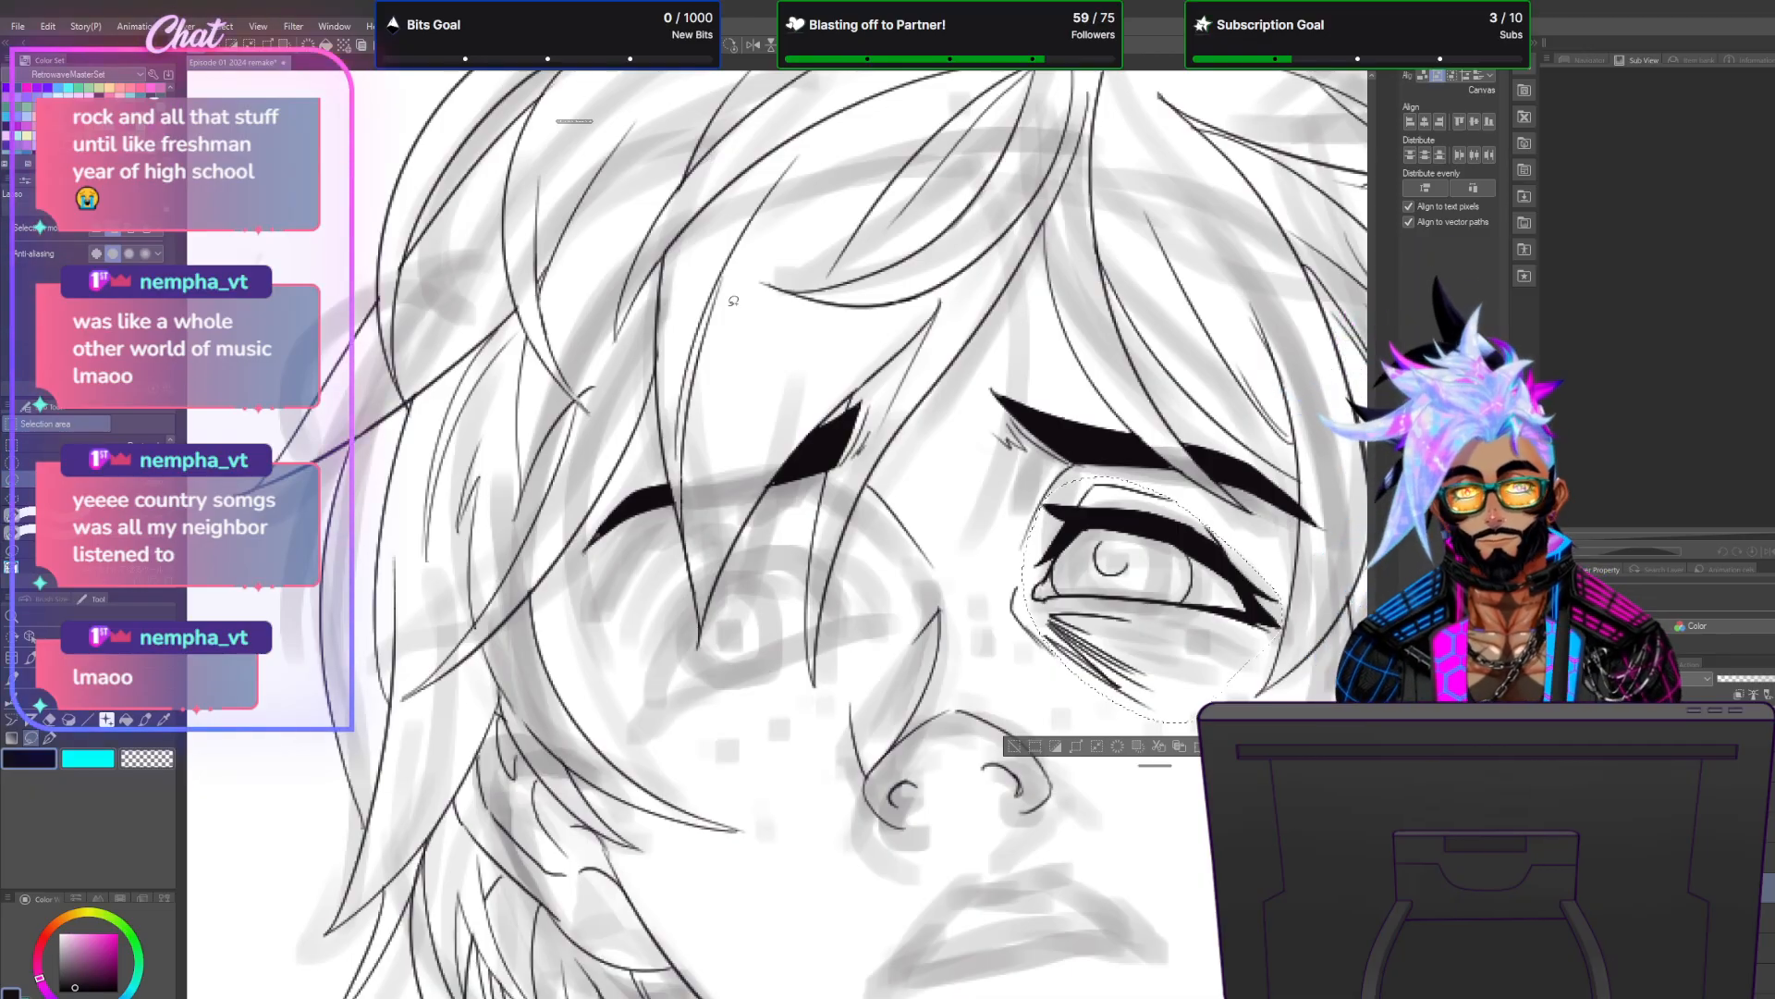
left_click(48, 26)
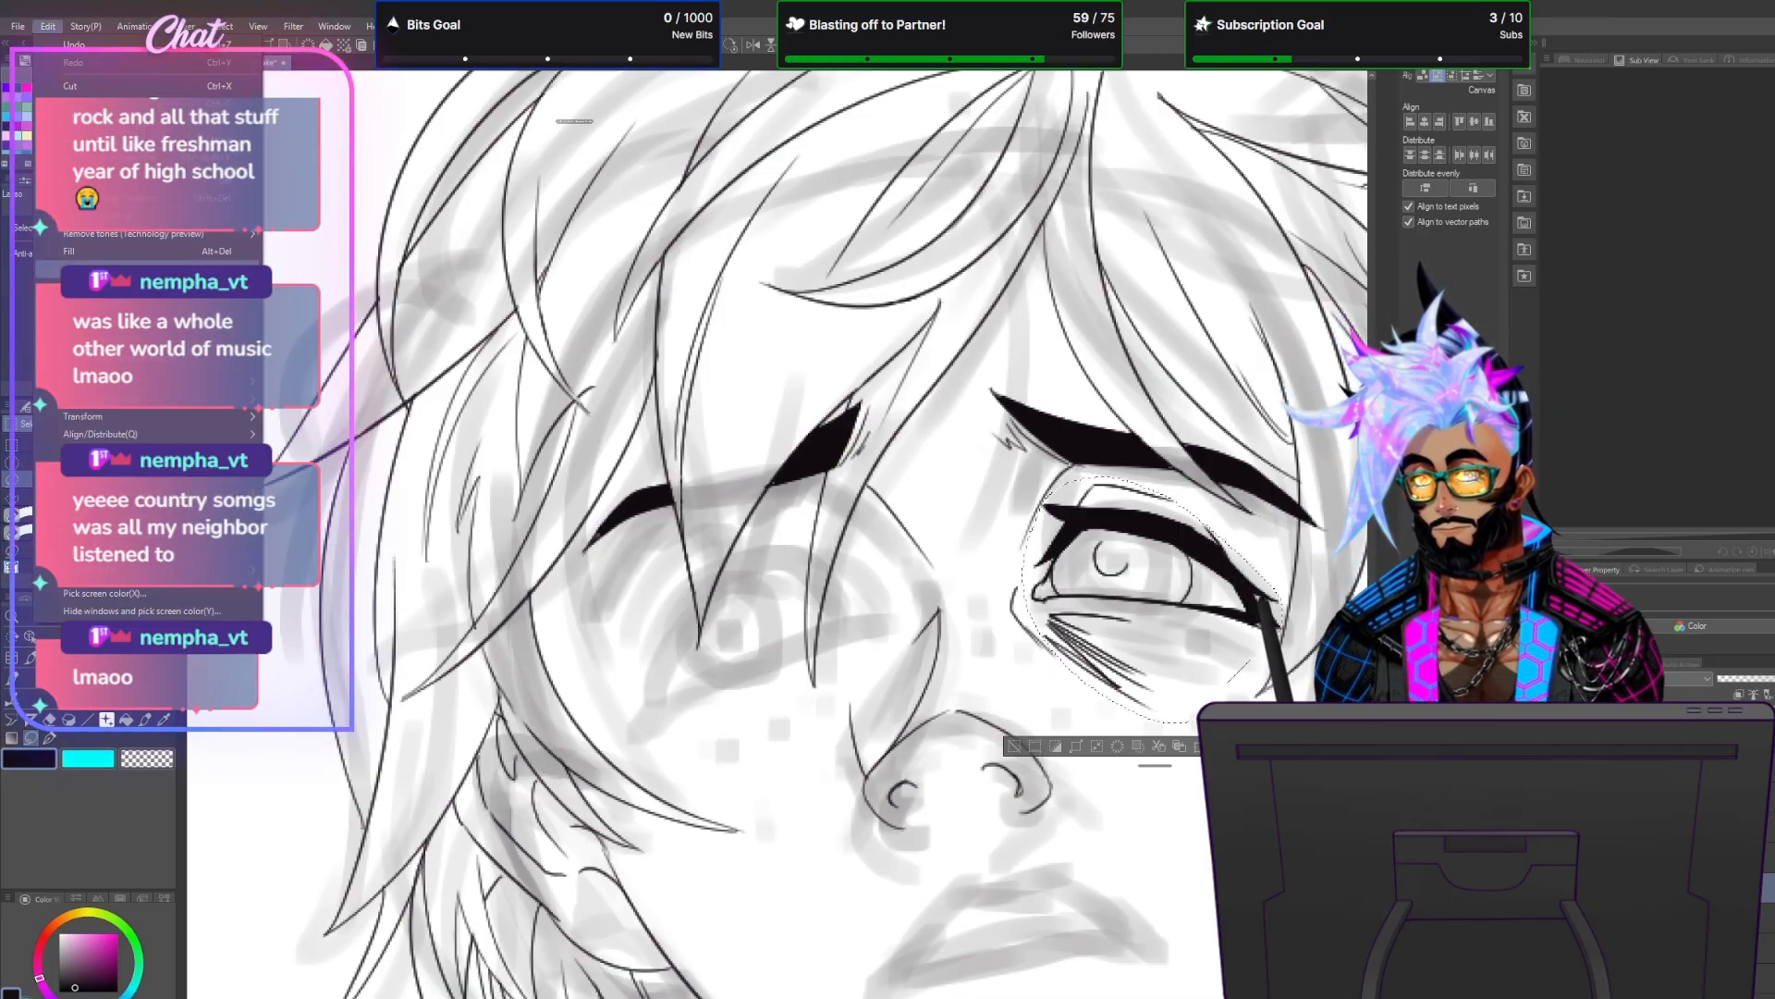
mouse_move(163, 416)
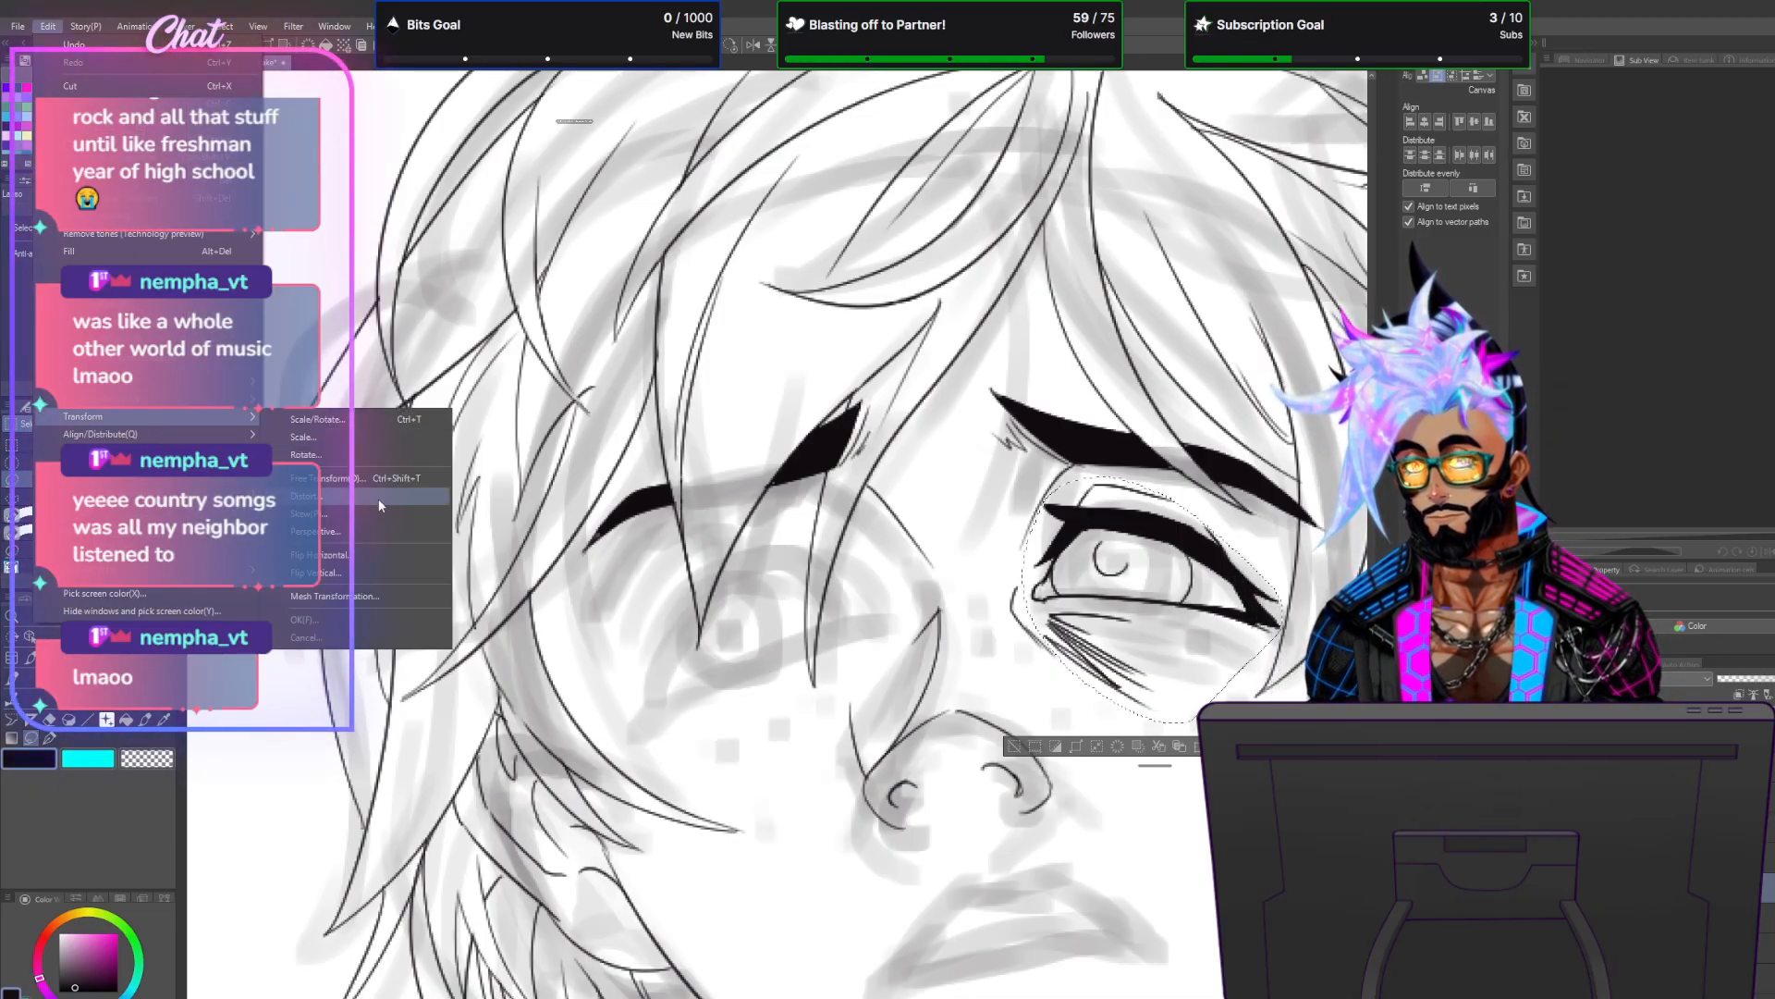
left_click(387, 554)
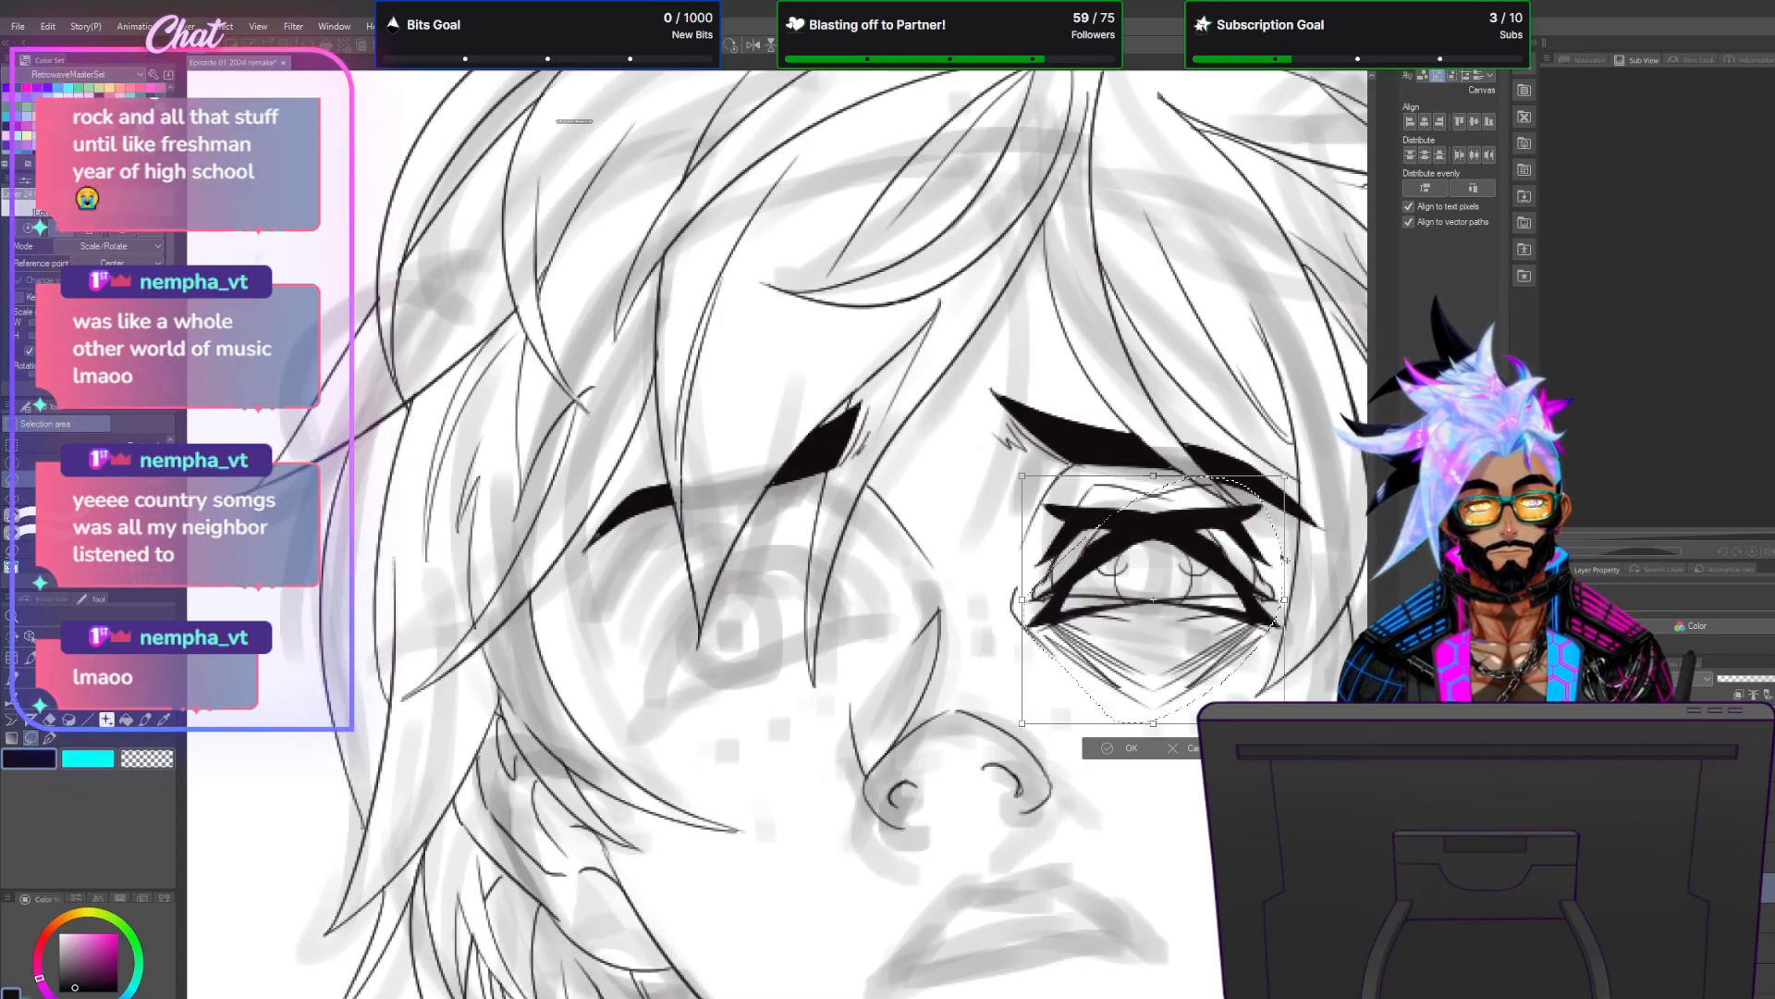
Move the mirrored eye copy onto the other eye's sketch, rotate it slightly counterclockwise to match the face tilt, apply the transform and deselect.
left_click_drag(1266, 566, 848, 575)
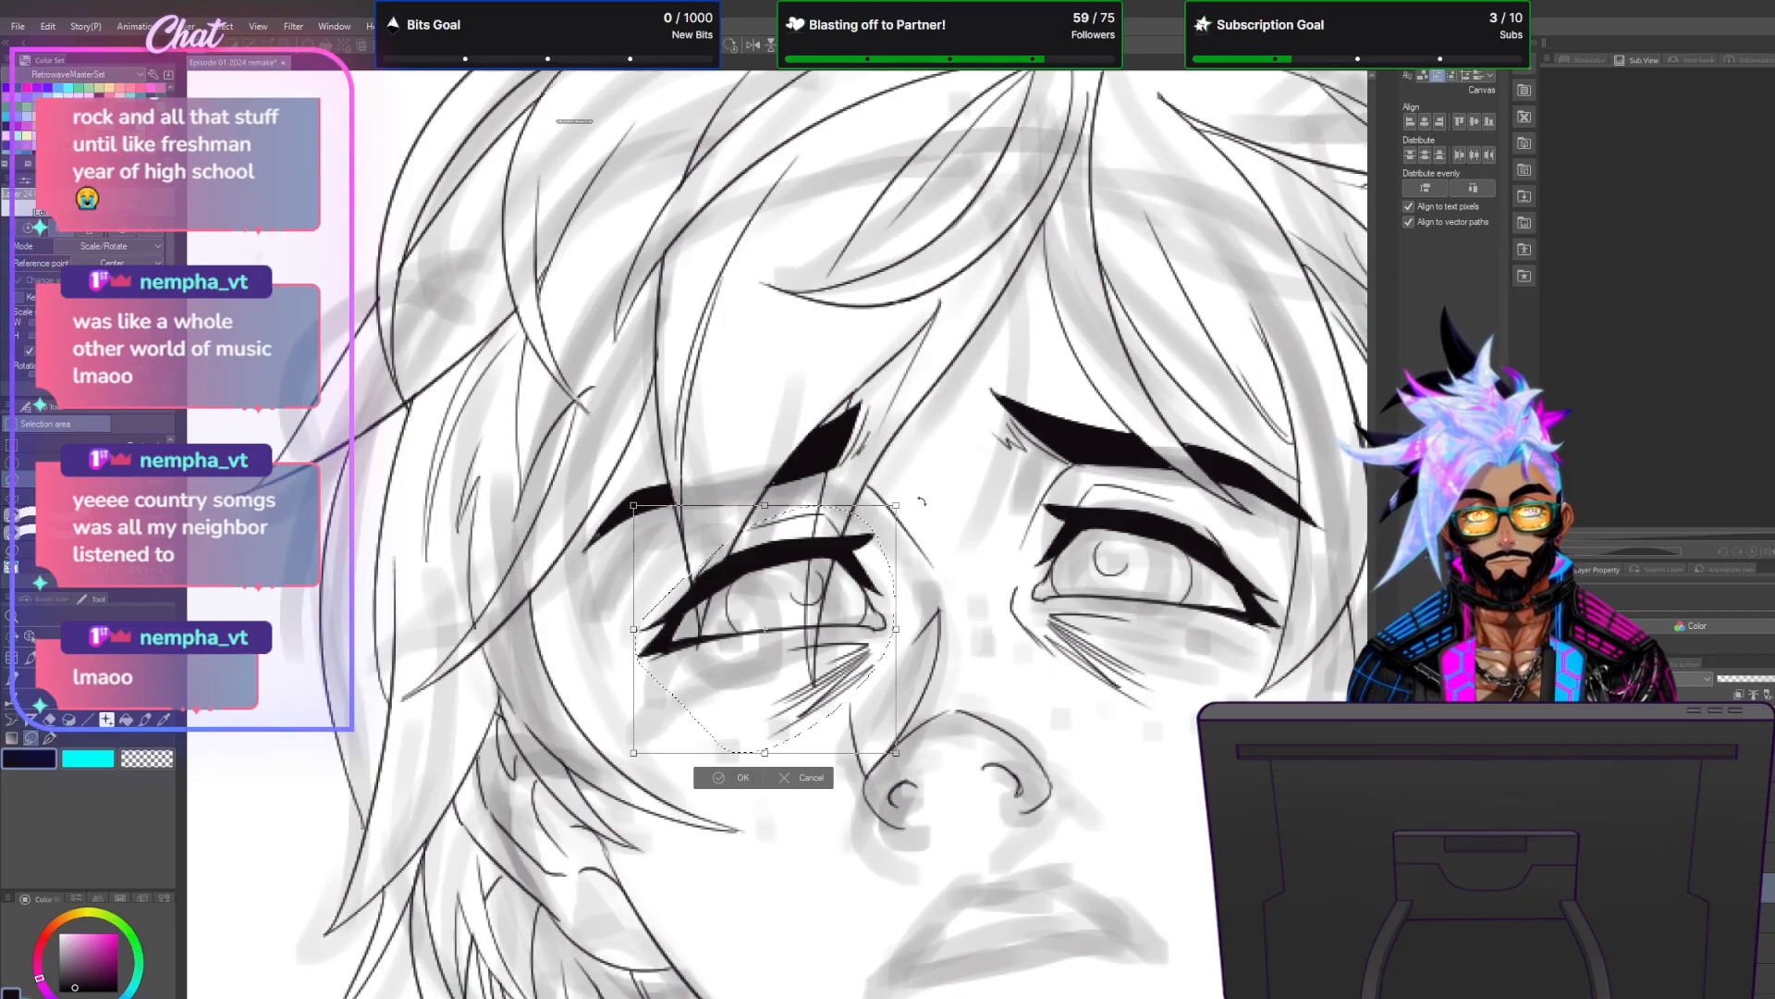
left_click_drag(912, 495, 891, 491)
left_click_drag(873, 560, 849, 548)
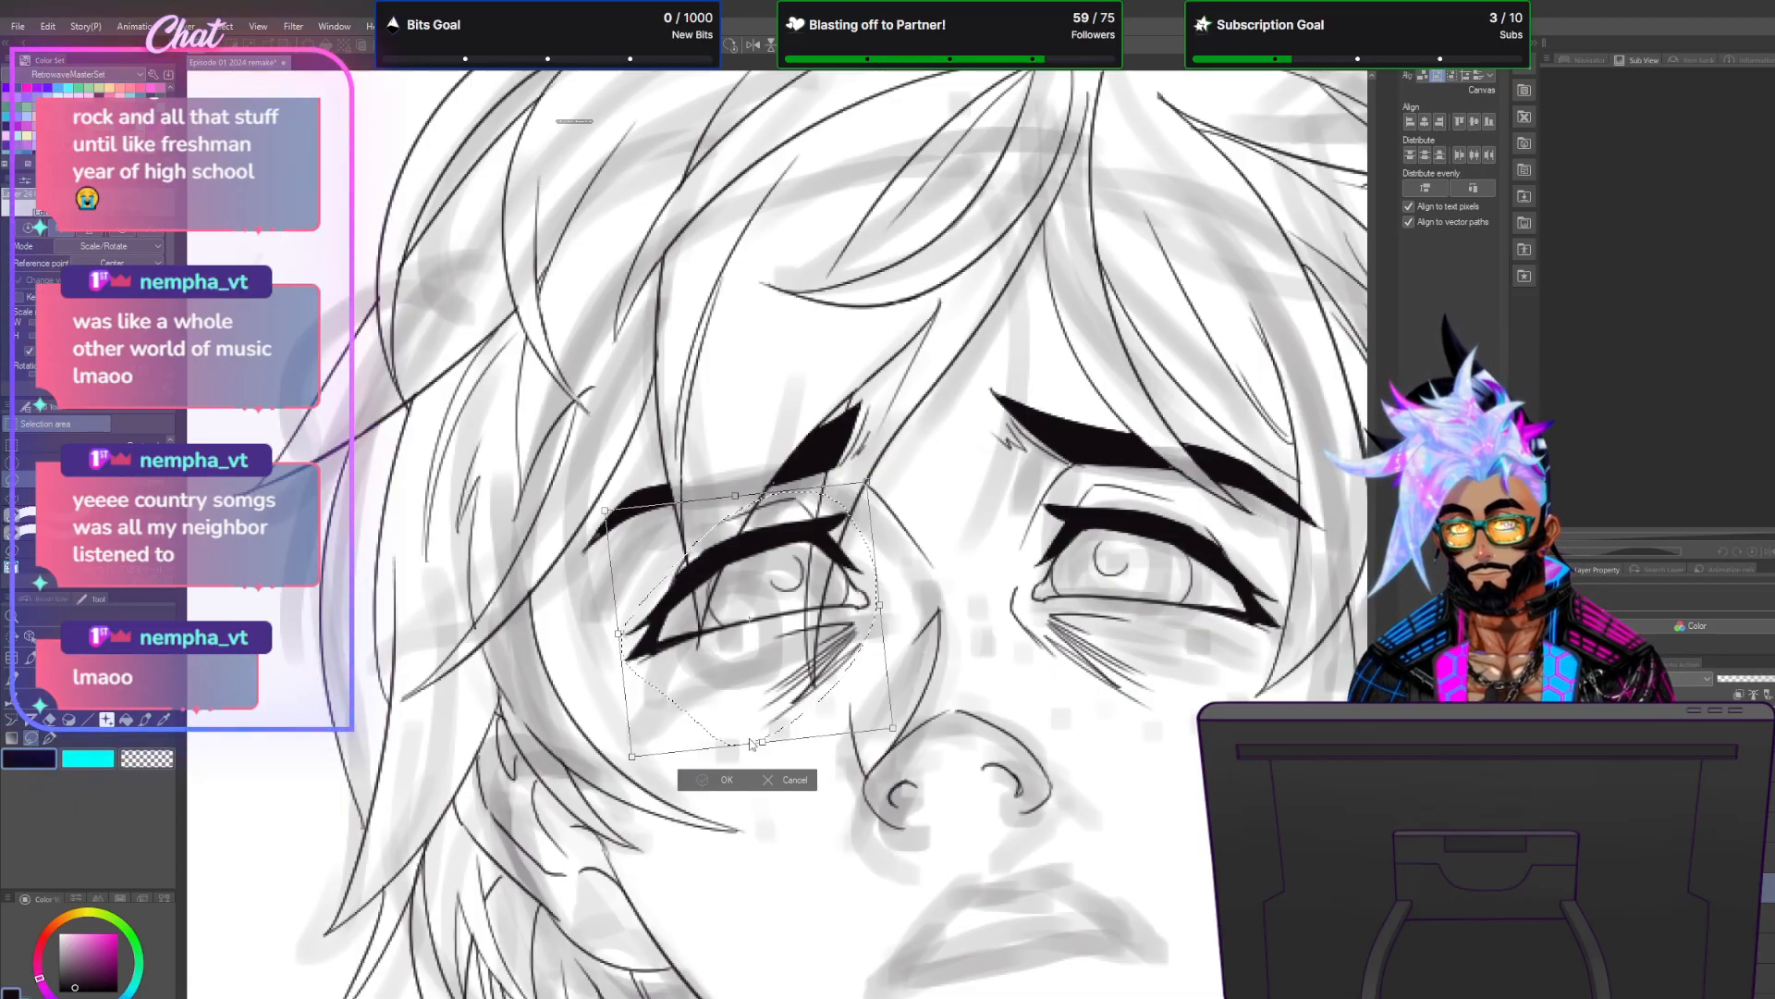
left_click(715, 779)
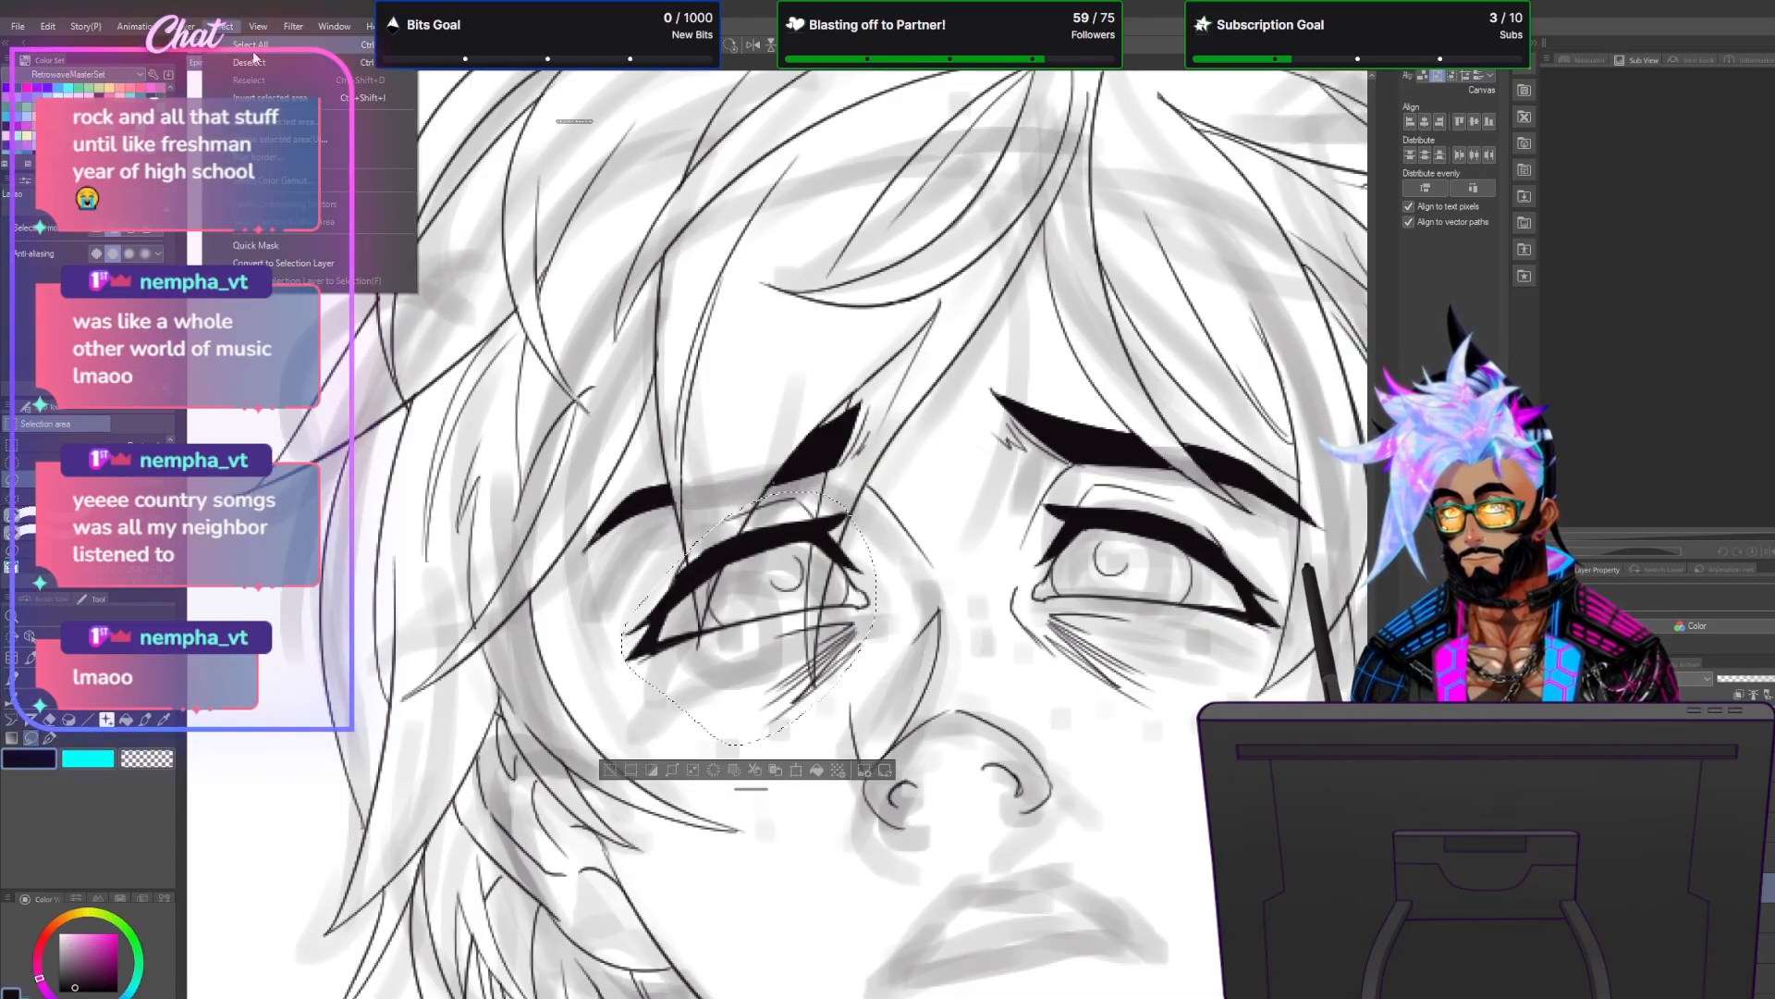
key("ctrl+d")
scroll(984, 531, "down", 3)
scroll(969, 564, "up", 5)
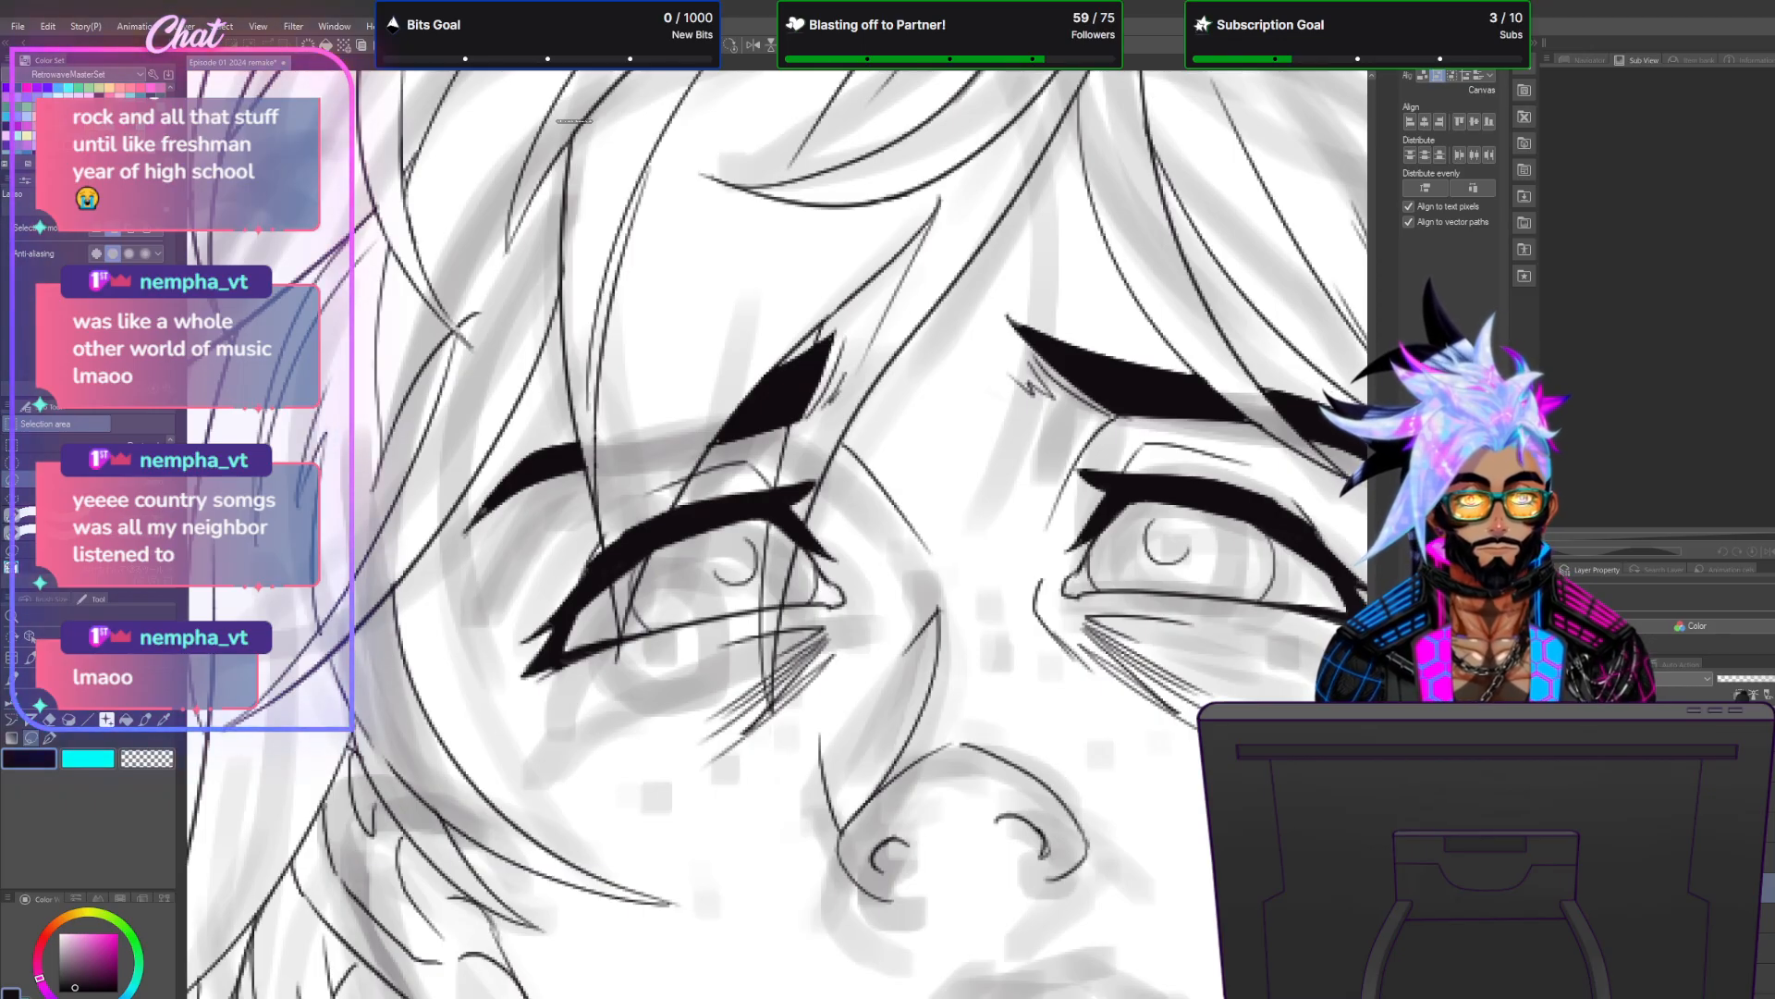
key("Right")
key("Left")
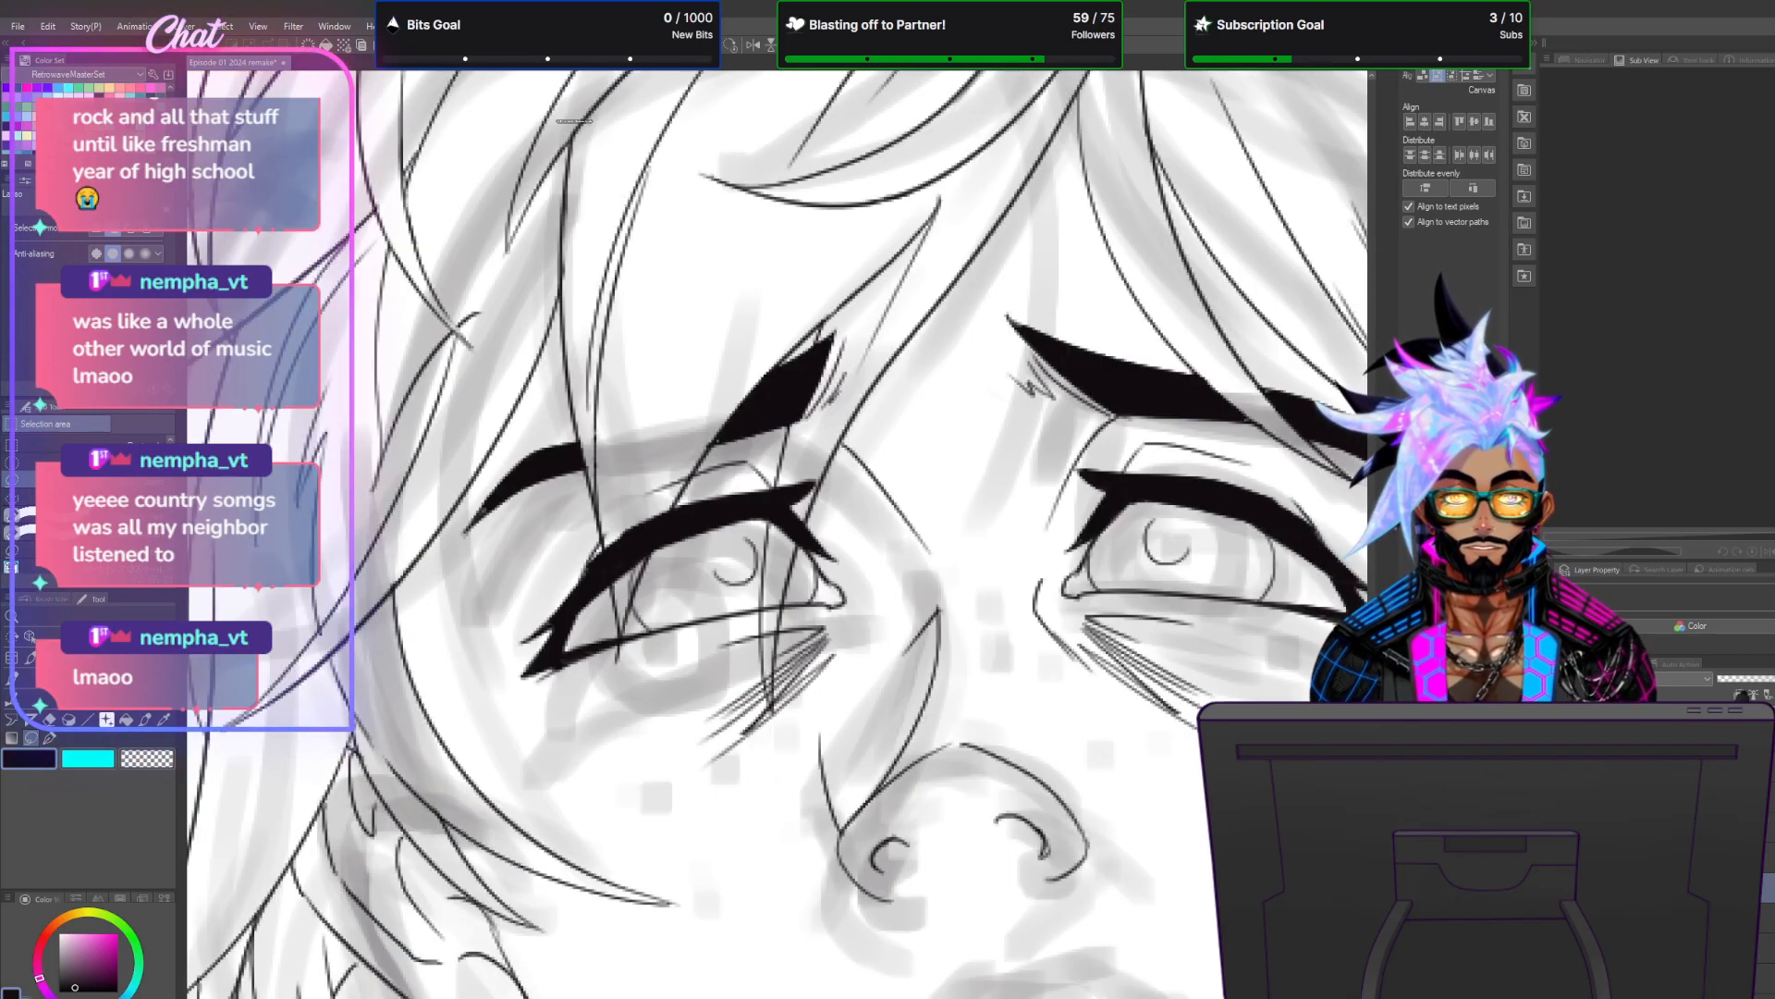
key("ctrl+z")
key("ctrl+y")
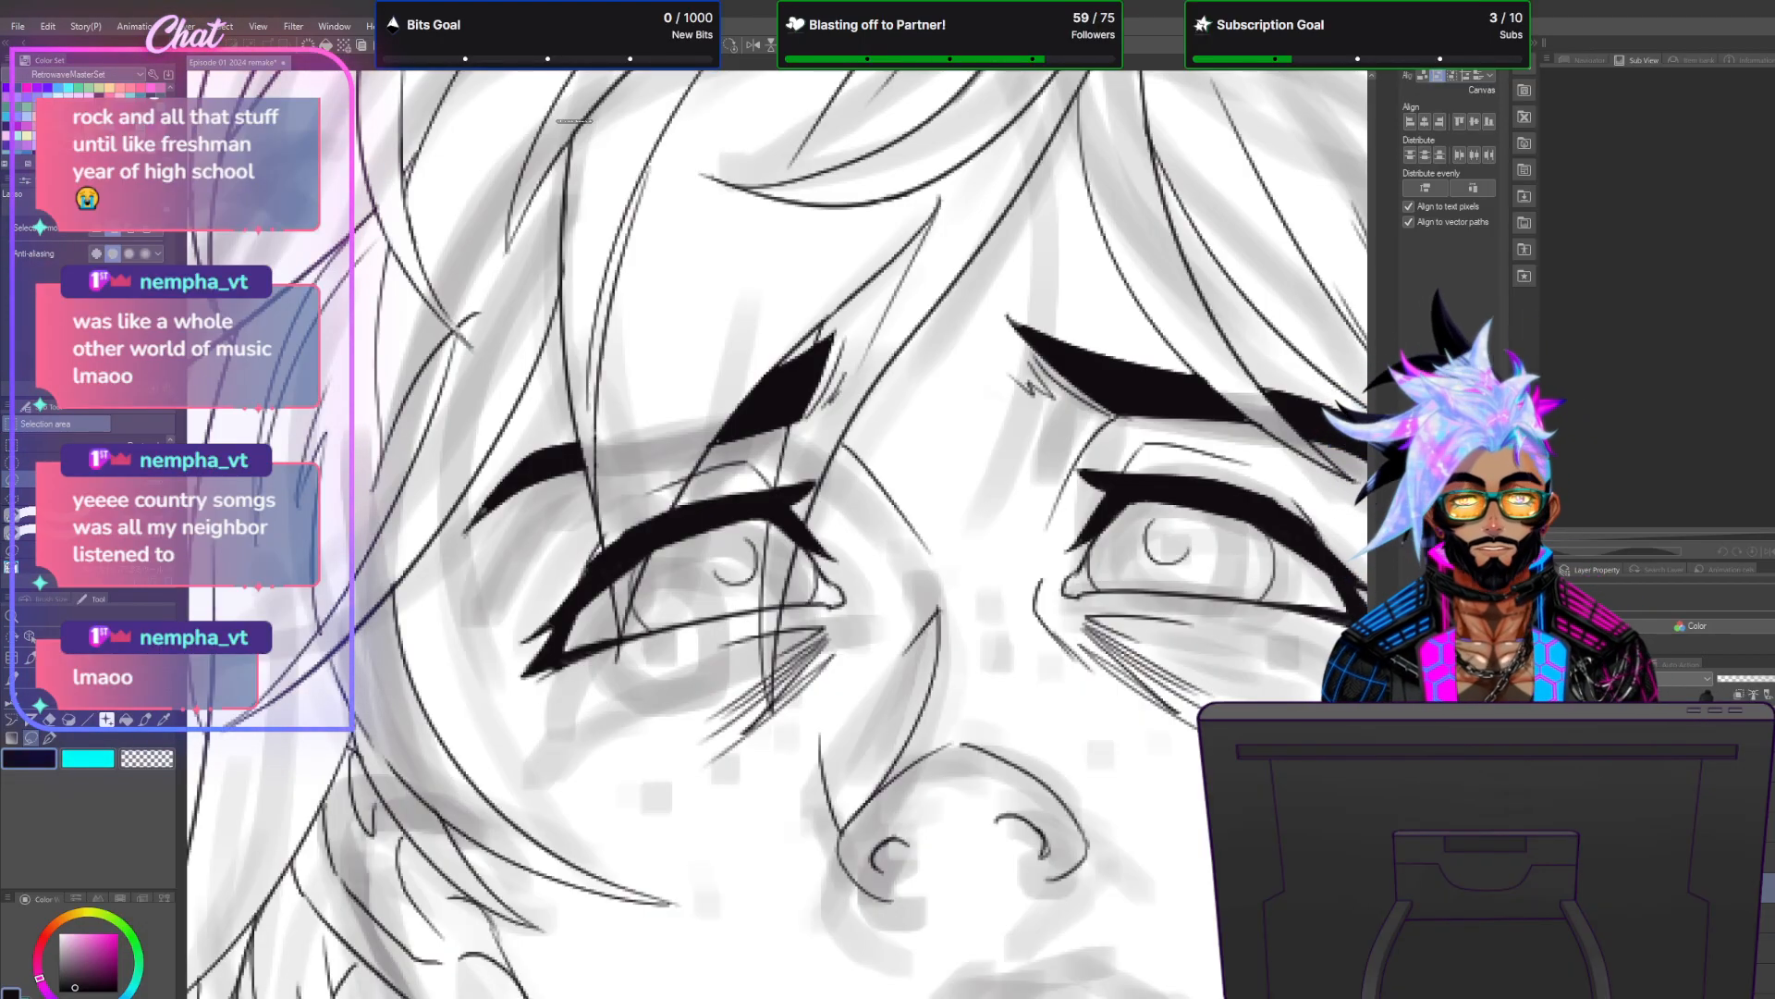
Erase the copied eye's lash and crease lines where the hair strands overlap it, and clear its iris outline and pupil curve.
scroll(712, 464, "up", 2)
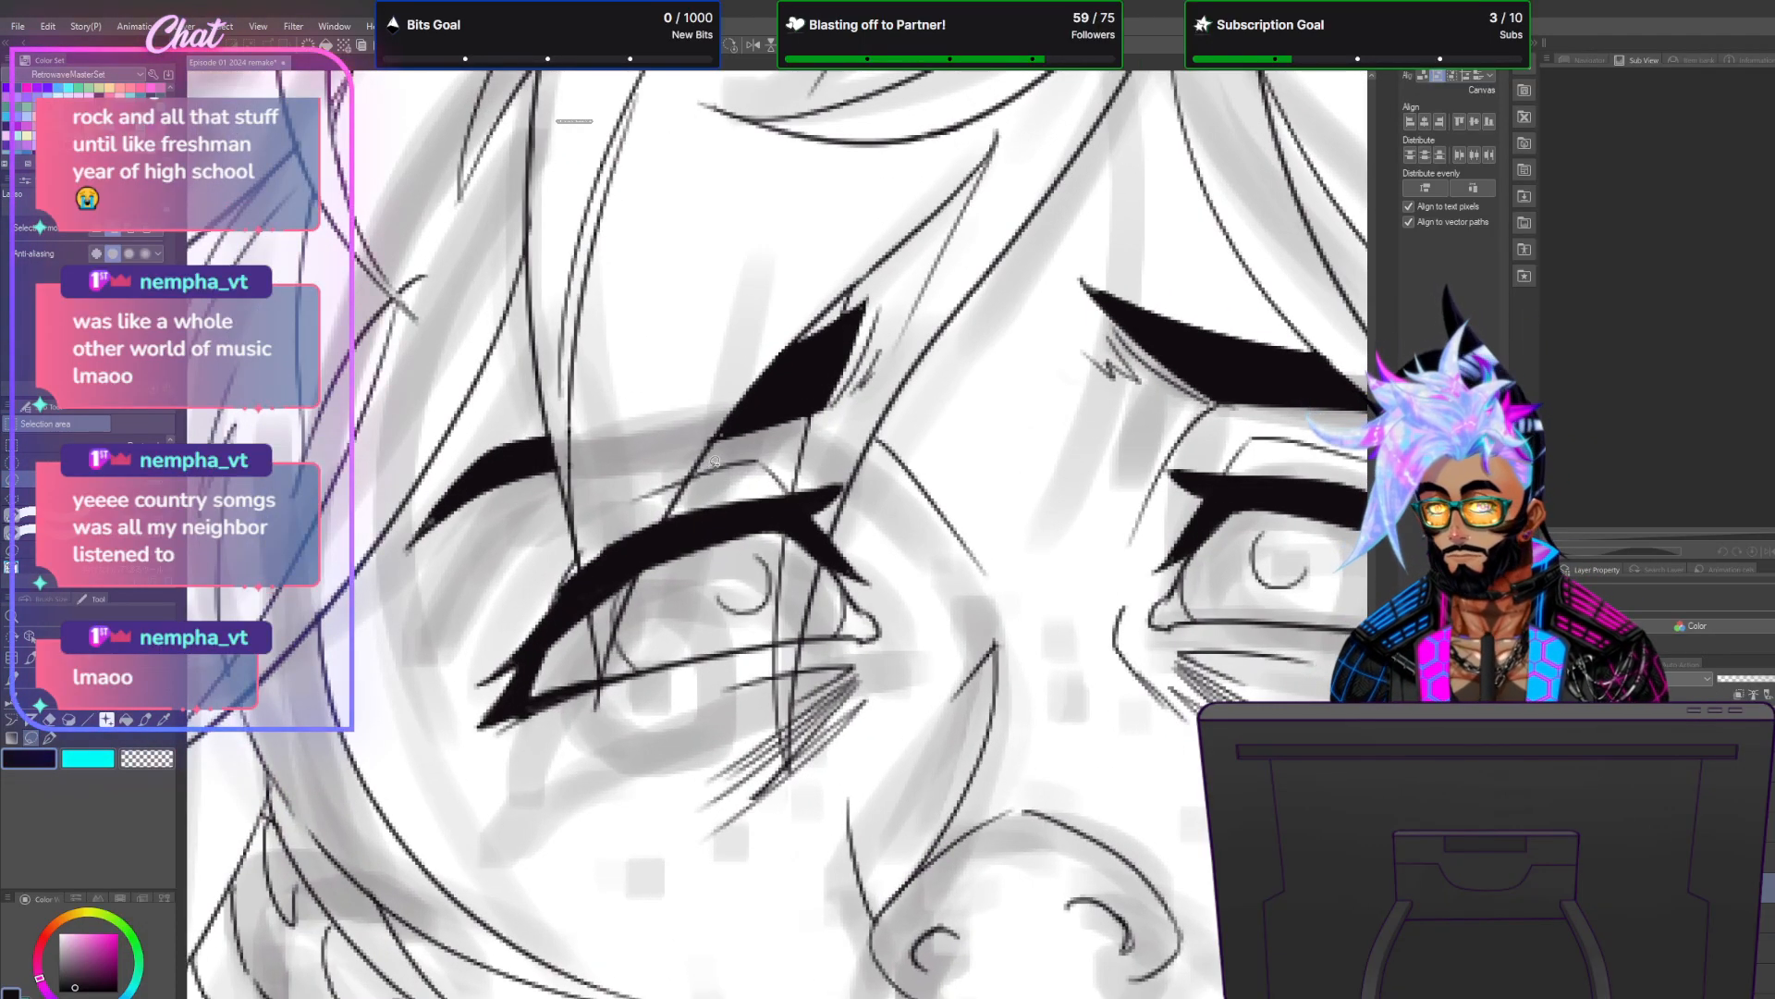
key("p")
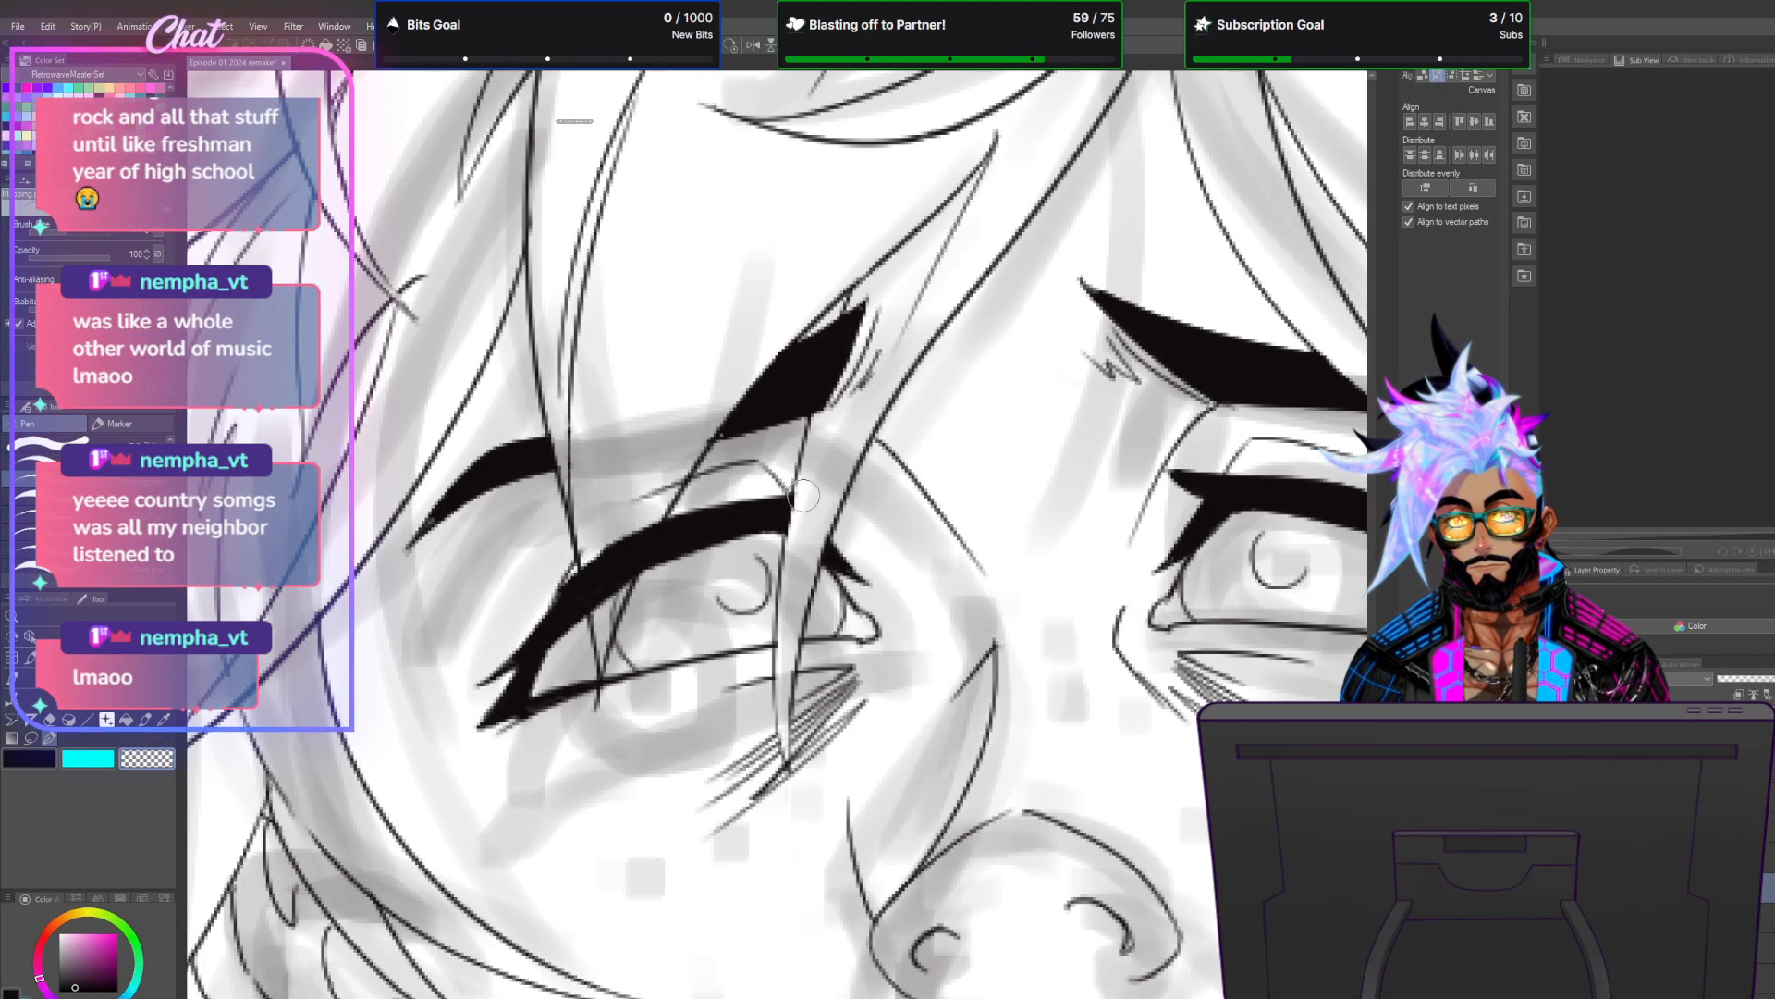
left_click_drag(603, 646, 655, 457)
left_click_drag(614, 612, 654, 490)
left_click_drag(625, 595, 683, 448)
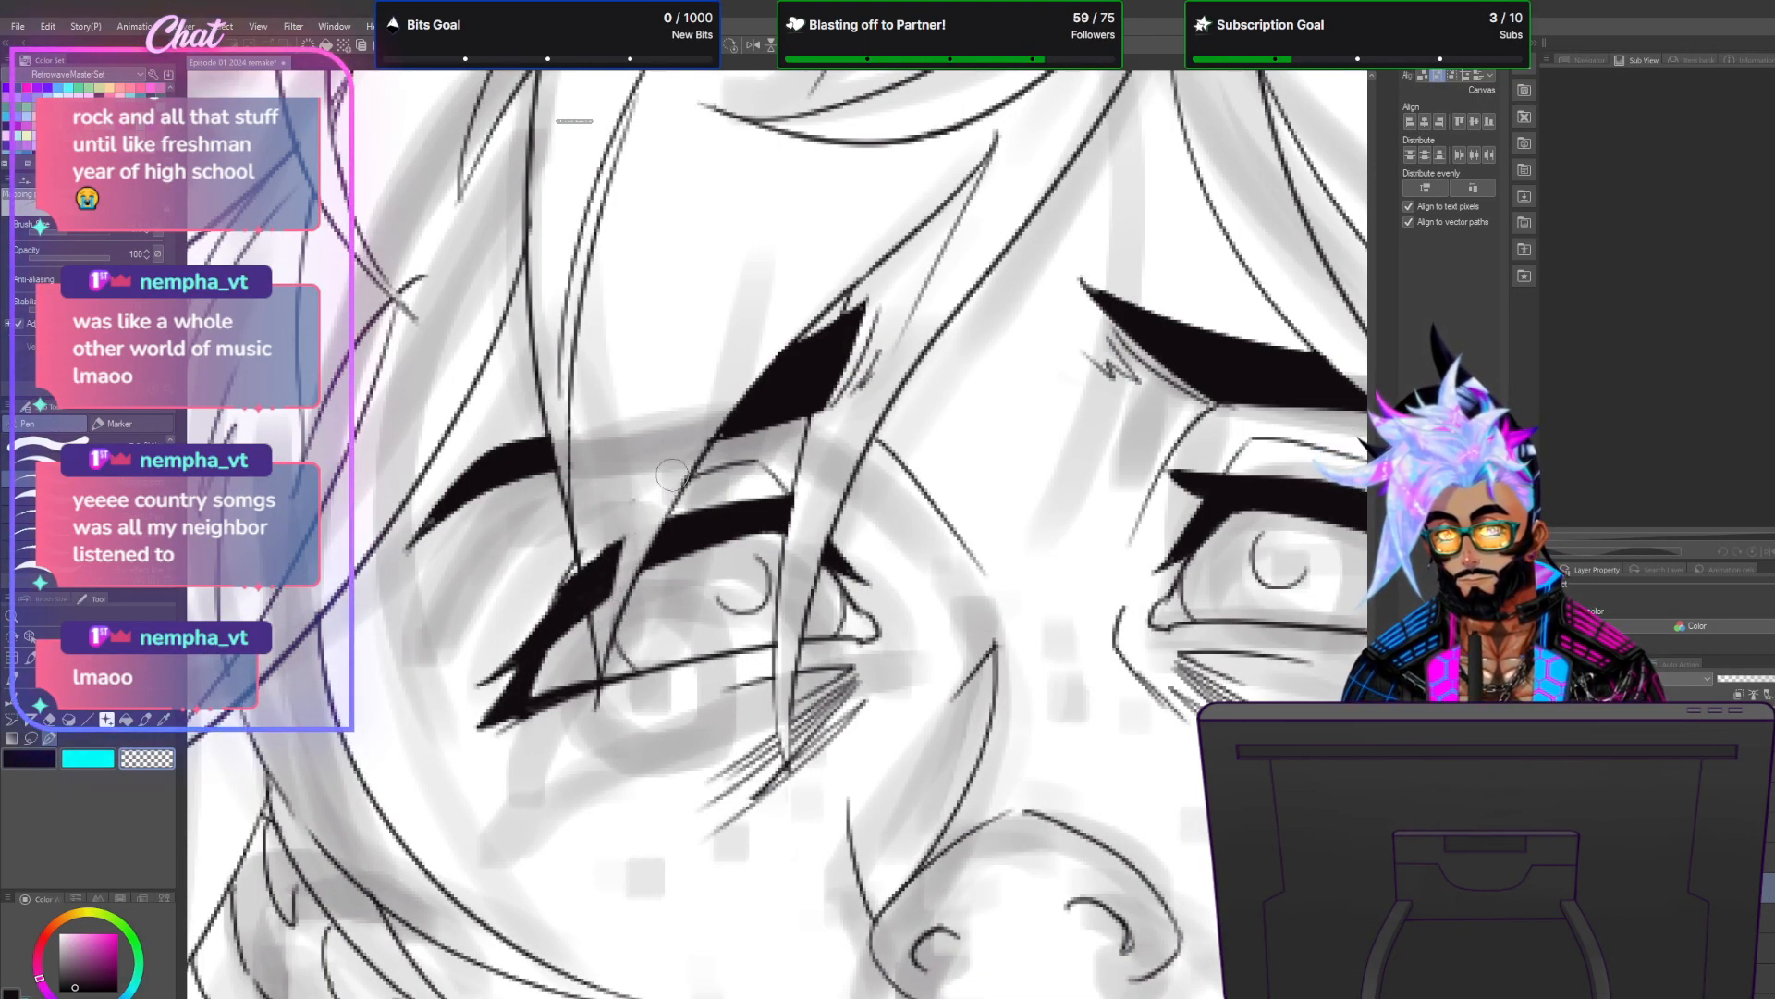
mouse_move(615, 592)
left_mouse_down()
mouse_move(629, 521)
mouse_move(609, 619)
mouse_move(597, 570)
left_mouse_up()
mouse_move(601, 595)
left_mouse_down()
mouse_move(584, 539)
mouse_move(591, 577)
mouse_move(592, 559)
left_mouse_up()
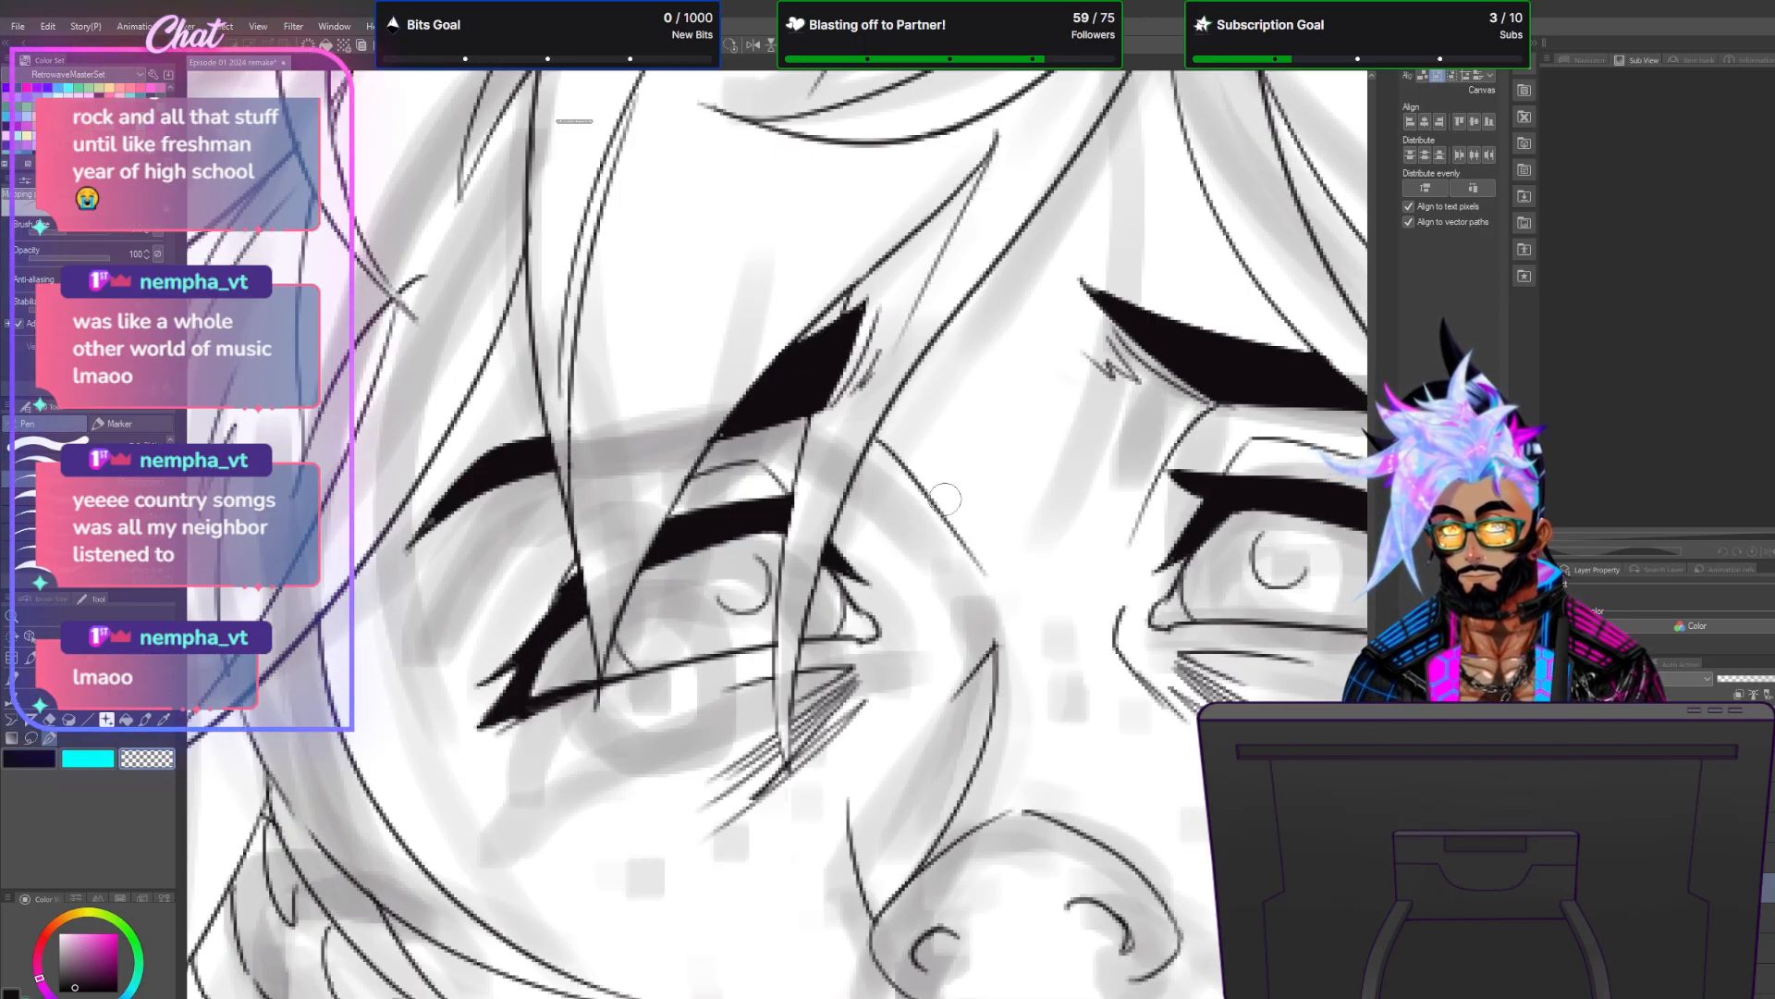
mouse_move(755, 553)
left_mouse_down()
mouse_move(765, 584)
mouse_move(730, 601)
left_mouse_up()
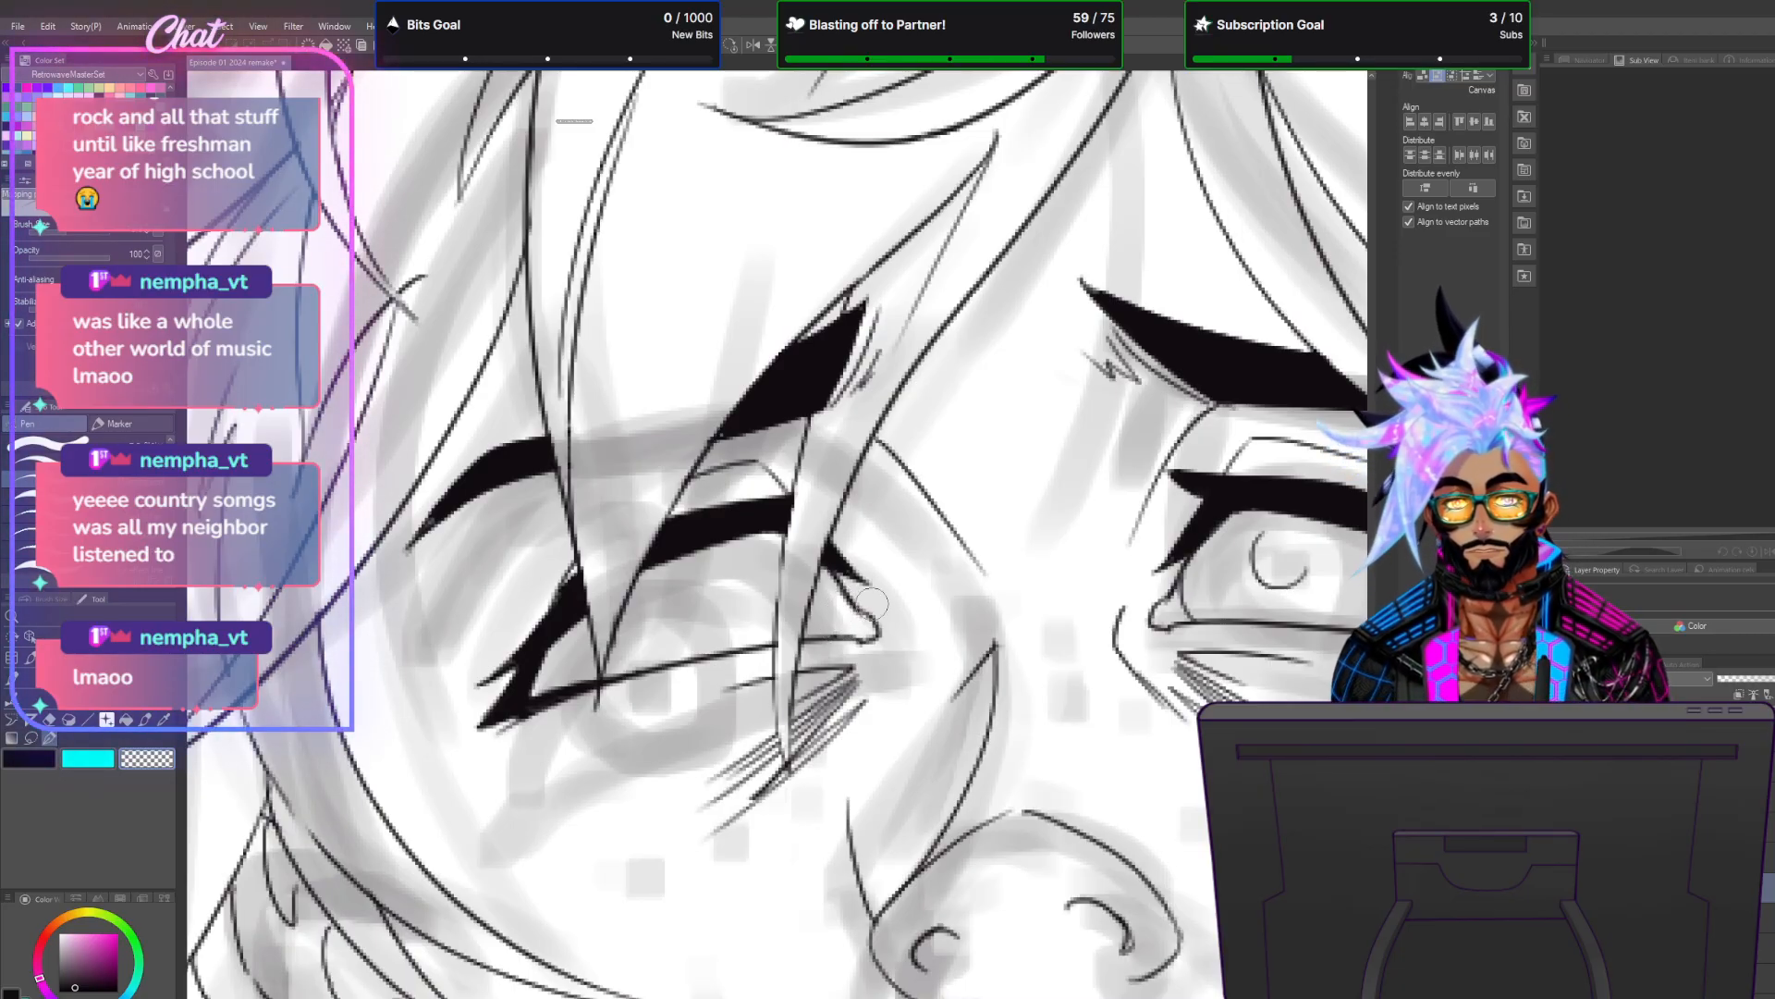
Ink a small open curve for the pupil inside the copied eye, between the hair strands.
scroll(871, 603, "down", 5)
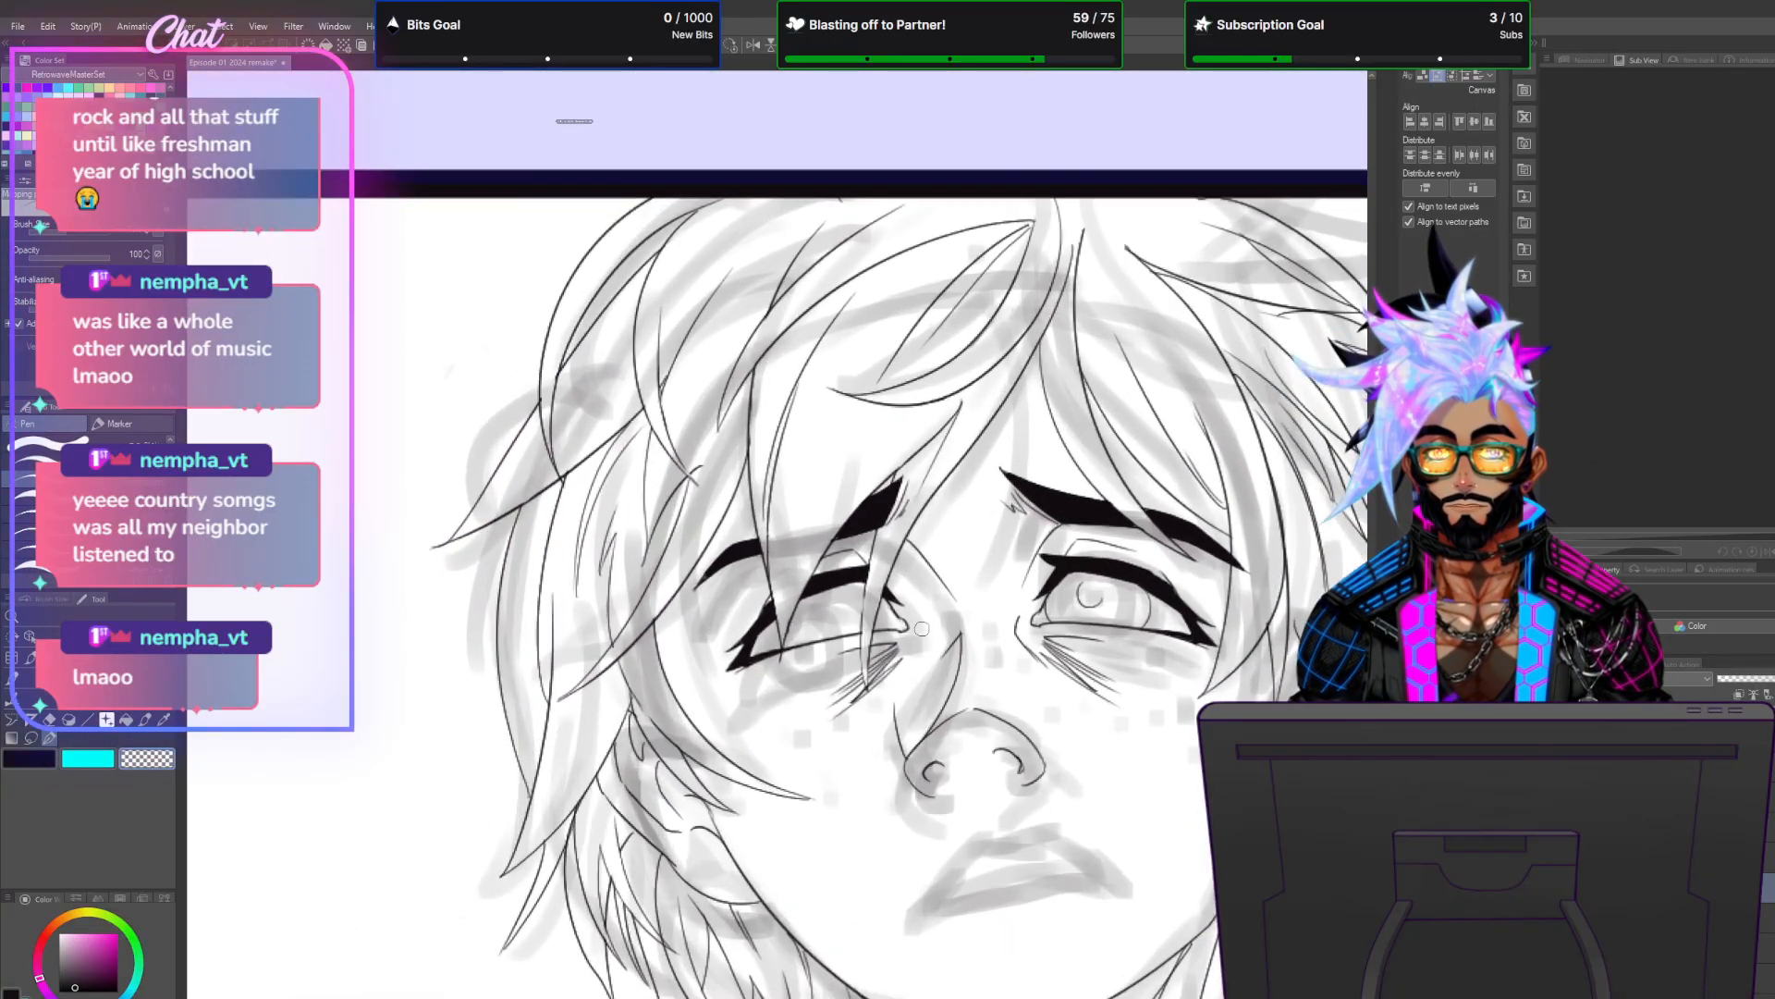
scroll(922, 628, "up", 5)
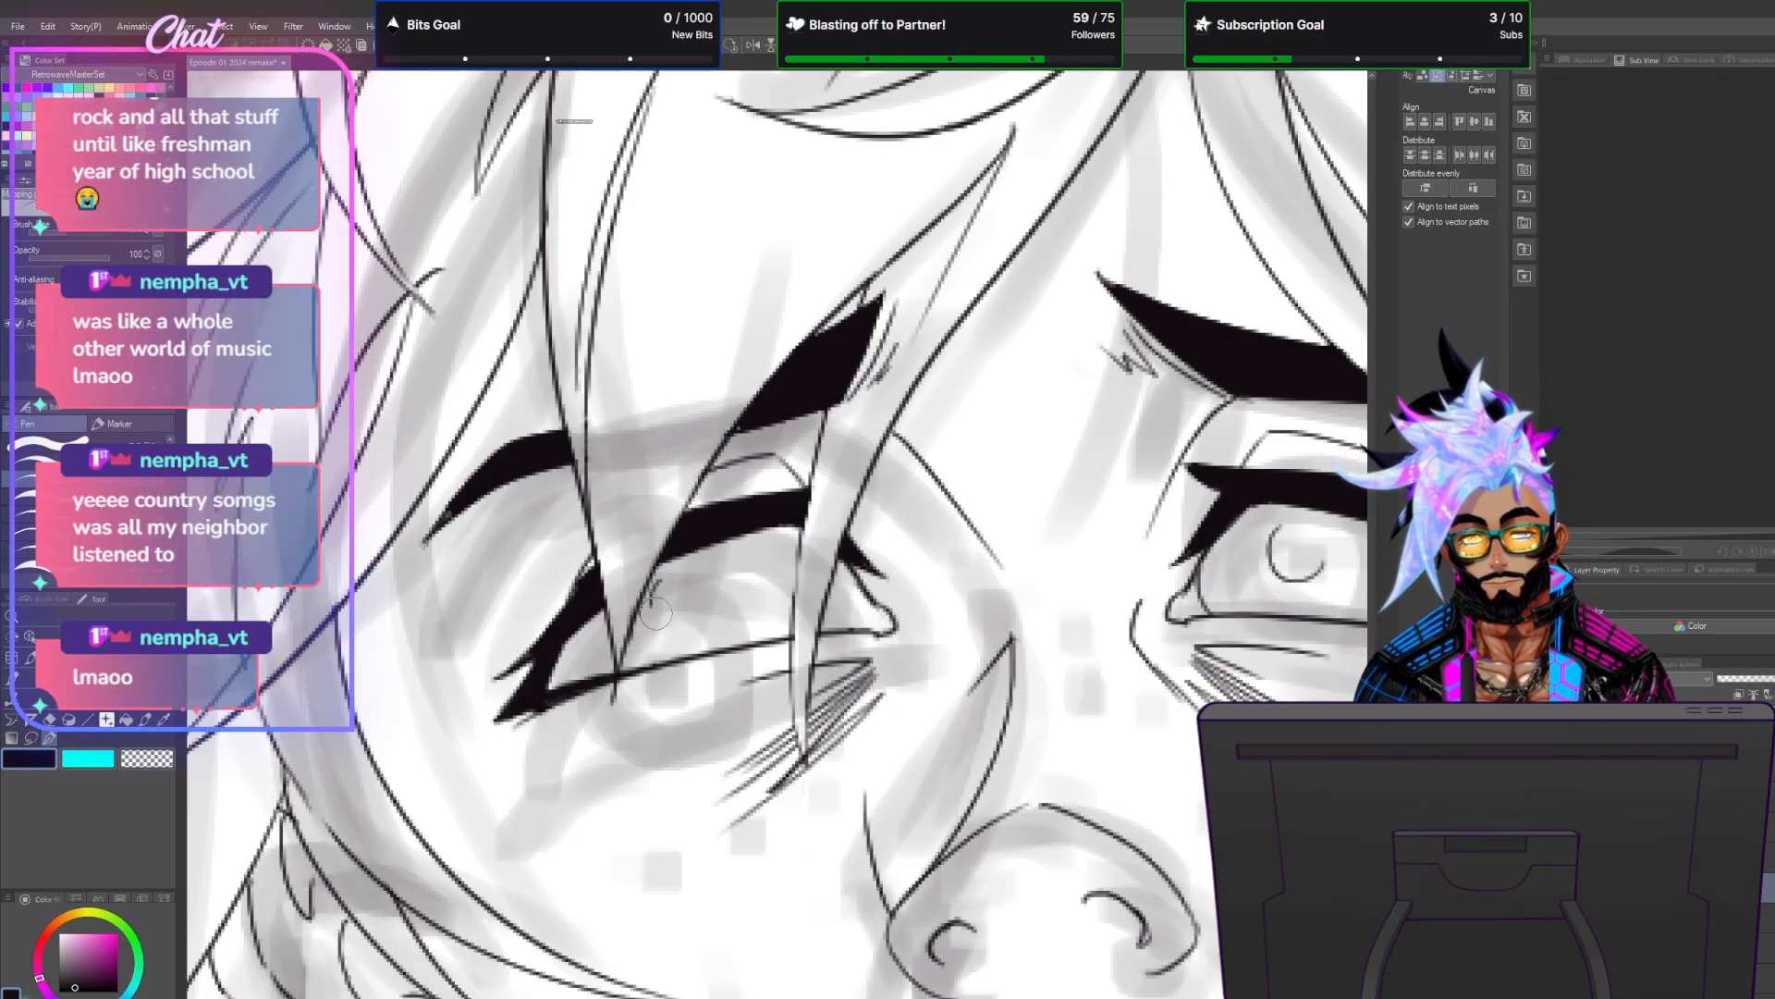
mouse_move(667, 584)
left_mouse_down()
mouse_move(695, 621)
mouse_move(667, 627)
mouse_move(712, 612)
left_mouse_up()
key("ctrl+z")
scroll(917, 450, "down", 5)
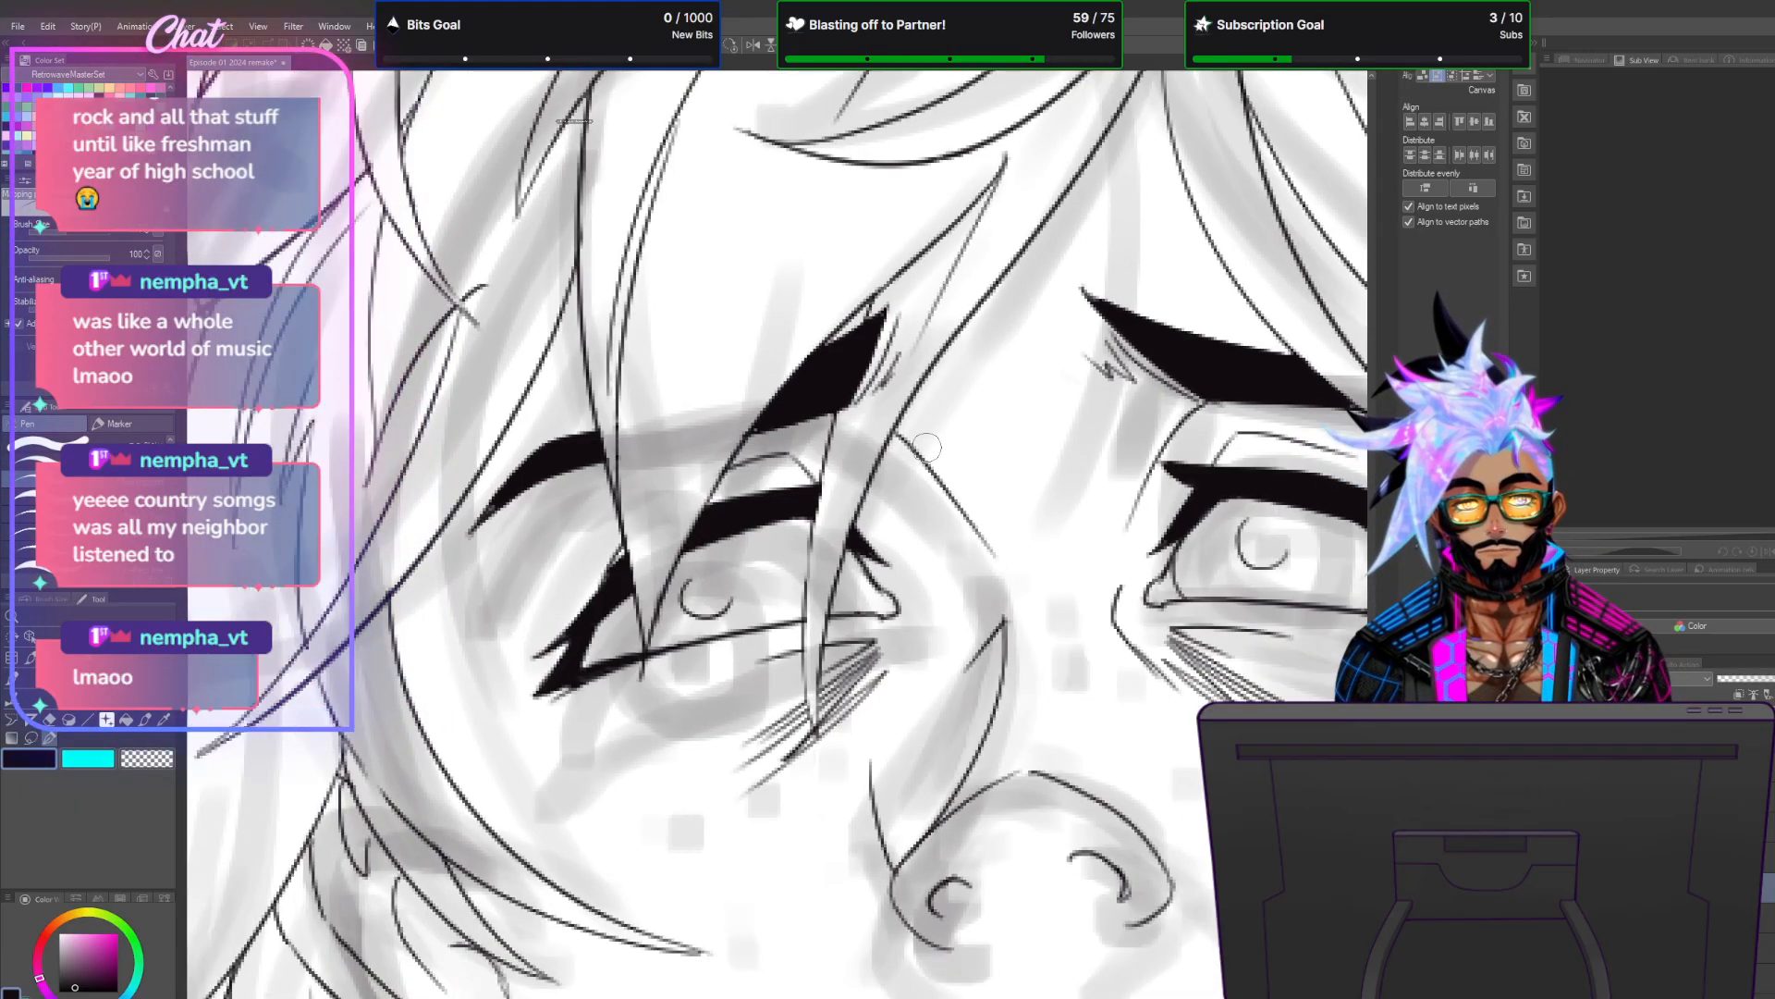
Ink the iris outline of the copied eye as curves on both sides of the pupil, stopping at the hair strands.
scroll(911, 465, "up", 6)
scroll(900, 501, "up", 2)
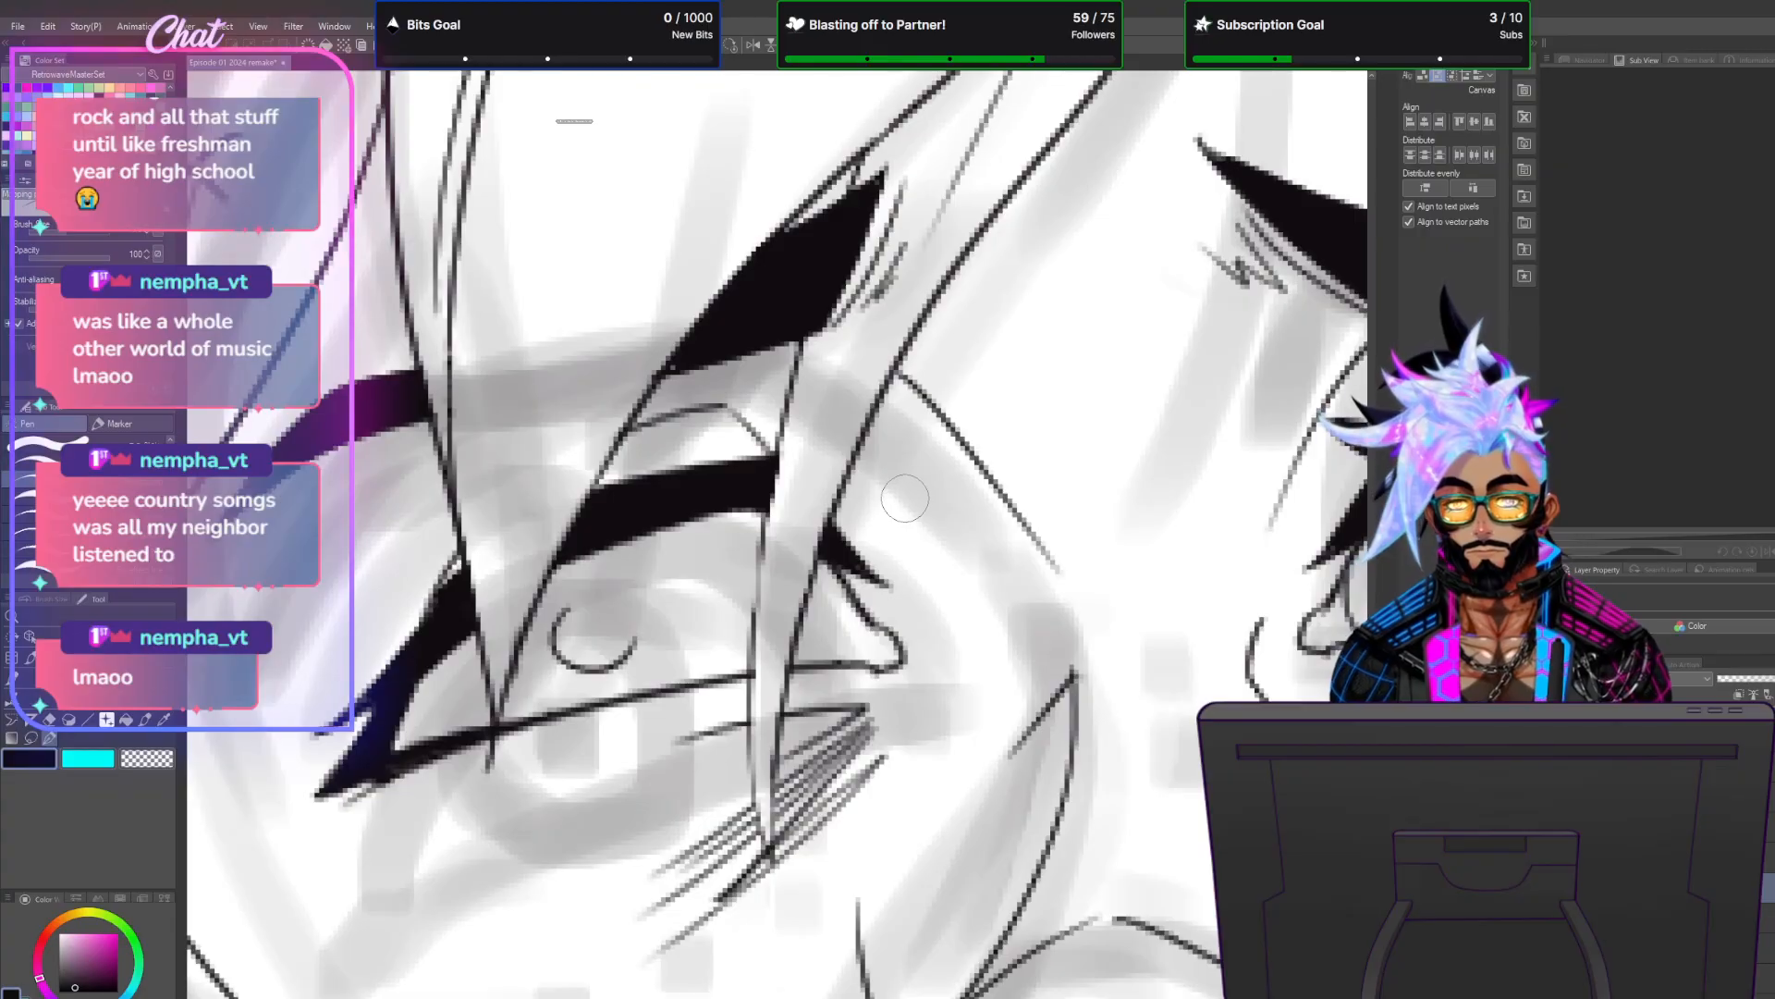
left_click_drag(693, 523, 753, 661)
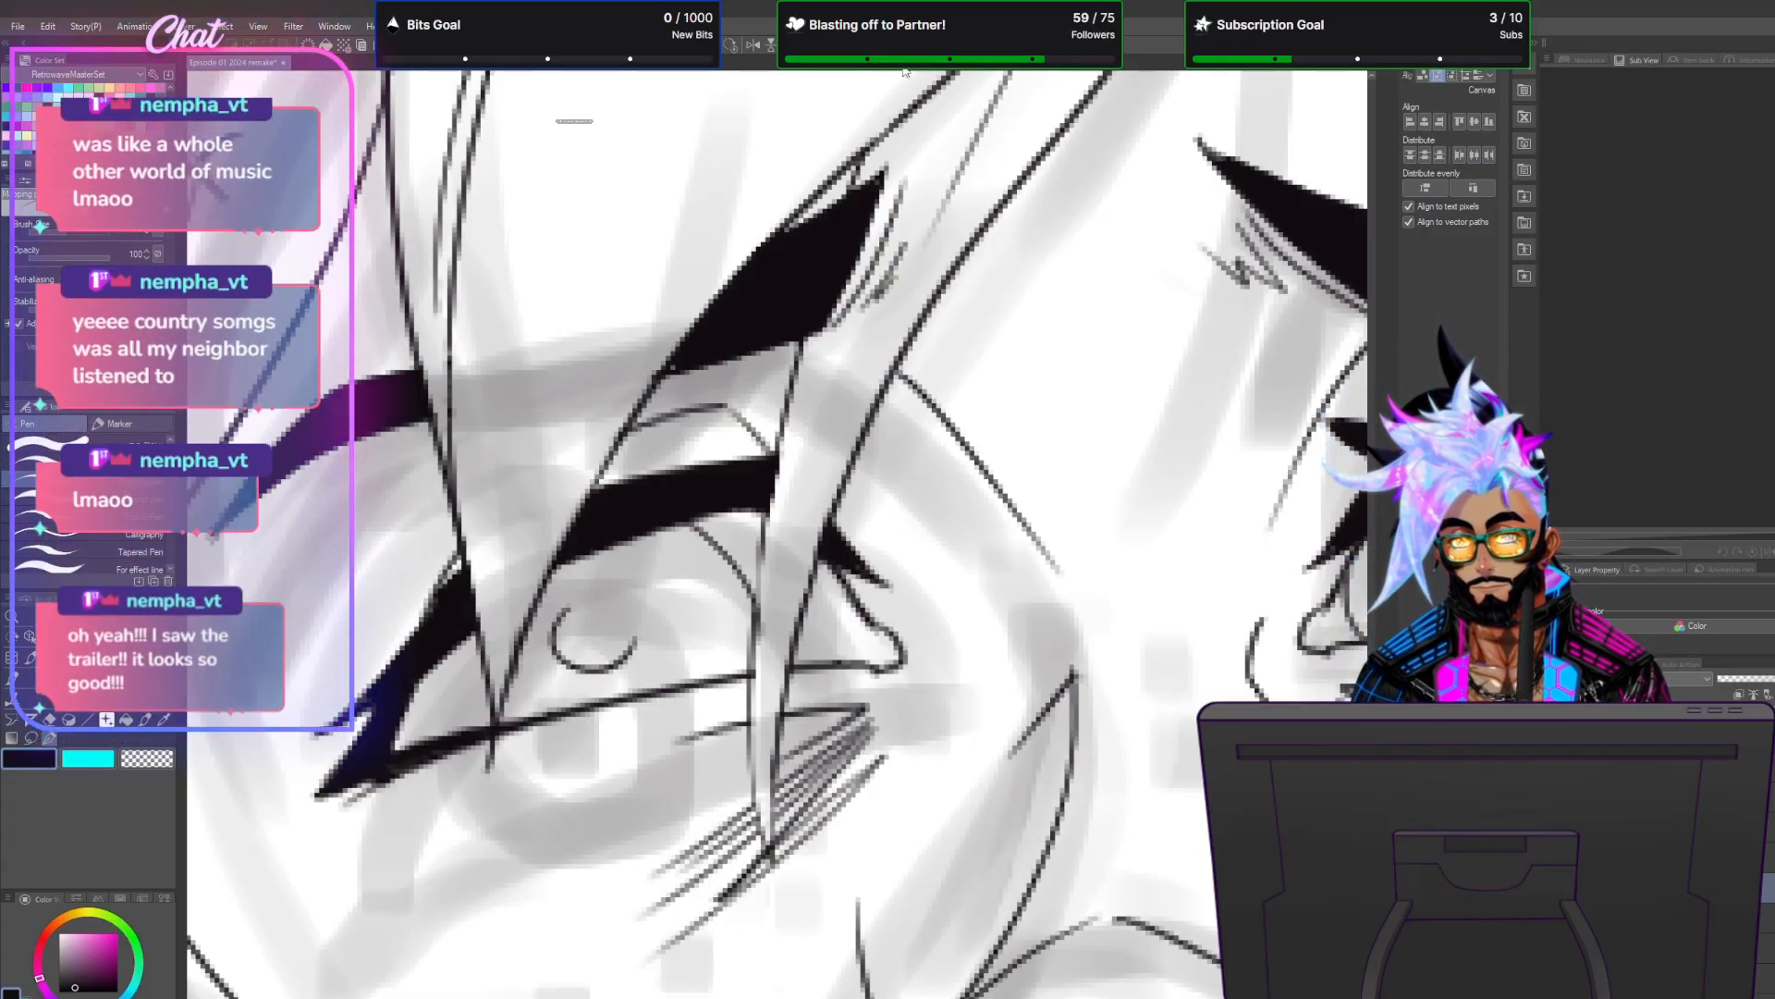
key("ctrl+z")
left_click_drag(685, 527, 758, 652)
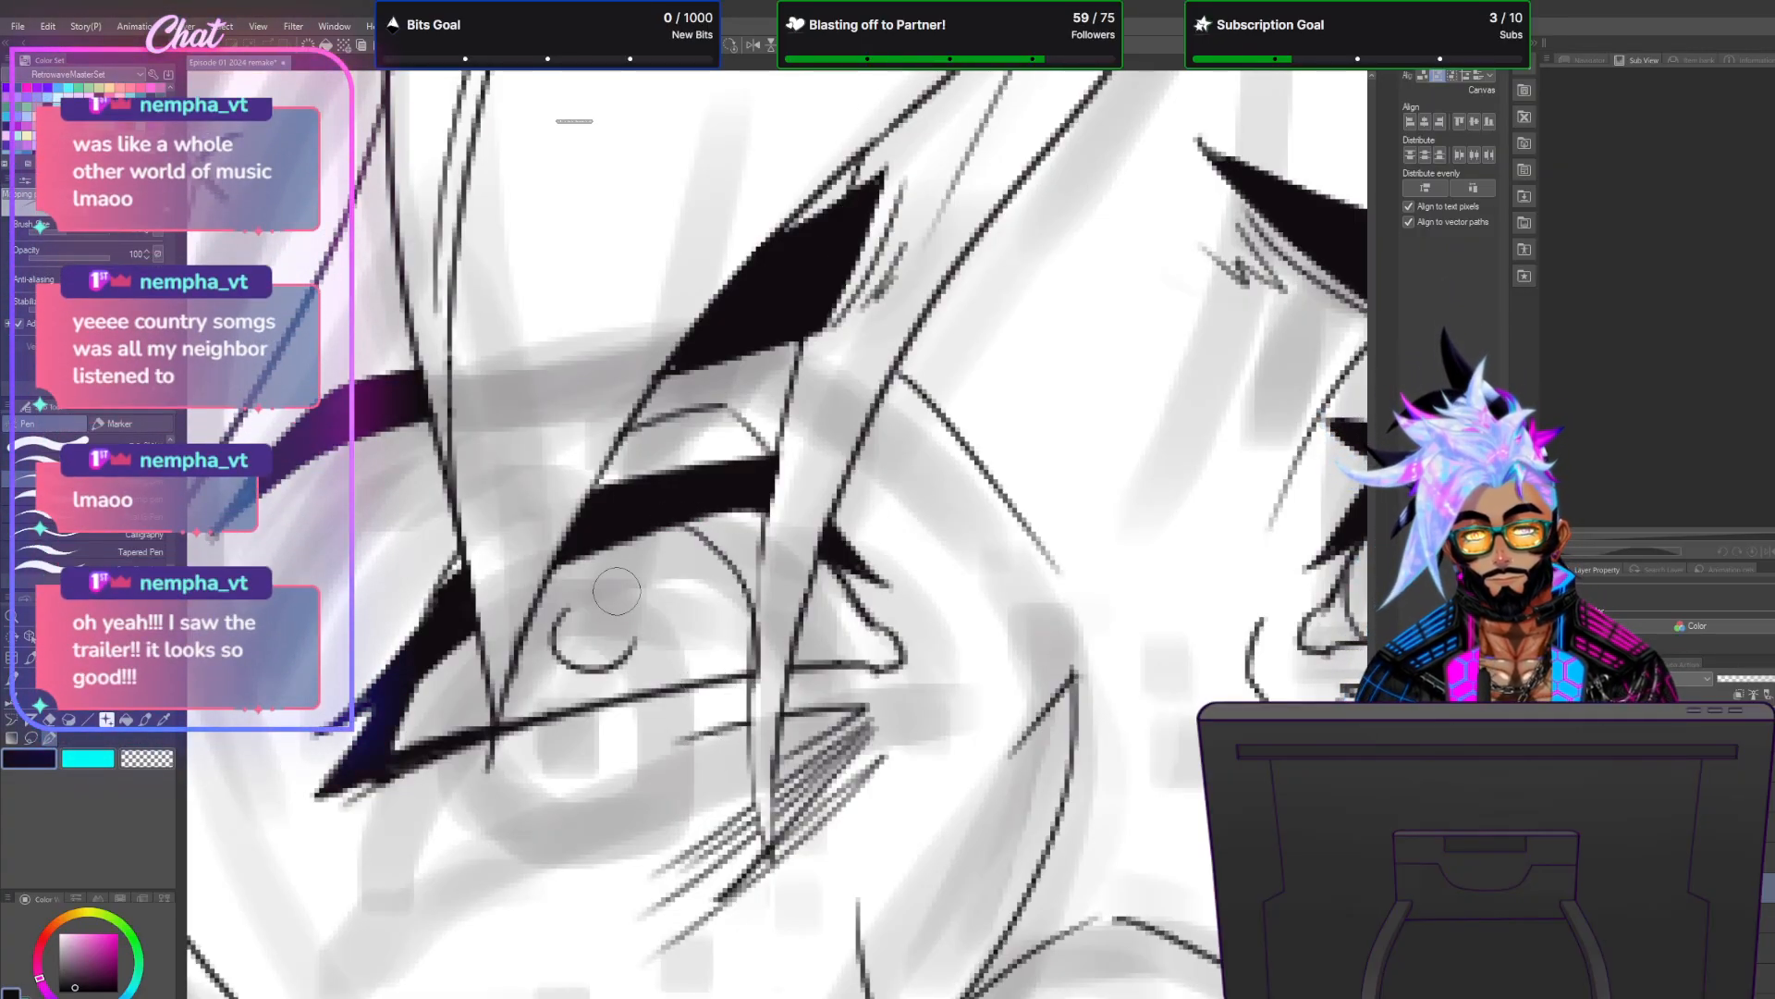
left_click_drag(497, 721, 464, 638)
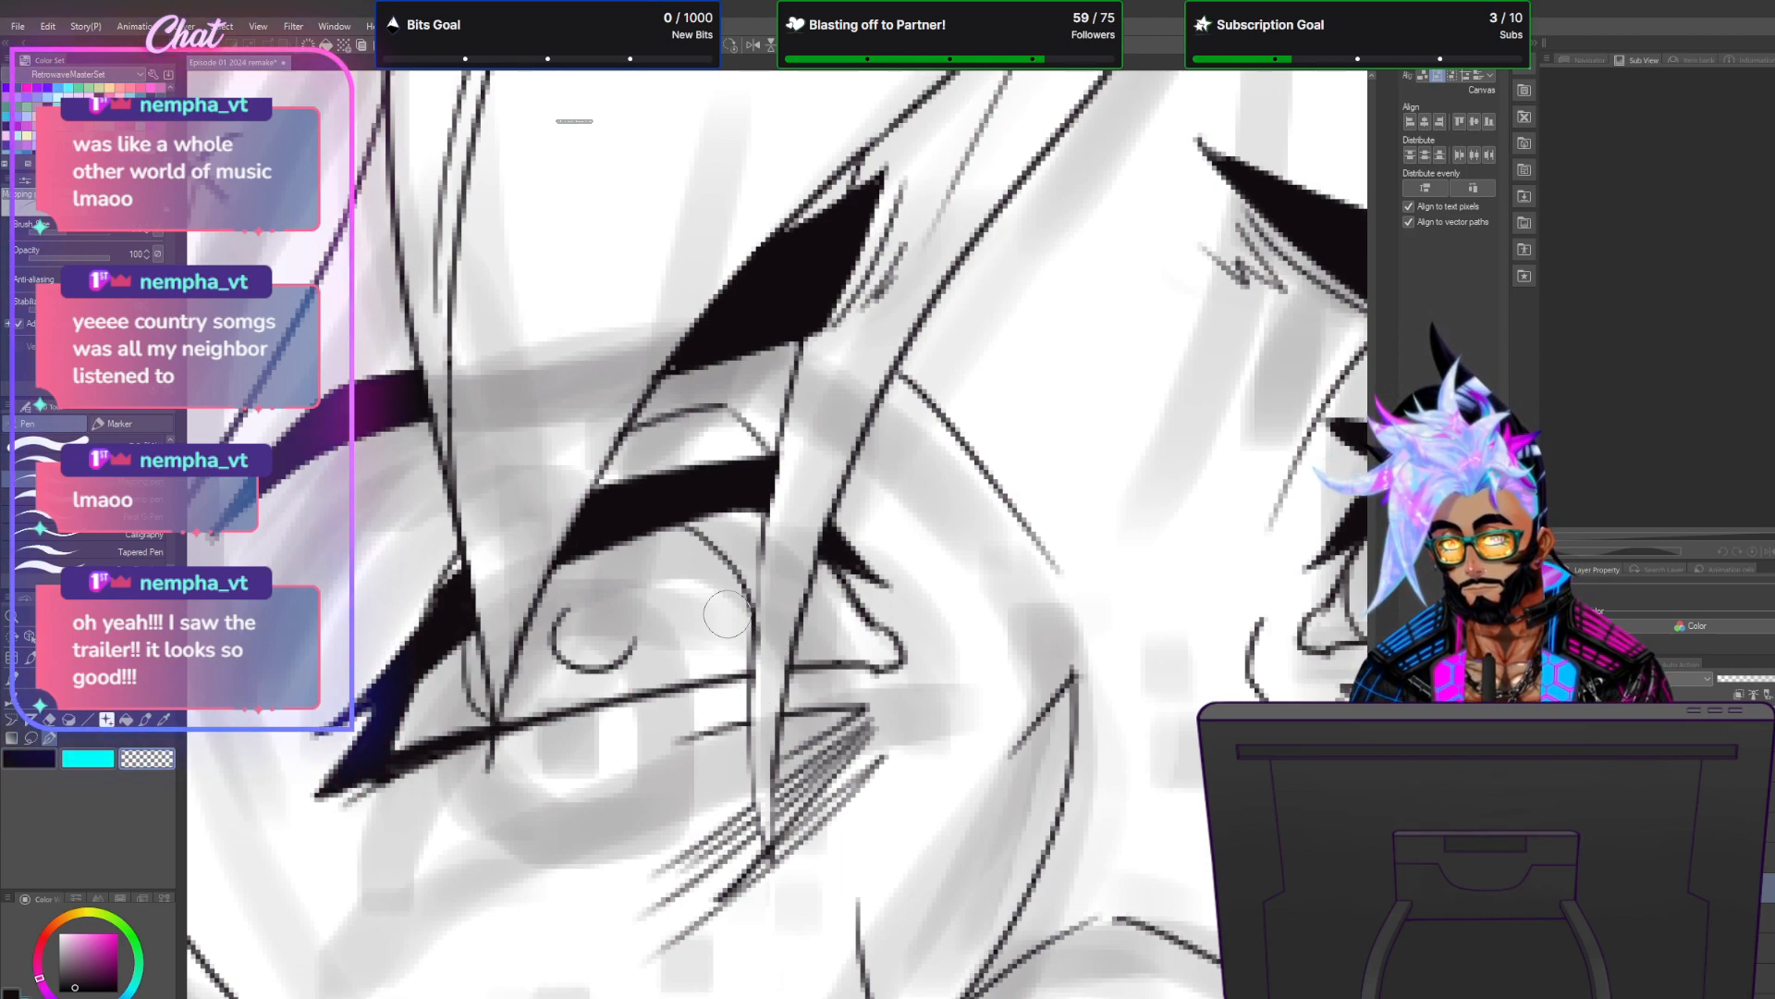
Dot freckles of varied sizes in dark ink across the cheek below the copied eye.
scroll(727, 612, "down", 6)
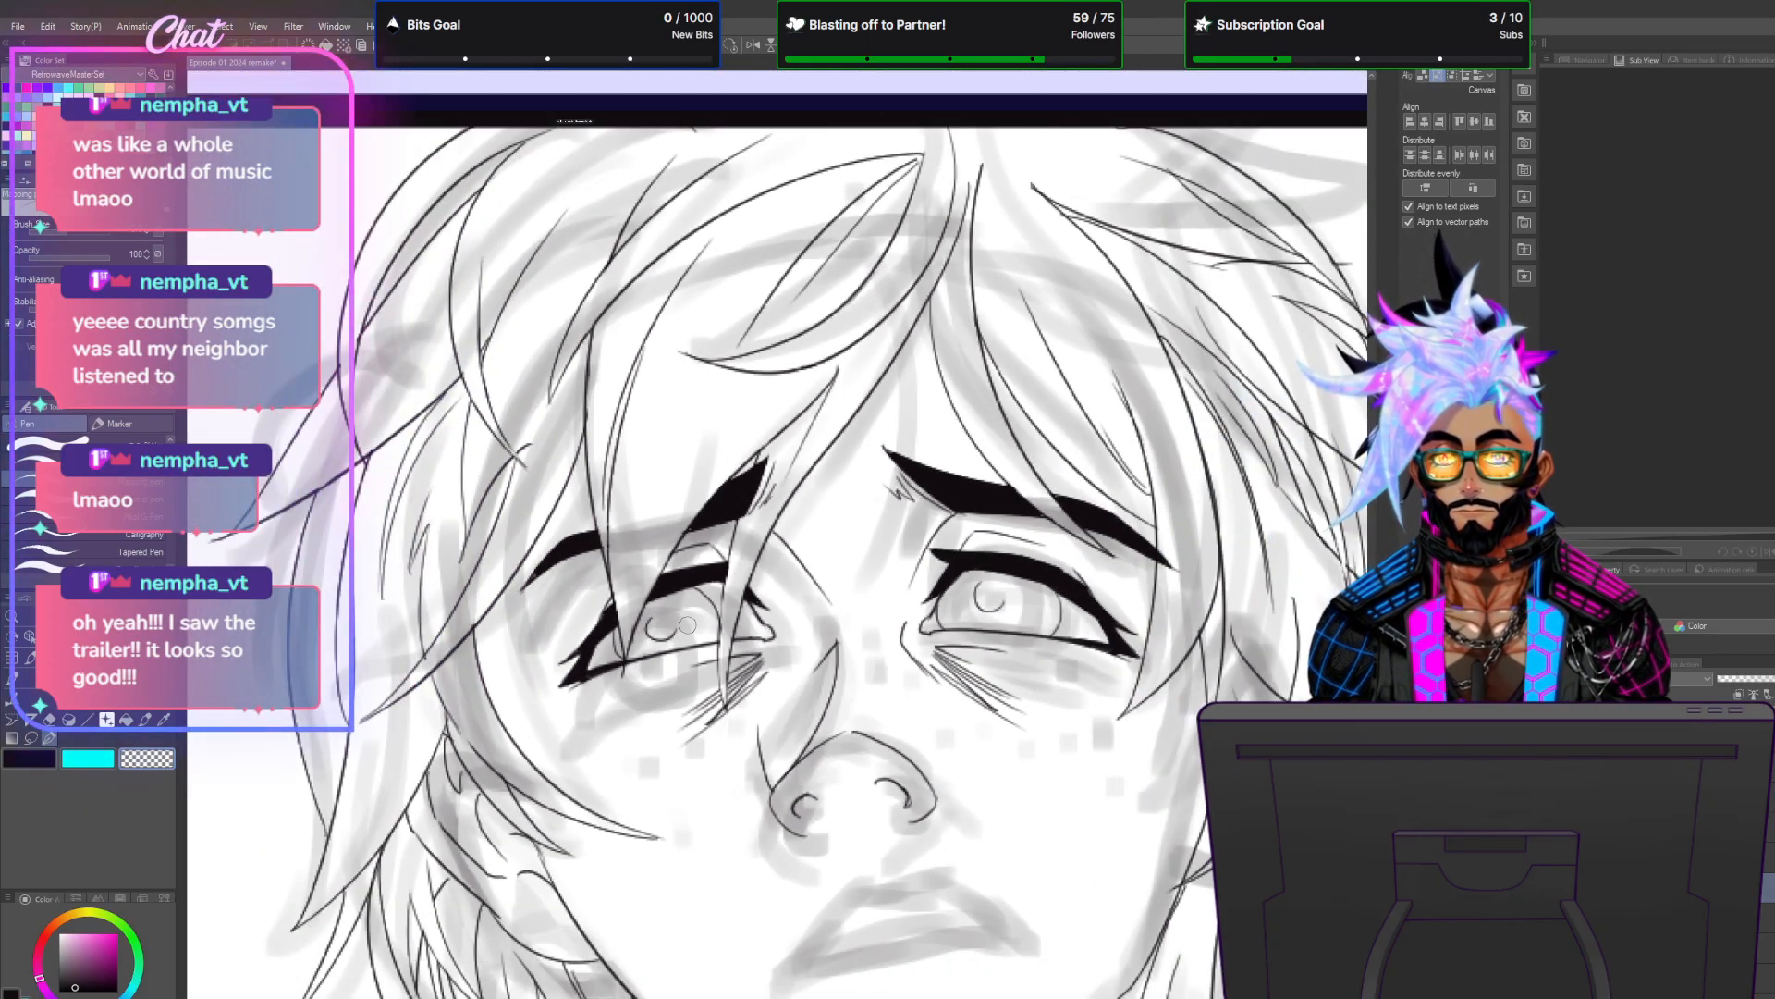
scroll(699, 640, "up", 4)
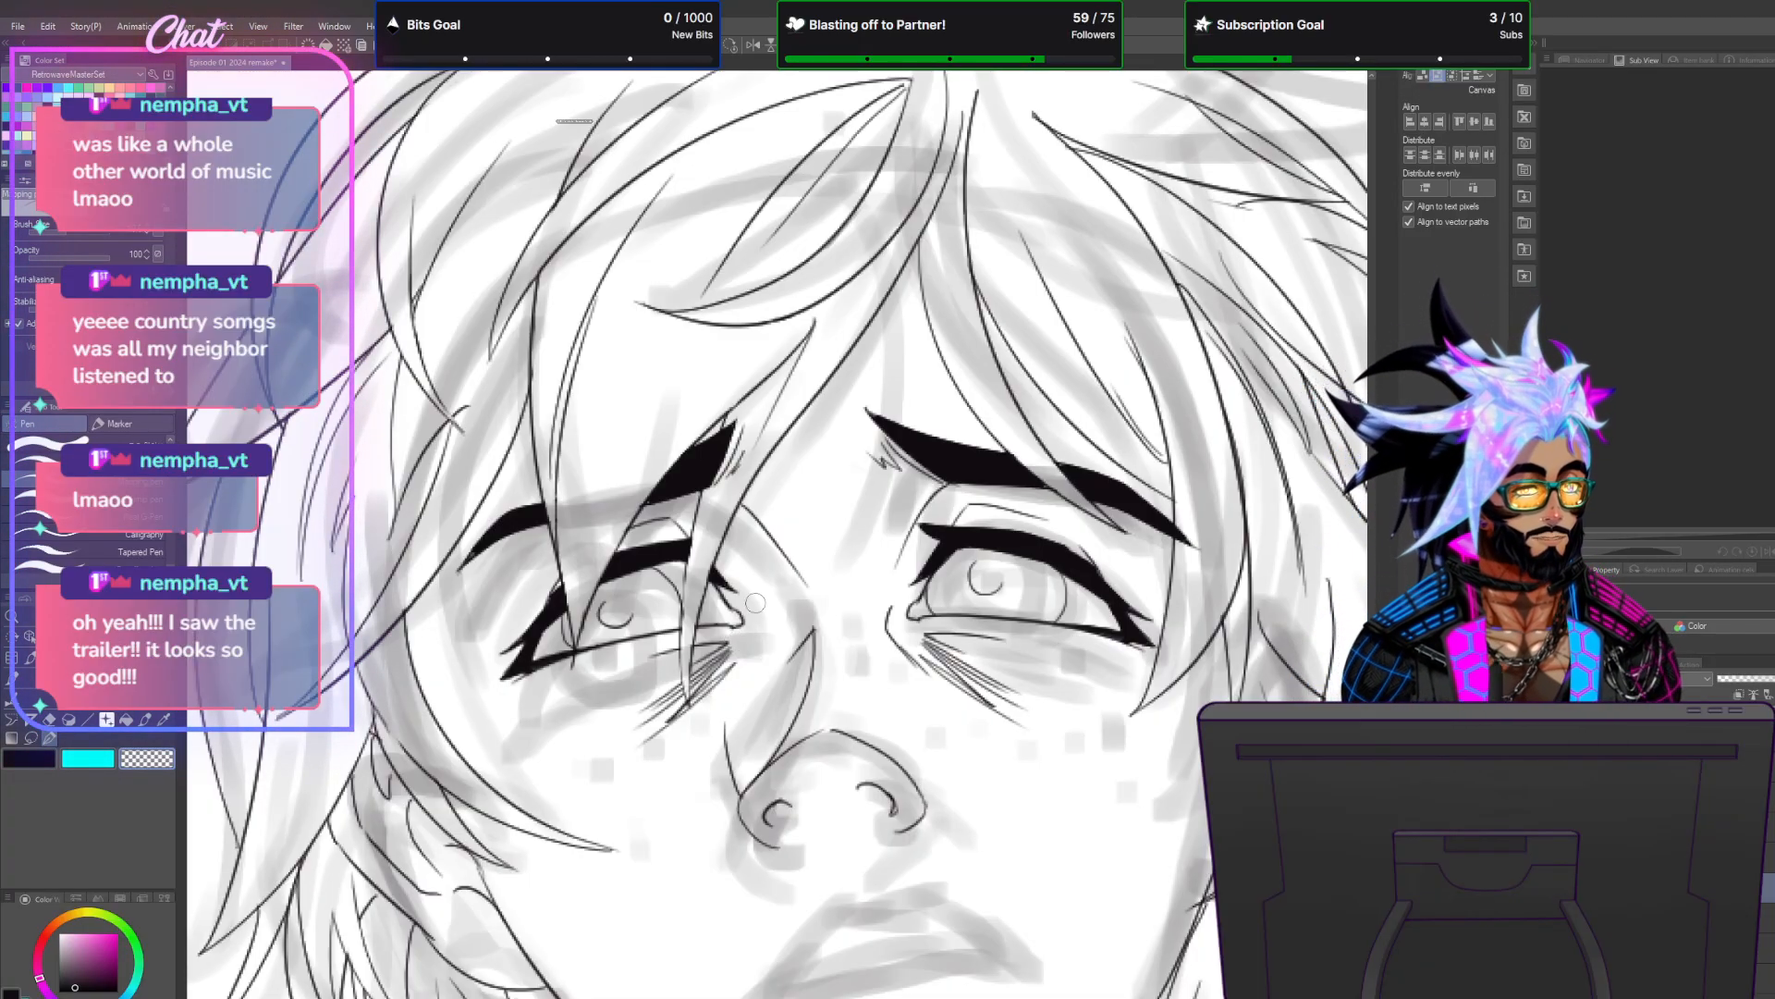
scroll(818, 600, "down", 1)
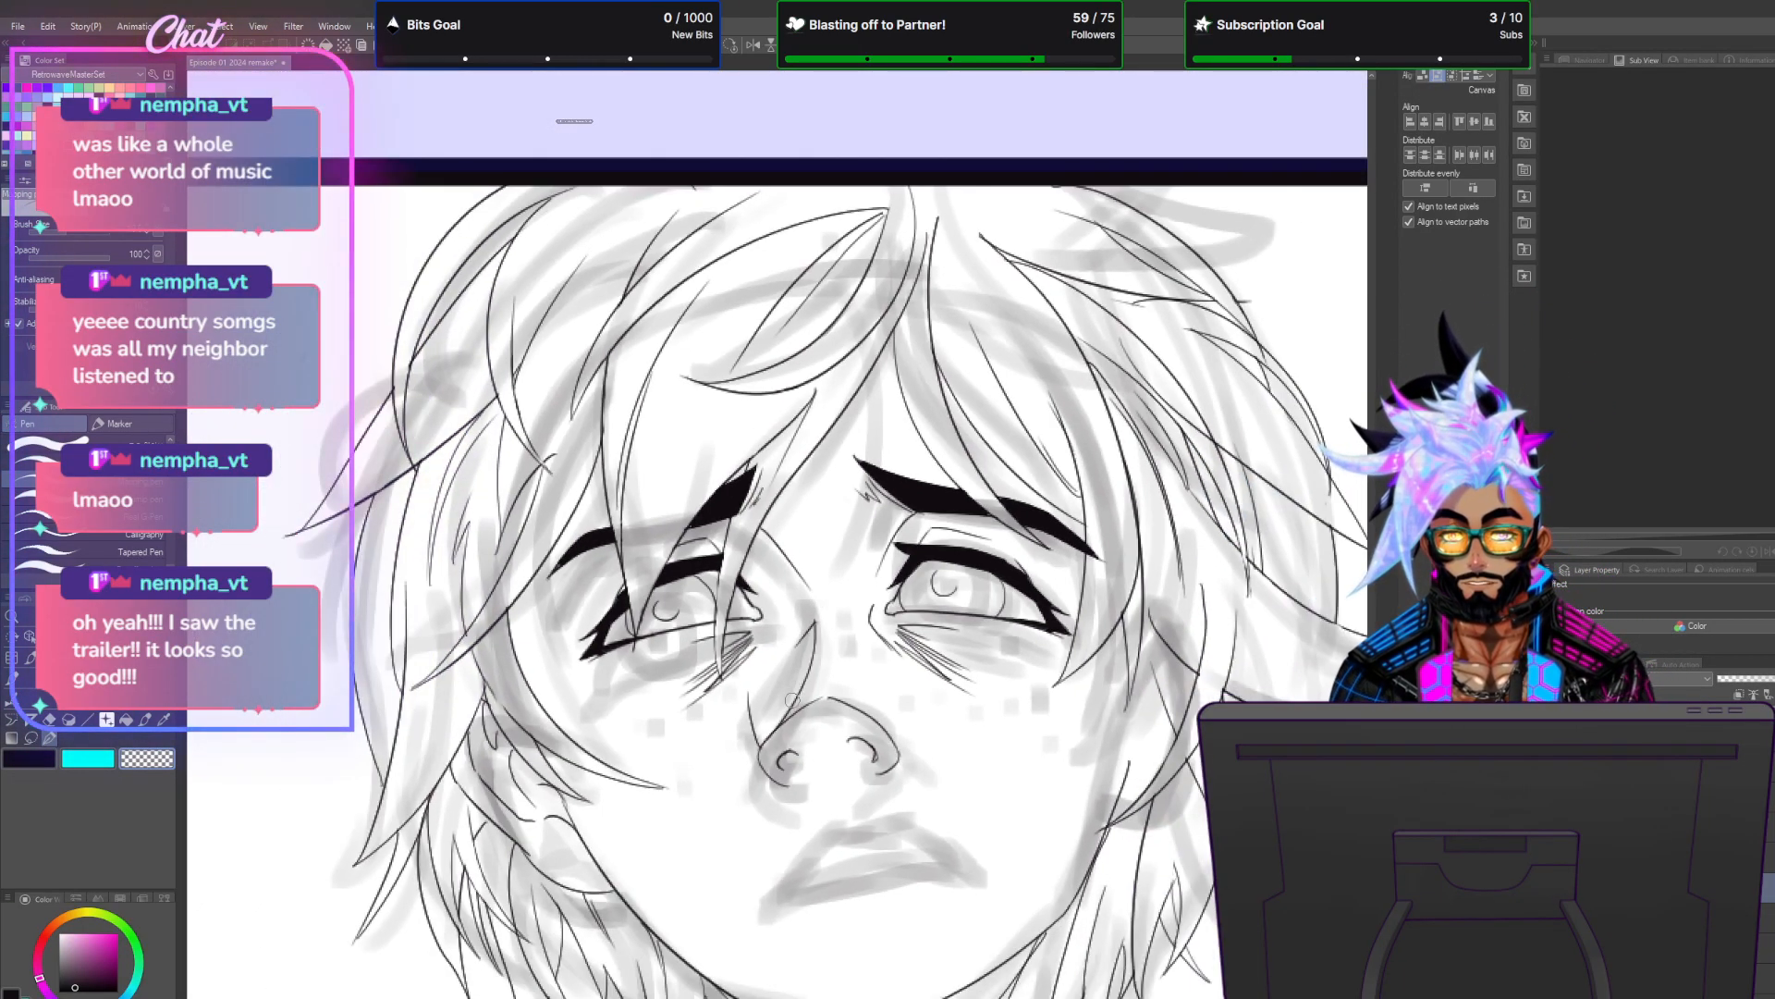
scroll(791, 698, "up", 2)
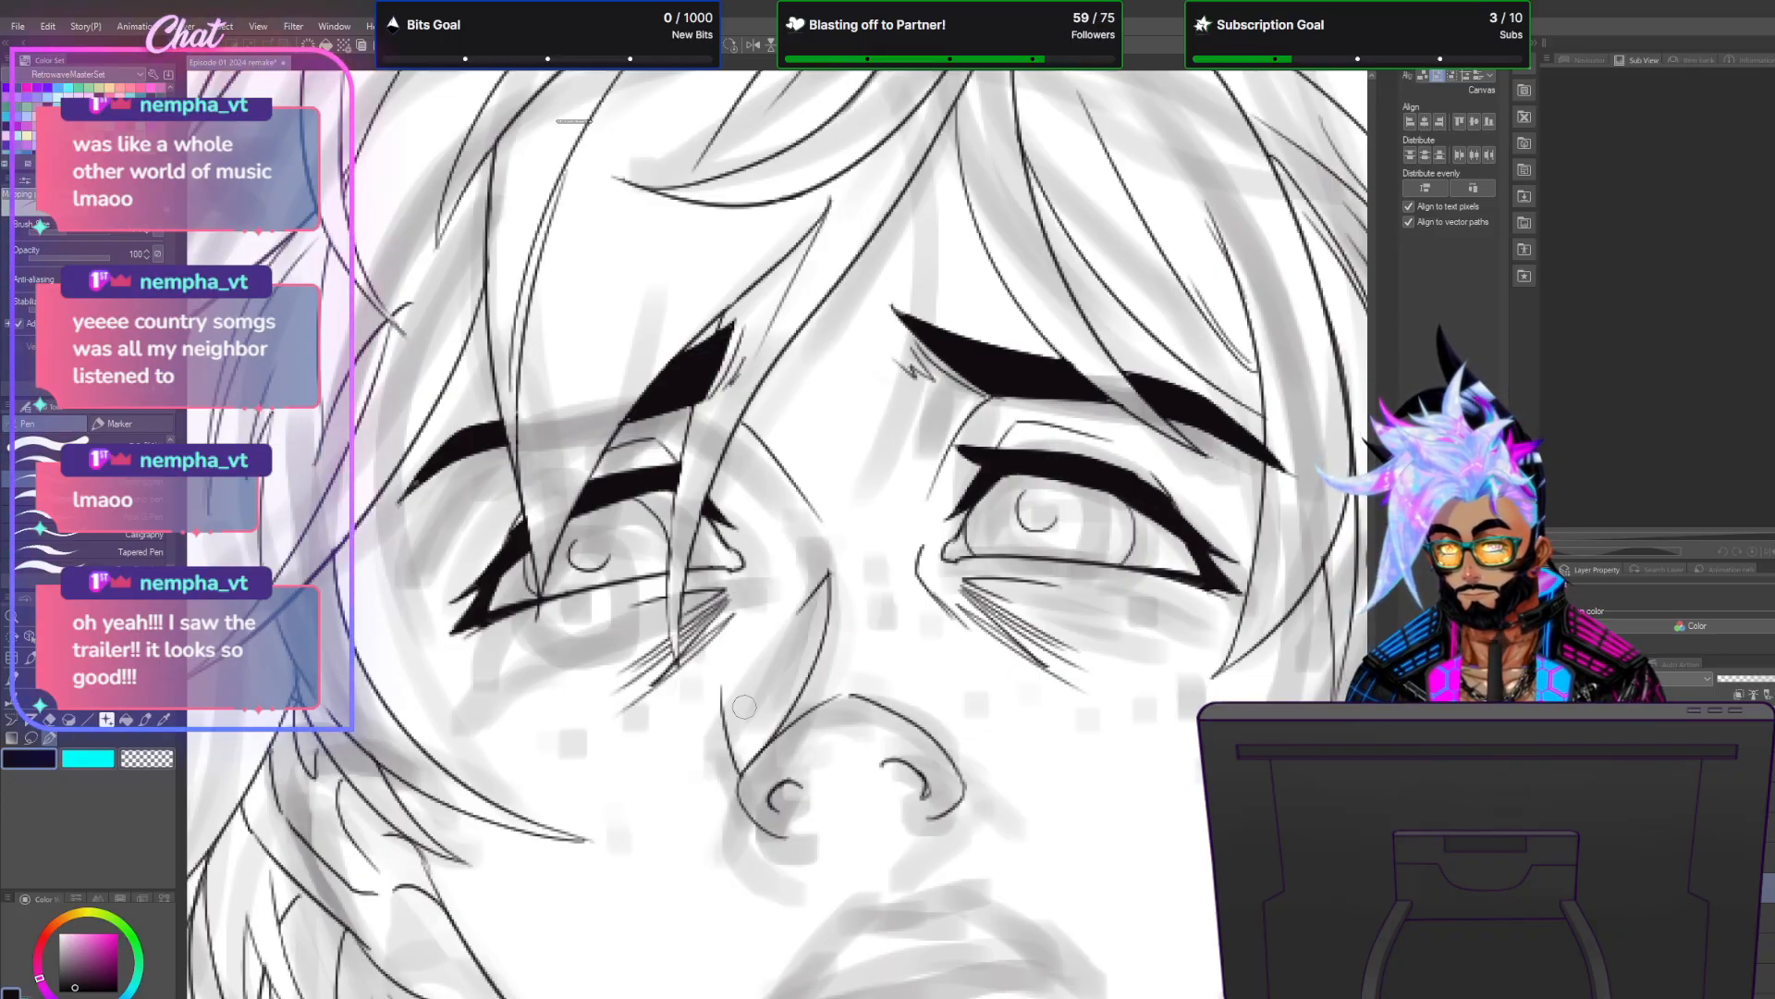
left_click(557, 761)
left_click(589, 728)
left_click(592, 751)
left_click(545, 716)
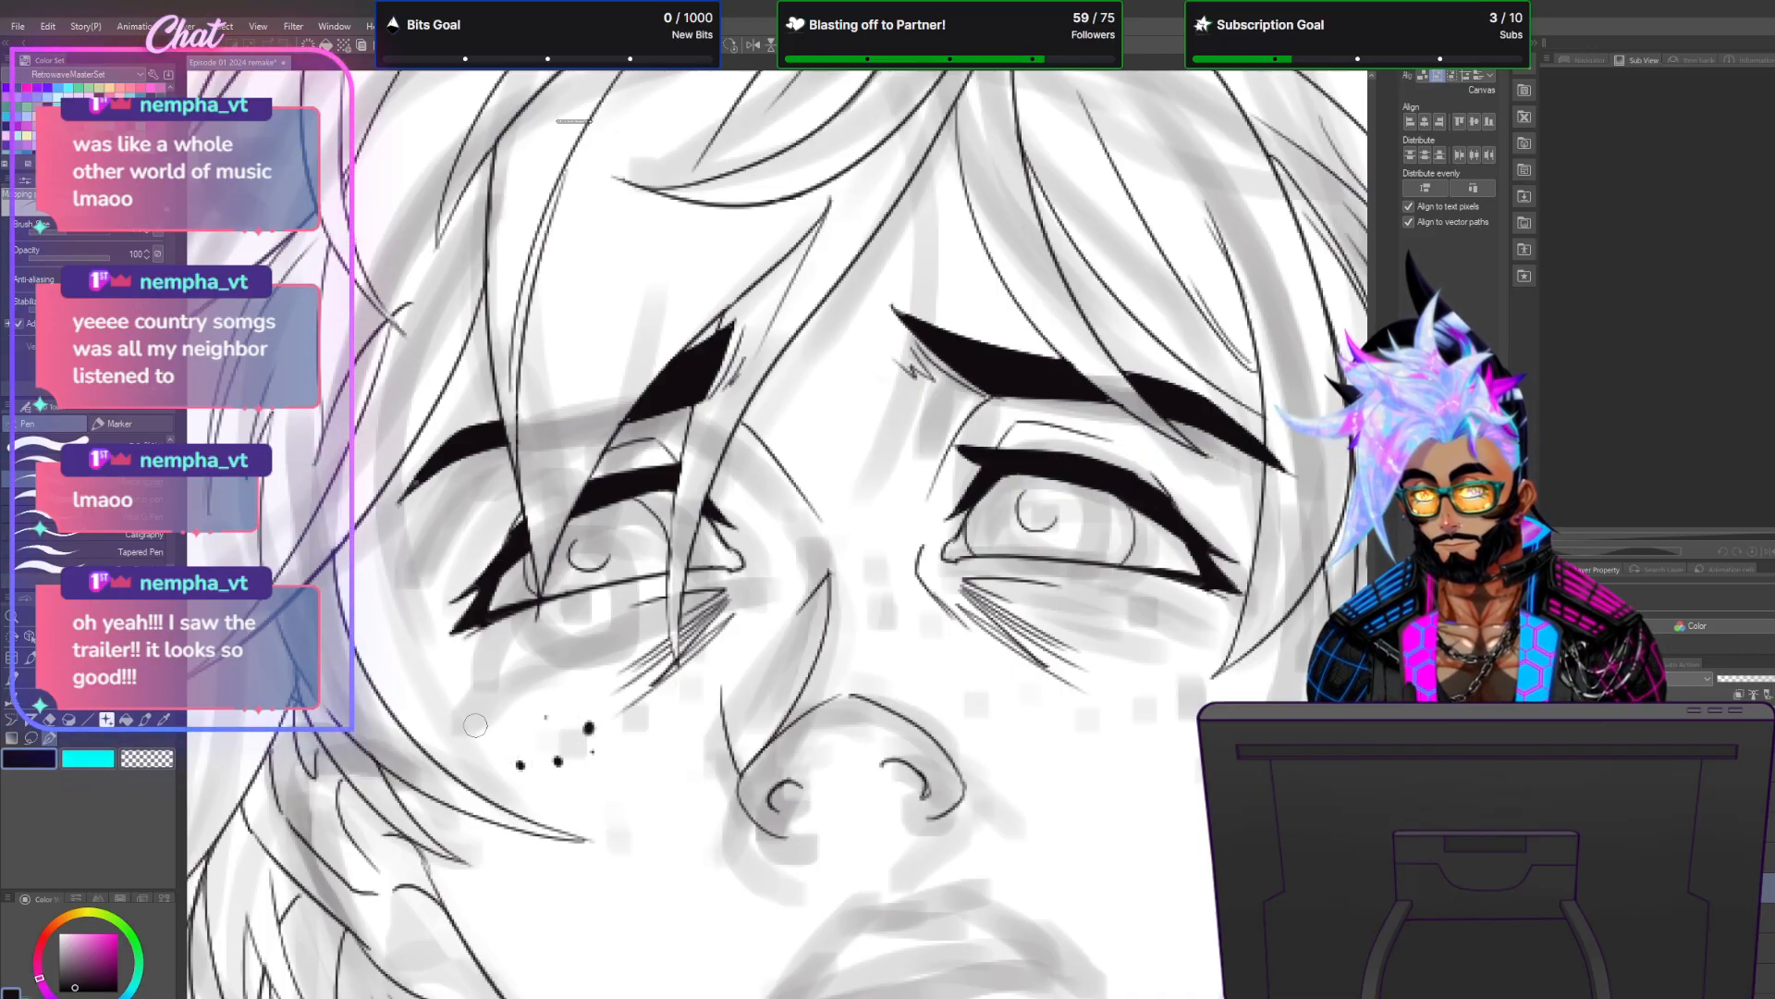
left_click(503, 777)
left_click(439, 822)
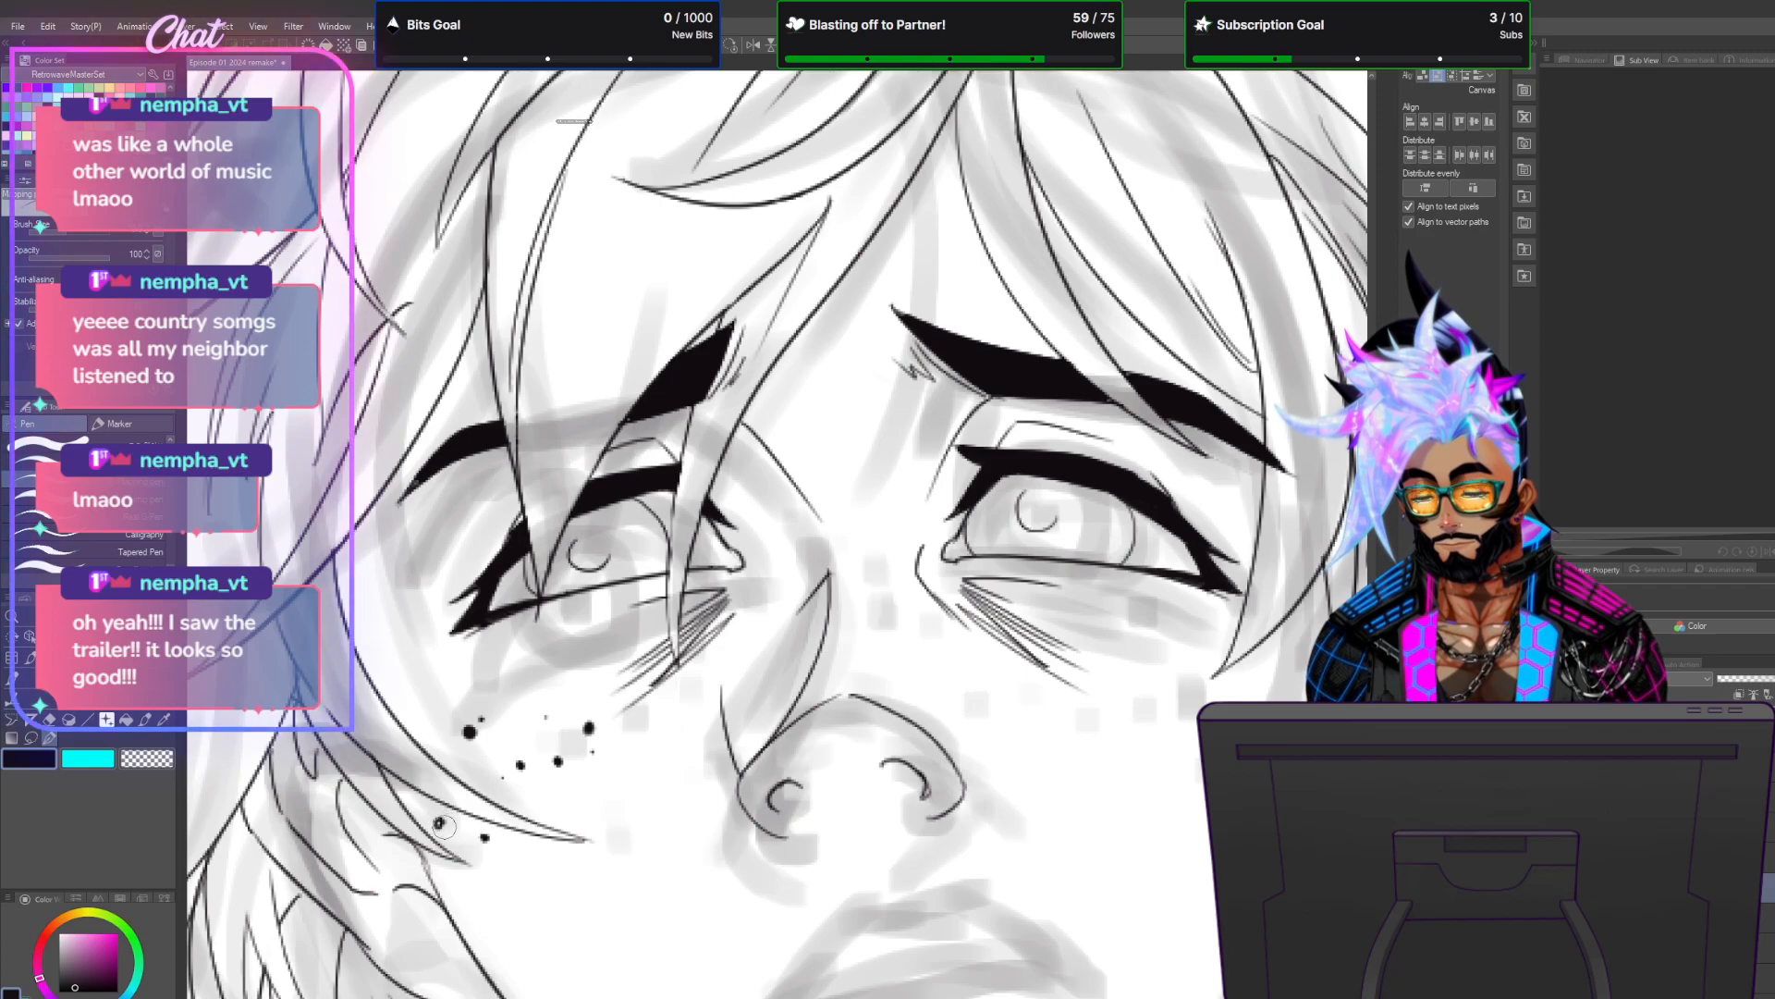
left_click(536, 860)
left_click(528, 720)
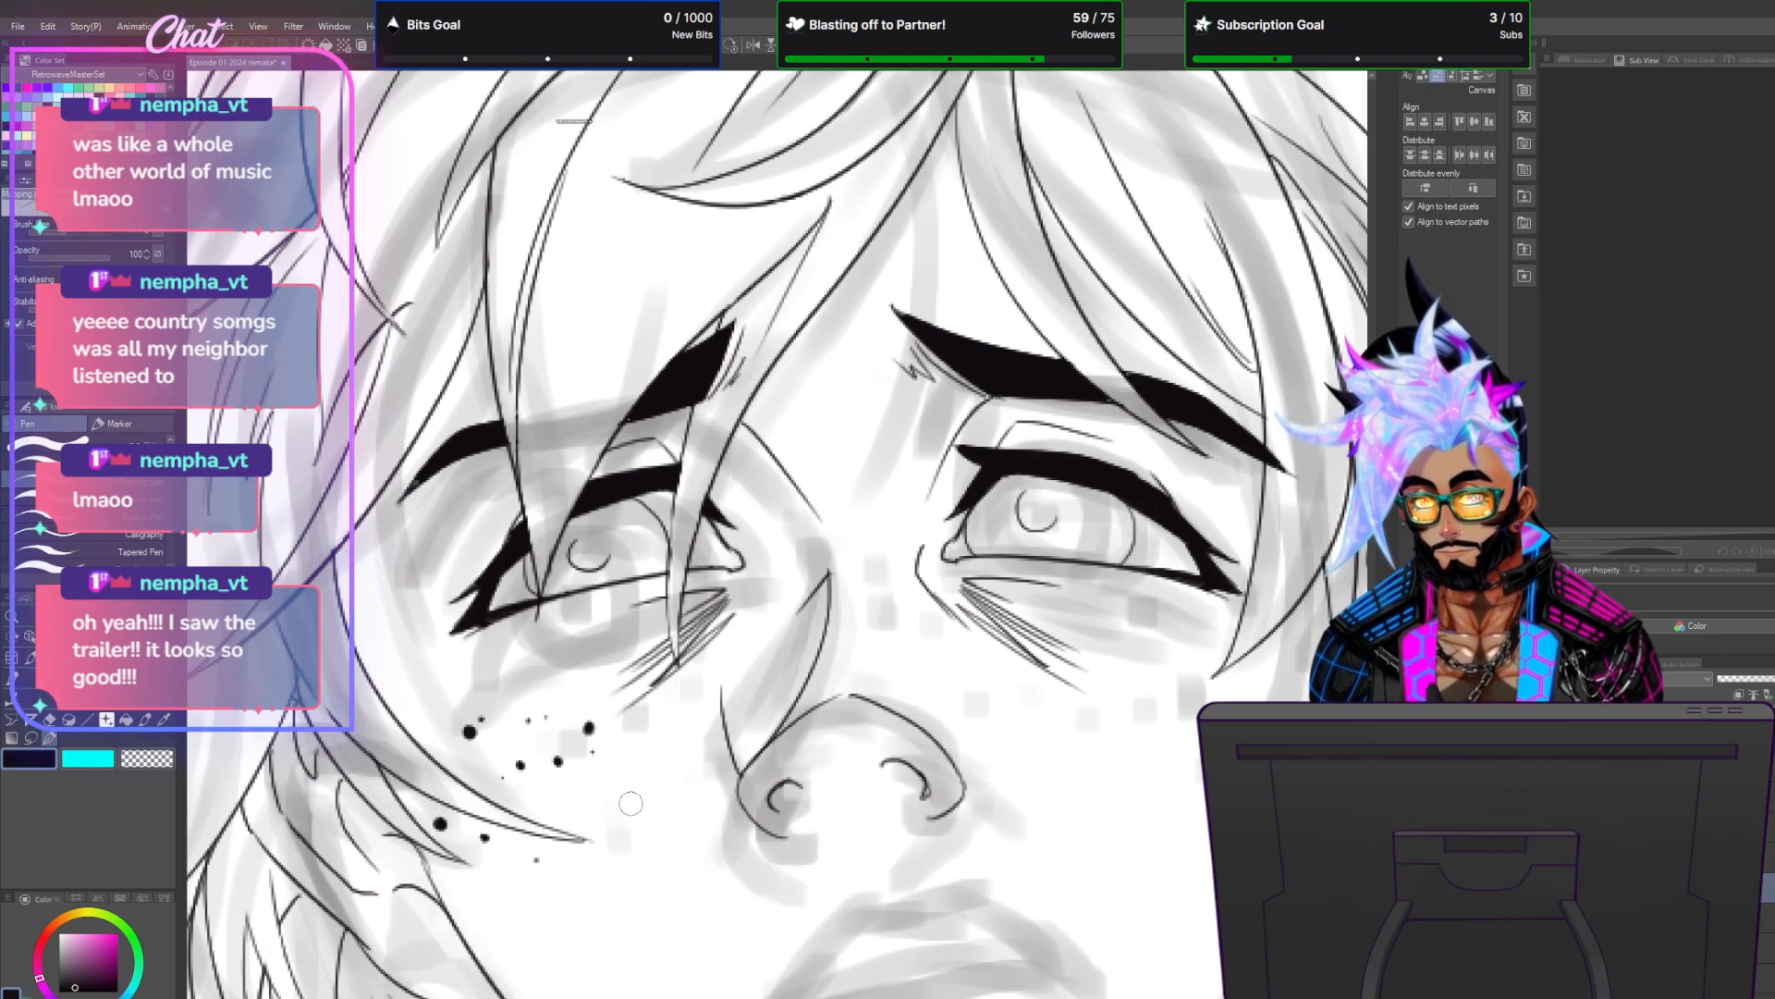
left_click(621, 794)
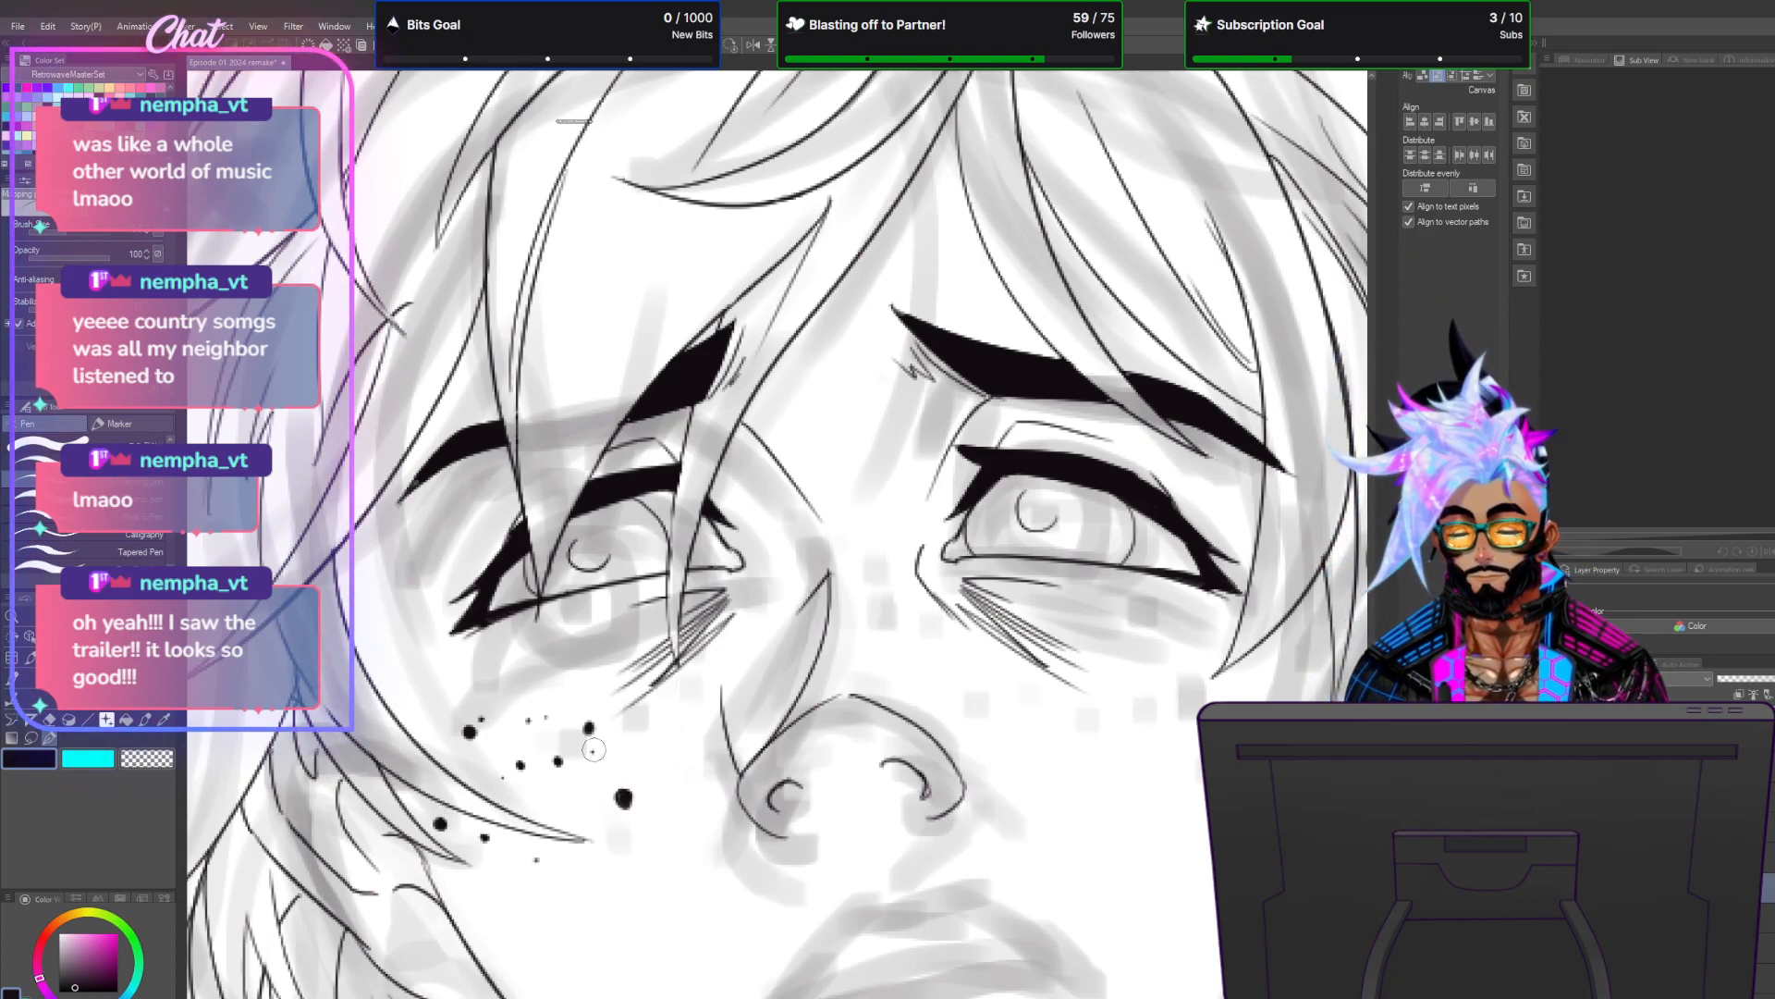
left_click(662, 702)
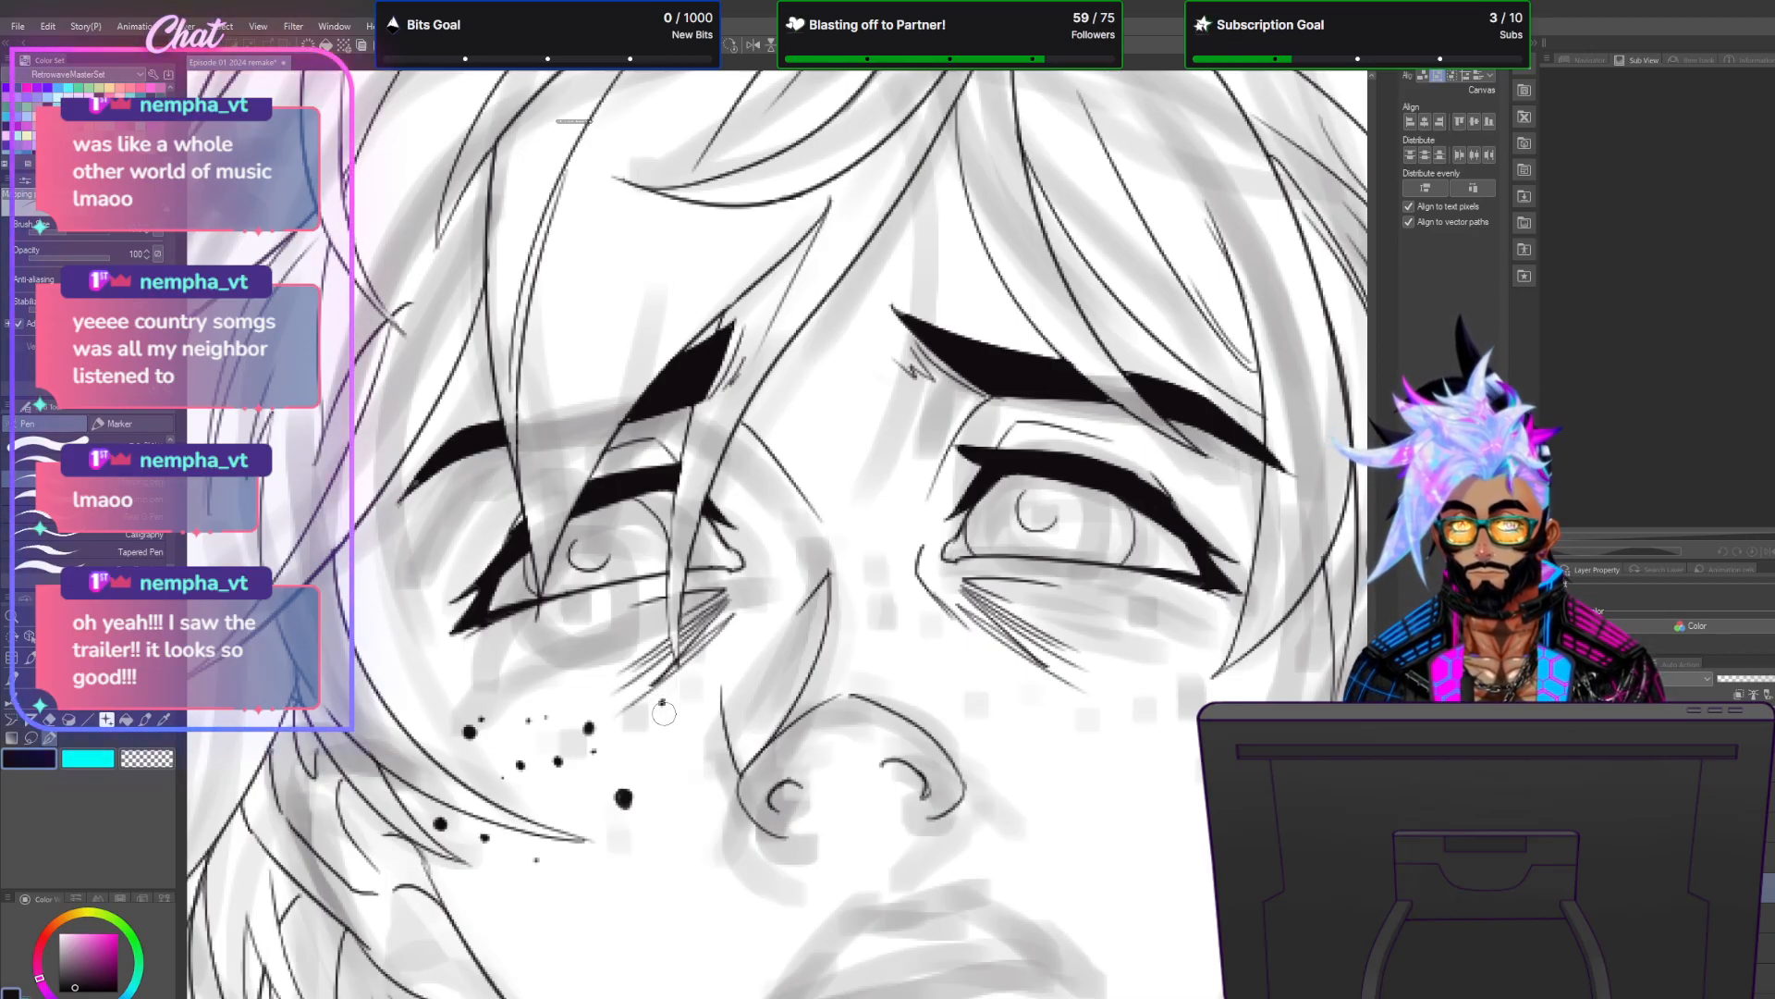
left_click(670, 742)
left_click(567, 702)
left_click(492, 750)
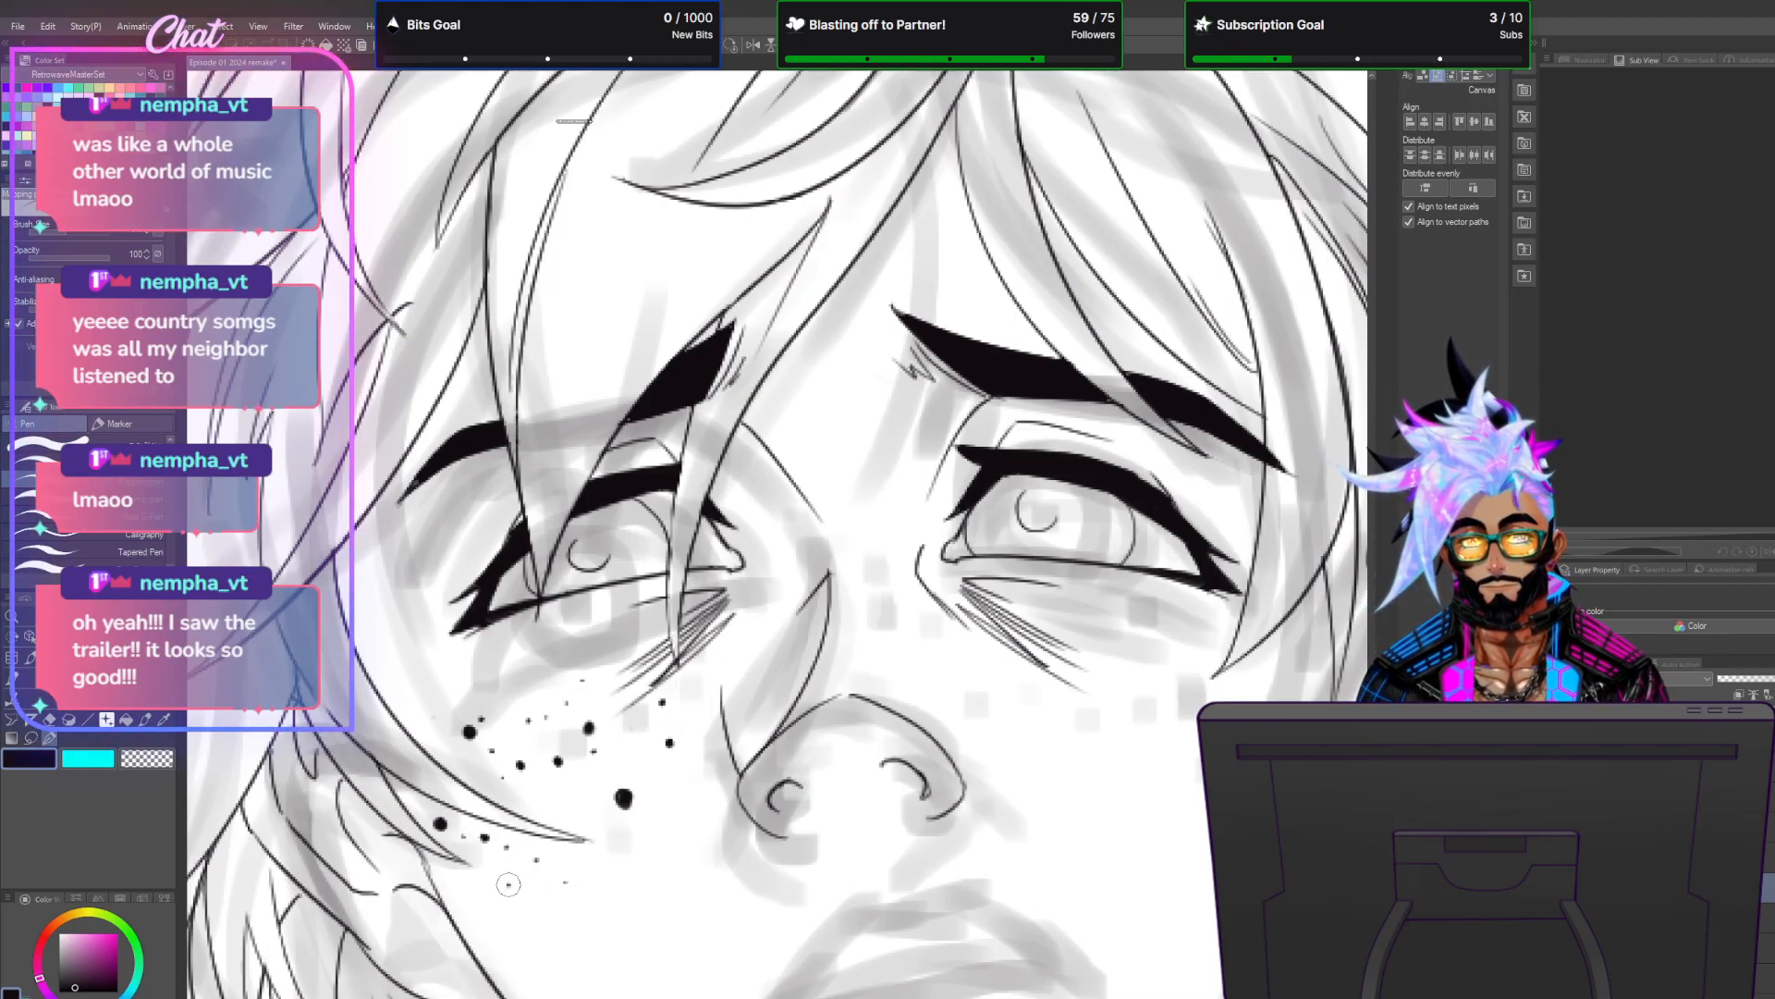
left_click(655, 852)
left_click(581, 795)
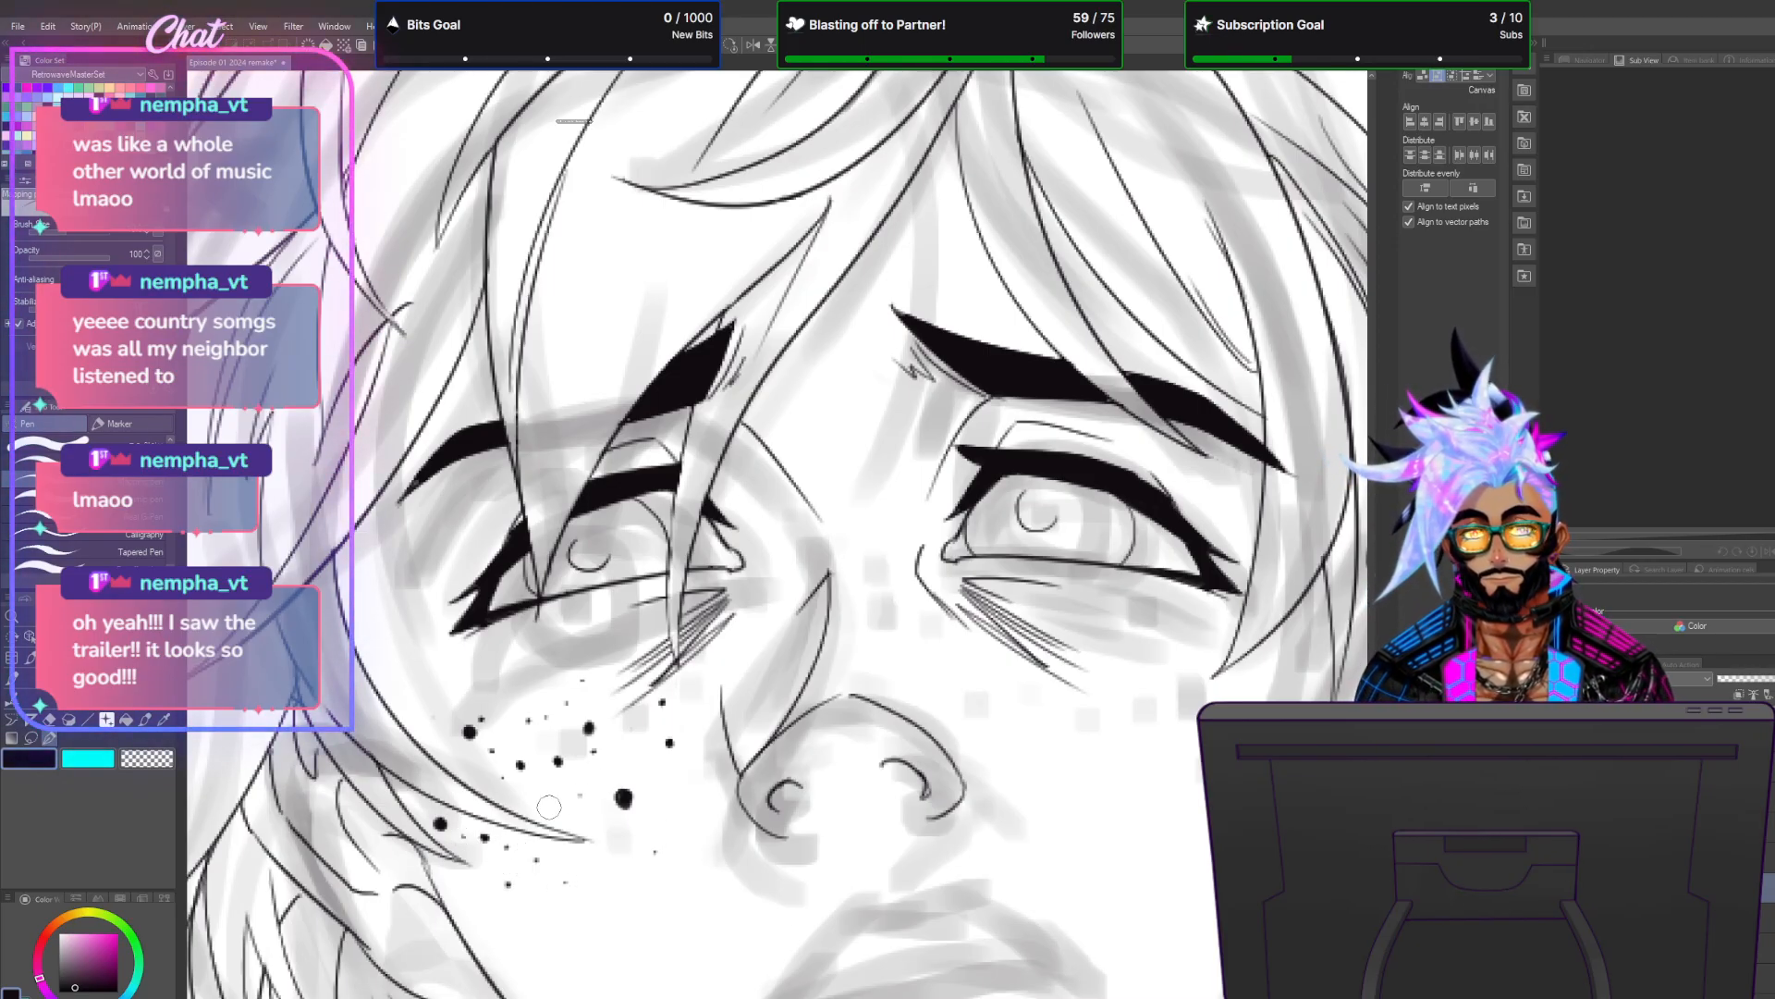
left_click(684, 808)
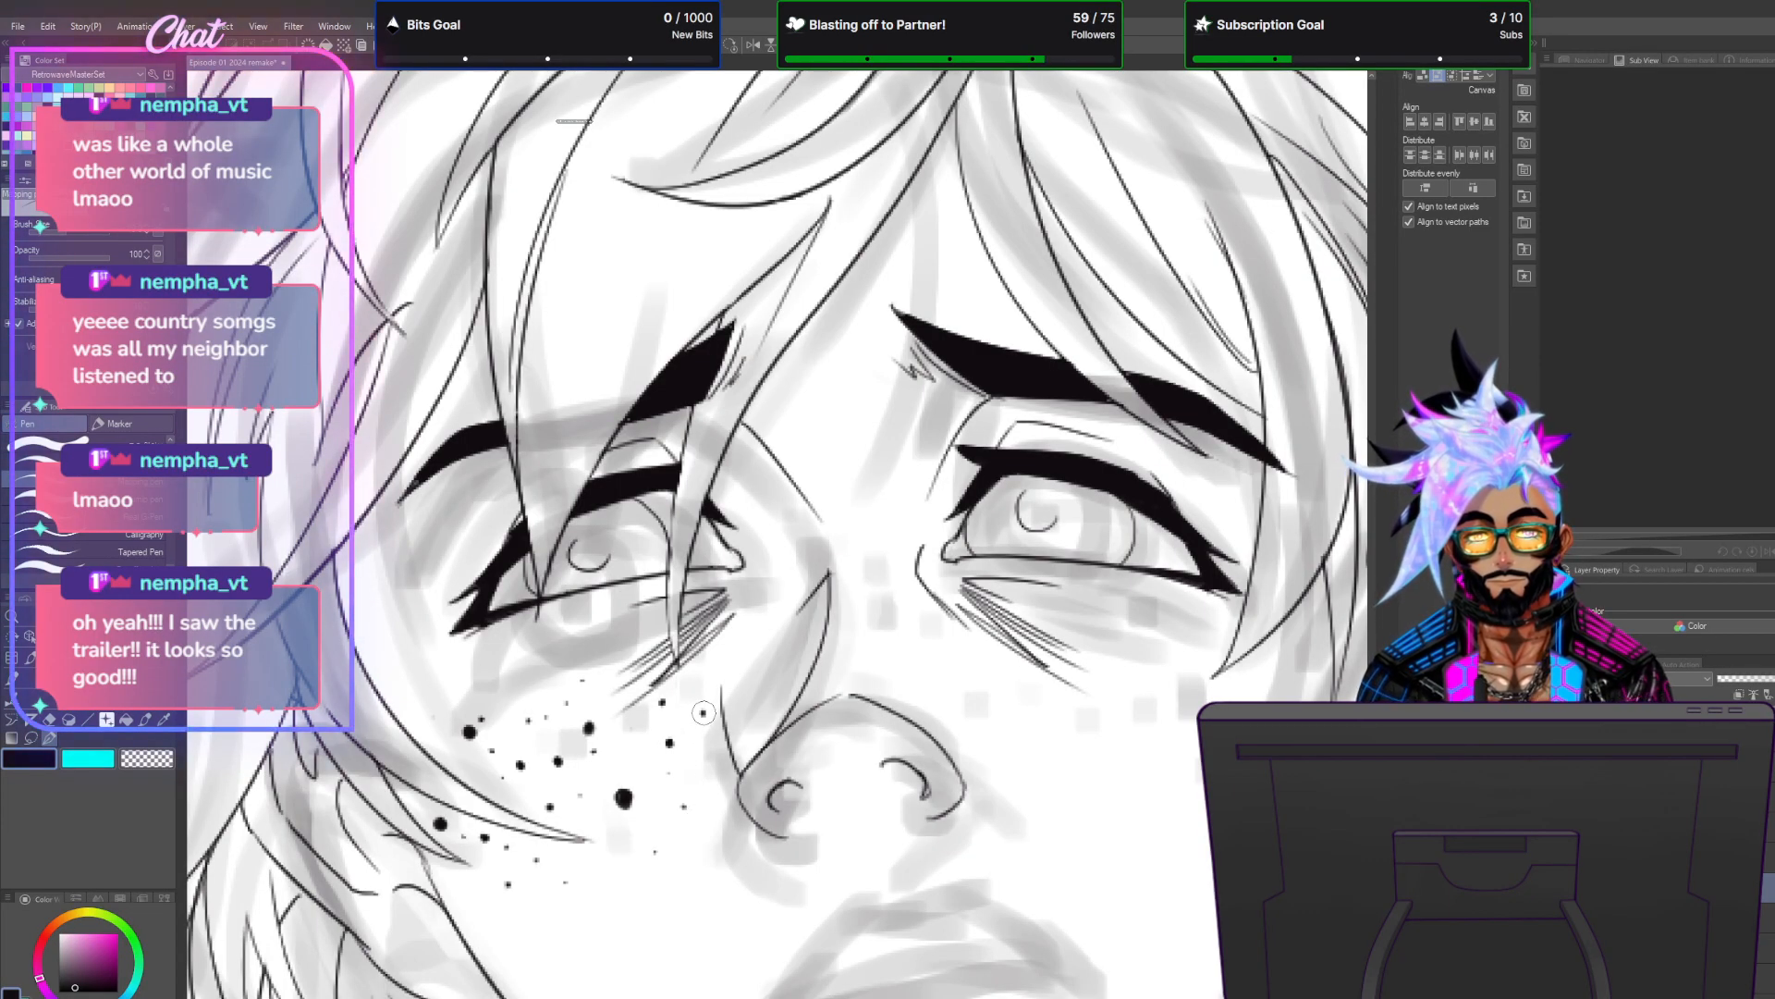
Continue the dark ink freckles up the side of the nose, over its bridge and across the opposite cheek.
left_click(741, 652)
key("ctrl+z")
left_click(740, 644)
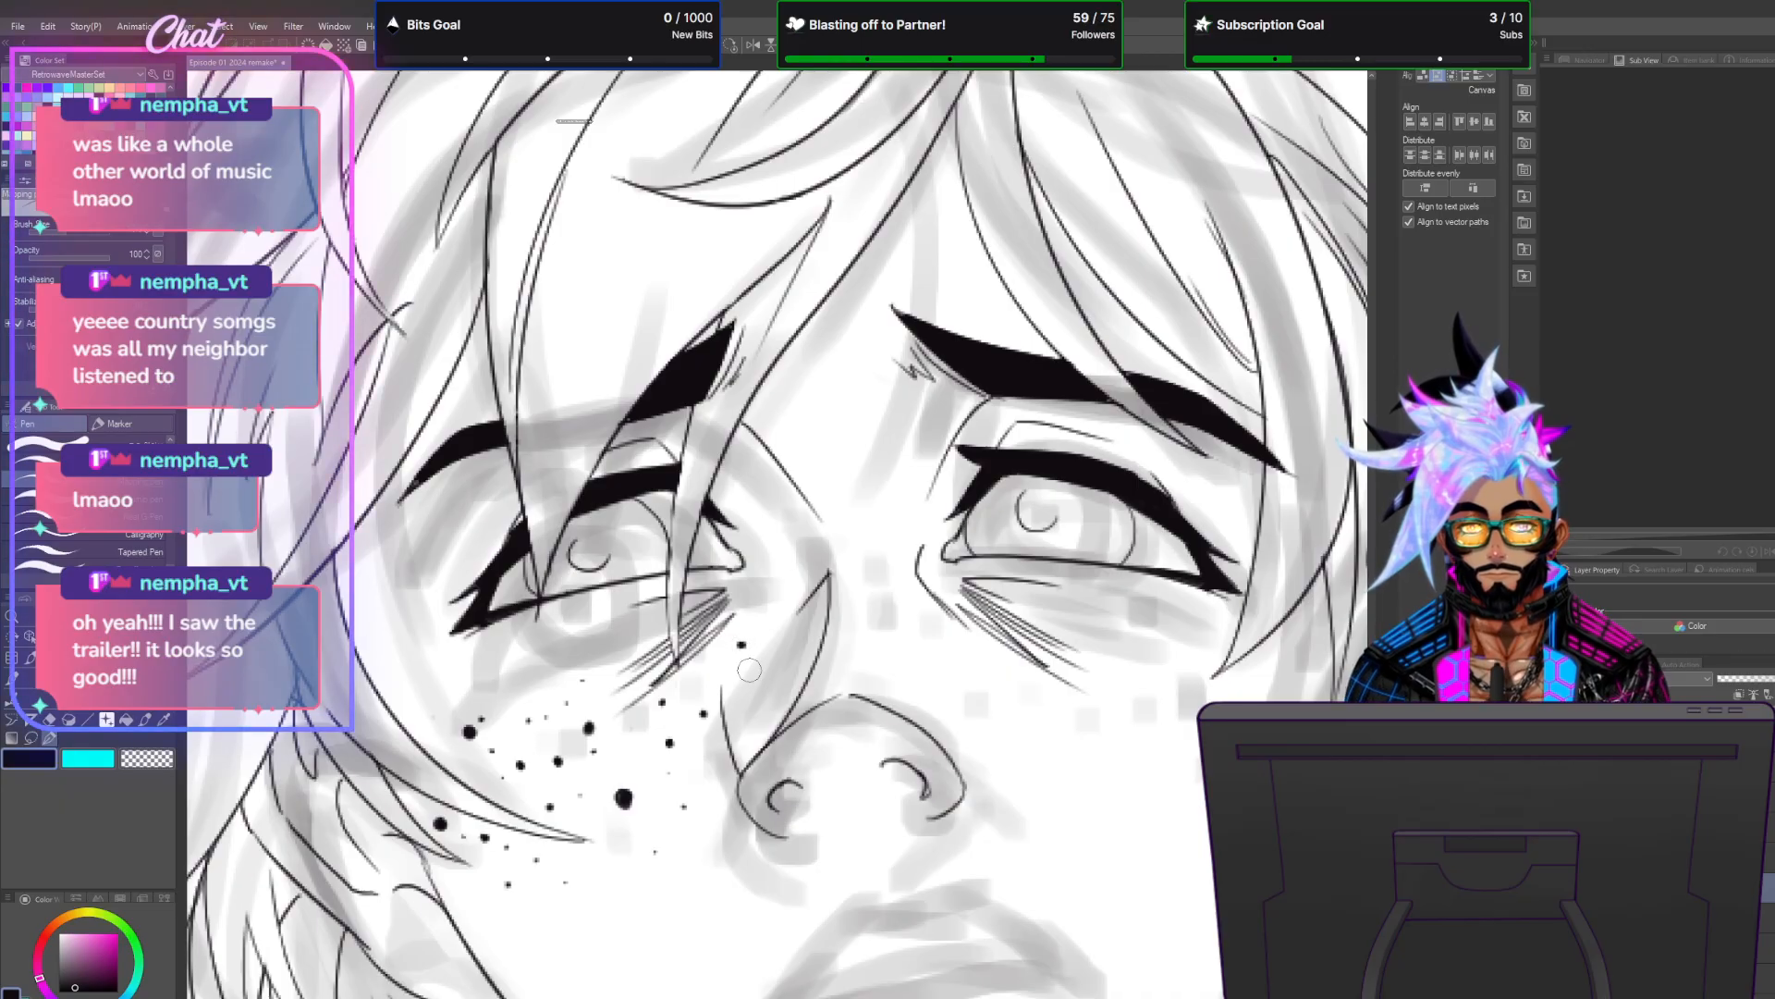
left_click(785, 665)
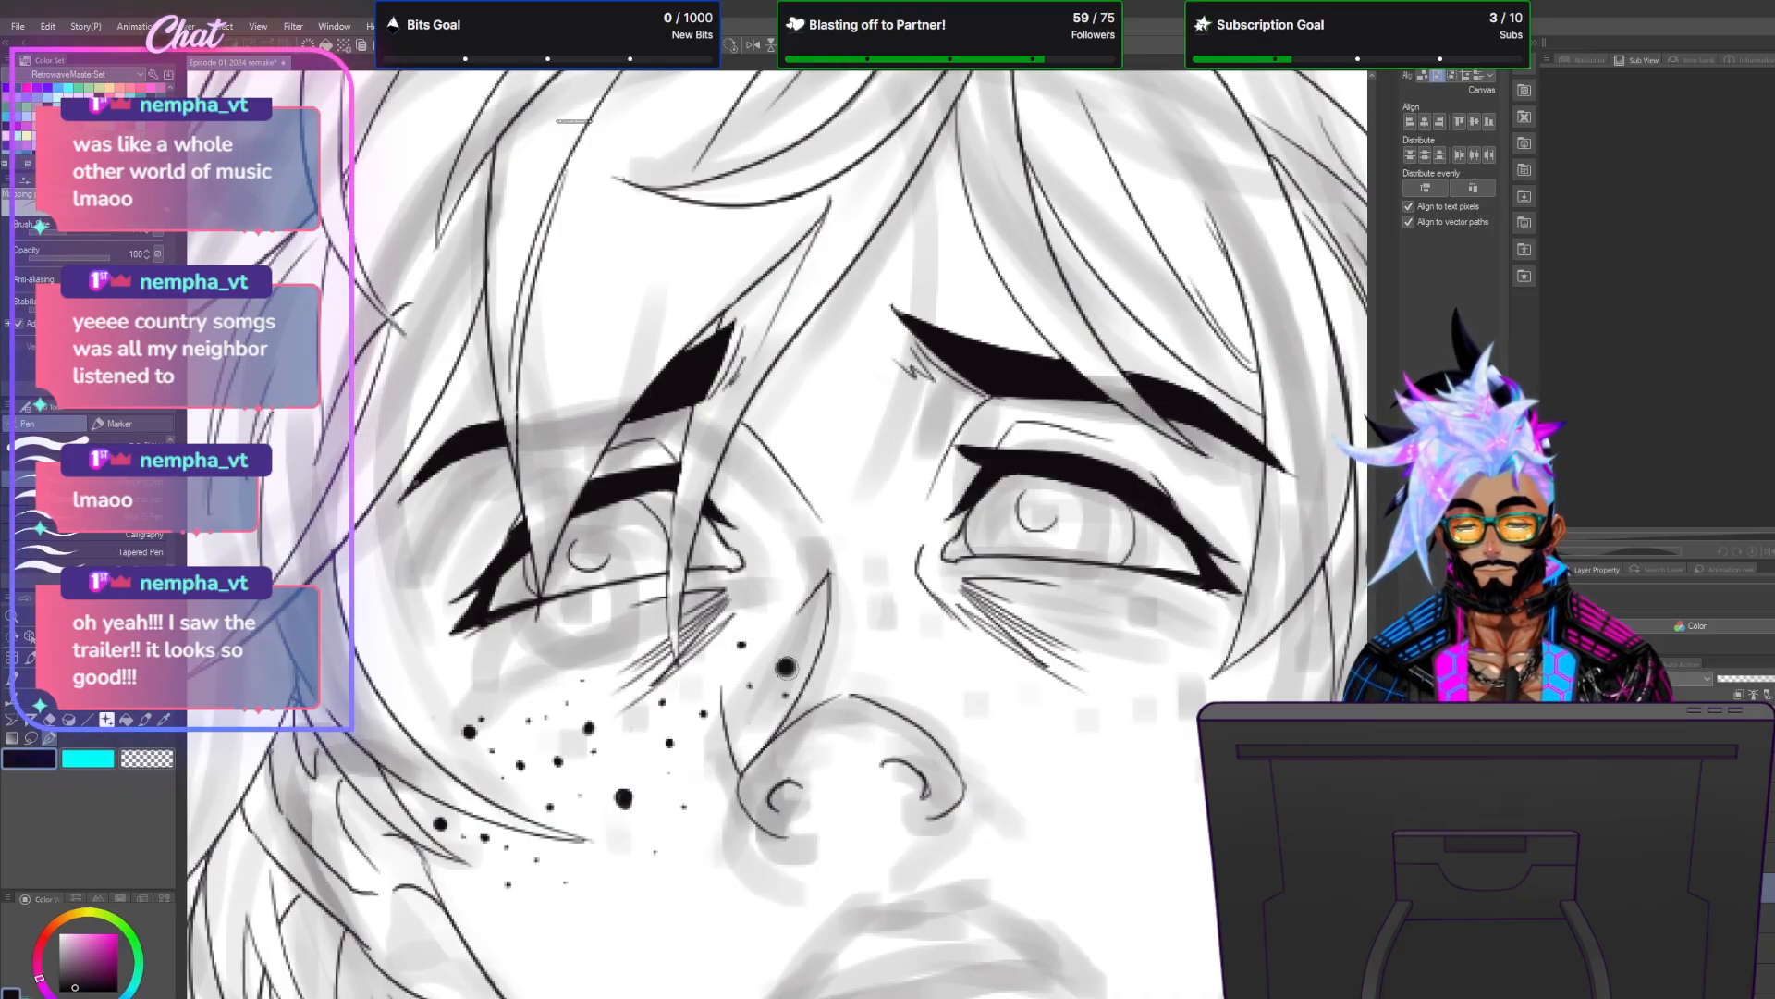
left_click(773, 616)
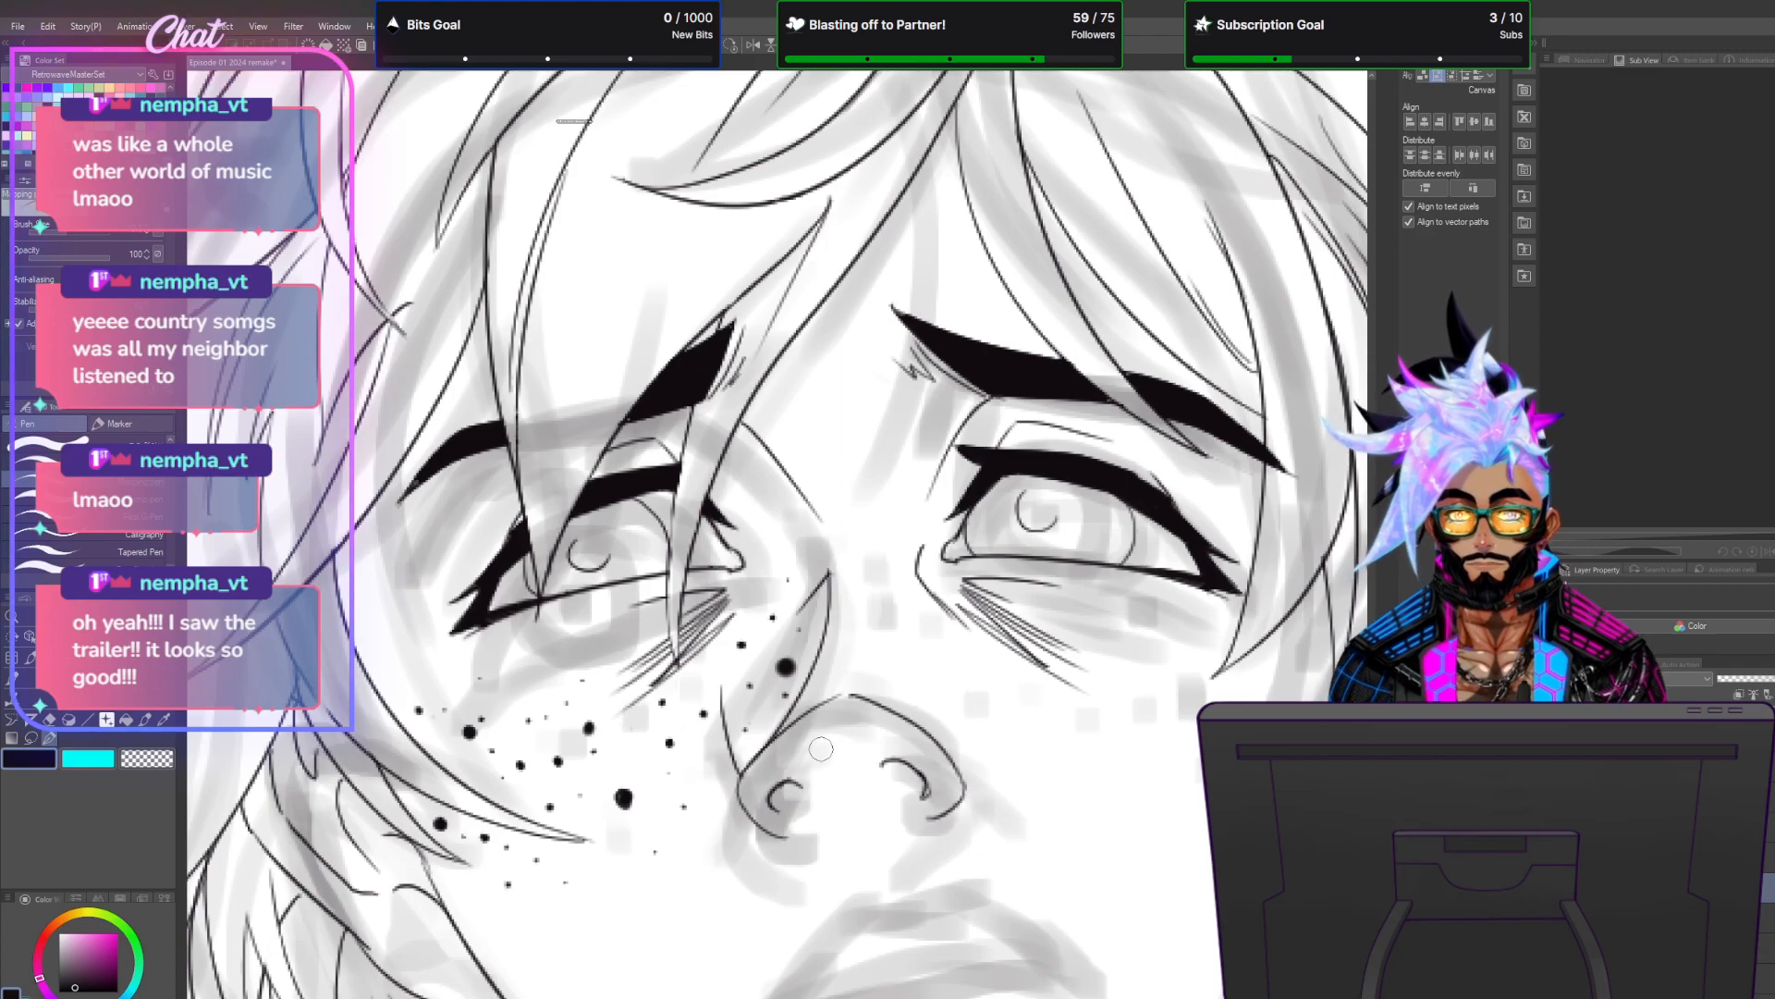
scroll(821, 748, "down", 5)
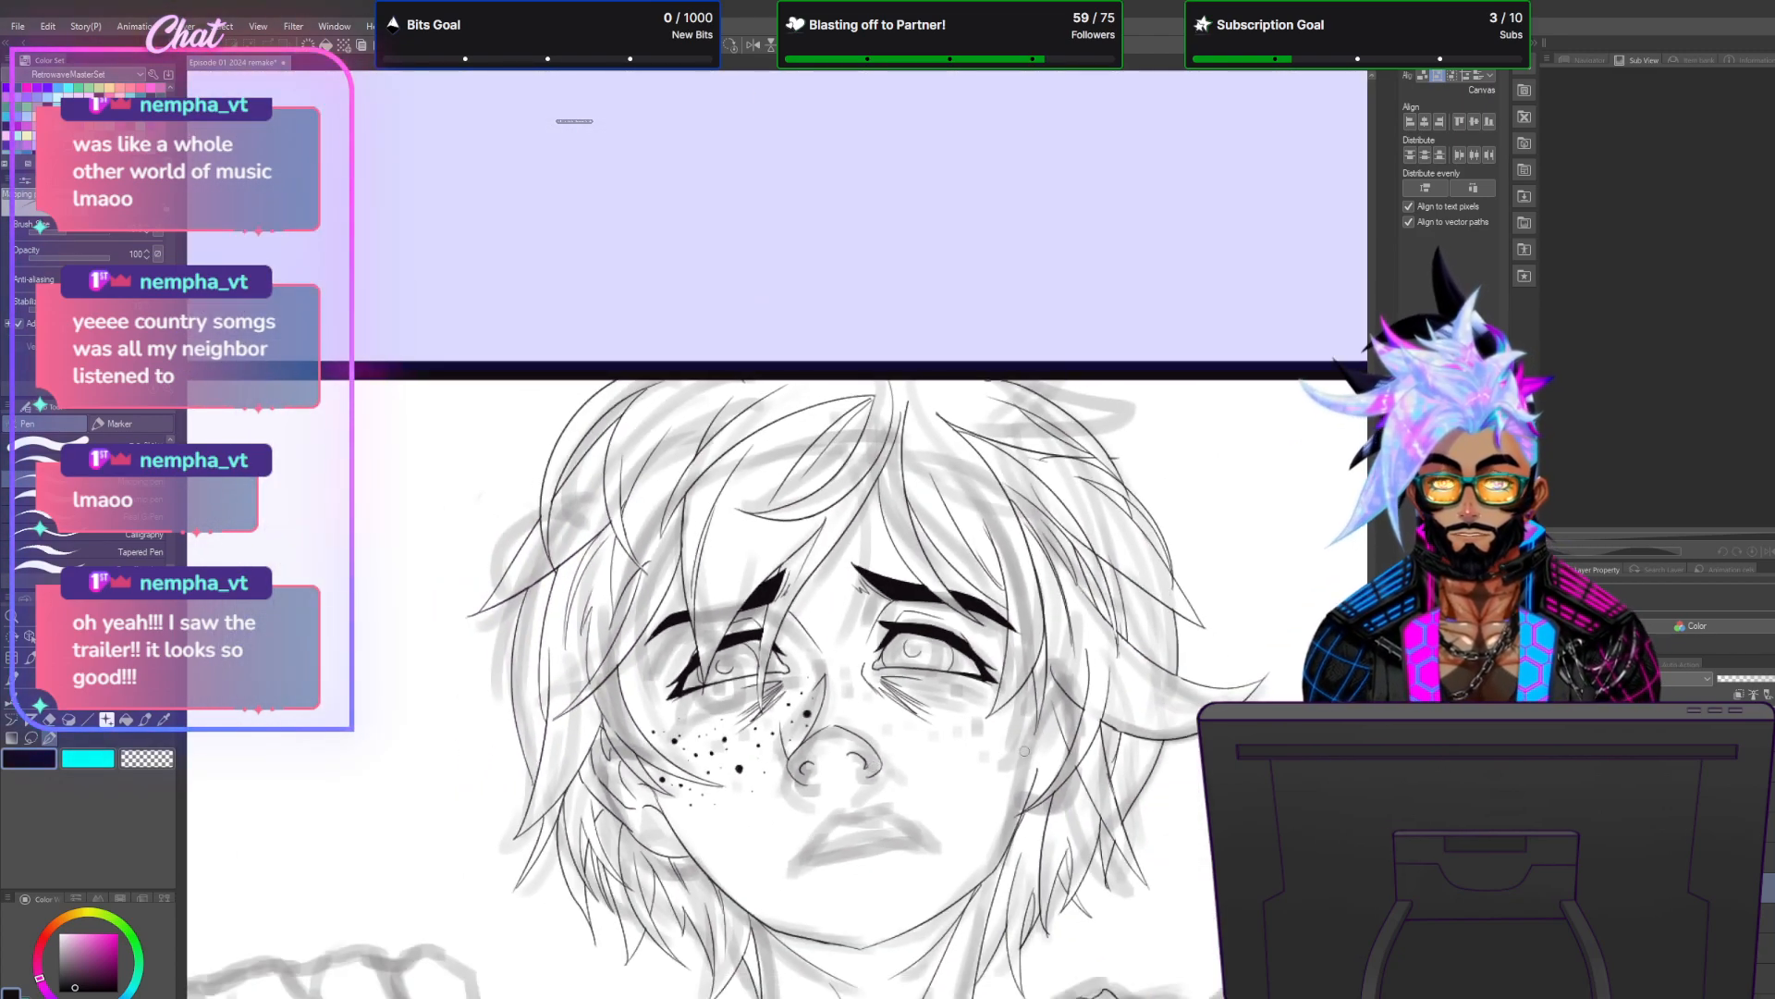
scroll(1077, 727, "up", 5)
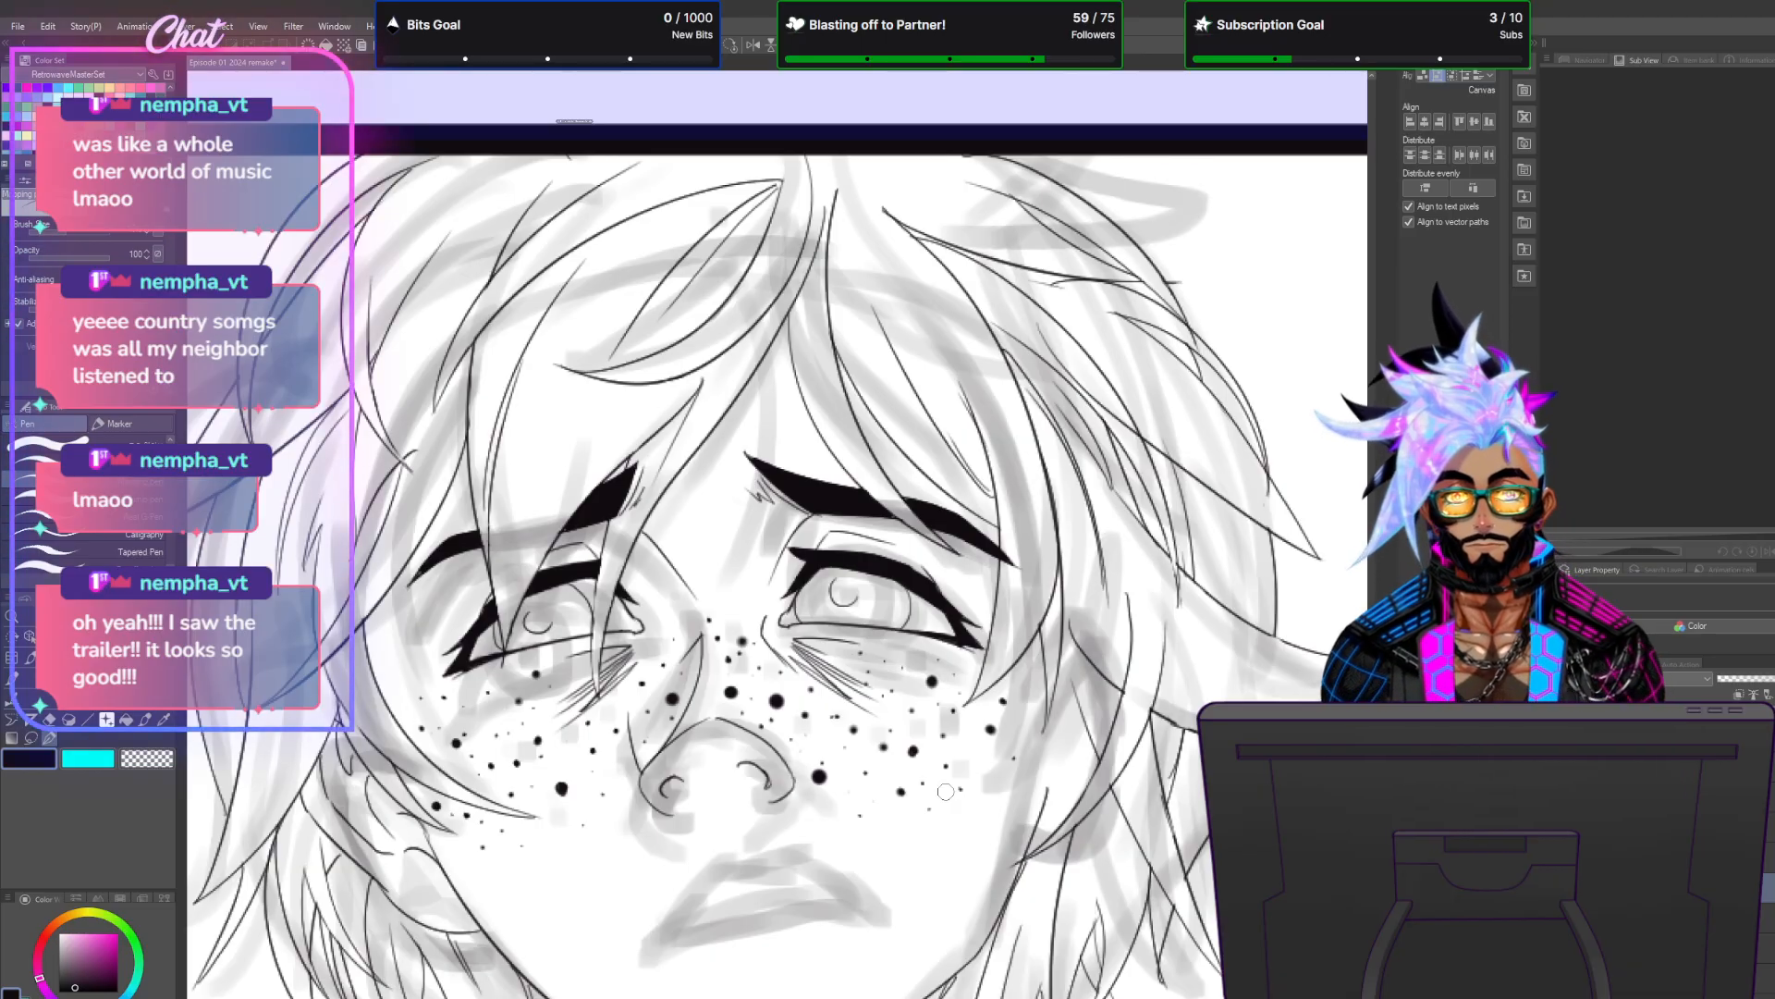
Ink the edge of the far ear as a curved line rising from the jaw between the hair strands.
scroll(915, 794, "down", 4)
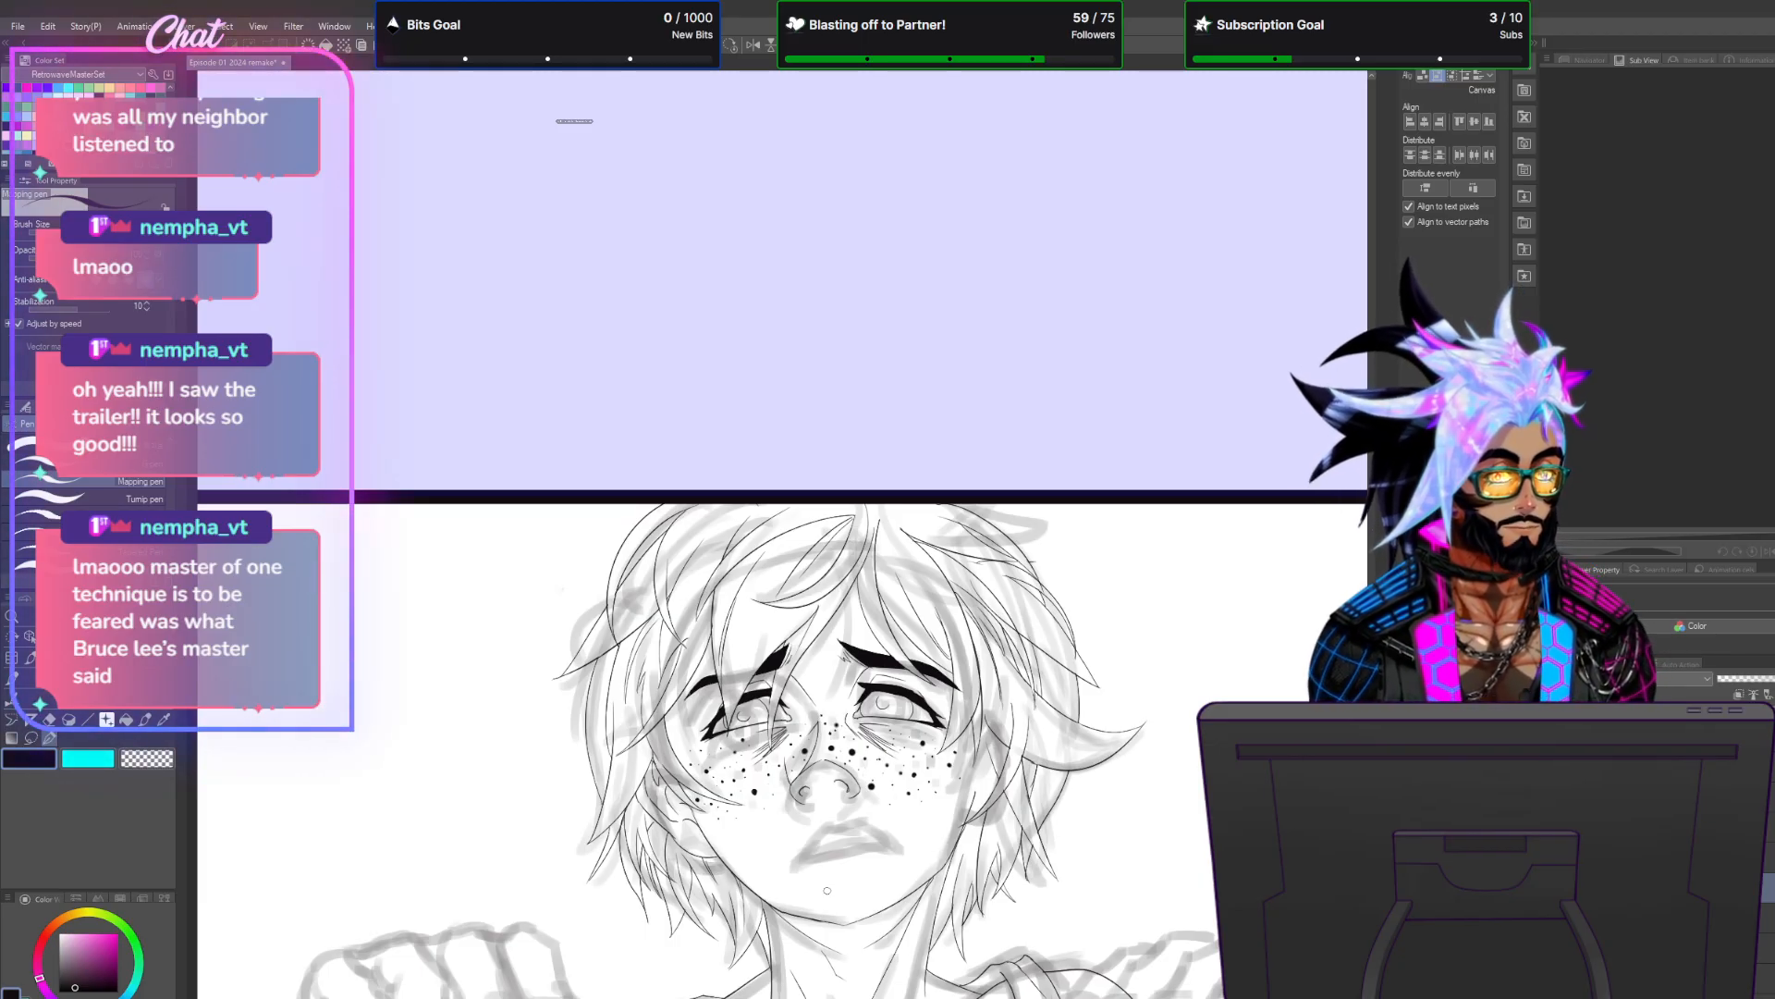
scroll(827, 891, "up", 3)
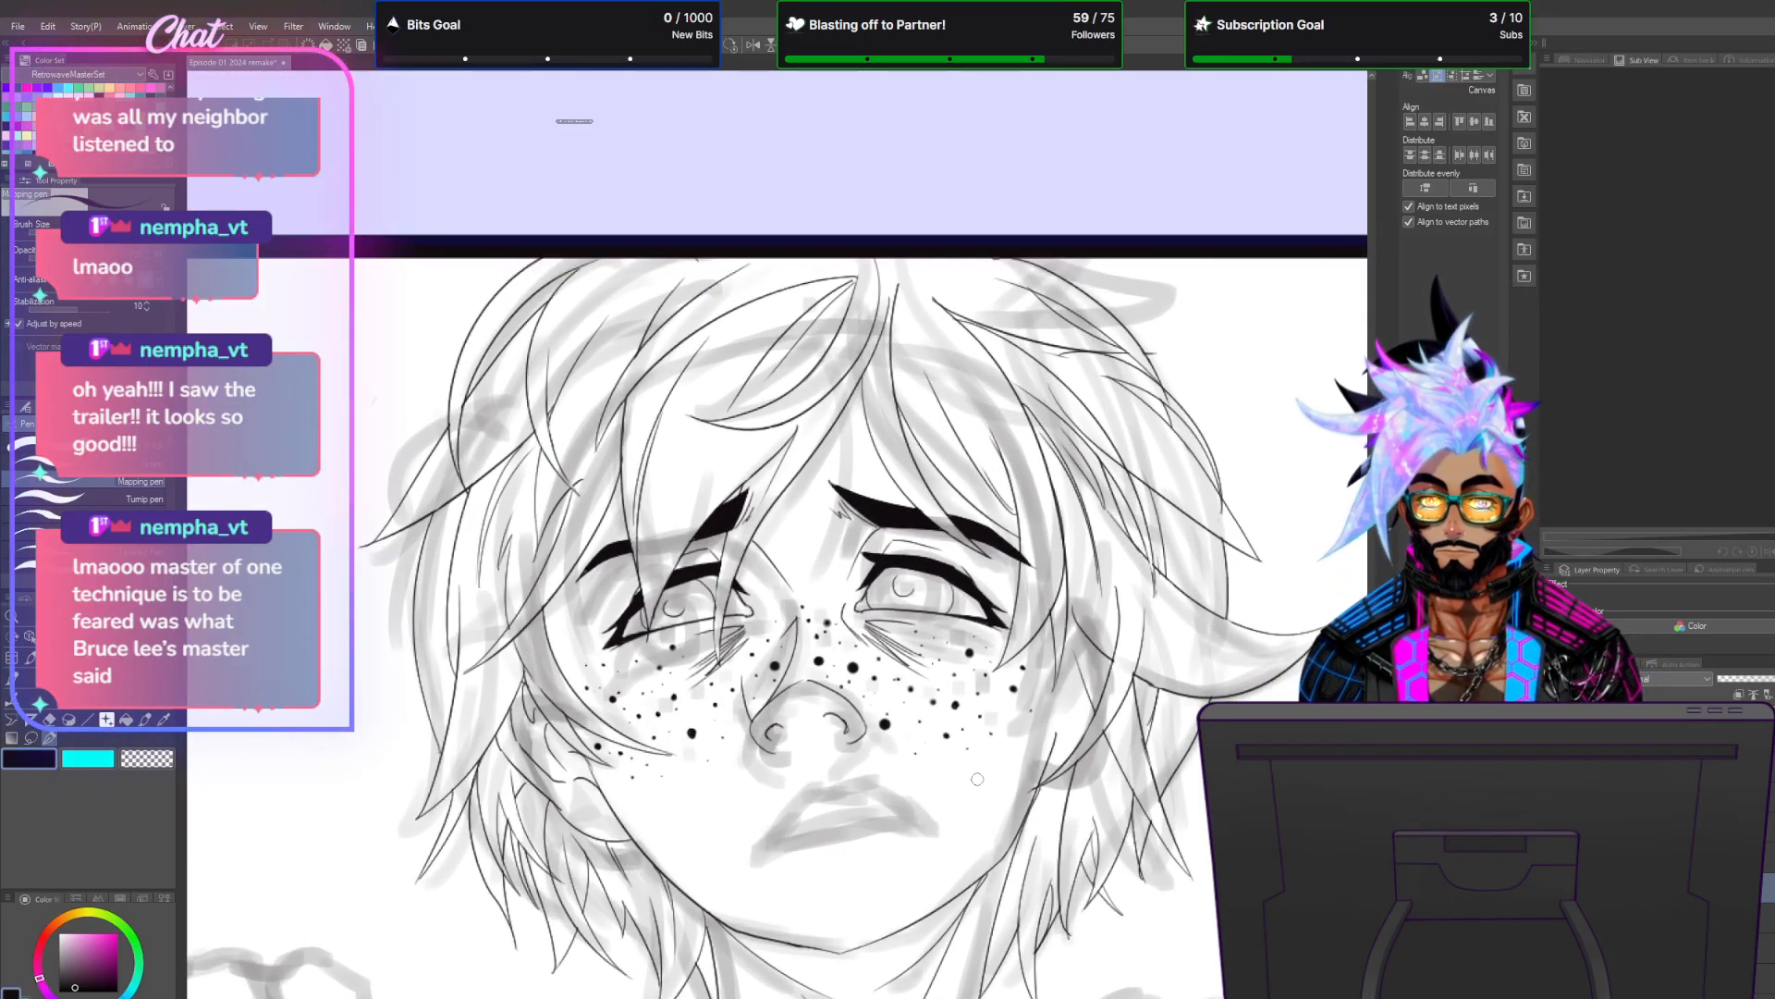
scroll(976, 780, "up", 2)
scroll(1086, 708, "up", 3)
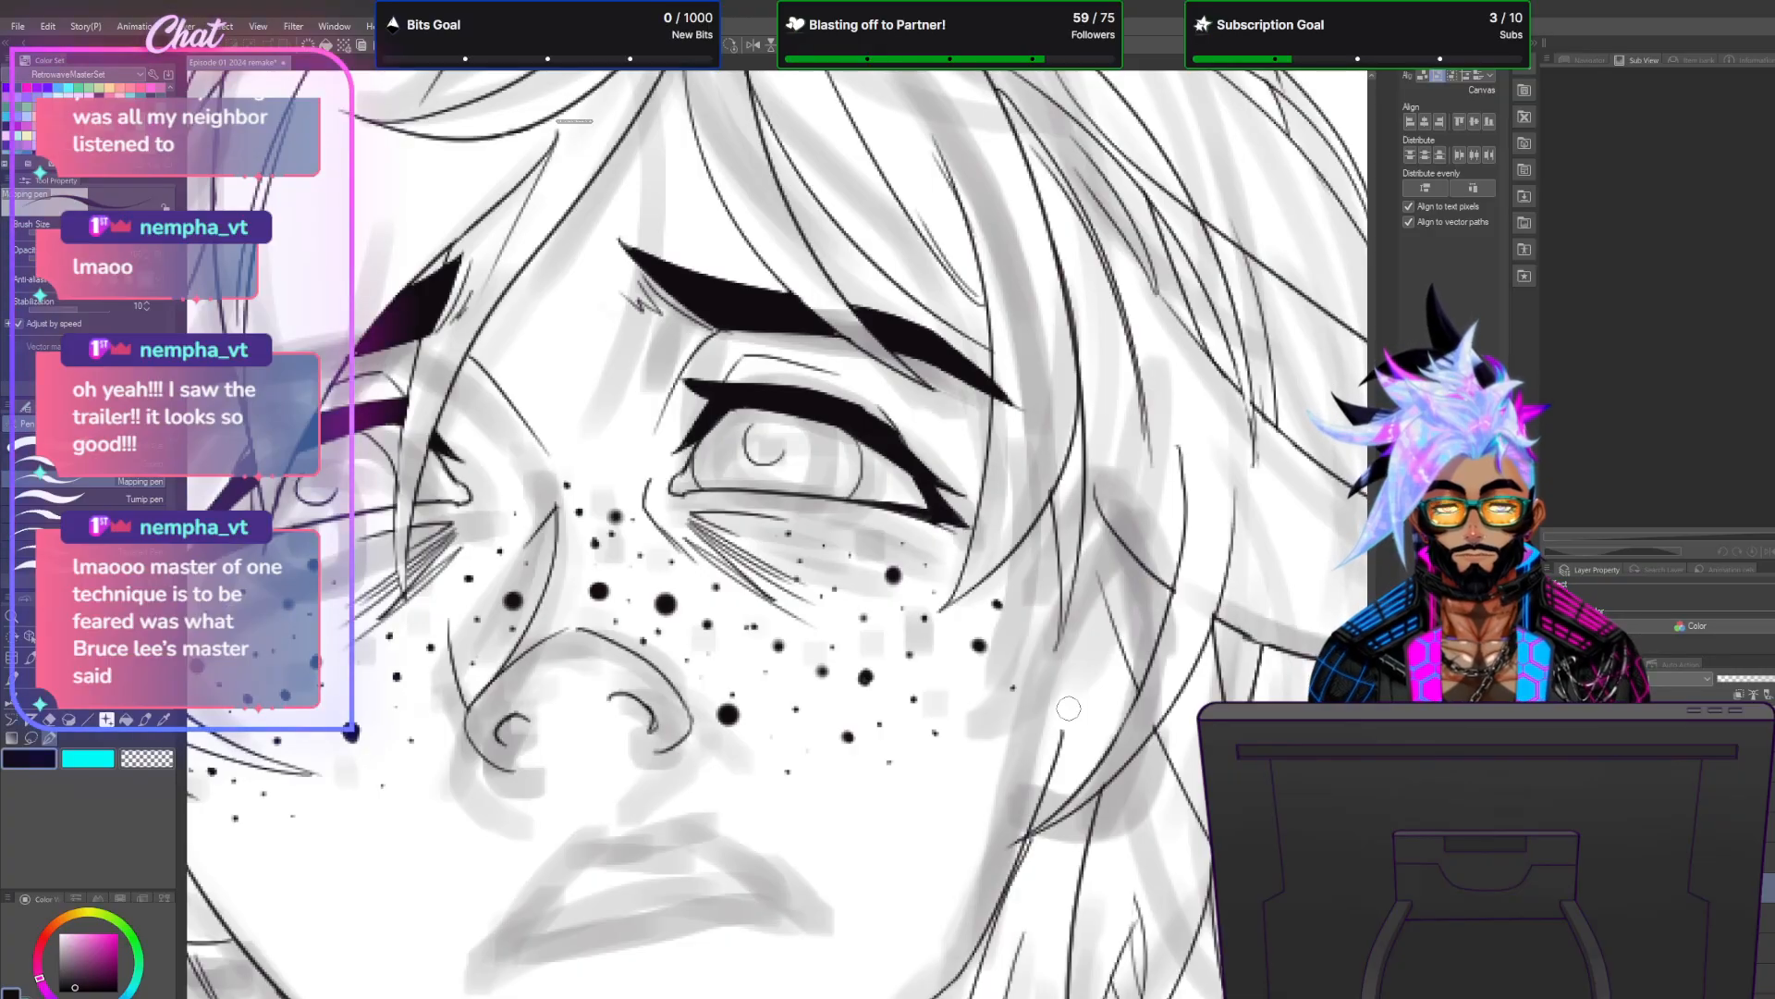
left_click_drag(1062, 735, 1123, 656)
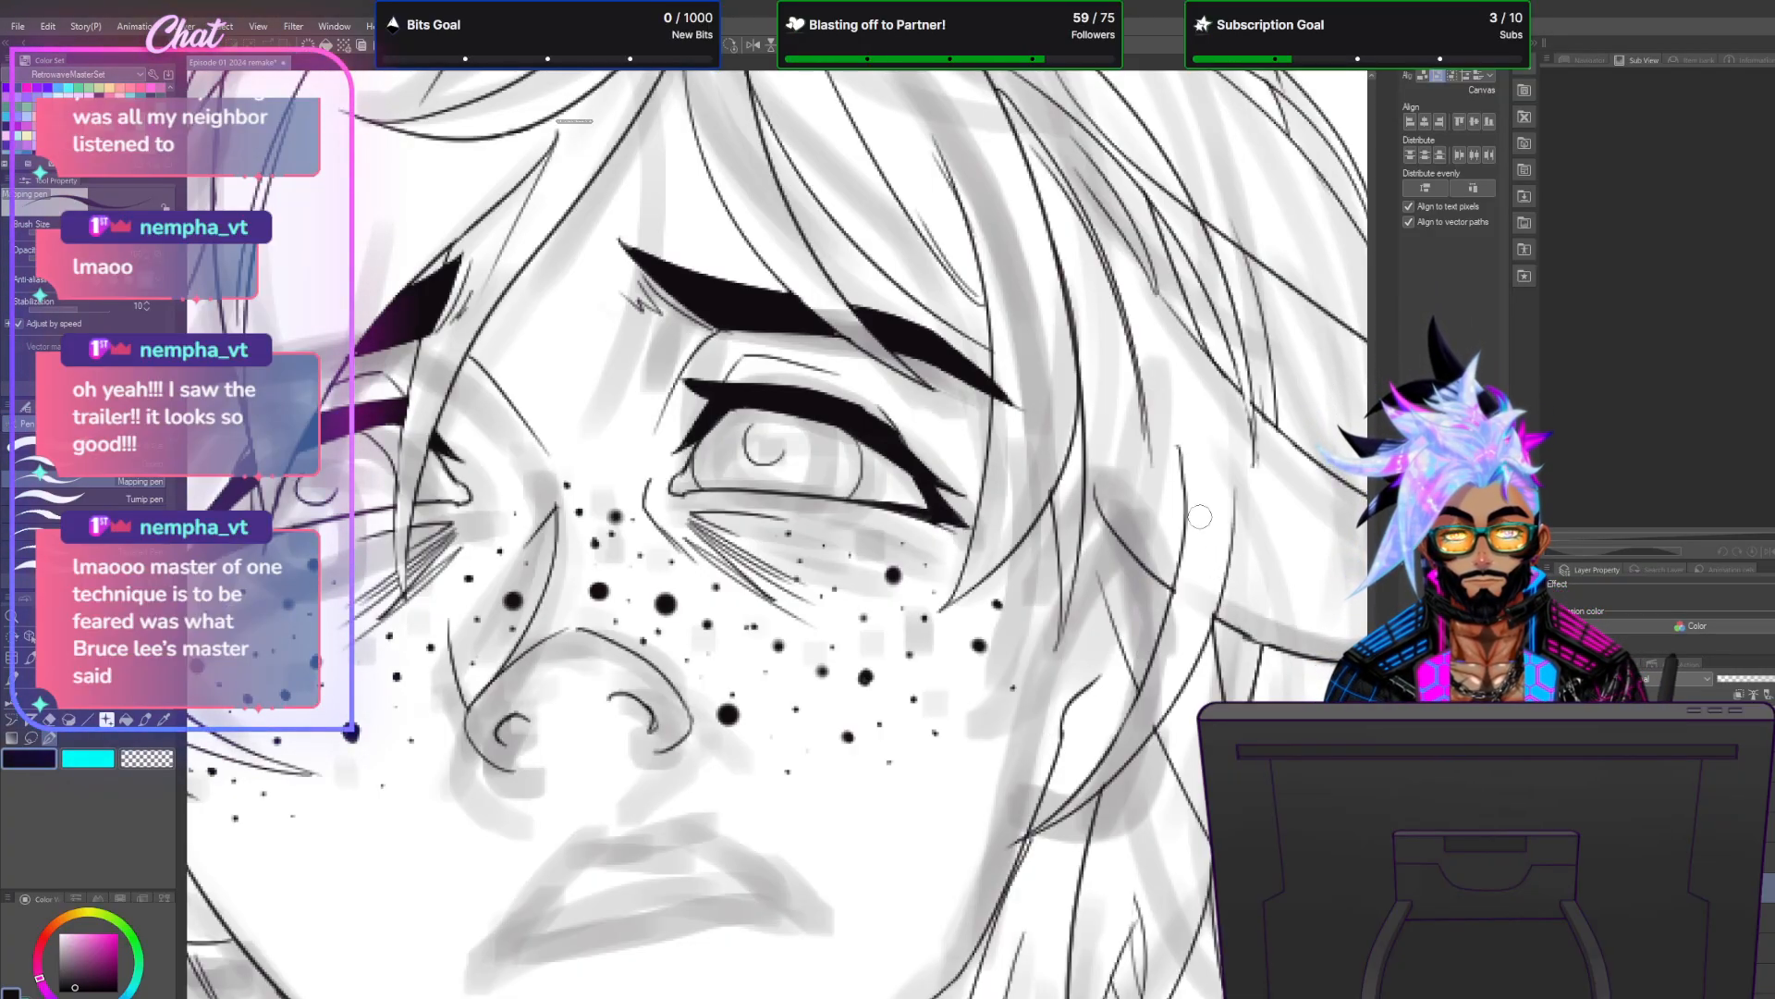
key("ctrl+z")
left_click_drag(1061, 737, 1102, 665)
Ink a curved hair strand sweeping up from the strand tip at the jaw, below the far ear.
left_click_drag(1027, 840, 1127, 797)
key("ctrl+z")
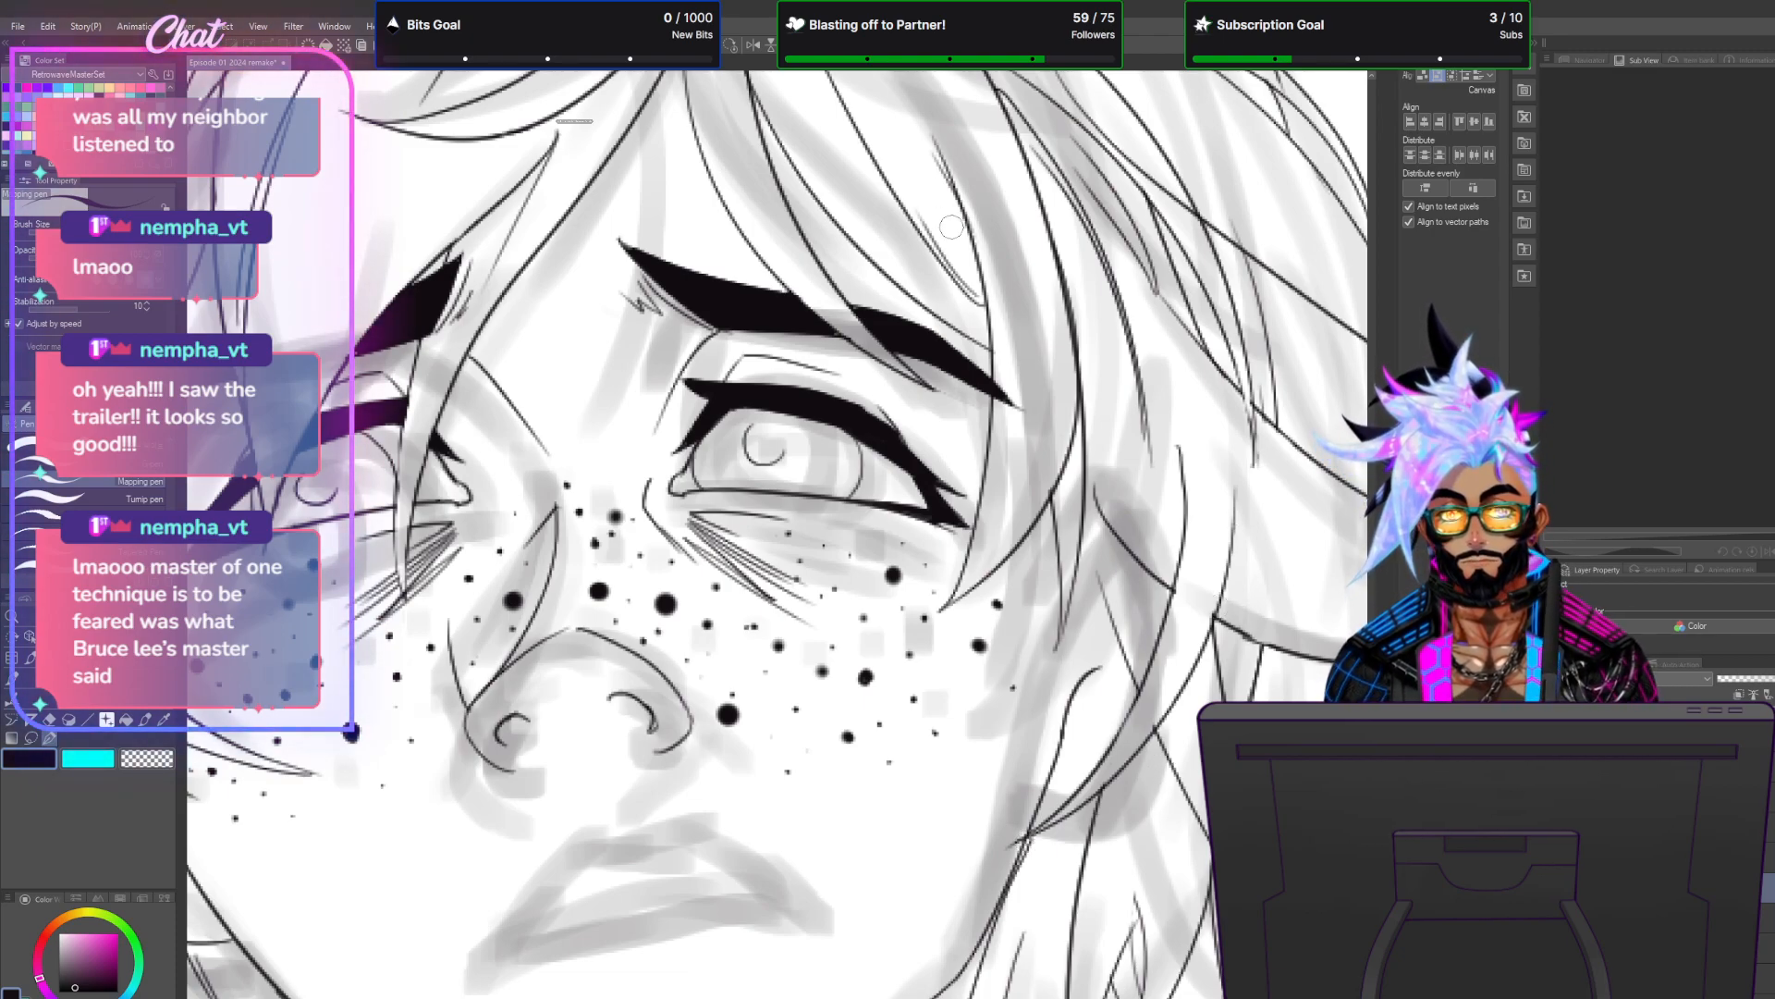
left_click_drag(1021, 837, 1174, 753)
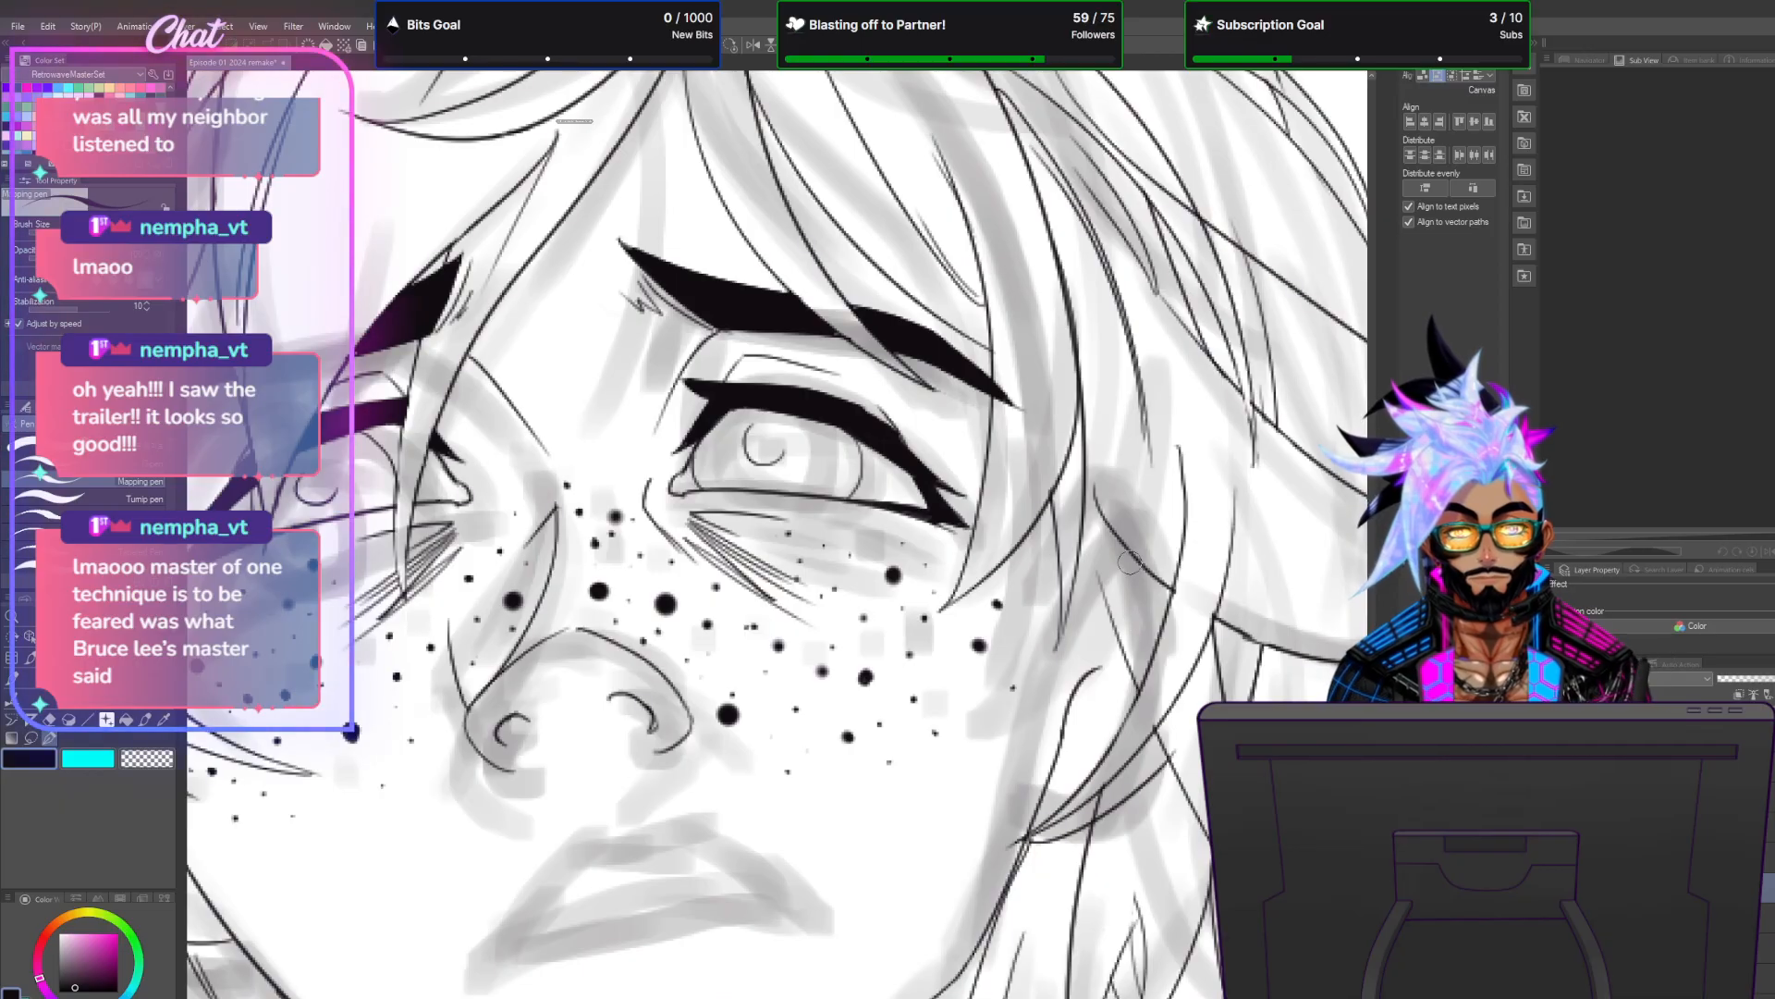
Close the top curve of the far ear and extend the thin hair strand above it up to the neighbouring strand.
scroll(1070, 731, "down", 3)
scroll(1082, 727, "up", 5)
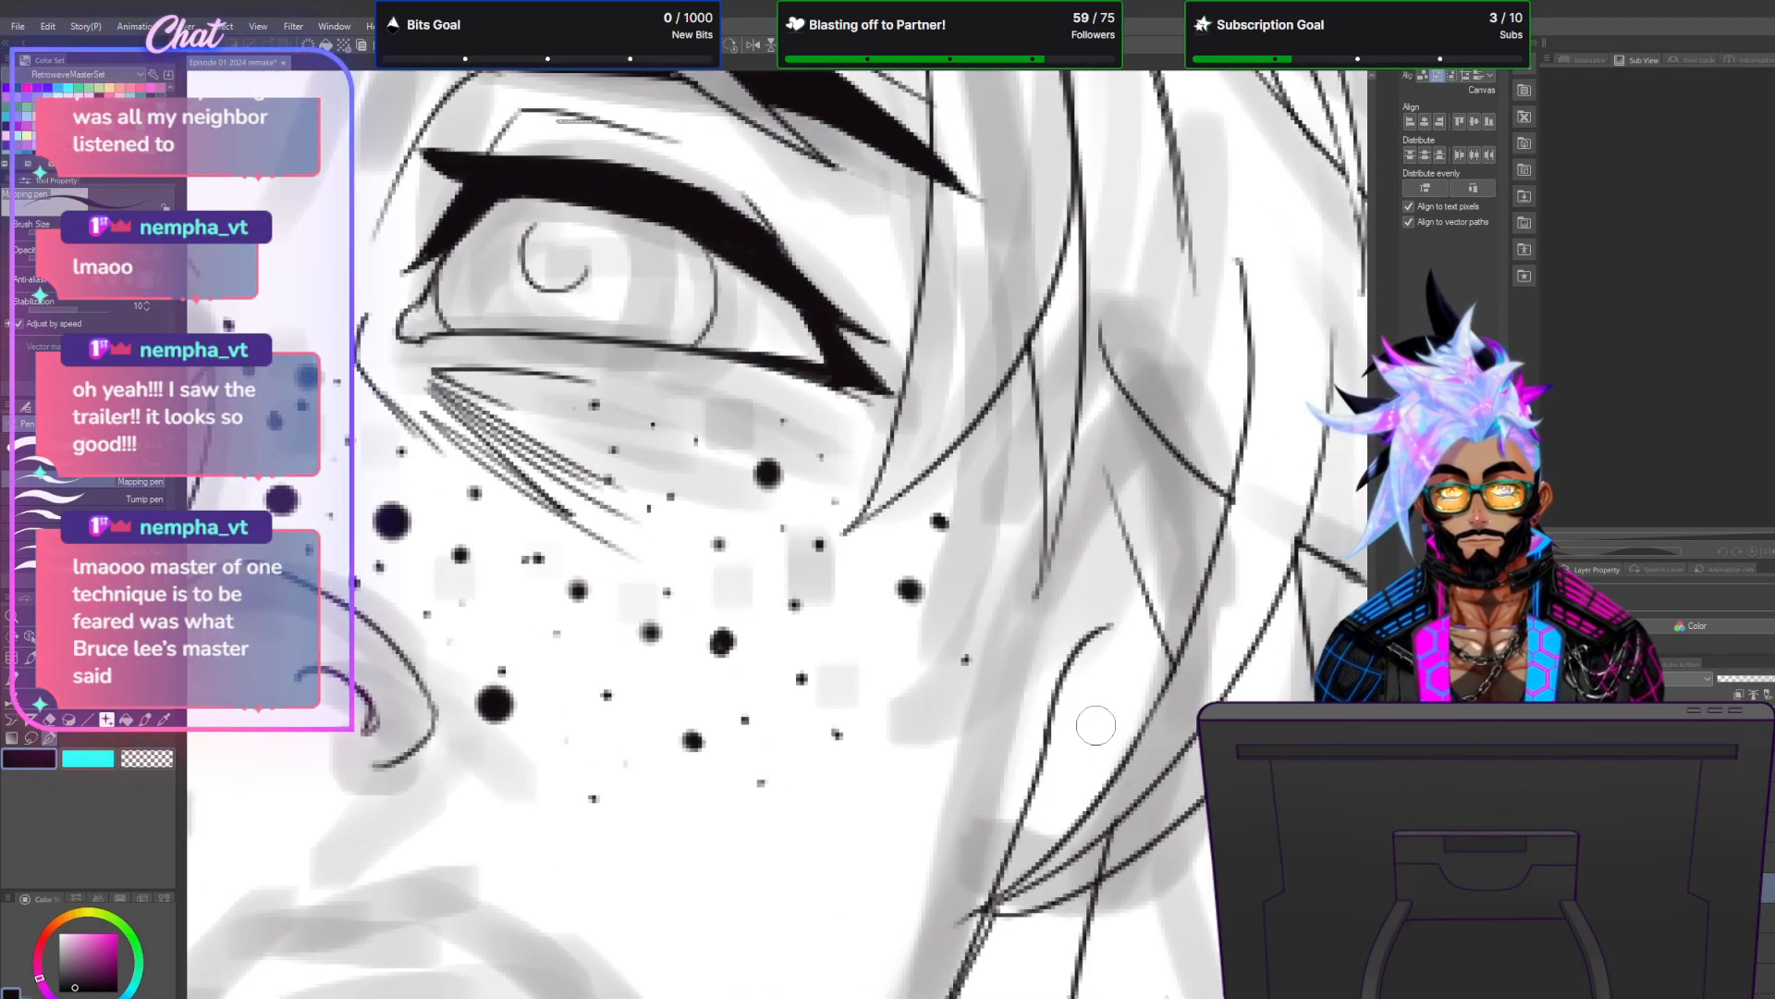
left_click_drag(1093, 629, 1143, 620)
key("ctrl+z")
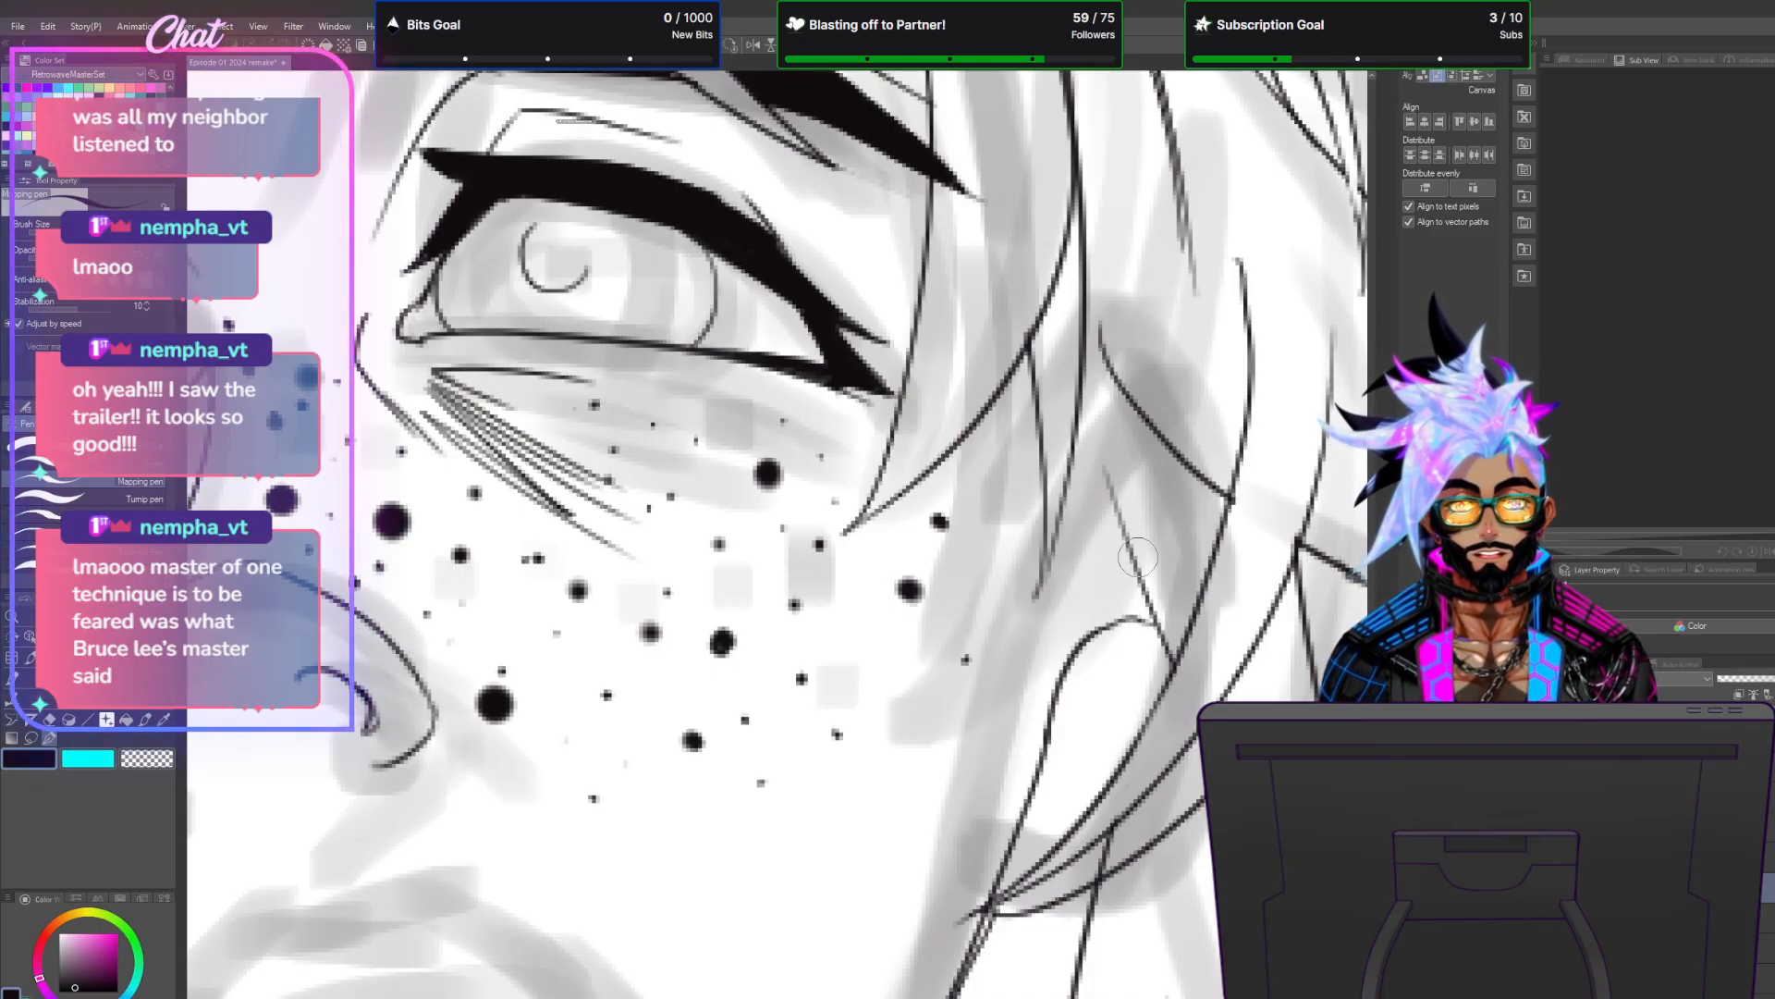
left_click_drag(1130, 518, 1079, 368)
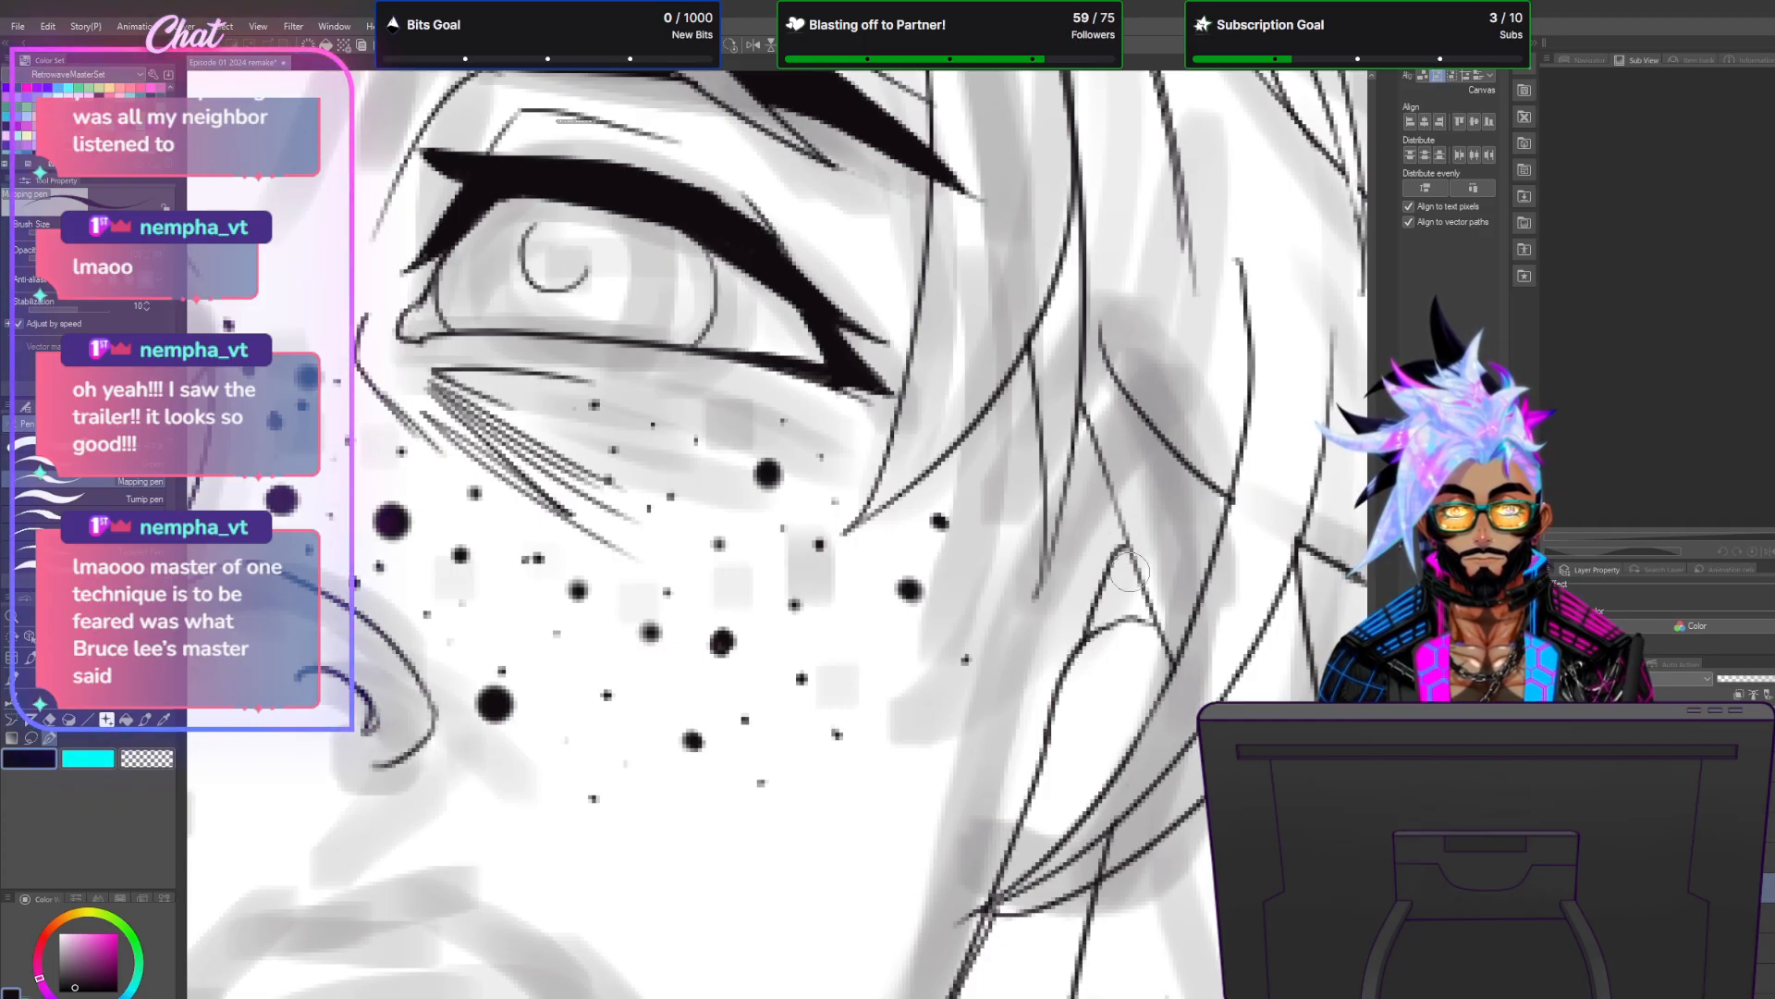
Trim the overshooting end of the hair strand below the far ear and check the line art with the sketch hidden.
scroll(1134, 558, "down", 4)
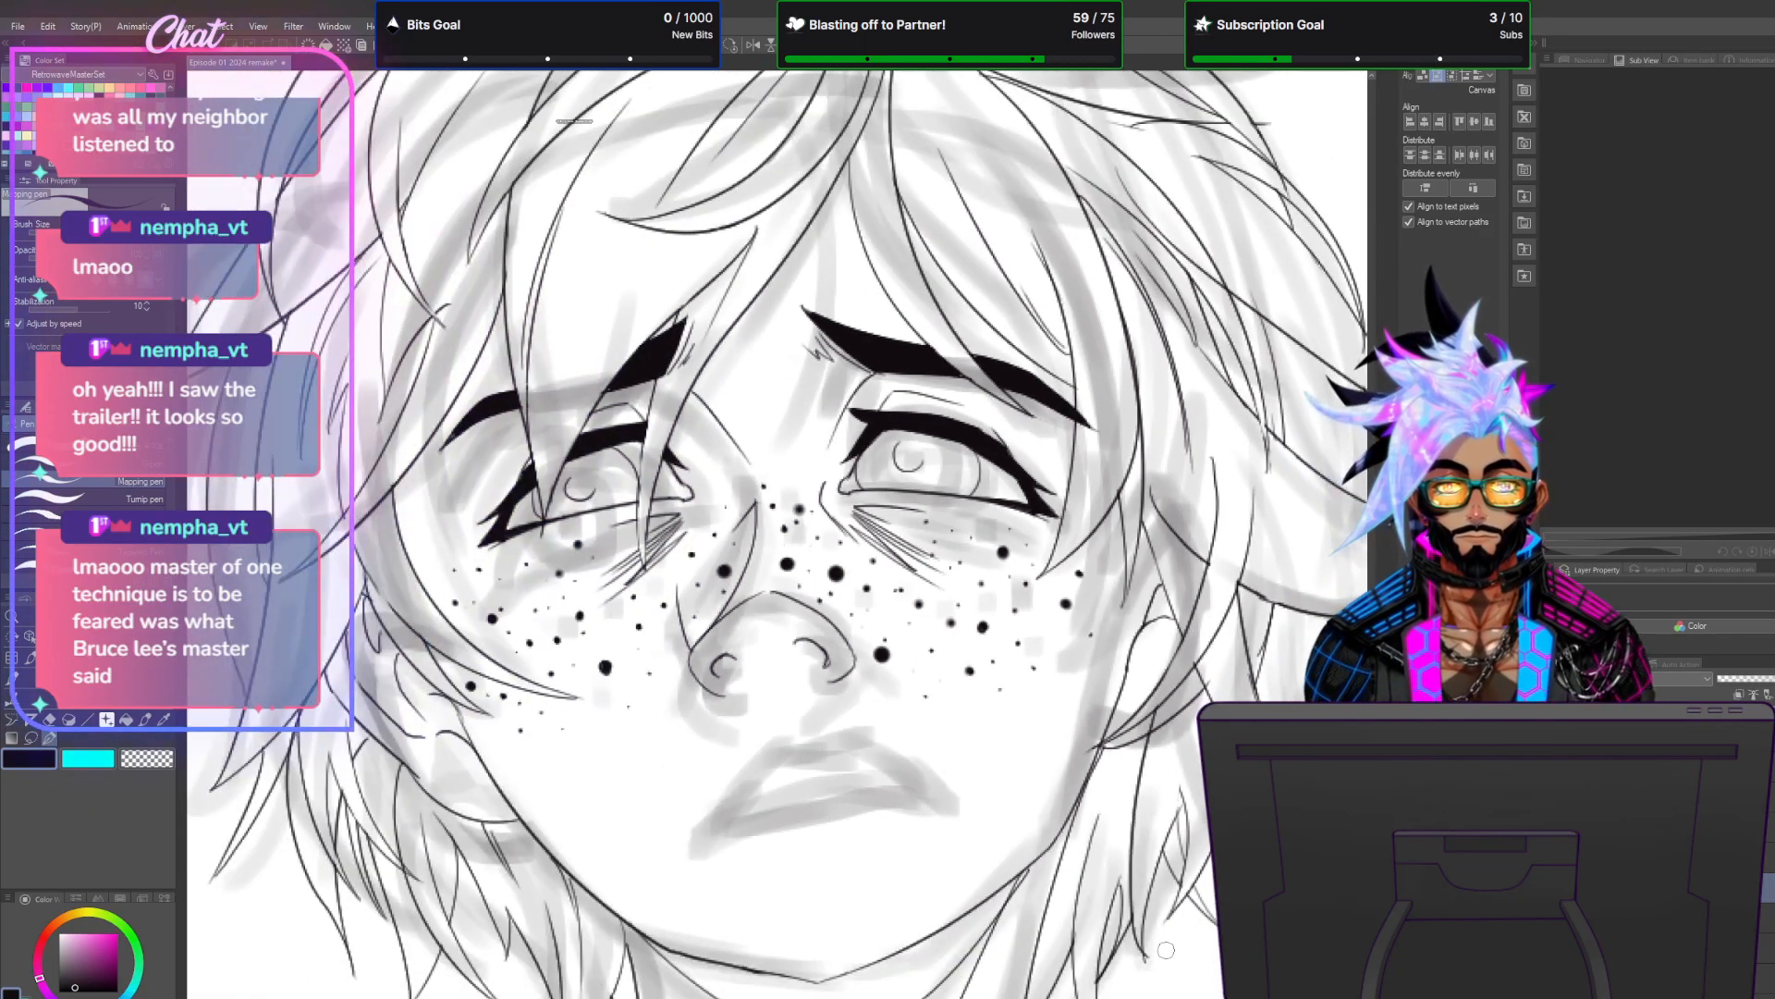
scroll(1273, 501, "up", 4)
scroll(1273, 501, "up", 3)
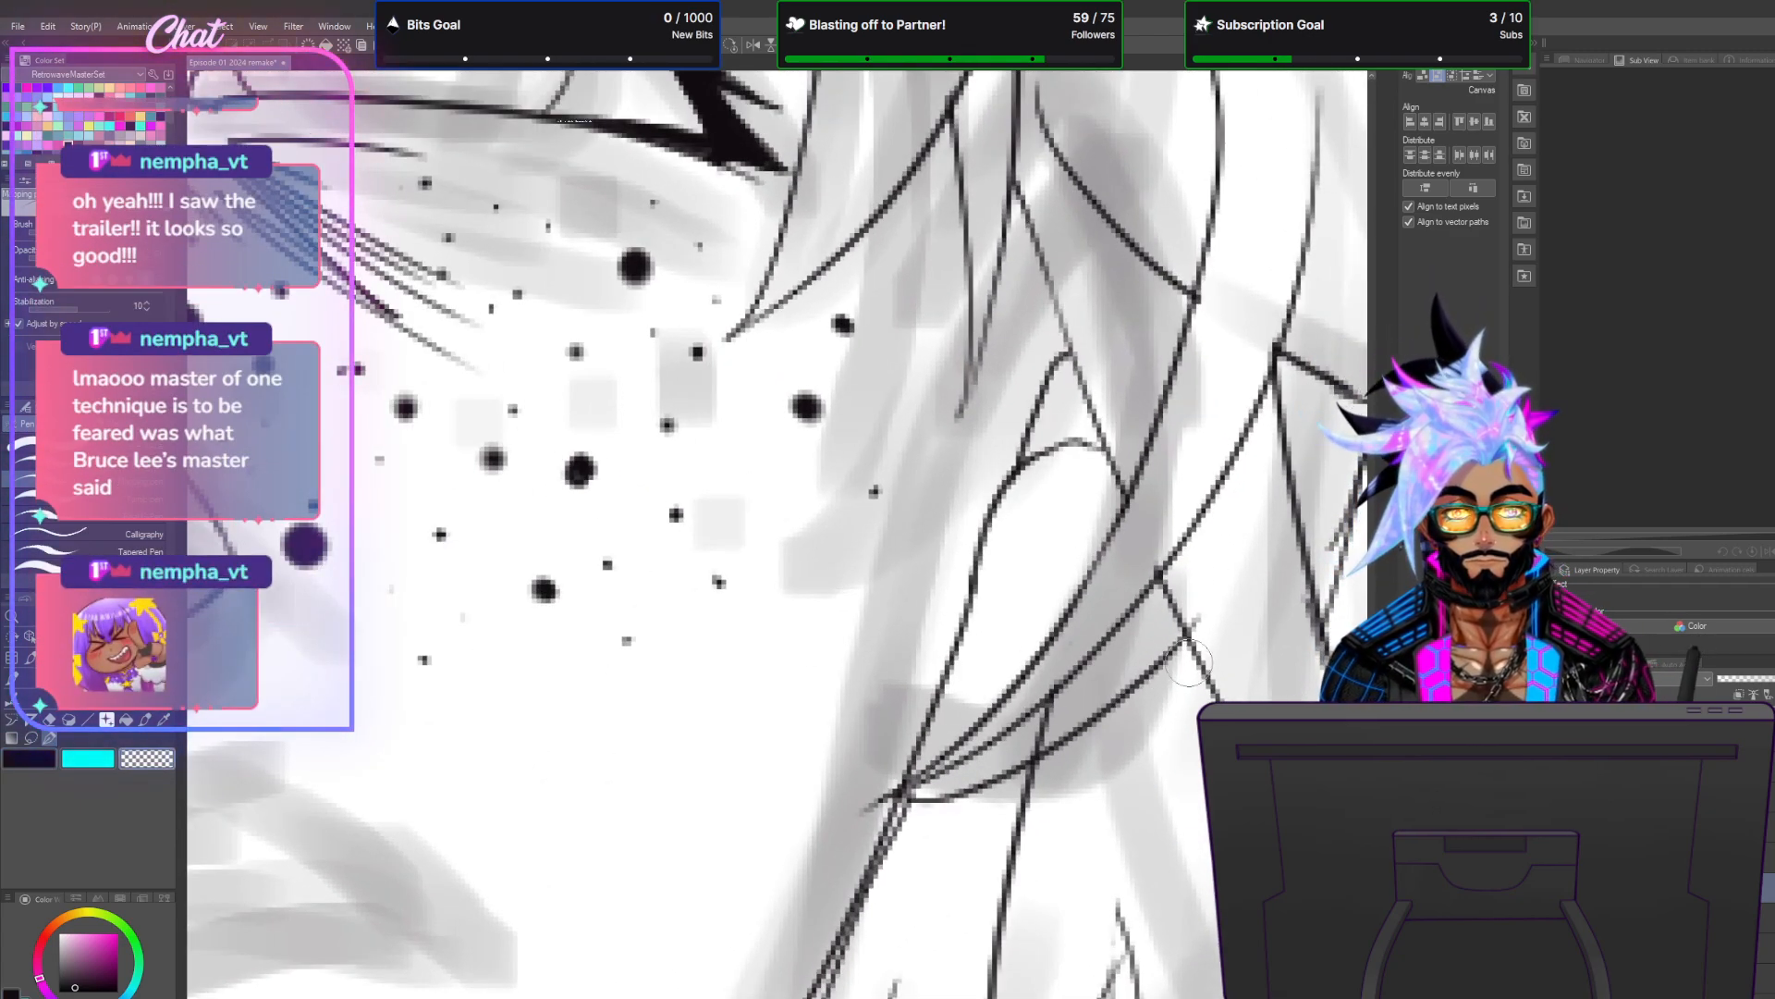
scroll(1112, 749, "down", 4)
scroll(1138, 777, "up", 5)
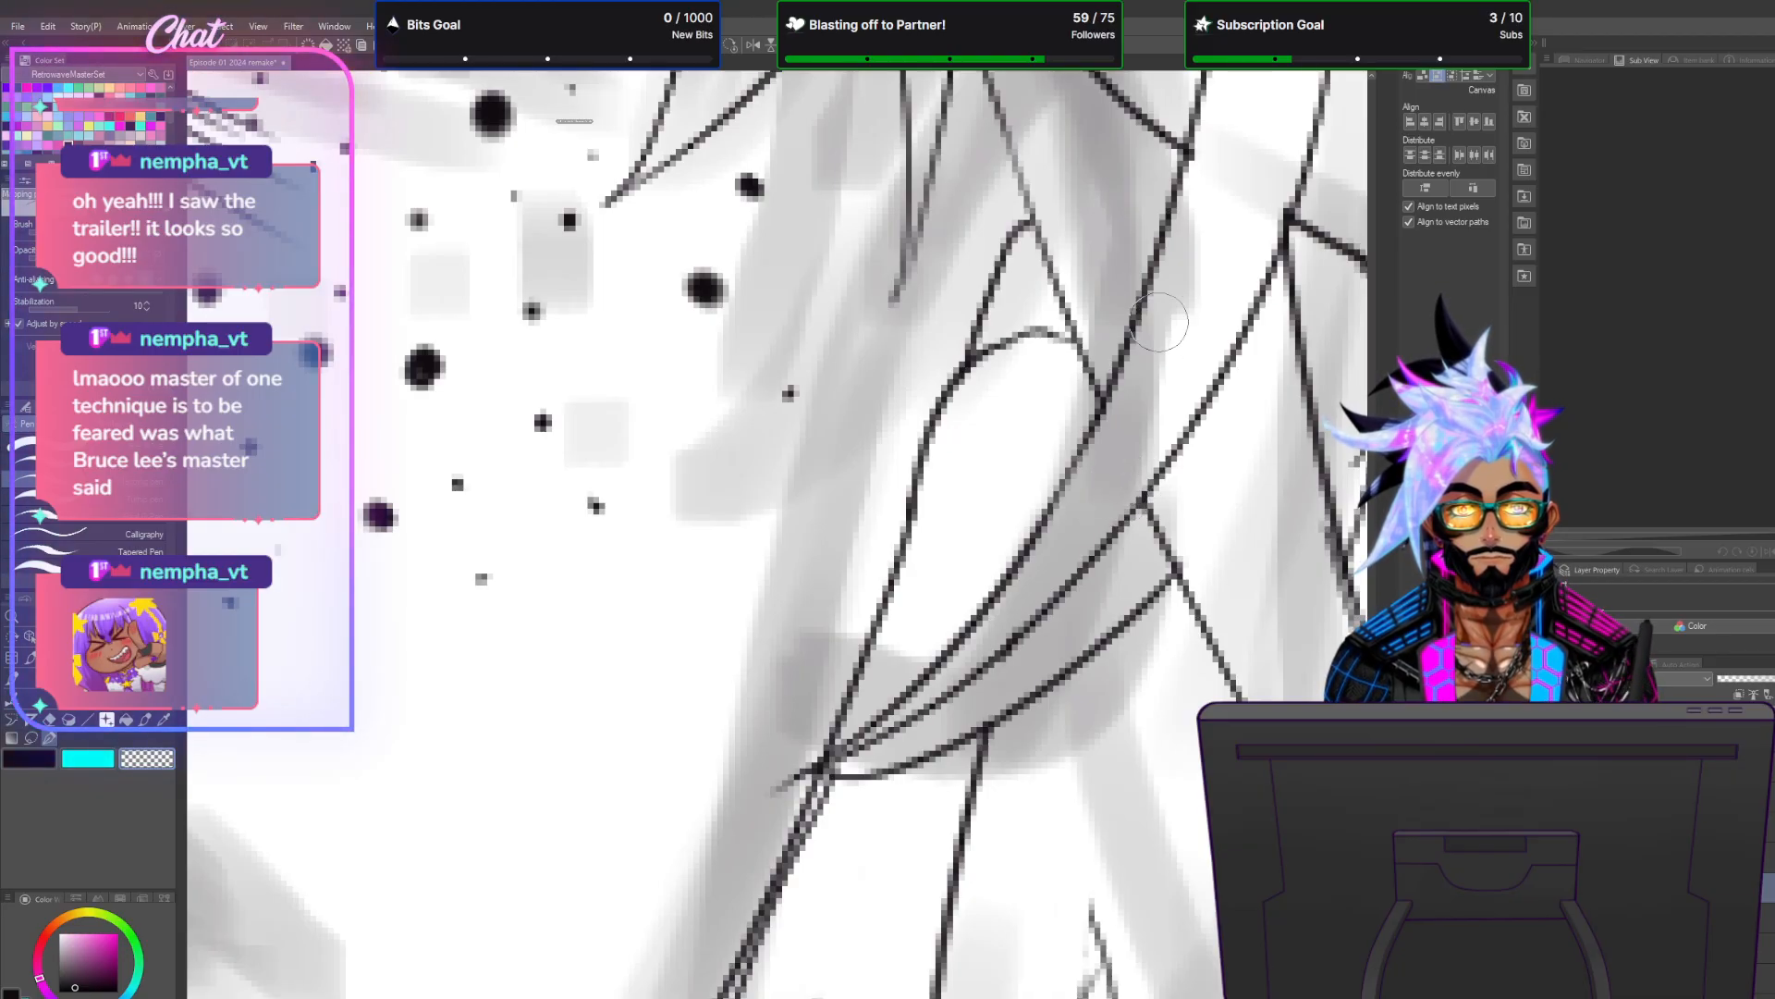
scroll(1129, 417, "down", 1)
scroll(1129, 417, "down", 10)
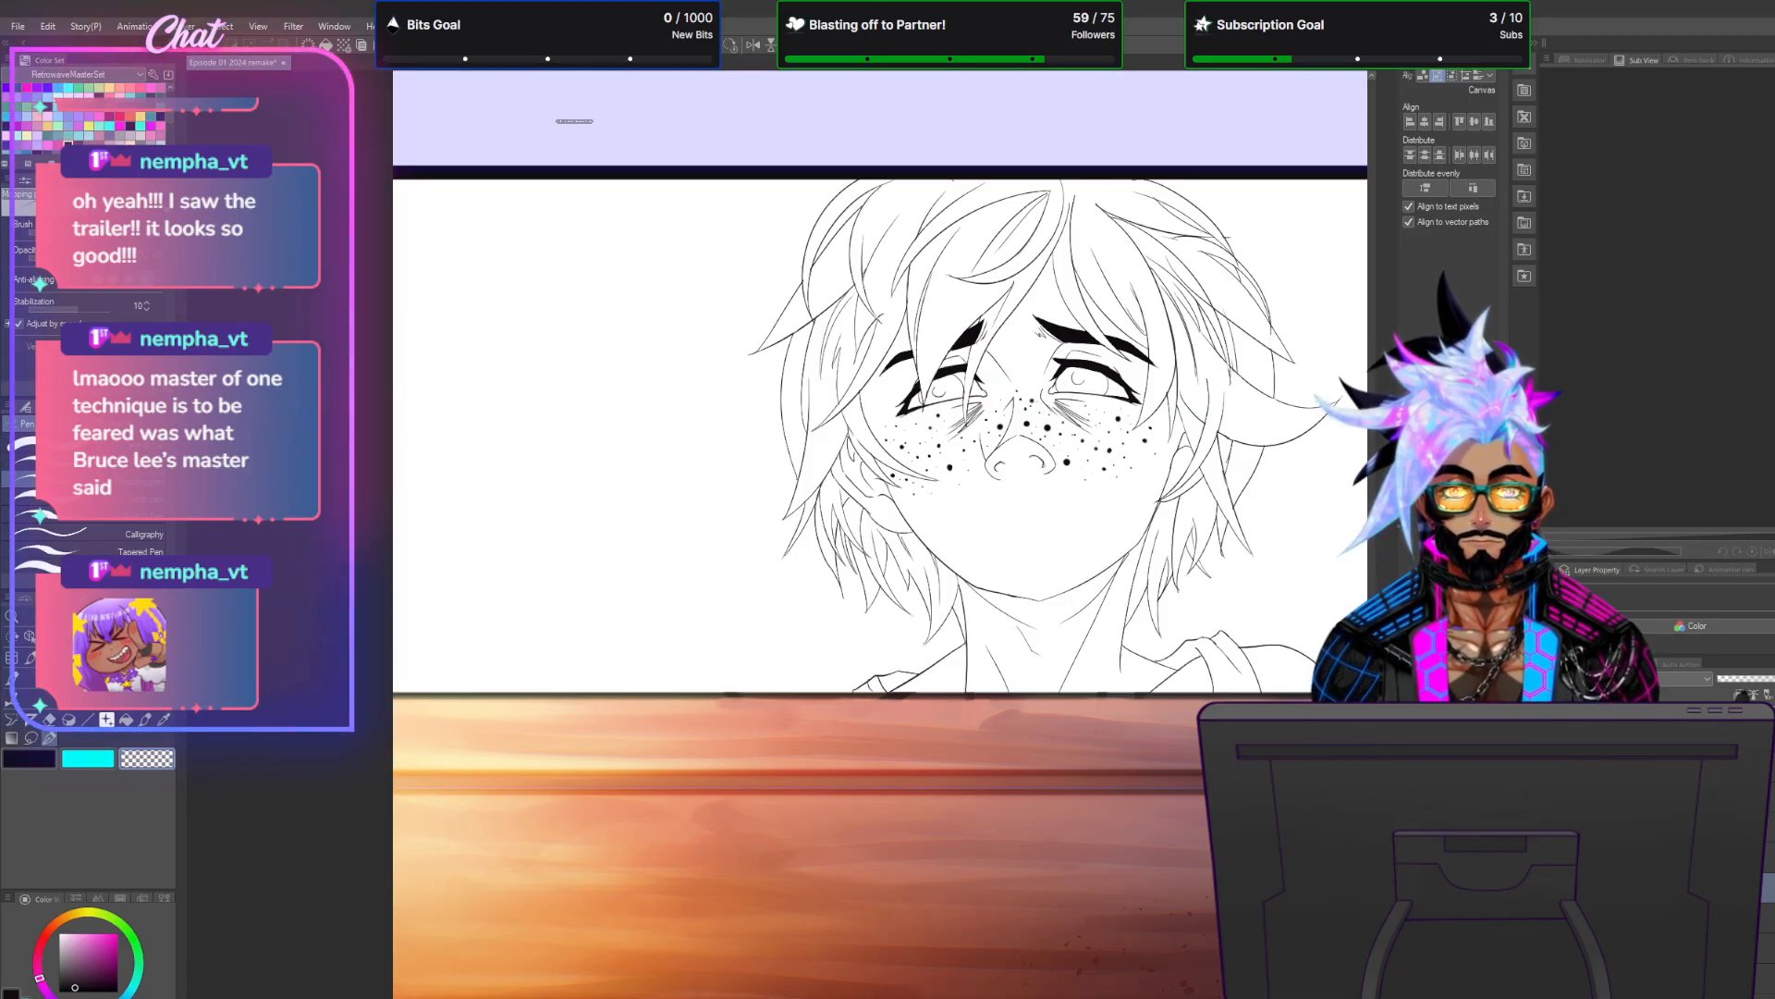
Ink the mouth outline over the sketch with a curved lower line, a slanted side and an upper edge dipping at the middle.
scroll(1044, 499, "up", 10)
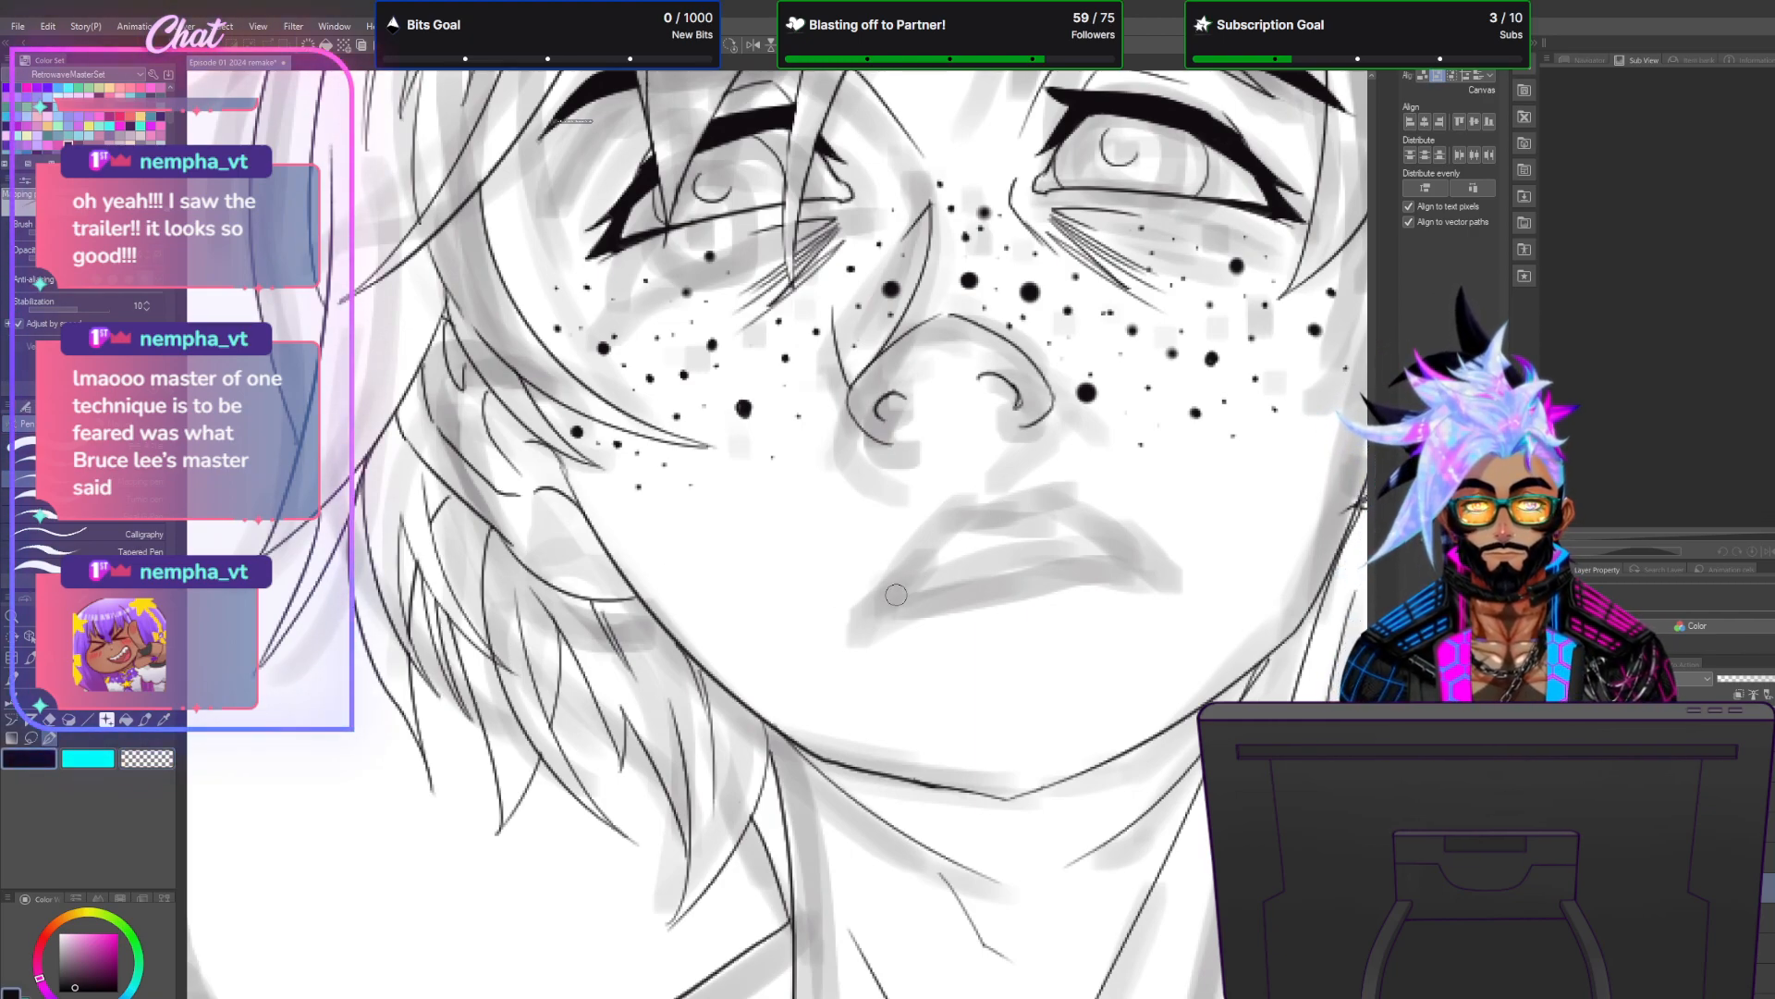
left_click_drag(838, 611, 1206, 545)
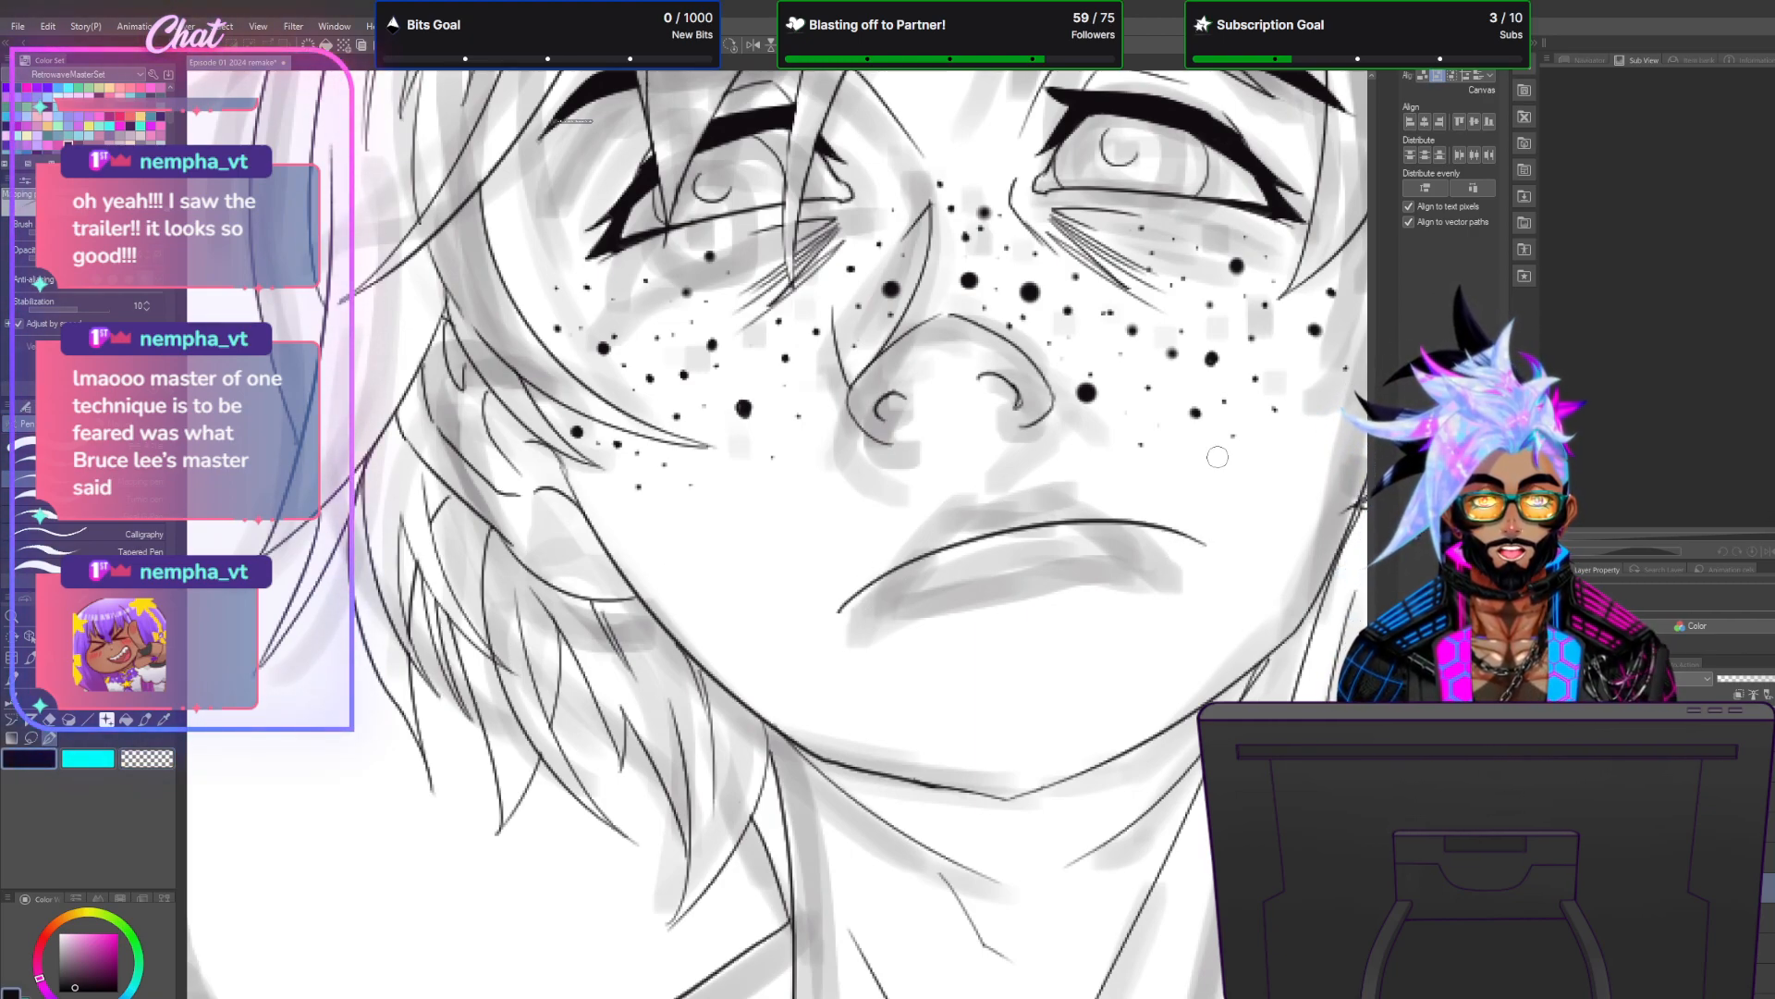
key("ctrl+z")
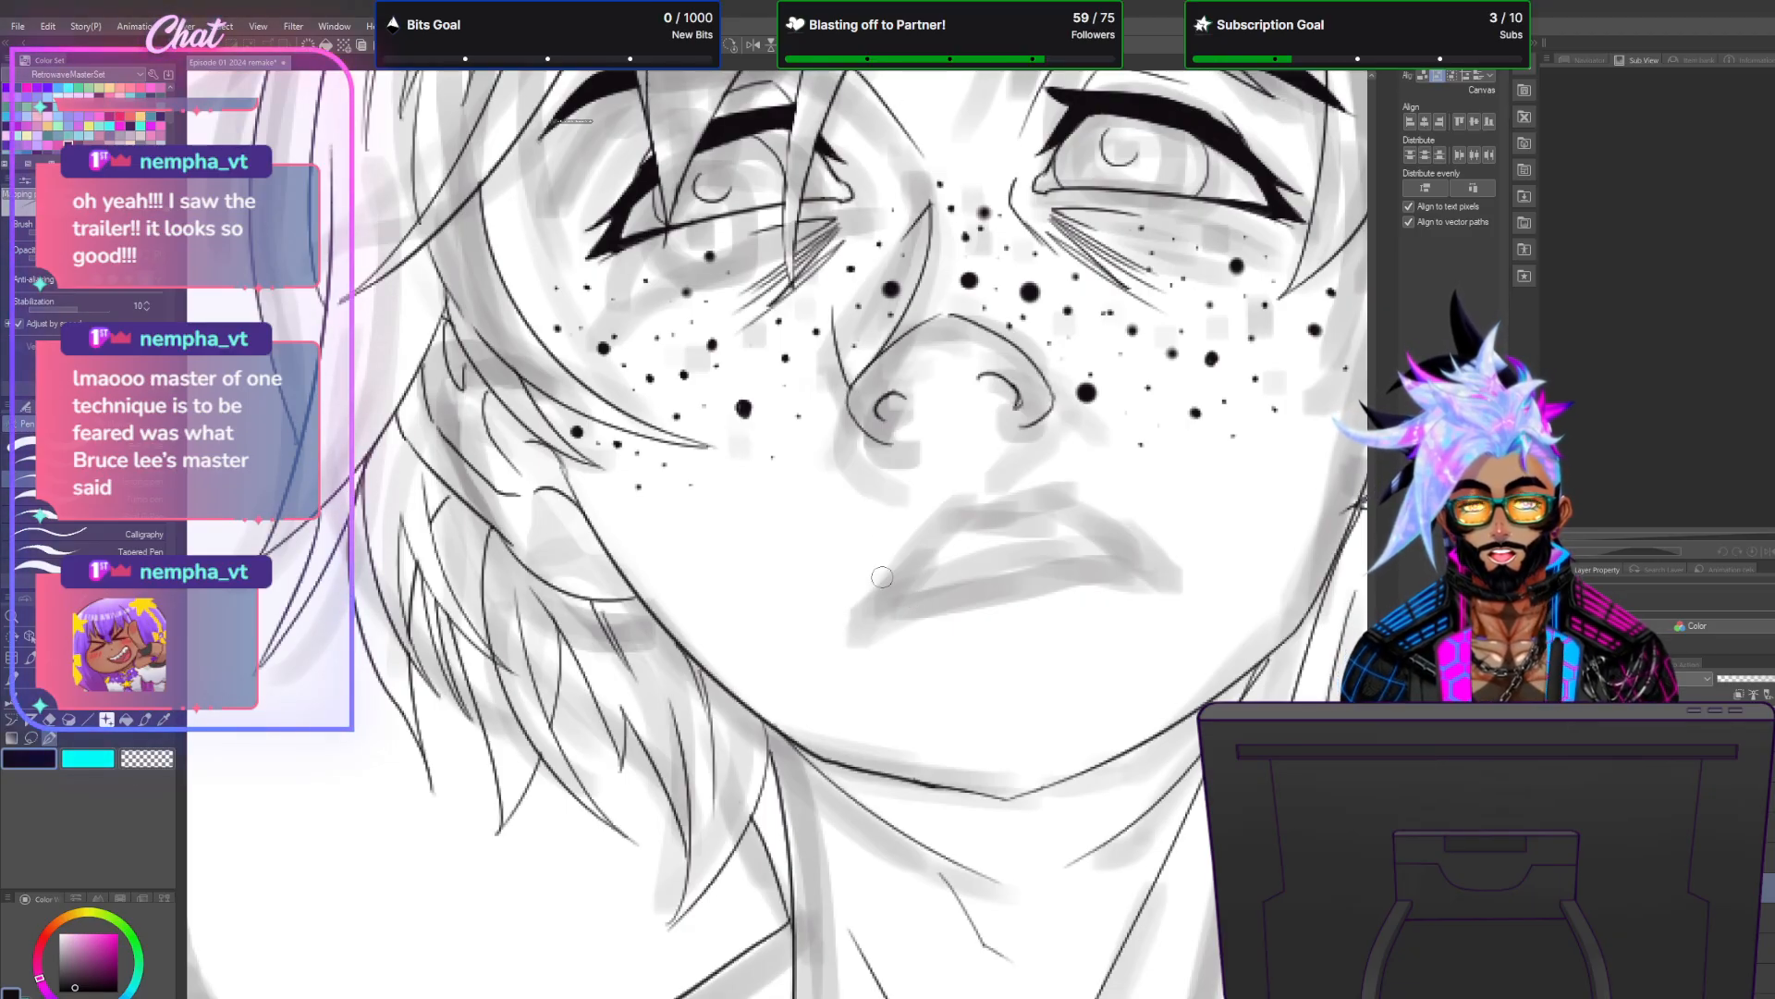
left_click_drag(858, 621, 1150, 559)
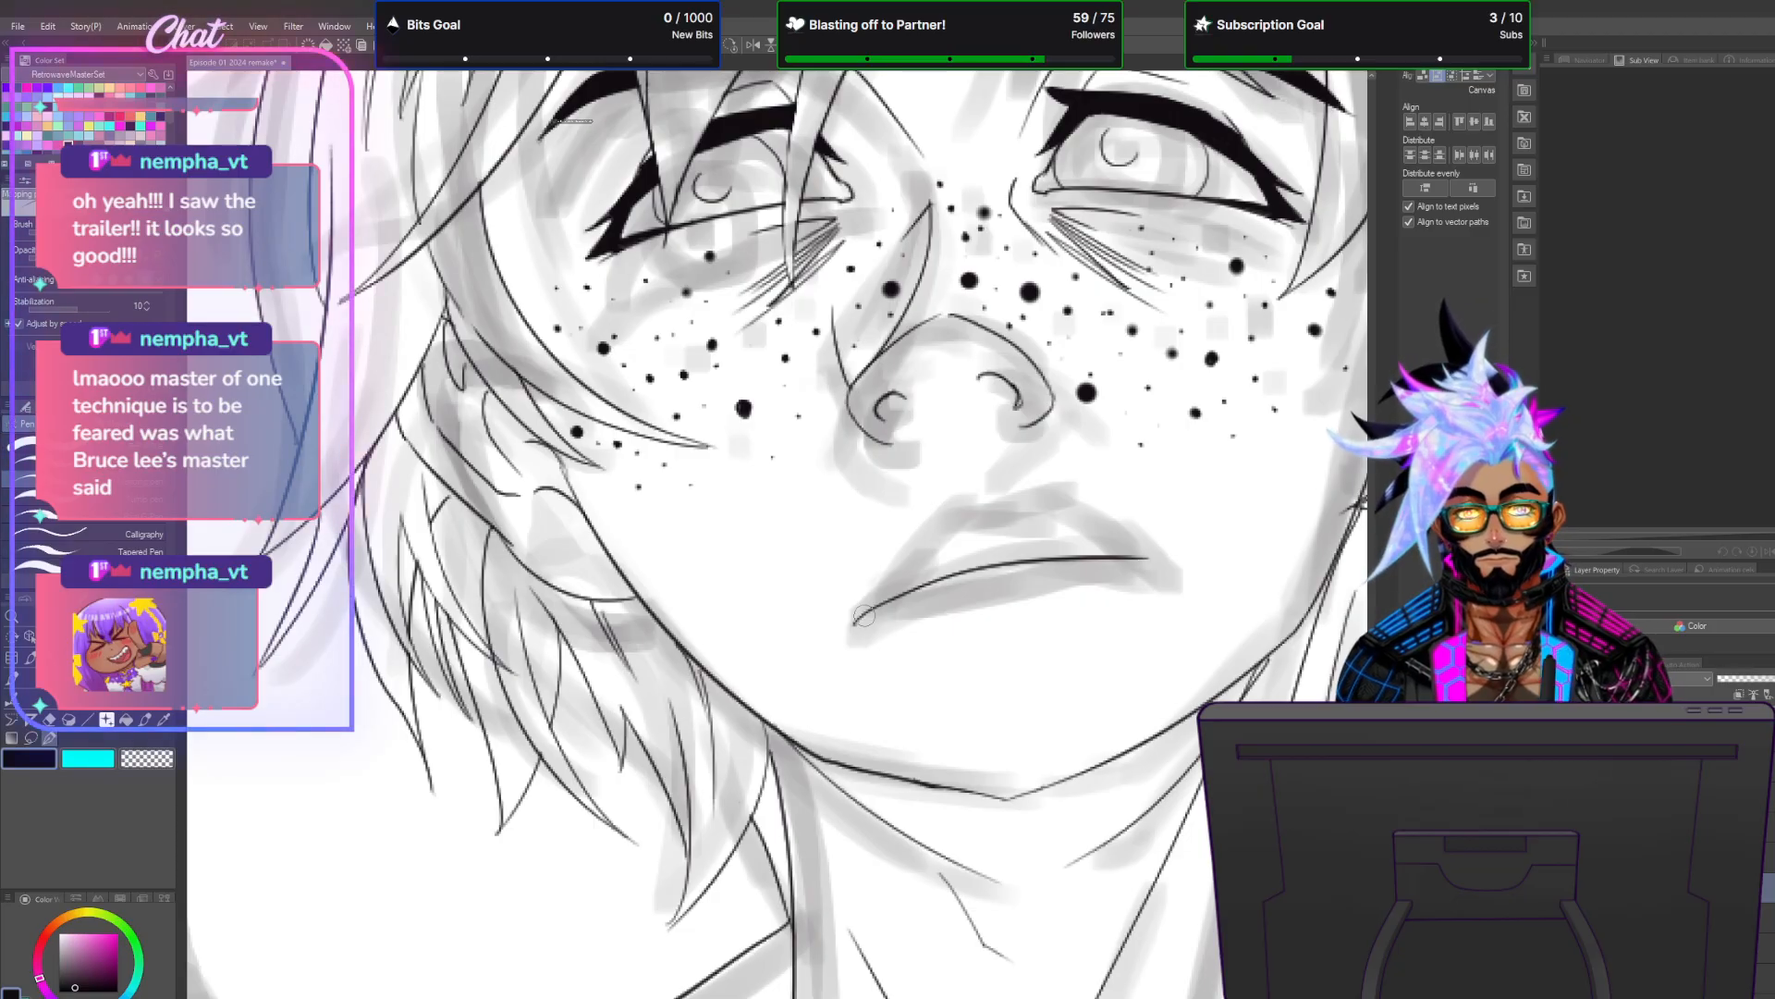
left_click_drag(857, 618, 941, 509)
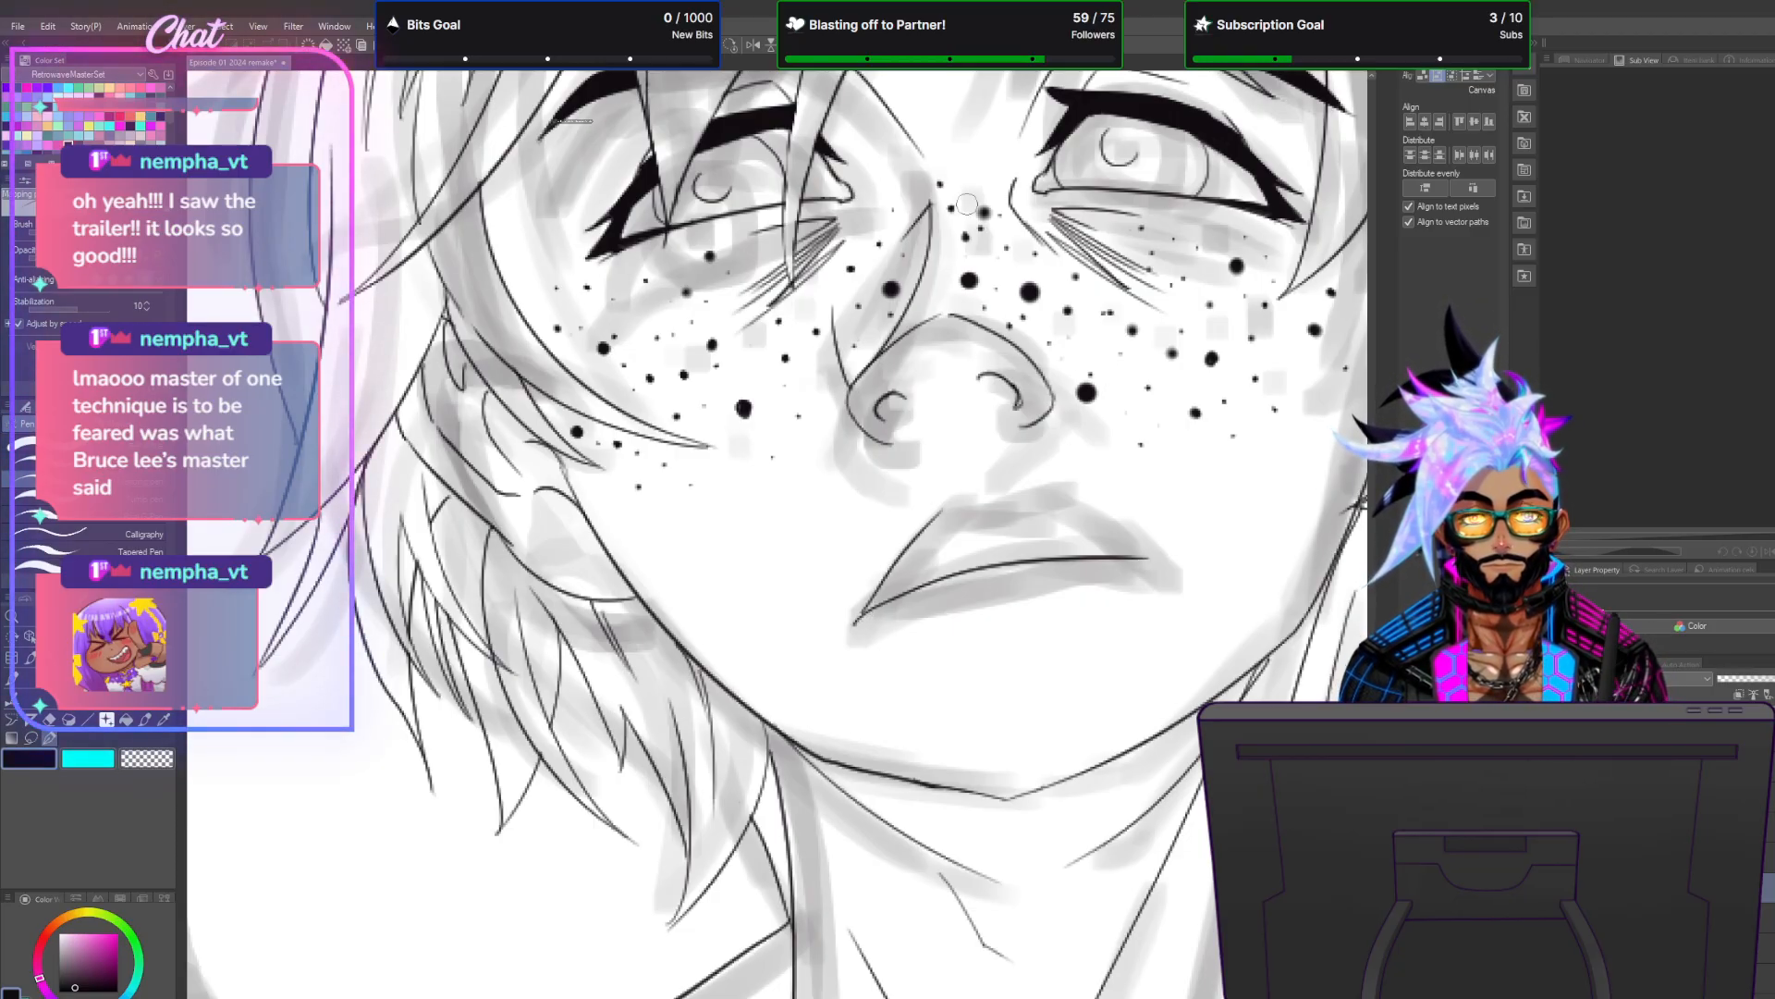
key("ctrl+z")
mouse_move(856, 620)
left_mouse_down()
mouse_move(937, 520)
mouse_move(1040, 514)
left_mouse_up()
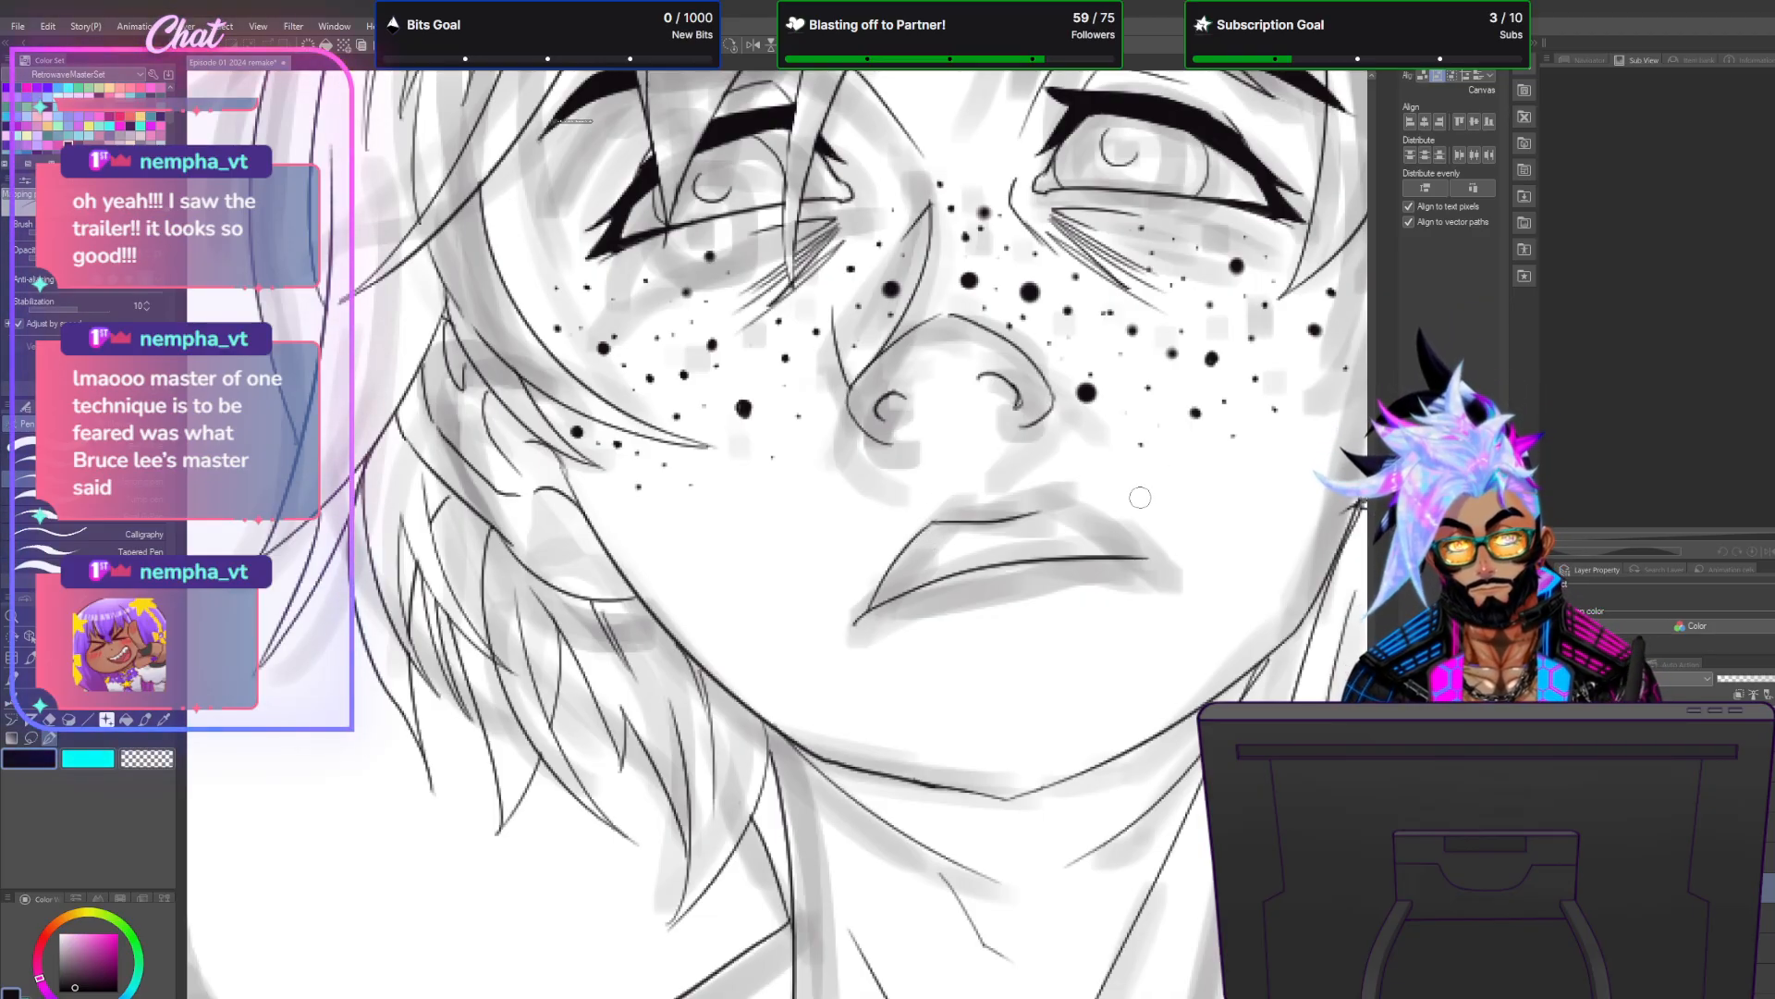
left_click_drag(1147, 556, 1049, 504)
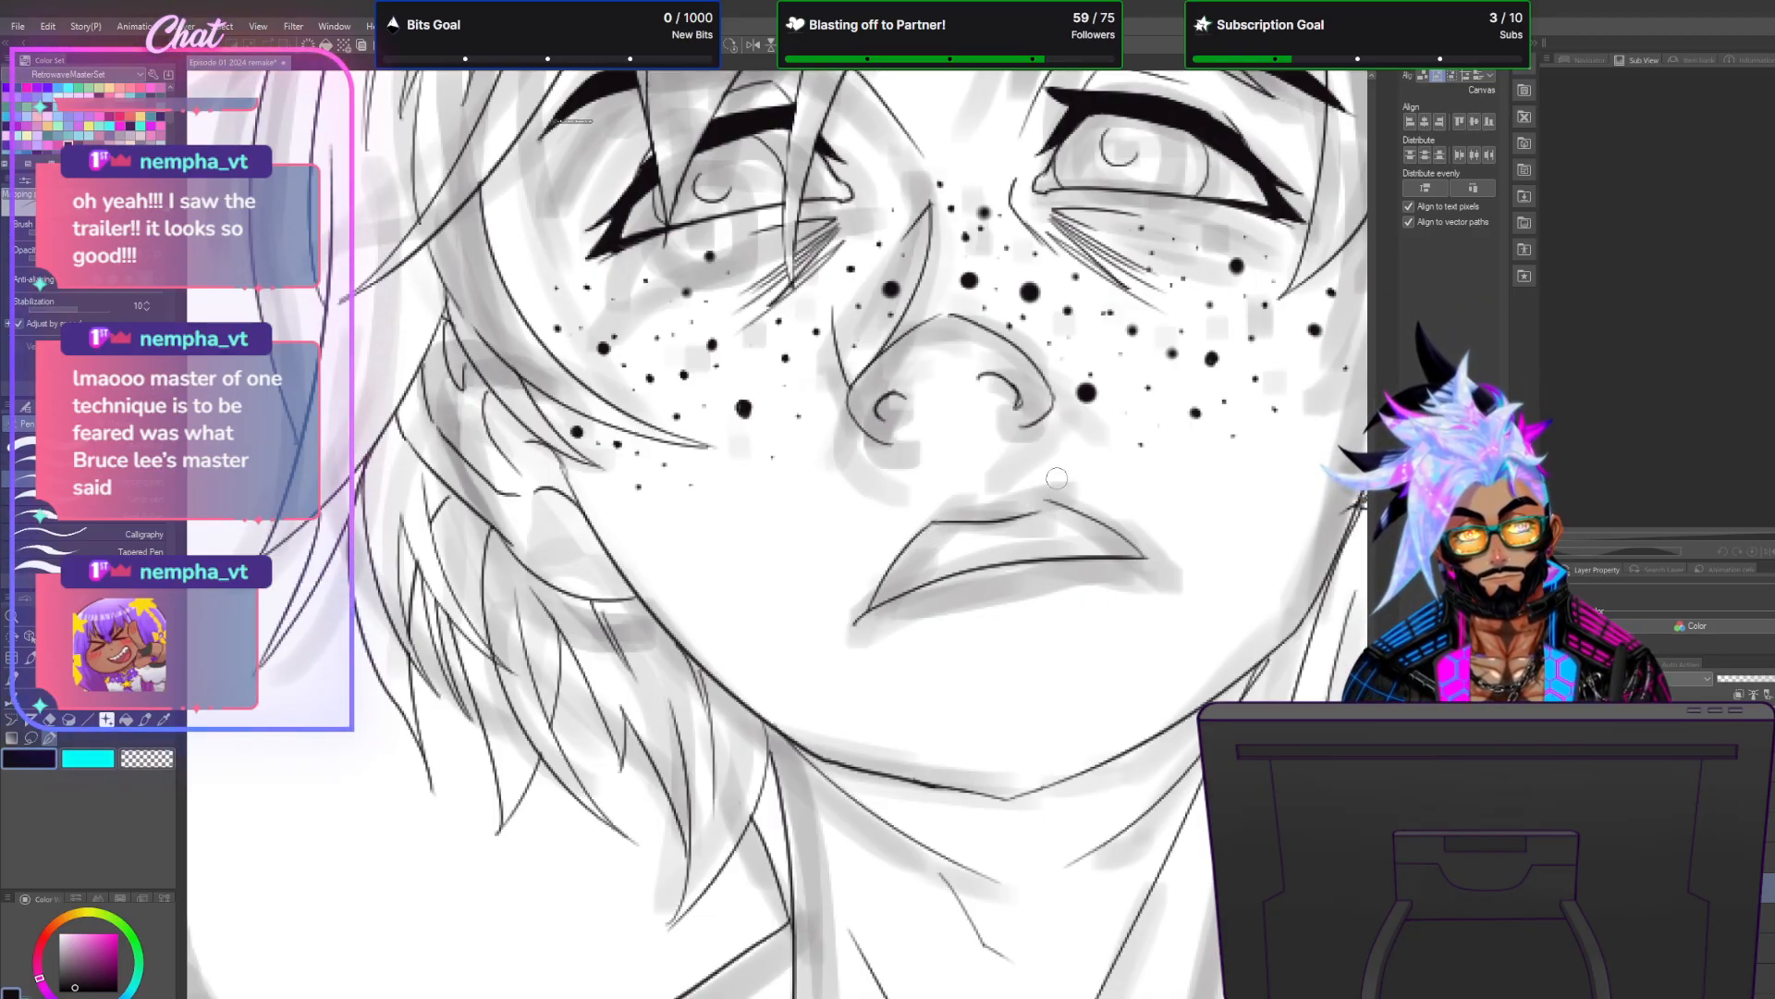
Flip the canvas horizontally, re-ink the upper mouth edge at the far corner and erase the overshooting corner ends with the transparent color.
key("h")
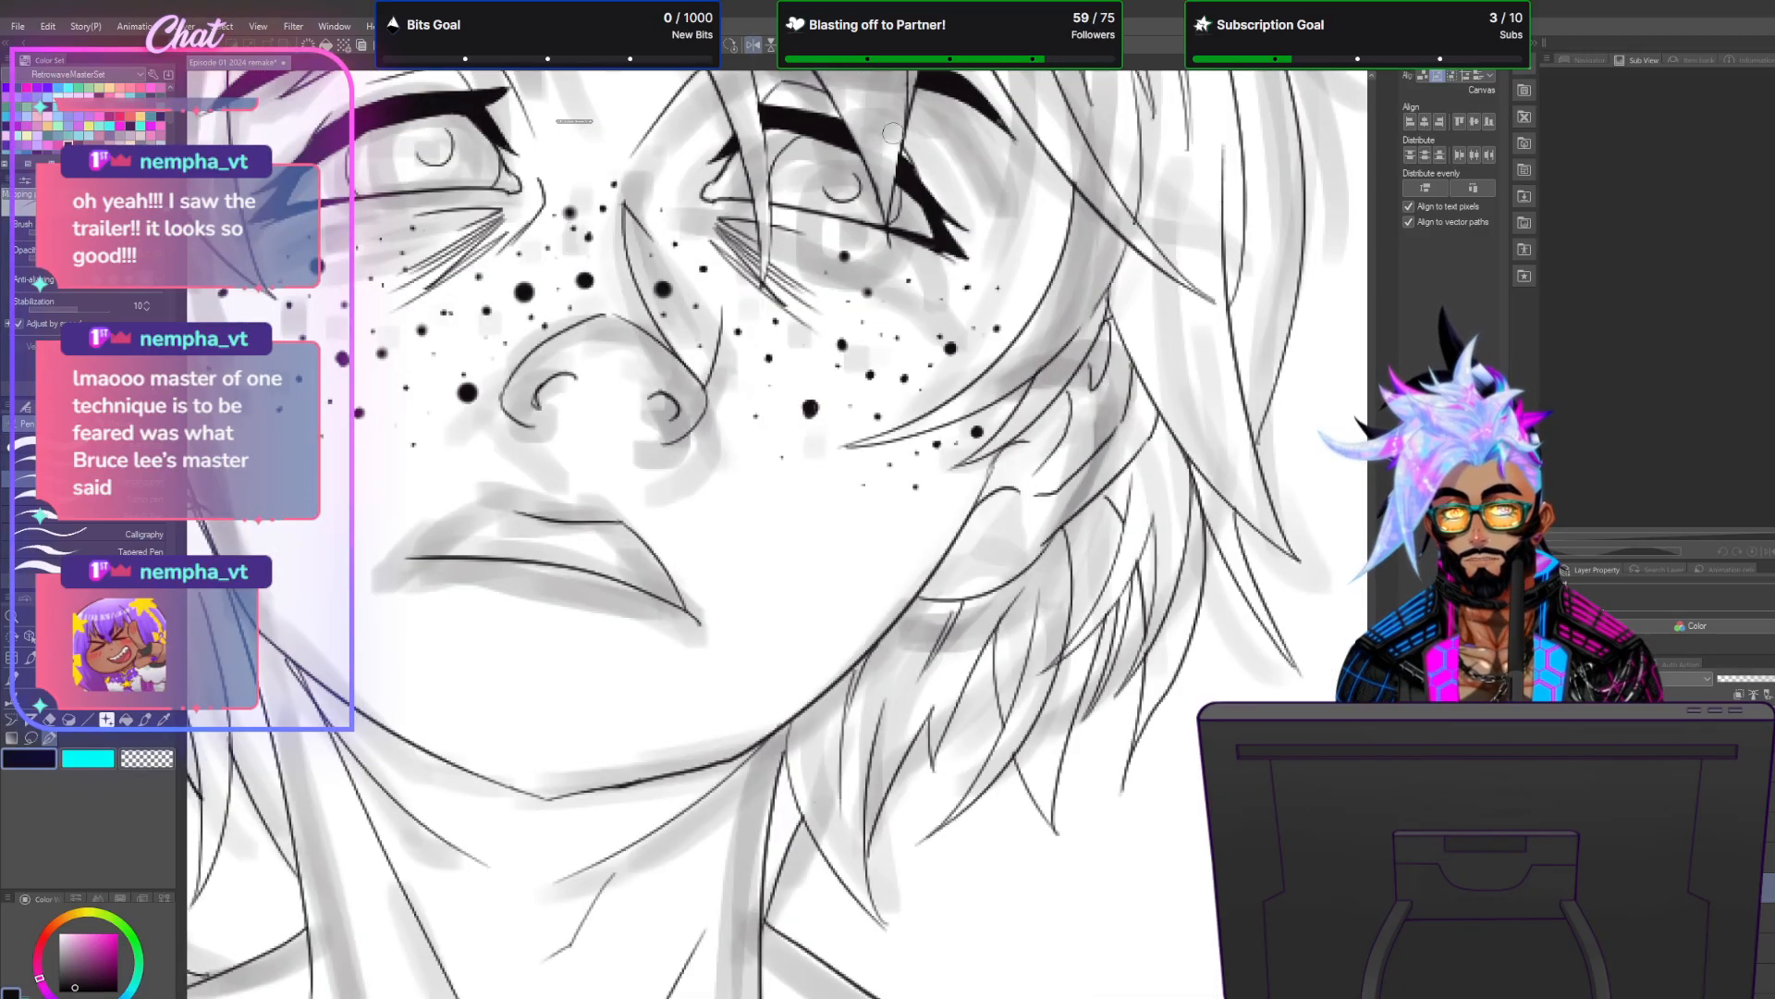
mouse_move(413, 560)
left_mouse_down()
mouse_move(490, 500)
mouse_move(540, 518)
left_mouse_up()
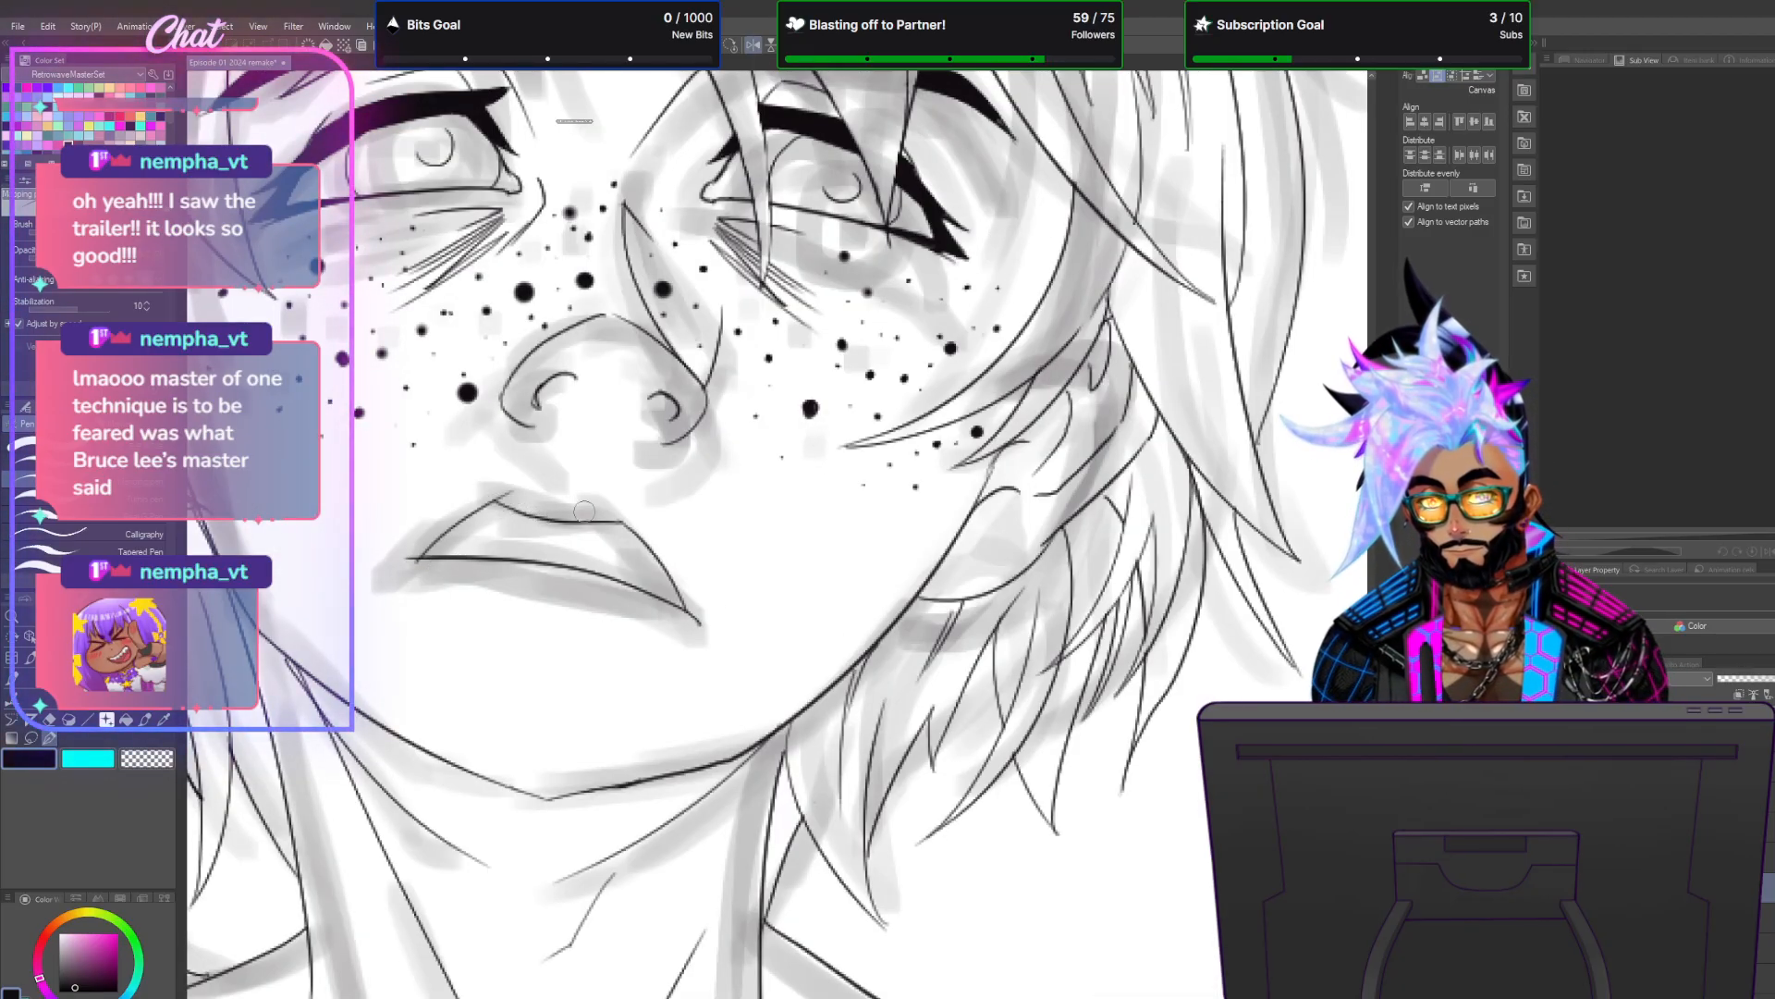
left_click(158, 756)
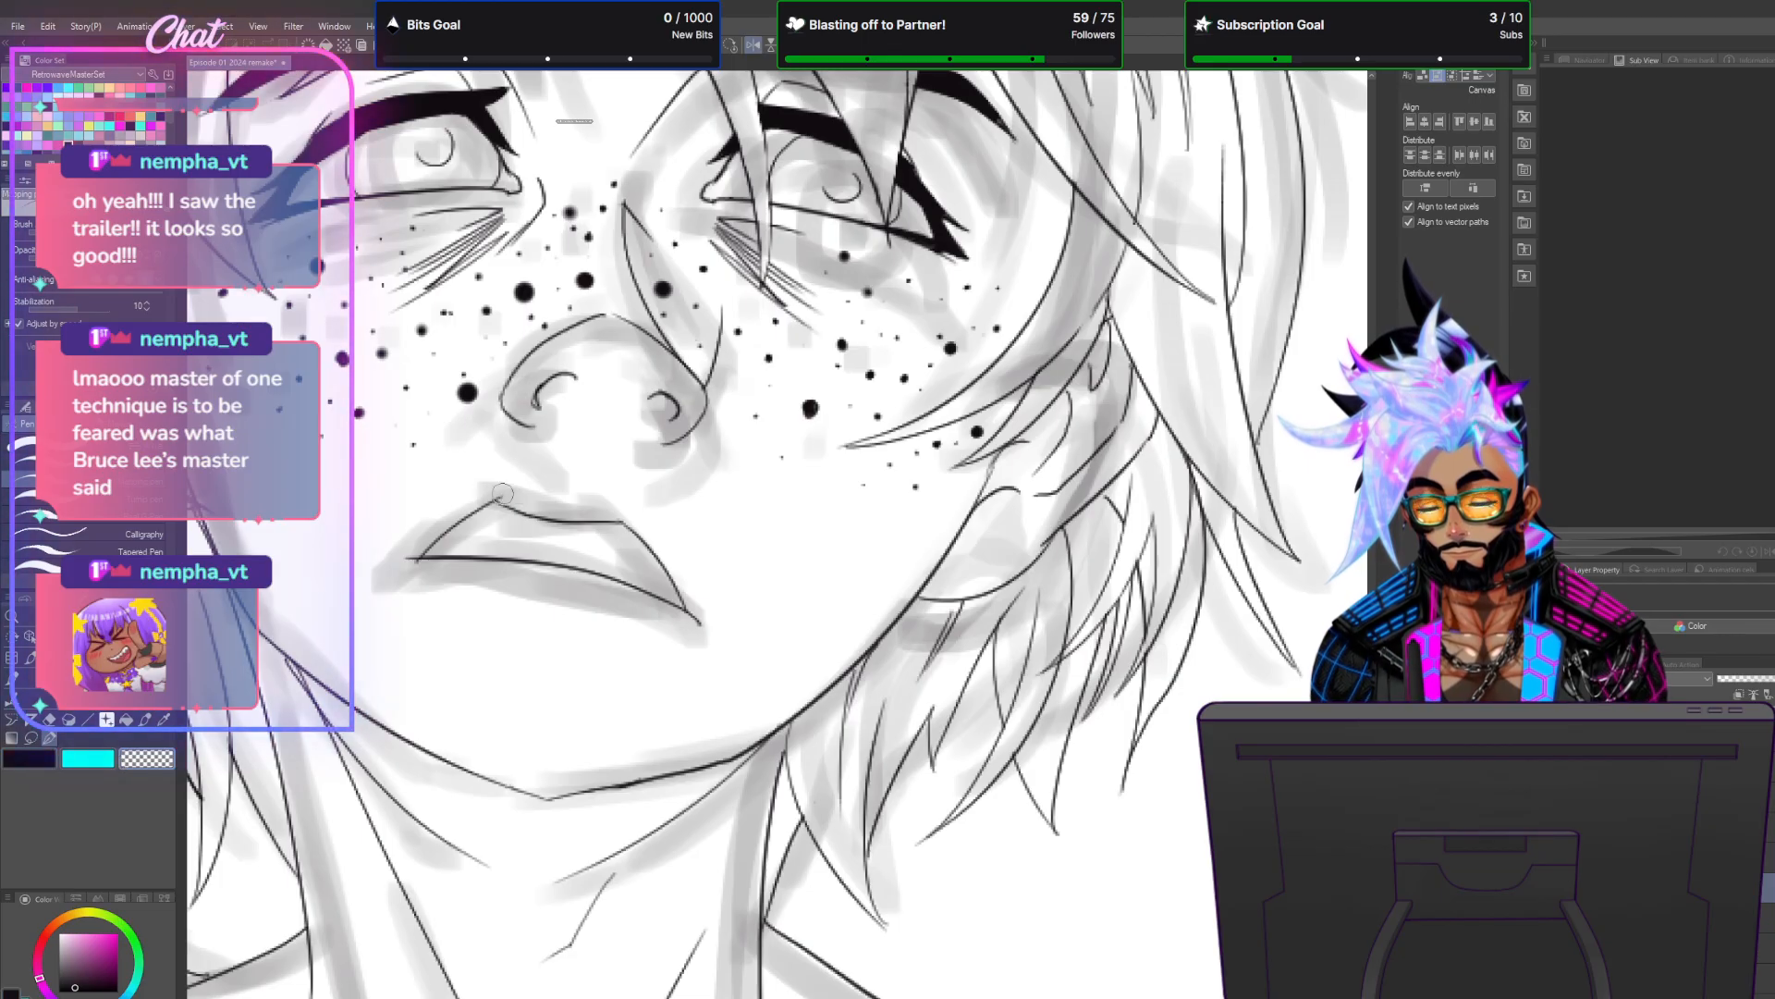
left_click_drag(415, 561, 417, 558)
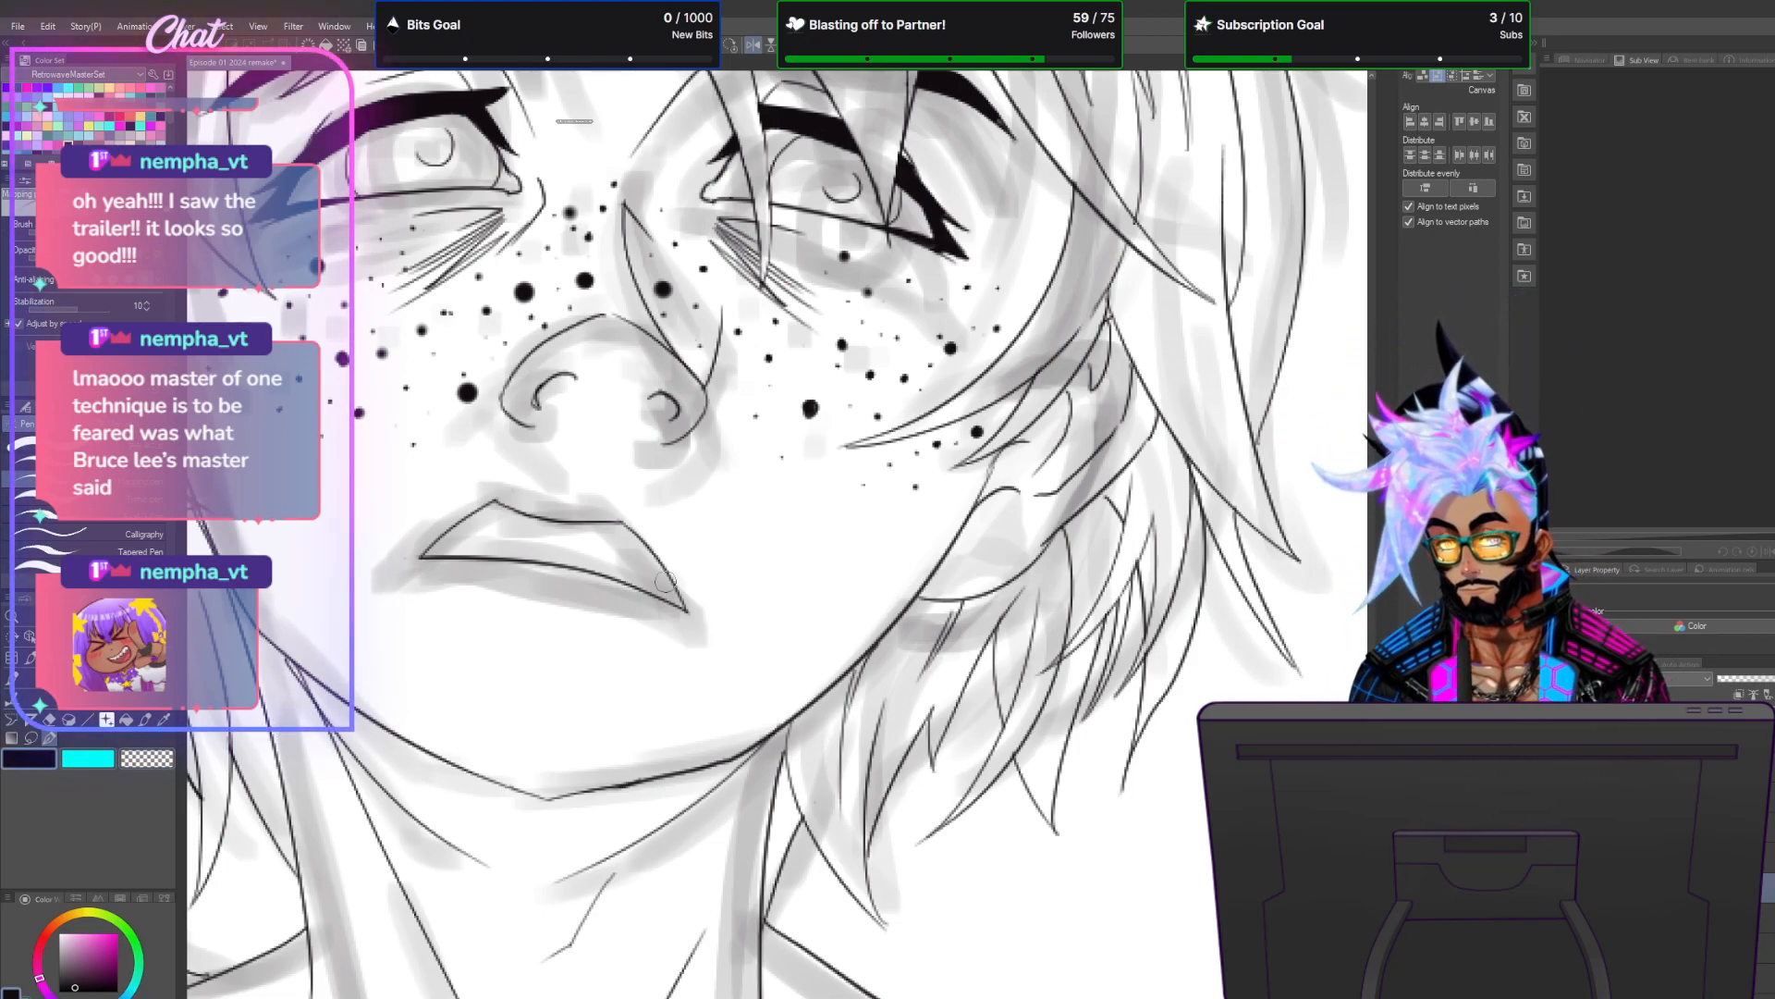
Ink a short curve above the upper lip and two curved strokes beneath the mouth for the lower lip.
left_click_drag(545, 476, 611, 482)
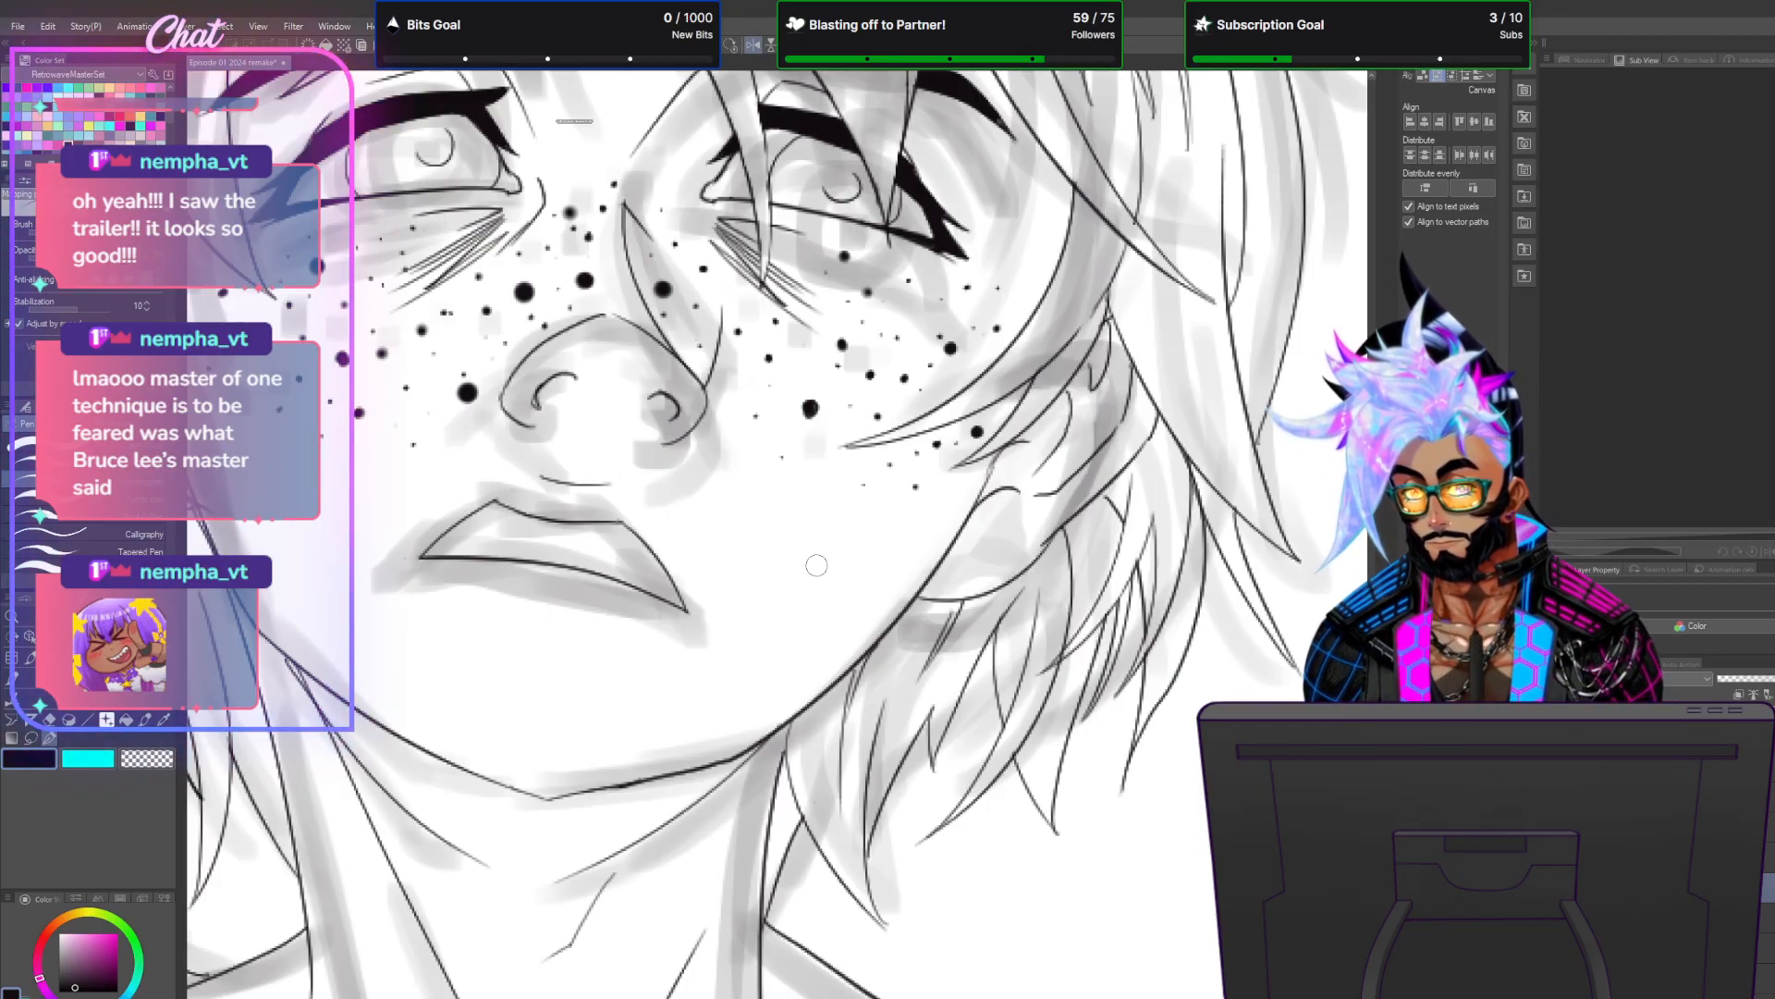
key("ctrl+z")
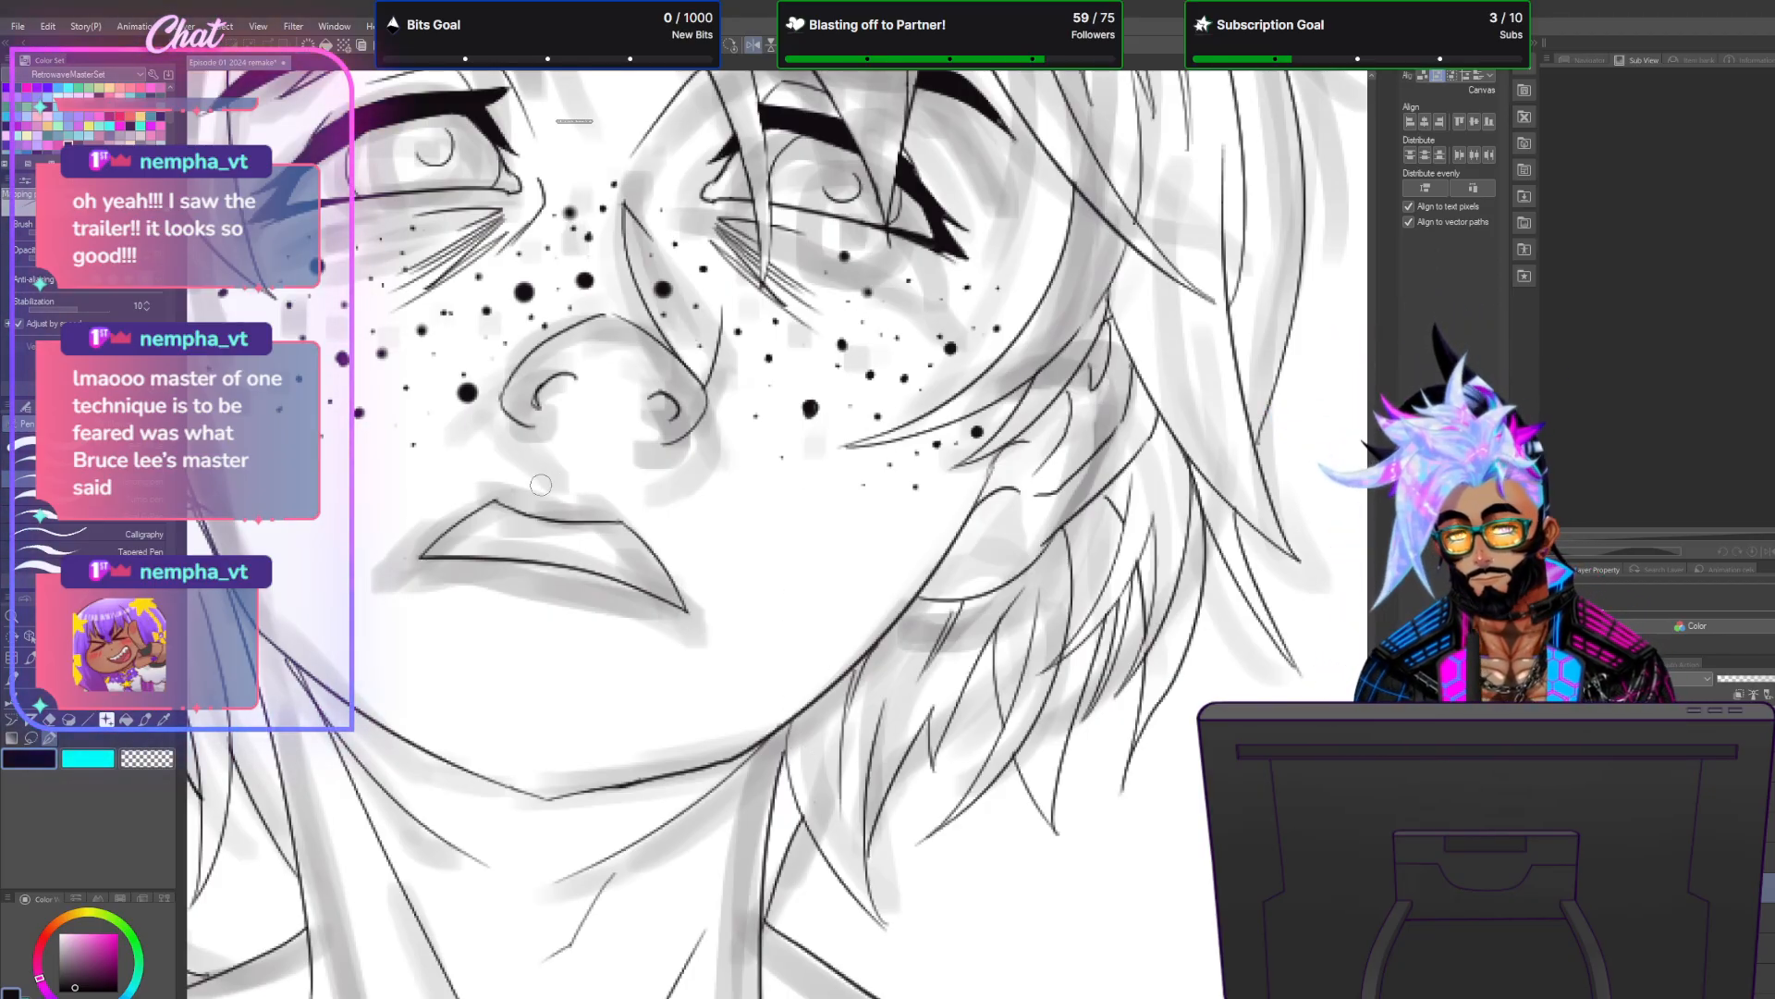
left_click_drag(533, 482, 596, 500)
left_click_drag(507, 607, 627, 644)
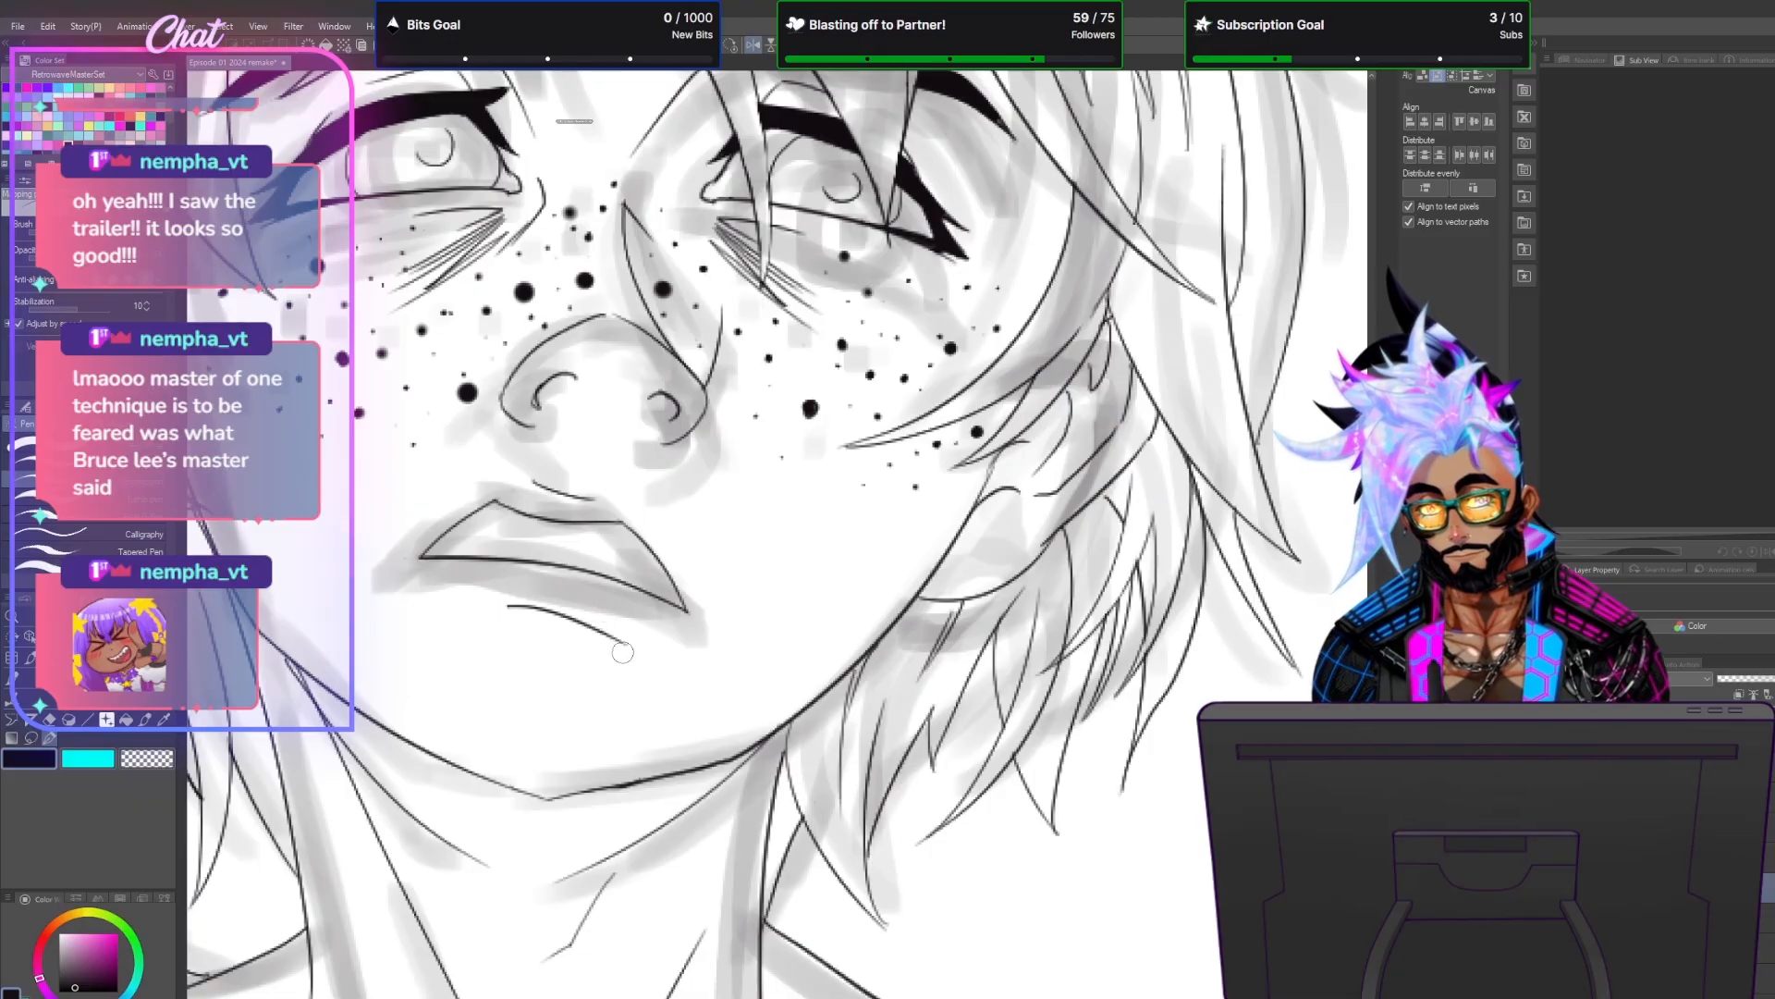
left_click_drag(506, 608, 551, 638)
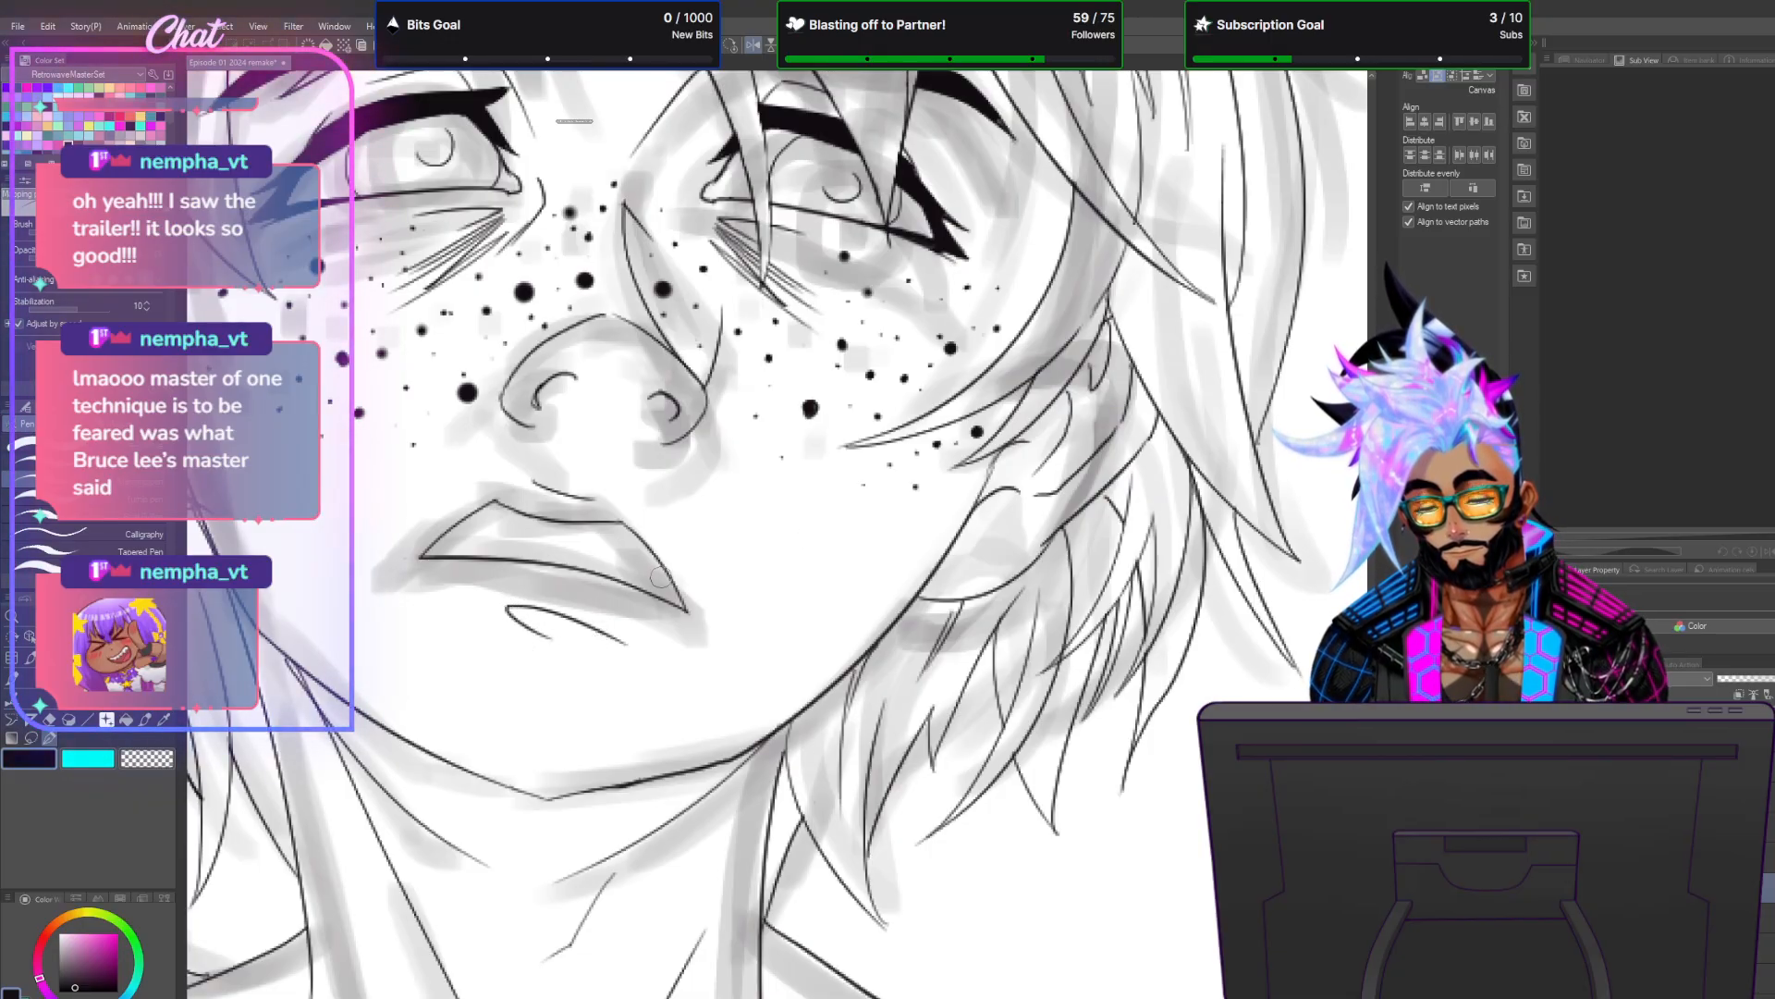
Thicken both corners of the mouth with small dark ink accents and check the whole face.
left_click_drag(684, 607, 697, 627)
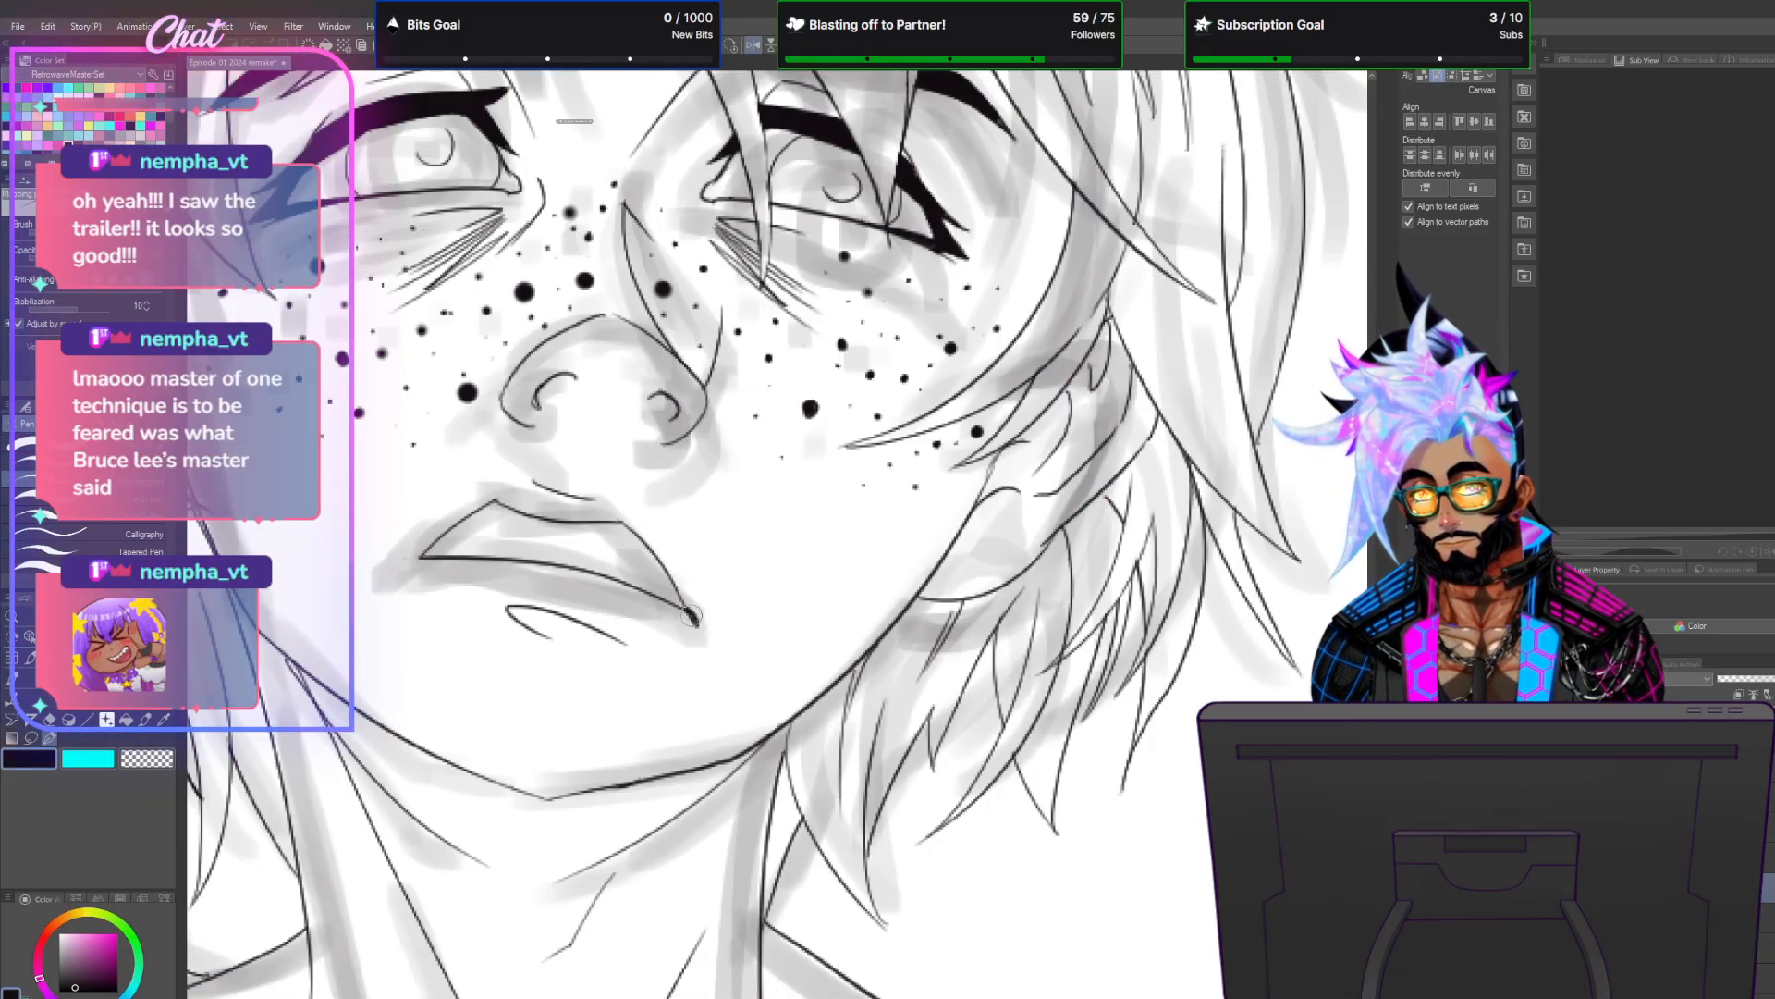
left_click_drag(409, 563, 434, 541)
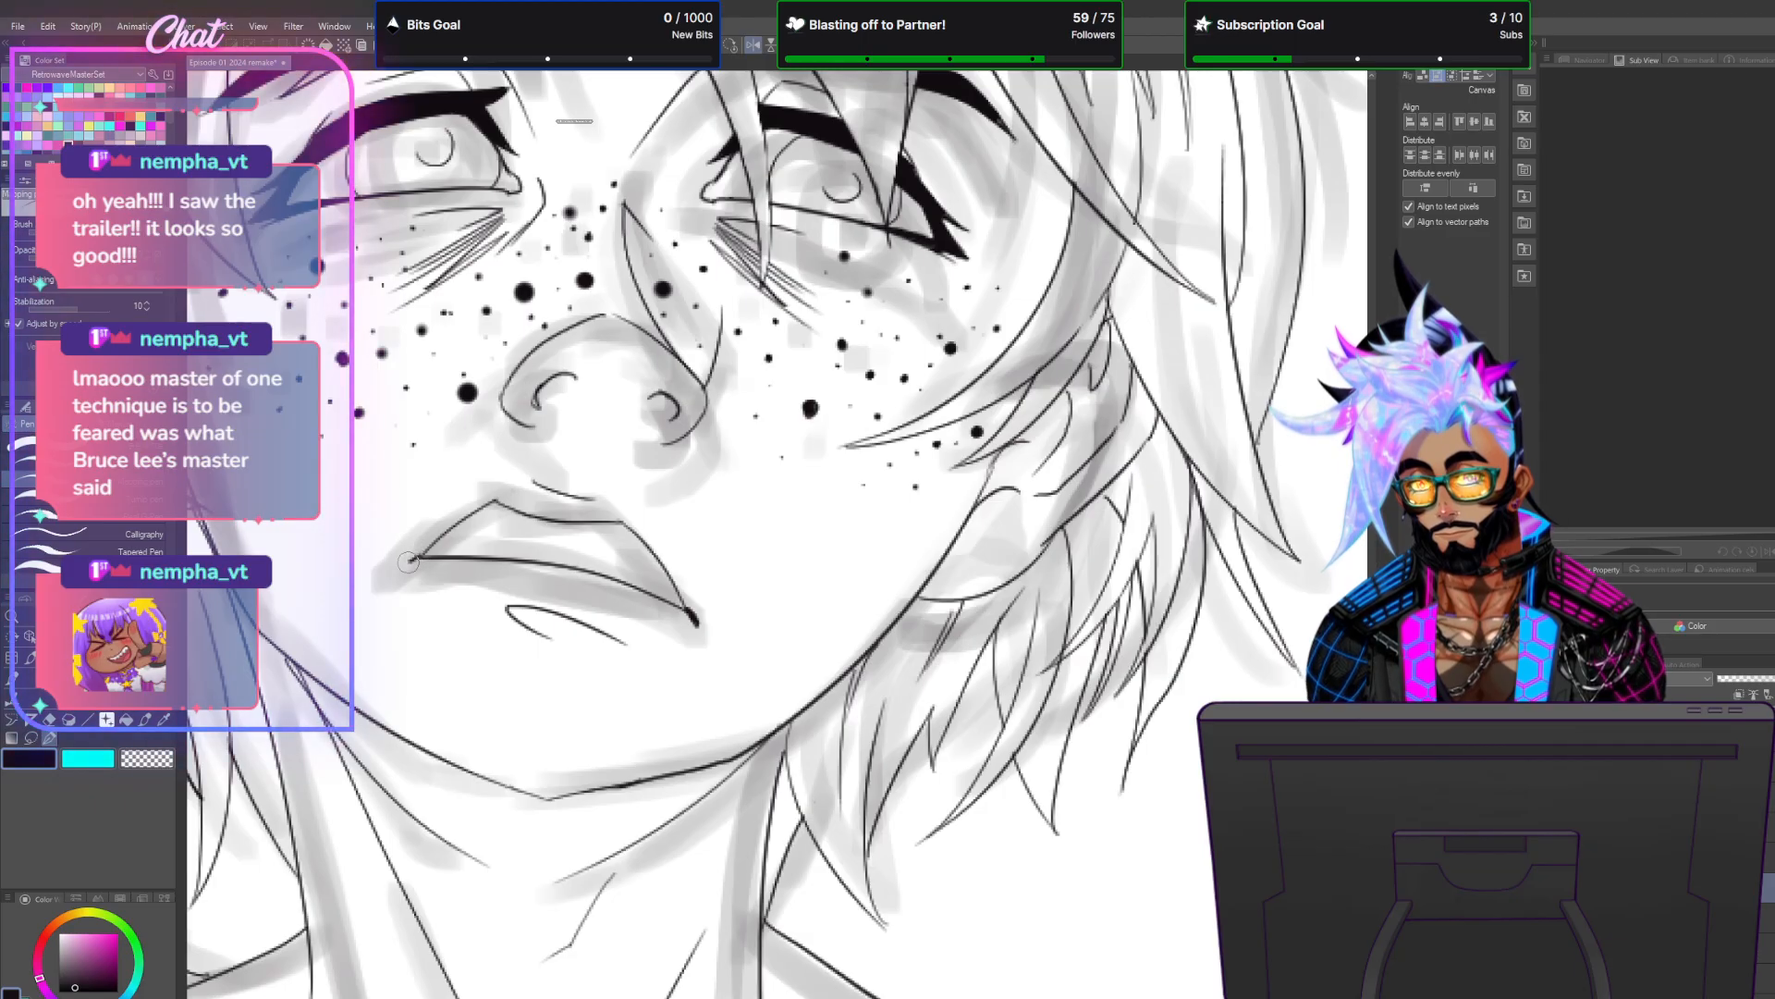
key("ctrl+z")
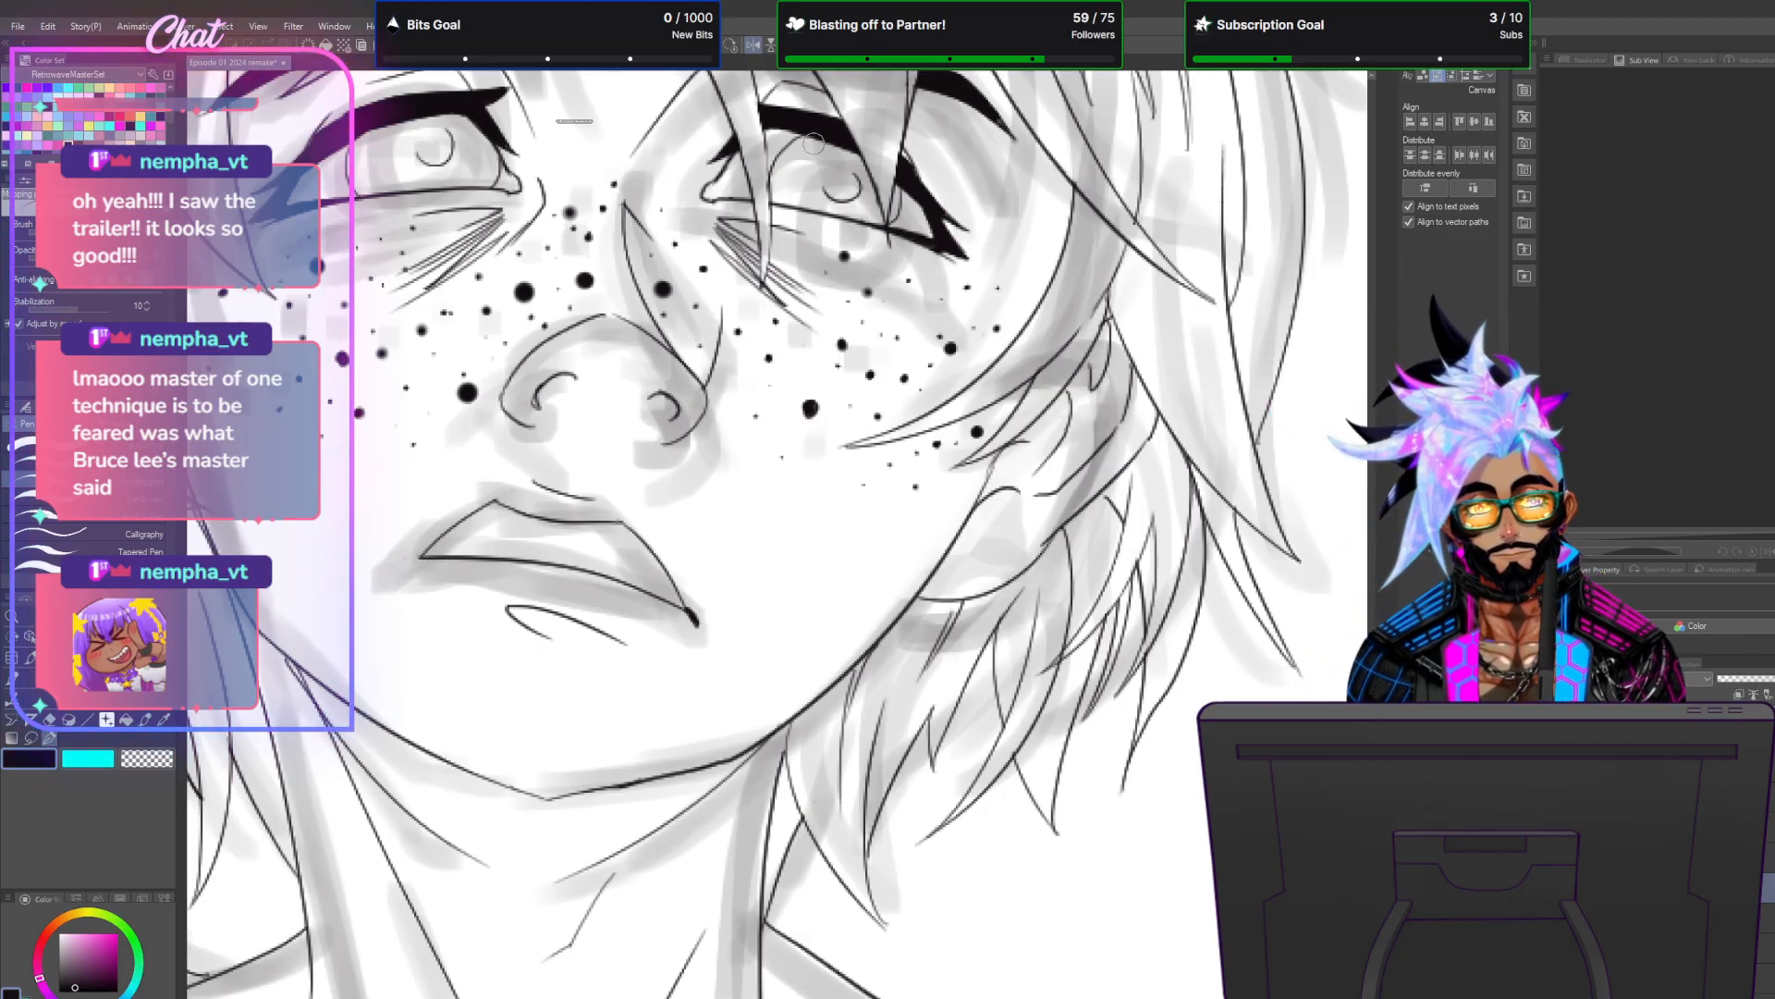
left_click_drag(407, 563, 427, 553)
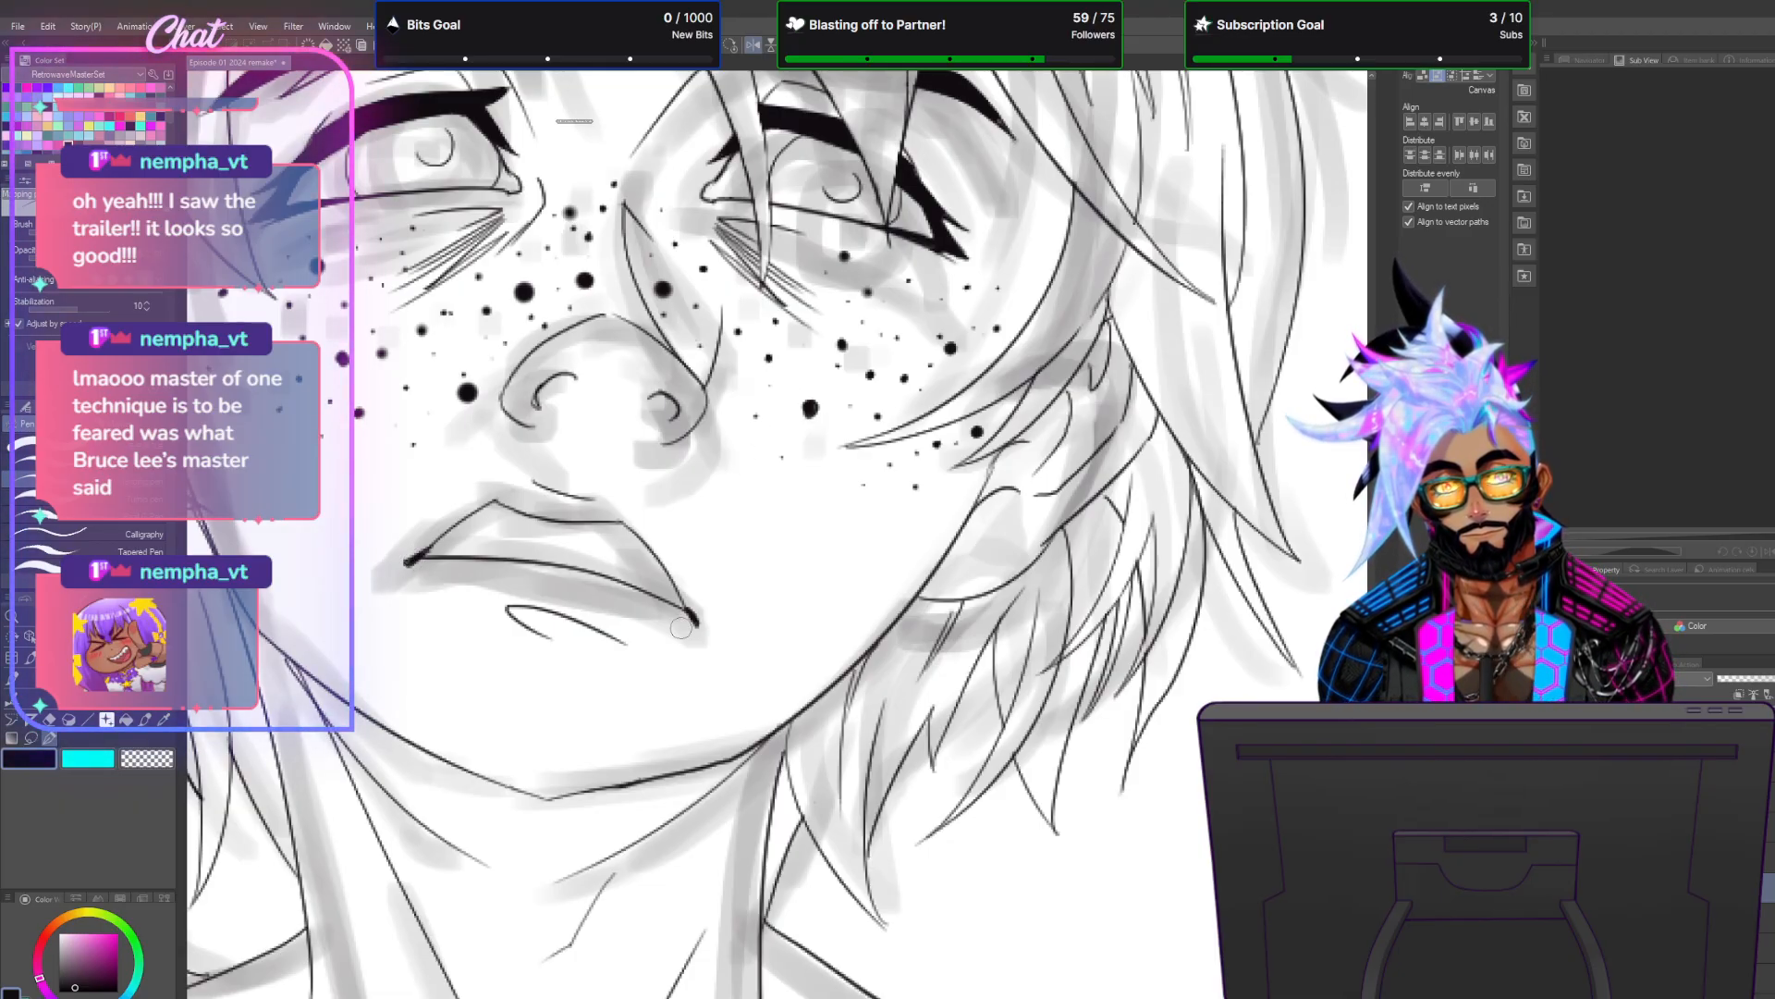
scroll(681, 628, "down", 3)
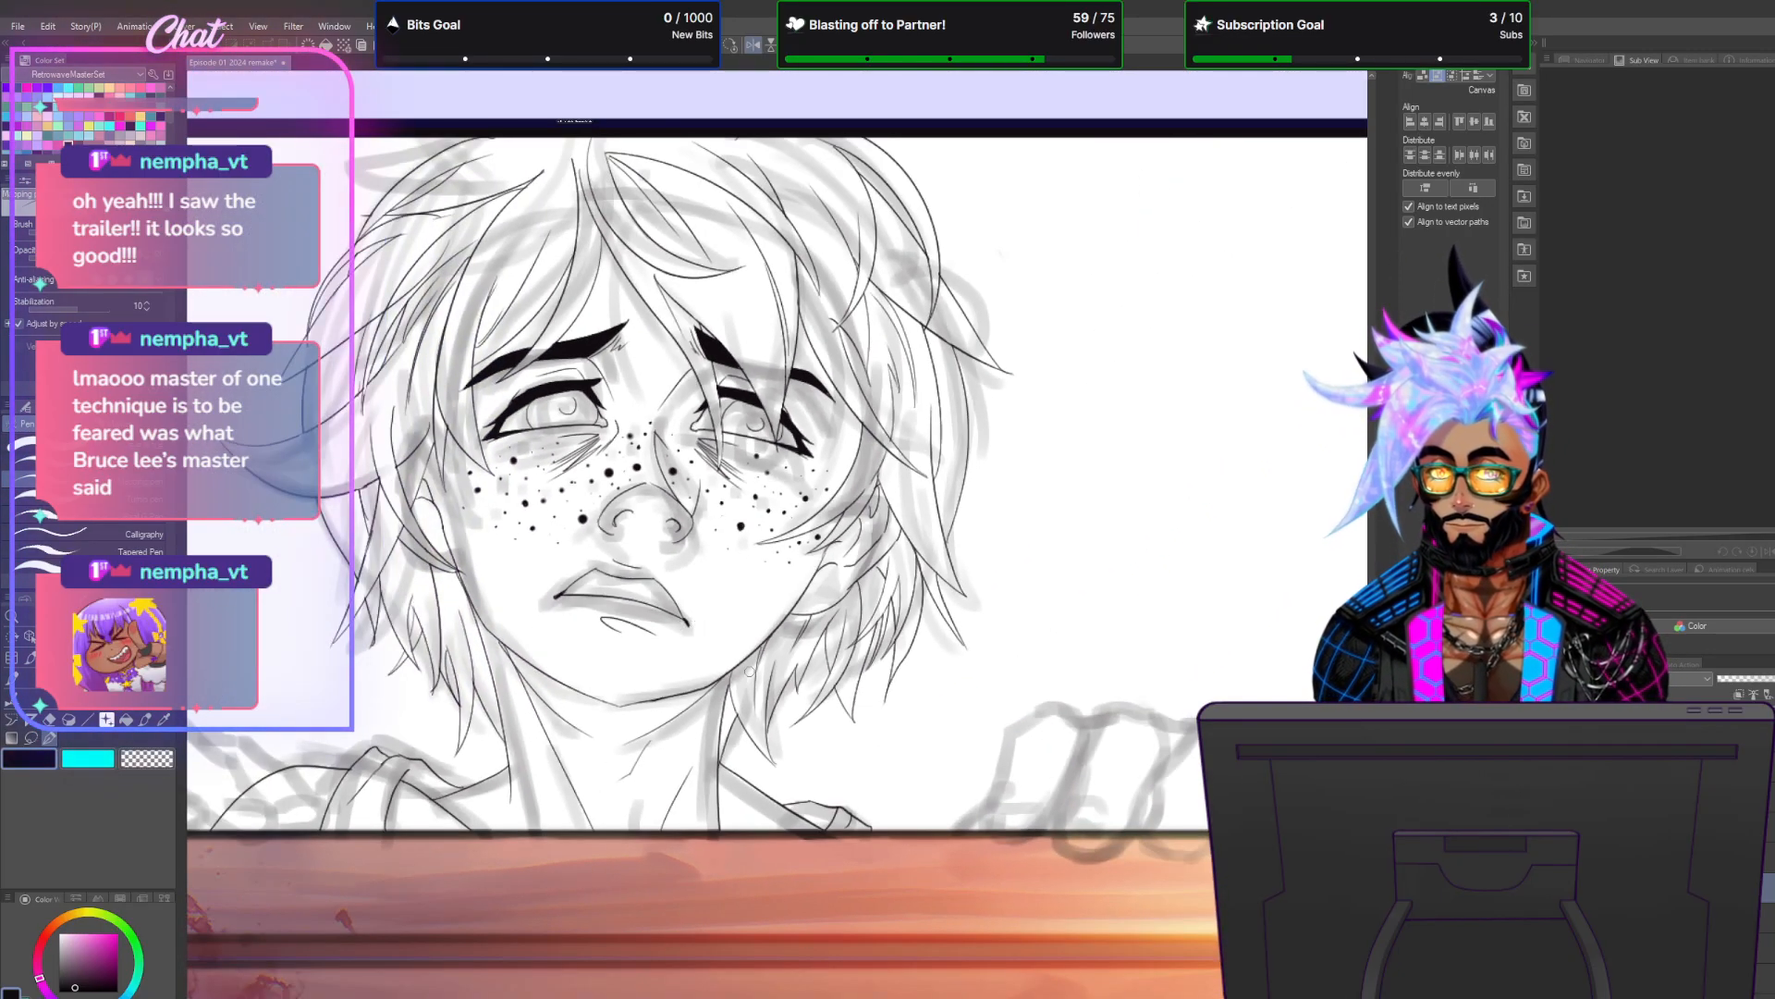
scroll(655, 758, "down", 2)
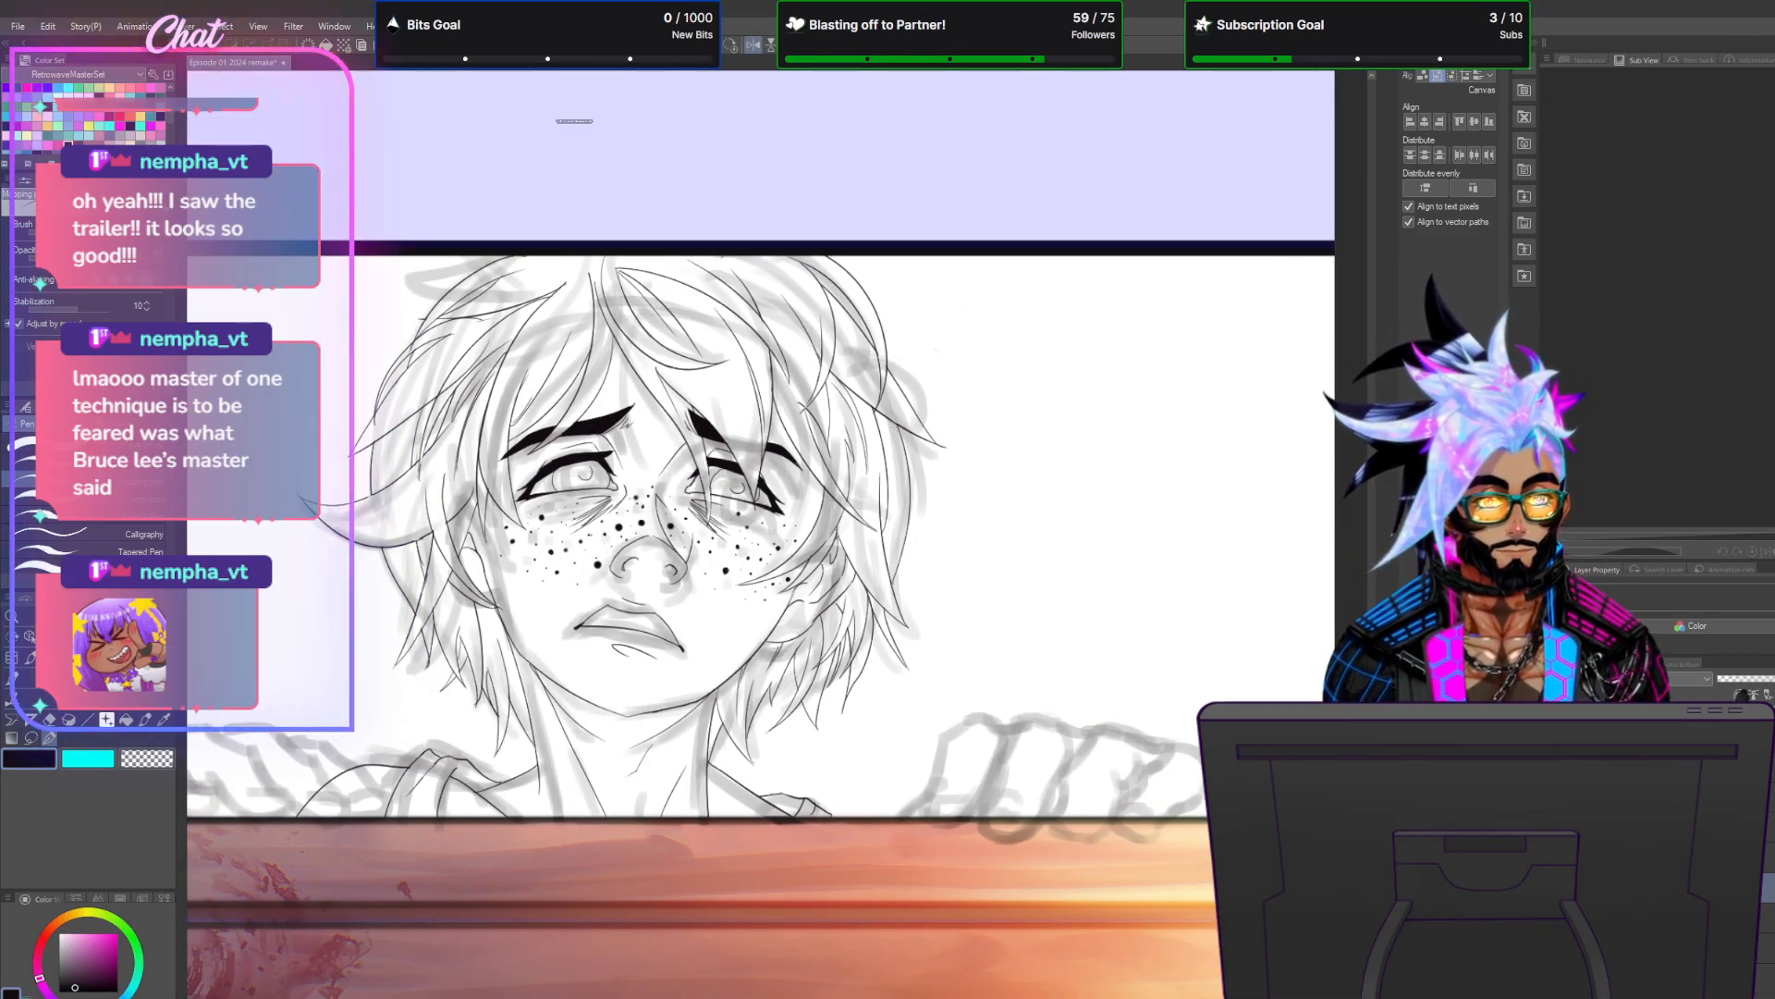
Hide the rough sketch and shift the selected mouth lines slightly lower on the face, clearing the selection at the end.
key("ctrl+")
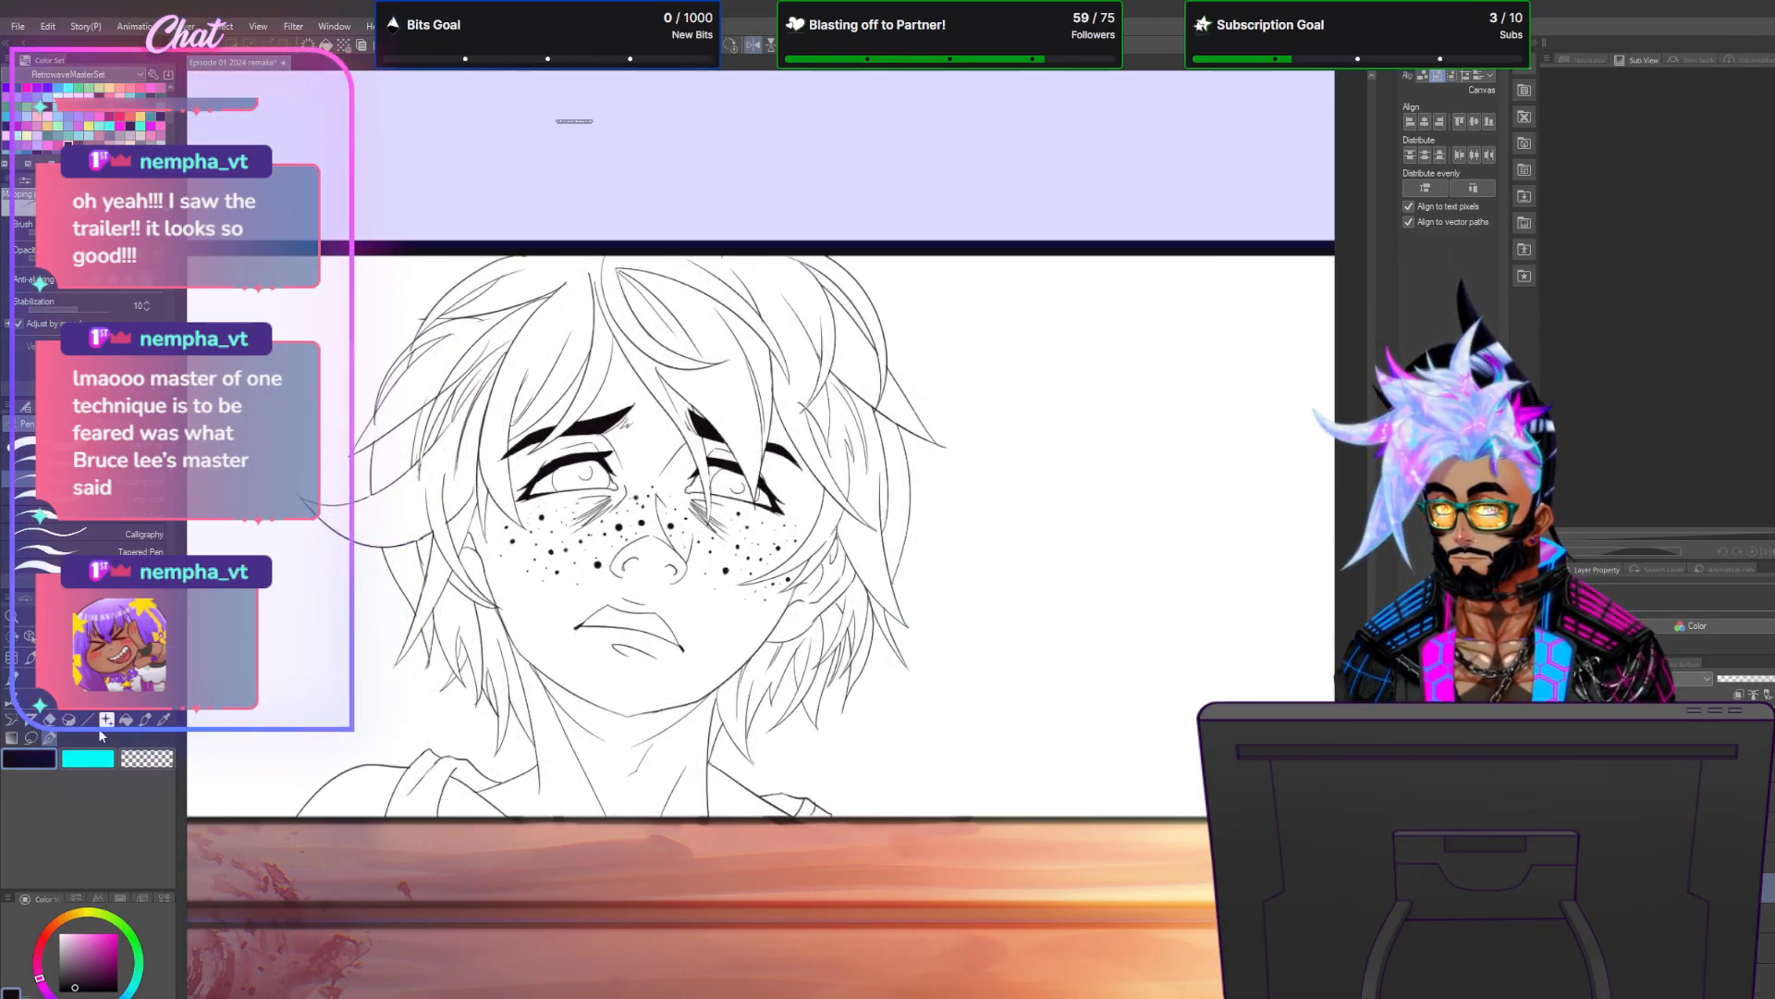
mouse_move(698, 666)
left_mouse_down()
mouse_move(692, 599)
mouse_move(700, 612)
left_mouse_up()
left_click(700, 702)
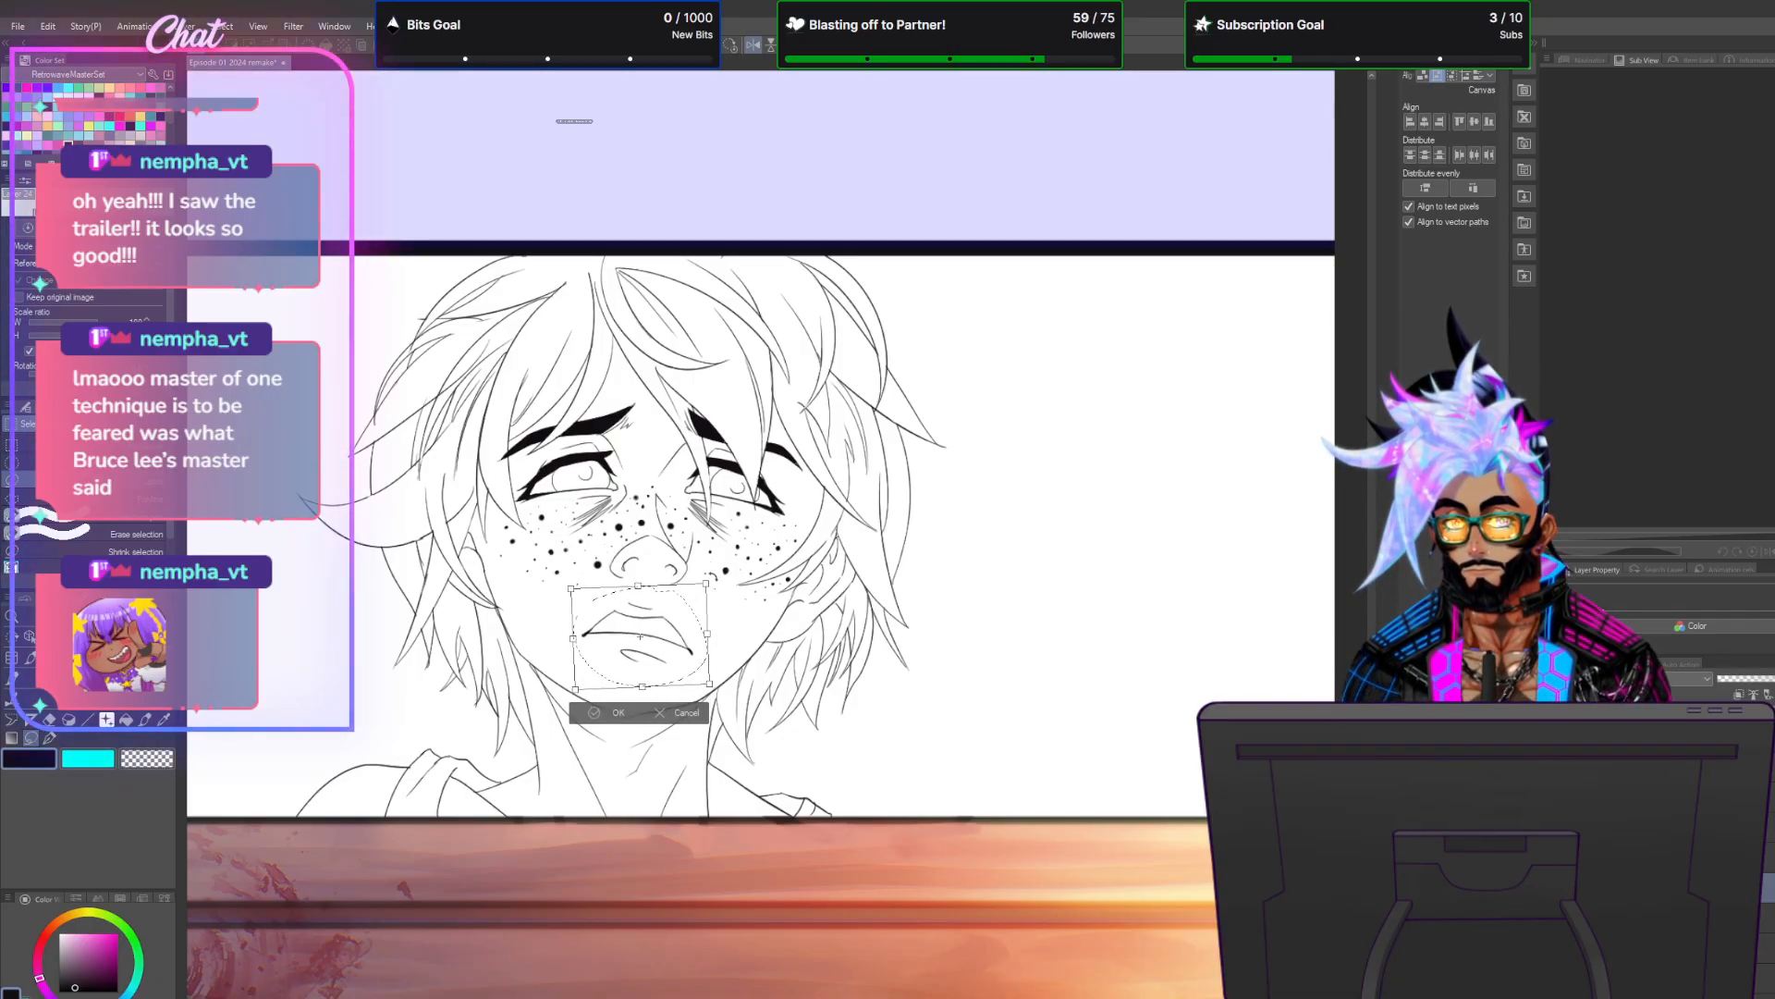
left_click_drag(698, 623, 697, 631)
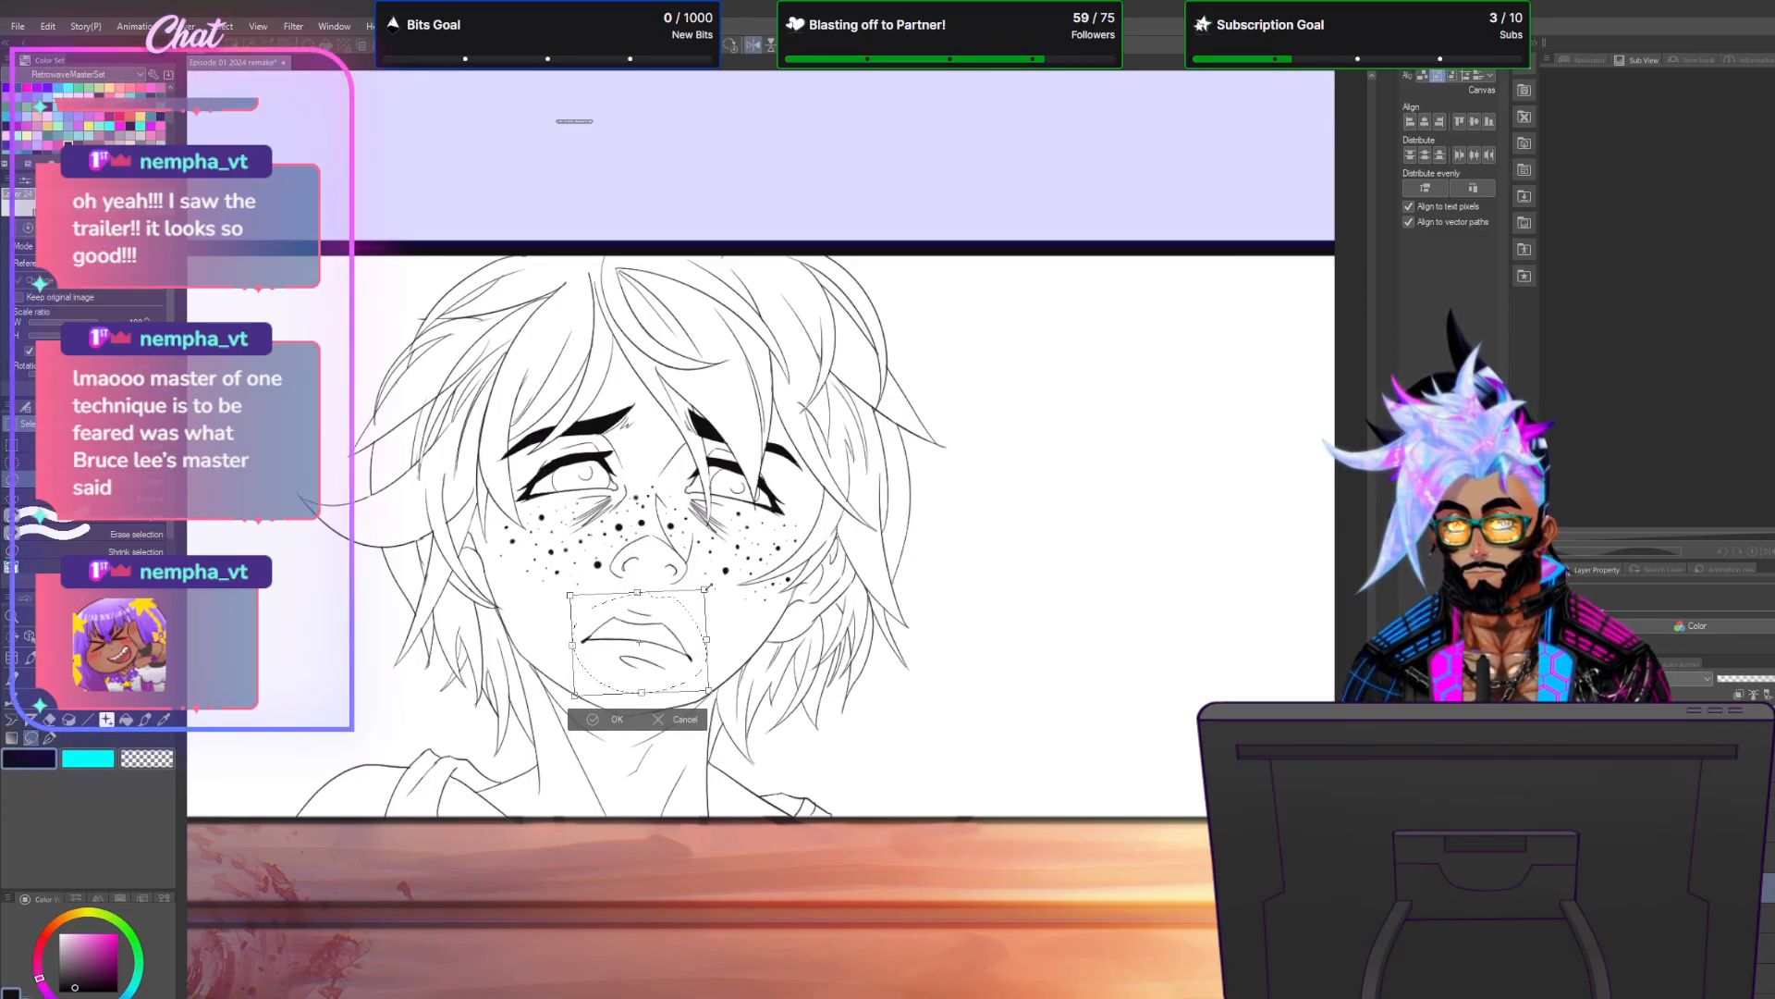
key("Return")
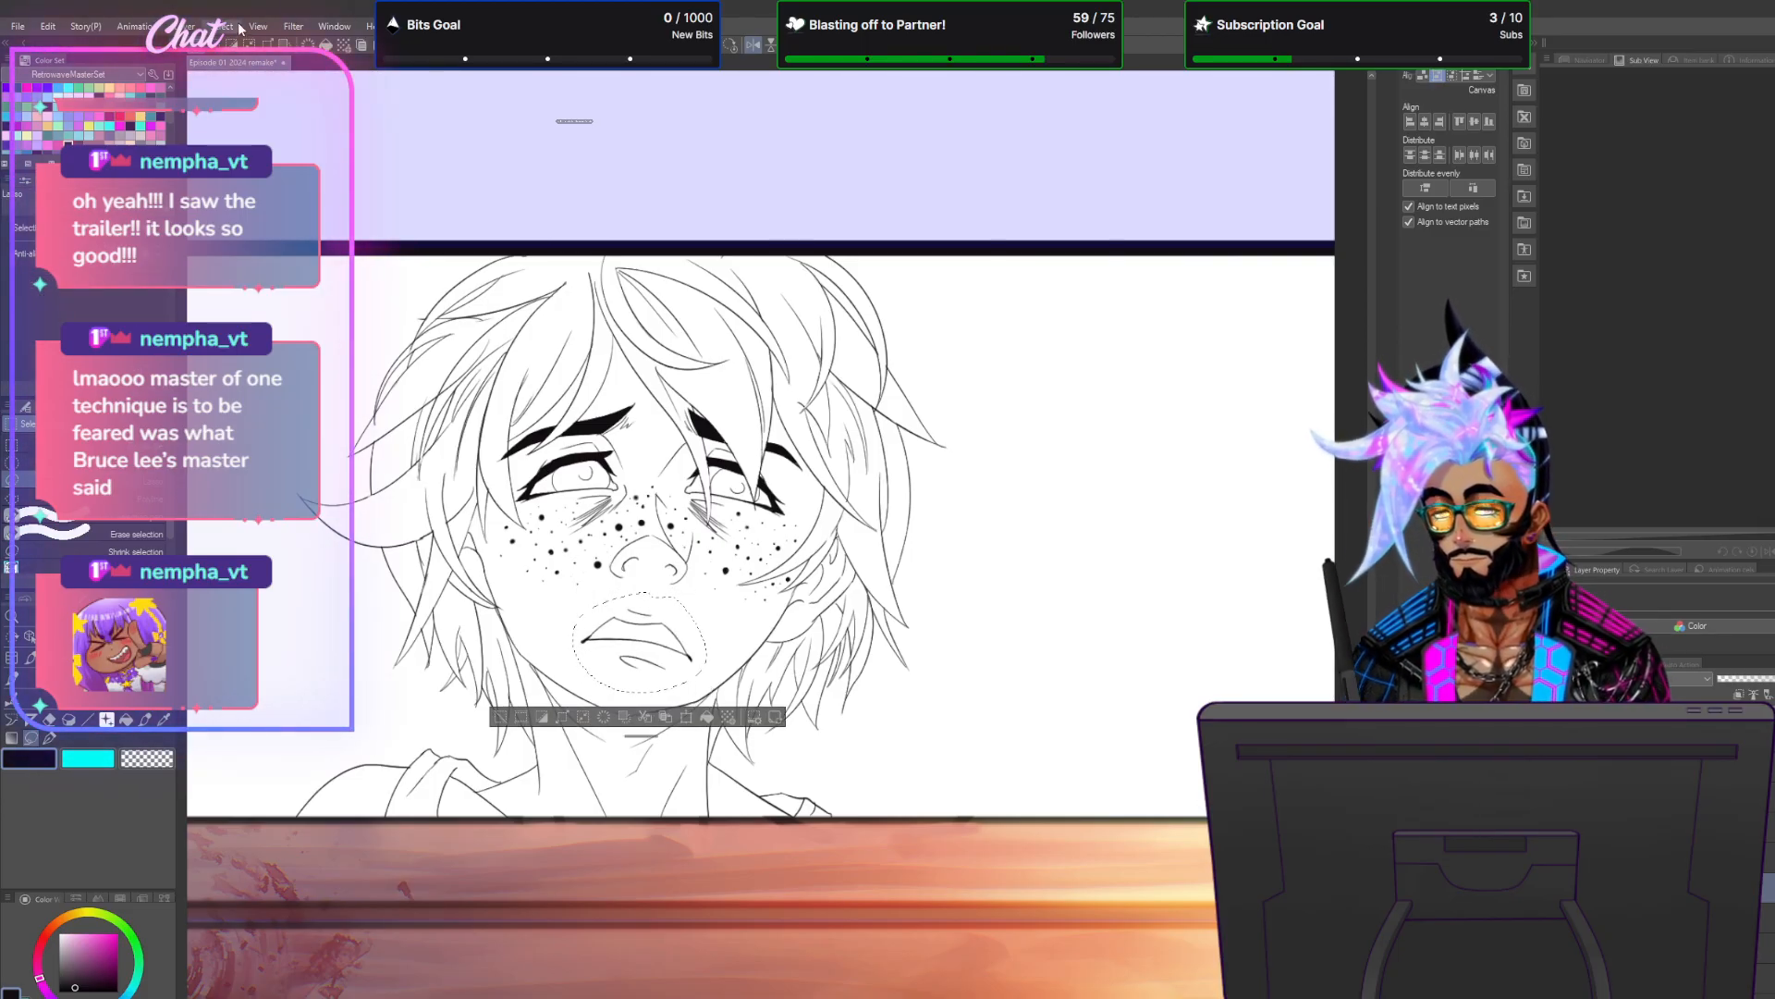
key("ctrl+d")
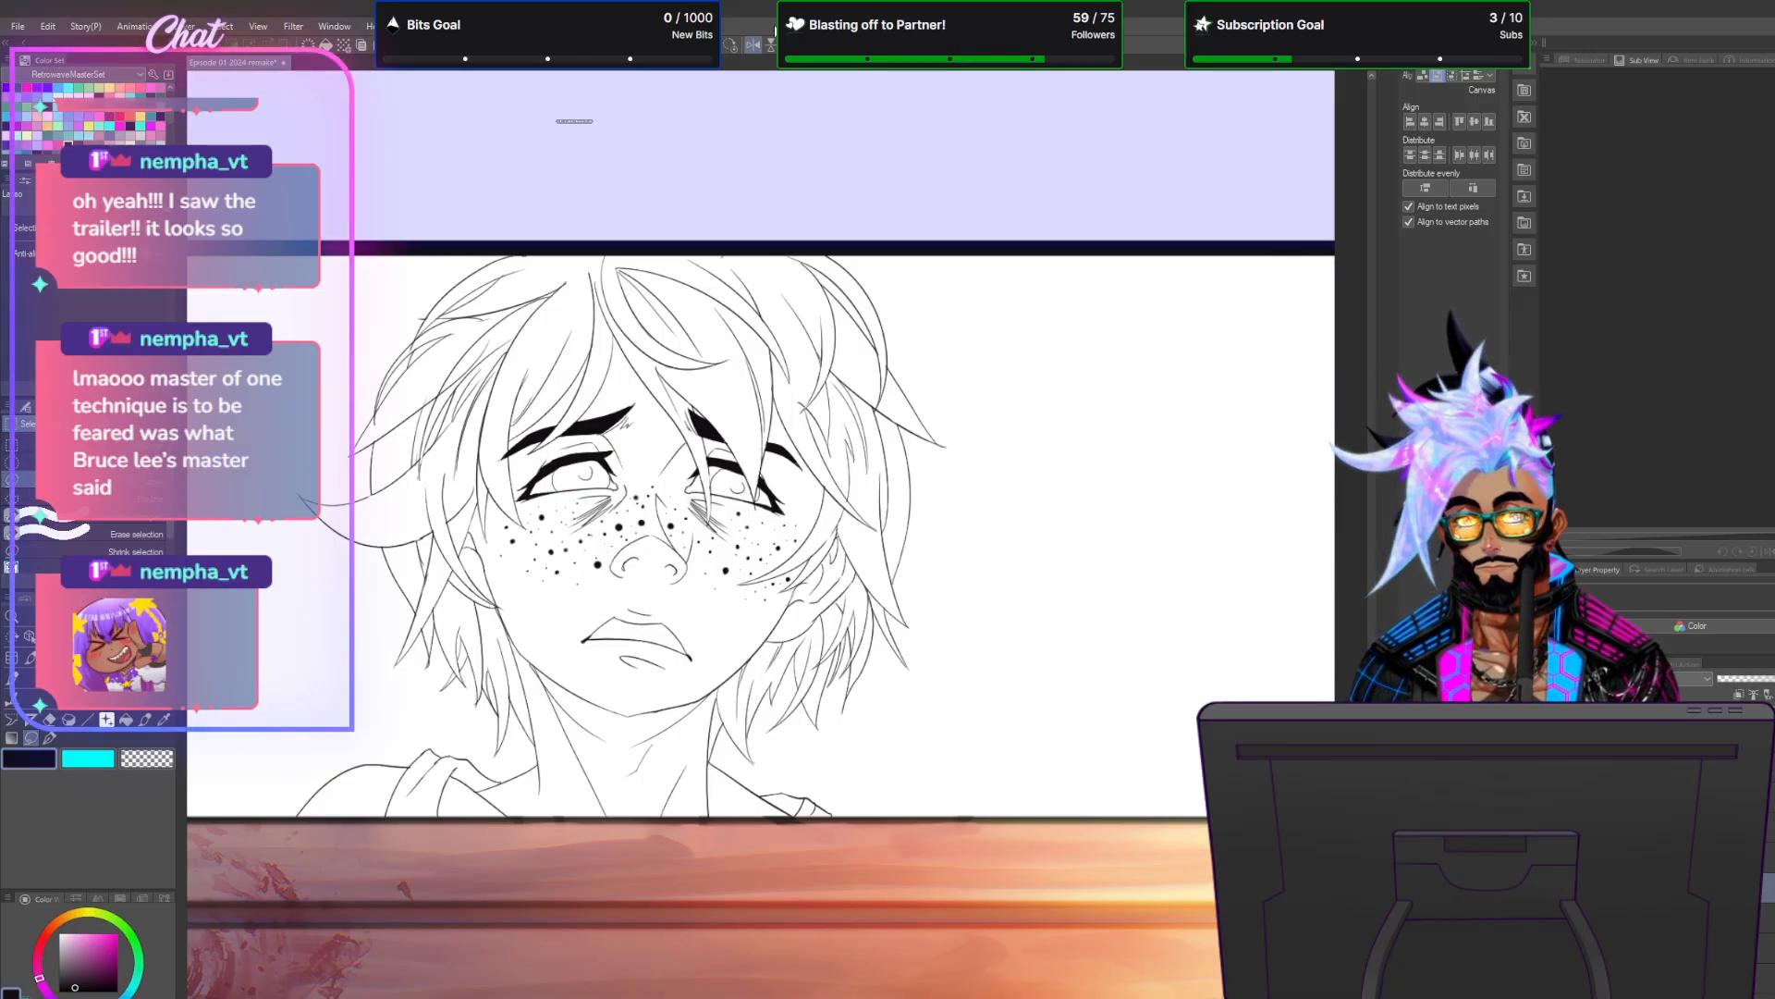
Mirror the canvas view horizontally and examine the proportions of the inked face and neck.
left_click(761, 46)
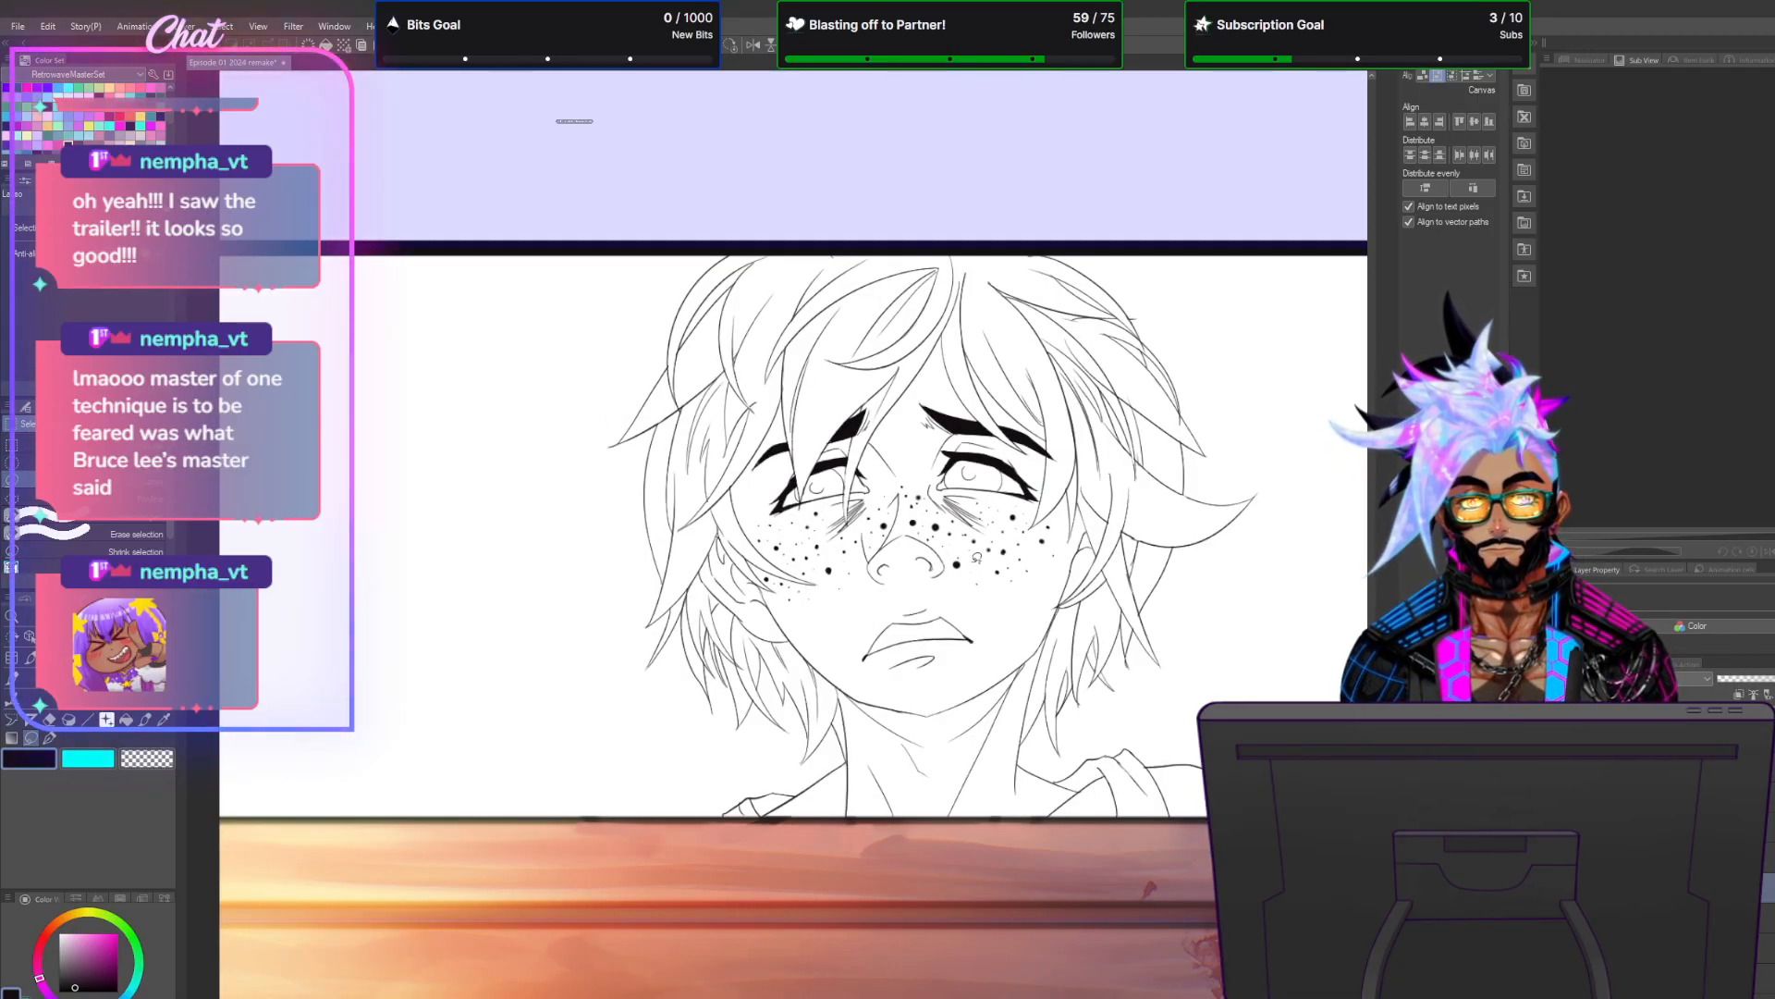
scroll(976, 558, "down", 1)
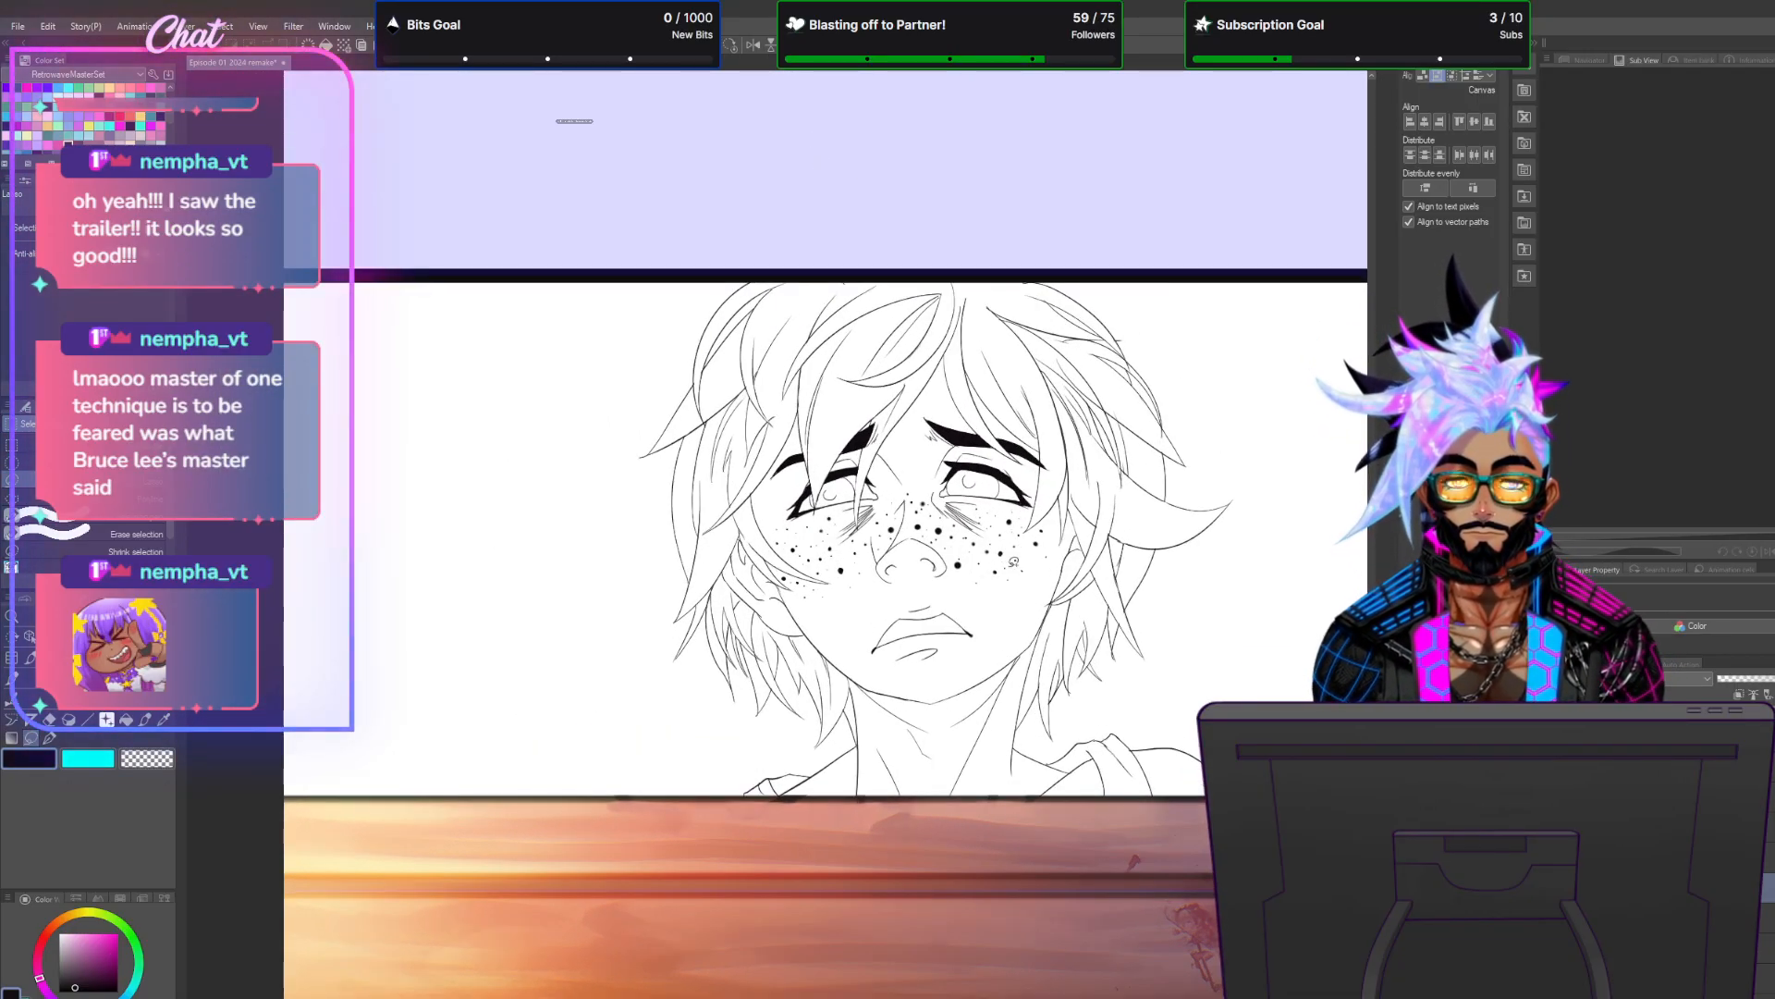
scroll(1001, 368, "up", 4)
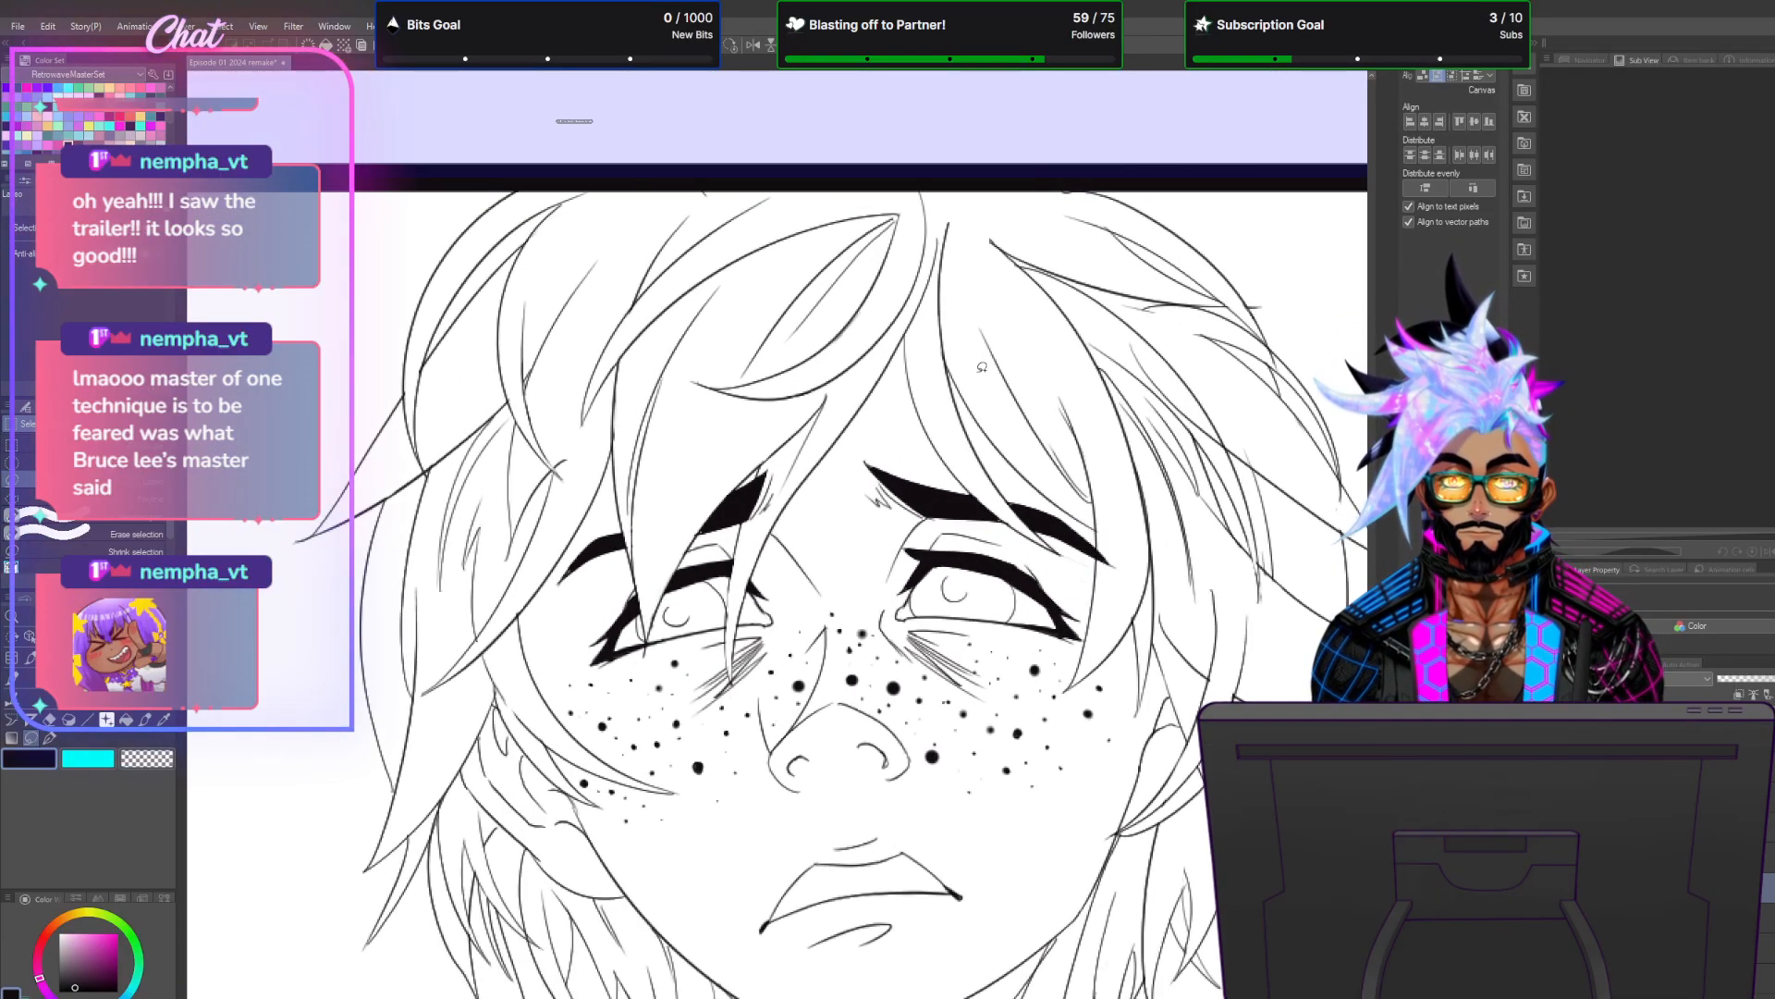
key("p")
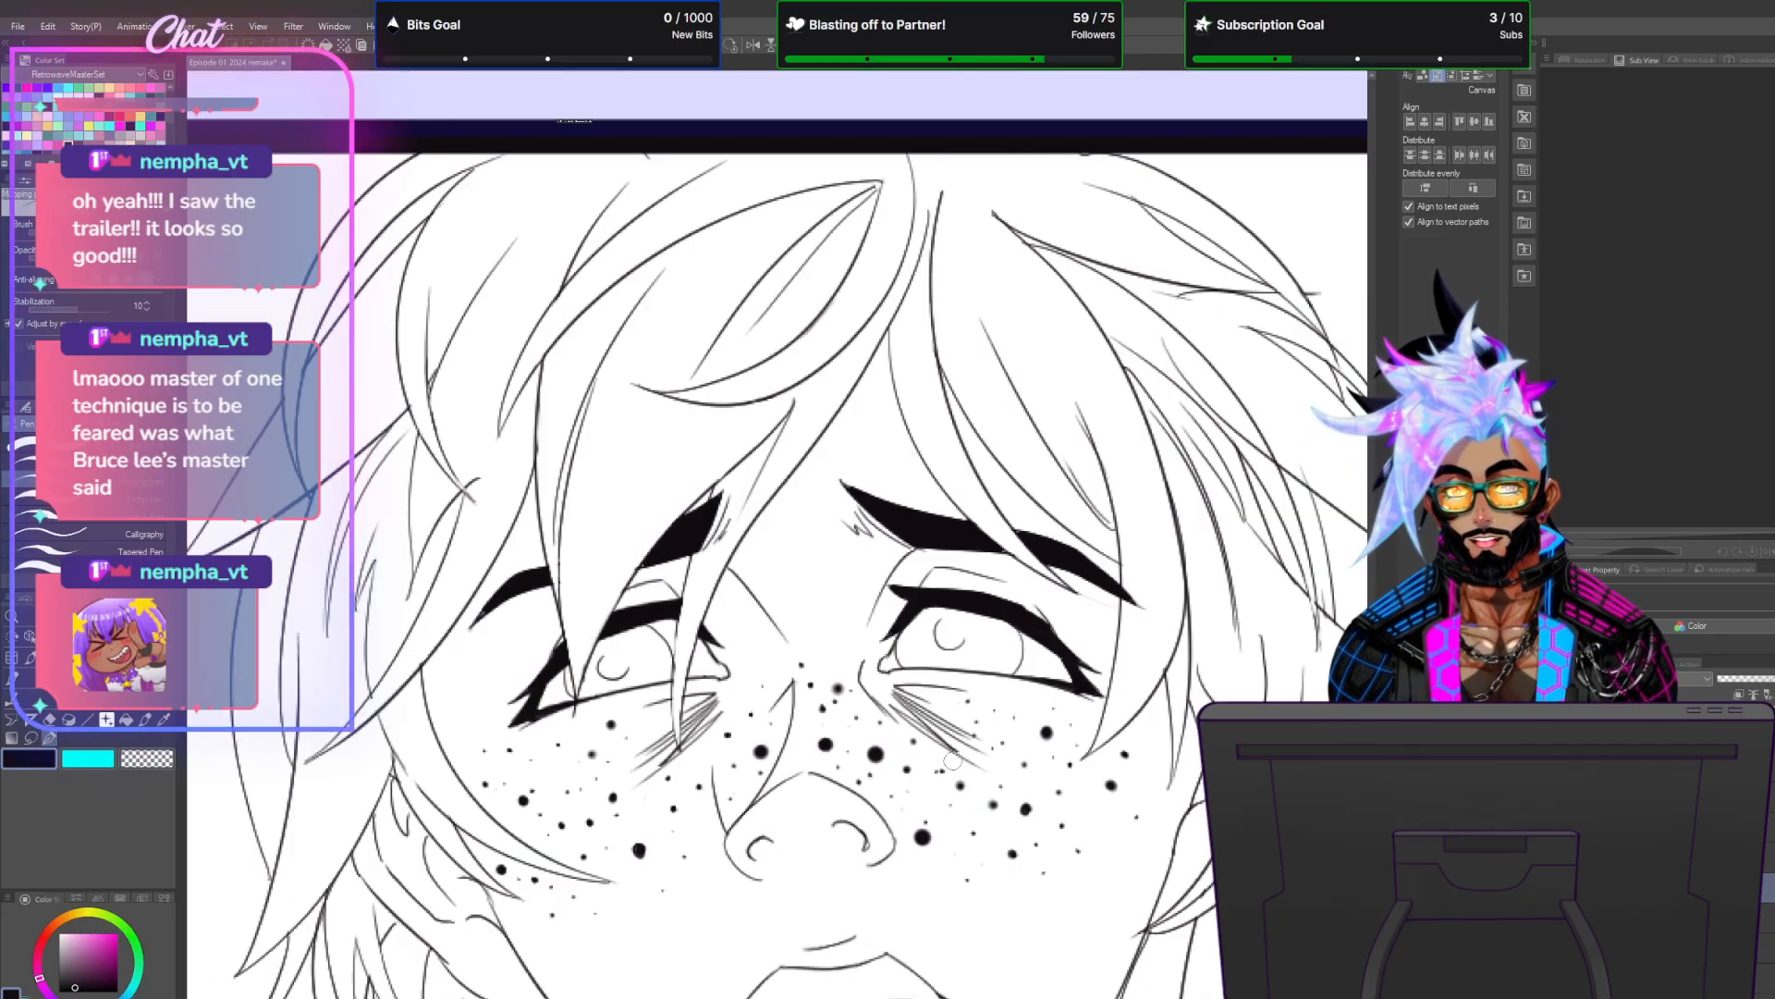
scroll(936, 768, "down", 3)
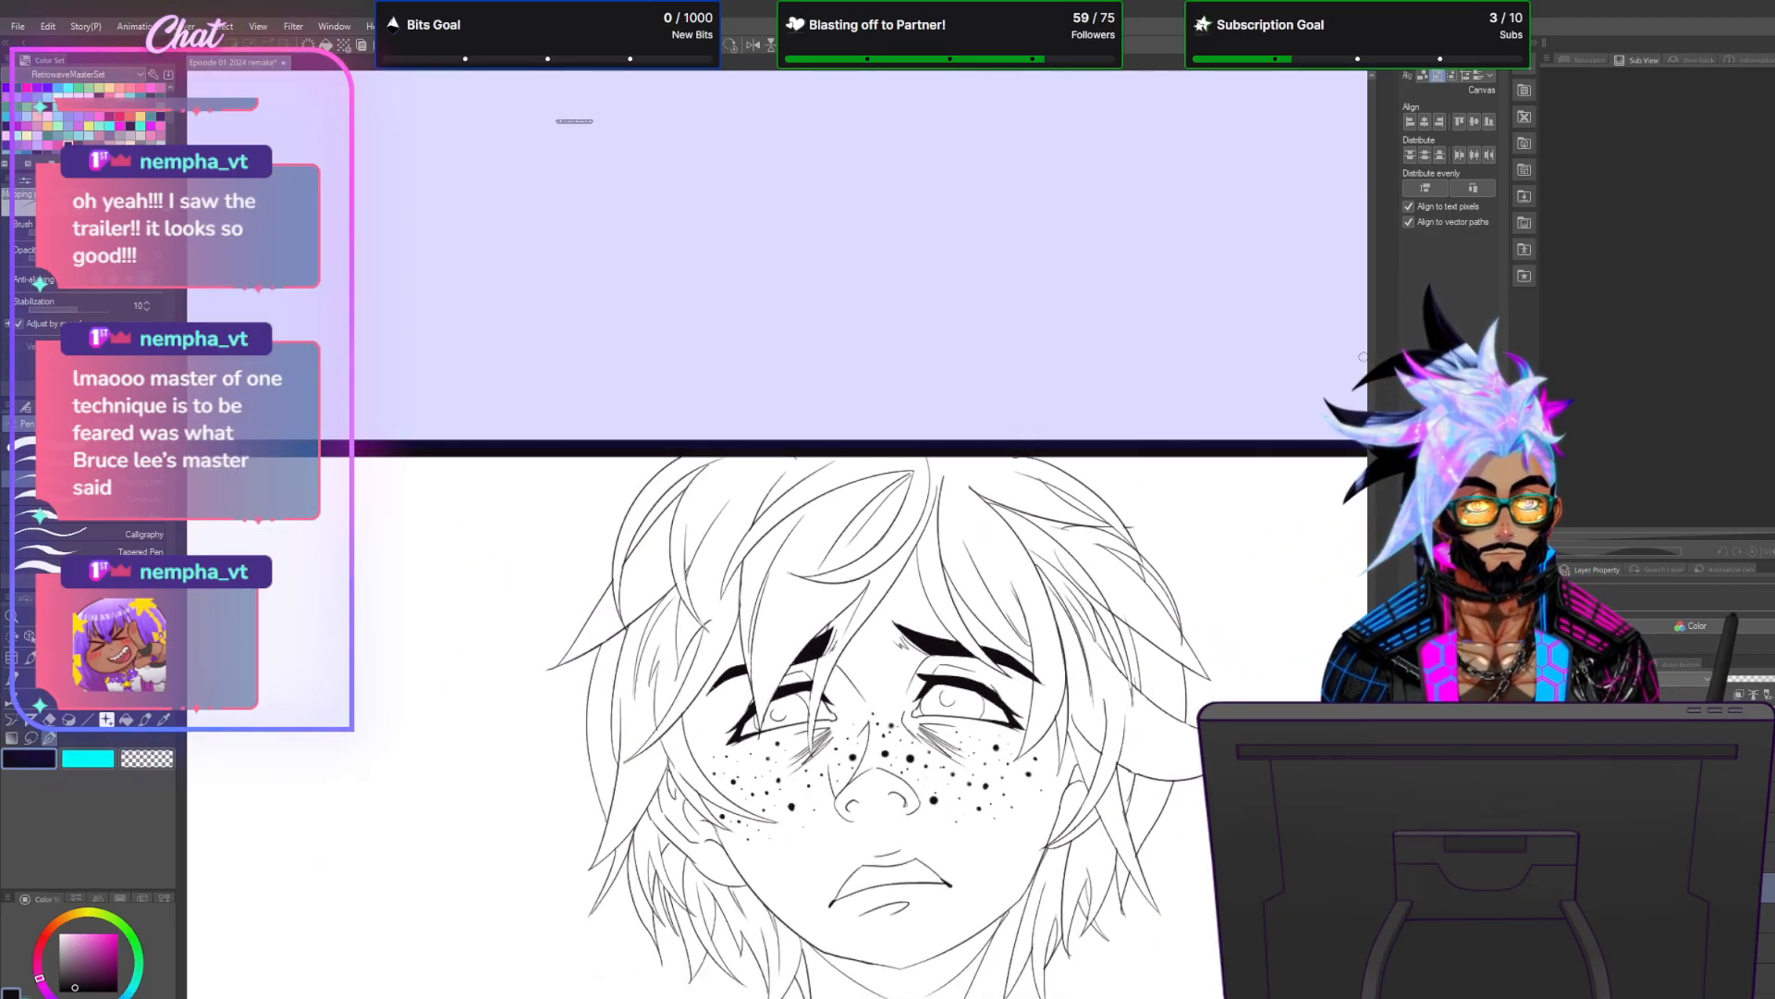
scroll(777, 534, "down", 5)
scroll(776, 535, "up", 1)
scroll(1010, 597, "up", 4)
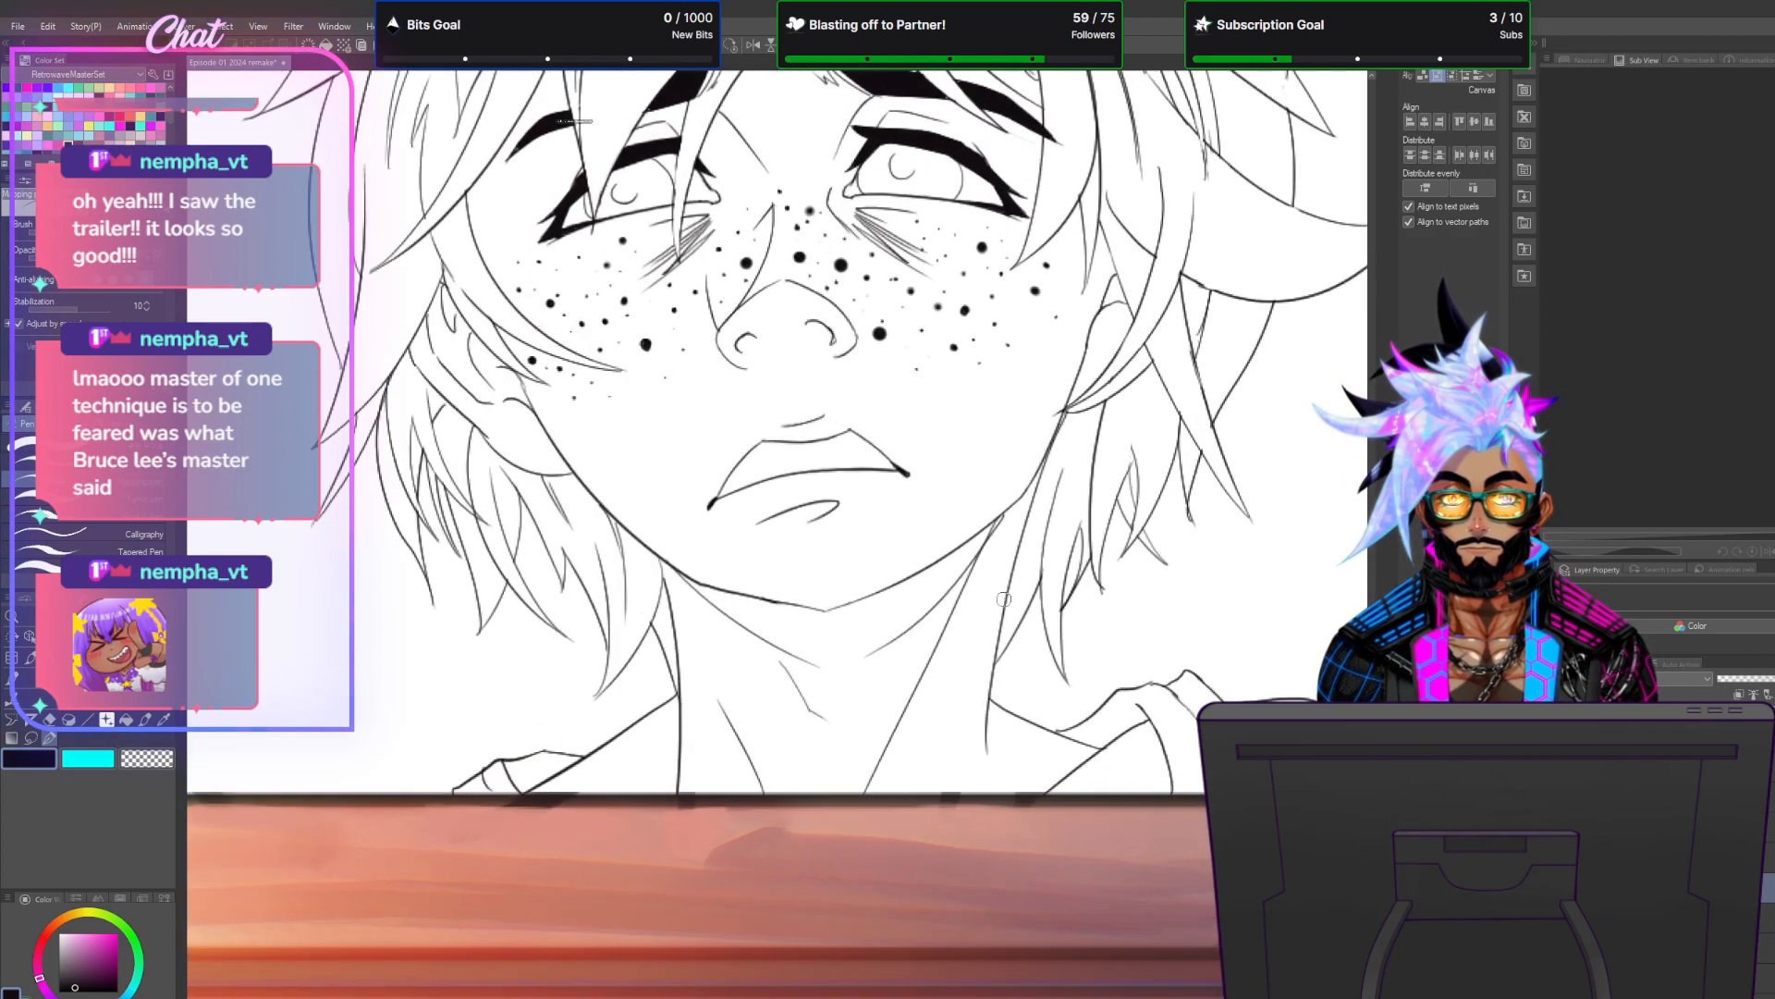
Draw the edge of the chin's cast shadow across the upper neck and fill the shadow solid black up to the hair.
scroll(1010, 597, "up", 2)
left_click_drag(934, 499, 1054, 430)
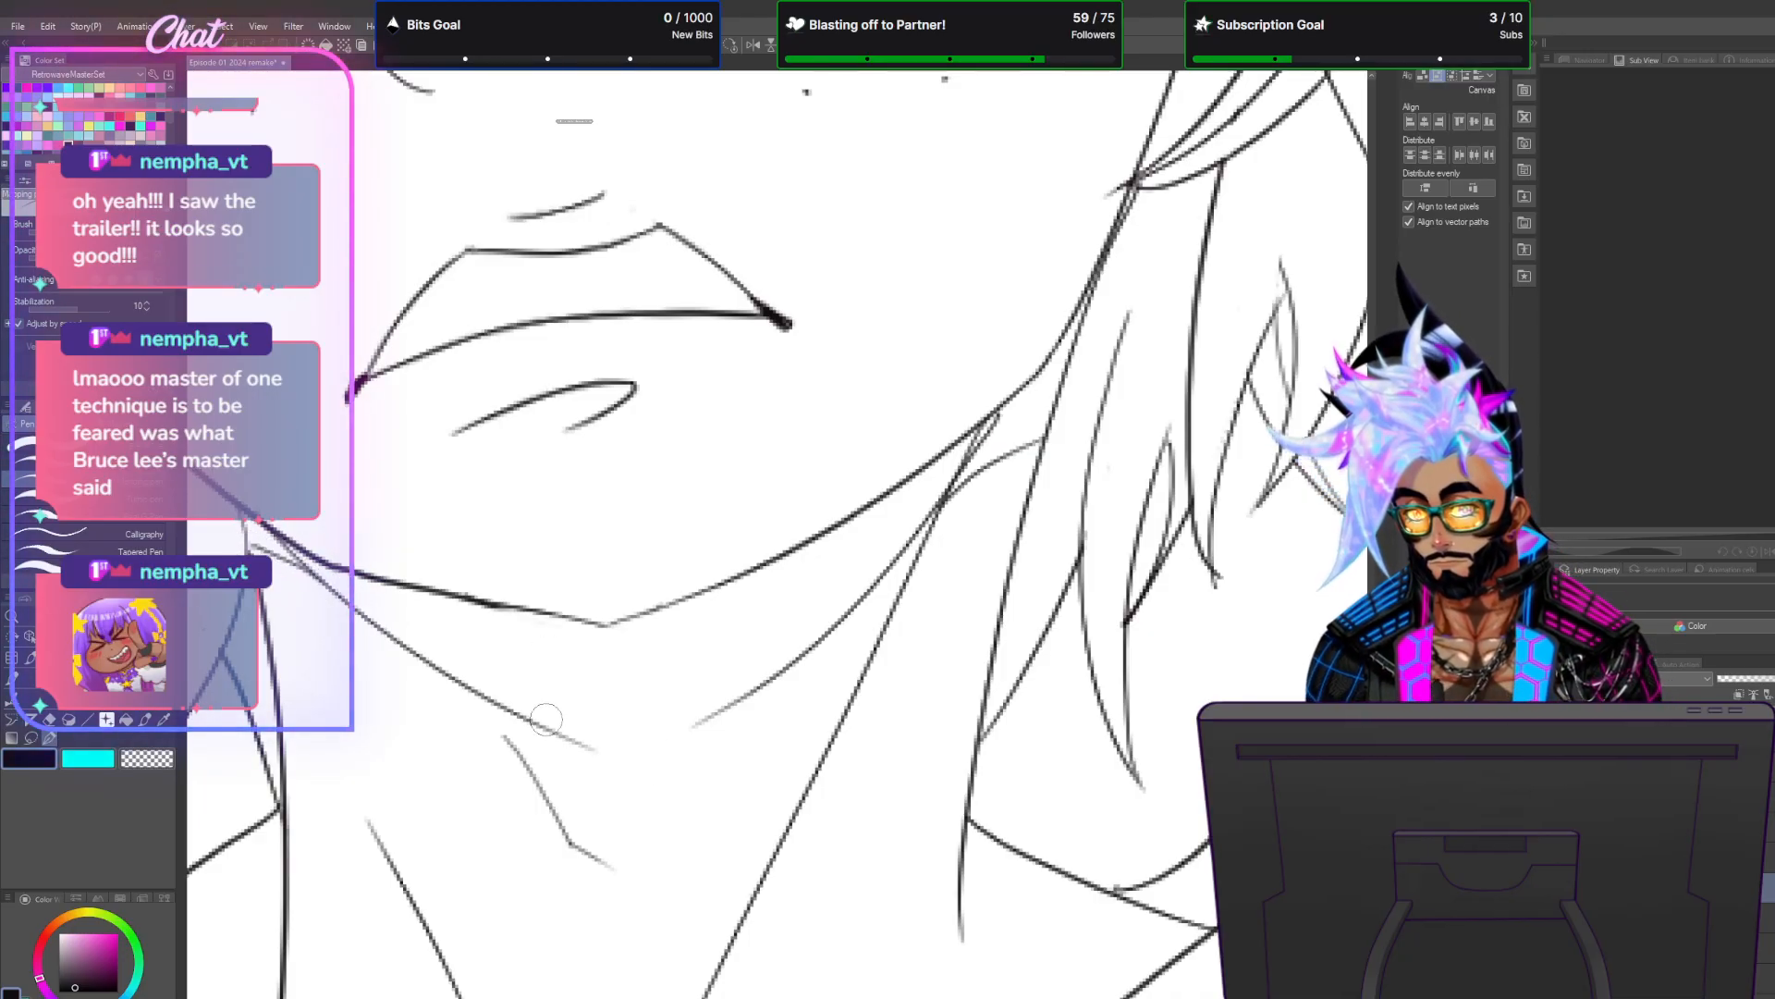
mouse_move(708, 719)
left_mouse_down()
mouse_move(614, 737)
mouse_move(639, 752)
mouse_move(621, 735)
left_mouse_up()
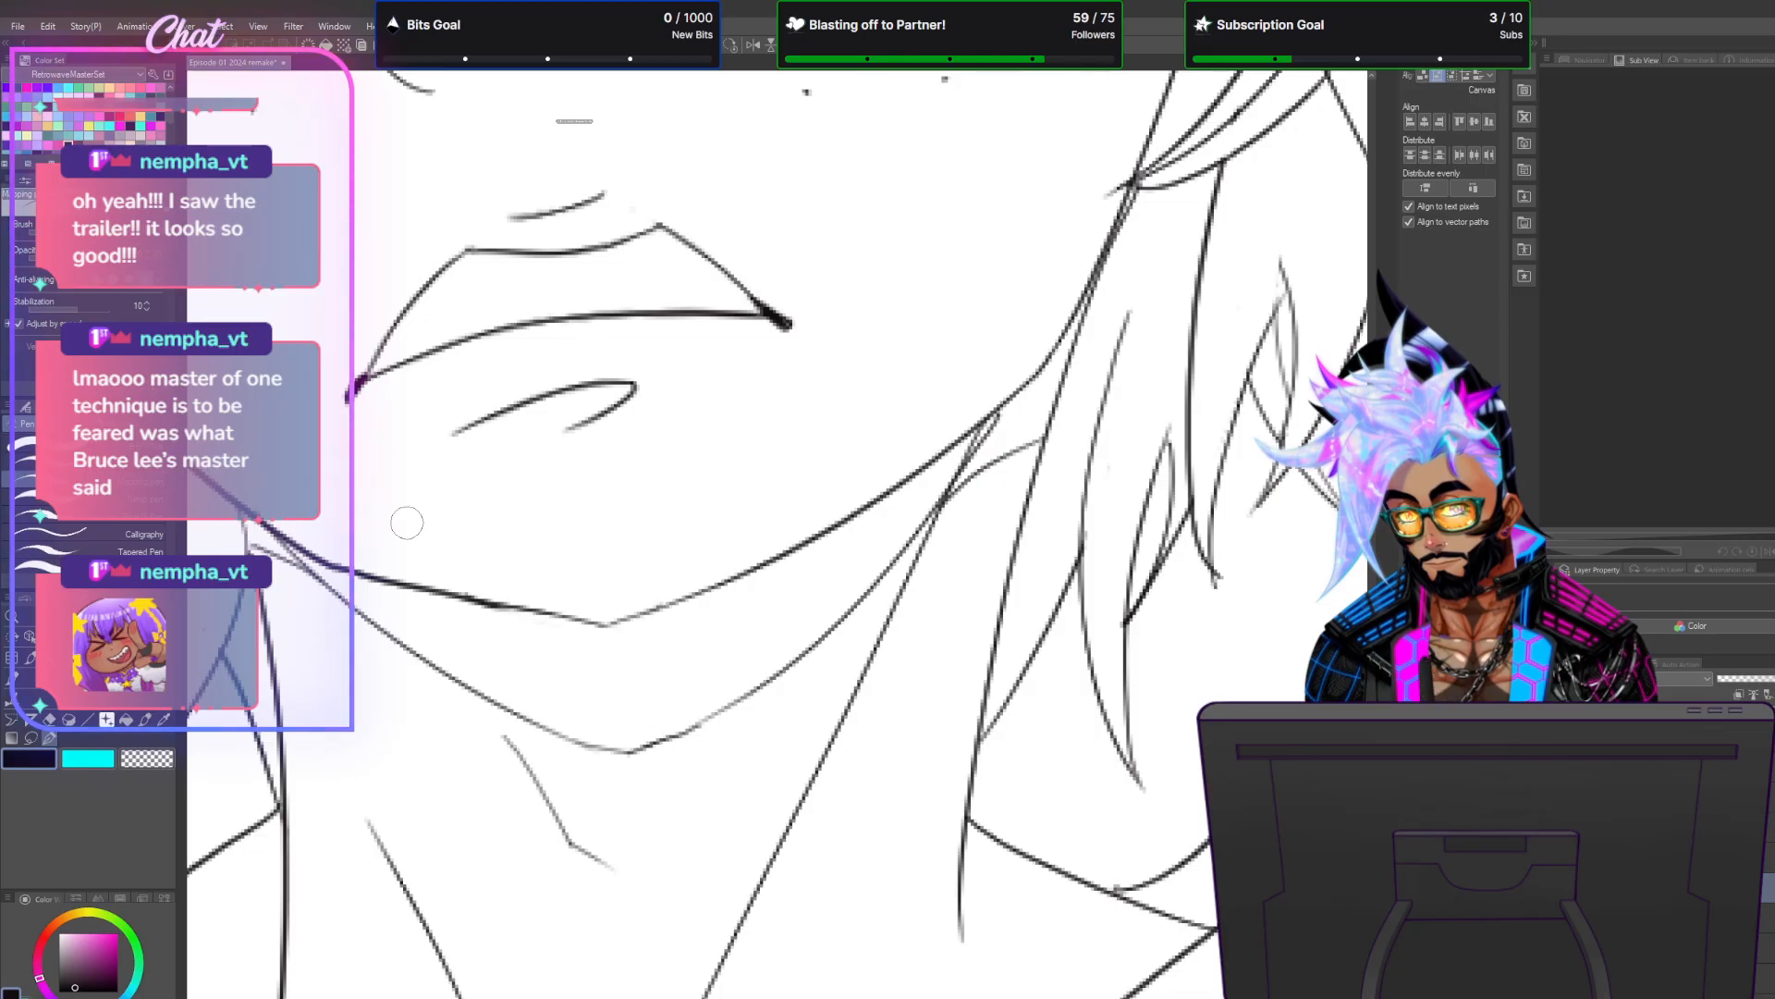
left_click(559, 663)
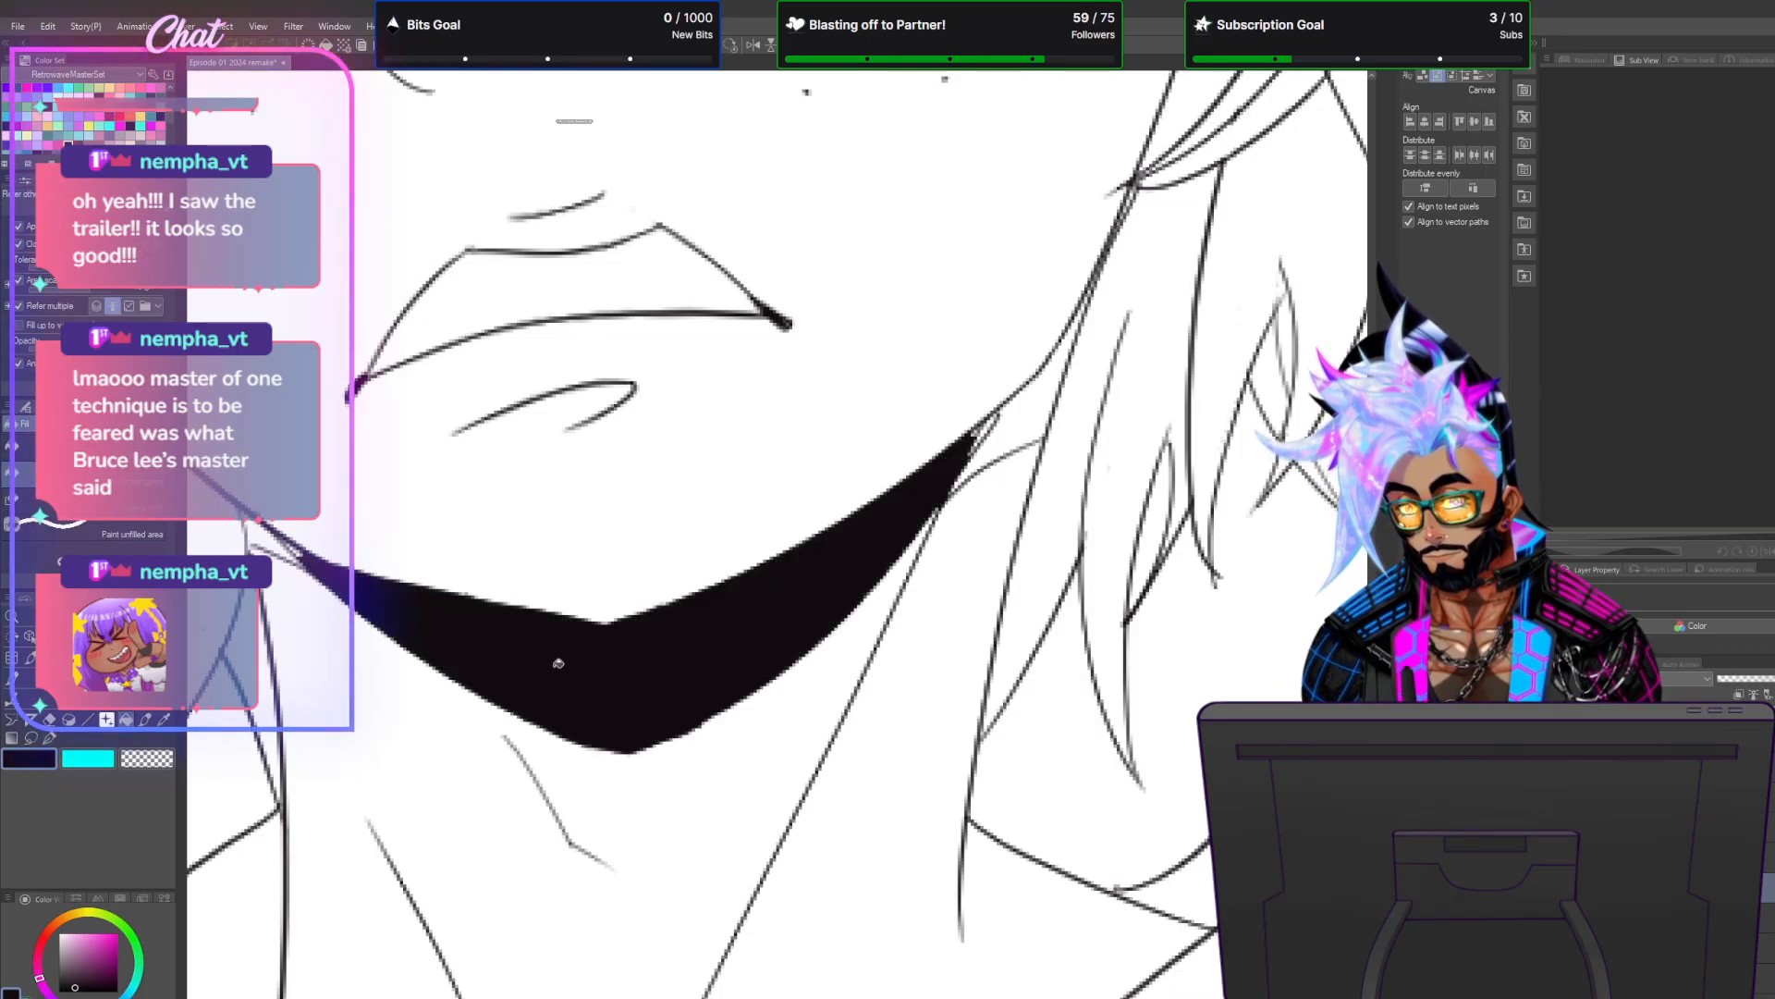
left_click(1040, 400)
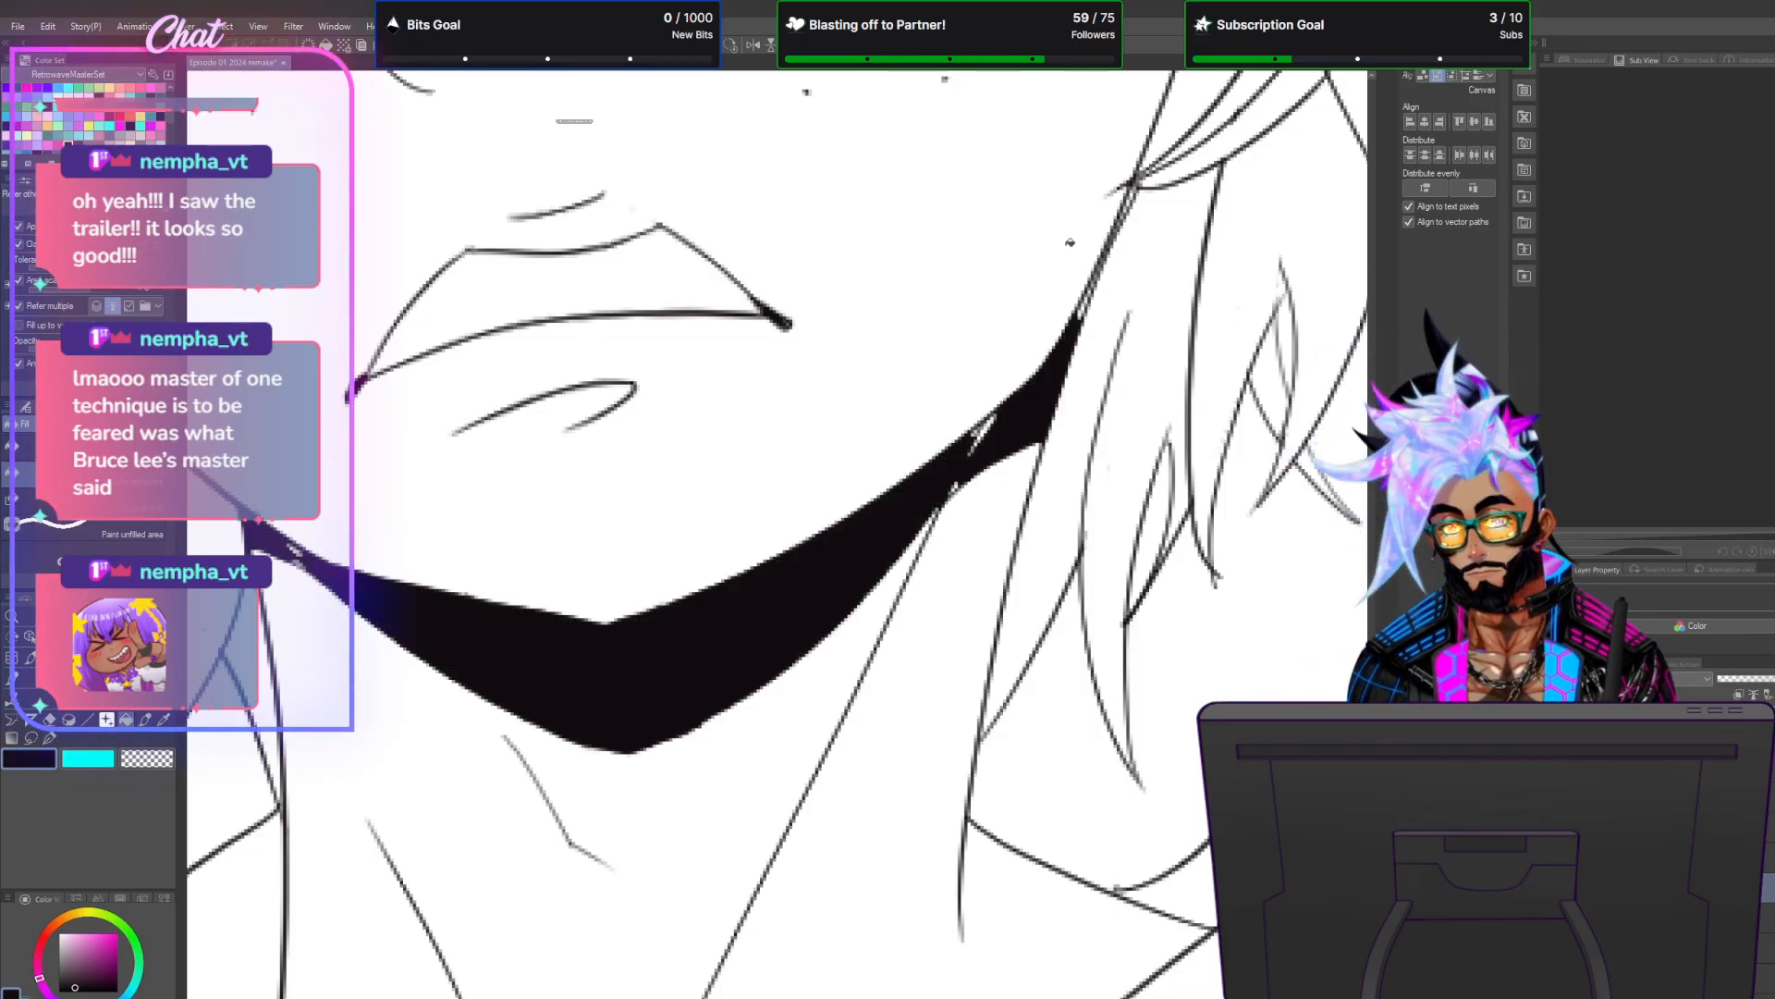
Ink over the gaps in the chin shadow, taper it up along the jaw, and thicken the short crease line on the throat.
left_click(50, 739)
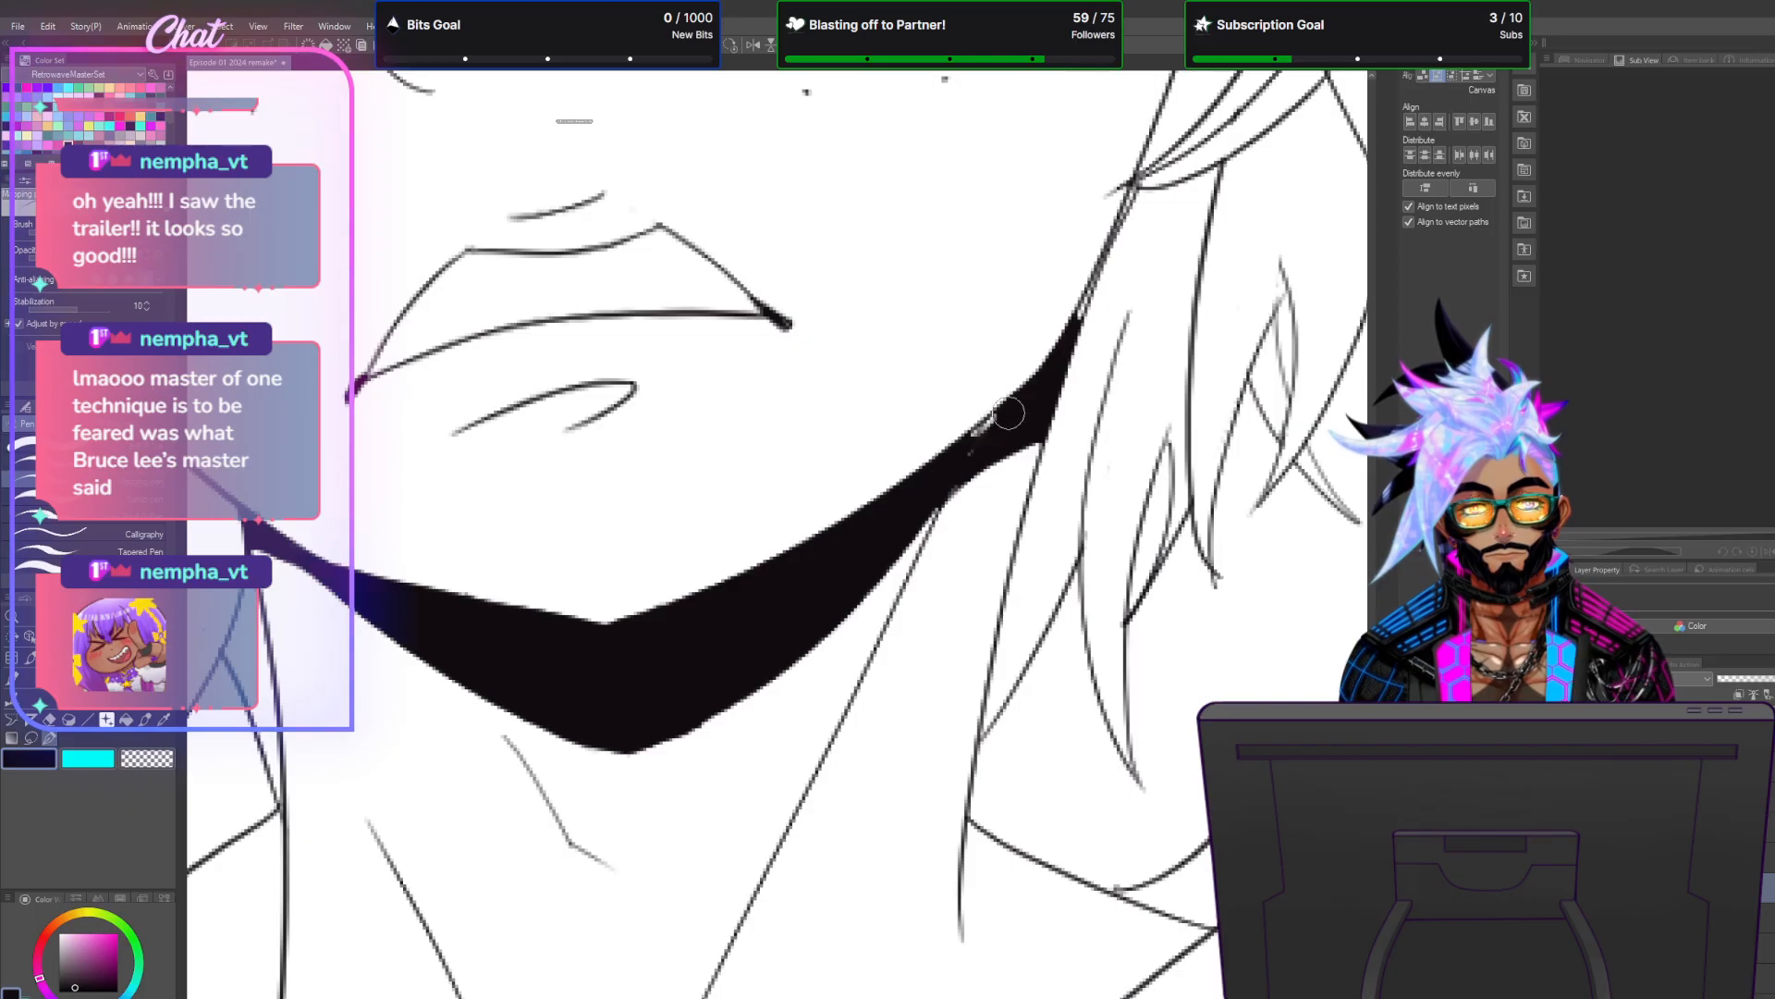
left_click_drag(1073, 335, 1126, 194)
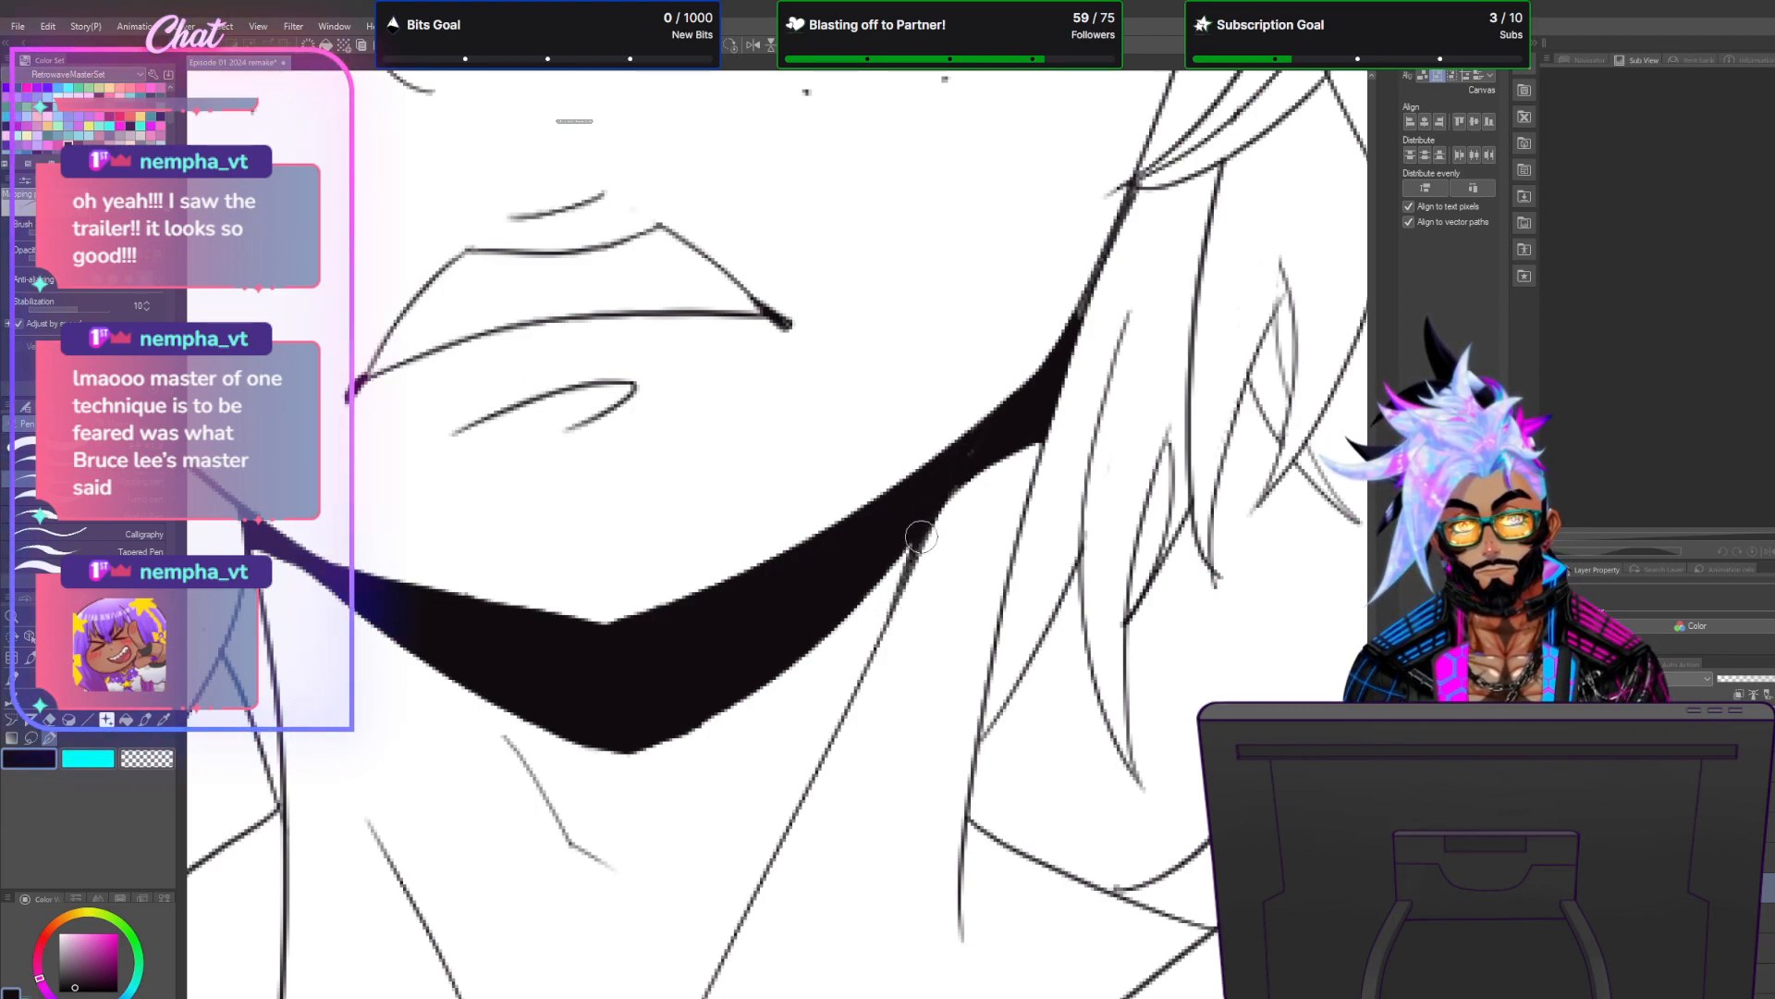
left_click_drag(521, 756, 606, 868)
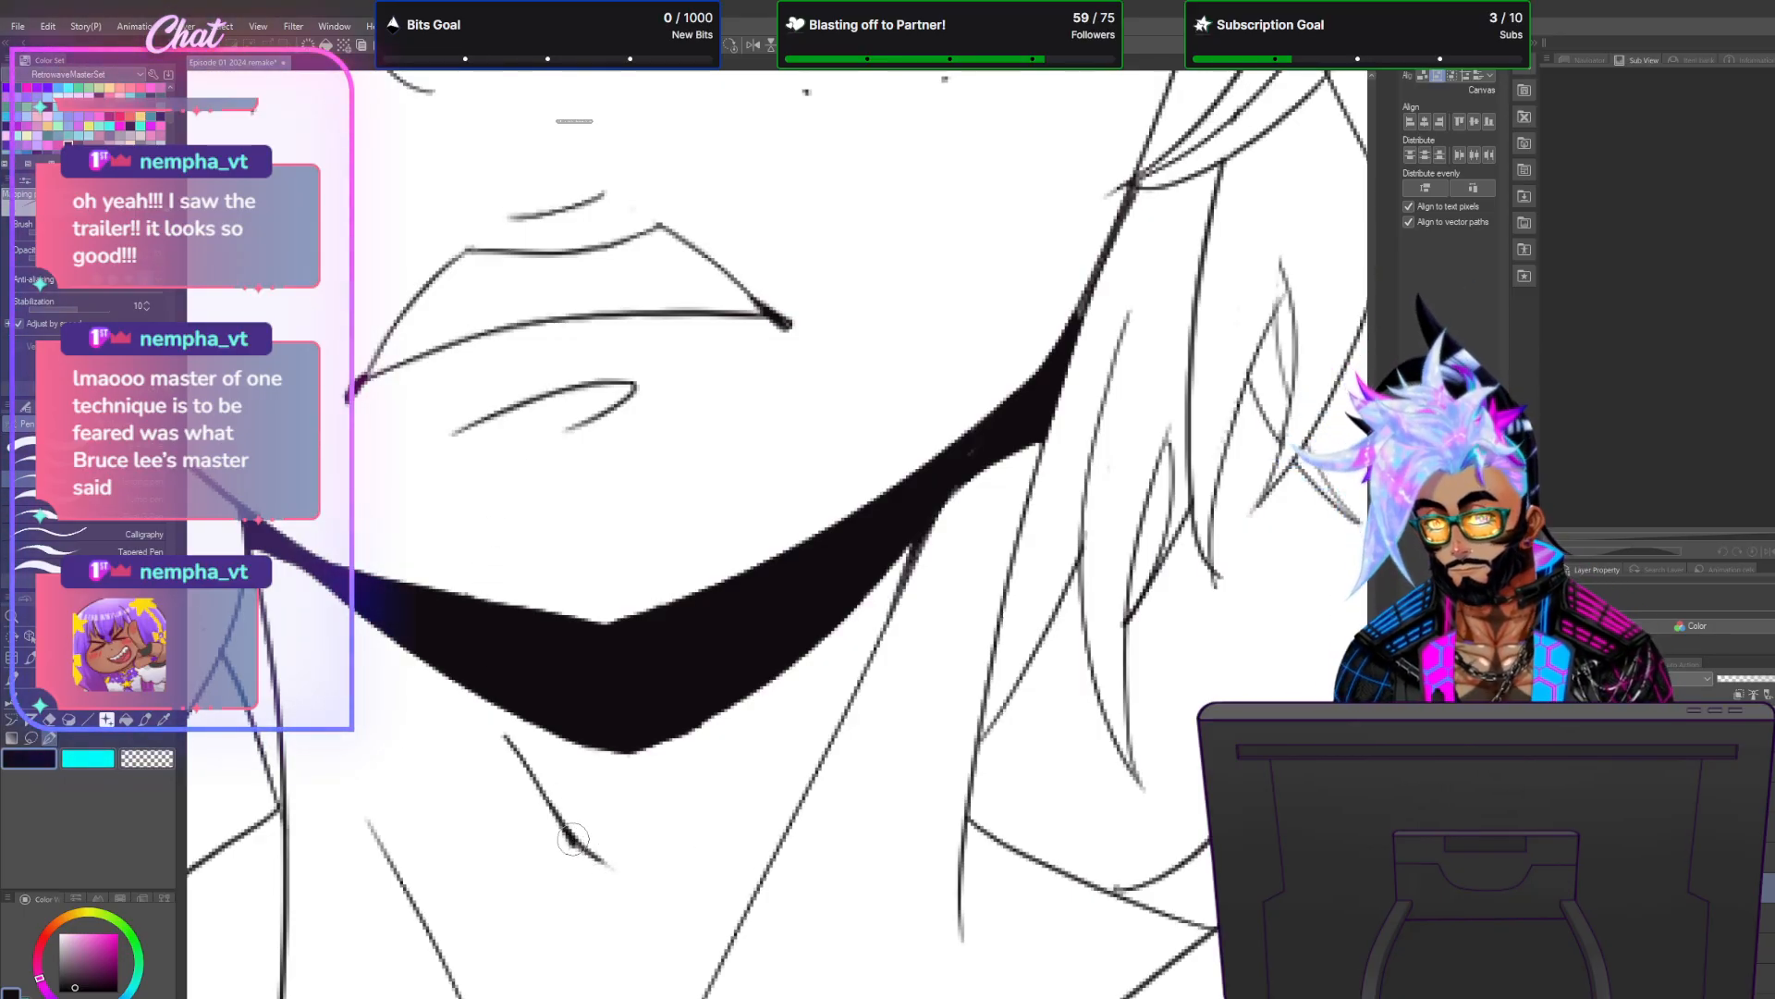
scroll(571, 688, "down", 2)
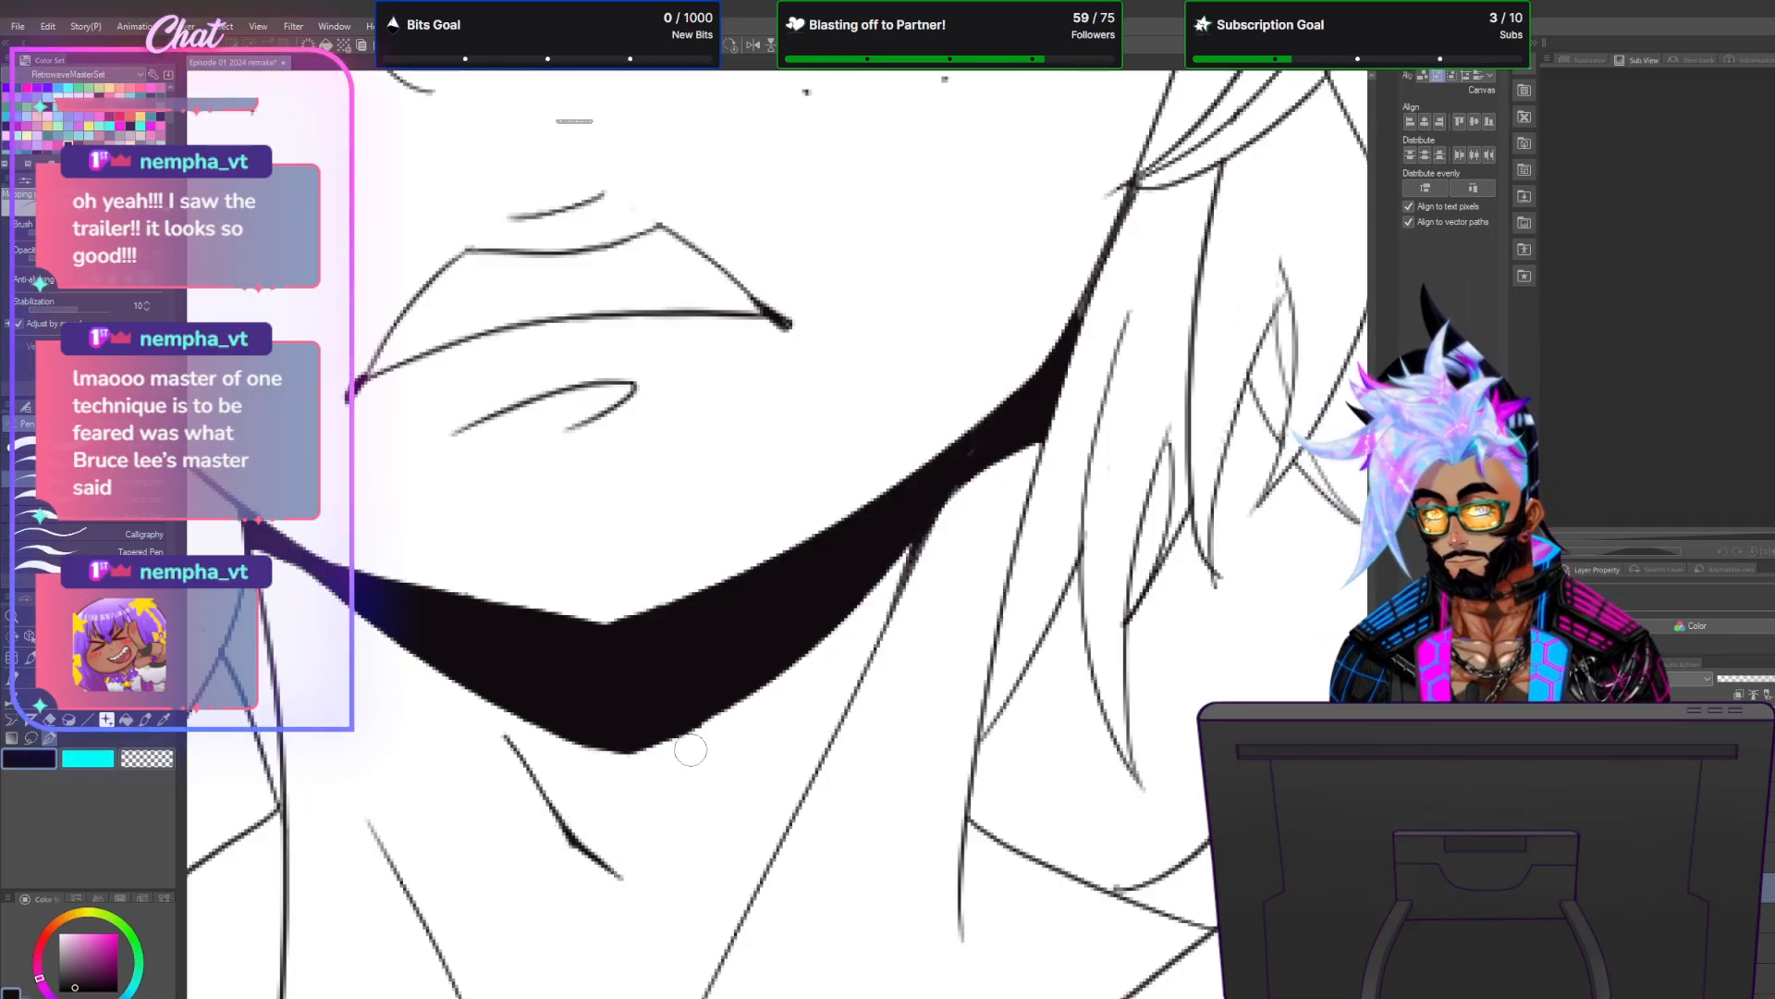
scroll(664, 758, "down", 4)
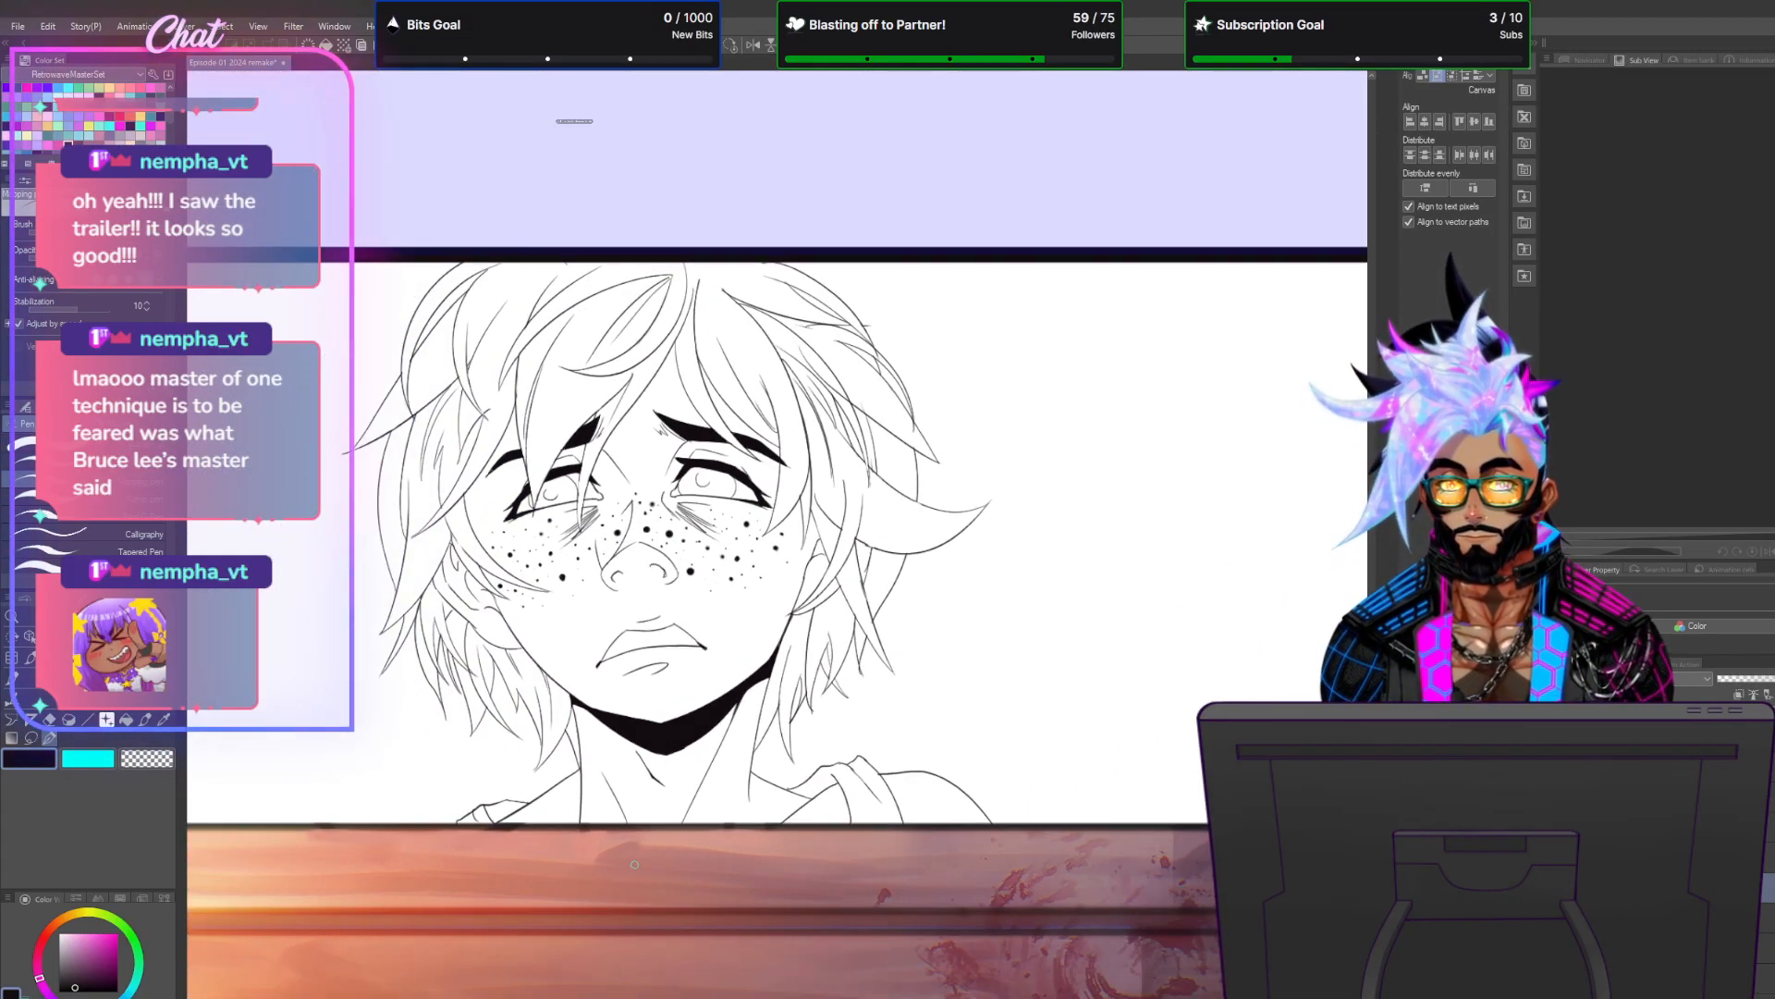
Draw a curved line beside the base of the neck and fill the small wedge it encloses with black.
scroll(619, 851, "up", 3)
scroll(616, 873, "up", 3)
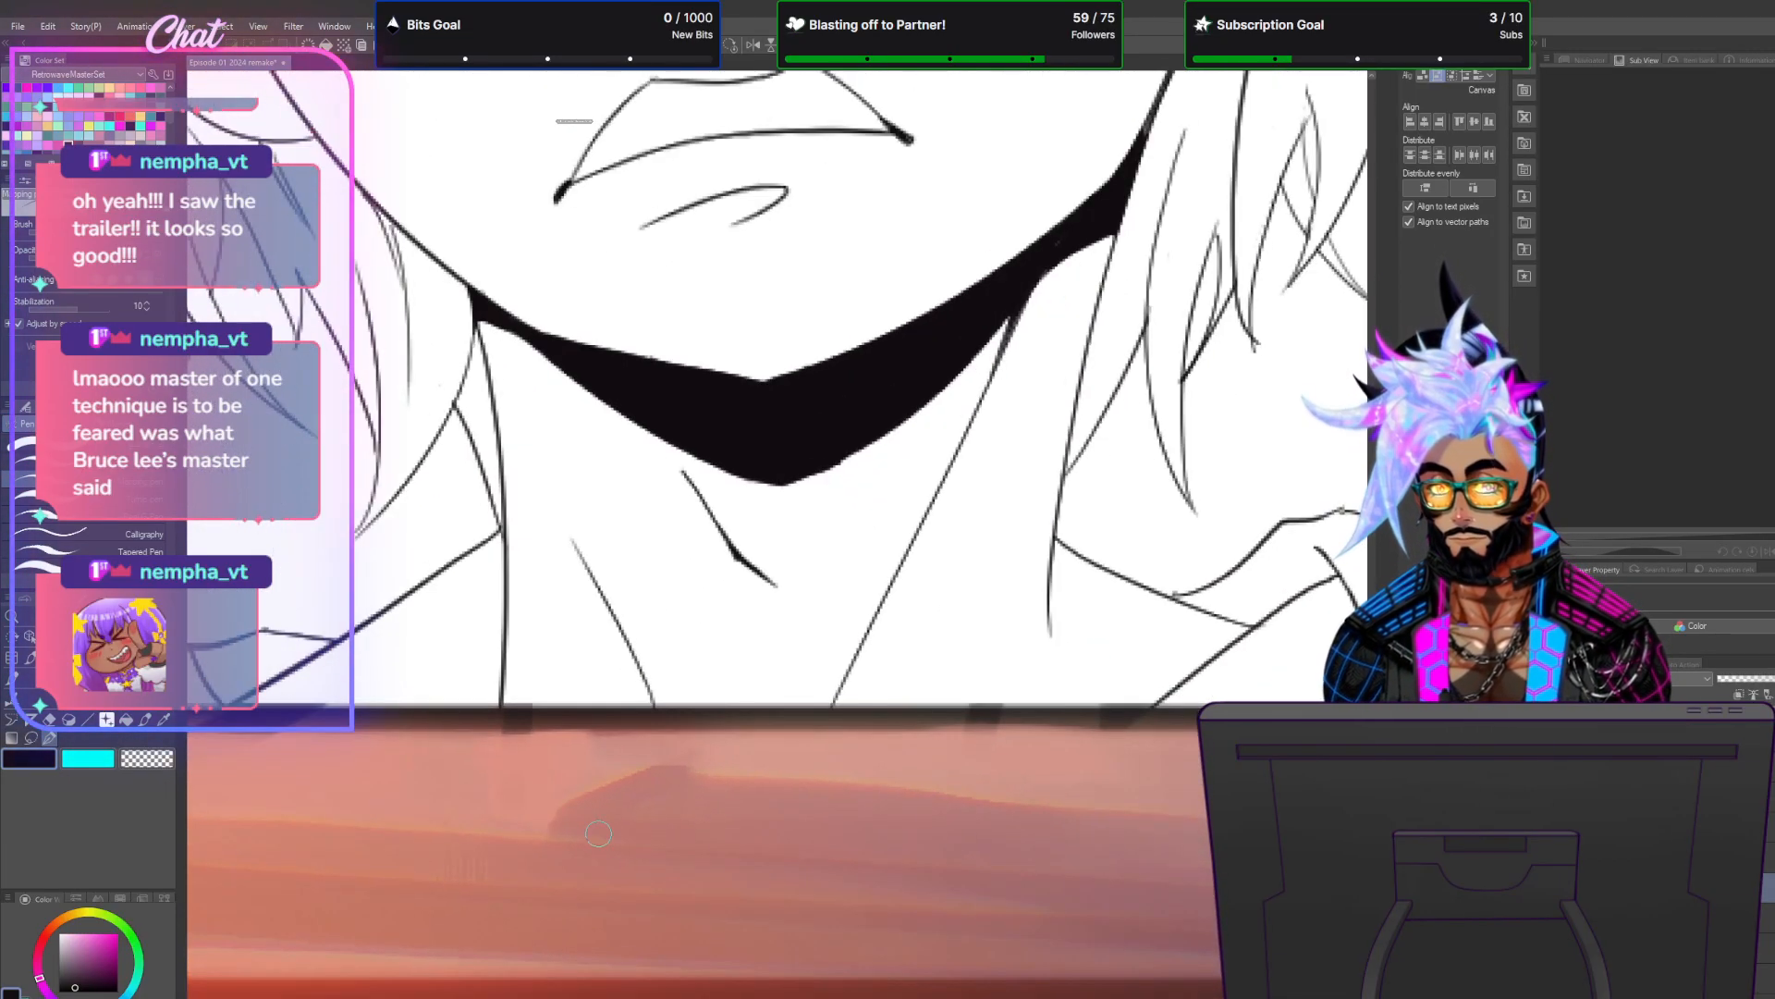
left_click_drag(483, 544, 426, 675)
key("g")
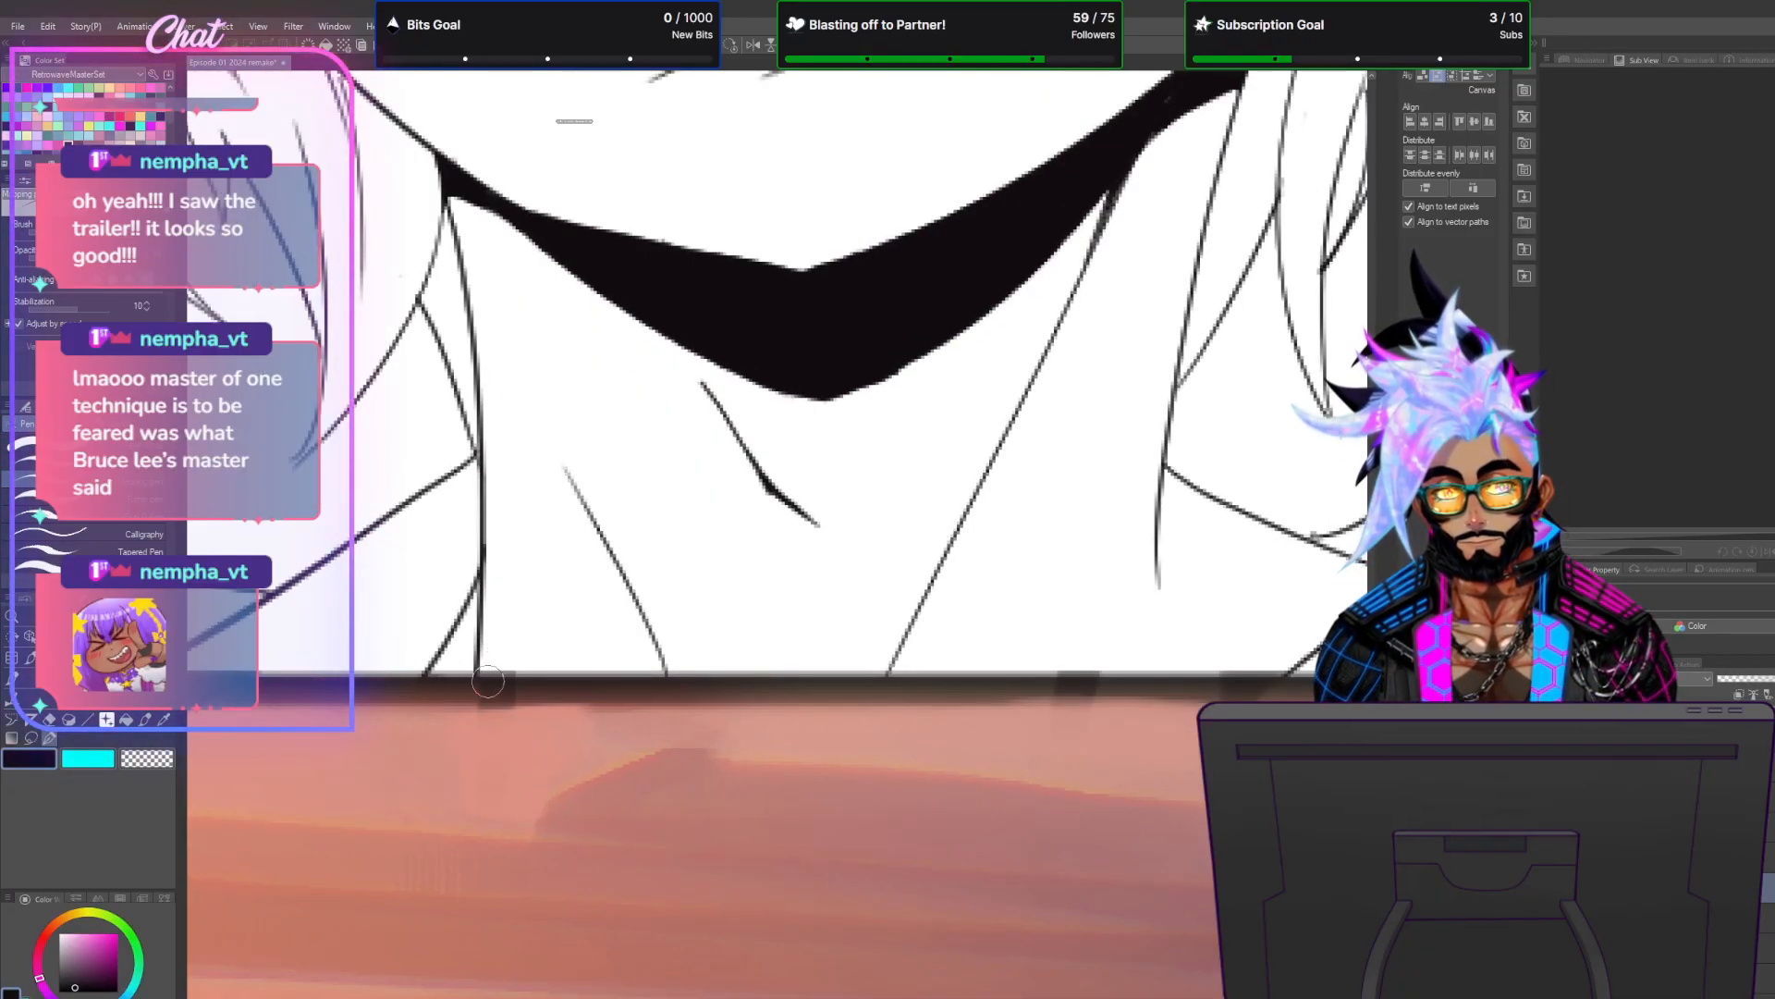
left_click(468, 626)
Thicken the lower end of the diagonal neck muscle line with pen strokes where it meets the panel's bottom edge.
key("p")
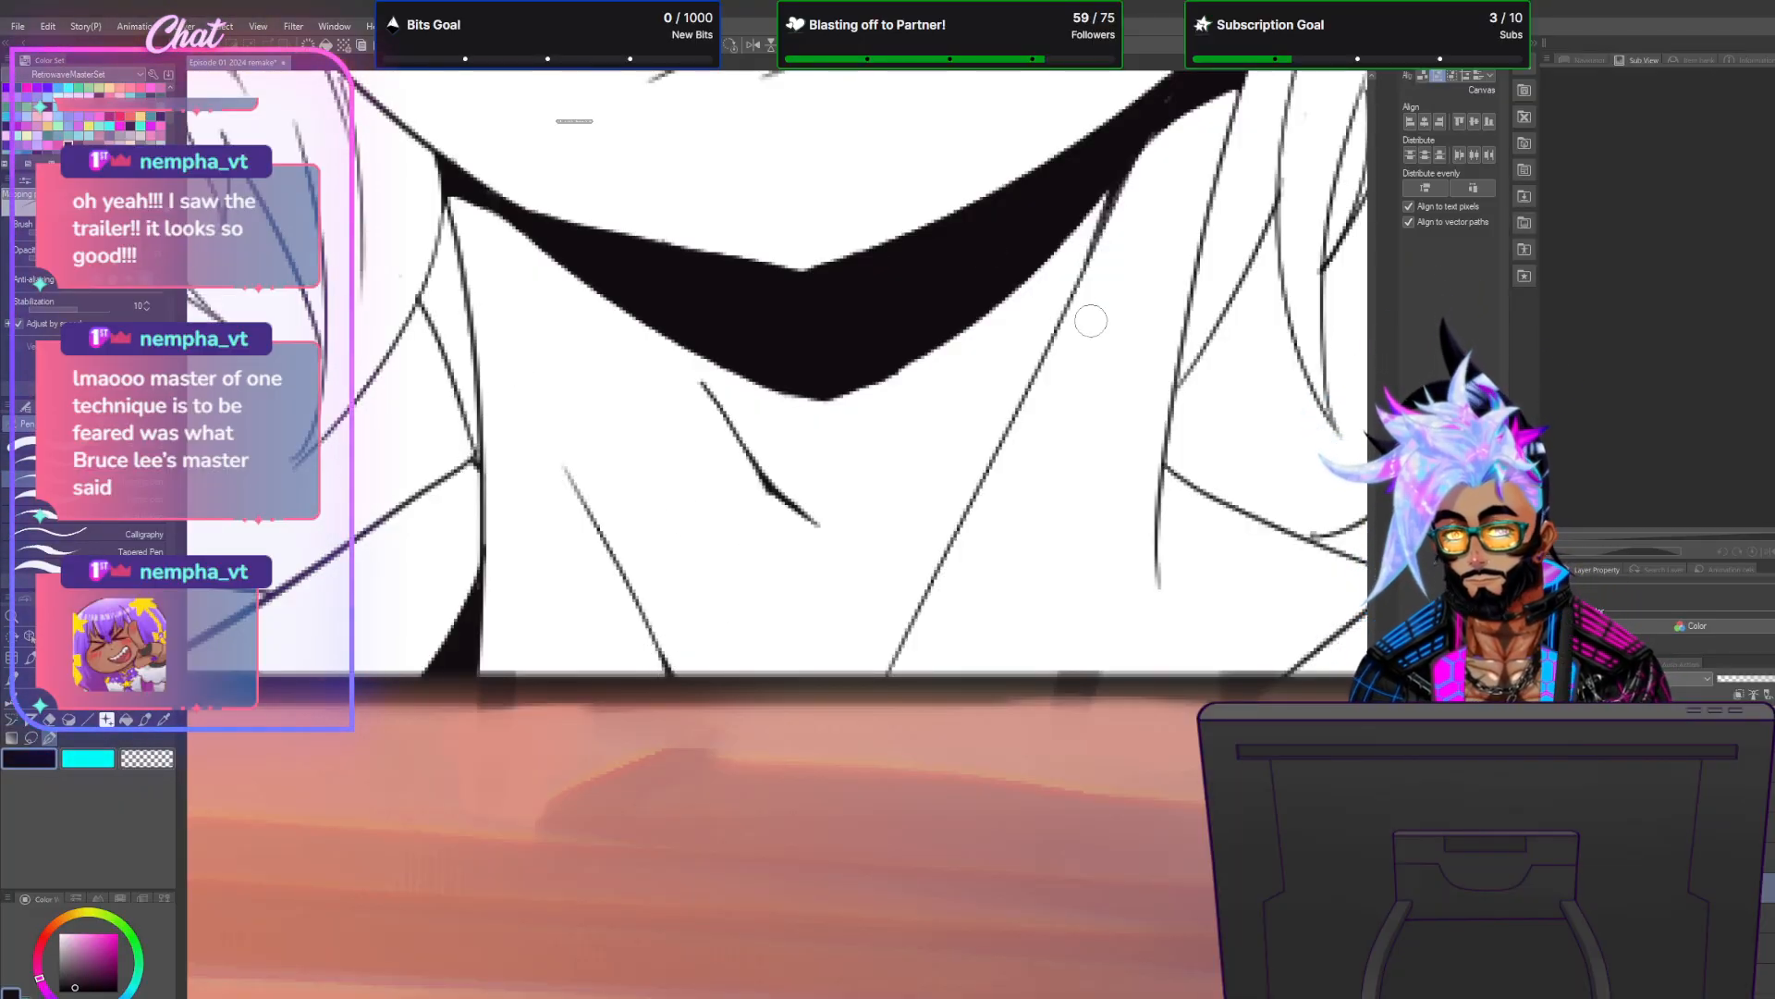
left_click_drag(930, 627, 893, 669)
left_click_drag(962, 541, 891, 677)
left_click_drag(921, 614, 897, 673)
left_click_drag(947, 550, 929, 598)
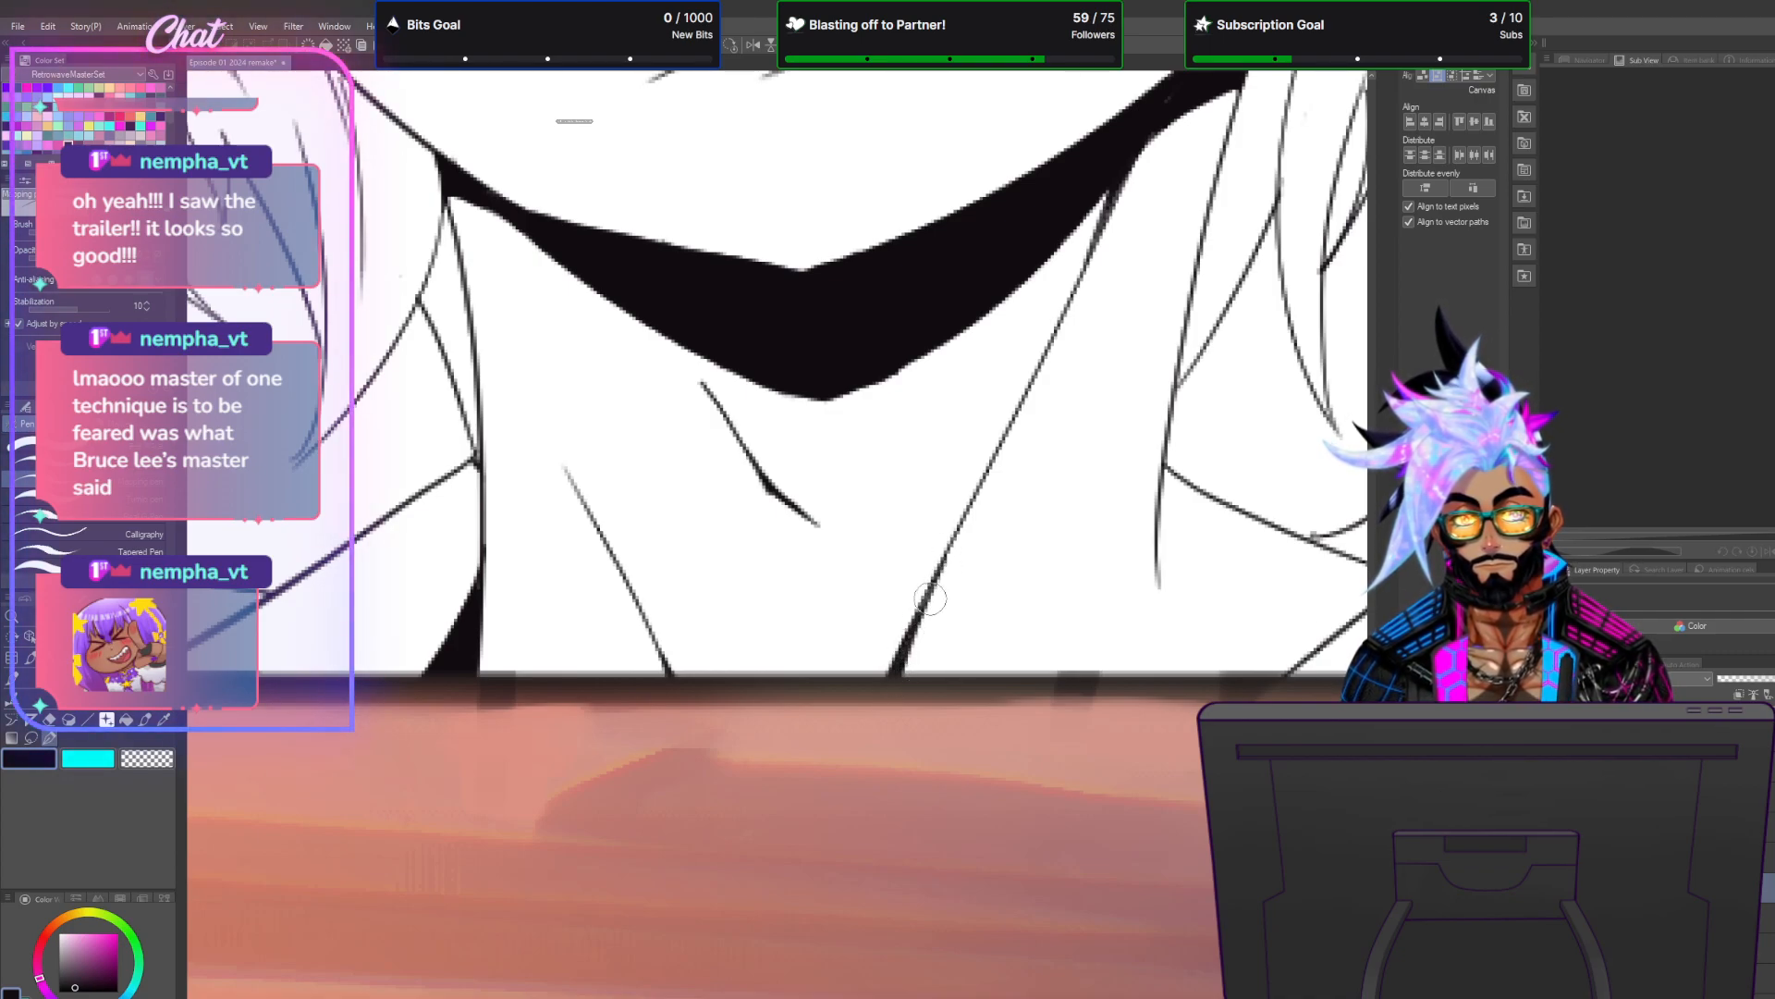
scroll(1047, 458, "down", 5)
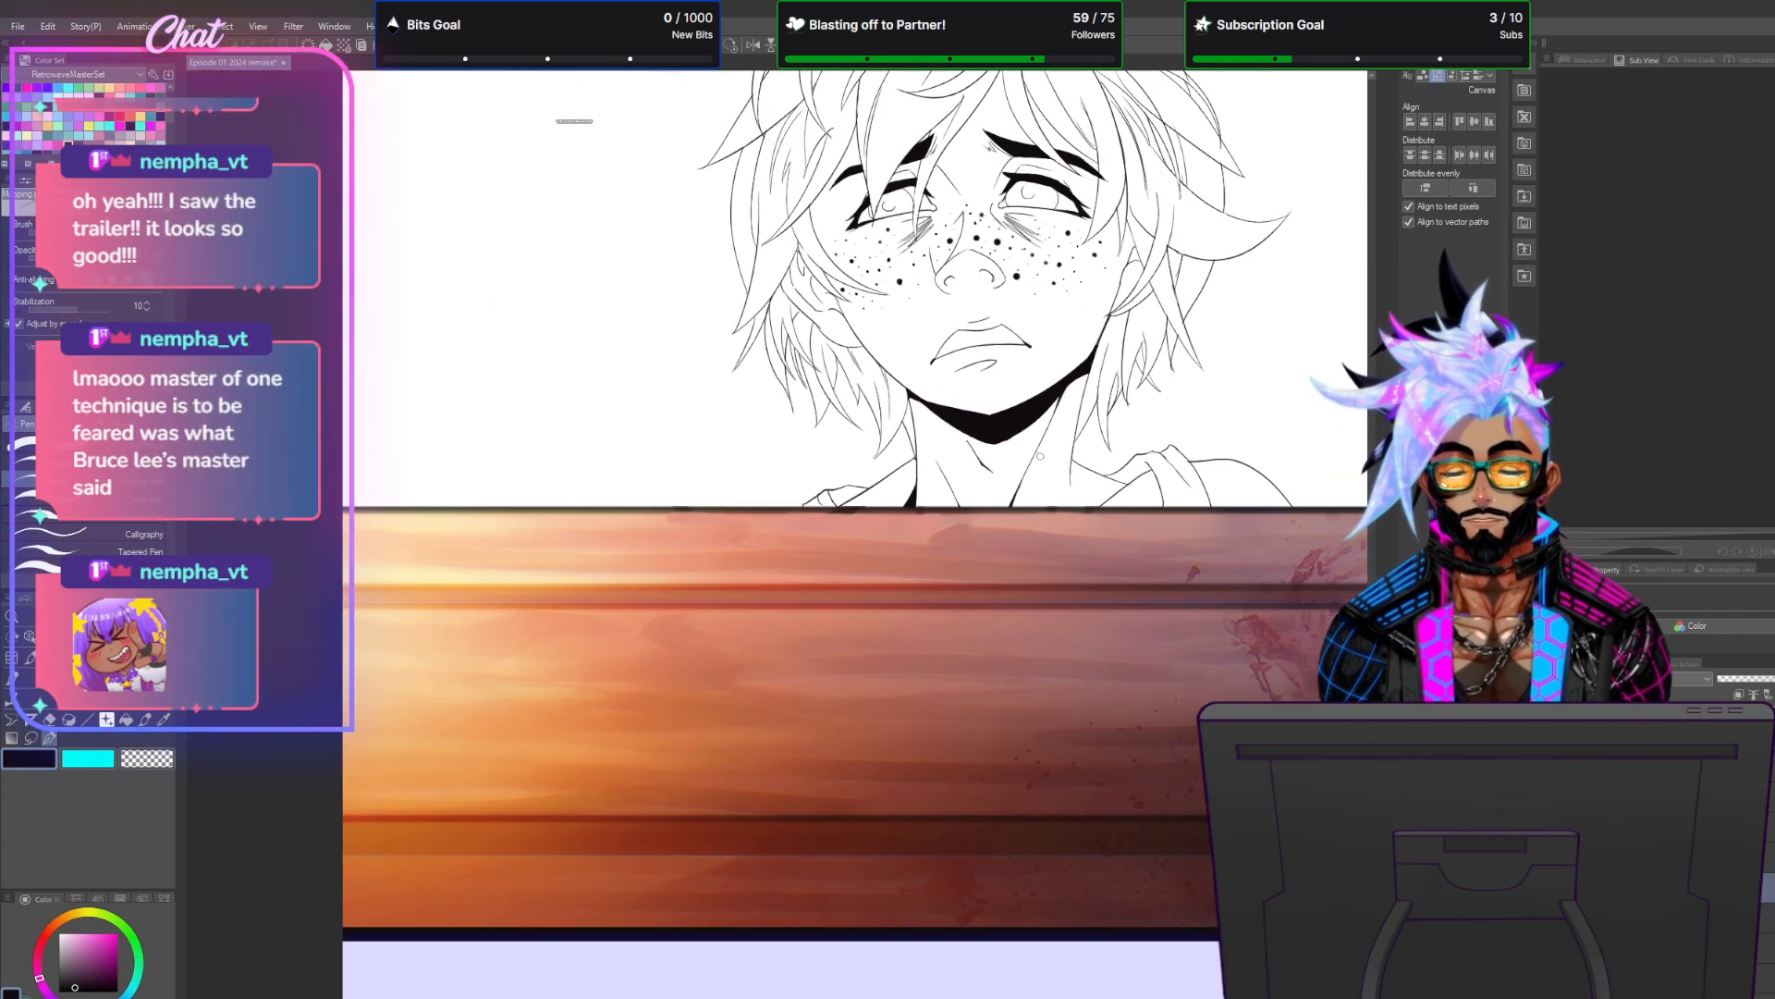
Fill the collar area on the shoulder beside the neck with black and save the file.
scroll(849, 489, "up", 4)
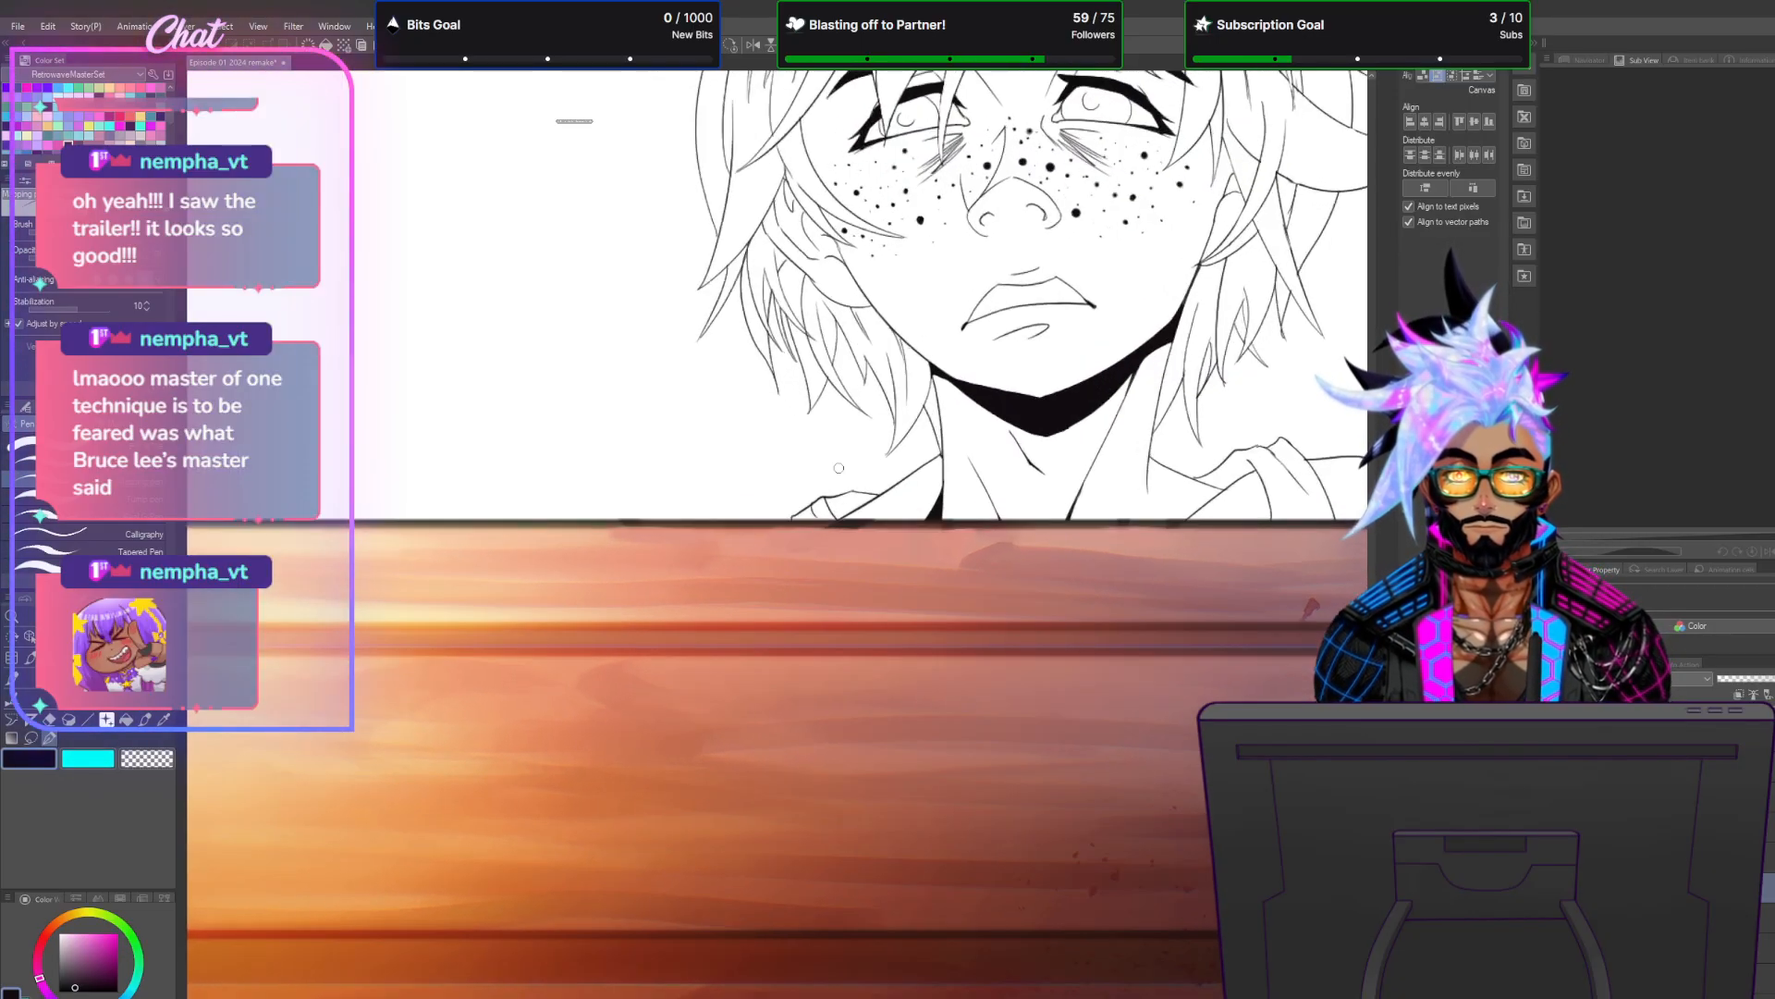
scroll(851, 497, "up", 1)
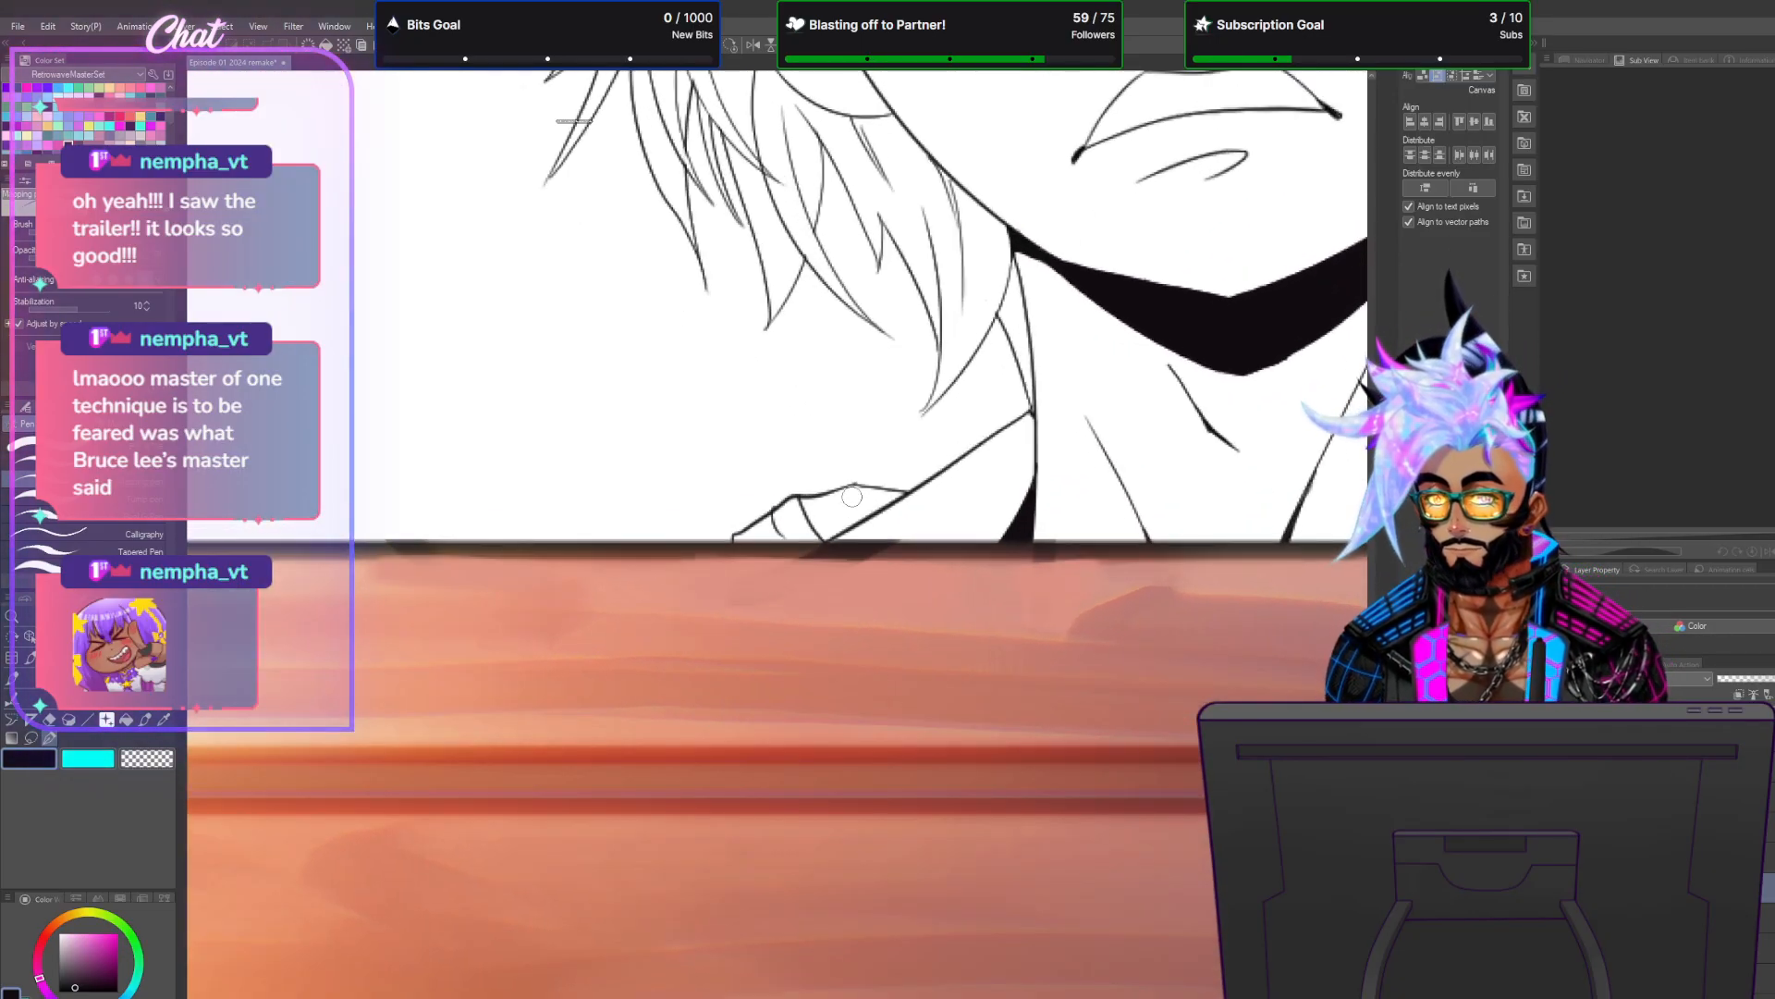
left_click(128, 722)
left_click(867, 497)
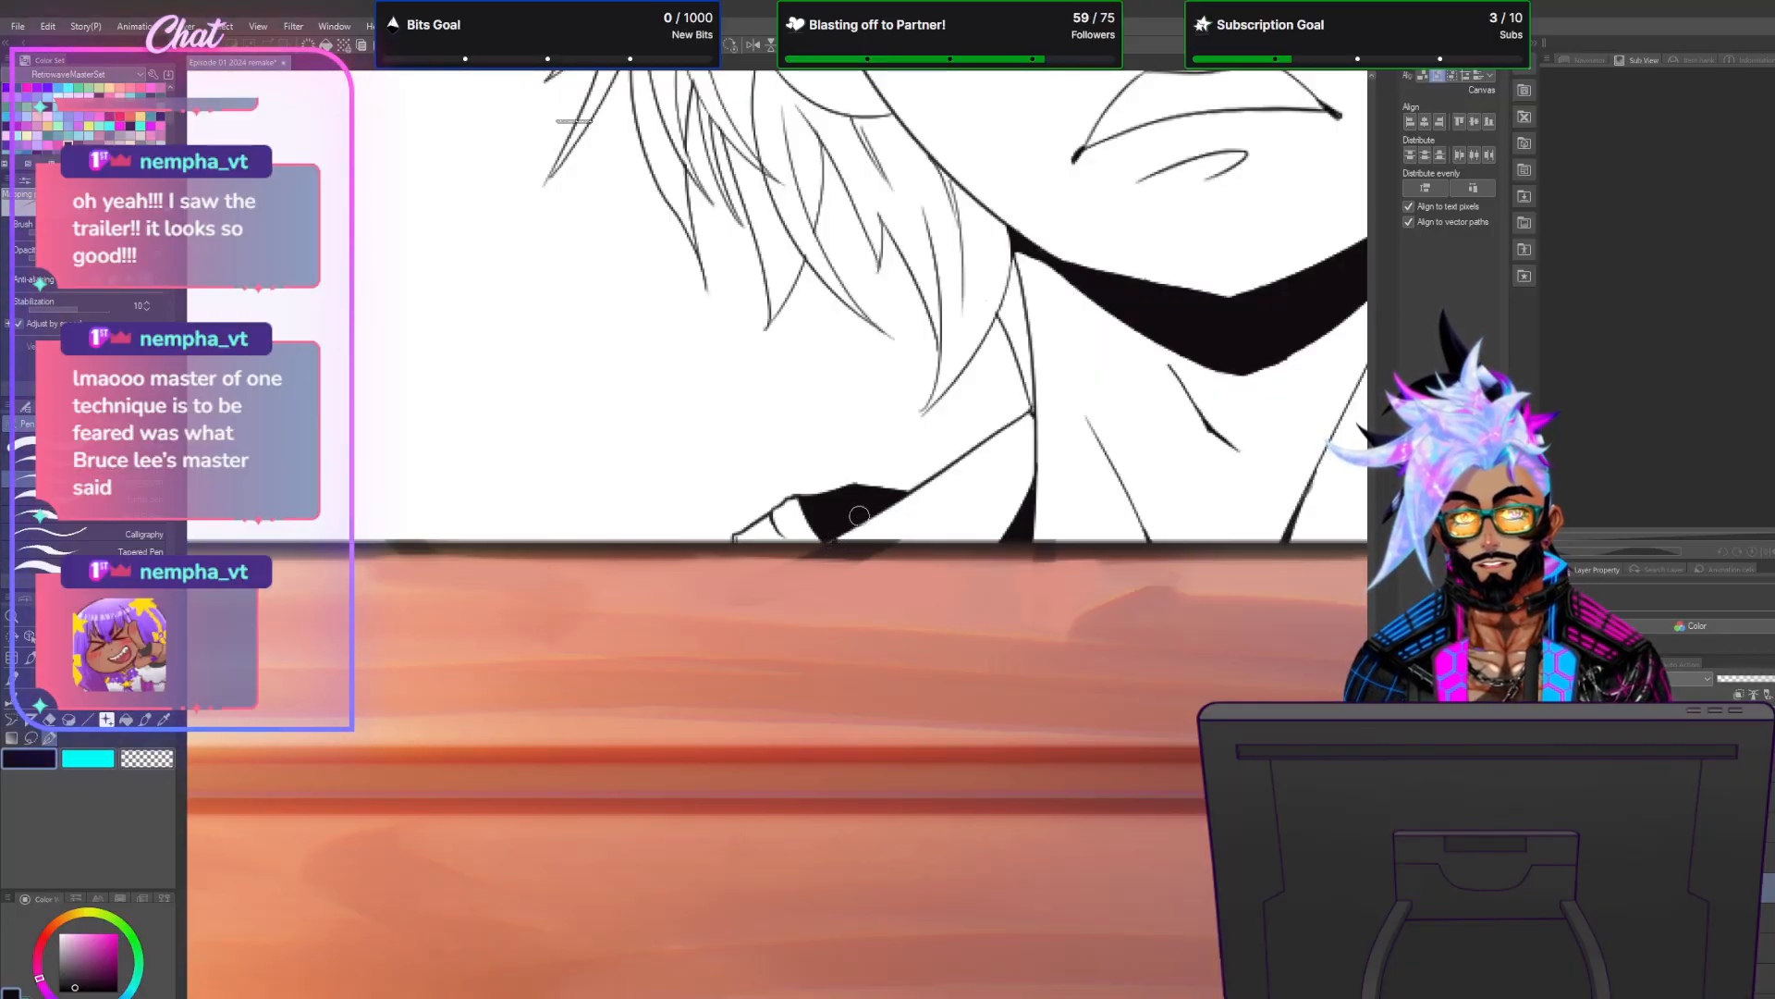
scroll(962, 543, "down", 3)
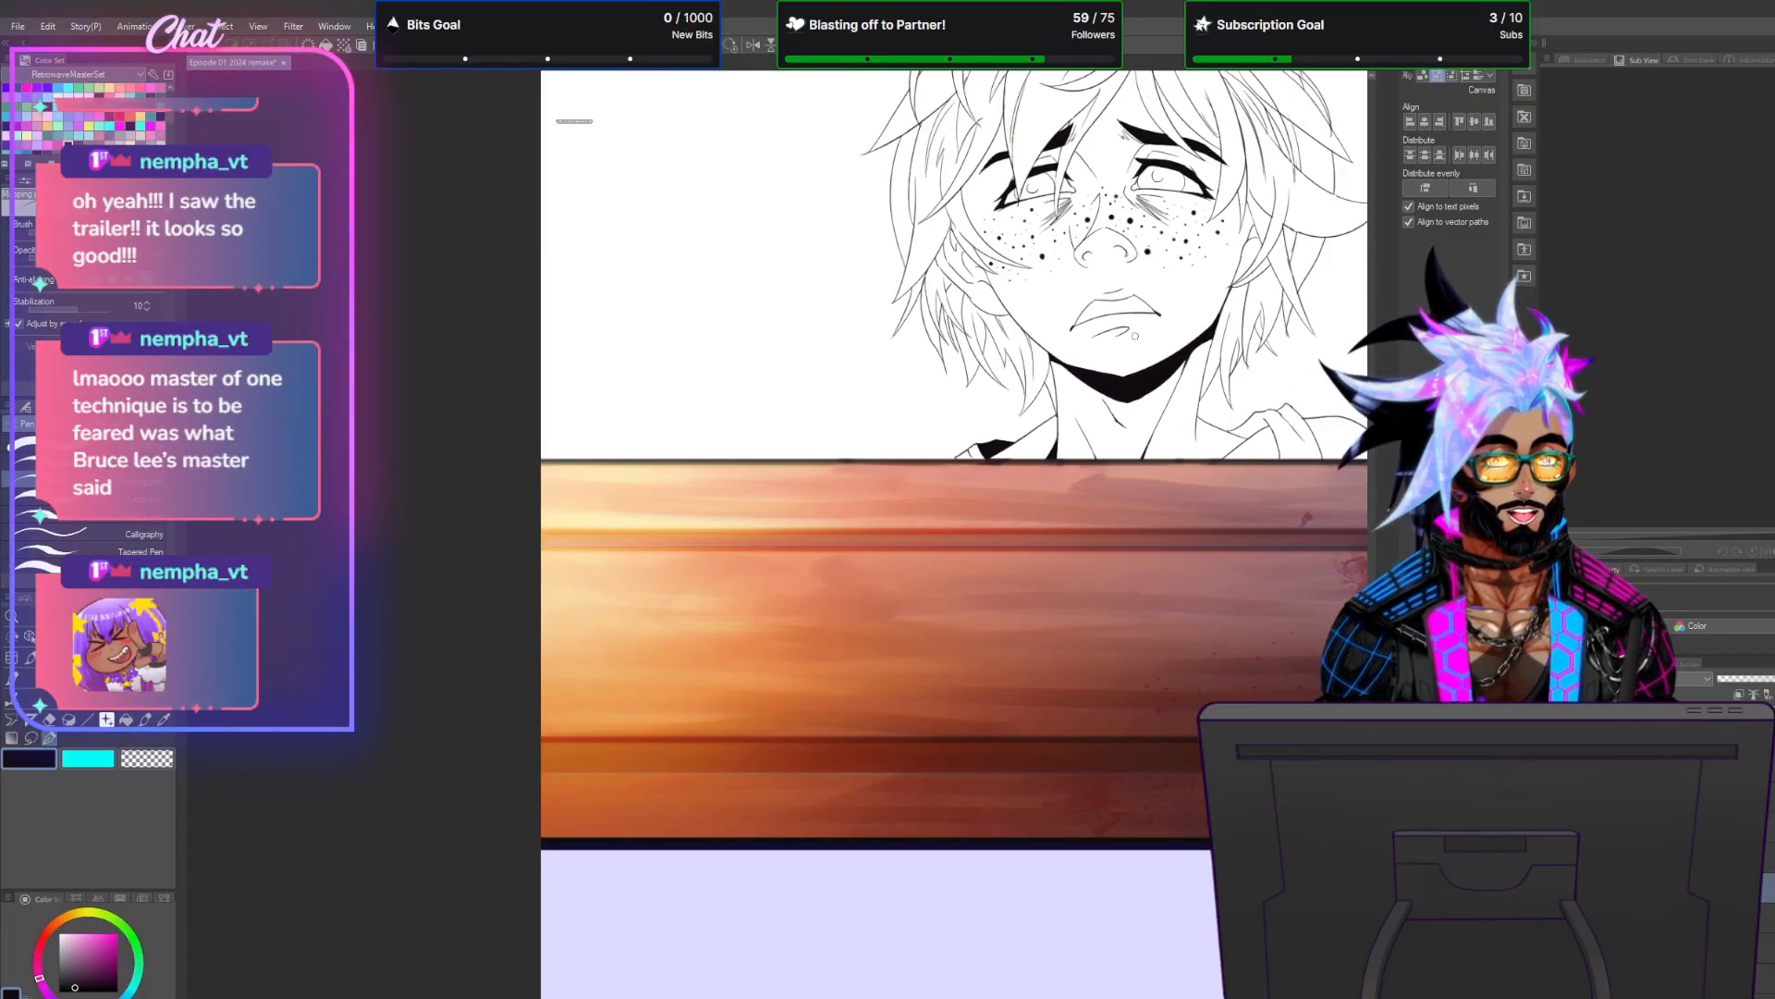
left_click(17, 26)
left_click(79, 142)
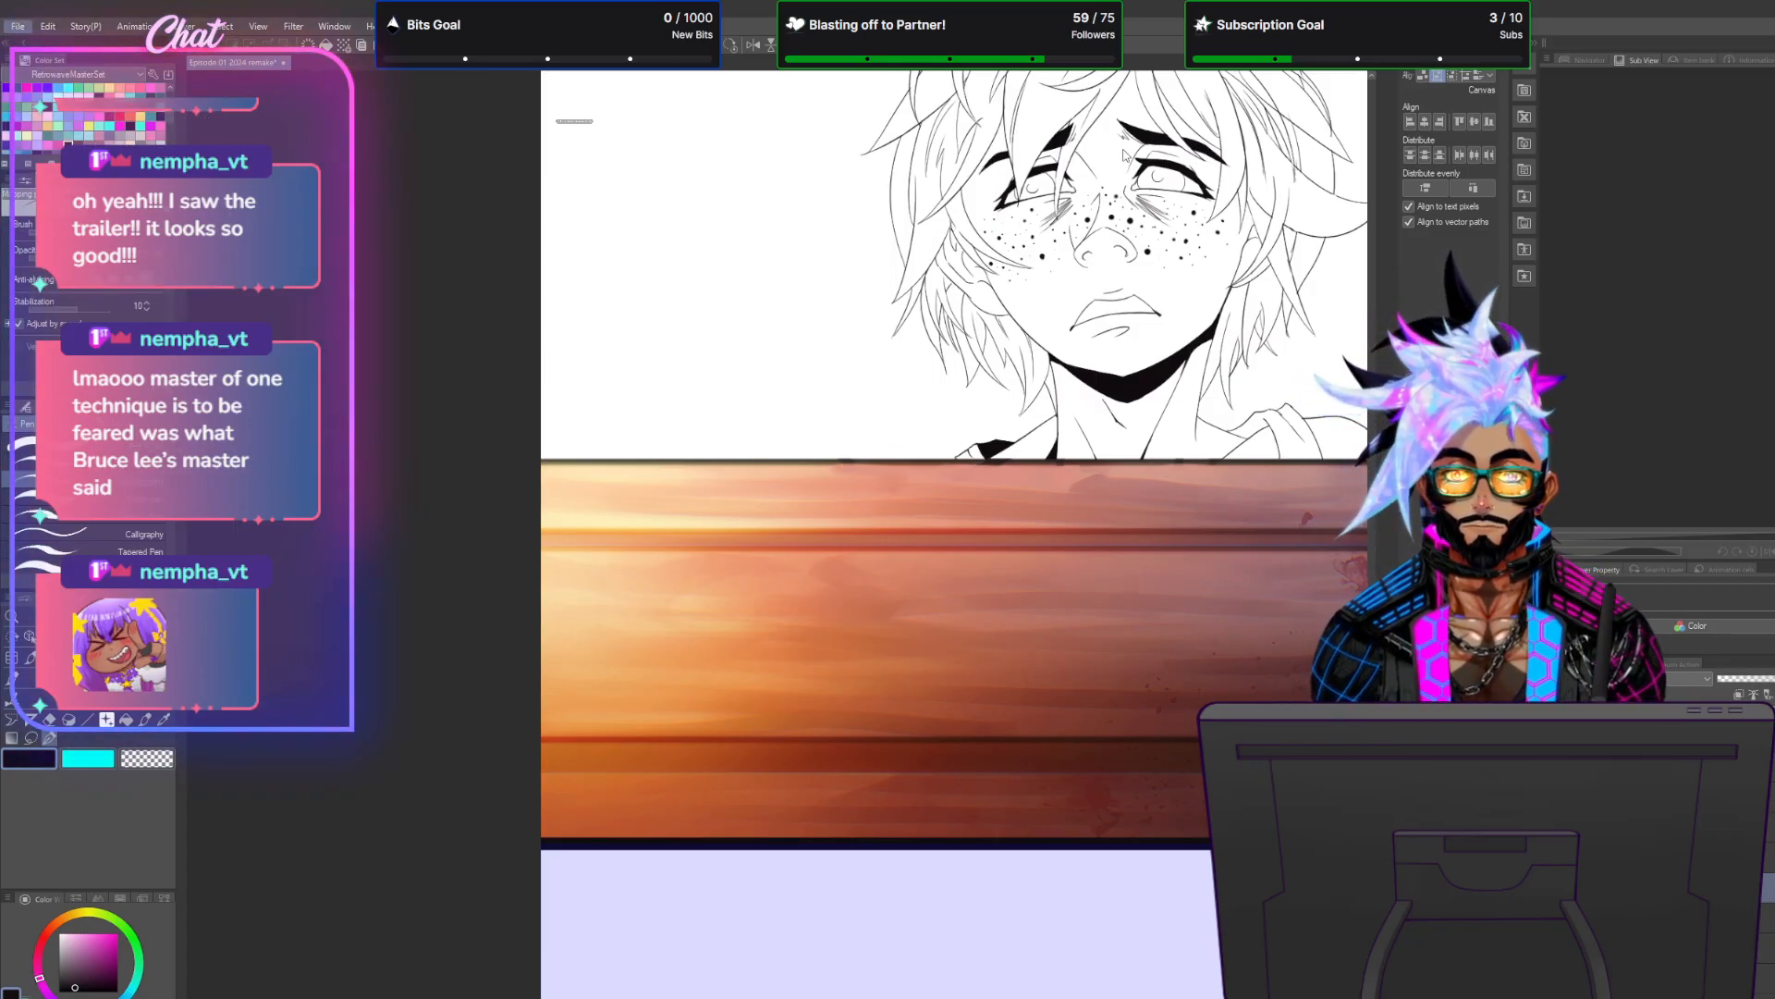
Thicken the hair strand line hanging beside the neck below the ear.
scroll(1129, 296, "up", 2)
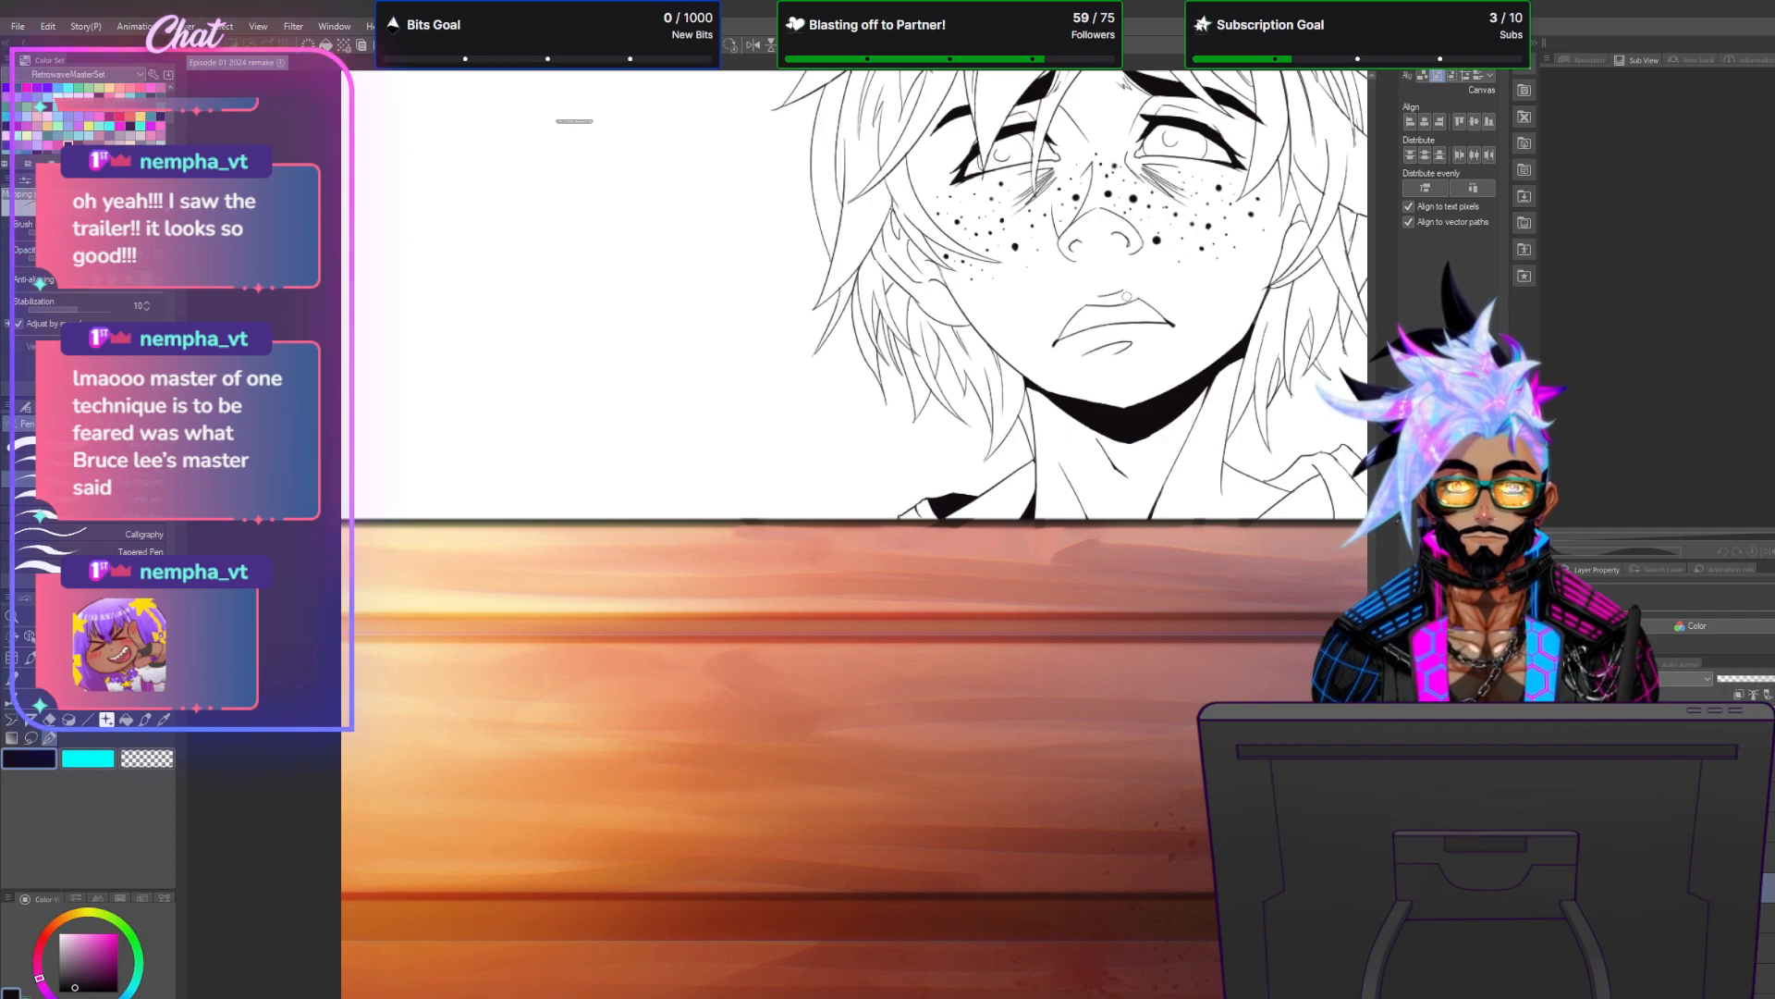
scroll(1129, 296, "up", 6)
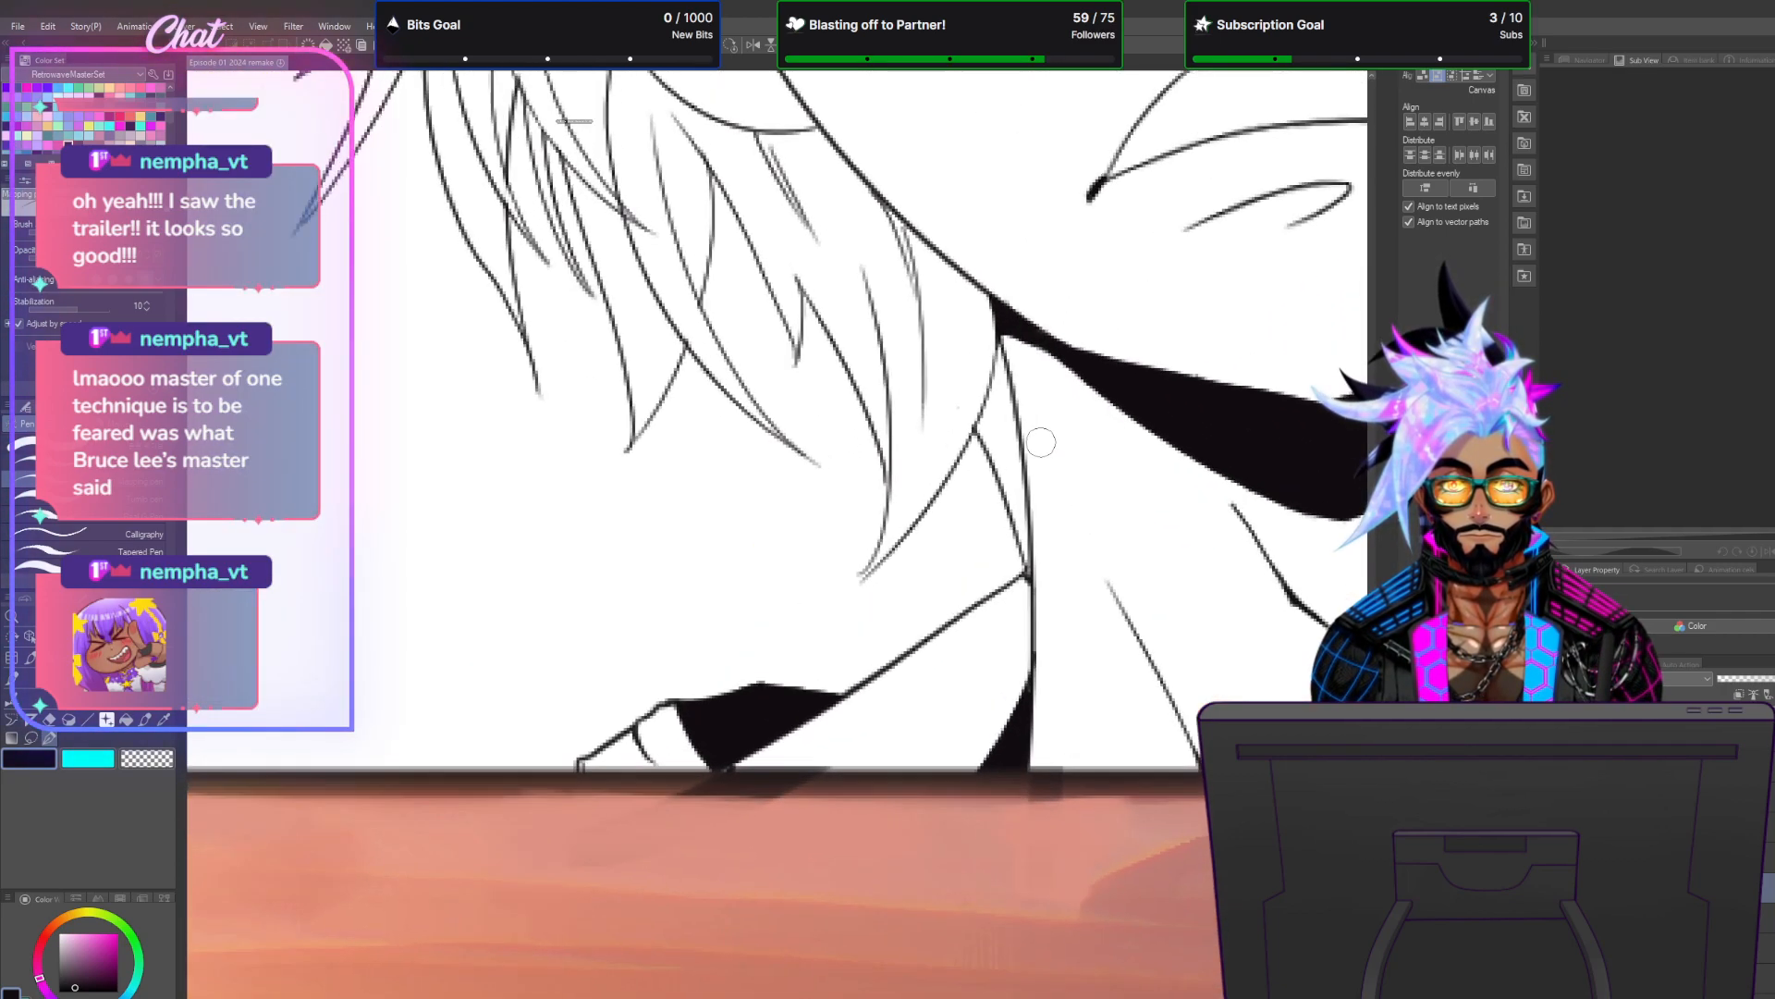
scroll(1040, 442, "up", 2)
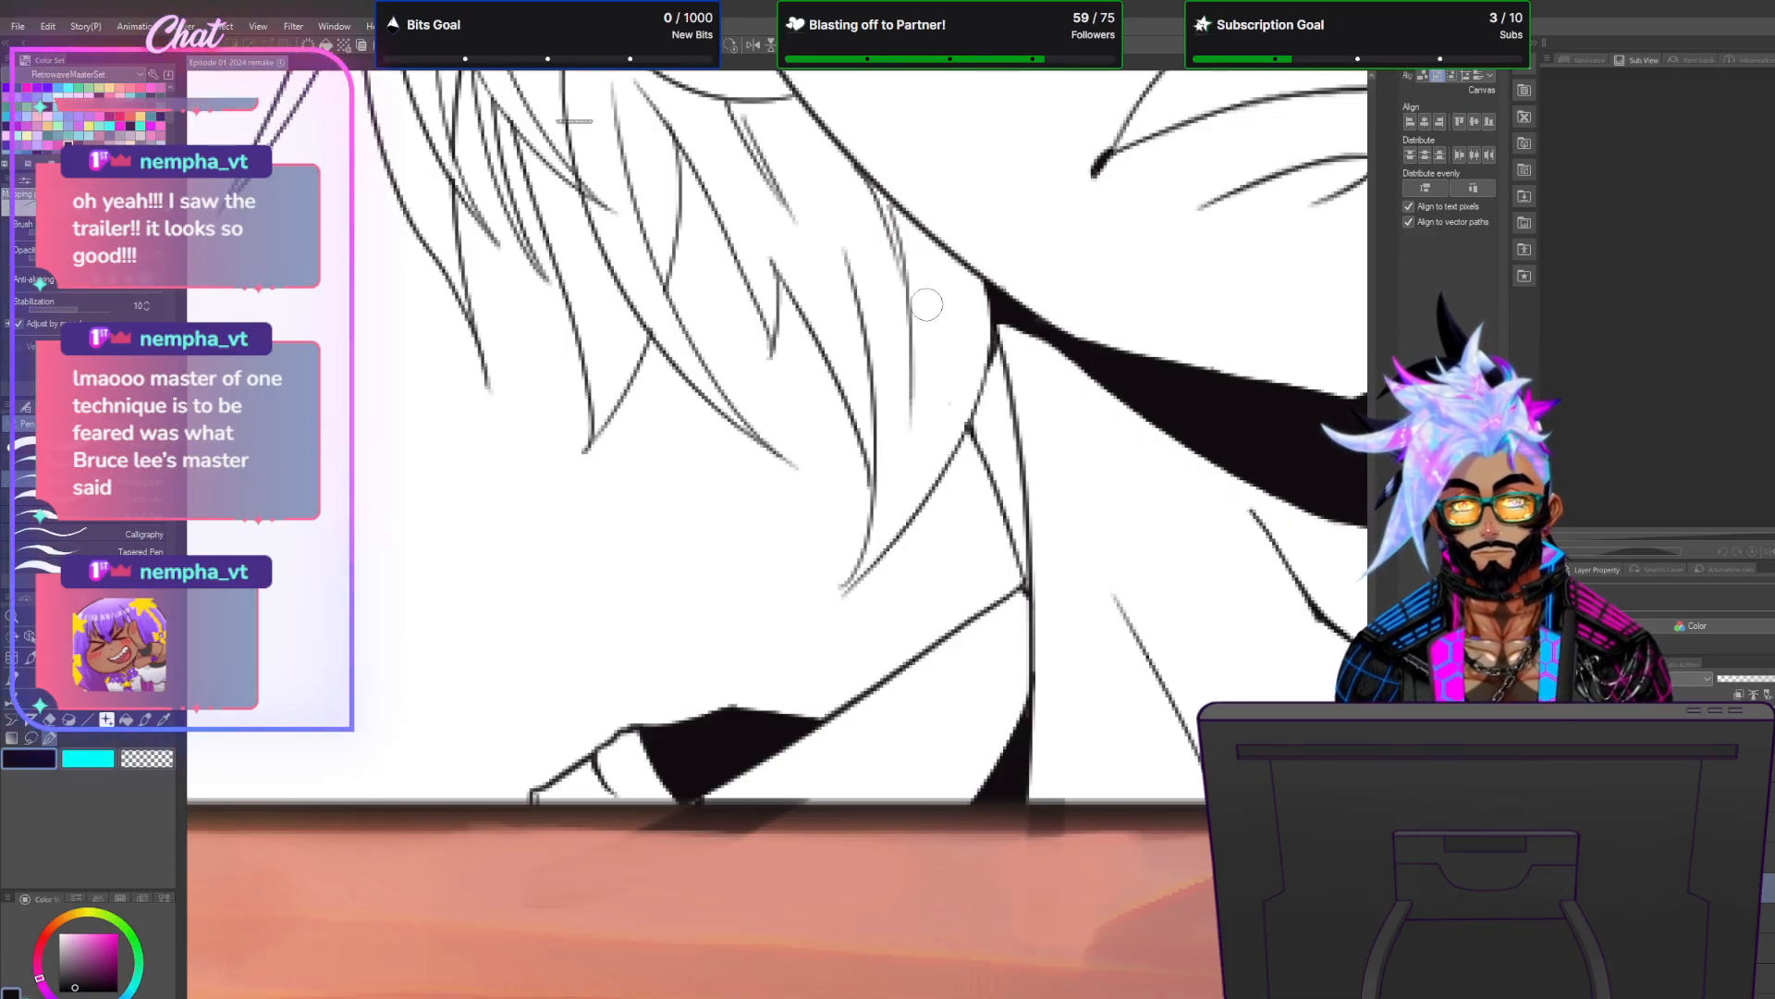
left_click_drag(866, 338, 878, 464)
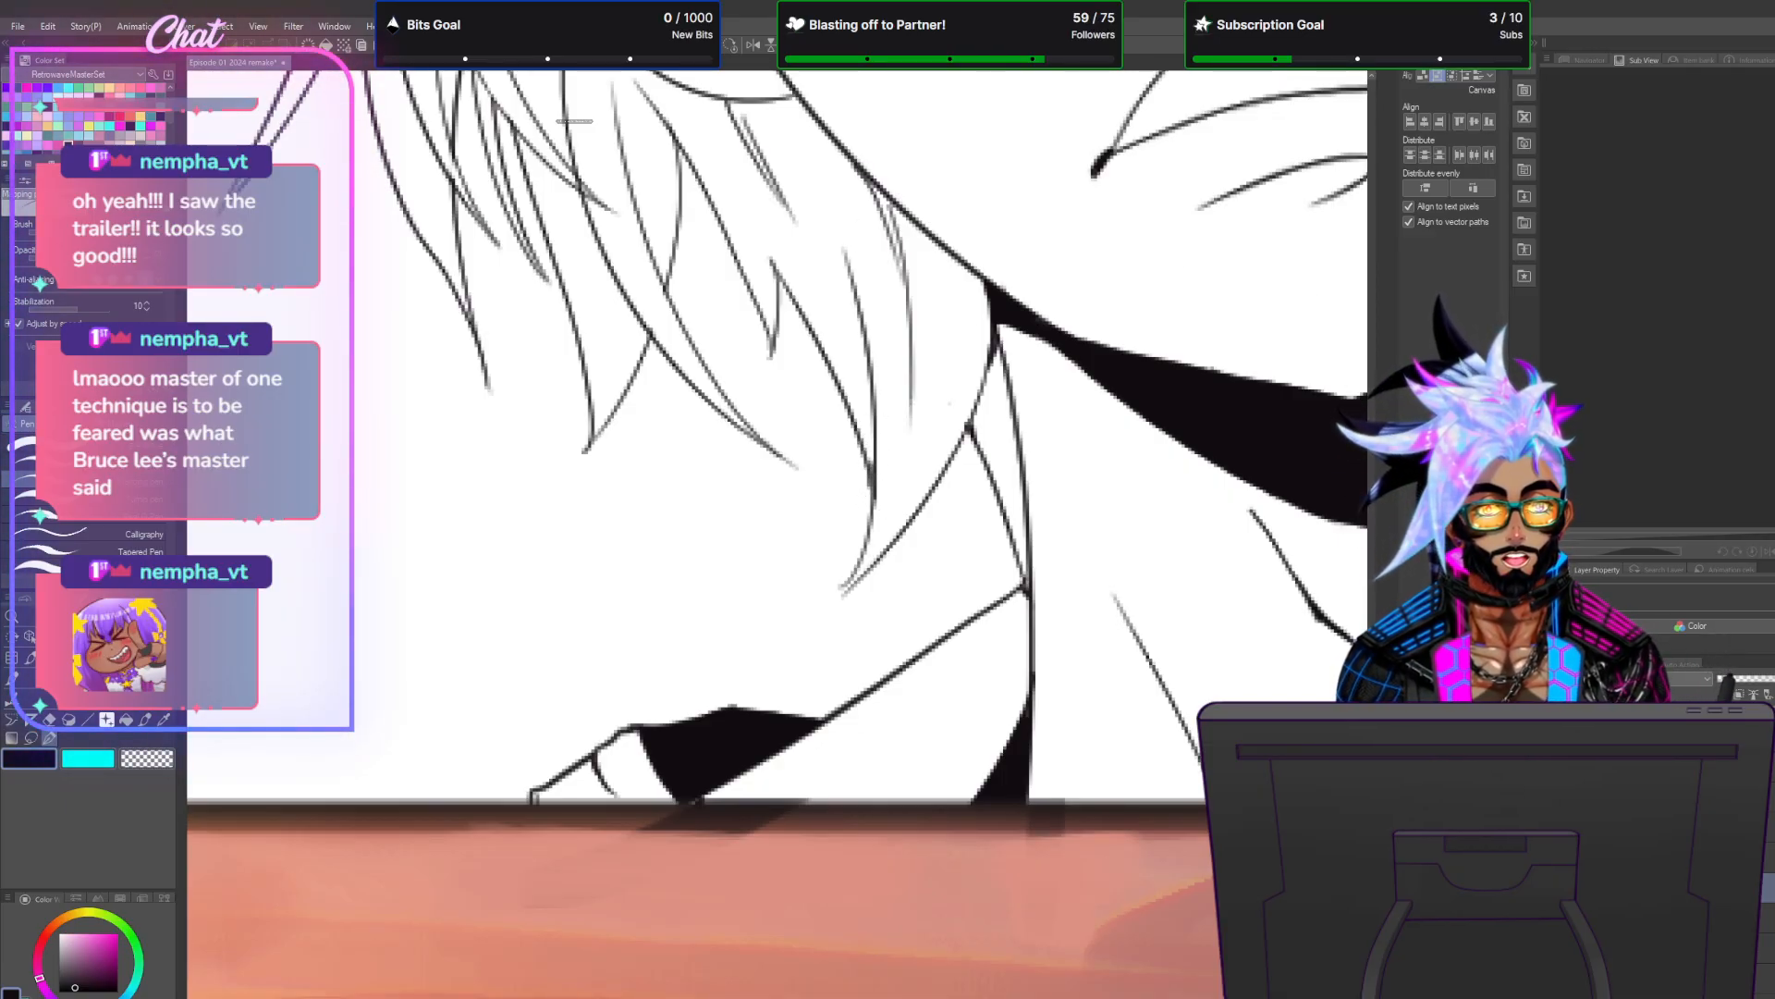
scroll(777, 435, "up", 5)
scroll(777, 434, "down", 1)
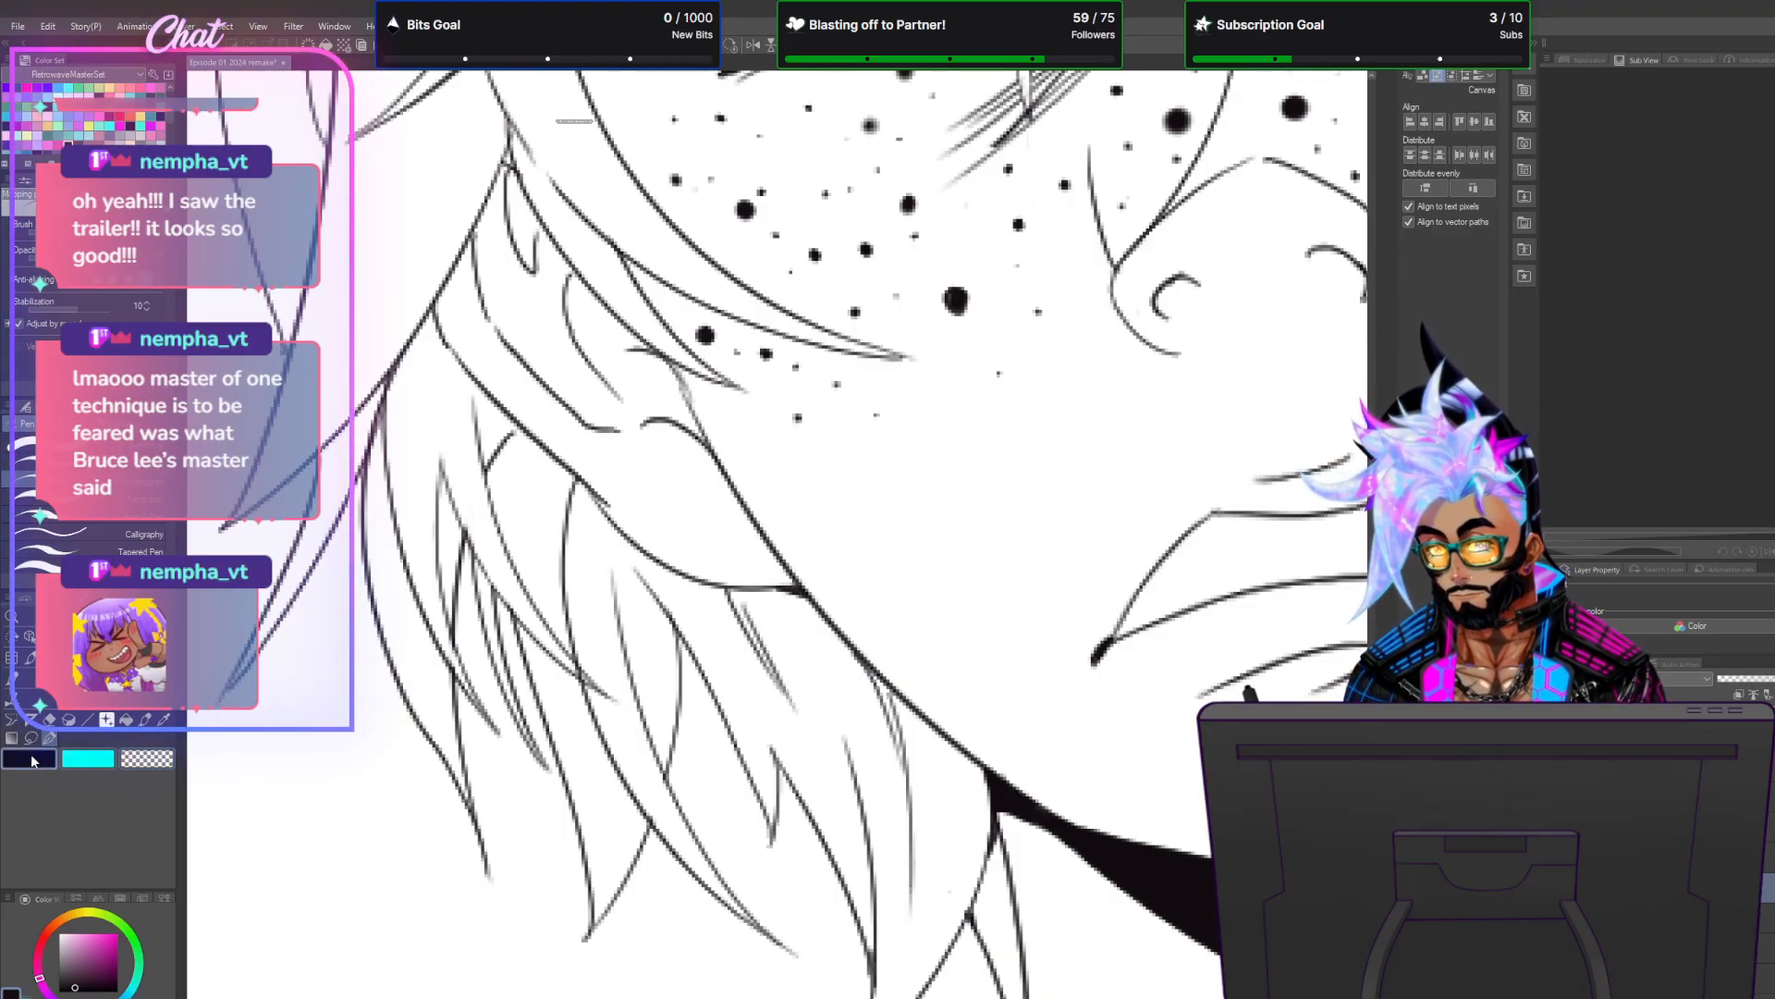
Thicken the hair strand lines below the ear, behind the jaw, with short tapered pen strokes.
left_click_drag(647, 606, 678, 640)
left_click_drag(623, 559, 679, 659)
left_click_drag(643, 590, 694, 701)
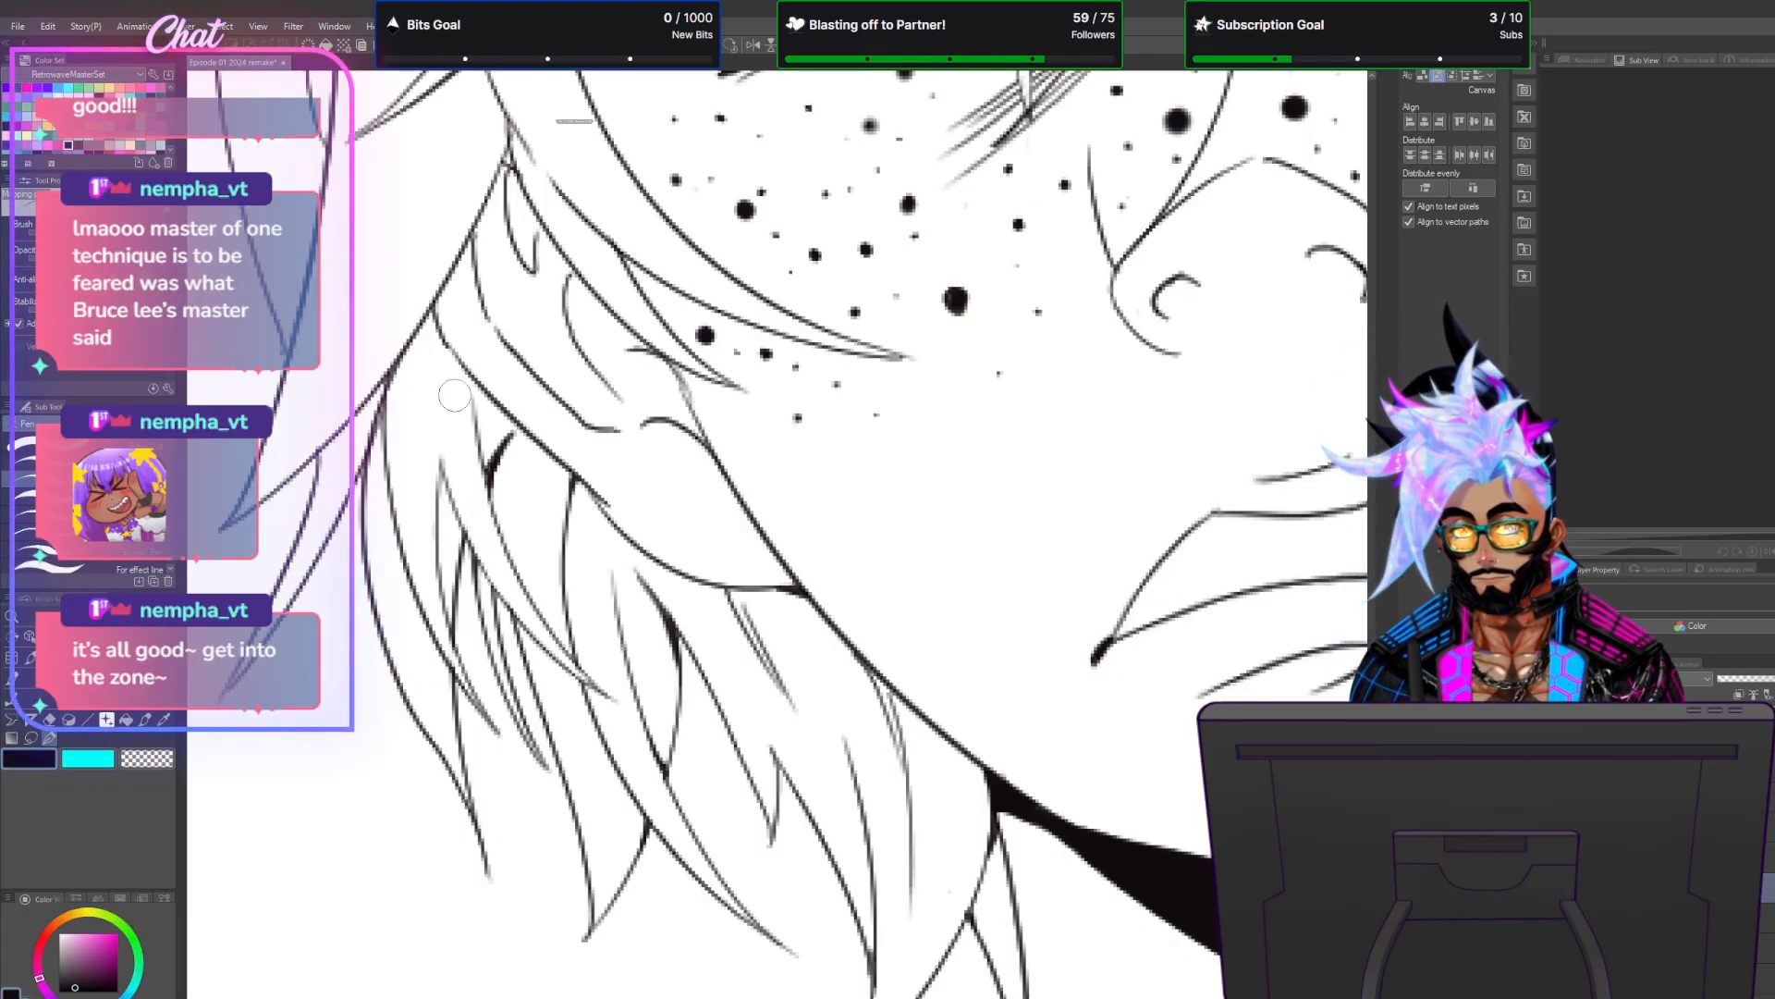
left_click_drag(437, 546, 443, 478)
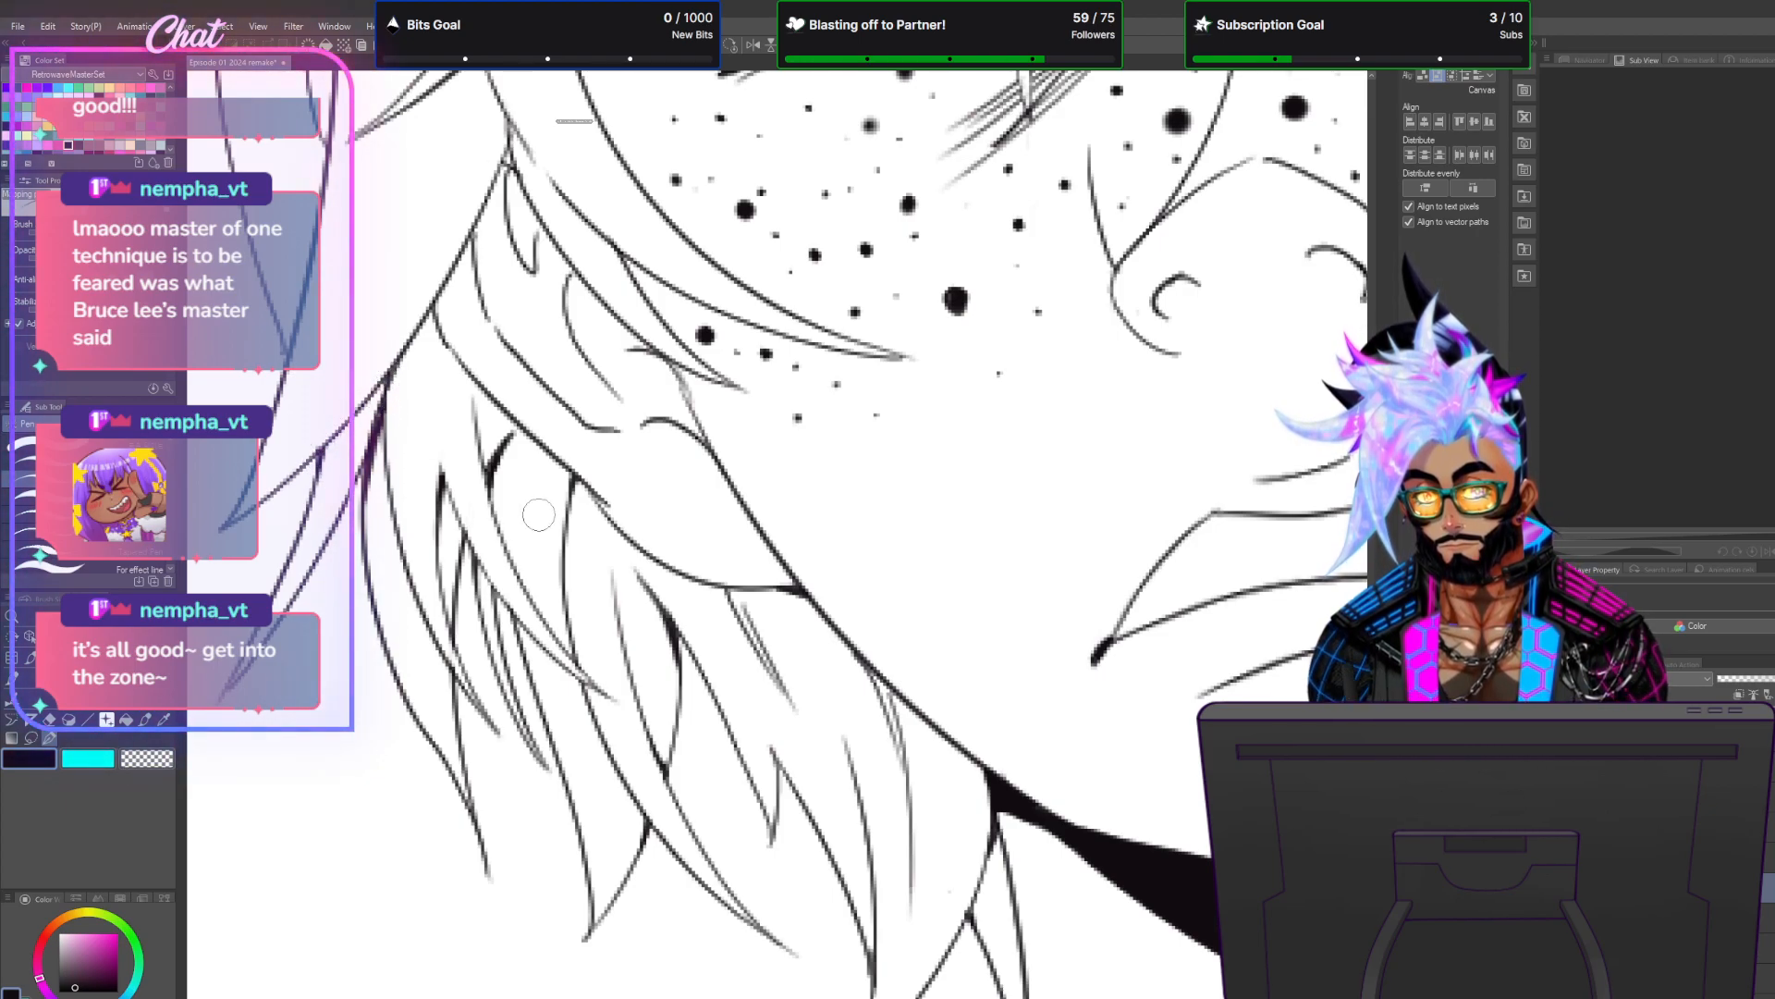
Draw a curved line closing the gap between the ear and cheek, fill it with black, and thicken the inner ear line.
scroll(659, 583, "down", 8)
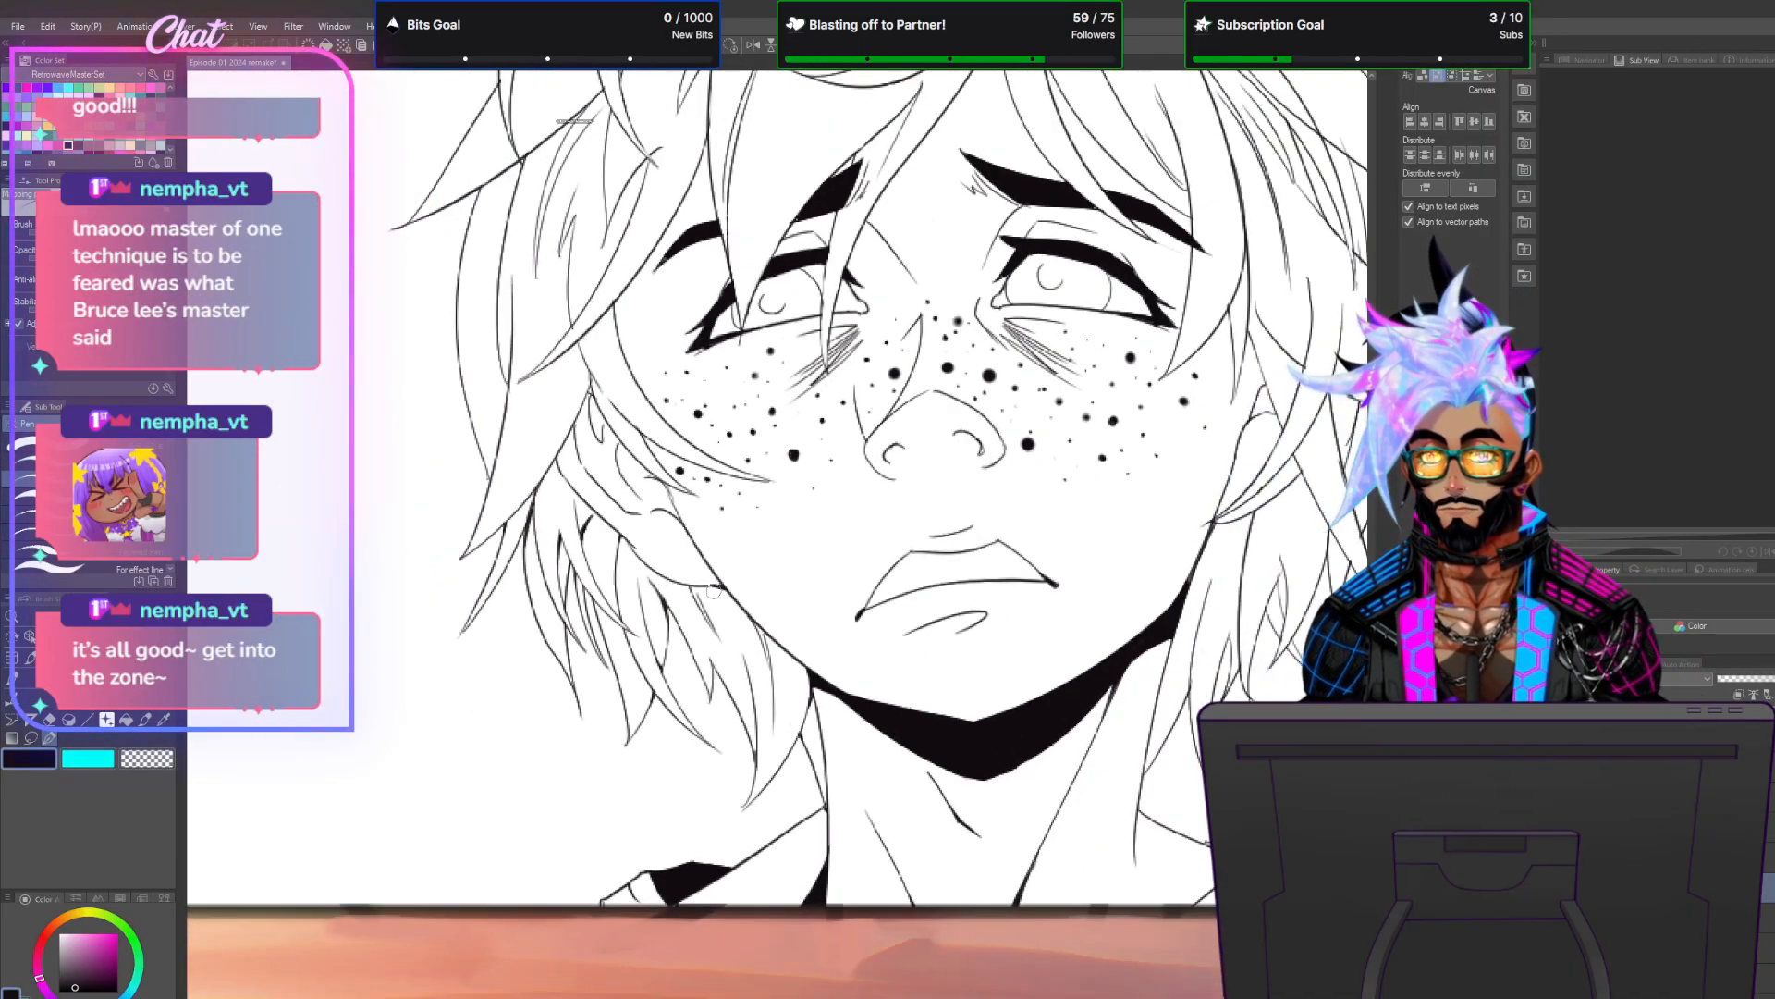
scroll(753, 497, "up", 1)
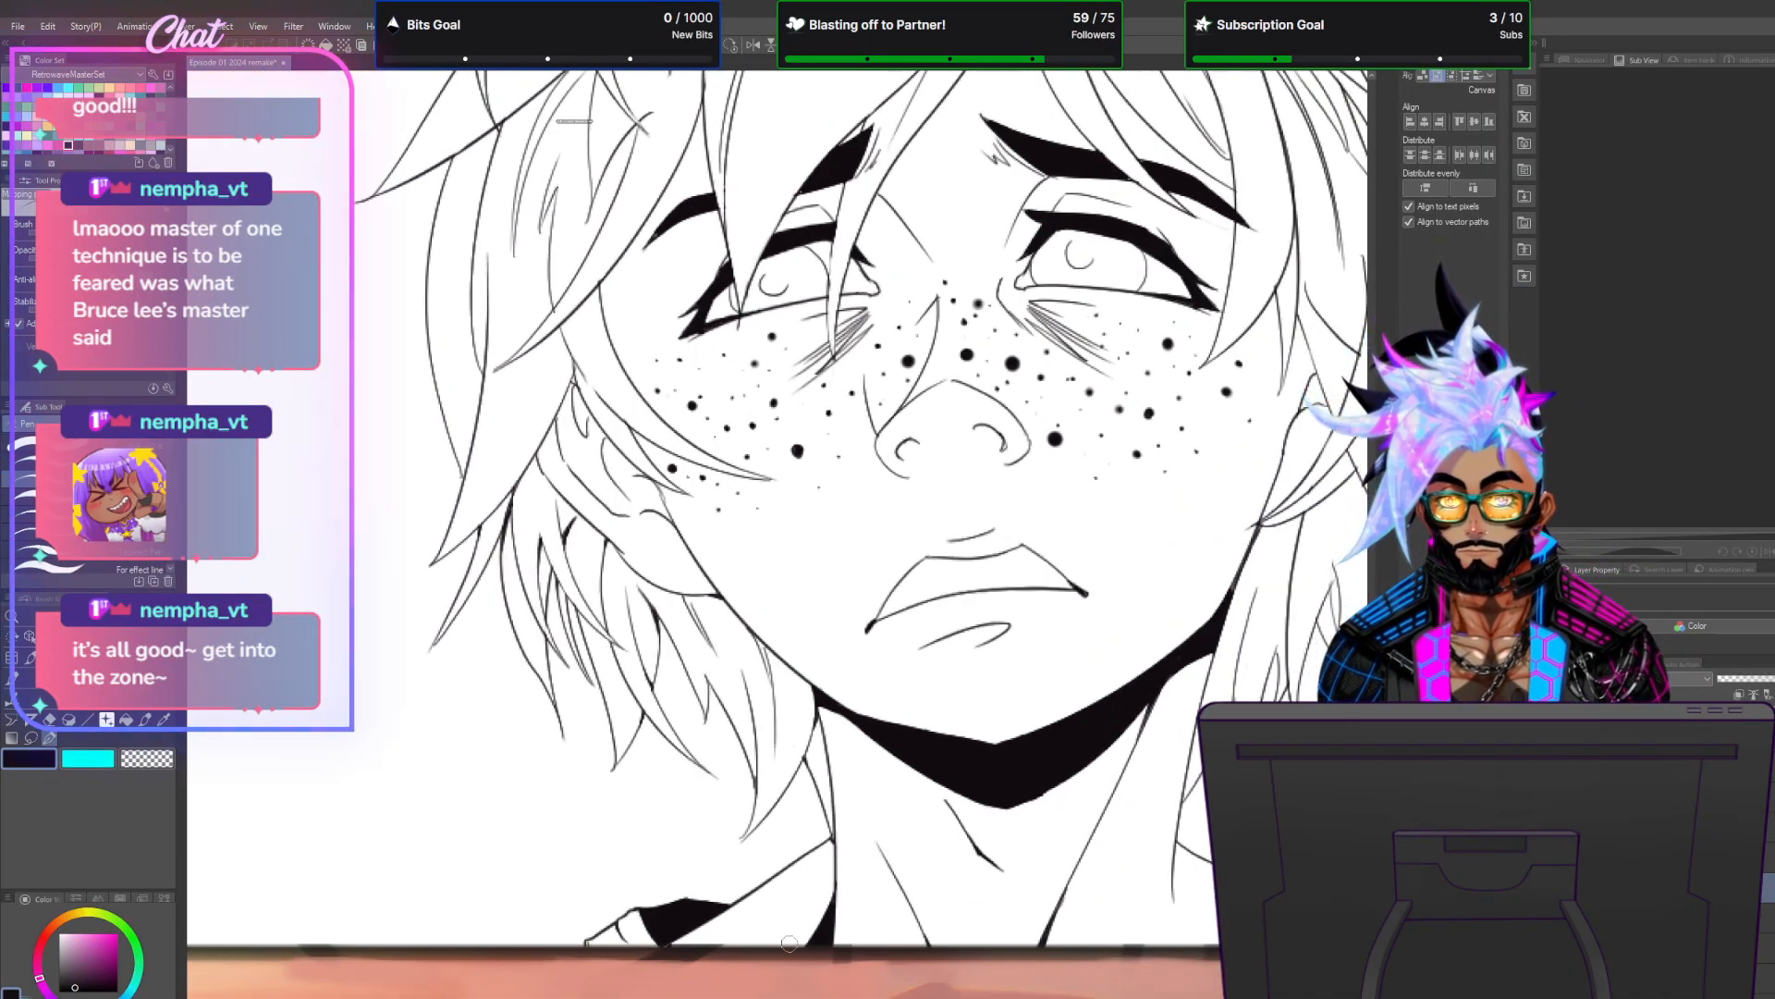
scroll(687, 490, "up", 6)
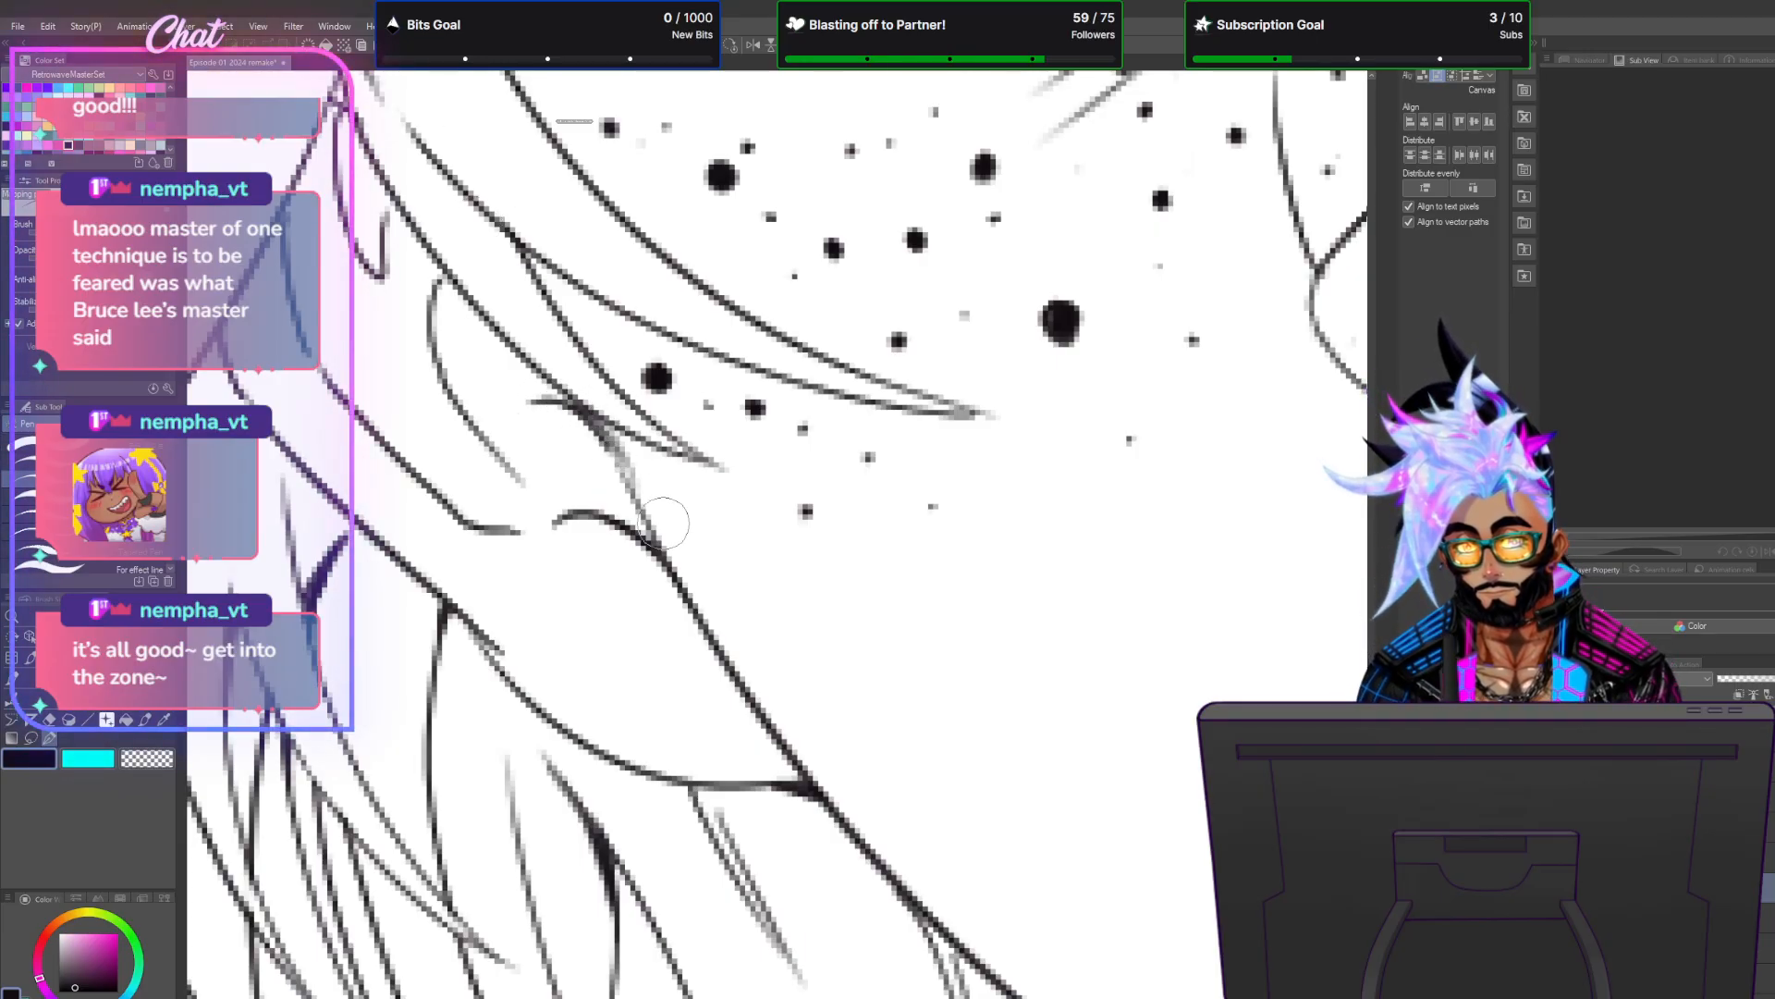
mouse_move(567, 405)
left_mouse_down()
mouse_move(547, 453)
mouse_move(559, 503)
mouse_move(582, 510)
left_mouse_up()
left_click(126, 719)
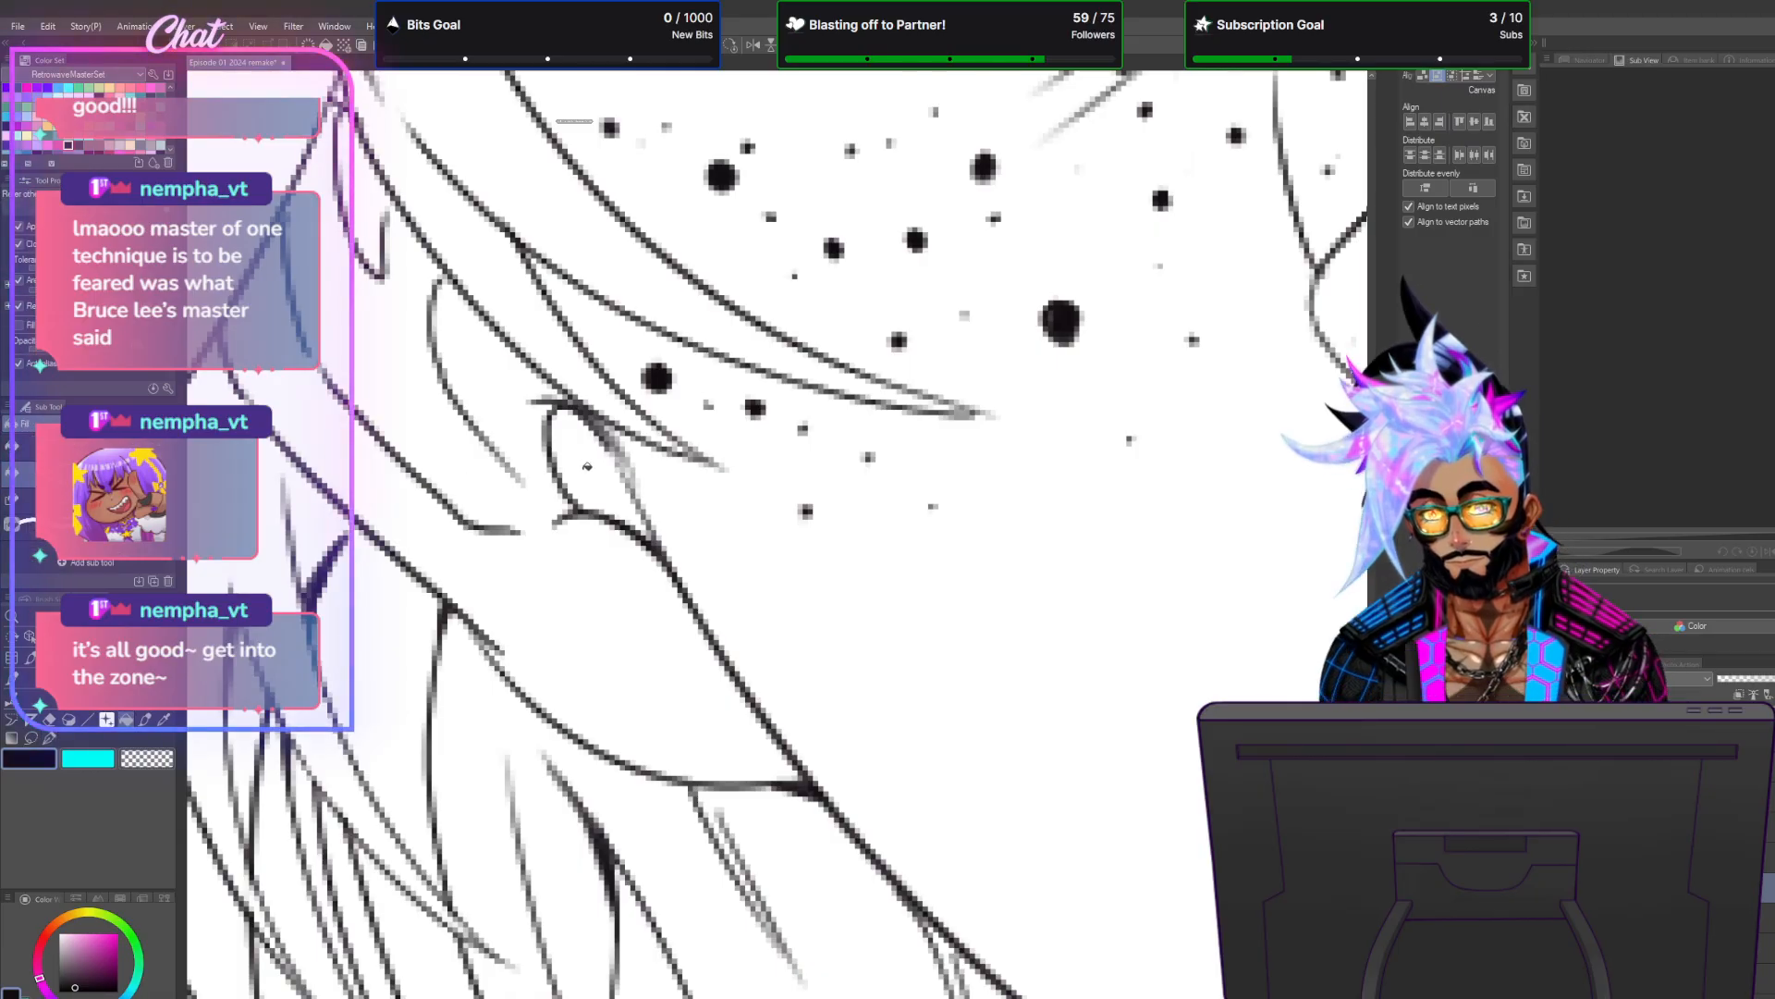
left_click(588, 464)
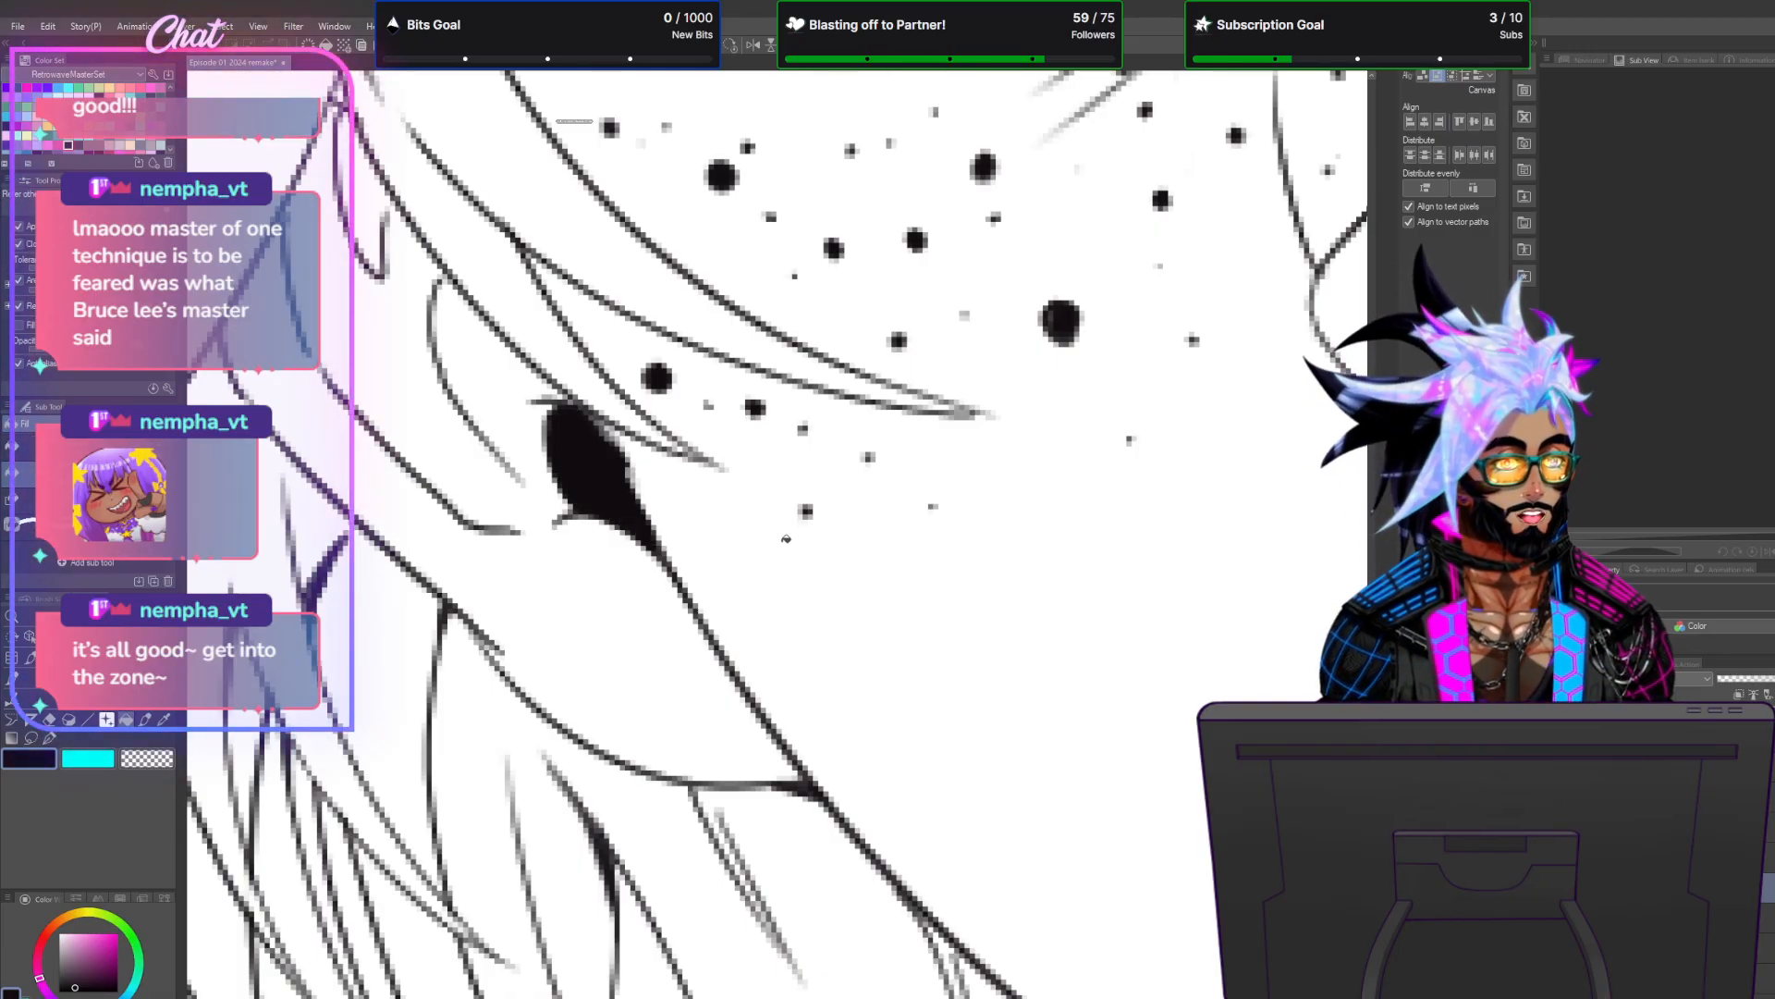
left_click_drag(614, 459, 646, 521)
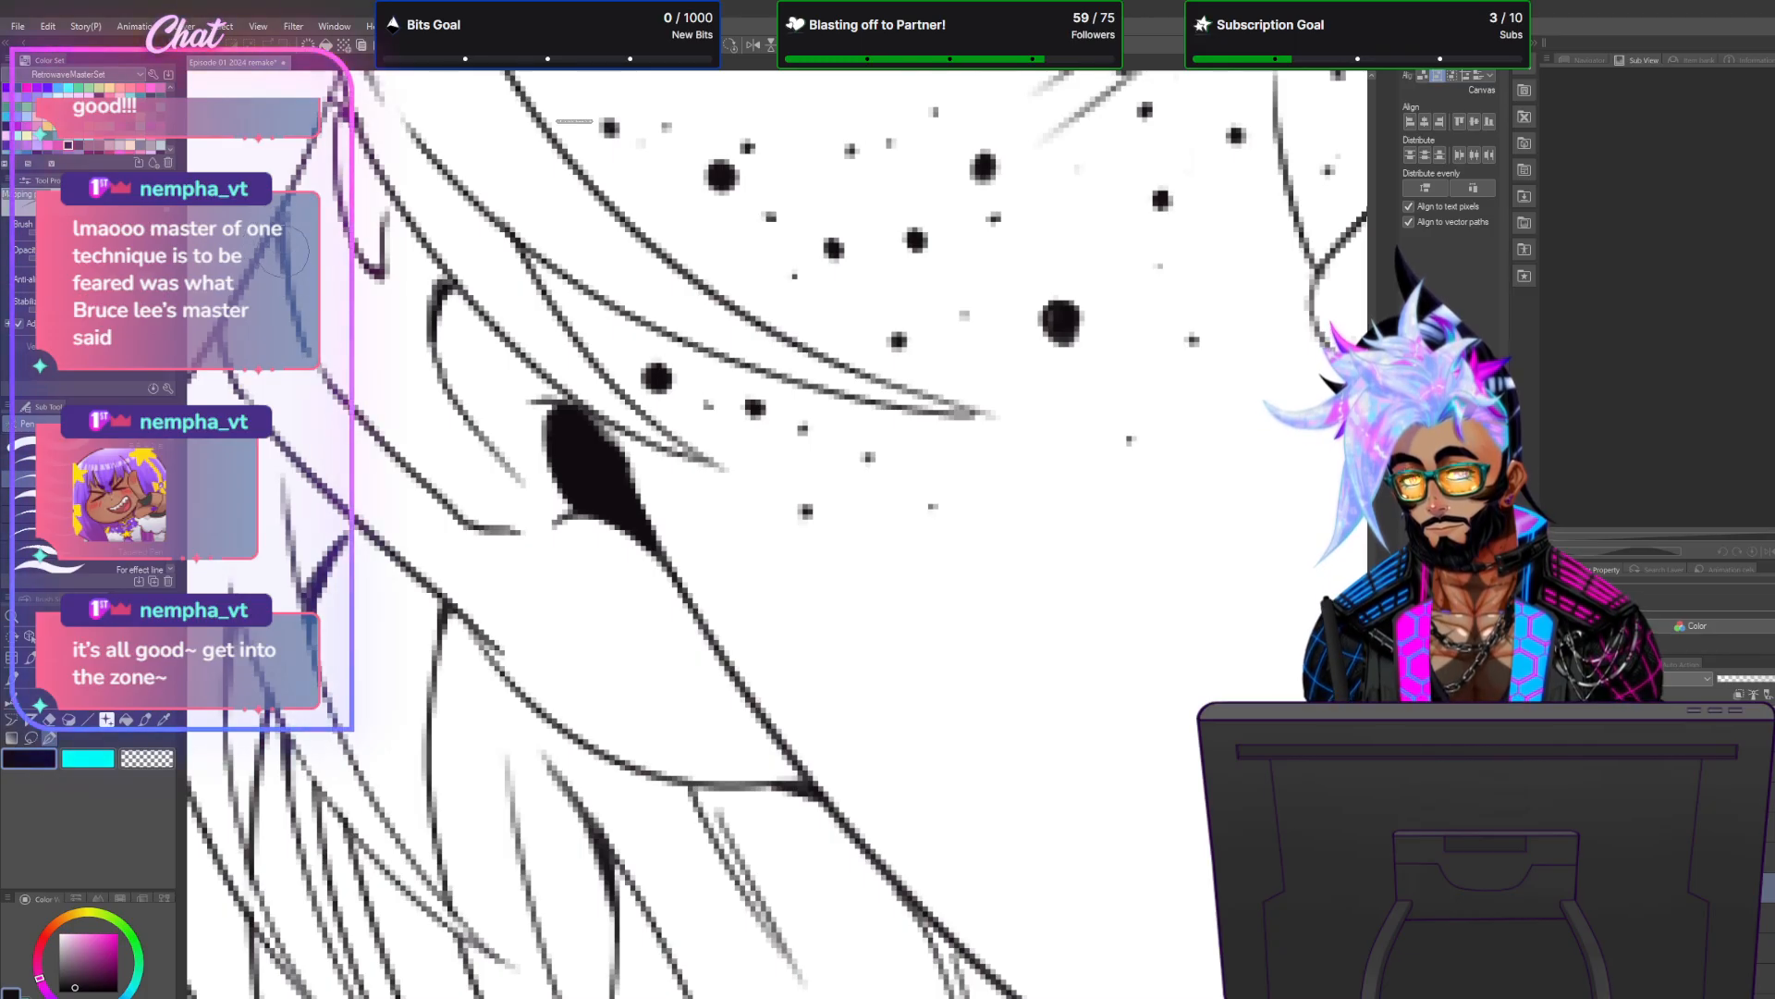
Thicken the short inner strand line and the crossing strand tip in the hair beside the eye.
scroll(447, 197, "down", 3)
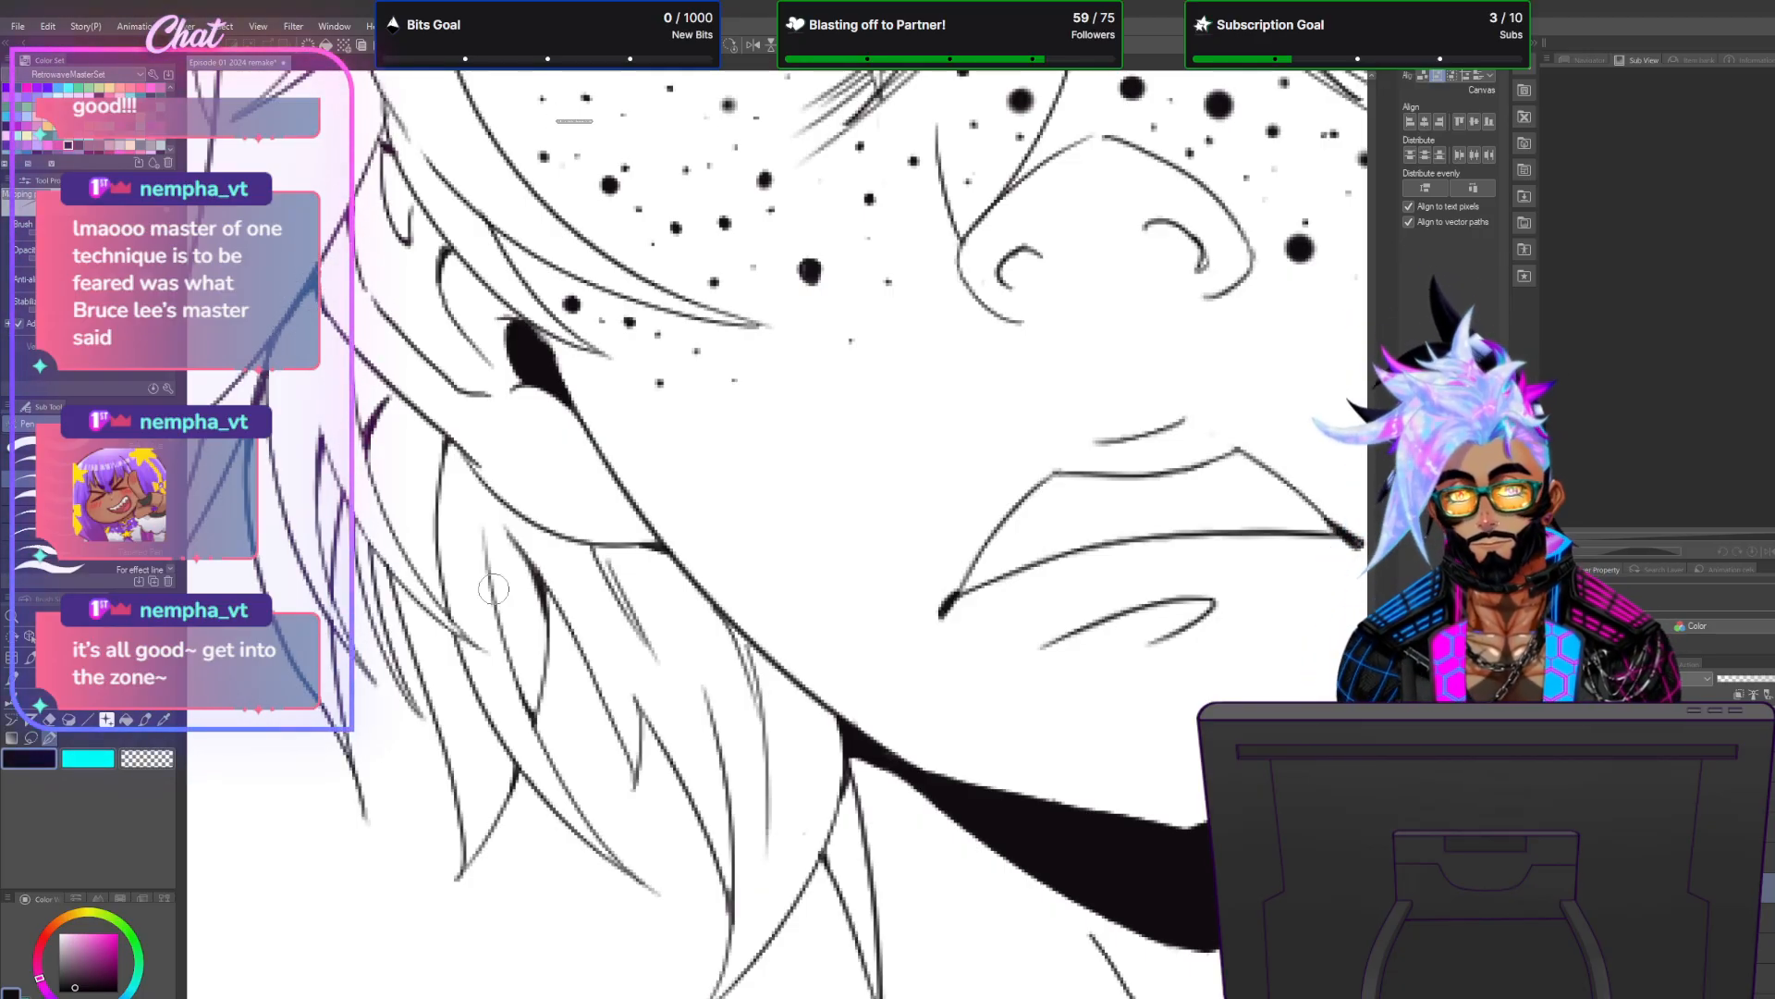
scroll(493, 588, "down", 5)
scroll(432, 424, "up", 5)
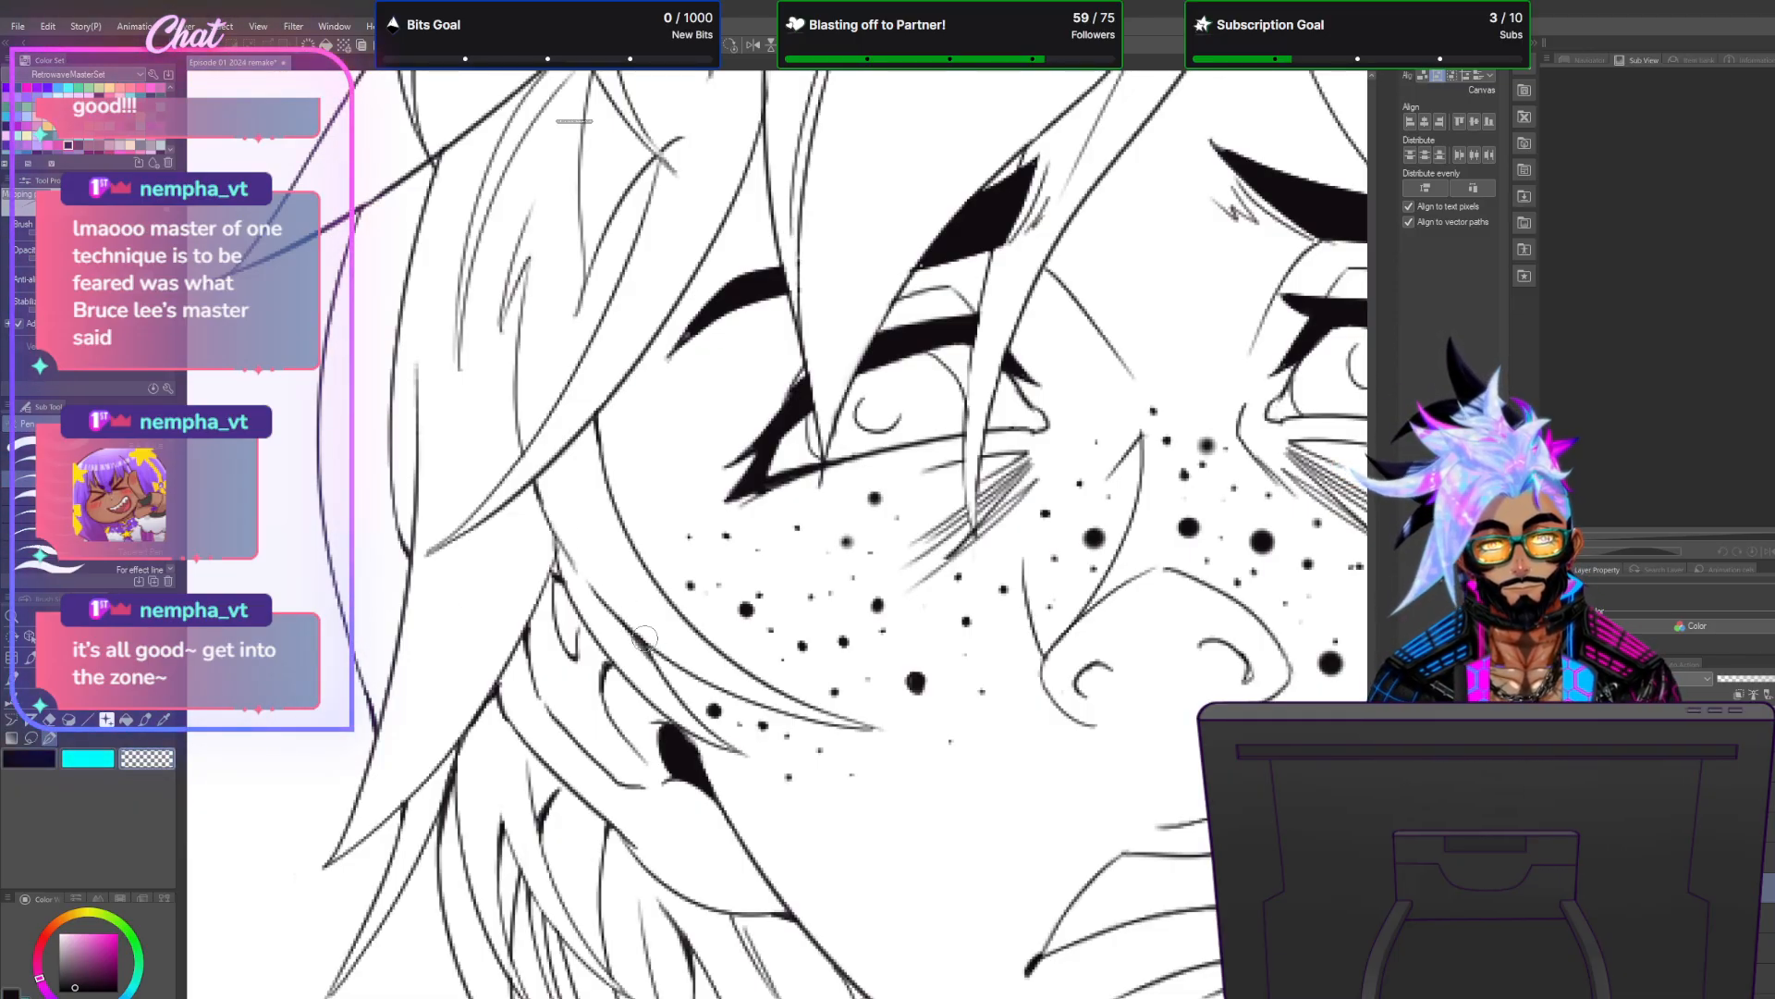
scroll(654, 567, "down", 2)
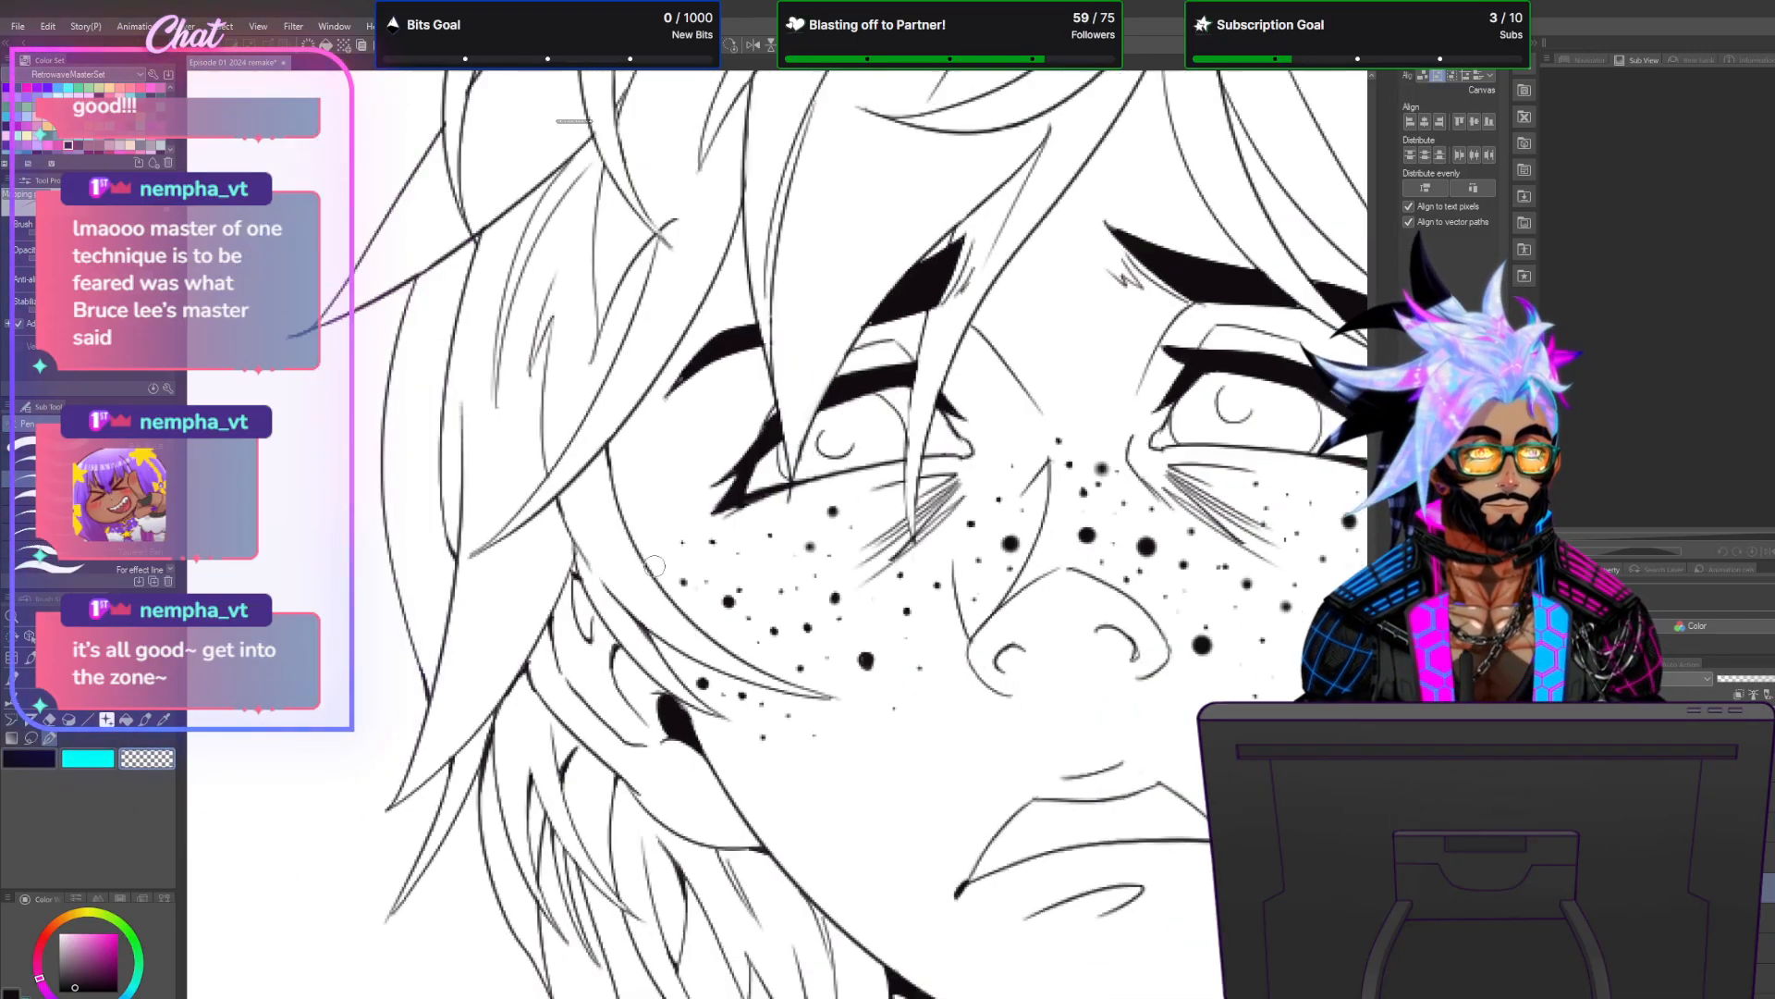
scroll(542, 297, "down", 1)
scroll(542, 296, "up", 3)
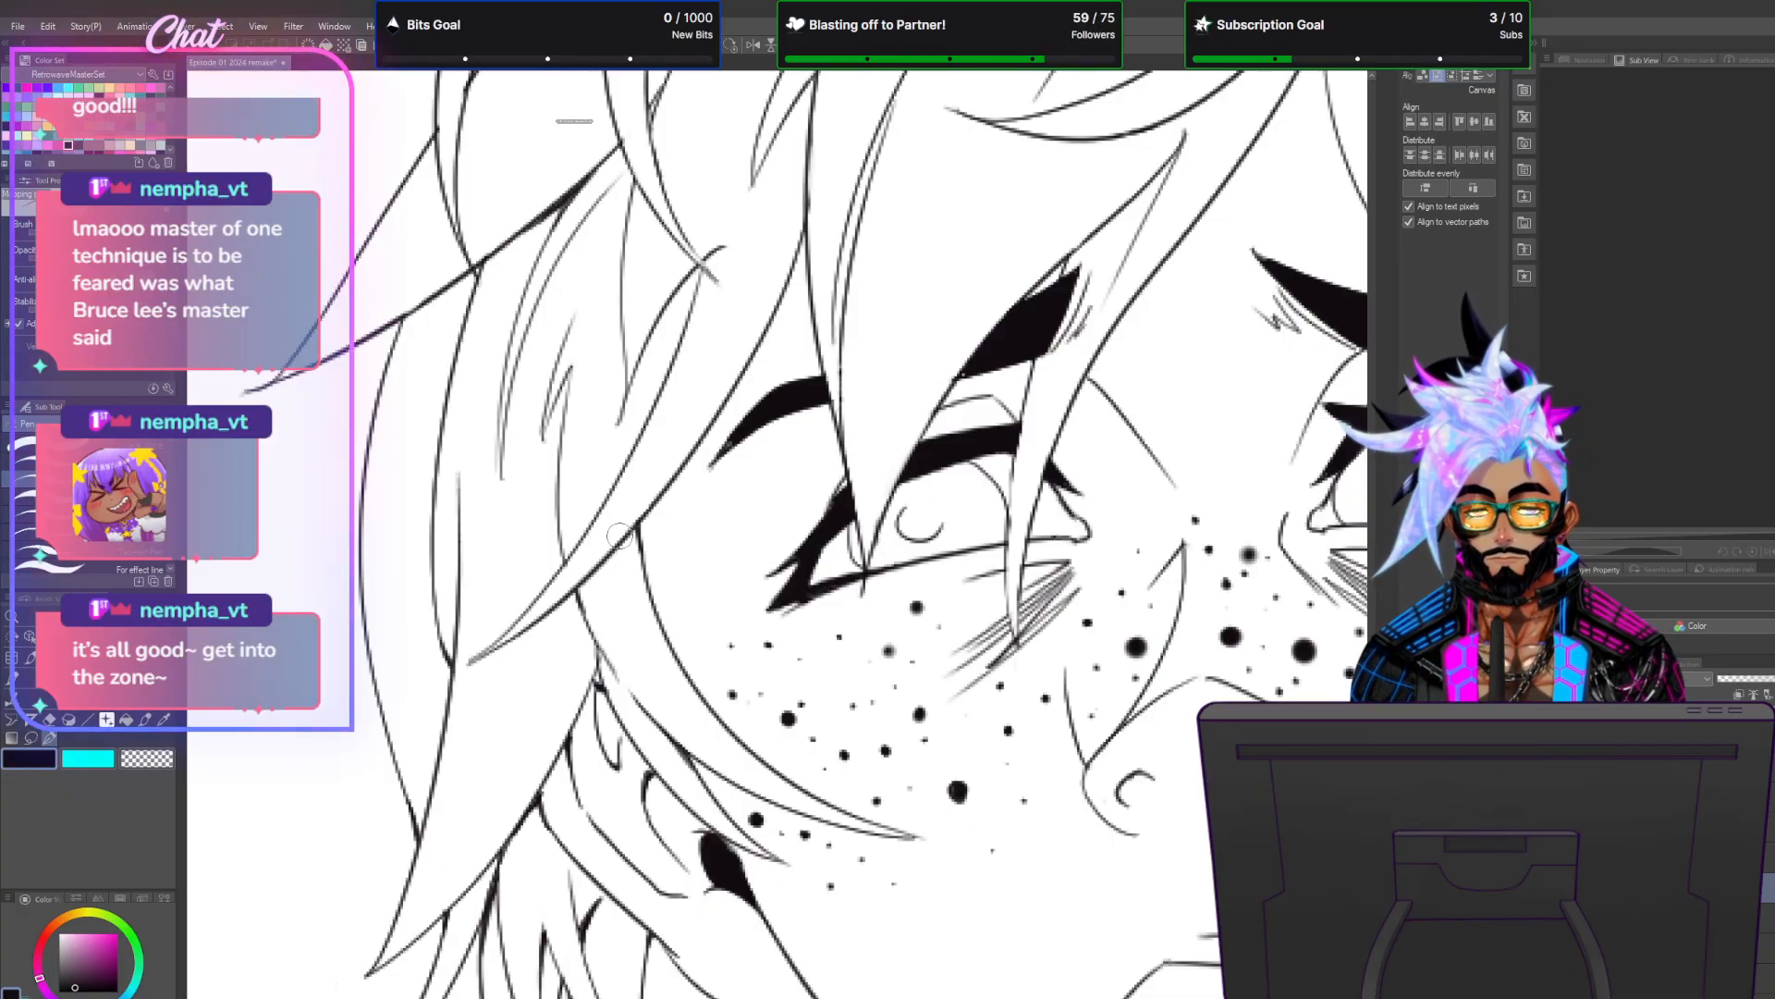
left_click_drag(559, 425, 570, 368)
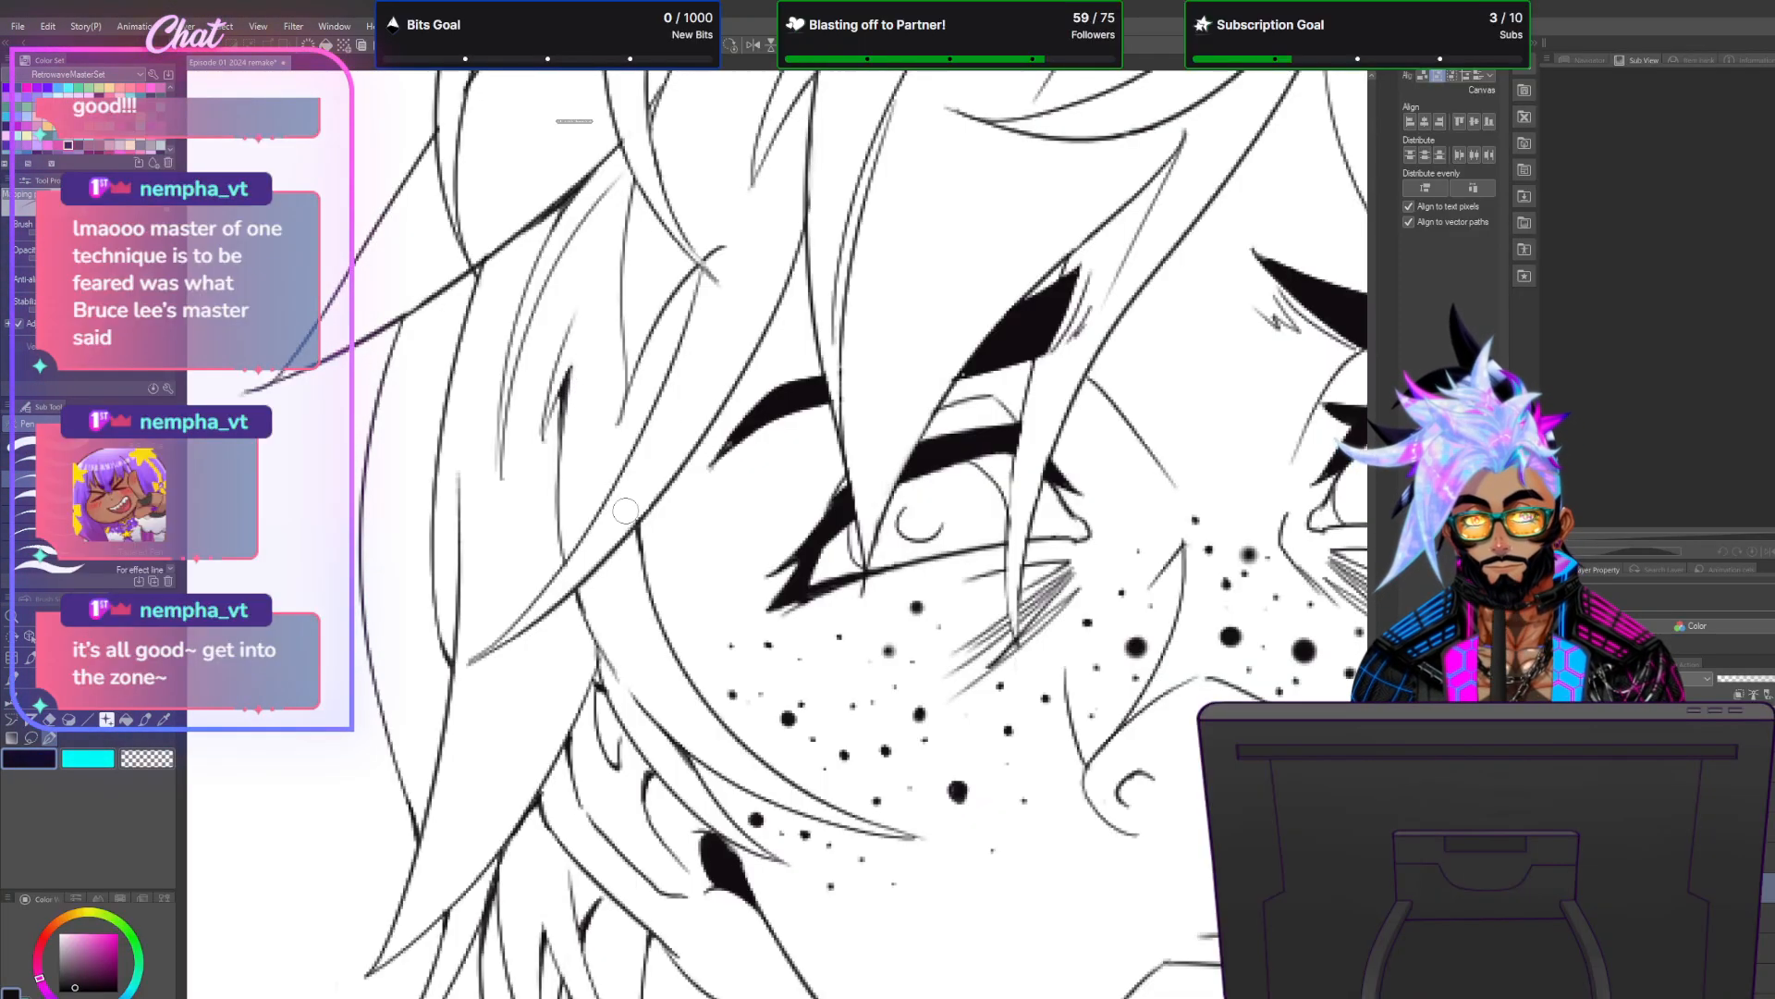
left_click_drag(709, 256, 691, 294)
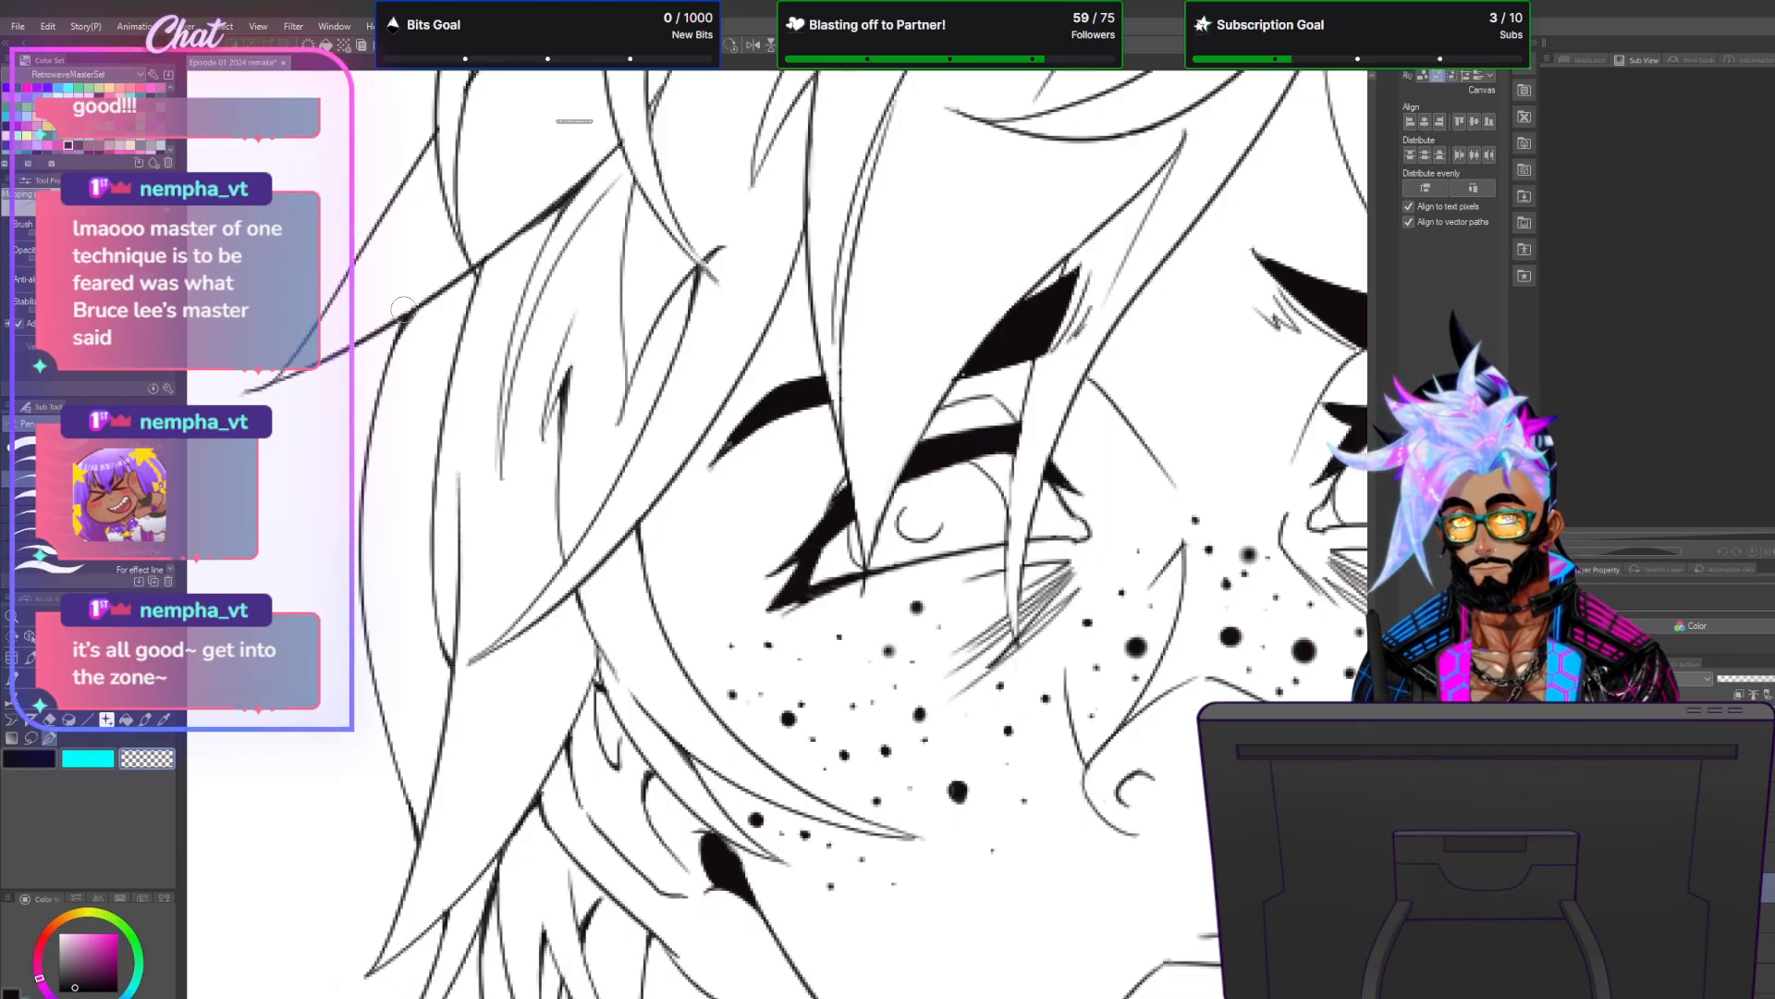
Add tapered black weight where the hair strand lines meet on the side and crown of the head.
scroll(679, 434, "down", 4)
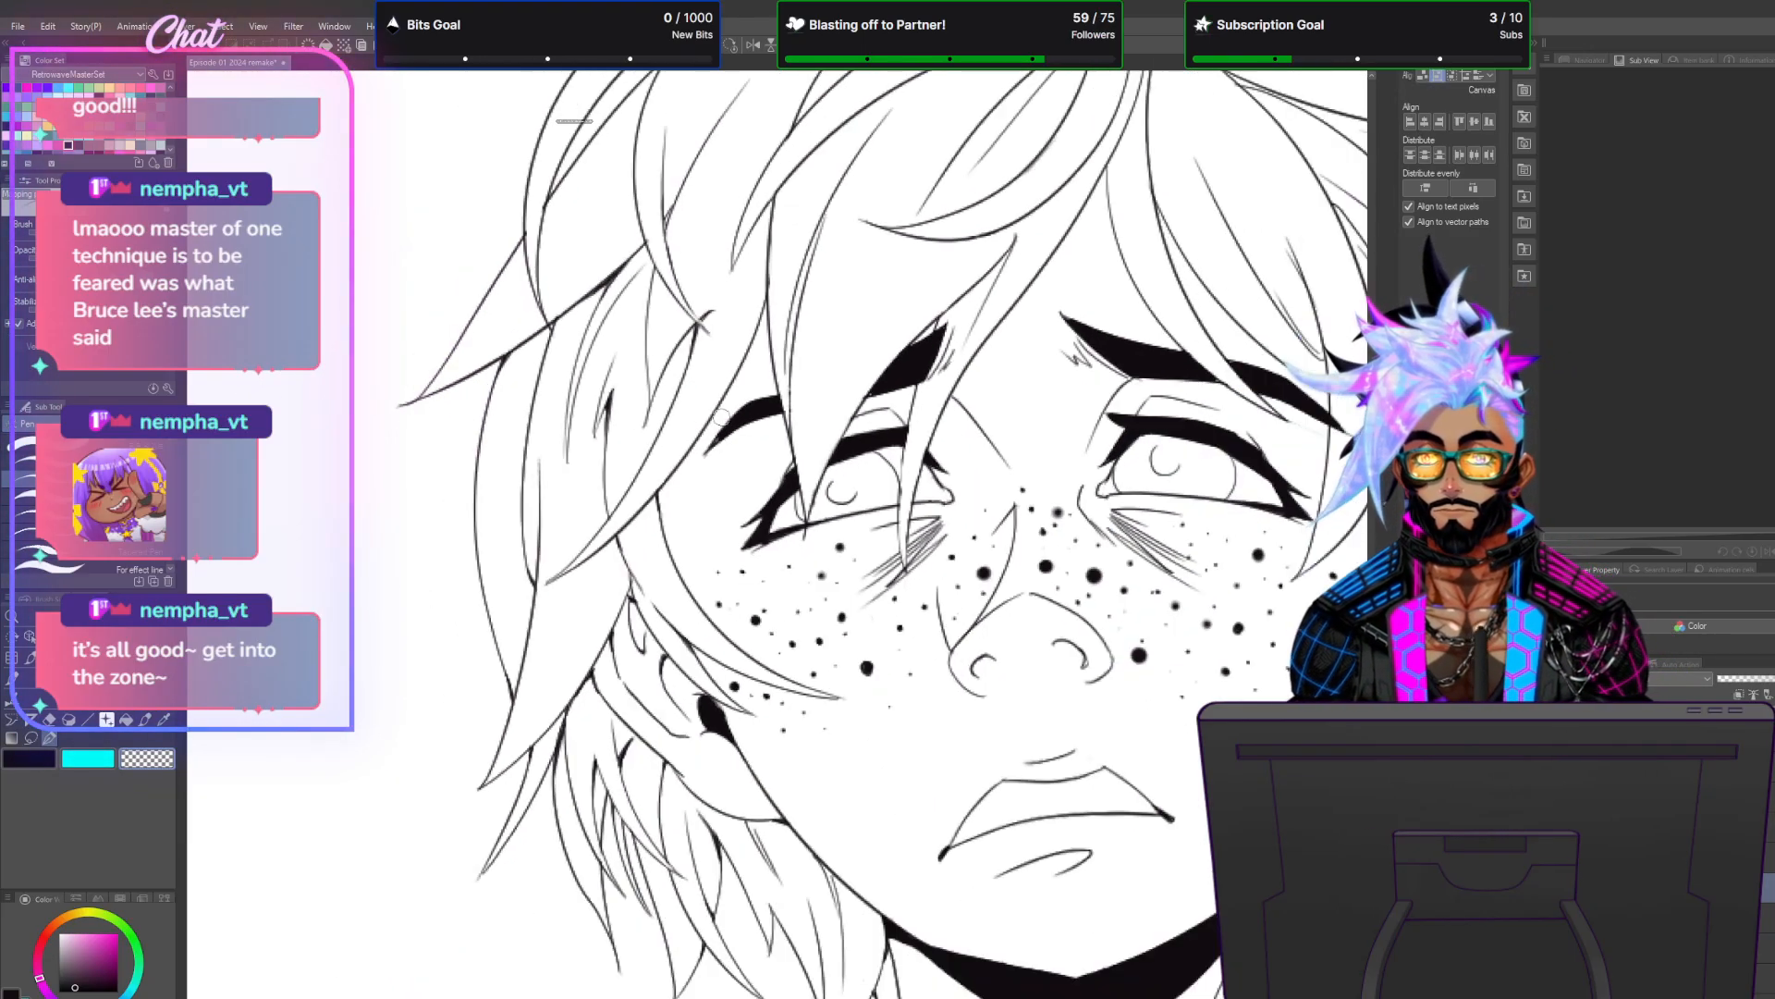
scroll(920, 109, "up", 5)
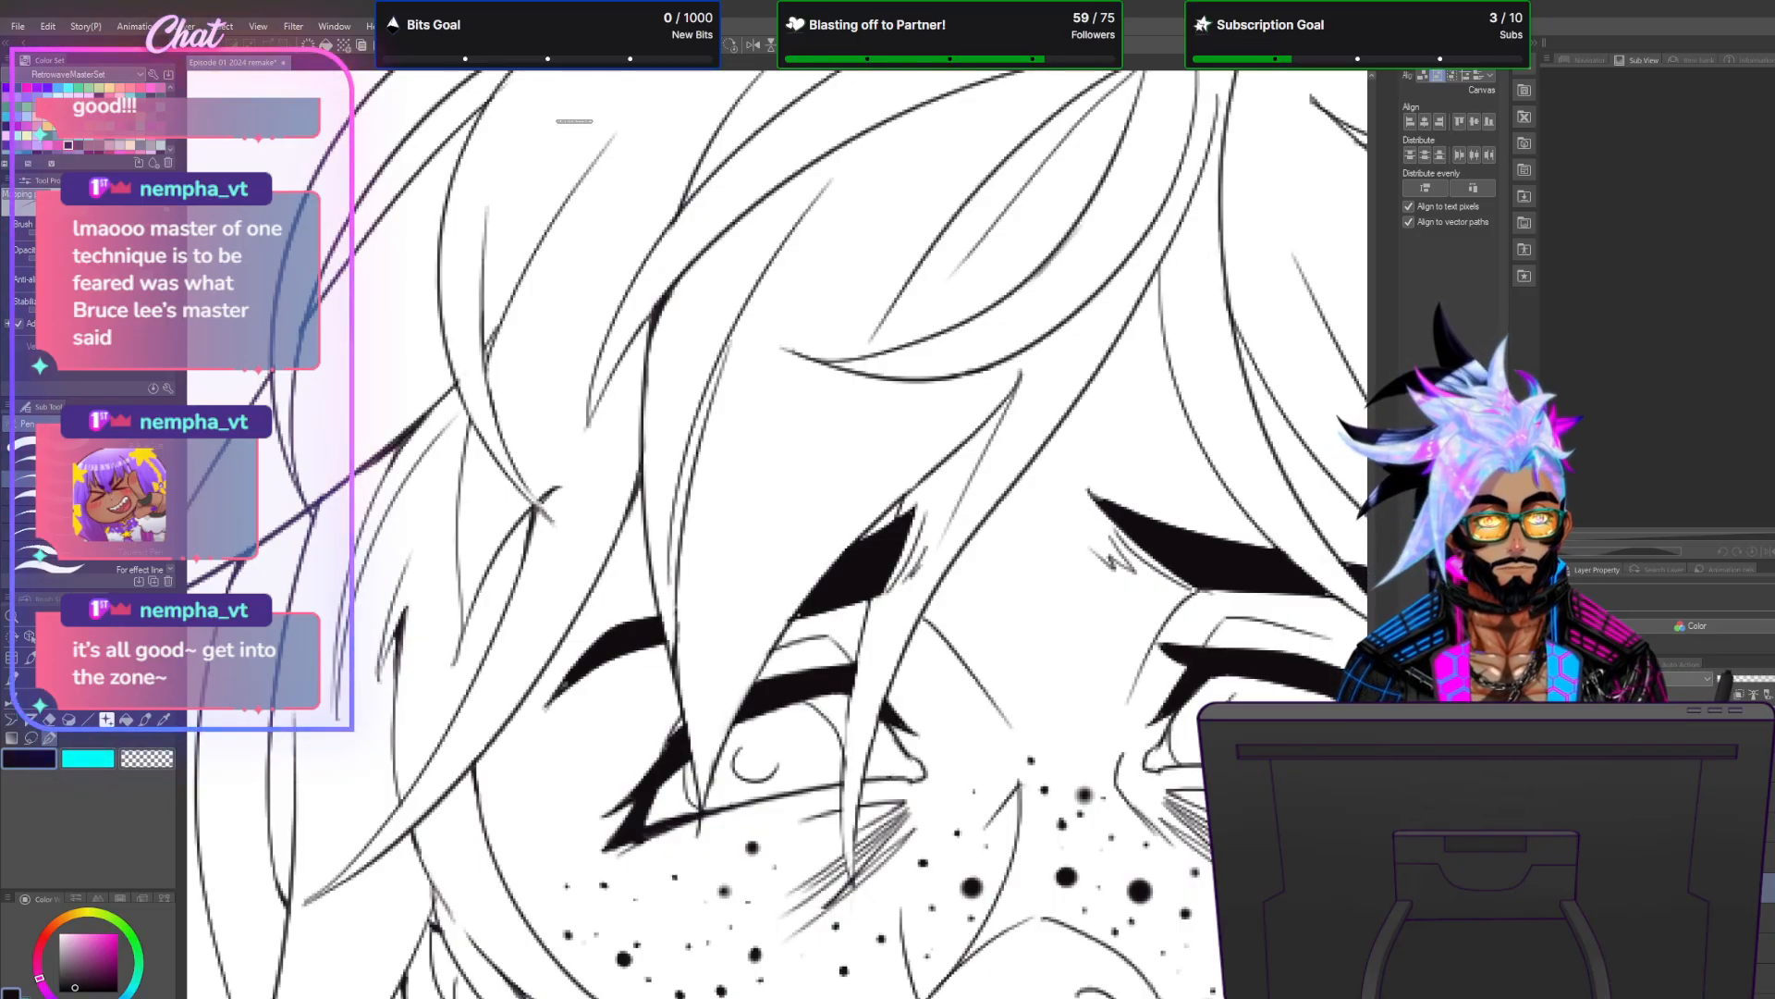
scroll(777, 534, "up", 5)
scroll(777, 534, "down", 3)
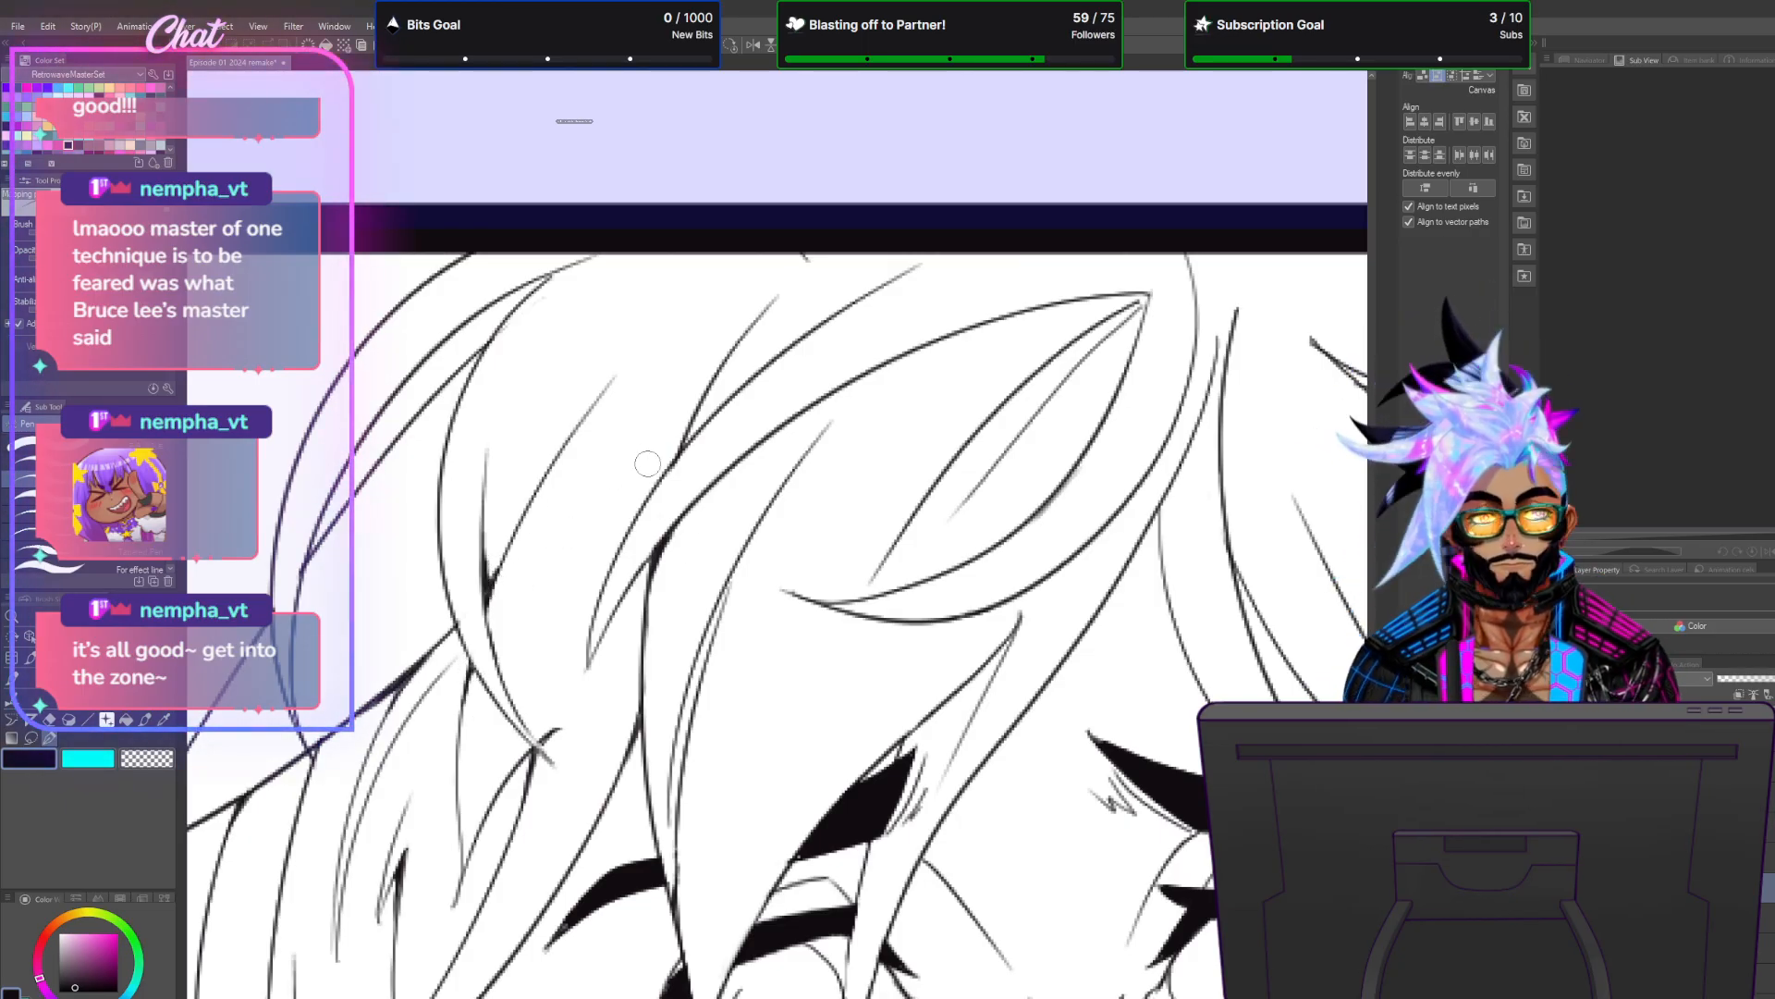
scroll(659, 464, "down", 3)
scroll(418, 333, "up", 2)
scroll(421, 338, "down", 2)
scroll(424, 341, "up", 4)
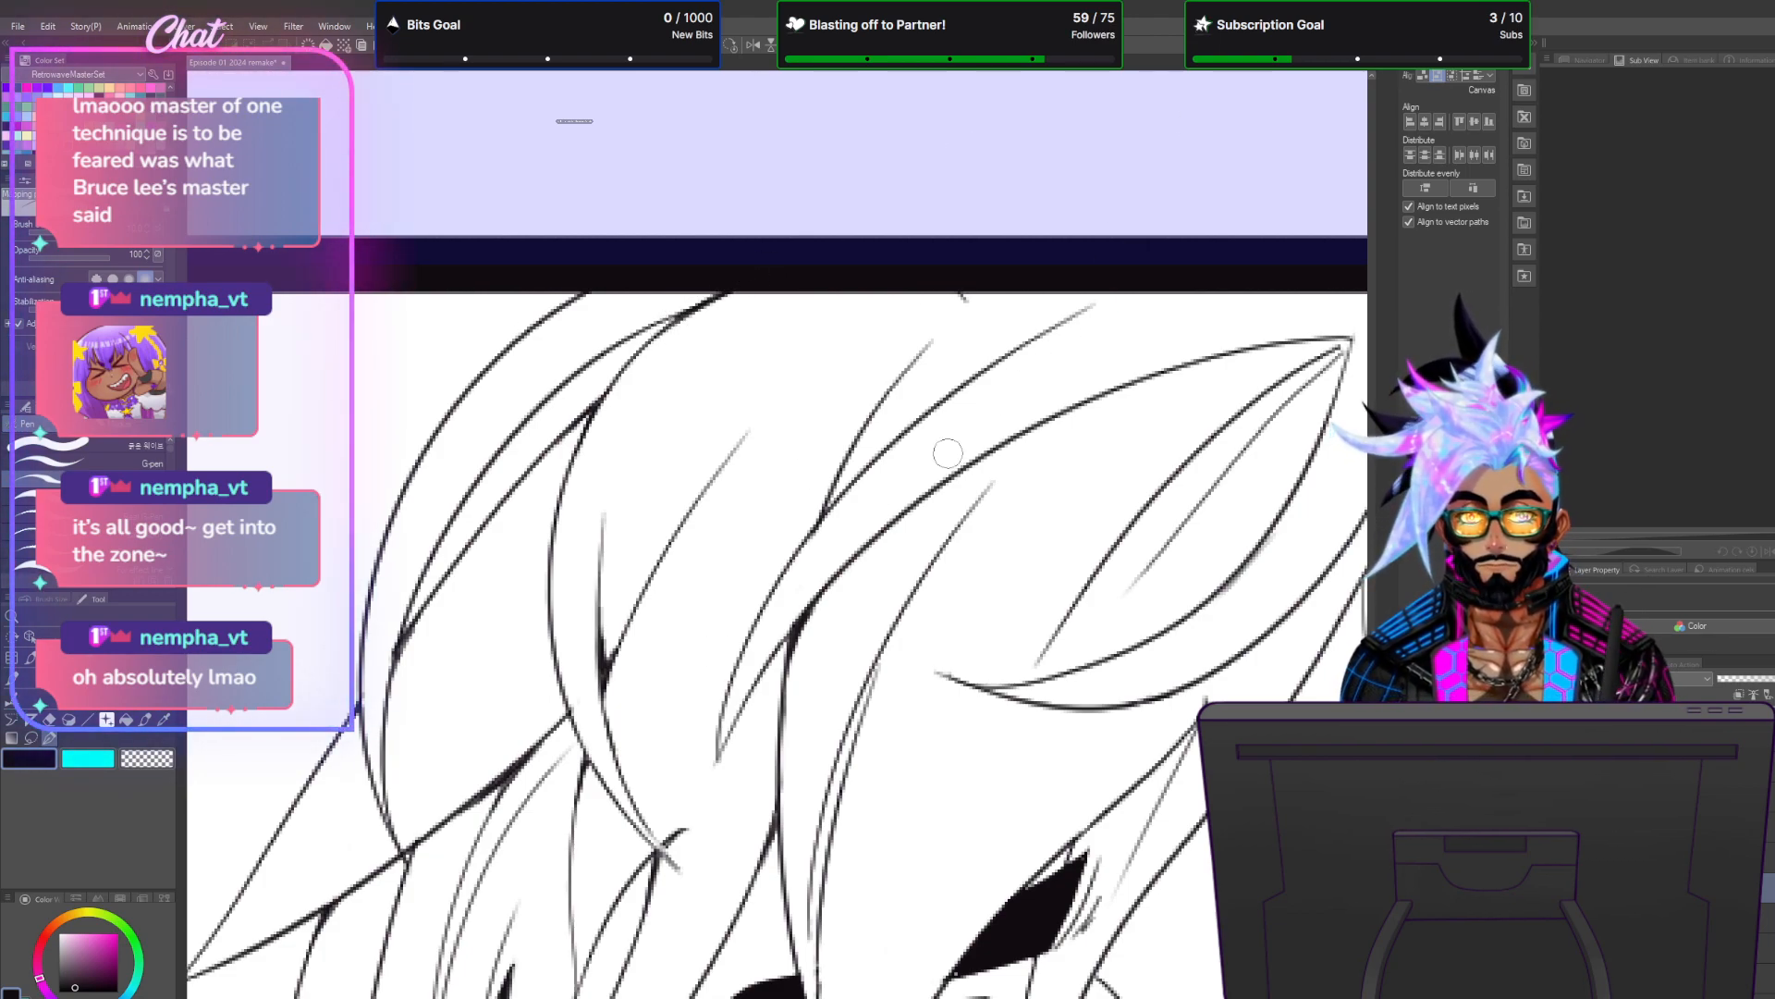
left_click_drag(831, 509, 839, 480)
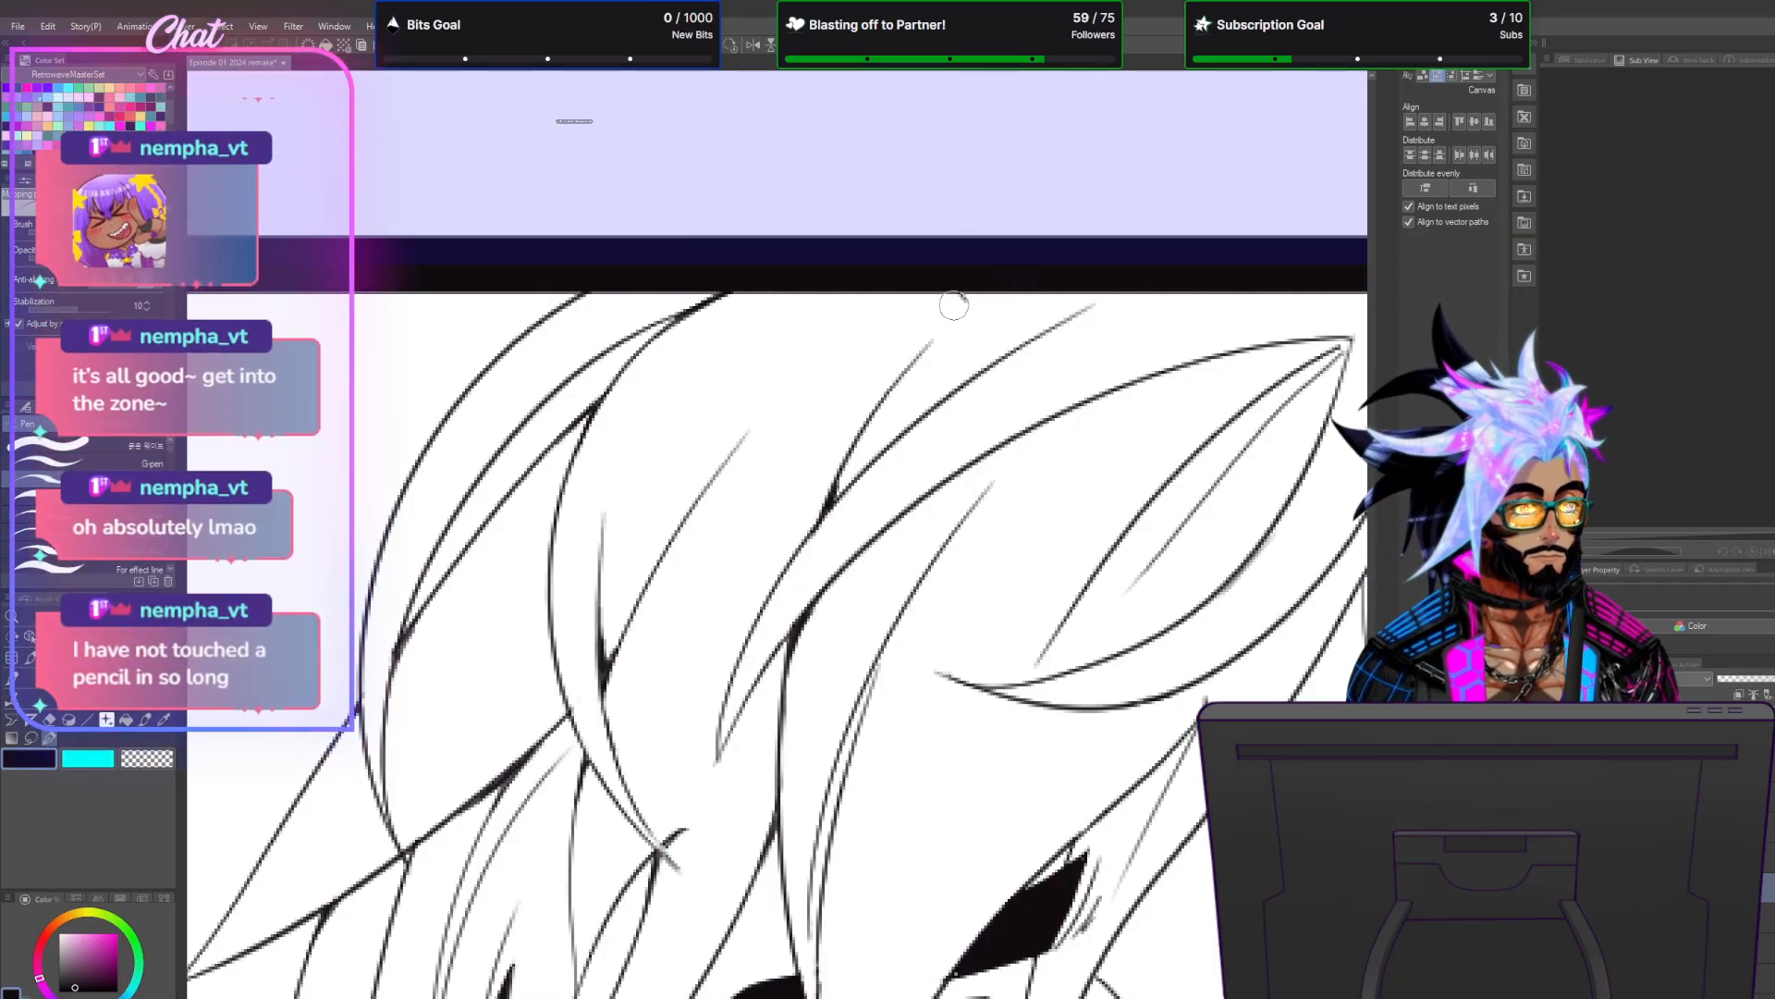
Thicken the pointed corner of the bang above the inner eyebrow and the bang line where it meets the brow.
scroll(965, 523, "down", 3)
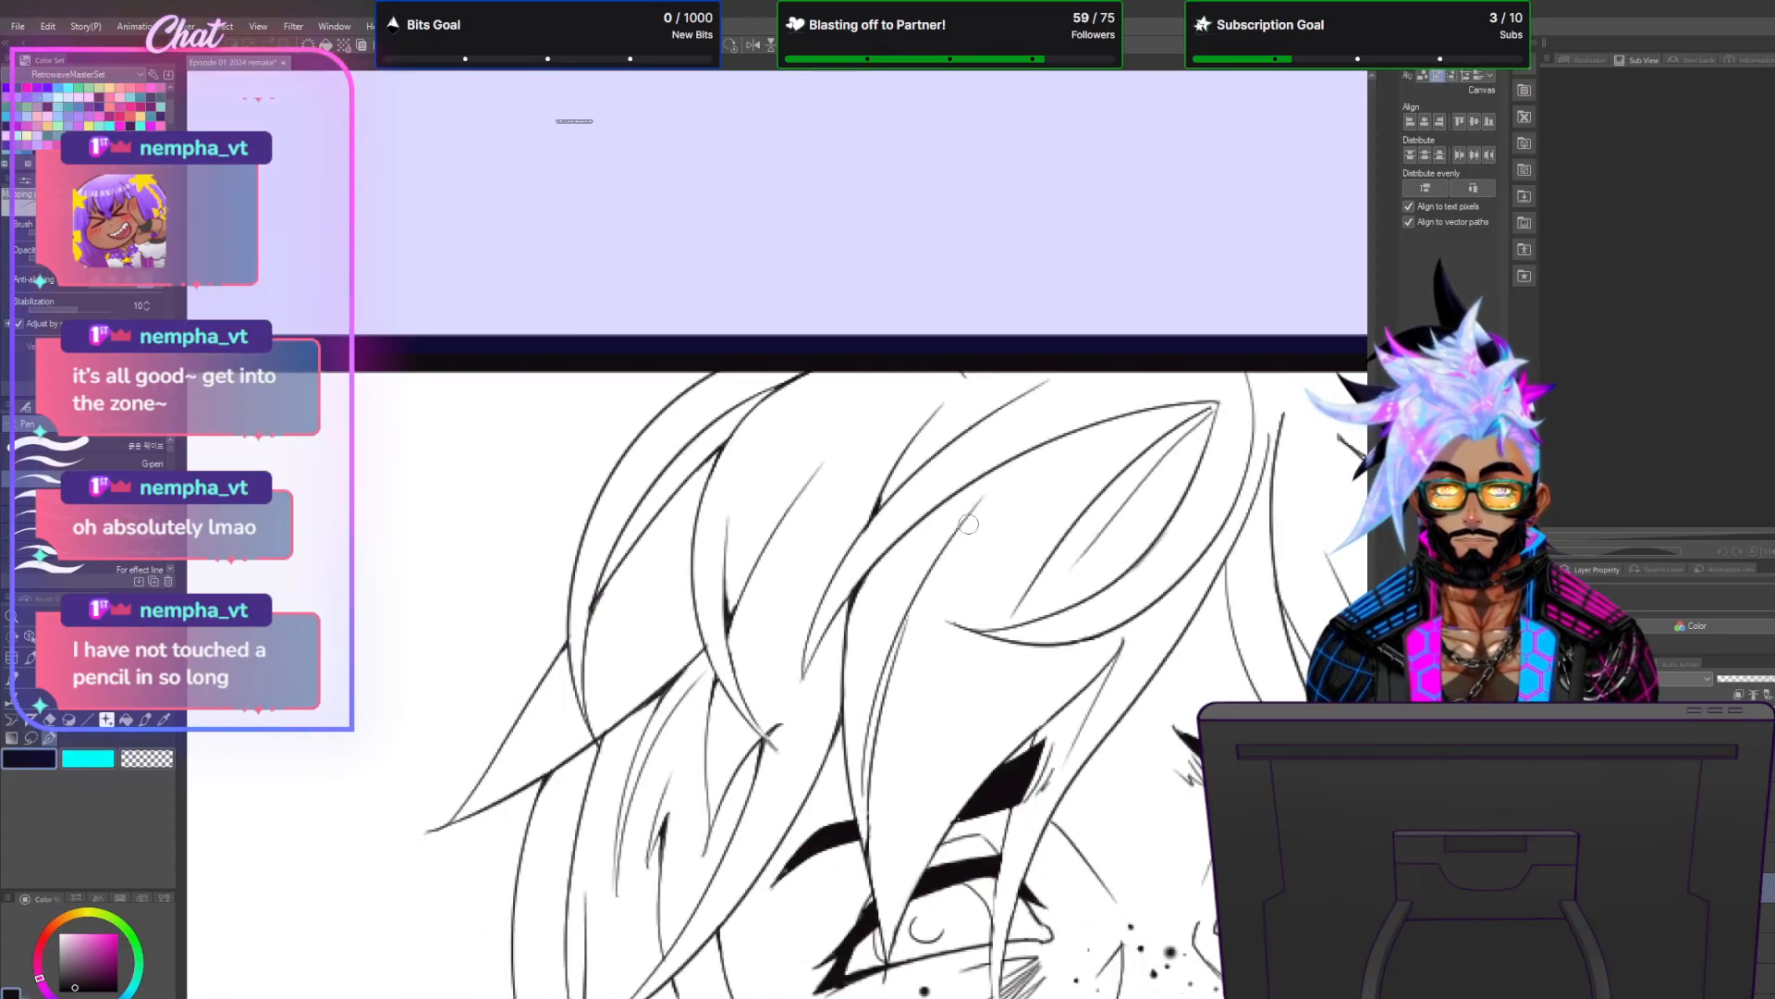
scroll(1123, 595, "up", 5)
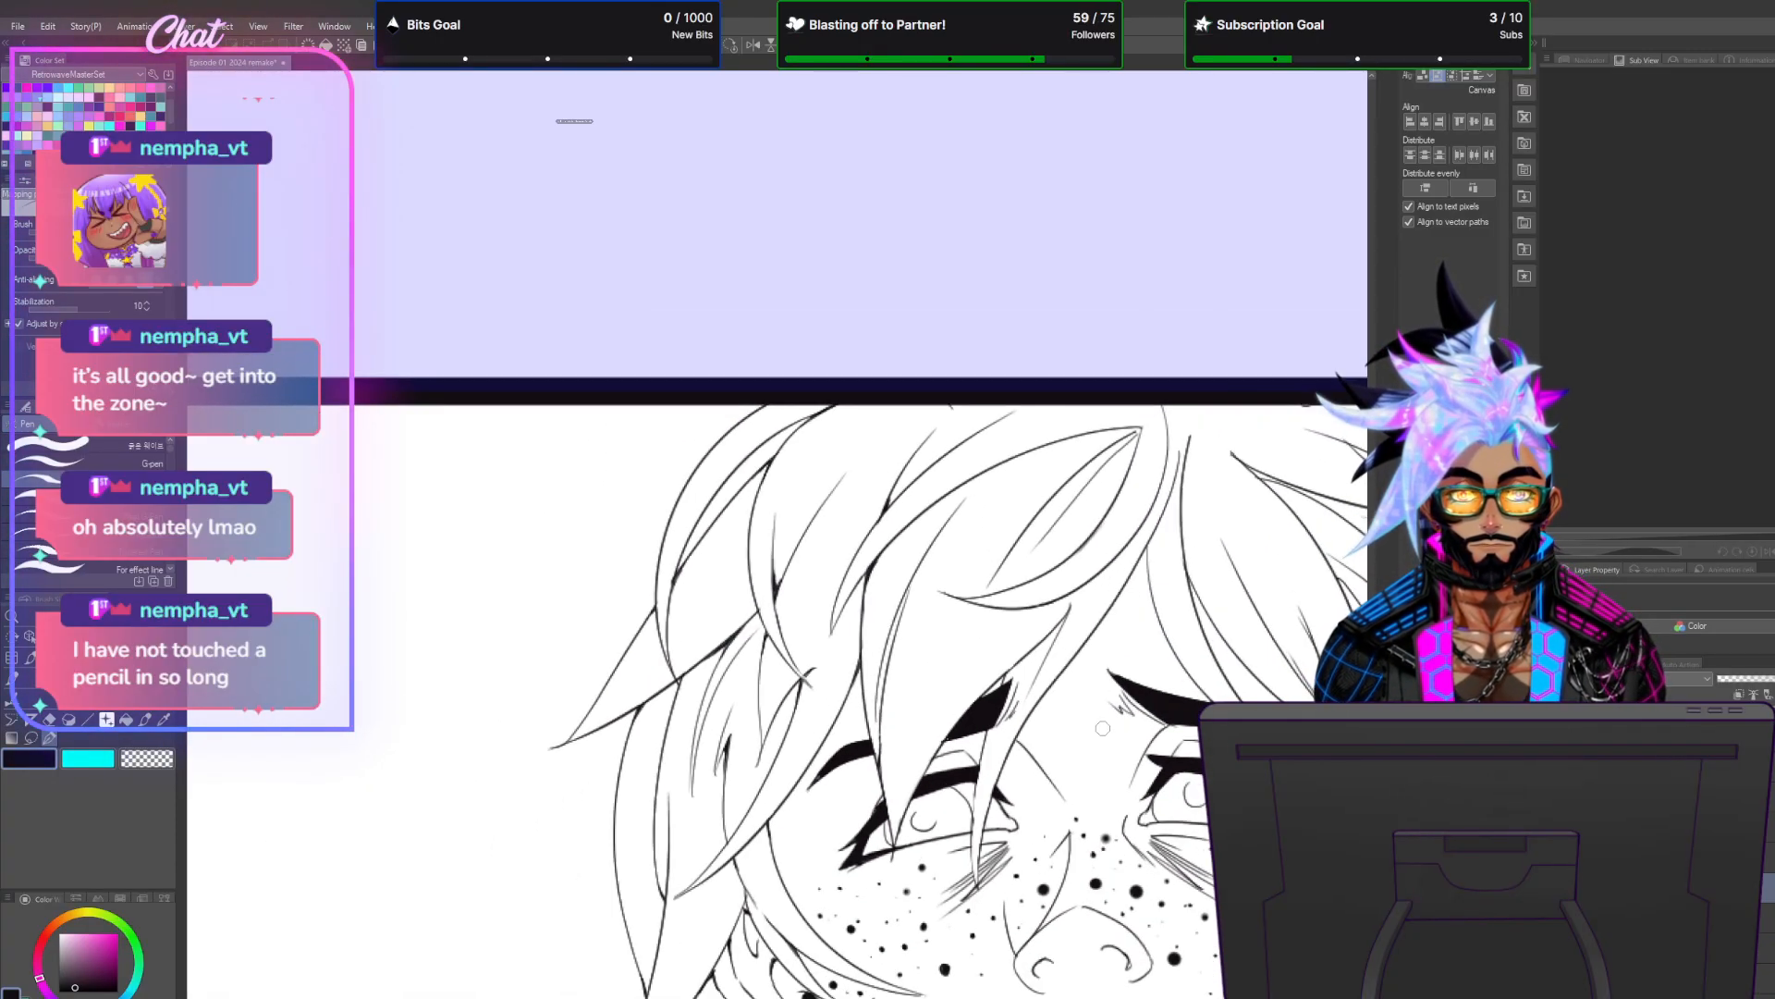
scroll(1110, 689, "up", 2)
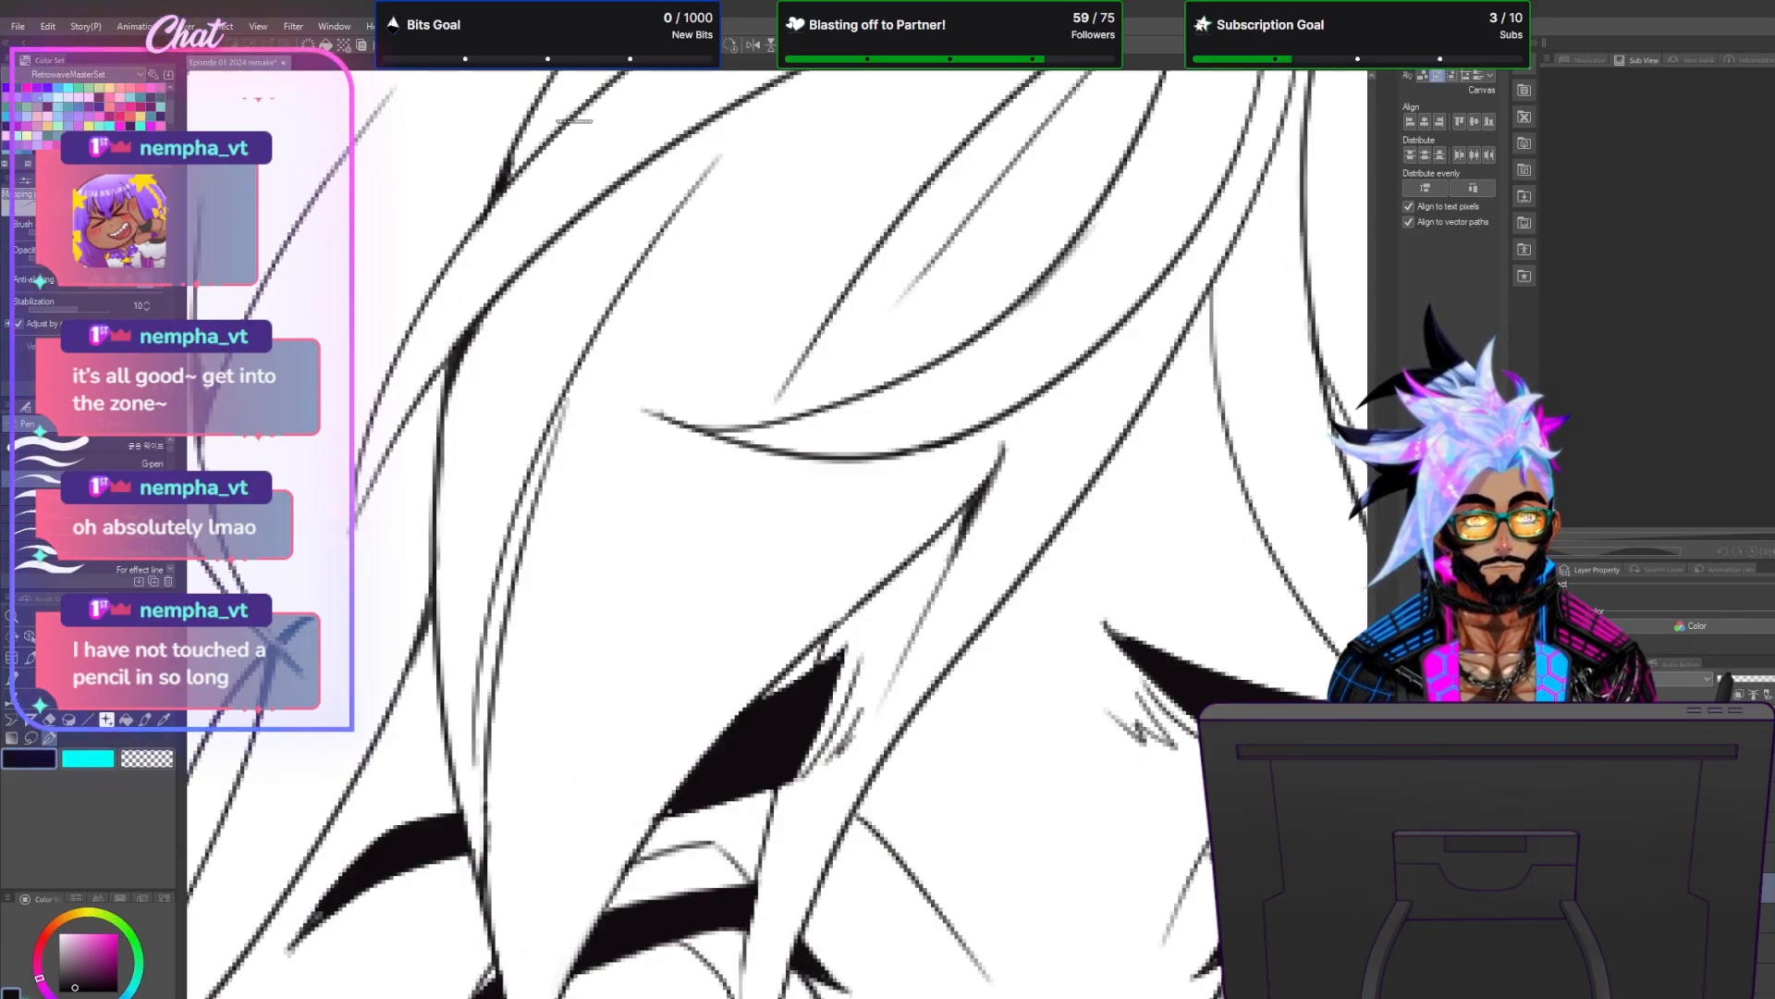
scroll(777, 534, "down", 5)
scroll(777, 534, "up", 5)
scroll(777, 535, "down", 5)
scroll(777, 535, "up", 3)
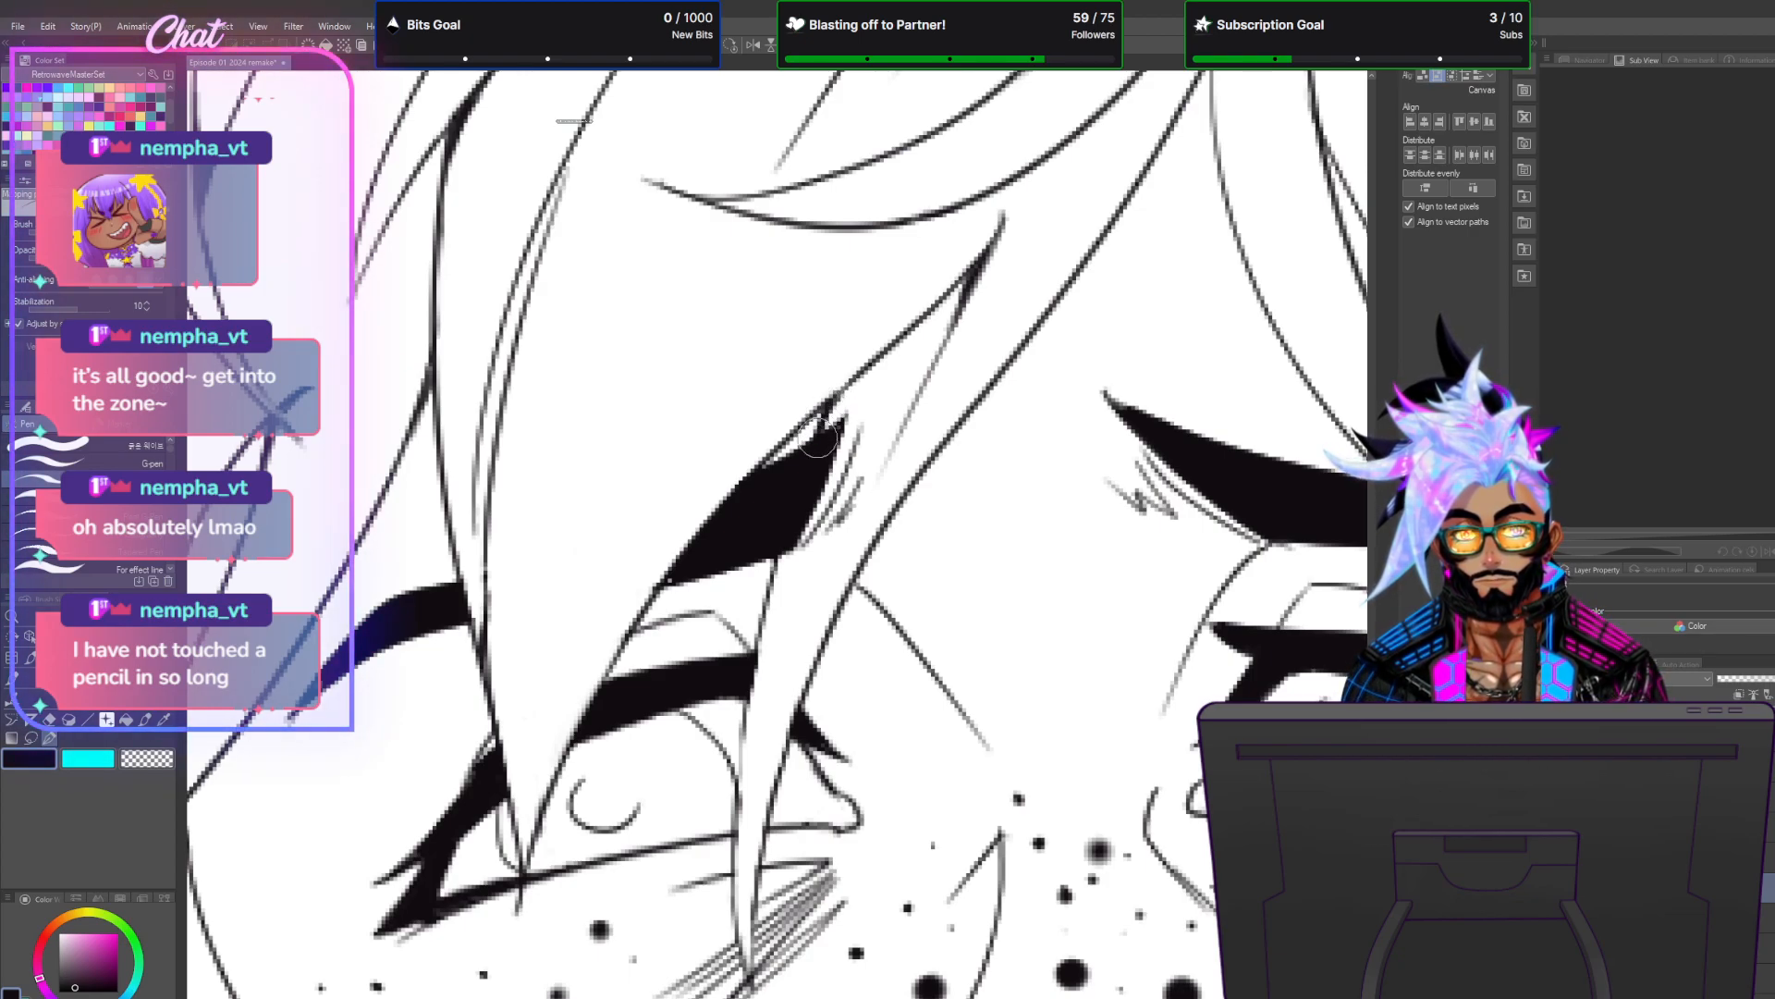
Flip the canvas view horizontally and thicken the pointed tip of the leaf-shaped lock at the hair parting.
scroll(815, 607, "down", 1)
scroll(814, 607, "down", 3)
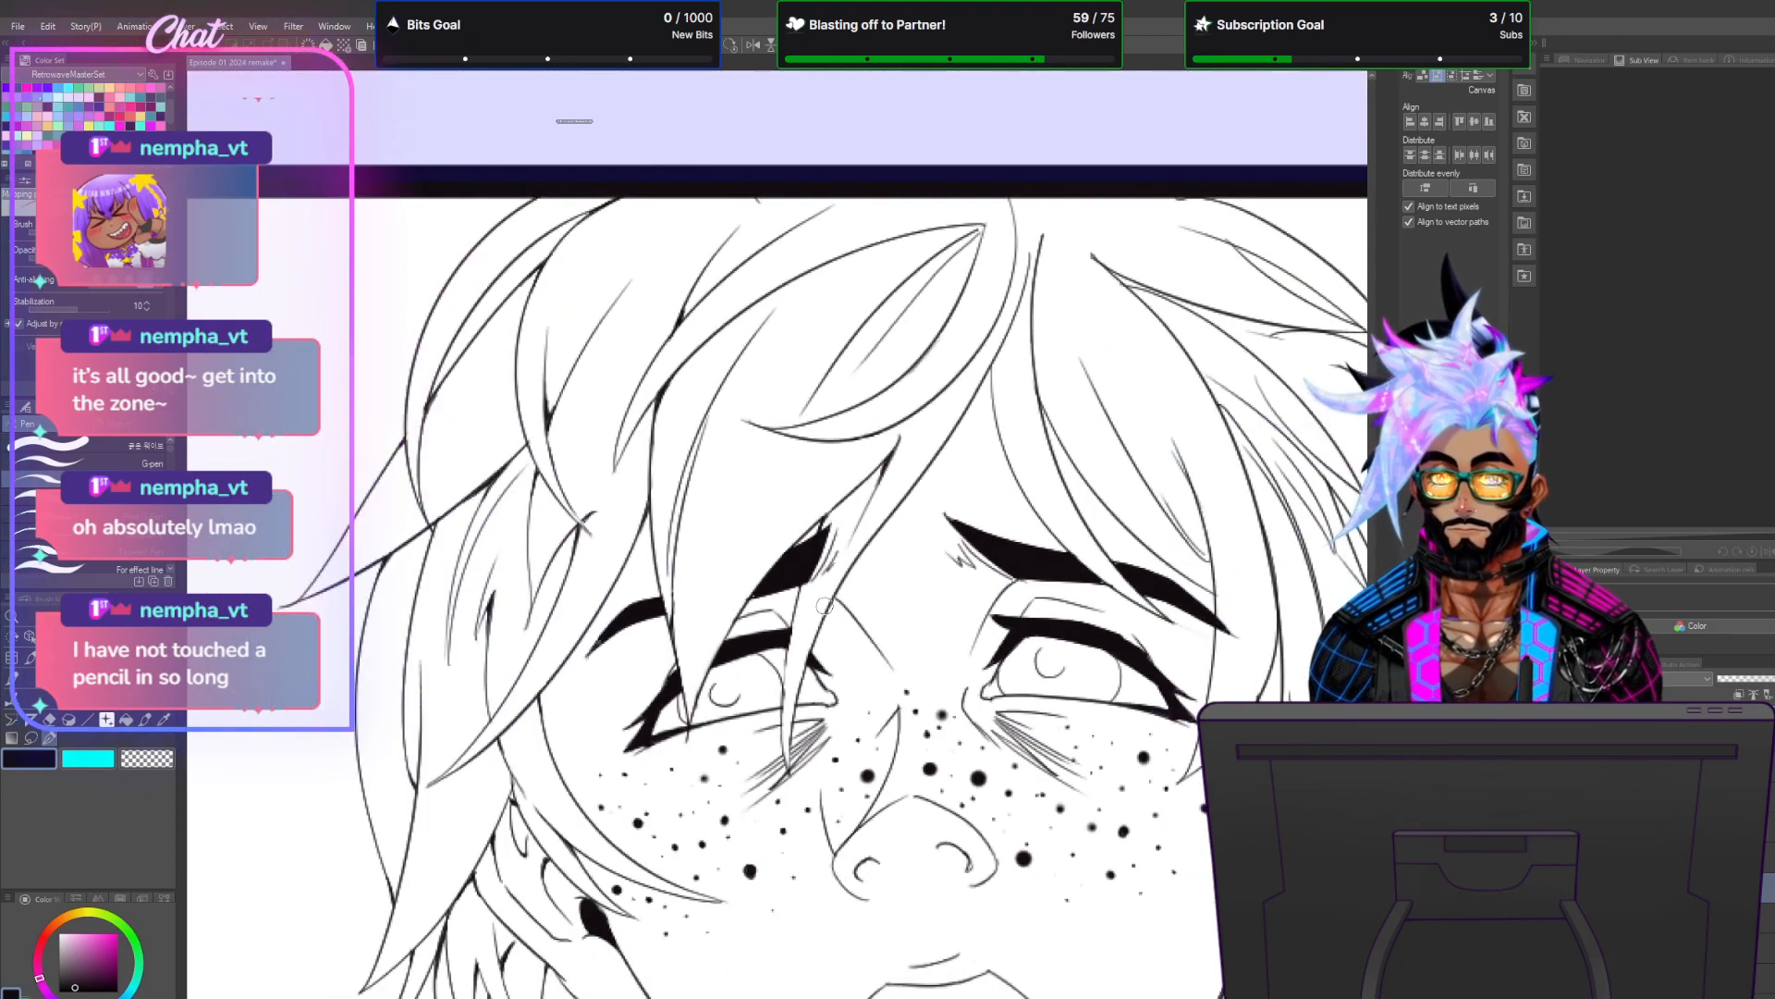
scroll(980, 419, "up", 1)
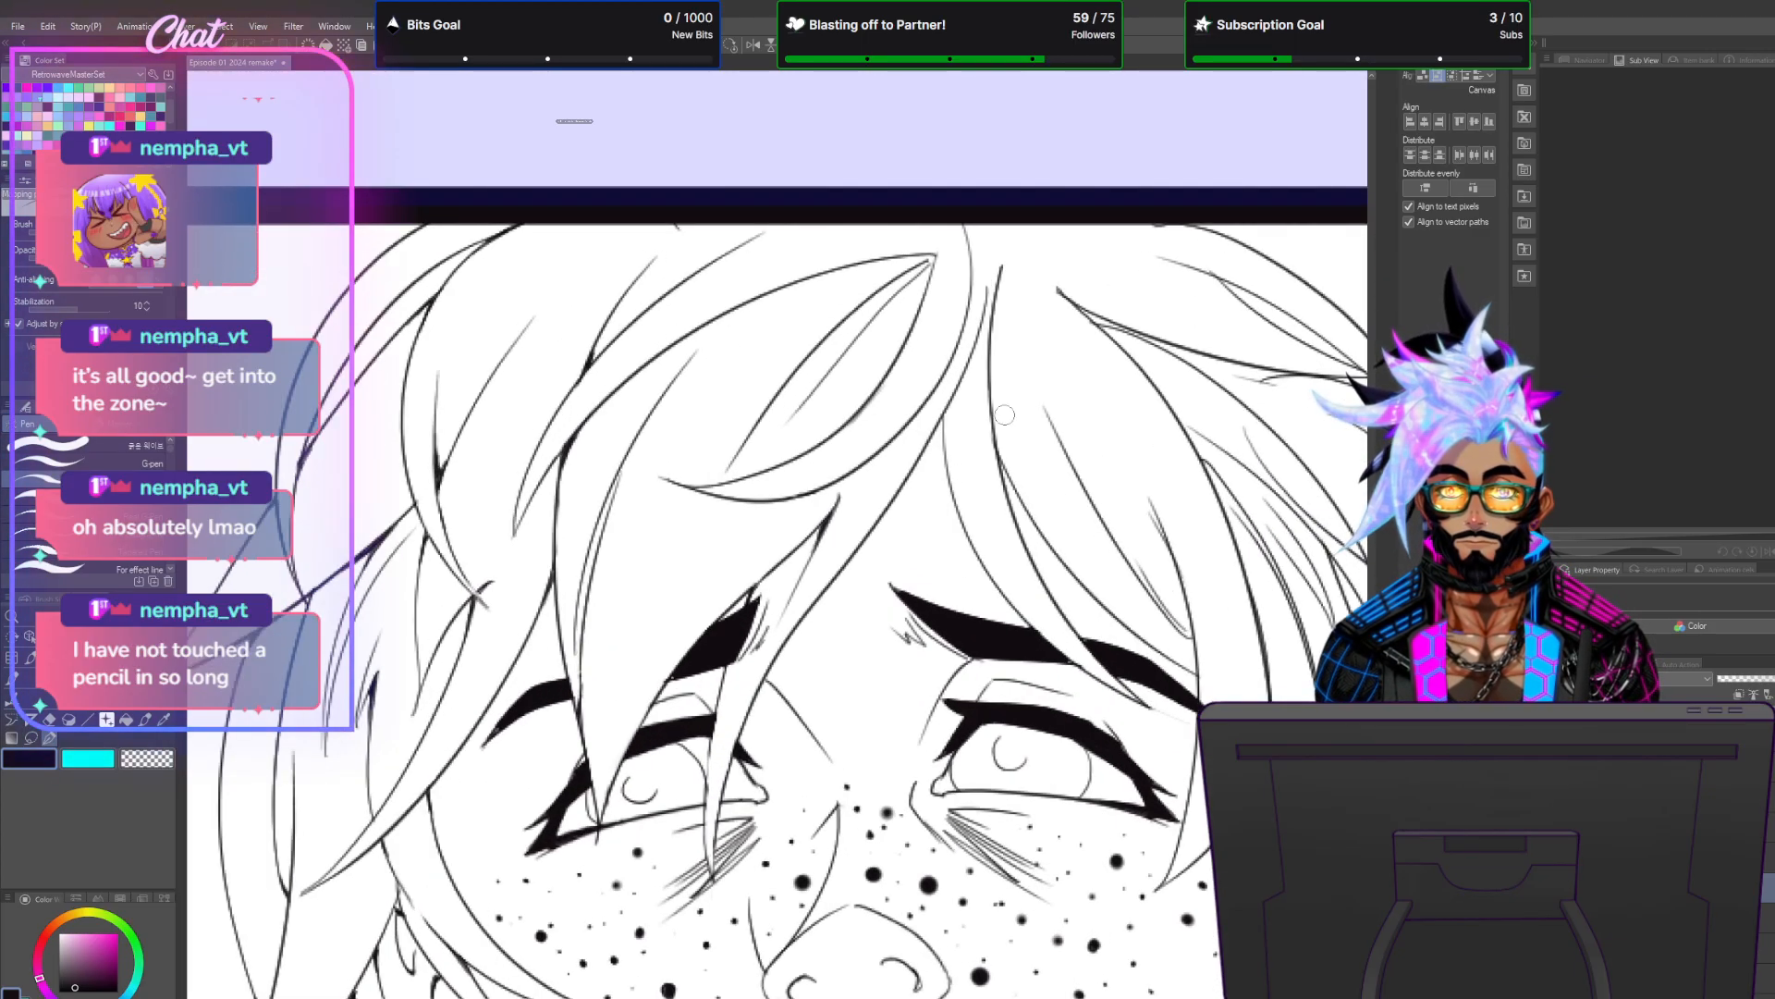
left_click(756, 44)
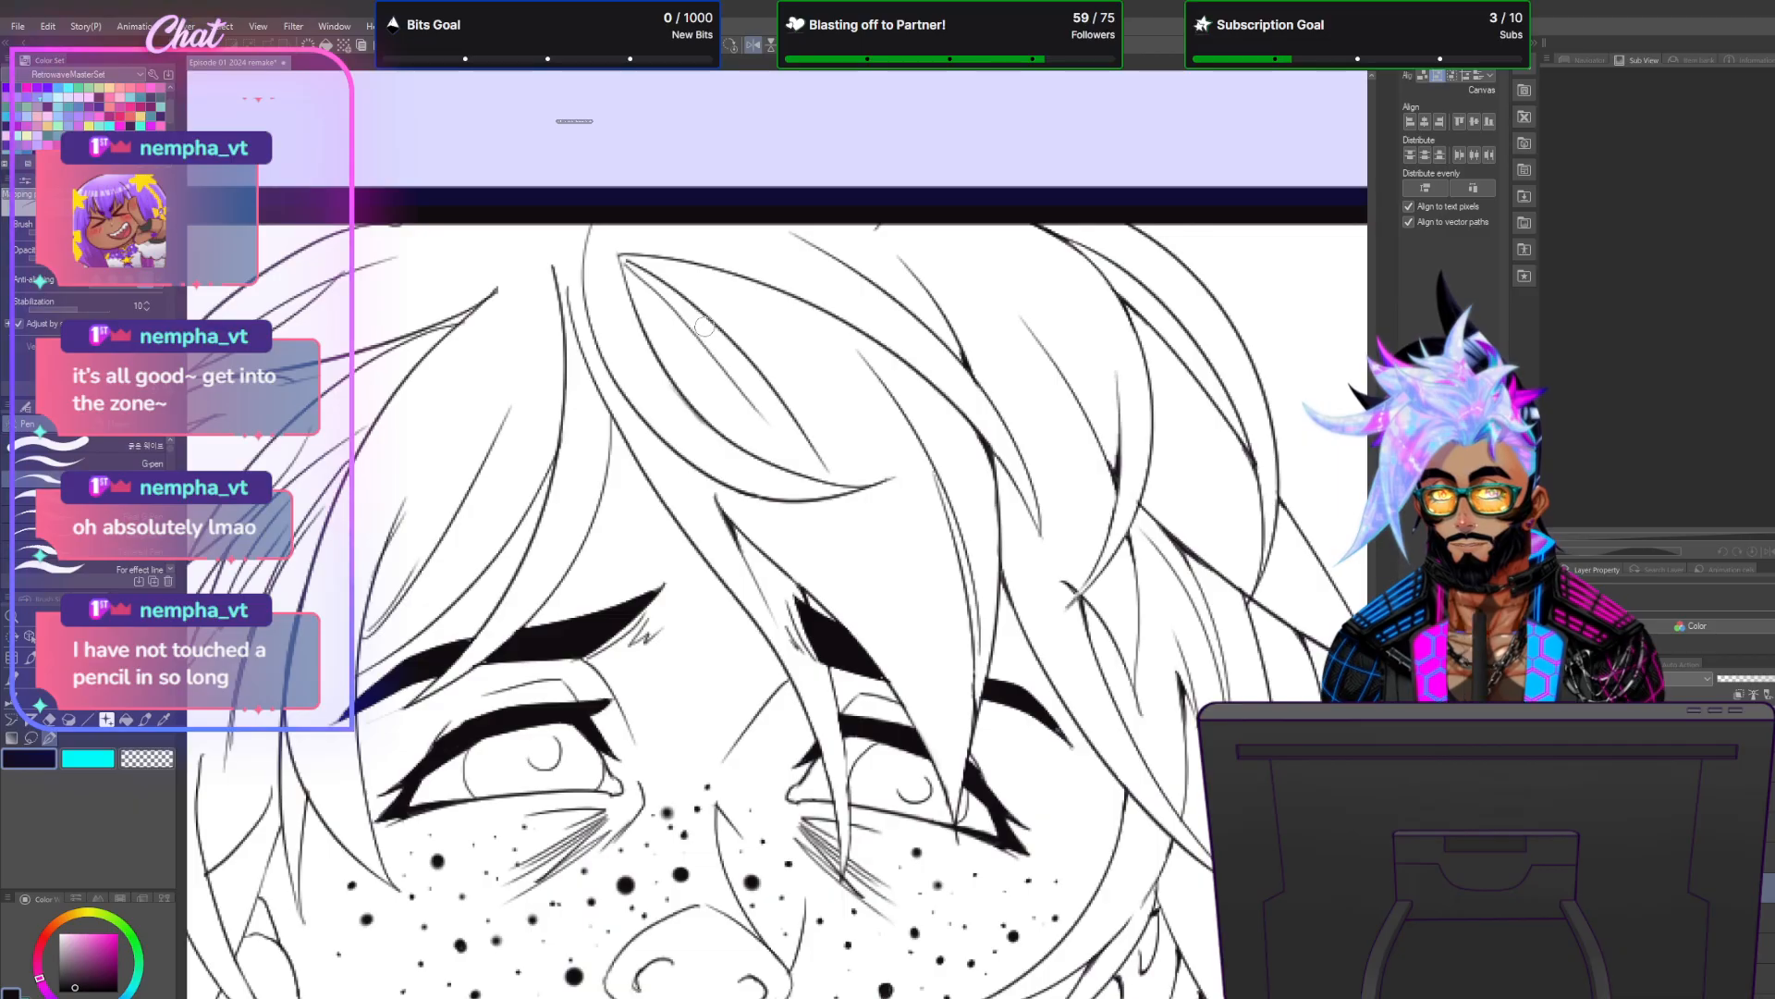
scroll(705, 325, "up", 1)
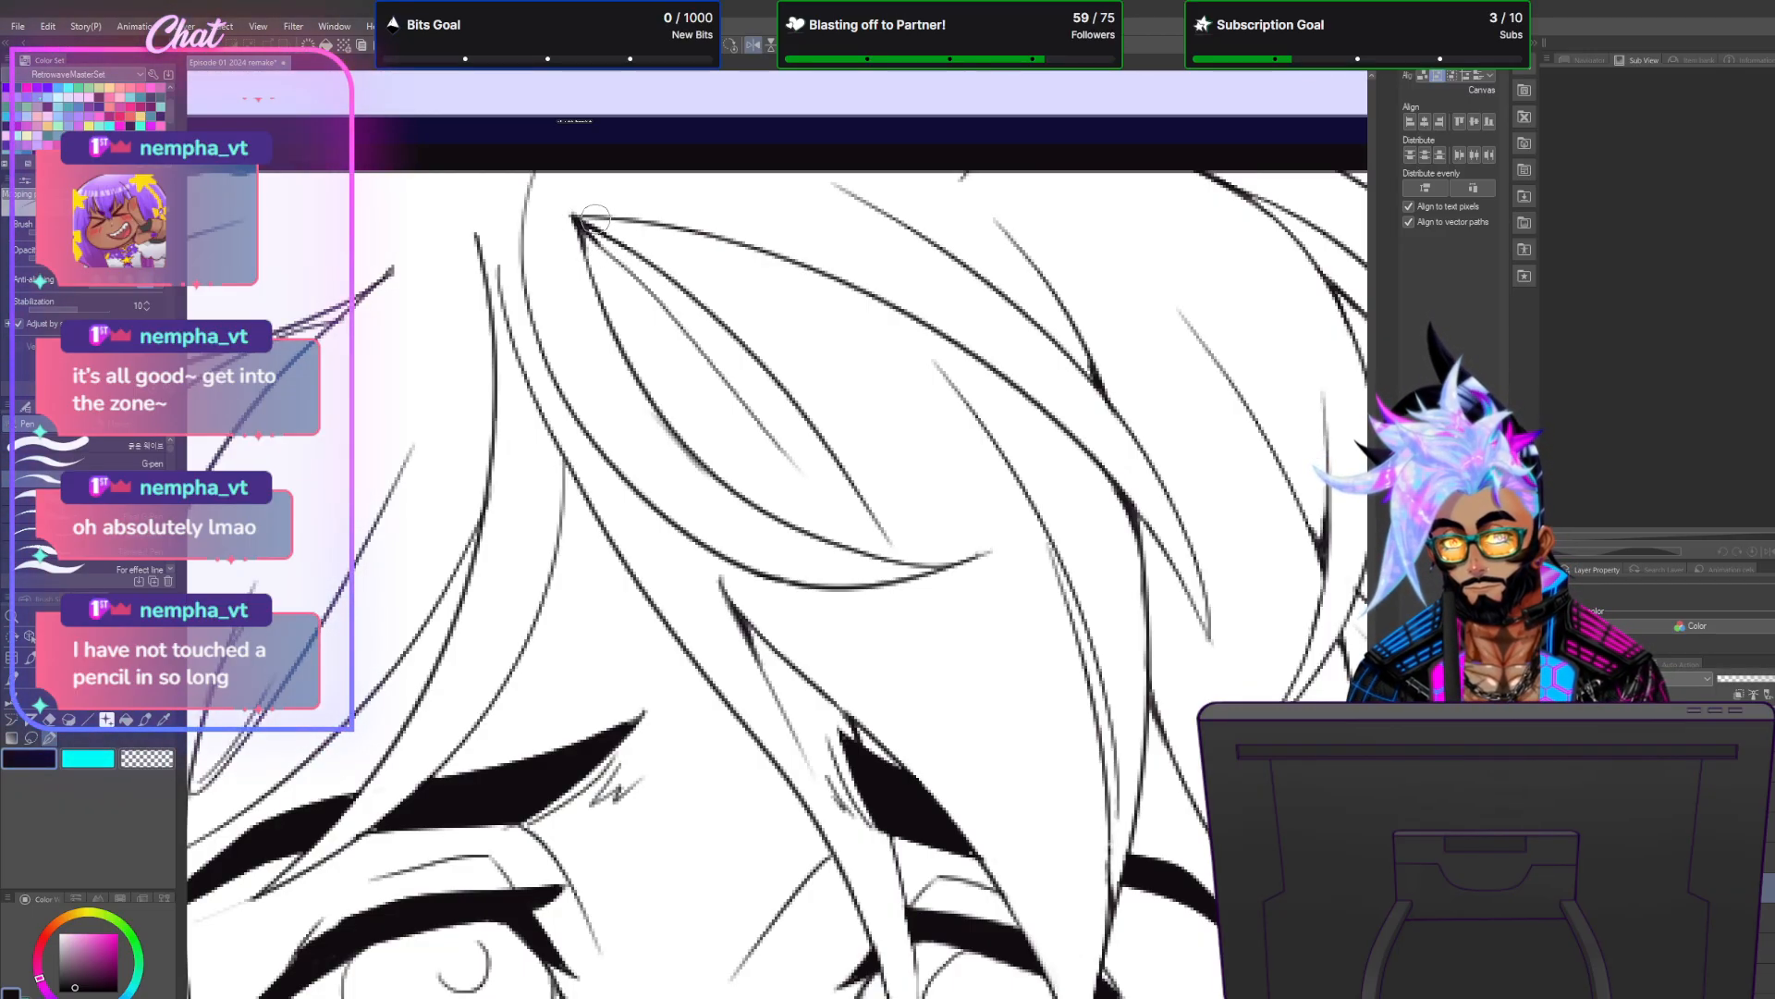
mouse_move(584, 219)
left_mouse_down()
mouse_move(663, 229)
mouse_move(578, 221)
mouse_move(651, 227)
mouse_move(584, 219)
mouse_move(649, 227)
mouse_move(600, 222)
left_mouse_up()
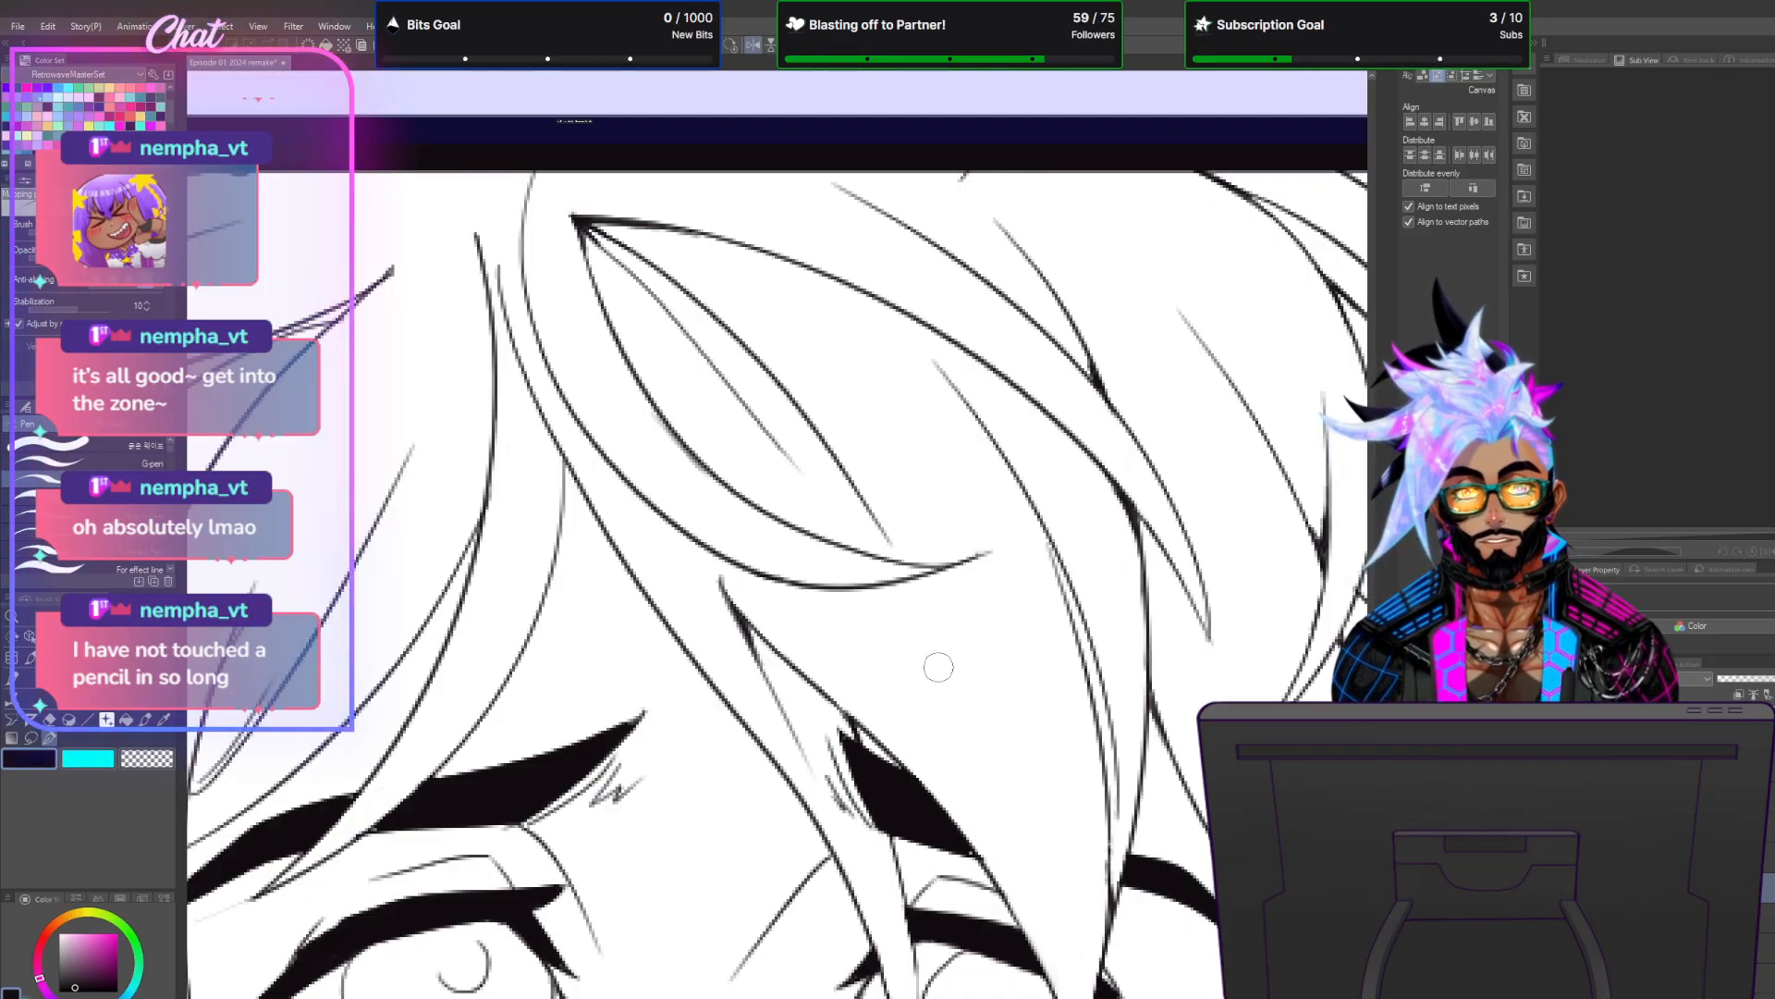
Add black weight to the forks where the bang strands split below the parting and above the eyebrow.
scroll(939, 667, "down", 5)
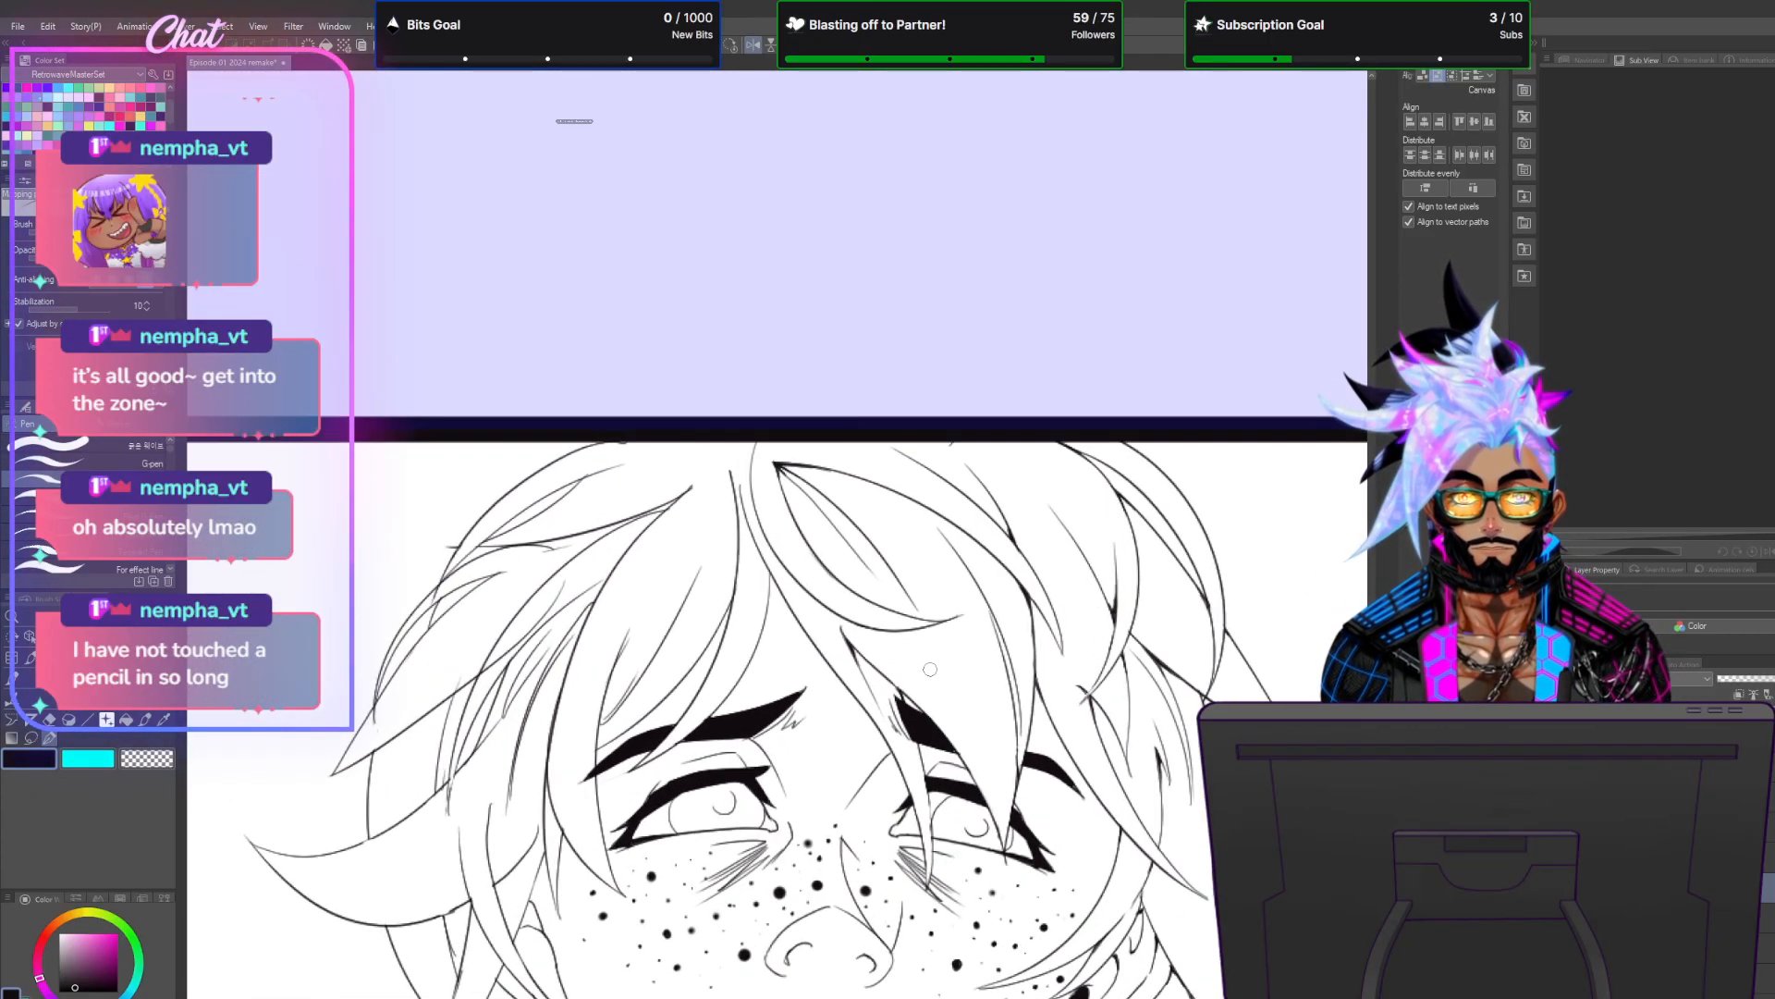
scroll(930, 668, "up", 2)
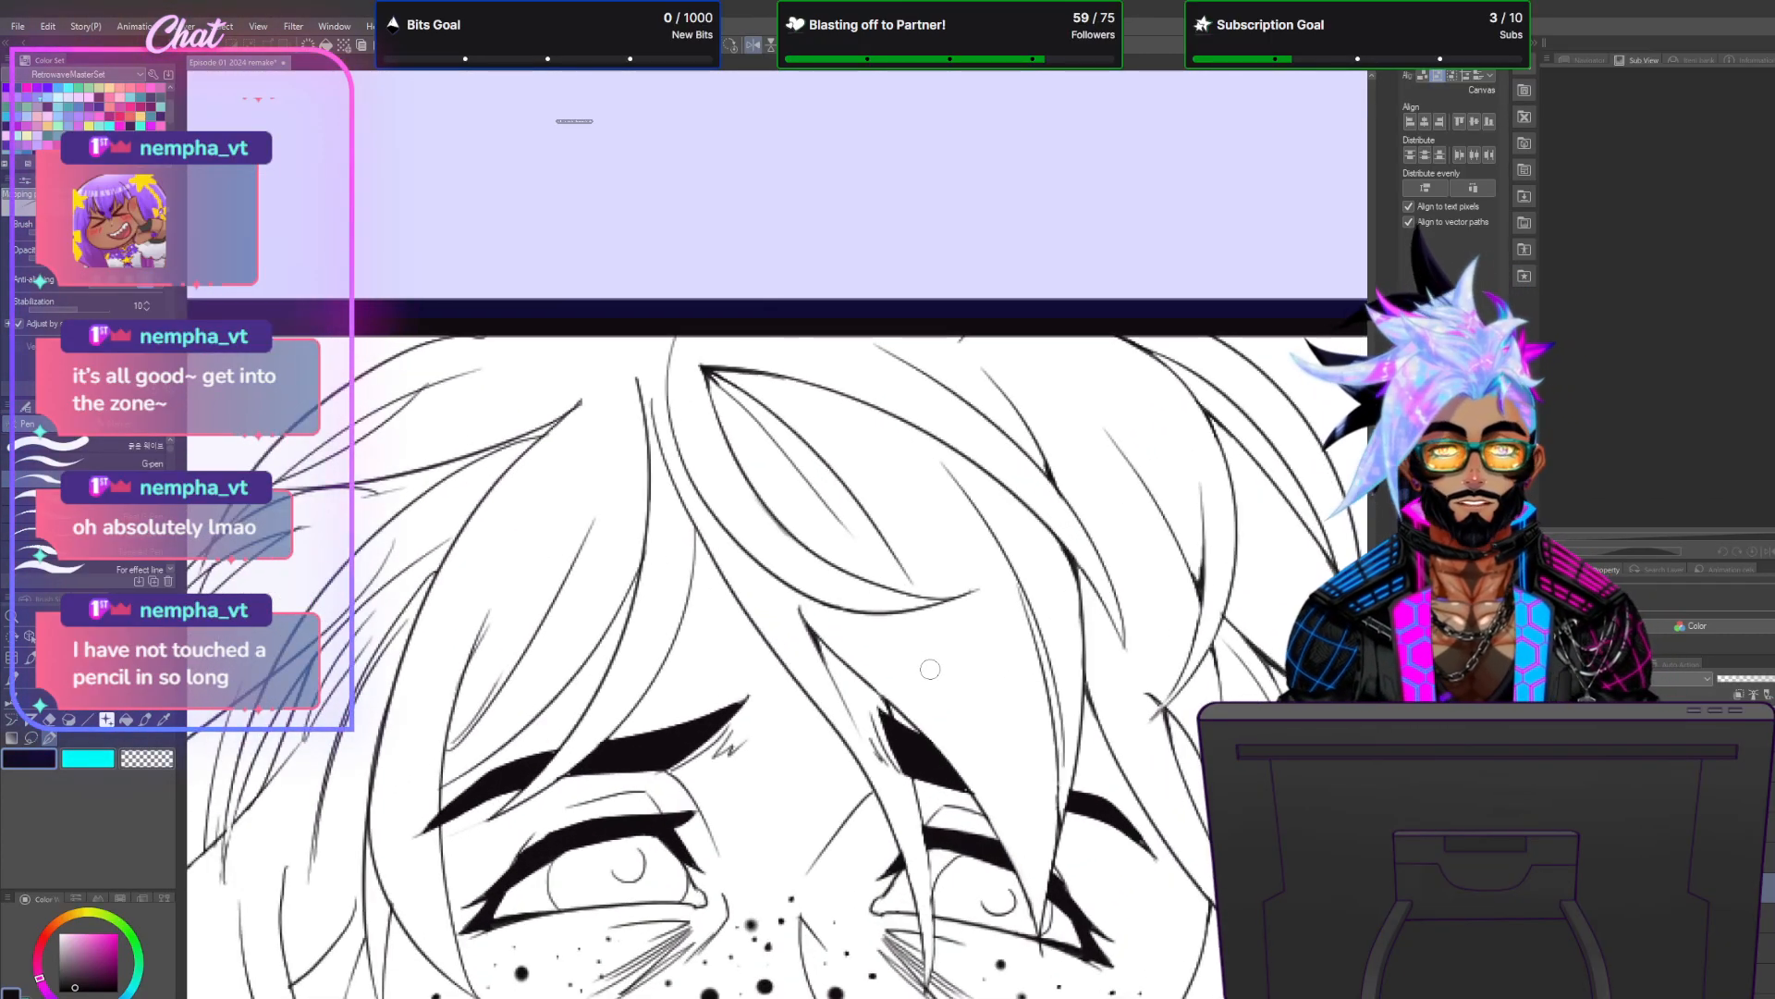
mouse_move(700, 997)
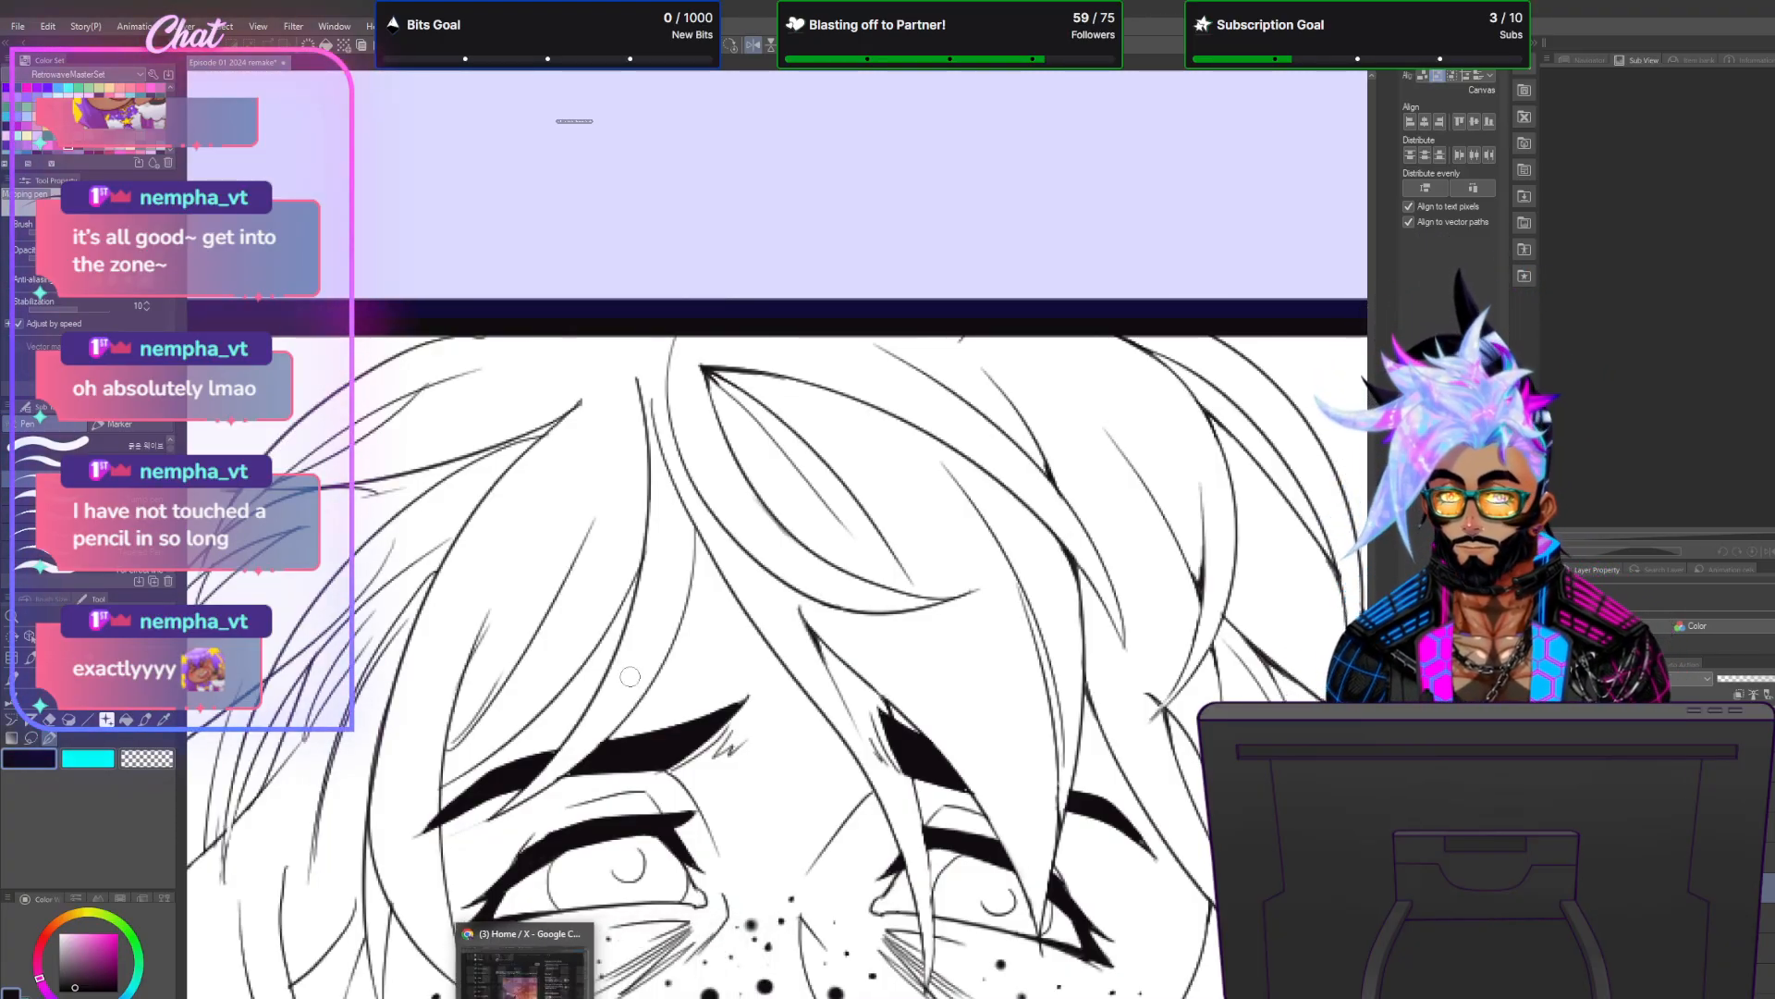
scroll(711, 589, "up", 2)
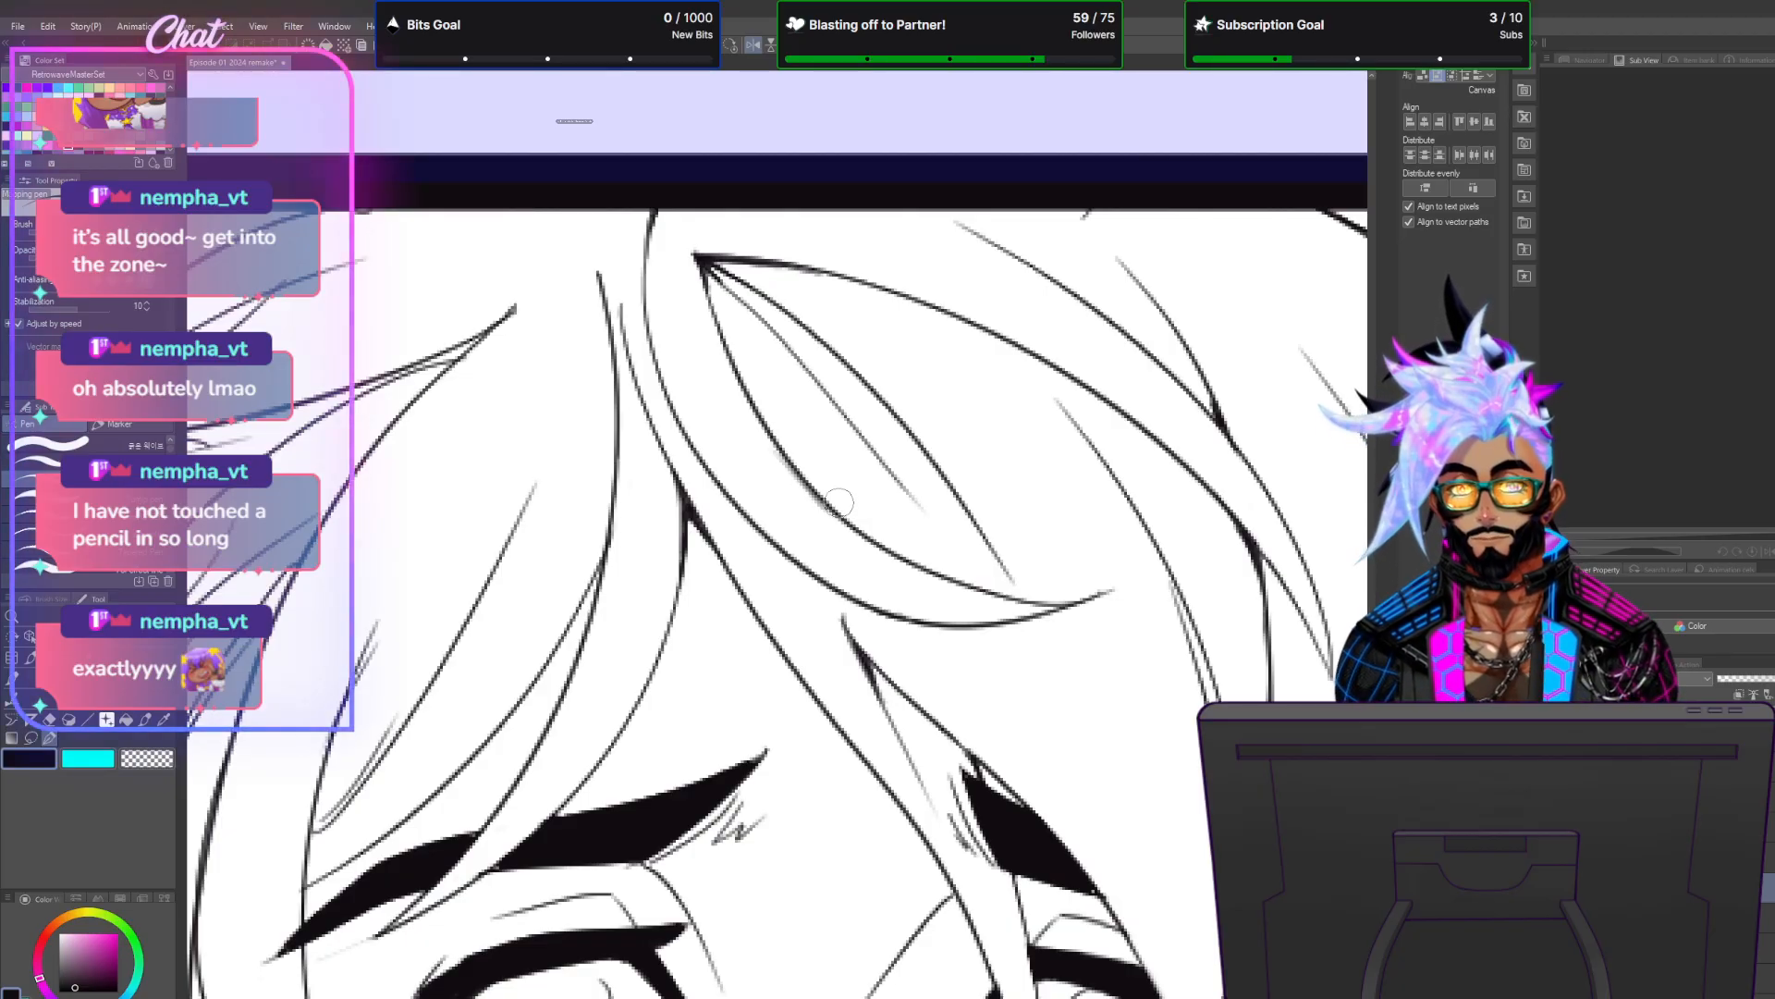
scroll(800, 514, "down", 2)
scroll(797, 518, "down", 1)
scroll(612, 577, "down", 1)
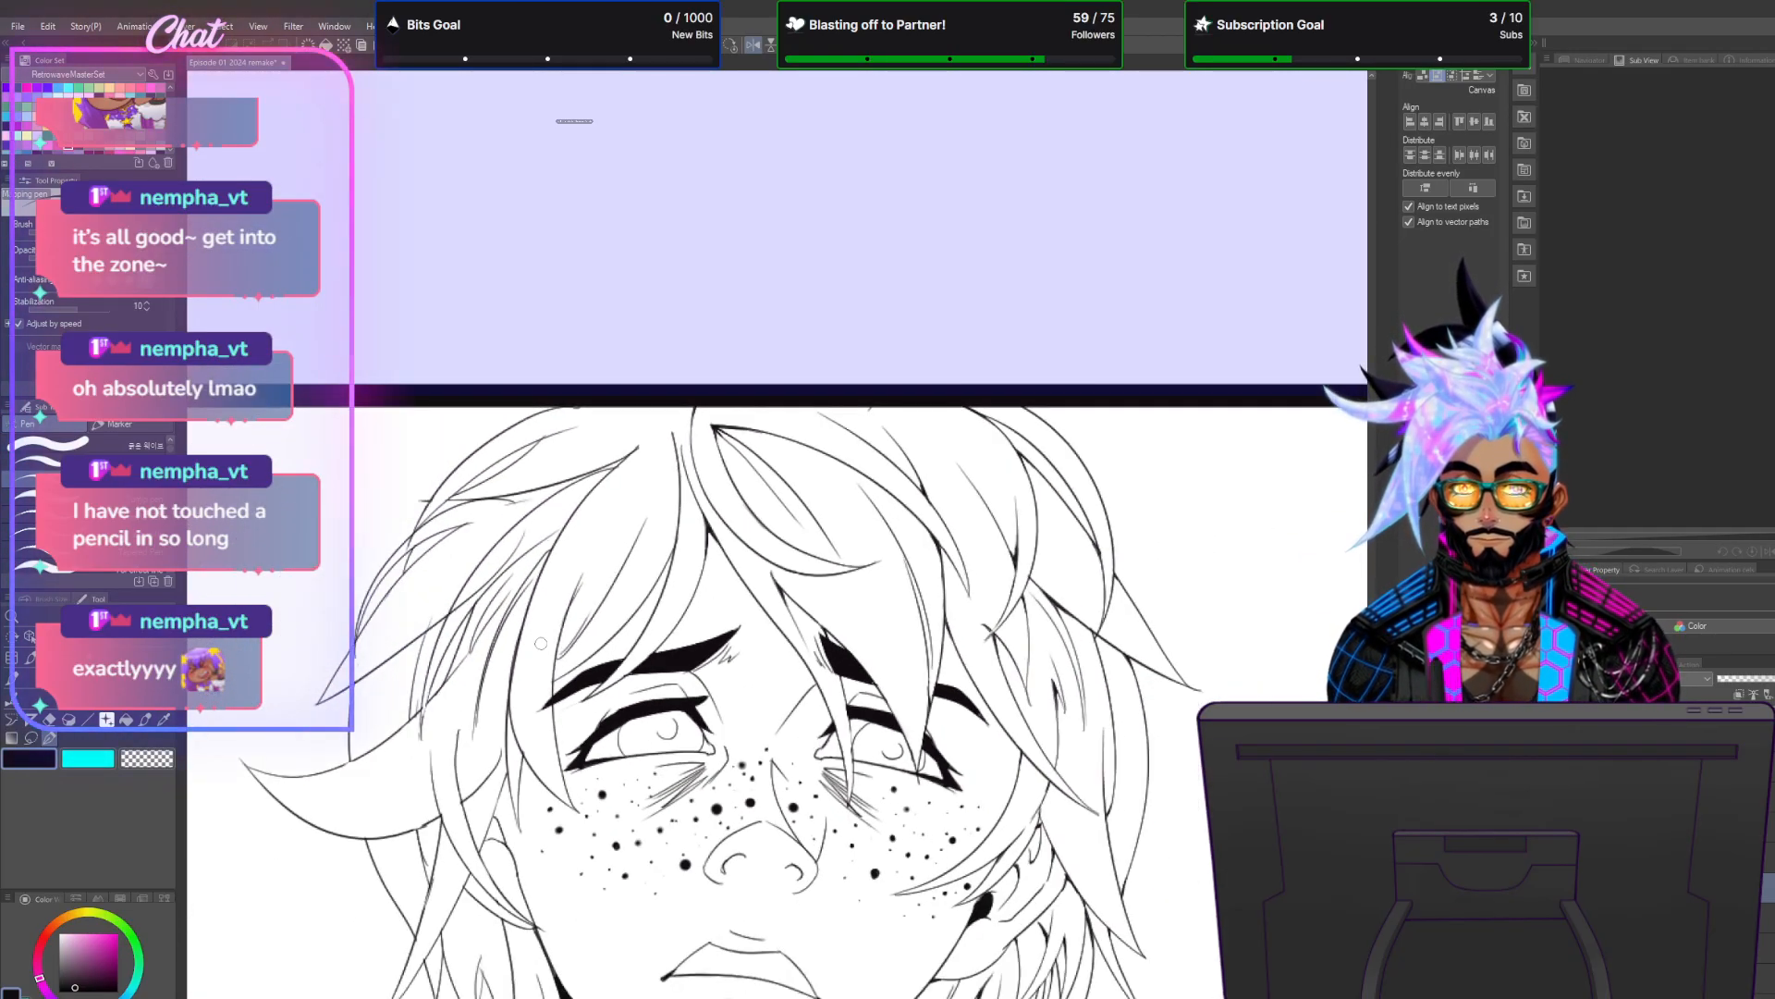
scroll(577, 645, "up", 2)
scroll(622, 575, "up", 3)
scroll(625, 580, "up", 1)
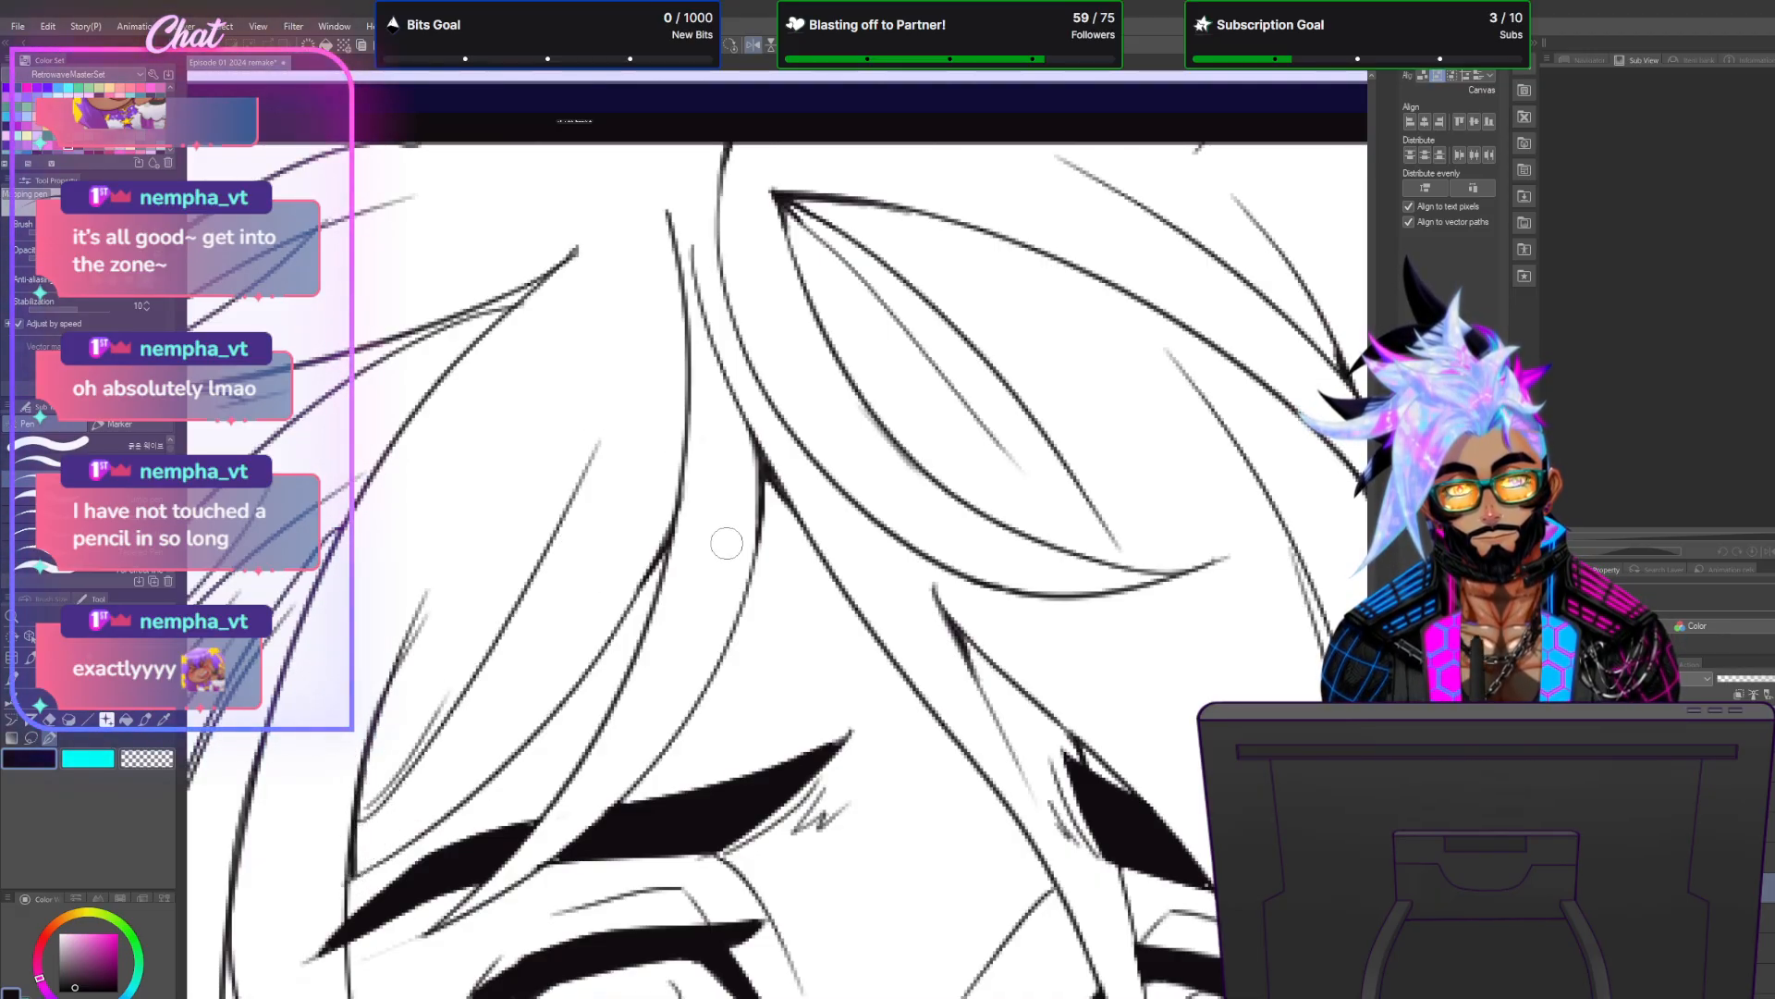
key("asciicircum")
key("asciicircum")
key("asciicircum")
key("asciicircum")
key("asciicircum")
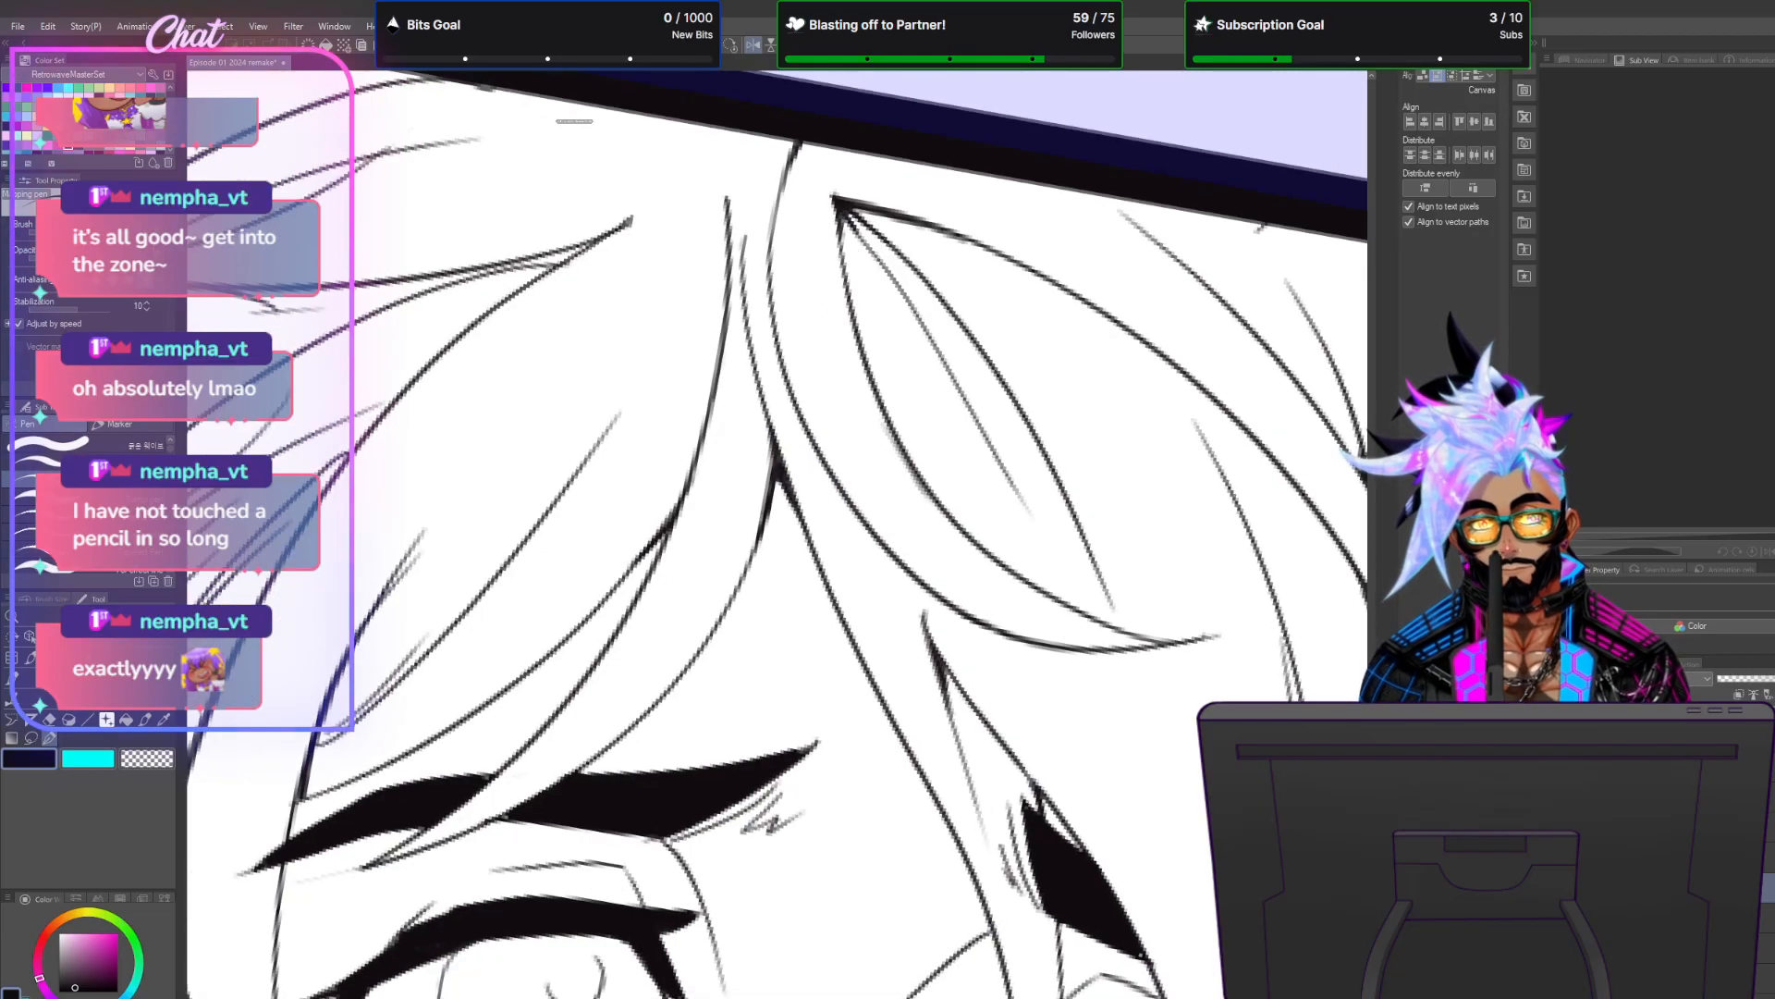
key("asciicircum")
key("asciicircum")
key("asciicircum")
key("asciicircum")
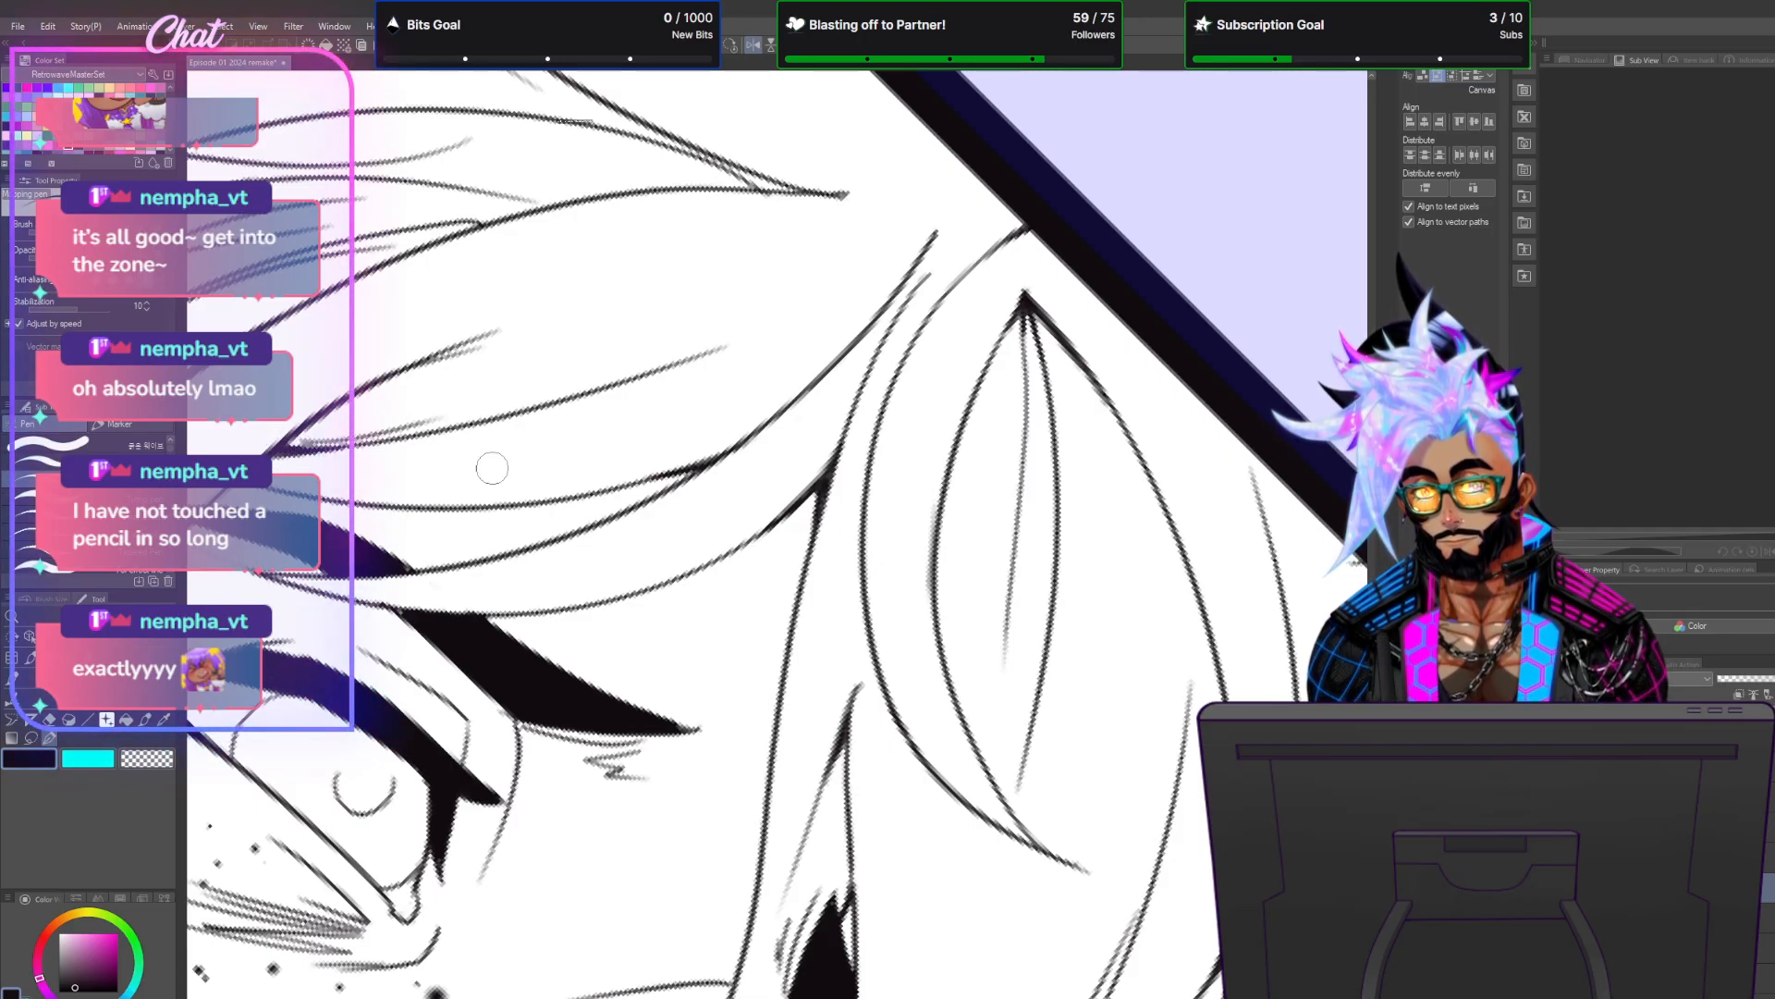
left_click(145, 760)
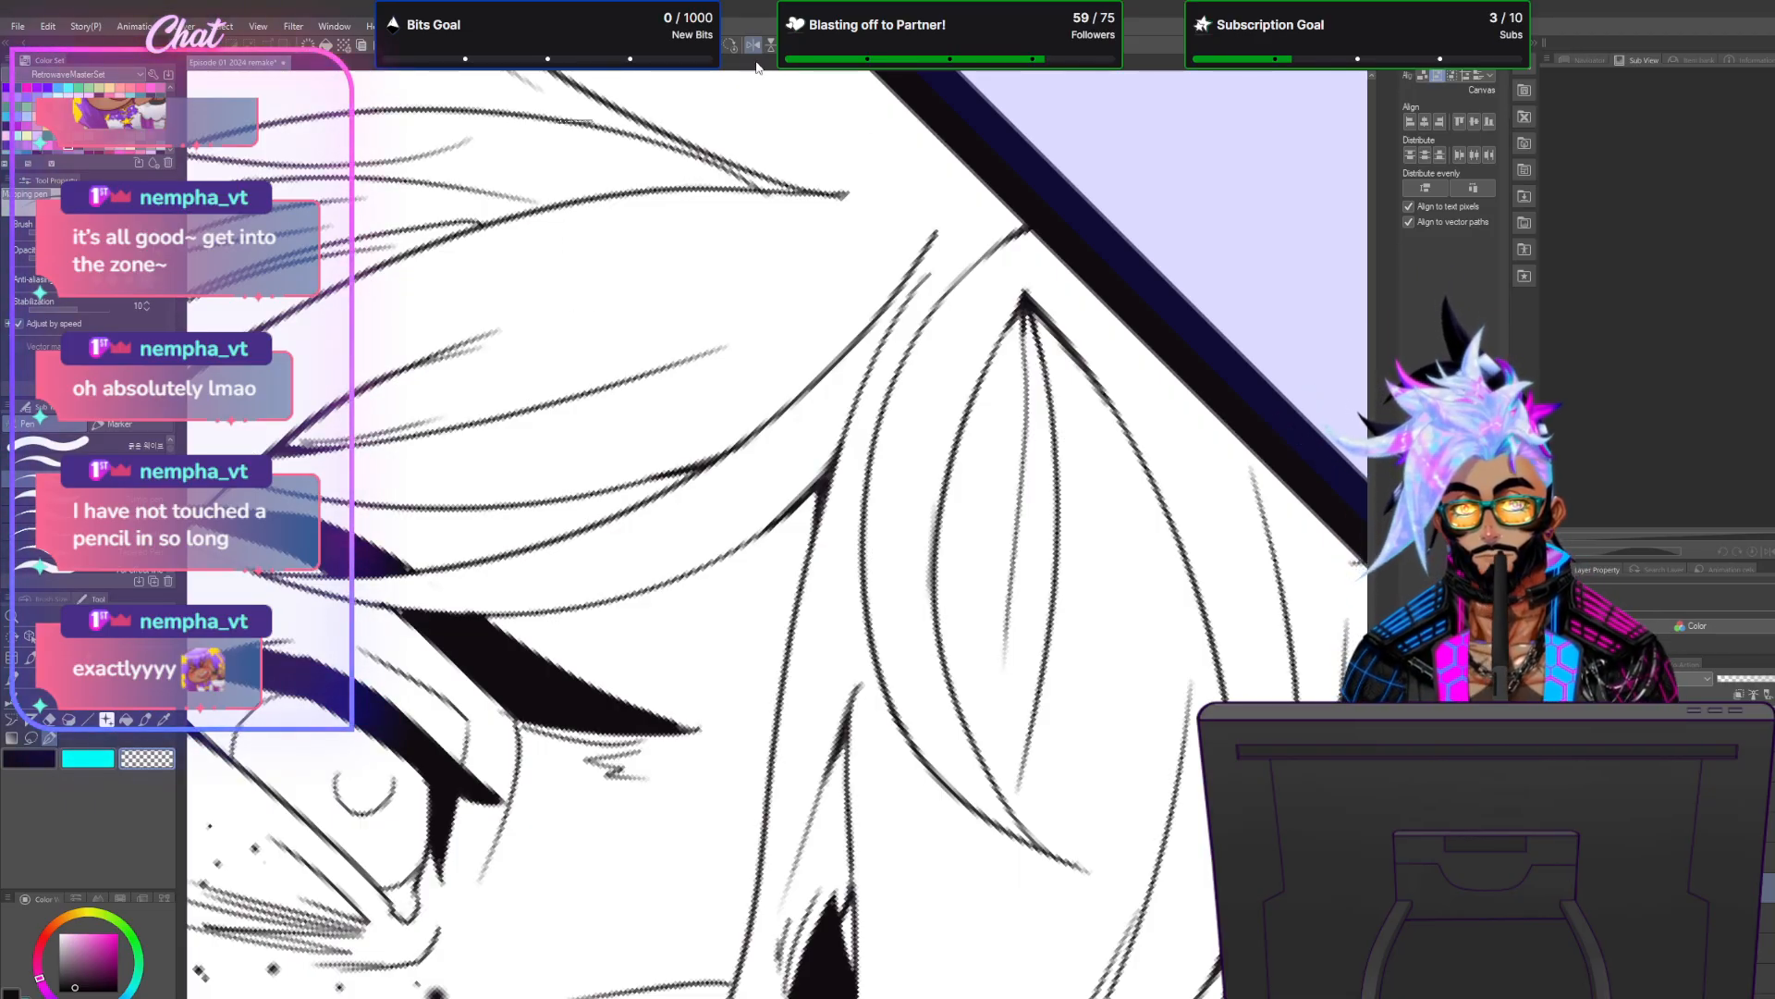
left_click(731, 46)
Thicken the strand fork in the side lock beside the eye and fill the gap above the ear with solid black.
scroll(623, 562, "down", 3)
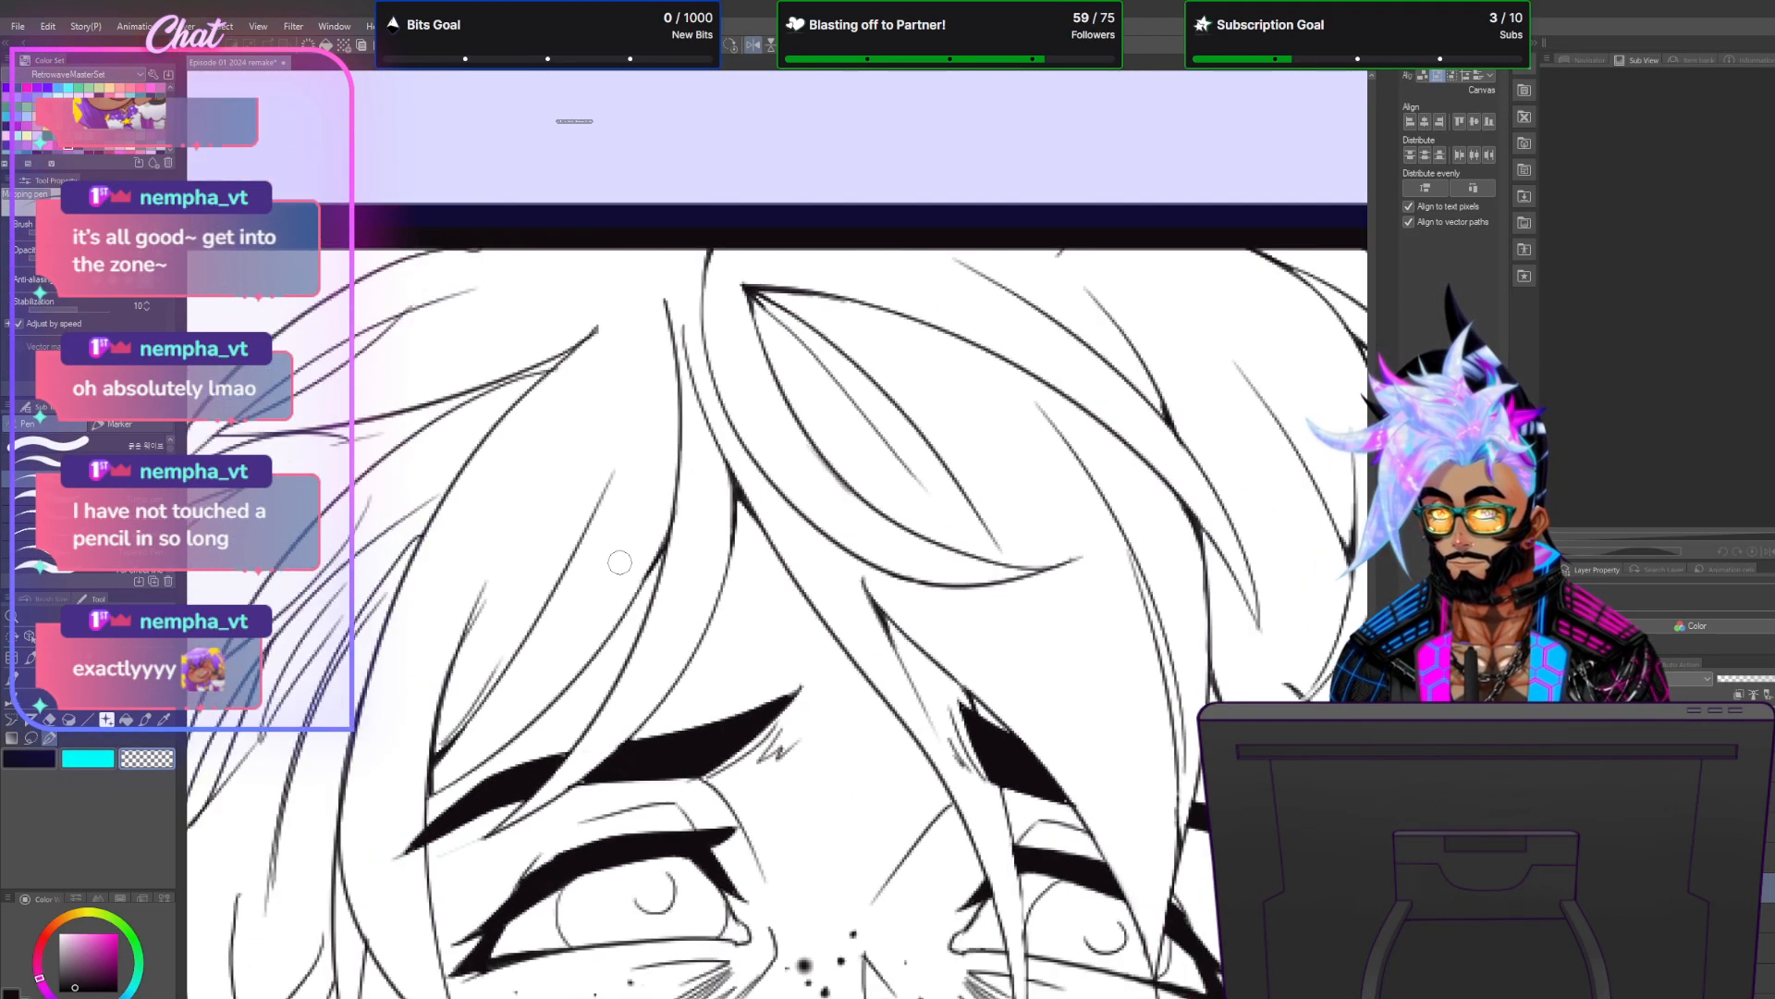
scroll(471, 638, "up", 1)
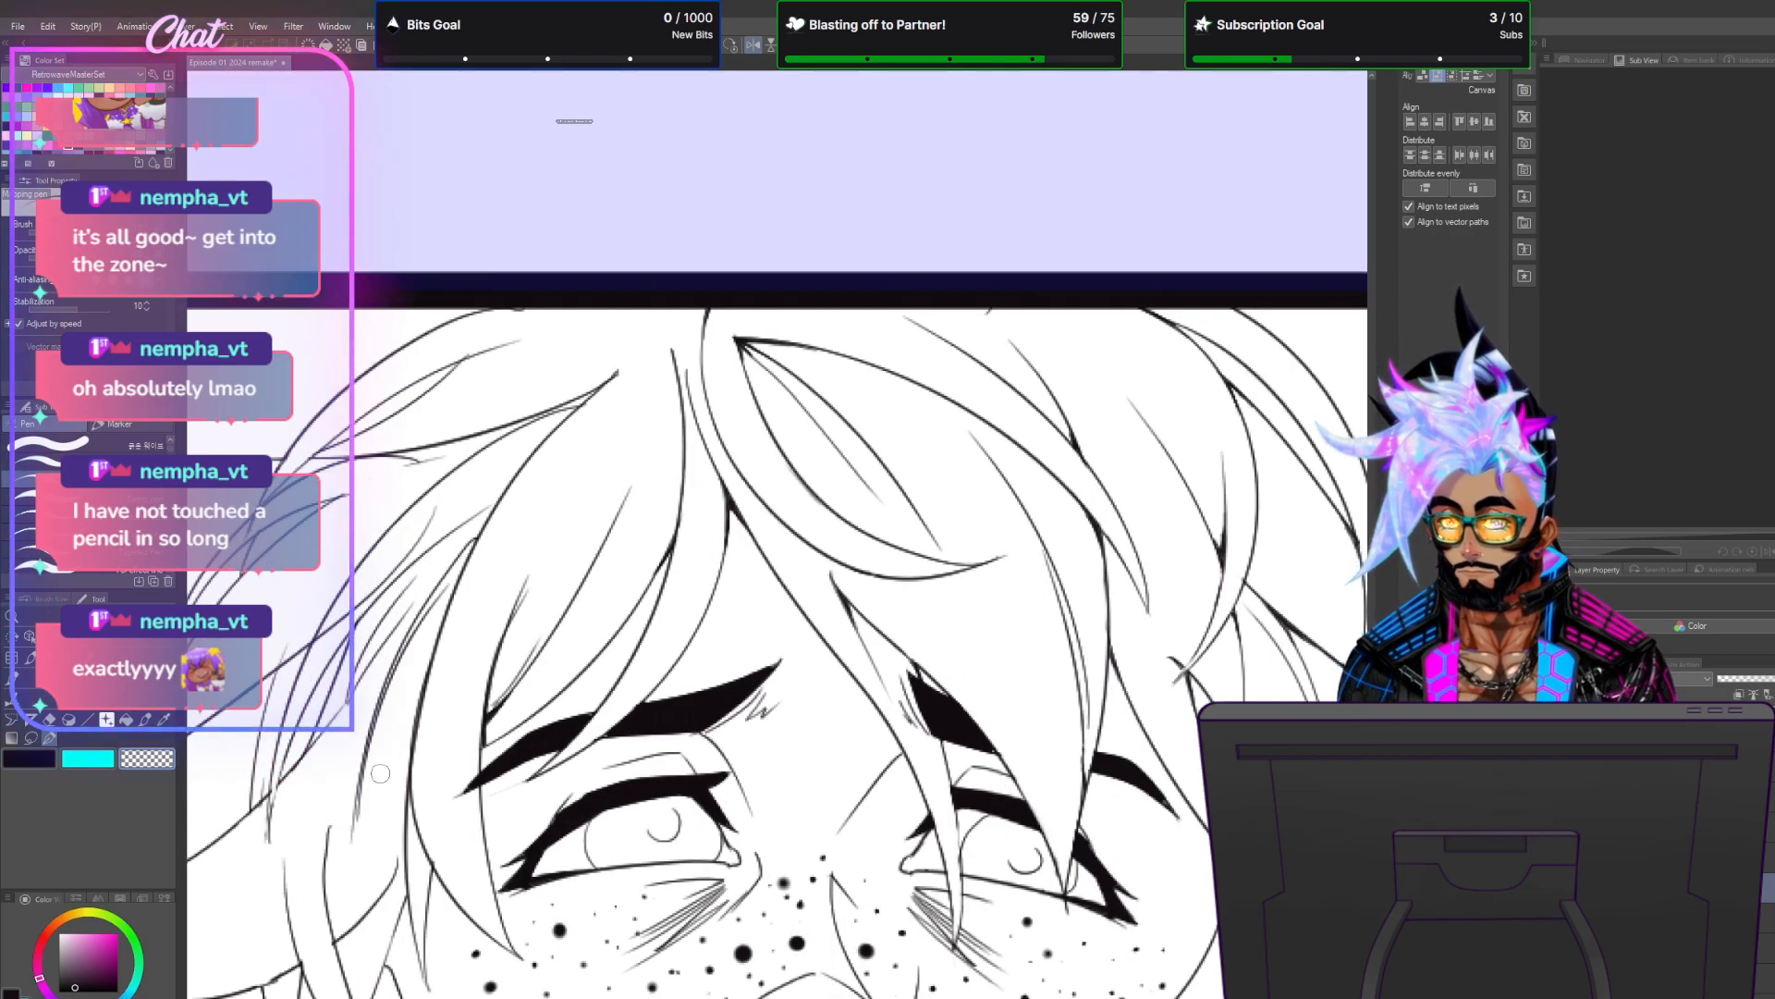
scroll(453, 917, "up", 5)
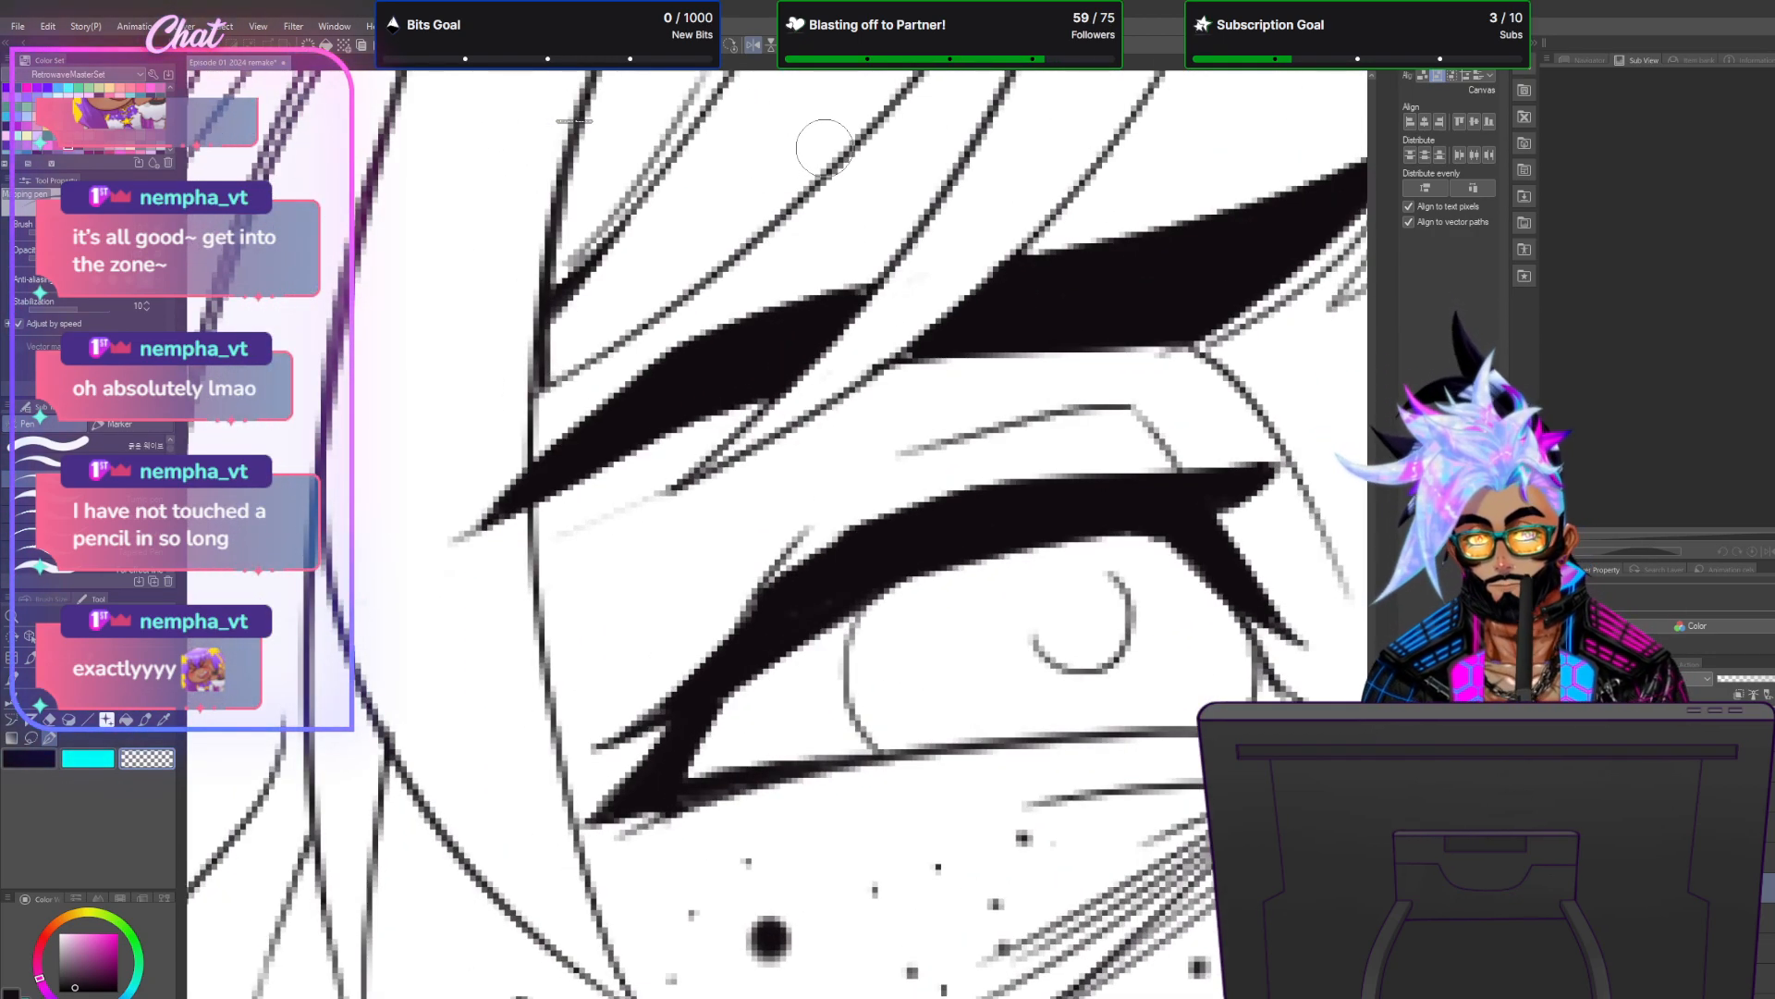
scroll(749, 159, "down", 2)
scroll(749, 159, "down", 1)
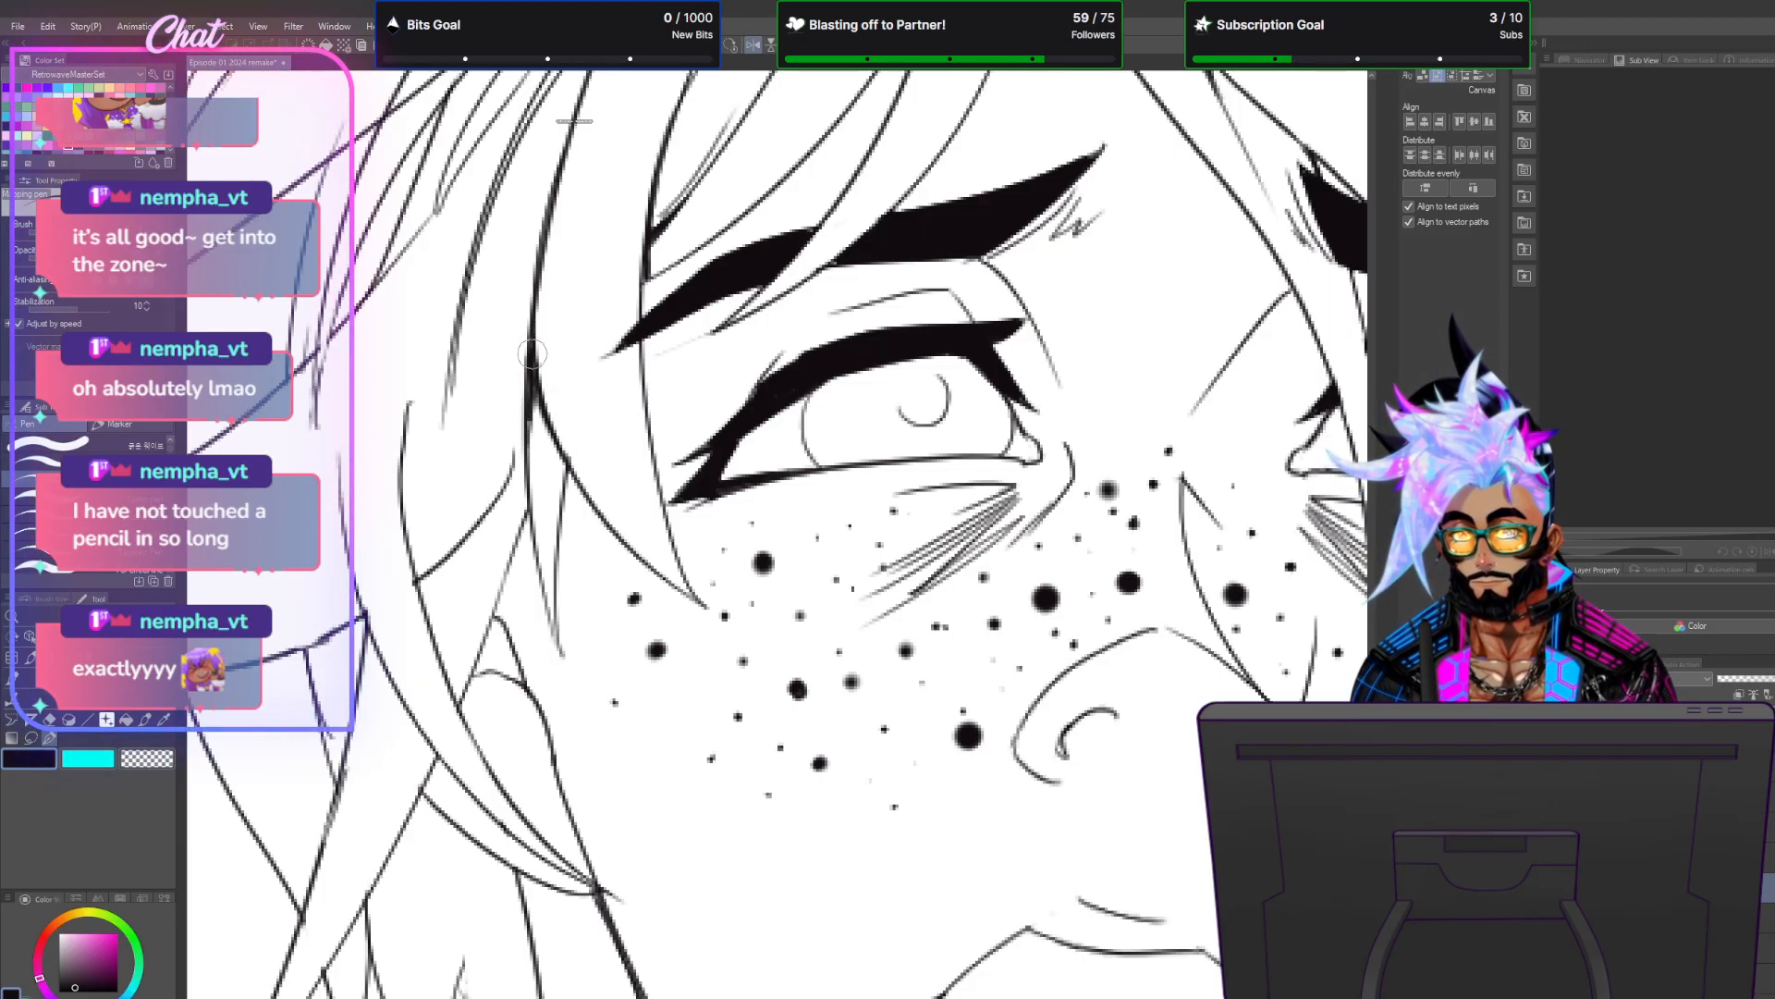
left_click_drag(529, 449, 538, 389)
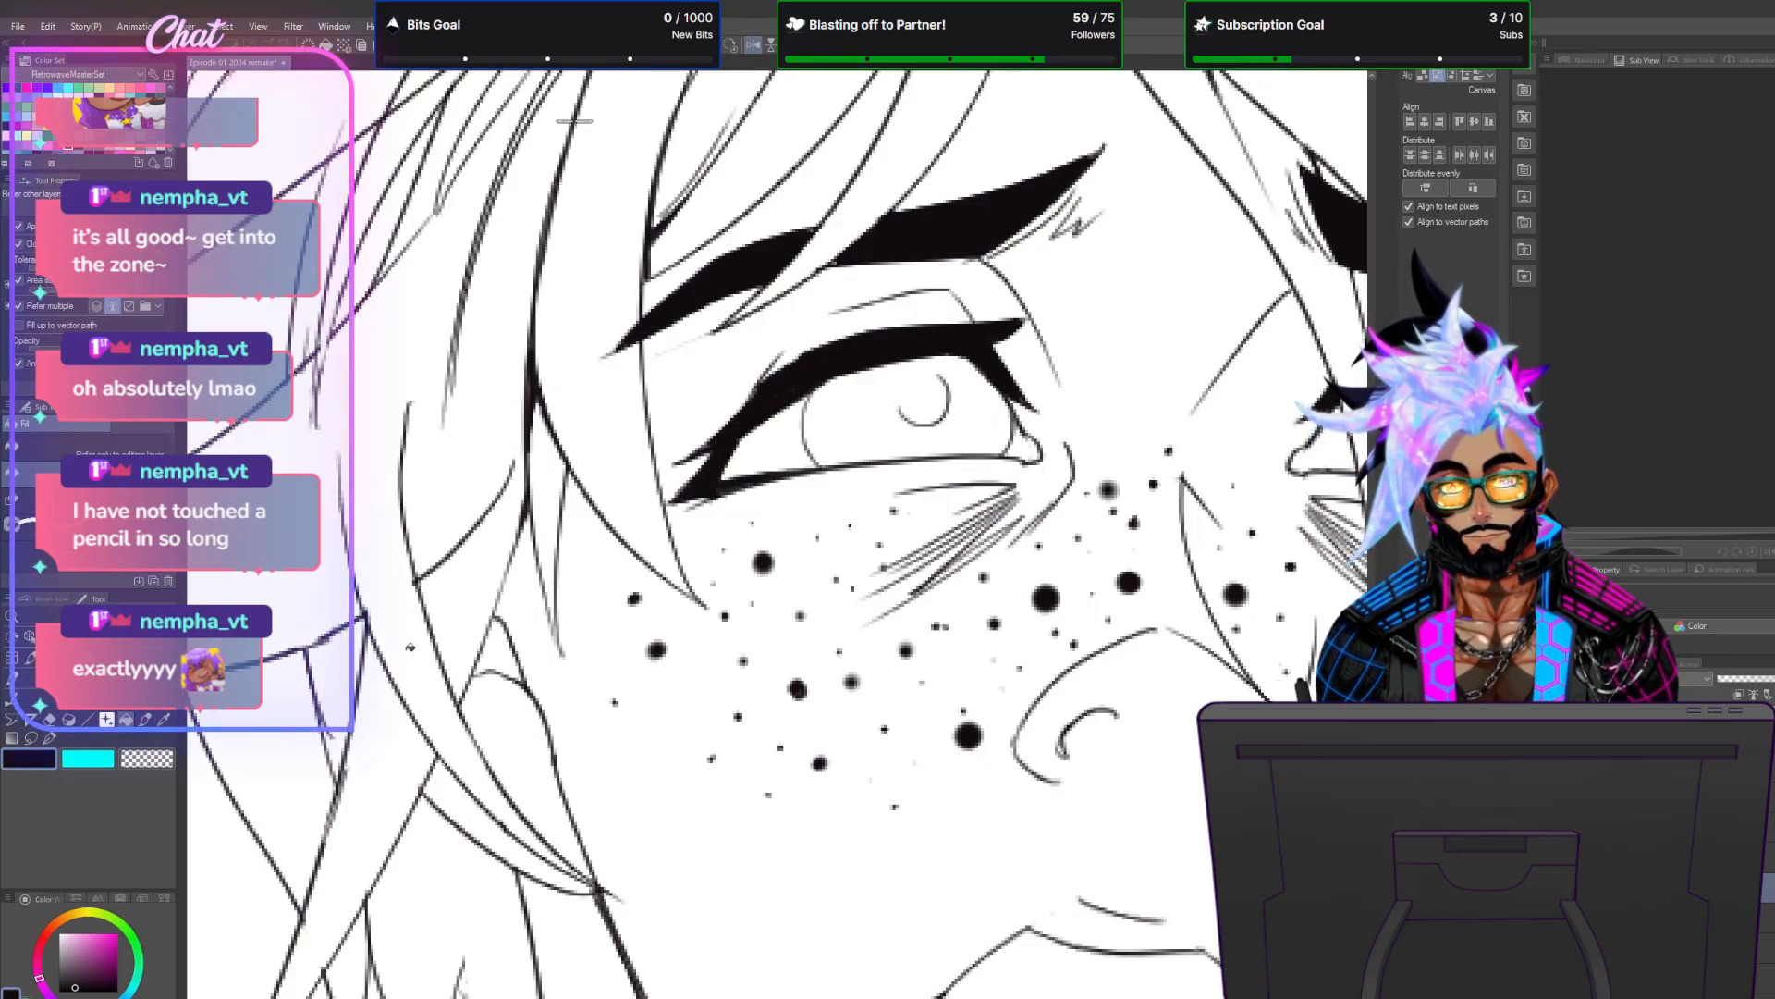
left_click(504, 653)
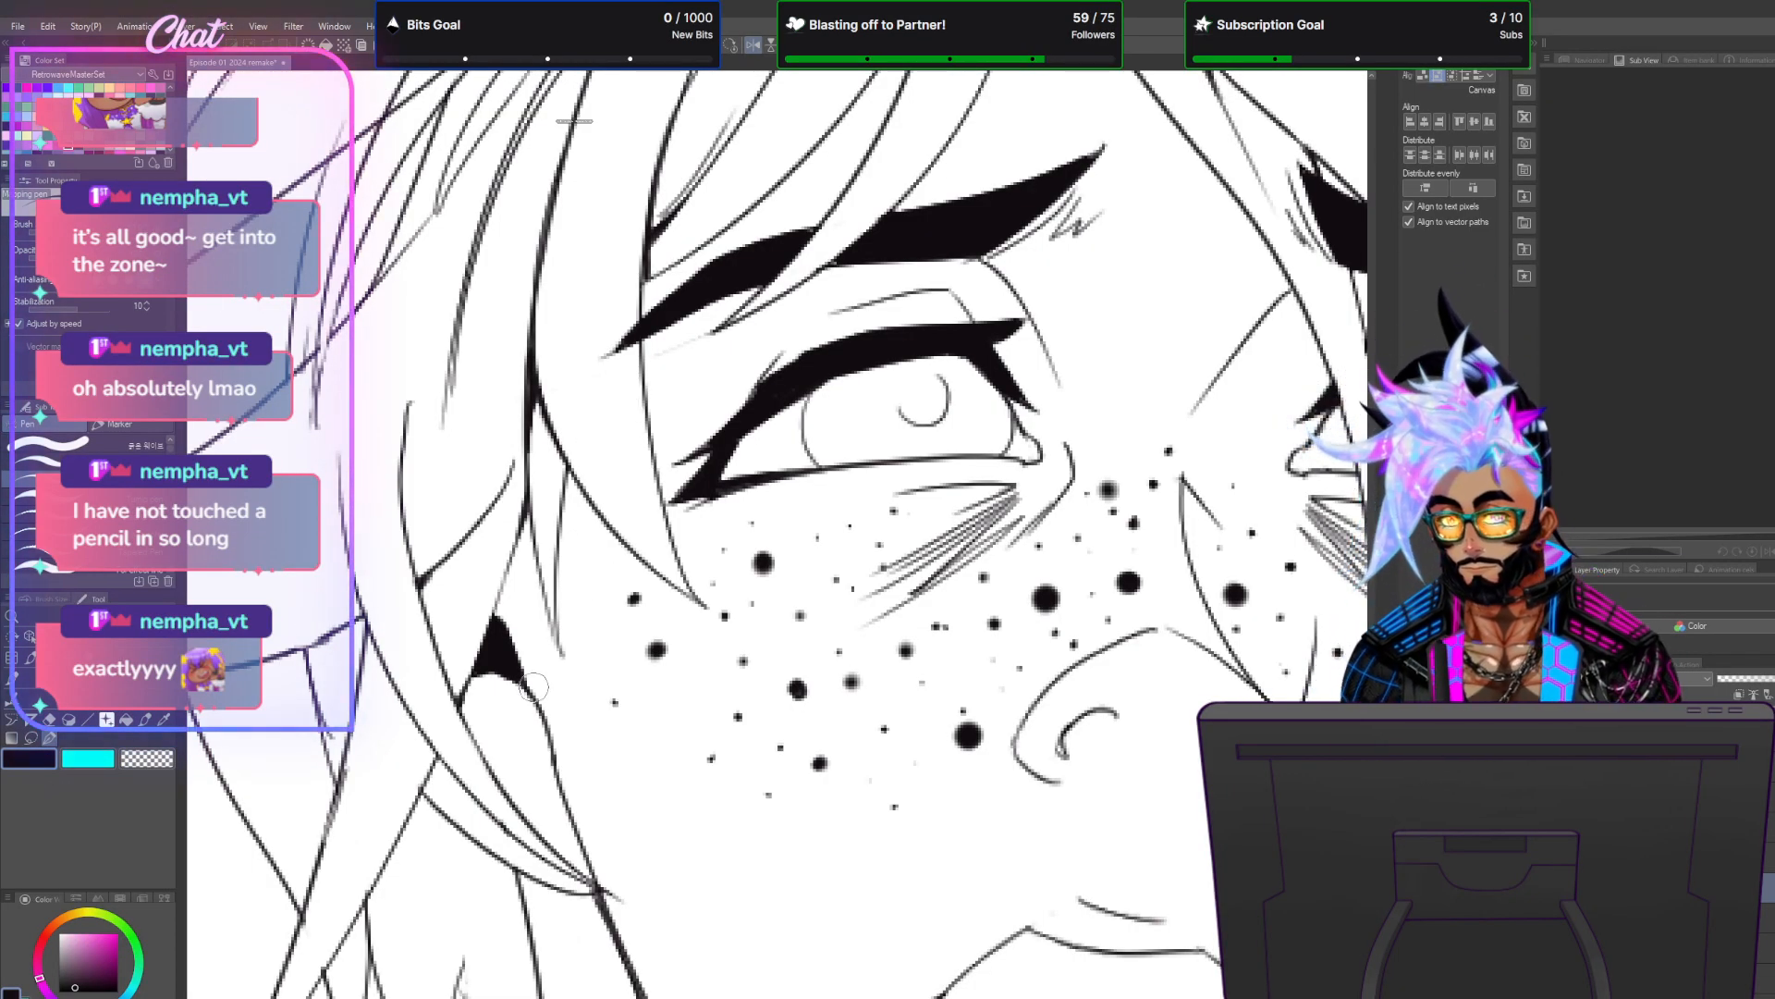
Add tapered black weight where the hair strands split below the ear and beside the jaw.
scroll(434, 525, "down", 2)
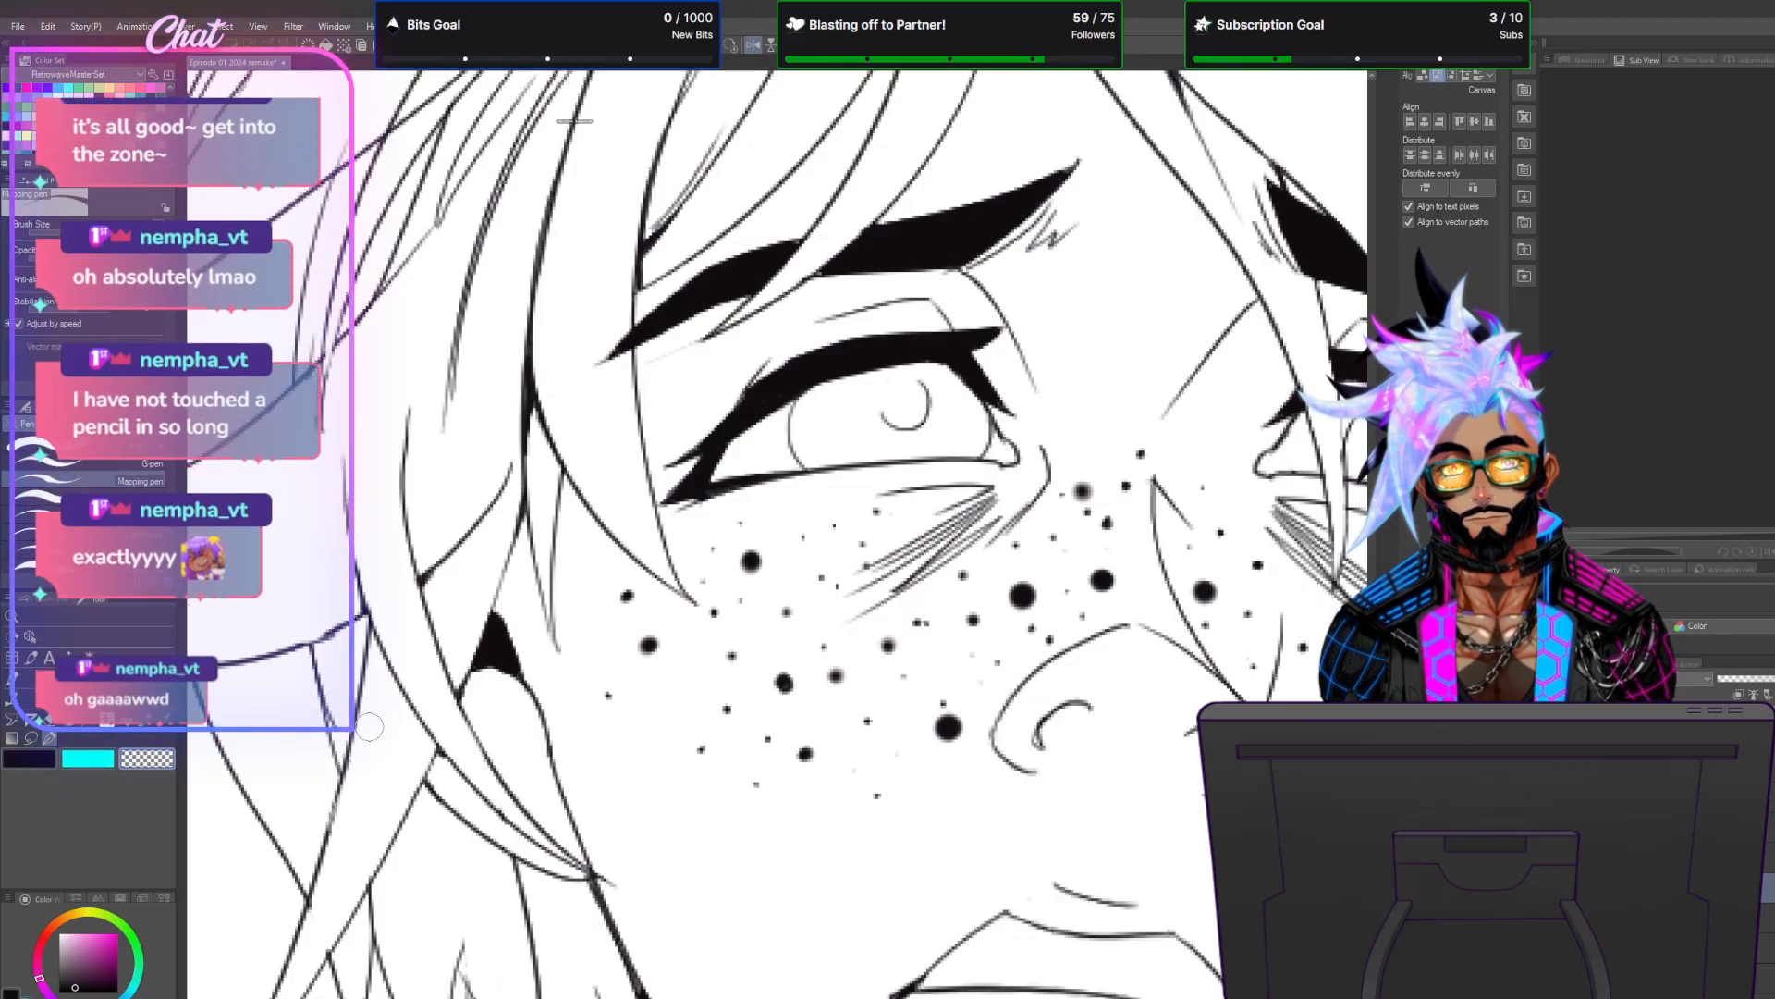
scroll(484, 694, "down", 5)
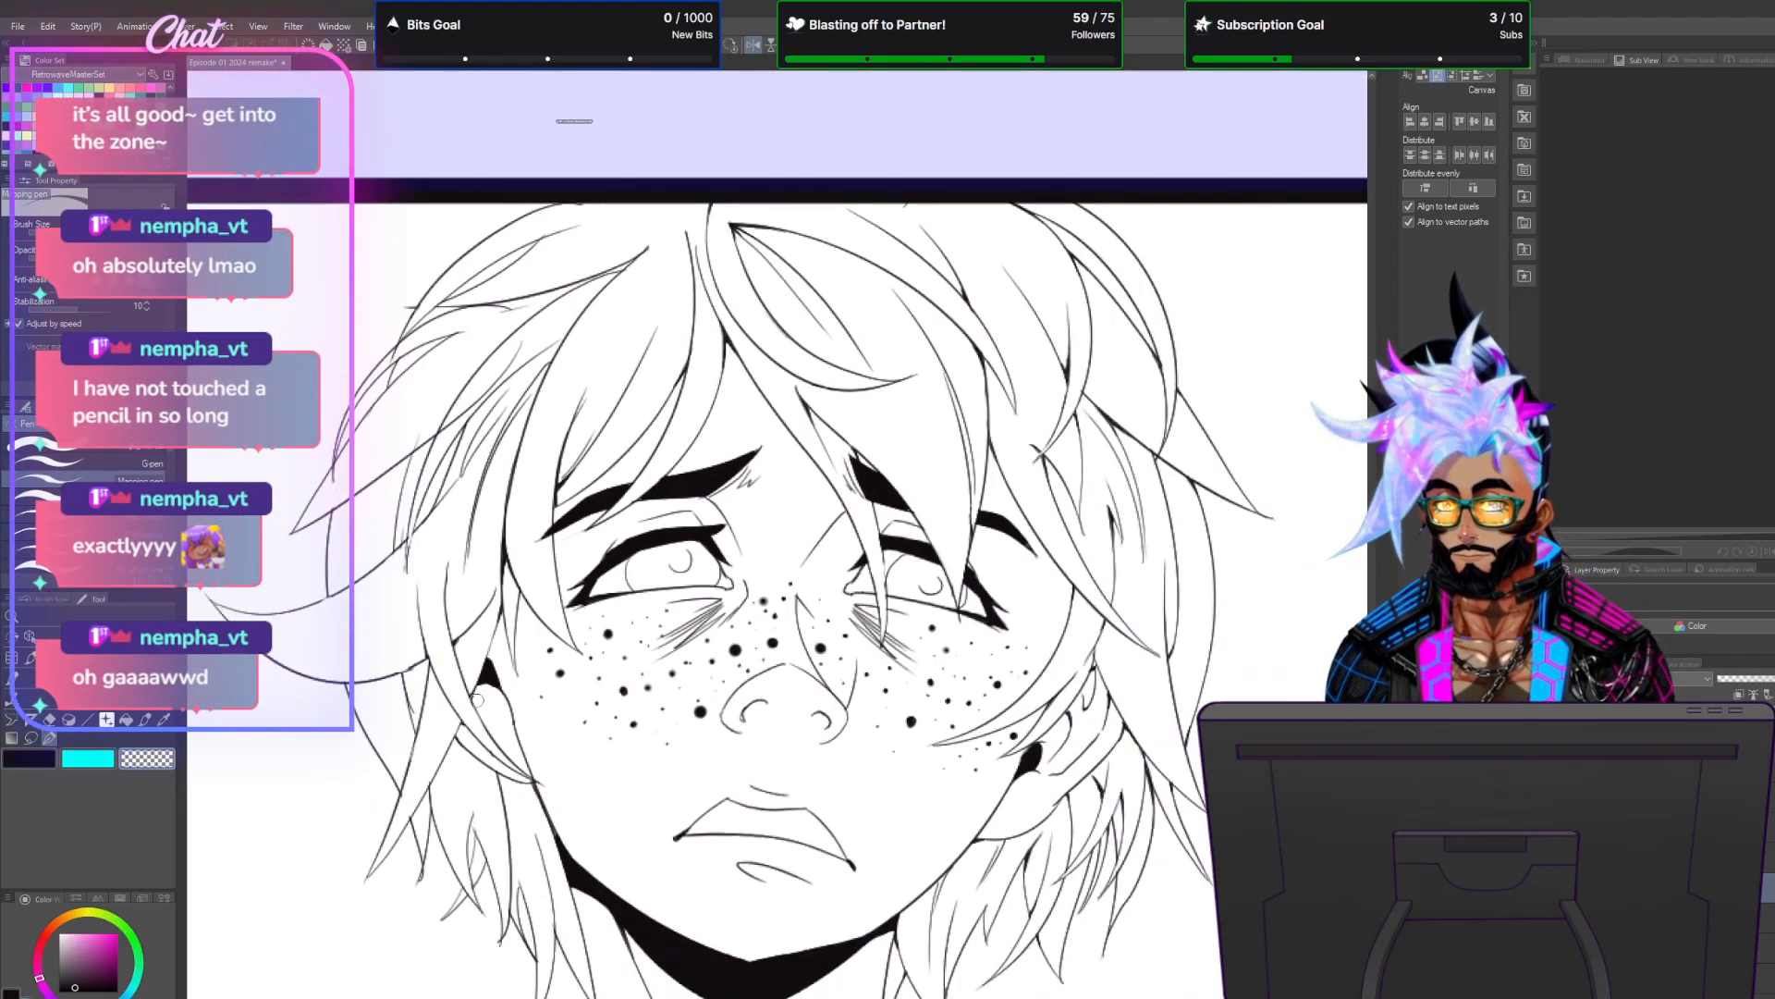
scroll(498, 874, "up", 5)
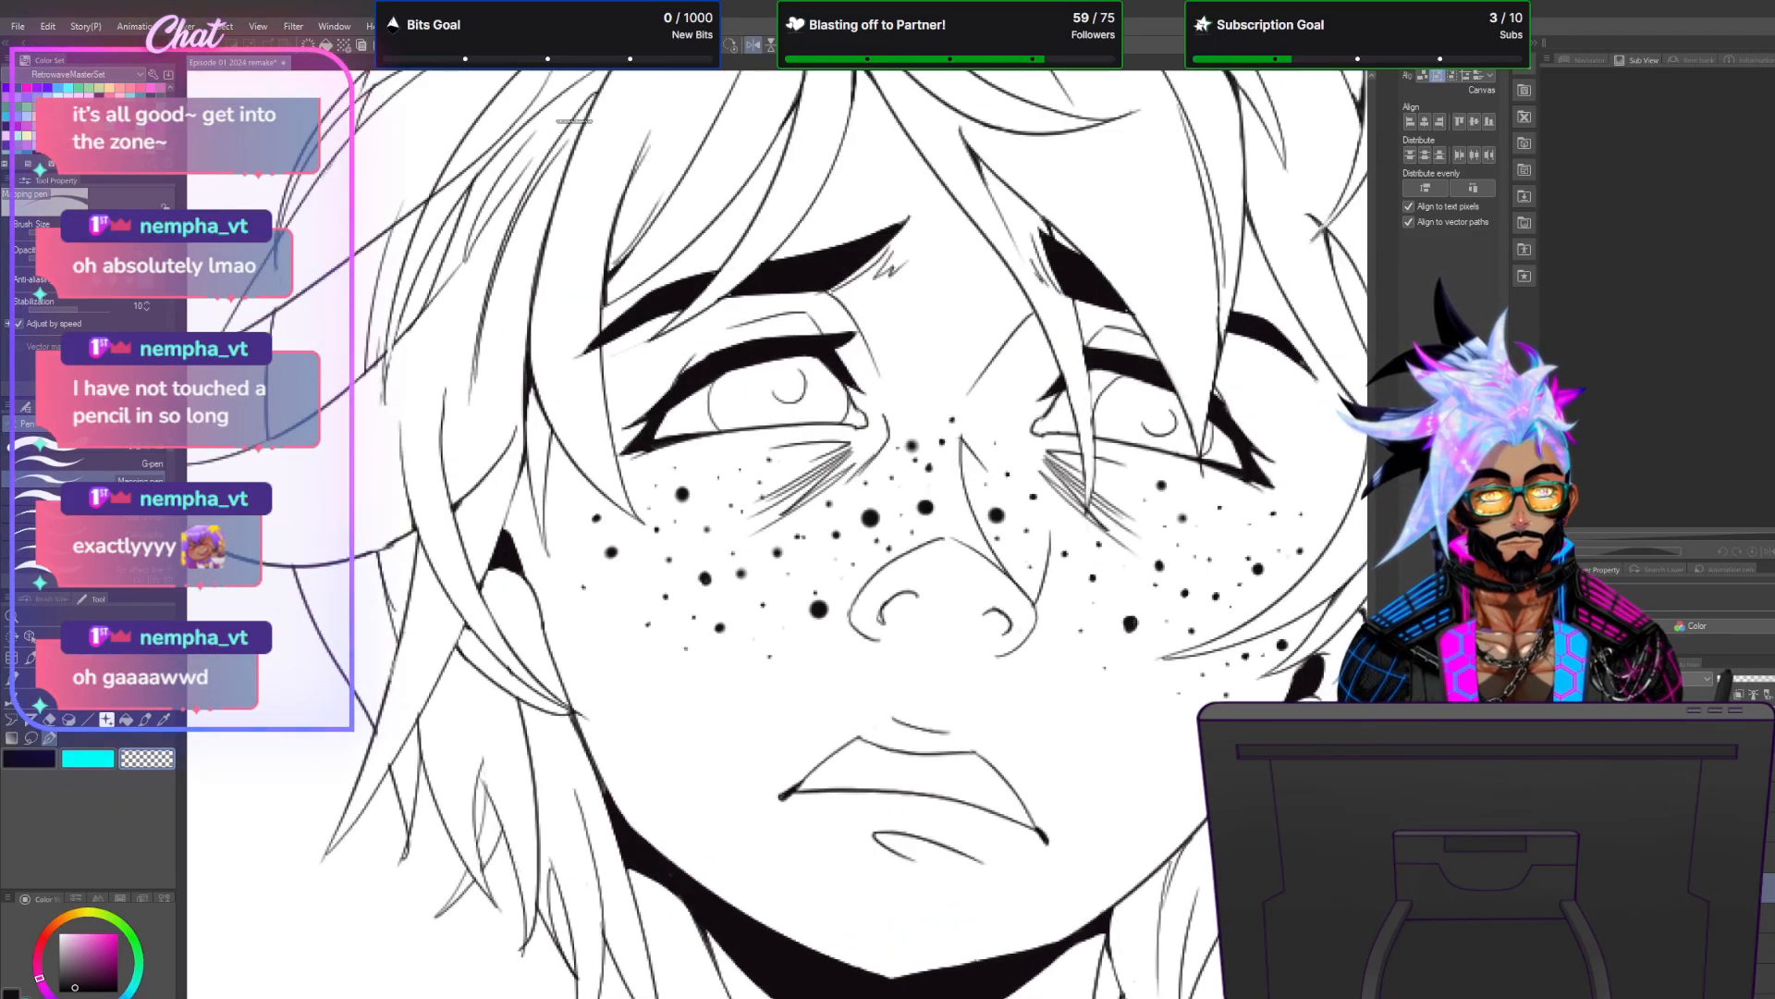
scroll(573, 120, "up", 10)
scroll(574, 120, "down", 10)
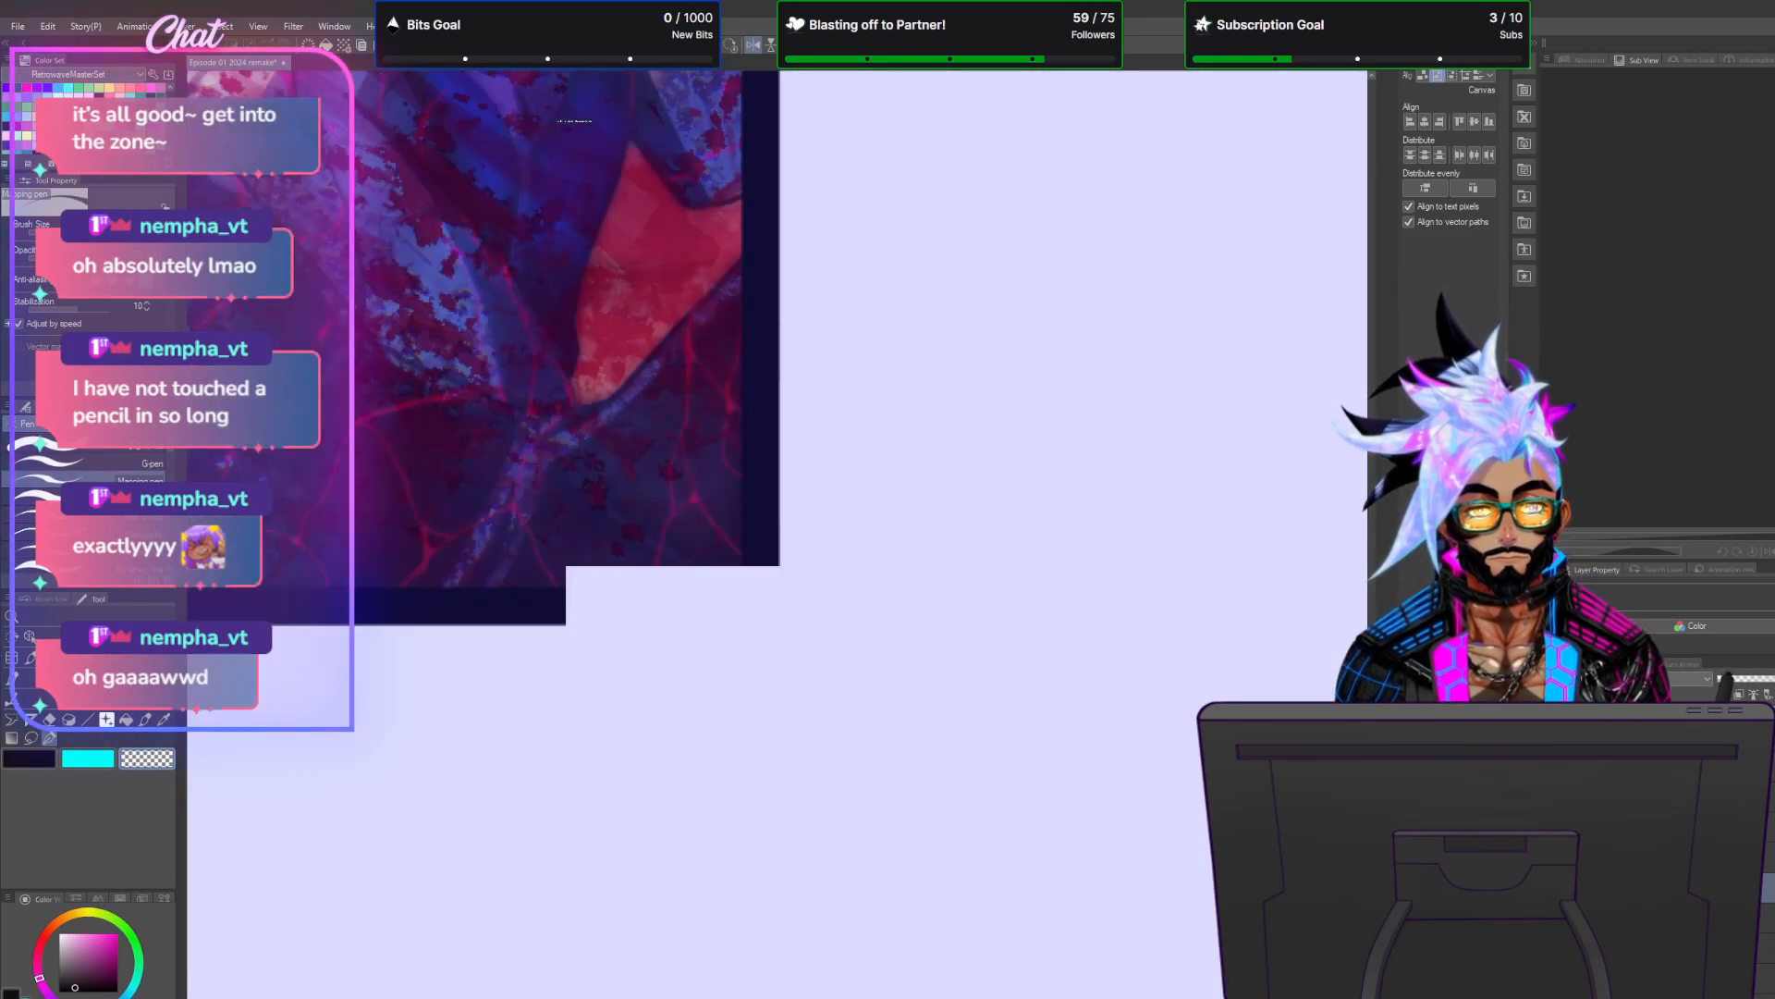
scroll(1313, 656, "down", 2)
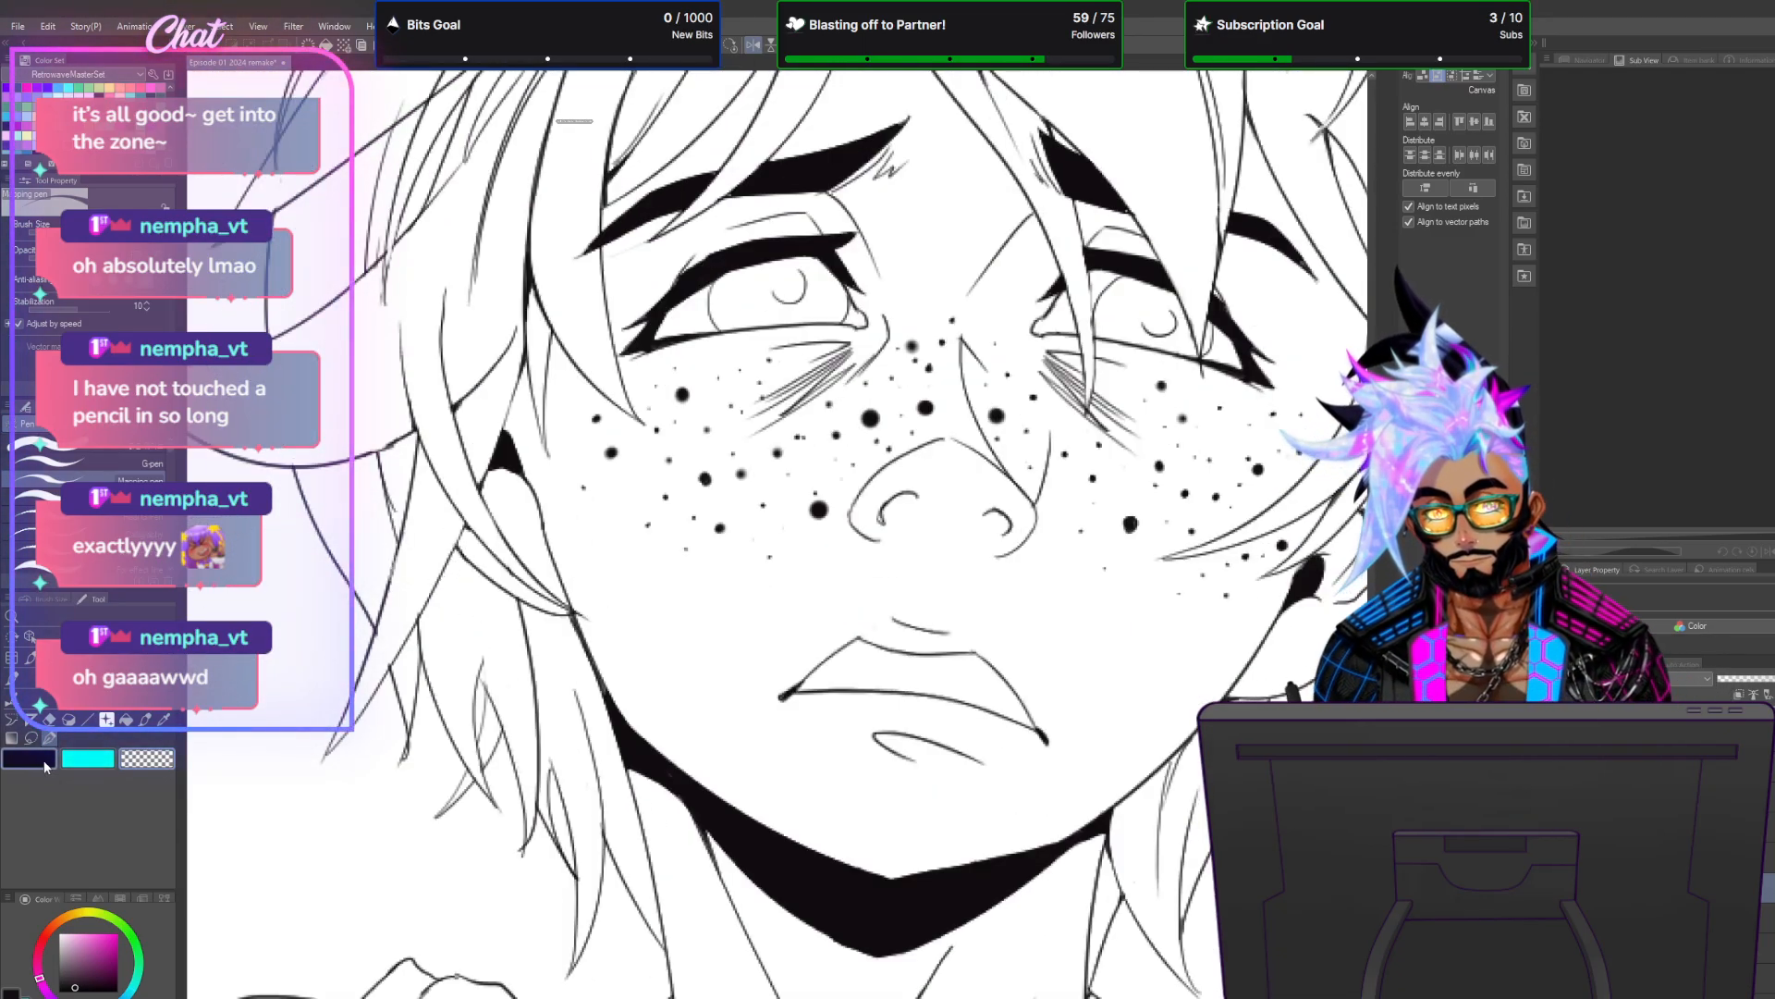
left_click_drag(454, 545, 444, 671)
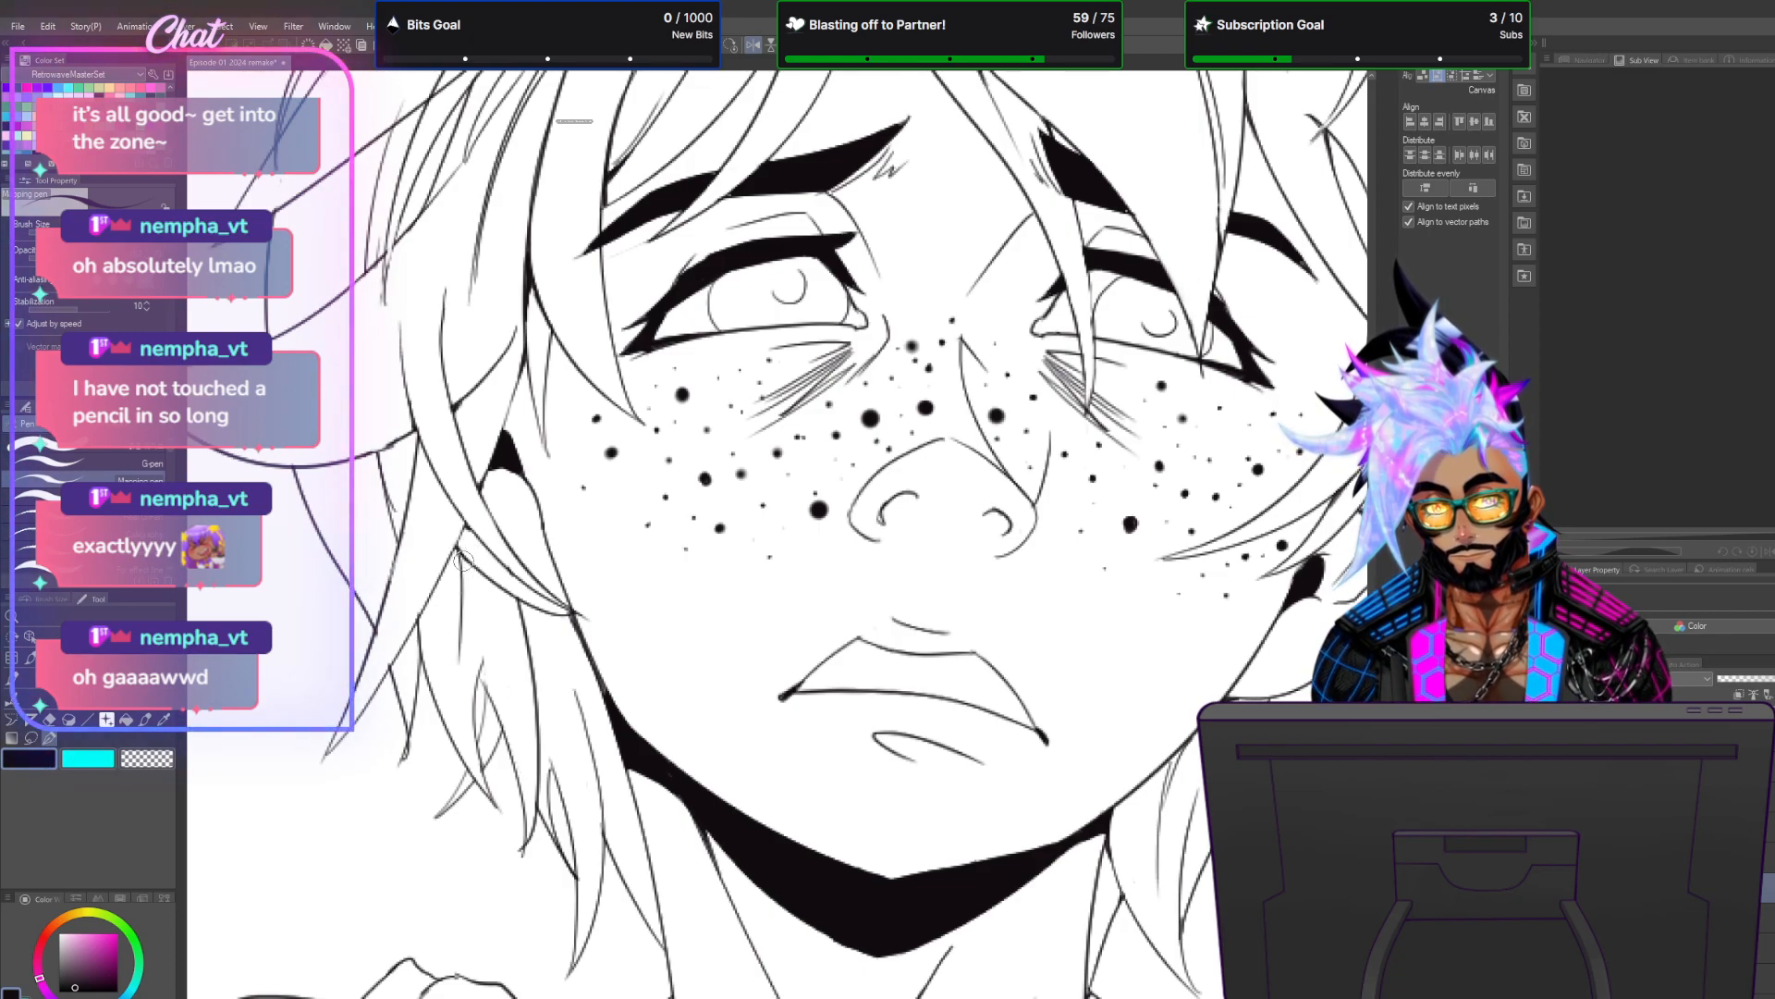
left_click_drag(480, 675, 491, 696)
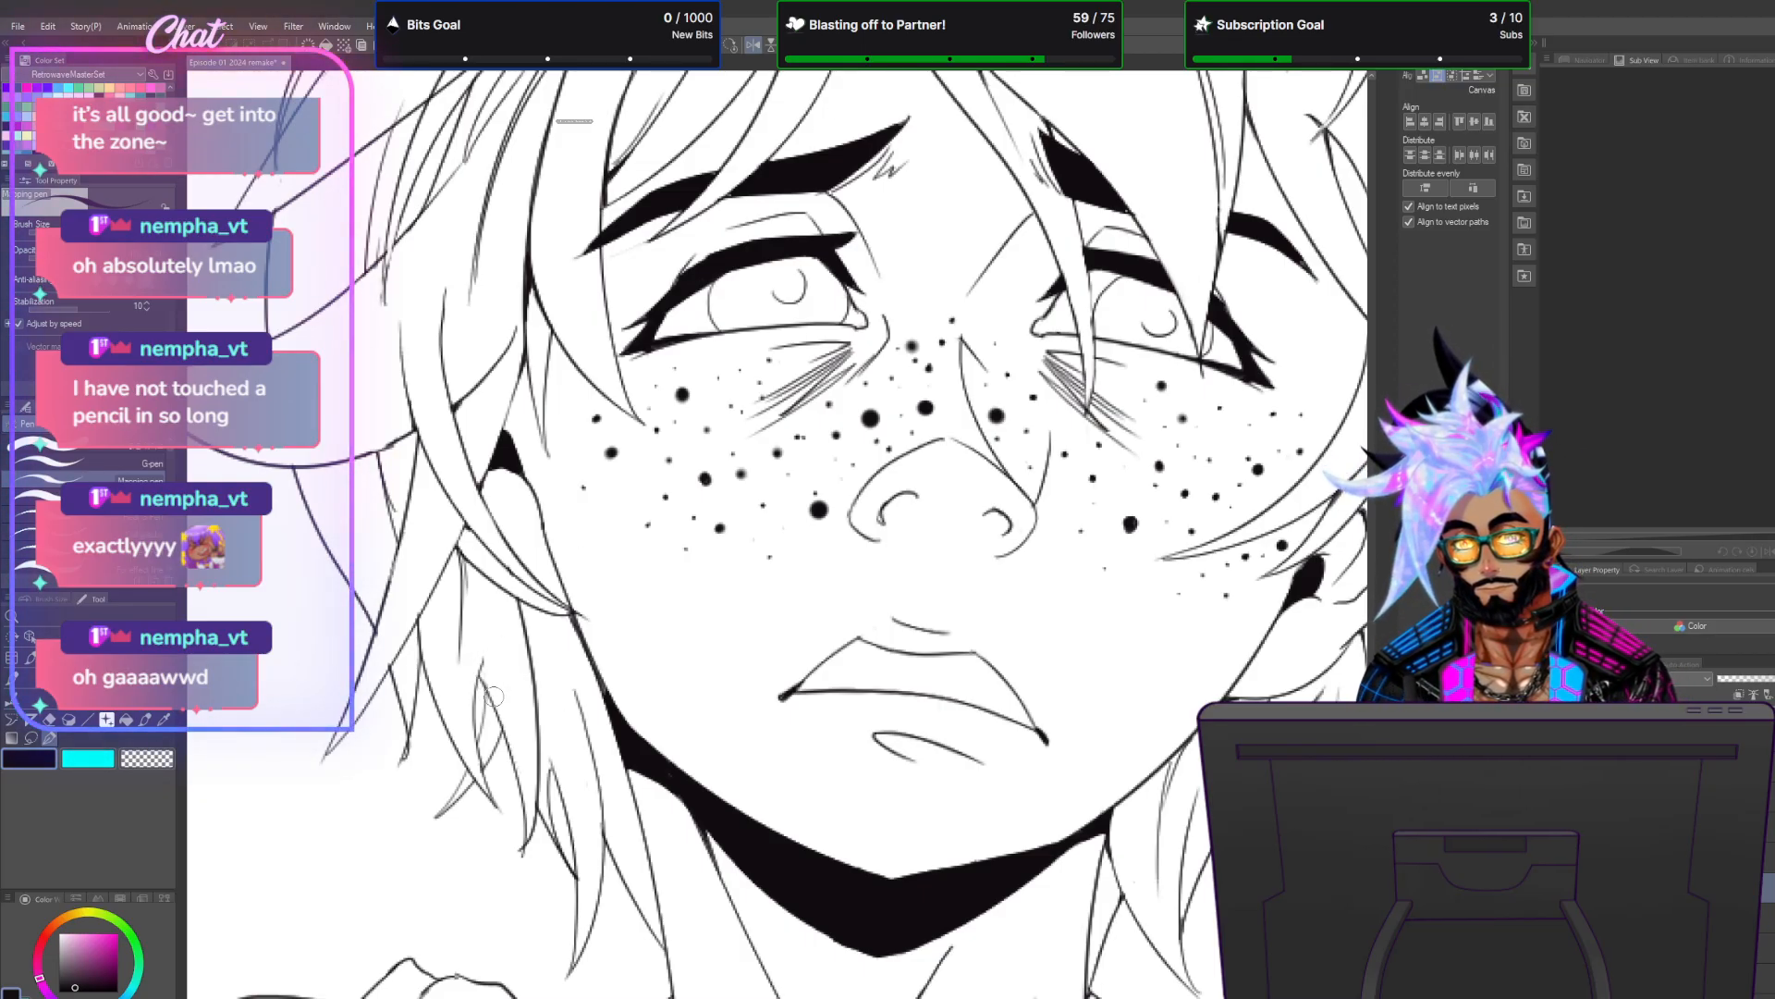
left_click_drag(483, 661, 509, 750)
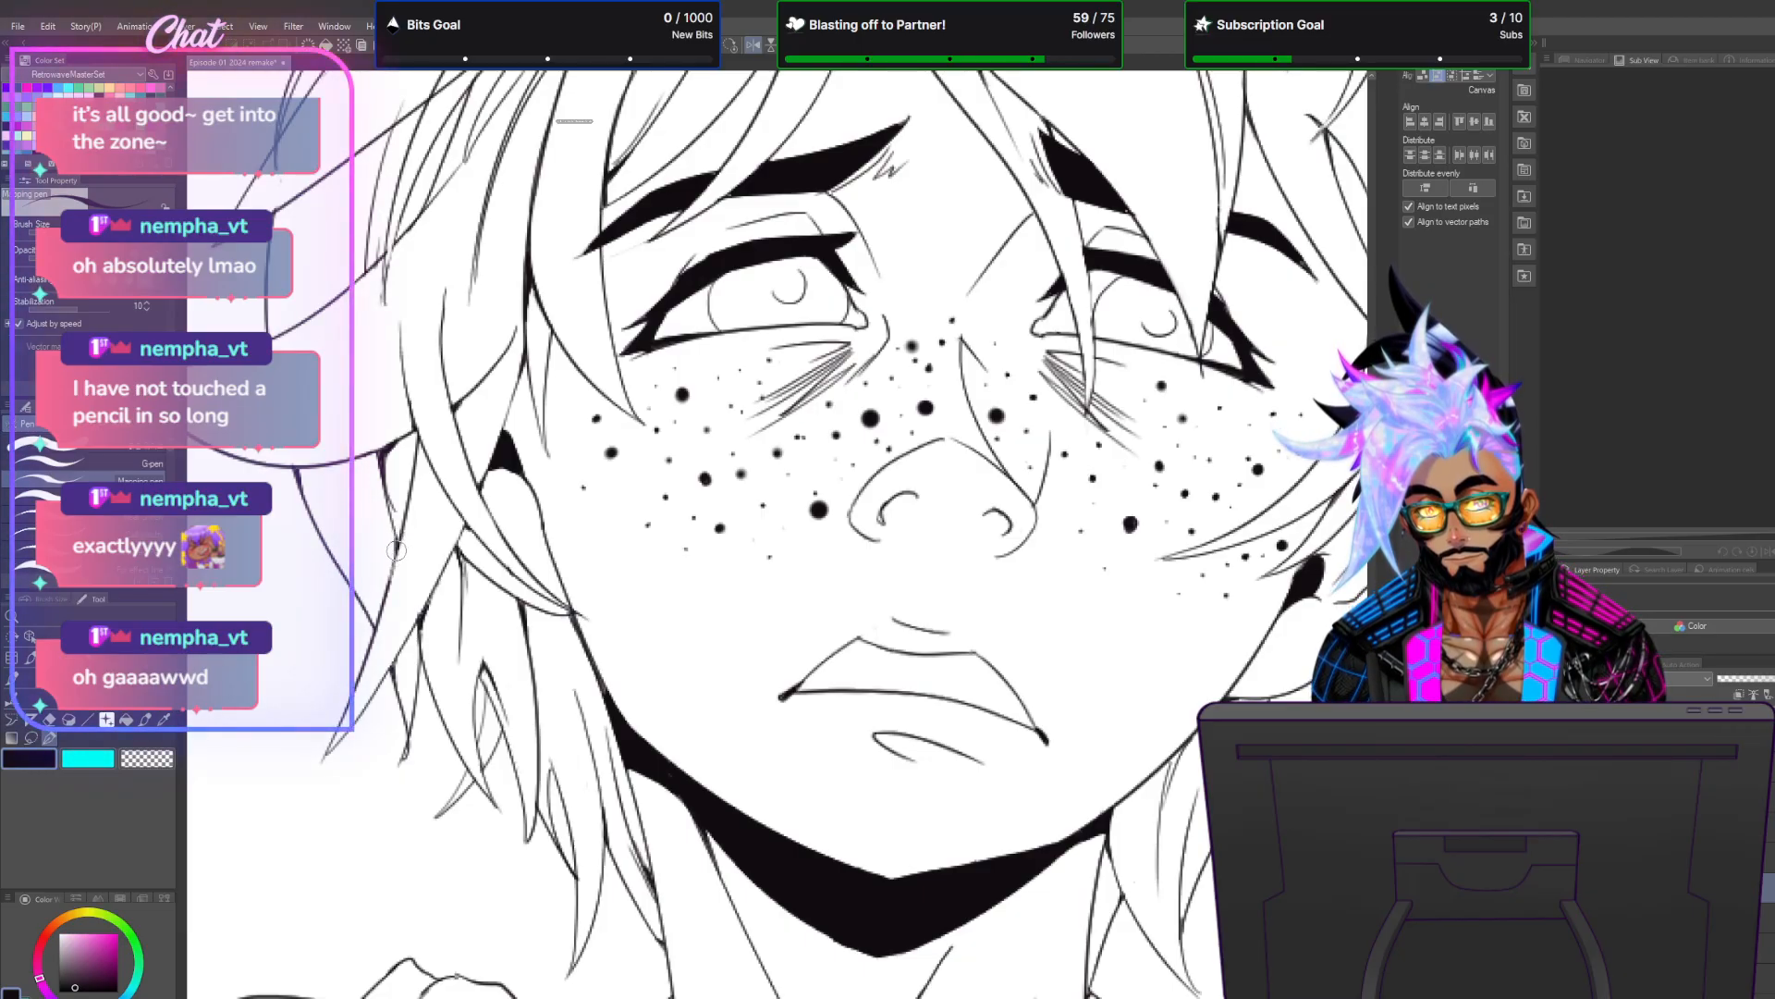
Add black weight to the strand forks on the side of the head above the ear and around the flicked-out lock.
scroll(480, 516, "down", 2)
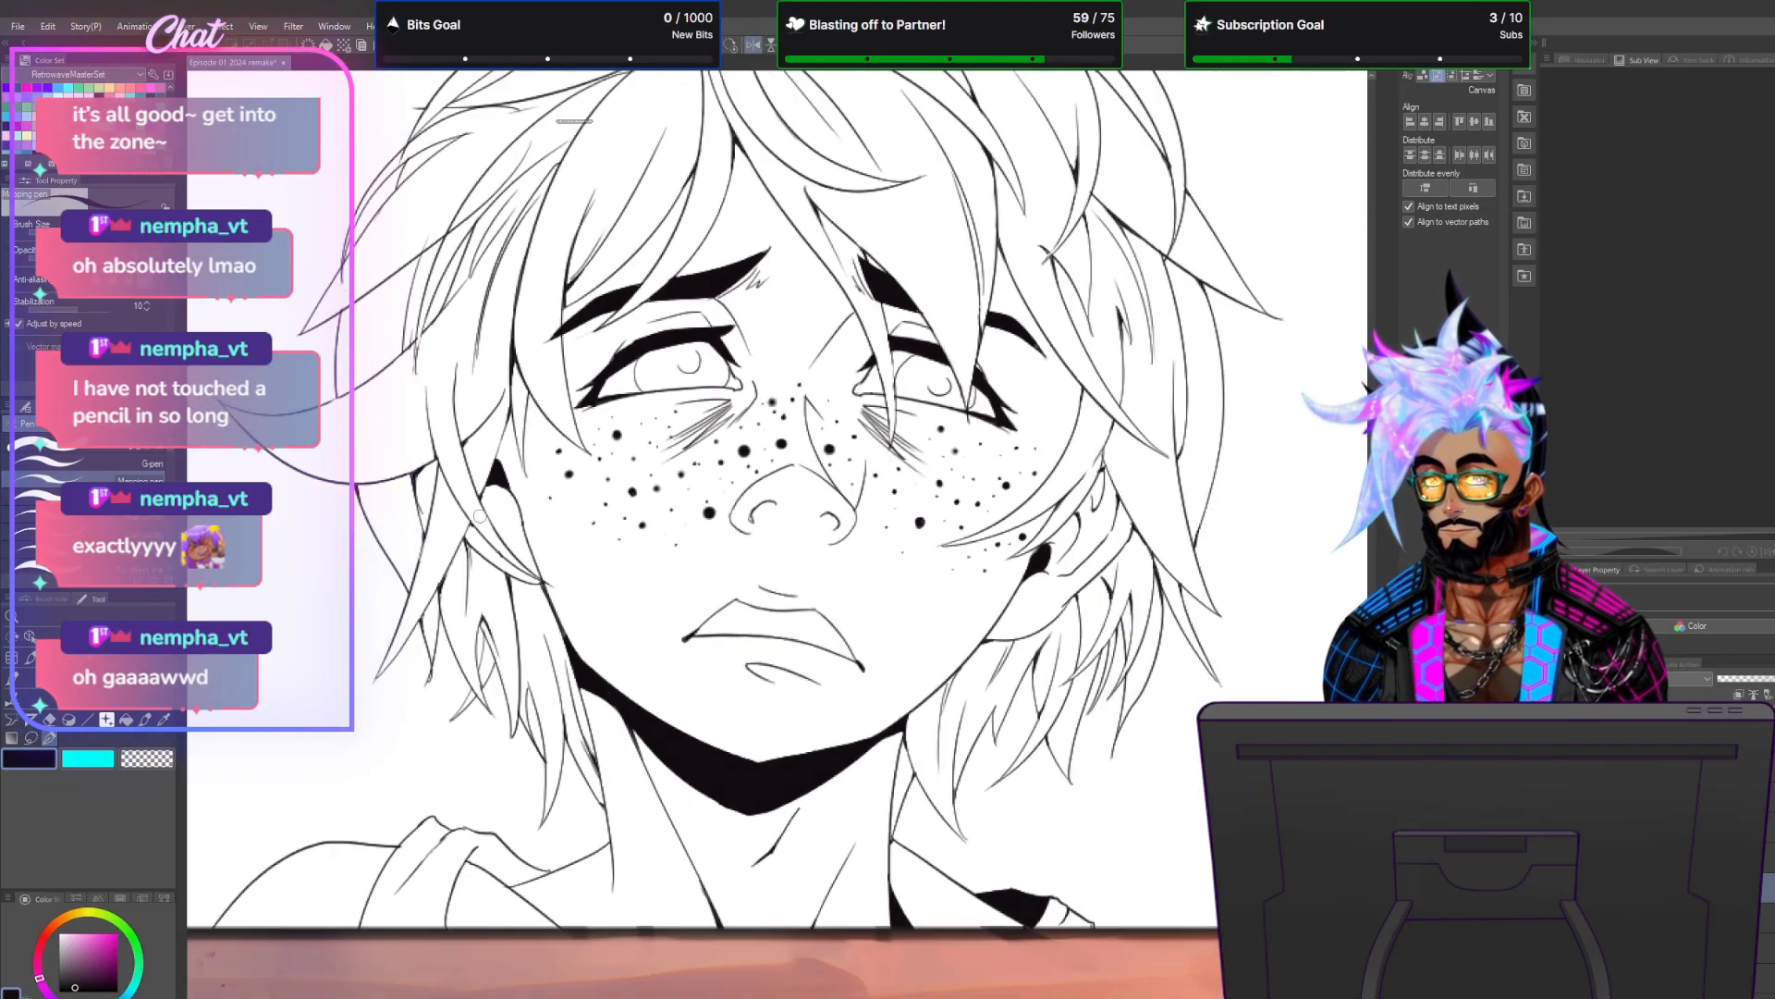
scroll(379, 365, "up", 2)
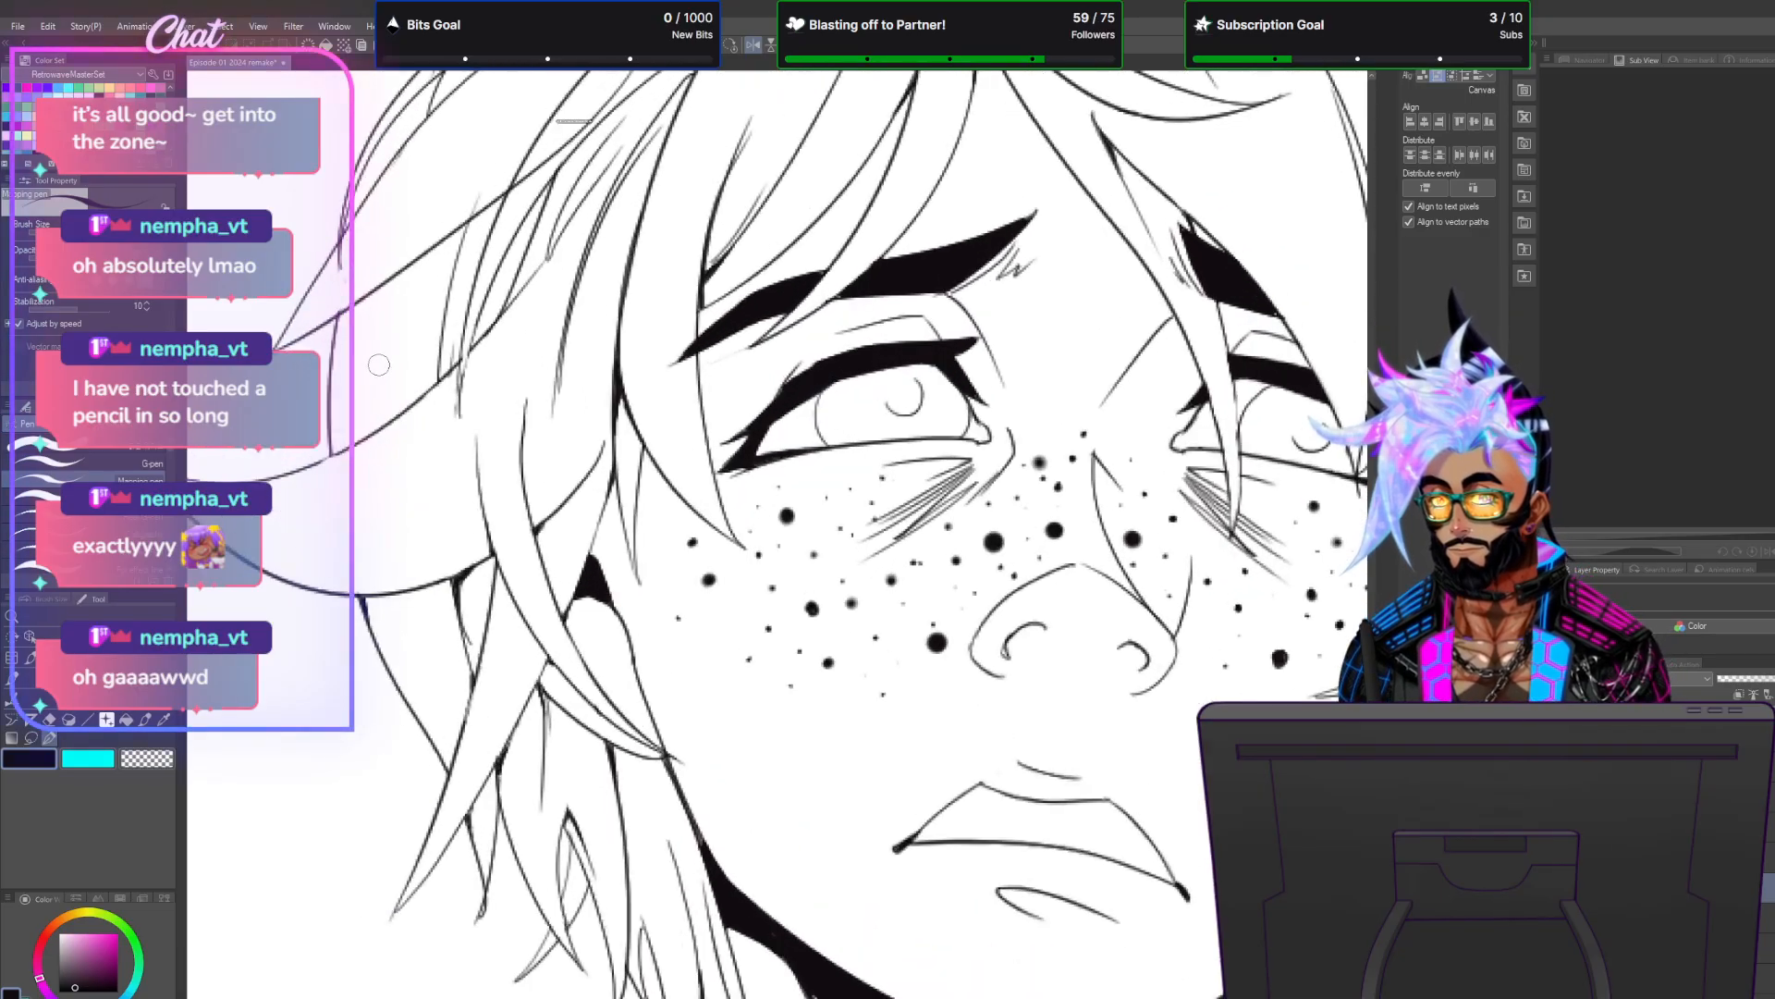
scroll(379, 365, "up", 3)
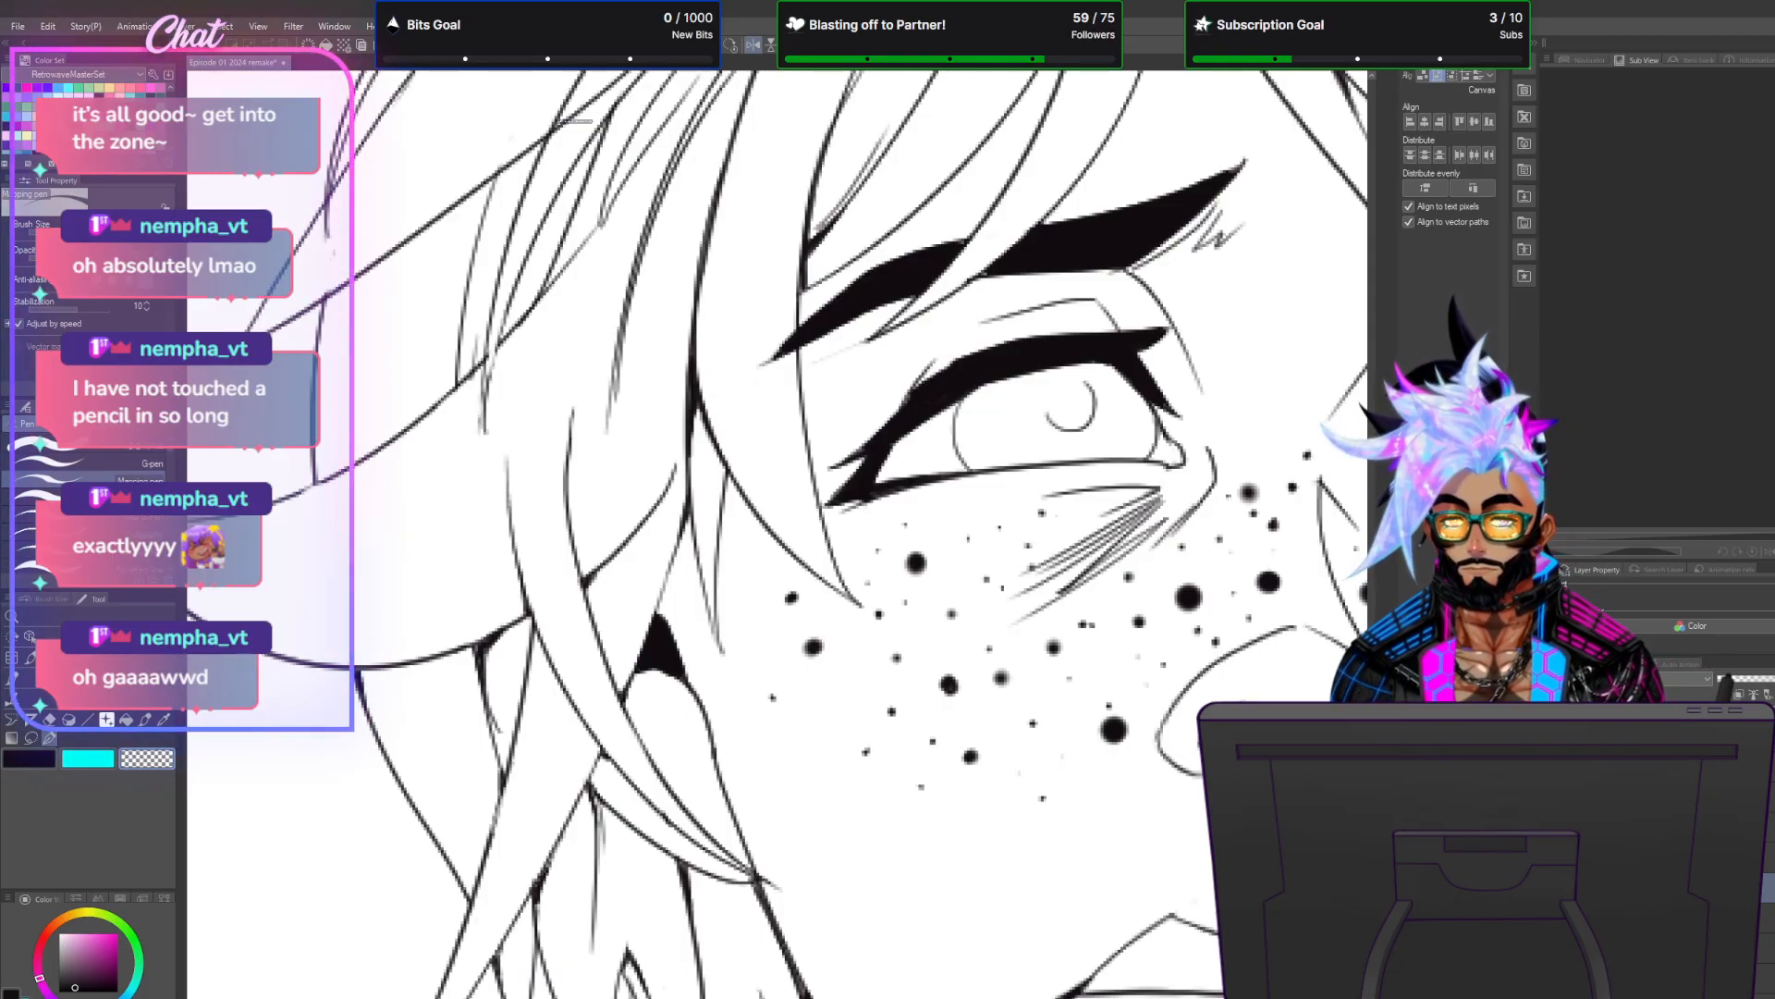
scroll(1089, 439, "up", 4)
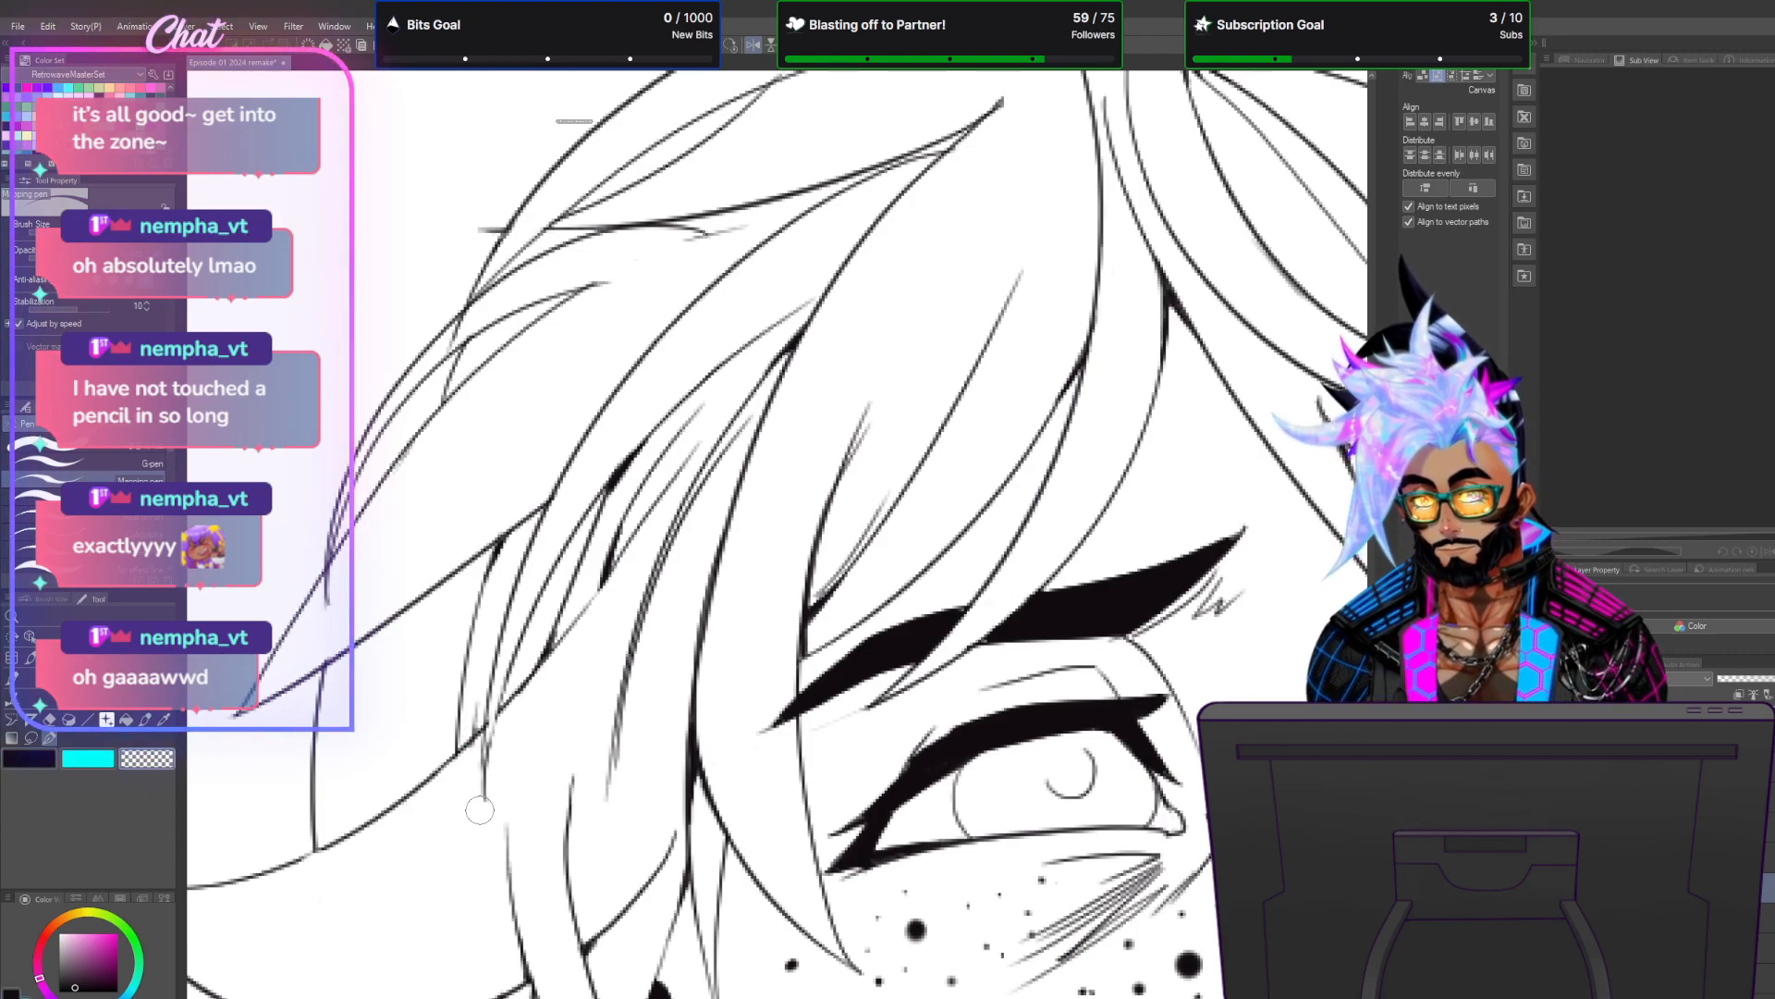
scroll(597, 825, "down", 4)
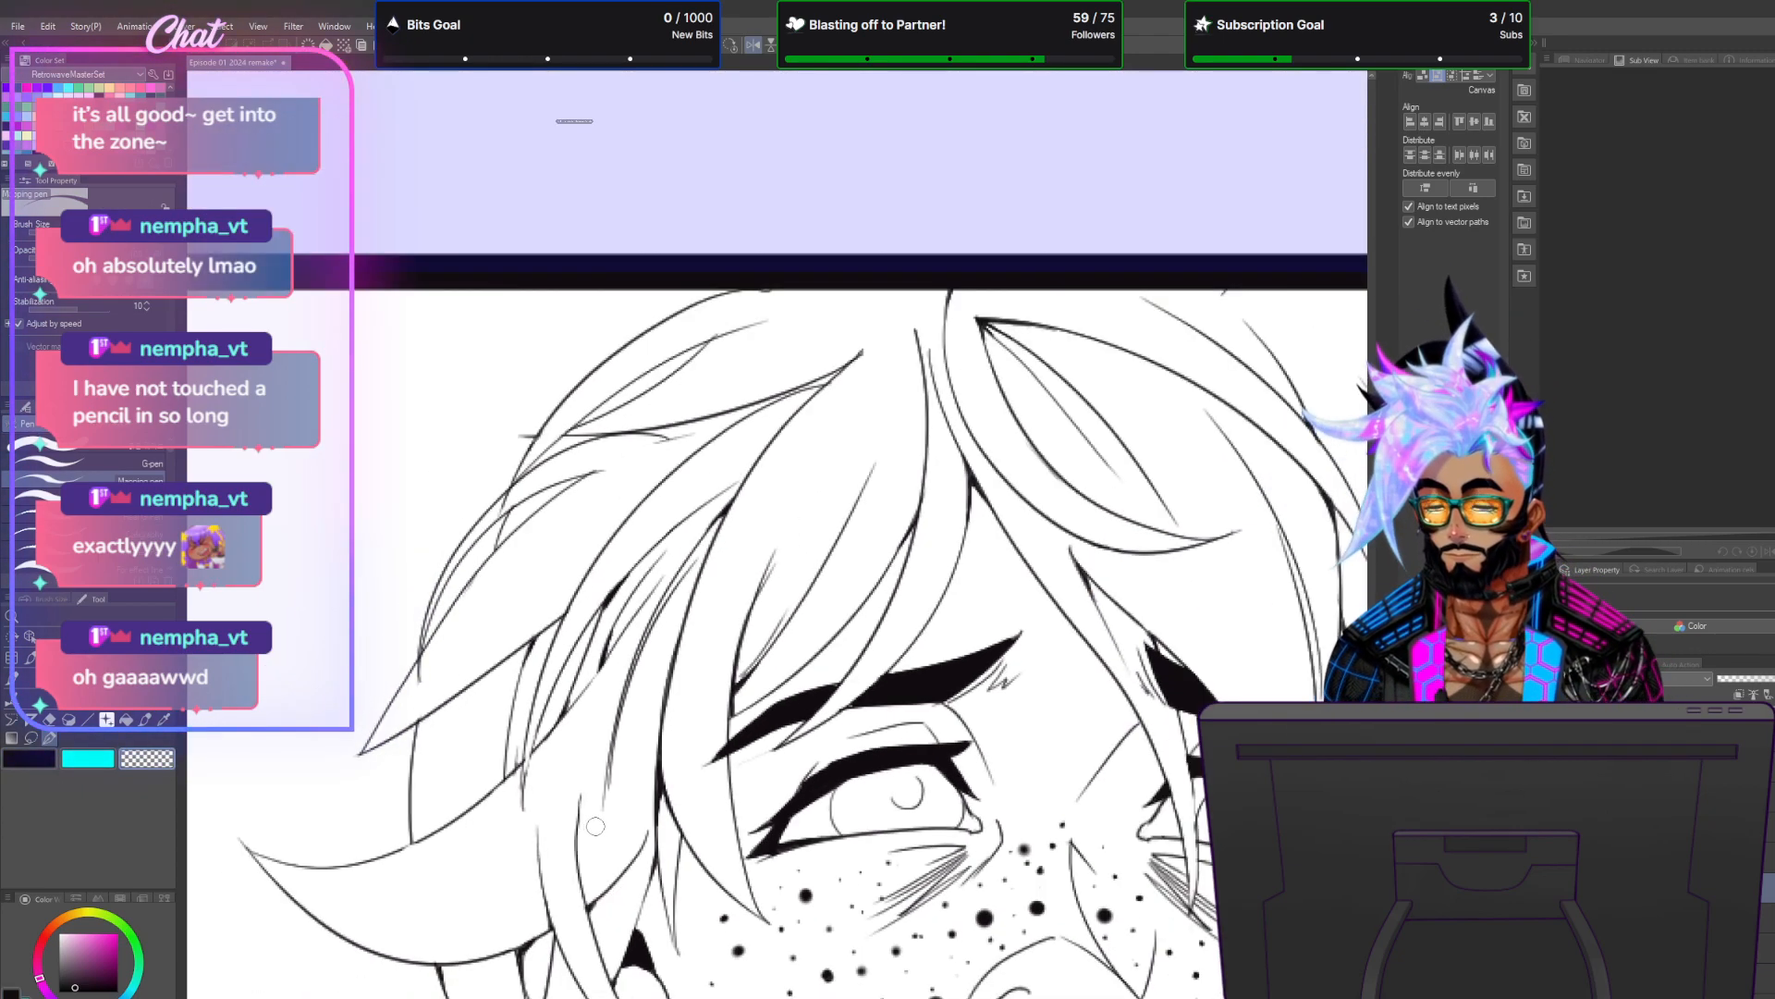
scroll(578, 849, "up", 6)
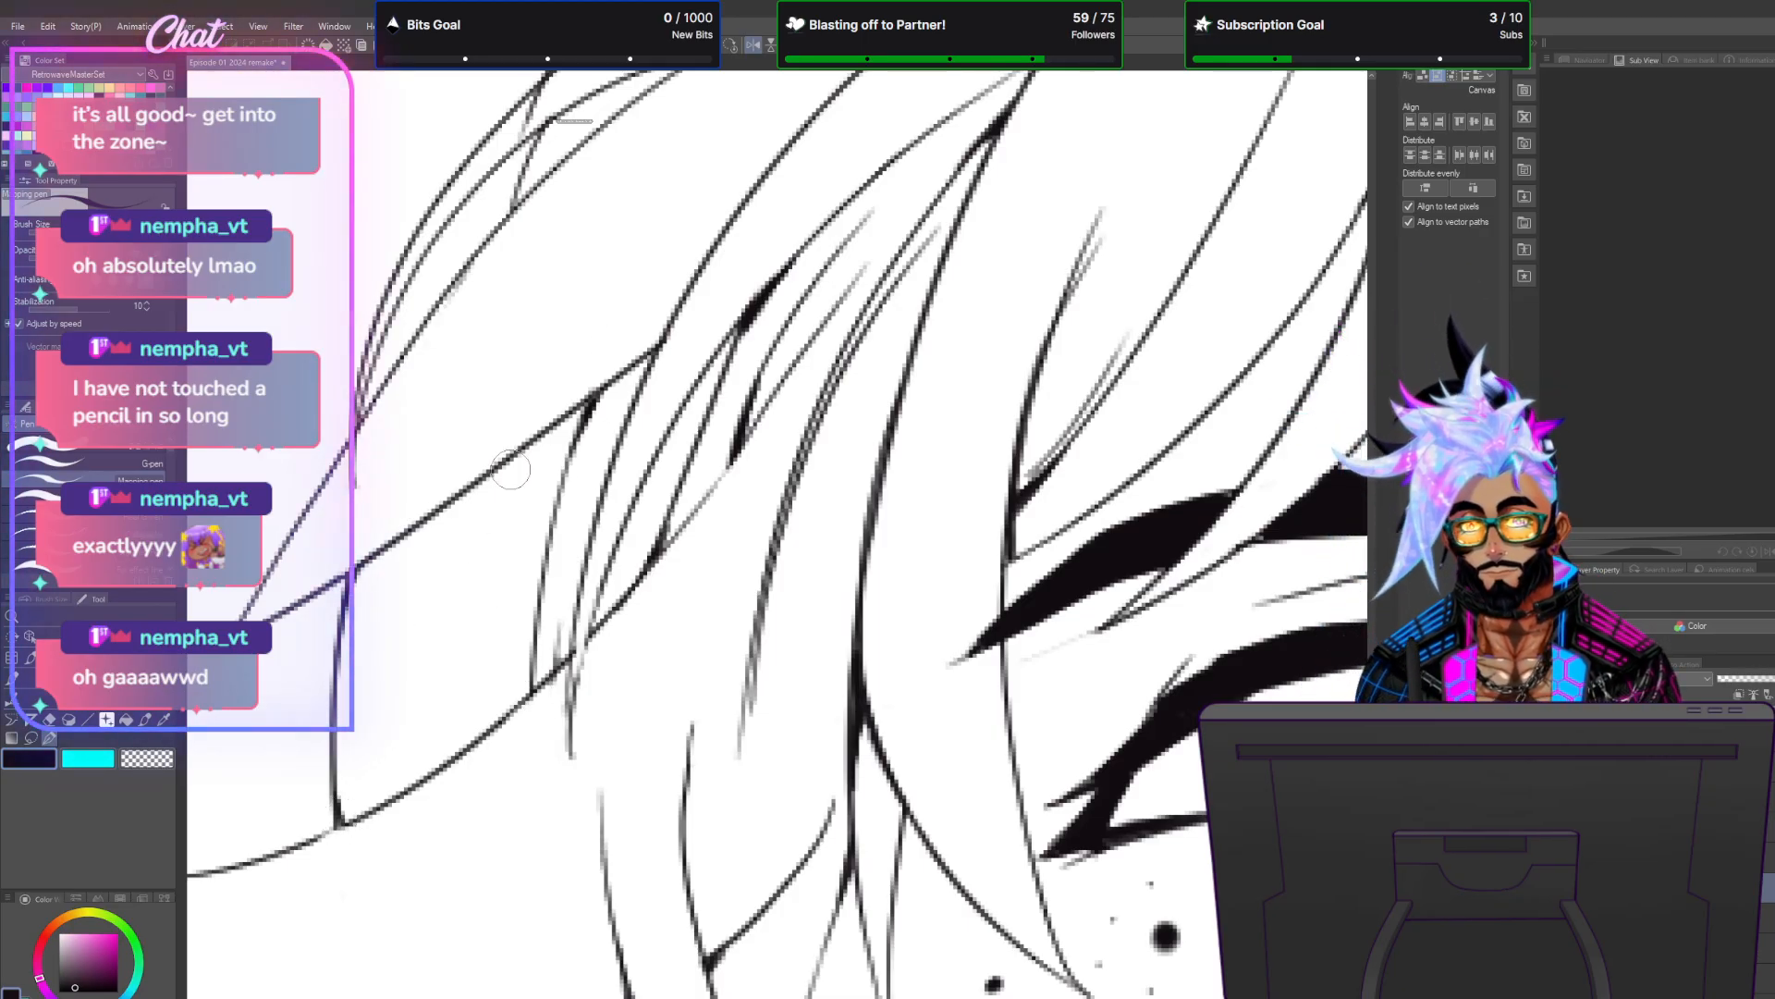
scroll(511, 470, "down", 5)
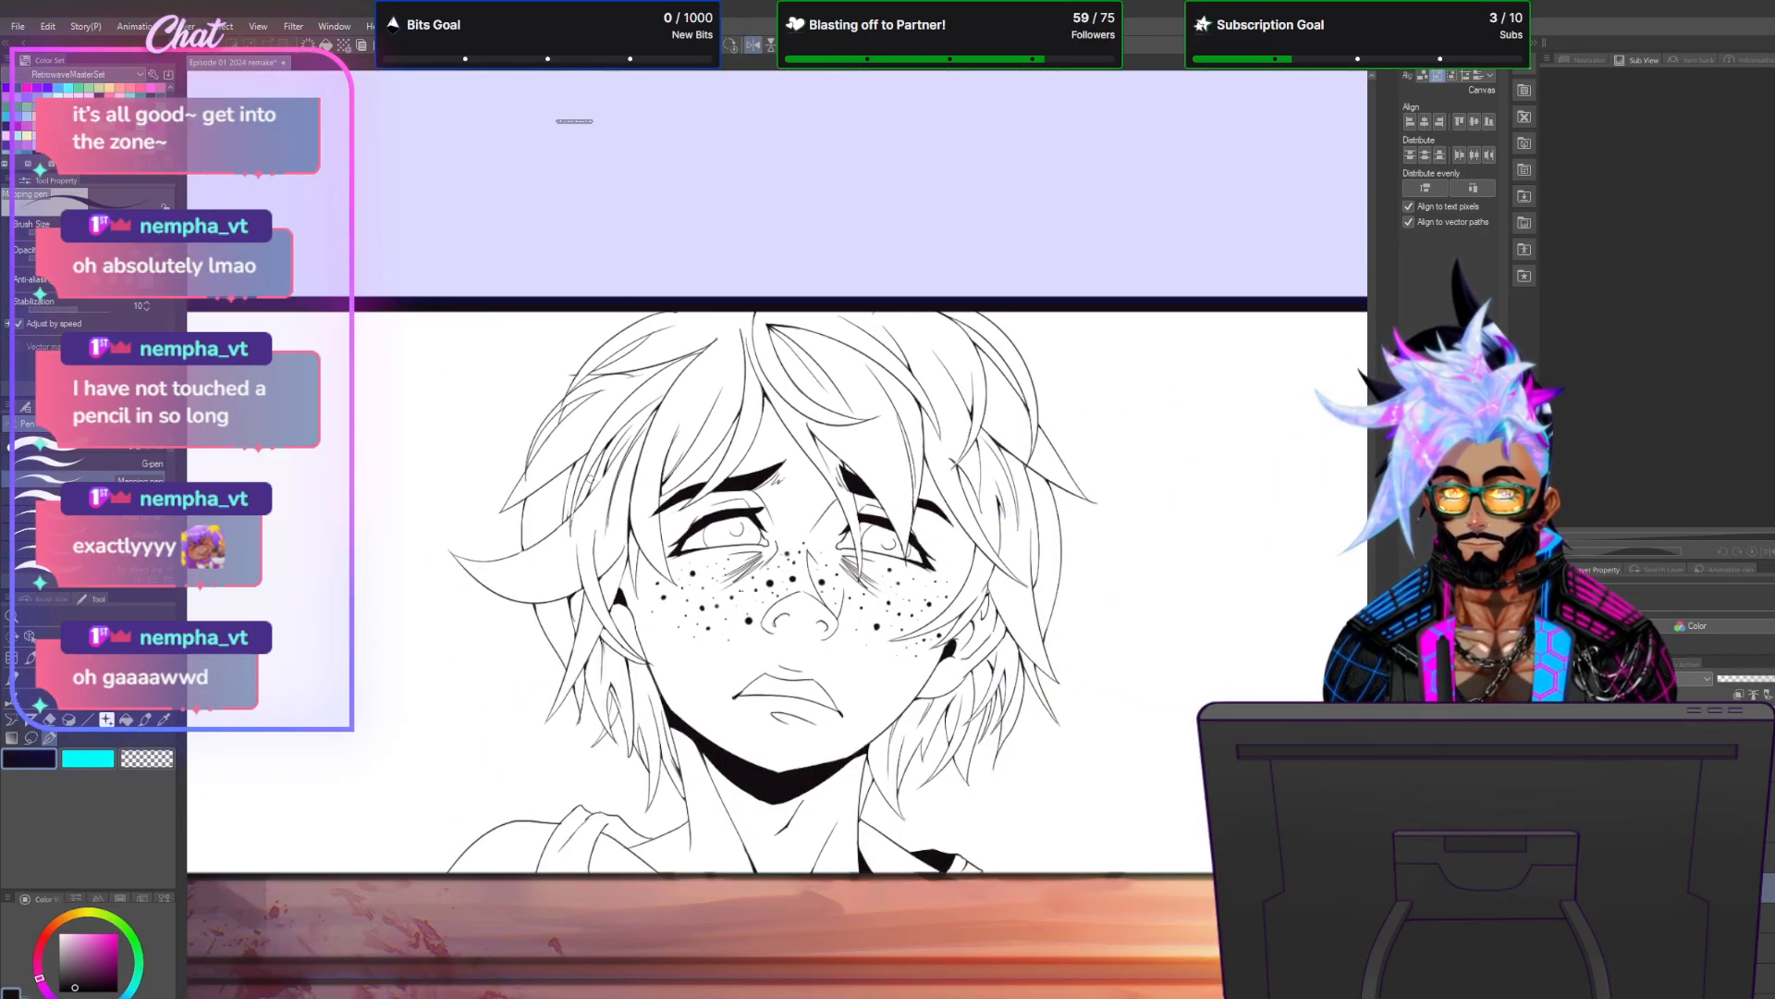
scroll(538, 363, "down", 3)
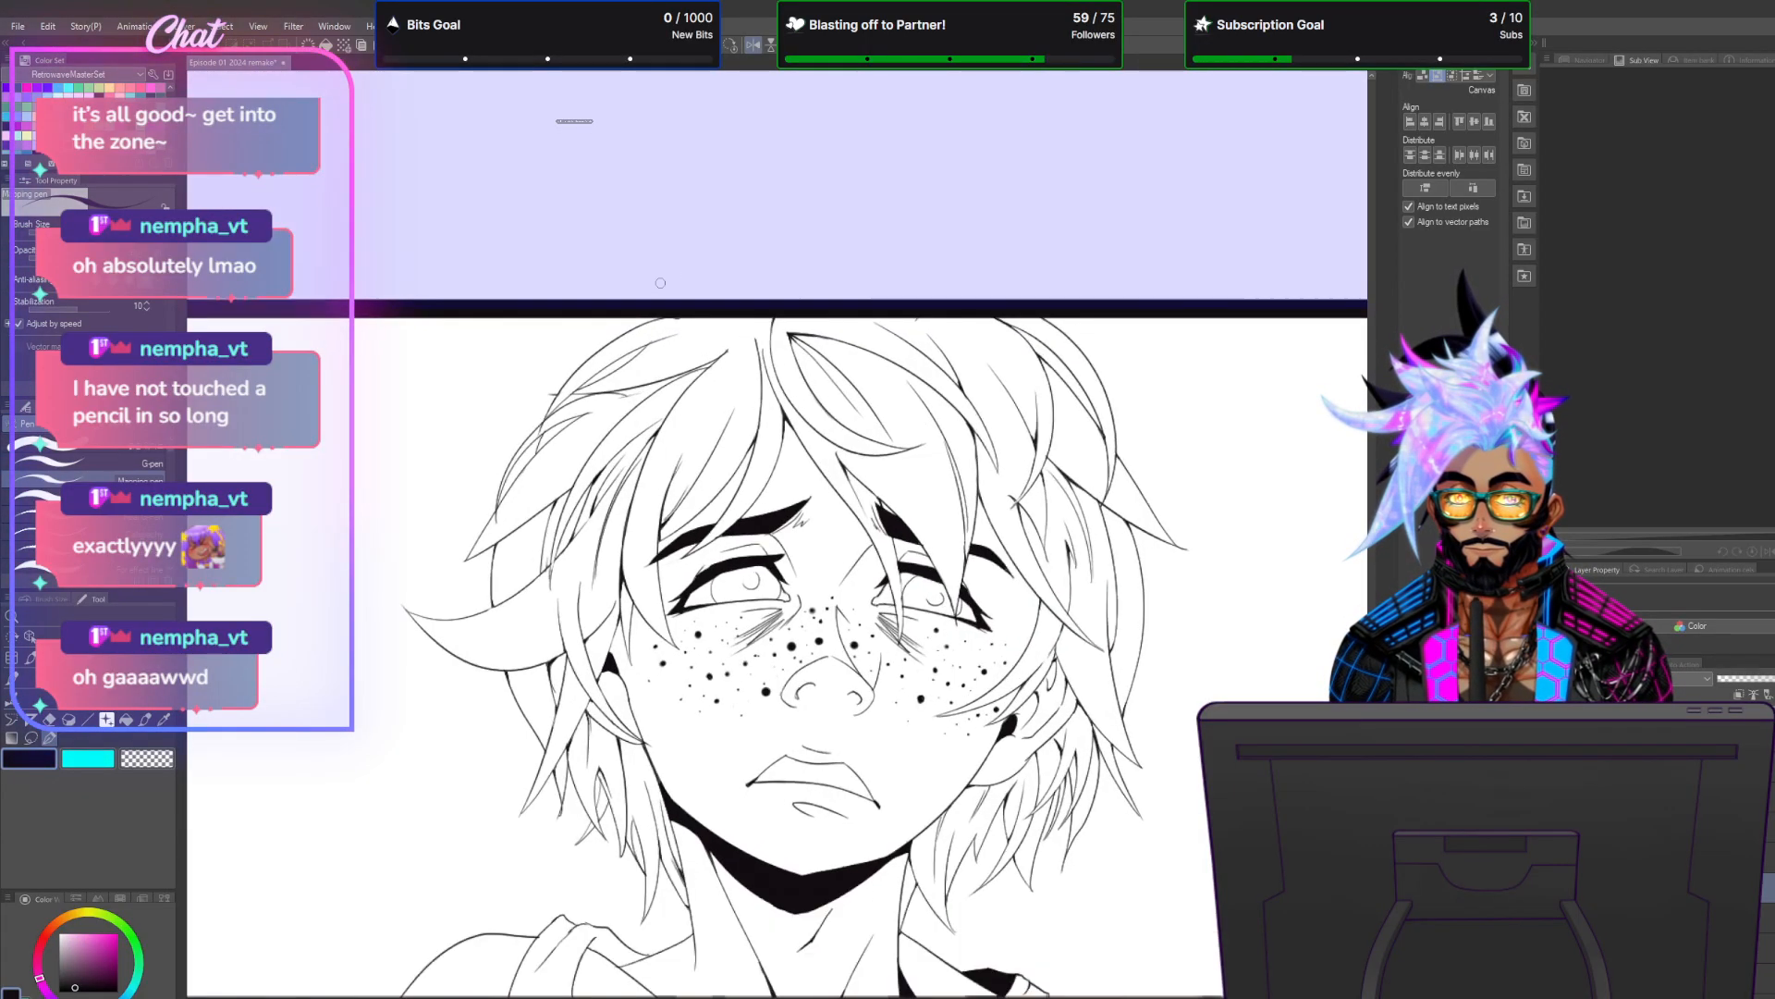
Fill the narrow gap between the overlapping strands at the outer side of the crown with solid black.
scroll(538, 363, "up", 5)
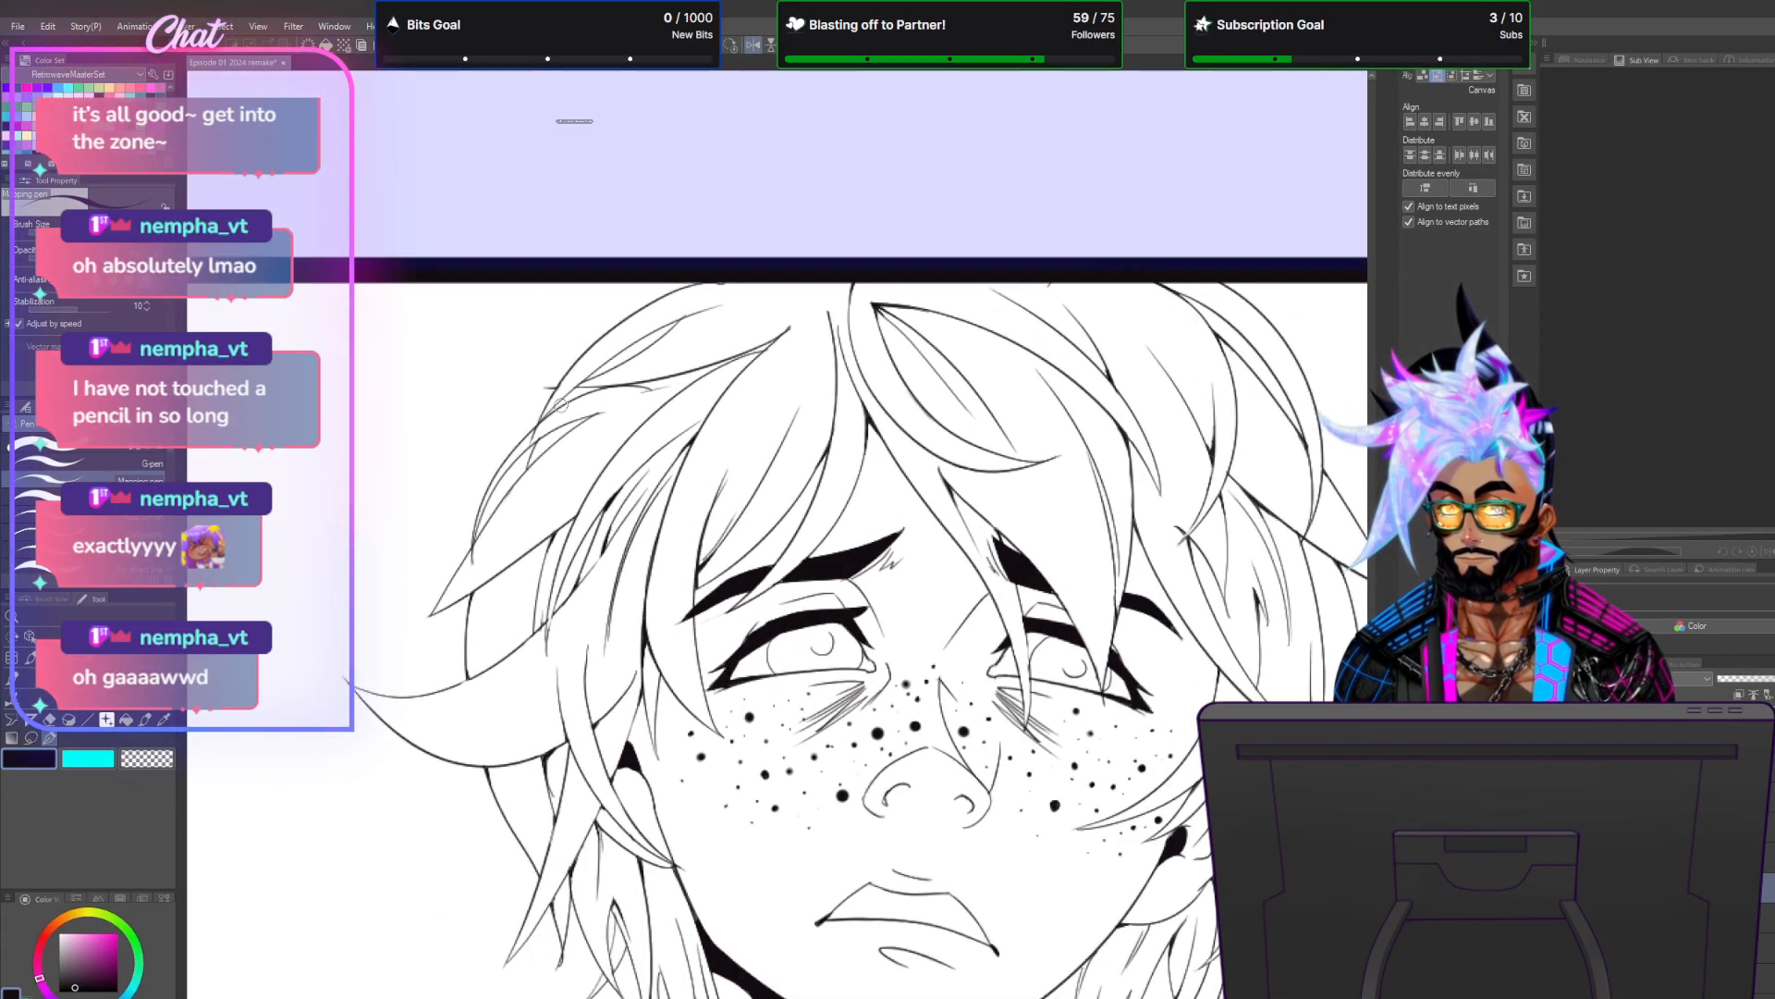
left_click(129, 720)
left_click(553, 465)
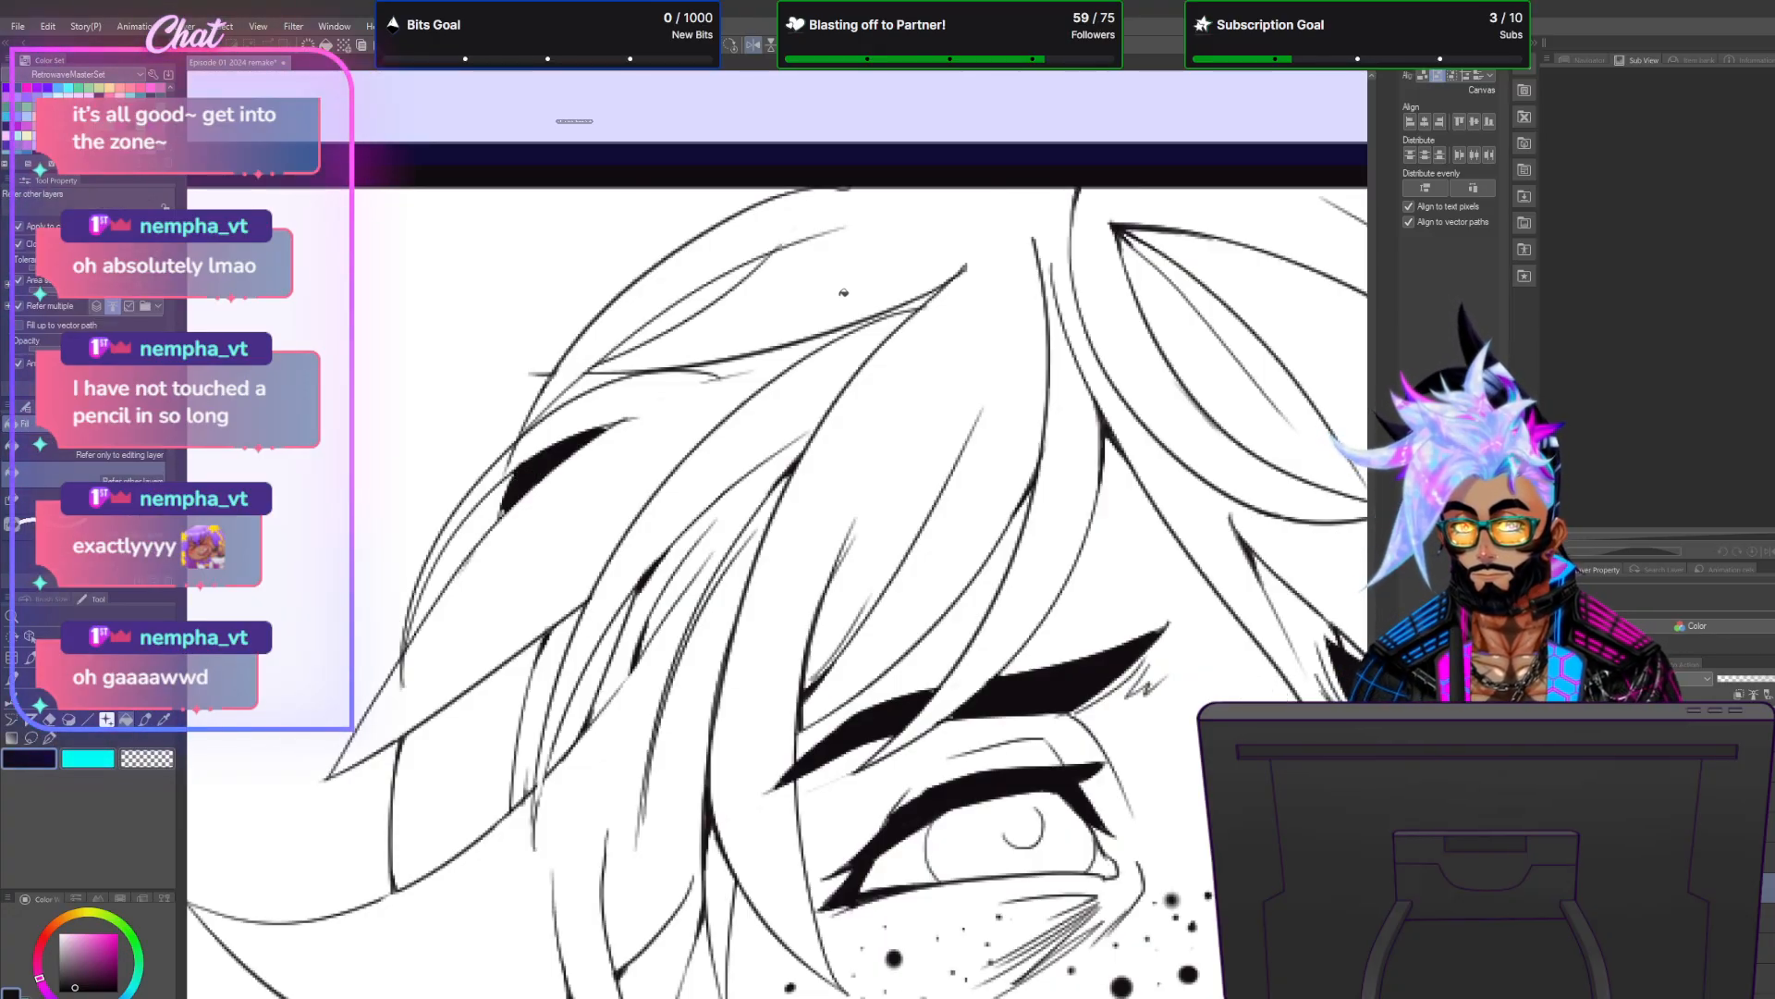
left_click(50, 737)
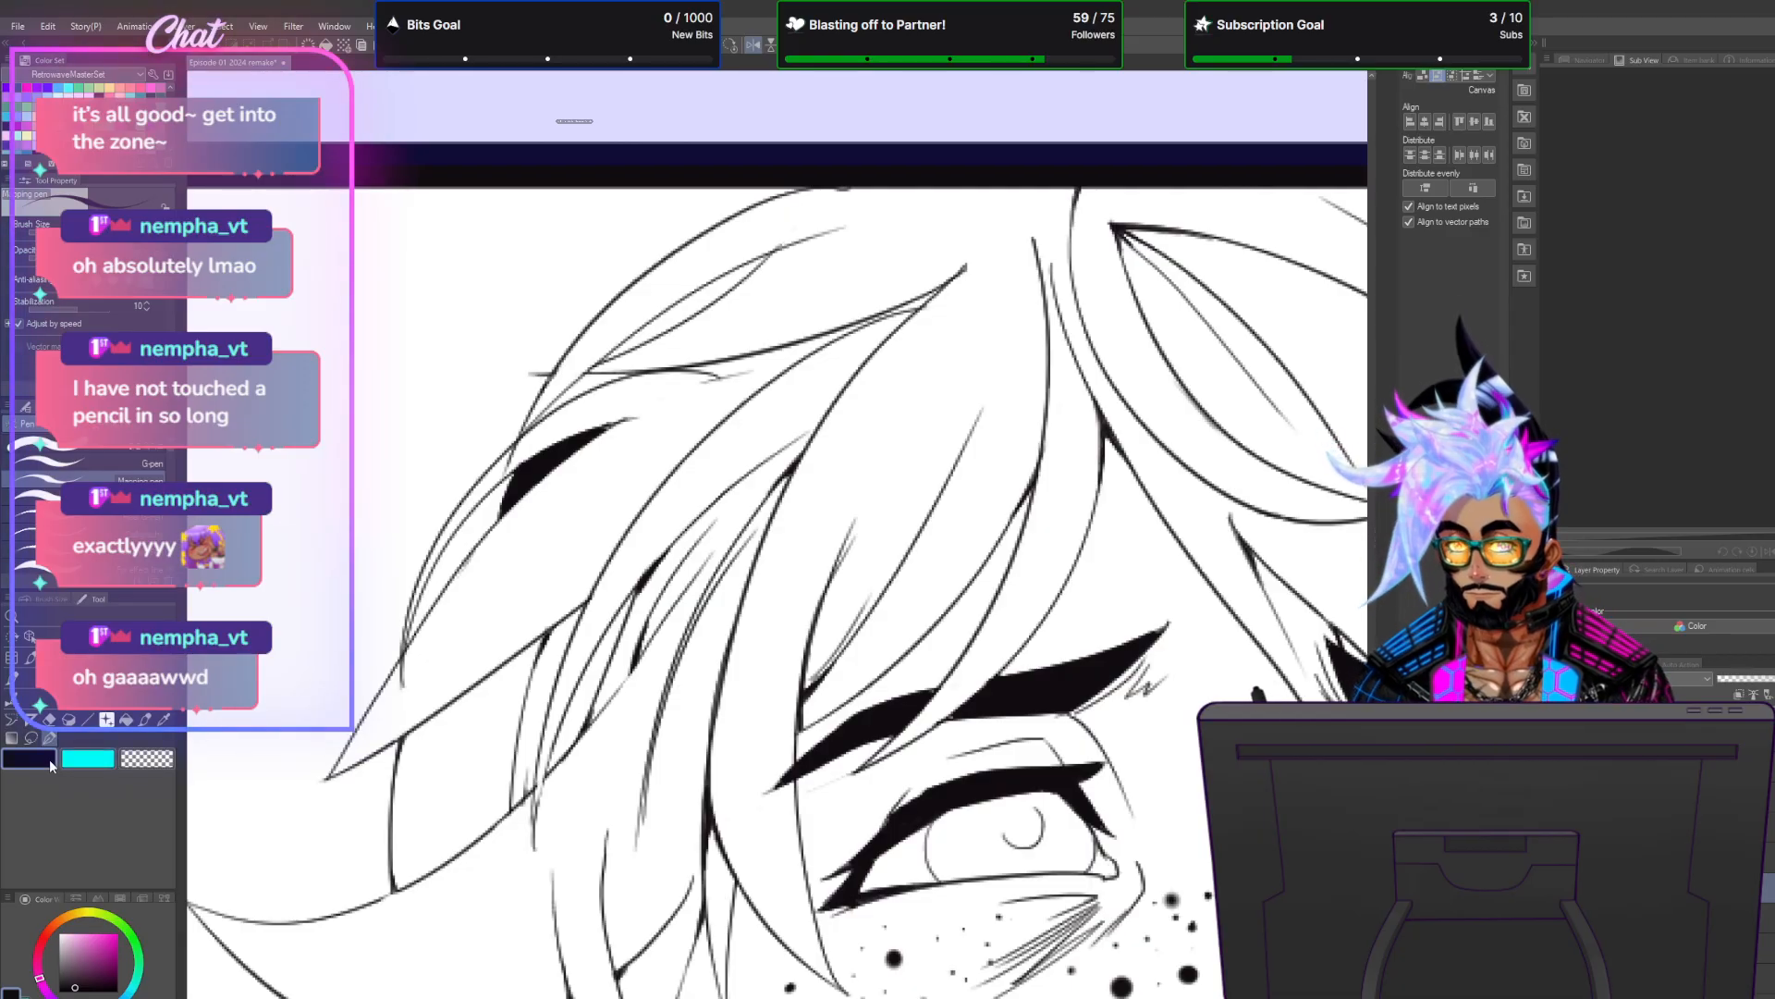
Fill the leaf-shaped strand gap and its tip below the ear, plus the wedge under the flicked-out lock, with solid black.
left_click(127, 719)
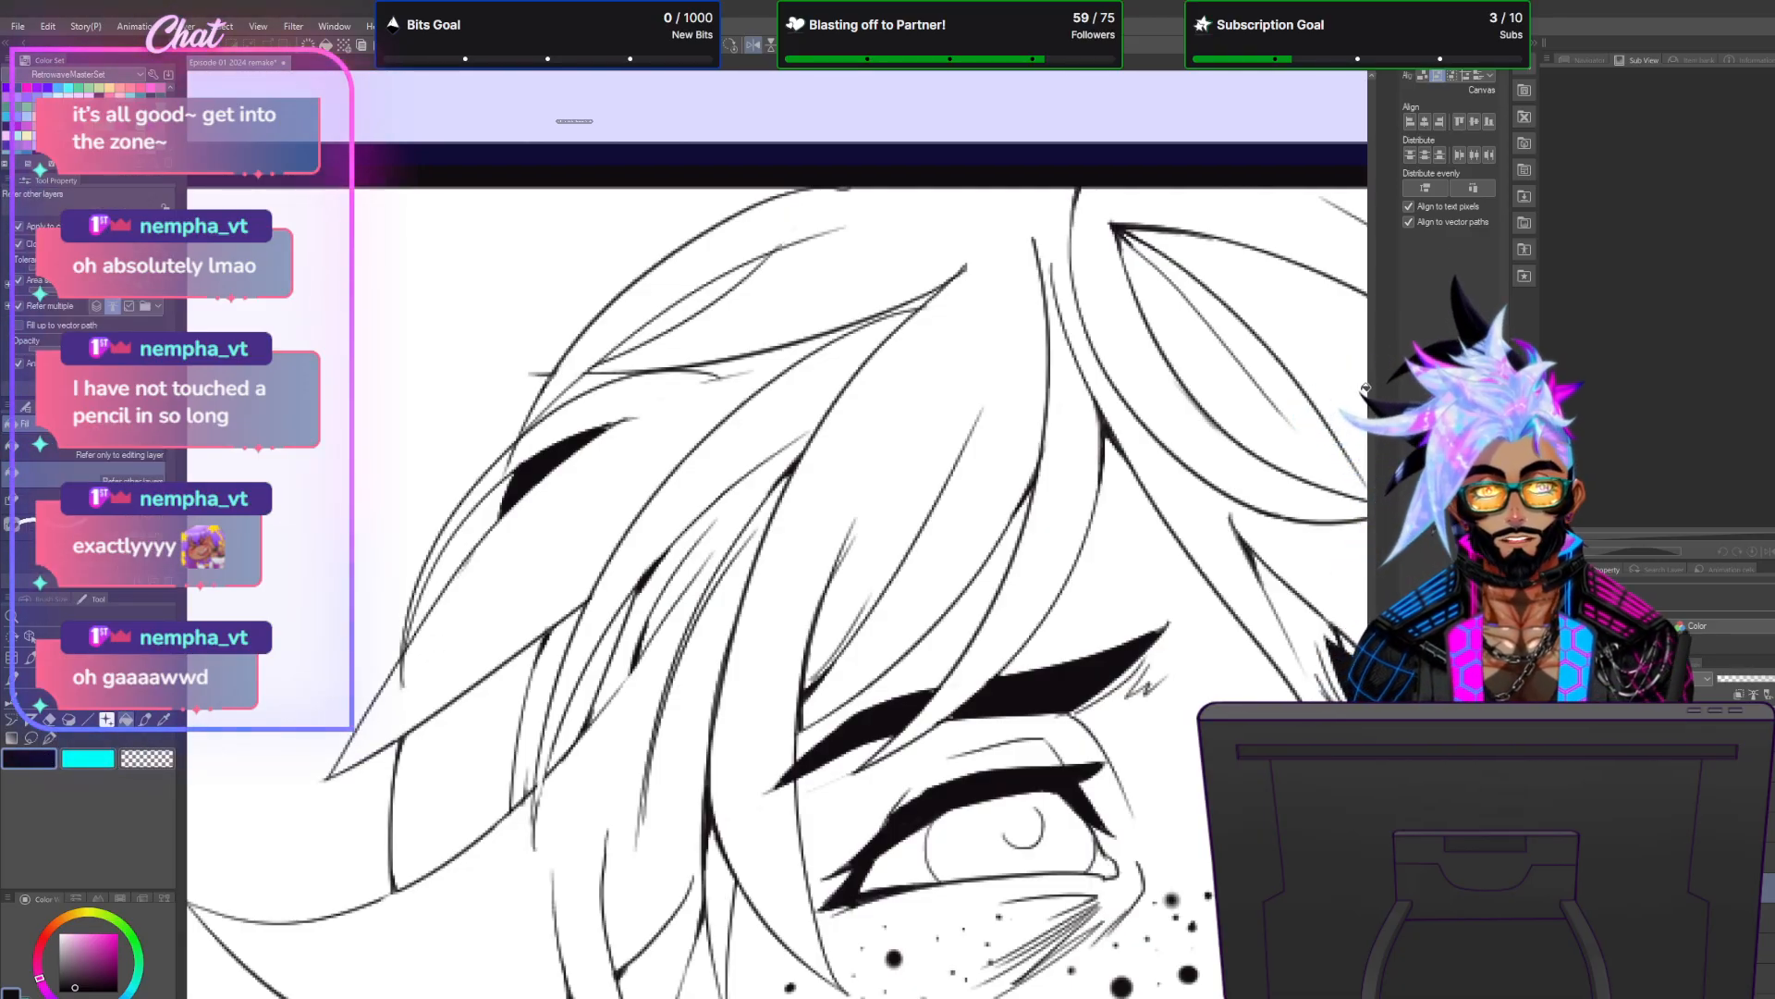
scroll(777, 533, "down", 10)
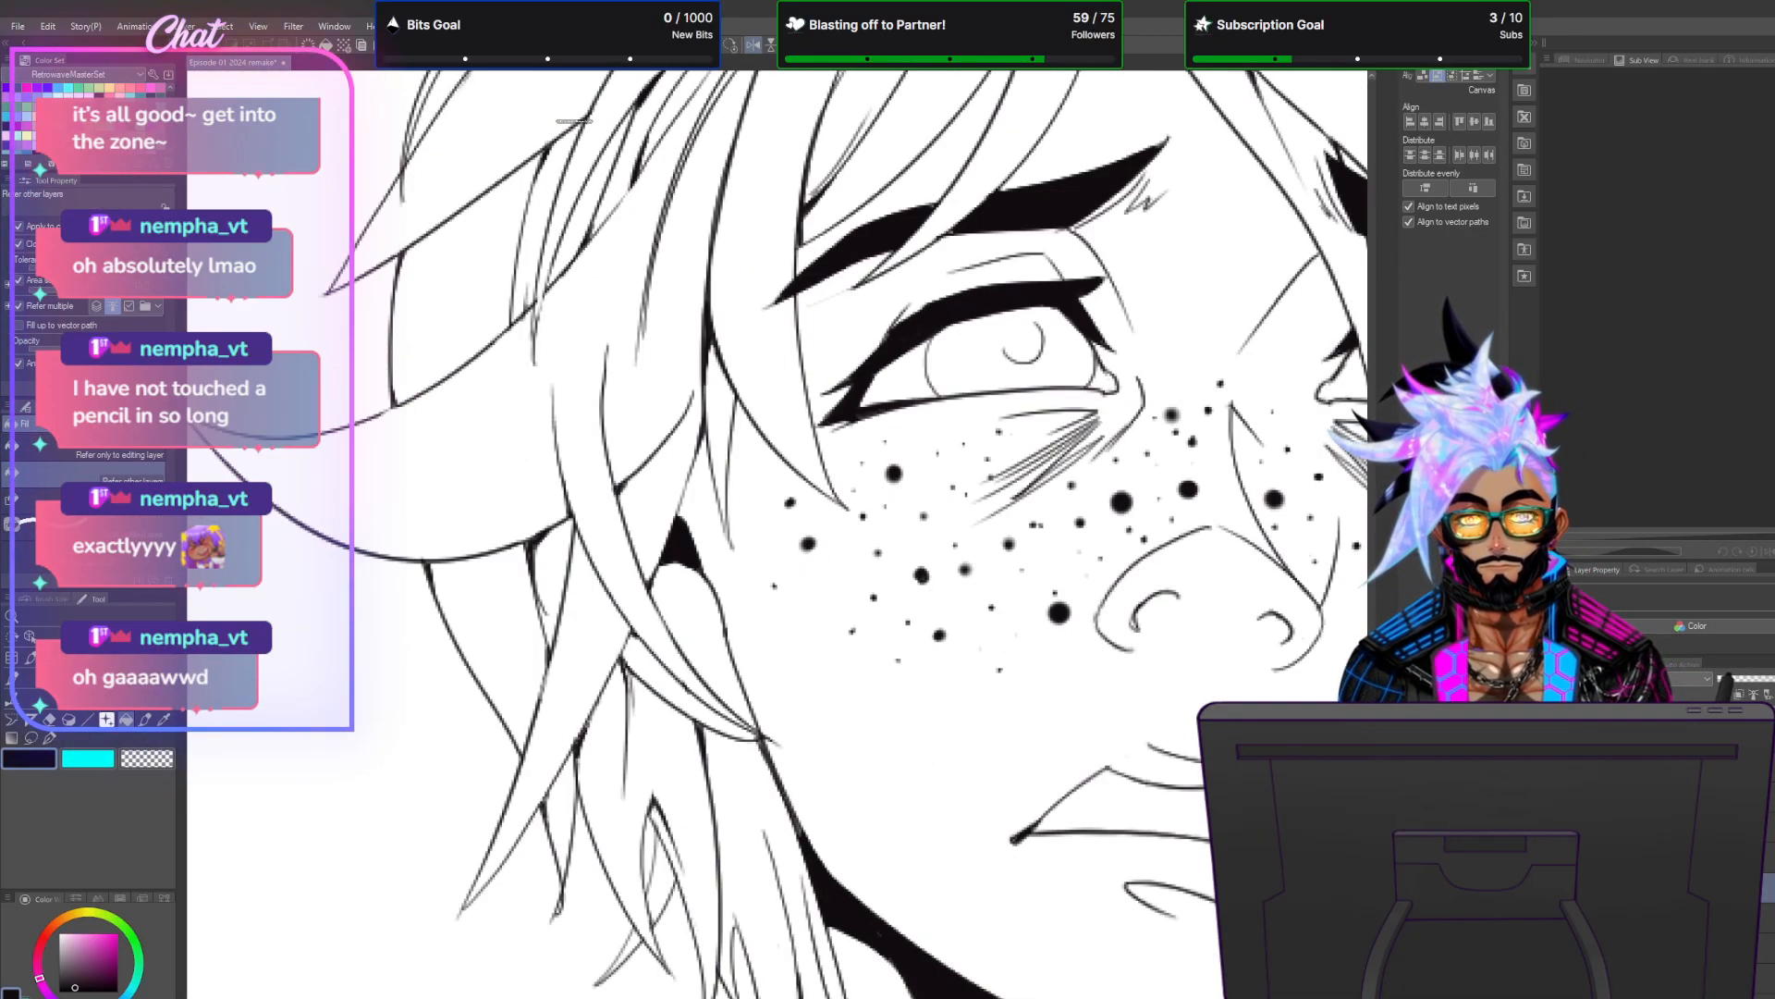
scroll(777, 534, "up", 2)
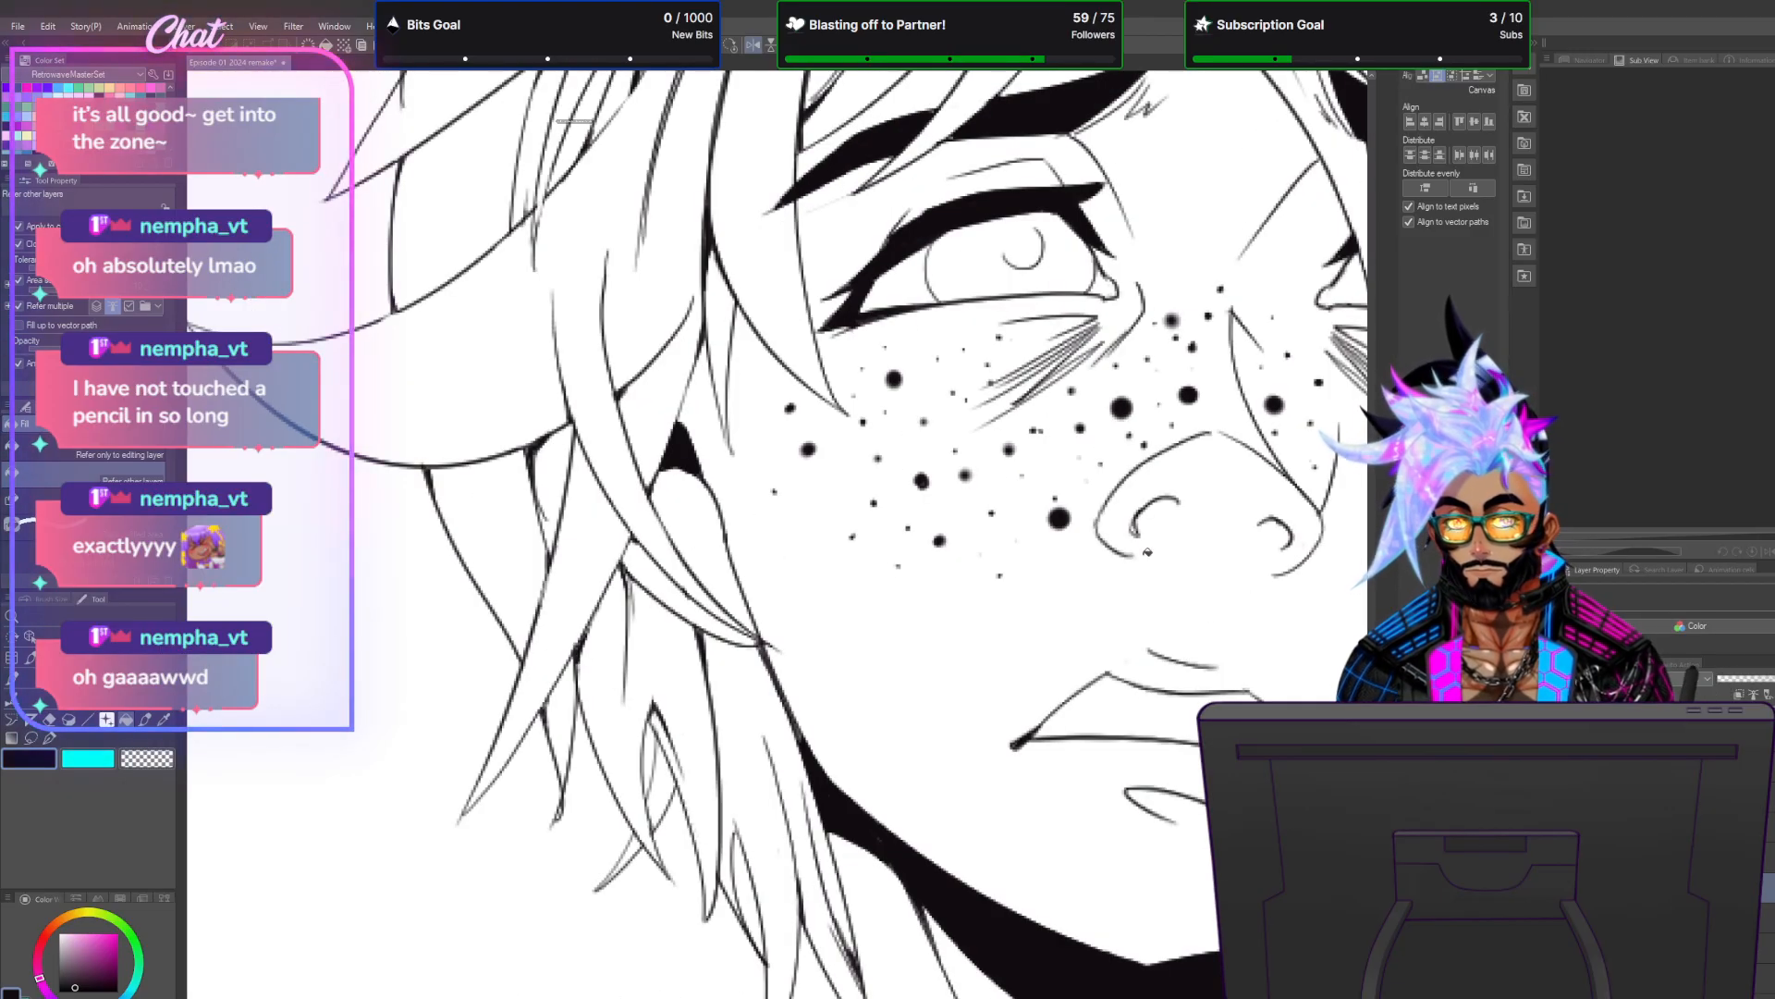
left_click(665, 792)
left_click(630, 853)
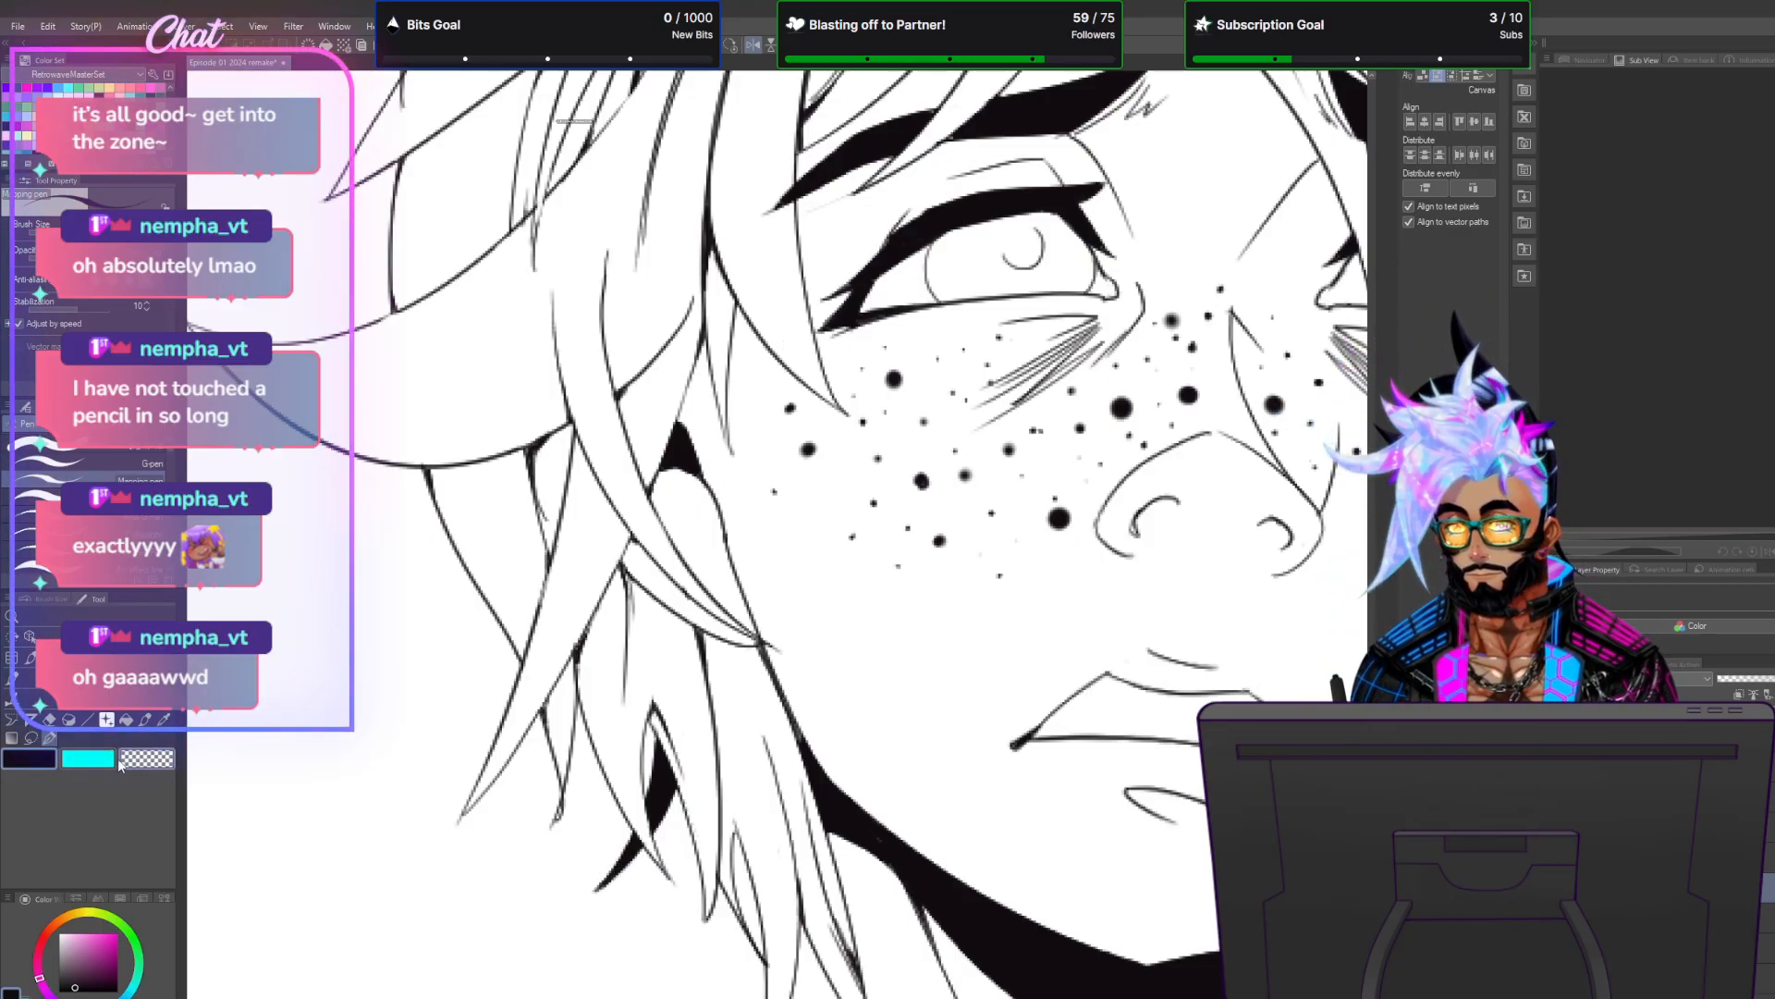
left_click(553, 471)
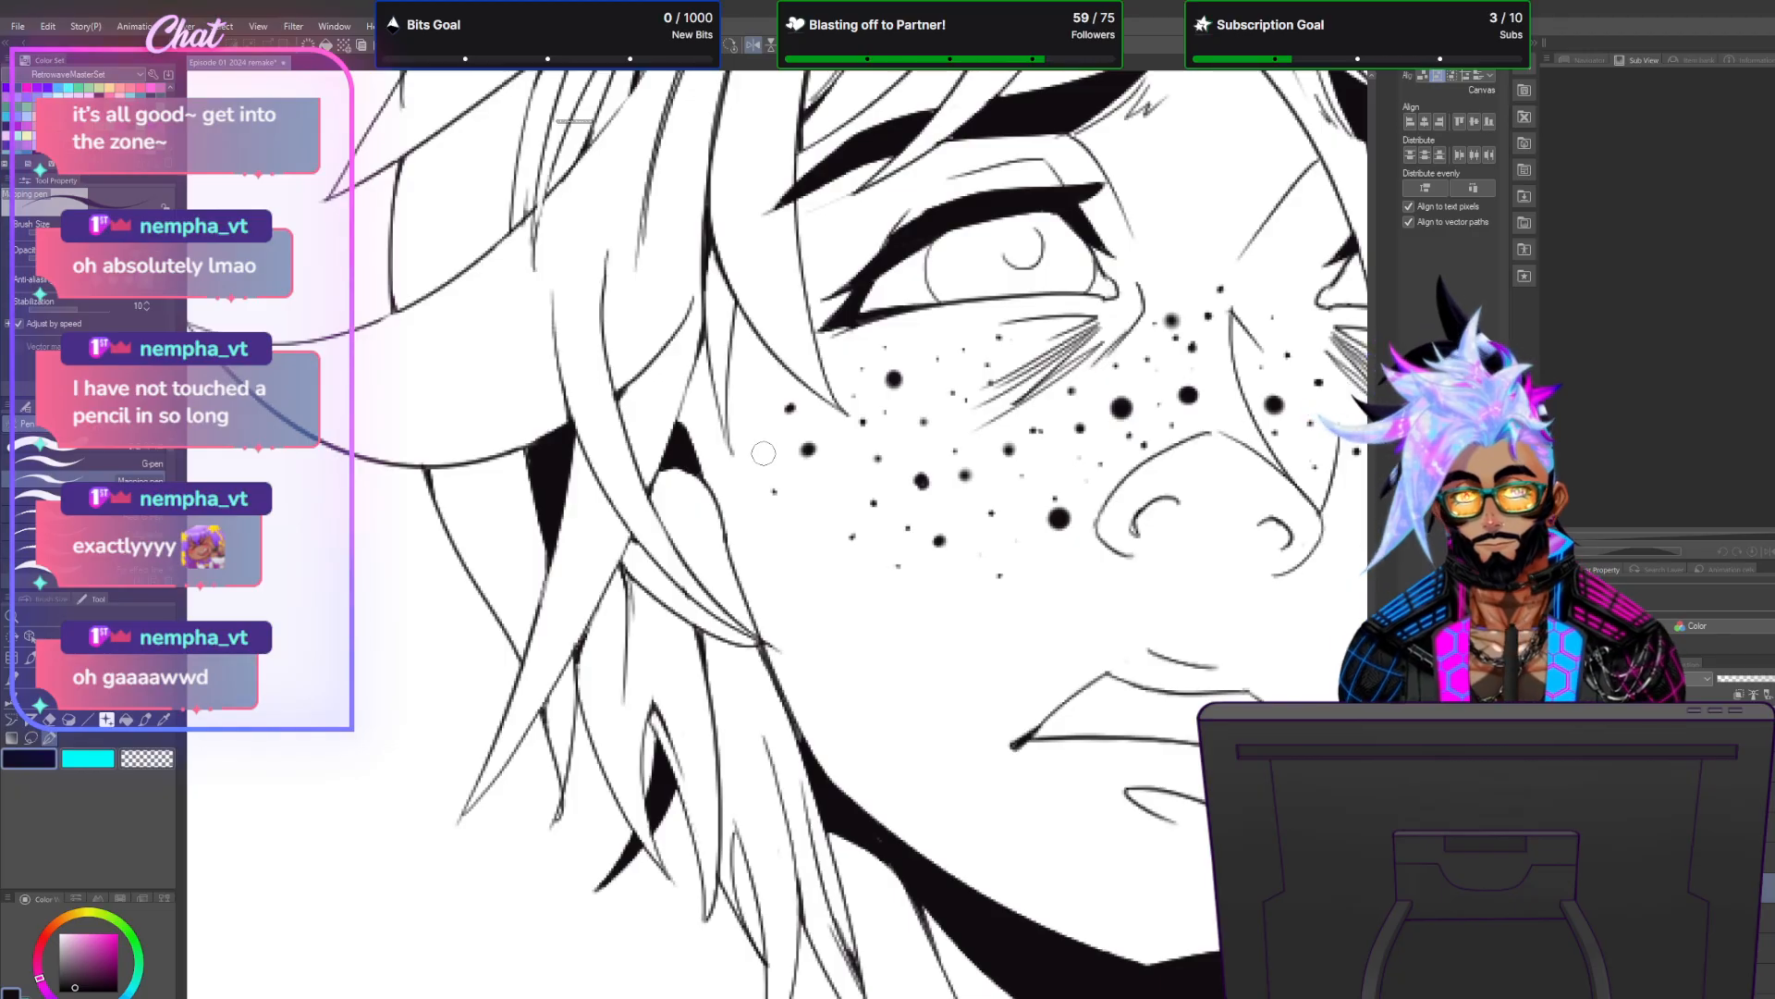
scroll(764, 453, "down", 6)
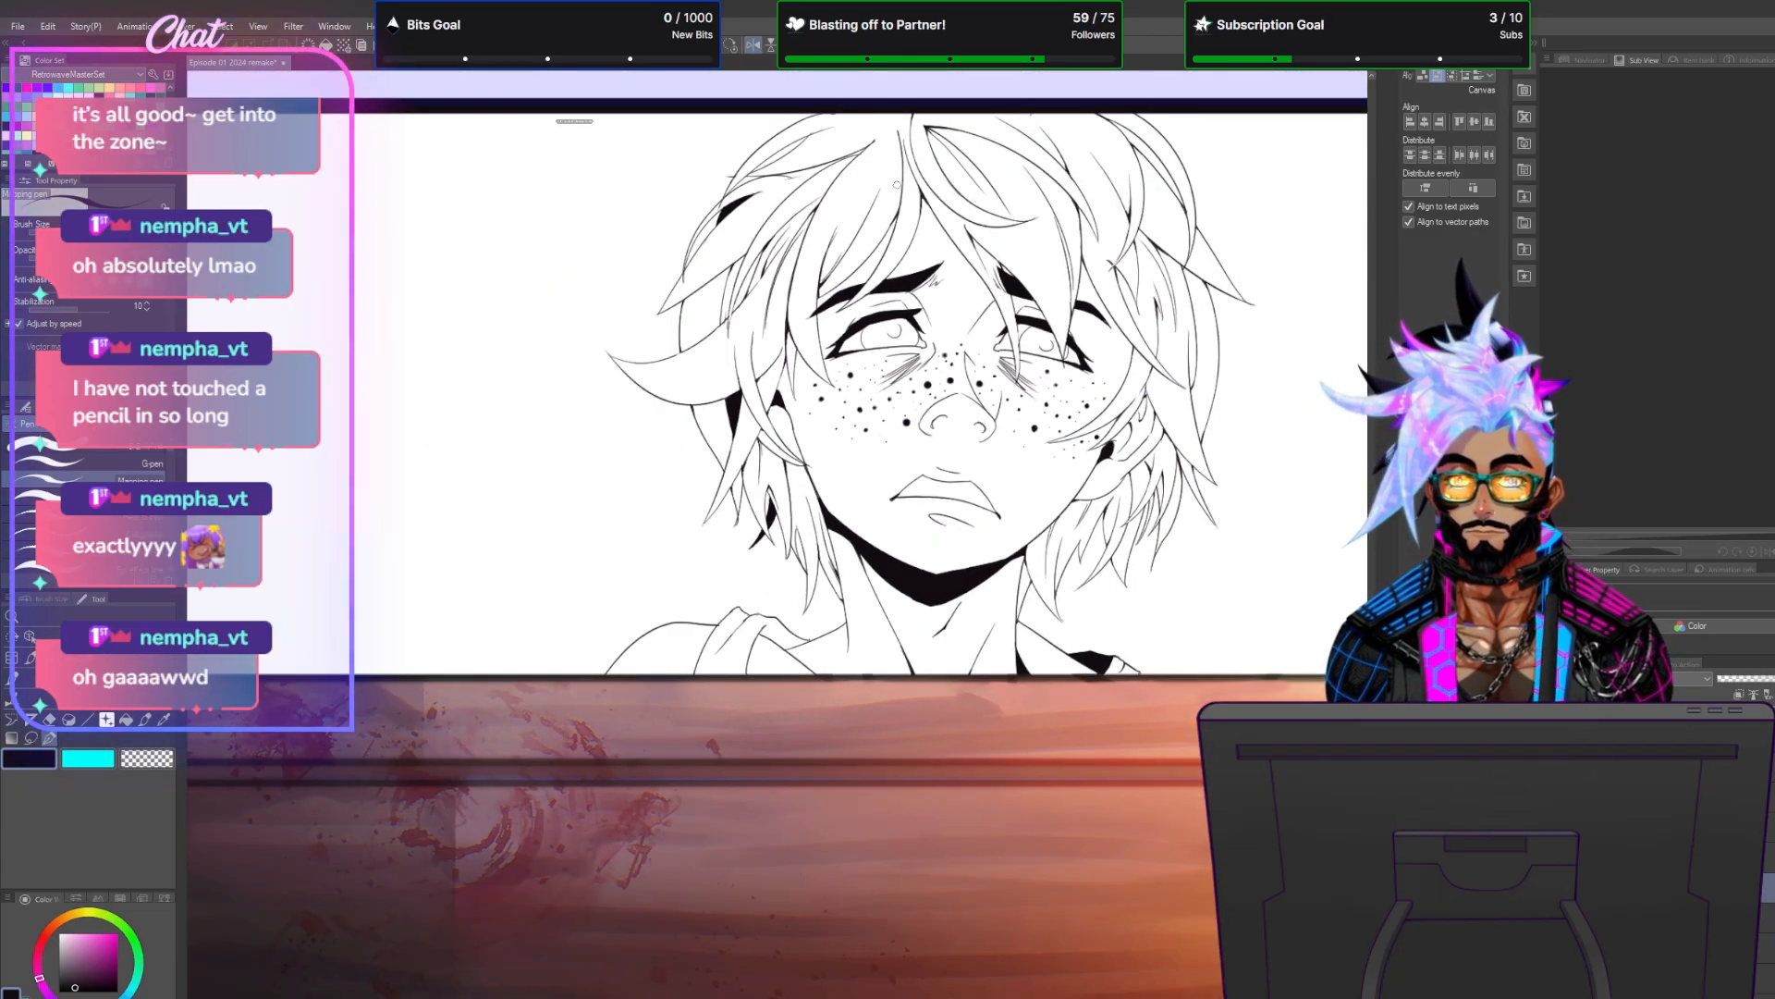
scroll(1219, 193, "down", 3)
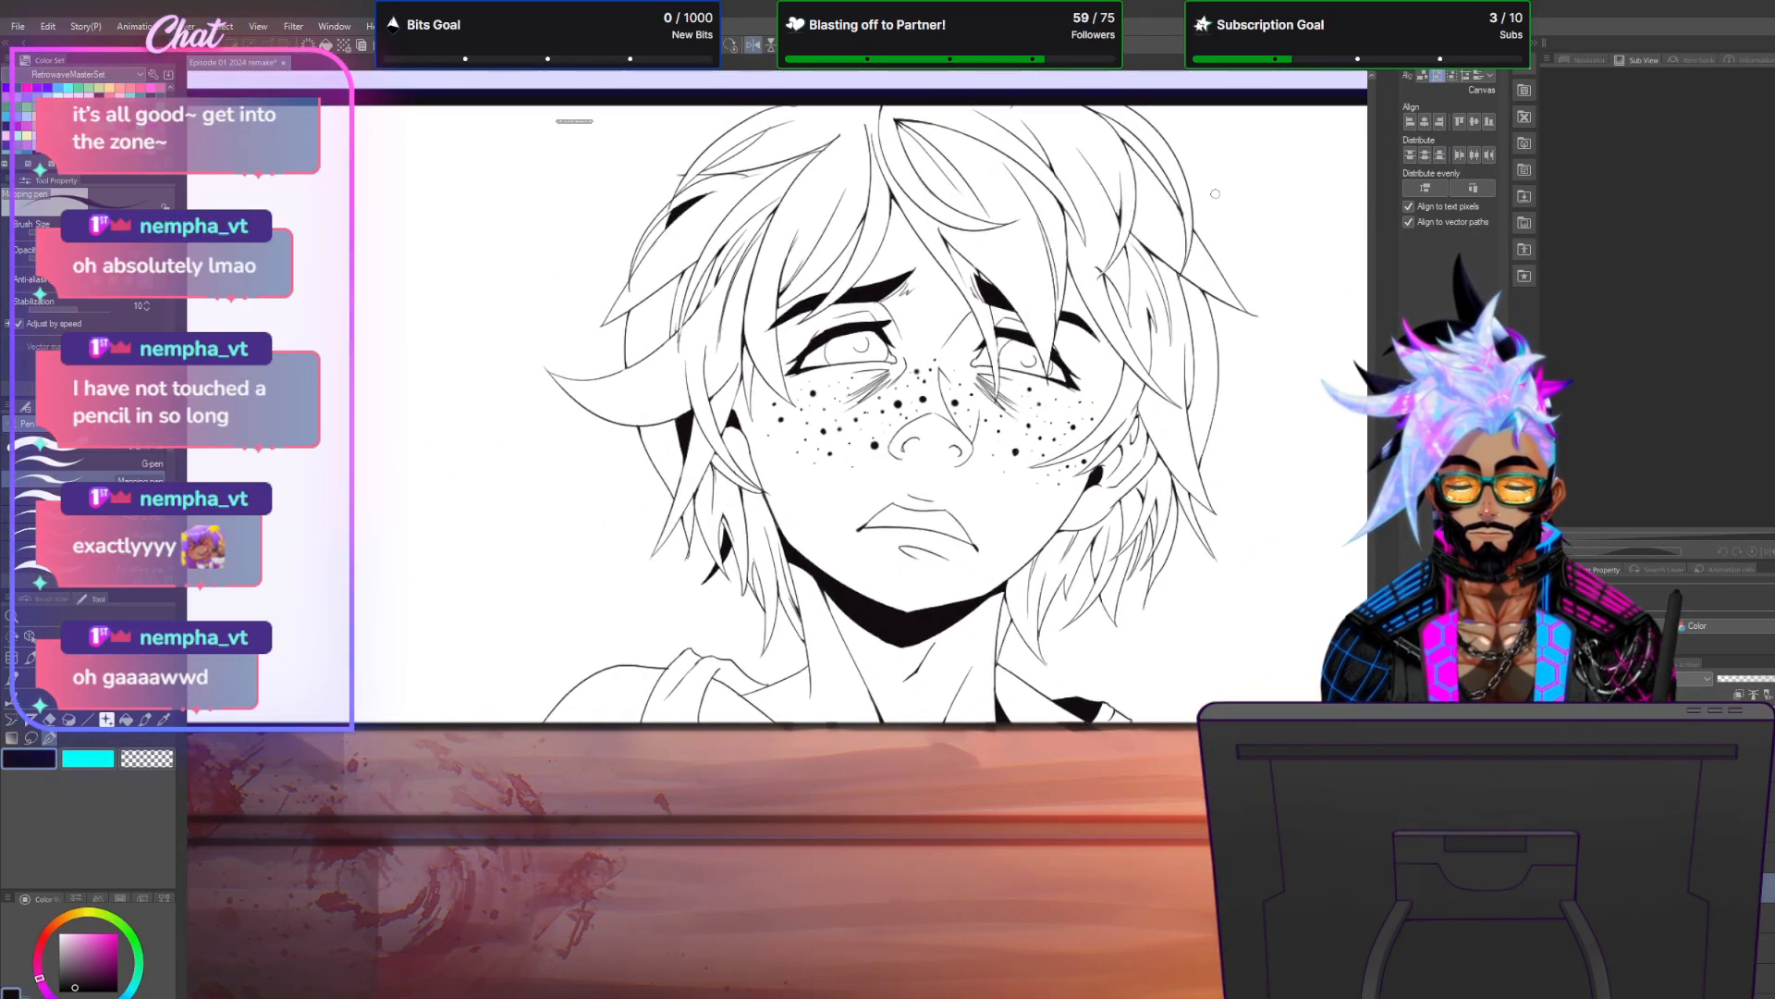
Fill the long, narrow gap between the outer hair strand tips beside the neck with solid black.
scroll(1046, 303, "up", 3)
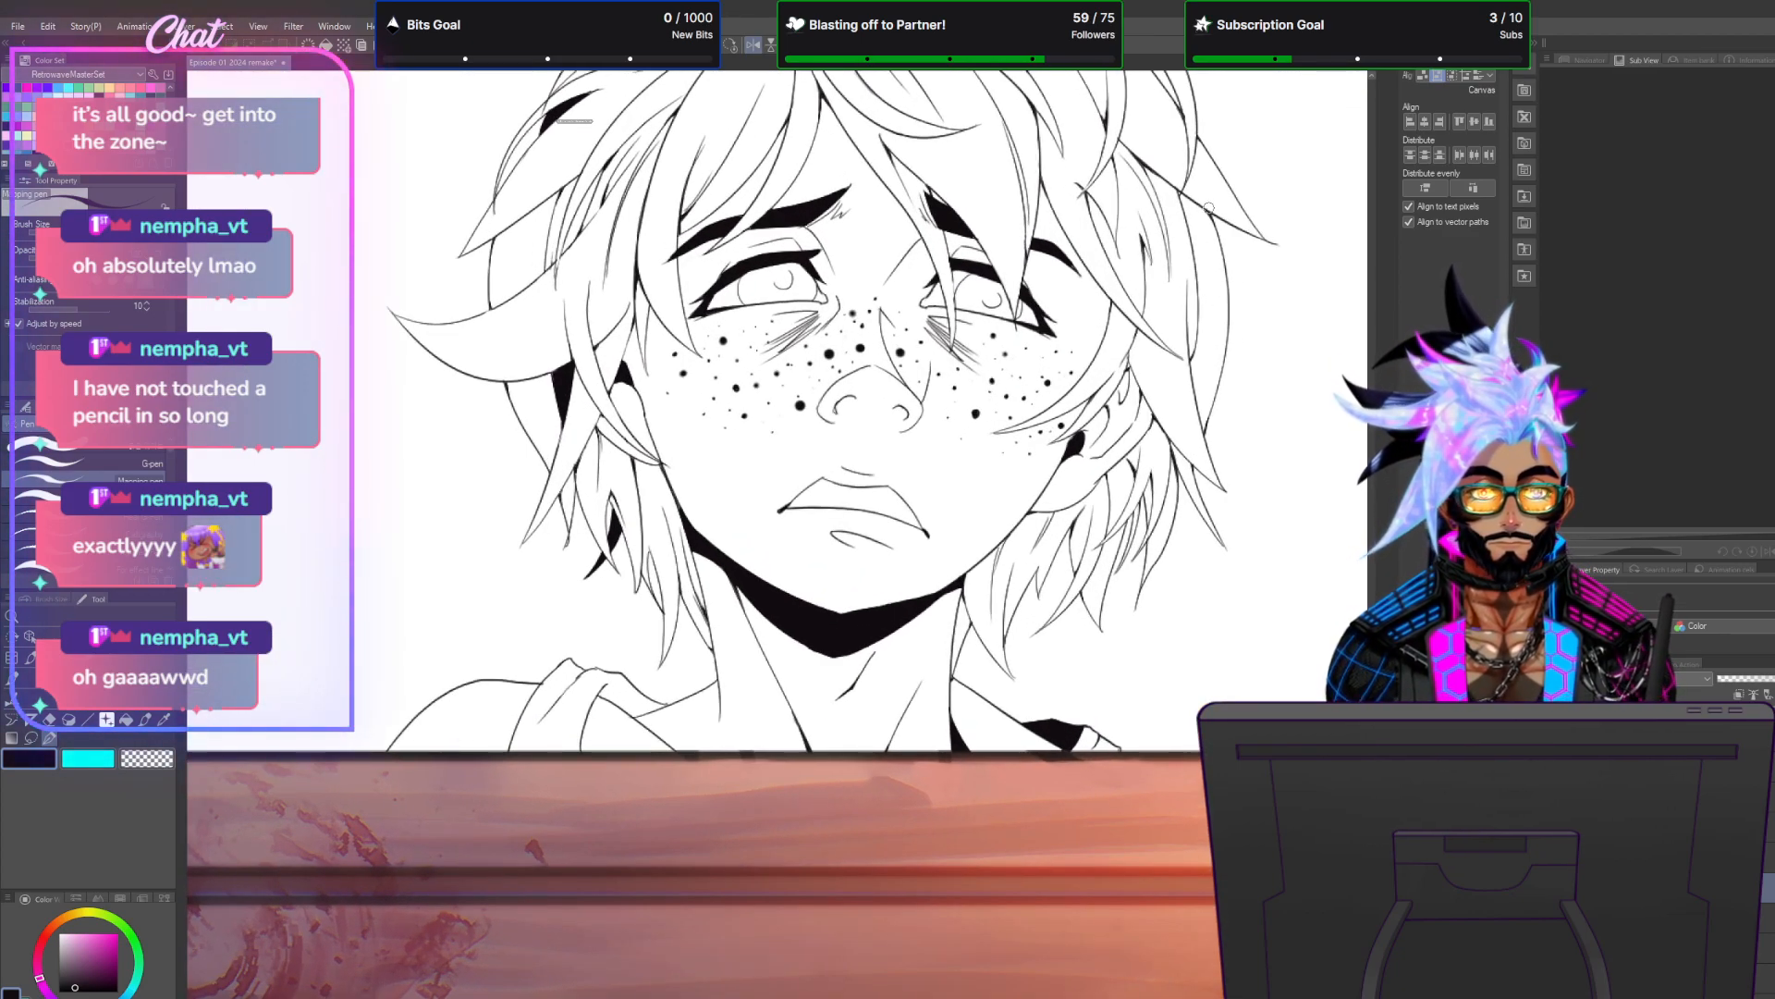
scroll(574, 120, "up", 5)
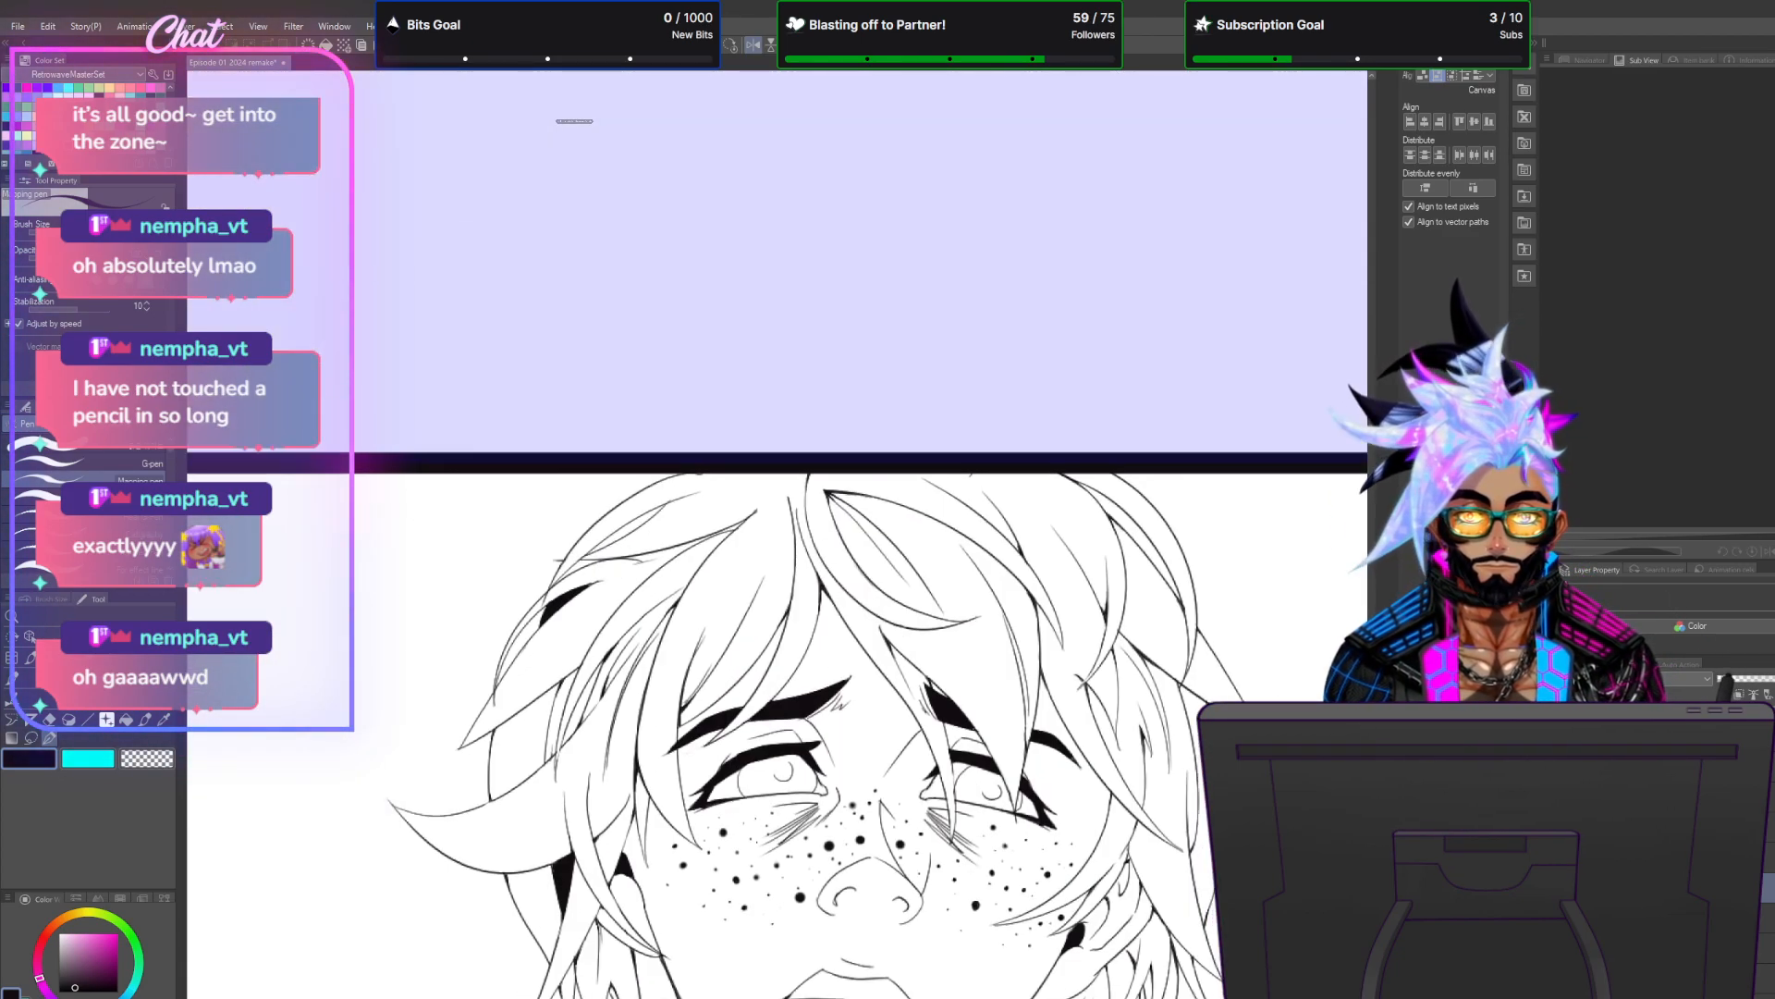
scroll(575, 120, "down", 2)
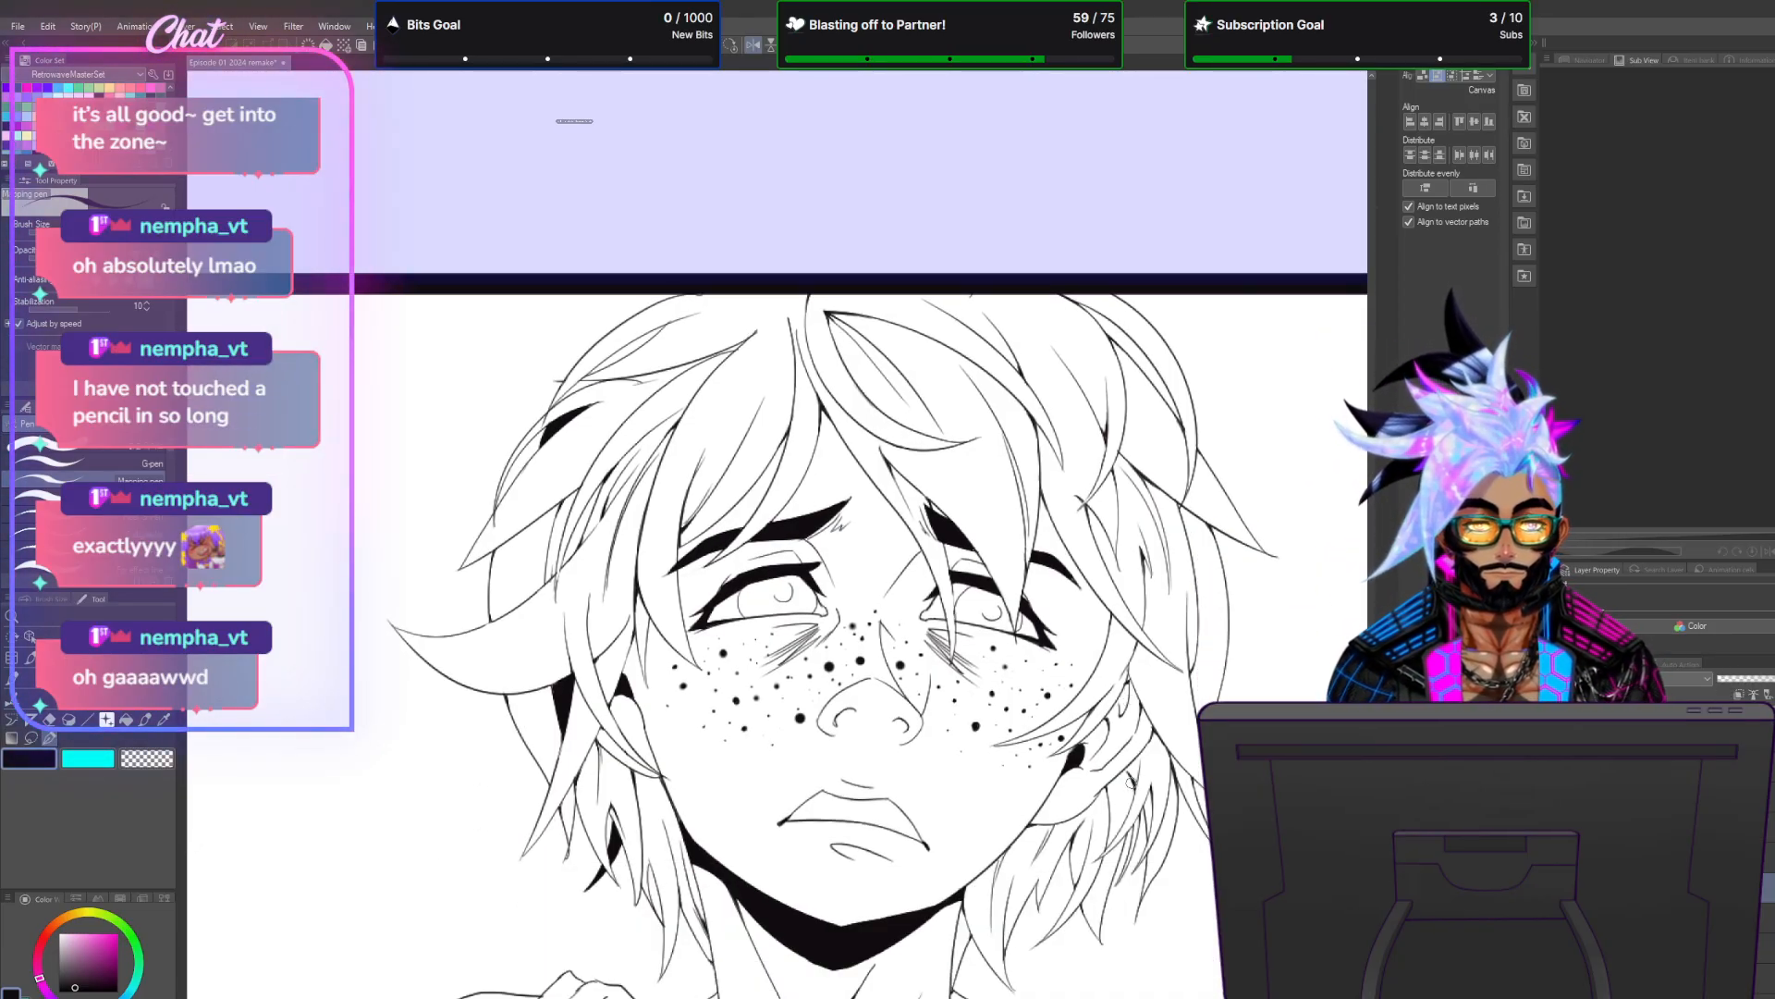
scroll(1130, 781, "up", 3)
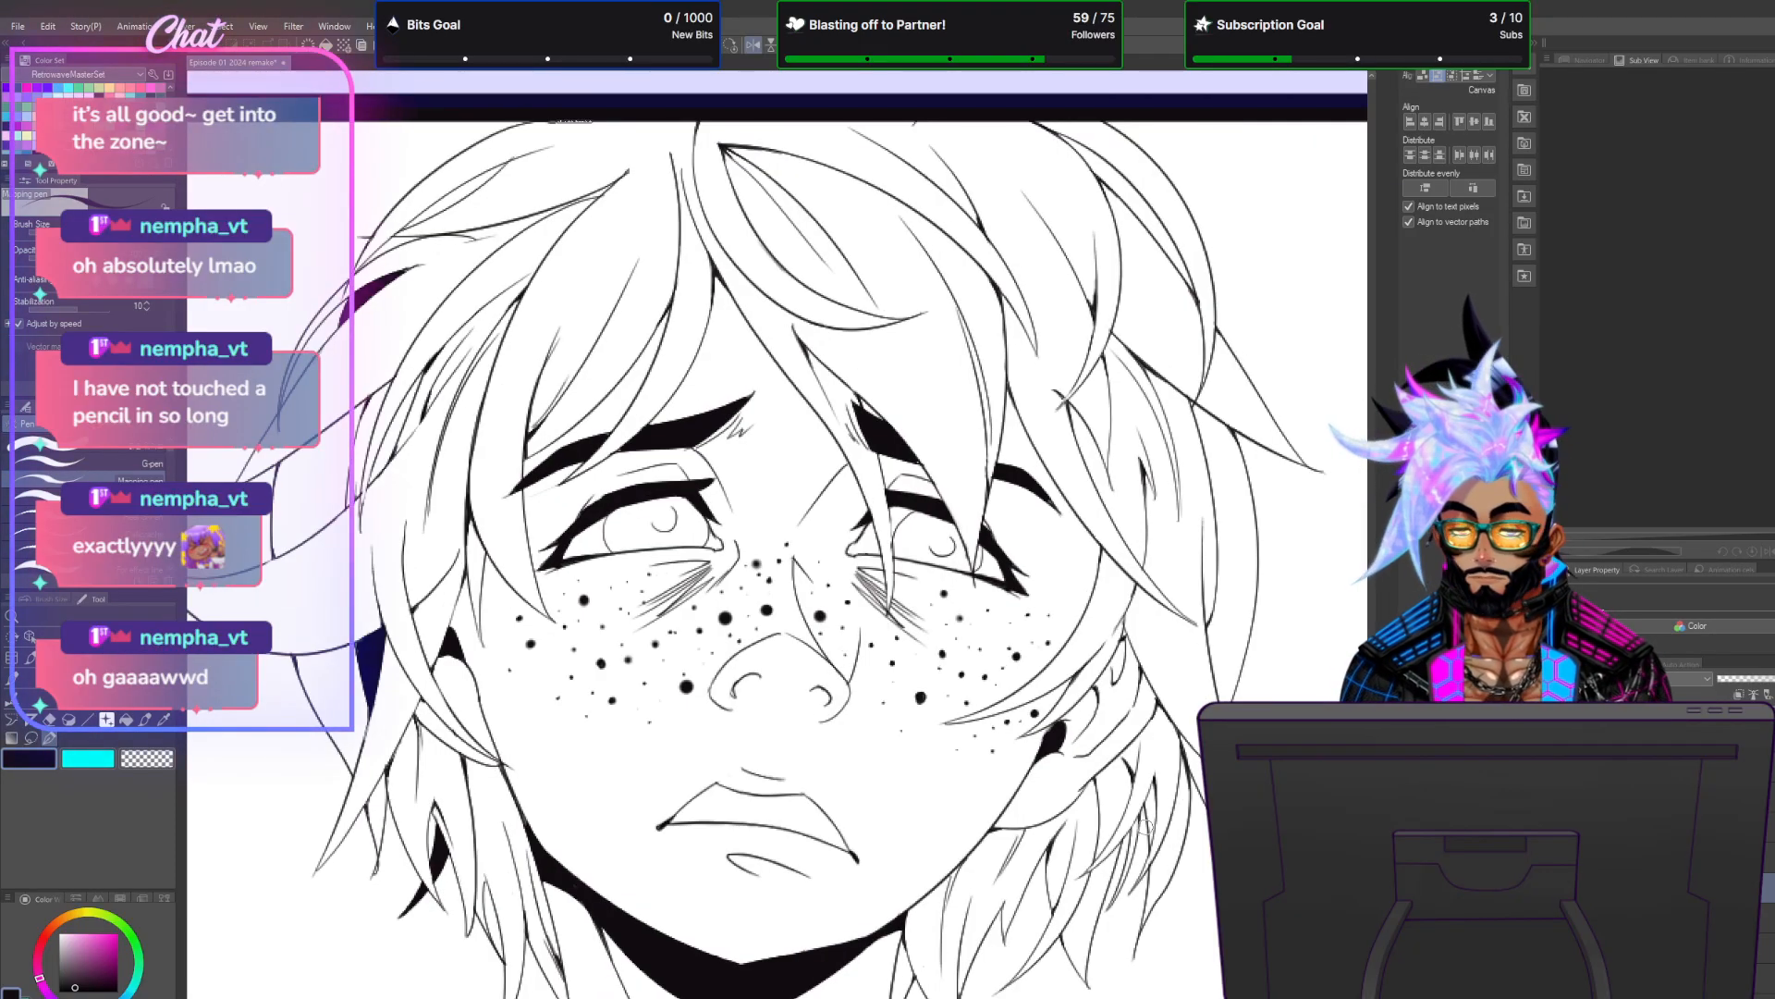
left_click(132, 760)
left_click(30, 738)
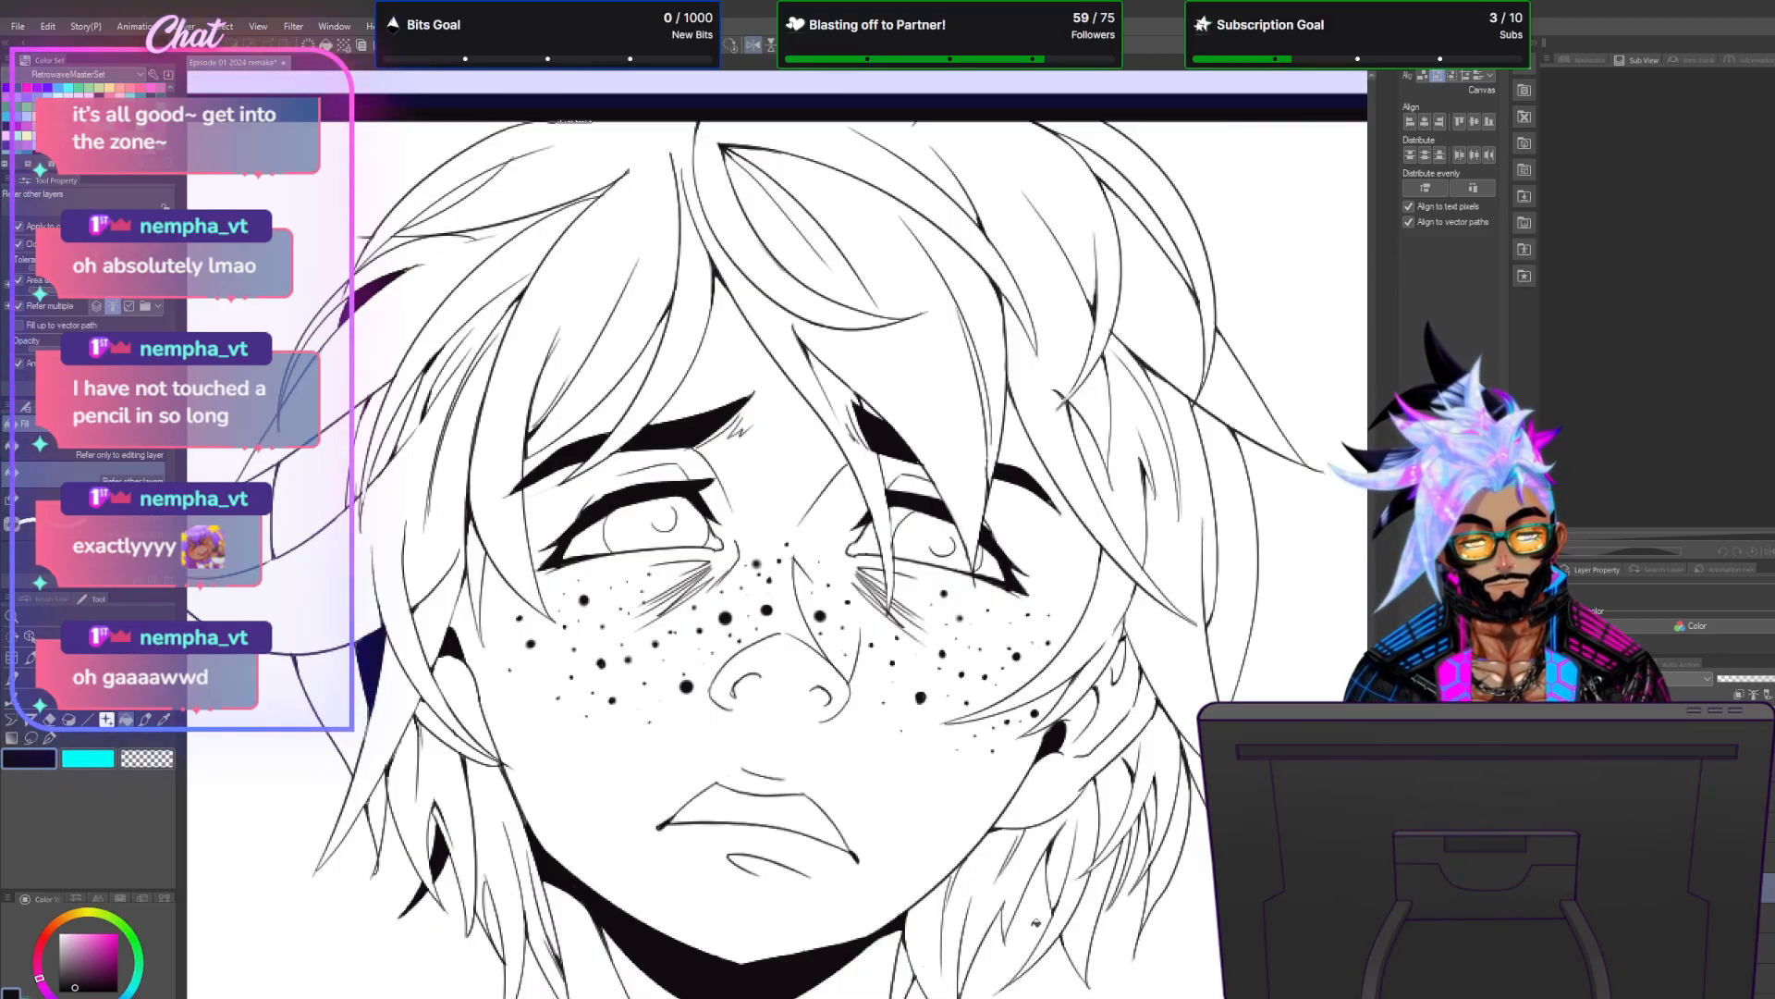
scroll(910, 652, "down", 3)
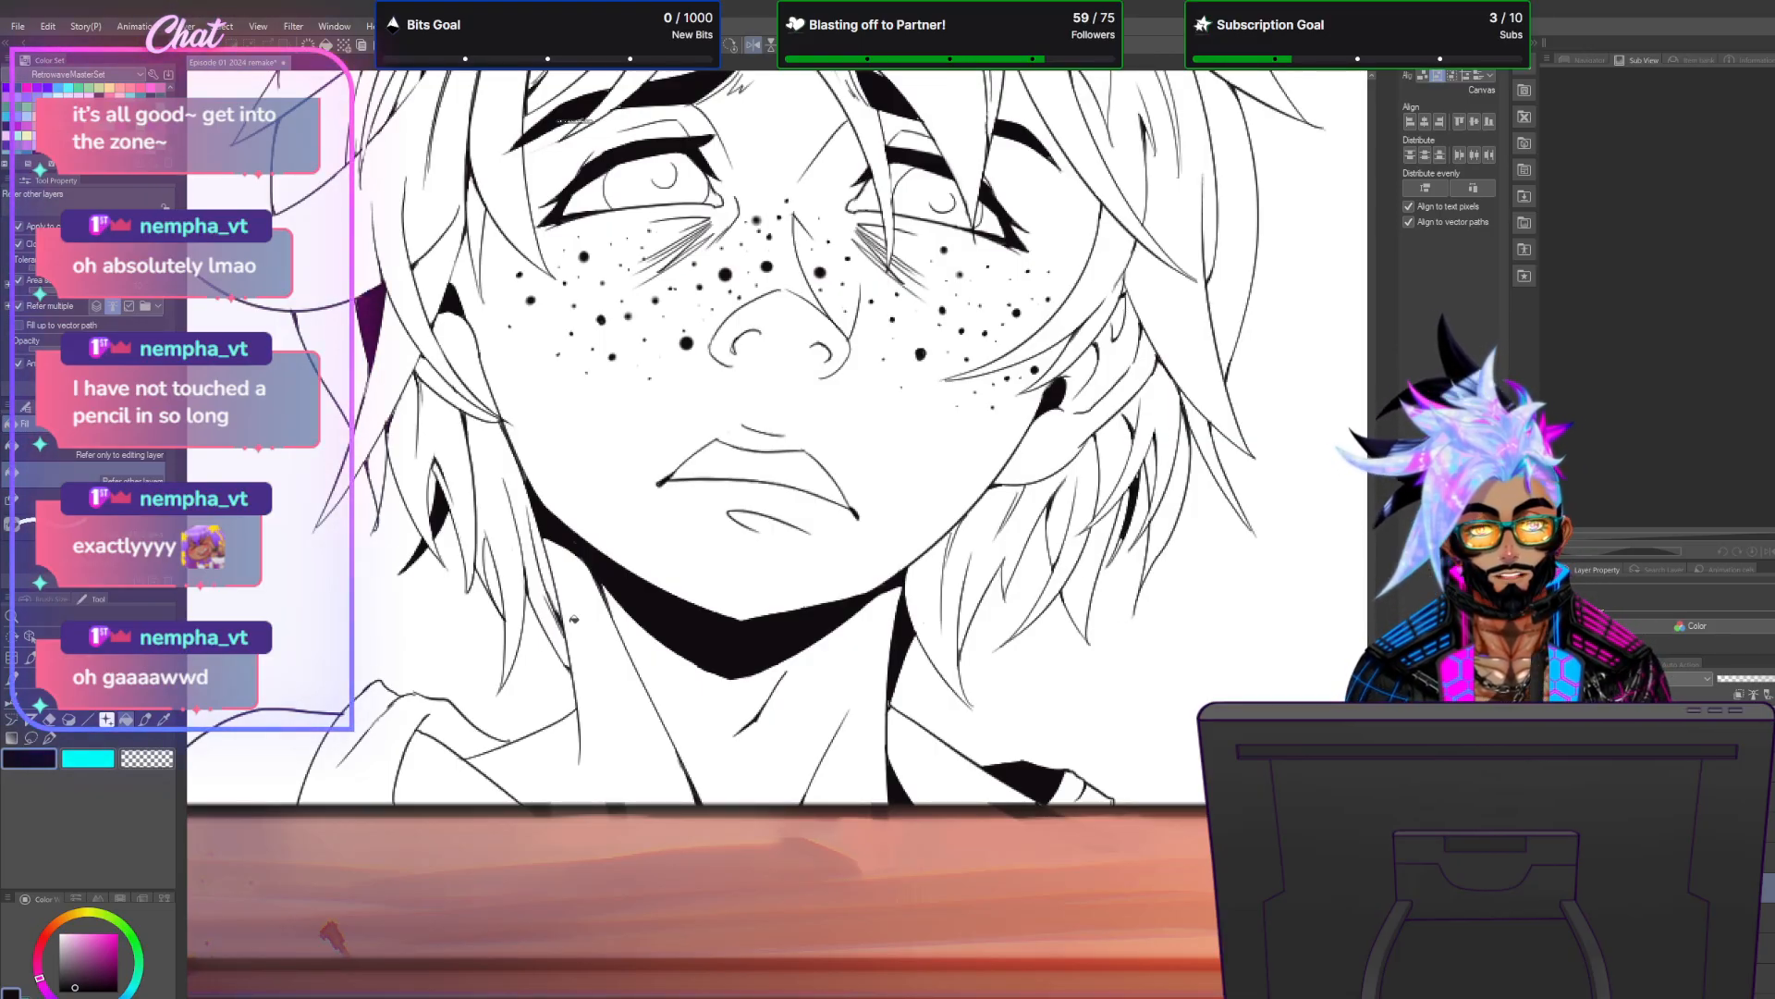
left_click(50, 739)
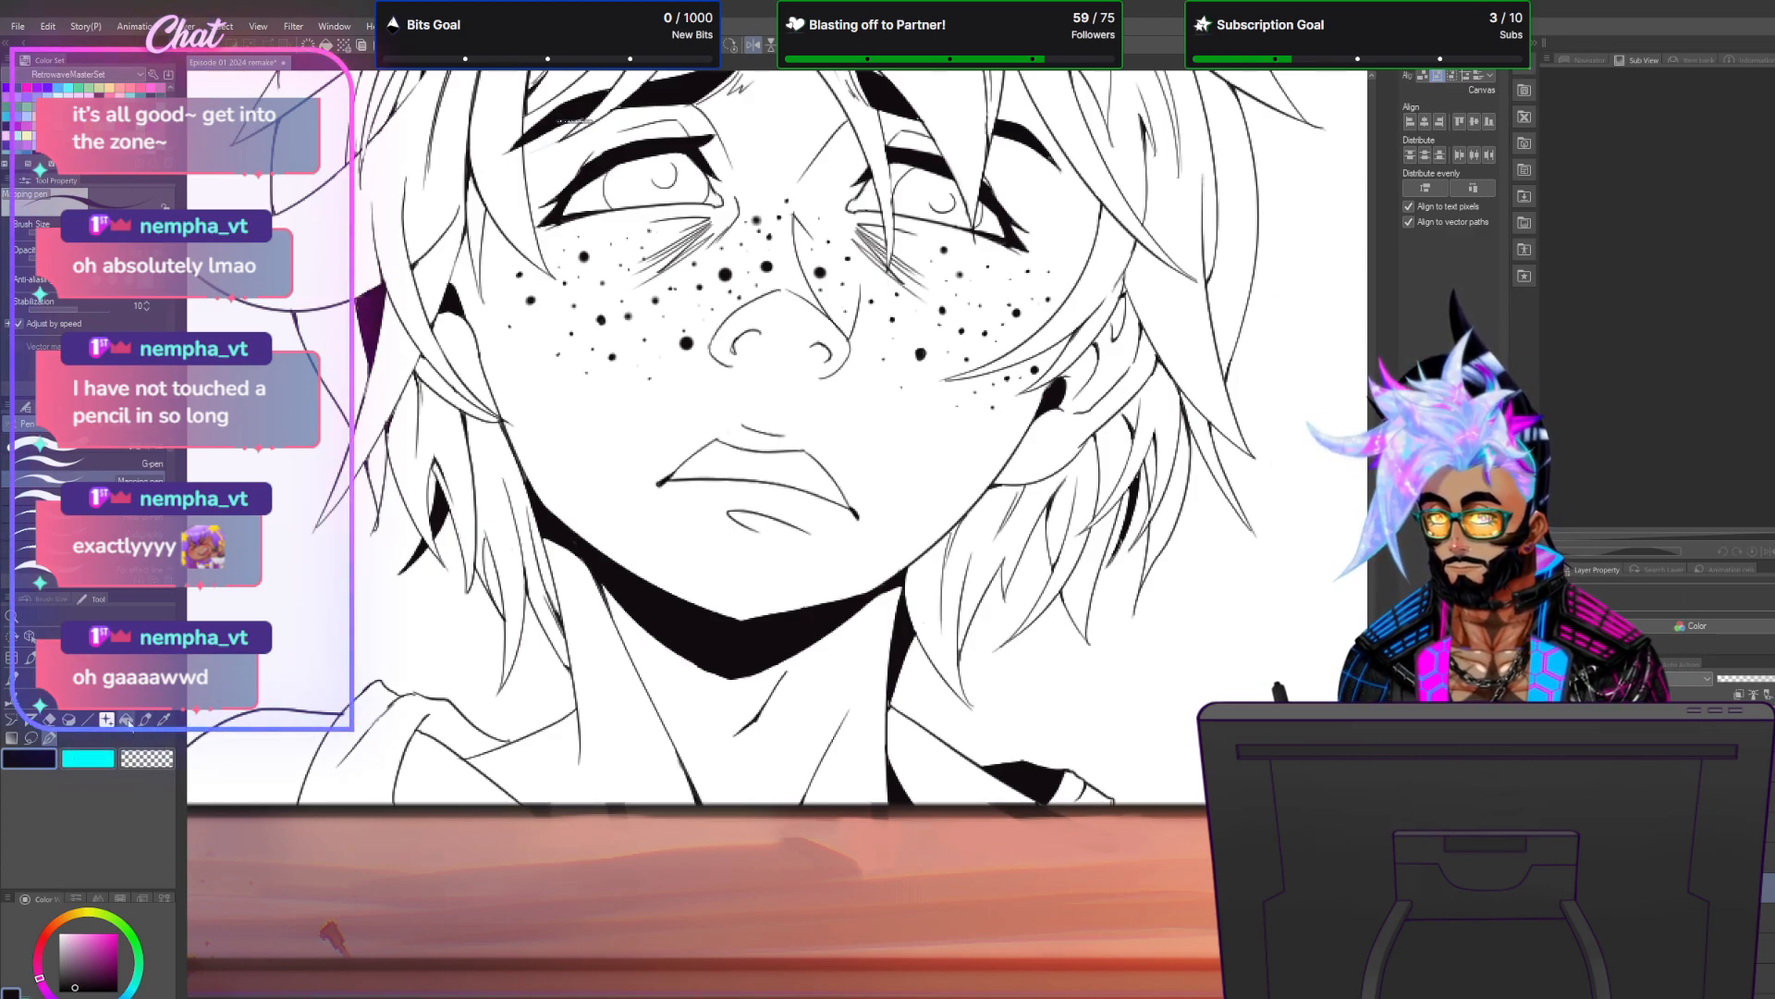
left_click(126, 719)
left_click(1210, 436)
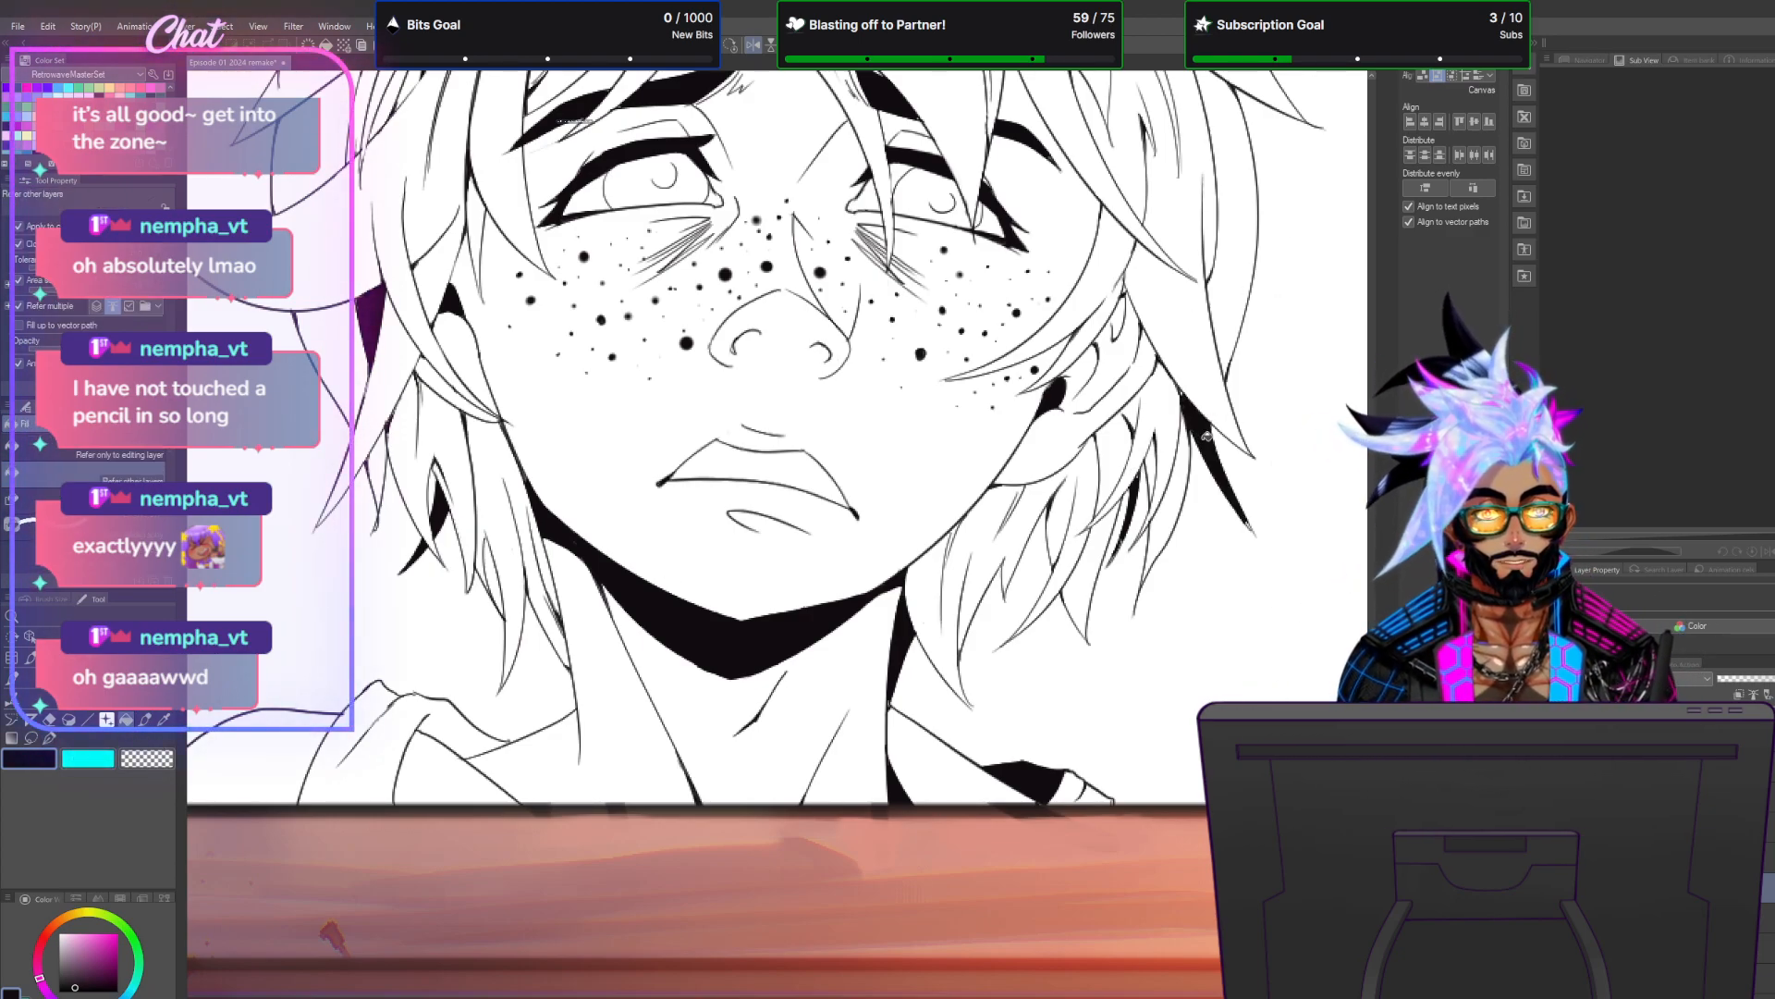
left_click(50, 738)
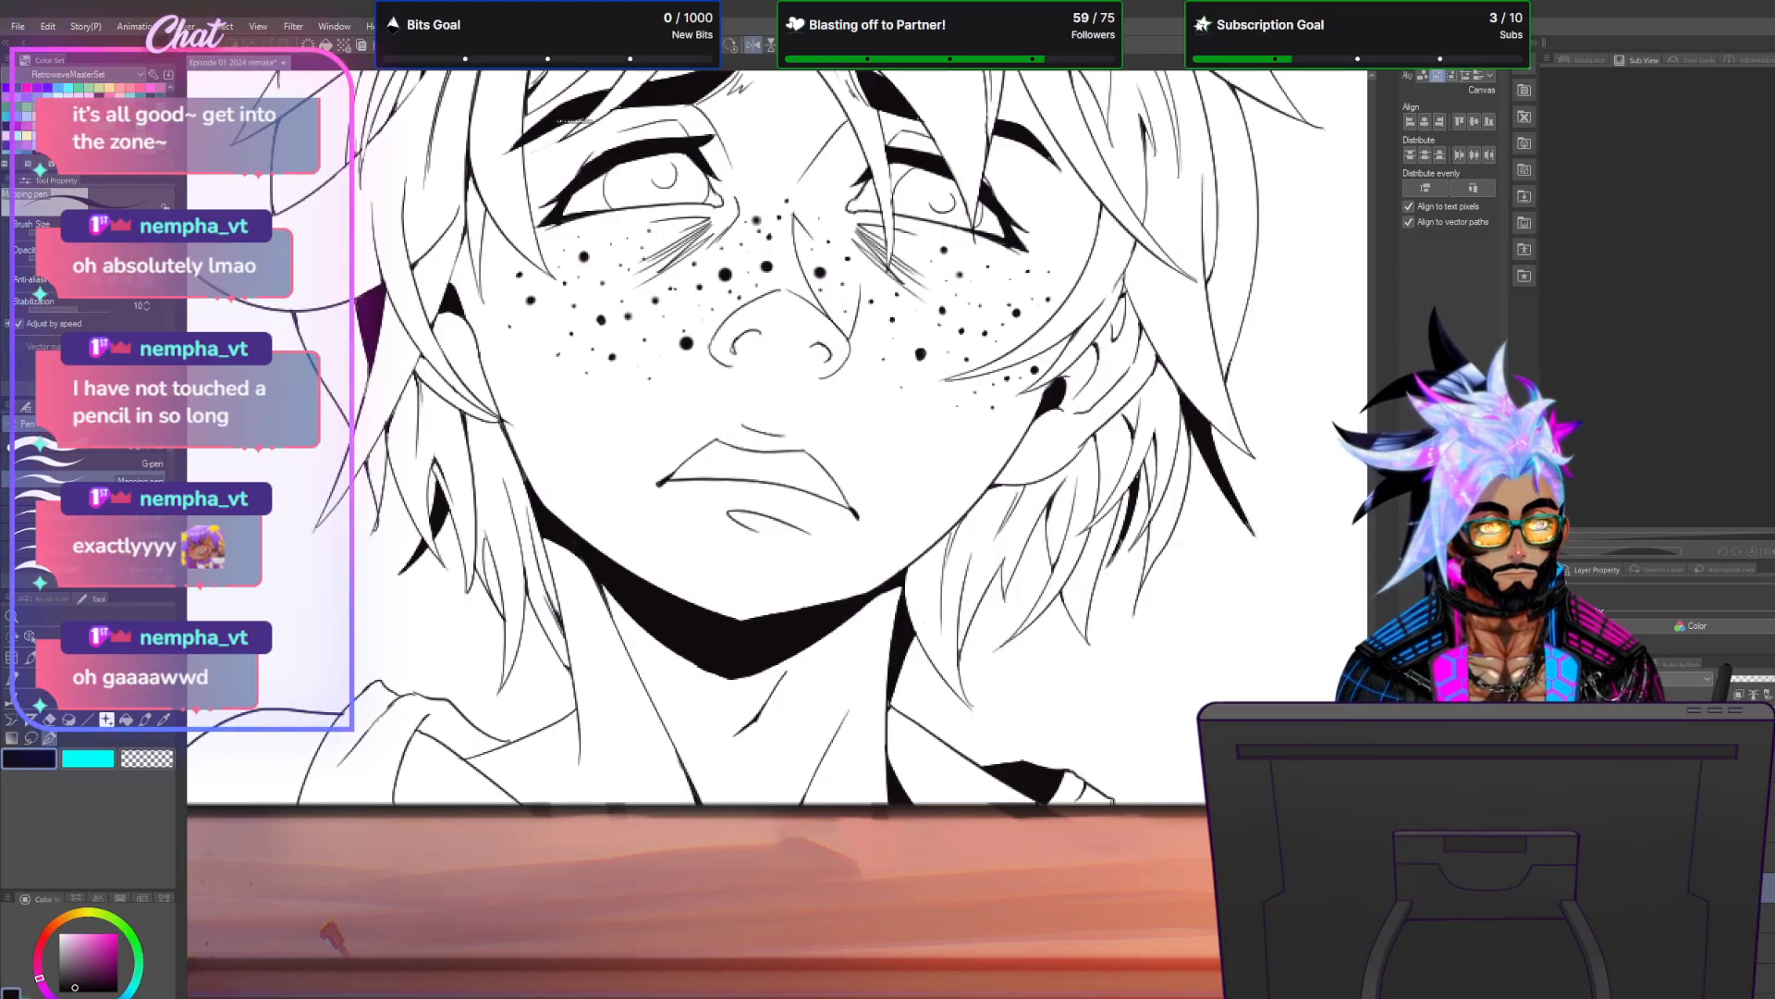
Close the open end of the pointed strand gap near the crown, then fill the wedge and its narrow tip with solid black.
scroll(777, 534, "up", 8)
scroll(777, 534, "down", 1)
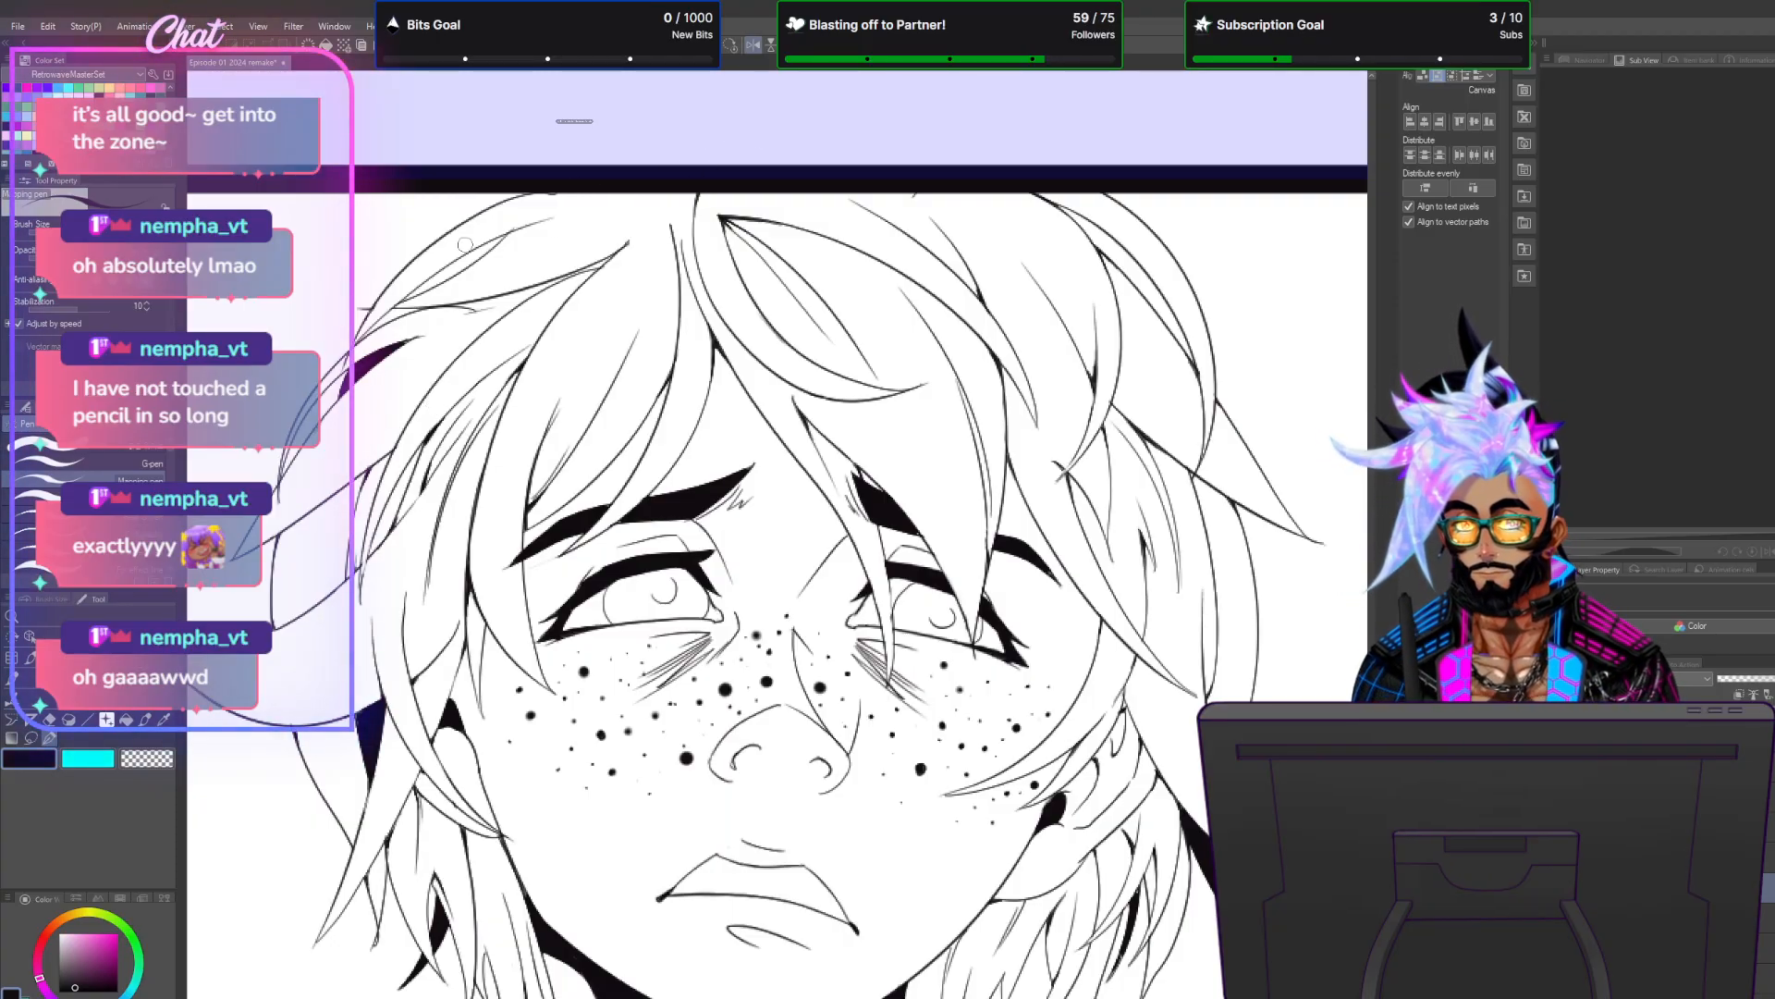
scroll(493, 240, "up", 2)
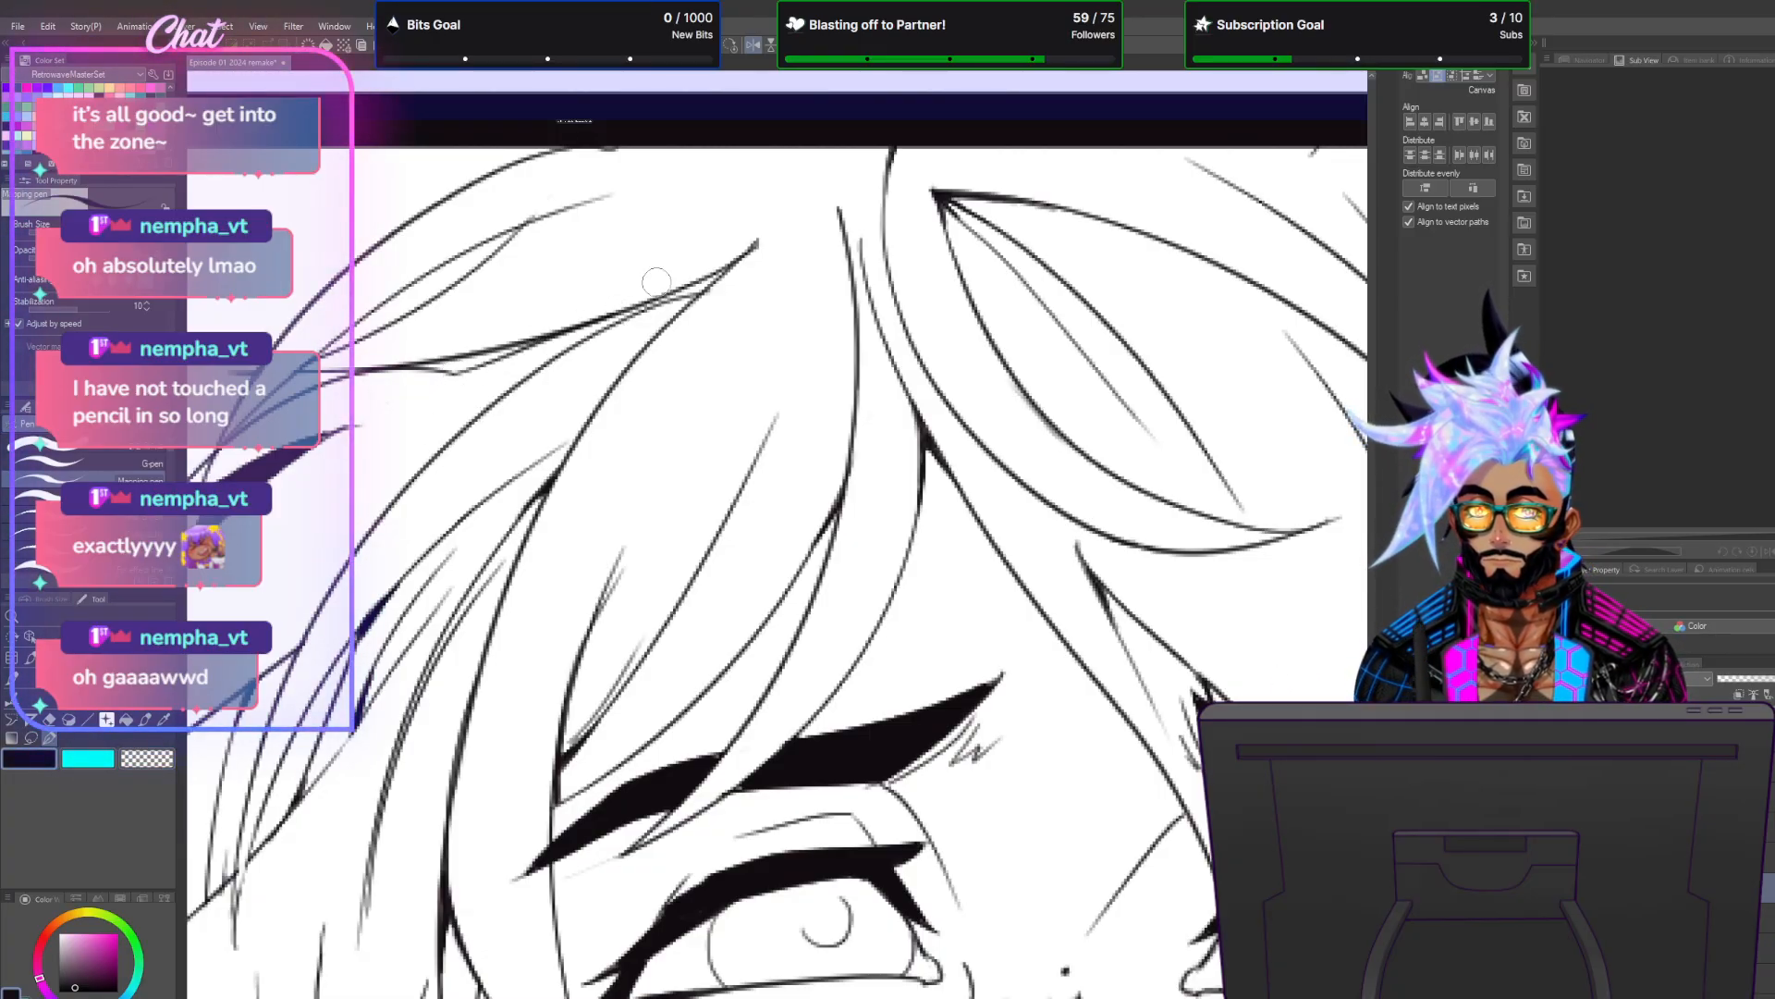
left_click(513, 350)
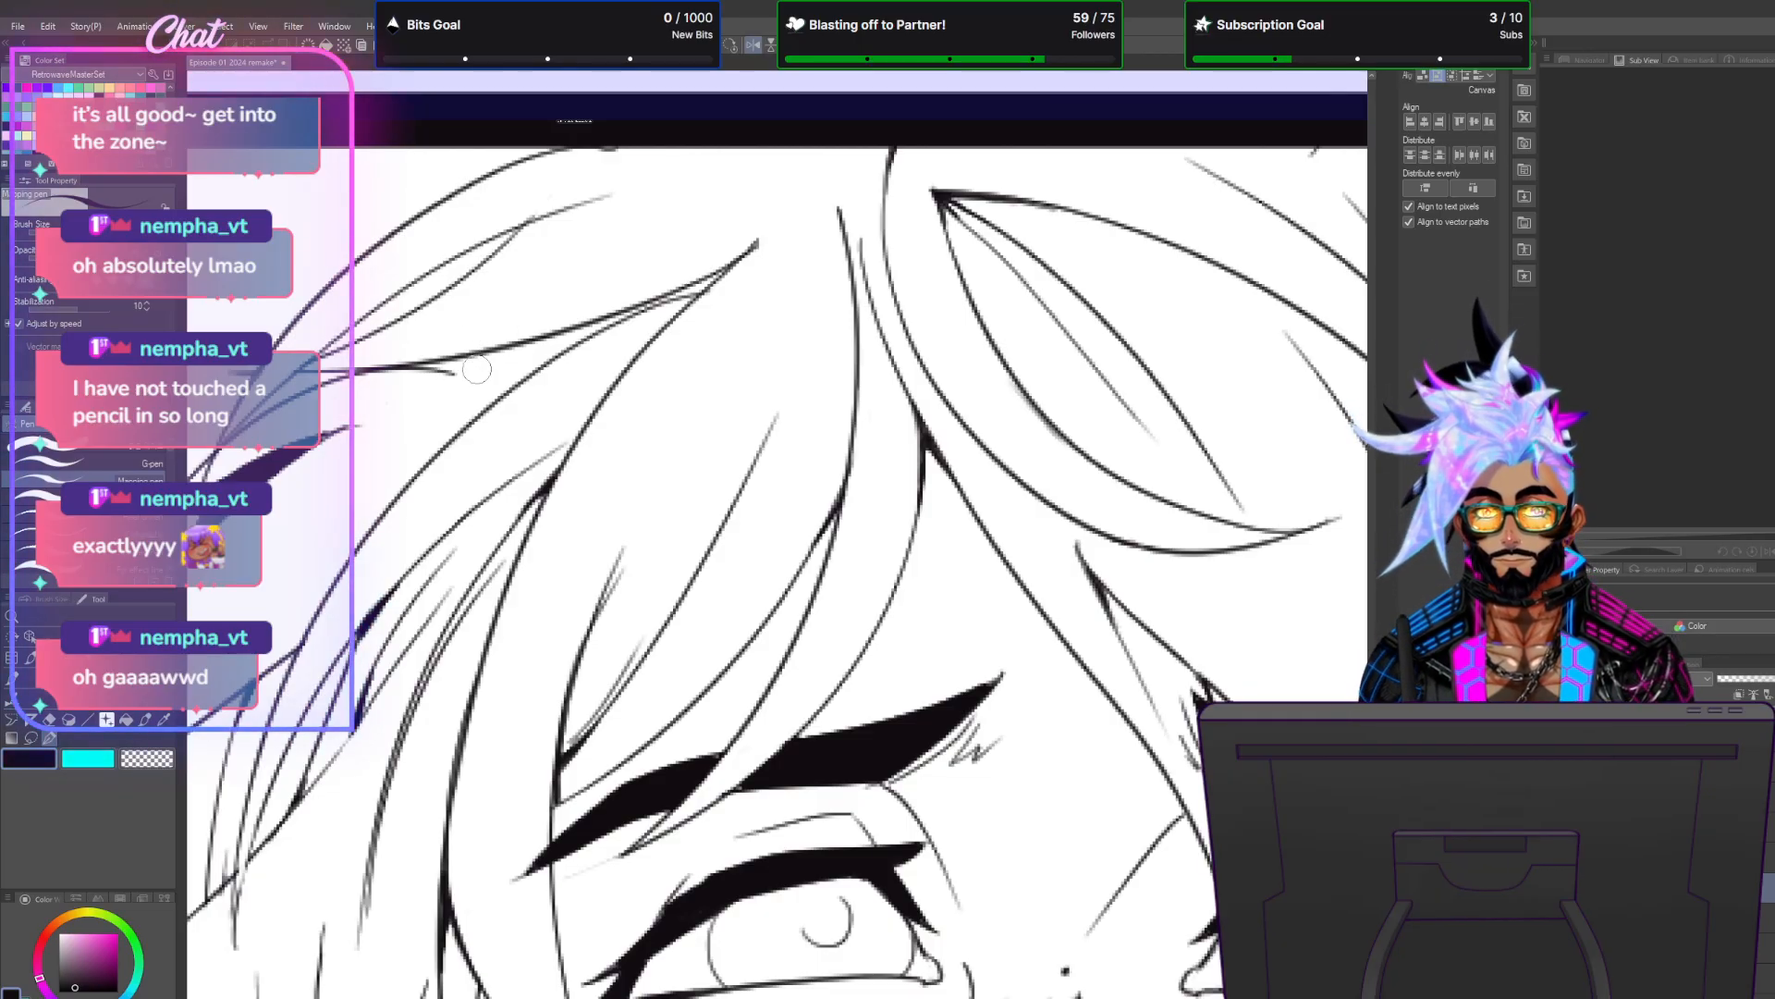
left_click_drag(475, 383, 449, 374)
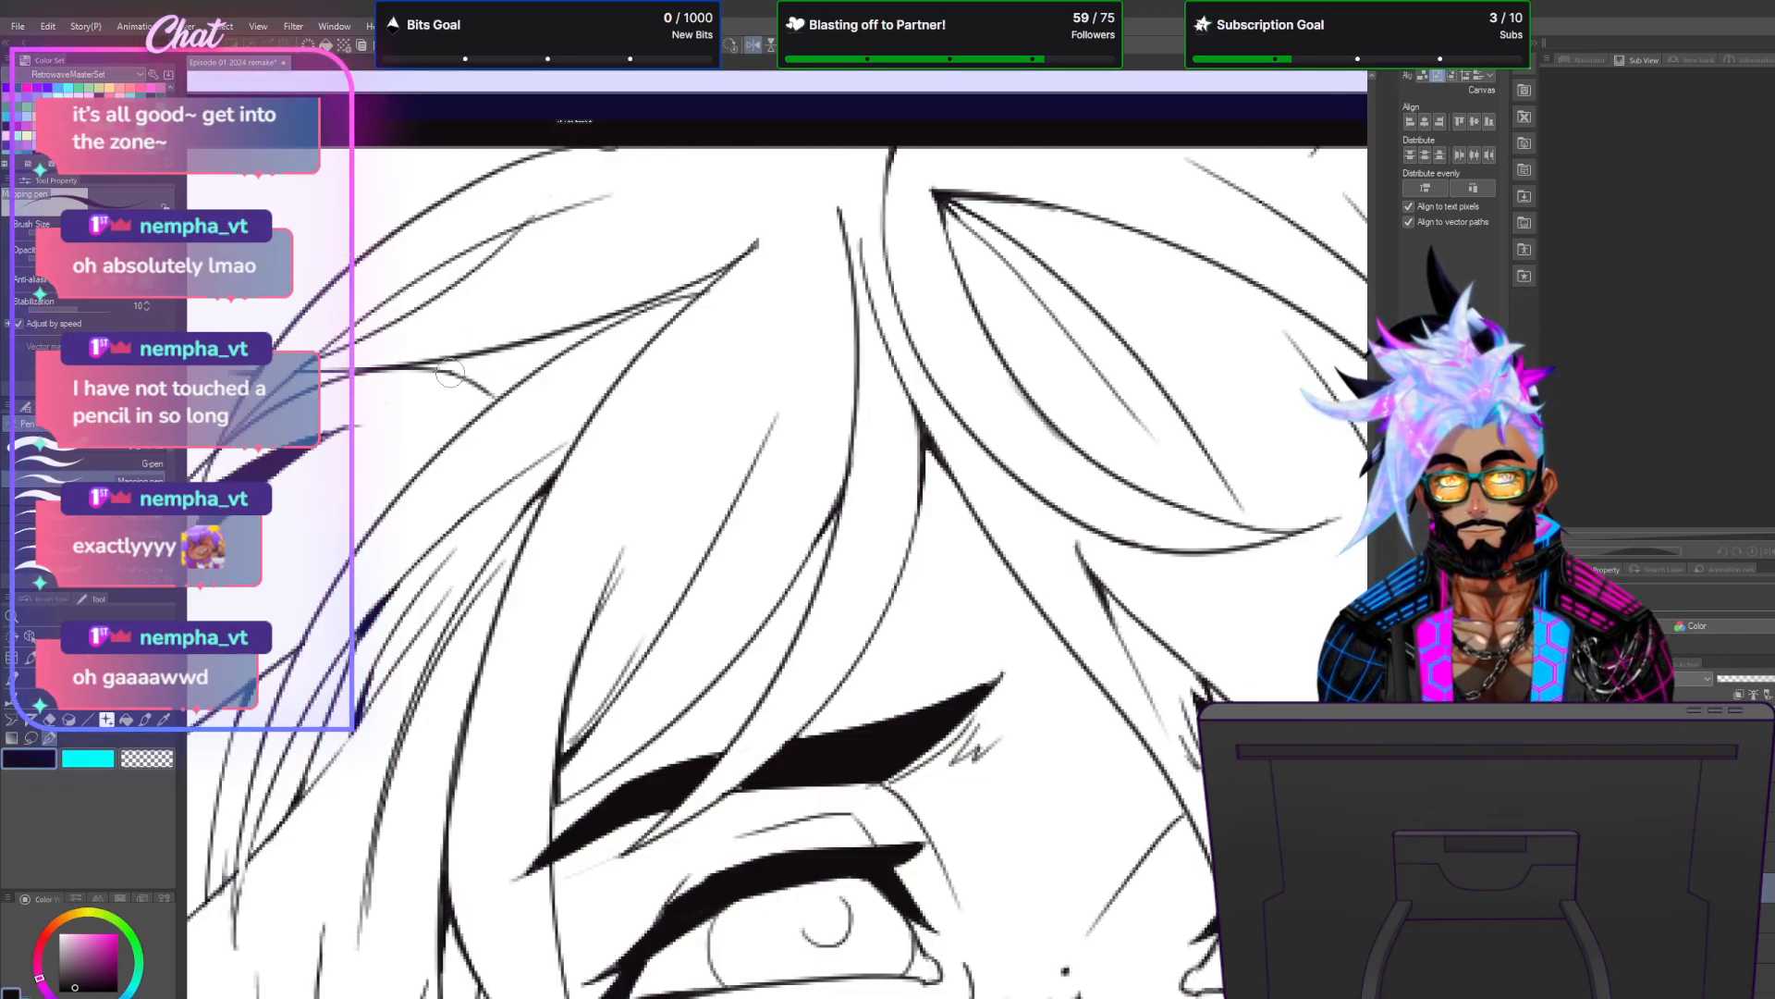
left_click(126, 719)
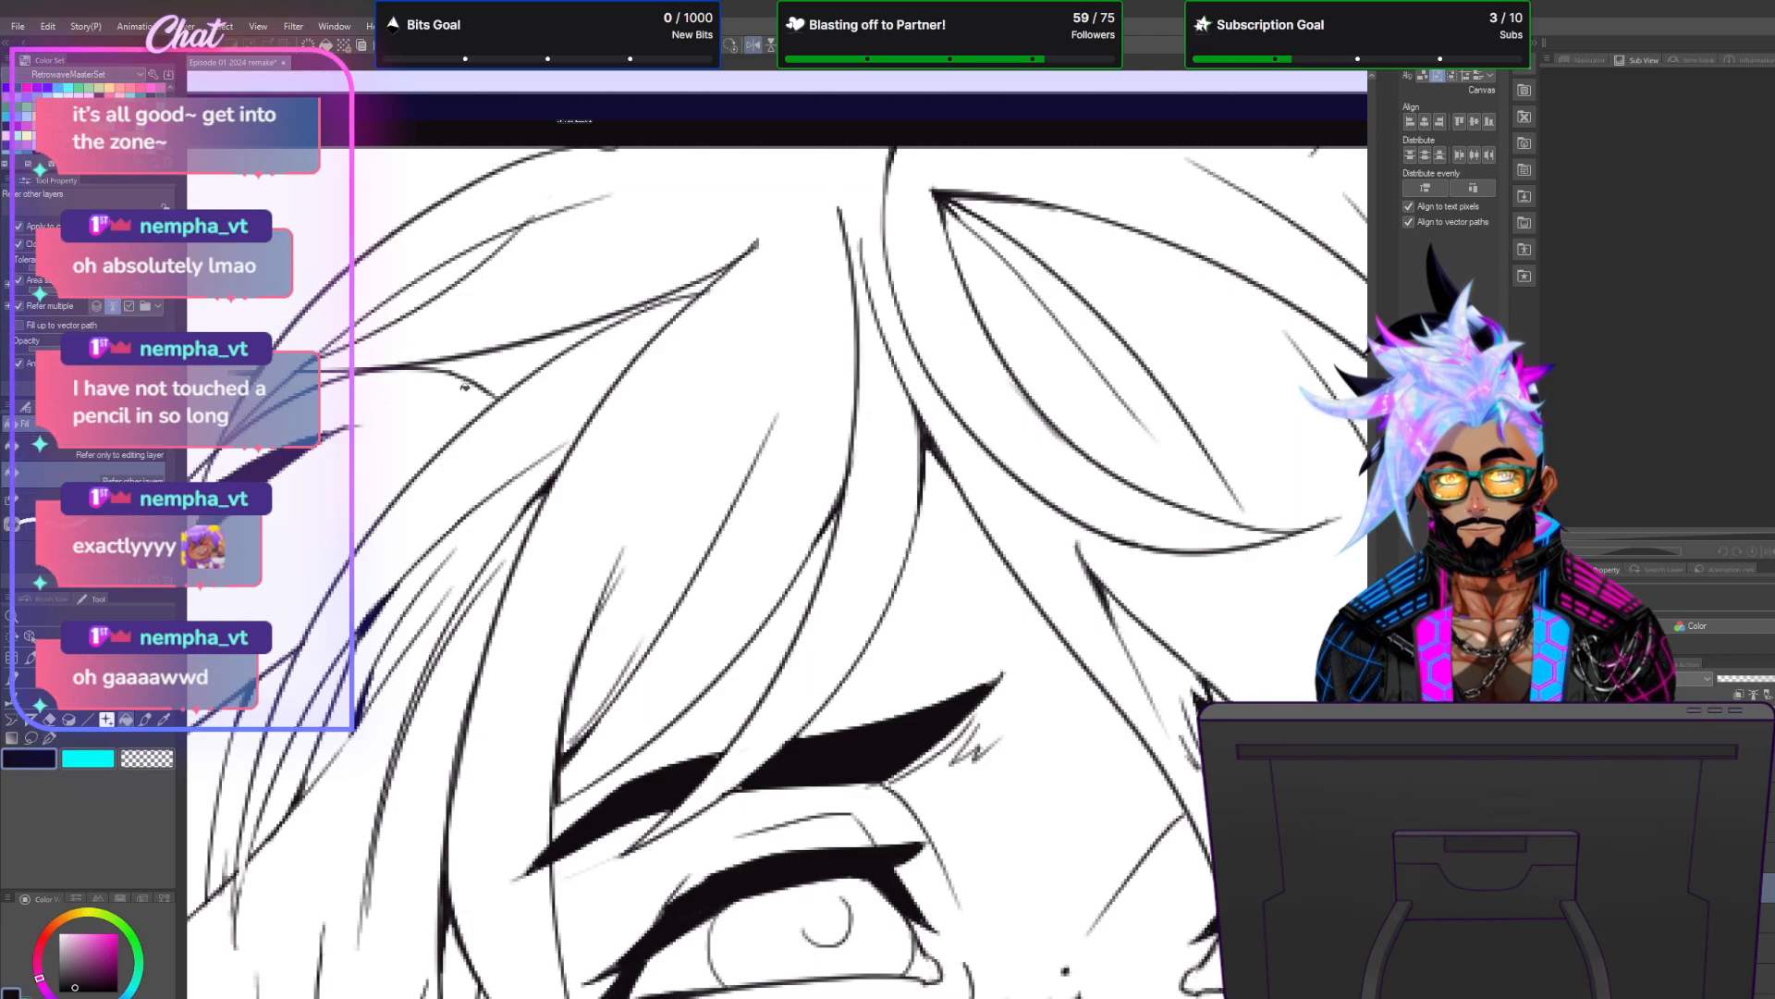
left_click(518, 356)
left_click(694, 289)
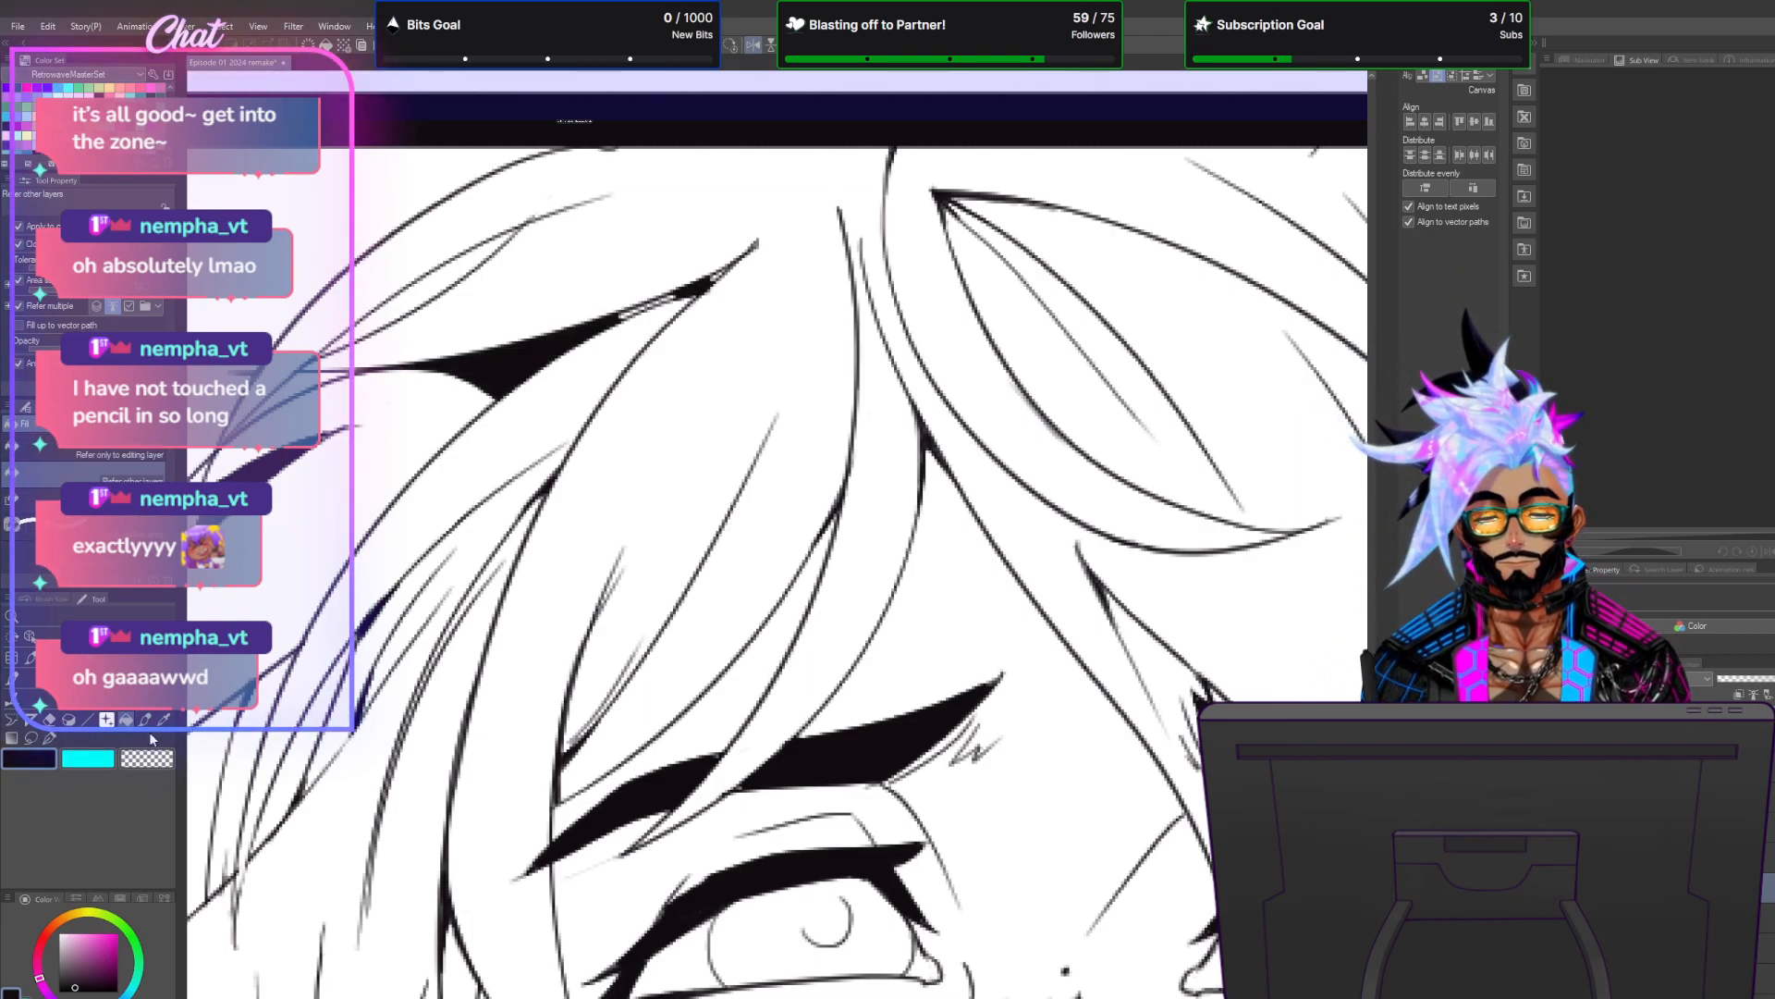
key("p")
mouse_move(630, 304)
left_mouse_down()
mouse_move(724, 272)
mouse_move(647, 305)
left_mouse_up()
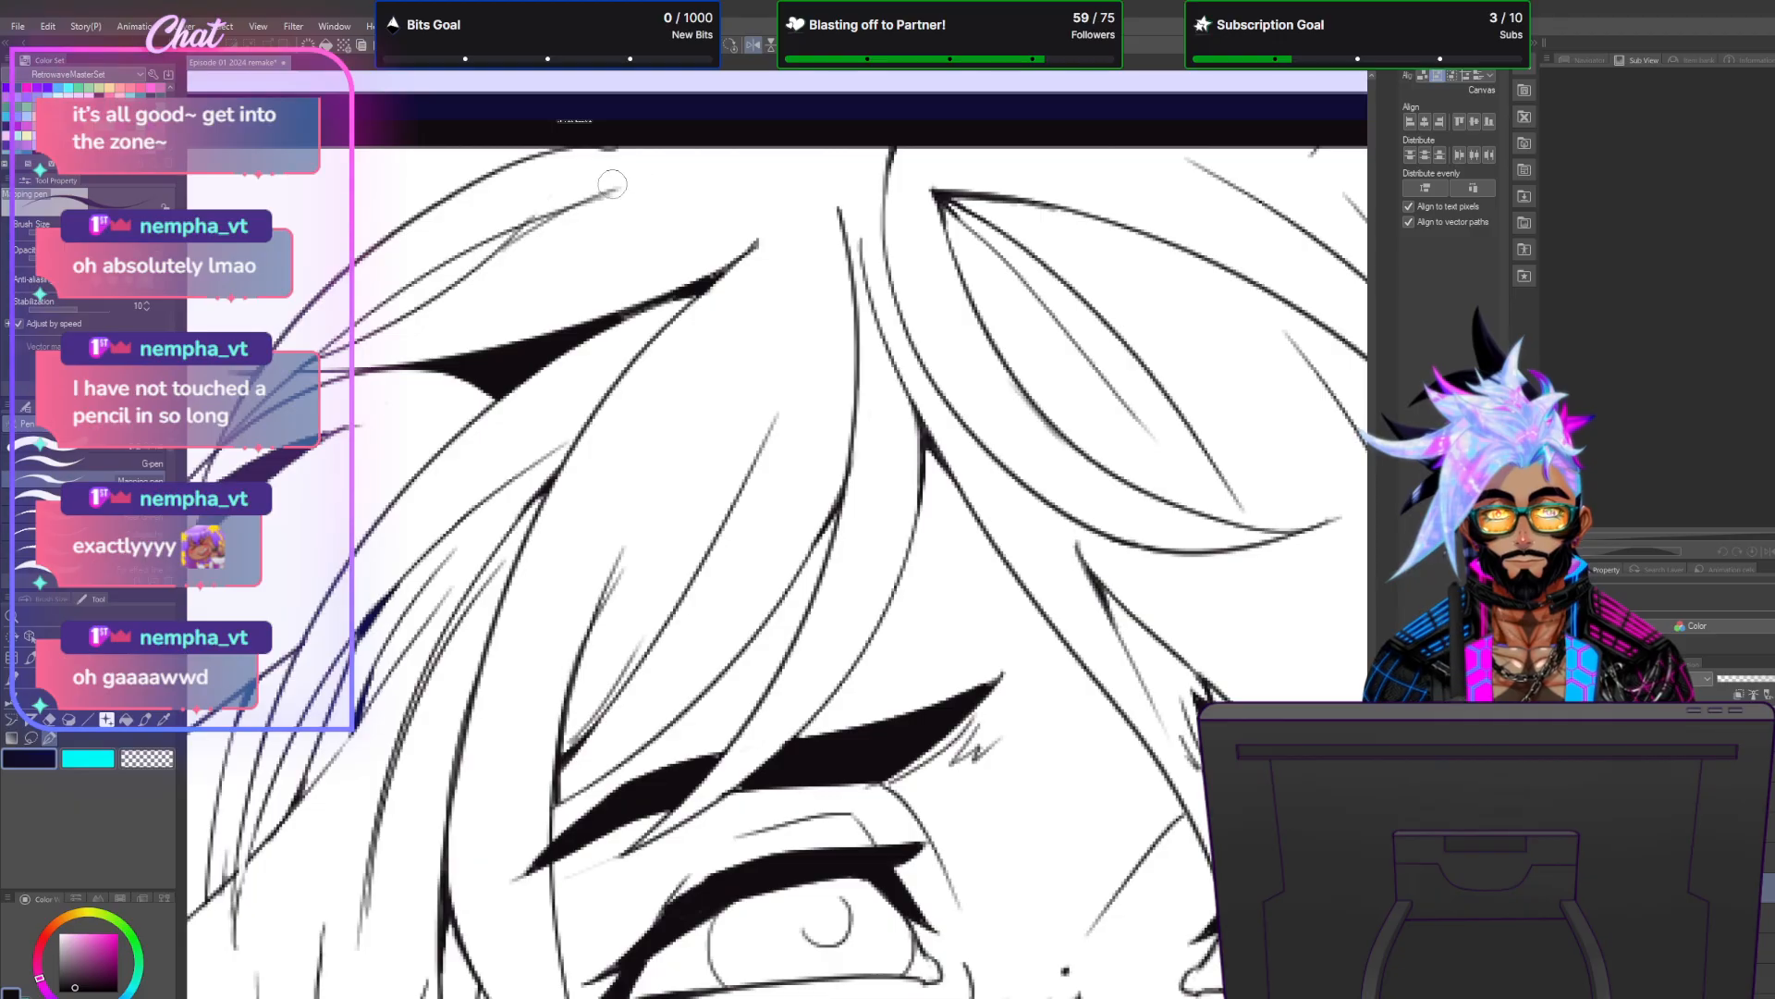
Add tapered black weight to the strand fork just above the filled wedge near the crown.
left_click_drag(507, 239, 658, 170)
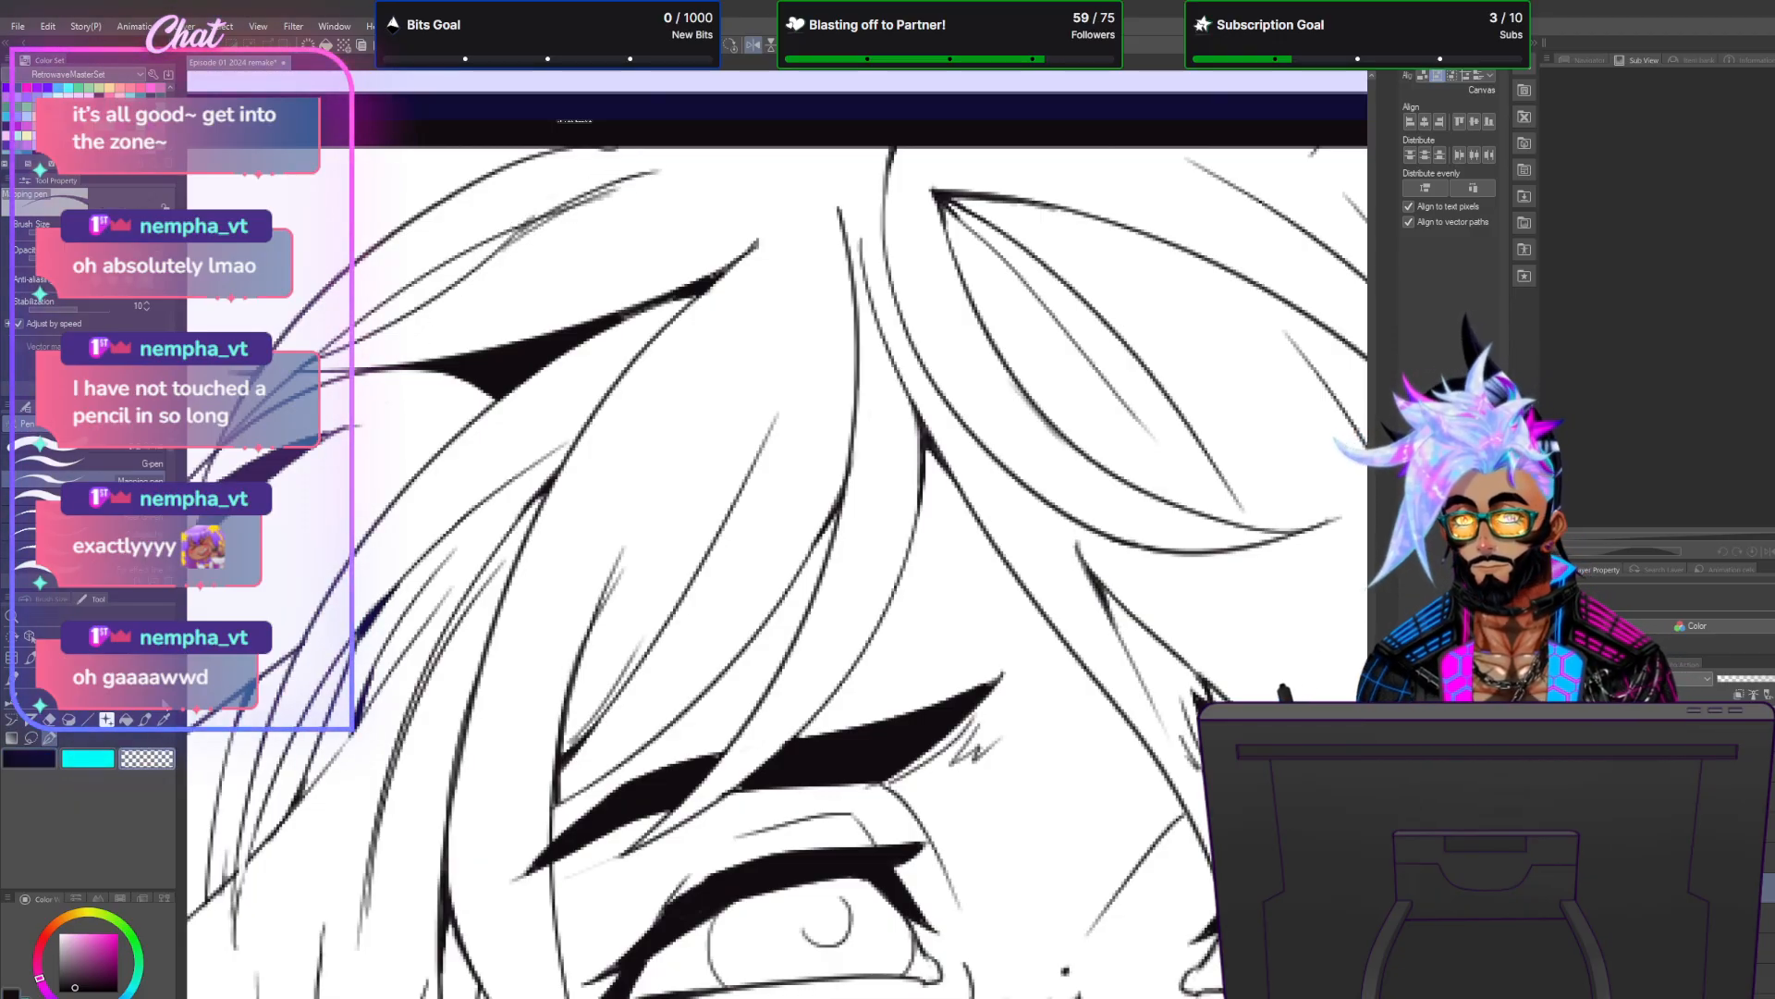
key("ctrl+z")
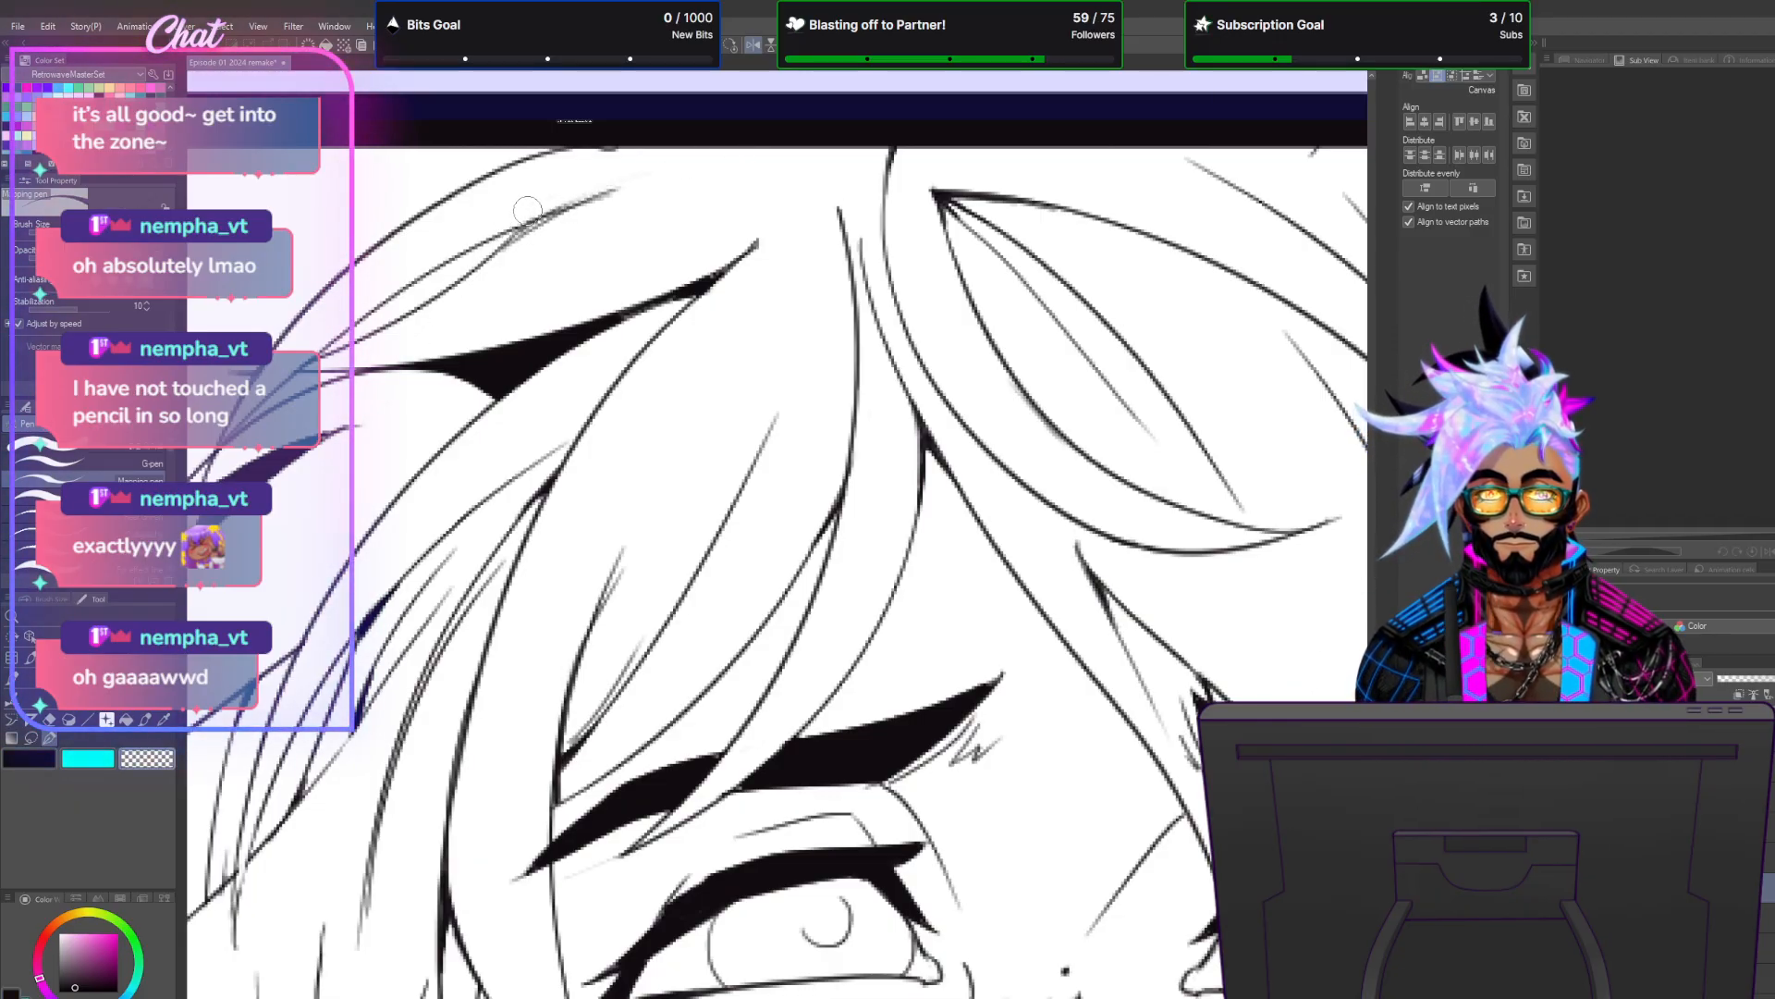
left_click_drag(499, 254, 556, 211)
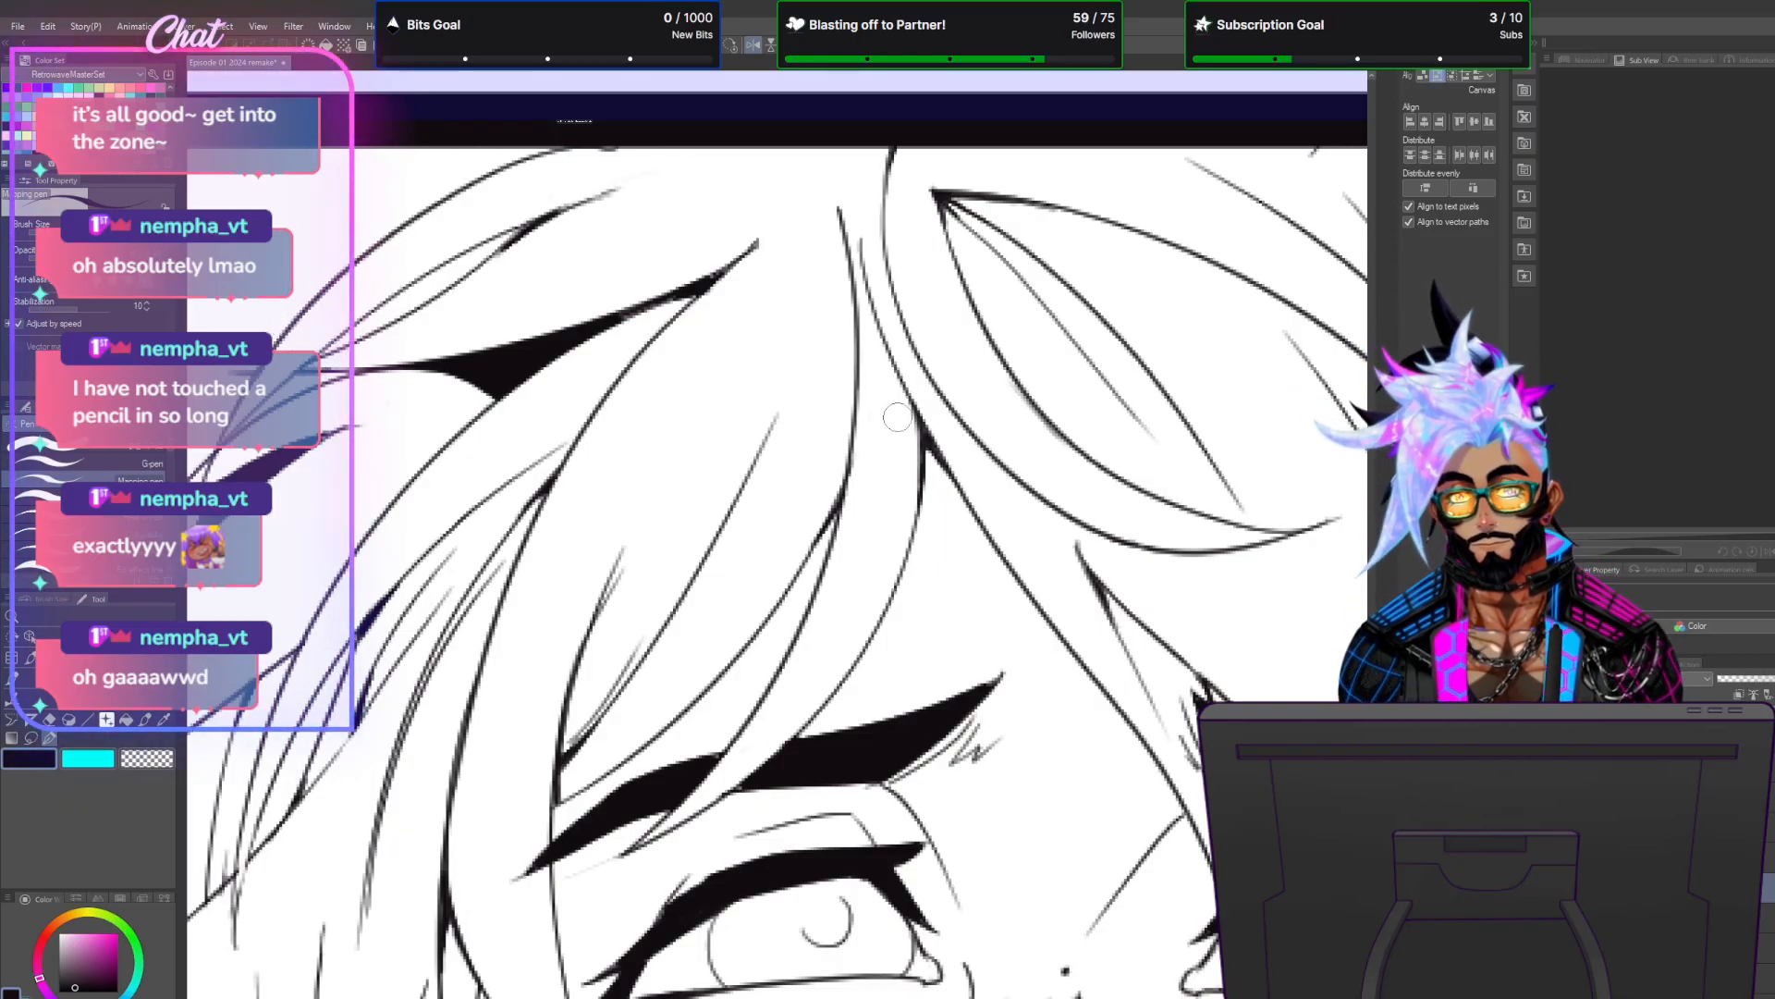
Fill the gap under the collar edge on the shoulder below the longer hair strands with solid black.
scroll(897, 417, "down", 4)
scroll(893, 610, "down", 3)
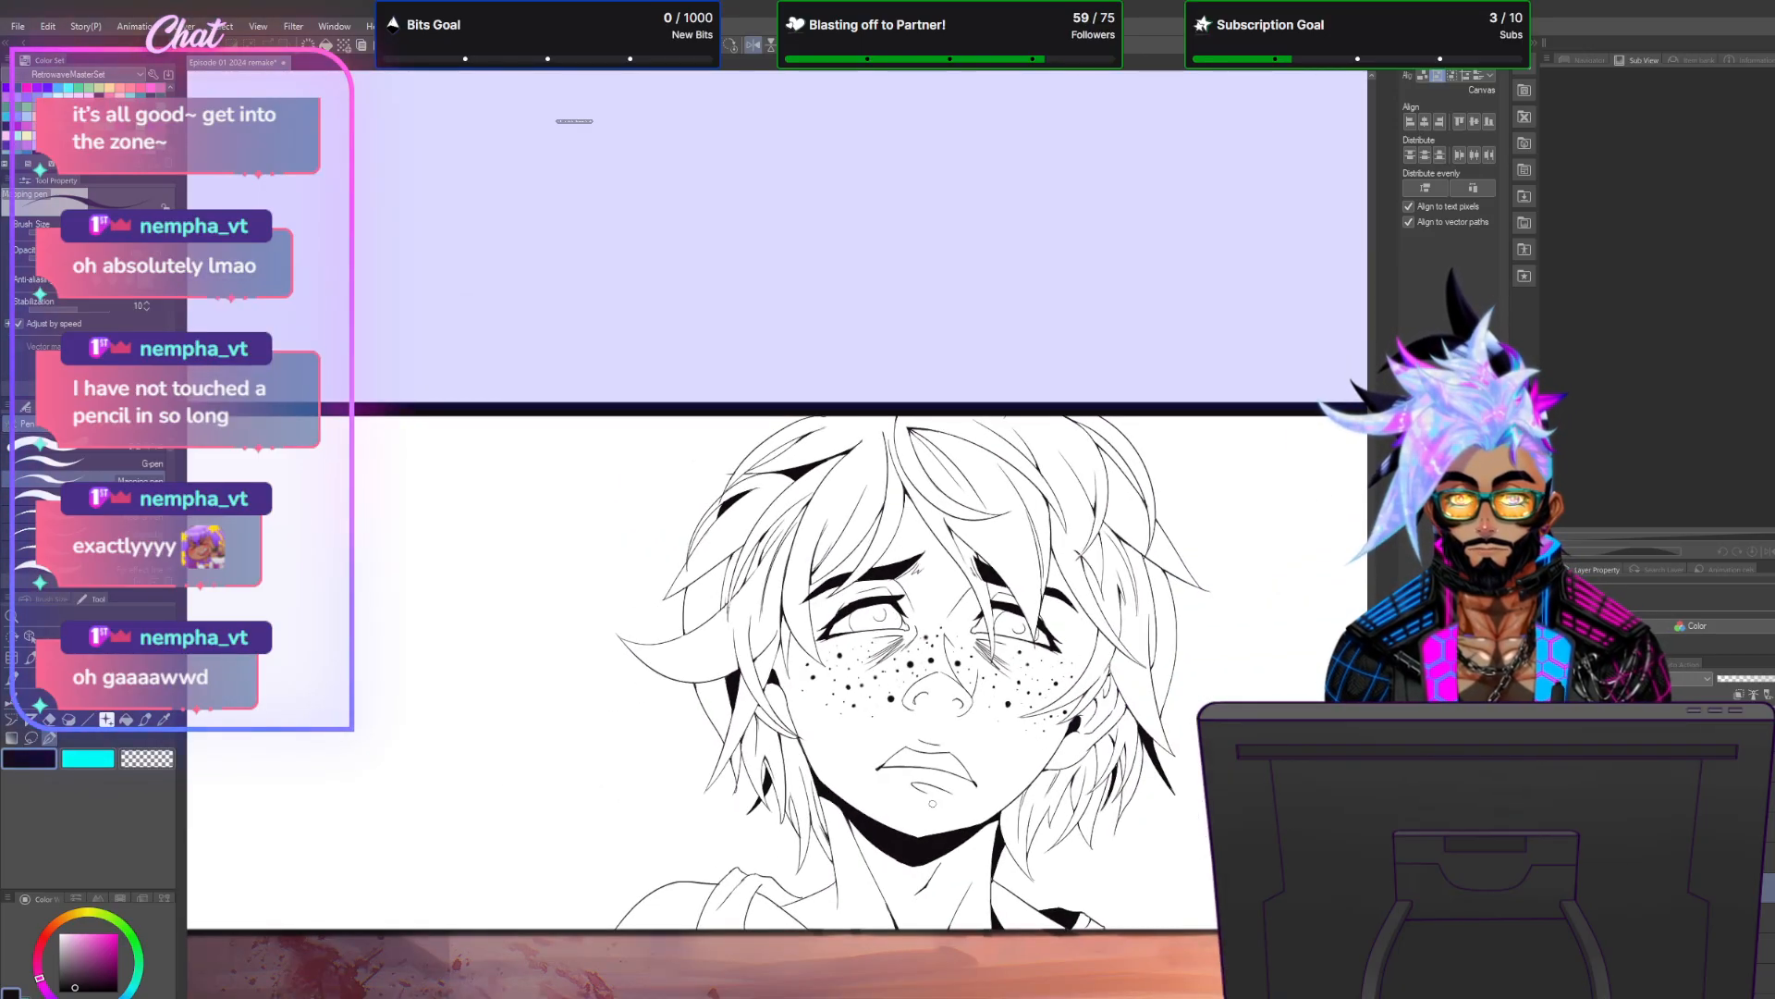
scroll(908, 964, "up", 3)
scroll(943, 903, "up", 5)
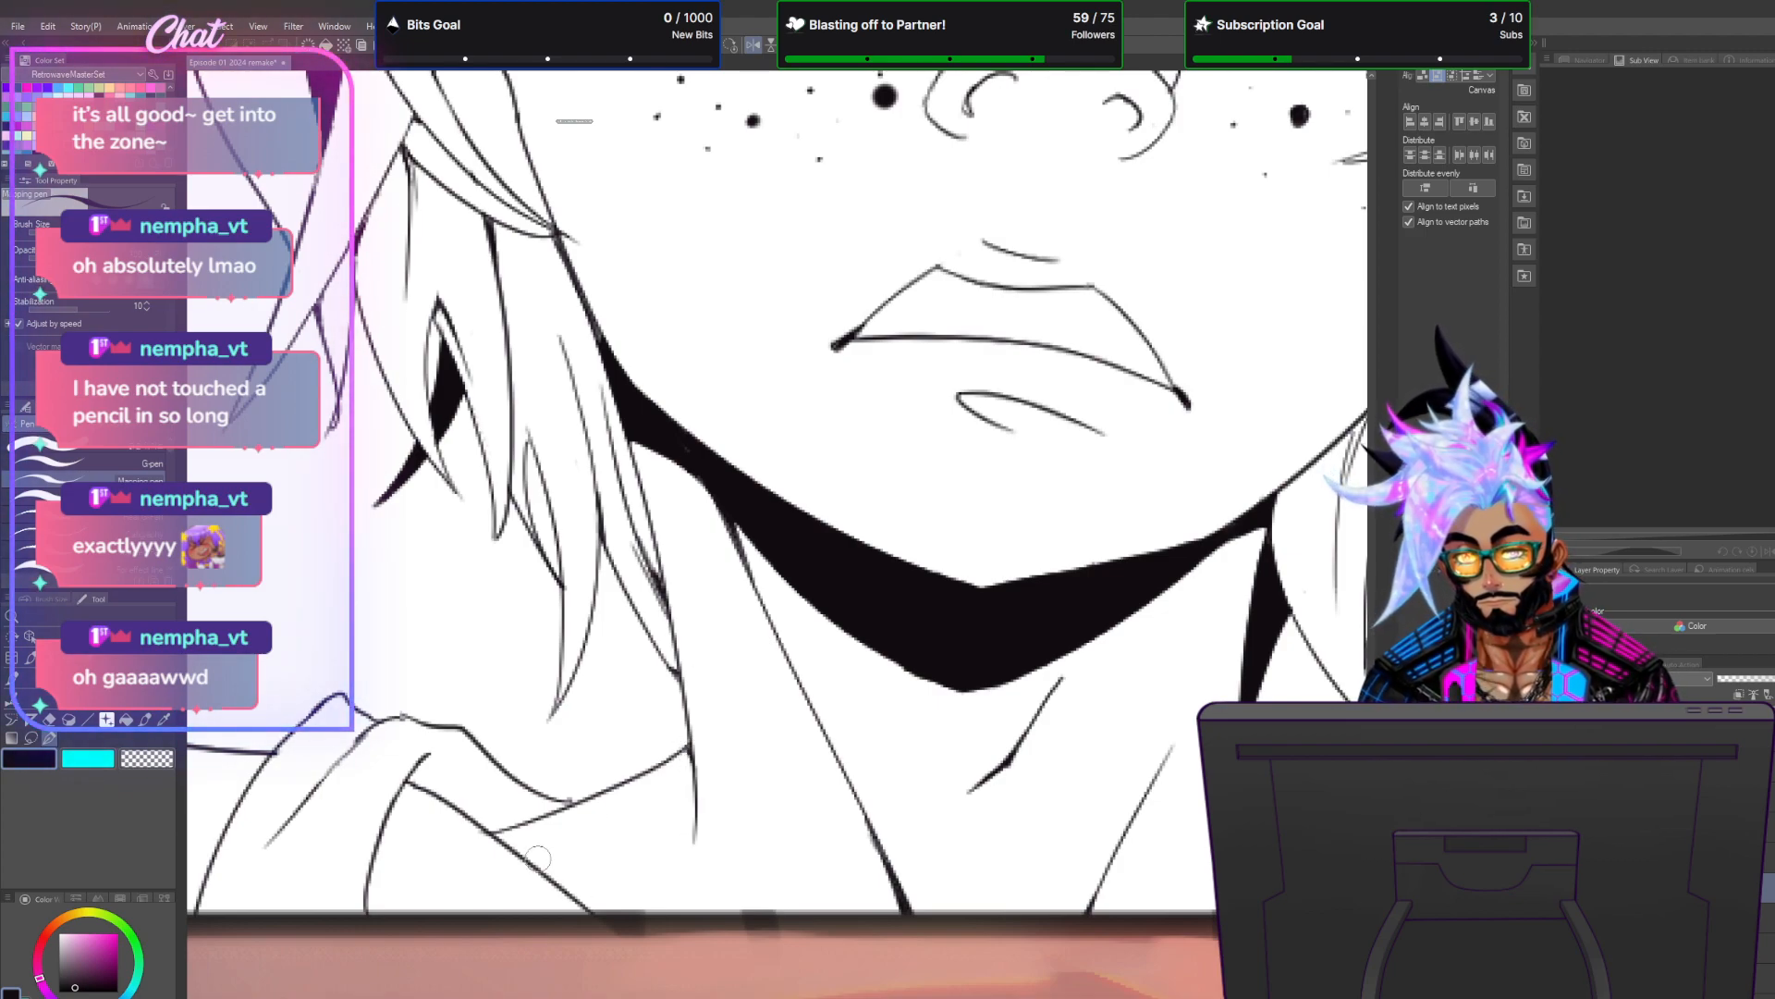
key("g")
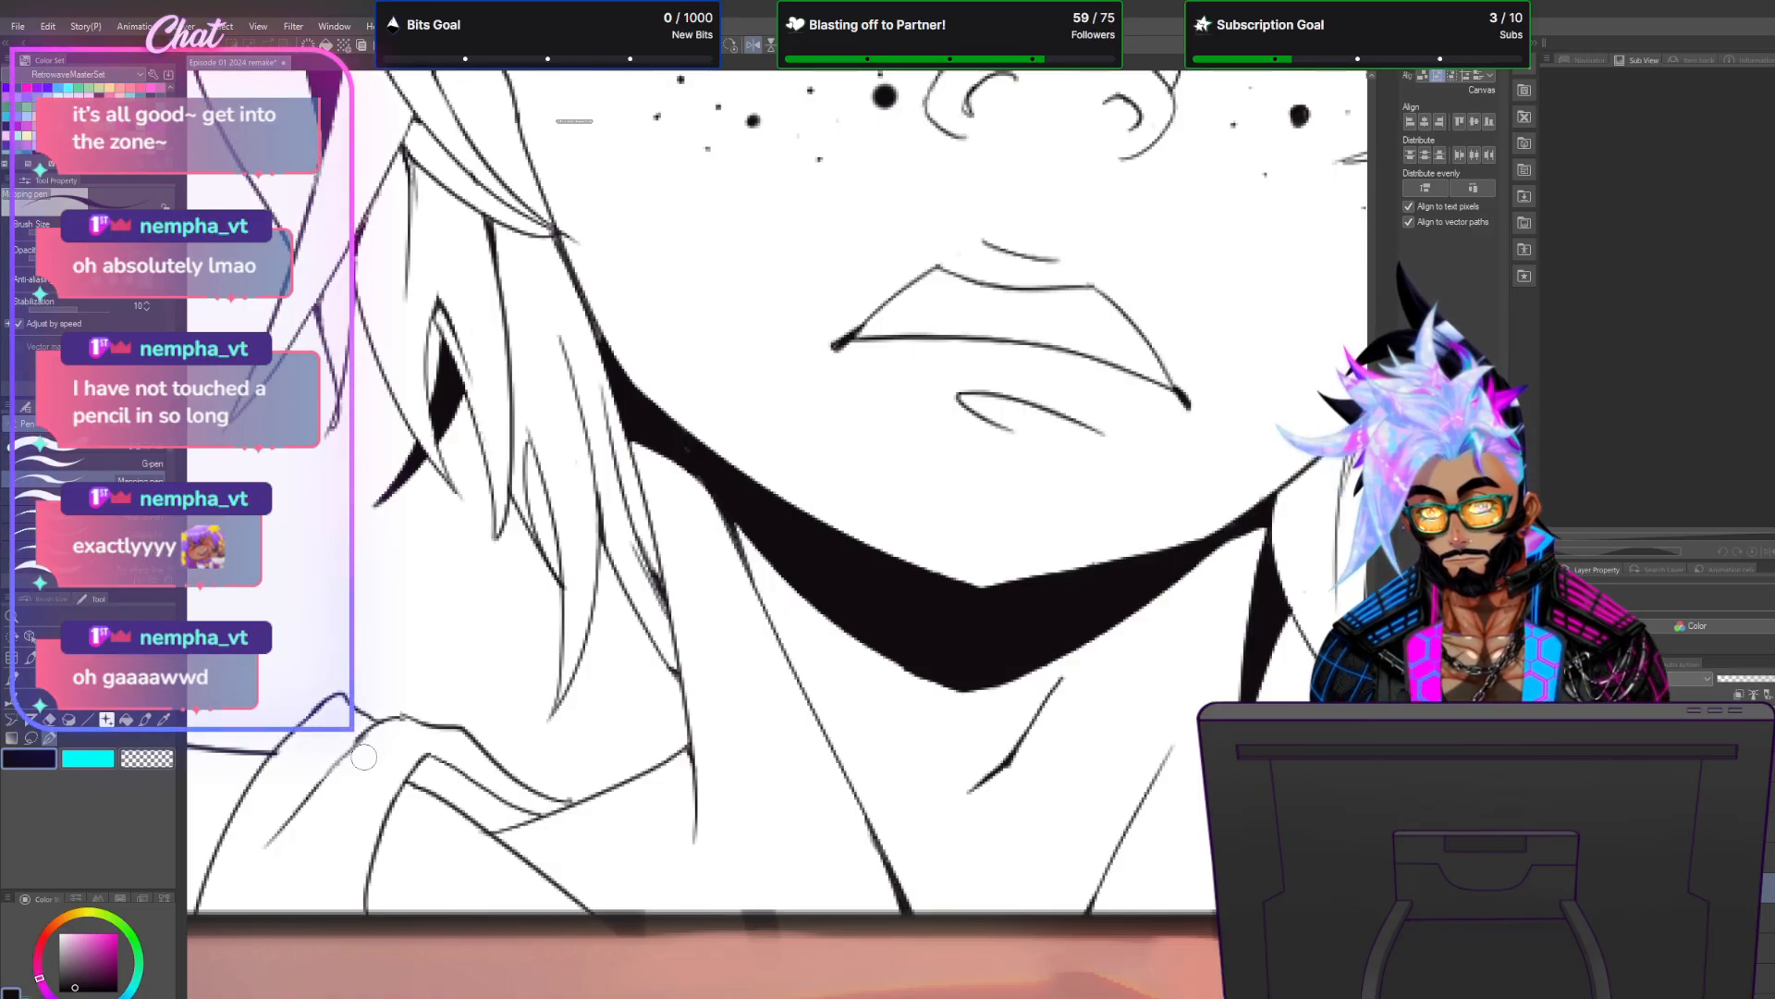
left_click(439, 787)
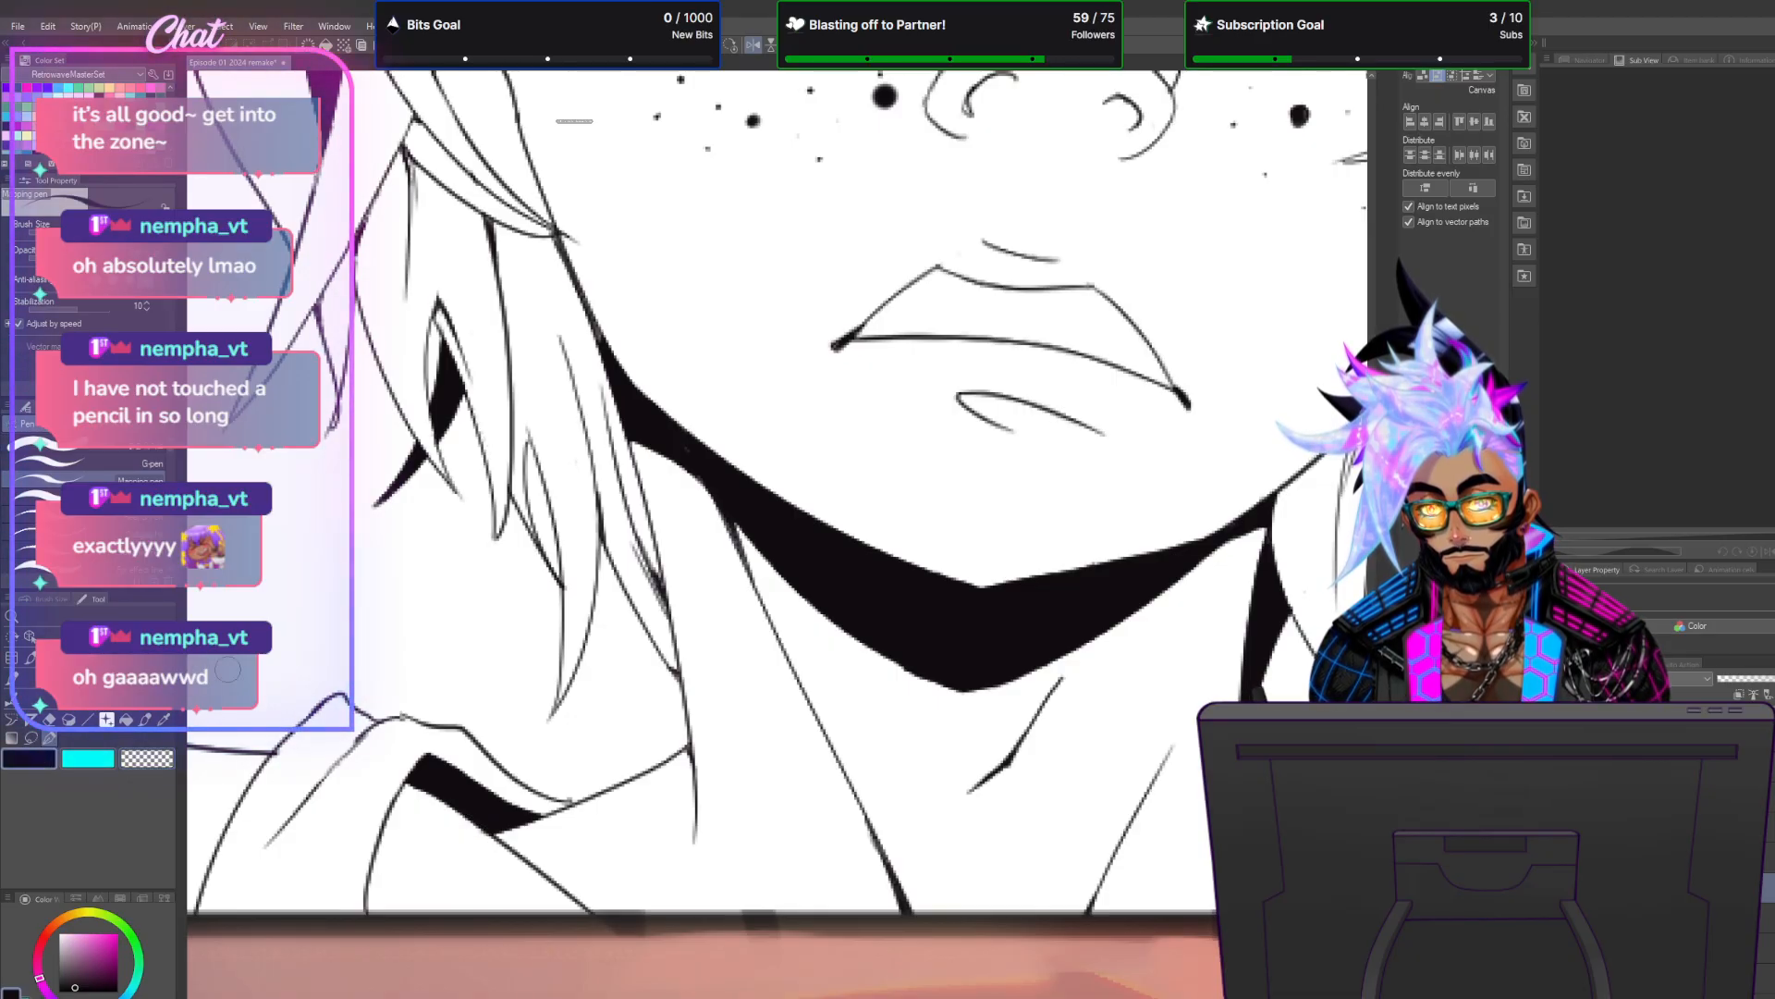
Thicken the fold line running down from the collar shadow and the fold junction at the top of the shoulder.
mouse_move(407, 784)
left_mouse_down()
mouse_move(391, 810)
mouse_move(392, 957)
left_mouse_up()
mouse_move(380, 874)
left_mouse_down()
mouse_move(369, 911)
mouse_move(377, 898)
left_mouse_up()
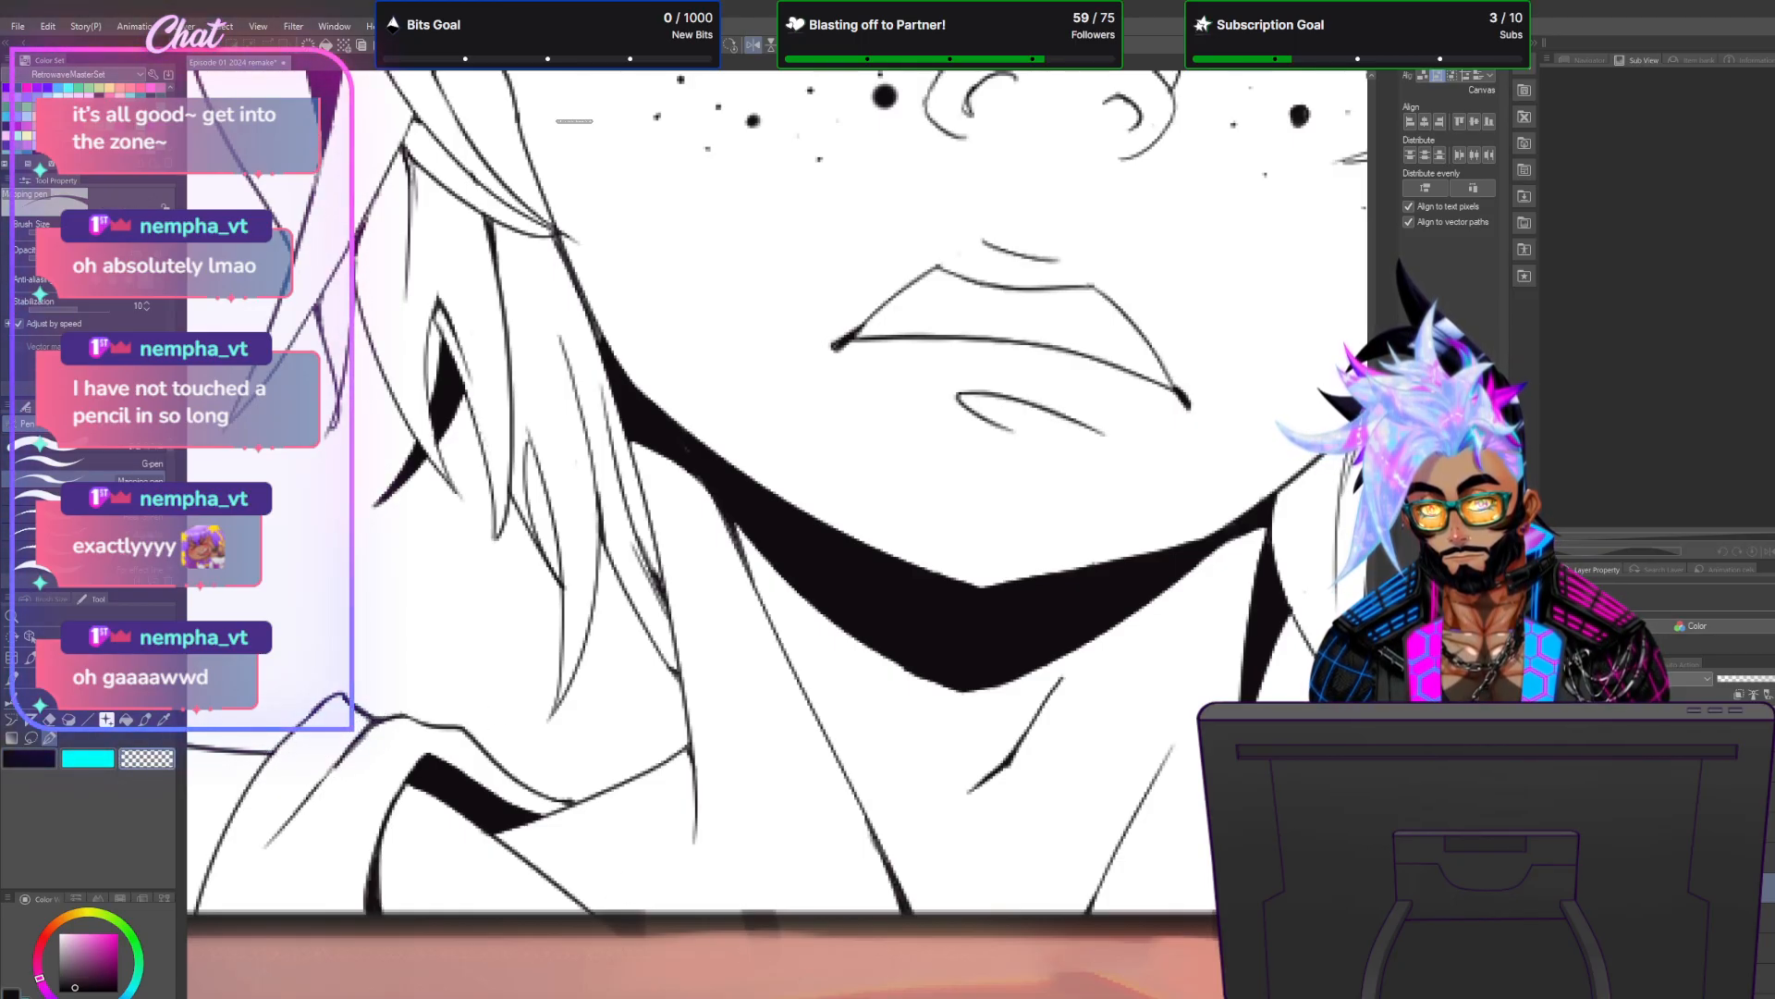
left_click_drag(268, 913, 674, 913)
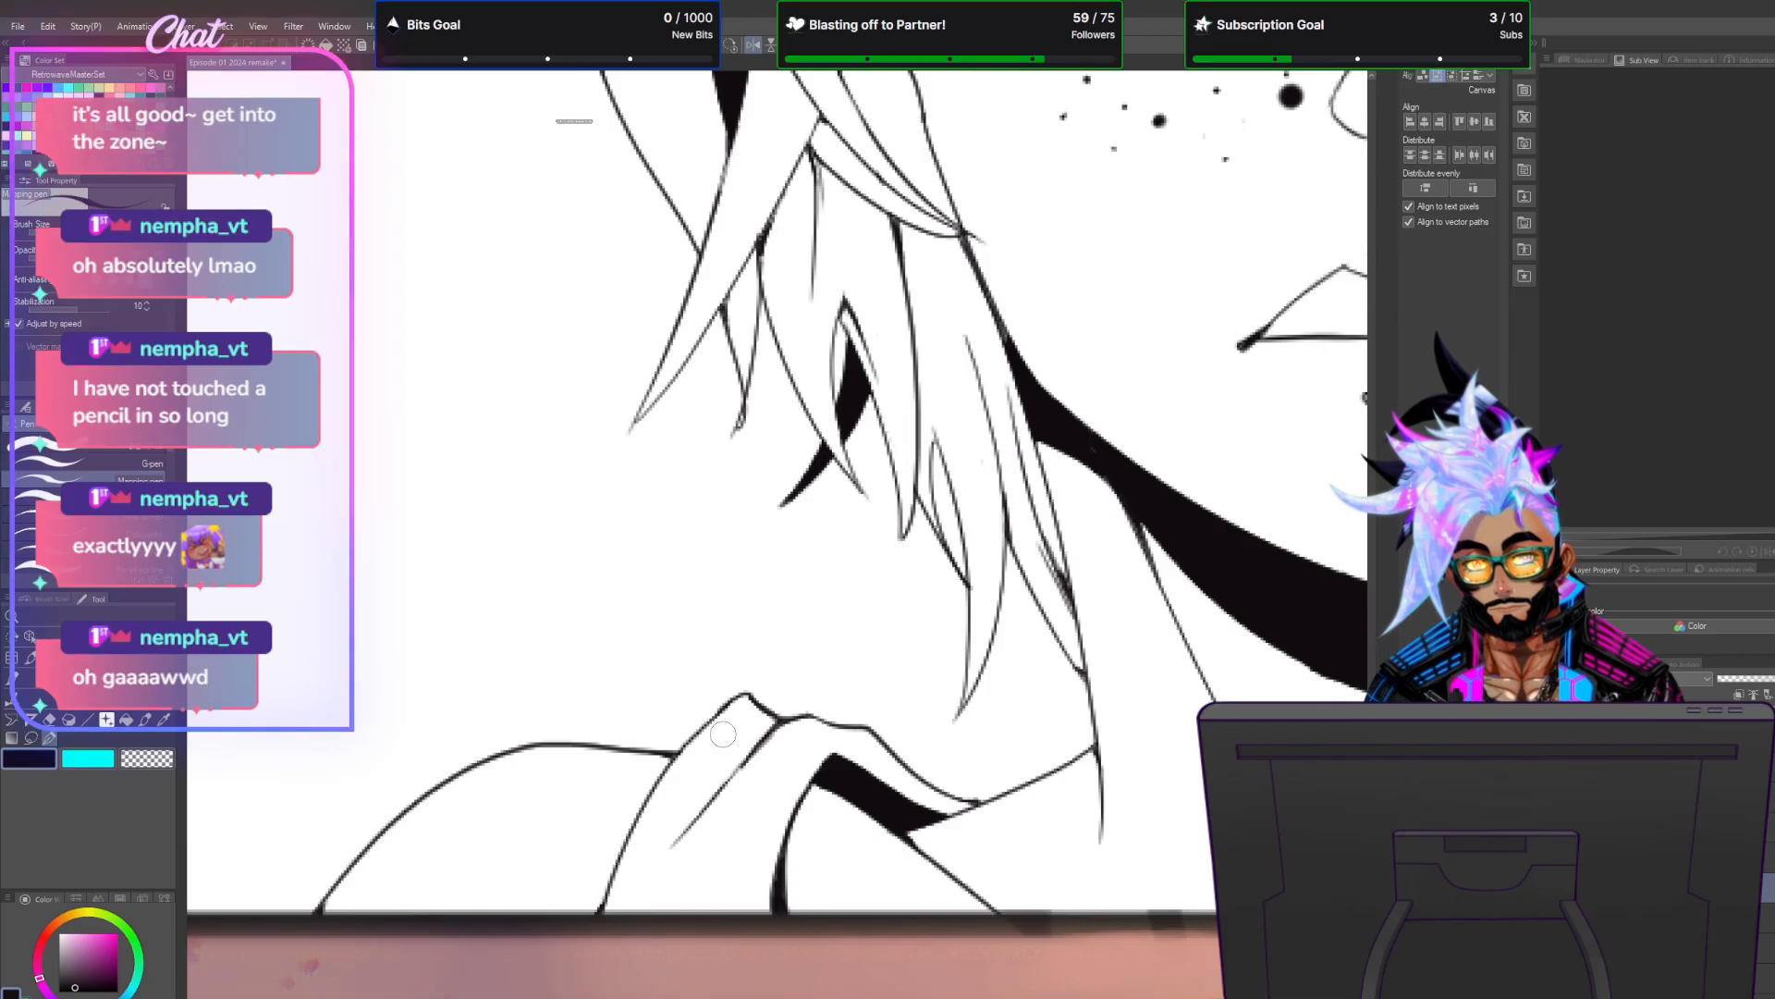
Ink broken inner lines inside the mouth, darken its corner, and thicken the upper lip's slanted outer contours.
scroll(818, 805, "down", 6)
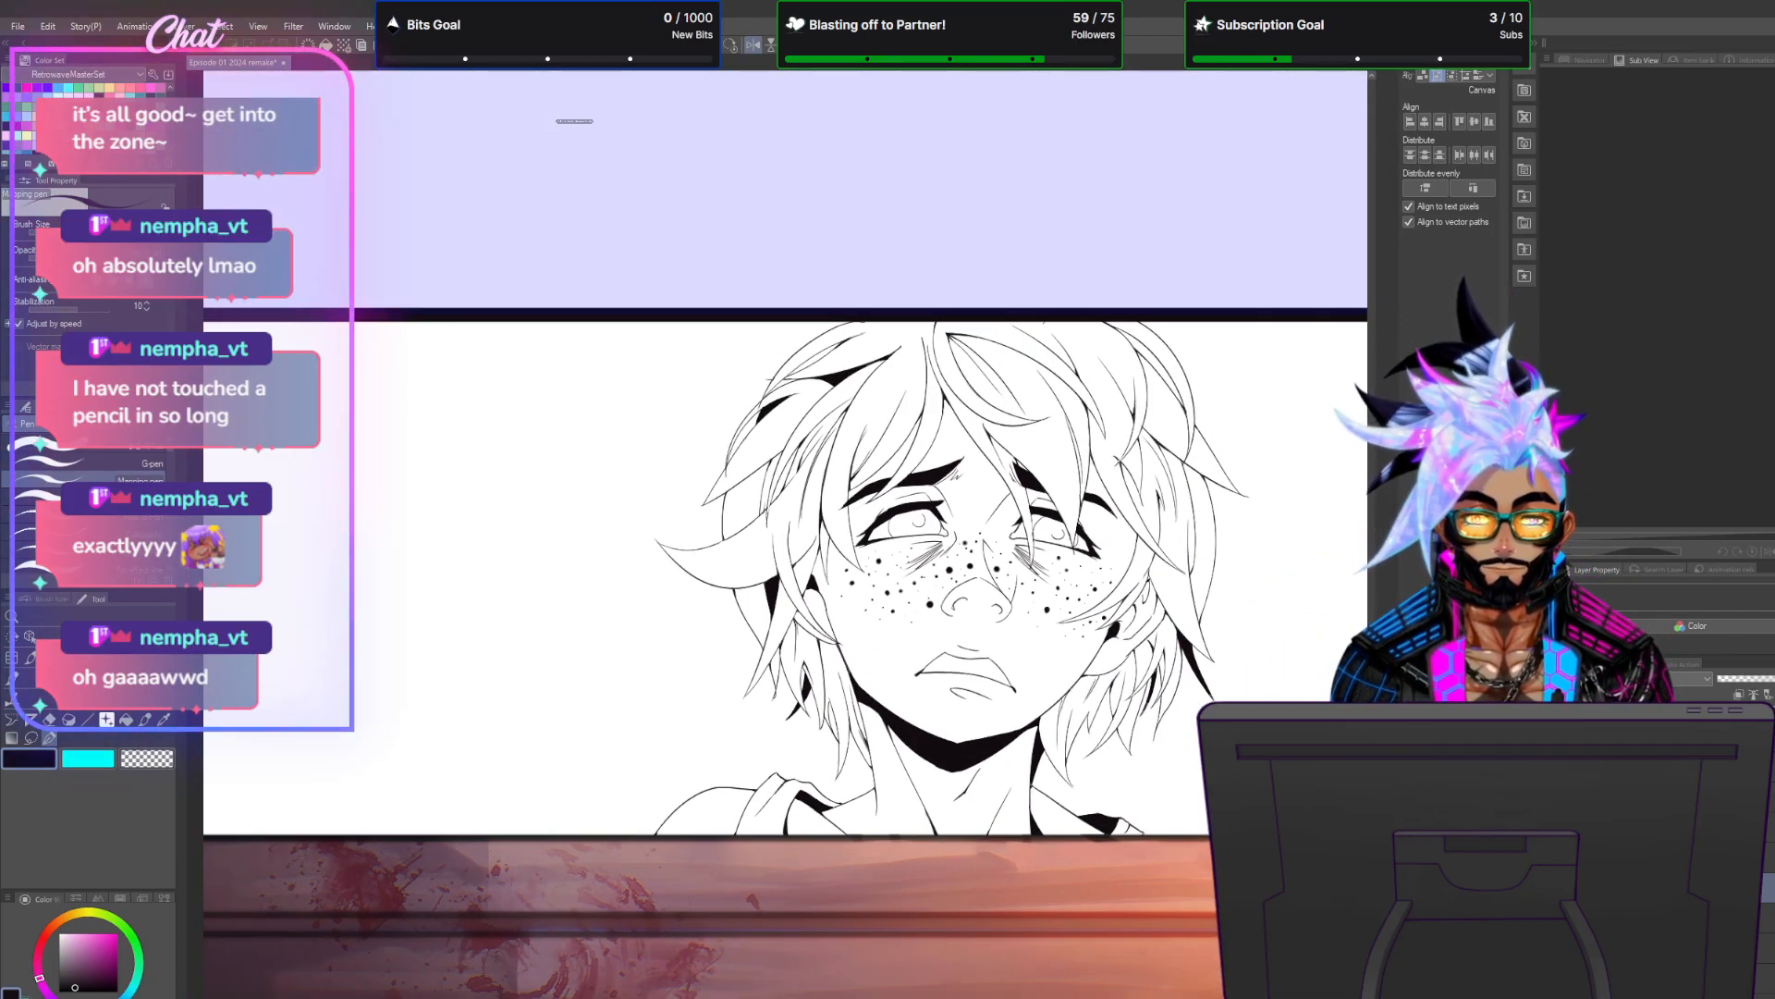
scroll(777, 574, "right", 5)
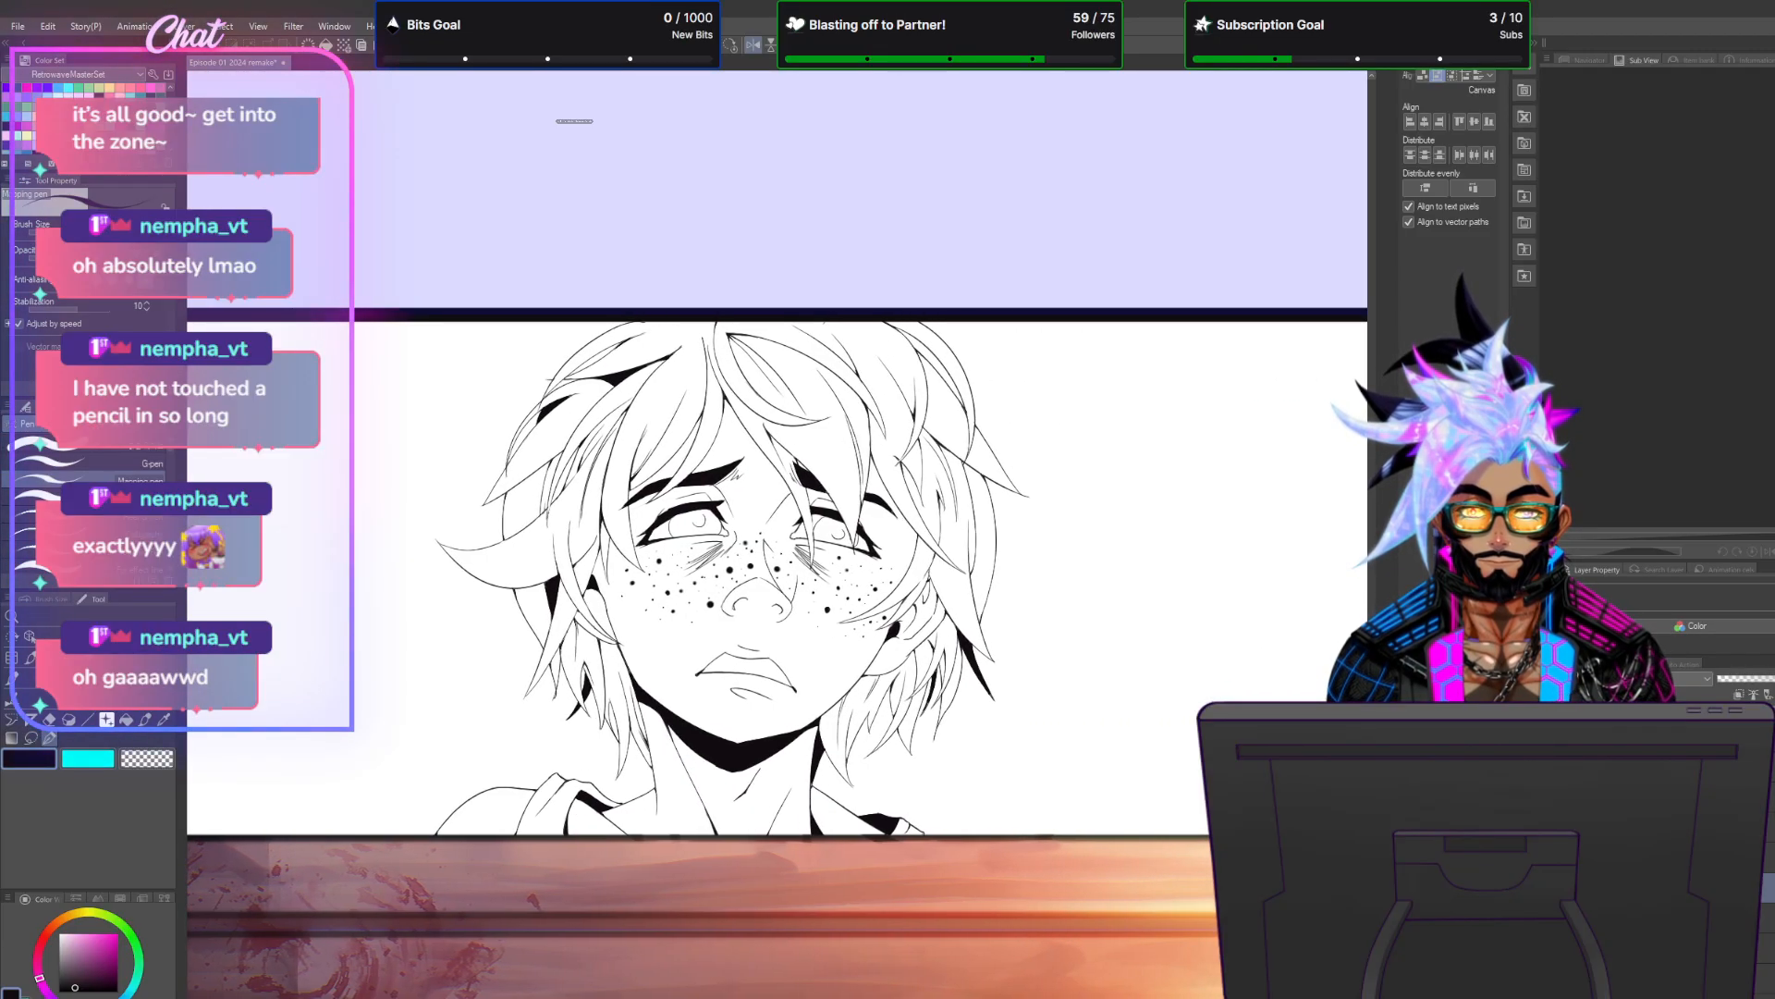
scroll(974, 843, "up", 3)
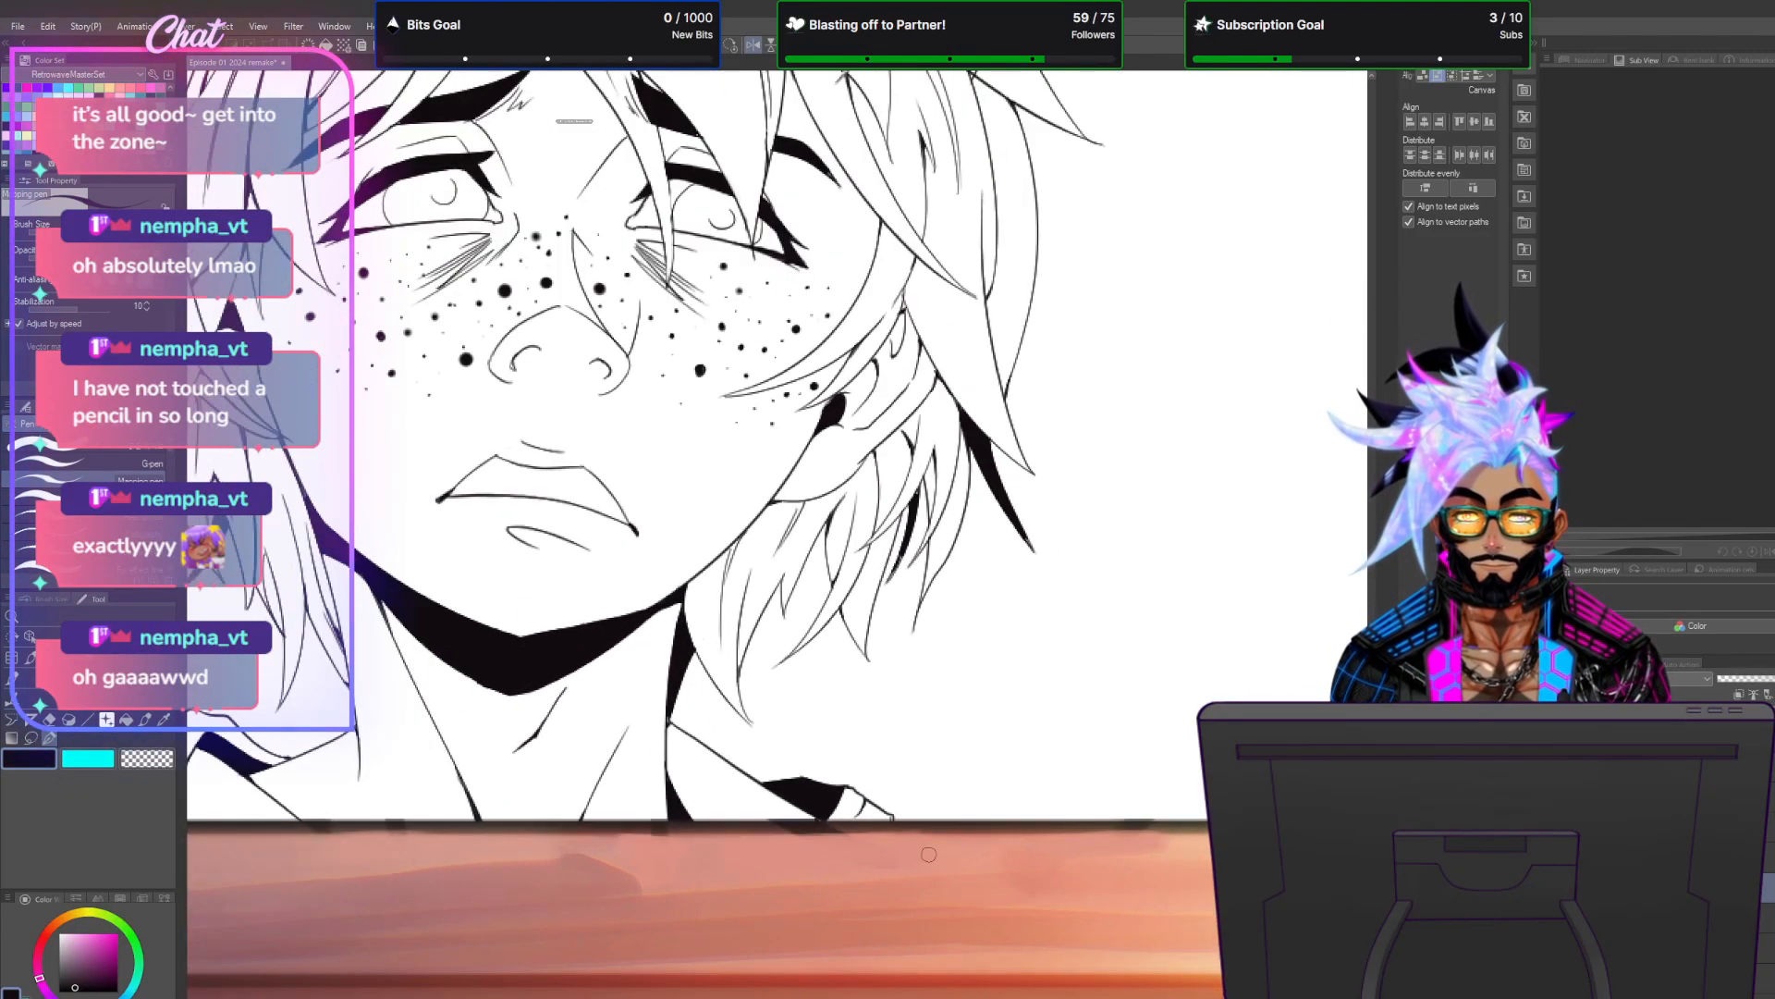
scroll(928, 854, "up", 5)
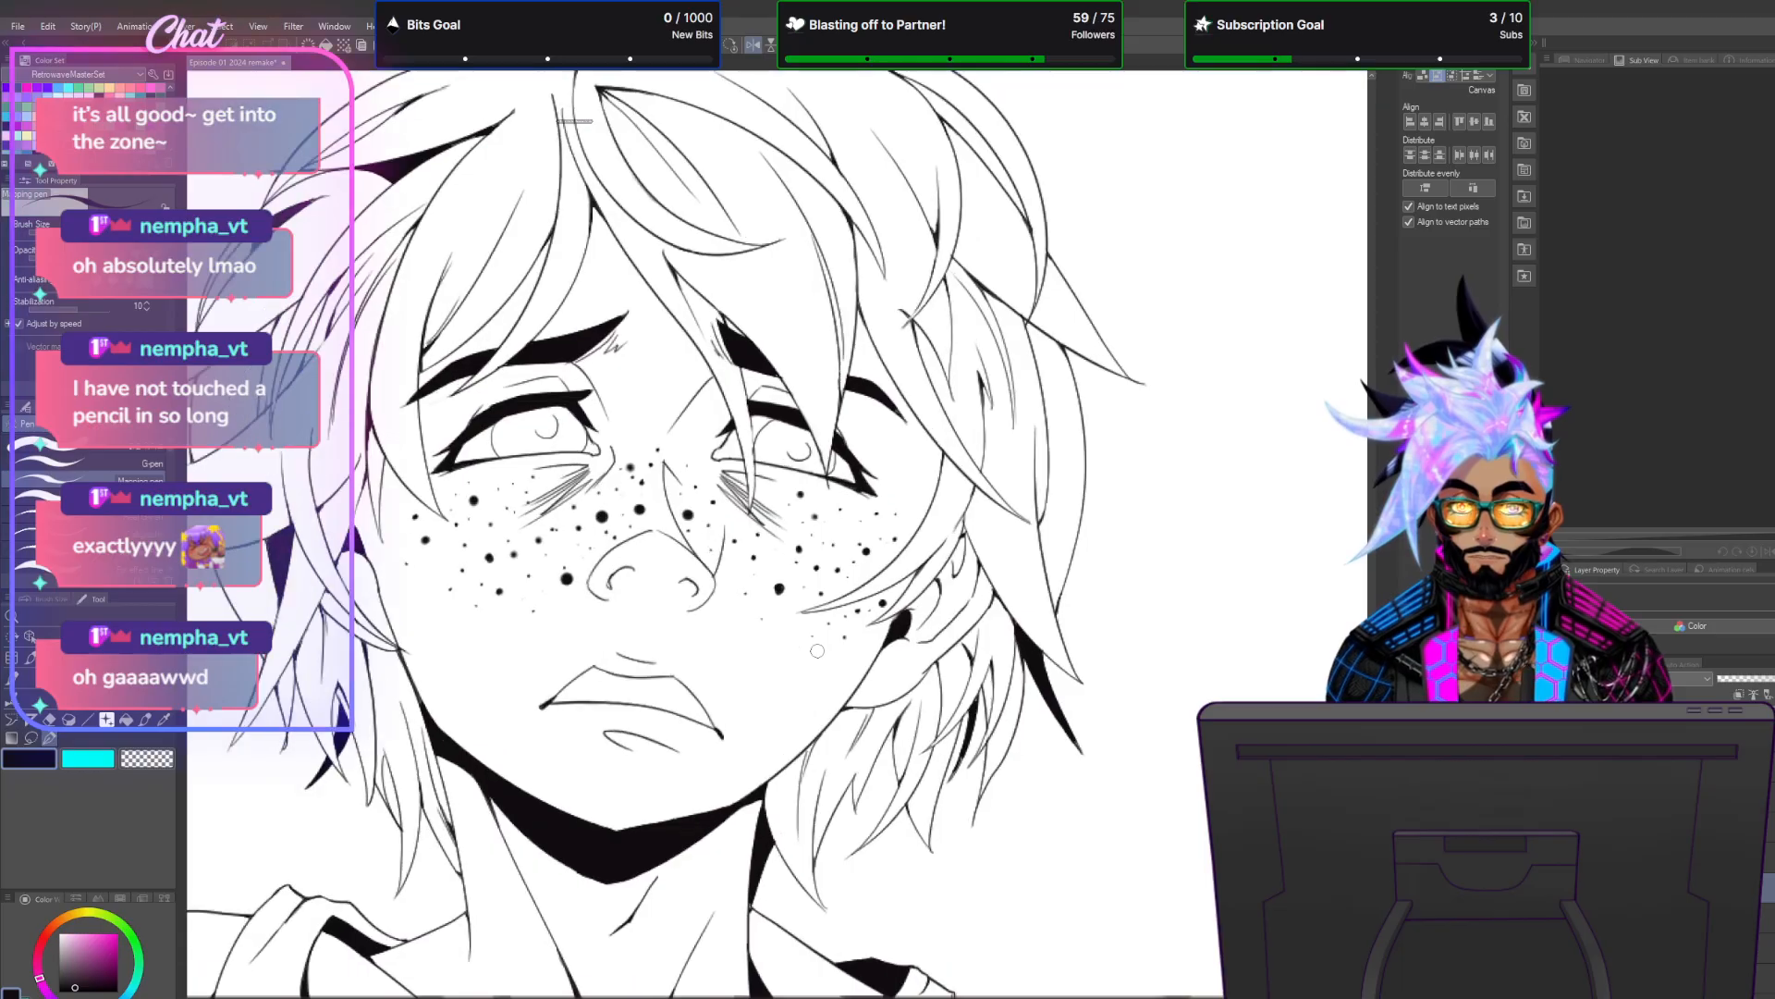
scroll(751, 693, "up", 3)
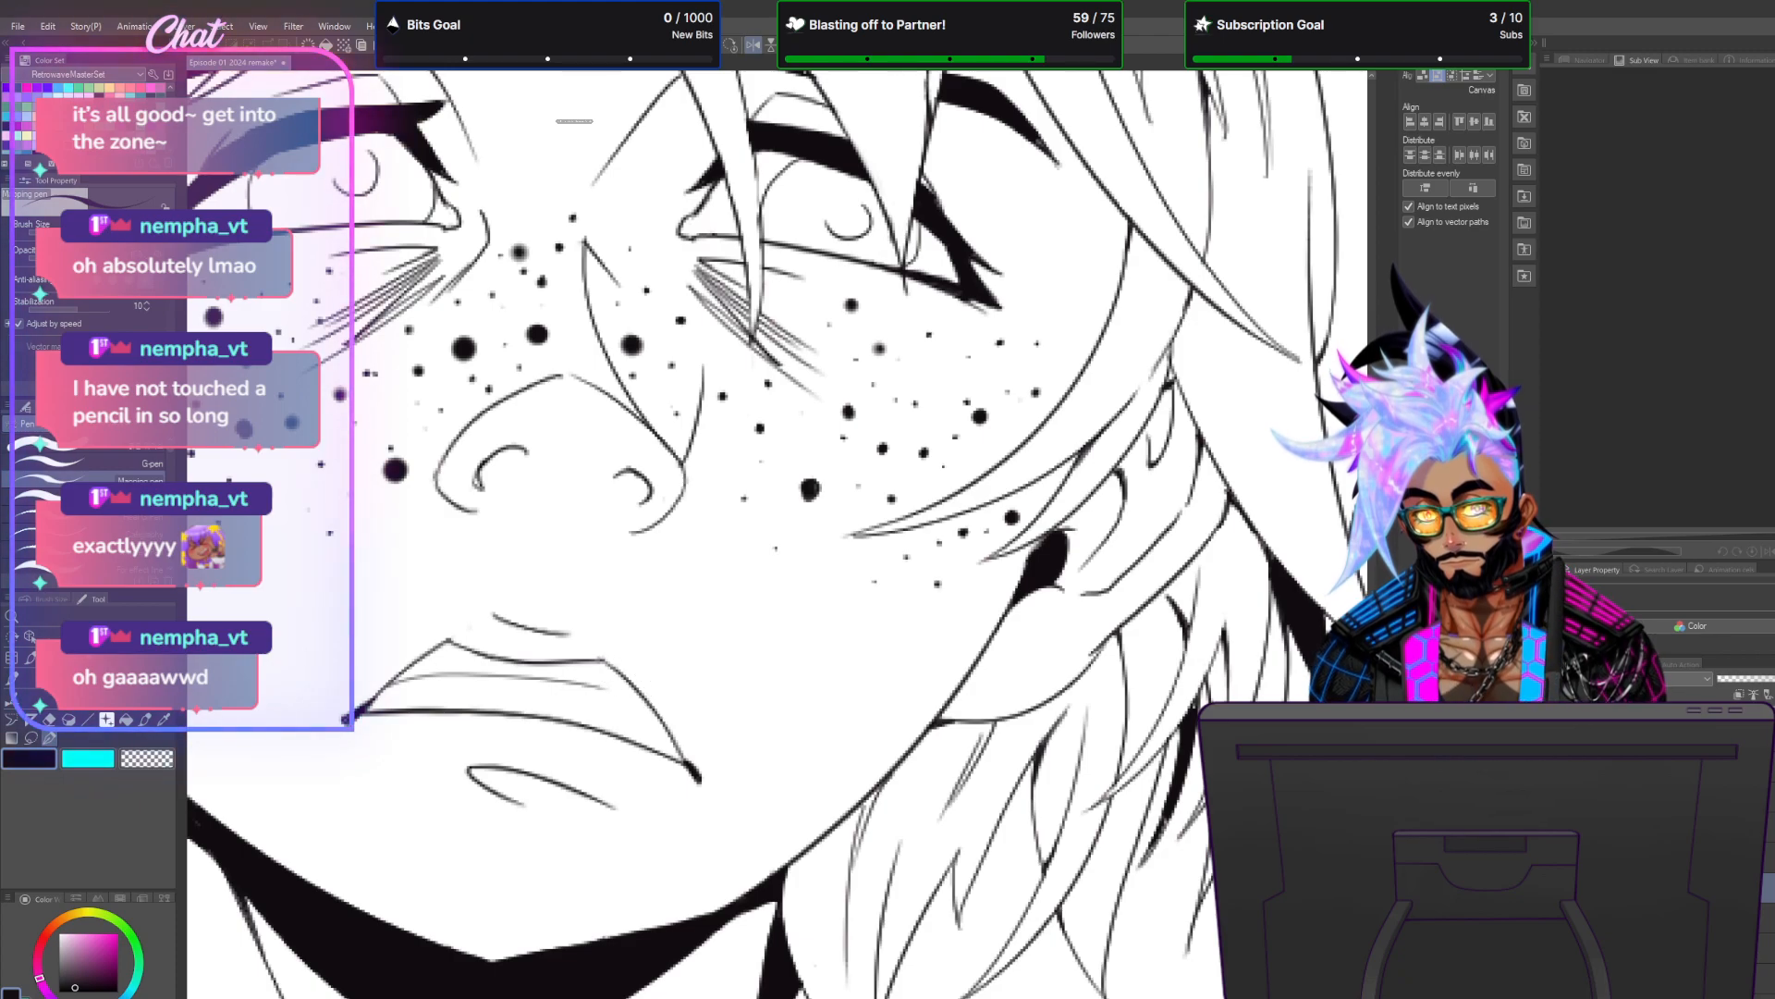
mouse_move(392, 678)
left_mouse_down()
mouse_move(574, 701)
mouse_move(622, 689)
left_mouse_up()
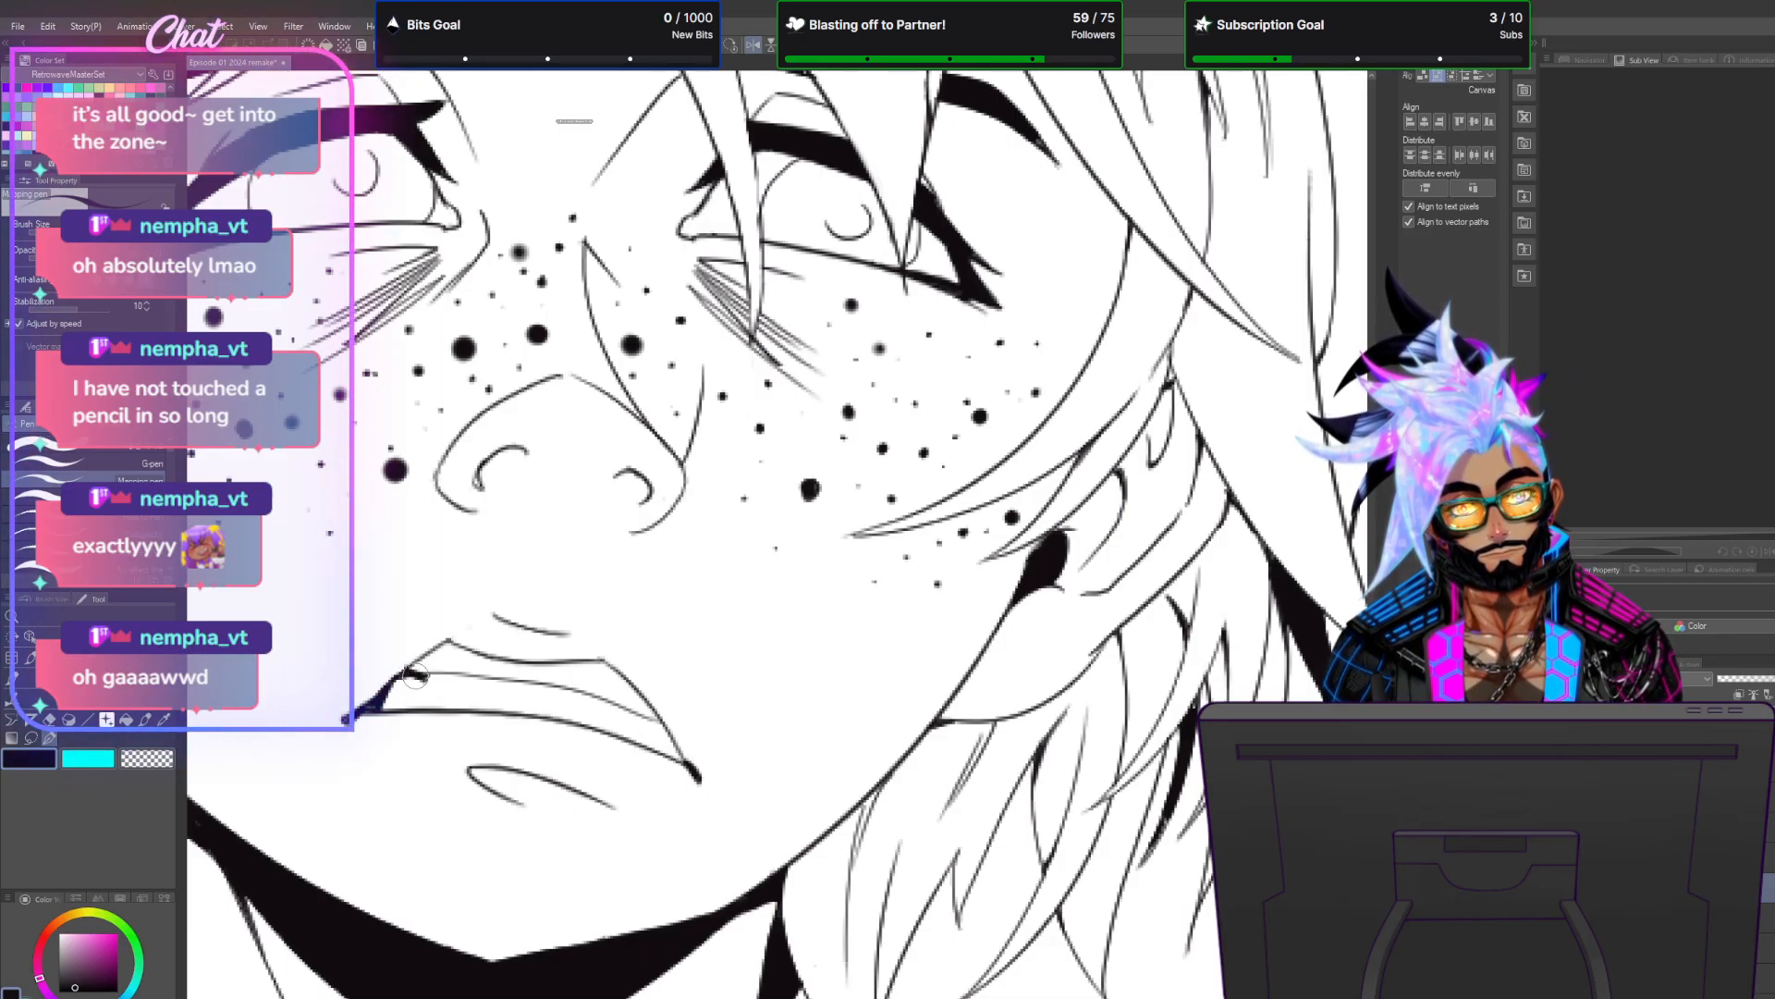
left_click_drag(443, 673, 460, 682)
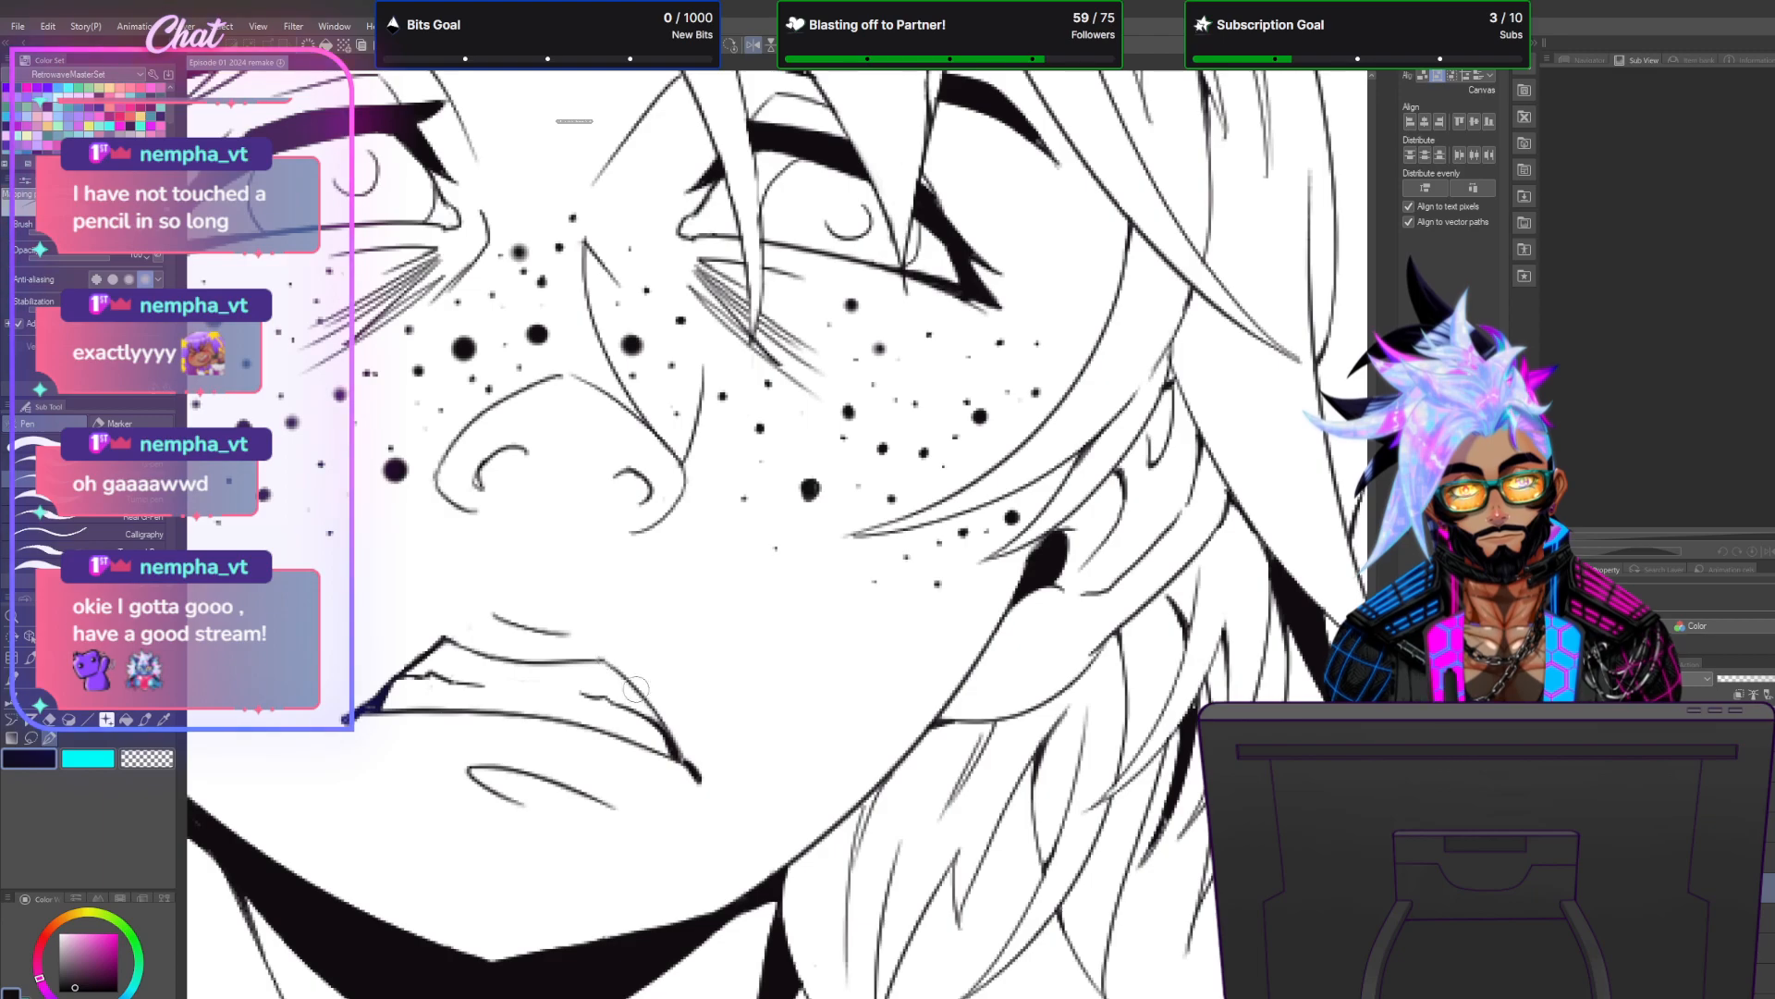
left_click_drag(604, 662, 664, 727)
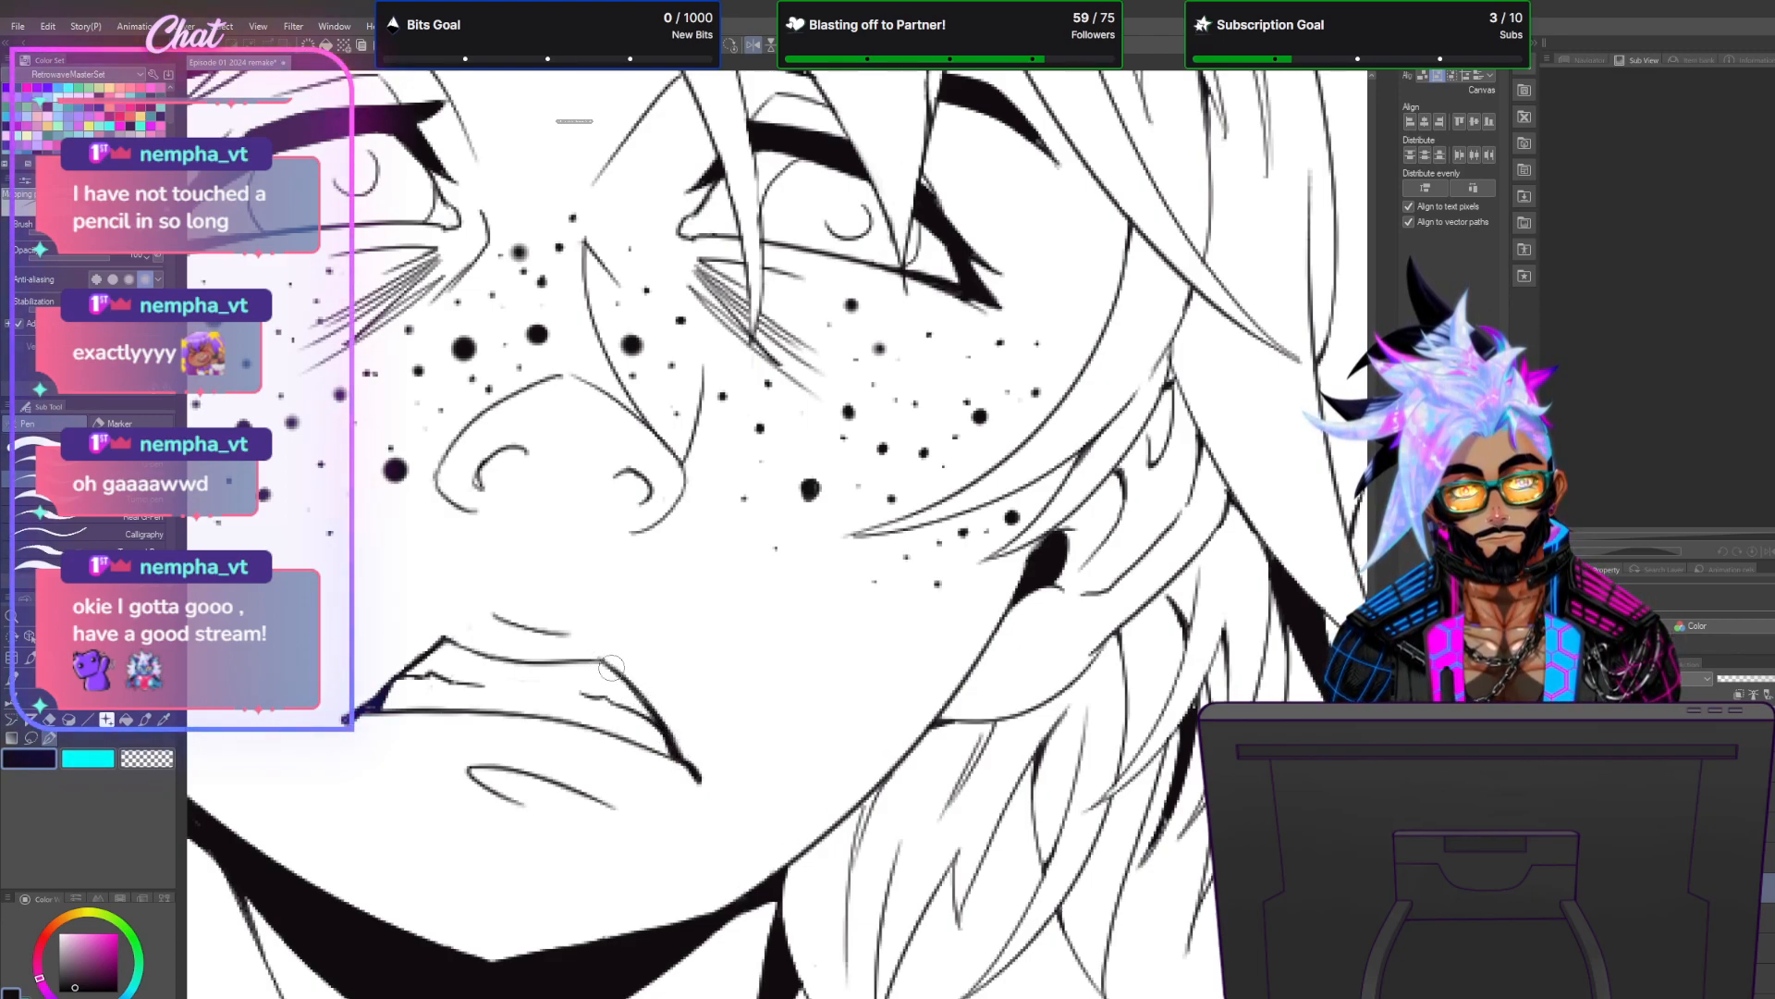
scroll(734, 629, "down", 5)
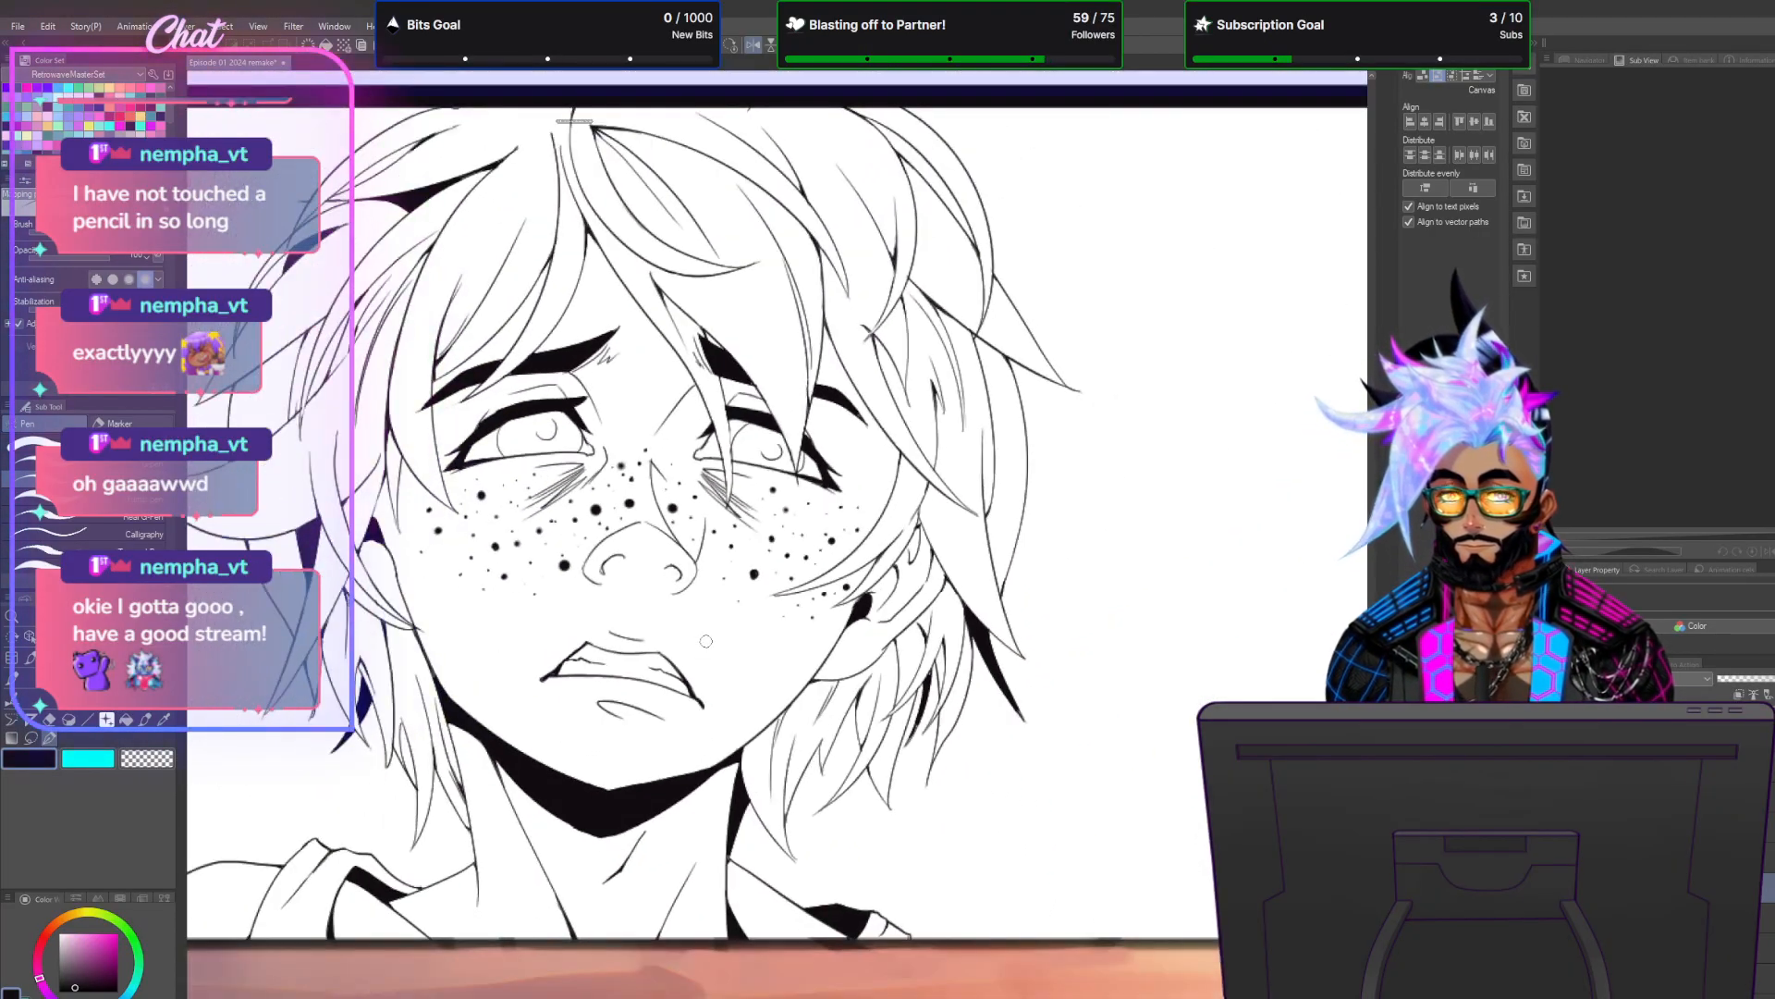
scroll(708, 640, "up", 2)
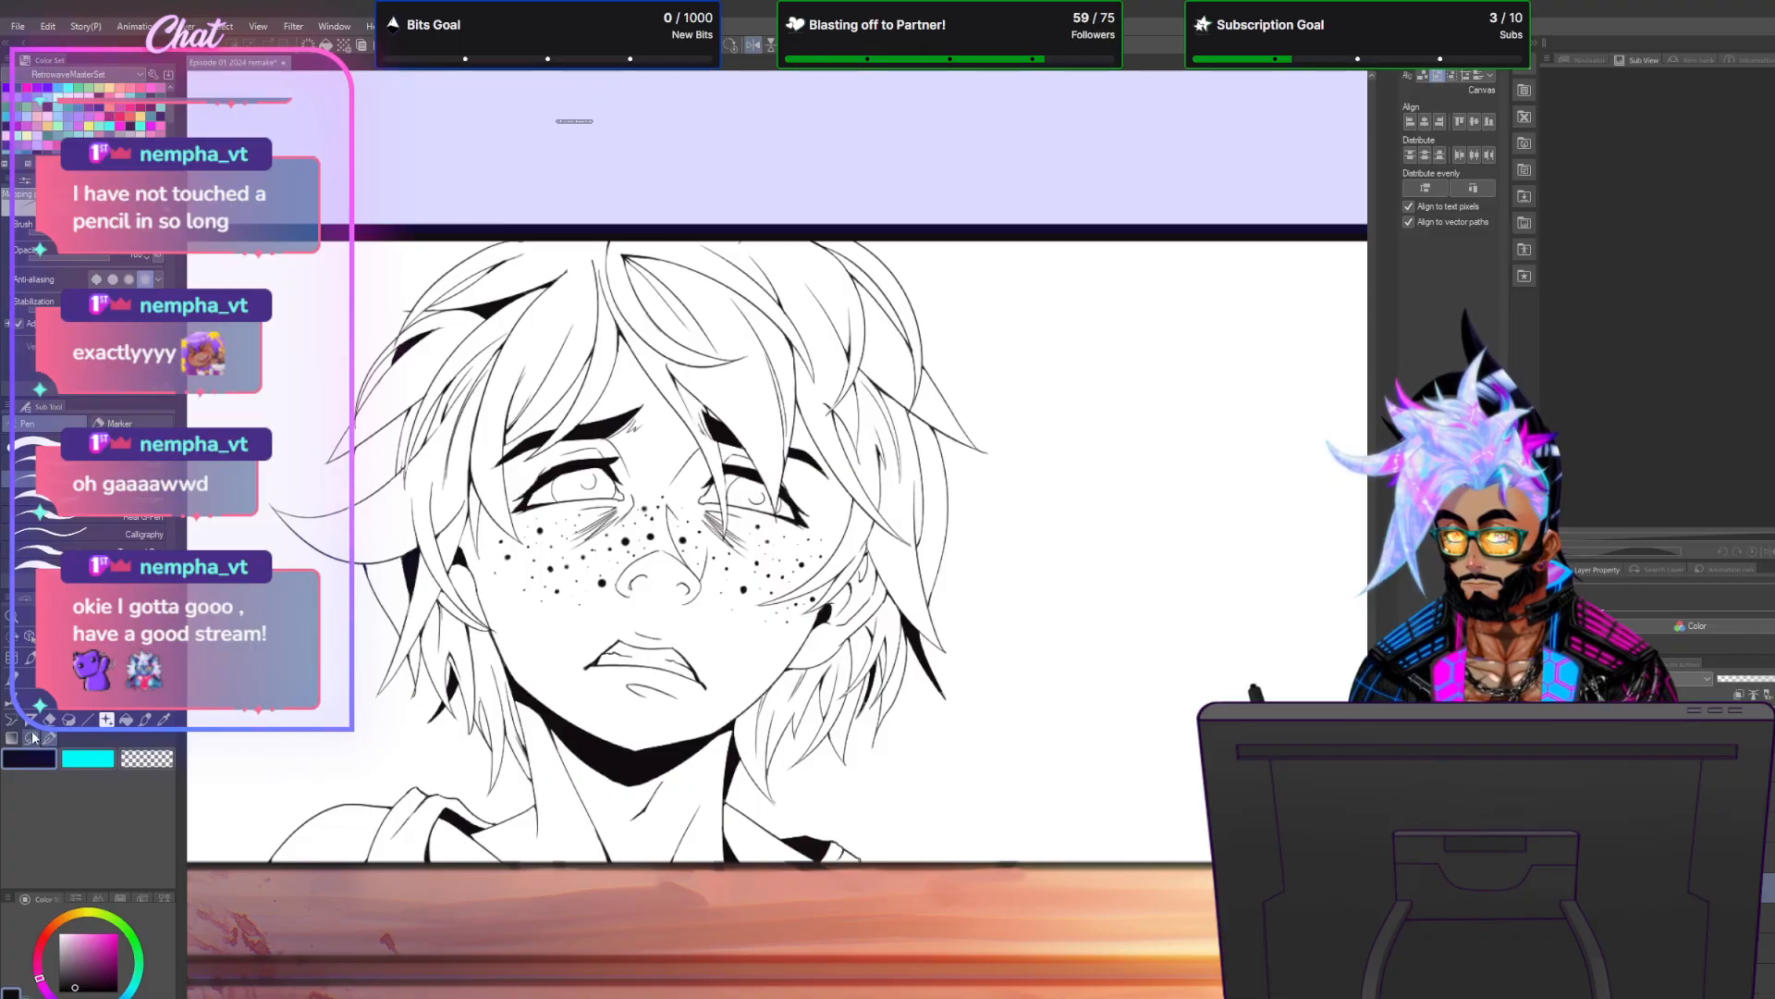
Lasso the mouth and chin mark, enlarge and tilt them slightly with a free transform, and clear the selection.
key("m")
mouse_move(563, 659)
left_mouse_down()
mouse_move(703, 723)
mouse_move(568, 658)
left_mouse_up()
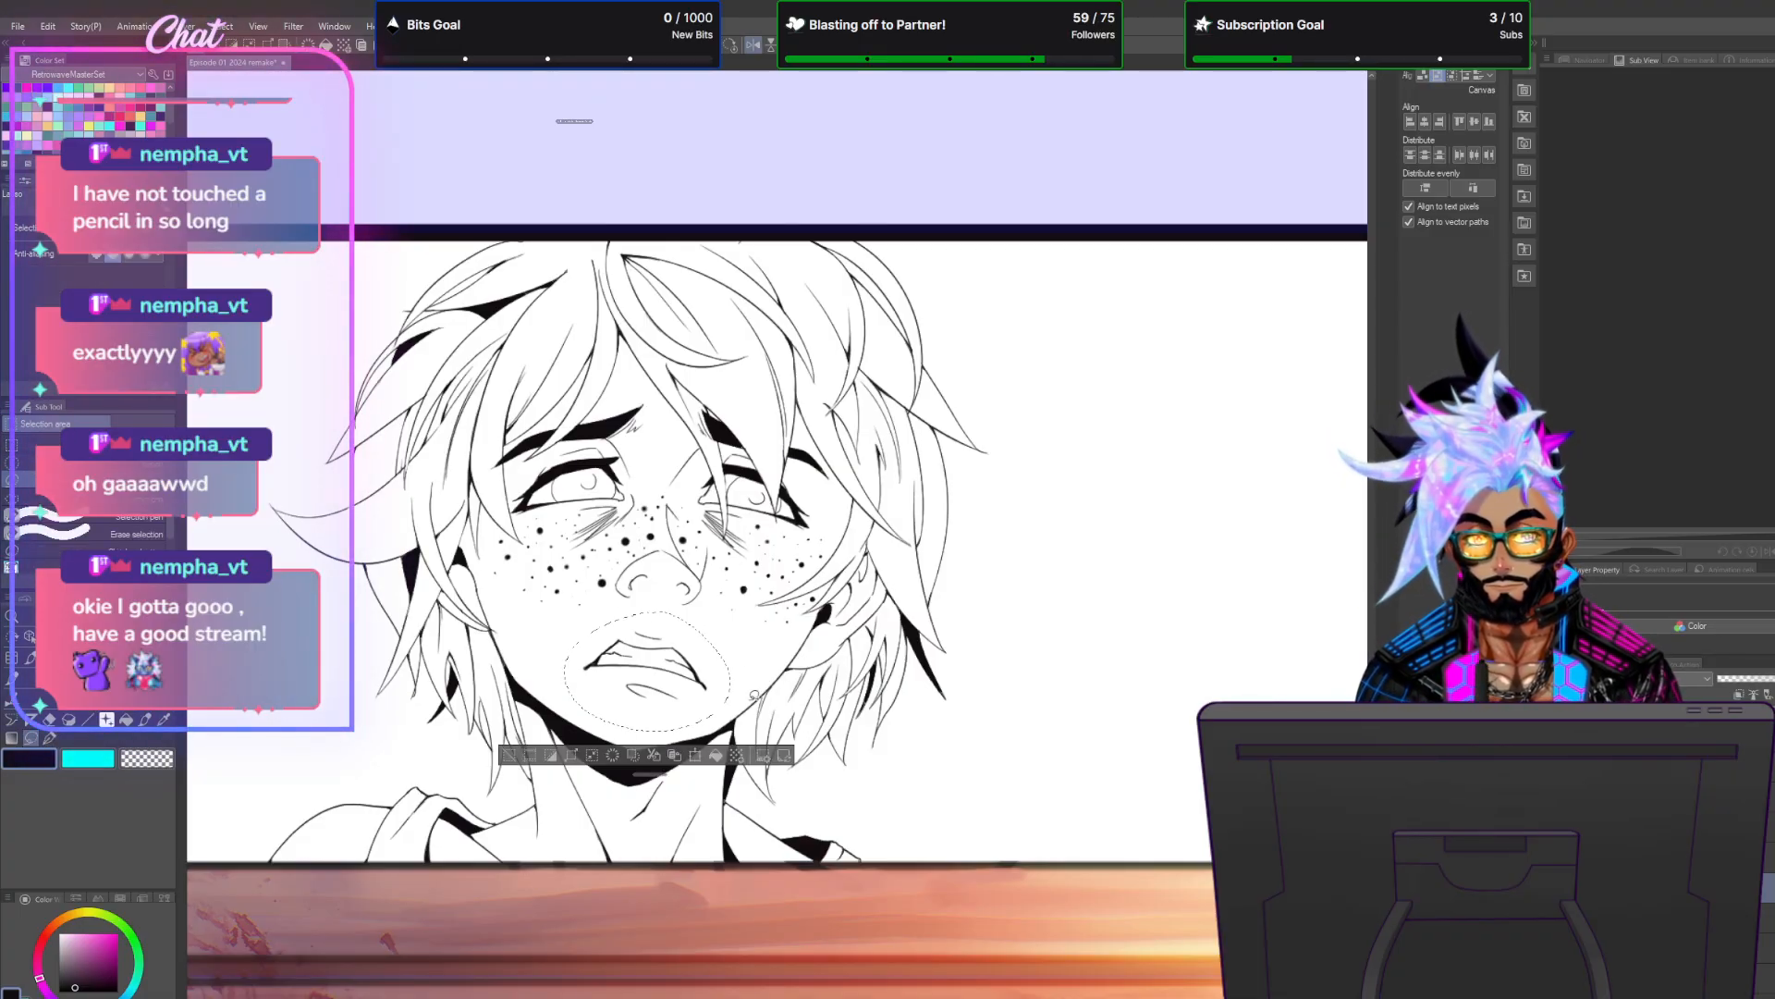
left_click(716, 756)
mouse_move(733, 671)
left_mouse_down()
mouse_move(755, 672)
mouse_move(720, 623)
mouse_move(744, 640)
mouse_move(738, 672)
left_mouse_up()
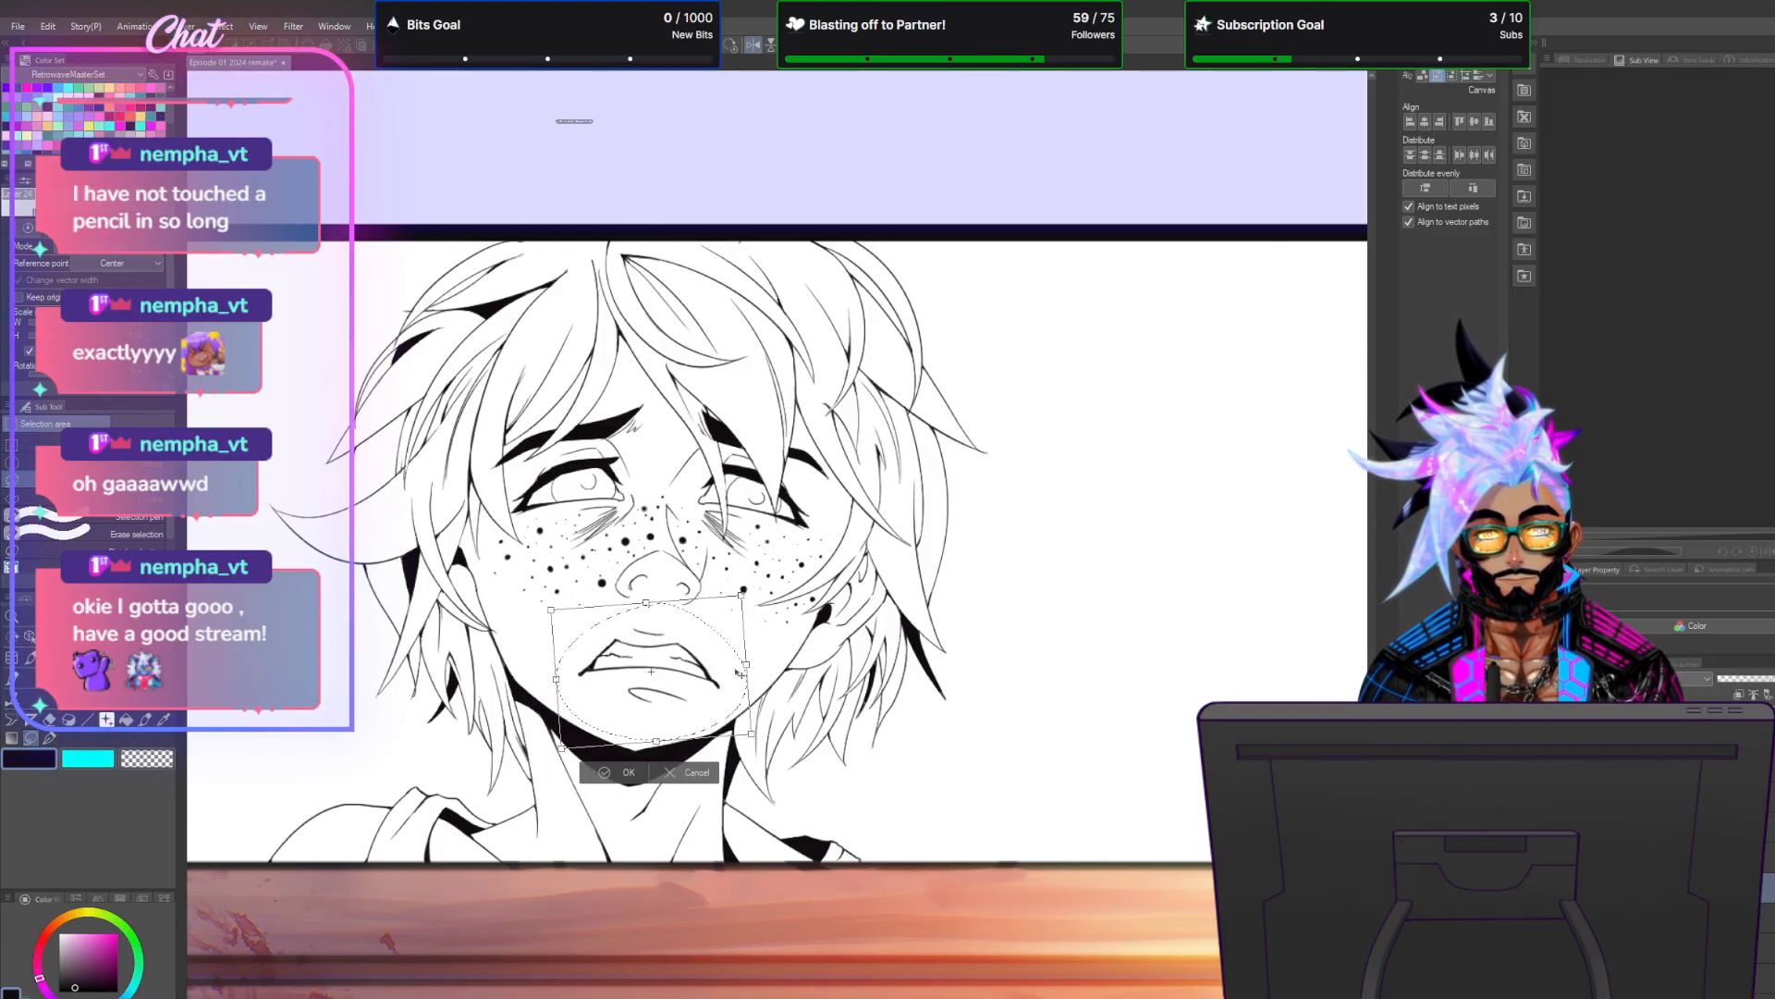
left_click(648, 774)
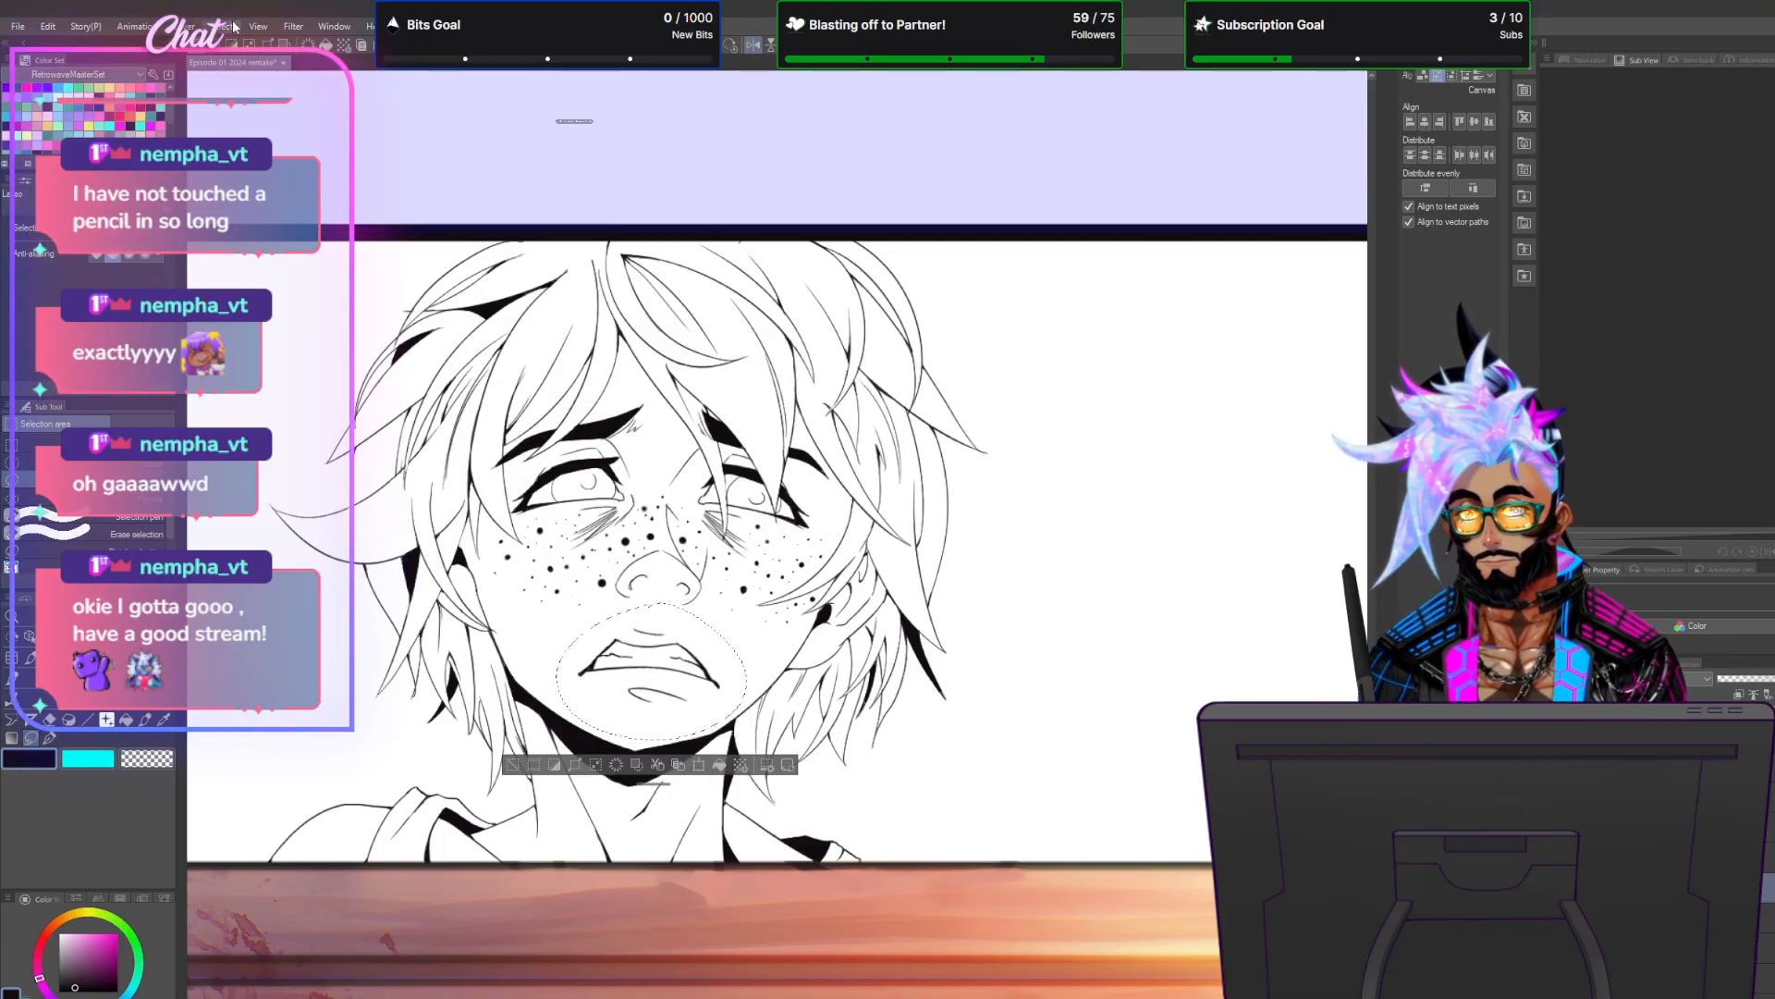
key("ctrl+d")
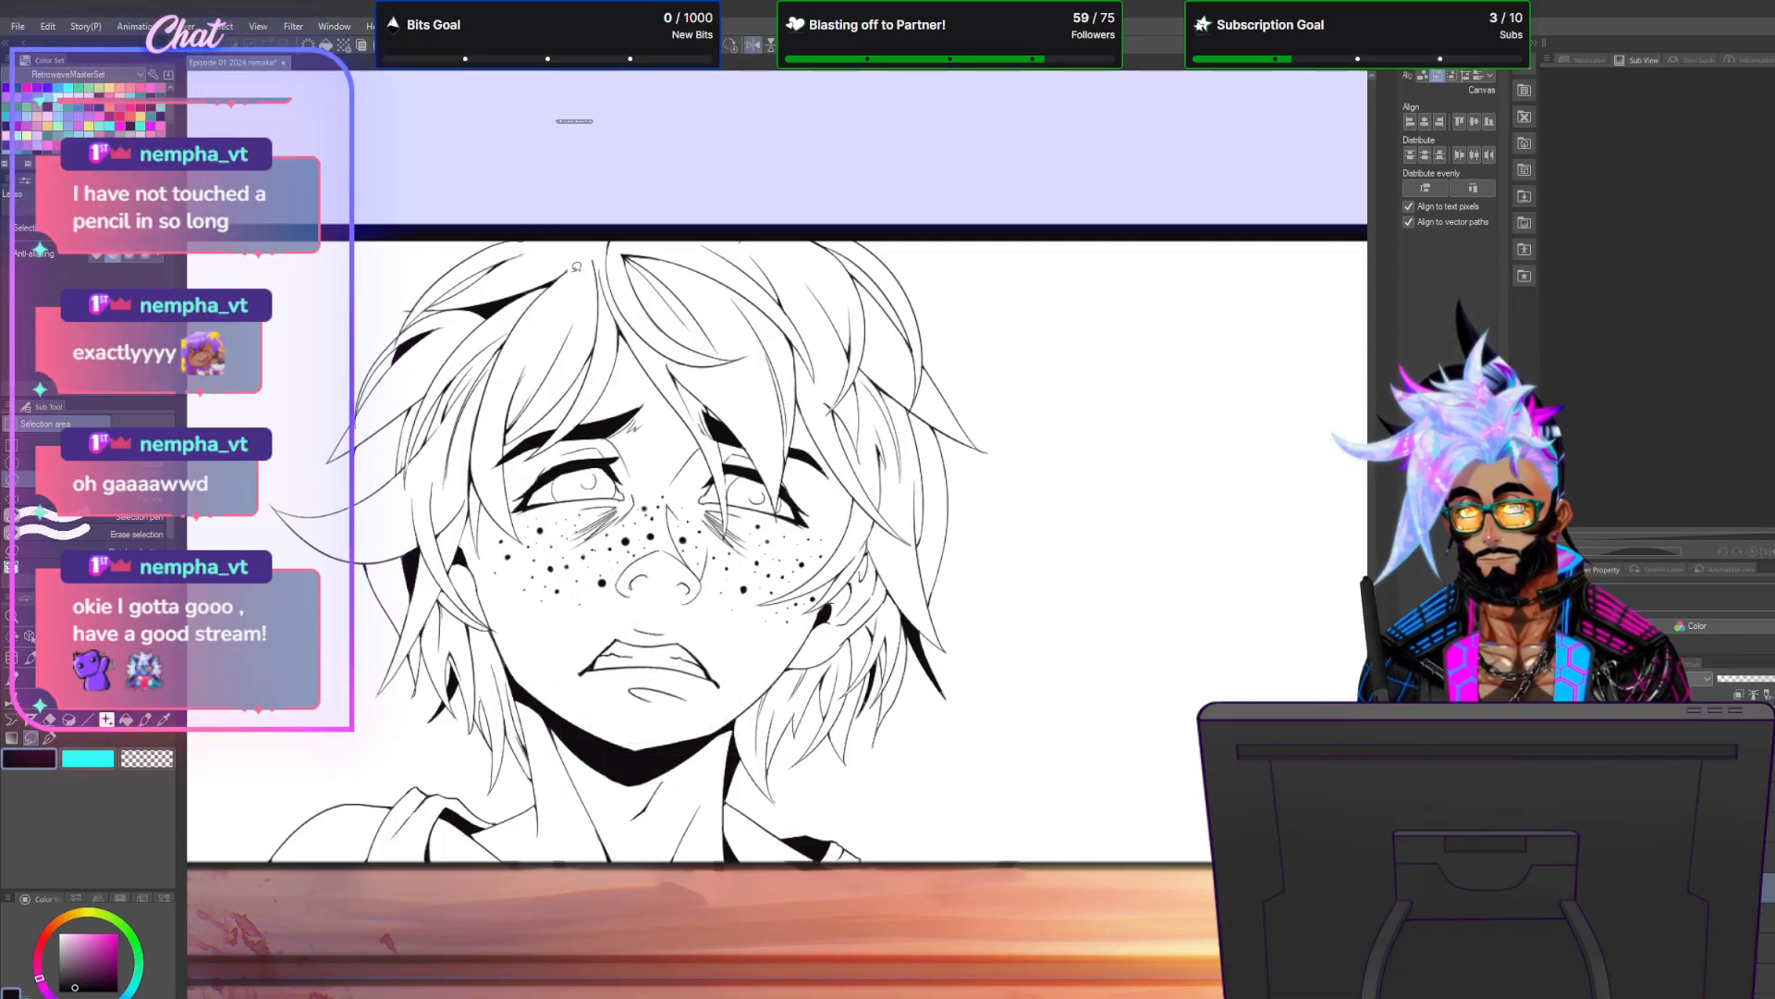
Mirror the canvas view and examine the face and the whole panel for proportion problems.
left_click(759, 46)
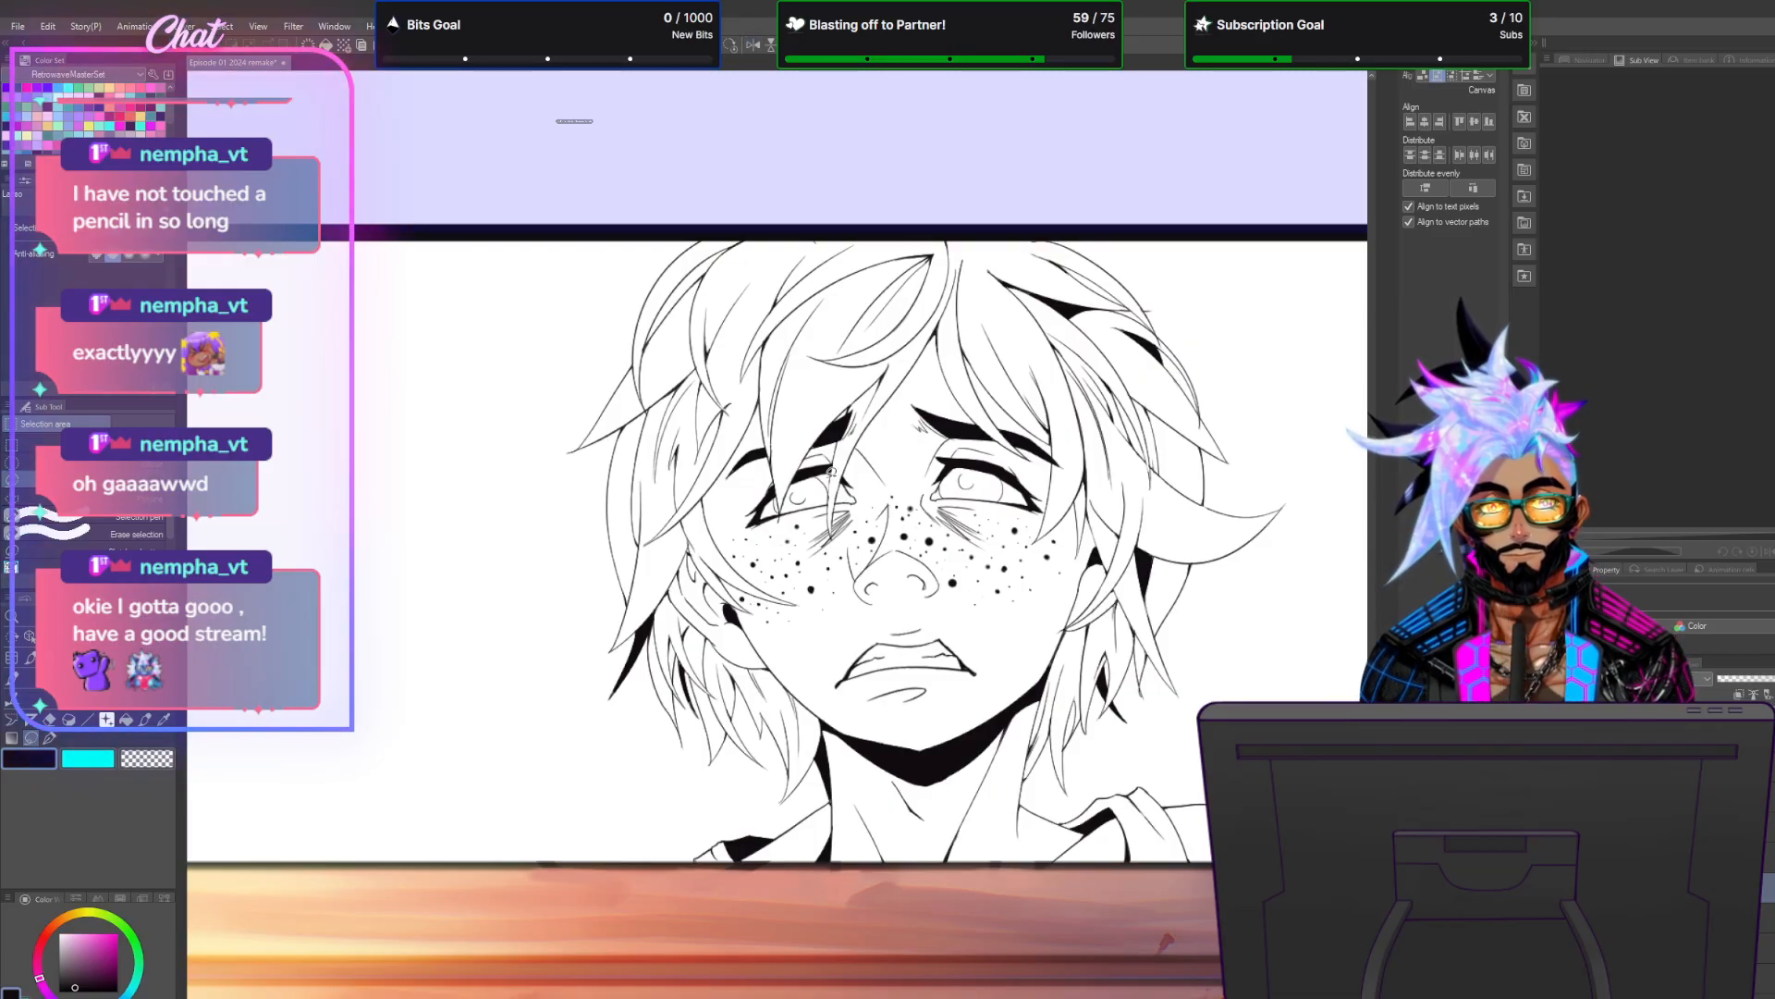
scroll(832, 470, "down", 3)
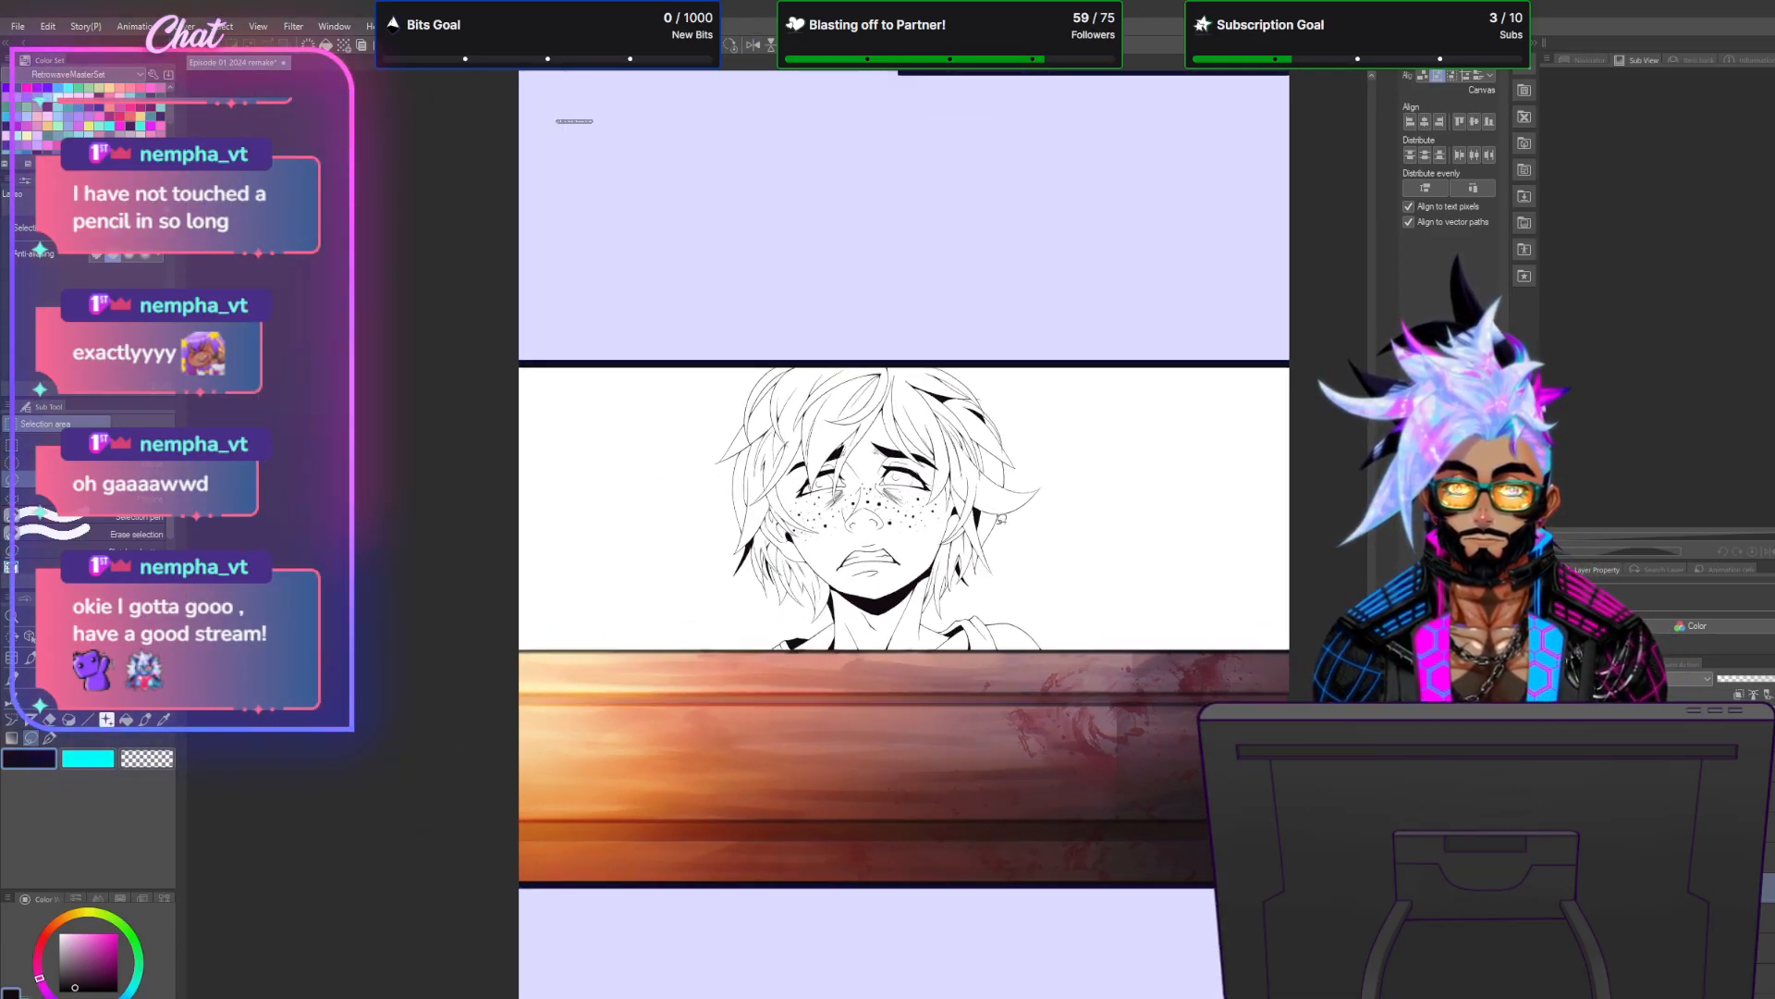
scroll(575, 121, "up", 4)
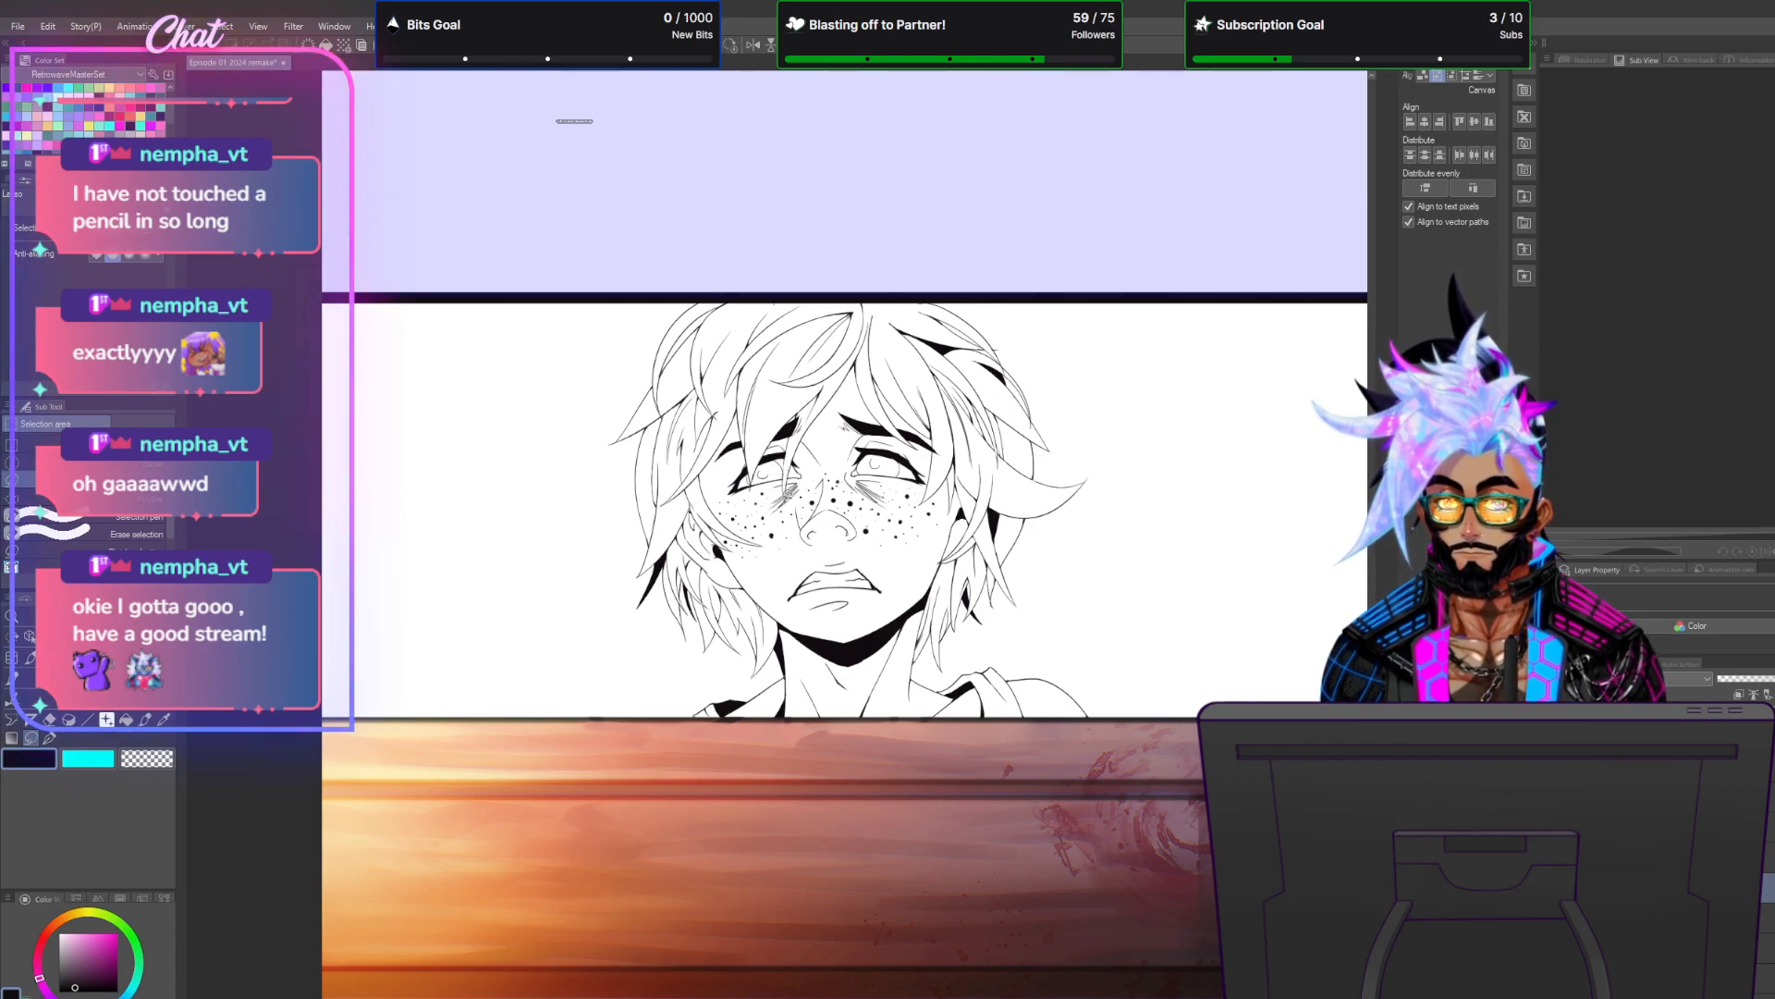
scroll(789, 442, "up", 3)
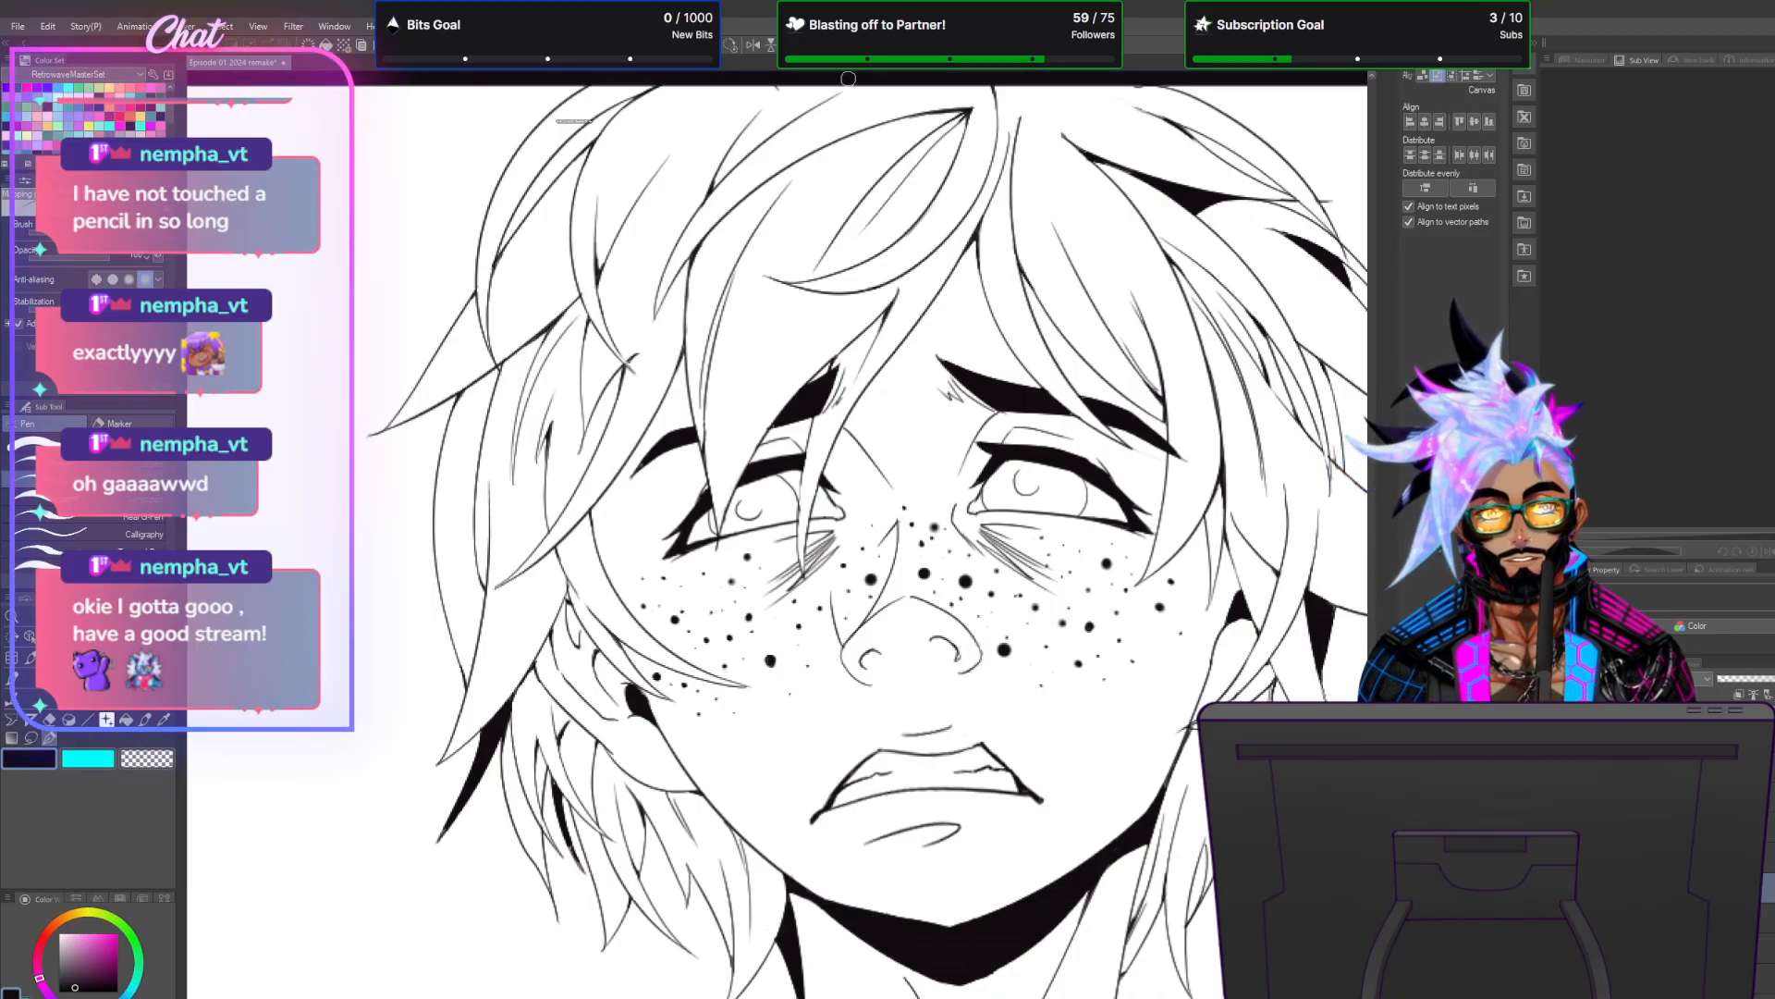
left_click_drag(612, 585, 618, 479)
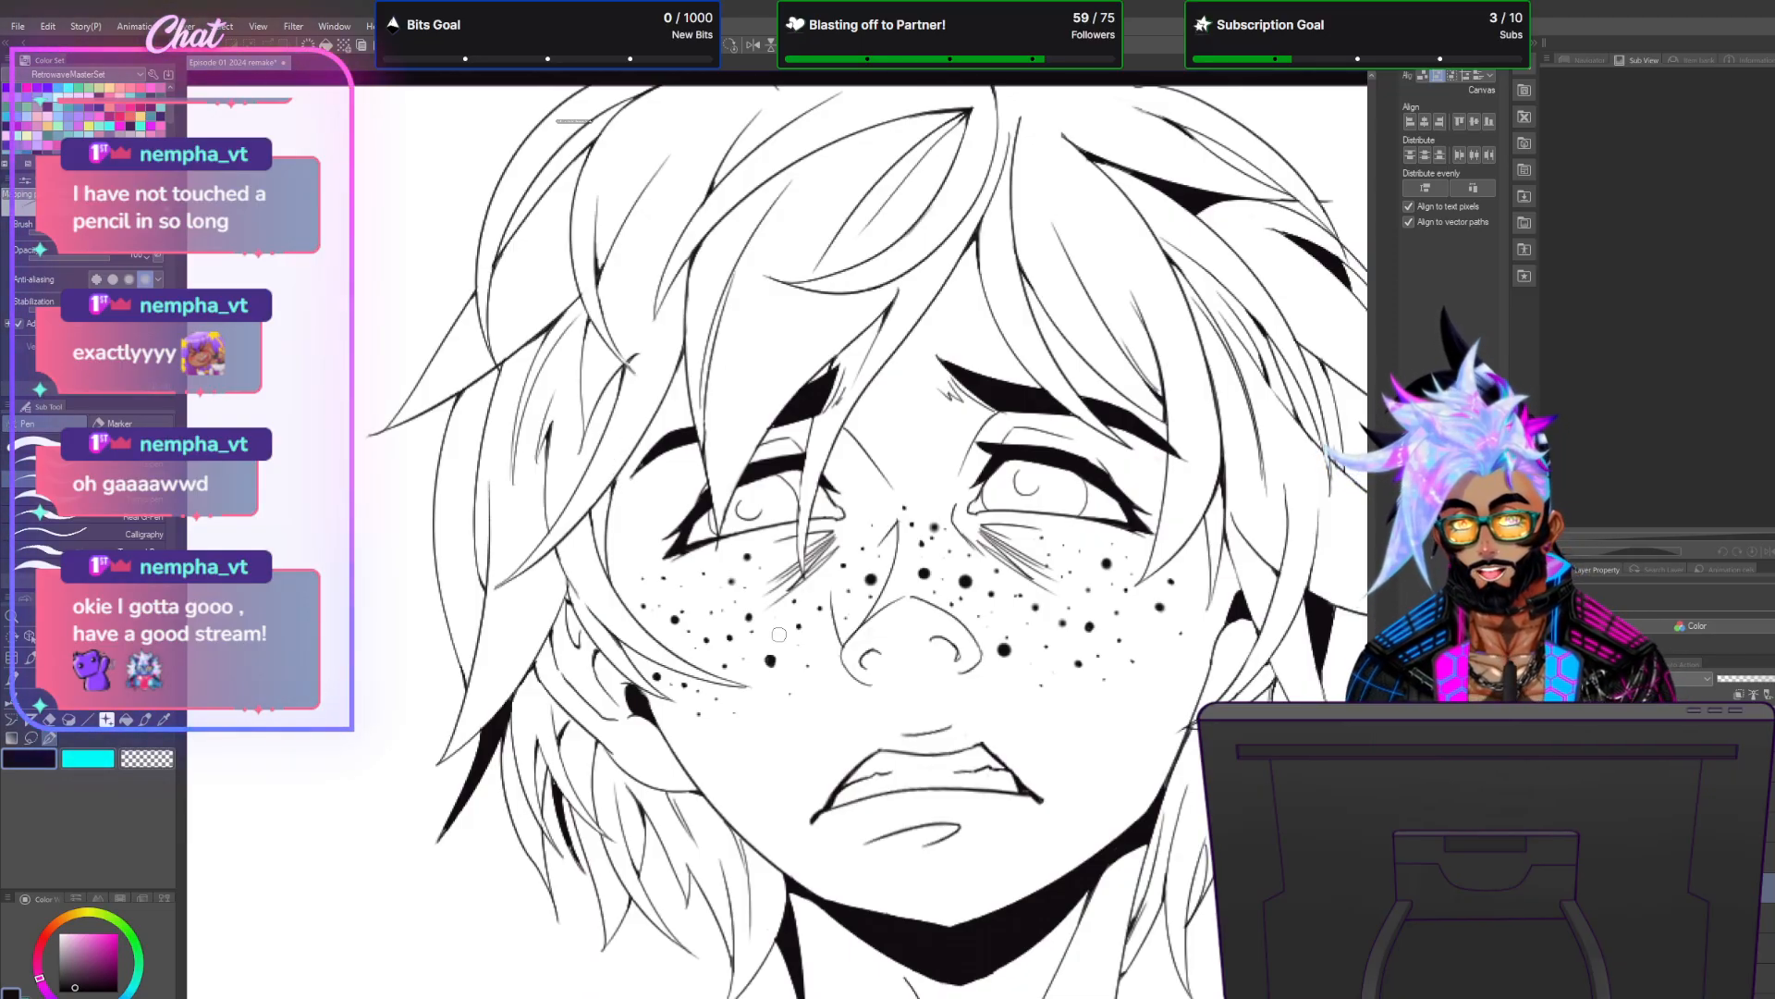
scroll(768, 635, "down", 5)
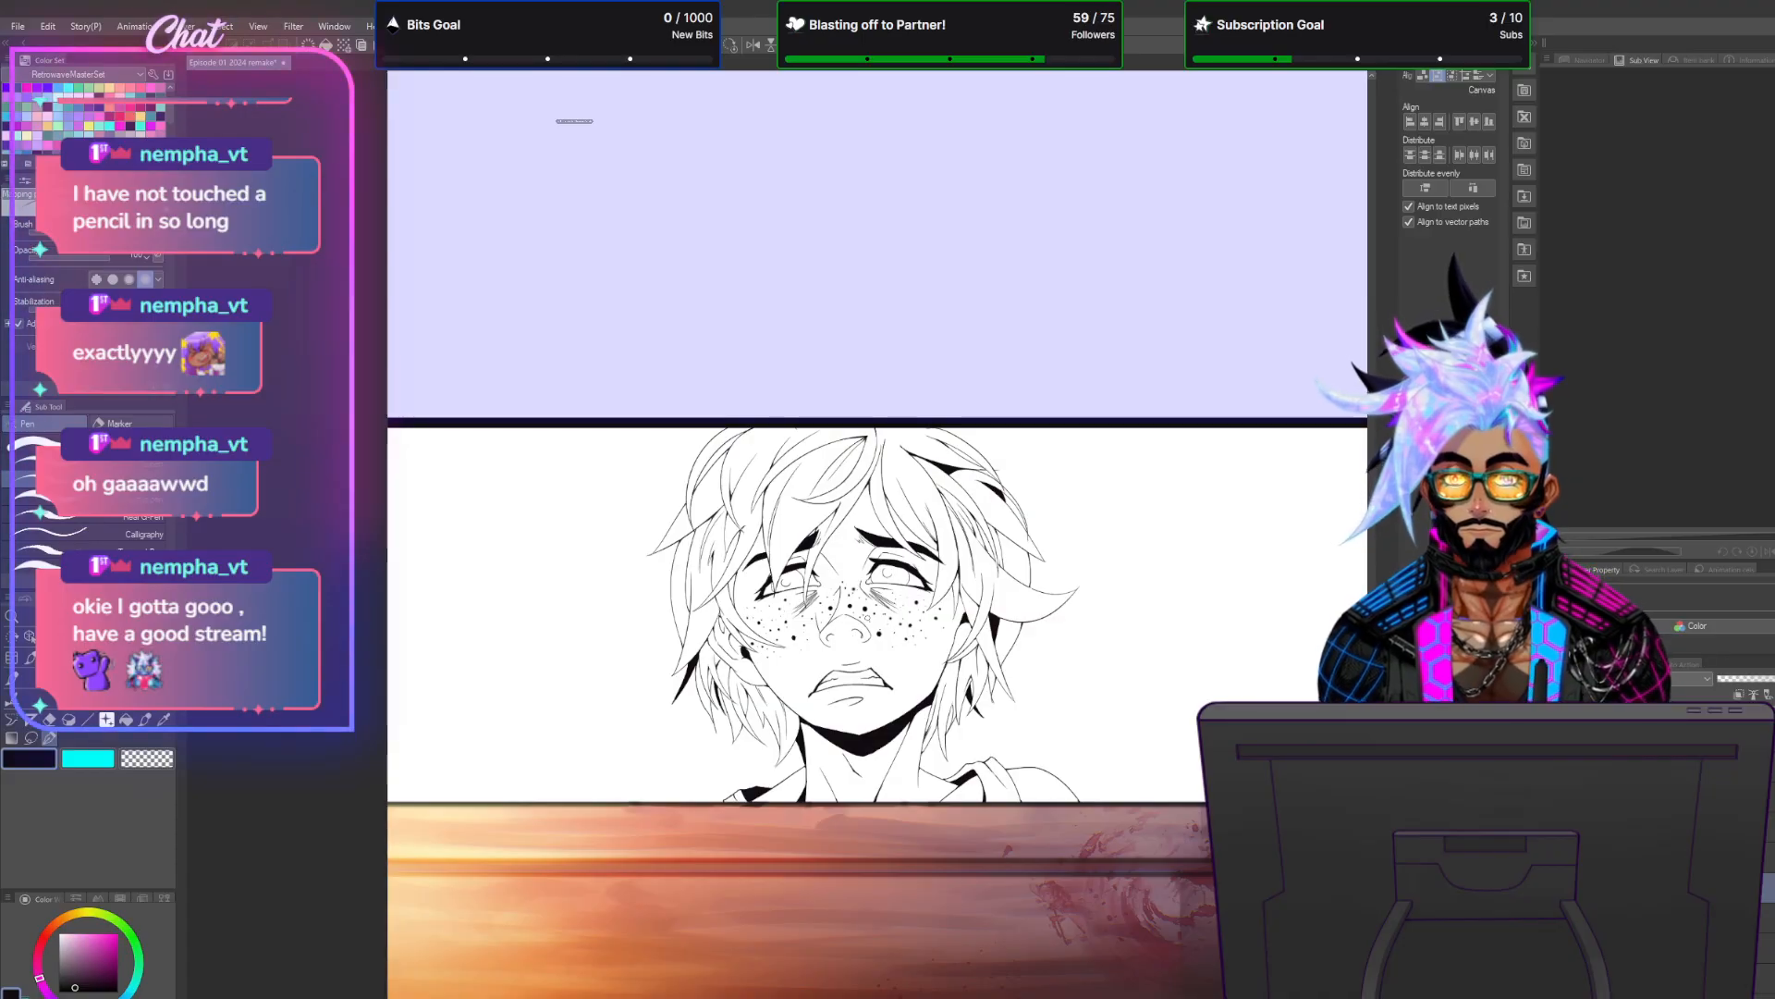
scroll(890, 683, "up", 5)
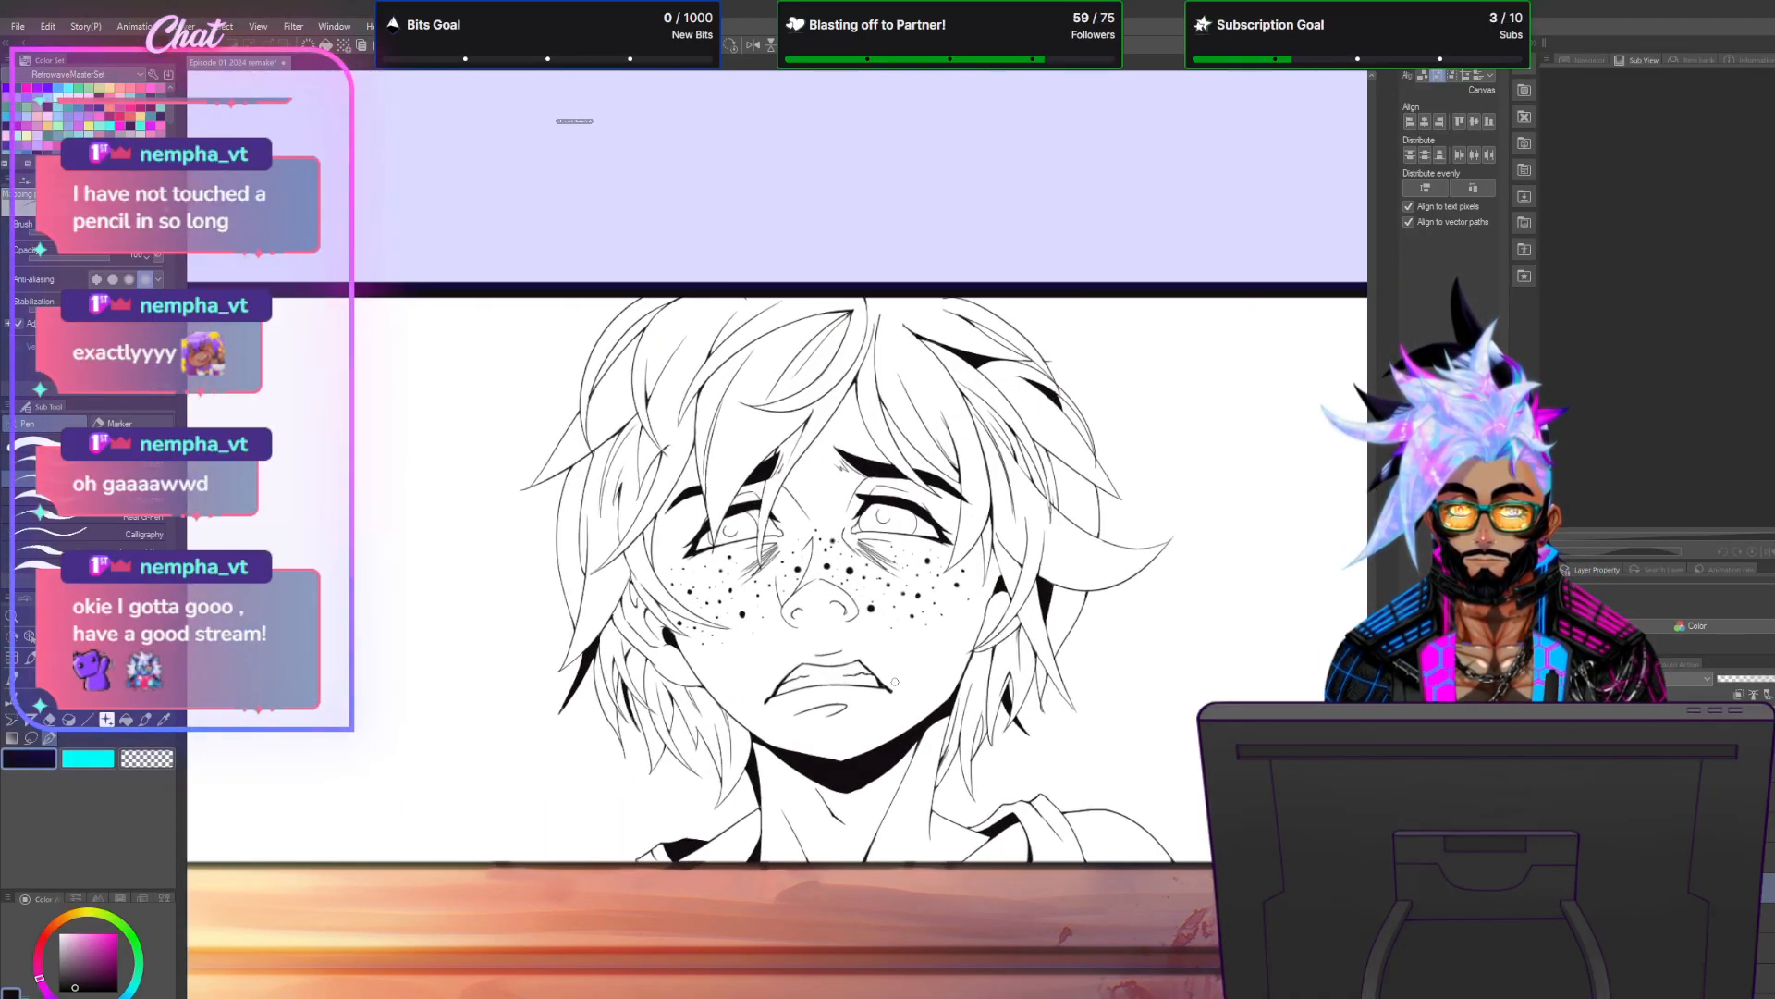
Reinforce the eyelid crease above the fully visible eye and thicken the small crescent inside its iris.
scroll(879, 640, "up", 5)
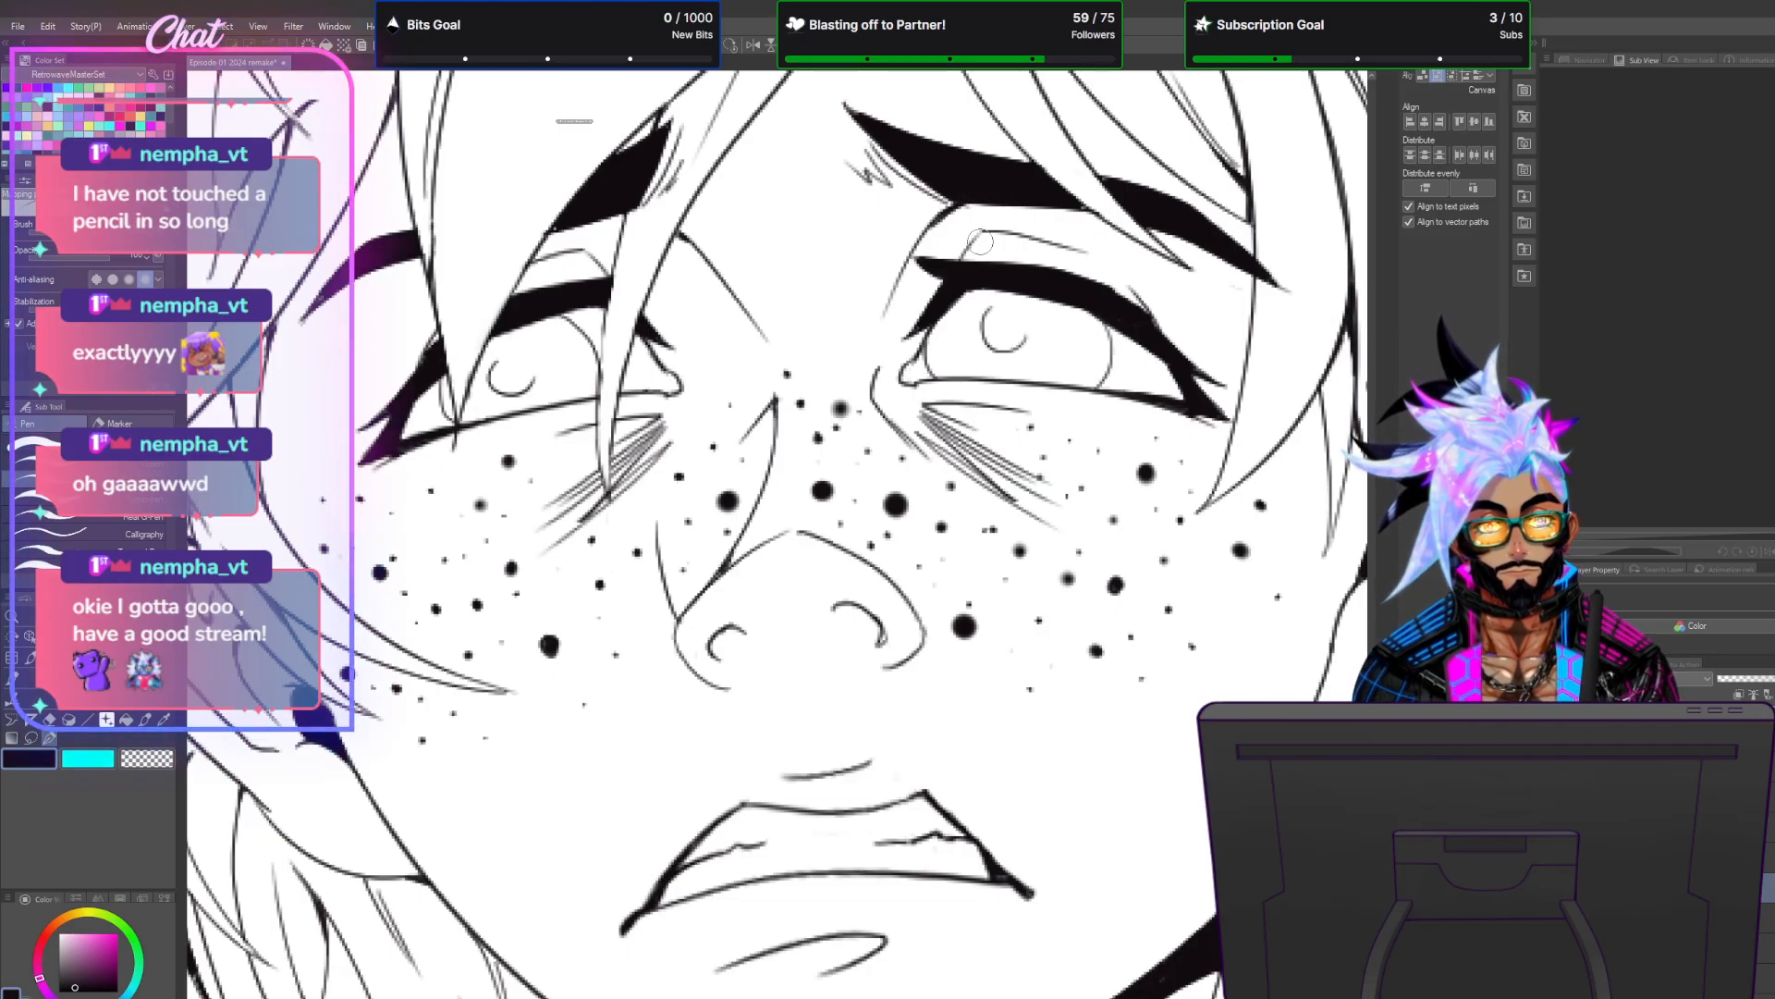
left_click_drag(981, 234, 990, 231)
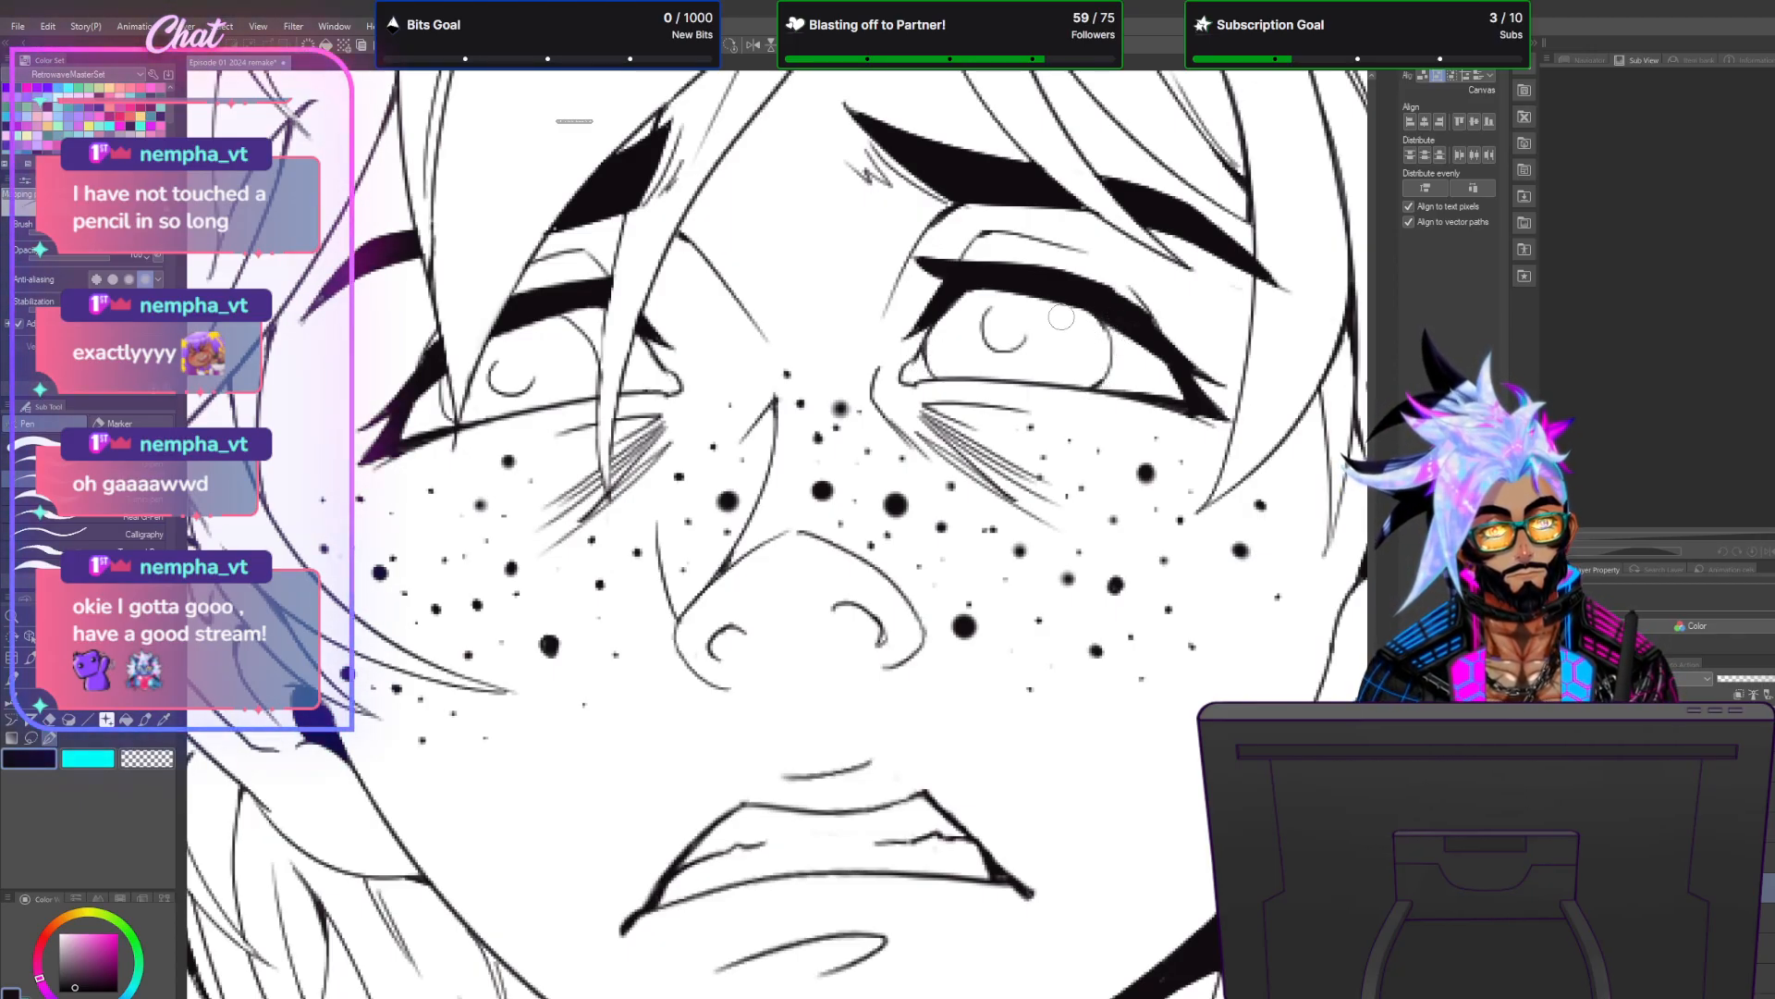
left_click_drag(982, 330, 1006, 352)
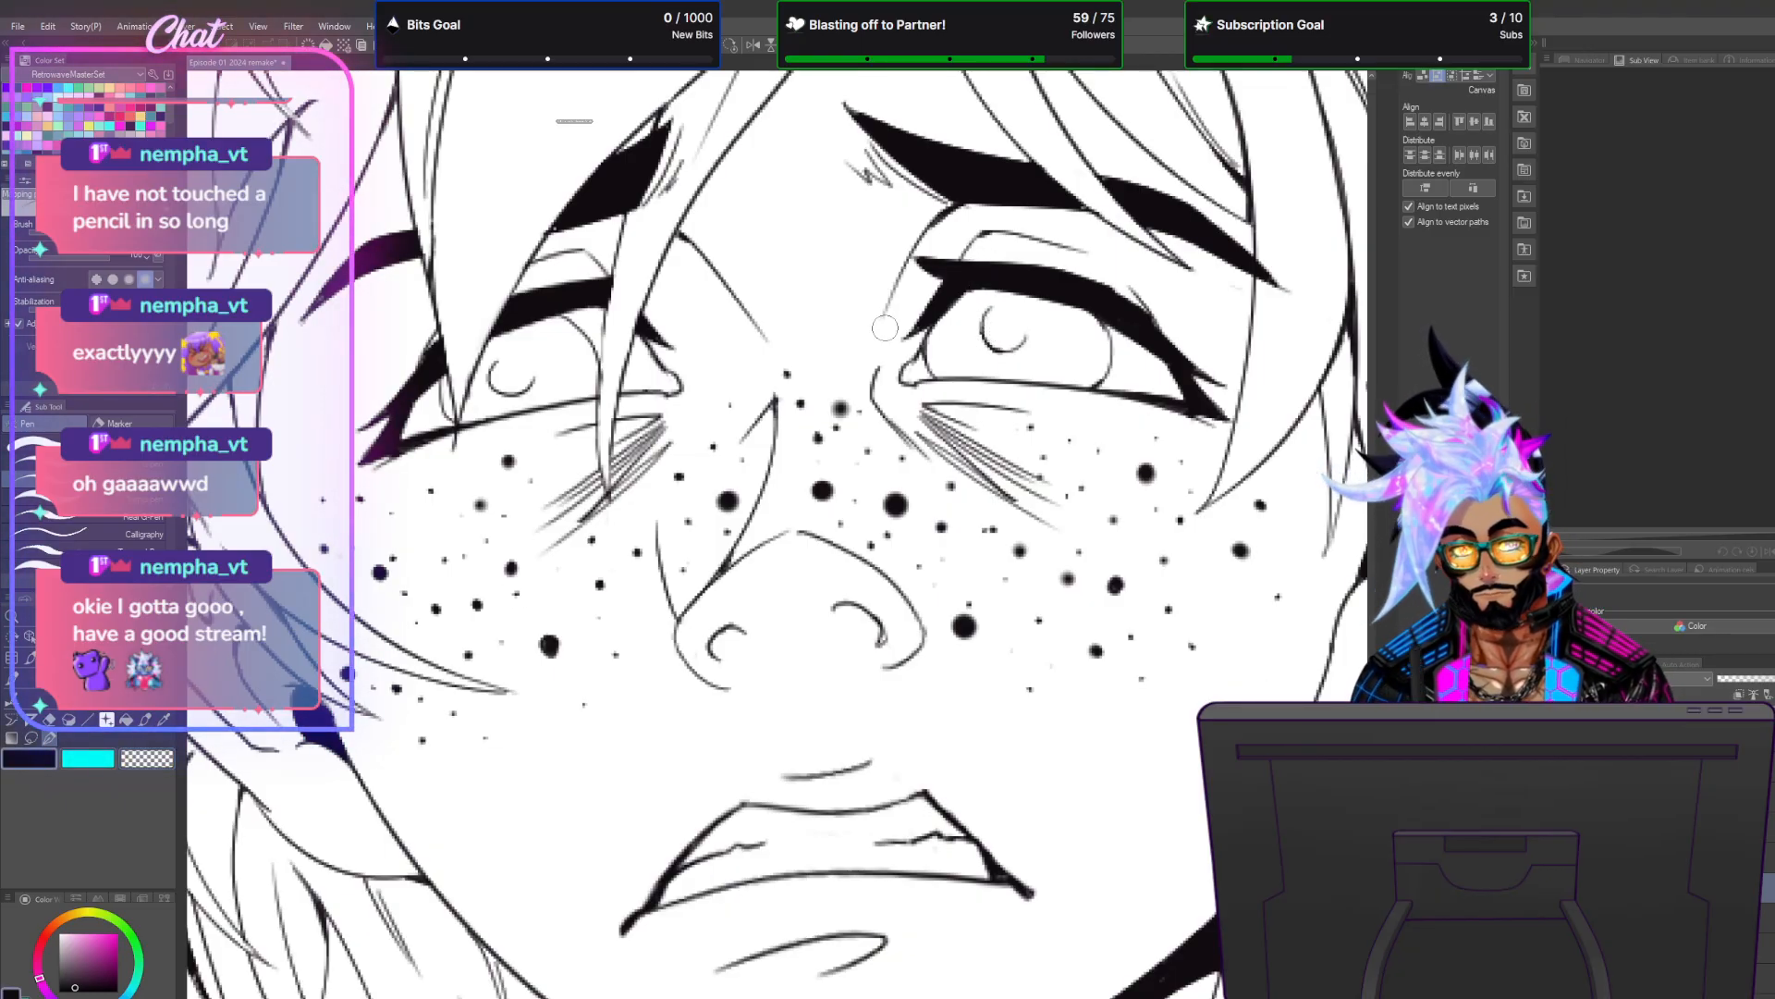
left_click_drag(1007, 353, 994, 325)
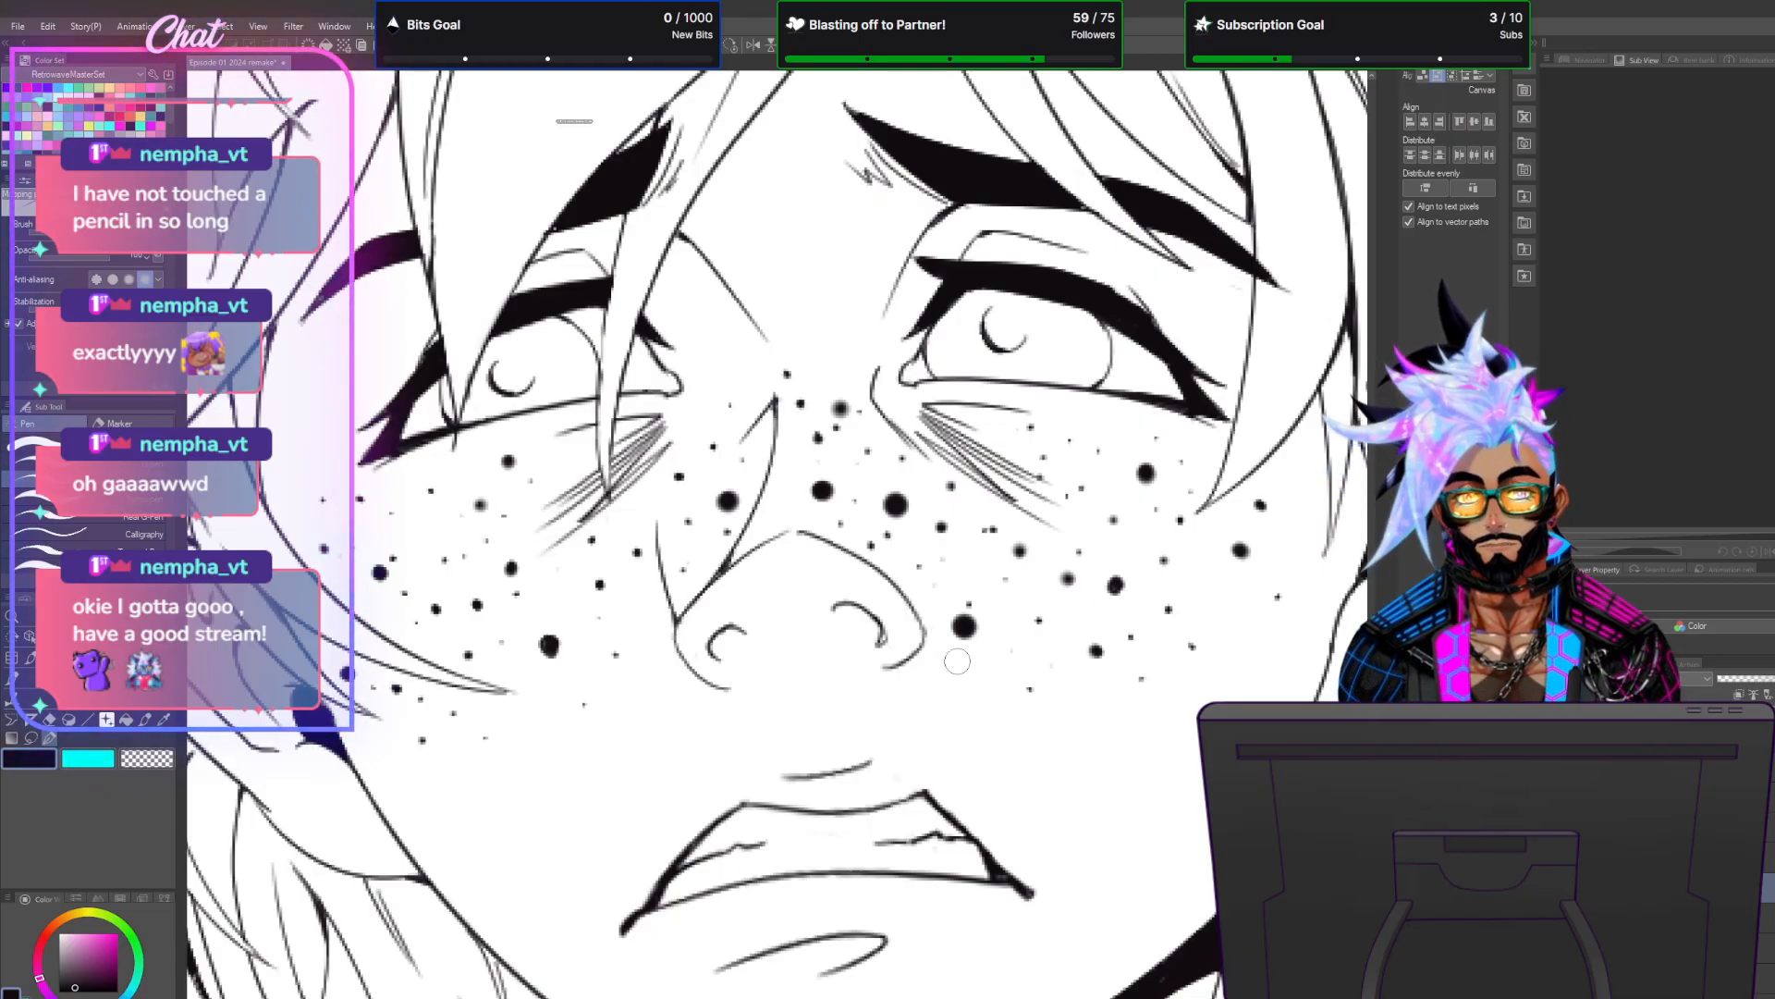
scroll(957, 662, "down", 12)
scroll(1004, 680, "up", 2)
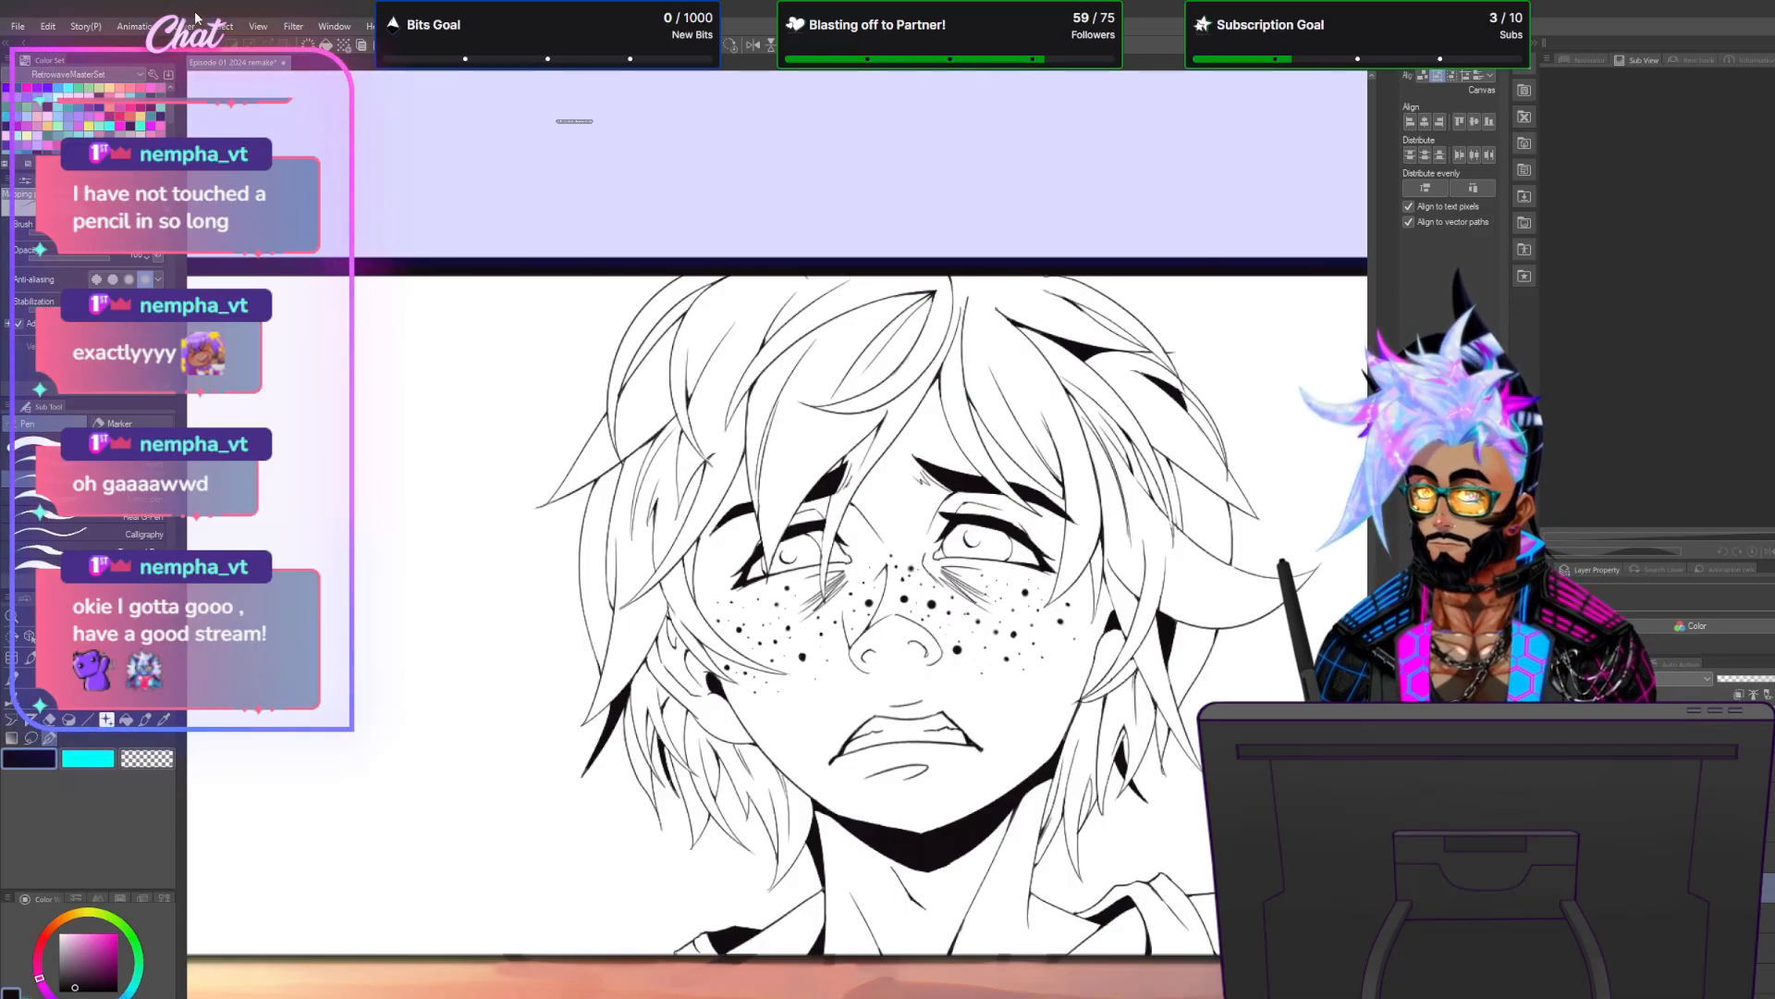
Duplicate the line art layer and apply a Gaussian blur to give the lines a soft dark halo.
left_click(191, 25)
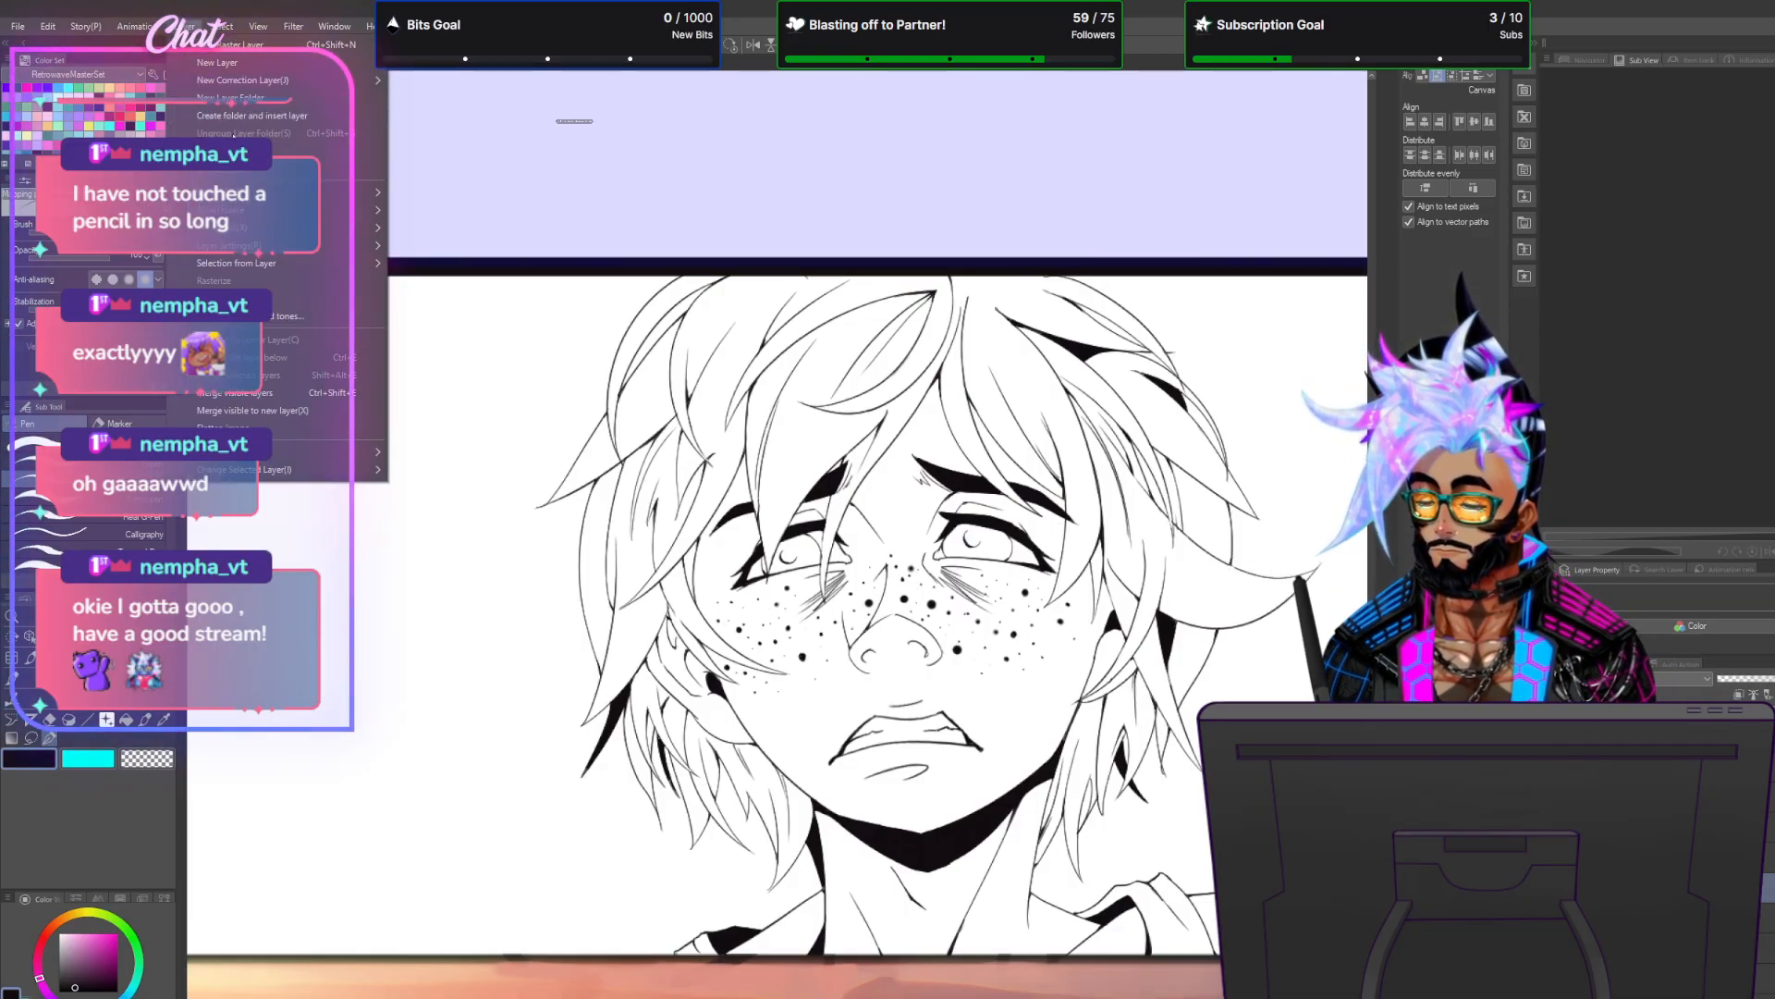
left_click(231, 152)
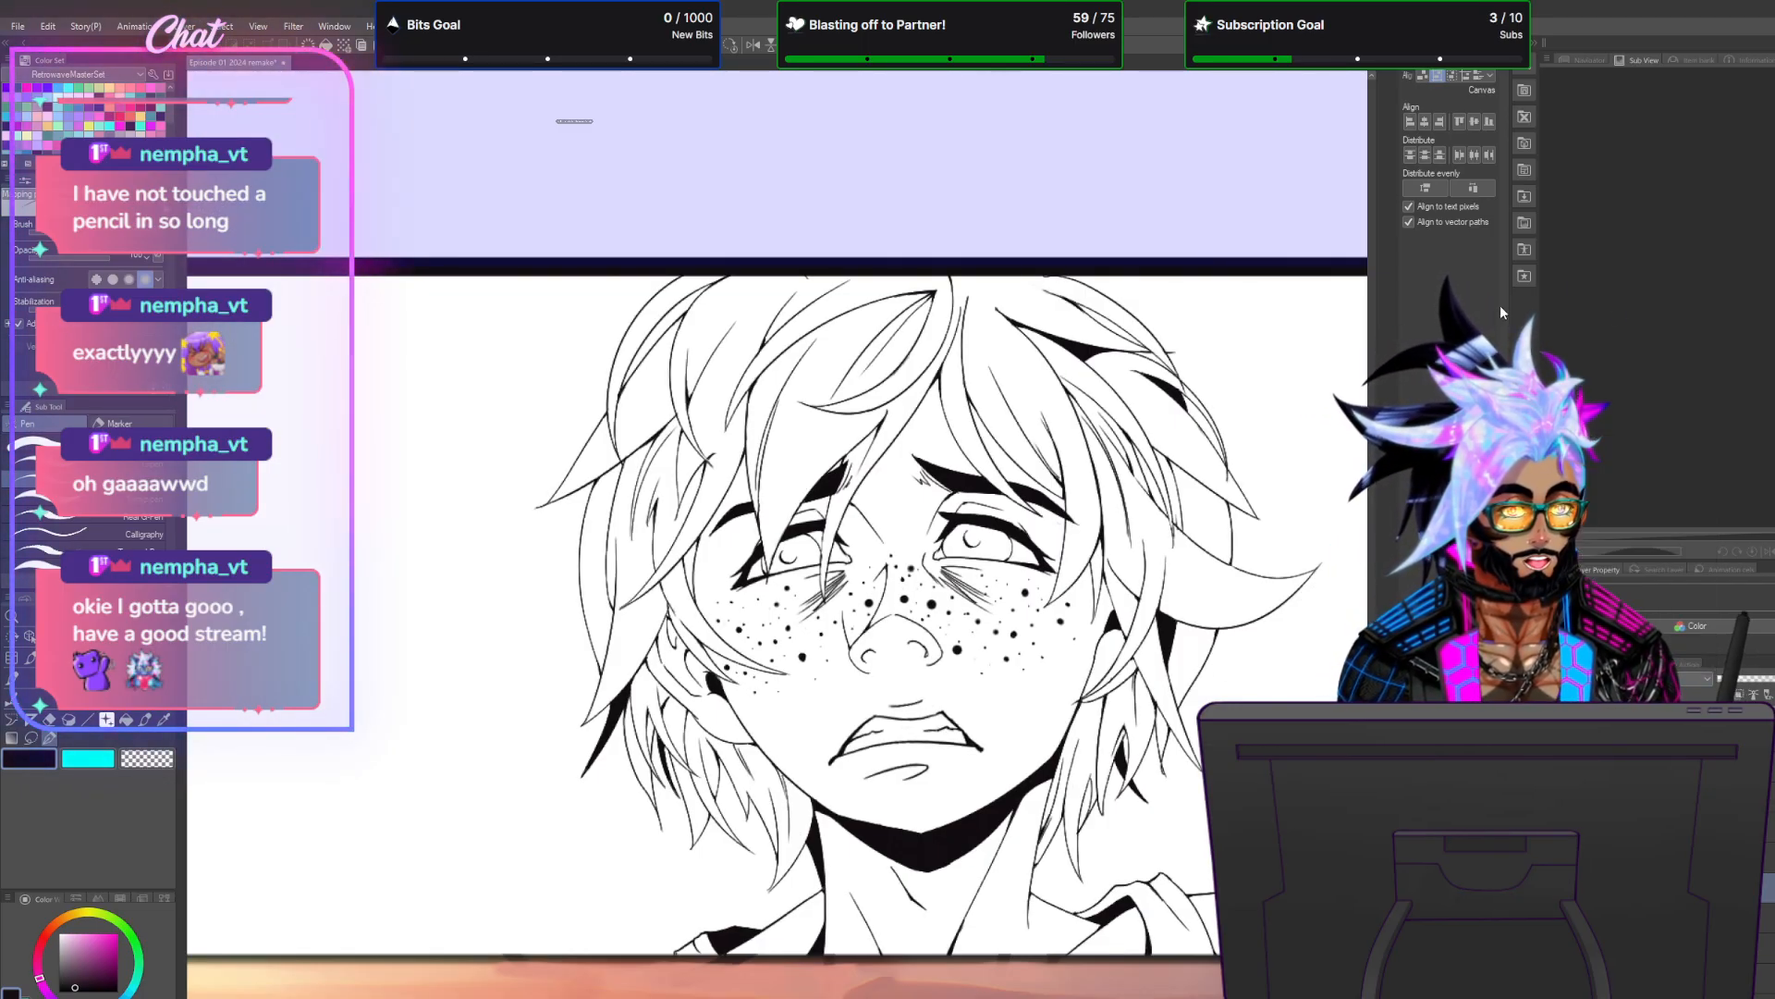
left_click(293, 26)
mouse_move(305, 43)
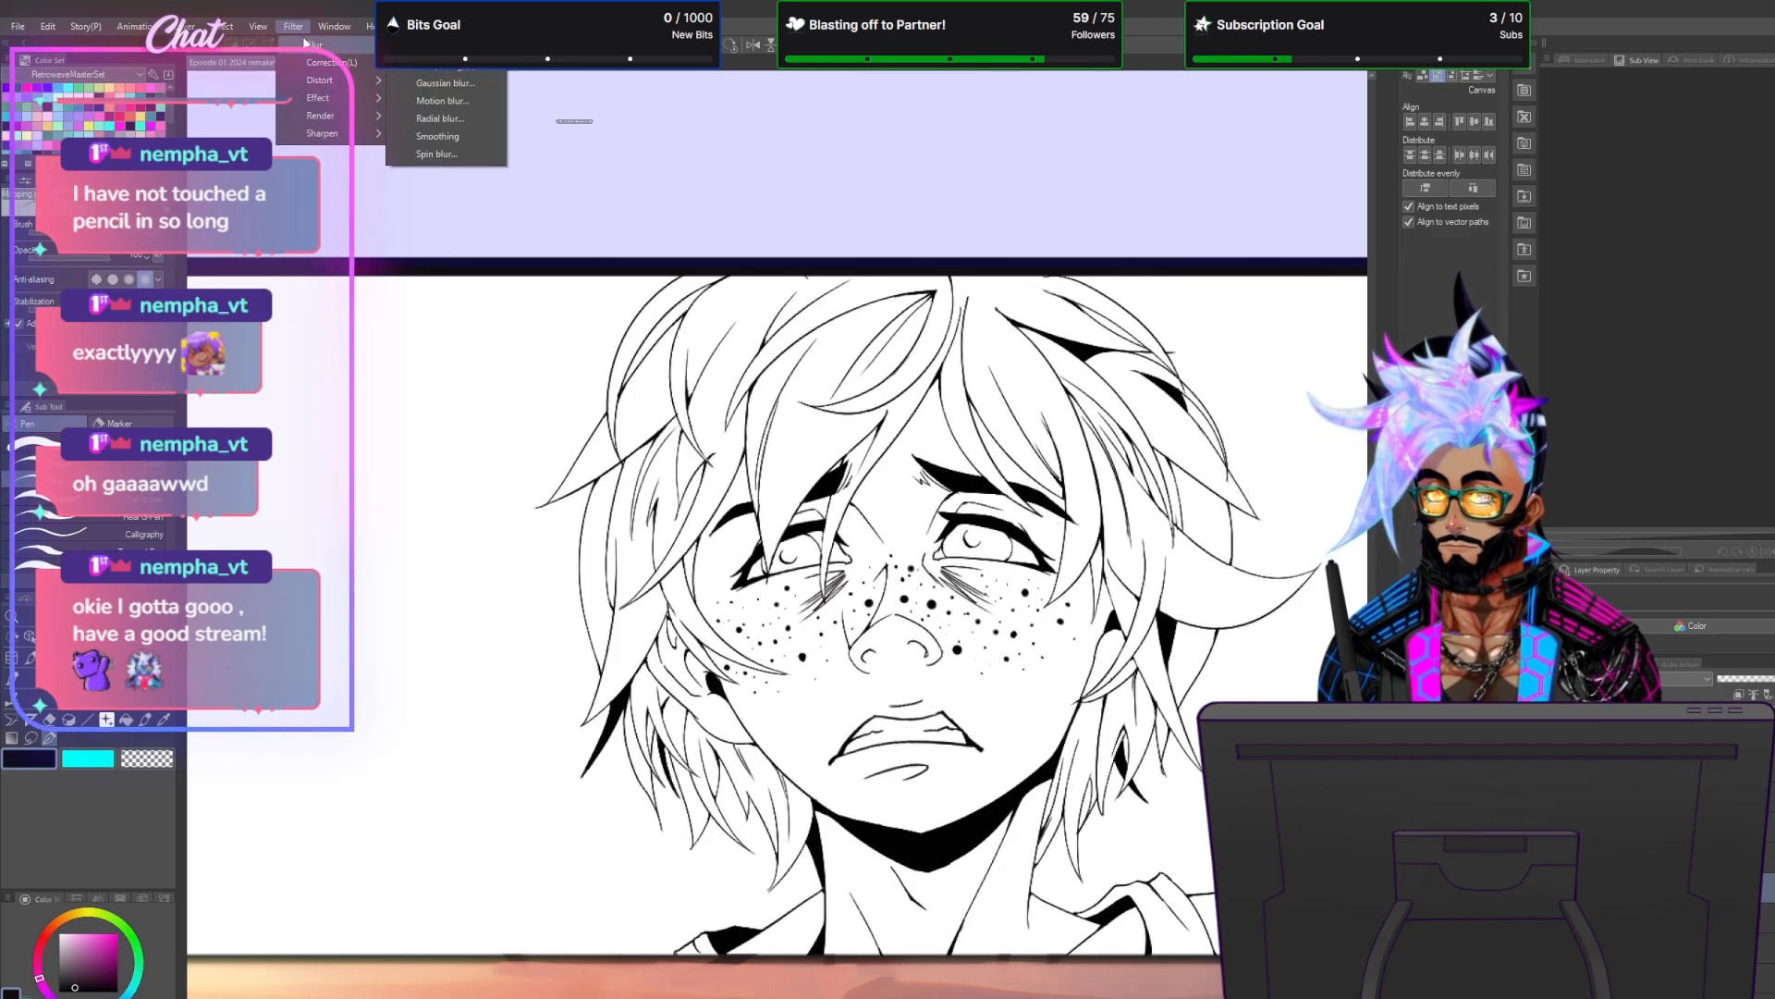
left_click(470, 82)
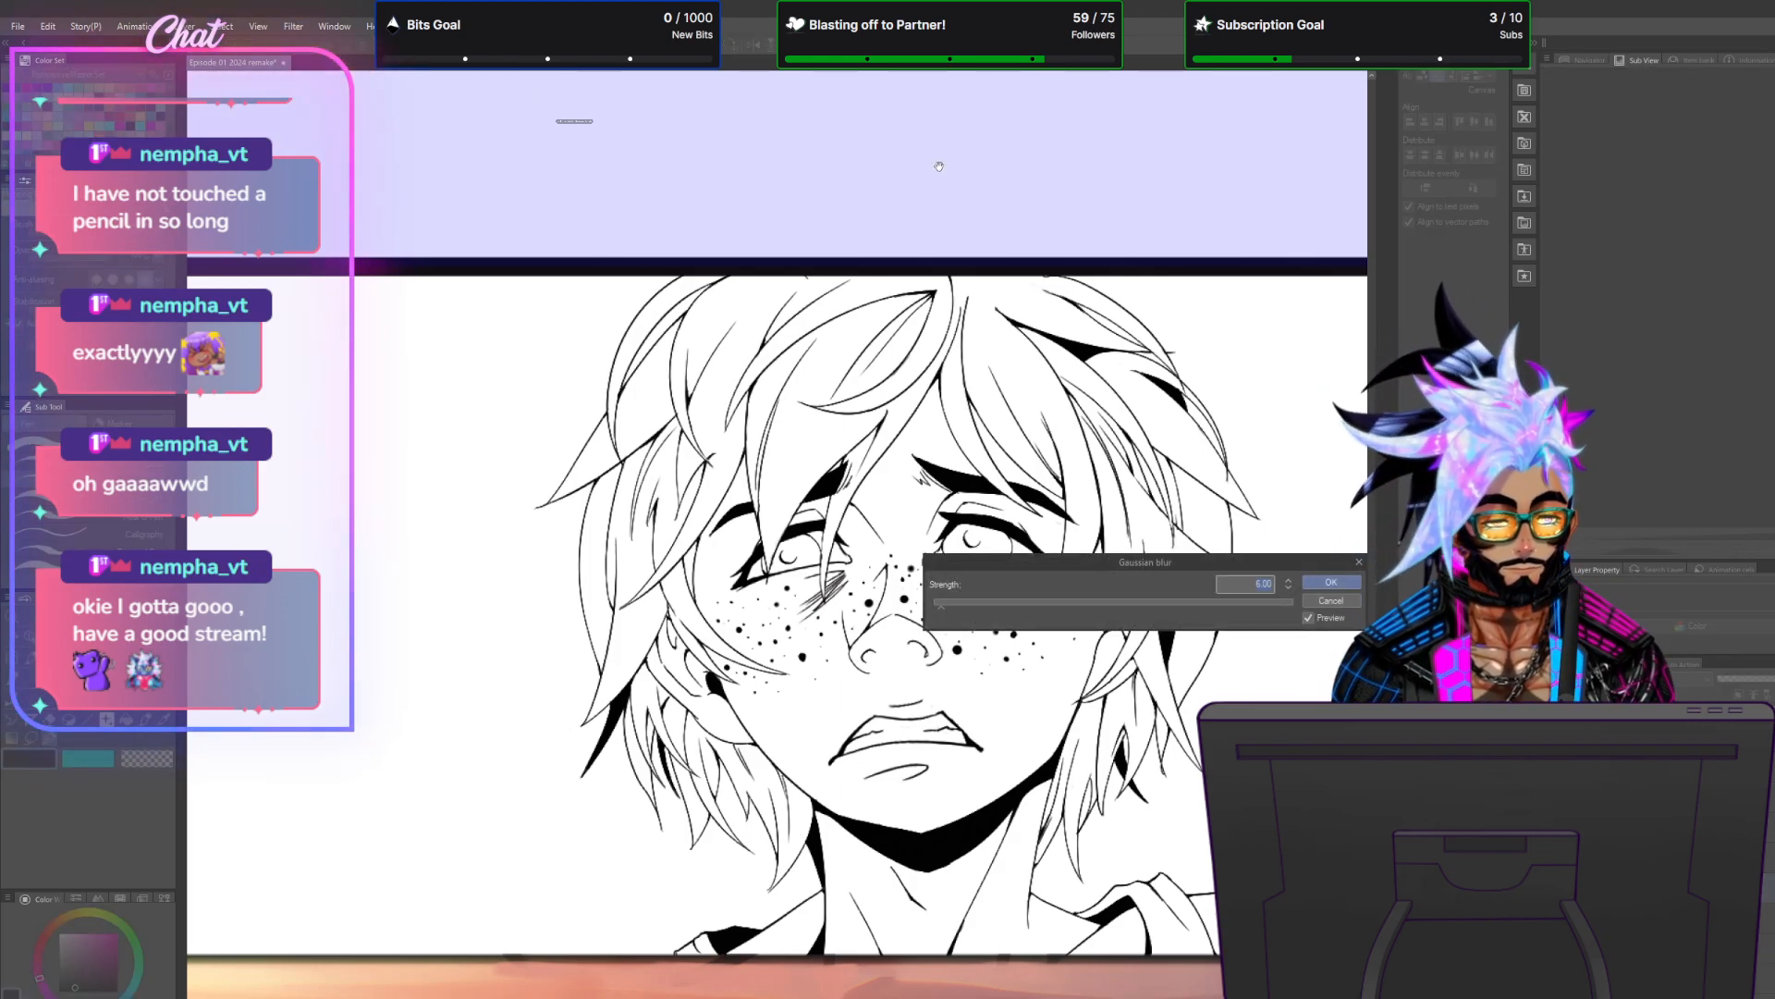
key("Return")
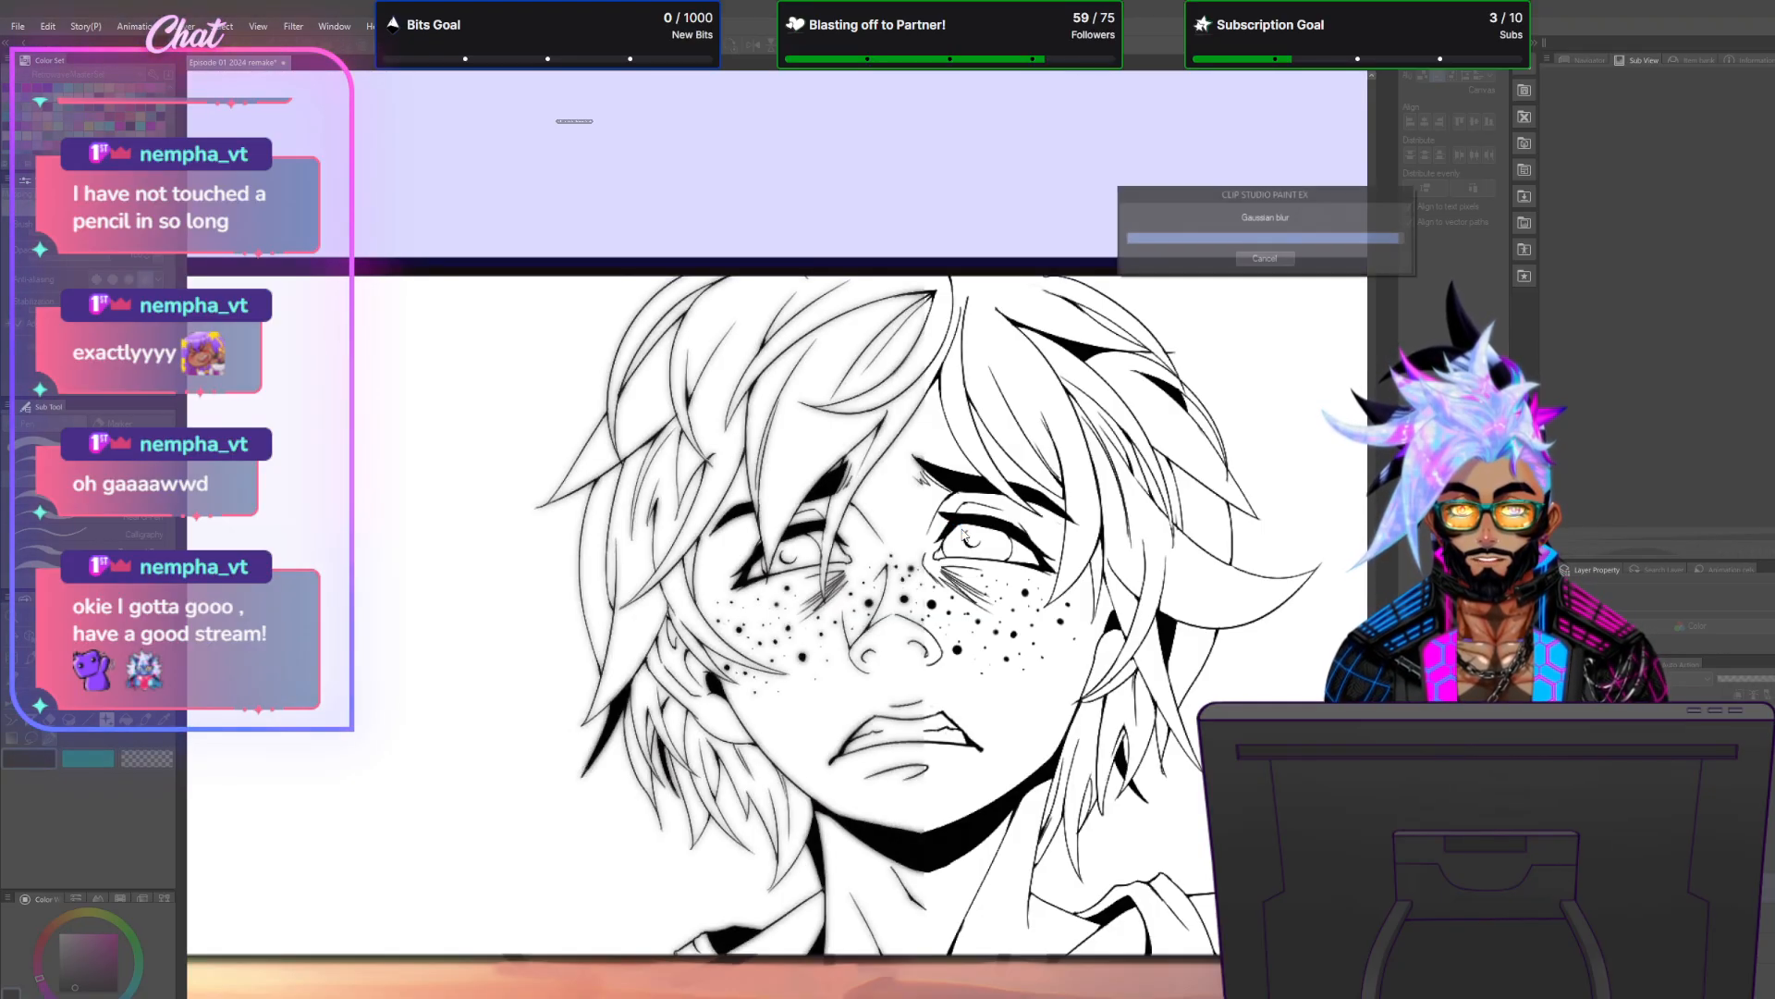
Save the file and place the selected line art layers inside a new layer folder.
left_click(18, 27)
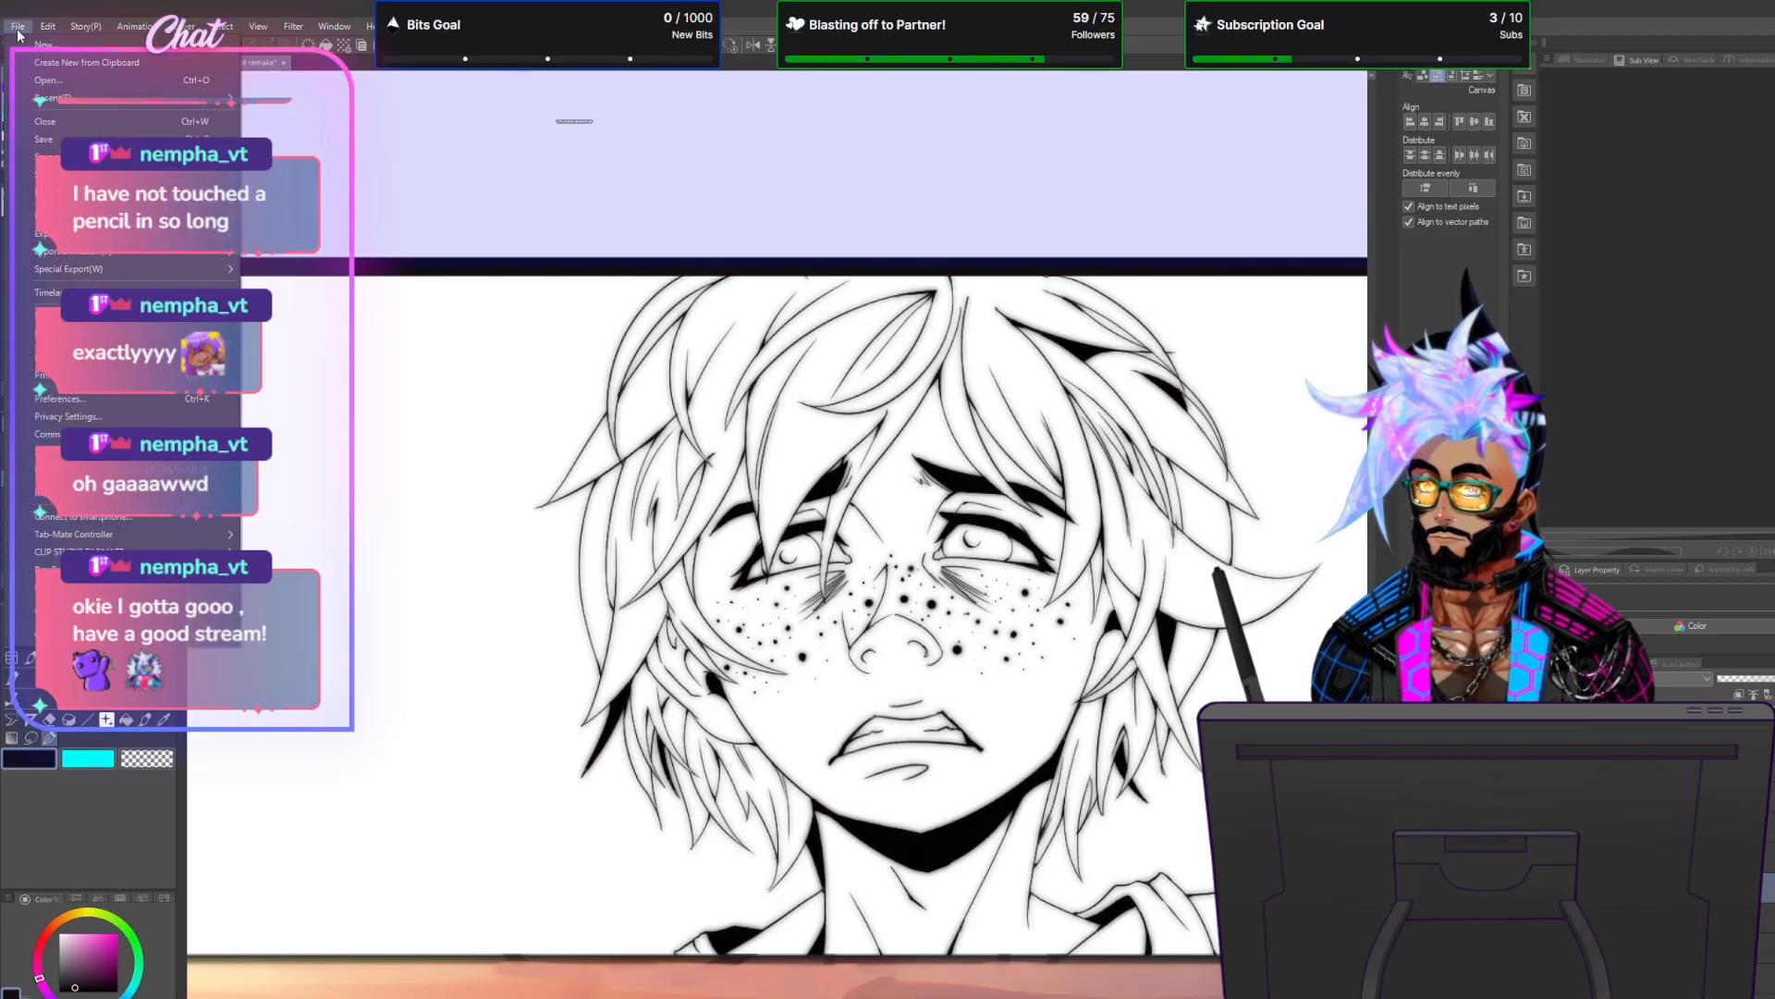
left_click(66, 140)
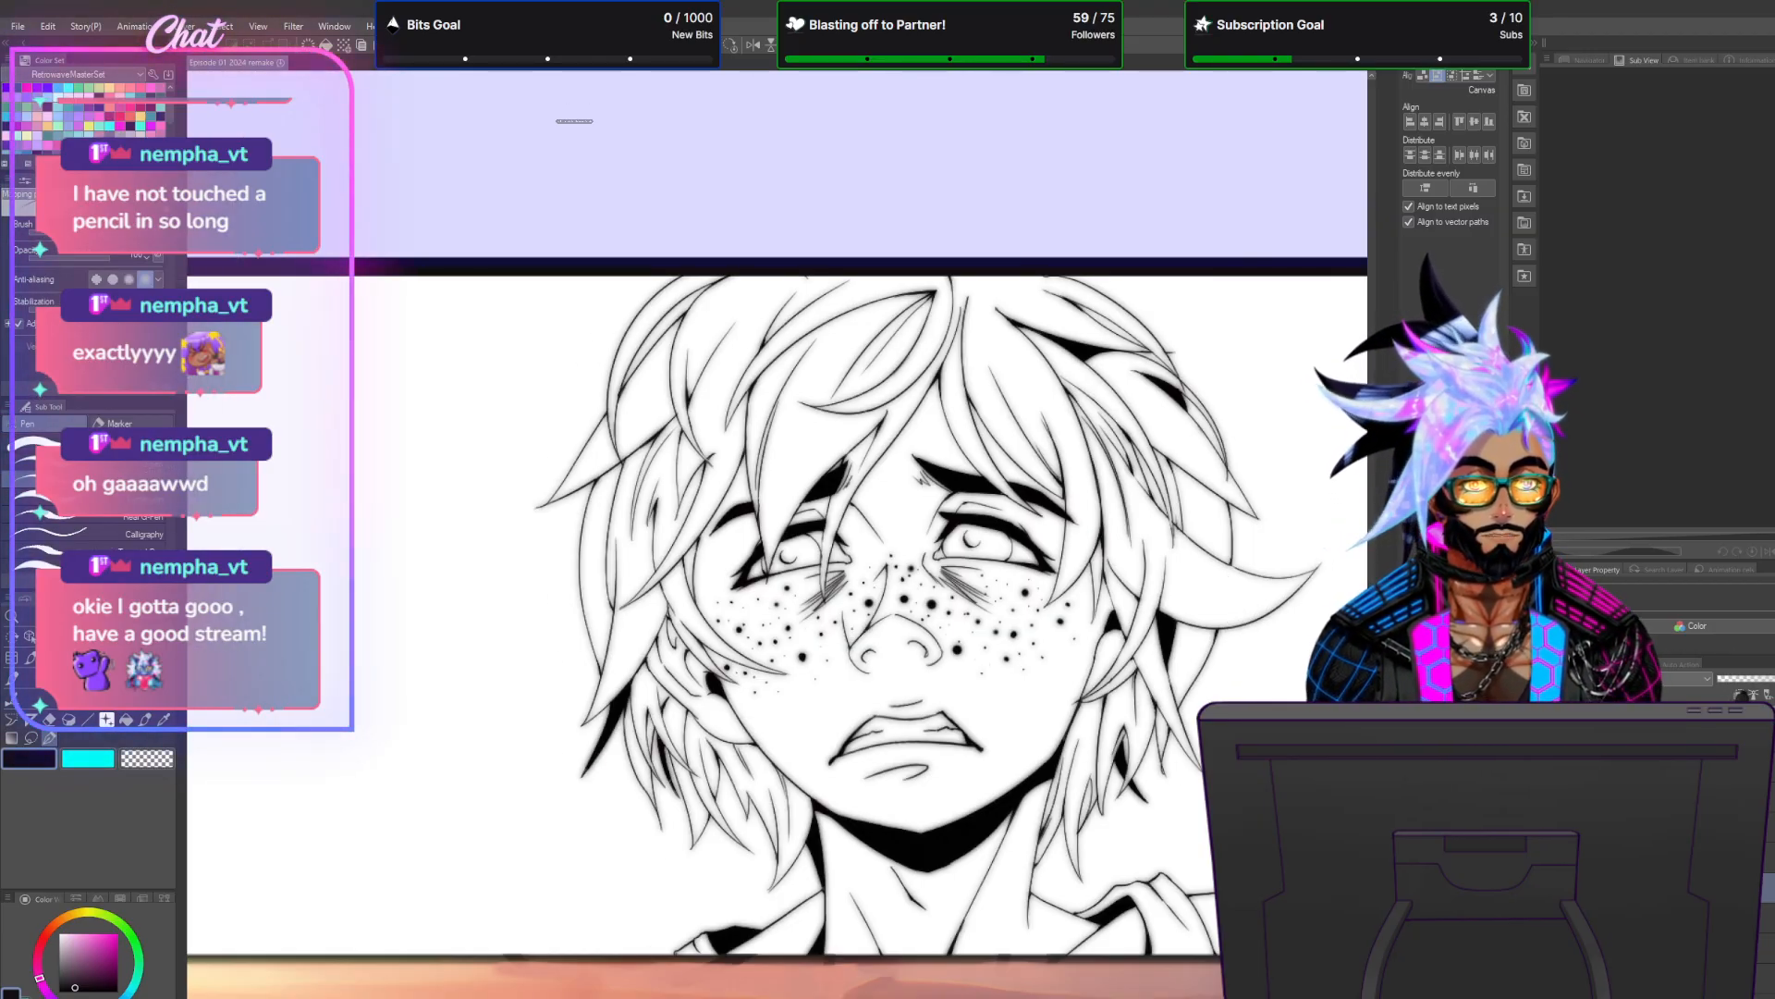
right_click(1711, 892)
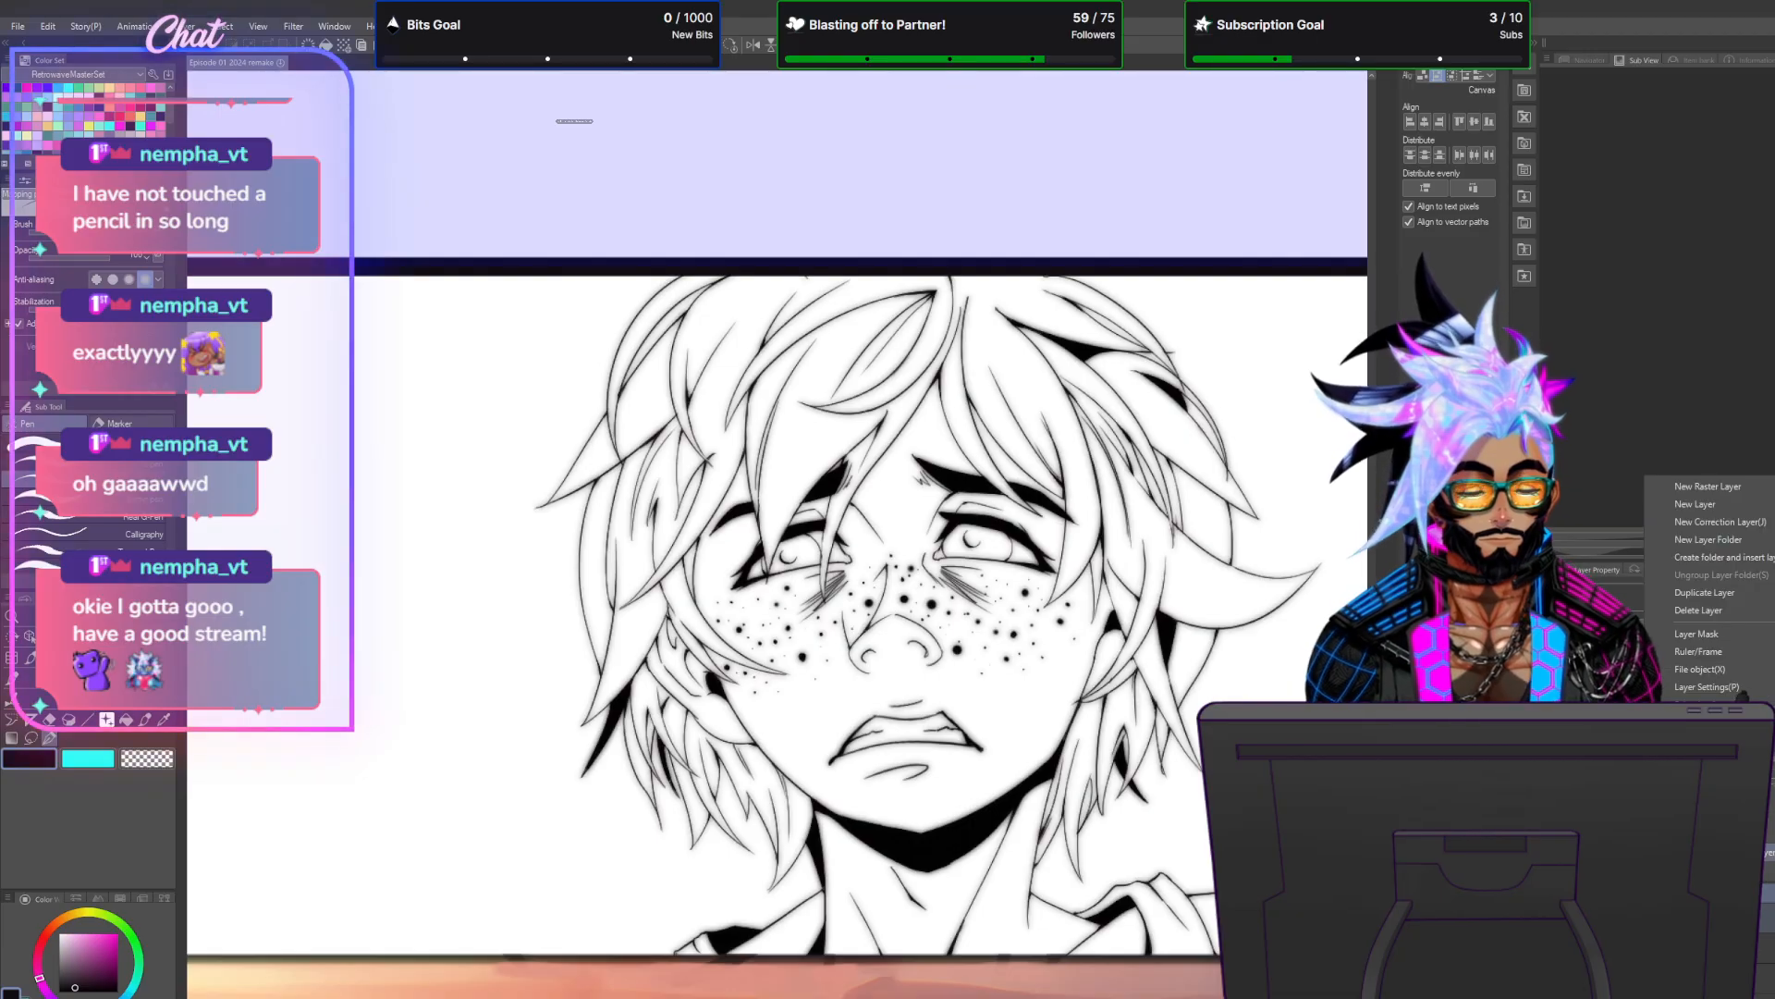
left_click(1732, 559)
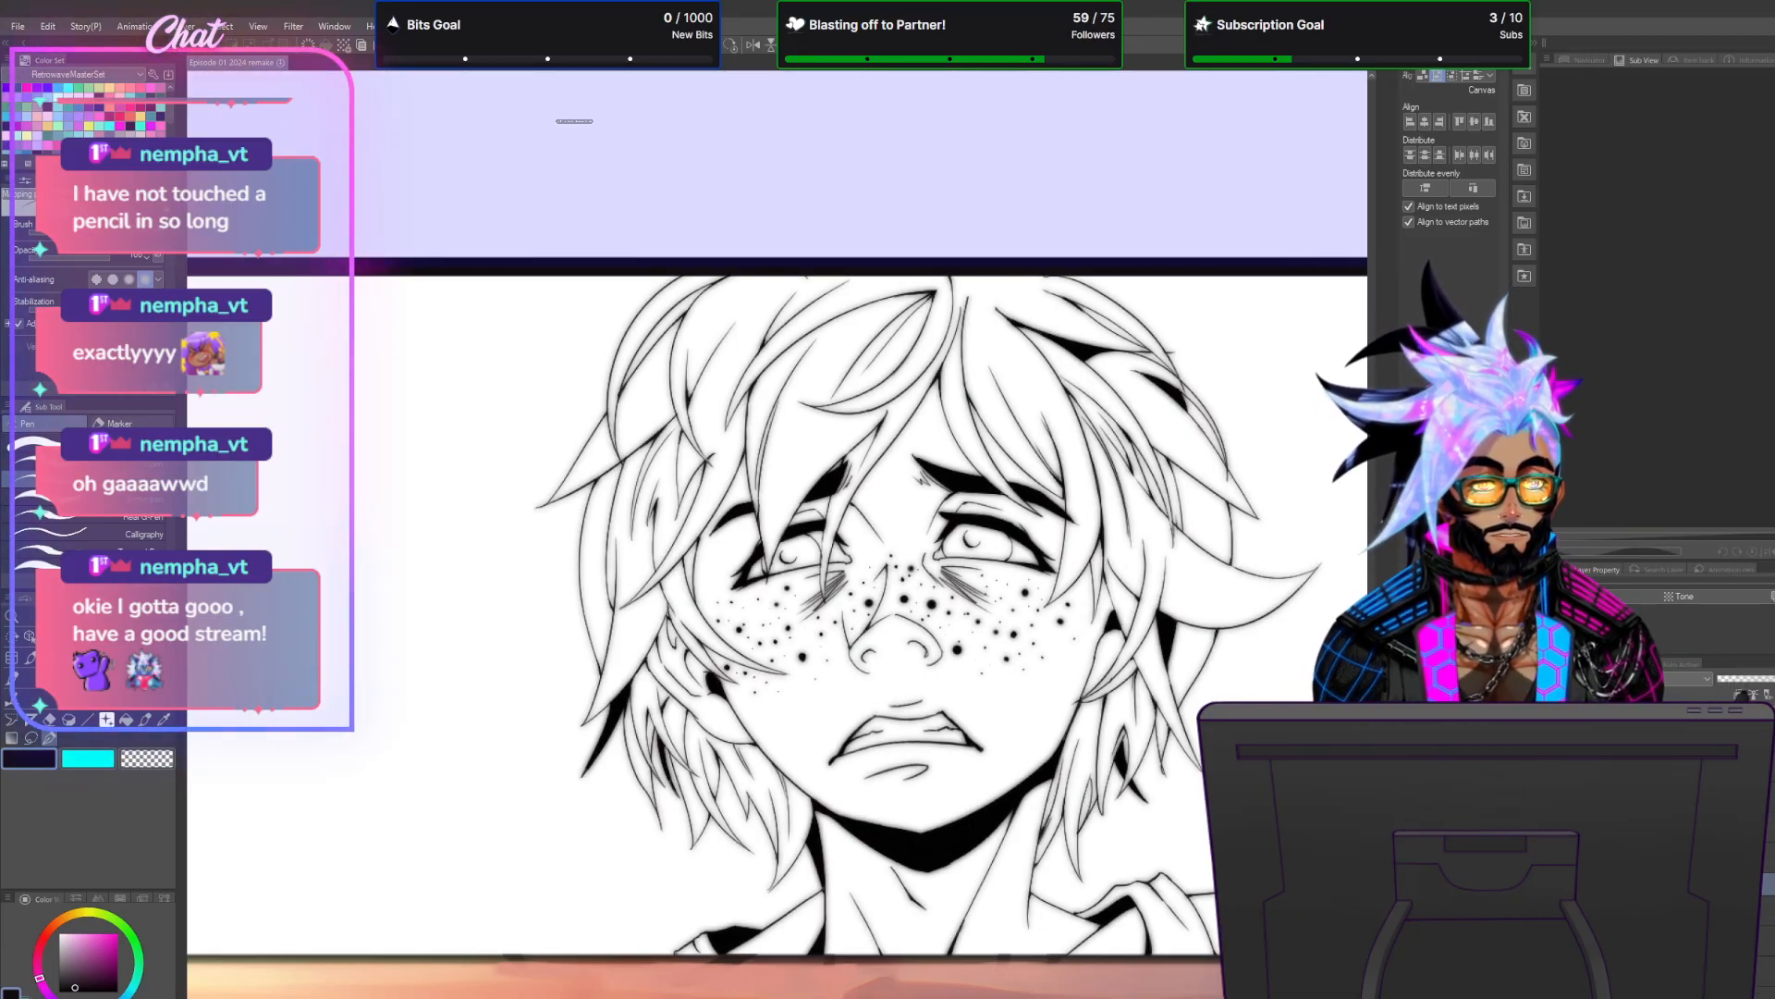
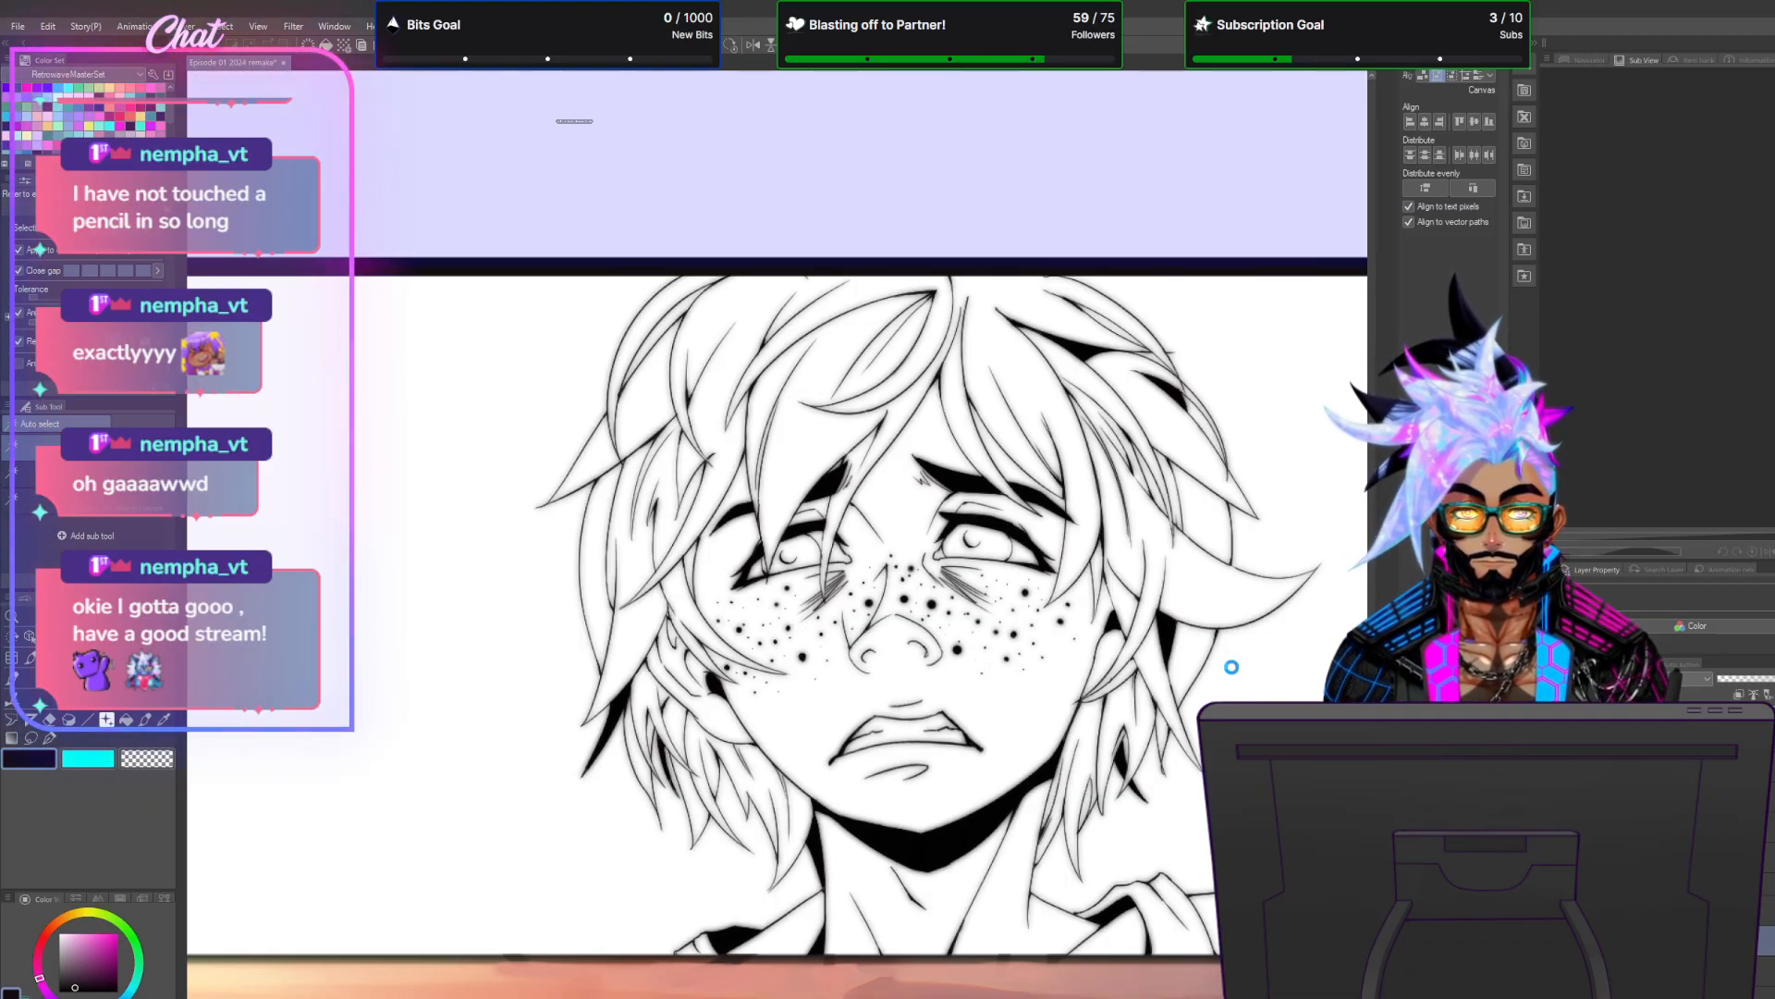
Fill the character's silhouette with flat warm grey using an auto selection based on the surrounding background, and deselect.
left_click(1231, 667)
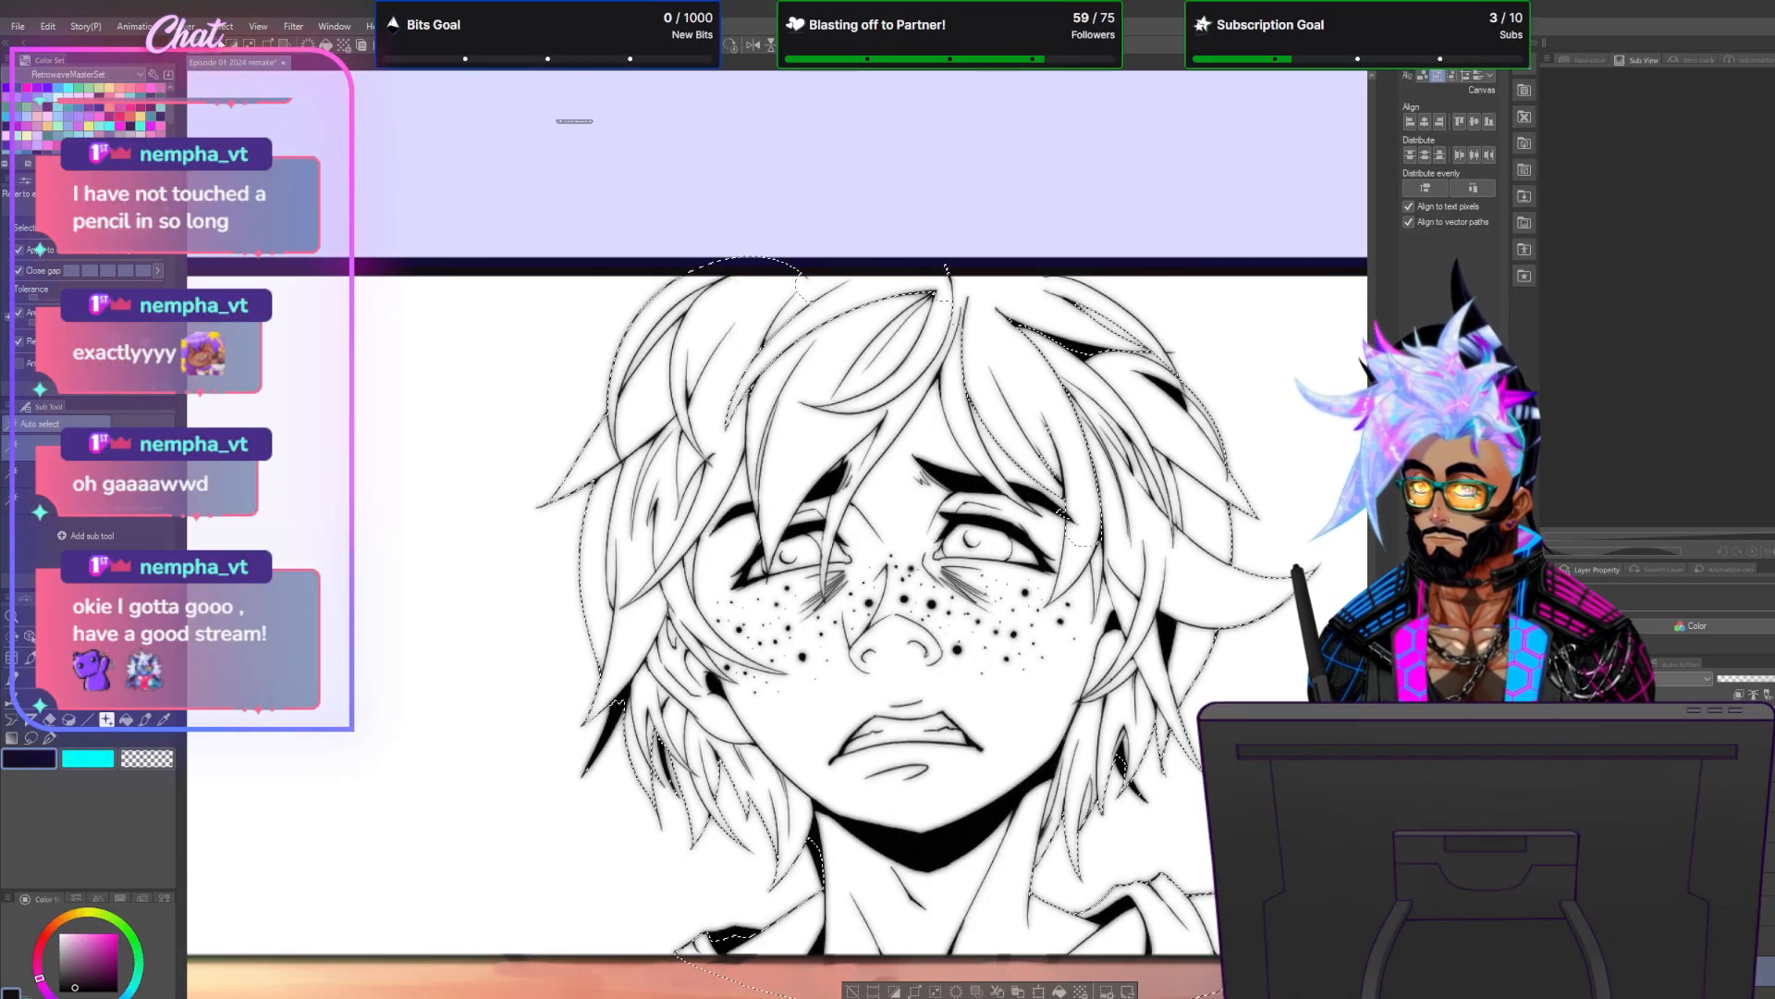
left_click(229, 525)
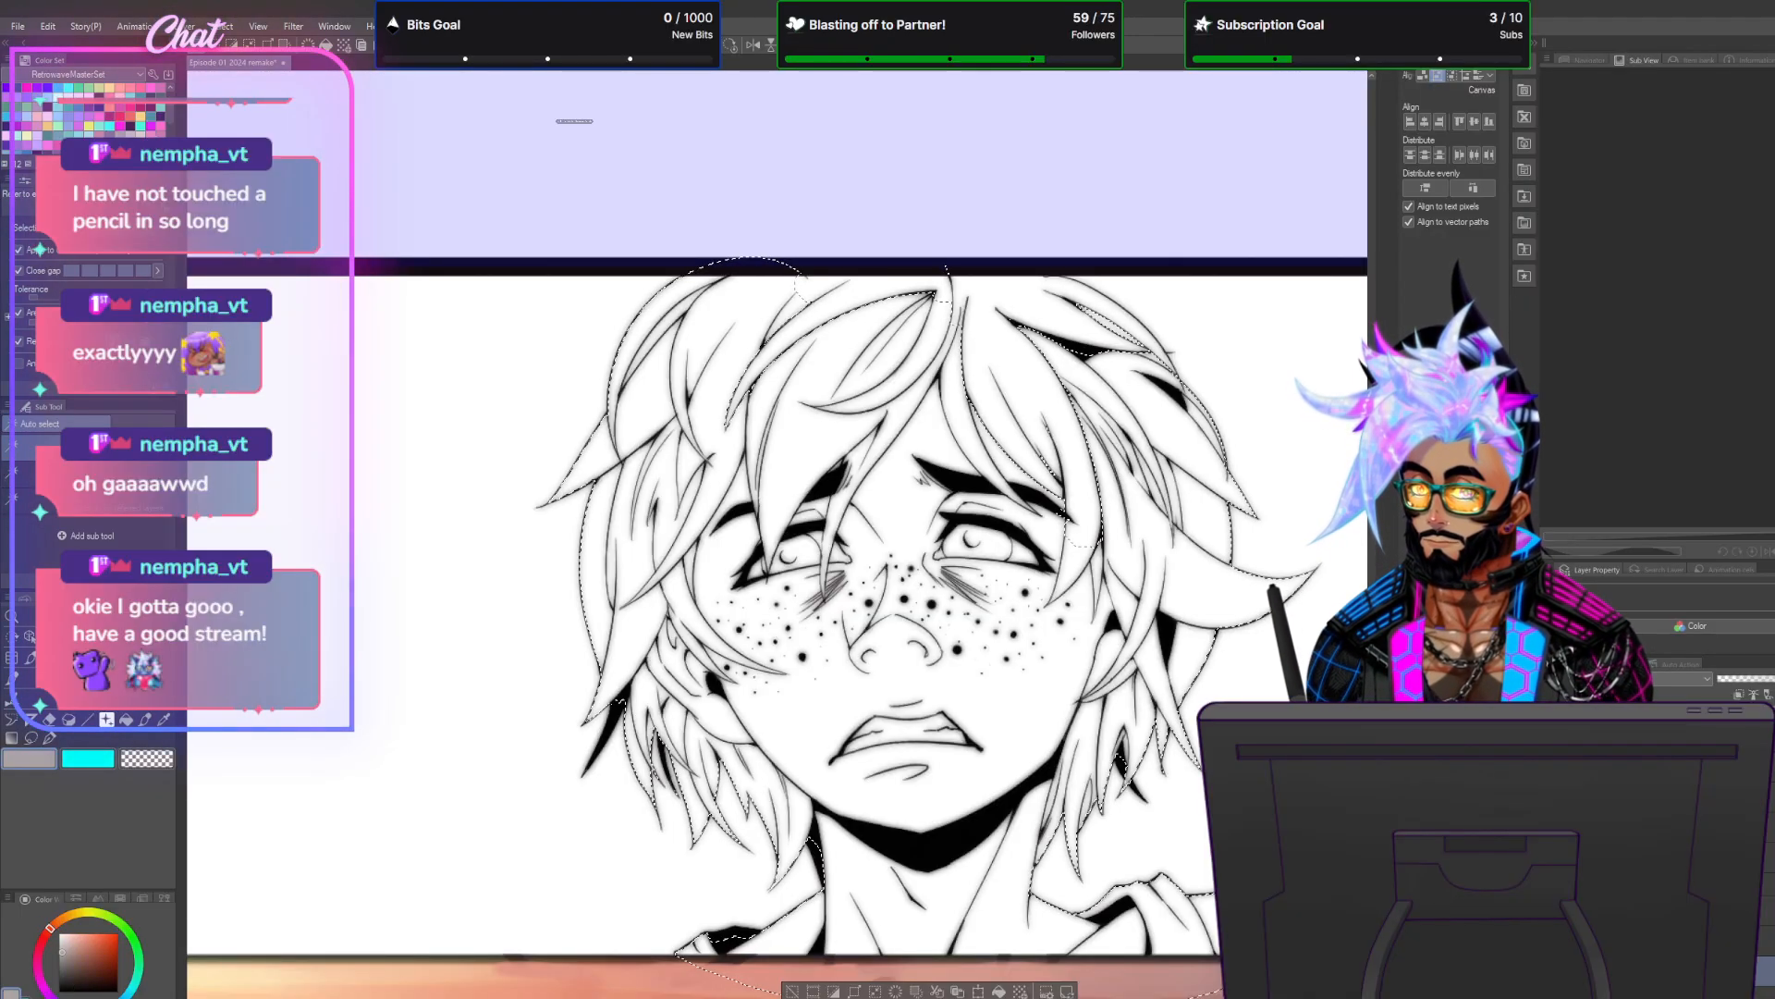
left_click(999, 990)
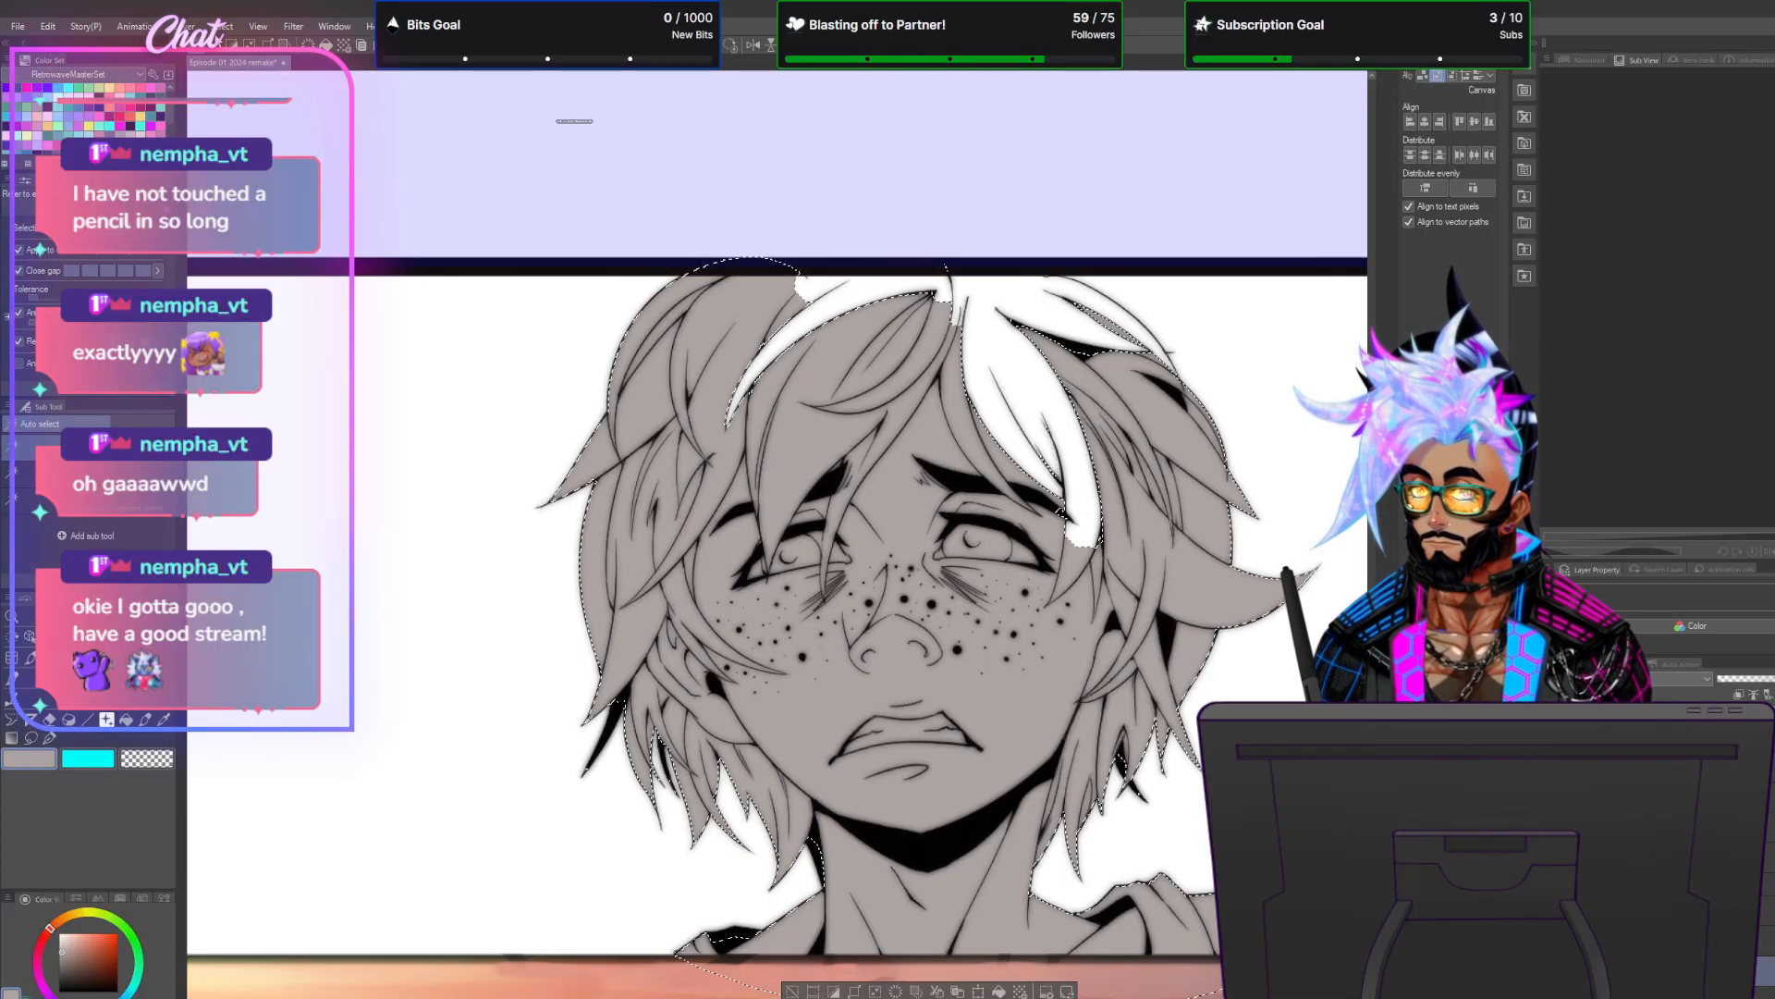
key("ctrl+d")
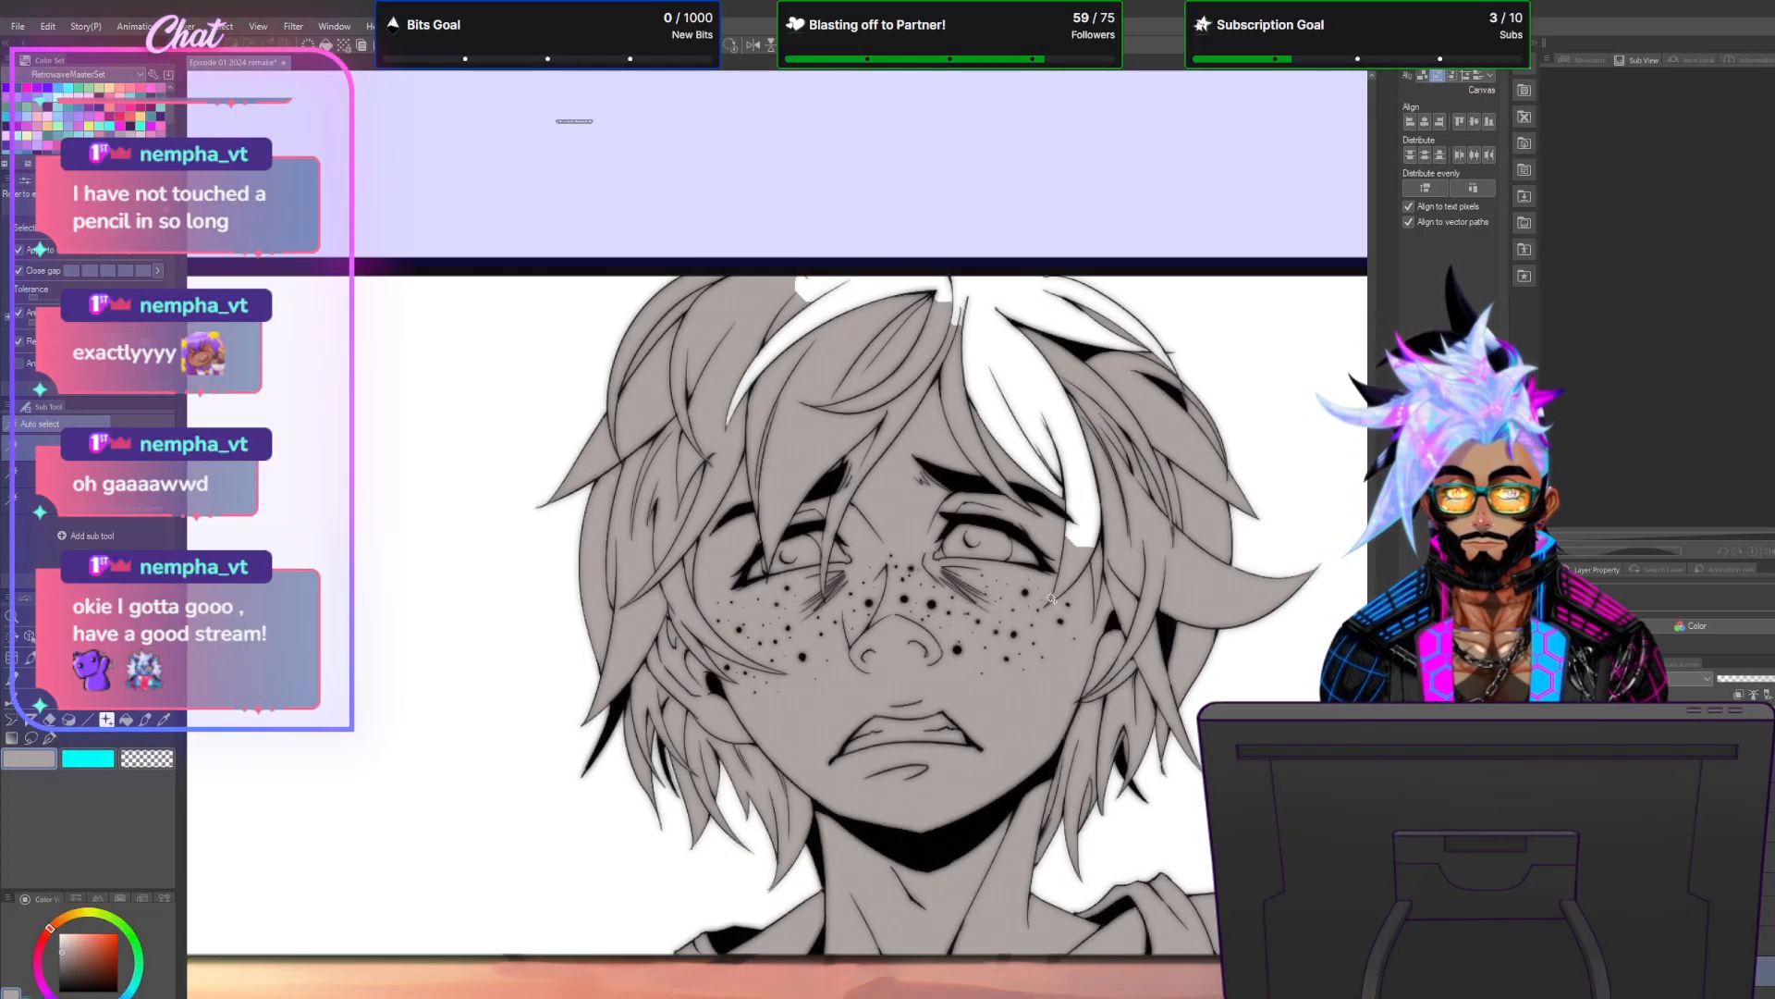
Lasso the unfilled hair areas around the crown and fringe, fill them and the shoulder edge with the same grey, and deselect.
key("m")
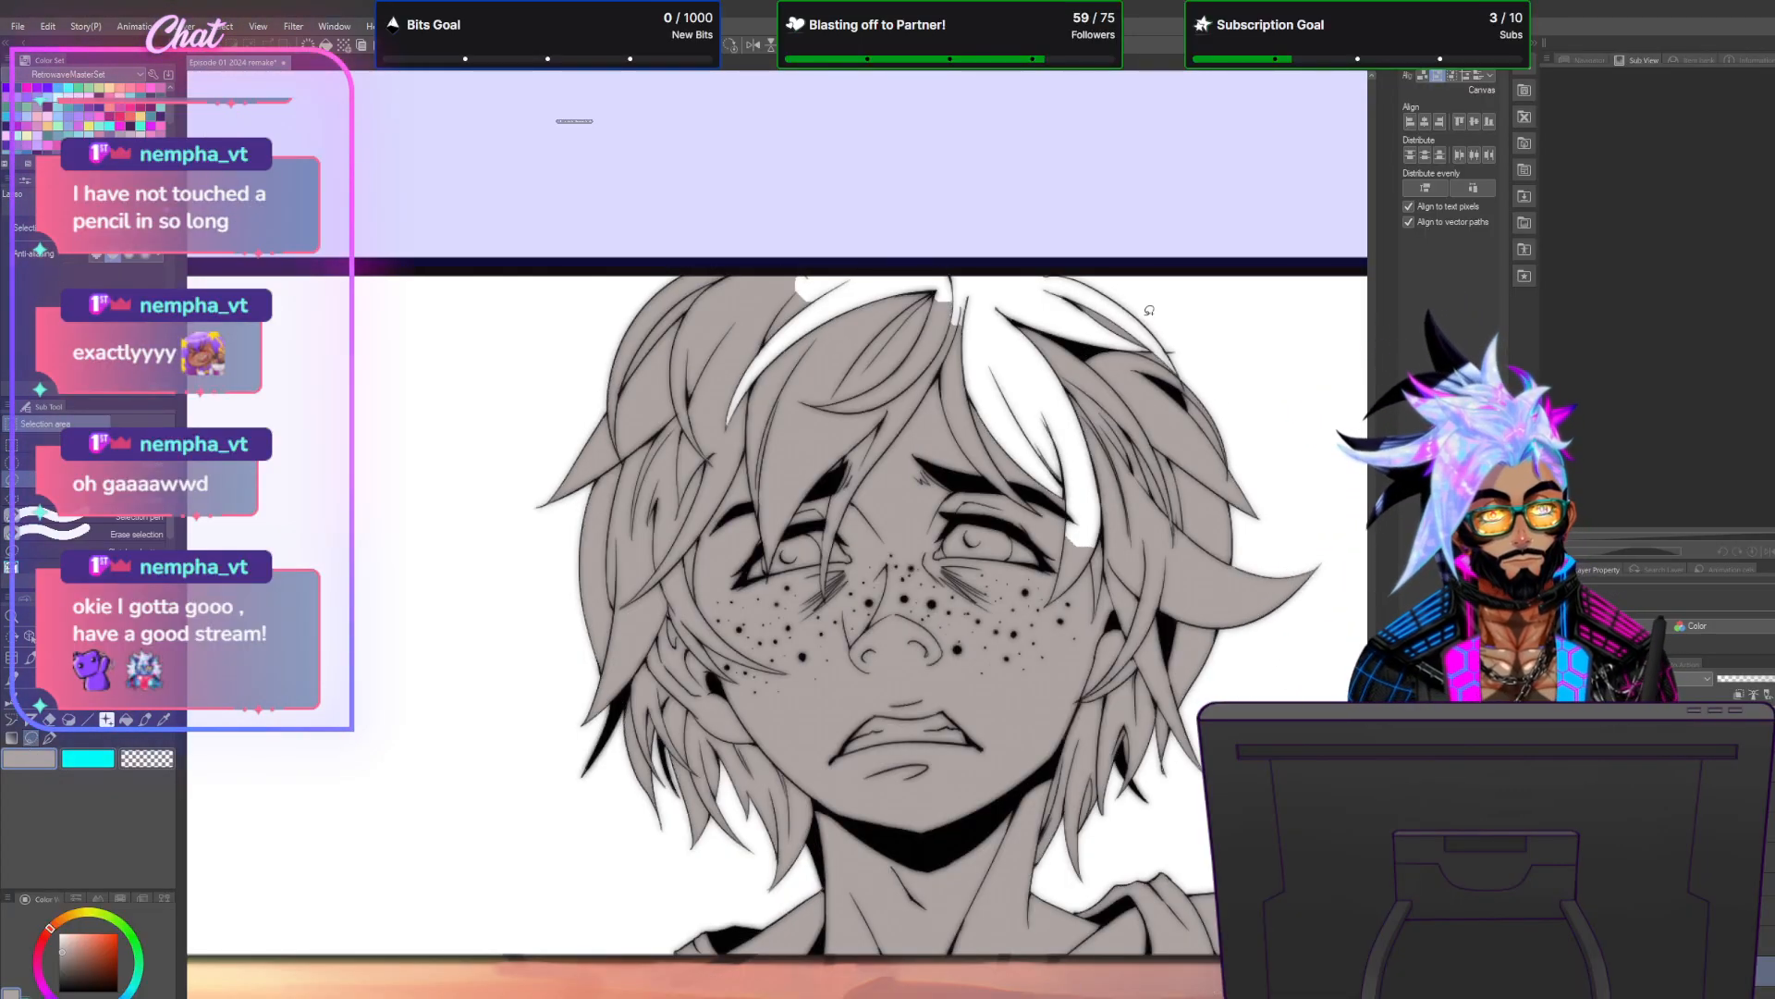
mouse_move(1172, 356)
left_mouse_down()
mouse_move(980, 246)
mouse_move(776, 262)
mouse_move(685, 375)
mouse_move(721, 567)
mouse_move(973, 717)
mouse_move(1163, 601)
mouse_move(1187, 425)
left_mouse_up()
left_click(1003, 717)
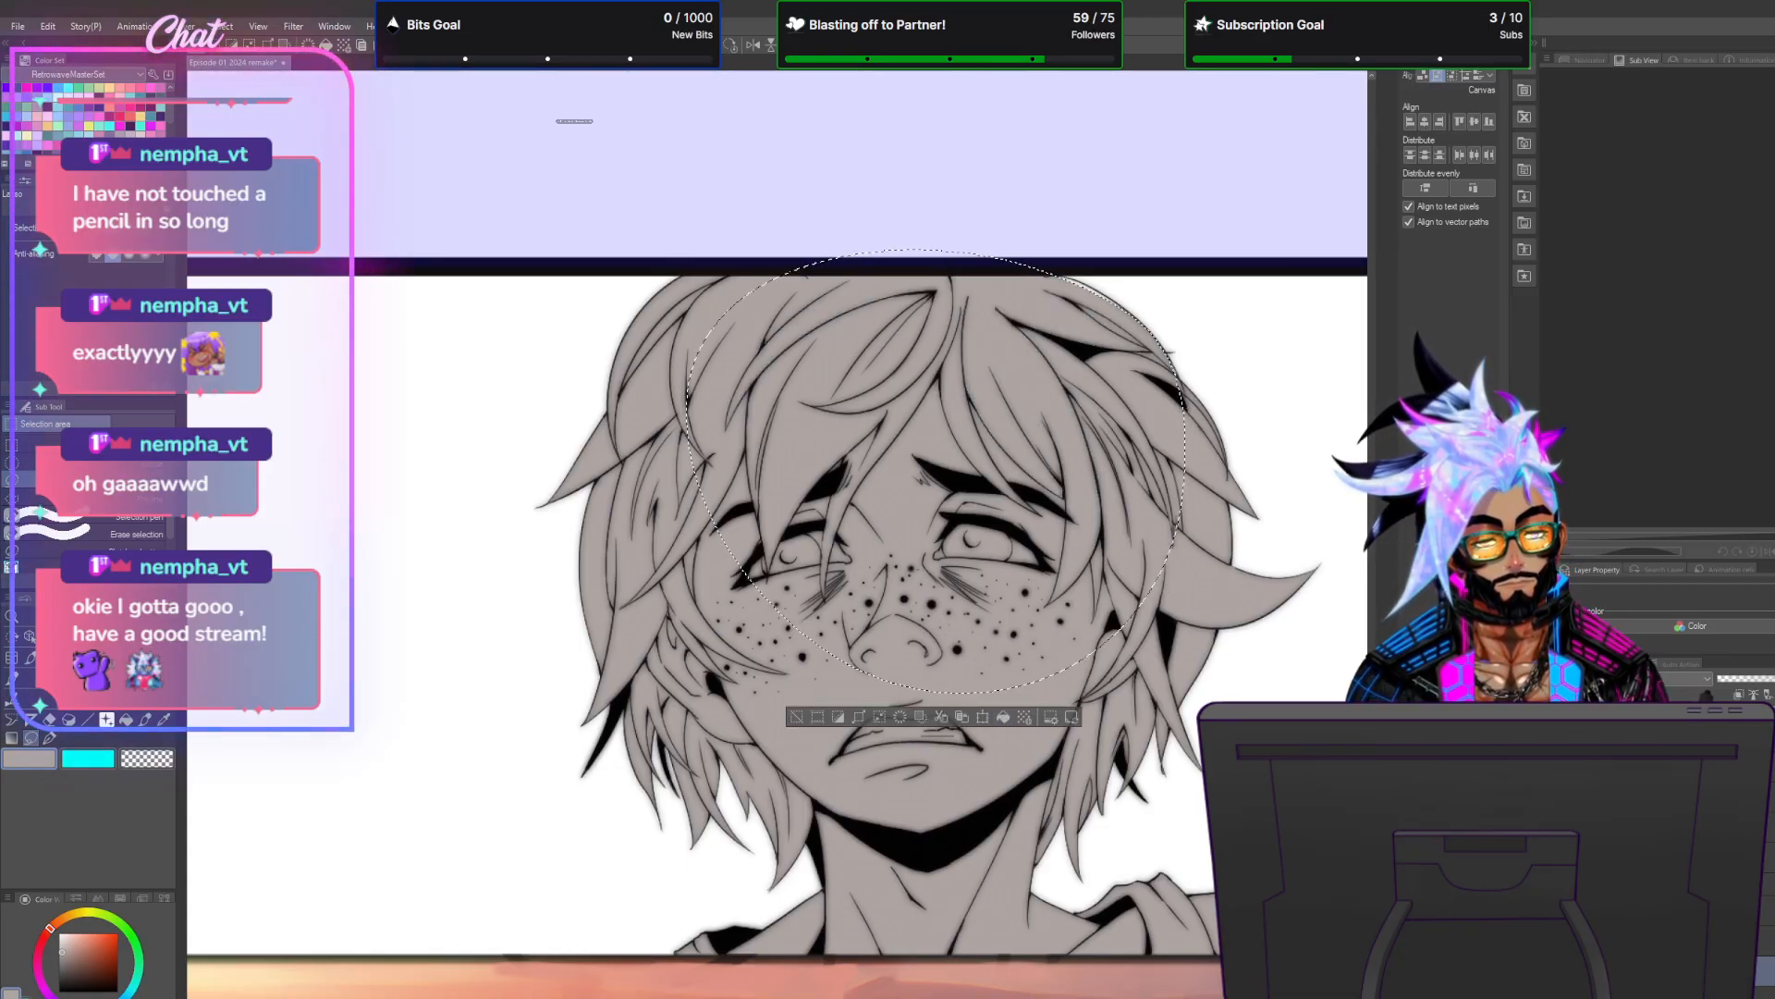
left_click_drag(1294, 925, 1299, 952)
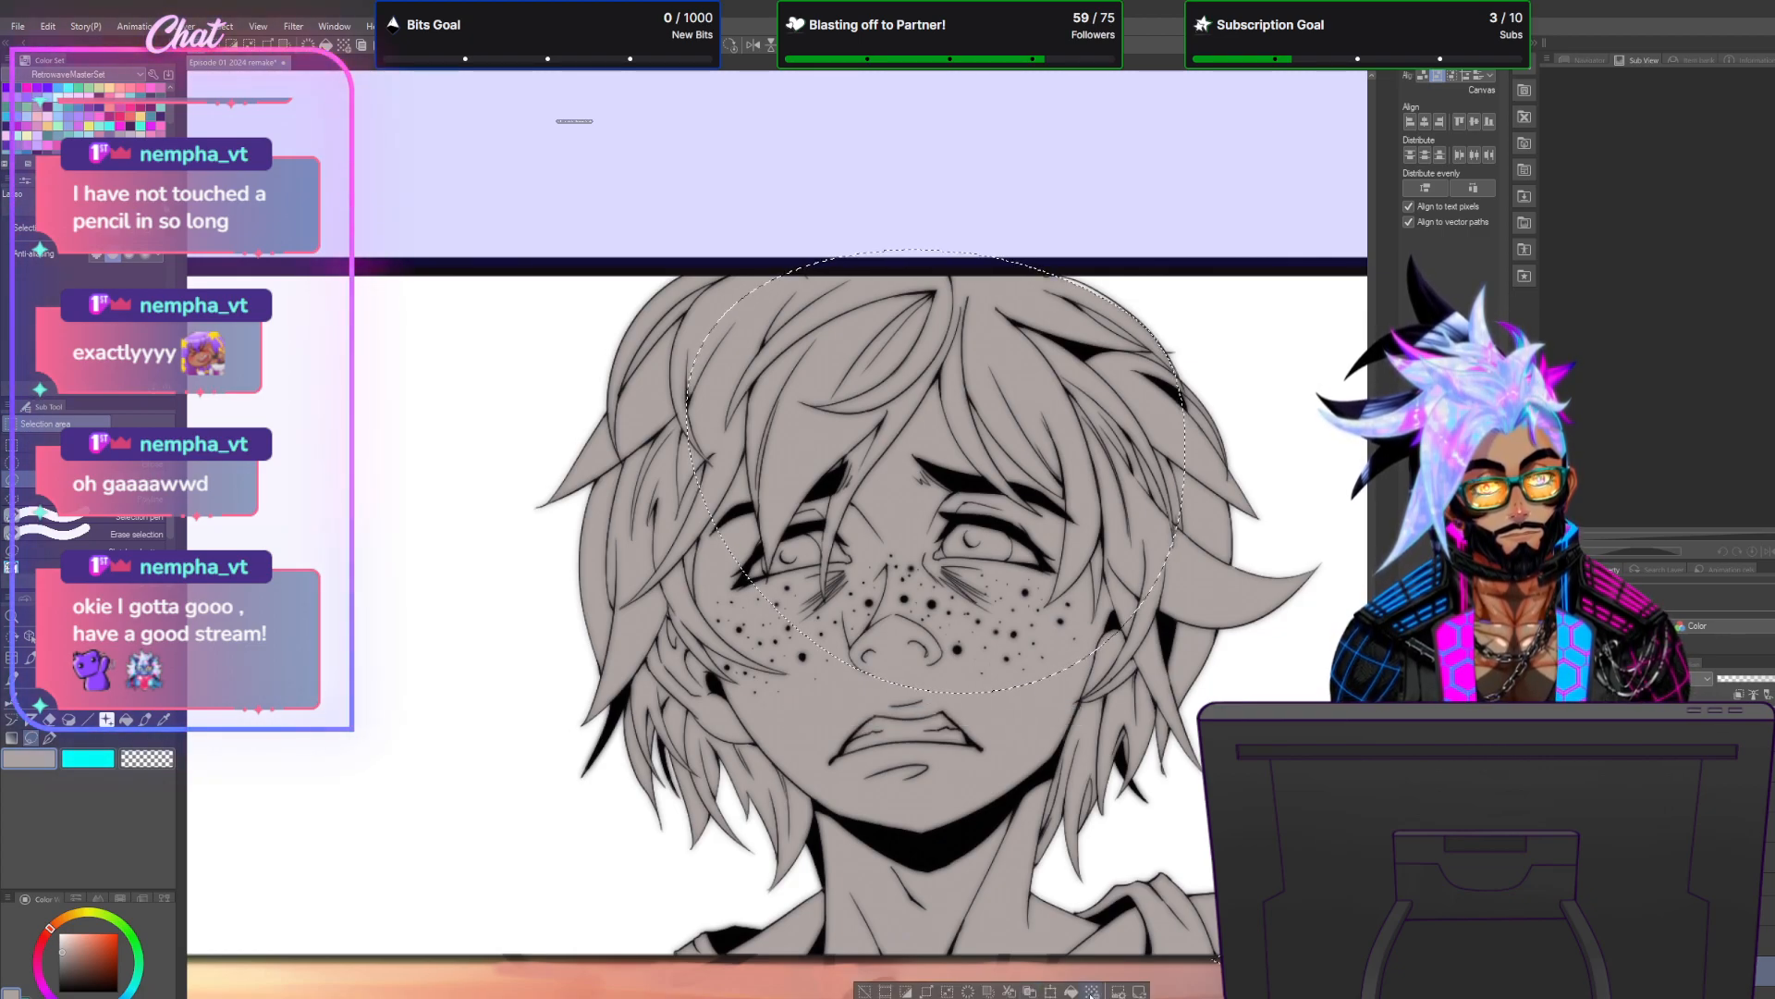
left_click(221, 26)
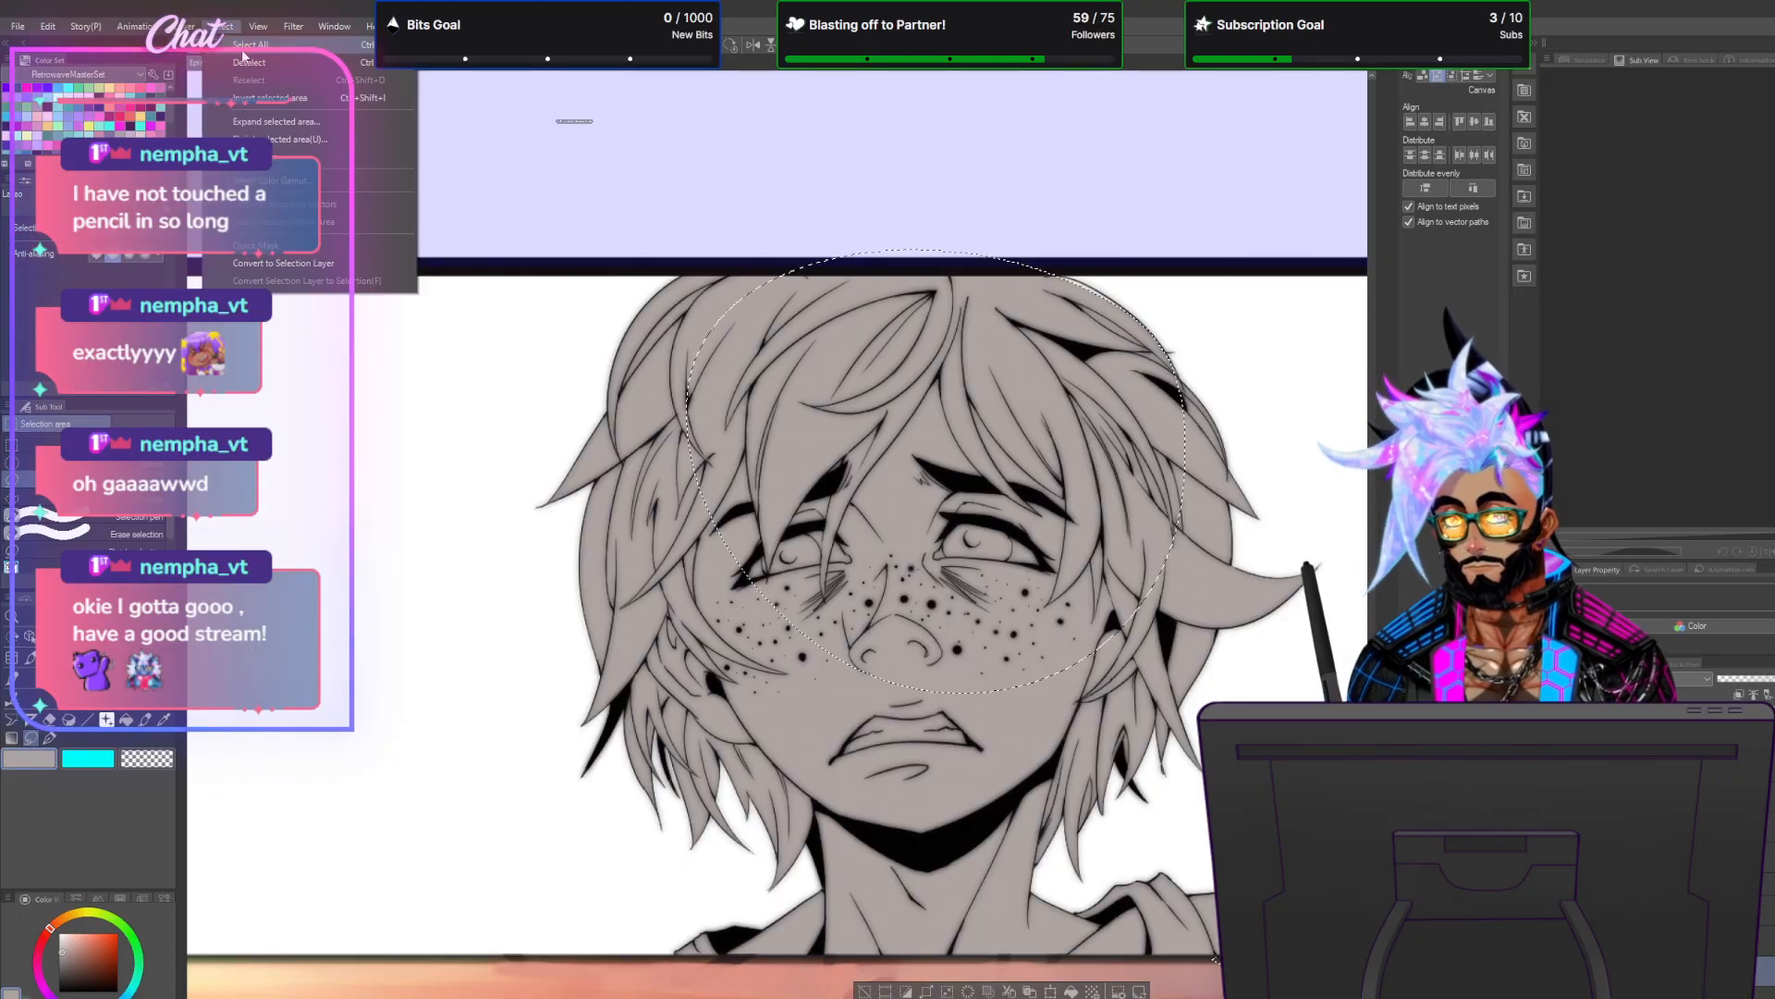
left_click(248, 63)
left_click(50, 737)
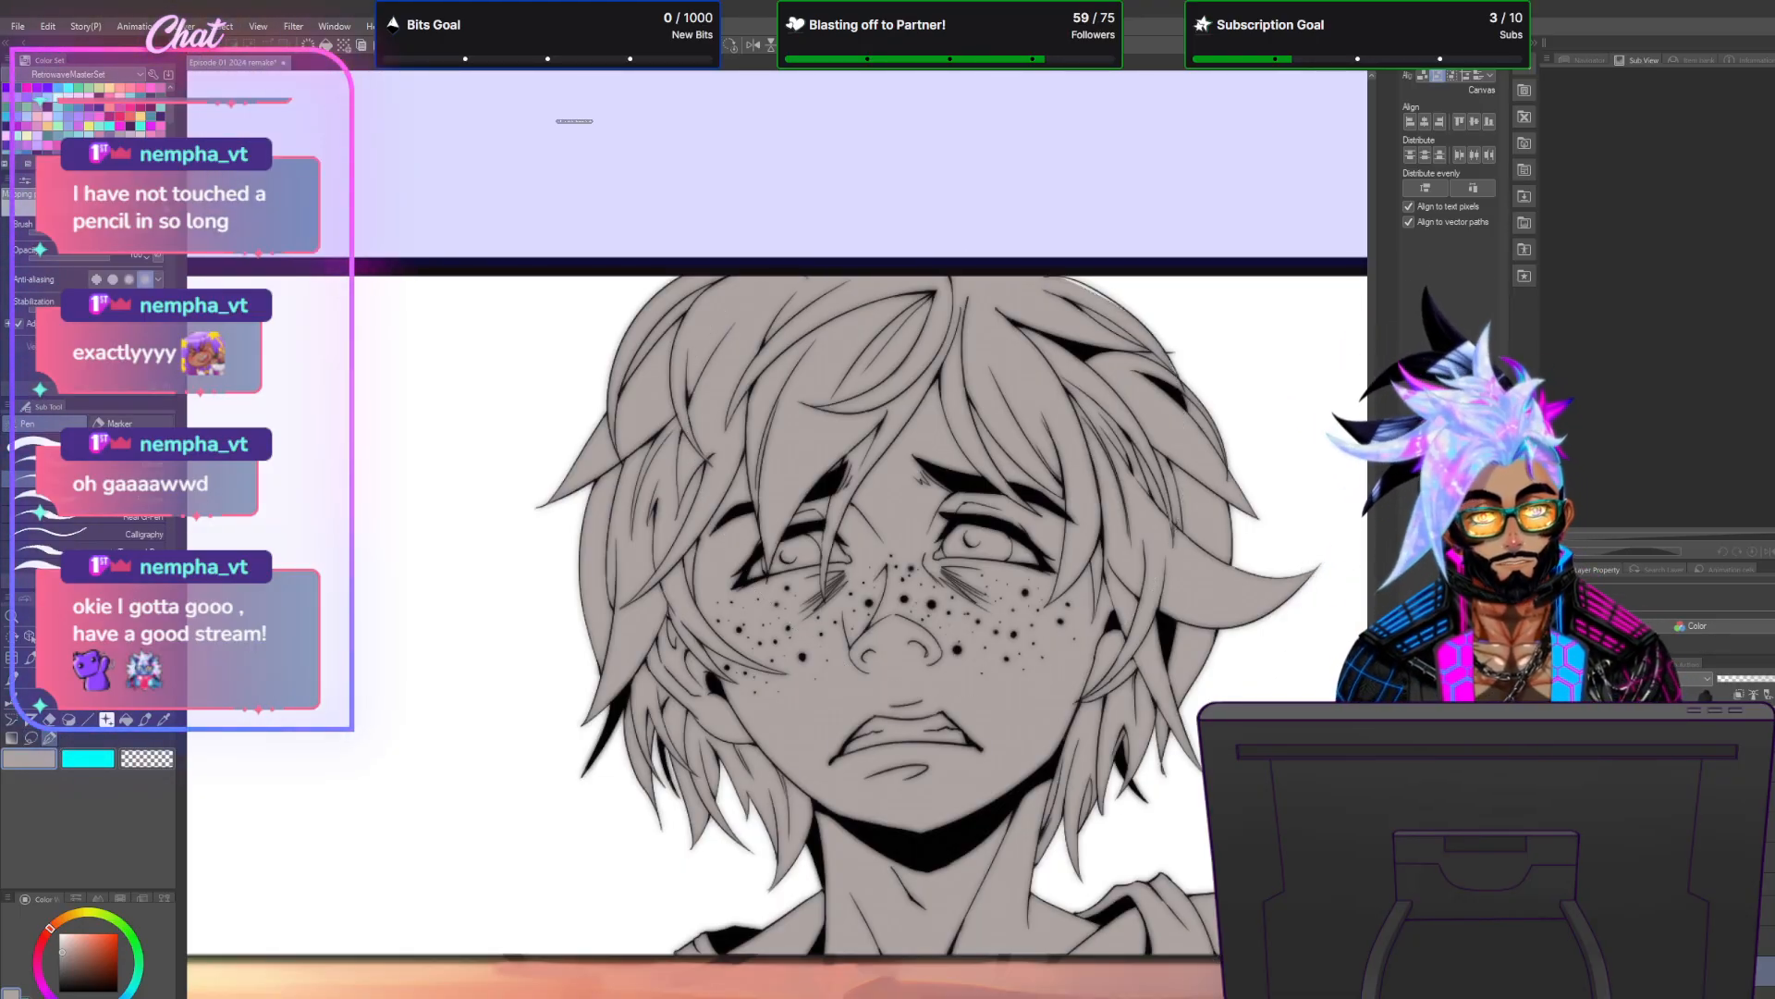
Lasso the narrow background gap between the hair strands on the crown's left side, clear its grey fill, and deselect.
scroll(637, 218, "up", 6)
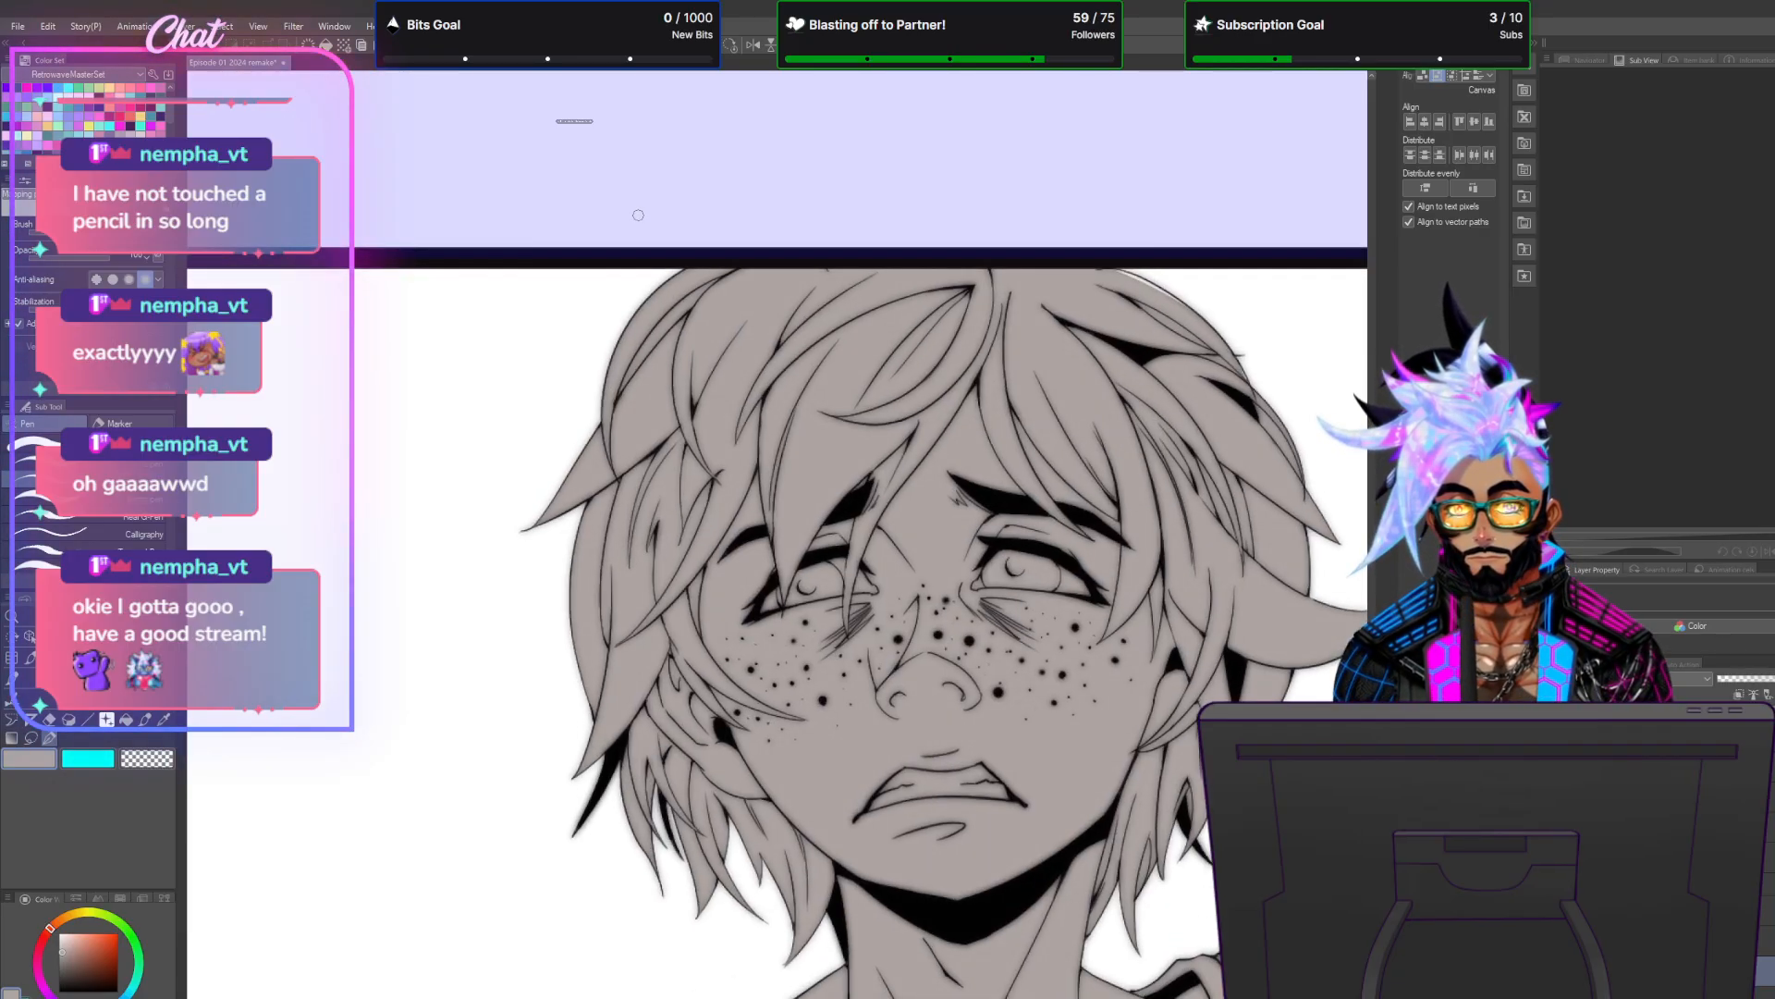
left_click(31, 737)
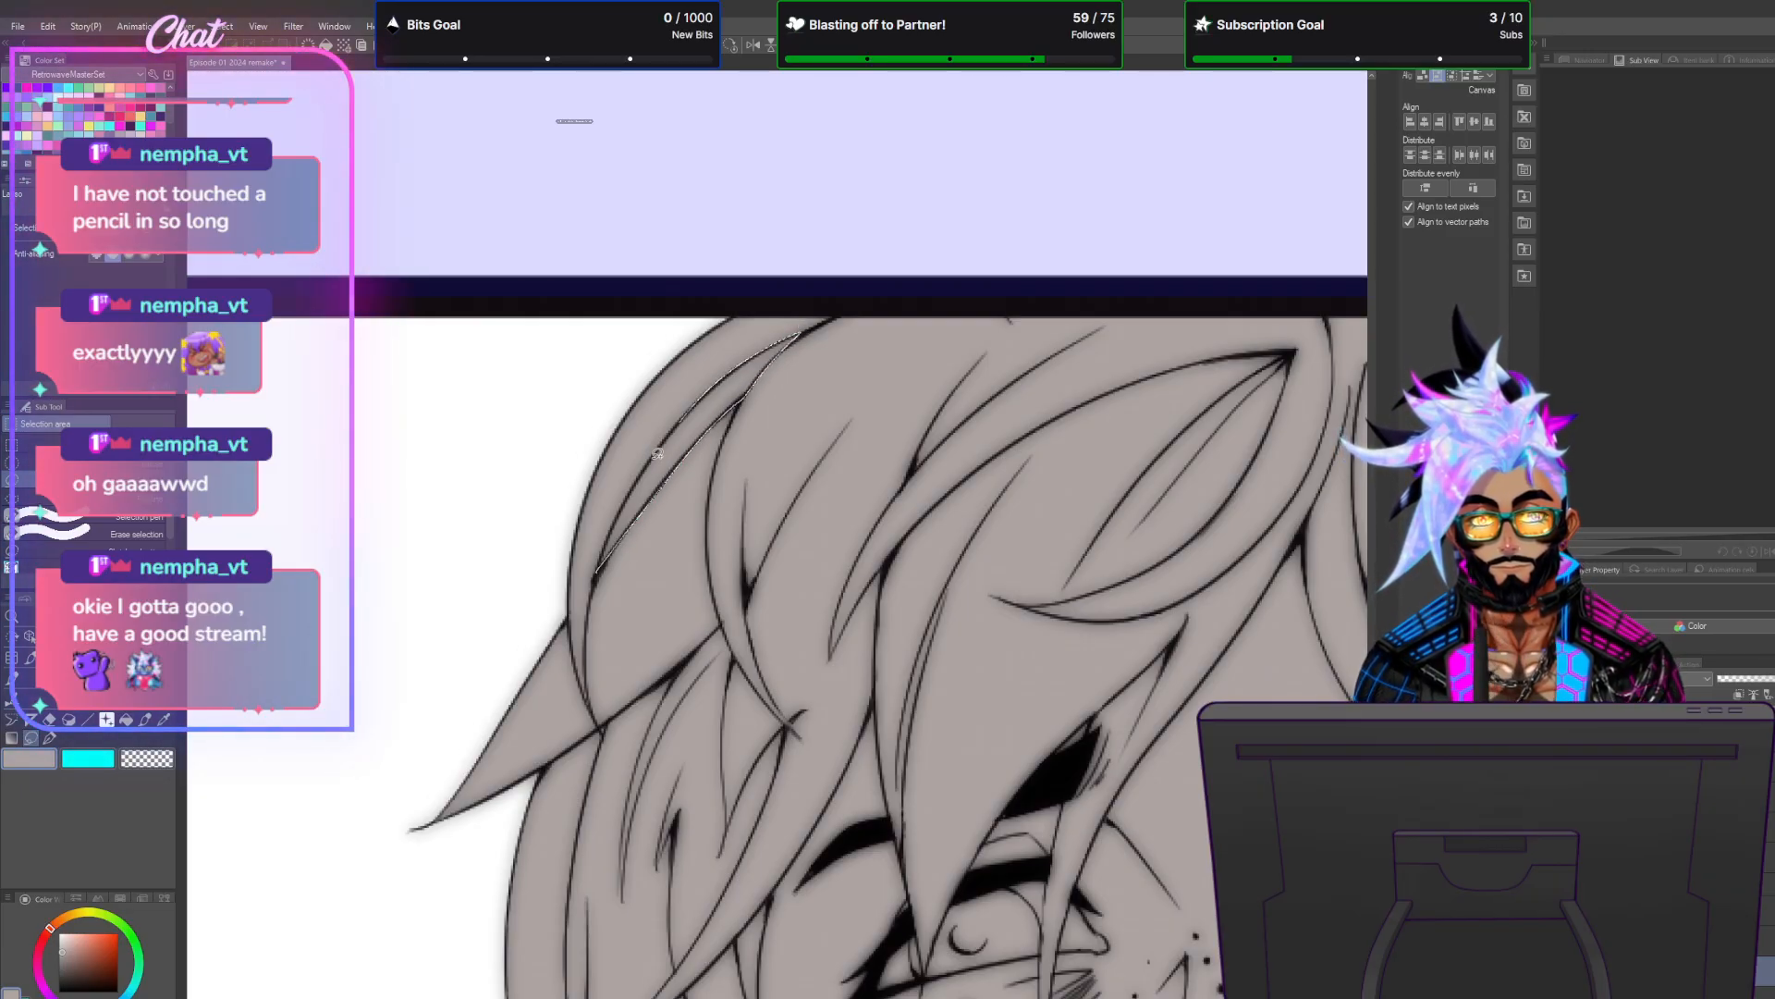
left_click_drag(605, 574, 603, 570)
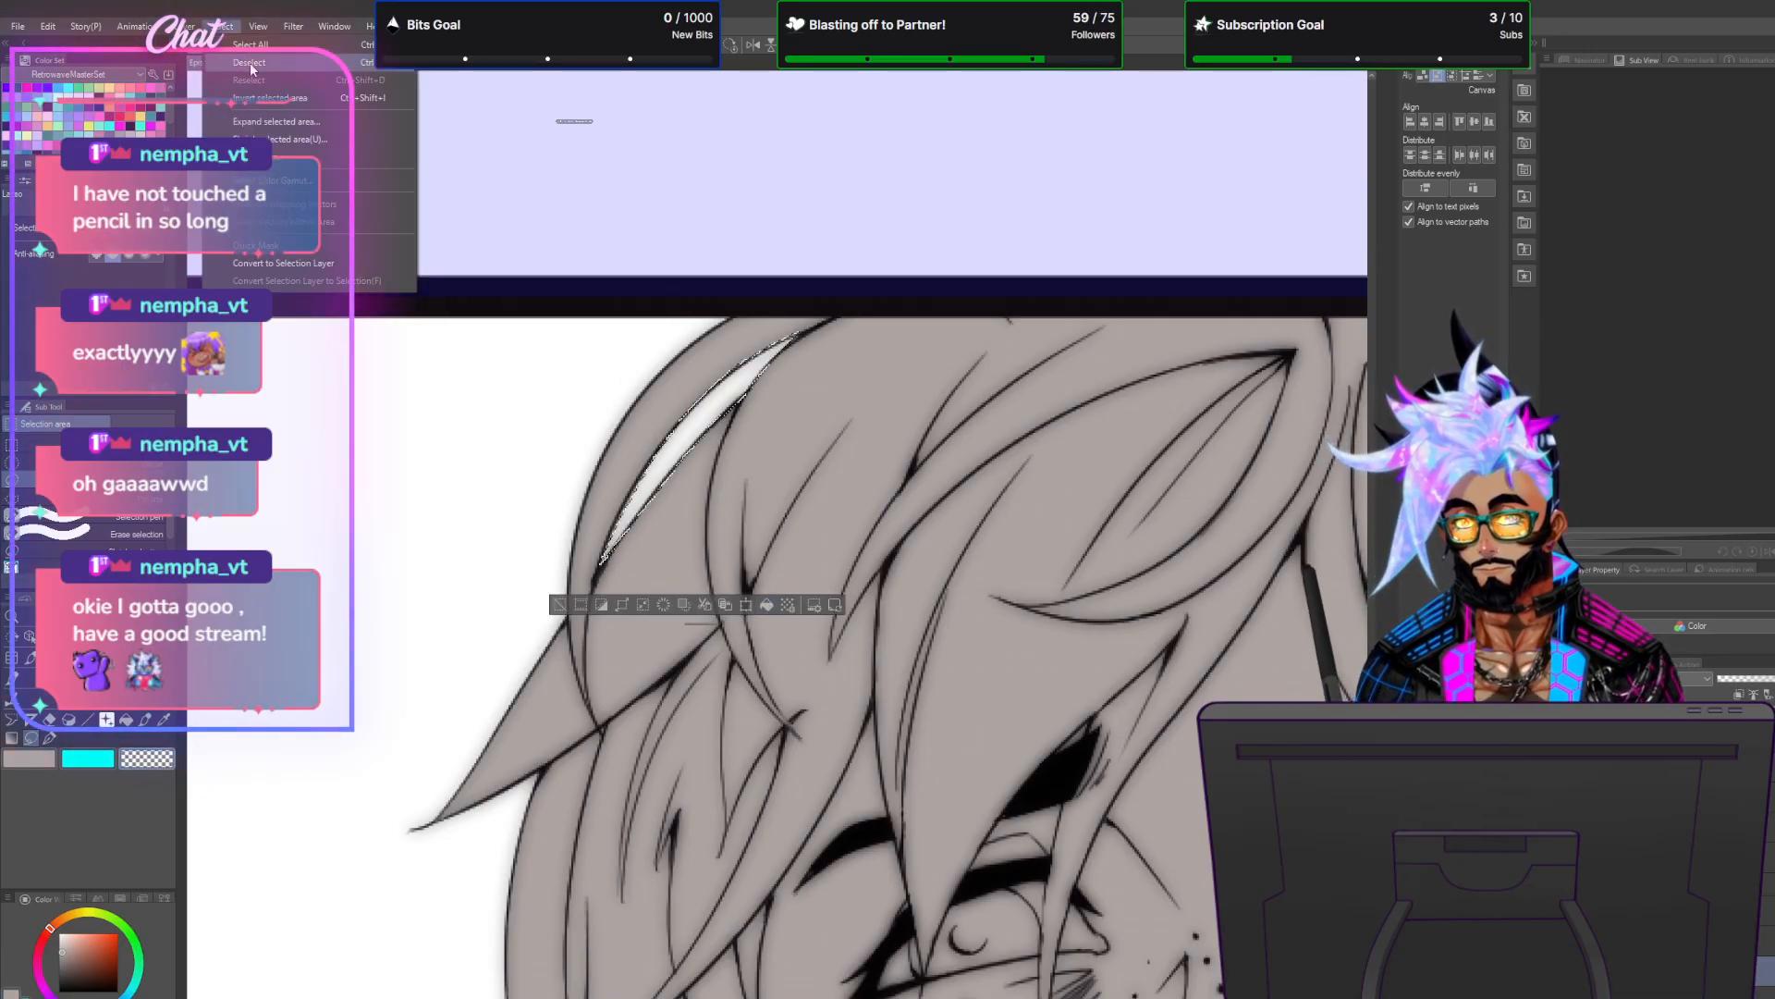
key("ctrl+d")
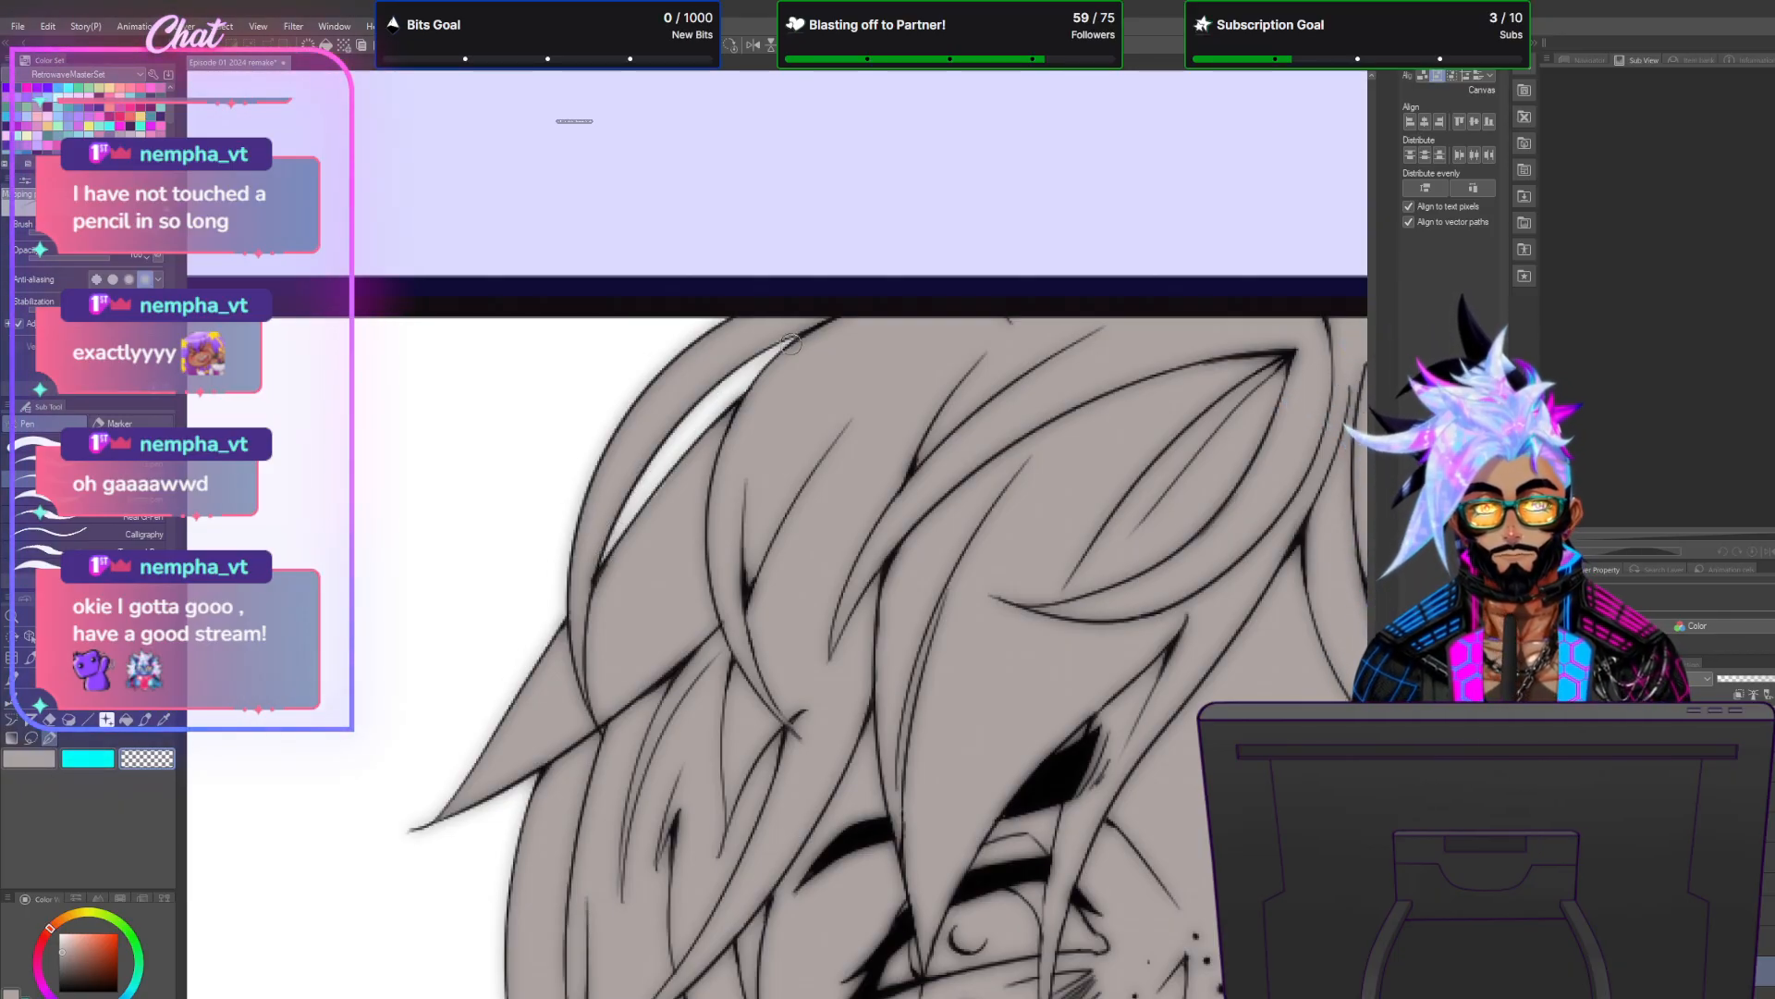
Erase the grey from the thin gaps between strands on the crown's right side and paint grey over the unfilled sliver along the outer hair edge.
scroll(988, 730, "down", 8)
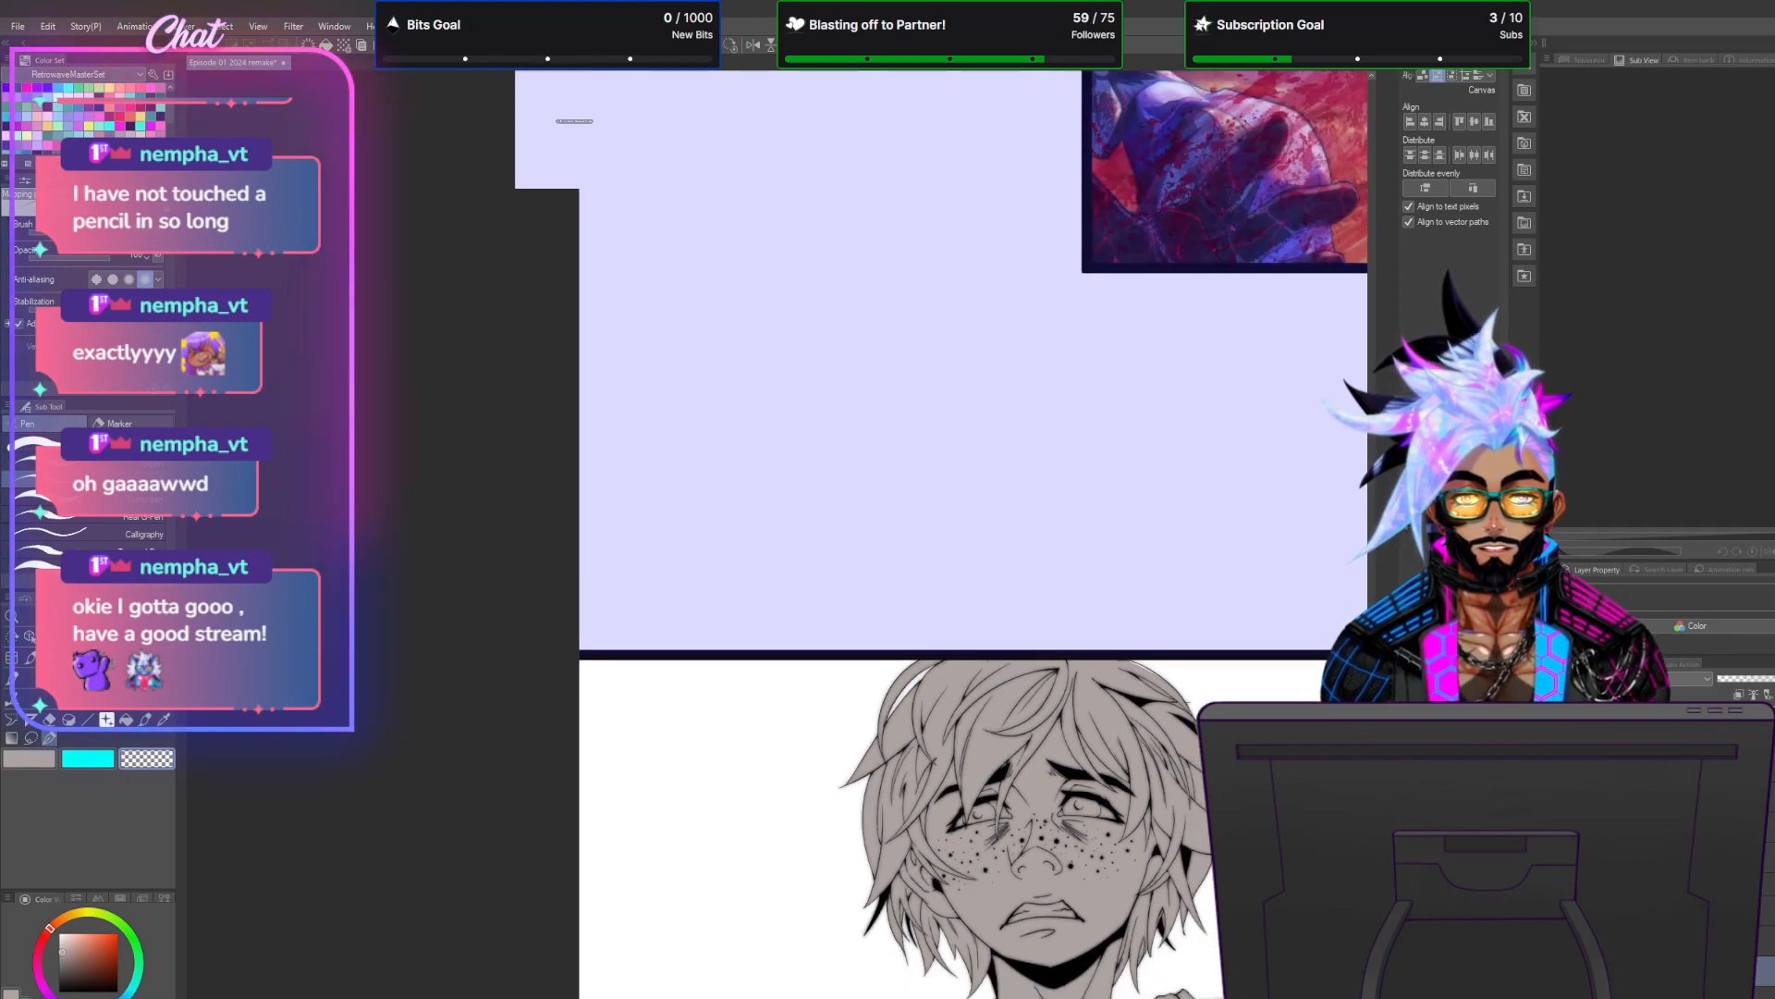
scroll(1146, 536, "up", 8)
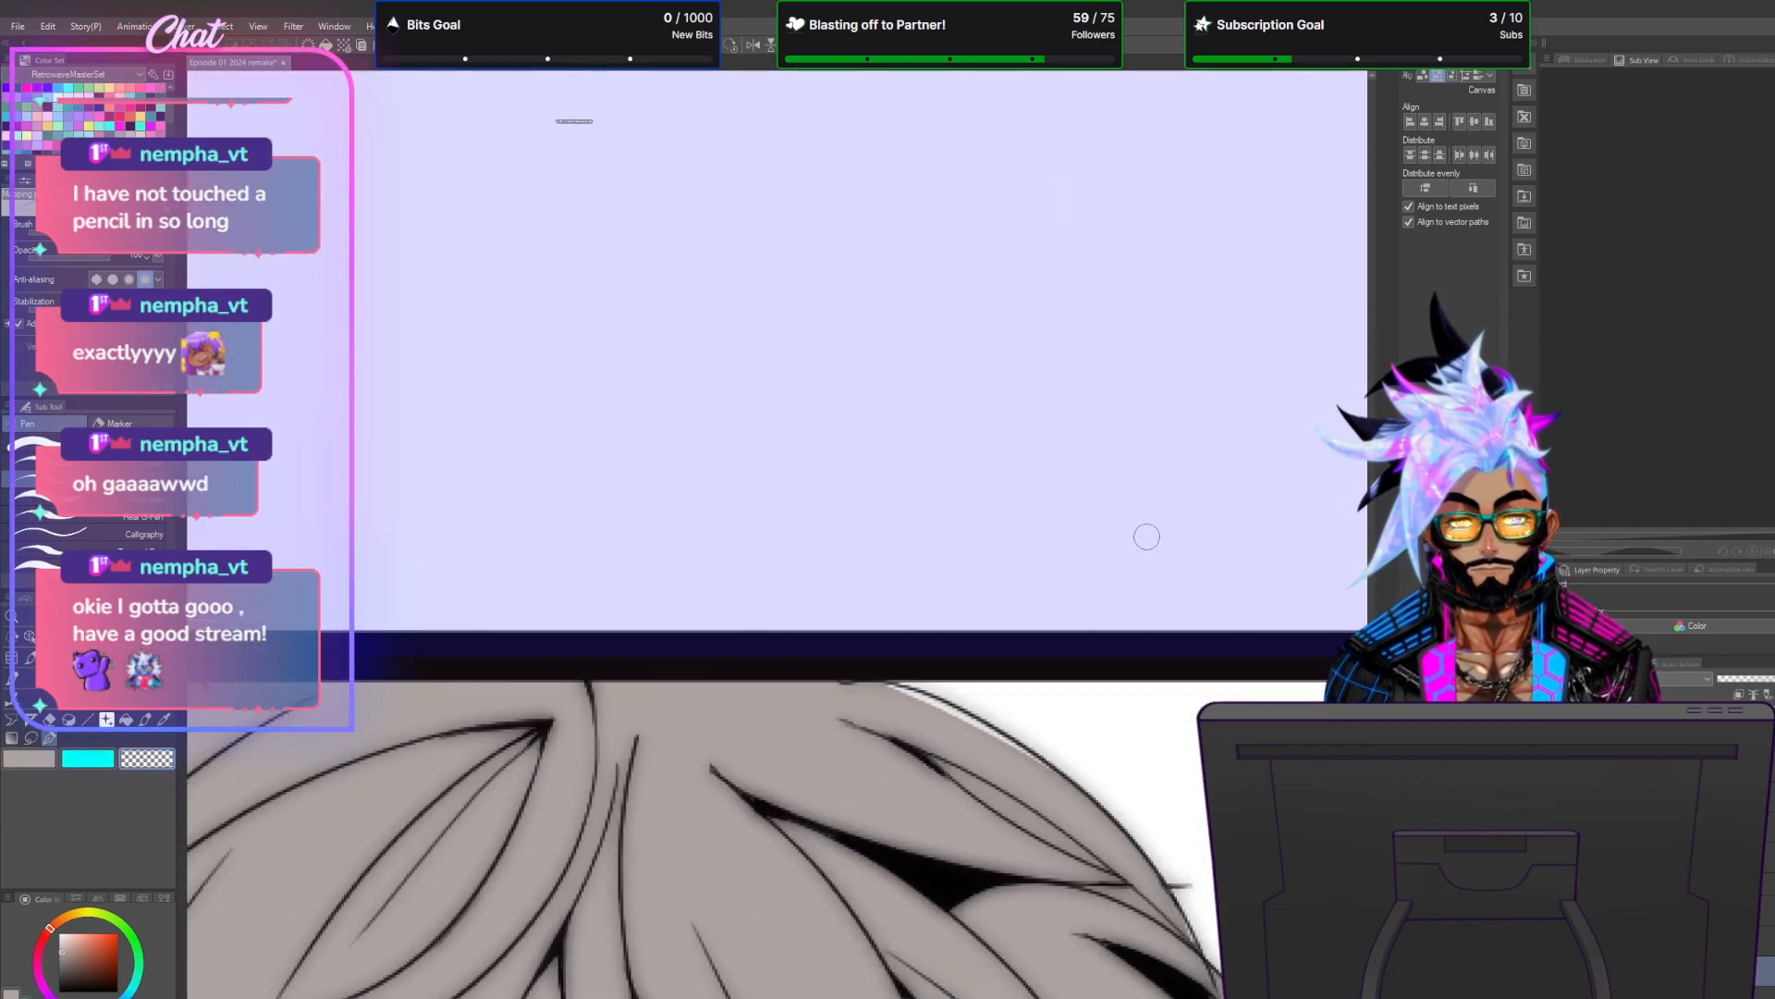
mouse_move(935, 760)
left_mouse_down()
mouse_move(1098, 861)
mouse_move(994, 816)
mouse_move(936, 757)
mouse_move(1045, 831)
mouse_move(959, 777)
mouse_move(1005, 799)
left_mouse_up()
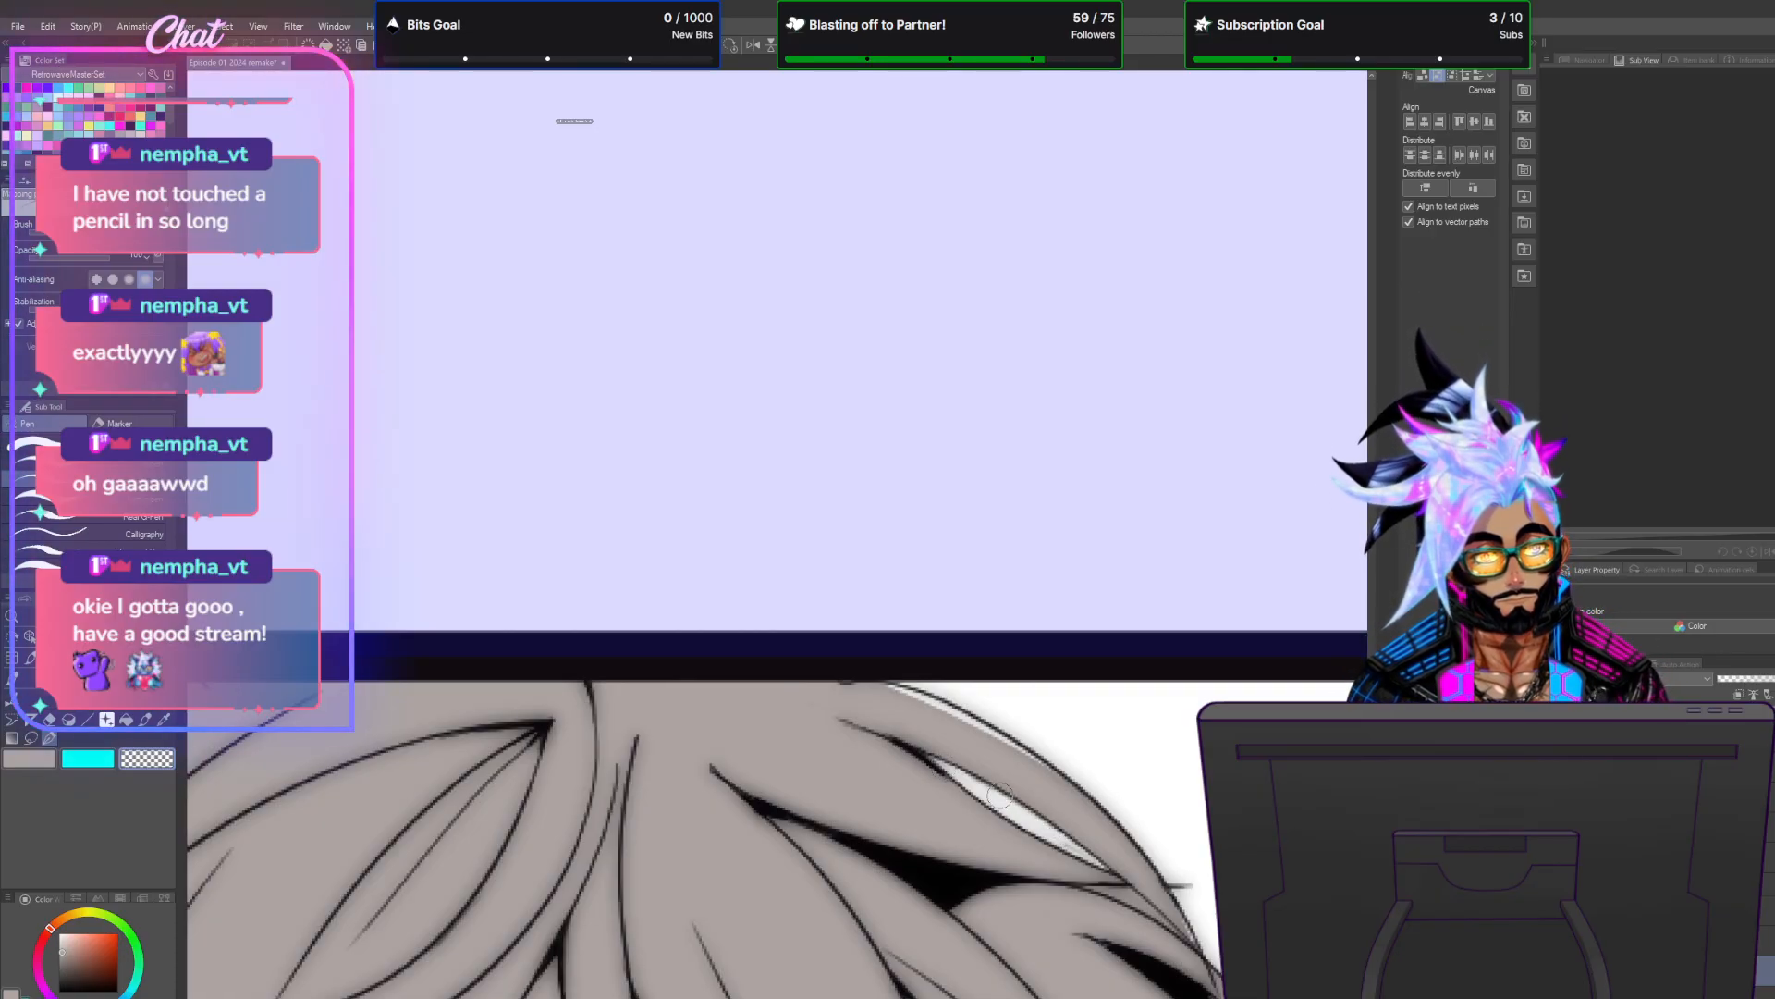
left_click_drag(1083, 859, 1028, 735)
mouse_move(1090, 888)
left_mouse_down()
mouse_move(1177, 937)
mouse_move(1097, 889)
left_mouse_up()
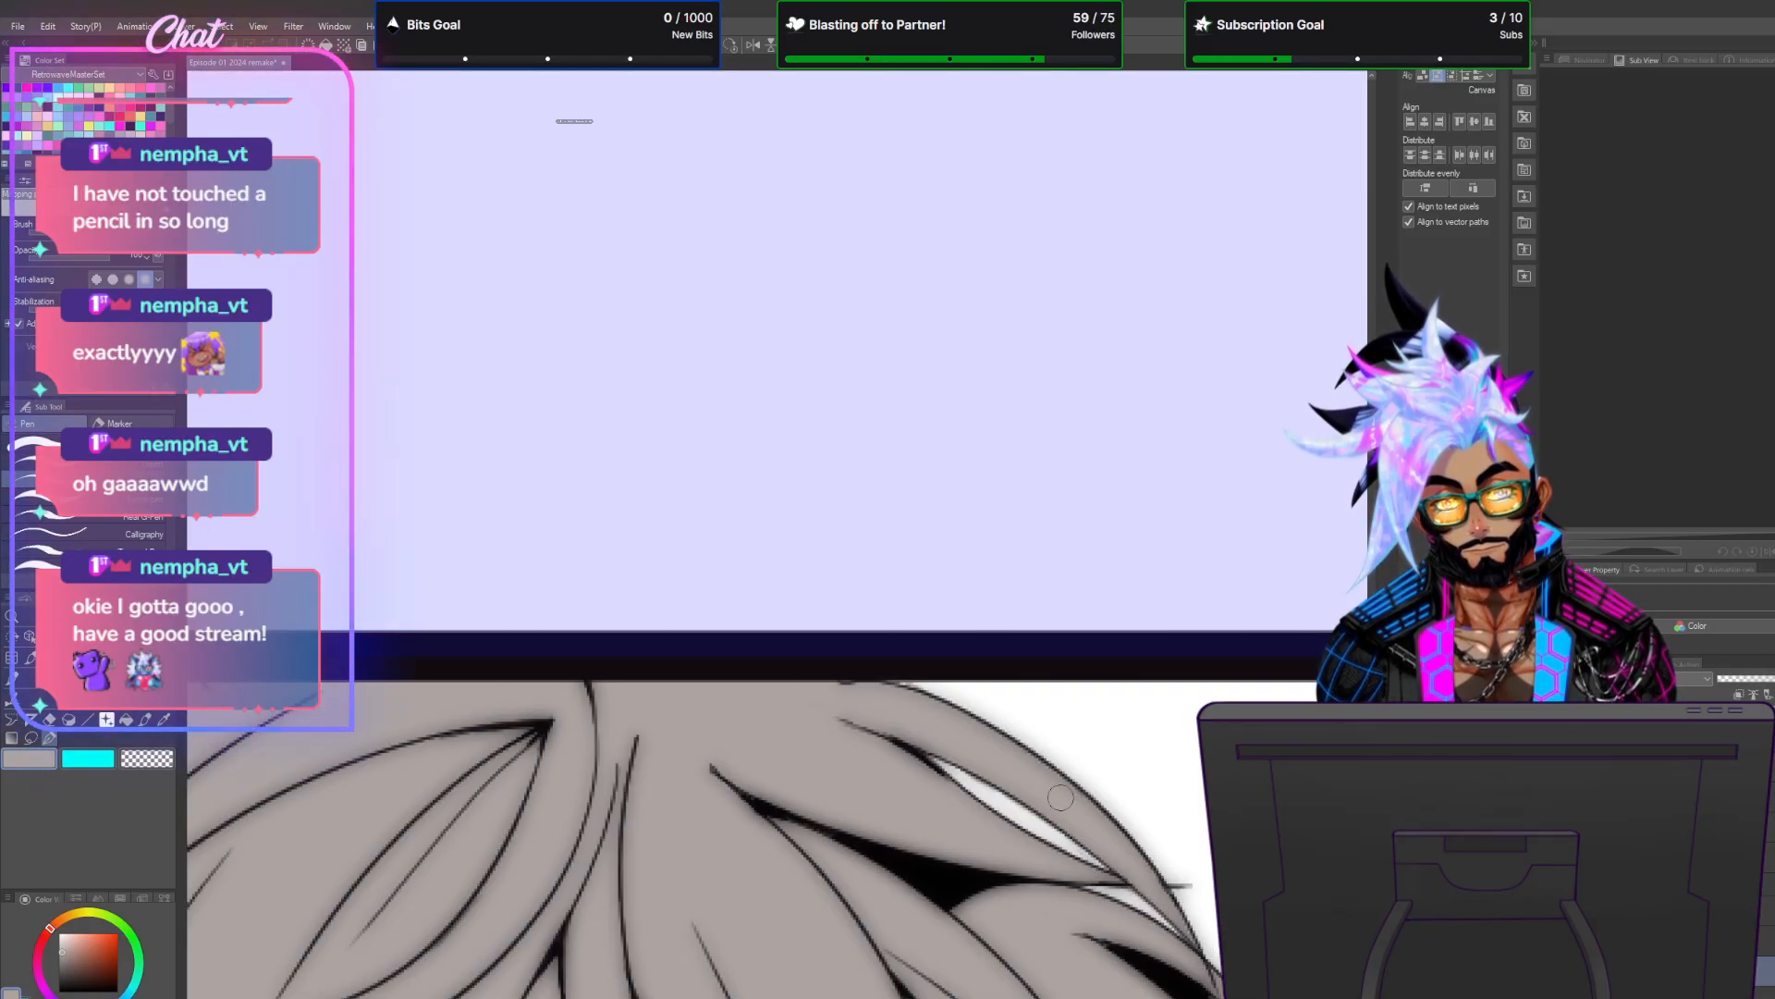
scroll(982, 741, "down", 2)
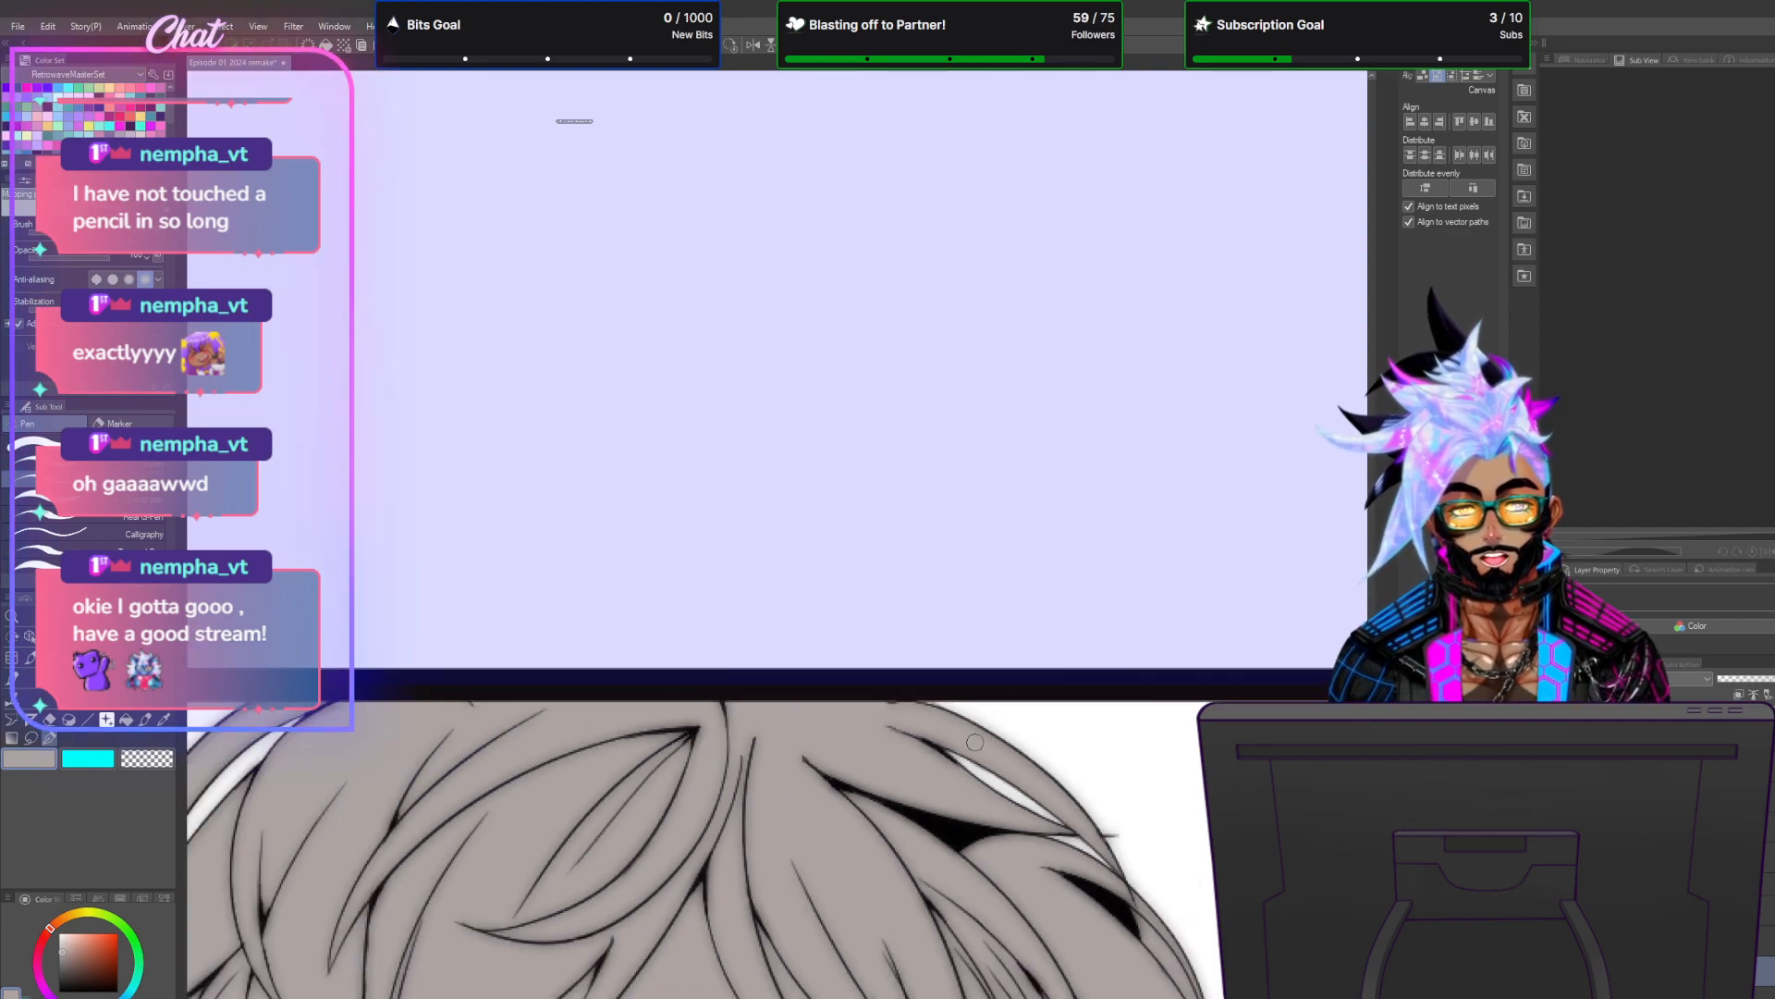
Lasso the long gap between the outer strands lower on the hair's right side, clear its grey fill, deselect, and return to the pen.
scroll(1203, 889, "up", 4)
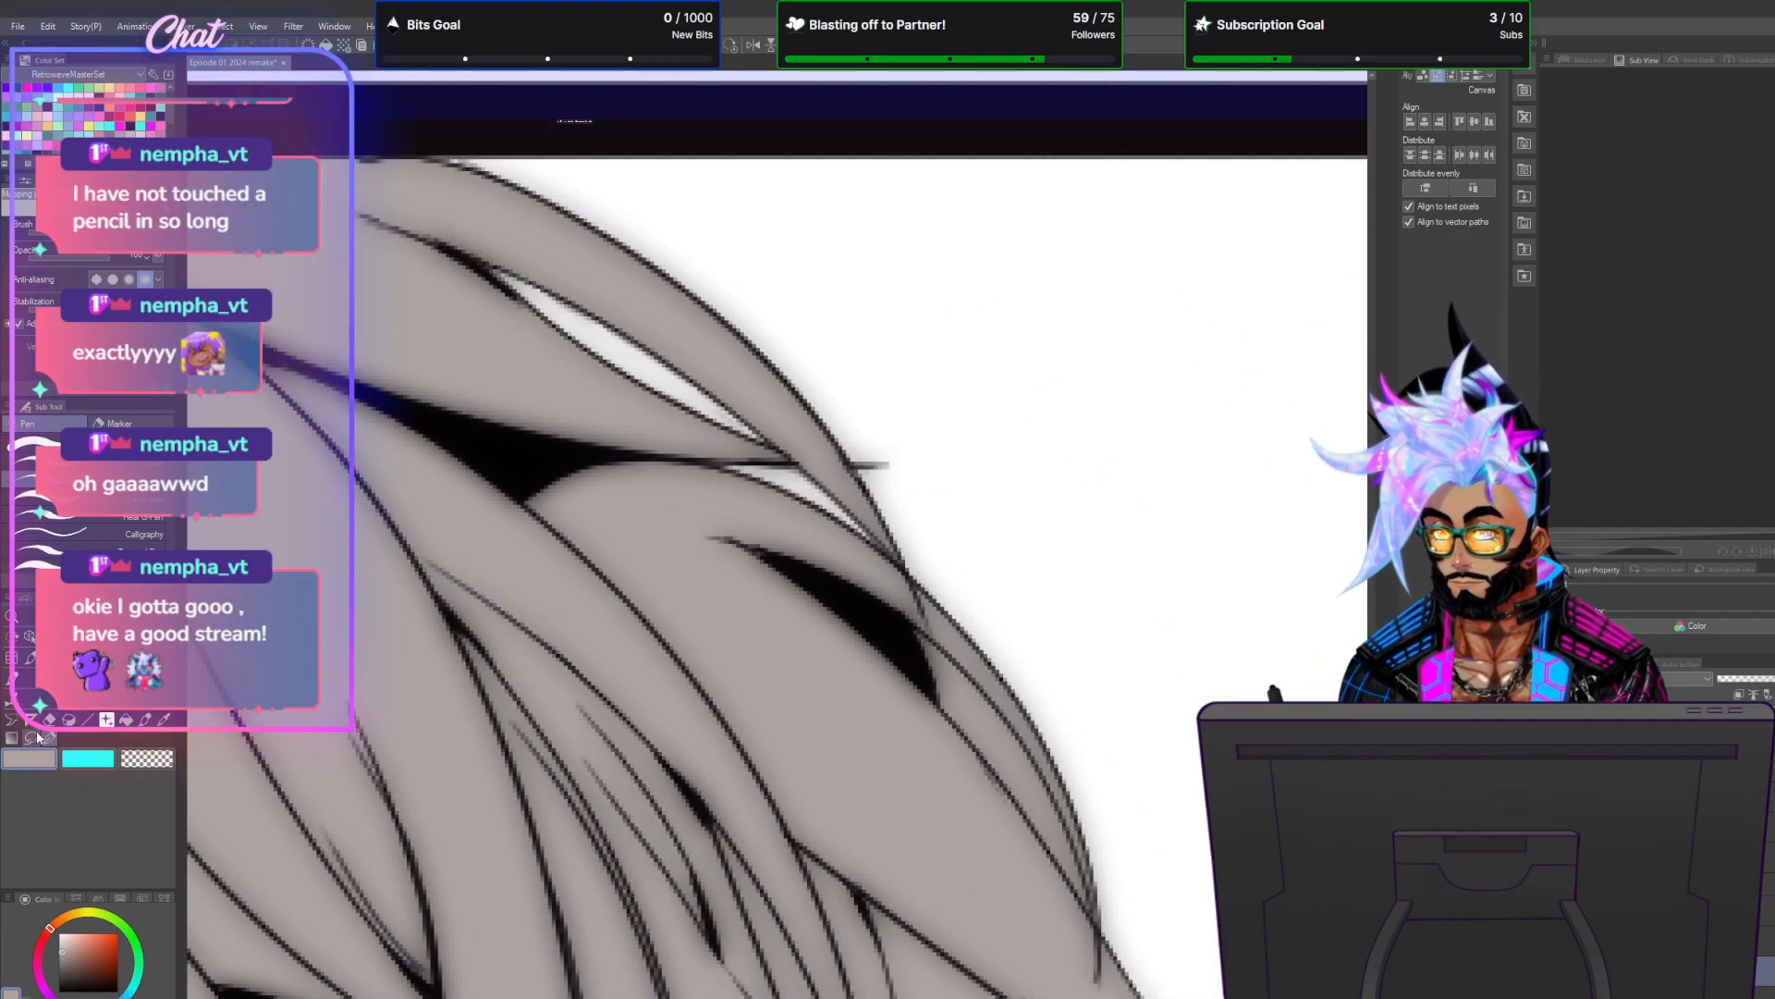
left_click(32, 737)
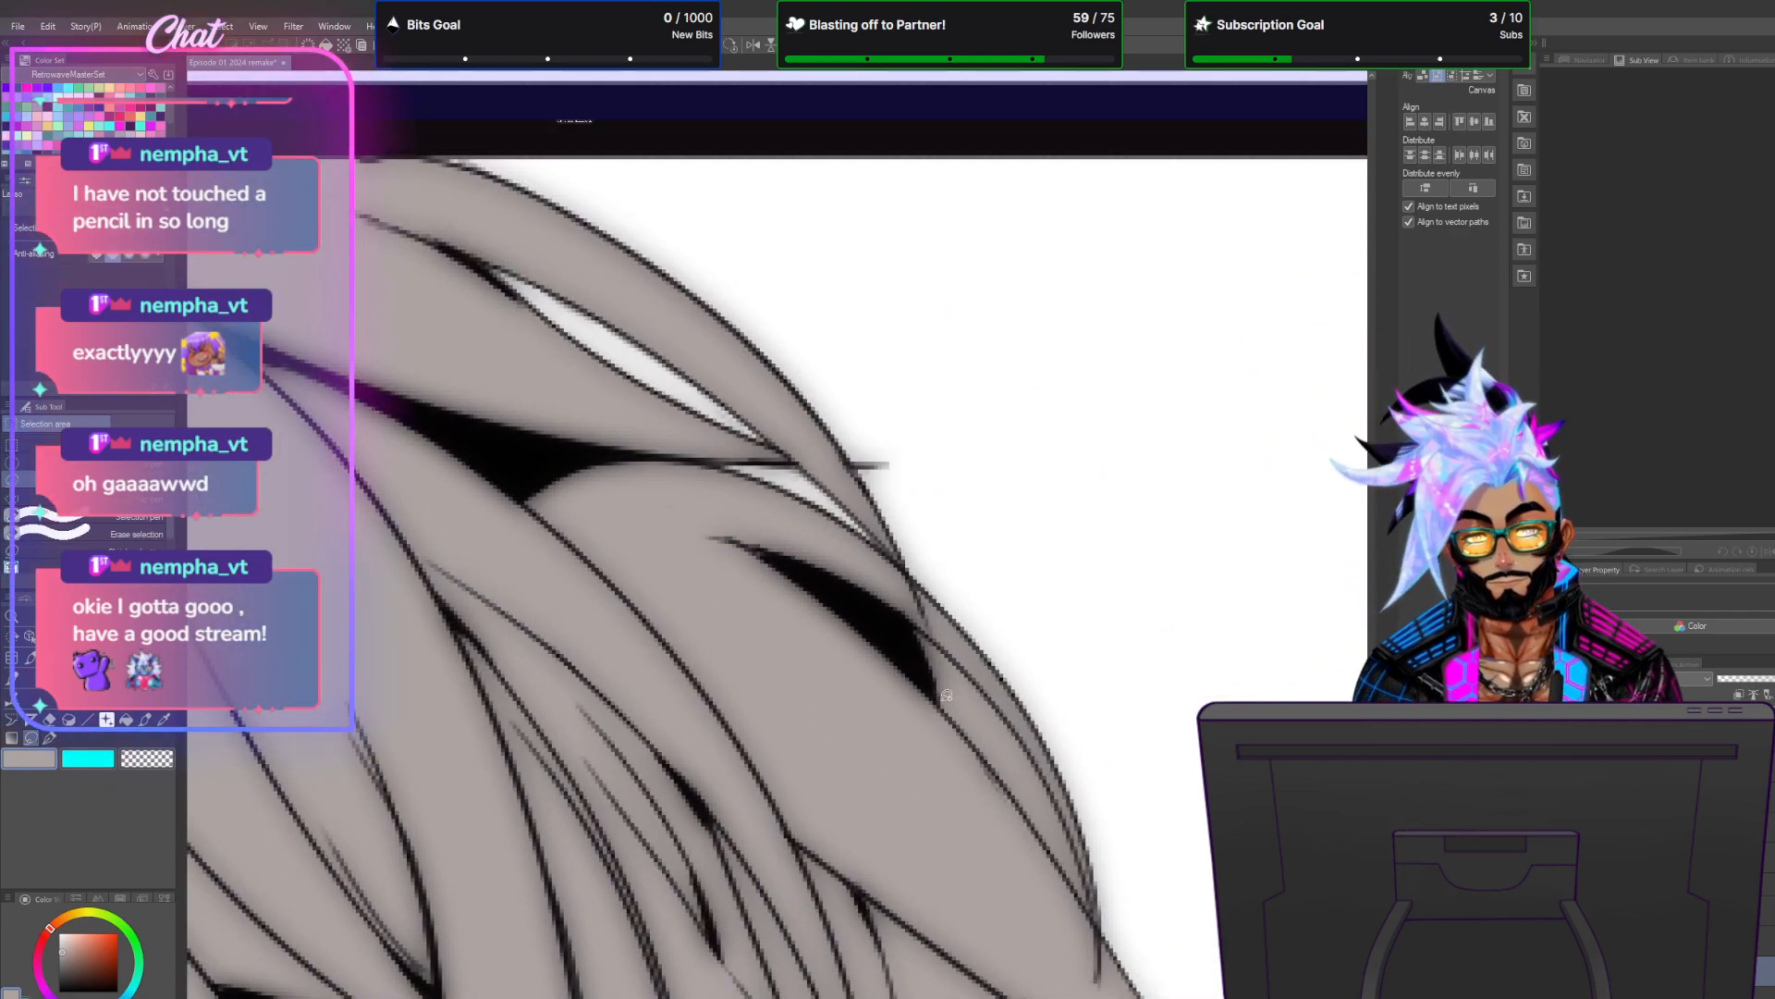
left_click_drag(1002, 700, 1094, 899)
mouse_move(1046, 831)
left_mouse_down()
mouse_move(942, 708)
mouse_move(915, 637)
left_mouse_up()
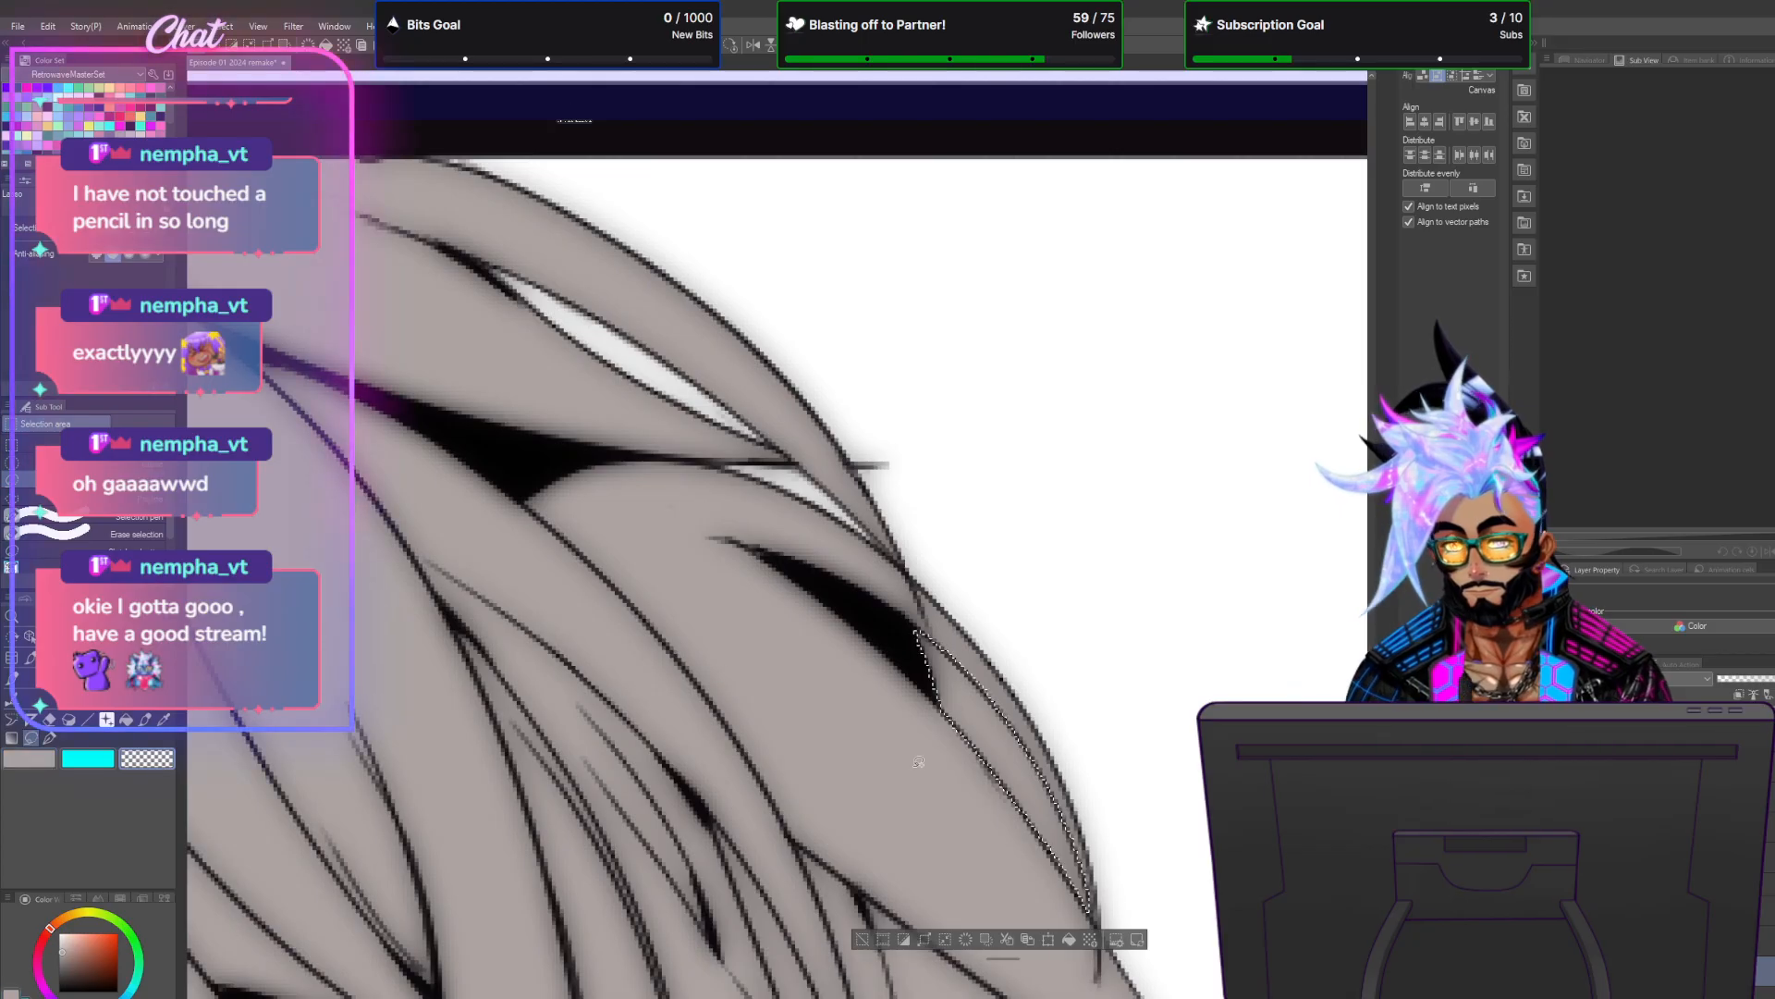
left_click(227, 26)
left_click(248, 61)
key("p")
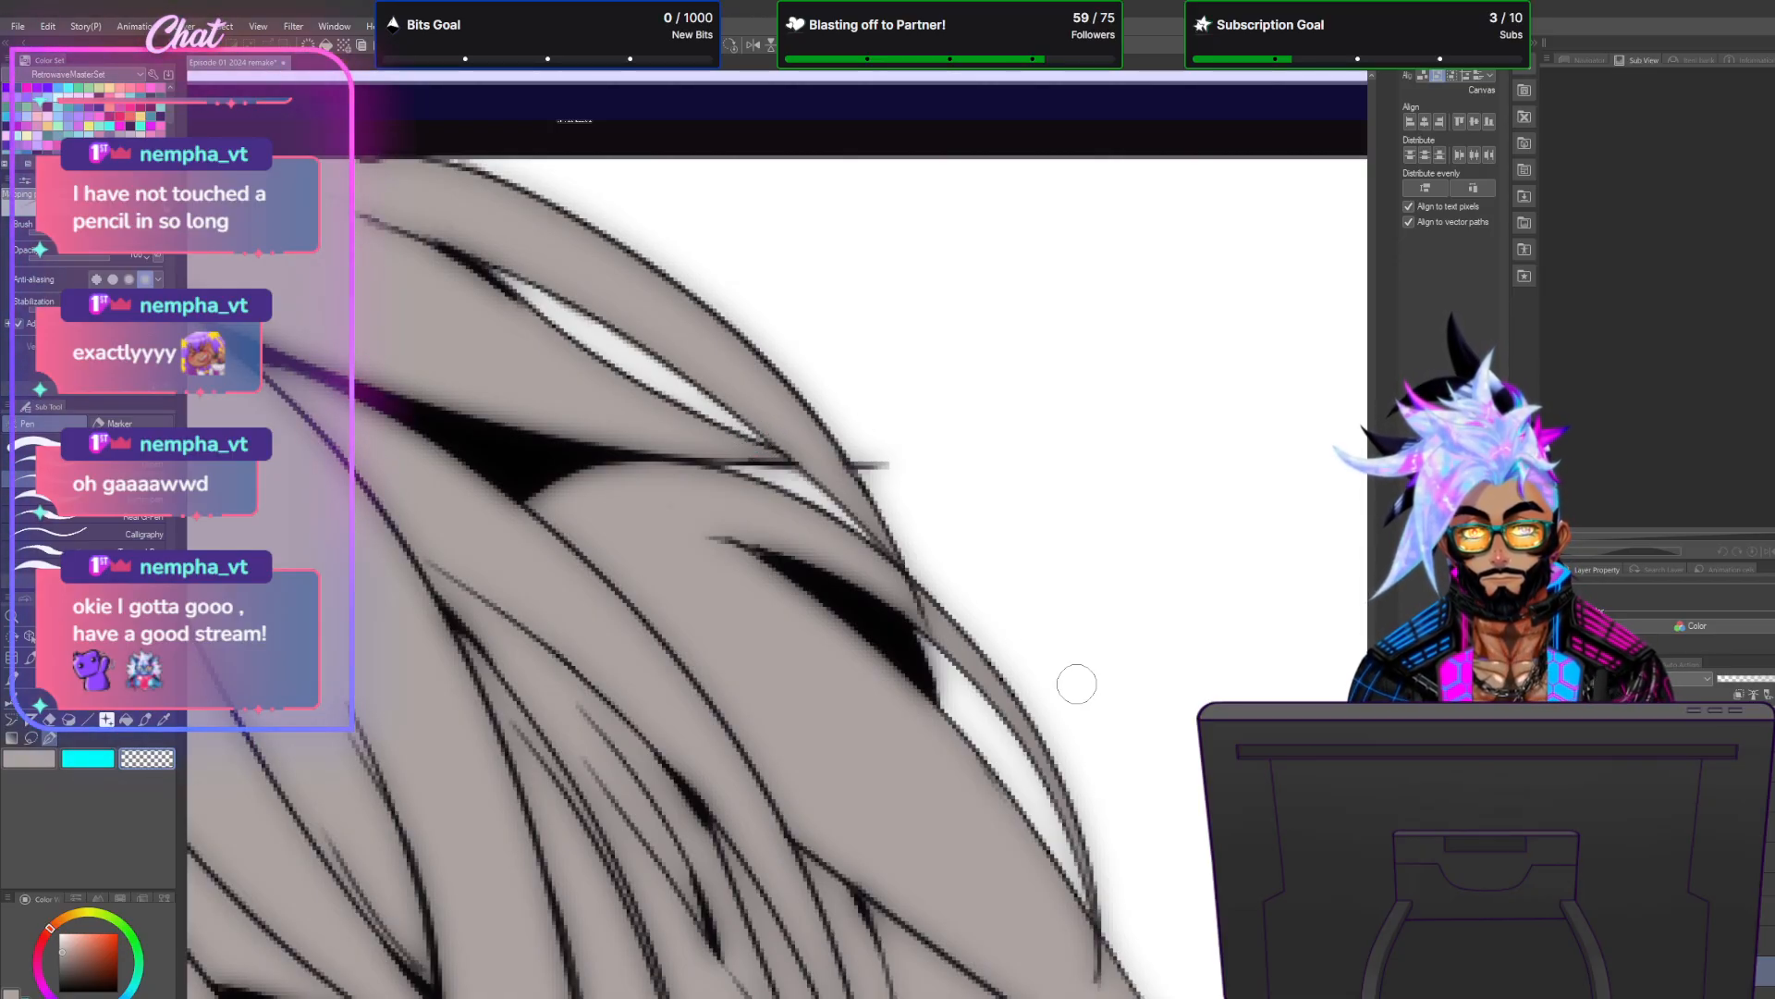
Lasso the small gap between the hanging hair strands beside the neck, clear its grey fill, and deselect.
scroll(1077, 684, "down", 2)
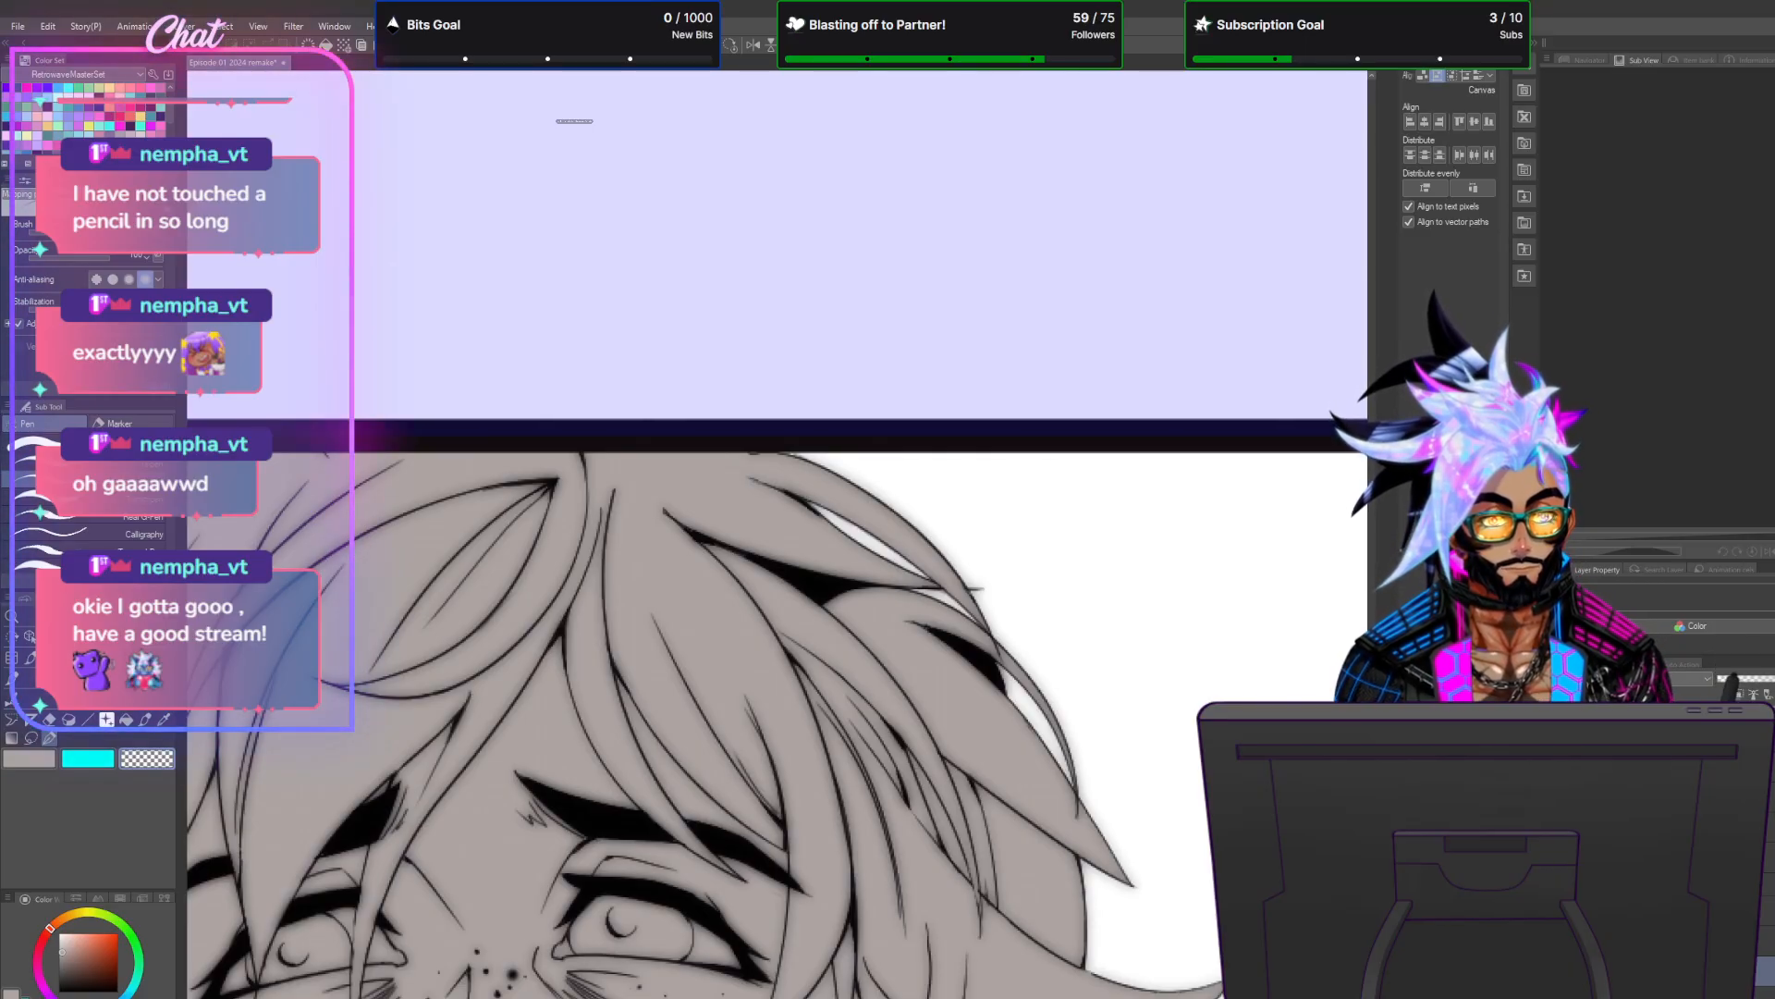
scroll(777, 535, "down", 5)
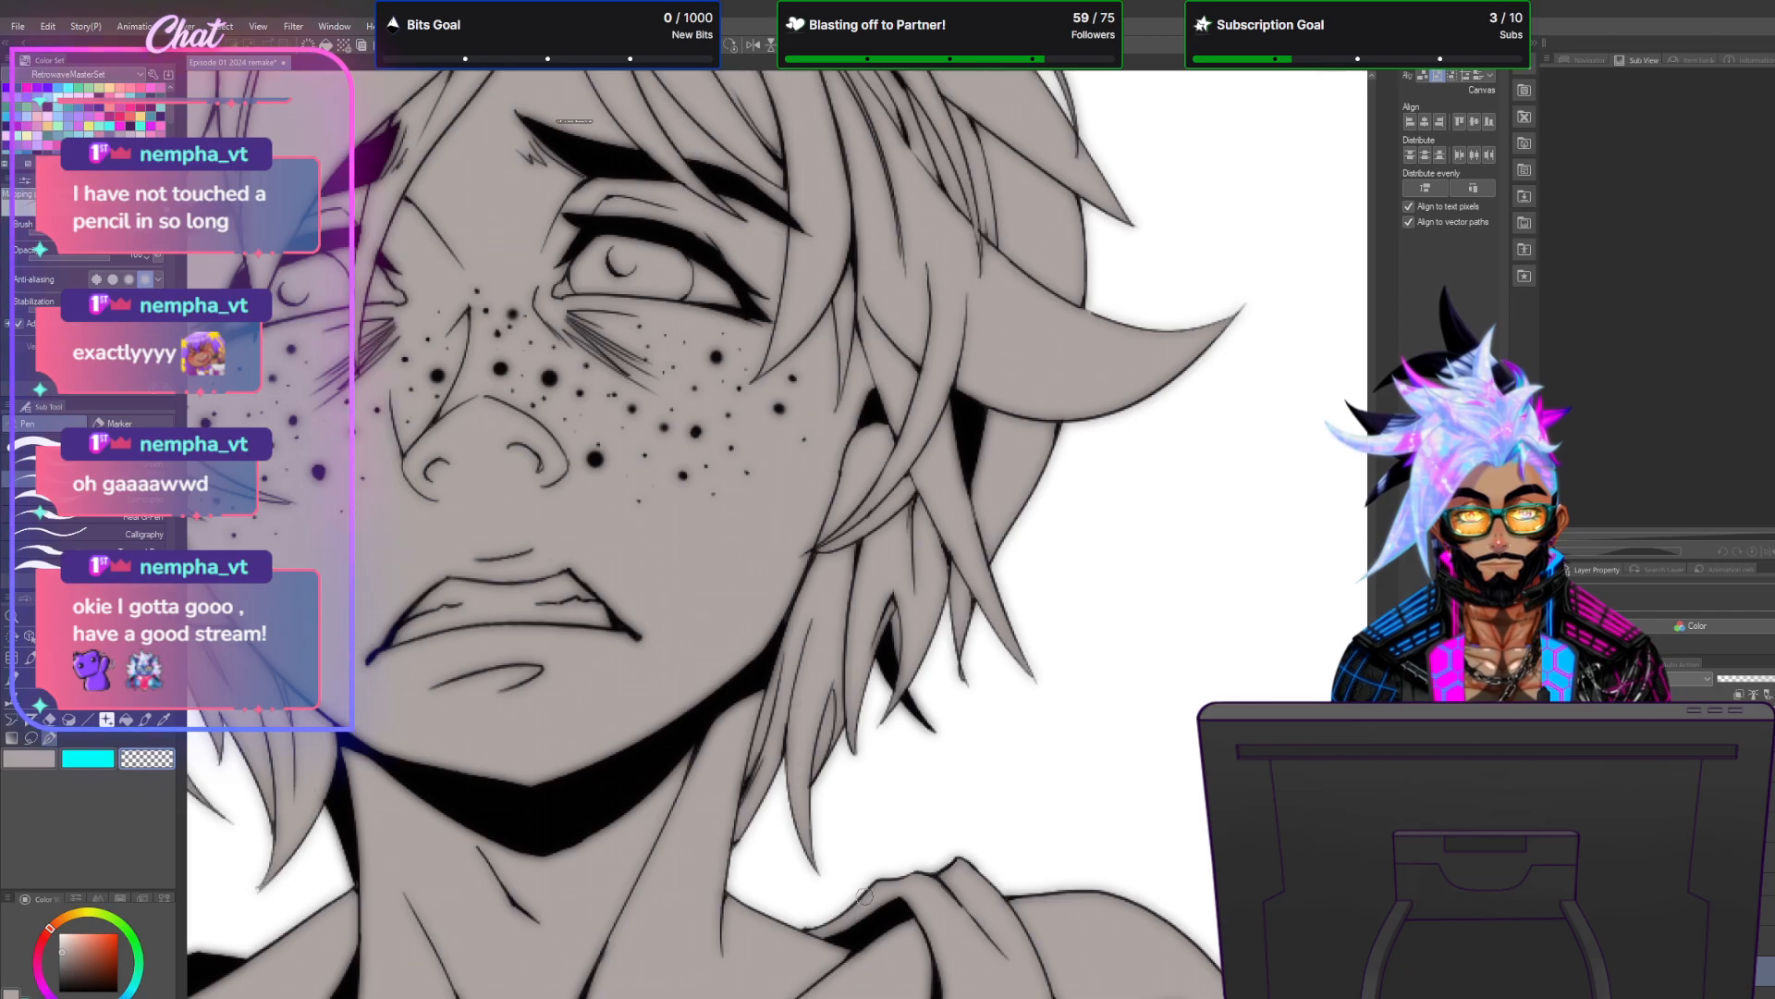
scroll(893, 813, "up", 2)
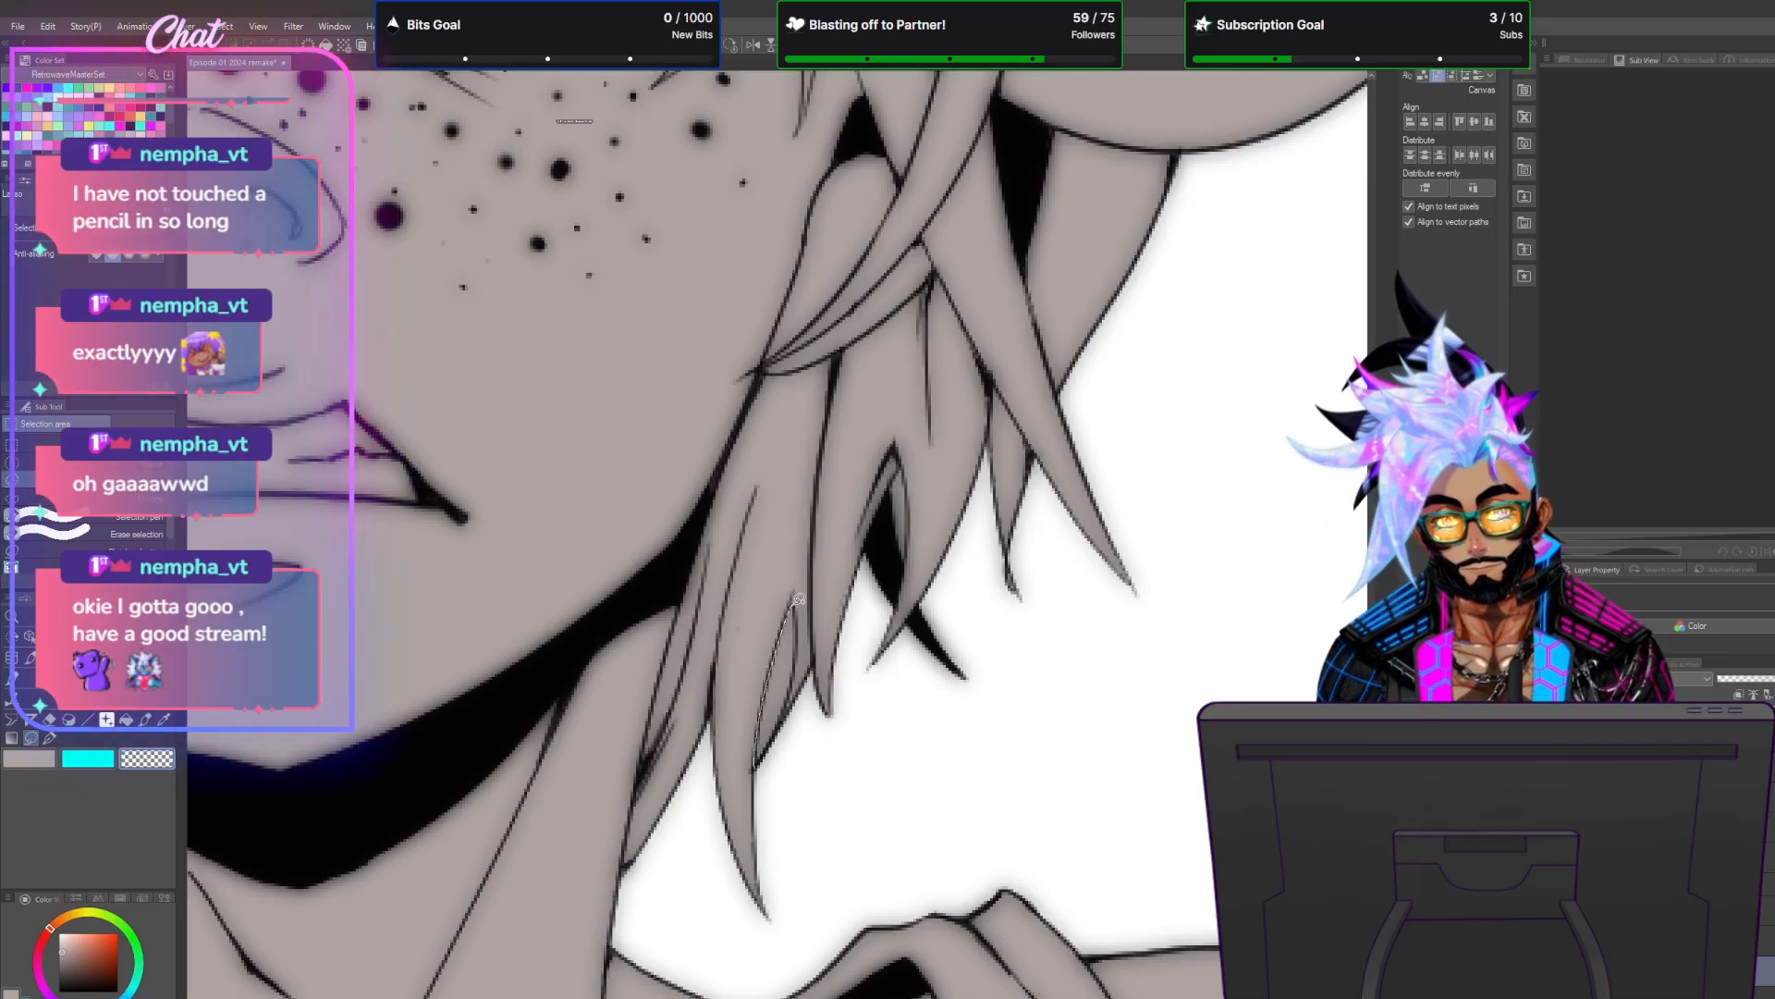
left_click_drag(770, 741, 757, 764)
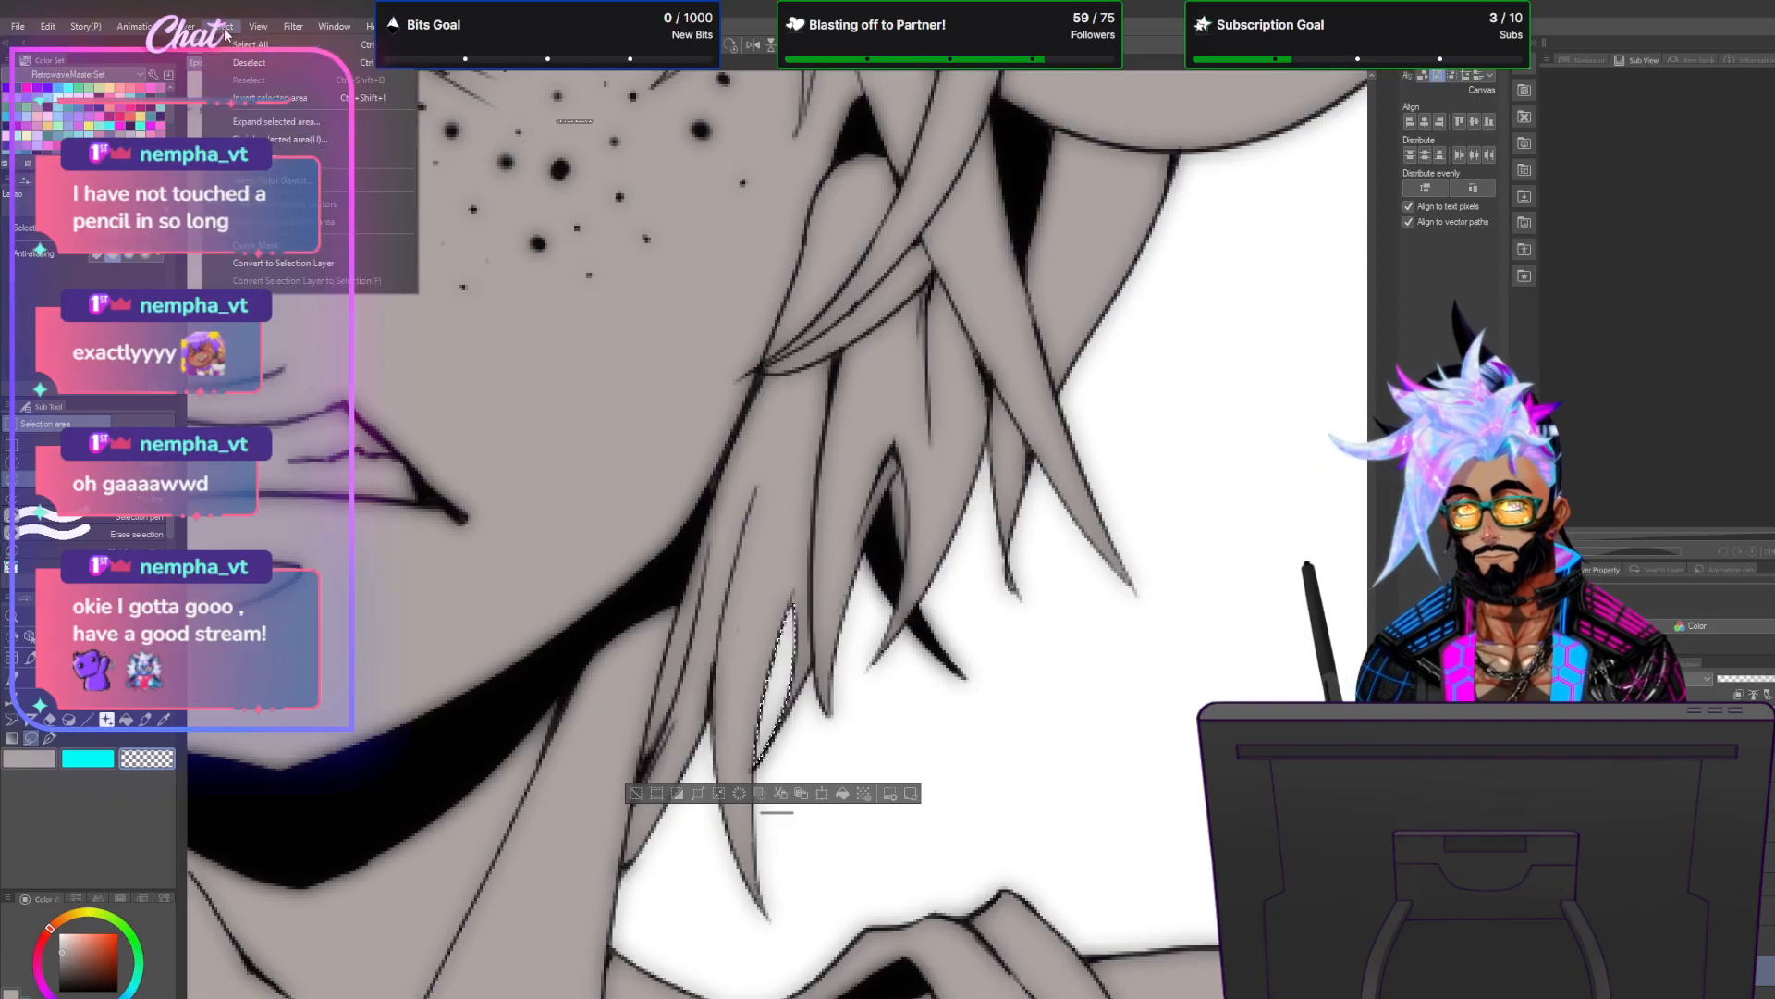
key("ctrl+d")
Show the rough sketch layer, lasso around the head, delete the head sketch while keeping the grey fill and the hand sketches, and deselect.
scroll(1001, 742, "down", 6)
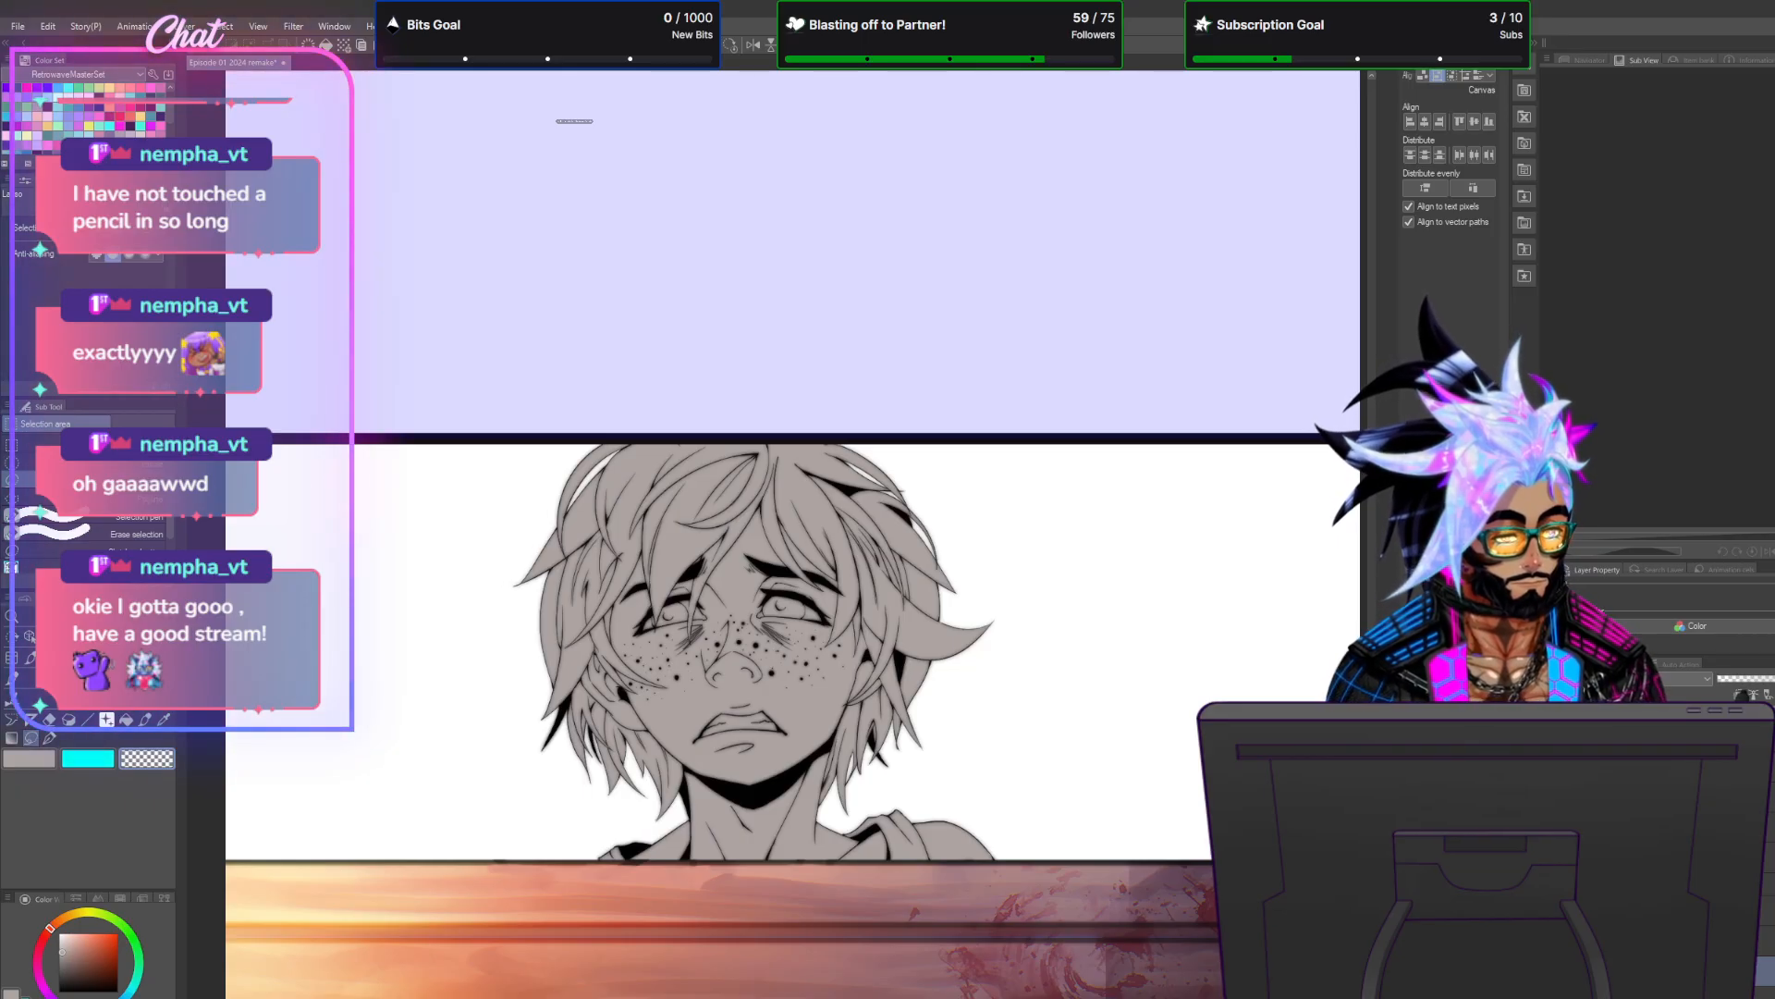
left_click(1558, 860)
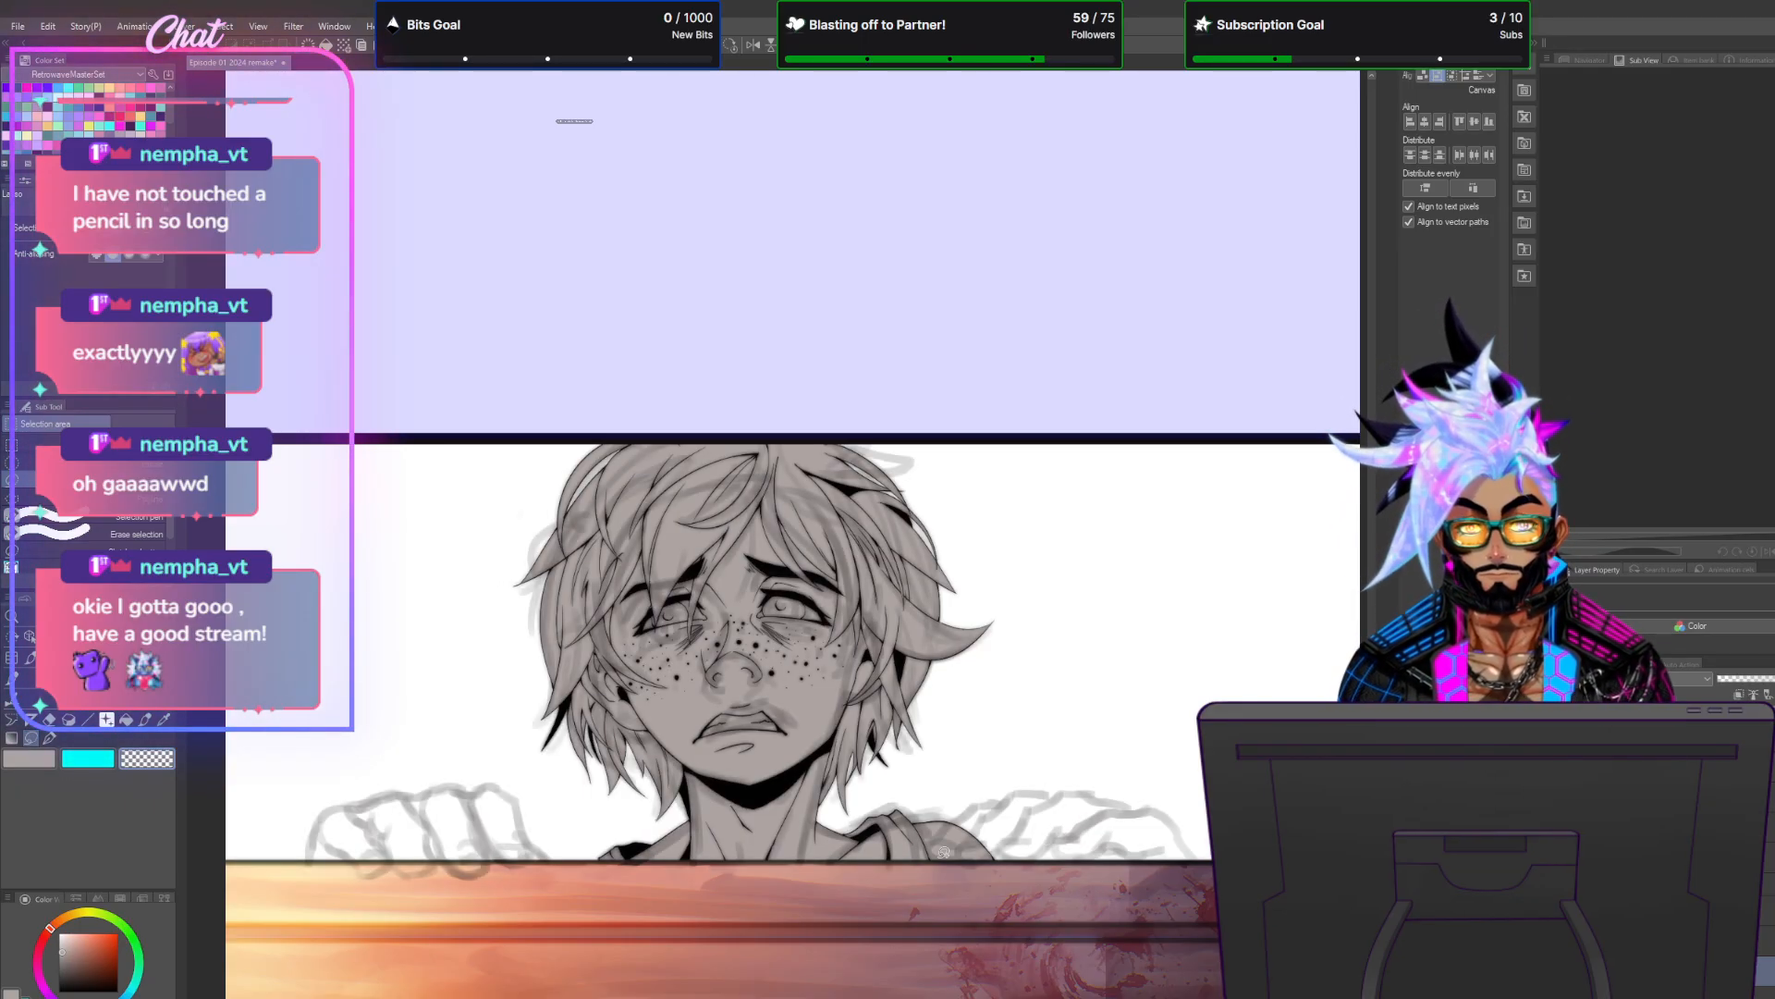
mouse_move(951, 804)
left_mouse_down()
mouse_move(909, 374)
mouse_move(618, 319)
mouse_move(473, 553)
mouse_move(538, 771)
mouse_move(639, 903)
mouse_move(778, 926)
mouse_move(882, 902)
mouse_move(929, 858)
left_mouse_up()
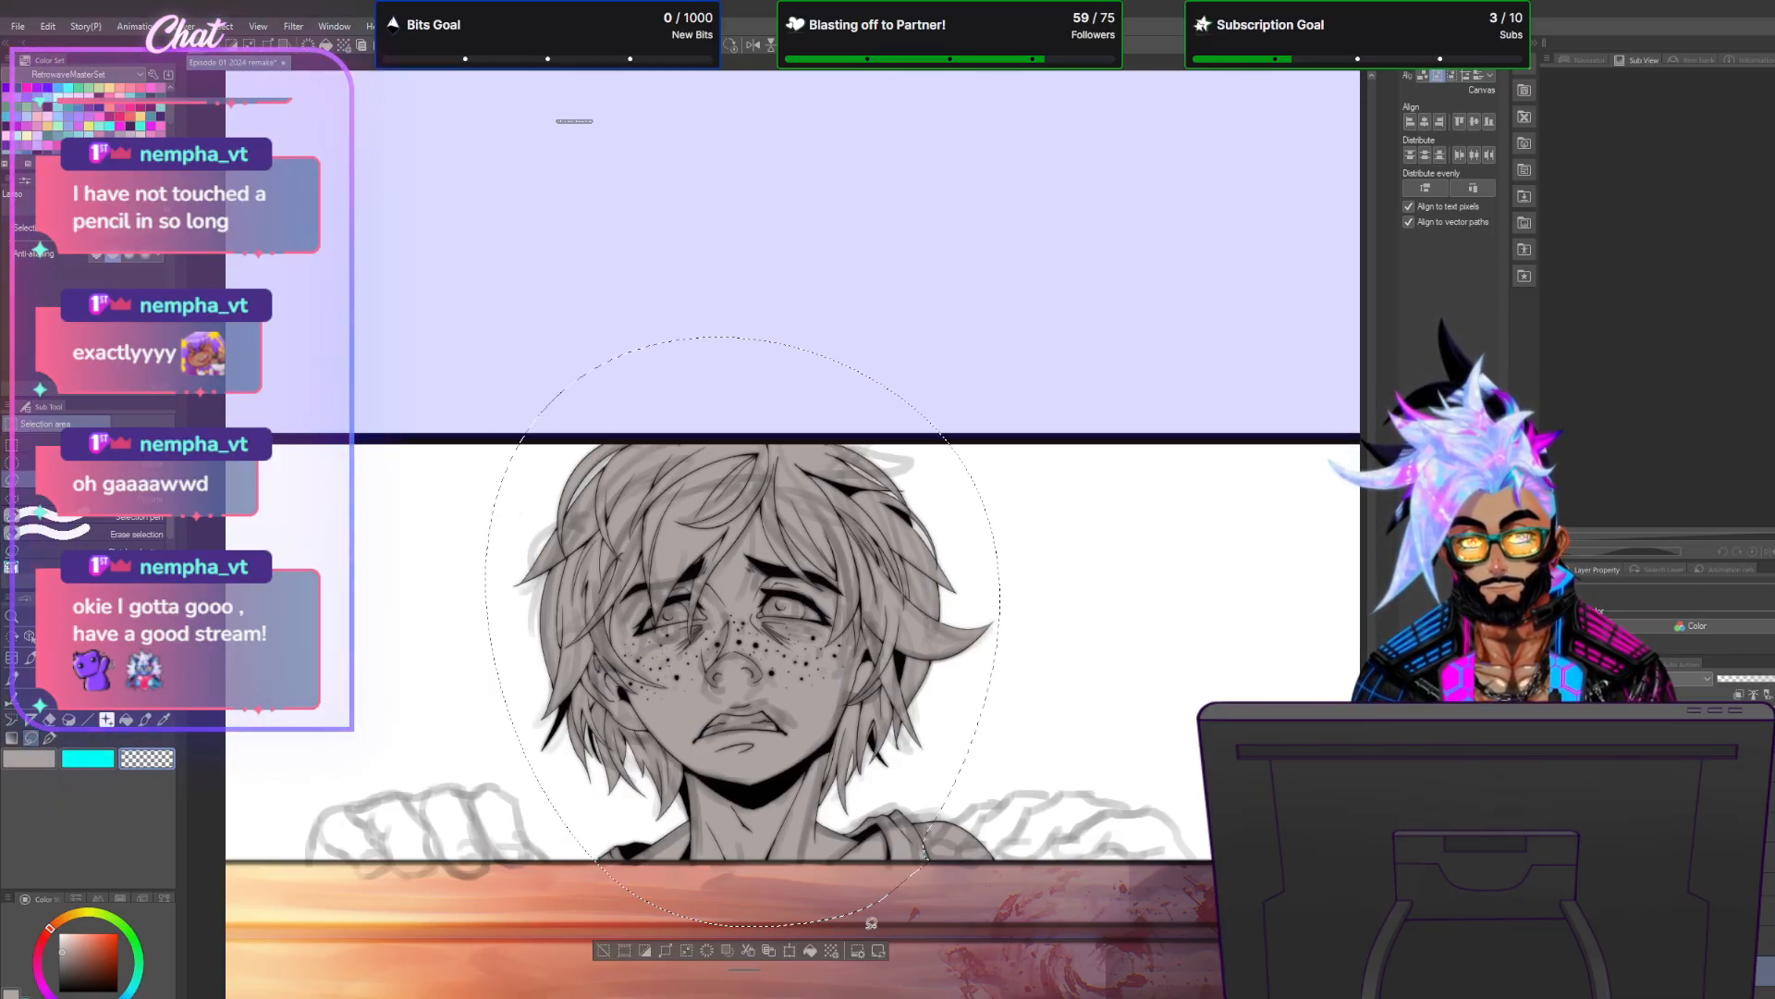
left_click(812, 952)
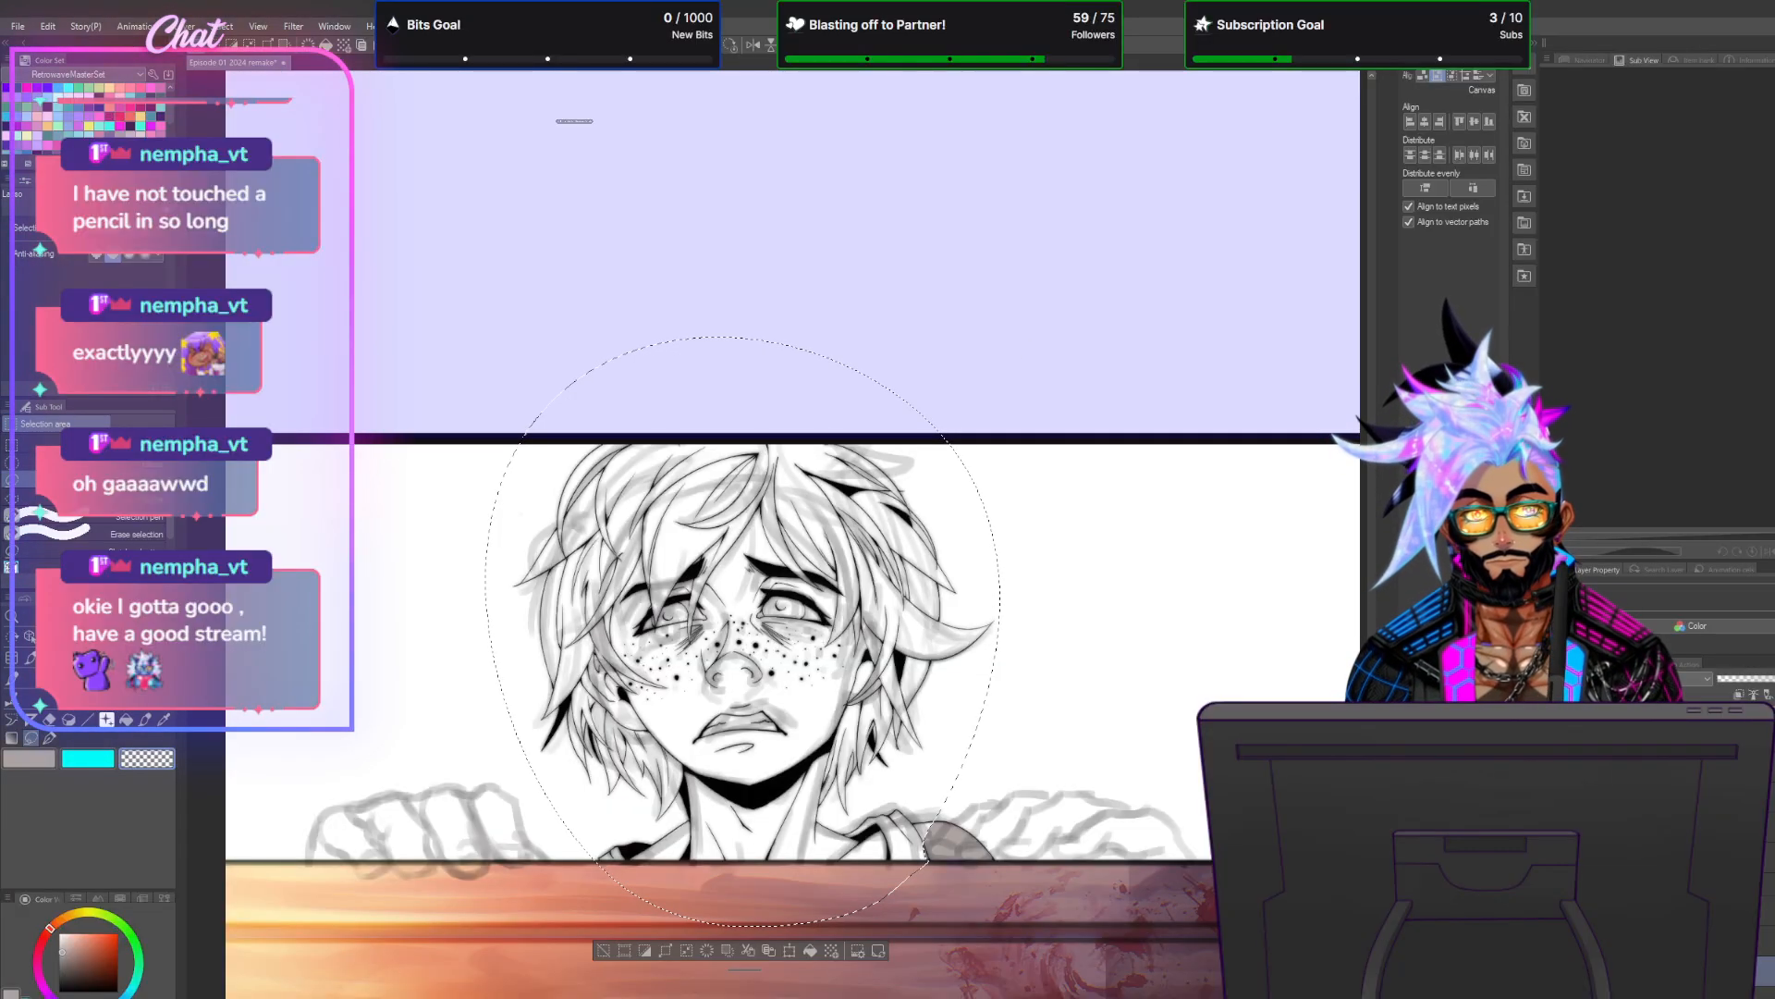
left_click(811, 951)
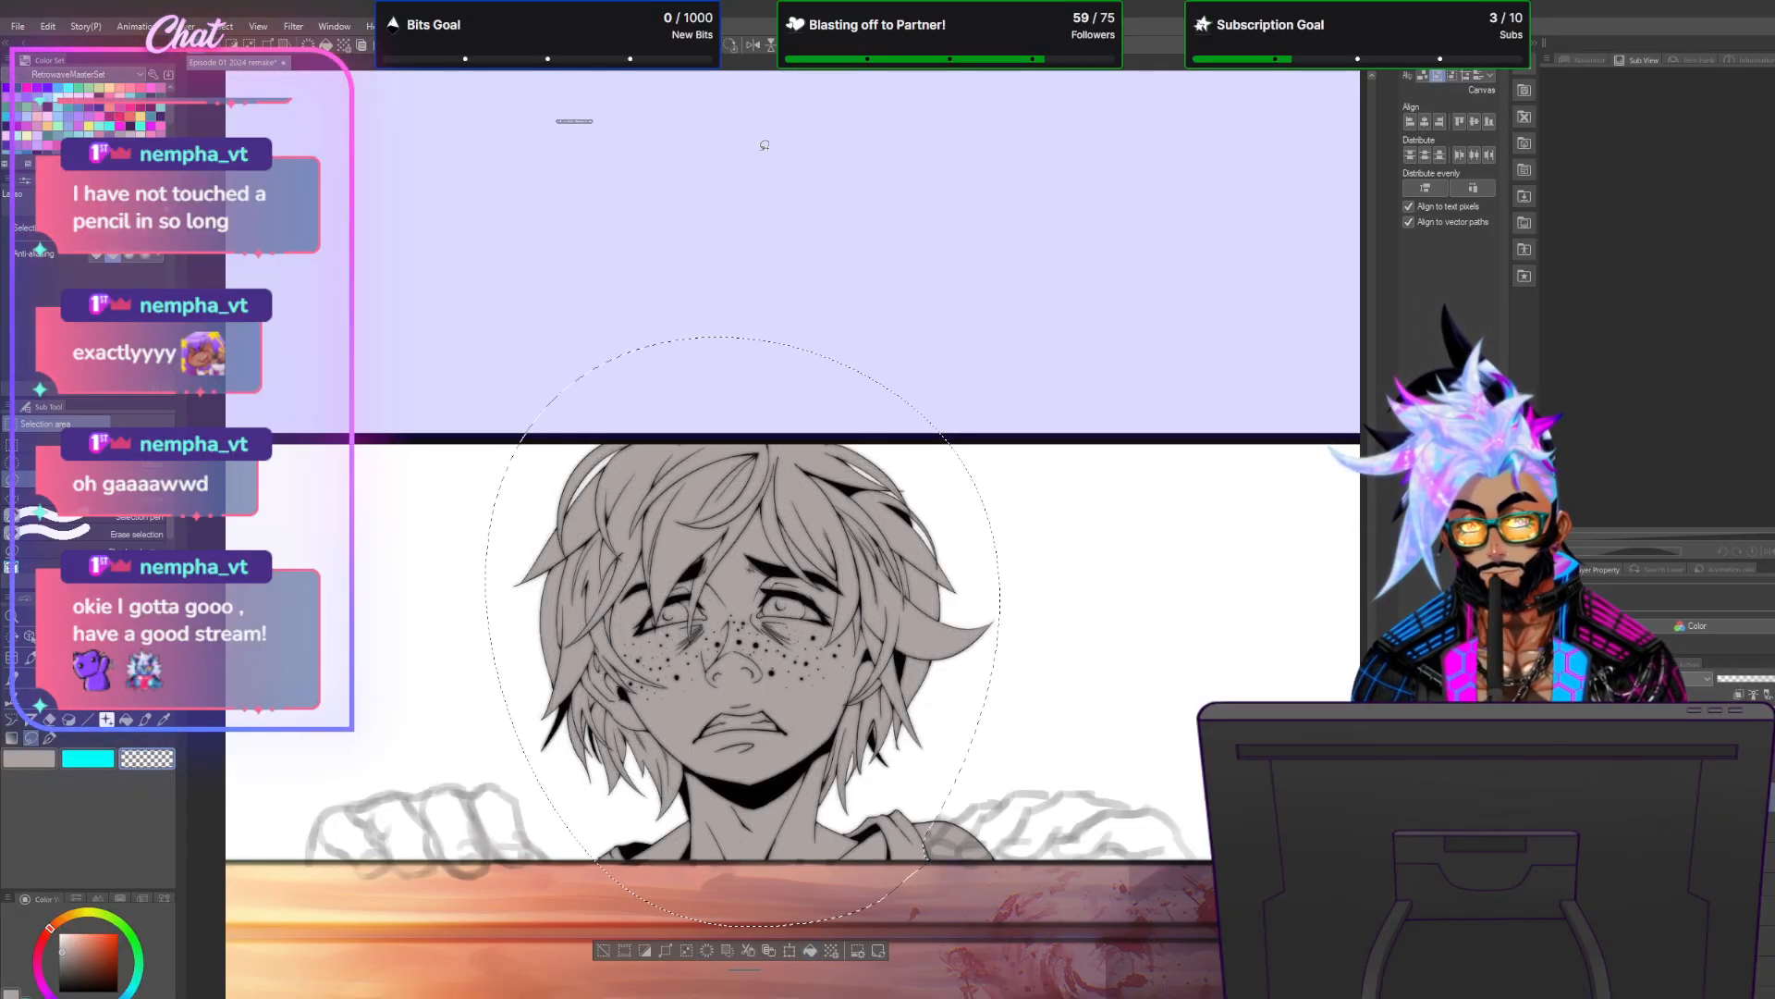
left_click(222, 27)
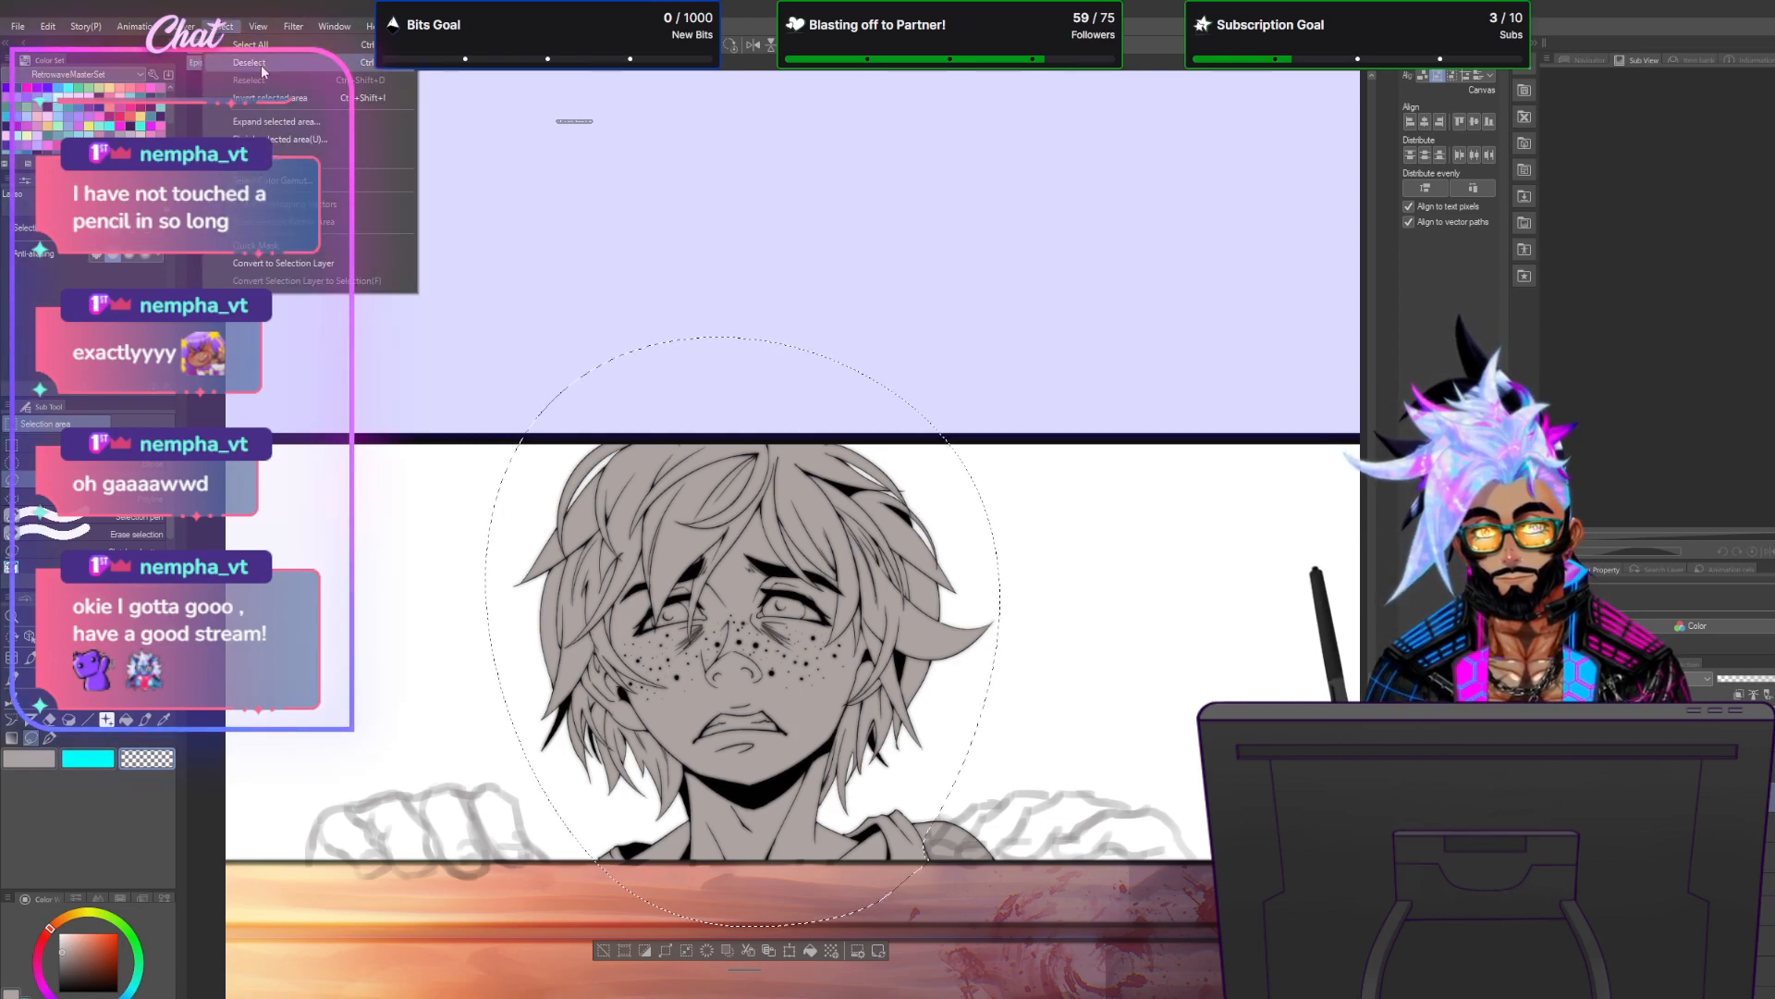
left_click(255, 64)
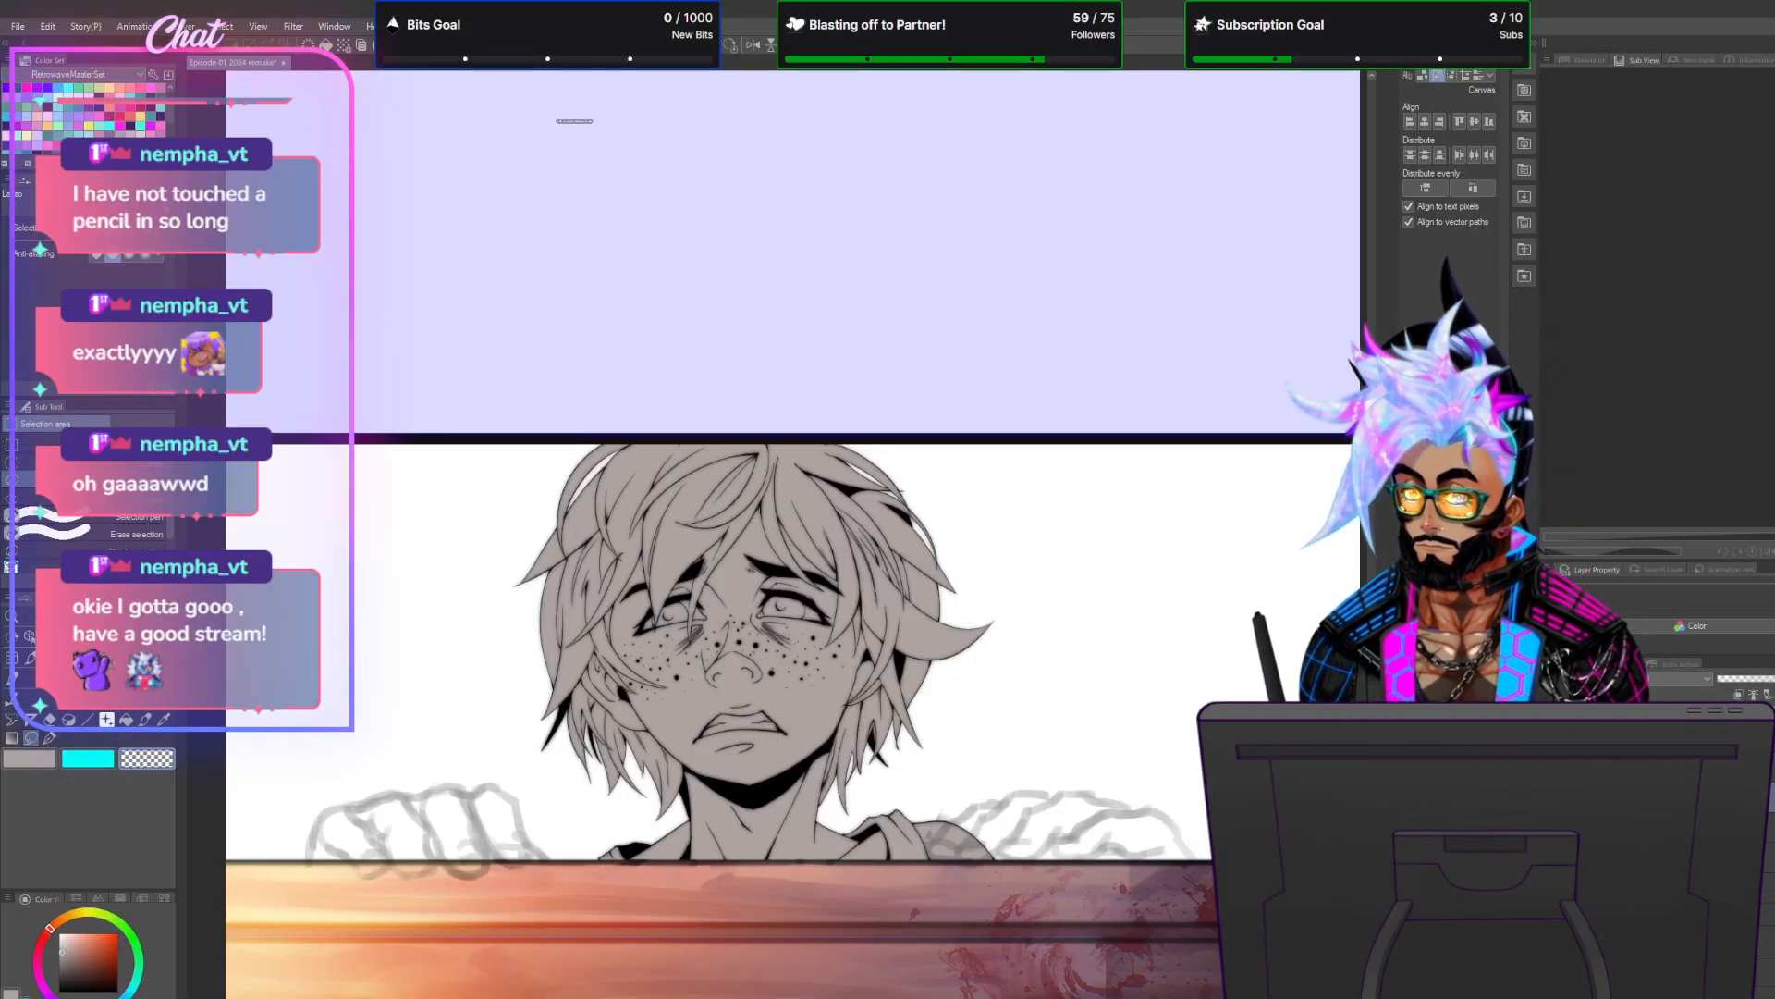
Choose dark navy and ink the first finger and upper edge of the sketched hand beside the right shoulder with the pen.
left_click(160, 106)
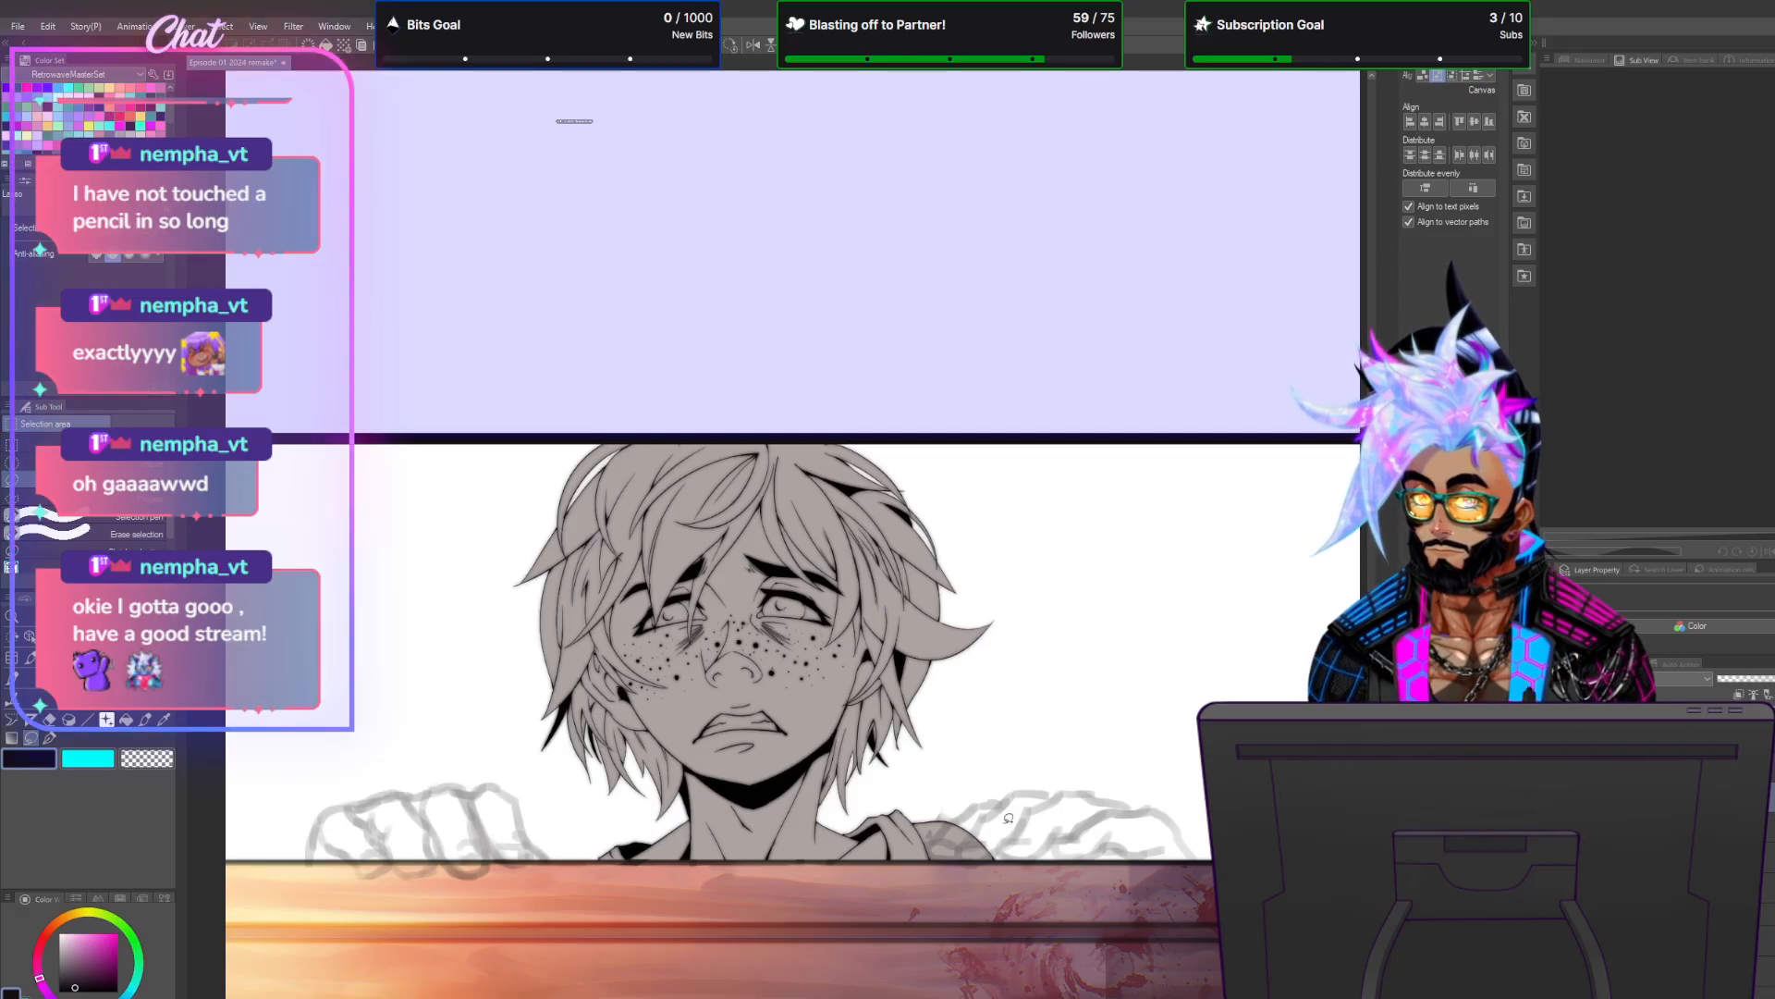
scroll(1009, 817, "up", 5)
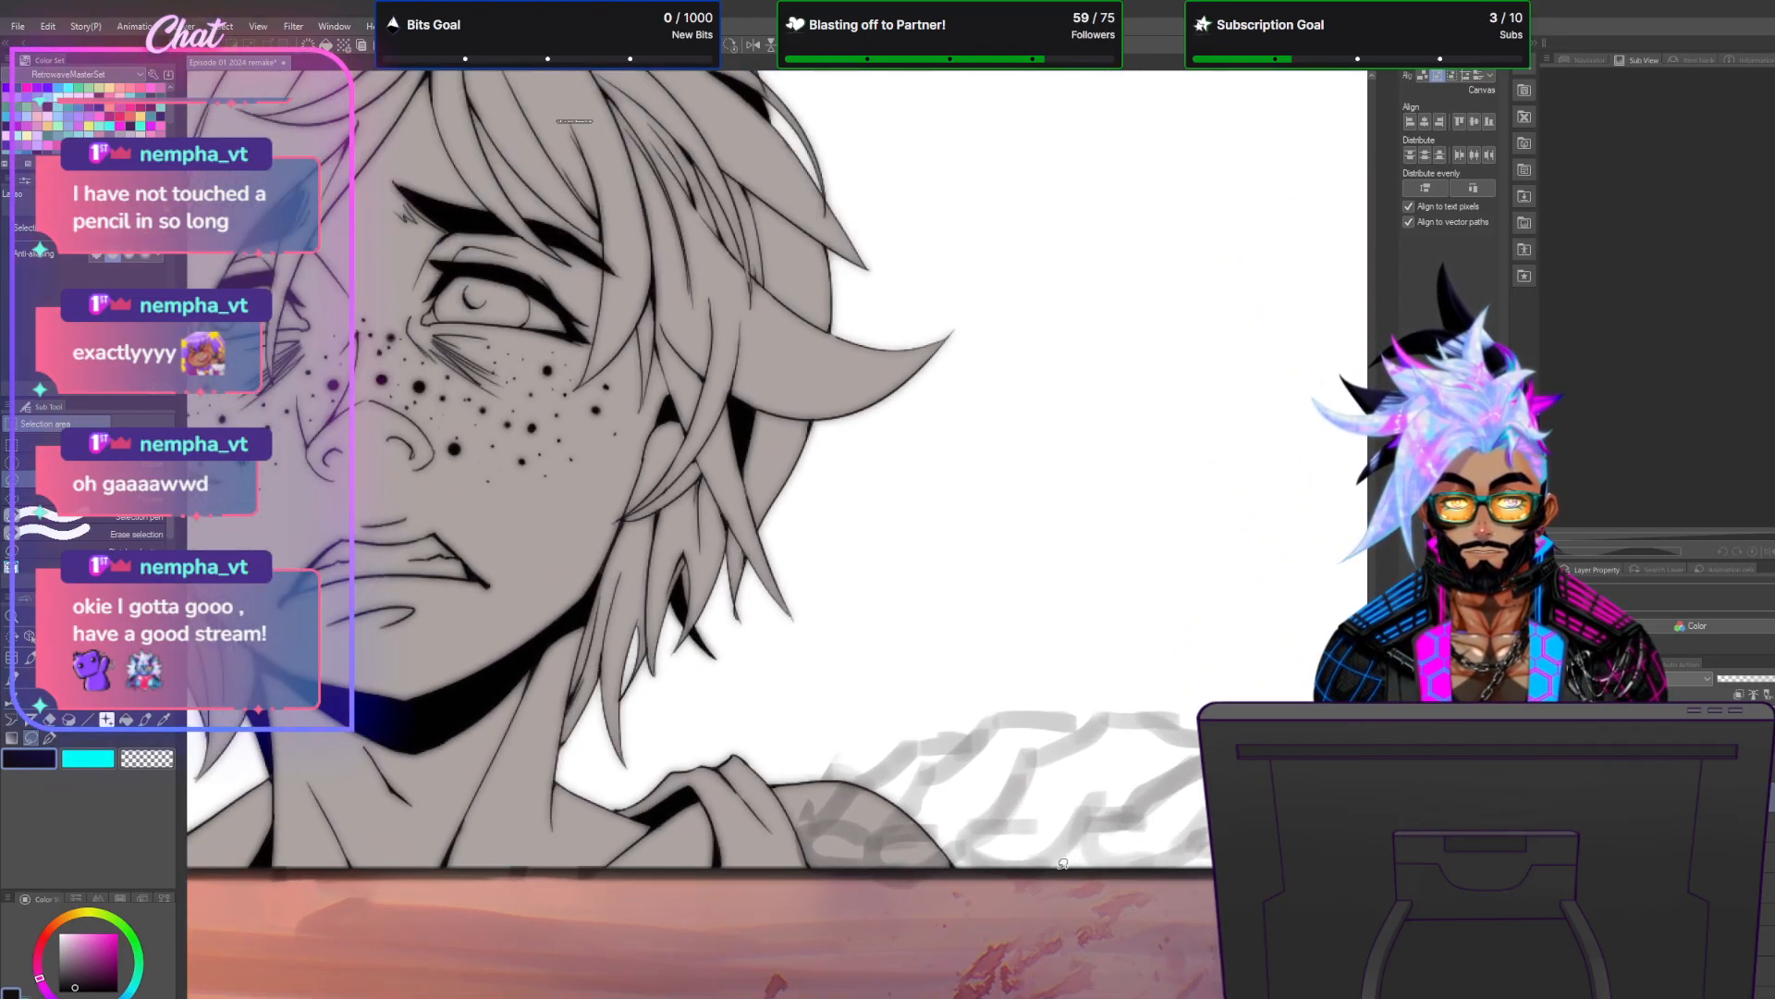
key("p")
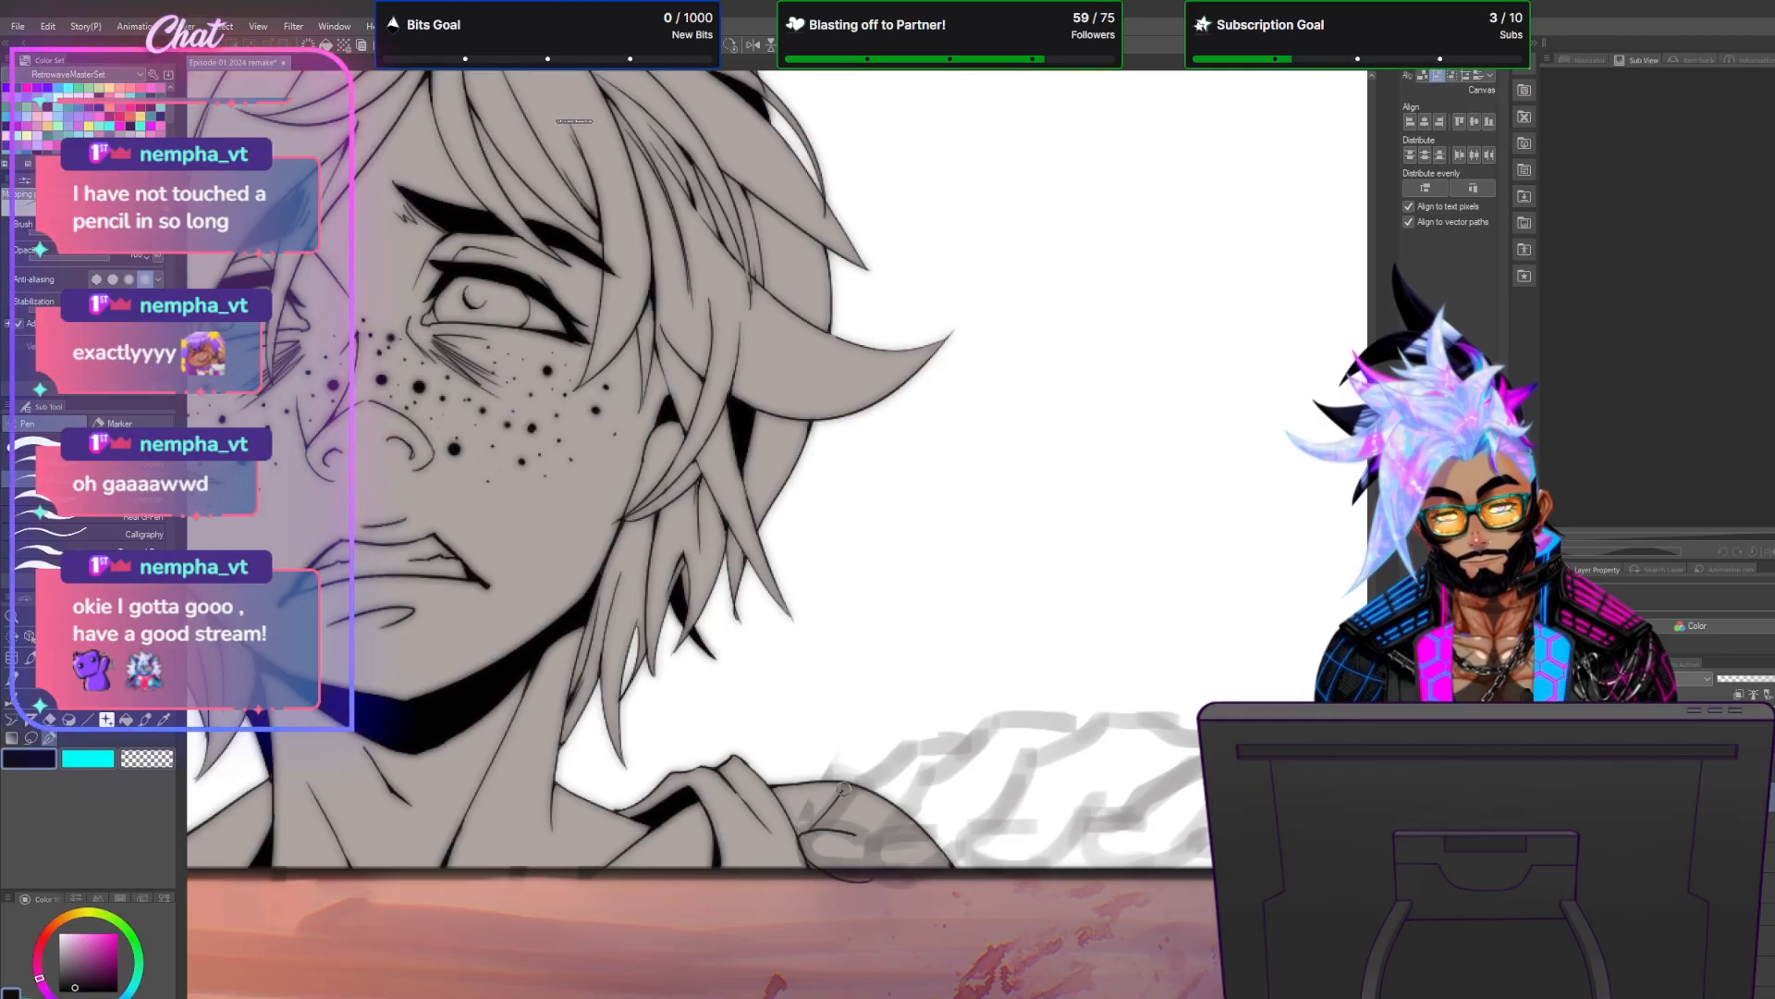
left_click_drag(888, 762, 962, 735)
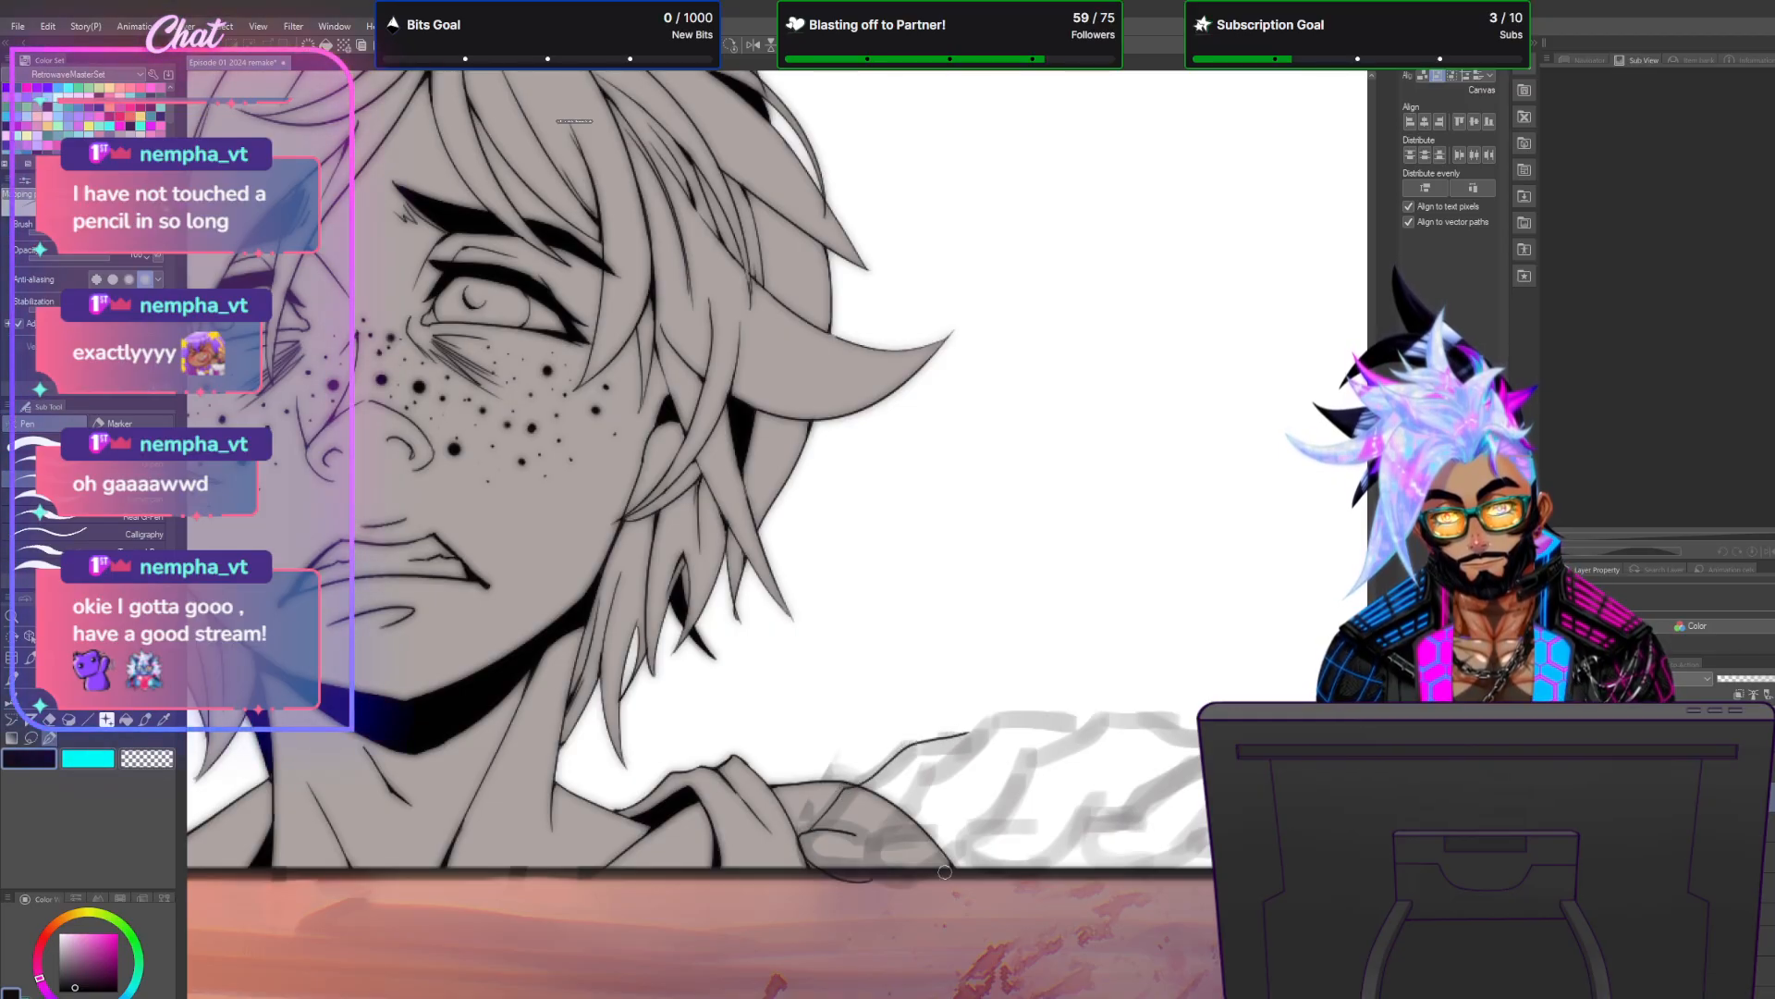
left_click_drag(907, 890, 952, 829)
key("ctrl+z")
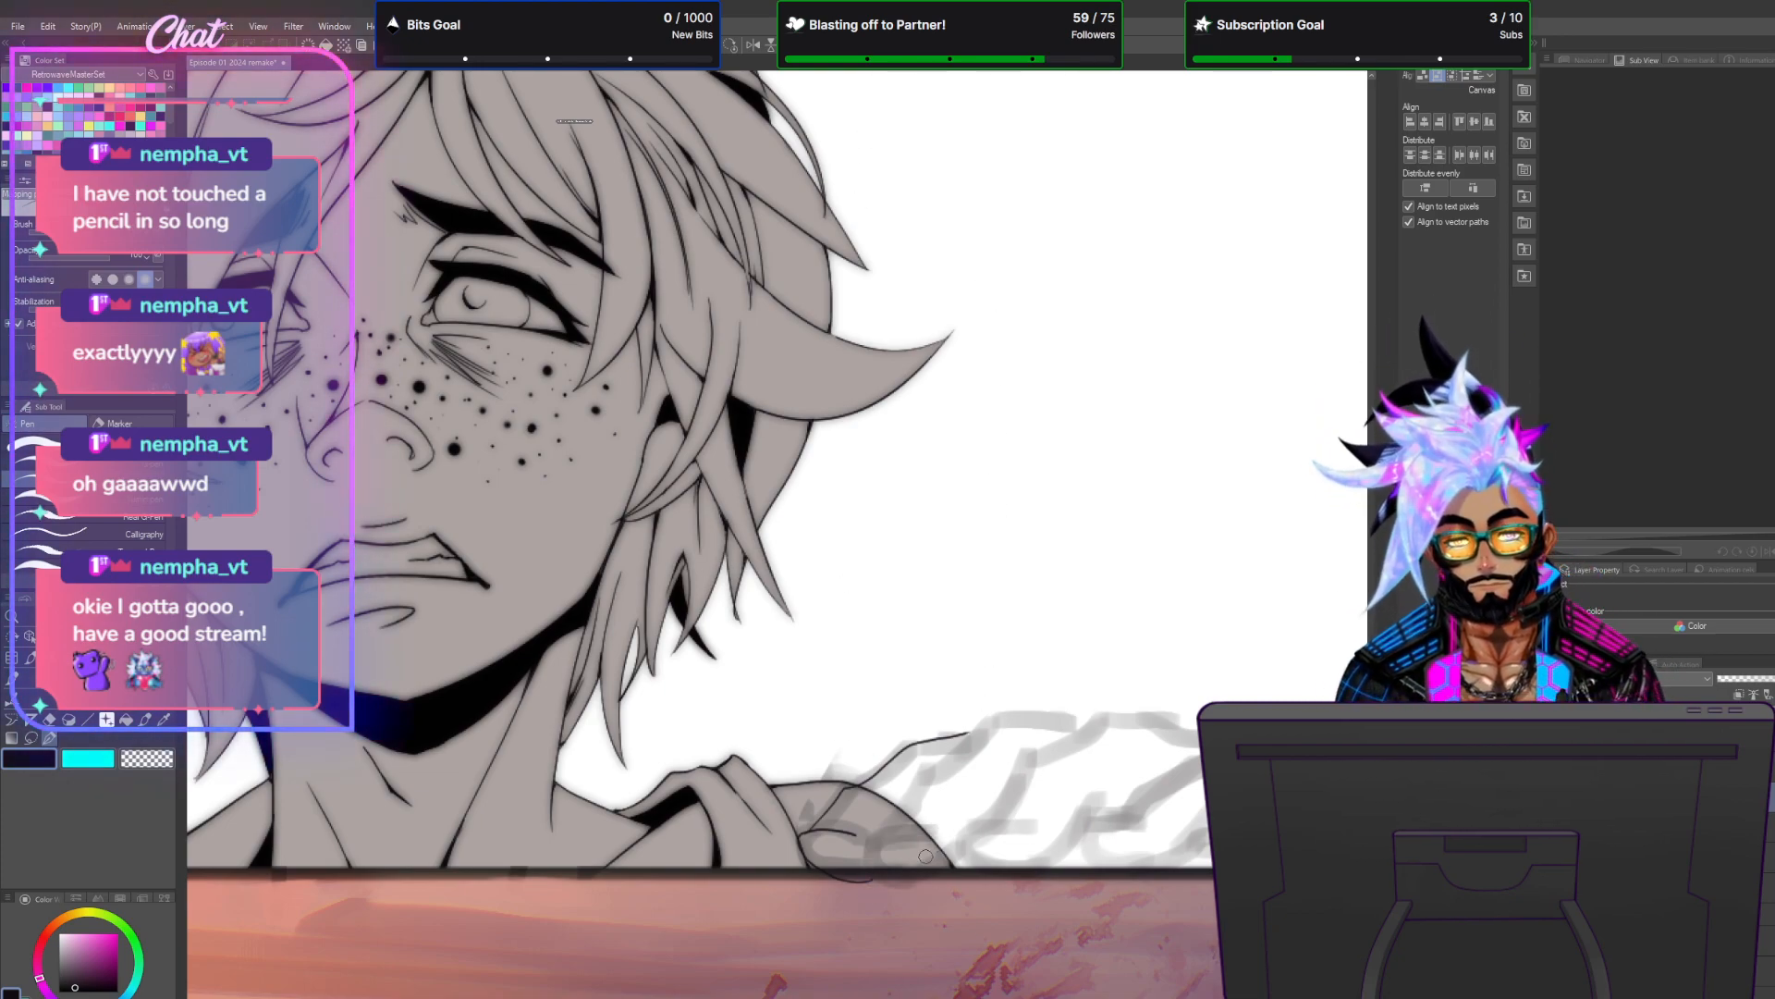
Ink the knuckle line across the back of the right-hand fist and the rounded outlines and nail curve of its first two fingertips.
scroll(926, 857, "up", 3)
mouse_move(852, 809)
left_mouse_down()
mouse_move(1017, 625)
mouse_move(1215, 632)
left_mouse_up()
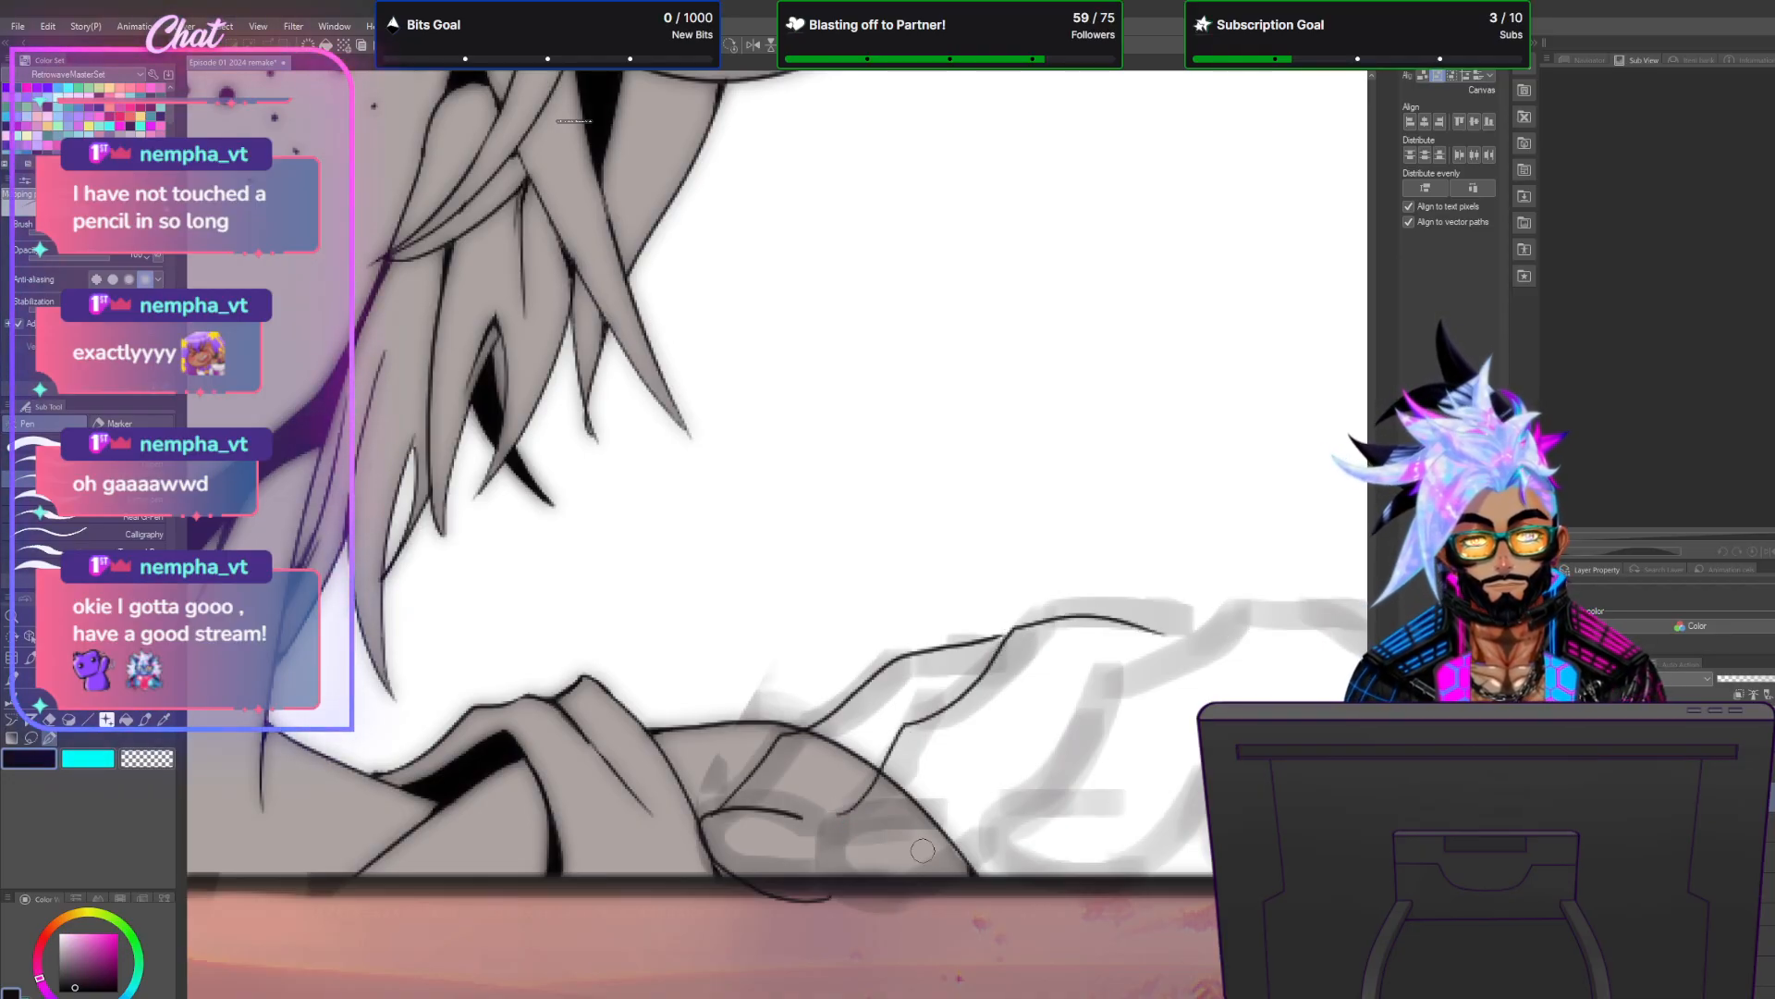
left_click_drag(828, 832, 888, 911)
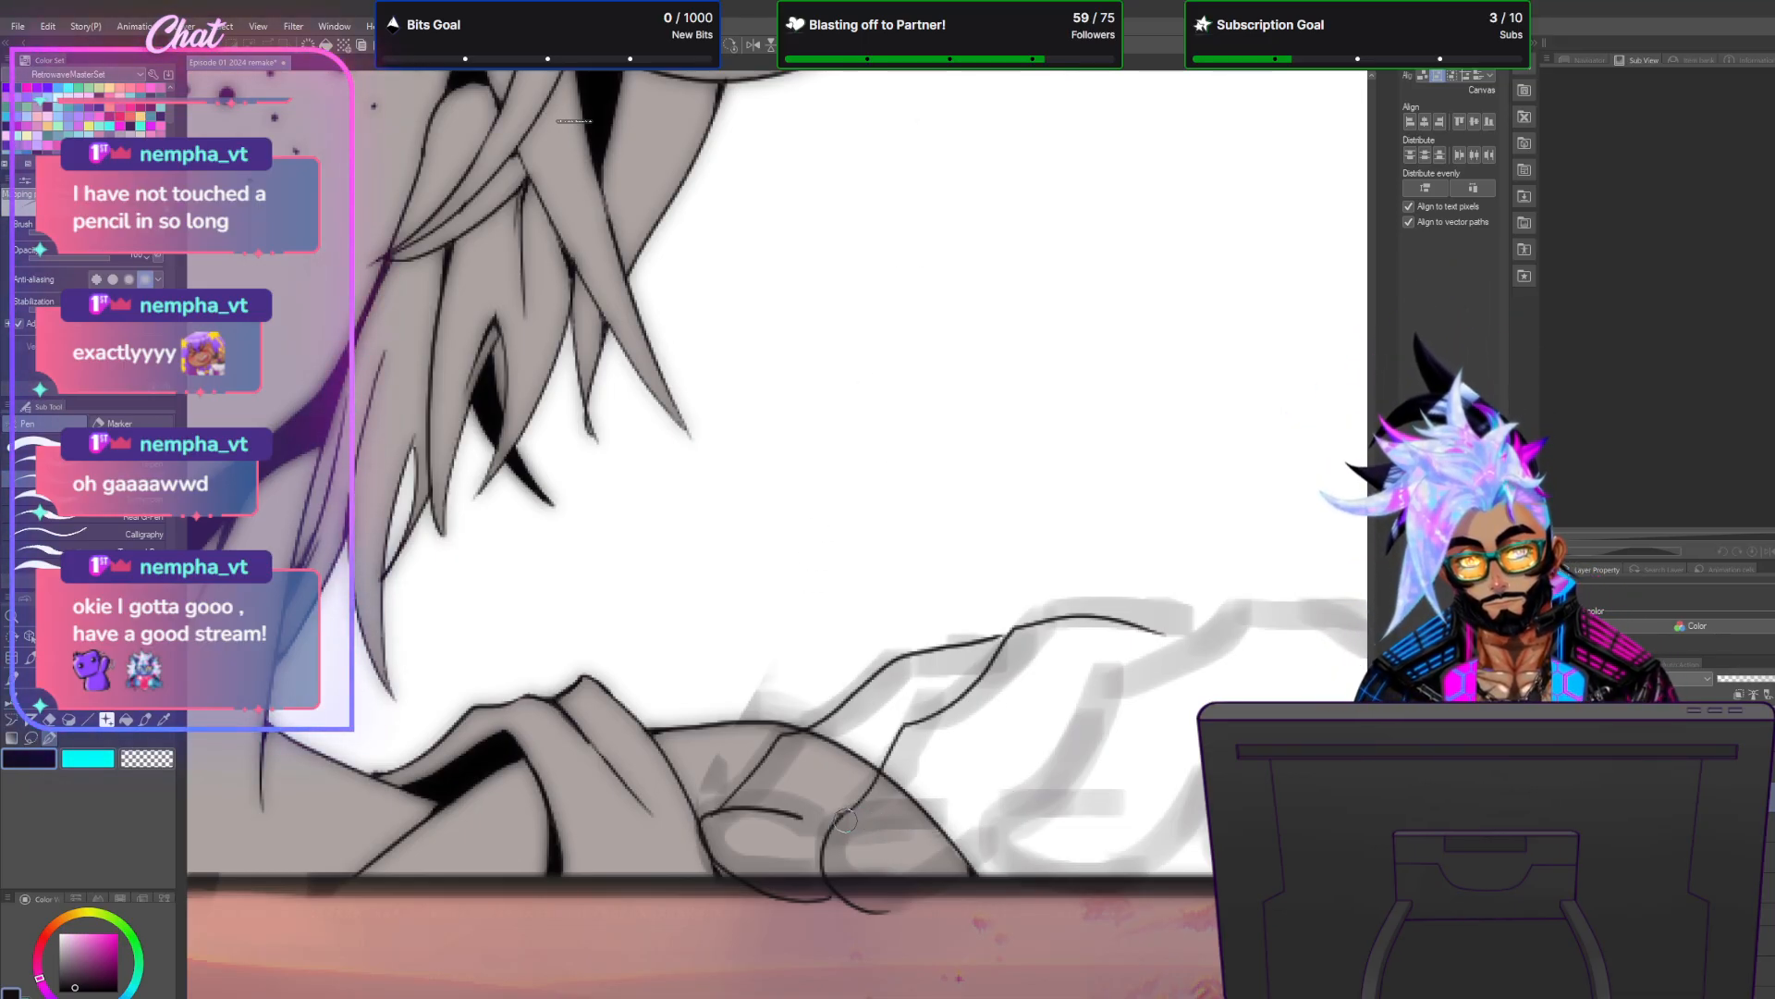
left_click_drag(864, 815, 923, 822)
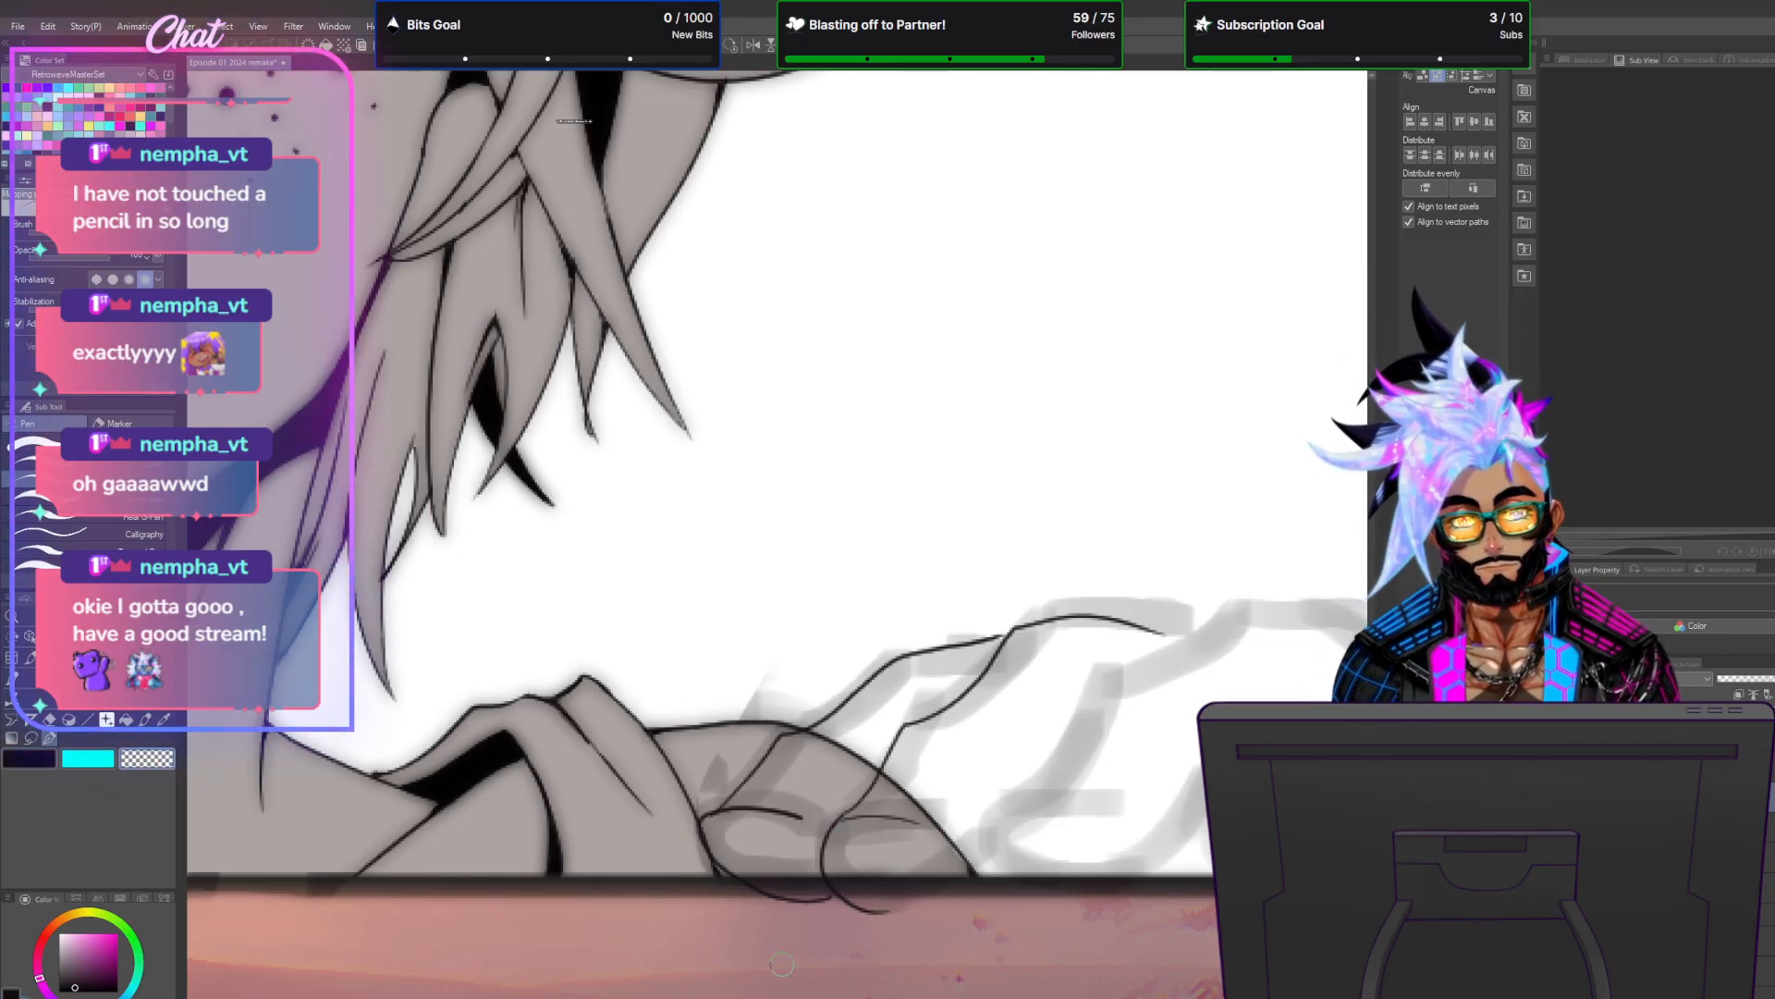
mouse_move(865, 905)
left_mouse_down()
mouse_move(929, 905)
mouse_move(988, 855)
left_mouse_up()
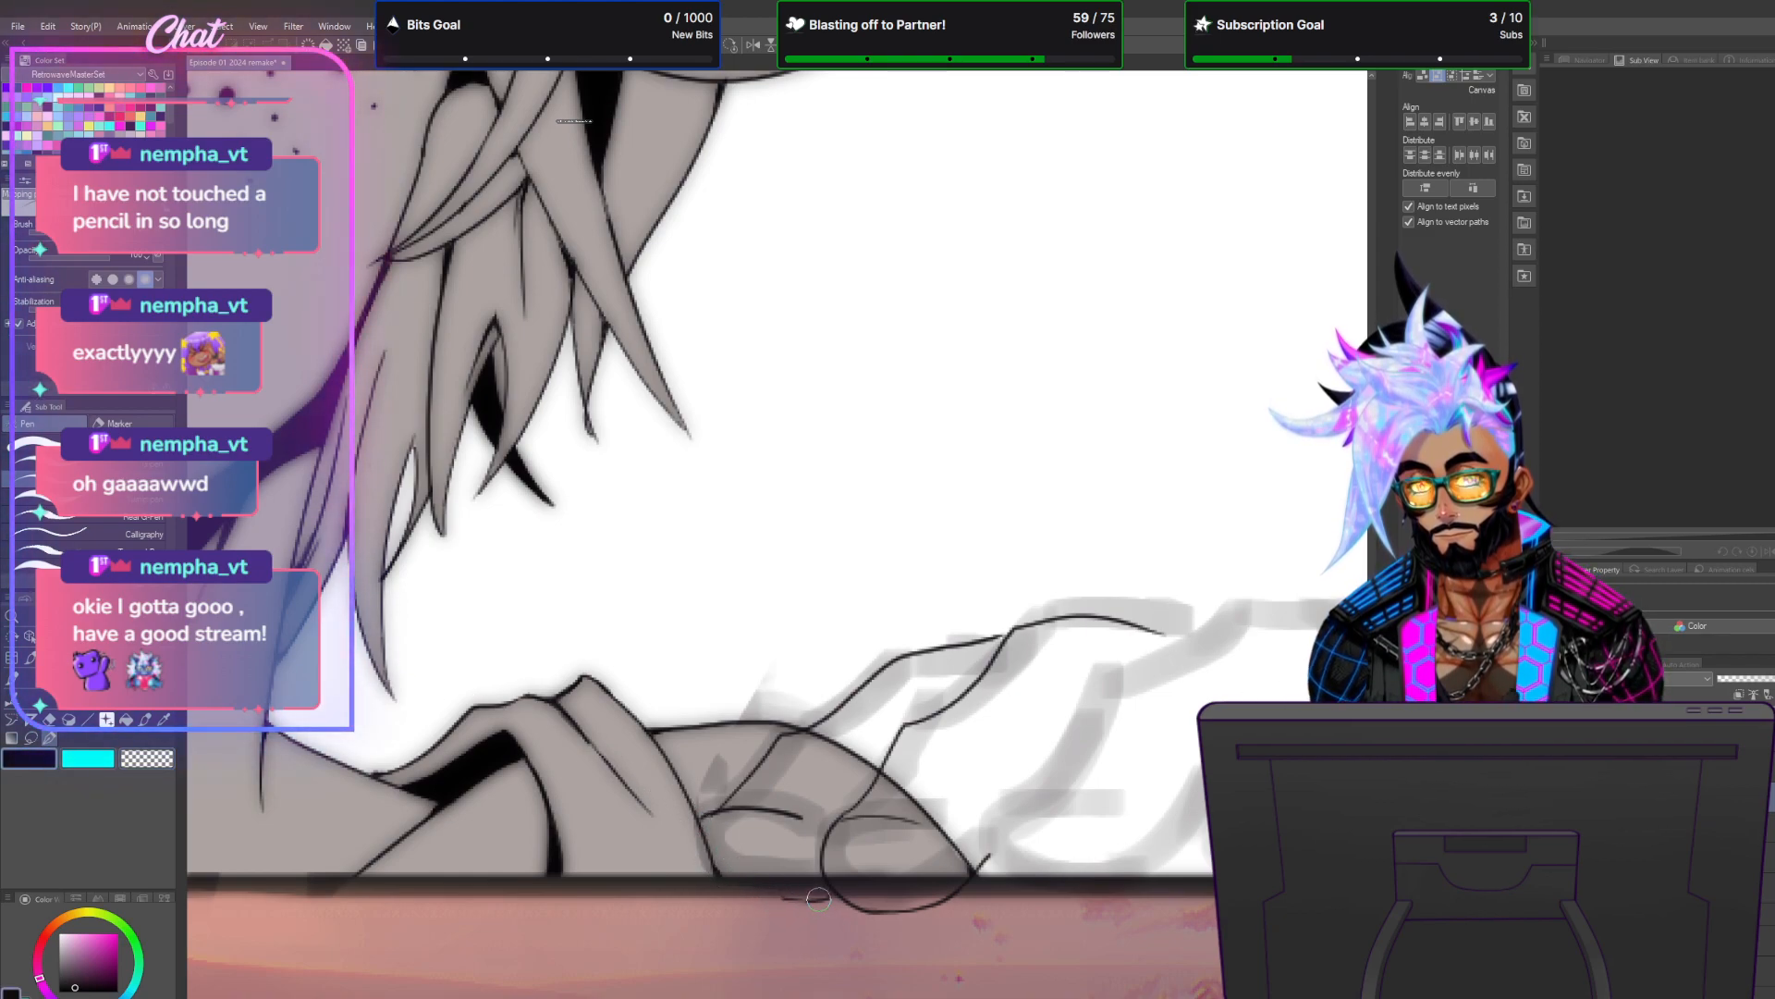
mouse_move(804, 901)
left_mouse_down()
mouse_move(745, 892)
mouse_move(698, 843)
mouse_move(704, 809)
left_mouse_up()
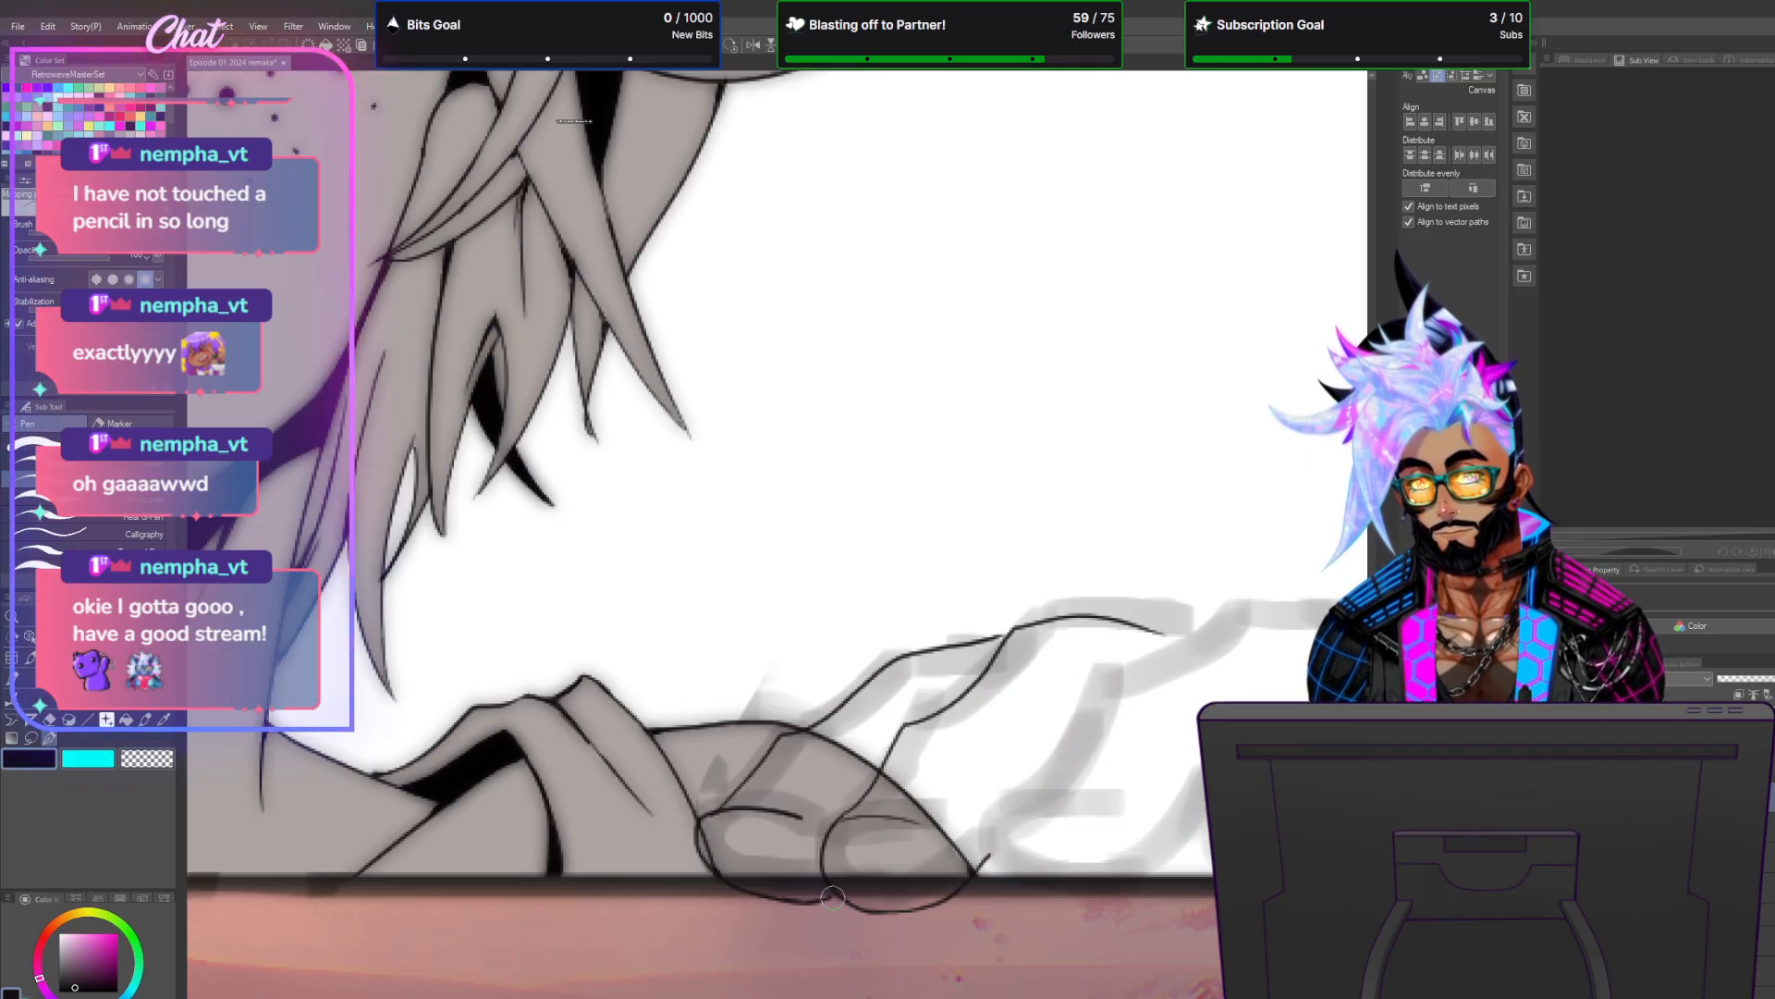
scroll(1109, 763, "down", 5)
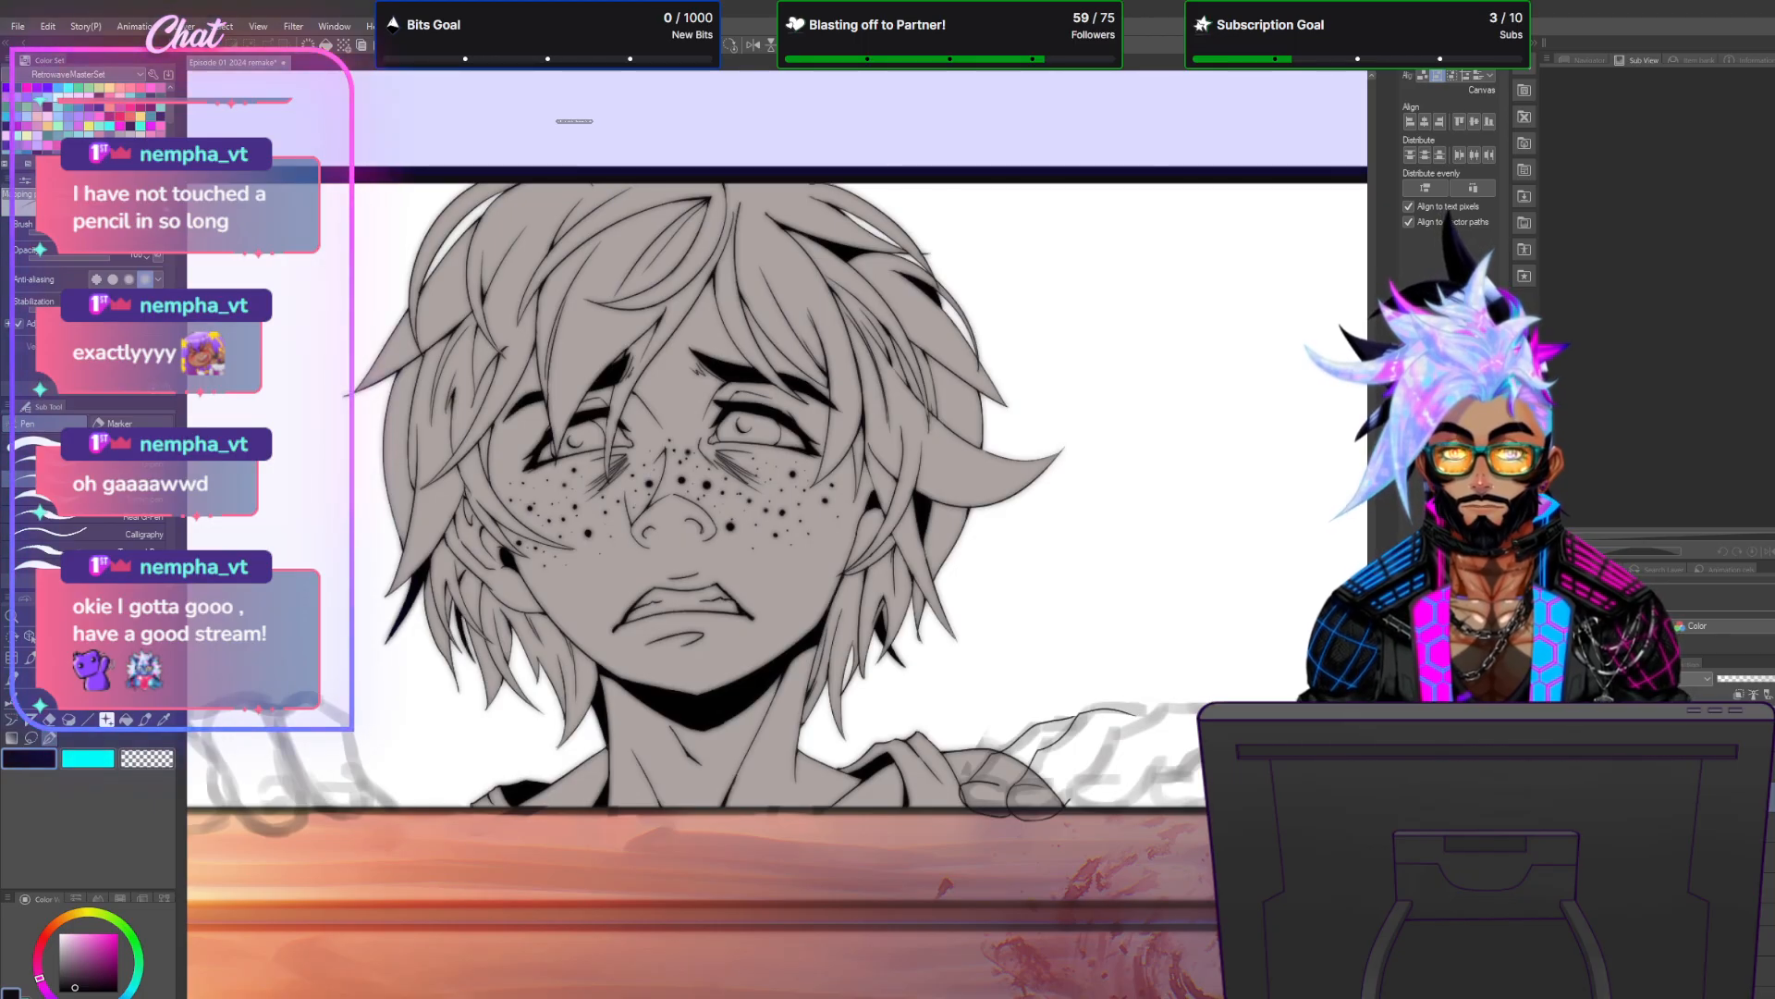
Ink the third finger of the right-hand fist with its rounded fingertip, nail curve, side edge up to the knuckle and short crease.
scroll(1146, 753, "up", 4)
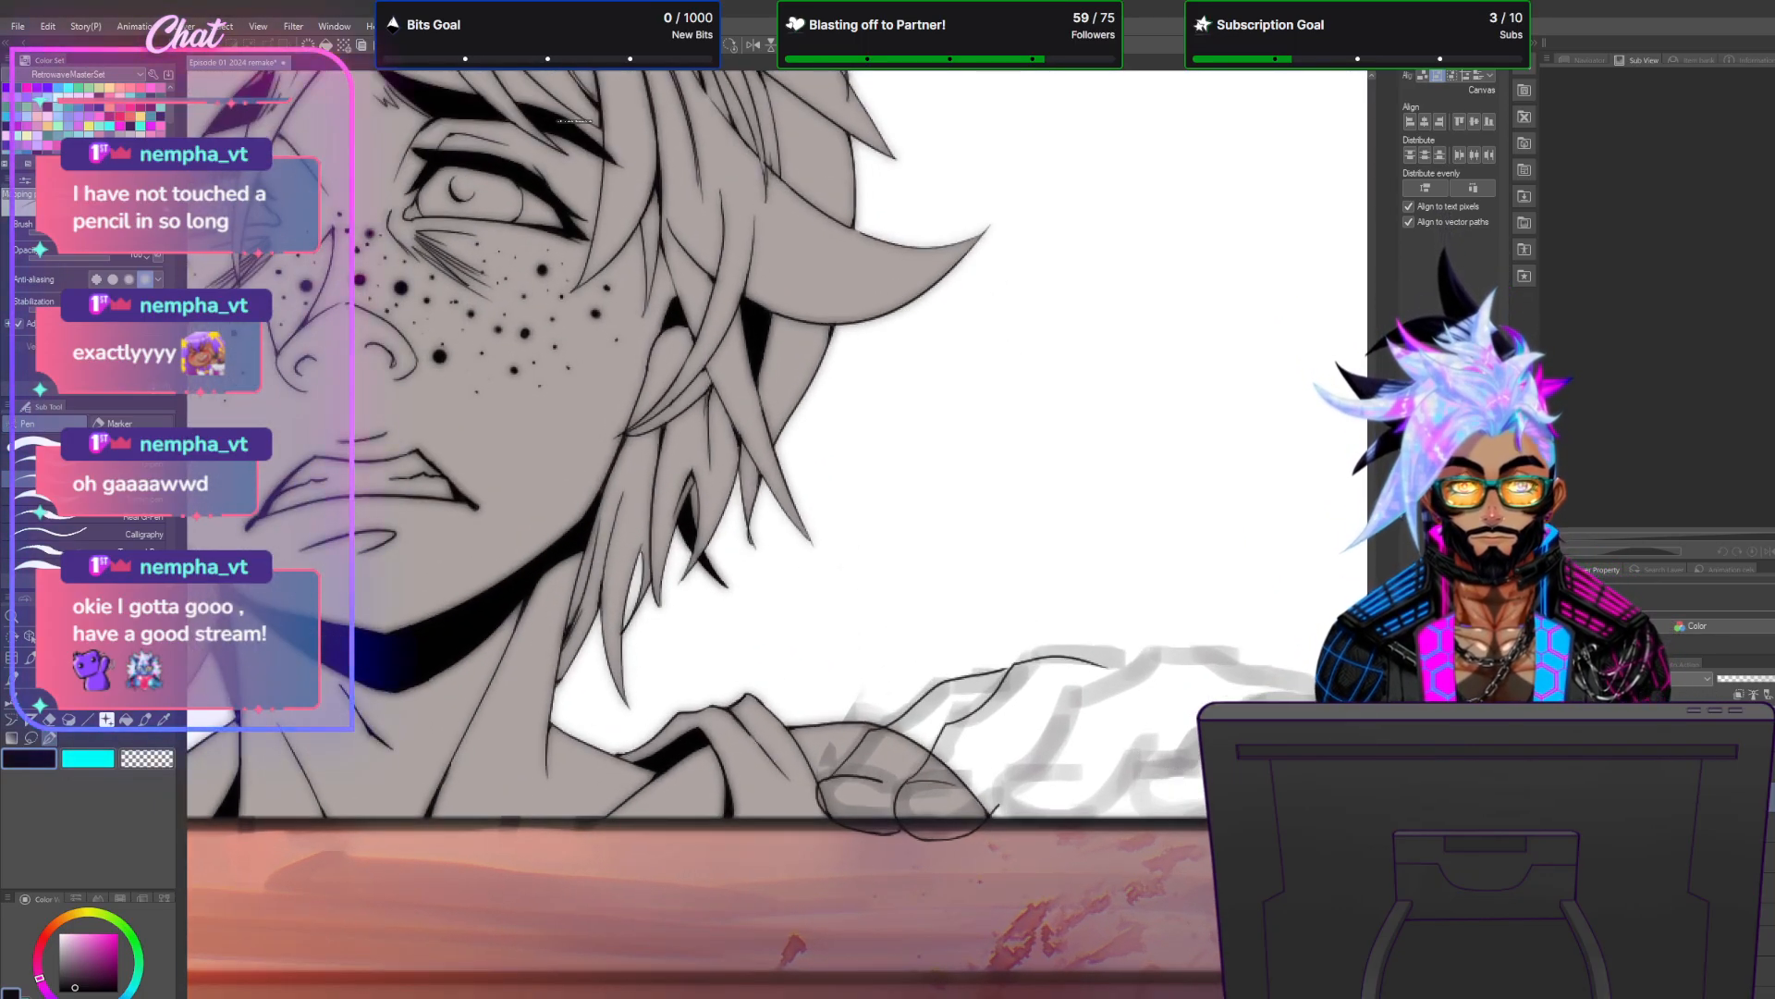
scroll(1155, 786, "up", 3)
mouse_move(816, 801)
left_mouse_down()
mouse_move(874, 852)
mouse_move(968, 846)
left_mouse_up()
mouse_move(818, 792)
left_mouse_down()
mouse_move(831, 762)
mouse_move(943, 780)
left_mouse_up()
mouse_move(820, 781)
left_mouse_down()
mouse_move(883, 722)
mouse_move(927, 625)
mouse_move(1082, 530)
left_mouse_up()
mouse_move(966, 844)
left_mouse_down()
mouse_move(1004, 822)
mouse_move(1066, 699)
mouse_move(1116, 750)
left_mouse_up()
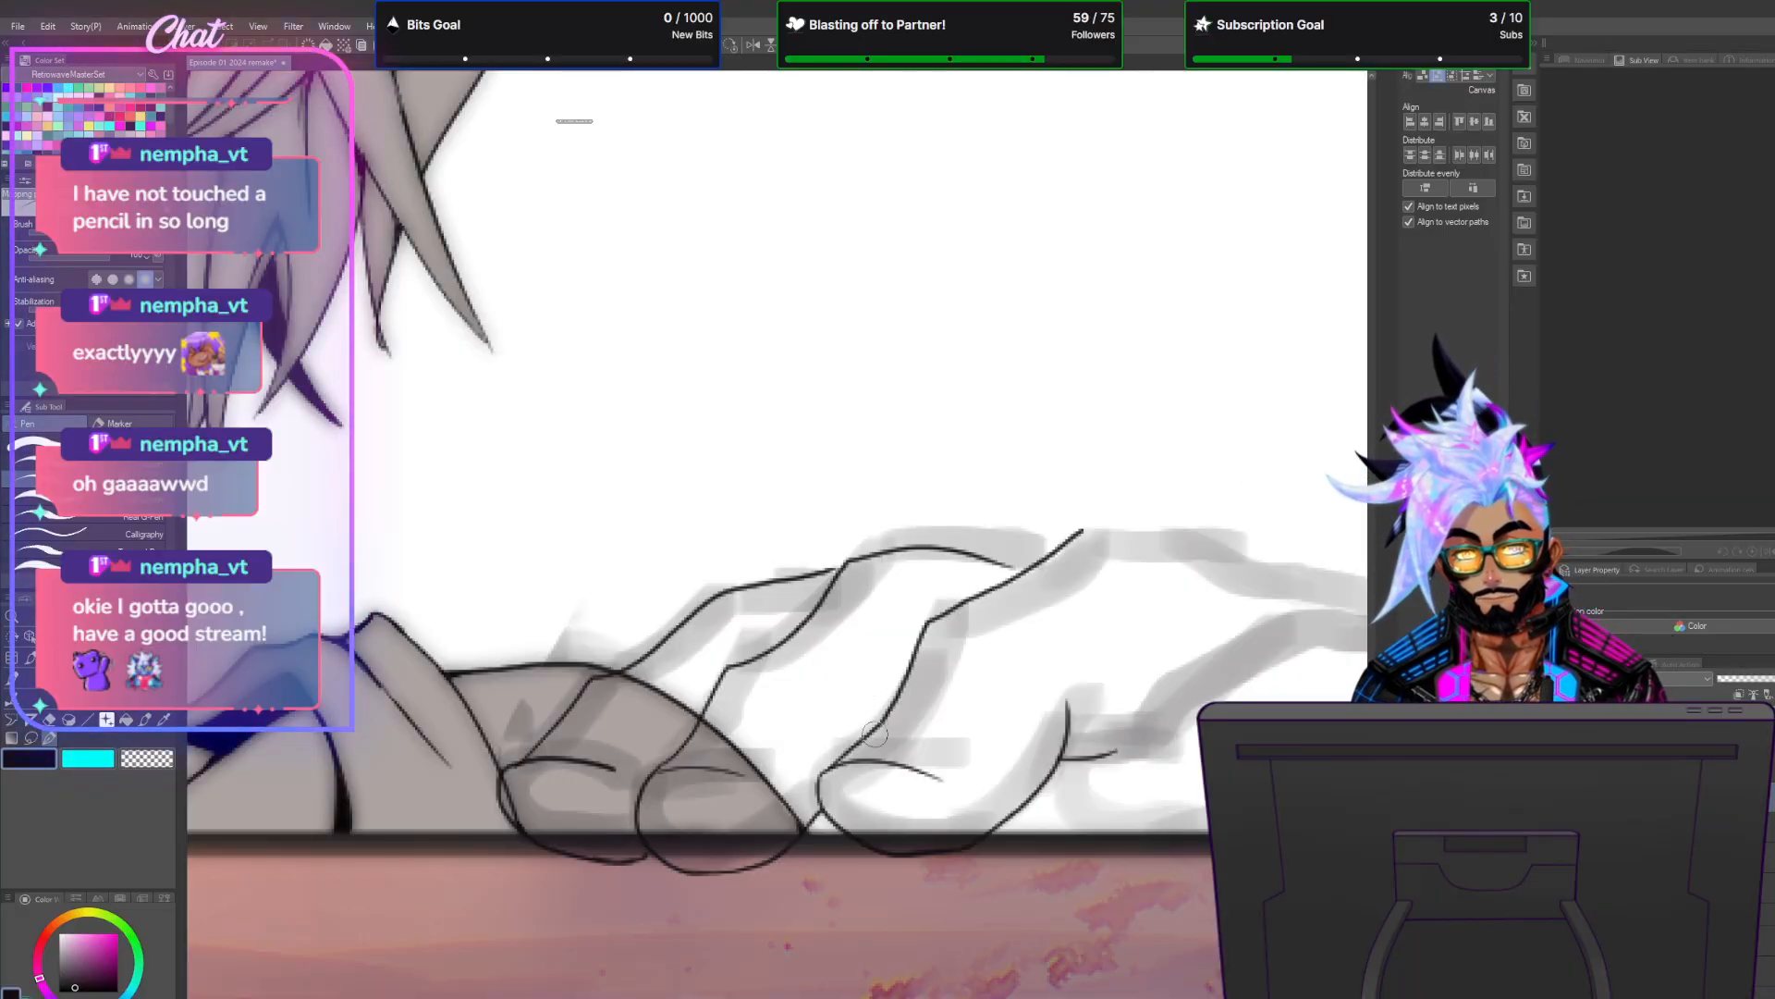
left_click_drag(858, 710, 862, 740)
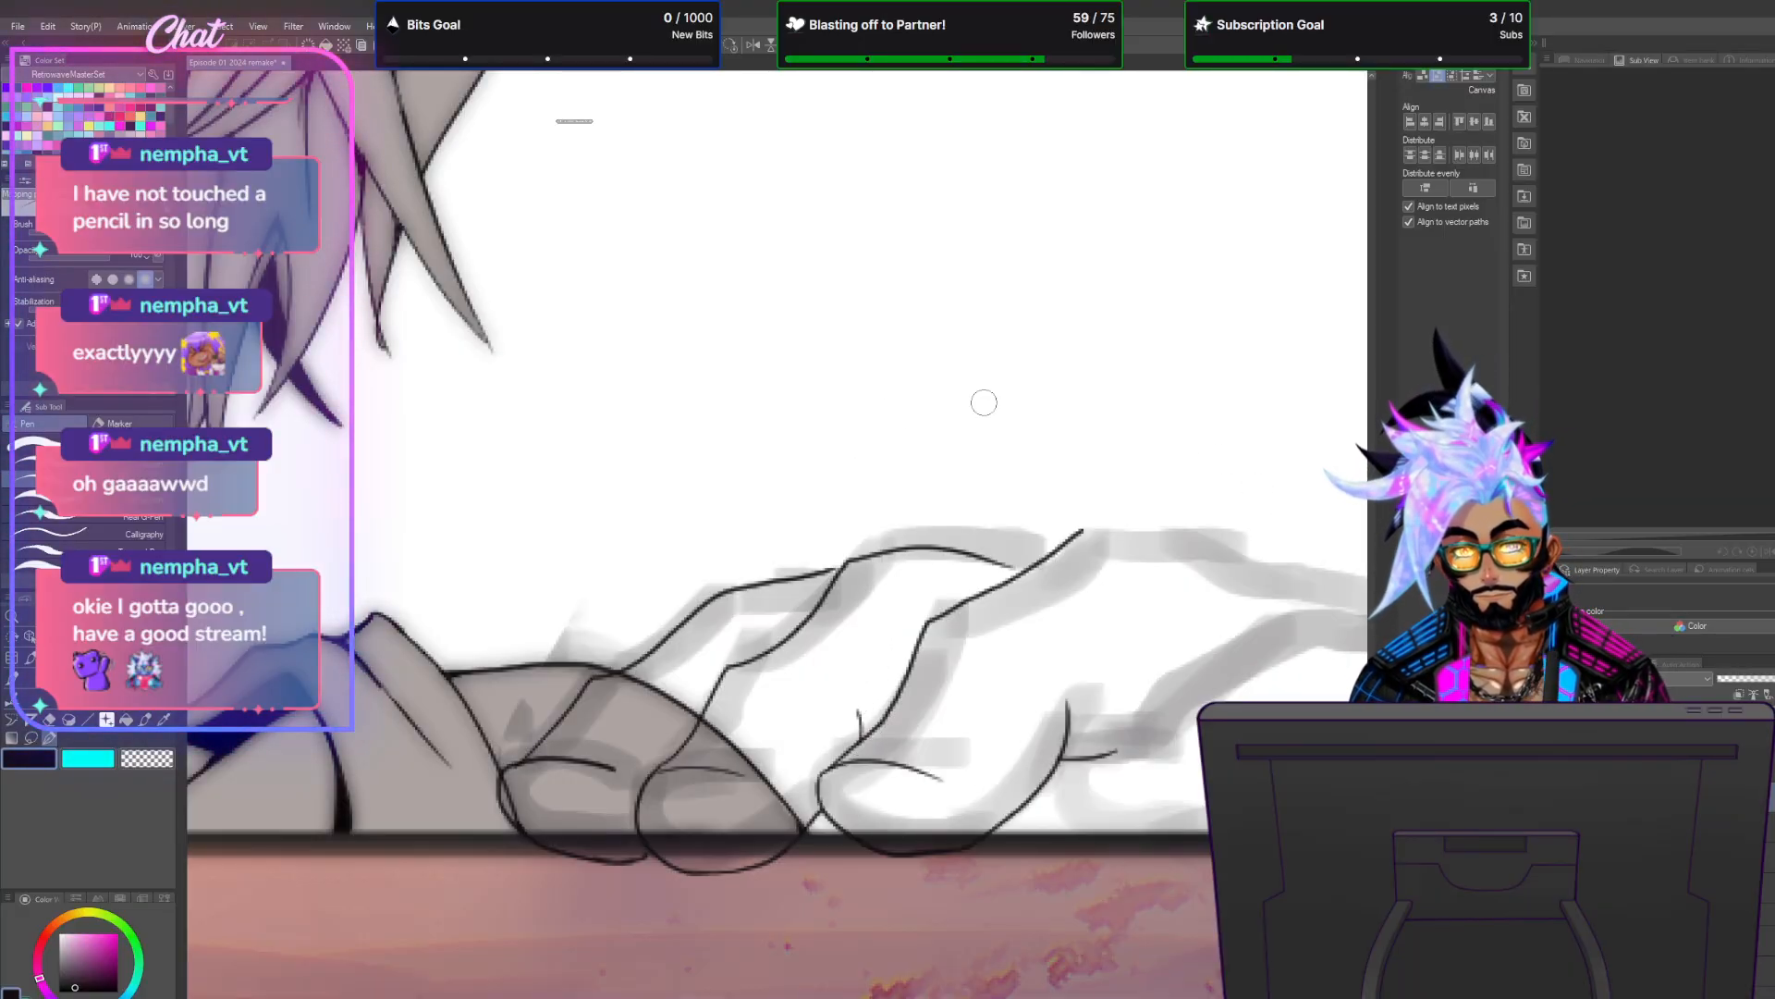
Ink the third finger's knuckle top and the sloping upper edge running back along the right-hand fist.
scroll(951, 687, "down", 3)
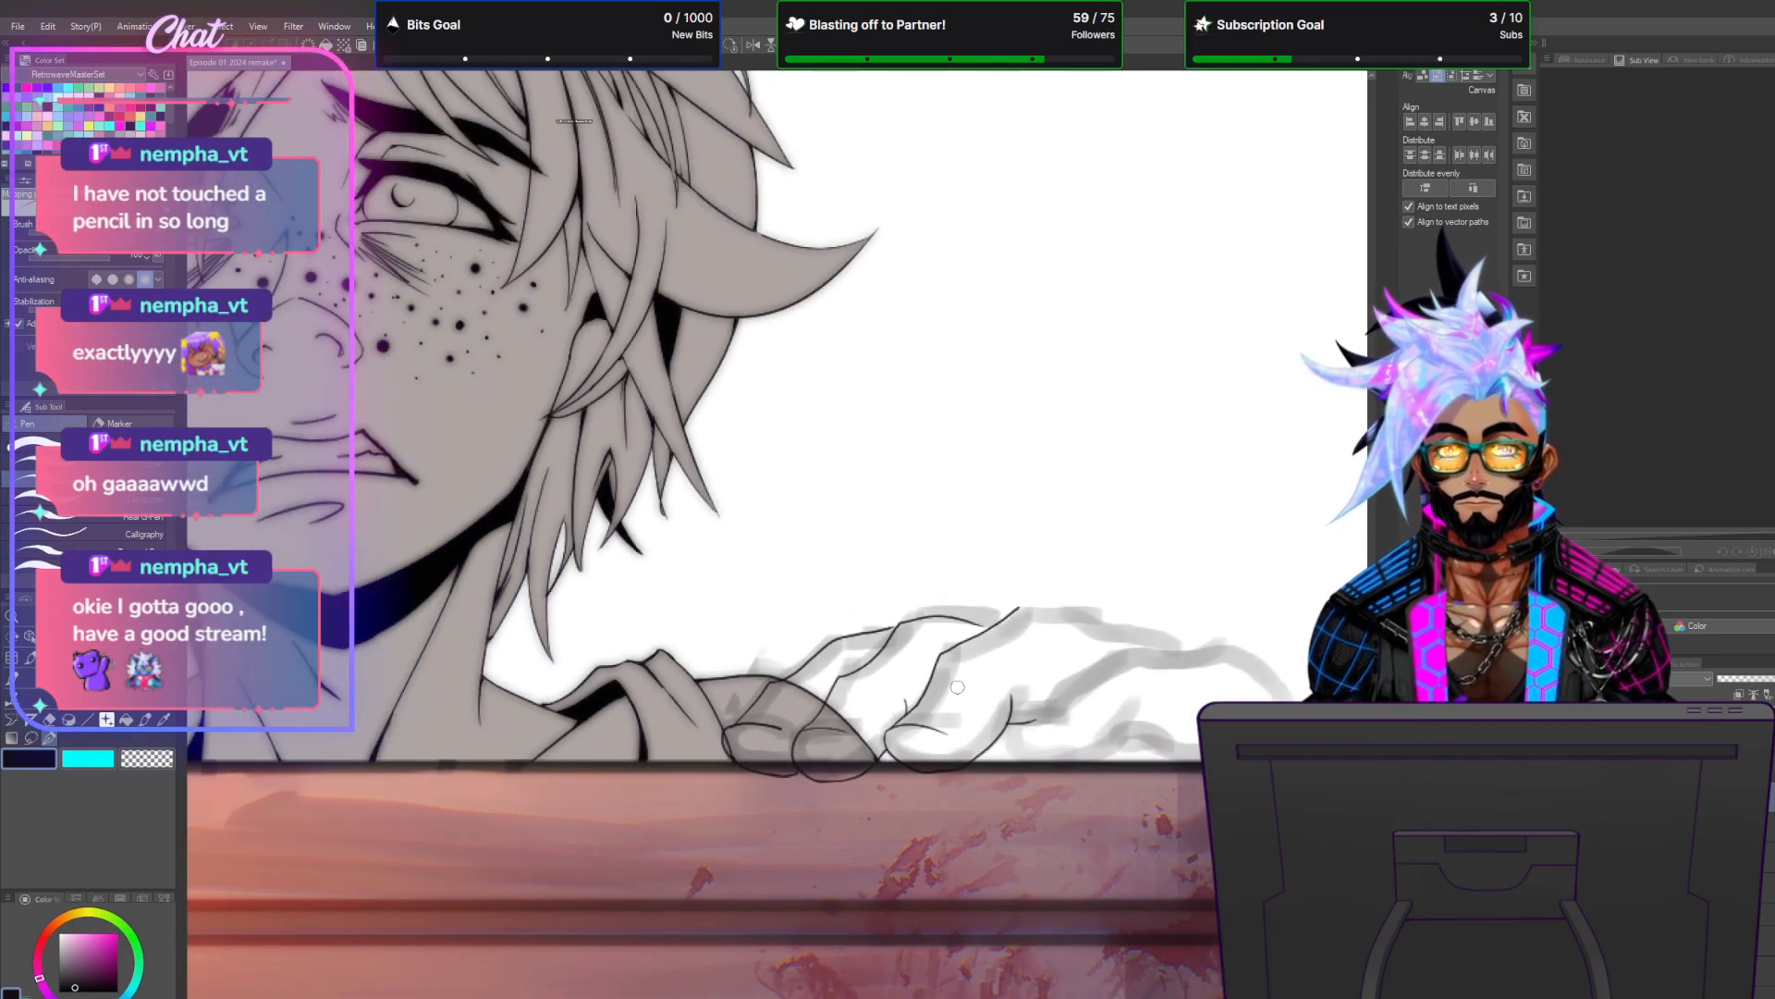
scroll(945, 688, "up", 1)
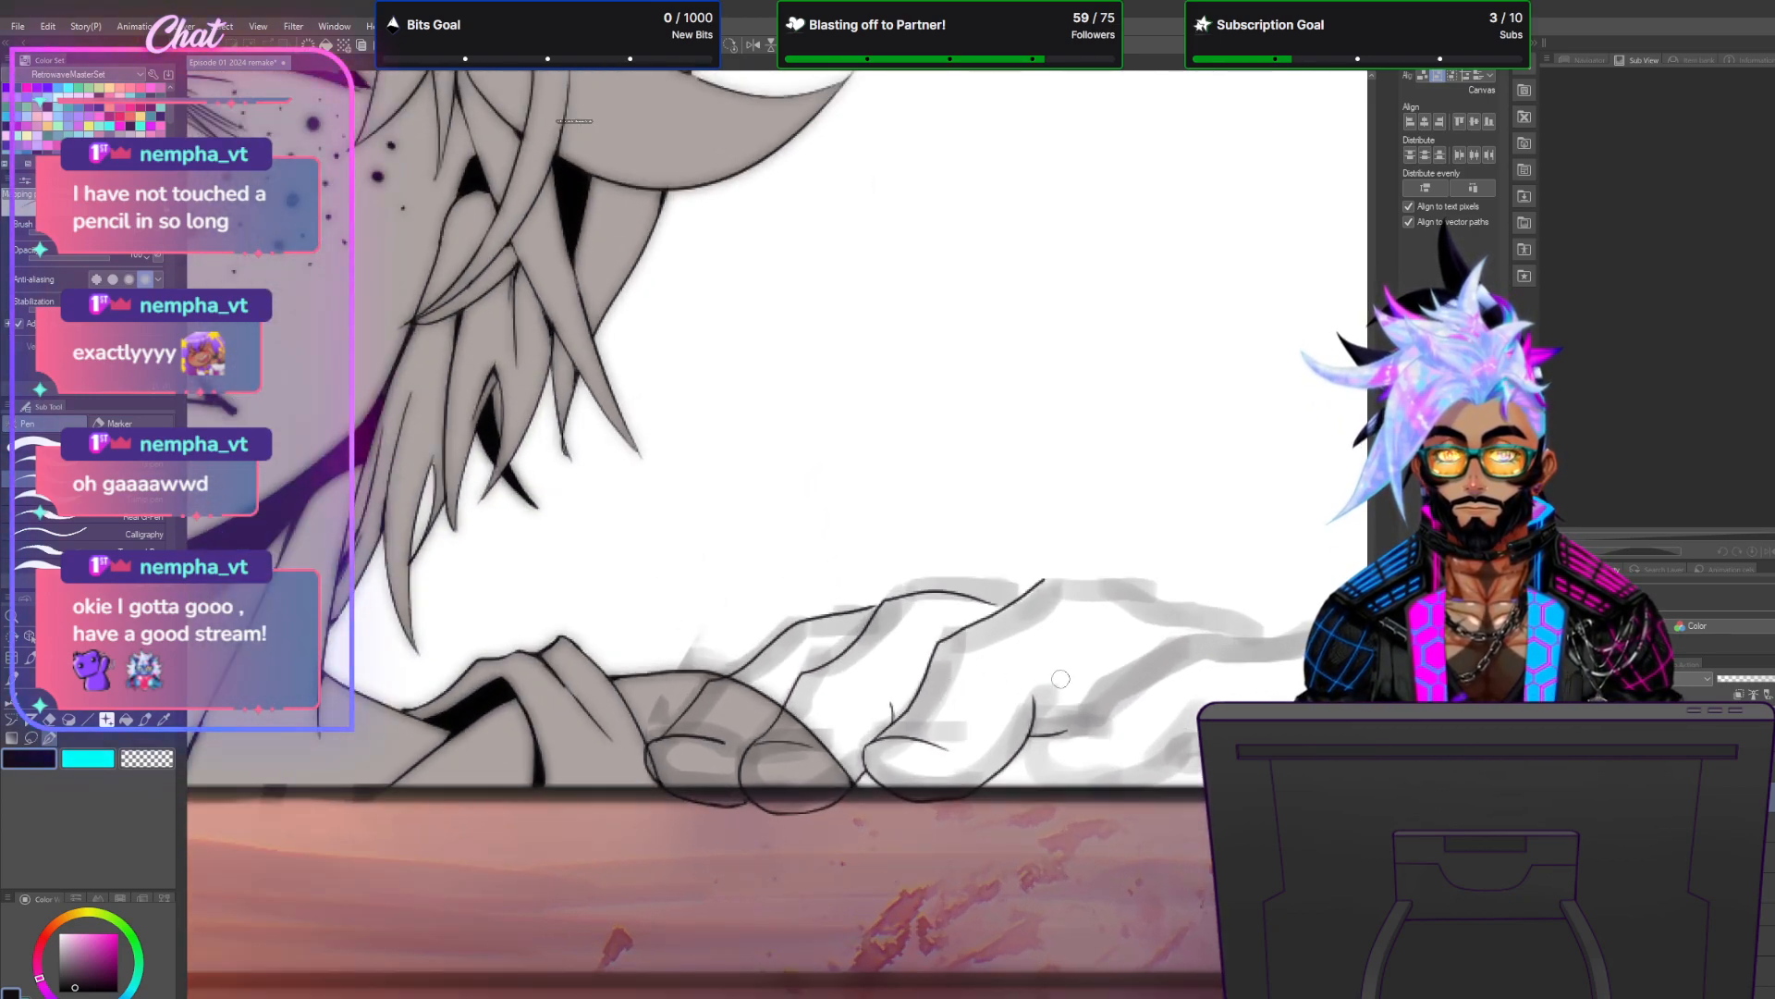
scroll(1017, 680, "up", 2)
mouse_move(991, 518)
left_mouse_down()
mouse_move(1094, 521)
mouse_move(1329, 606)
left_mouse_up()
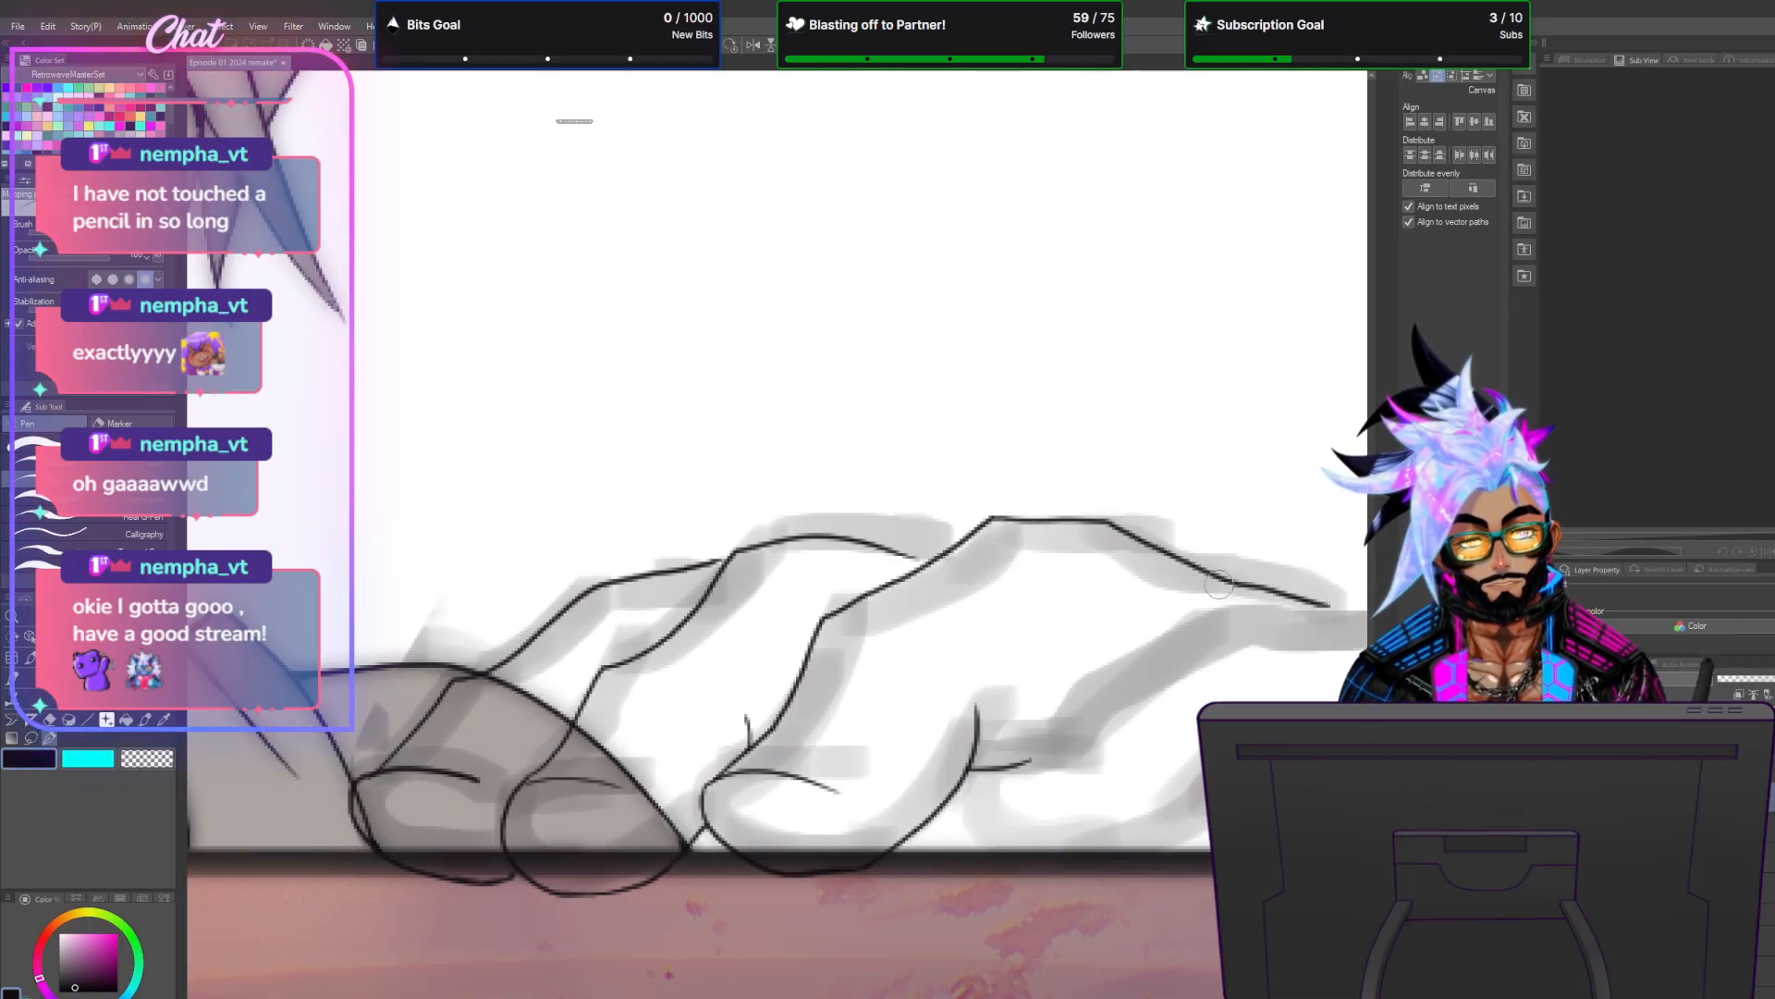
Ink the fourth fingertip of the right-hand fist, its side crease, and the palm's lower edge along the ledge.
scroll(1064, 749, "down", 4)
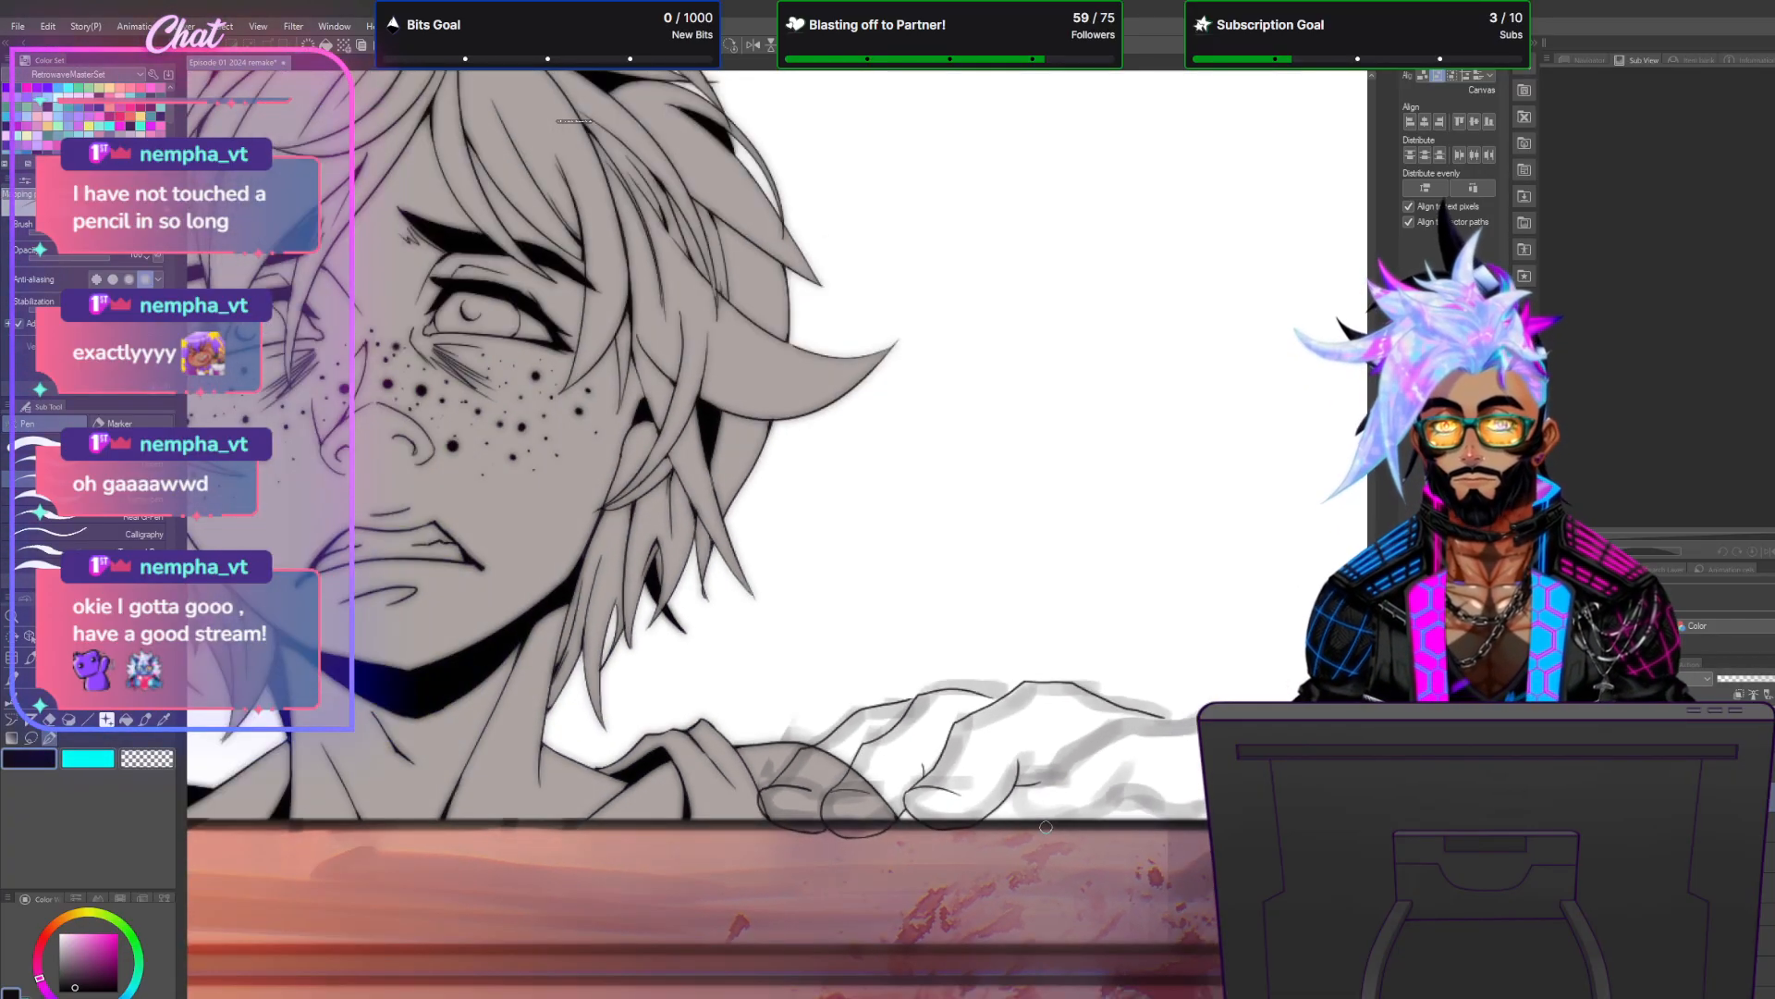
scroll(1101, 872, "down", 1)
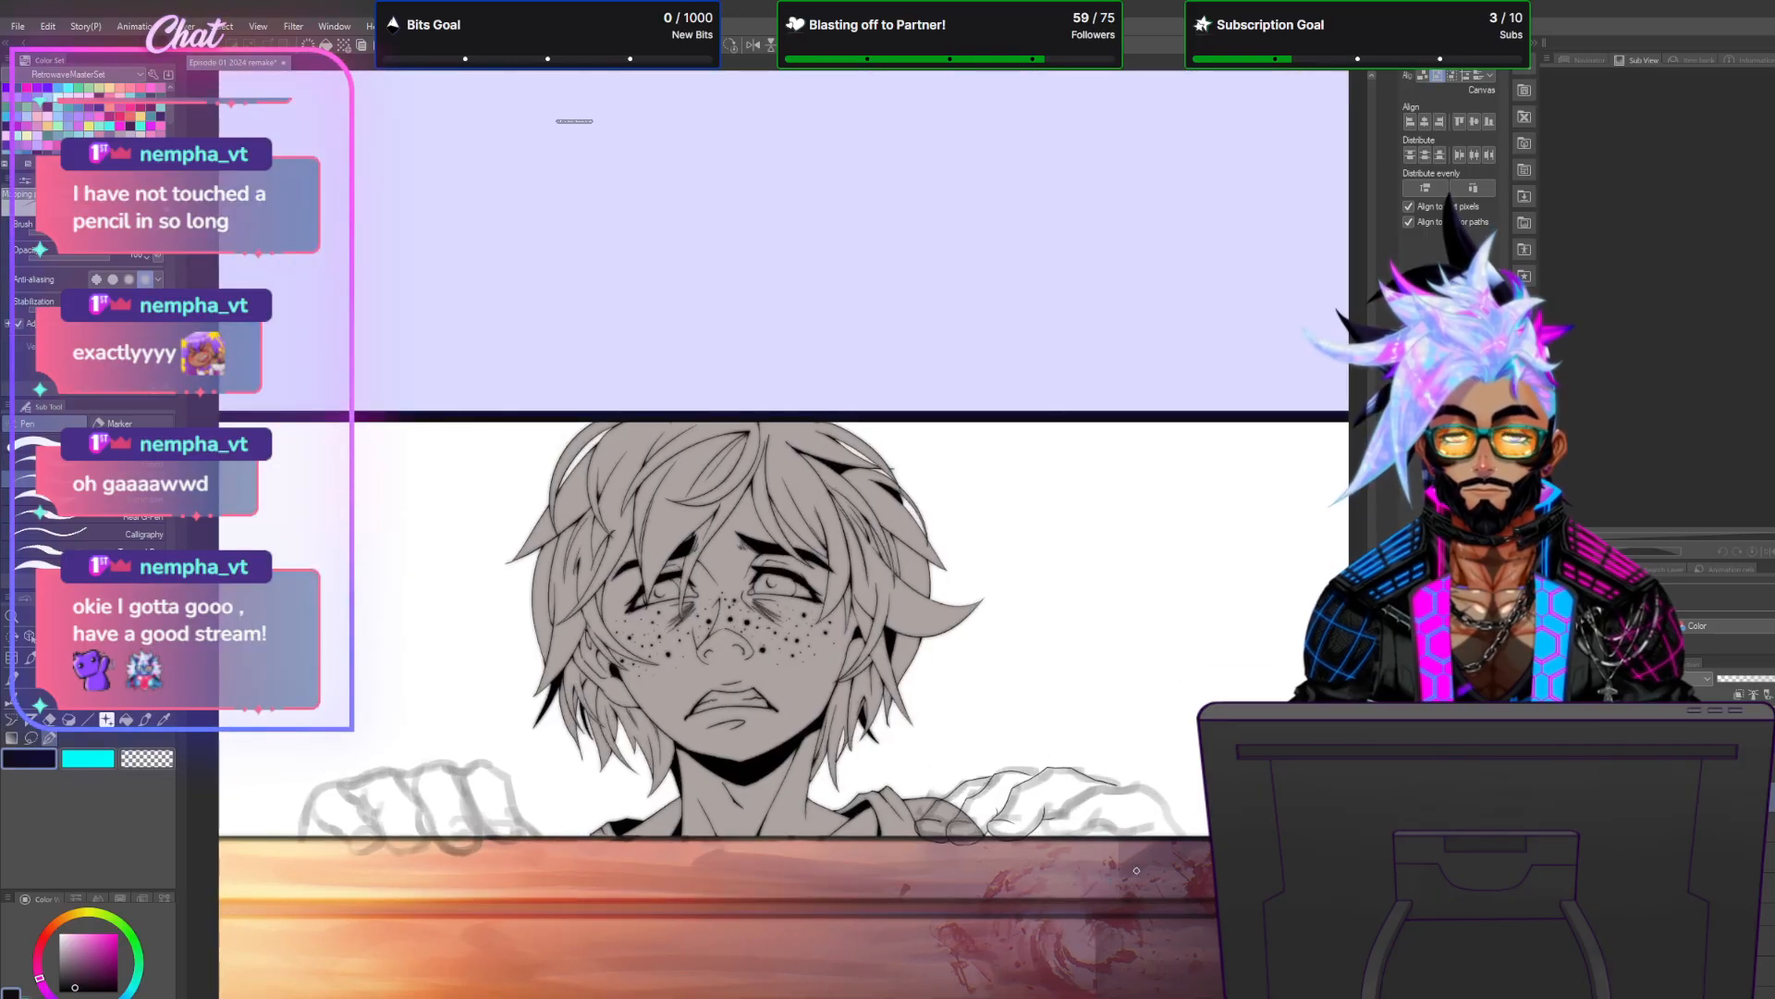
scroll(1100, 851, "up", 6)
scroll(1097, 833, "up", 3)
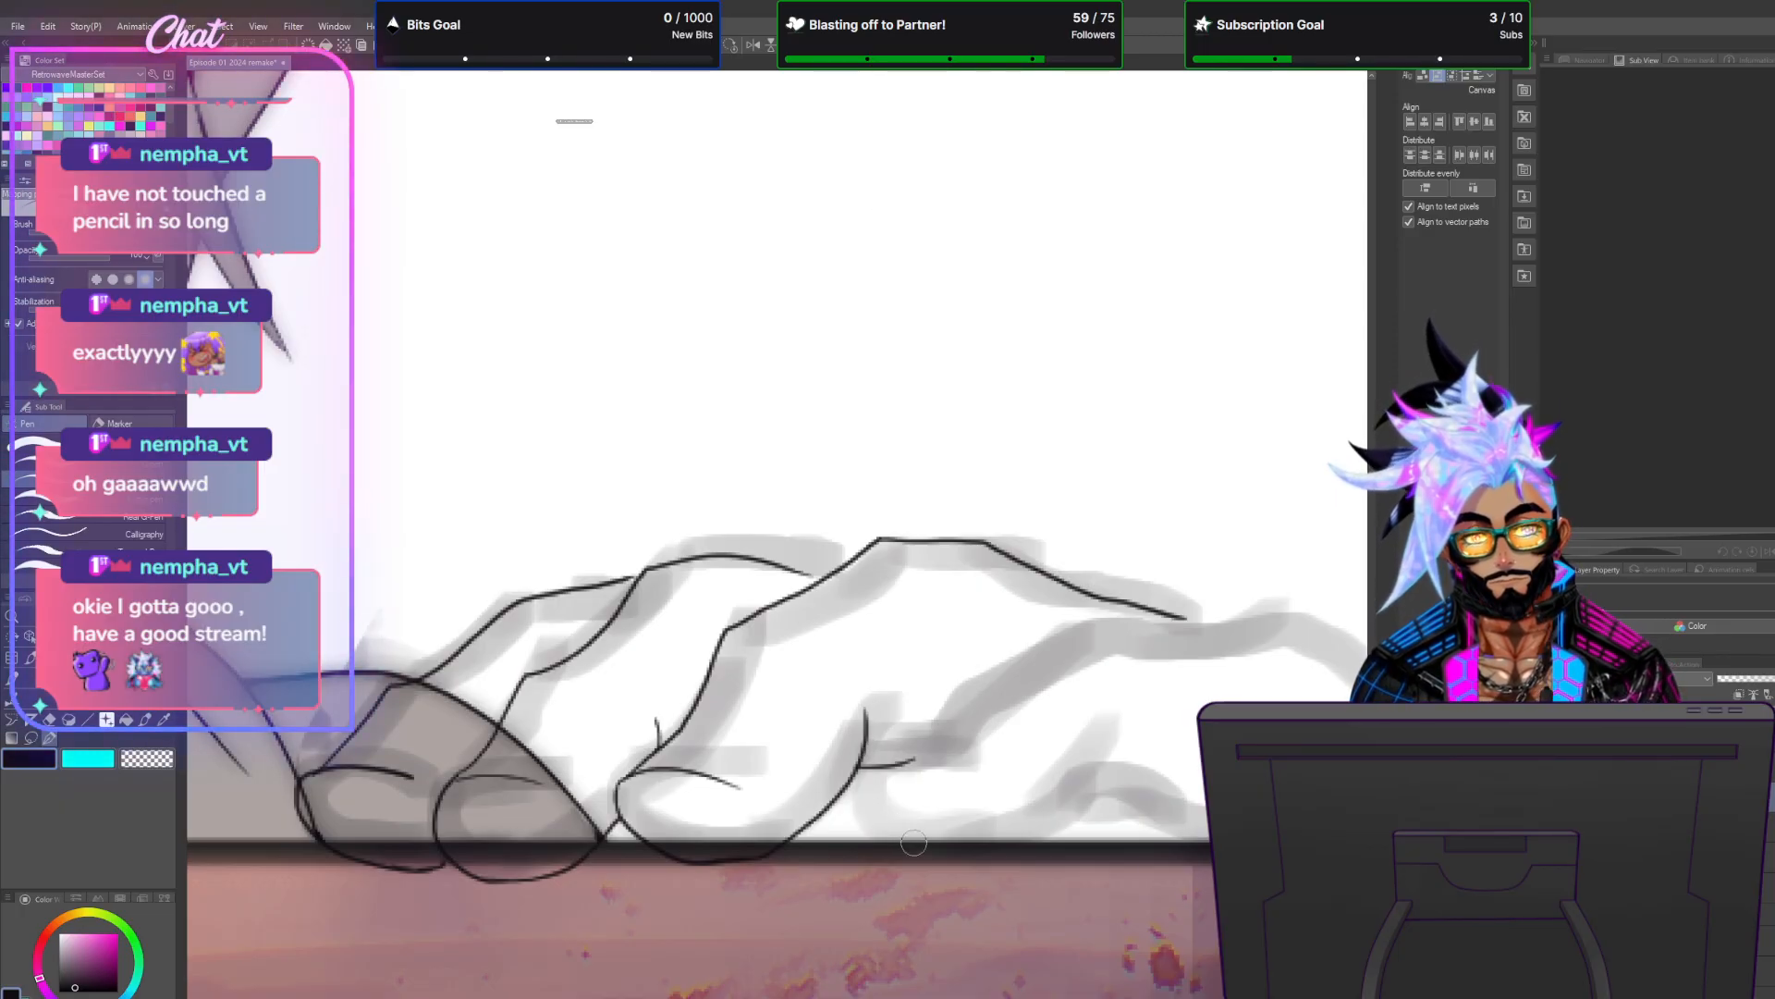
mouse_move(925, 850)
left_mouse_down()
mouse_move(863, 753)
mouse_move(968, 769)
left_mouse_up()
mouse_move(901, 839)
left_mouse_down()
mouse_move(966, 852)
mouse_move(1054, 816)
mouse_move(1123, 744)
mouse_move(1065, 800)
mouse_move(1073, 783)
mouse_move(1208, 843)
left_mouse_up()
key("ctrl+z")
scroll(778, 535, "right", 5)
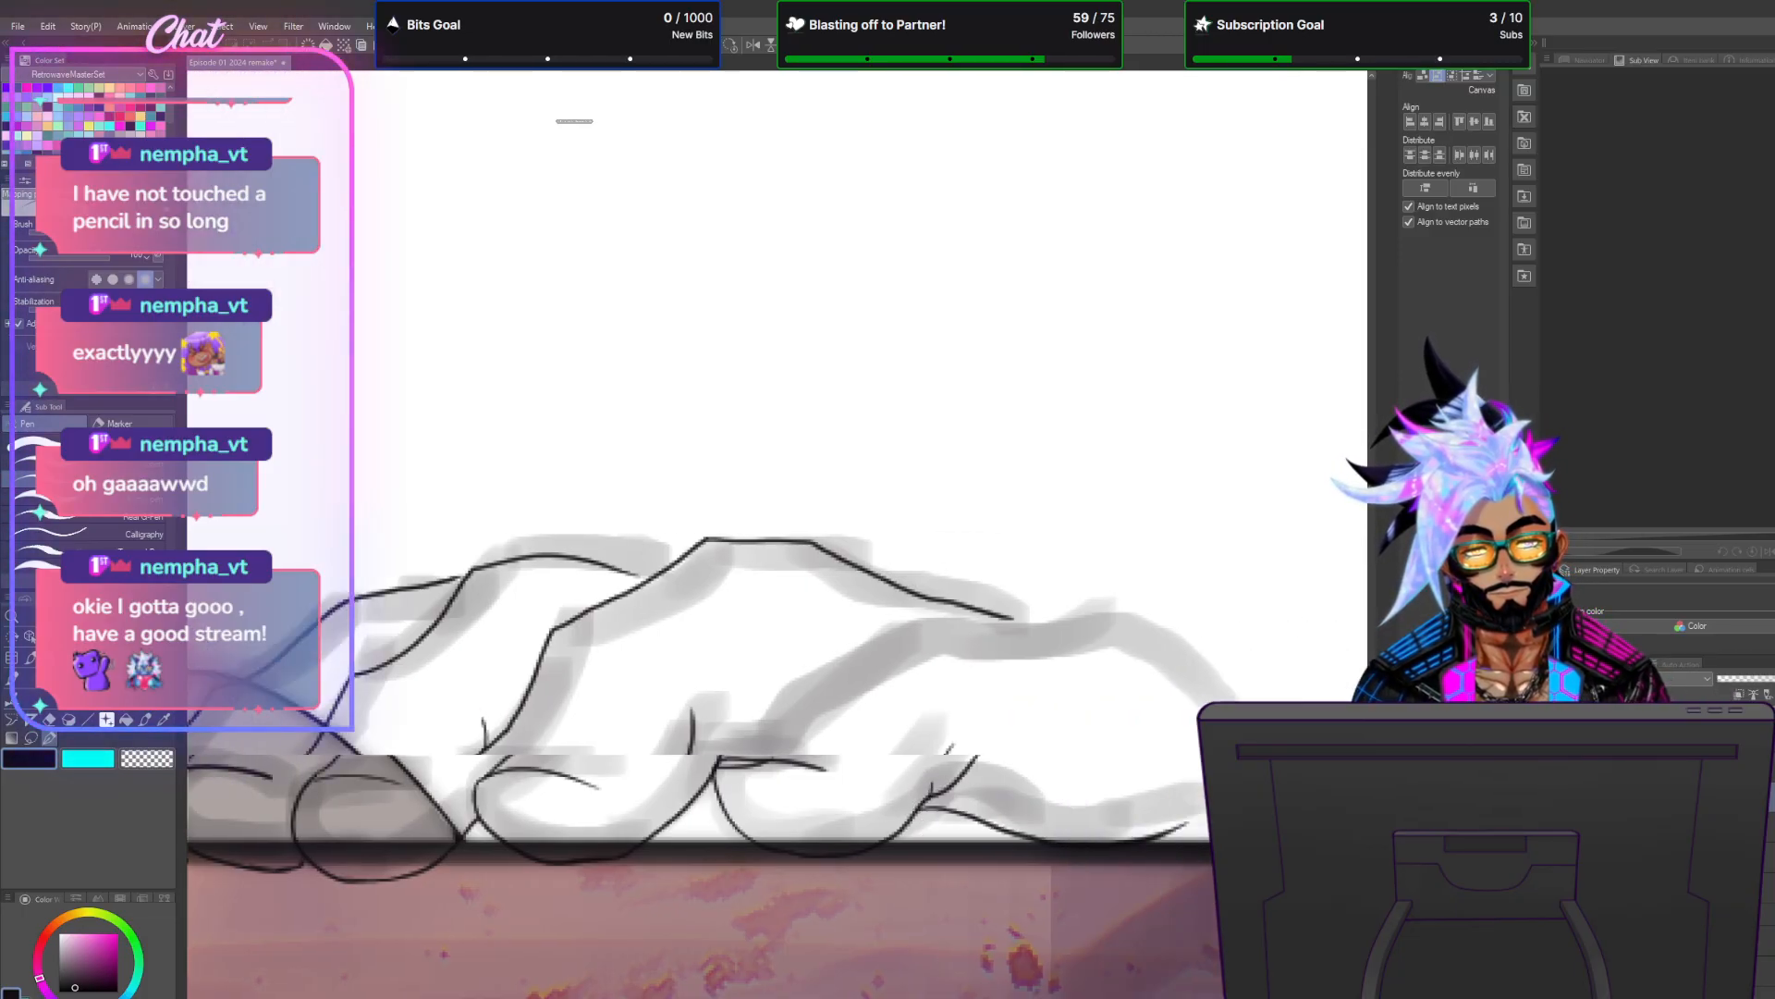
left_click_drag(944, 807, 971, 768)
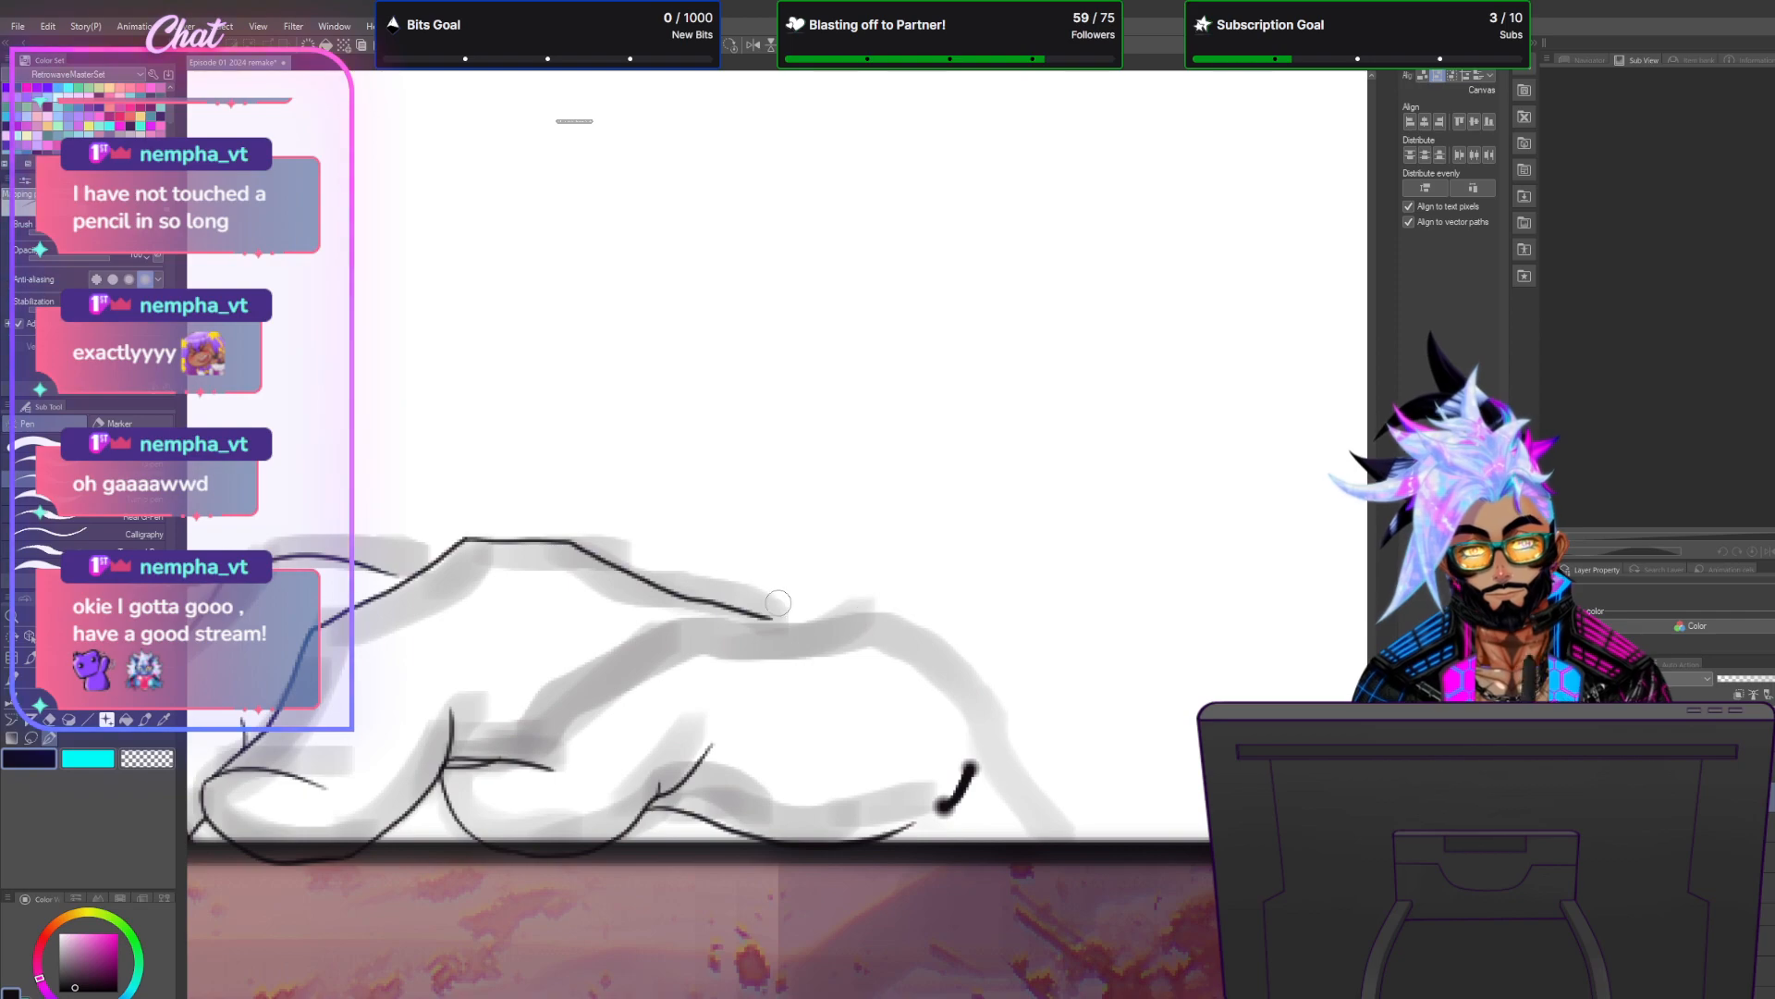
left_click_drag(700, 617, 890, 612)
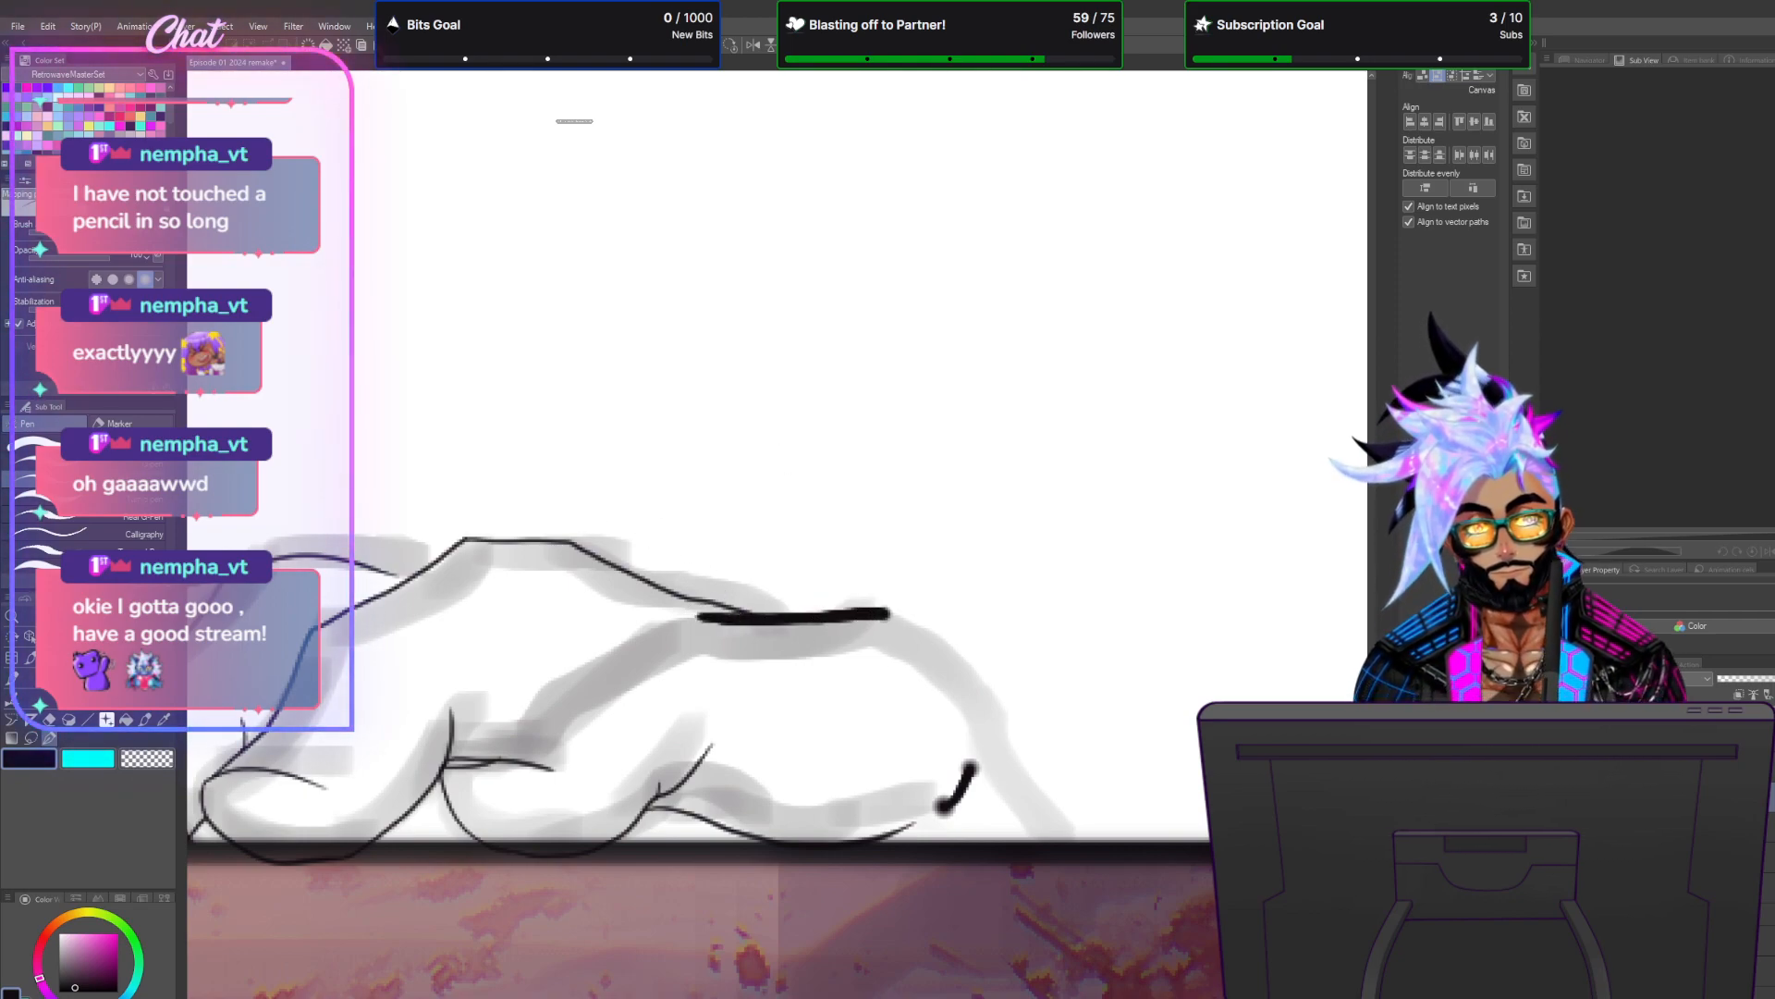
key("ctrl+z")
key("ctrl+z")
mouse_move(700, 612)
left_mouse_down()
mouse_move(871, 611)
mouse_move(977, 677)
mouse_move(1121, 911)
left_mouse_up()
key("ctrl+z")
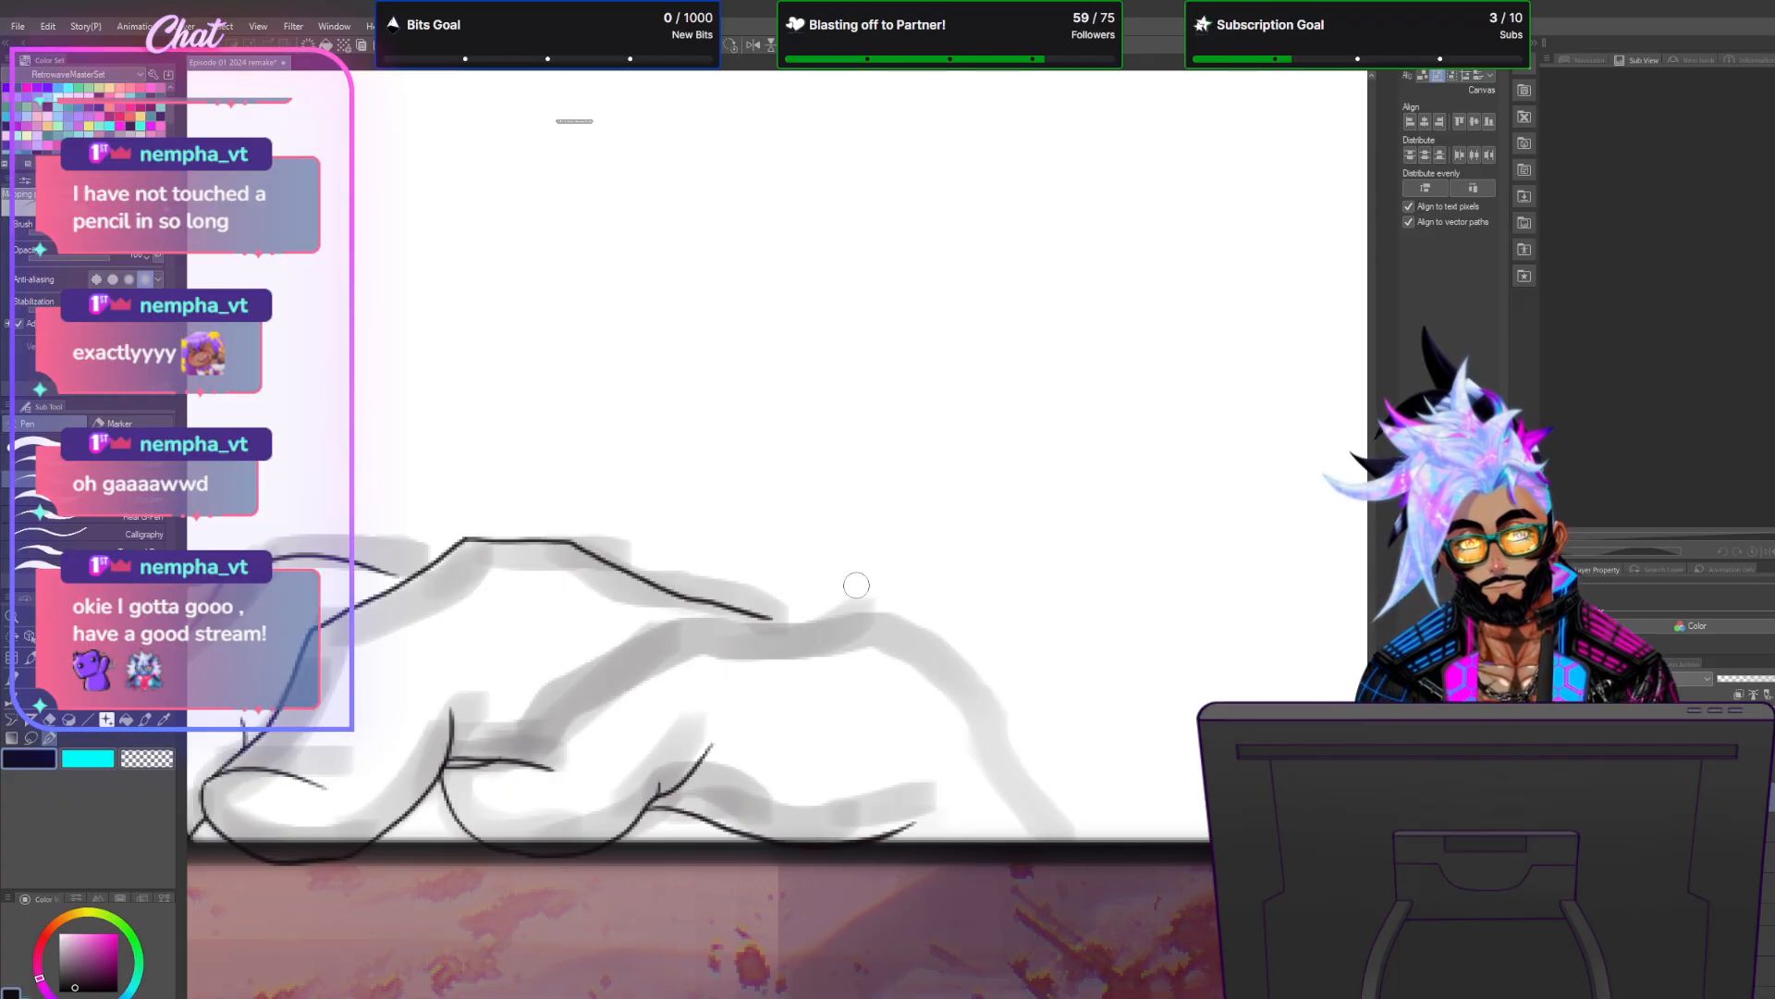
Ink the fourth finger's front edge and knuckle, continuing the outer contour over the back of the hand down to the ledge.
mouse_move(735, 618)
left_mouse_down()
mouse_move(902, 628)
mouse_move(977, 681)
mouse_move(1121, 872)
mouse_move(1033, 848)
mouse_move(749, 839)
left_mouse_up()
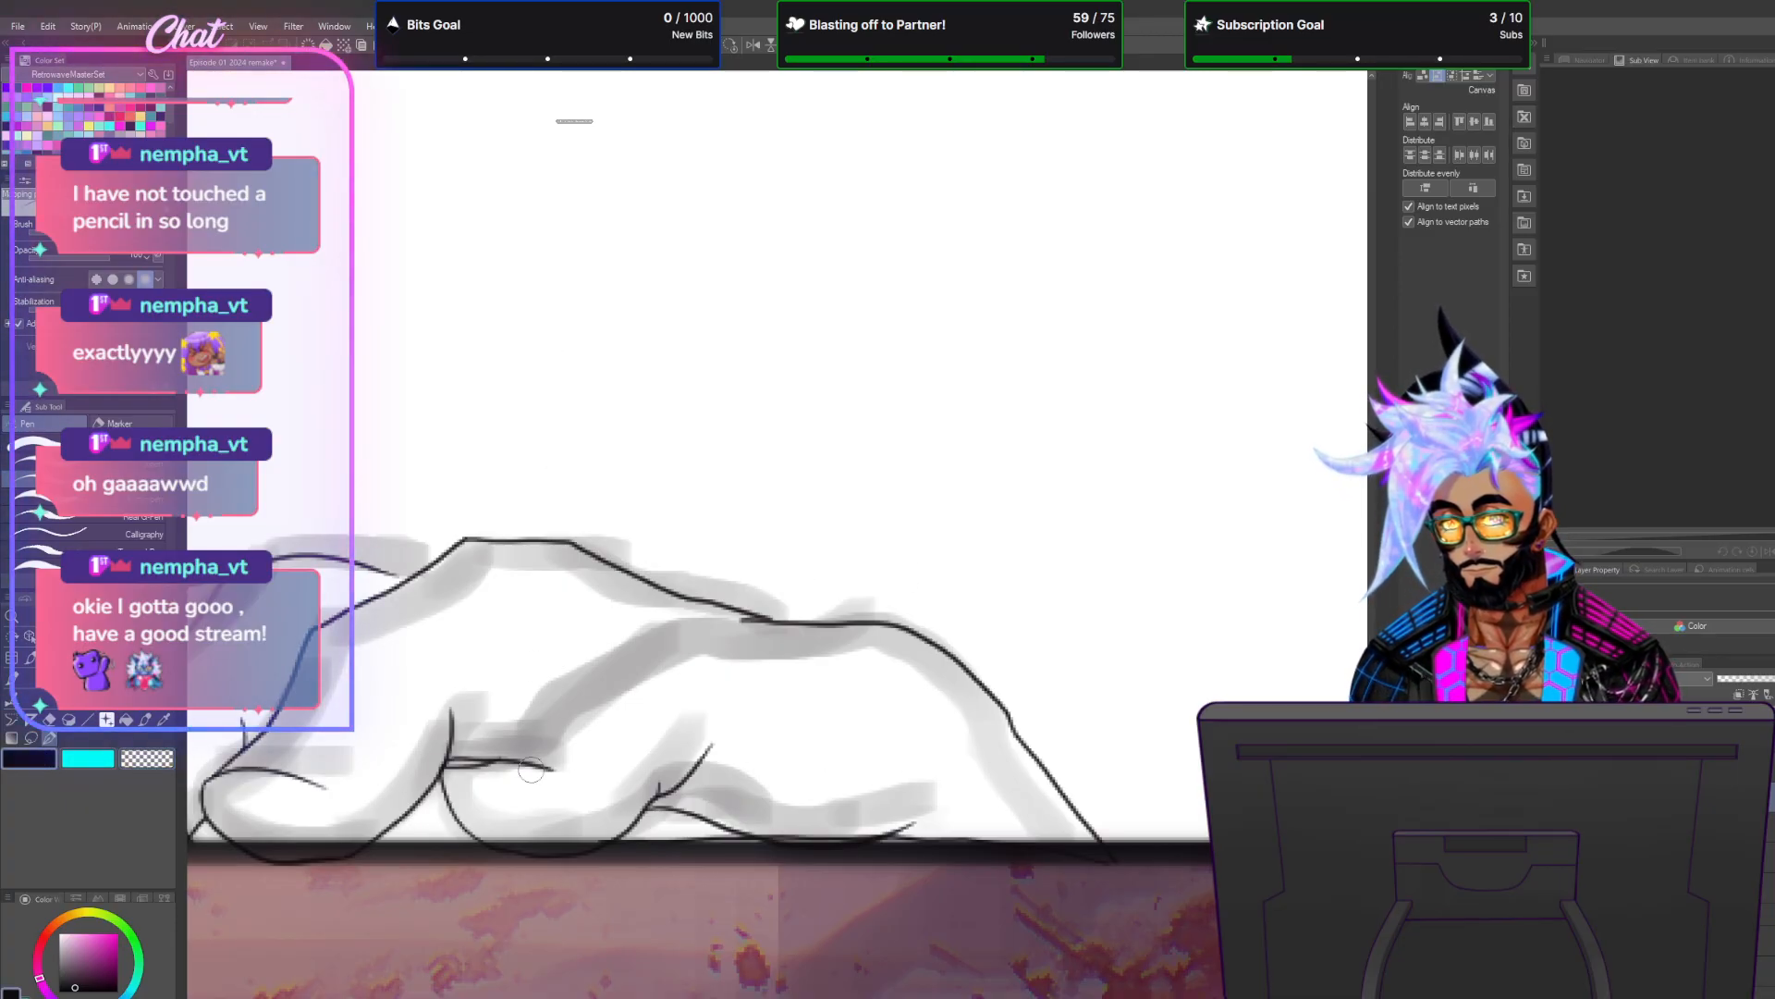
left_click_drag(448, 764, 757, 621)
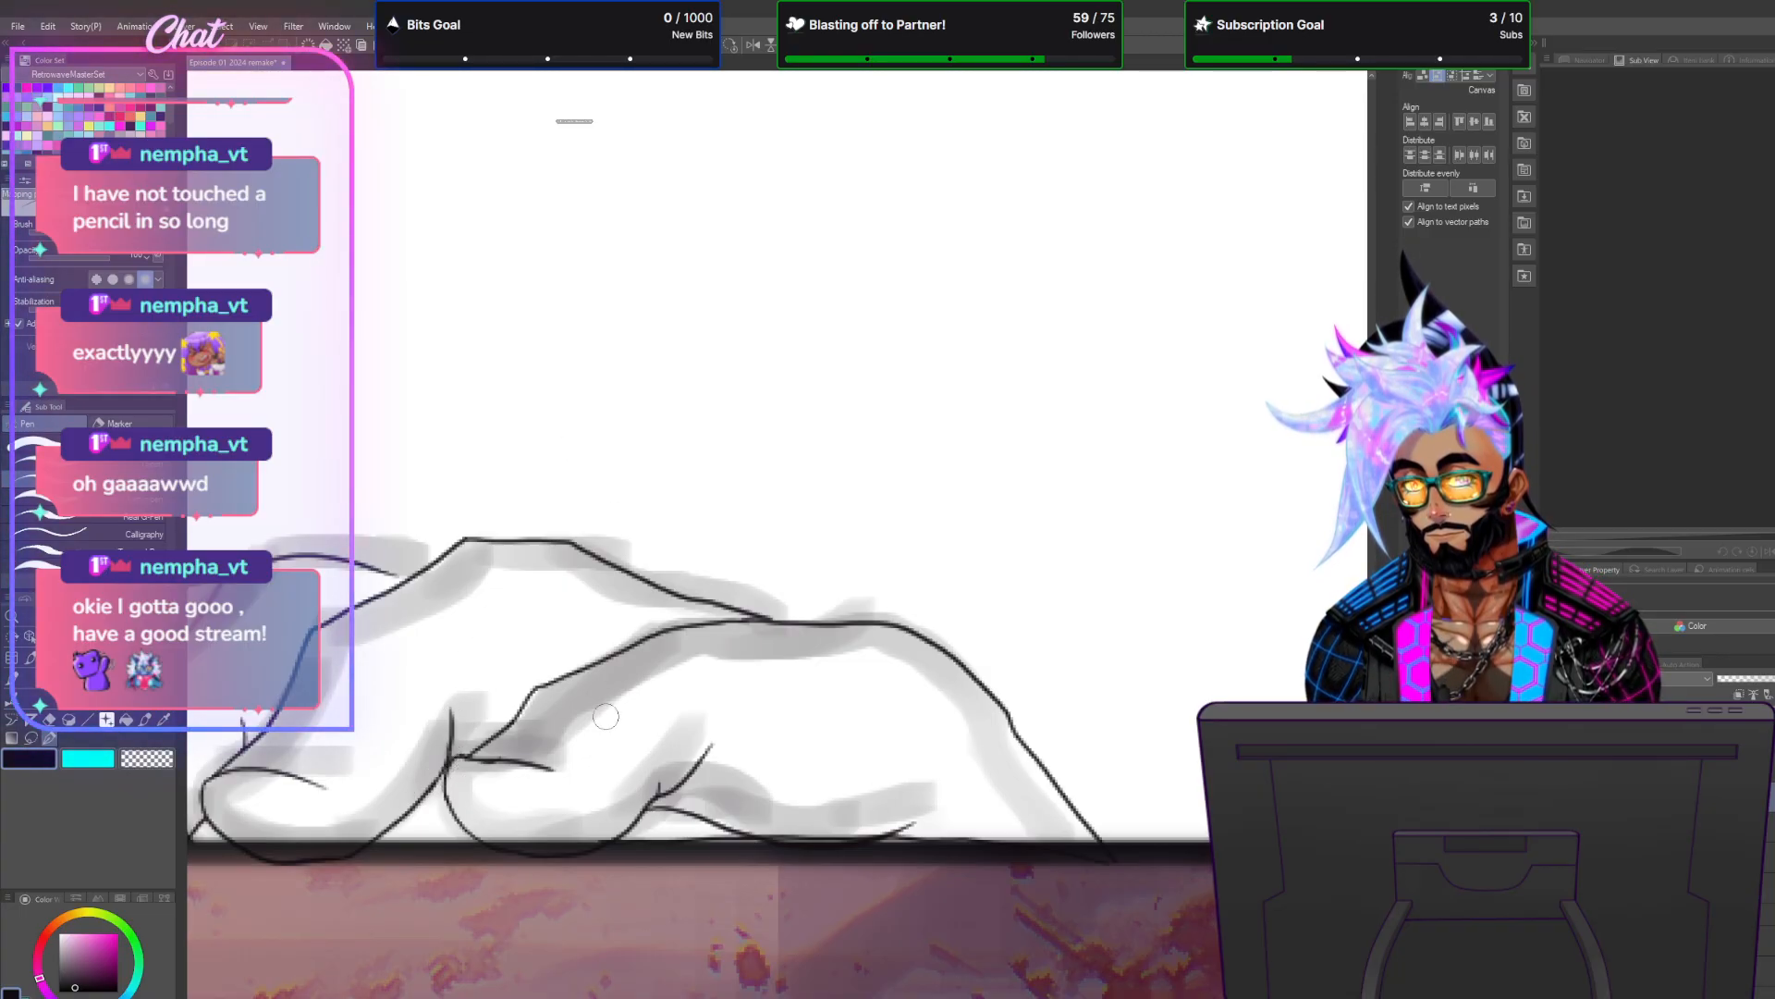
scroll(619, 719, "down", 6)
scroll(619, 720, "up", 5)
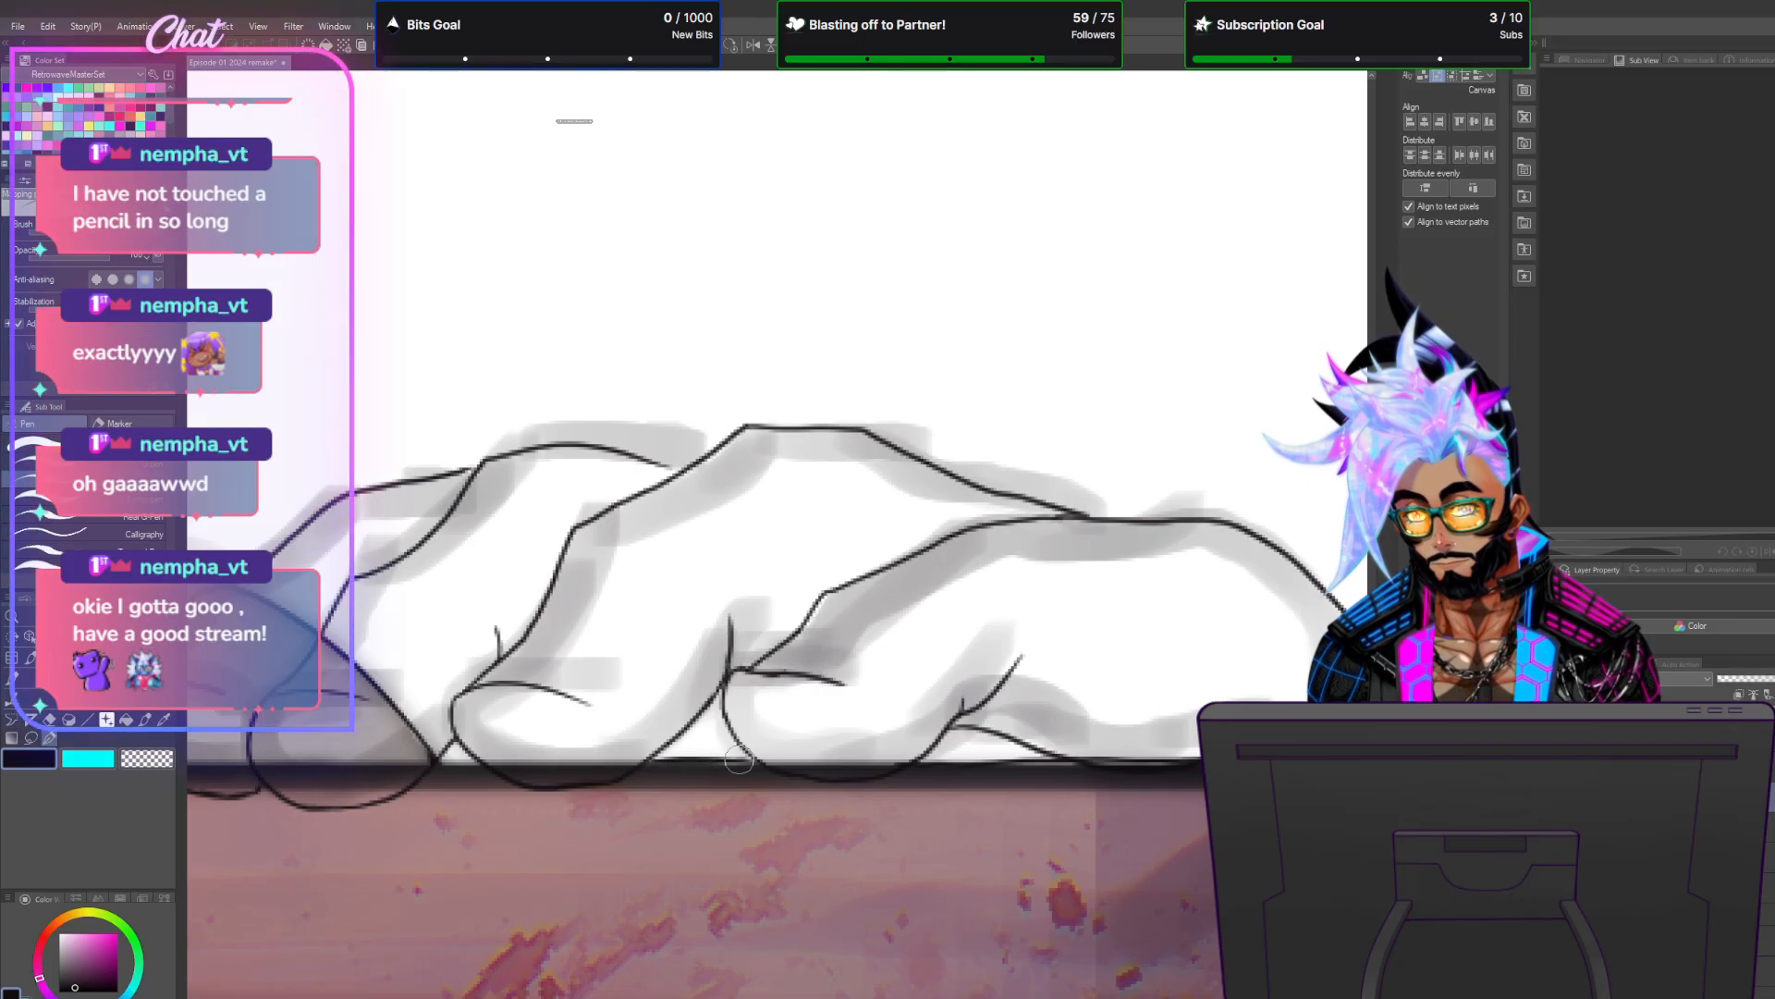
Fill the gaps under the right-hand fist, between the last two fingertips and below the palm, with dark navy.
key("g")
left_click(709, 733)
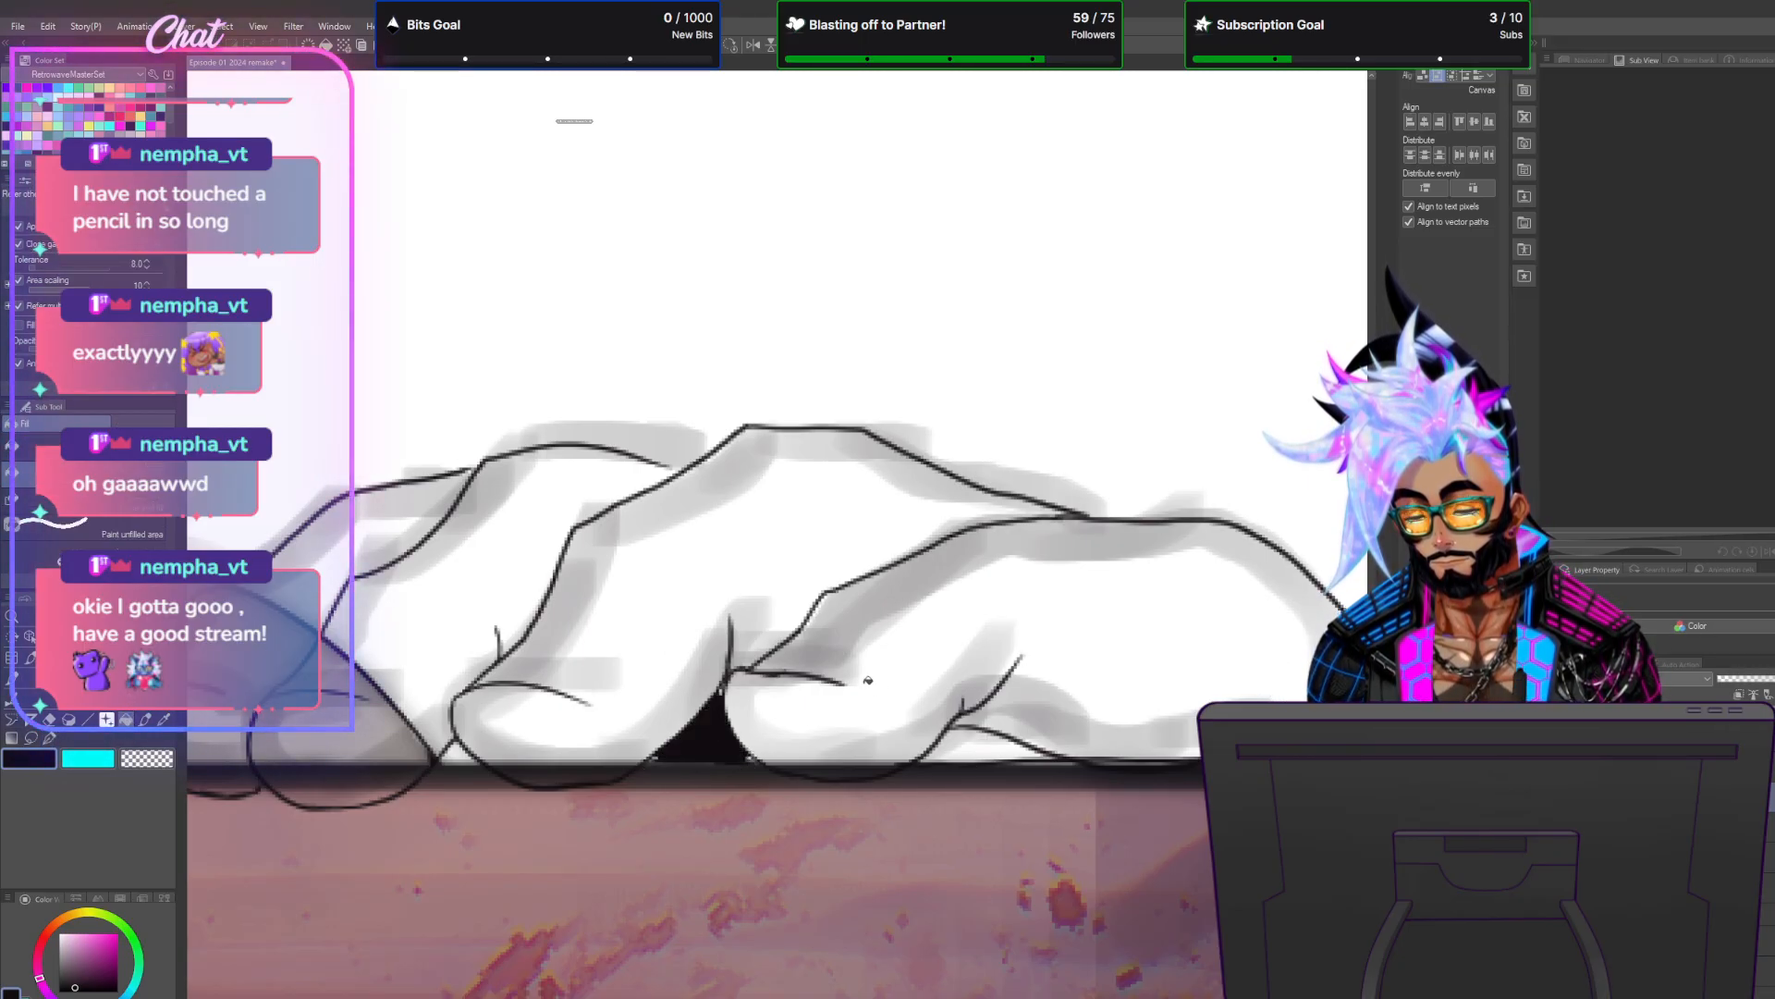
left_click(989, 740)
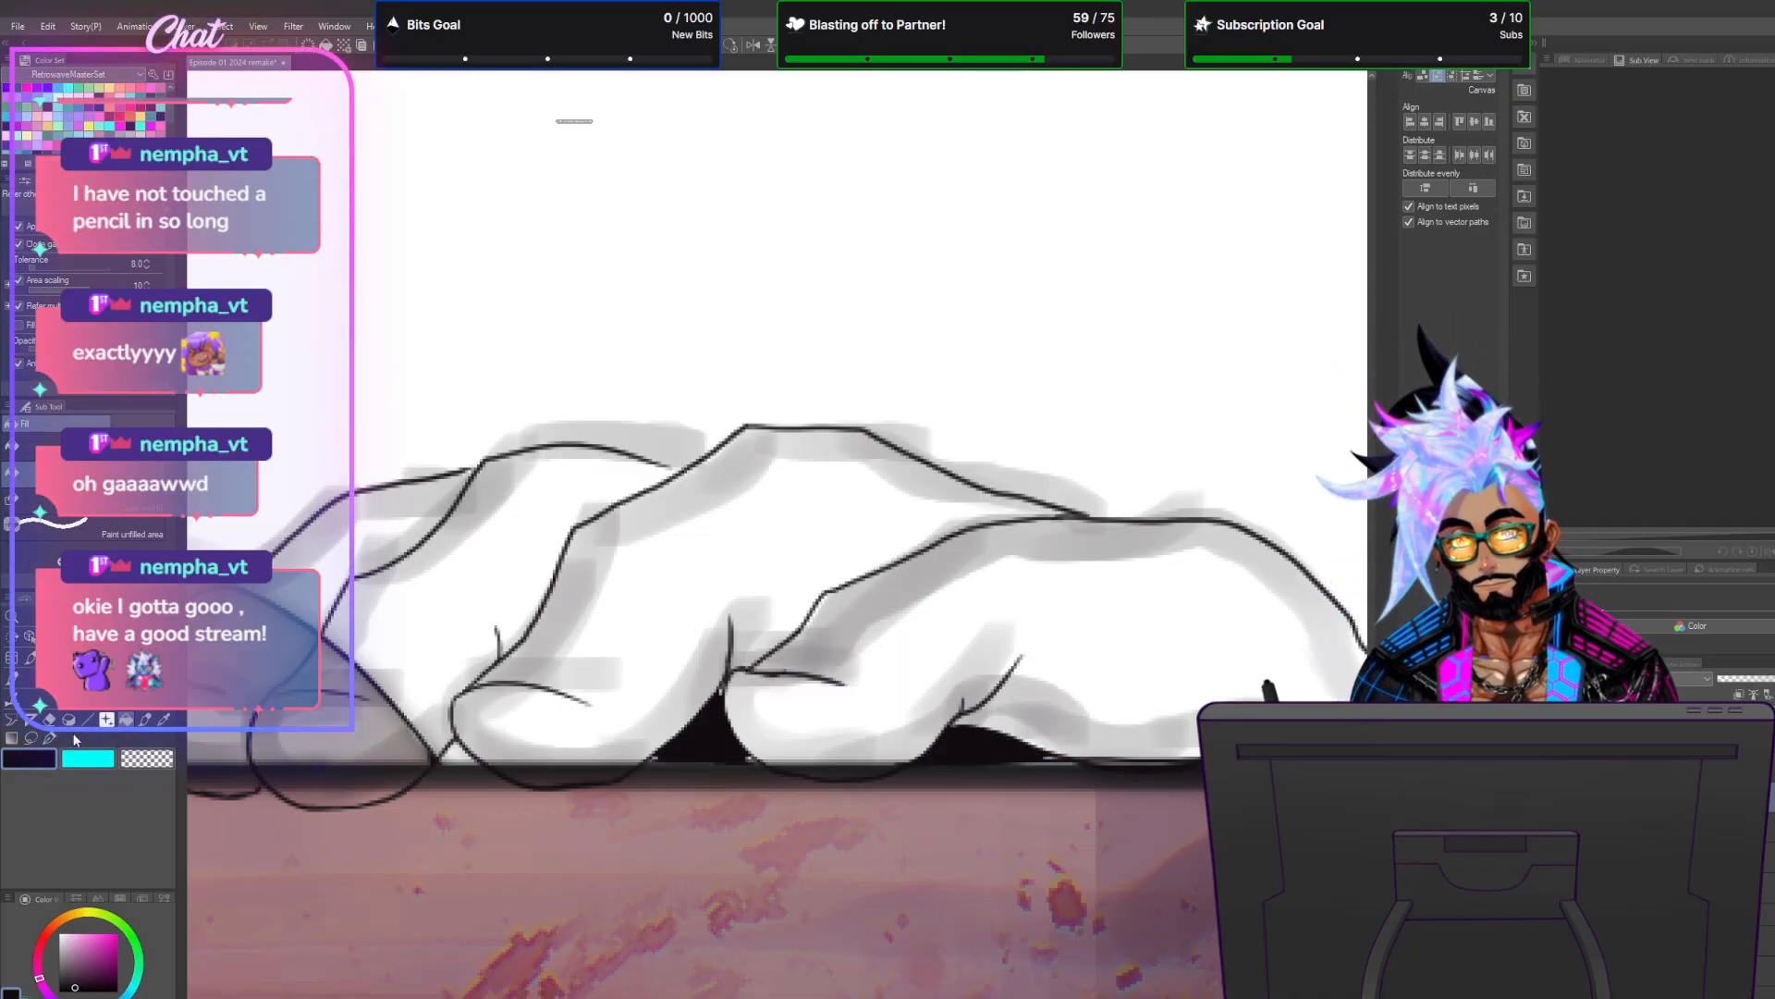
key("p")
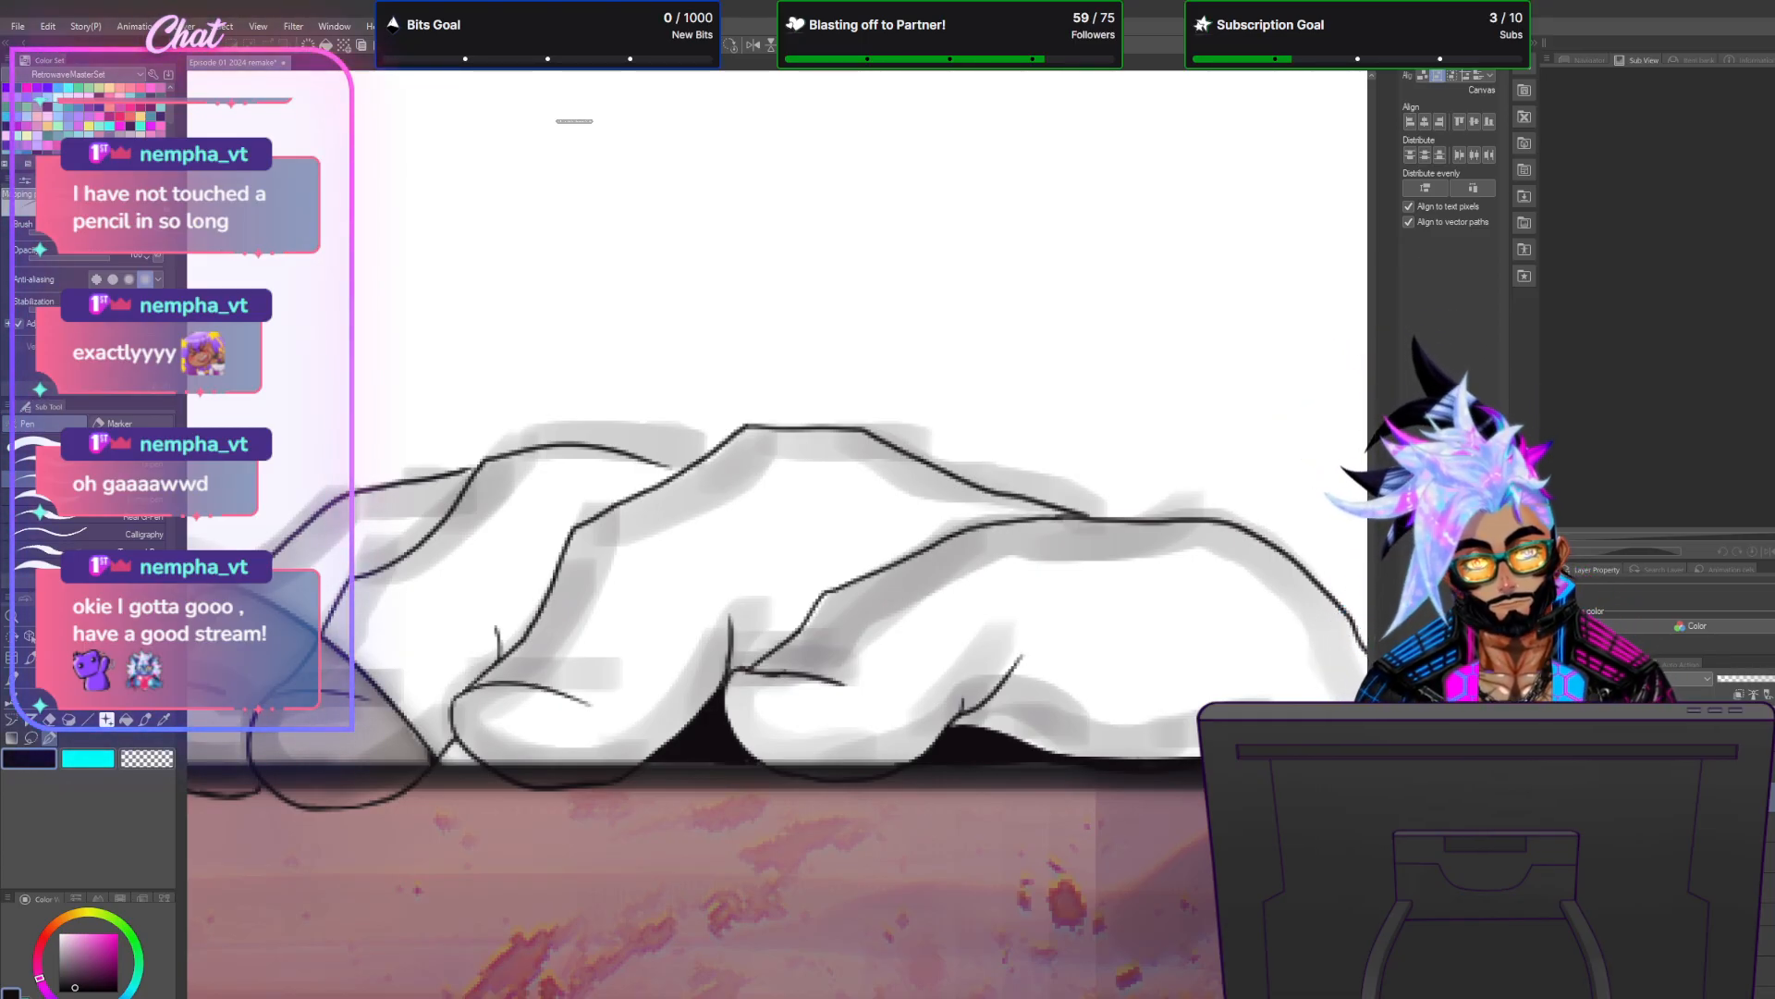
left_click(1000, 754)
key("ctrl+z")
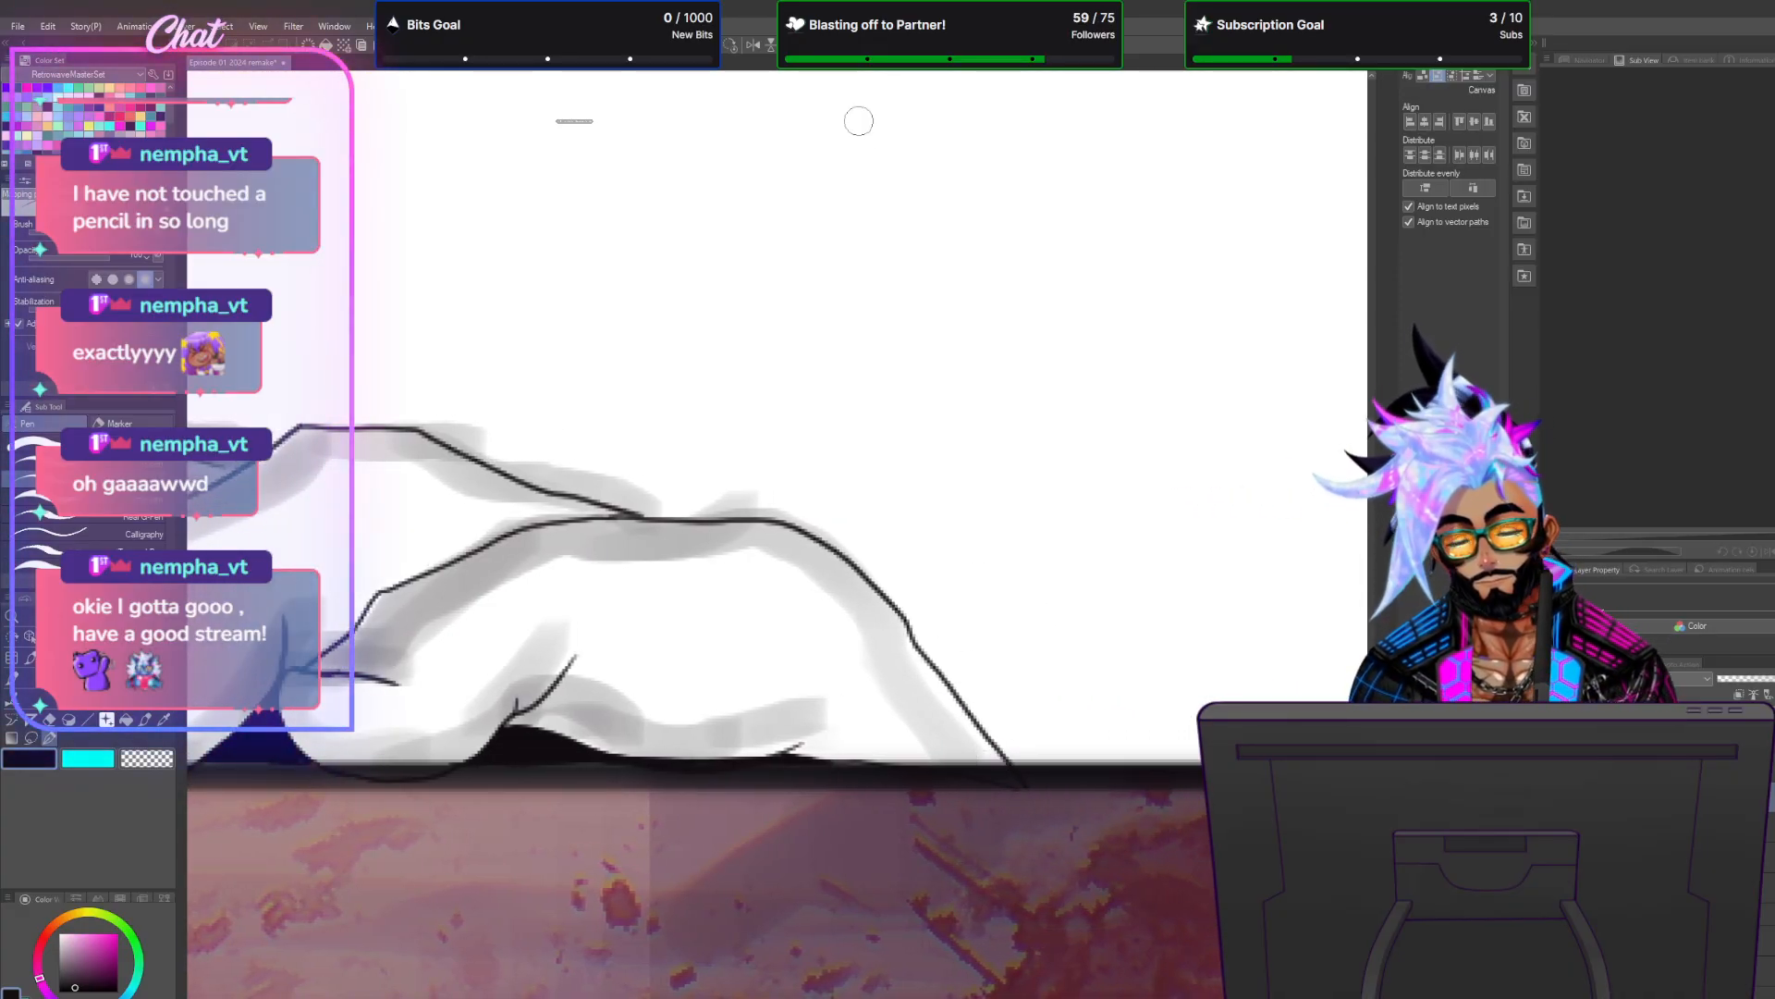
left_click_drag(1004, 757, 782, 754)
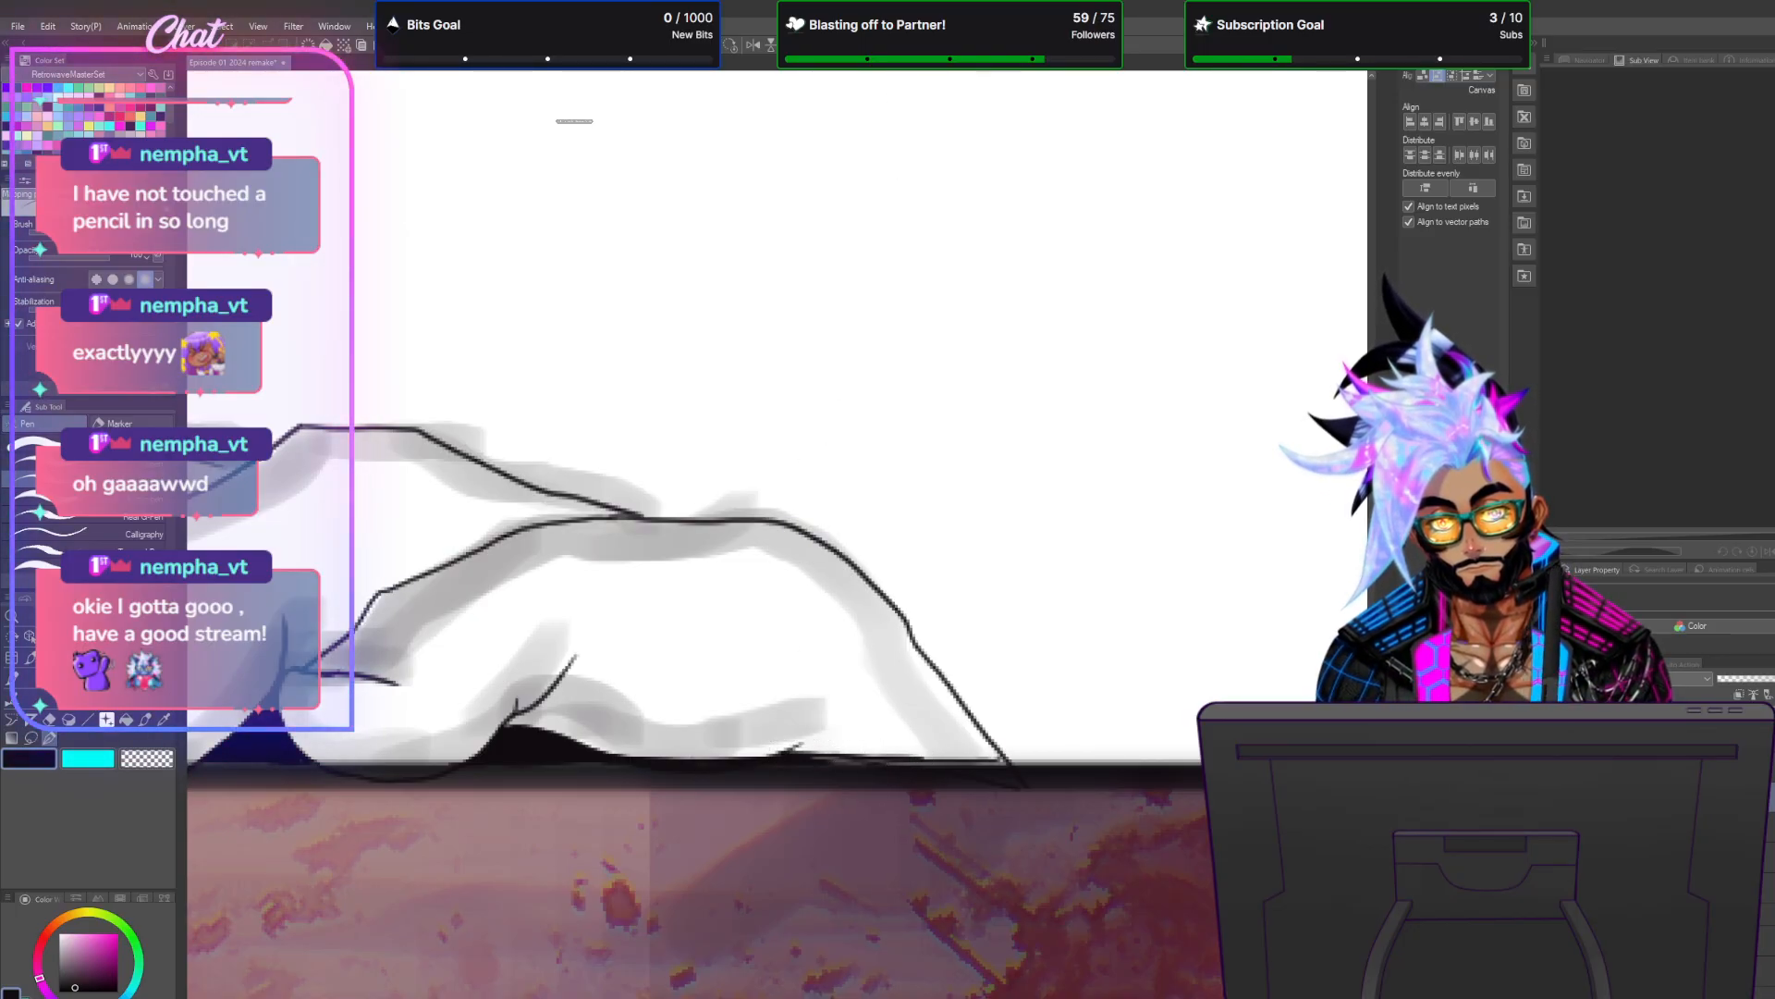
key("ctrl+z")
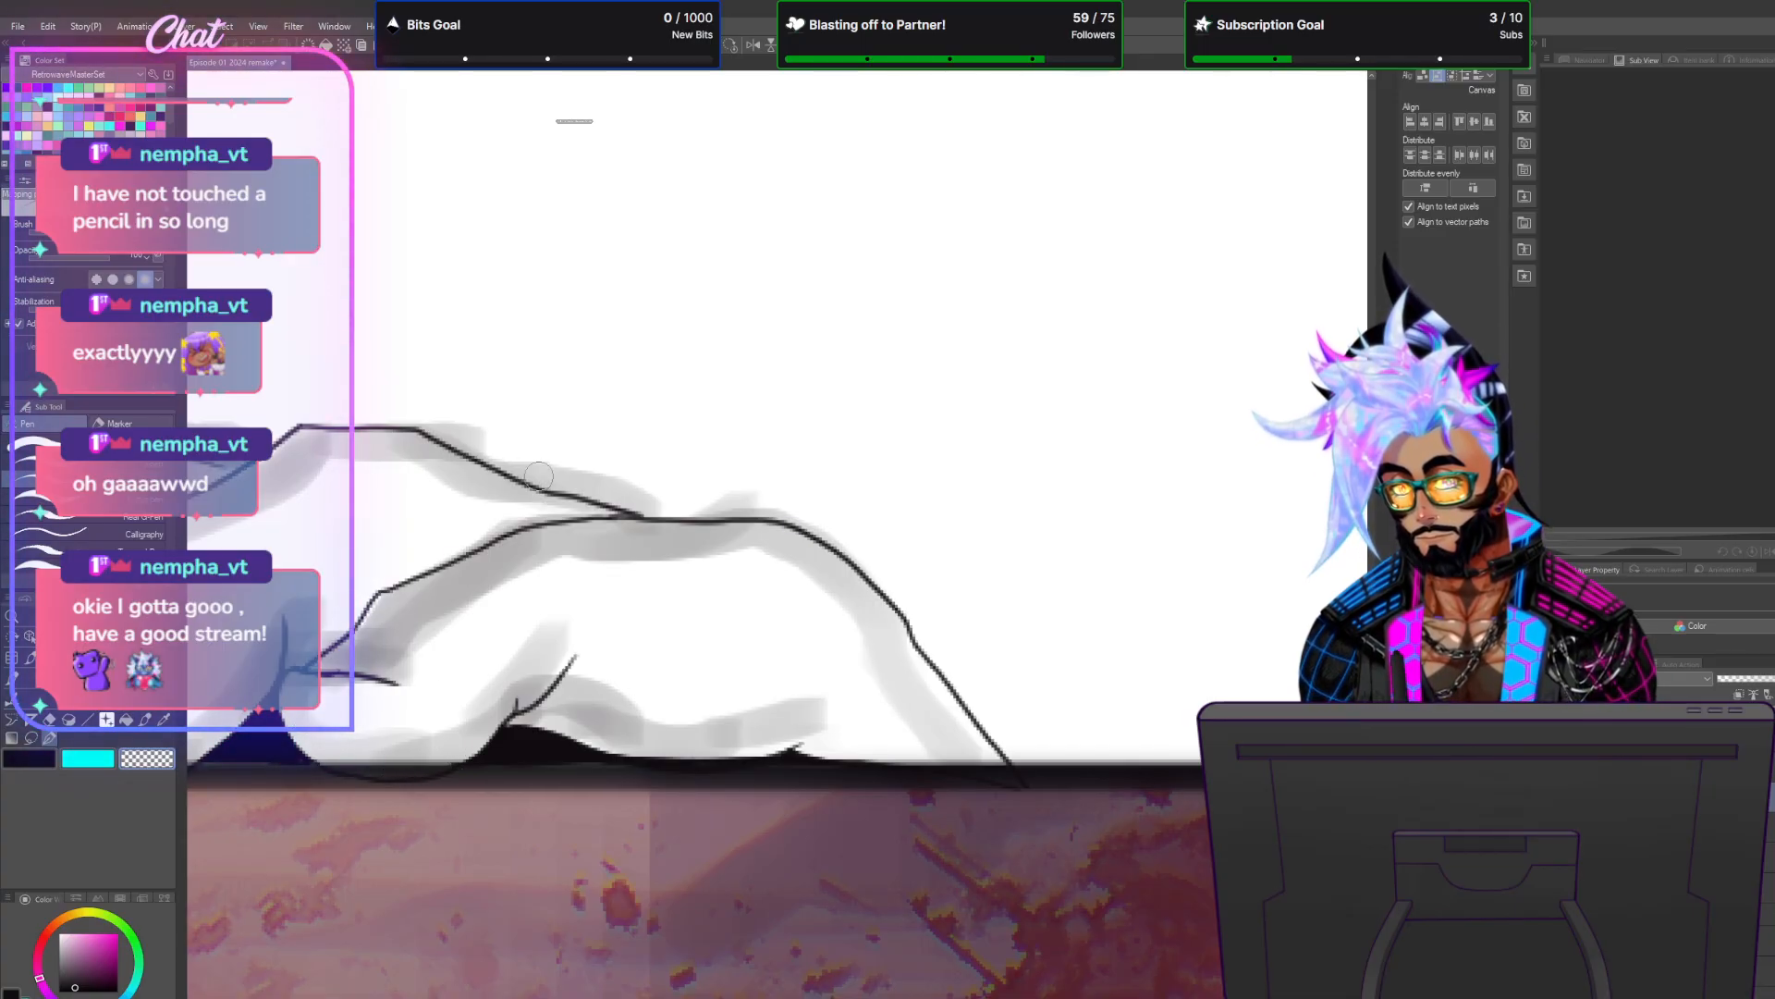
Ink the two fingers nearest the neck on the left-hand fist, including their knuckles, rounded fingertips and nail curves.
scroll(539, 477, "down", 6)
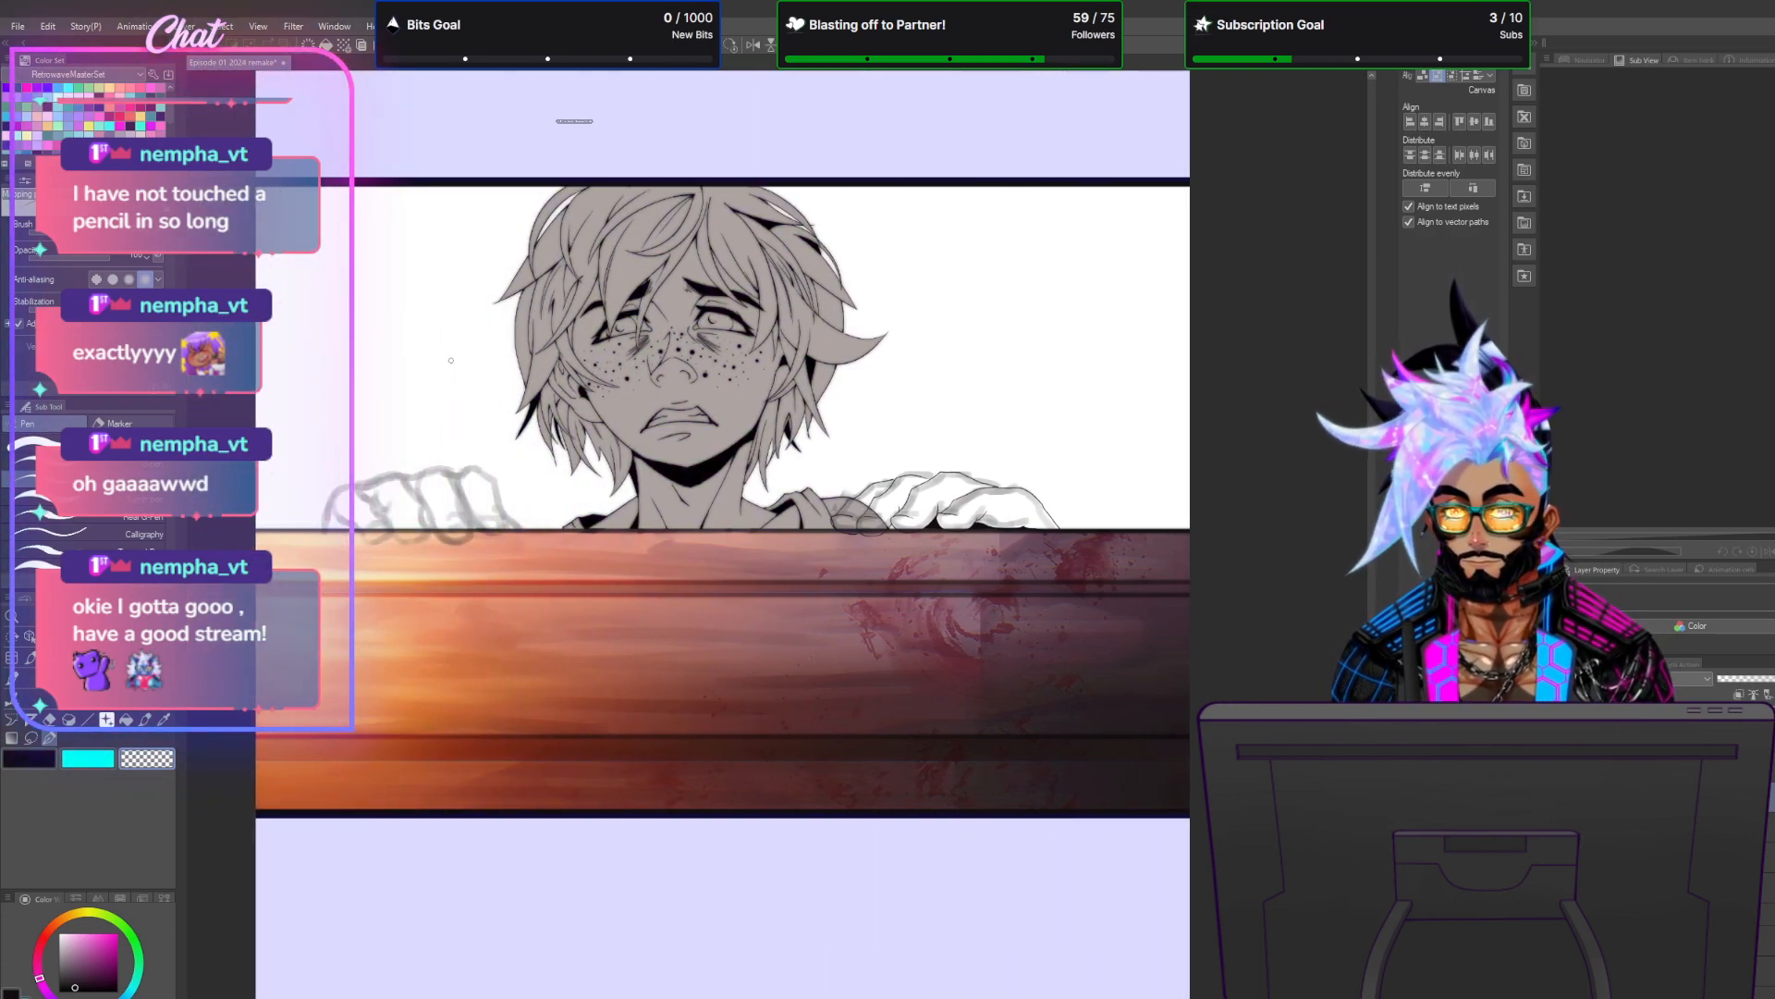
scroll(443, 539, "up", 5)
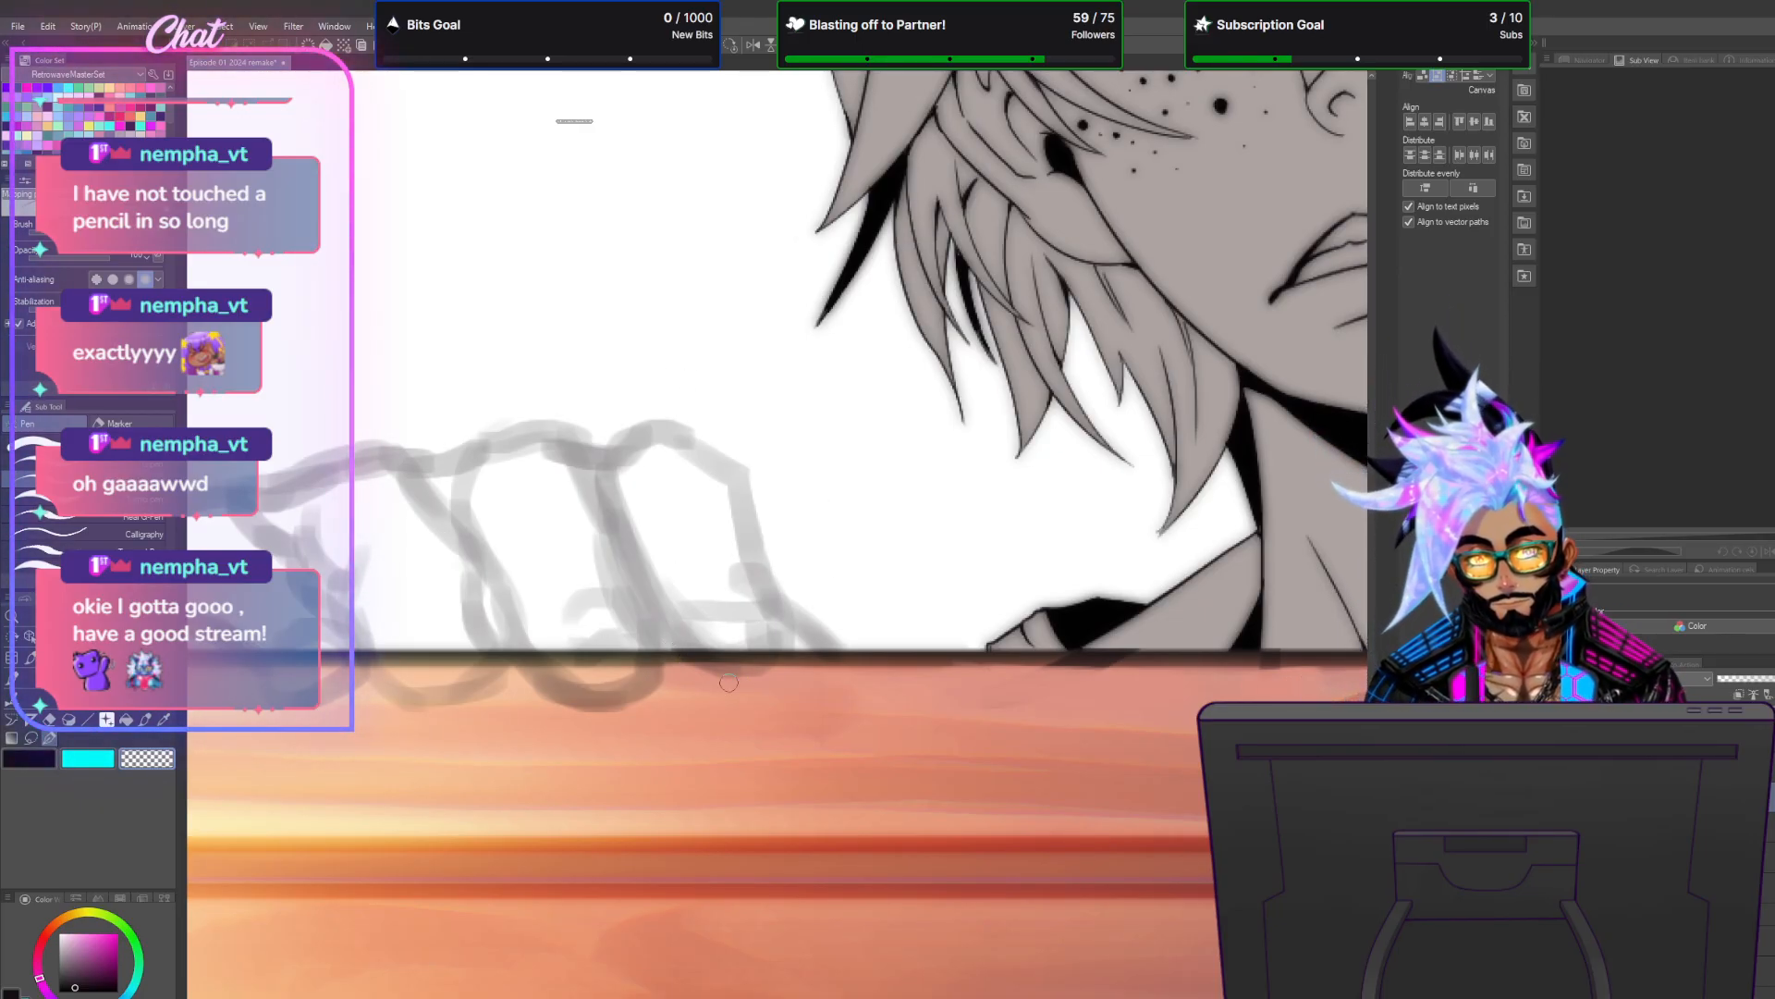
mouse_move(662, 634)
left_mouse_down()
mouse_move(693, 674)
mouse_move(776, 673)
mouse_move(784, 608)
mouse_move(720, 609)
mouse_move(748, 559)
mouse_move(740, 464)
mouse_move(653, 421)
mouse_move(602, 458)
left_mouse_up()
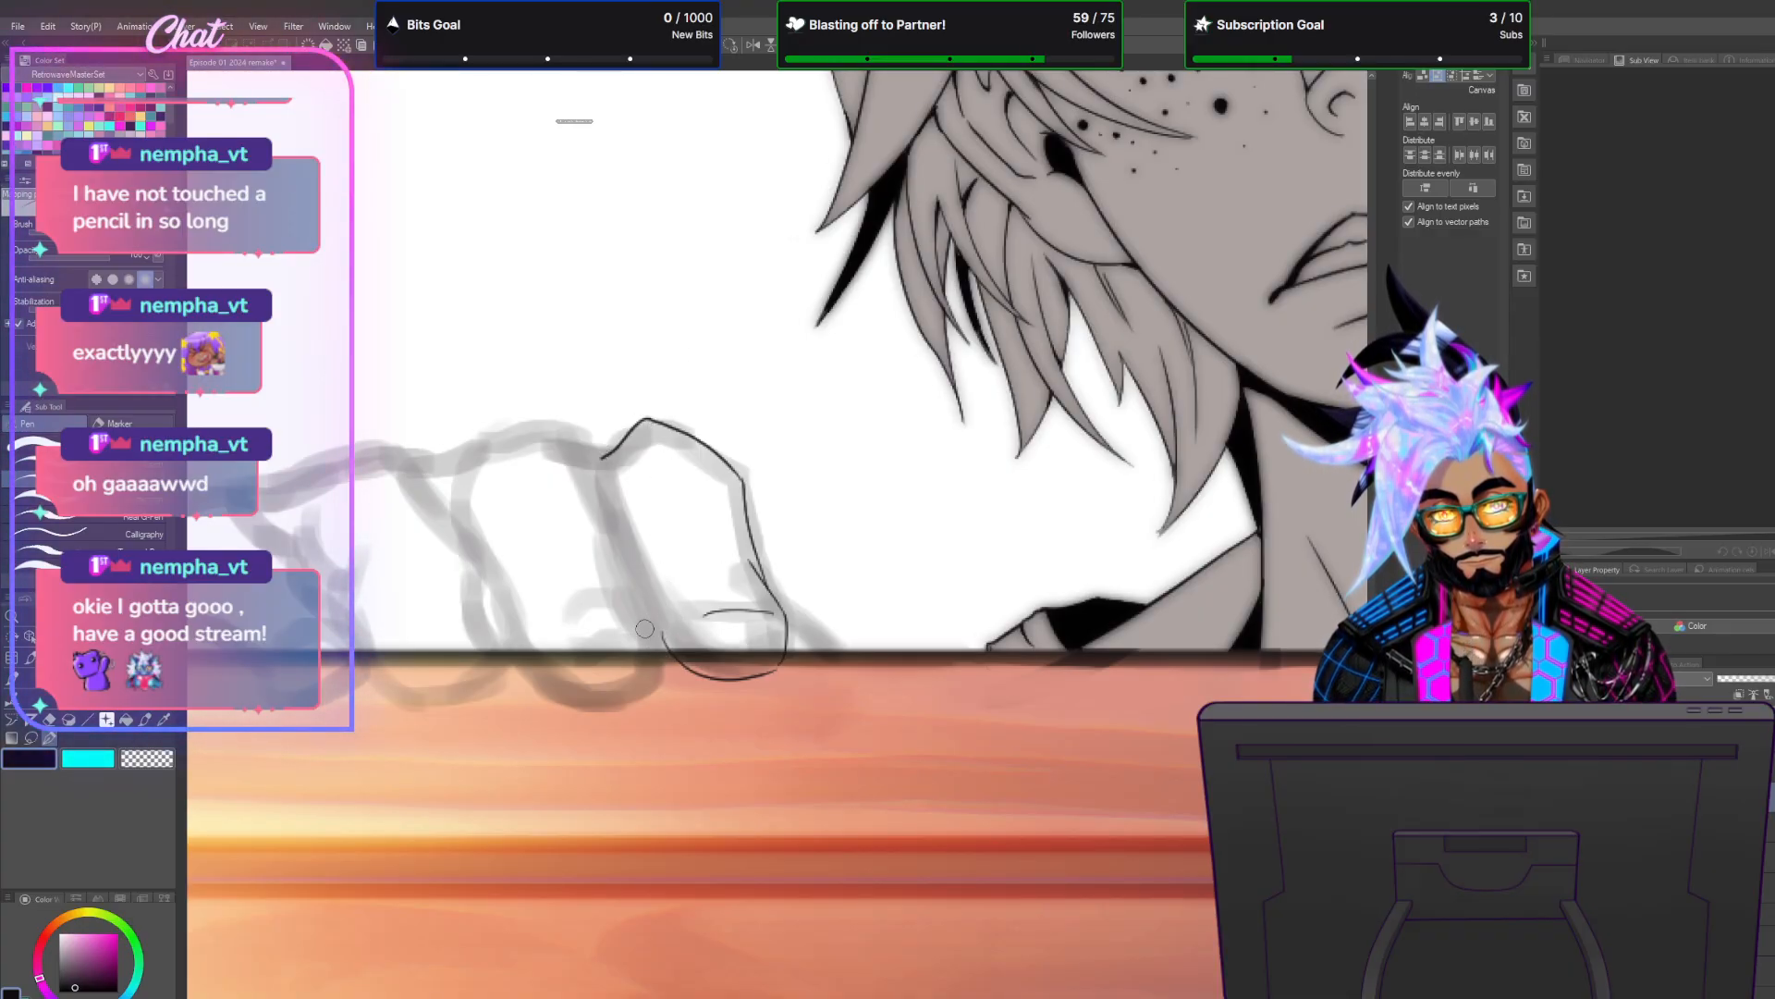
mouse_move(646, 642)
left_mouse_down()
mouse_move(570, 655)
mouse_move(625, 582)
mouse_move(582, 439)
mouse_move(518, 418)
mouse_move(486, 431)
mouse_move(471, 448)
mouse_move(507, 642)
mouse_move(556, 697)
mouse_move(608, 708)
left_mouse_up()
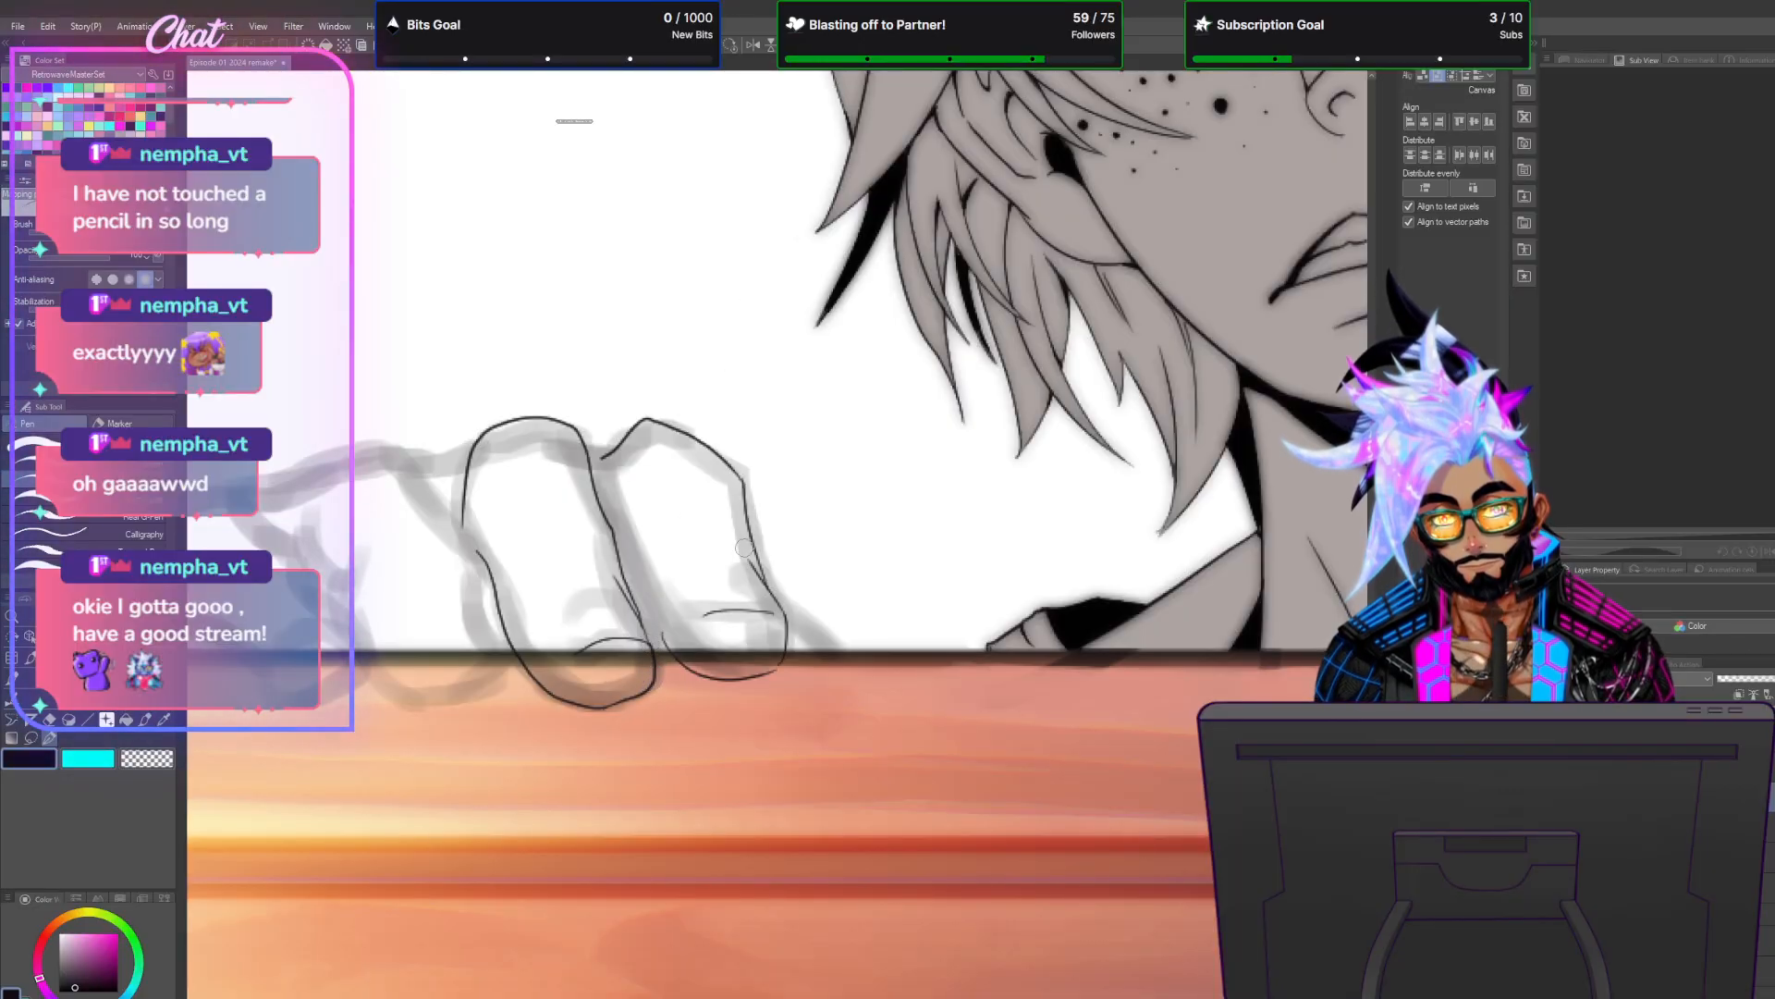
Ink the inner edges between the first two fingers of the left-hand fist and fill the narrow gap with dark navy.
left_click_drag(667, 646, 655, 570)
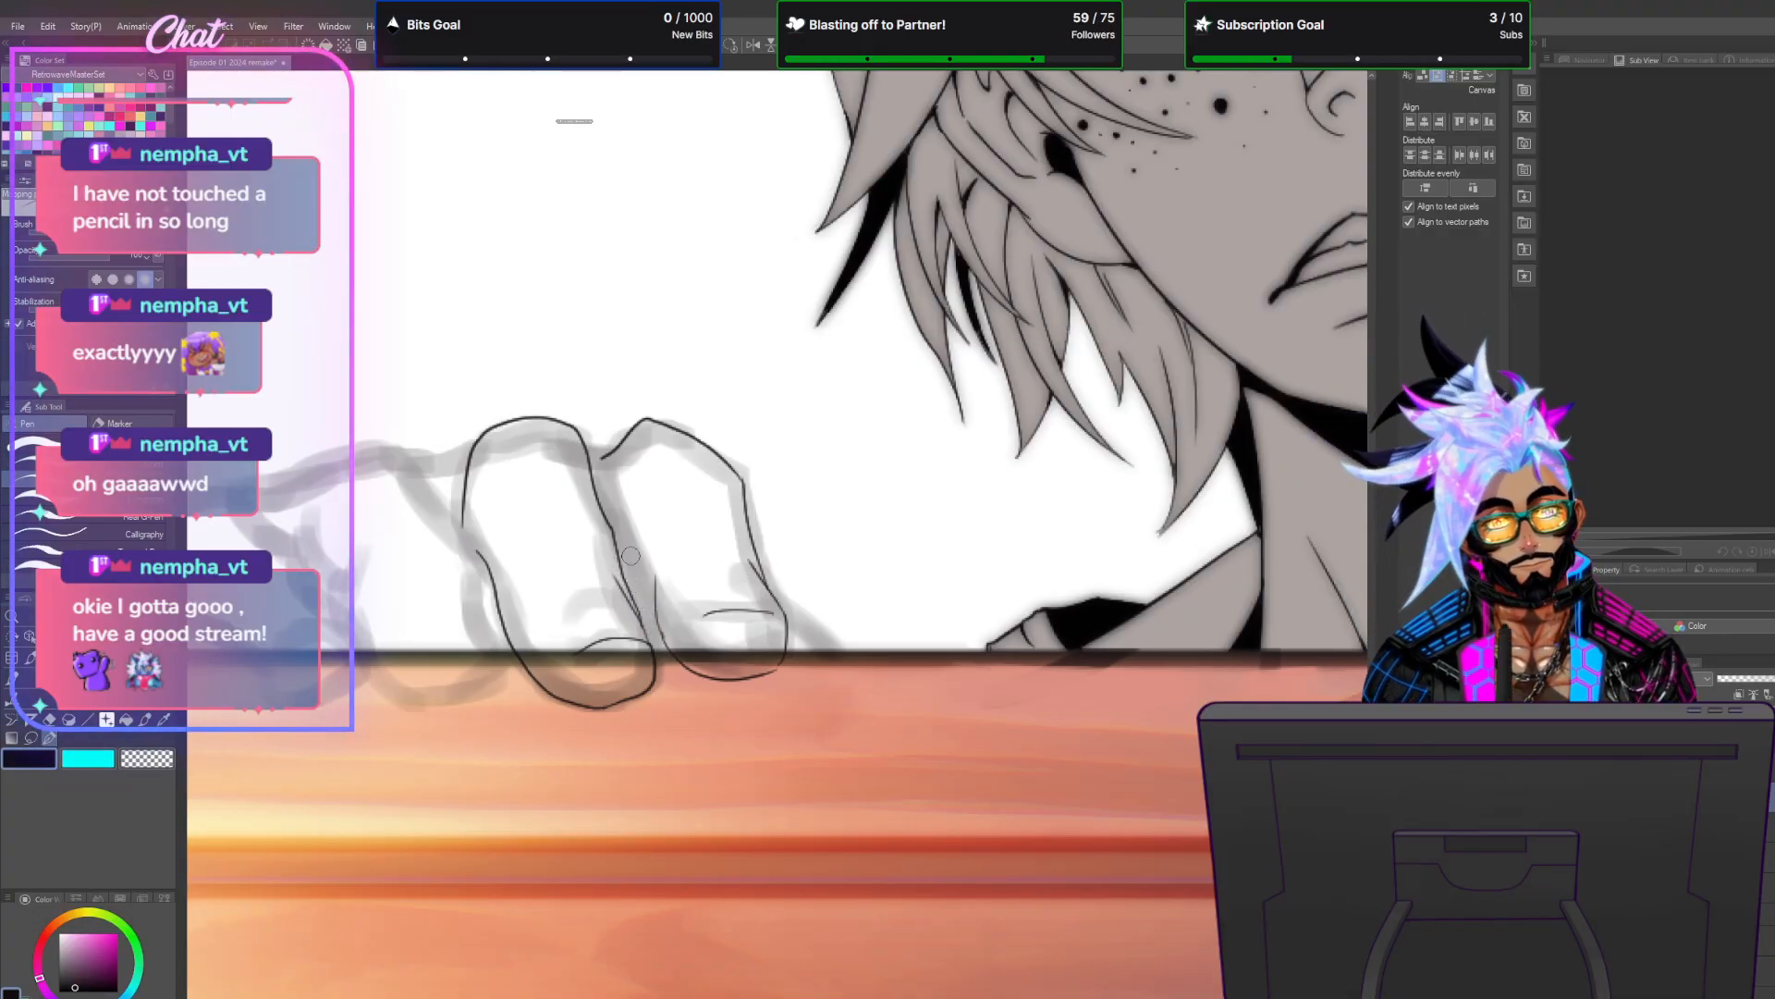
left_click_drag(615, 534, 648, 600)
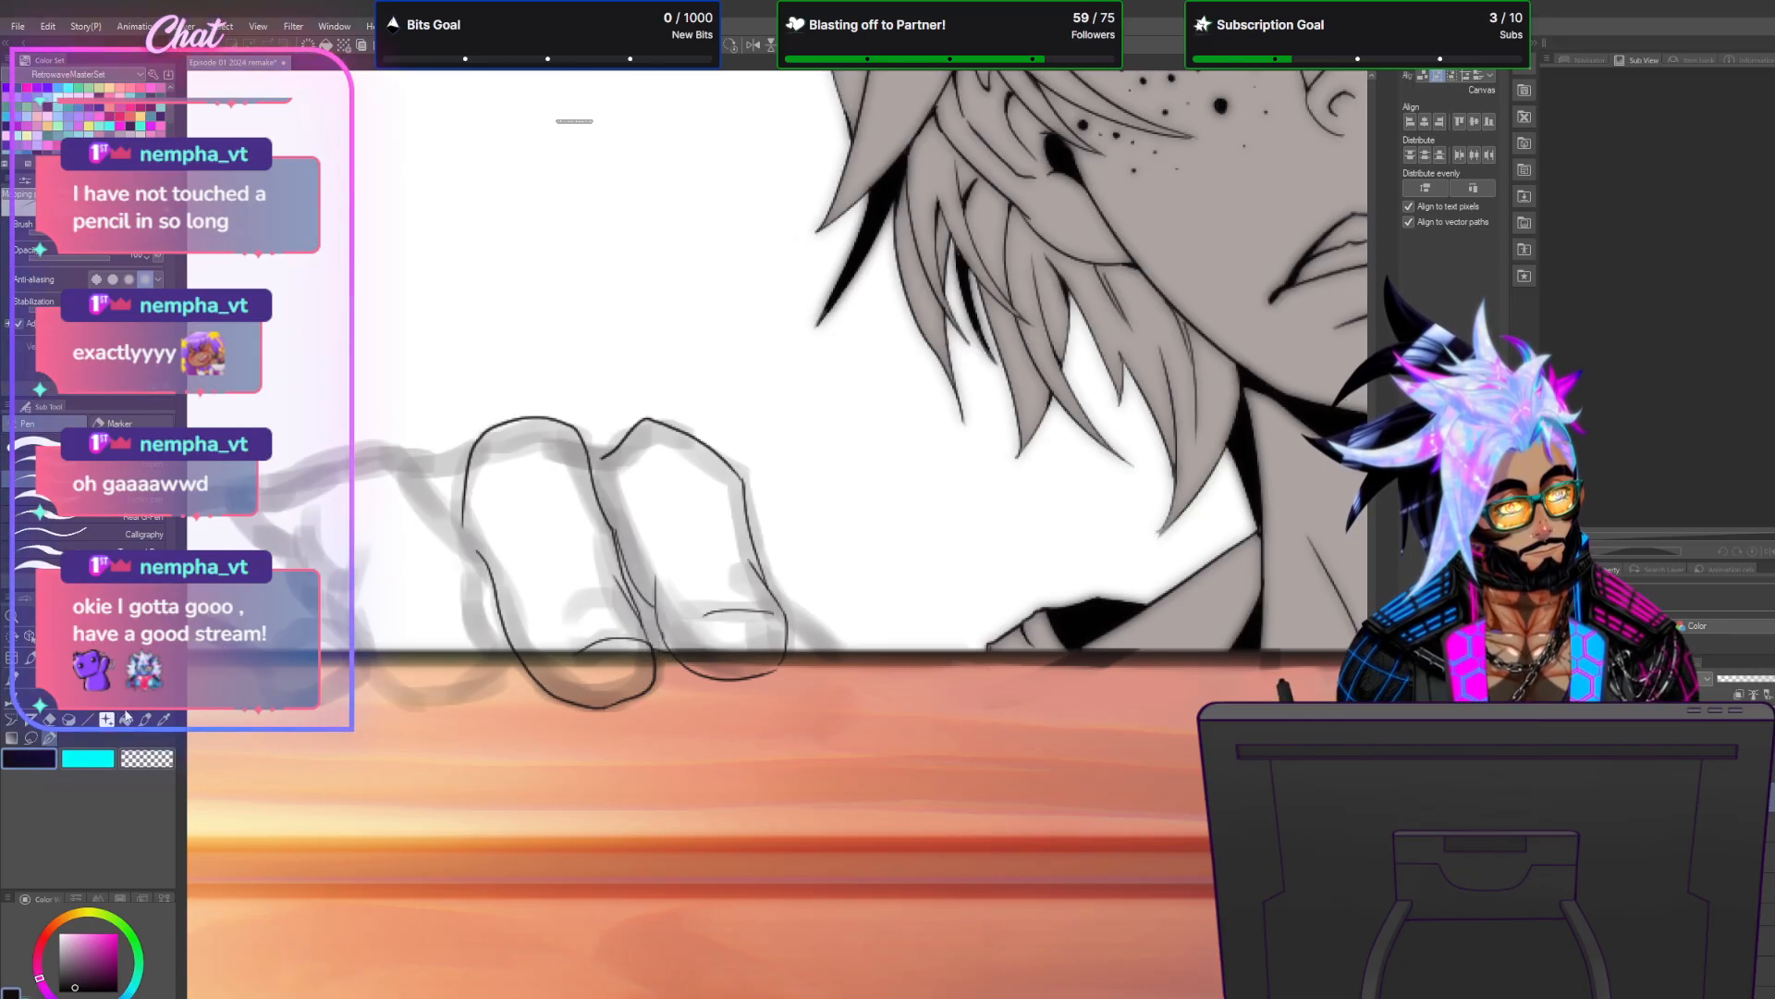
left_click_drag(653, 636, 620, 560)
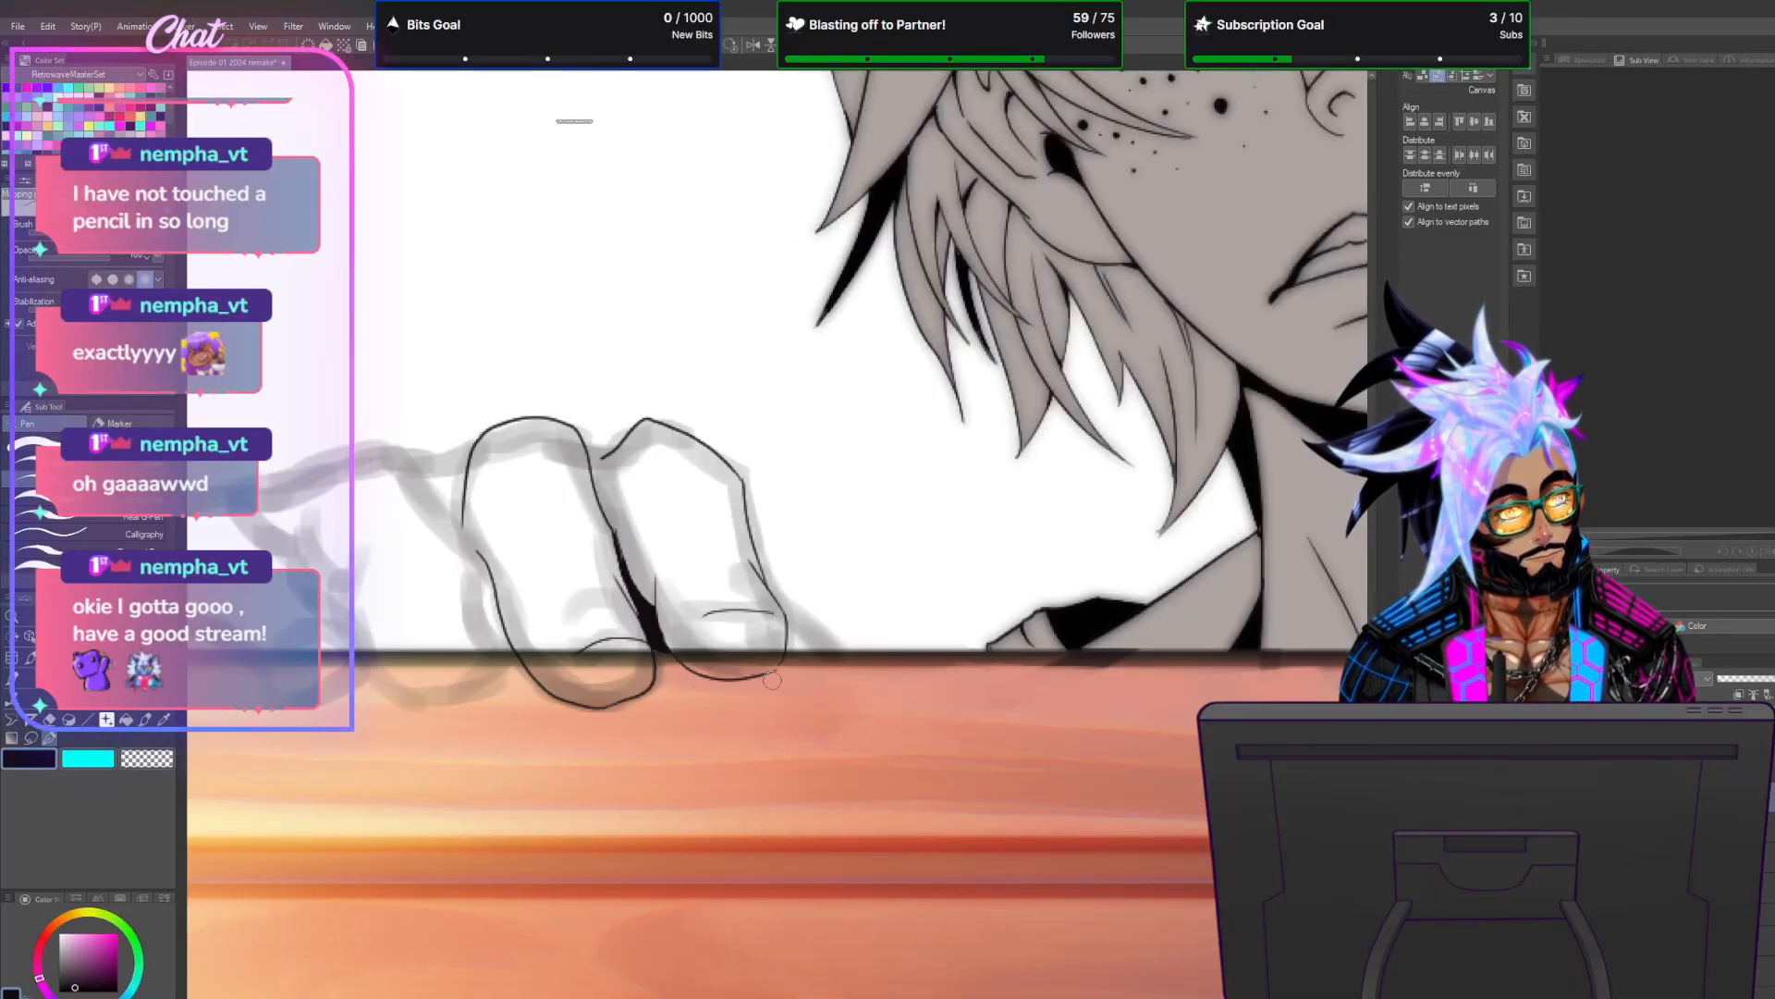
Ink a slanted edge from the left-hand fist's nearest finger to the ledge, and fill that wedge and the notch between the knuckles dark navy.
left_click_drag(766, 571, 852, 647)
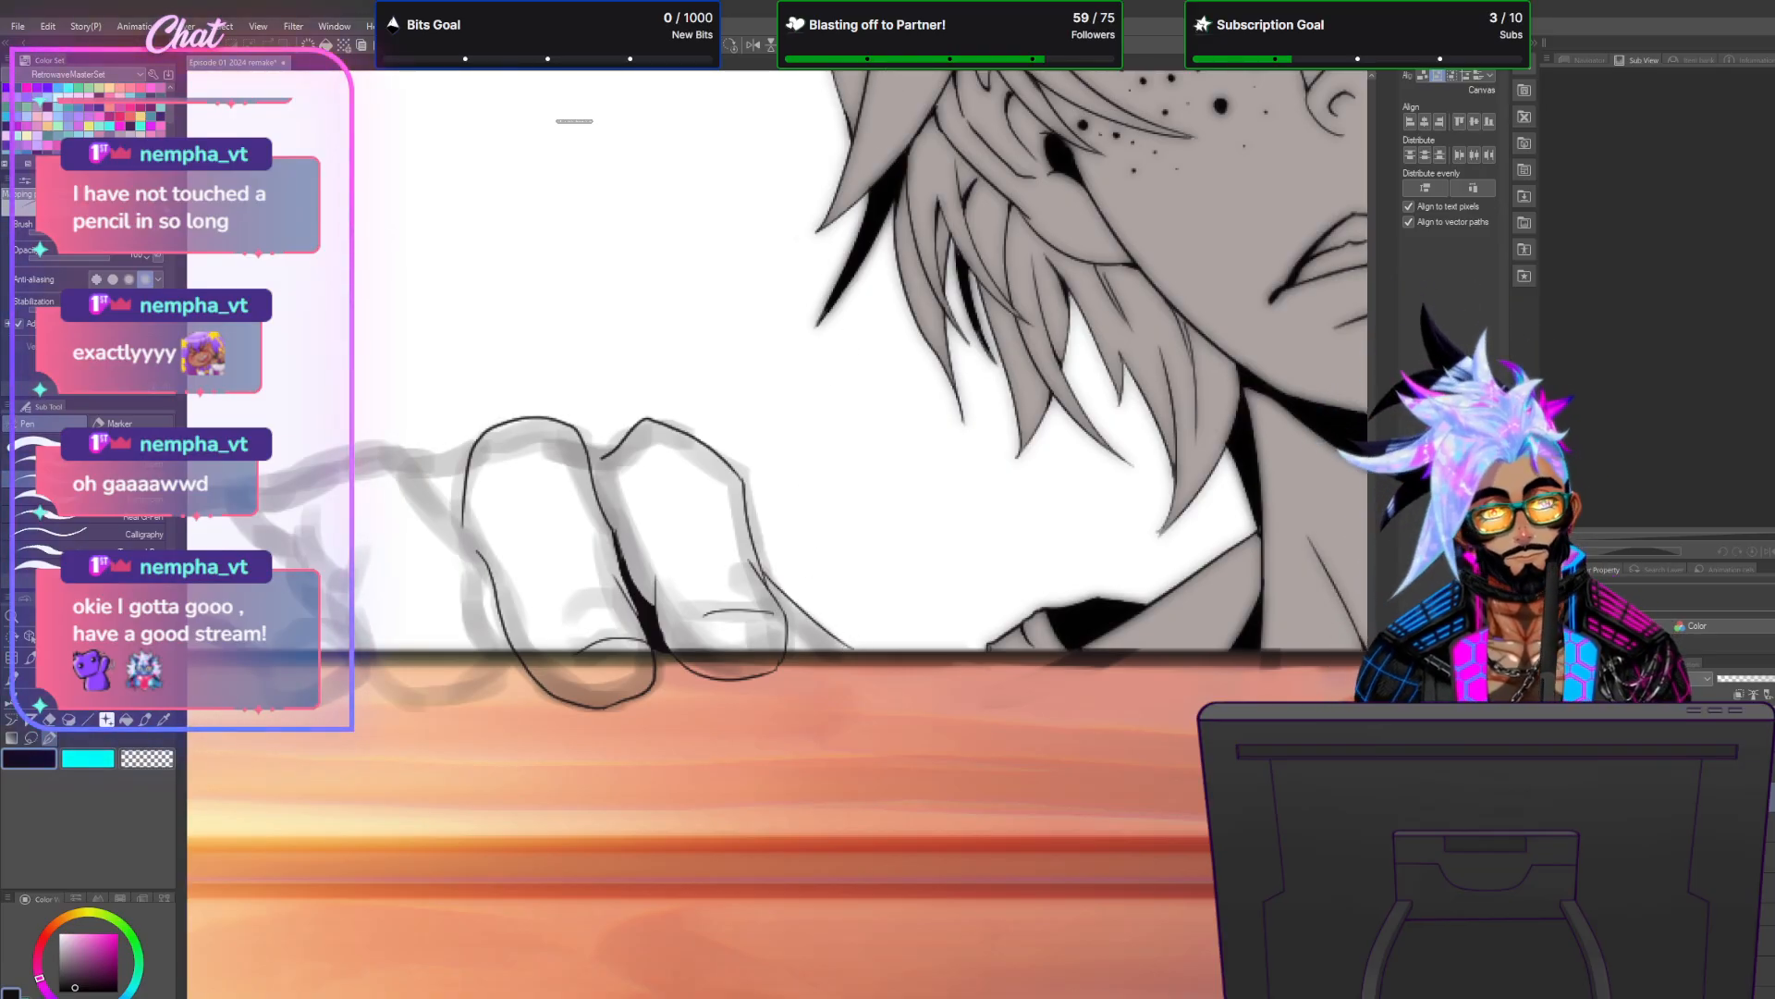
key("ctrl+z")
left_click_drag(764, 574, 850, 654)
key("ctrl+z")
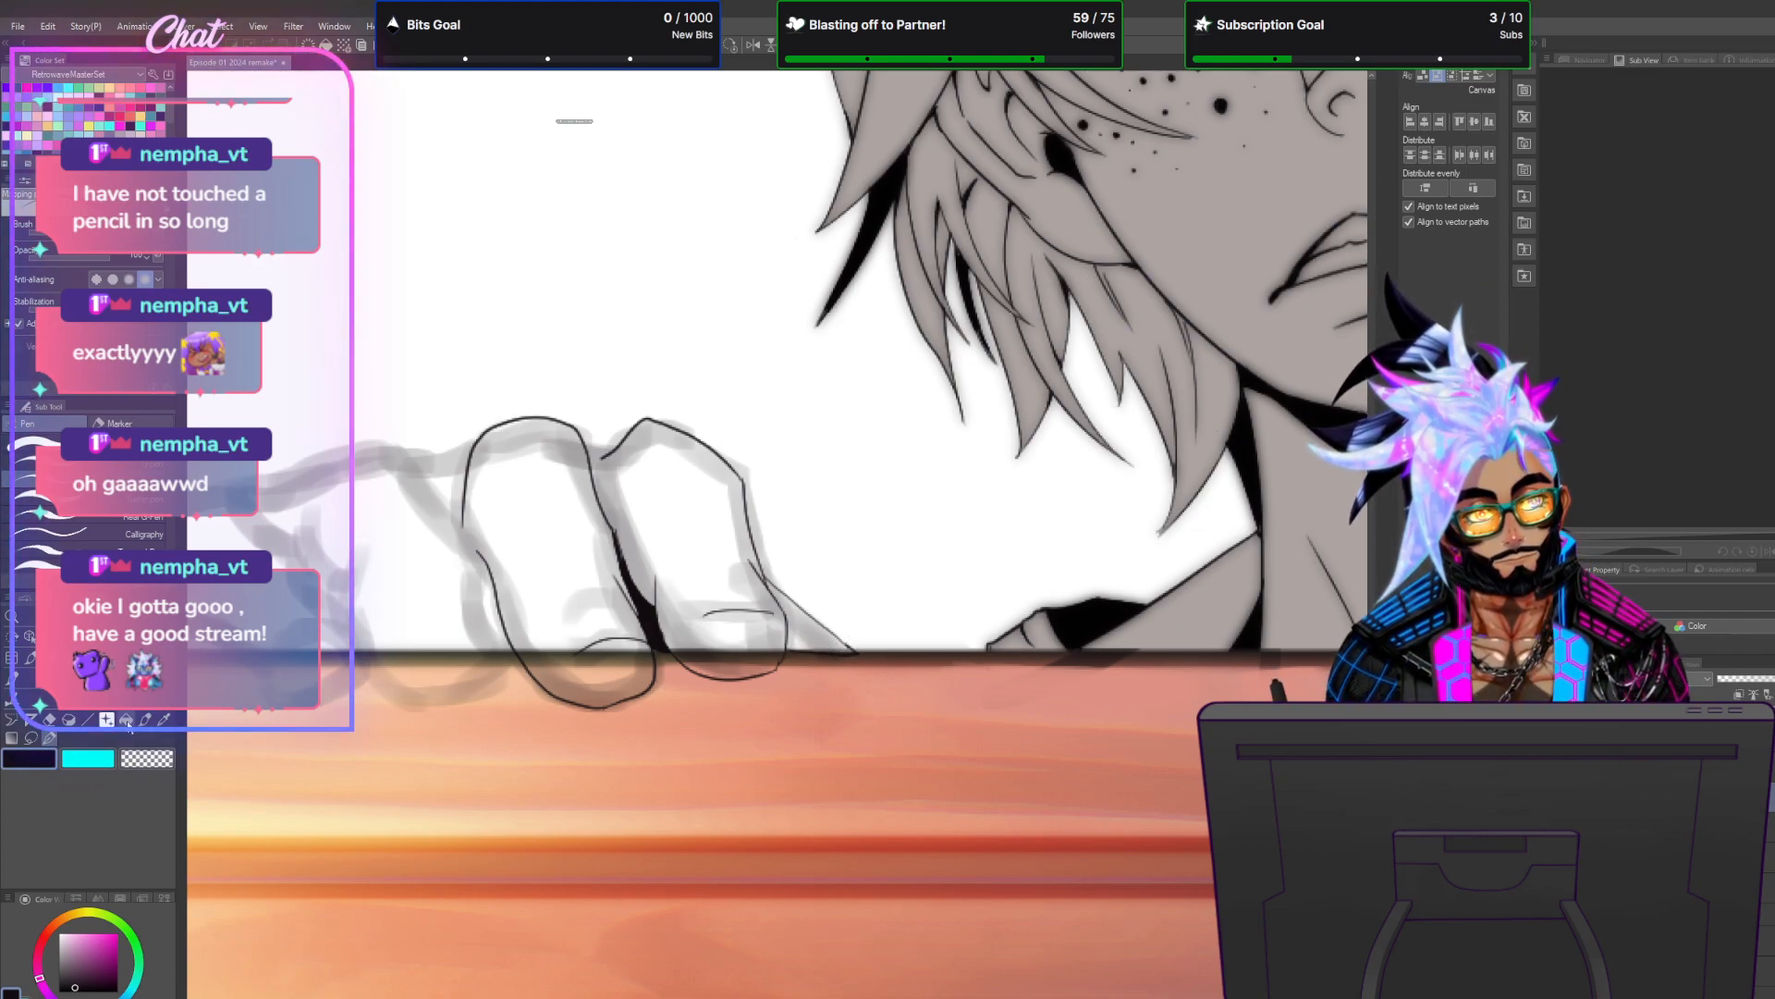
left_click(795, 612)
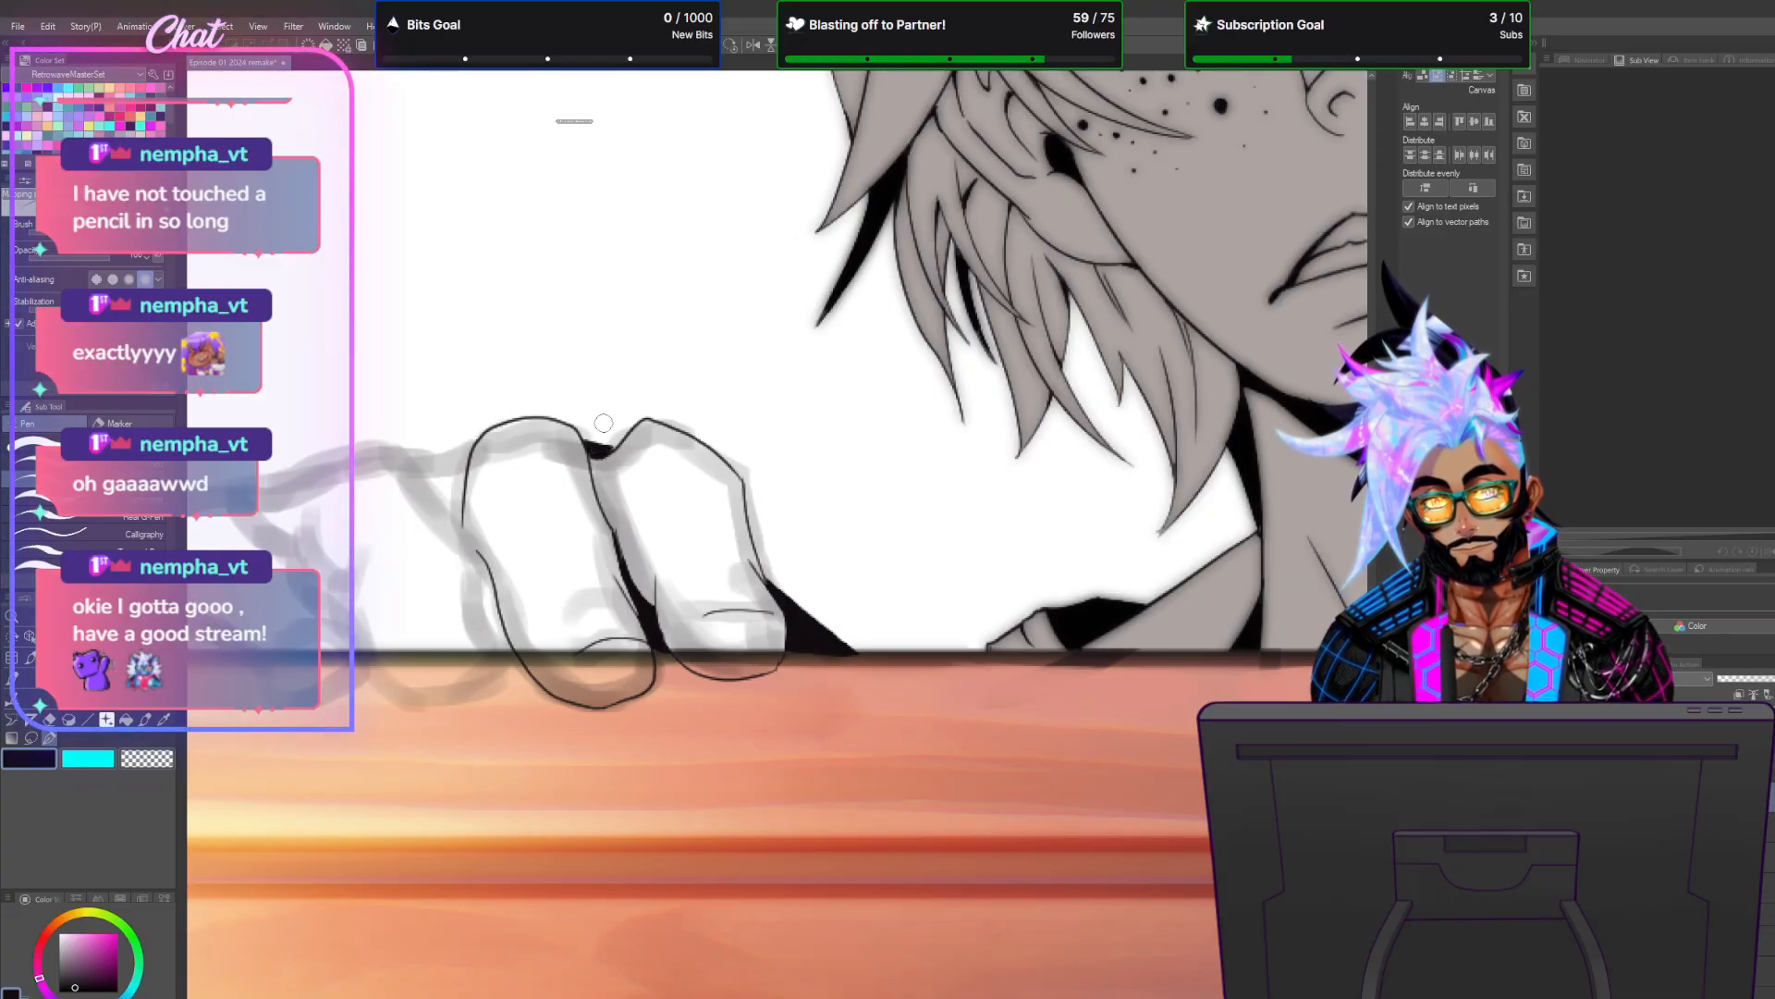
scroll(602, 422, "down", 5)
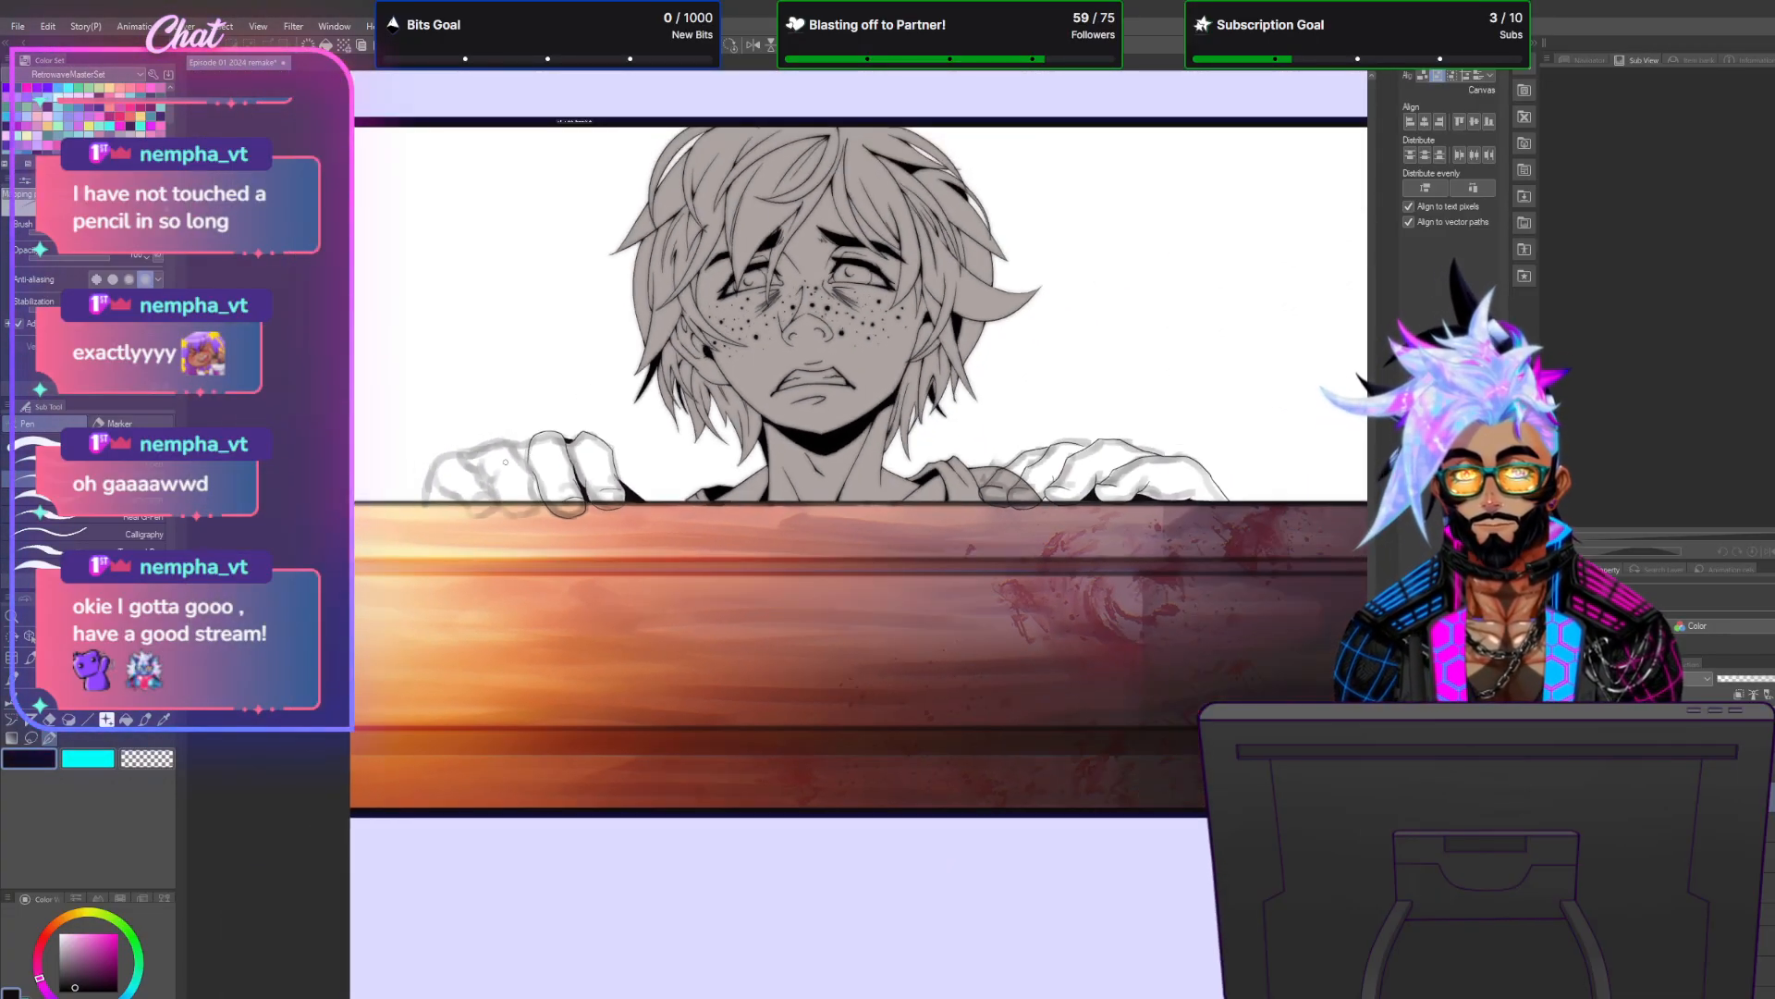
scroll(352, 494, "up", 2)
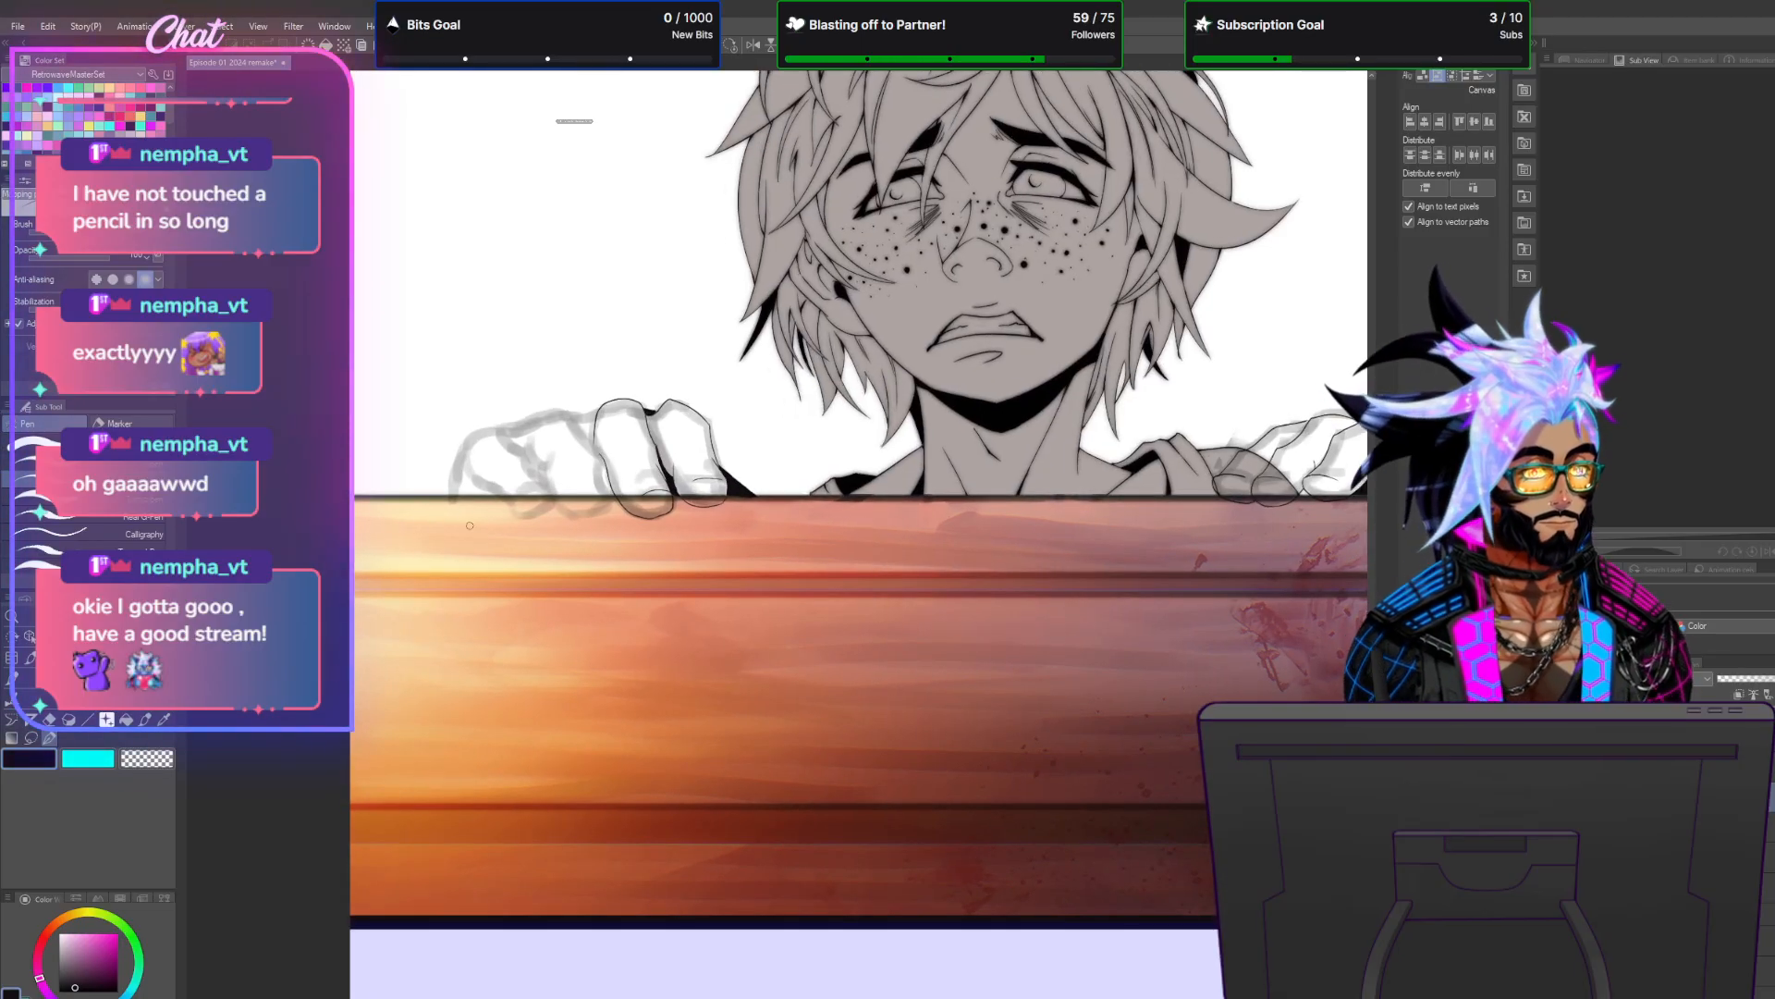
scroll(542, 334, "up", 5)
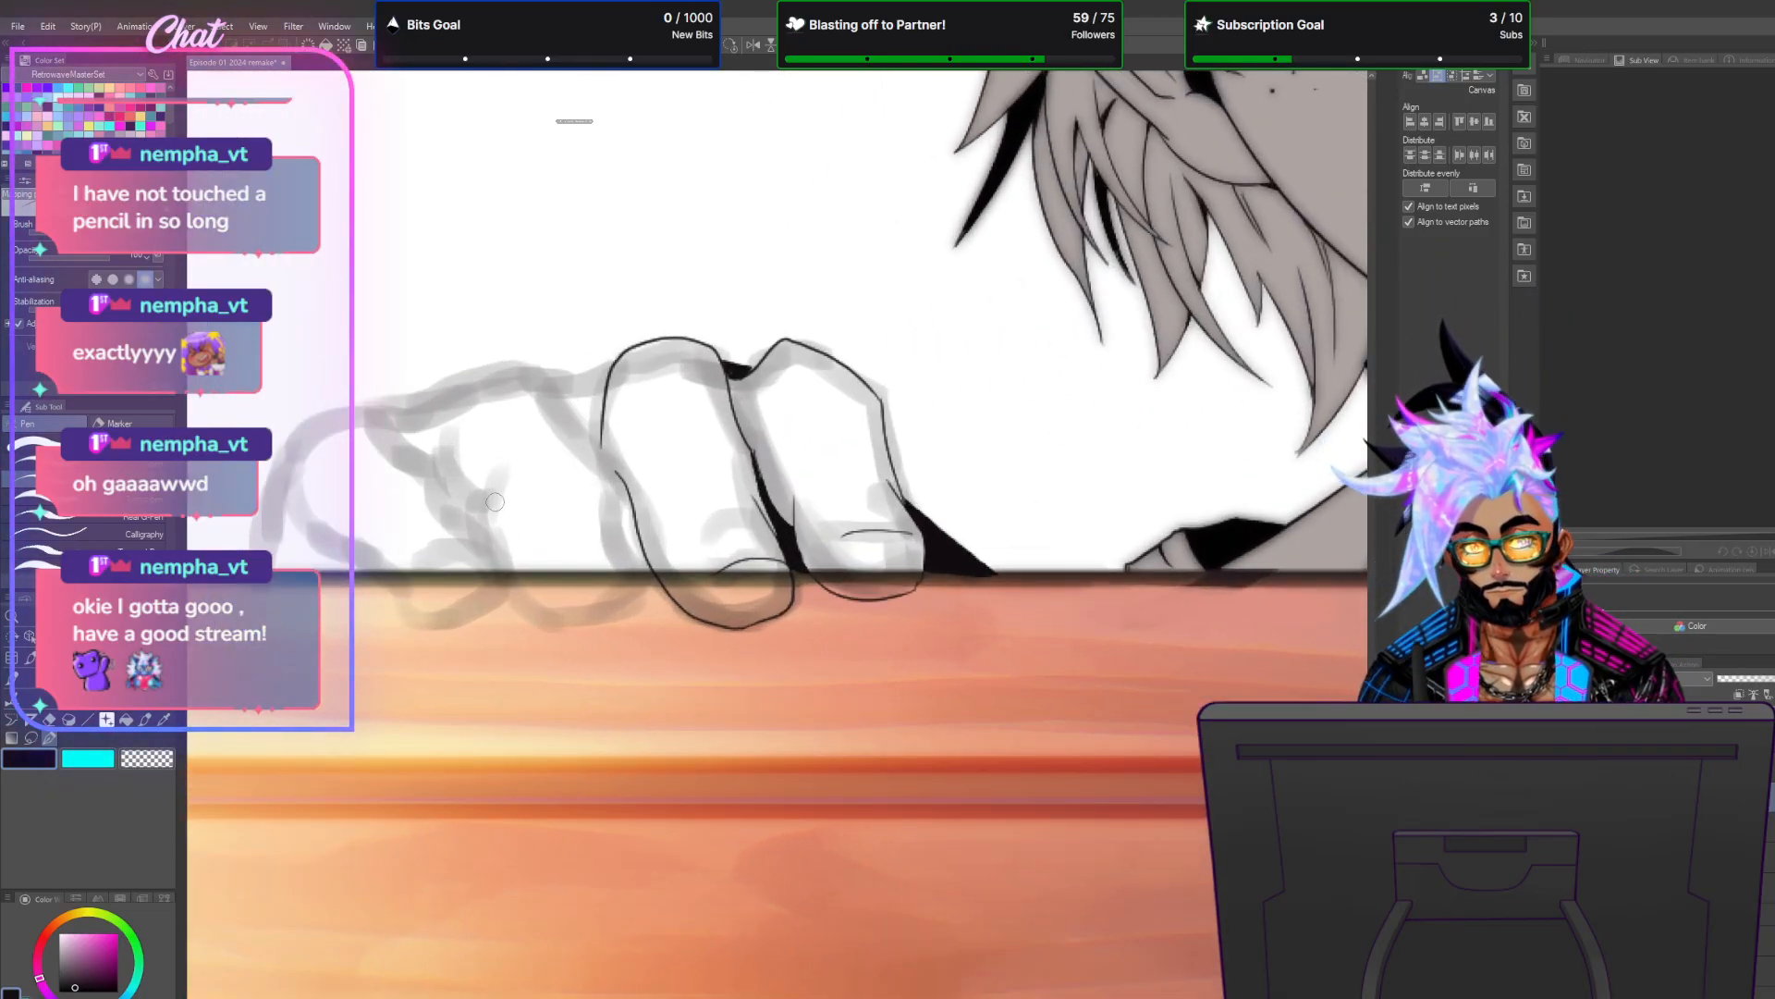
Ink the two outer fingers of the left-hand fist with their fingertips, and the outer contour of the hand down to the ledge.
mouse_move(485, 500)
left_mouse_down()
mouse_move(645, 609)
mouse_move(682, 568)
mouse_move(599, 552)
mouse_move(604, 516)
mouse_move(618, 536)
mouse_move(606, 466)
mouse_move(524, 364)
mouse_move(431, 398)
left_mouse_up()
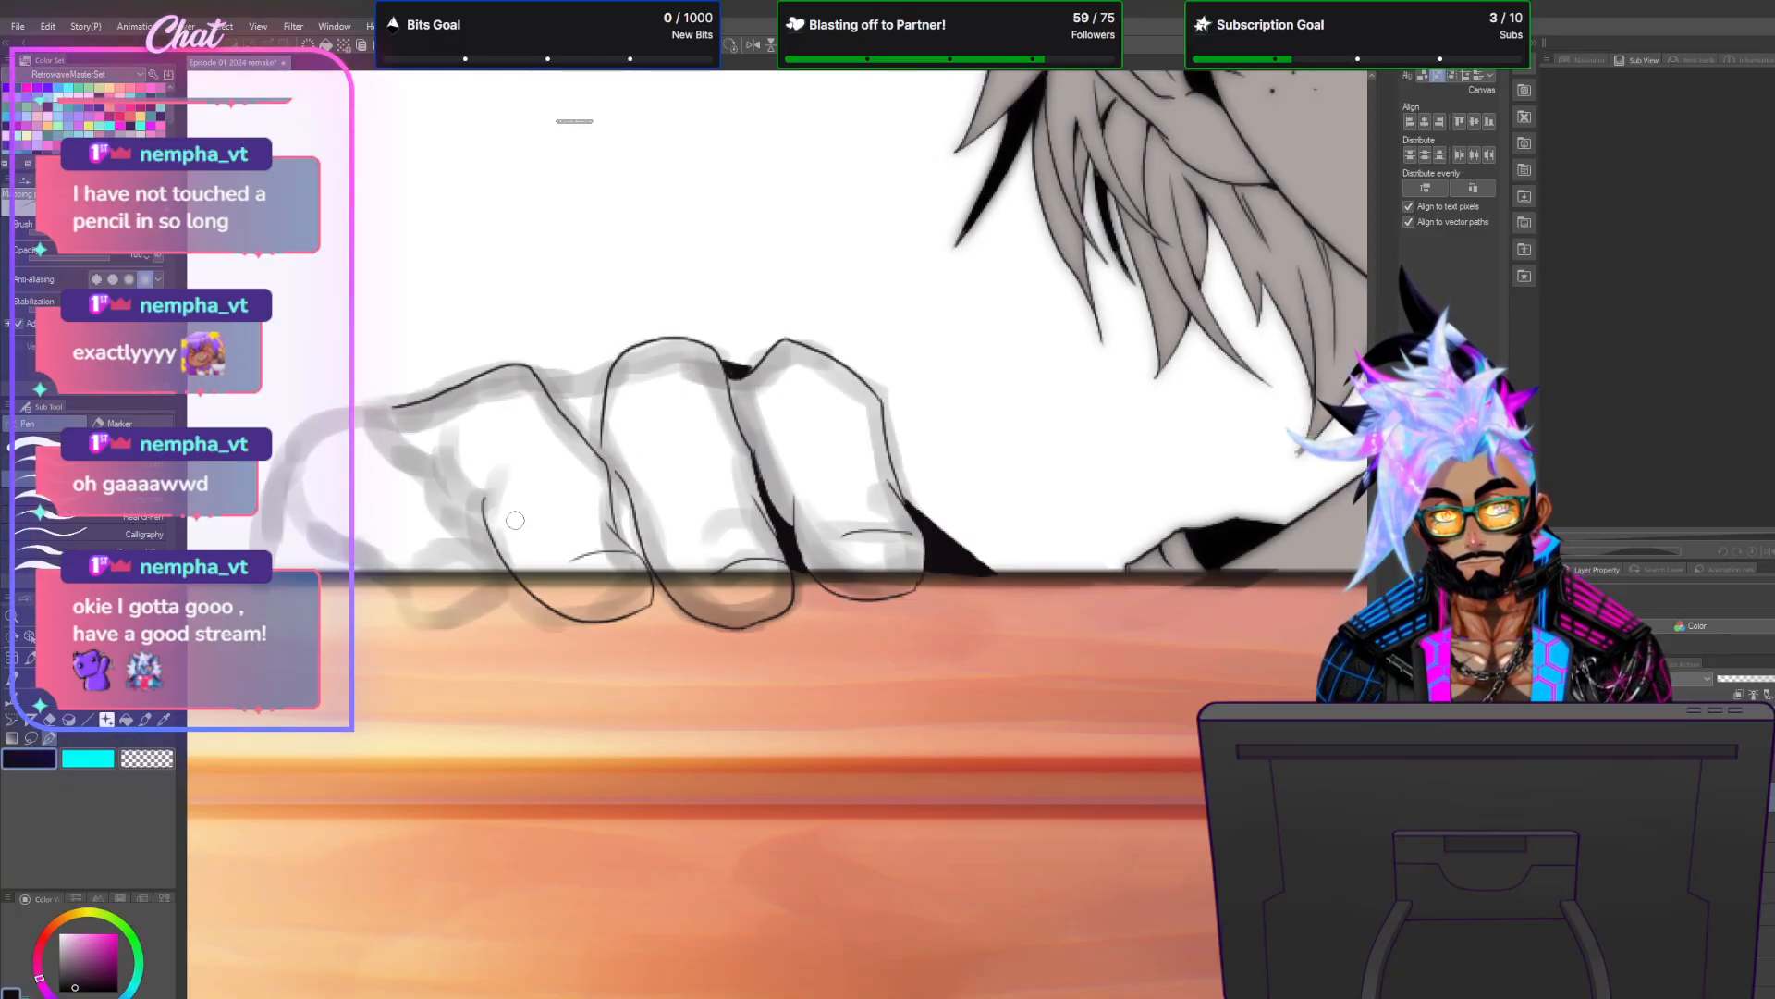
left_click_drag(468, 516, 439, 442)
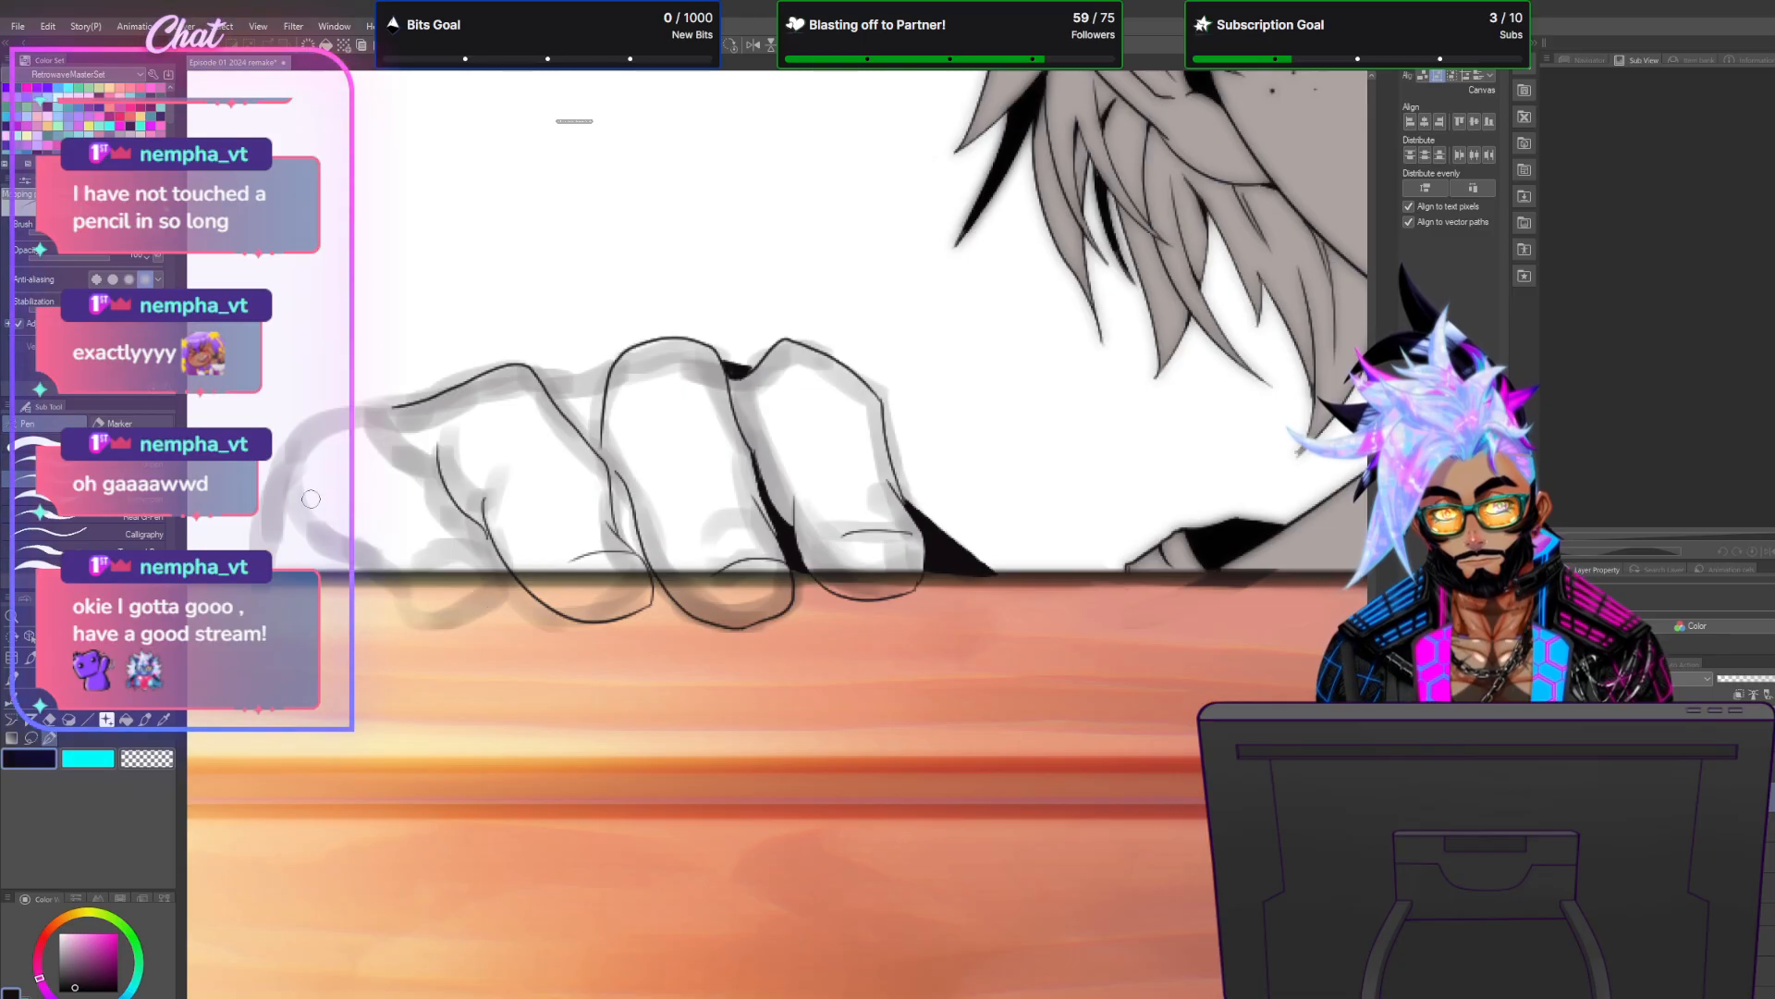
left_click_drag(435, 626, 492, 613)
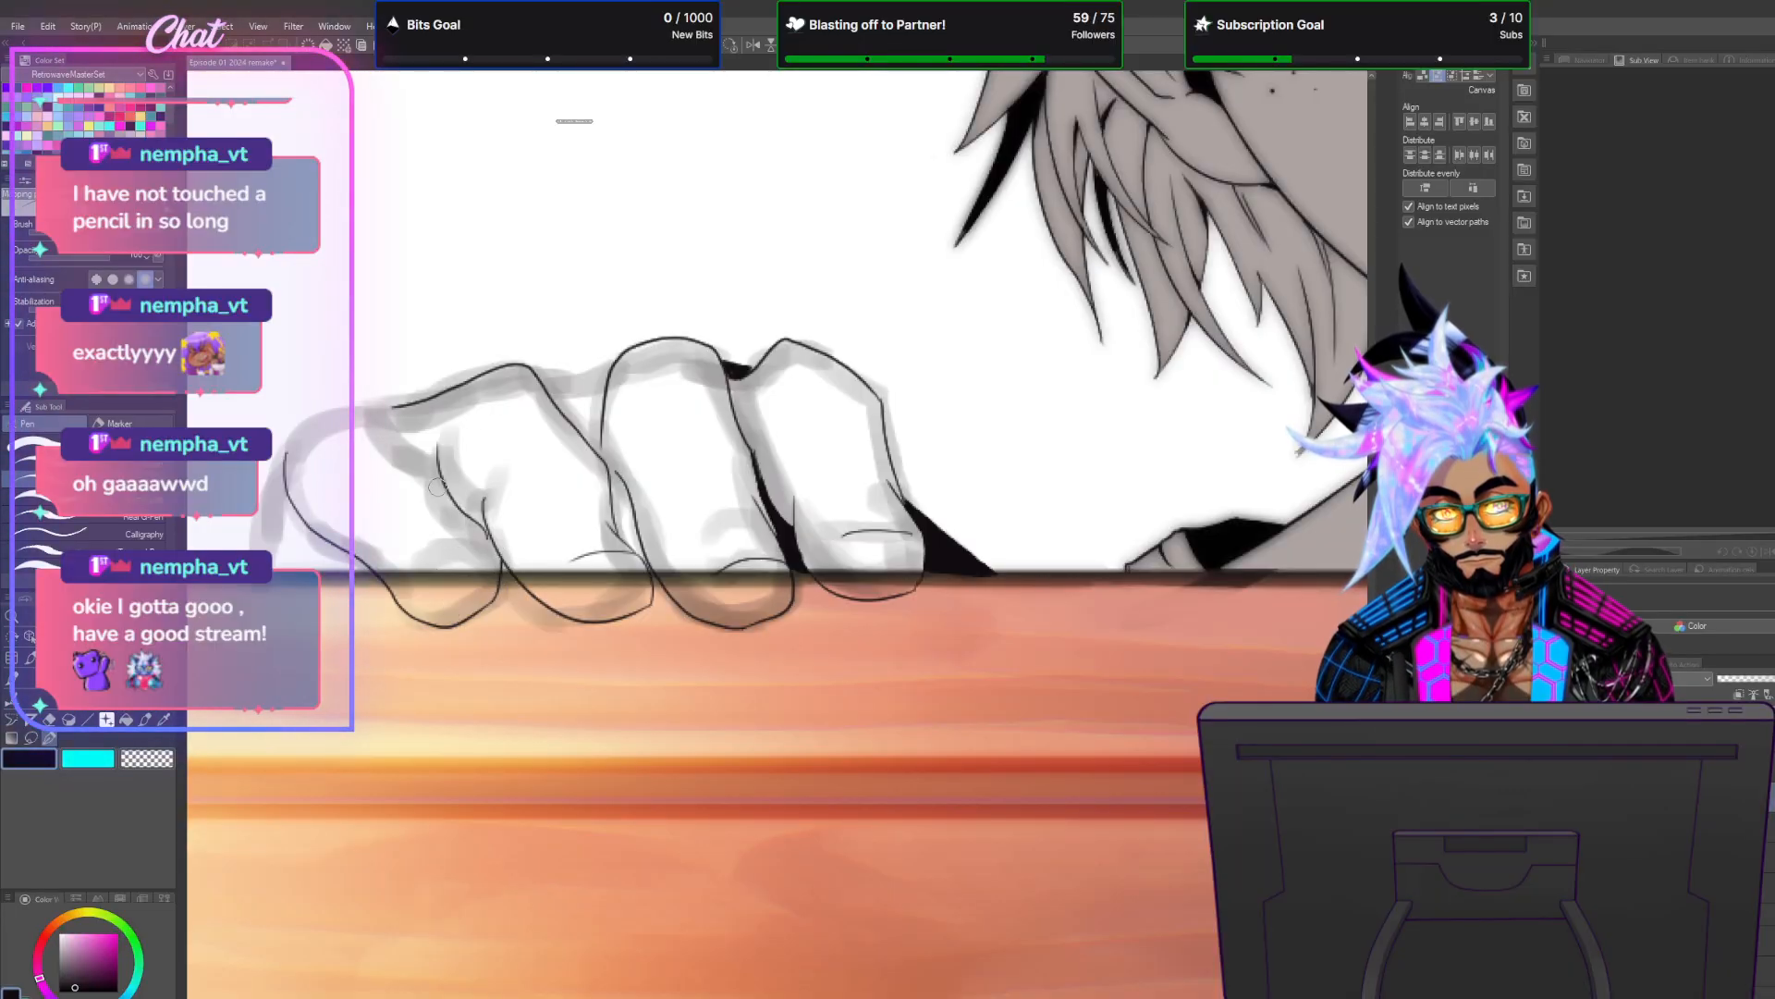
left_click_drag(488, 536, 382, 418)
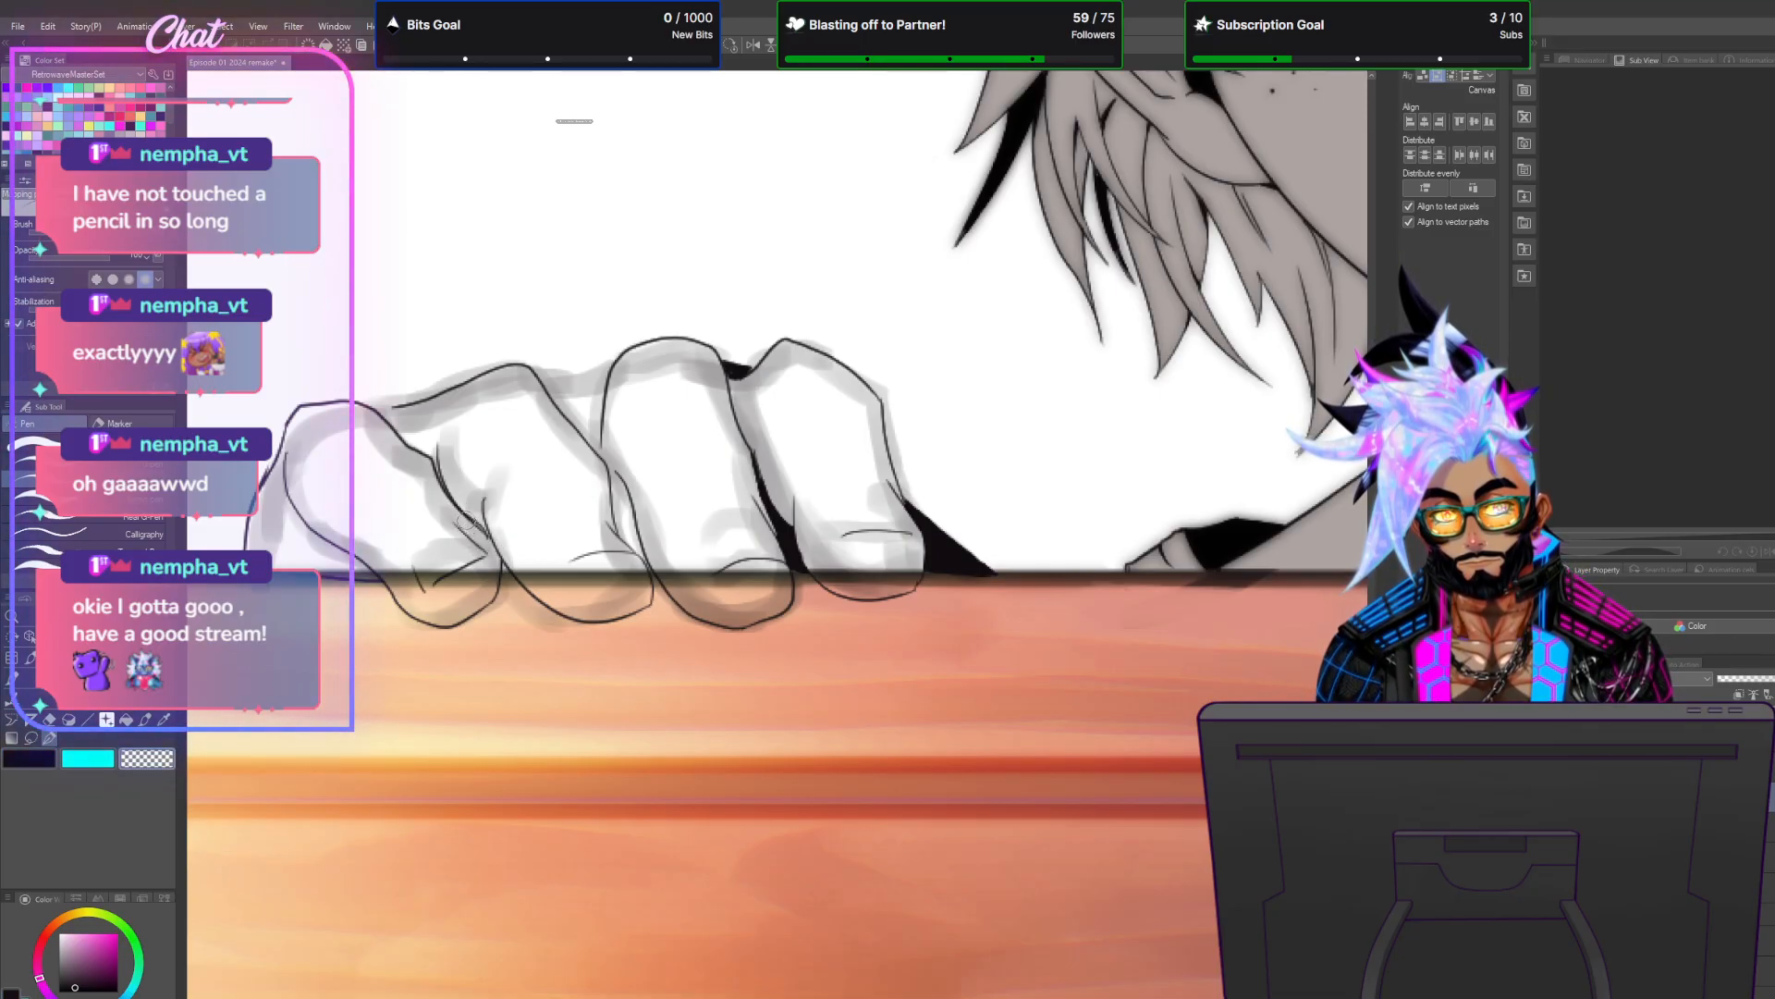
key("c")
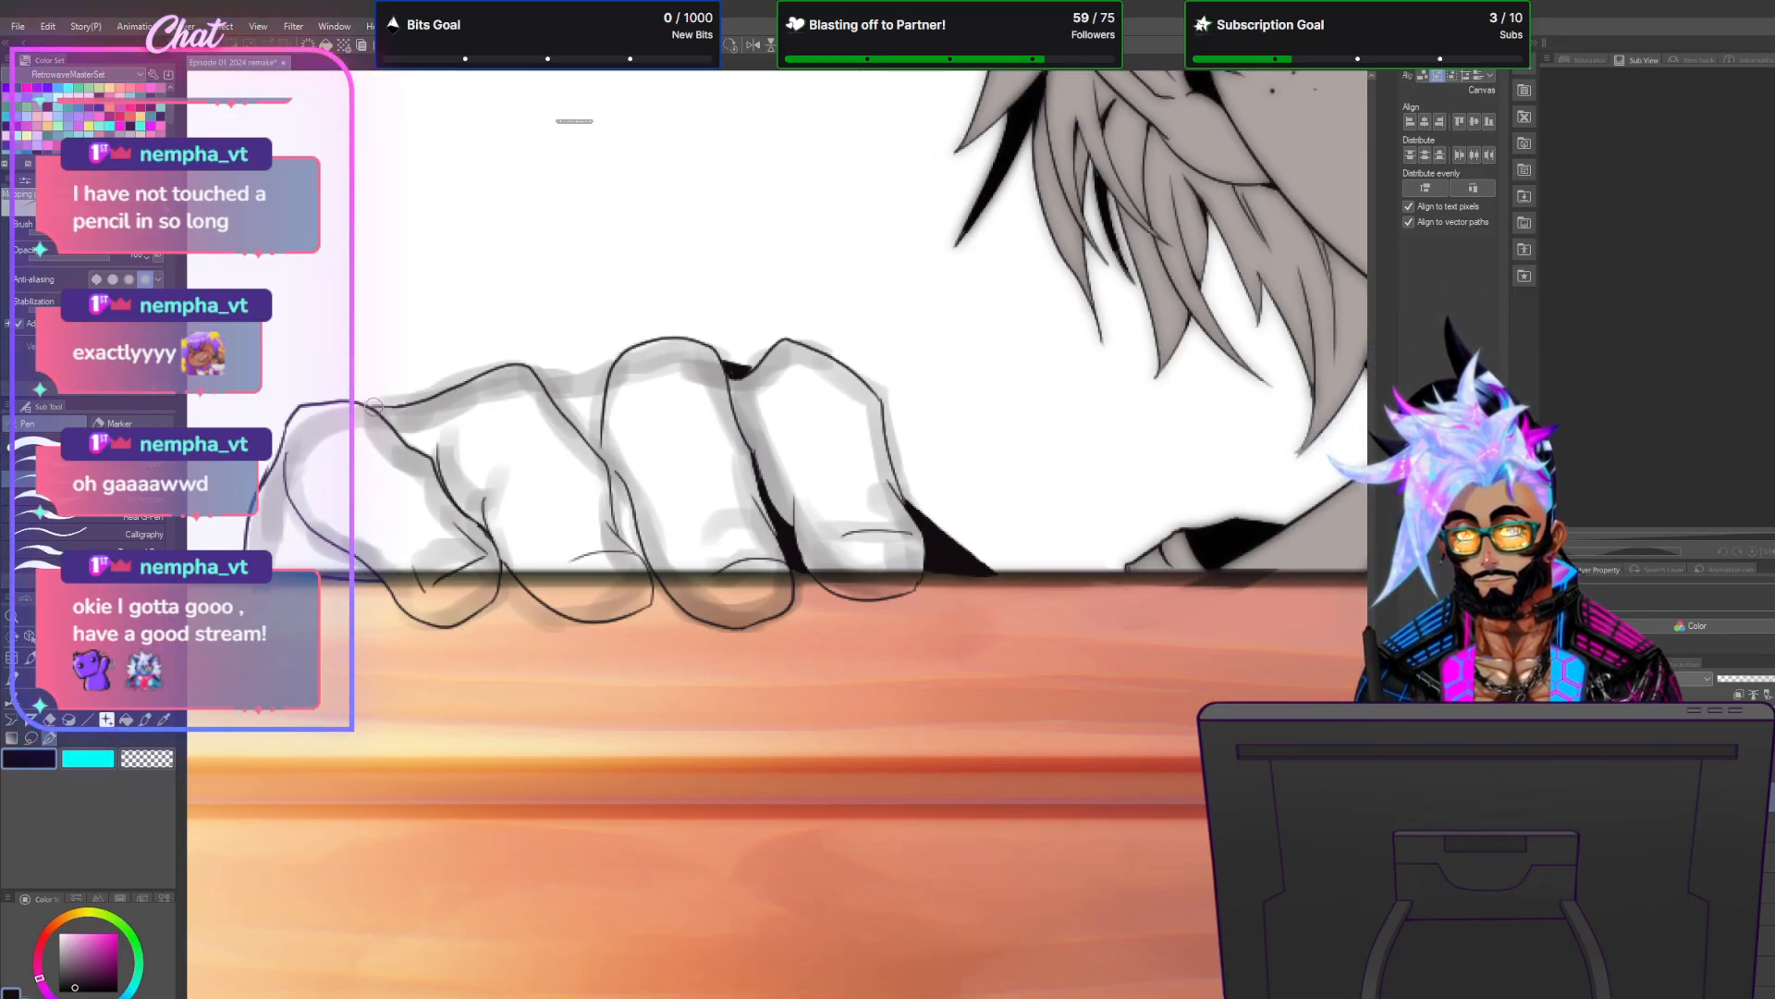
Ink a line bridging the left-hand fist's second and third knuckles, and fill the gaps between those two fingers dark navy.
left_click_drag(554, 375, 614, 363)
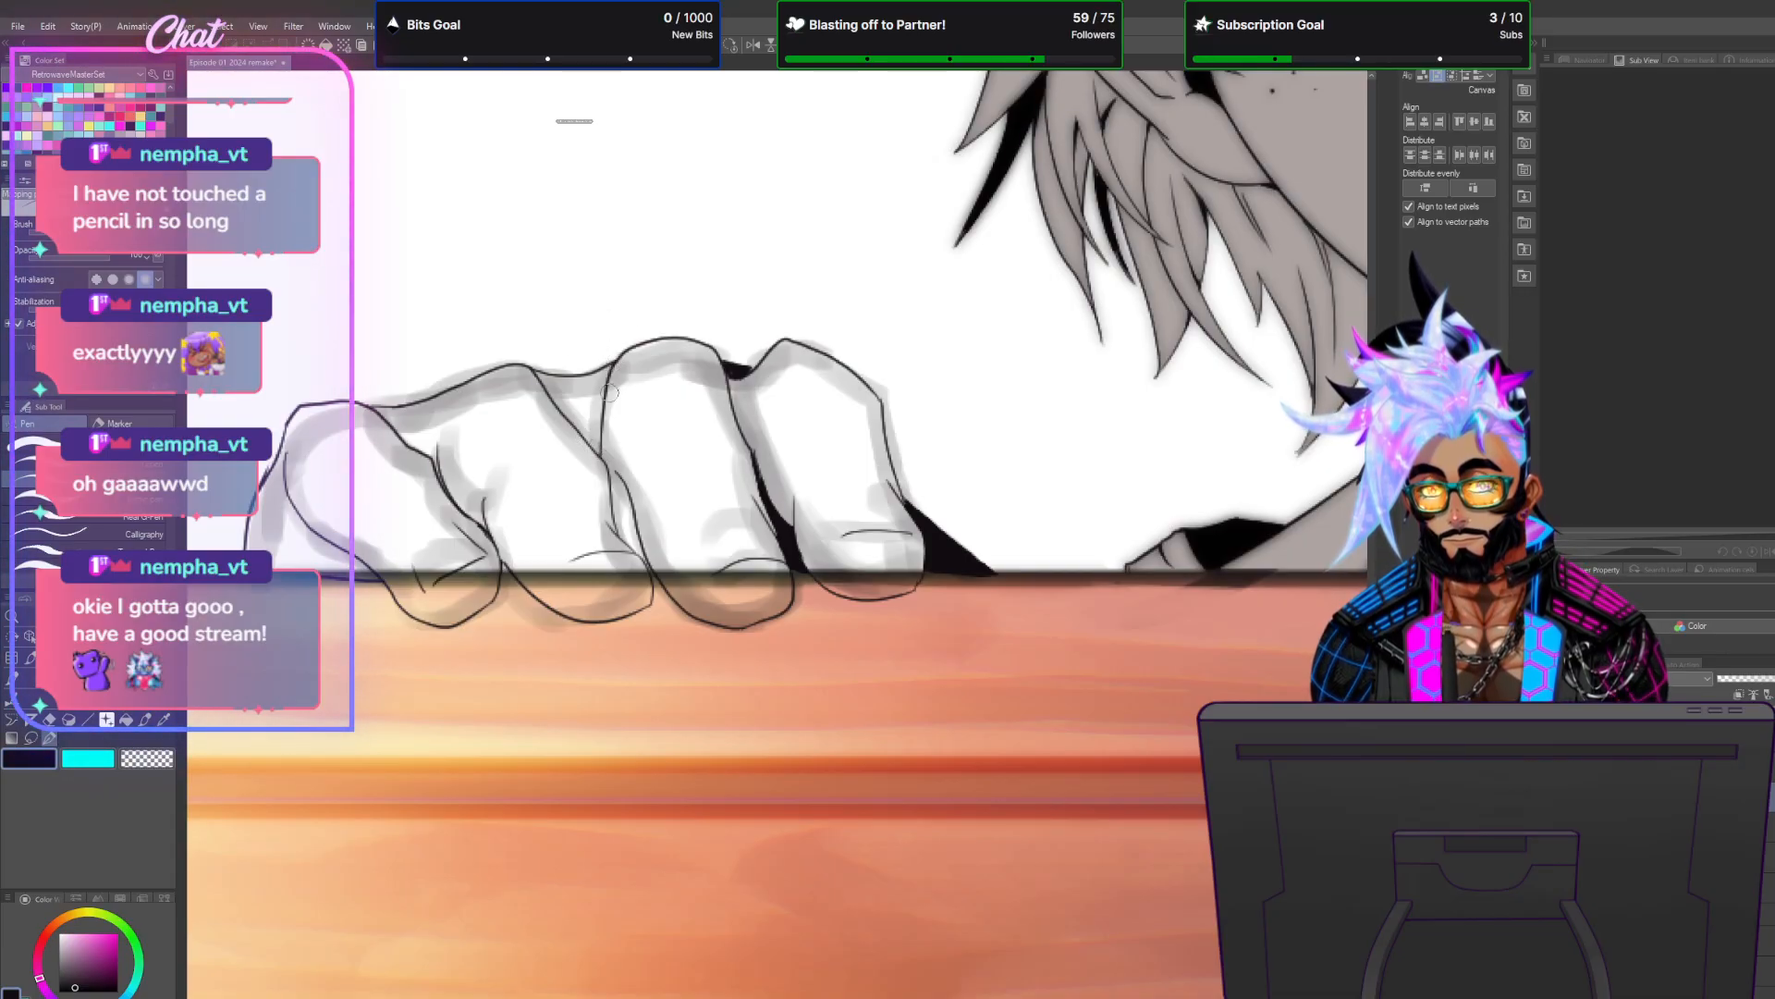
key("g")
left_click(575, 397)
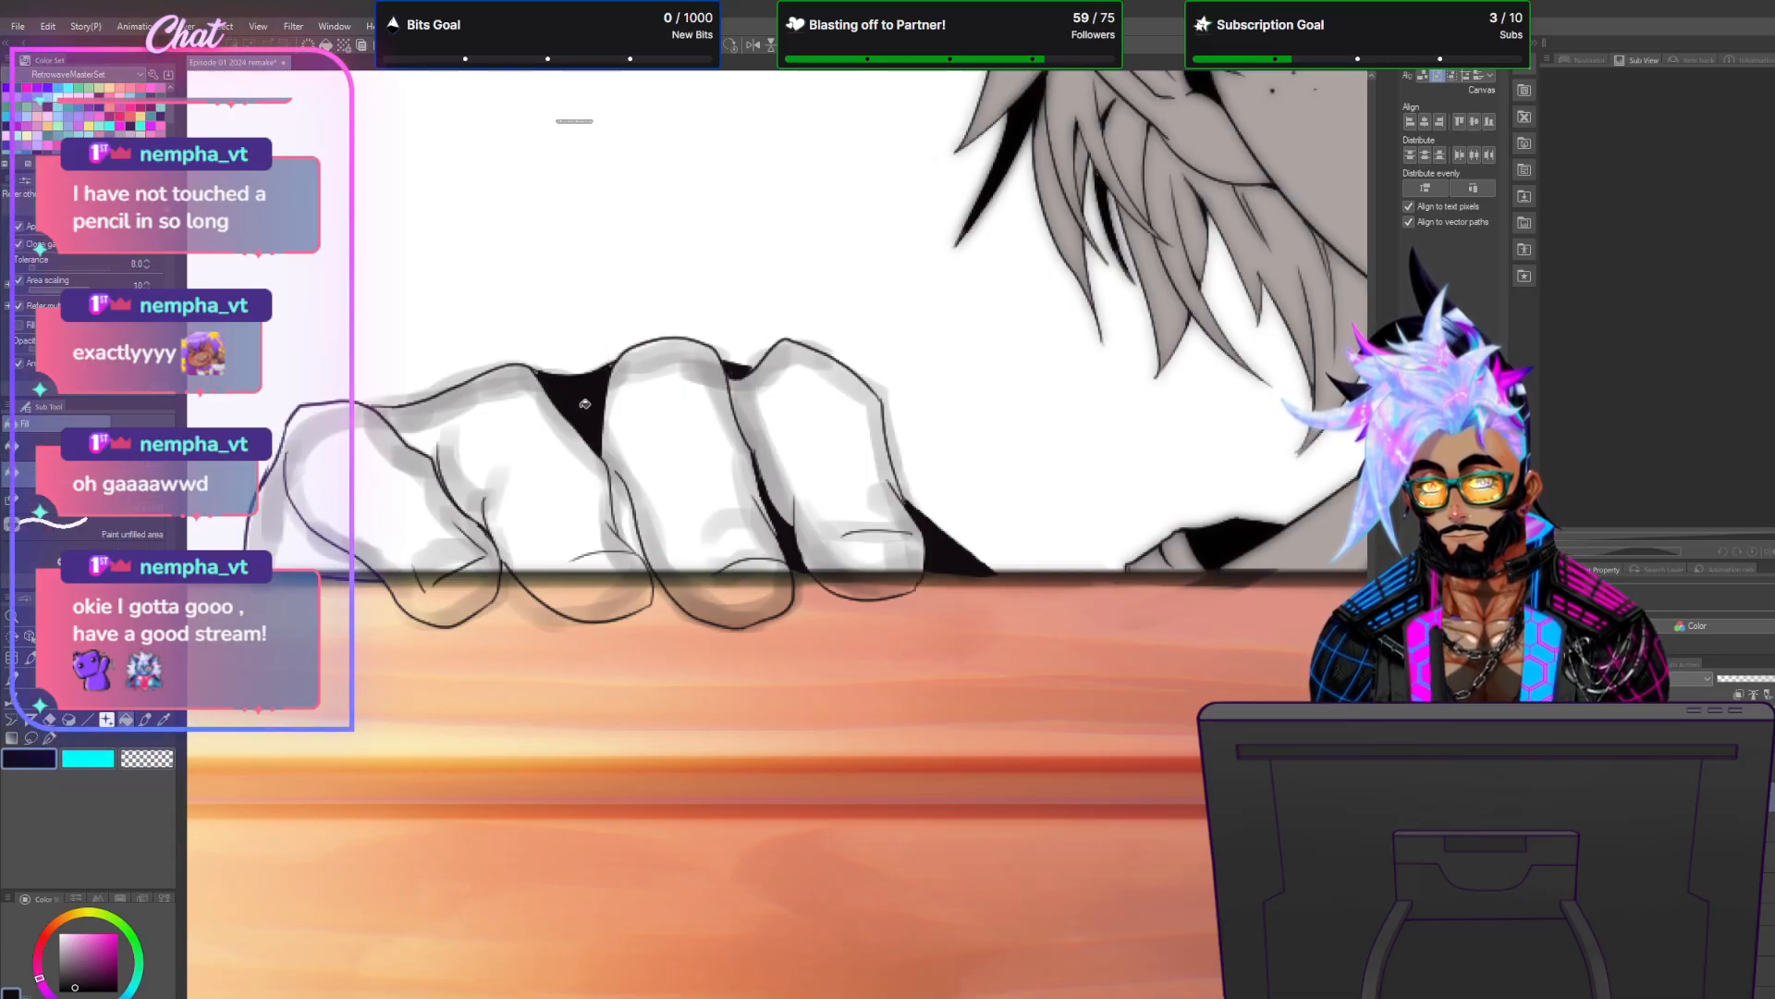
left_click(51, 737)
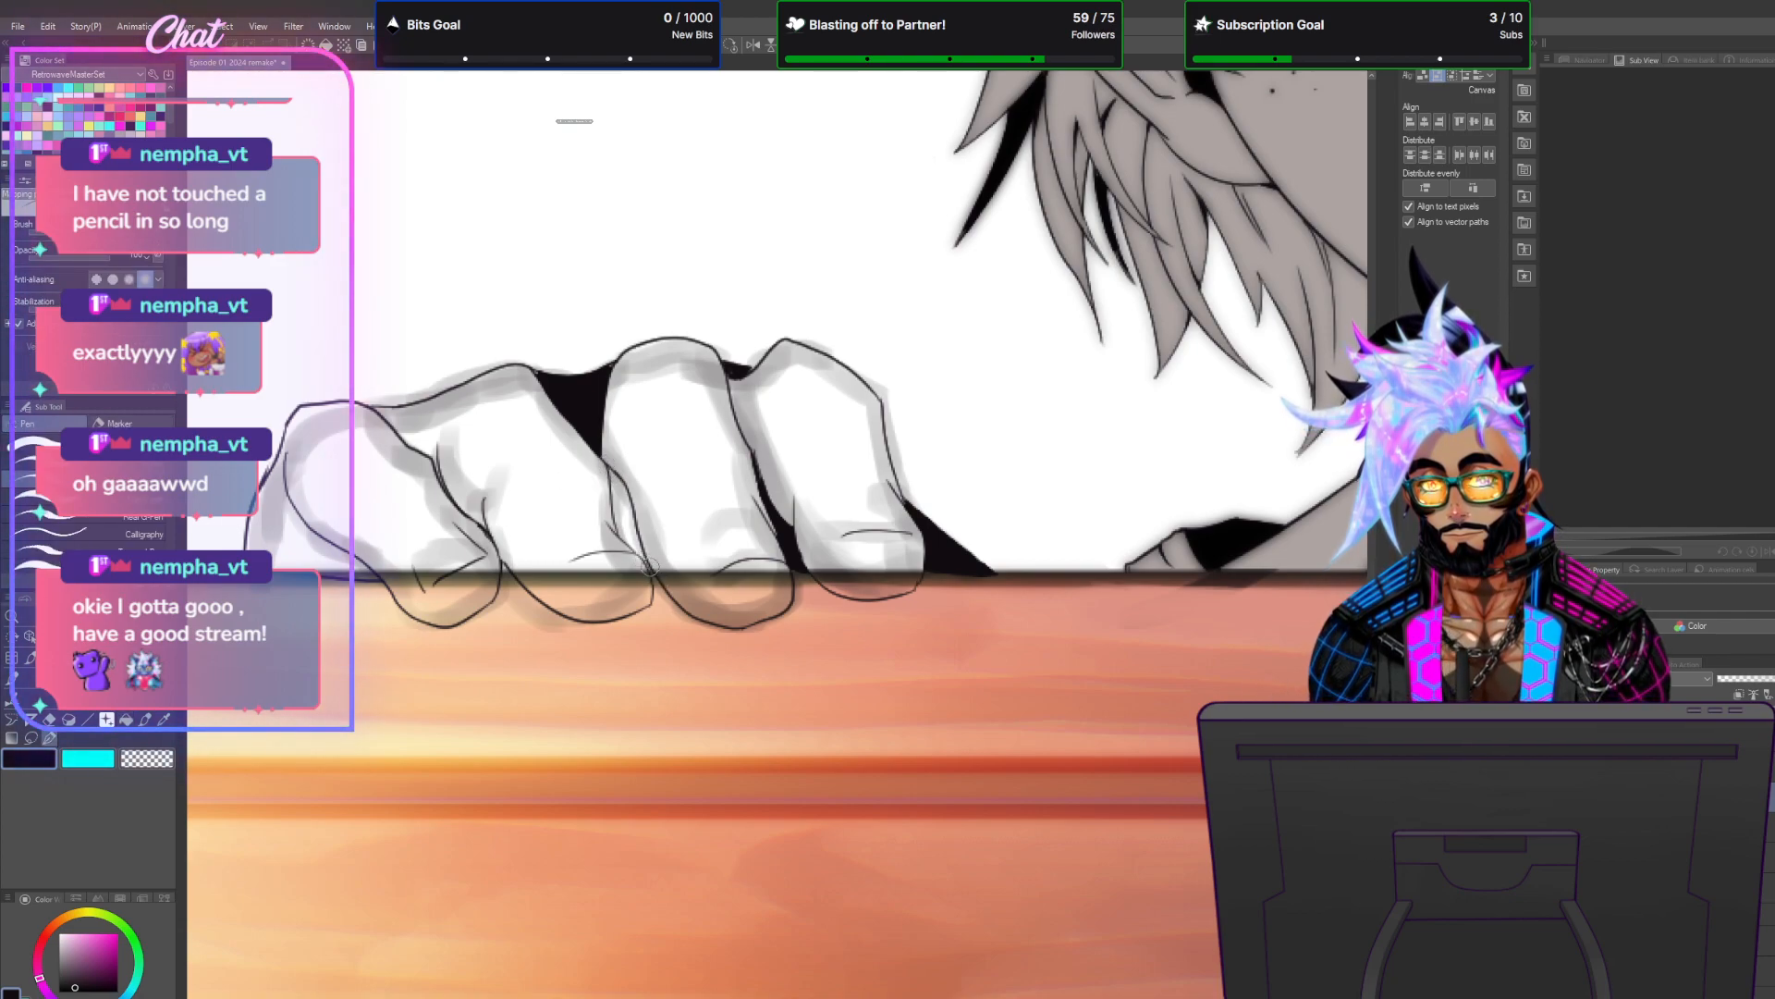
left_click(126, 719)
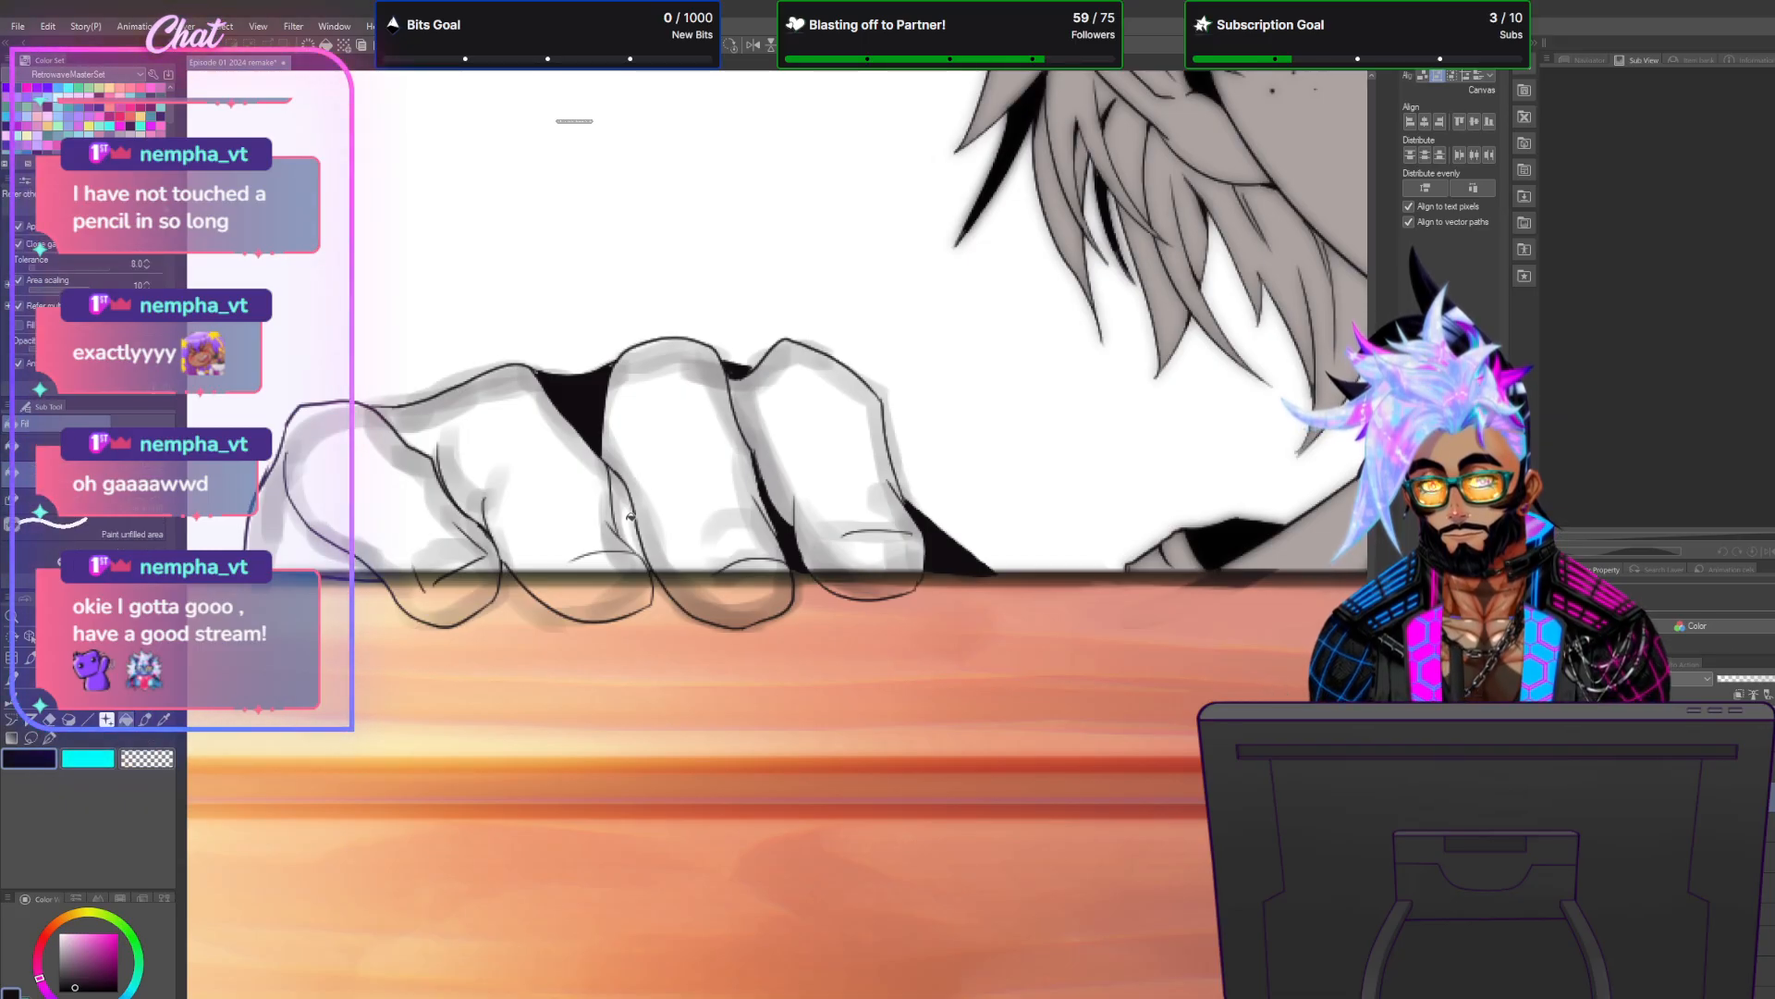
left_click(50, 738)
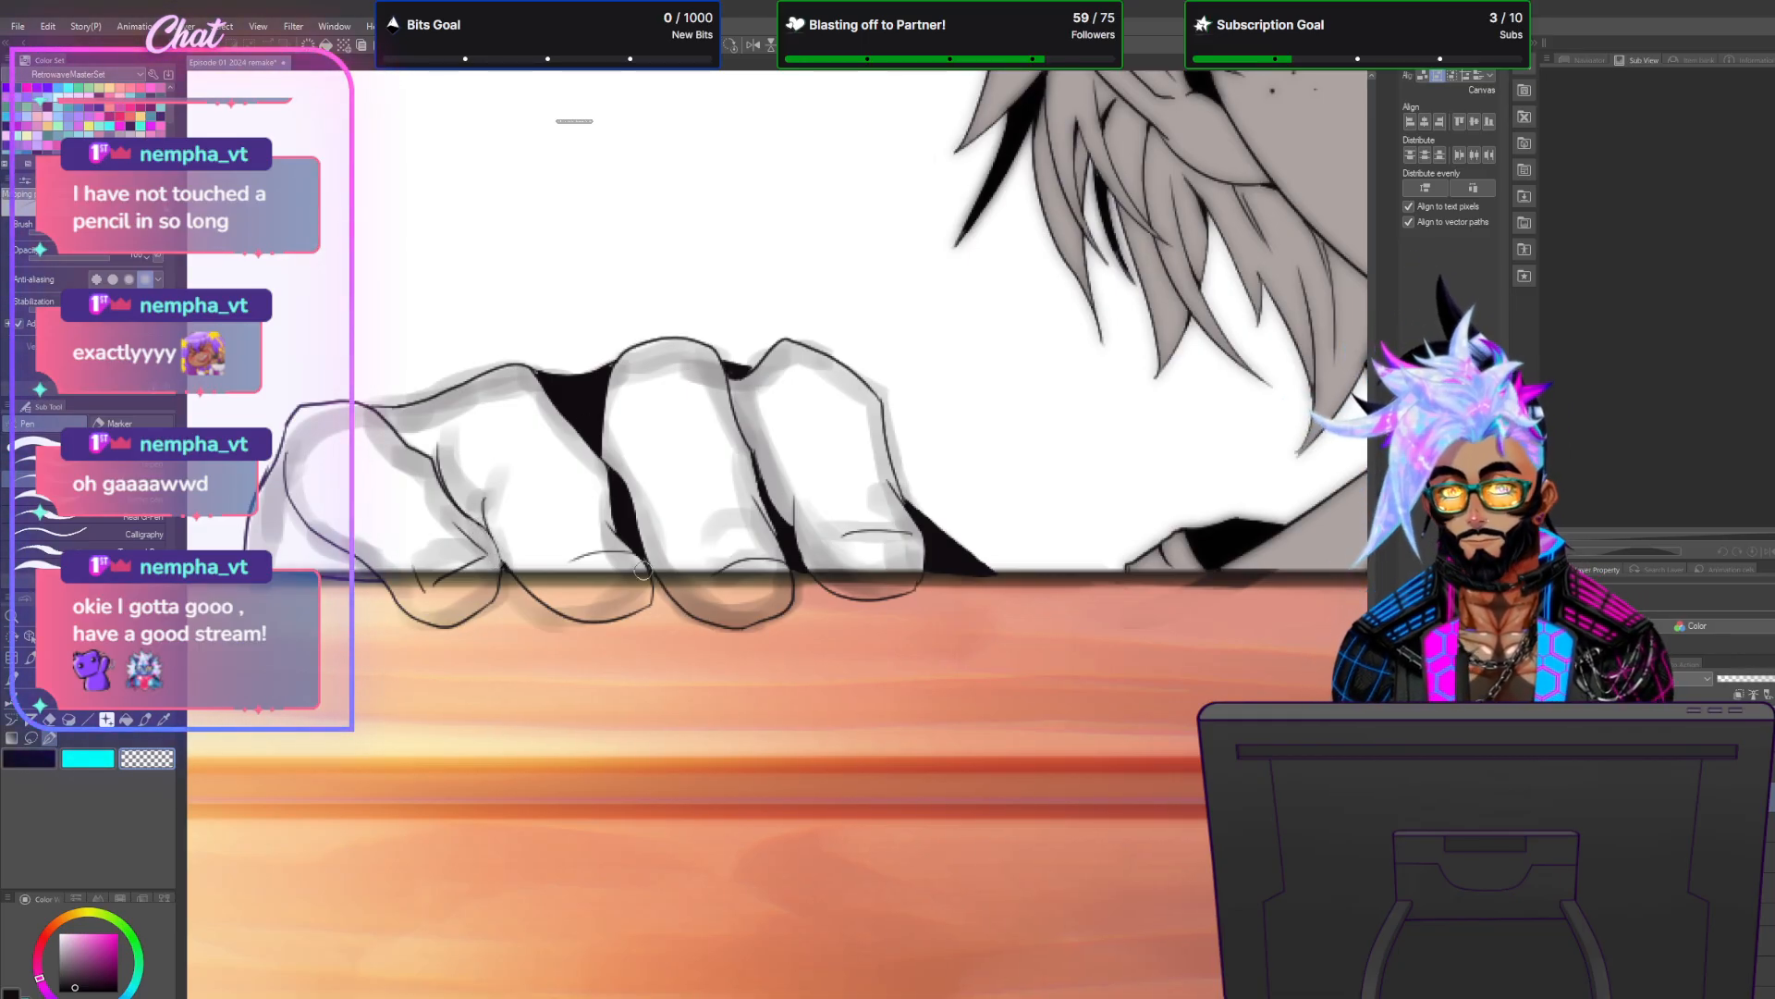
Auto-select the area surrounding both hands and invert the selection so that it covers only the hands.
scroll(644, 571, "down", 5)
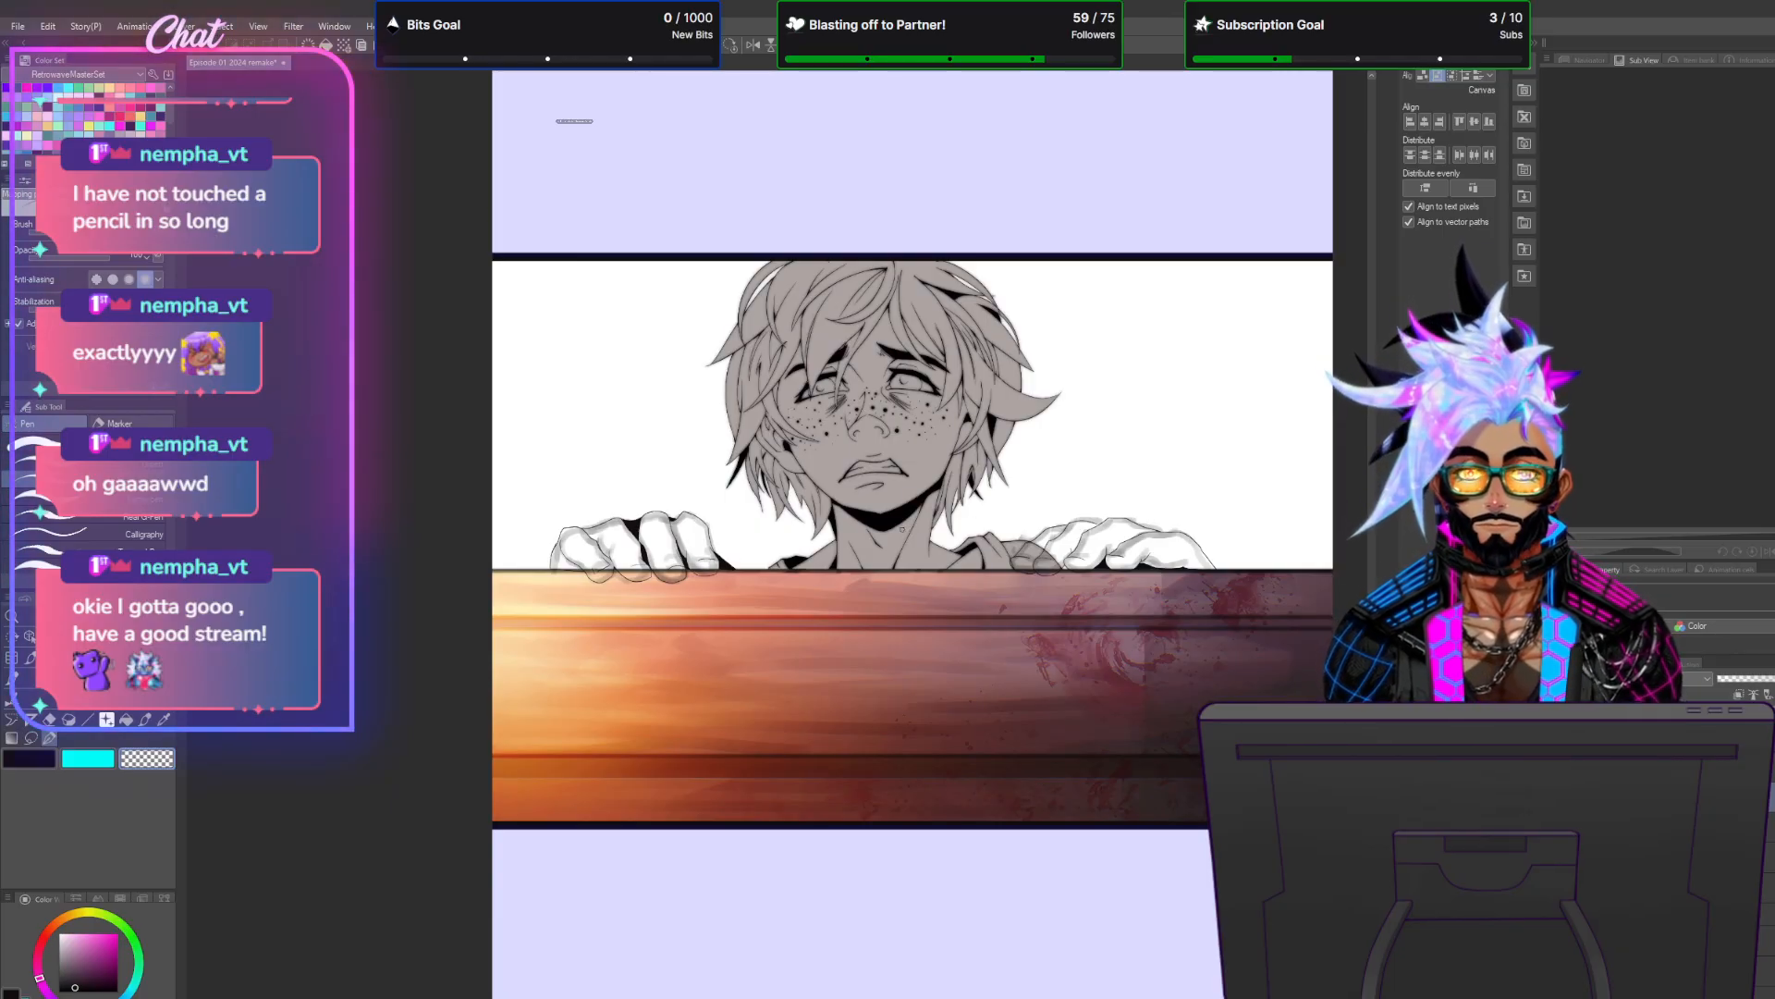
scroll(903, 529, "up", 6)
scroll(551, 529, "down", 2)
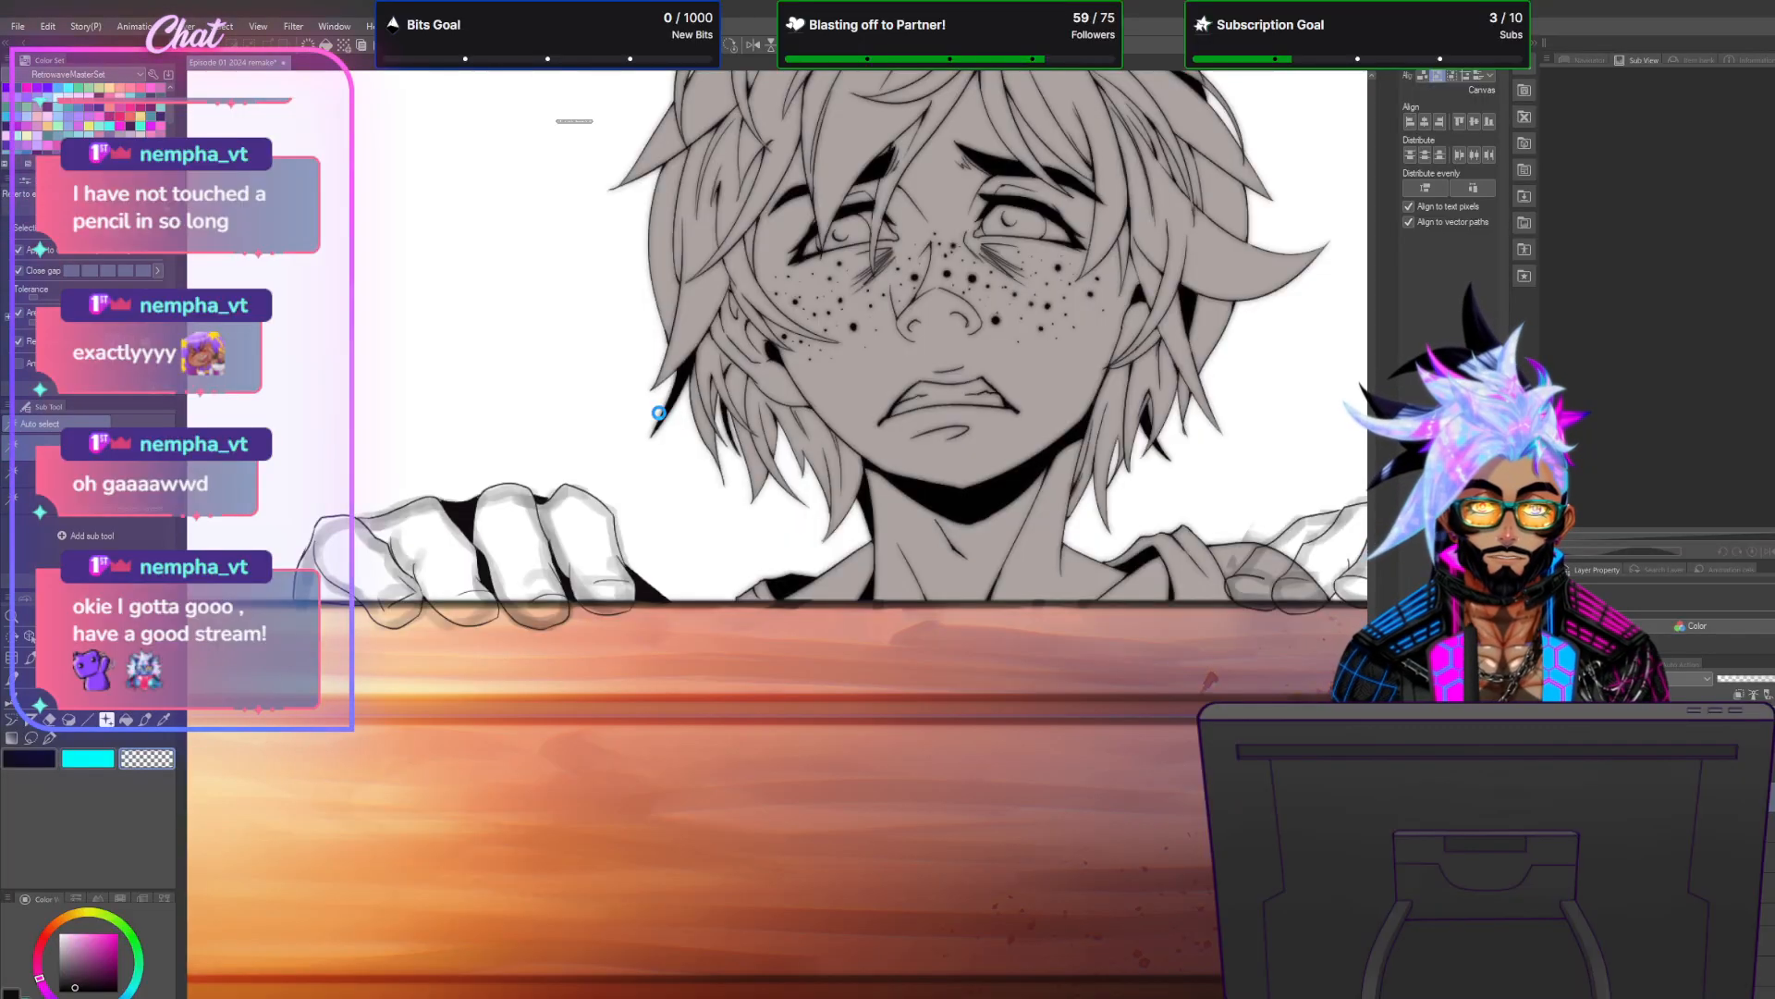
scroll(659, 414, "down", 2)
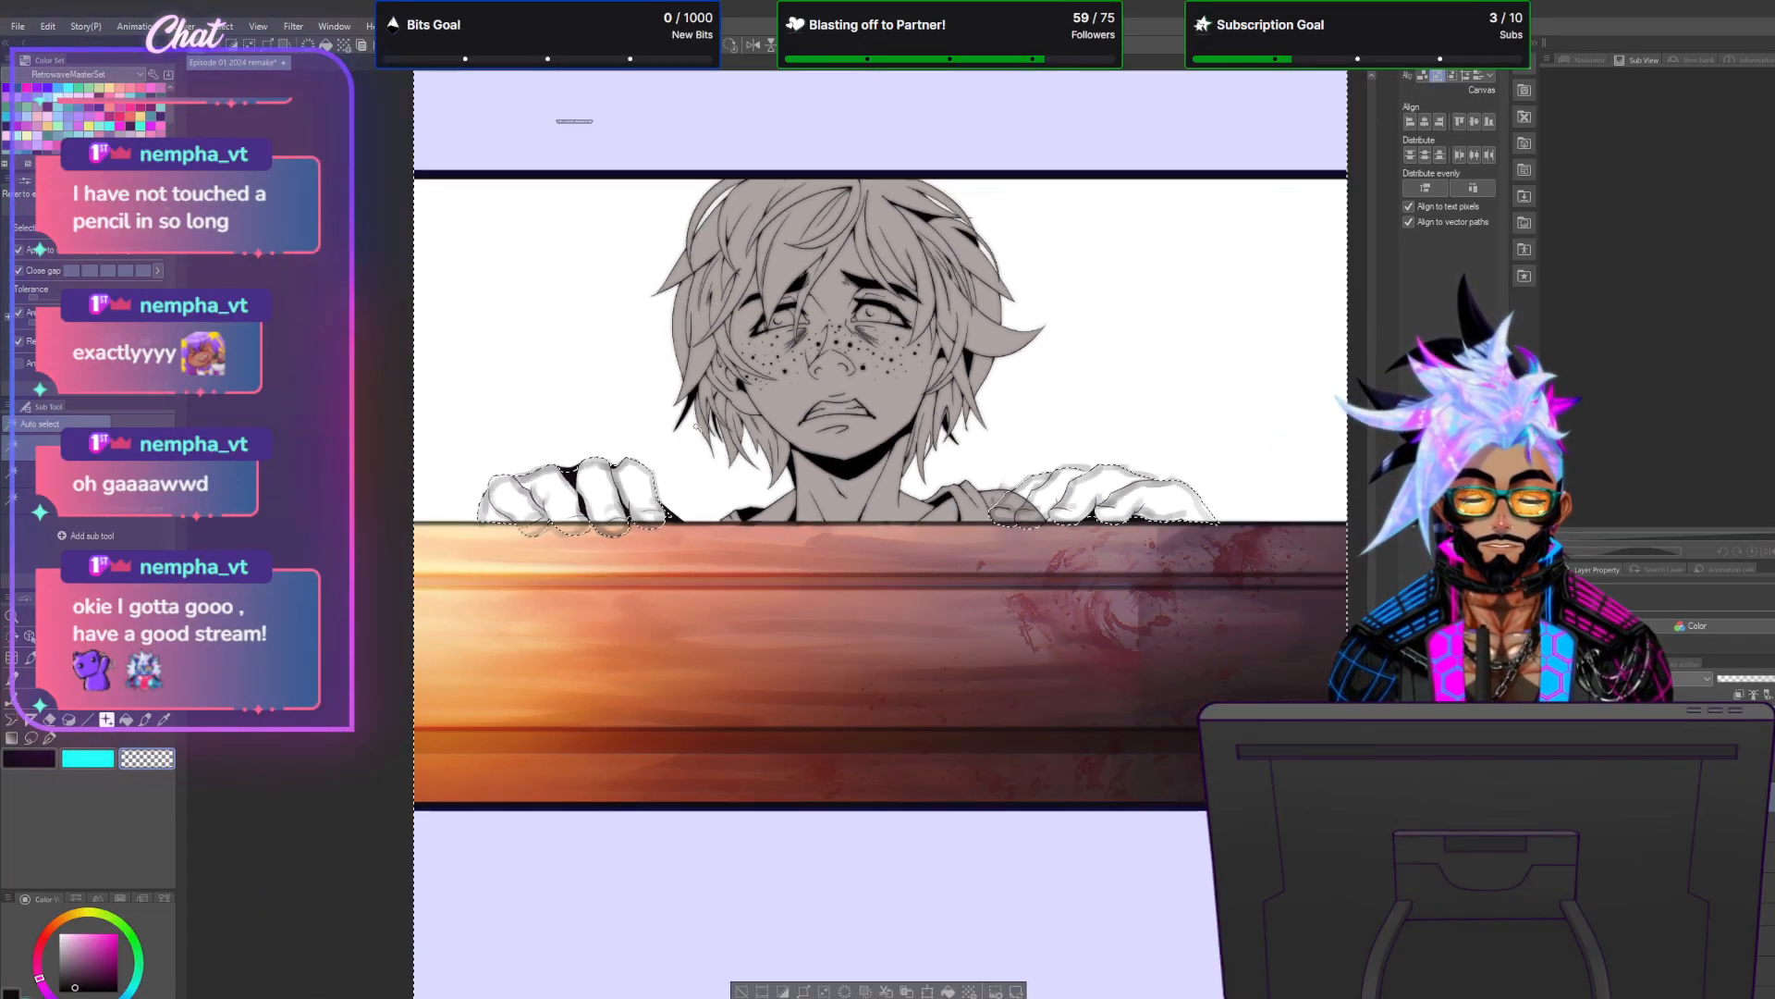
left_click(225, 27)
left_click(270, 98)
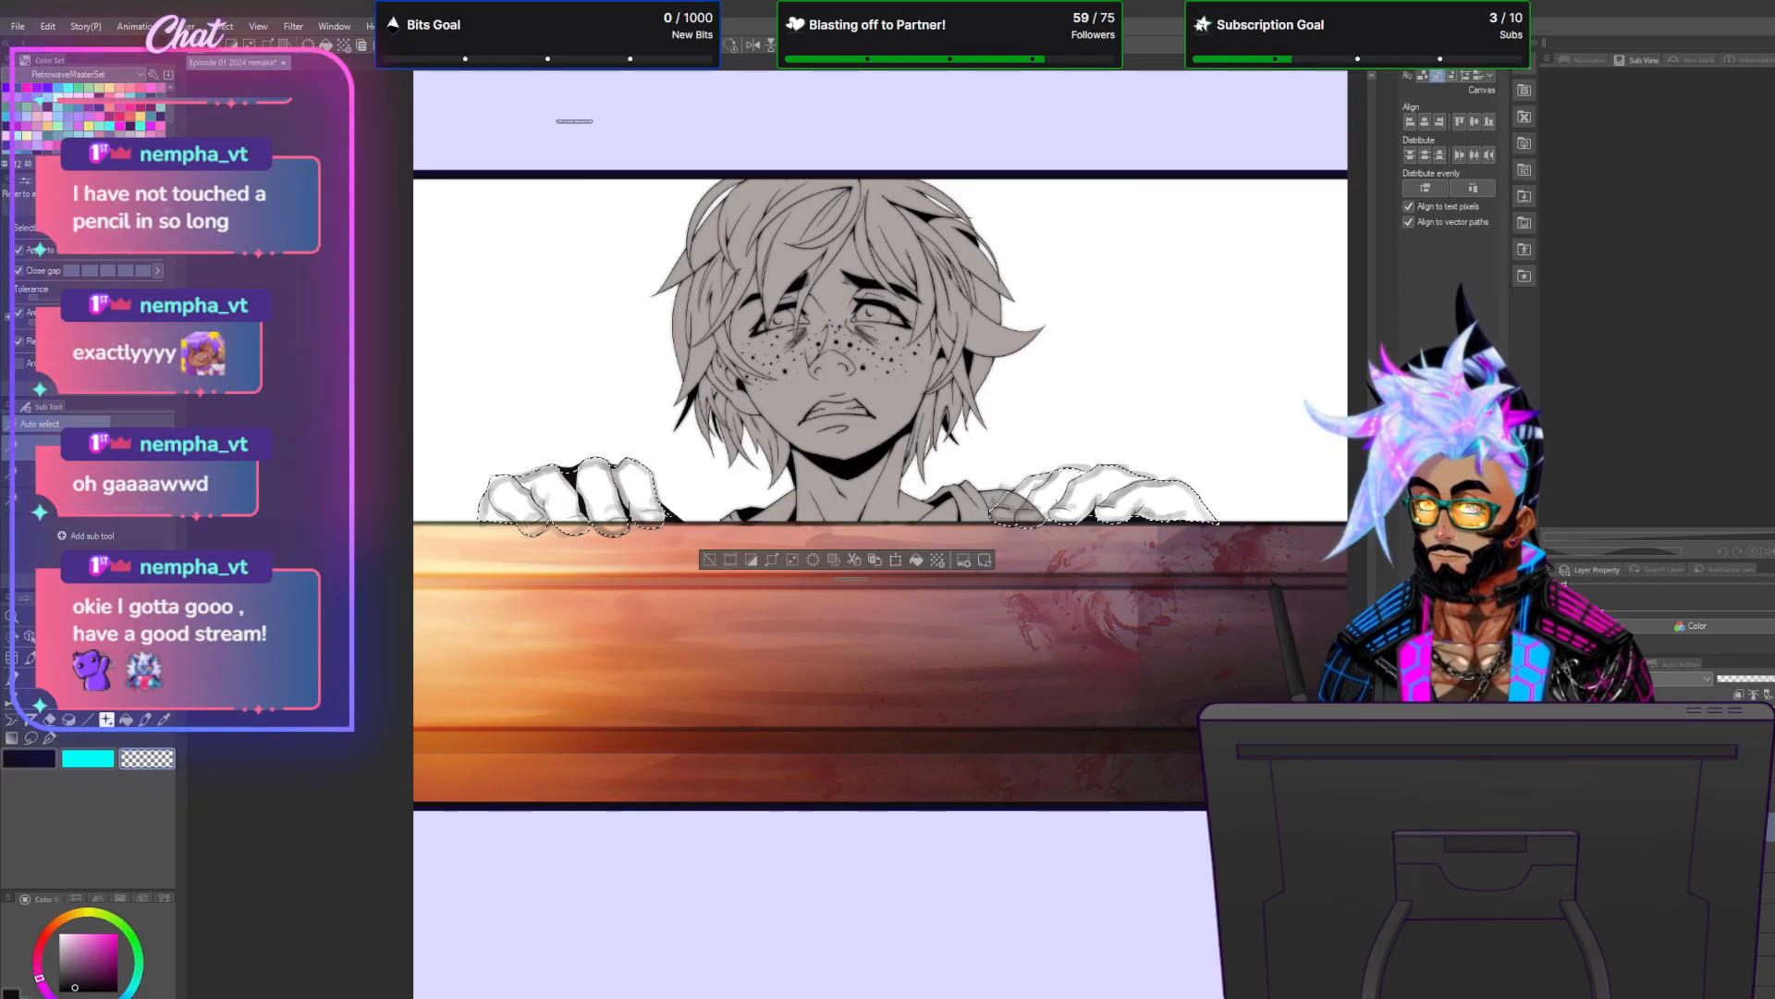
Fill both selected hands with the grey sampled from the character's neck, and deselect.
left_click(868, 492, "alt")
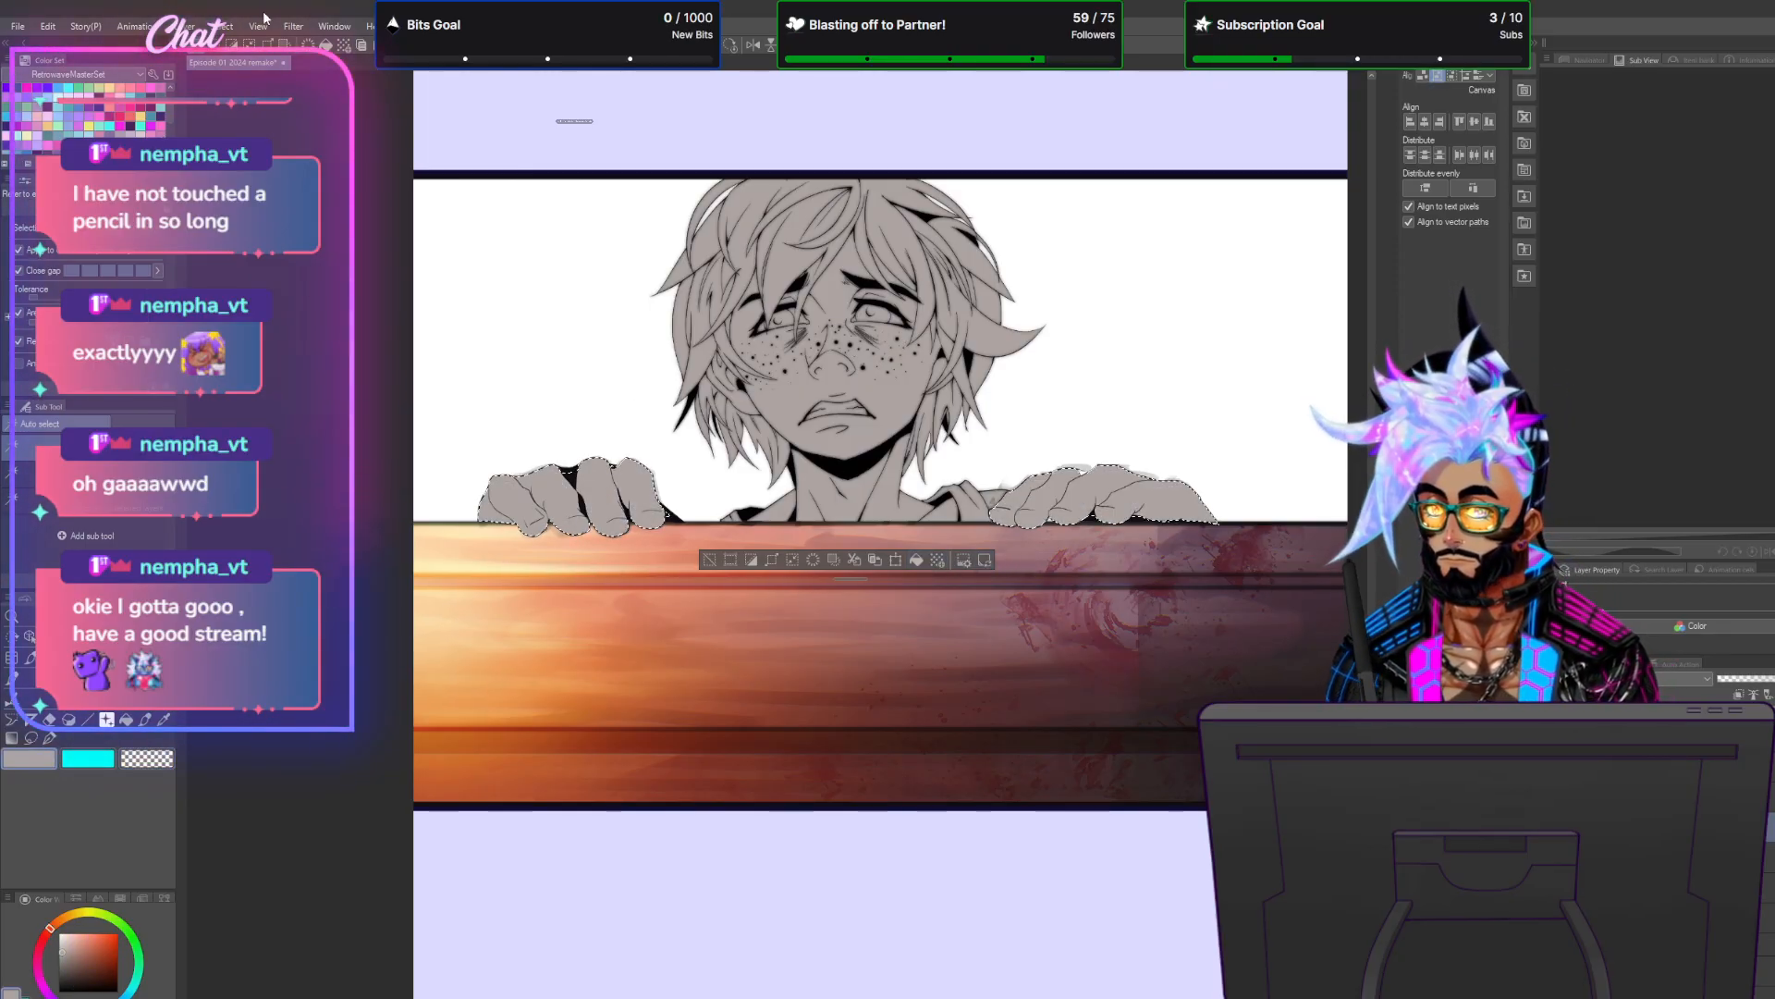
left_click(237, 29)
left_click(254, 73)
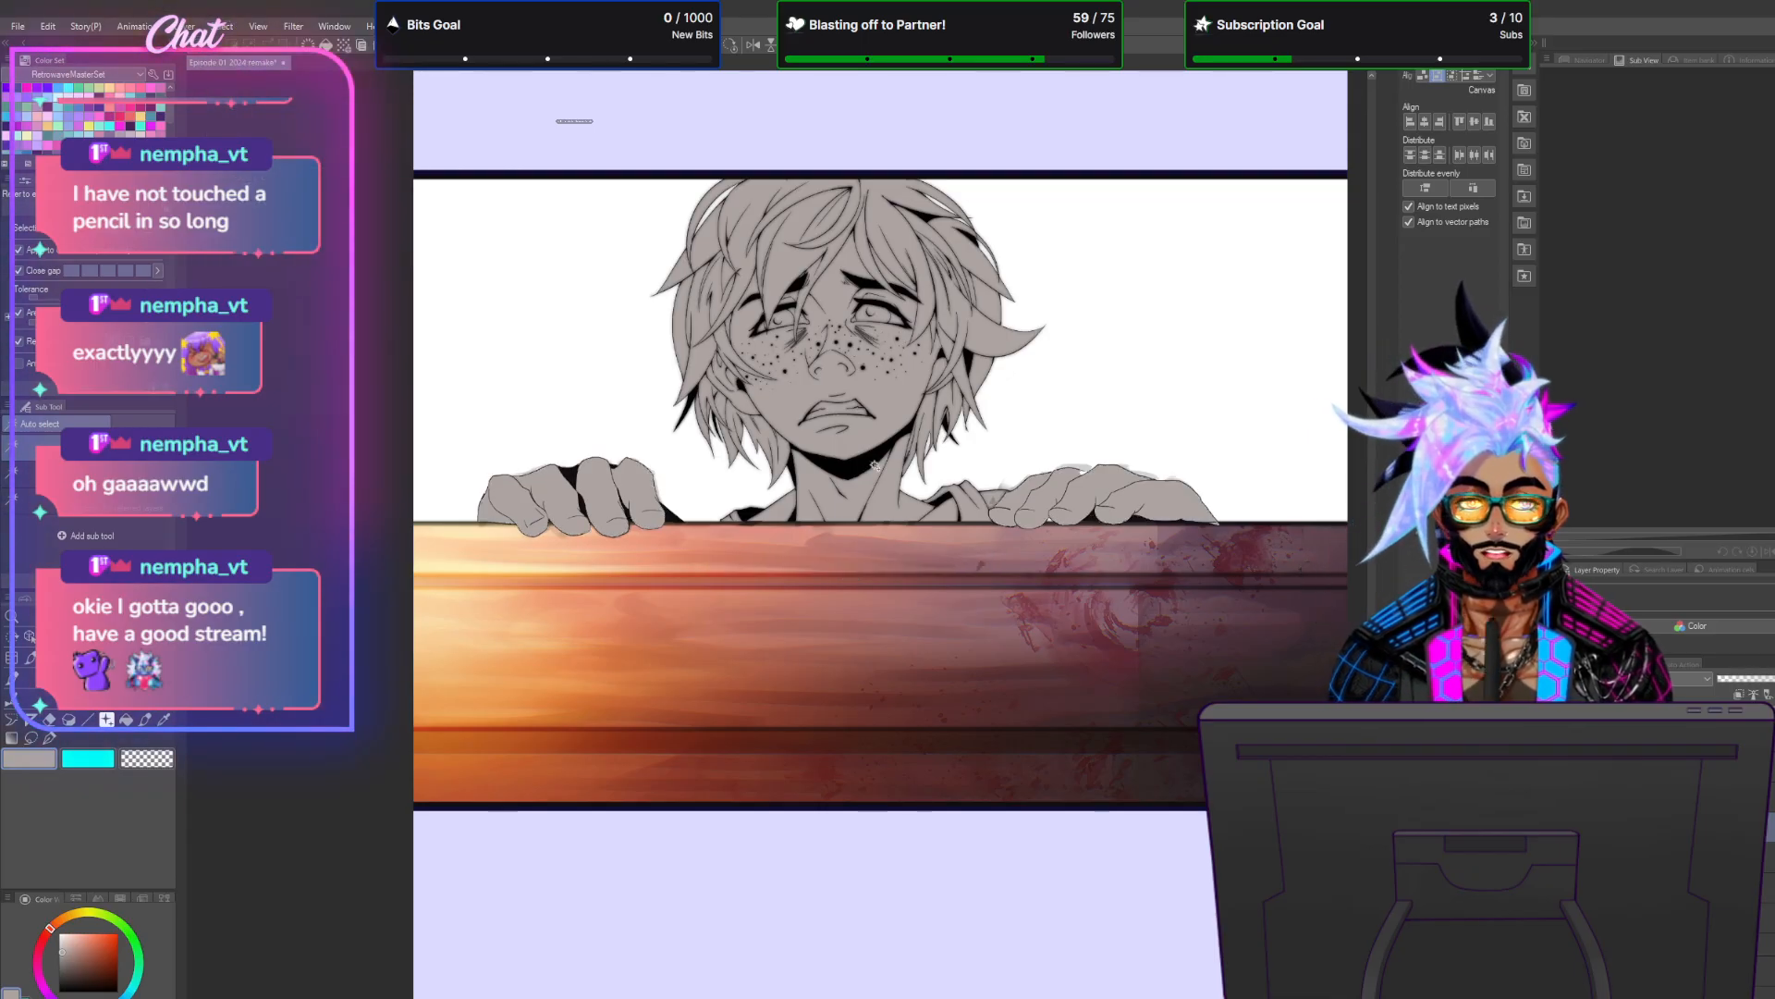
Paint the same grey over the leftover white spots at the knuckles and fingertips of the right-hand fist.
scroll(1060, 495, "up", 5)
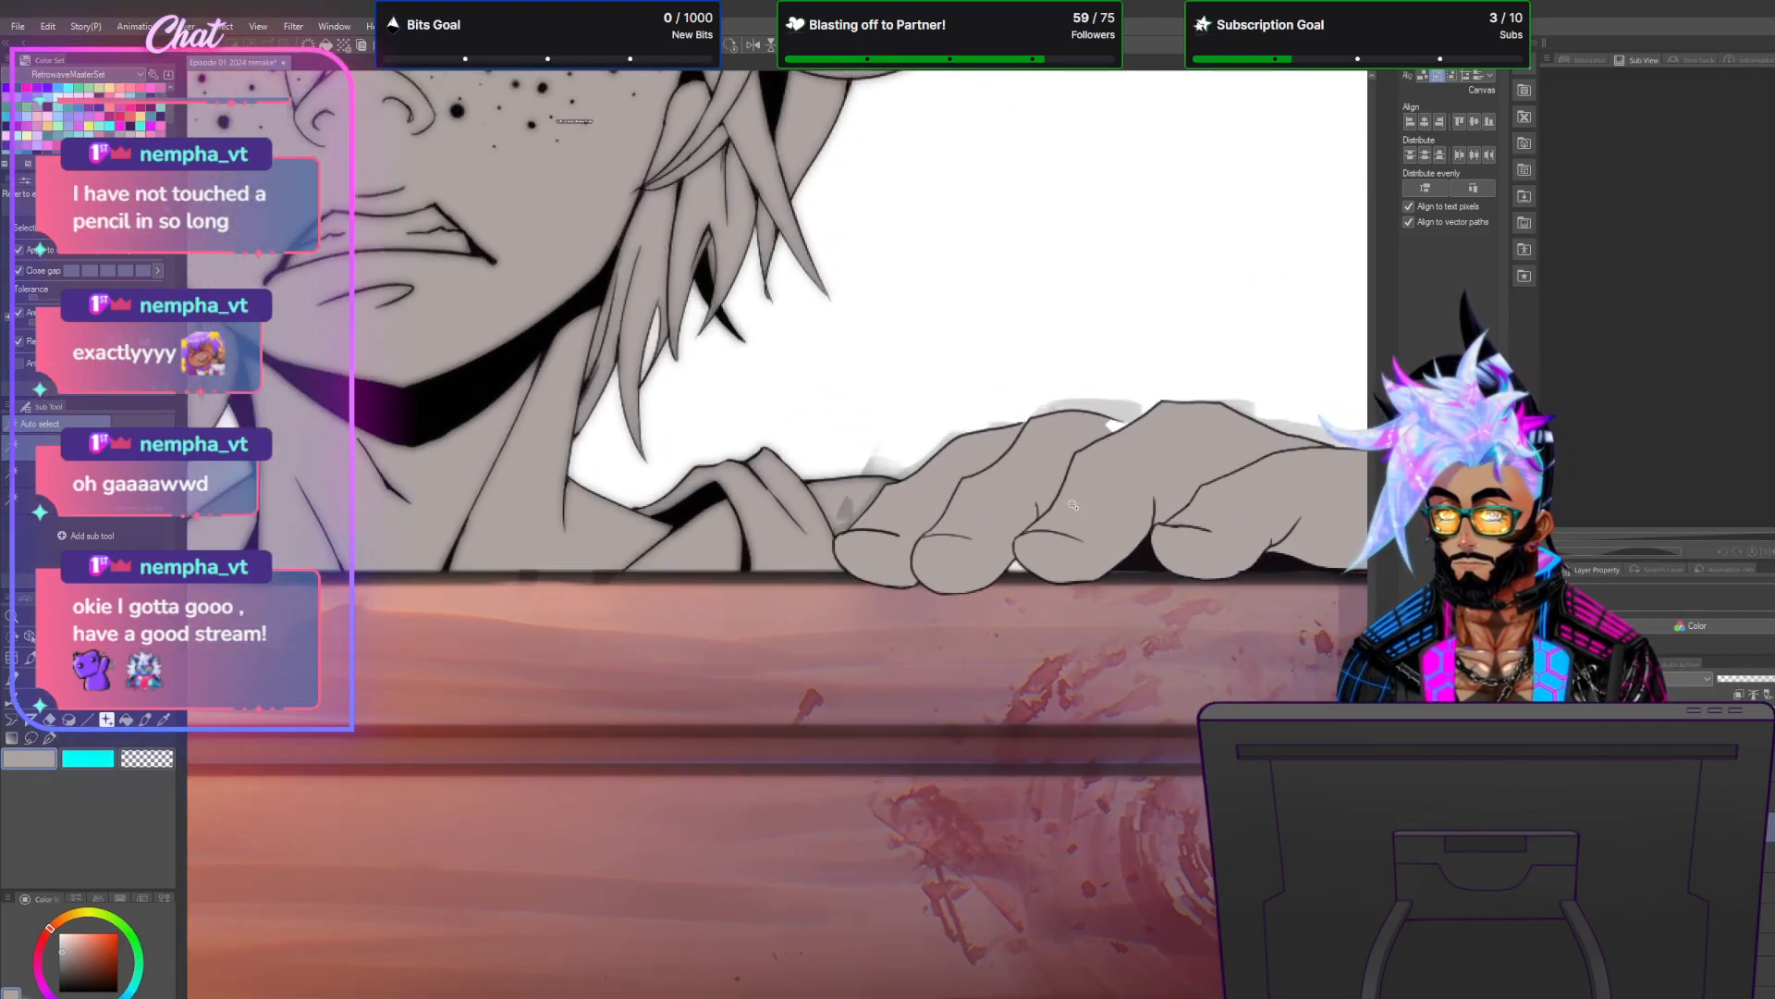
left_click(50, 738)
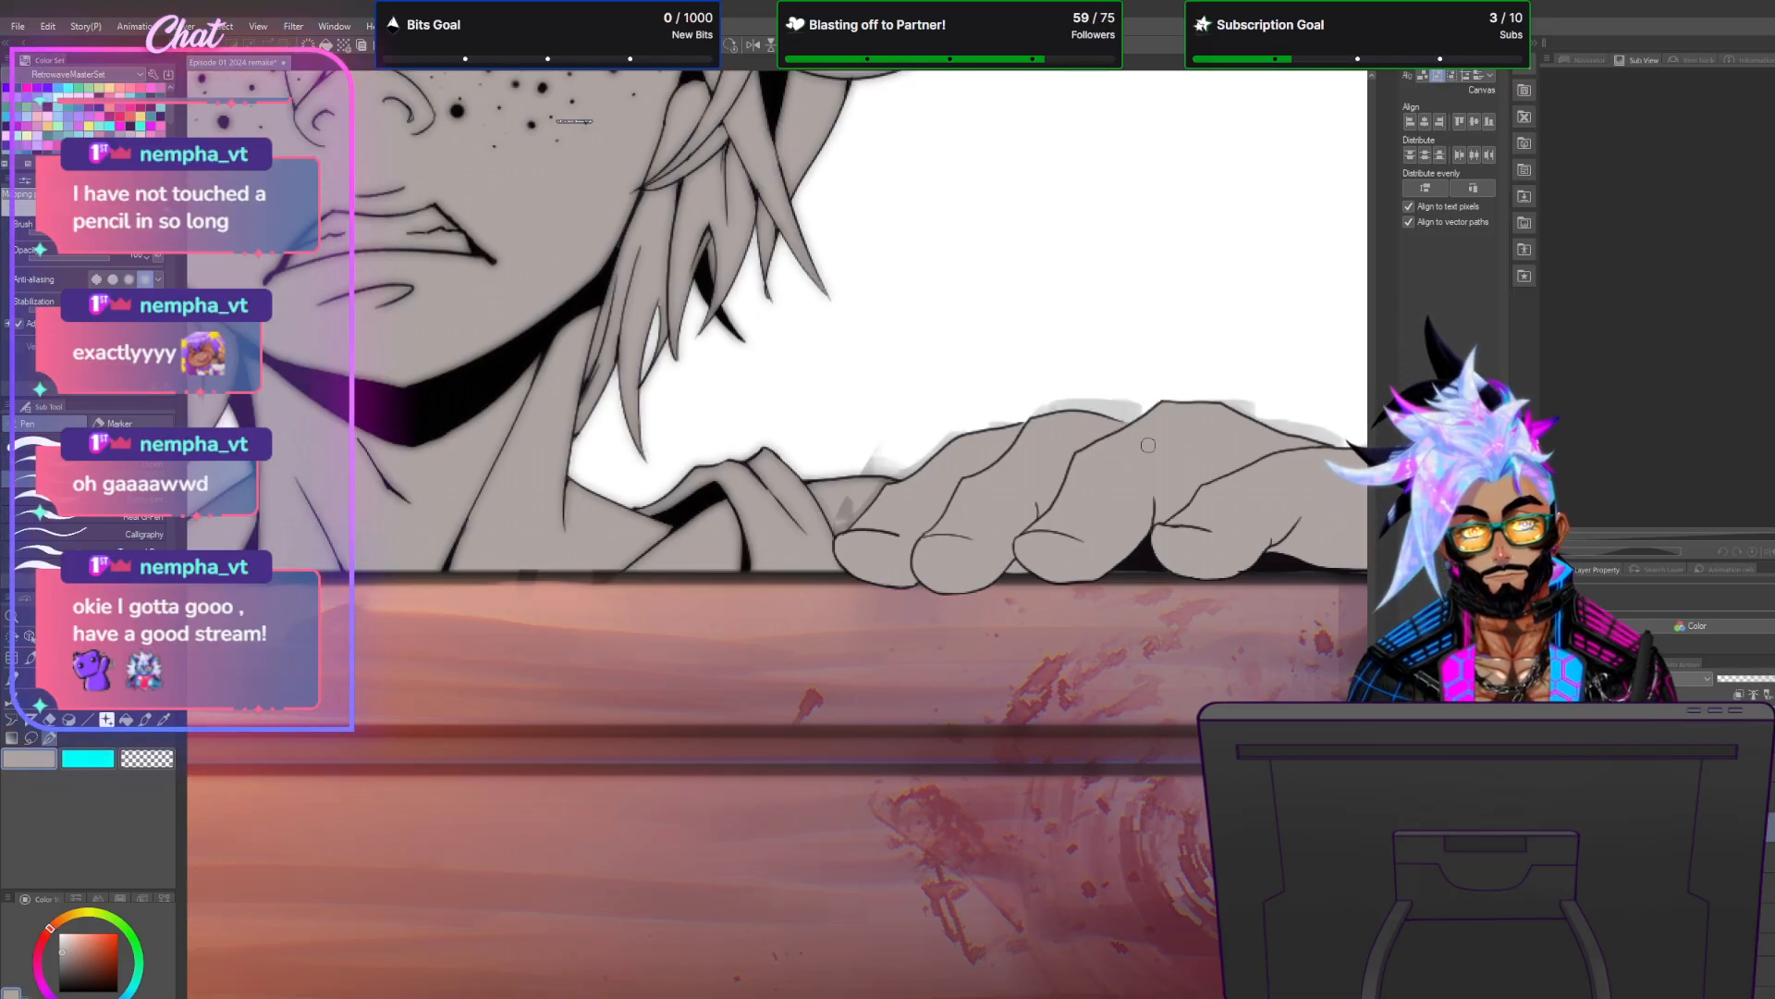
scroll(1147, 445, "down", 5)
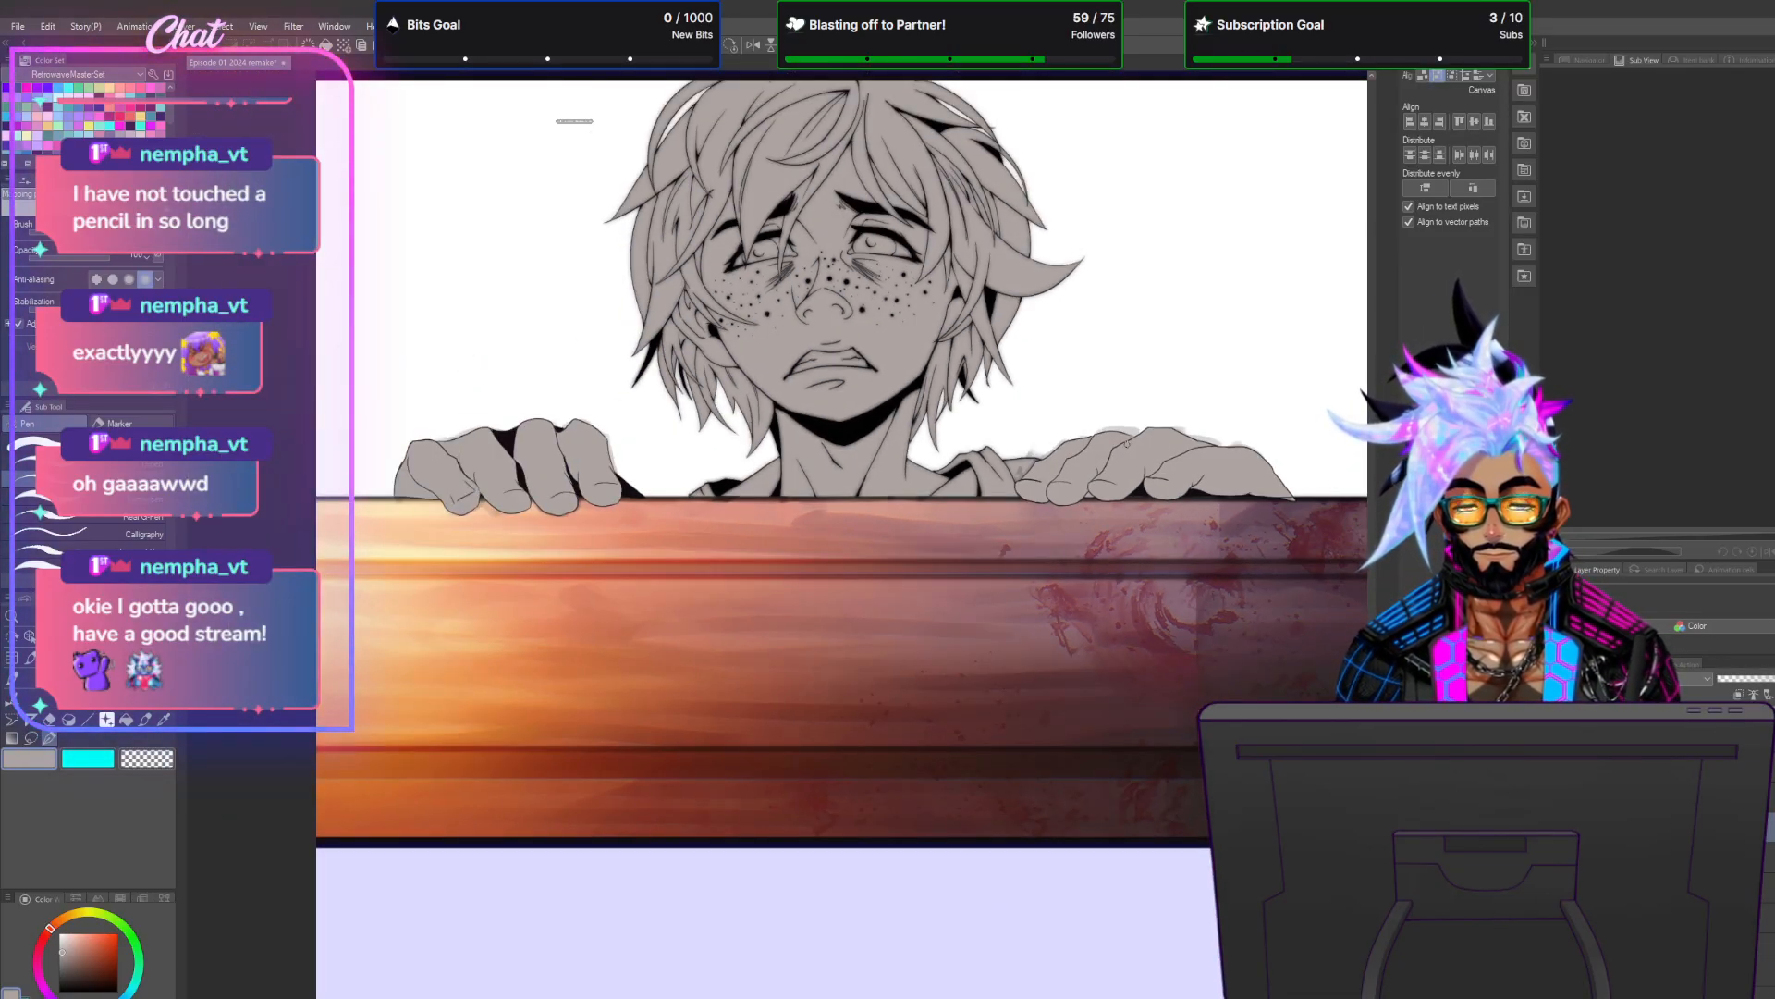
scroll(1208, 457, "up", 3)
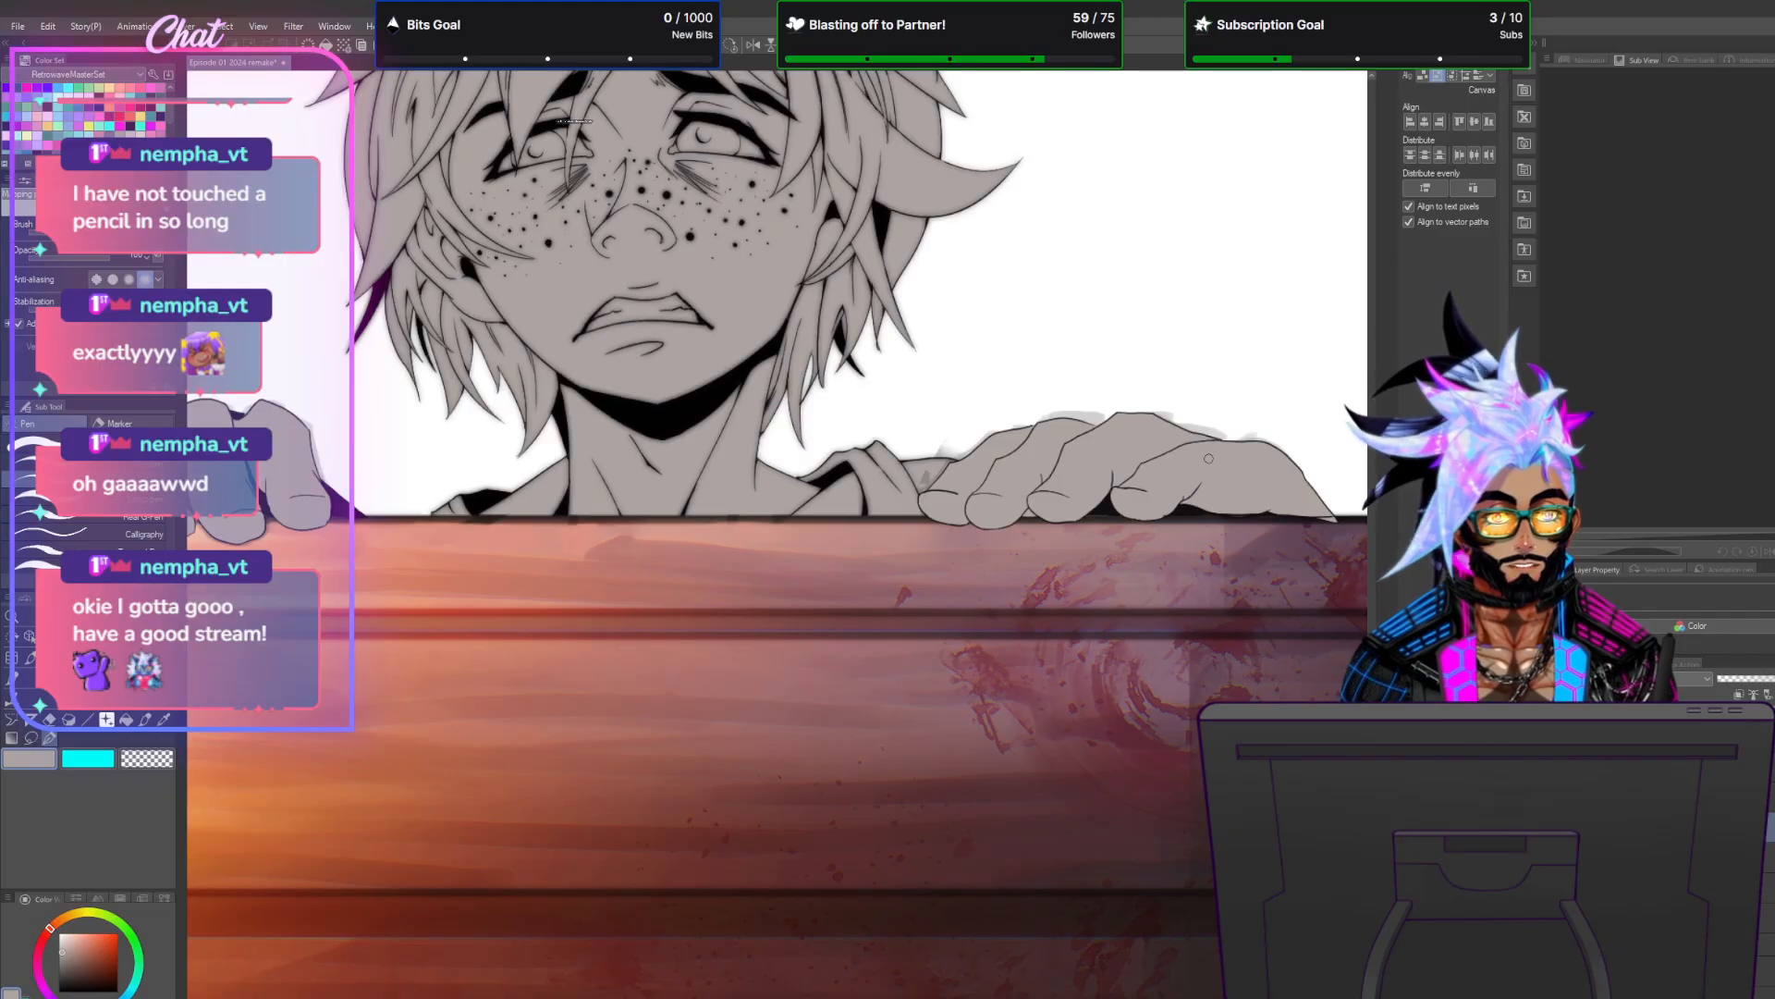
Sample the dark navy line colour, and thicken the knuckle notch and the crease above the outermost finger of the right-hand fist.
scroll(321, 797, "right", 5)
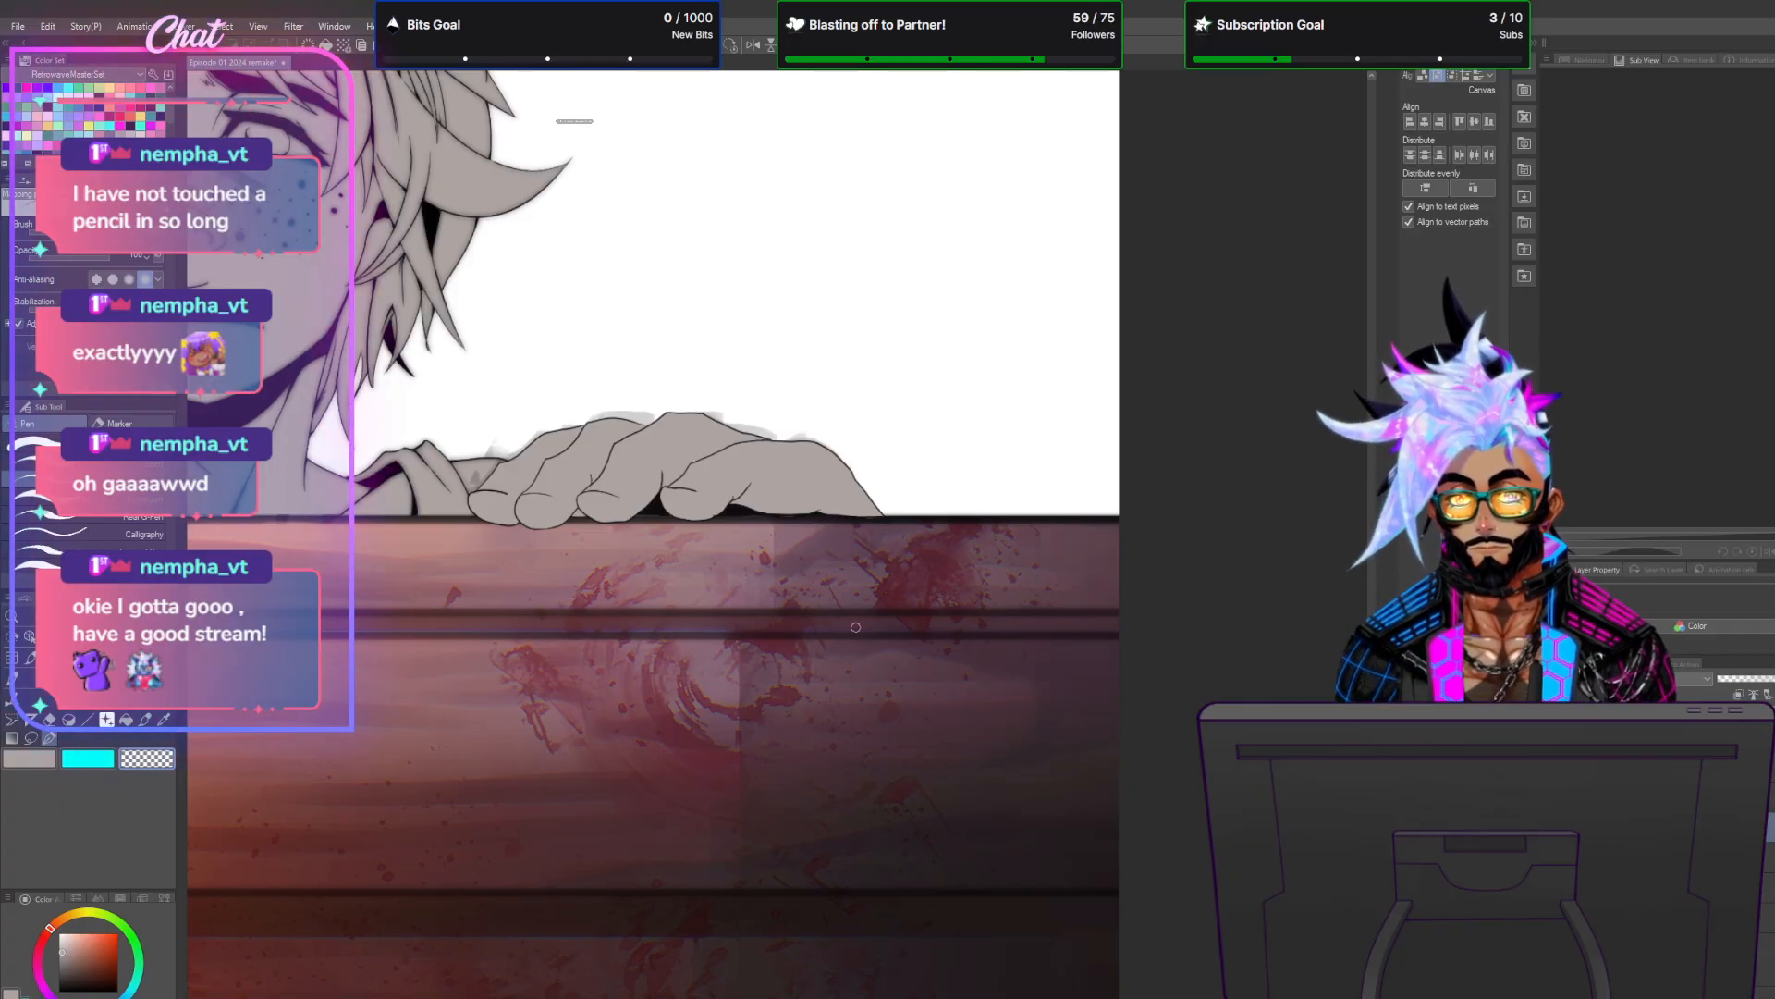
left_click(1743, 695)
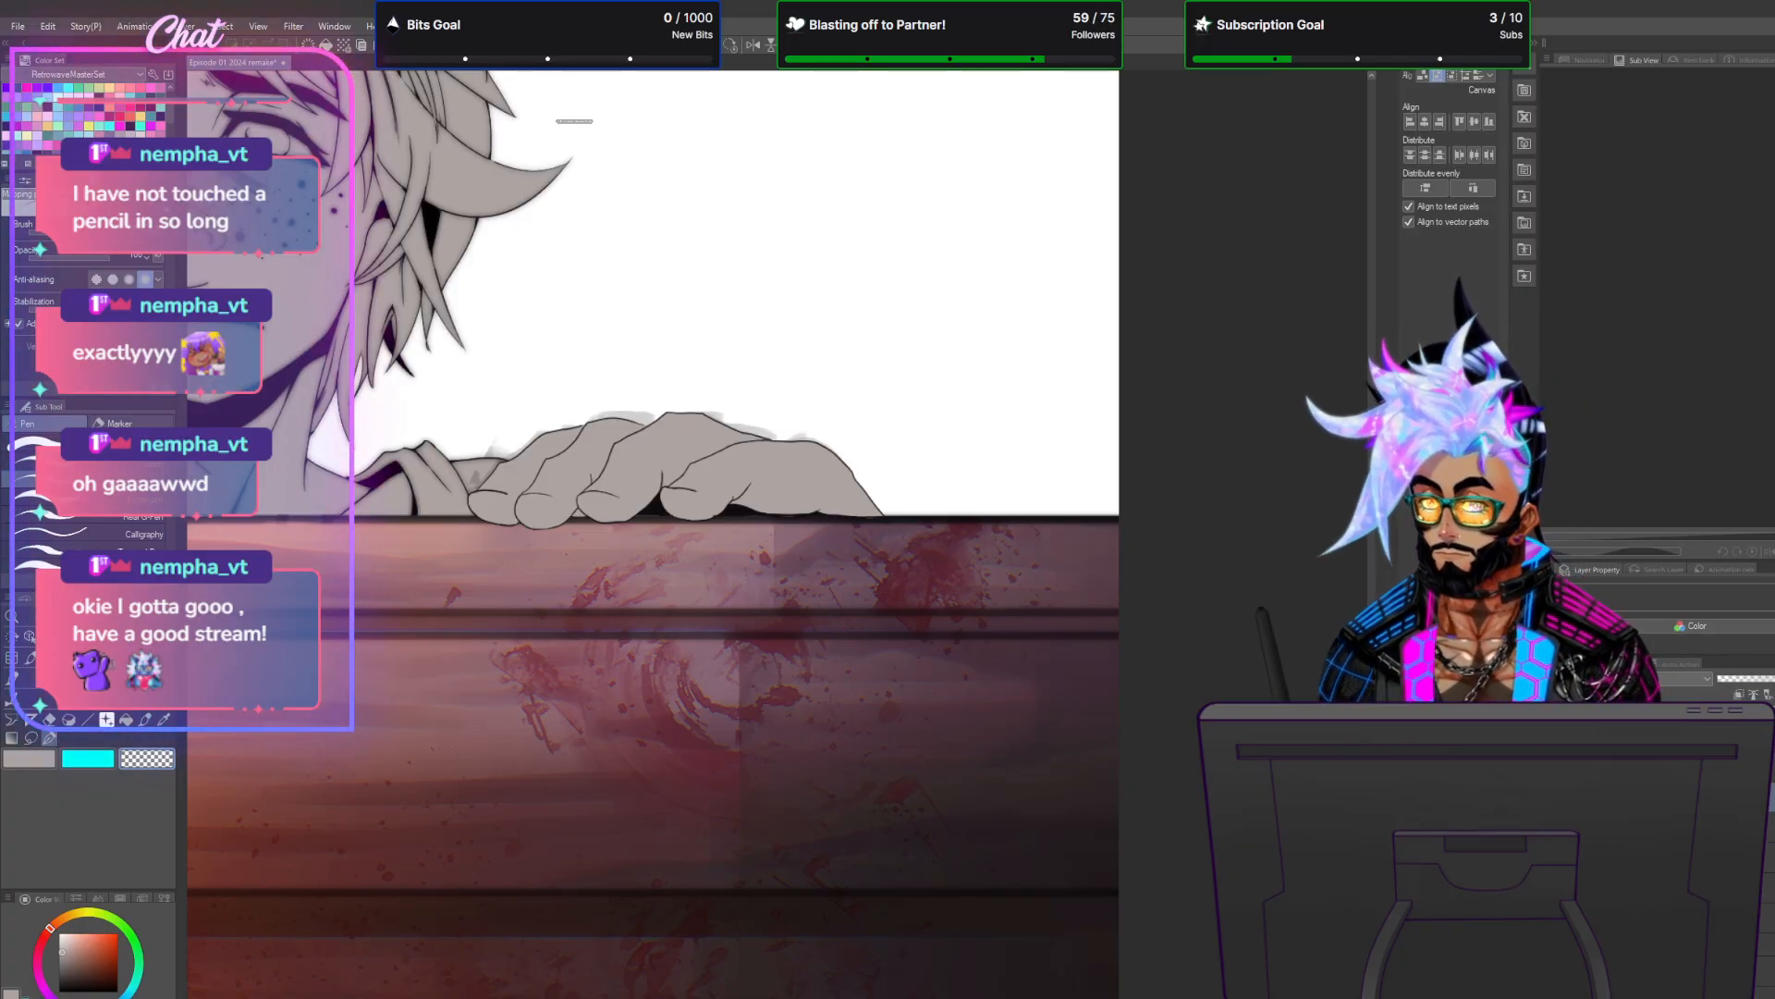
left_click(370, 304, "alt")
scroll(683, 446, "up", 5)
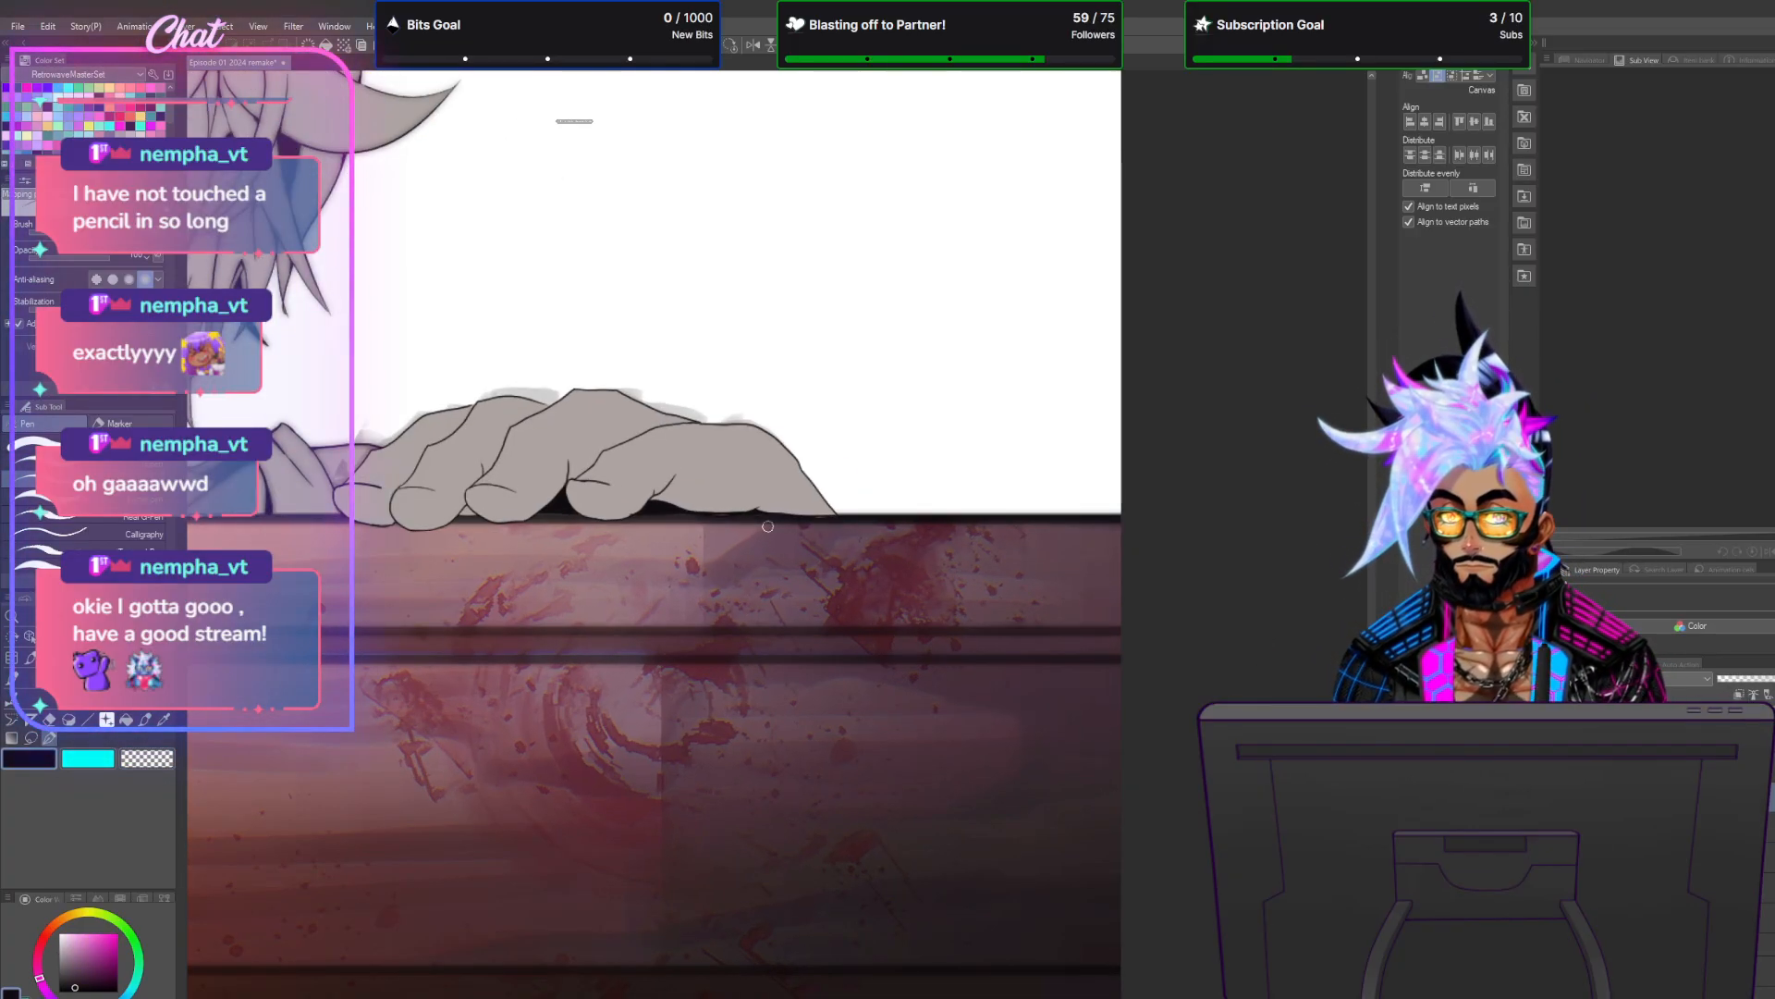
scroll(683, 446, "up", 1)
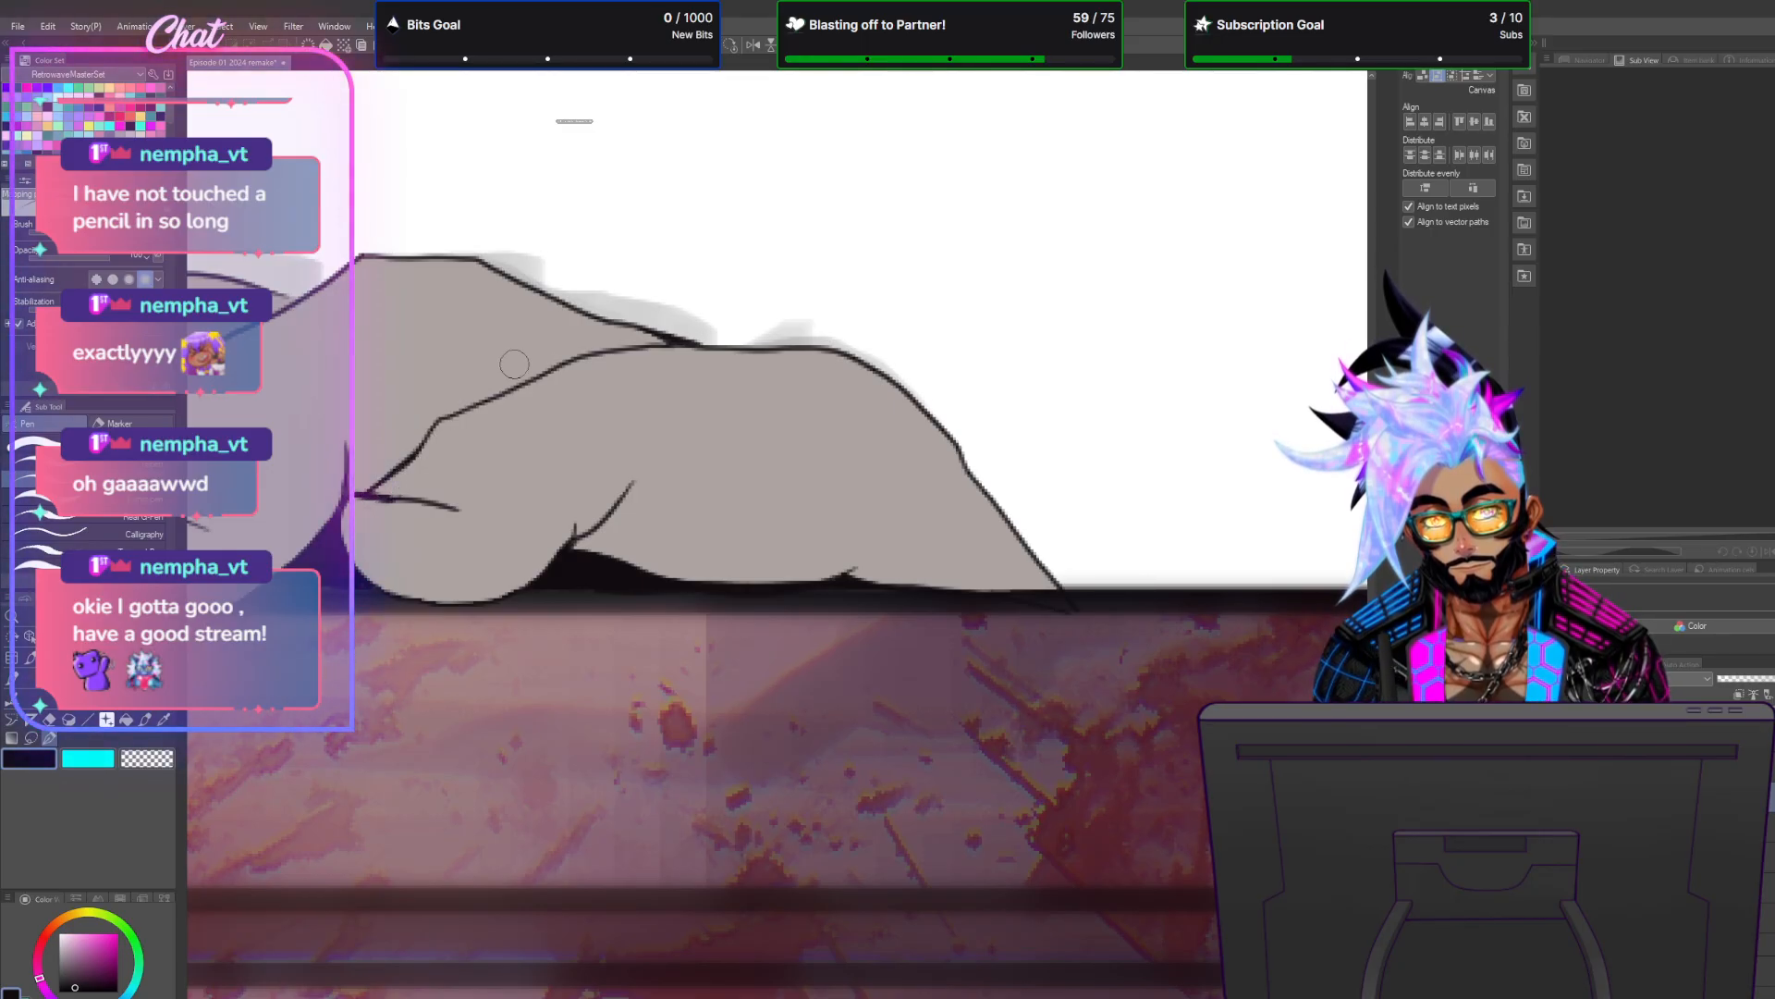
mouse_move(407, 478)
left_mouse_down()
mouse_move(437, 420)
mouse_move(543, 366)
left_mouse_up()
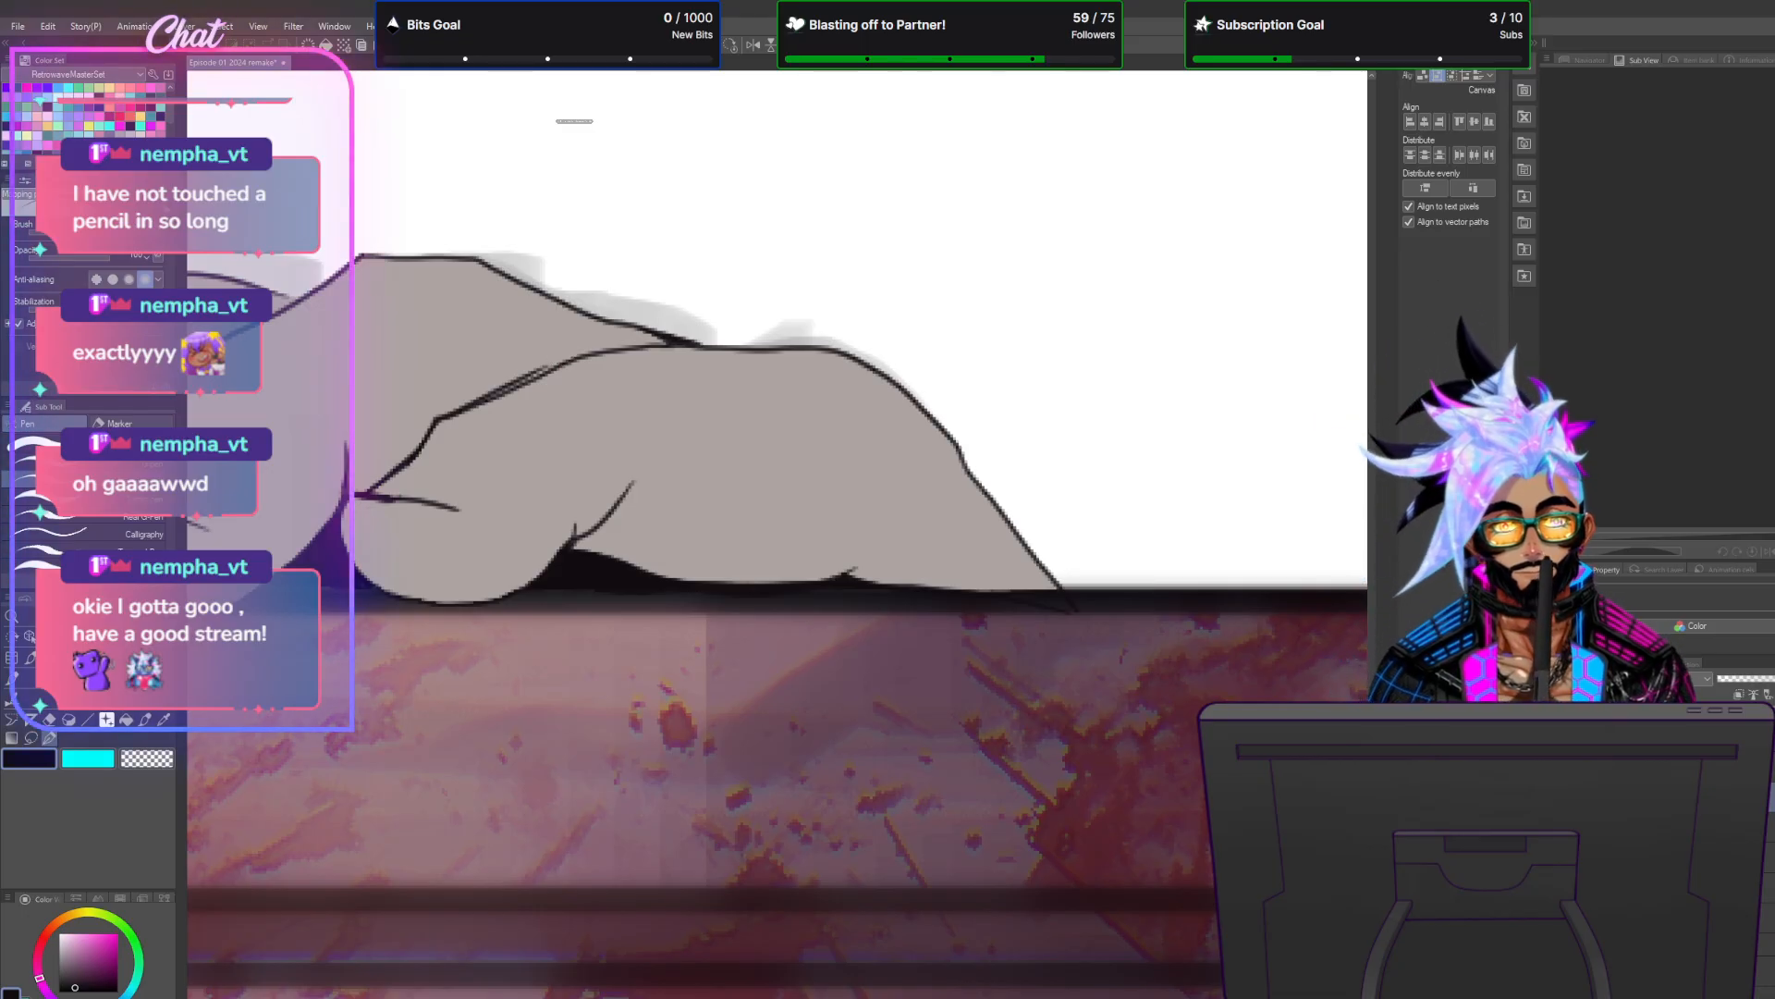
key("ctrl+z")
mouse_move(431, 431)
left_mouse_down()
mouse_move(567, 359)
mouse_move(702, 329)
mouse_move(610, 350)
mouse_move(681, 340)
left_mouse_up()
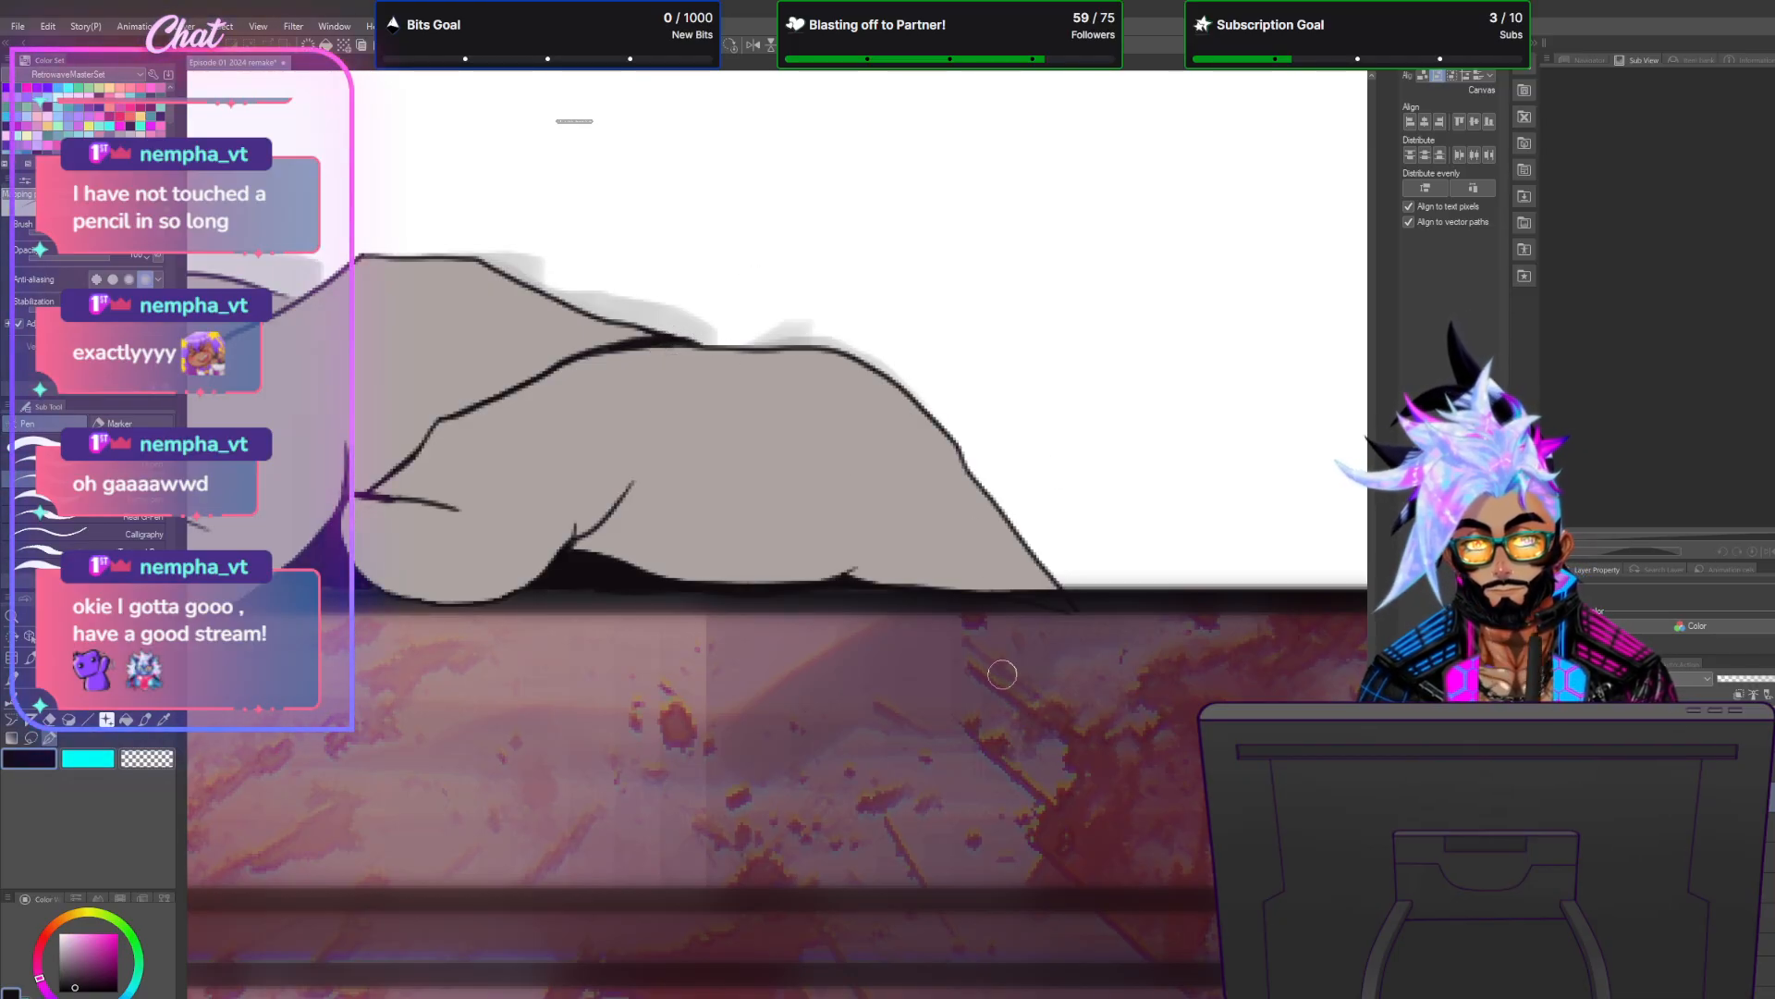
Fill the small gap at the ledge between the second and third fingertips of the right-hand fist with dark navy.
left_click_drag(219, 693, 919, 692)
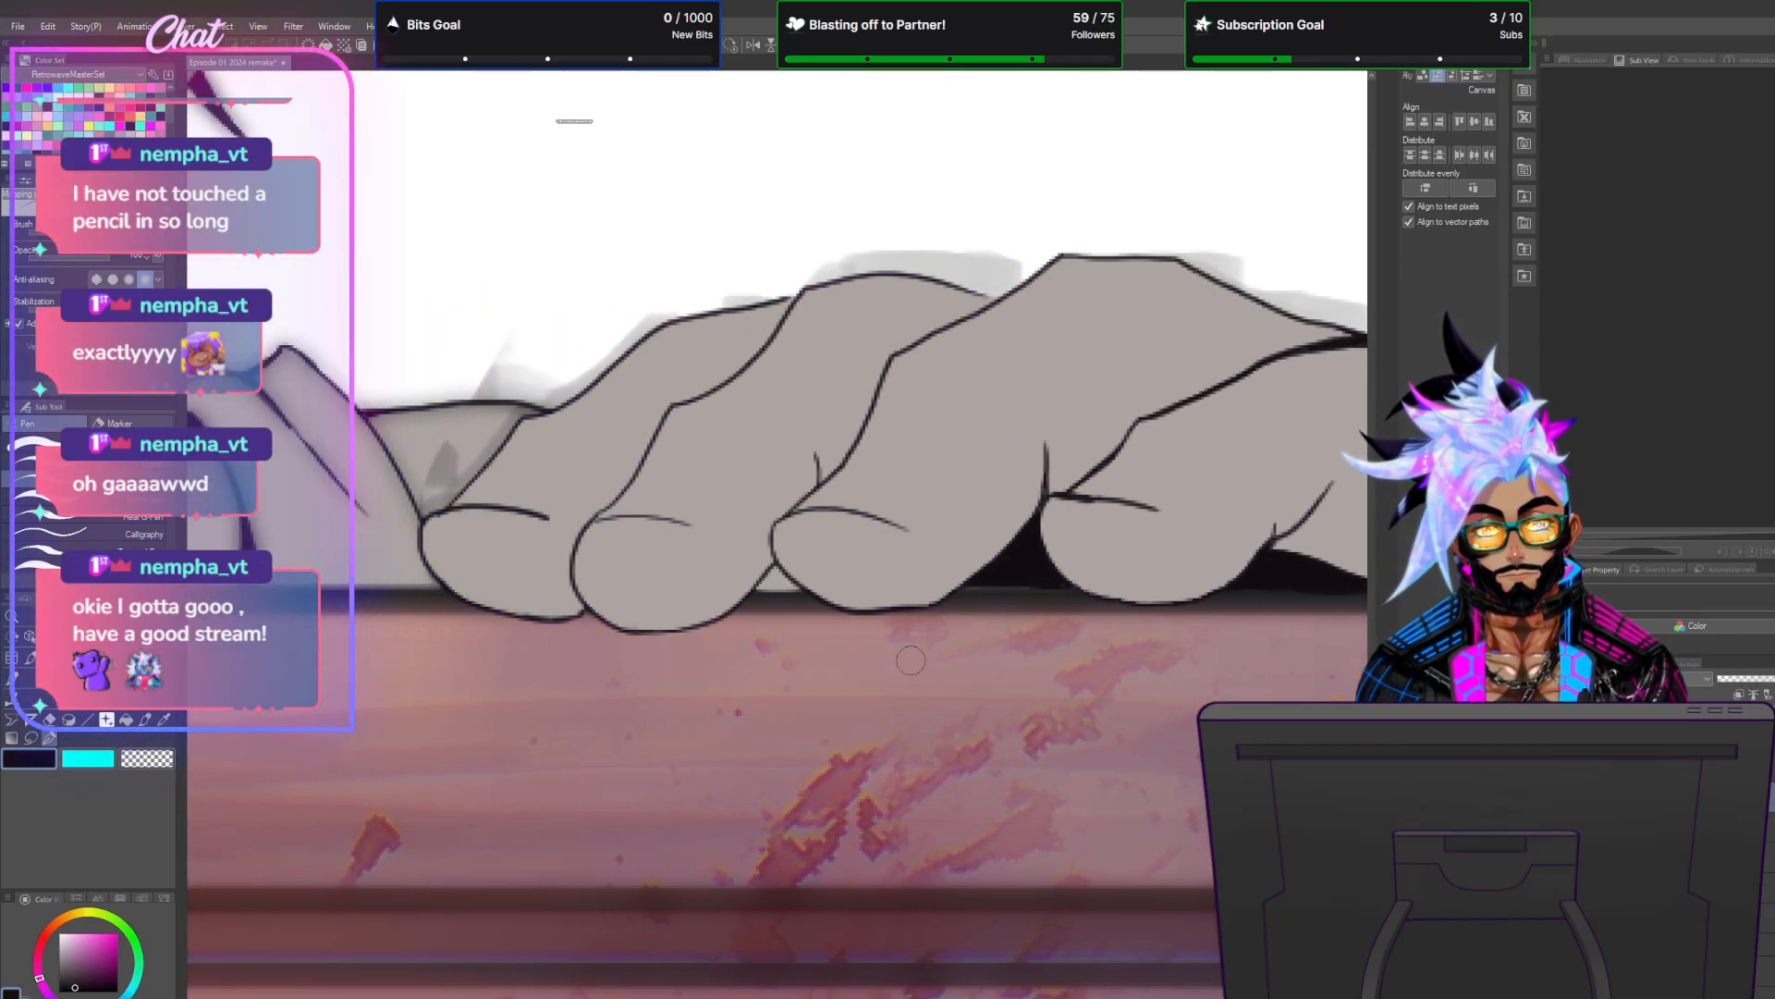
mouse_move(773, 574)
left_mouse_down()
mouse_move(754, 588)
mouse_move(795, 589)
left_mouse_up()
key("ctrl+z")
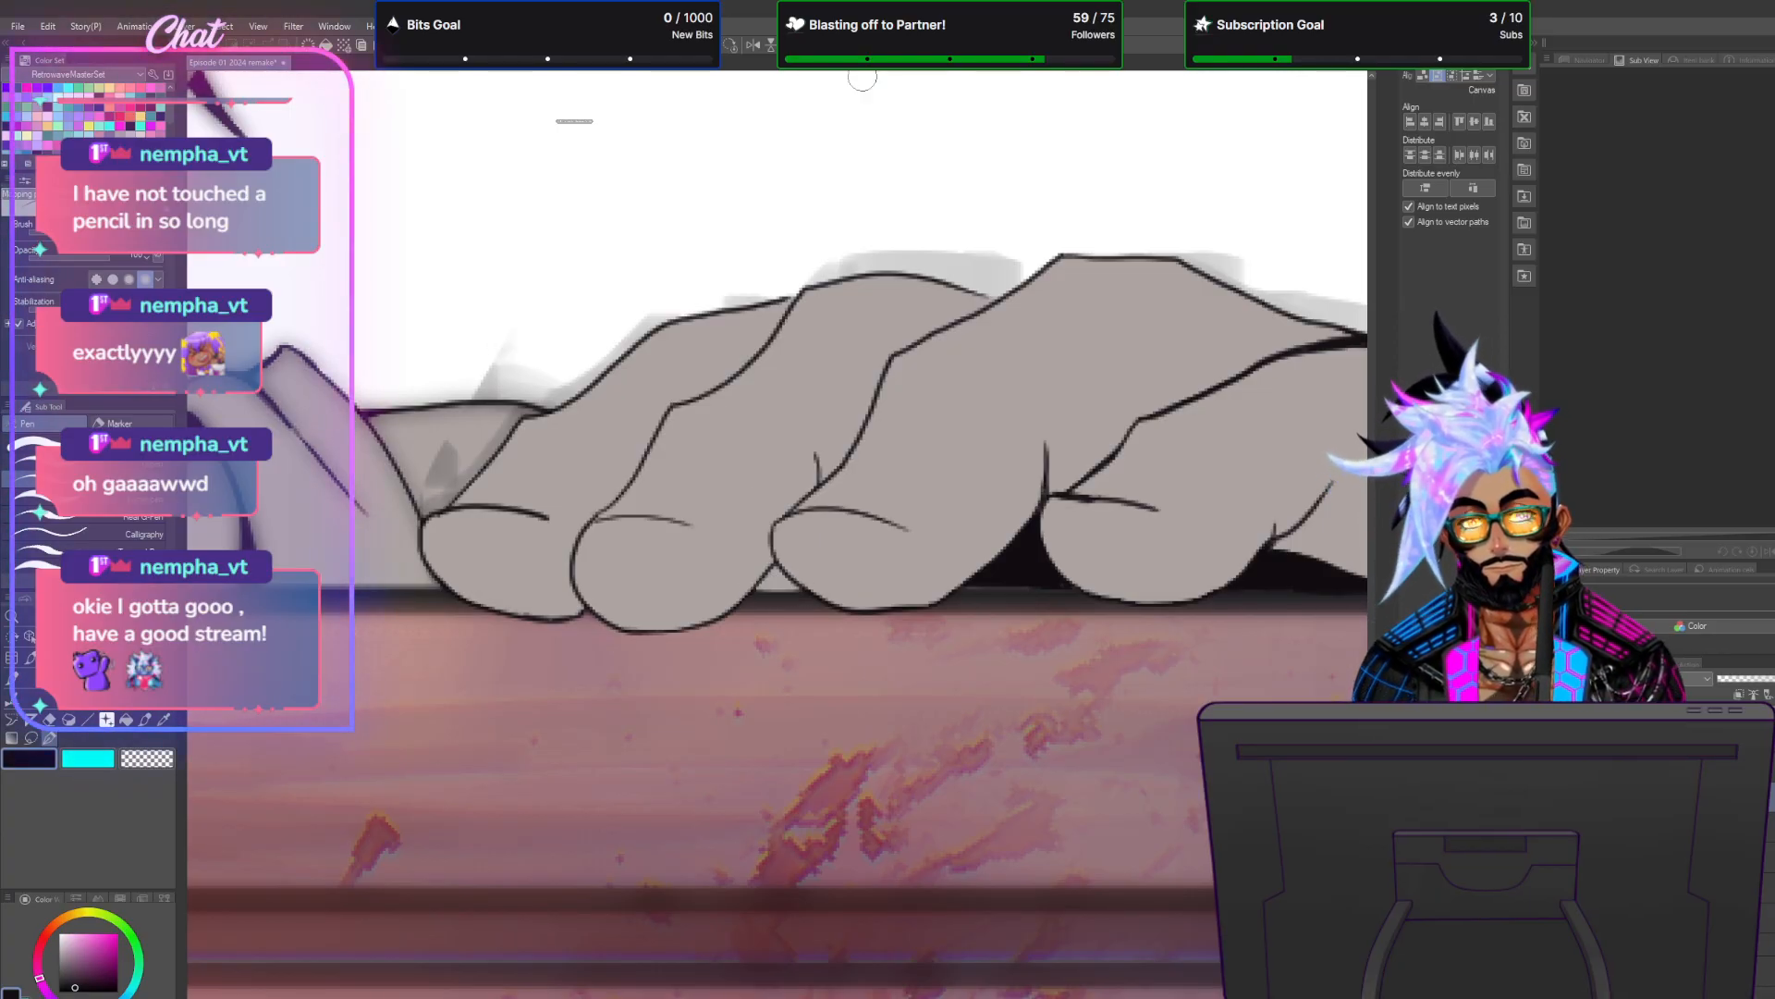
left_click_drag(756, 587, 793, 592)
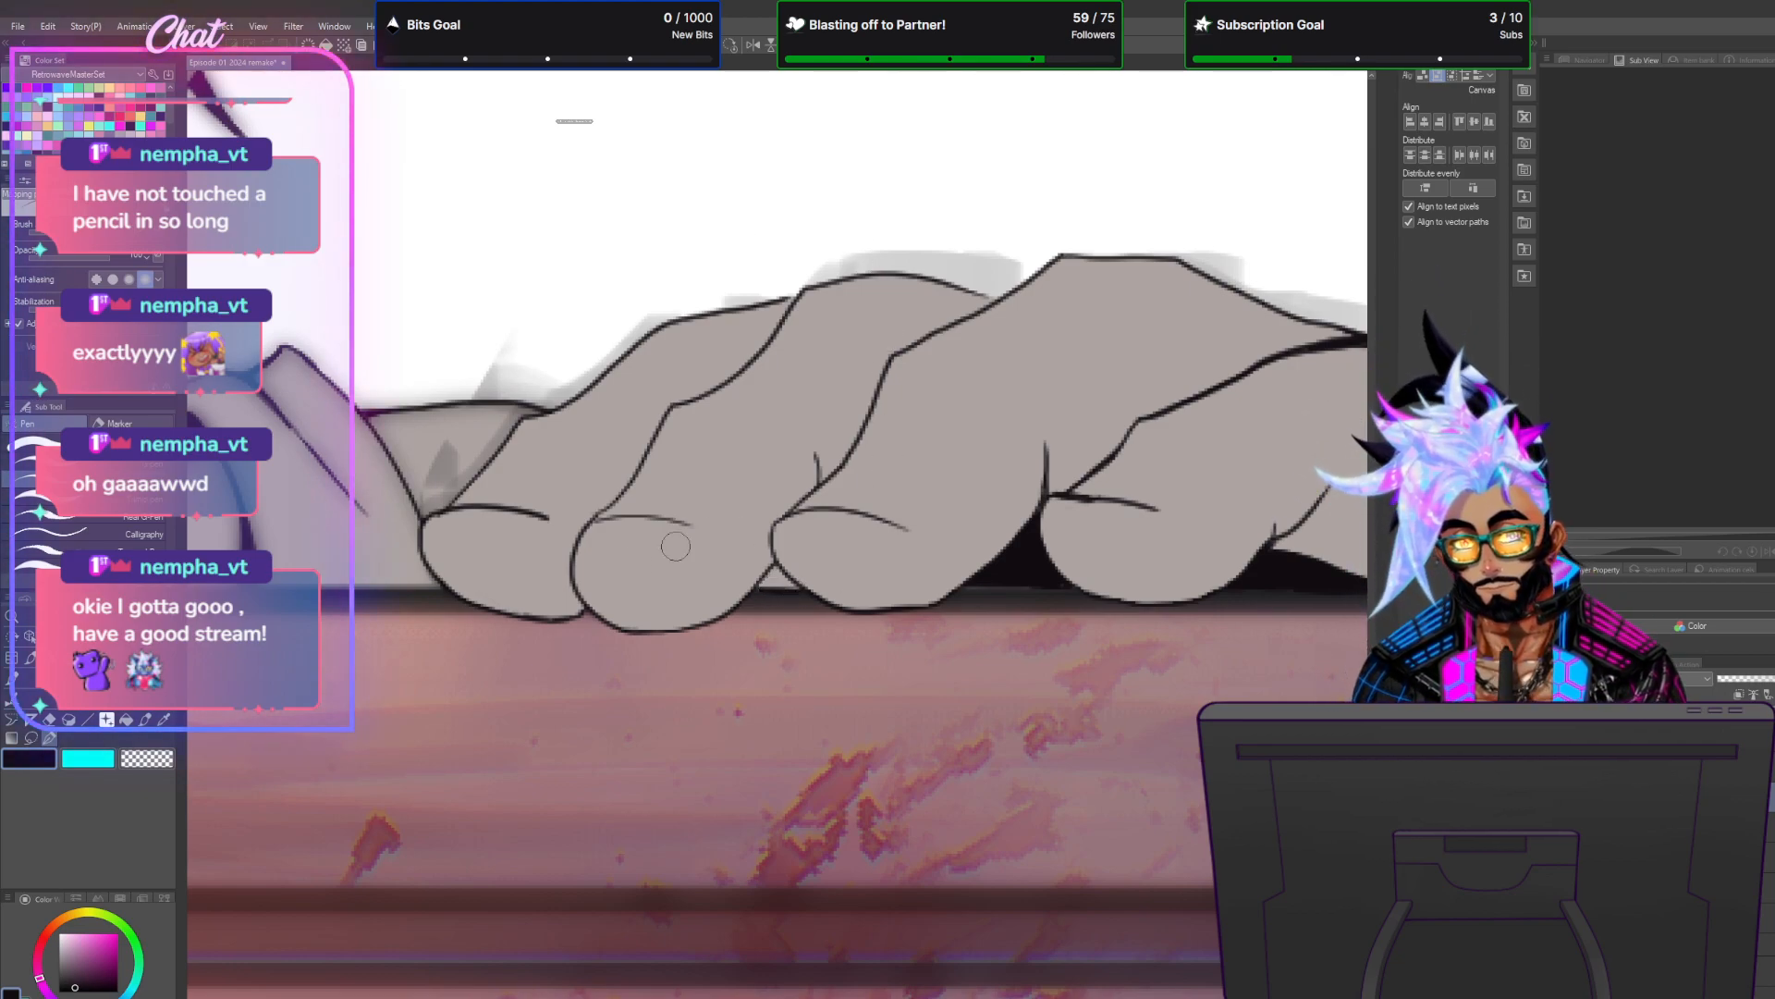
left_click(779, 581)
left_click(49, 738)
left_click_drag(797, 587, 802, 589)
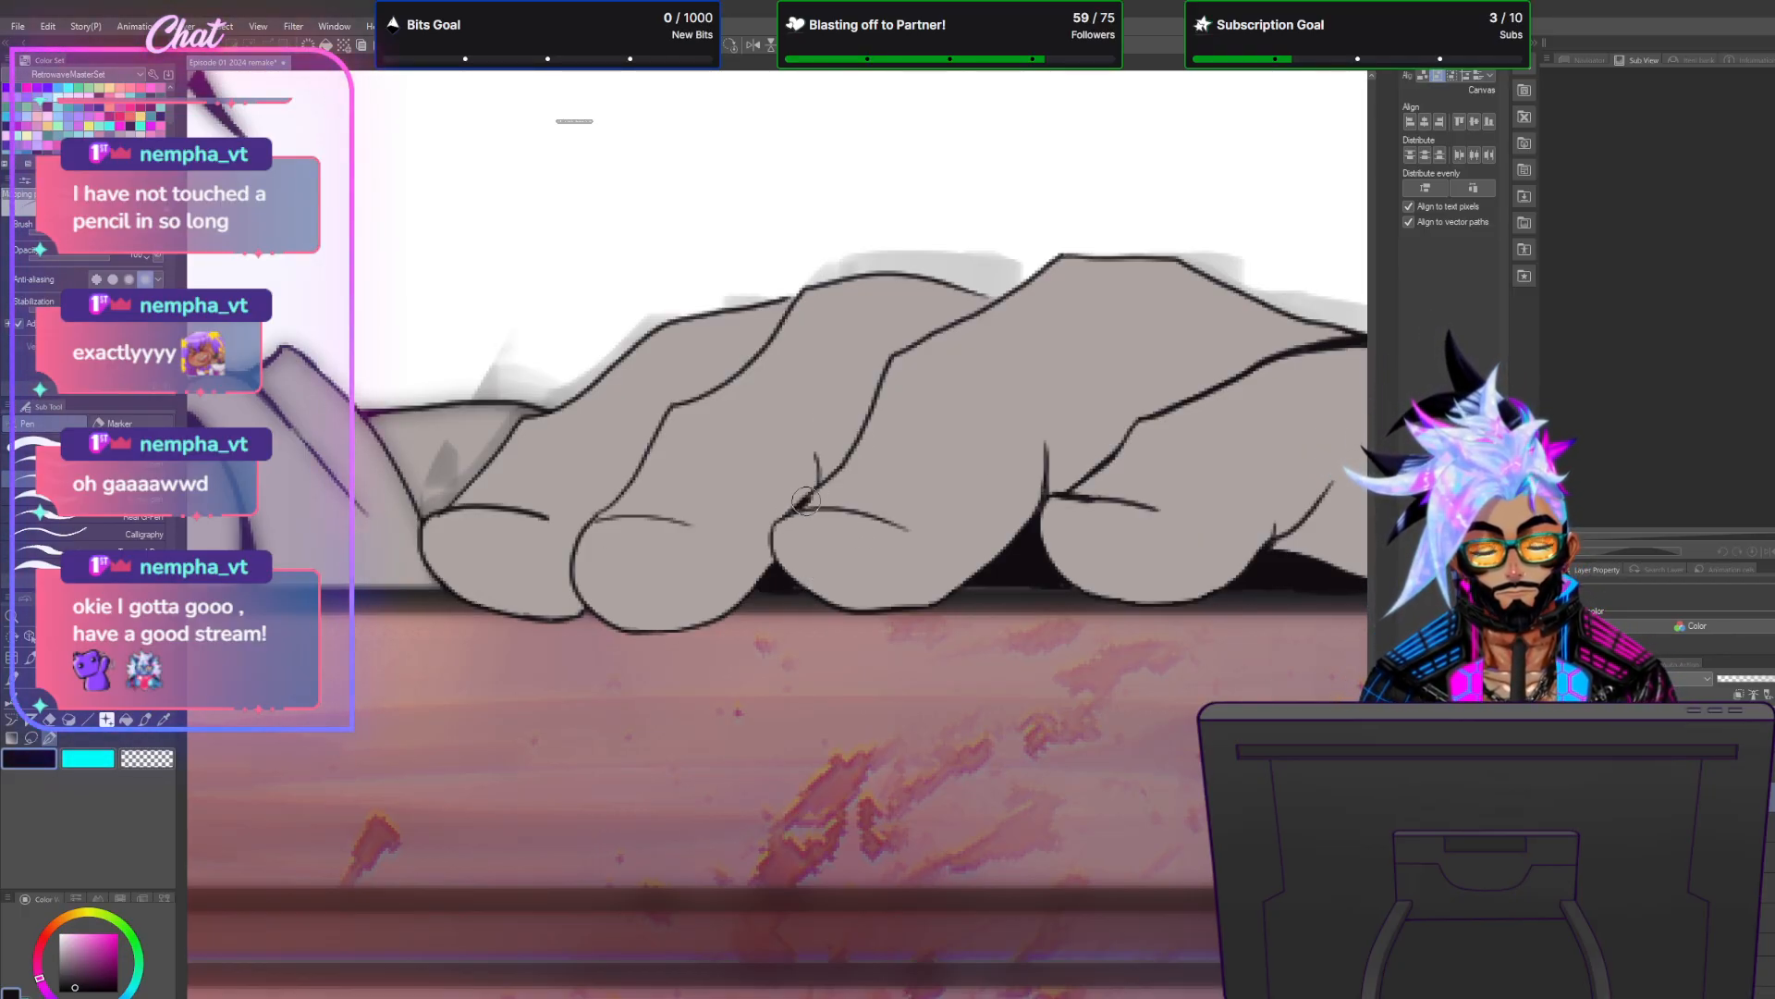
Thicken the creases, knuckle notches and fingertip joins between the first three fingers of the right-hand fist with dark navy.
mouse_move(812, 499)
left_mouse_down()
mouse_move(874, 387)
mouse_move(855, 466)
mouse_move(897, 354)
mouse_move(847, 467)
left_mouse_up()
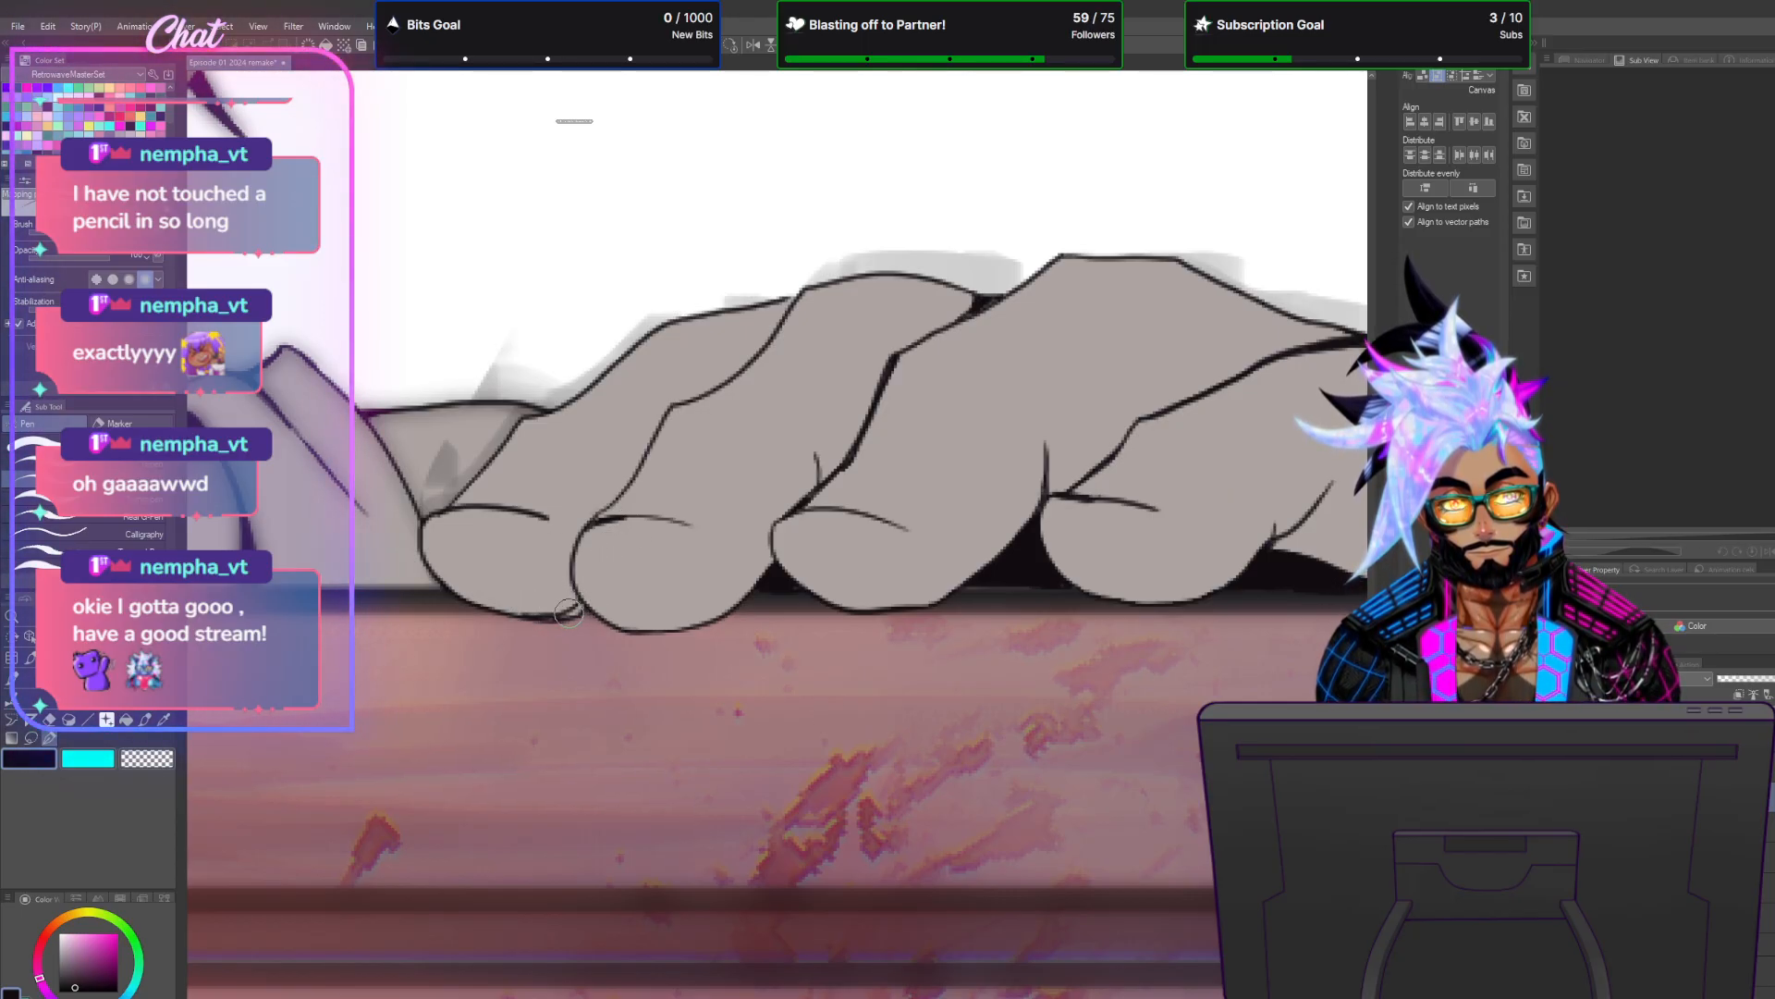
mouse_move(562, 617)
left_mouse_down()
mouse_move(524, 615)
mouse_move(584, 609)
left_mouse_up()
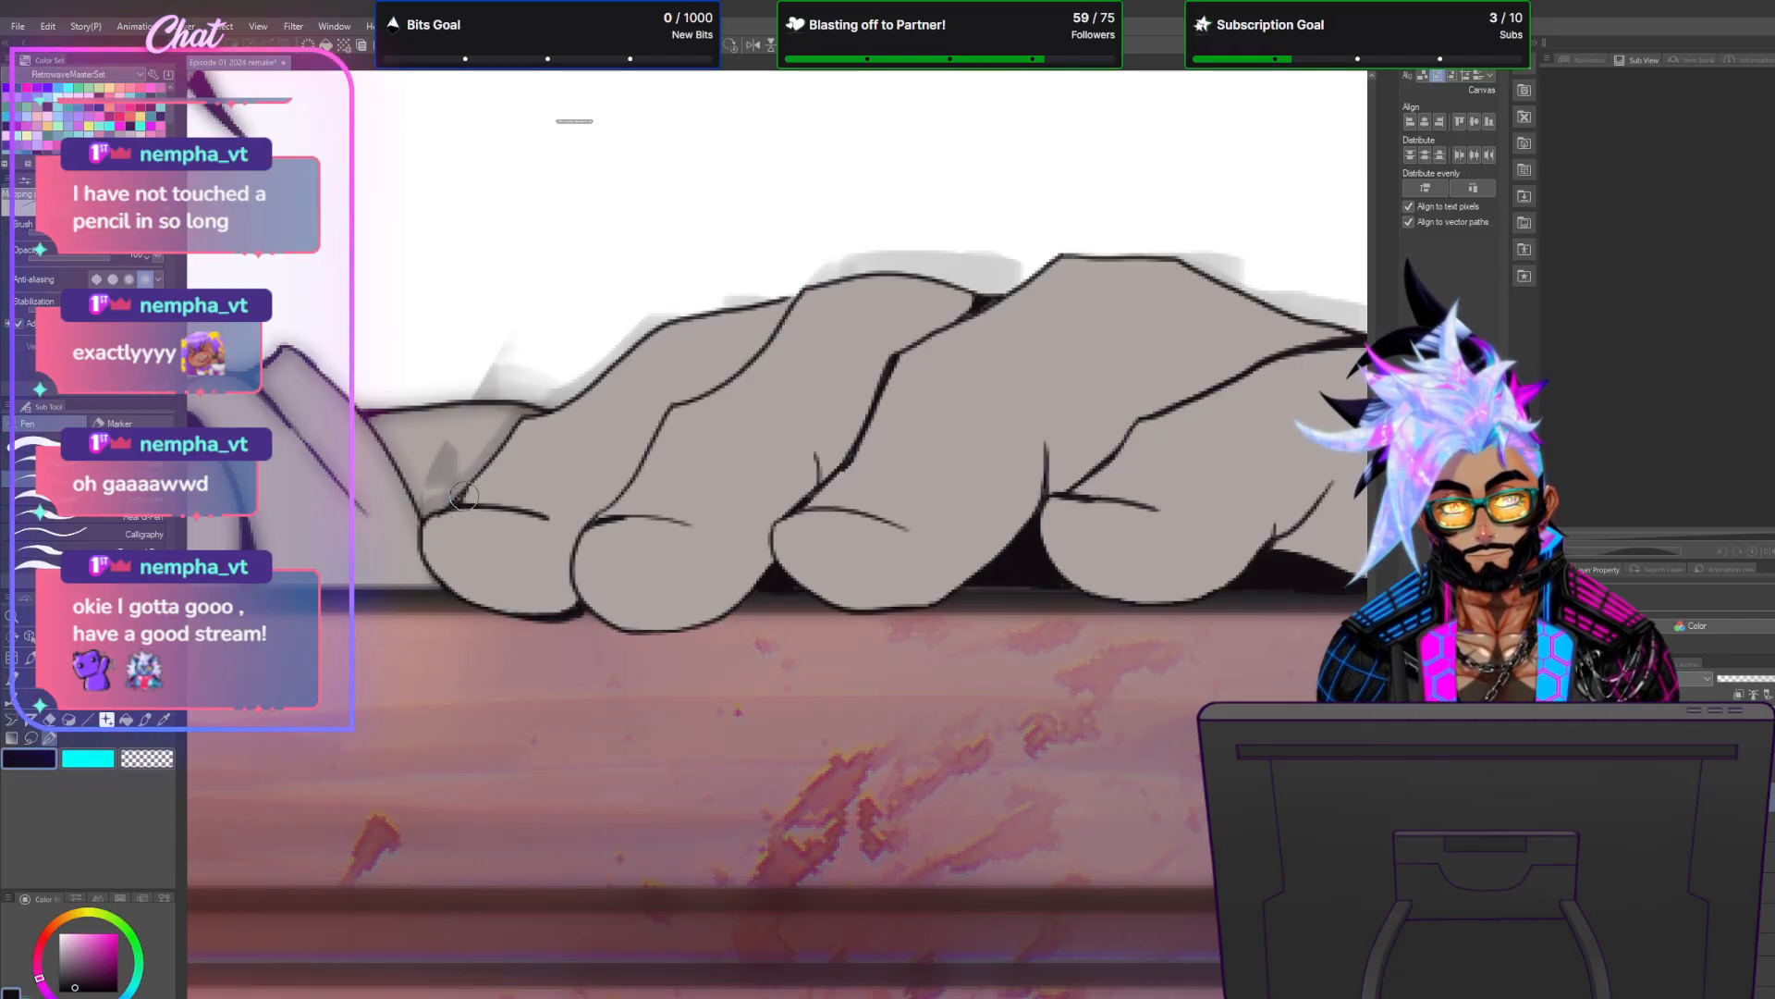
left_click_drag(462, 505, 442, 512)
left_click_drag(612, 514, 589, 524)
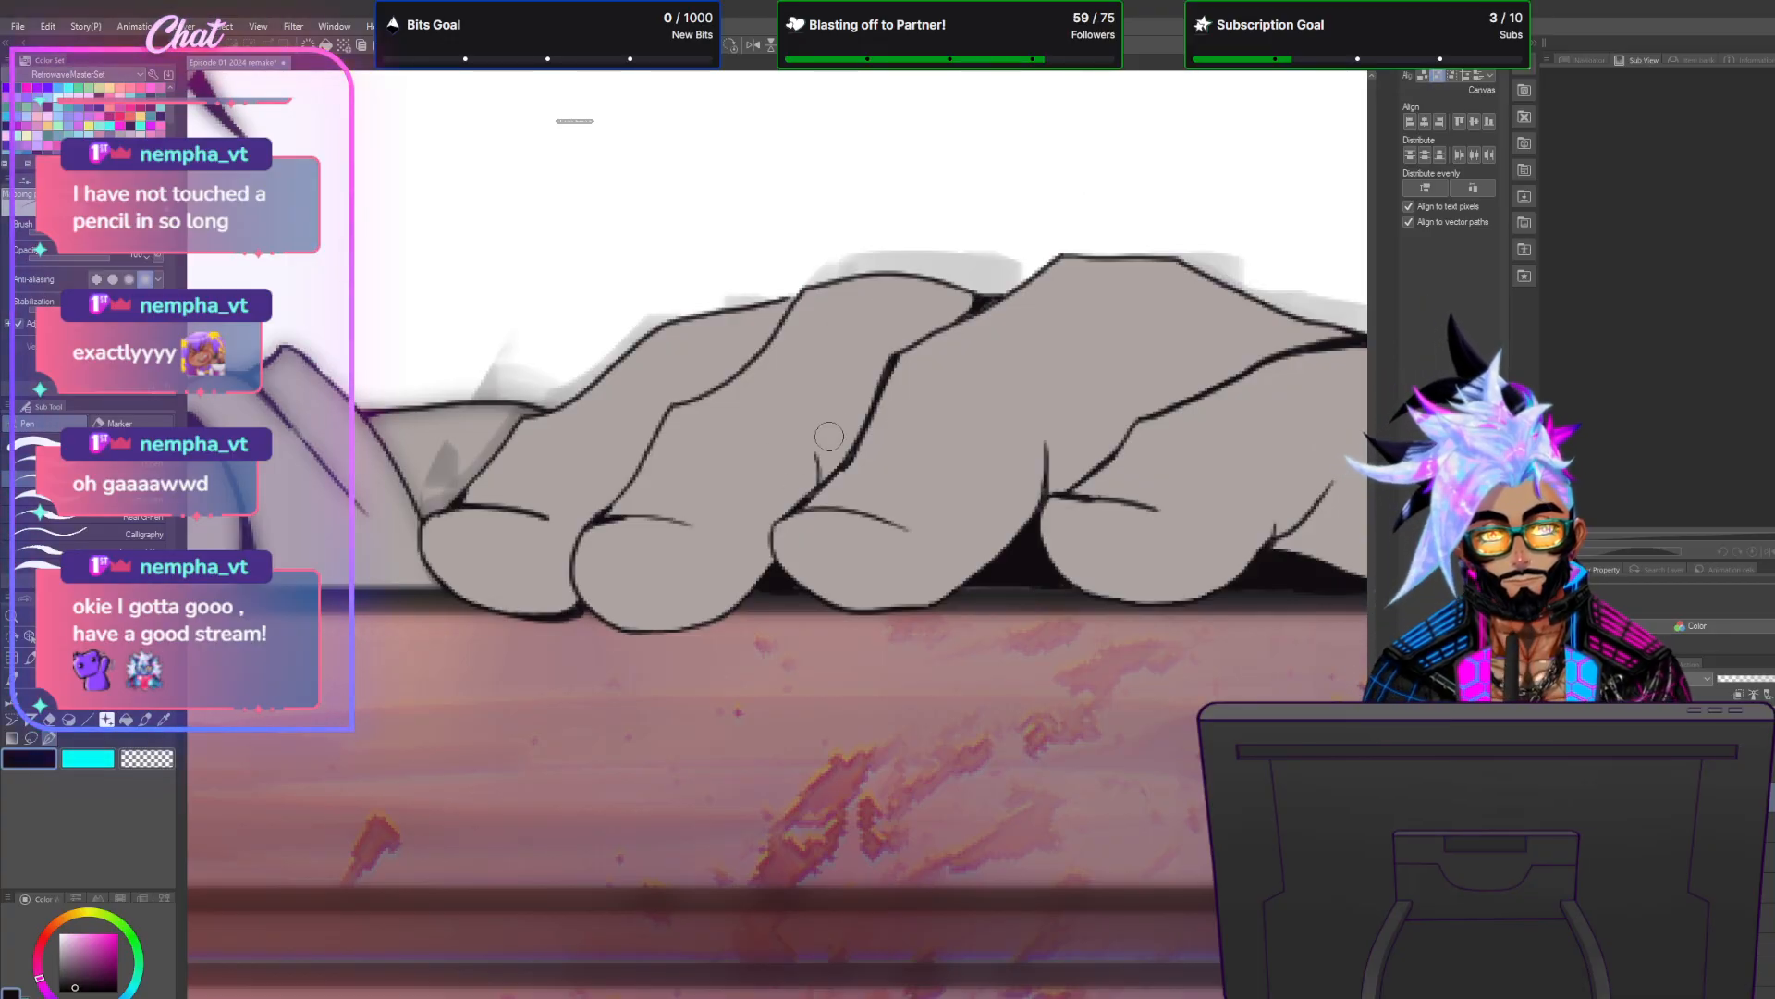
left_click_drag(817, 455, 823, 484)
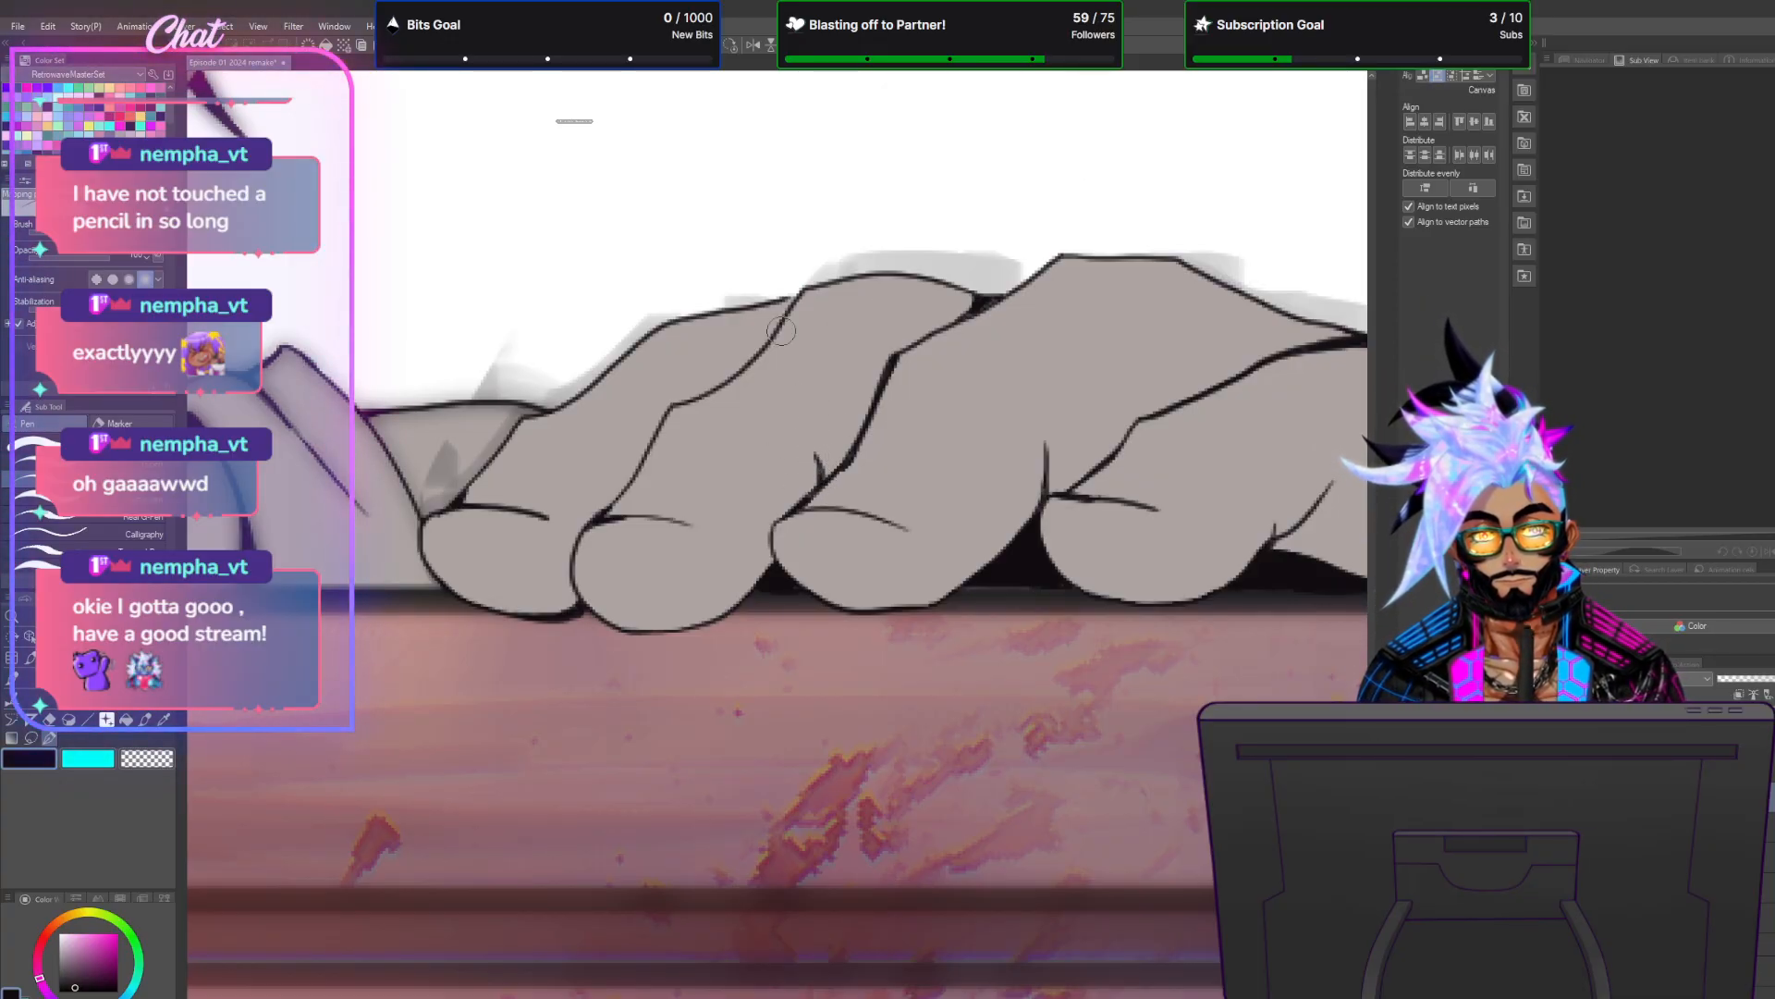
left_click_drag(784, 298, 762, 347)
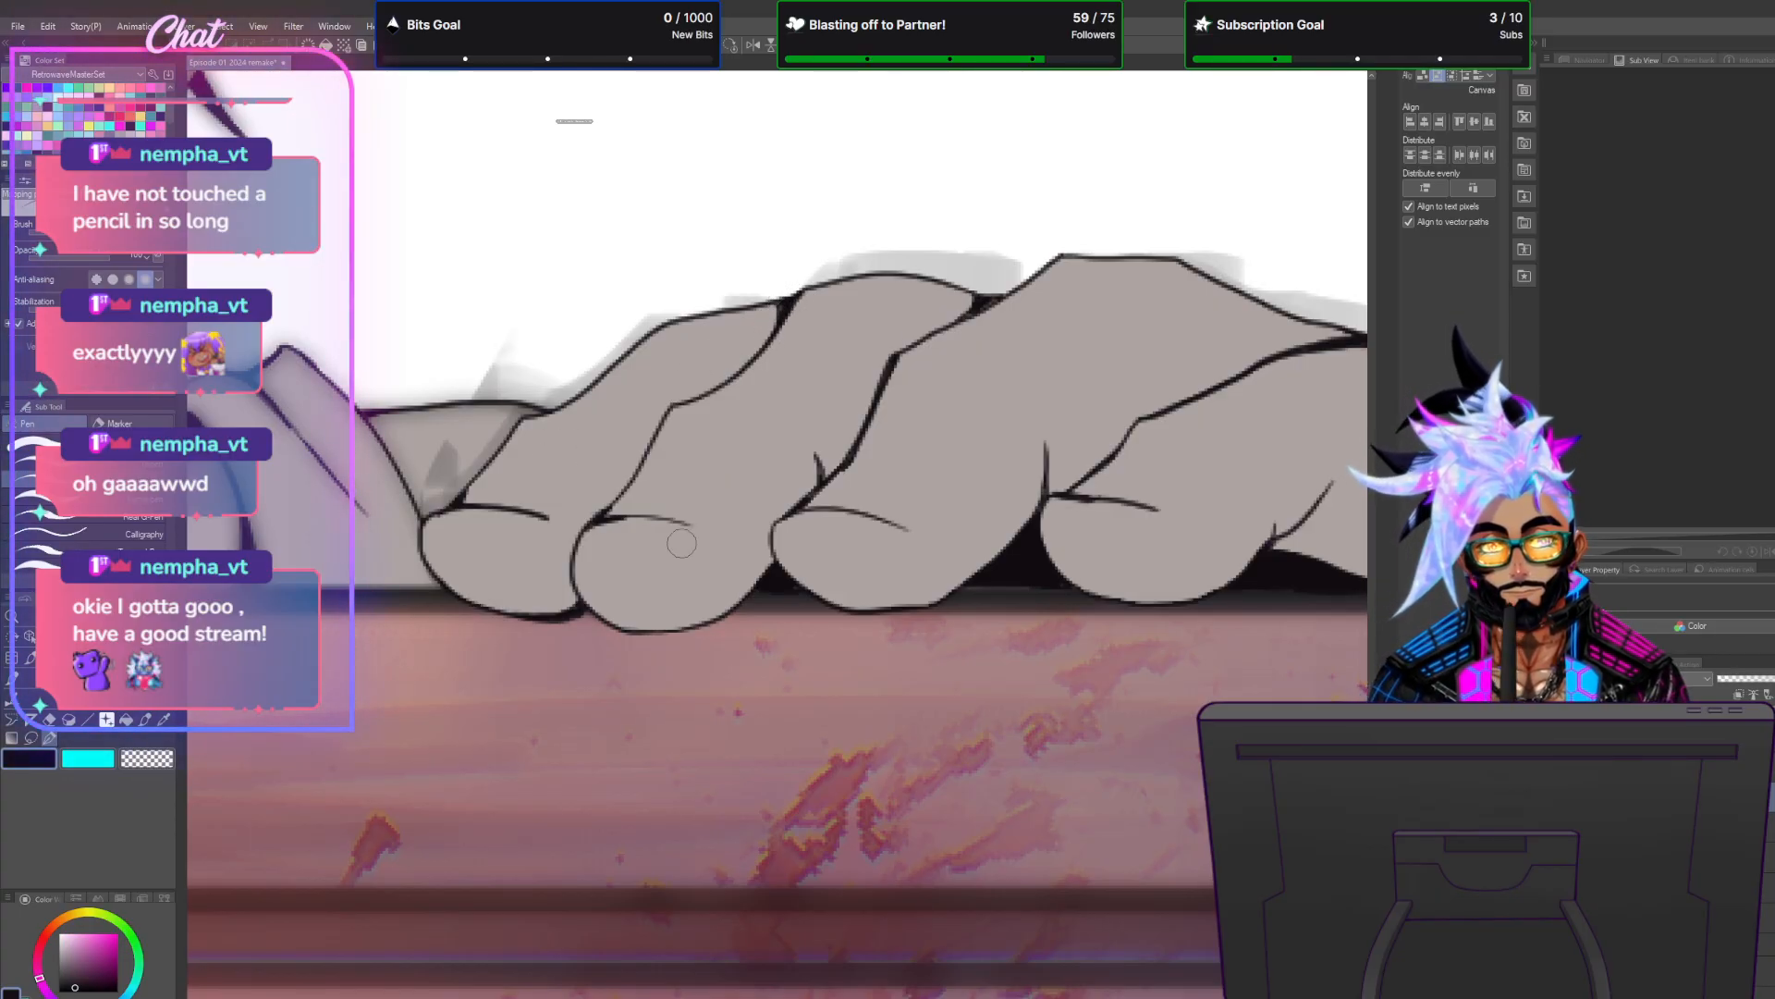
Fill the gap at the ledge beneath the outermost finger of the left-hand fist with dark navy.
scroll(682, 624, "down", 5)
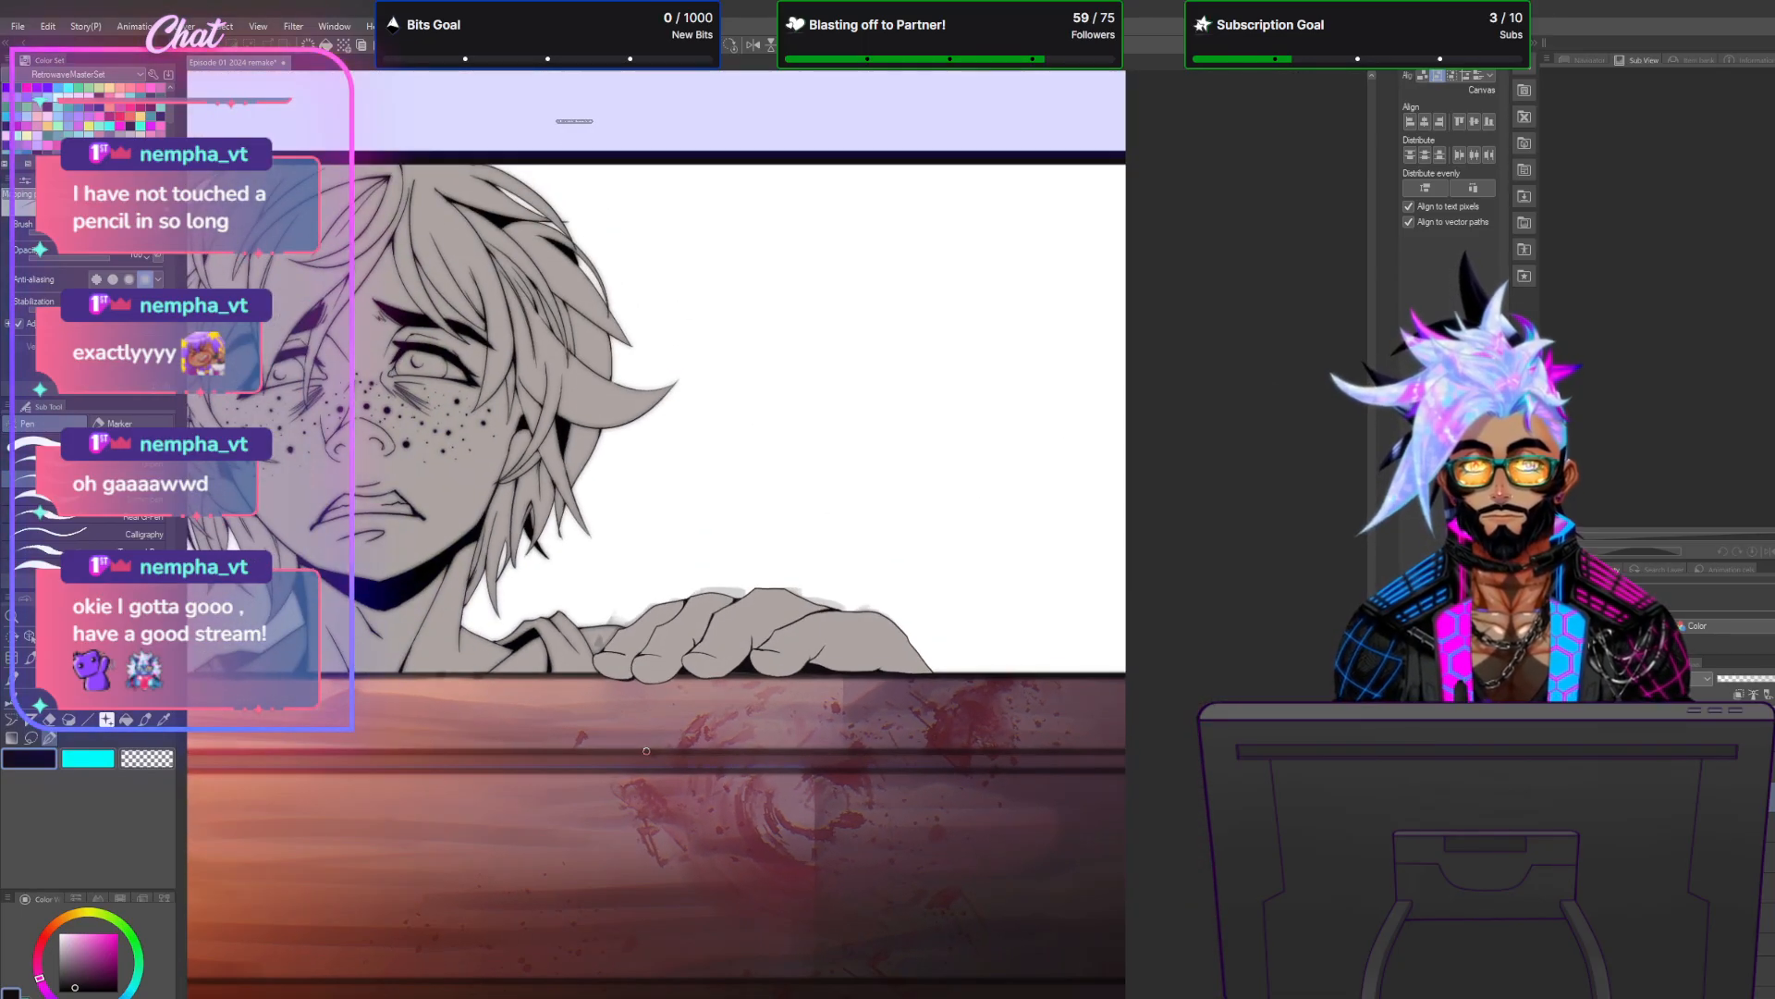
scroll(681, 555, "left", 7)
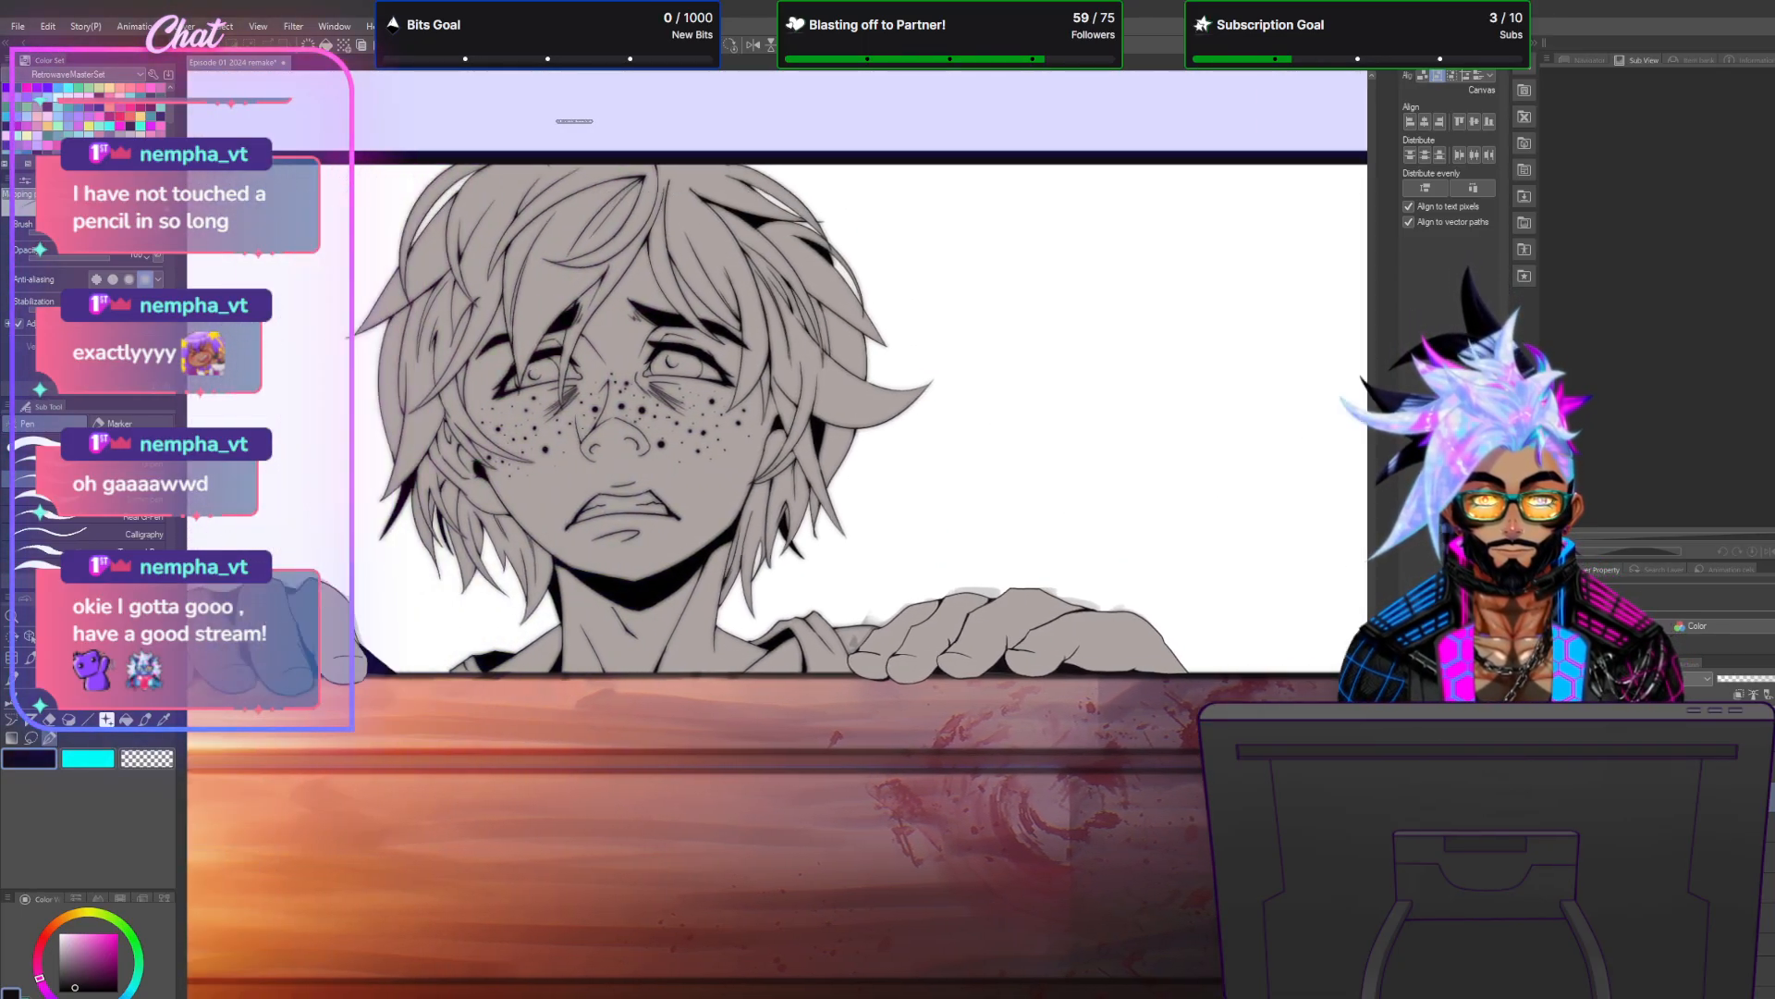
scroll(703, 767, "up", 6)
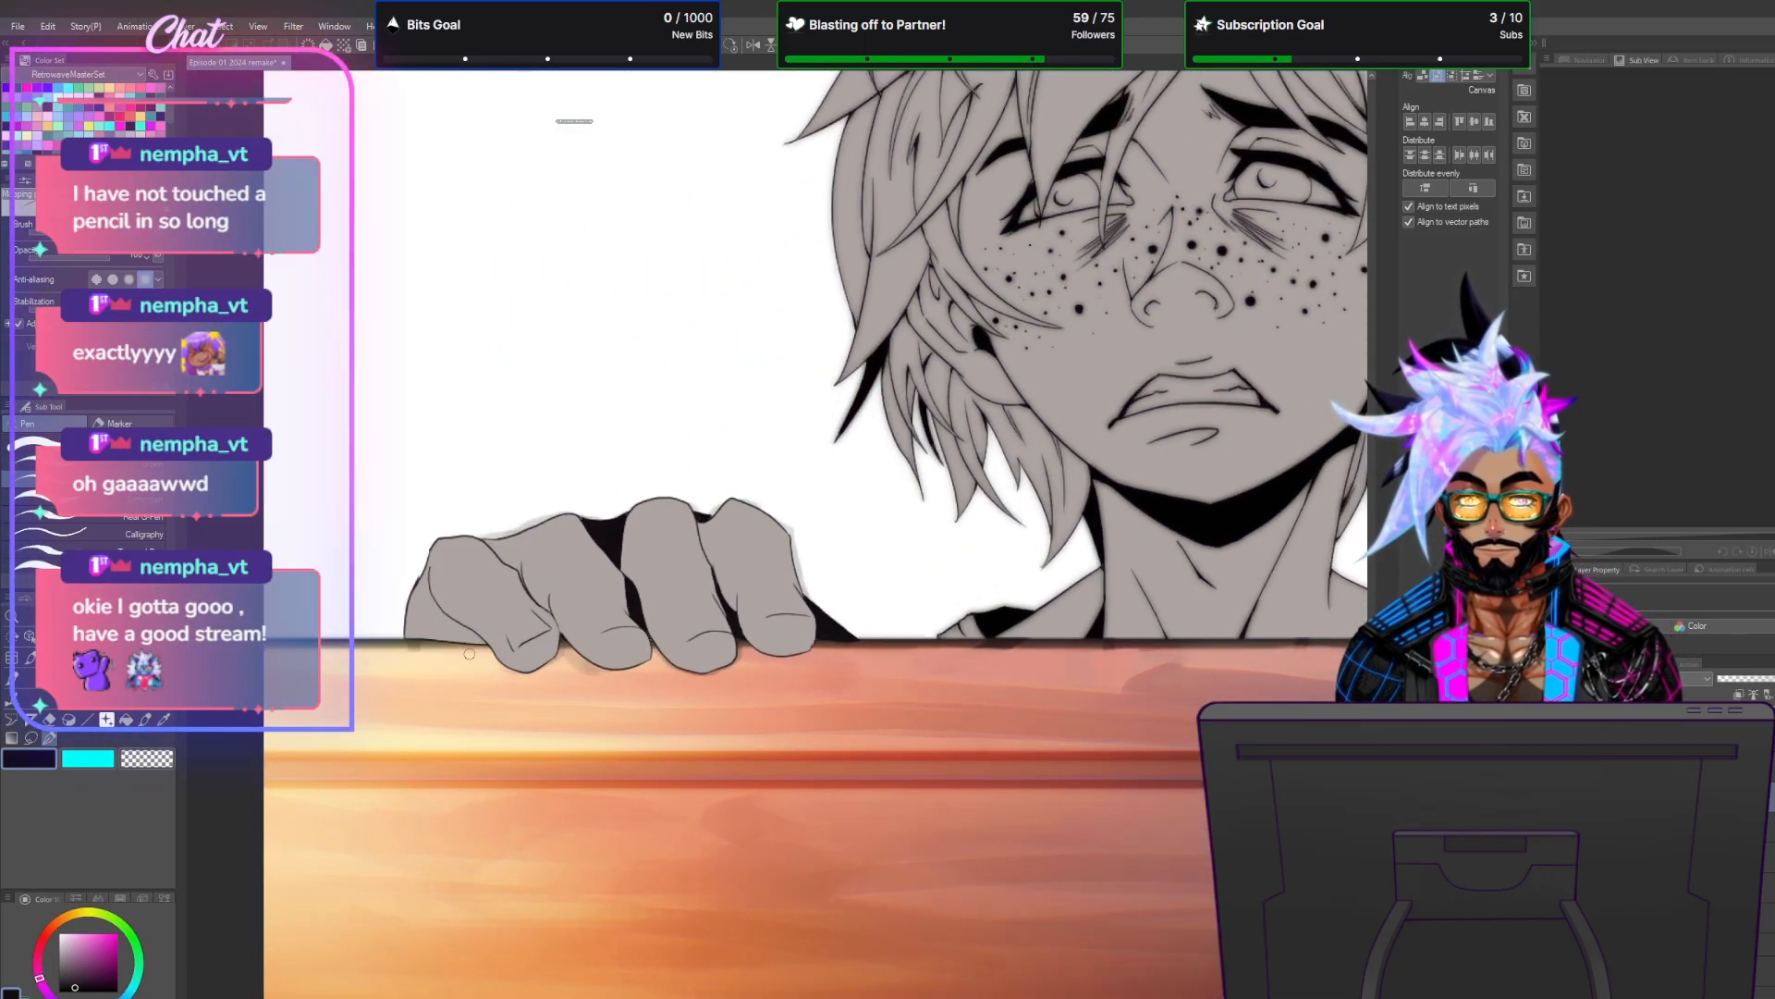
scroll(465, 642, "up", 2)
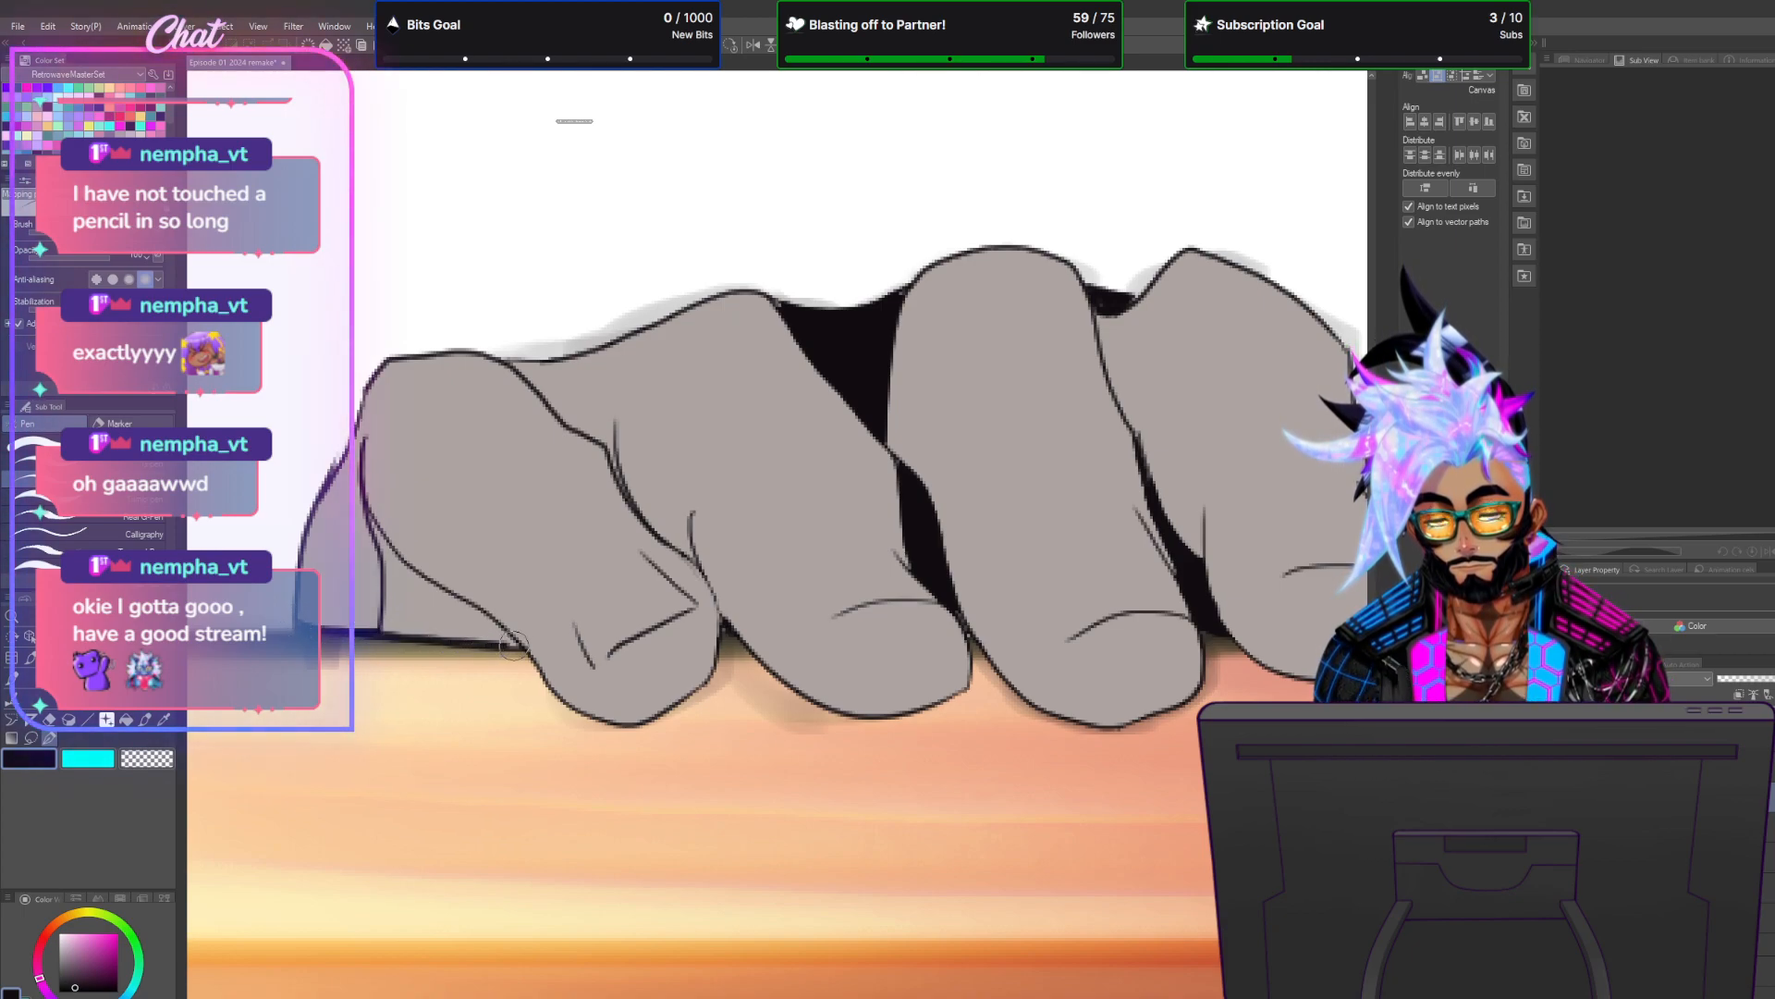
left_click(442, 611)
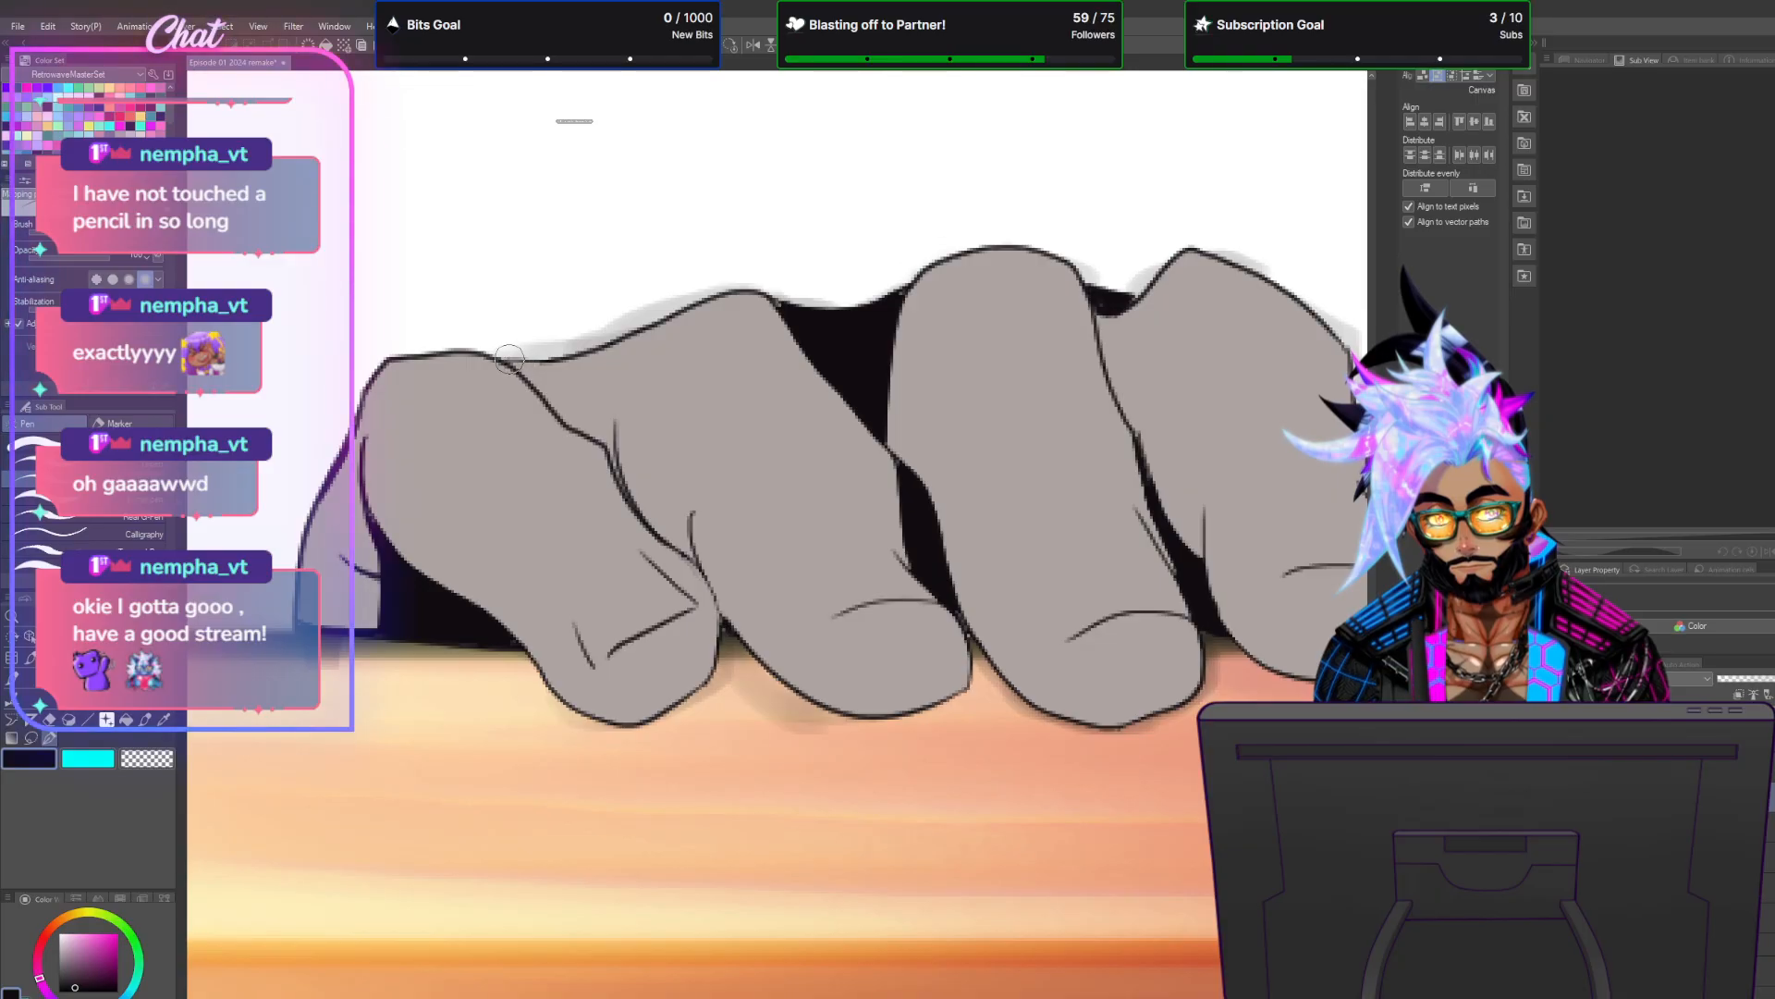
Draw and fill a dark navy shadow wedge between the first two knuckles of the left-hand fist, and thicken its creases and knuckle notches.
left_click_drag(565, 398, 606, 412)
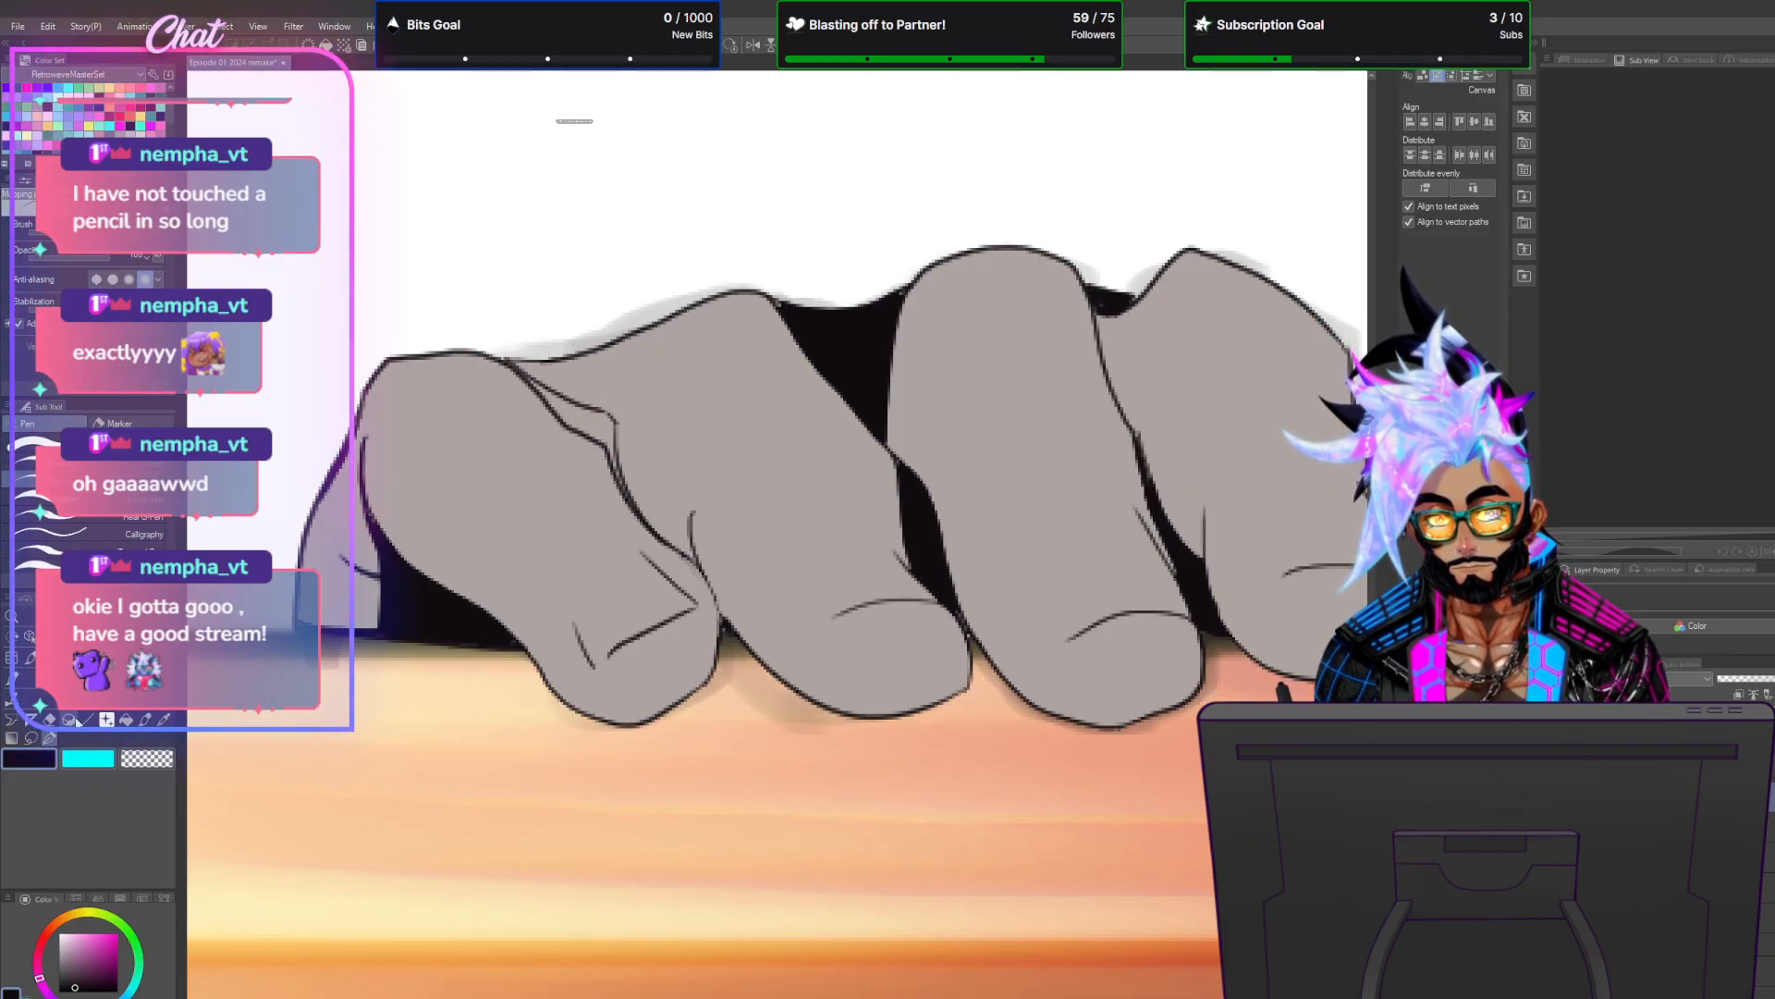
left_click(592, 421)
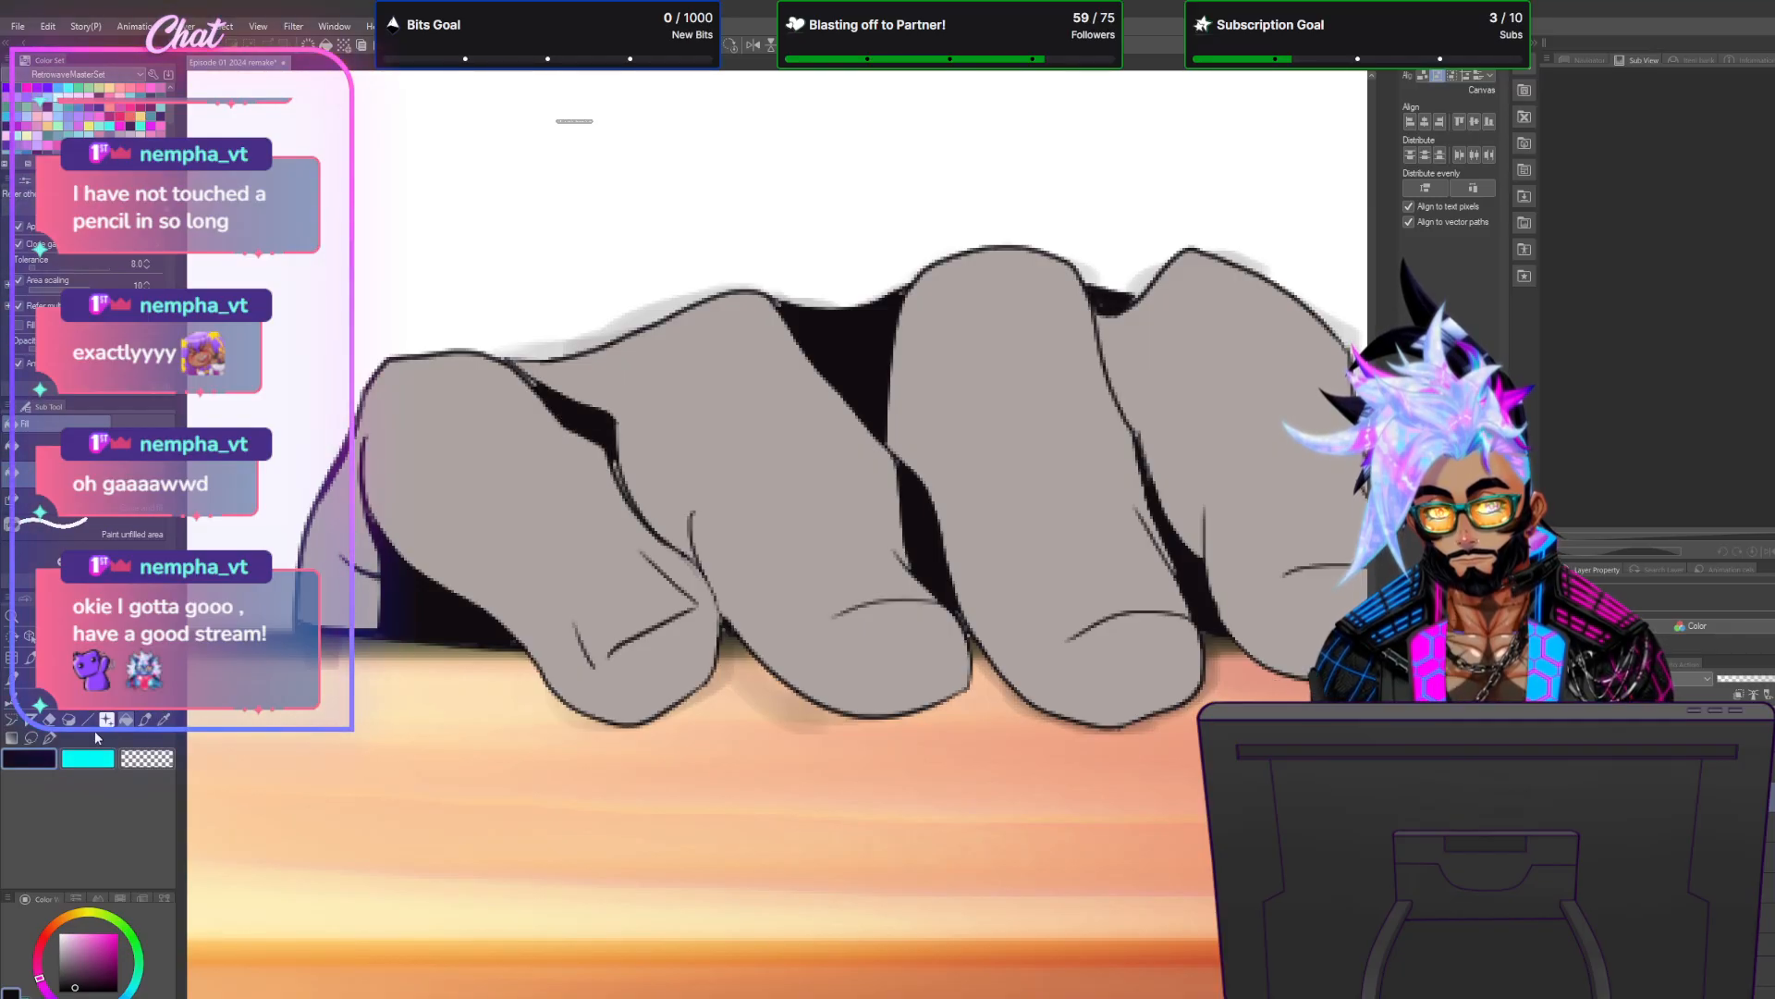
left_click_drag(500, 359, 624, 493)
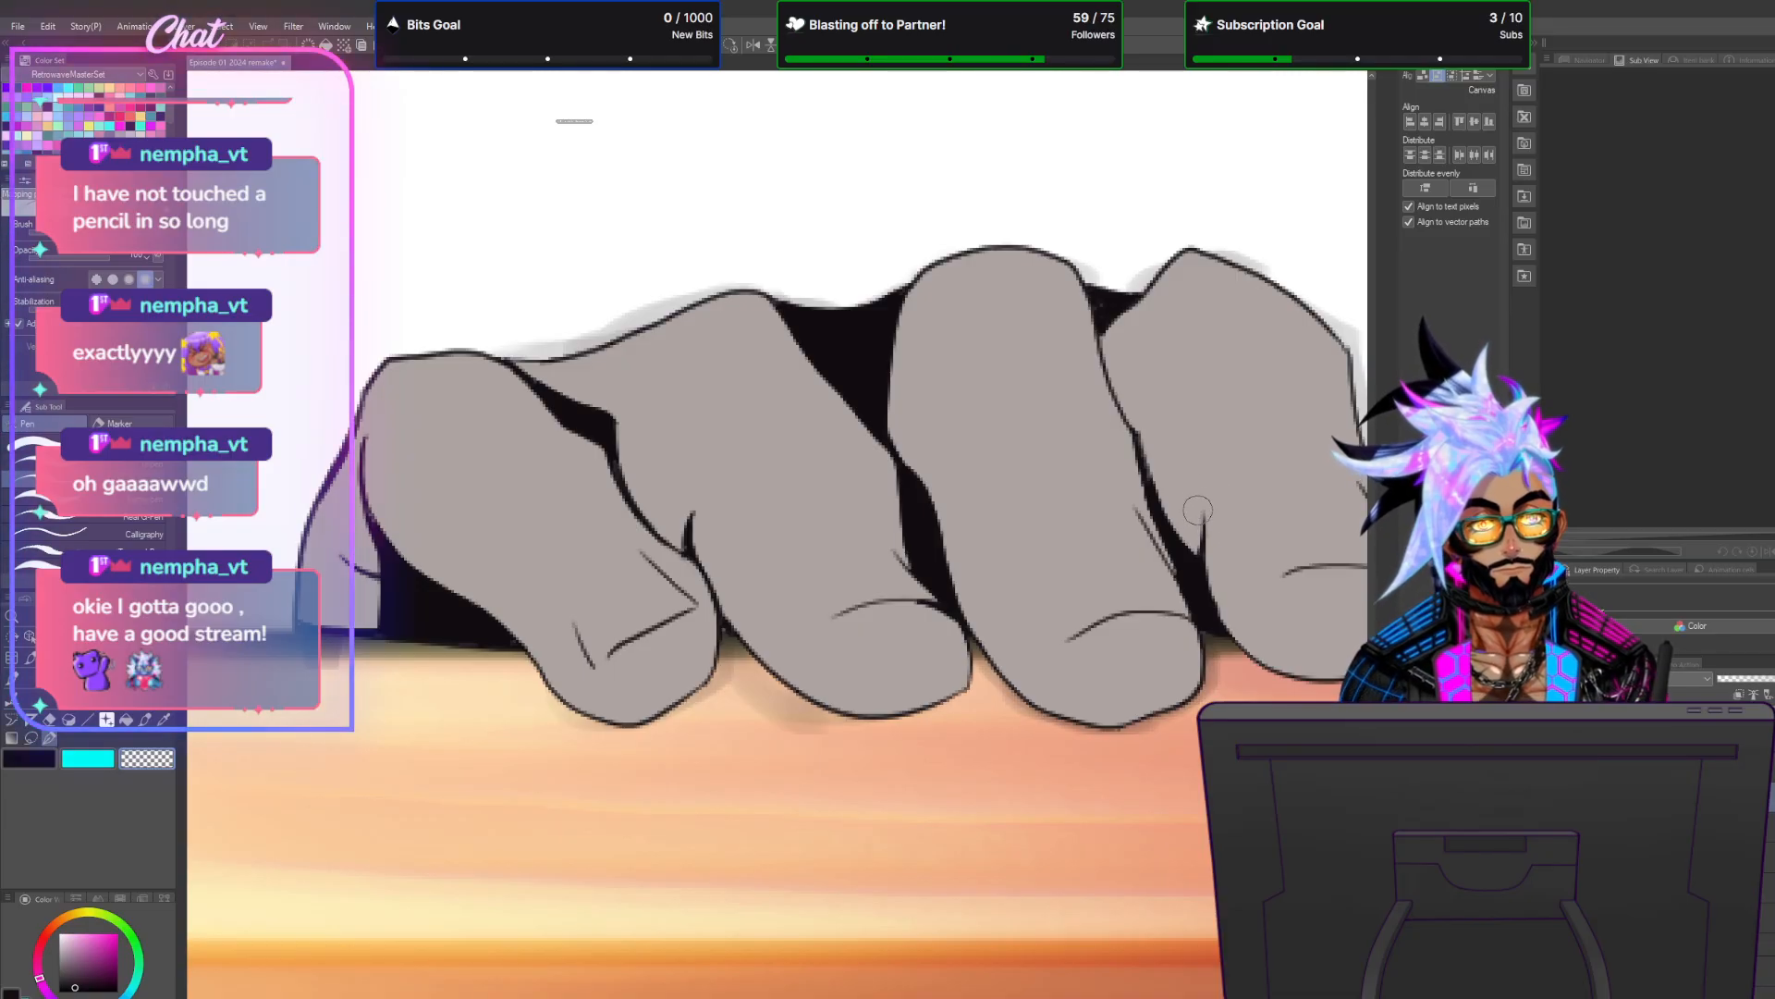
left_click_drag(1018, 463, 555, 462)
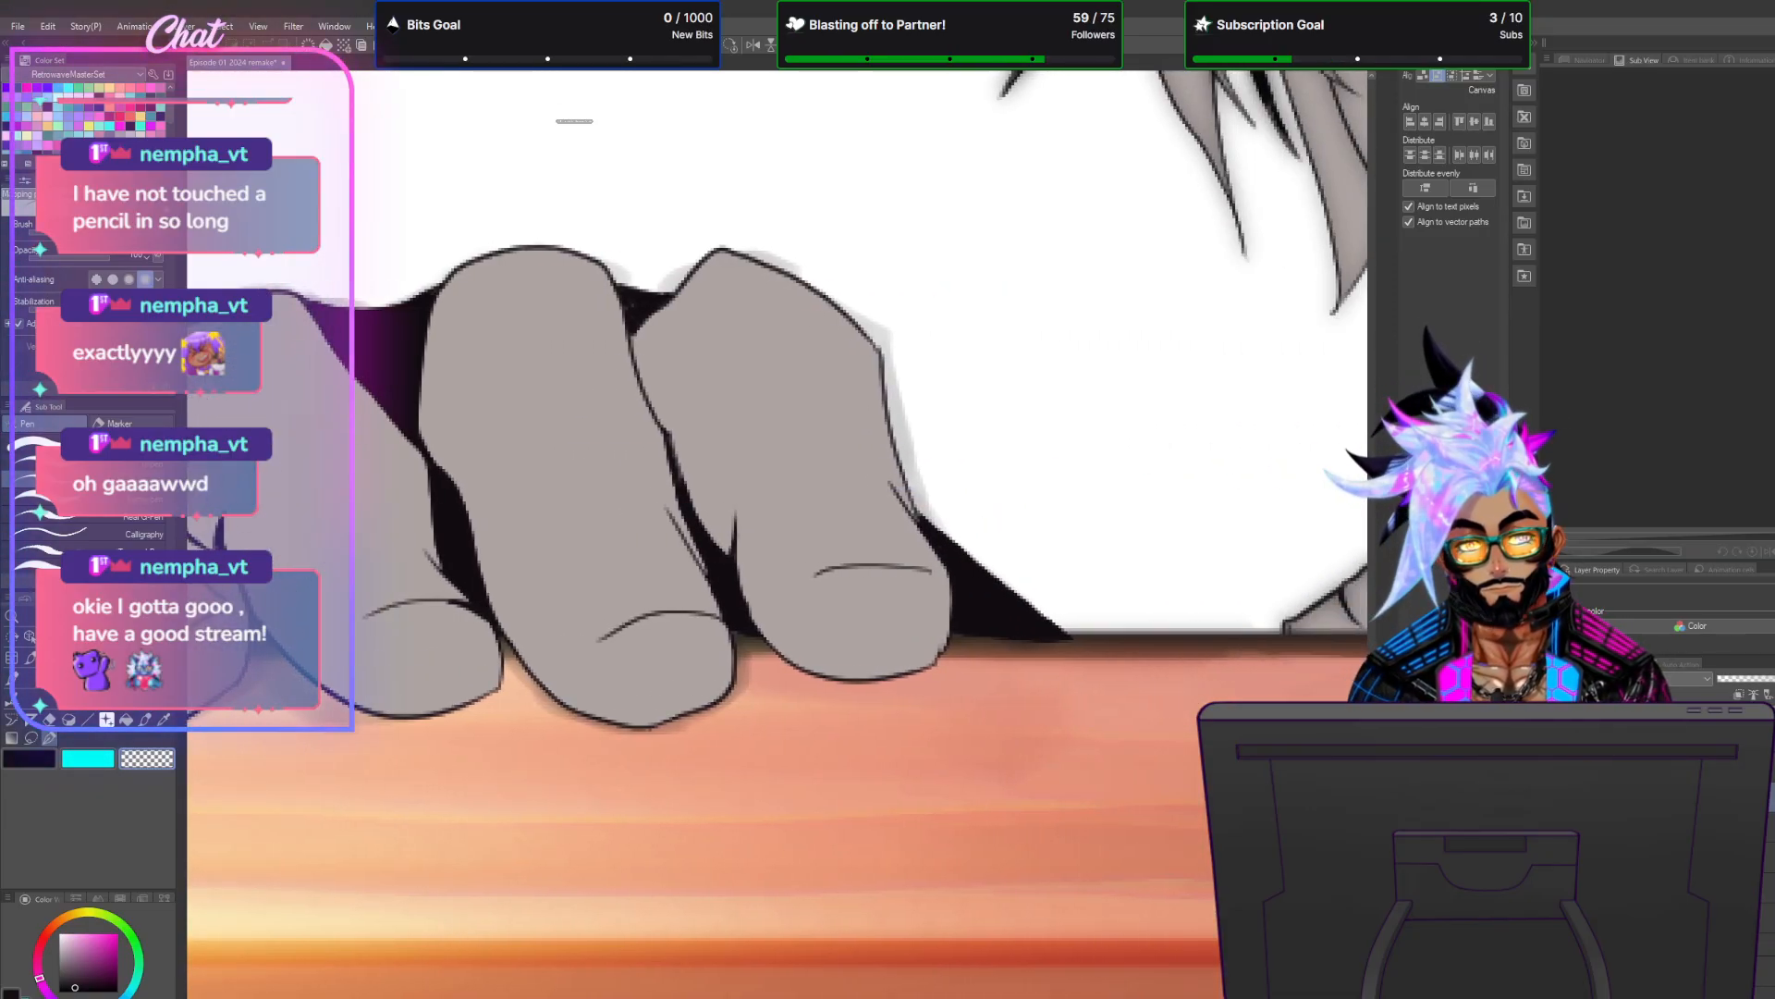
key("x")
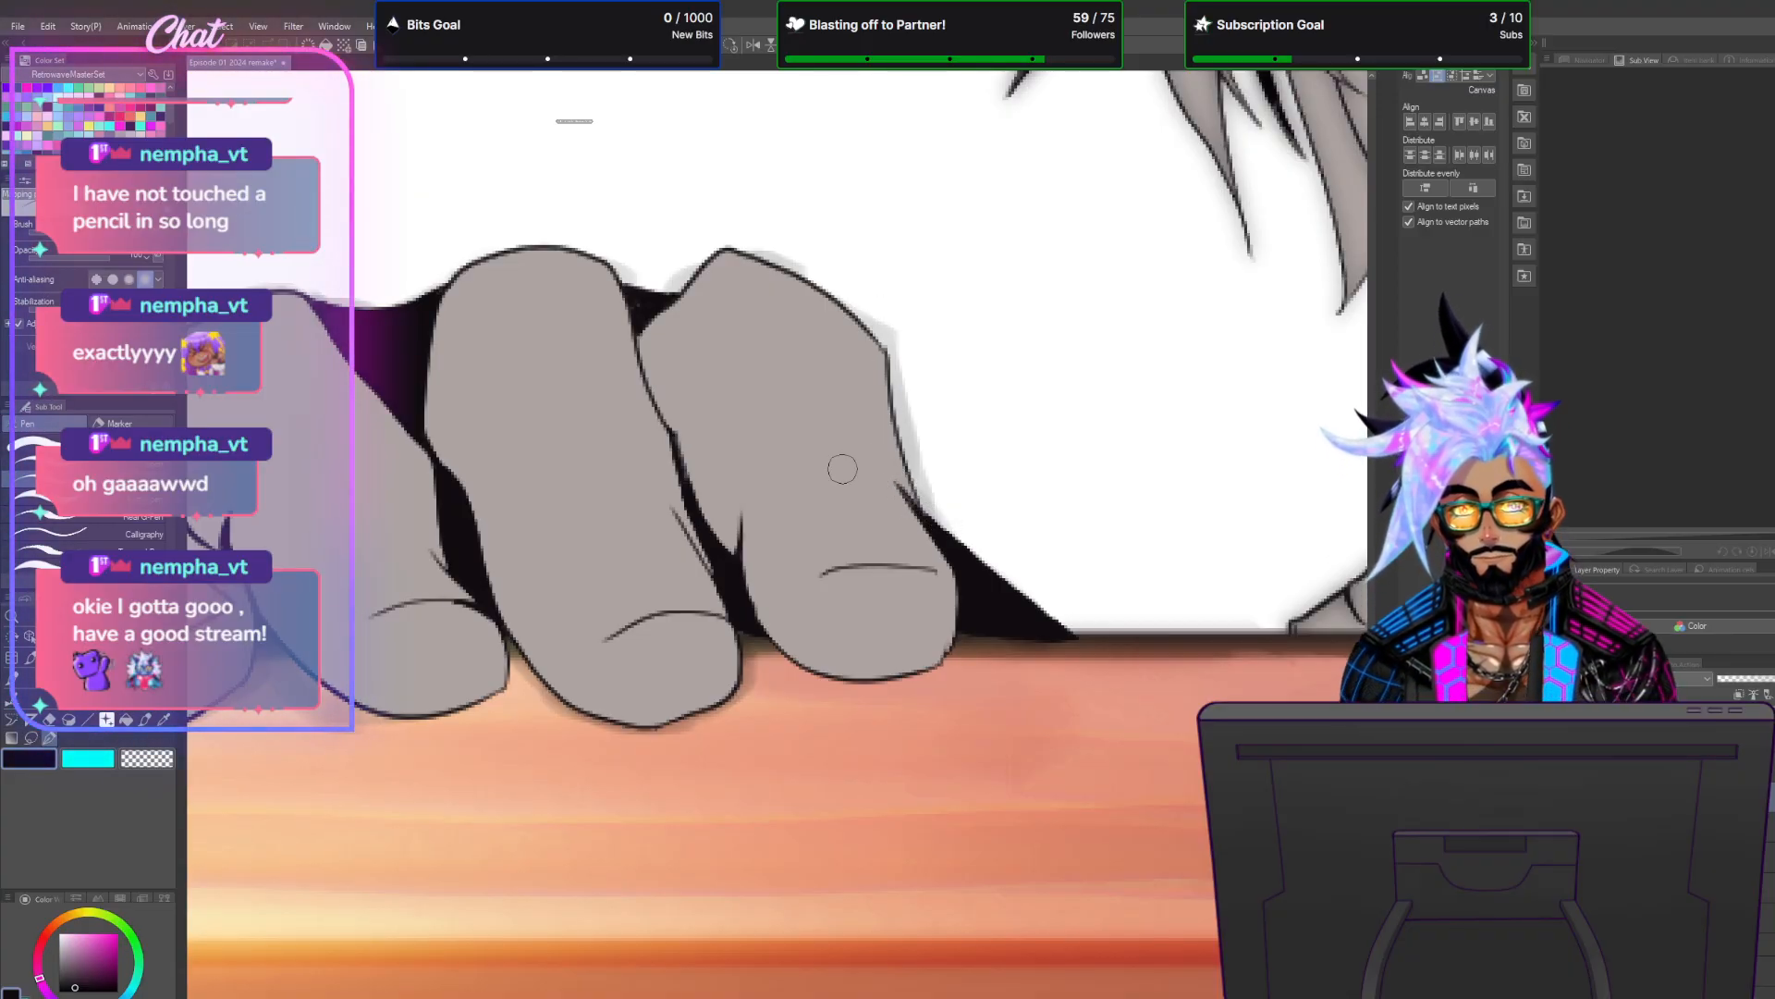
Delete the selected rough sketch layer of the hands.
scroll(843, 469, "down", 5)
scroll(663, 418, "down", 4)
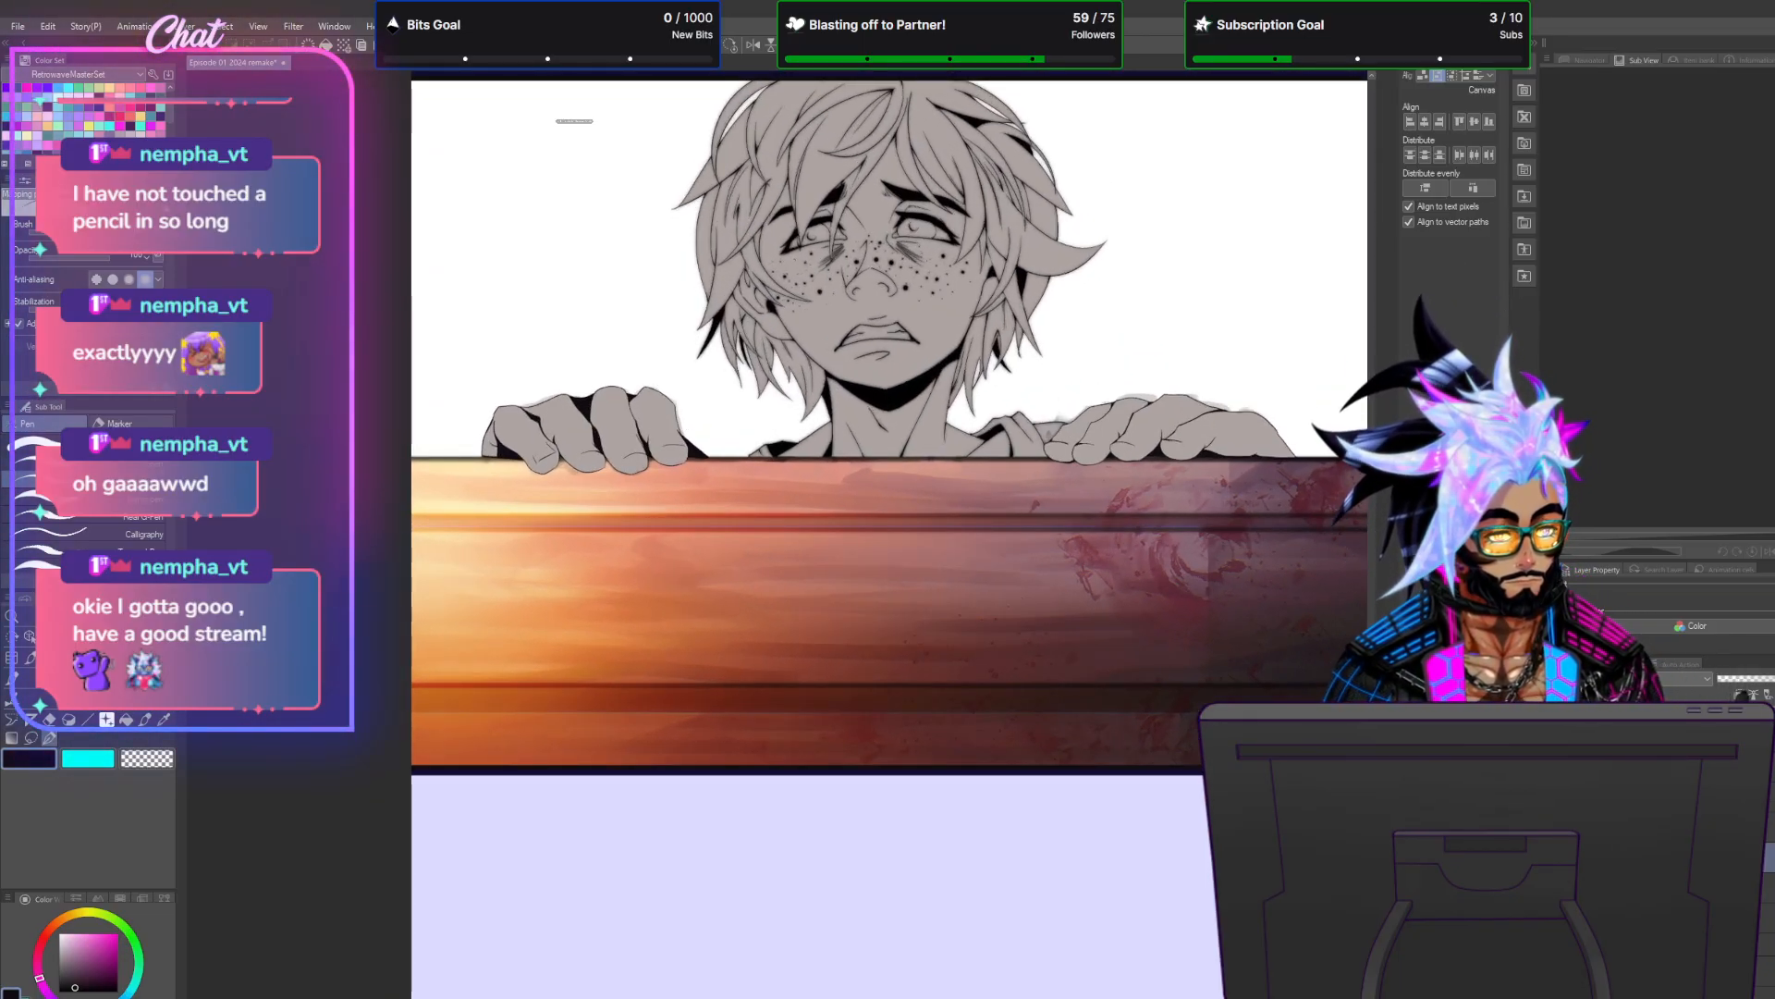
key("Delete")
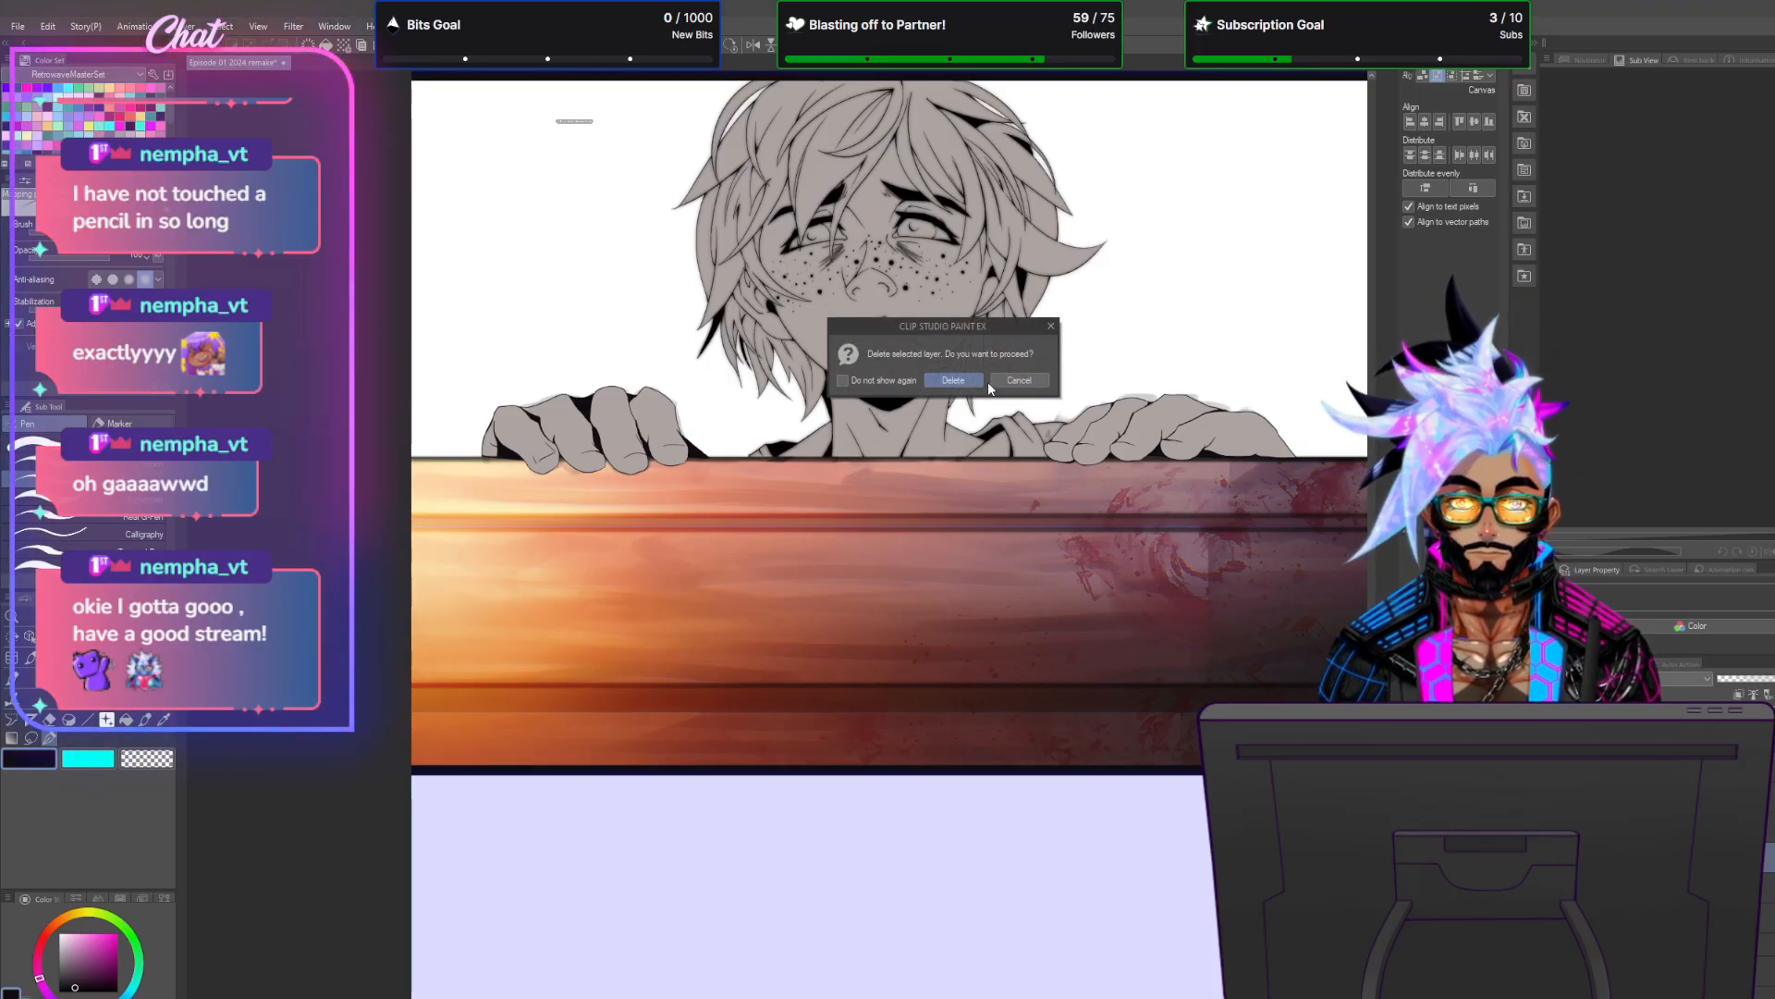
key("Return")
scroll(1018, 351, "down", 2)
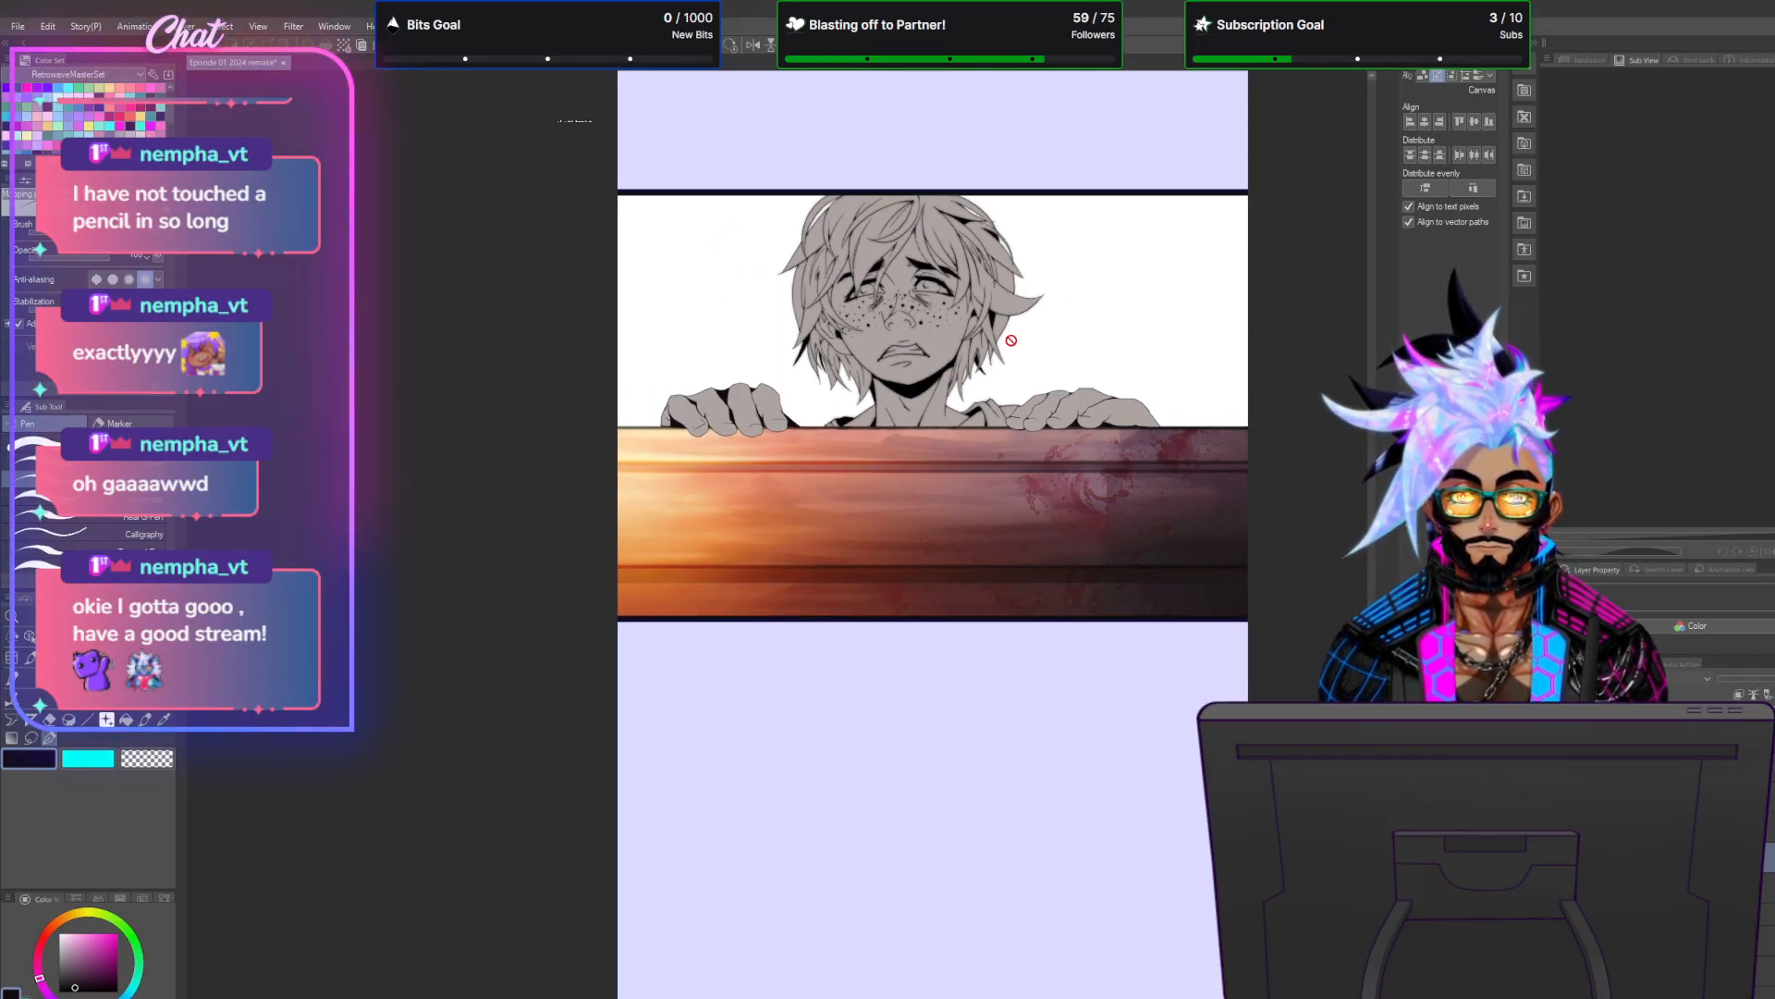
Apply a Gaussian blur to the hands' line-art layer to give the lines a soft edge.
scroll(1017, 335, "up", 3)
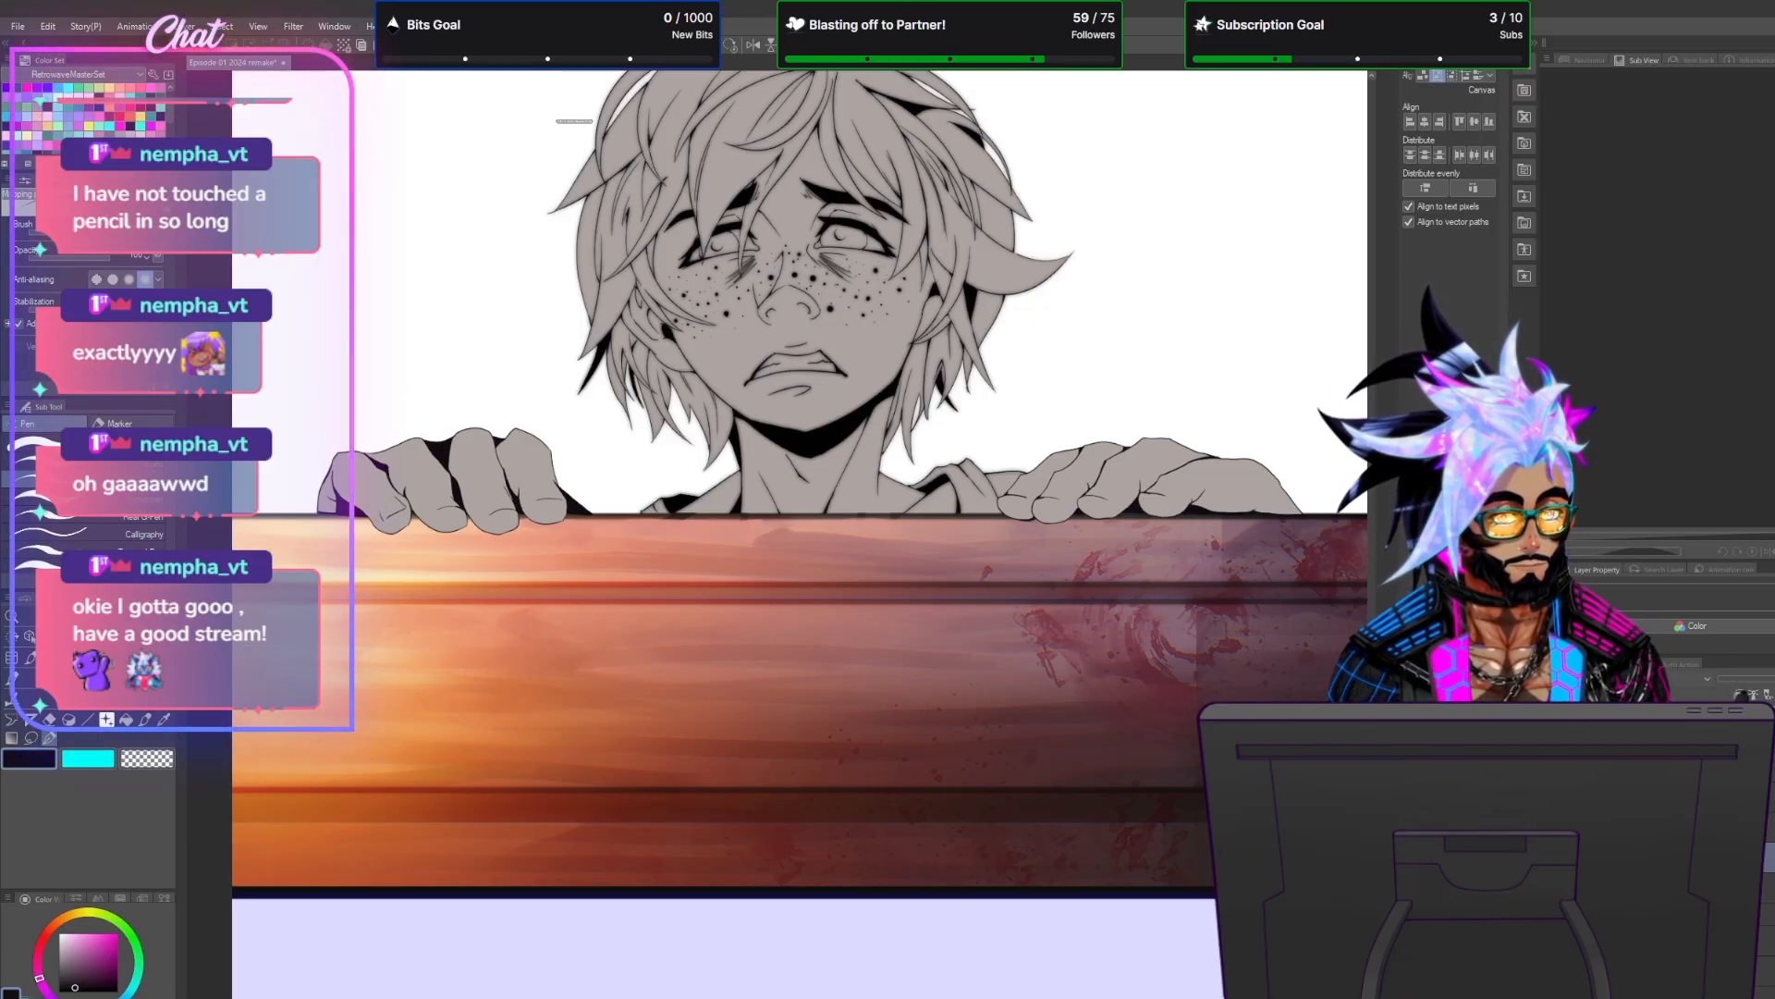
left_click(185, 26)
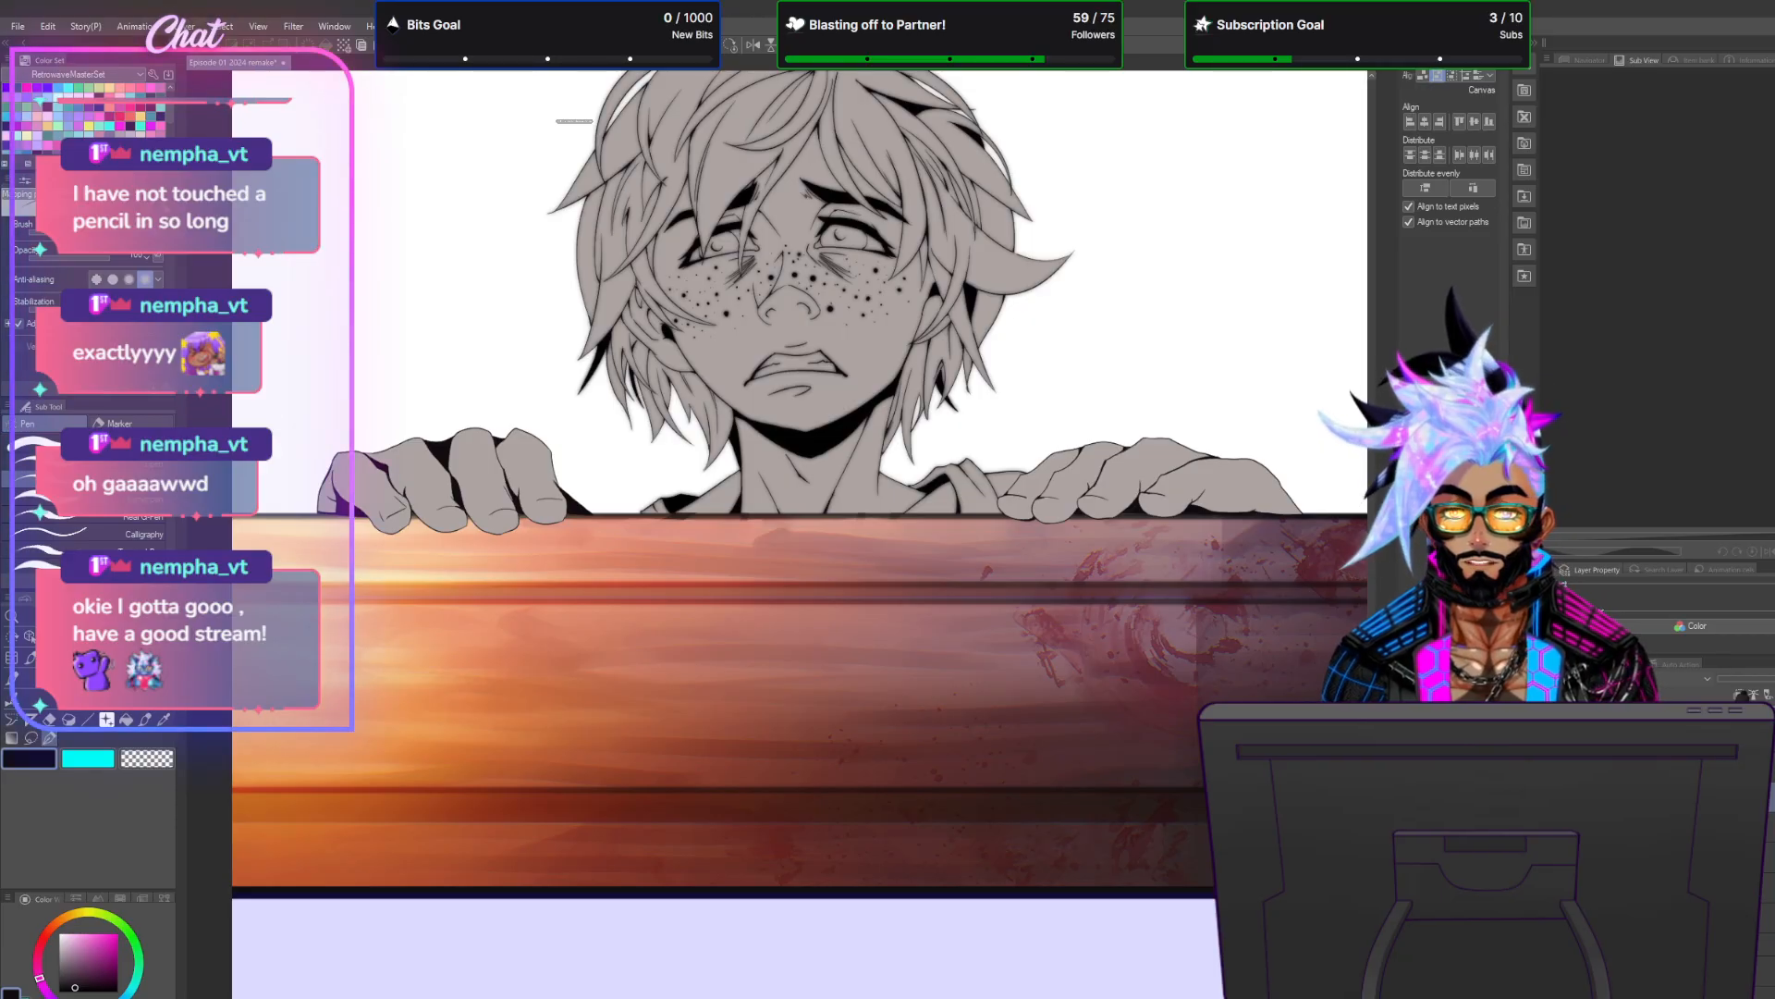
left_click(1569, 798)
left_click(1570, 798)
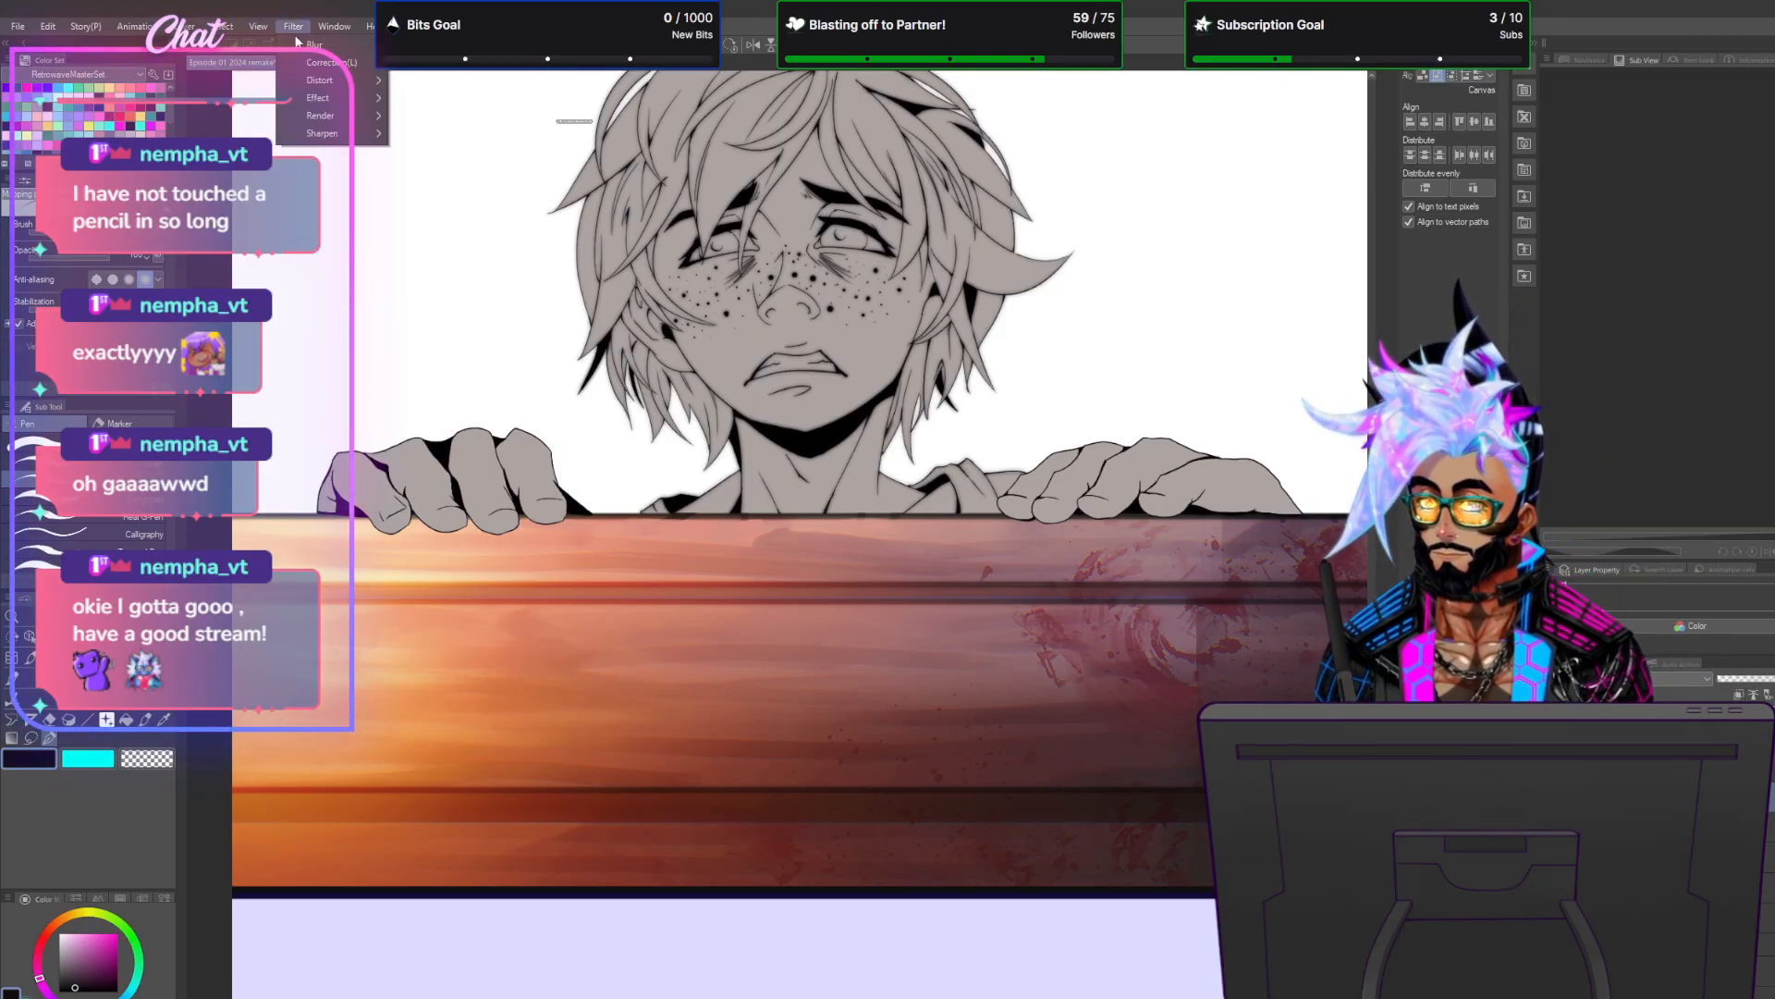
mouse_move(319, 44)
left_click(444, 82)
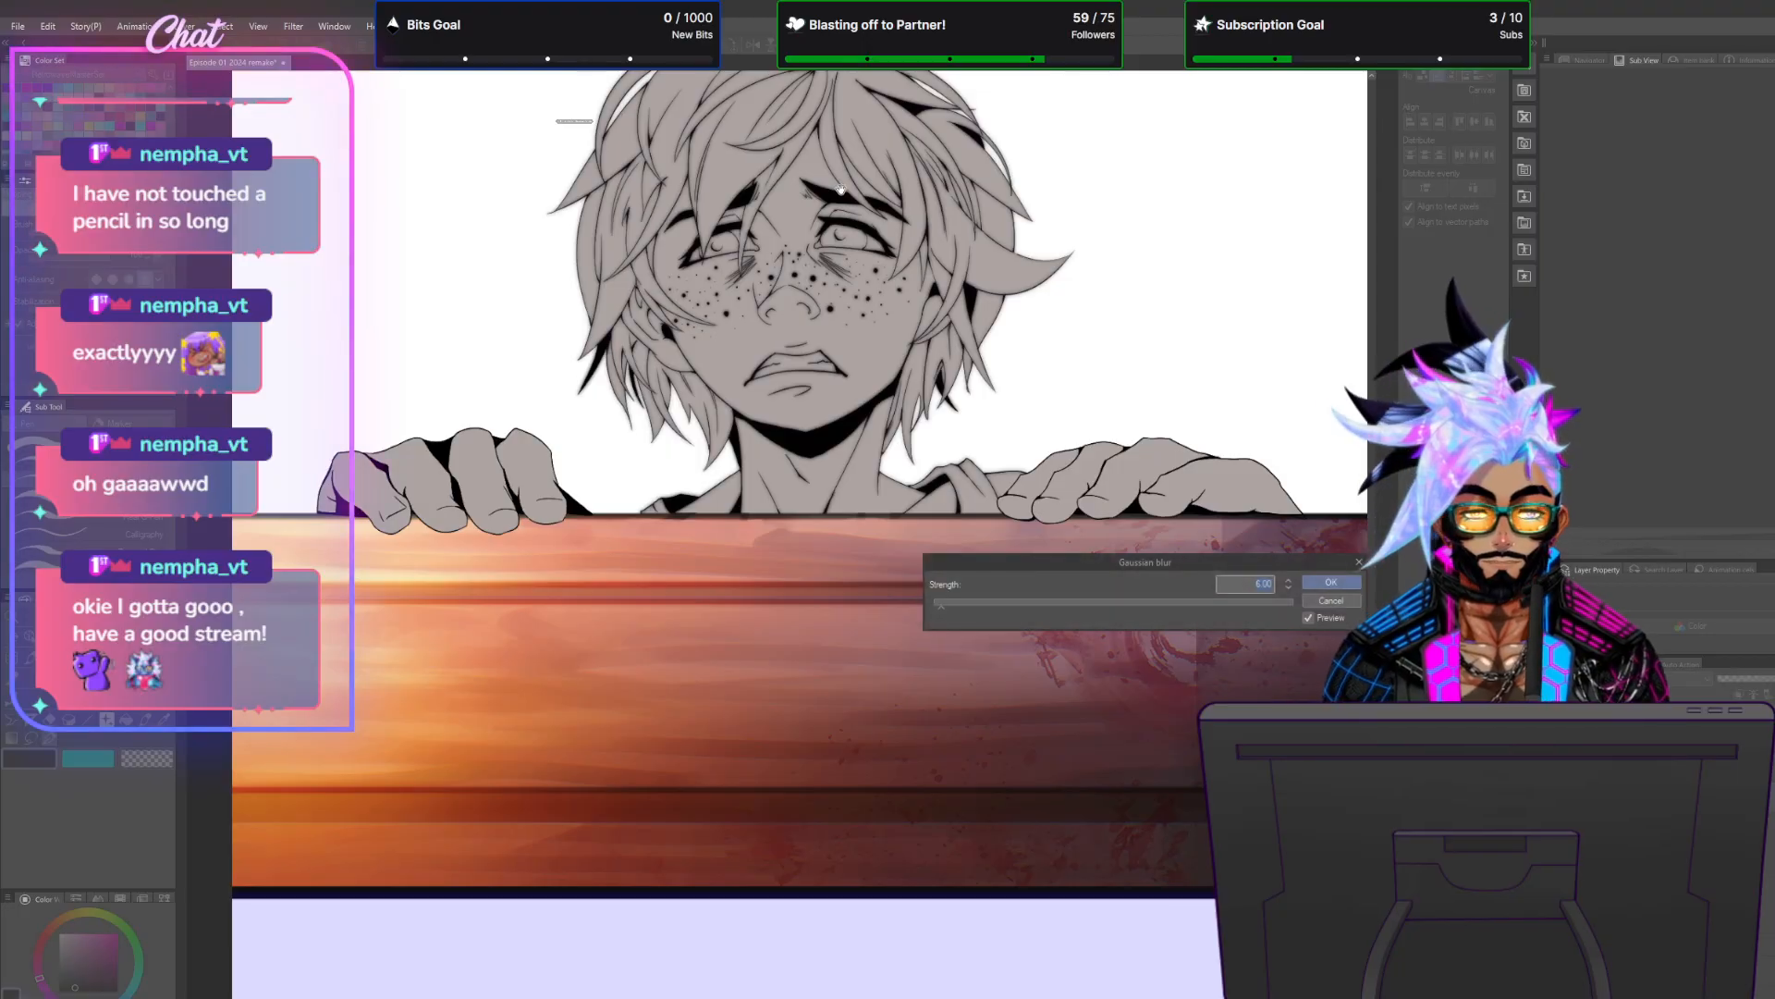
key("Return")
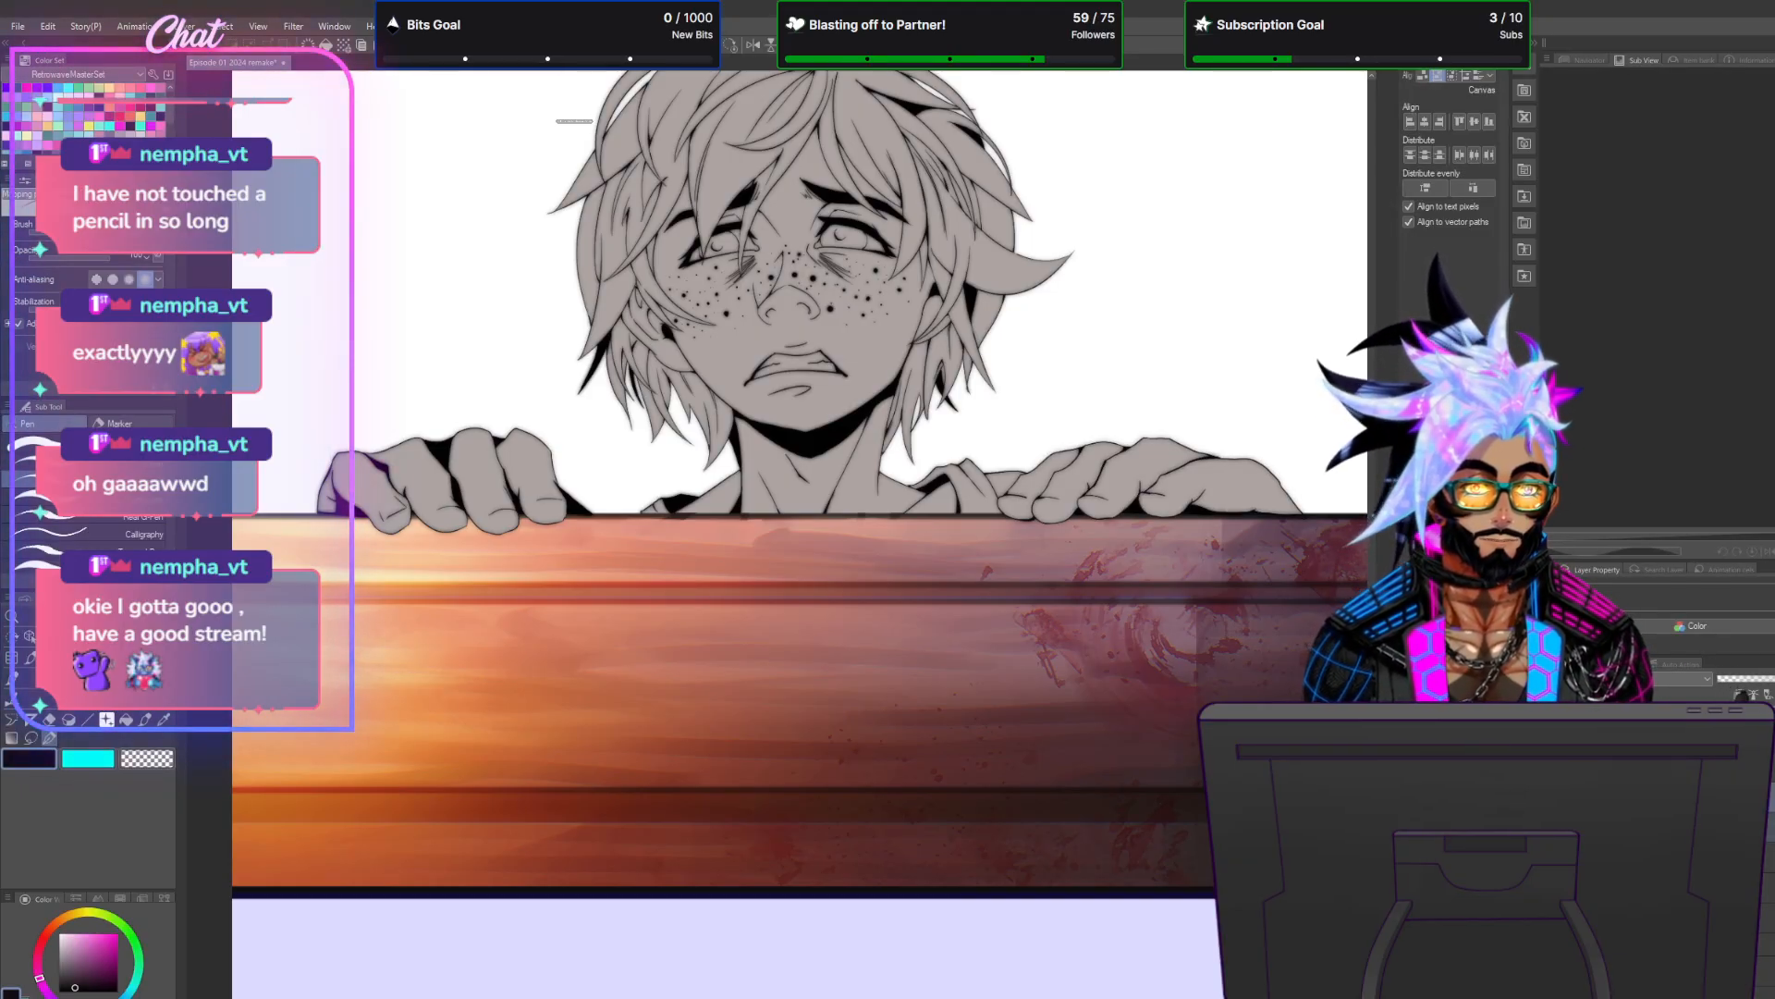
Put the selected character layers into new layer folders with Create folder and insert layer.
right_click(1720, 797)
left_click(1750, 463)
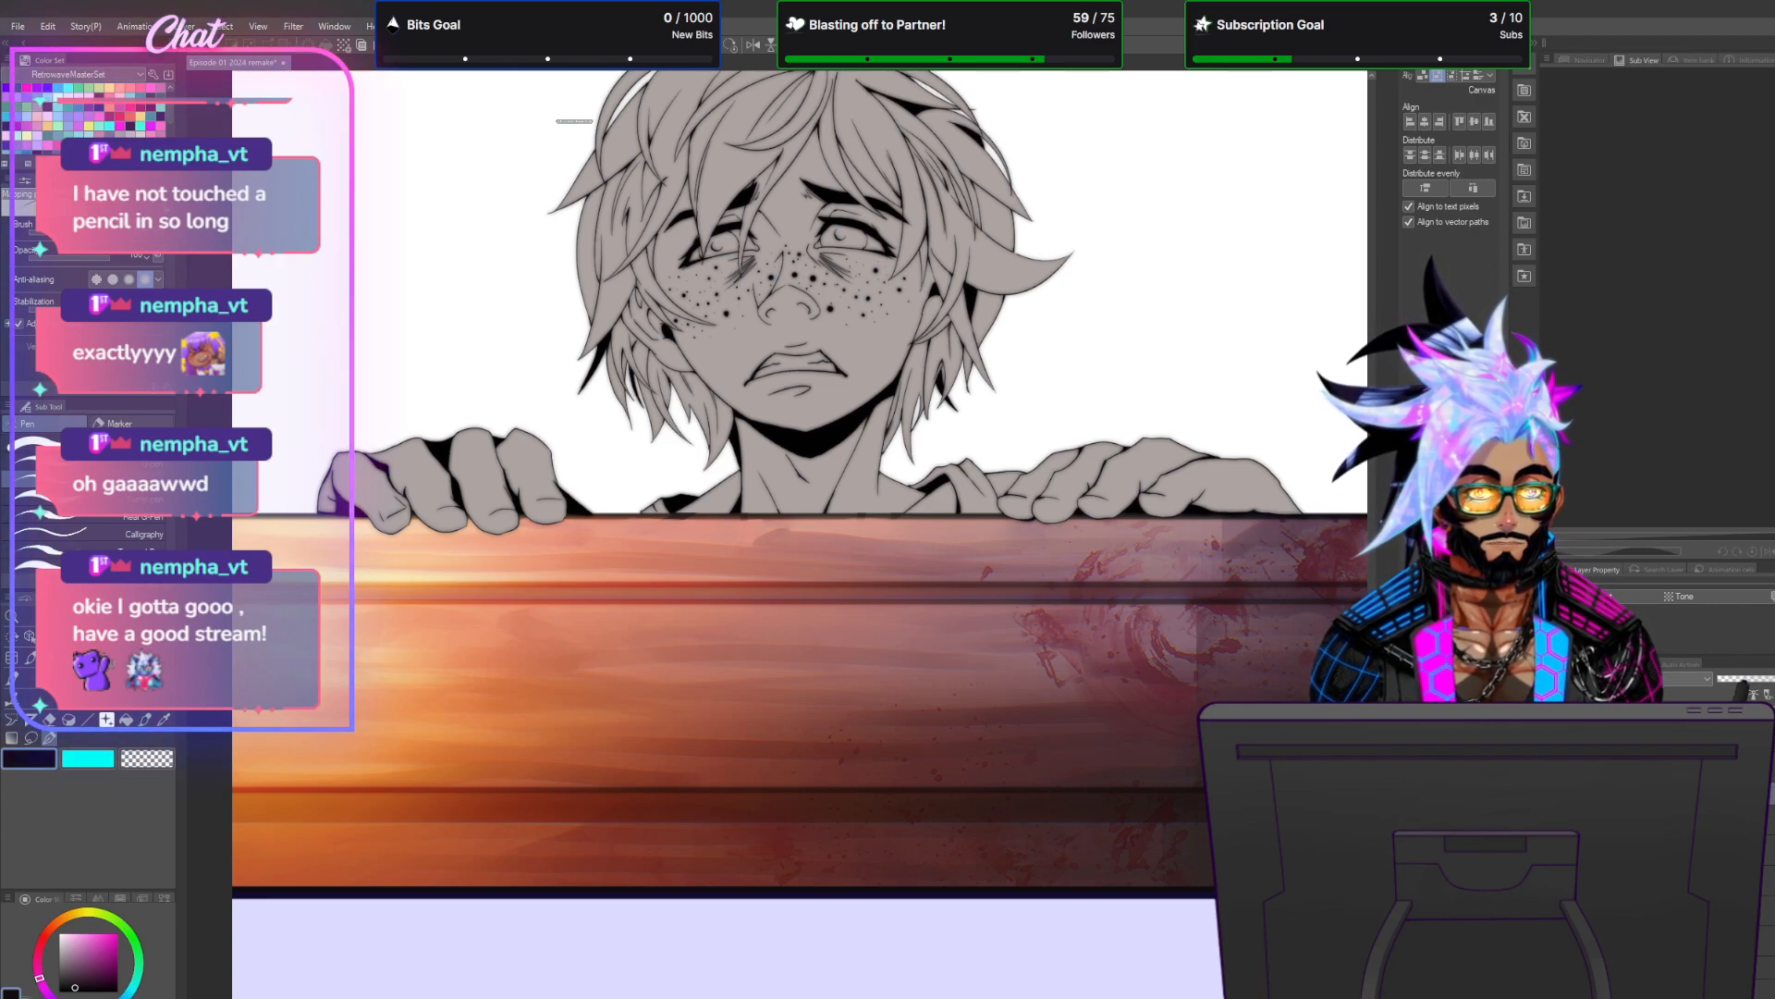
left_click(1720, 820)
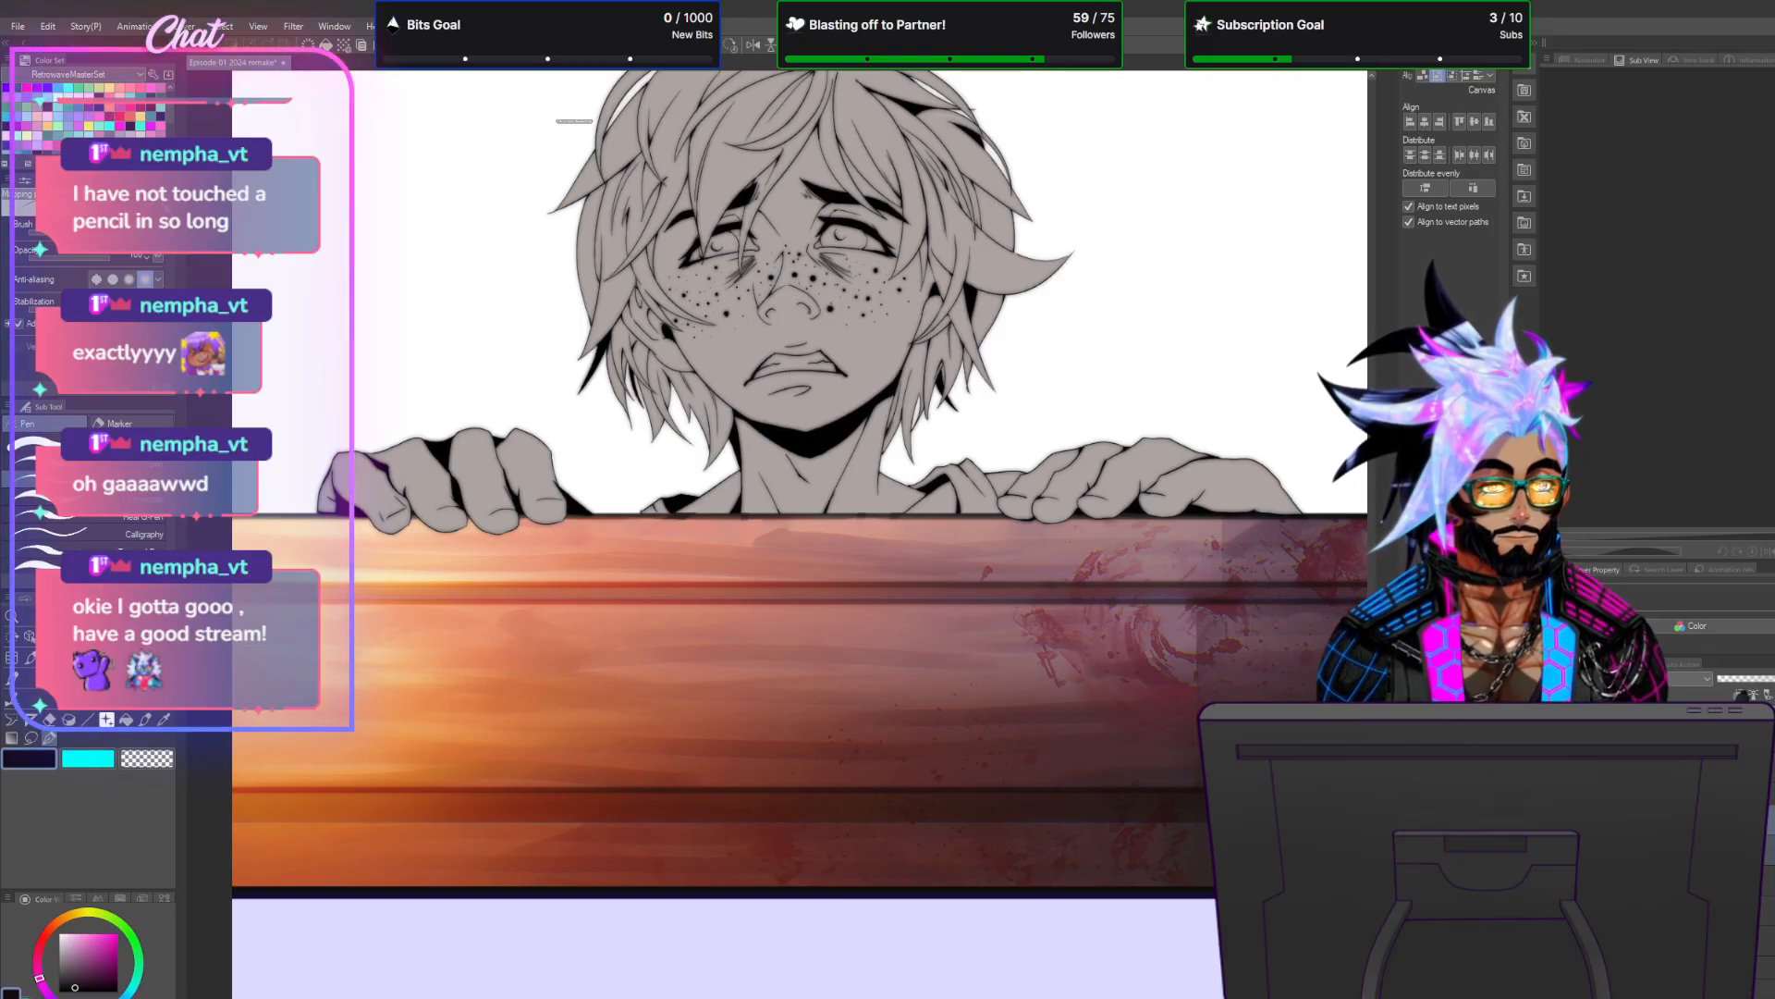
left_click(1720, 793)
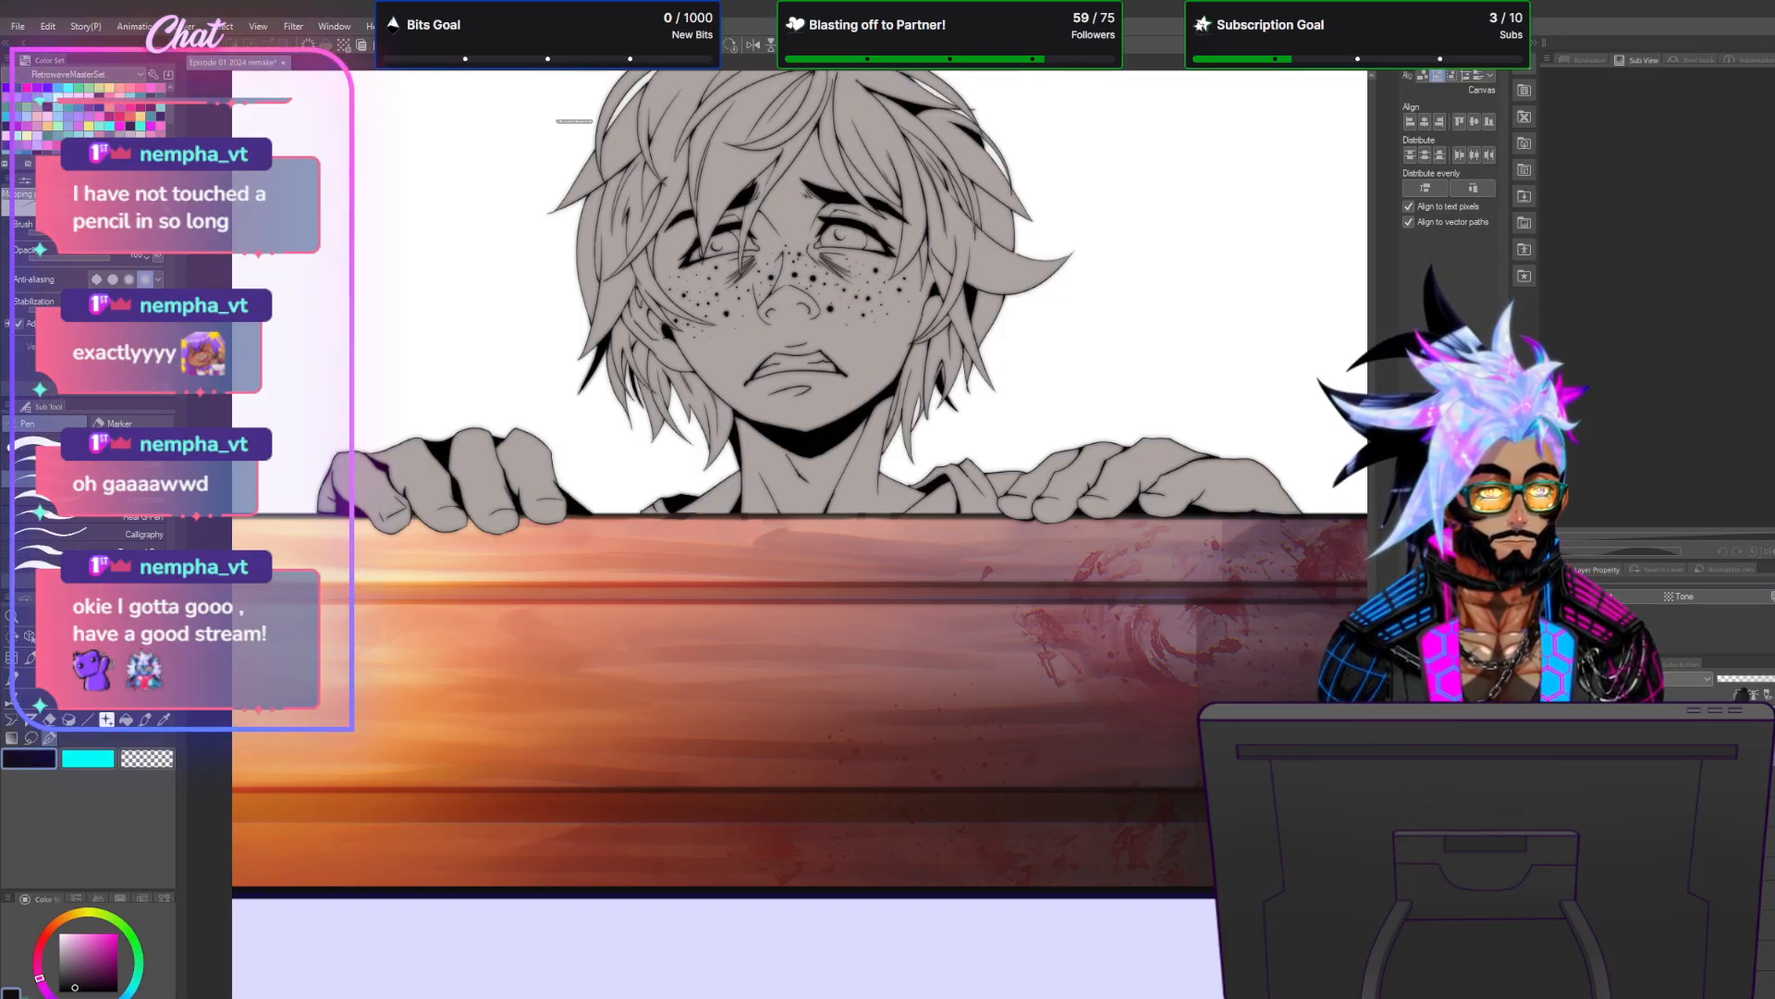
left_click(1720, 781)
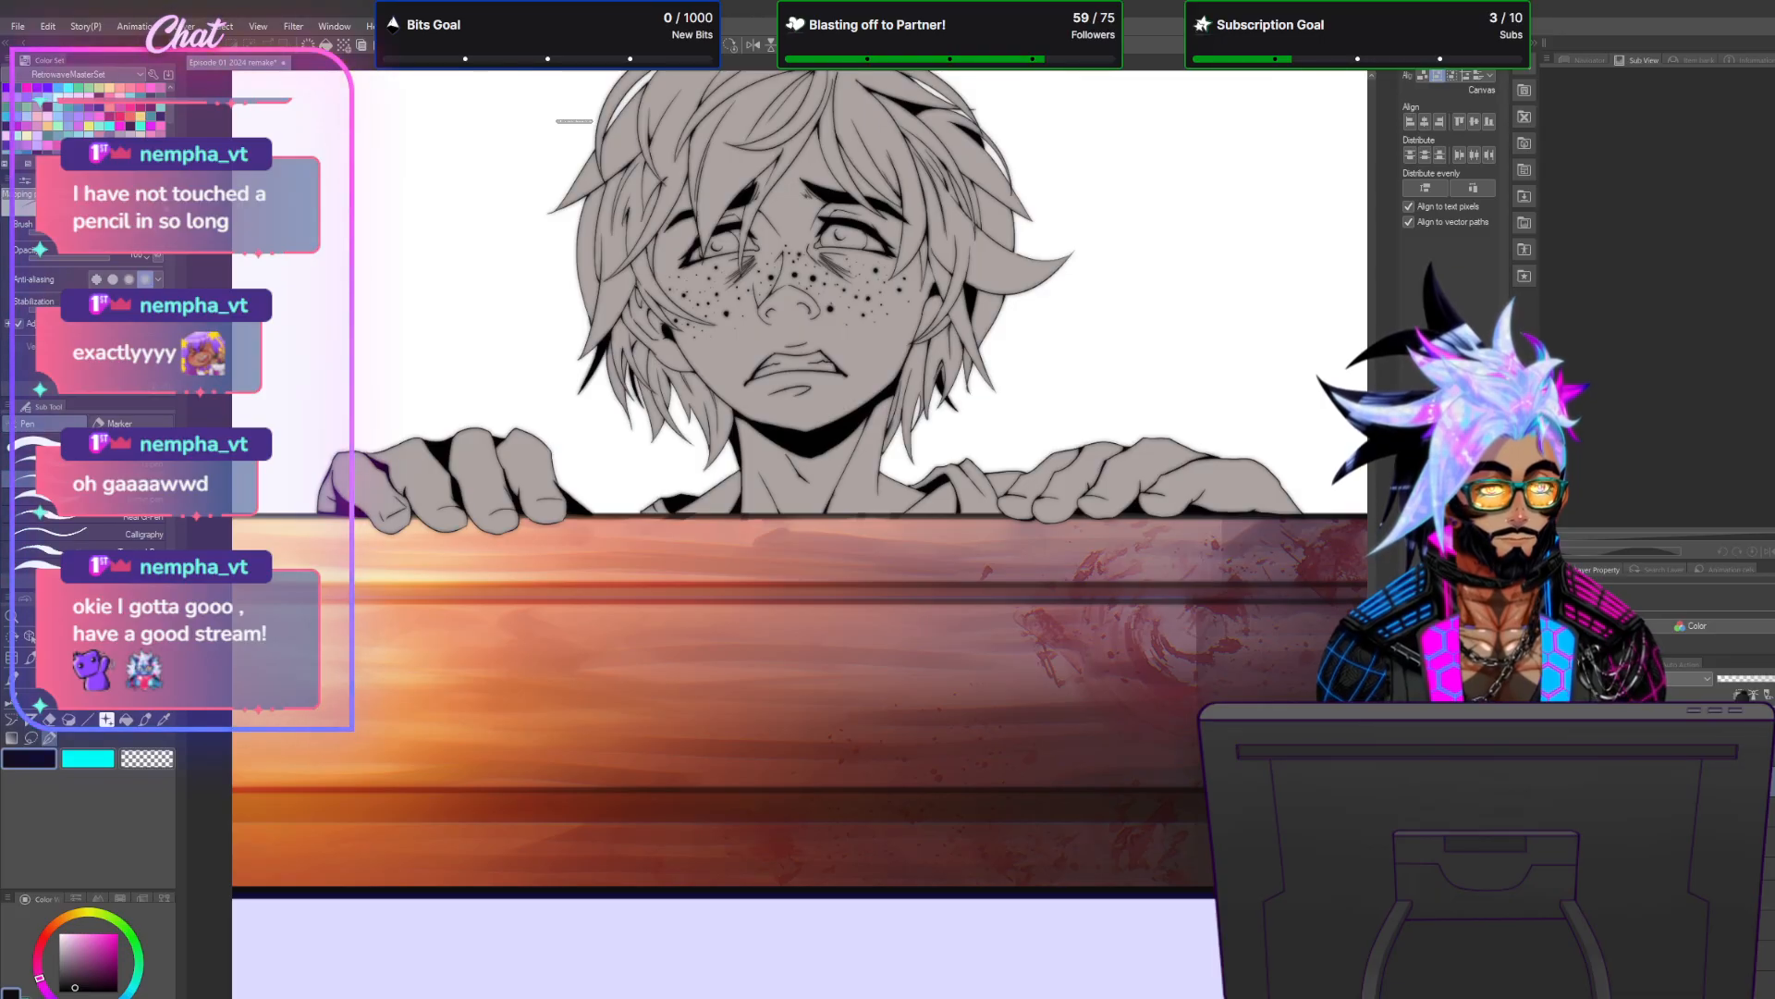
right_click(1720, 781)
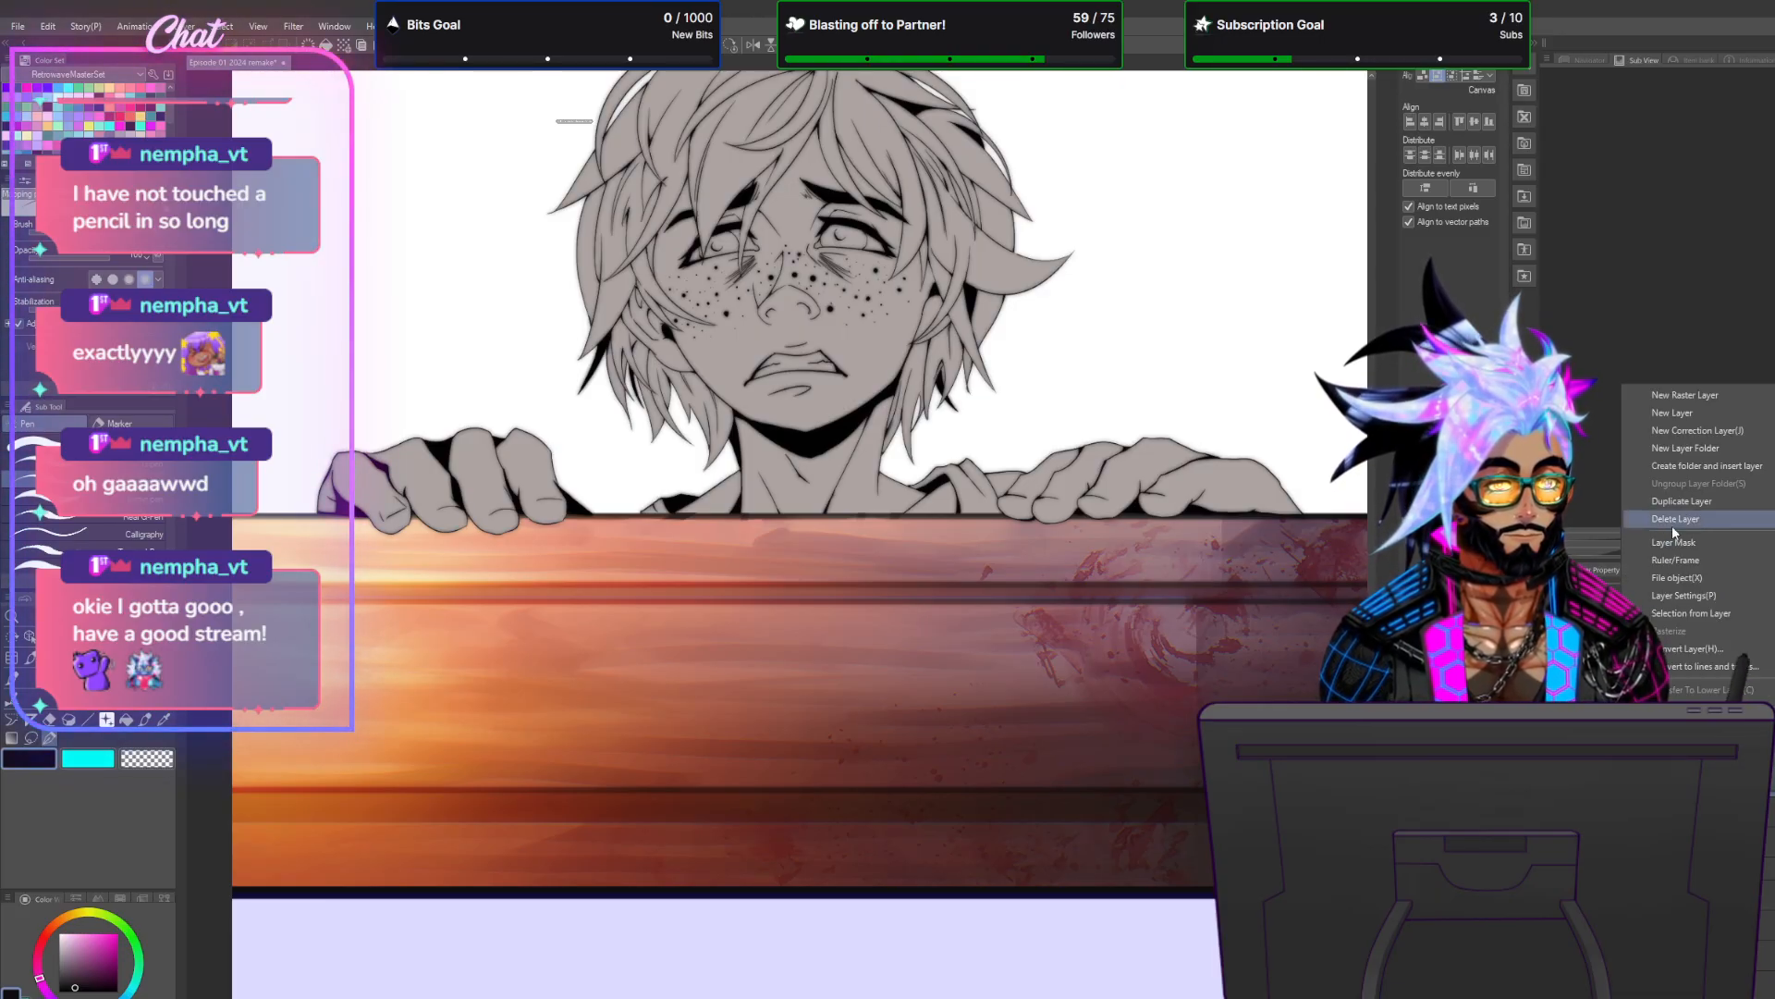
left_click(1689, 469)
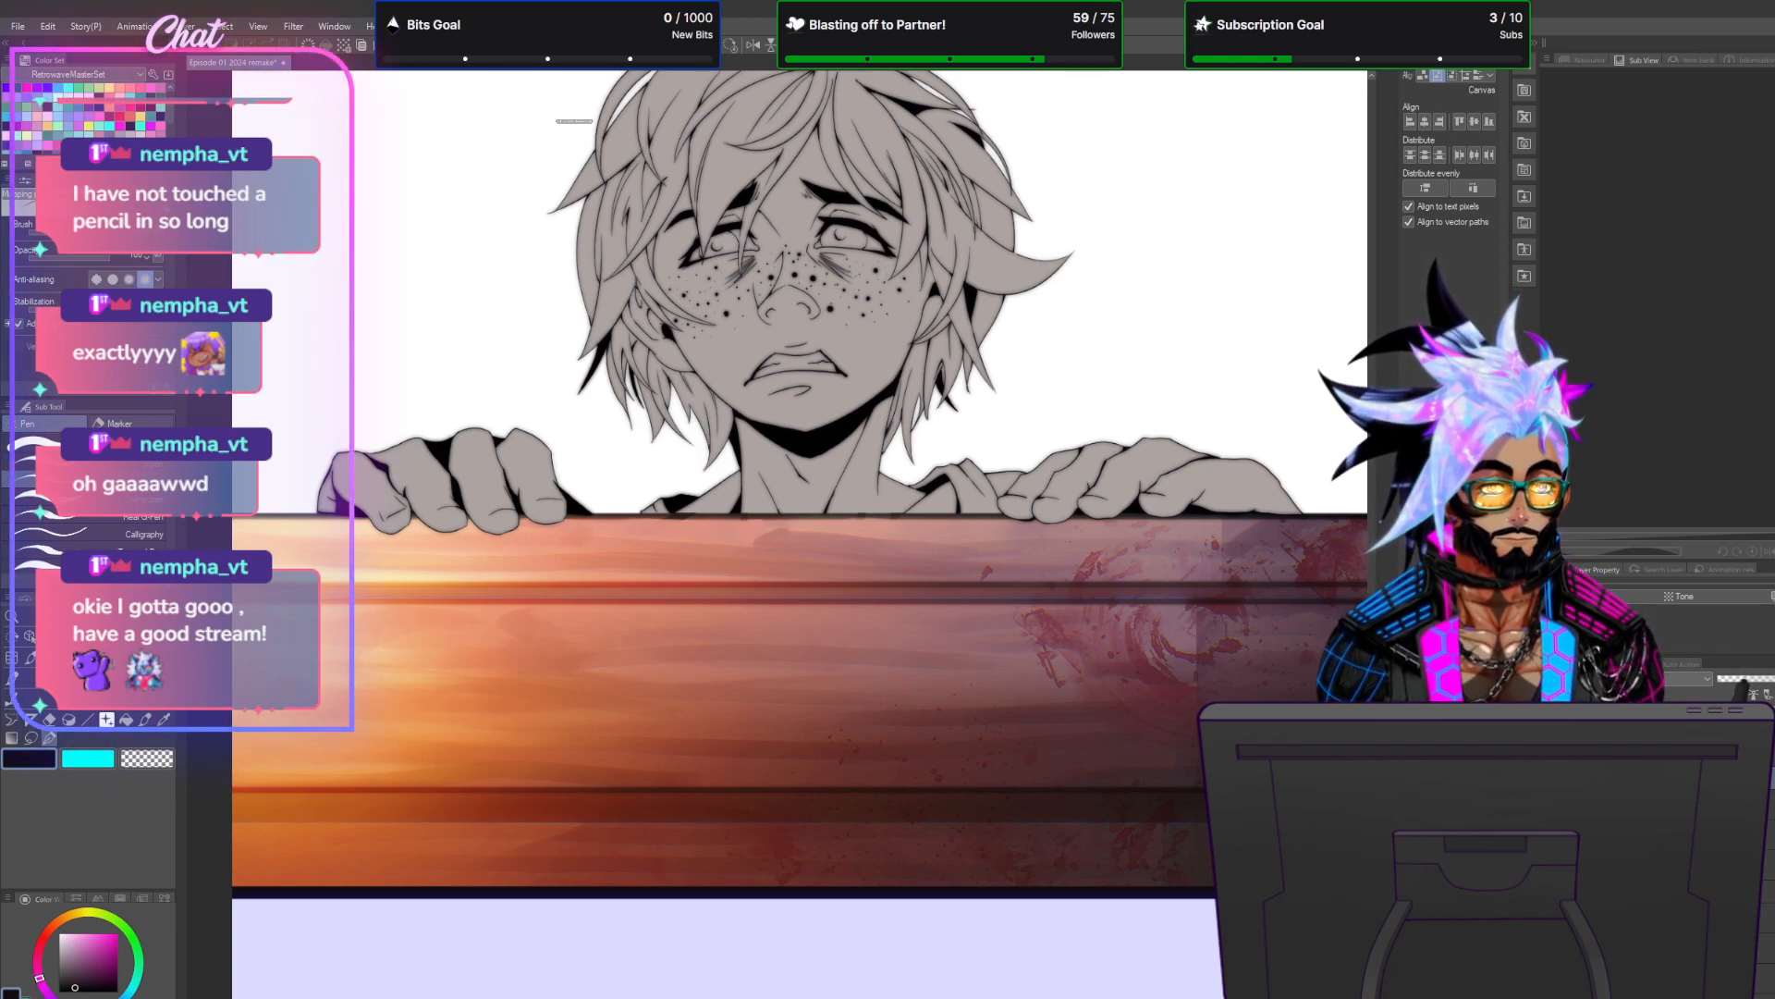
Pick the muted pinkish skin tone from the Val and August colour set, and recolour the grey base of both hands with it.
left_click(1711, 804)
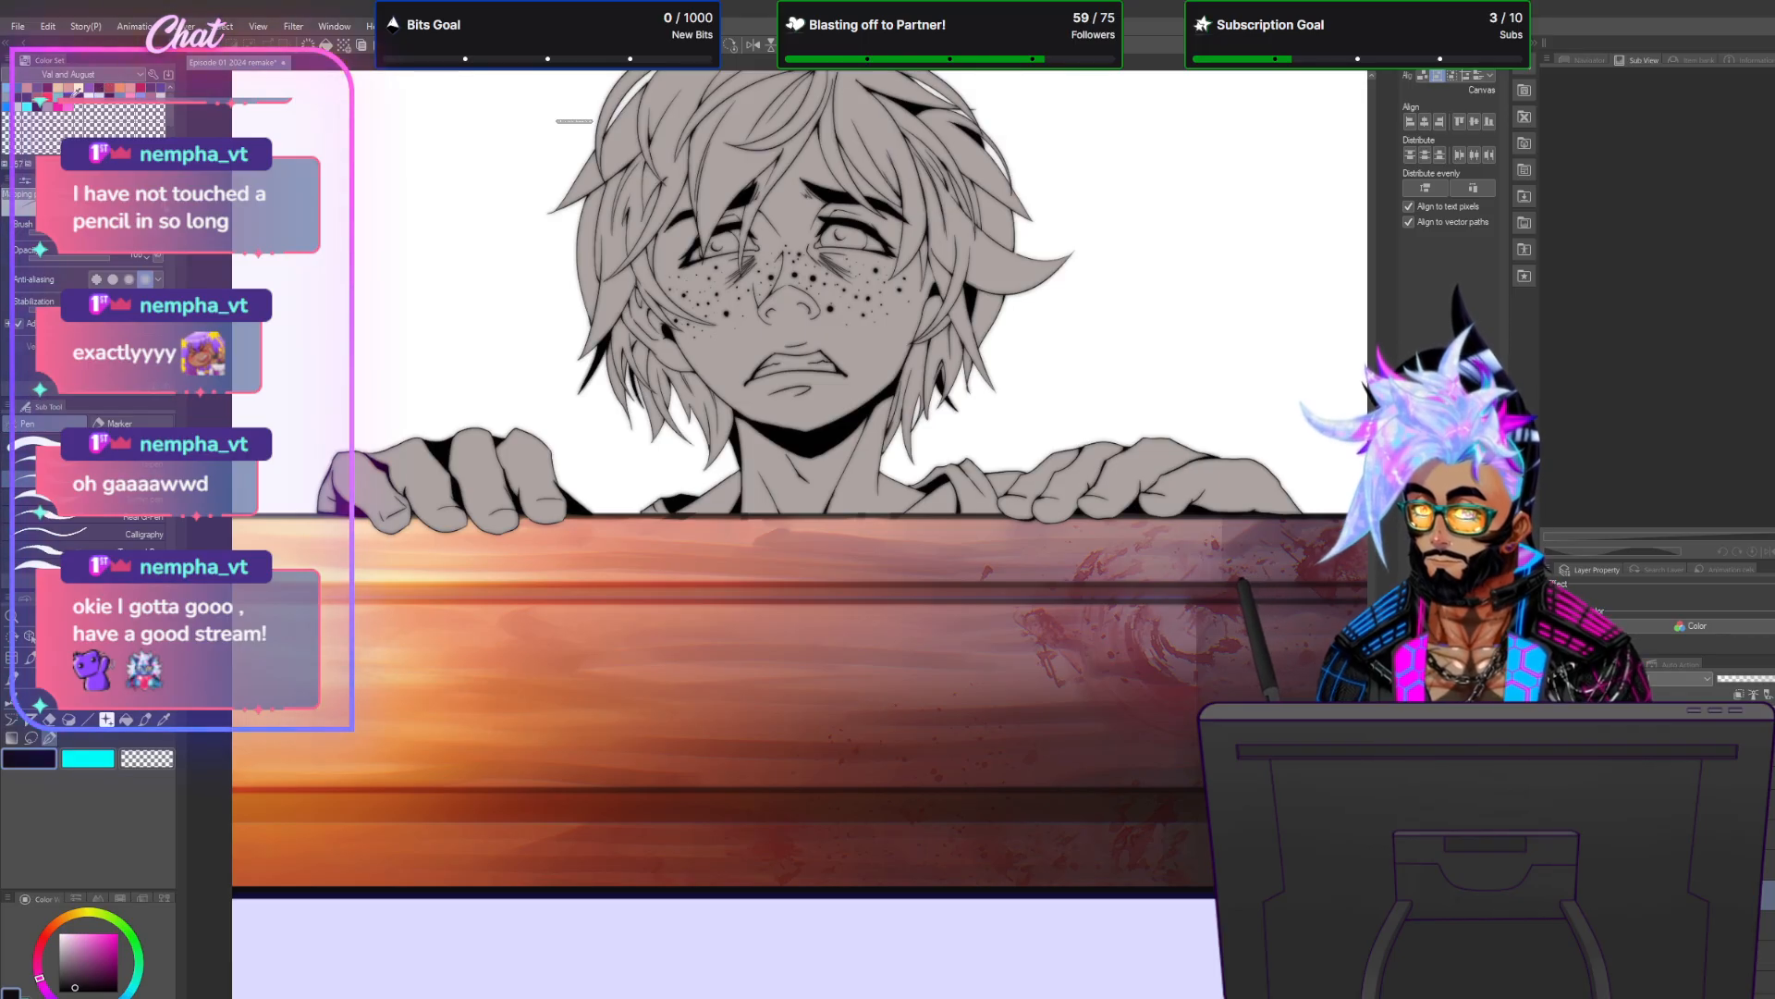
left_click(130, 87)
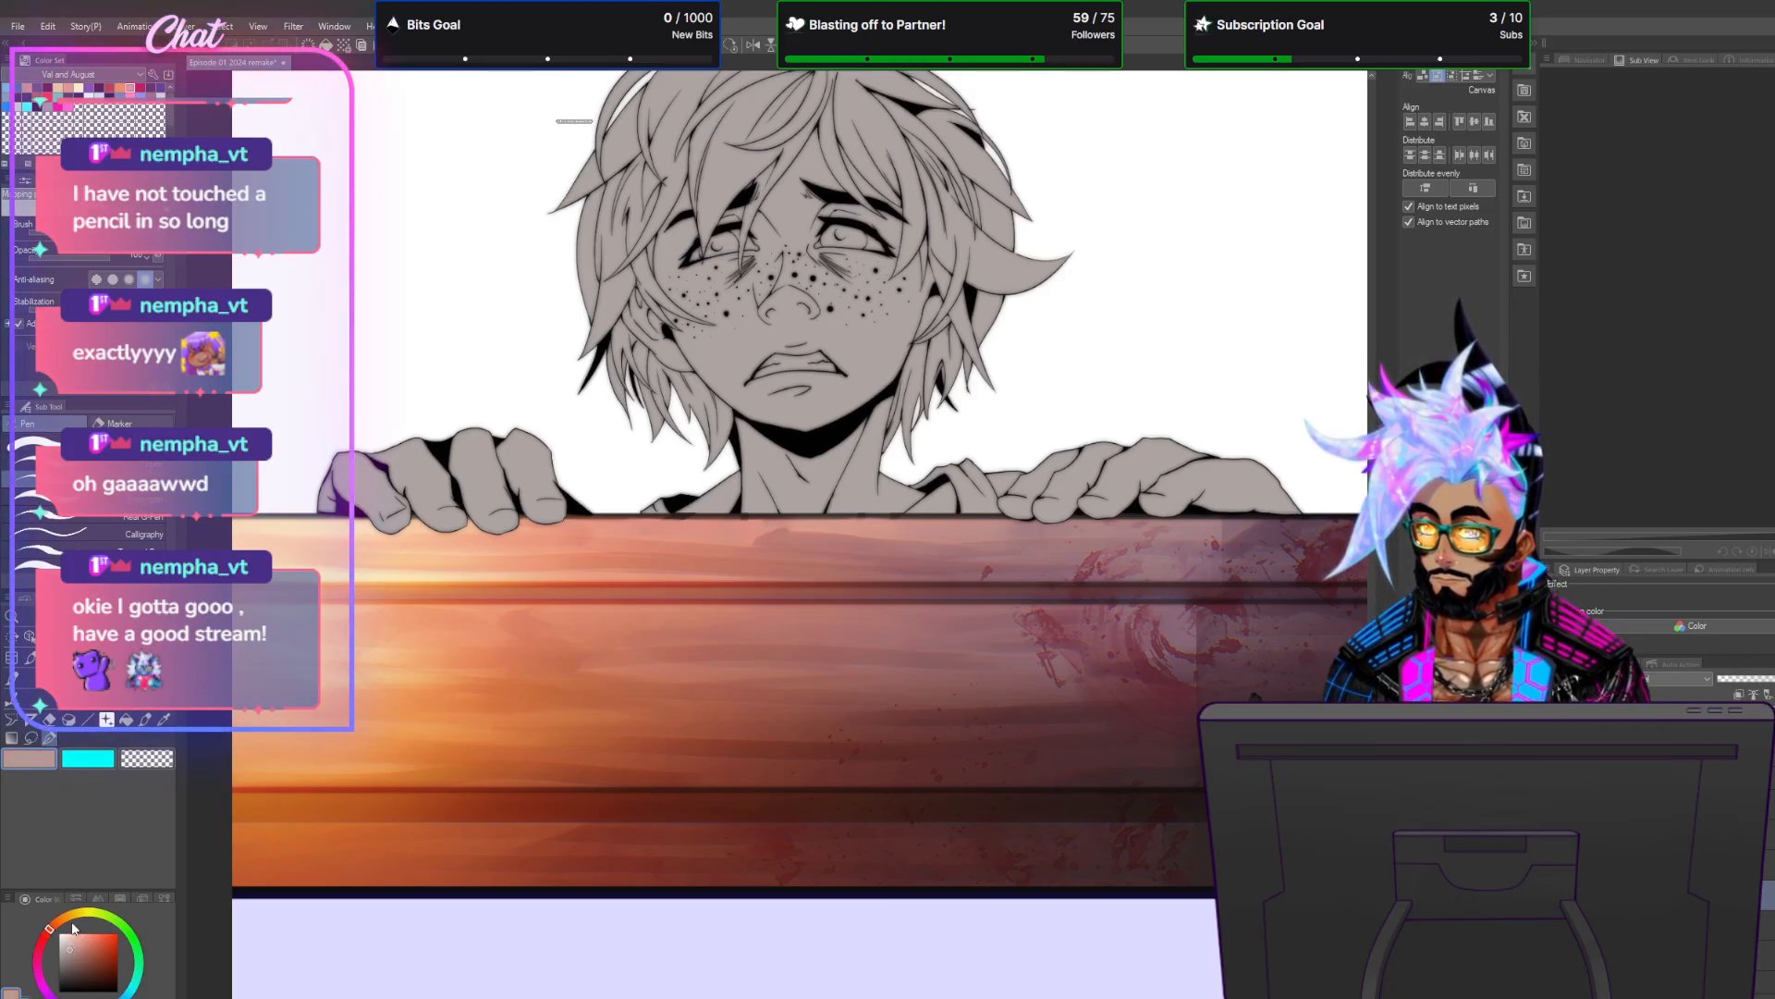
left_click(125, 719)
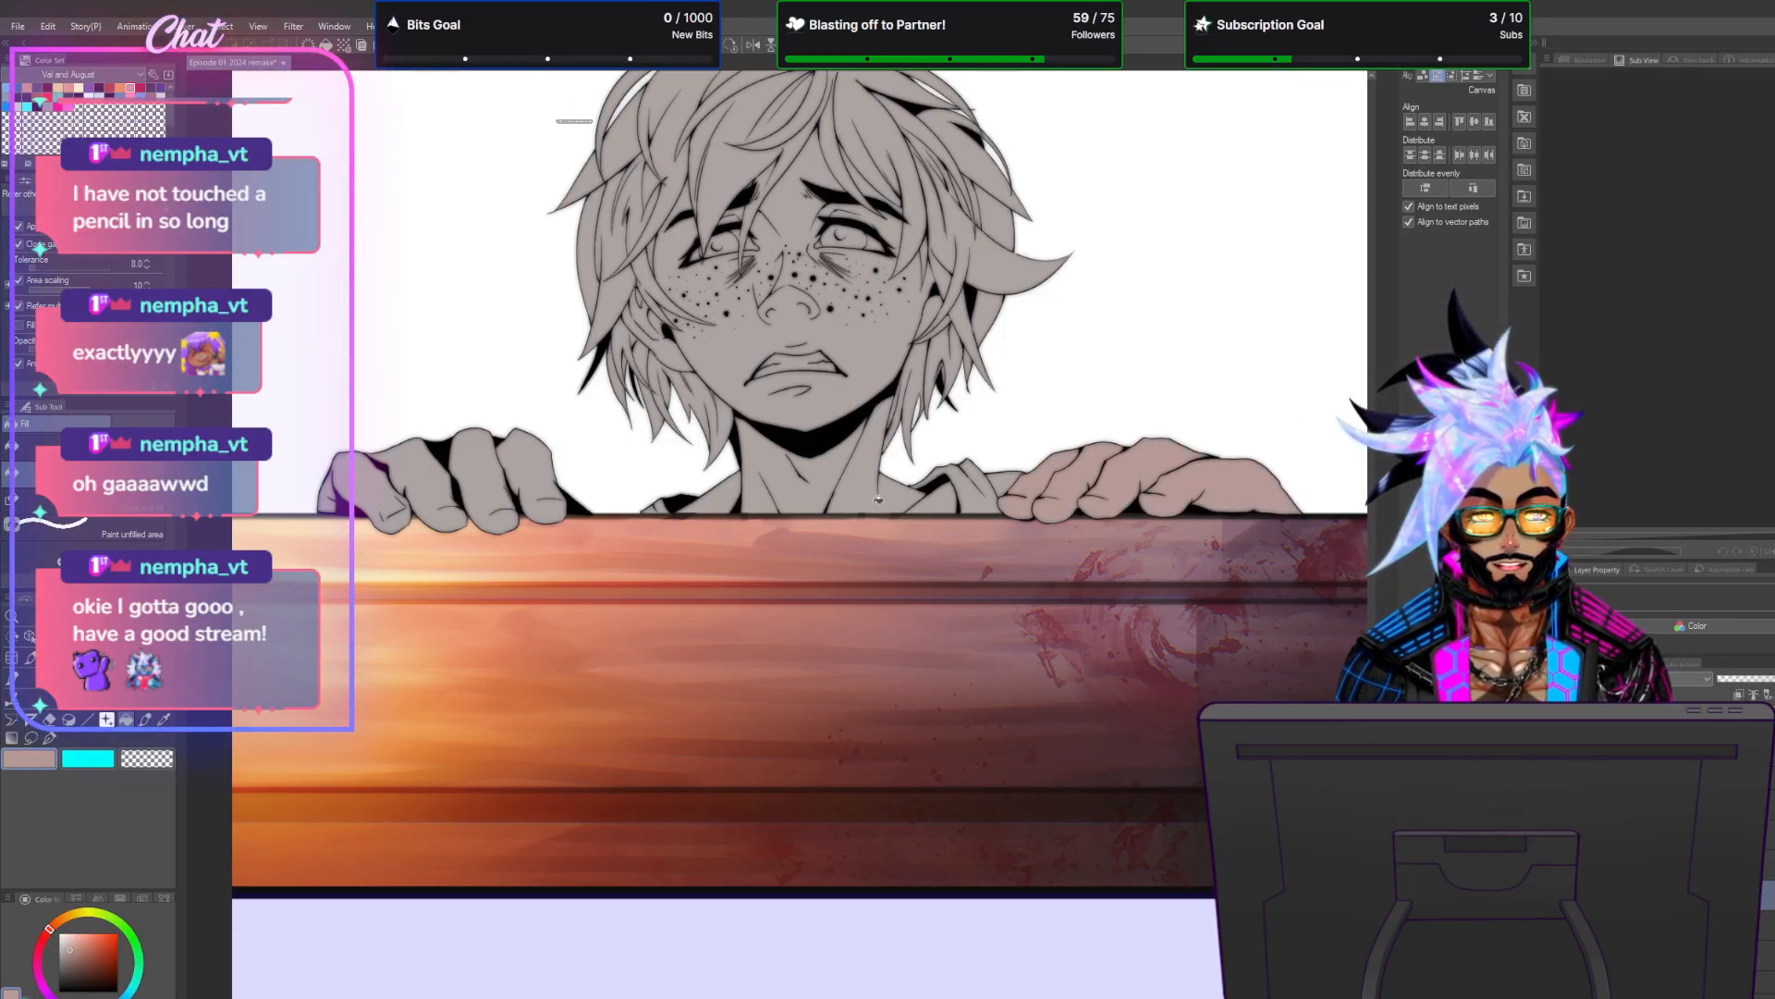
left_click(48, 27)
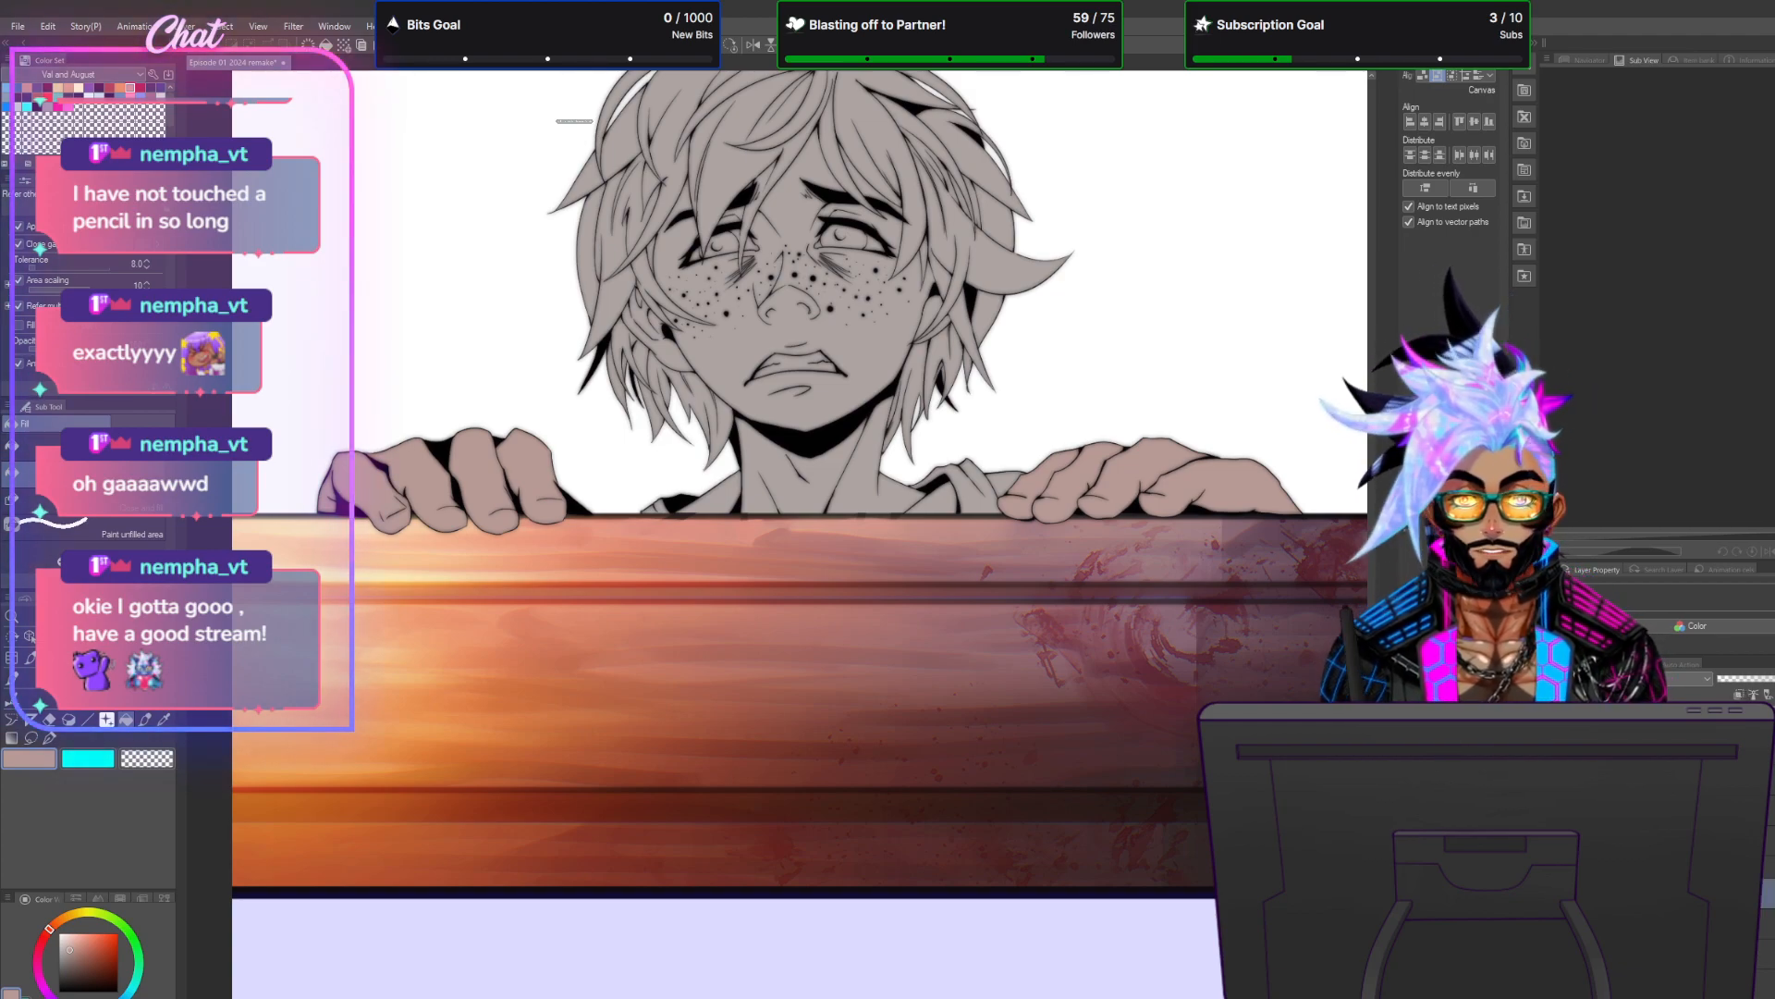
Recolour the grey base of the head, hair and neck with the same muted skin tone.
left_click(48, 26)
left_click(120, 322)
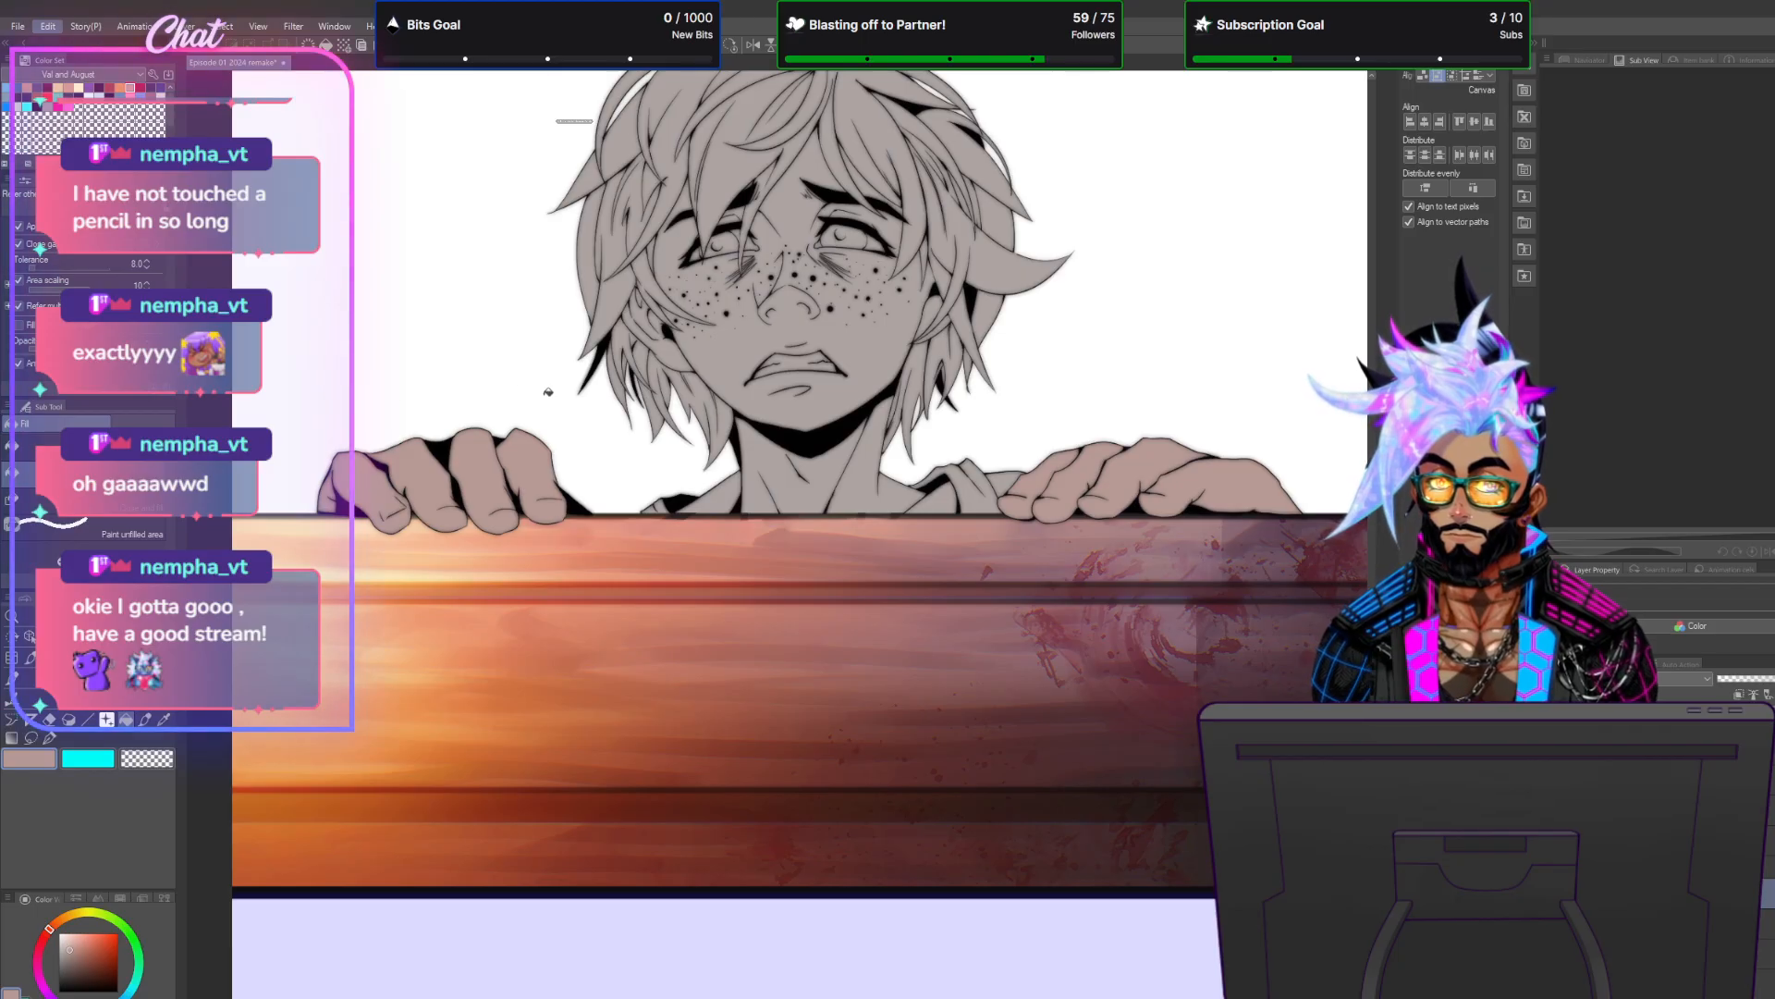
scroll(842, 352, "down", 1)
scroll(848, 346, "up", 1)
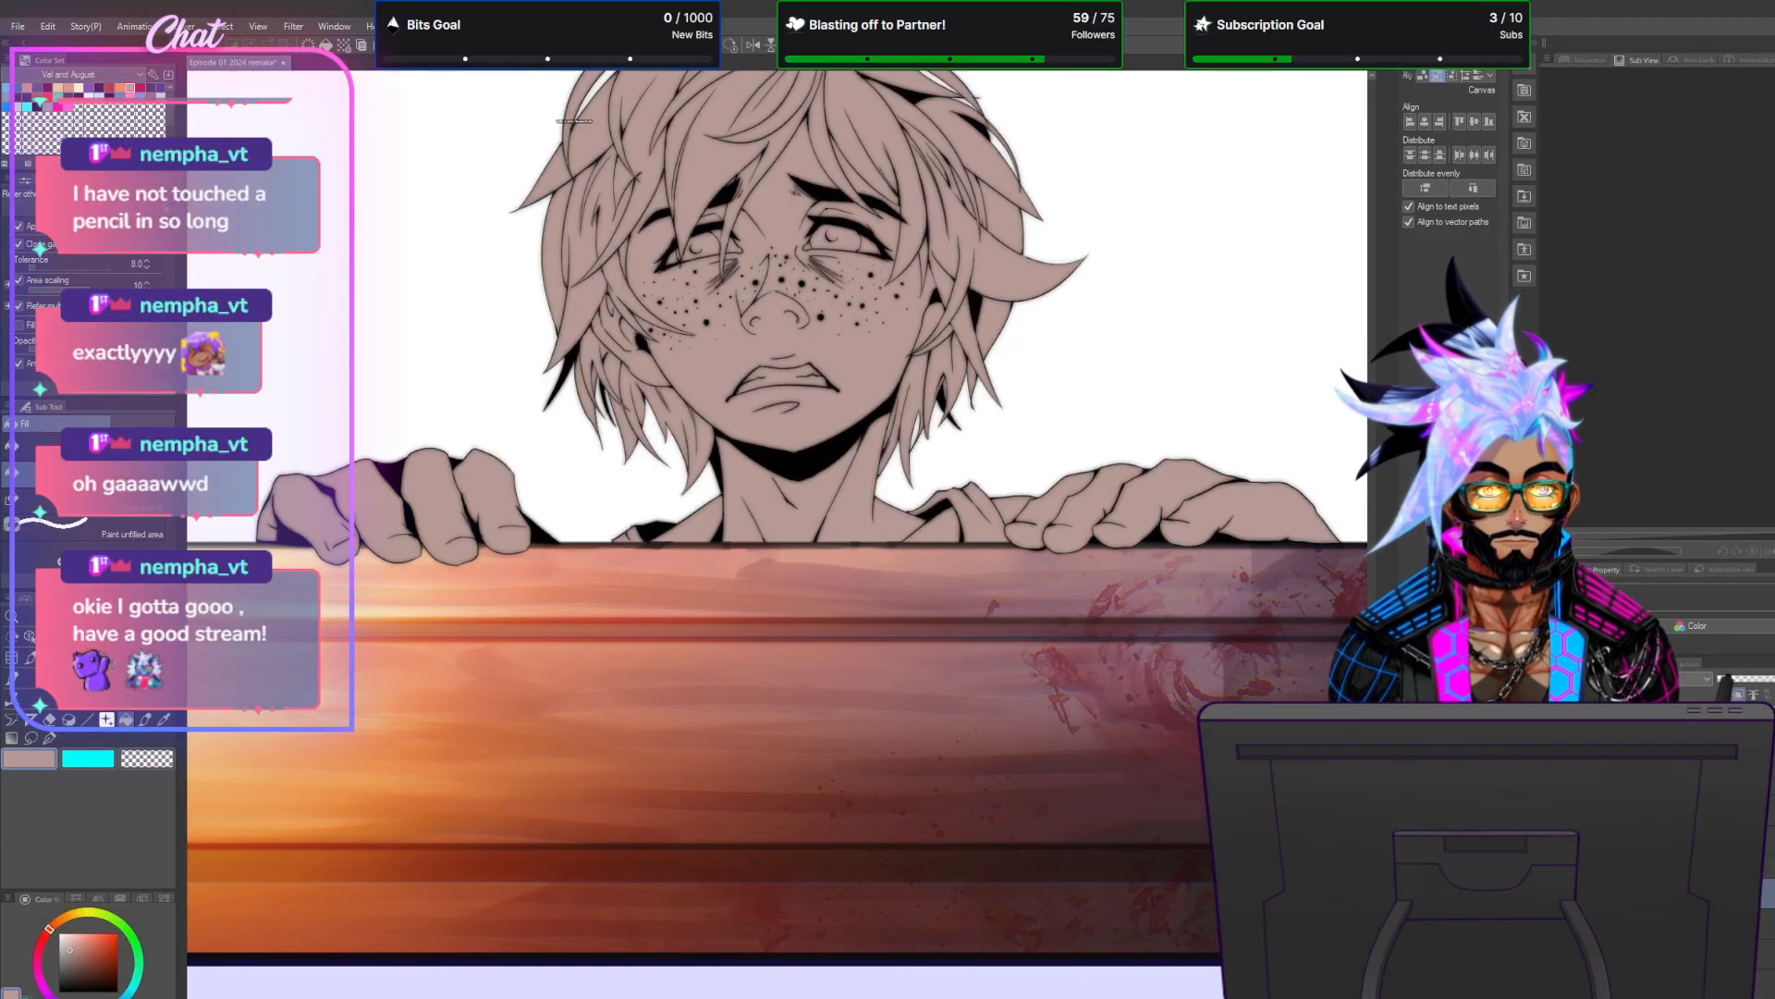
scroll(574, 121, "up", 3)
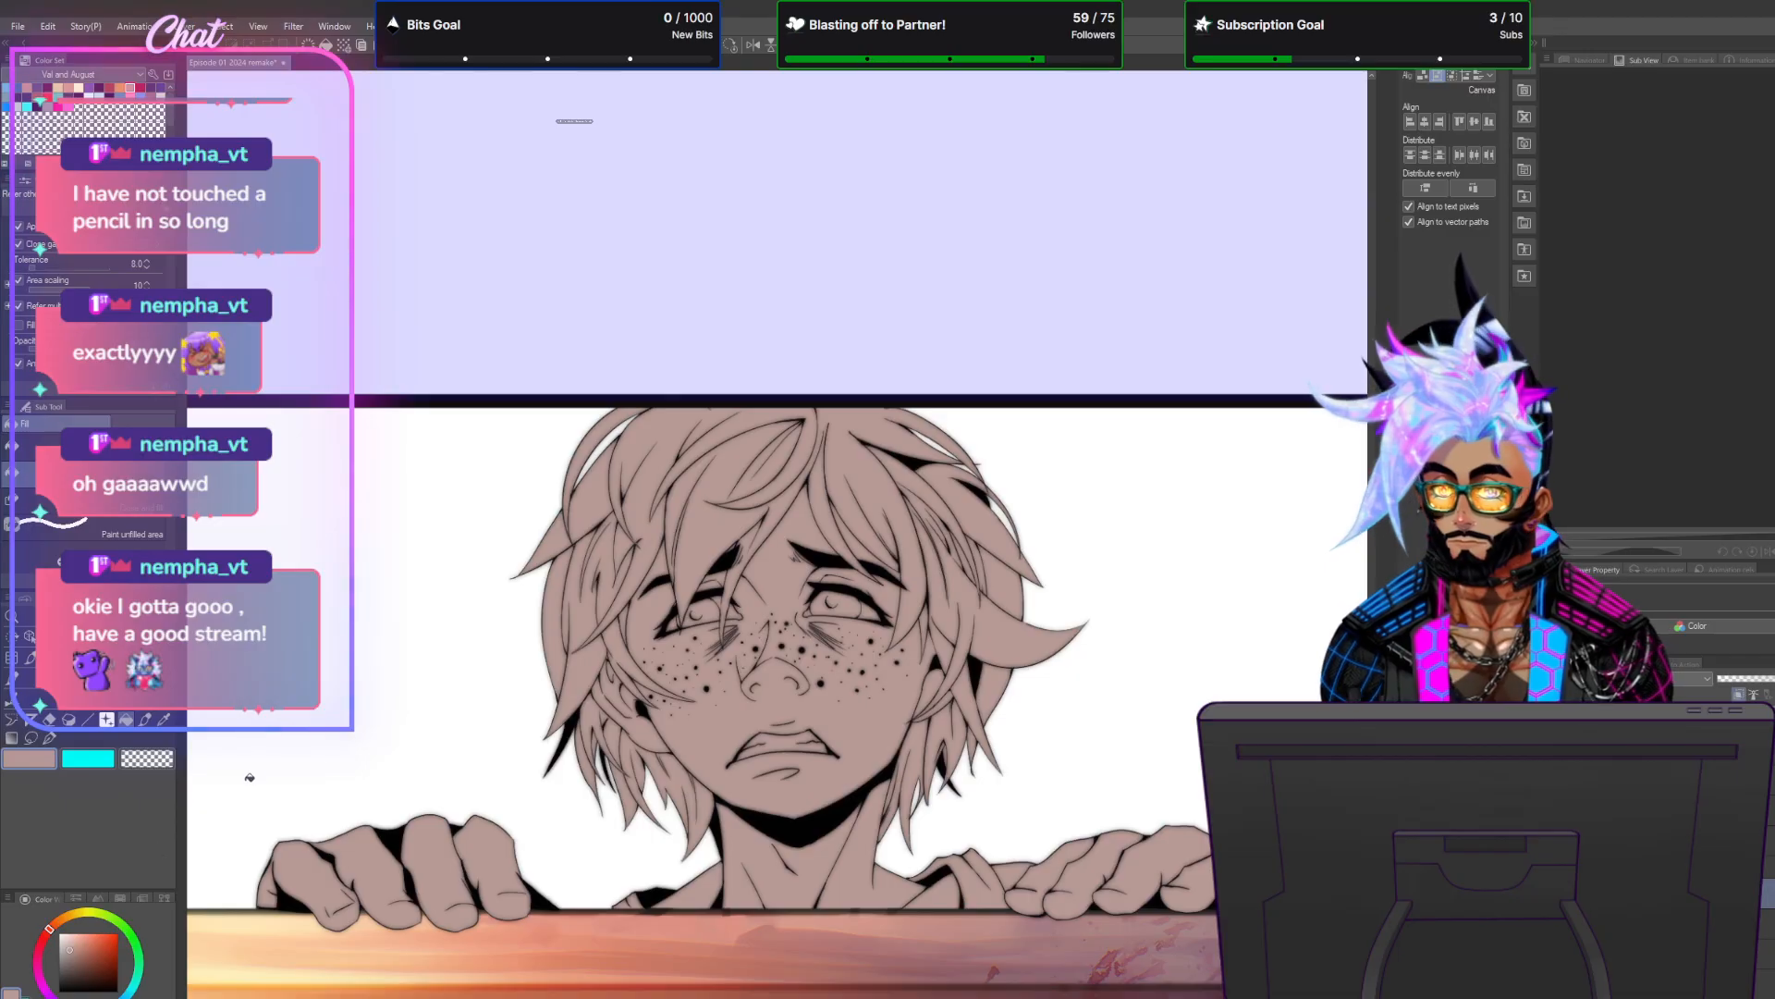
Choose a light grey, outline the white of the eye on the image's right as a selection, fill it and deselect.
left_click(61, 949)
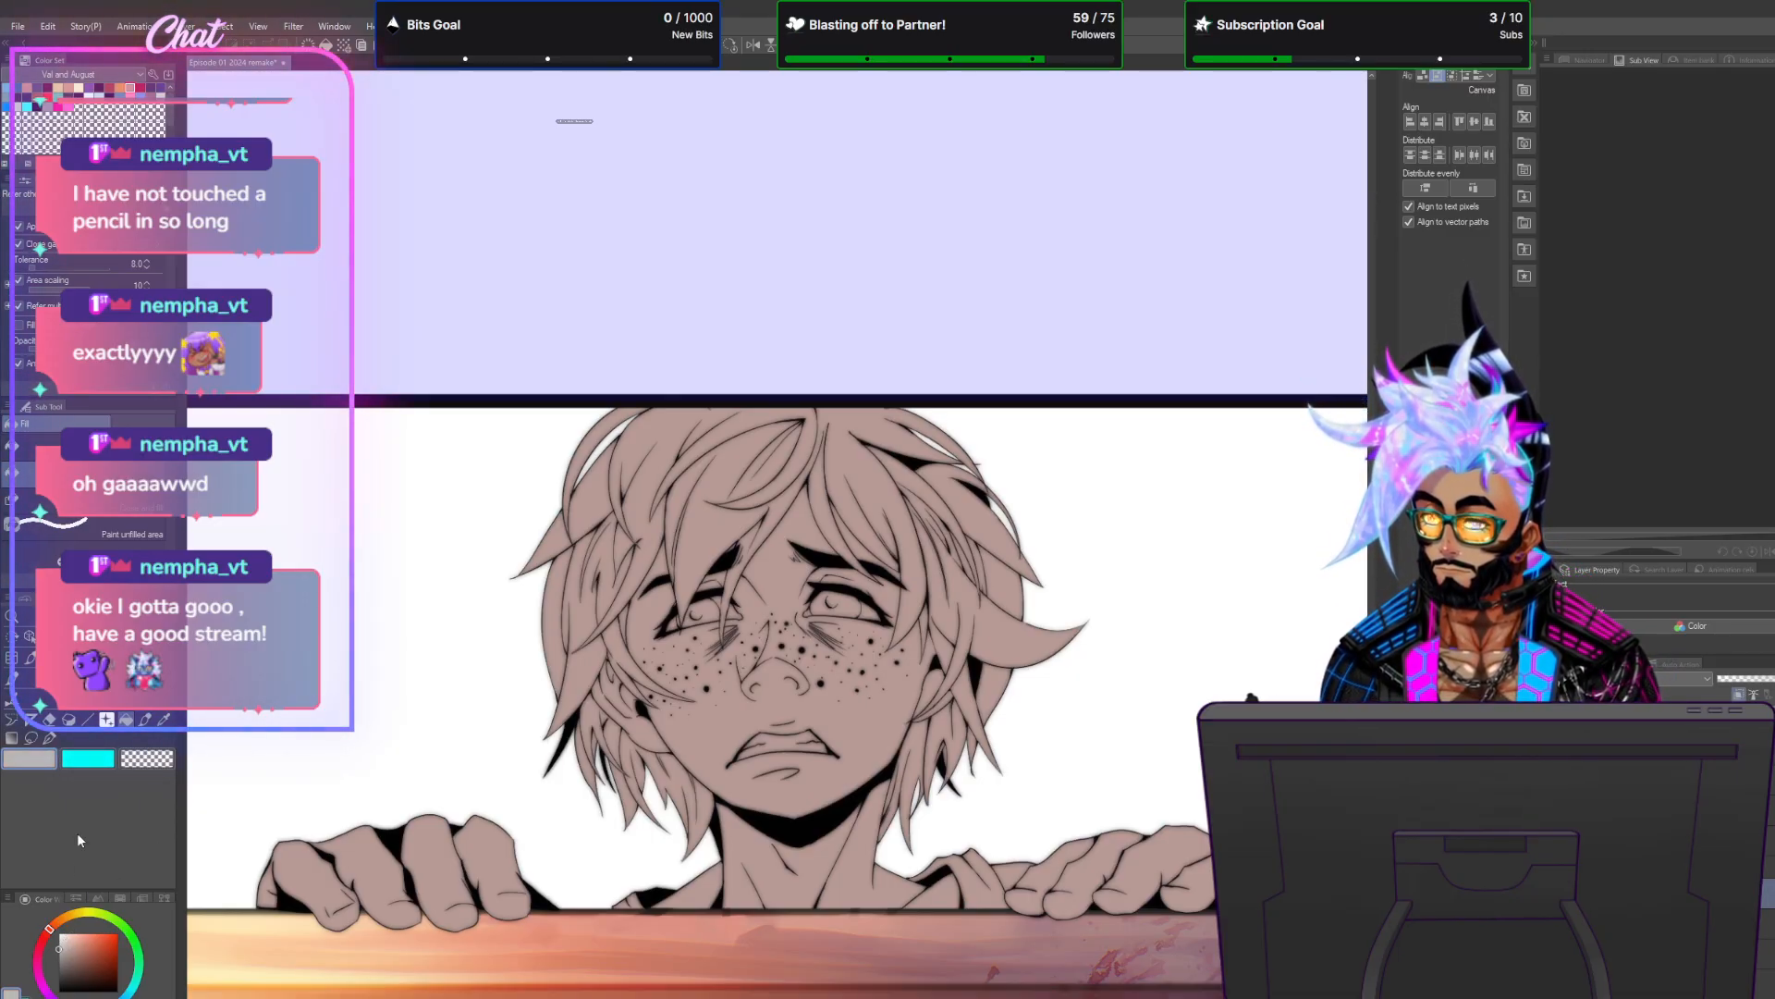
scroll(876, 609, "up", 5)
key("m")
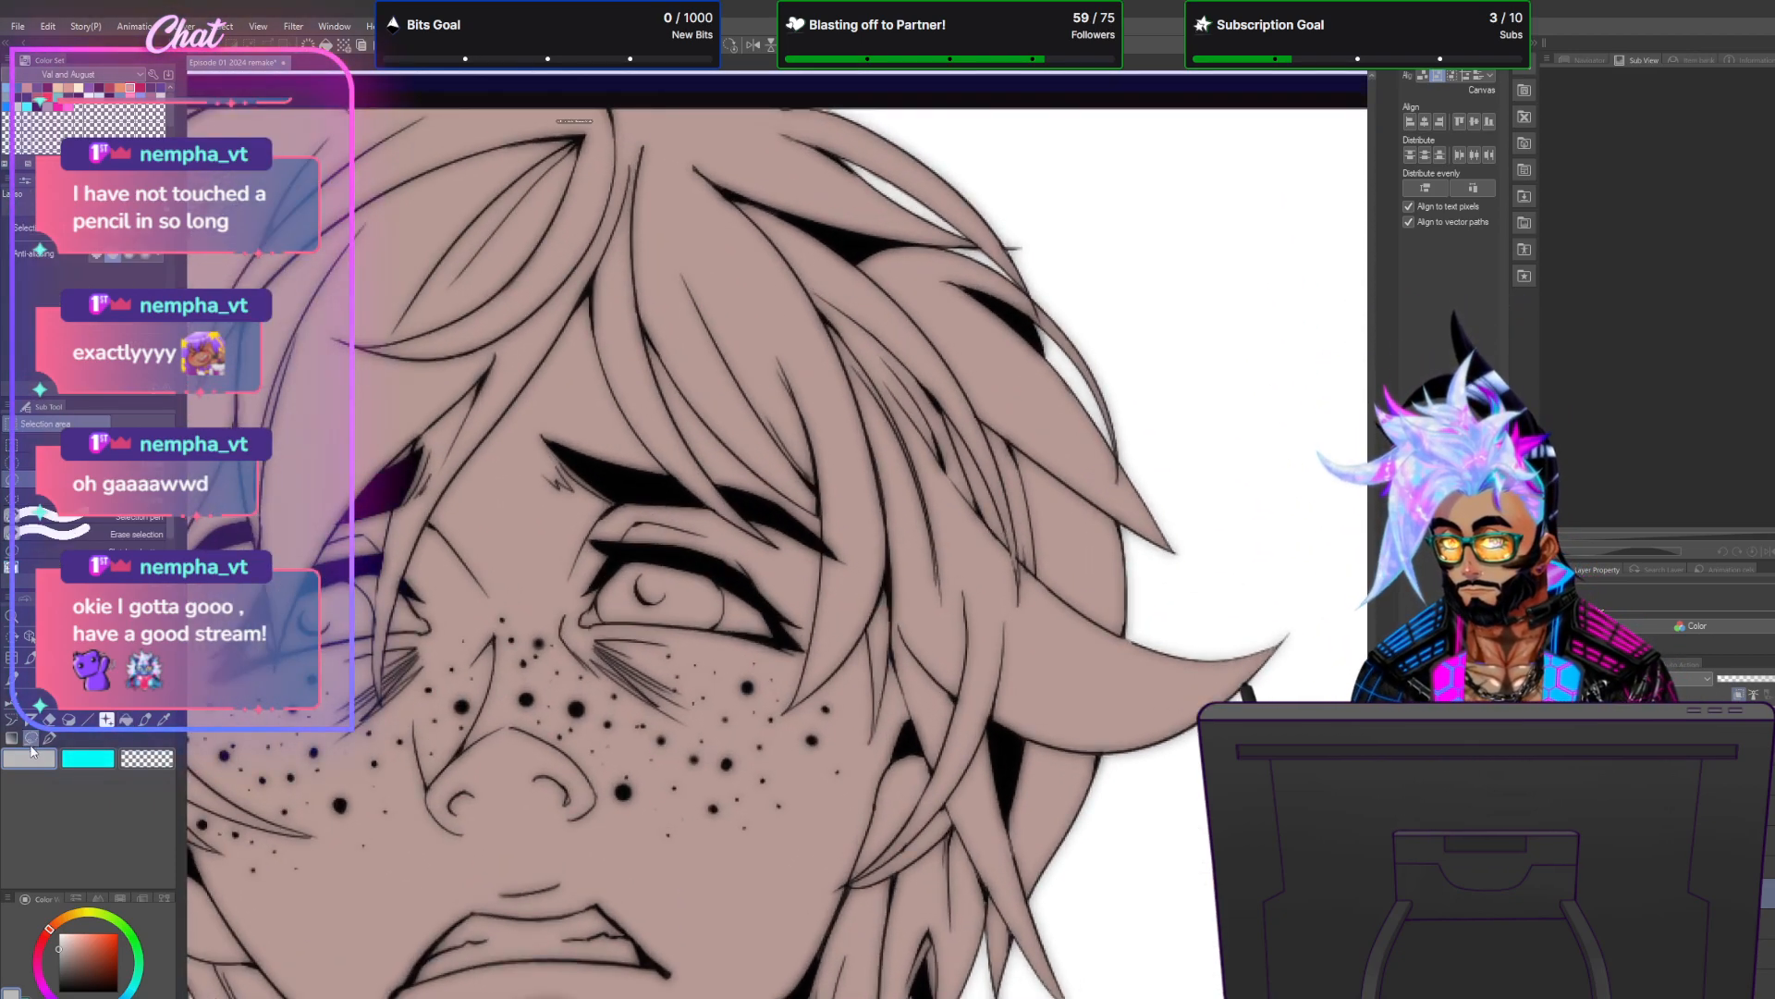
mouse_move(663, 556)
left_mouse_down()
mouse_move(745, 587)
mouse_move(796, 639)
mouse_move(581, 618)
mouse_move(627, 556)
mouse_move(681, 562)
left_mouse_up()
left_click(751, 668)
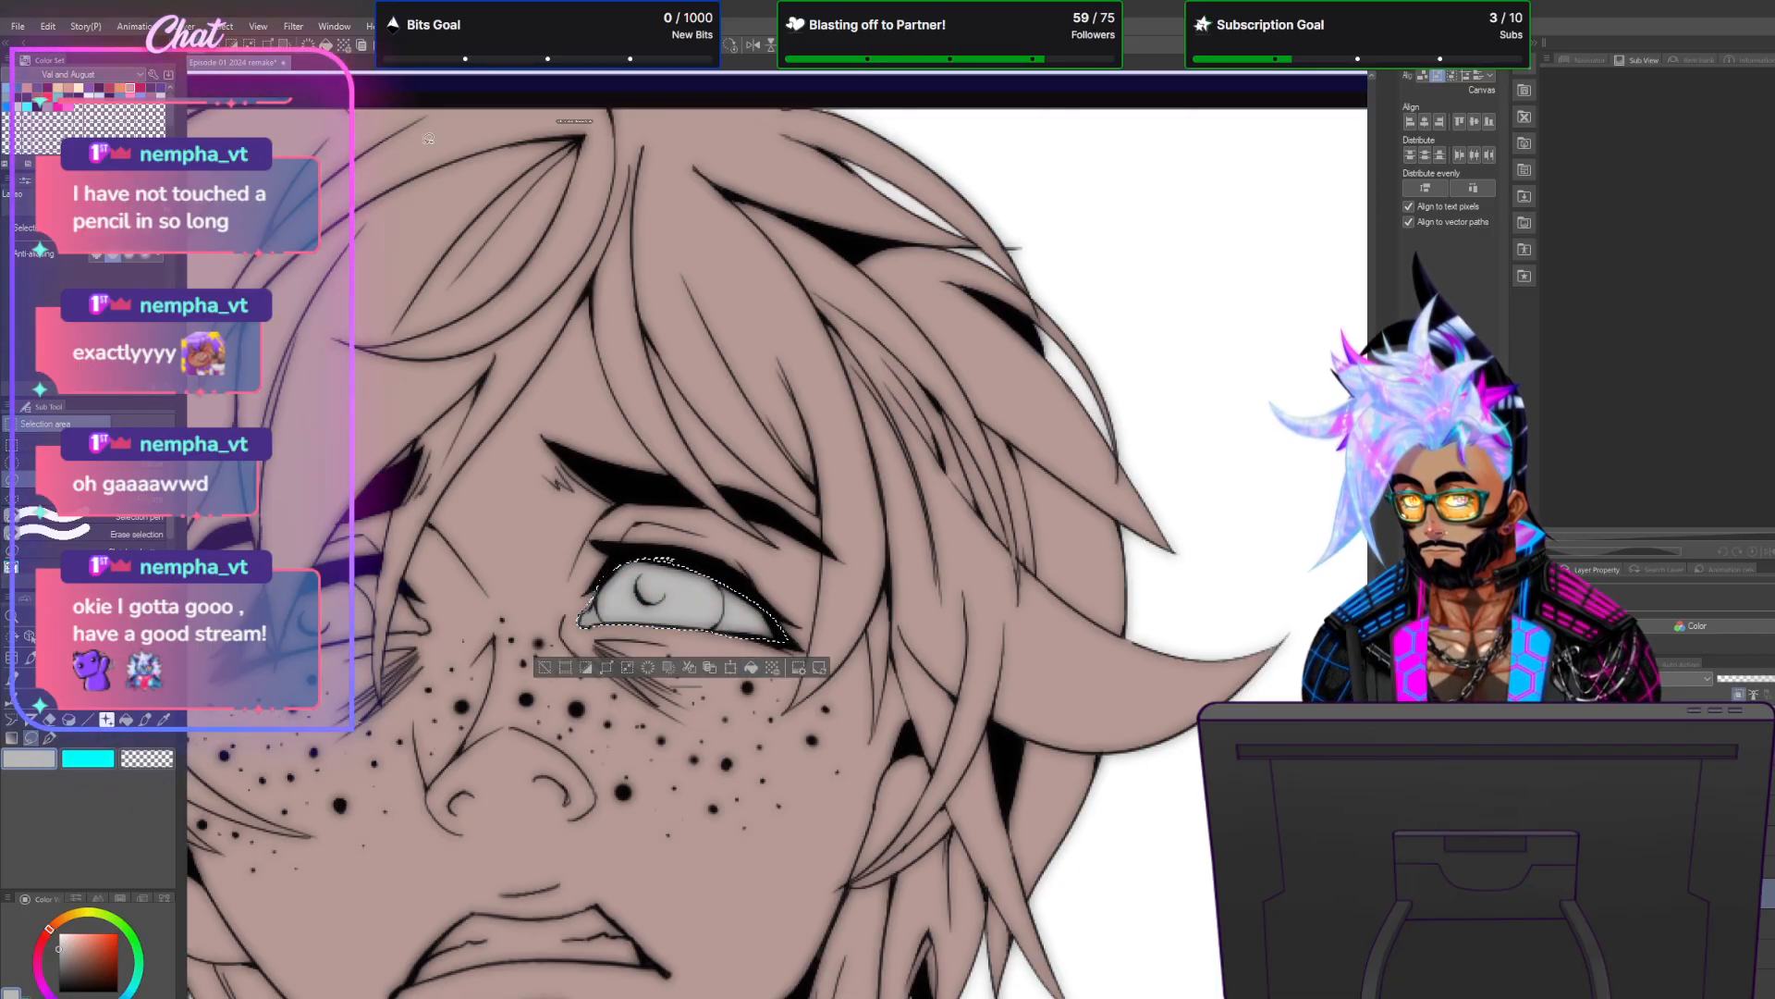
key("ctrl+d")
Outline the white of the eye on the image's left as a selection, fill it with the same light grey and deselect.
left_click(49, 738)
left_click(146, 759)
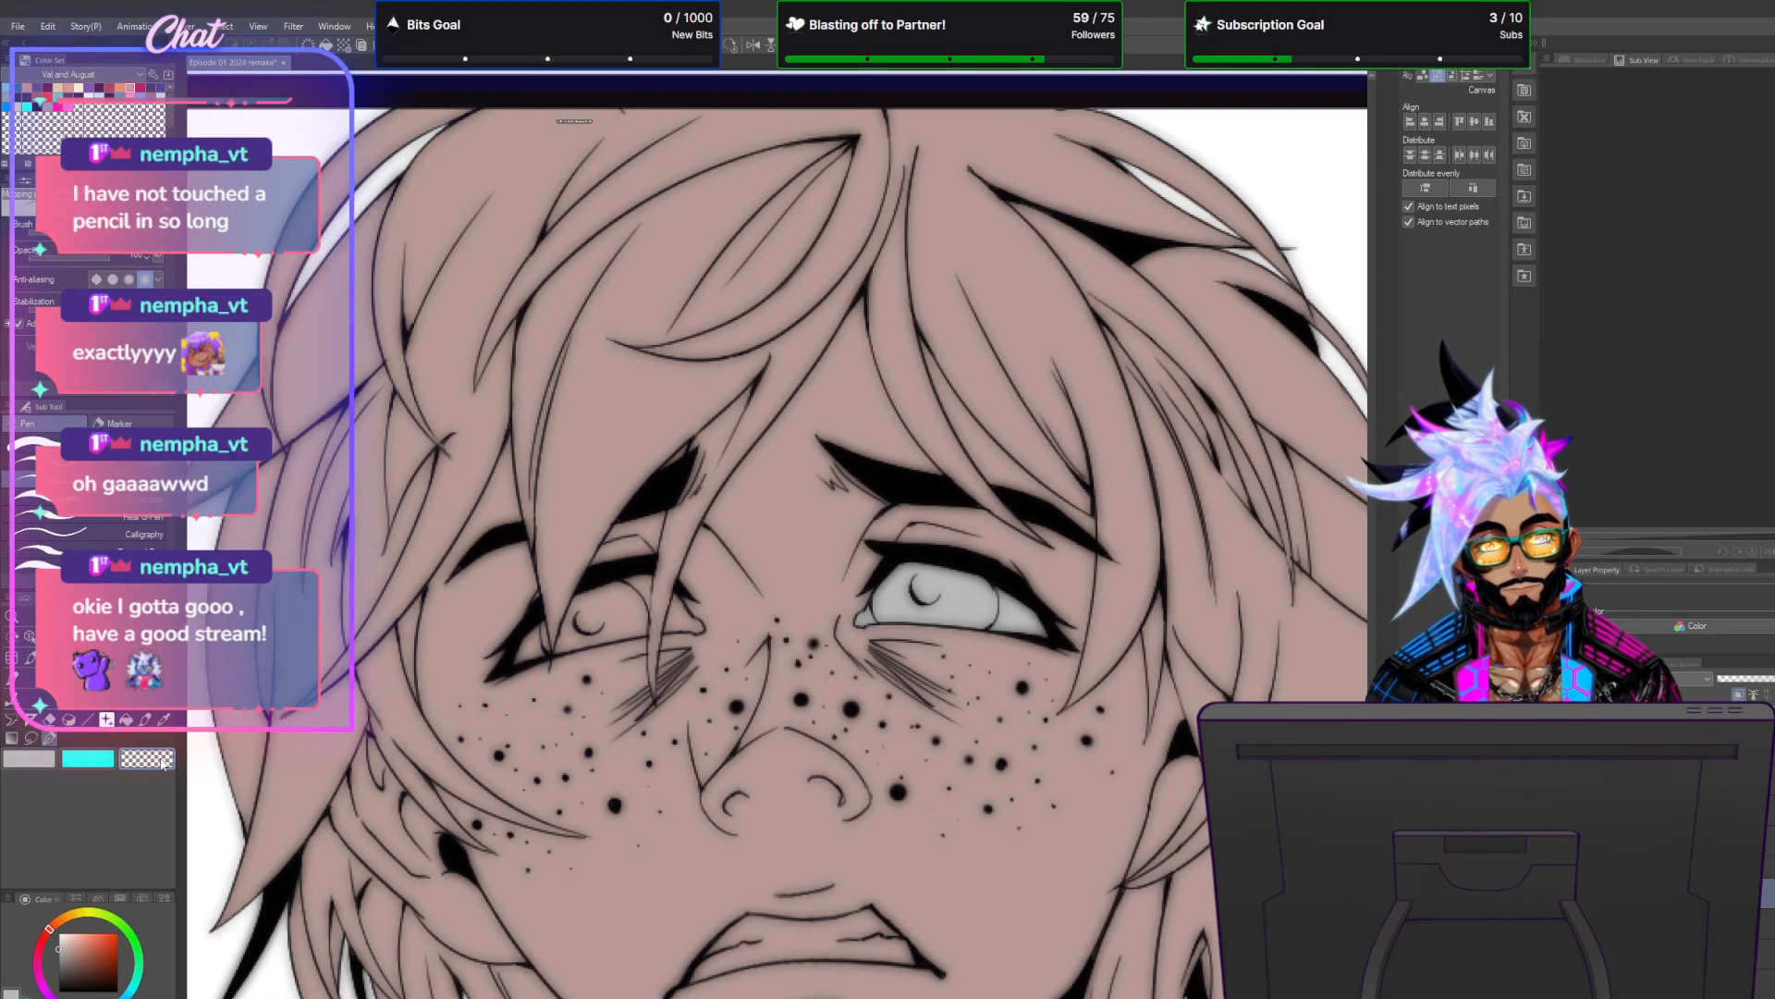
left_click(32, 738)
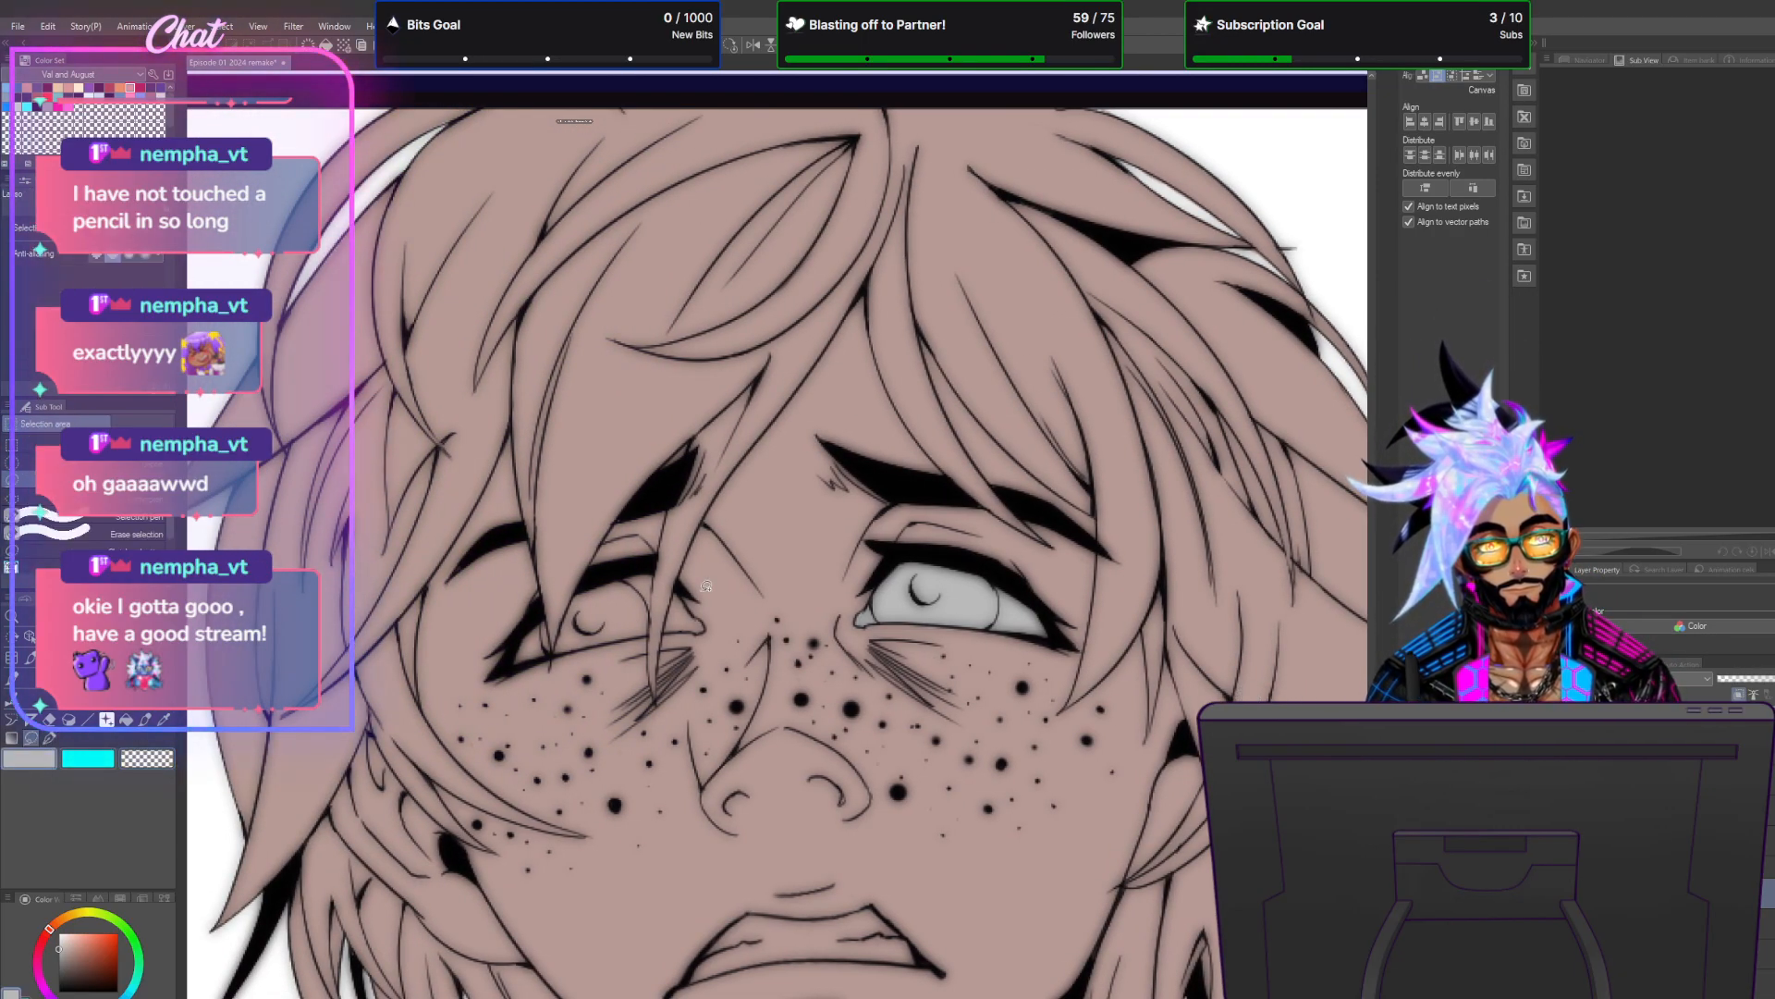
mouse_move(705, 618)
left_mouse_down()
mouse_move(675, 575)
mouse_move(636, 568)
mouse_move(528, 629)
mouse_move(511, 668)
mouse_move(705, 631)
left_mouse_up()
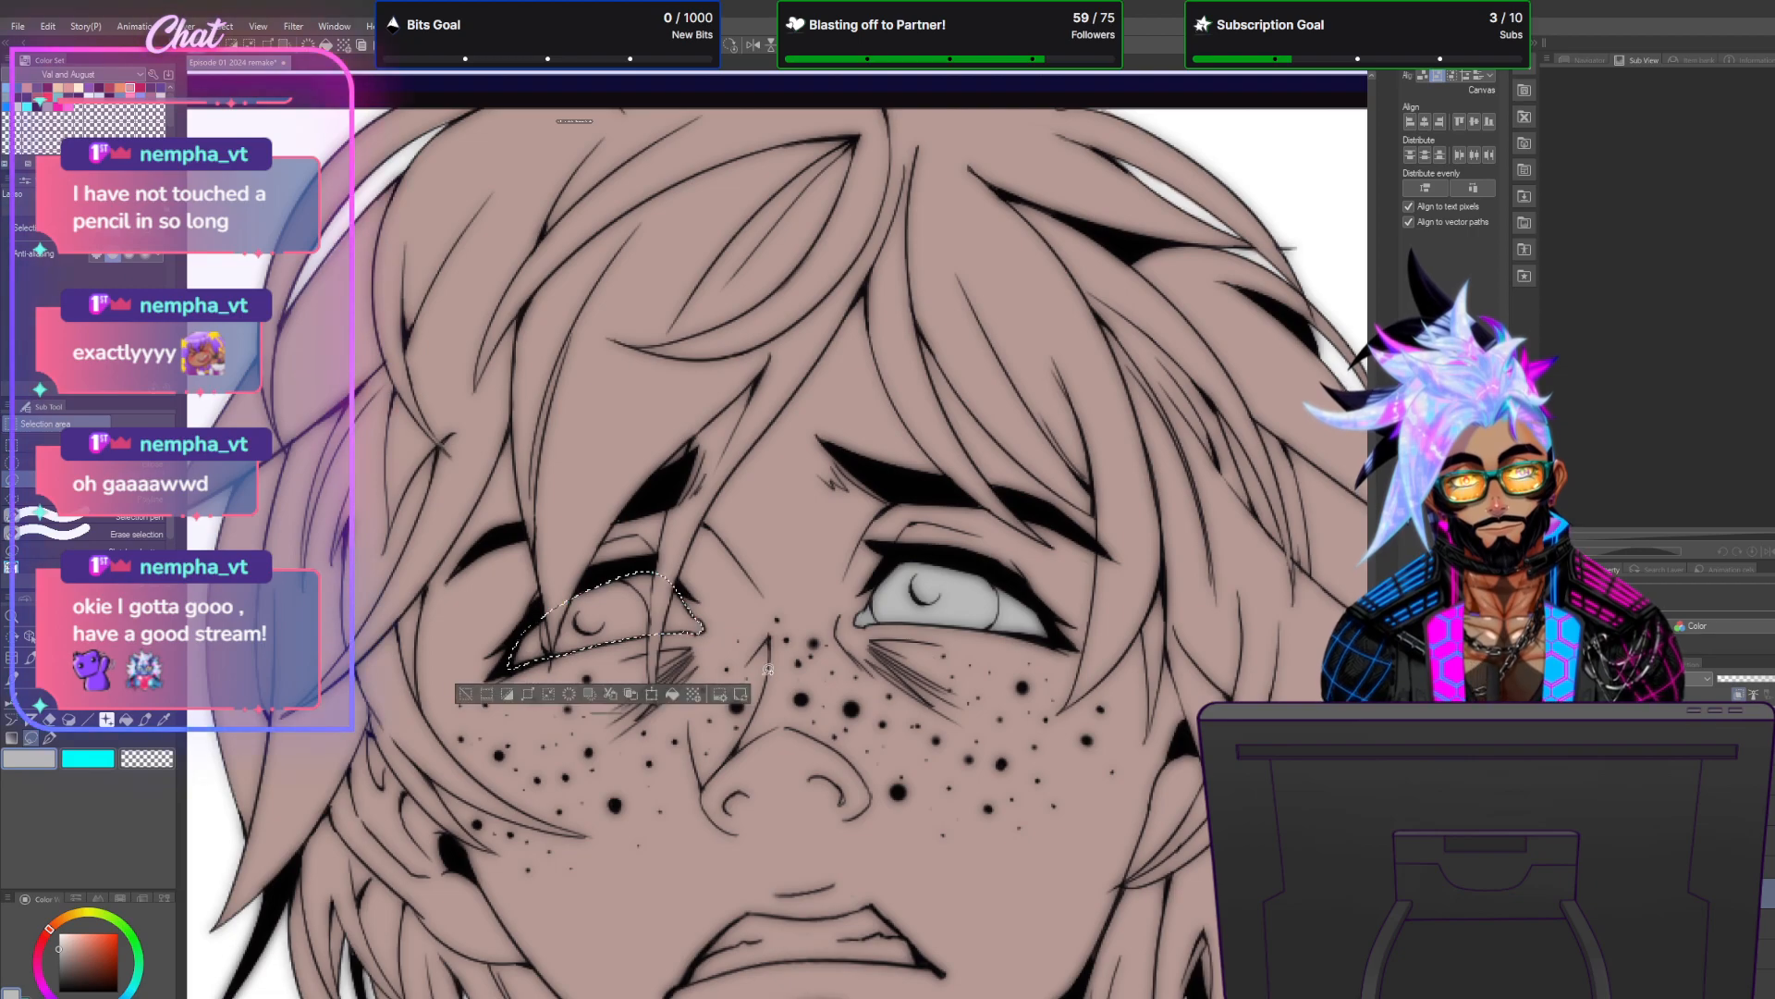
left_click(673, 694)
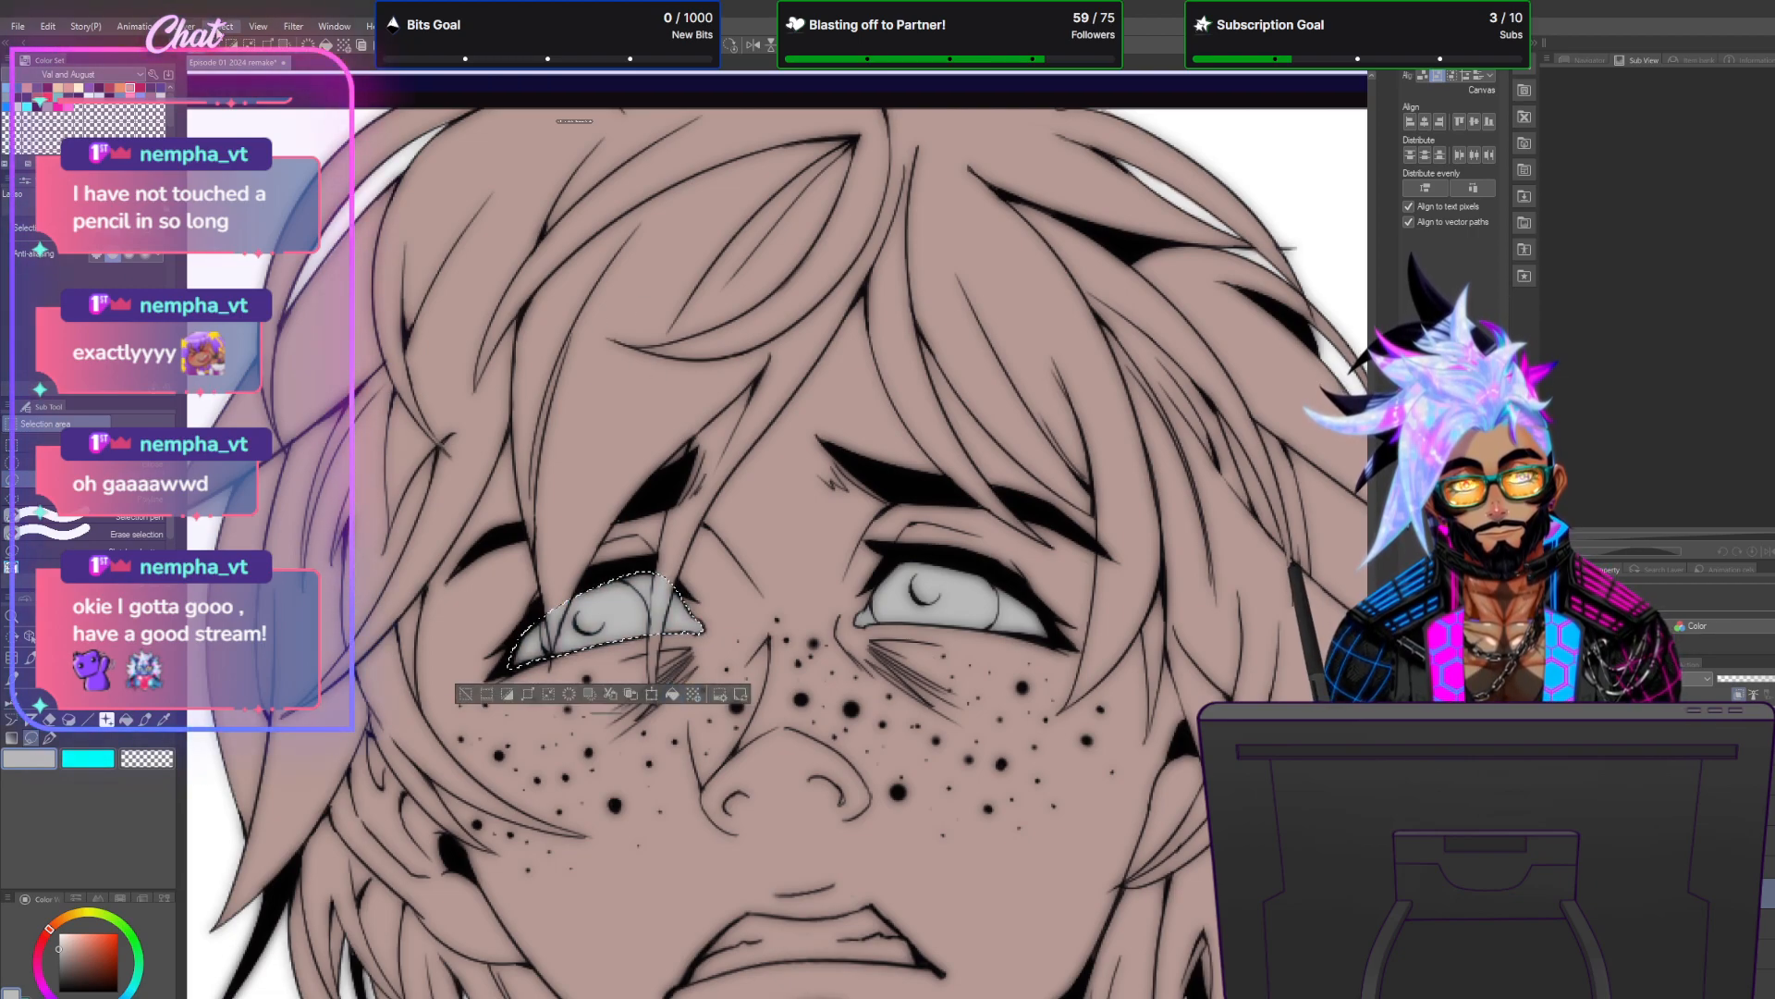
key("ctrl+d")
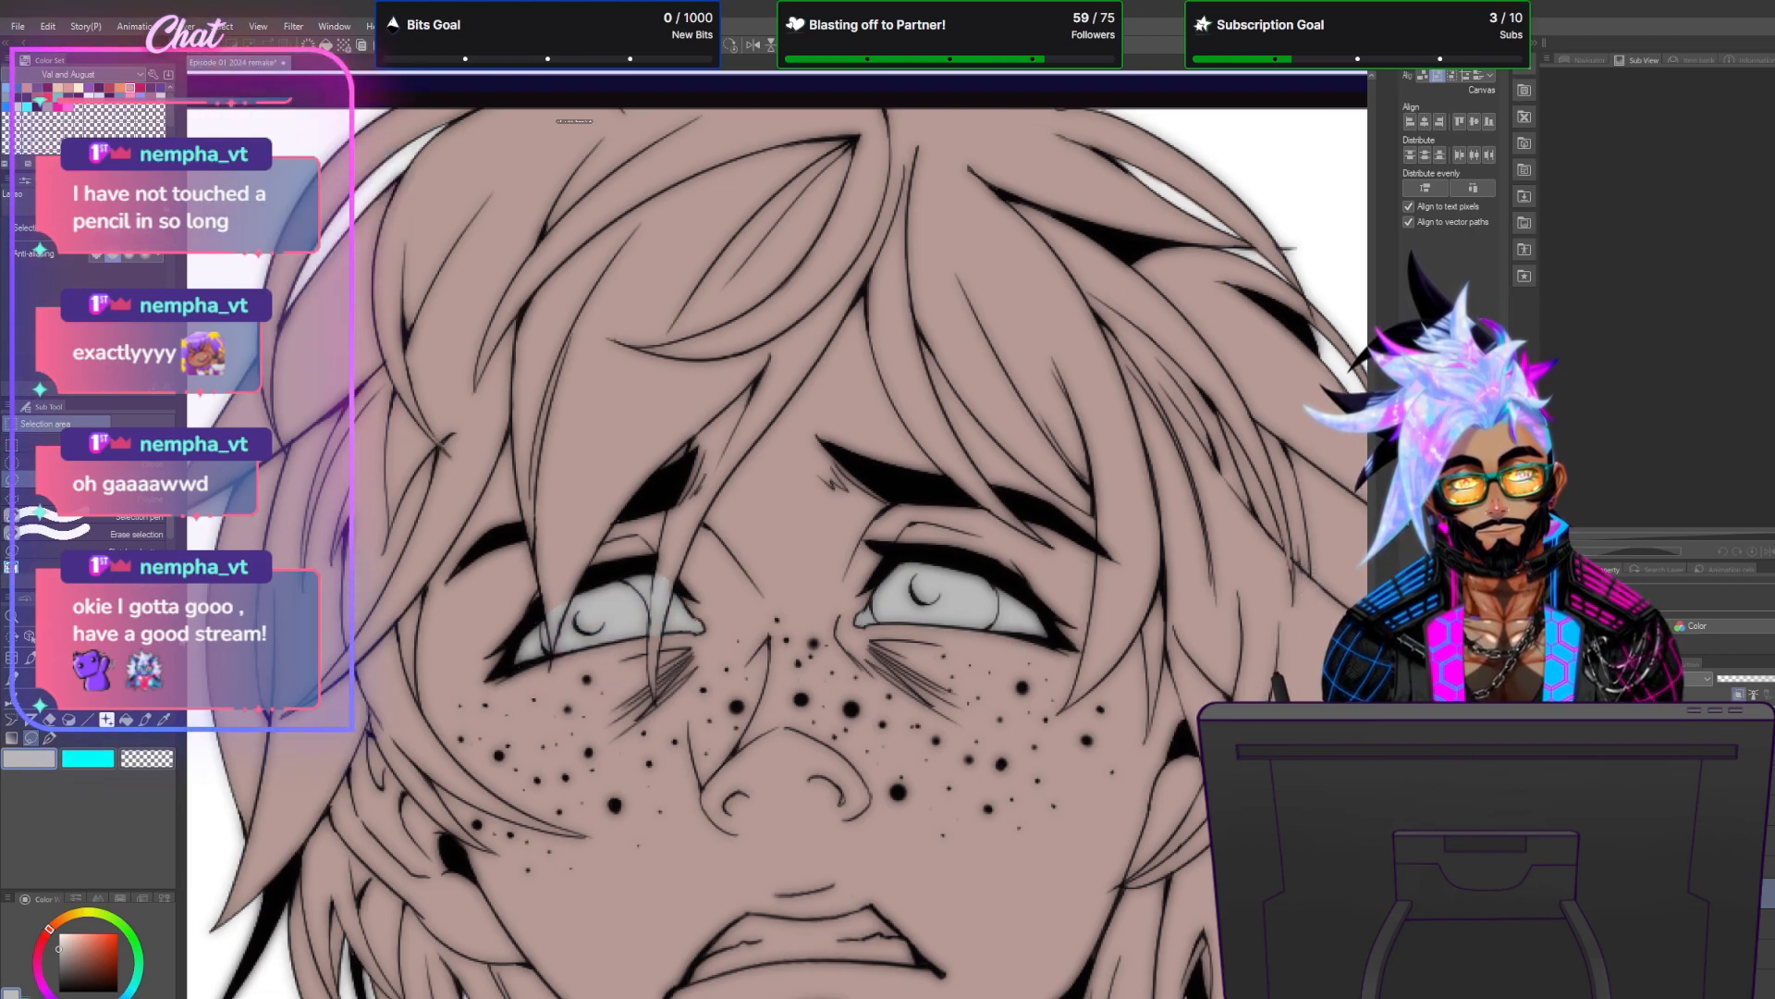
key("p")
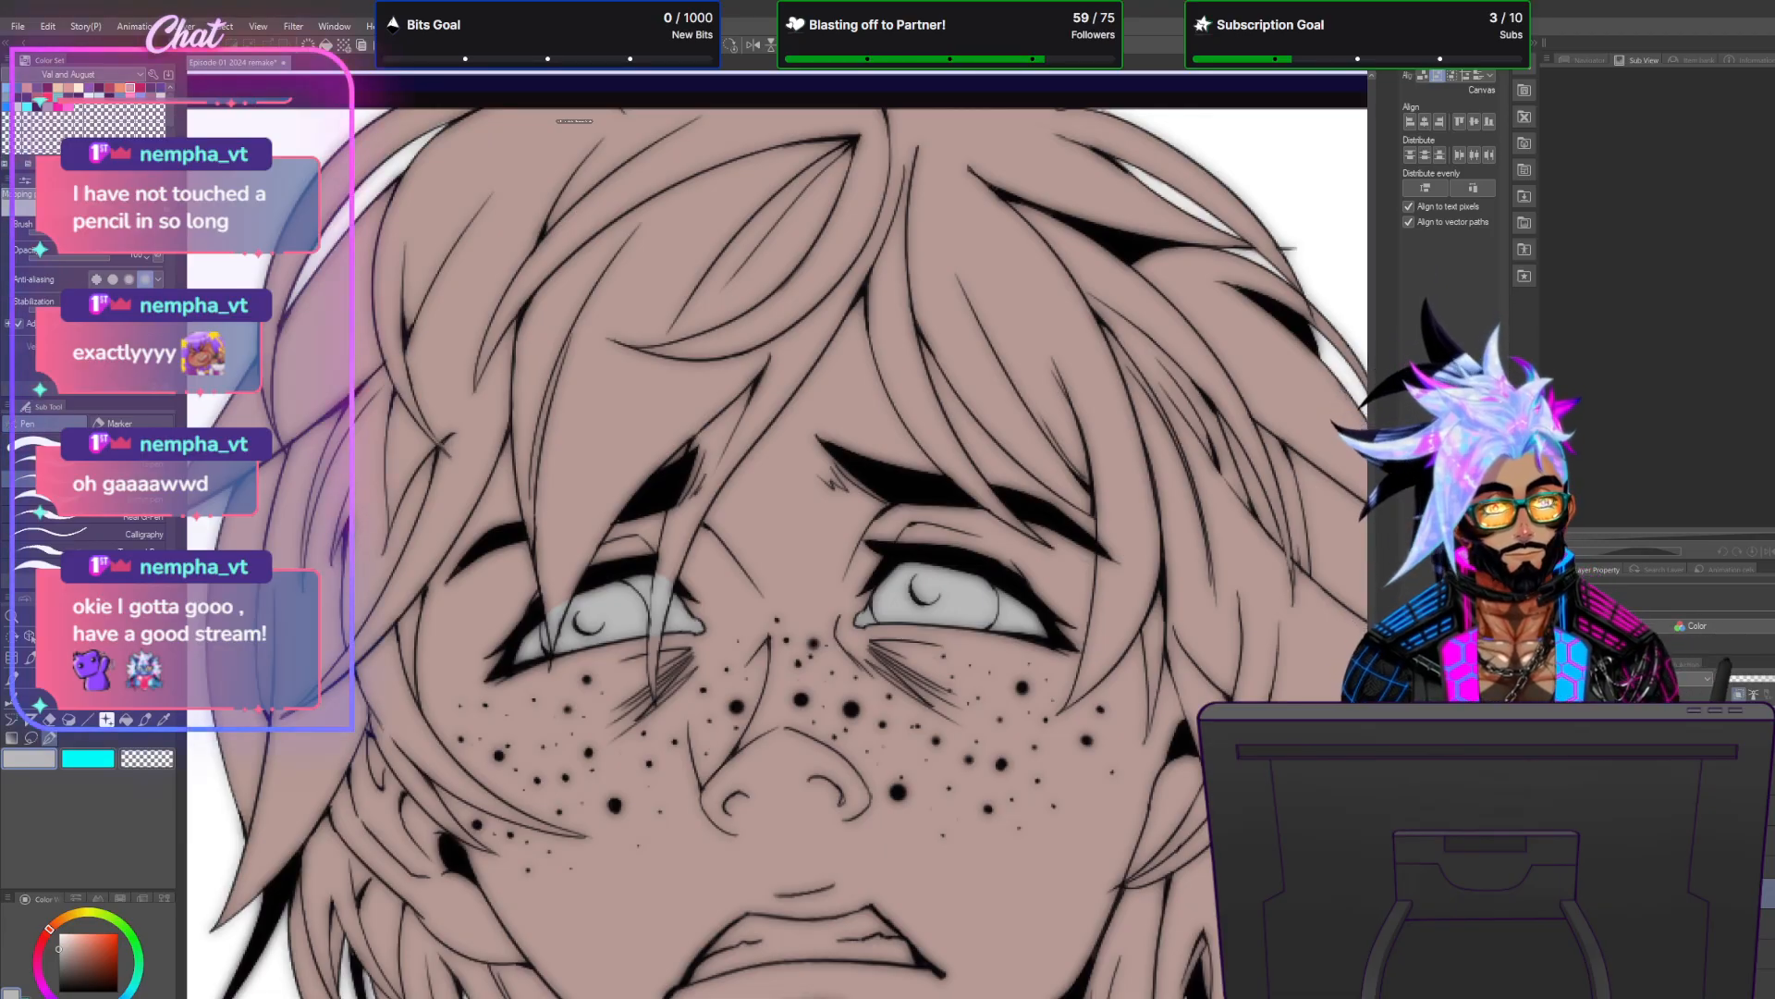
Outline the teeth inside the open mouth as a selection, fill them with the light grey and deselect.
scroll(1320, 505, "down", 3)
scroll(1064, 674, "up", 1)
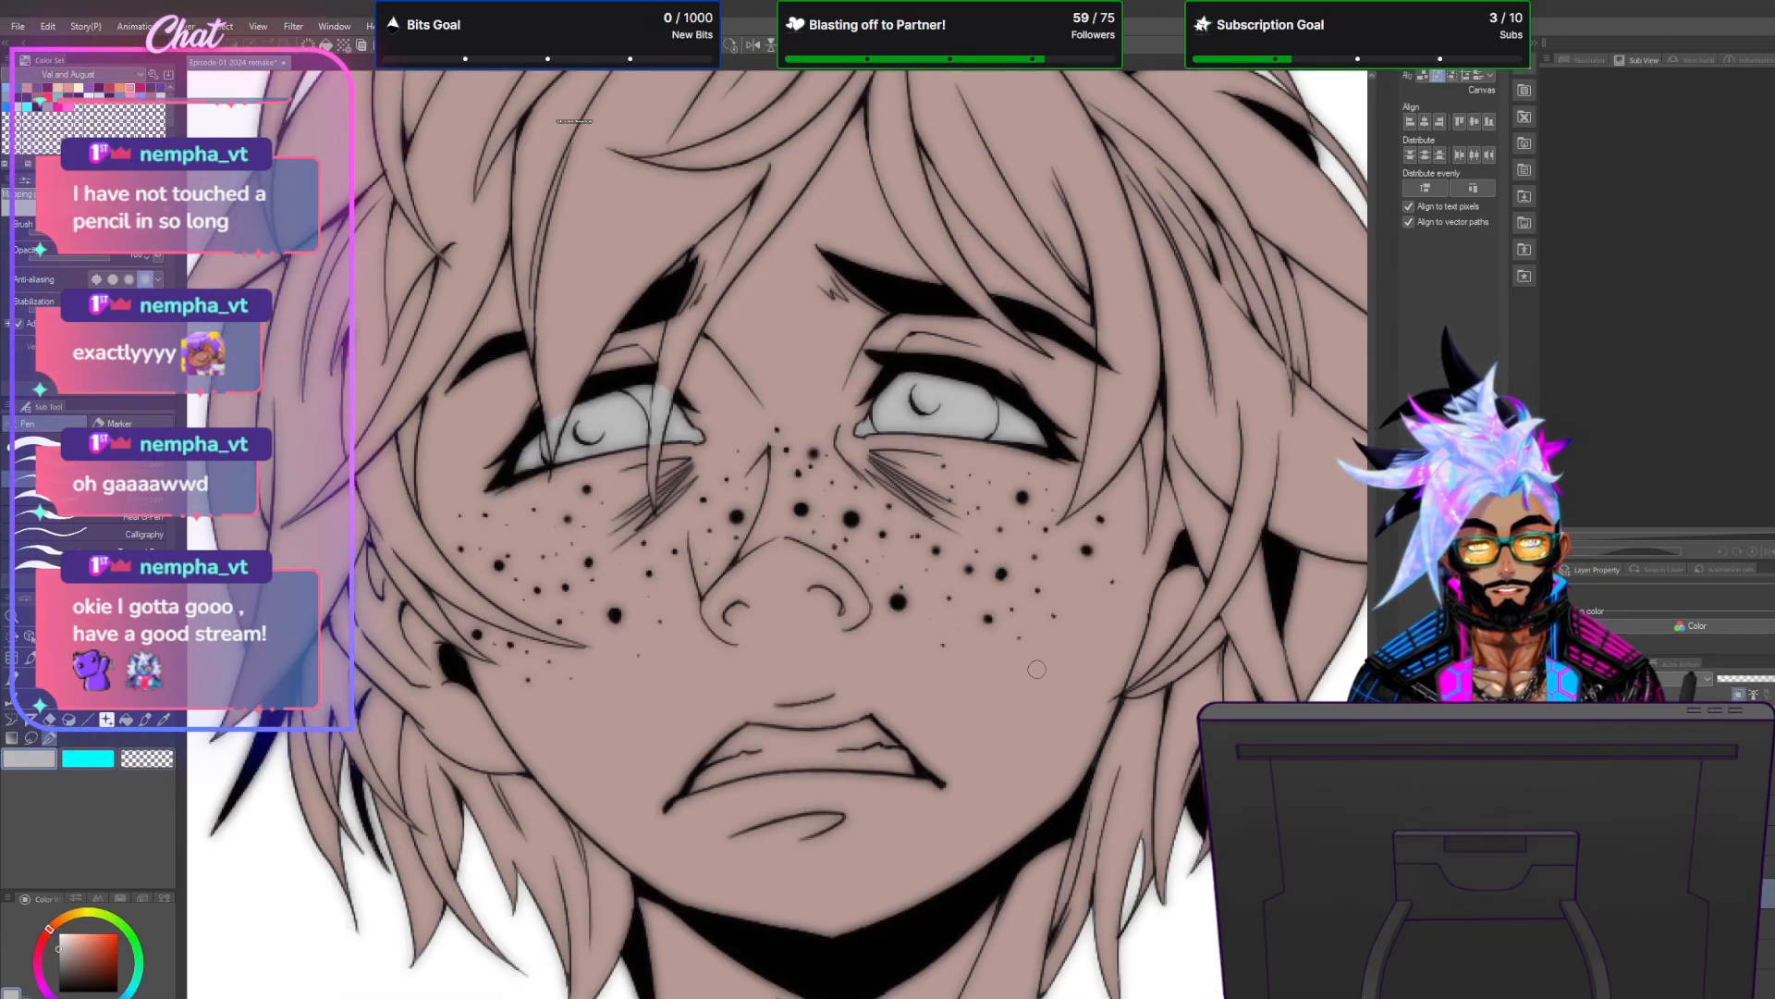
key("m")
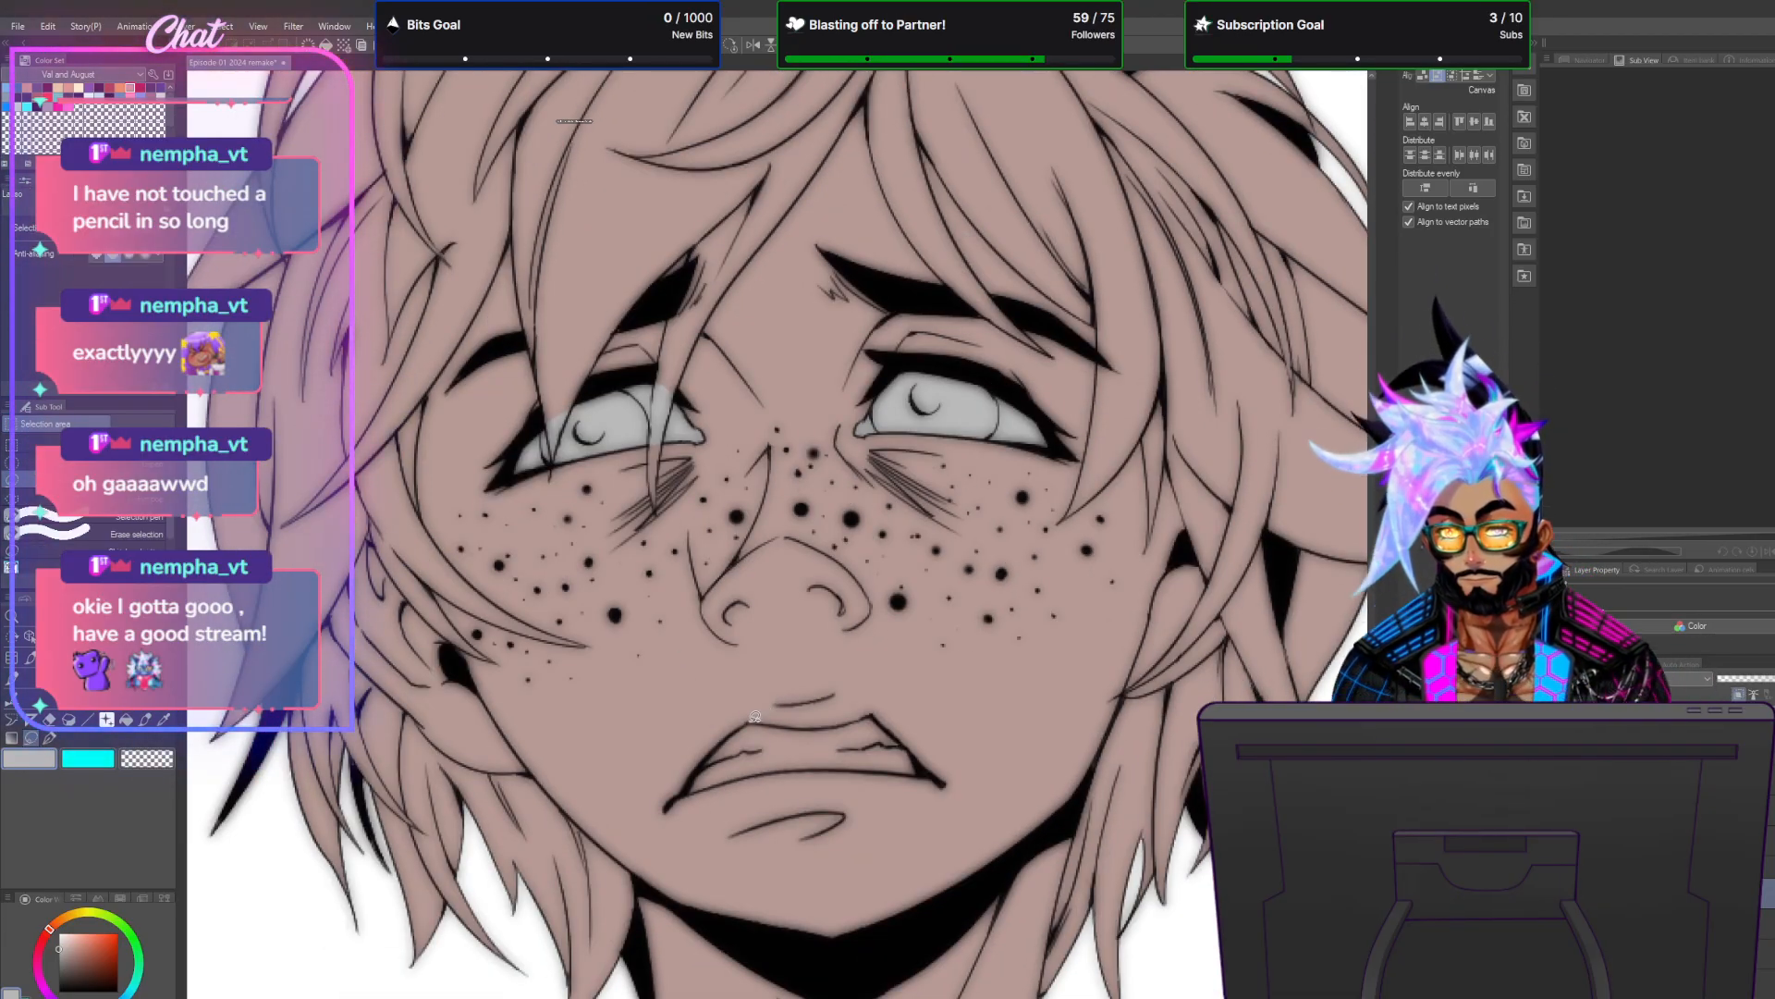
mouse_move(749, 719)
left_mouse_down()
mouse_move(872, 710)
mouse_move(932, 774)
mouse_move(782, 771)
mouse_move(683, 793)
mouse_move(731, 730)
left_mouse_up()
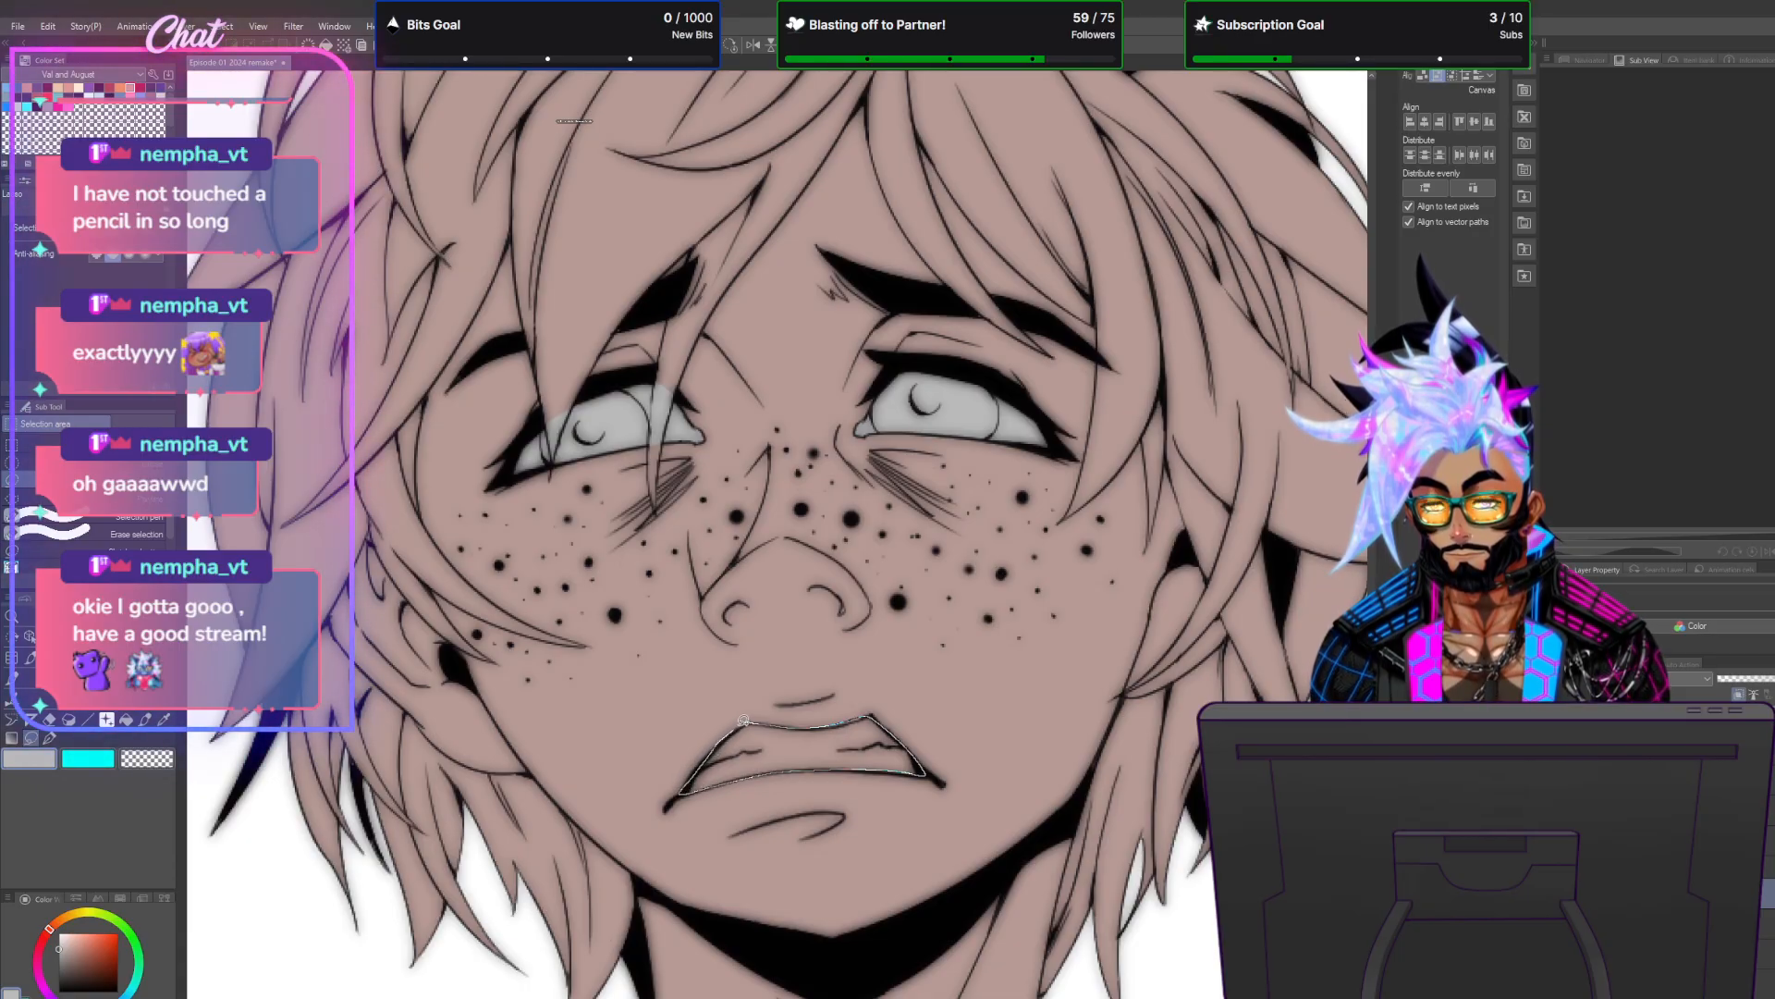
left_click(870, 817)
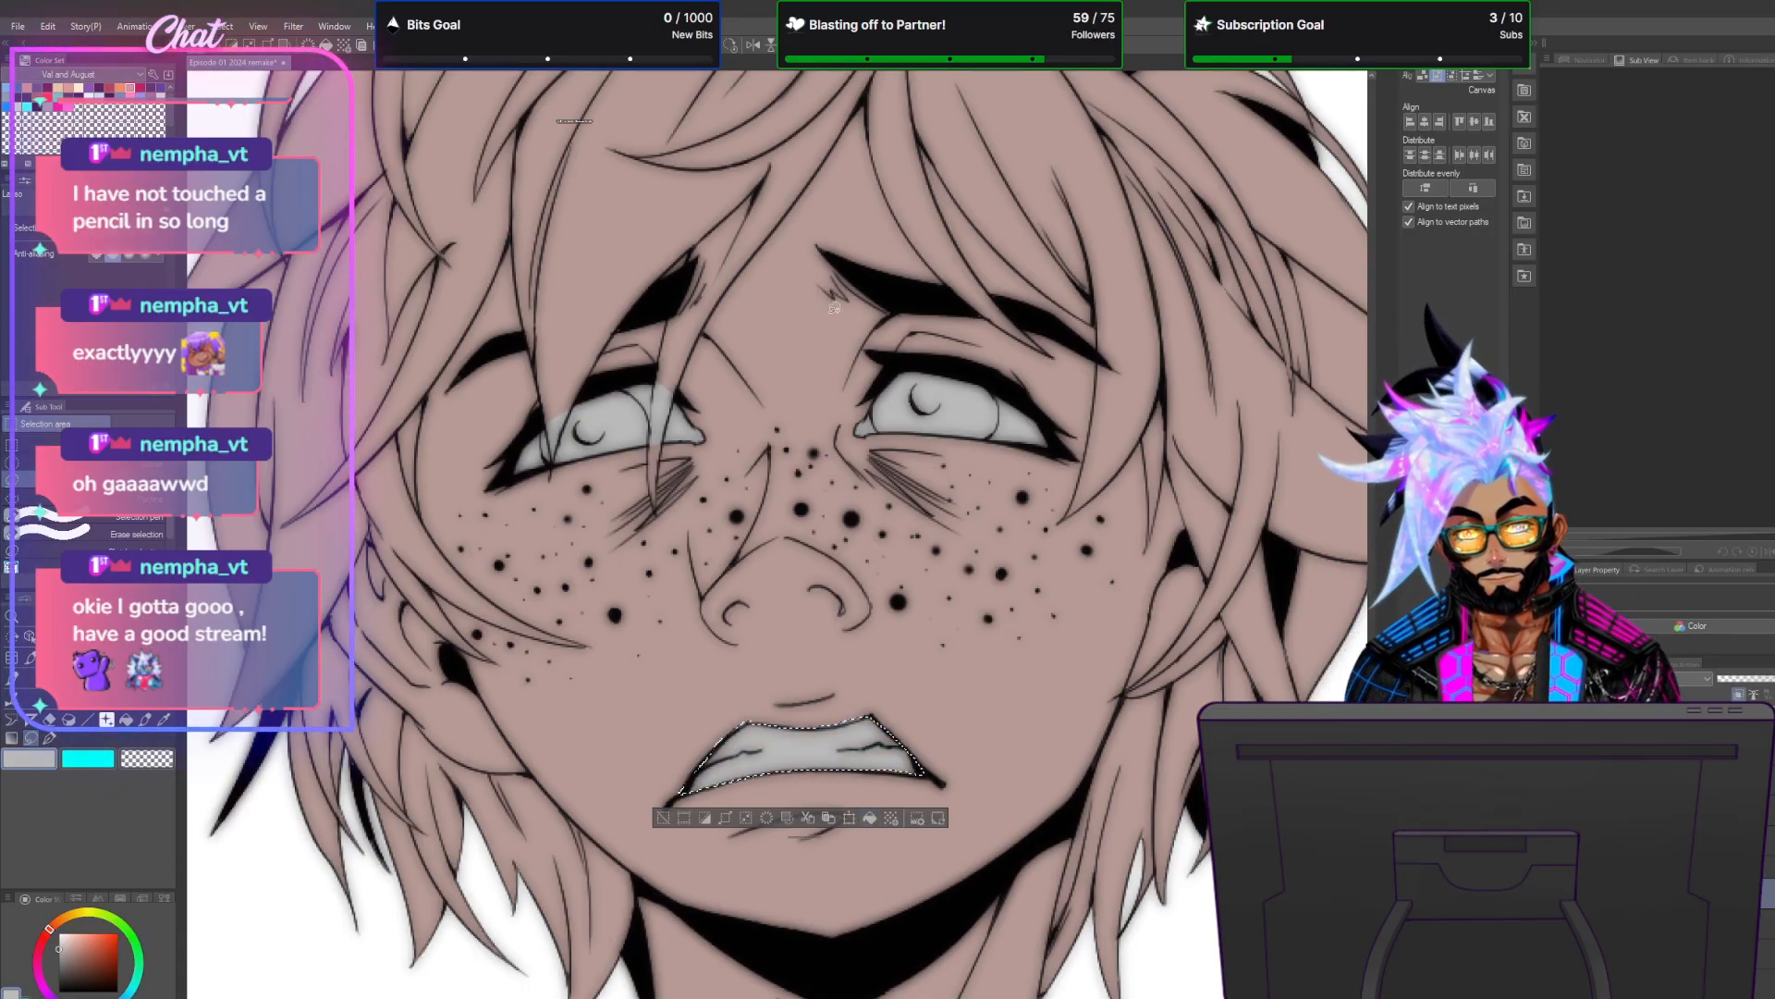
left_click(224, 26)
left_click(256, 65)
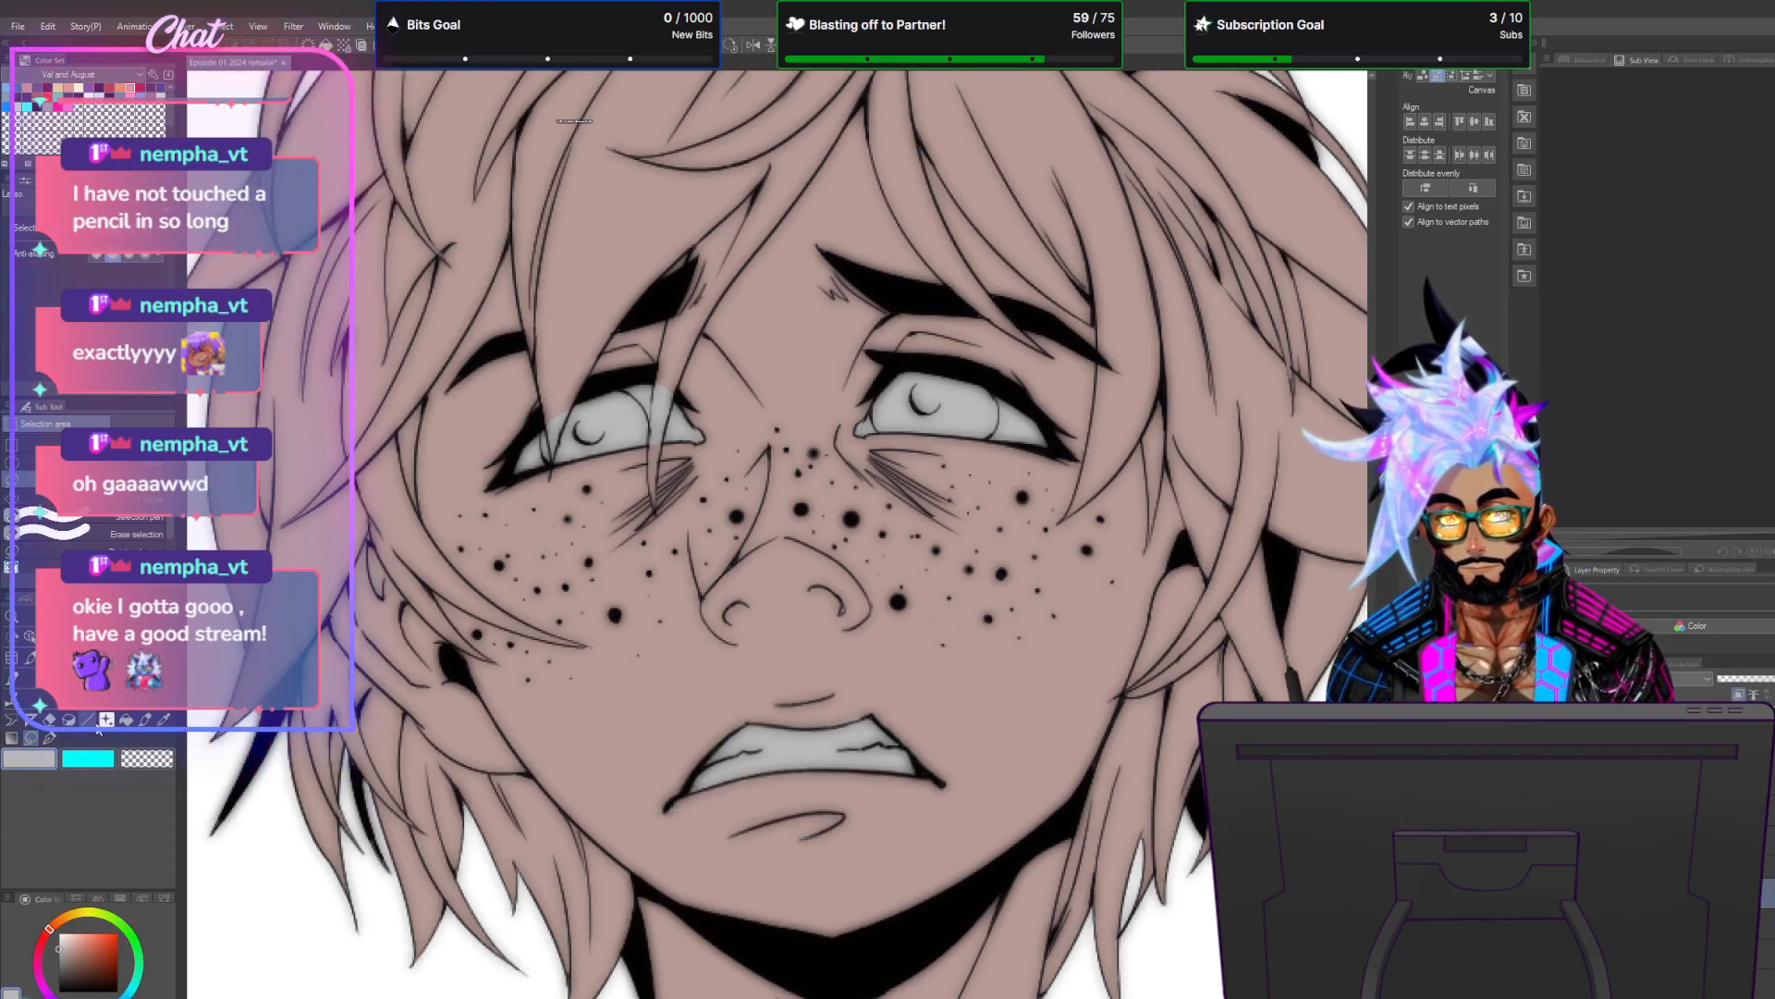
left_click(50, 738)
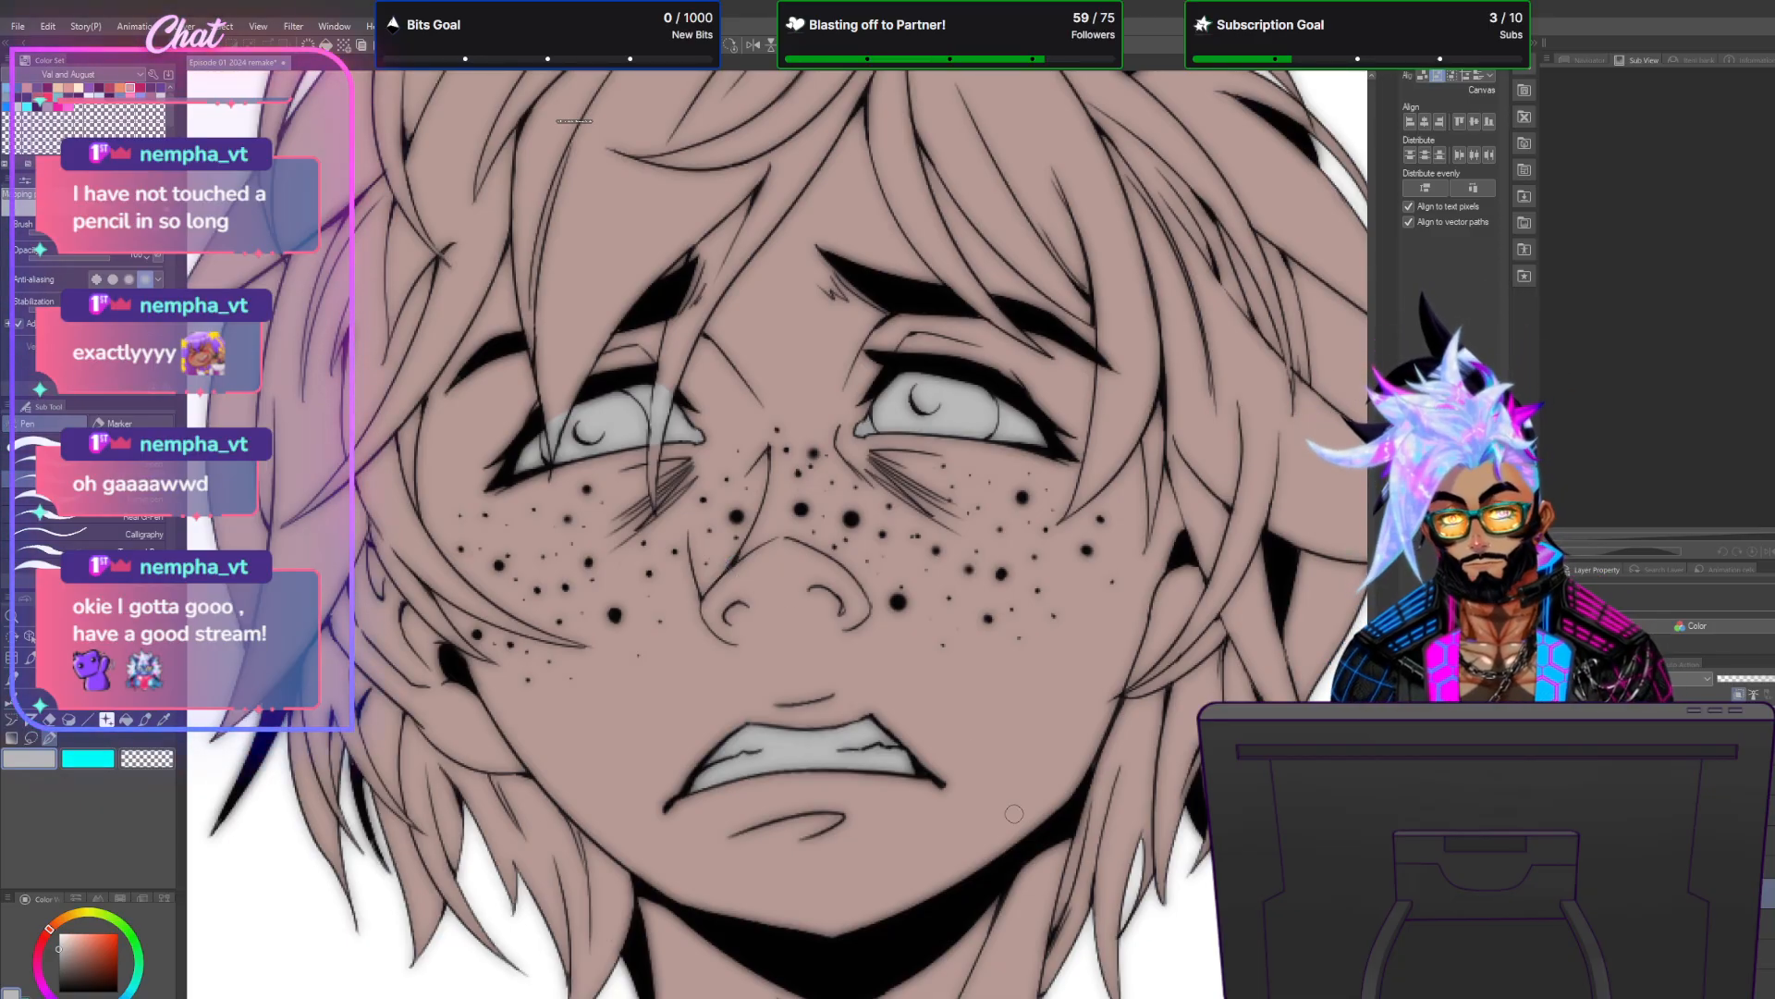
Choose a medium blue from the colour set, saturate it slightly, and fill an outlined selection of the iris on the image's right, then deselect.
scroll(1021, 814, "down", 6)
scroll(1027, 814, "up", 2)
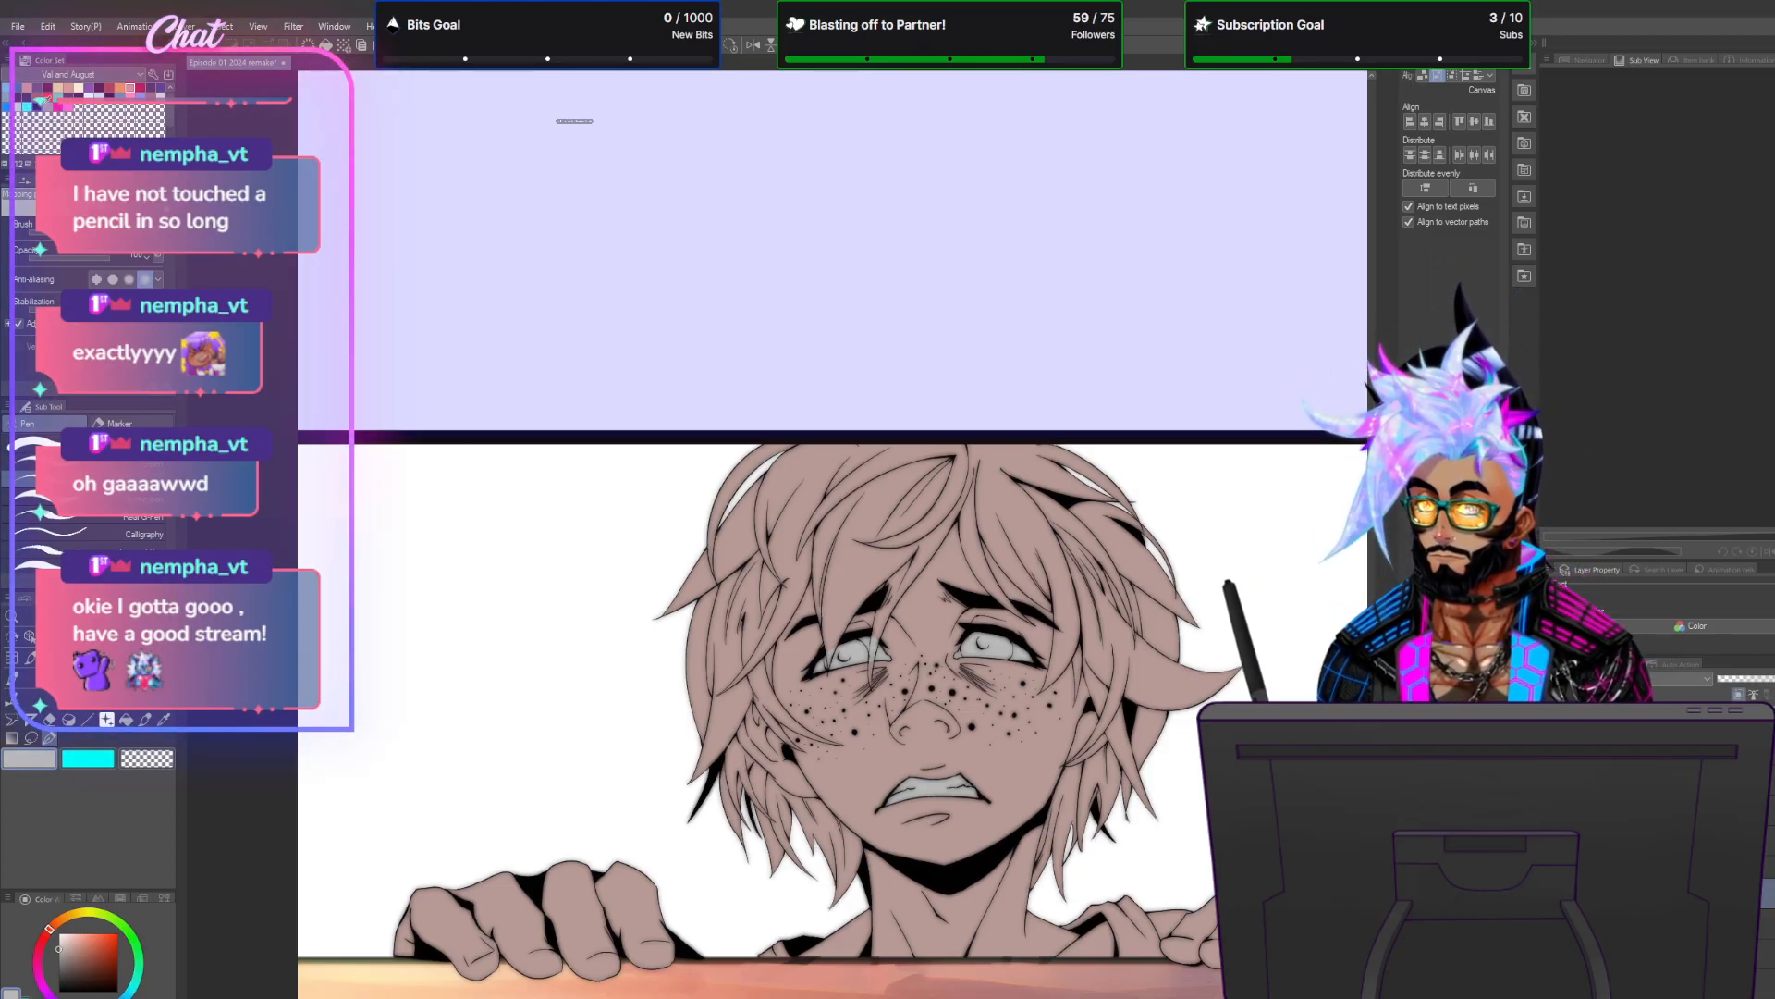
left_click(7, 106)
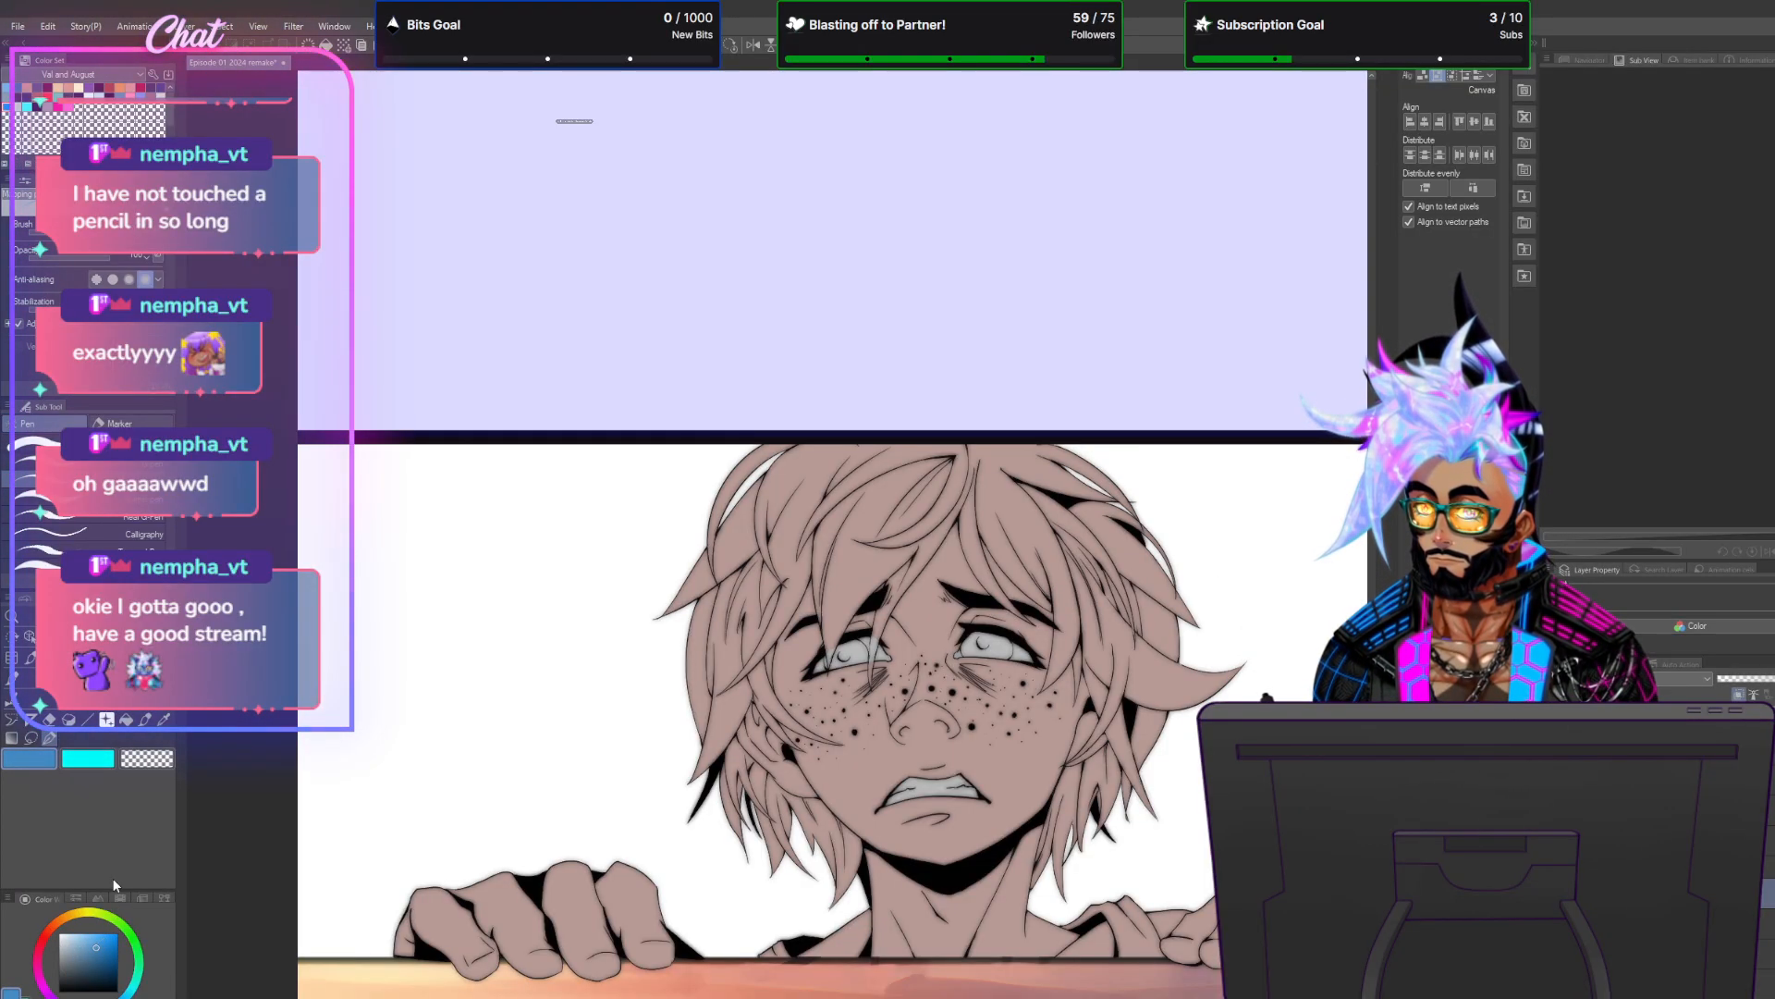
left_click(97, 947)
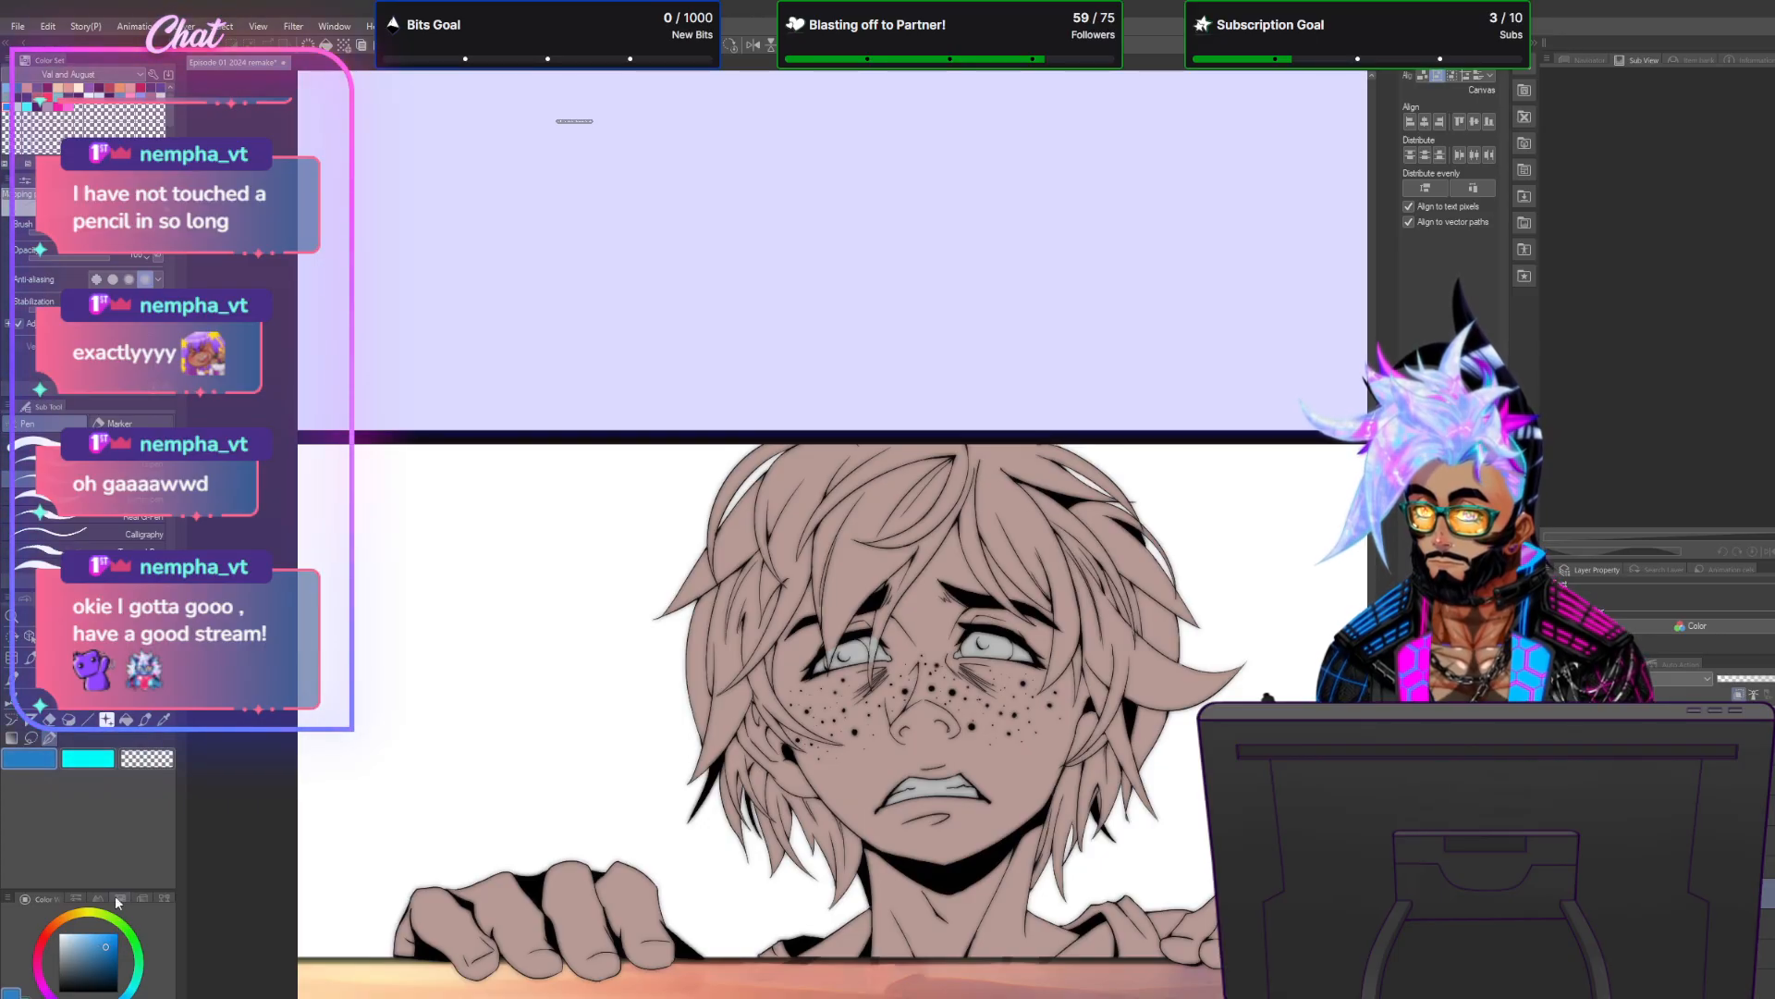
left_click(31, 737)
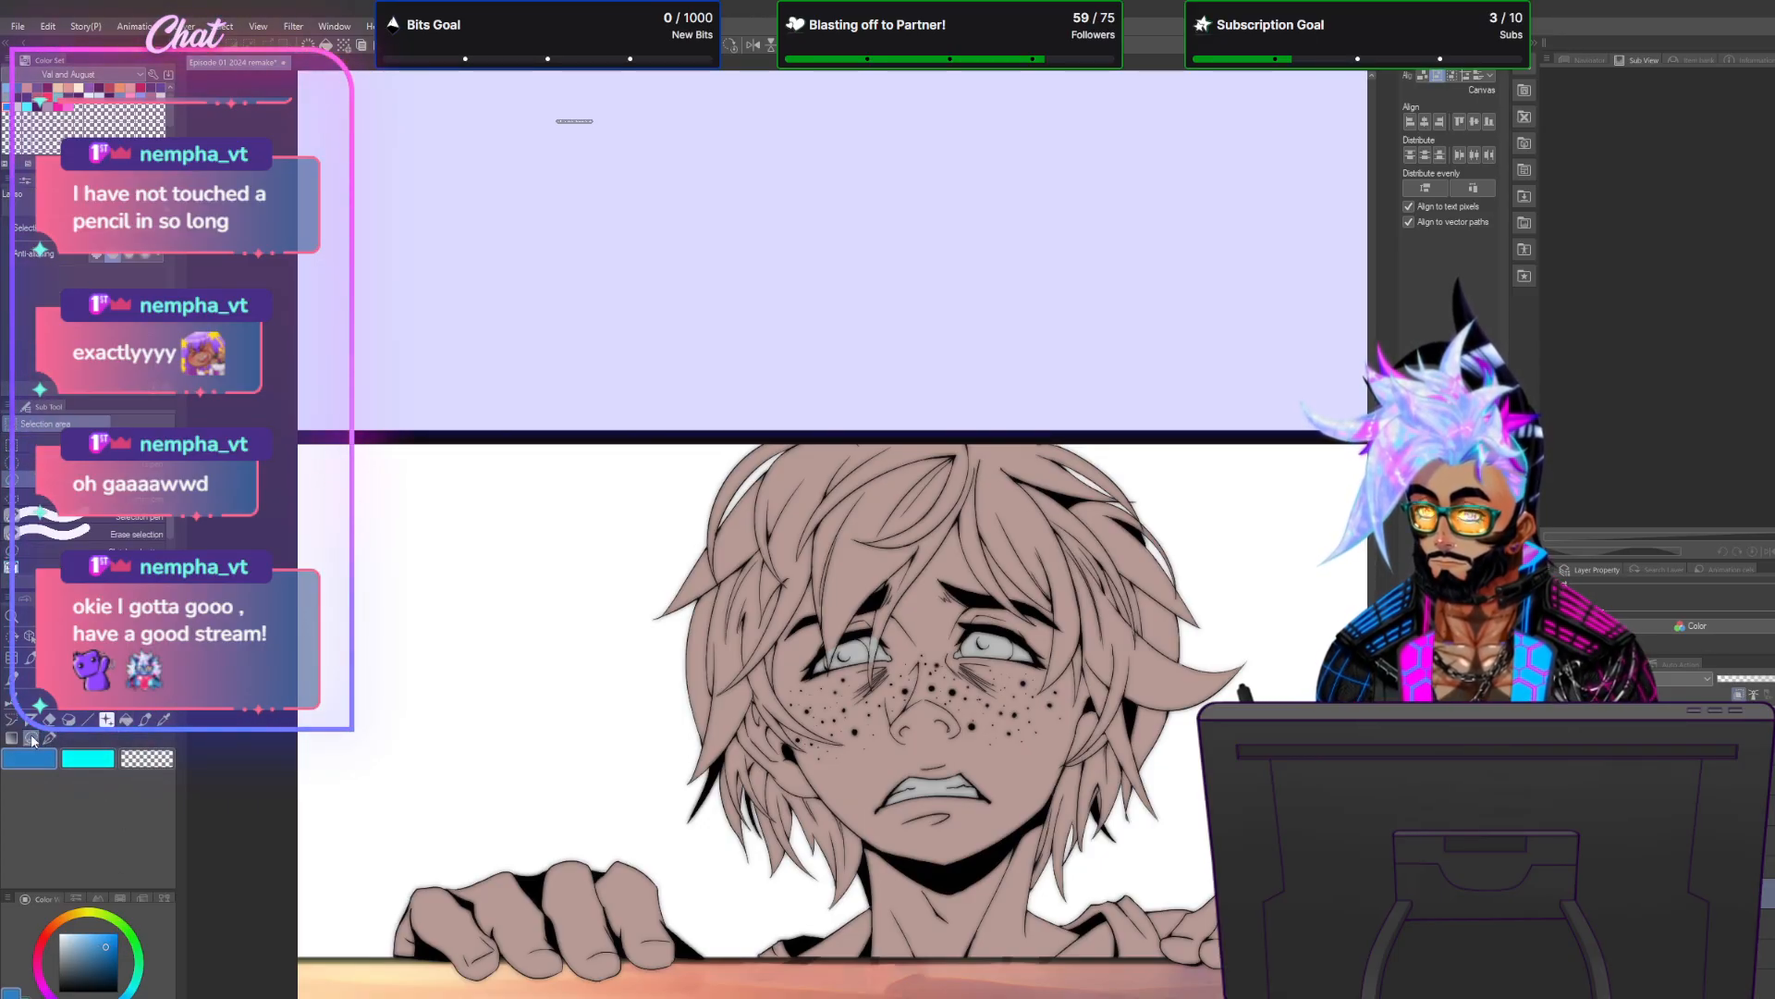
scroll(1055, 680, "up", 2)
scroll(1055, 680, "up", 3)
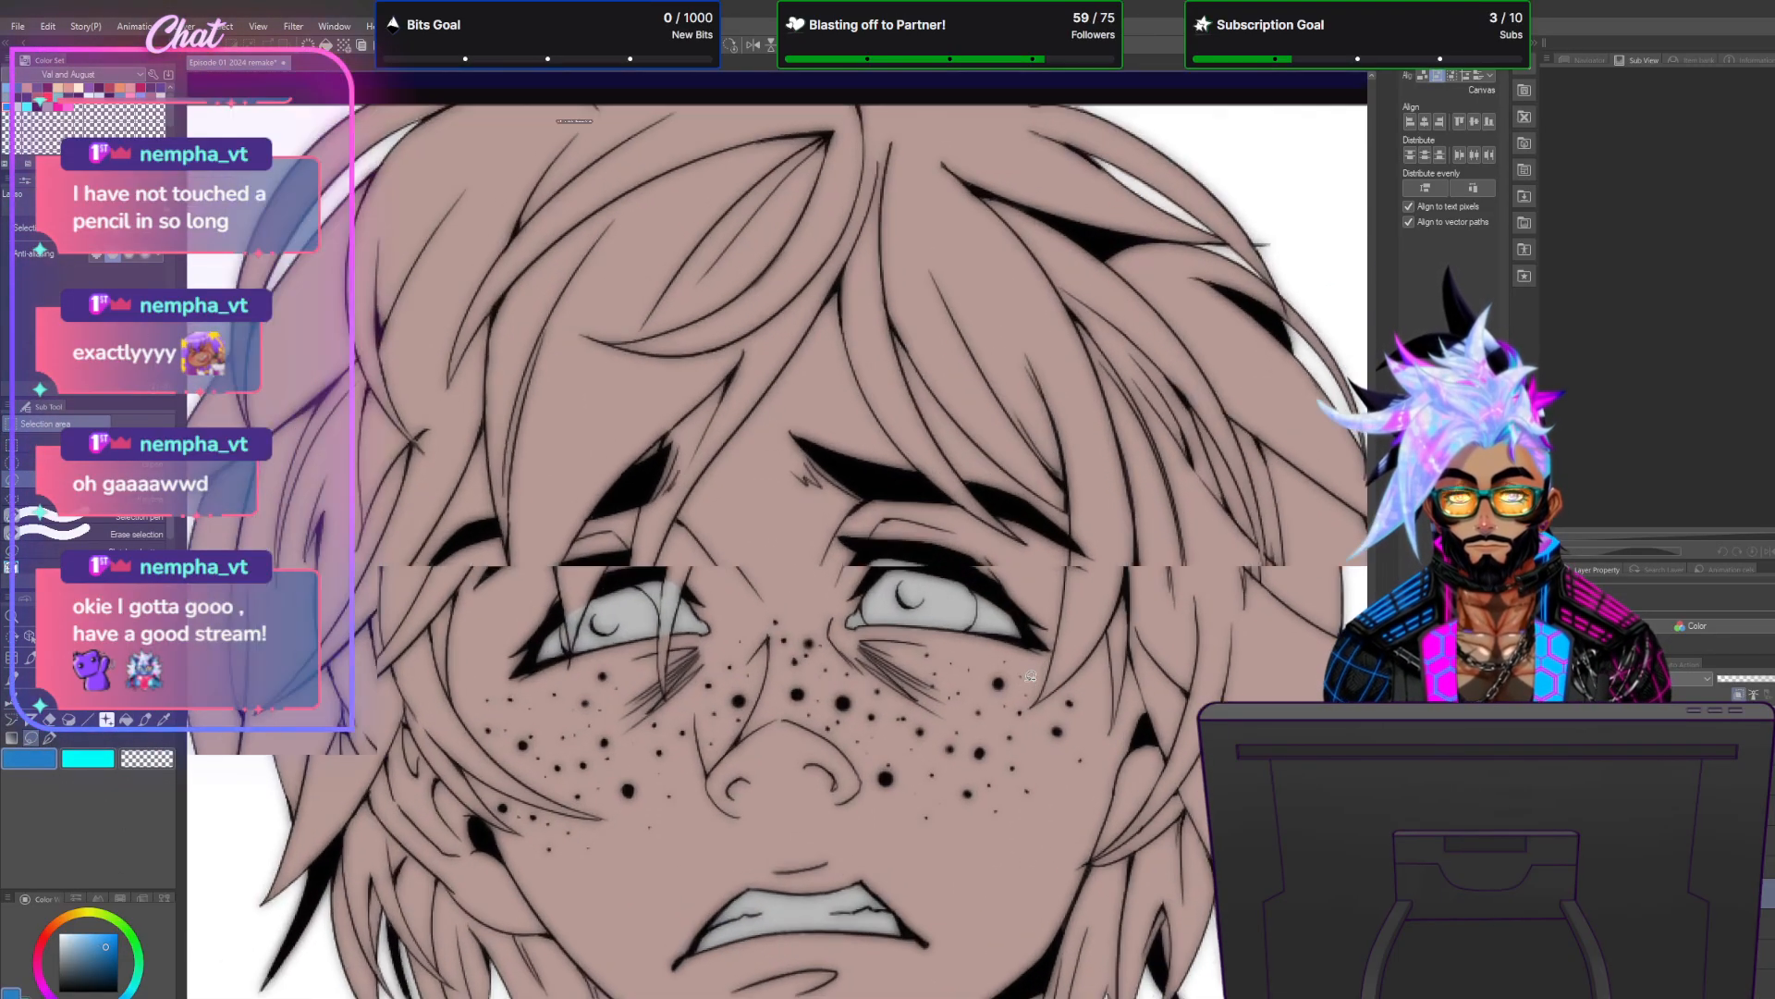
mouse_move(897, 546)
left_mouse_down()
mouse_move(965, 565)
mouse_move(964, 625)
mouse_move(851, 608)
mouse_move(883, 543)
mouse_move(921, 547)
left_mouse_up()
key("alt+Delete")
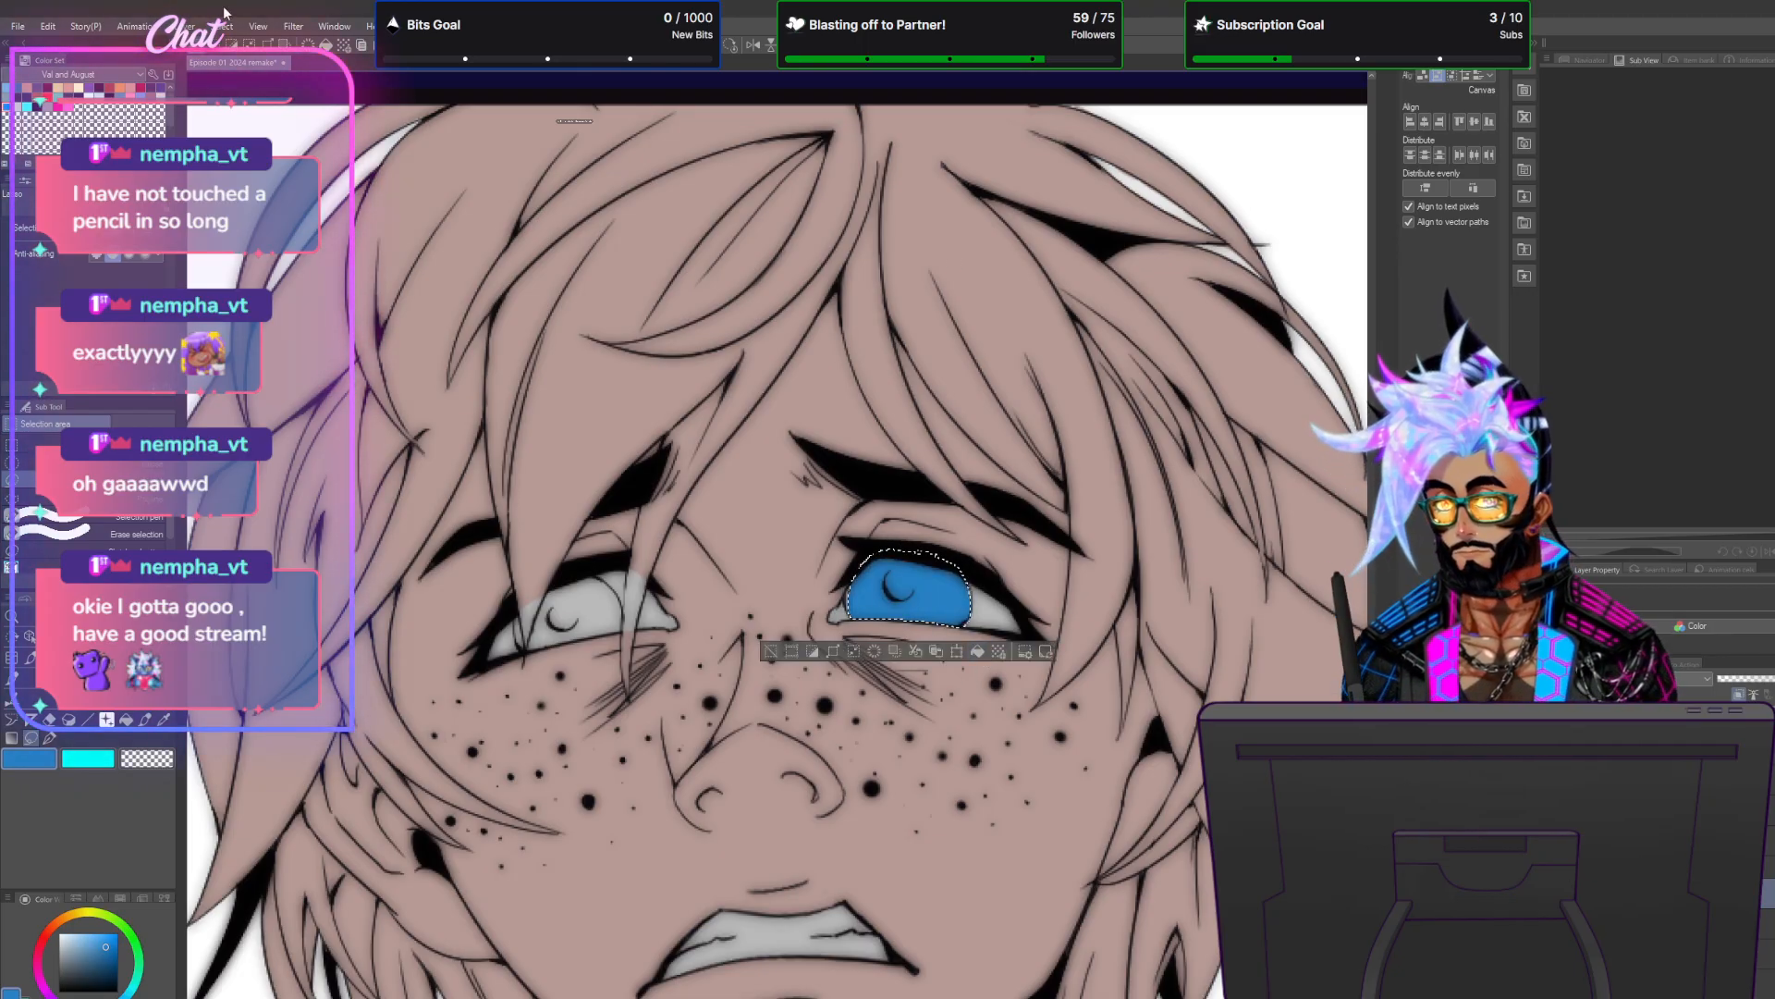
key("ctrl+d")
left_click(51, 738)
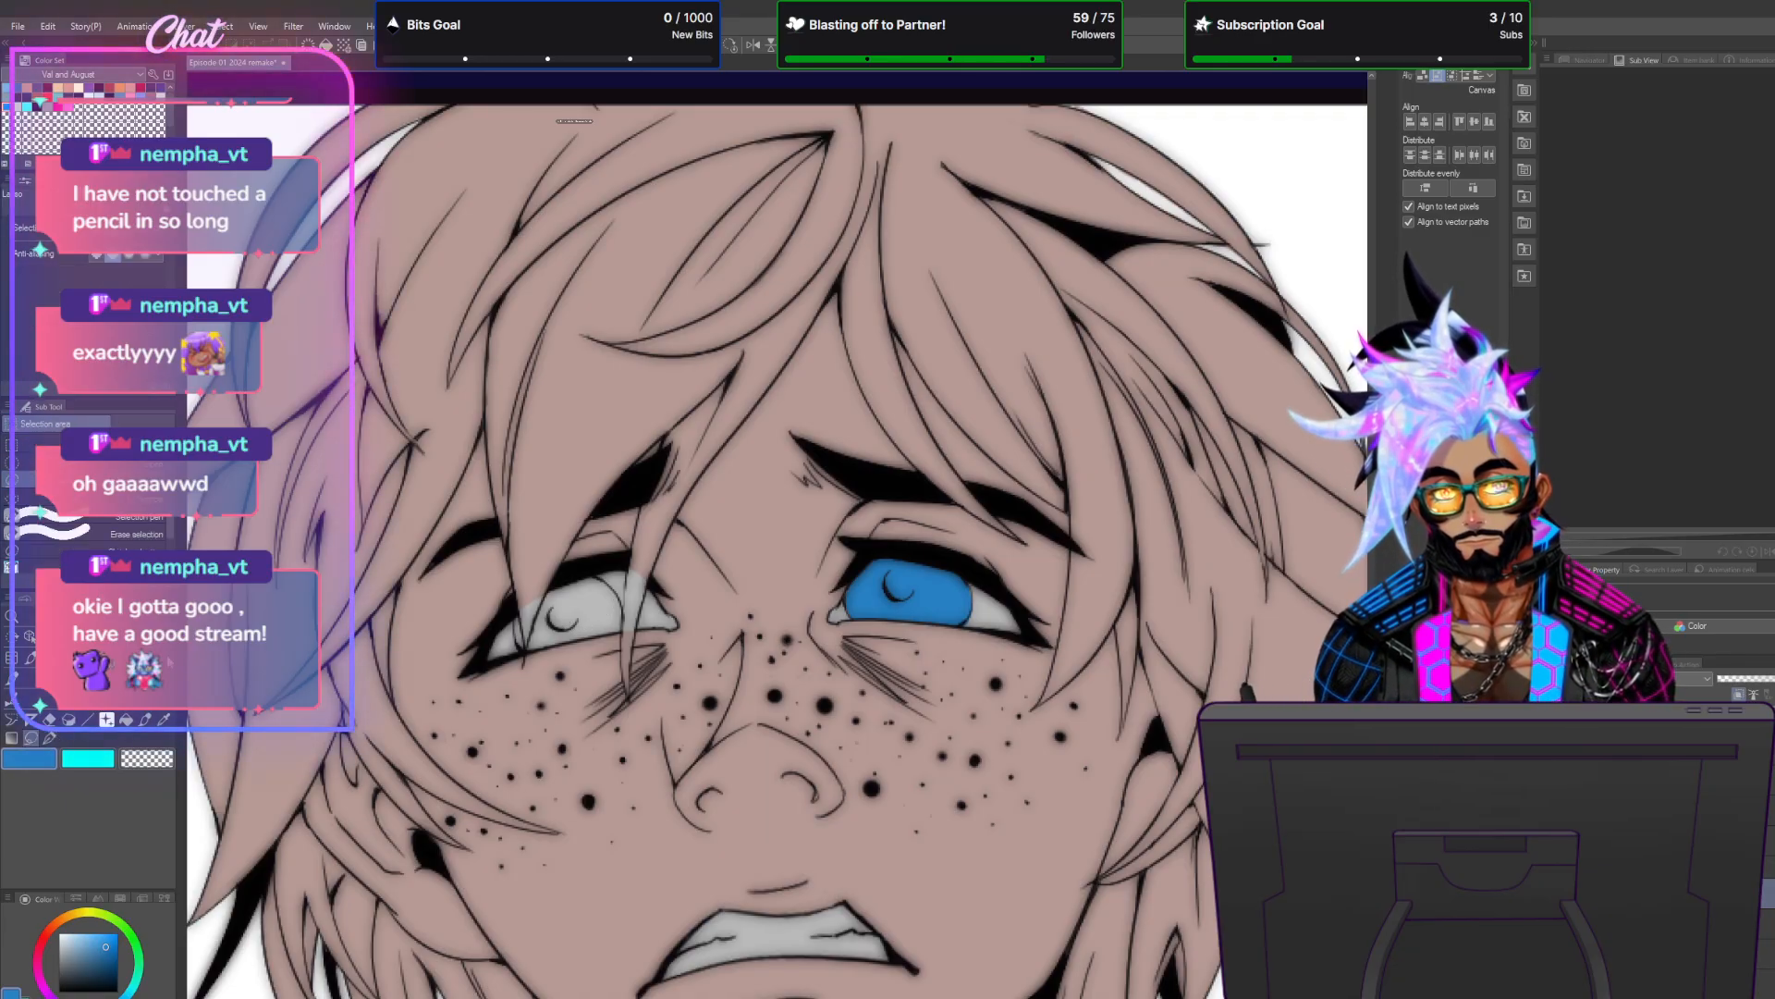
Outline the iris on the image's left as a selection, fill it with the same blue and deselect.
mouse_move(517, 612)
left_mouse_down()
mouse_move(586, 569)
mouse_move(627, 611)
mouse_move(621, 629)
mouse_move(516, 612)
left_mouse_up()
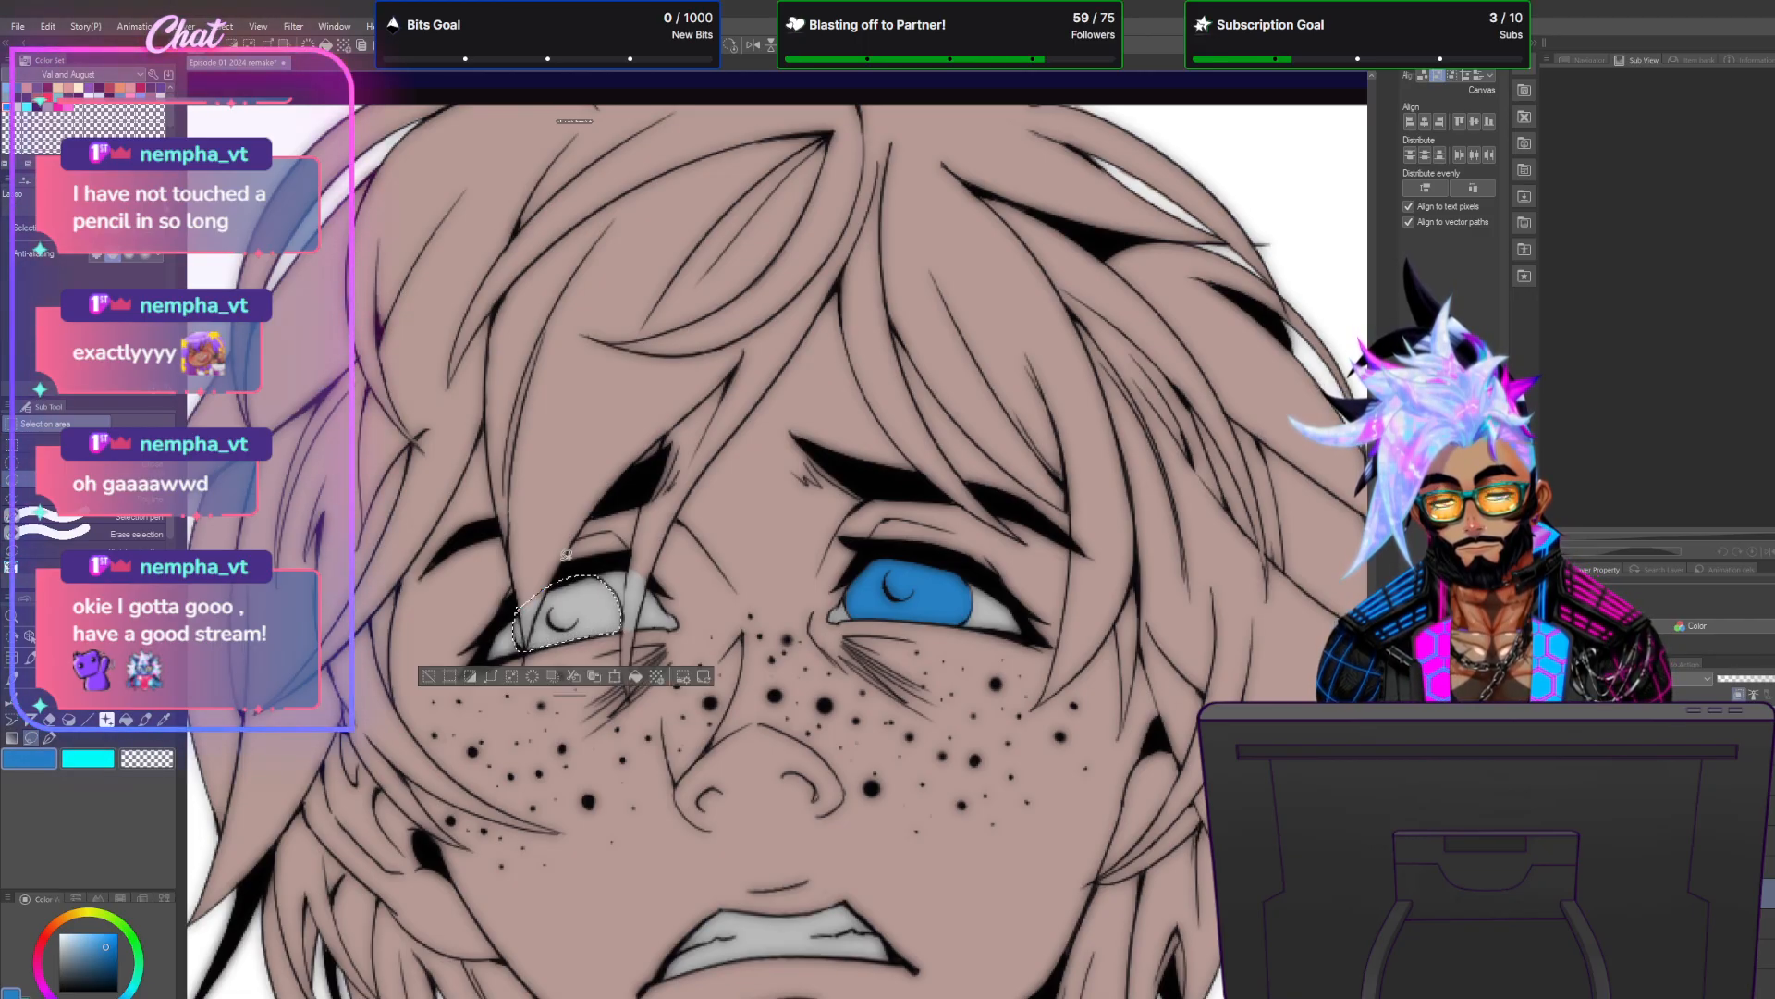
left_click(636, 676)
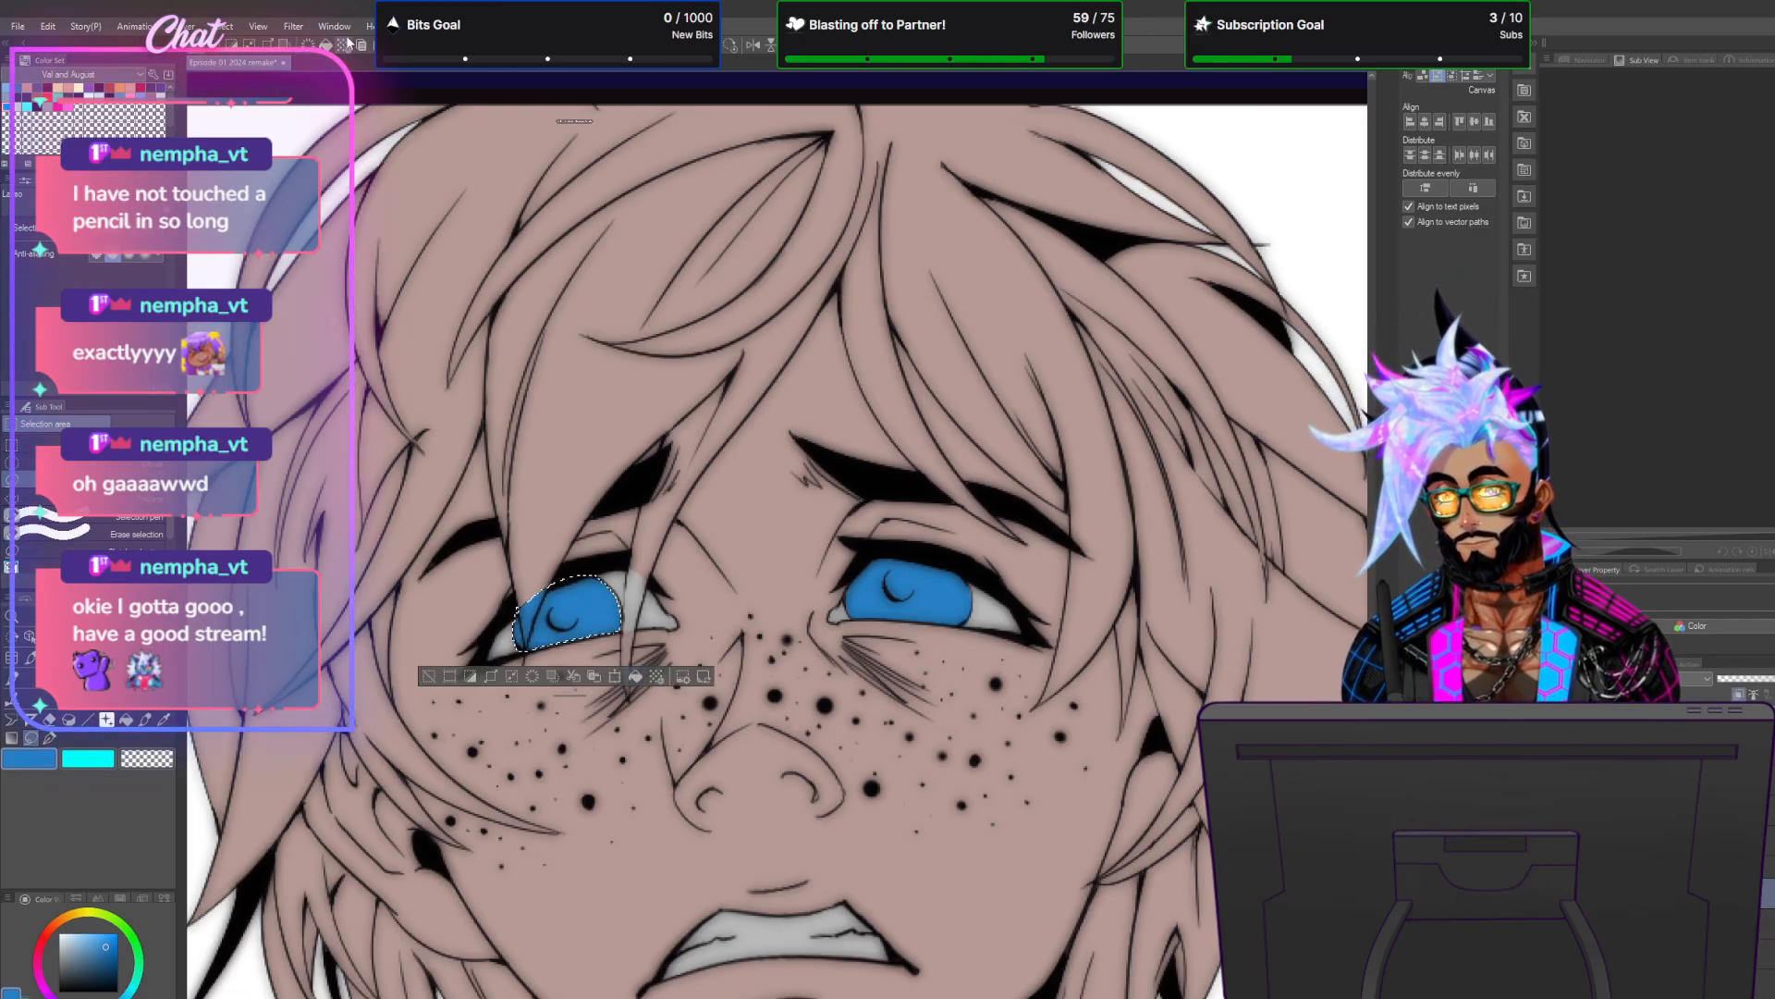
left_click(247, 26)
left_click(249, 63)
left_click(49, 738)
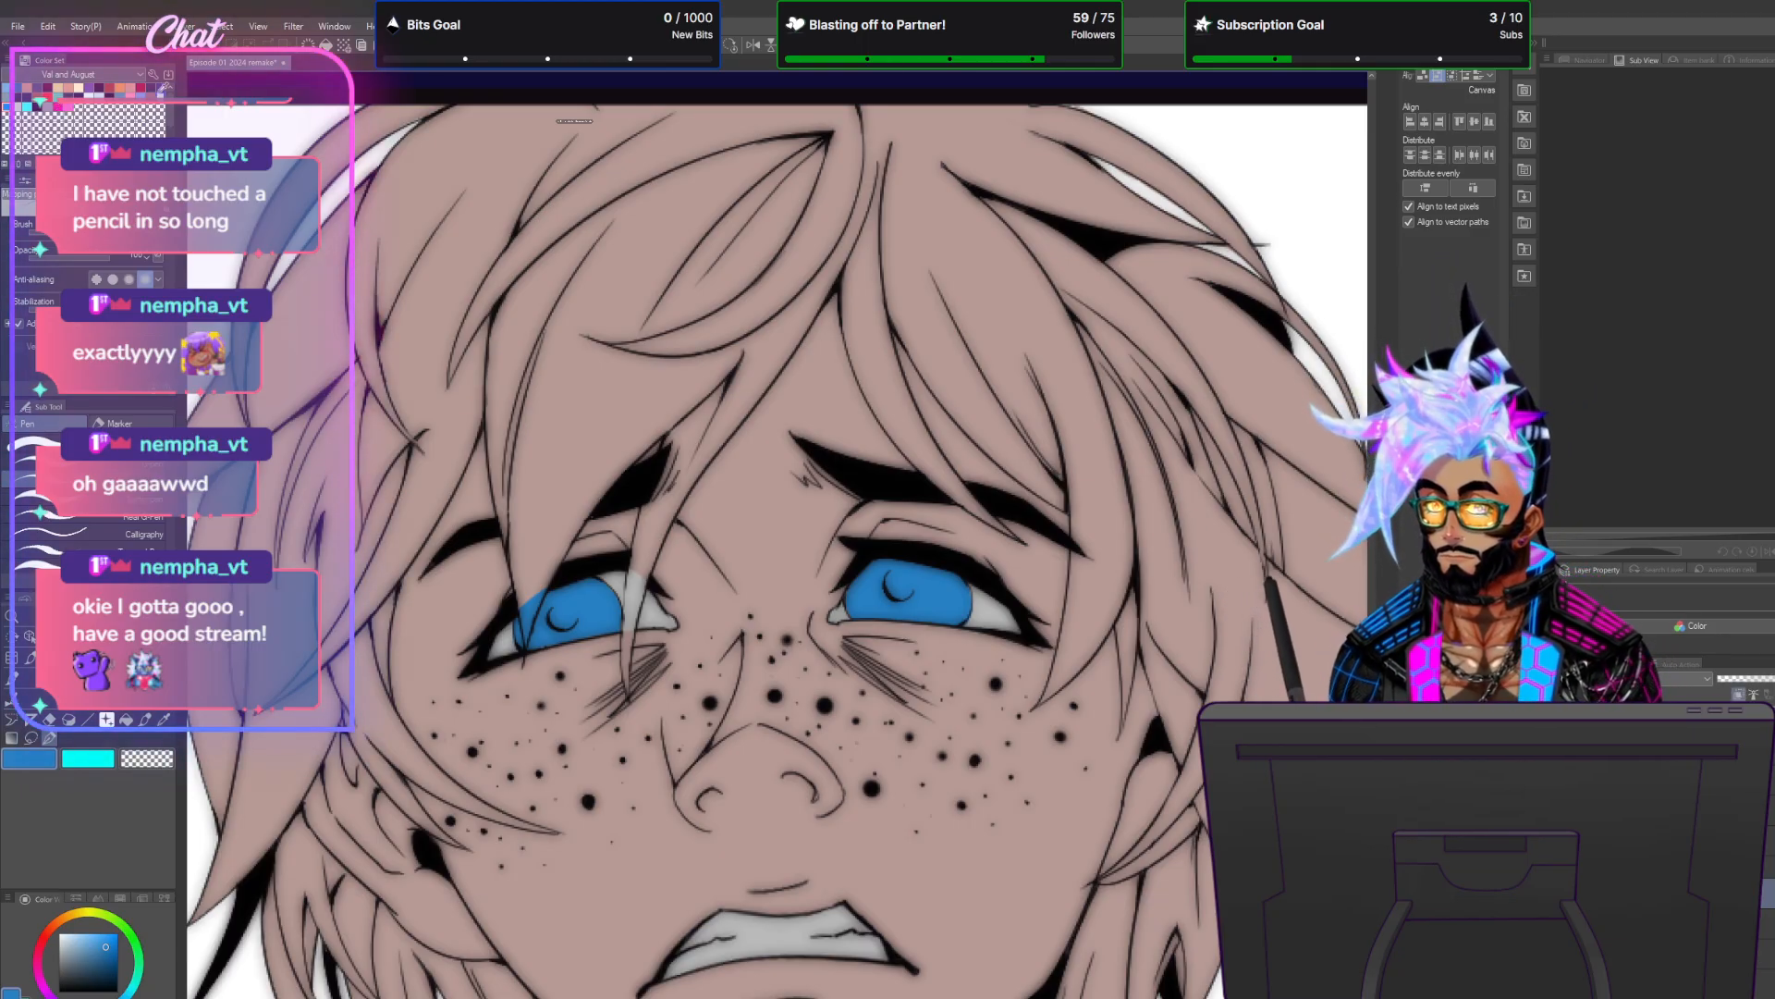
Pick the dark navy blue from the colour set and shade the upper edges of both irises with the pen.
left_click(161, 89)
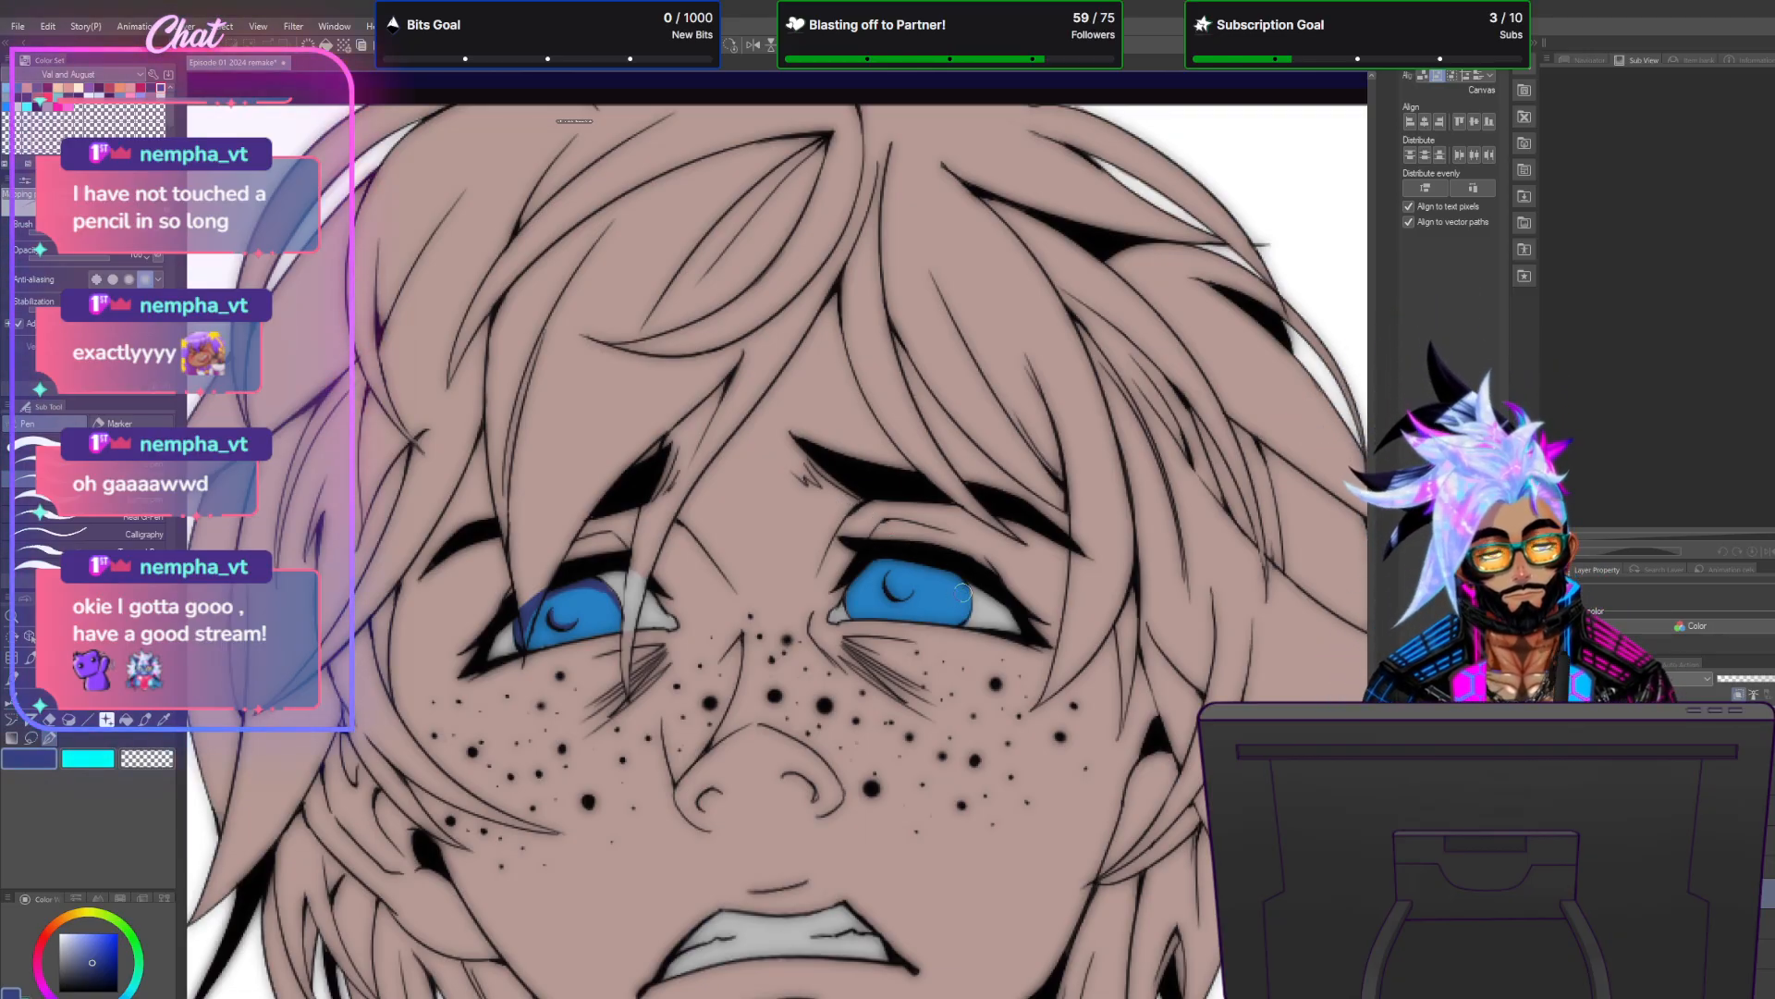
mouse_move(876, 560)
left_mouse_down()
mouse_move(957, 579)
mouse_move(970, 606)
left_mouse_up()
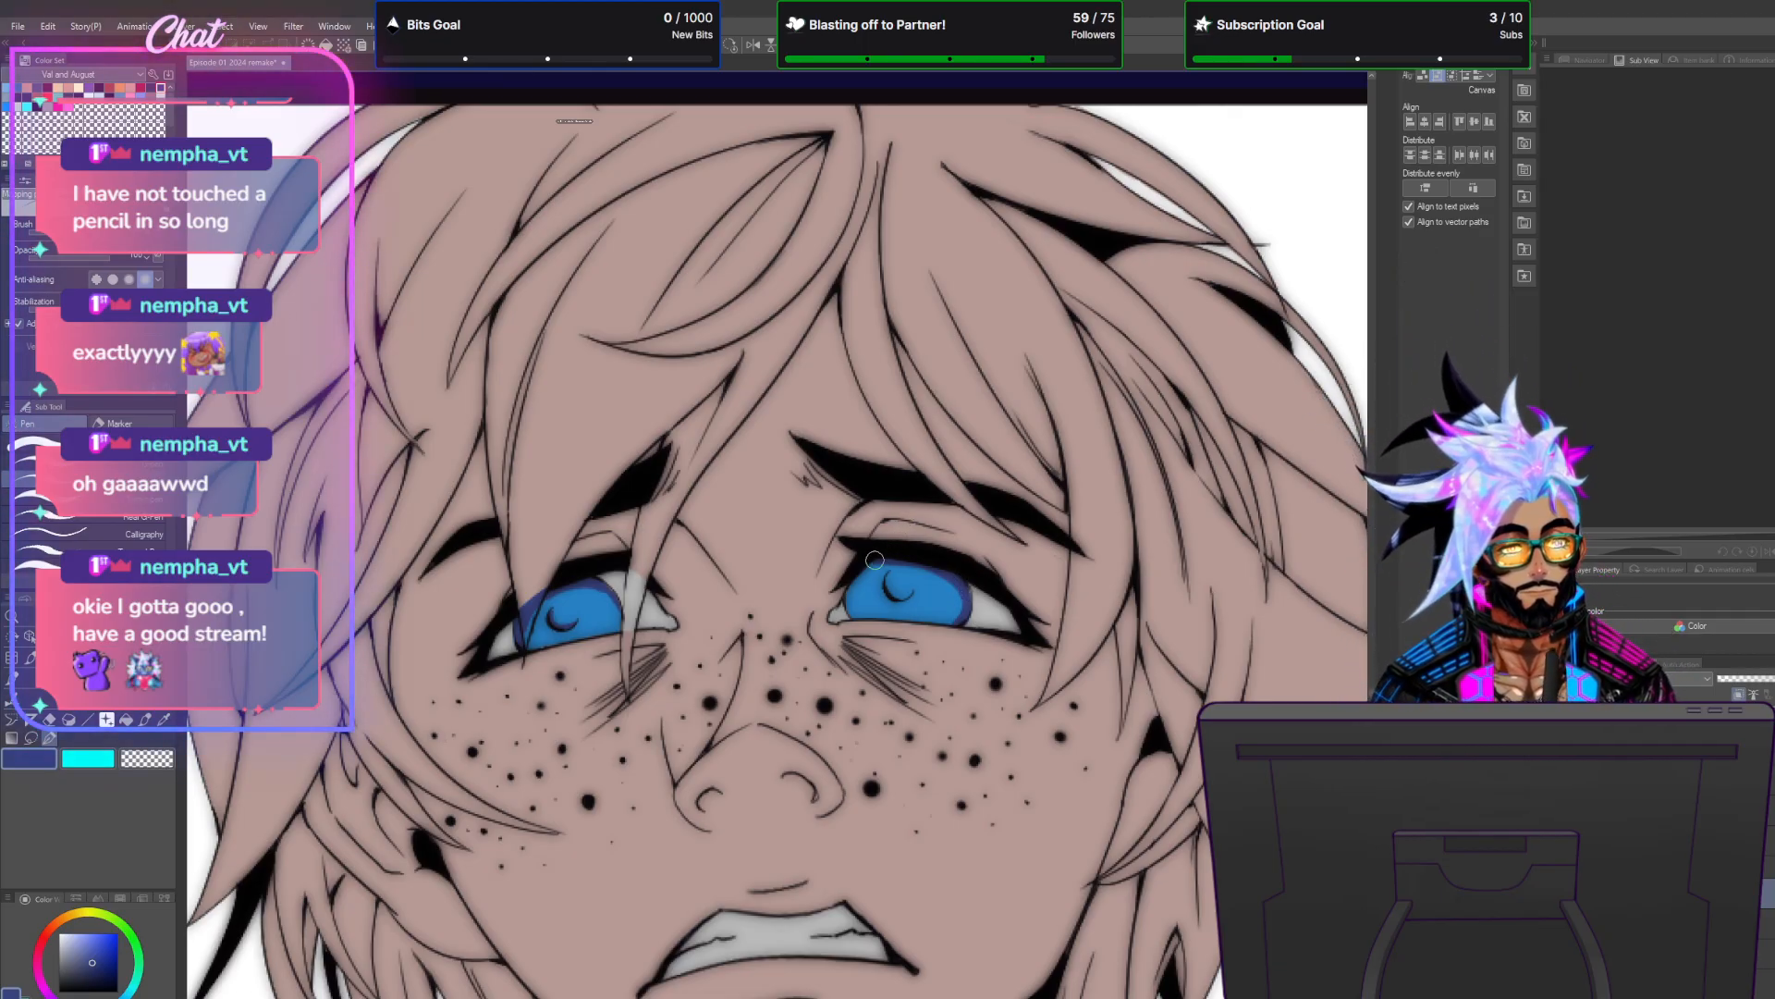
left_click_drag(884, 553, 845, 606)
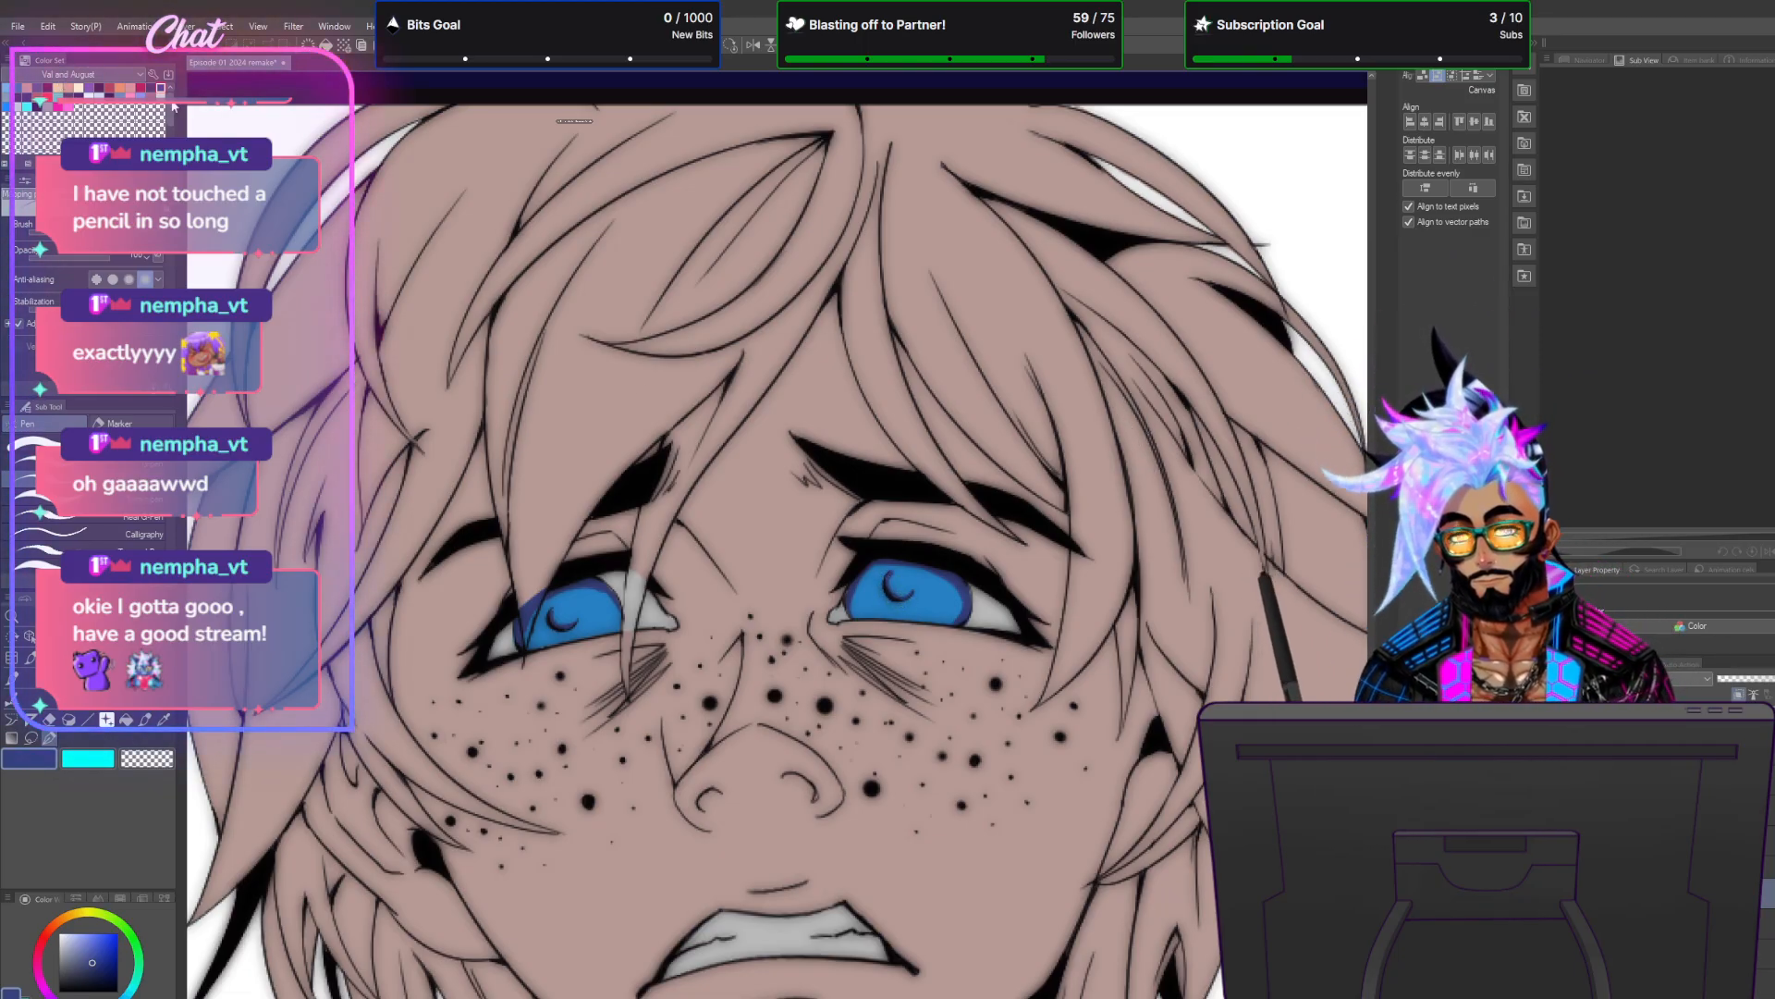
Pick the light blue from the colour set and paint highlights around the pupils in the irises.
left_click(7, 88)
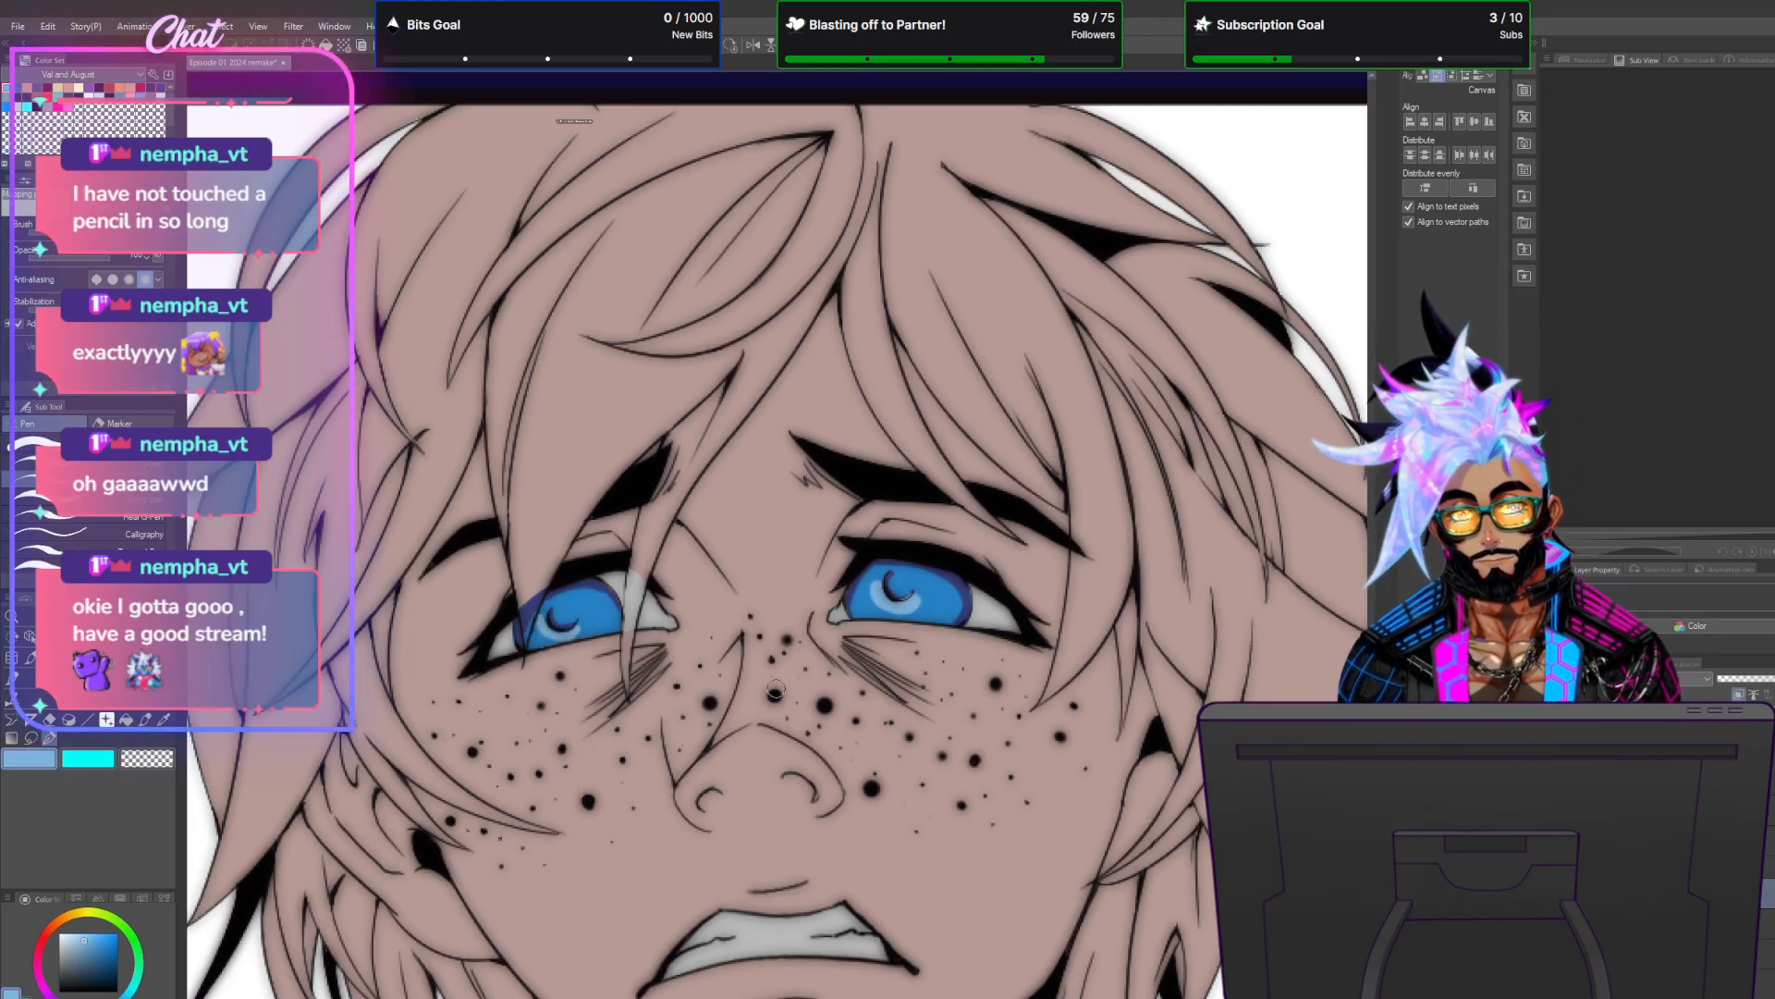
key("alt")
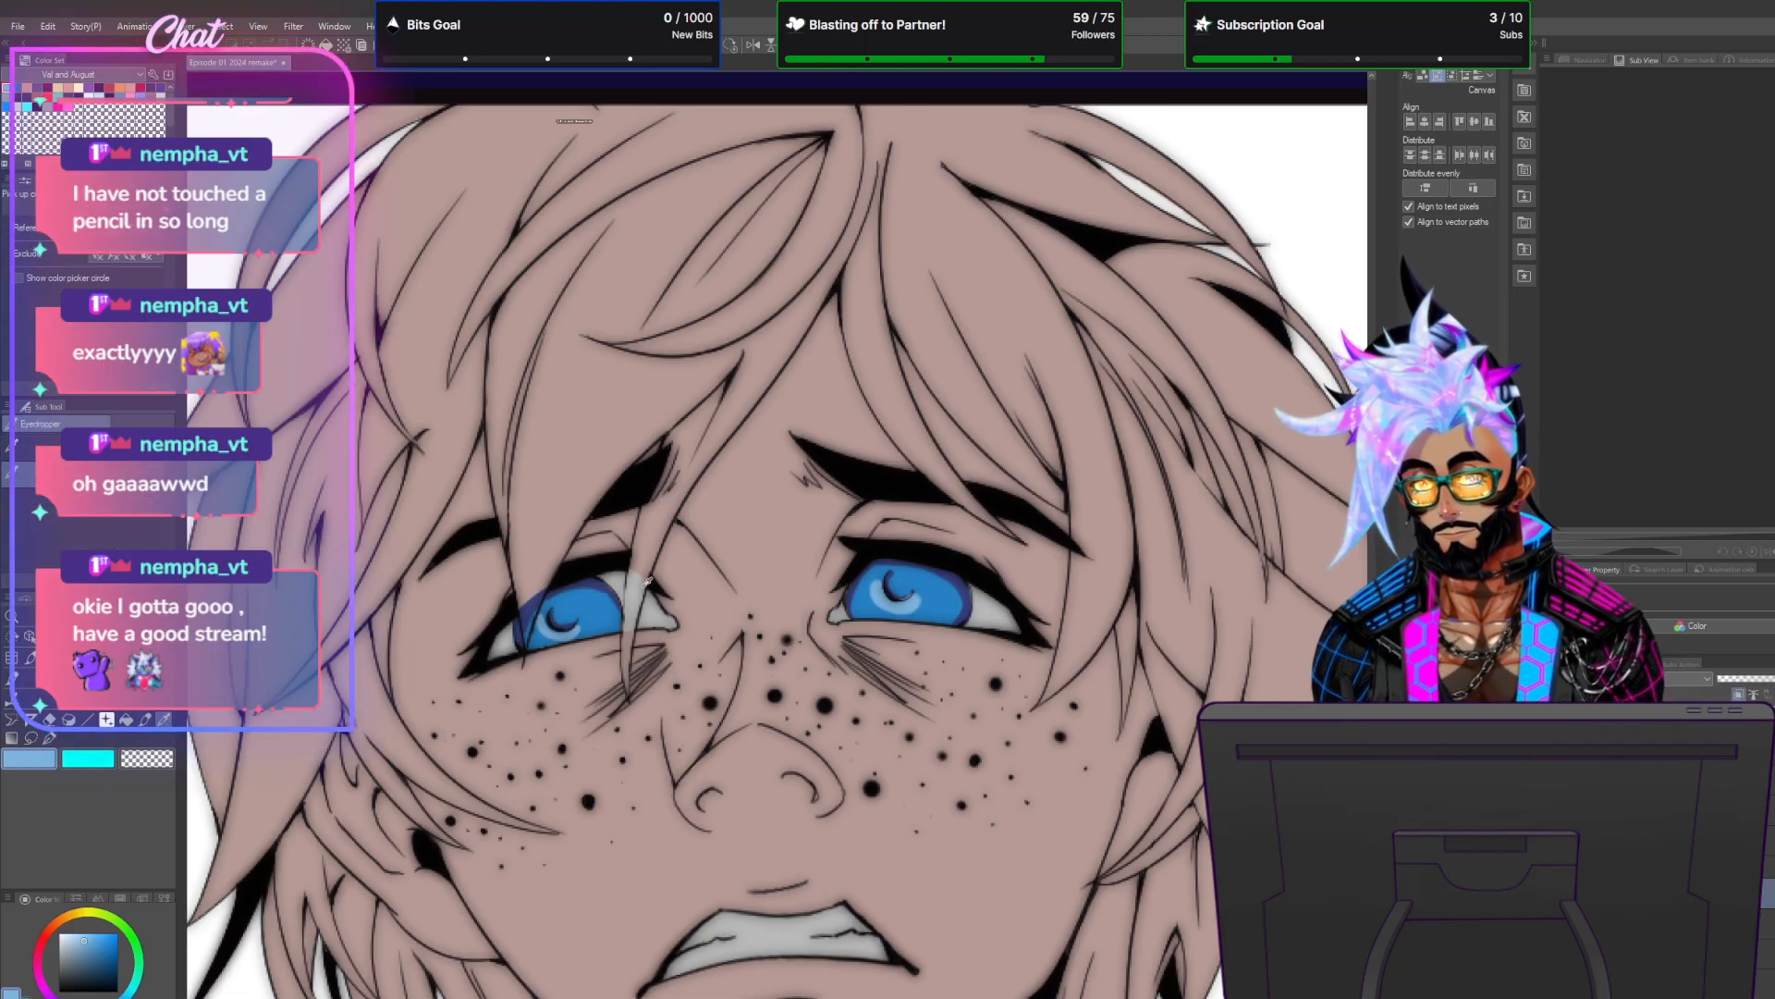
left_click(51, 737)
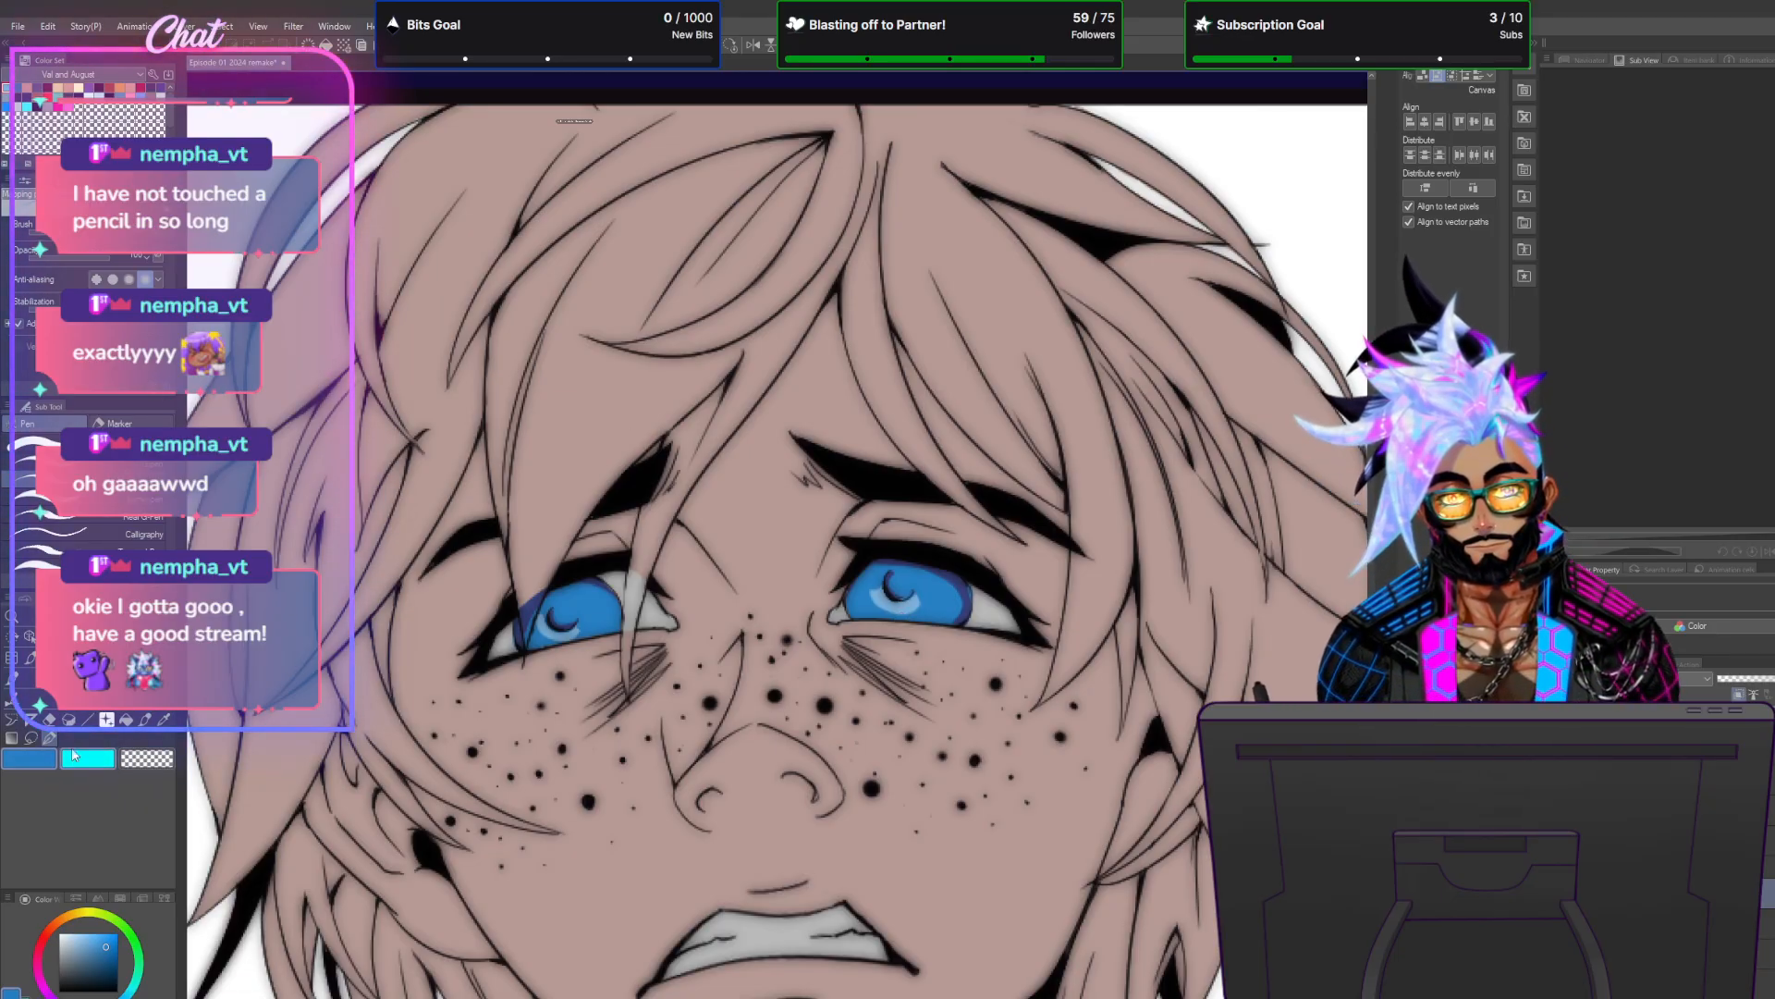
Sample the dark blue shading from the iris on the image's right as the pen colour.
key("i")
left_click(961, 578)
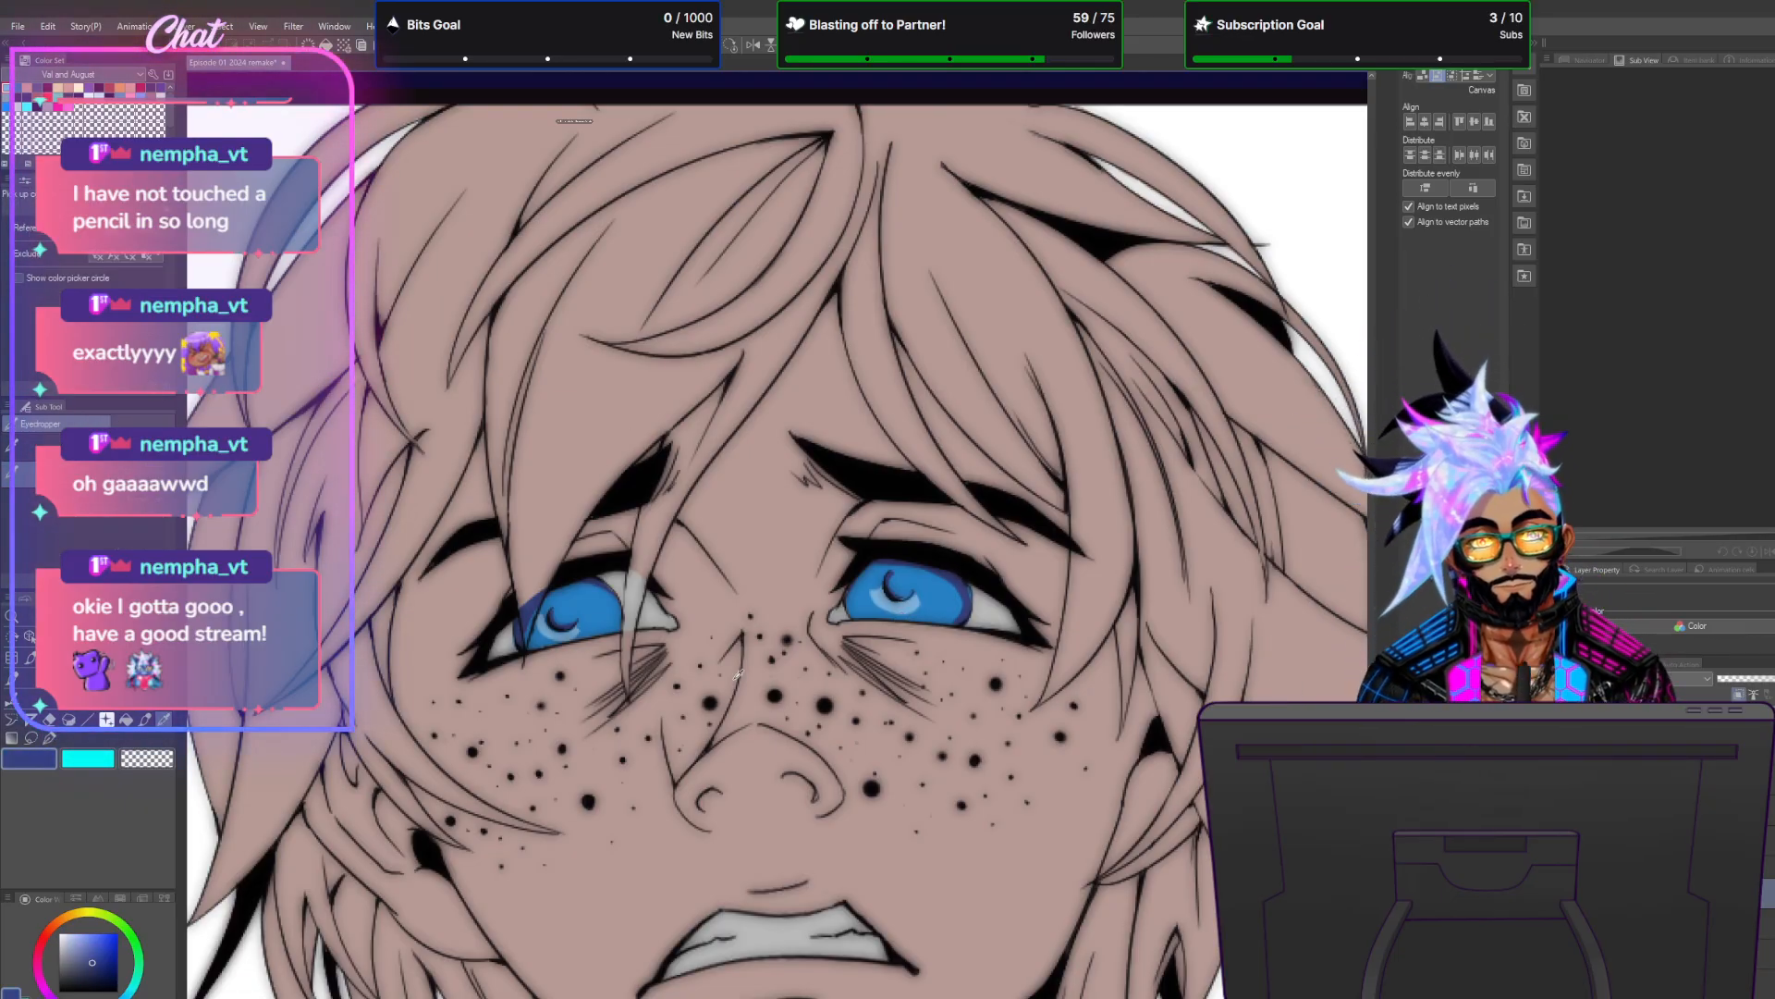
left_click(49, 737)
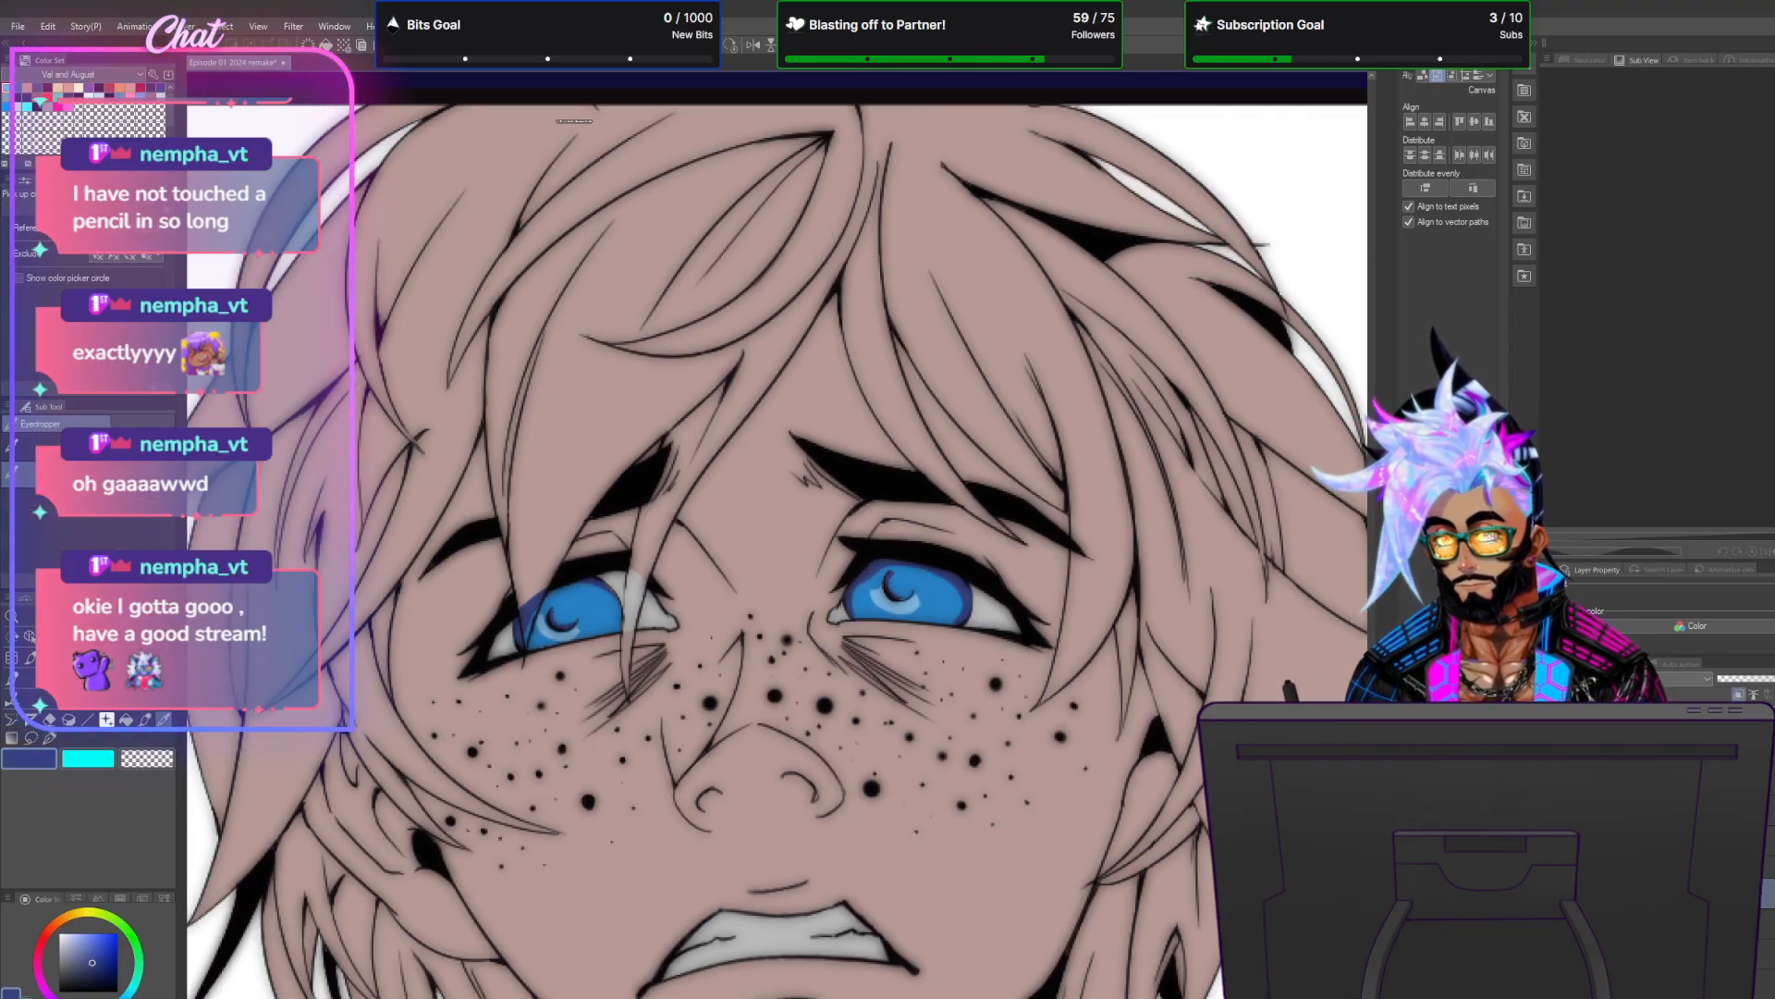
Sample the medium blue and examine the boy's blue eyes and face up close and within the whole comic panel.
left_click(49, 738)
key("p")
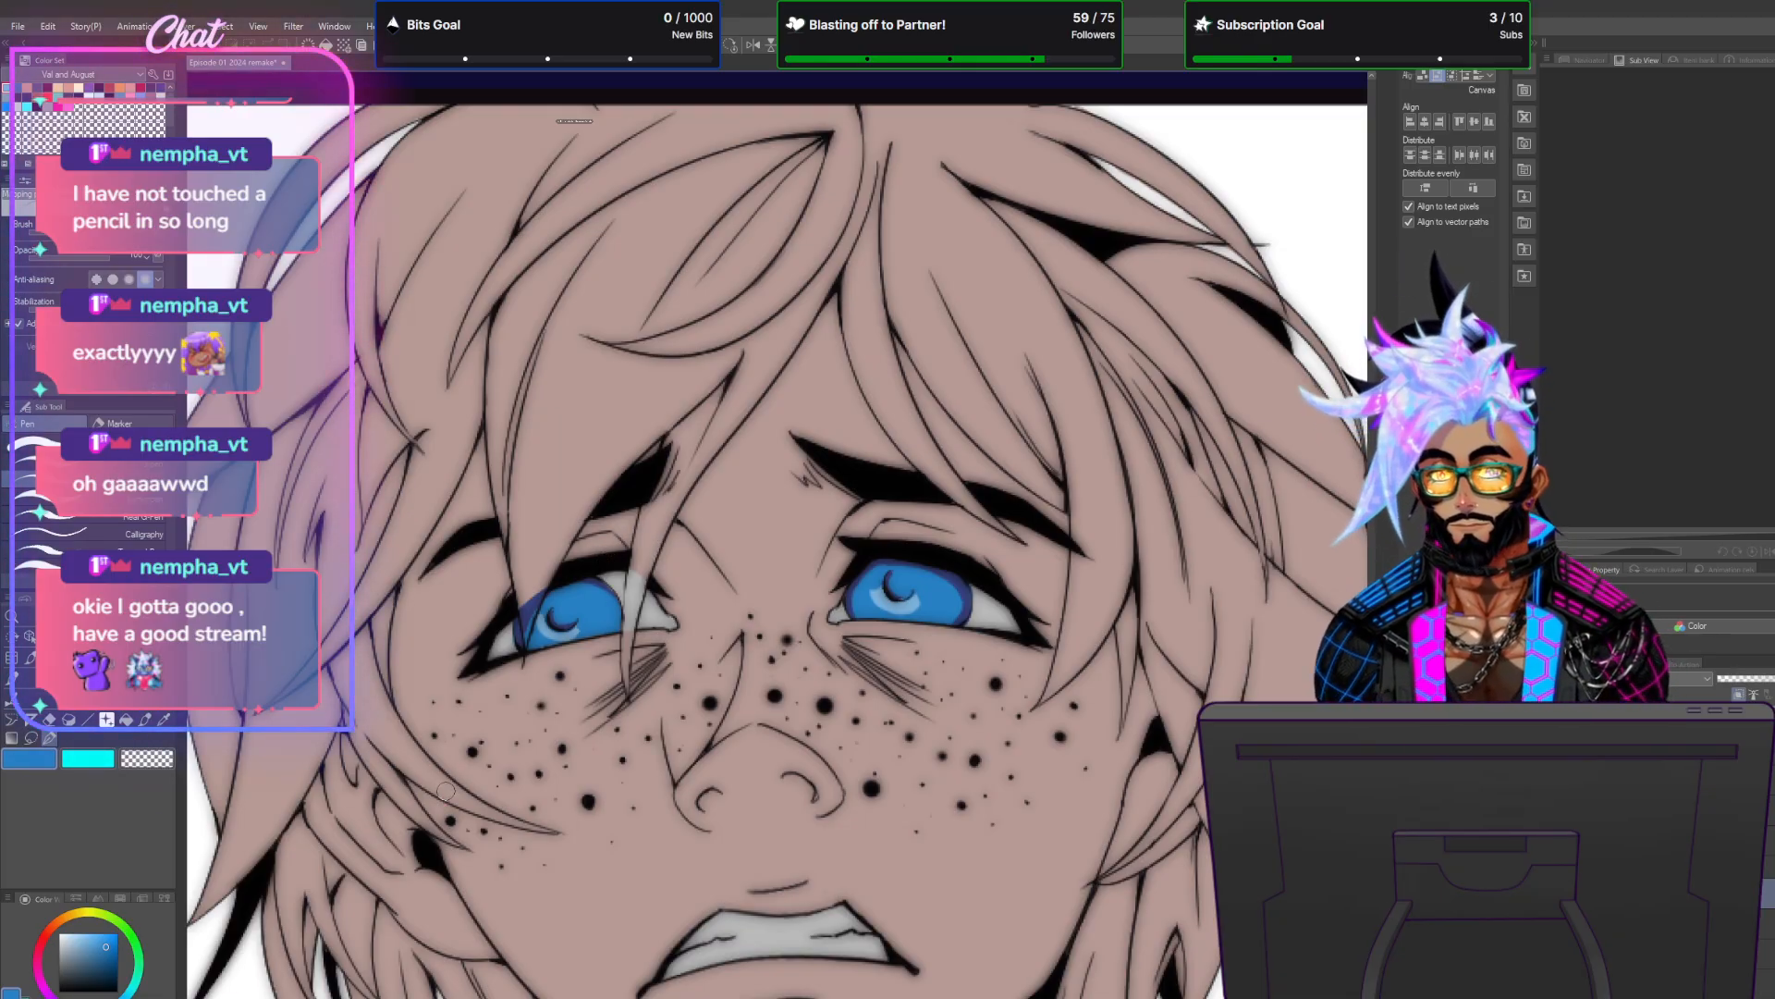
scroll(458, 789, "down", 3)
scroll(447, 790, "down", 1)
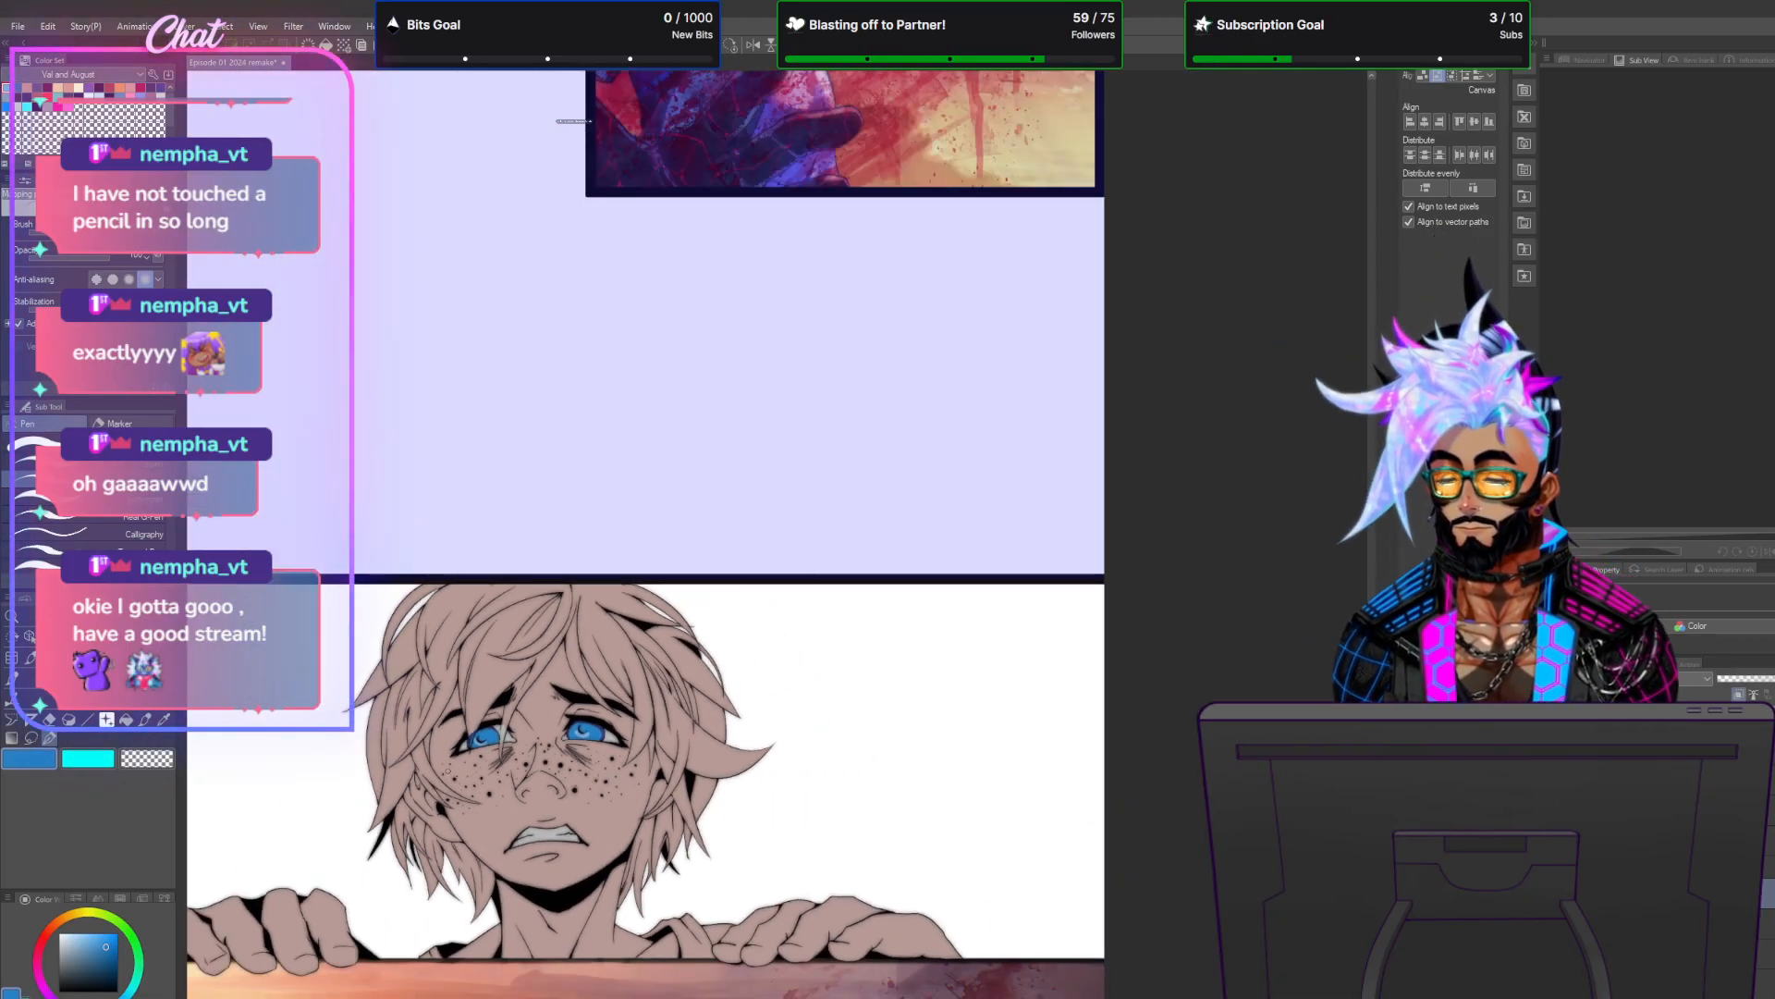
scroll(448, 777, "up", 3)
scroll(448, 769, "up", 1)
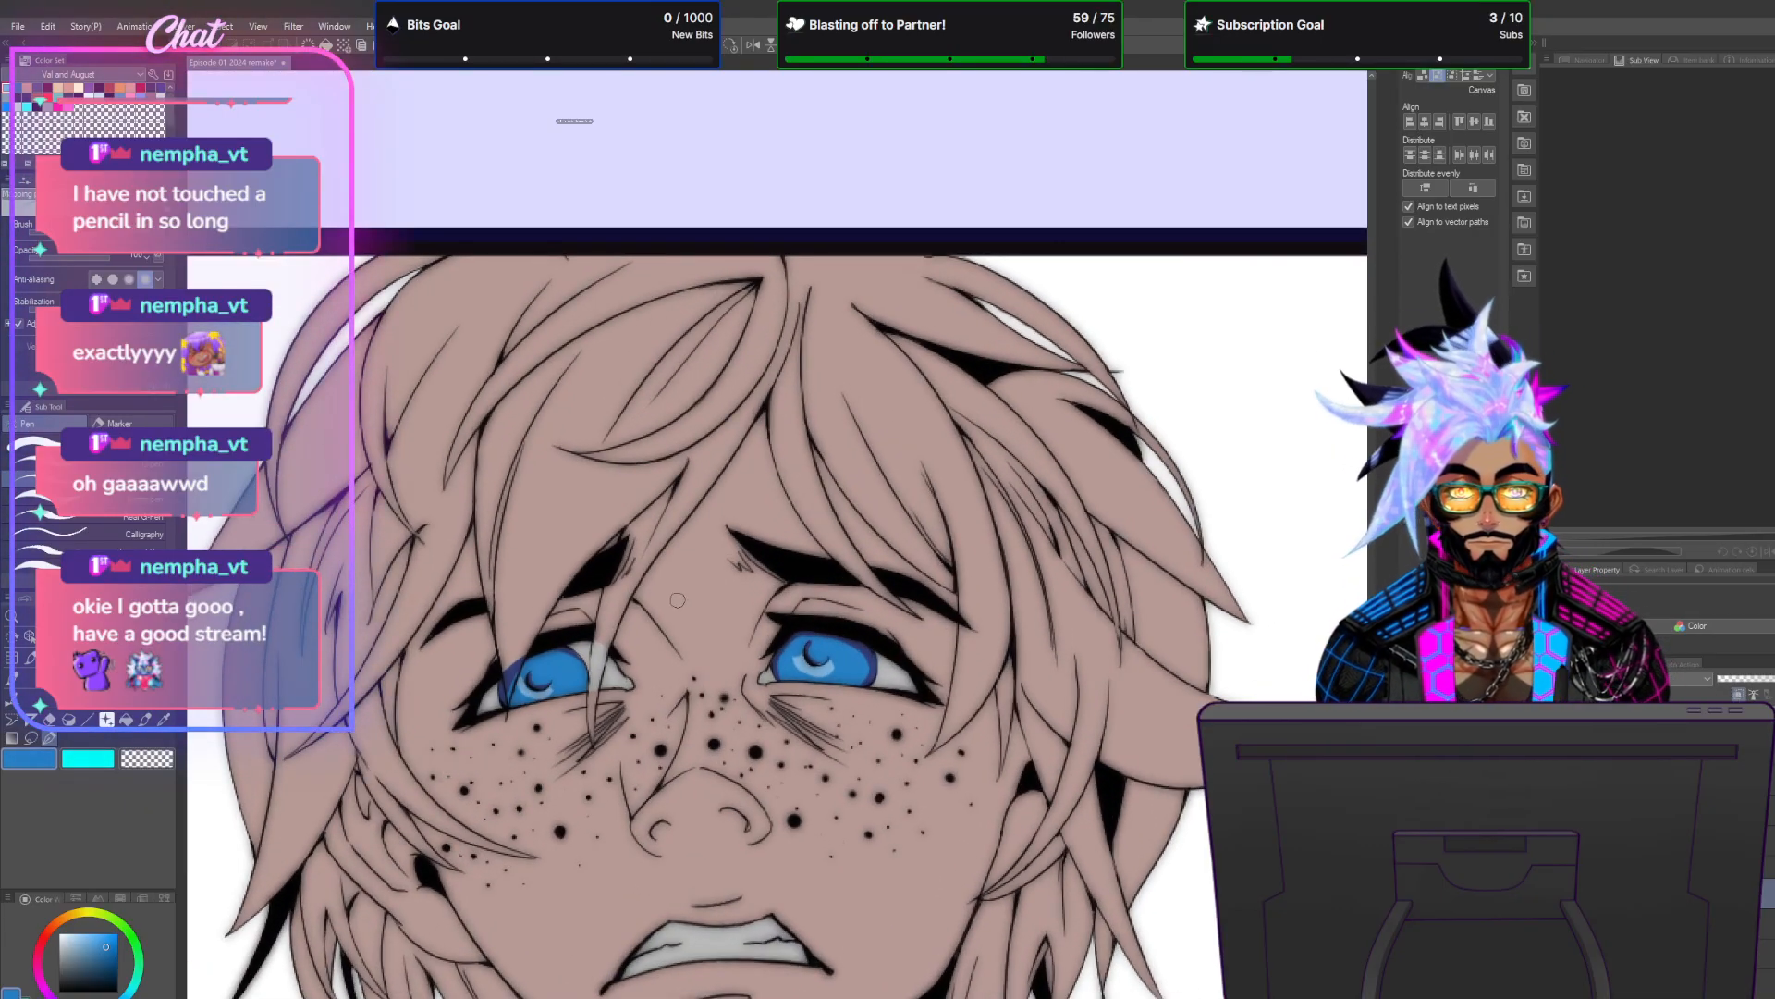
scroll(693, 598, "down", 2)
scroll(693, 597, "up", 2)
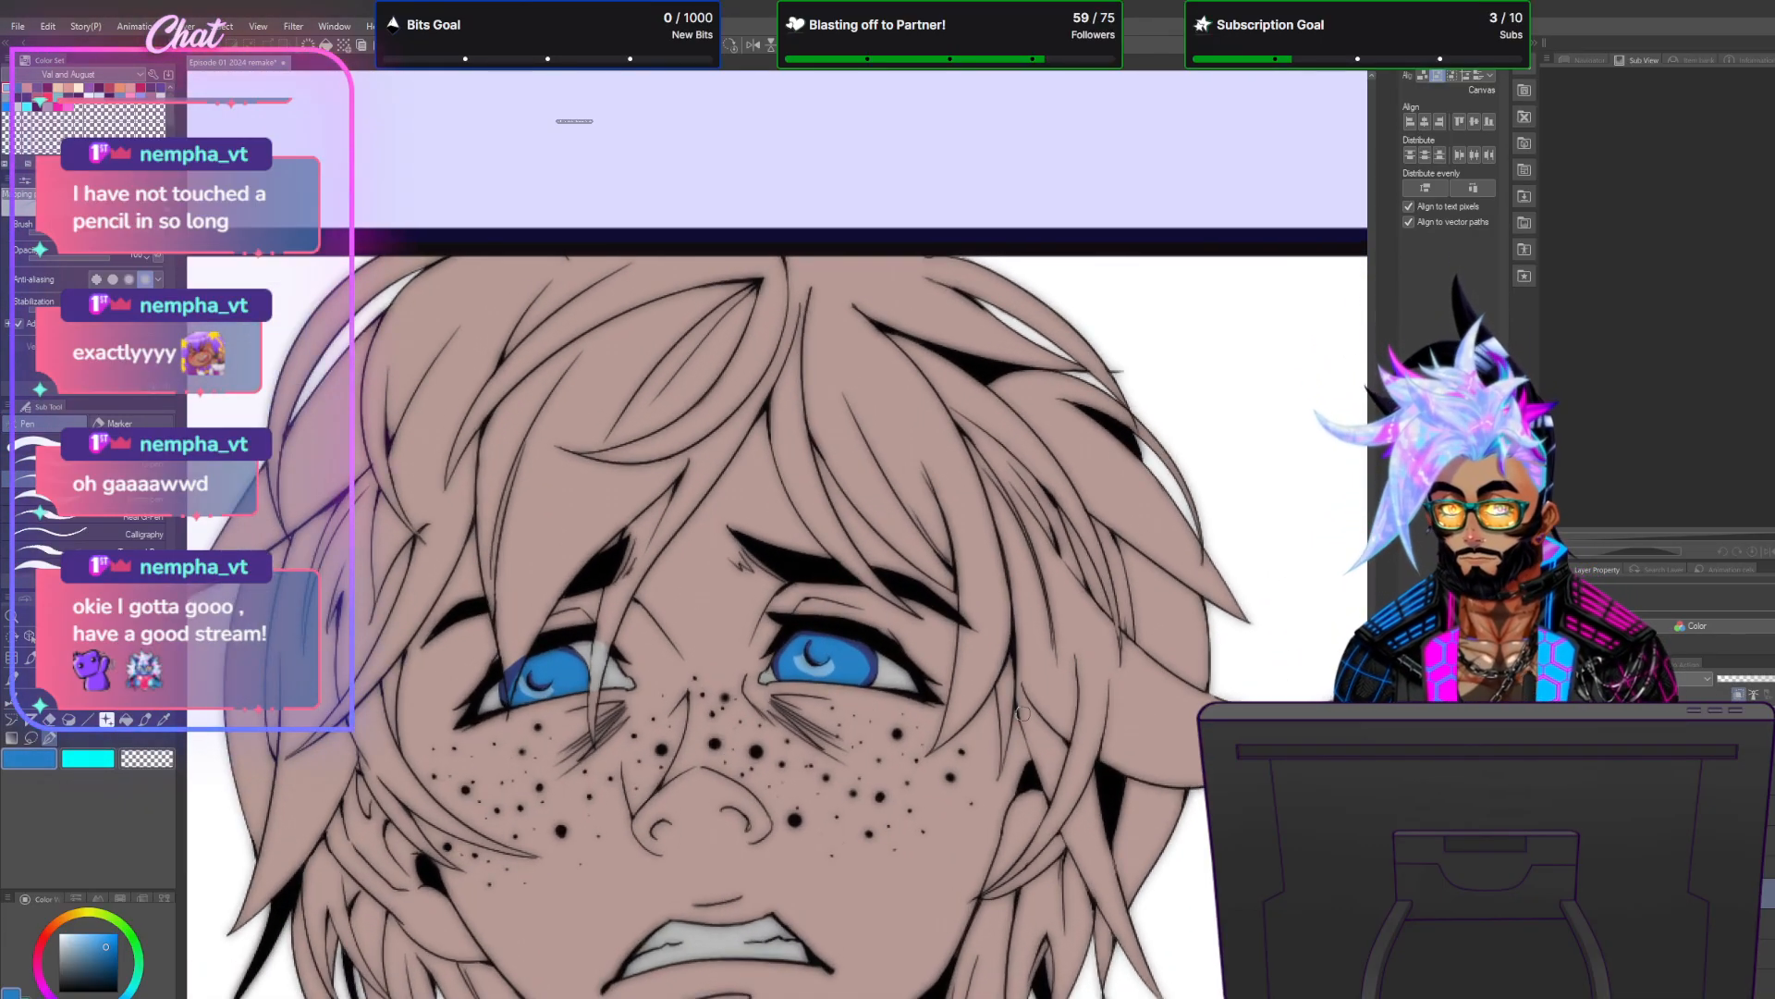
scroll(1295, 535, "down", 3)
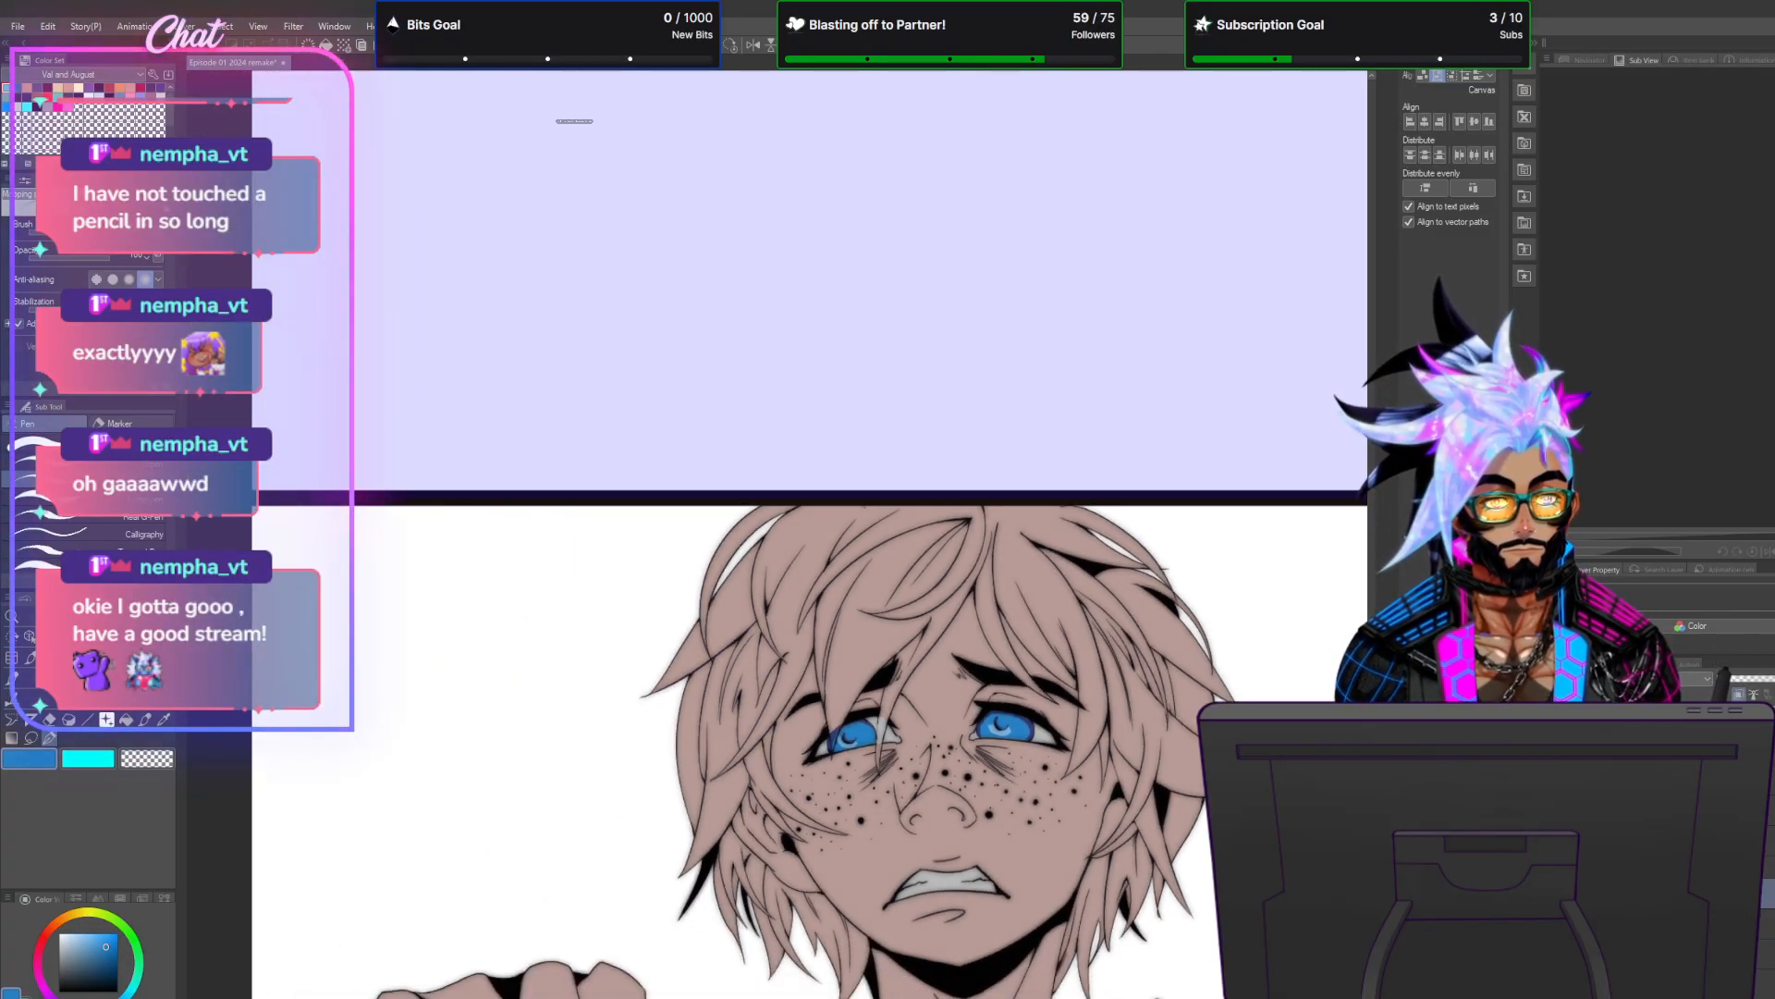
scroll(810, 535, "down", 6)
scroll(810, 535, "up", 5)
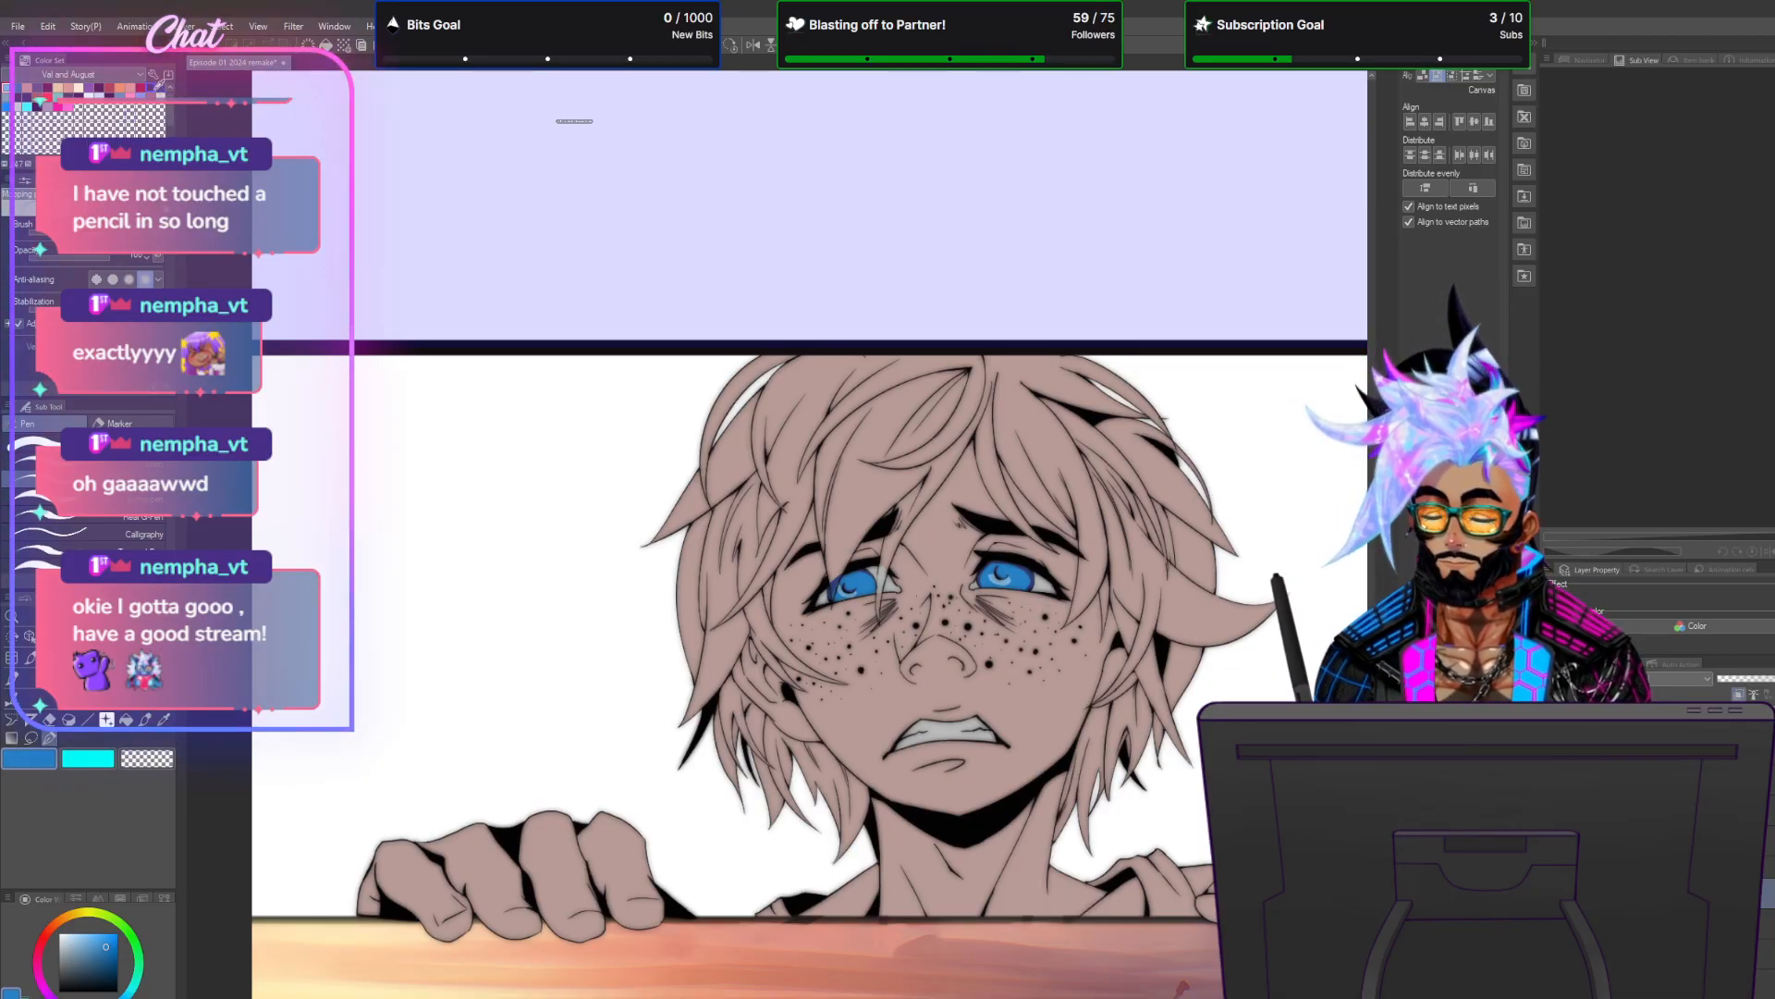
Choose the dark navy blue from the color set and paint the small shirt area on the left shoulder with the pen.
left_click(162, 89)
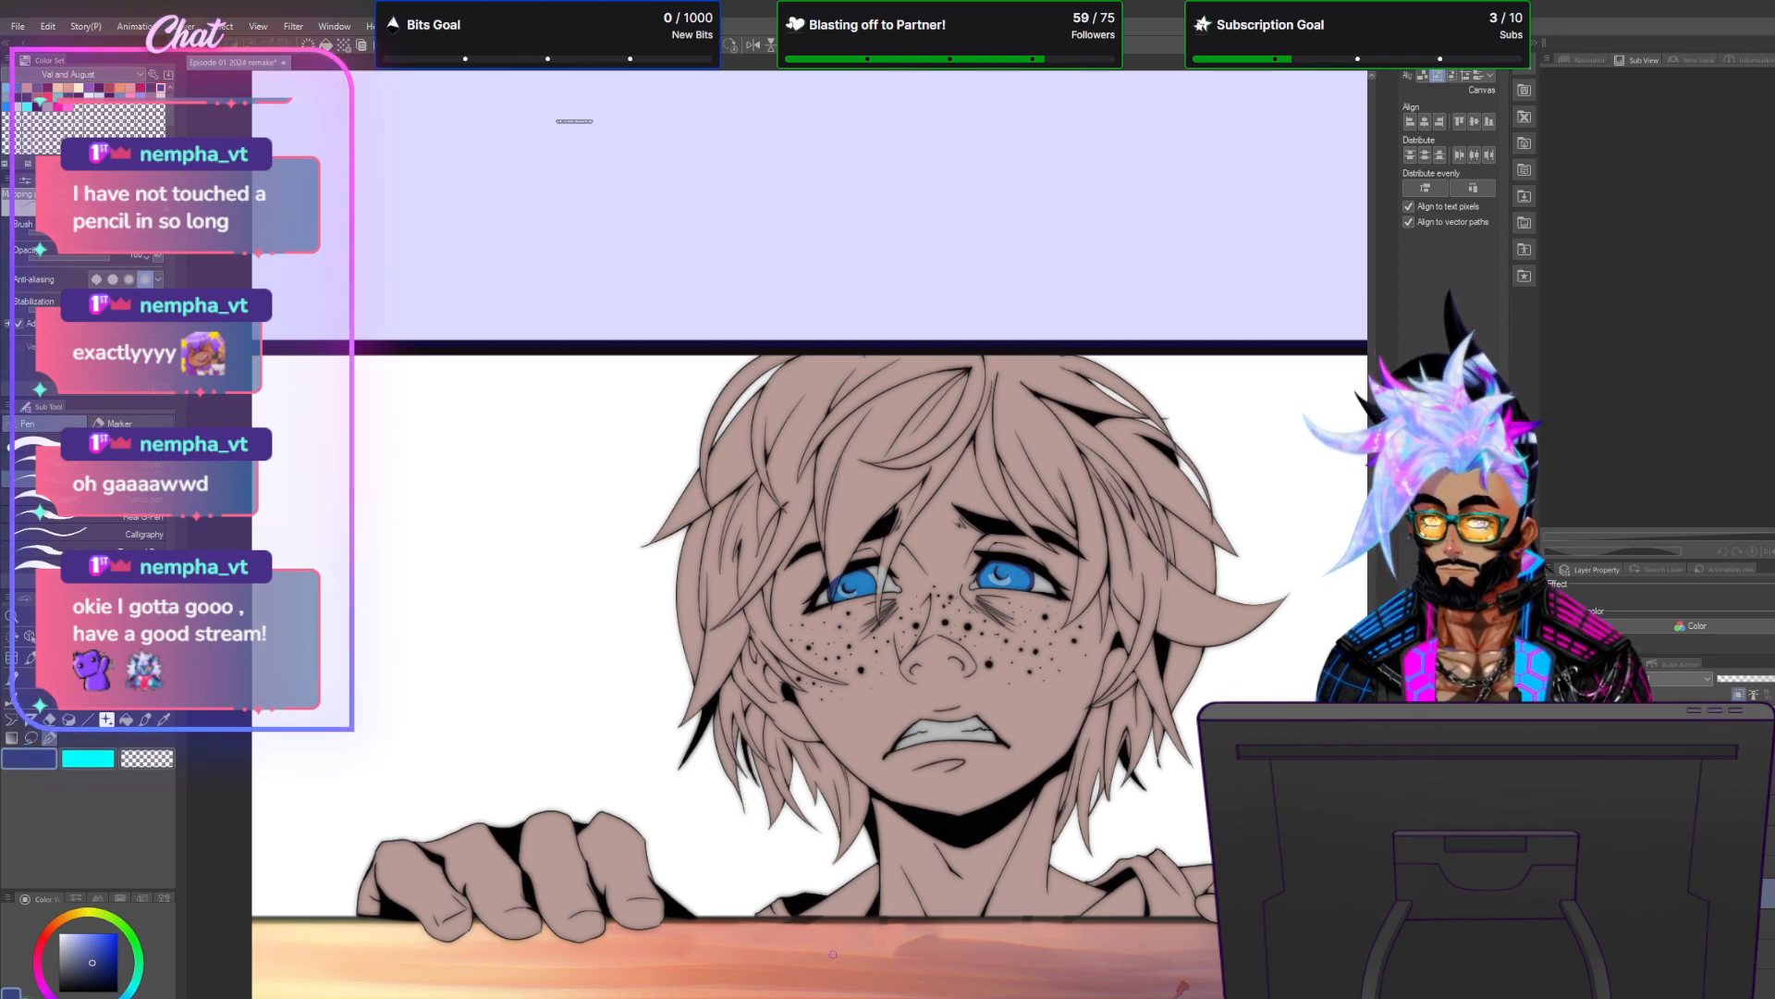
scroll(859, 931, "up", 2)
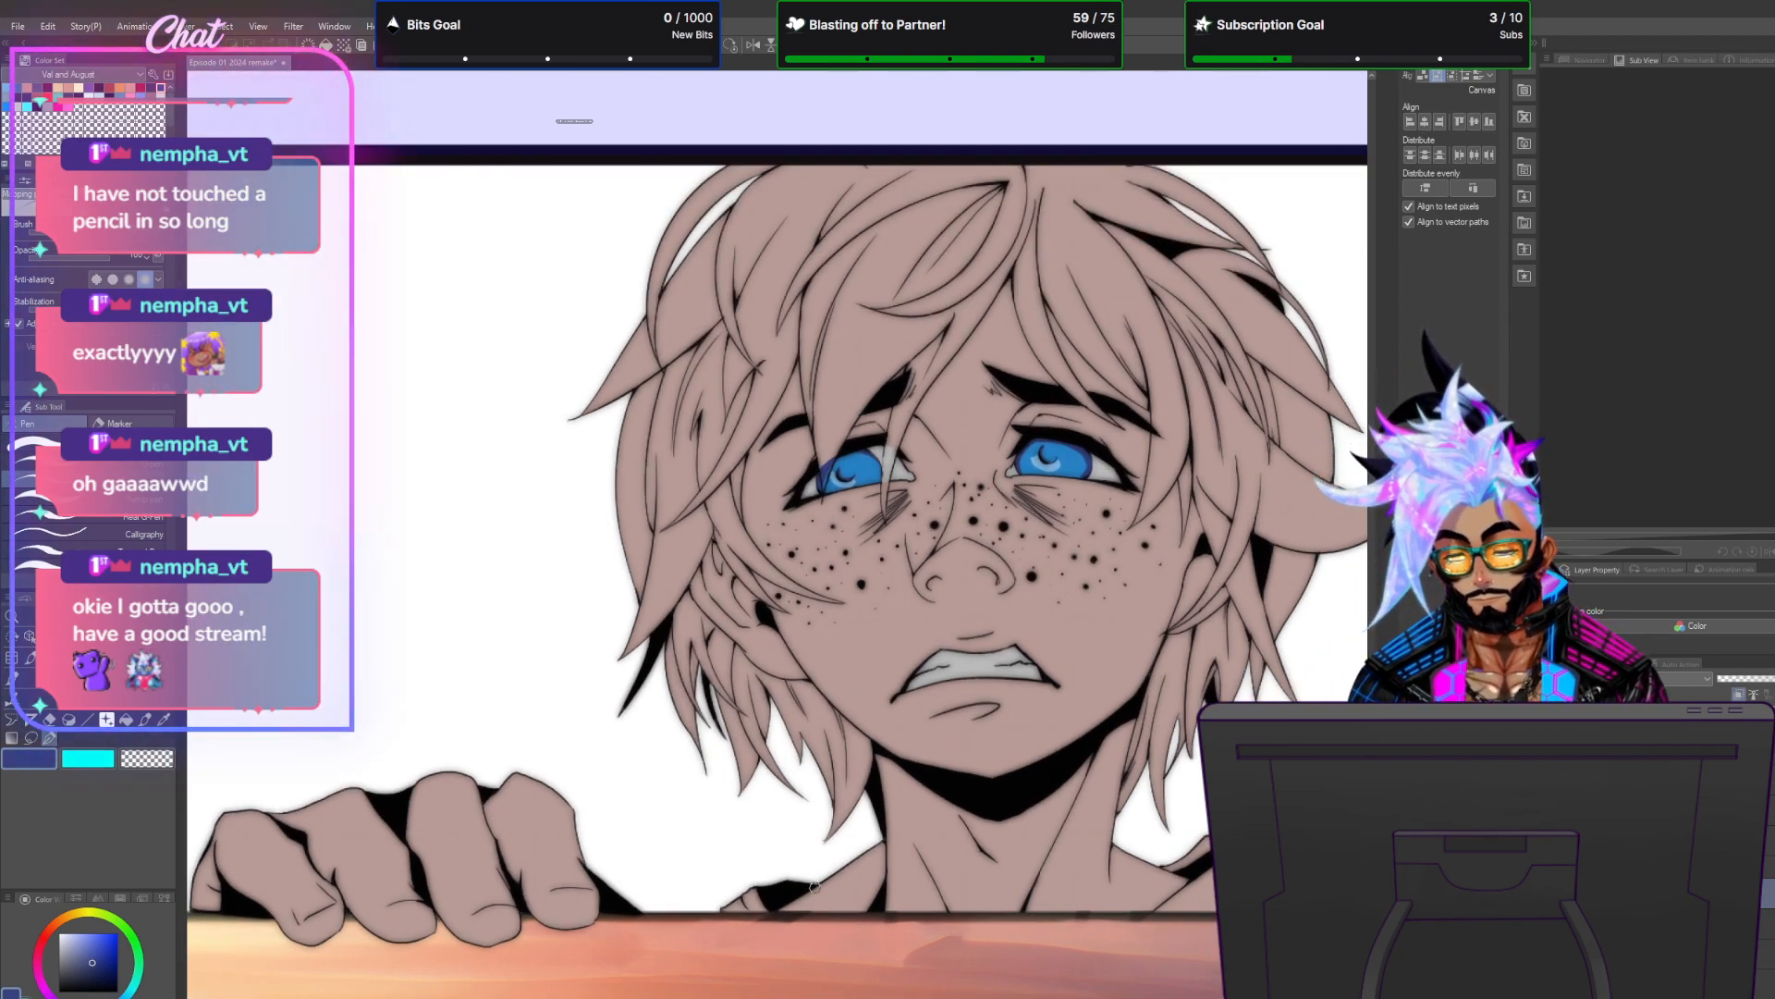
left_click_drag(767, 901, 740, 911)
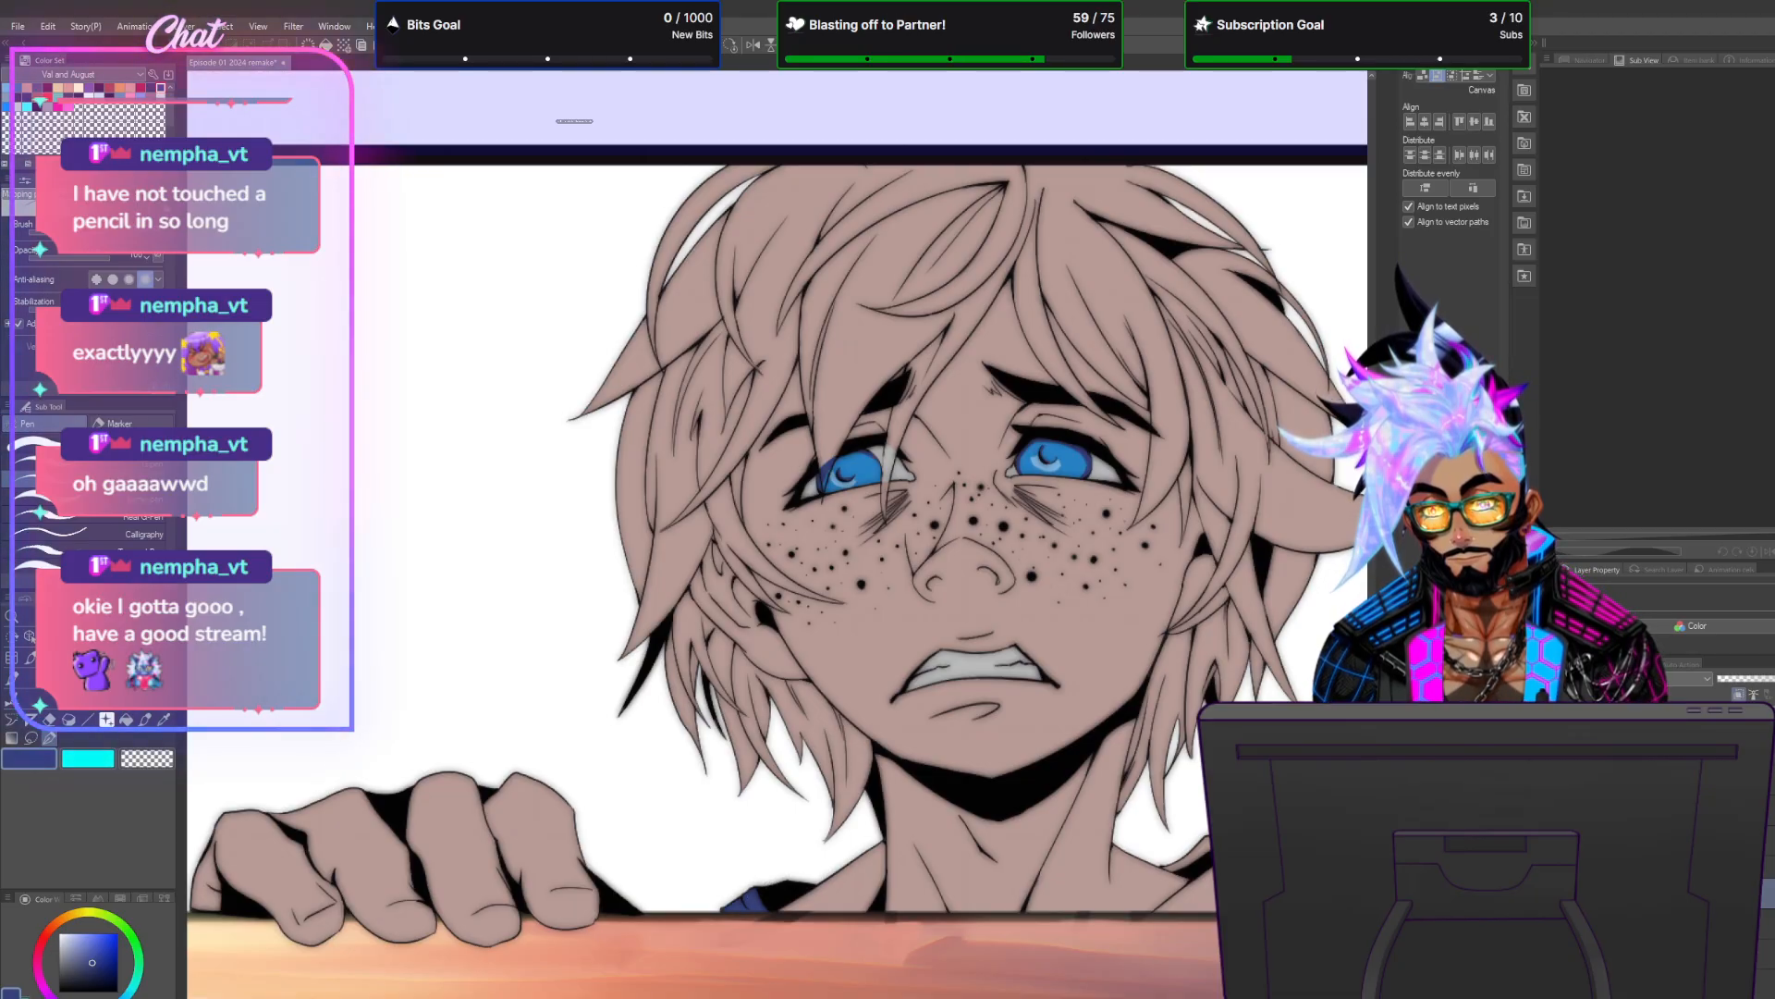
Lasso the shirt strap on the right shoulder, fill it with the dark blue and deselect.
left_click_drag(1344, 928, 910, 927)
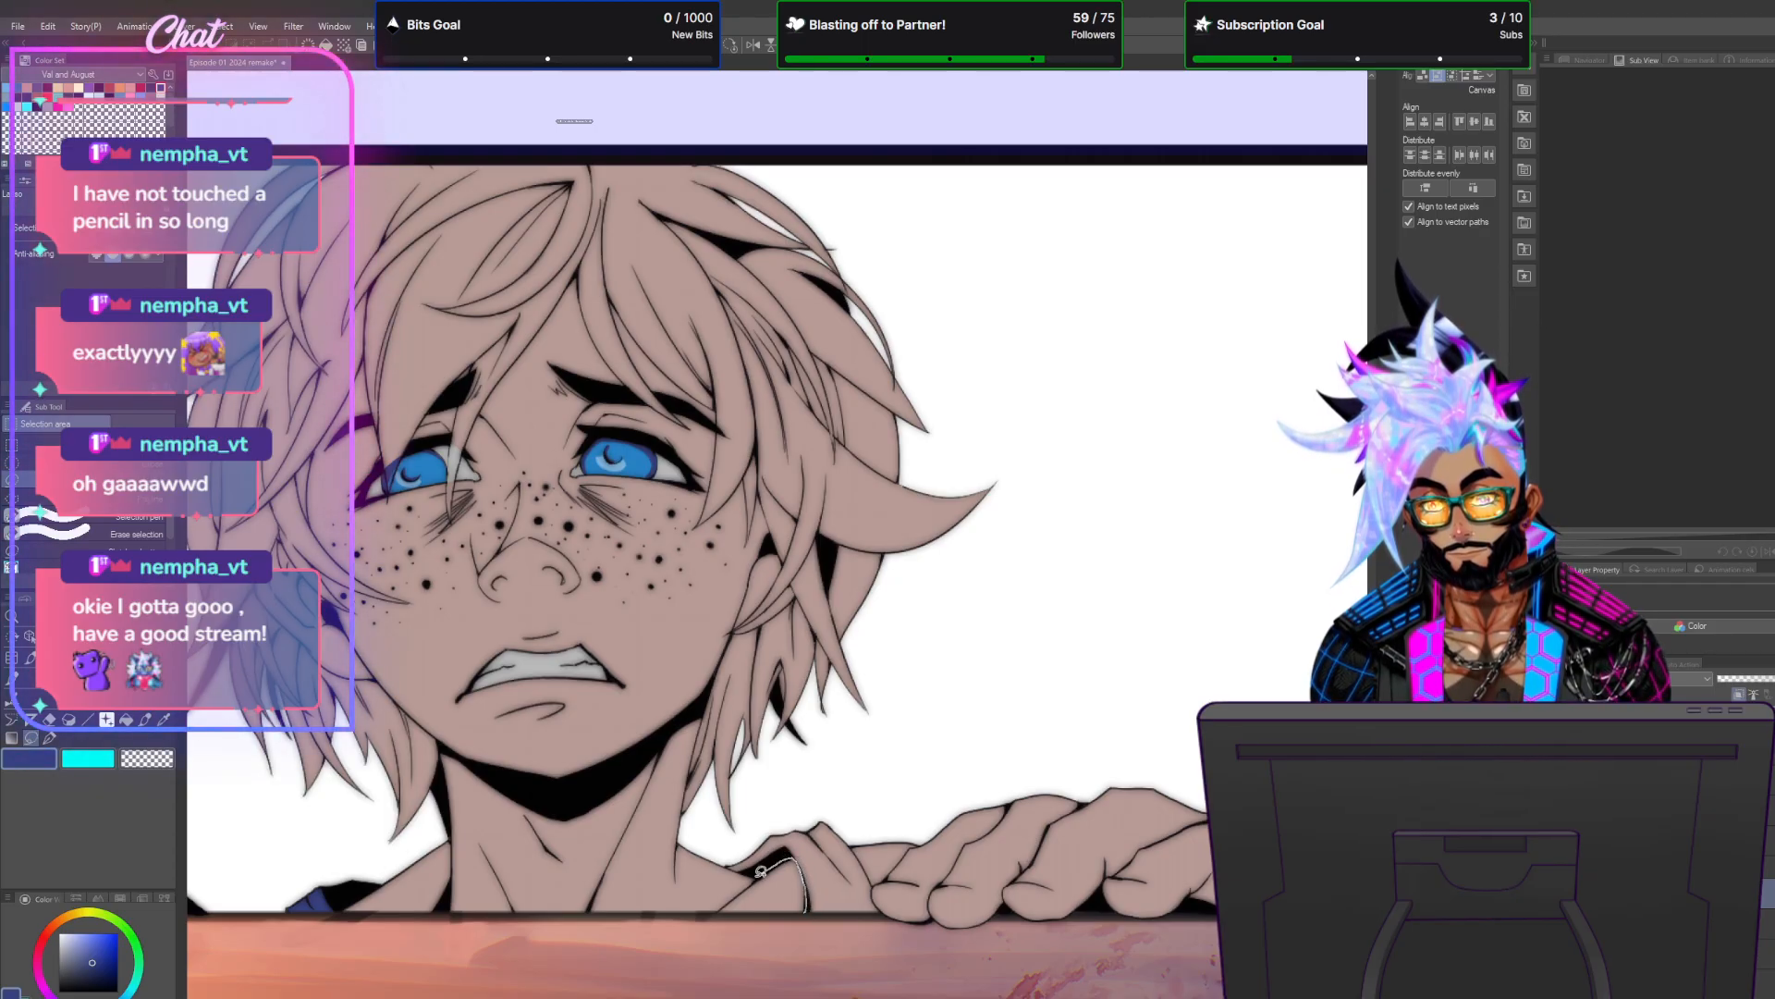
mouse_move(723, 857)
left_mouse_down()
mouse_move(801, 807)
mouse_move(853, 817)
left_mouse_up()
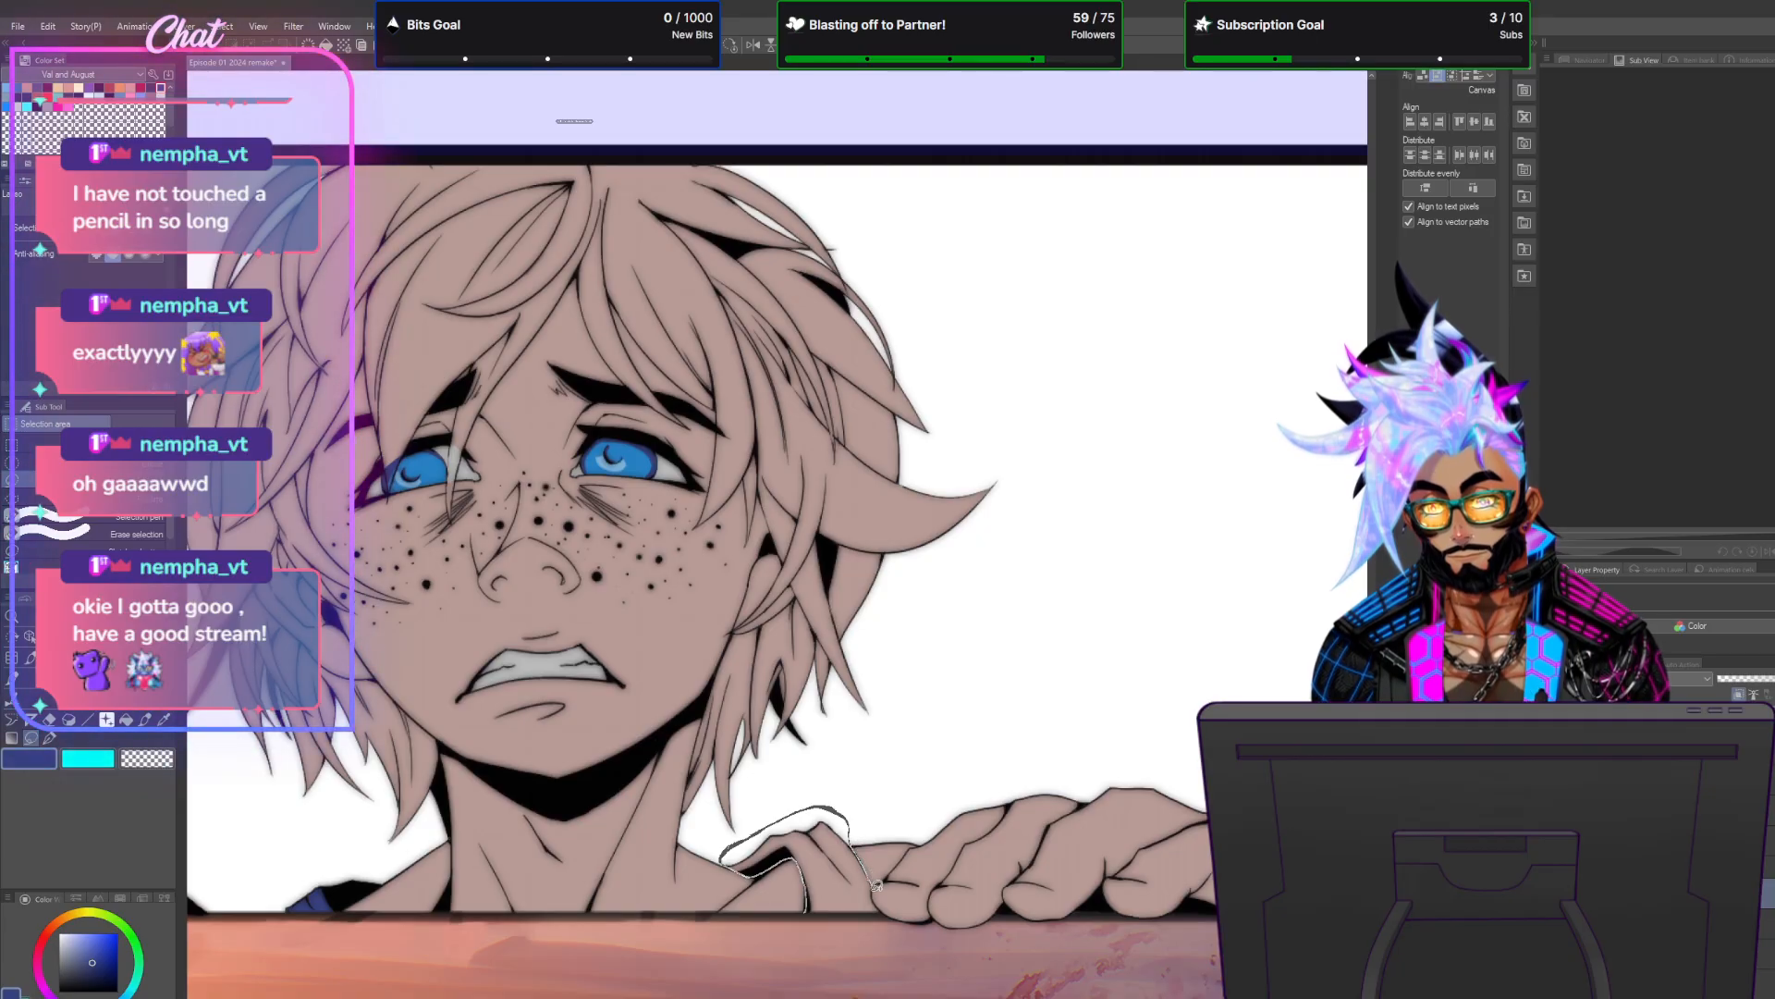
left_click_drag(888, 917, 814, 918)
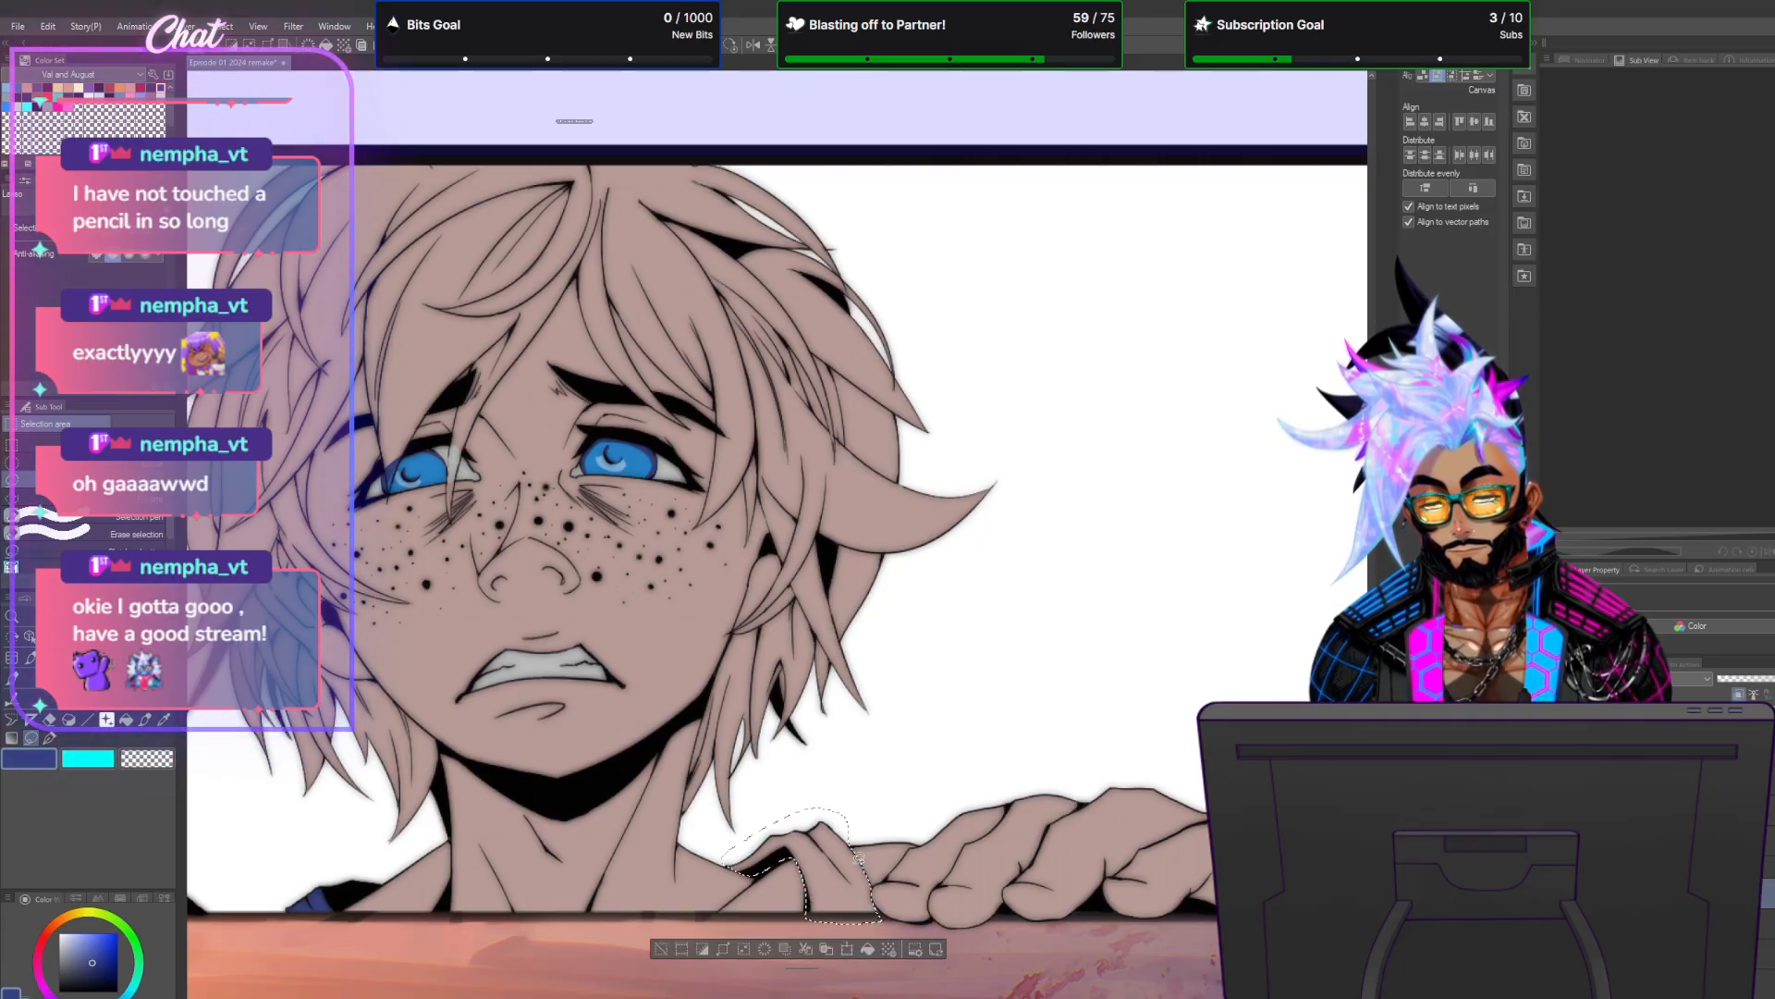
left_click(867, 949)
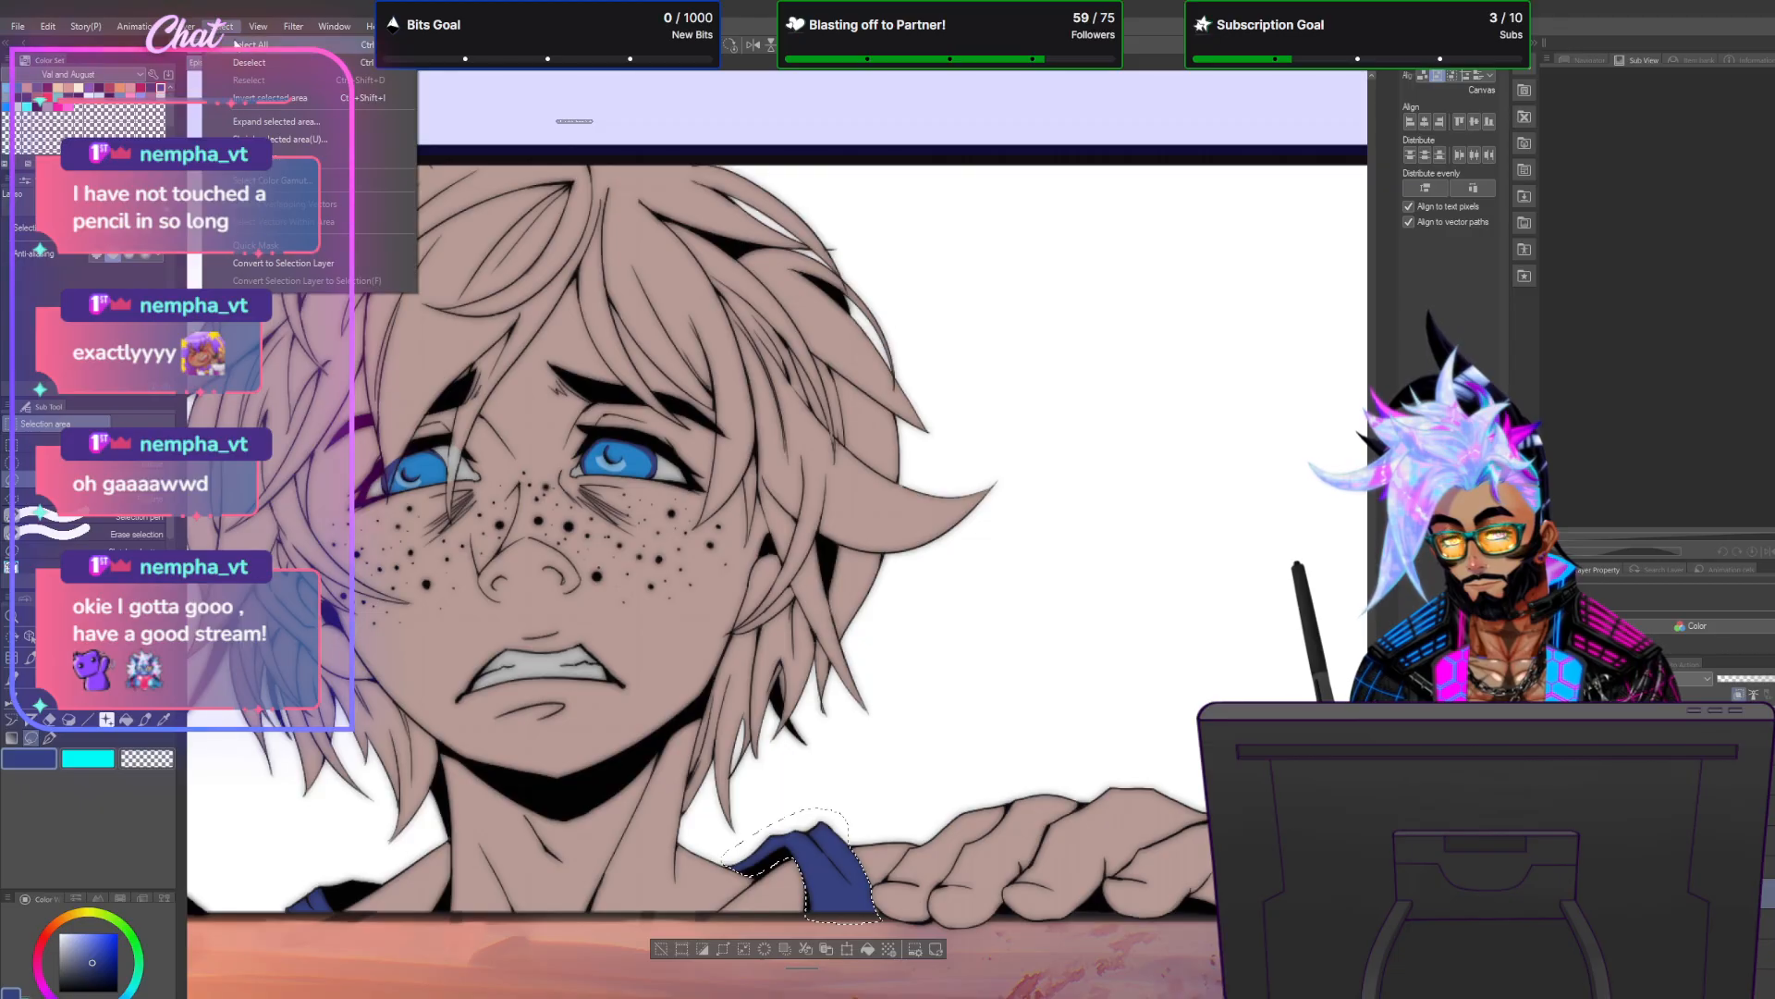
key("ctrl+d")
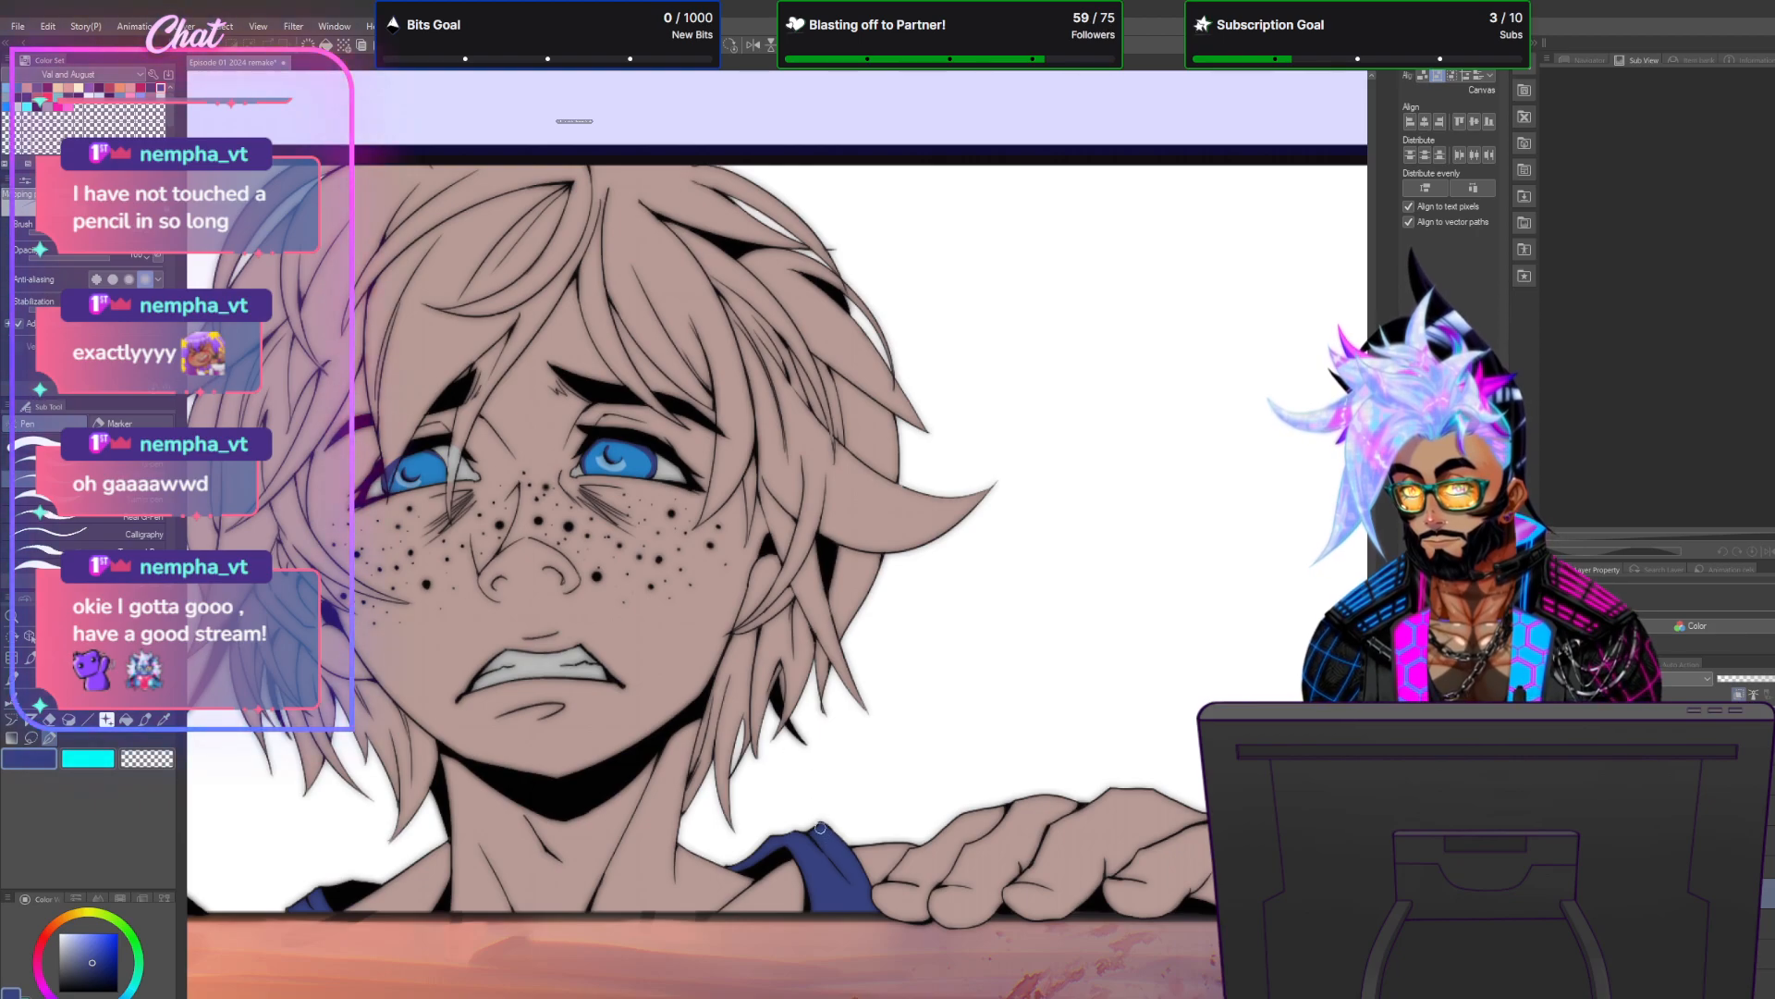
Pick the brown swatch from the color set, lighten it to an orange-brown hair color and switch to the Fill tool.
scroll(929, 510, "down", 3)
scroll(510, 304, "up", 2)
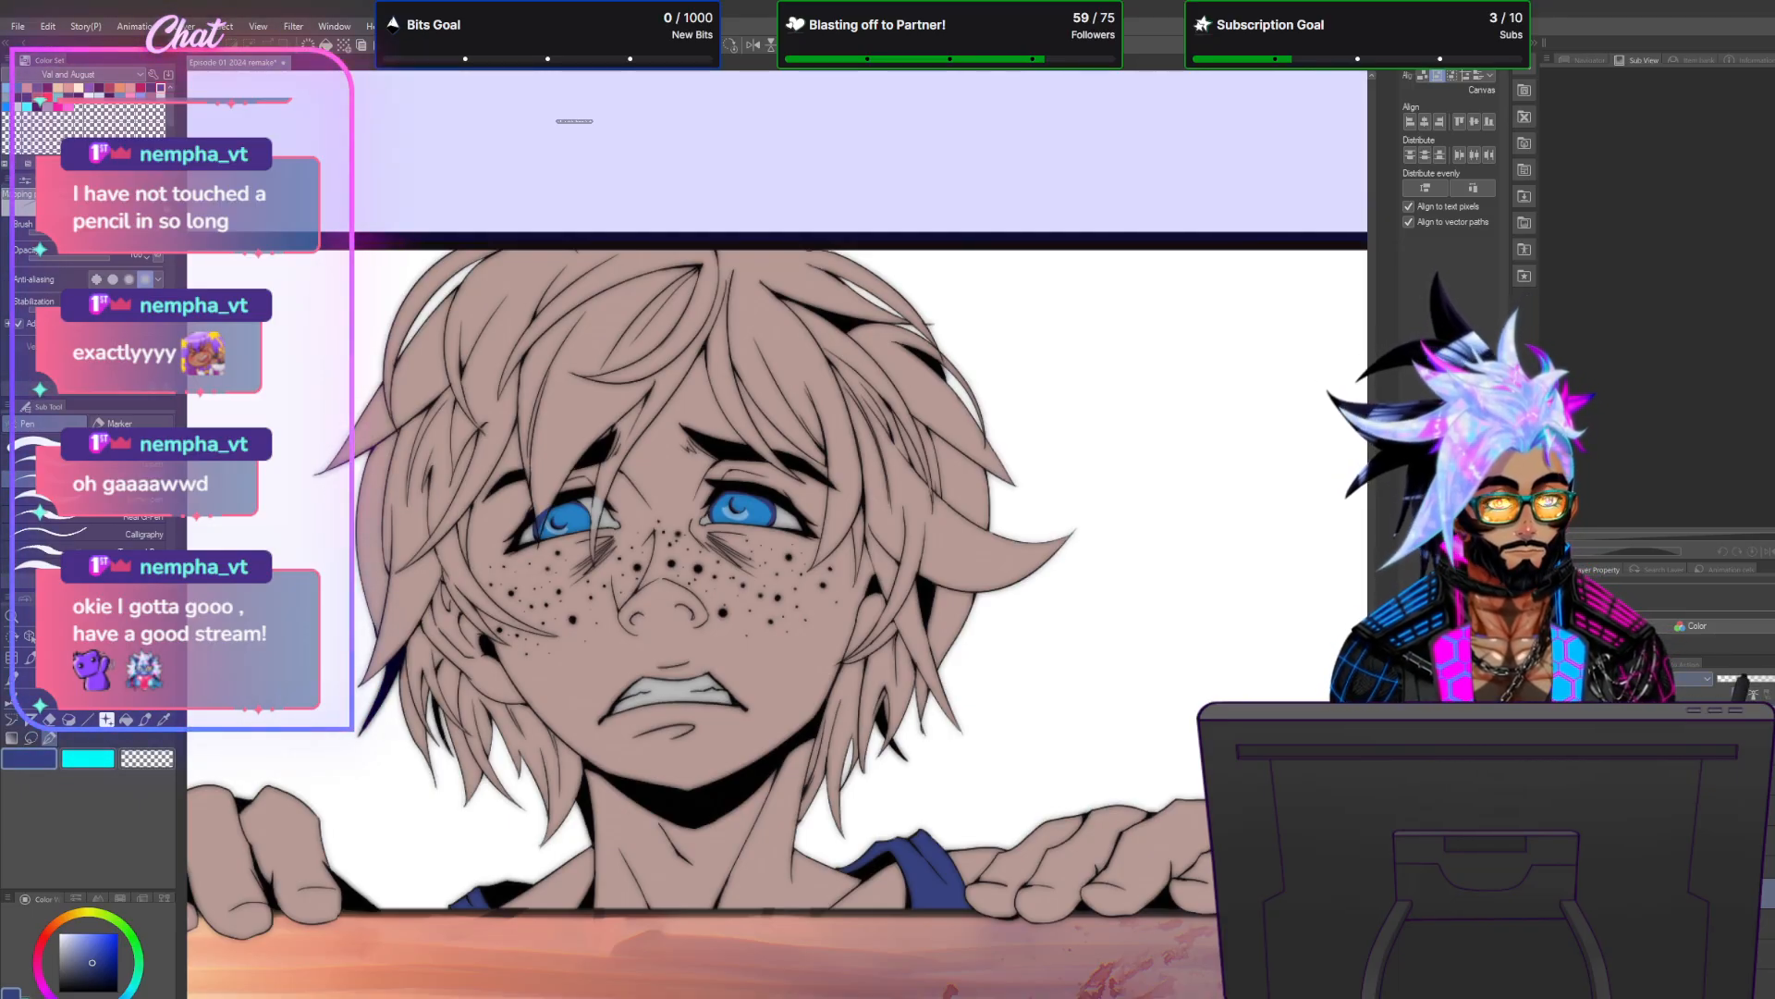
left_click(110, 88)
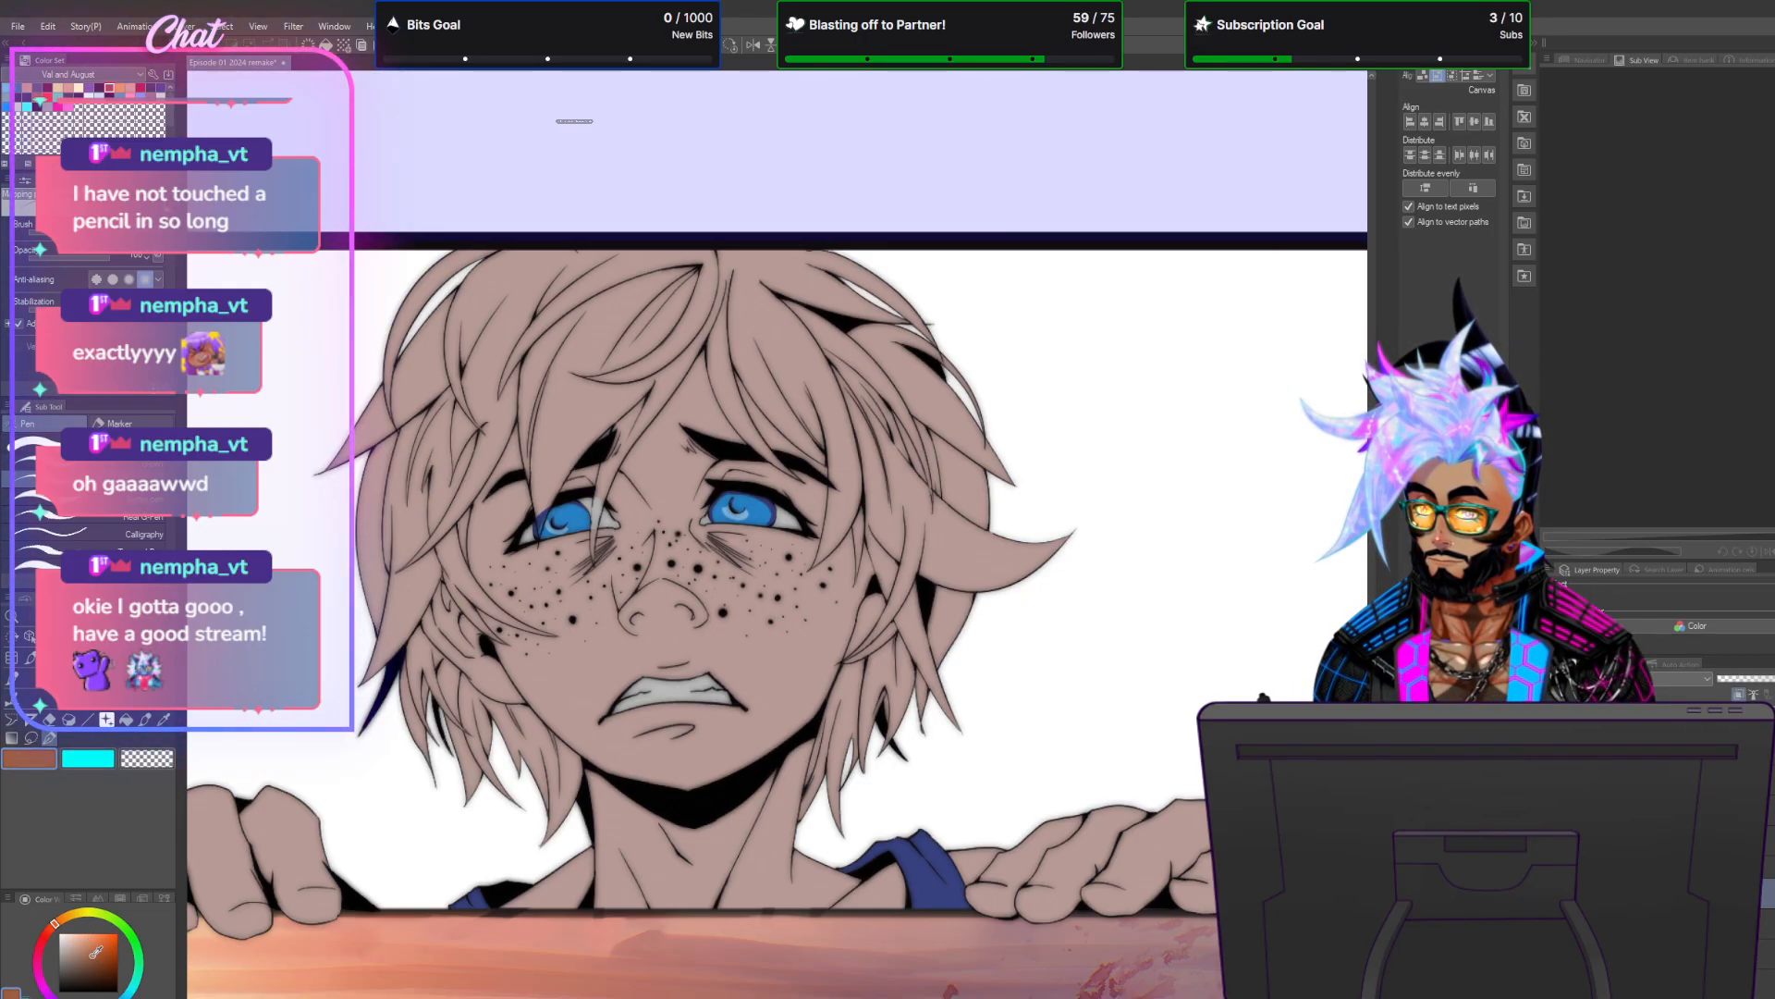
left_click(89, 949)
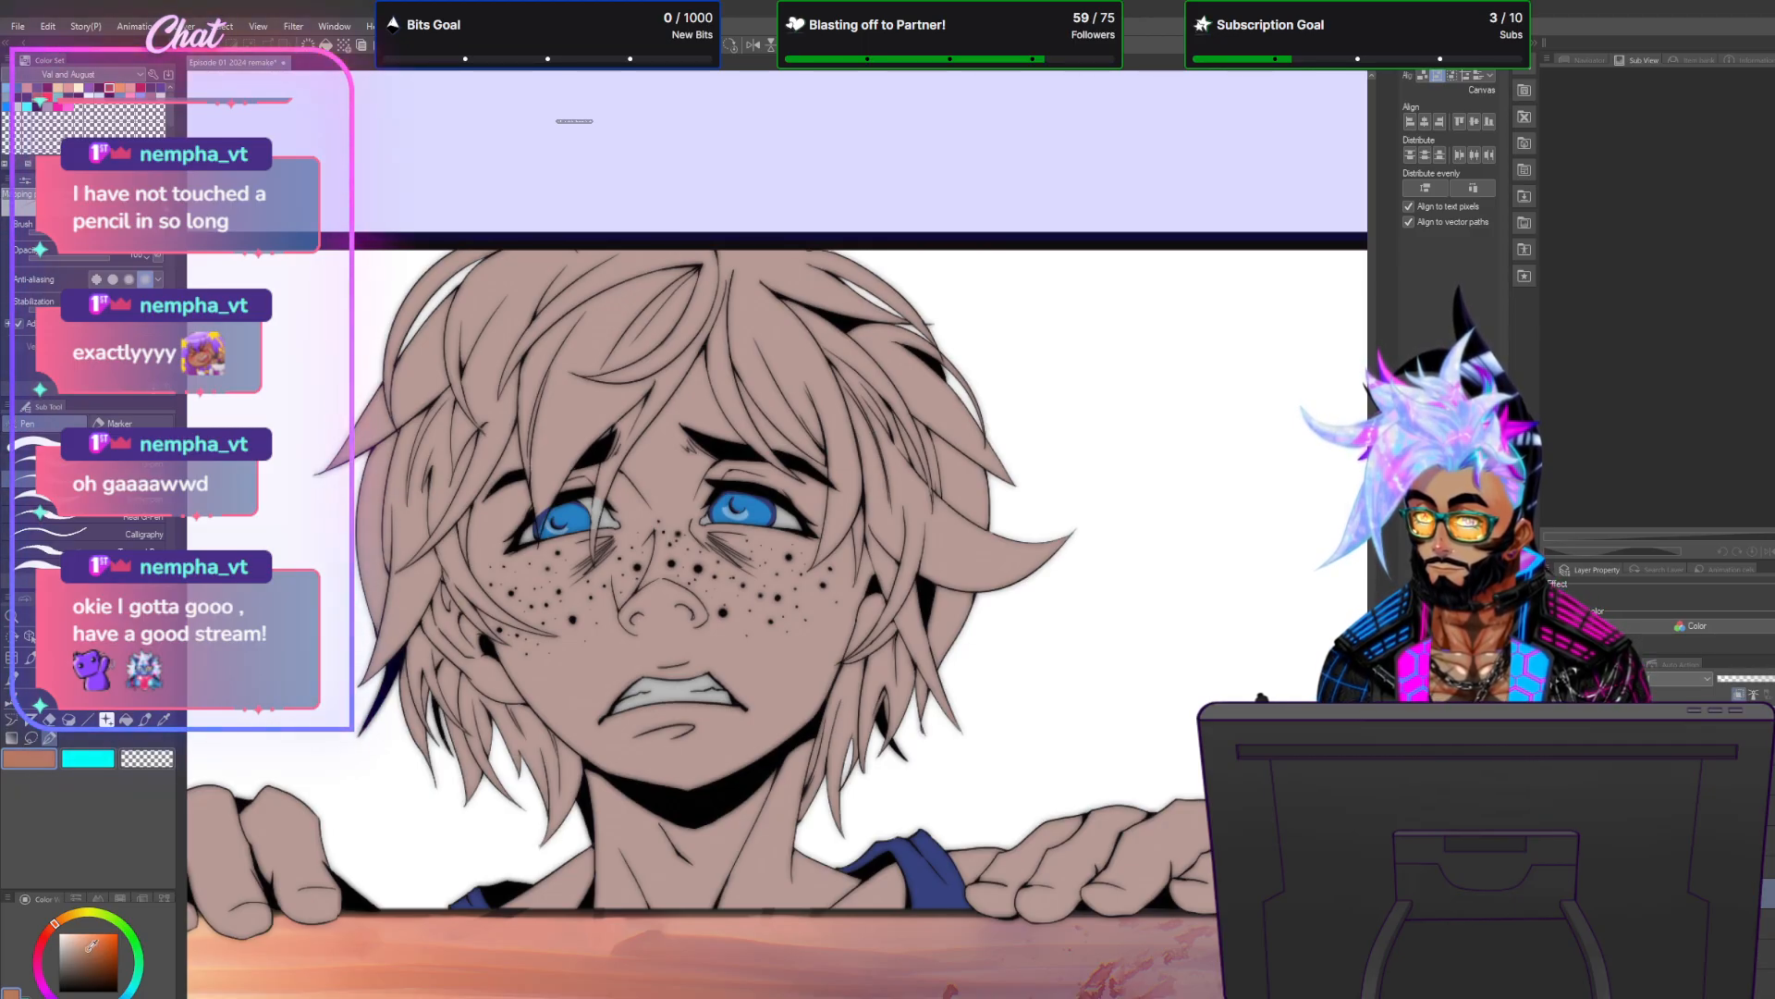
left_click(32, 737)
scroll(608, 511, "up", 3)
scroll(609, 511, "down", 1)
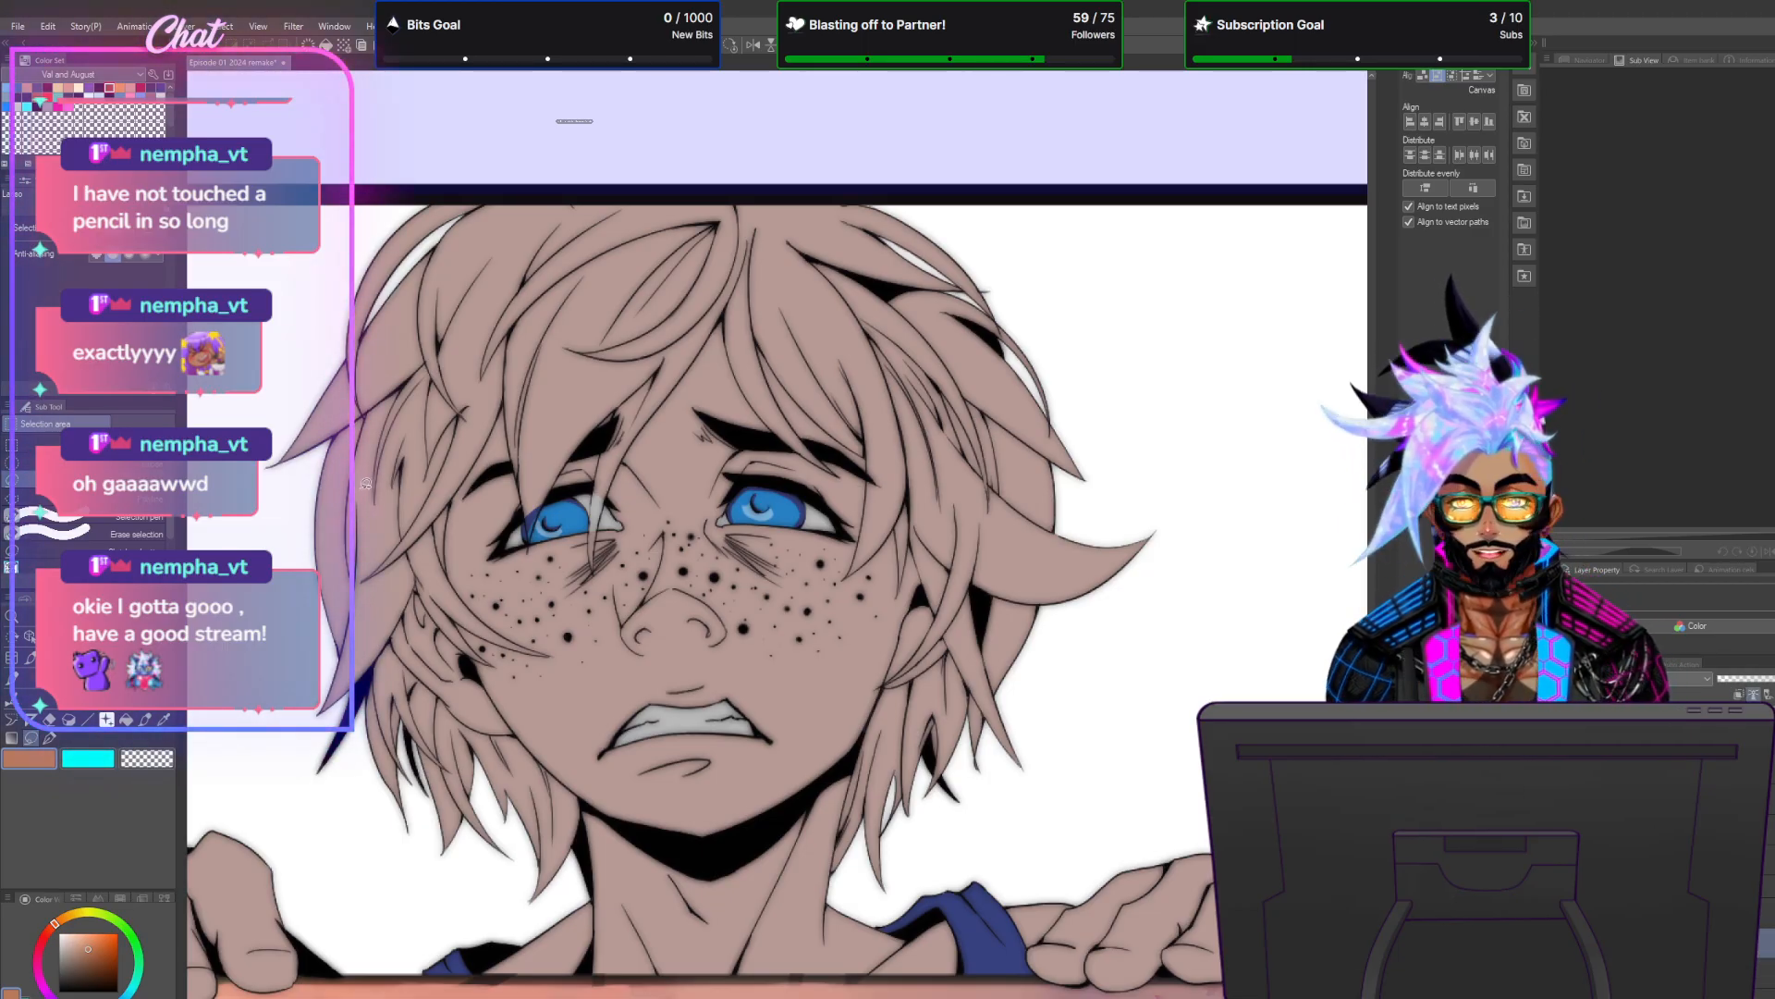
key("g")
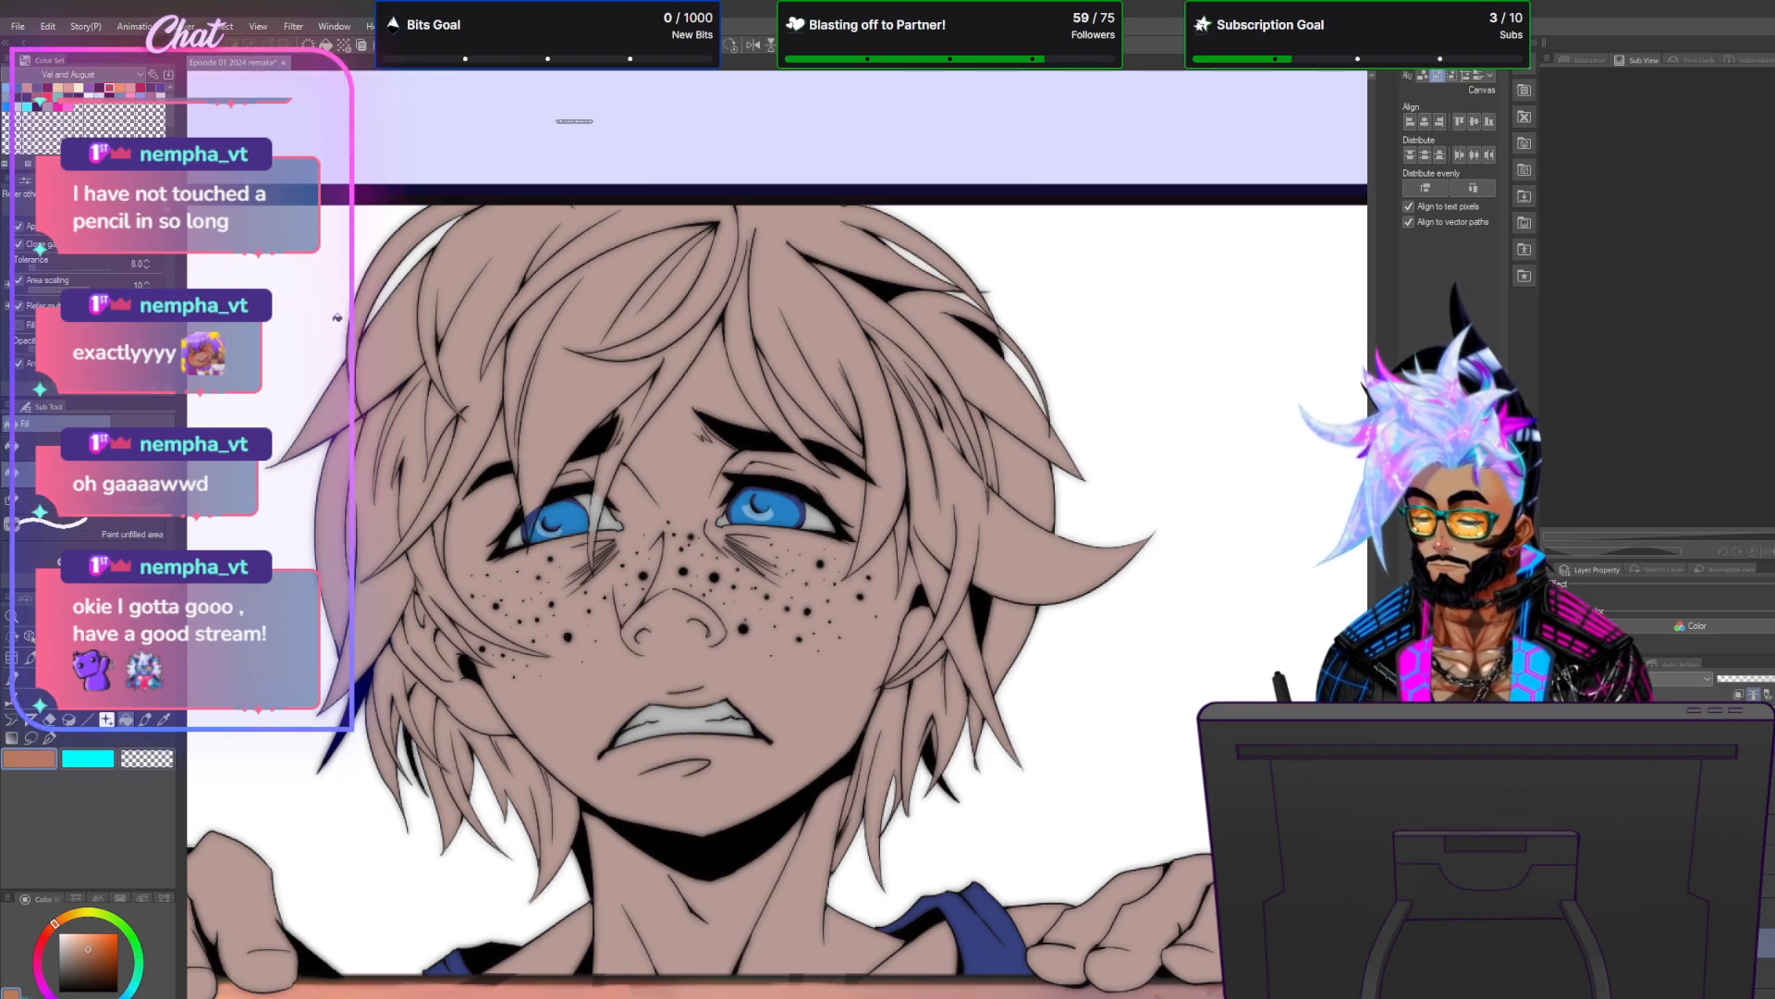
Try to fill the crown and fringe locks with the orange-brown, then undo these fills.
left_click(551, 259)
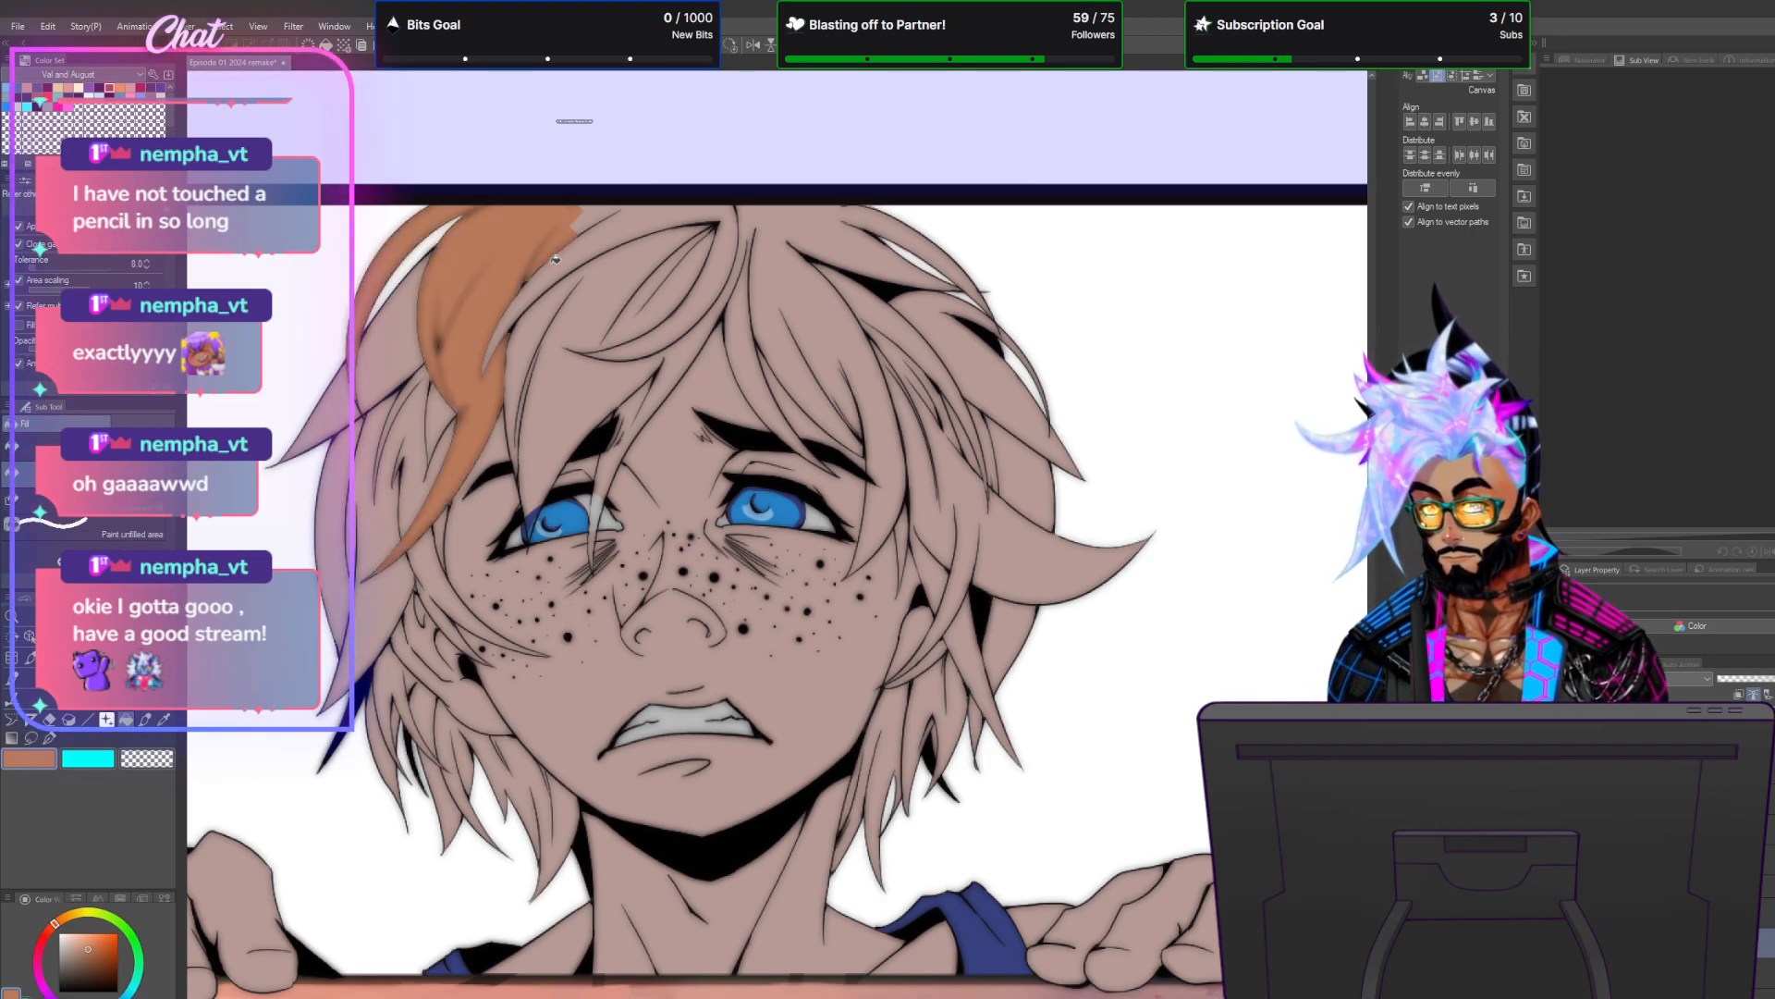
key("ctrl+z")
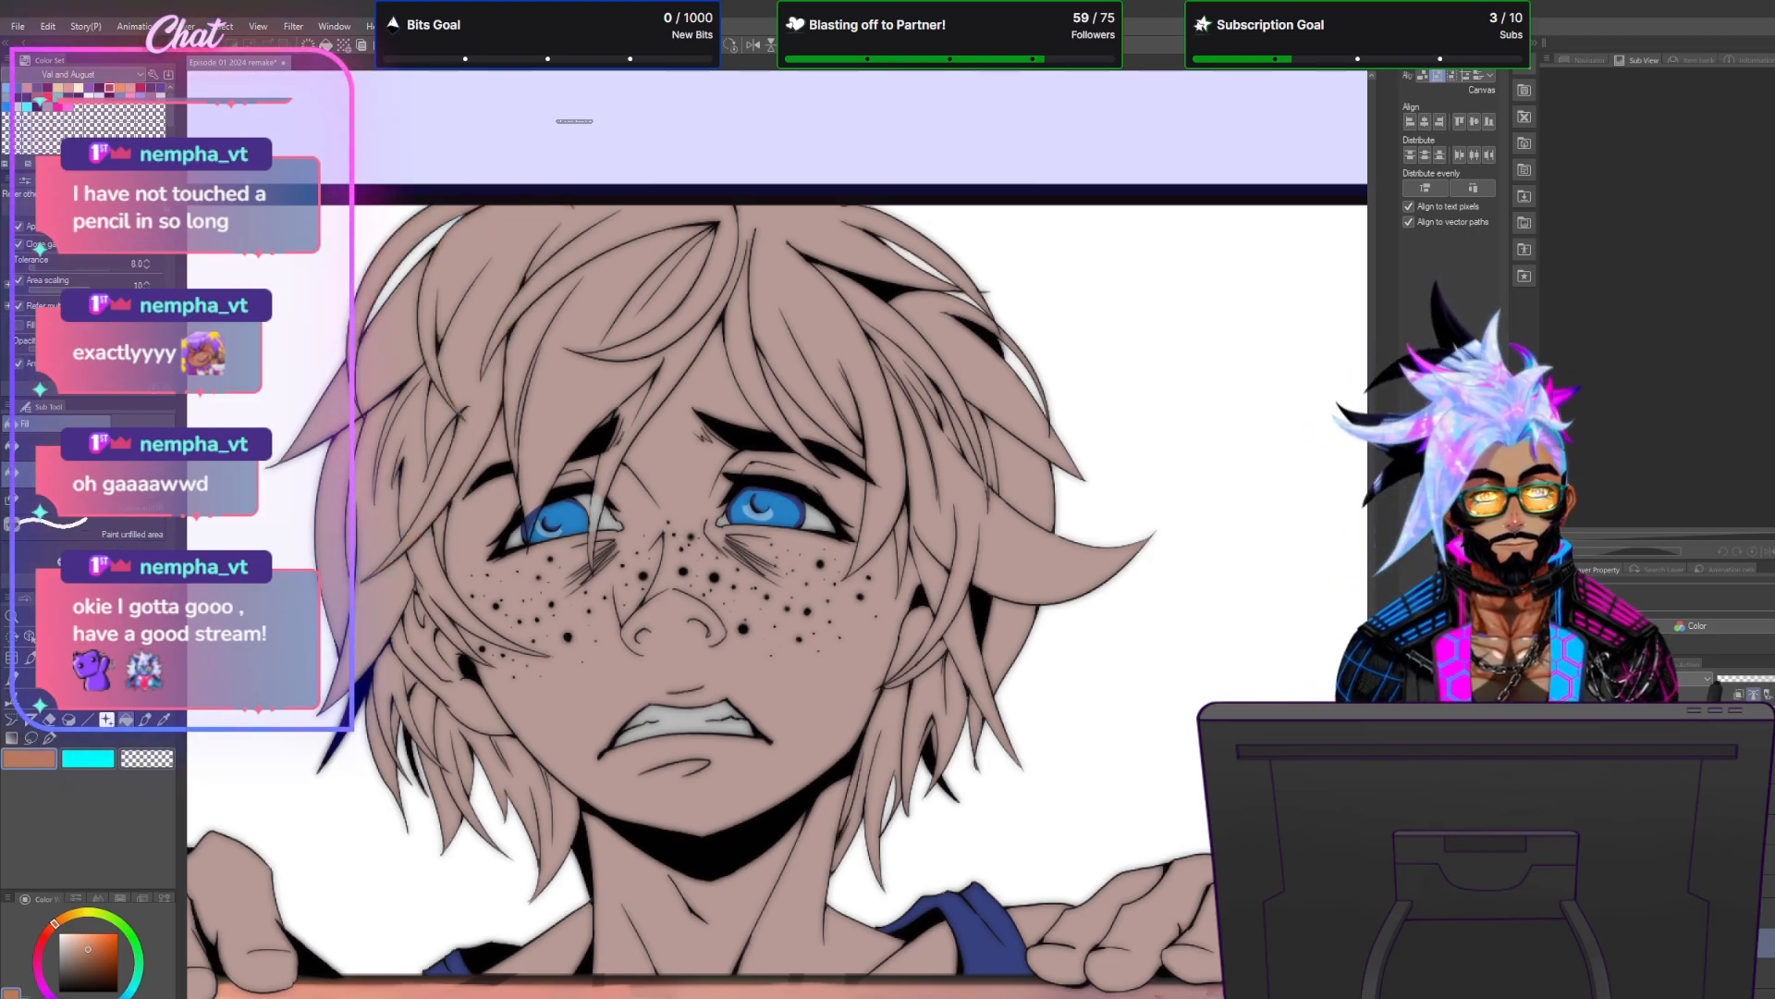
left_click(522, 242)
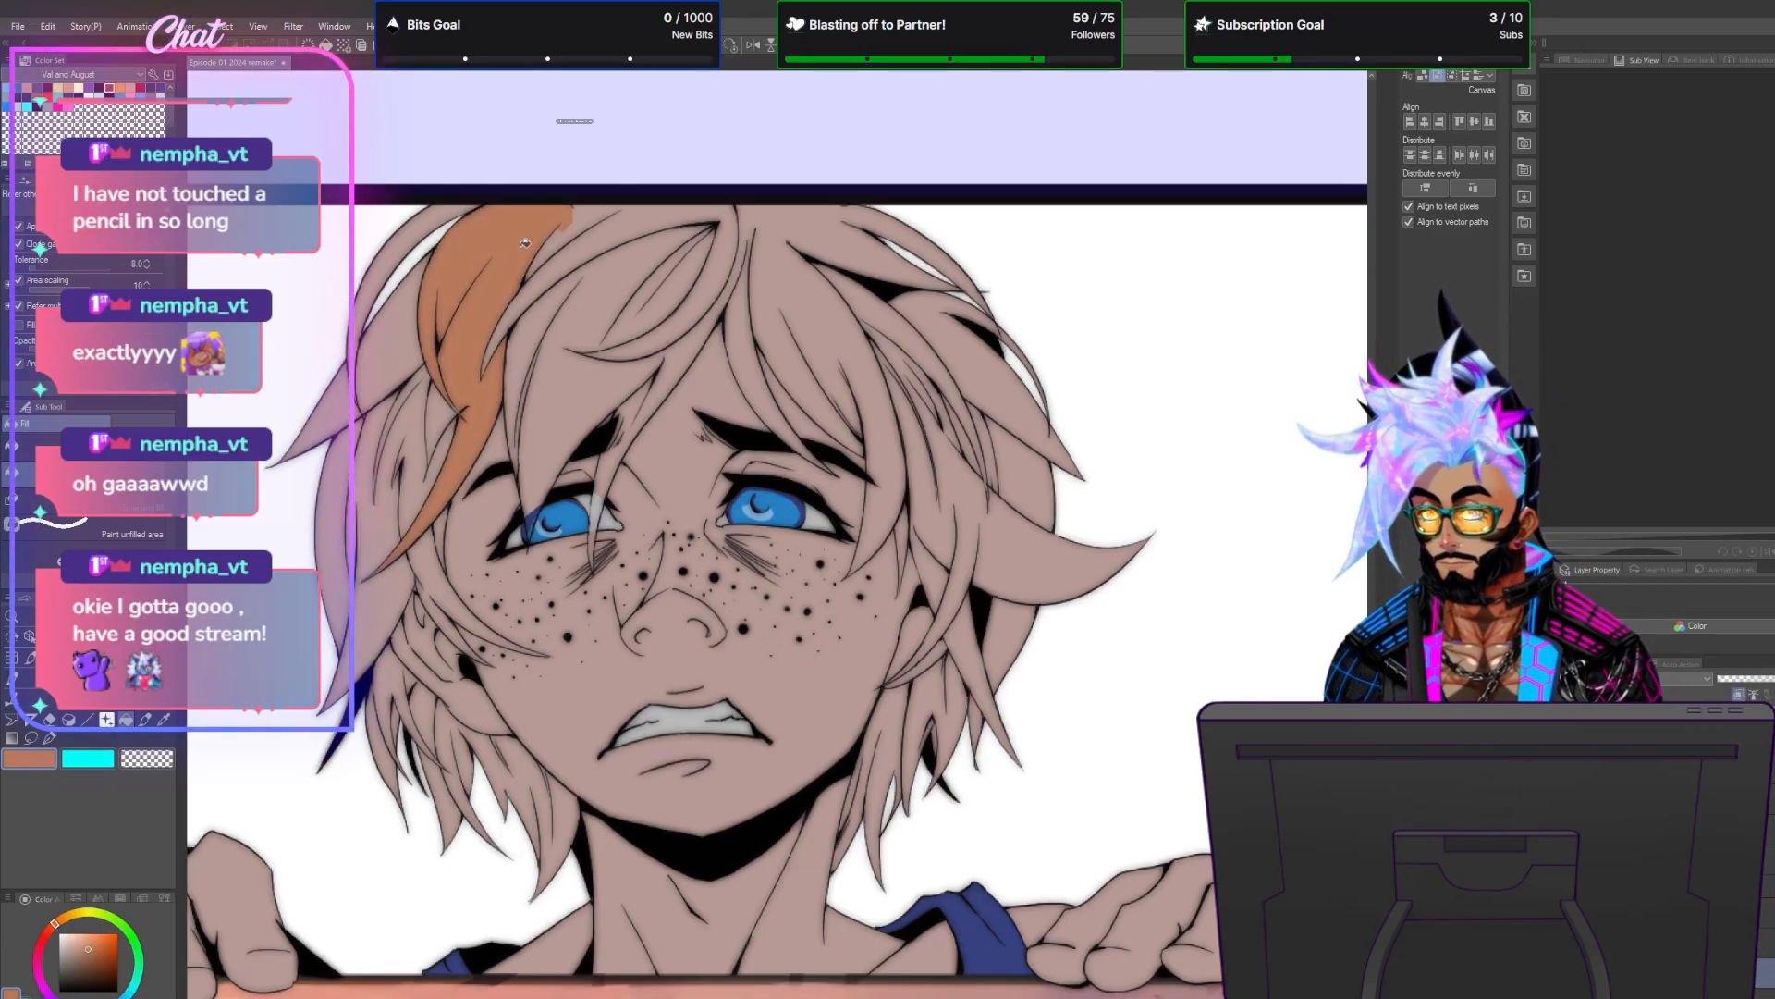
left_click(575, 294)
left_click(647, 222)
left_click(590, 218)
left_click(592, 379)
left_click(650, 317)
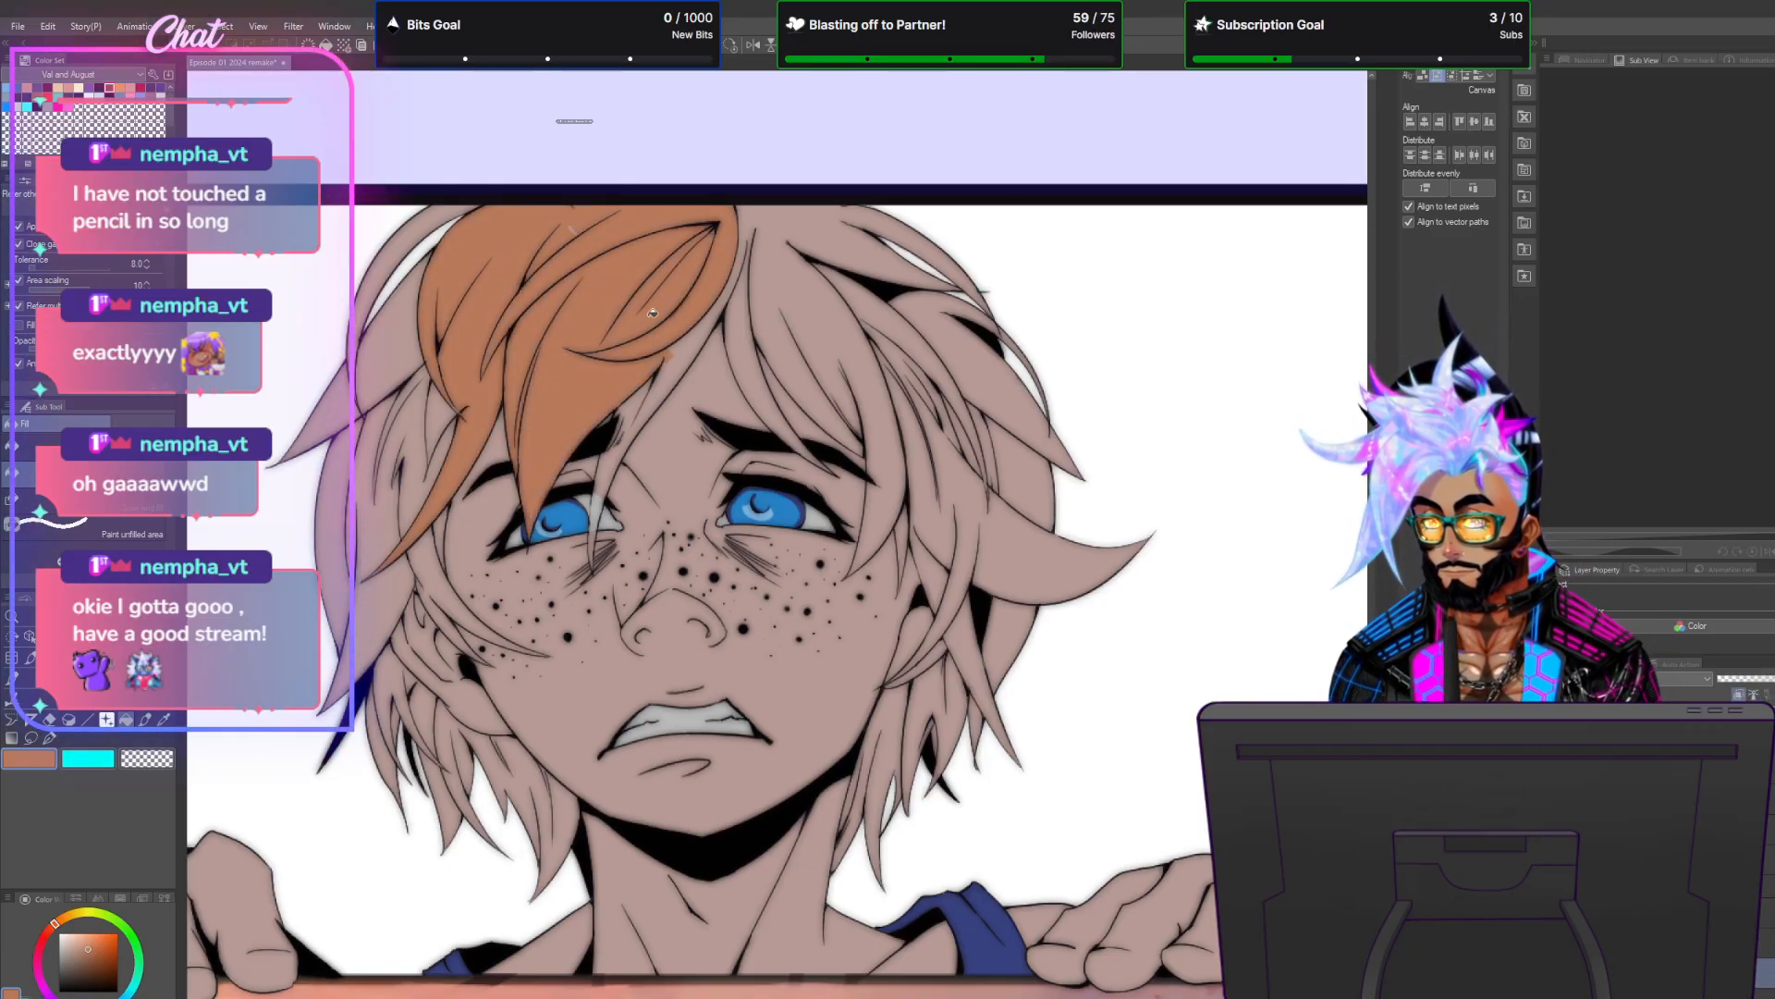
left_click(639, 407)
left_click(661, 390)
left_click(612, 466)
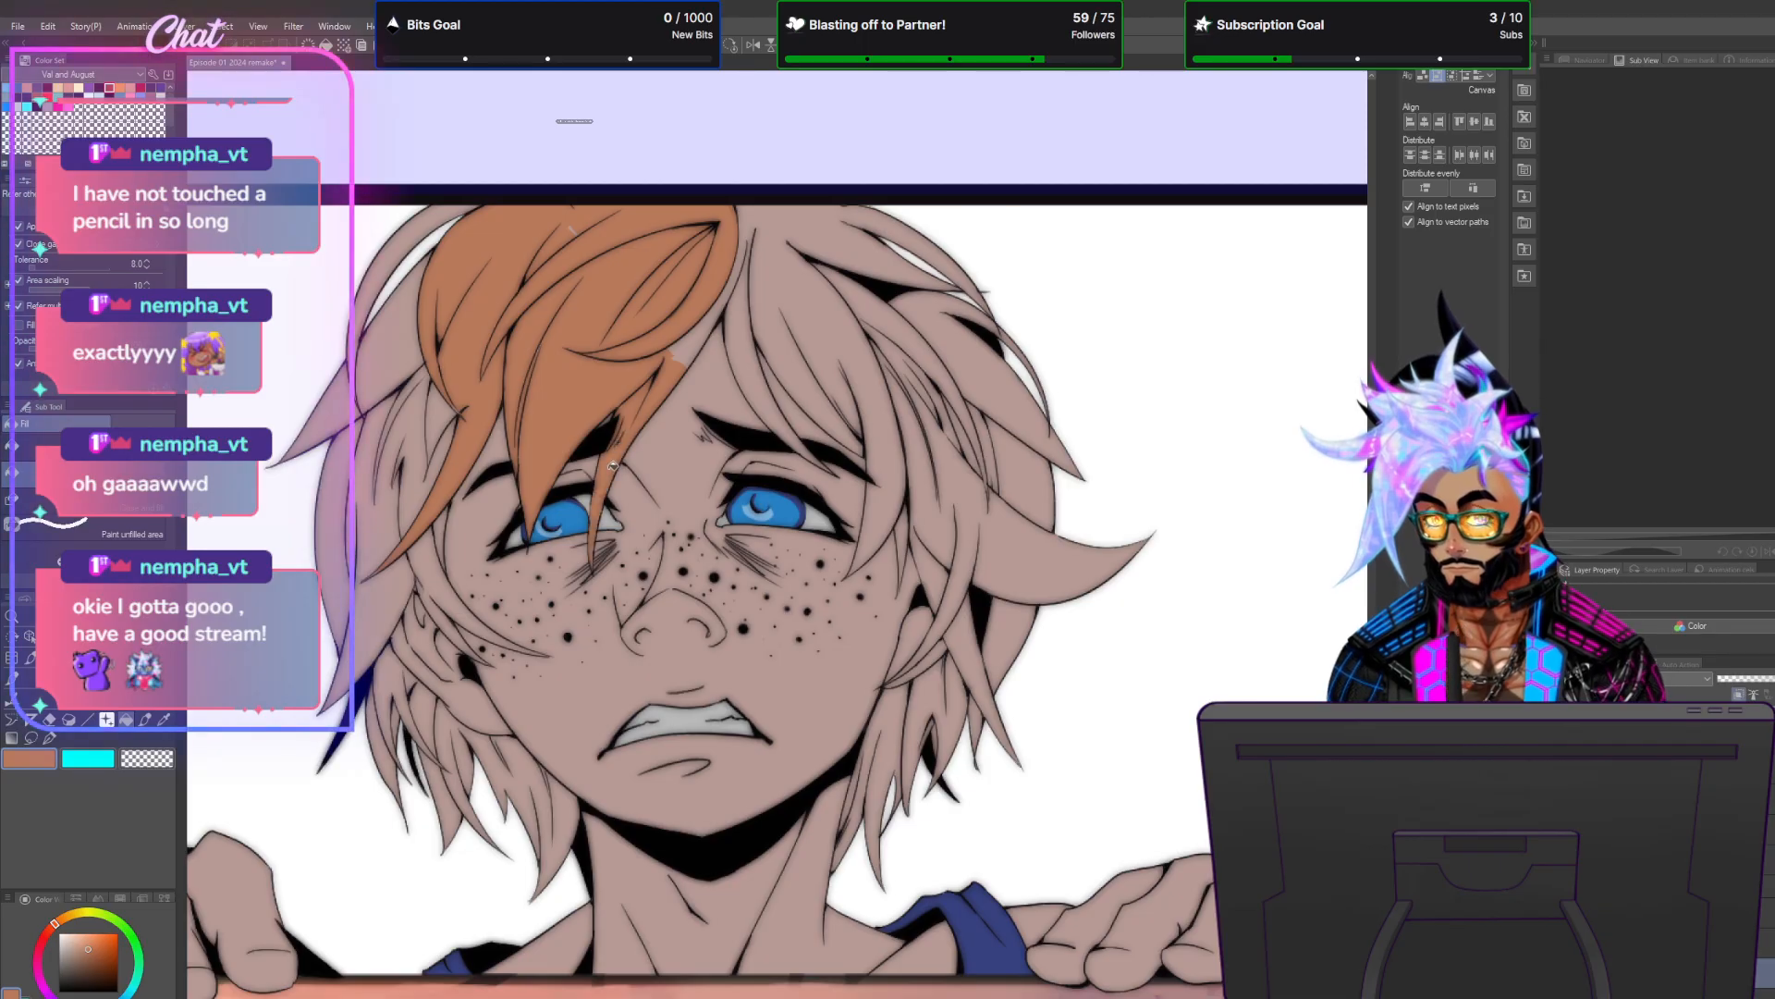
left_click(679, 513)
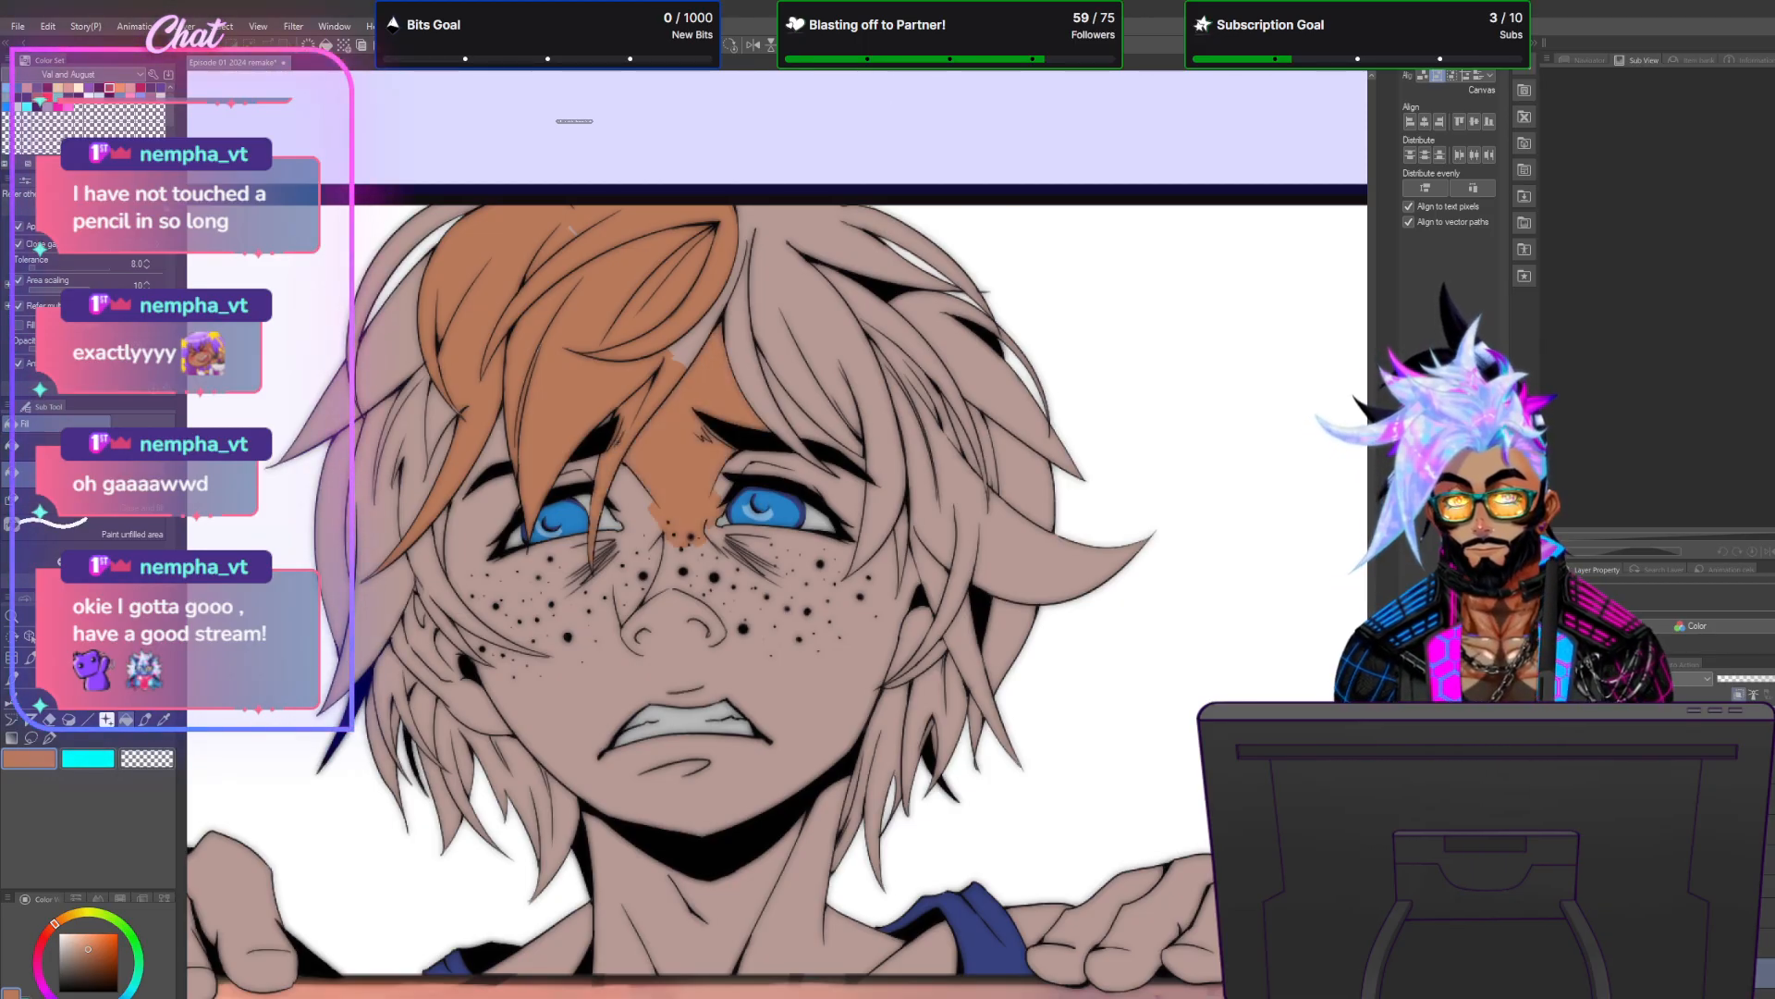
key("ctrl+z")
Fill the hair locks along the left side of the head with orange-brown.
left_click_drag(399, 246, 378, 347)
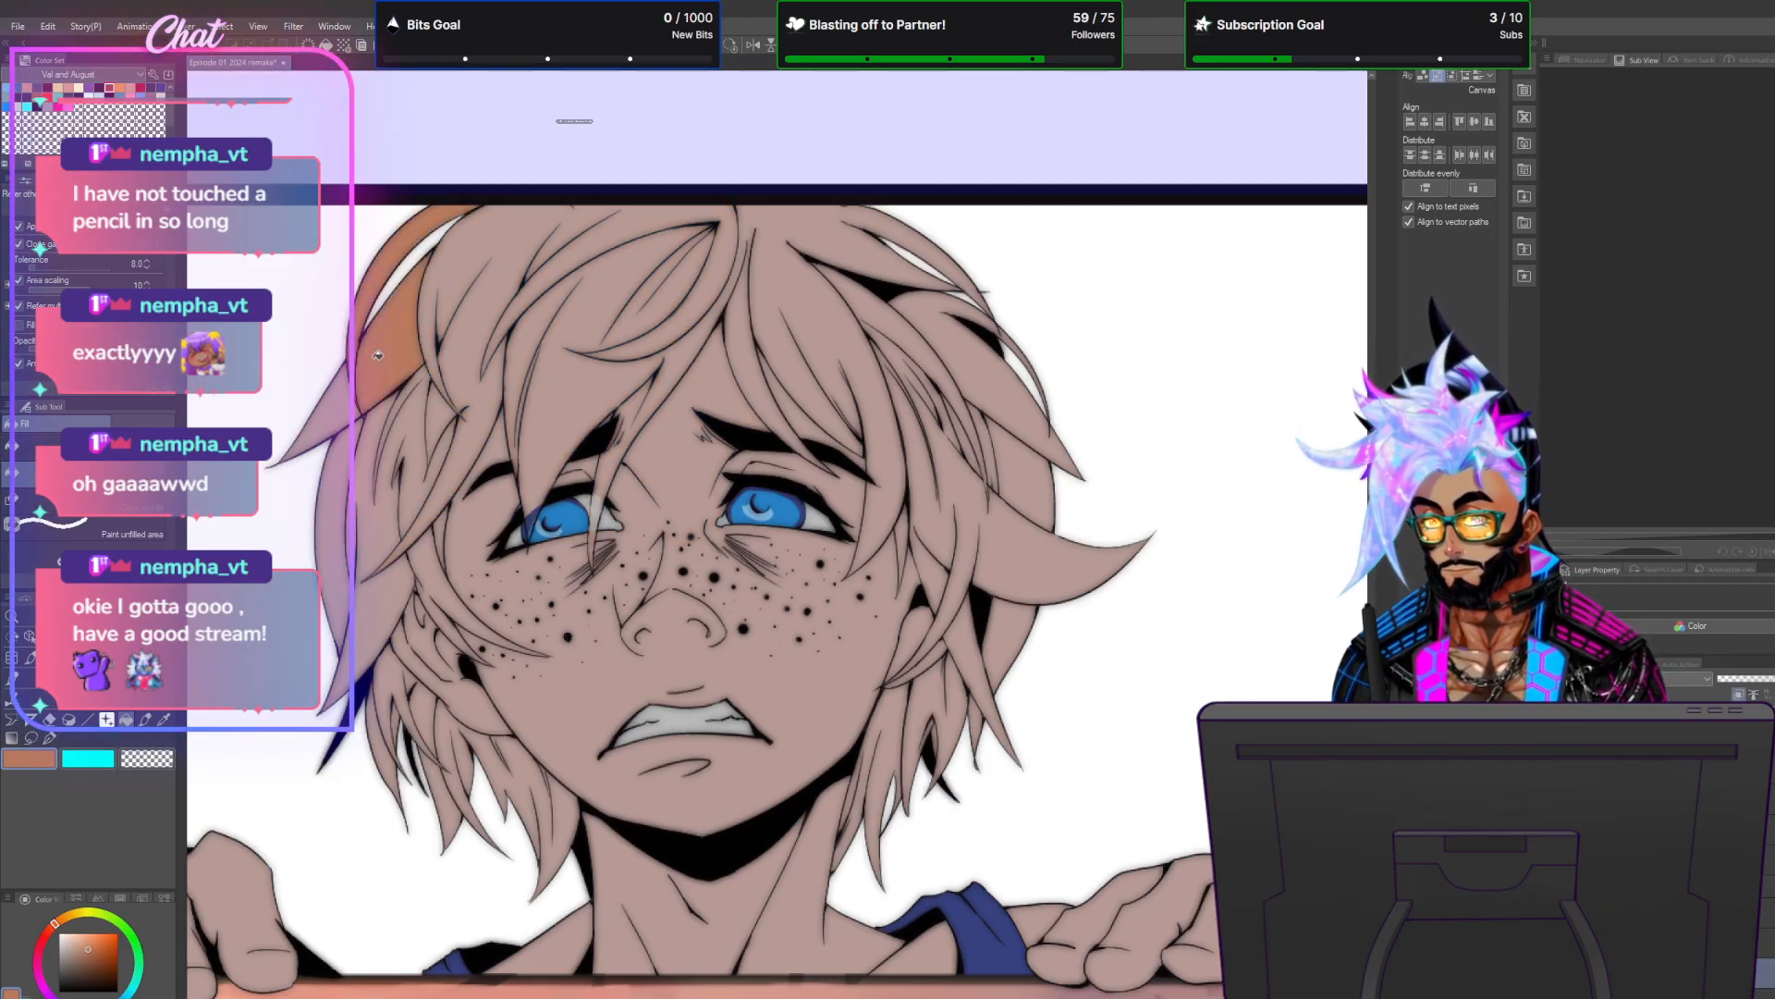
left_click(407, 433)
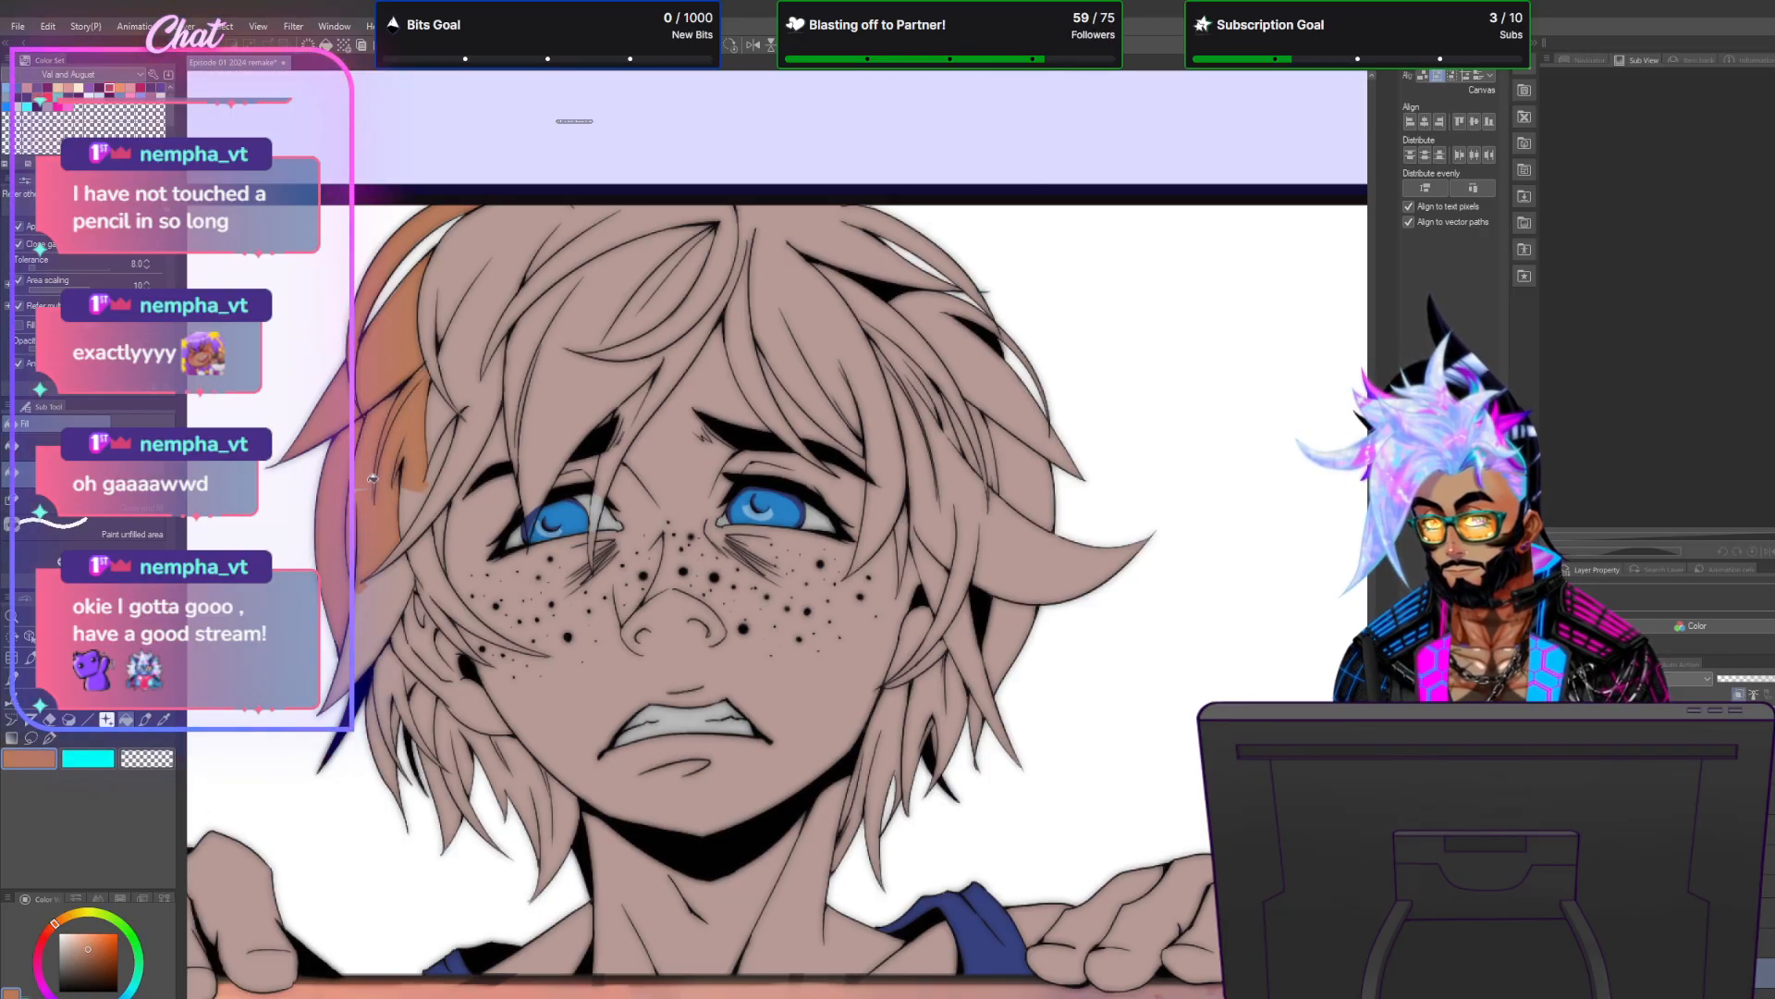
left_click(377, 602)
left_click_drag(381, 643, 392, 723)
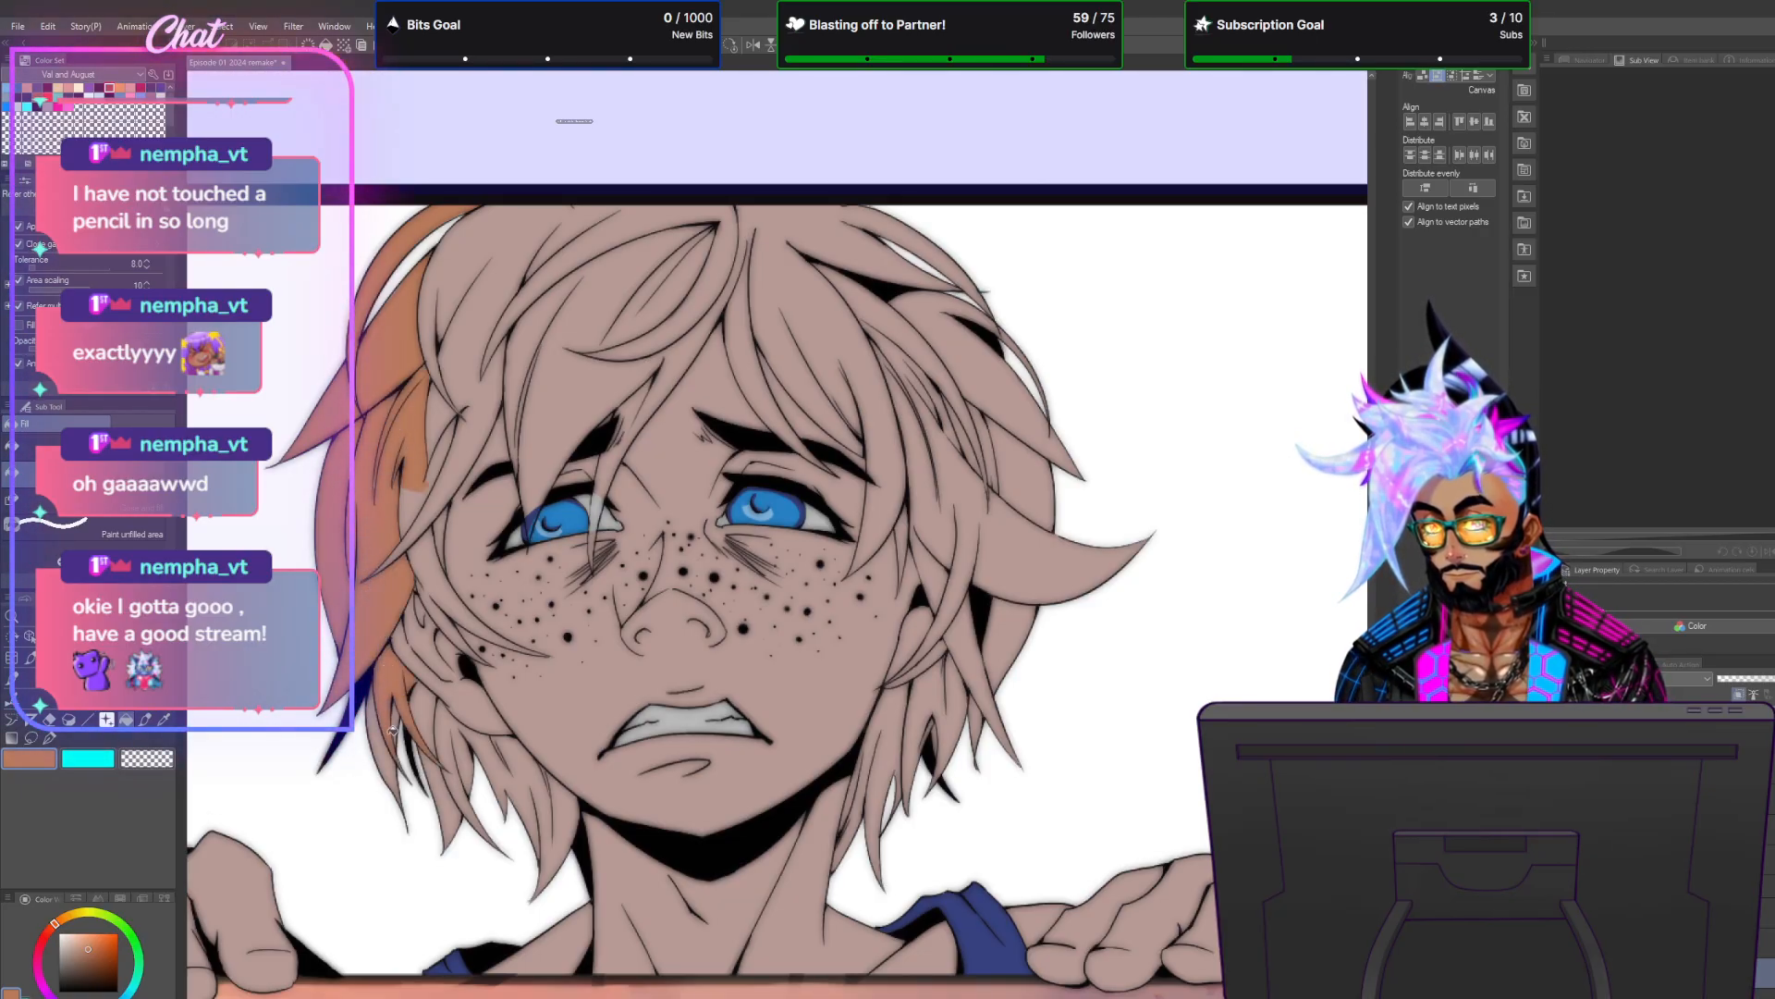
Fill the lower hair strands between the left ear and the neck with orange-brown.
left_click(446, 801)
left_click(464, 796)
left_click(531, 821)
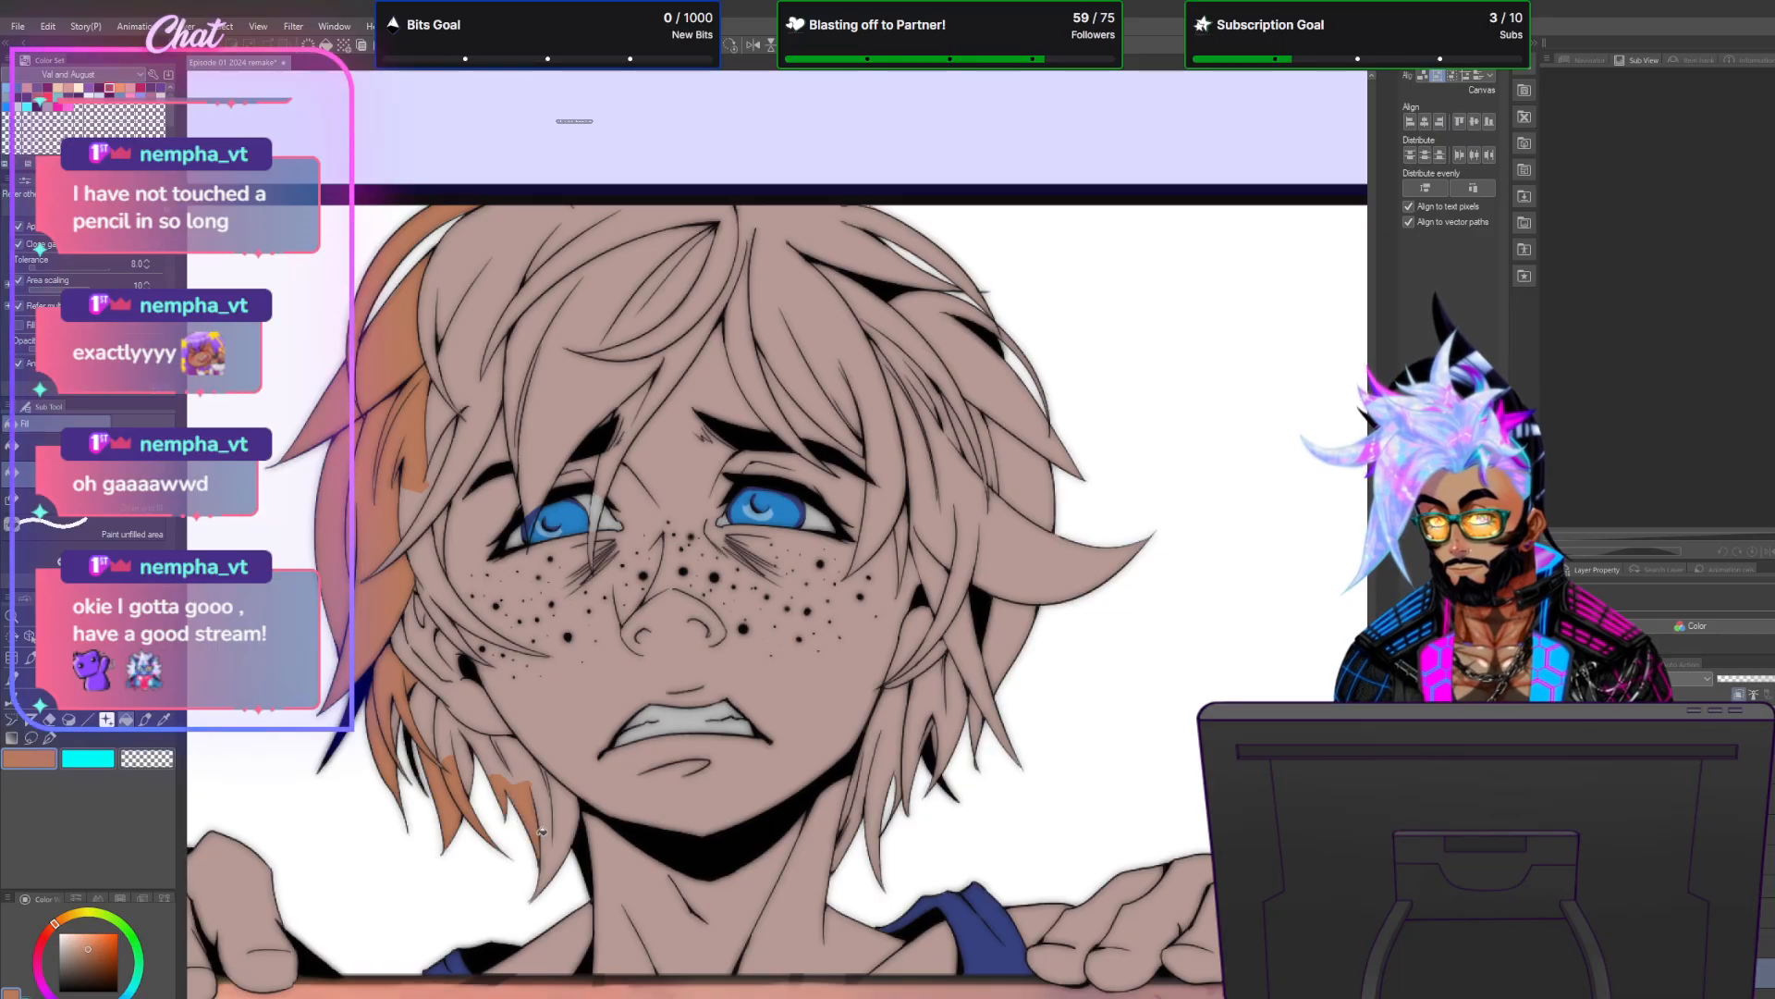
left_click(514, 771)
left_click(555, 819)
left_click(428, 735)
left_click(446, 732)
left_click(462, 760)
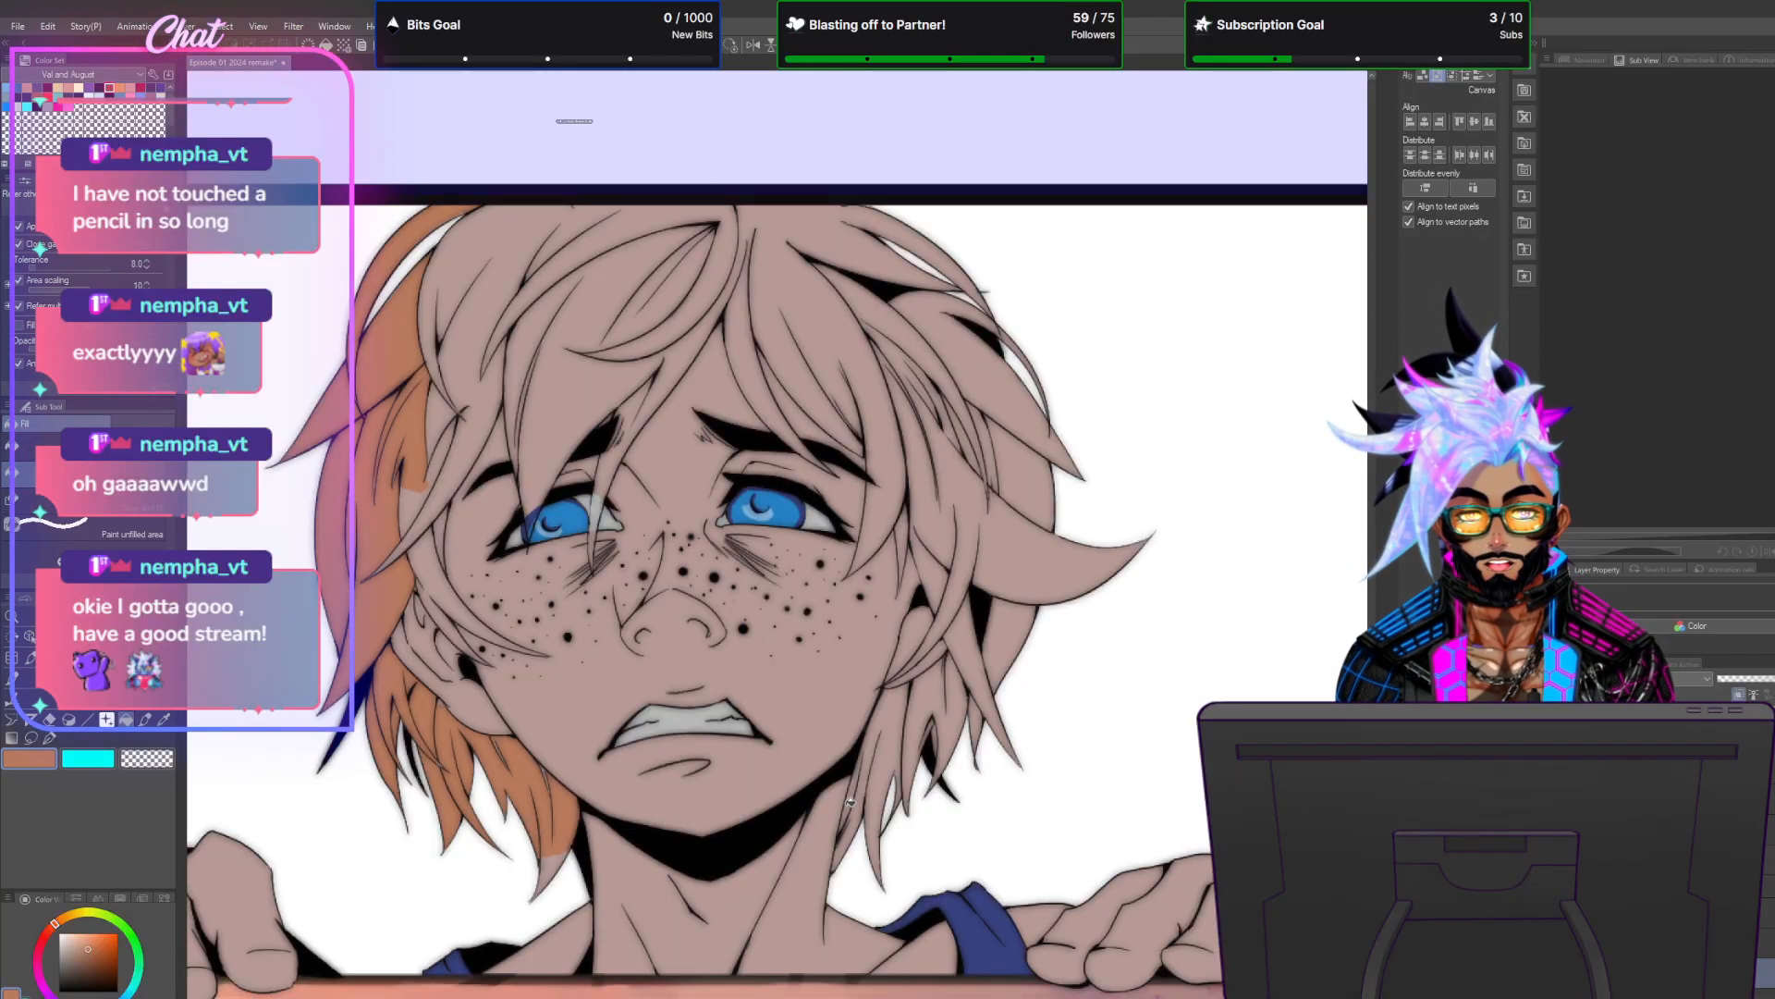
Fill the hair locks along the right side of the head, the crown and the upper fringe with orange-brown.
mouse_move(853, 798)
left_mouse_down()
mouse_move(905, 772)
mouse_move(930, 720)
mouse_move(900, 710)
mouse_move(927, 715)
mouse_move(983, 642)
mouse_move(1019, 632)
mouse_move(1030, 539)
mouse_move(1007, 403)
mouse_move(957, 307)
mouse_move(891, 226)
left_mouse_up()
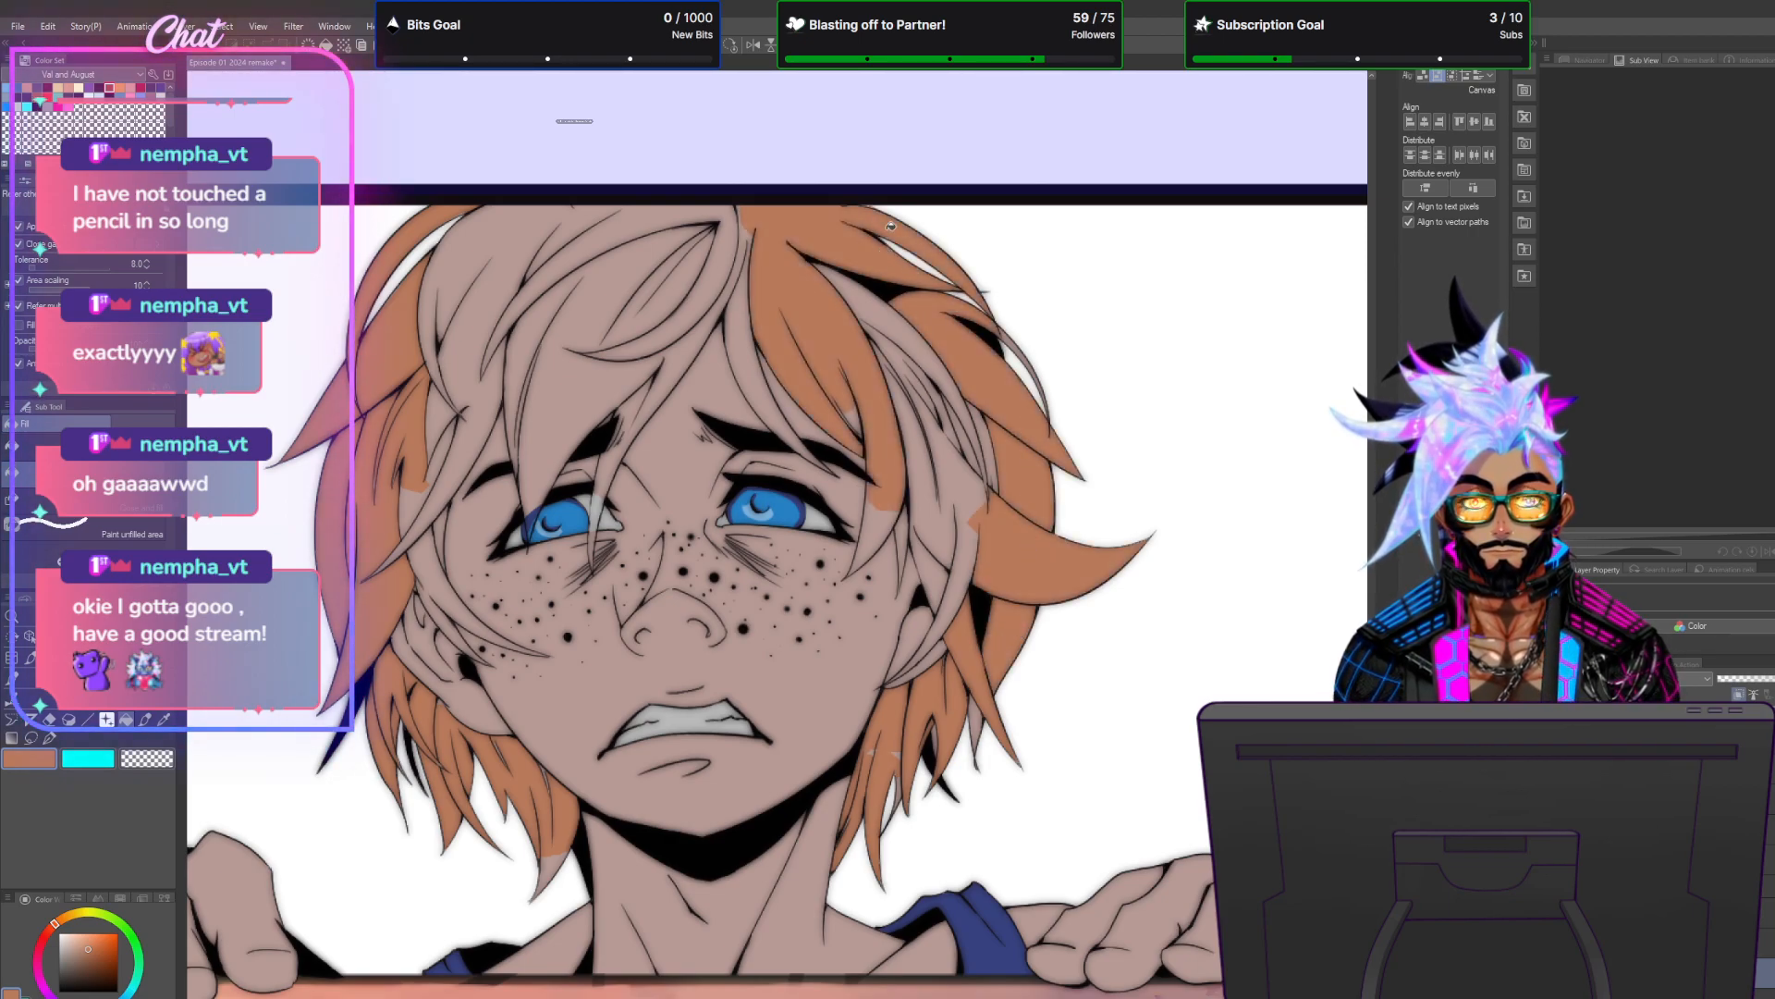
mouse_move(1006, 363)
left_mouse_down()
mouse_move(869, 339)
mouse_move(962, 571)
mouse_move(990, 435)
left_mouse_up()
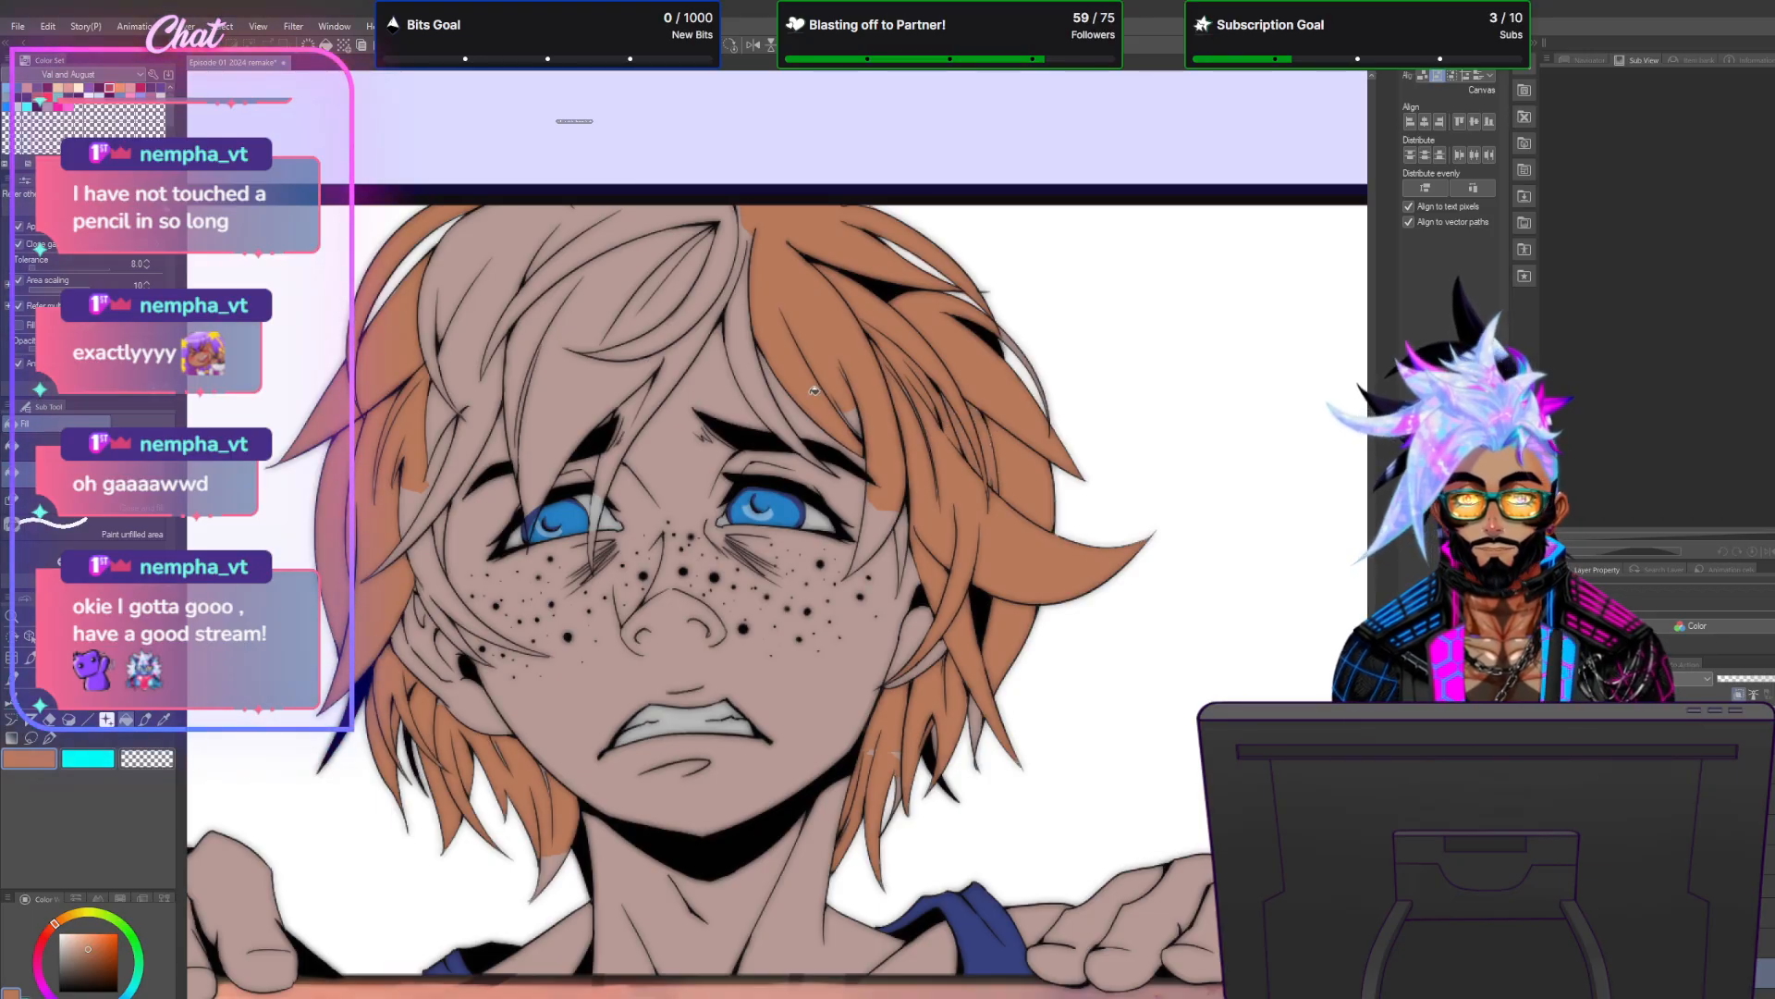
mouse_move(762, 348)
left_mouse_down()
mouse_move(735, 305)
mouse_move(698, 286)
mouse_move(448, 321)
left_mouse_up()
left_click_drag(551, 246, 588, 216)
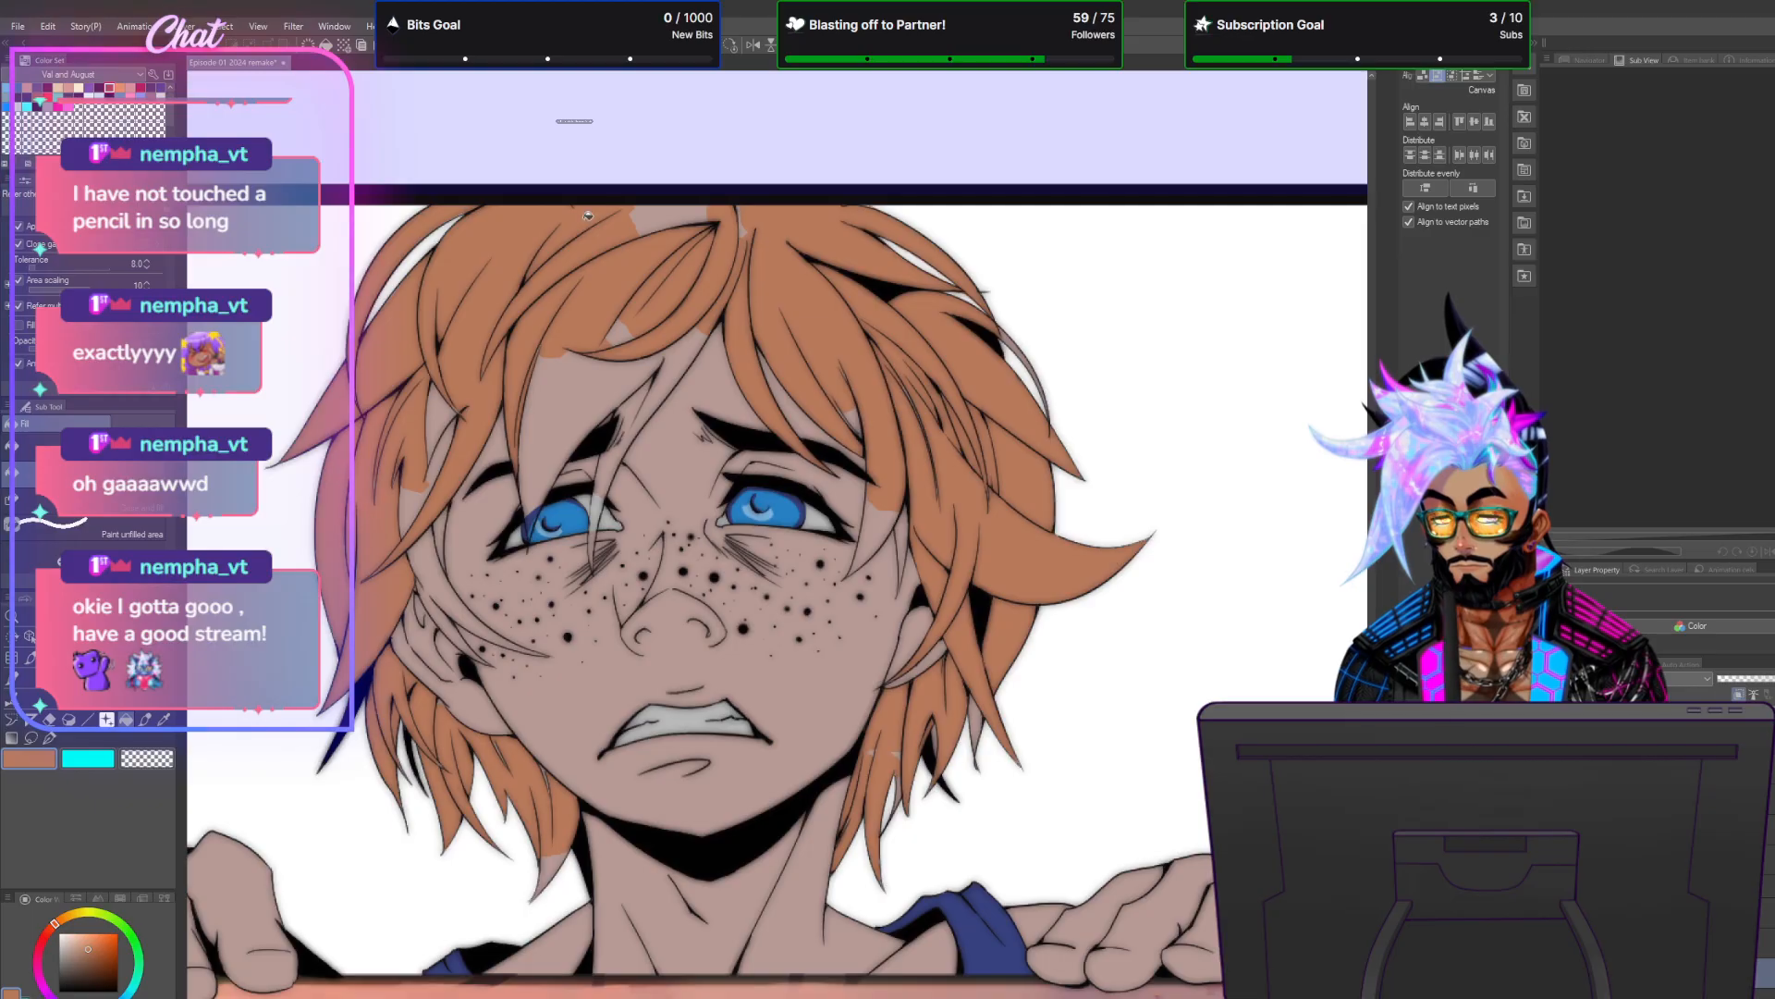
Fill the remaining locks framing the left temple and cheek, down to the left ear, with orange-brown.
left_click_drag(437, 426, 434, 471)
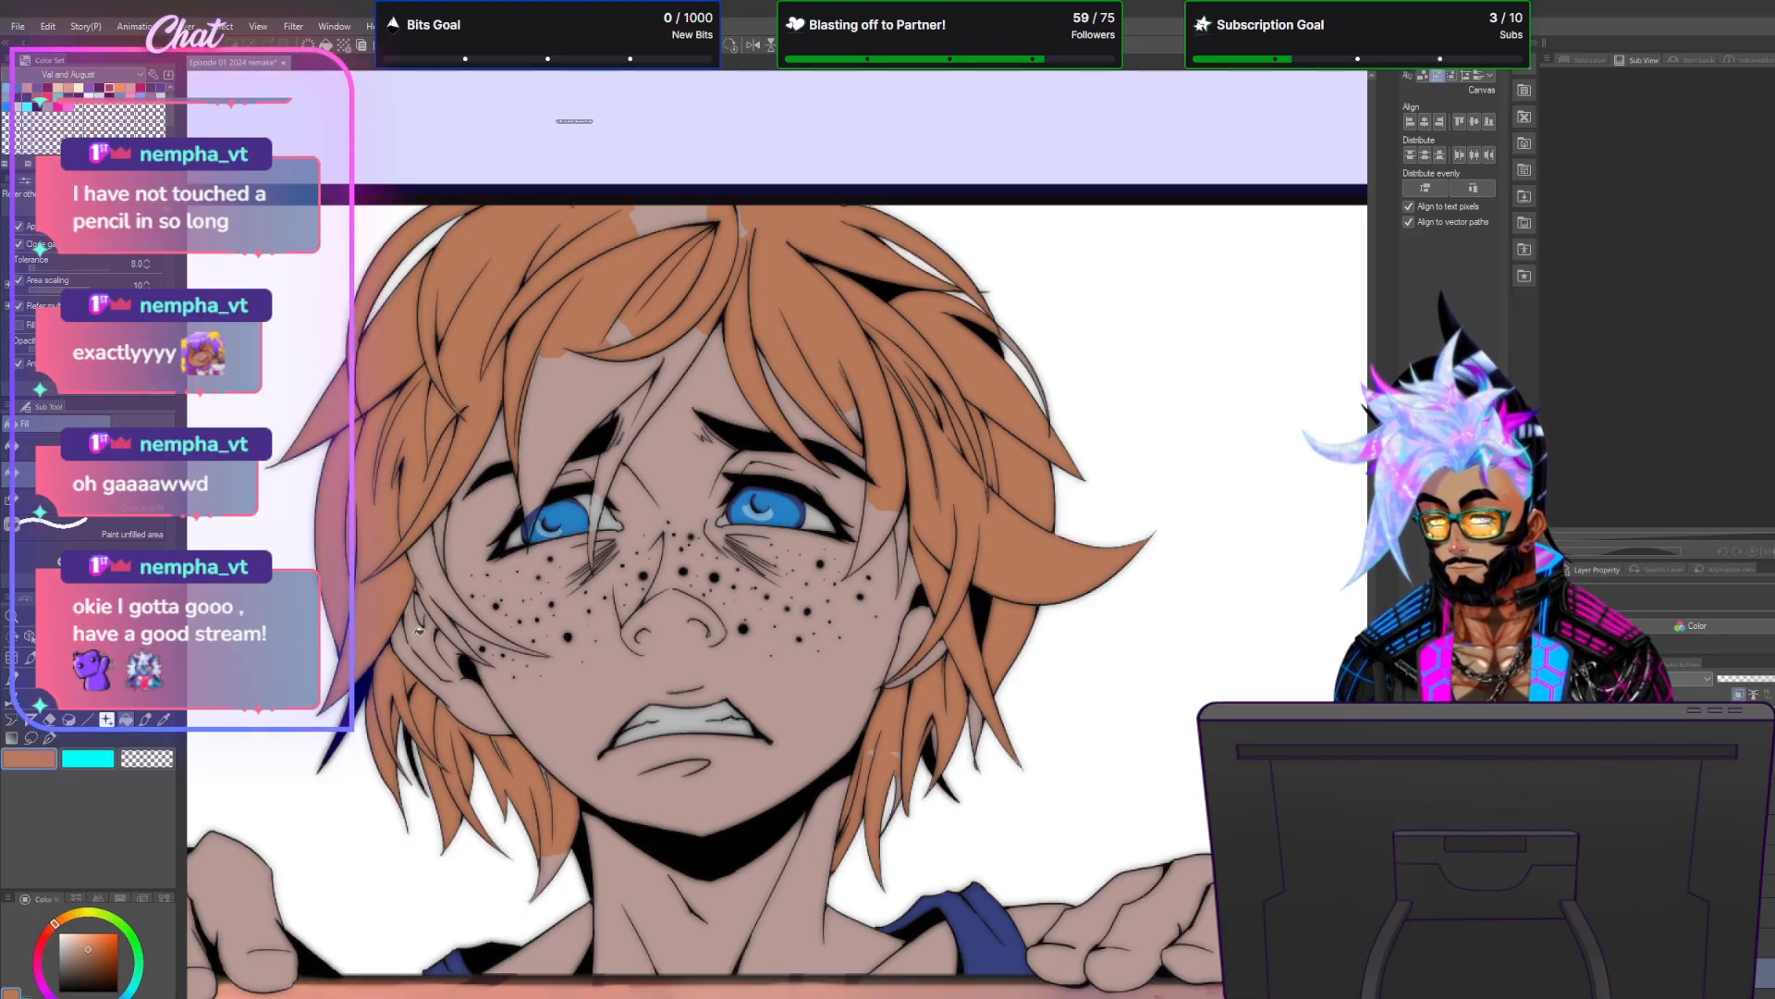
left_click_drag(439, 606, 439, 583)
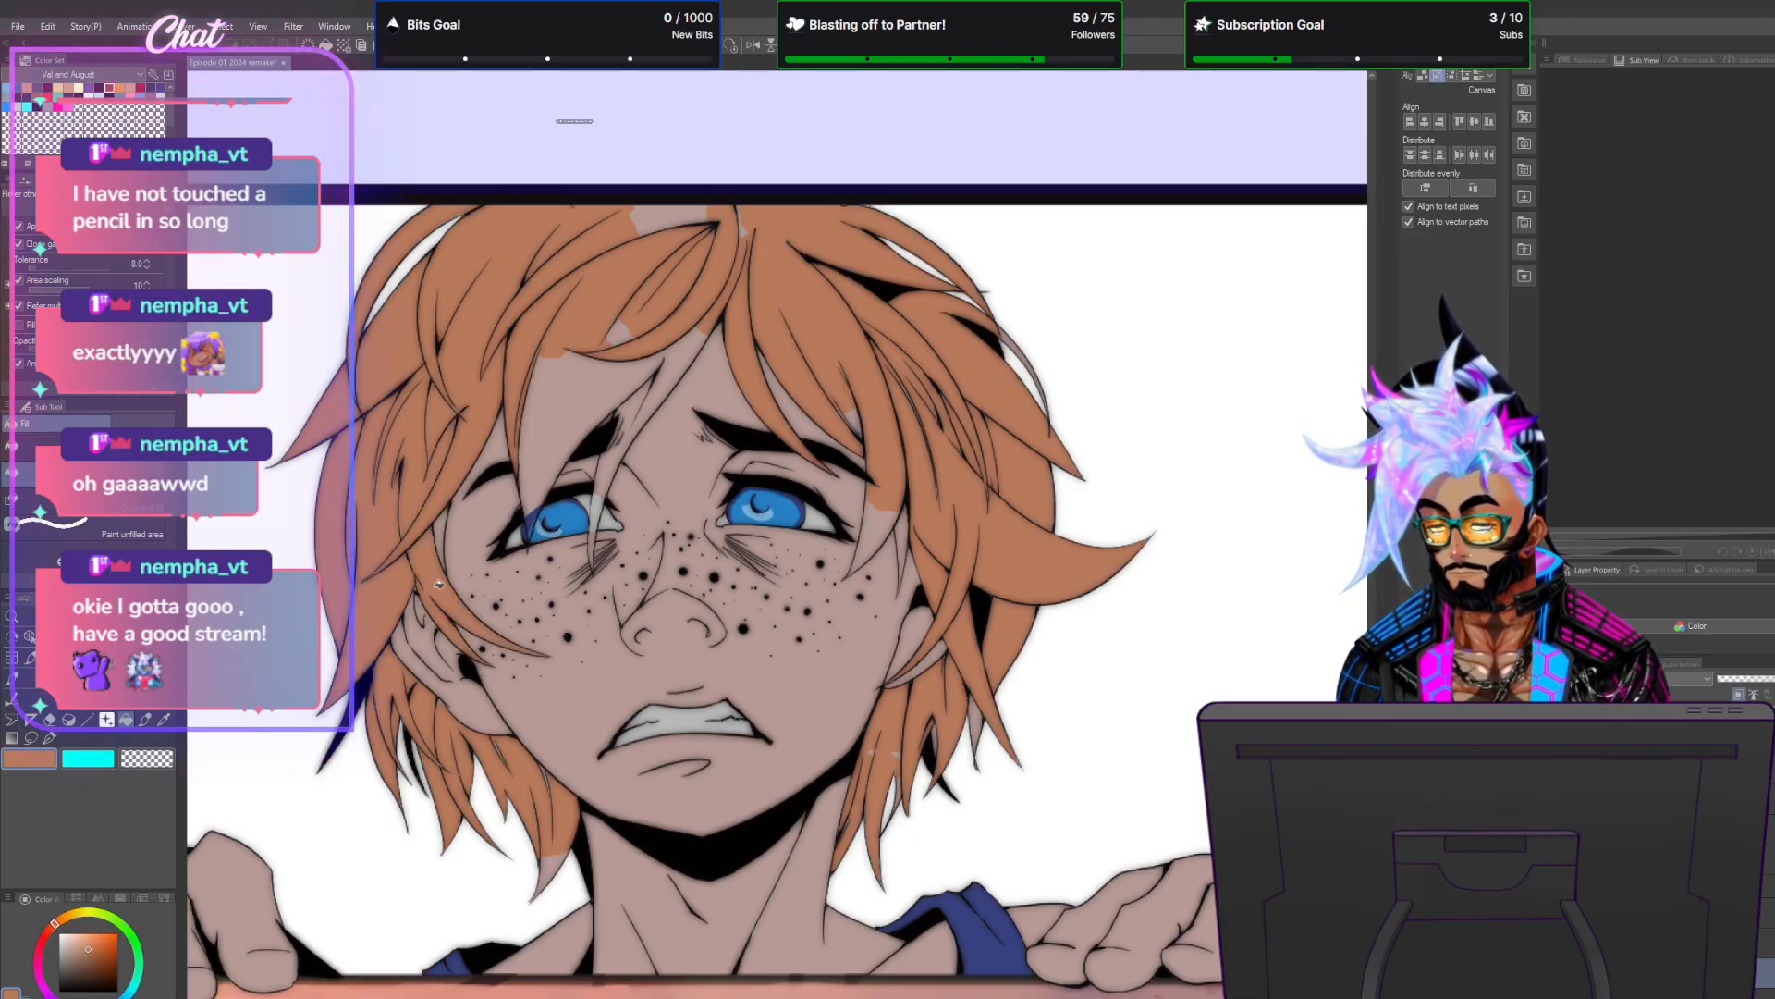
left_click(441, 531)
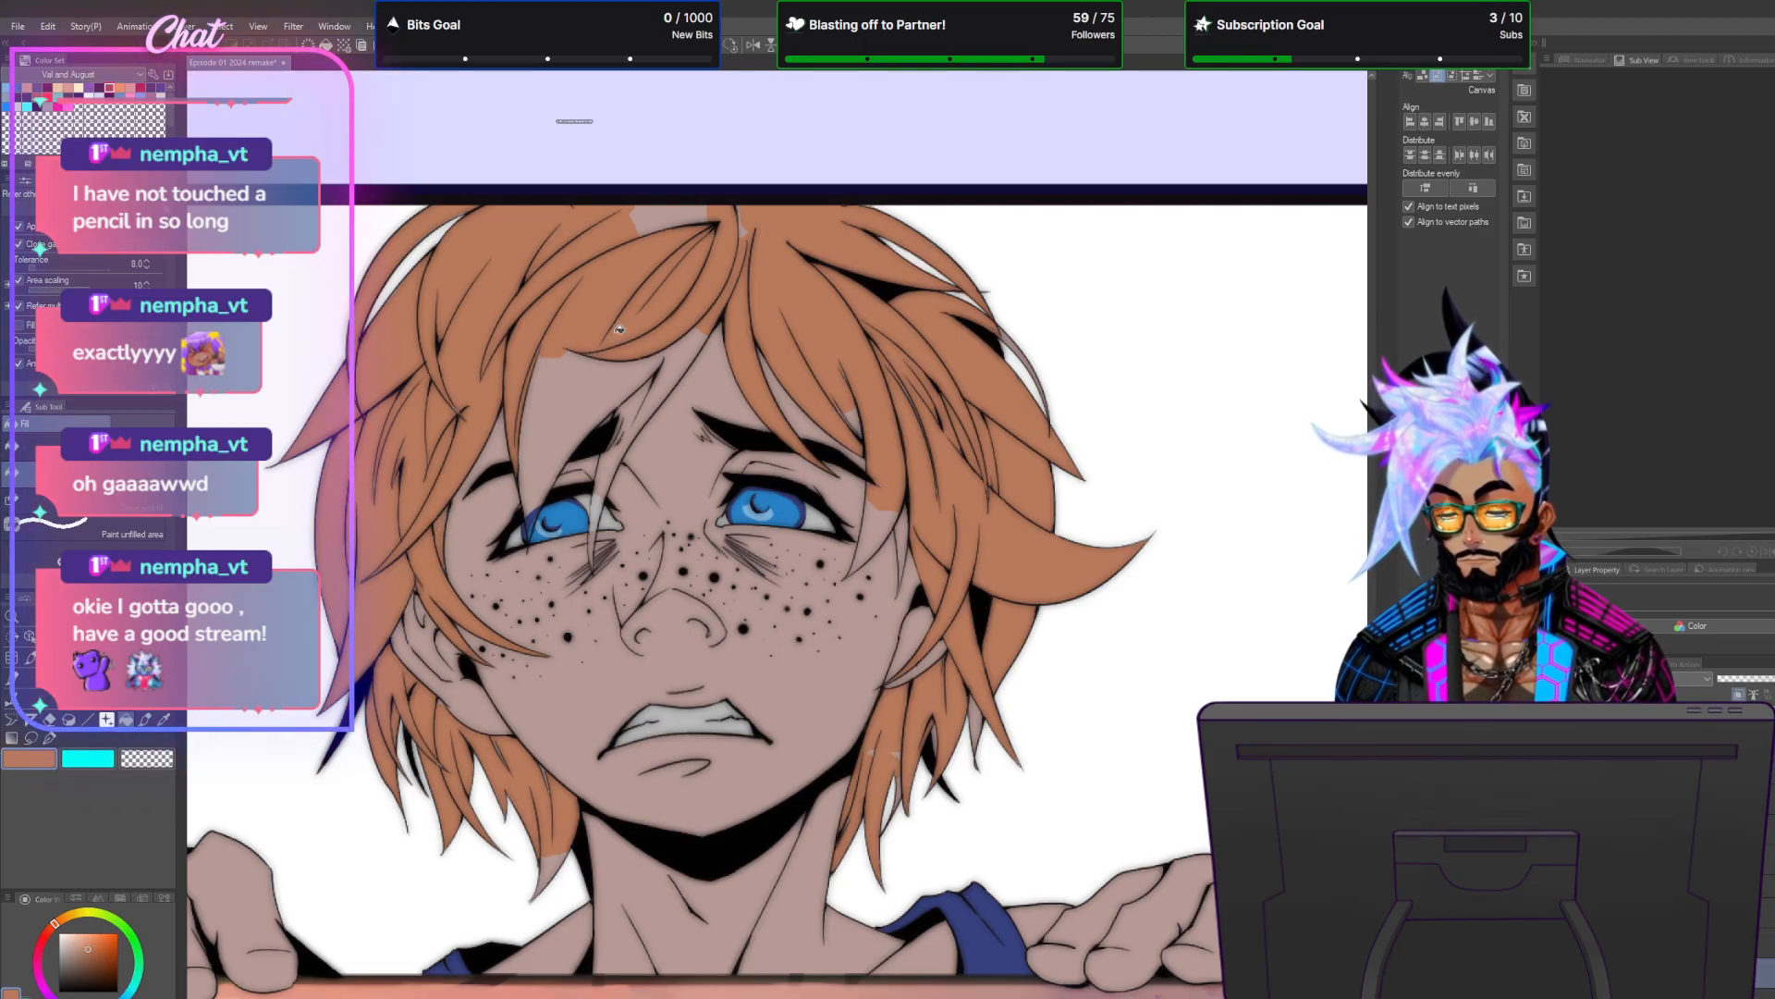
Fill the pointed fringe locks hanging over the forehead and left eyebrow with orange-brown.
left_click(567, 418)
left_click(636, 399)
left_click(610, 476)
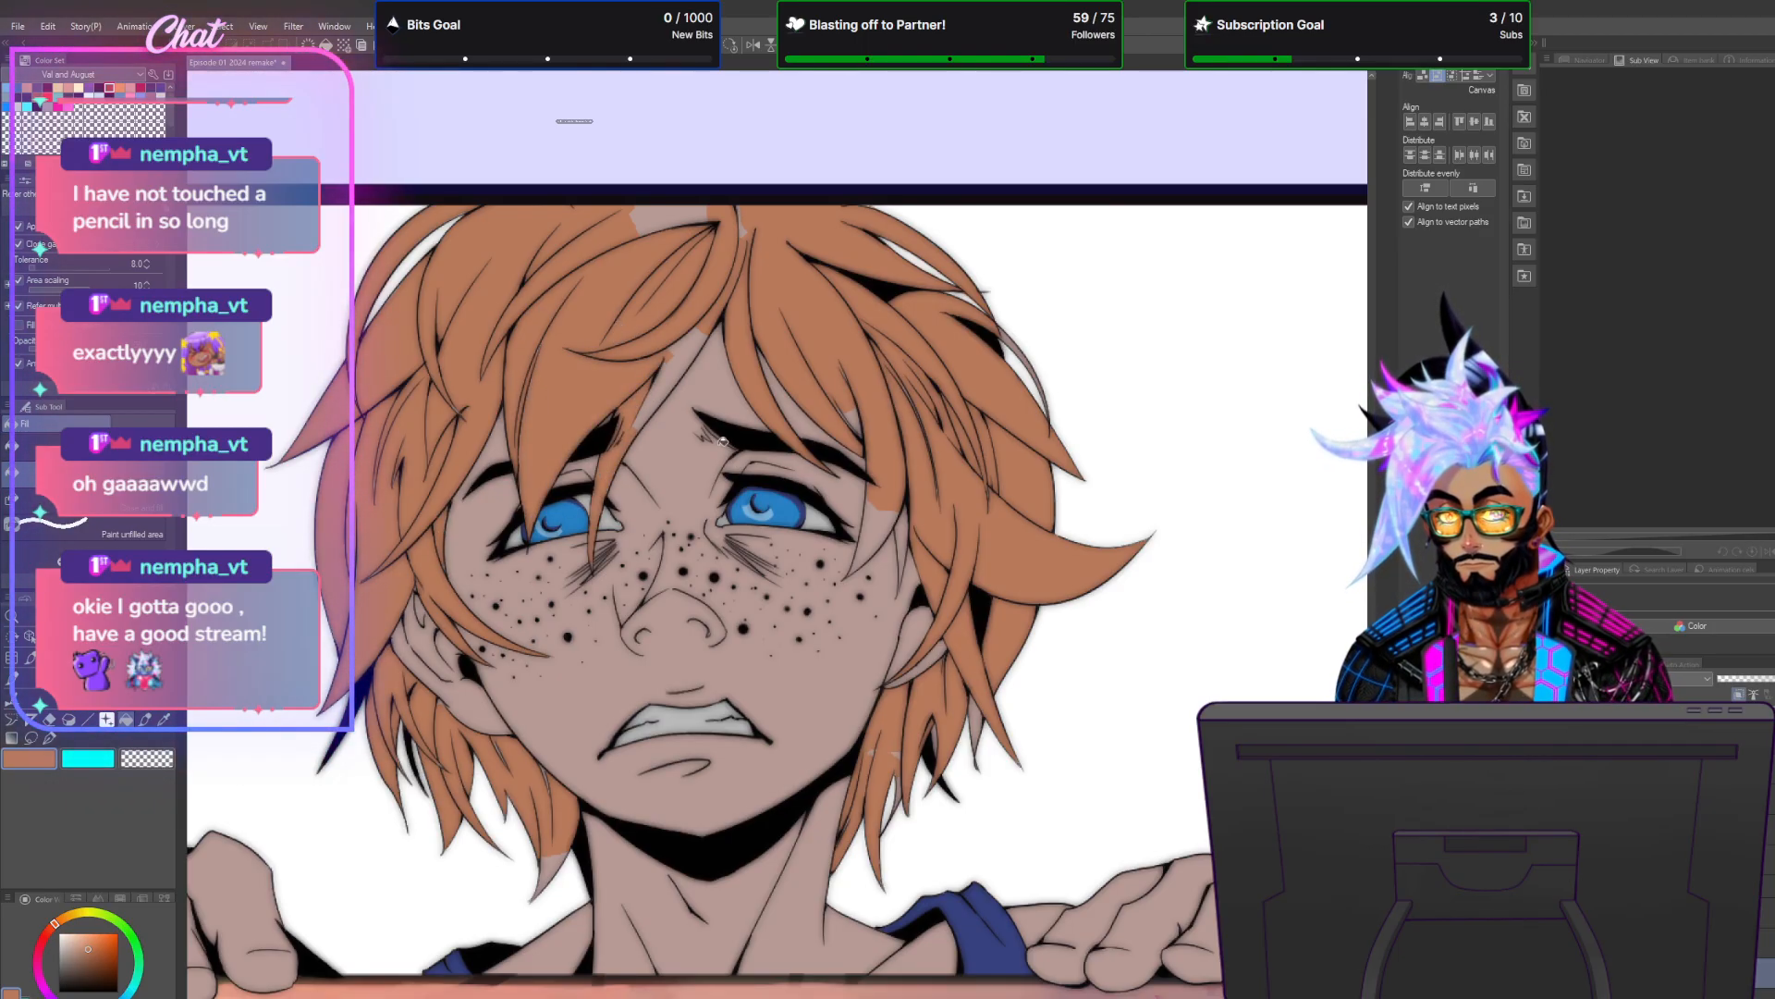
left_click(655, 402)
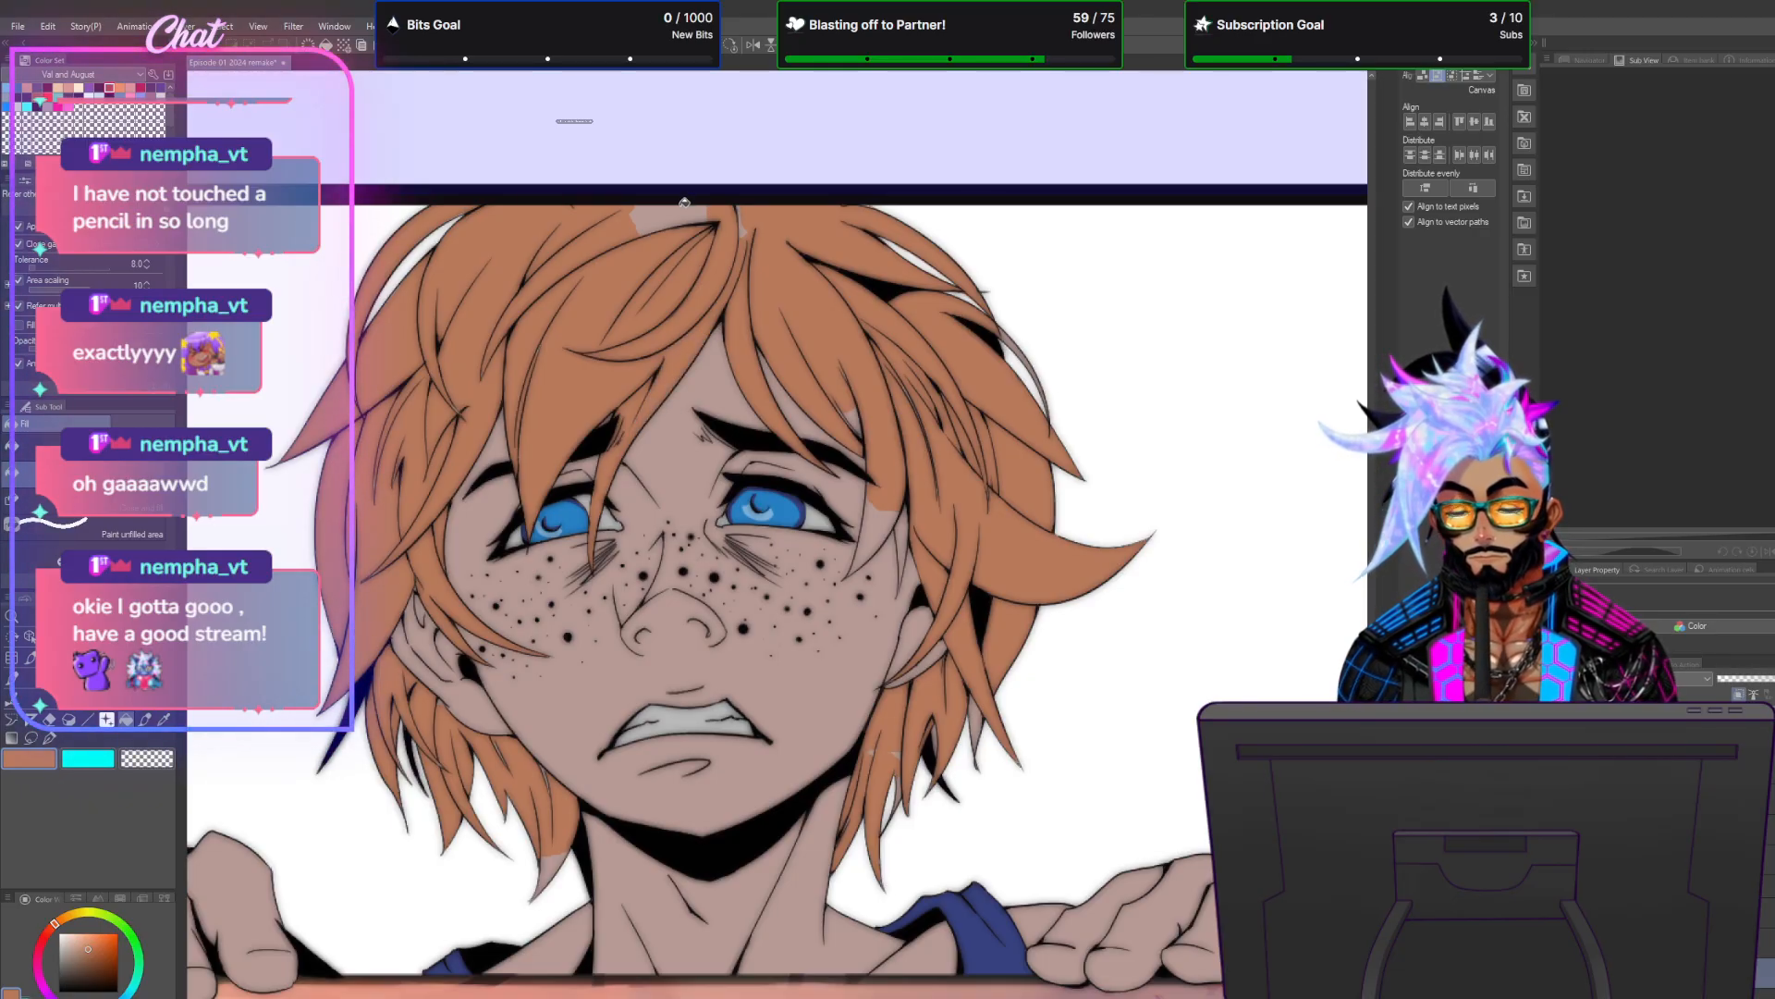
Fill the leftover patch at the crown and the lock tip beside the right eye with orange-brown.
left_click(665, 207)
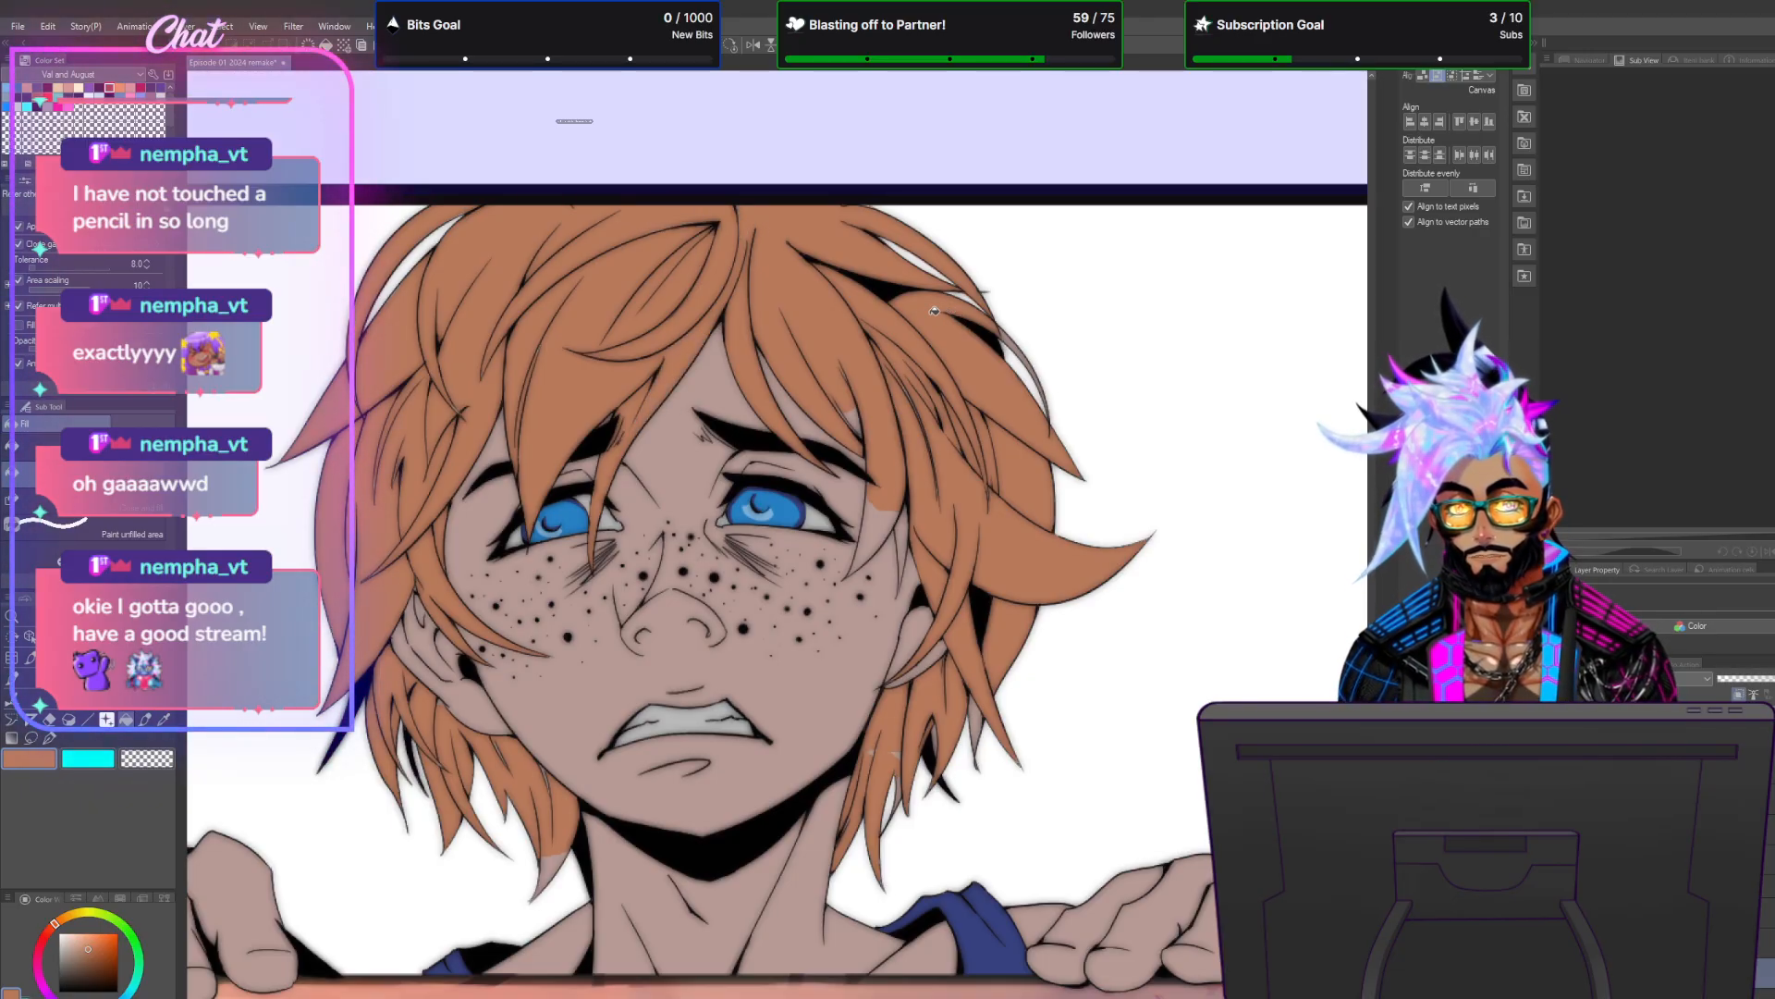
left_click(866, 539)
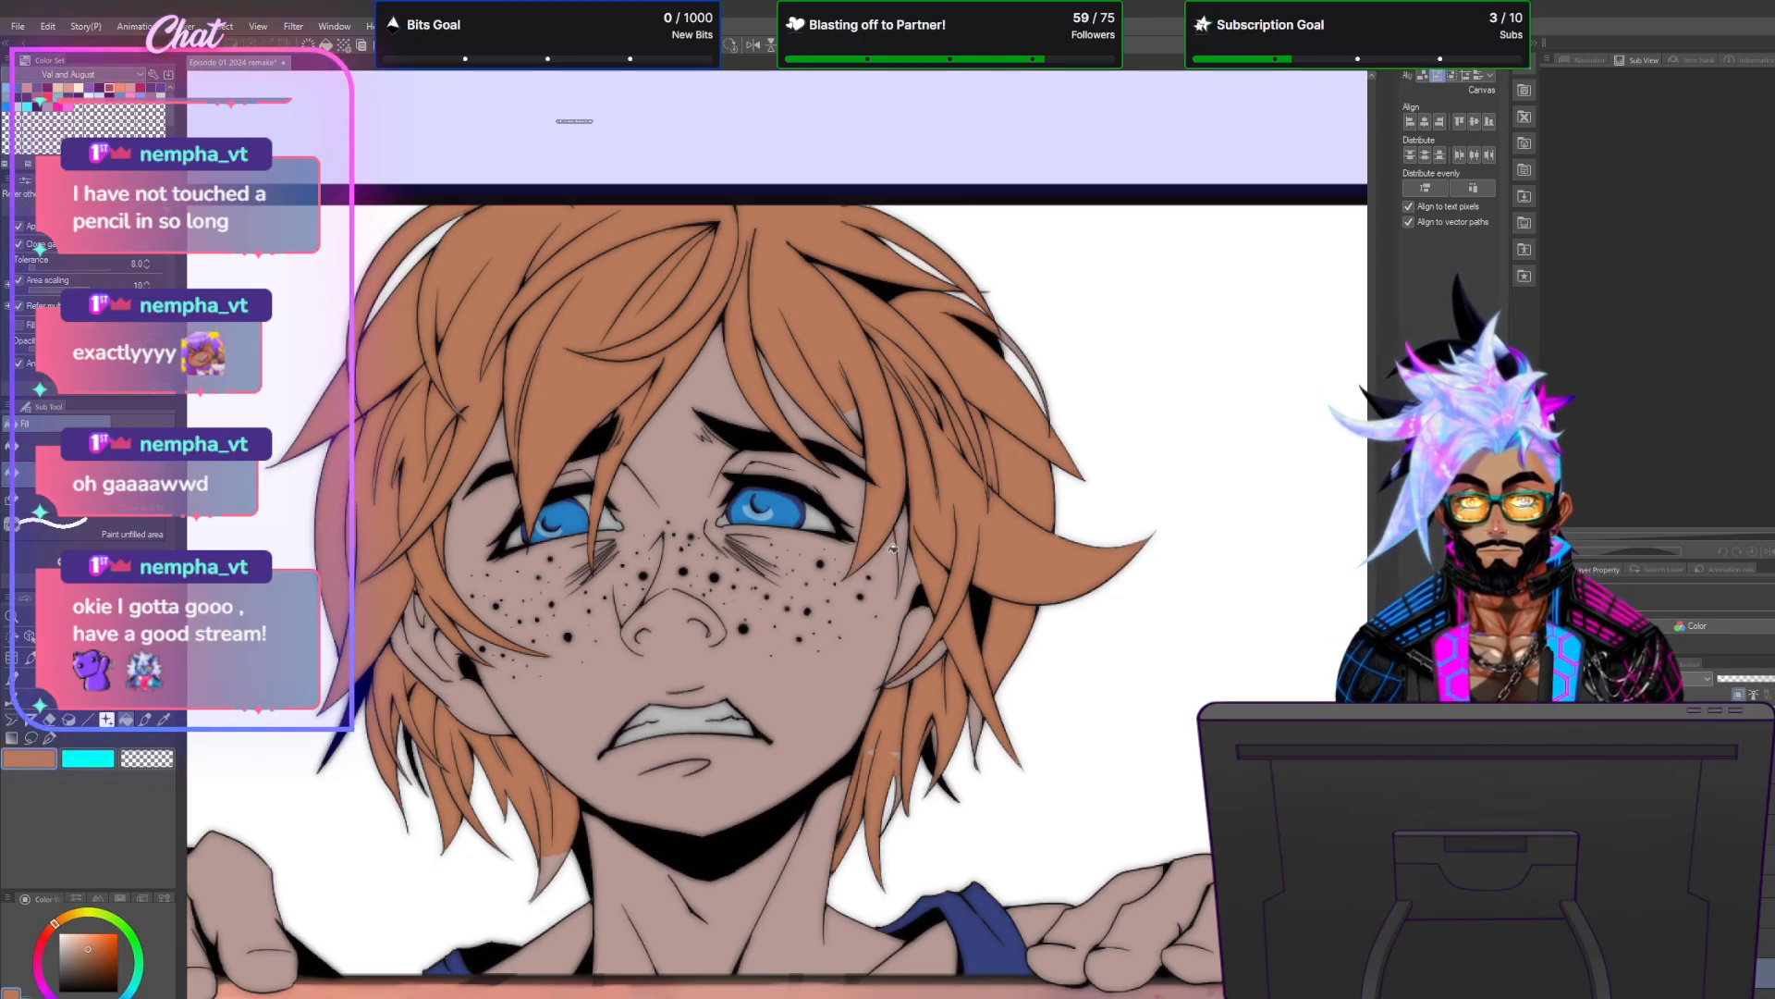
left_click(905, 545)
Lasso the lower hair from the right ear to the neck, fill its unpainted gaps with orange-brown and deselect.
scroll(959, 792, "up", 3)
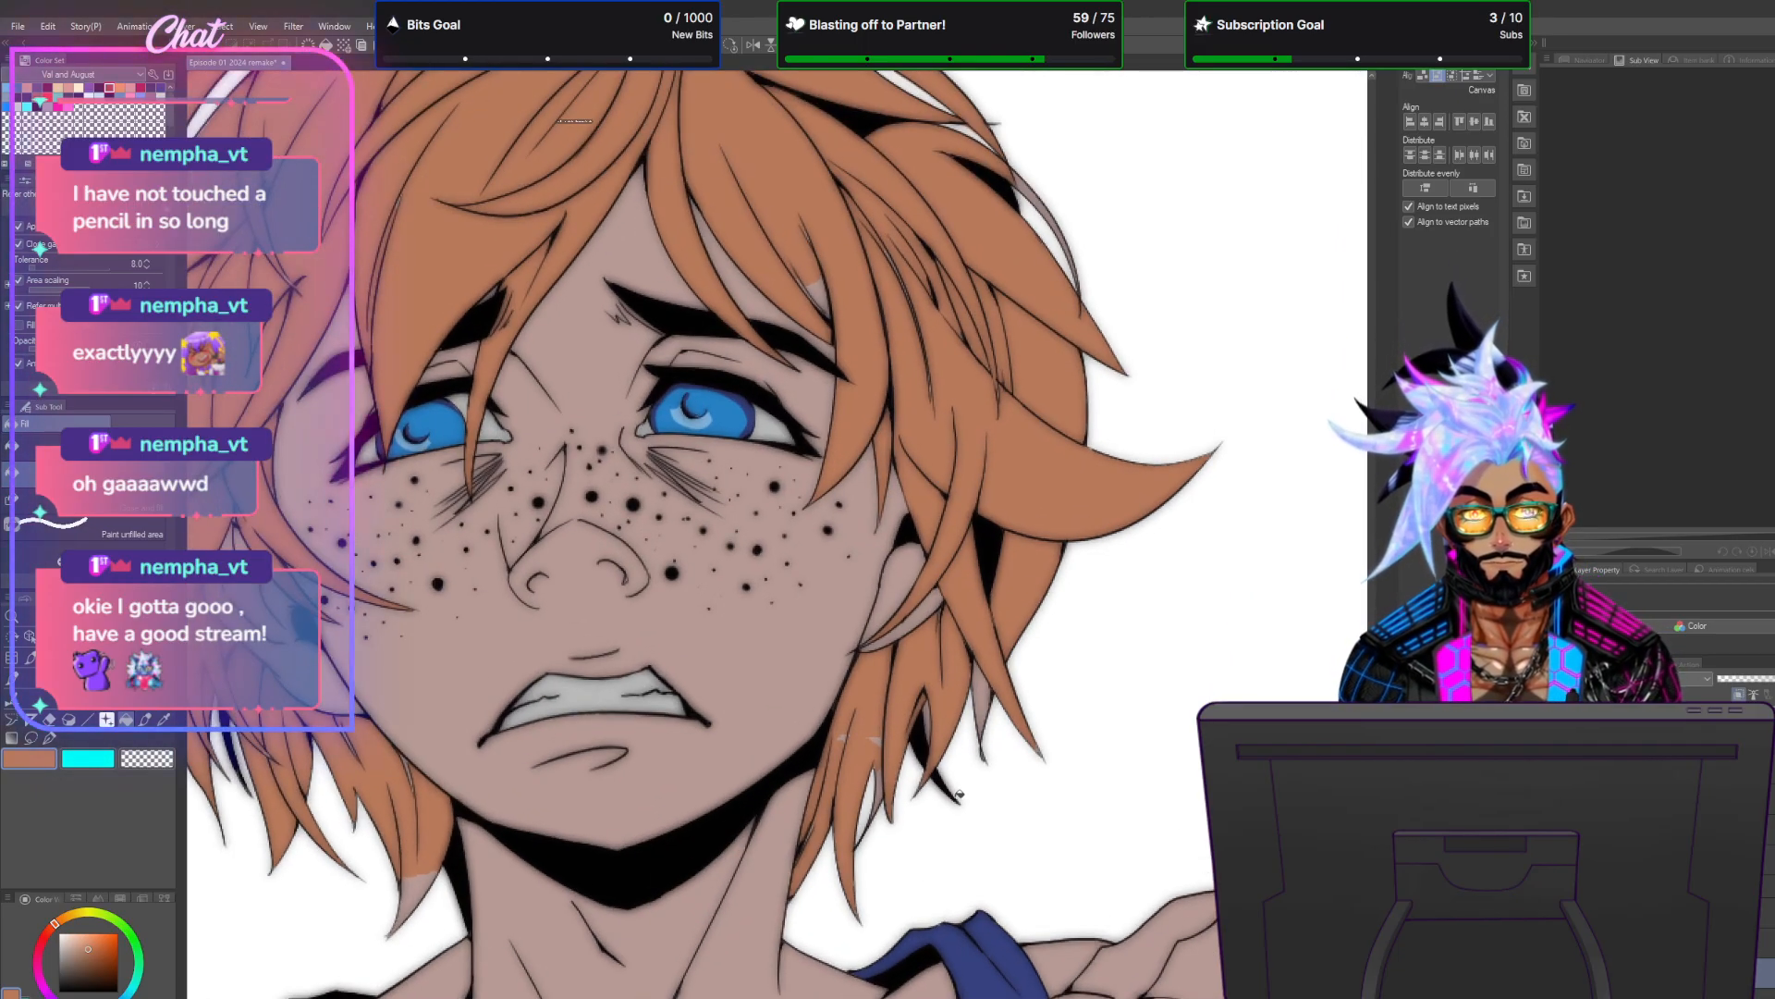
key("m")
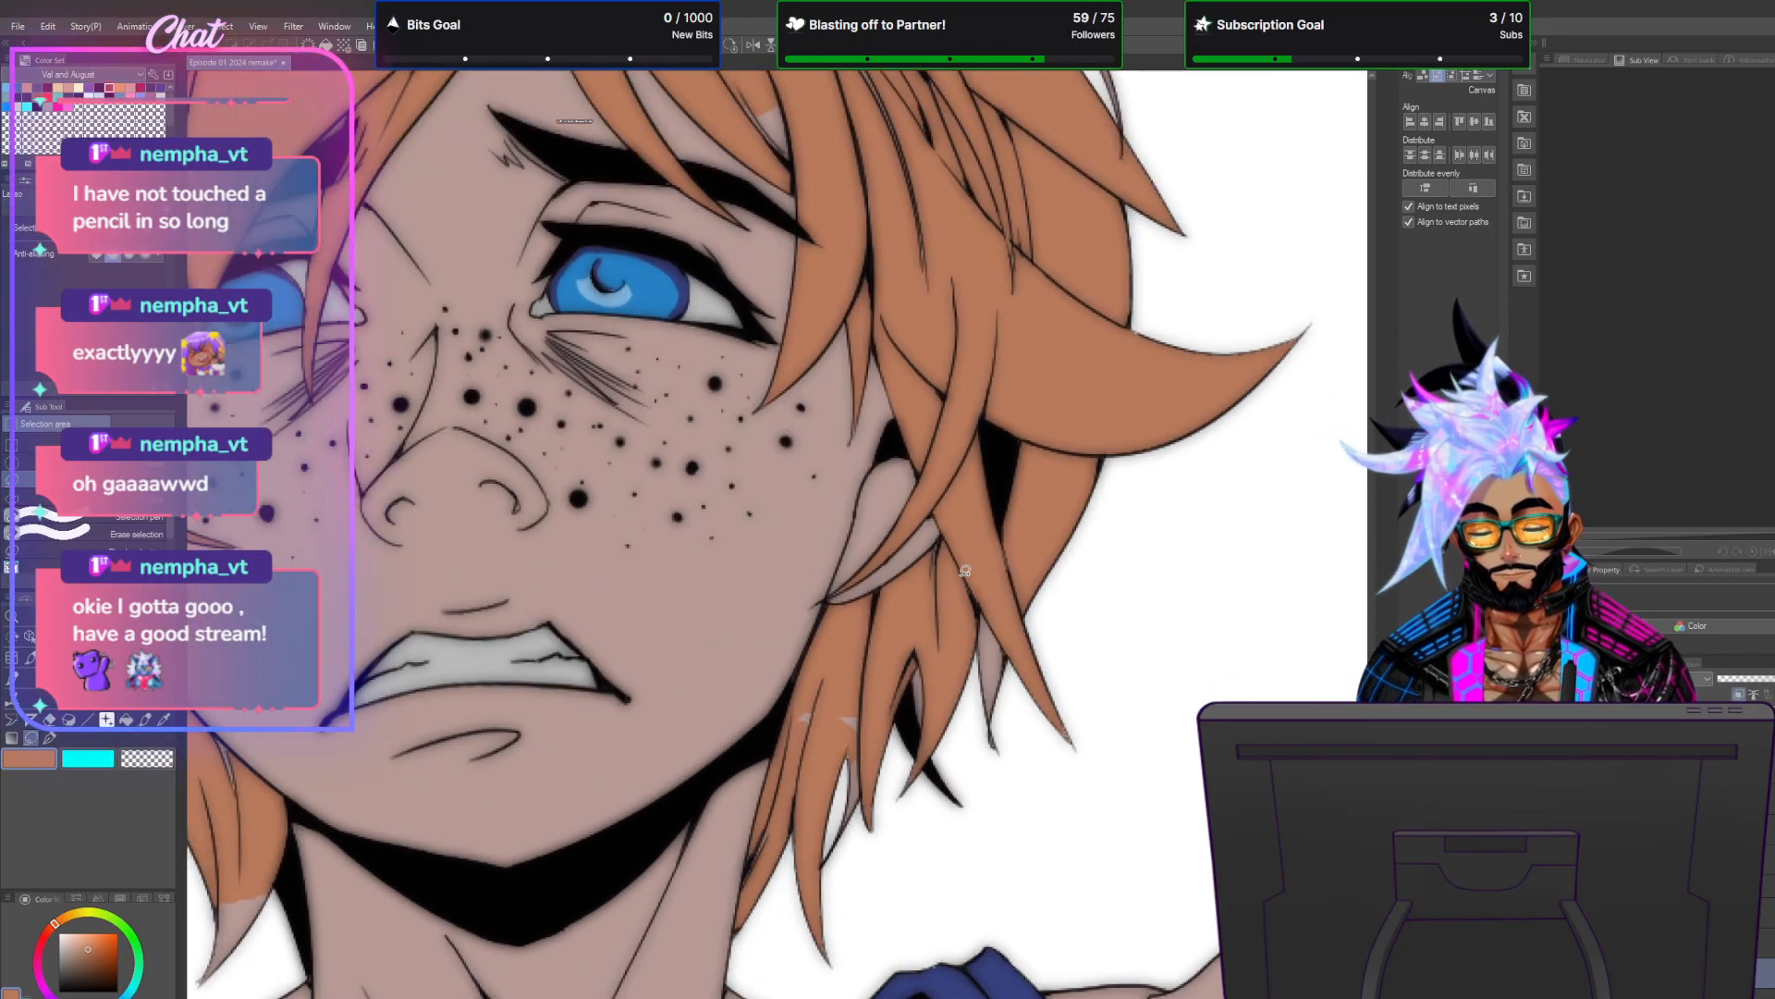
mouse_move(927, 552)
left_mouse_down()
mouse_move(826, 617)
mouse_move(795, 688)
mouse_move(746, 909)
mouse_move(768, 949)
mouse_move(942, 938)
mouse_move(1117, 832)
mouse_move(1277, 575)
mouse_move(1273, 269)
mouse_move(1126, 135)
mouse_move(1098, 127)
mouse_move(1072, 180)
mouse_move(936, 548)
left_mouse_up()
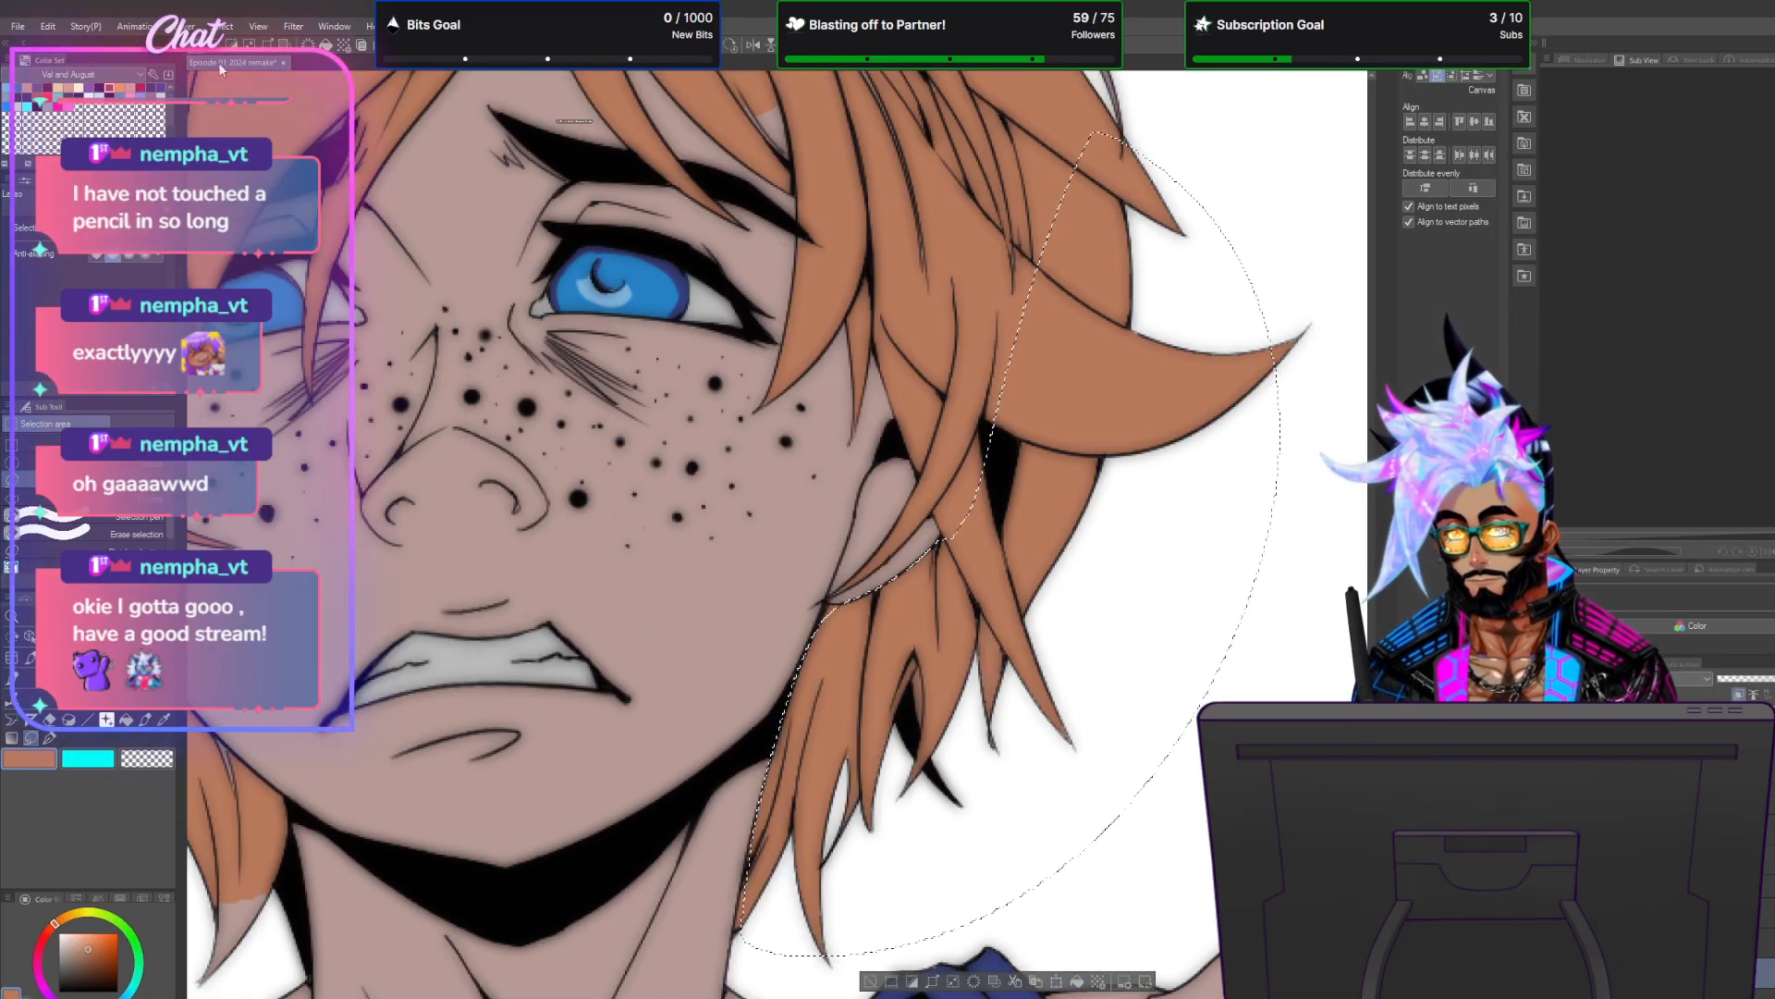
key("ctrl+d")
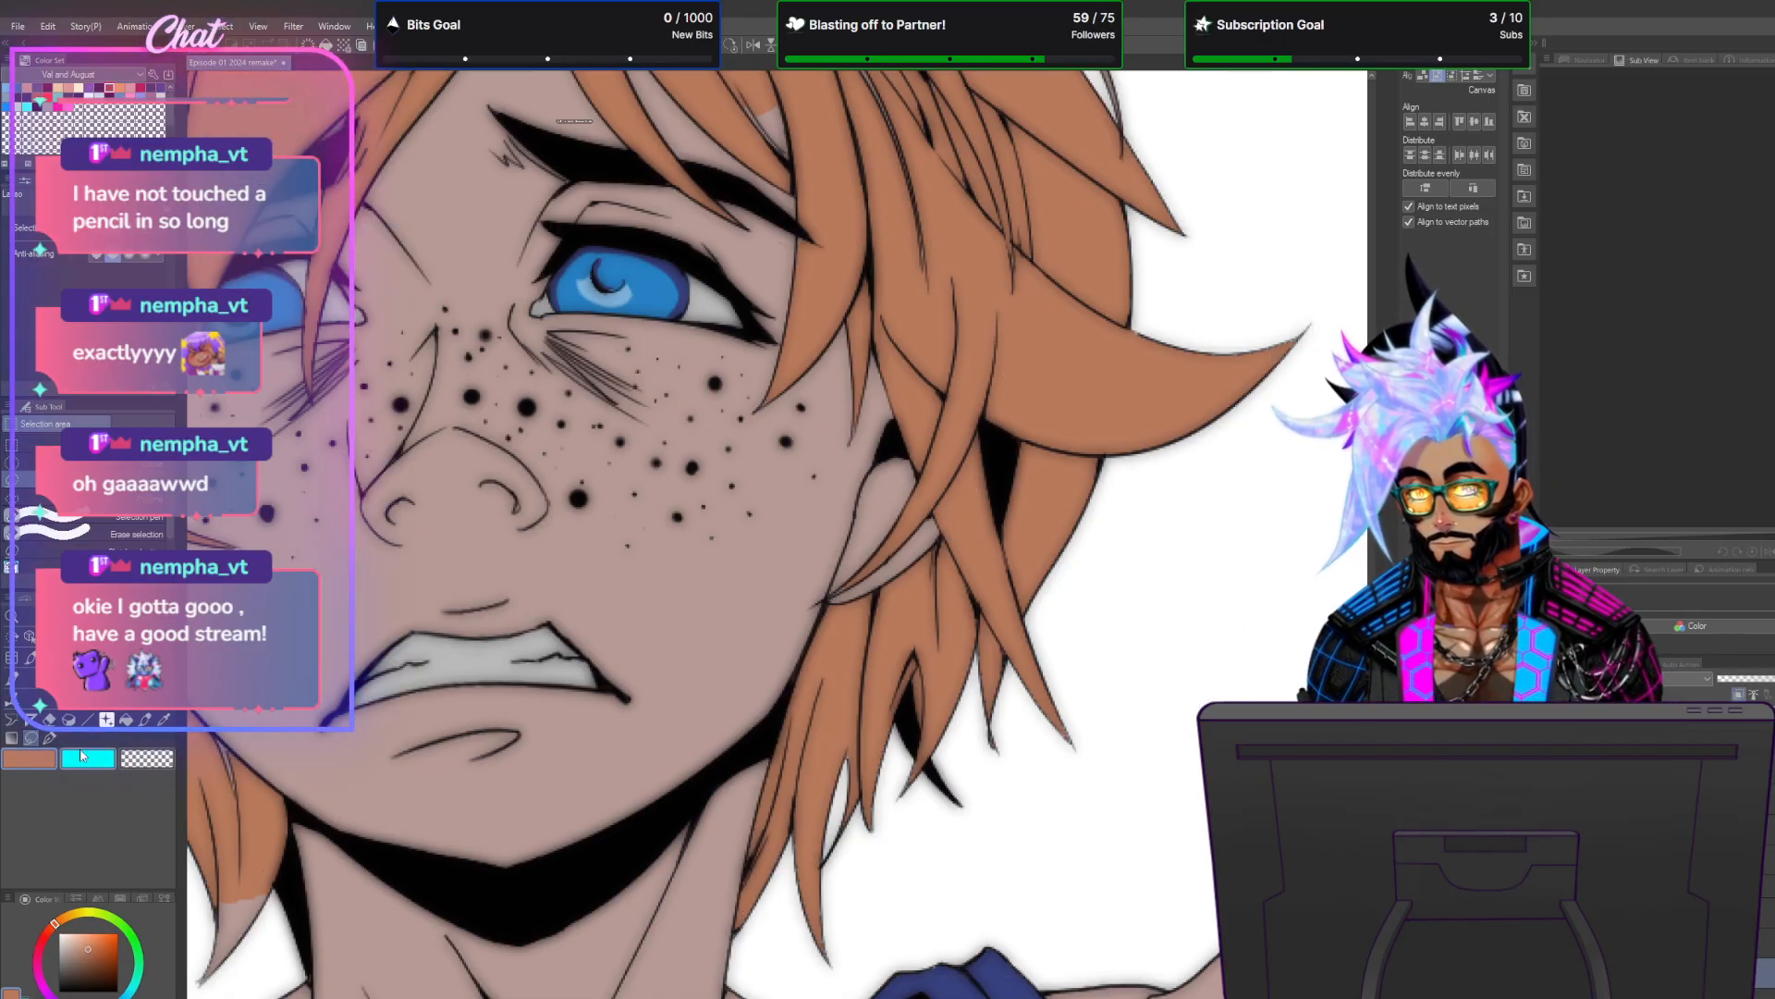
Lasso the outer locks on the right side above the ear, fill their unpainted gaps with orange-brown and deselect.
key("p")
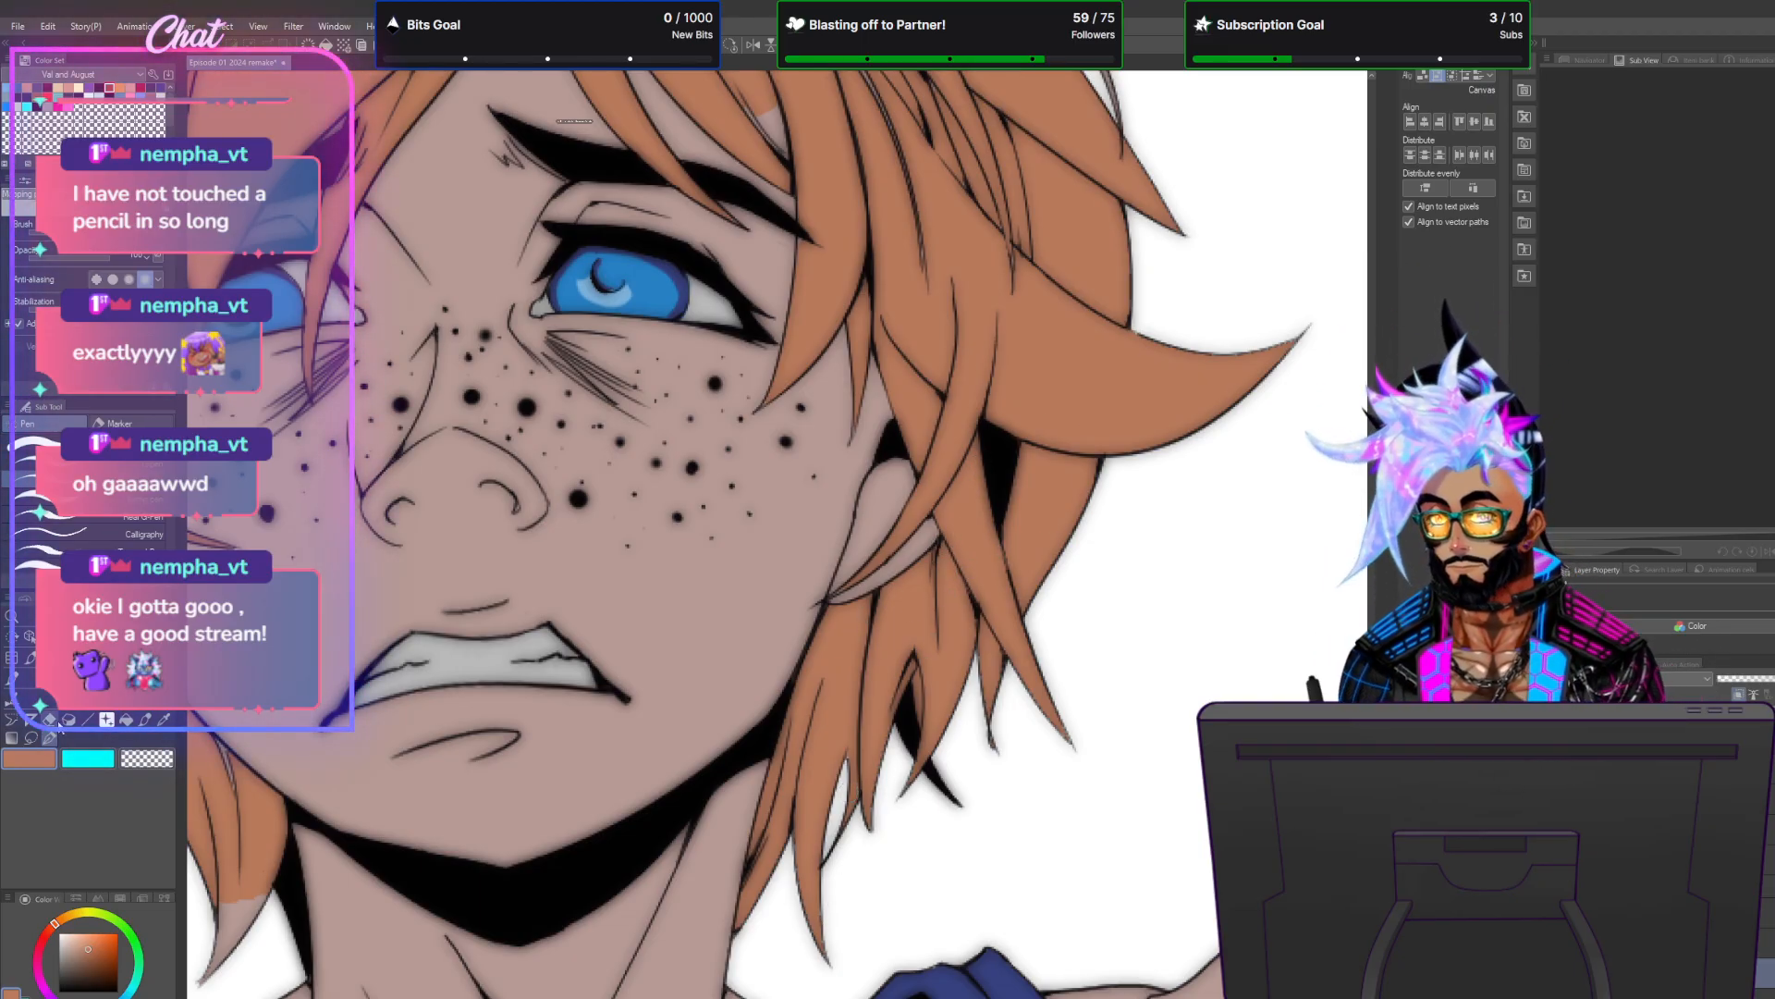
left_click(30, 737)
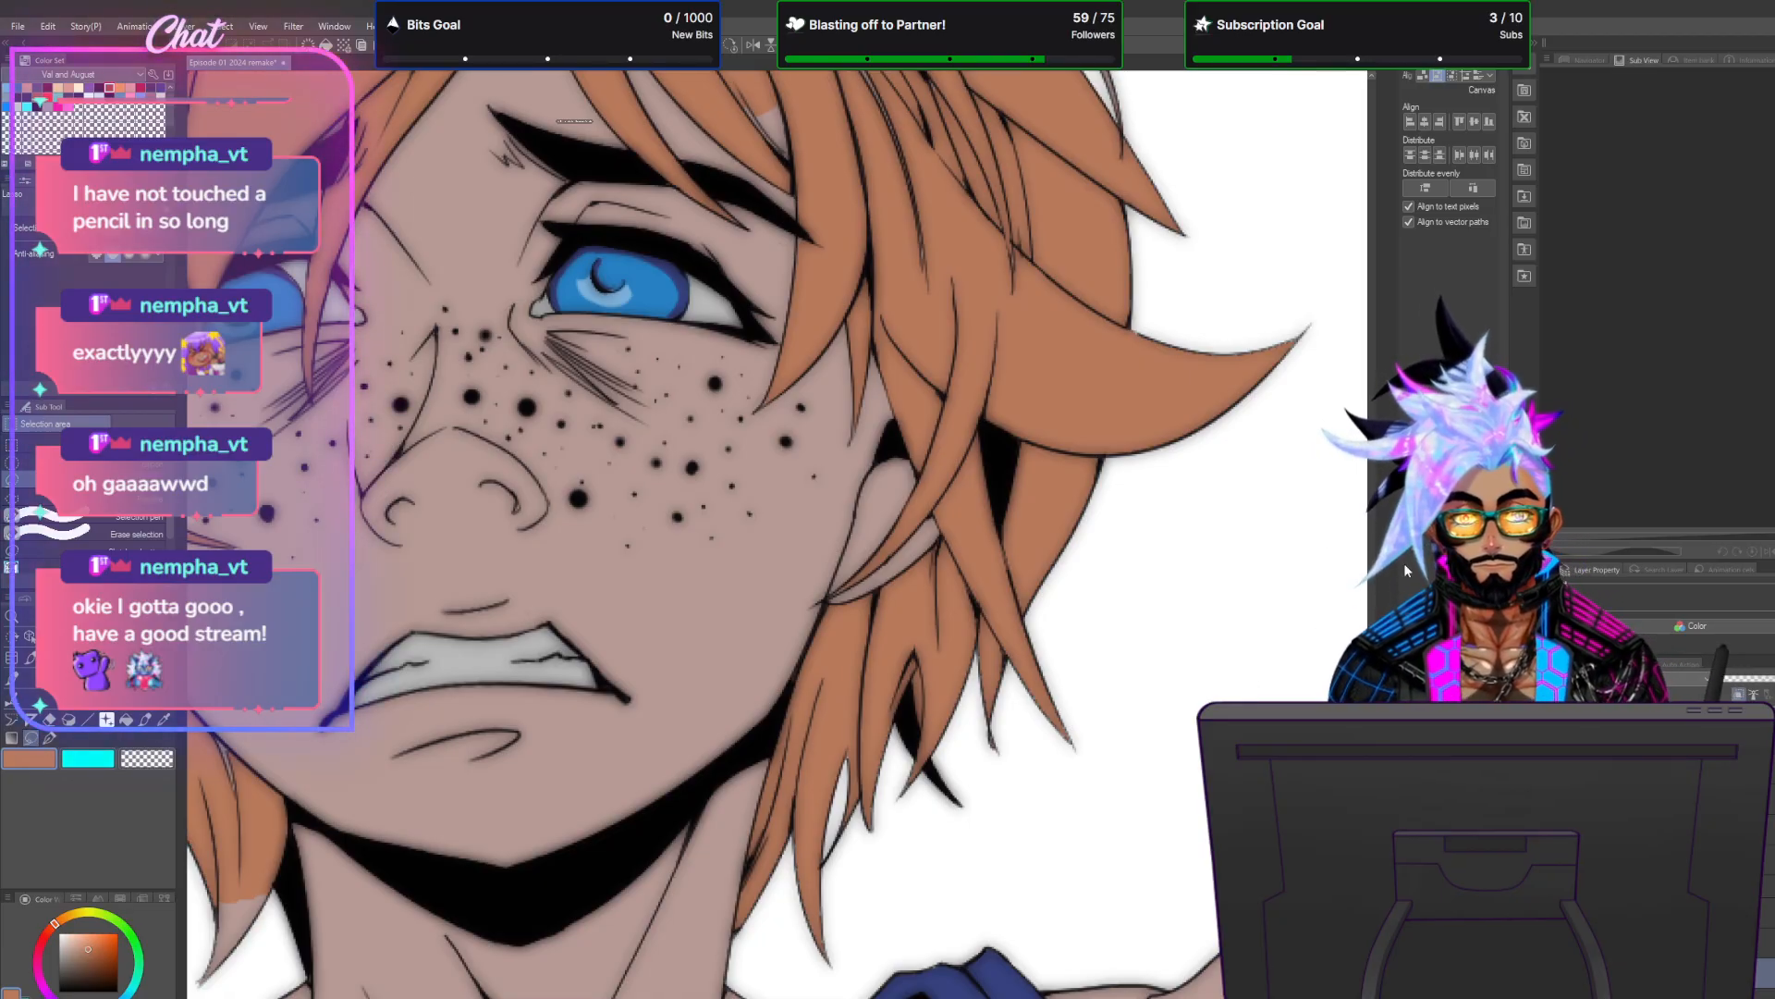
scroll(574, 121, "up", 5)
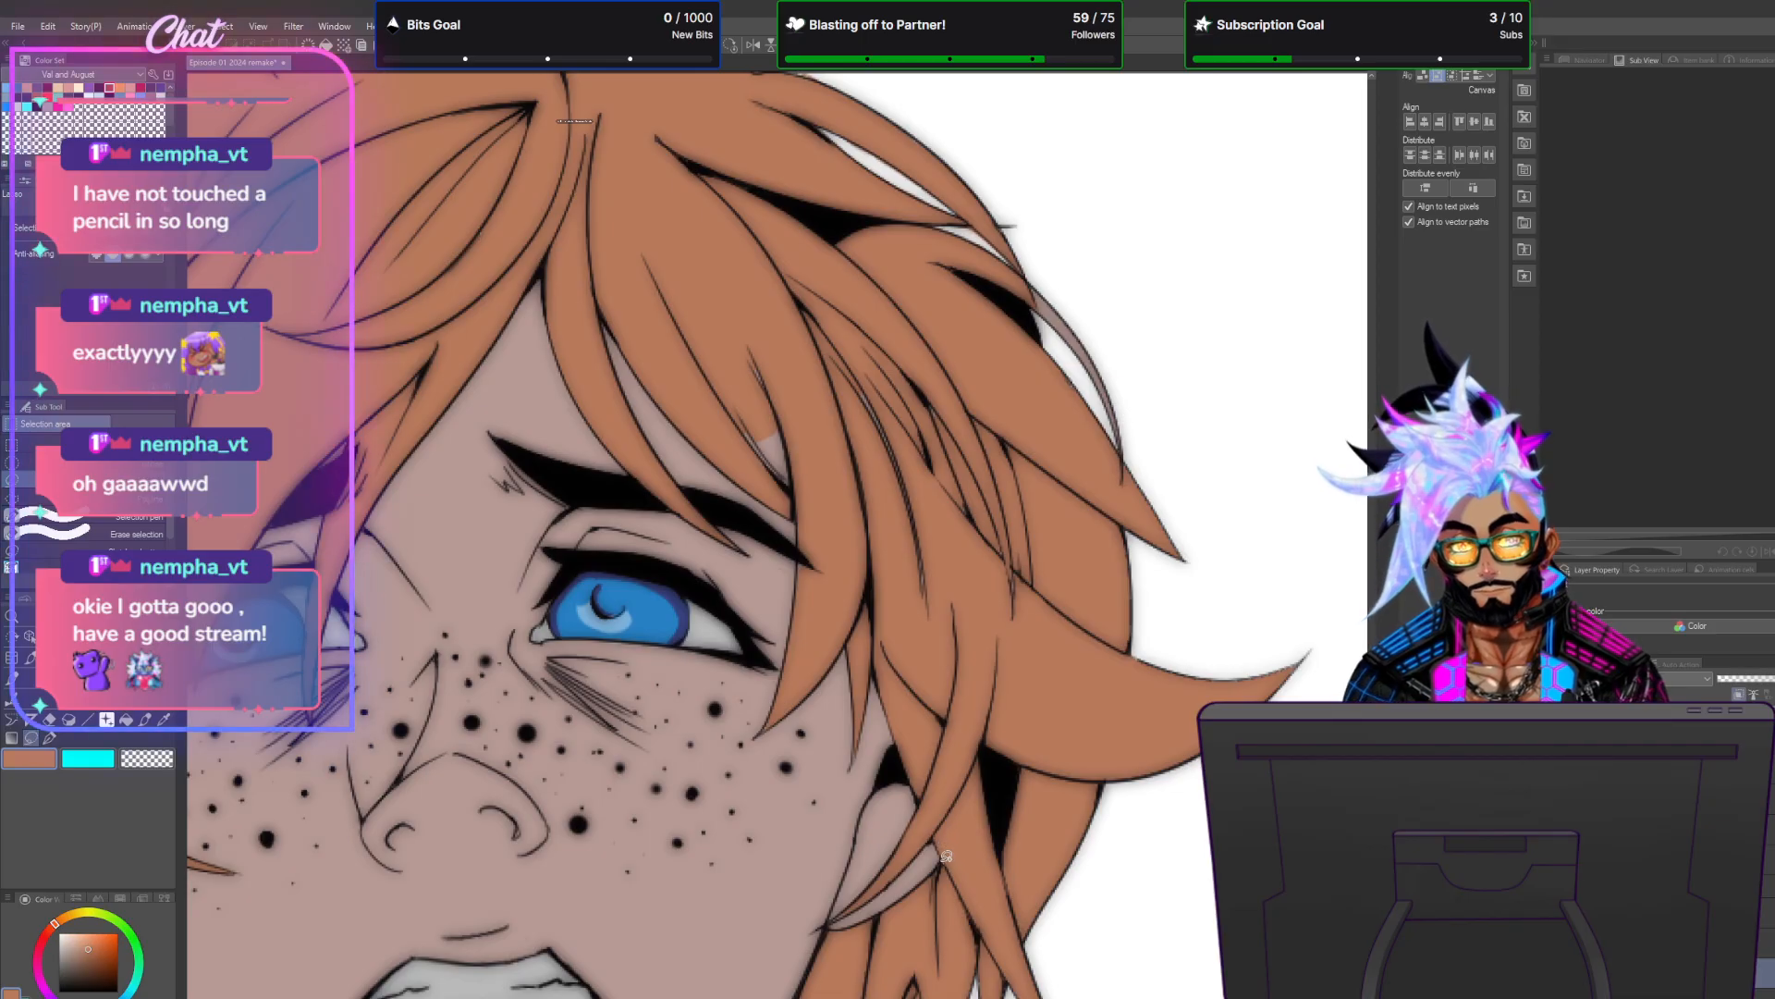
left_click_drag(891, 701, 876, 663)
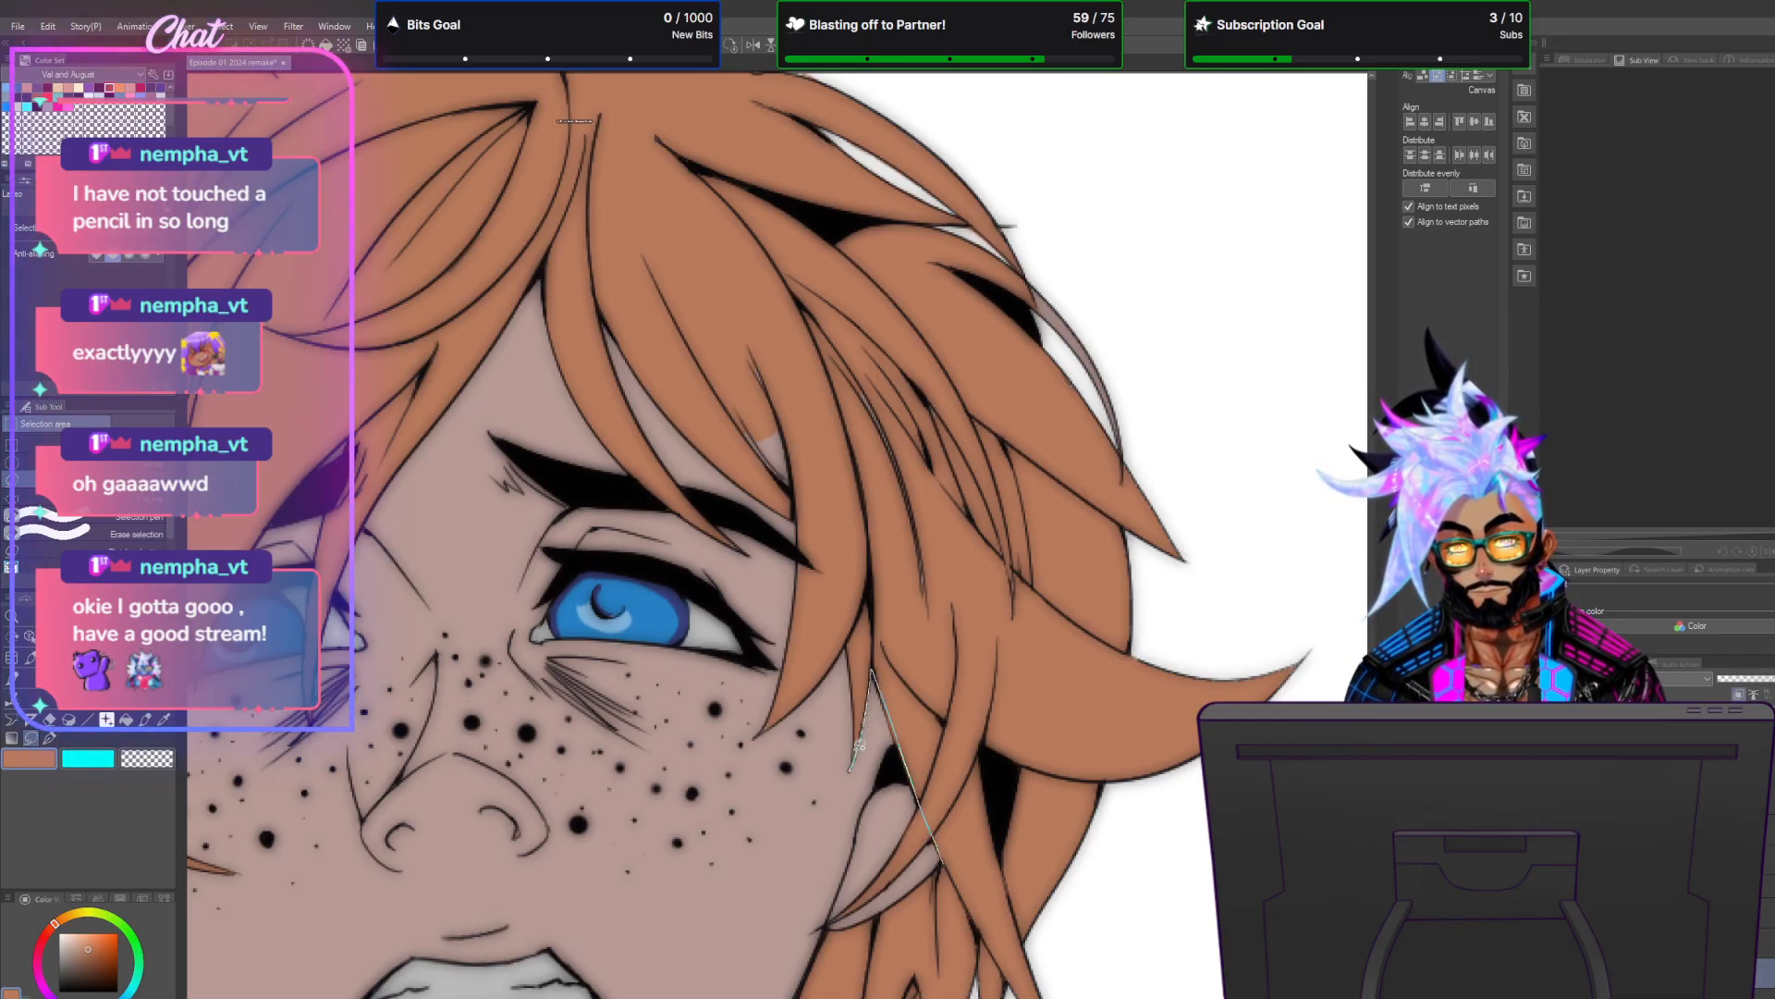
mouse_move(794, 417)
left_mouse_down()
mouse_move(781, 294)
mouse_move(863, 102)
mouse_move(1151, 144)
mouse_move(1360, 487)
mouse_move(1342, 573)
mouse_move(1110, 873)
mouse_move(988, 928)
left_mouse_up()
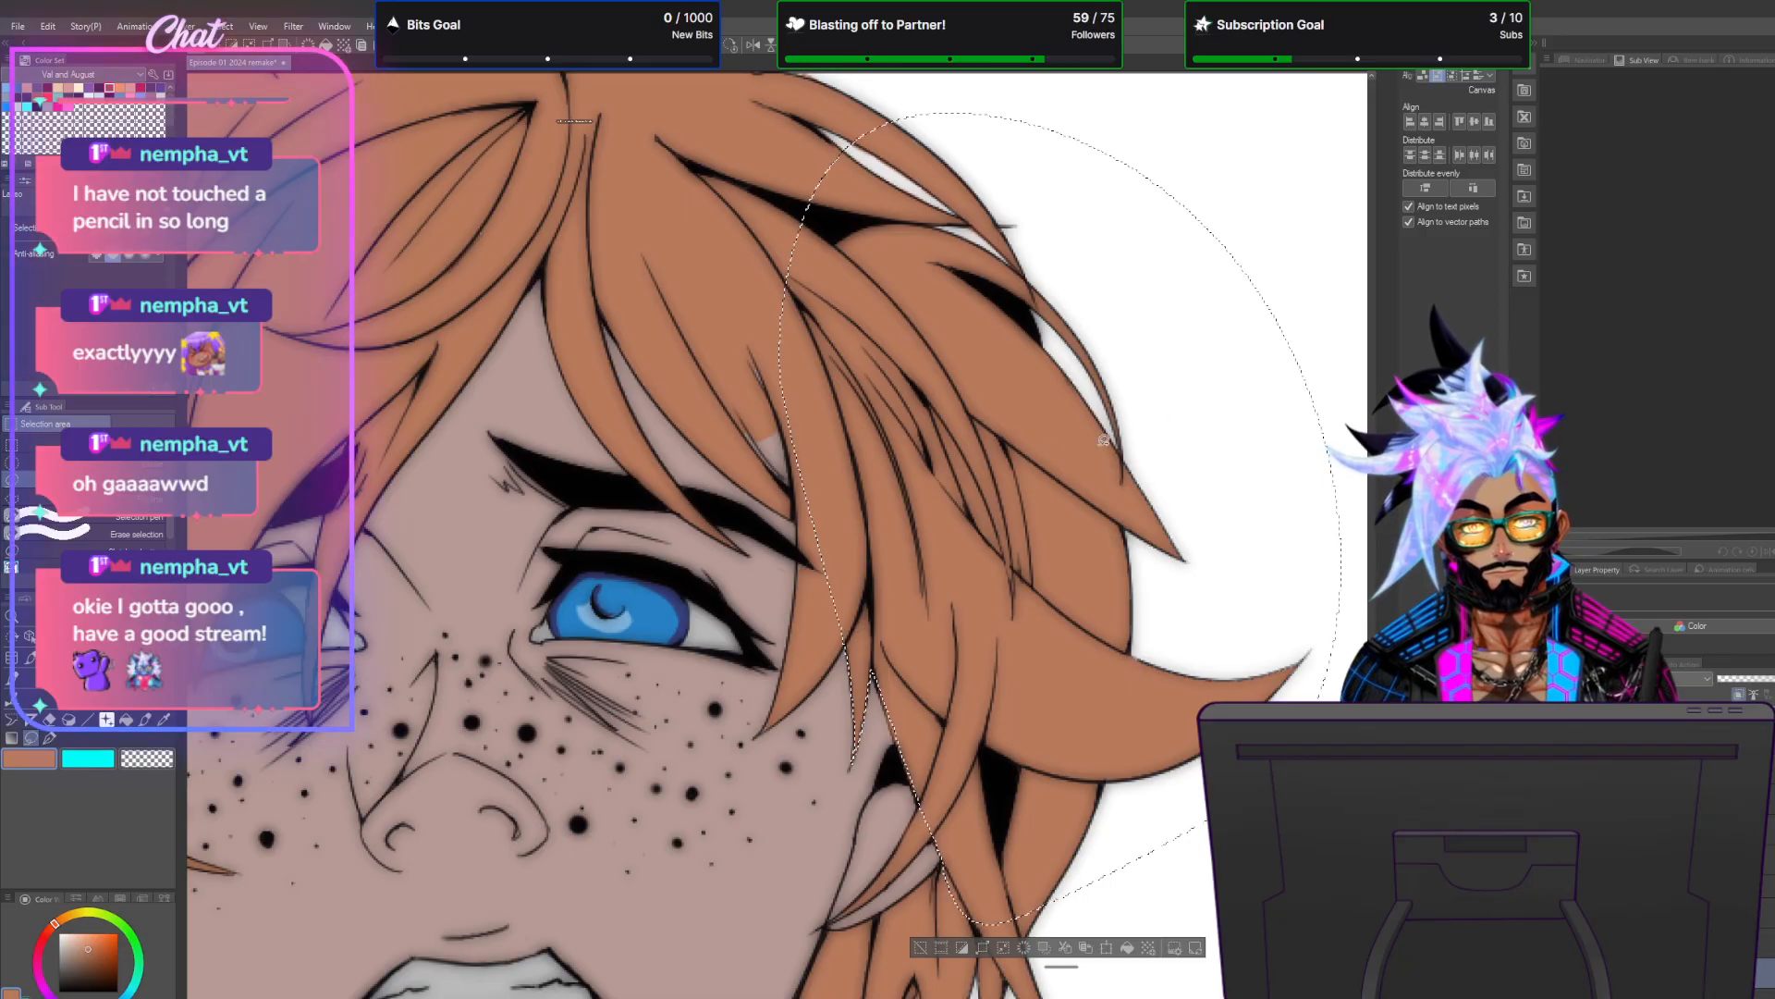
key("ctrl+d")
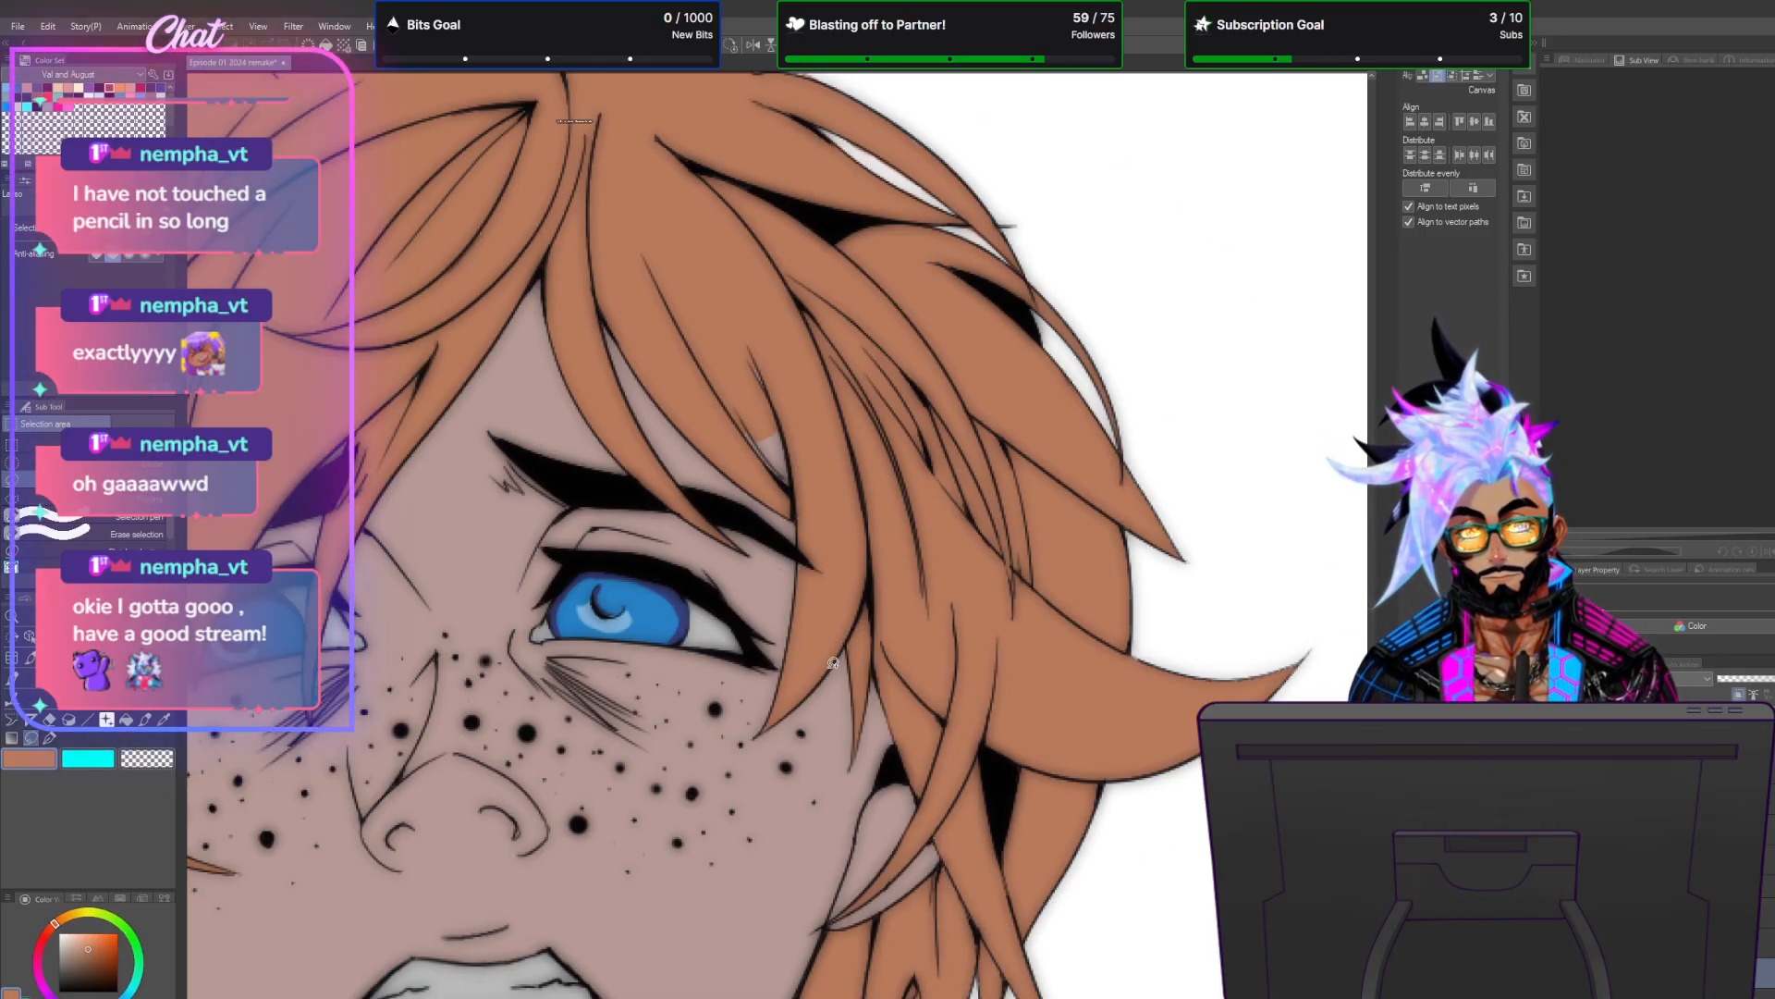
Lasso the hair from the parting to the right temple, fill its leftover gaps with orange-brown and deselect.
key("p")
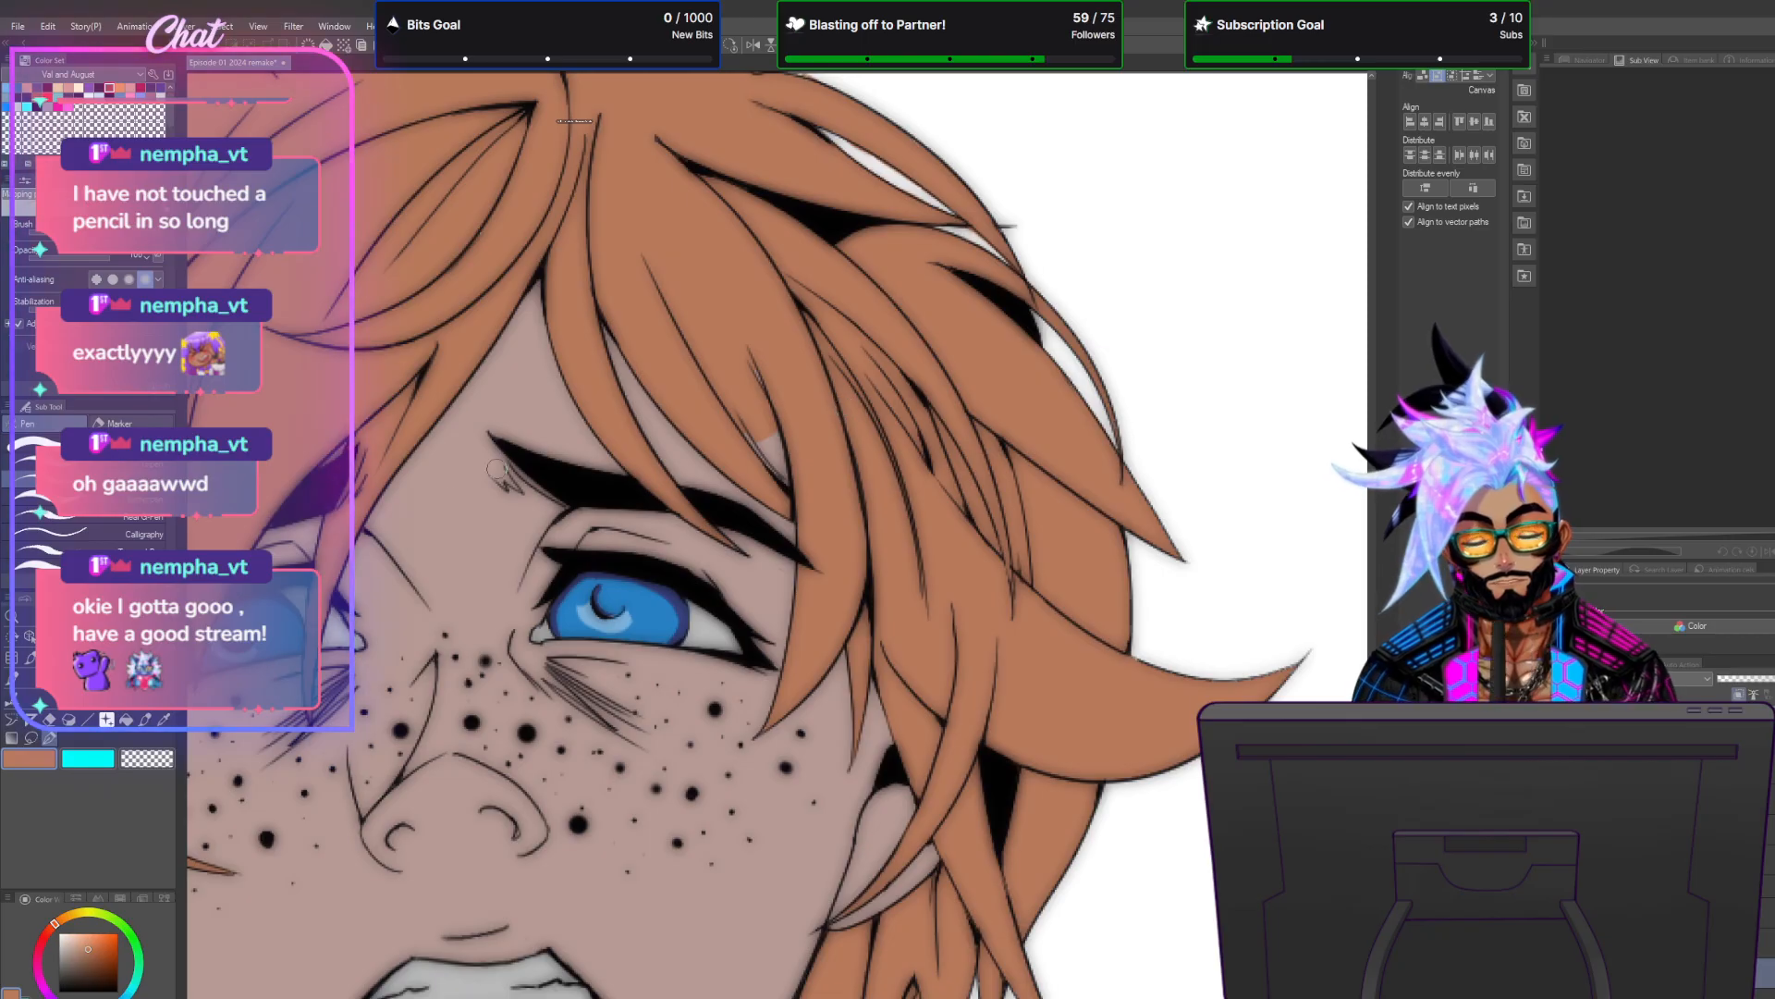
left_click(32, 737)
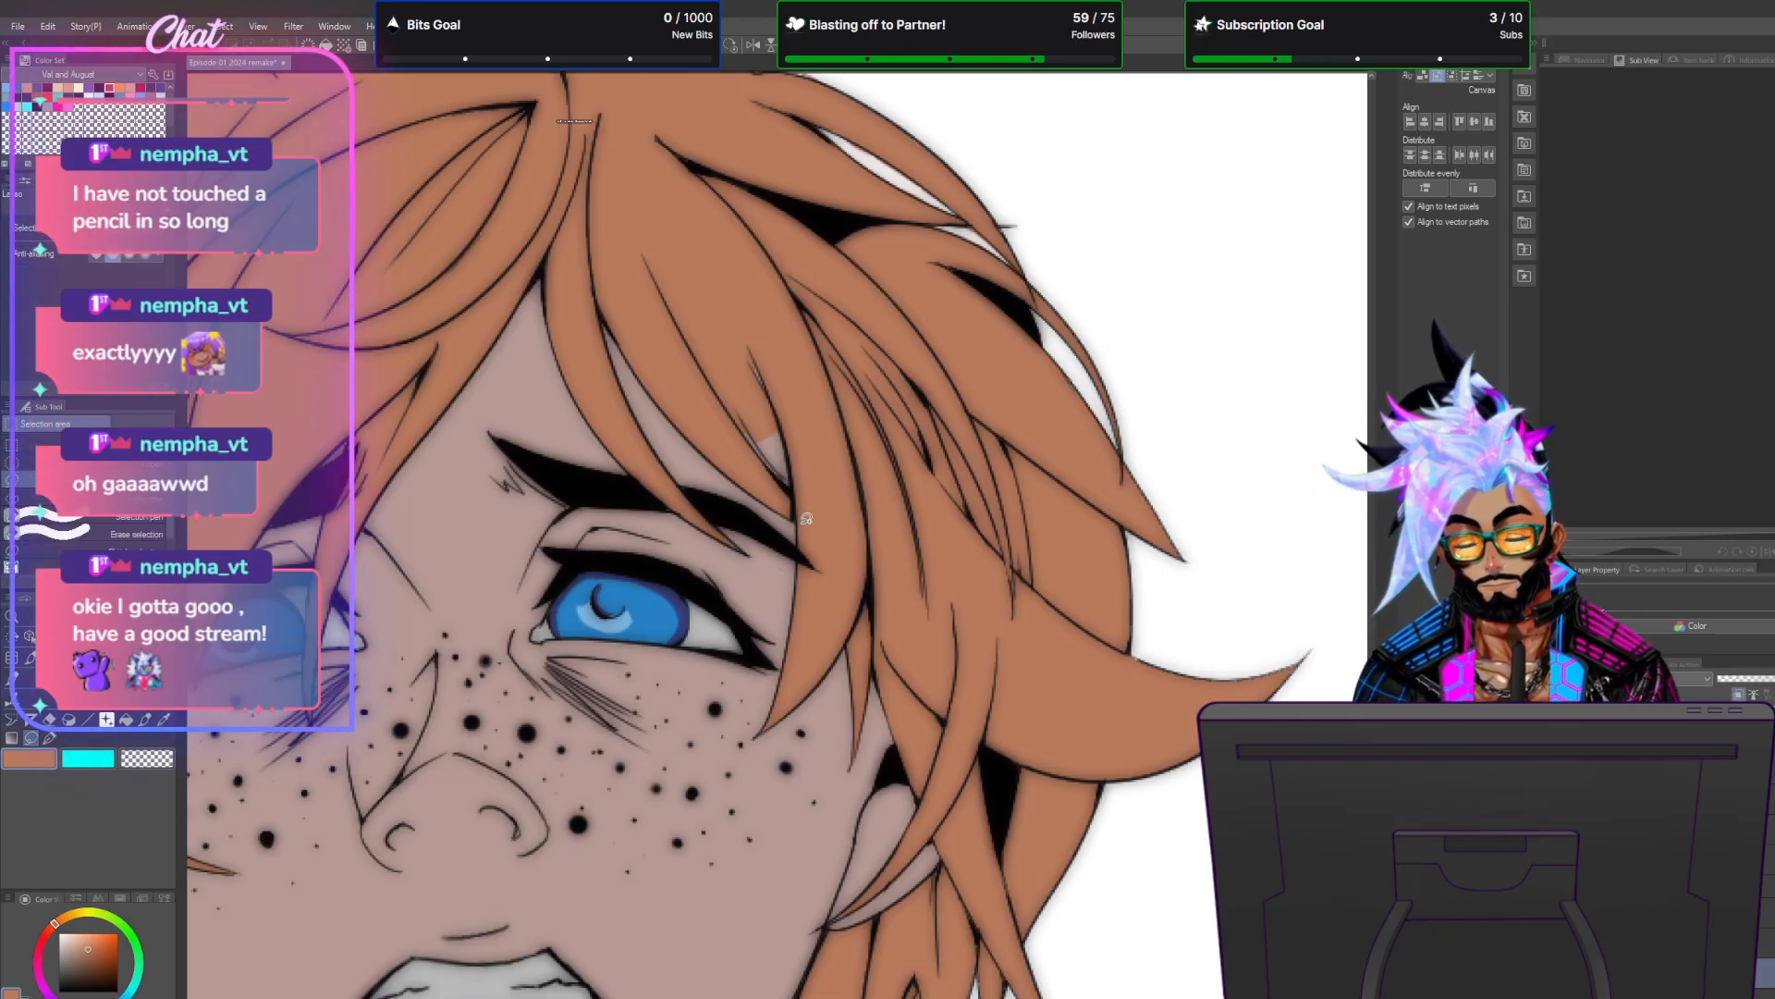
mouse_move(759, 493)
left_mouse_down()
mouse_move(624, 352)
mouse_move(582, 261)
mouse_move(575, 102)
mouse_move(888, 84)
mouse_move(1070, 222)
mouse_move(1219, 421)
mouse_move(1282, 629)
mouse_move(1269, 687)
mouse_move(1092, 860)
mouse_move(911, 762)
left_mouse_up()
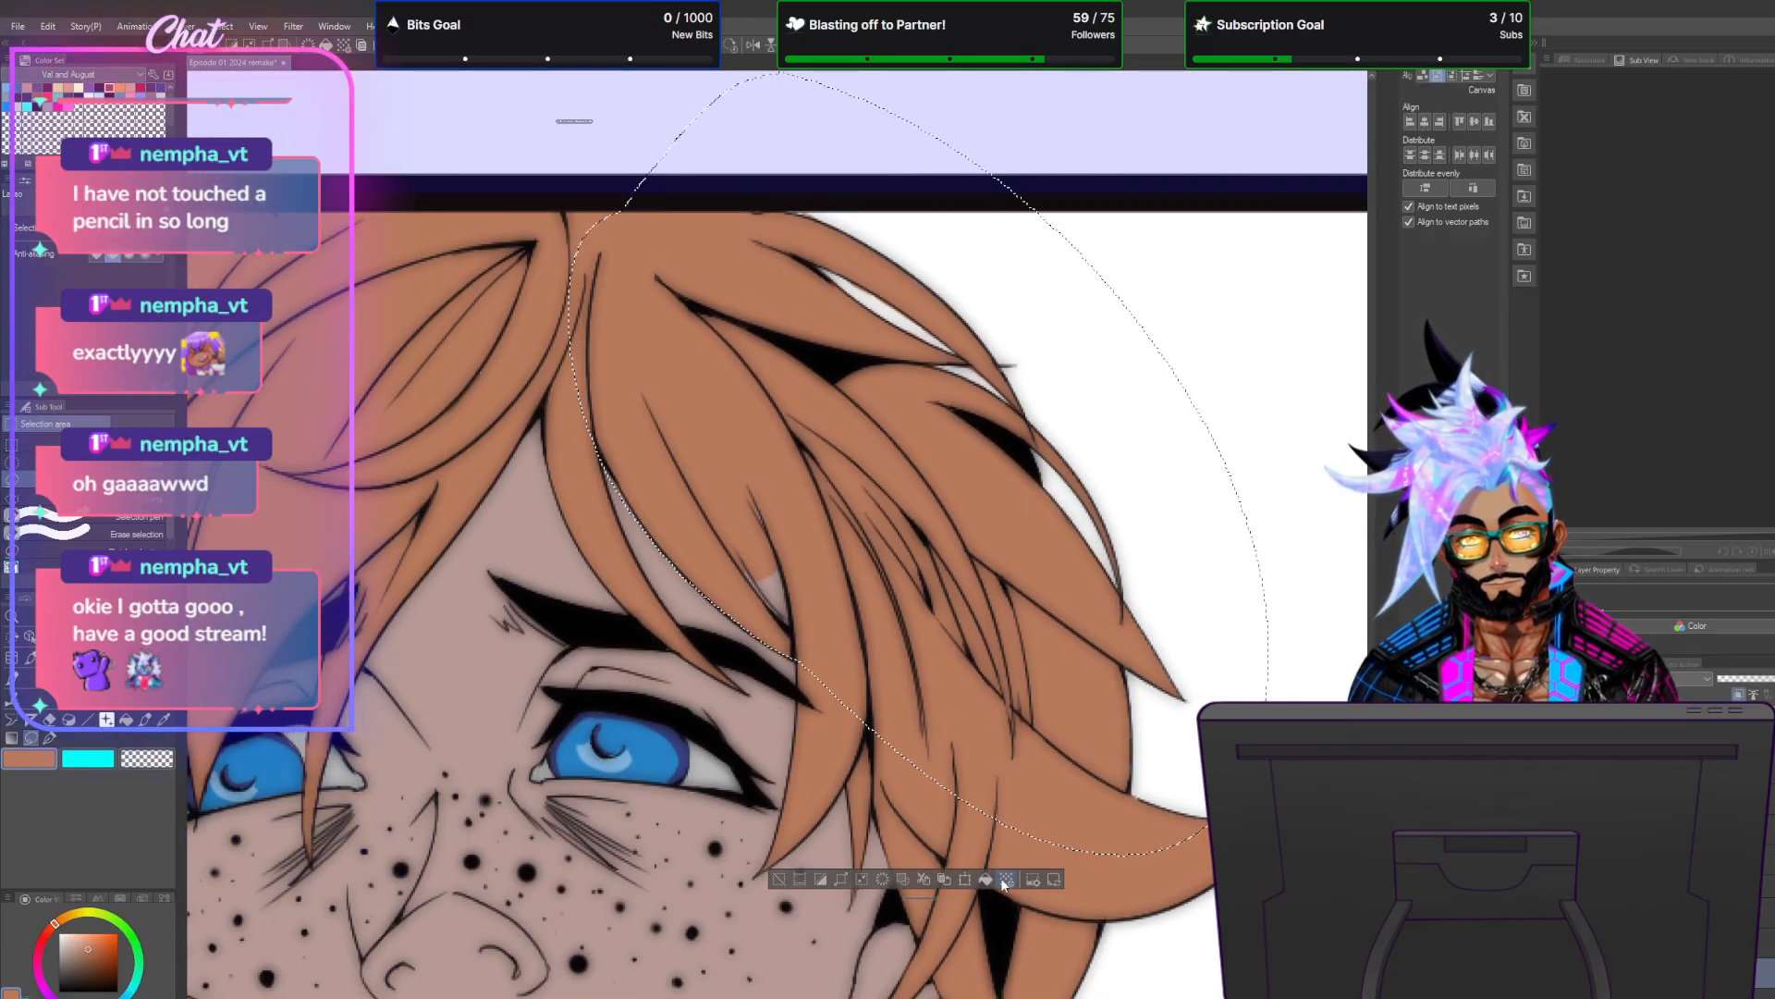
left_click(226, 27)
left_click(246, 63)
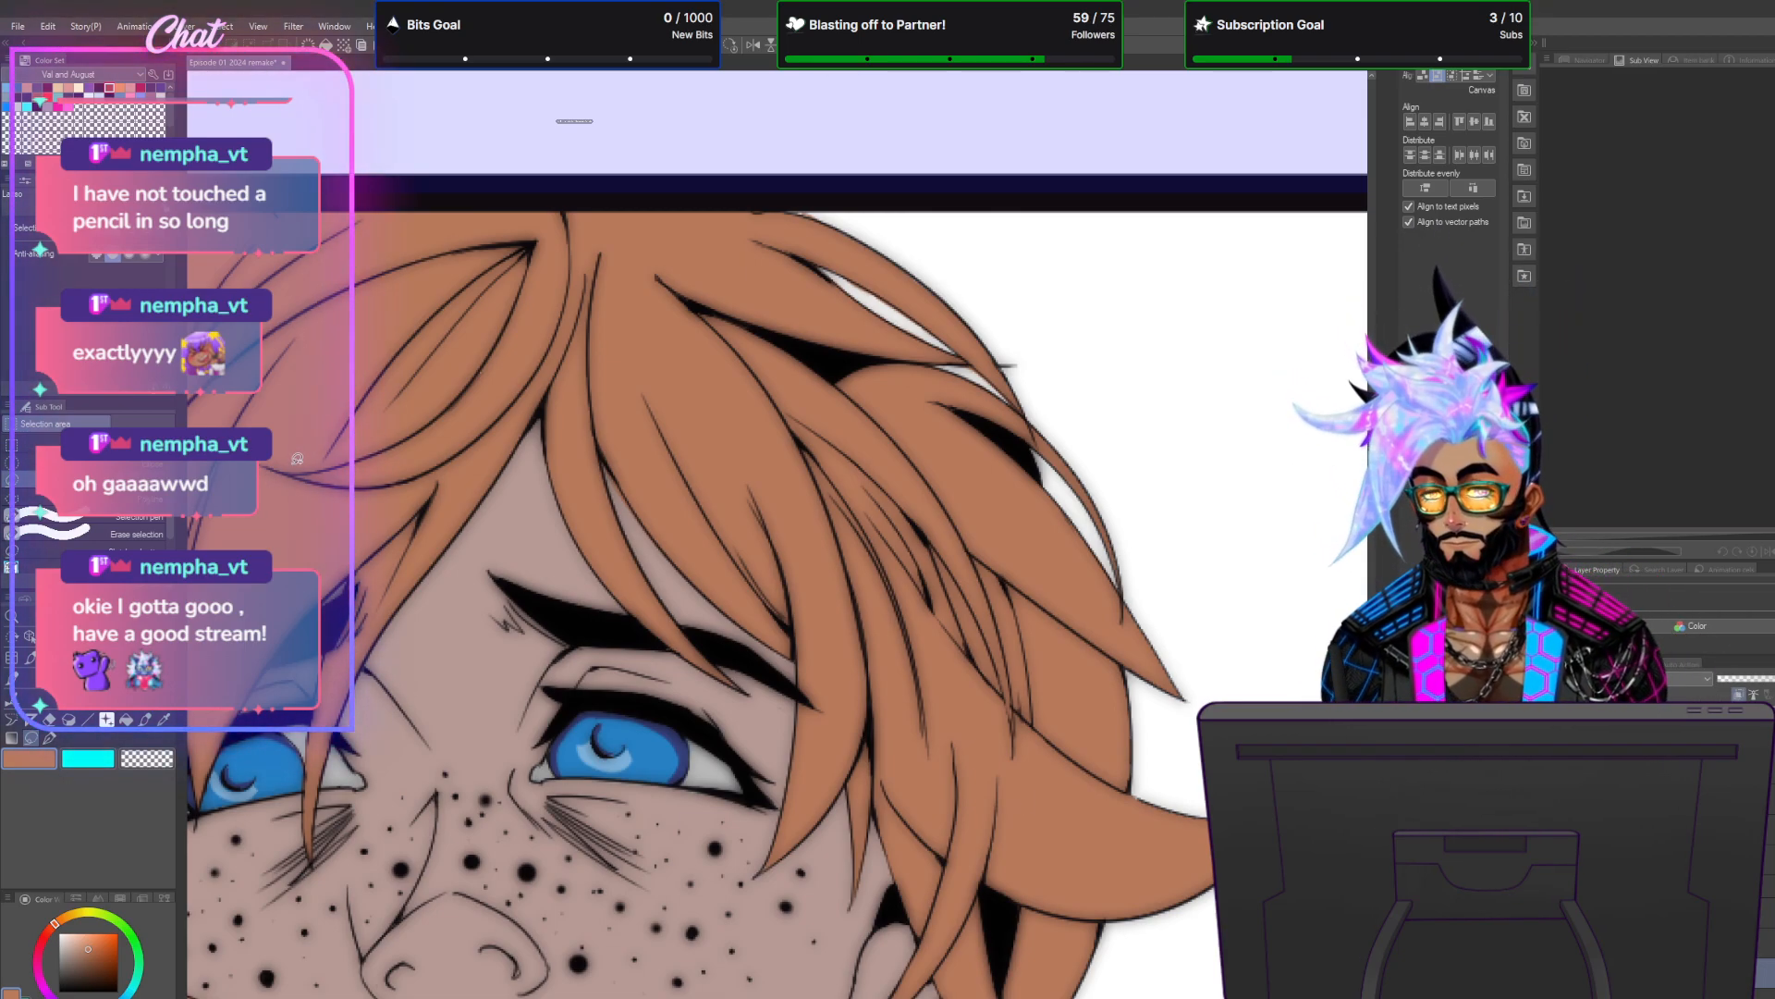
Lasso the crown and fringe locks left of the parting, fill their gaps with orange-brown and deselect.
scroll(317, 455, "down", 3)
scroll(316, 526, "up", 2)
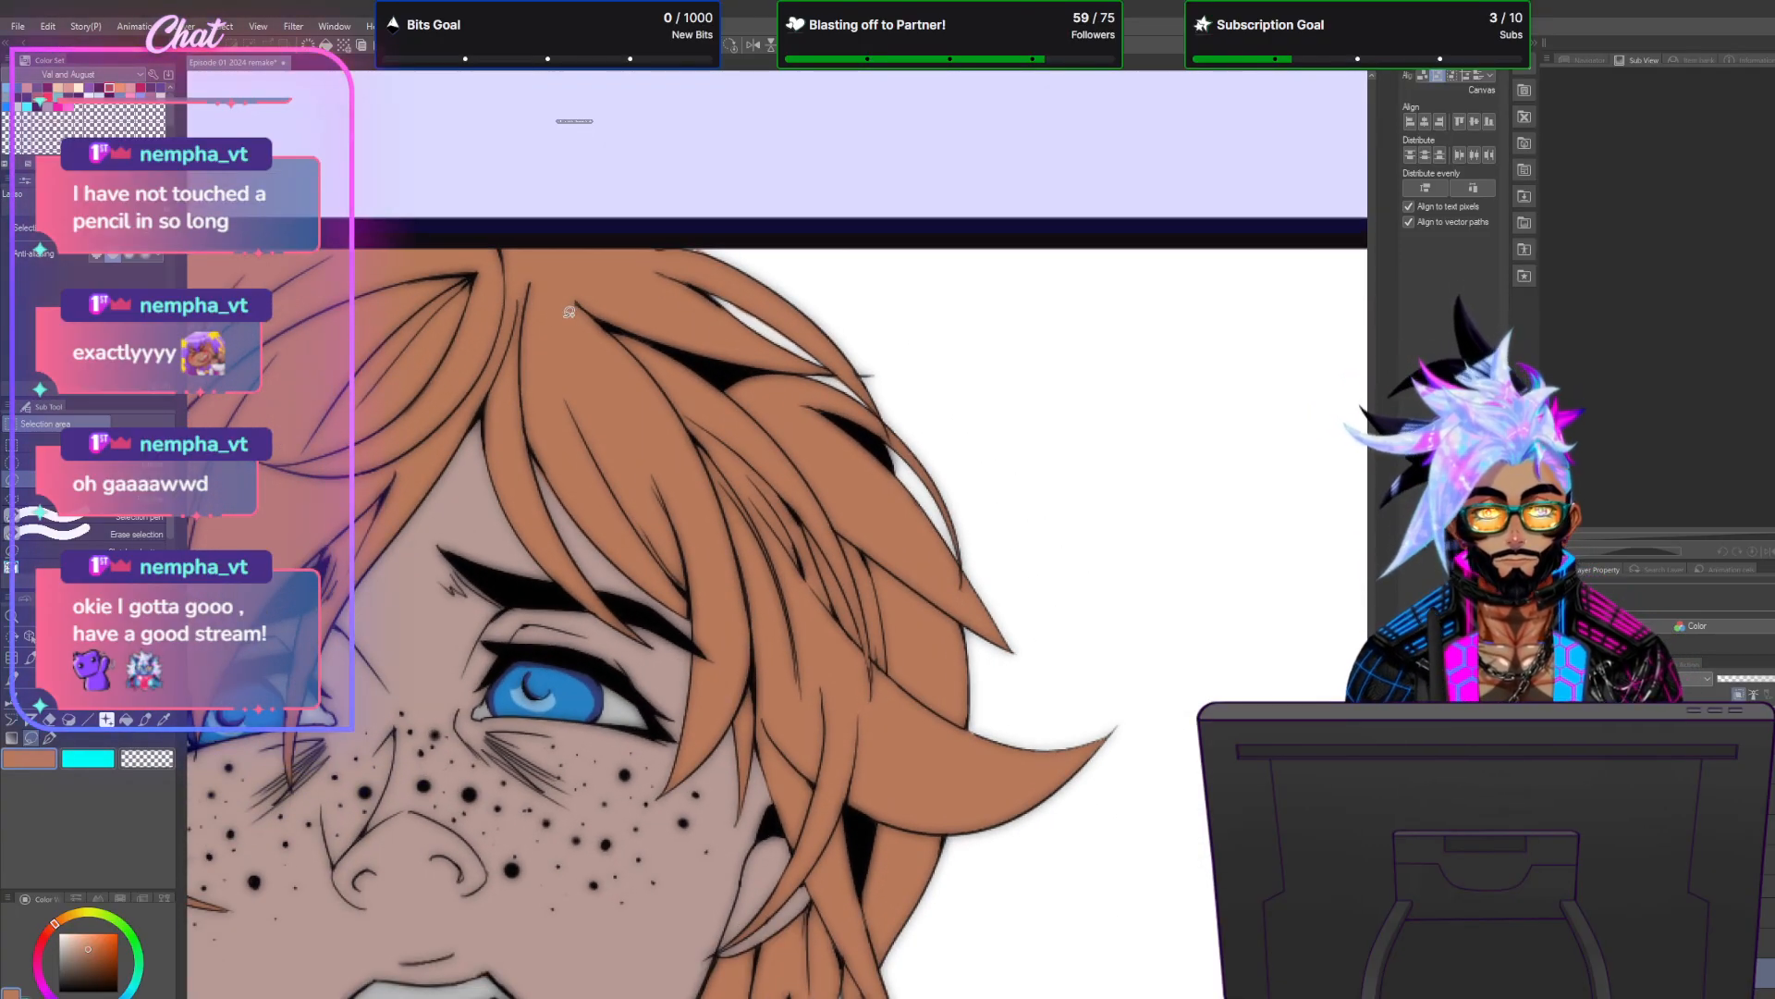
scroll(777, 535, "left", 2)
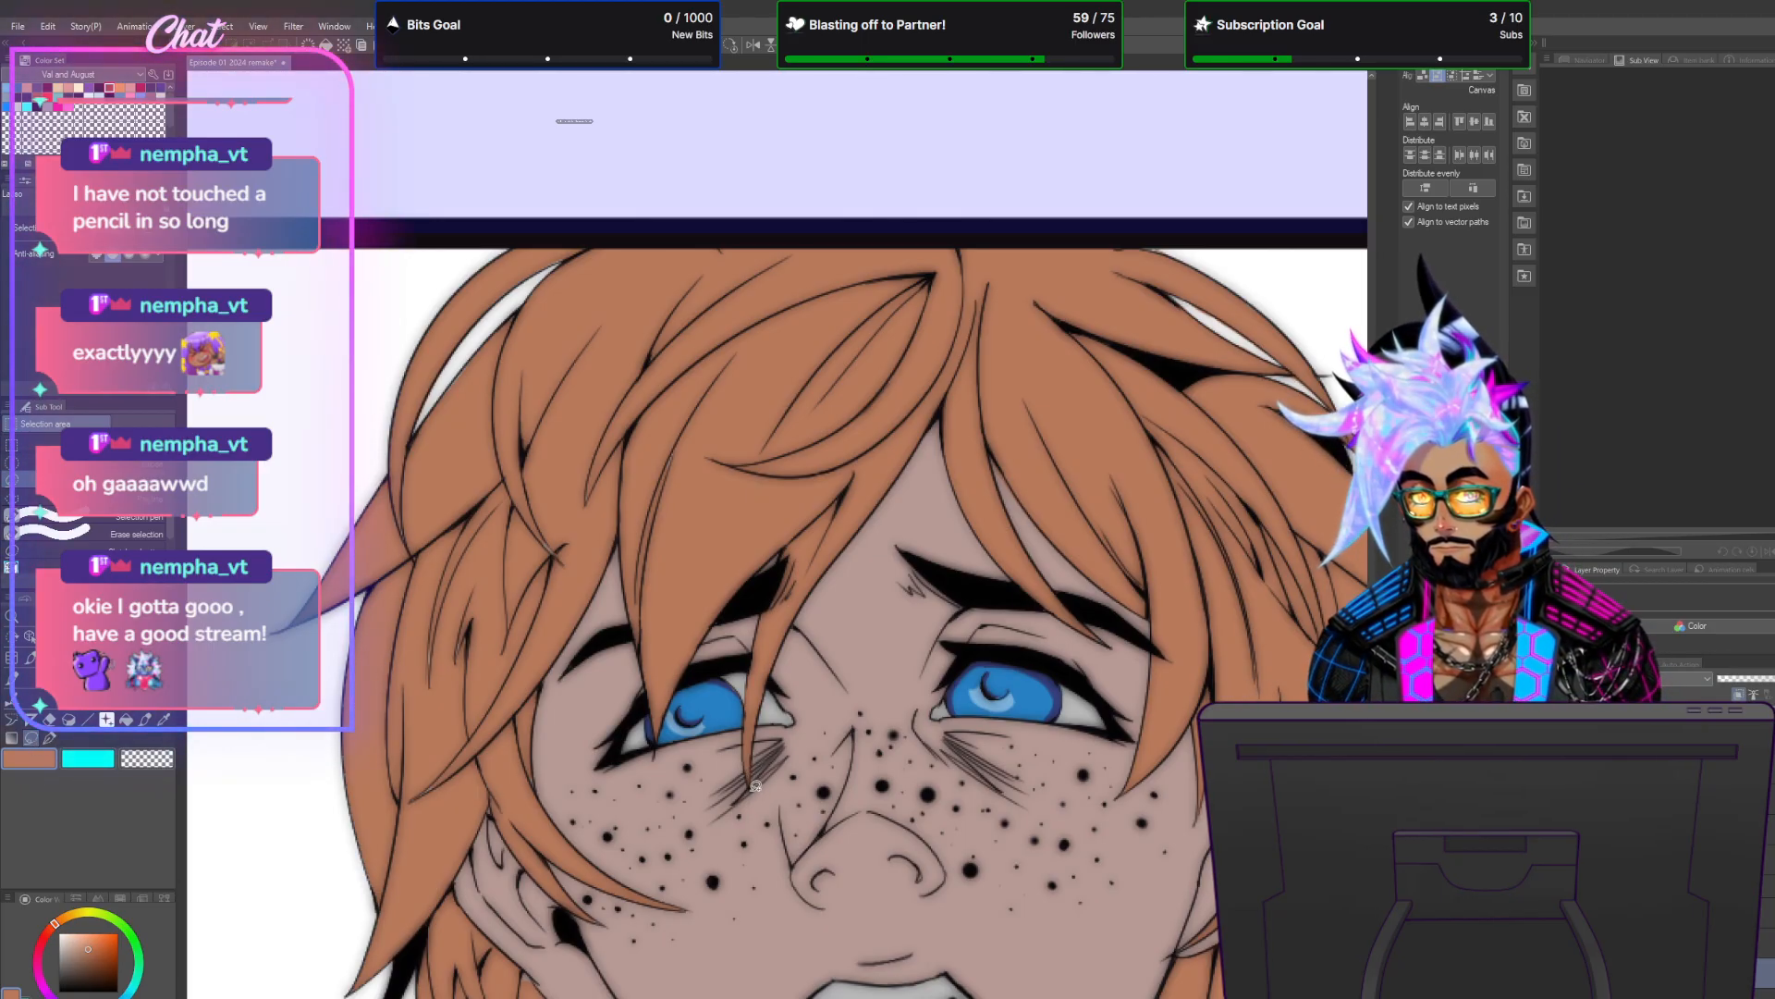
mouse_move(771, 682)
left_mouse_down()
mouse_move(980, 337)
mouse_move(987, 207)
mouse_move(822, 145)
mouse_move(516, 185)
mouse_move(262, 483)
mouse_move(293, 776)
mouse_move(383, 793)
mouse_move(474, 715)
mouse_move(635, 445)
mouse_move(655, 472)
mouse_move(657, 704)
mouse_move(741, 547)
mouse_move(843, 465)
mouse_move(768, 632)
mouse_move(751, 768)
left_mouse_up()
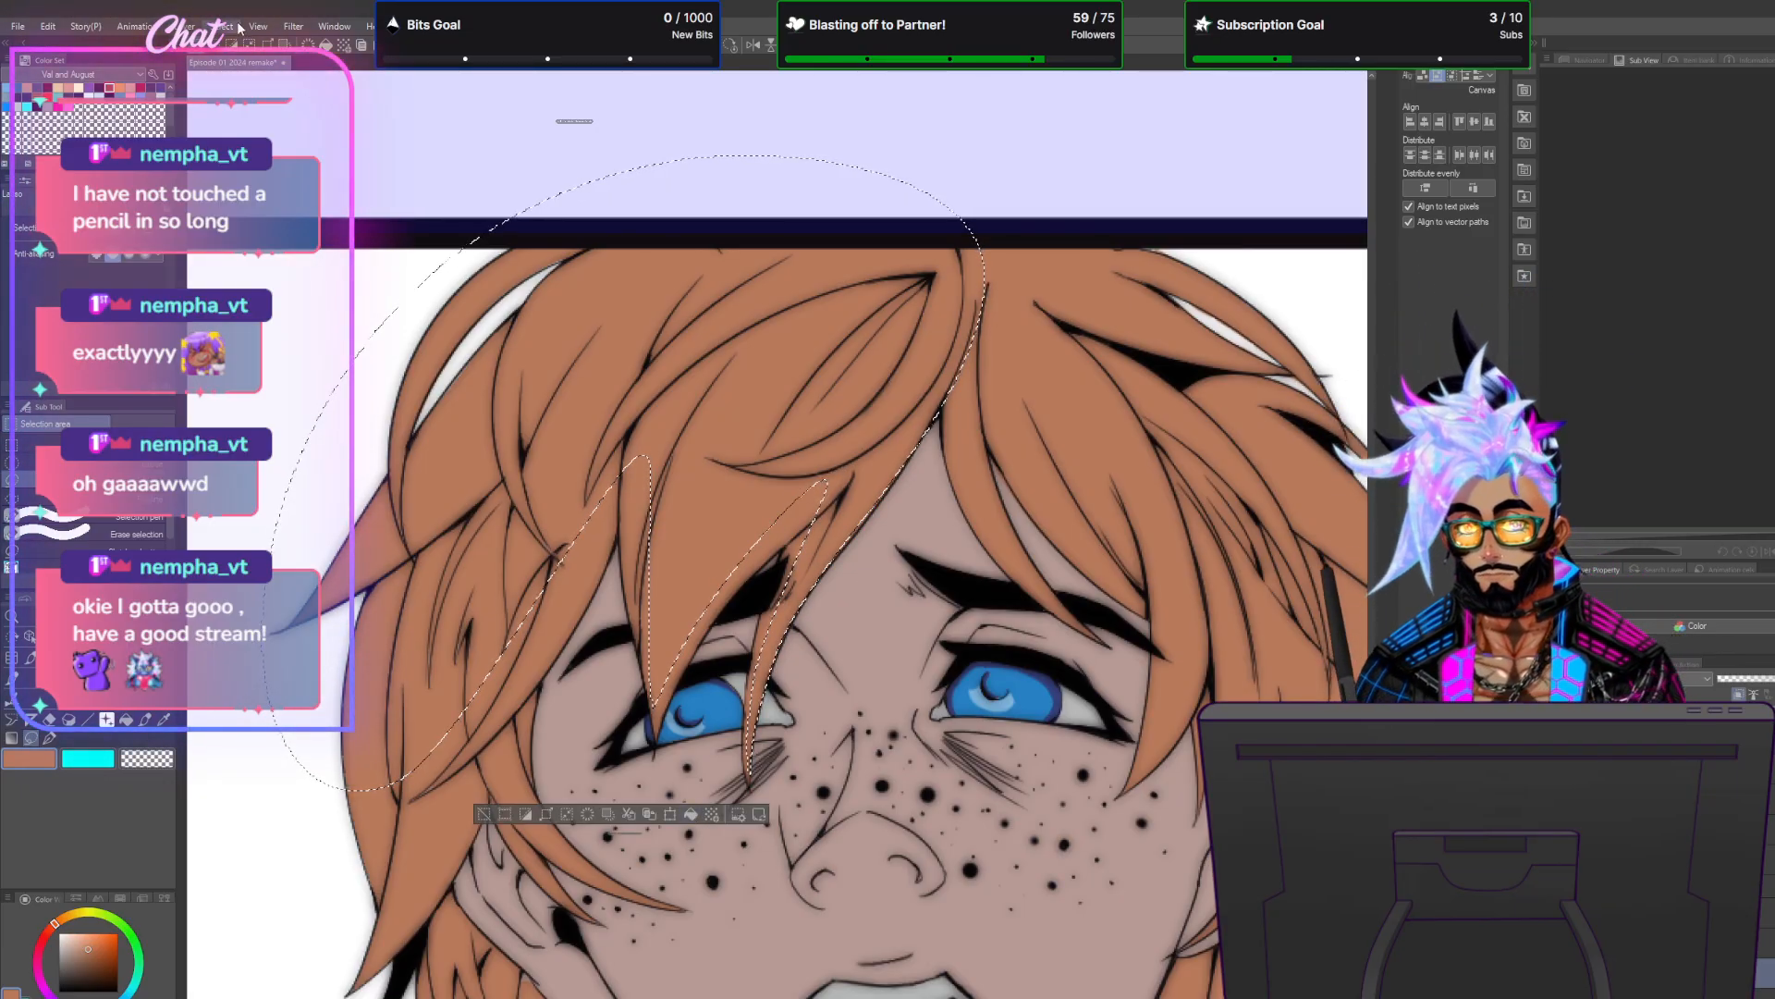
key("ctrl+d")
Lasso the side hair and cheek-framing strands above the left ear, fill their gaps with orange-brown and deselect.
left_click(49, 739)
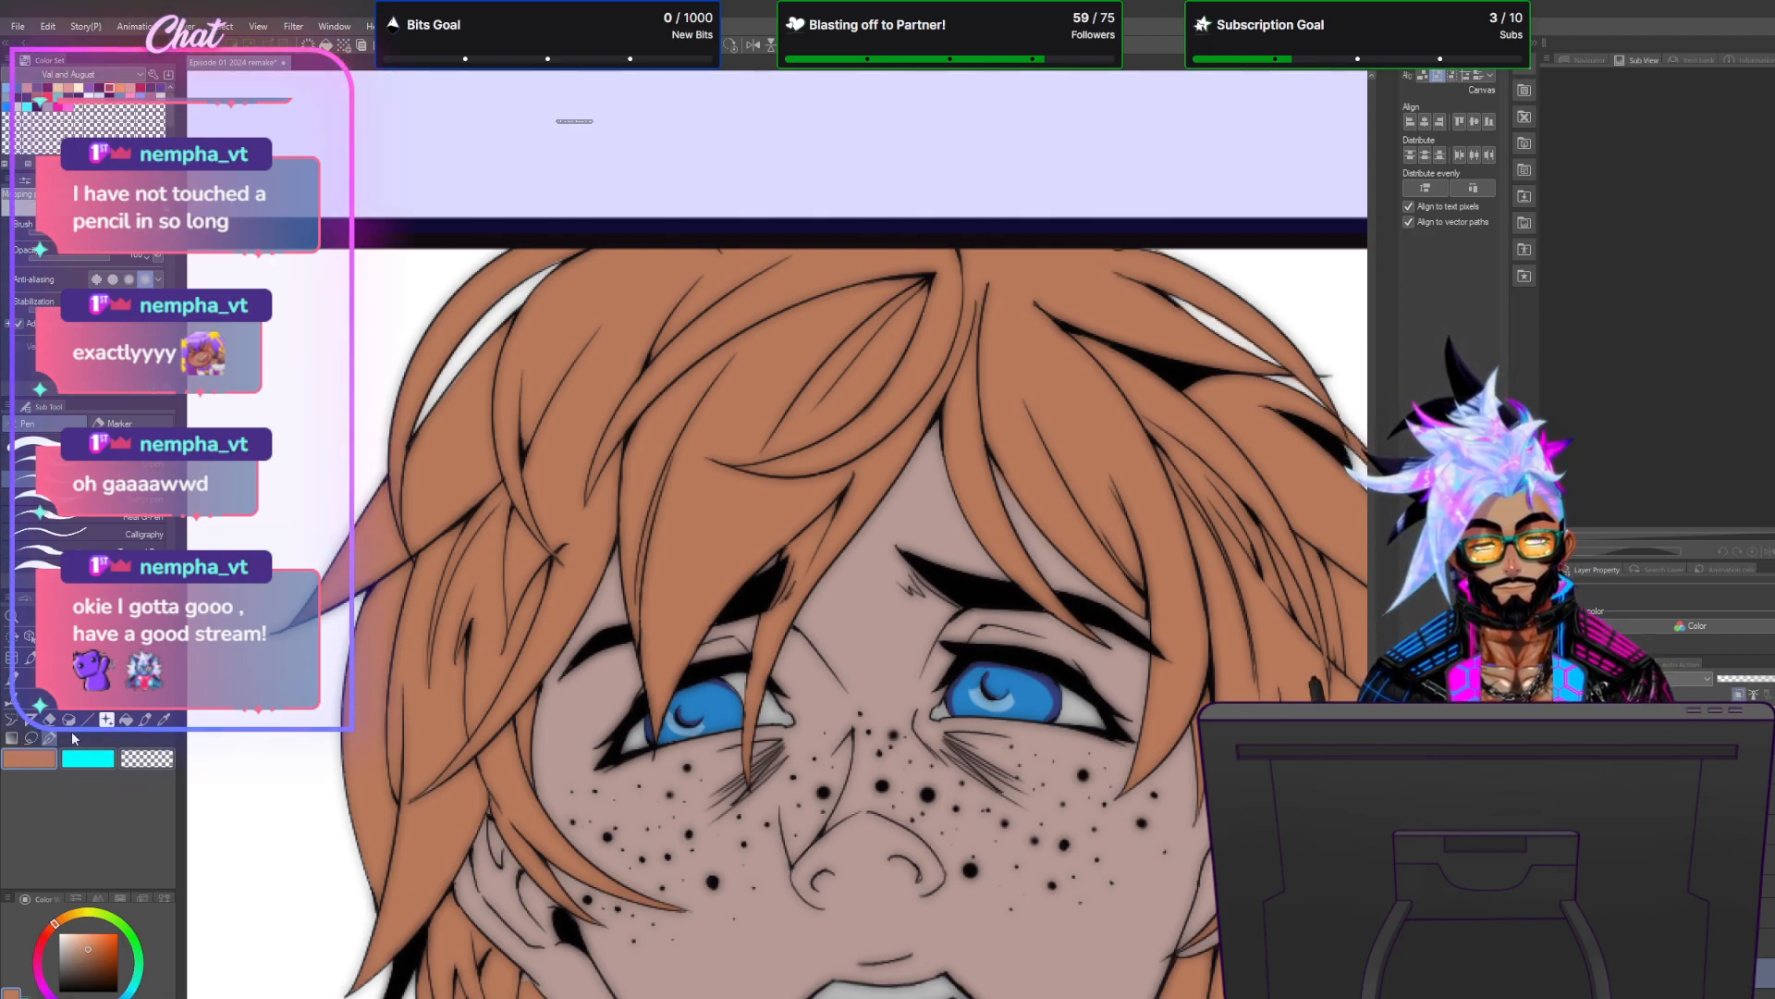
left_click(31, 738)
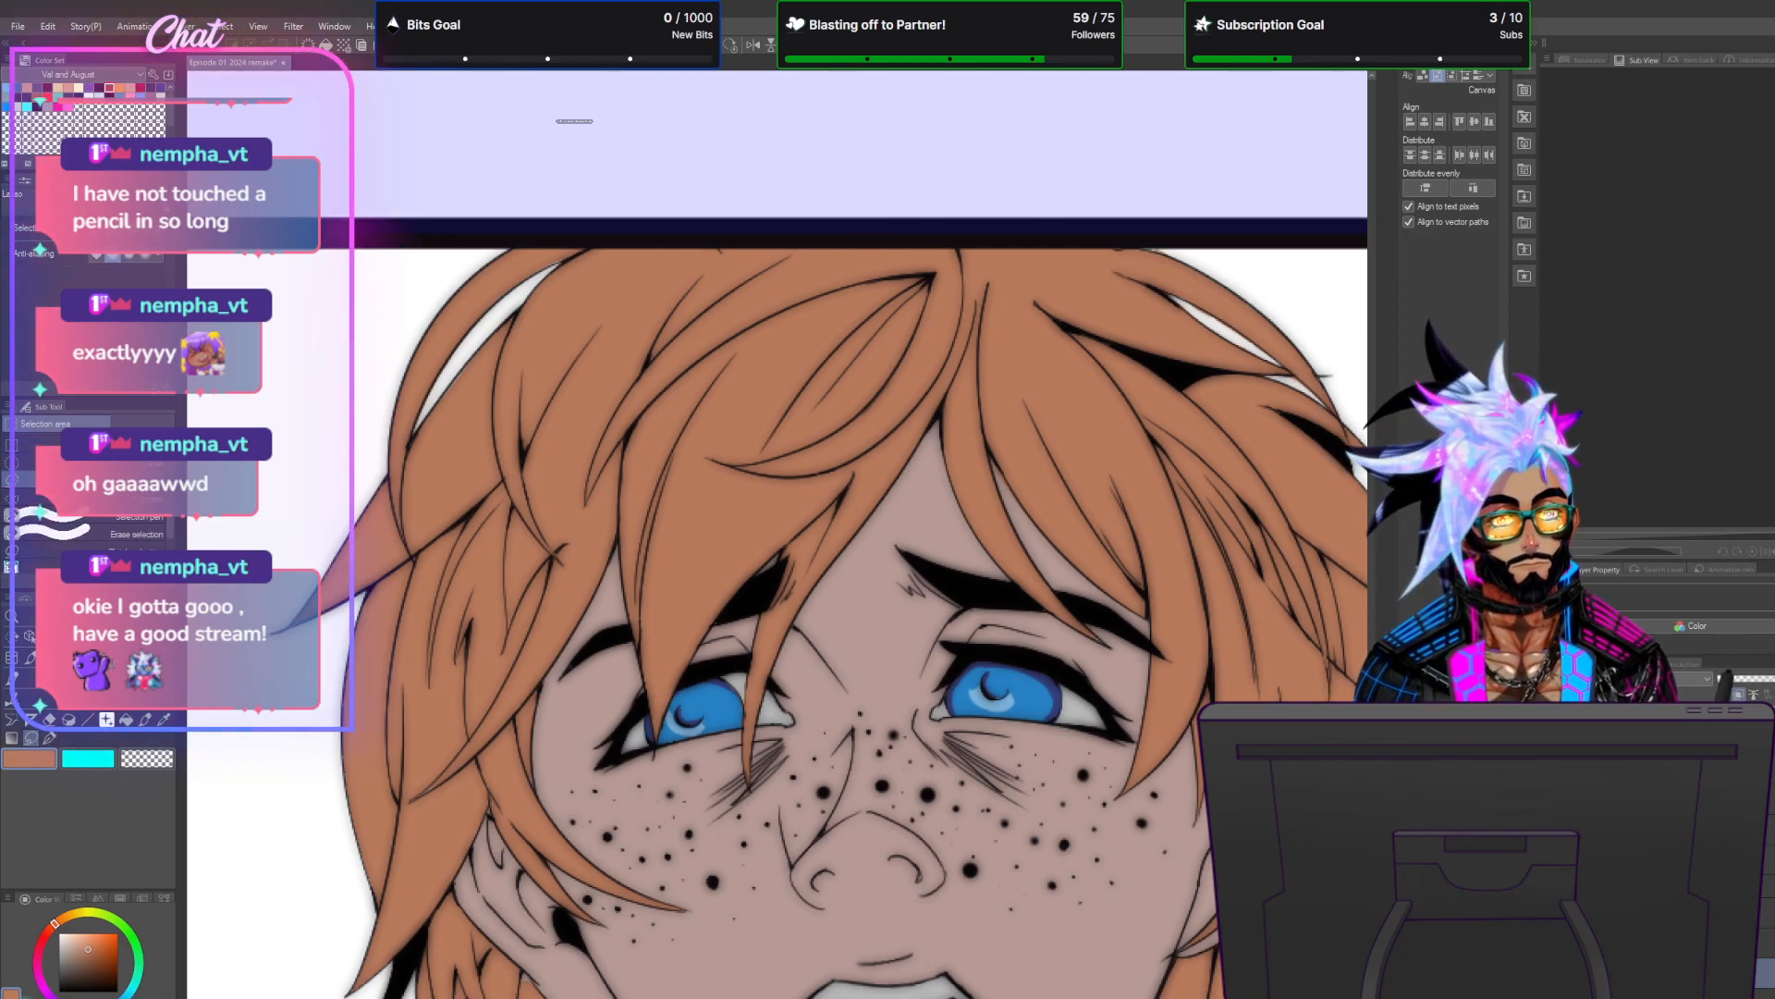
left_click(1372, 413)
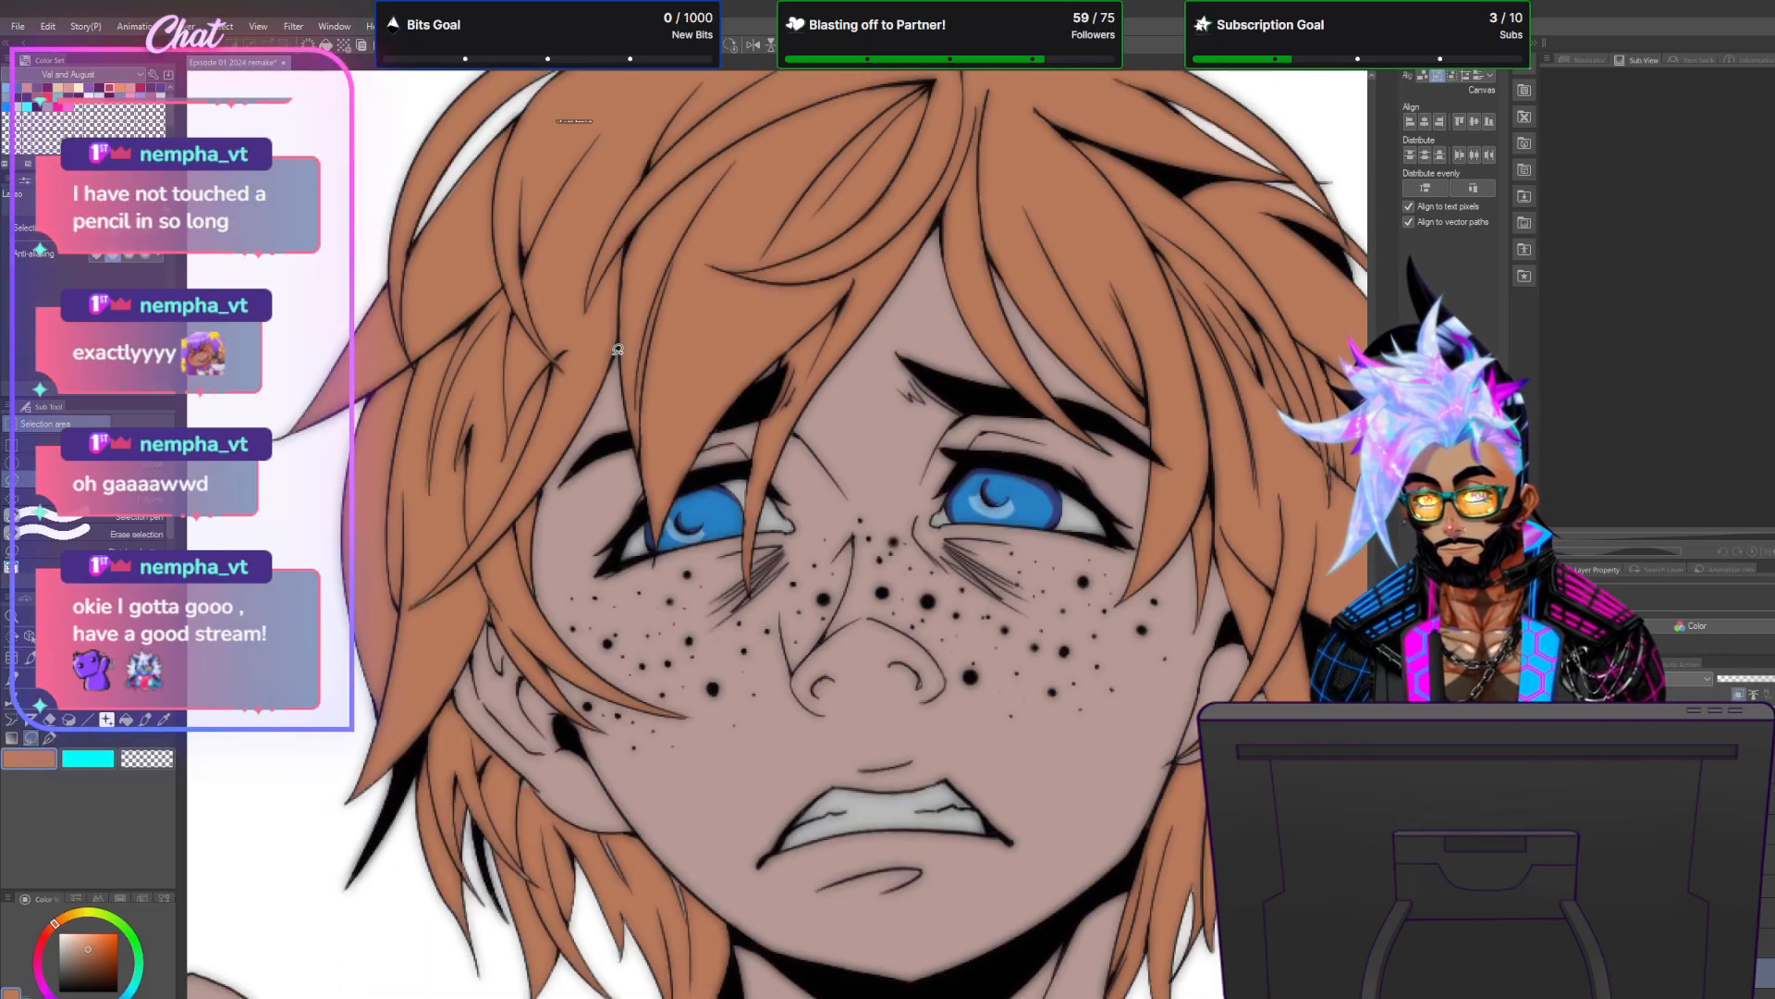
mouse_move(617, 337)
left_mouse_down()
mouse_move(543, 502)
mouse_move(537, 584)
mouse_move(601, 671)
mouse_move(695, 713)
mouse_move(607, 697)
mouse_move(537, 652)
mouse_move(609, 728)
mouse_move(593, 725)
mouse_move(488, 606)
mouse_move(410, 590)
left_mouse_up()
mouse_move(268, 473)
left_mouse_down()
mouse_move(582, 111)
mouse_move(662, 259)
left_mouse_up()
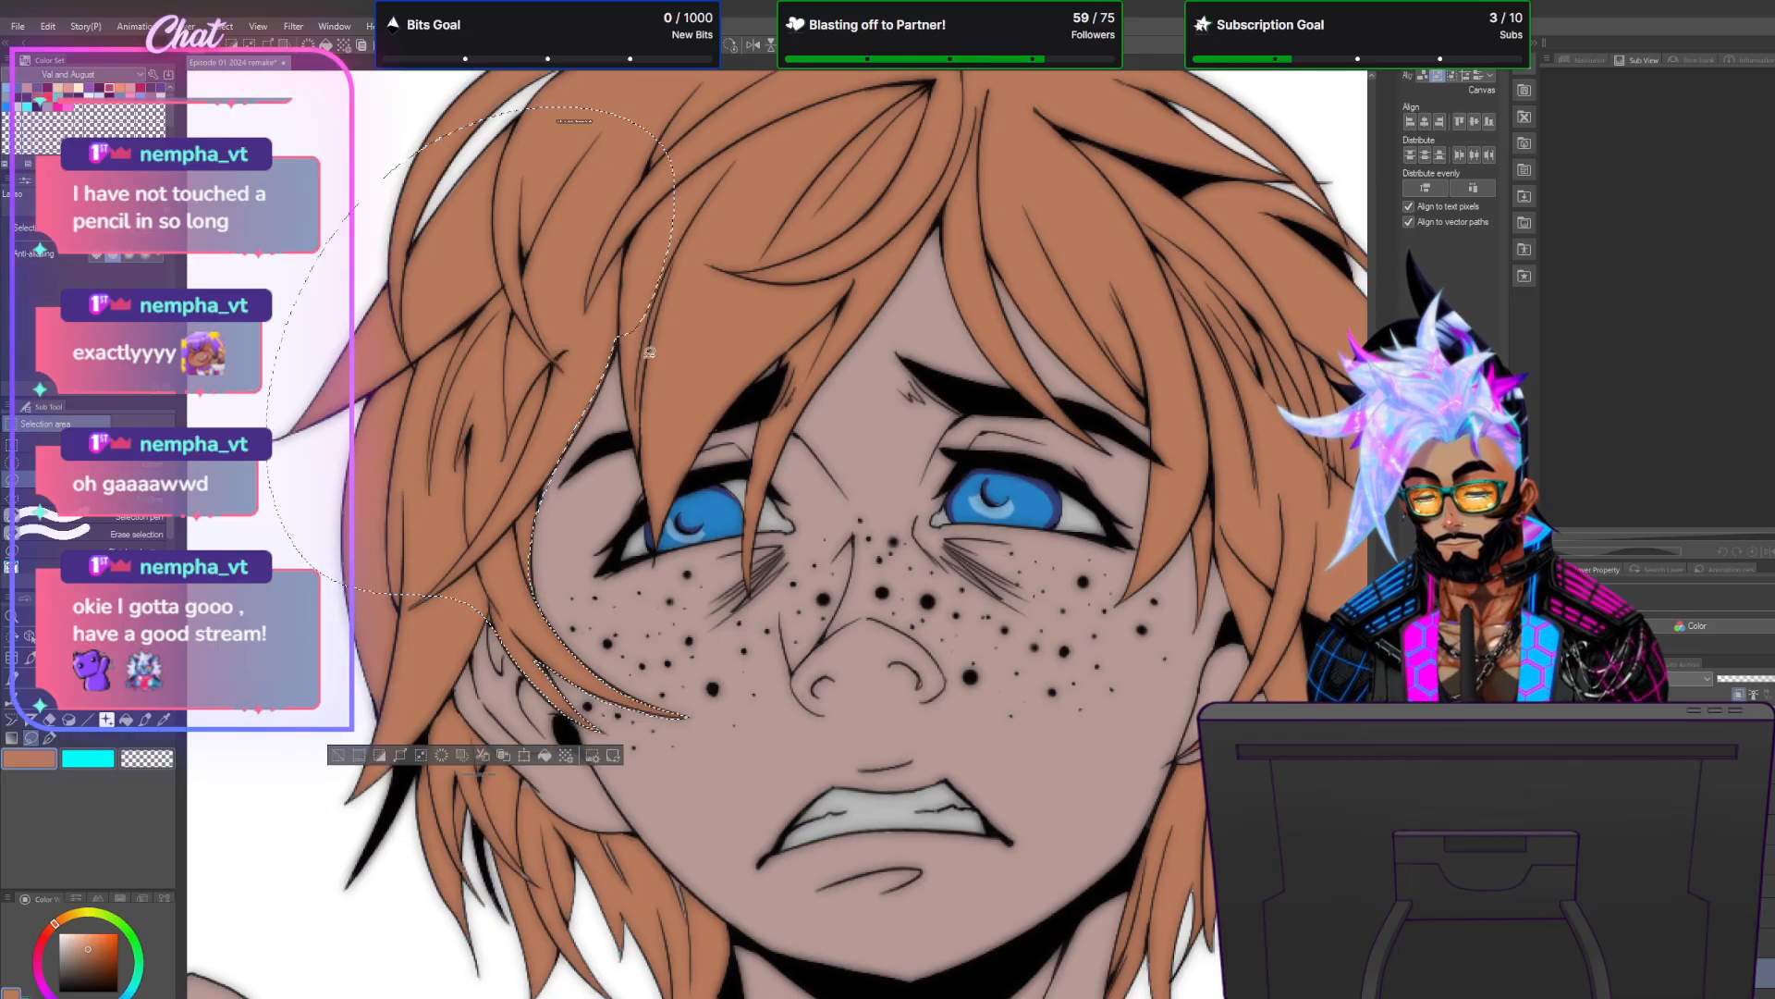
left_click(224, 27)
left_click(243, 61)
Lasso the lower hair strands between the left ear and neck and fill their unpainted tips with orange-brown.
key("p")
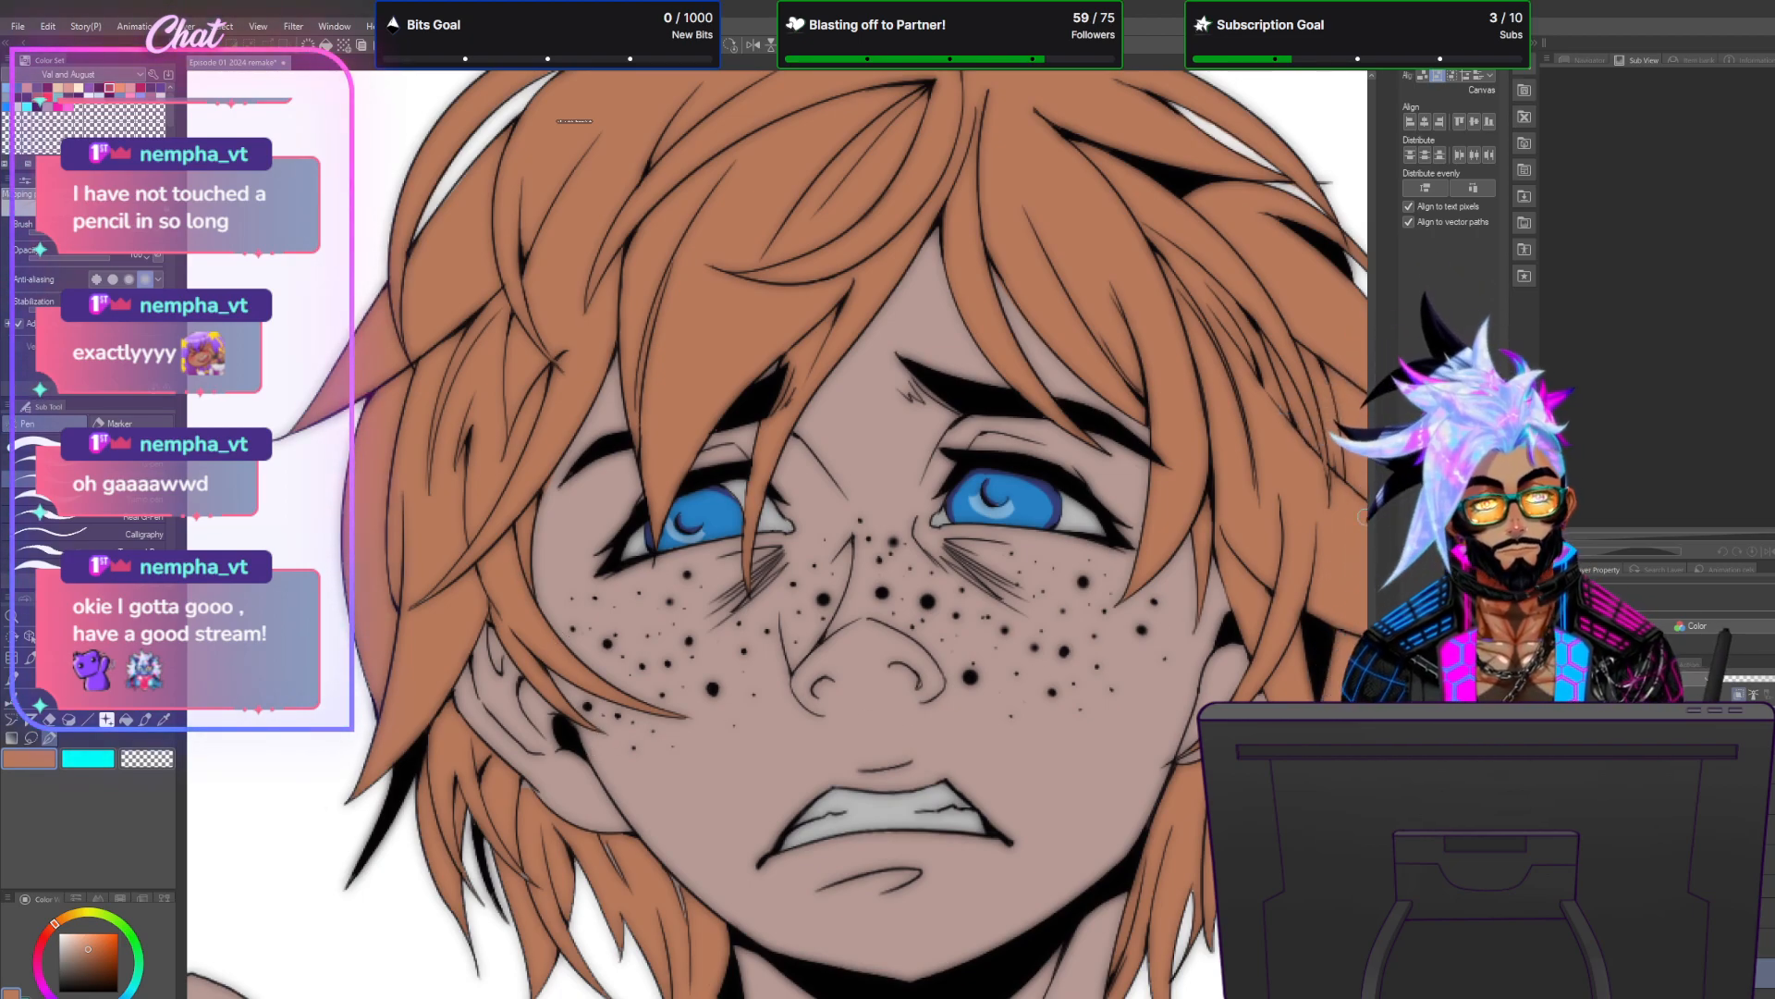
scroll(1327, 689, "down", 3)
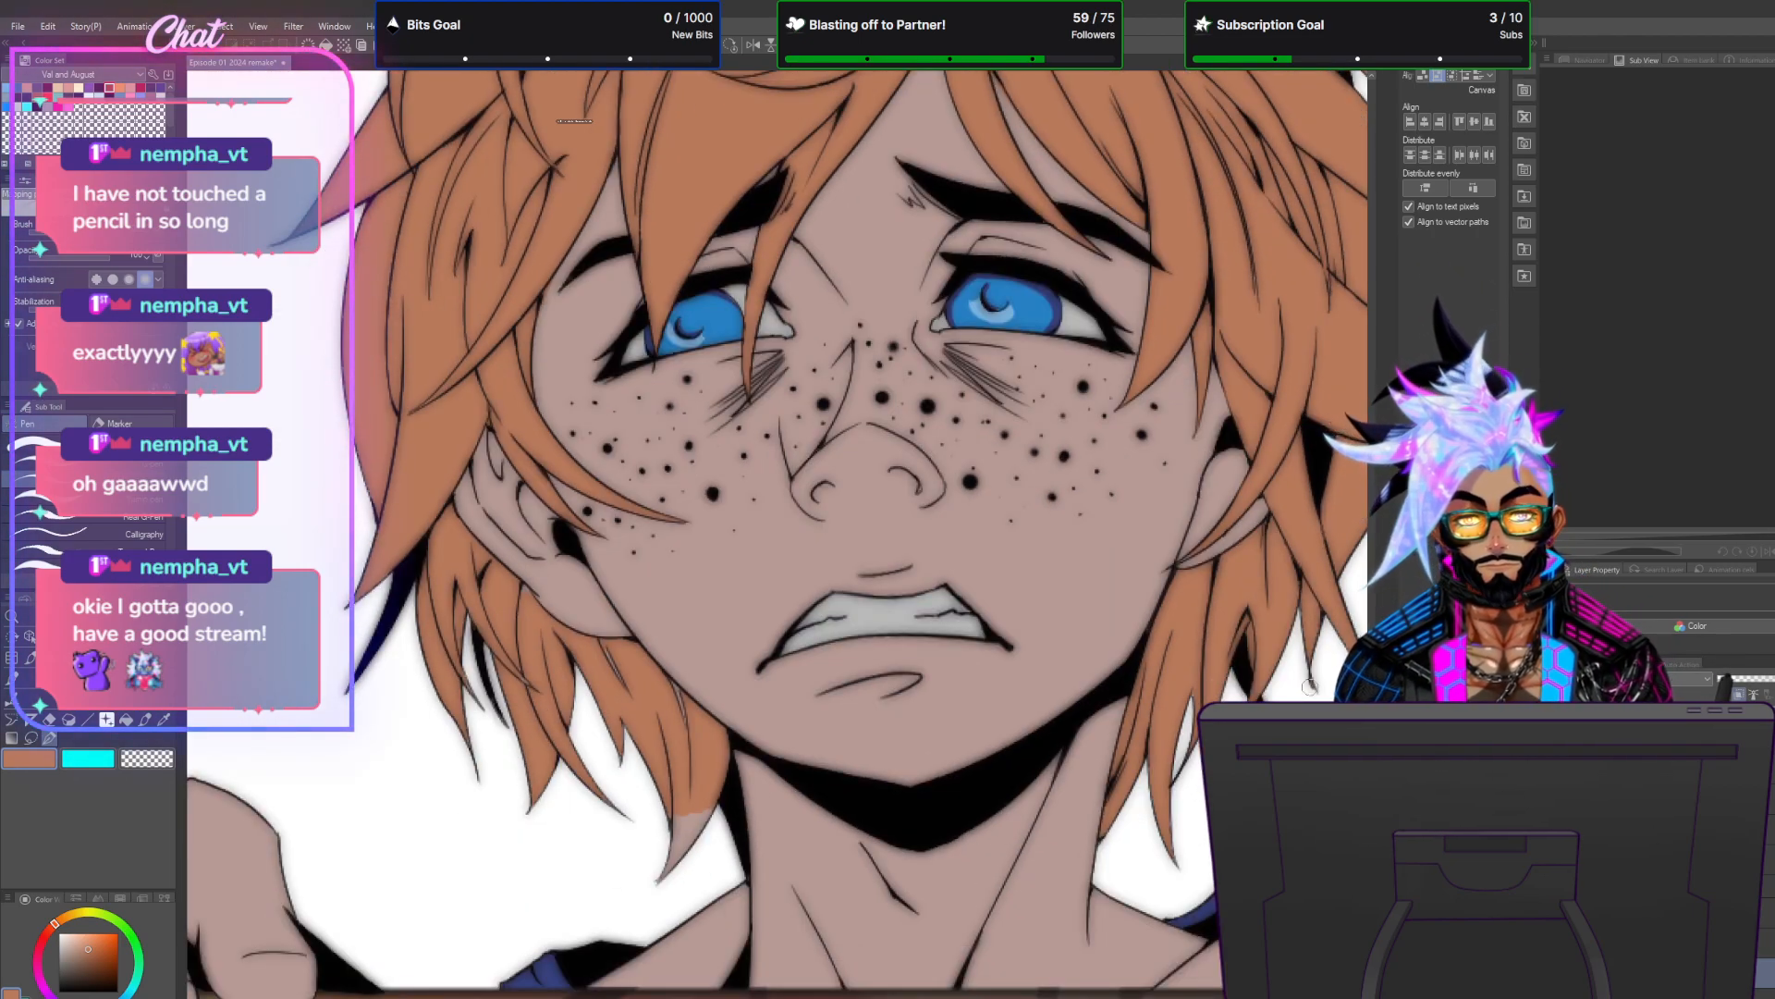
left_click(32, 737)
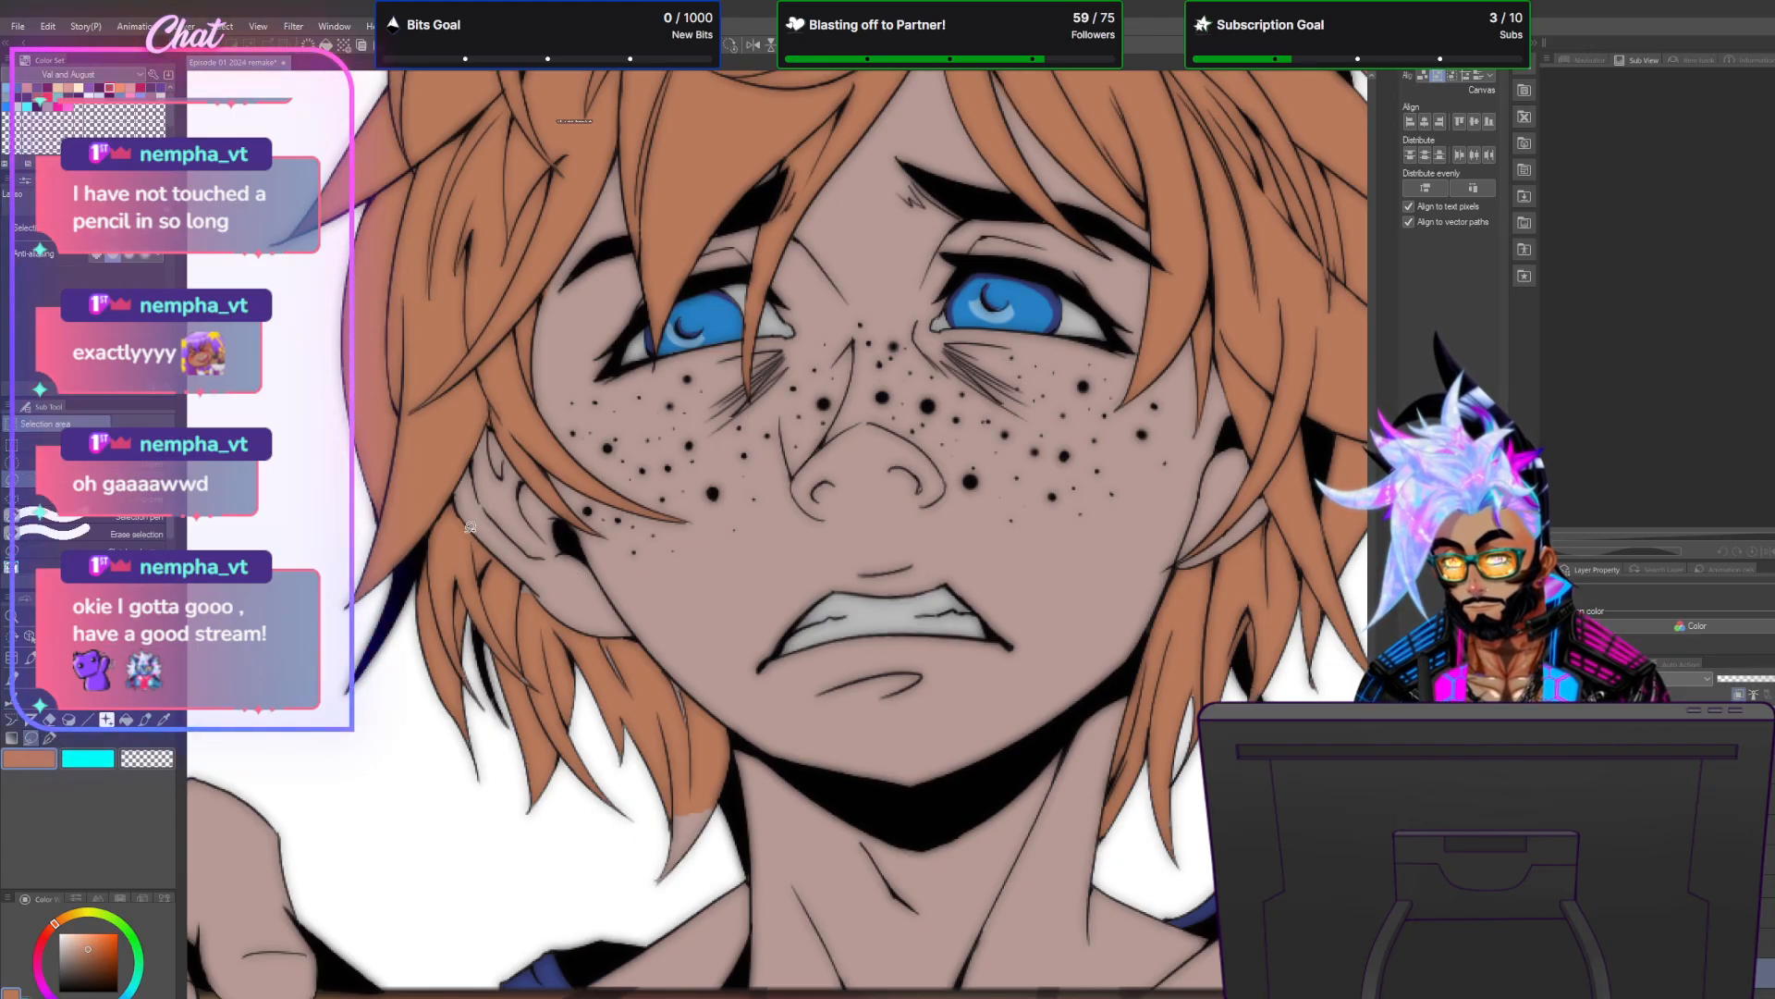
mouse_move(457, 499)
left_mouse_down()
mouse_move(568, 618)
mouse_move(681, 676)
mouse_move(726, 739)
mouse_move(712, 832)
mouse_move(601, 911)
mouse_move(326, 815)
mouse_move(277, 620)
mouse_move(268, 426)
mouse_move(351, 296)
mouse_move(455, 501)
left_mouse_up()
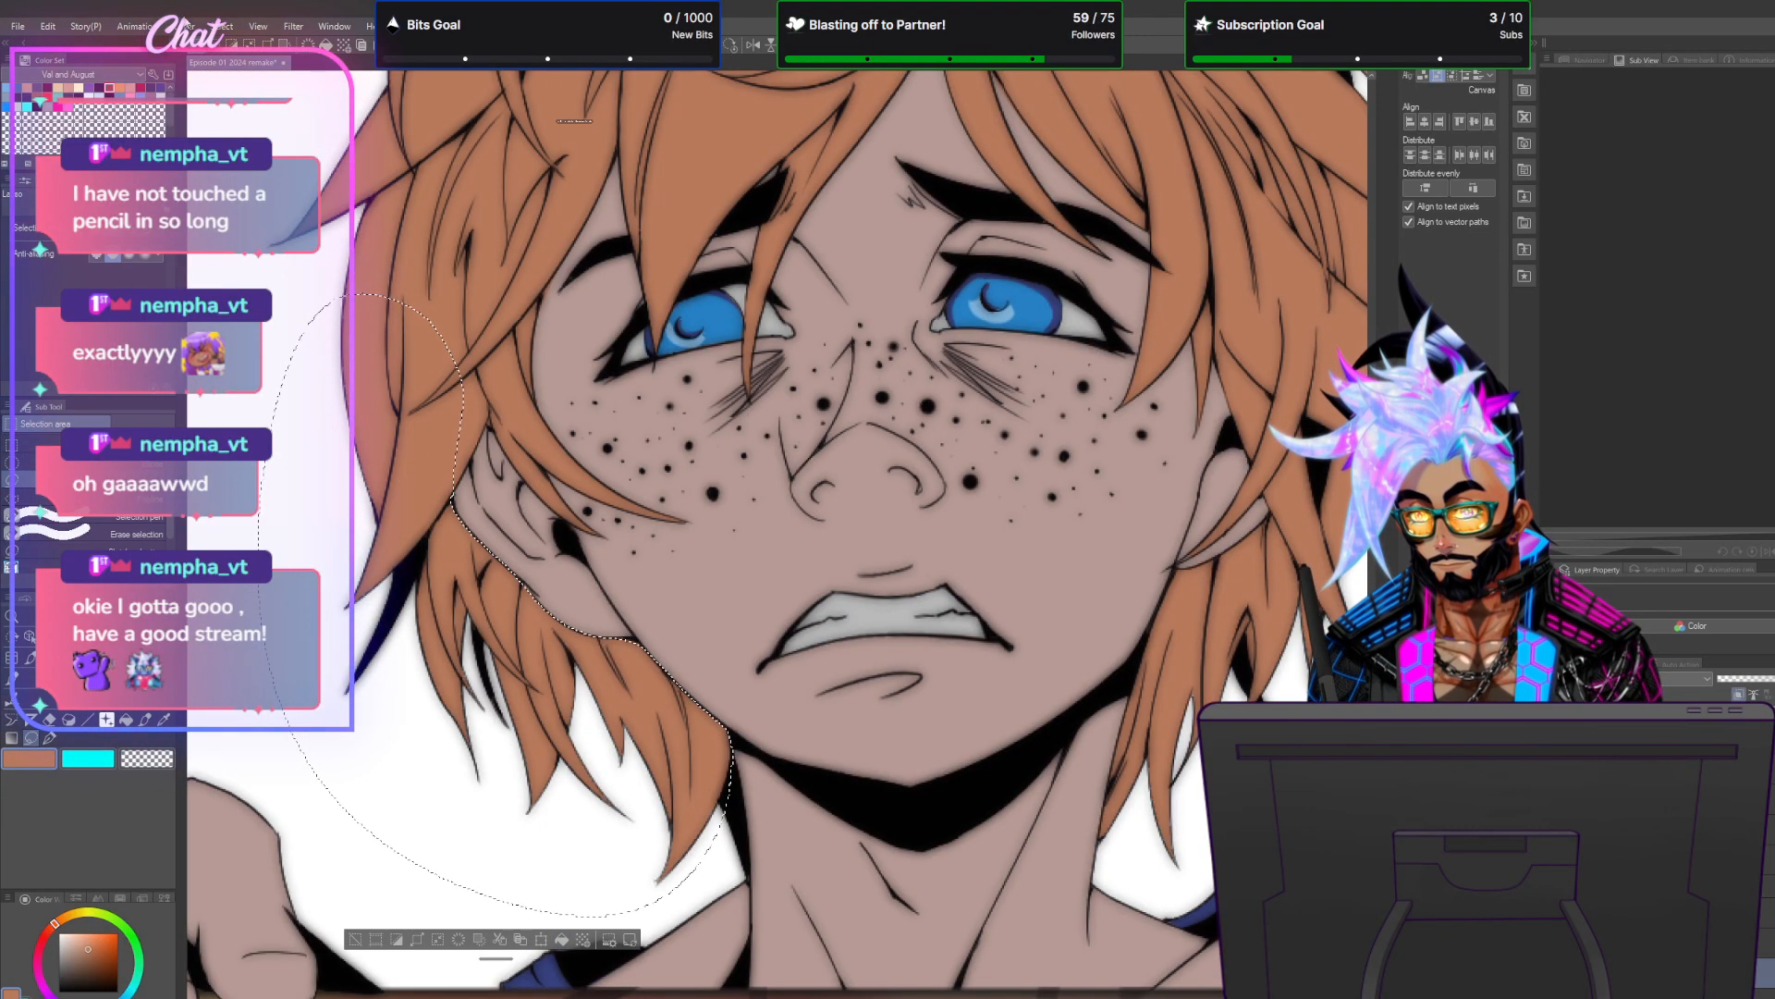
Deselect the filled lower hair strands and check the boy's finished flat colors across the panel.
left_click(222, 26)
left_click(250, 63)
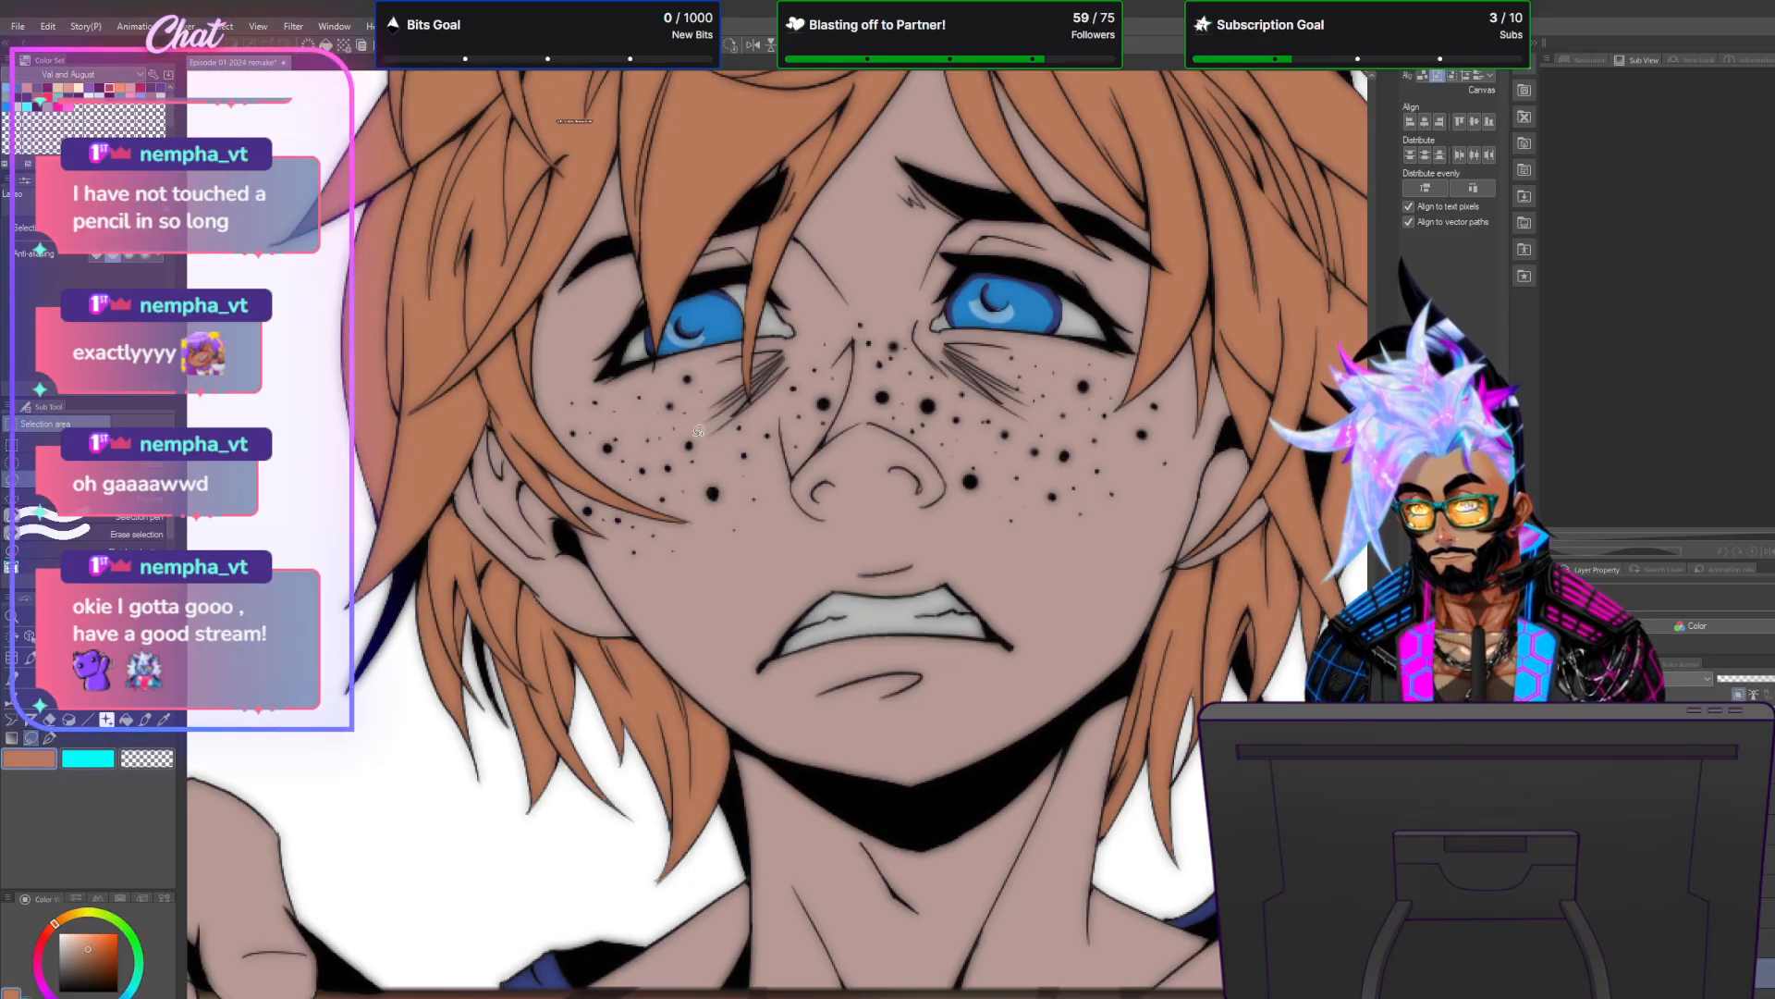
scroll(693, 443, "down", 2)
scroll(694, 443, "down", 3)
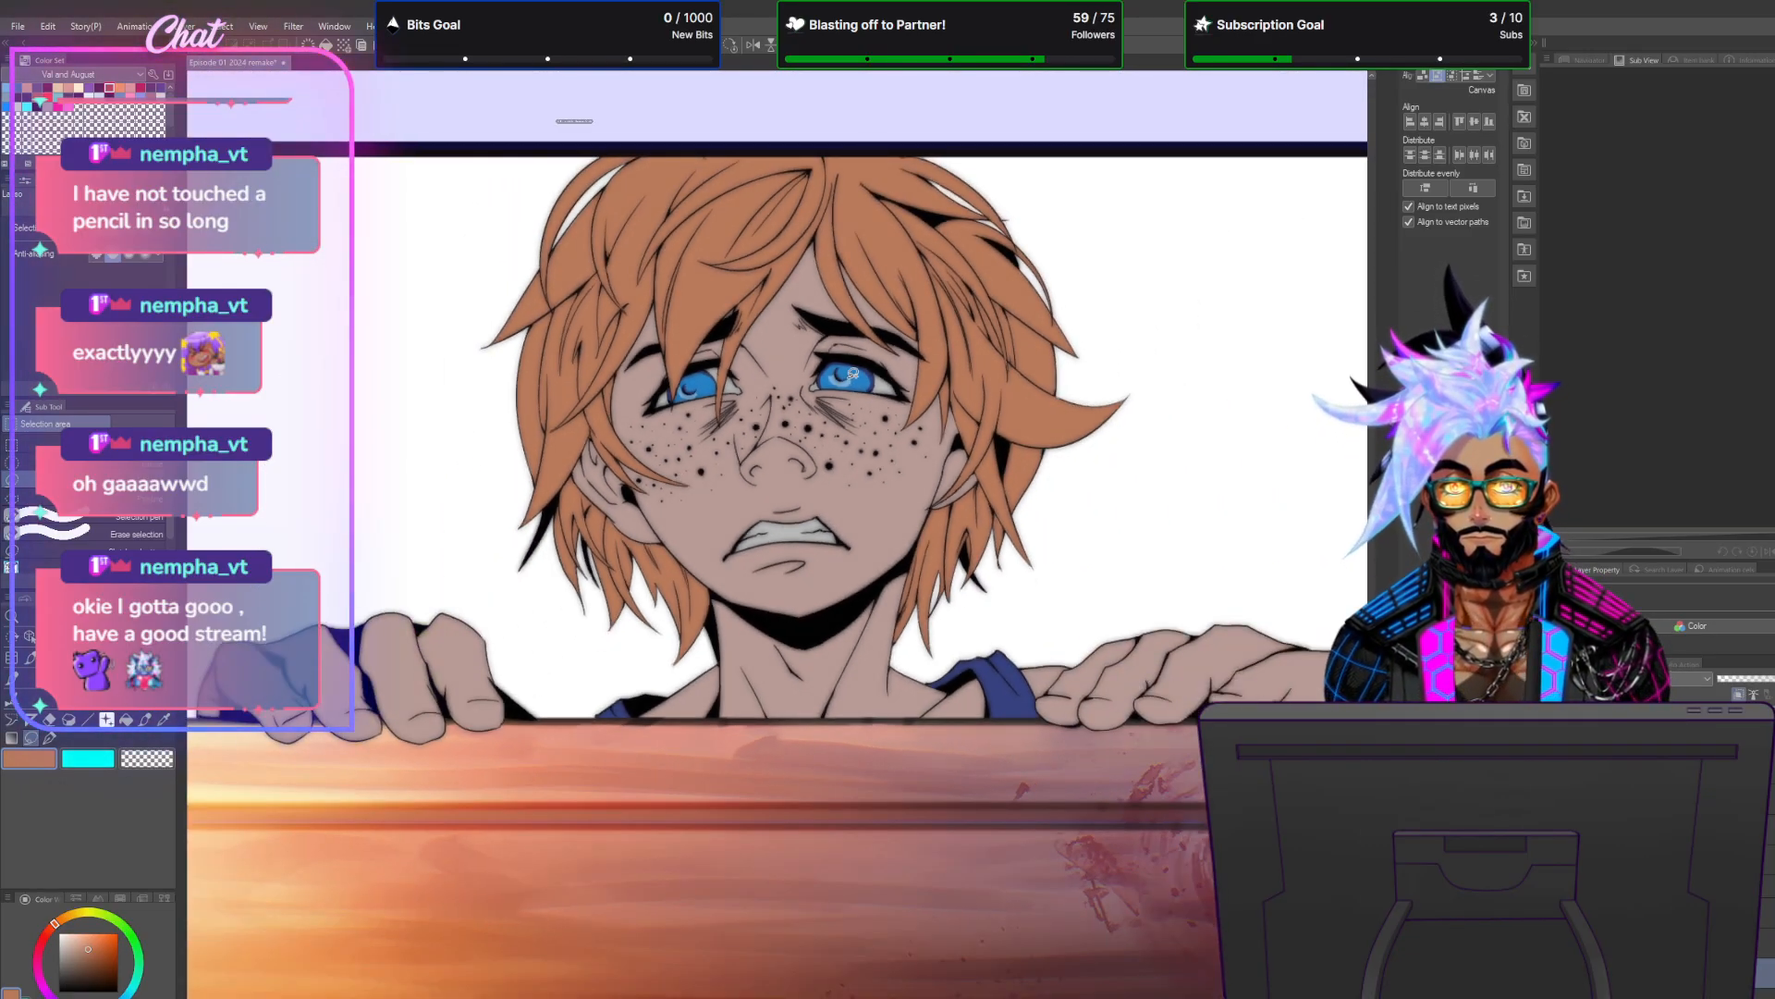
scroll(804, 399, "up", 2)
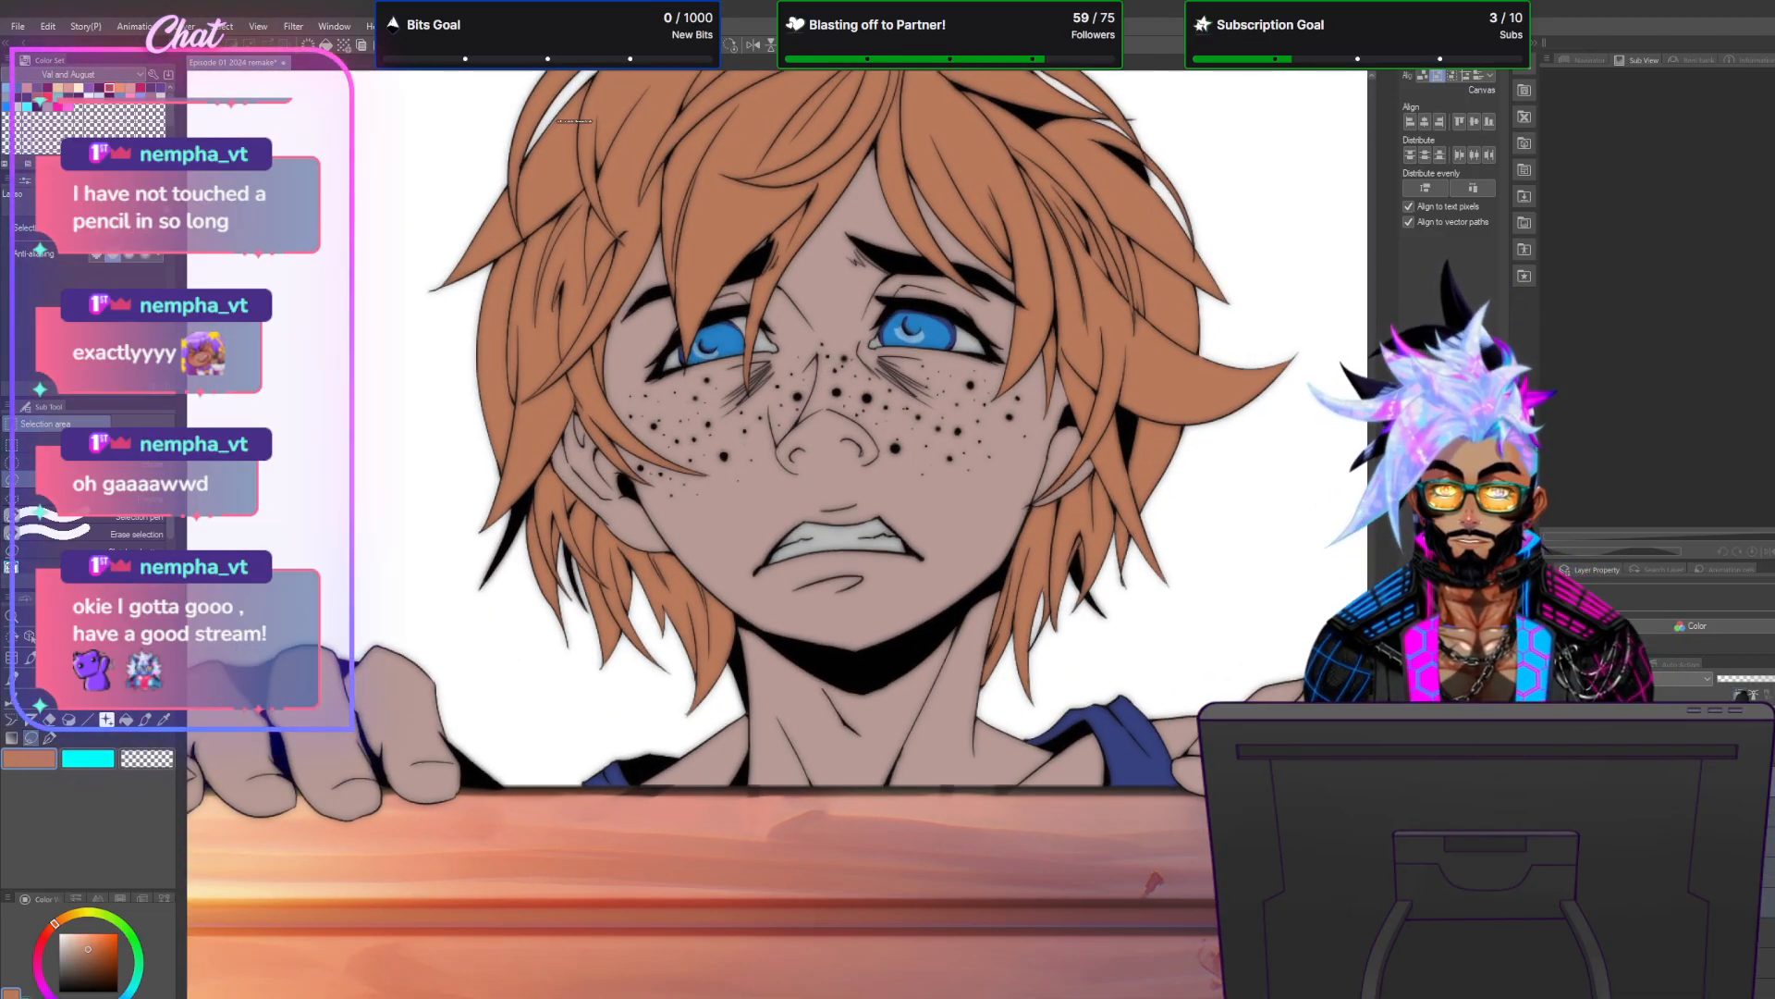
Switch the color set to RetrowaveMasterSet and choose a periwinkle blue for the shadow.
right_click(1658, 819)
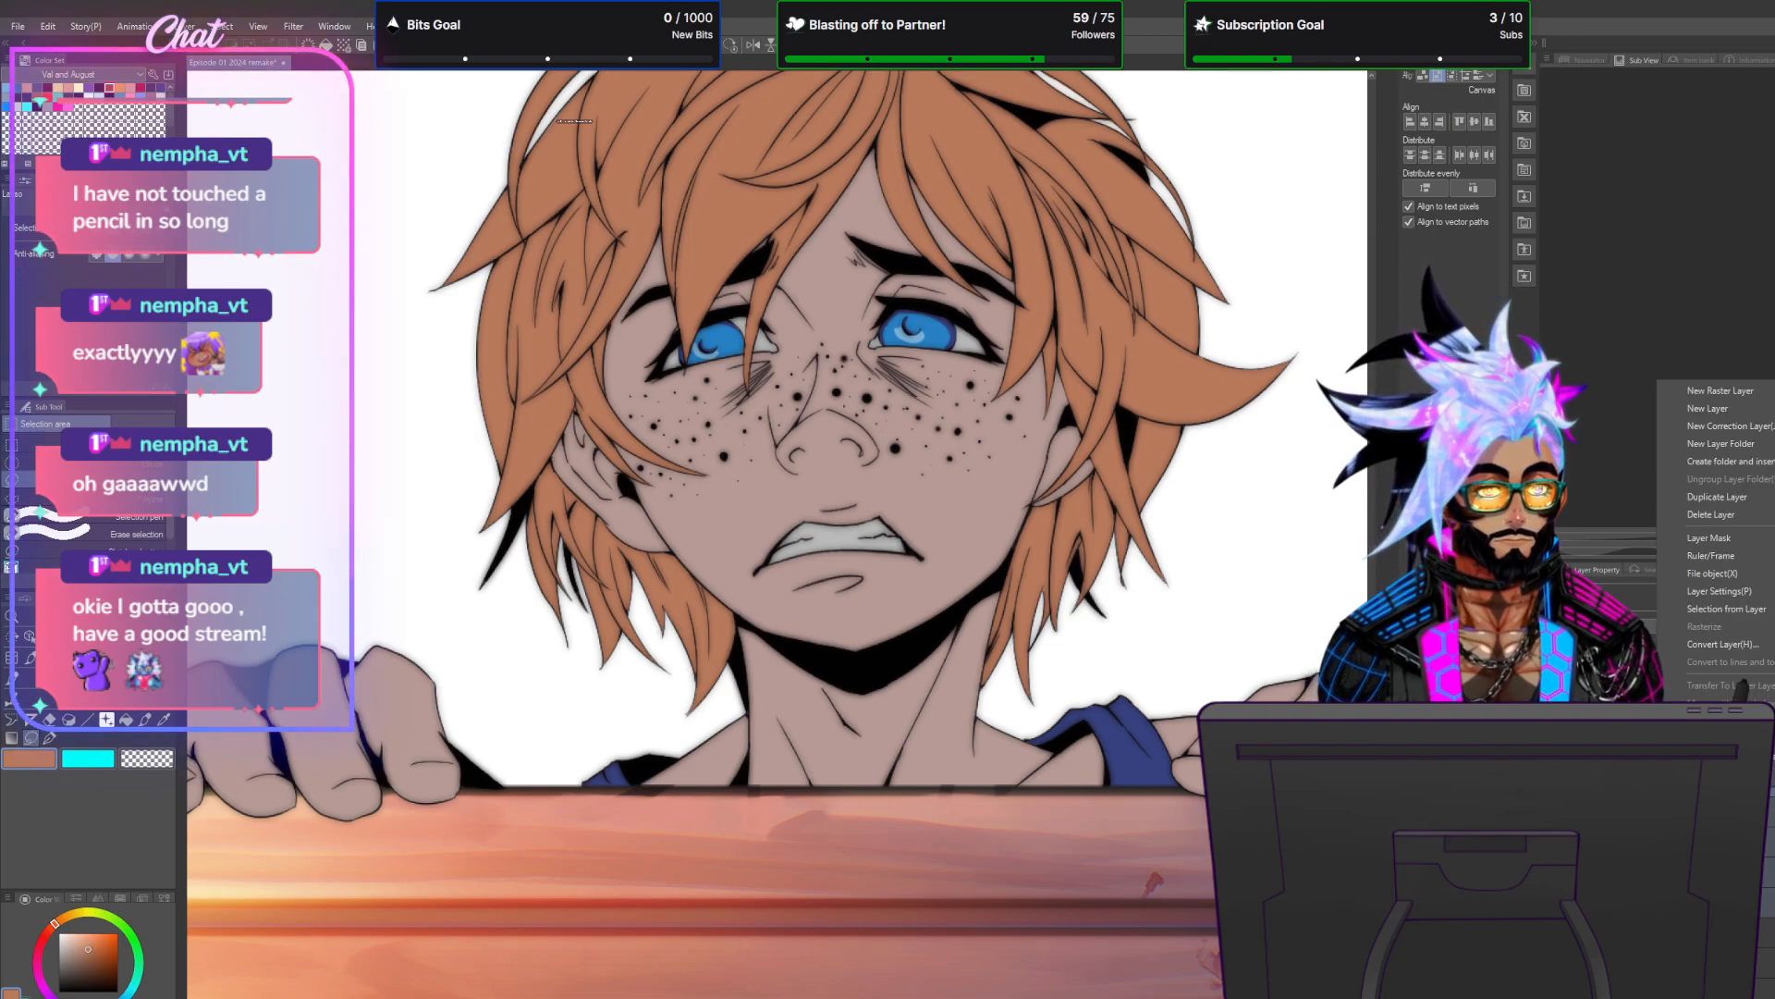
left_click(1711, 771)
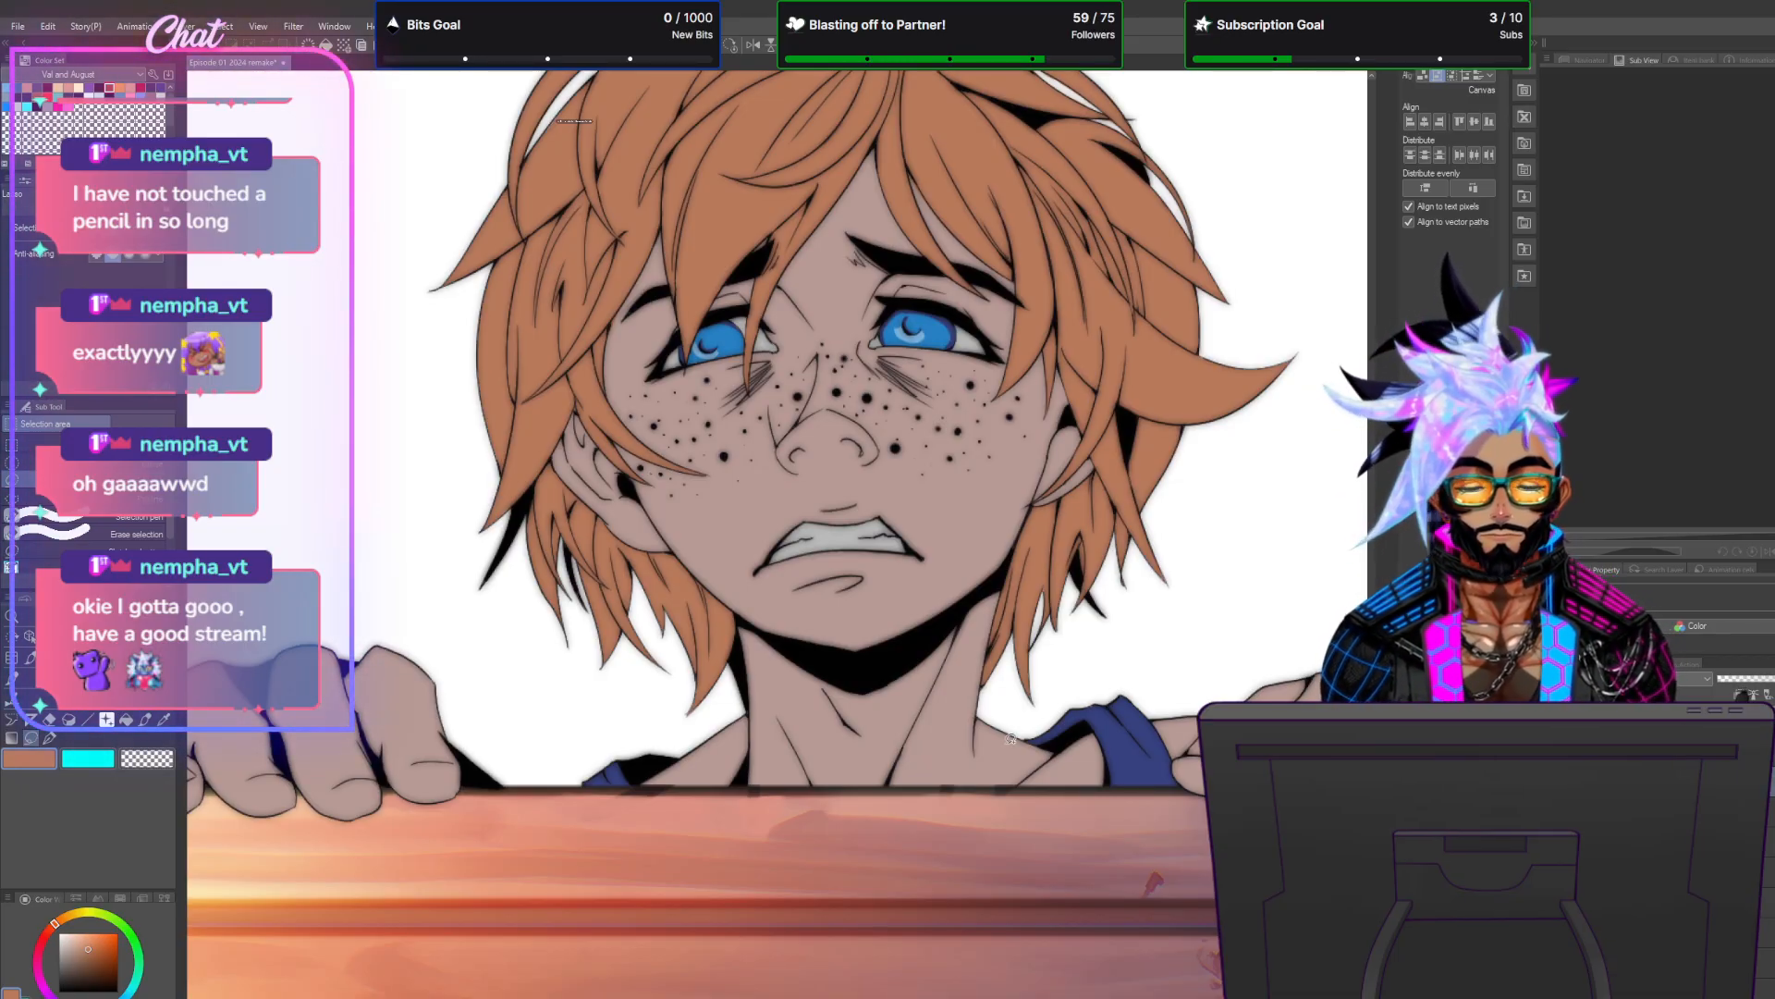
scroll(842, 318, "down", 3)
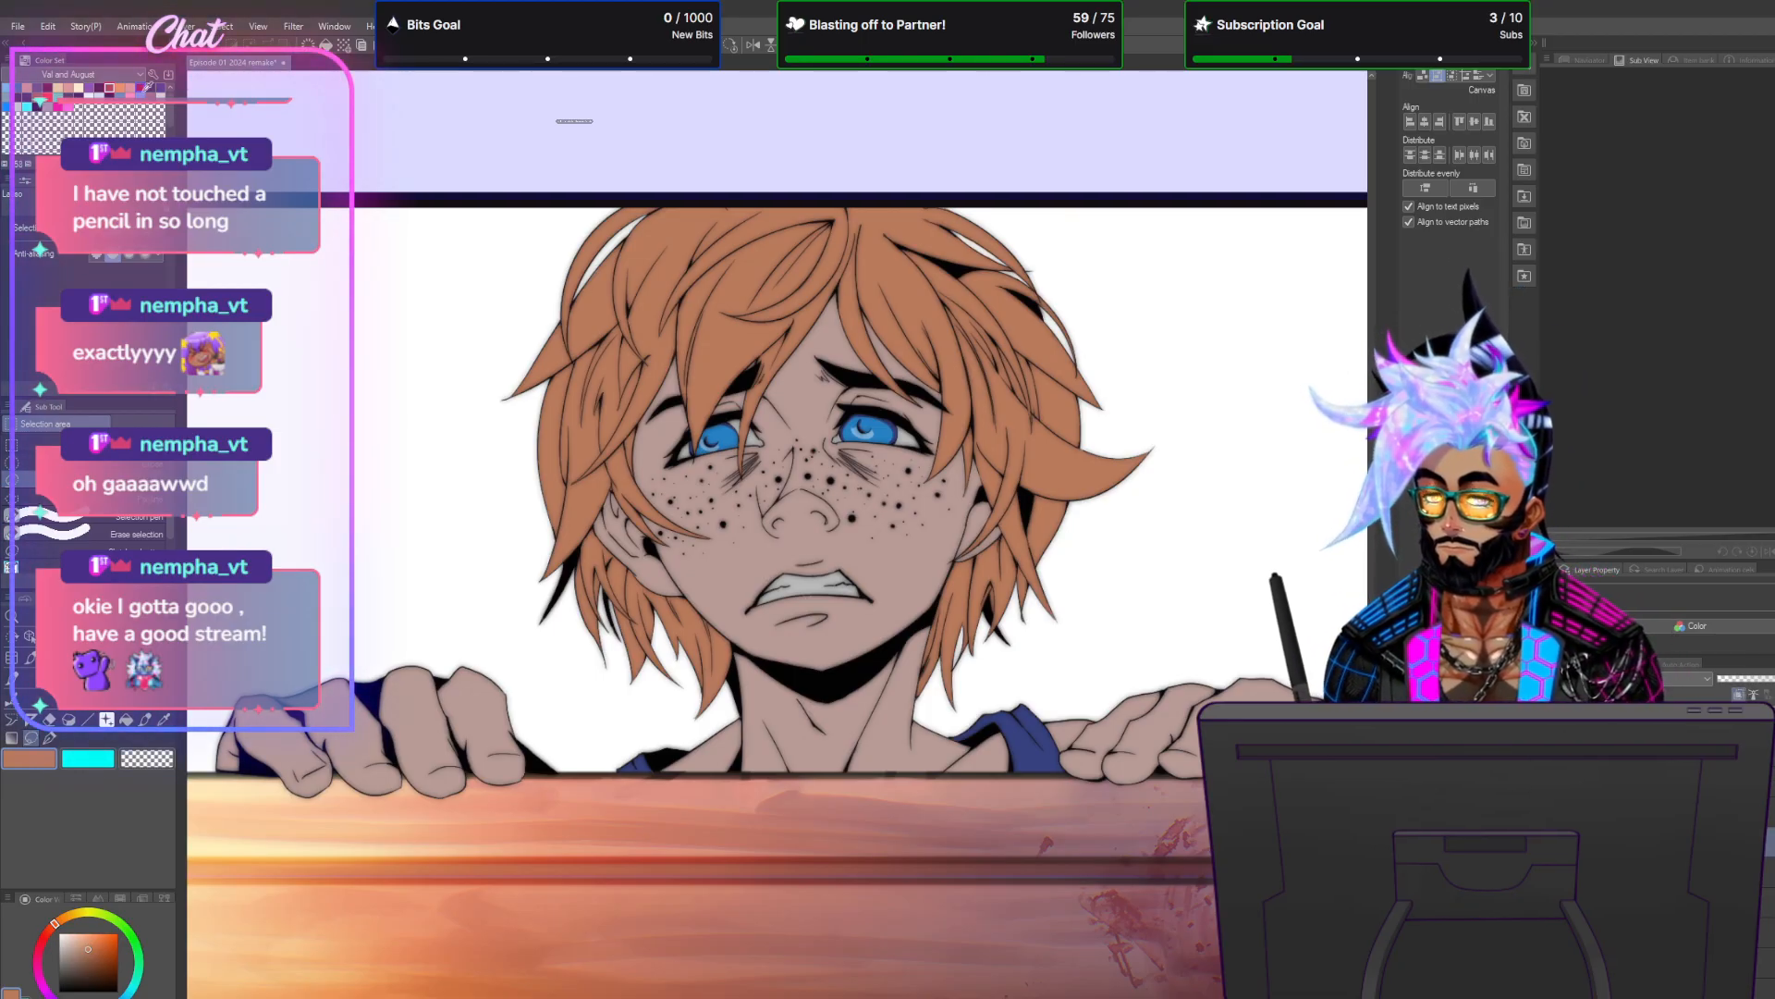
left_click(99, 75)
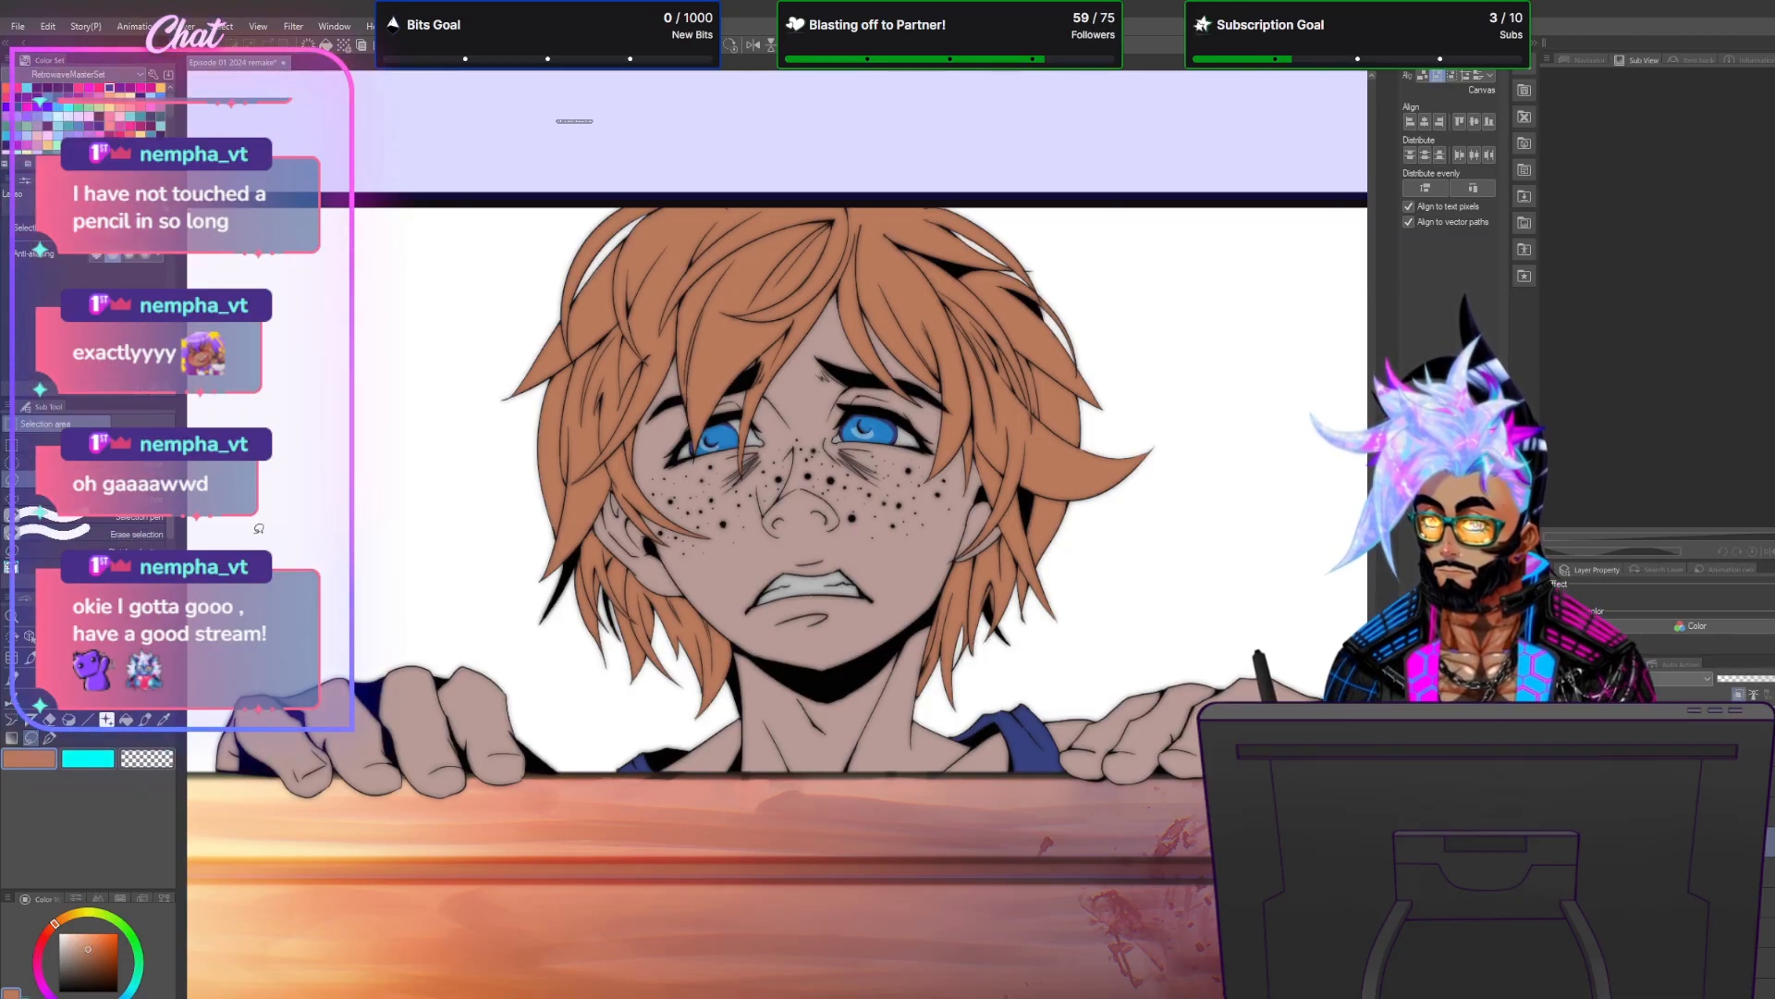
scroll(800, 465, "down", 3)
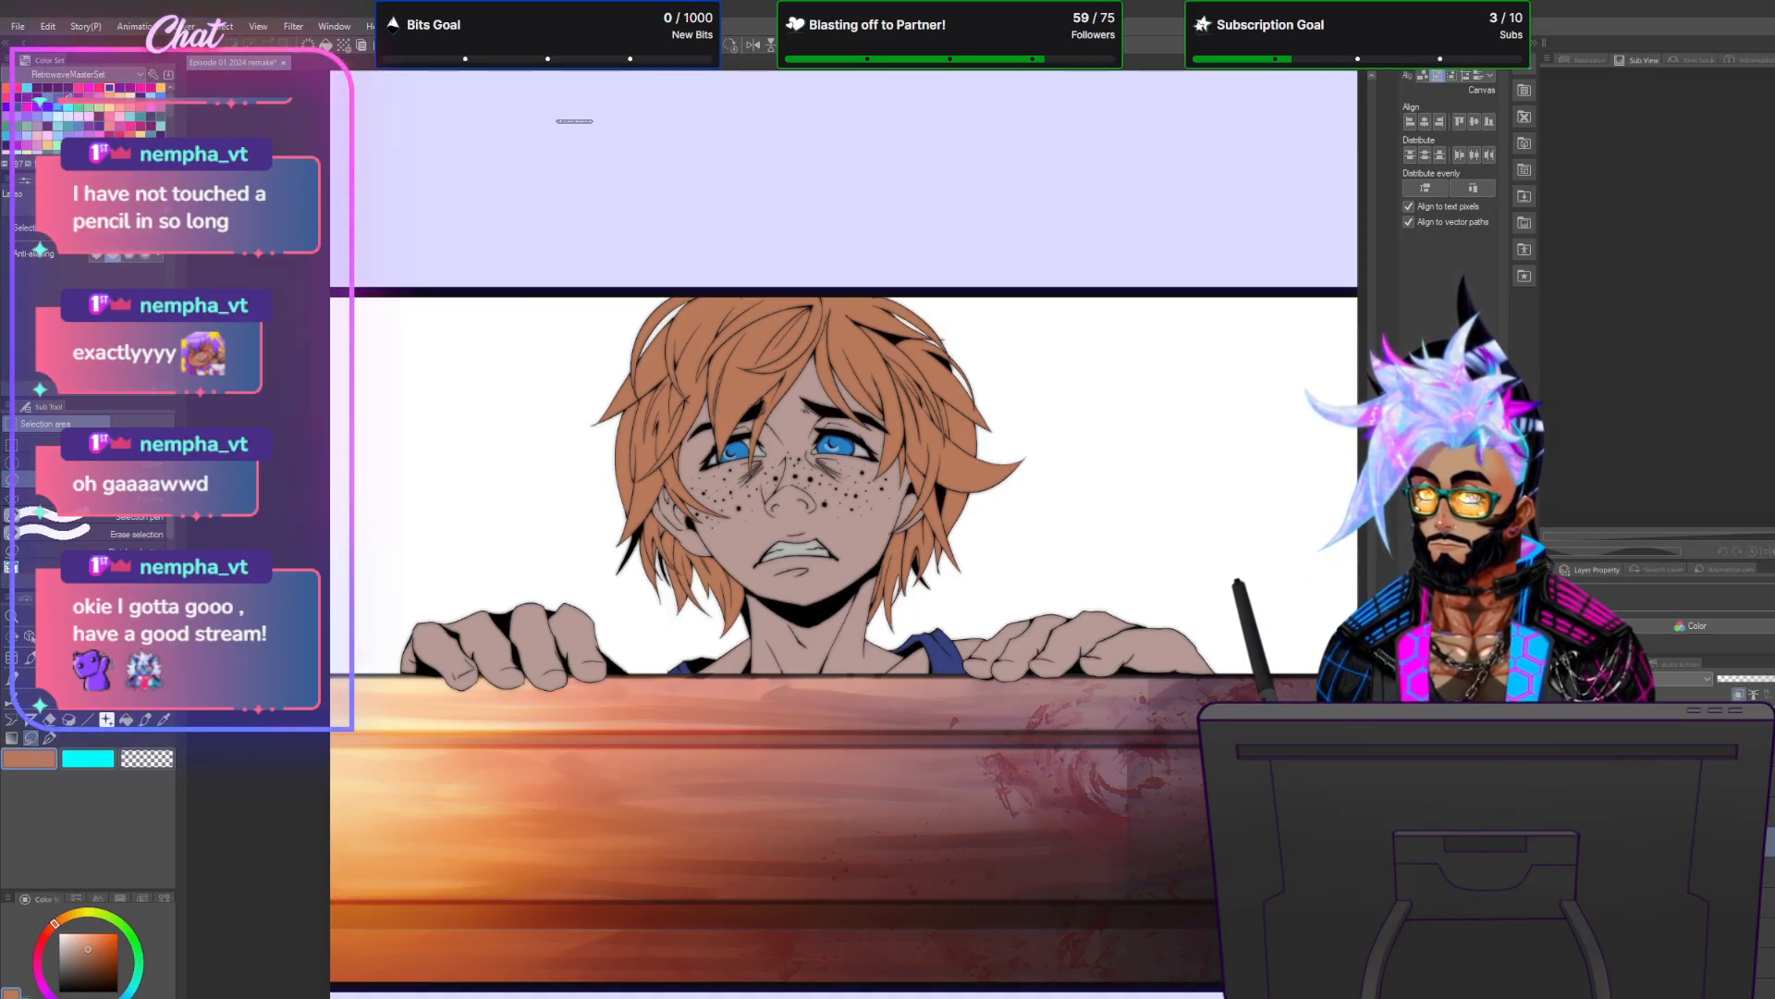
left_click(37, 117)
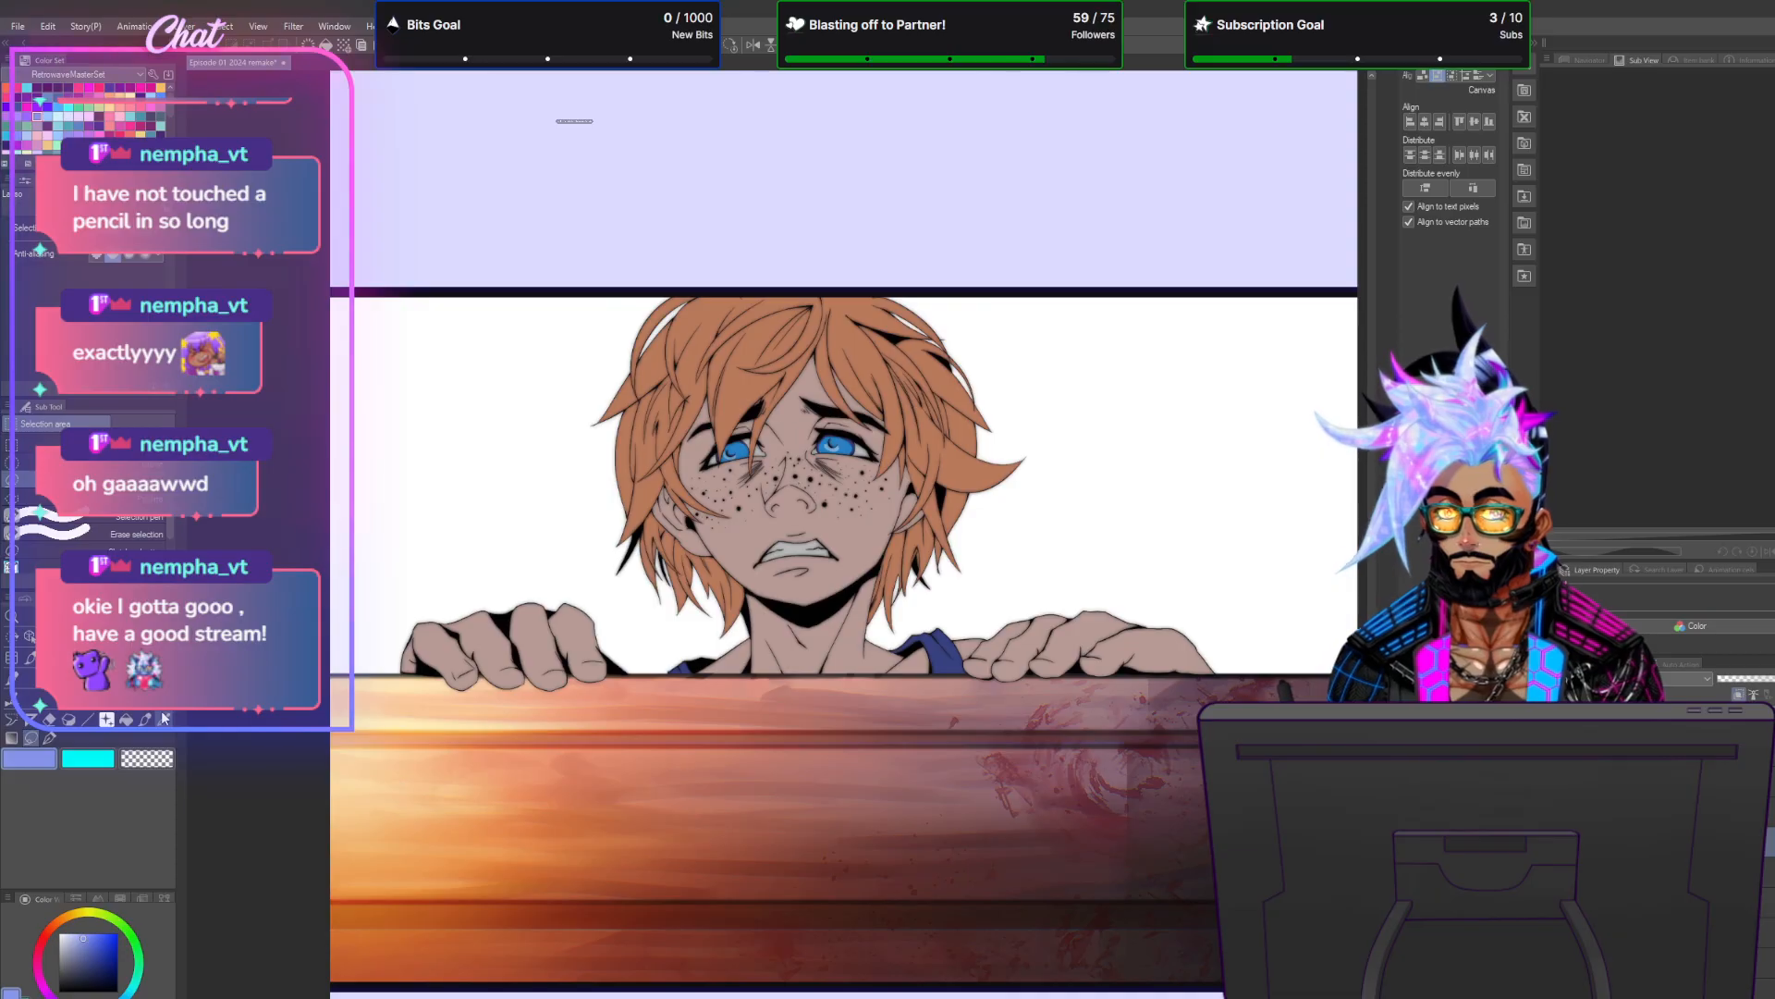
Lasso around the boy, fill his head and shoulders with periwinkle blue, set the layer's blending mode to Multiply and deselect.
mouse_move(768, 248)
left_mouse_down()
mouse_move(416, 515)
mouse_move(1037, 219)
mouse_move(759, 238)
left_mouse_up()
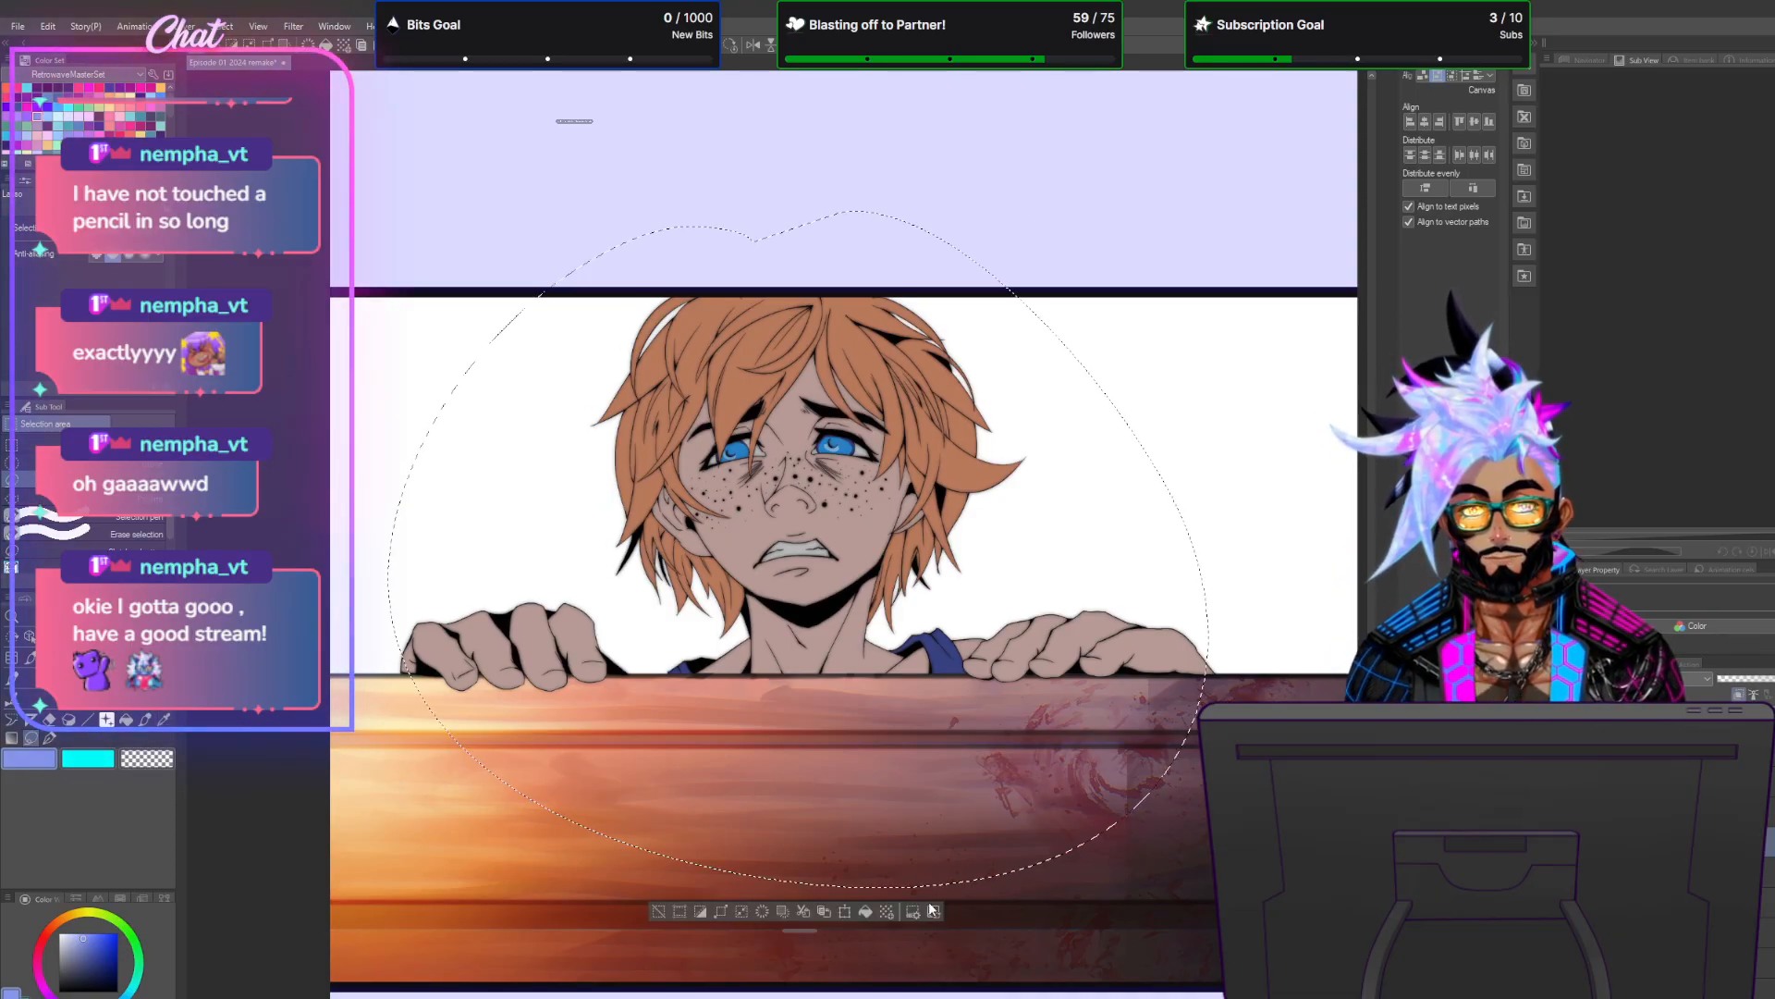
left_click(866, 911)
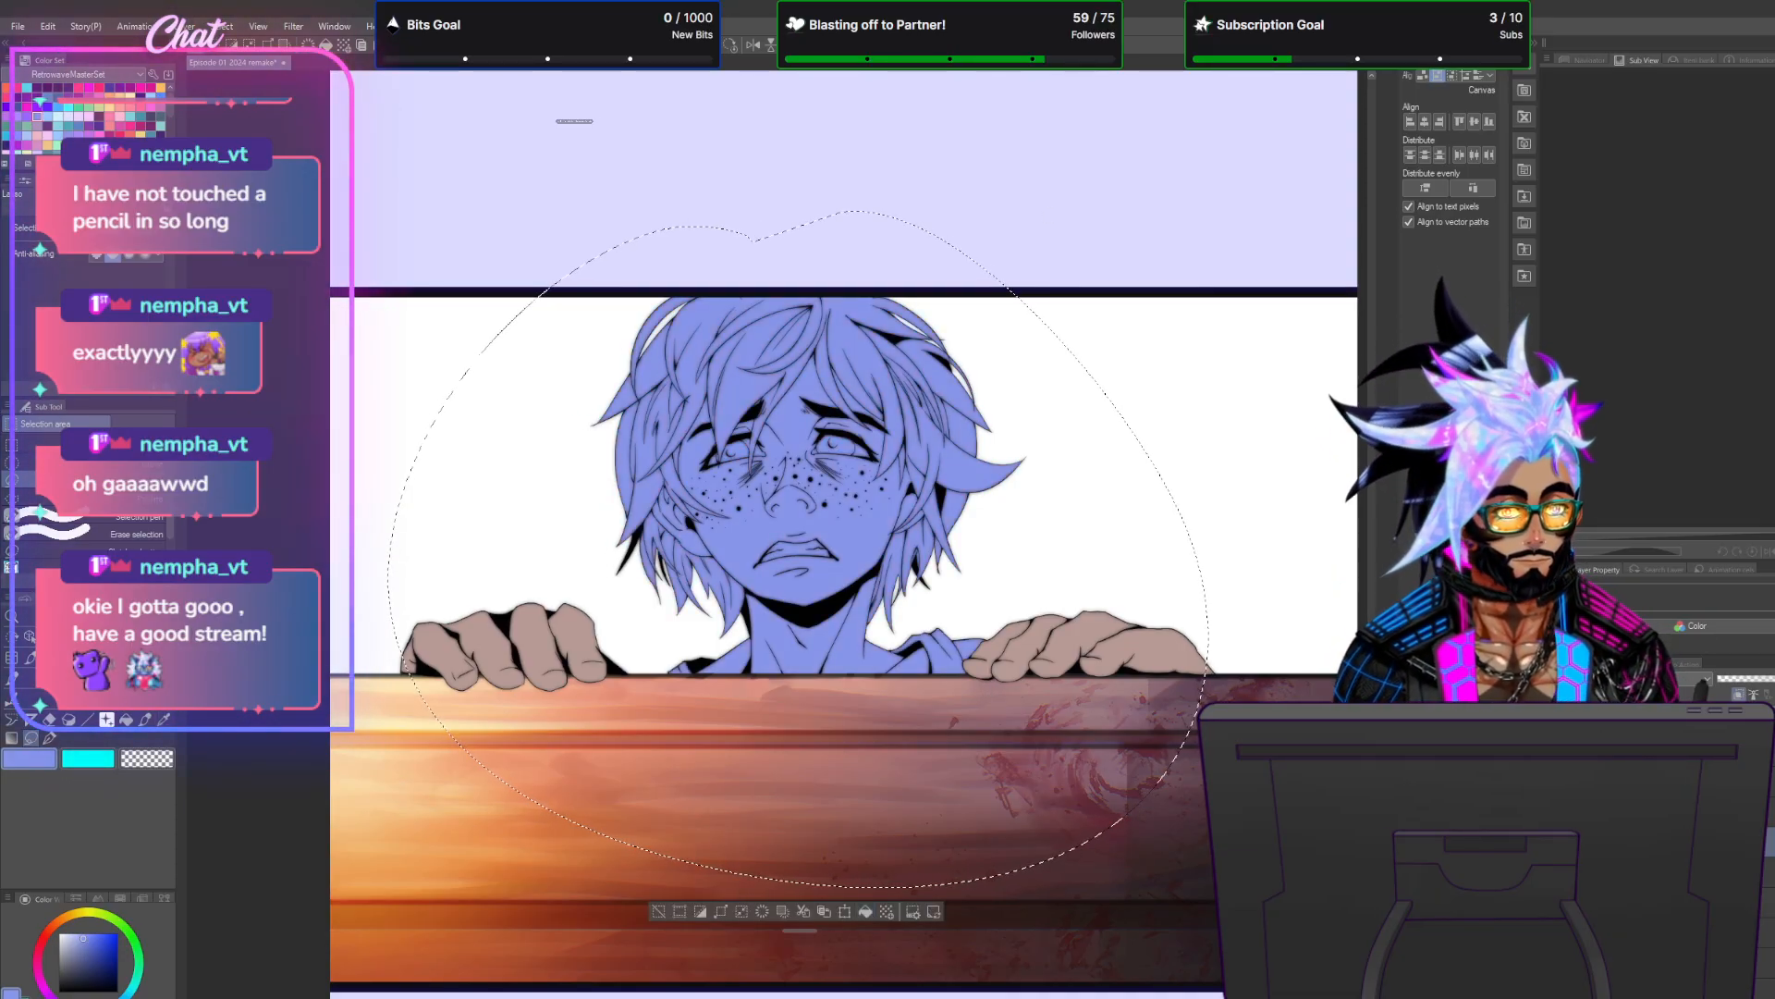
left_click(1665, 679)
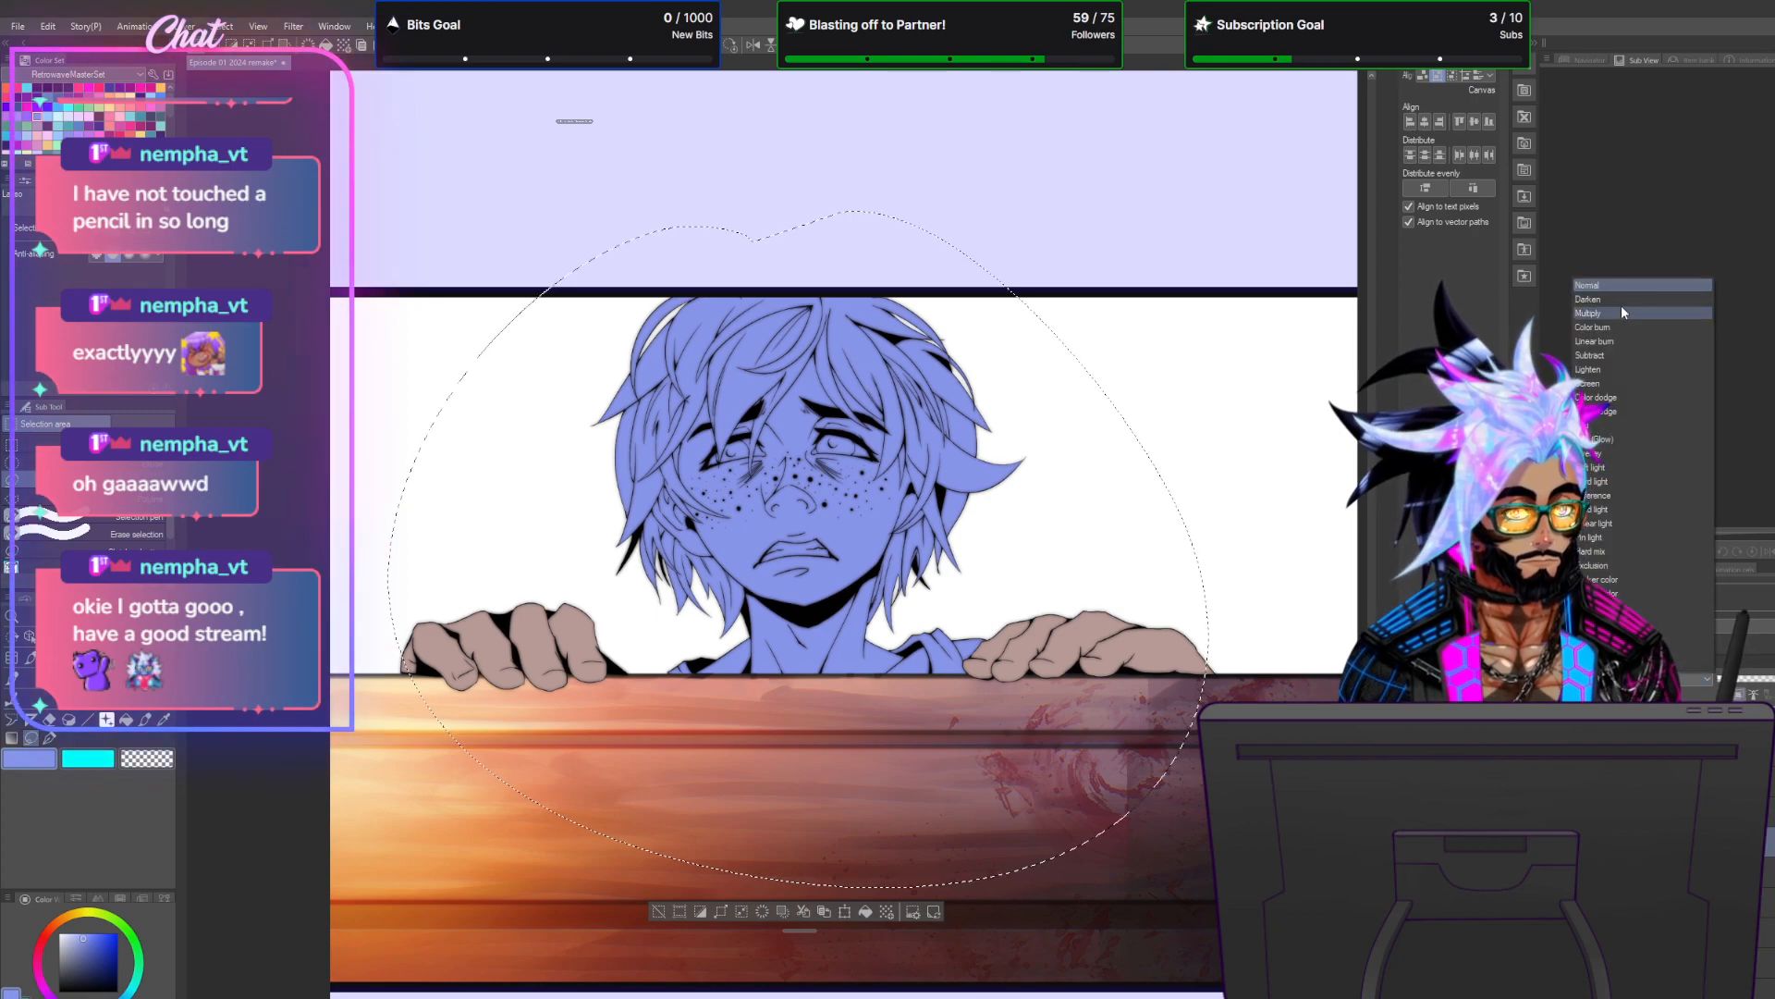
left_click(1622, 307)
left_click(222, 26)
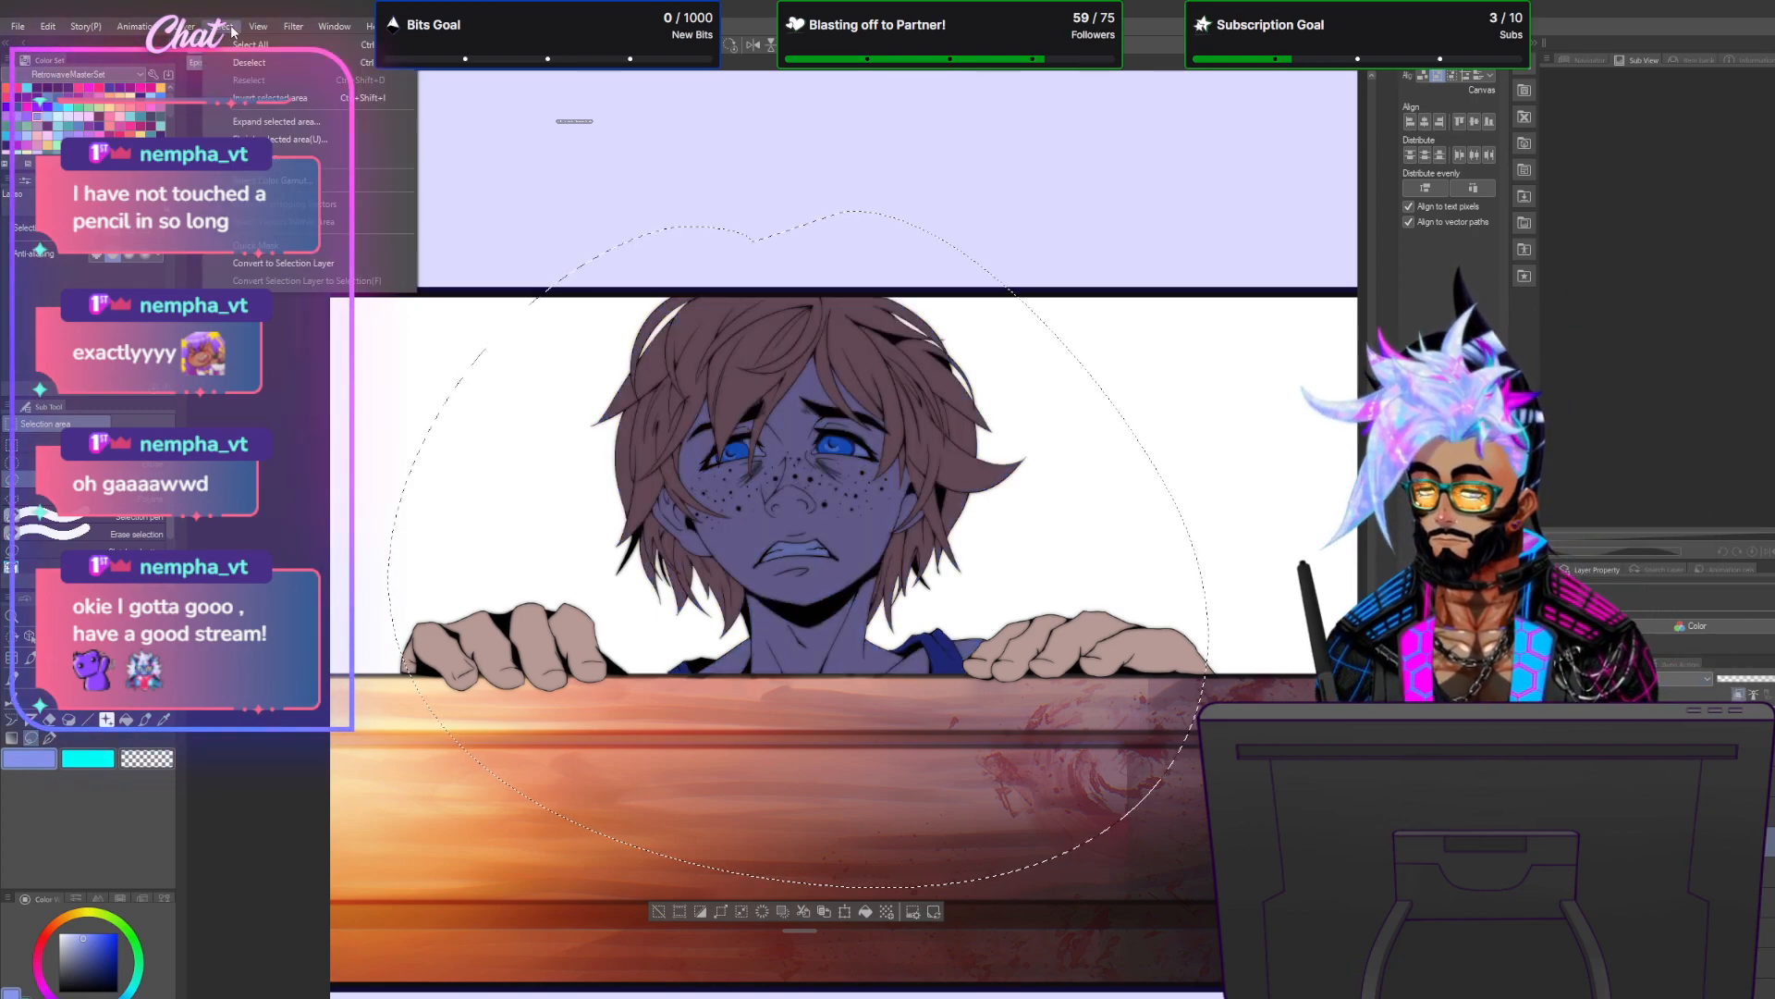
left_click(248, 62)
Lasso a narrow sliver beside the bridge of the nose, clear its shadow with the transparent color and deselect.
scroll(821, 570, "up", 3)
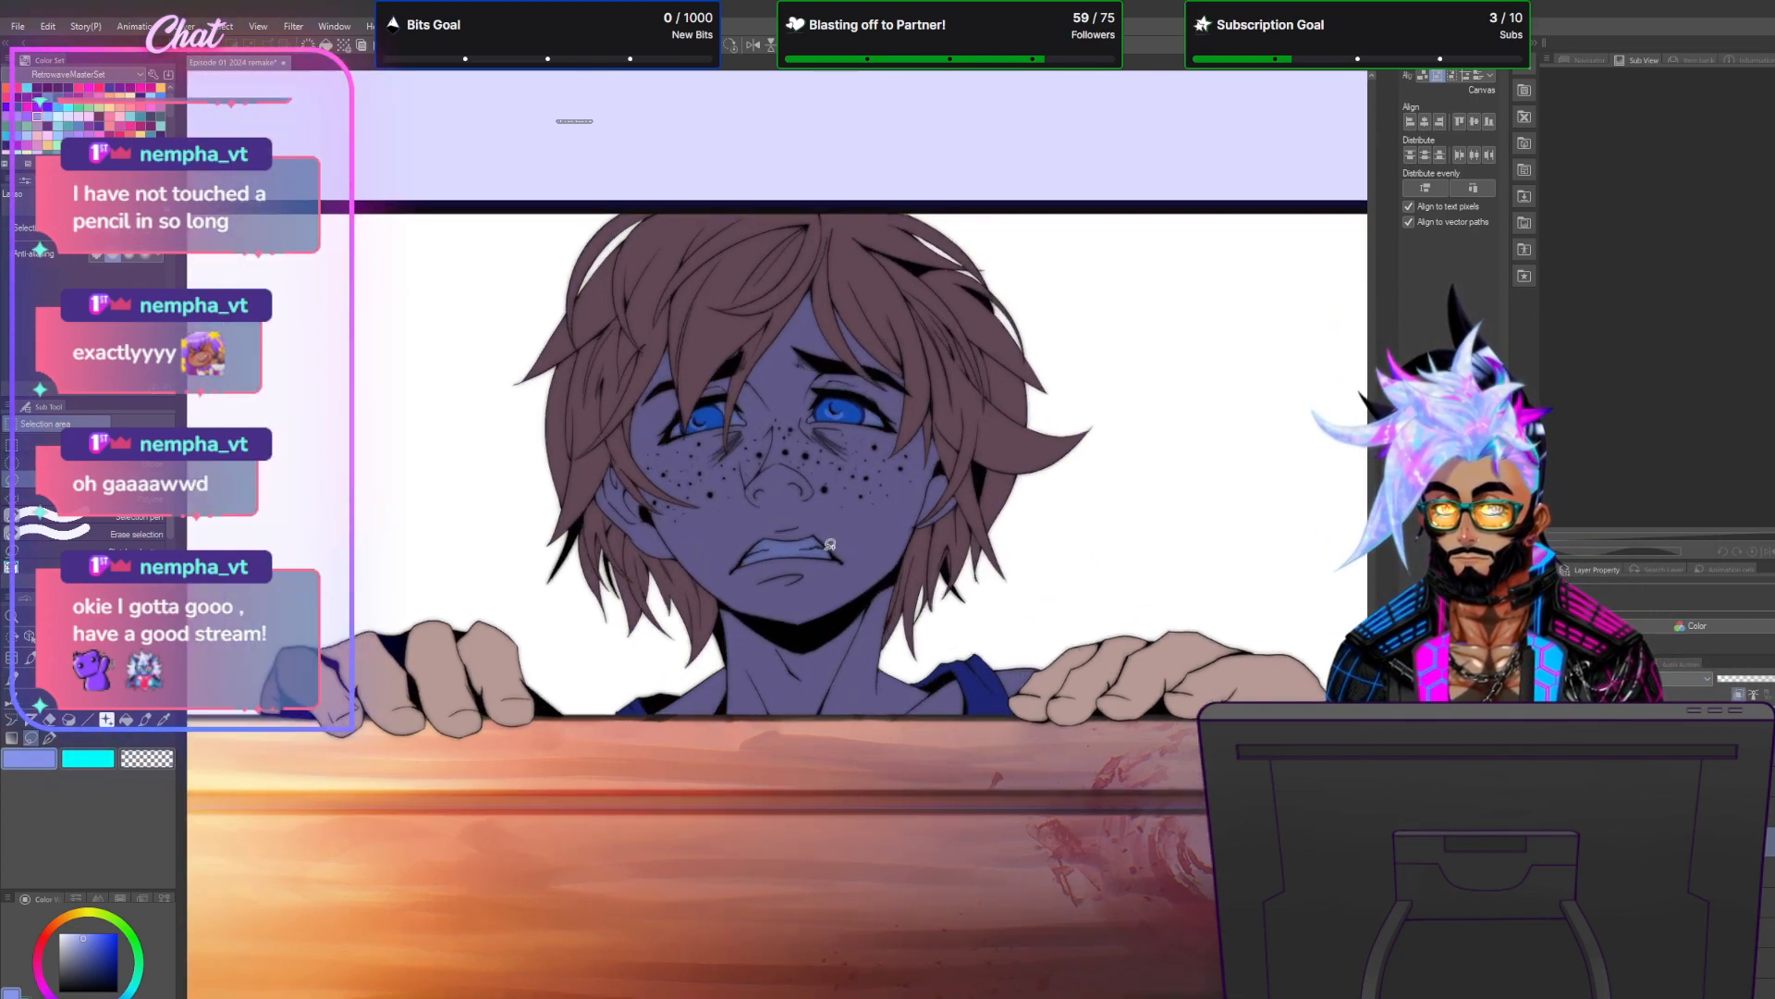
scroll(821, 571, "up", 2)
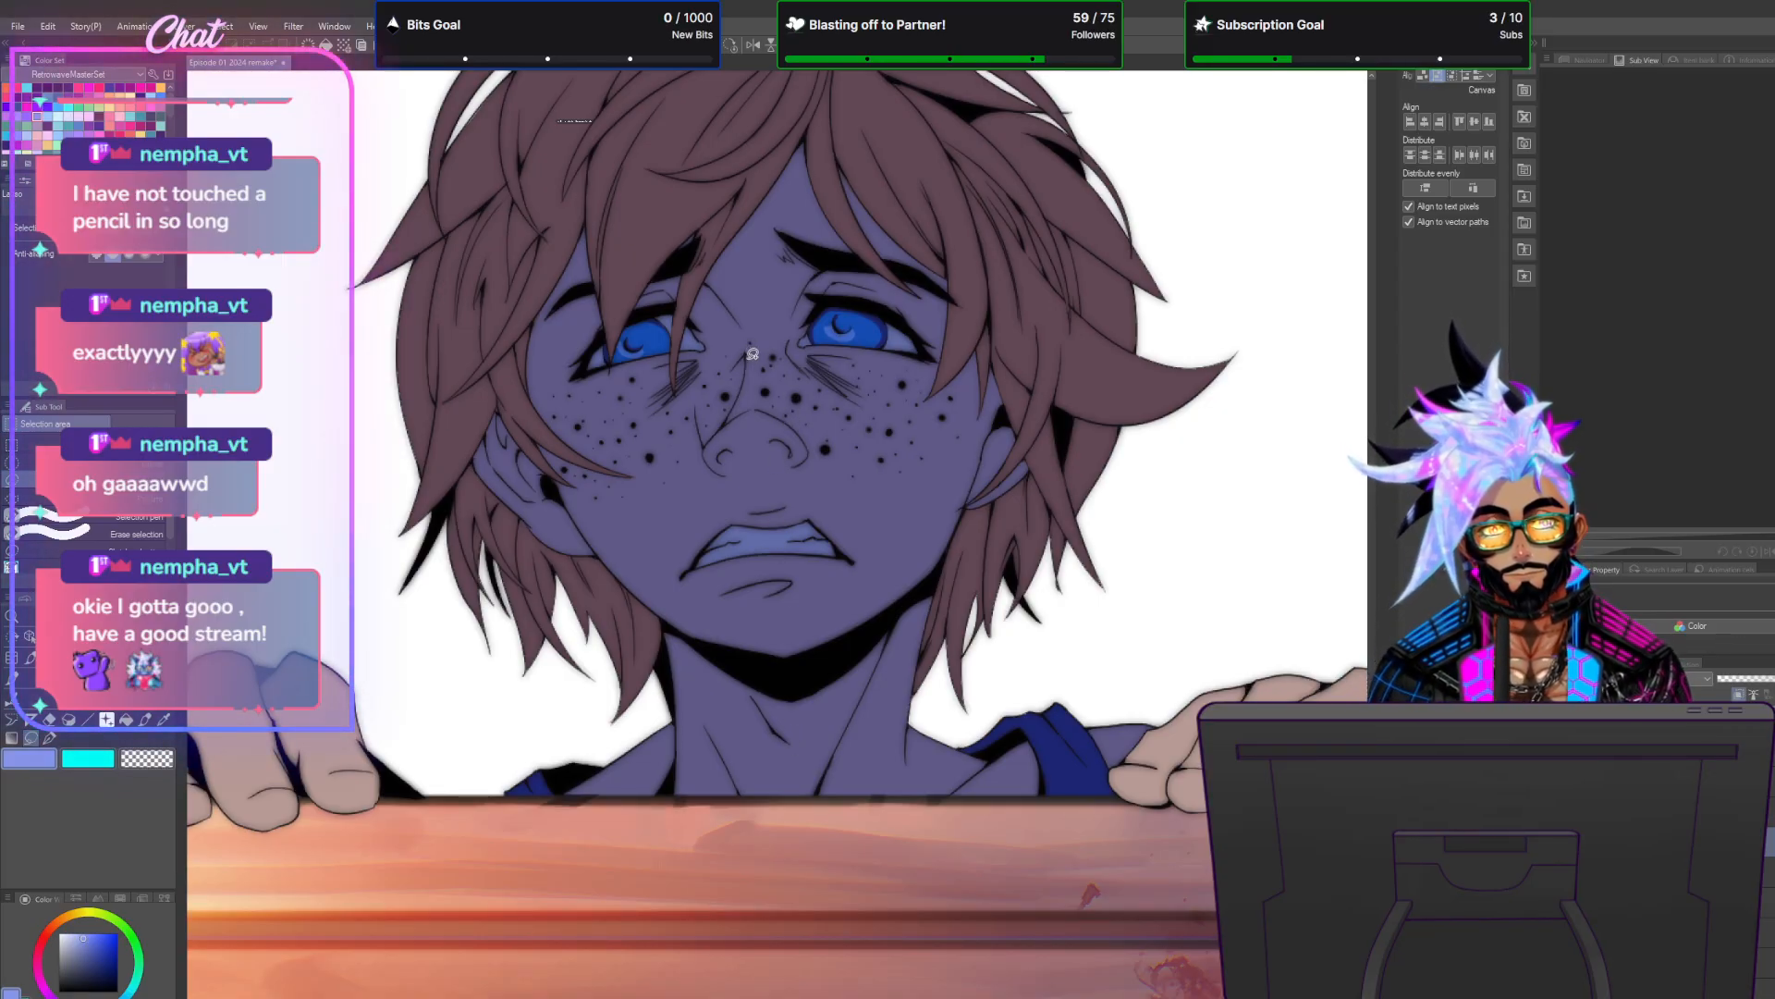
mouse_move(747, 355)
left_mouse_down()
mouse_move(708, 444)
mouse_move(700, 414)
left_mouse_up()
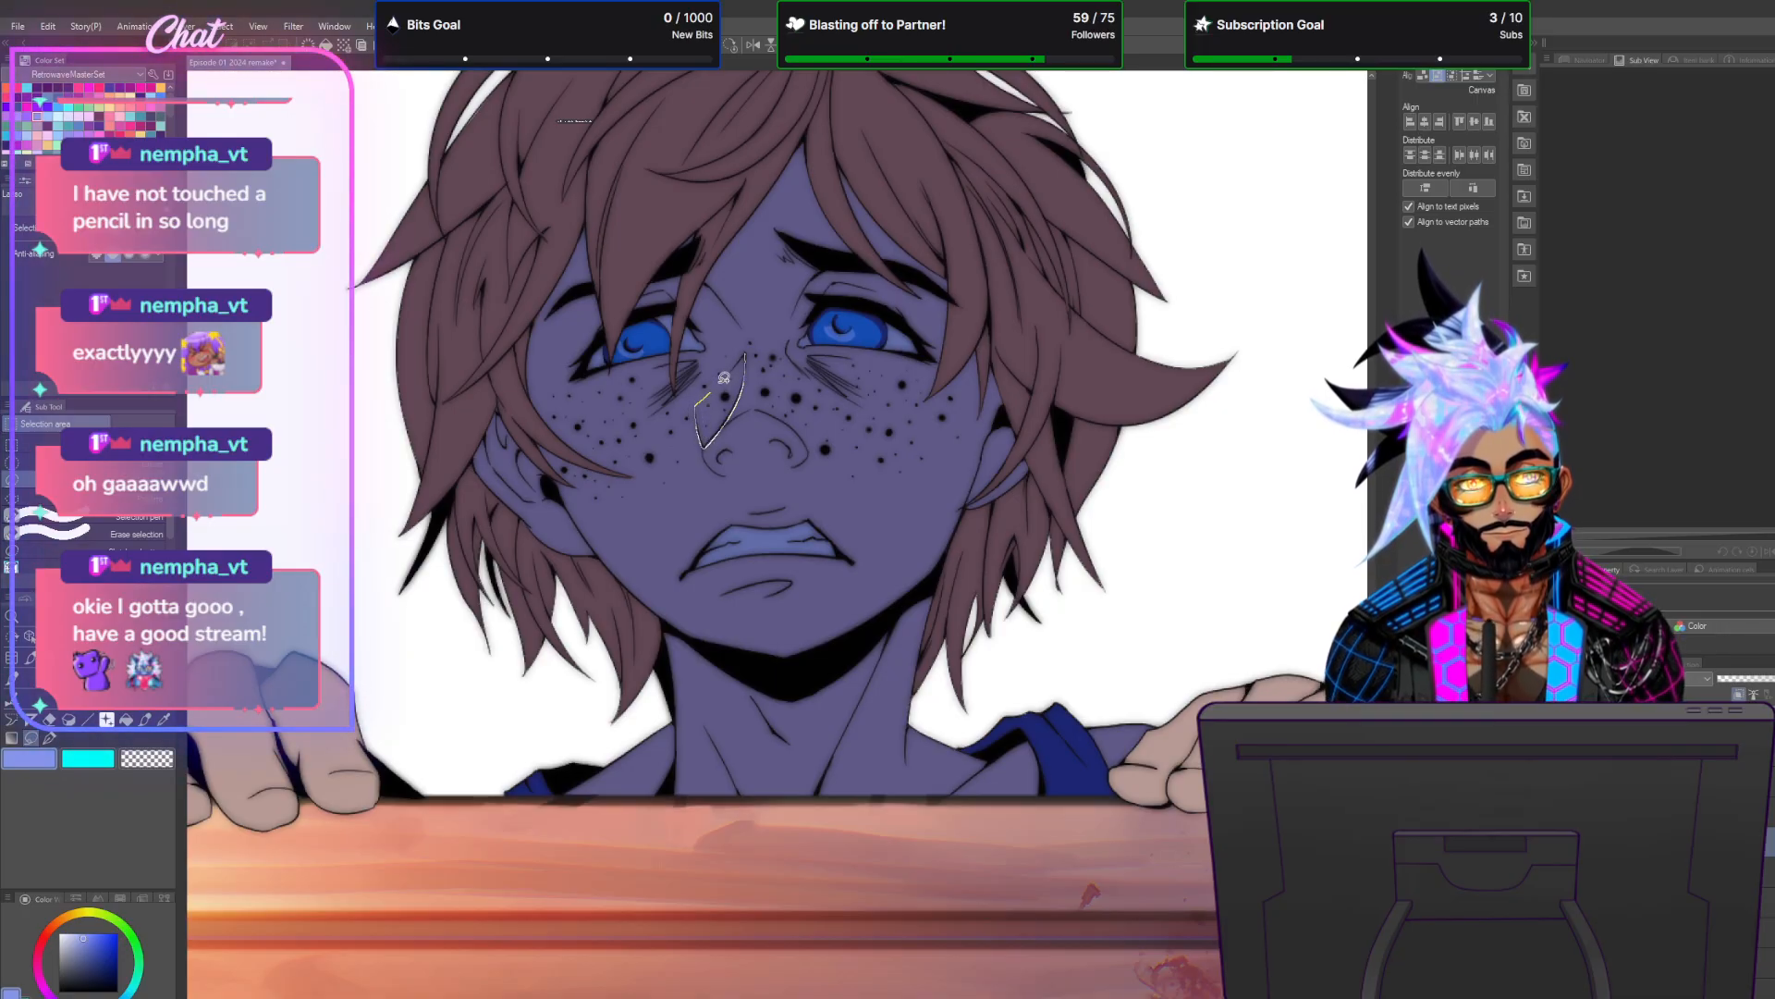
left_click_drag(752, 346, 751, 346)
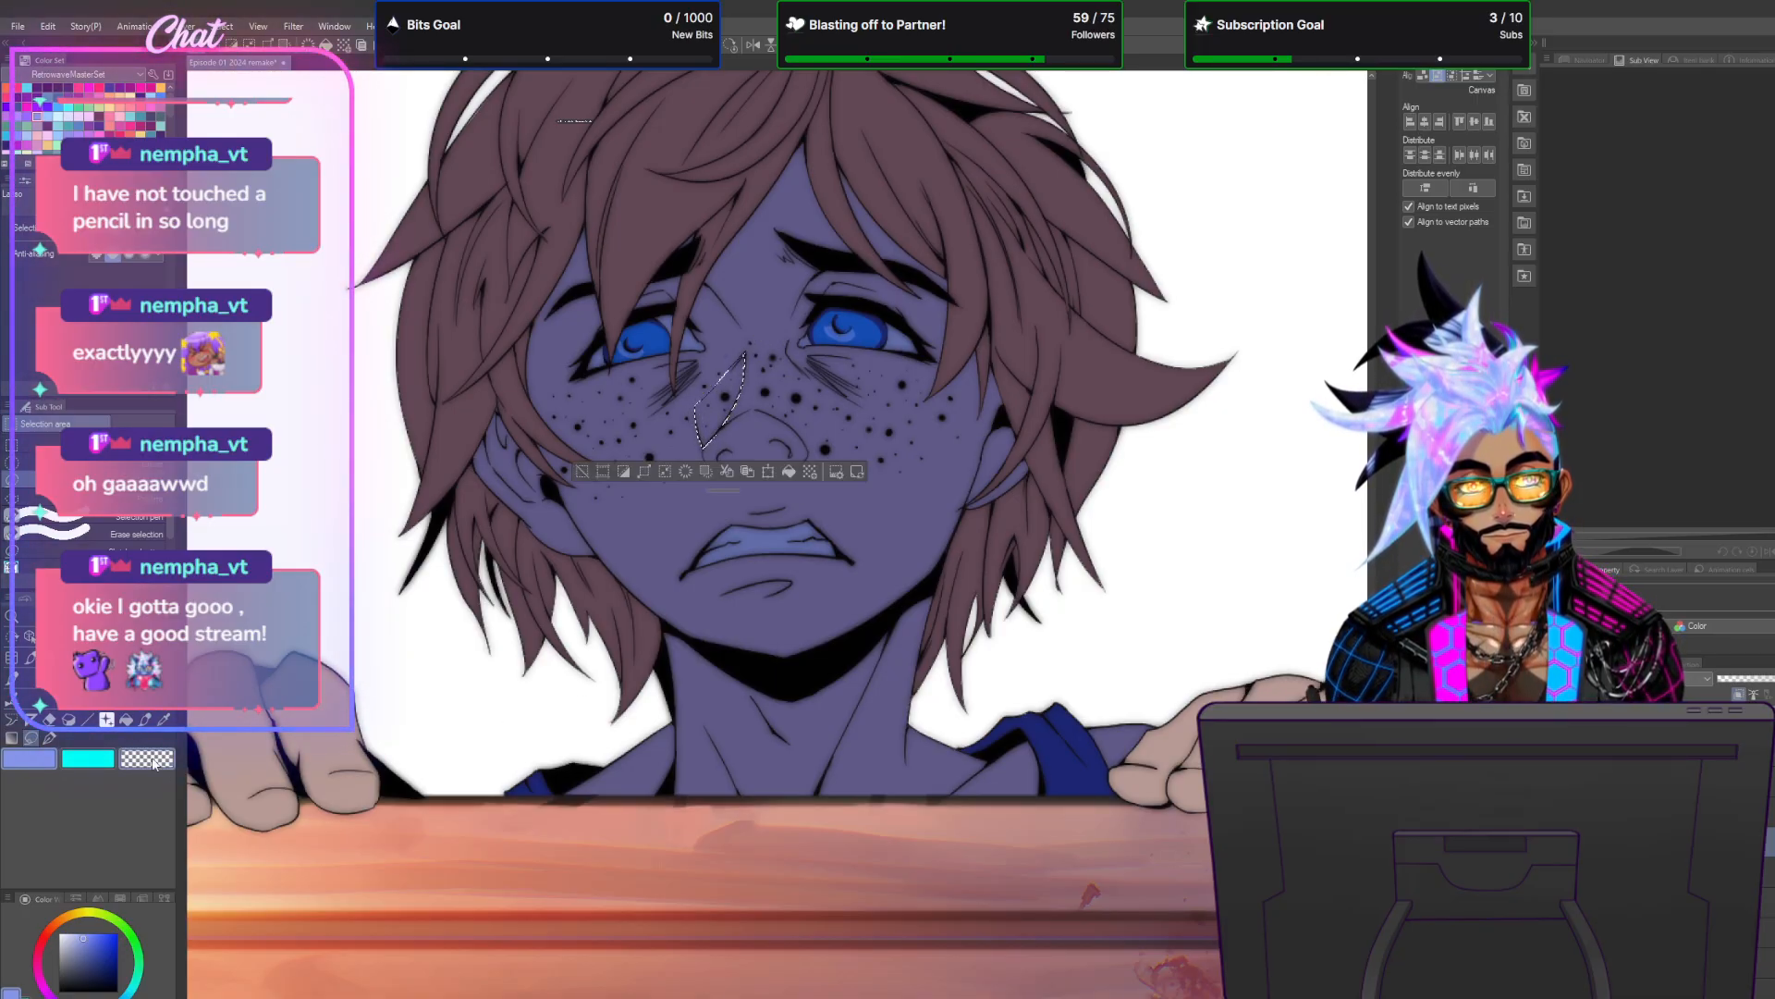
left_click(789, 472)
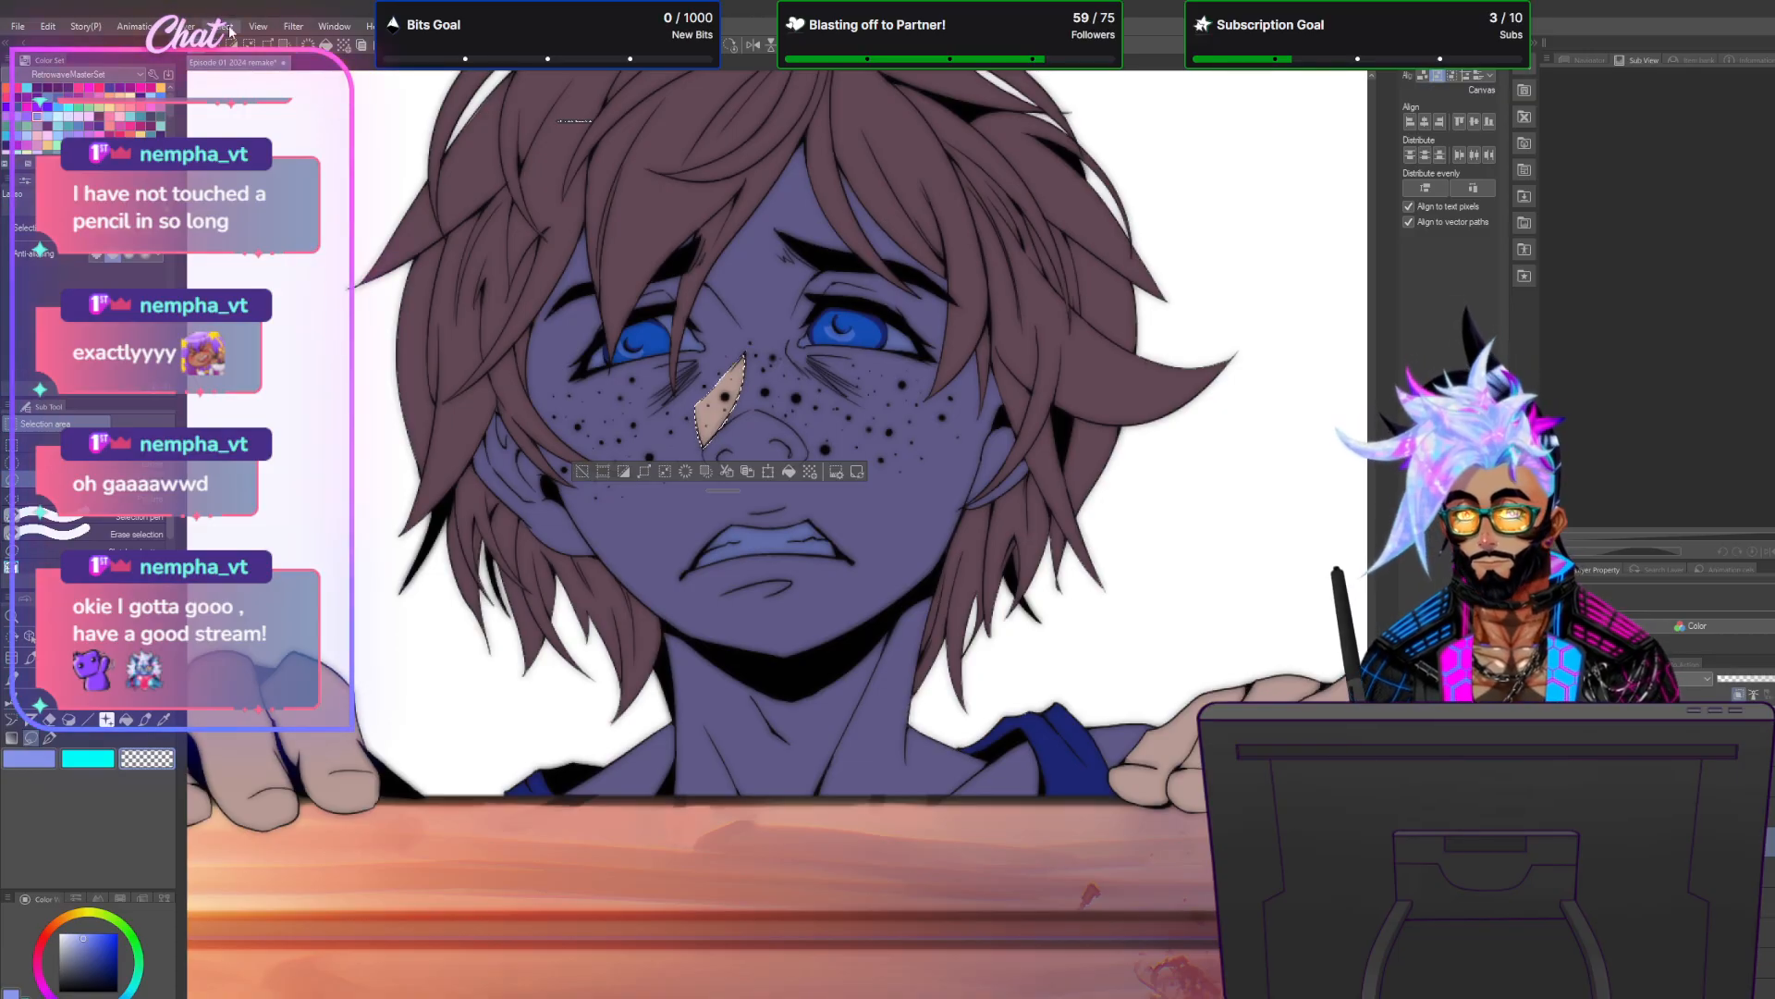
key("ctrl+d")
Lasso the cheek left of the nose from under the eye to the chin, clear its shadow and deselect.
left_click(50, 738)
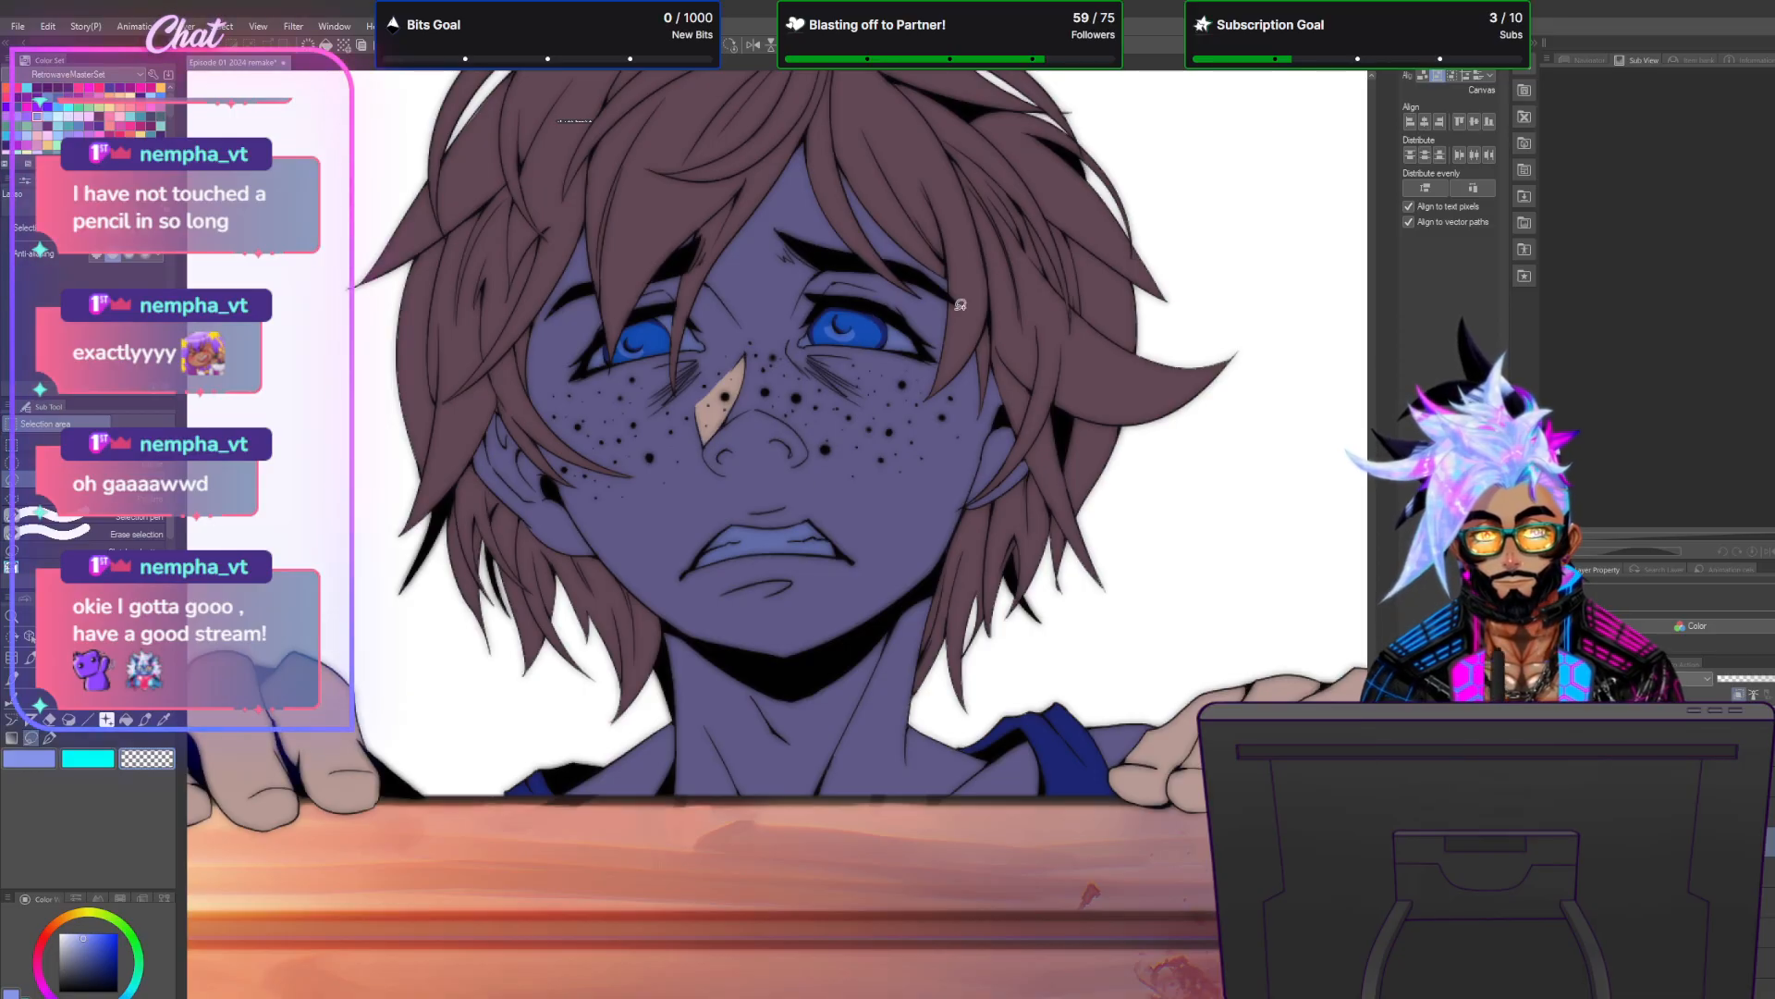
scroll(814, 553, "down", 3)
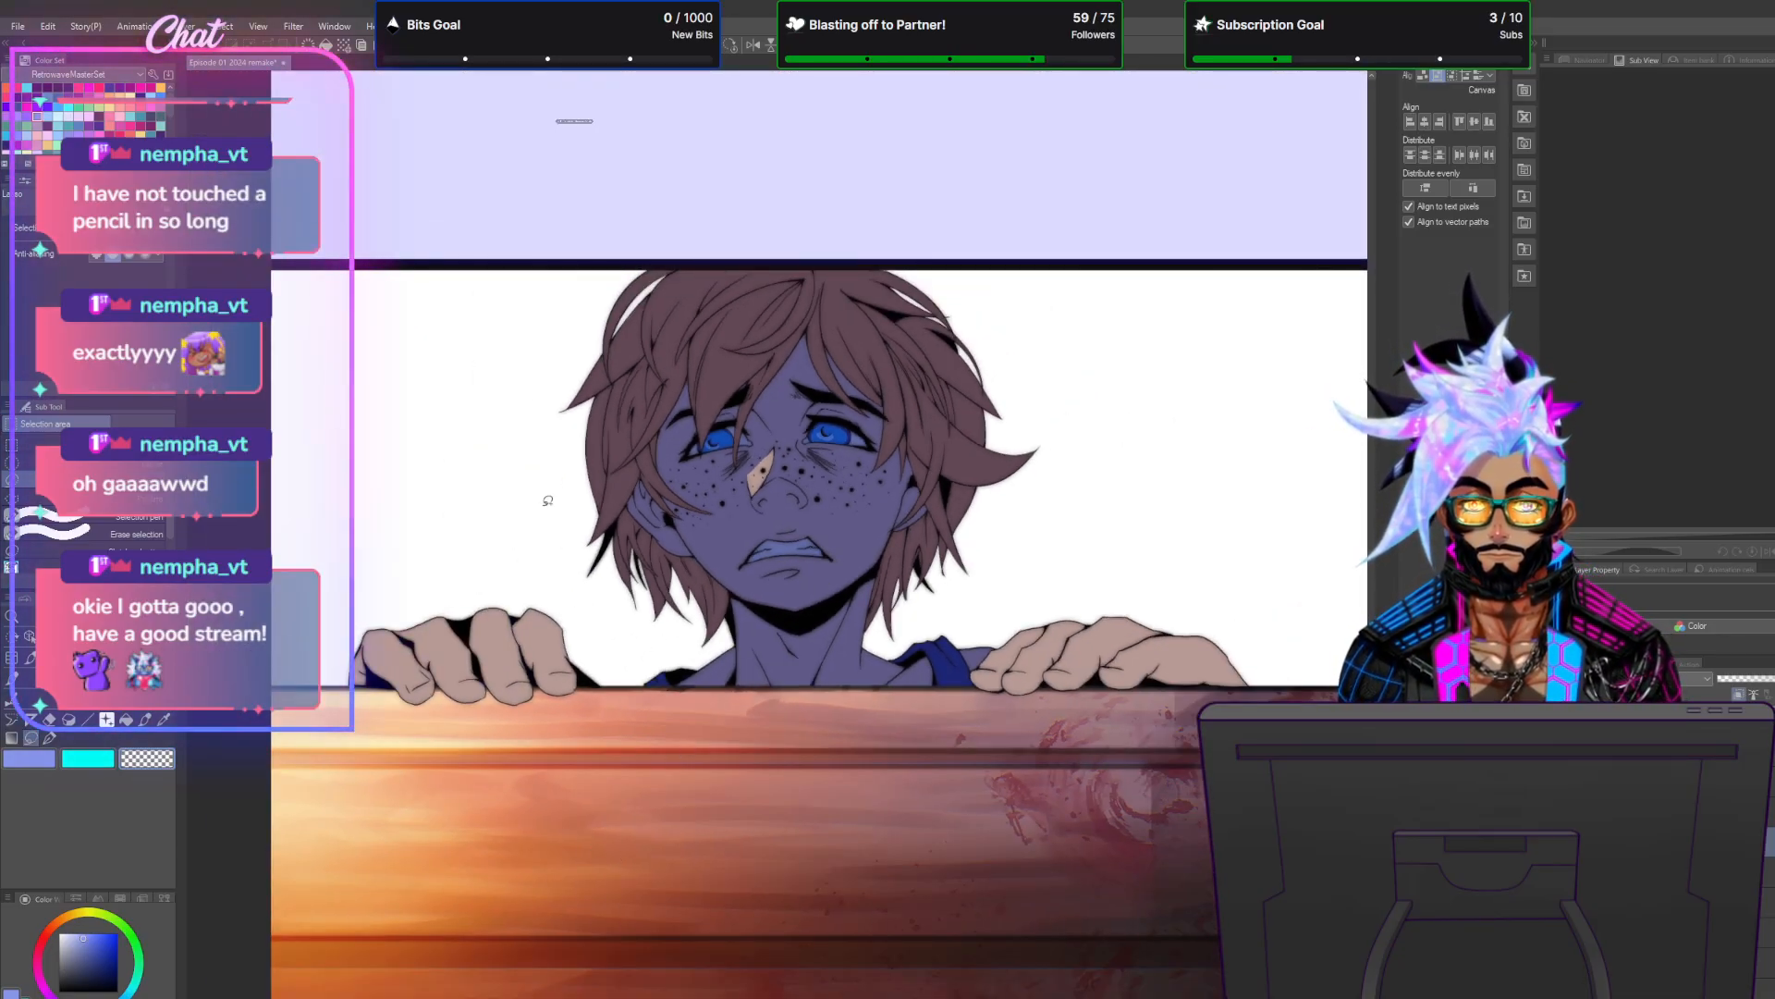
scroll(730, 473, "up", 3)
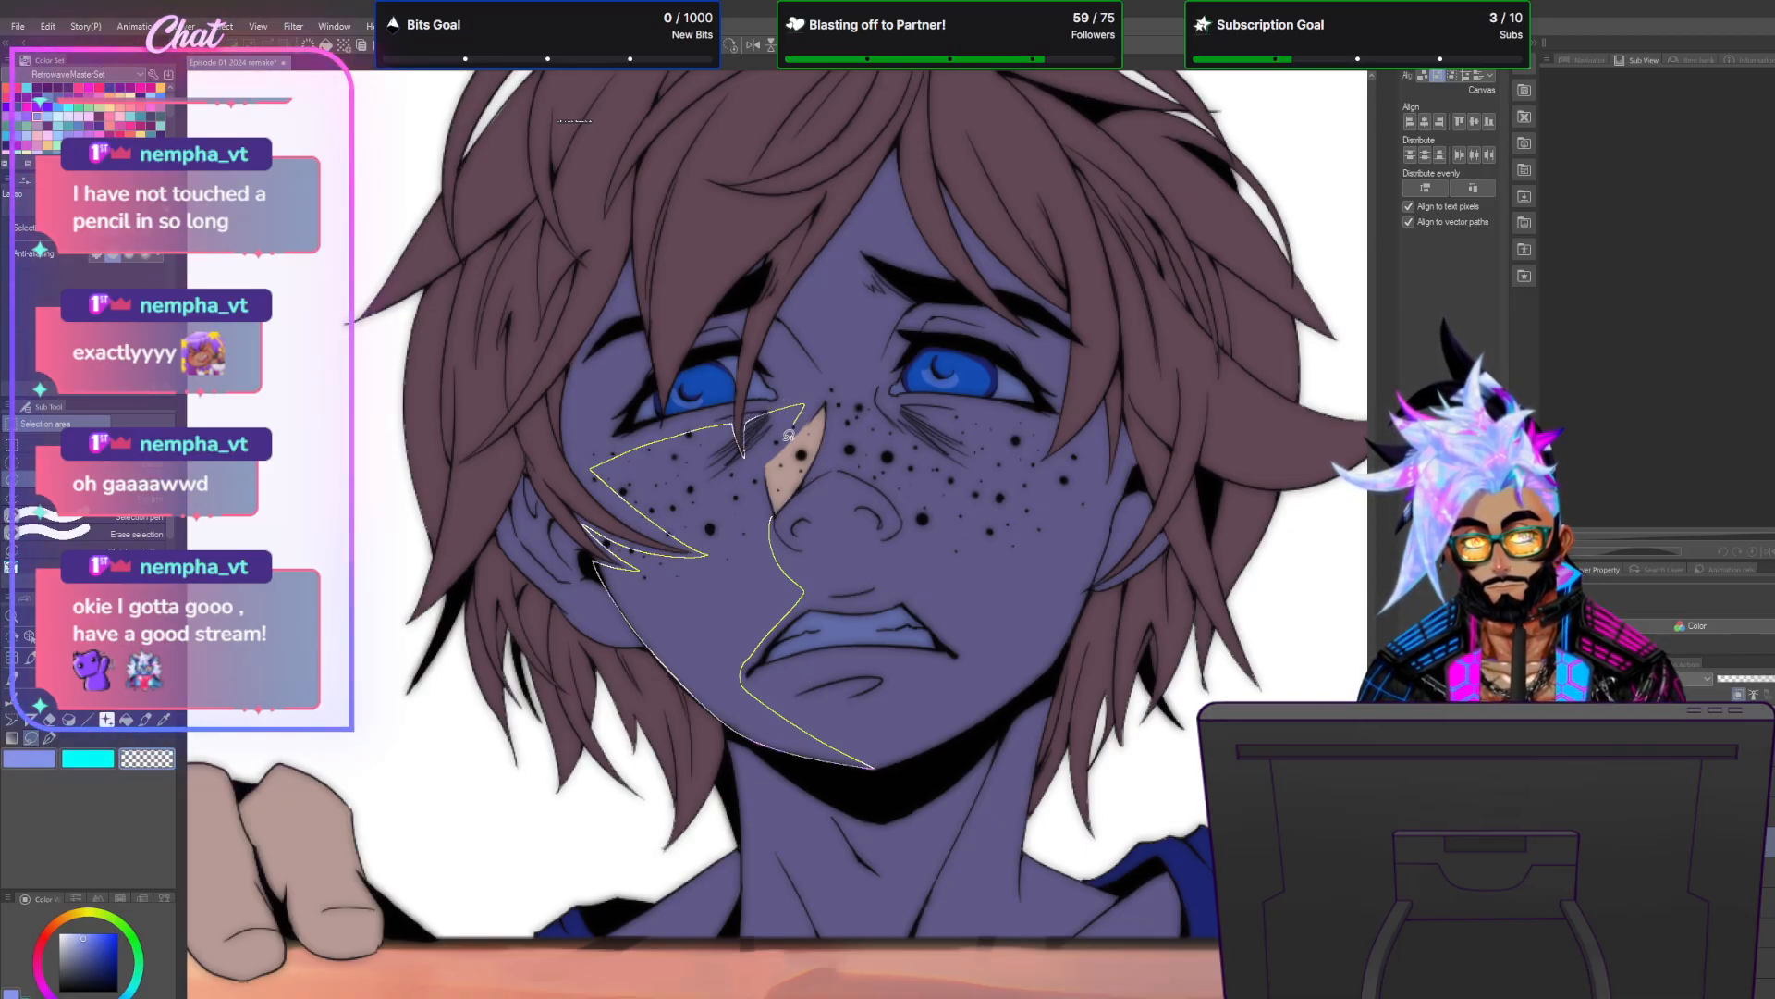
left_click_drag(780, 509, 781, 512)
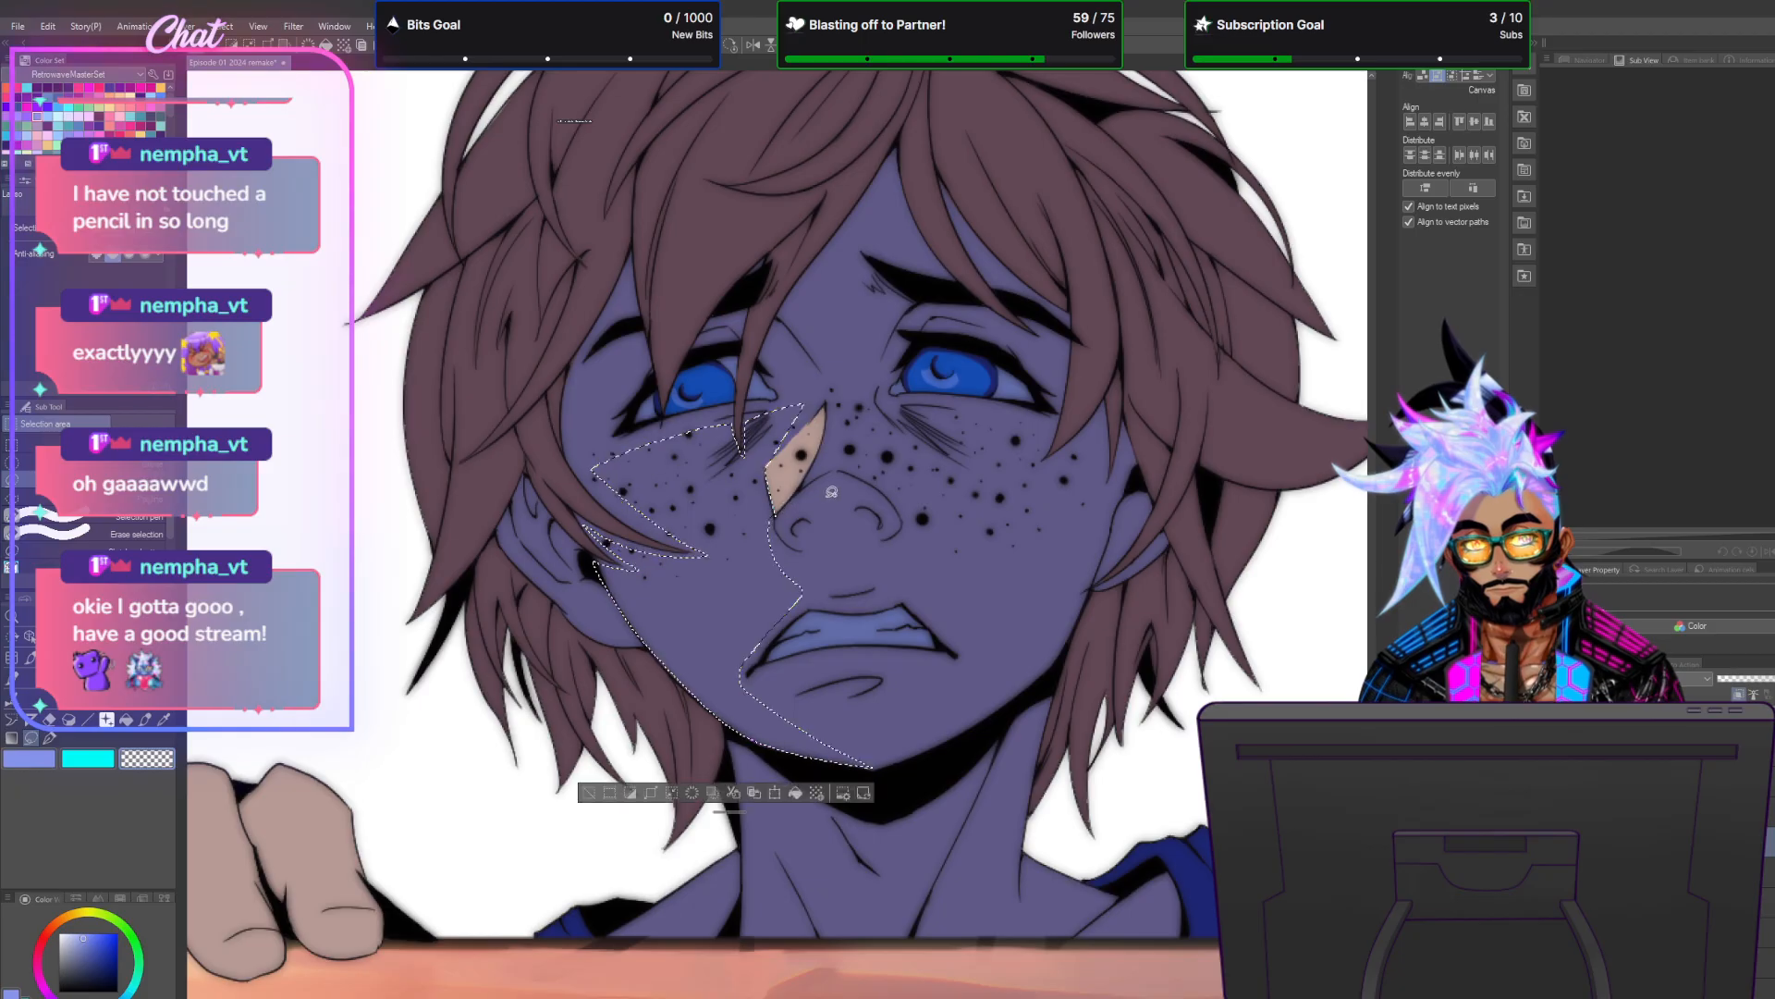
left_click(795, 793)
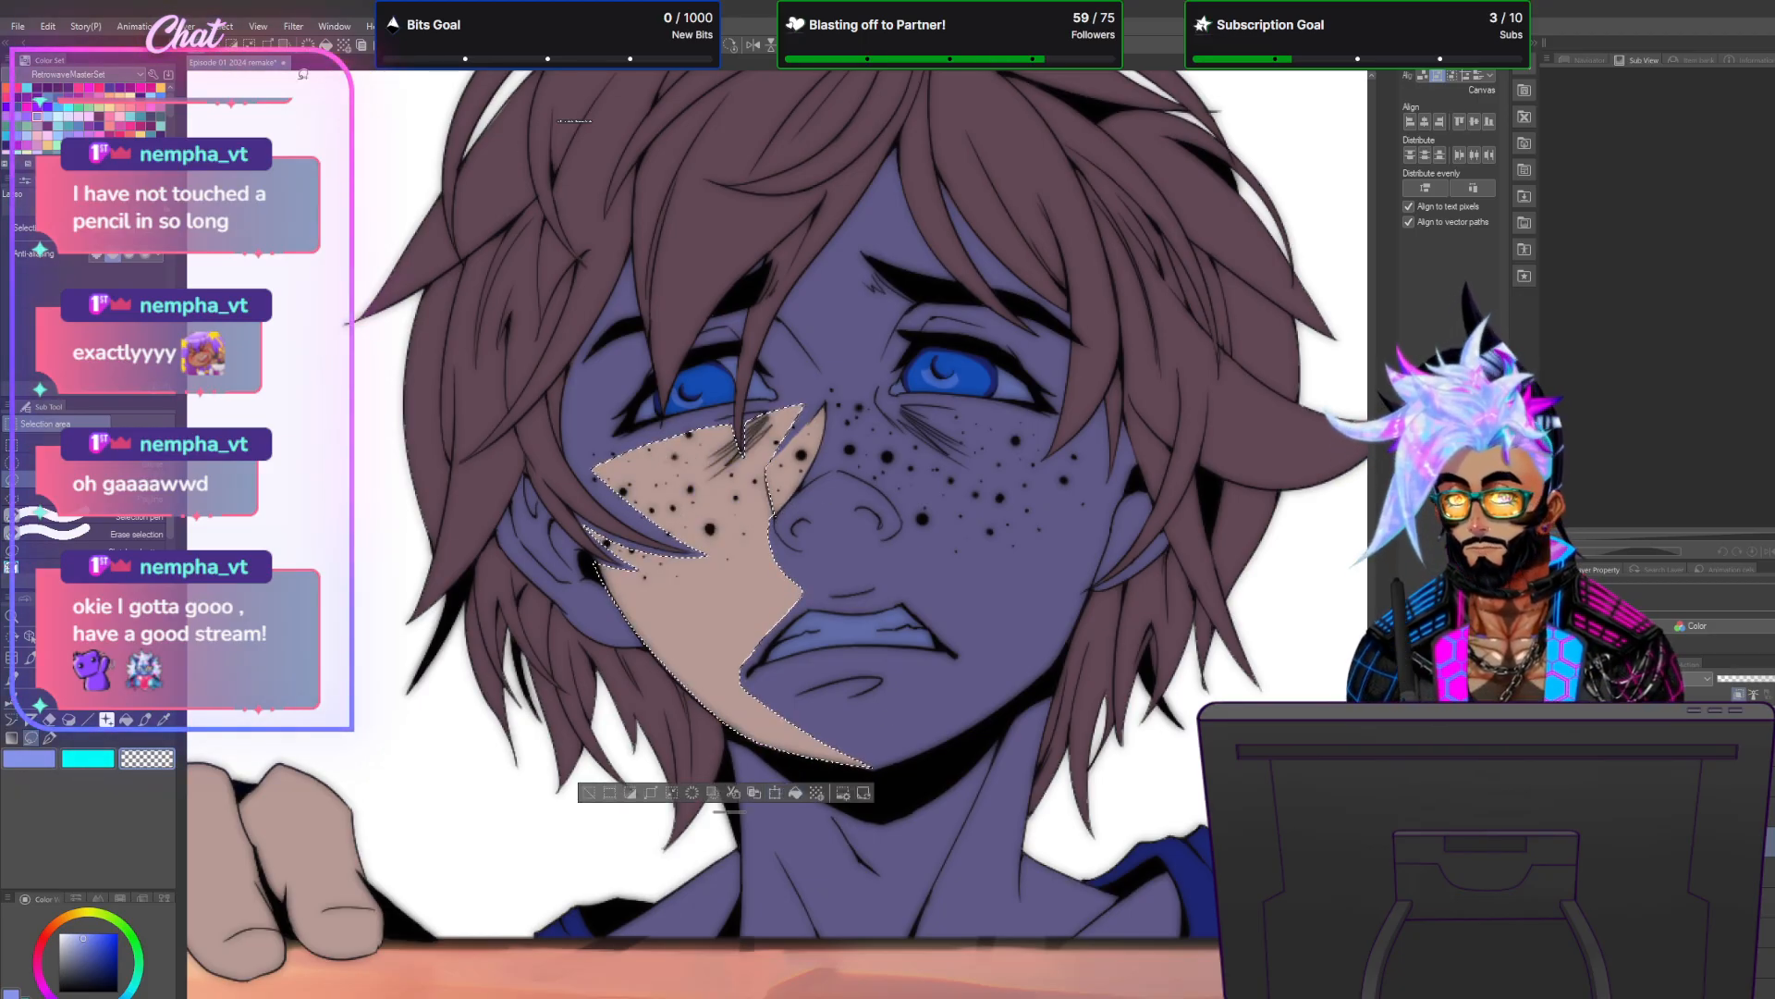
key("ctrl+d")
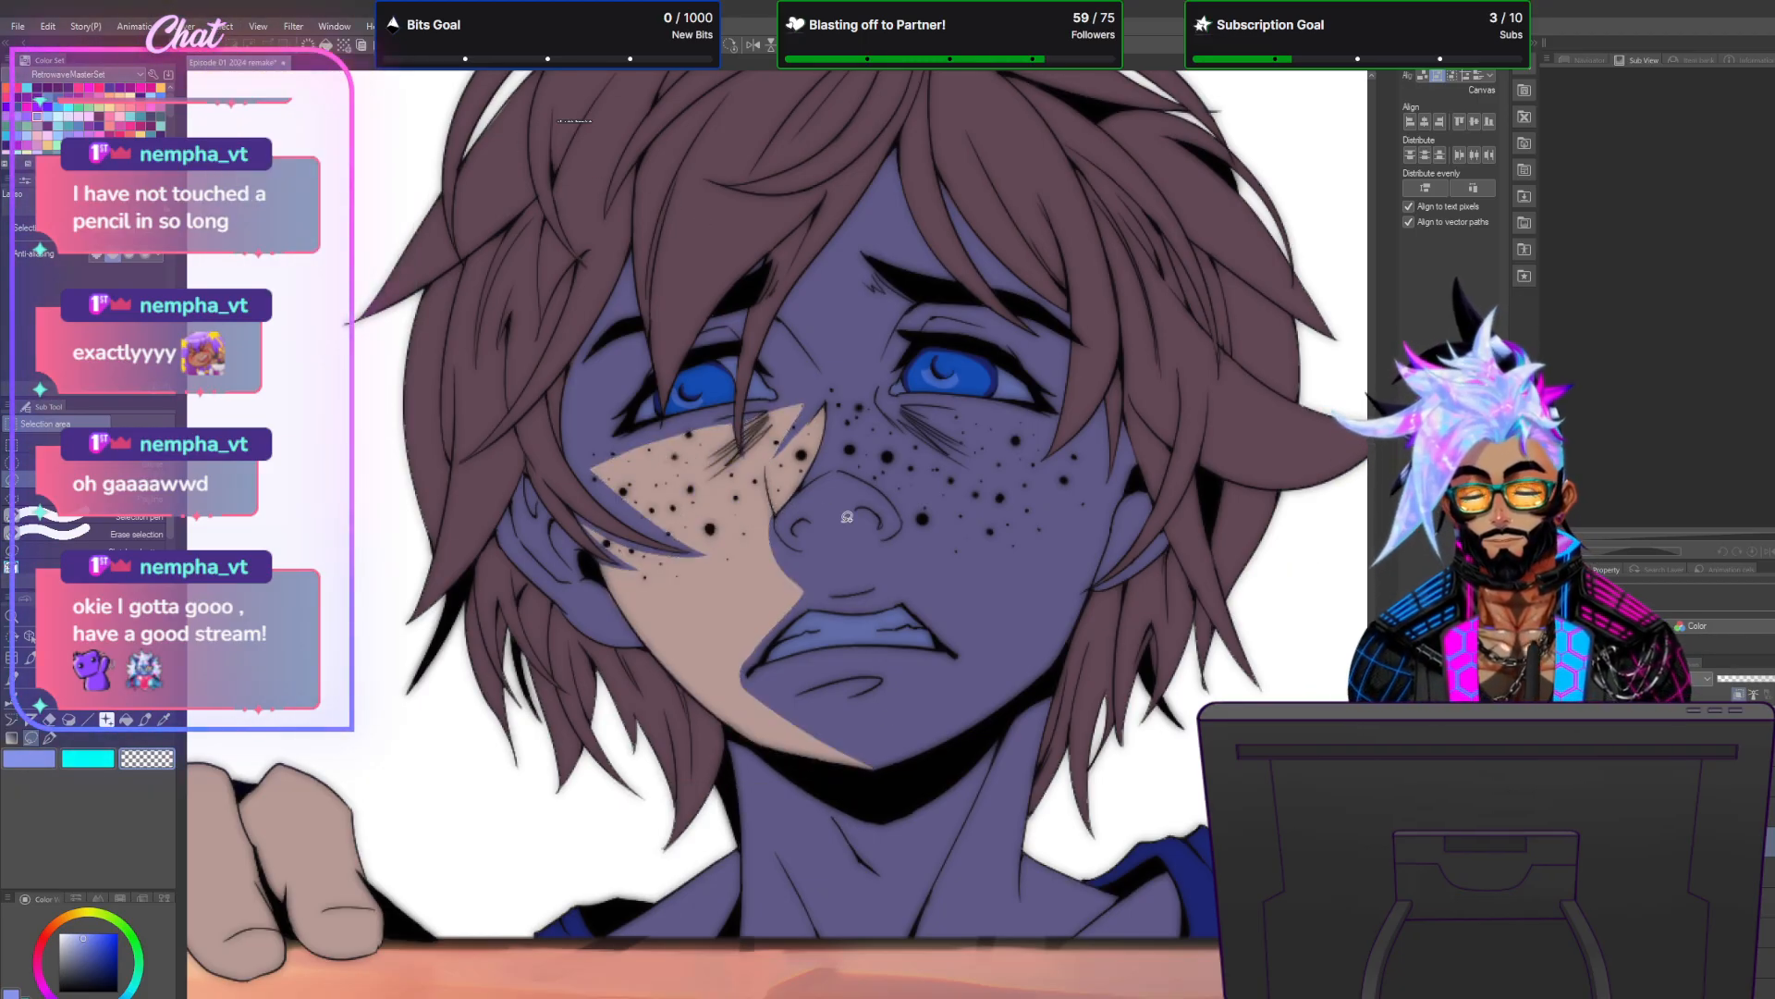
Brush in the shadow's edge along the cheek strands and under the left eye, and clear the shadow from that eye's iris.
scroll(849, 516, "down", 3)
scroll(876, 514, "up", 3)
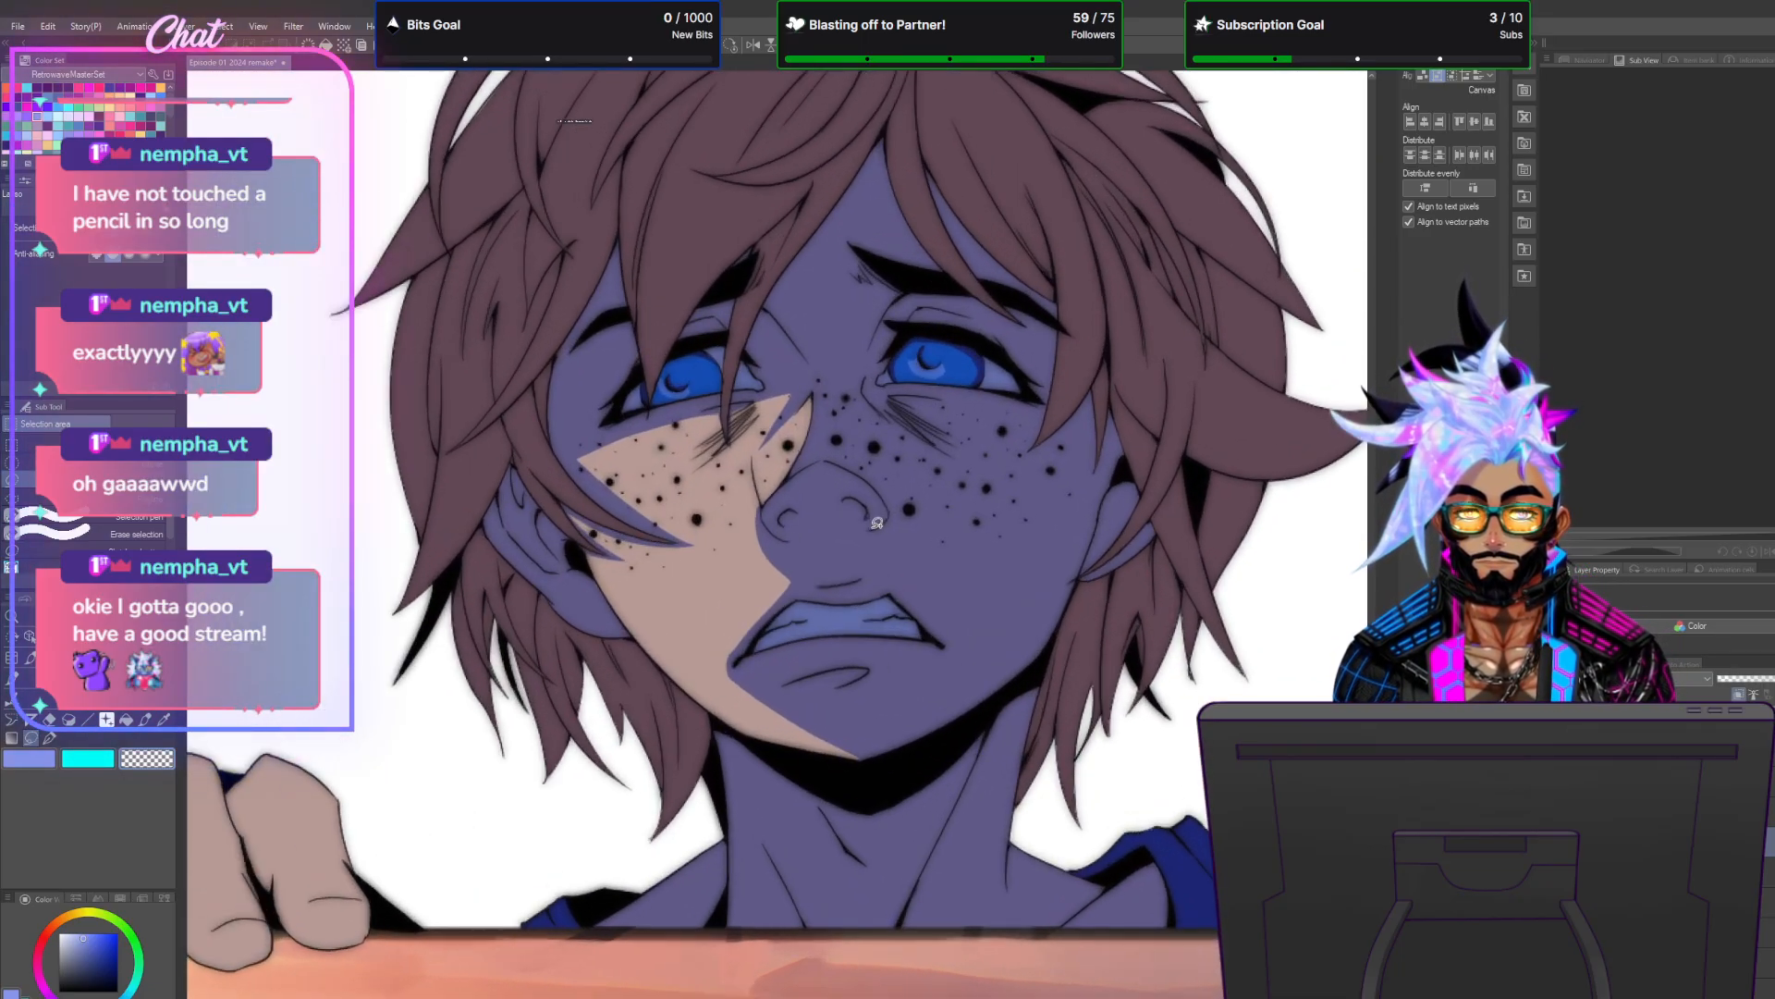
scroll(876, 523, "up", 2)
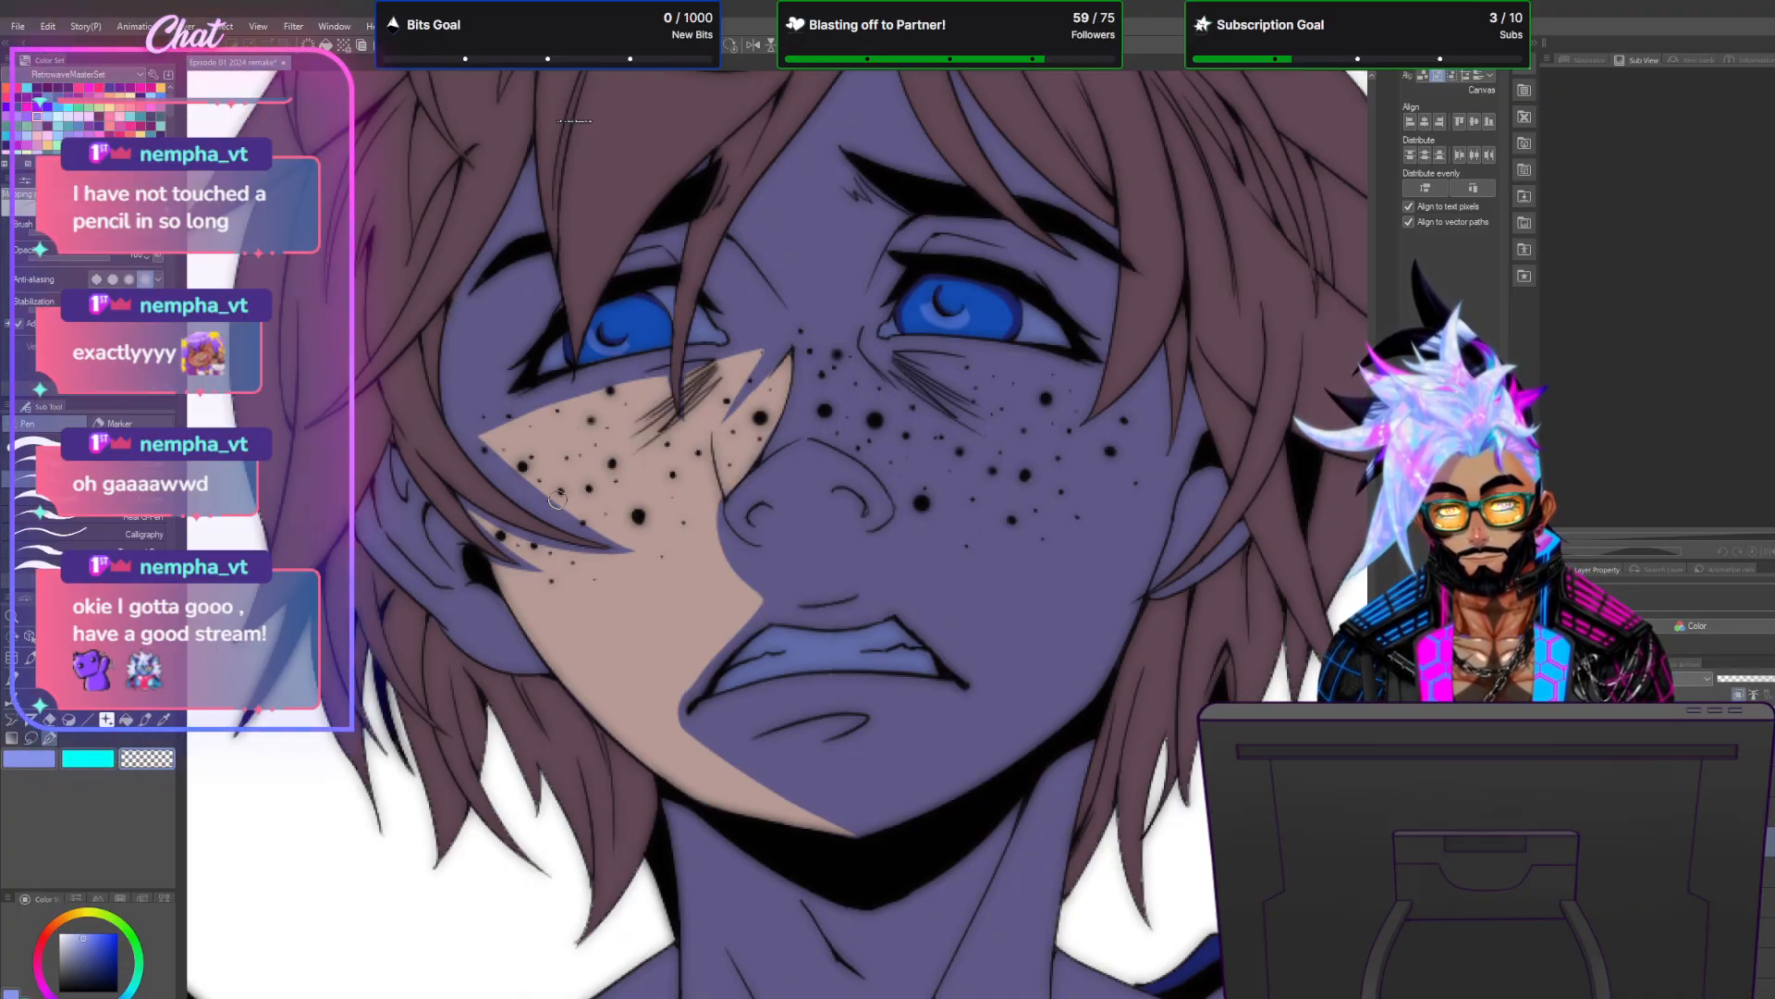
left_click_drag(466, 425, 611, 547)
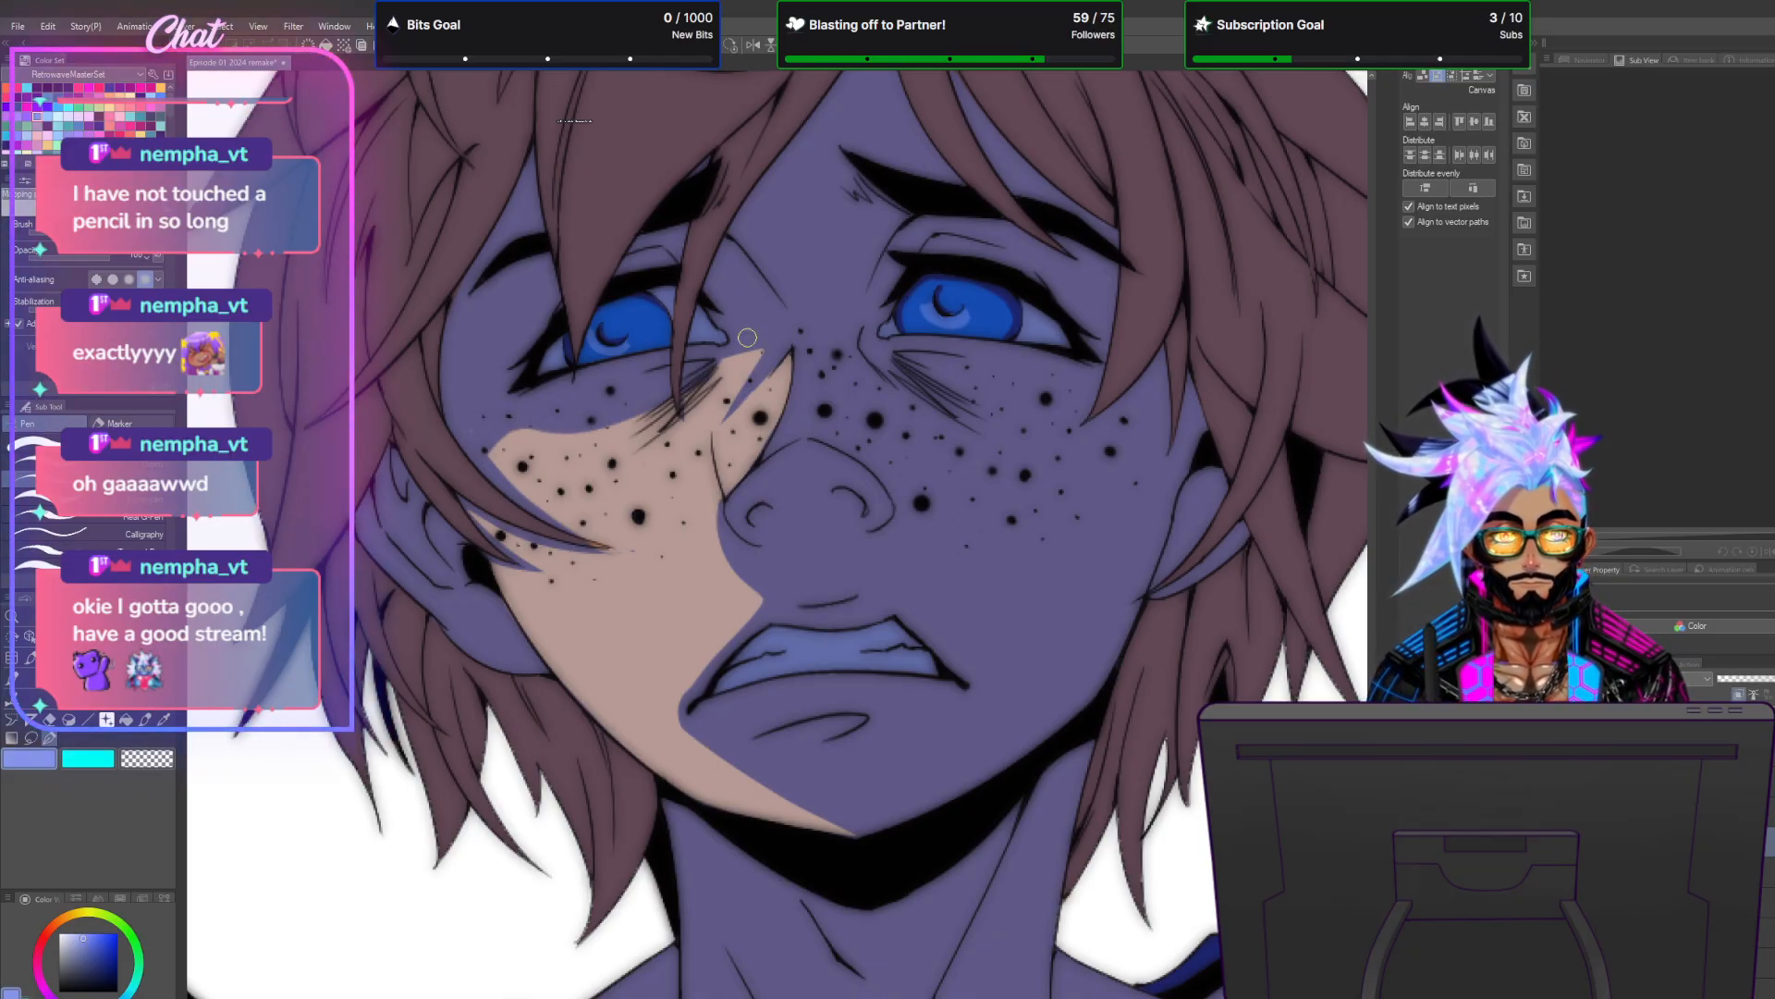
left_click_drag(718, 370, 601, 444)
left_click_drag(725, 370, 671, 422)
left_click_drag(726, 372, 626, 448)
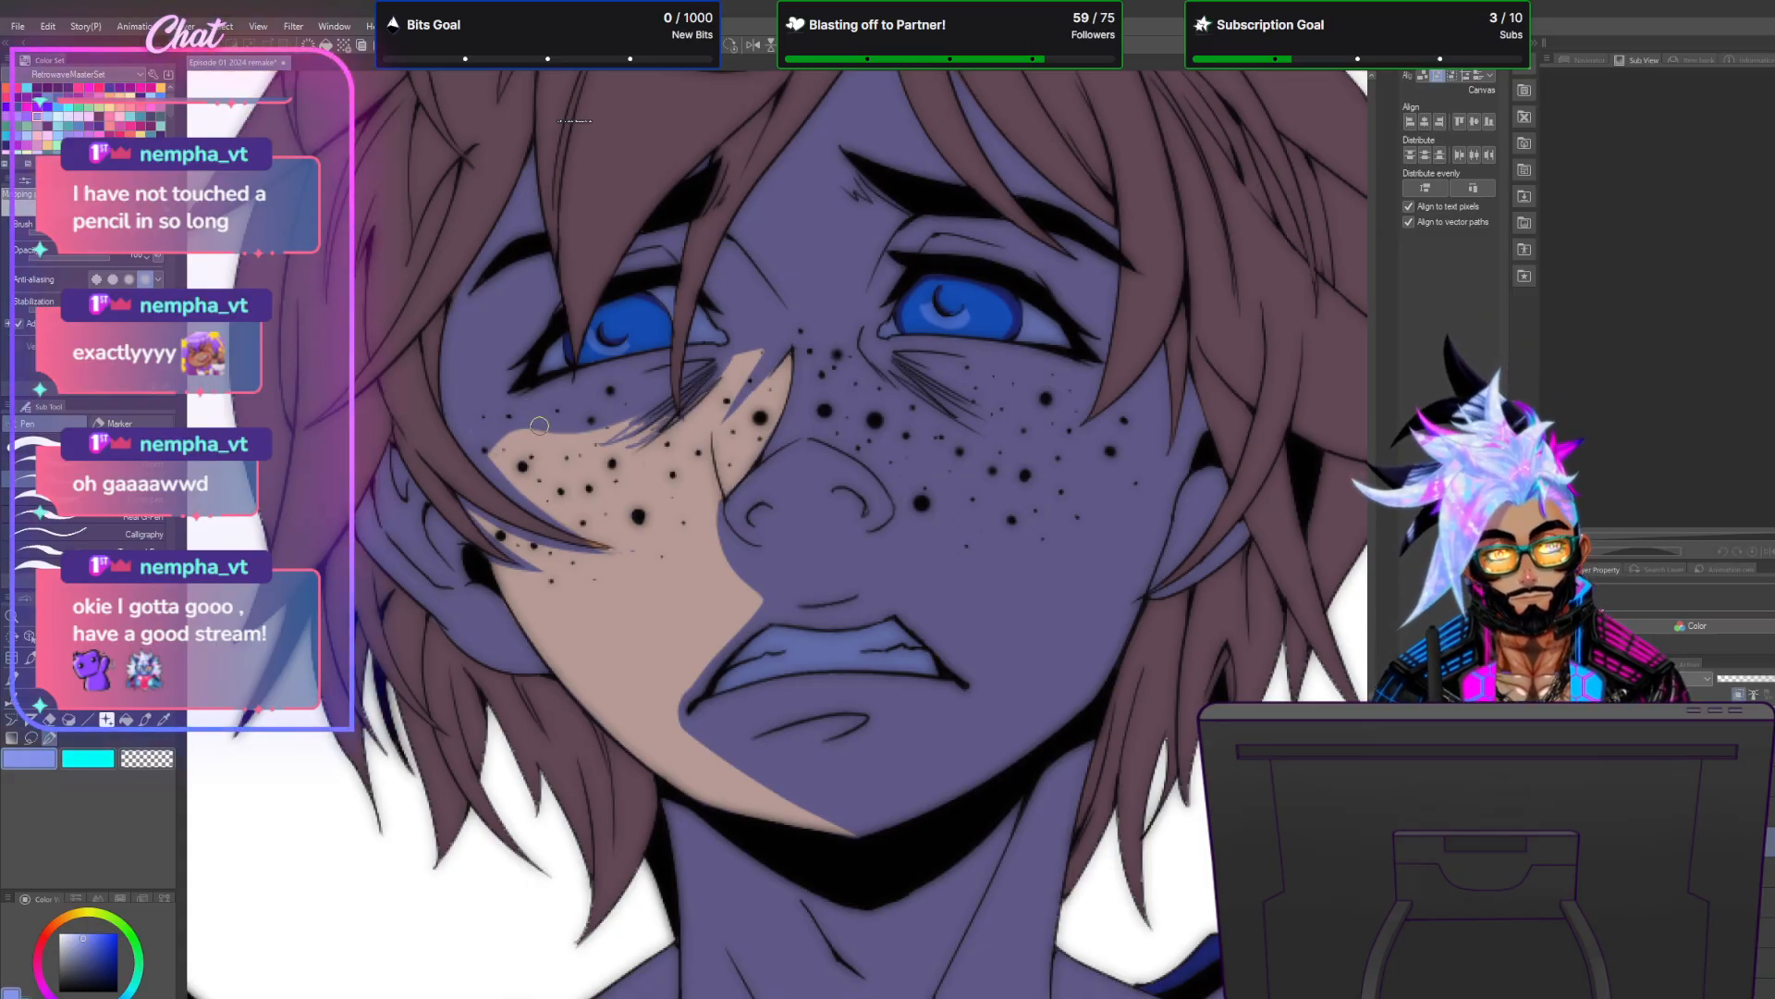
left_click_drag(560, 424, 507, 444)
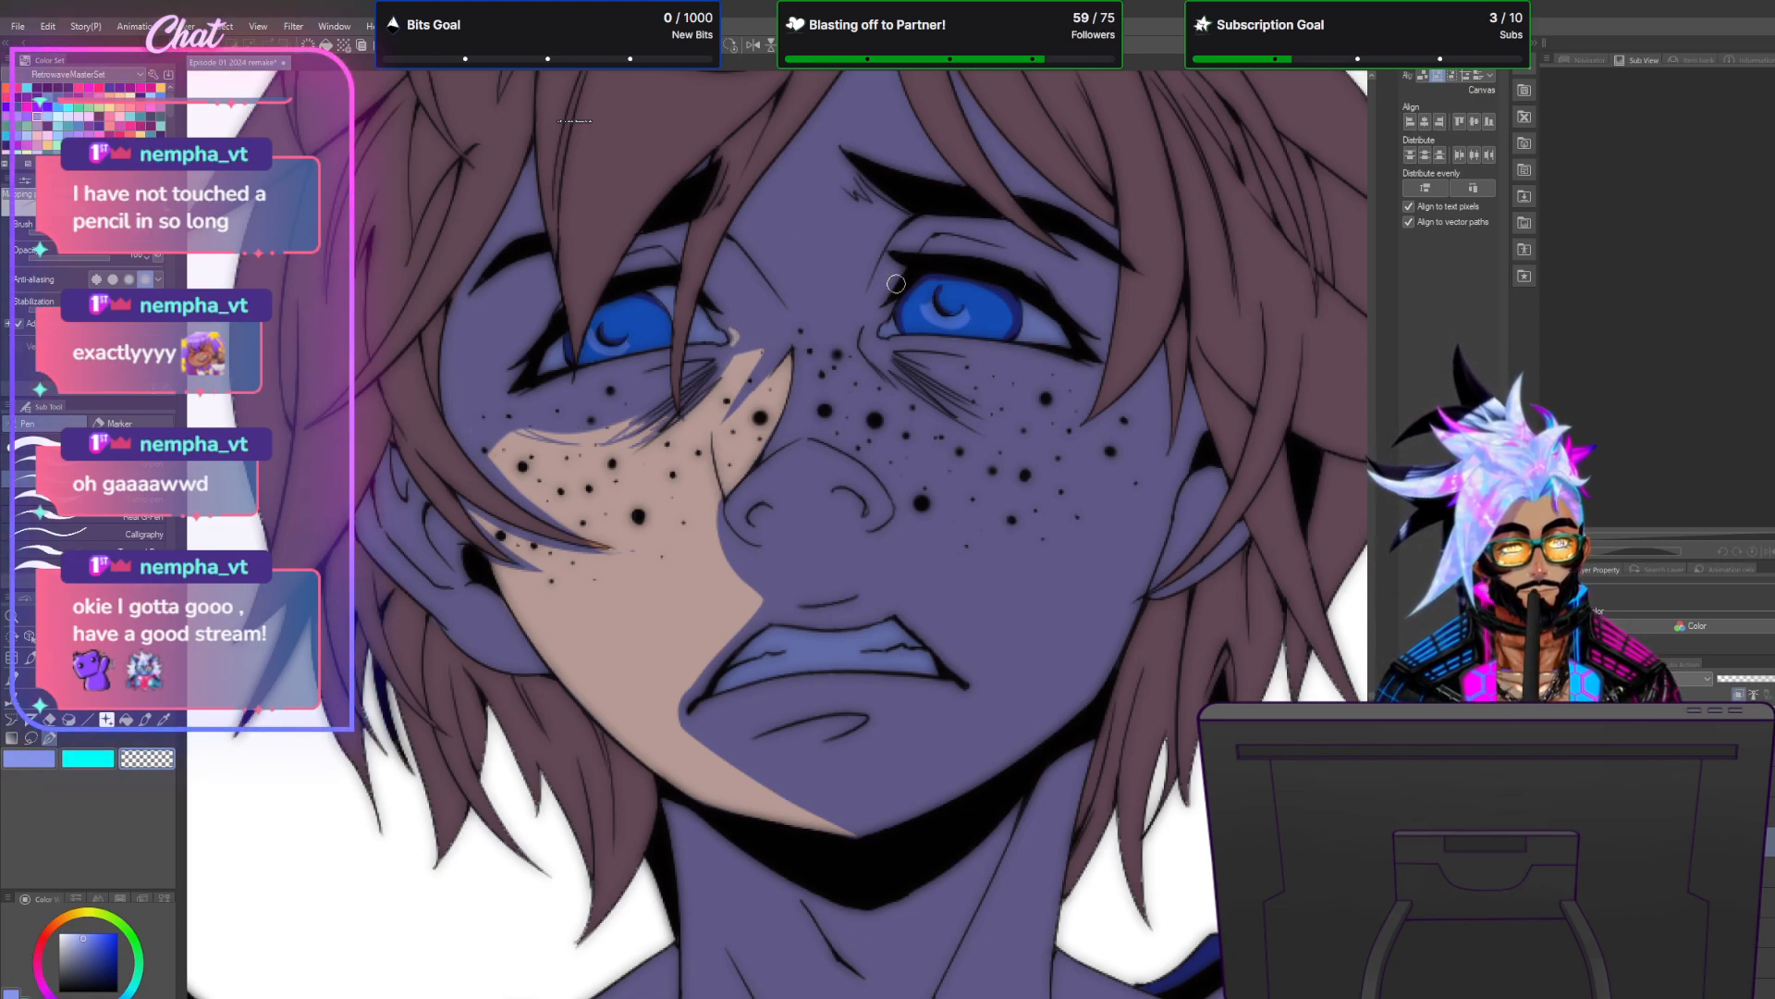
mouse_move(623, 352)
left_mouse_down()
mouse_move(603, 325)
mouse_move(658, 334)
left_mouse_up()
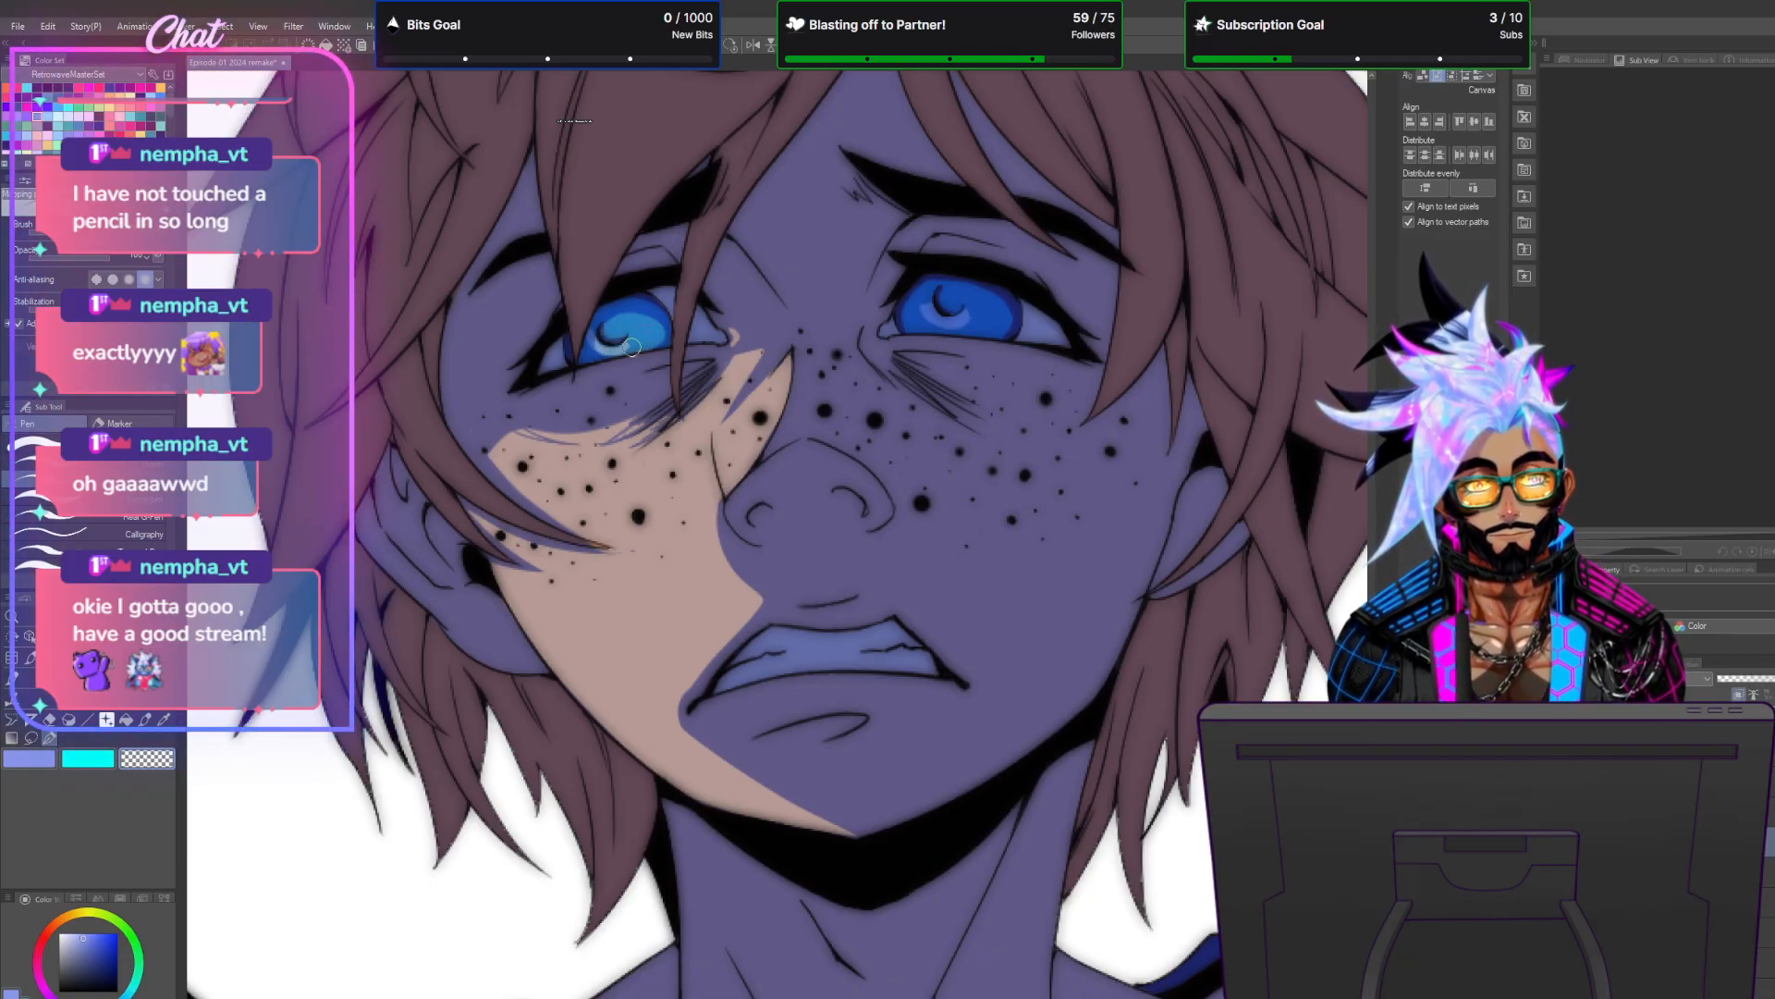
Reshape the lit area's edge beside the mouth corner and across the chin with the pen, and save the file.
left_click(47, 760)
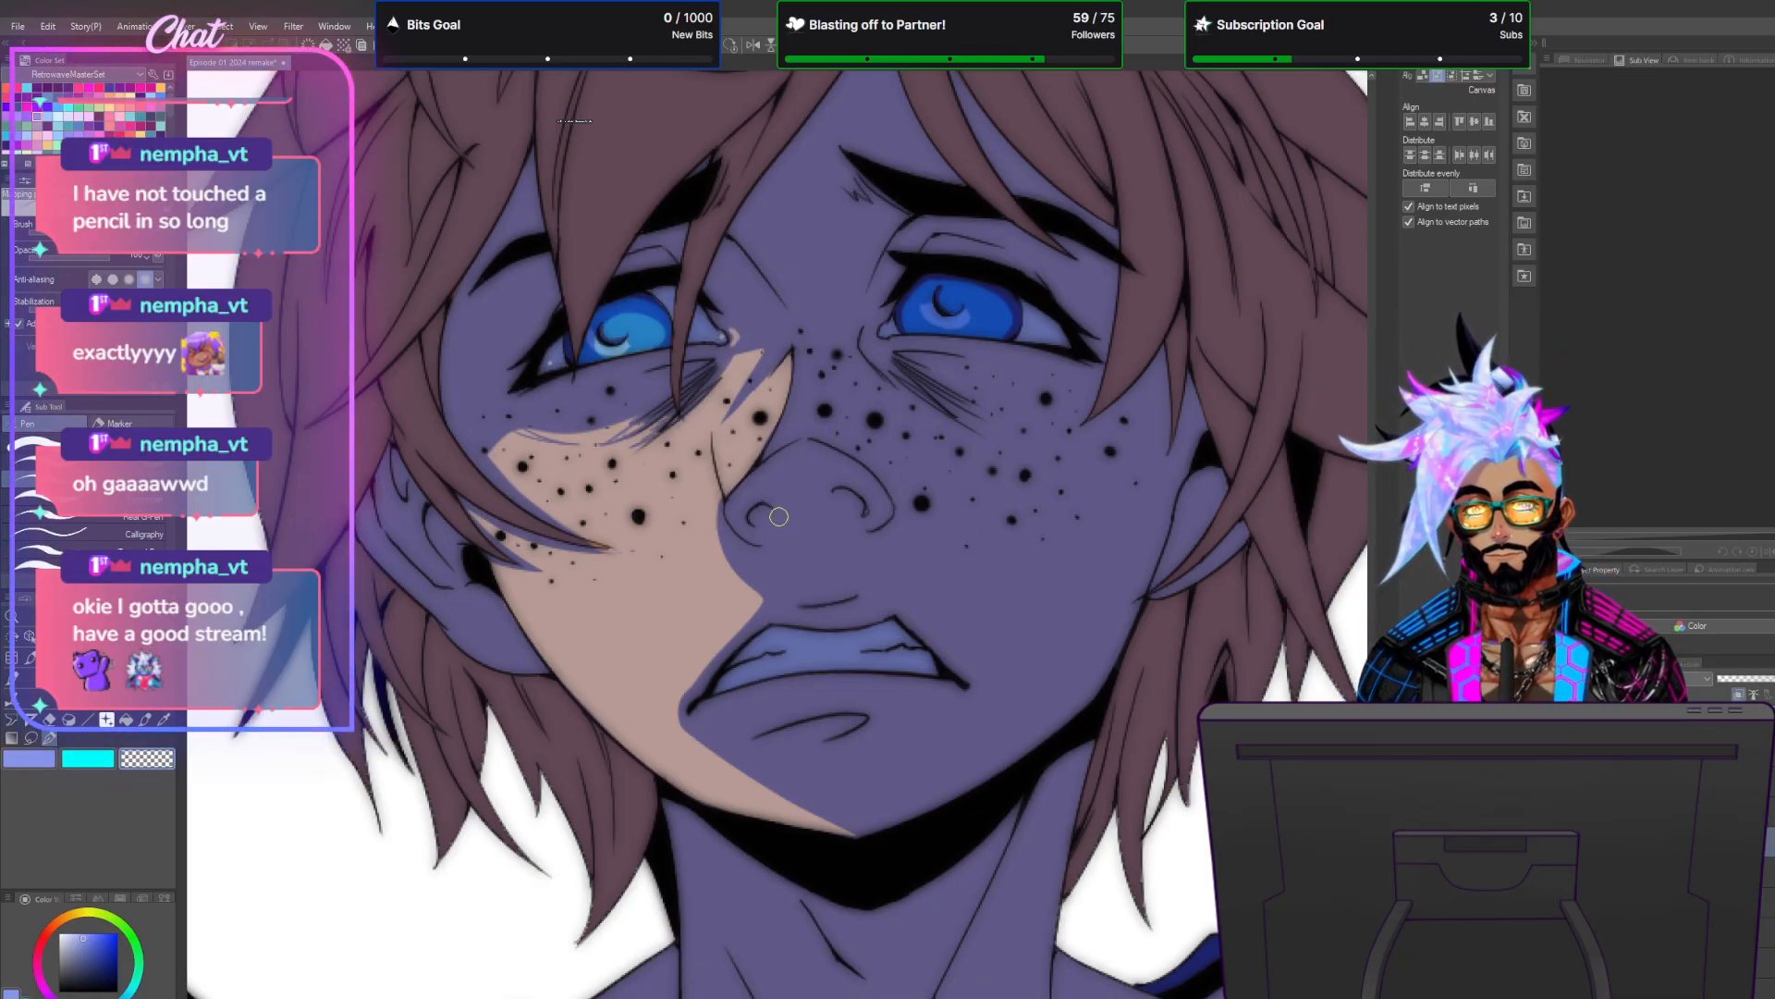
scroll(779, 516, "down", 4)
scroll(786, 513, "down", 1)
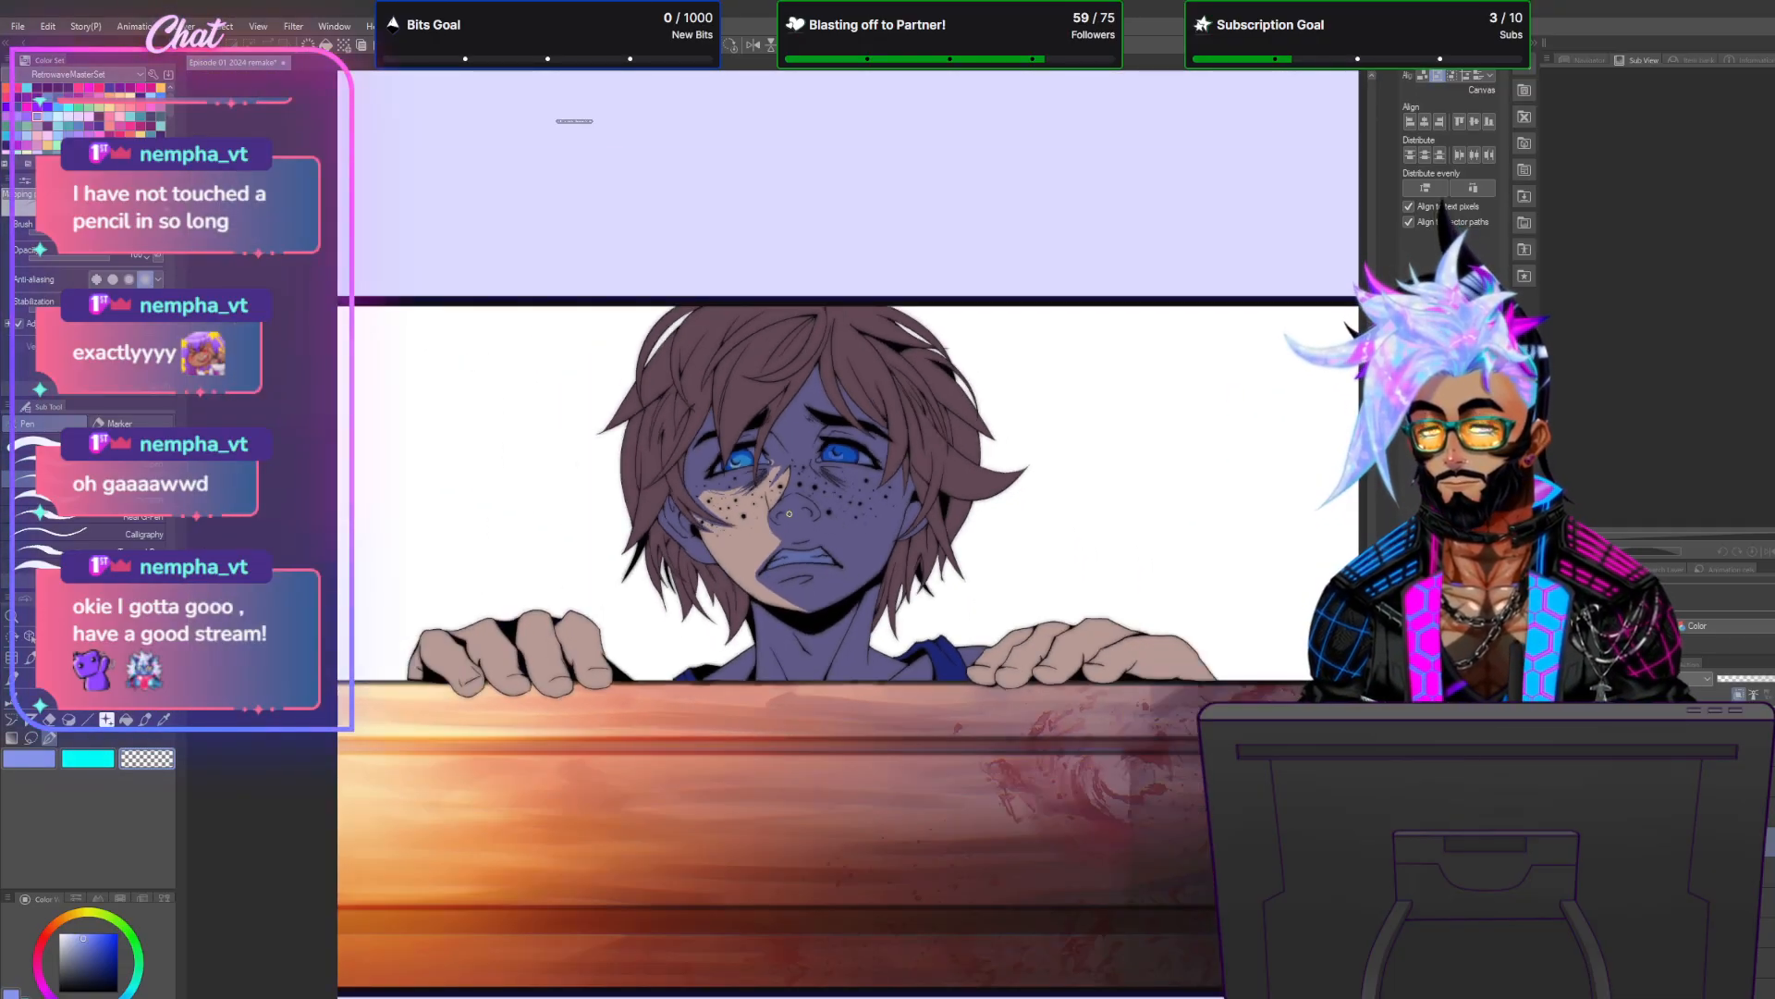
scroll(790, 512, "up", 4)
scroll(763, 679, "up", 3)
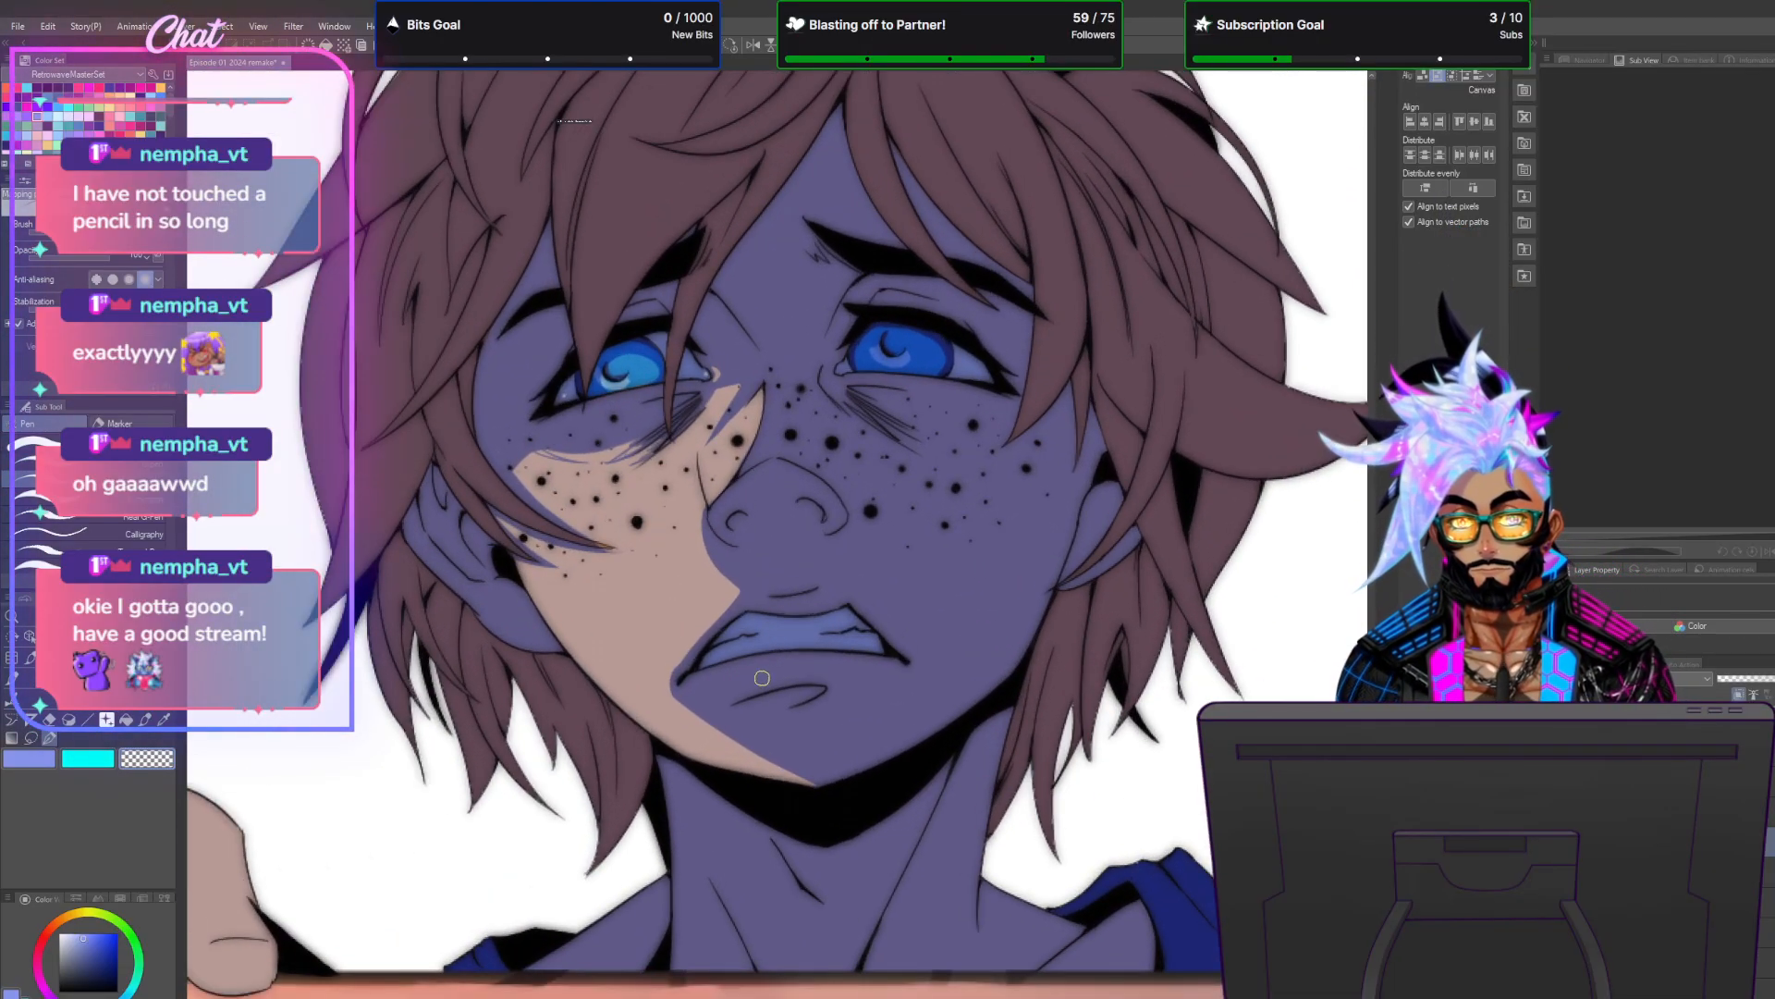
scroll(762, 682, "up", 2)
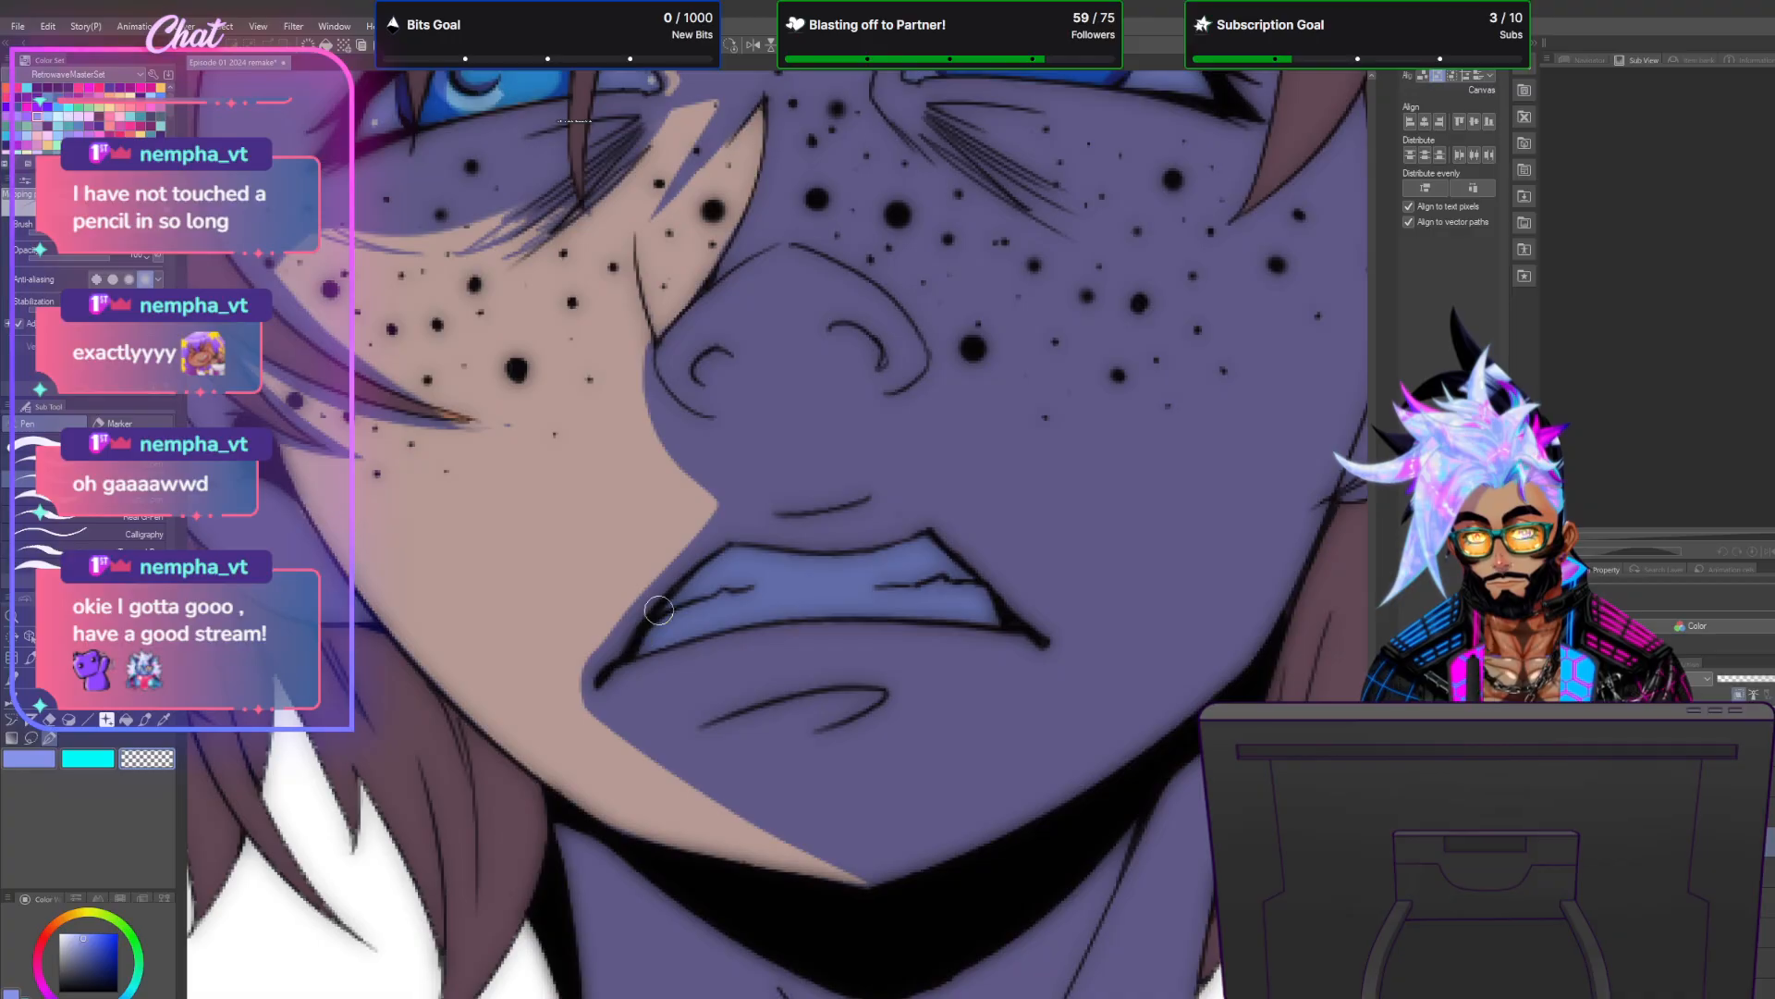
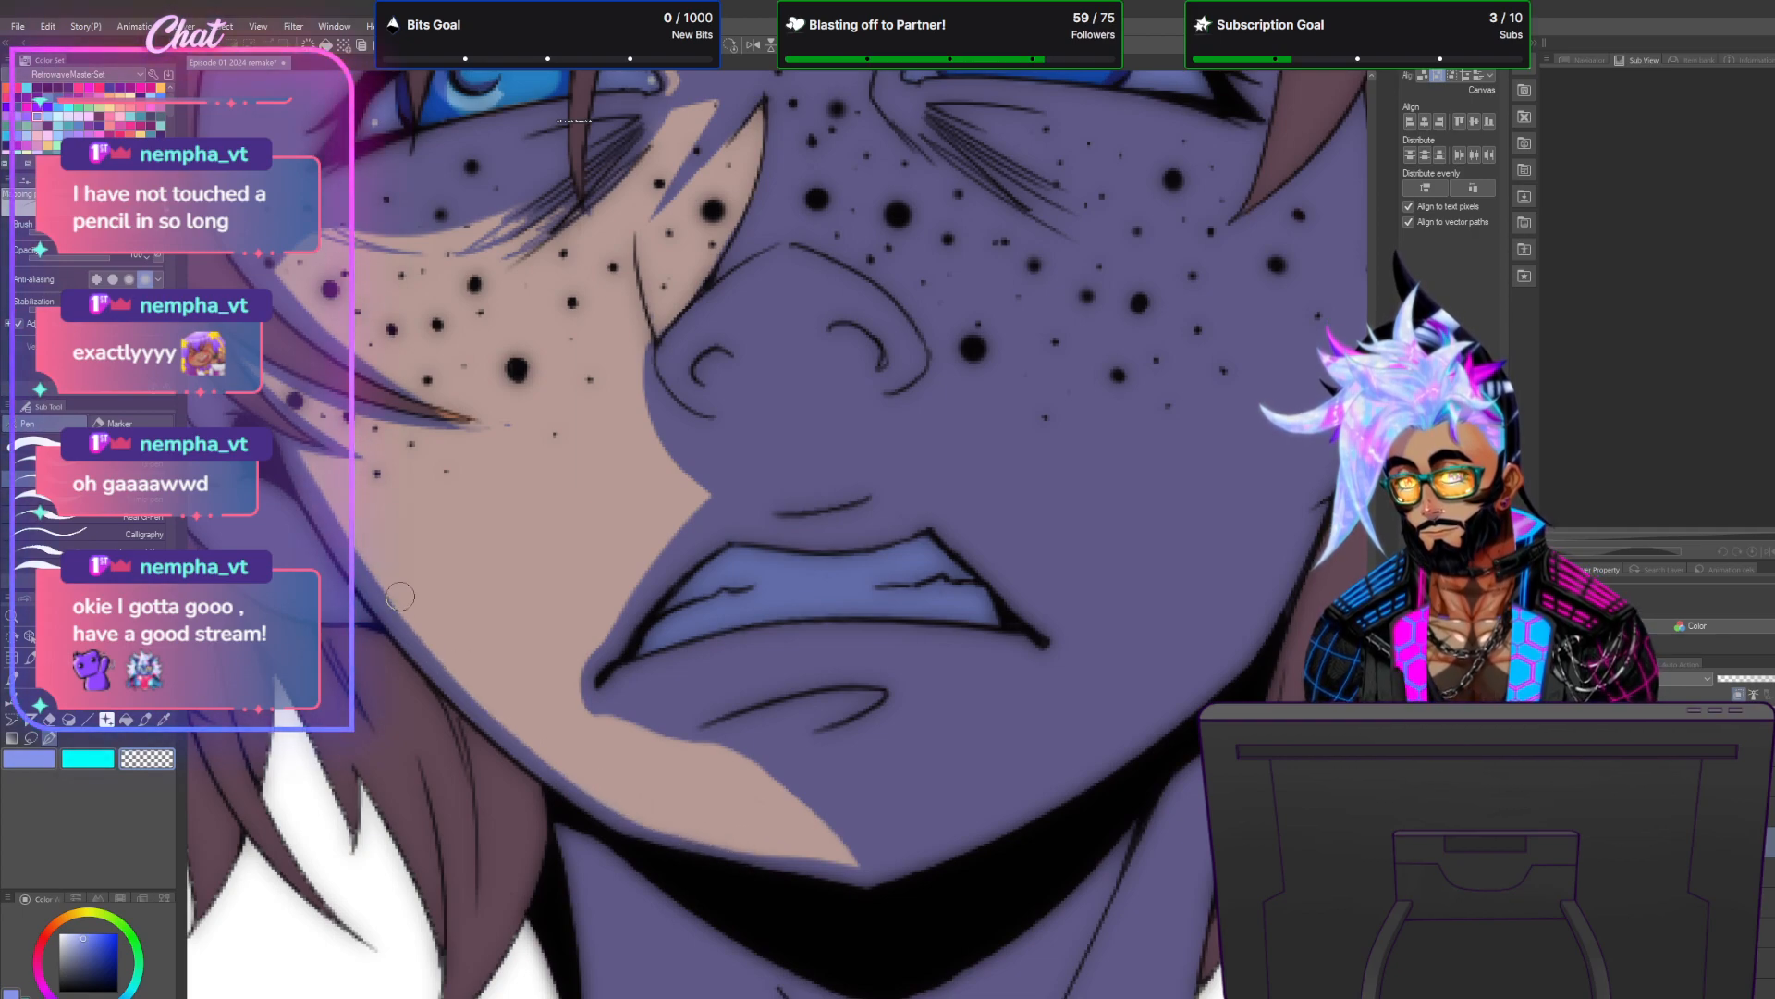
key("ctrl+s")
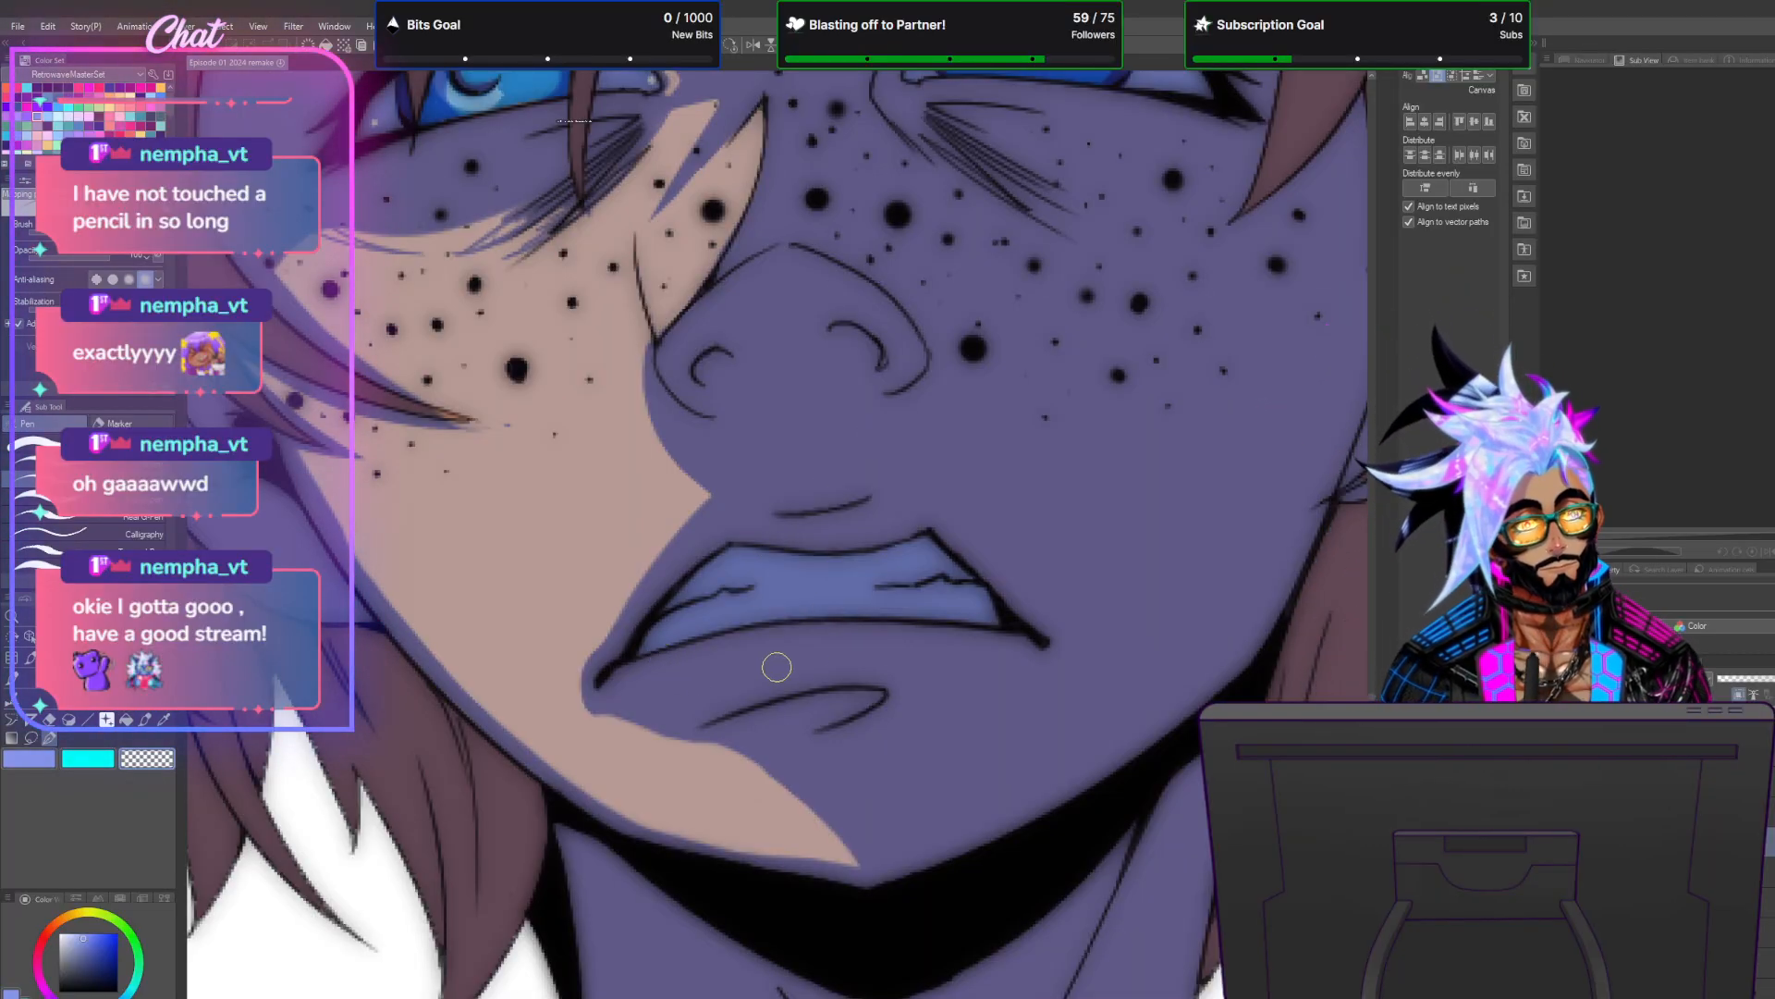
Brush a small highlight and thin strokes along the lower lip by clearing the shadow with the transparent color.
mouse_move(683, 666)
left_mouse_down()
mouse_move(705, 647)
mouse_move(675, 668)
mouse_move(745, 653)
left_mouse_up()
key("ctrl+z")
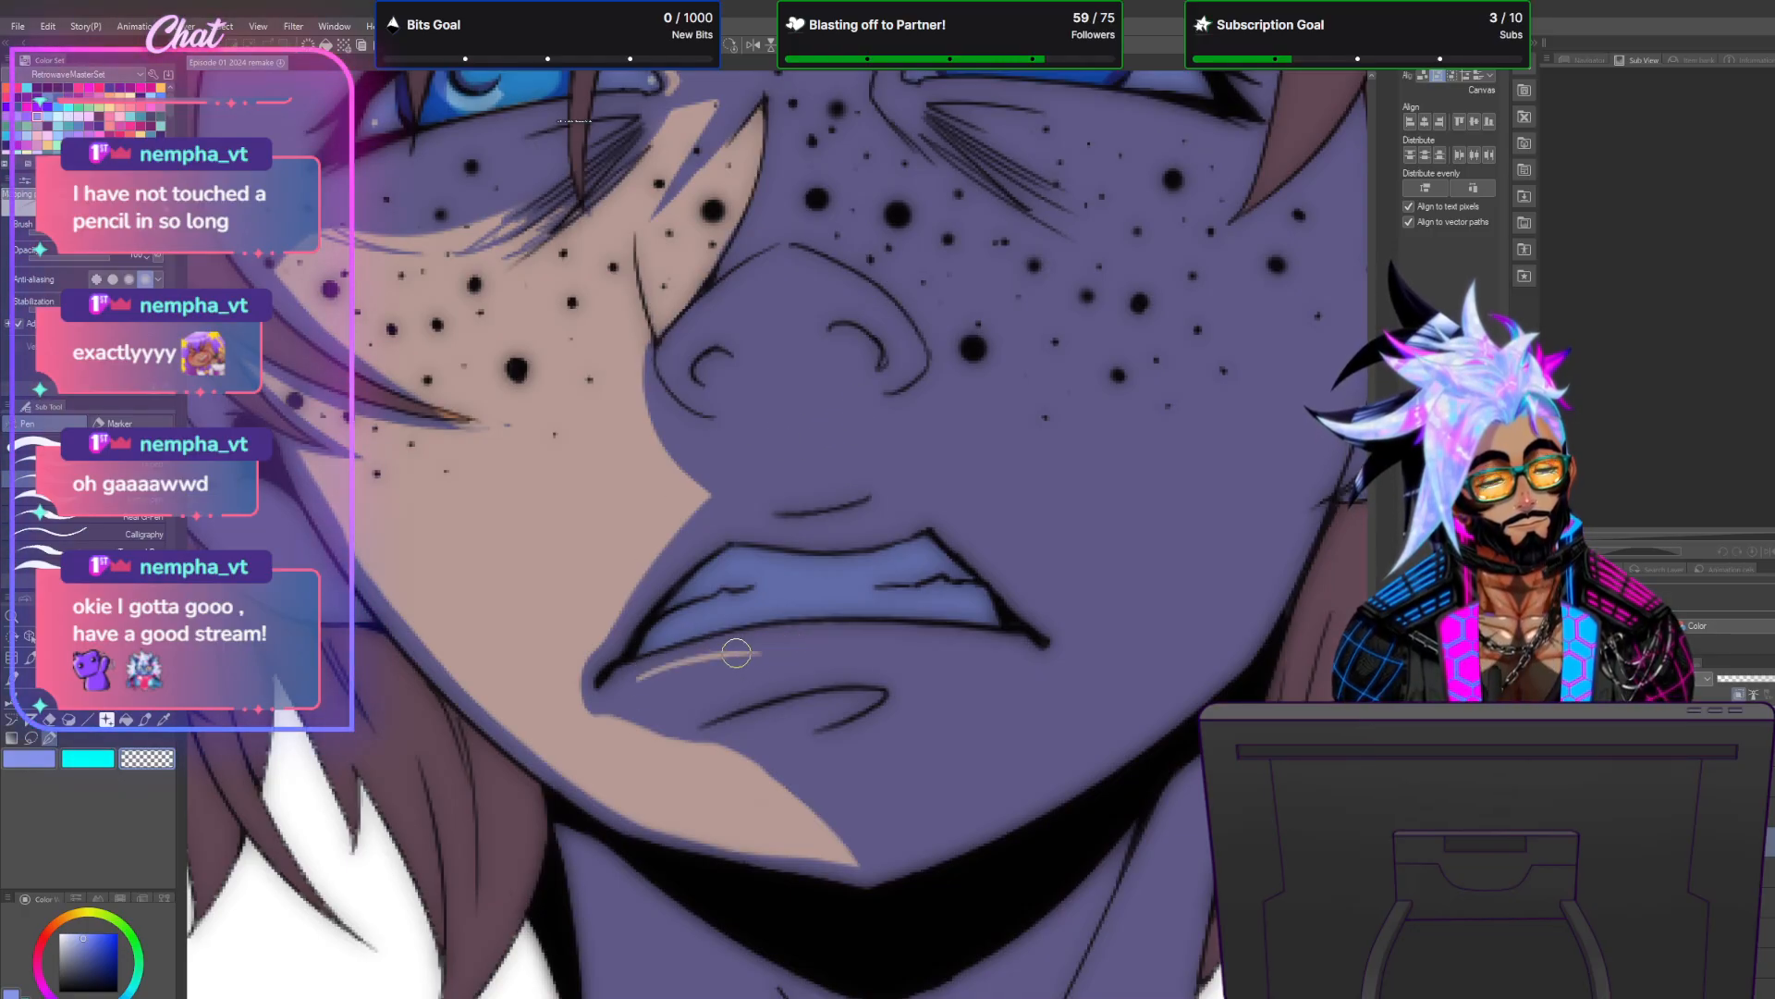
mouse_move(638, 680)
left_mouse_down()
mouse_move(667, 673)
mouse_move(648, 680)
left_mouse_up()
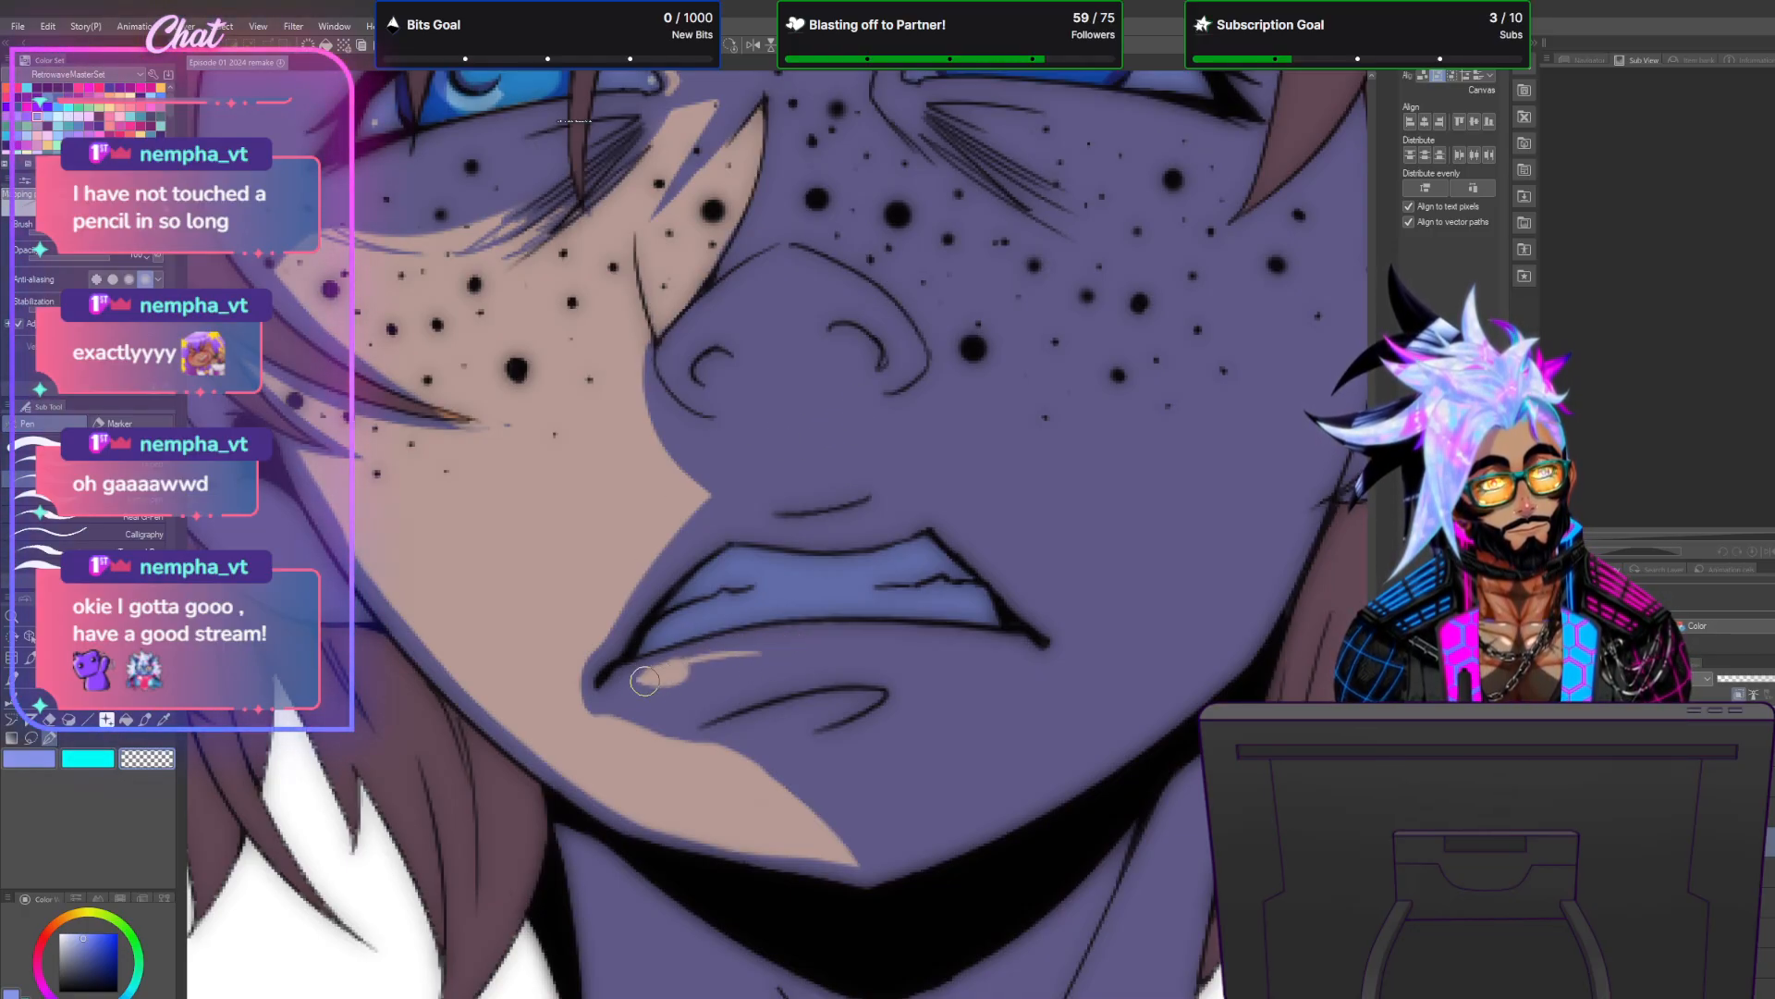
left_click_drag(778, 647, 801, 643)
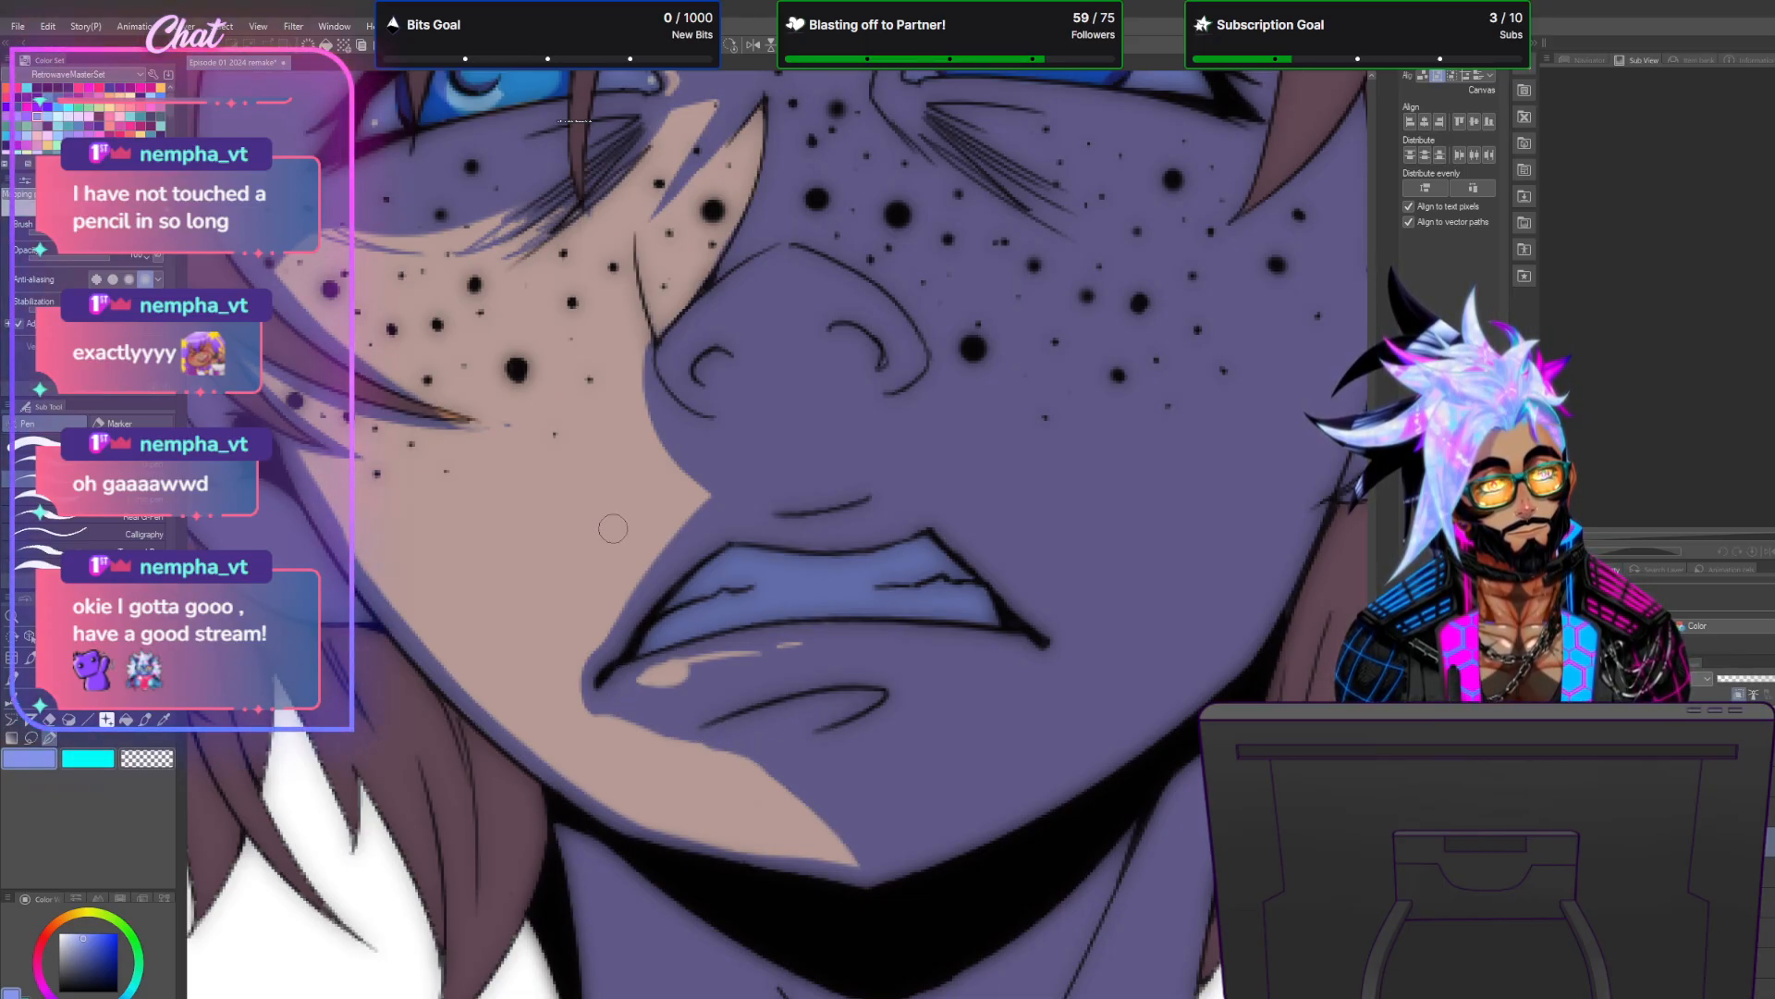
scroll(845, 659, "down", 5)
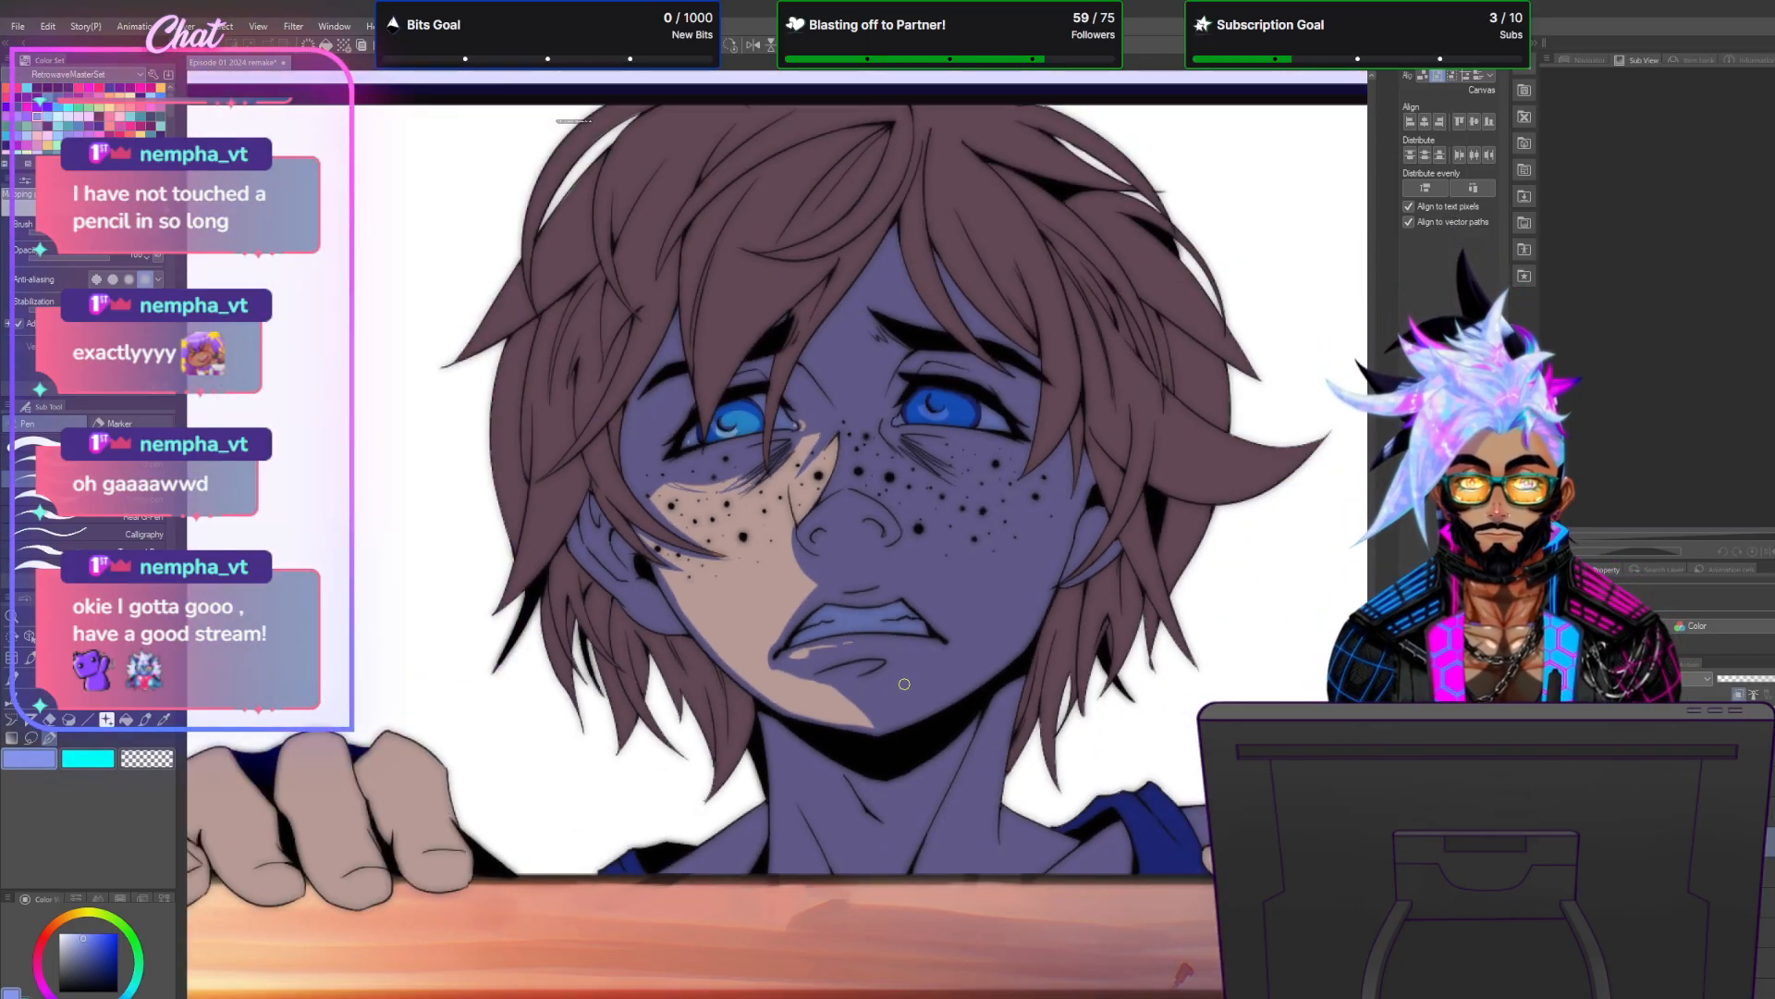
Lasso the neck's left edge and the adjacent shoulder patch, clear their shadow, deselect and touch up the neck strip's upper tip.
scroll(906, 749, "up", 2)
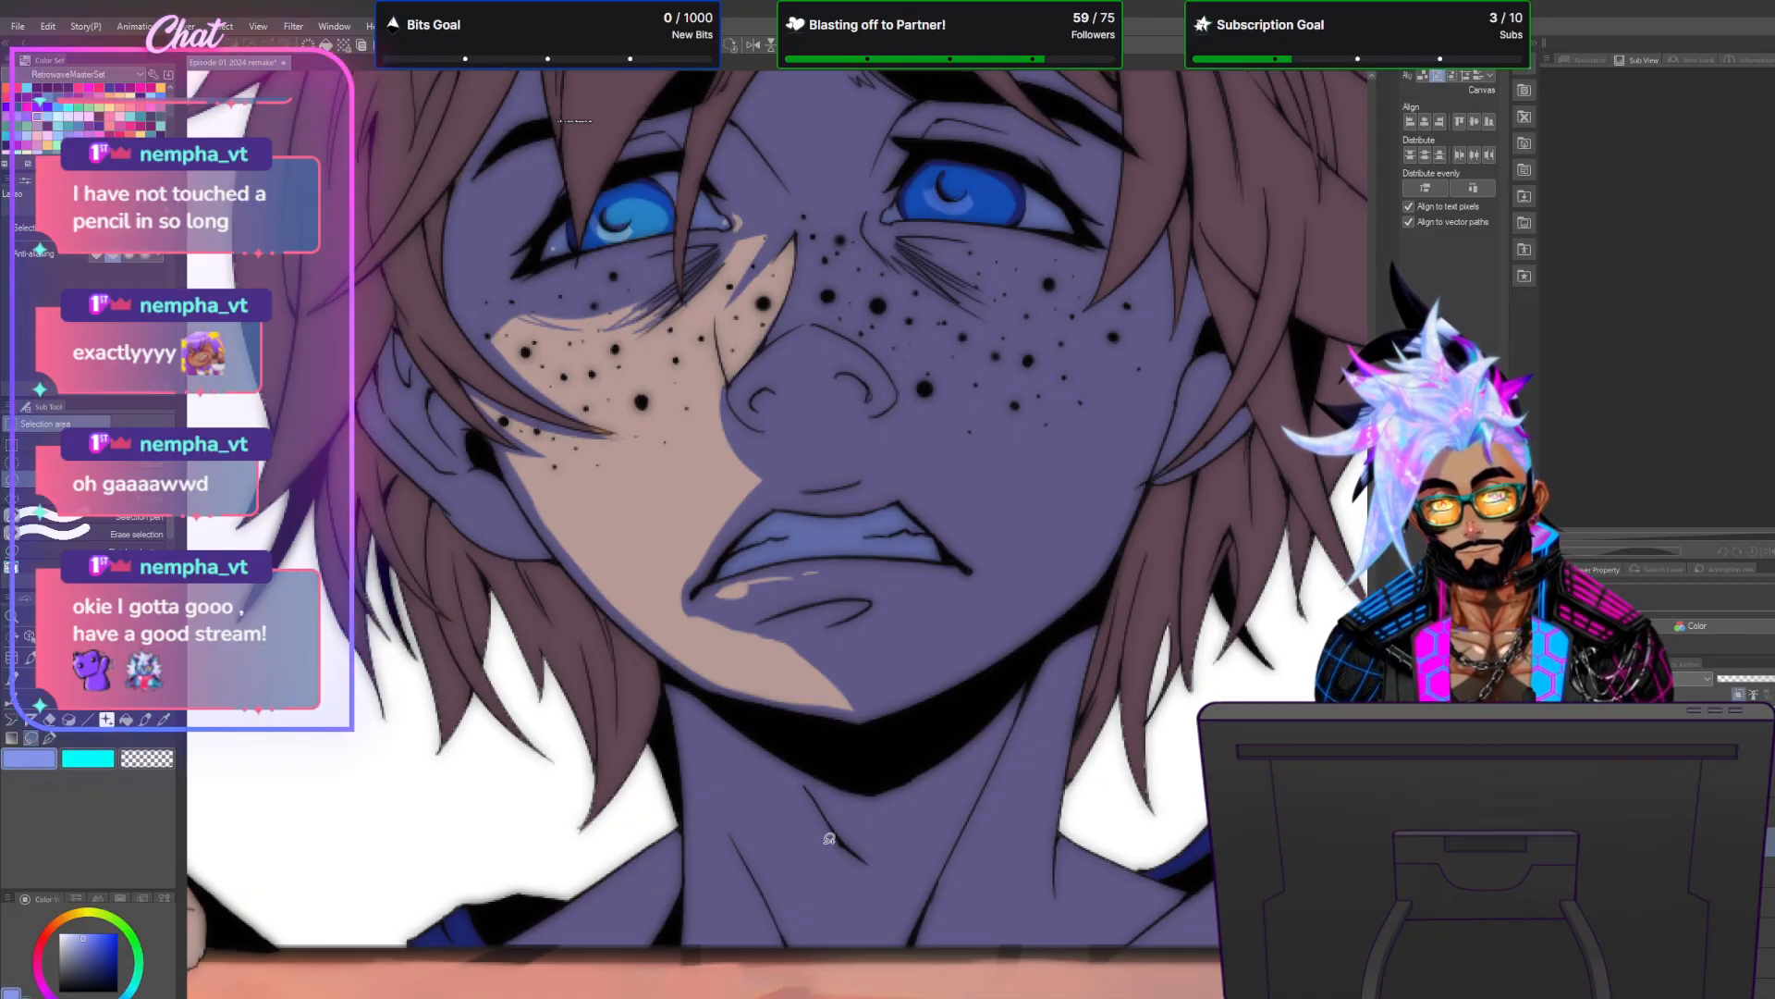
mouse_move(670, 735)
left_mouse_down()
mouse_move(711, 835)
mouse_move(684, 944)
mouse_move(680, 738)
left_mouse_up()
mouse_move(565, 901)
left_mouse_down()
mouse_move(622, 907)
mouse_move(667, 825)
mouse_move(568, 892)
left_mouse_up()
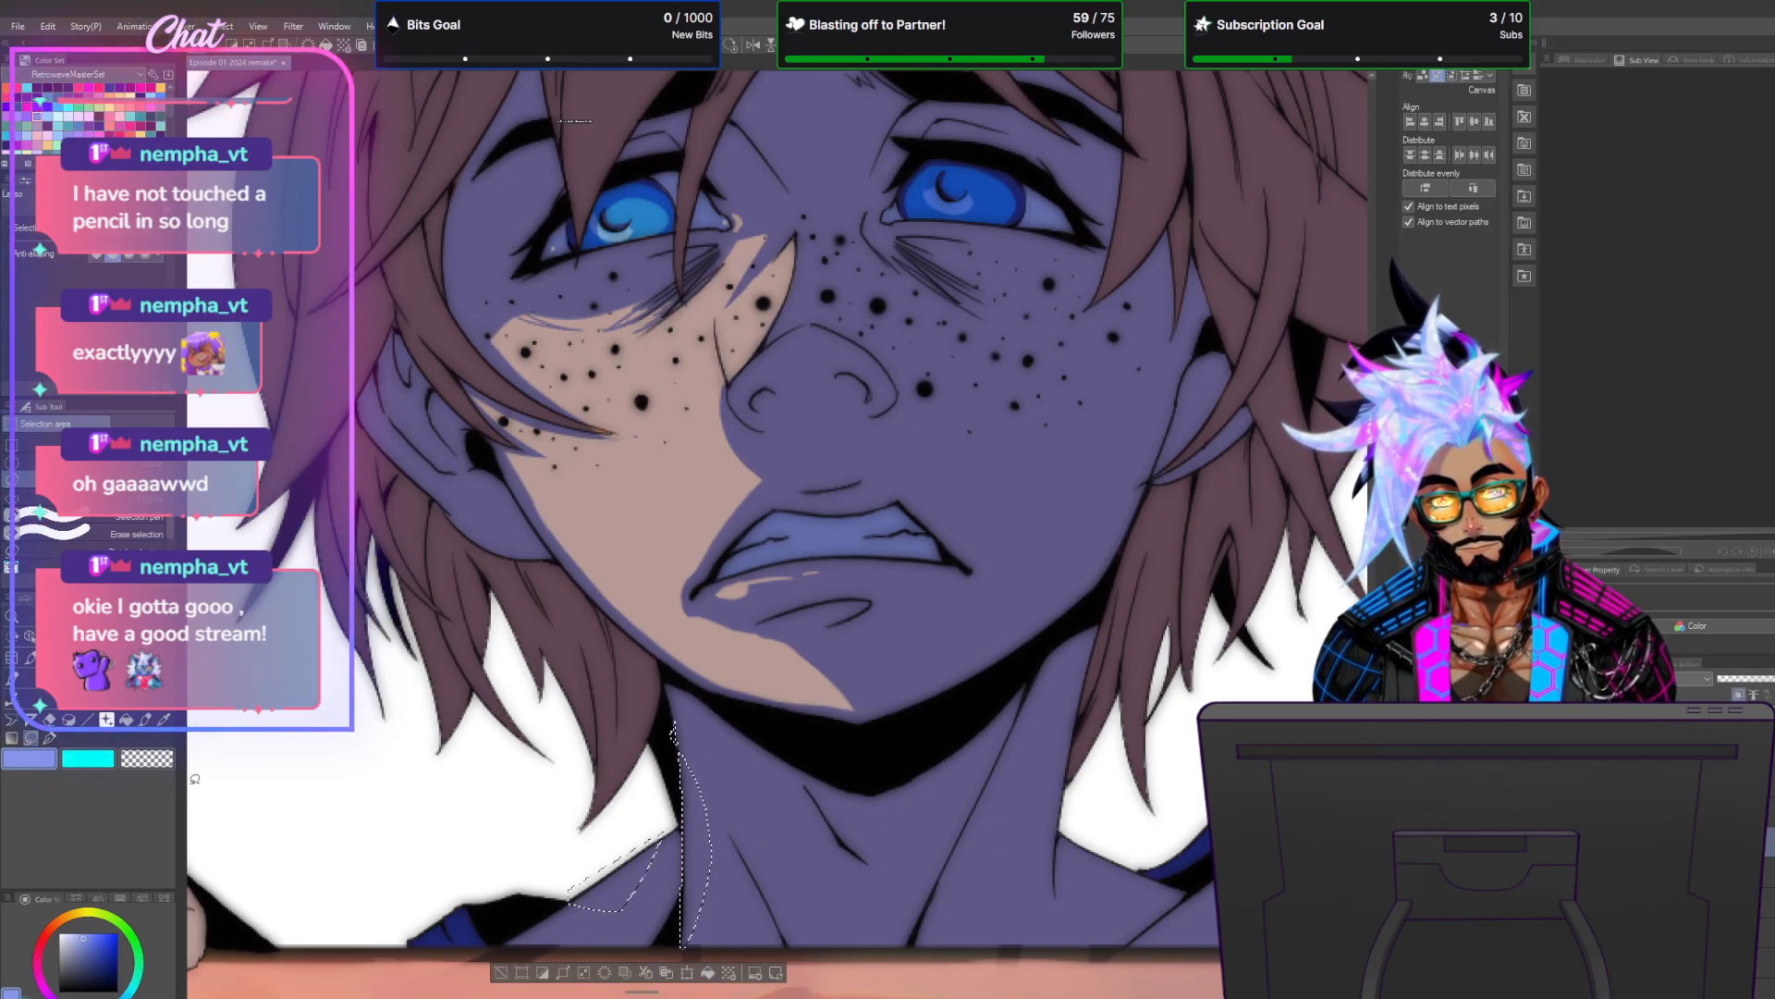
key("alt+BackSpace")
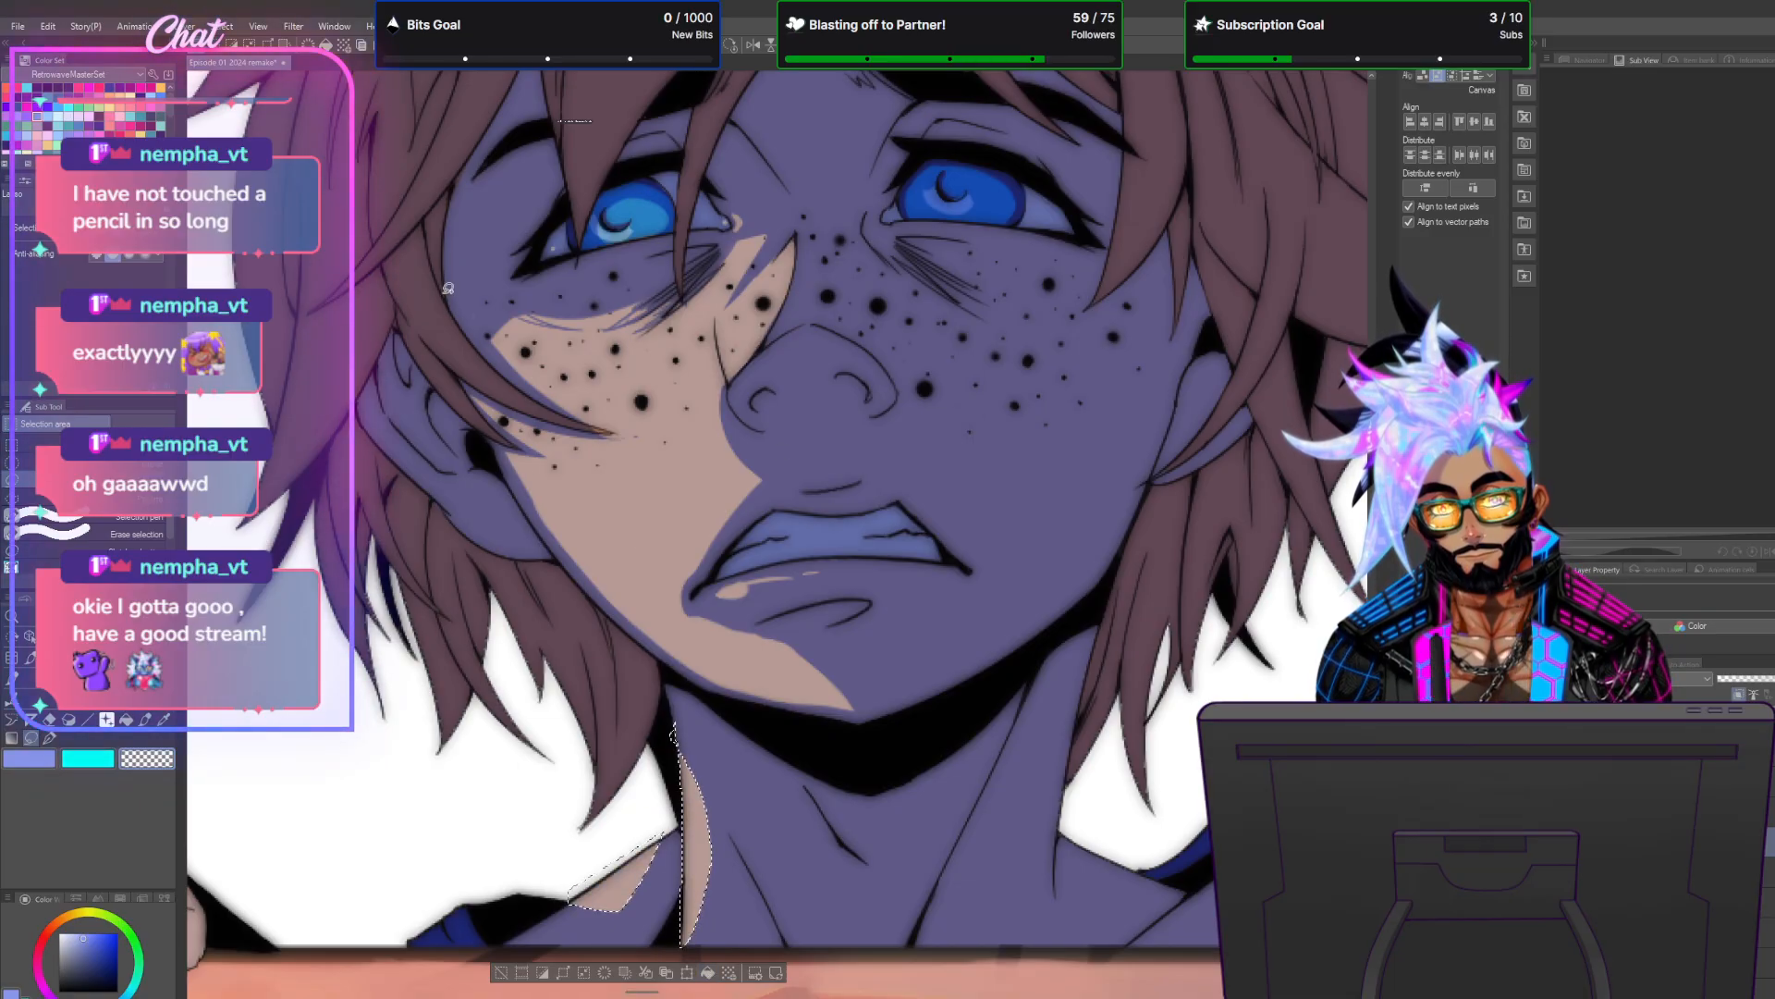
left_click(230, 26)
left_click(257, 62)
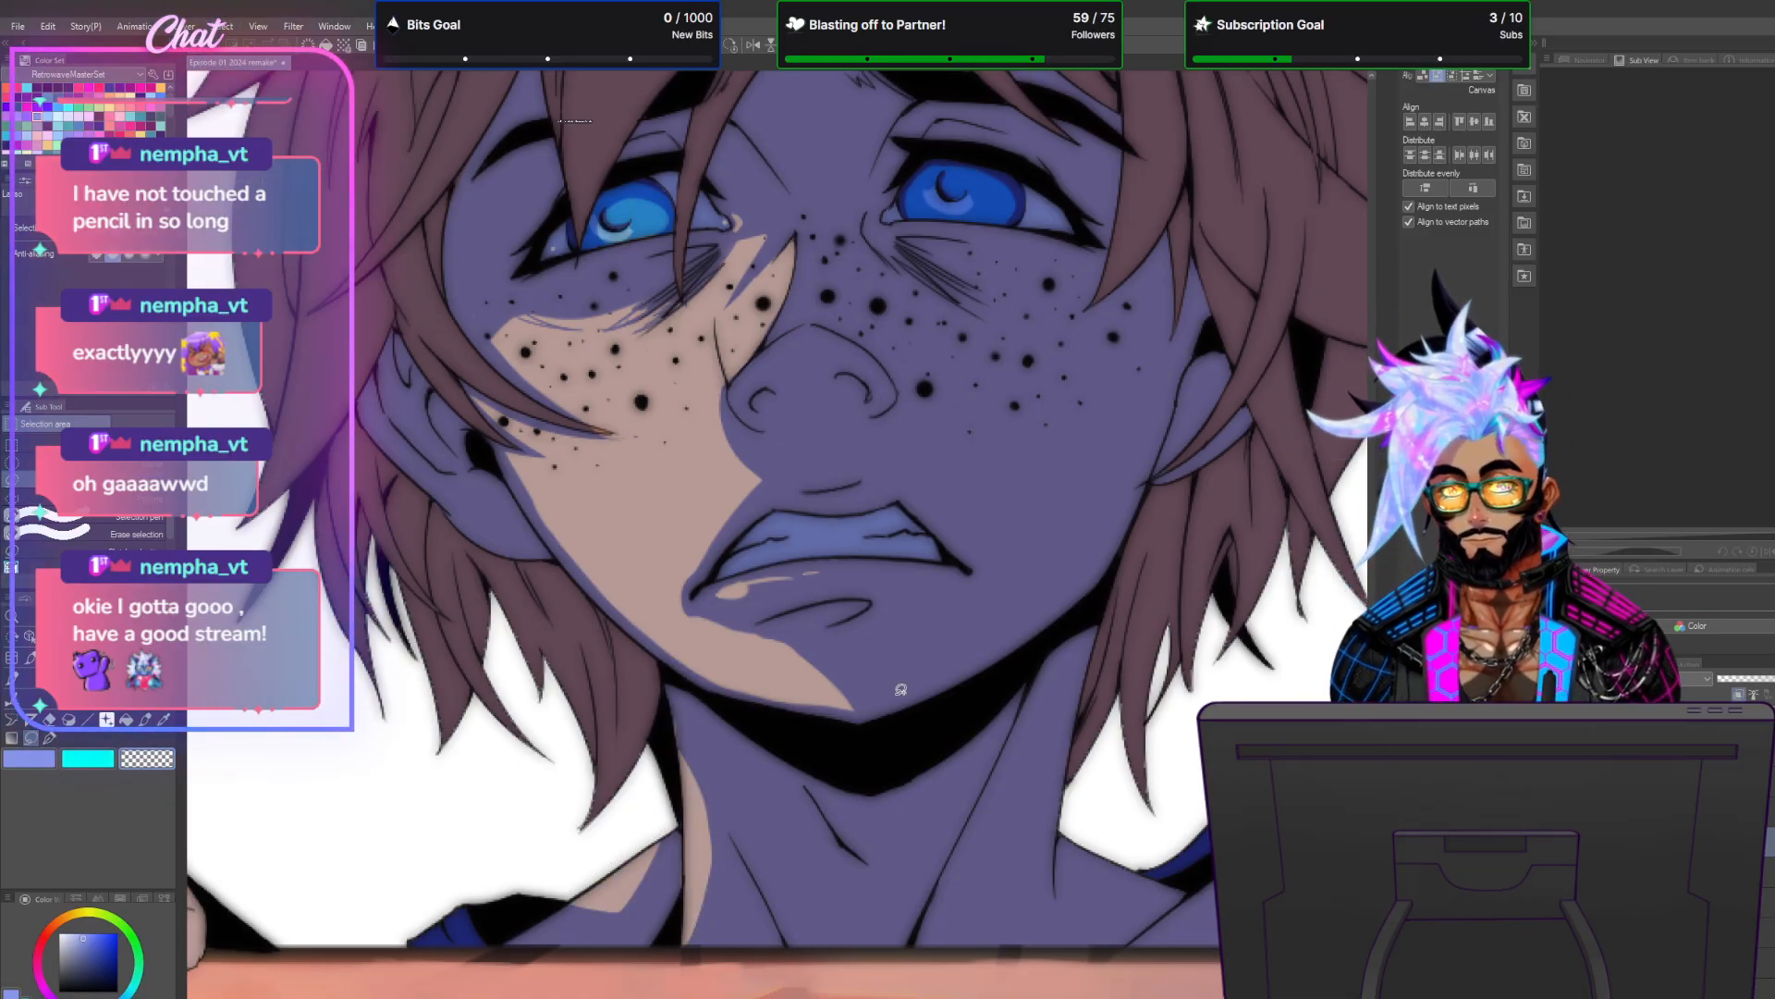
left_click(49, 738)
left_click_drag(686, 744, 677, 726)
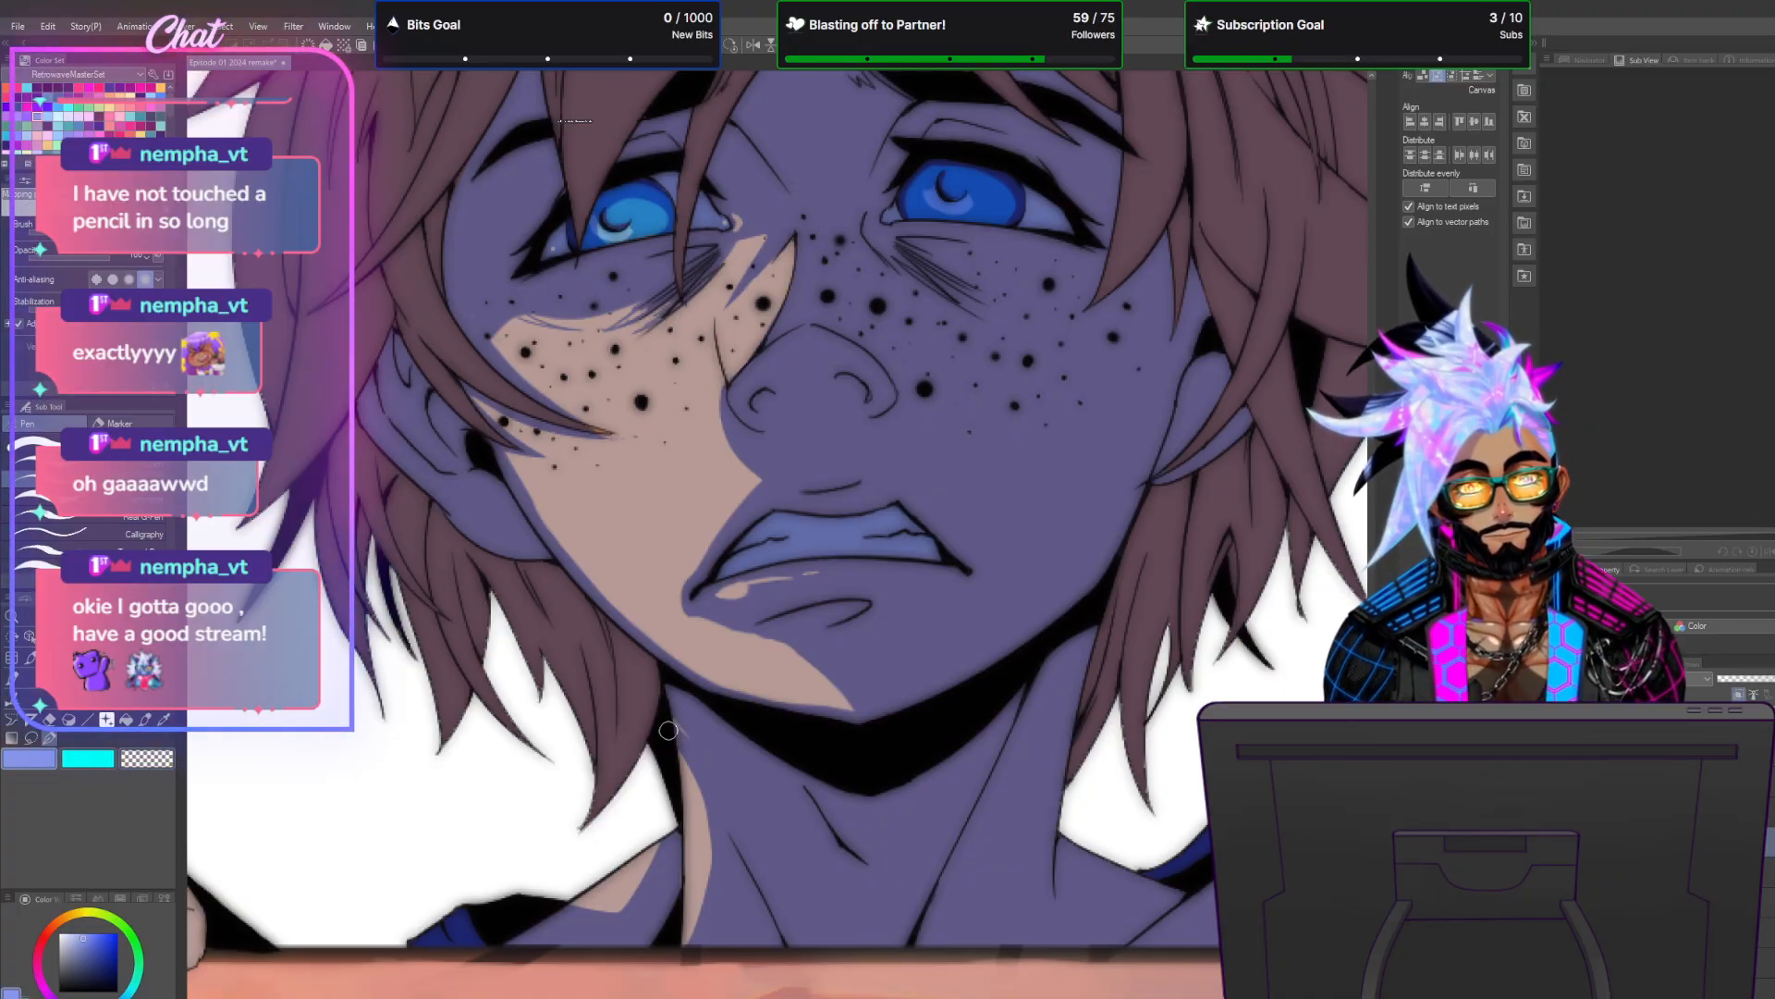
Lasso the earlobe beside the lit cheek, clear its shadow and deselect.
left_click(30, 738)
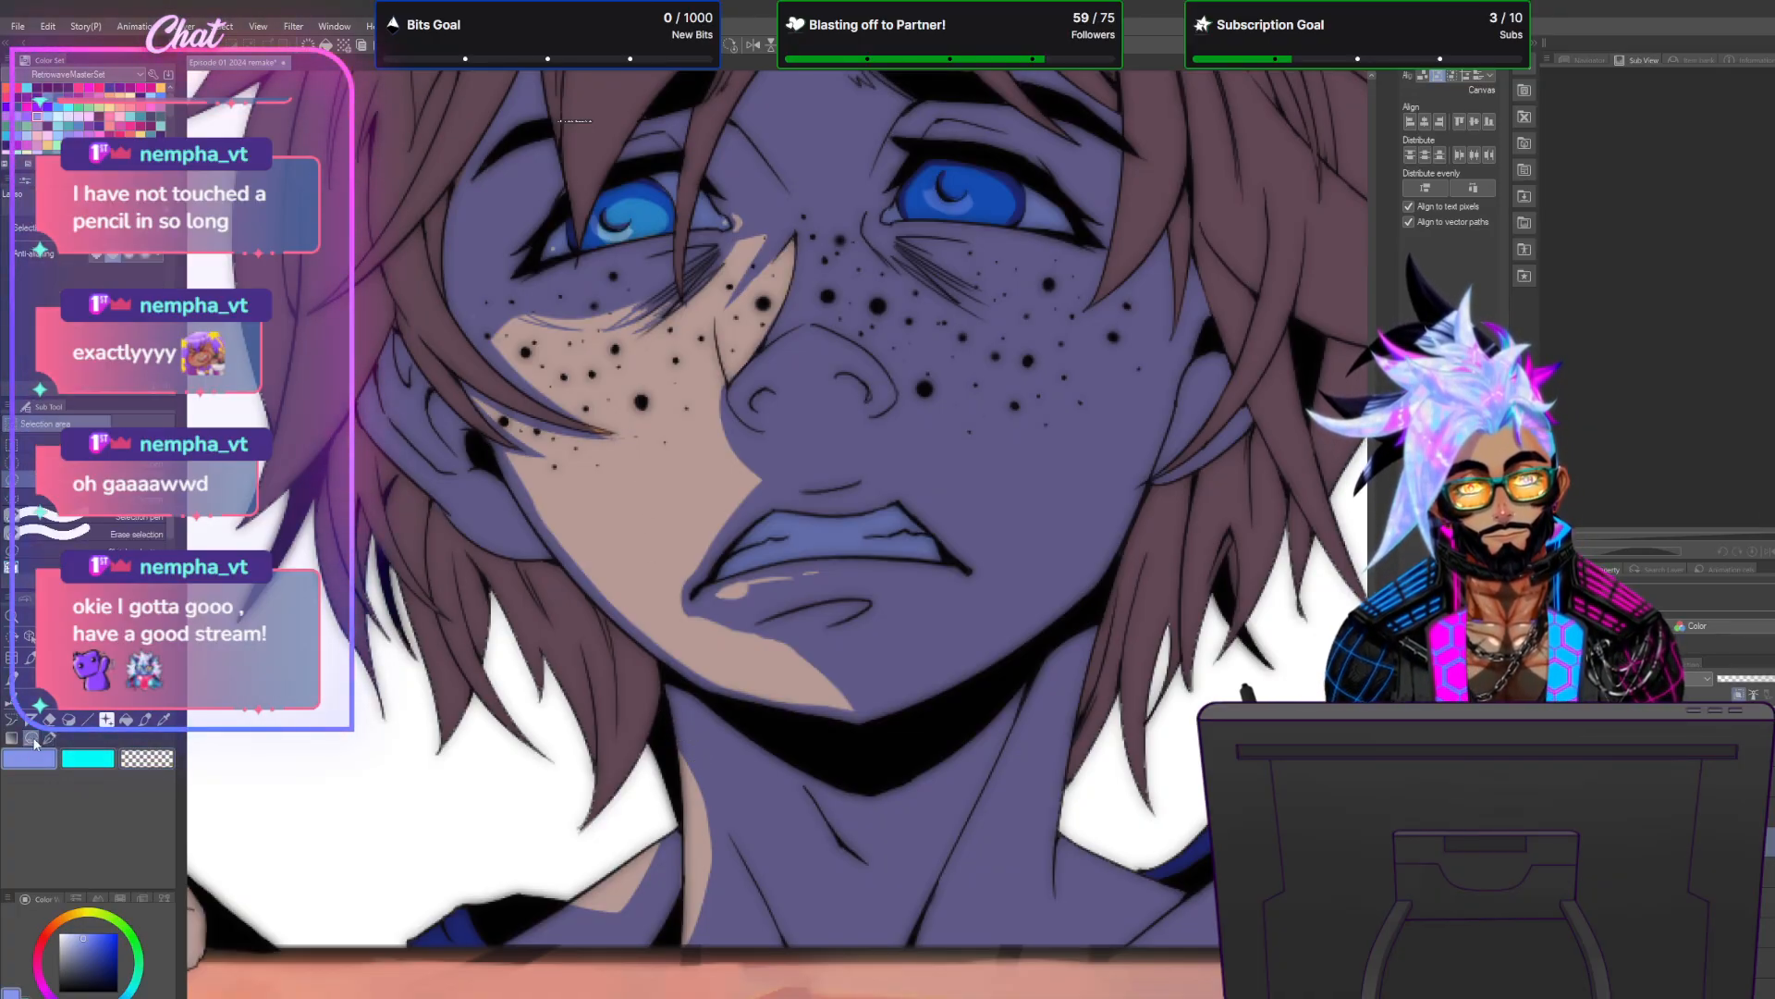
mouse_move(541, 553)
left_mouse_down()
mouse_move(479, 513)
mouse_move(487, 478)
mouse_move(541, 552)
left_mouse_up()
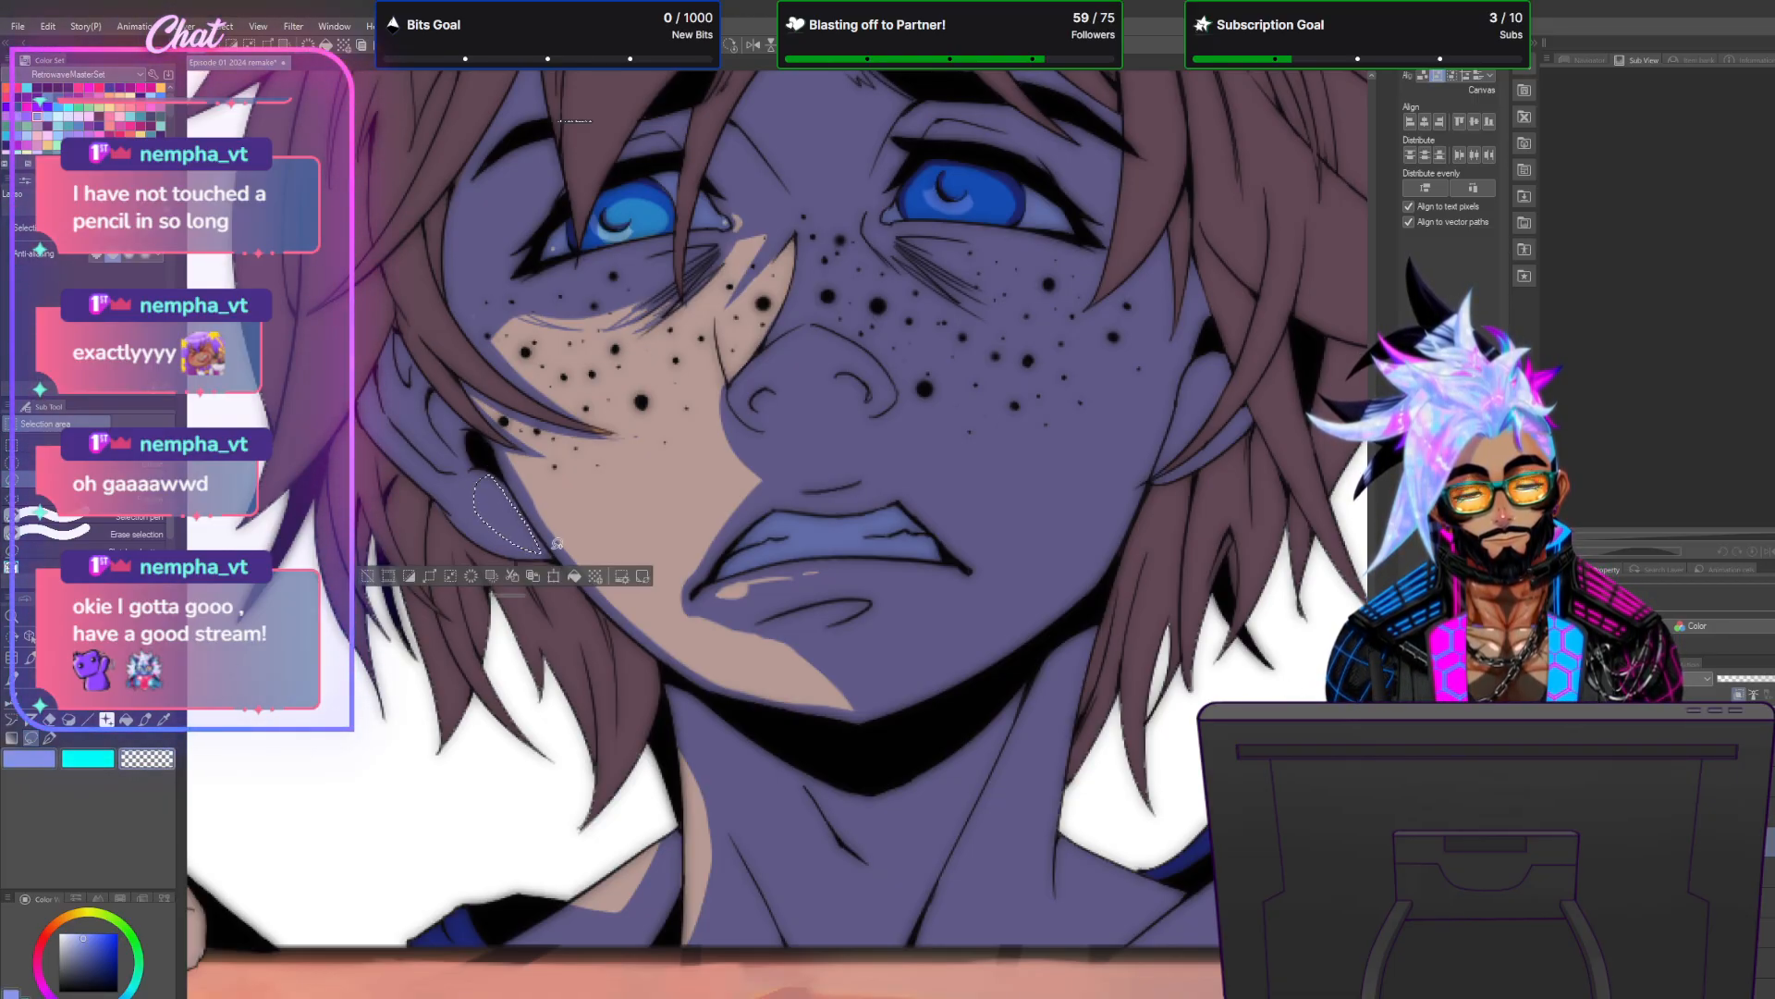
left_click(573, 577)
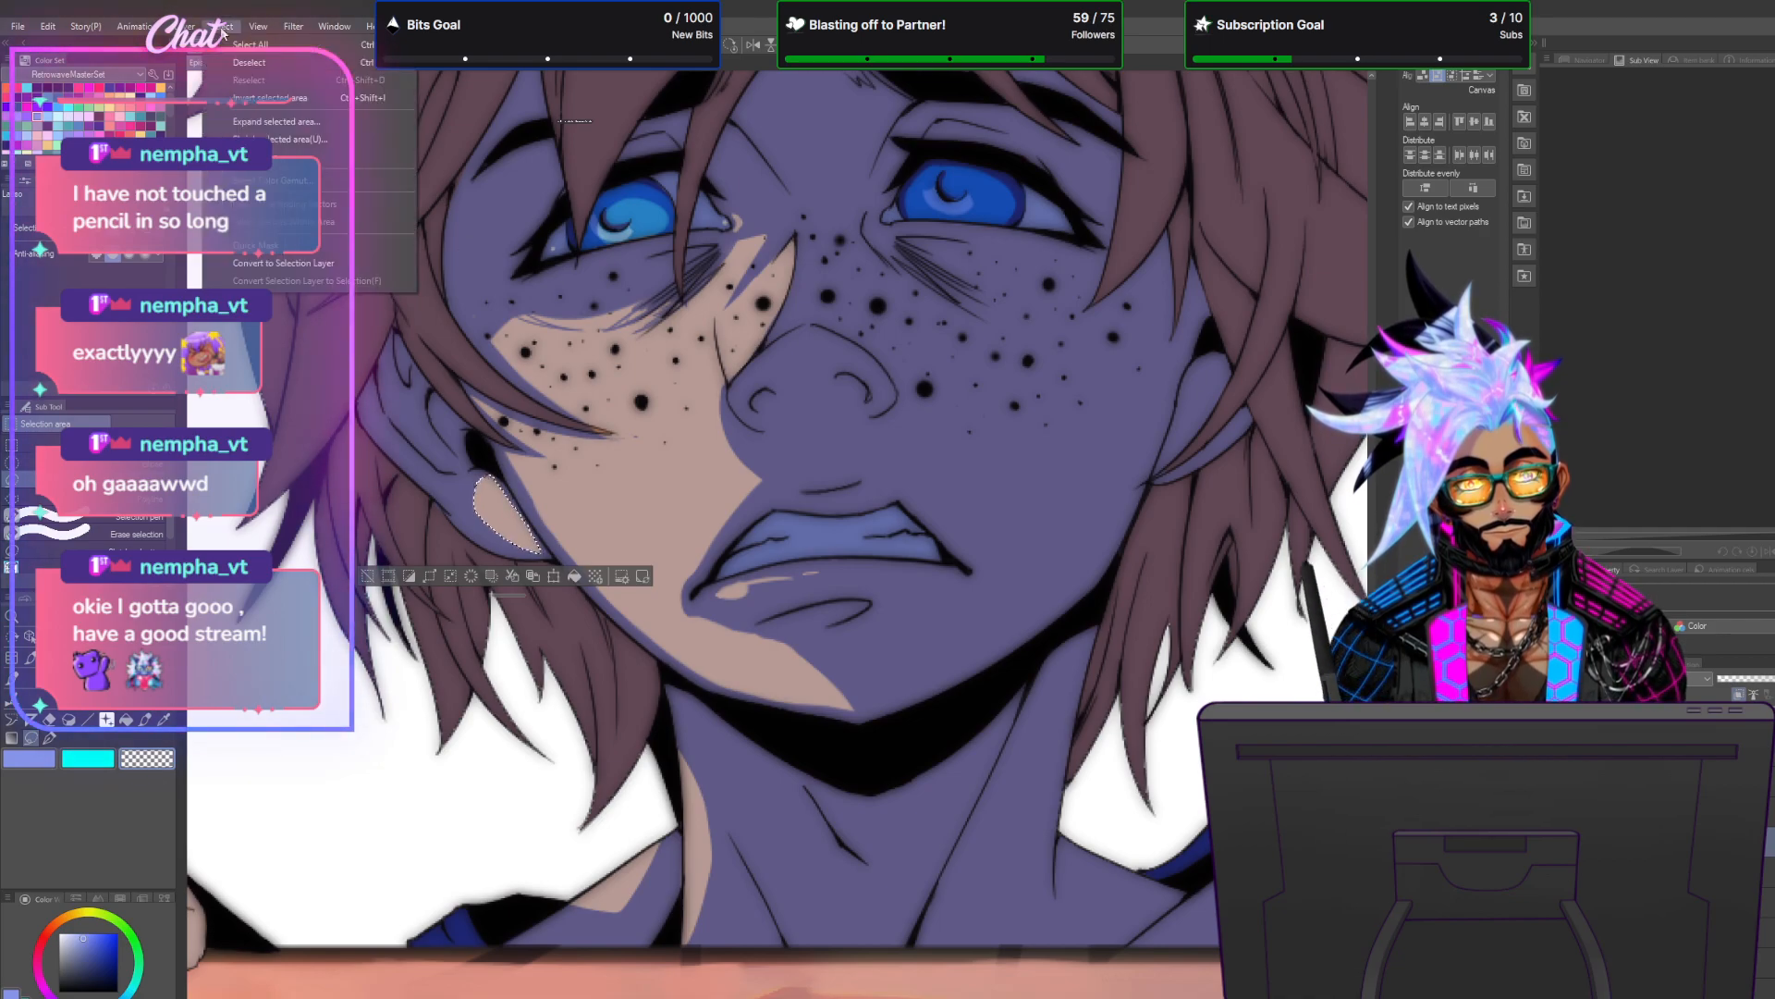
left_click(265, 70)
Examine the lit and shaded areas of the boy's face up close and within the whole panel.
scroll(1030, 535, "down", 2)
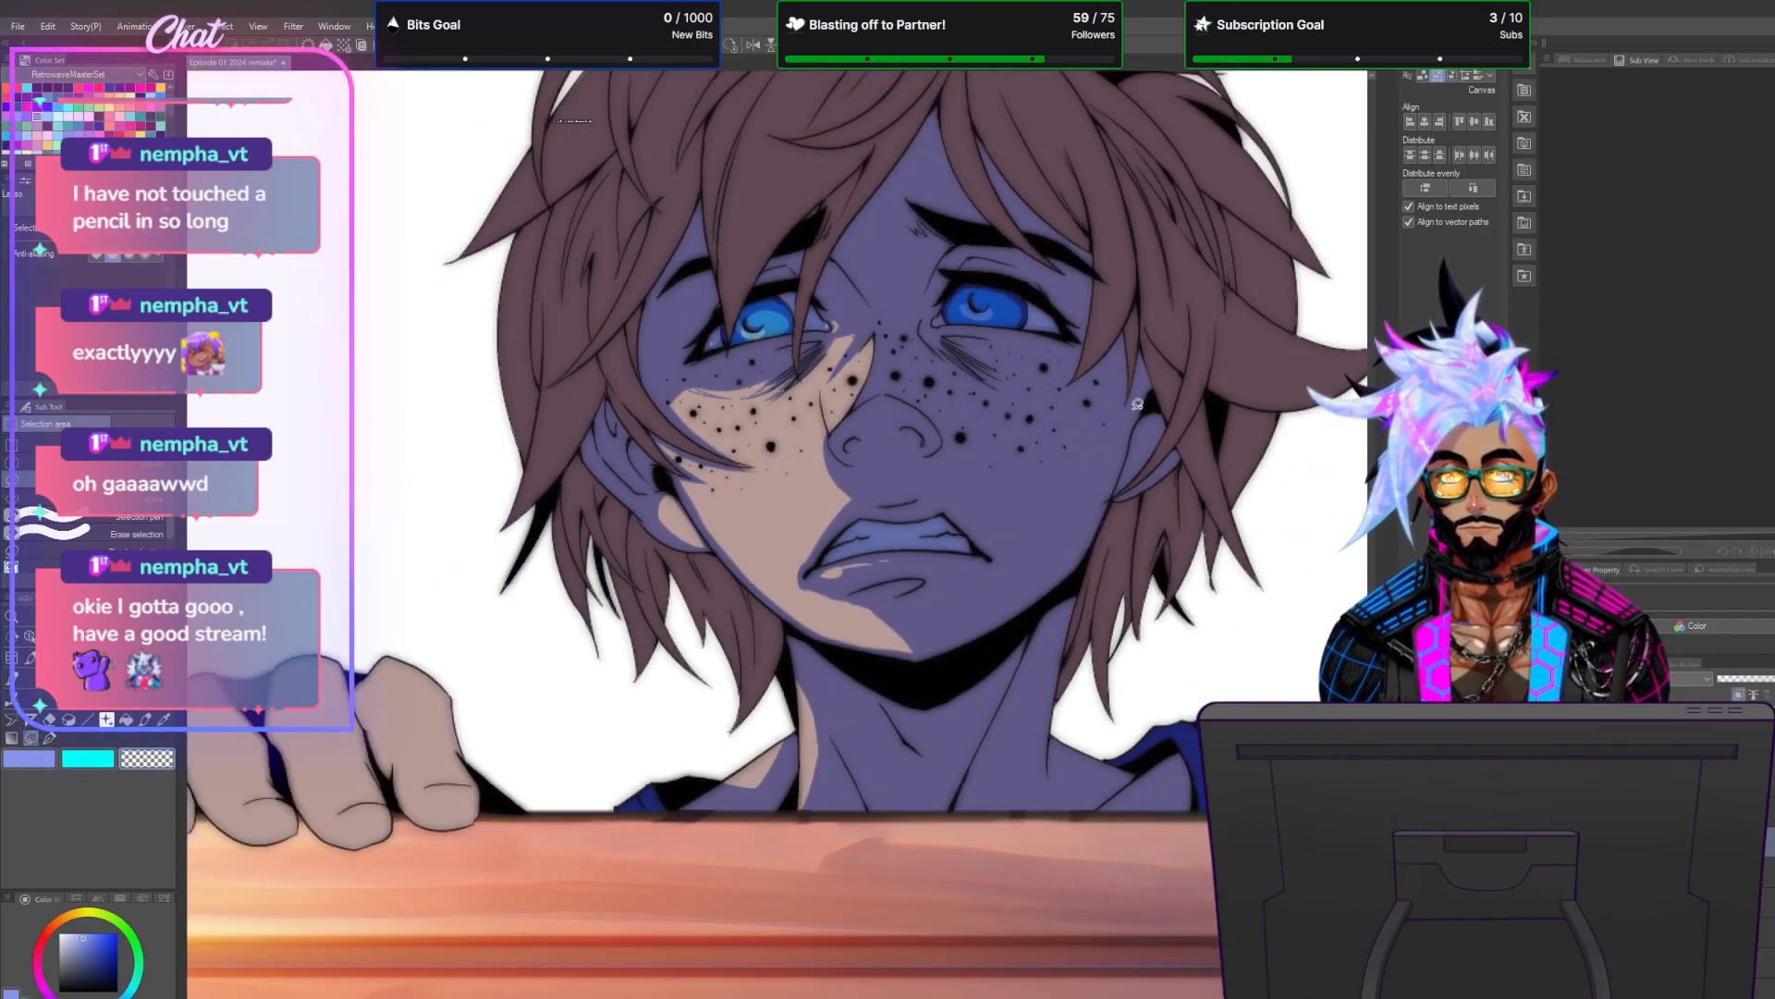
scroll(939, 396, "down", 1)
scroll(924, 420, "up", 3)
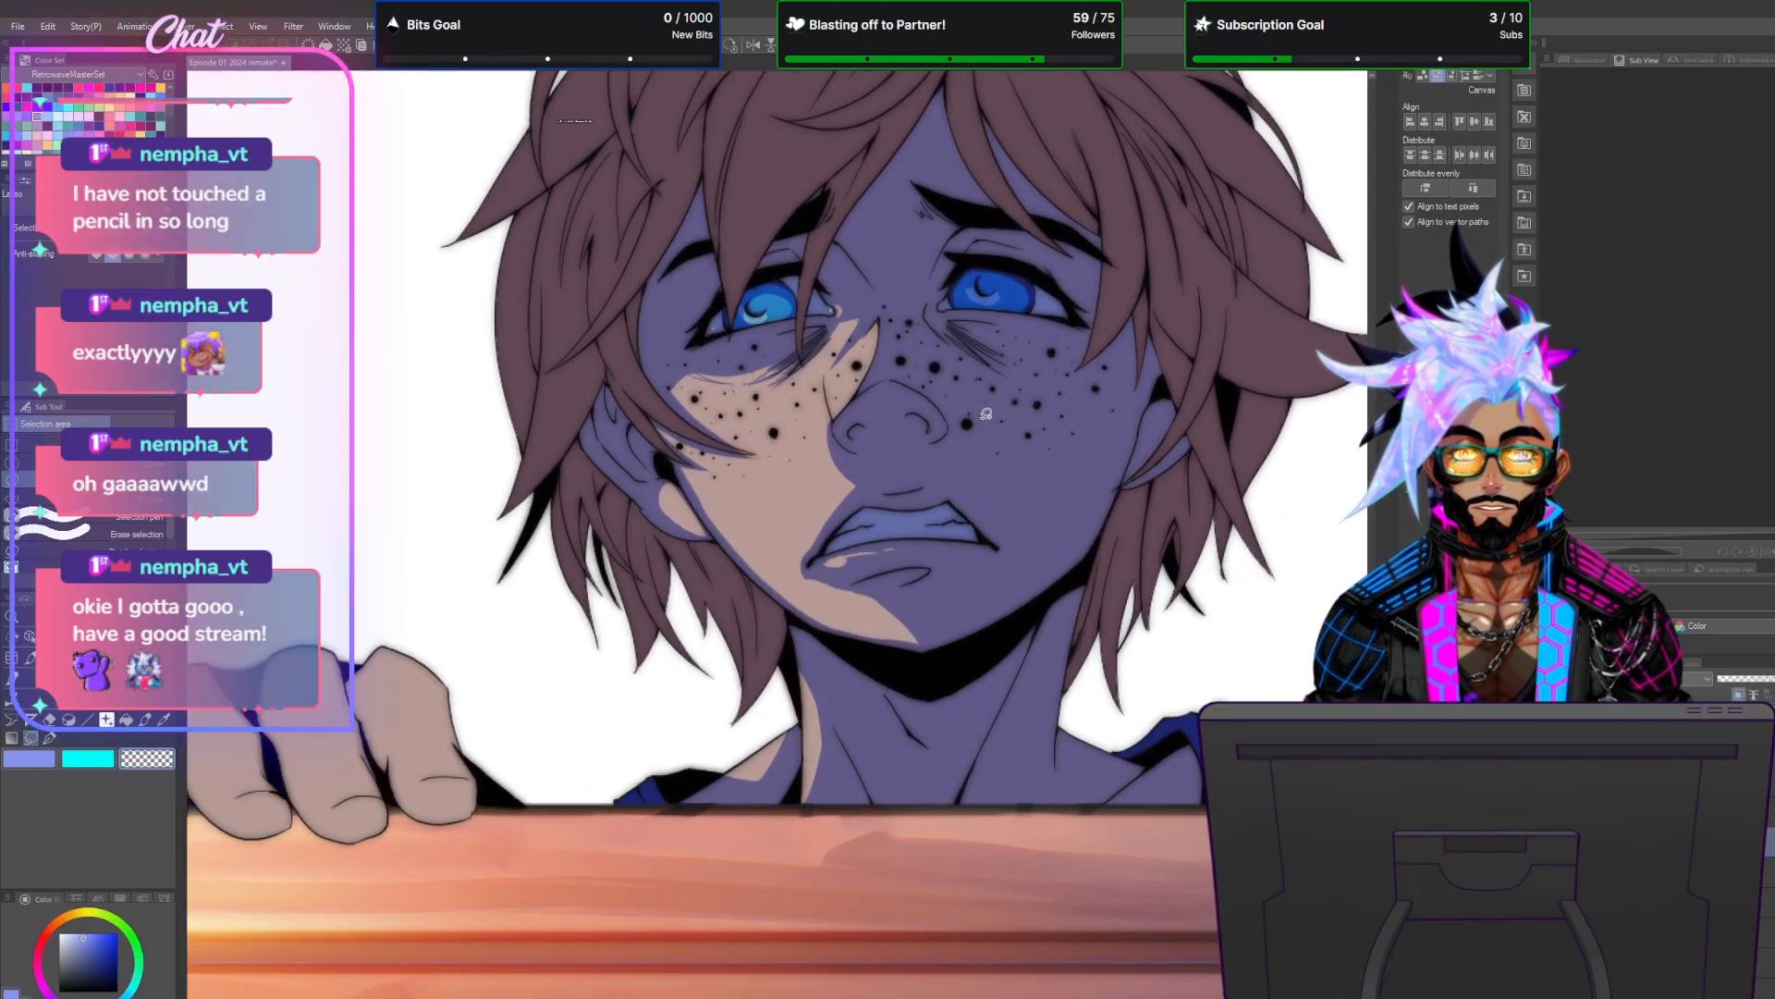
scroll(947, 248, "up", 1)
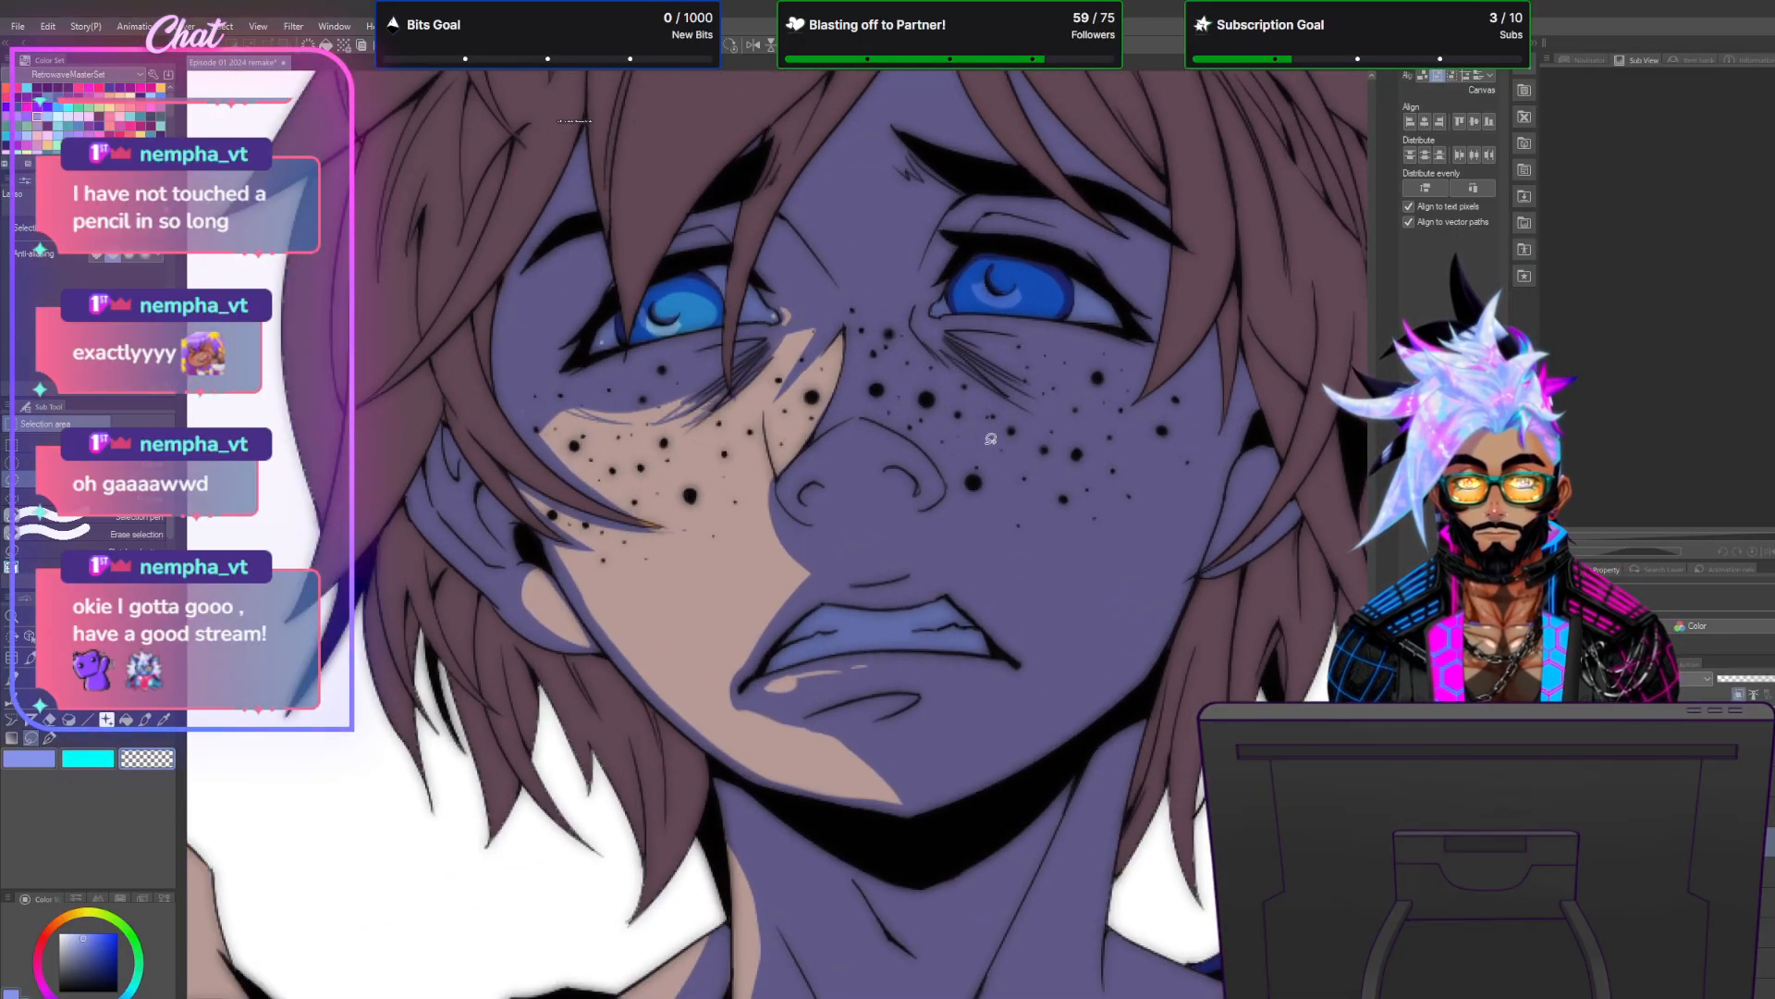
scroll(1022, 484, "down", 2)
scroll(1119, 550, "up", 1)
scroll(1091, 589, "up", 2)
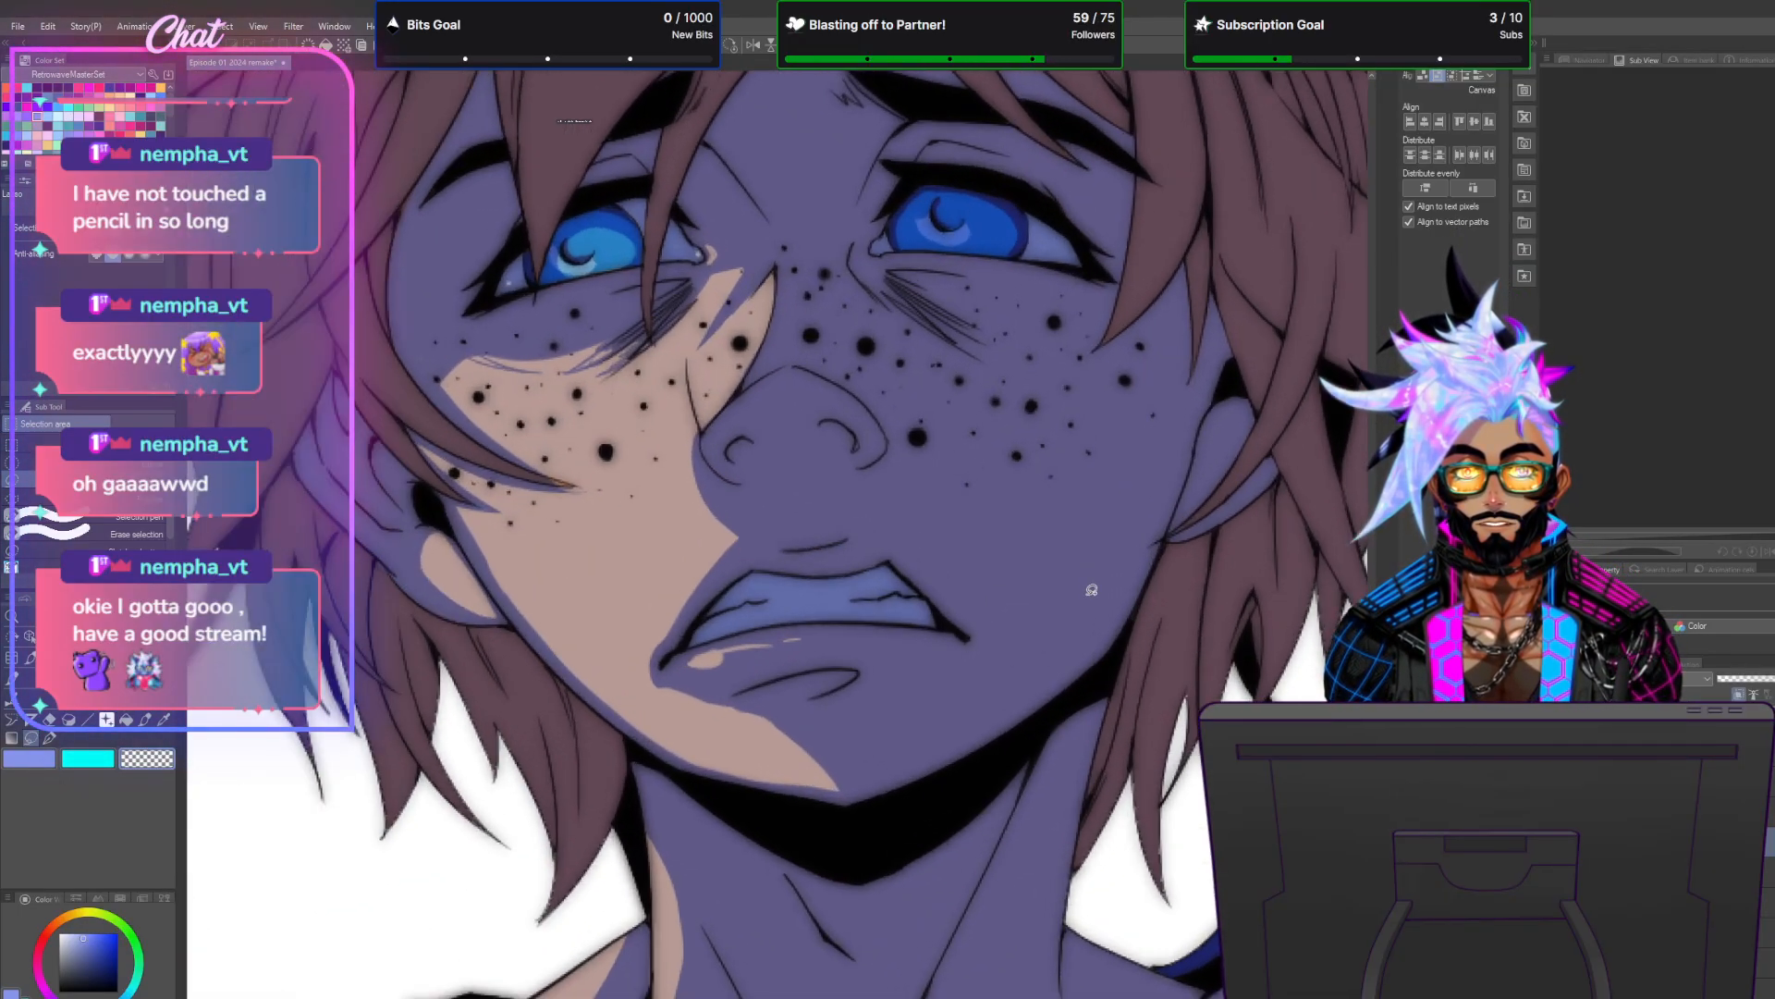
scroll(1091, 590, "down", 4)
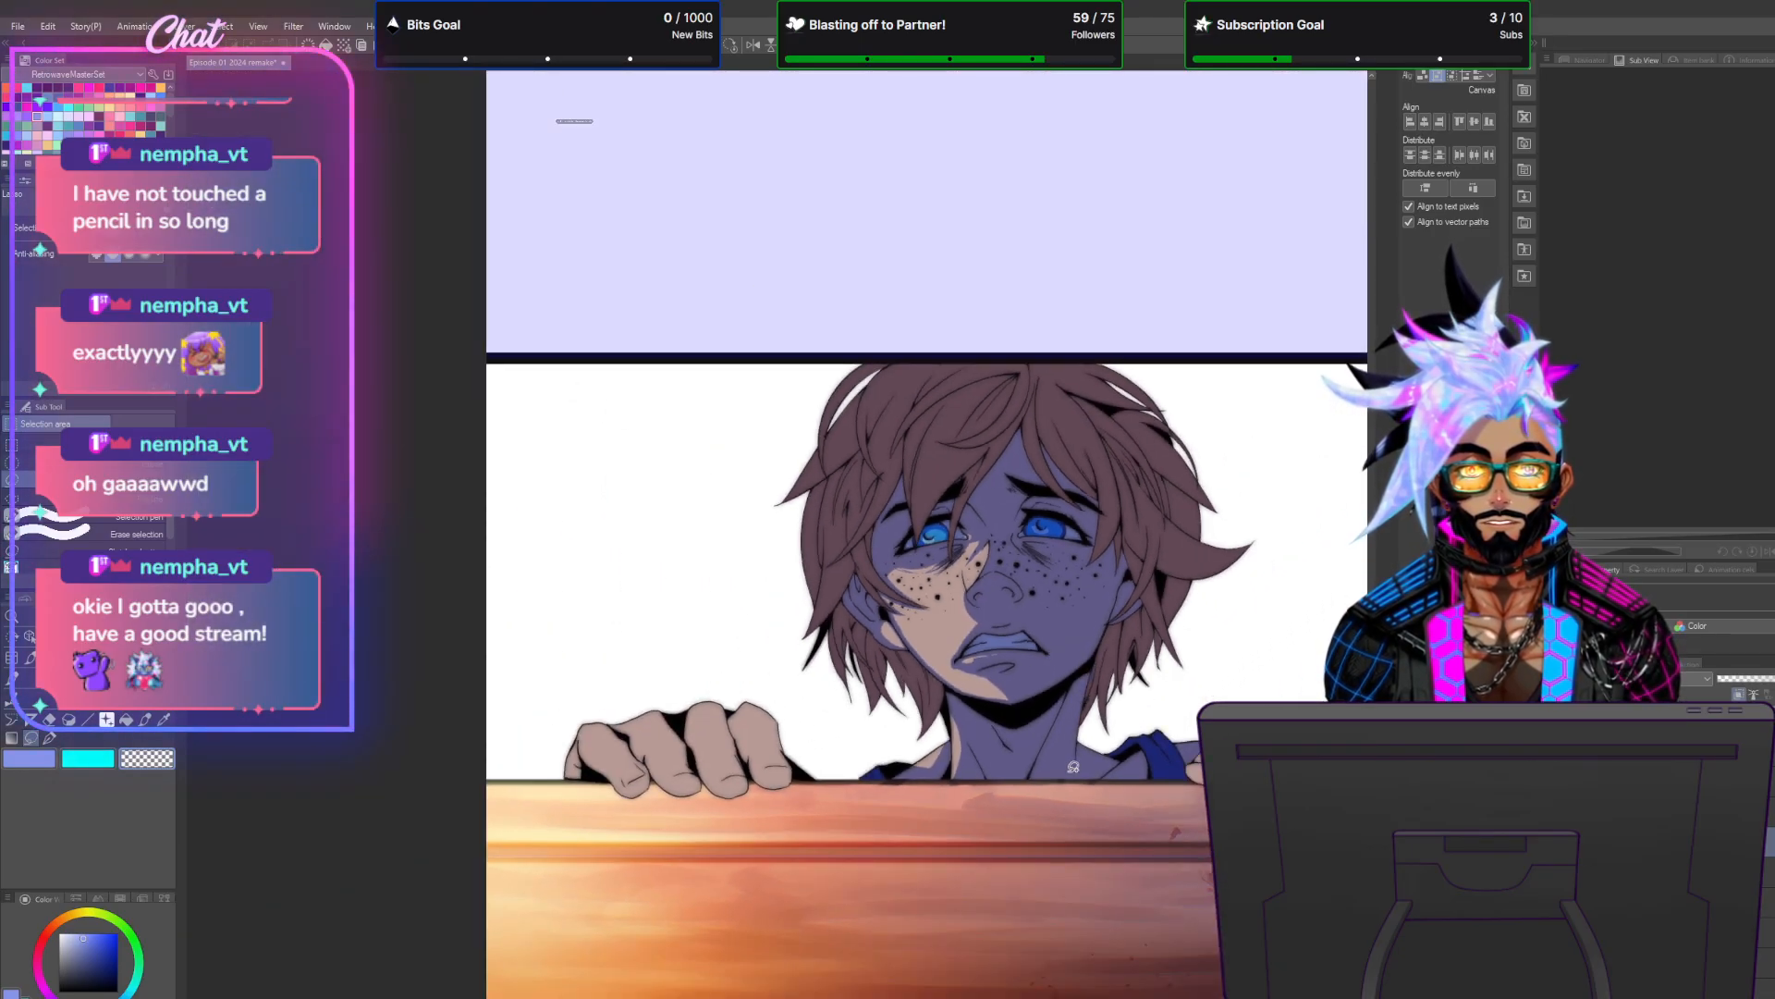
Lasso narrow wedges beside the throat line and the right neck tendon, clear their shadow and deselect.
scroll(1074, 765, "up", 4)
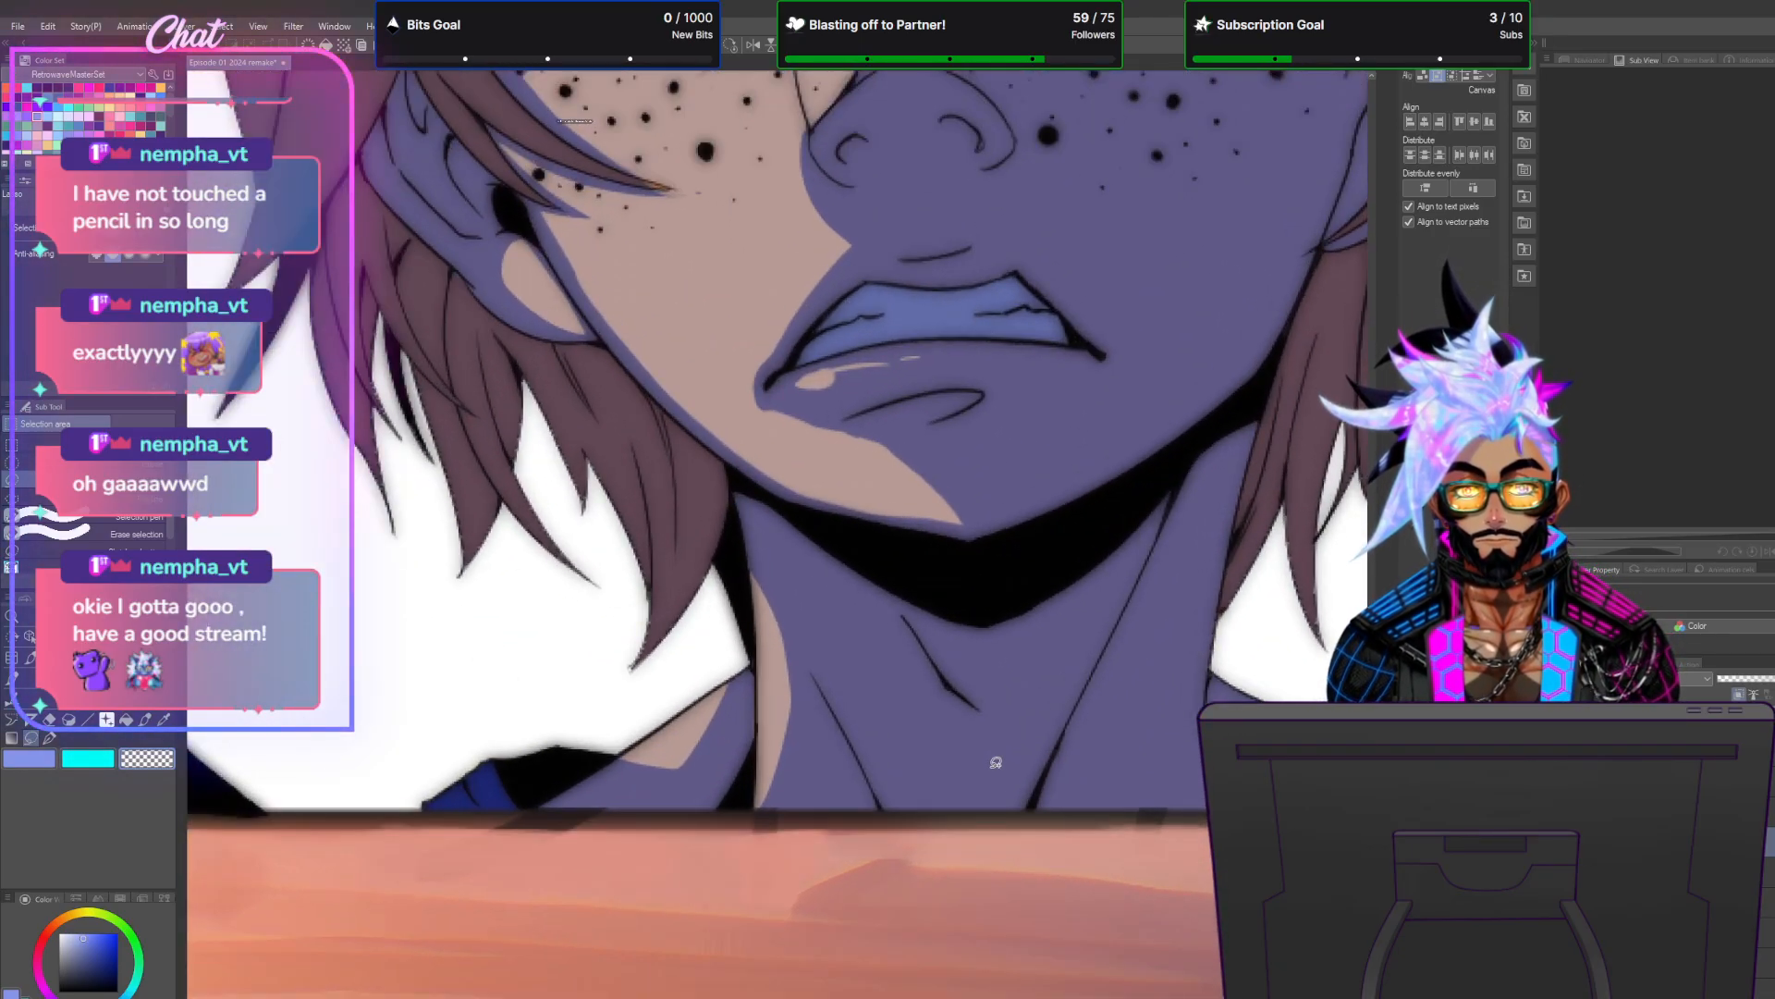
mouse_move(908, 612)
left_mouse_down()
mouse_move(968, 666)
mouse_move(976, 702)
mouse_move(936, 659)
left_mouse_up()
mouse_move(1120, 625)
left_mouse_down()
mouse_move(1085, 808)
mouse_move(1035, 811)
mouse_move(1113, 633)
left_mouse_up()
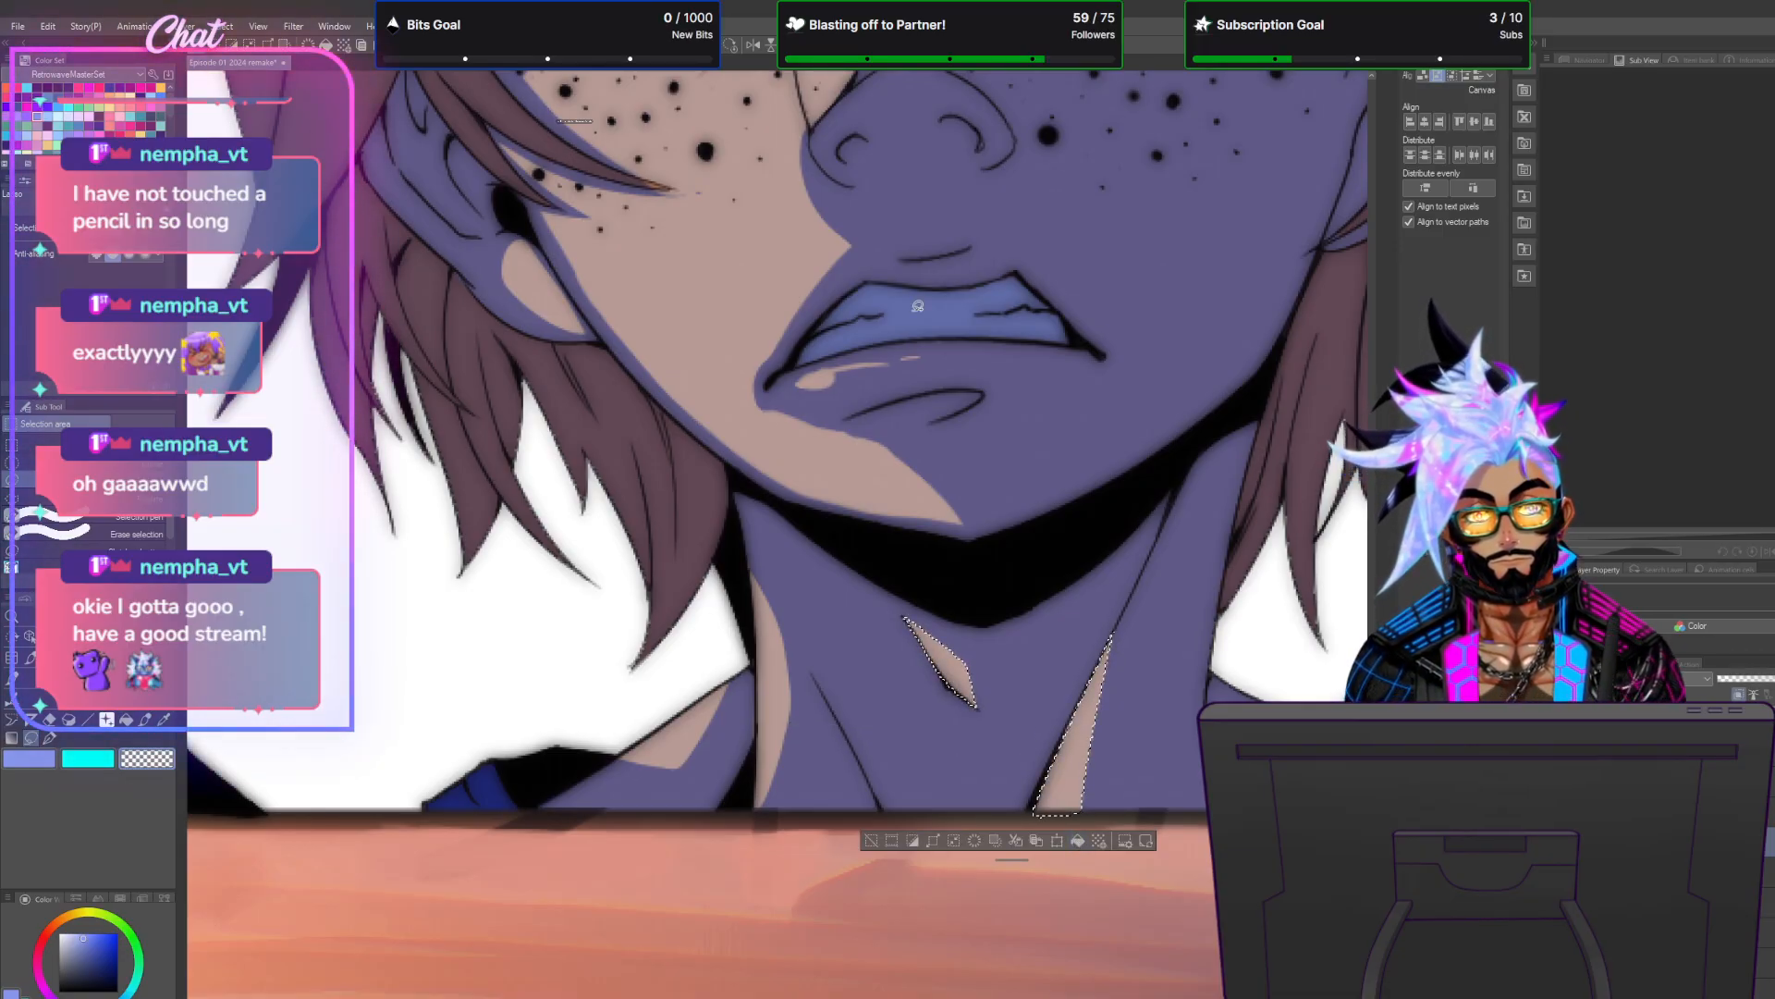
left_click(225, 27)
left_click(243, 59)
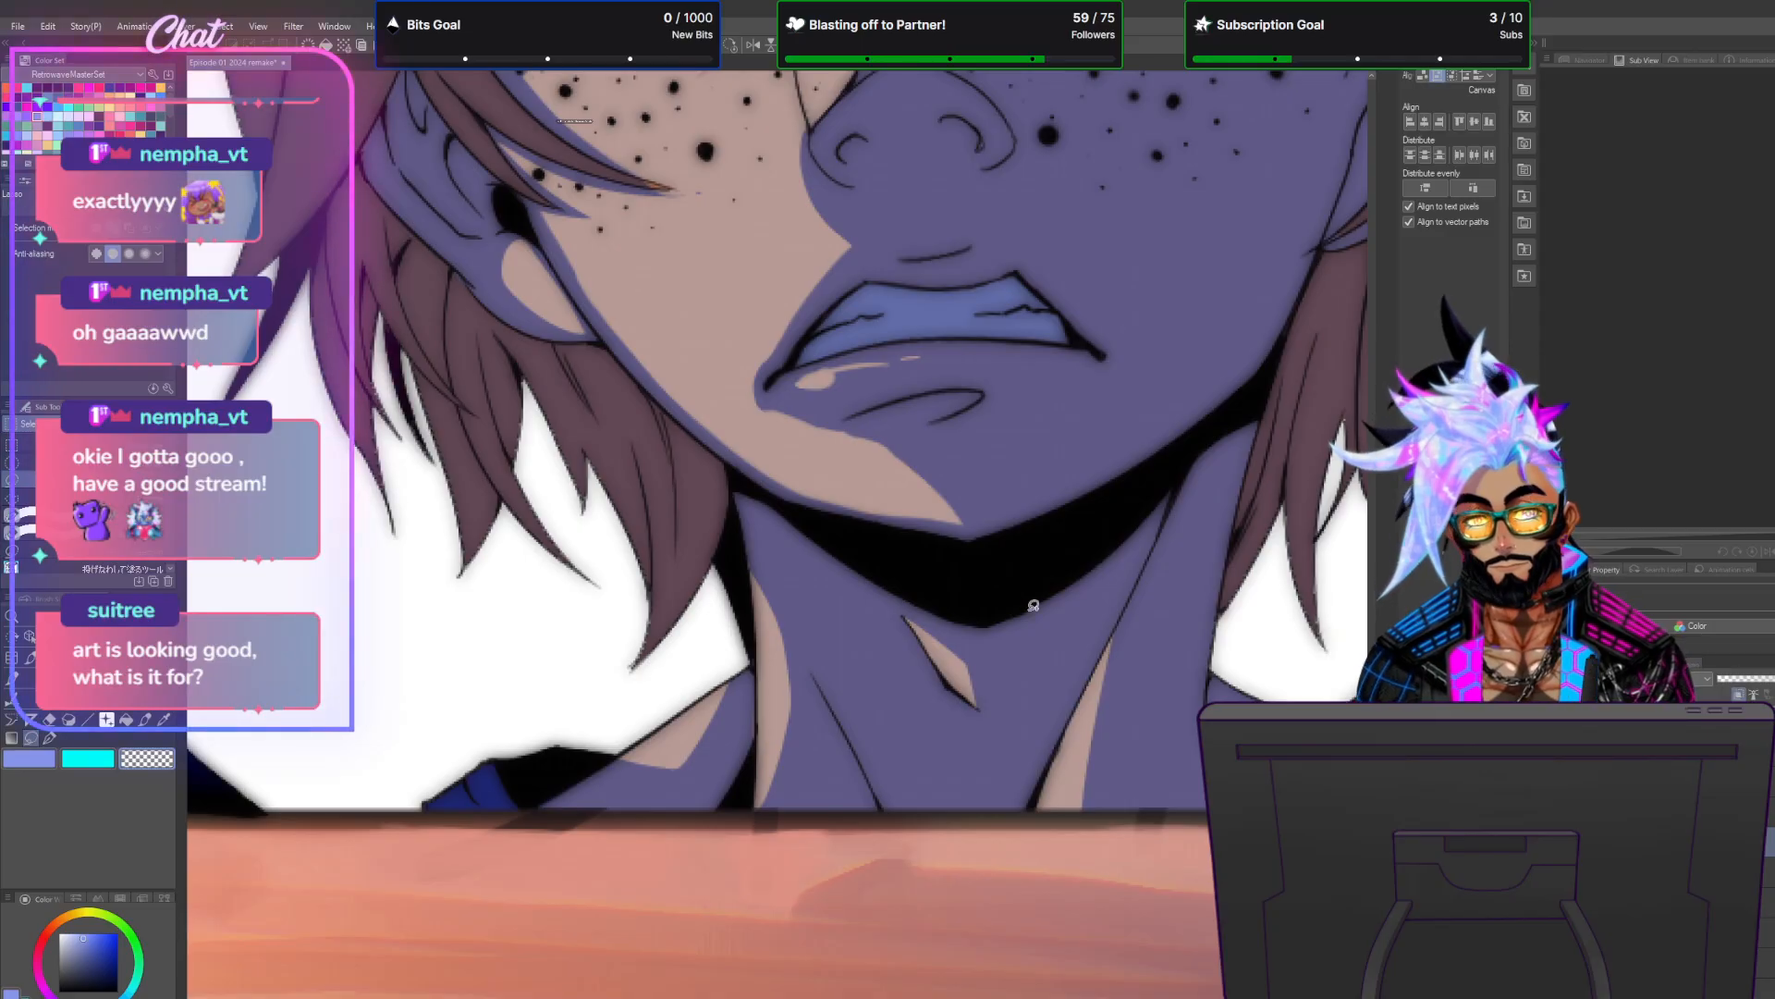
Review the balance of light and shadow across the boy's face, neck and hair at several magnifications.
scroll(1033, 606, "down", 5)
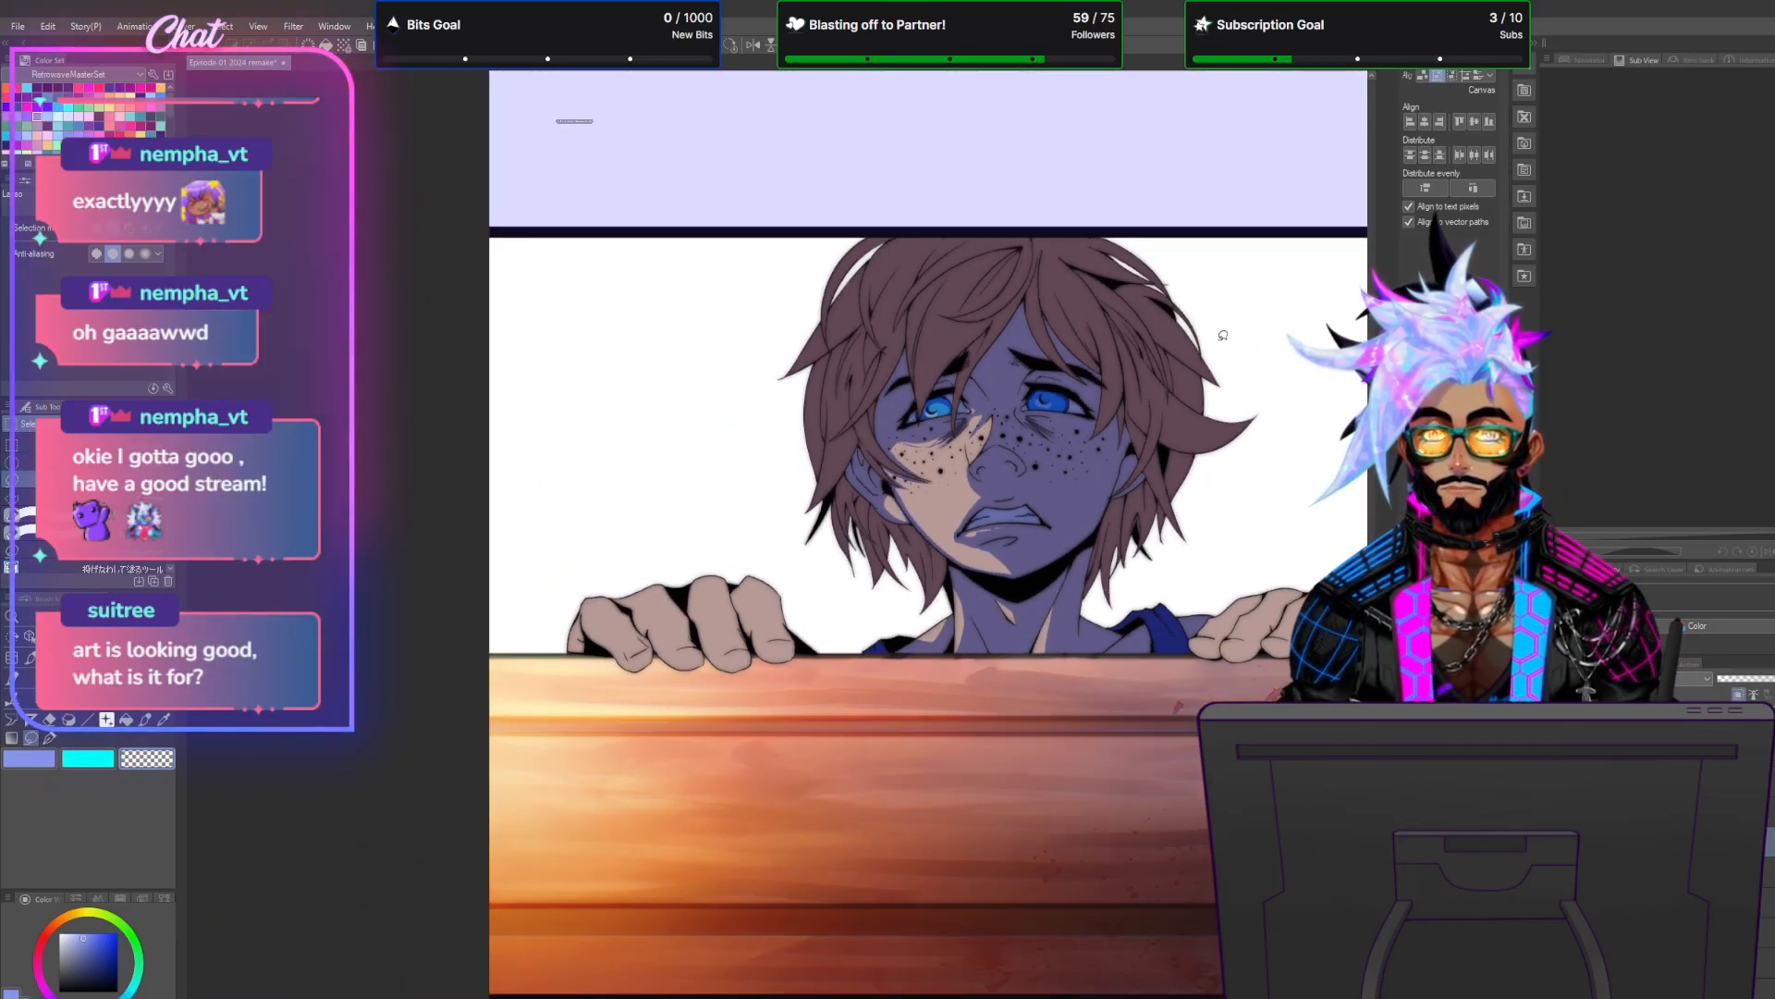
scroll(1001, 421, "up", 2)
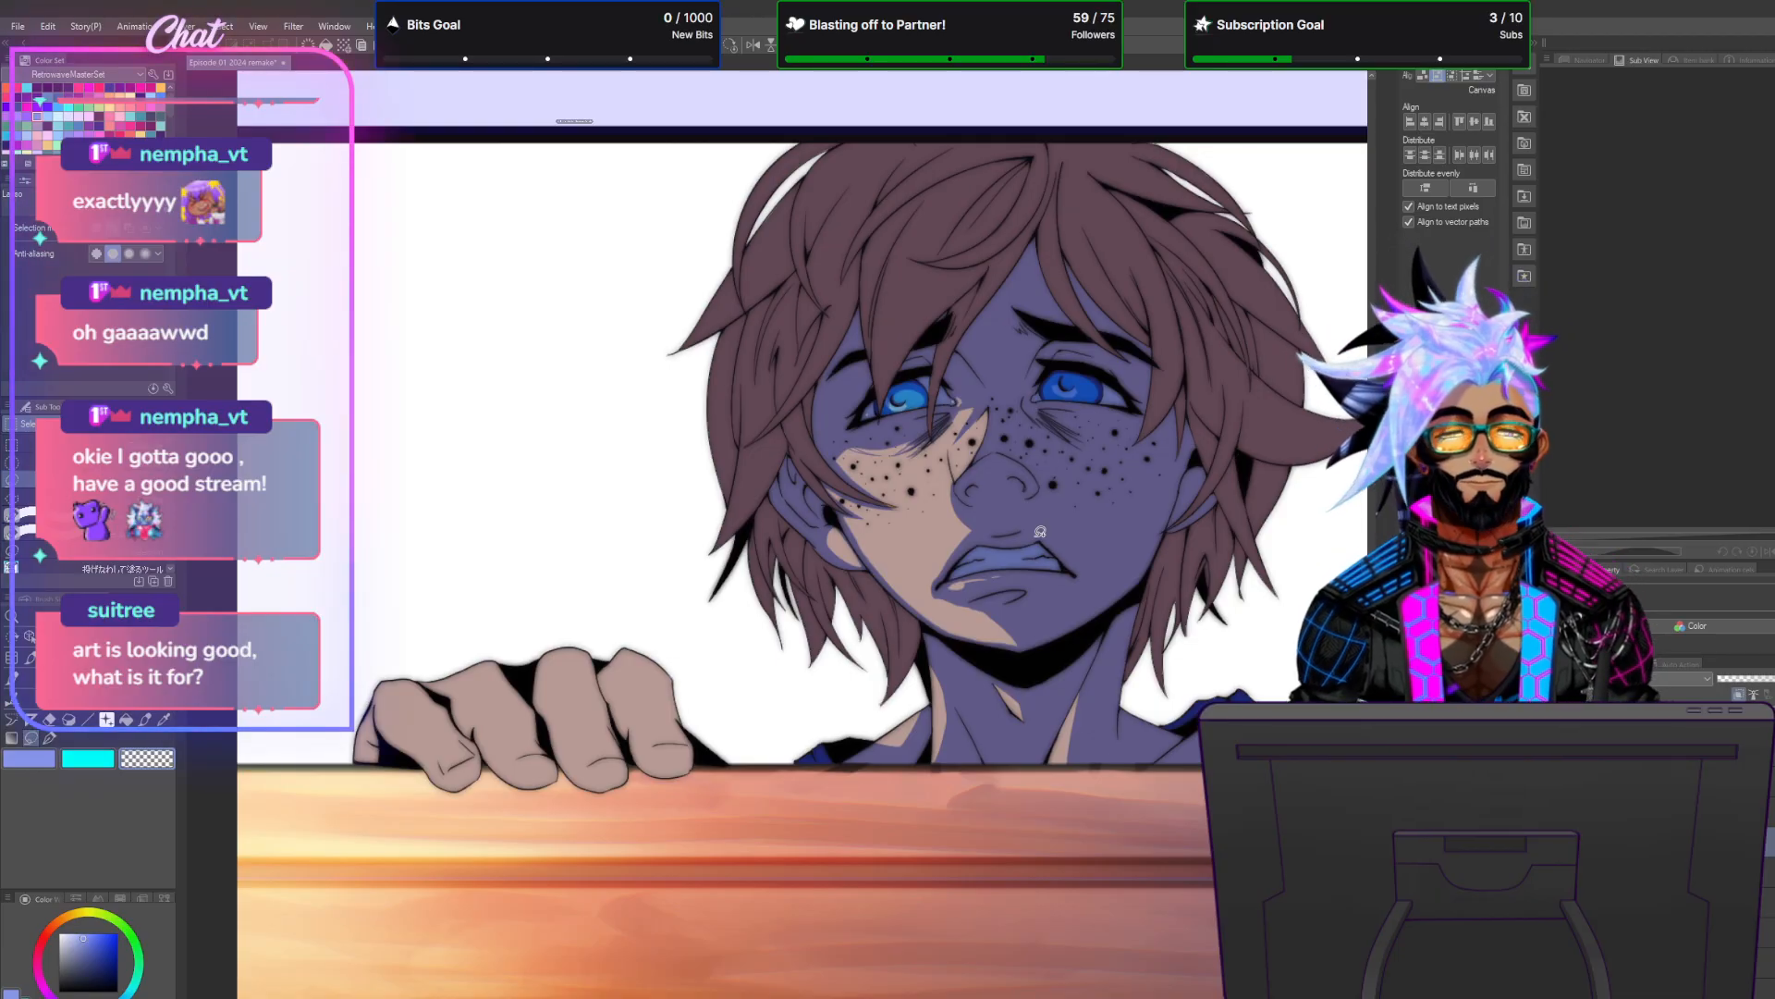
scroll(1041, 532, "down", 2)
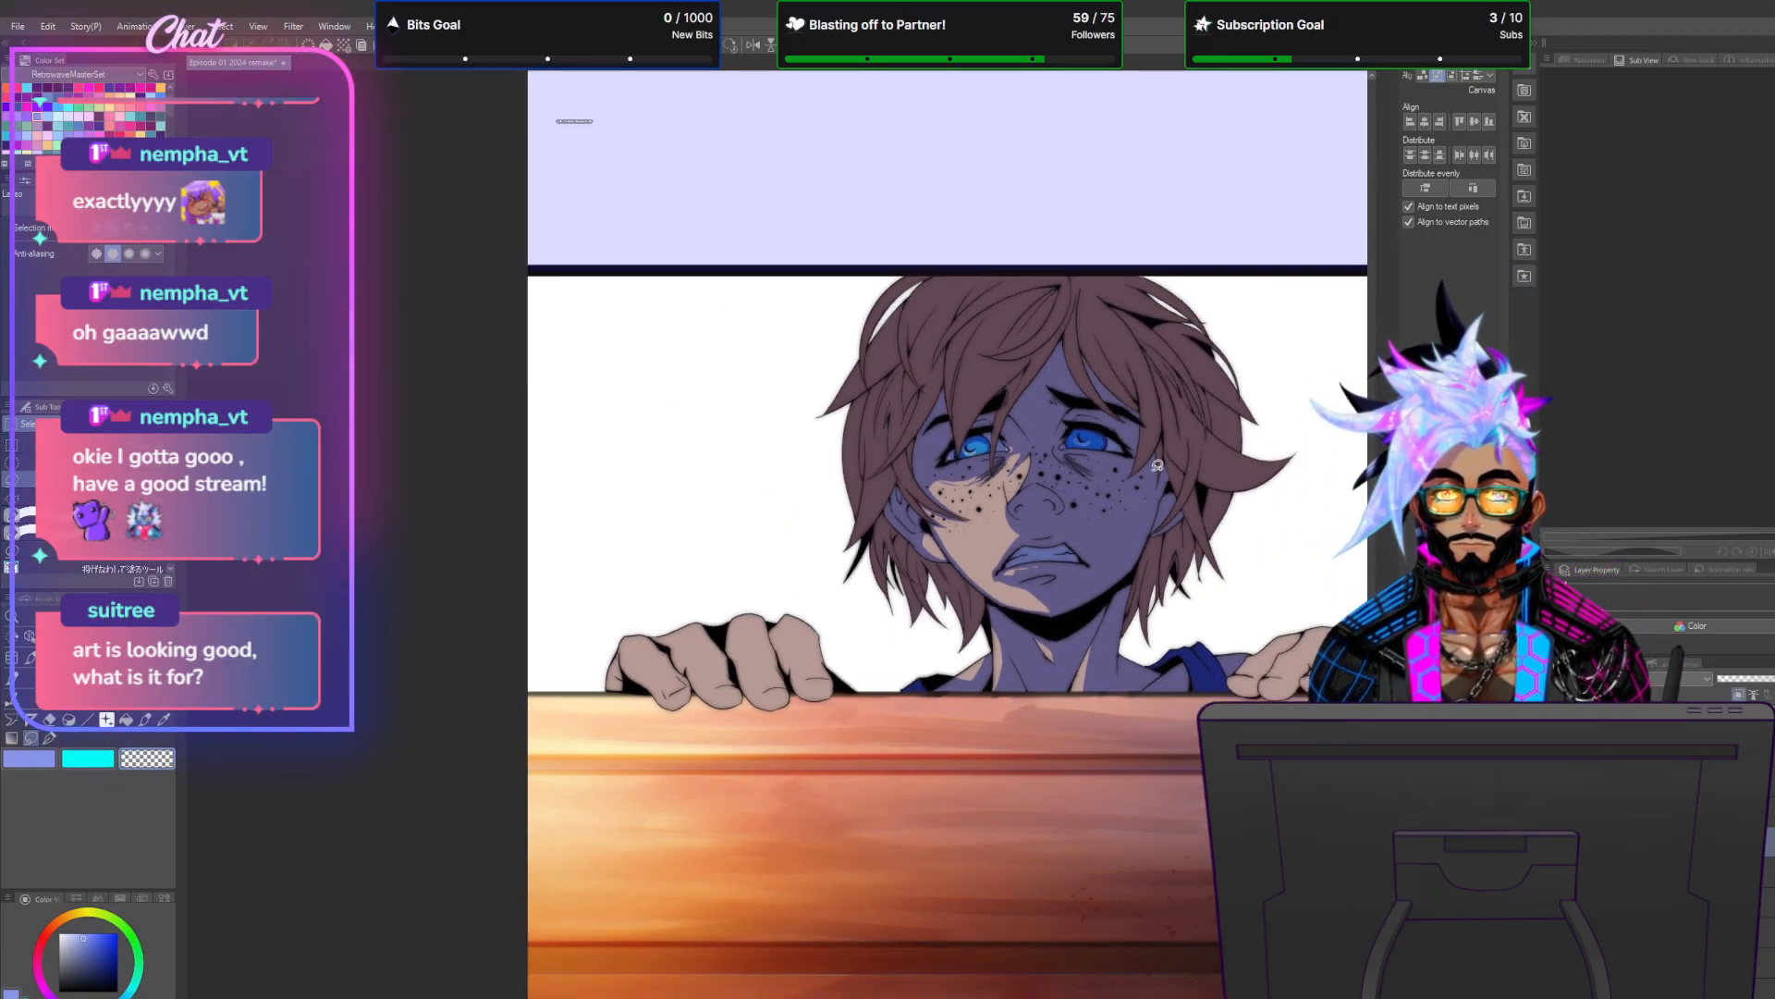
scroll(1152, 453, "up", 4)
scroll(1151, 453, "up", 1)
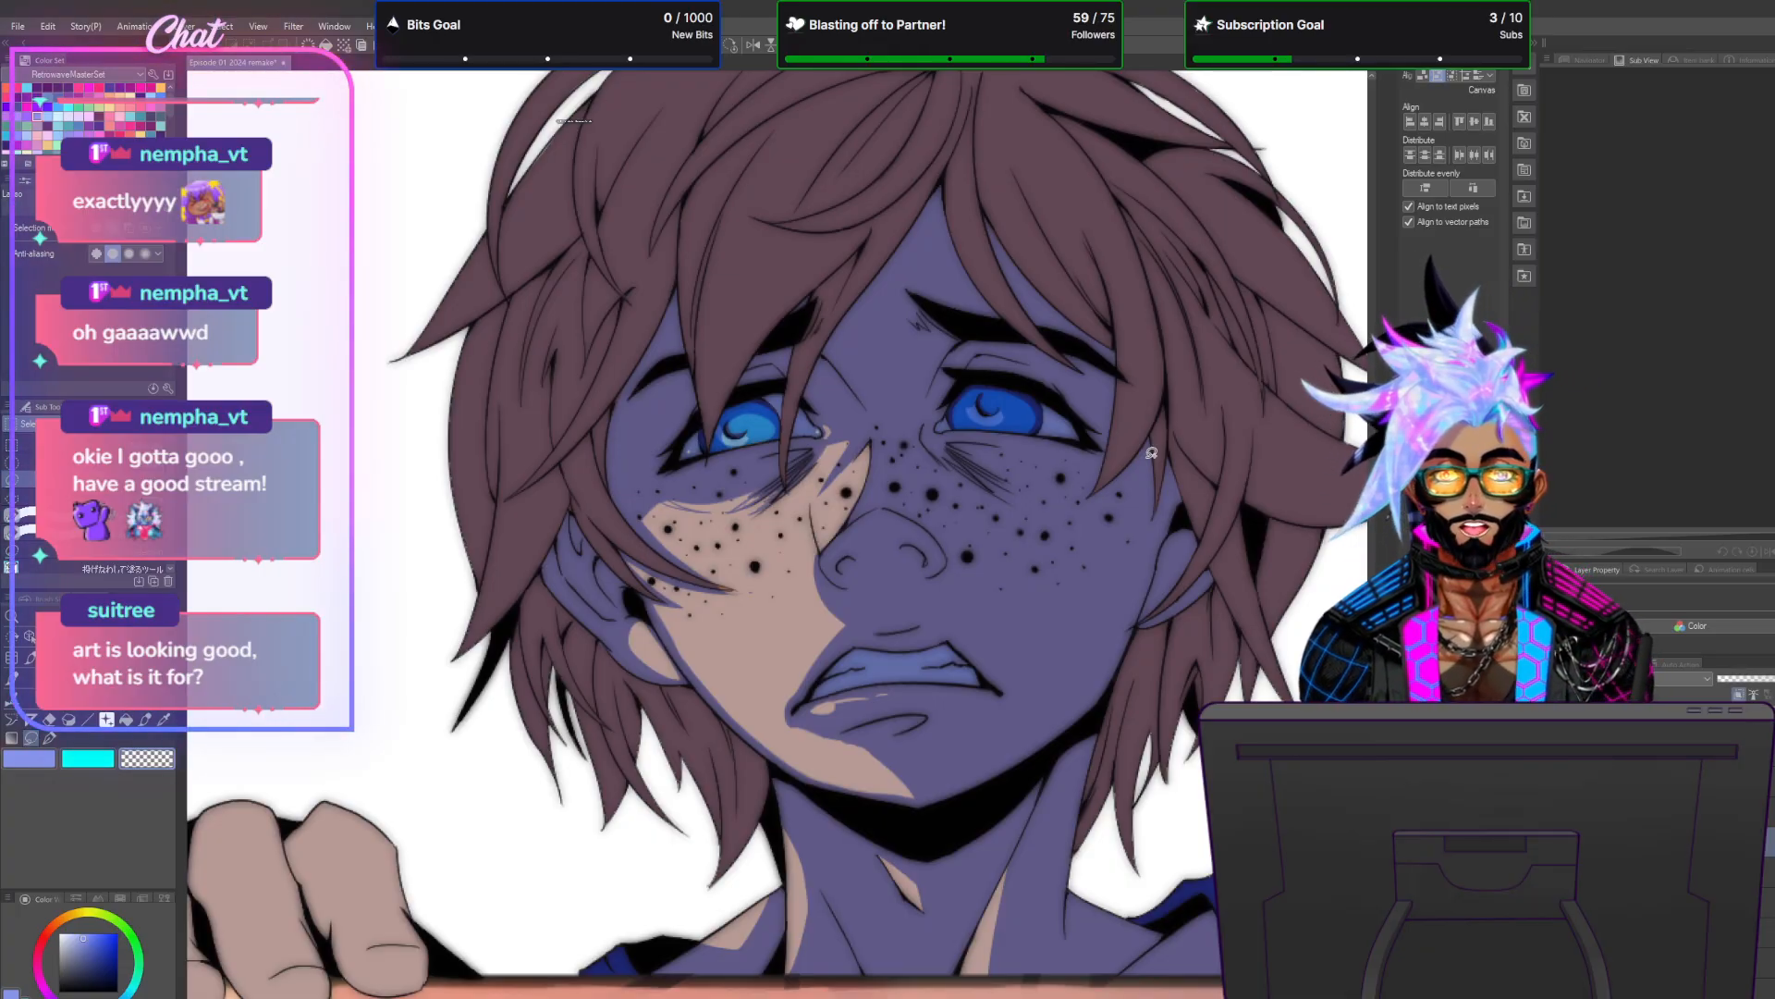
scroll(930, 471, "down", 3)
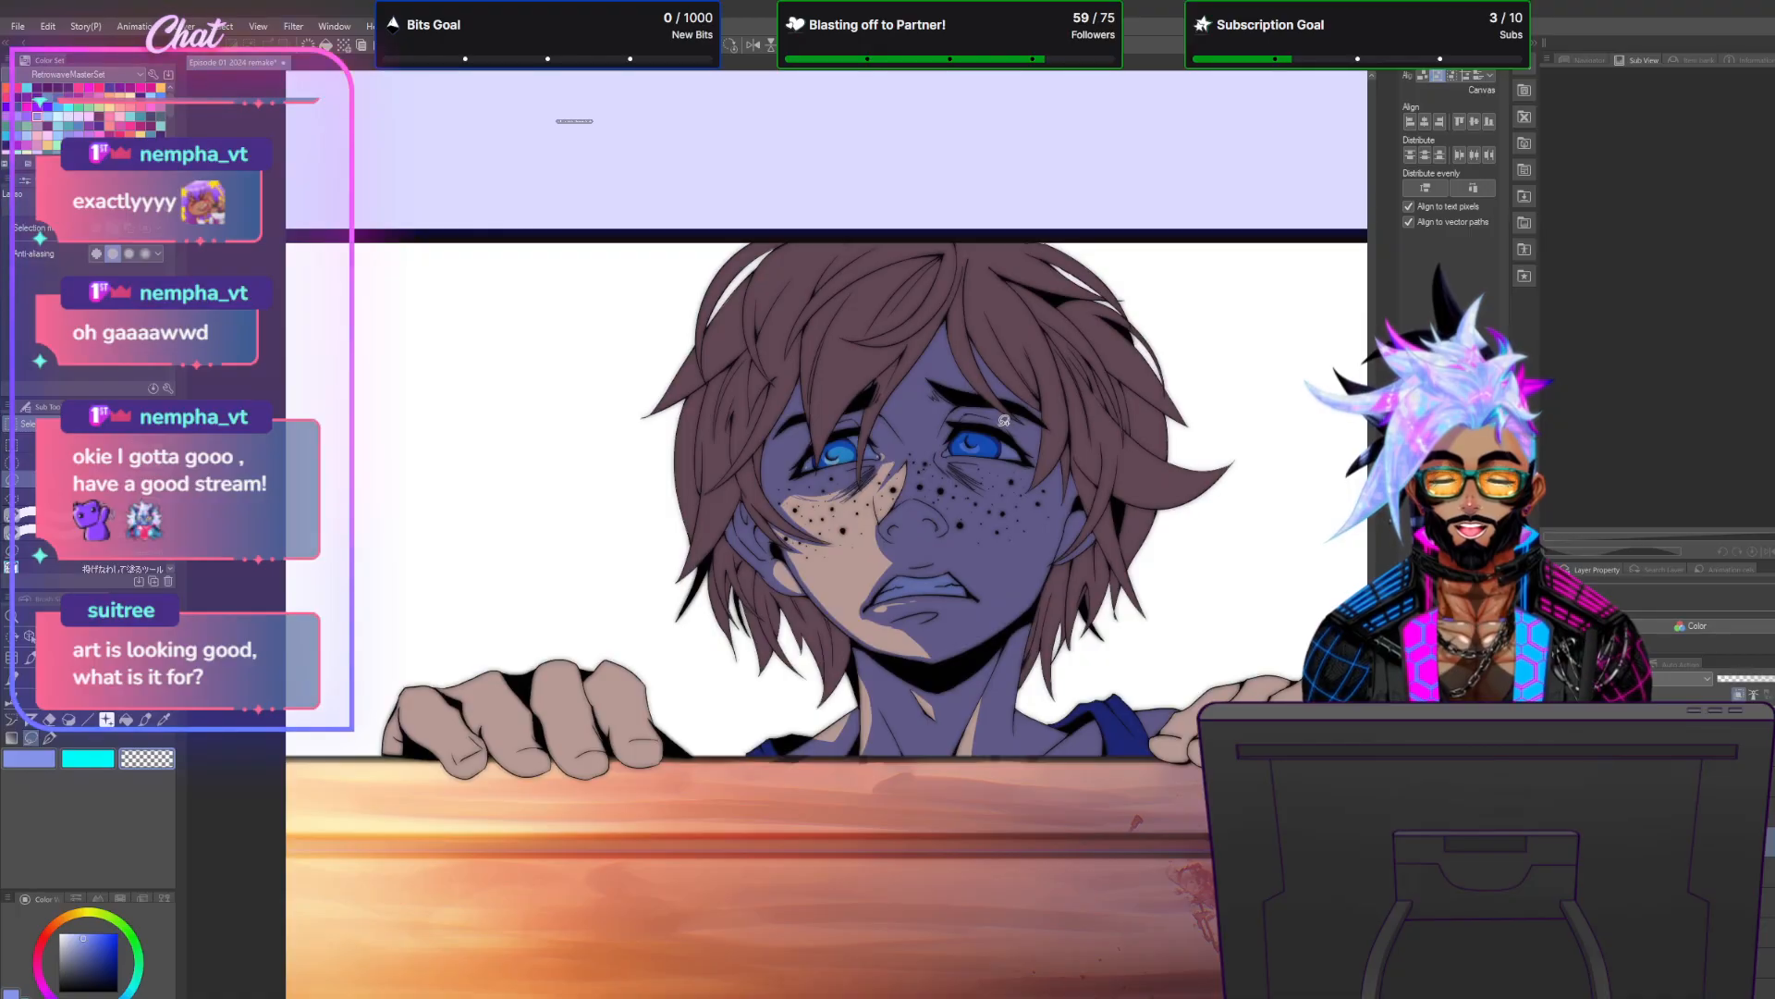
scroll(952, 427, "up", 3)
scroll(764, 477, "down", 1)
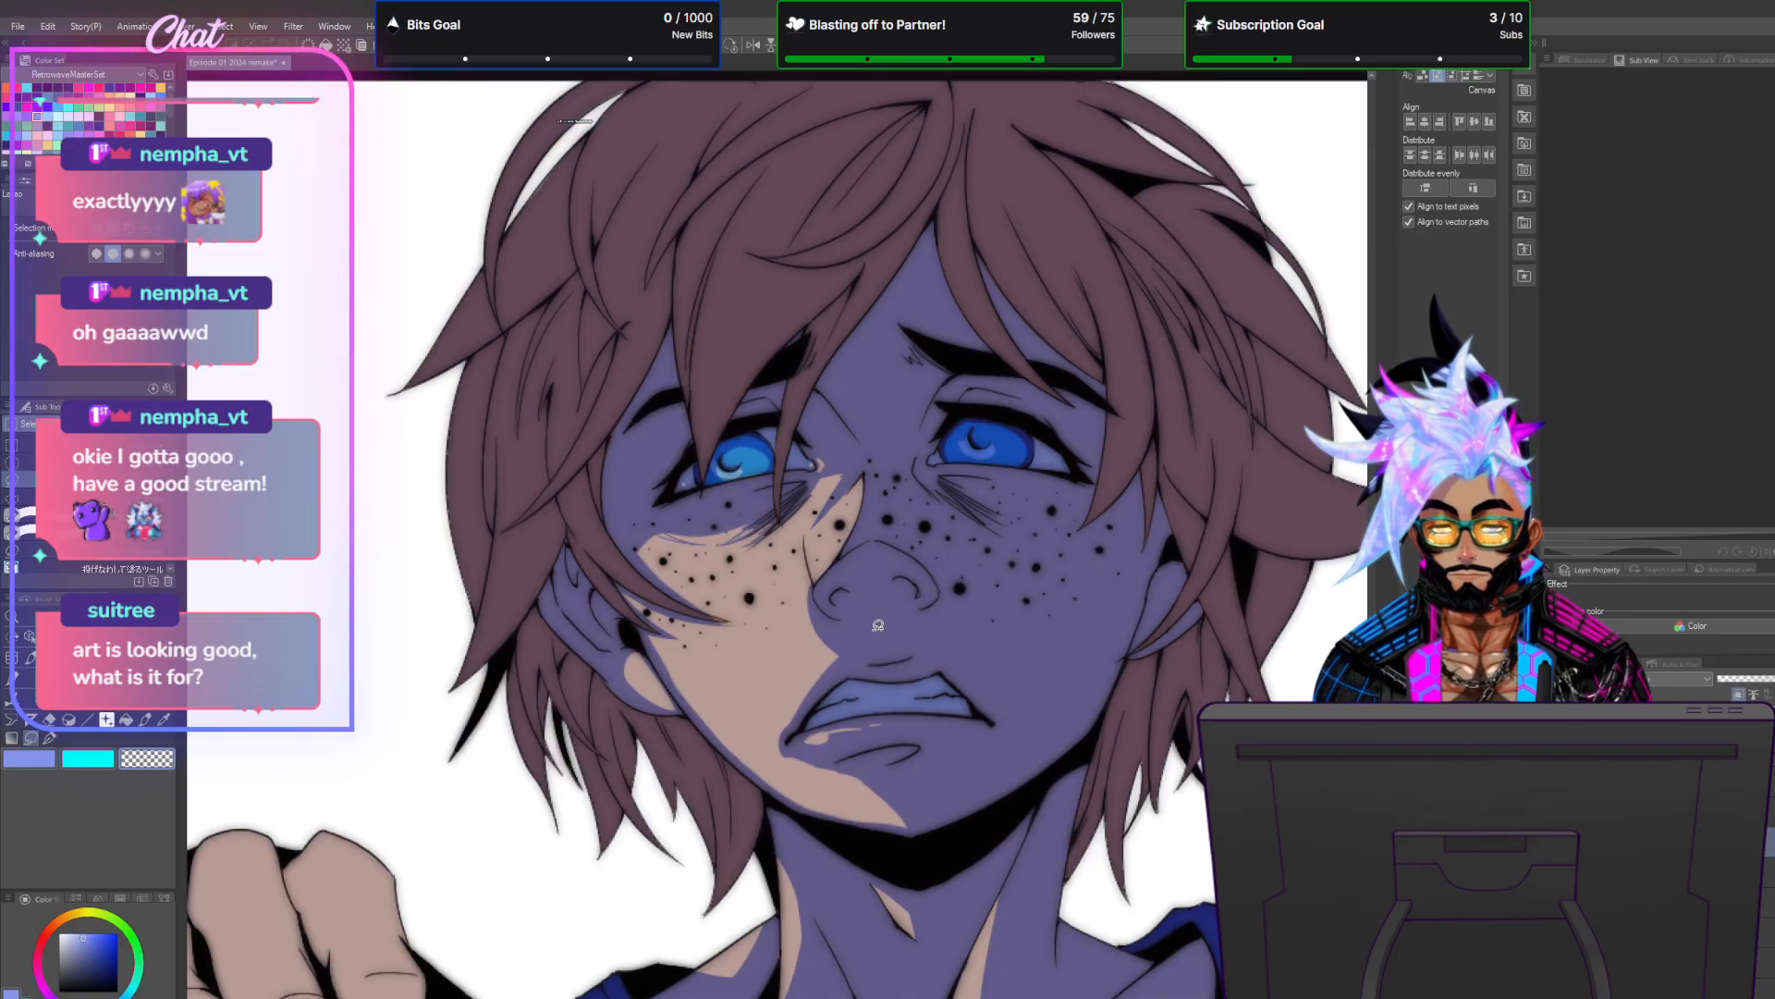
scroll(733, 388, "up", 1)
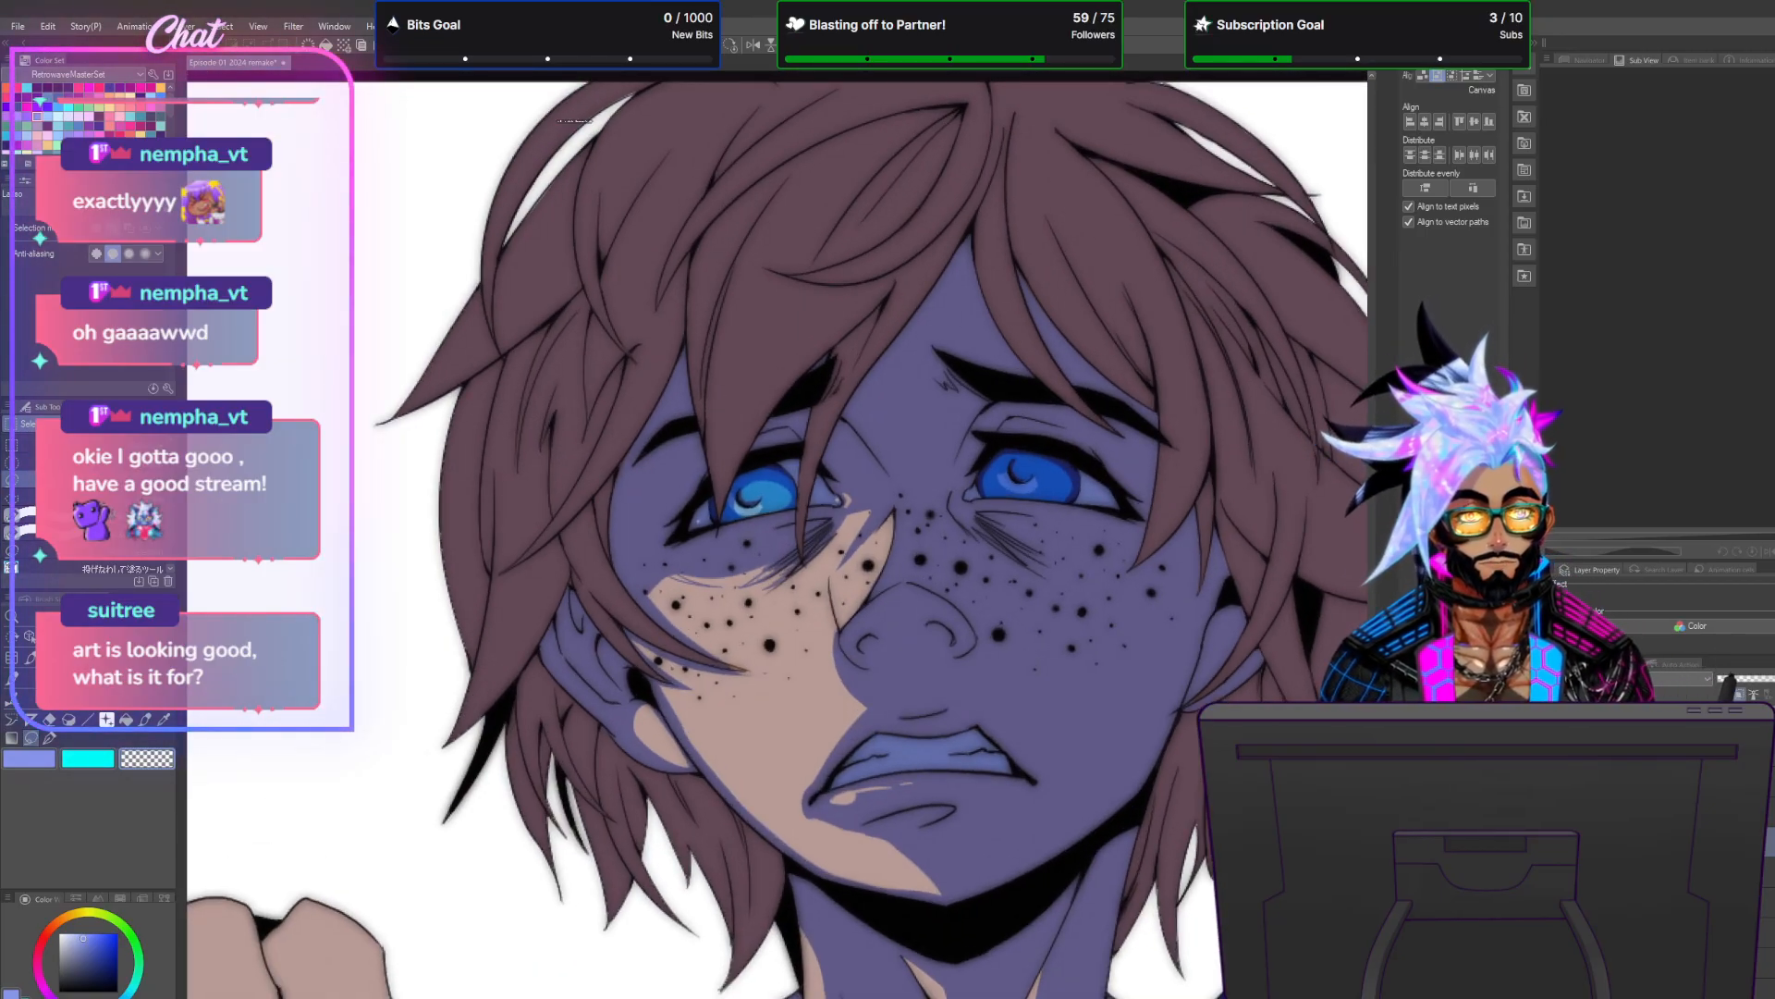
Lasso a sliver along the outer edge of the boy's hair beside the ear, clear its shadow and deselect.
scroll(723, 682, "up", 5)
scroll(723, 683, "down", 4)
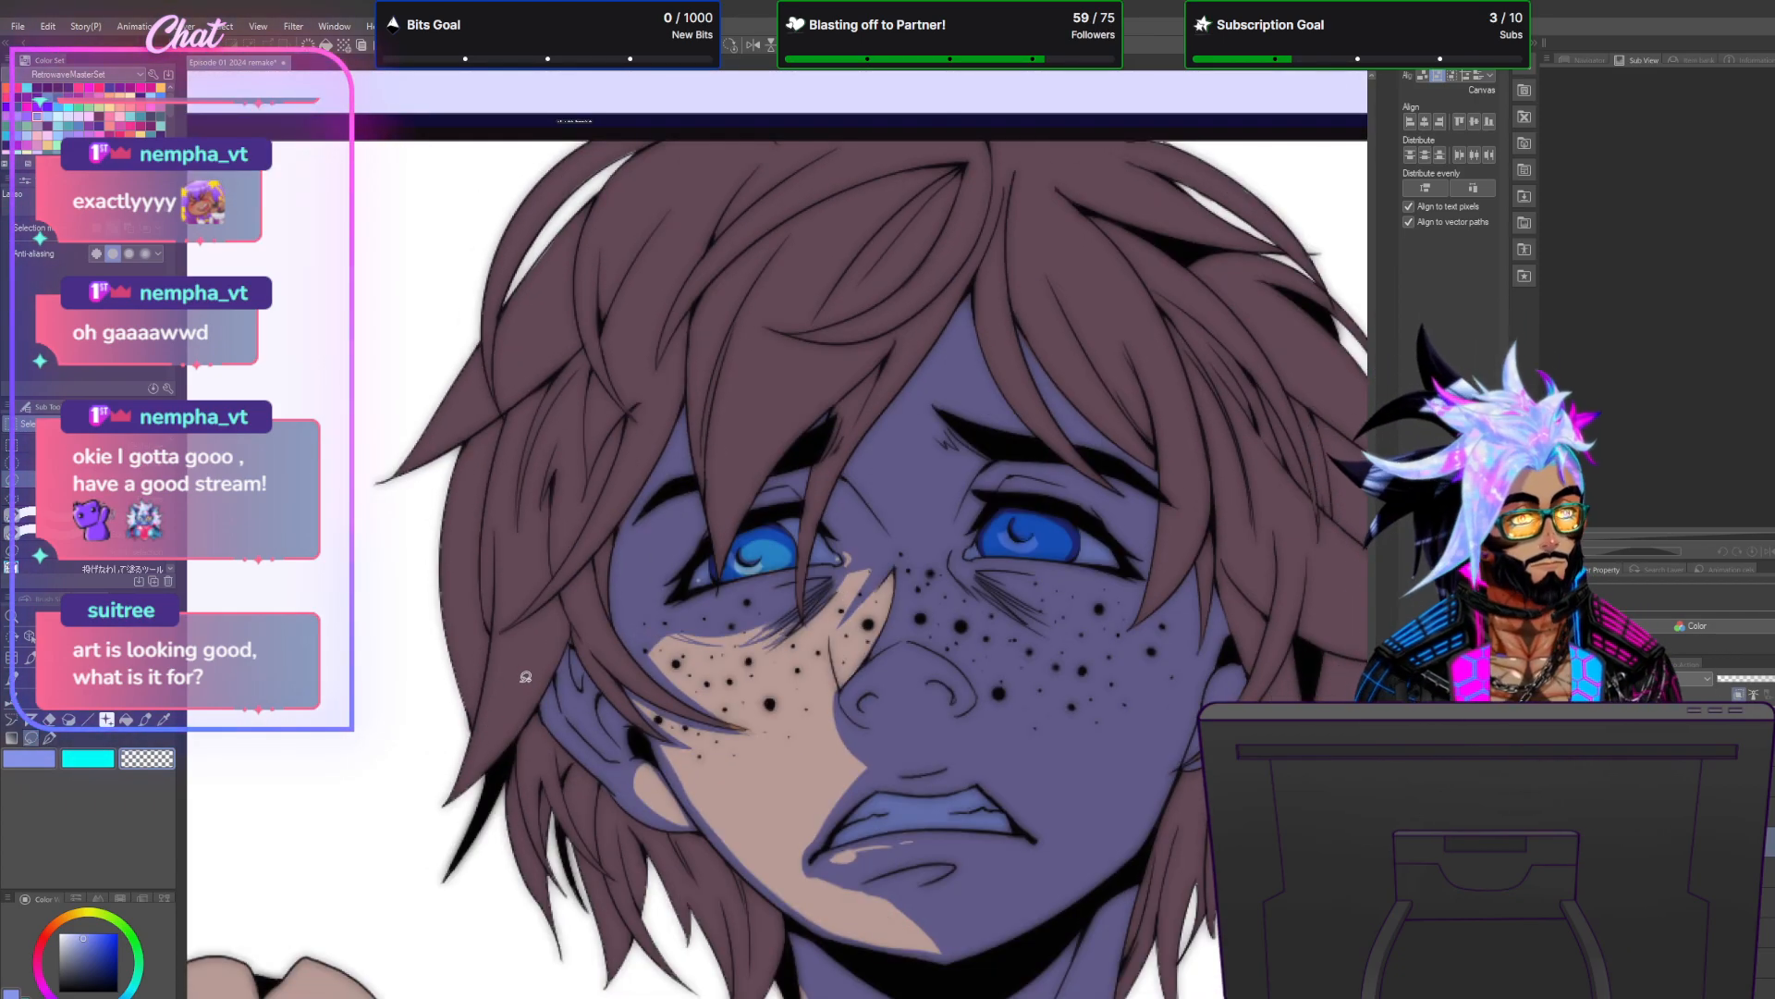
mouse_move(467, 710)
left_mouse_down()
mouse_move(472, 455)
mouse_move(436, 619)
mouse_move(465, 710)
left_mouse_up()
left_click(521, 739)
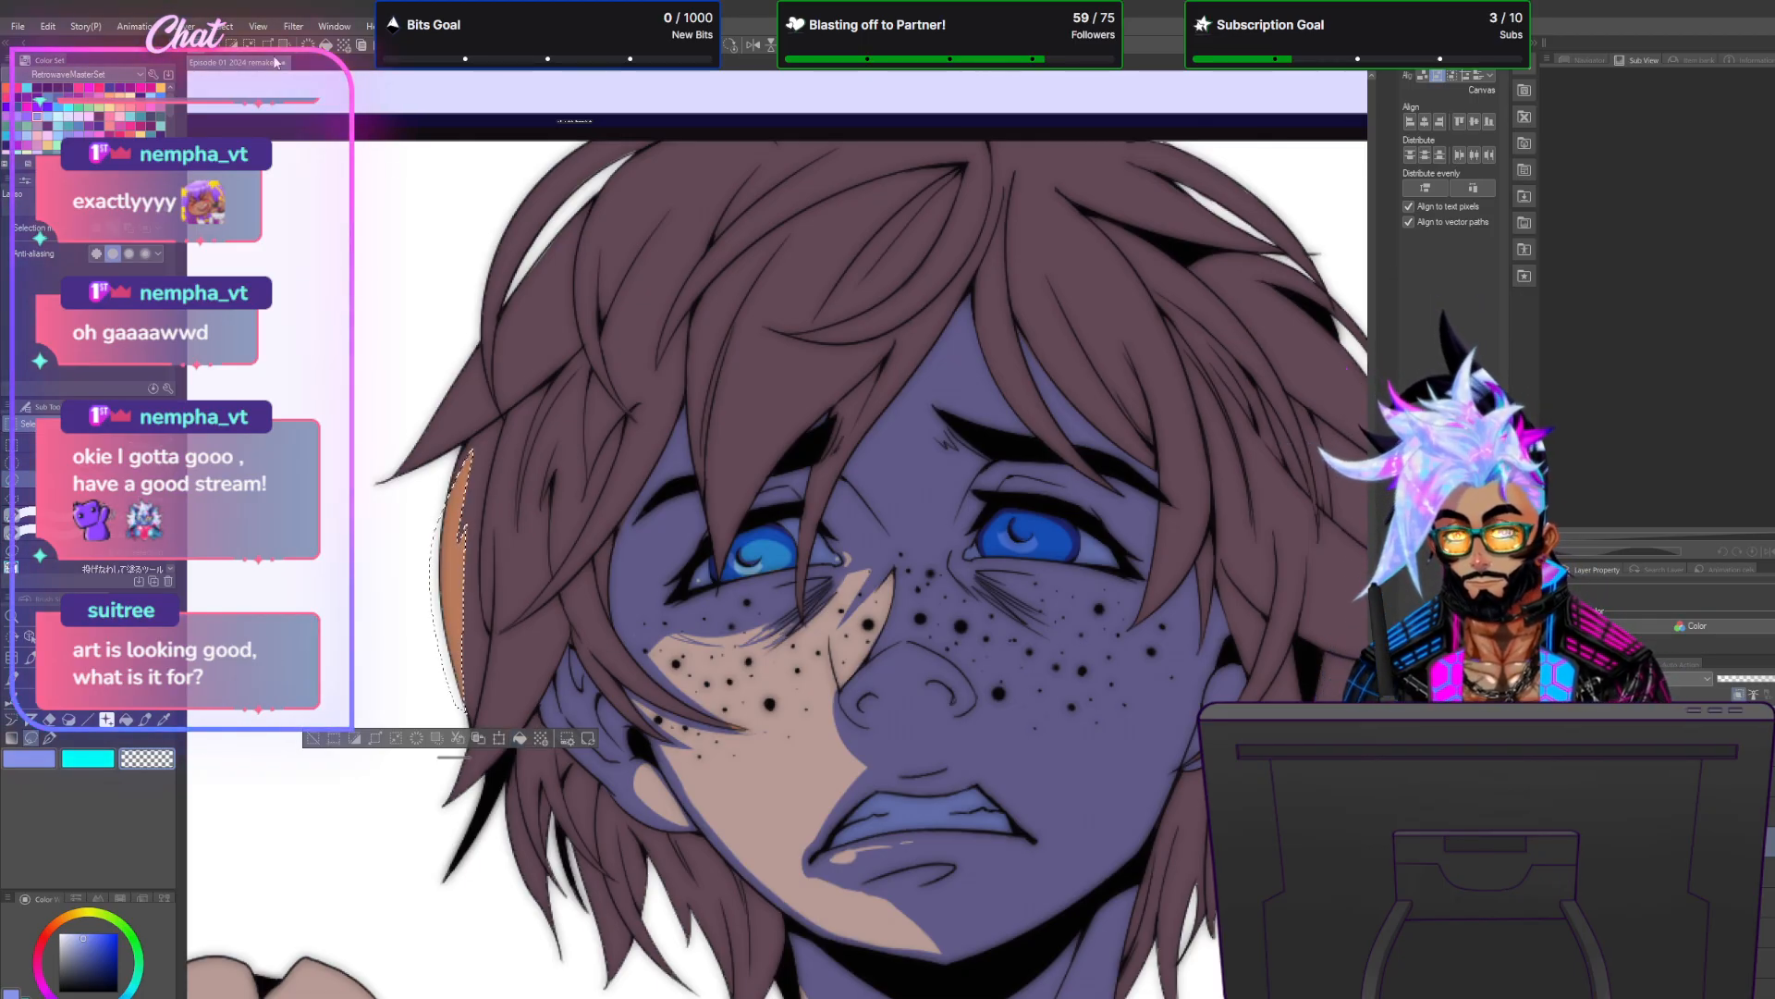
left_click(222, 27)
left_click(250, 60)
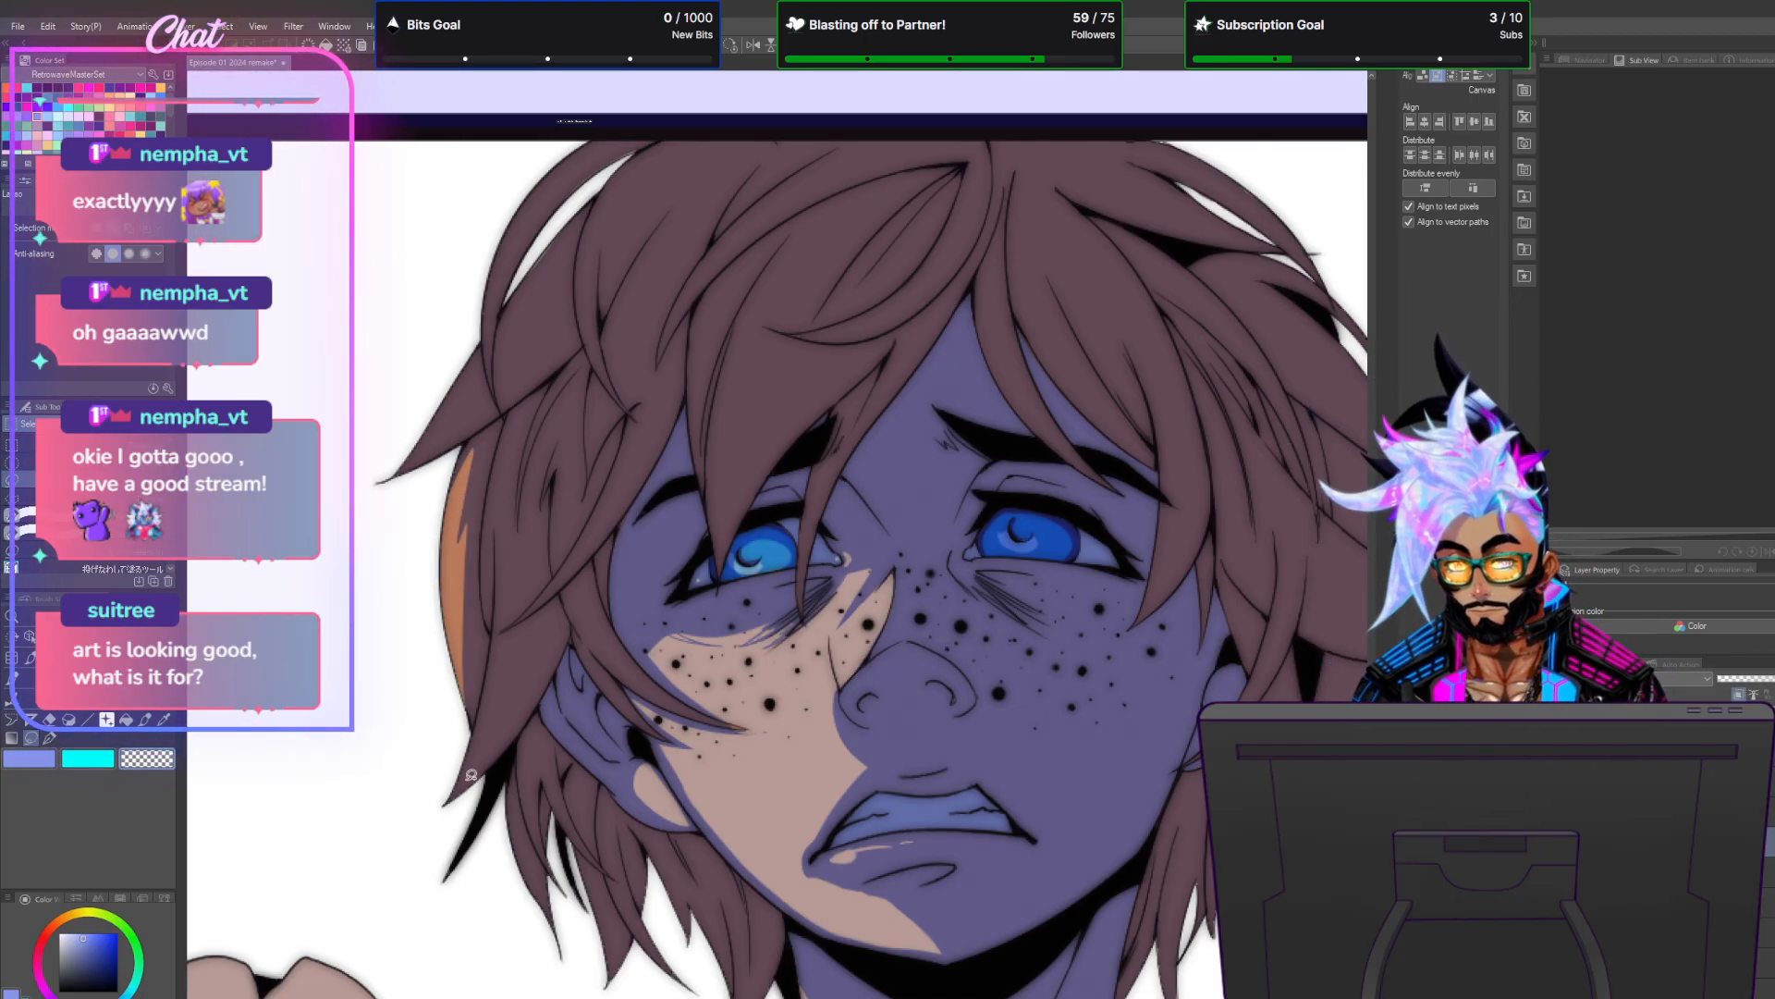
Lasso jagged wedges in the pointed hair lock beside the ear, clear their shadow and deselect.
mouse_move(445, 806)
left_mouse_down()
mouse_move(560, 626)
mouse_move(496, 703)
mouse_move(520, 639)
mouse_move(489, 706)
mouse_move(500, 524)
left_mouse_up()
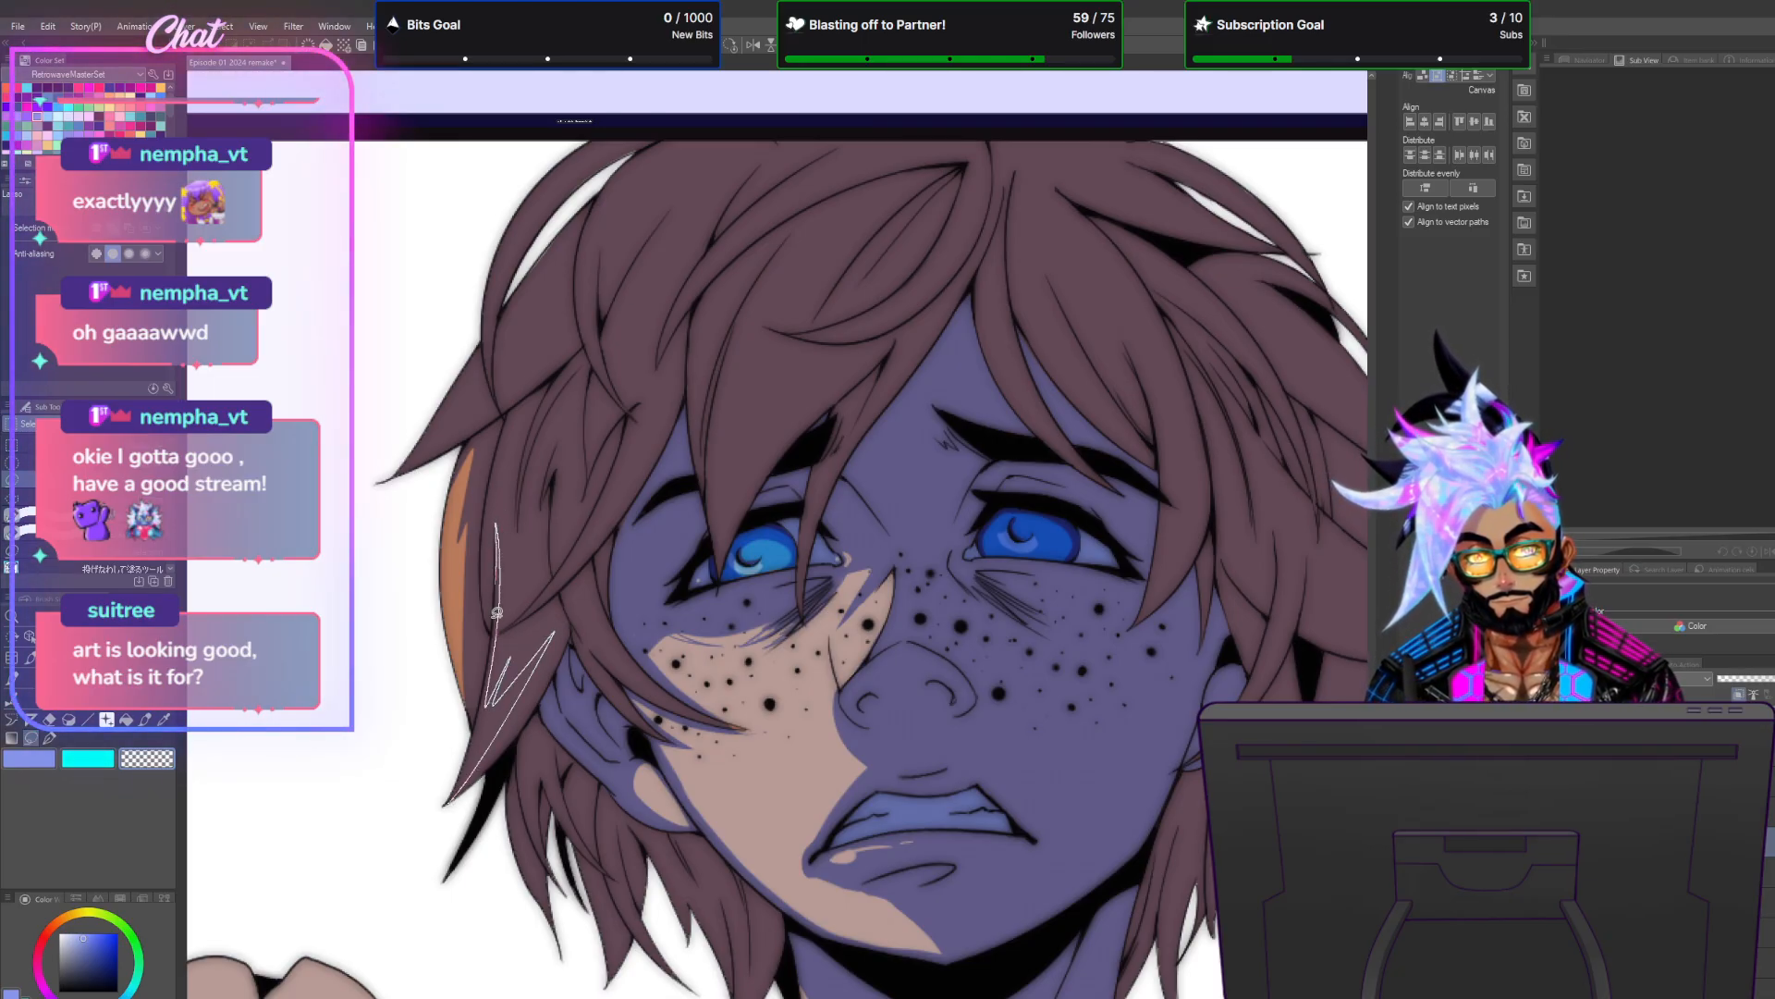
left_click_drag(453, 792, 447, 802)
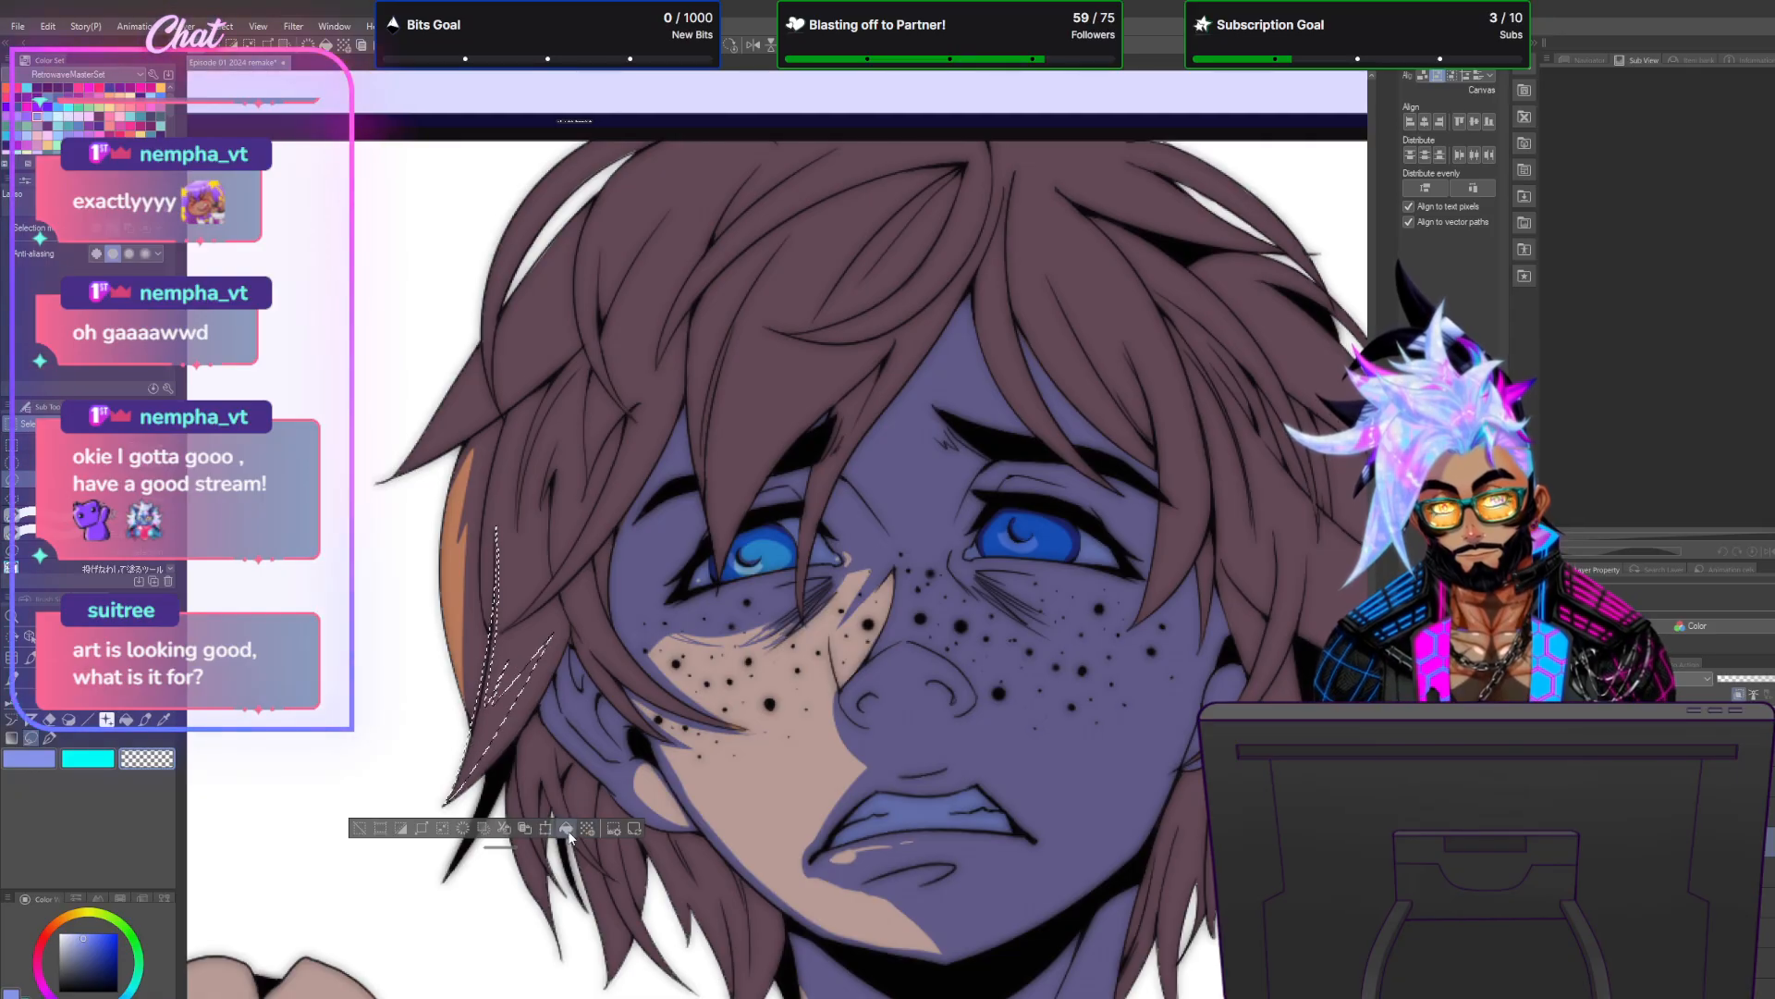
key("ctrl+d")
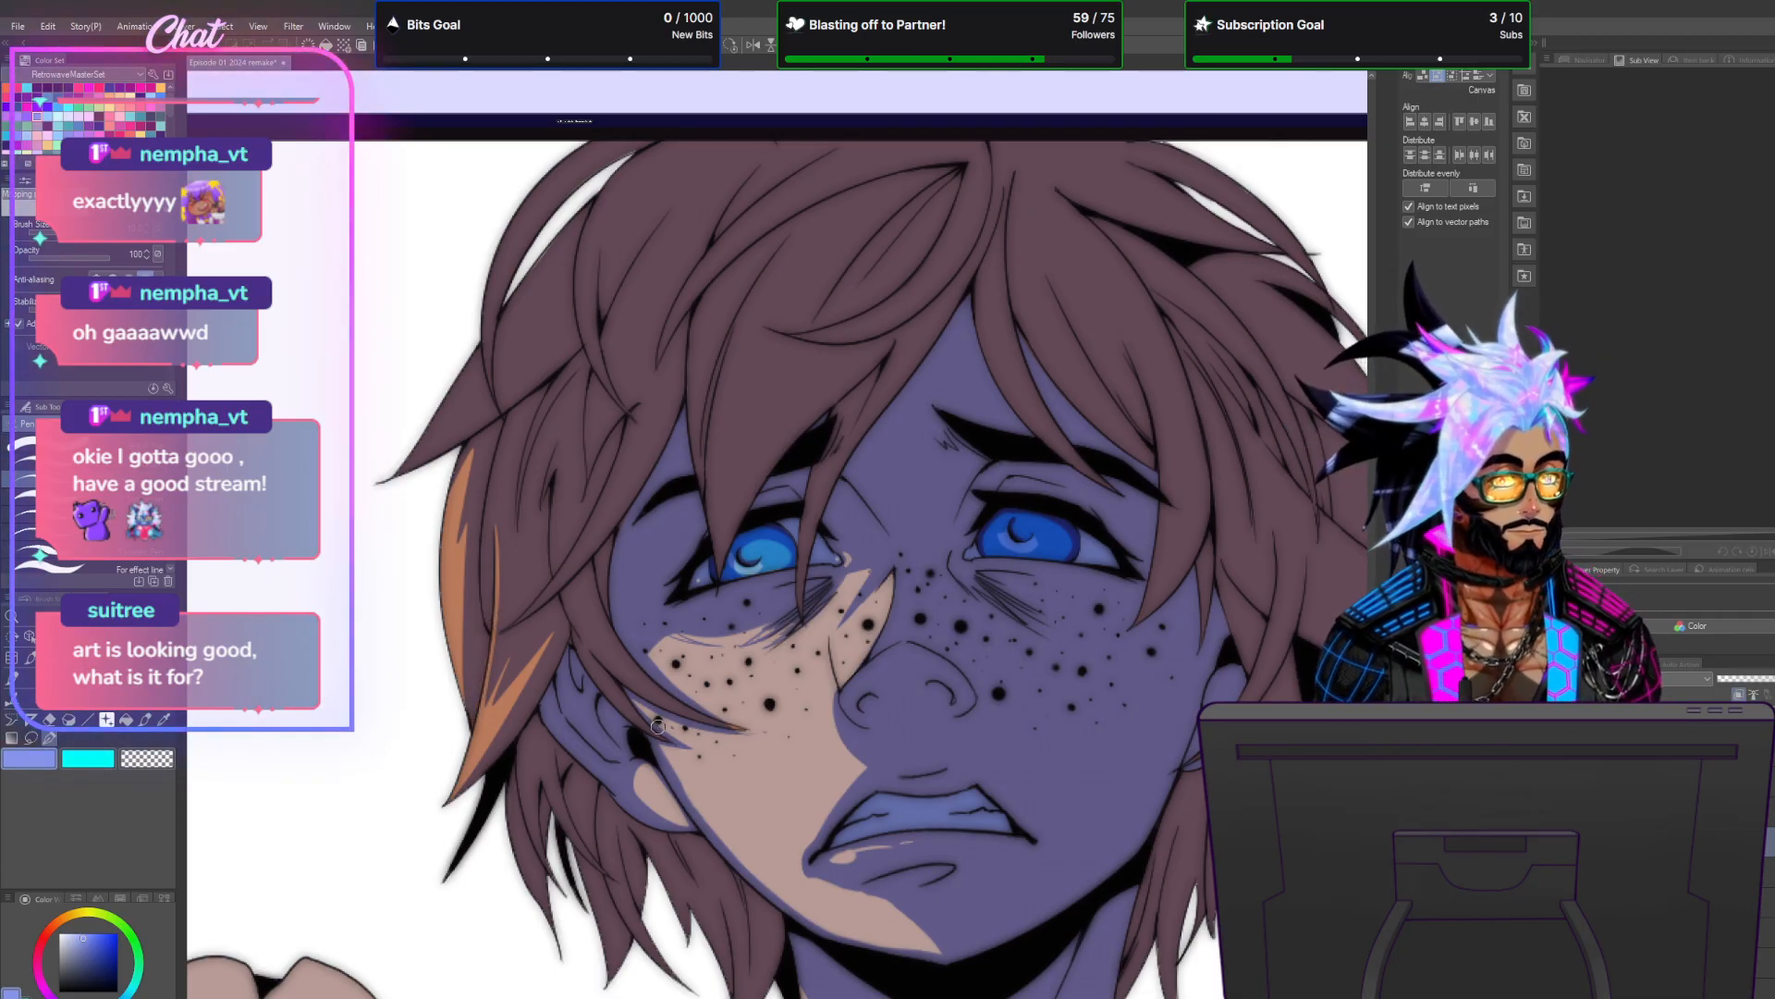
Brush the shadow away with transparent color along the thin hair strands sweeping over the lit cheek.
scroll(658, 726, "down", 5)
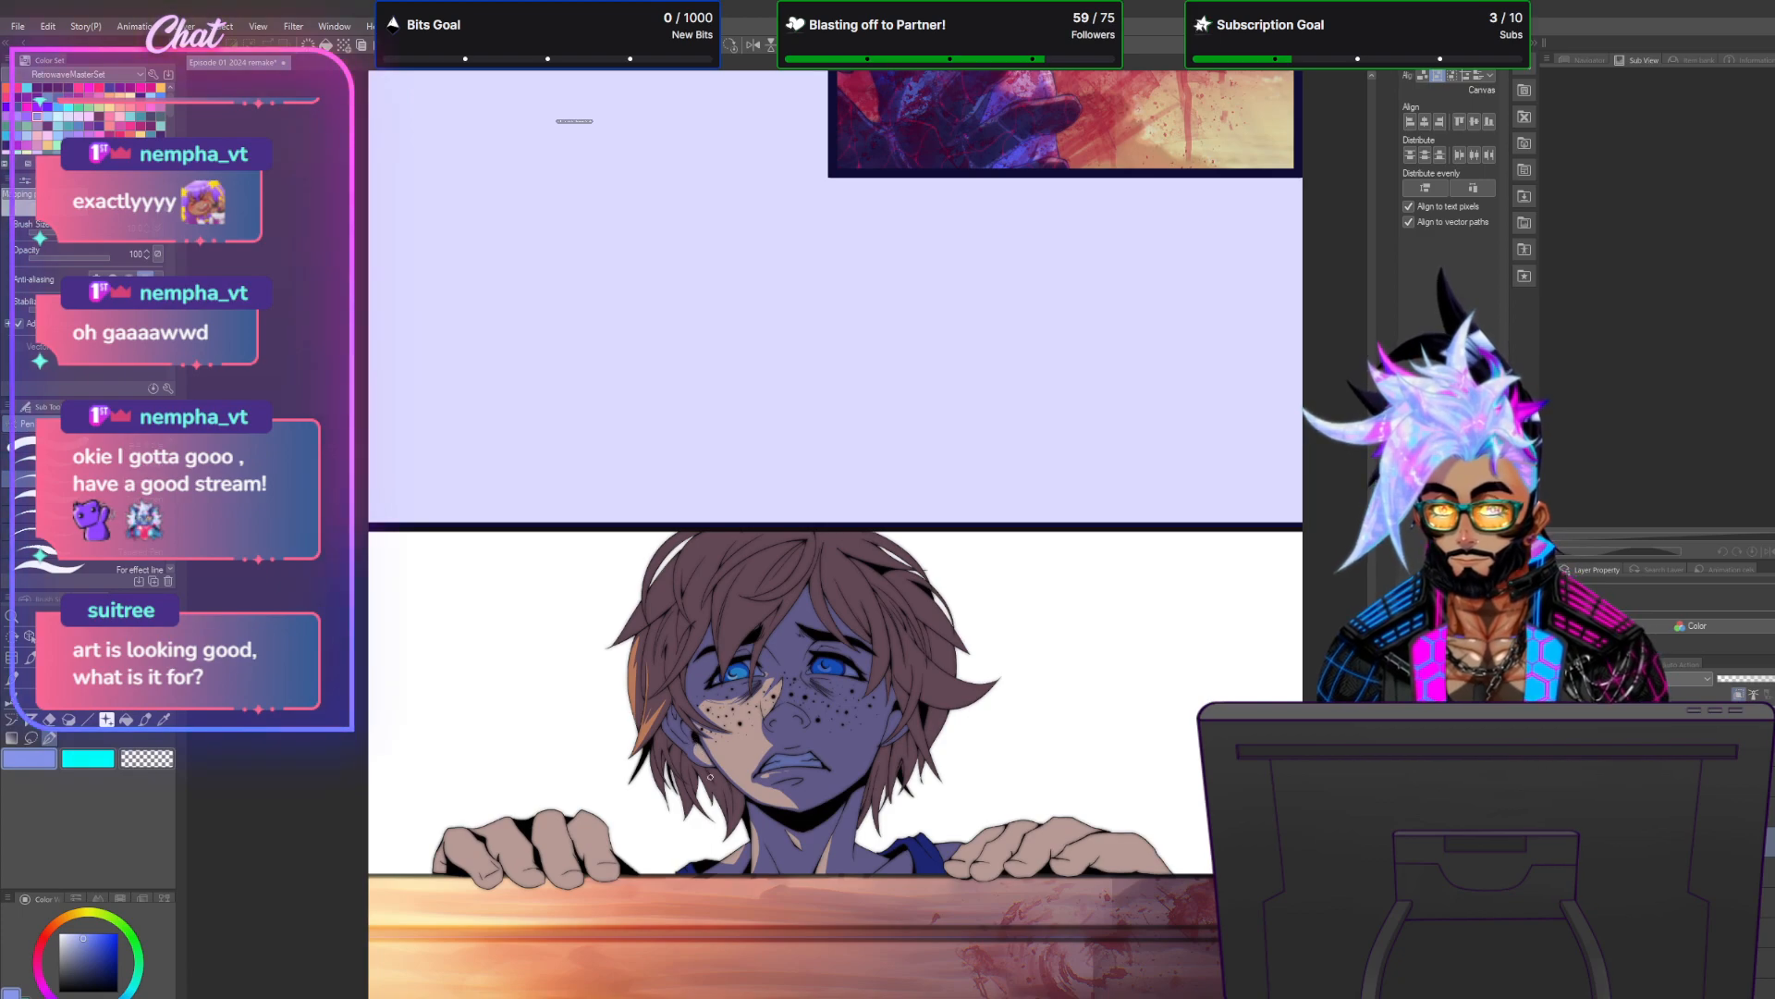
scroll(710, 776, "up", 3)
scroll(662, 754, "up", 6)
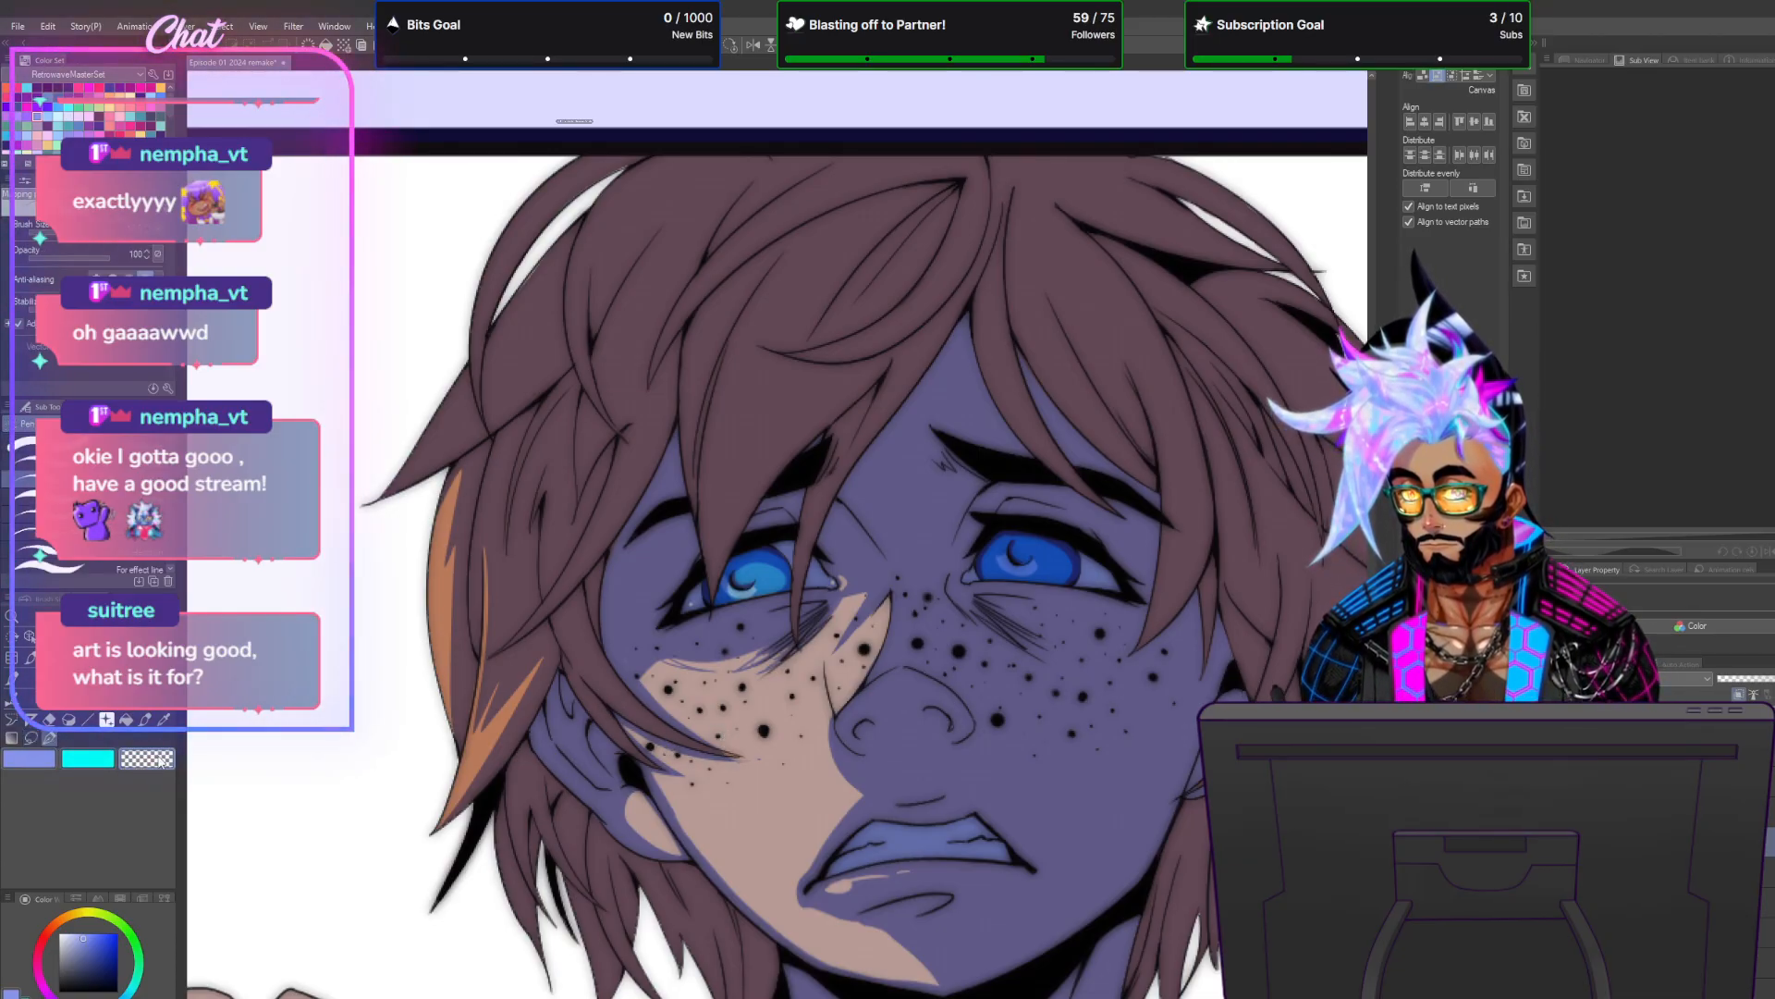
left_click_drag(732, 753, 565, 645)
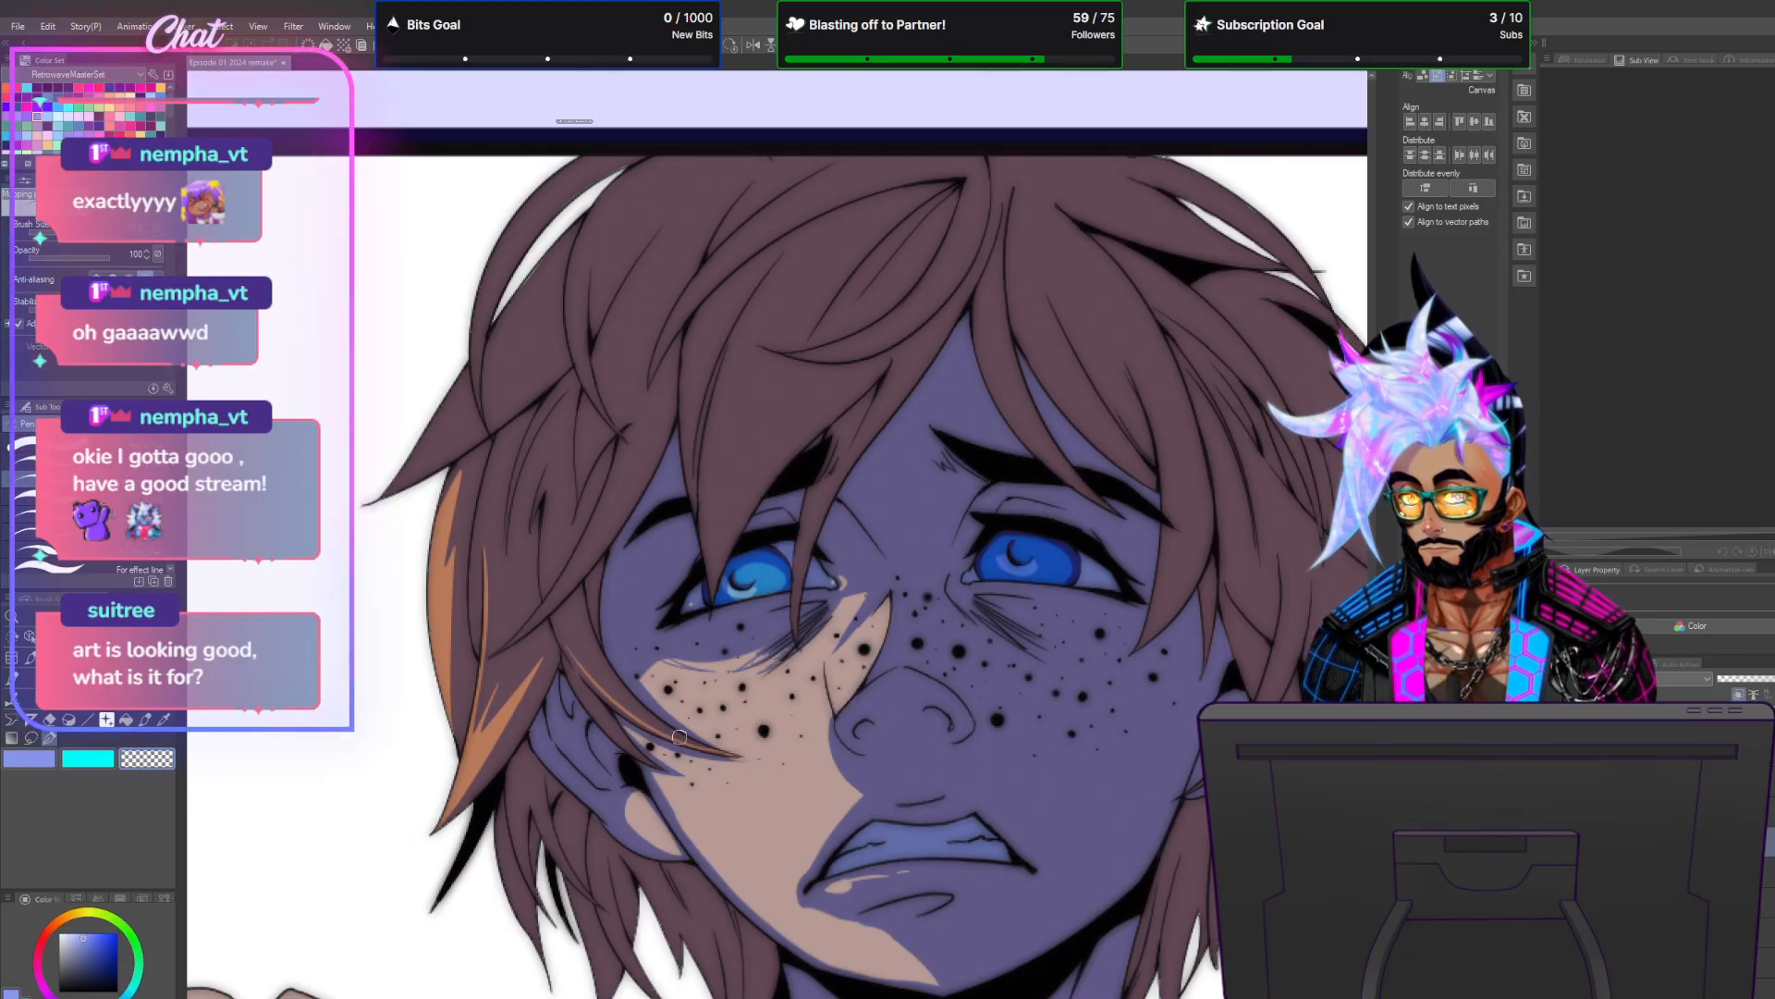
left_click_drag(648, 729, 574, 660)
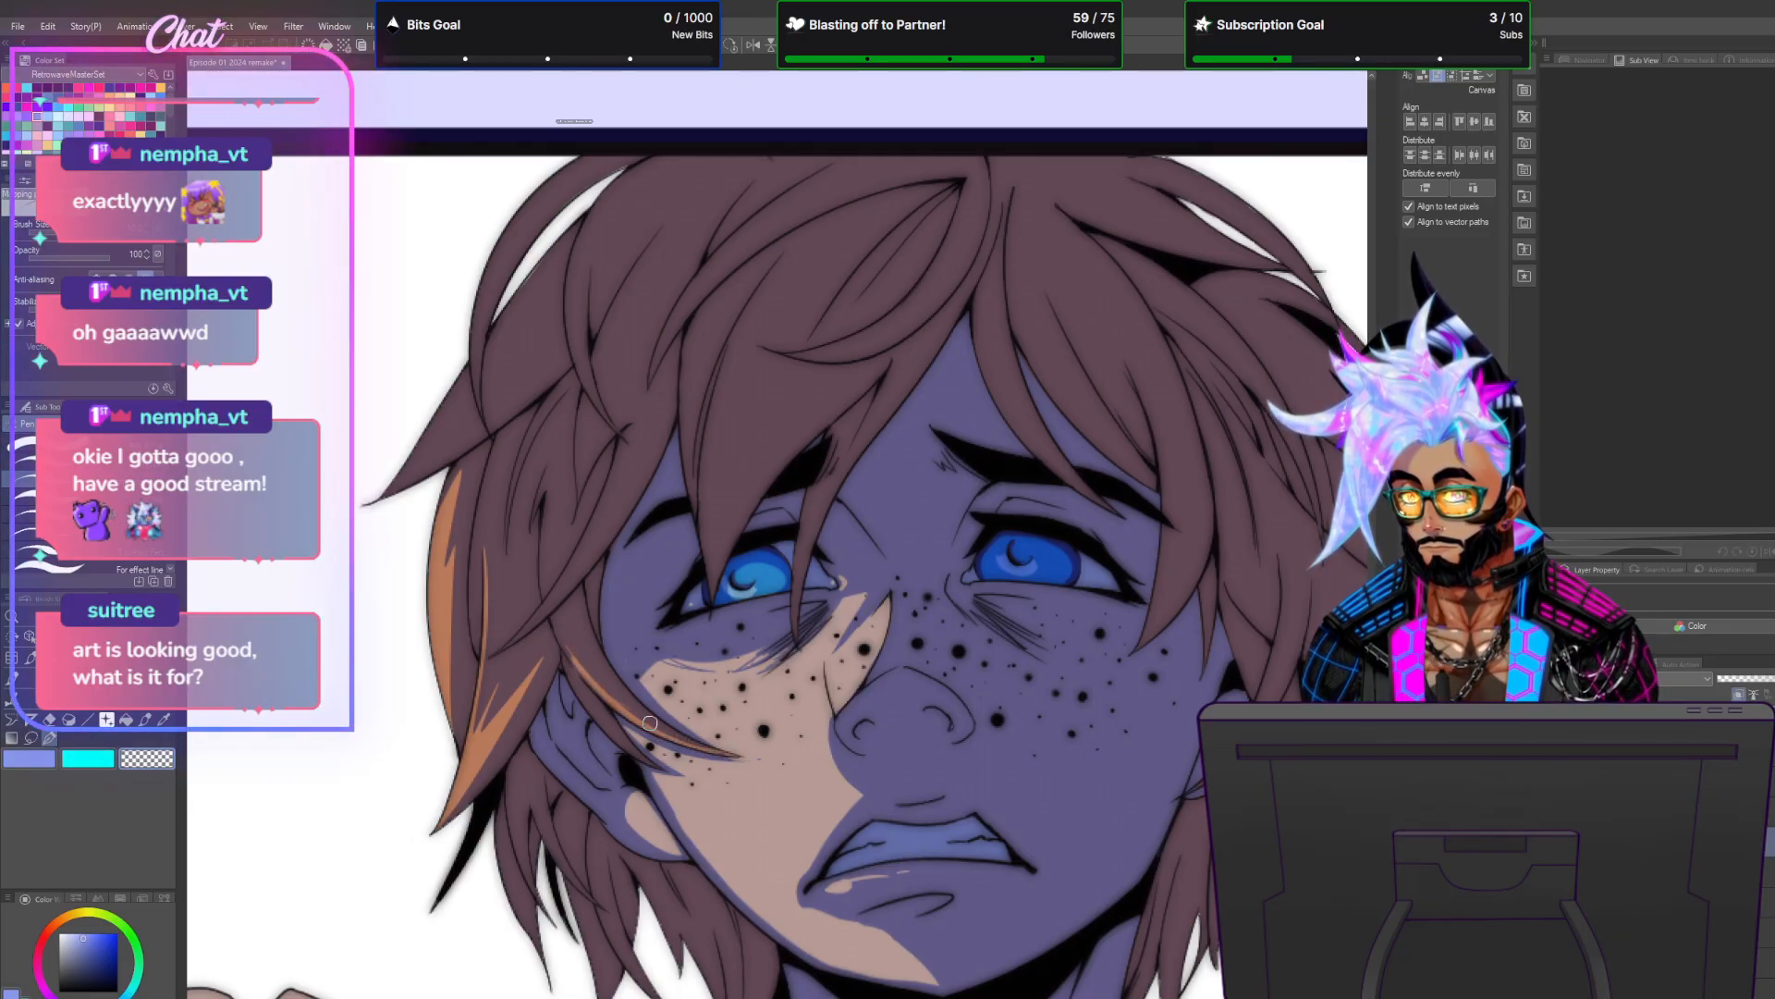
left_click_drag(661, 767, 569, 655)
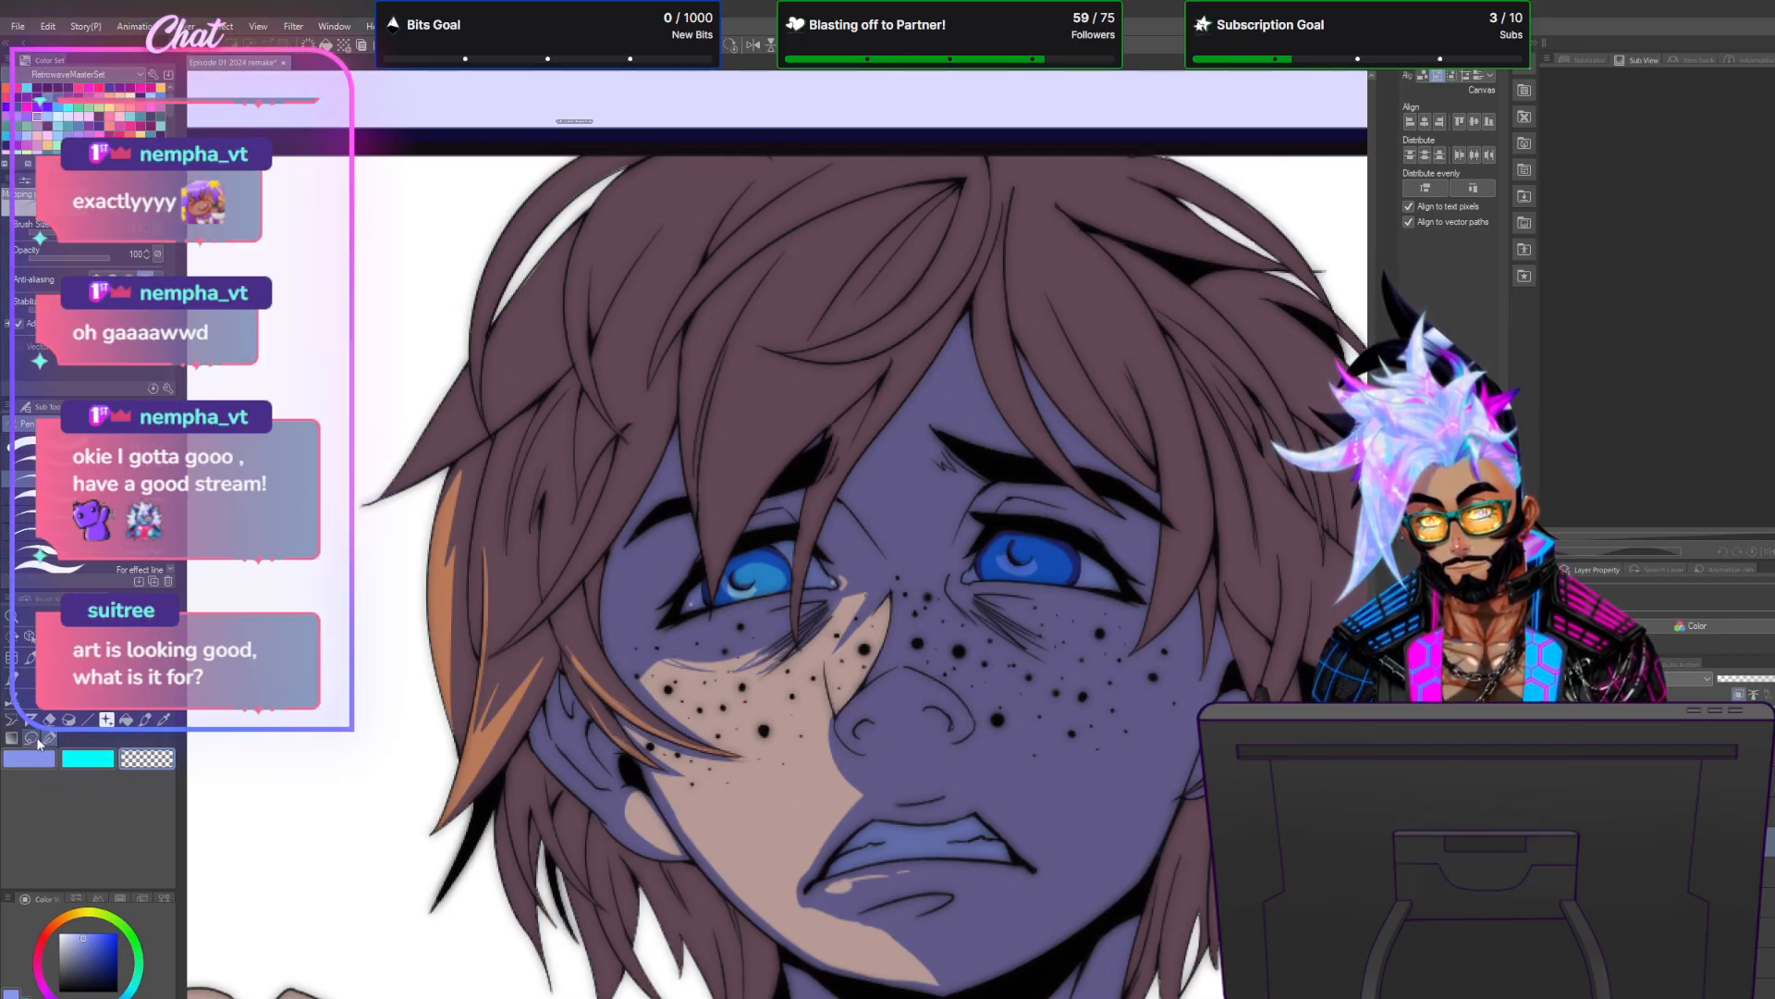
Lasso a slender streak in the hair lock along the temple beside the lit eye, clear its shadow and deselect.
mouse_move(501, 650)
left_mouse_down()
mouse_move(606, 536)
mouse_move(642, 456)
left_mouse_up()
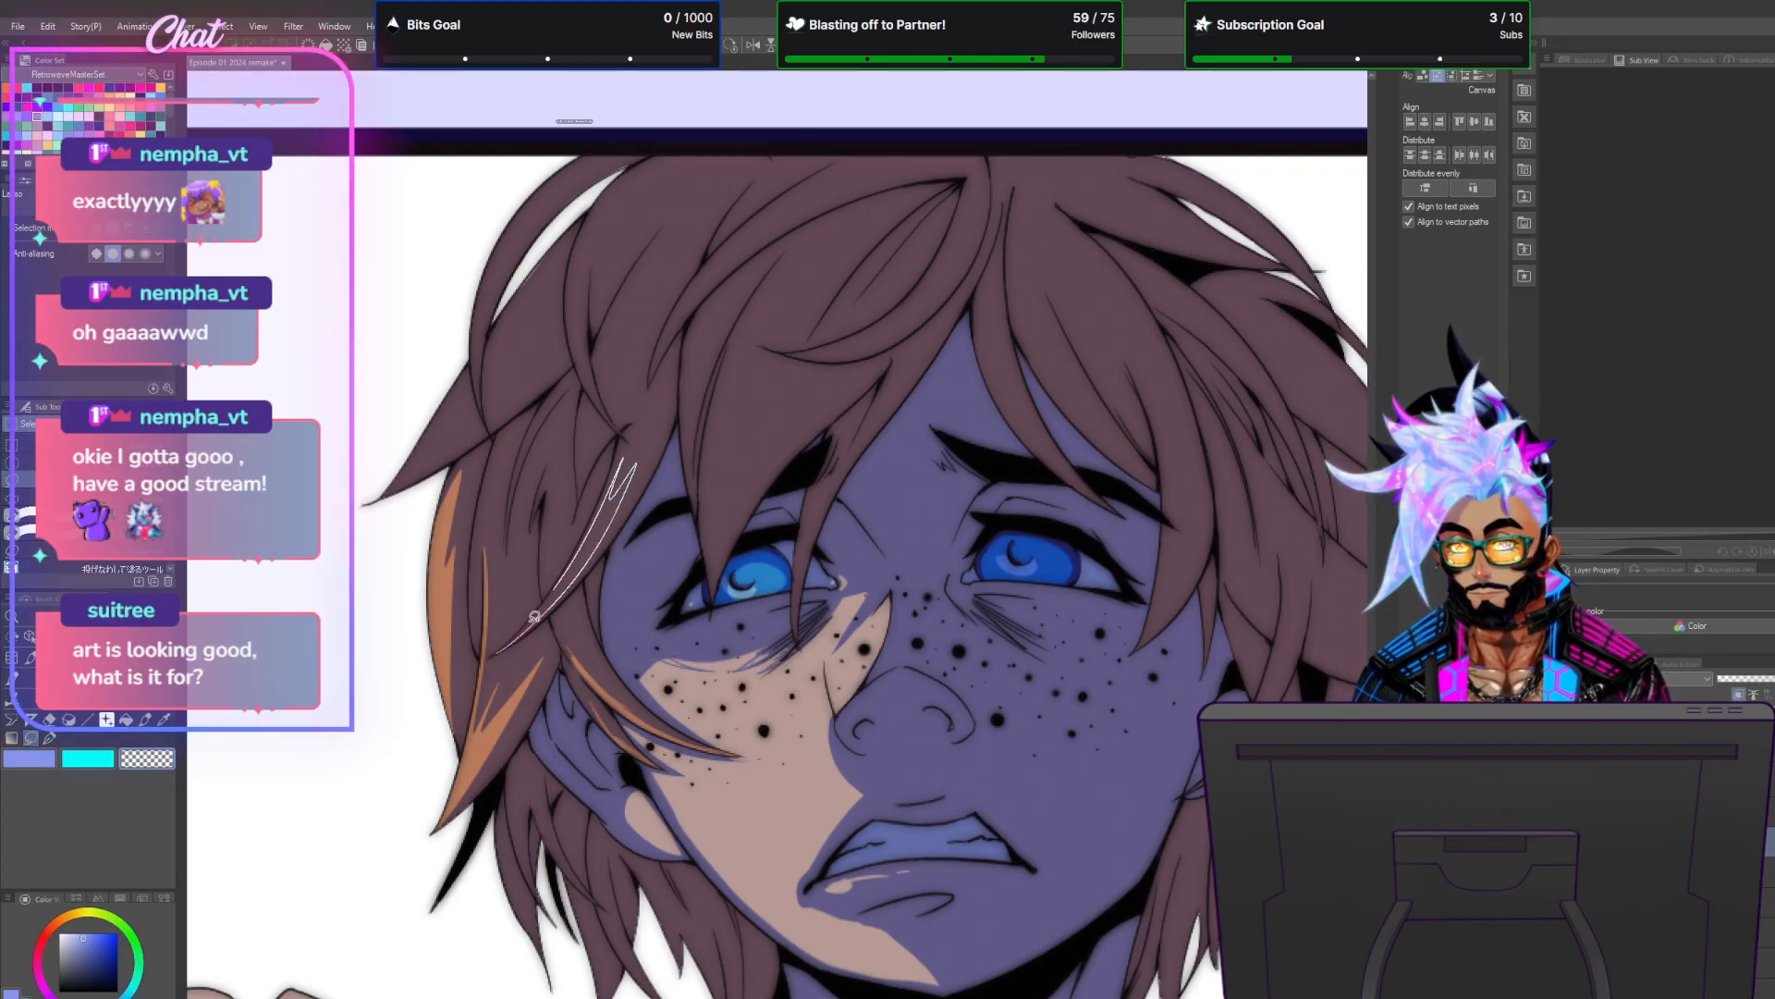
left_click_drag(536, 613, 506, 647)
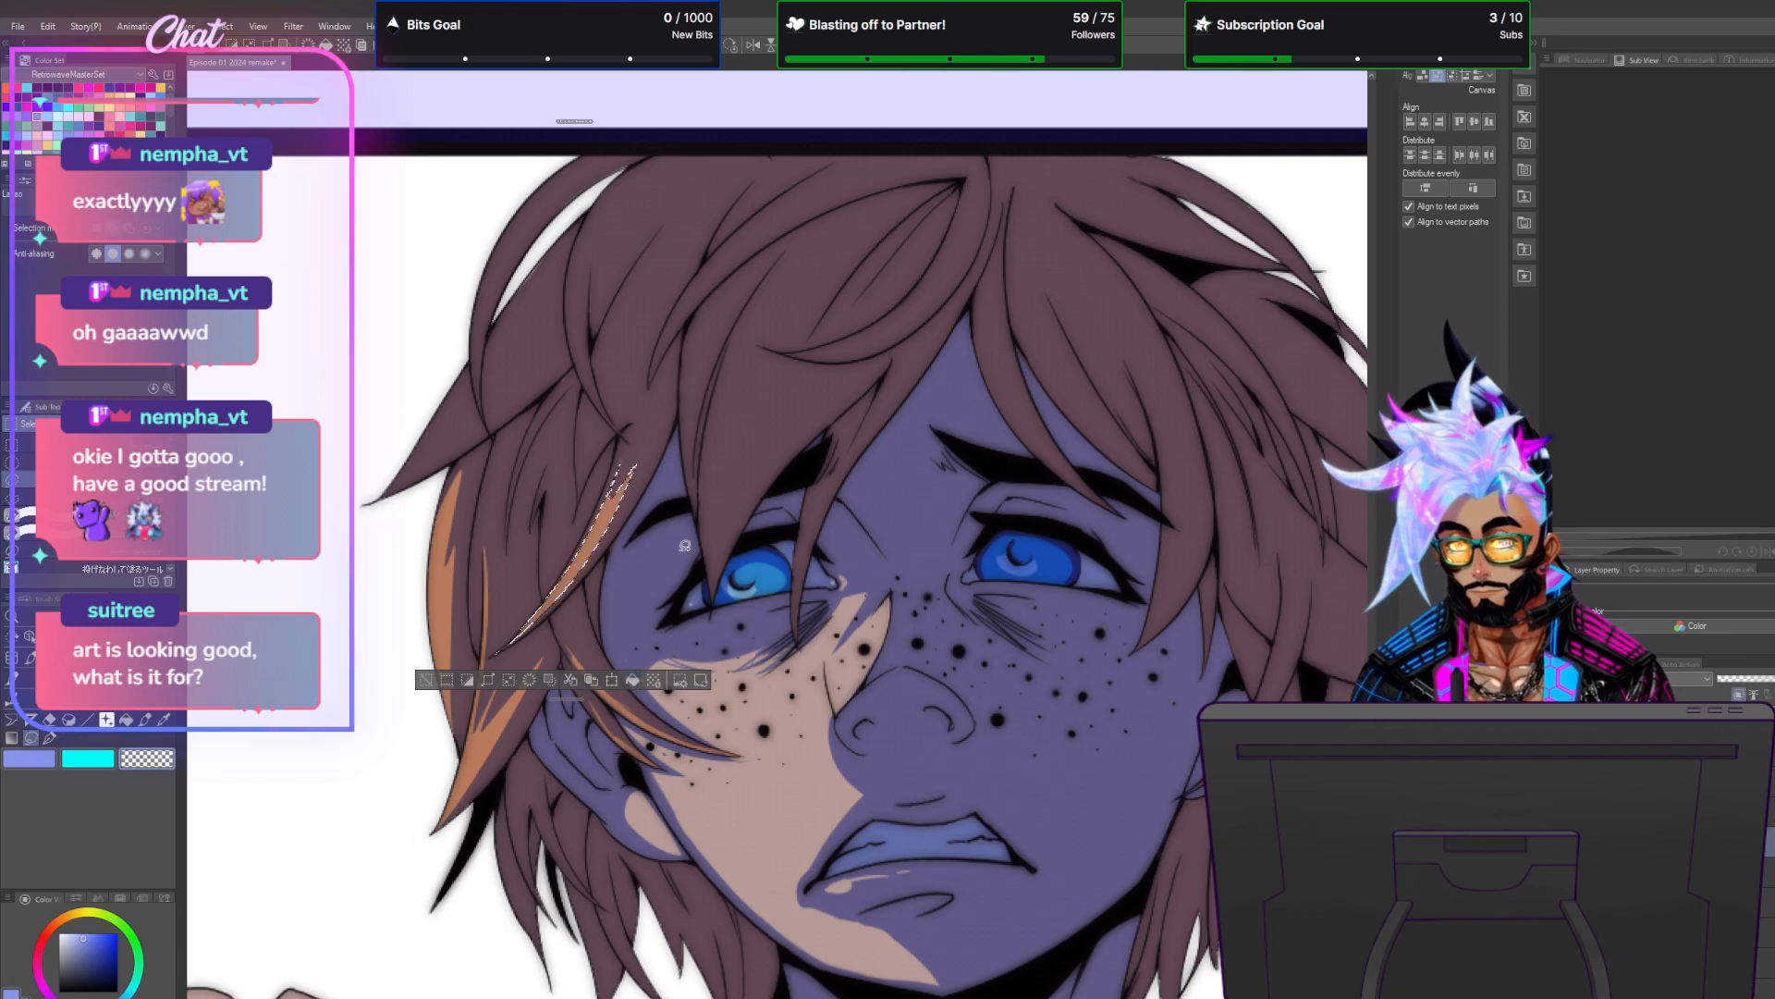
key("ctrl+d")
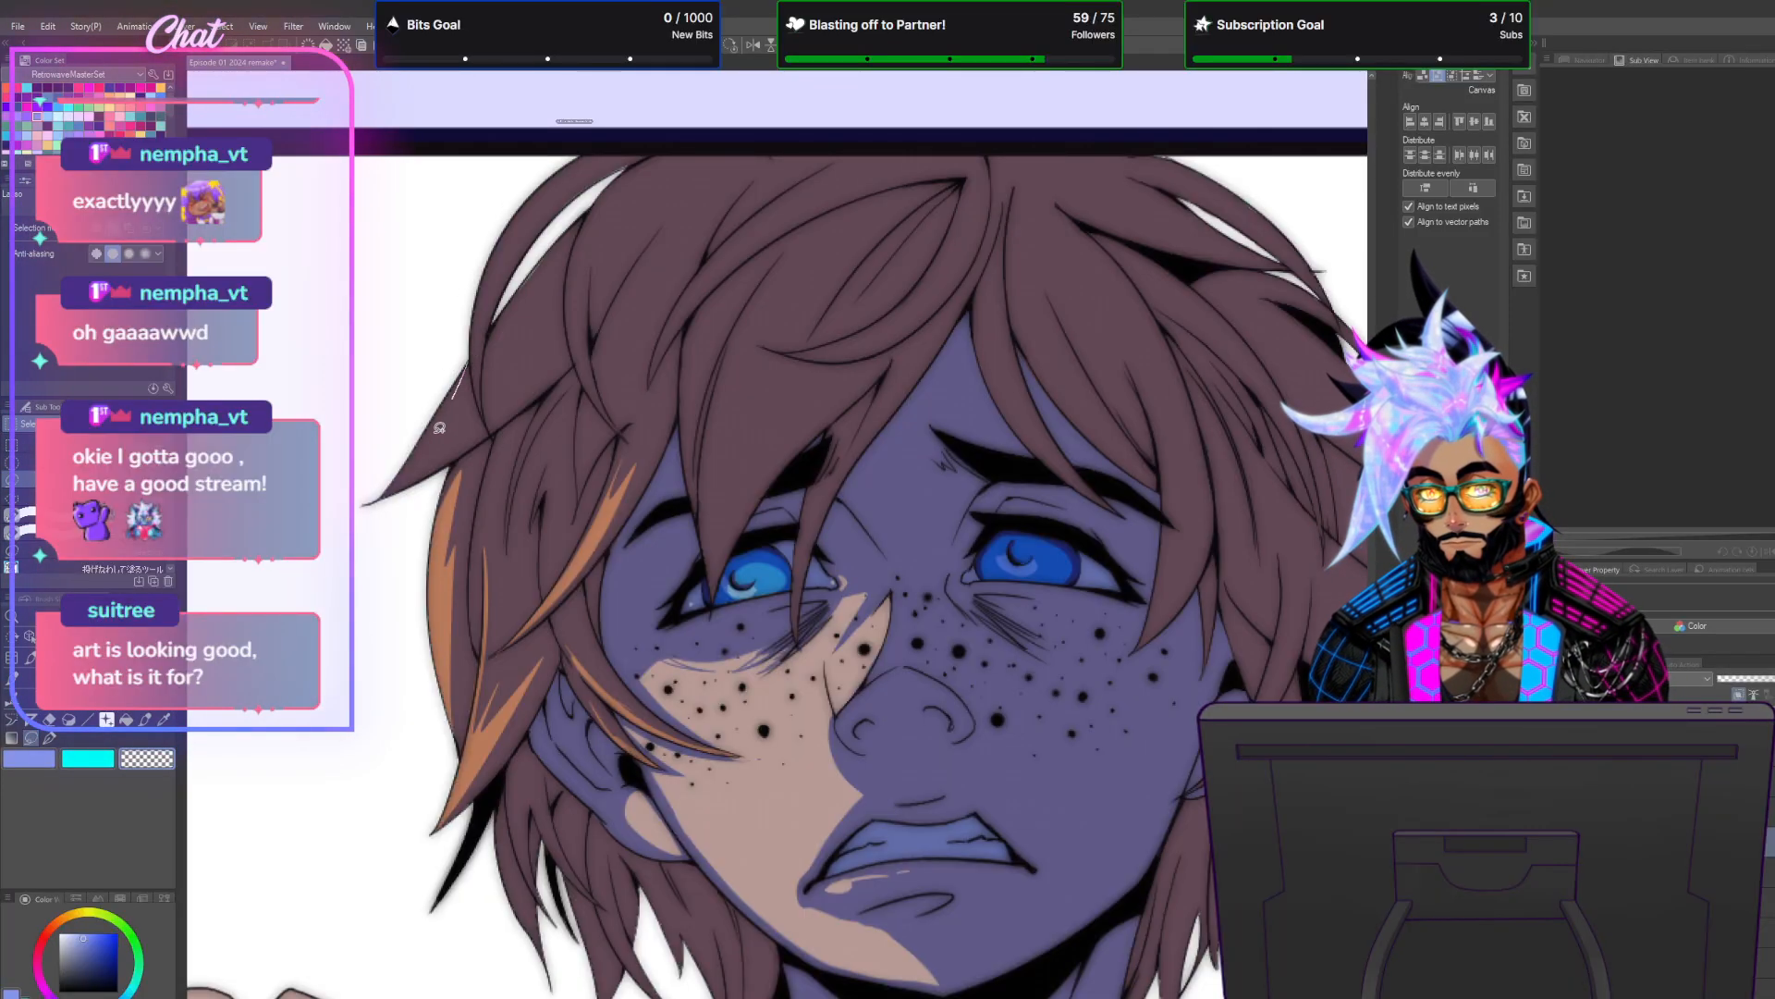
Lasso the outer edges of the protruding pointed lock and the curved lock above it, clear their shadow and deselect.
left_click_drag(379, 478, 368, 502)
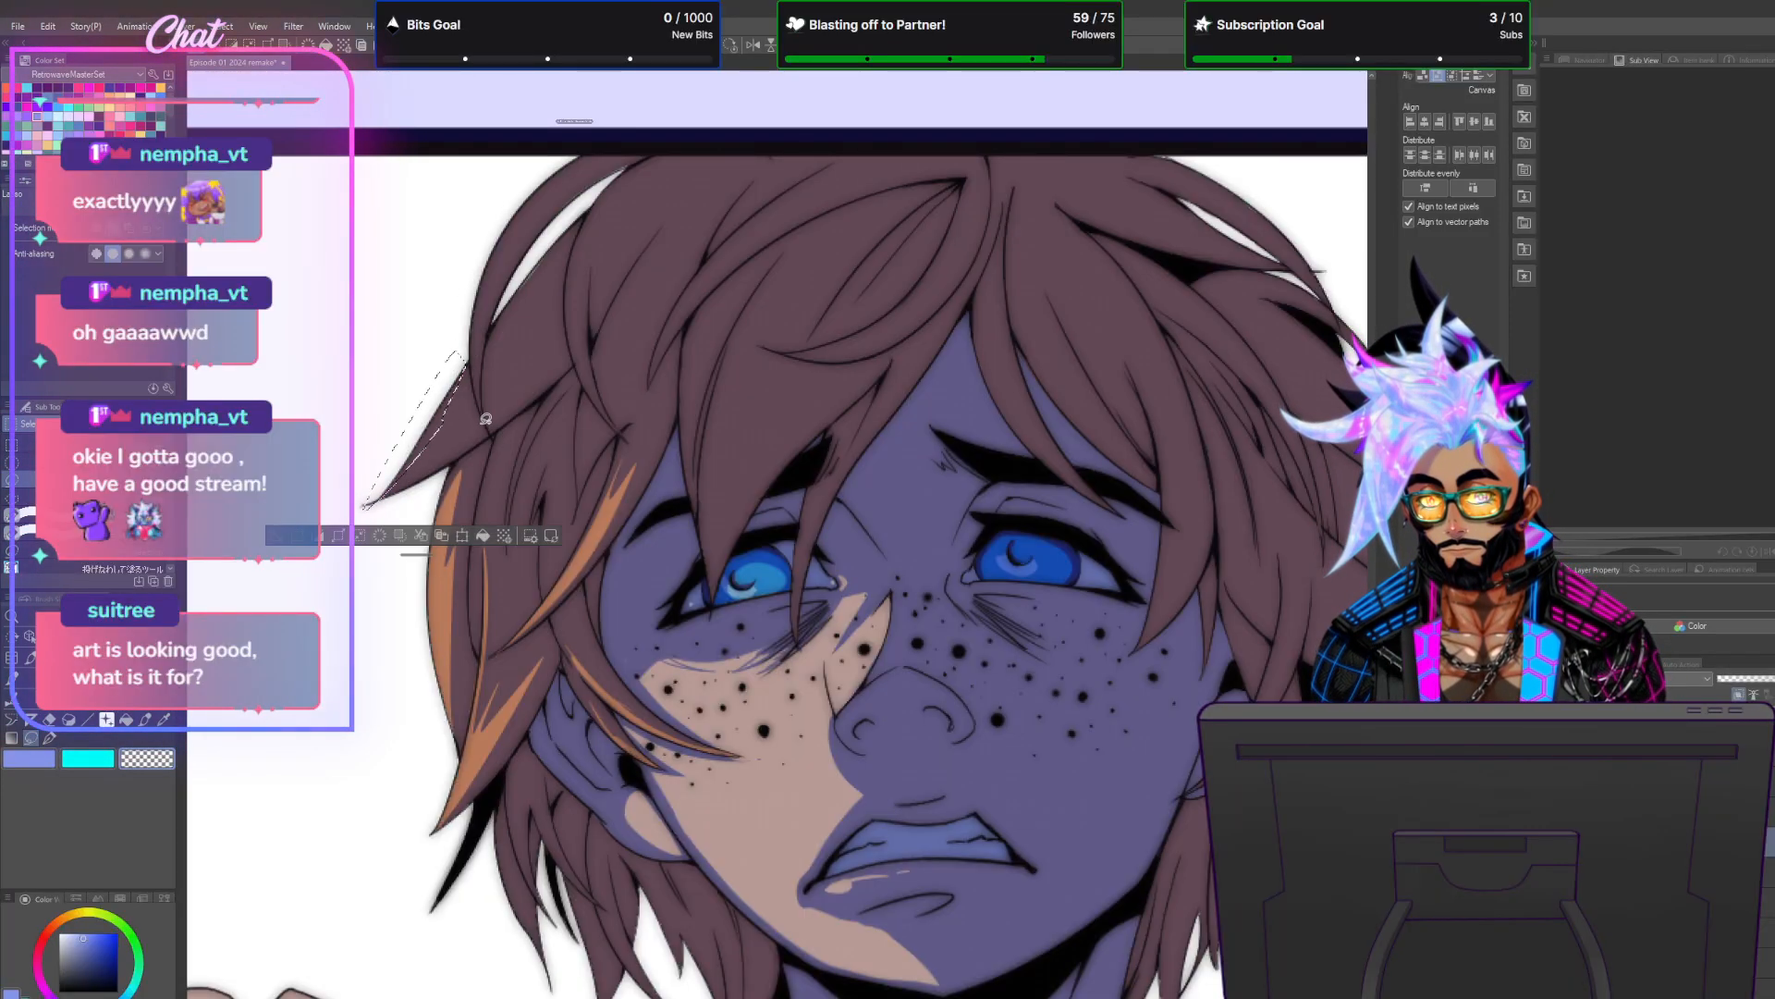
mouse_move(491, 421)
left_mouse_down()
mouse_move(552, 190)
mouse_move(609, 136)
mouse_move(529, 180)
mouse_move(478, 273)
mouse_move(489, 423)
left_mouse_up()
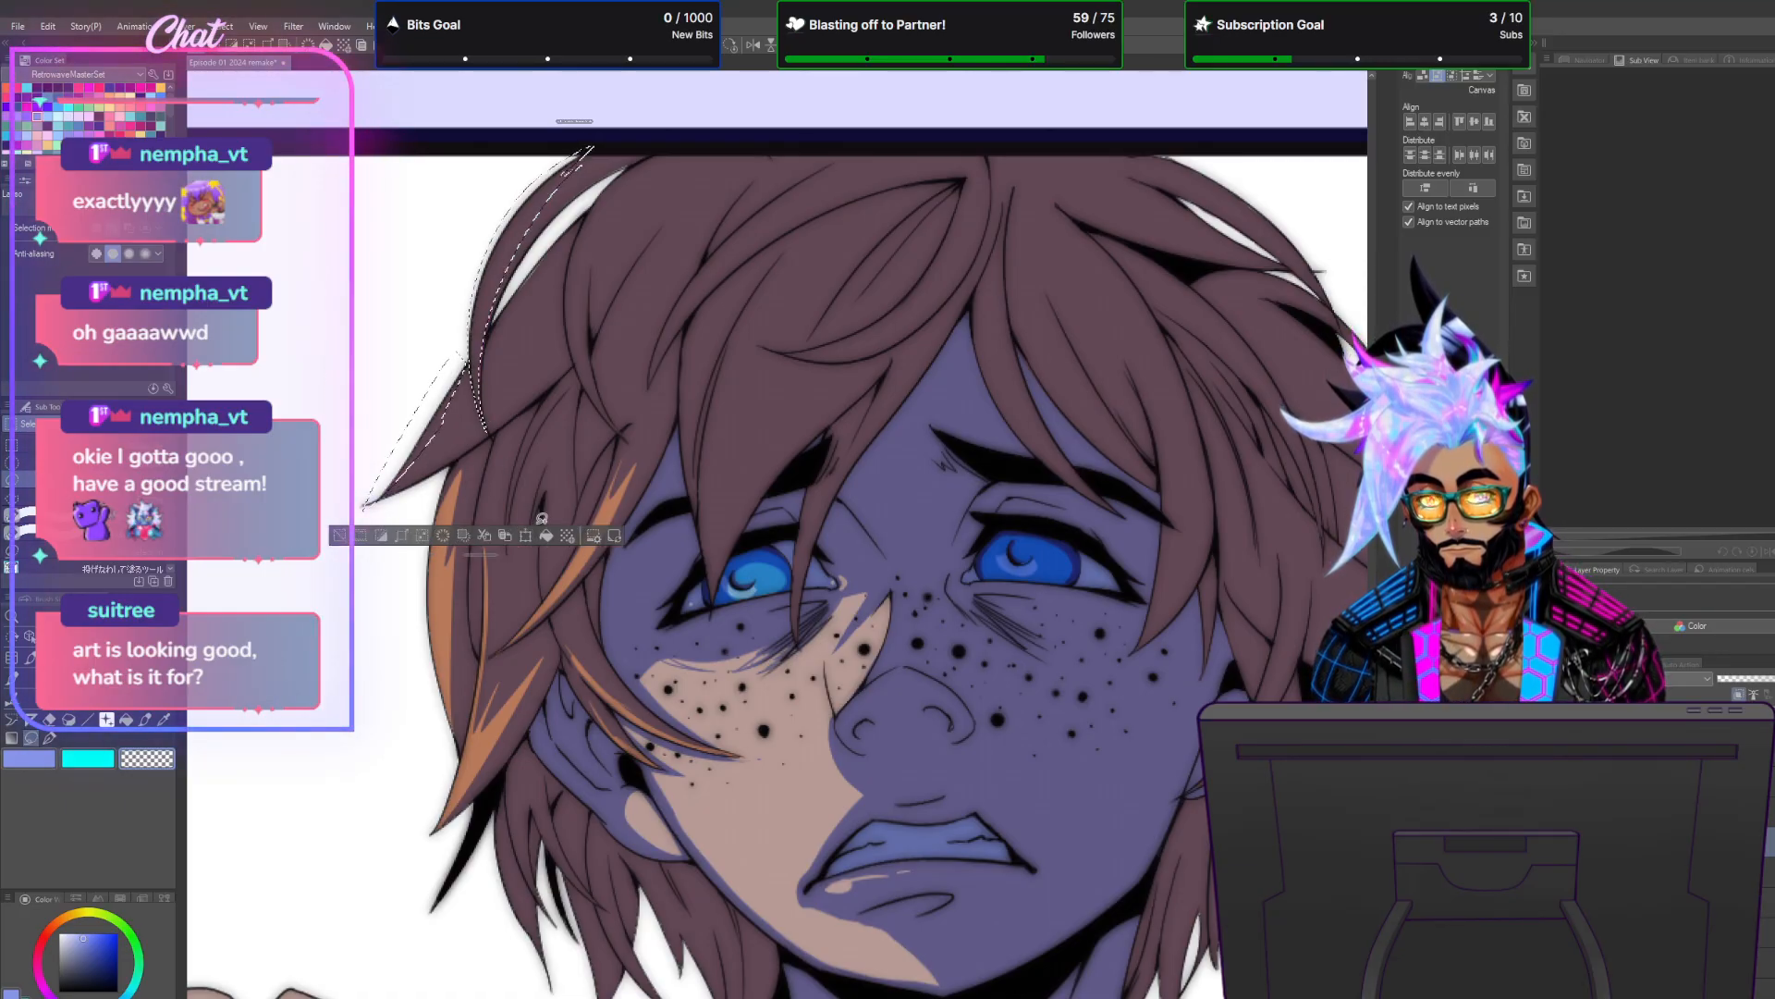
left_click(228, 27)
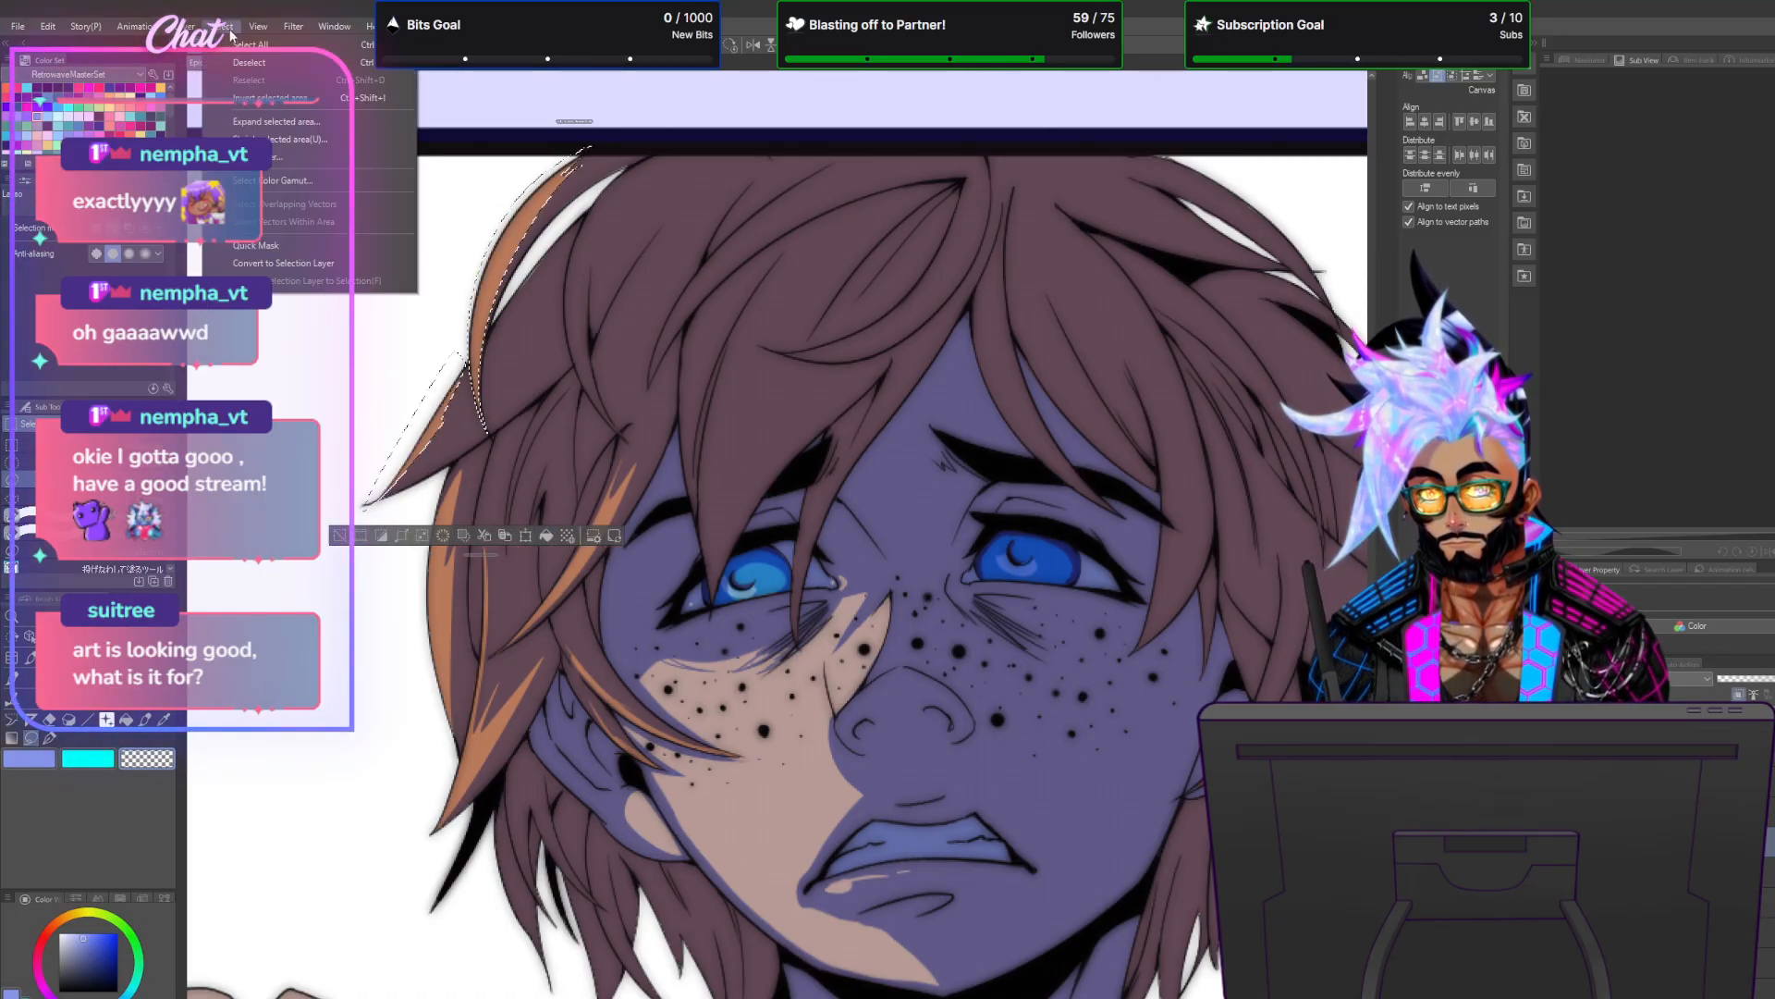
left_click(269, 62)
Lasso two narrow slivers in the hair strands above the temple, clear their shadow and deselect.
scroll(792, 513, "down", 5)
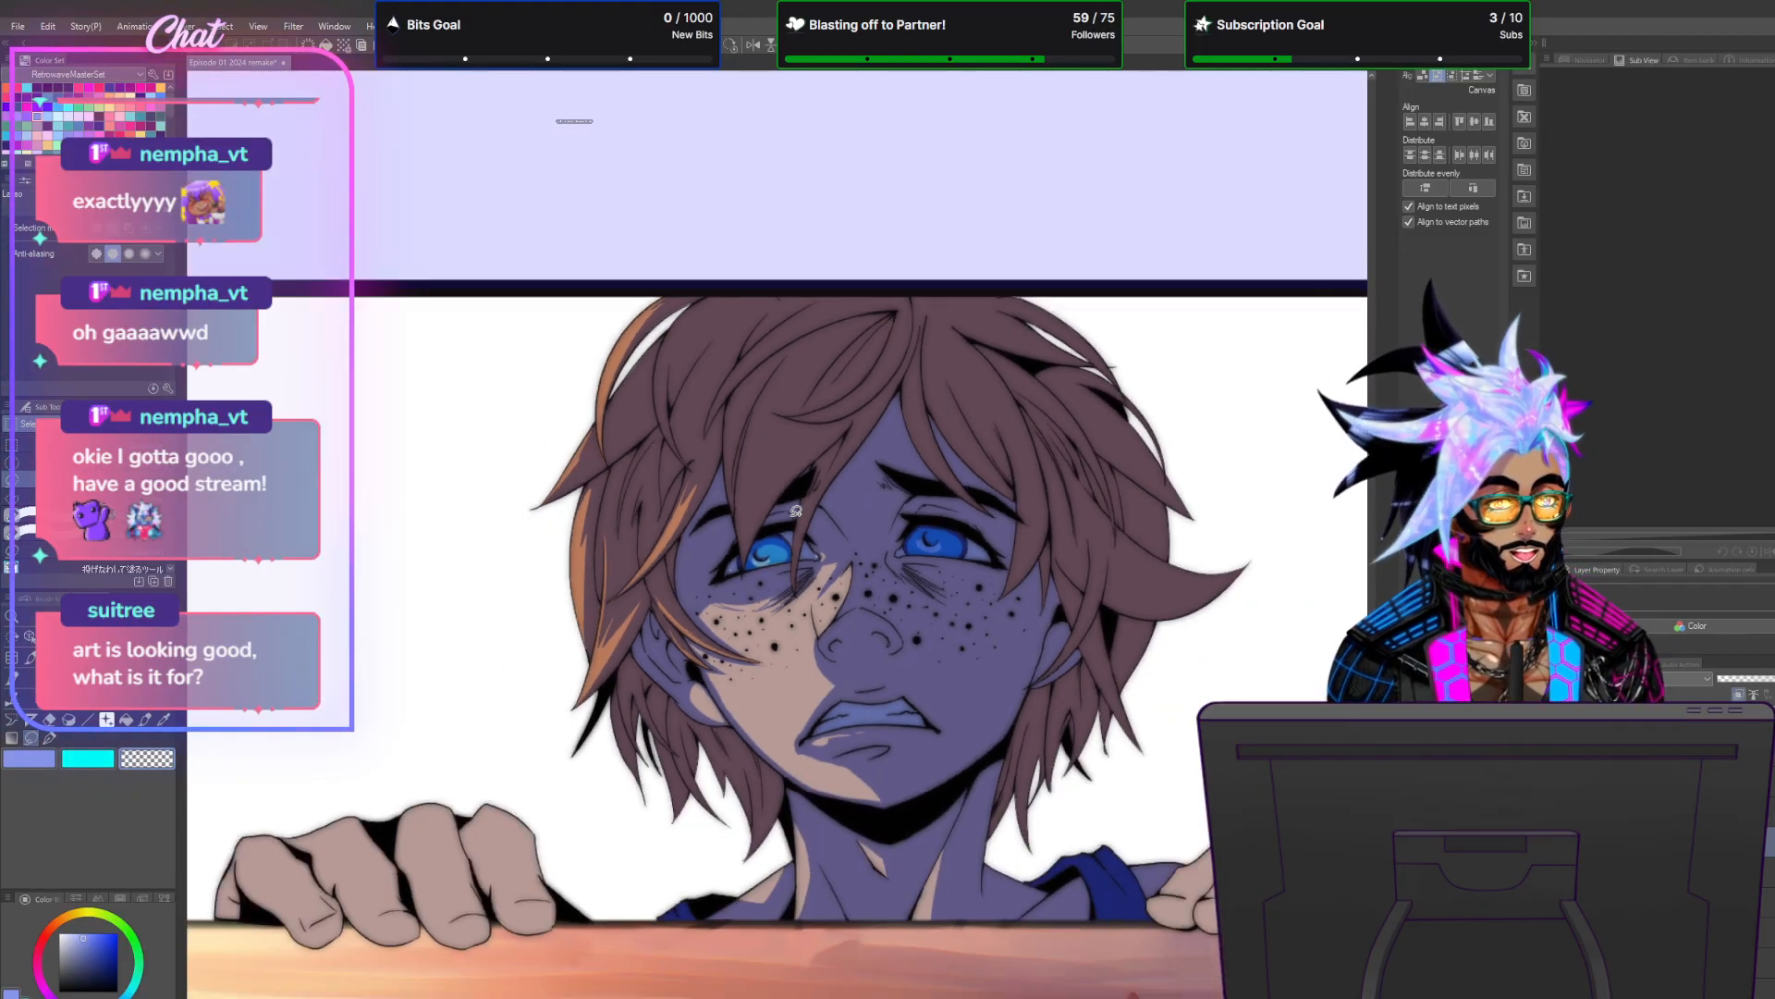
scroll(763, 608, "up", 1)
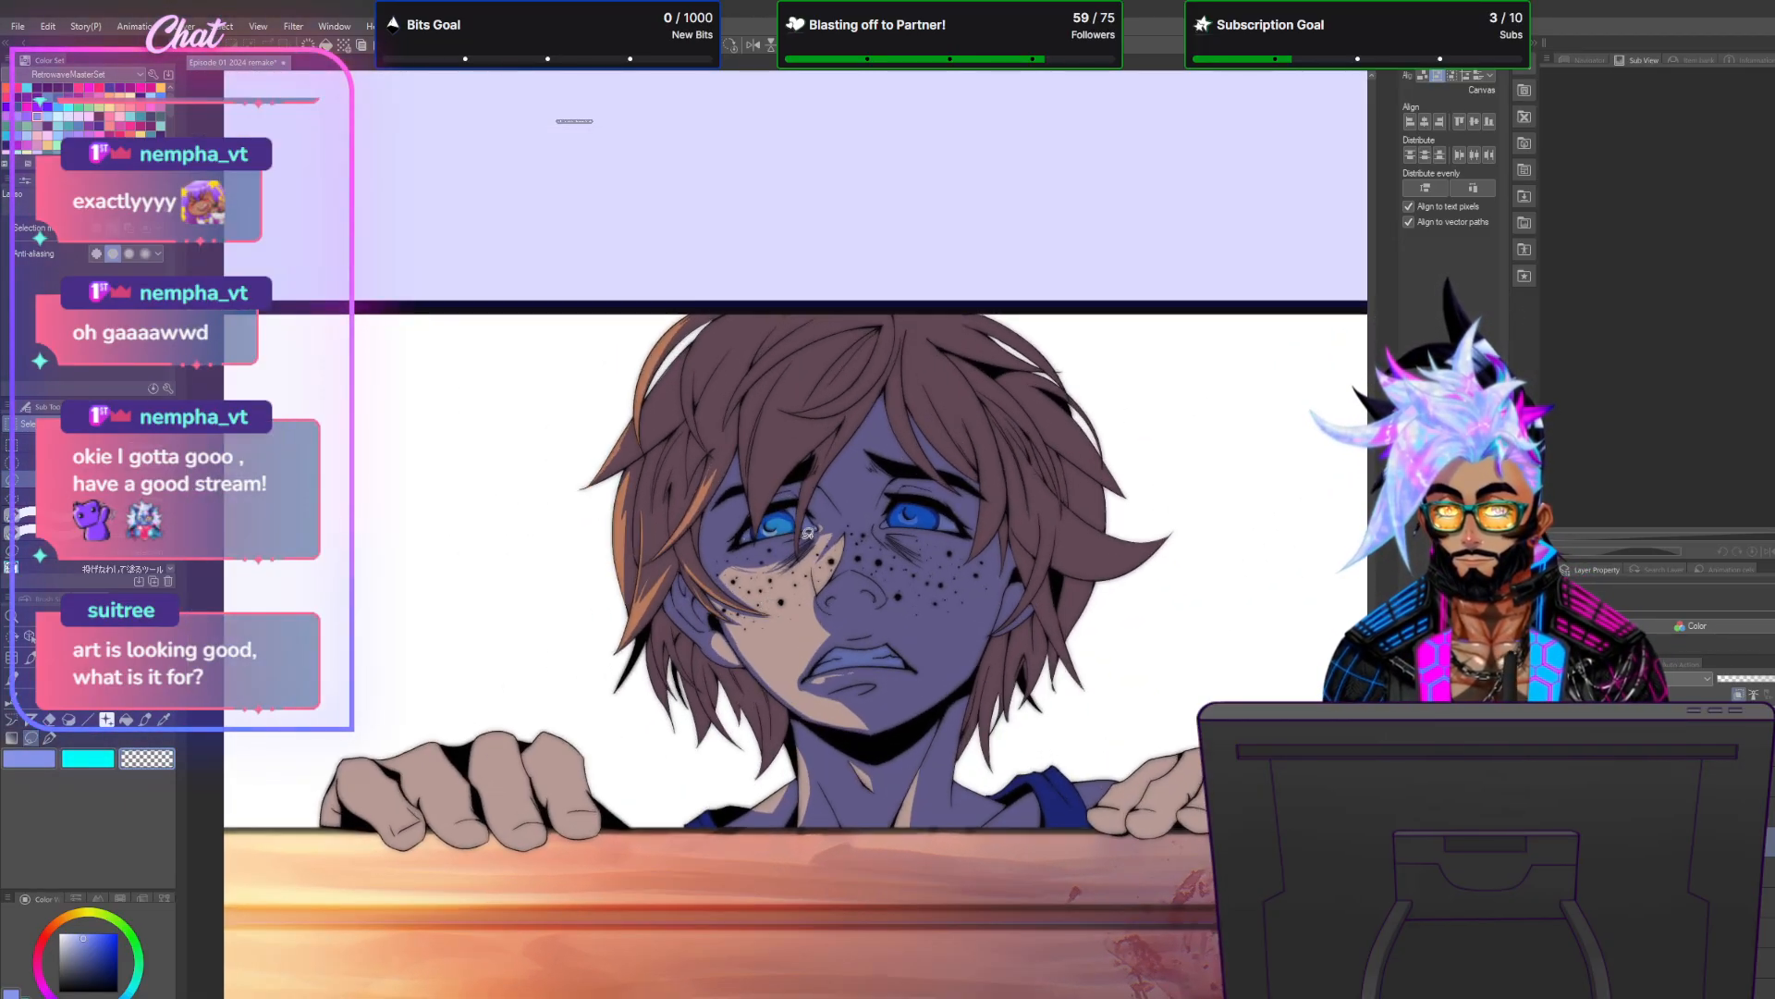
scroll(732, 456, "up", 5)
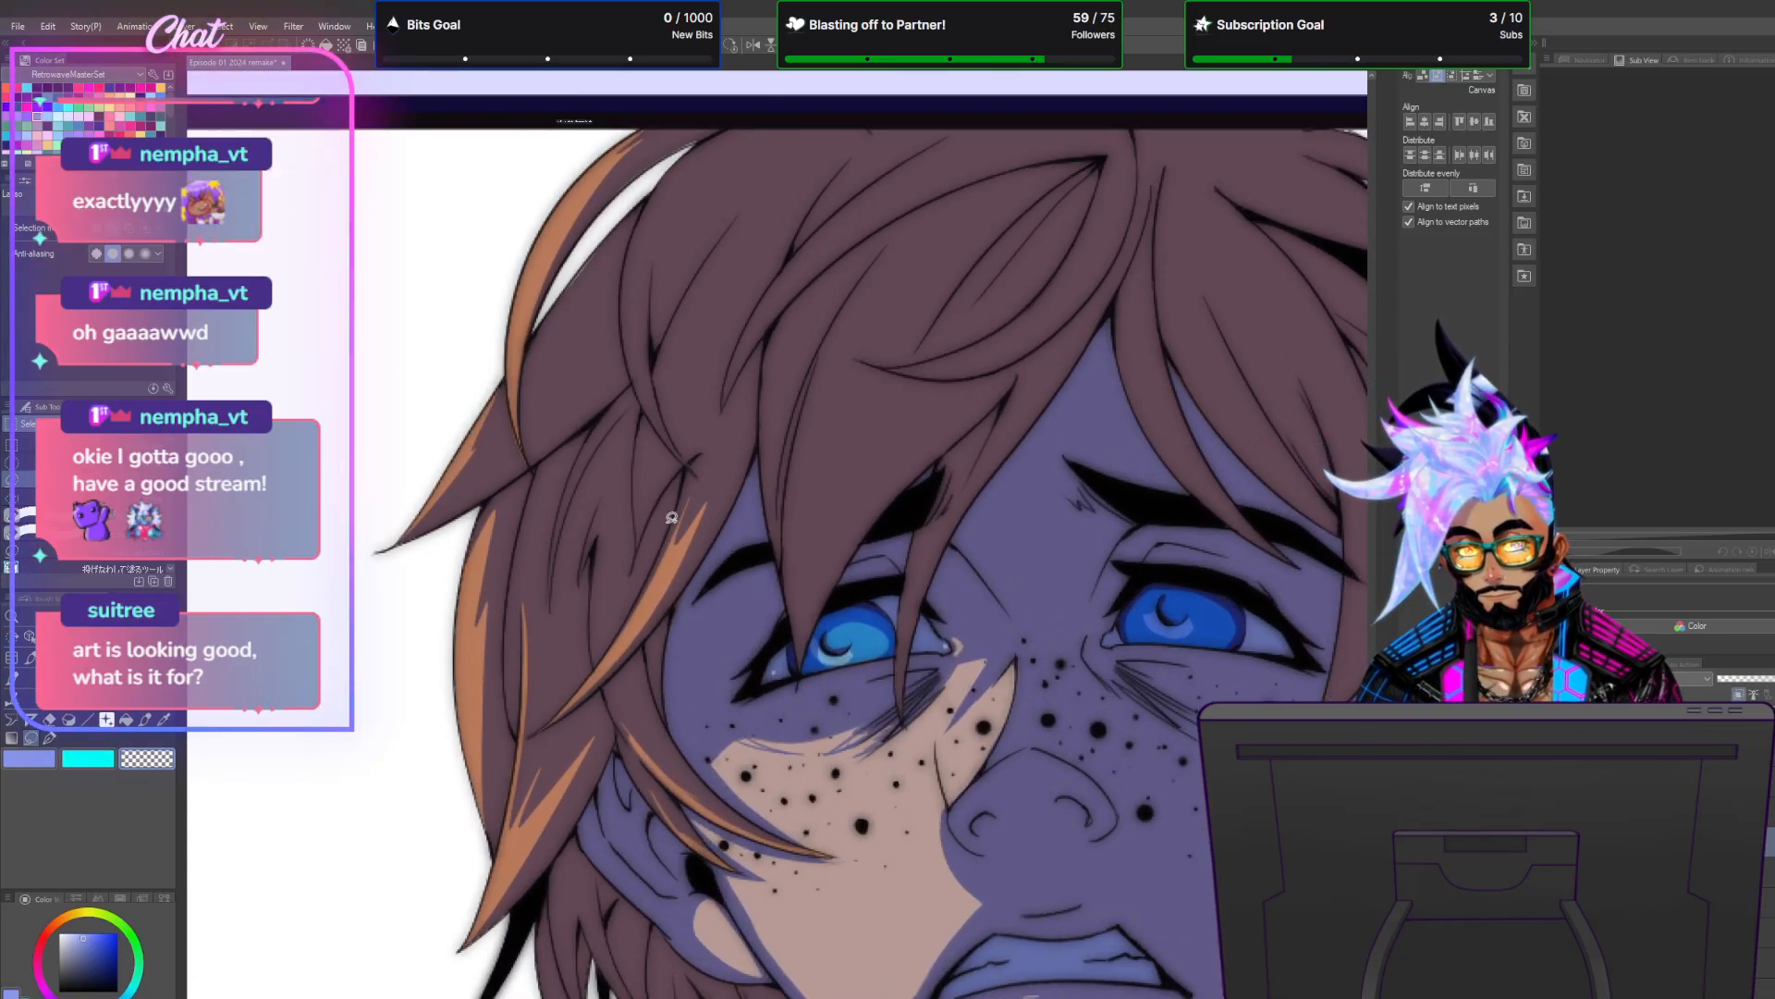
mouse_move(640, 546)
left_mouse_down()
mouse_move(649, 431)
mouse_move(641, 531)
left_mouse_up()
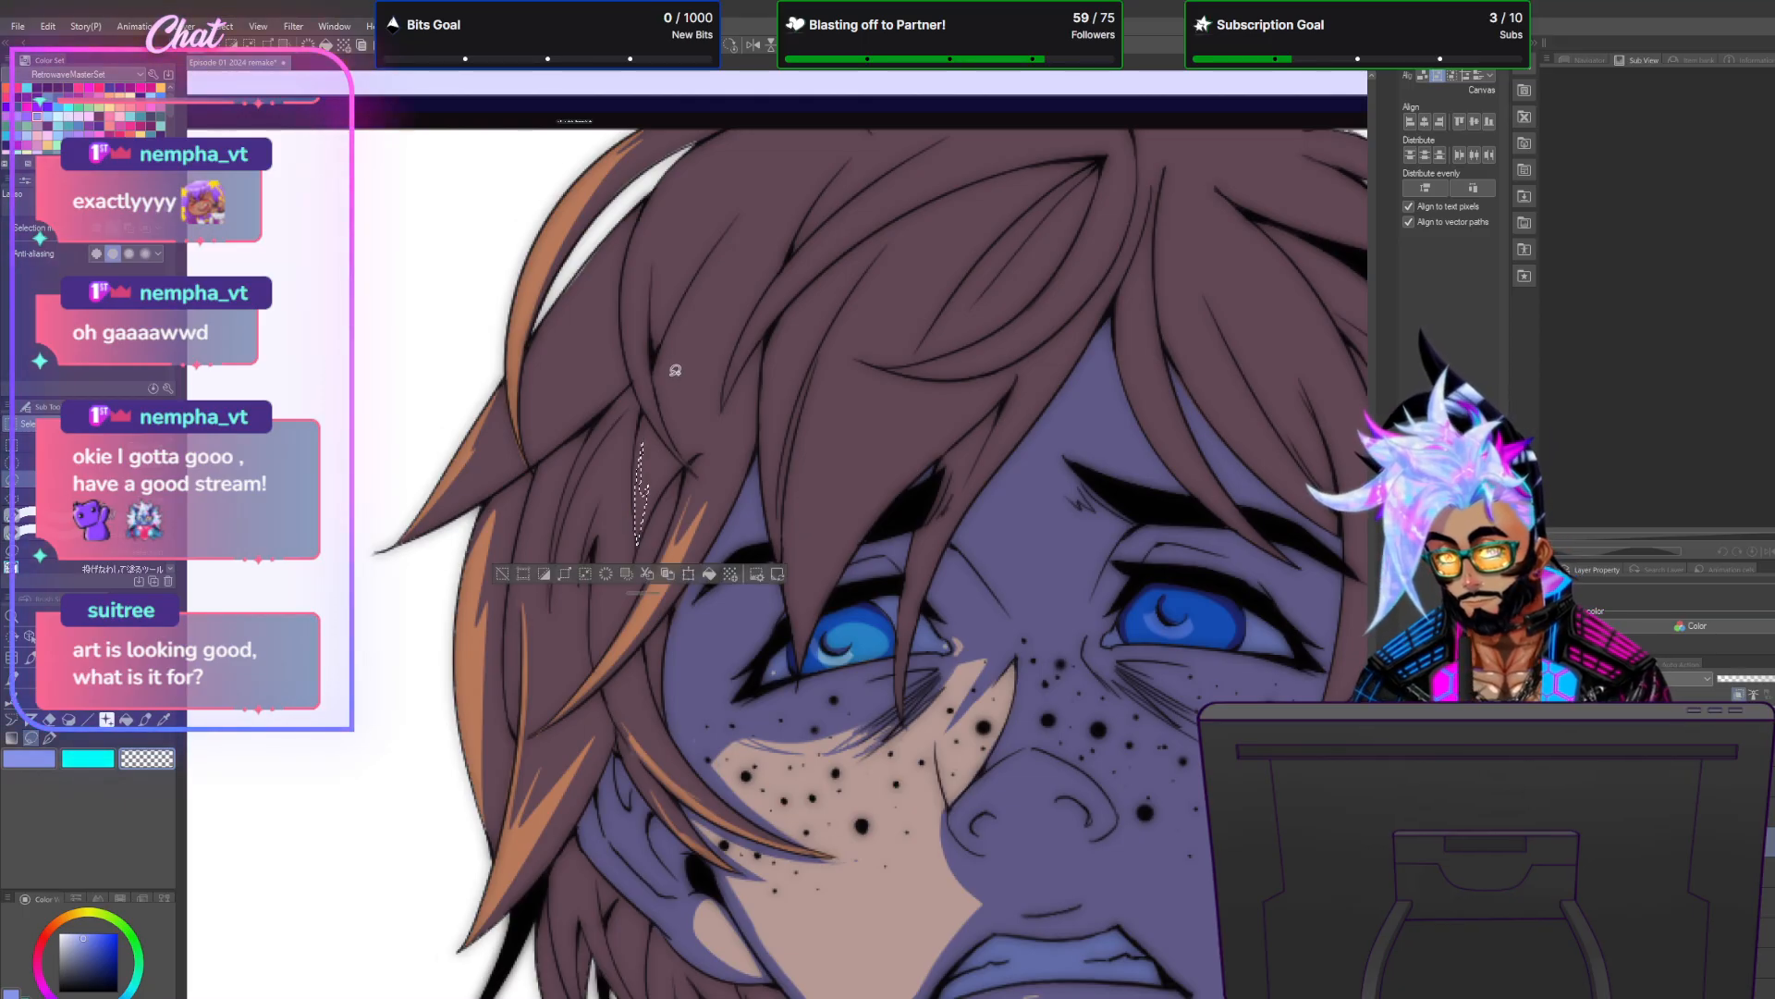
mouse_move(693, 471)
left_mouse_down()
mouse_move(649, 333)
mouse_move(646, 402)
mouse_move(700, 474)
left_mouse_up()
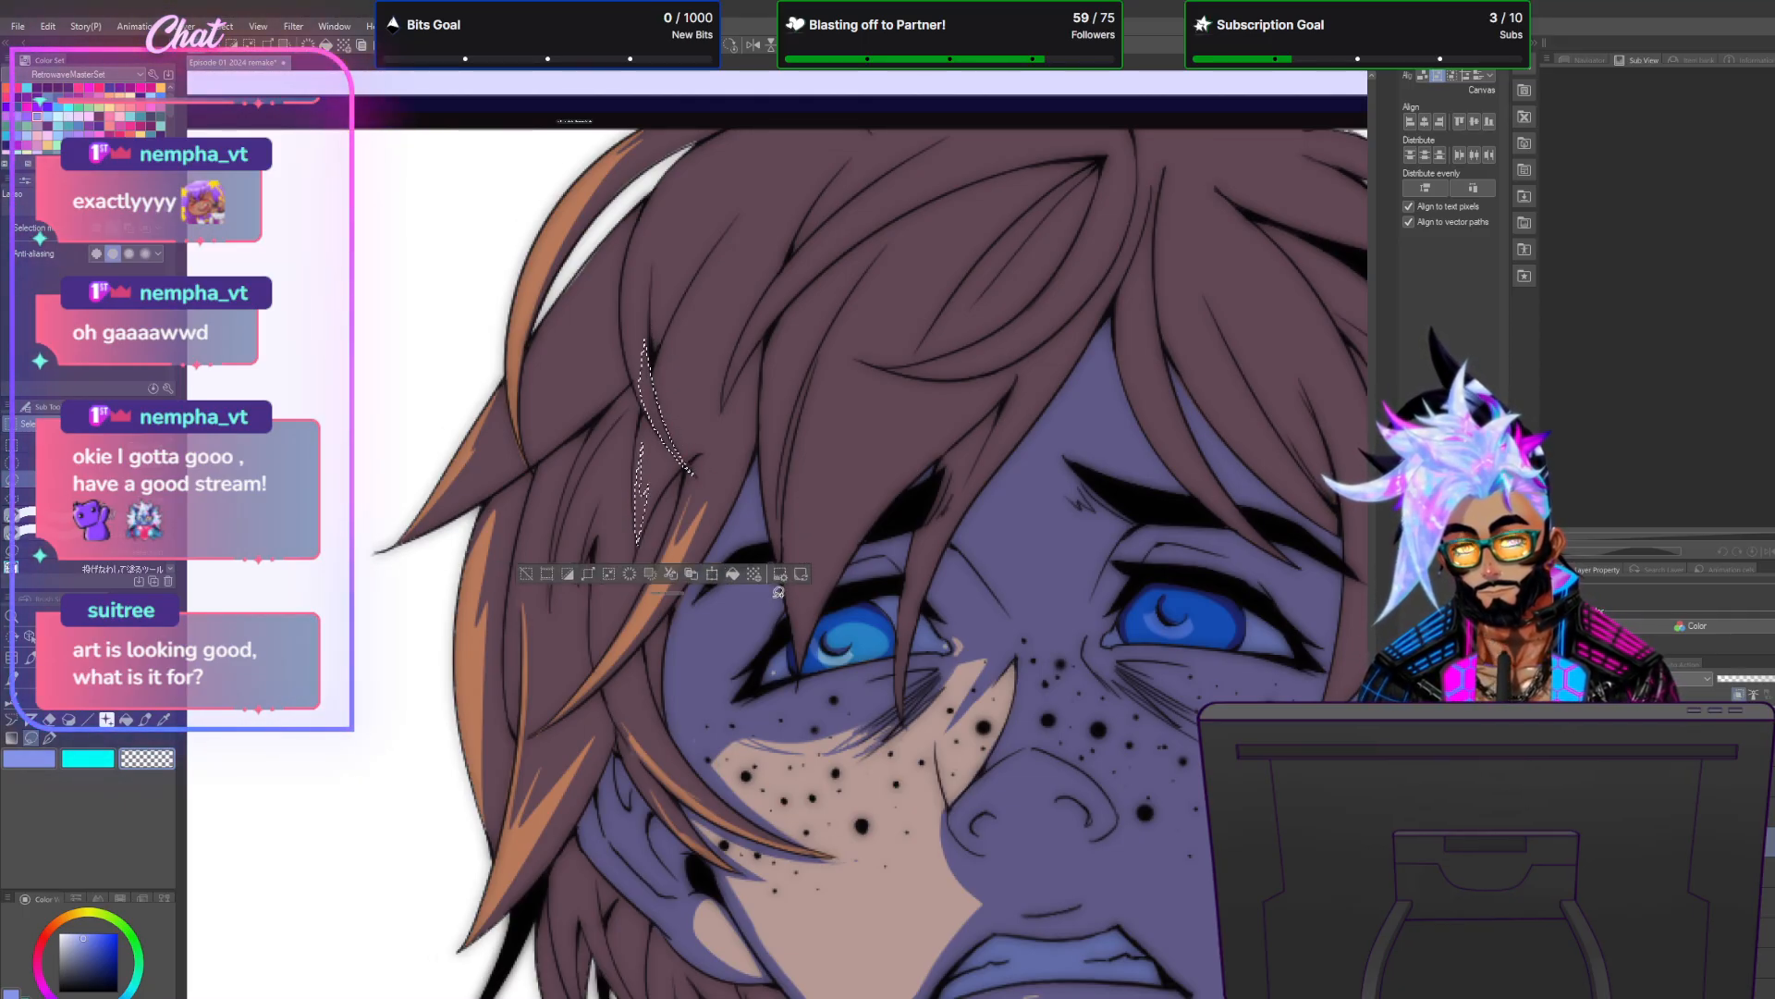
left_click(222, 26)
left_click(245, 65)
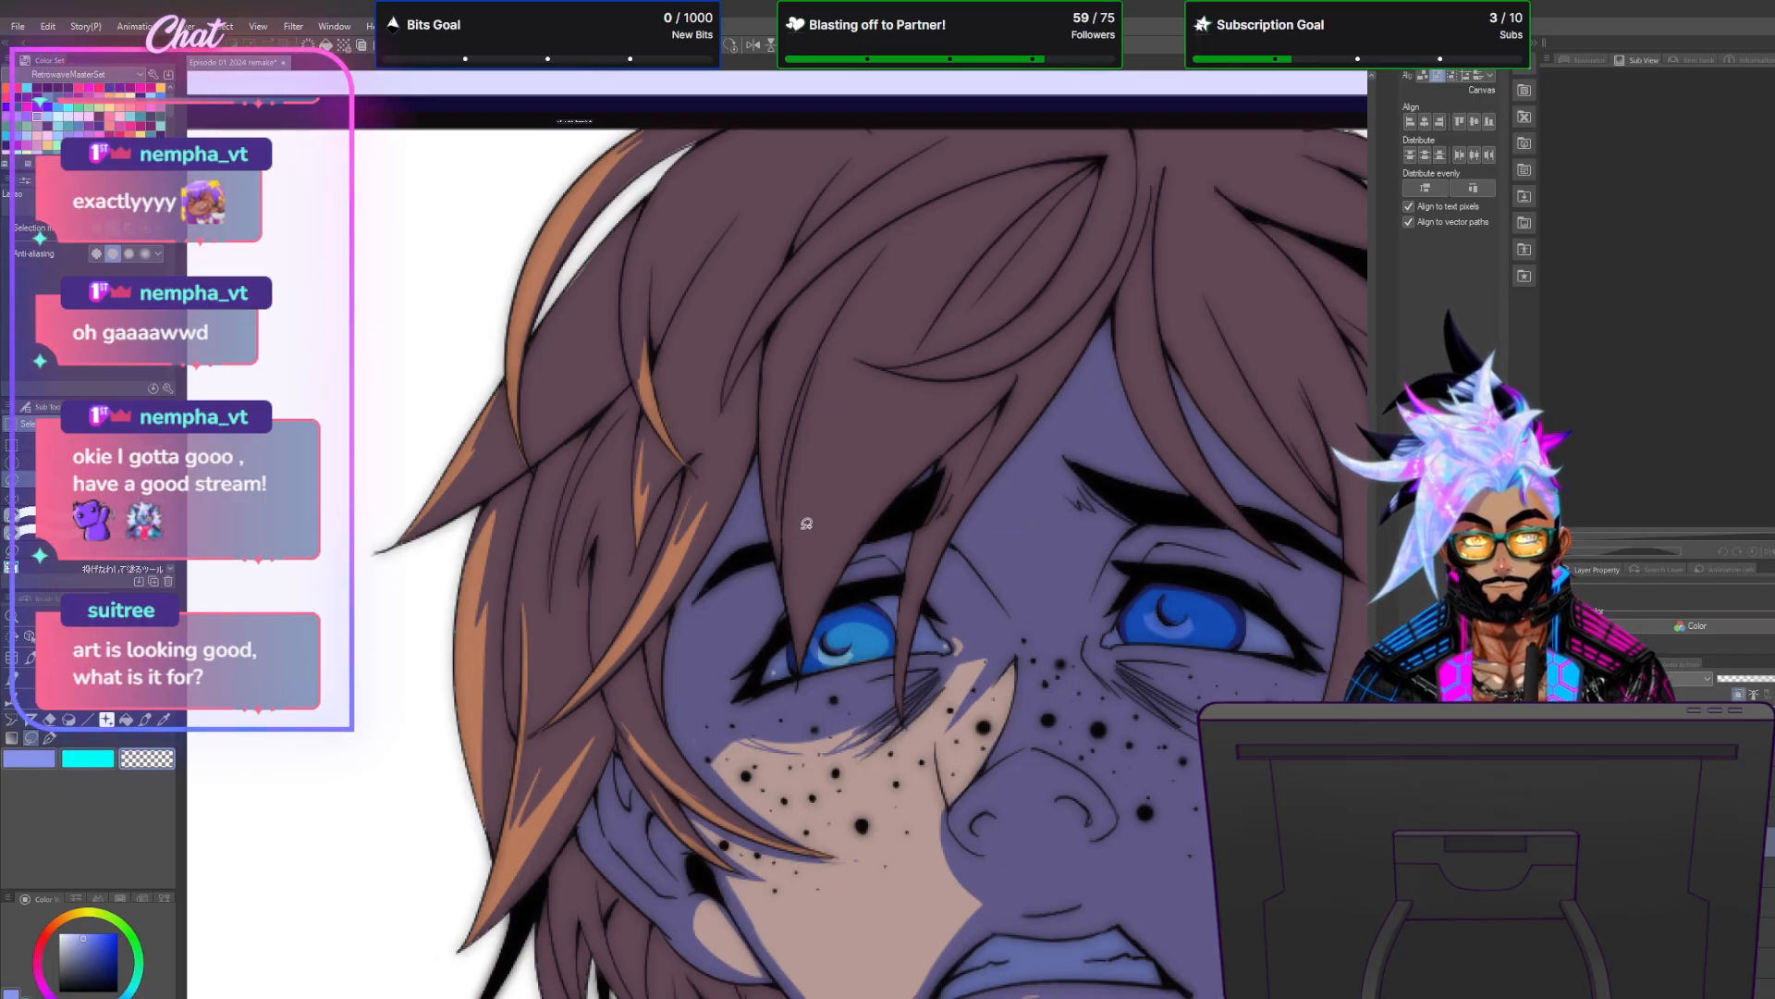
Lasso a jagged highlight across the bang above the lit eye's eyebrow, clear its shadow and deselect.
mouse_move(789, 569)
left_mouse_down()
mouse_move(804, 455)
mouse_move(803, 476)
mouse_move(827, 458)
mouse_move(819, 484)
mouse_move(989, 394)
mouse_move(814, 555)
left_mouse_up()
left_click(953, 605)
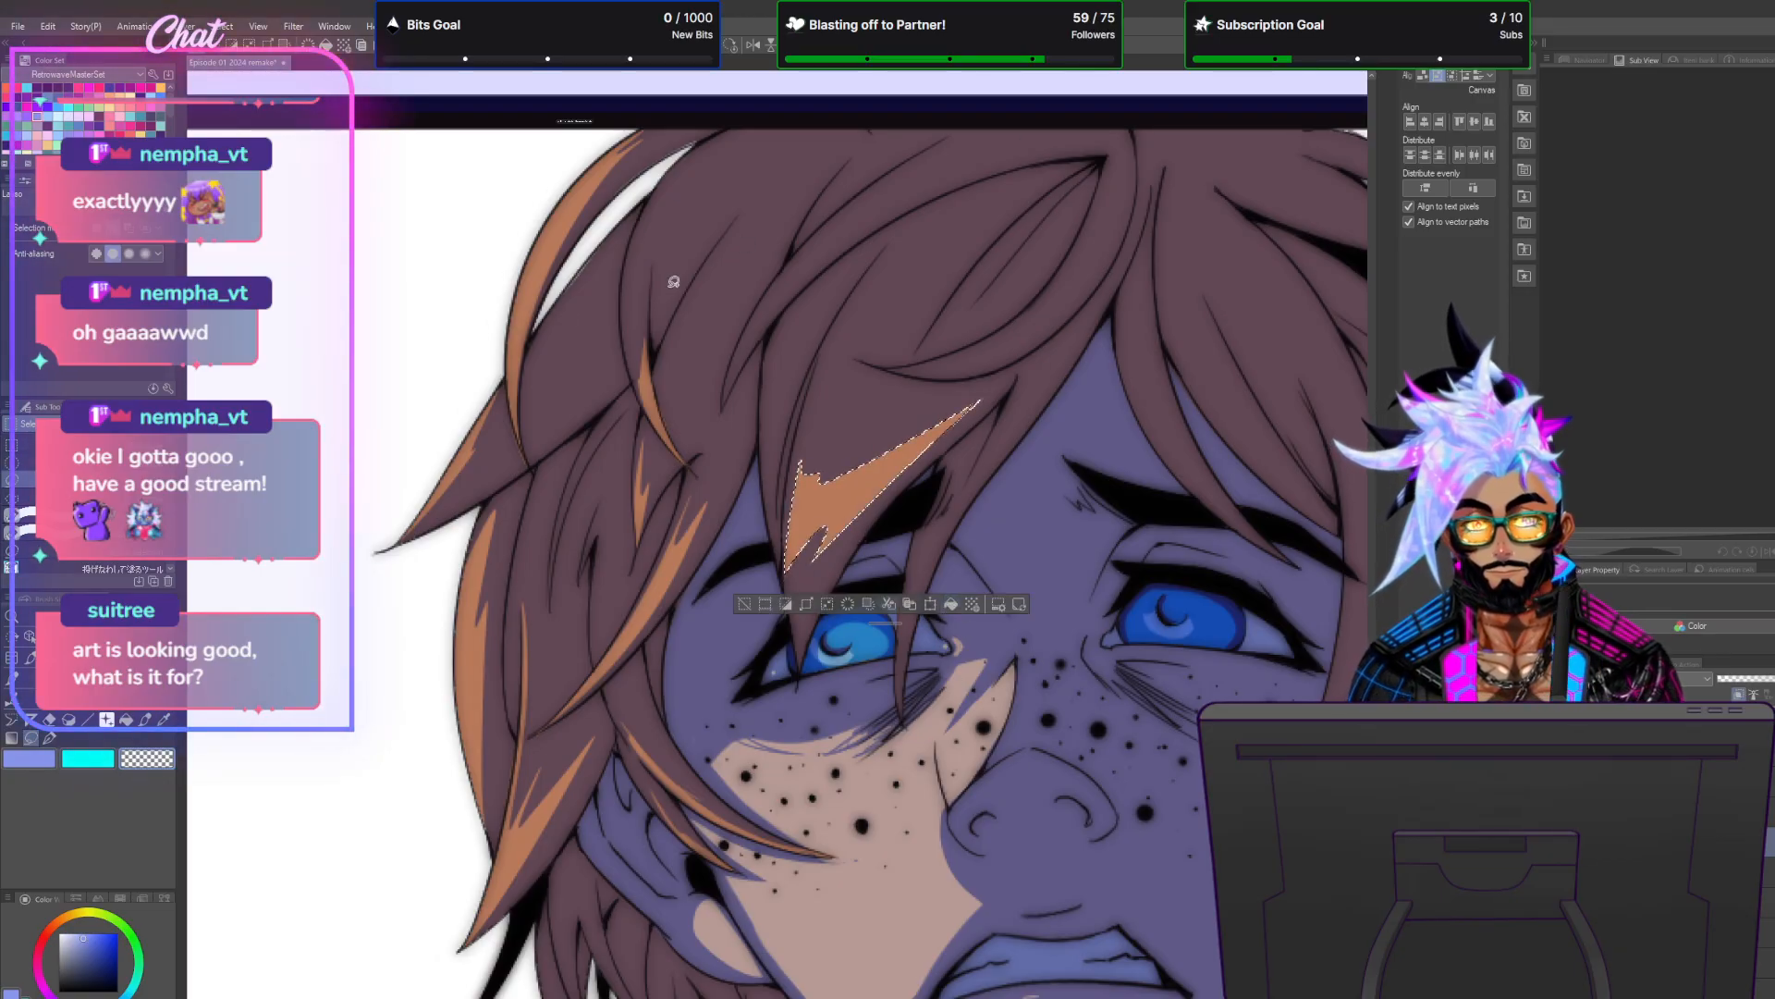
left_click(222, 26)
left_click(248, 61)
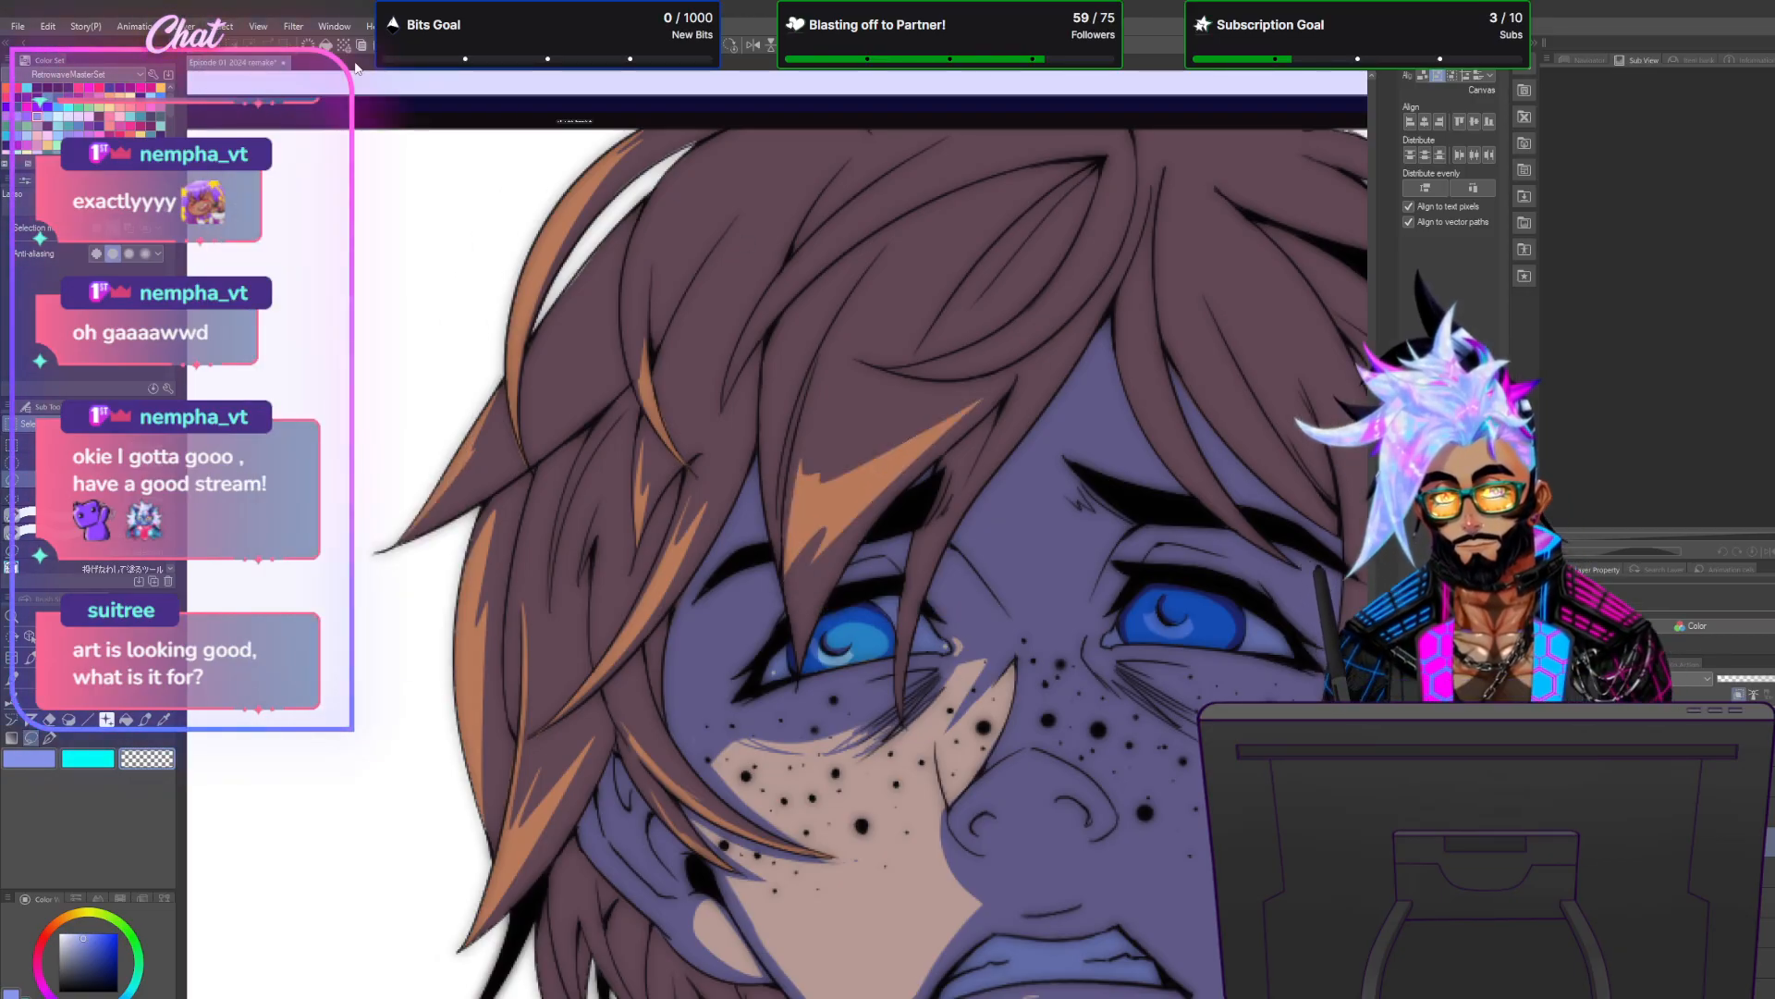
mouse_move(904, 713)
left_mouse_down()
mouse_move(914, 600)
mouse_move(911, 654)
left_mouse_up()
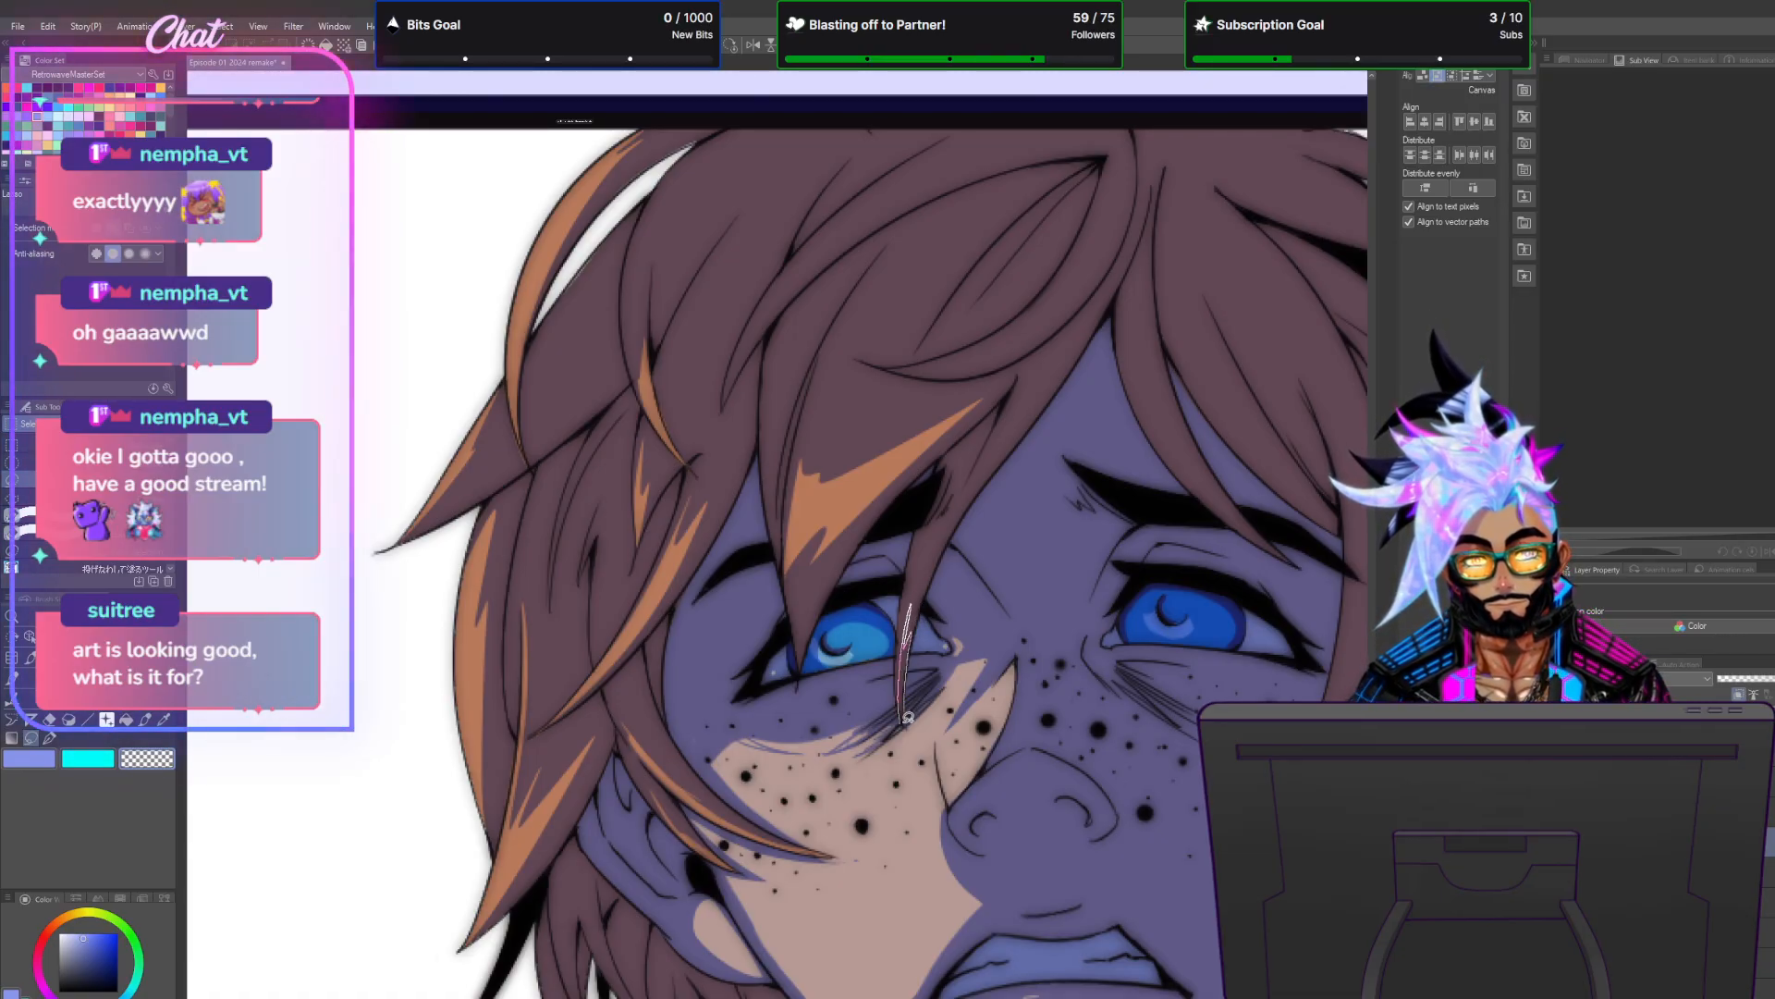
left_click_drag(908, 716, 906, 723)
key("ctrl+d")
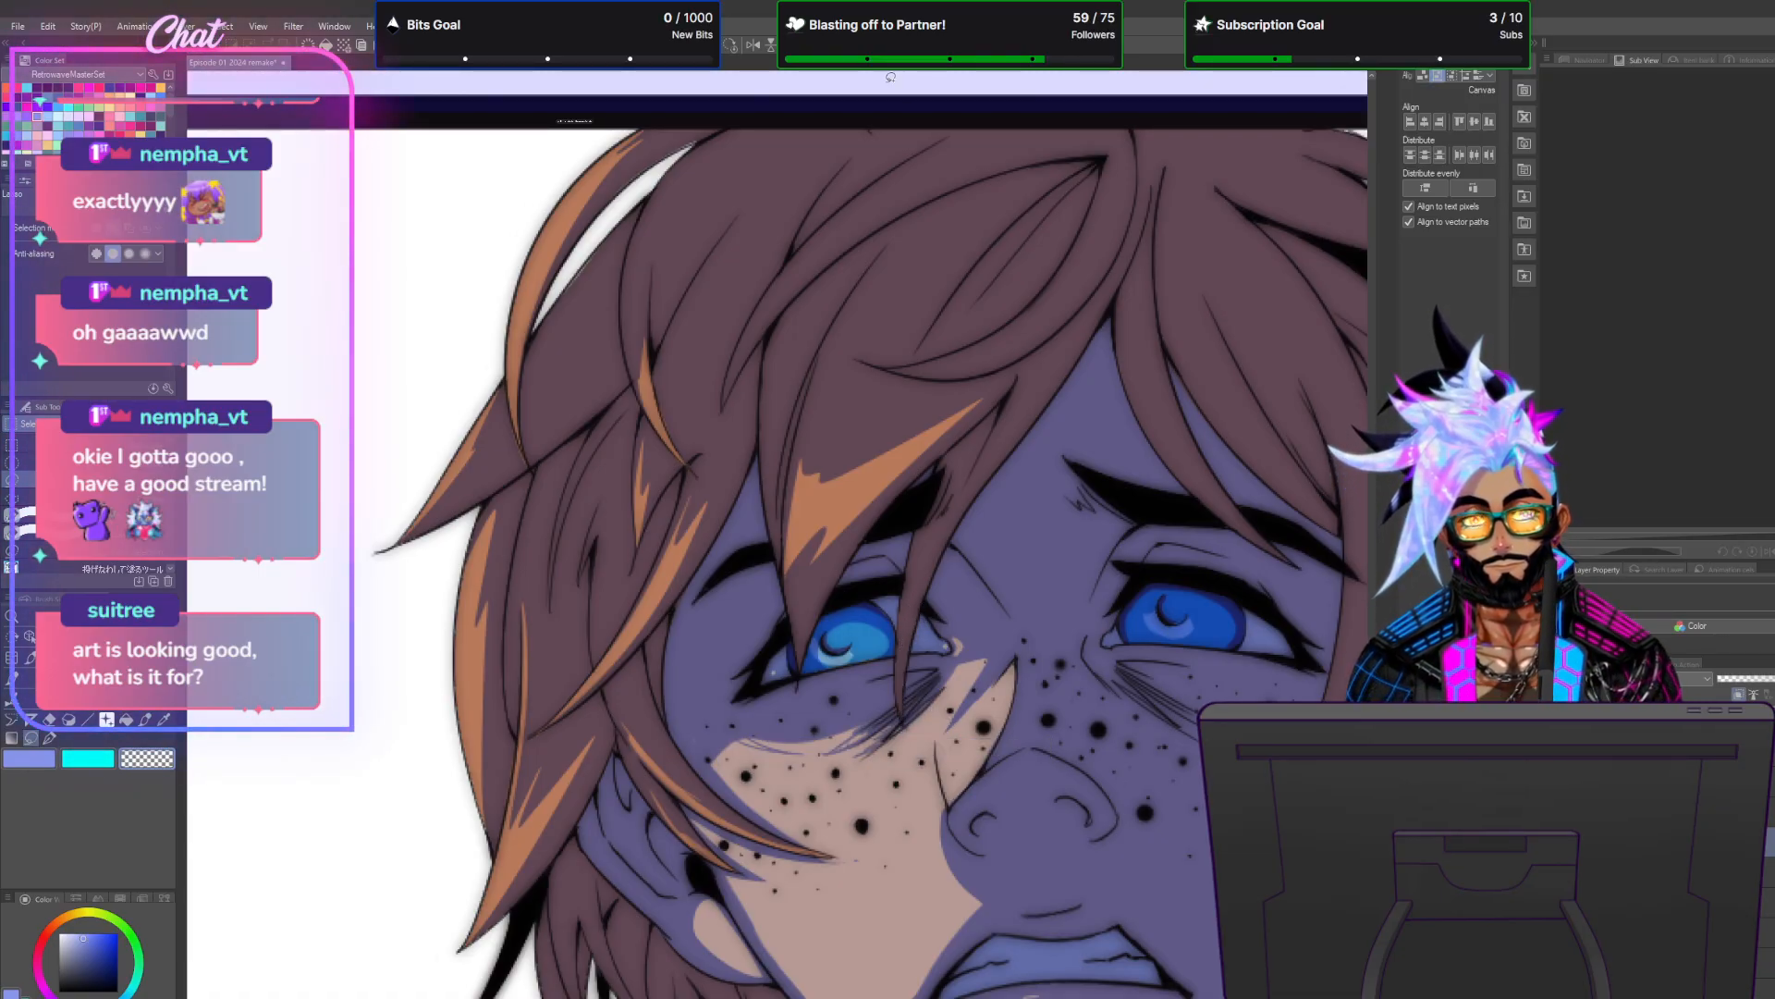
Lasso the thin hair strand hanging over the inner corner of the lit eye, clear its shadow and deselect.
left_click_drag(907, 695, 935, 562)
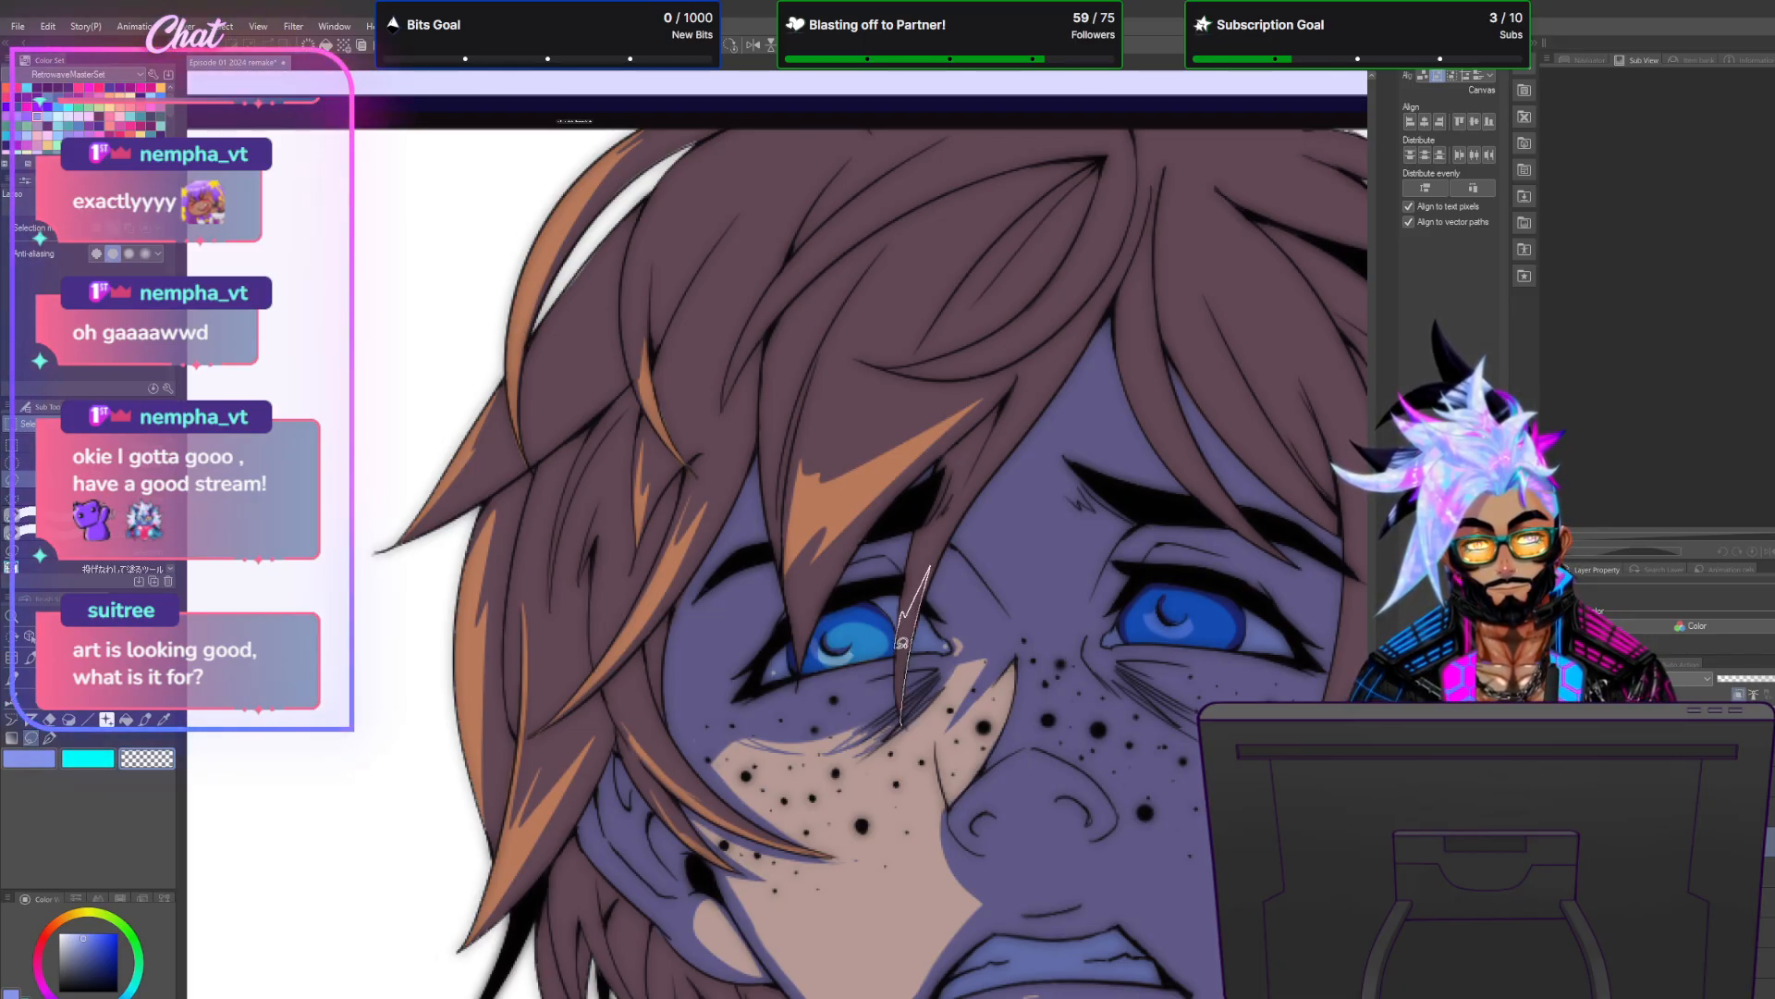
left_click_drag(905, 700, 902, 719)
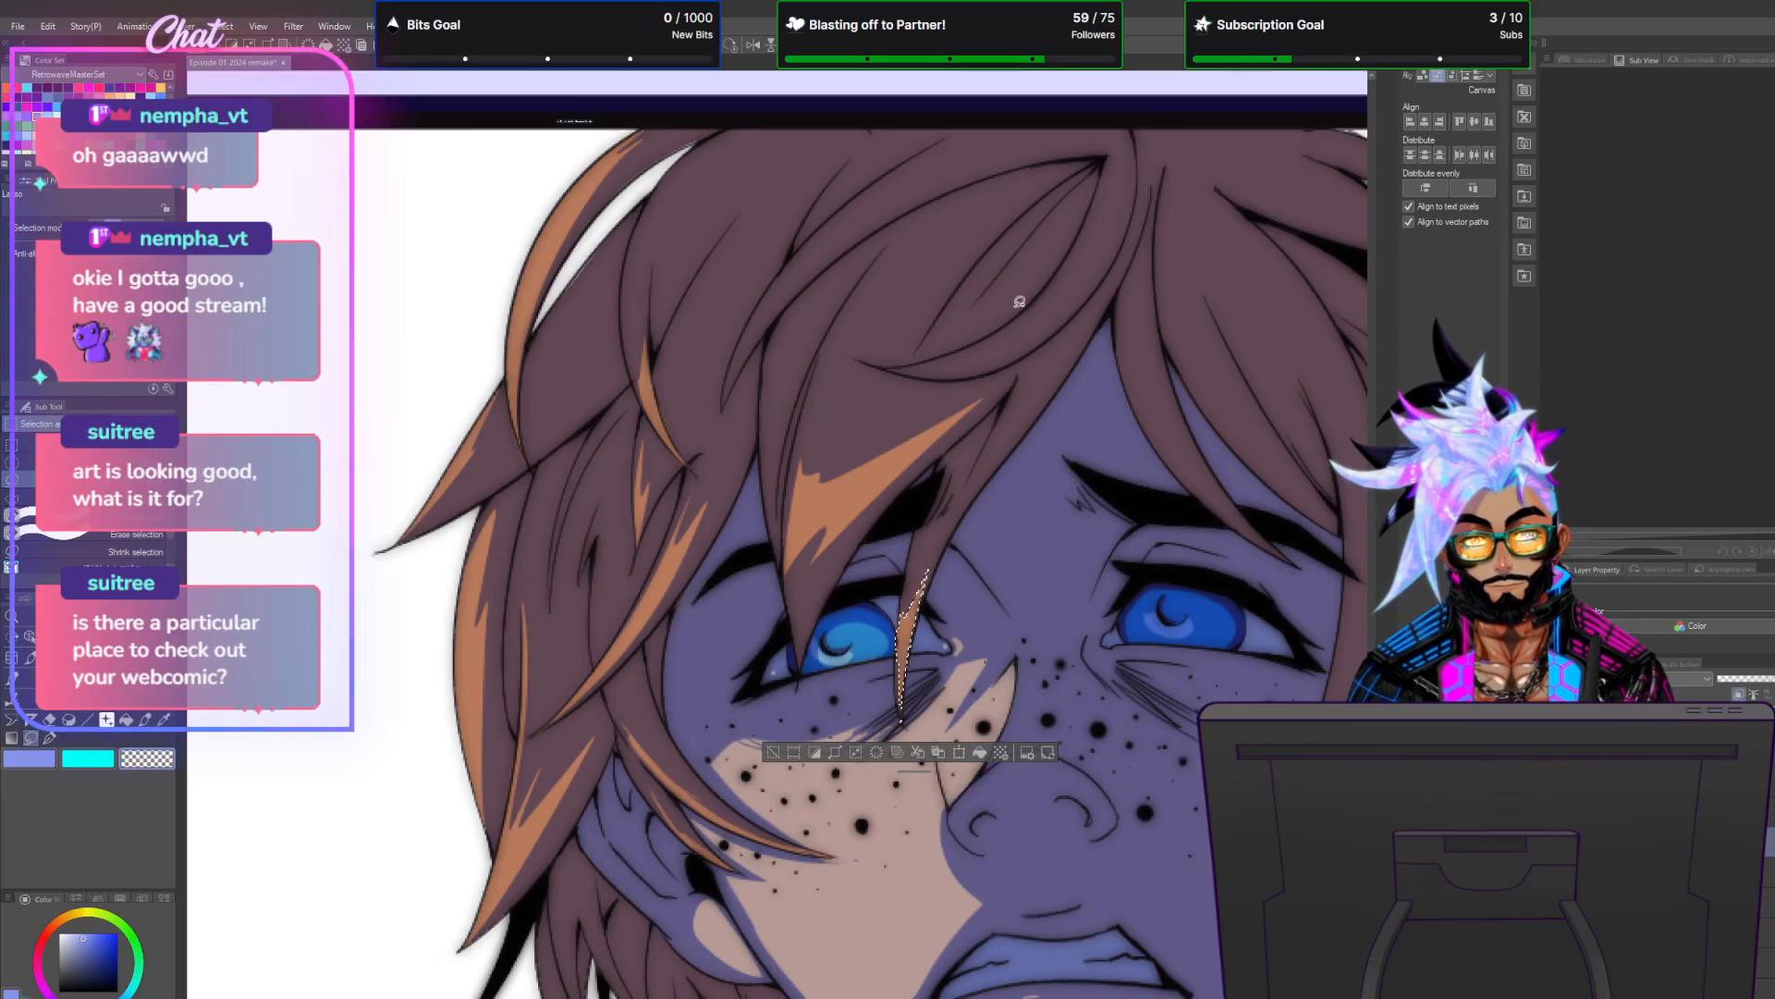
key("ctrl+d")
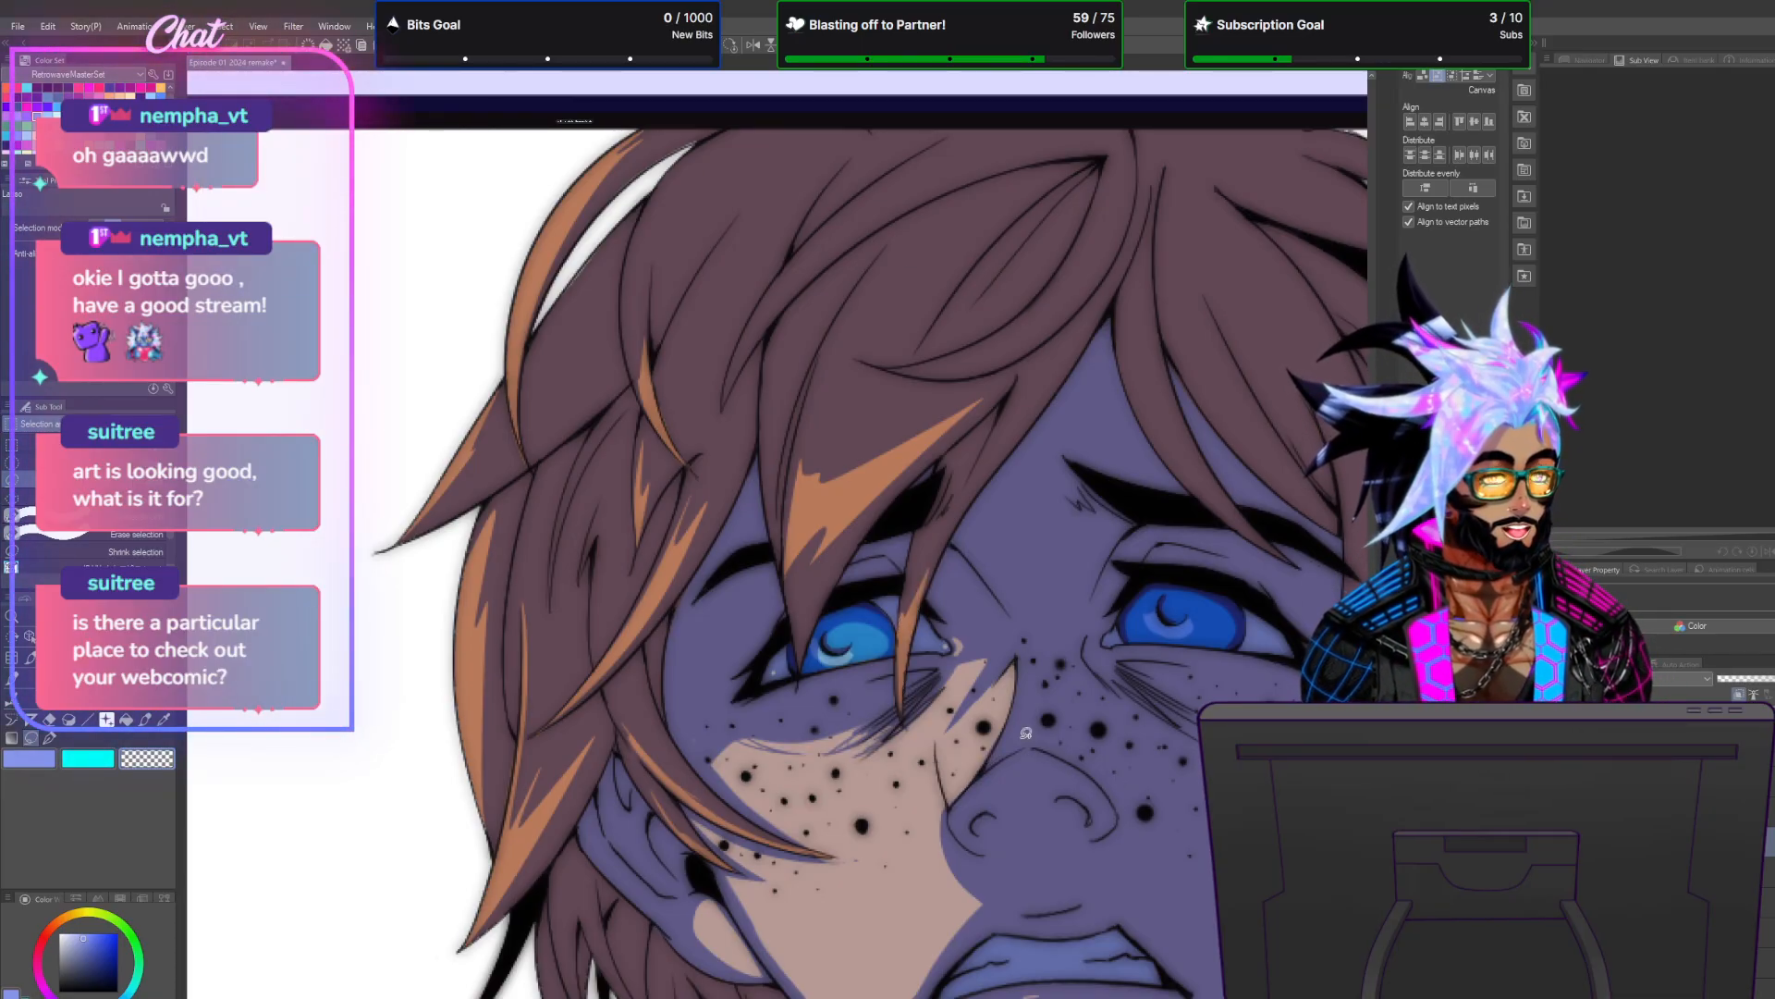
Lasso the lower inner part of the iris and adjacent eye white on the shaded side, clear its shadow and deselect.
scroll(1027, 732, "down", 3)
scroll(1027, 733, "up", 1)
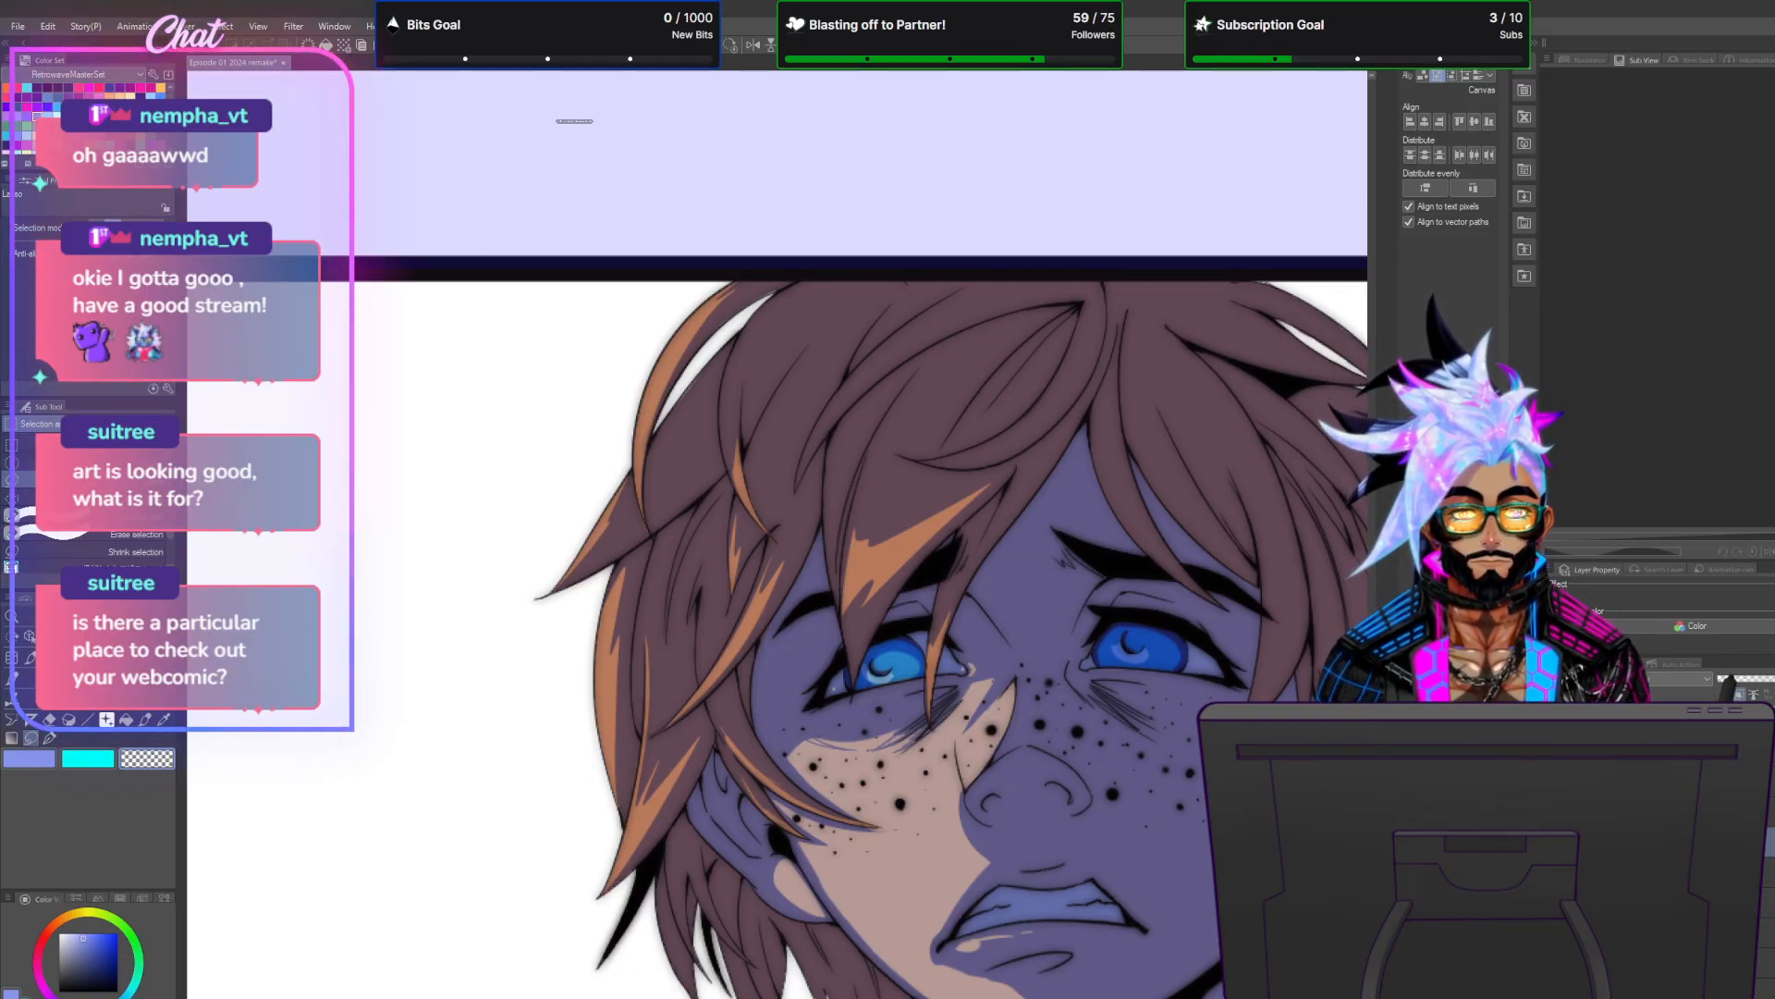
scroll(777, 534, "down", 7)
scroll(776, 534, "up", 10)
scroll(777, 534, "down", 5)
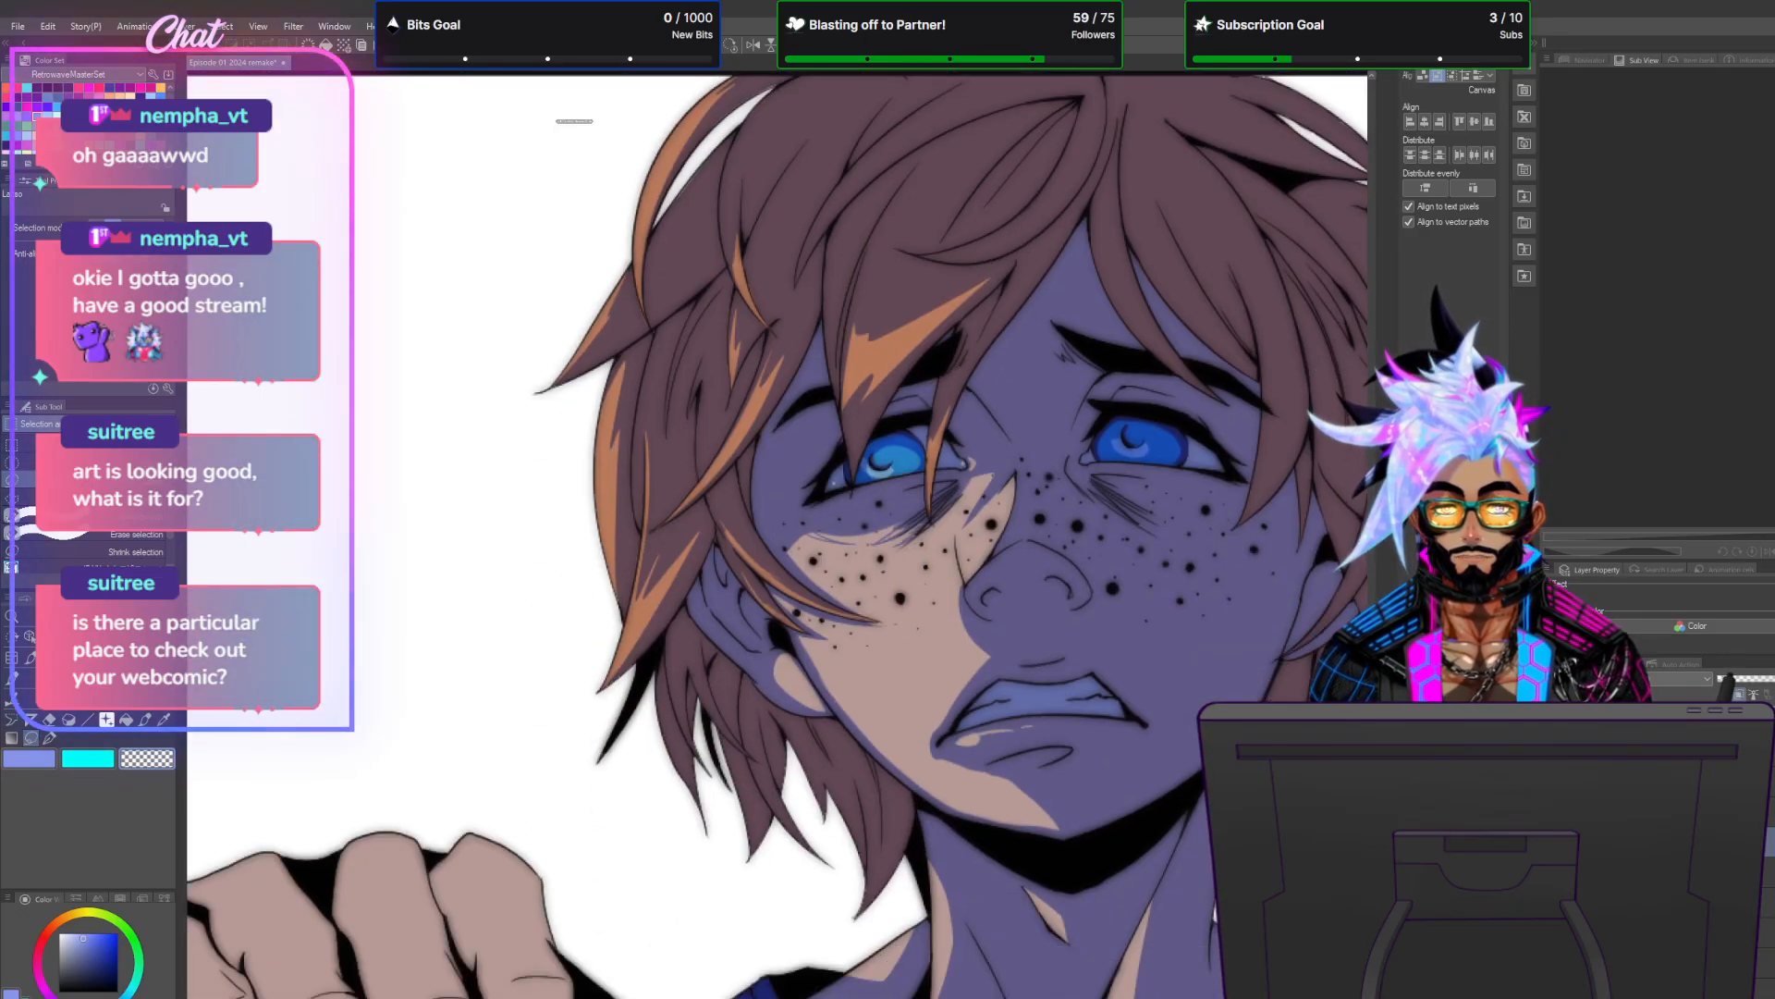
scroll(1240, 561, "up", 5)
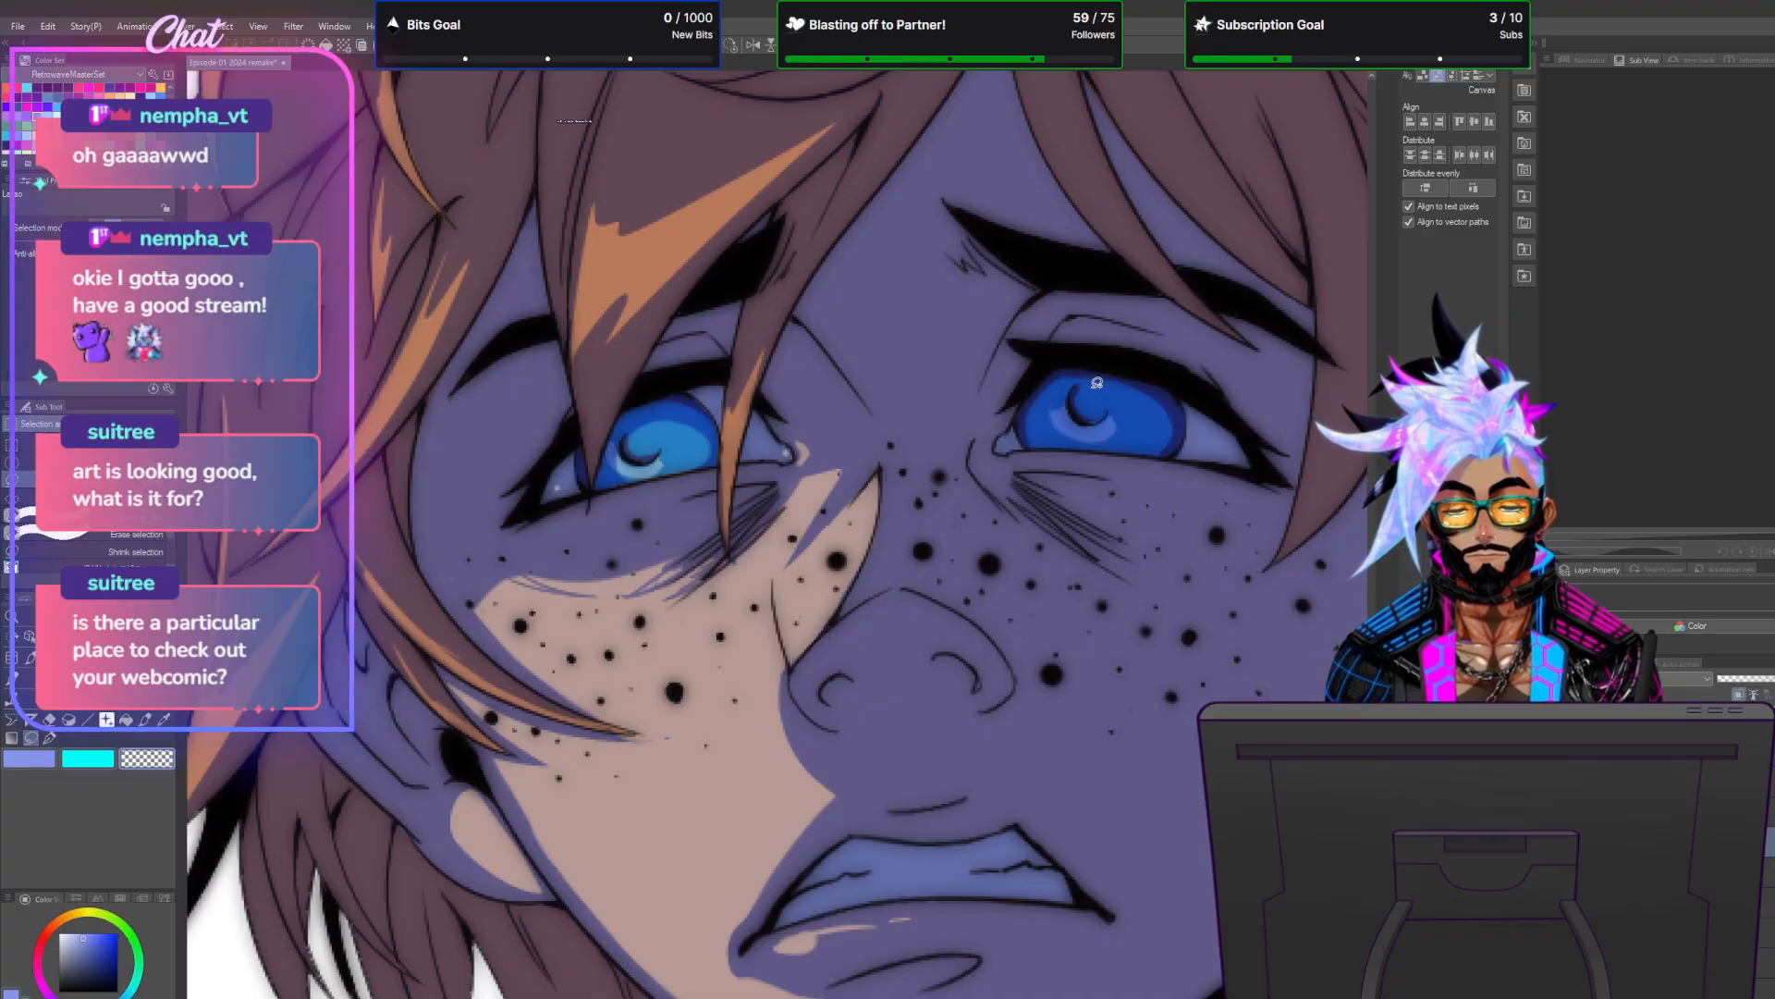
mouse_move(1034, 410)
left_mouse_down()
mouse_move(1113, 410)
mouse_move(1112, 448)
mouse_move(1028, 445)
left_mouse_up()
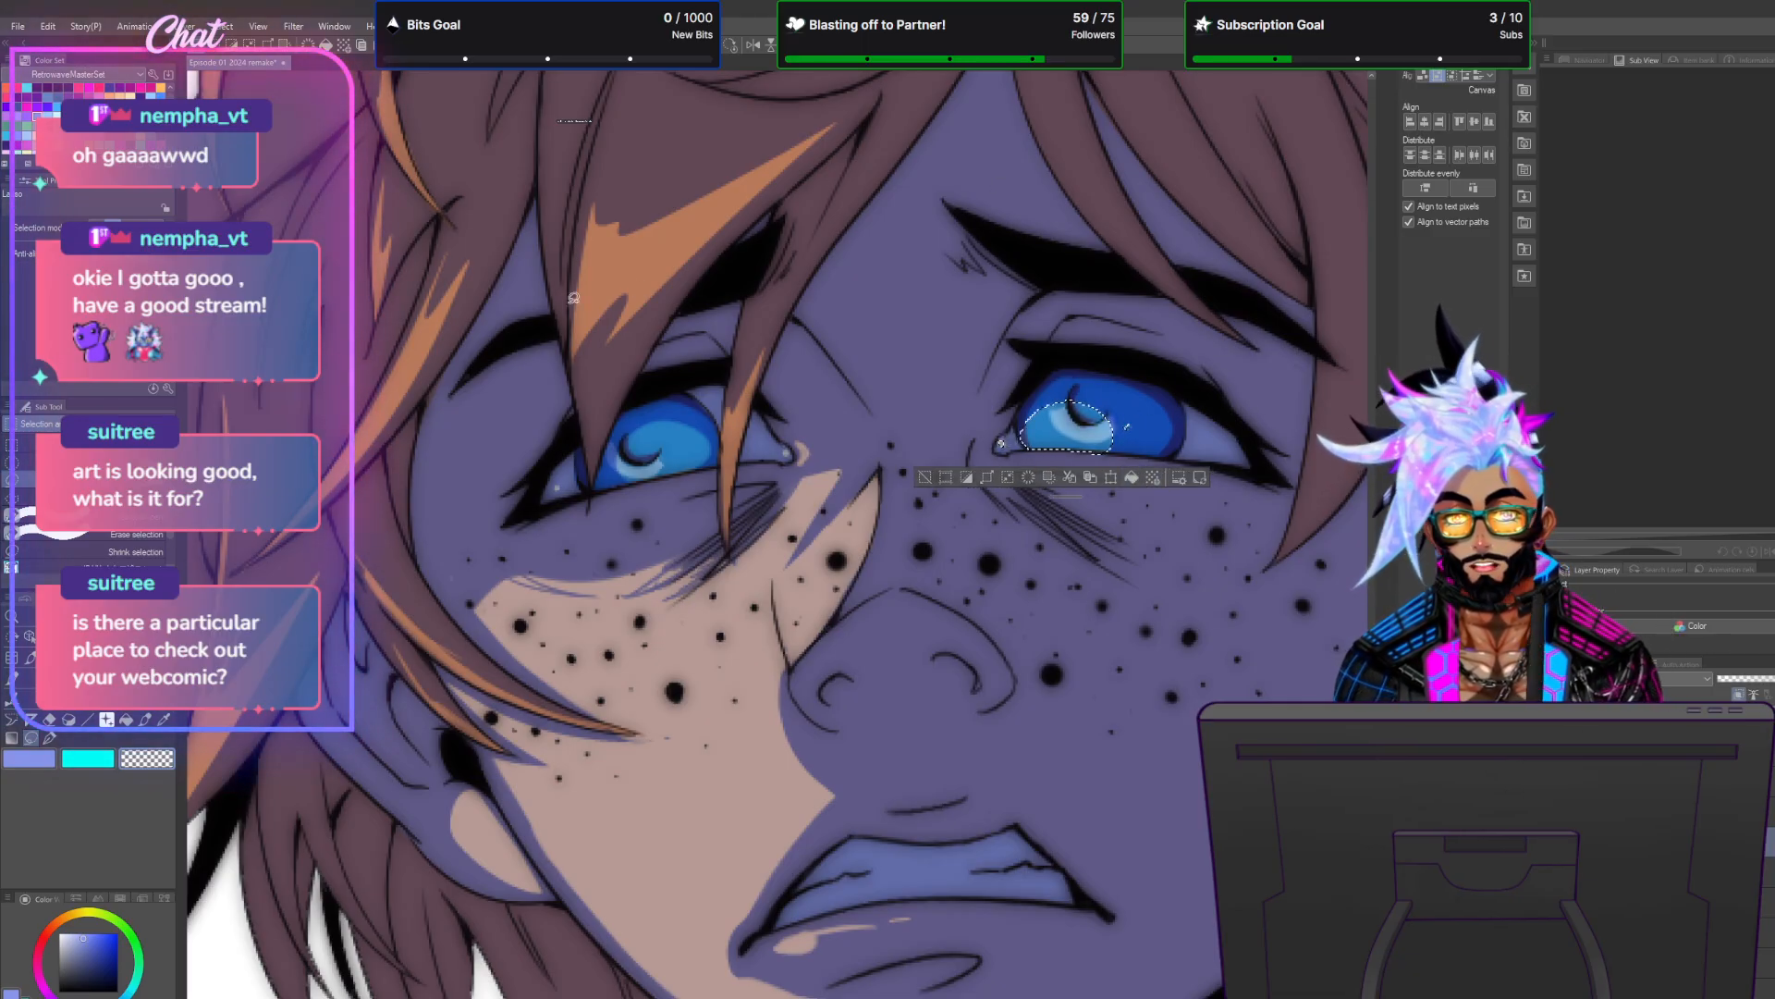
key("ctrl+d")
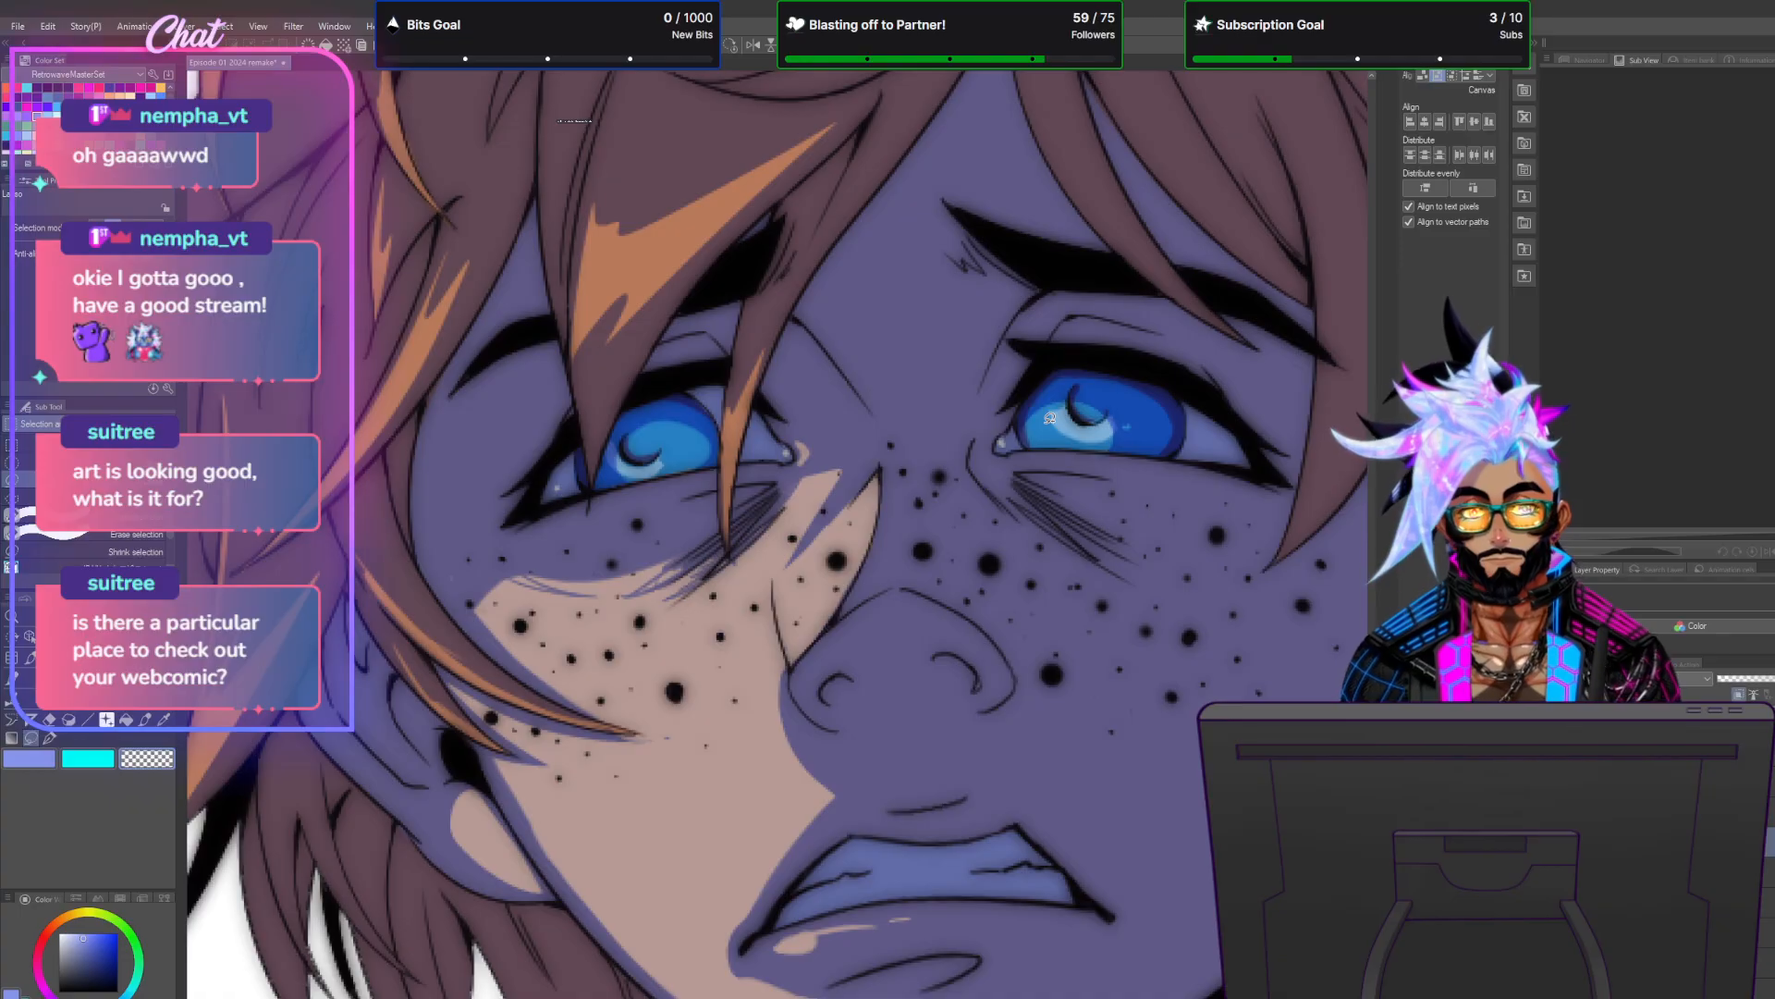
Lasso two small highlights on the upper teeth at the lit corner of the mouth, clear their shadow and deselect.
scroll(1049, 418, "down", 4)
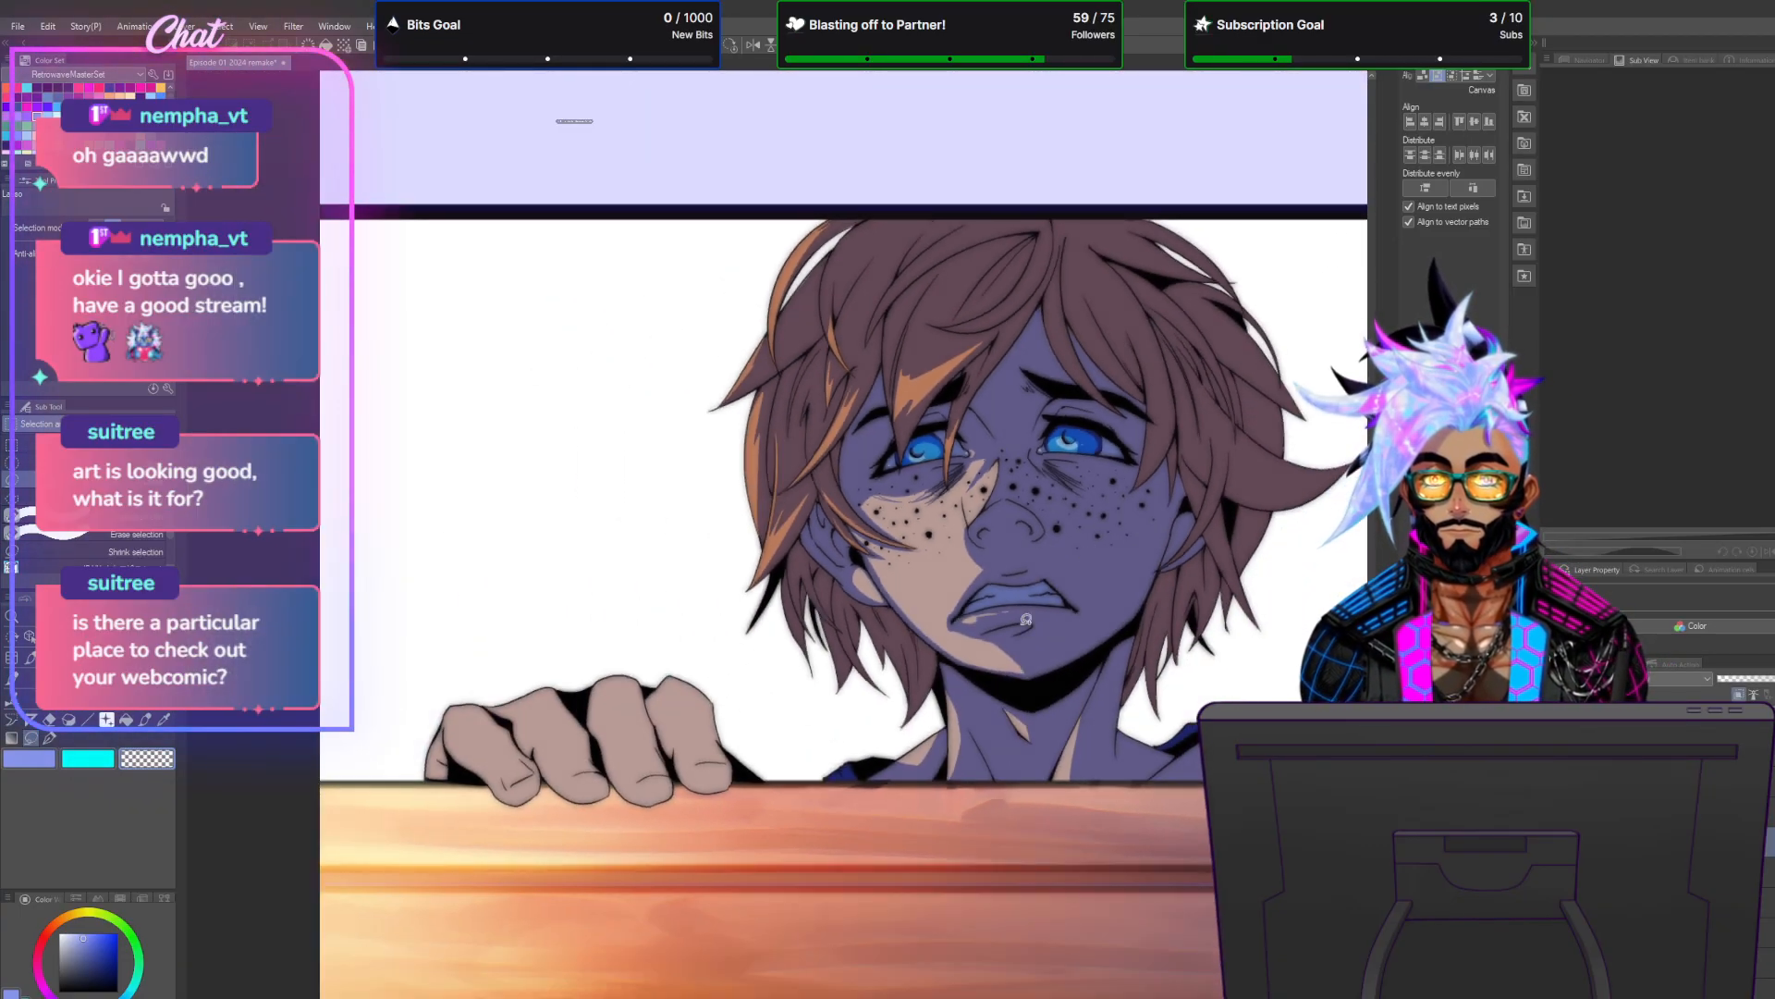
scroll(999, 642, "up", 4)
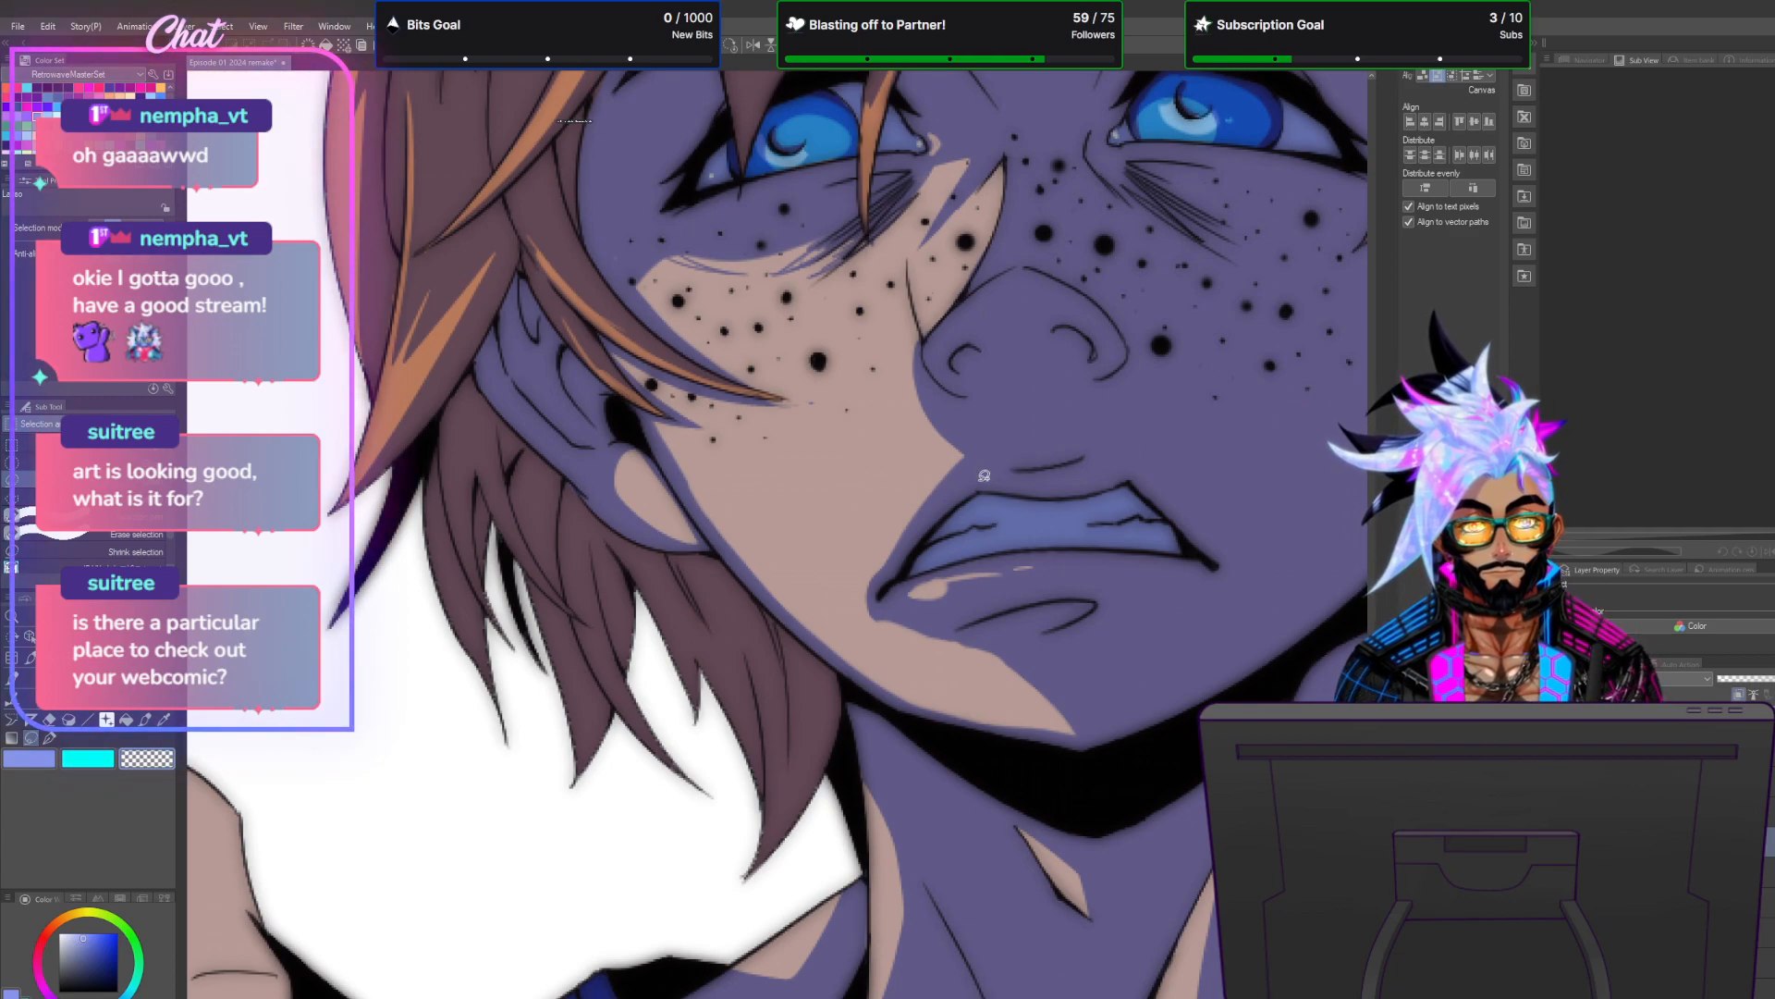
left_click_drag(996, 514, 971, 521)
left_click(1042, 557)
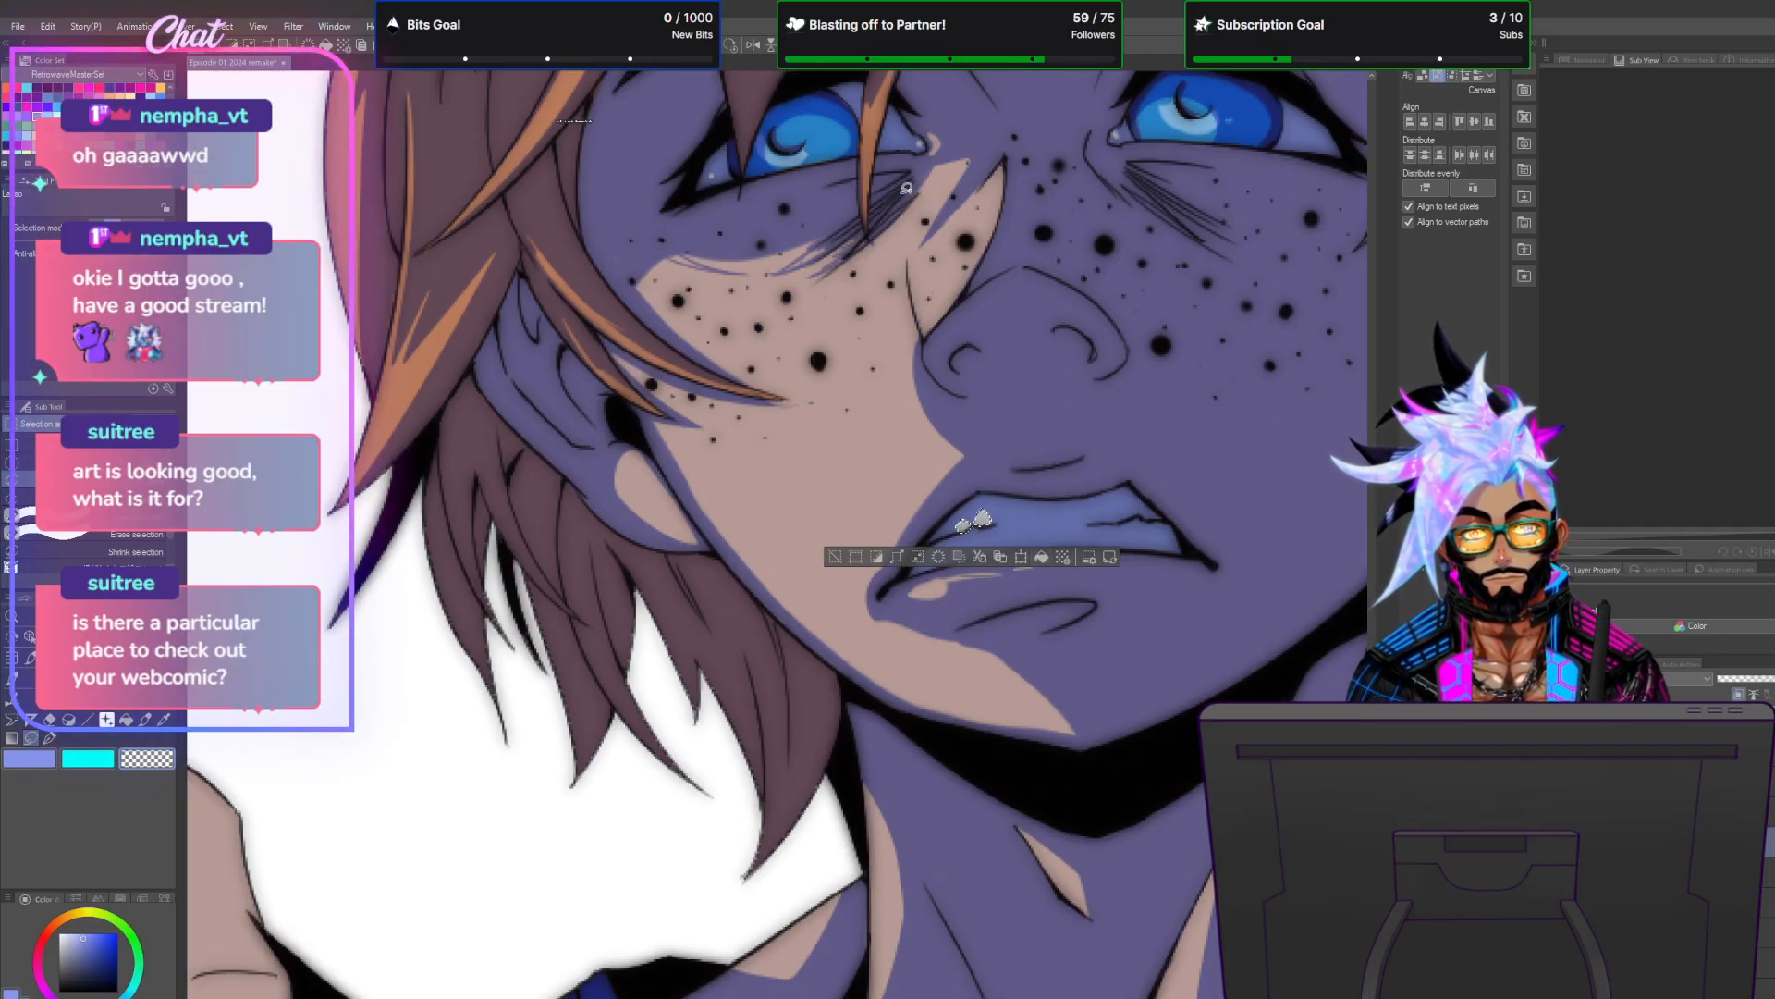
key("ctrl+d")
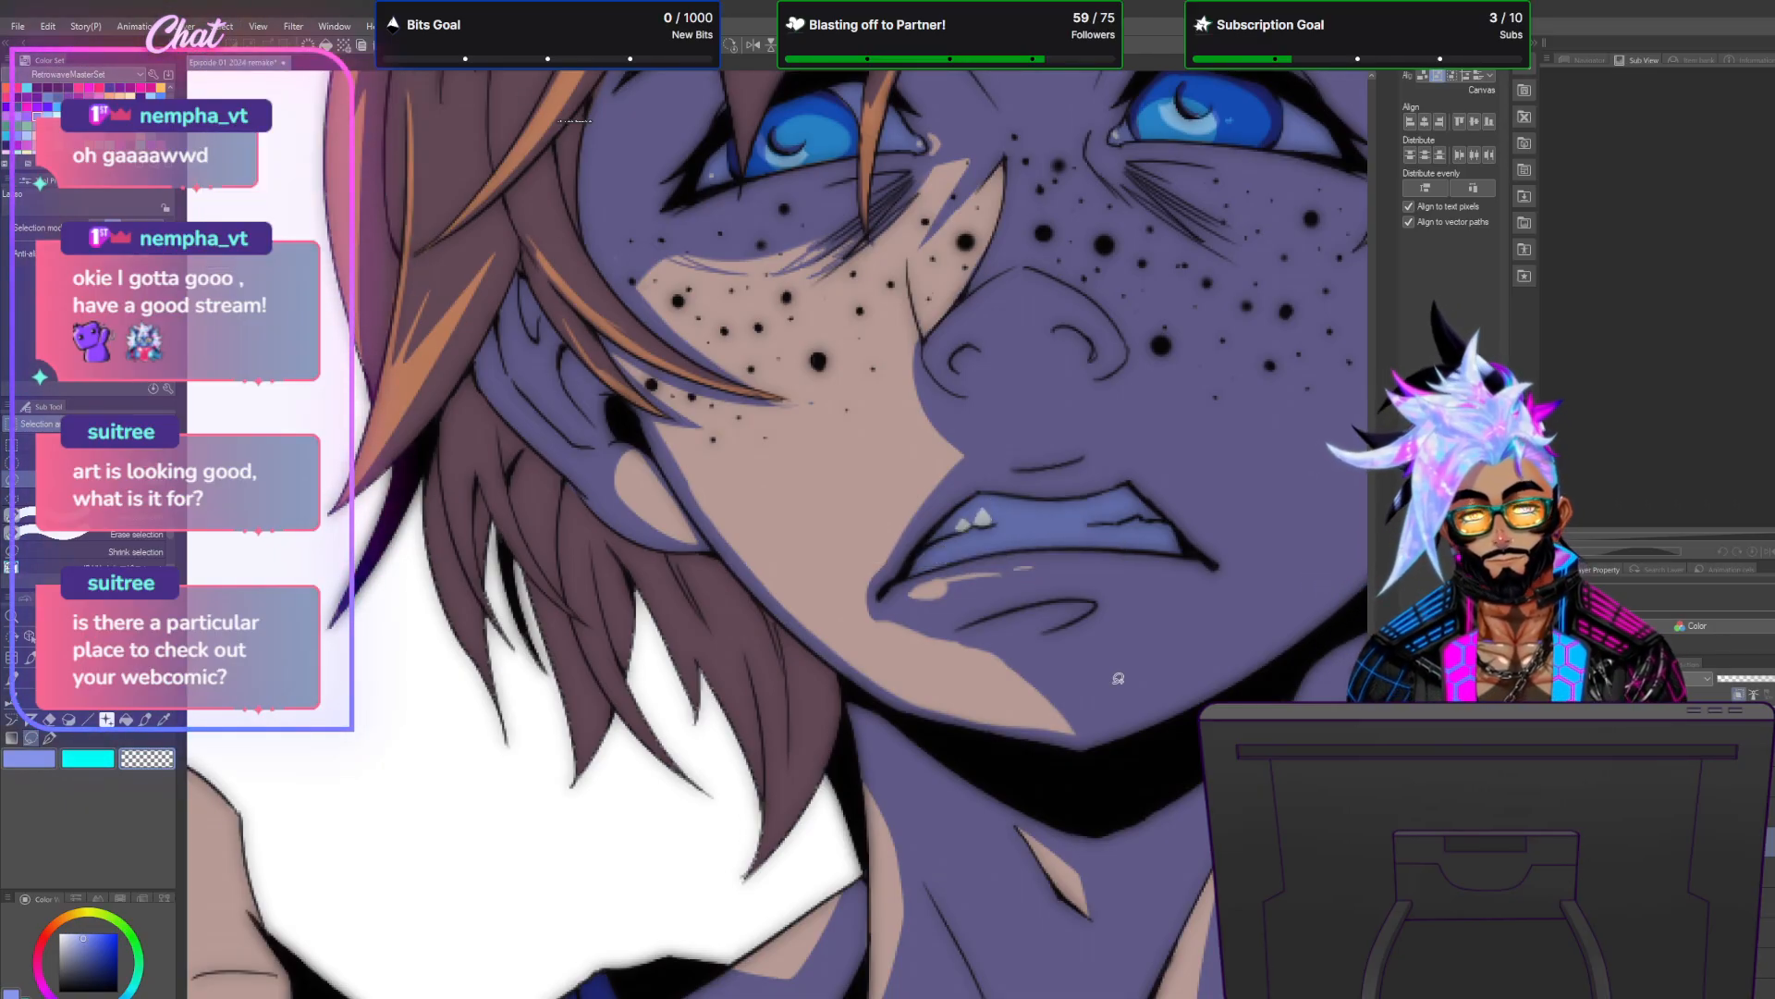
Lower the opacity of the boy's periwinkle shadow layer so his skin and hair colors show through more.
scroll(1118, 678, "down", 5)
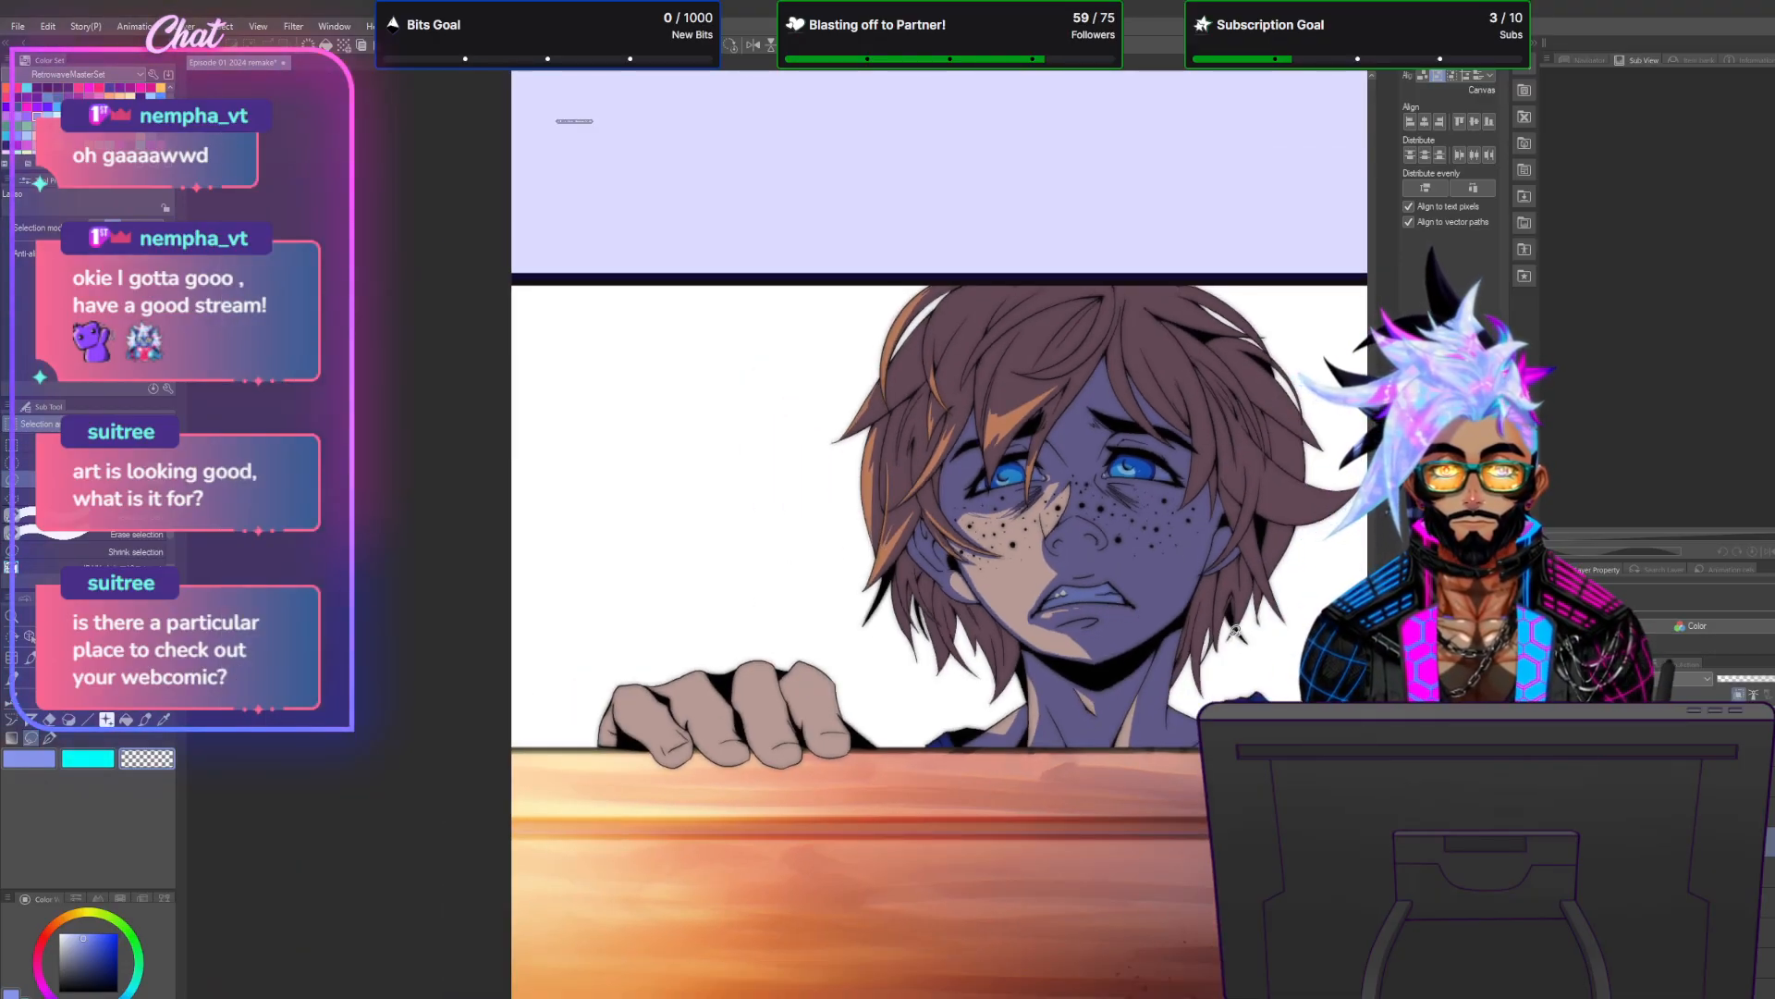
scroll(1169, 701, "up", 1)
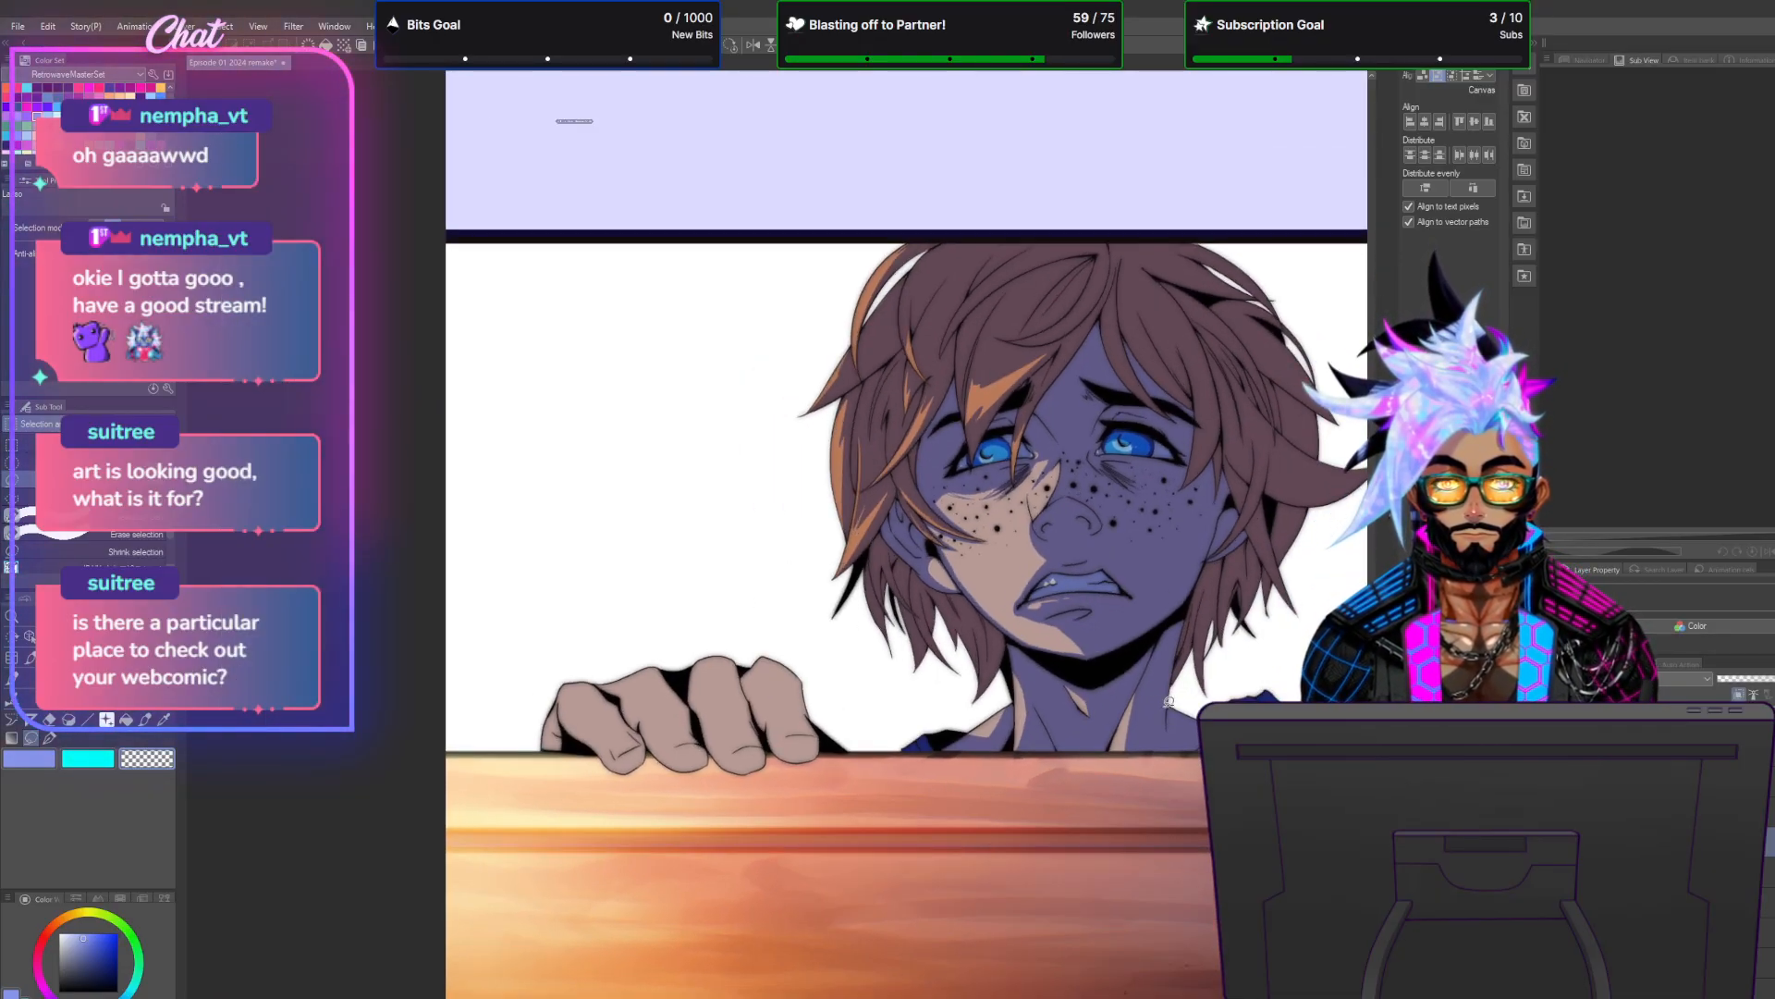
scroll(1133, 575, "up", 3)
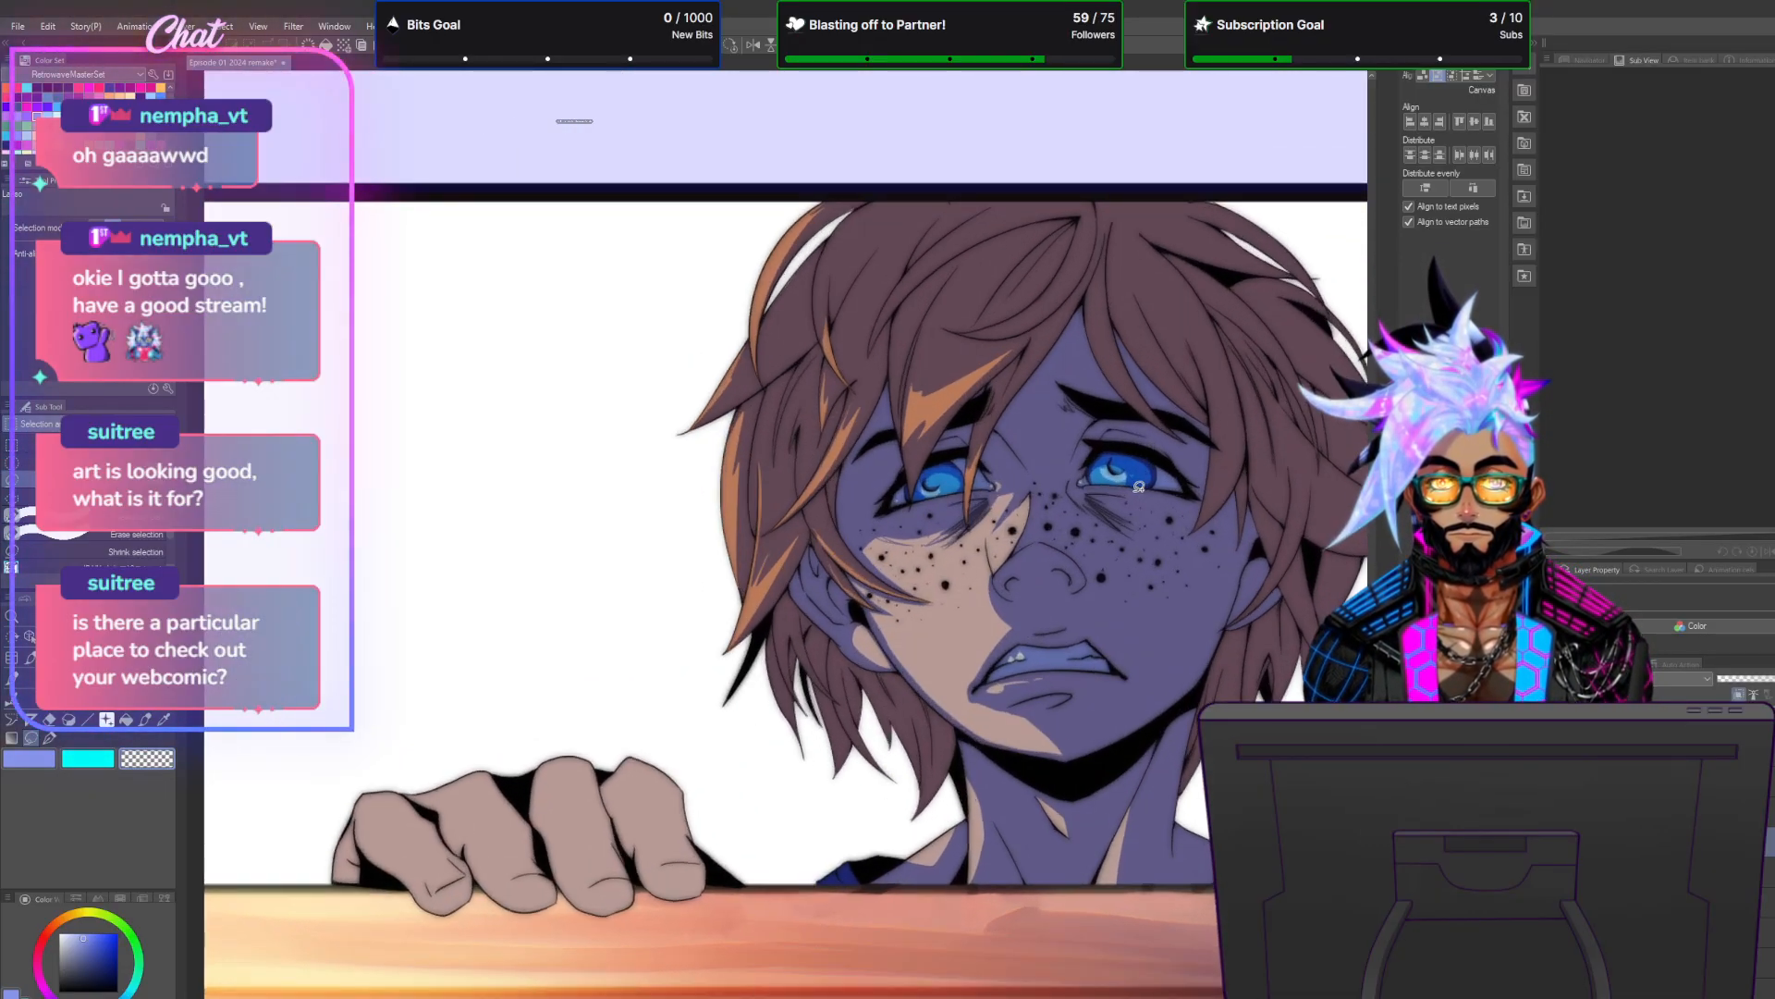
scroll(1130, 487, "up", 1)
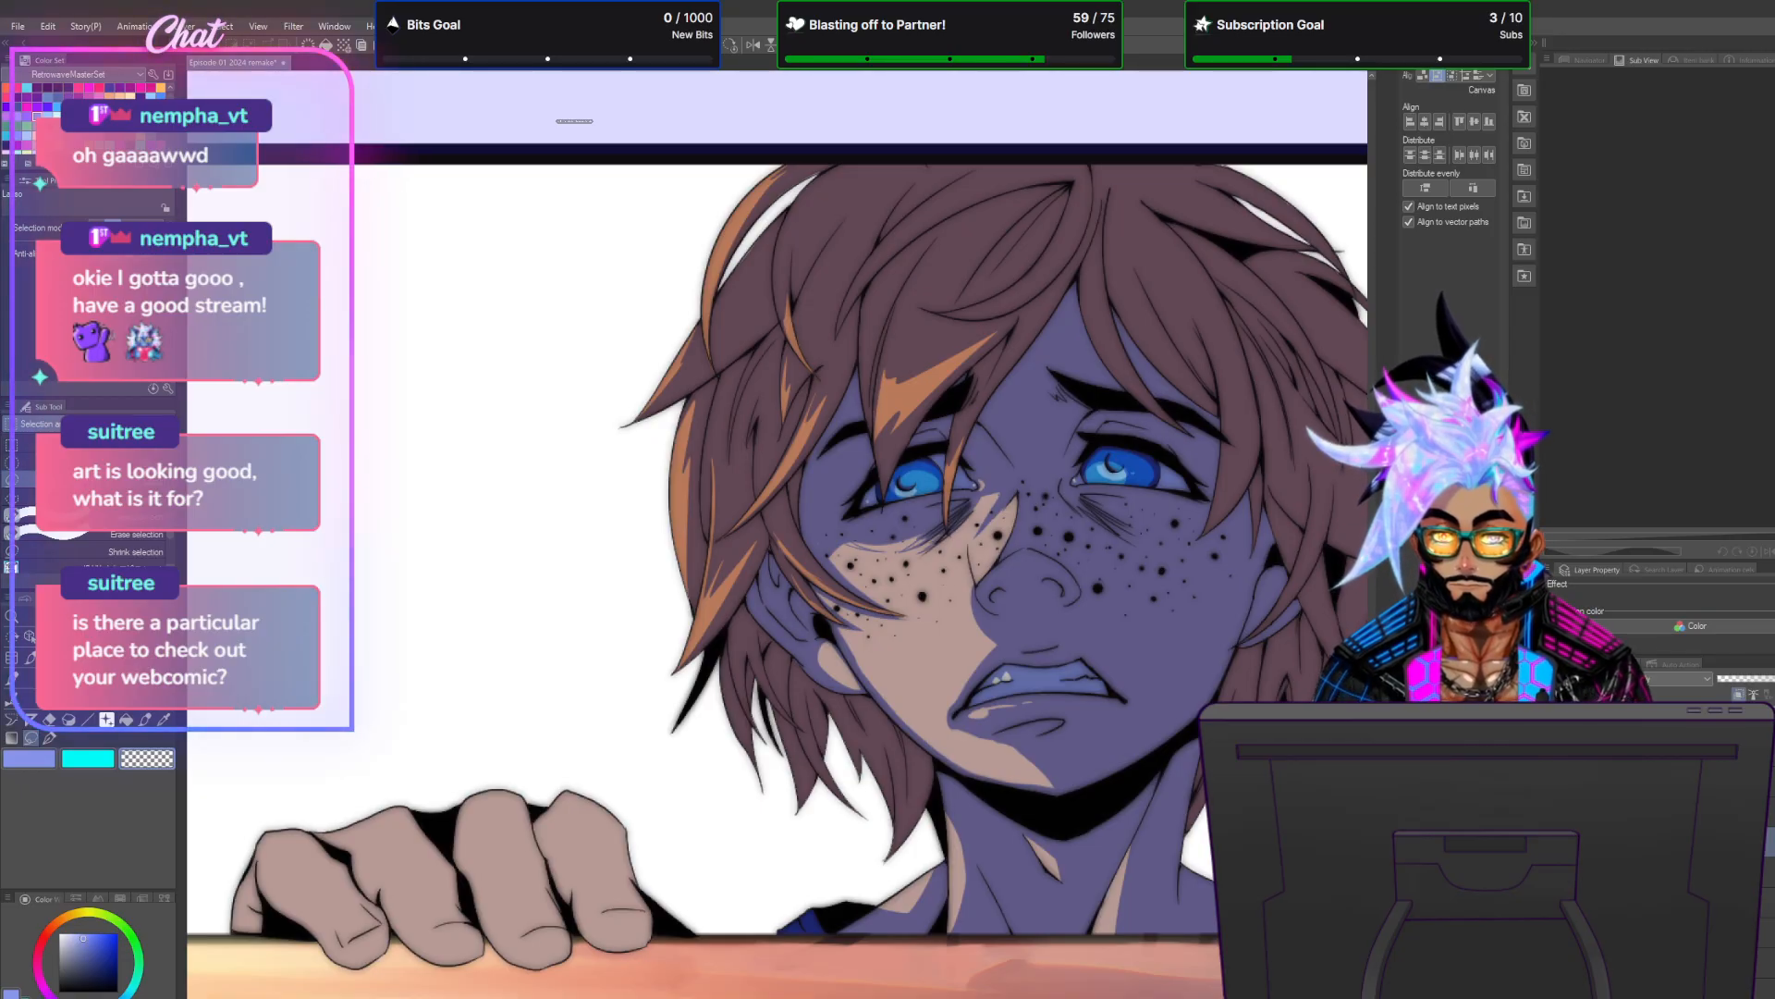
left_click_drag(1119, 949, 938, 943)
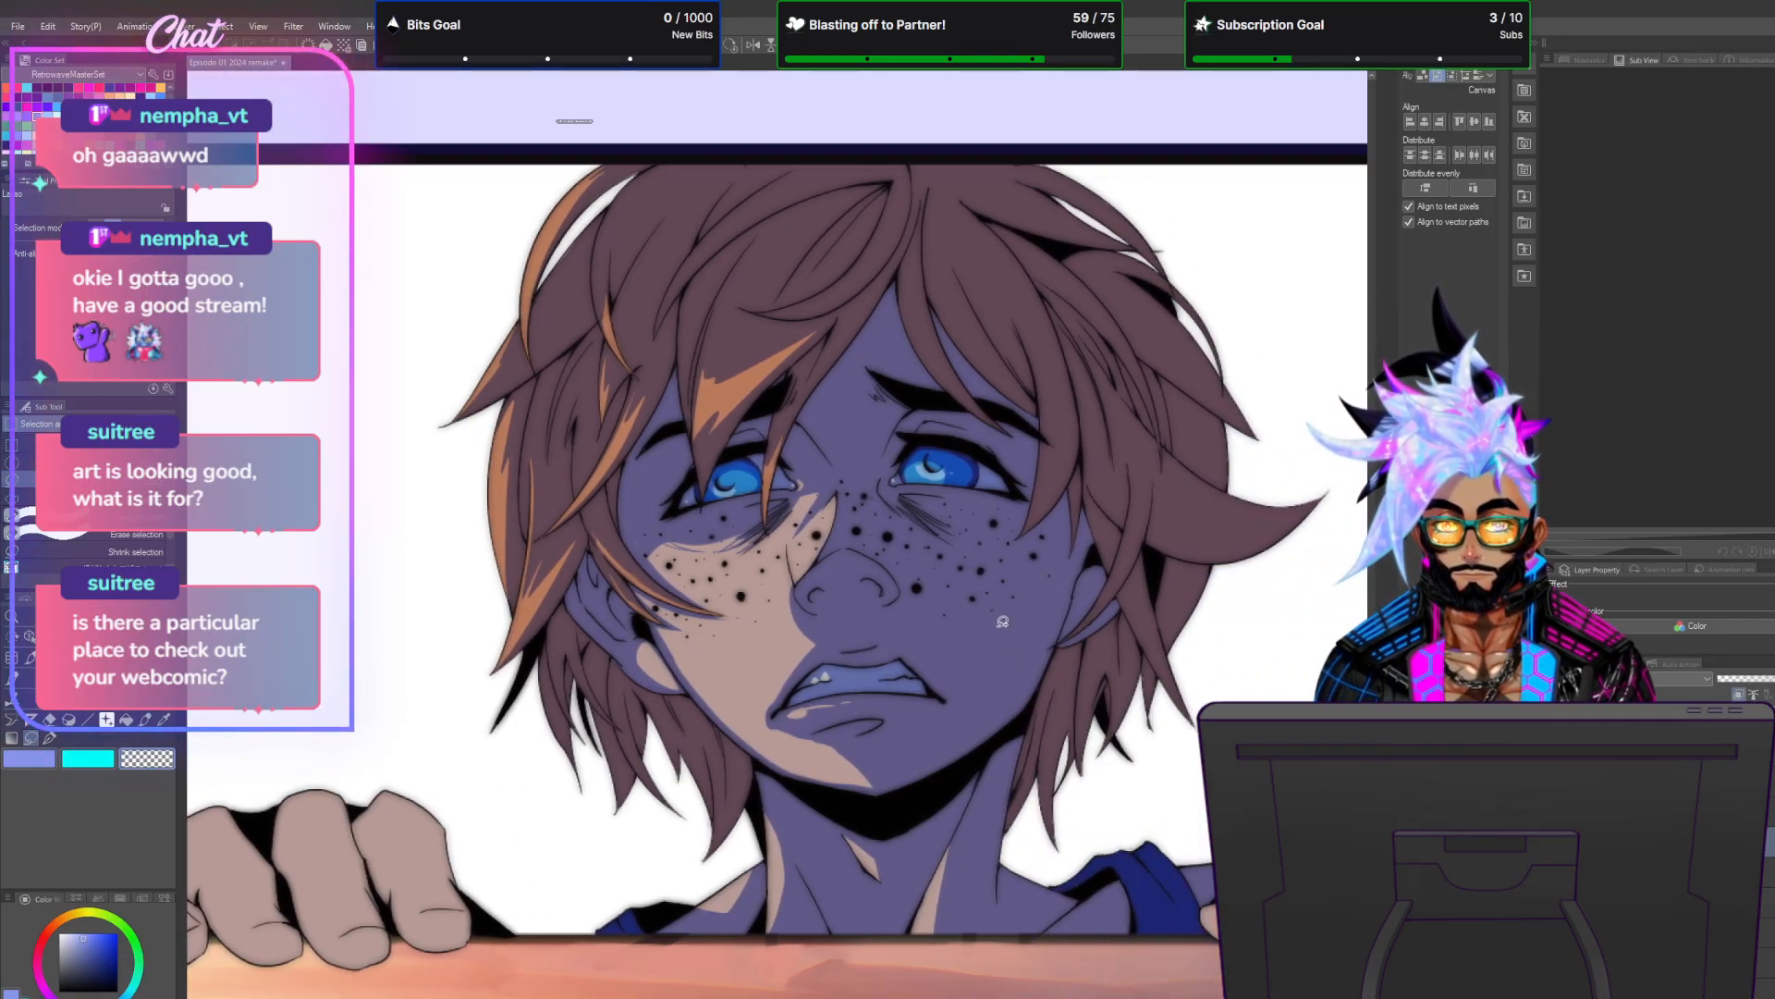
left_click_drag(1002, 621, 1114, 612)
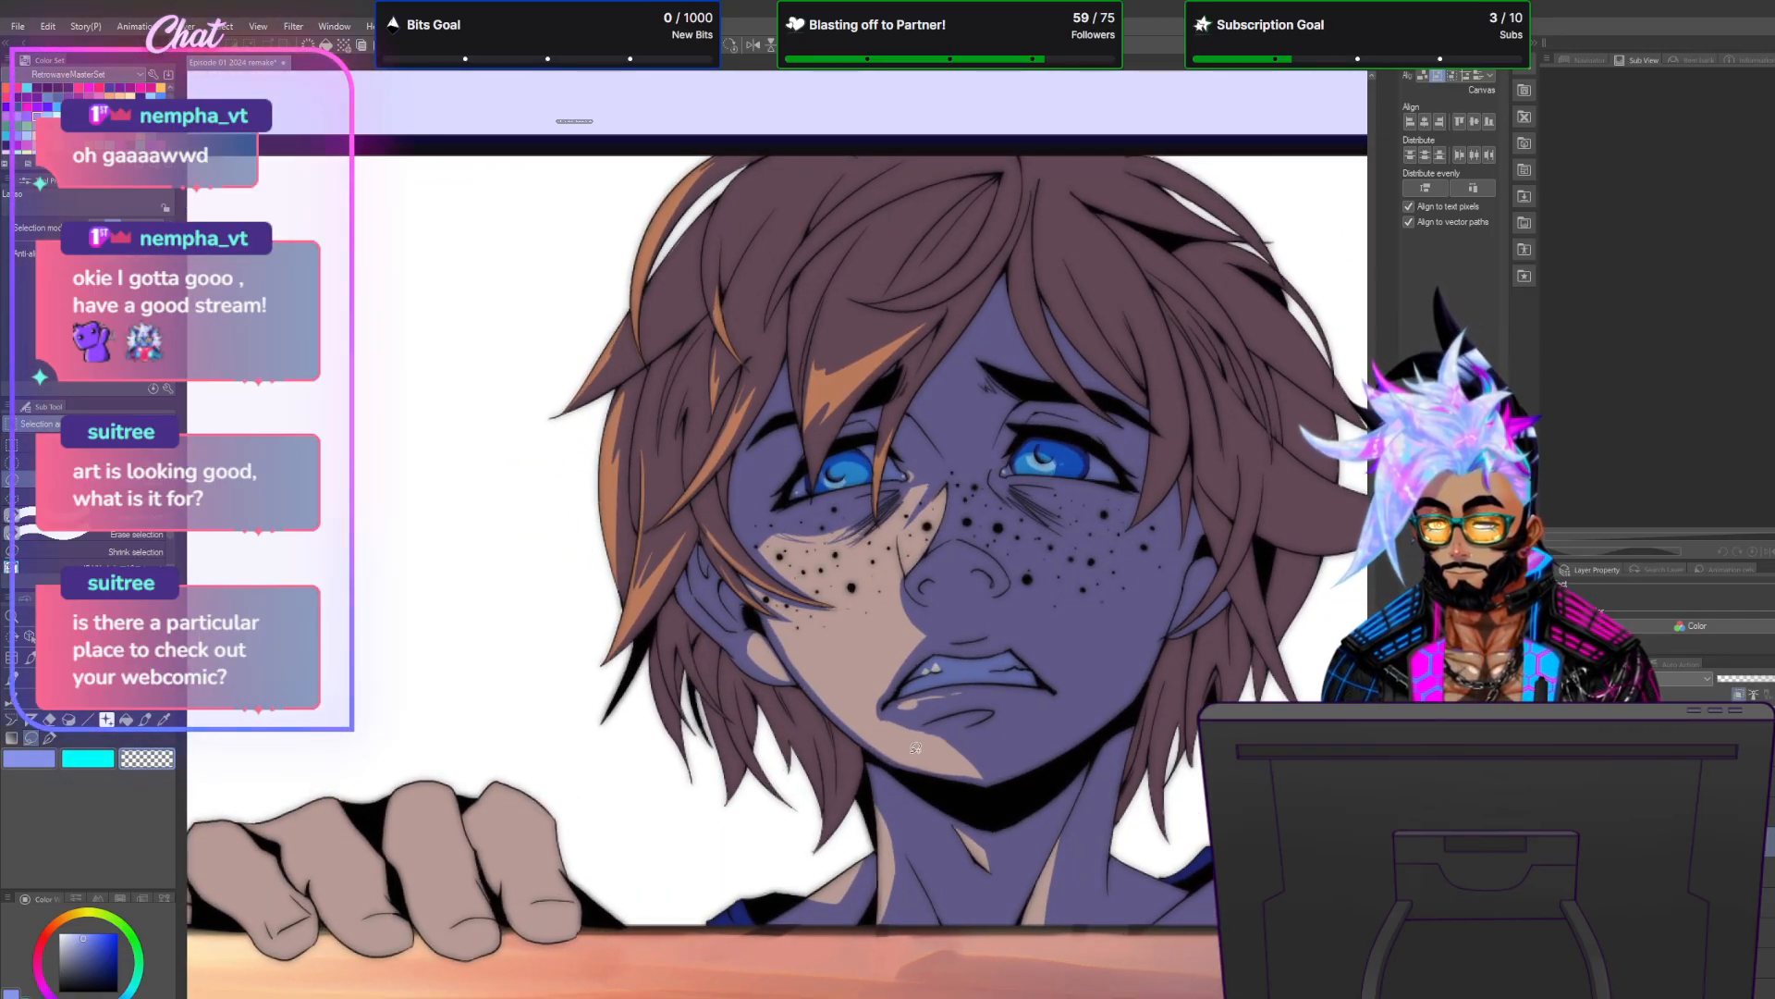
scroll(905, 751, "down", 1)
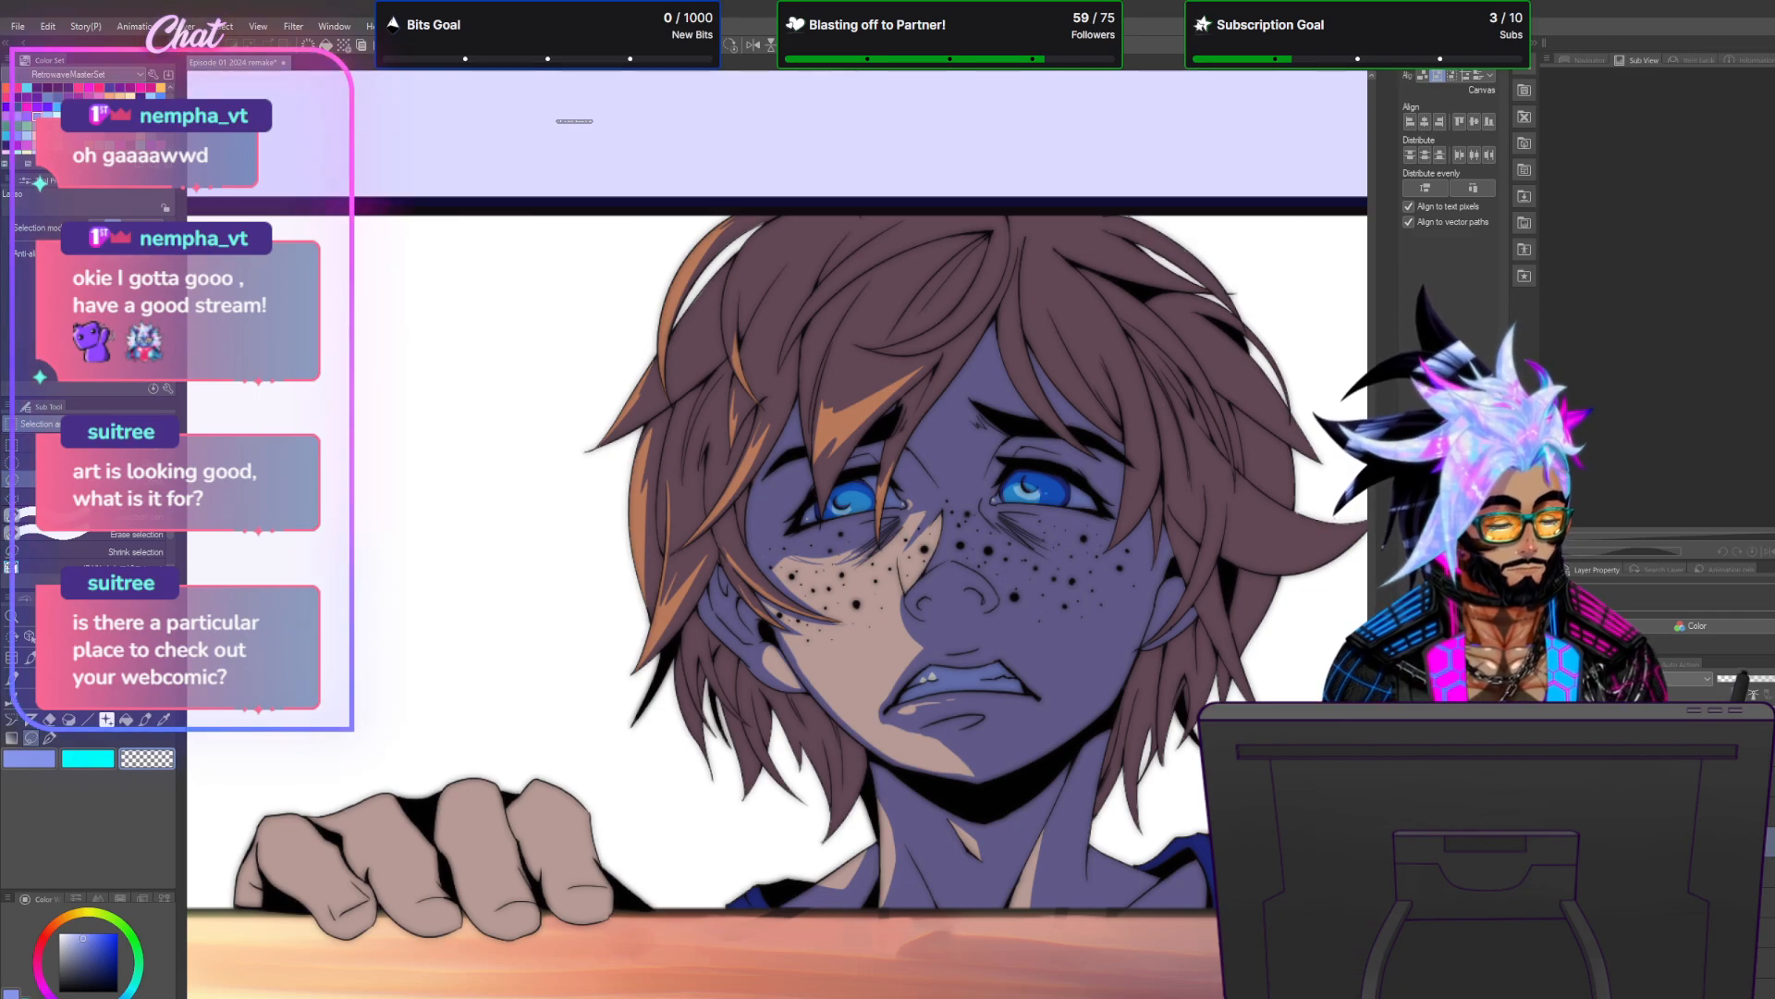
left_click(1745, 679)
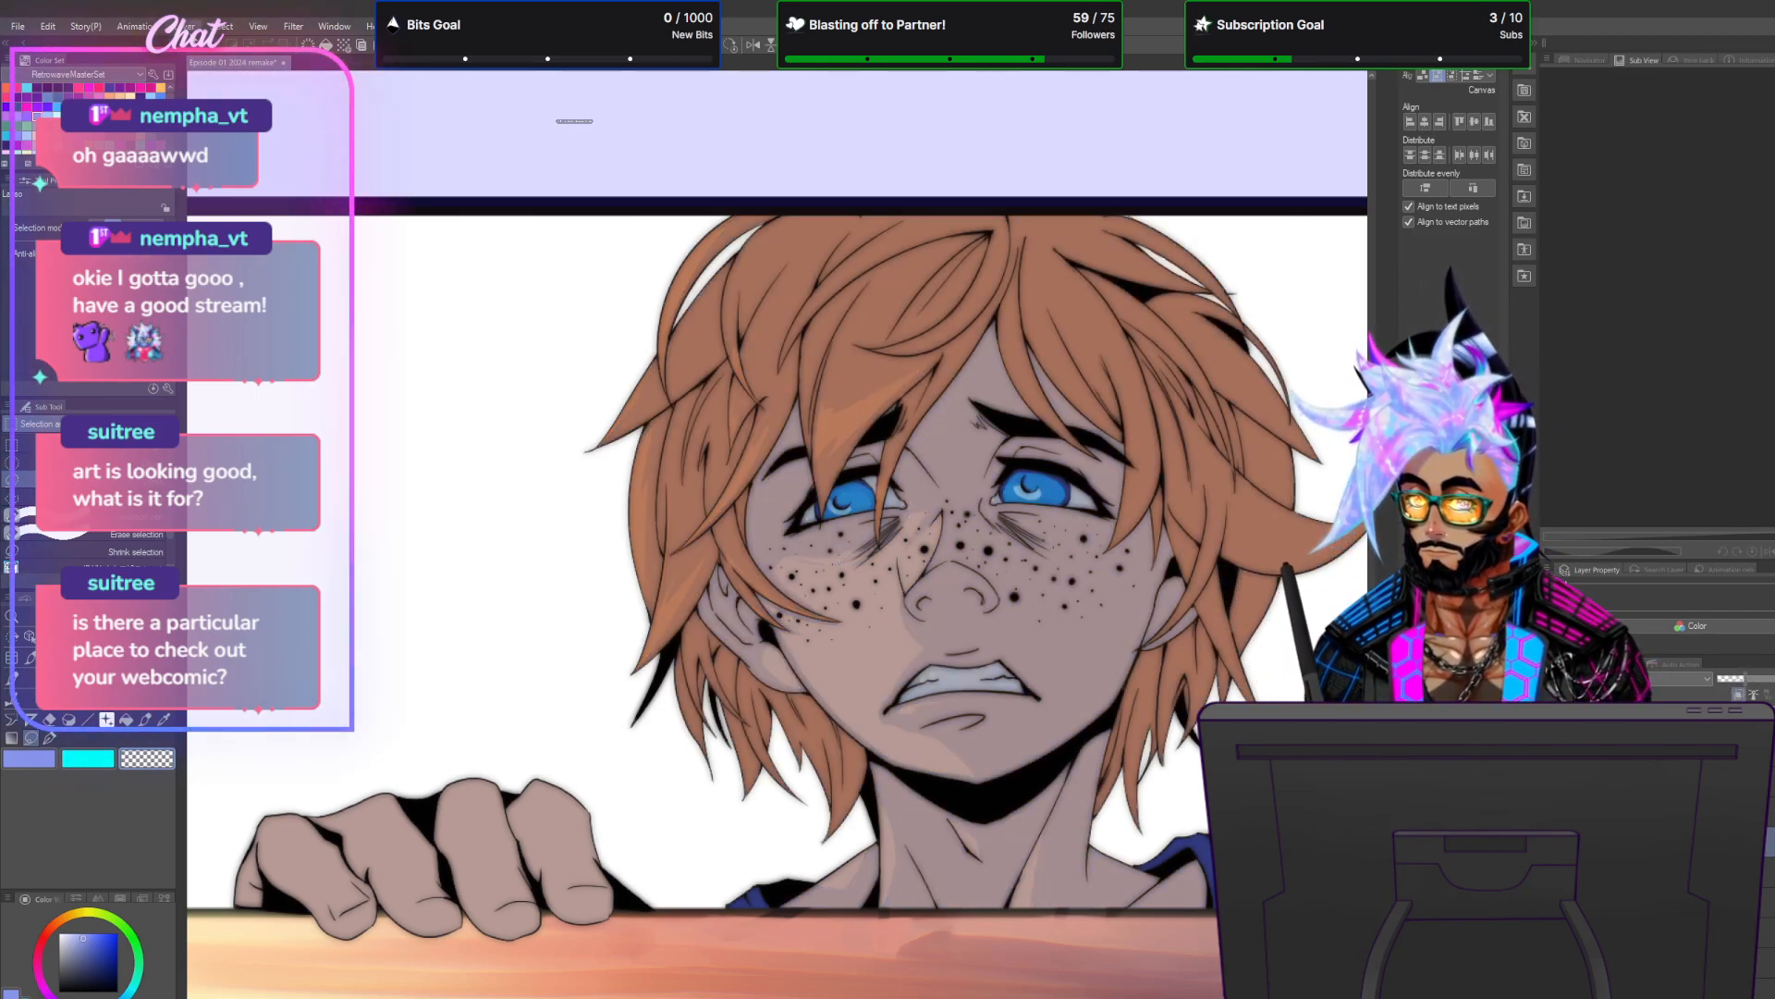
left_click(185, 26)
key("Escape")
key("ctrl+z")
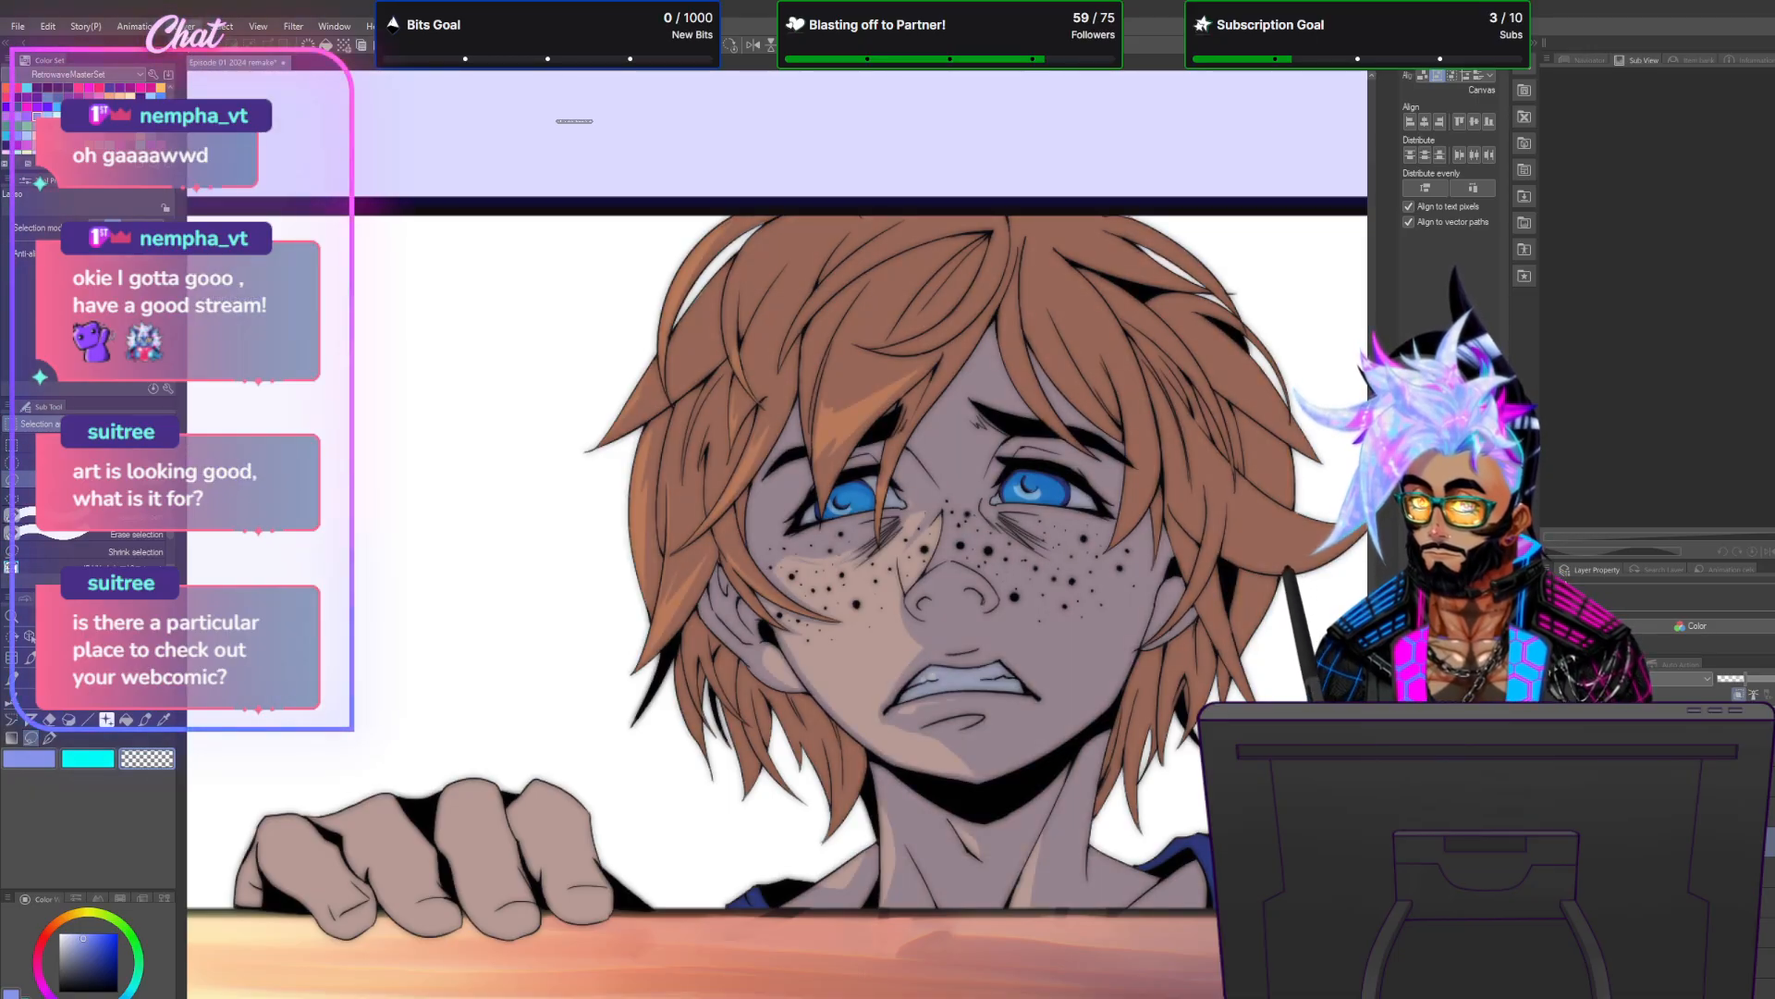
left_click(185, 26)
left_click(225, 148)
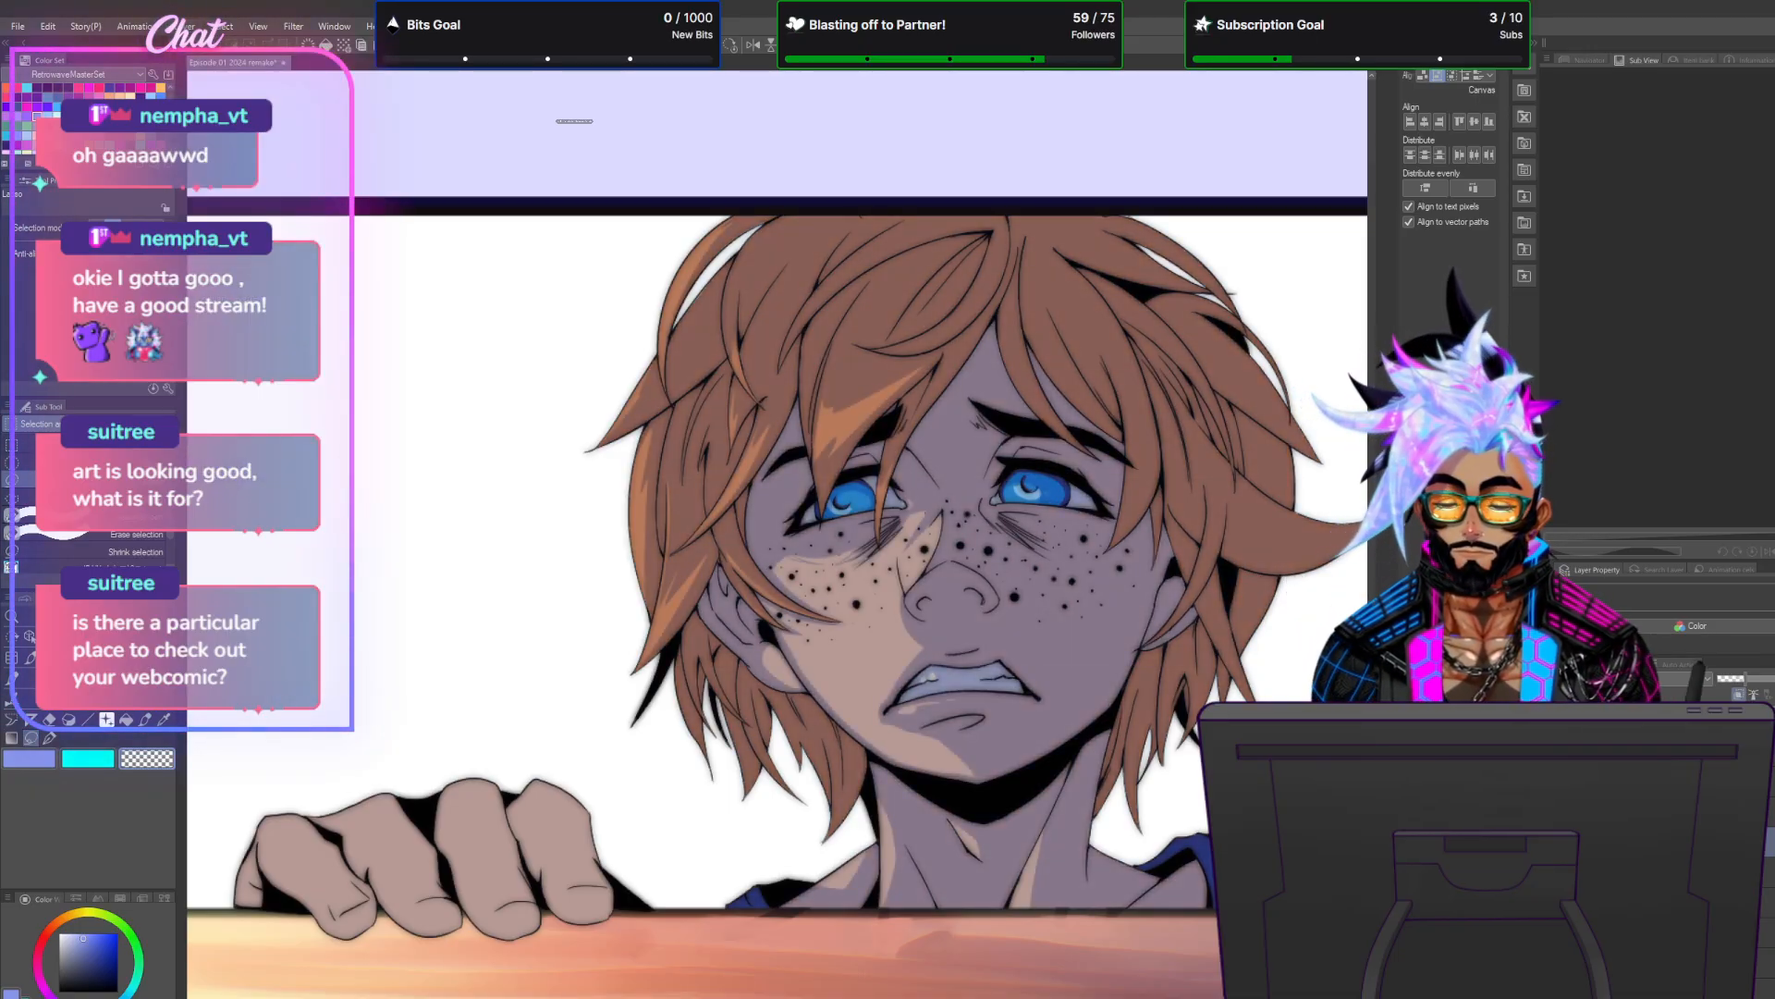
Change the blending mode of the boy's shadow layer from Multiply to Linear burn.
left_click(1685, 679)
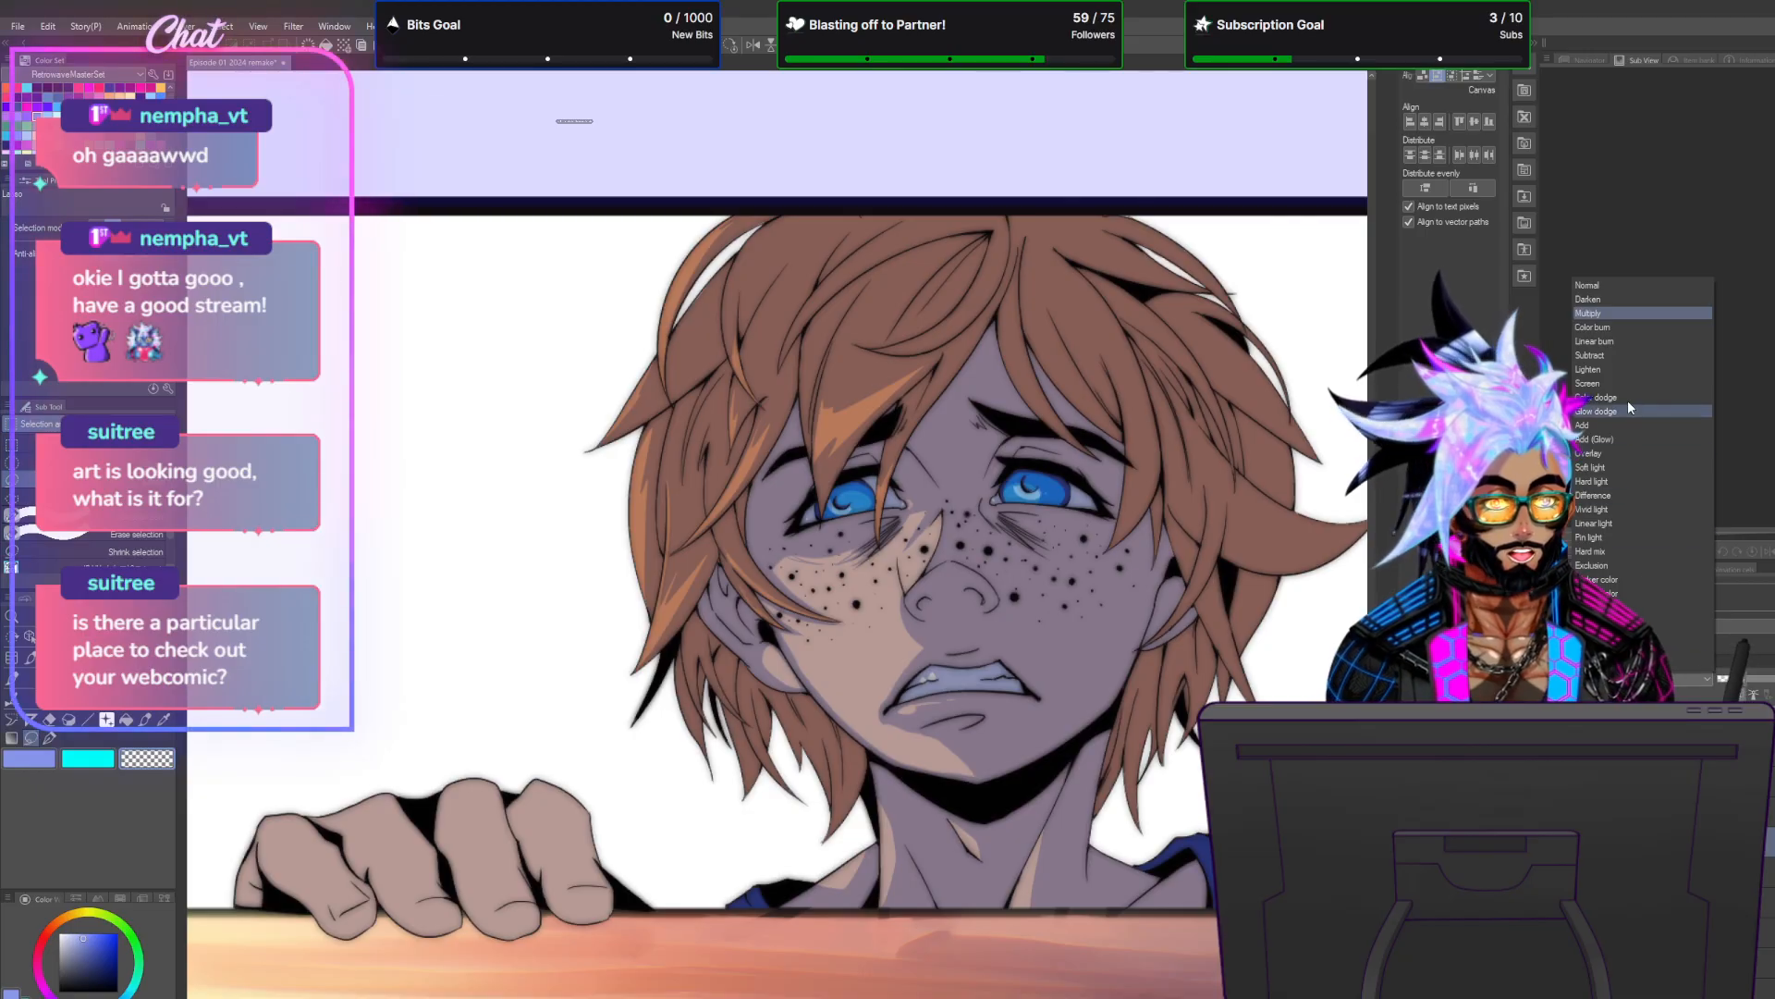
left_click(1612, 342)
scroll(1271, 590, "down", 2)
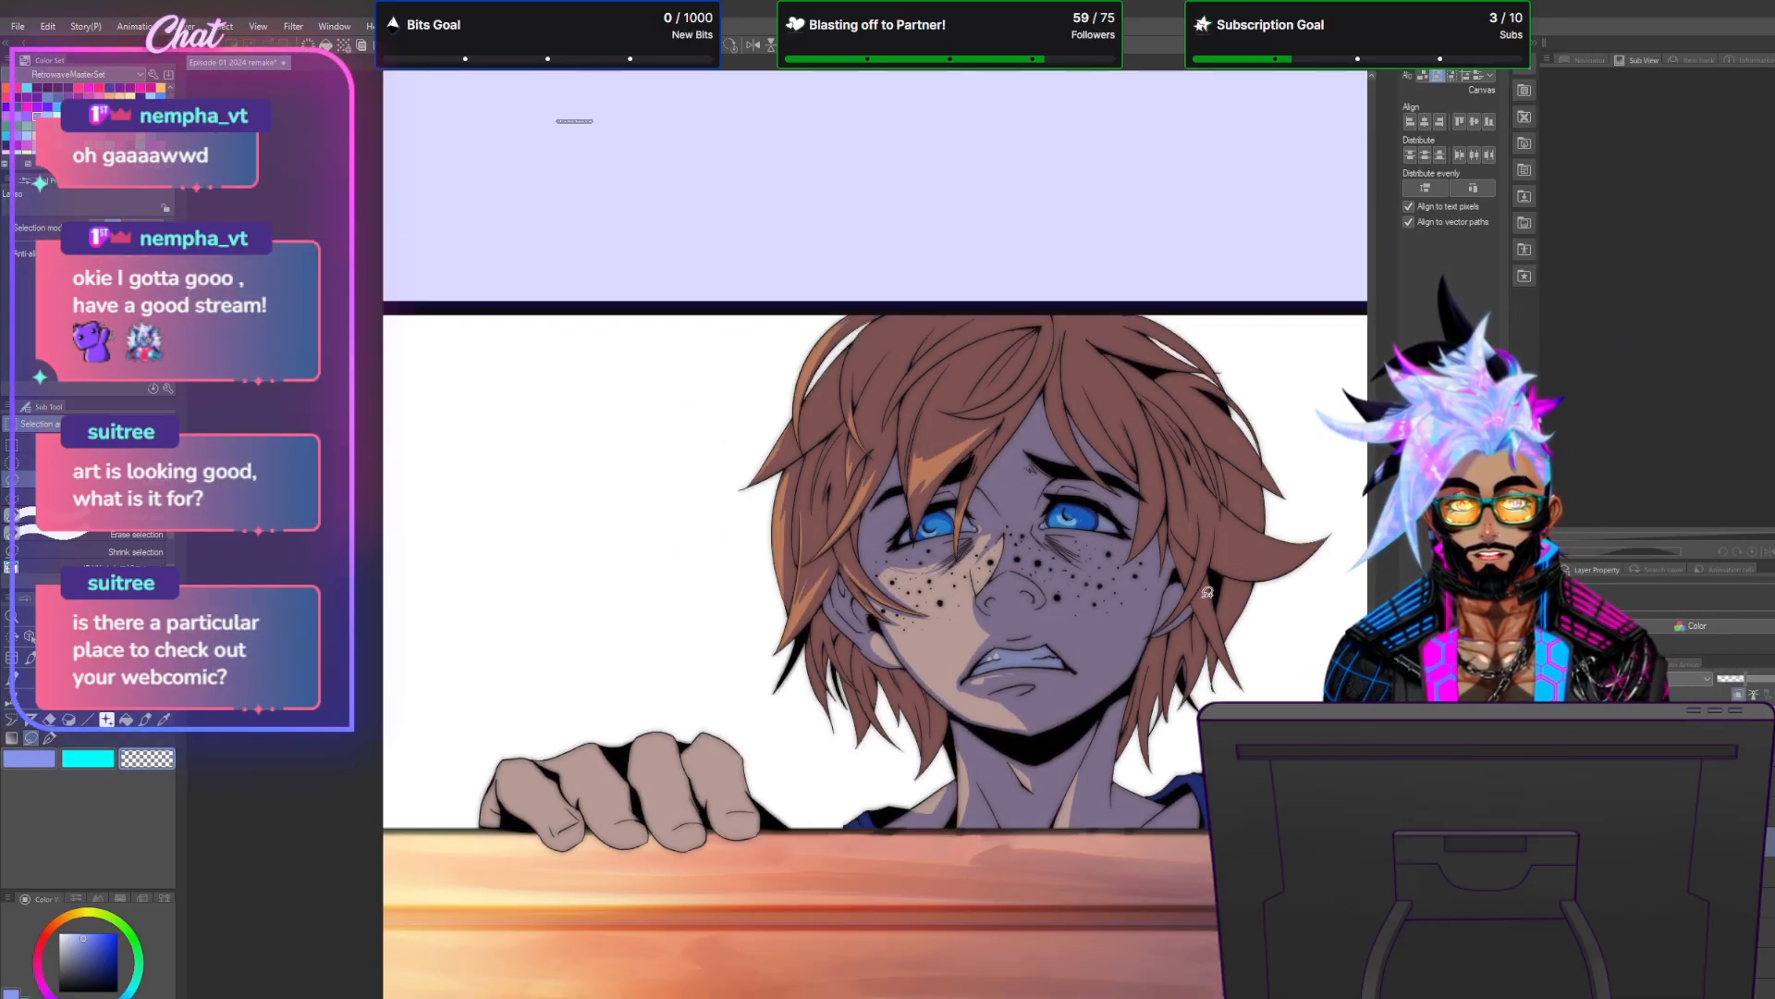
scroll(1272, 590, "up", 3)
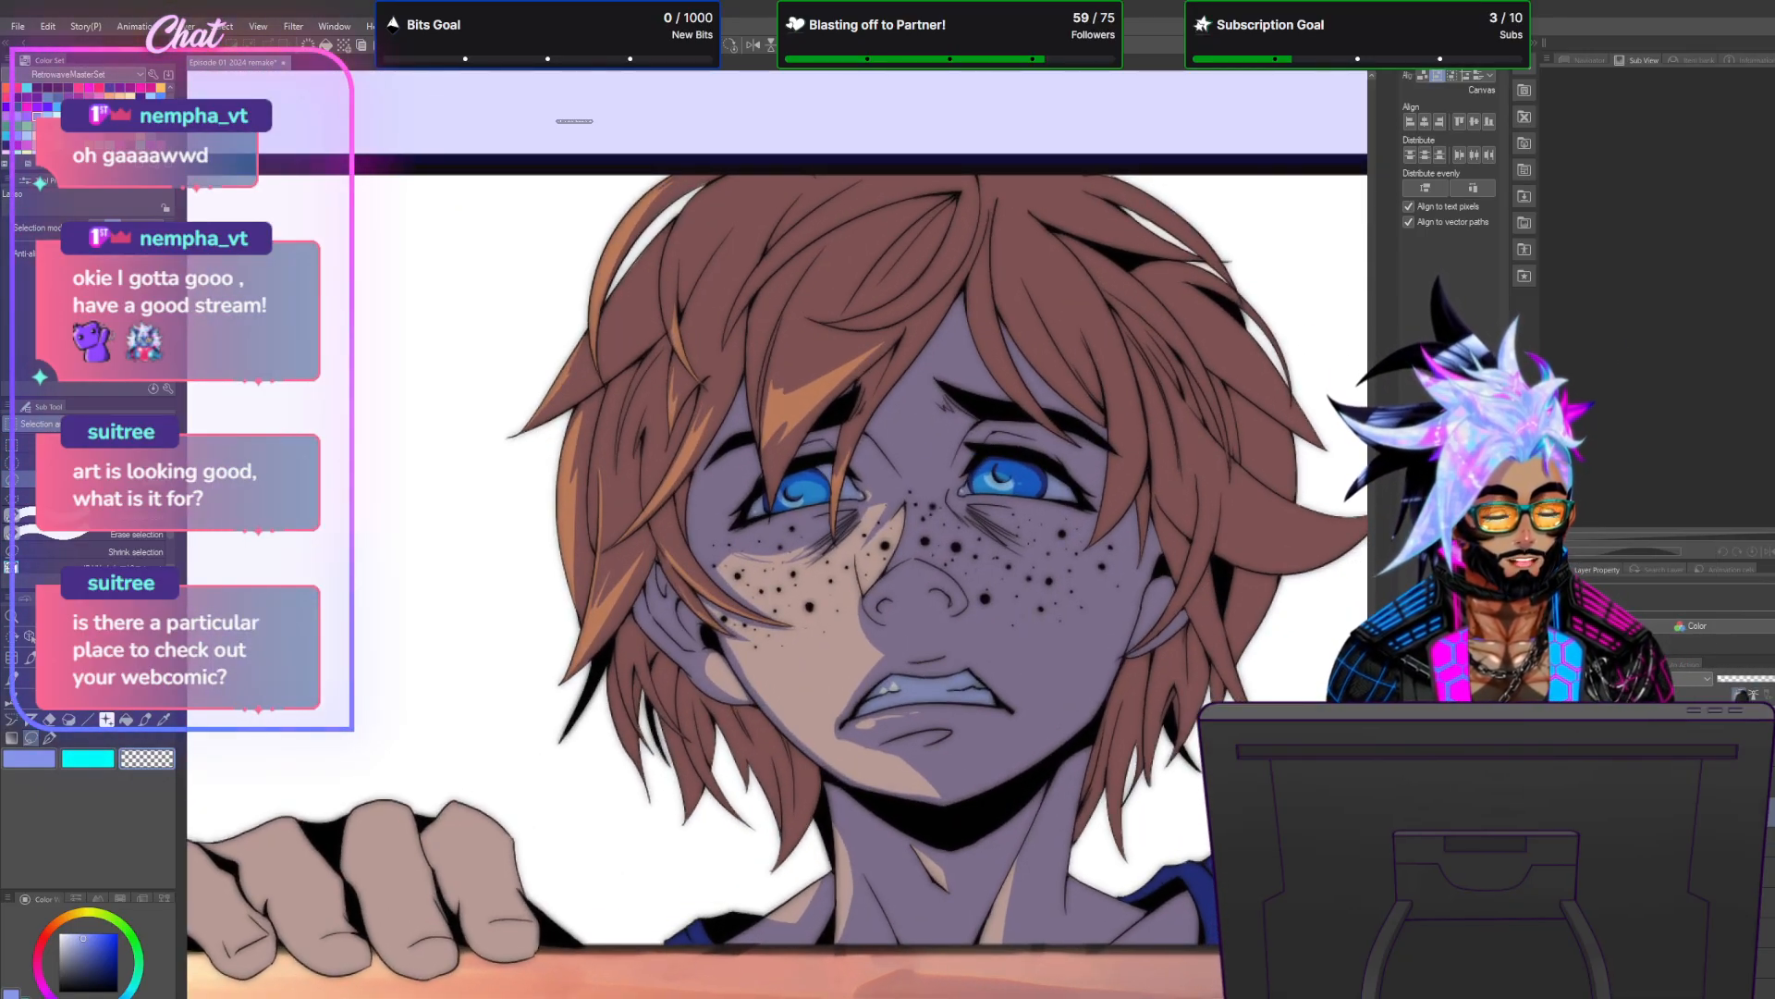
Set the new layer to Multiply and paint soft periwinkle shading over the shaded hair, face and neck with a large soft round brush.
left_click(1684, 678)
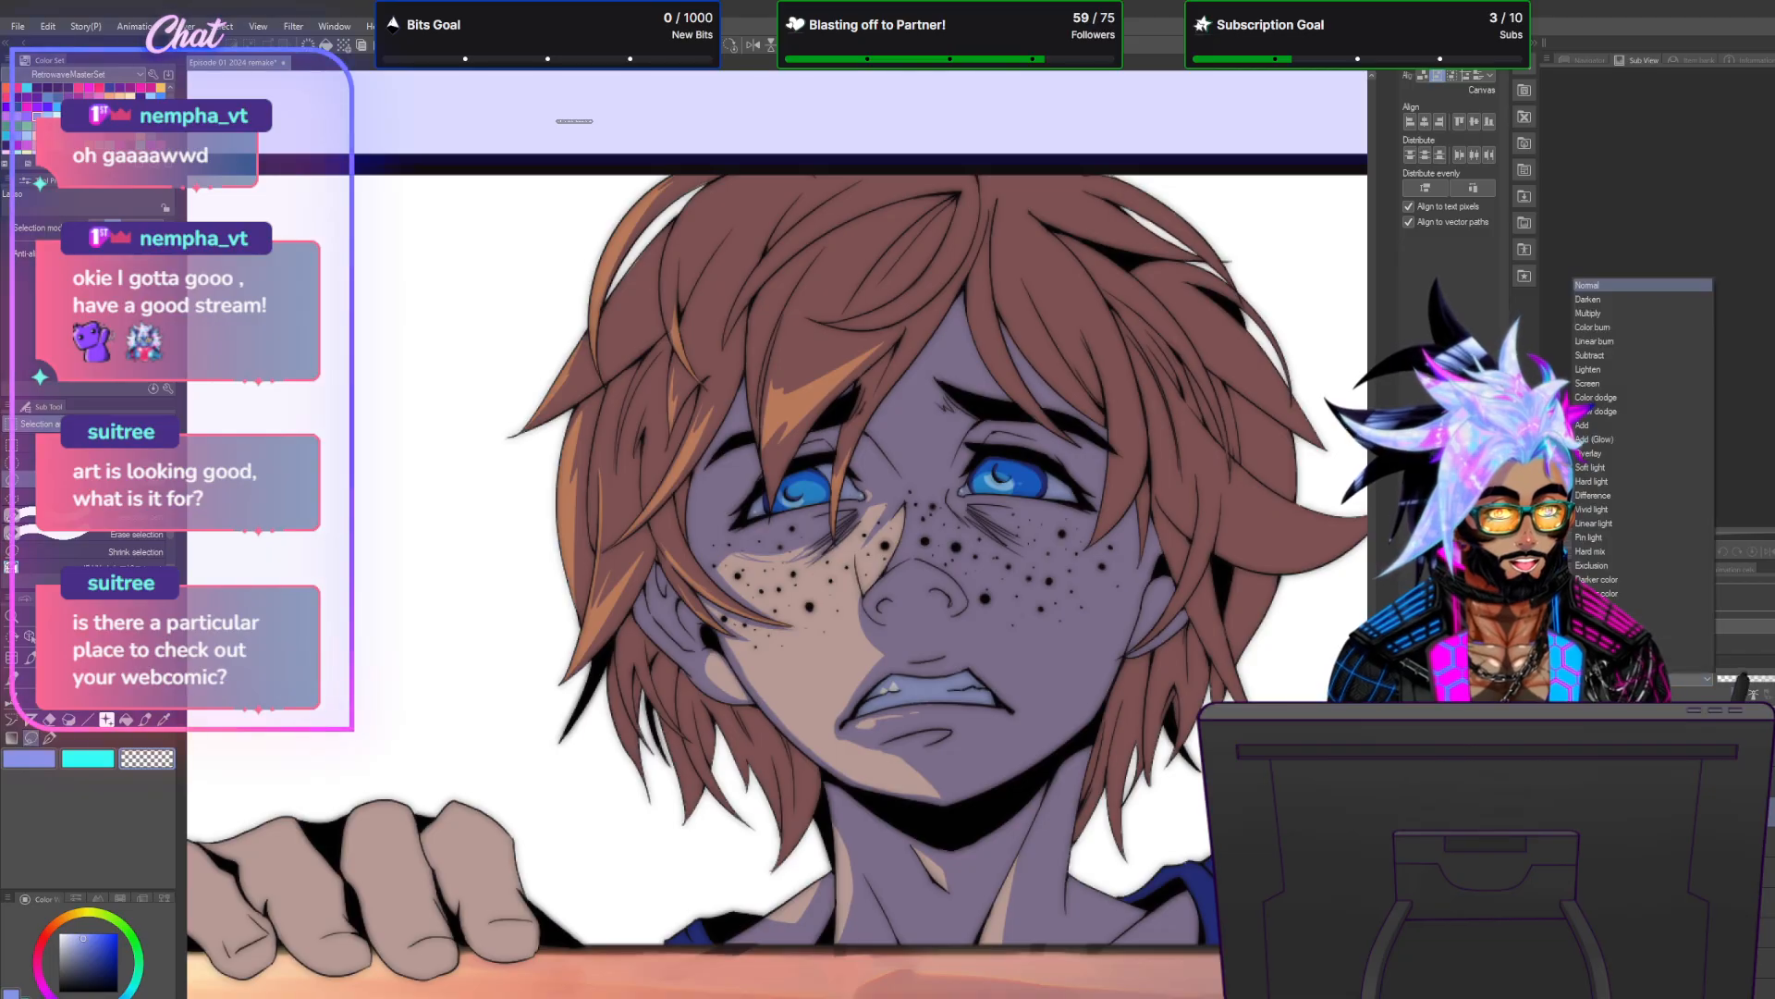
left_click(1605, 312)
left_click(144, 719)
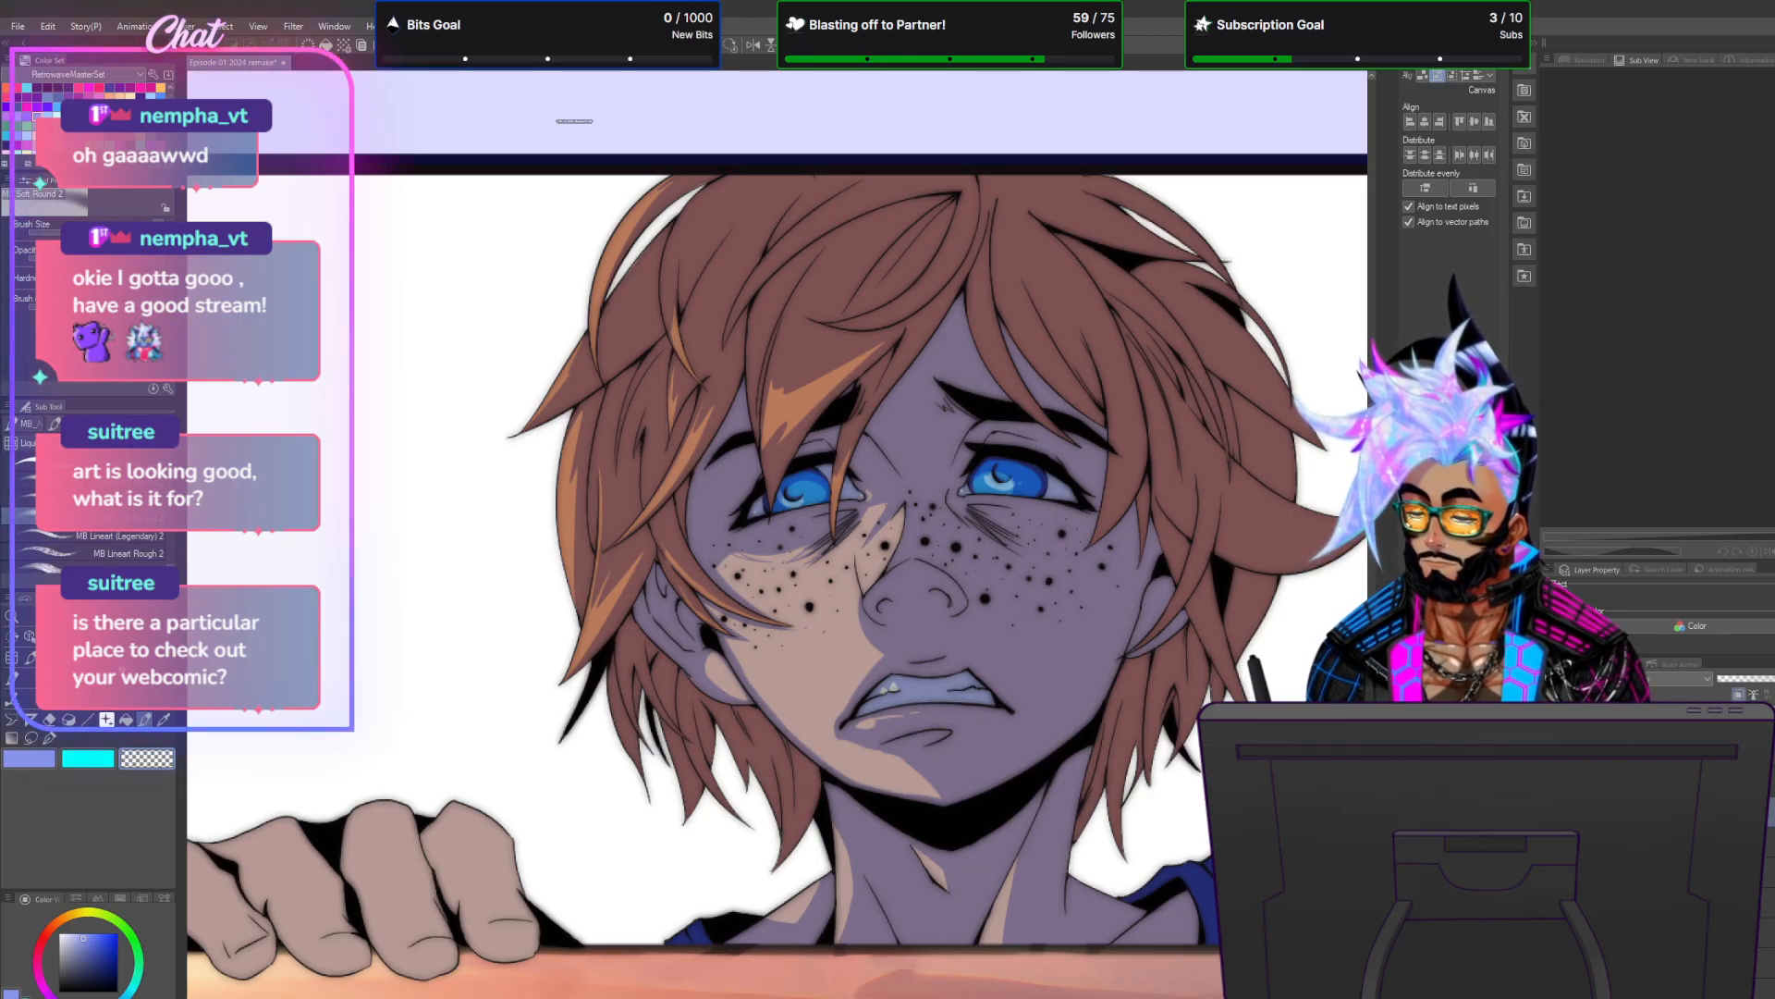
left_click(26, 599)
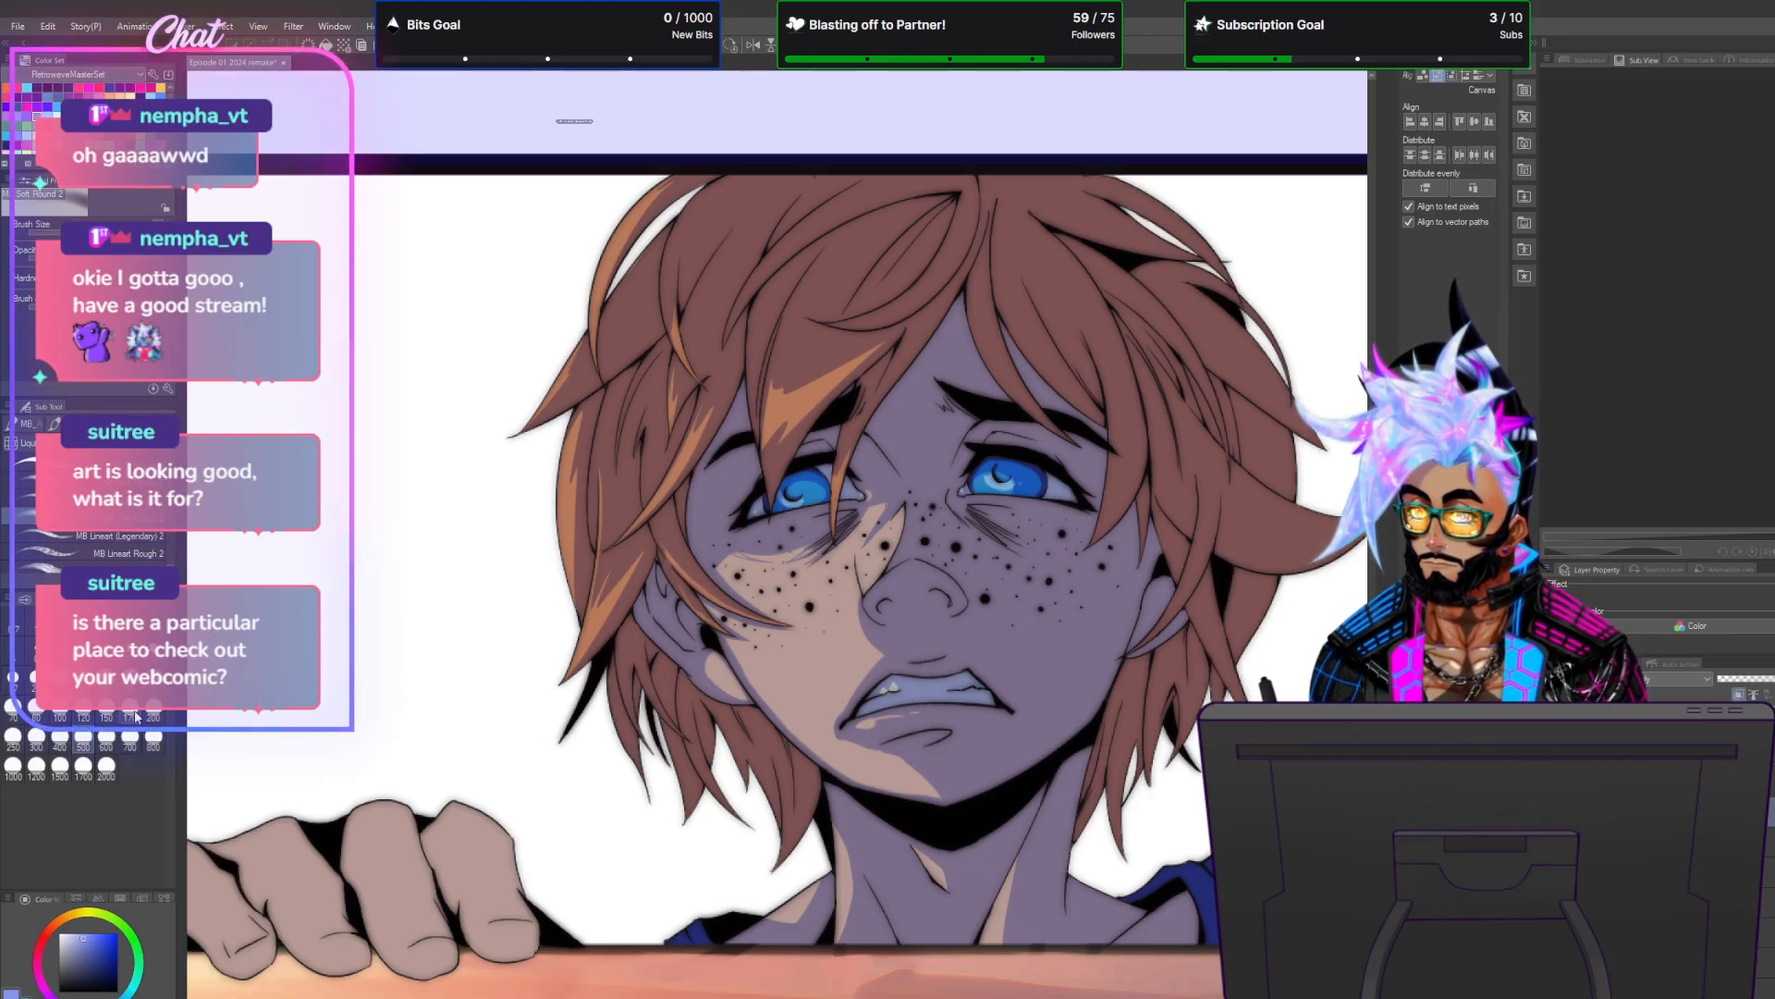
left_click(59, 736)
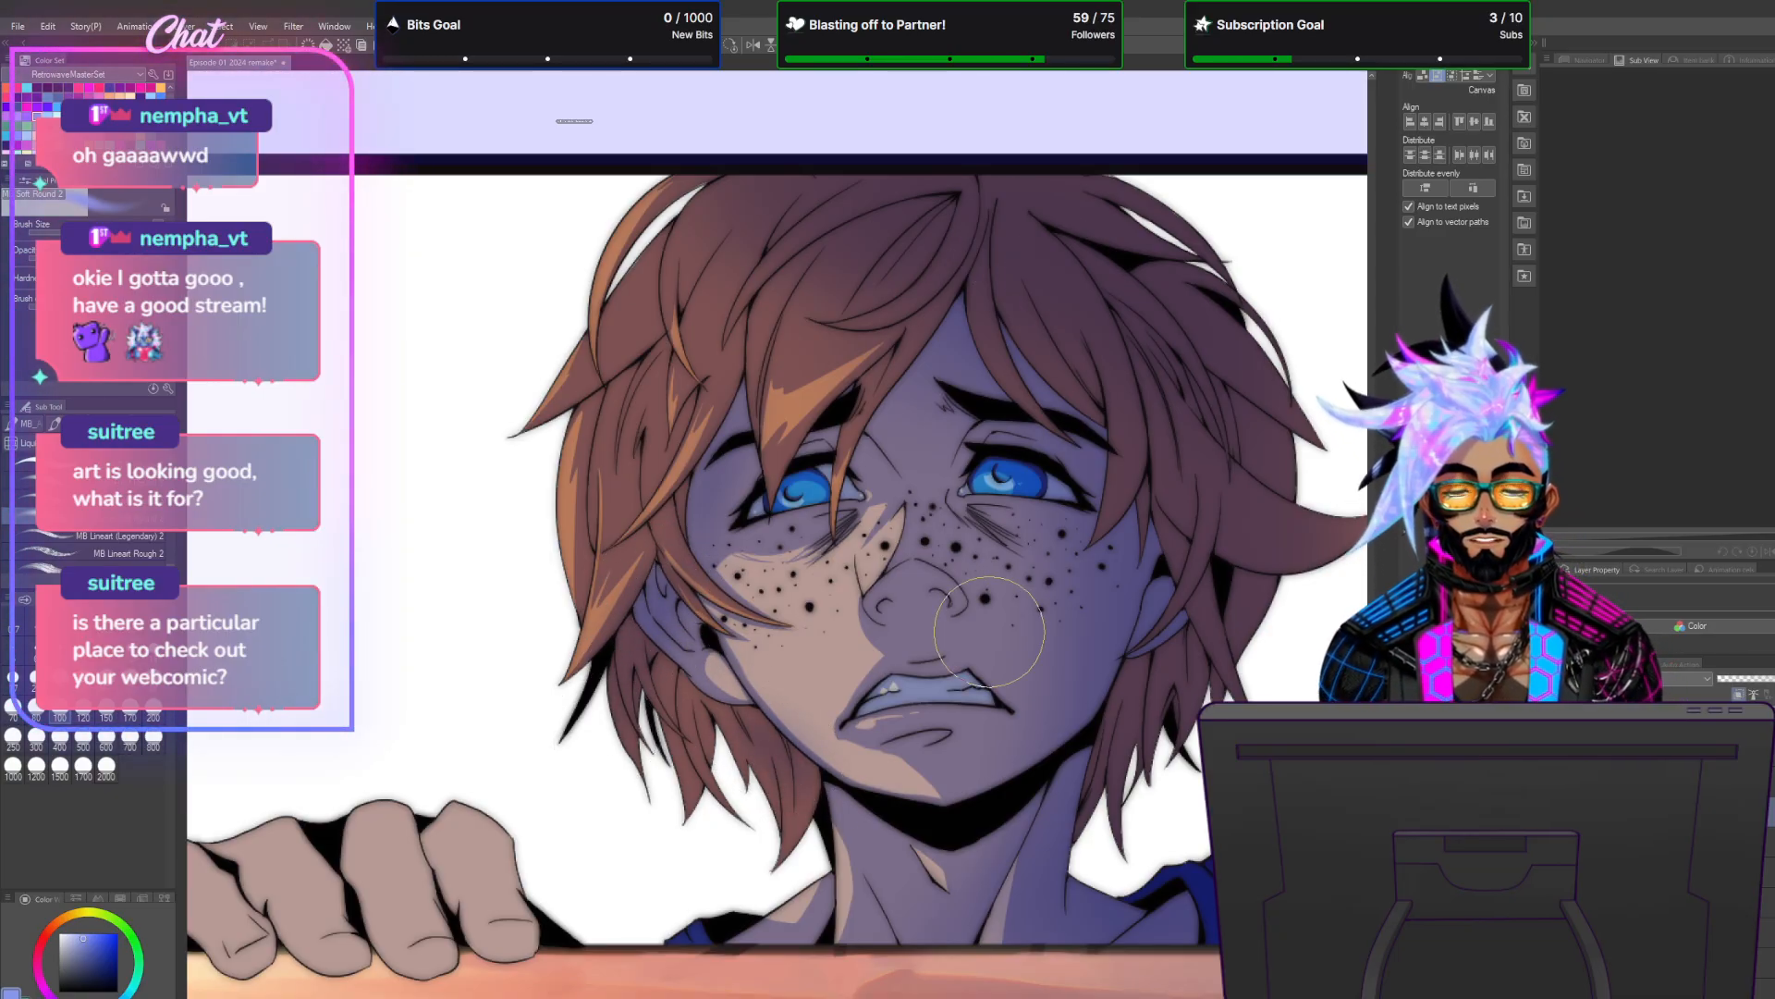
Change the soft shading layer's blending mode from Multiply to Linear burn.
scroll(989, 632, "down", 3)
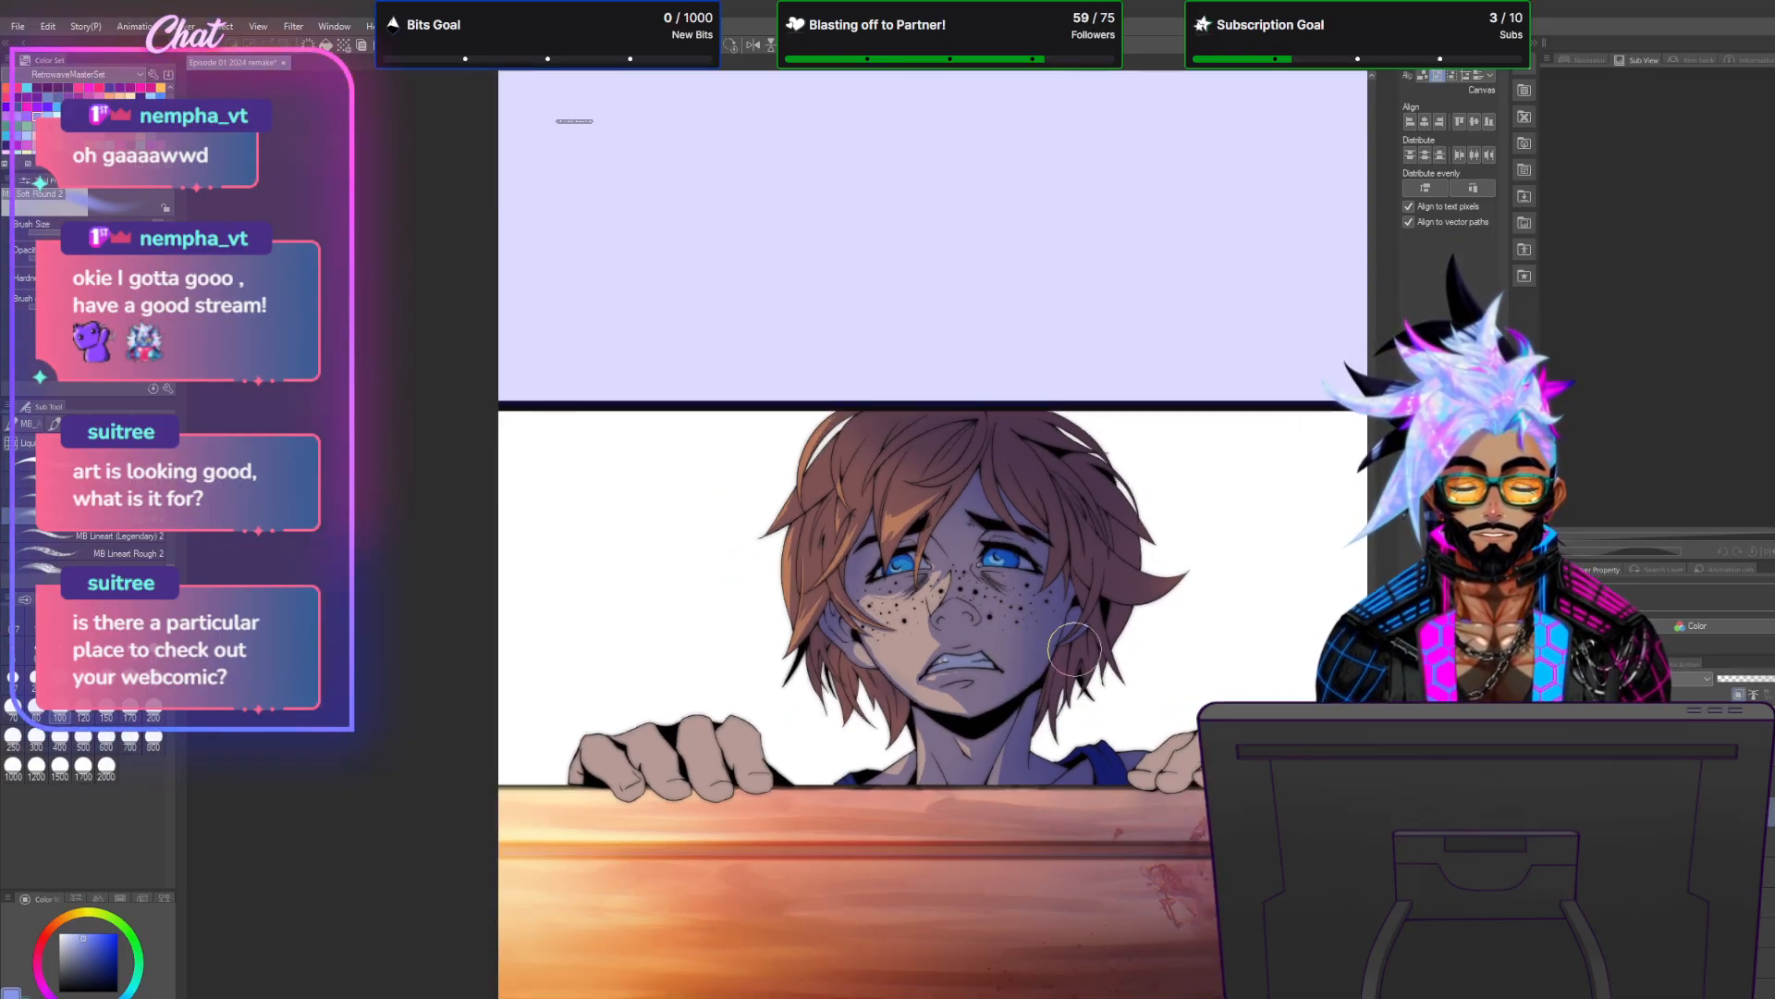
scroll(1075, 649, "up", 3)
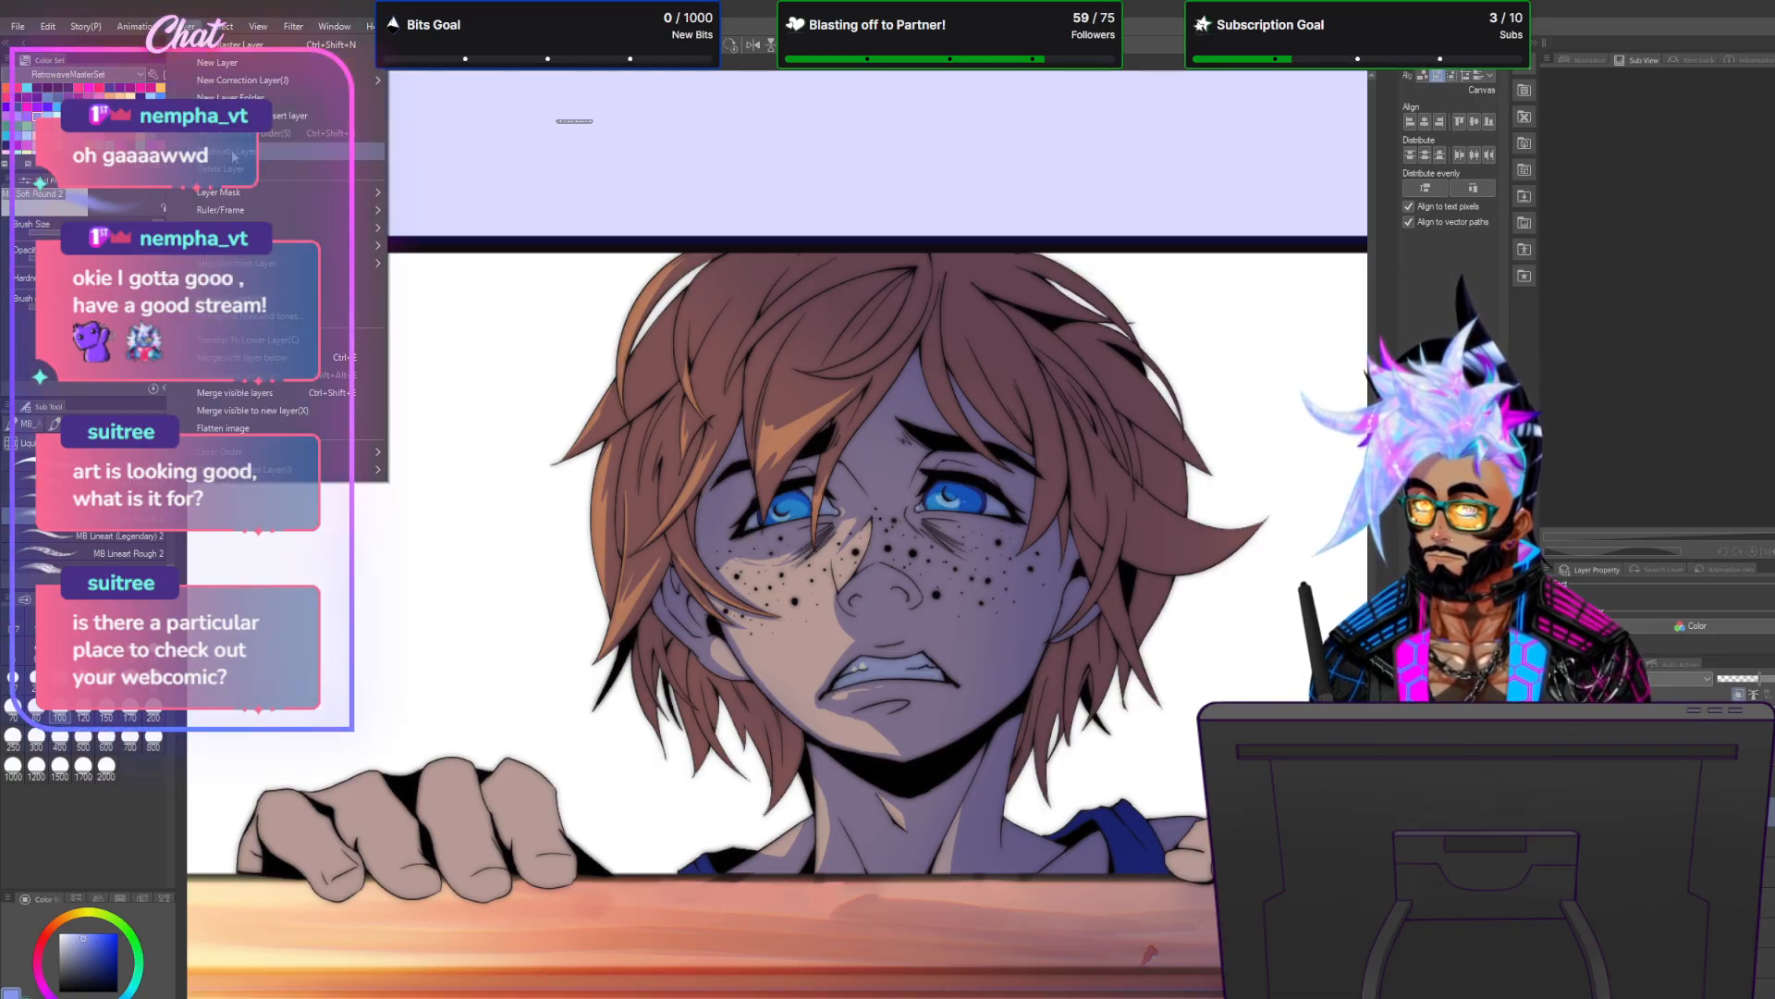
left_click(616, 407)
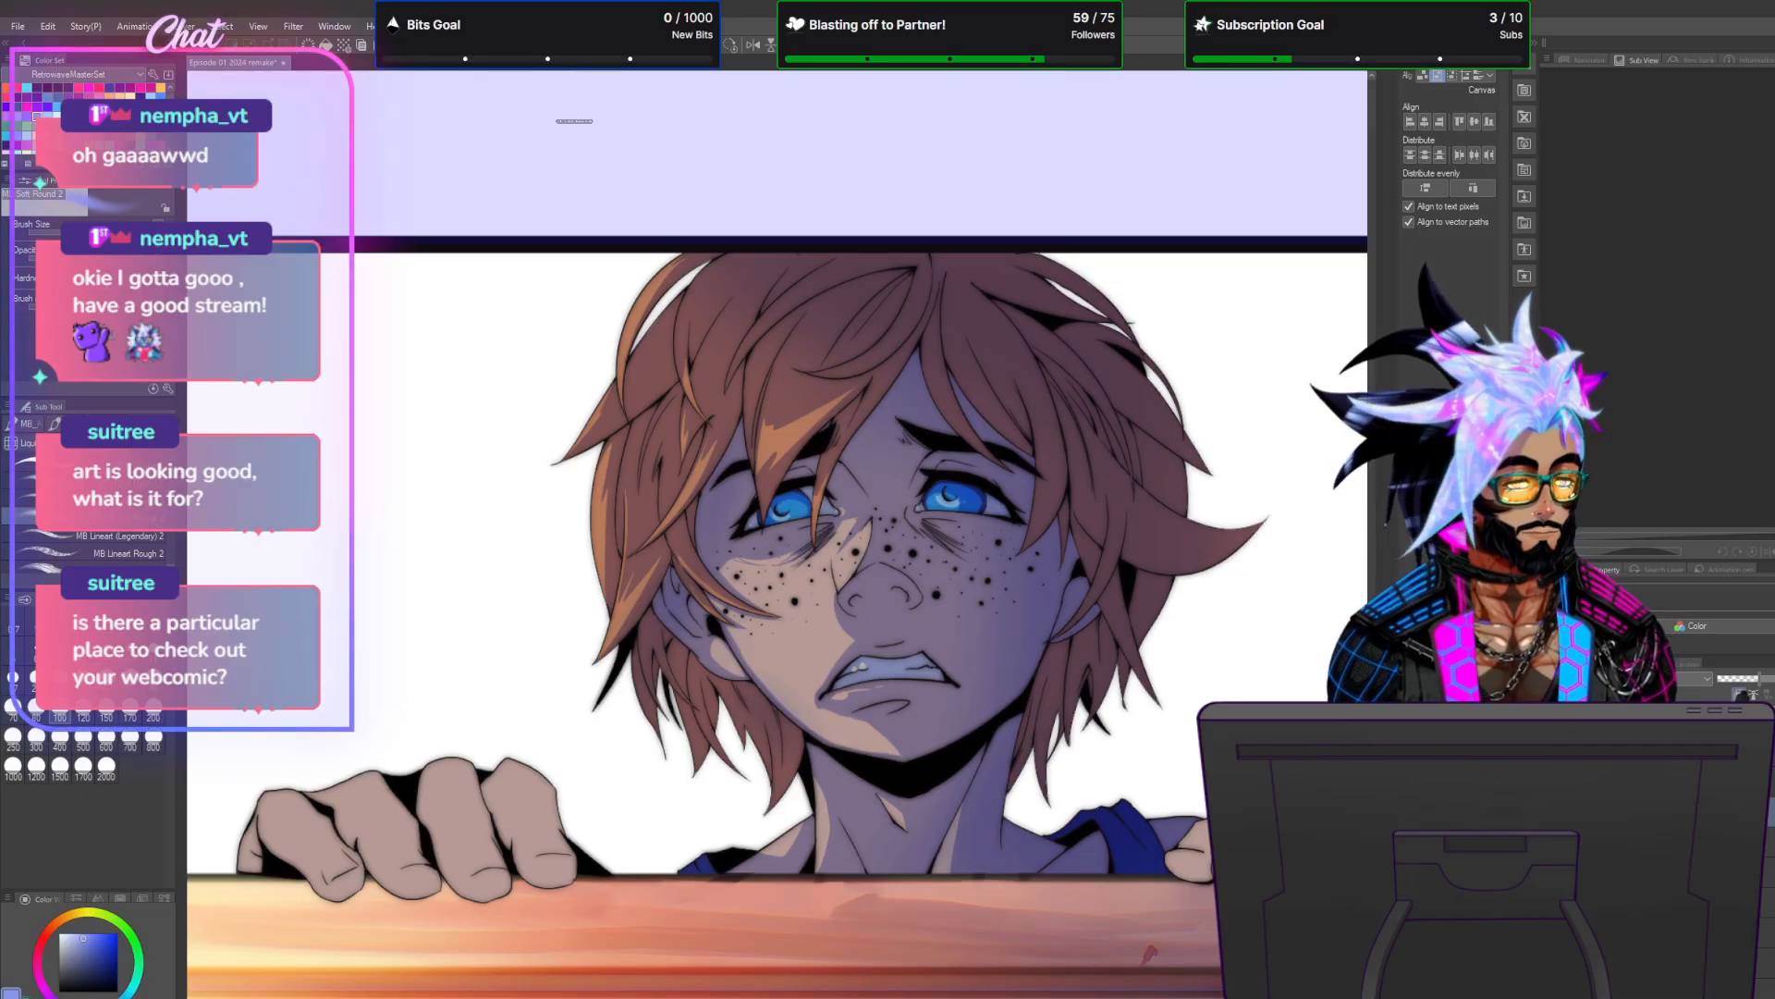
left_click(1665, 677)
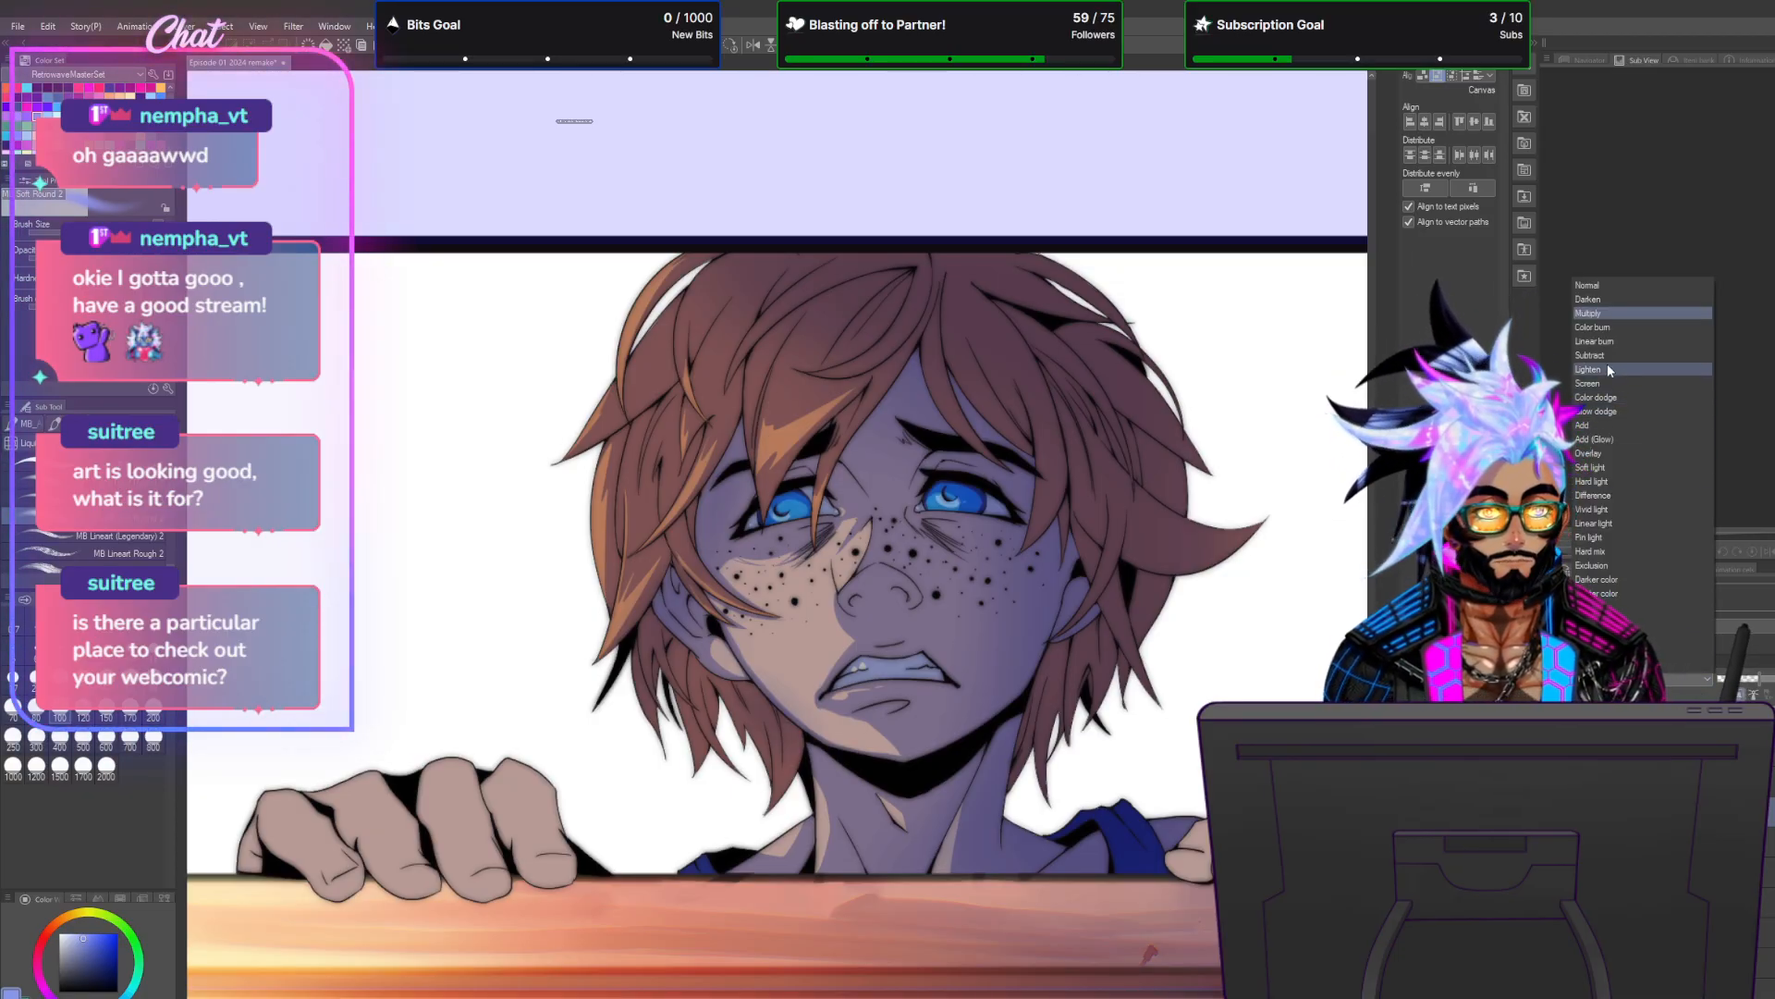
left_click(1595, 343)
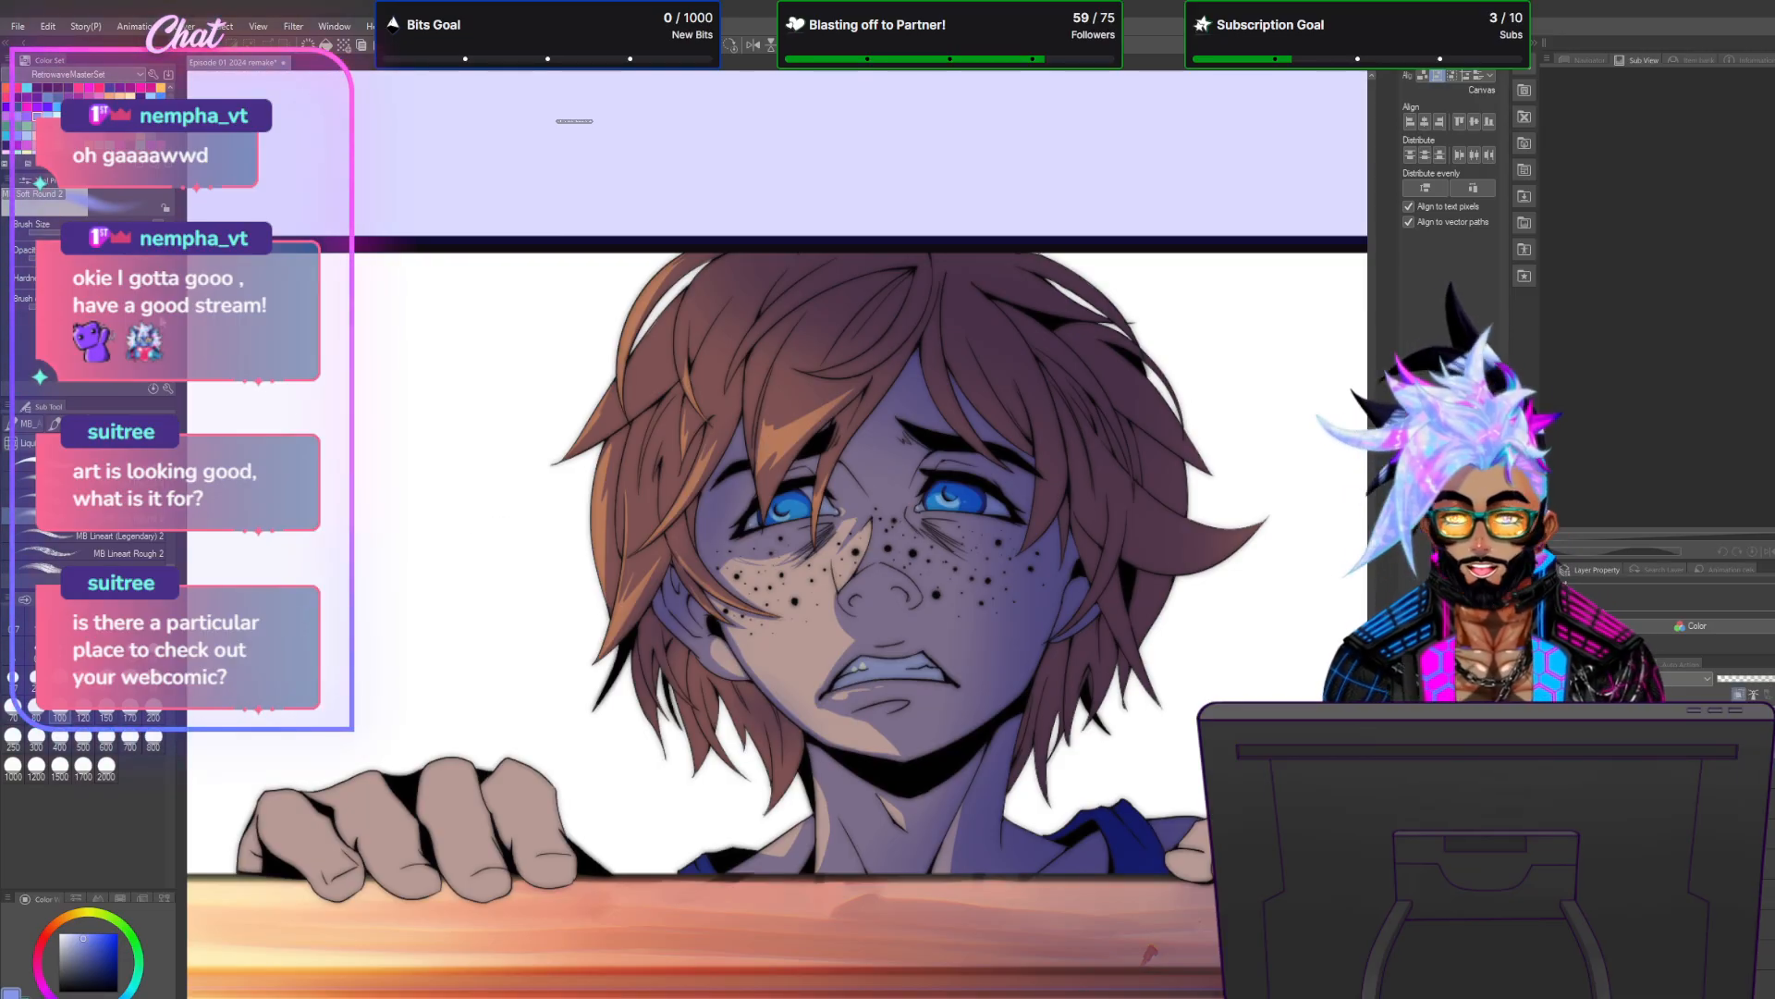
Brush soft cream light over the lit-side hair and face on a layer set to Overlay, and try another blending mode for it.
key("x")
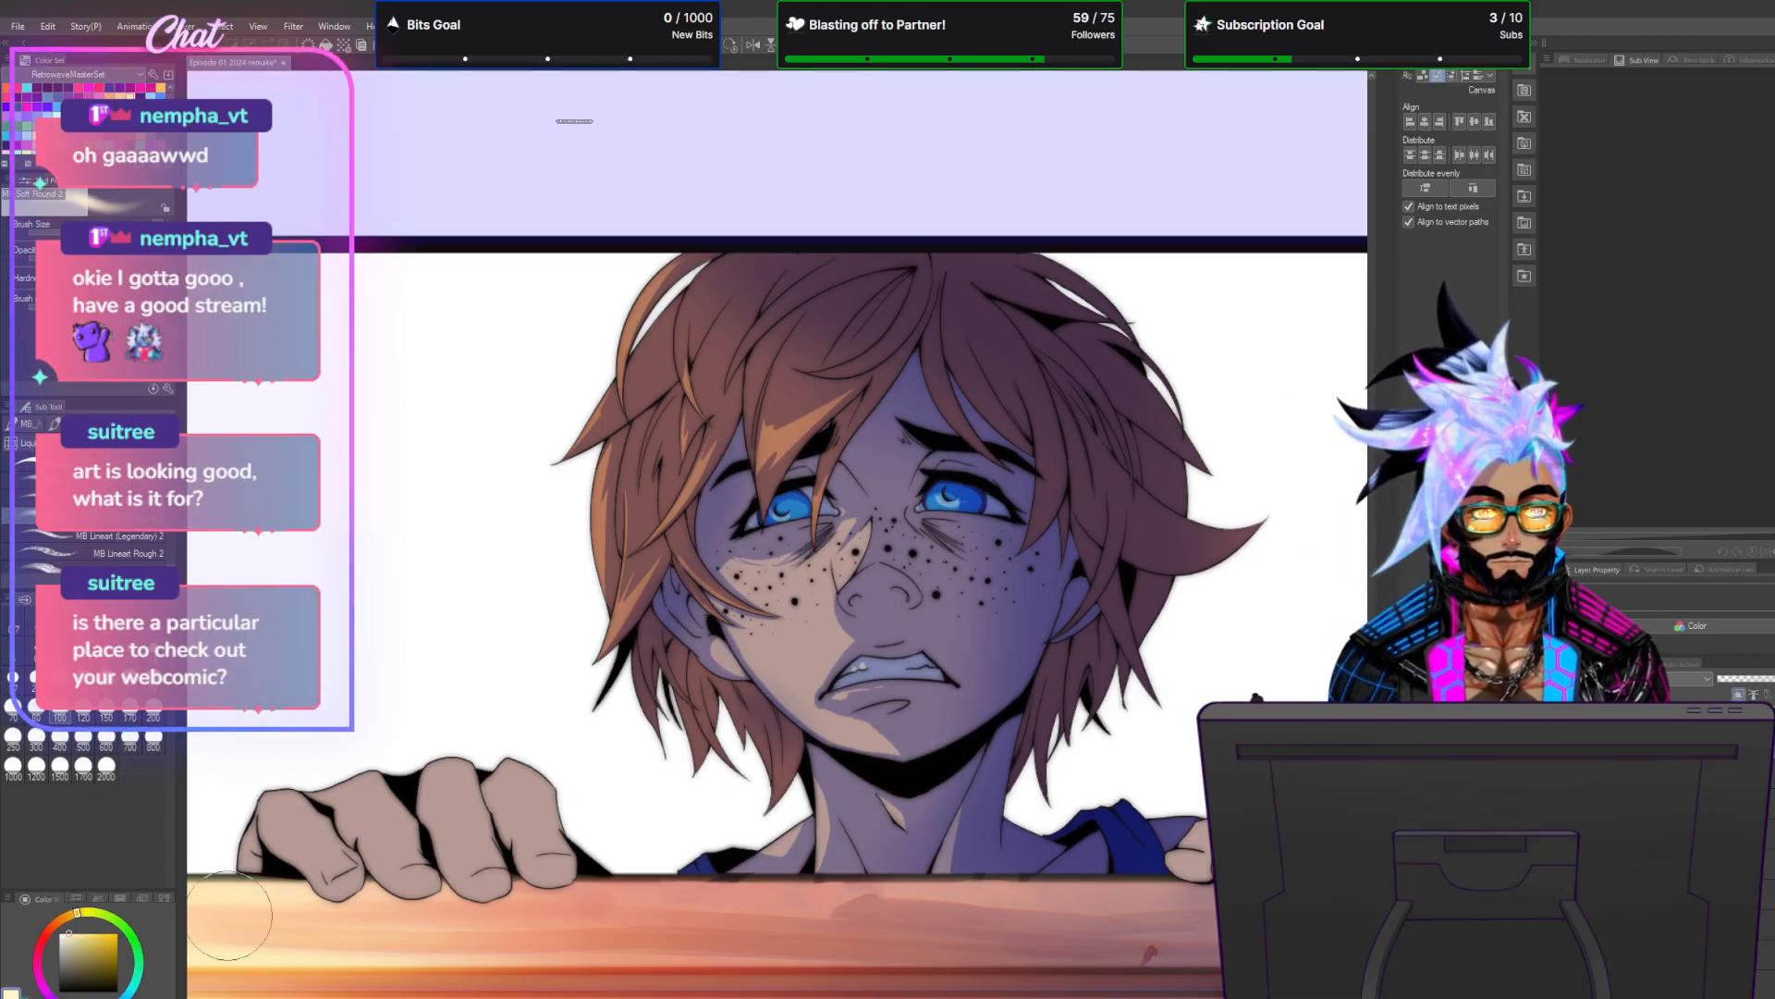
left_click(1683, 678)
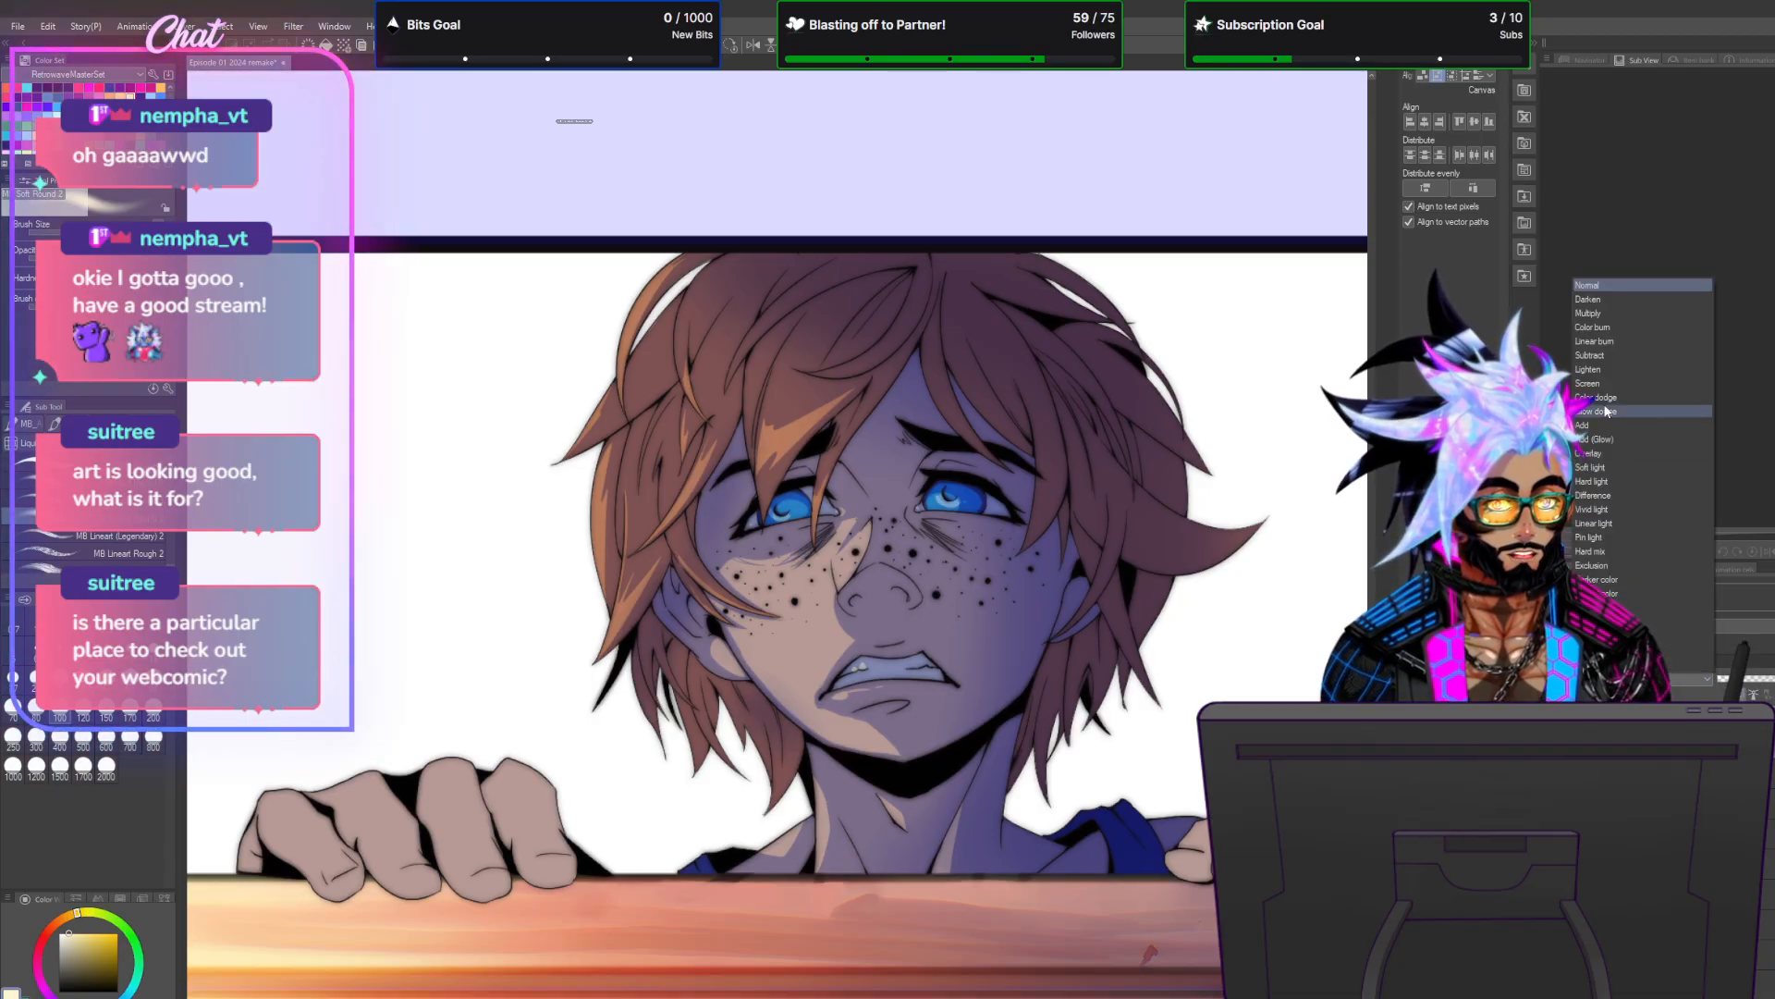
left_click(1610, 452)
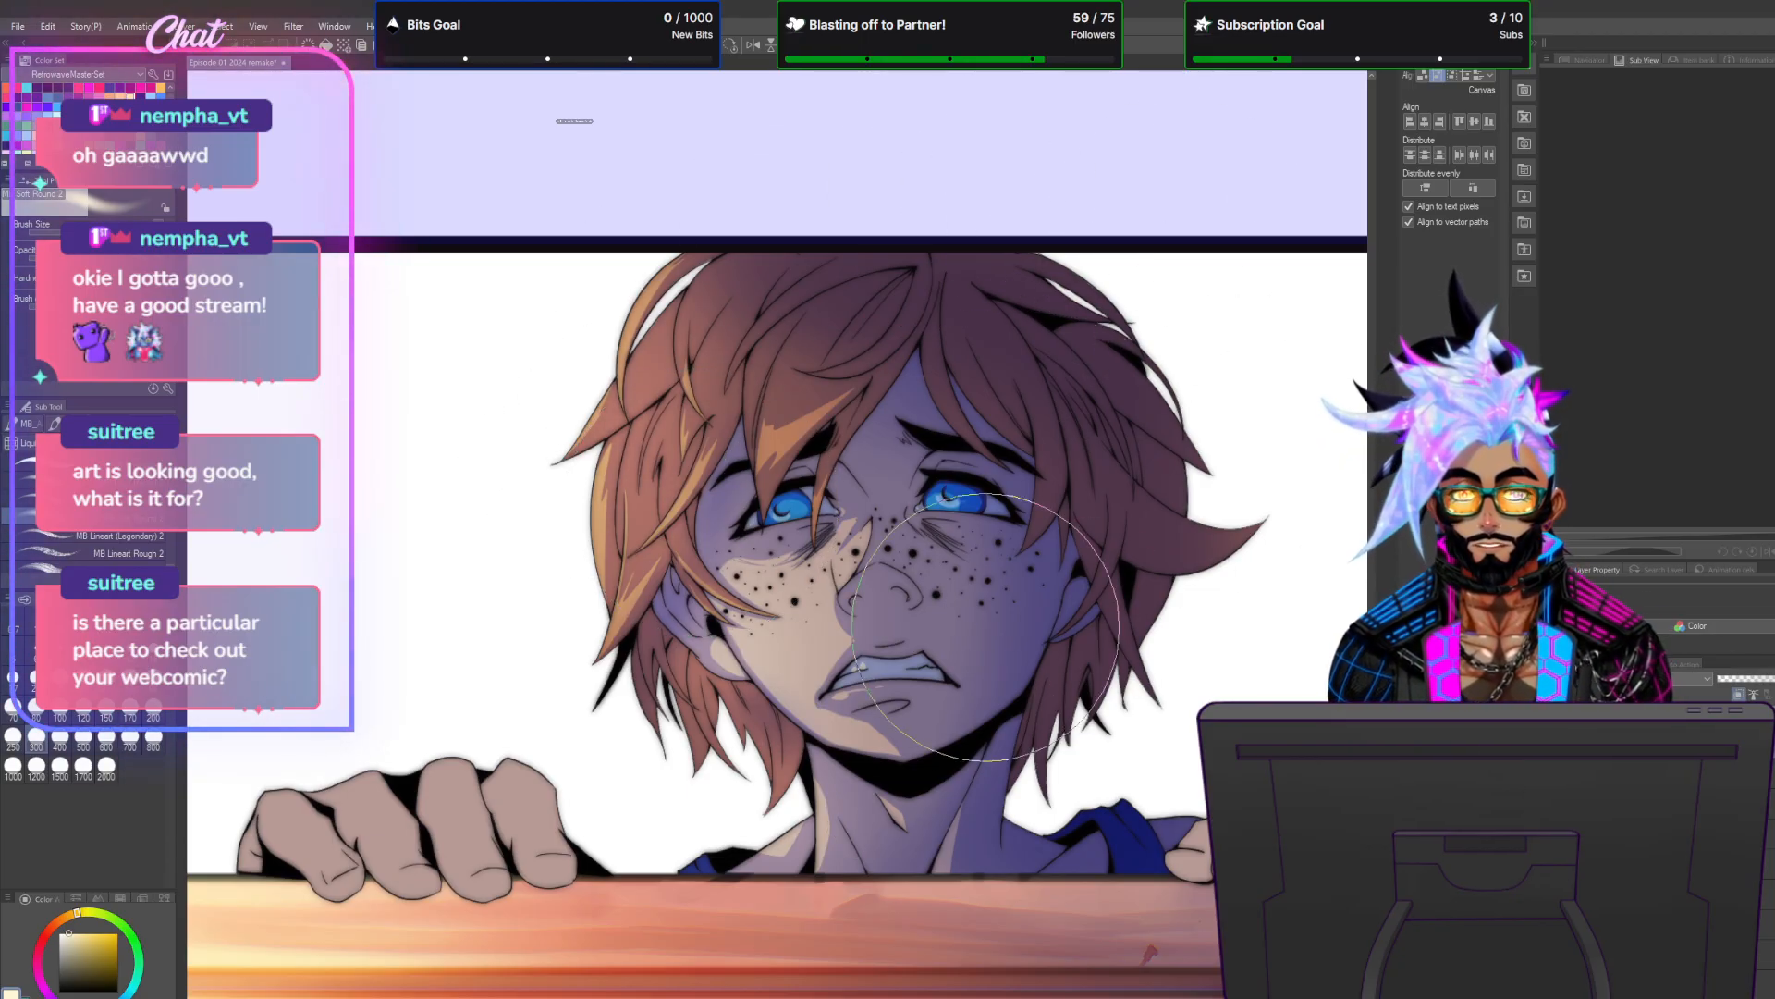
left_click(1683, 678)
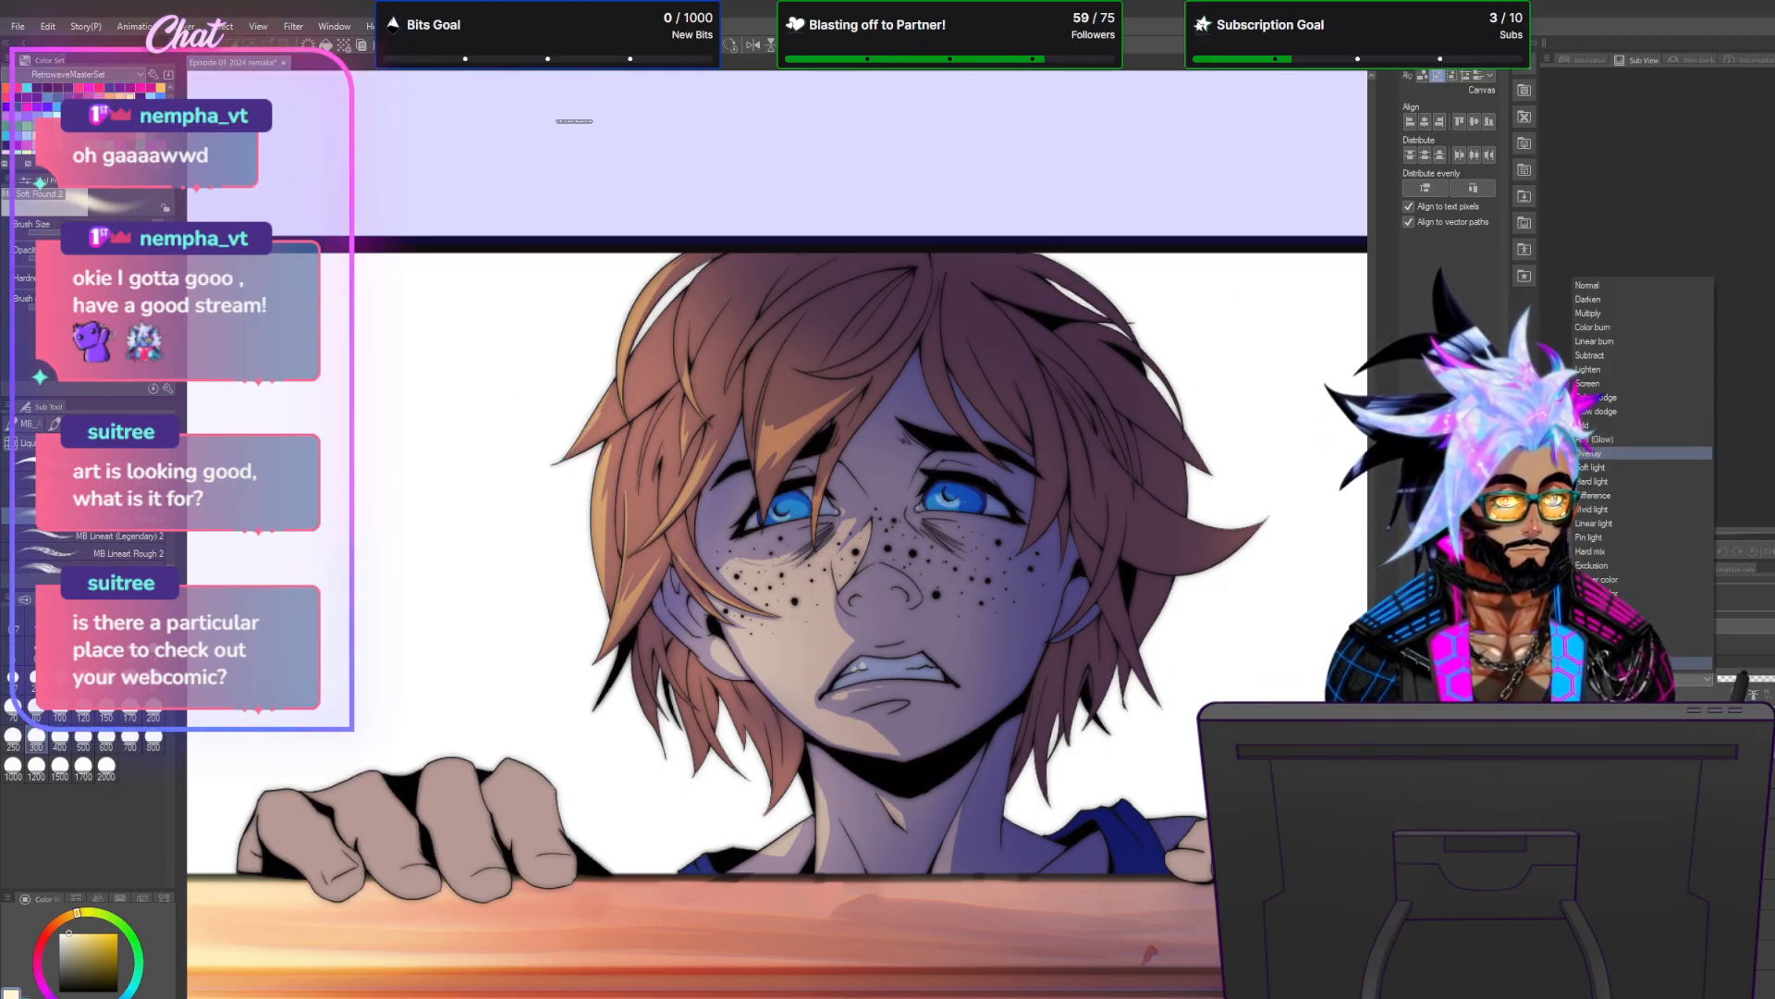
left_click(1595, 499)
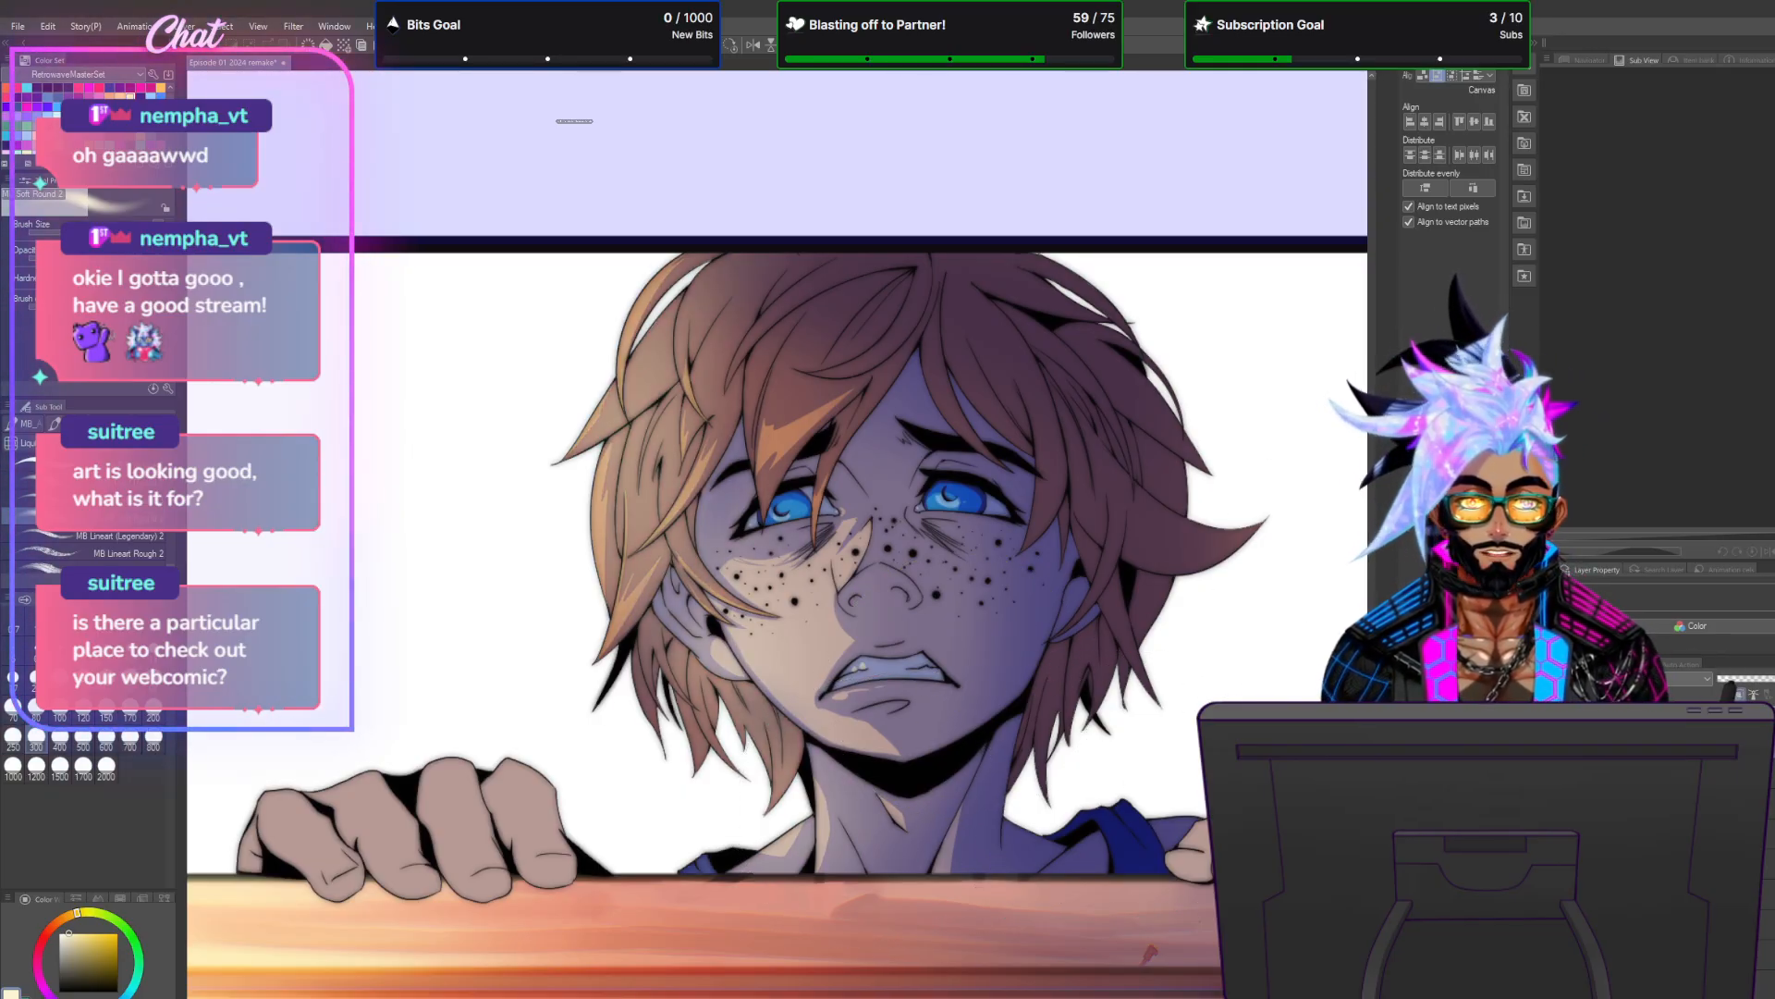
Lasso a highlight shape on the lit side of the boy's nose bridge, fill it with cream, and deselect.
scroll(731, 647, "up", 3)
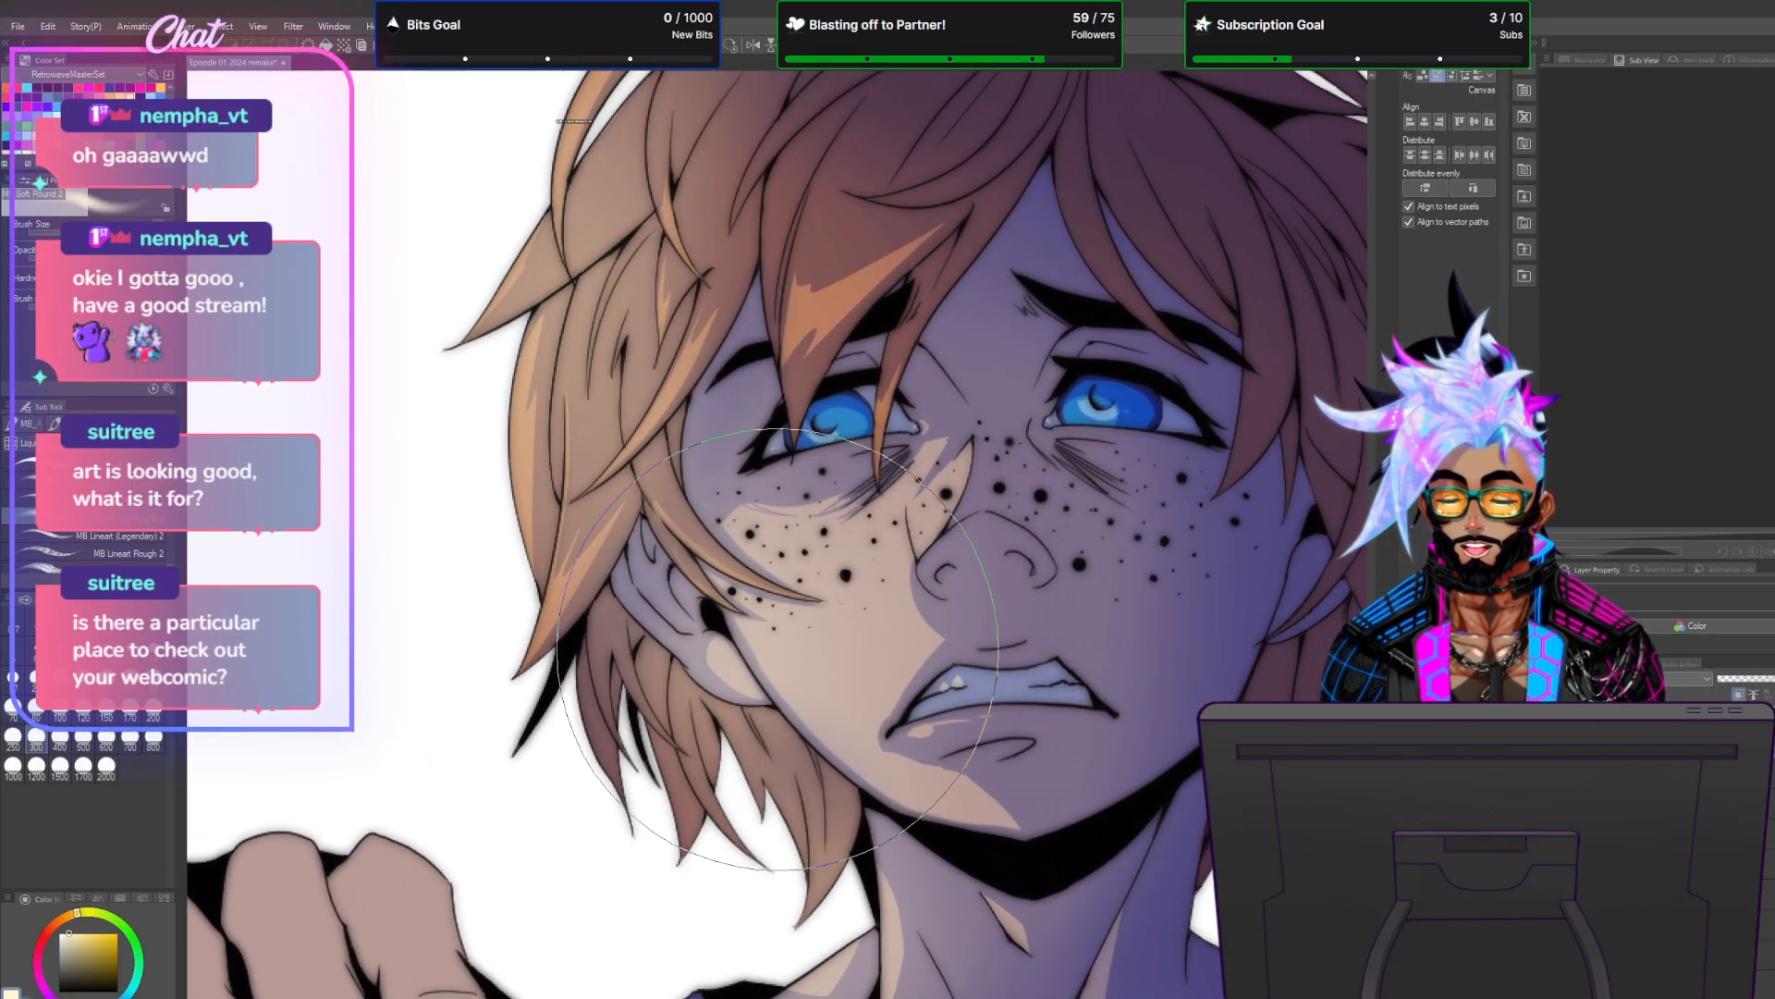
left_click(97, 599)
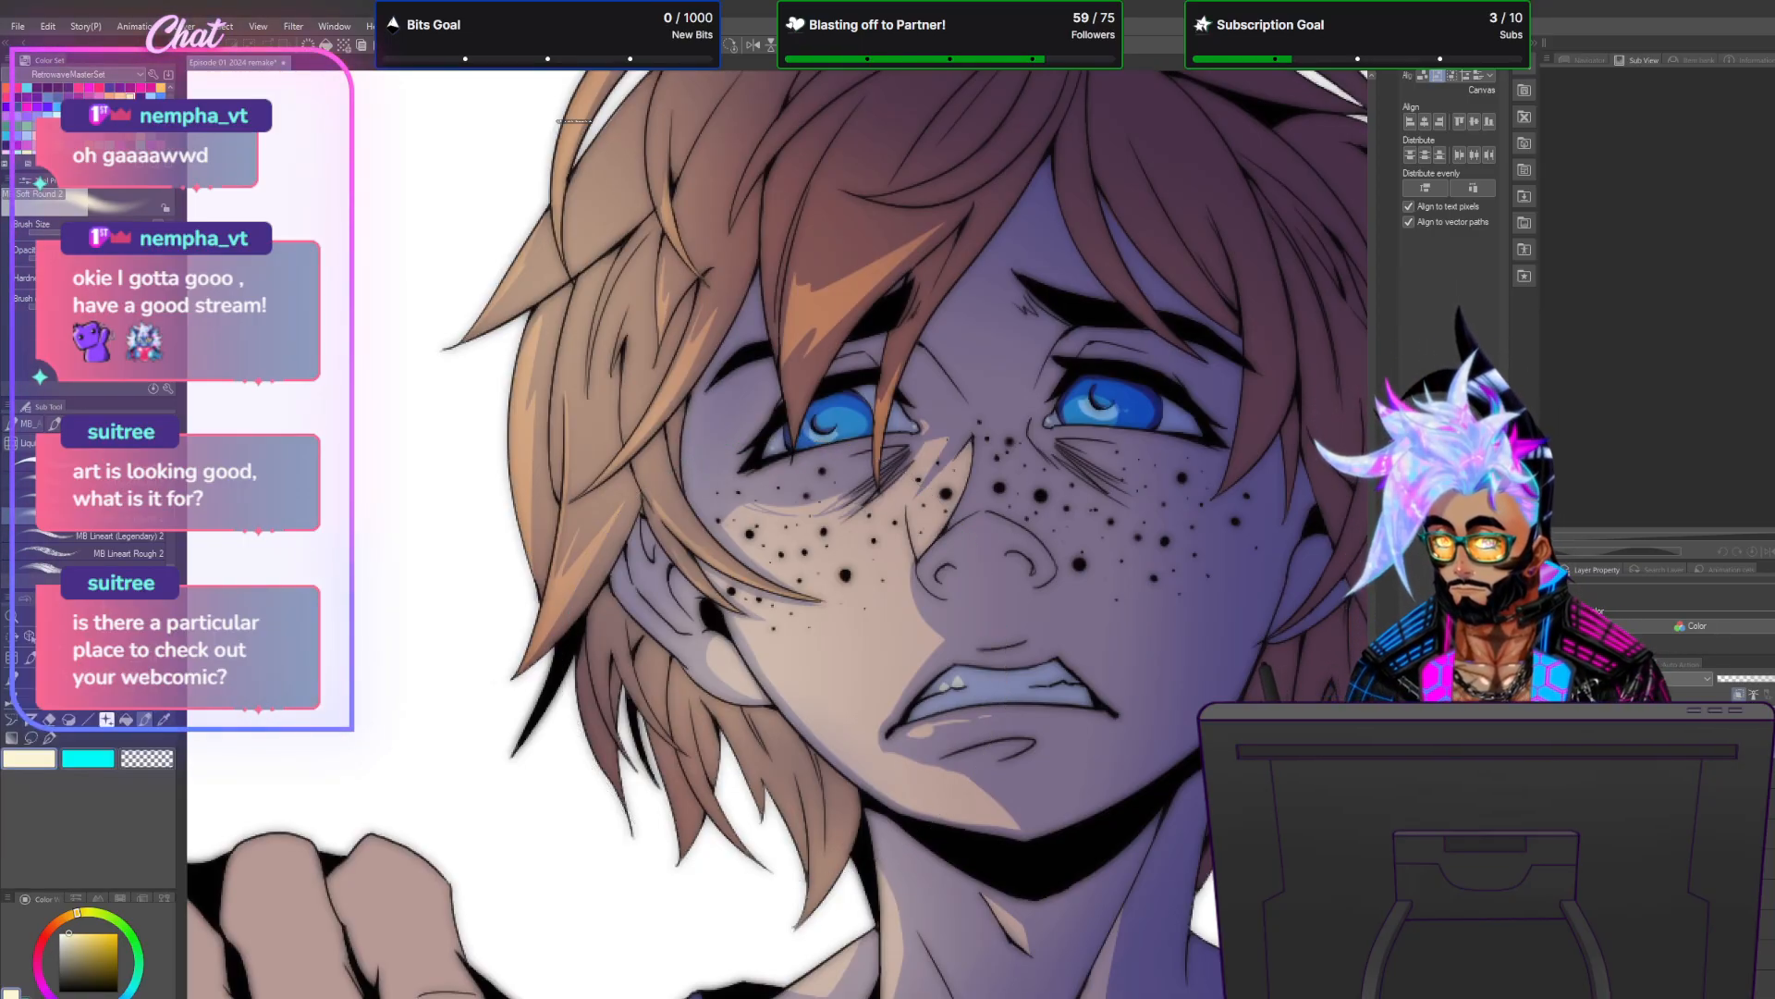
left_click(30, 737)
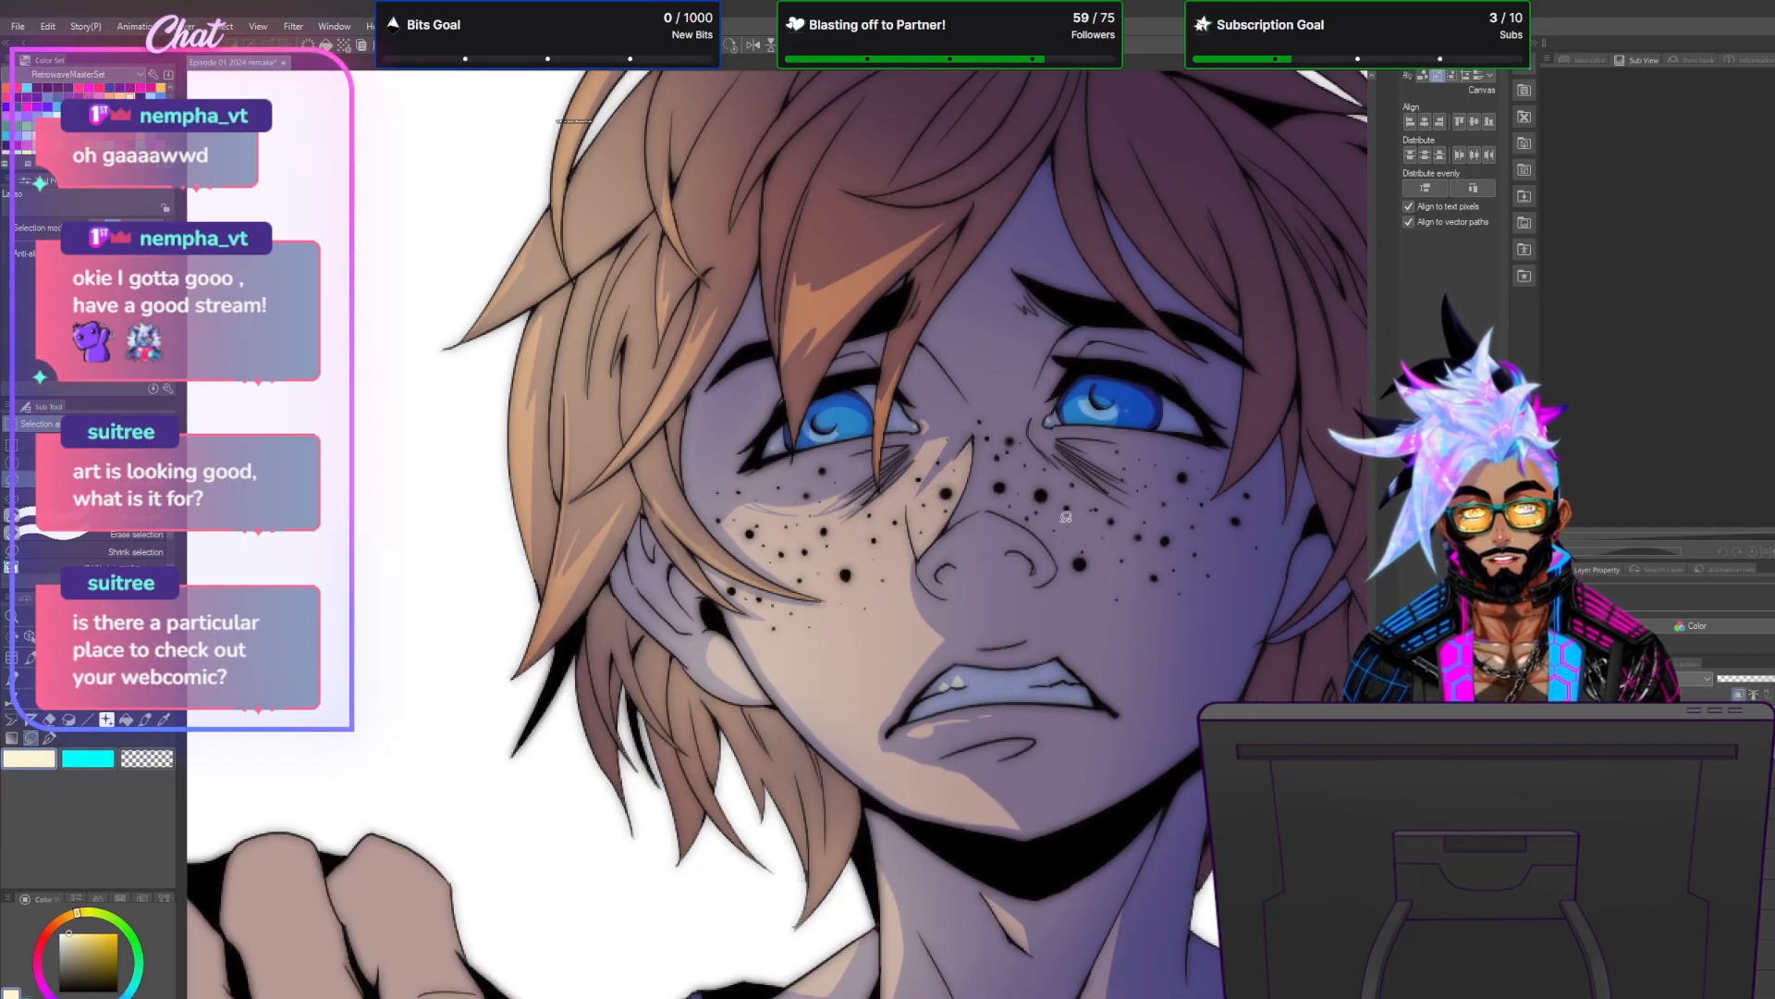
mouse_move(919, 560)
left_mouse_down()
mouse_move(911, 504)
mouse_move(978, 427)
mouse_move(920, 558)
left_mouse_up()
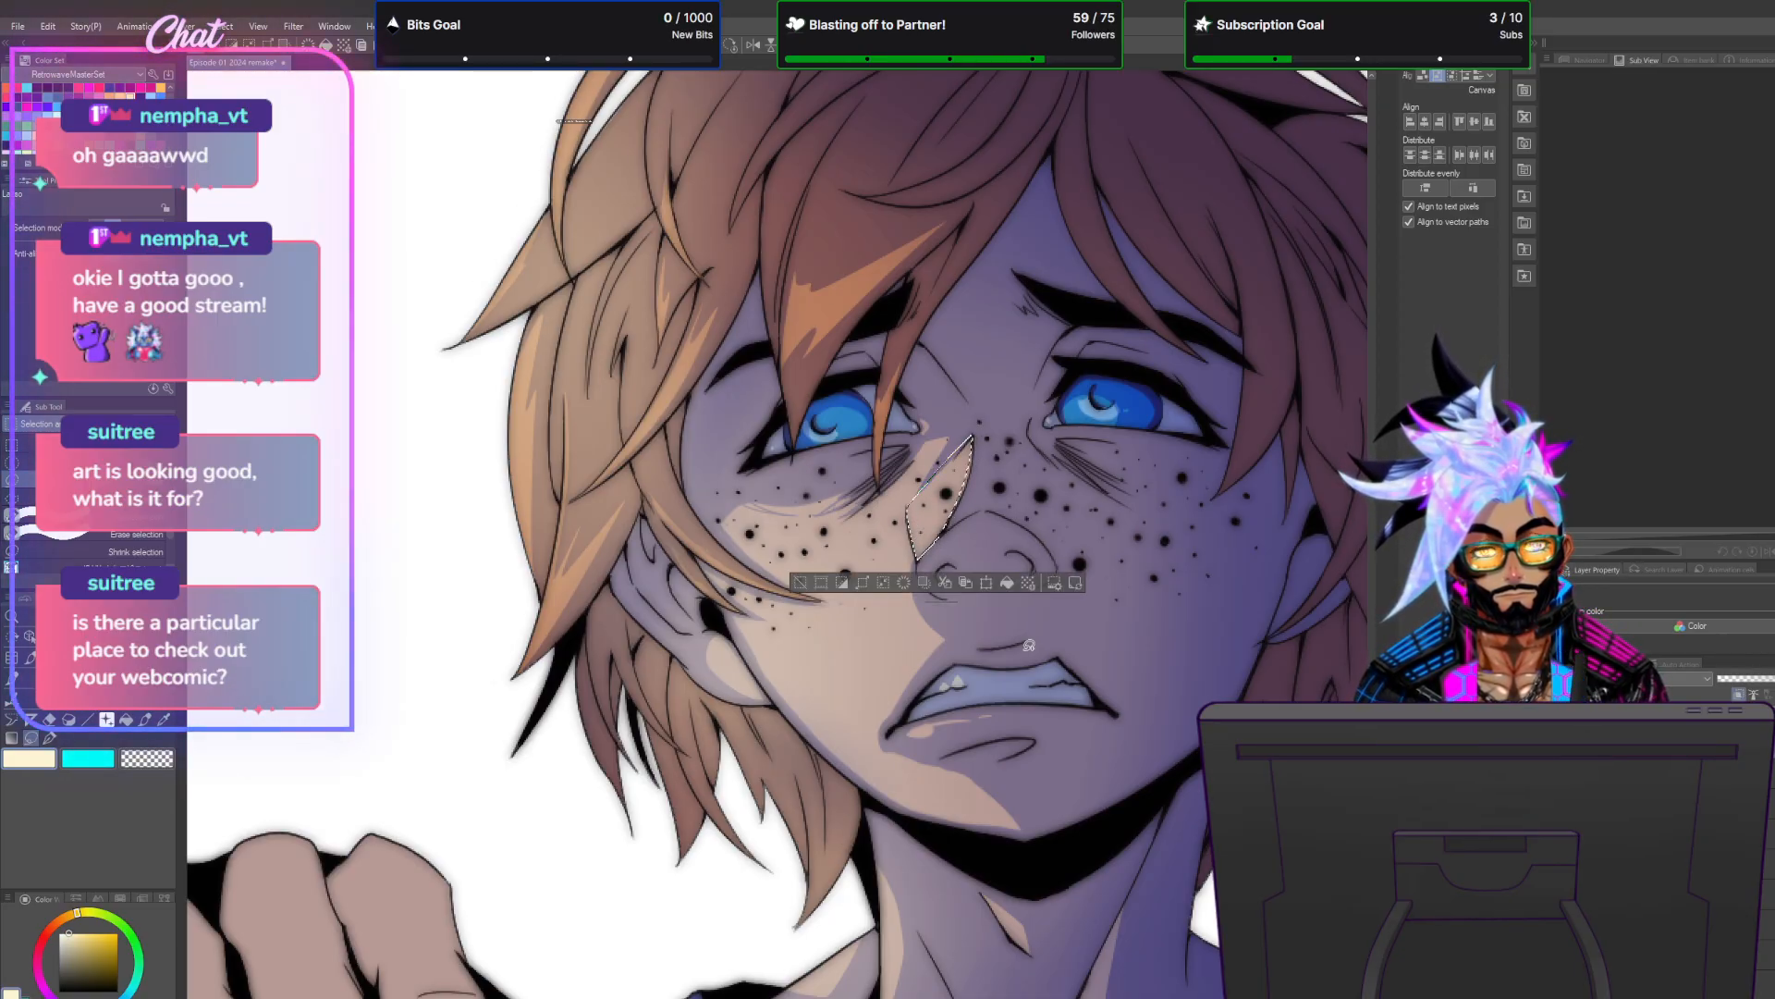
left_click(1007, 583)
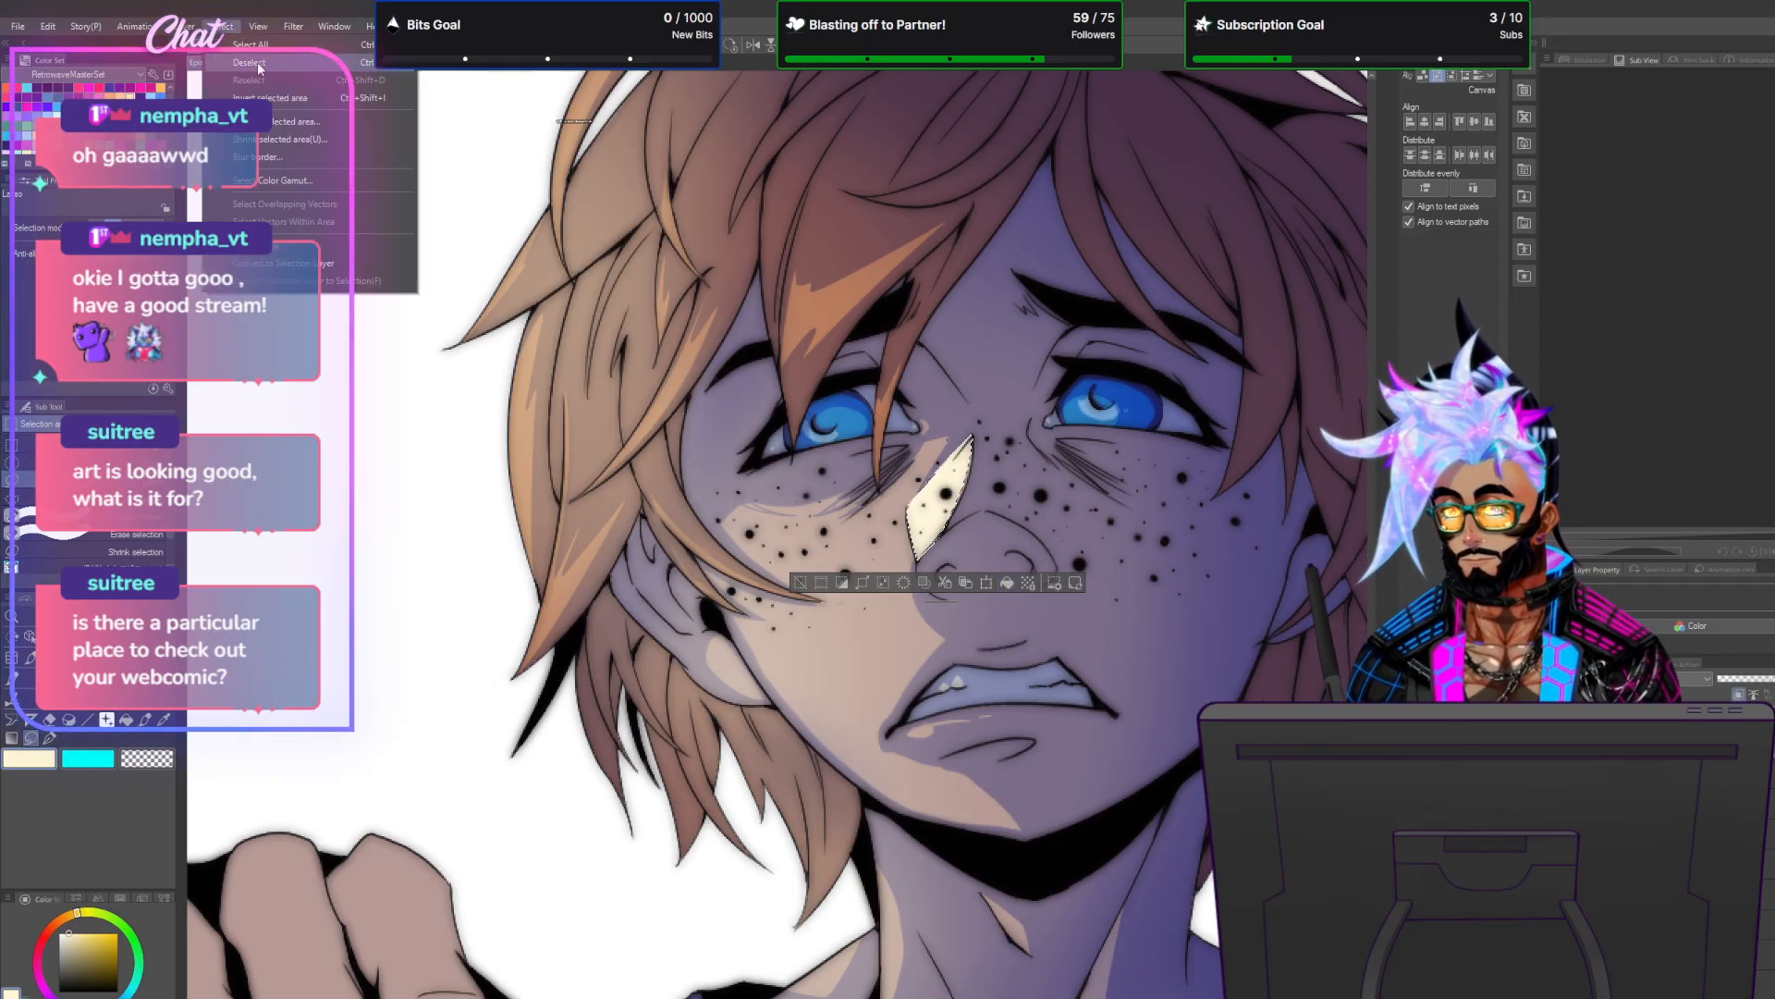
key("ctrl+d")
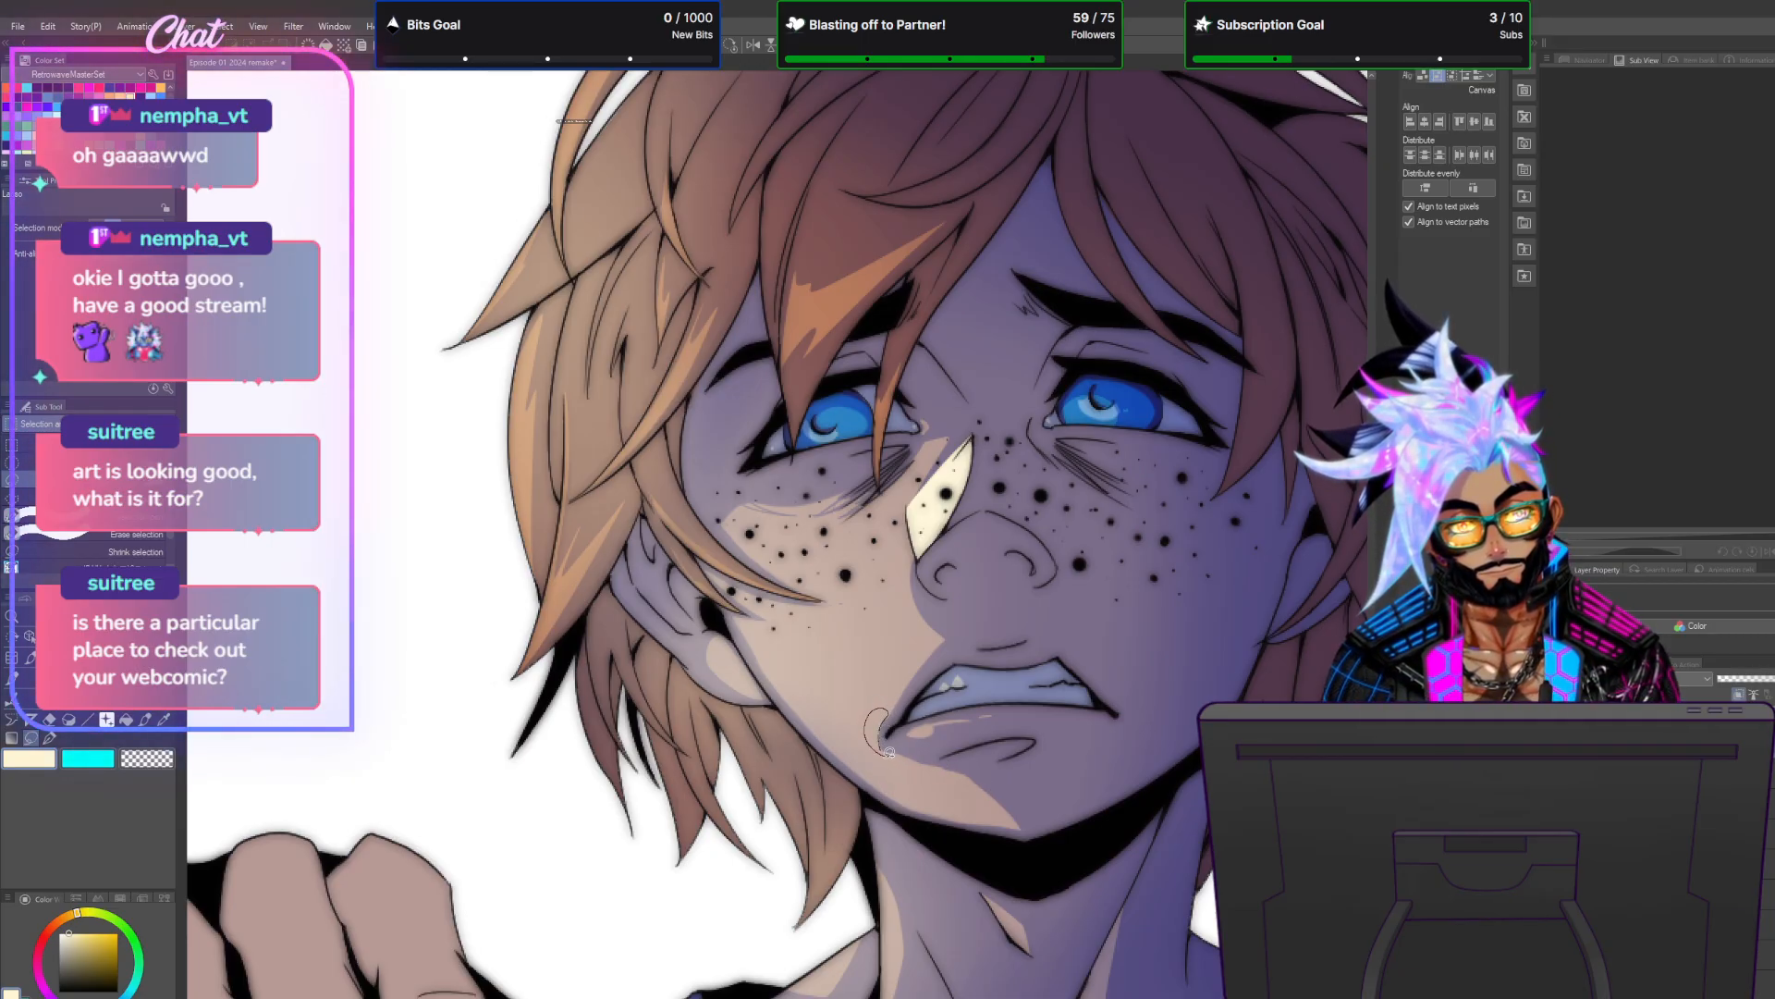
Lasso a small crescent beside the corner of the boy's mouth, fill it with cream, and deselect.
left_click_drag(887, 752, 883, 751)
left_click(944, 779)
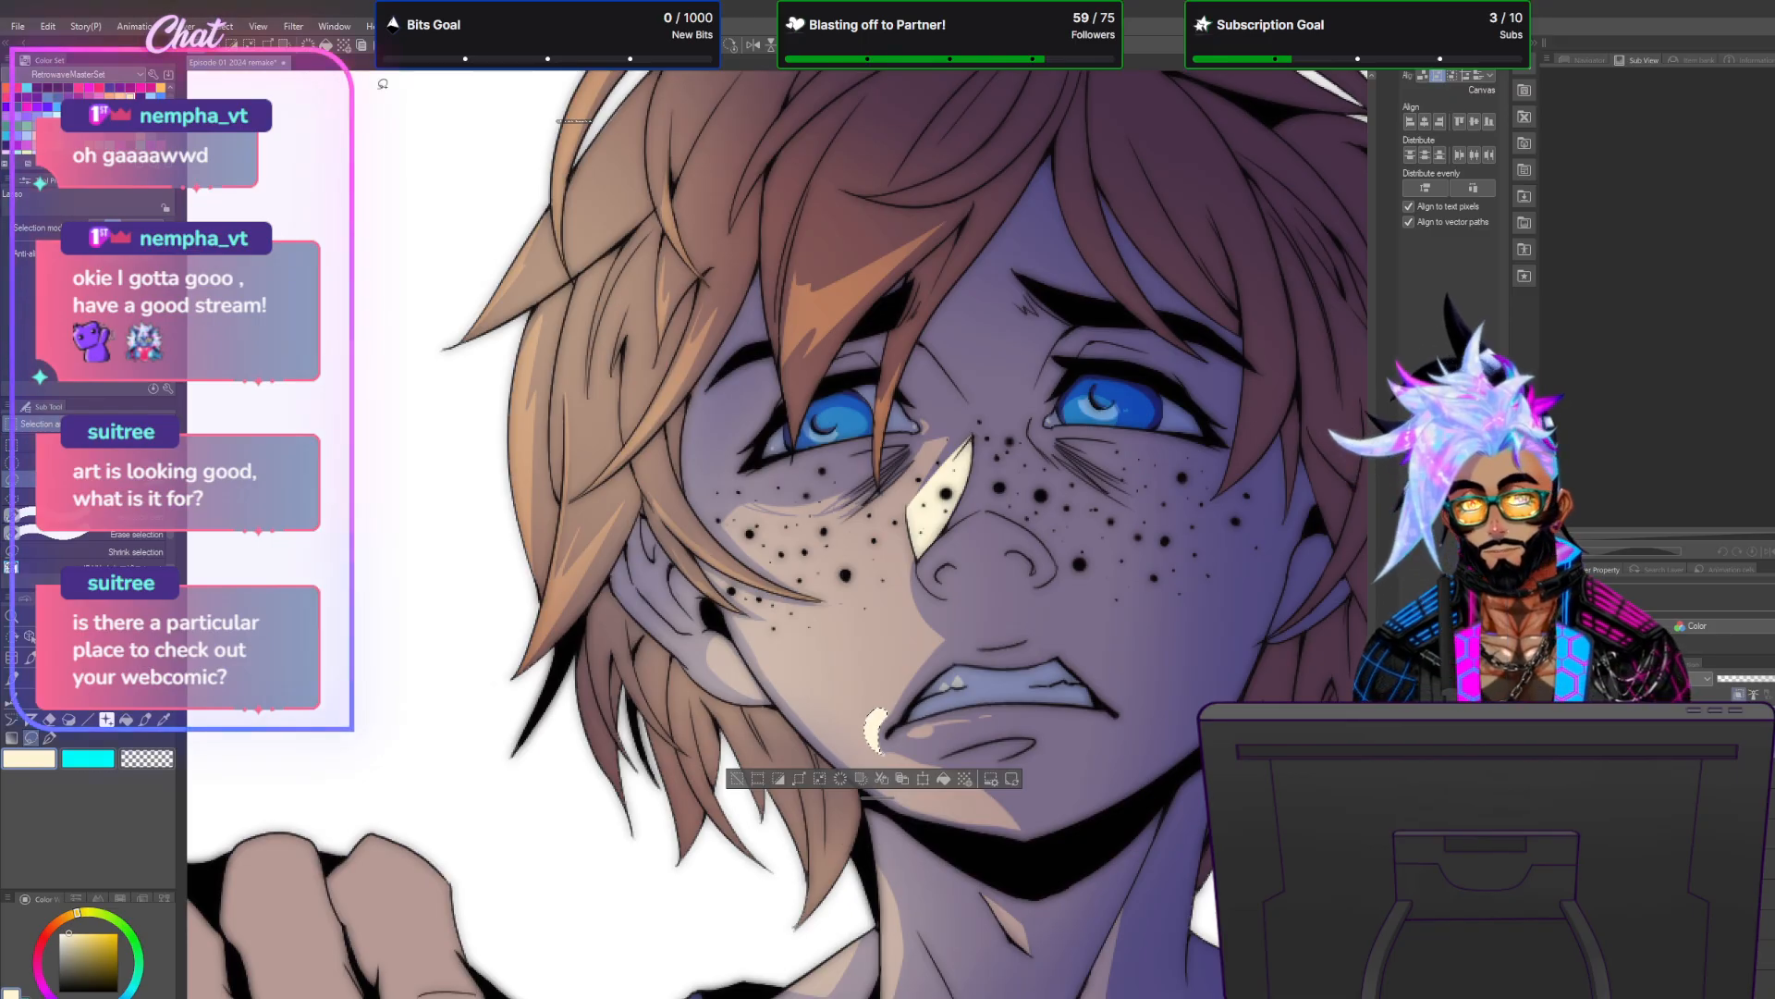
left_click(227, 29)
left_click(242, 62)
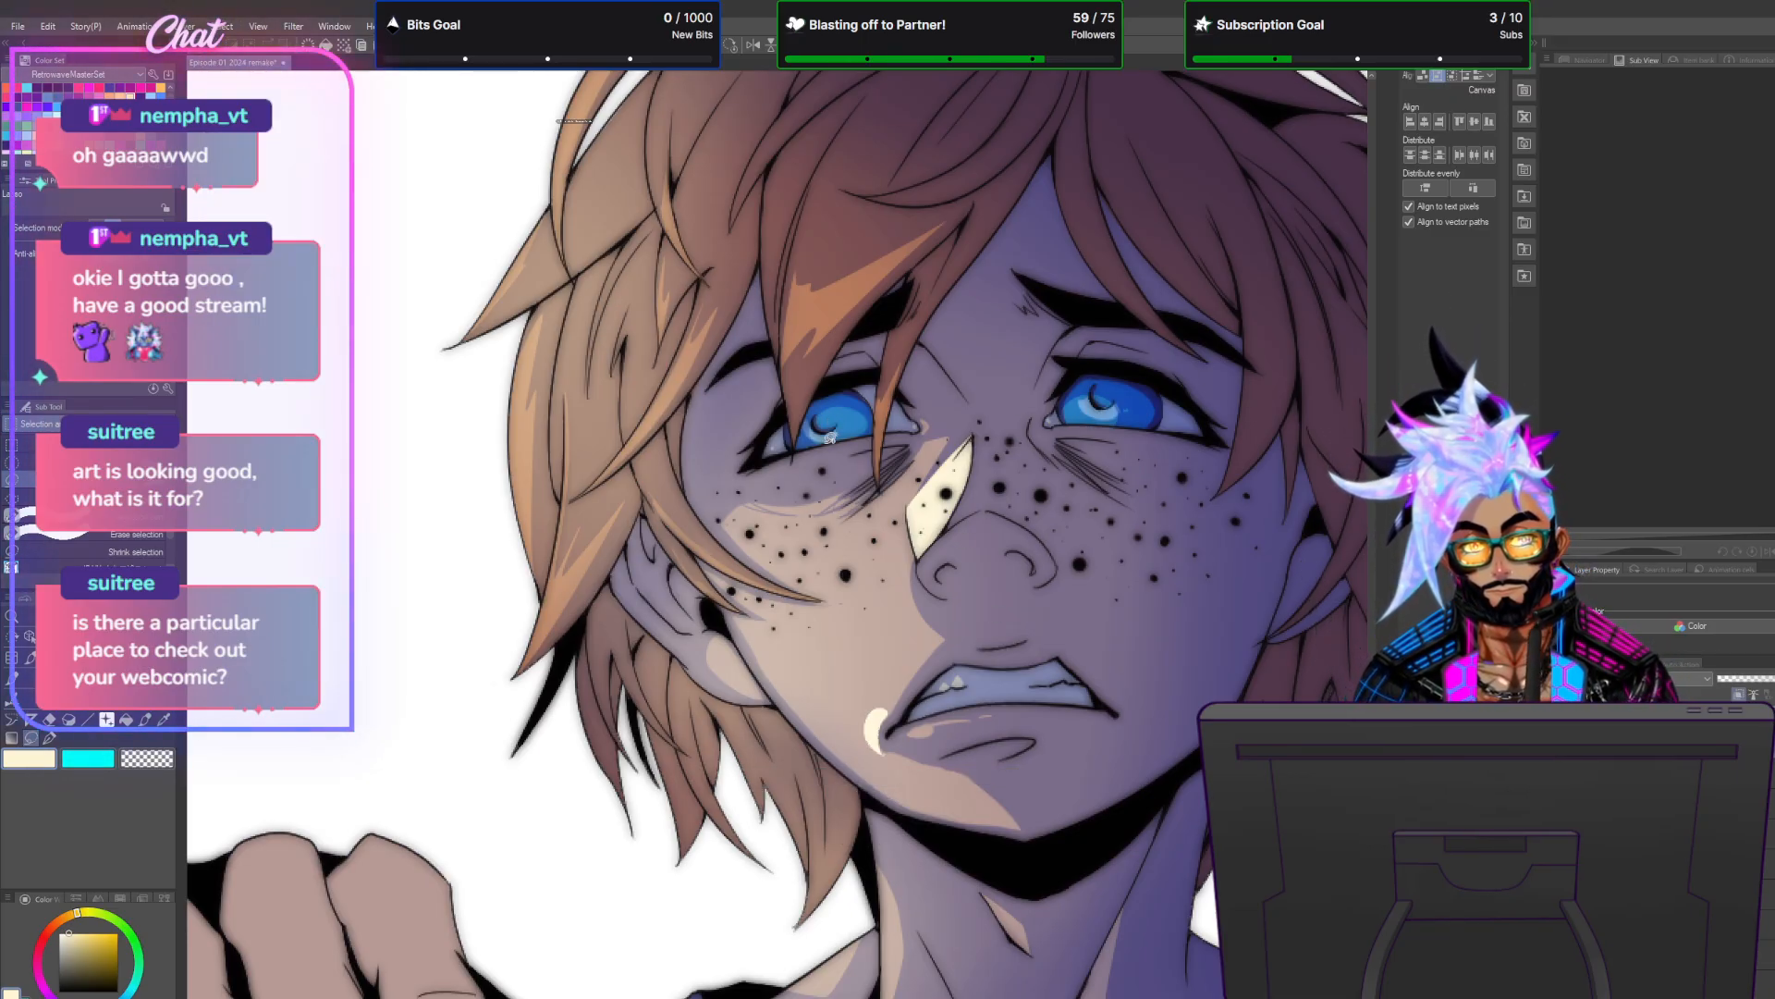
Fill a lassoed cream highlight in the lit-side iris, clear the selection, and add a matching highlight in the other iris.
left_click_drag(842, 433, 842, 436)
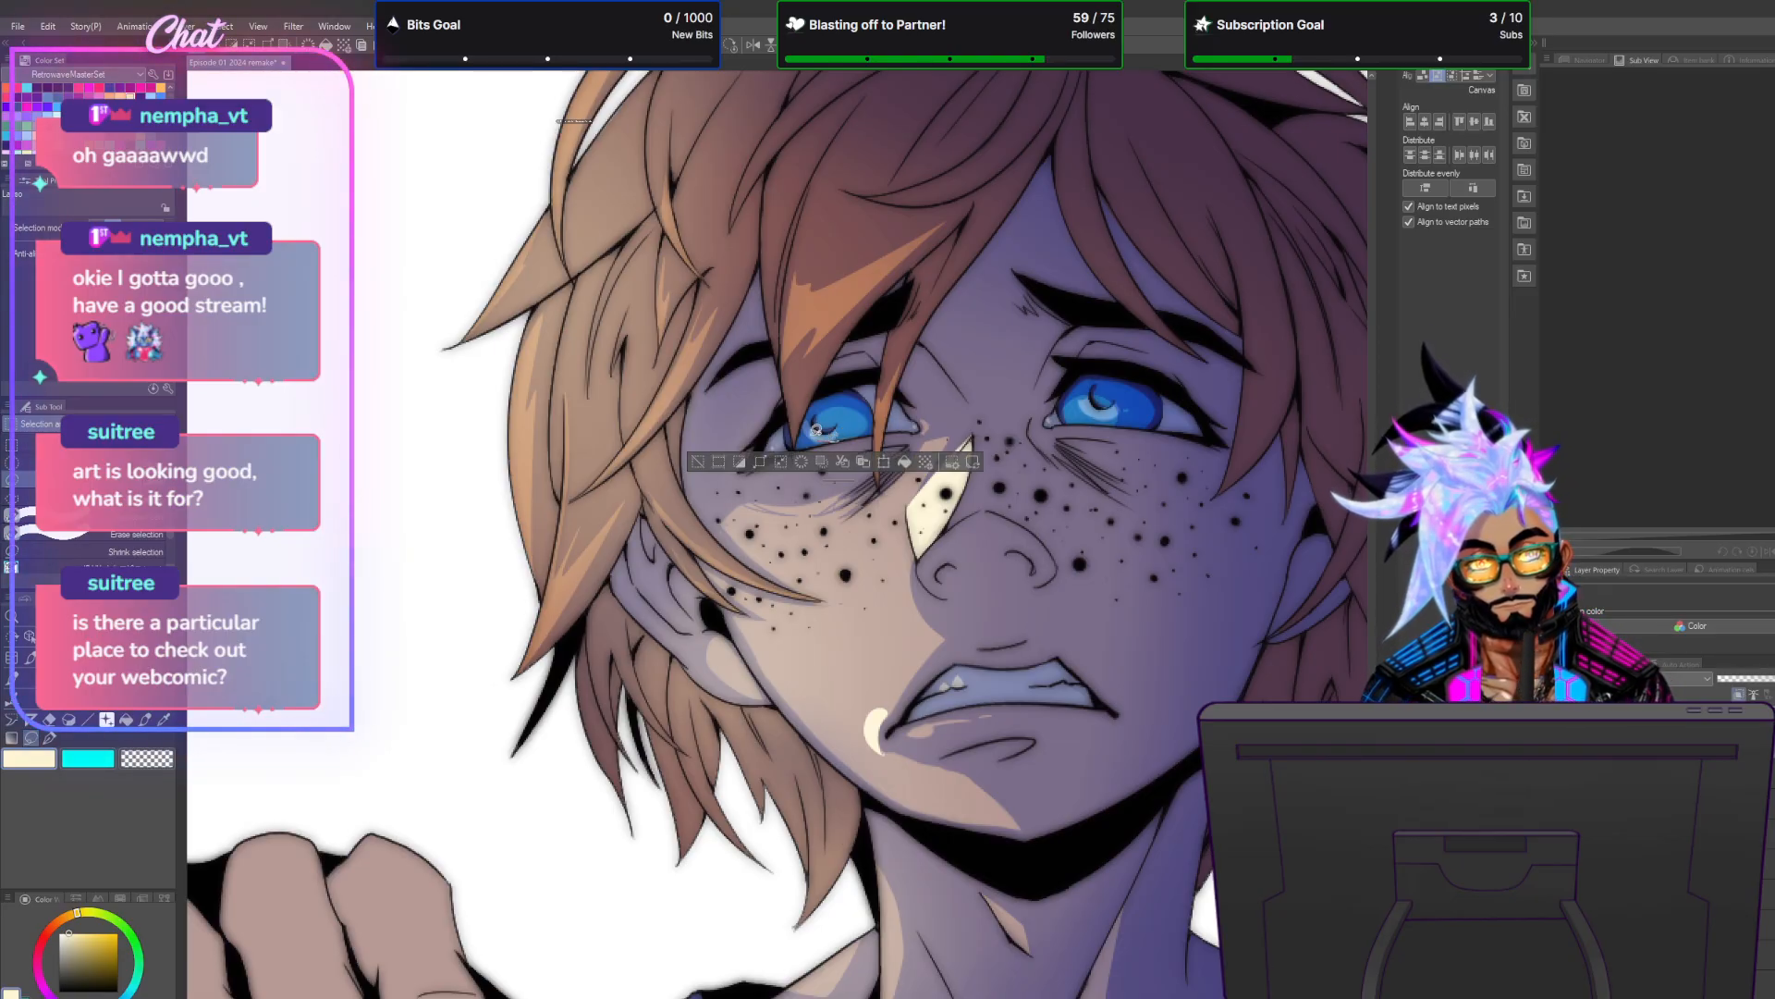
left_click_drag(850, 434, 846, 431)
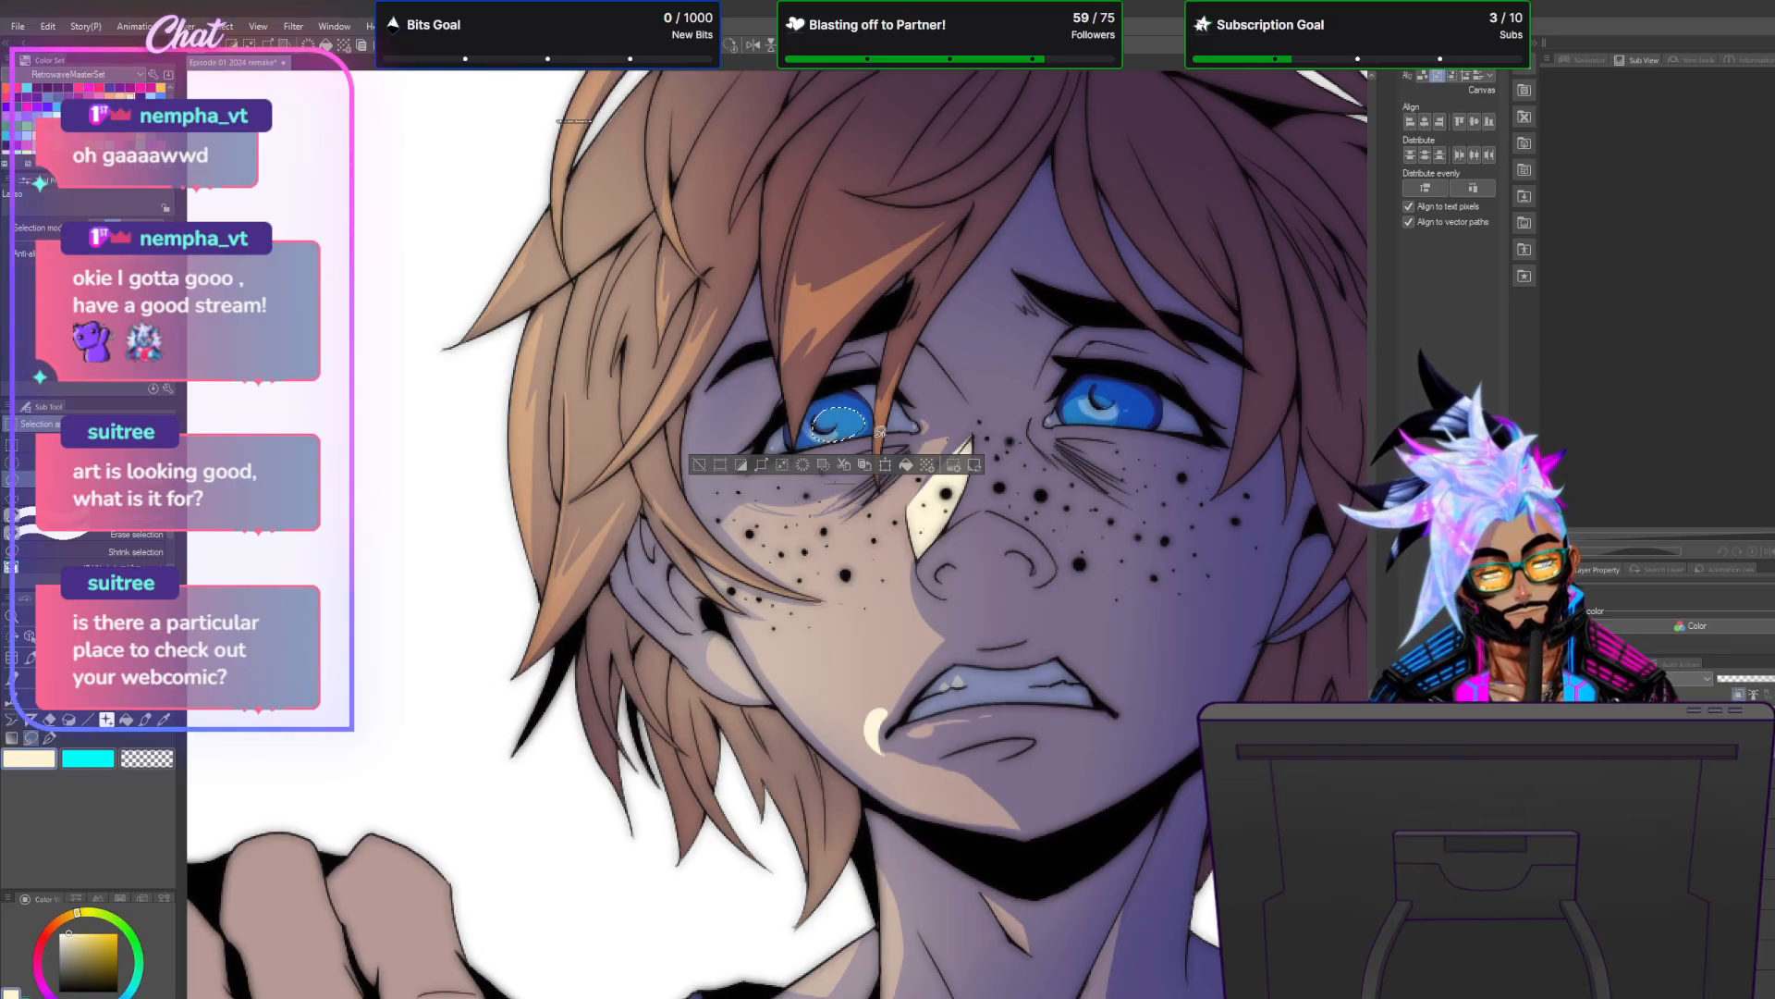
left_click(907, 465)
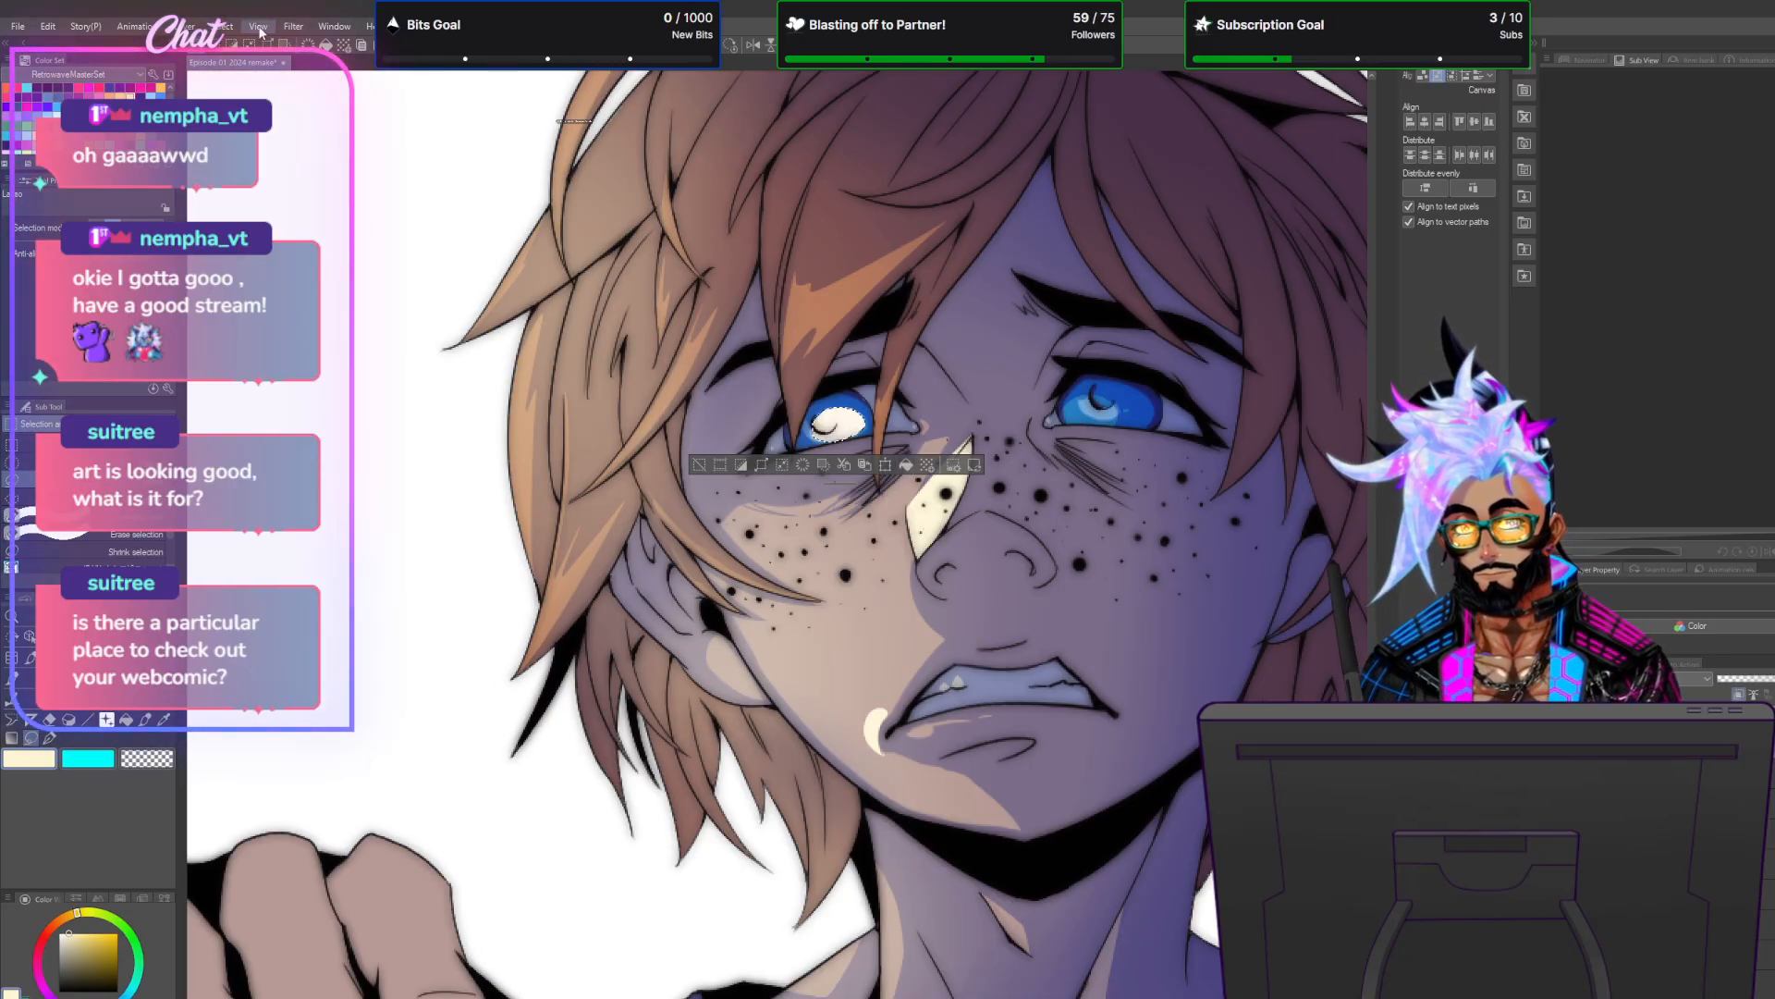
left_click(226, 26)
left_click(284, 68)
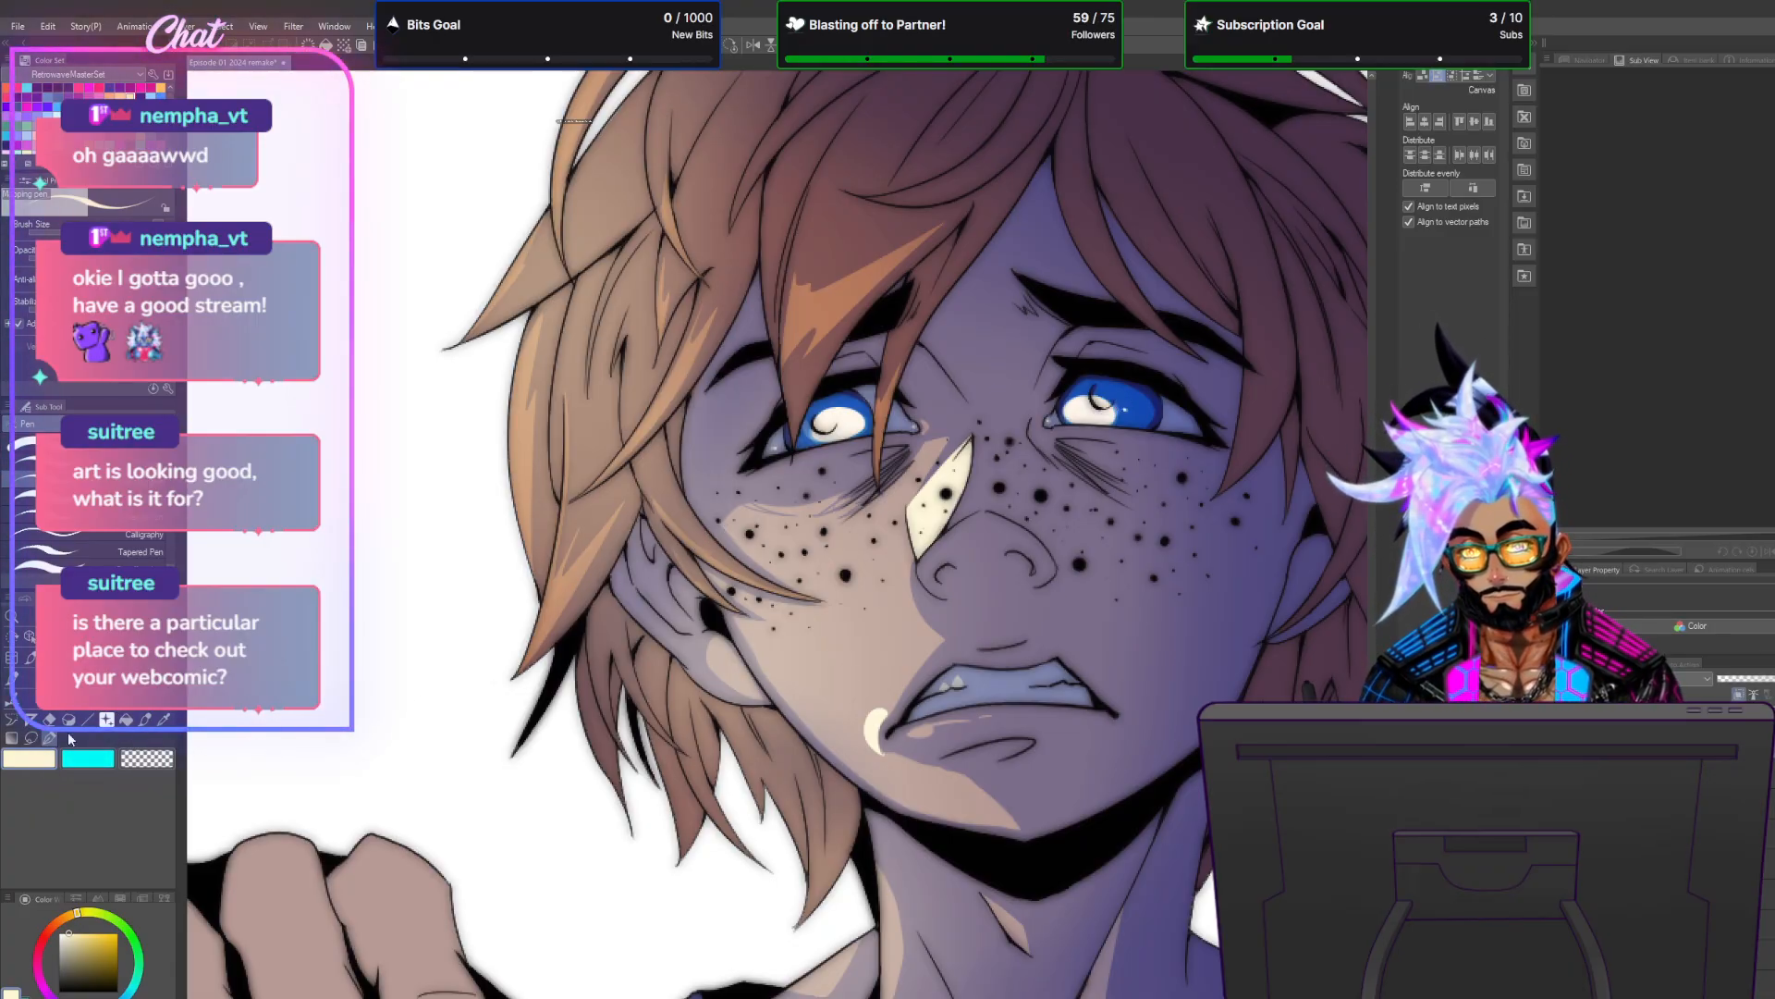
Draw a thin cream rim light with the pen along the lit edge of the boy's jaw and below the ear.
left_click(31, 737)
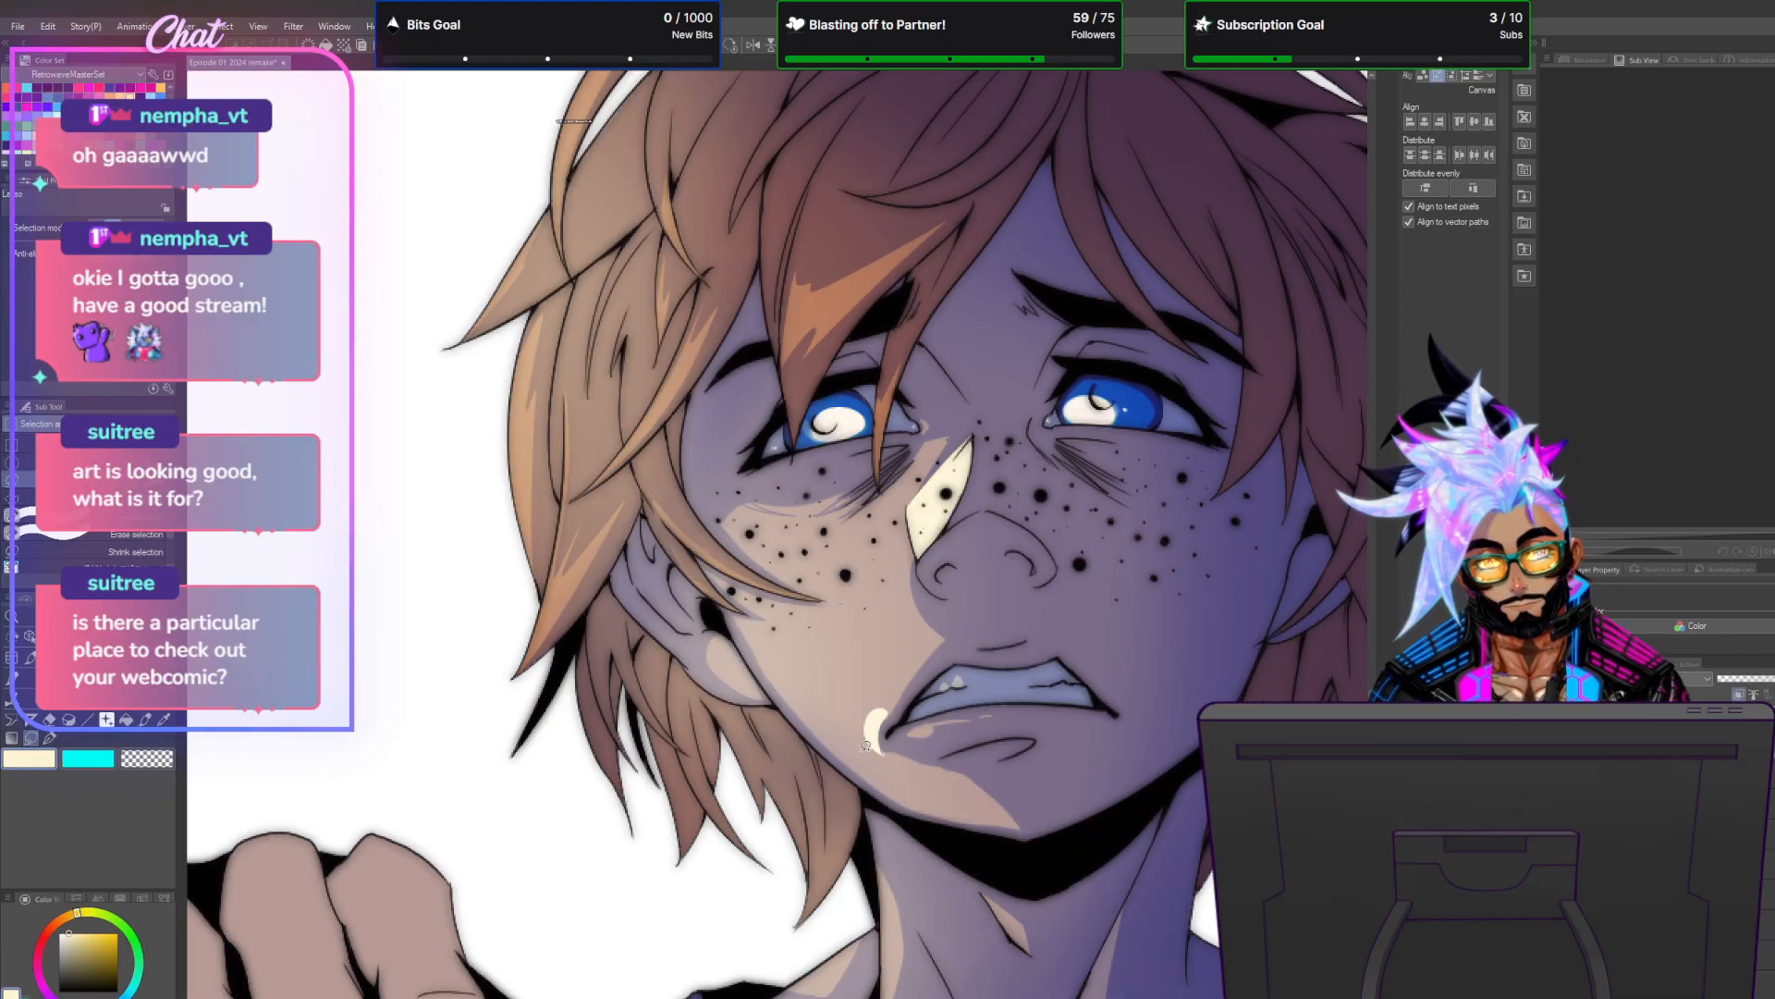
key("p")
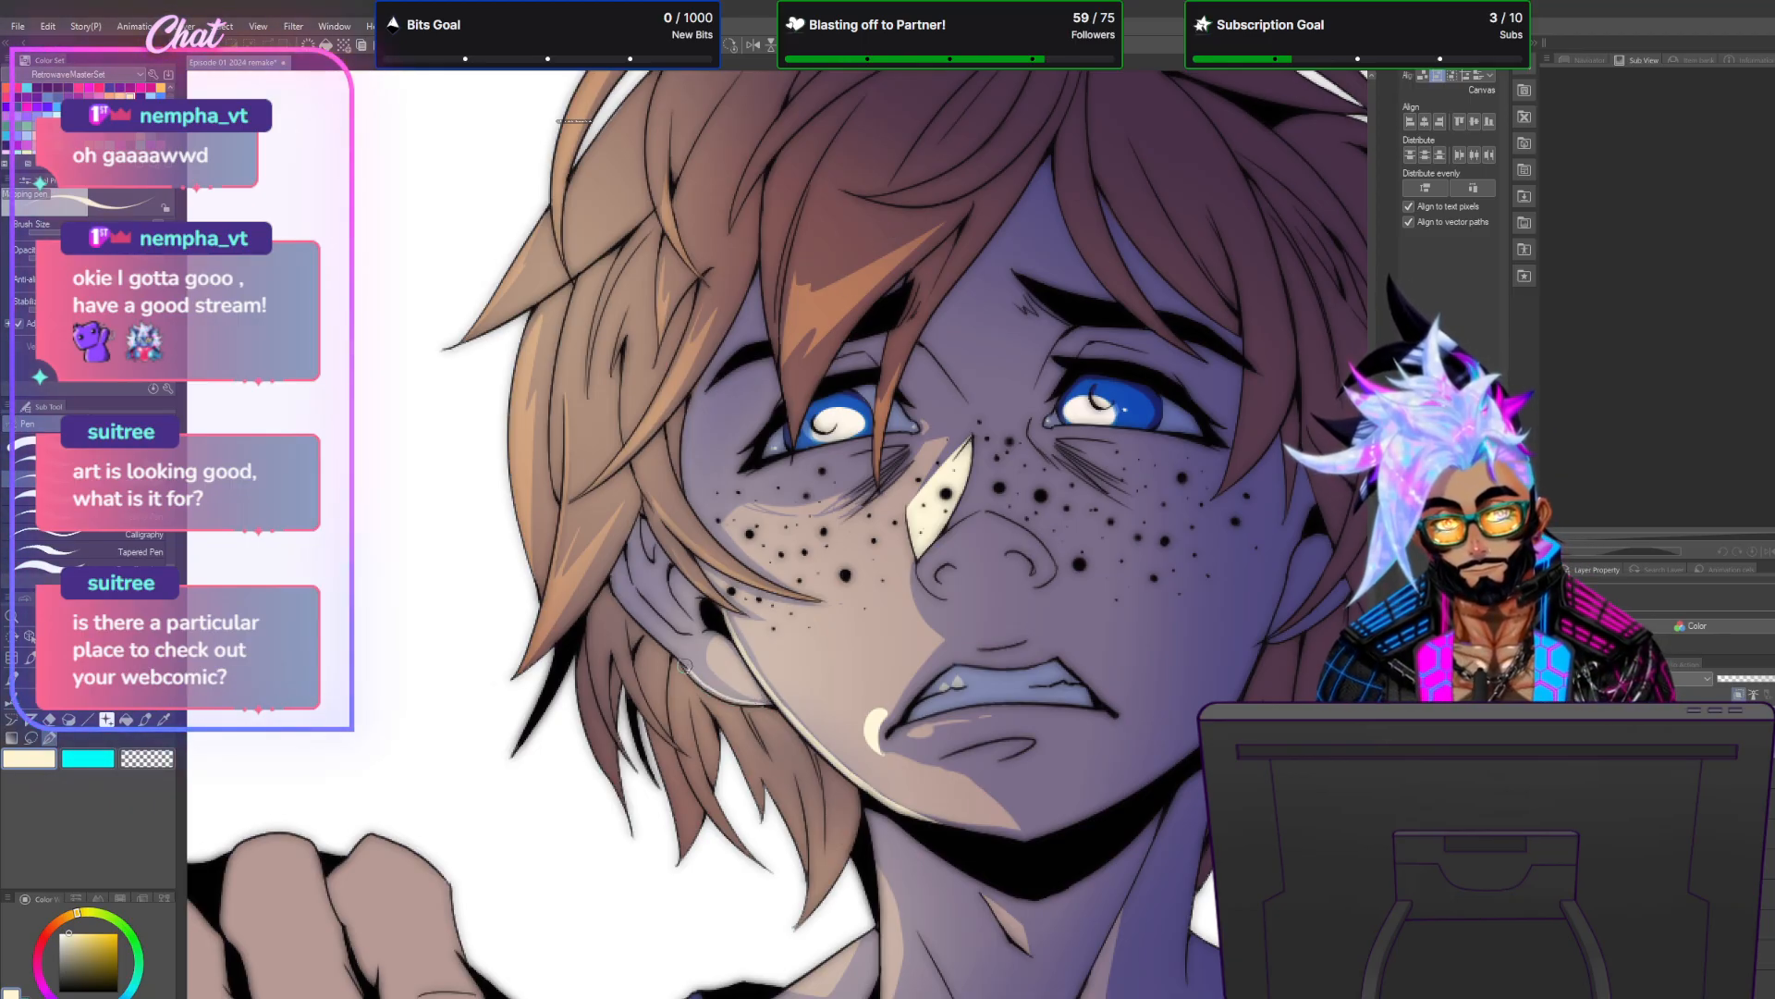
left_click_drag(703, 687, 764, 708)
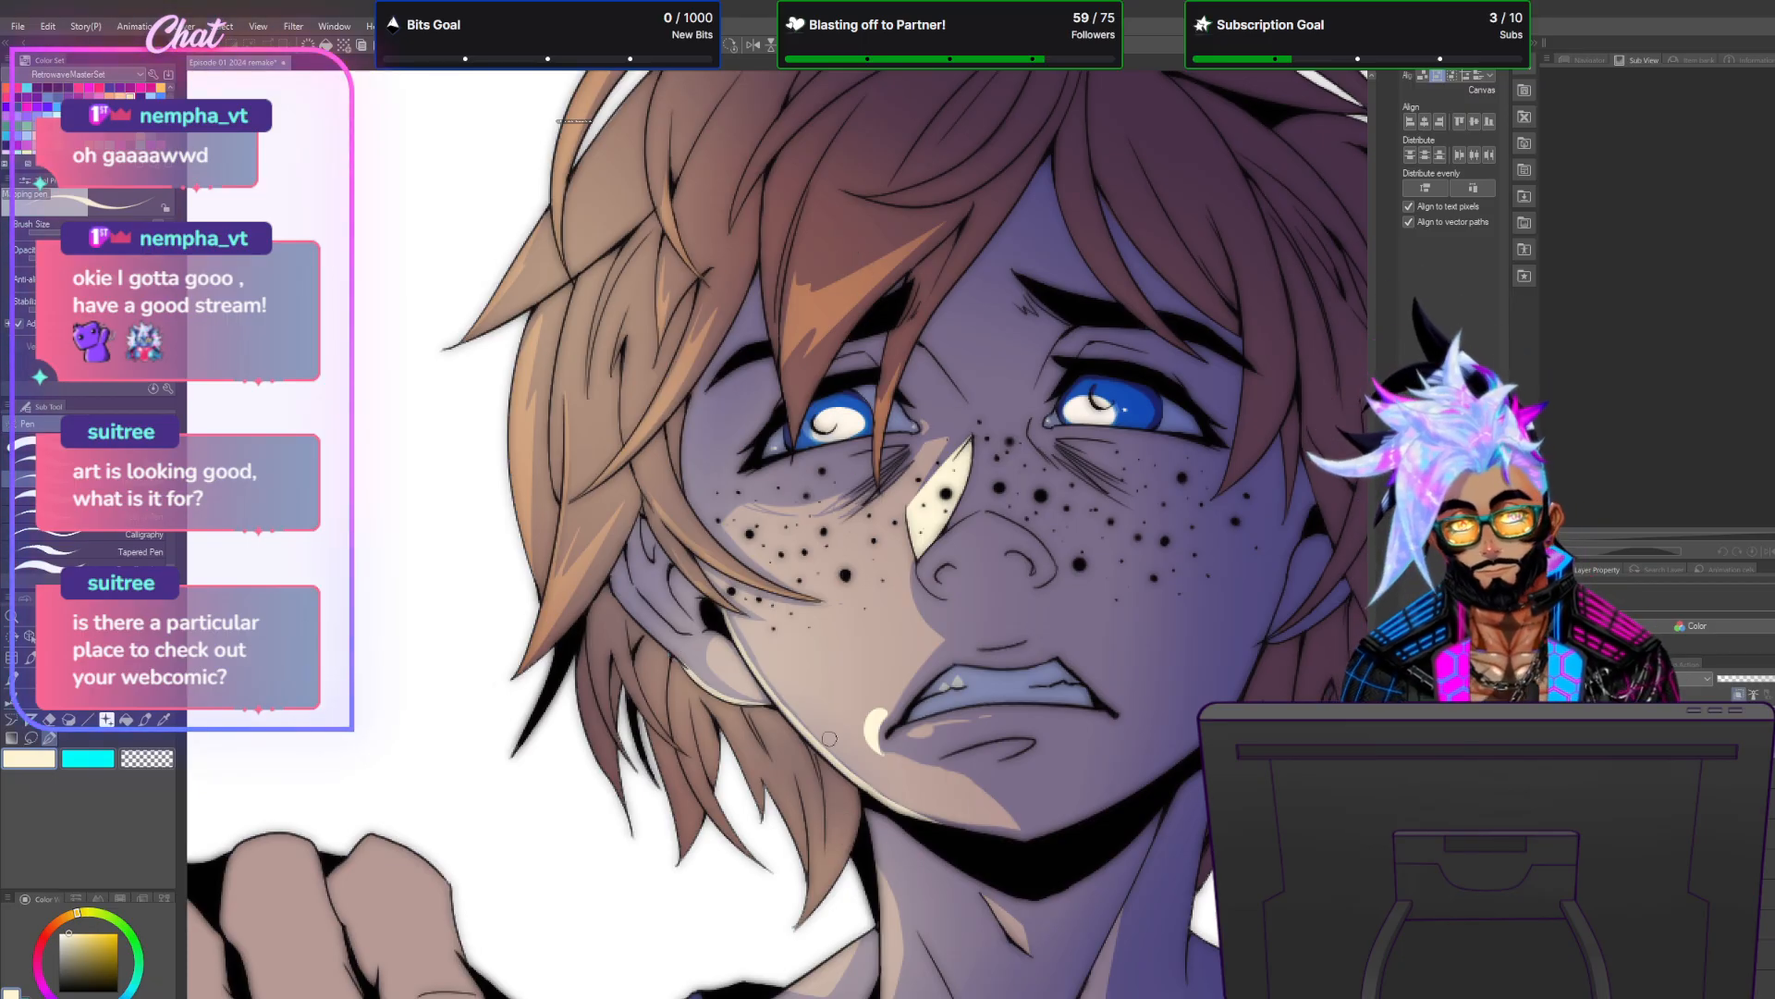
scroll(880, 618, "down", 3)
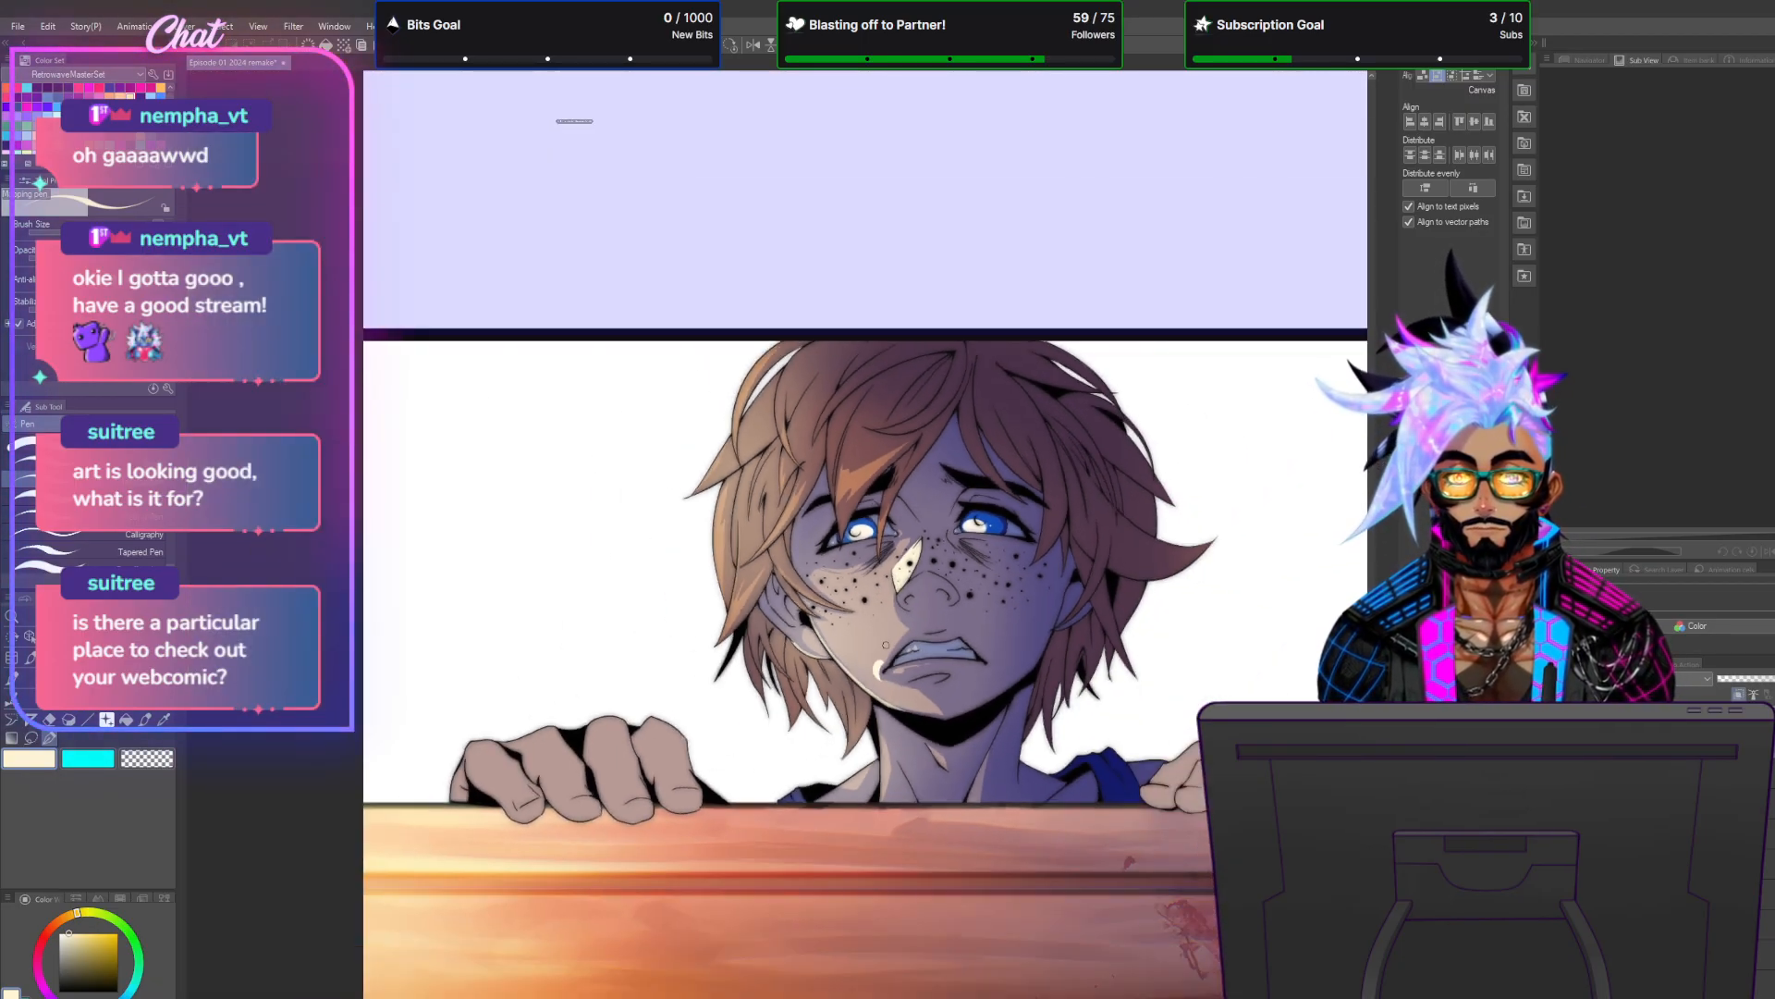
Lasso highlight shapes along the lit edge of the neck and on the shoulder, fill them with cream, and deselect.
scroll(887, 642, "up", 3)
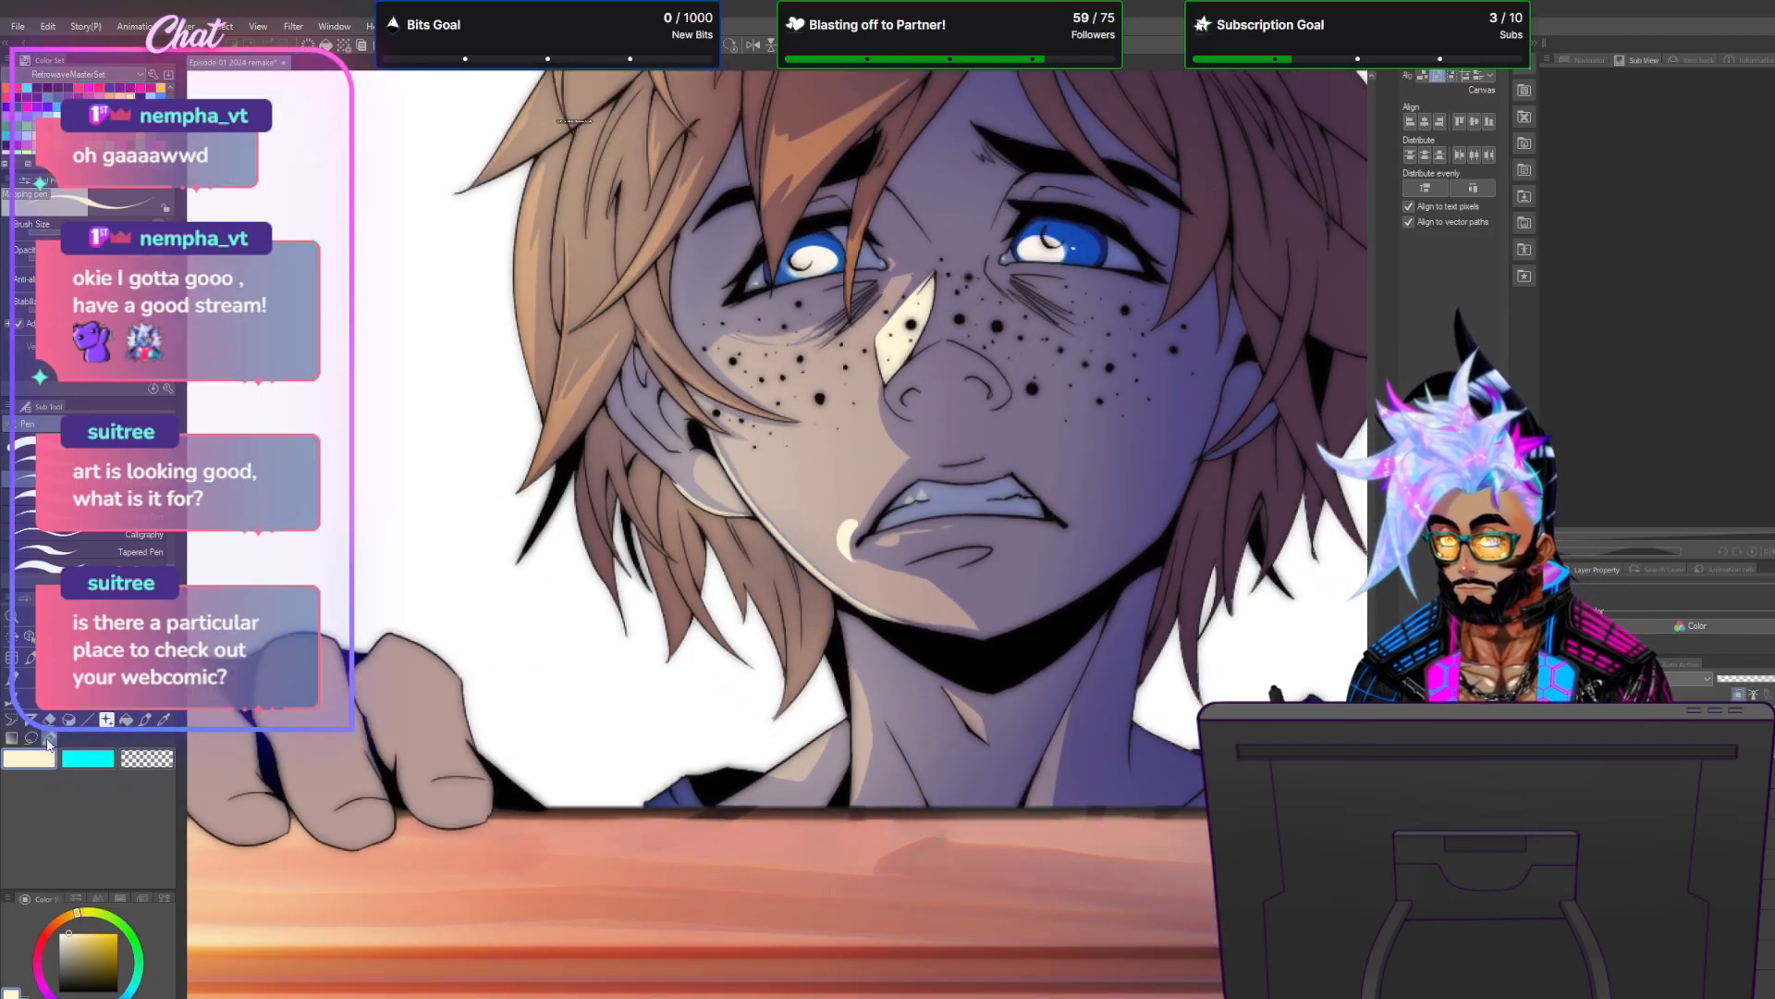
left_click(49, 738)
mouse_move(858, 659)
left_mouse_down()
mouse_move(877, 719)
mouse_move(859, 804)
mouse_move(848, 652)
left_mouse_up()
mouse_move(814, 771)
left_mouse_down()
mouse_move(770, 772)
mouse_move(839, 726)
left_mouse_up()
left_click(889, 831)
left_click(222, 35)
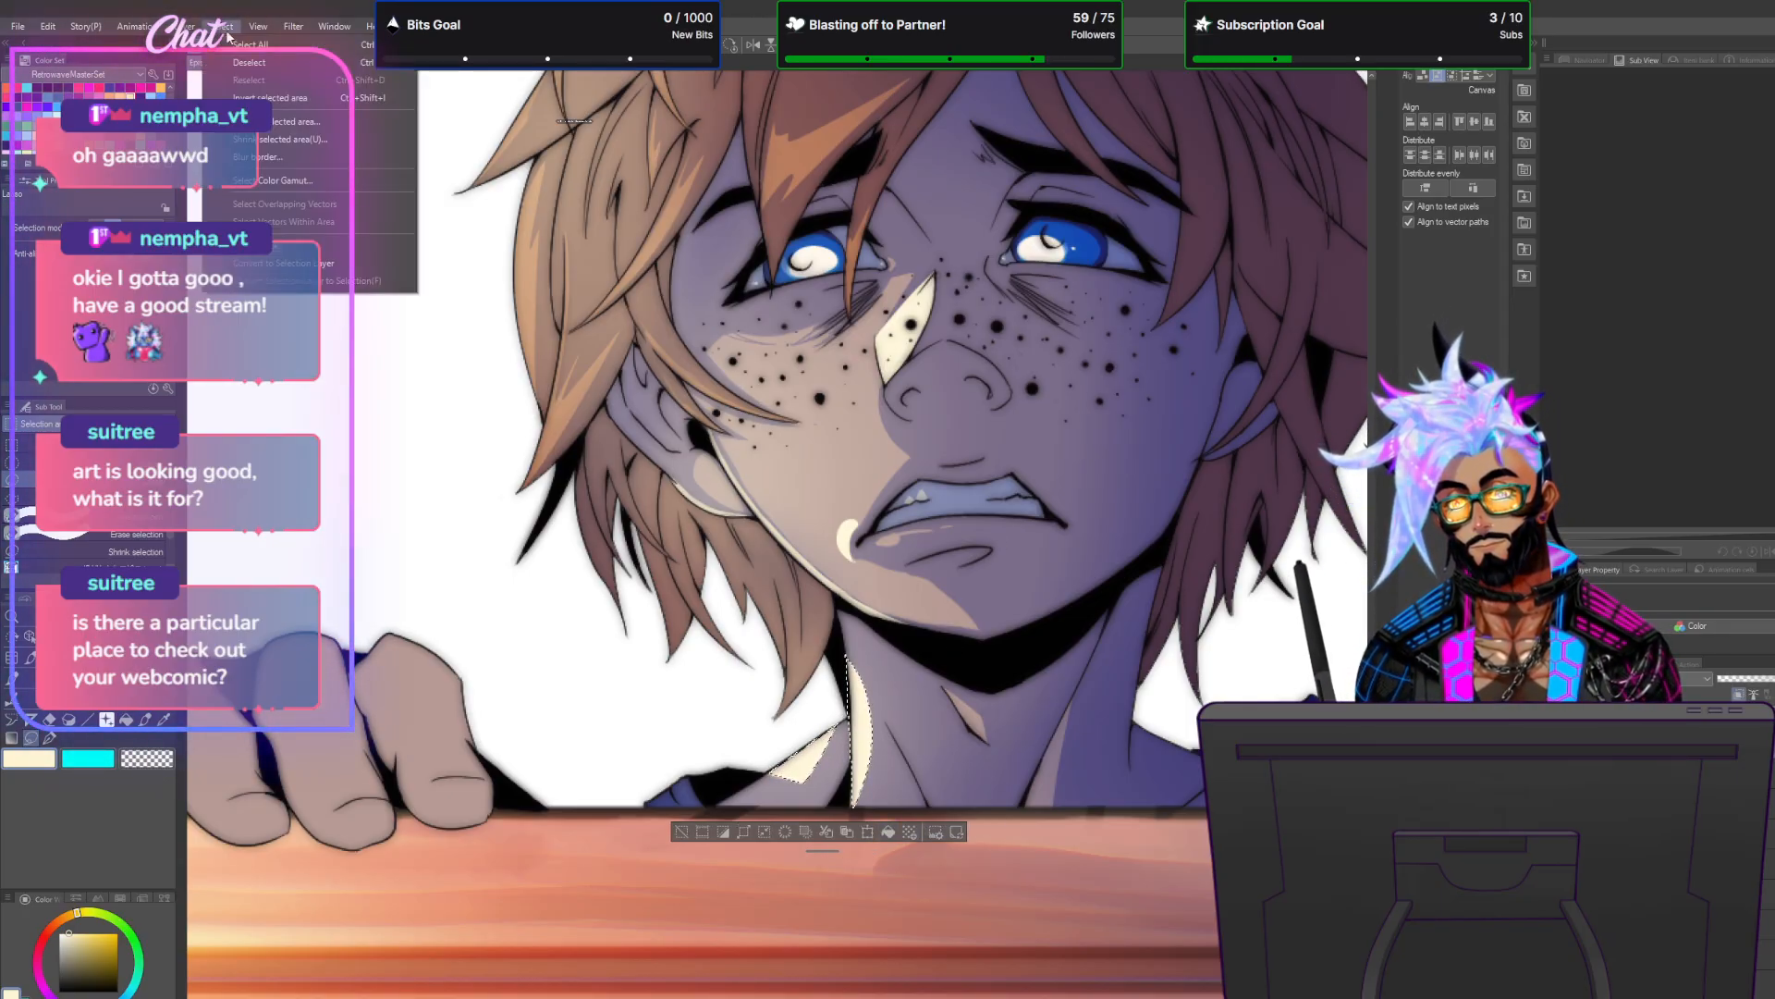
left_click(245, 66)
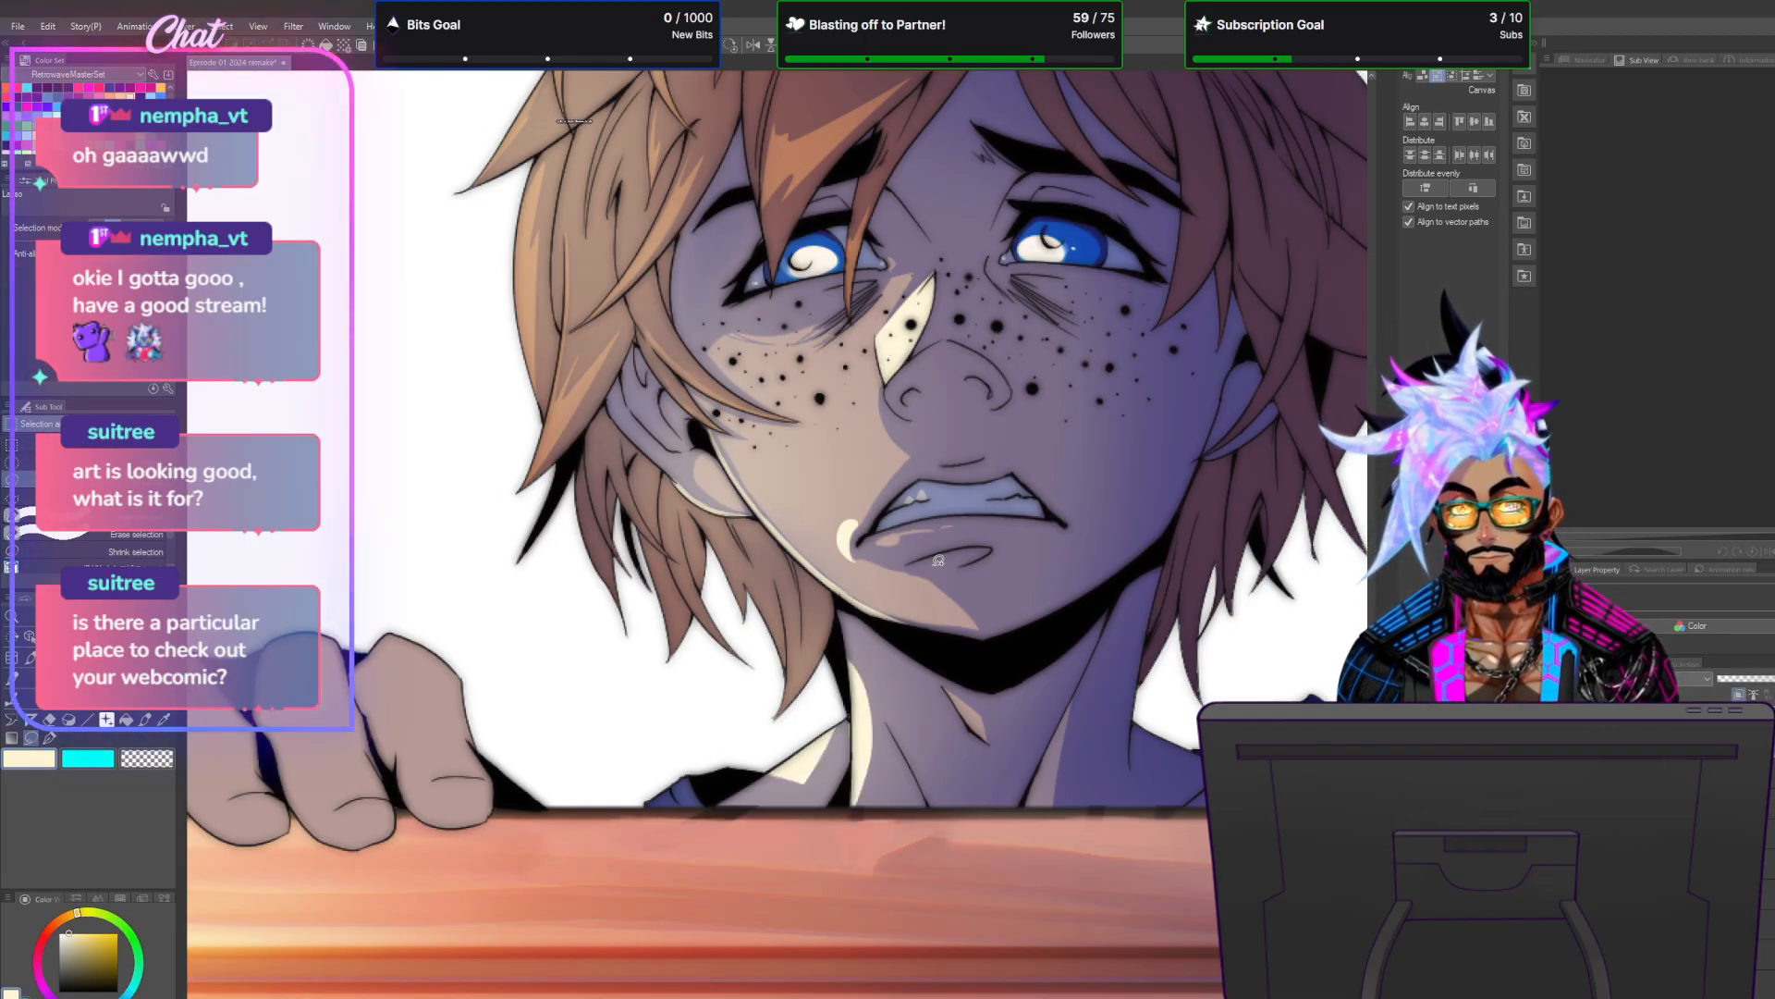
Lasso pointed highlight shapes along the outer lit-side hair locks, fill them with cream, and clear the selection.
scroll(888, 499, "down", 5)
scroll(813, 197, "up", 5)
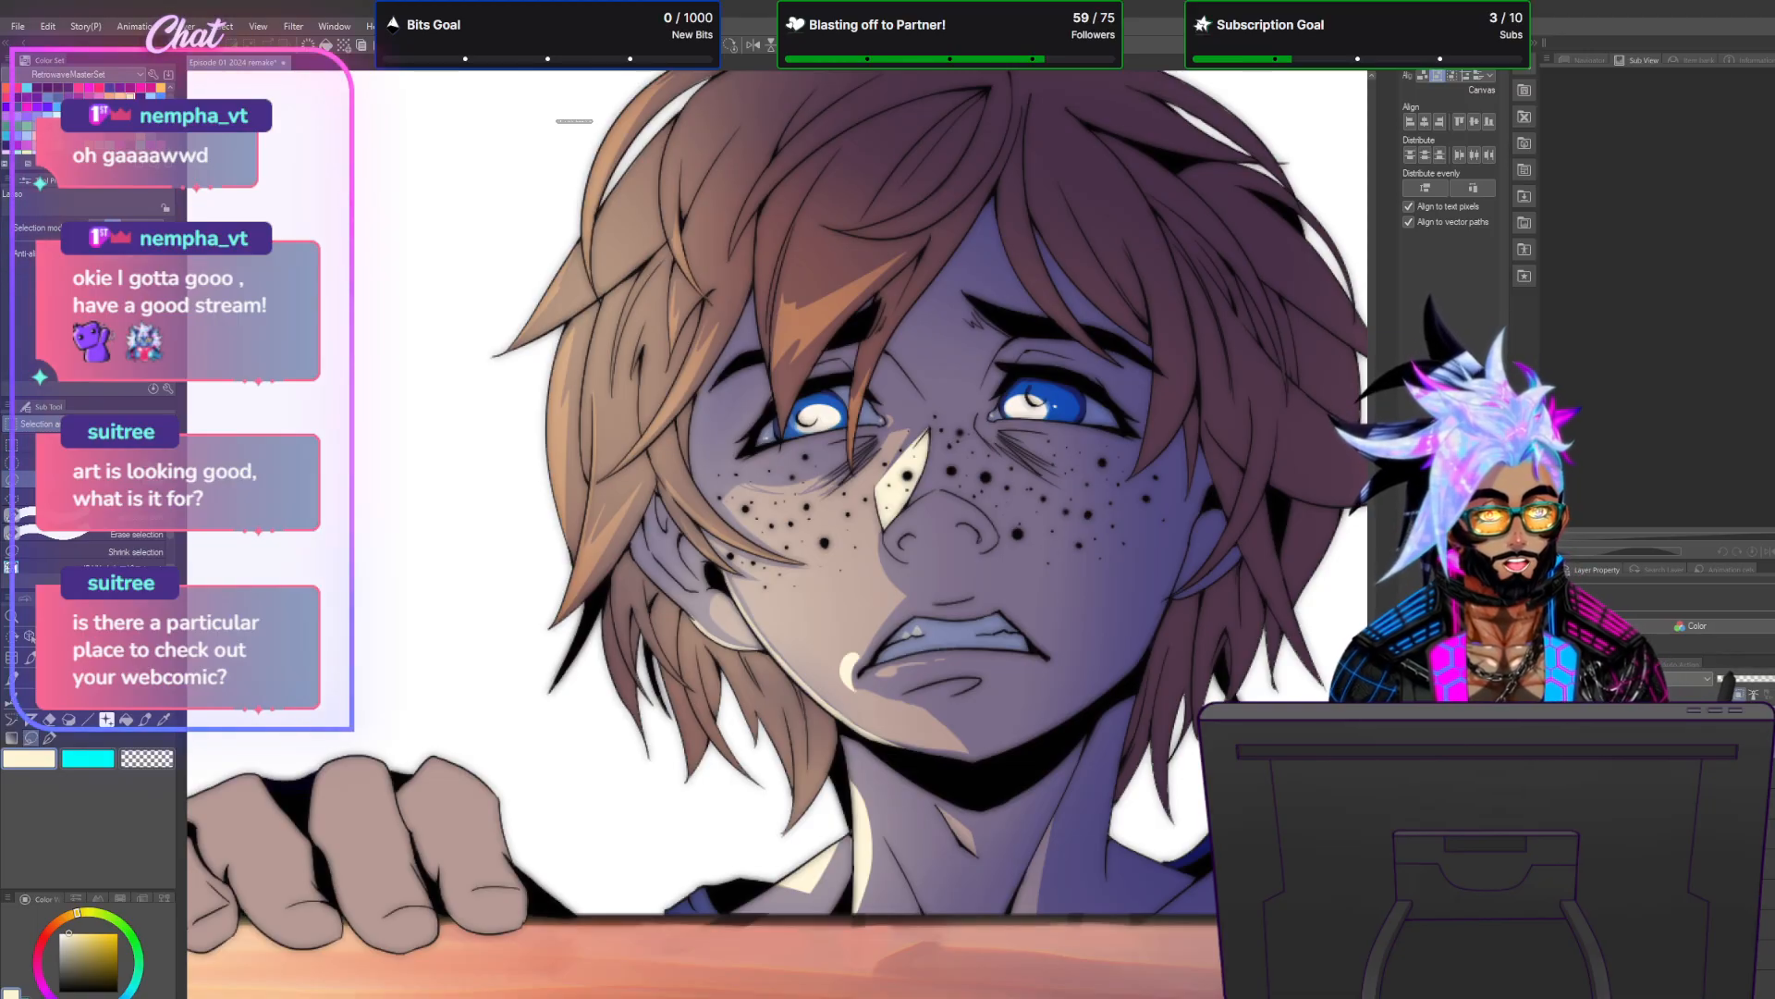
scroll(776, 535, "up", 6)
scroll(777, 534, "down", 1)
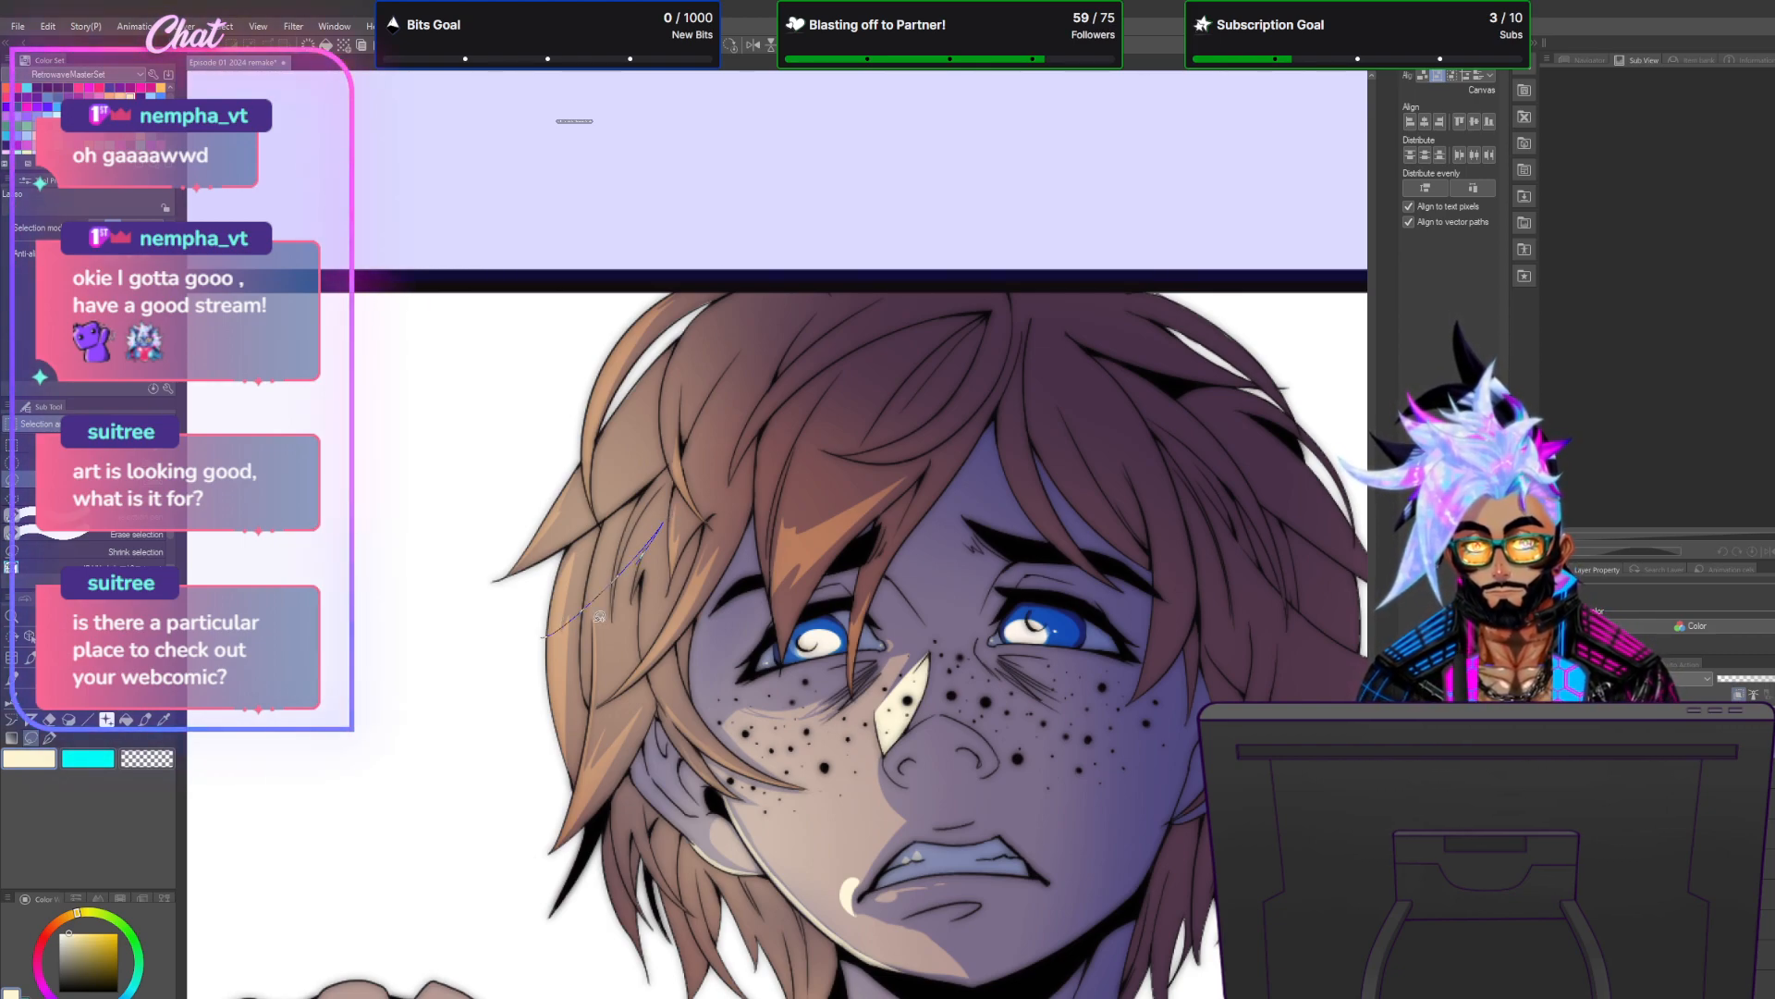
left_click_drag(562, 735, 561, 741)
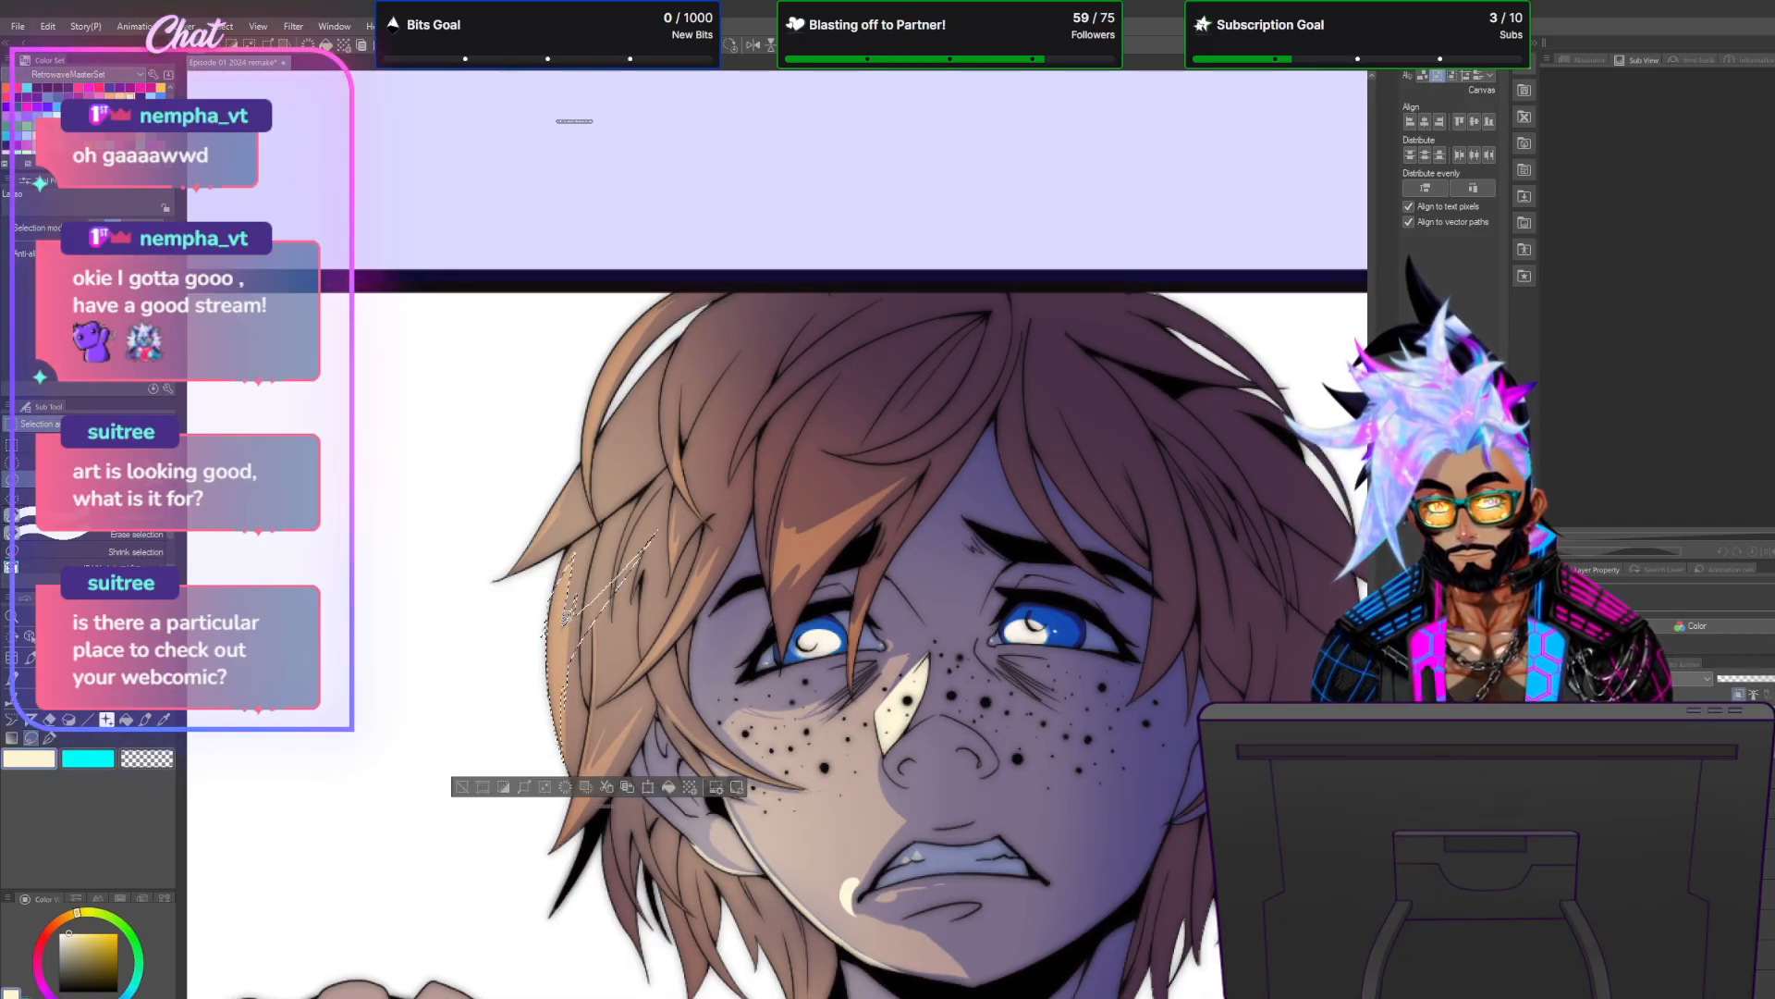
left_click_drag(604, 806, 511, 970)
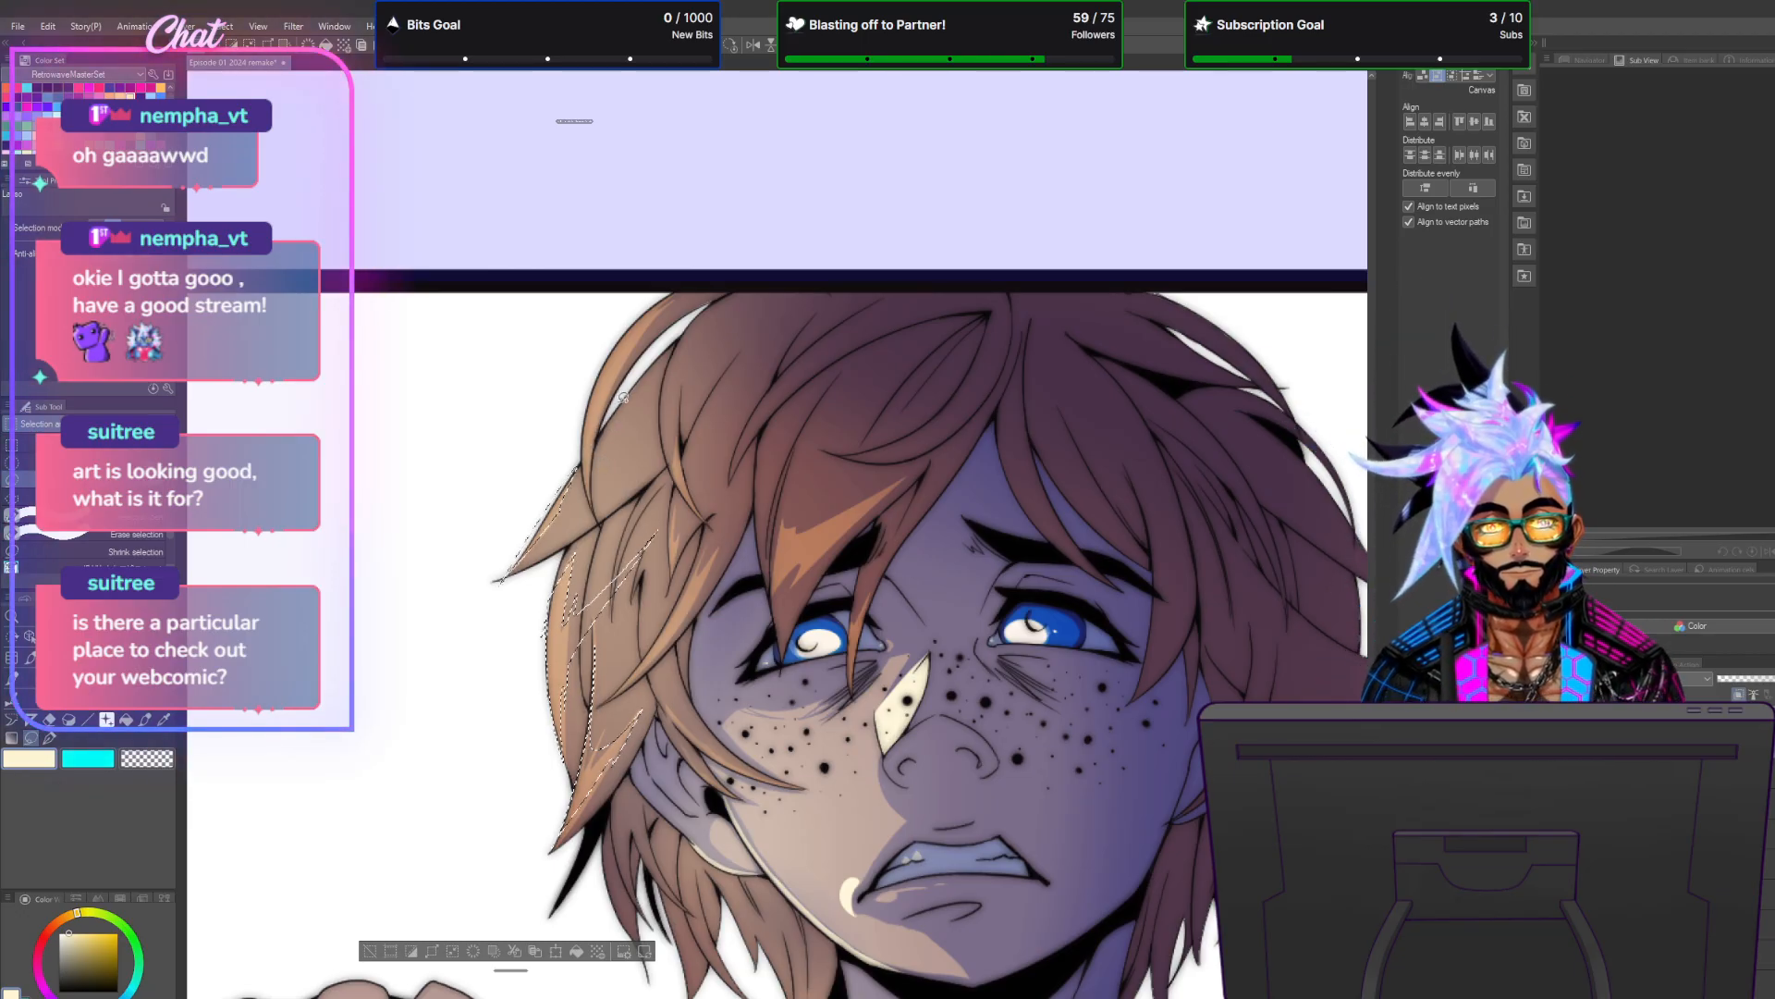
mouse_move(596, 473)
left_mouse_down()
mouse_move(647, 304)
mouse_move(589, 403)
mouse_move(590, 485)
left_mouse_up()
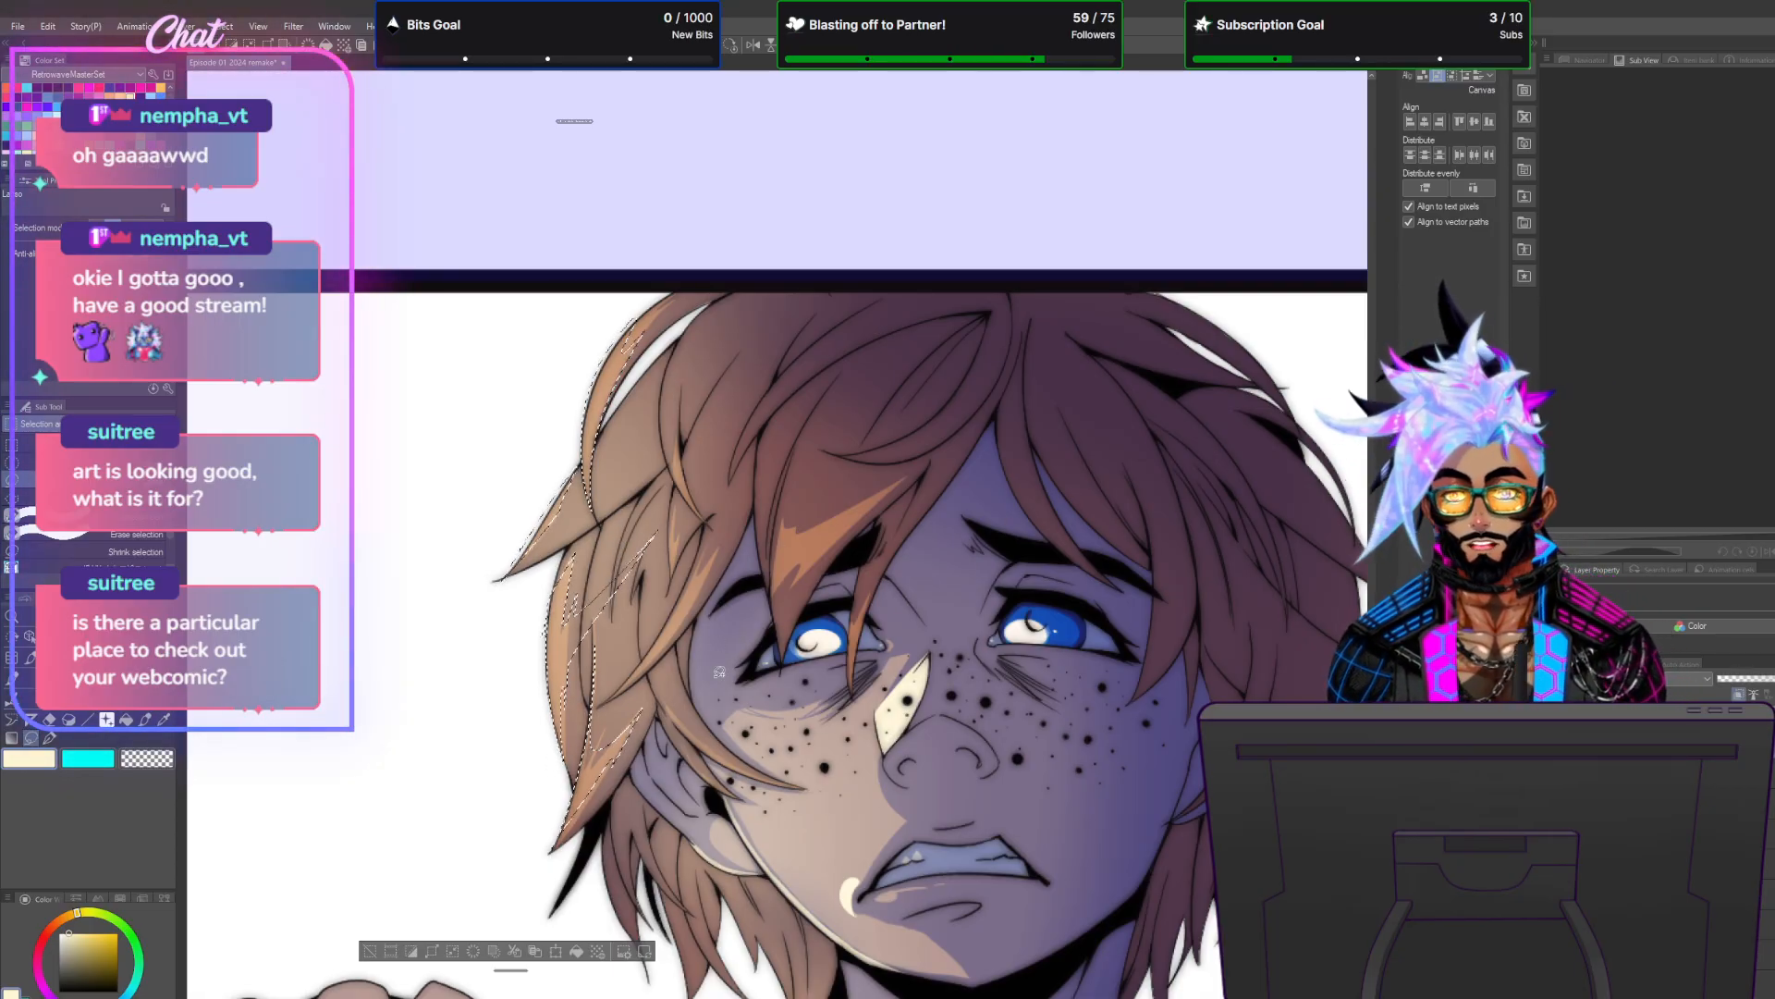
left_click(576, 951)
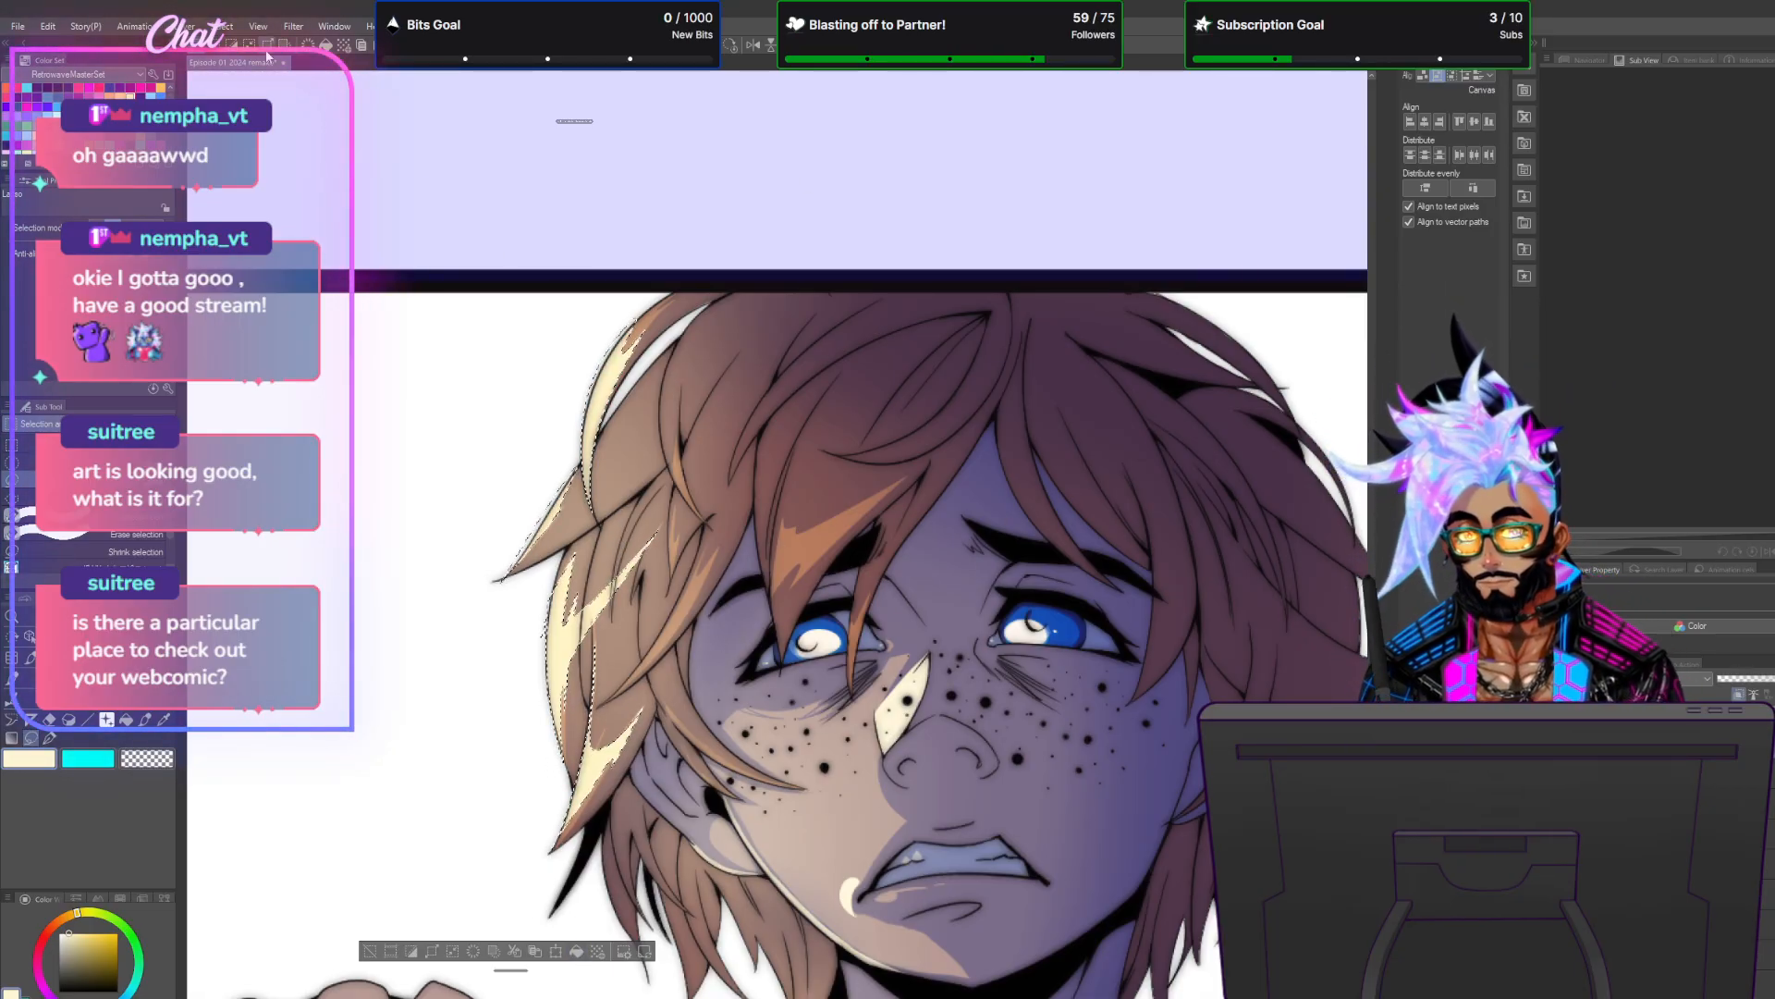
key("ctrl+d")
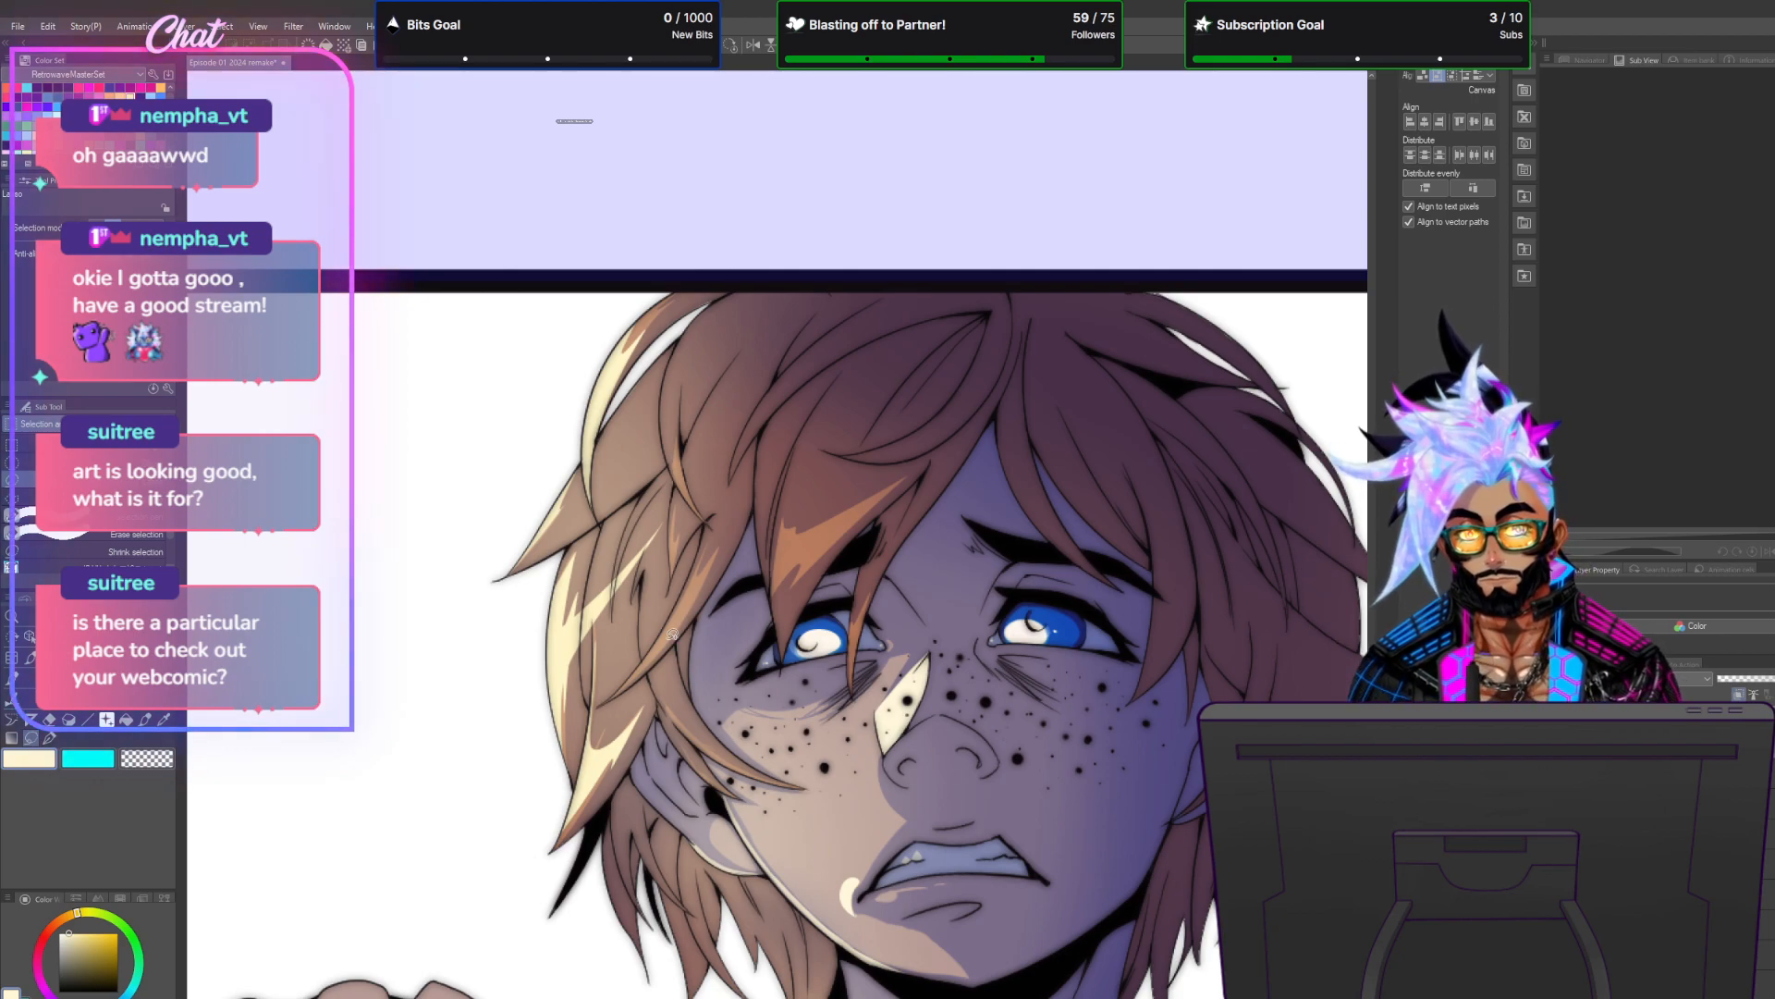
Lasso a jagged highlight on the inner hair lock near the temple, fill it with cream, and deselect.
mouse_move(678, 613)
left_mouse_down()
mouse_move(733, 531)
mouse_move(638, 677)
left_mouse_up()
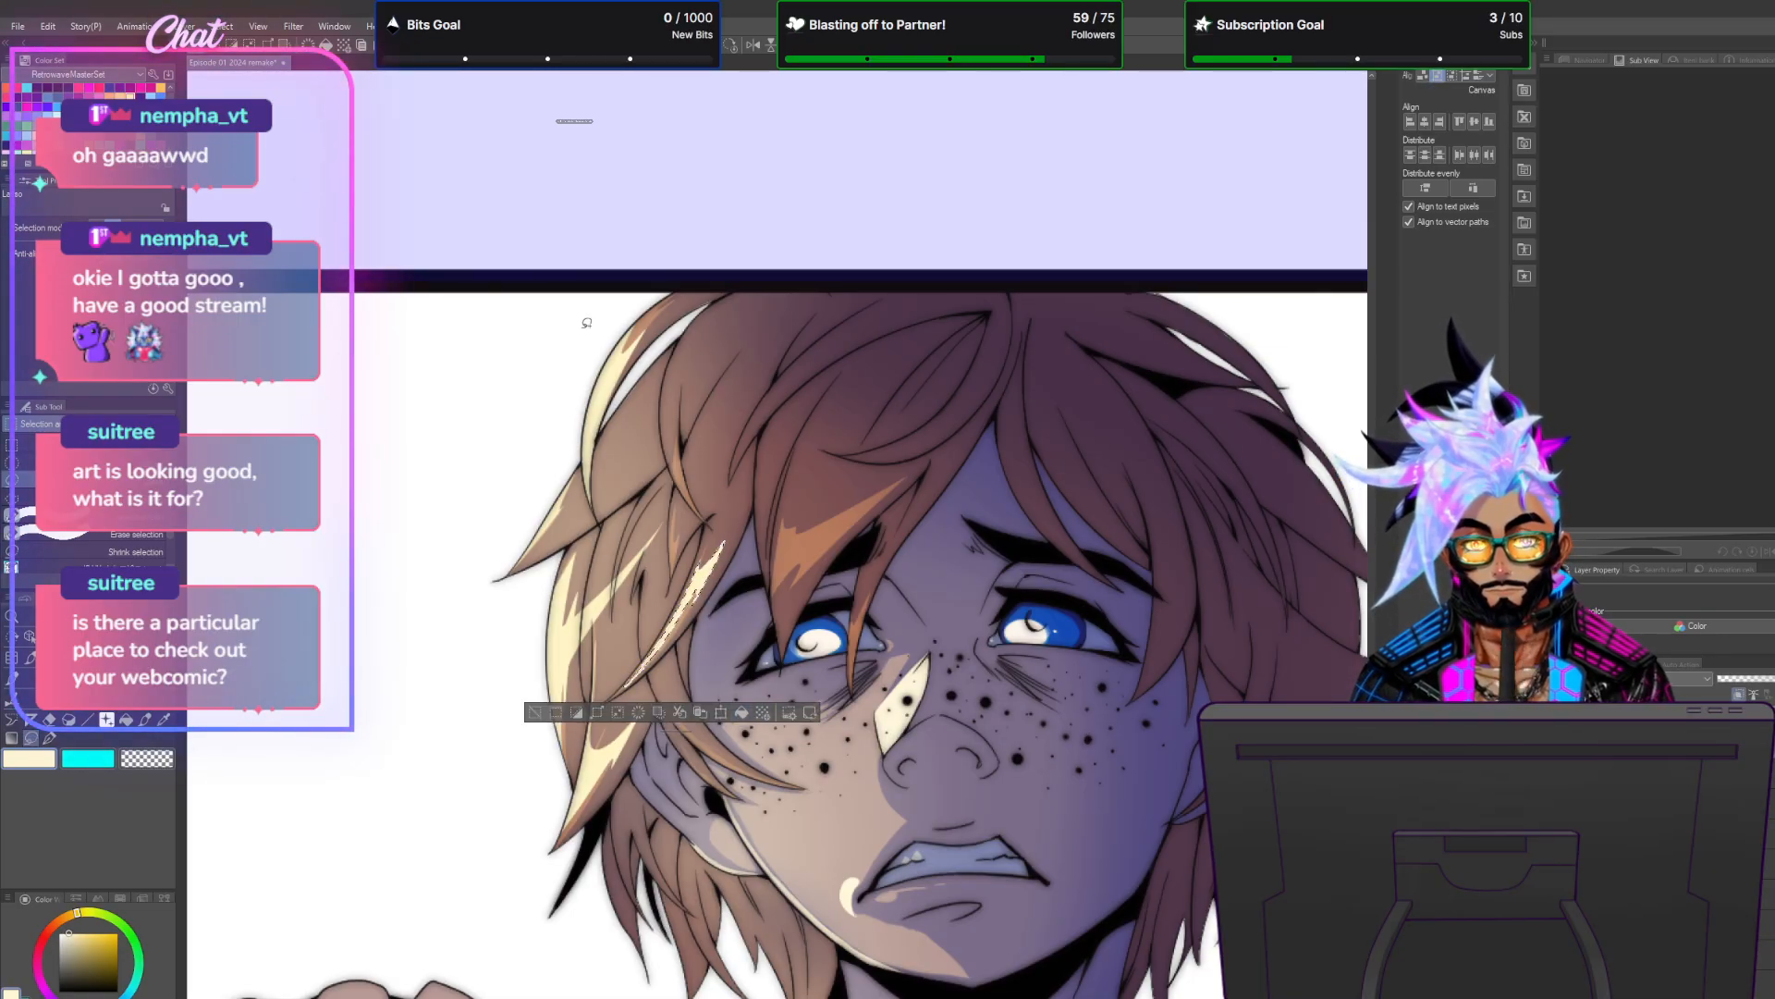
left_click(228, 30)
left_click(251, 64)
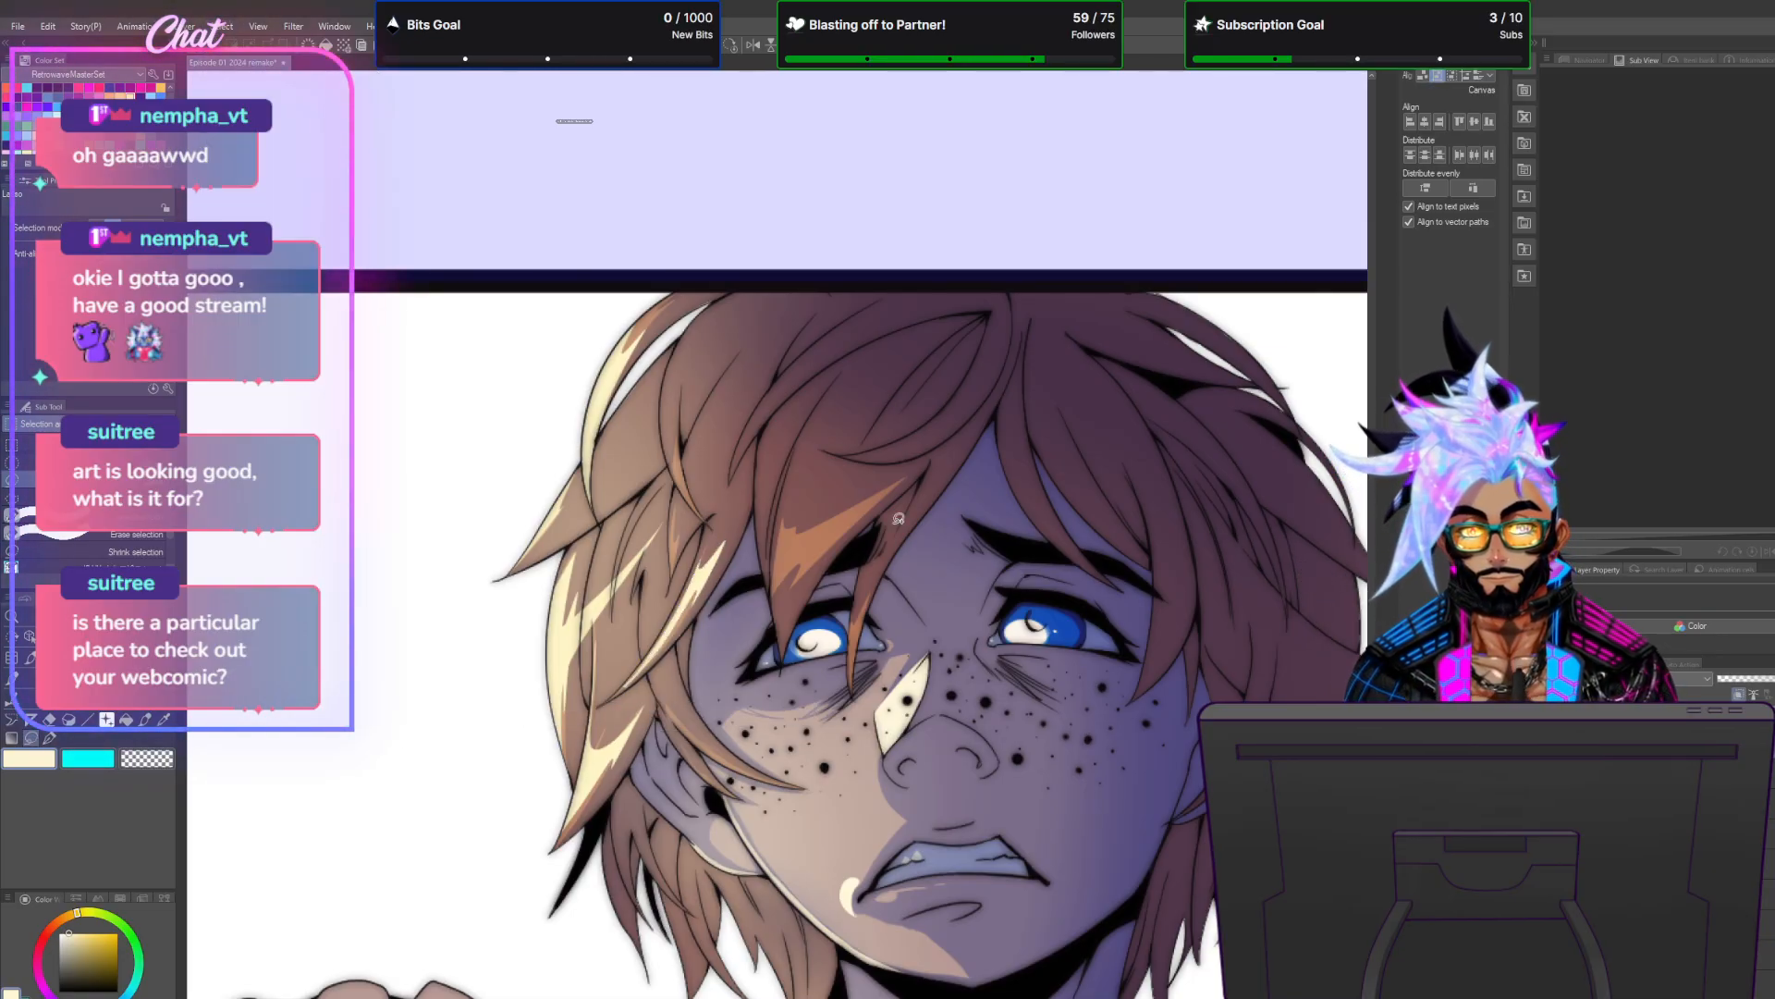
Draw thin cream pen highlights along the hair strands that fall over the boy's cheek.
key("p")
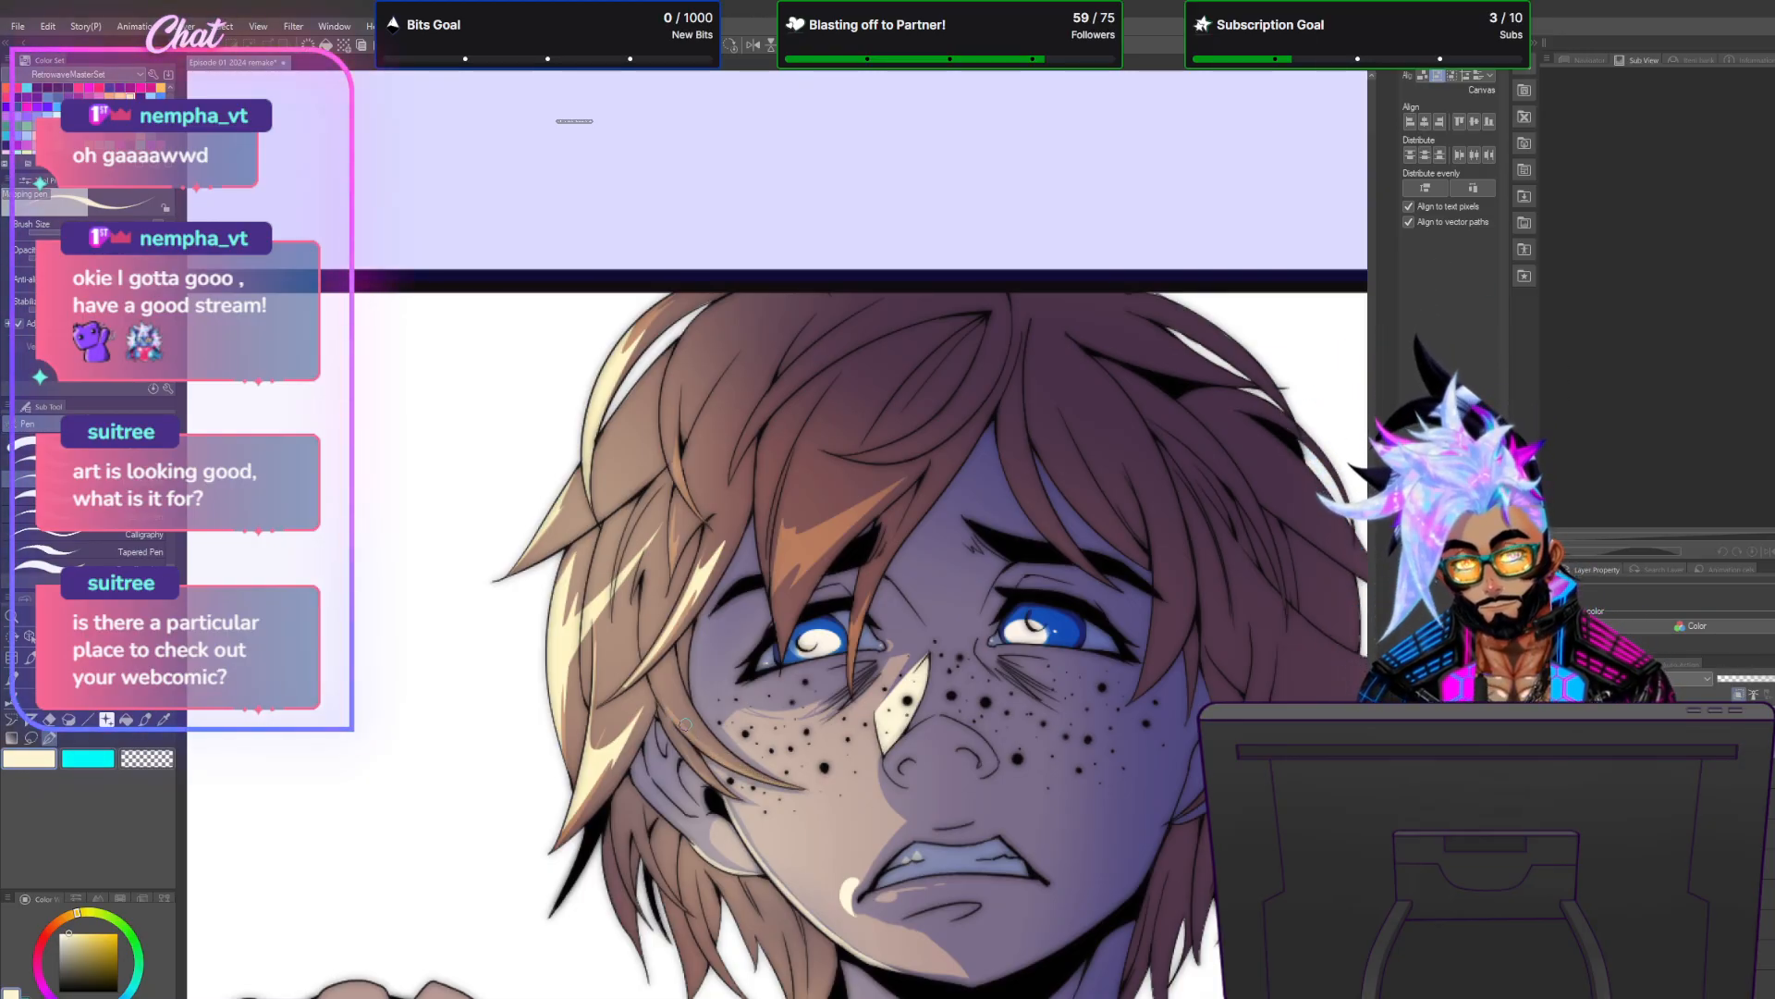
left_click_drag(664, 705, 761, 782)
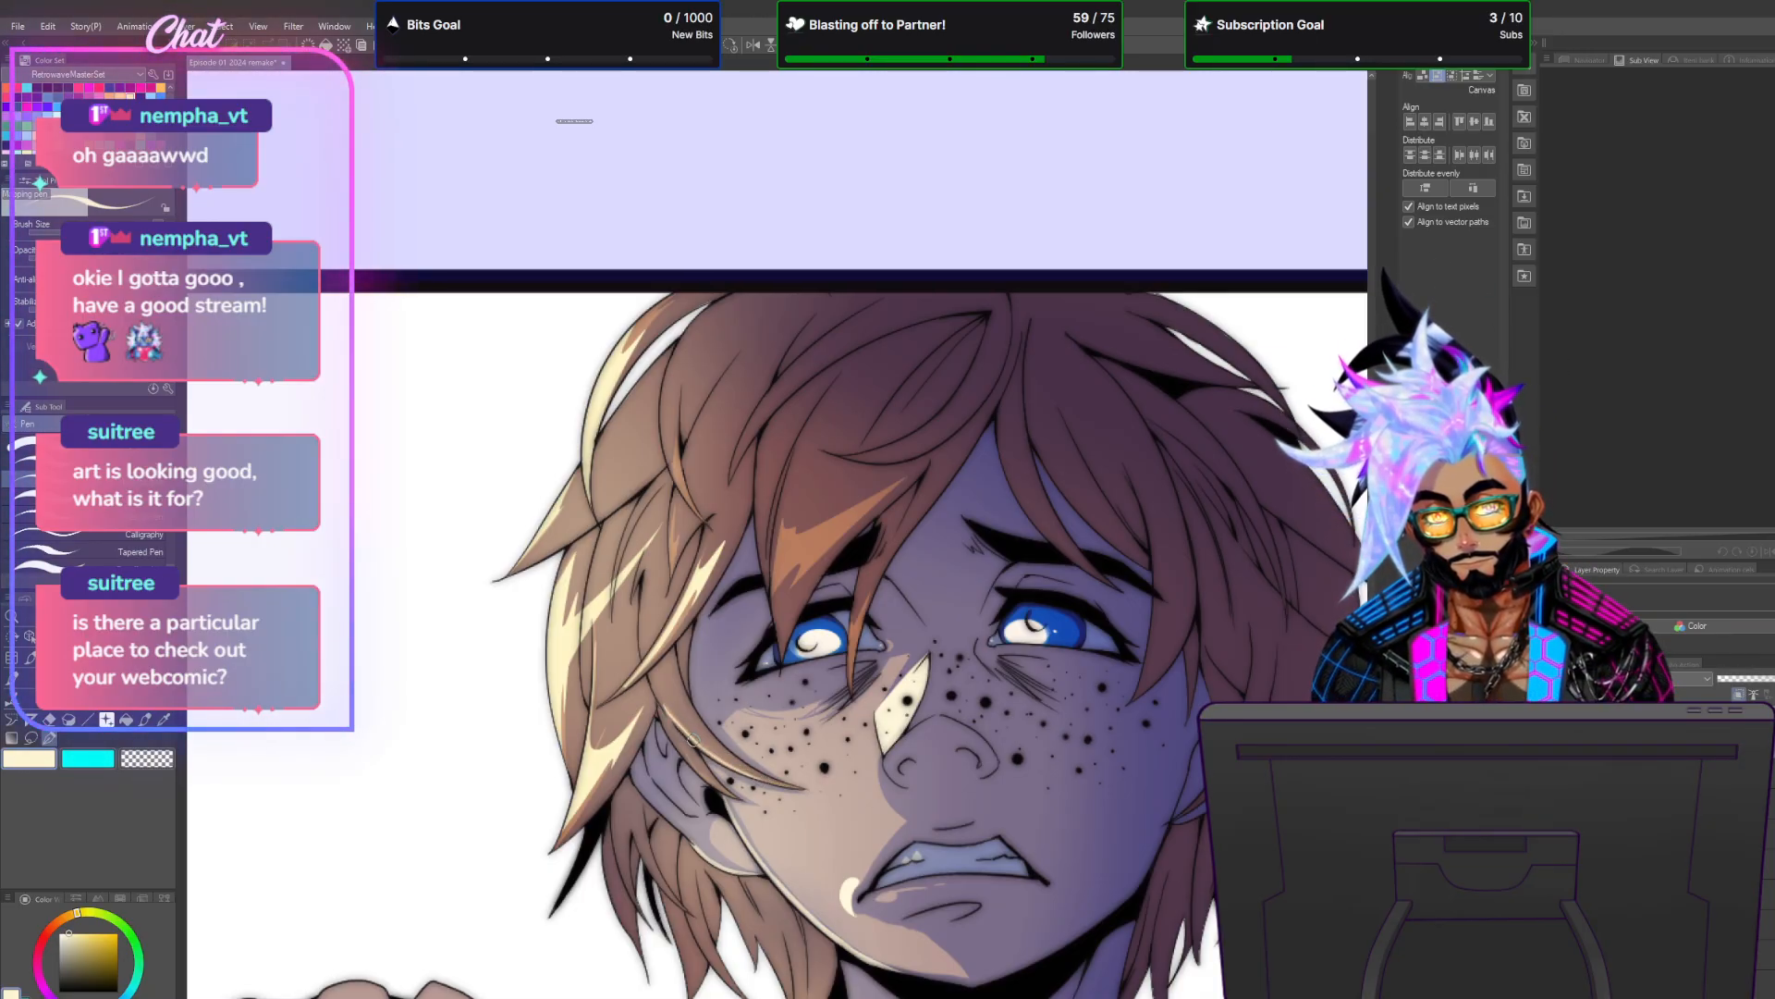
left_click_drag(688, 737, 759, 779)
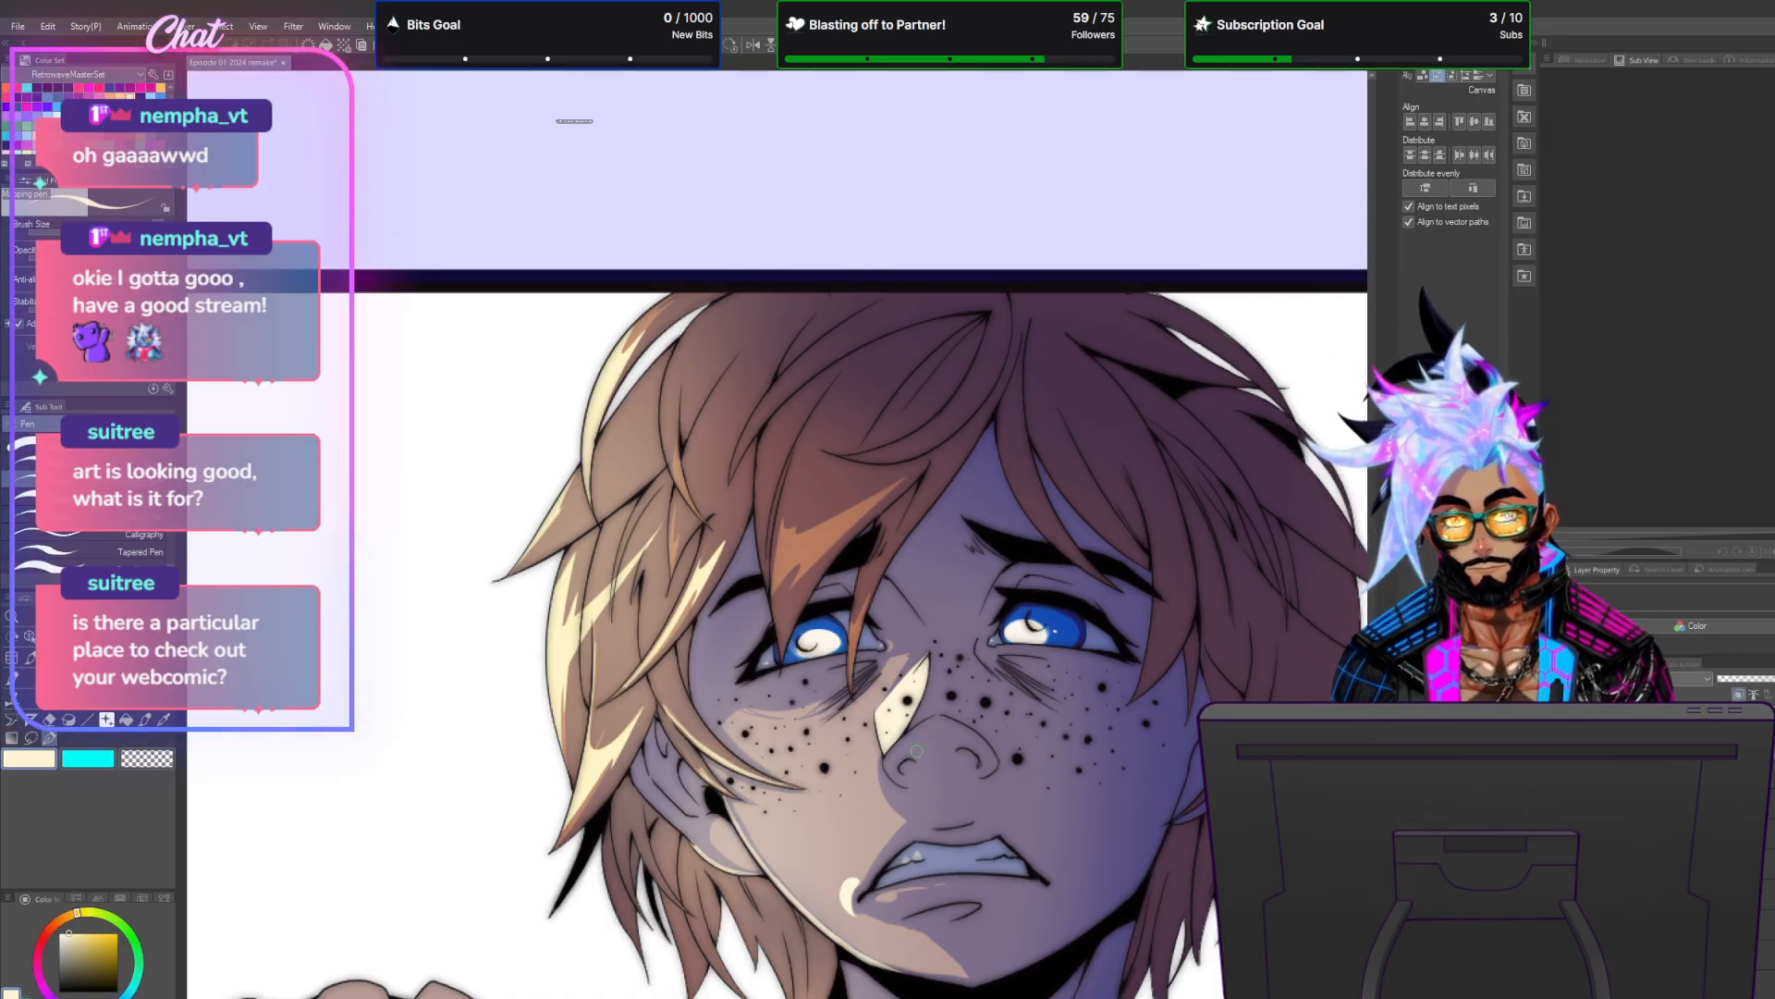
Paint a small cream pen highlight on the boy's lower lip near the lit corner of the mouth.
scroll(908, 754, "down", 4)
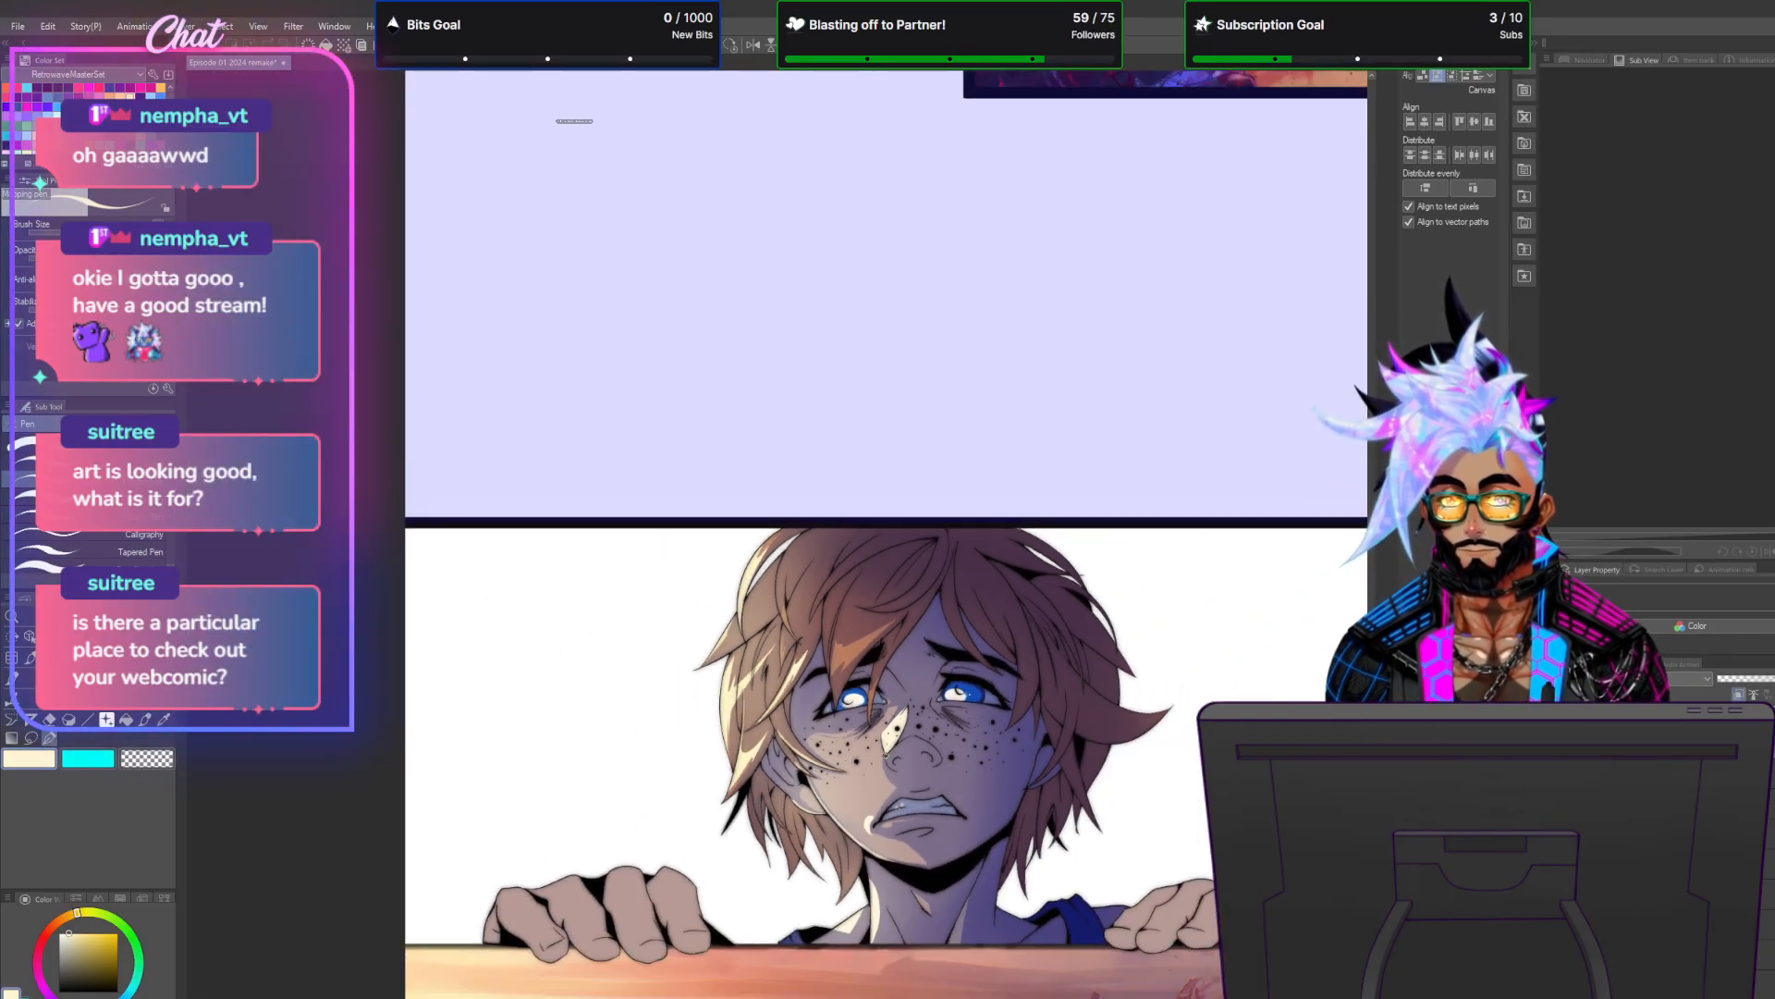
scroll(874, 855, "up", 4)
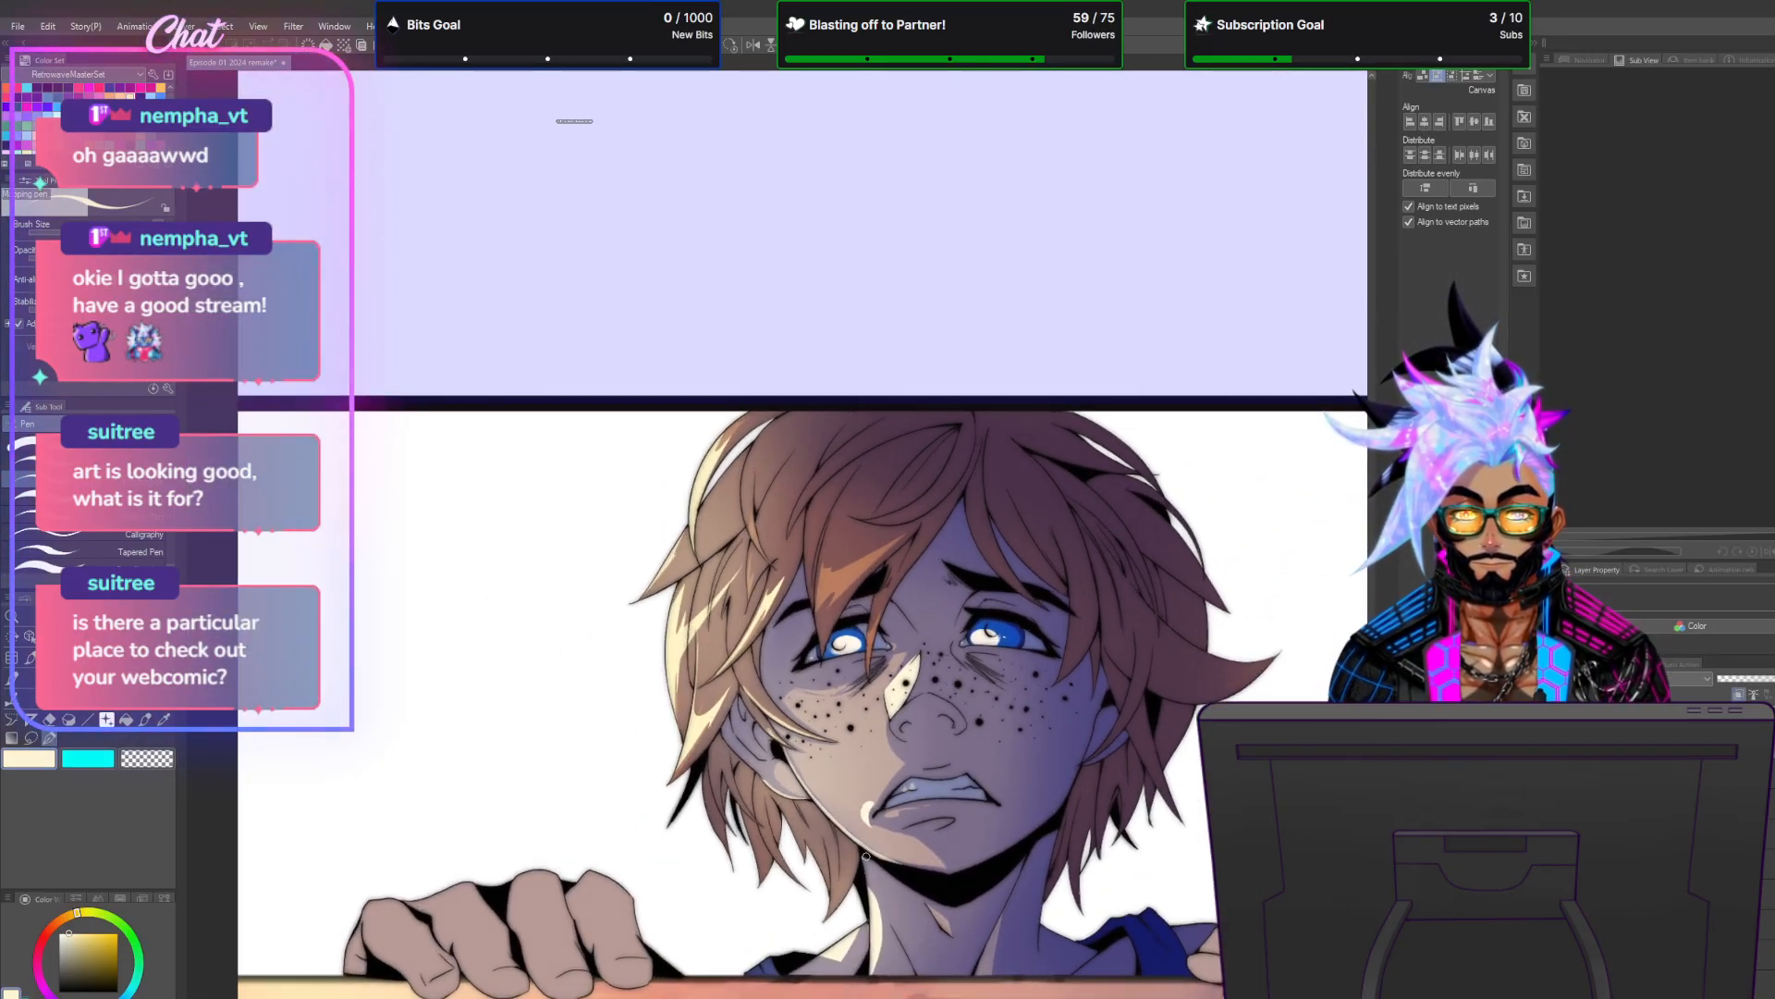
scroll(890, 847, "up", 4)
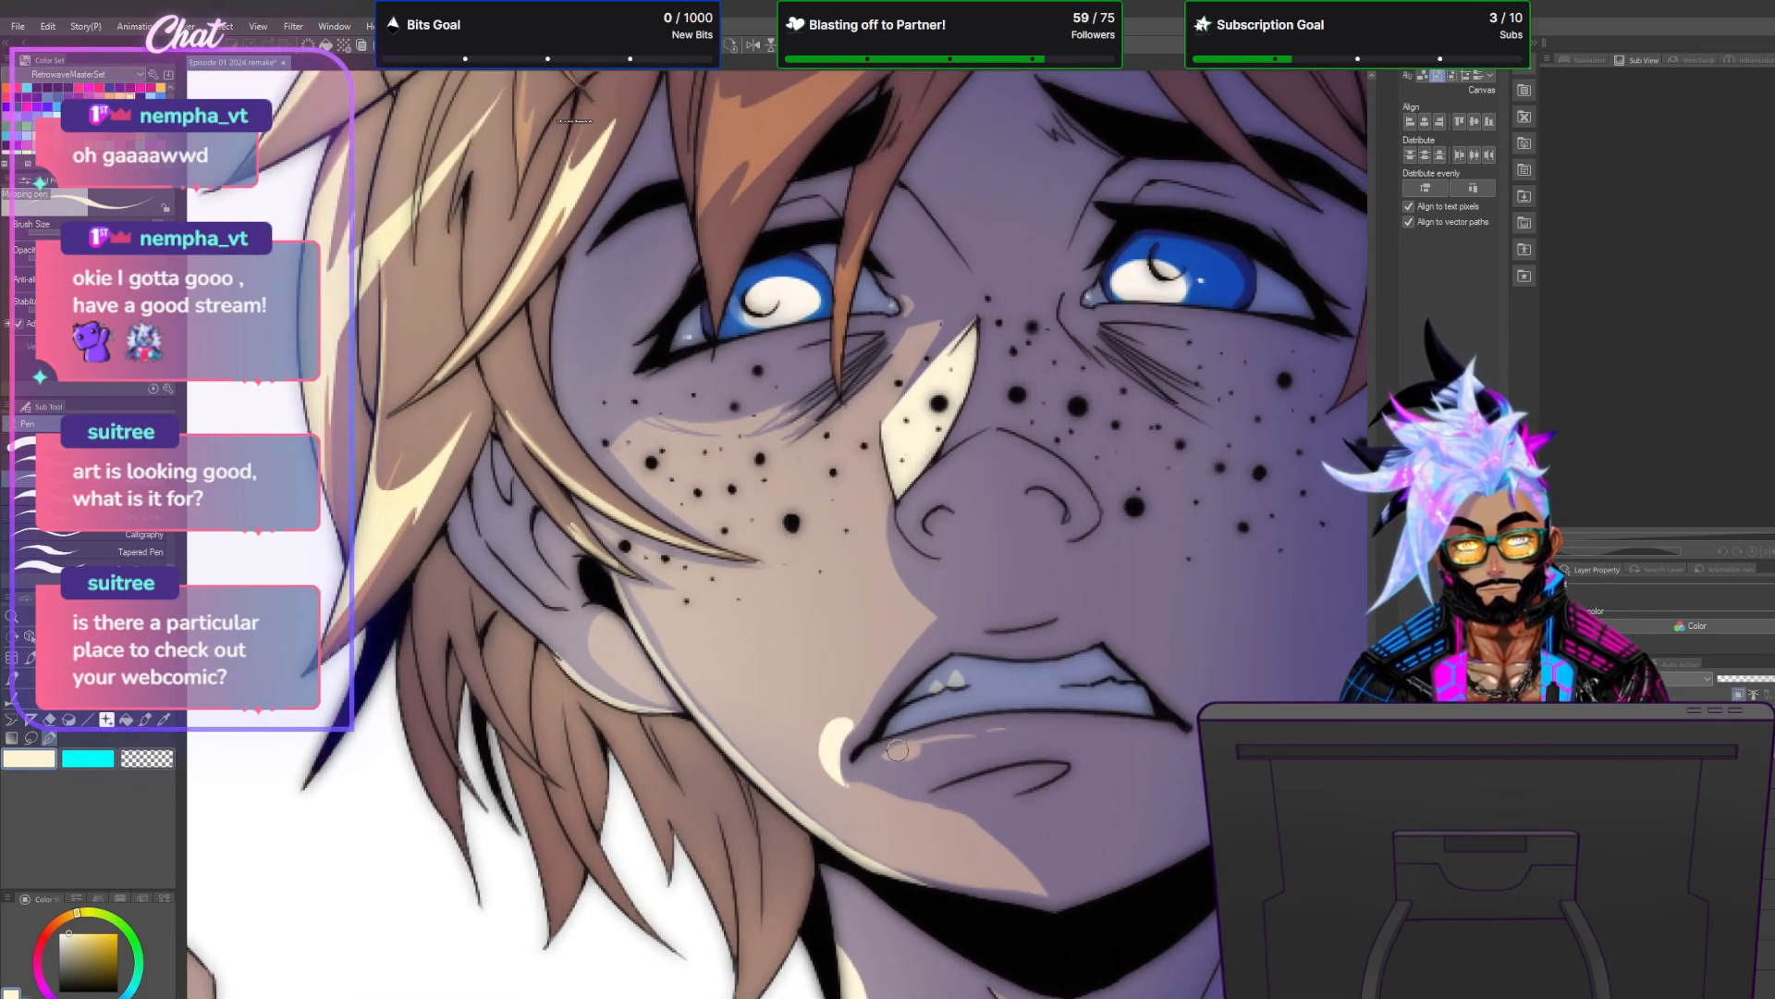
left_click_drag(897, 750, 915, 751)
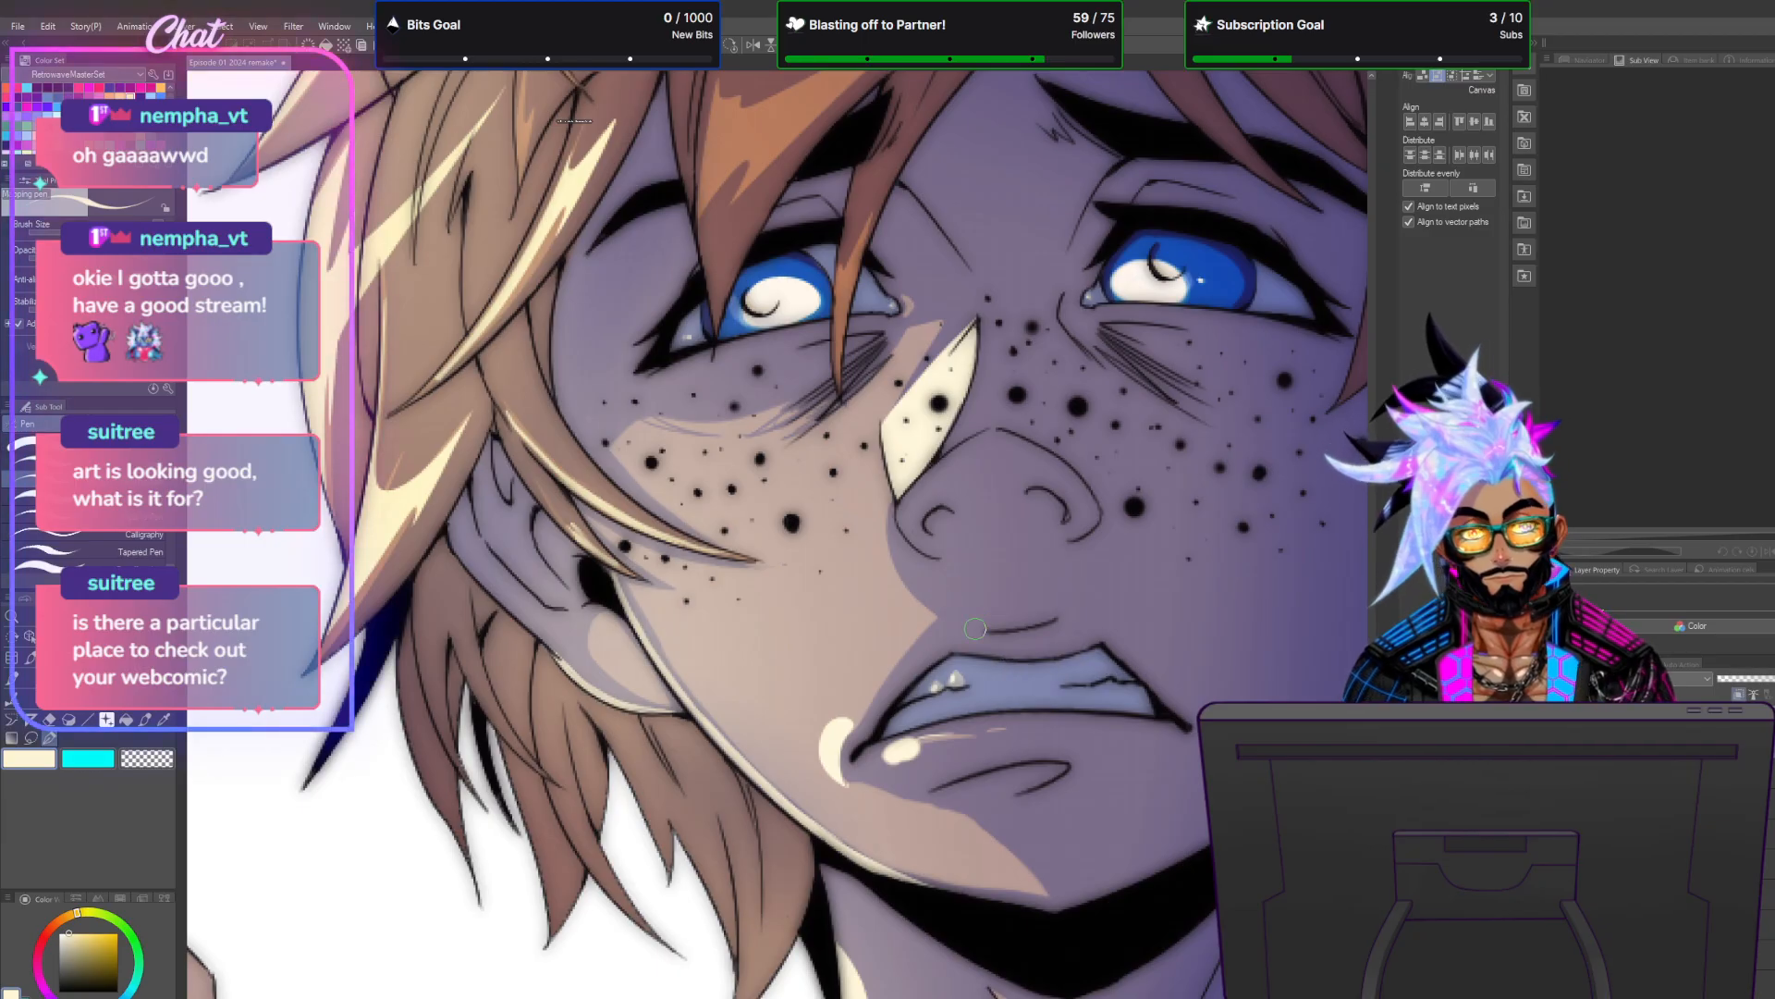
Draw a thin cream highlight along the upper lip line below the boy's nose.
left_click_drag(978, 626, 1024, 624)
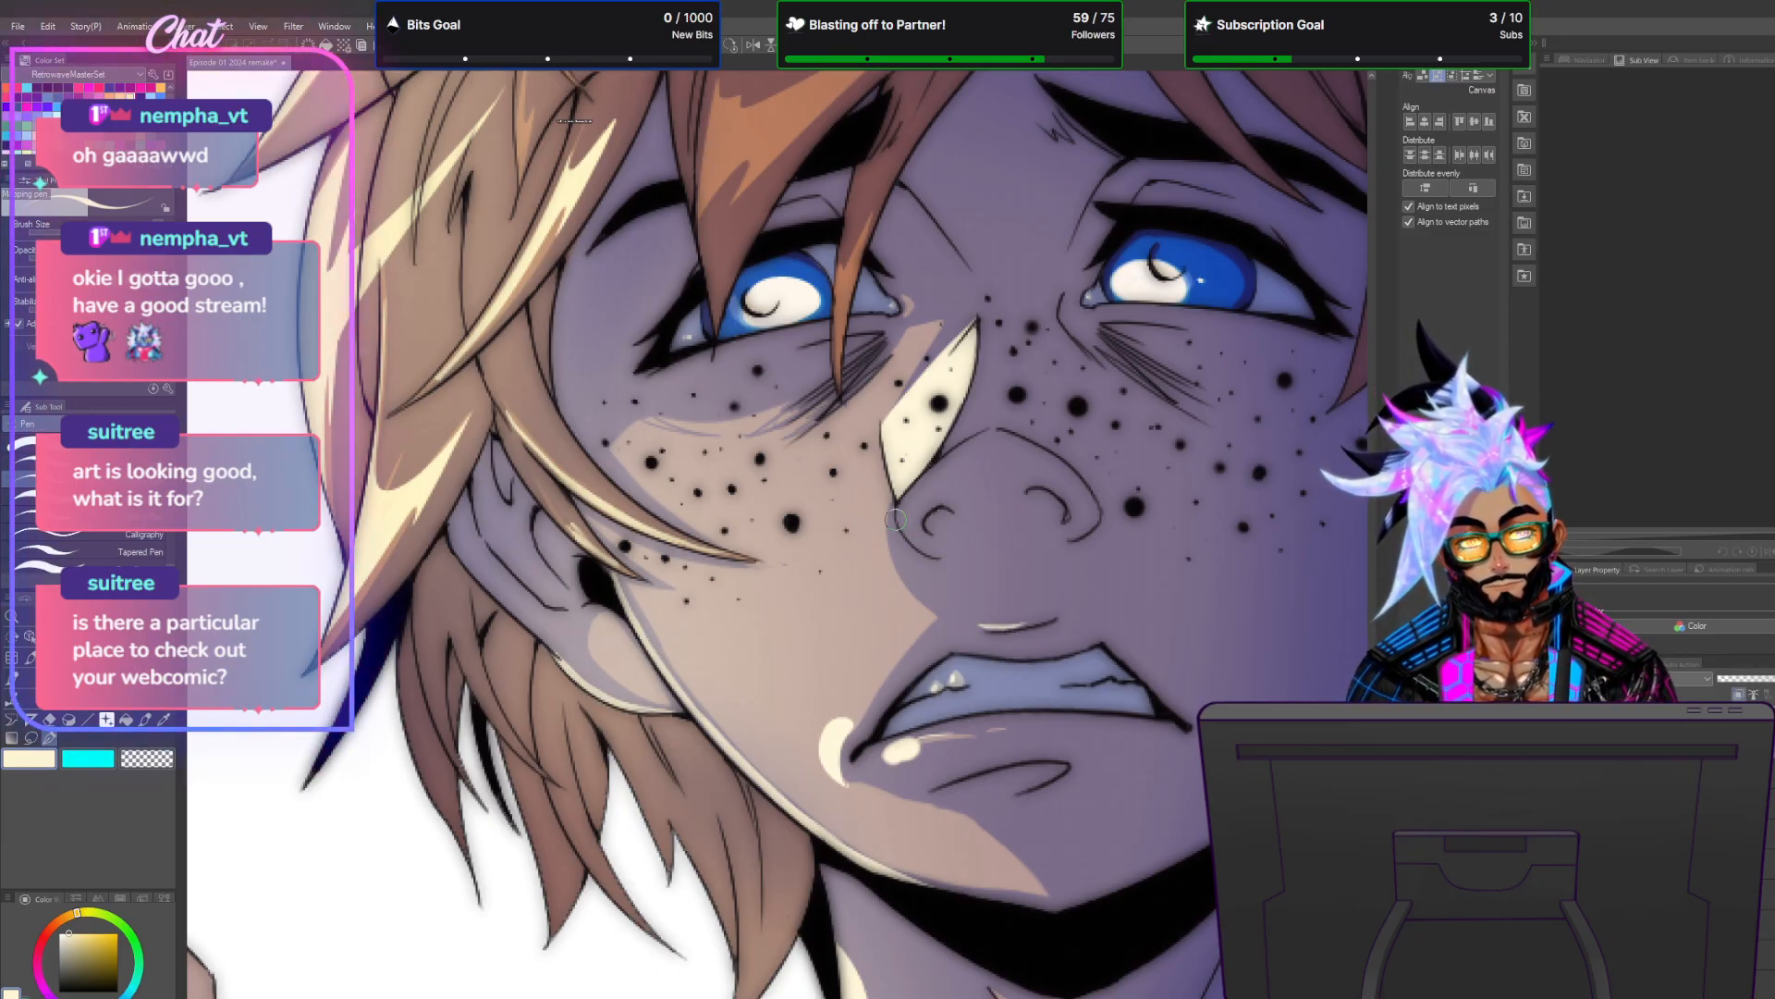
scroll(1003, 510, "down", 6)
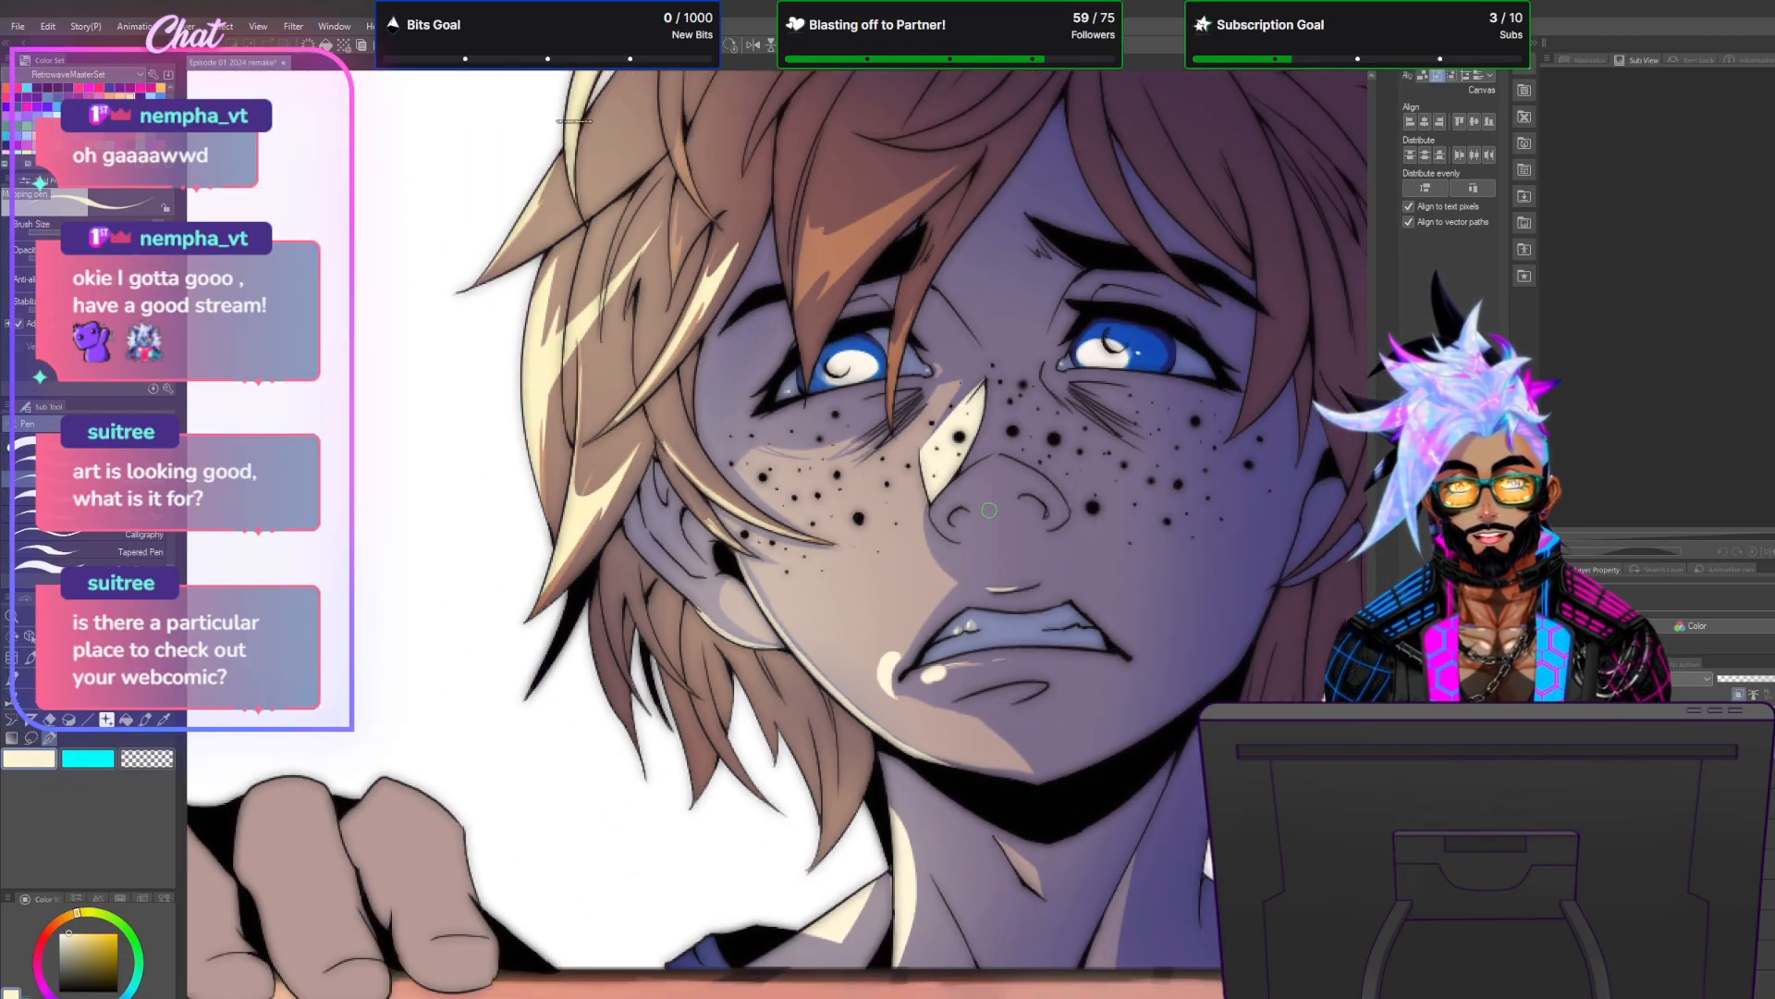
scroll(1112, 670, "up", 2)
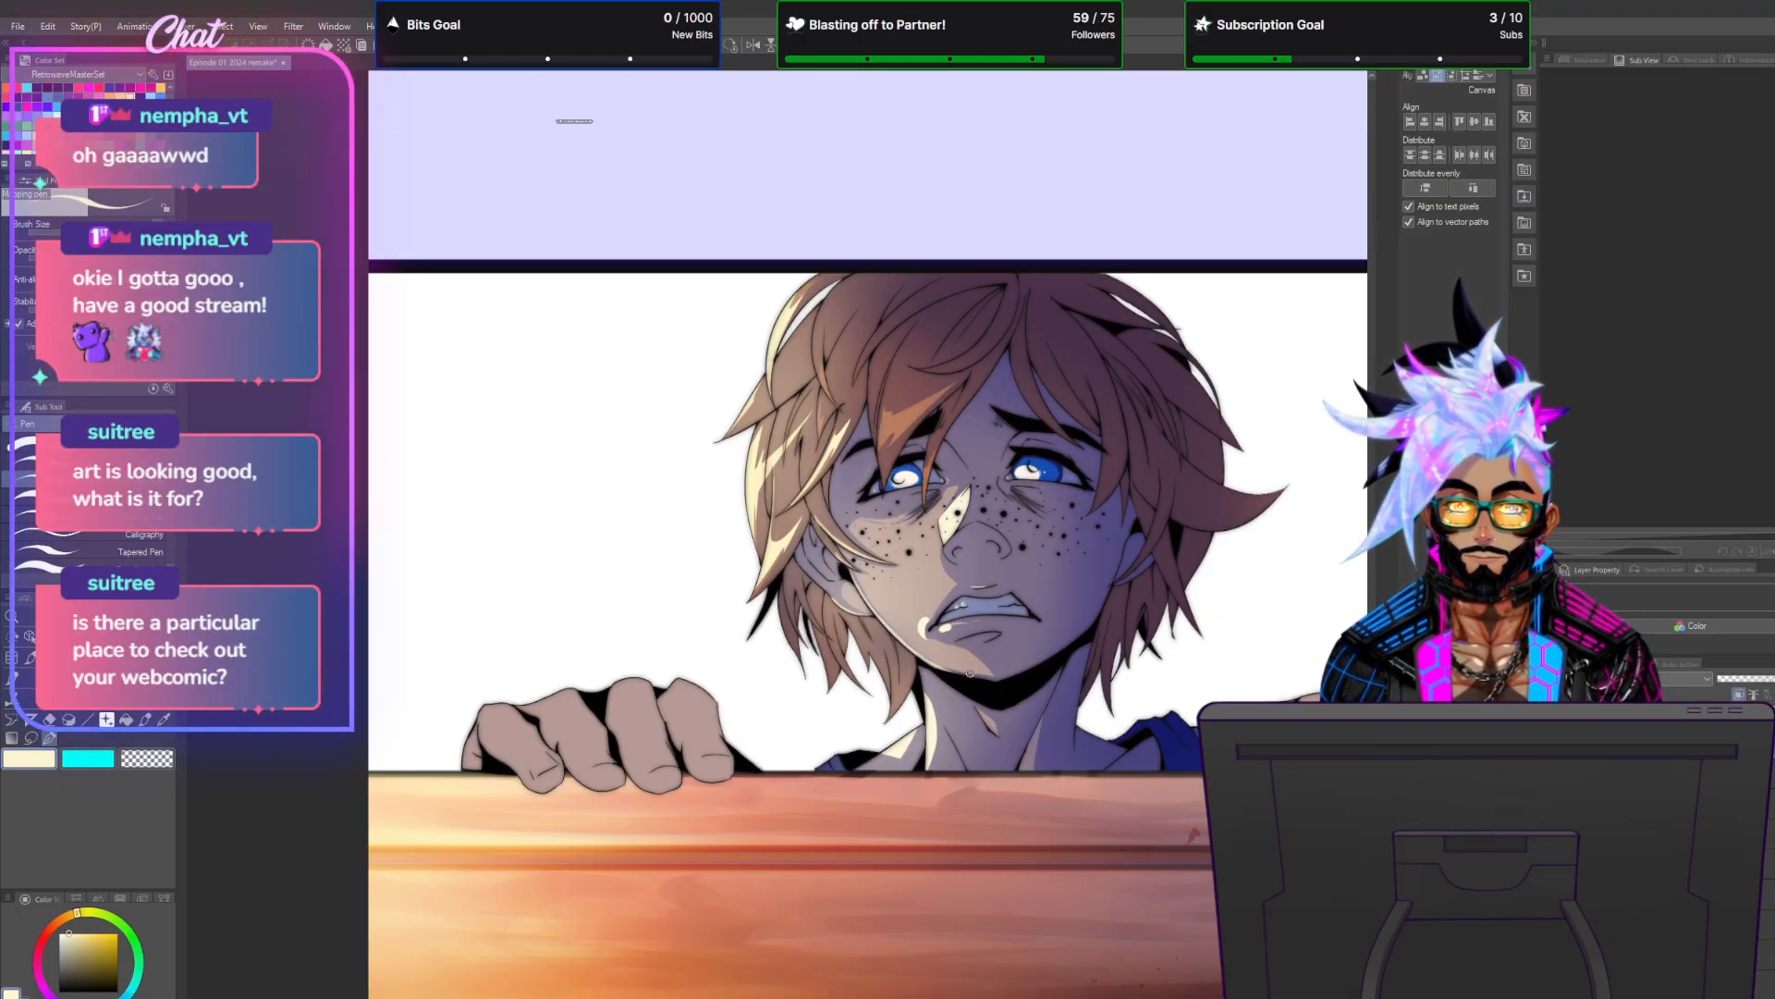
Lasso pointed highlight shapes on the hair ends beside the lit side of the neck, fill them with cream, and deselect.
scroll(969, 672, "up", 2)
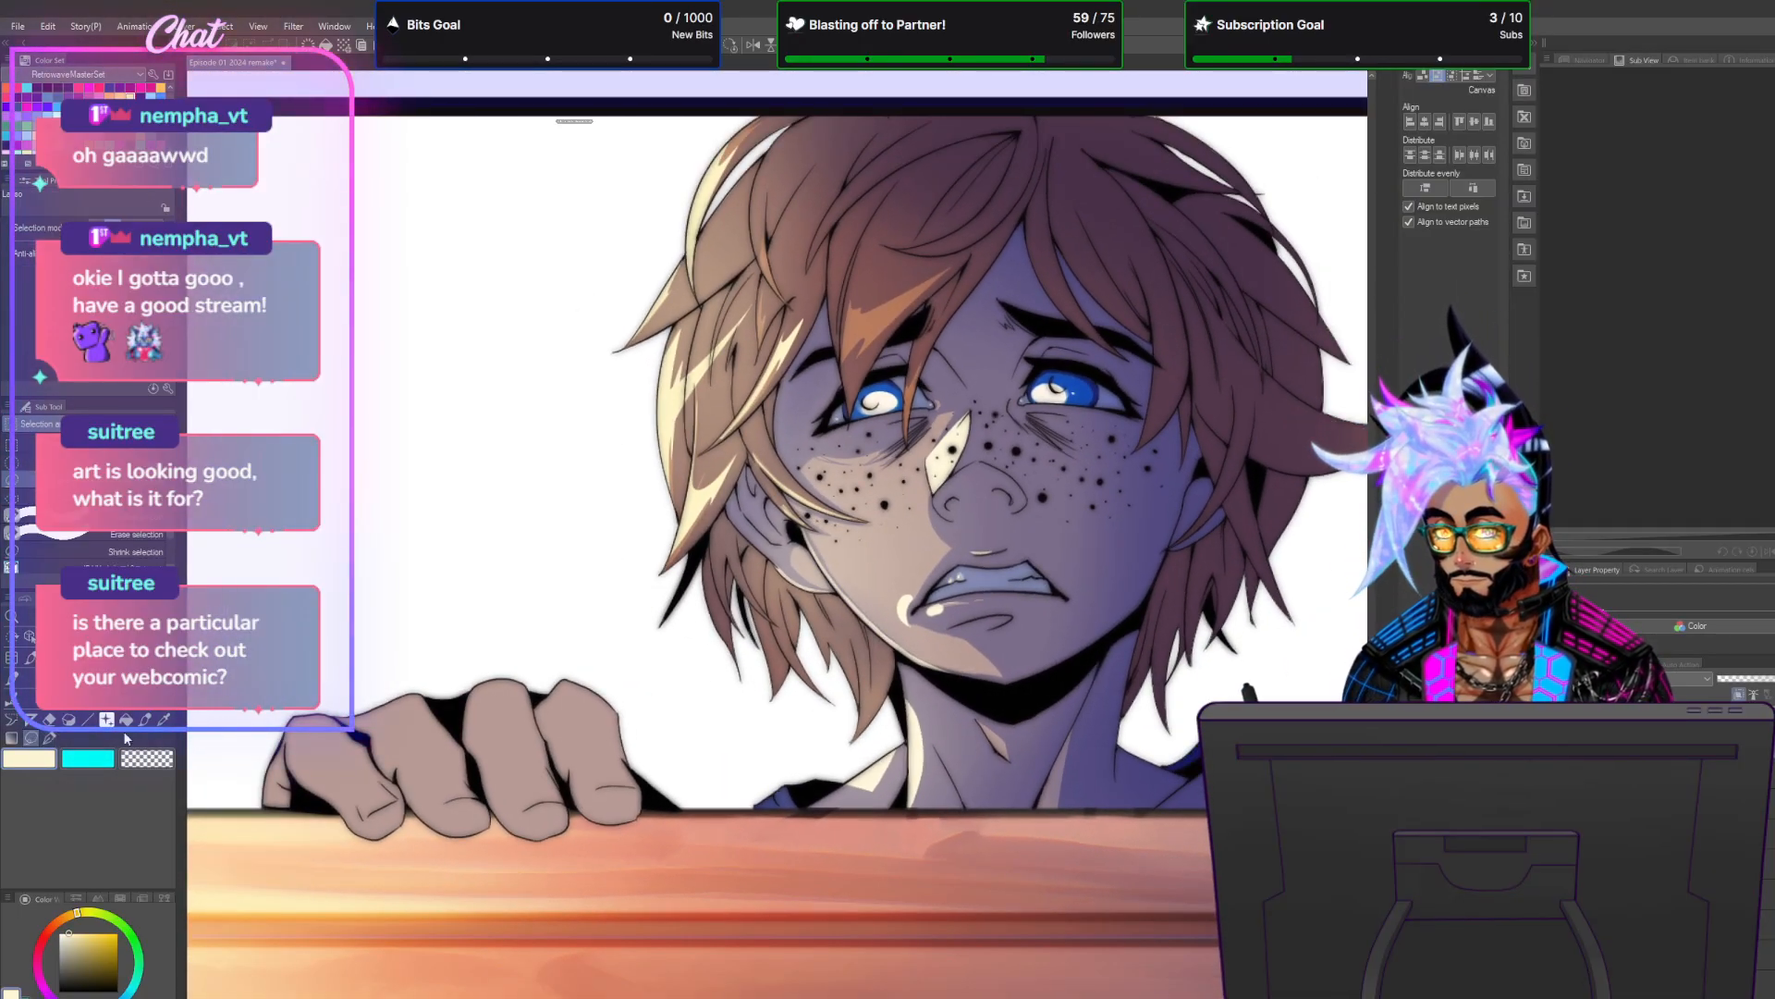
key("m")
mouse_move(882, 671)
left_mouse_down()
mouse_move(815, 601)
mouse_move(904, 661)
left_mouse_up()
left_click(928, 719)
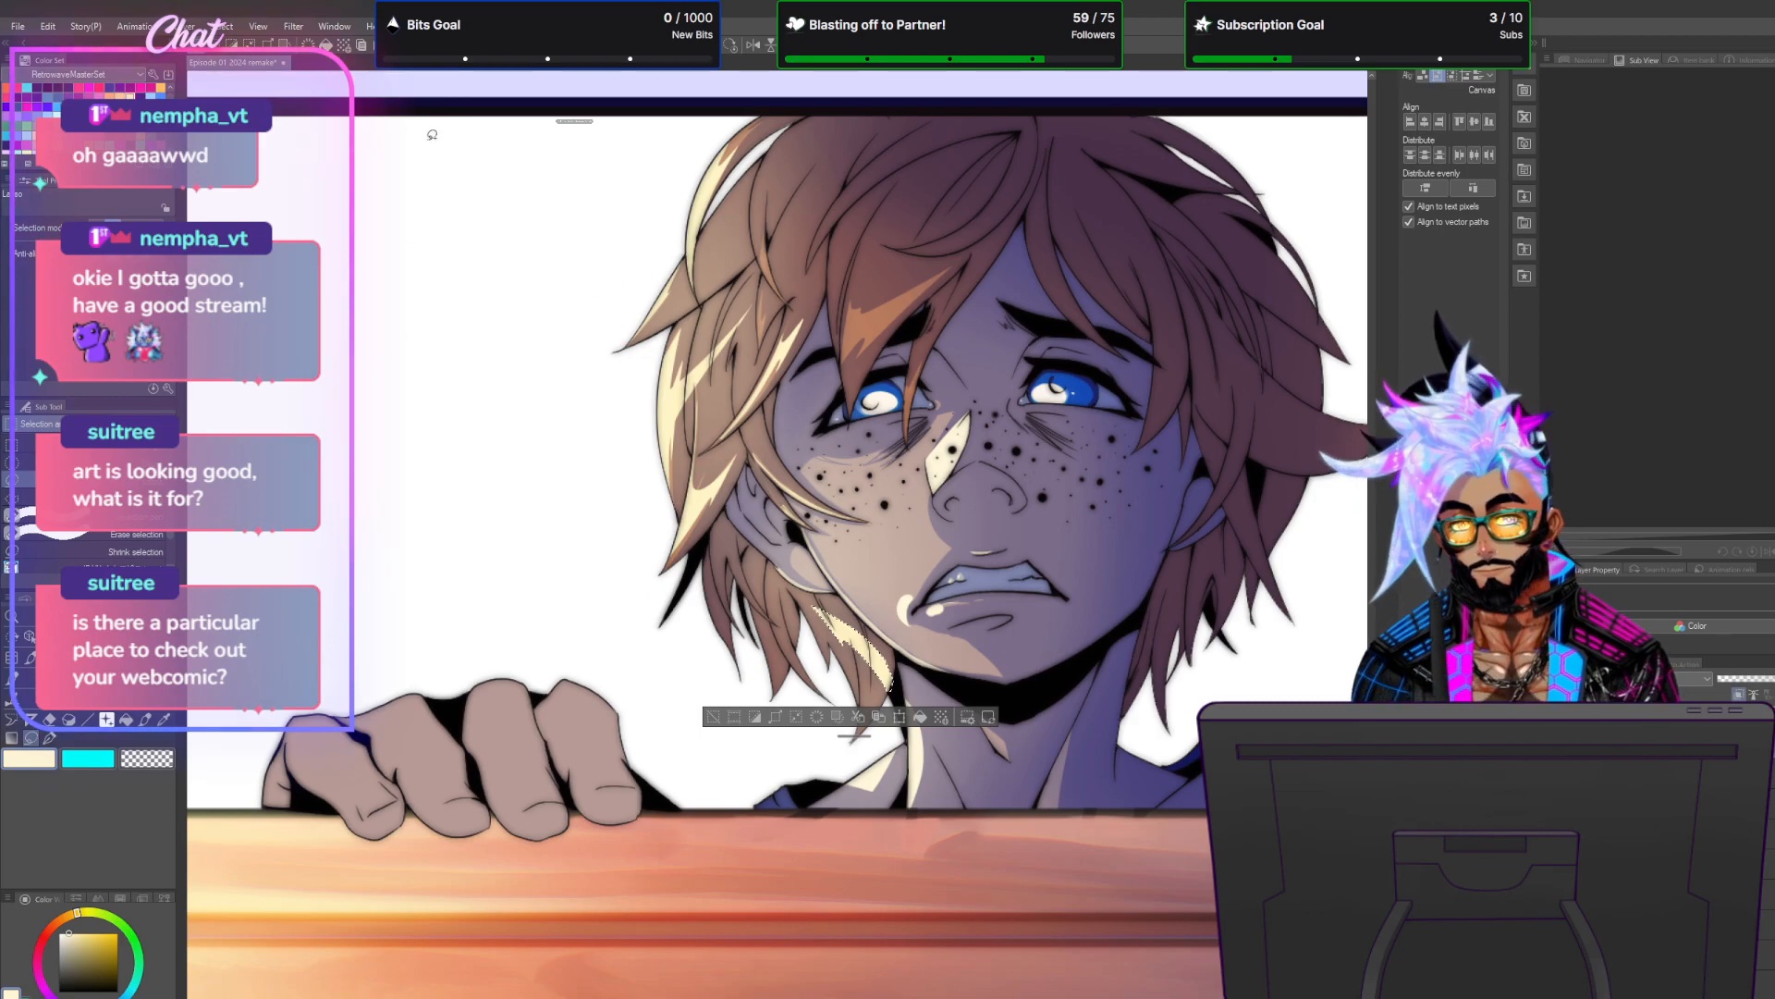
left_click(229, 27)
left_click(250, 62)
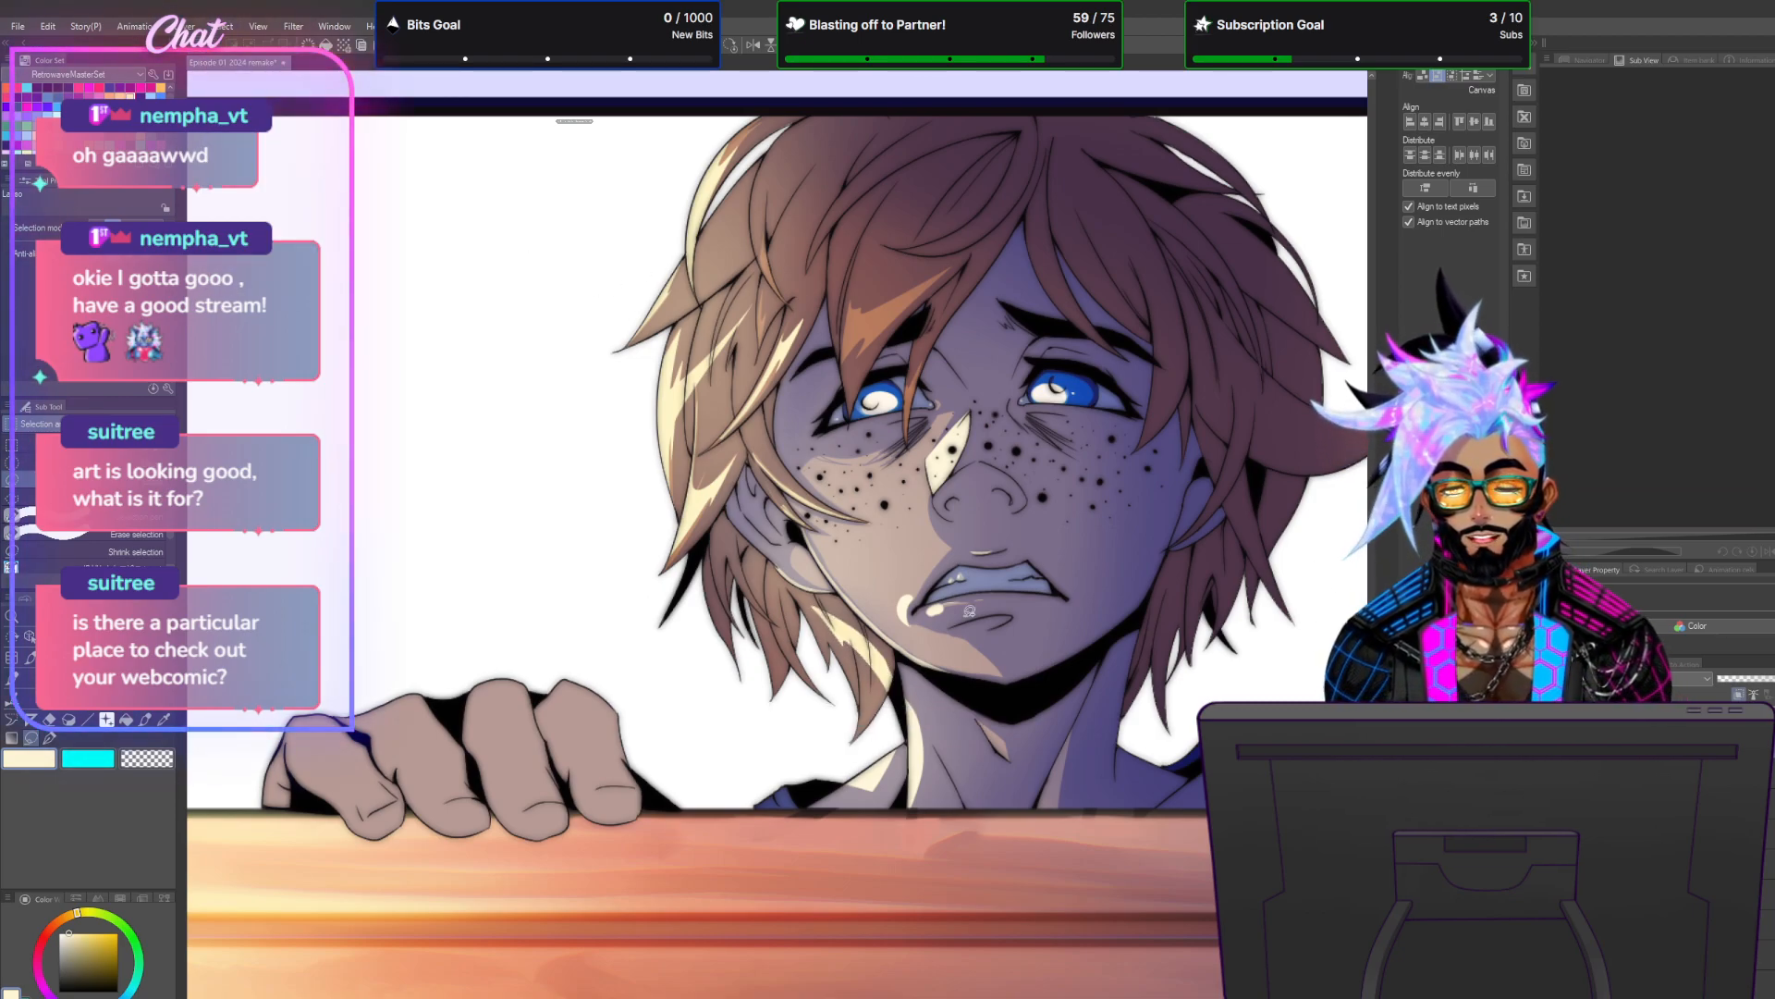
Duplicate the highlight layer, set the copy to Glow dodge, and apply a Gaussian blur to make the highlights glow.
scroll(969, 611, "down", 3)
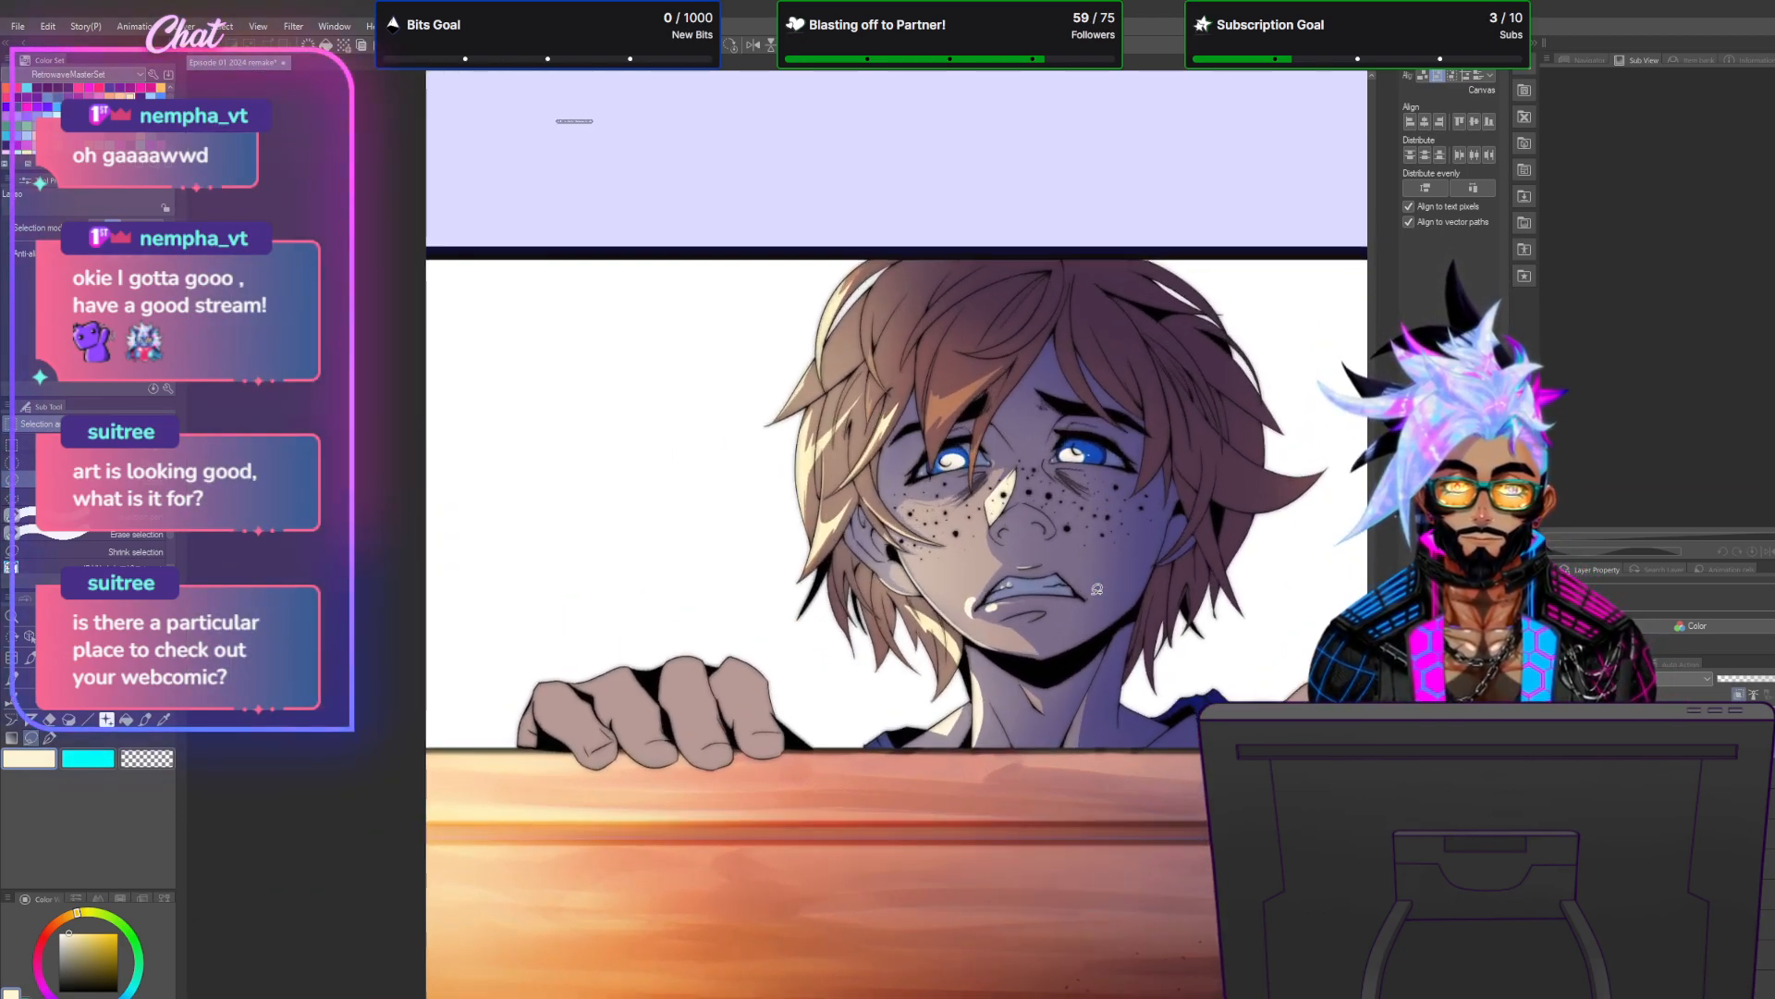
scroll(1097, 589, "down", 1)
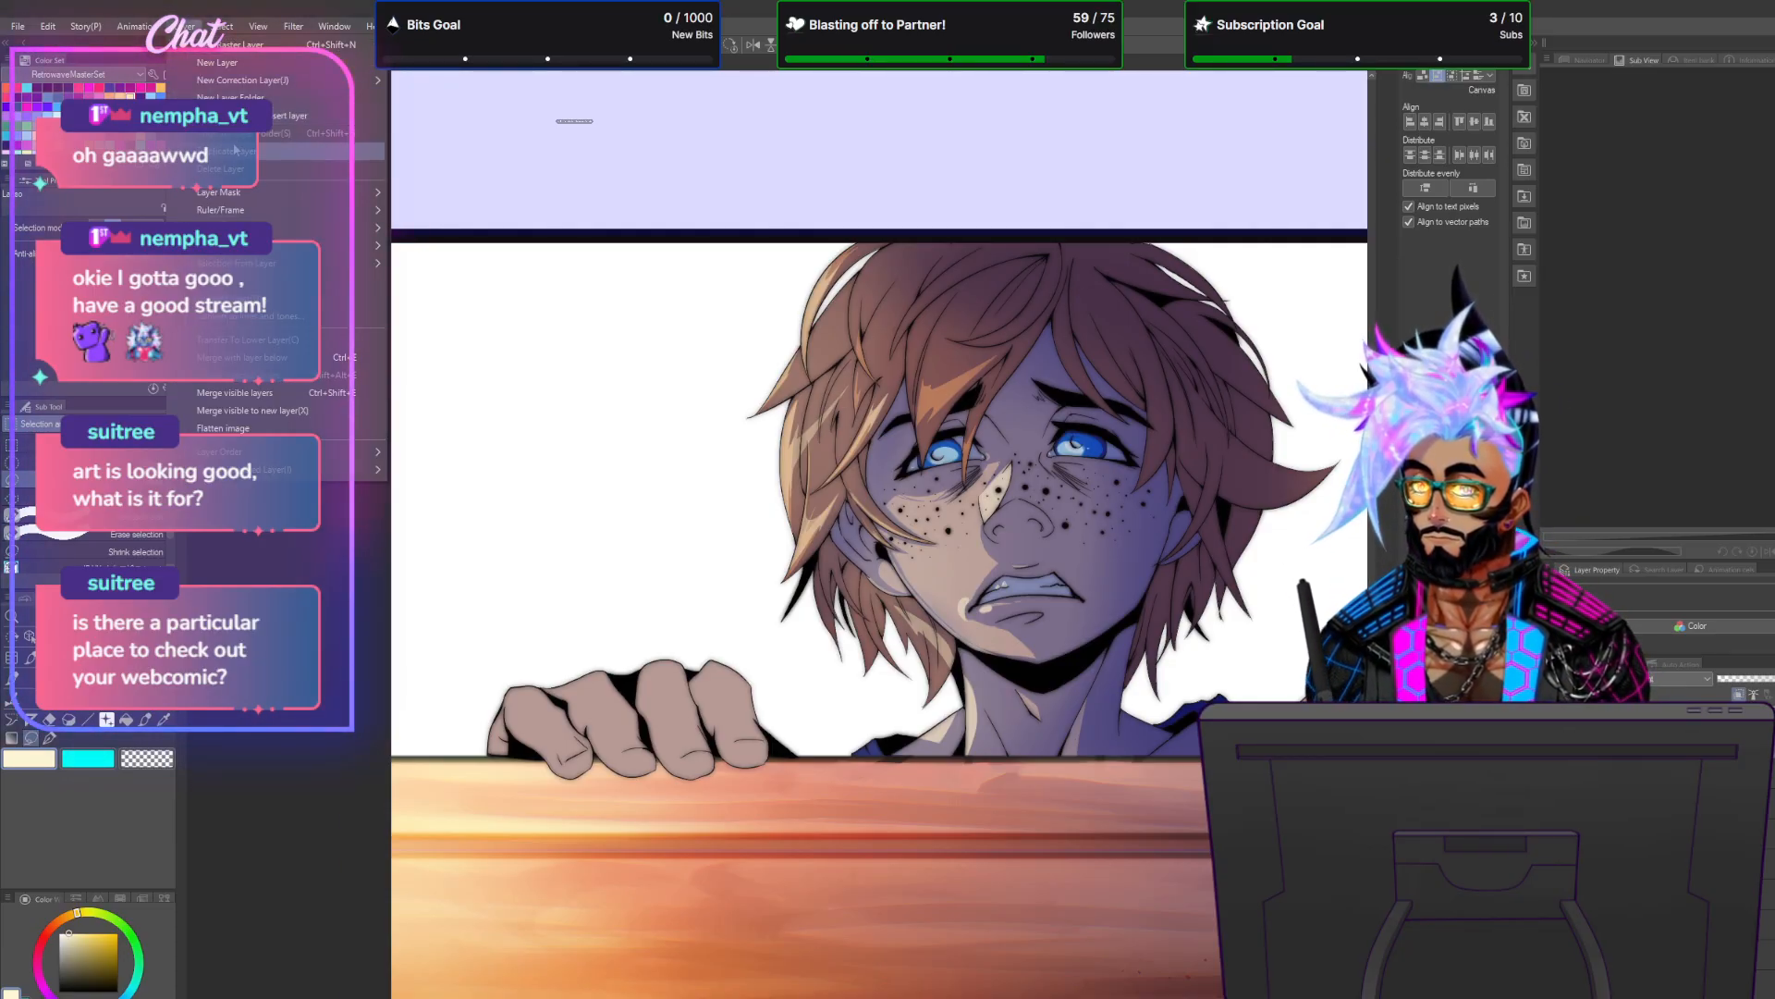
left_click(1681, 678)
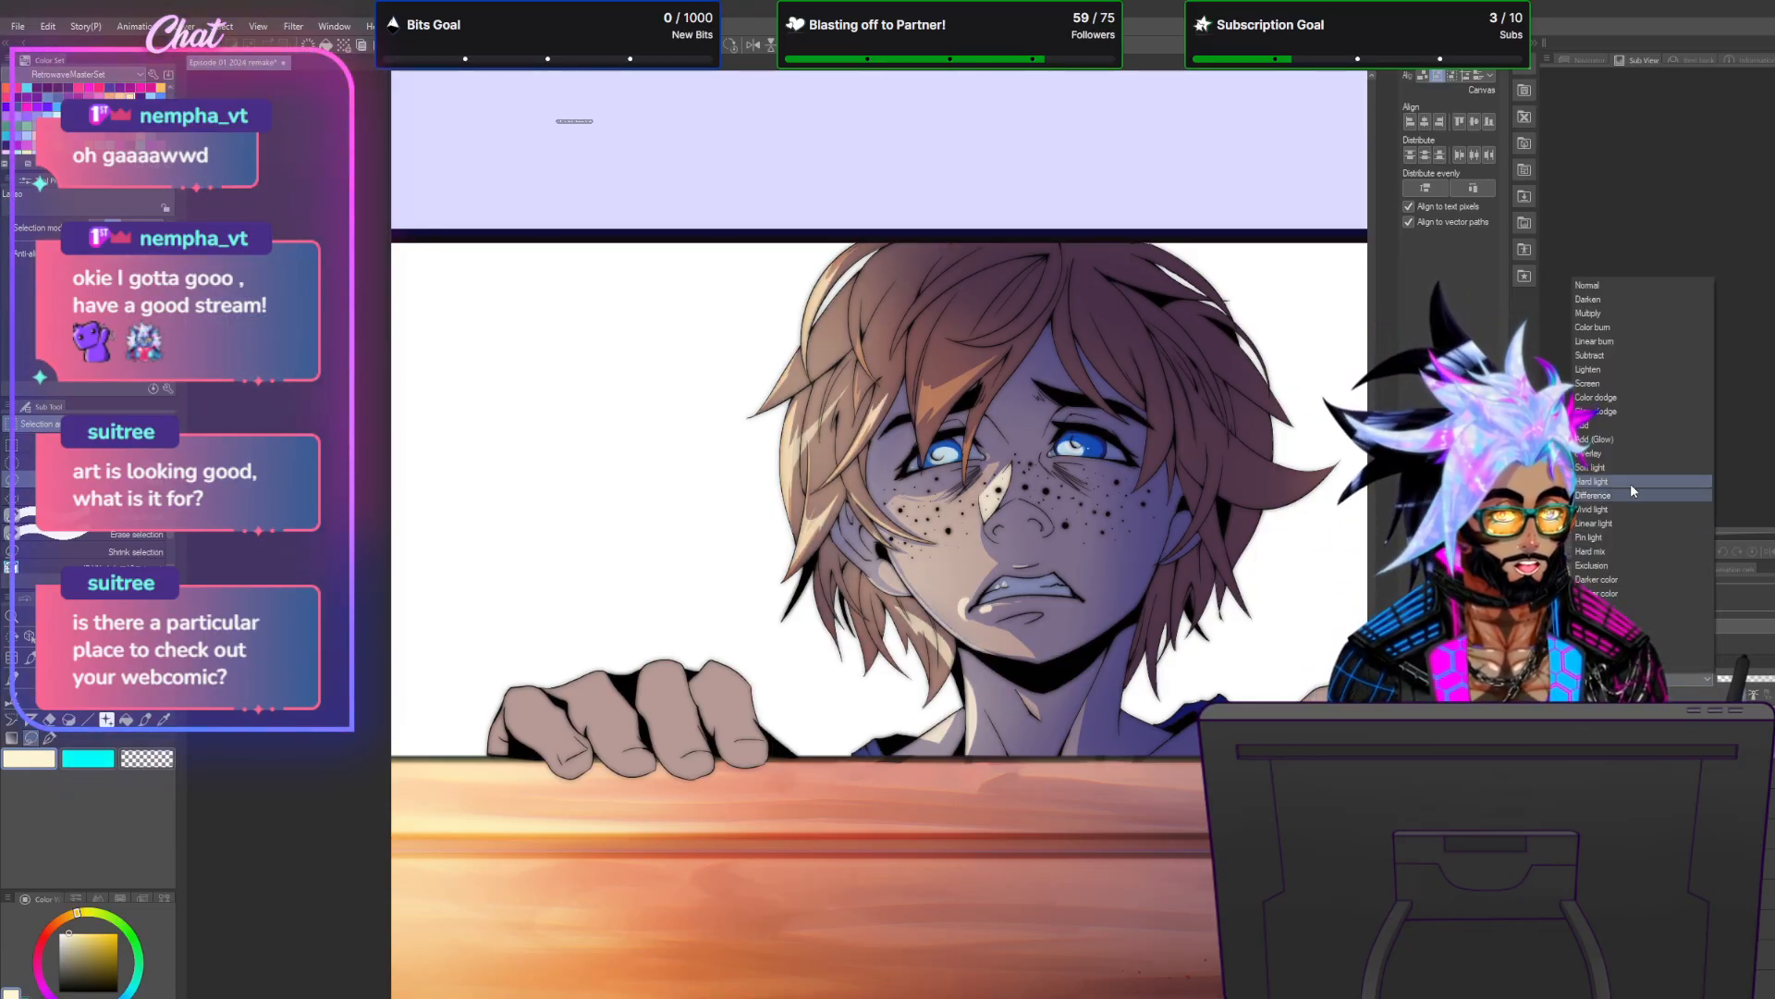
left_click(1614, 415)
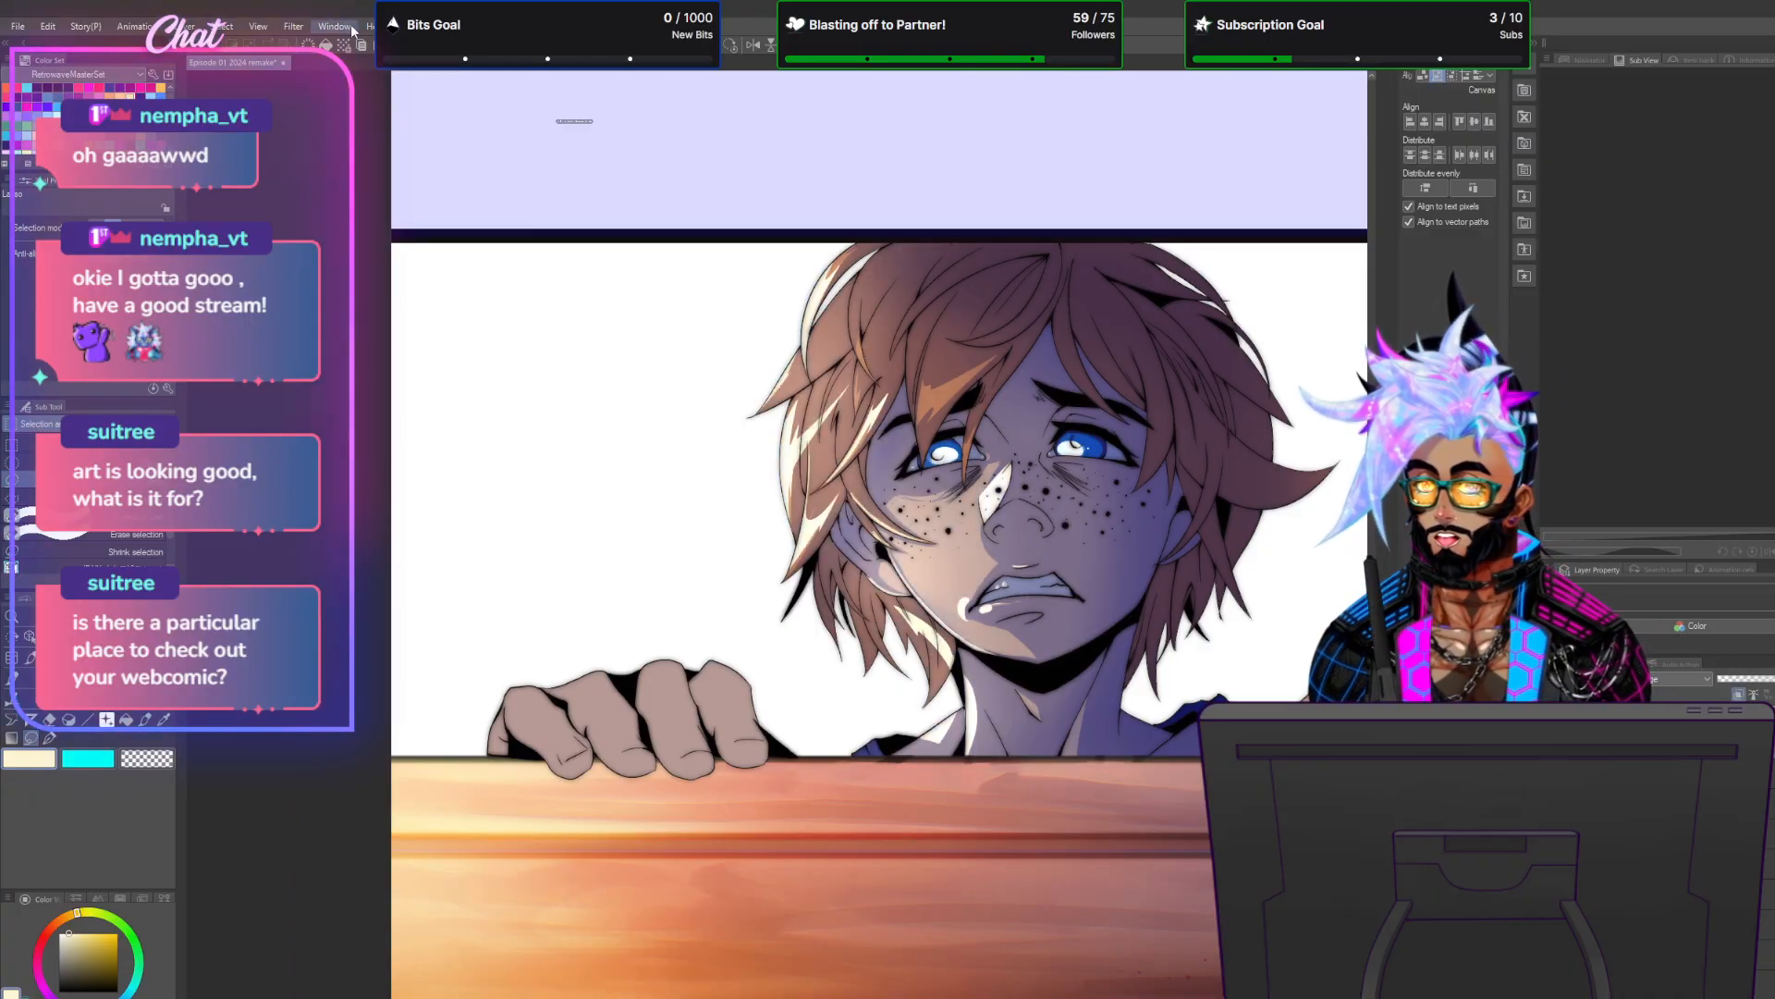
left_click(306, 29)
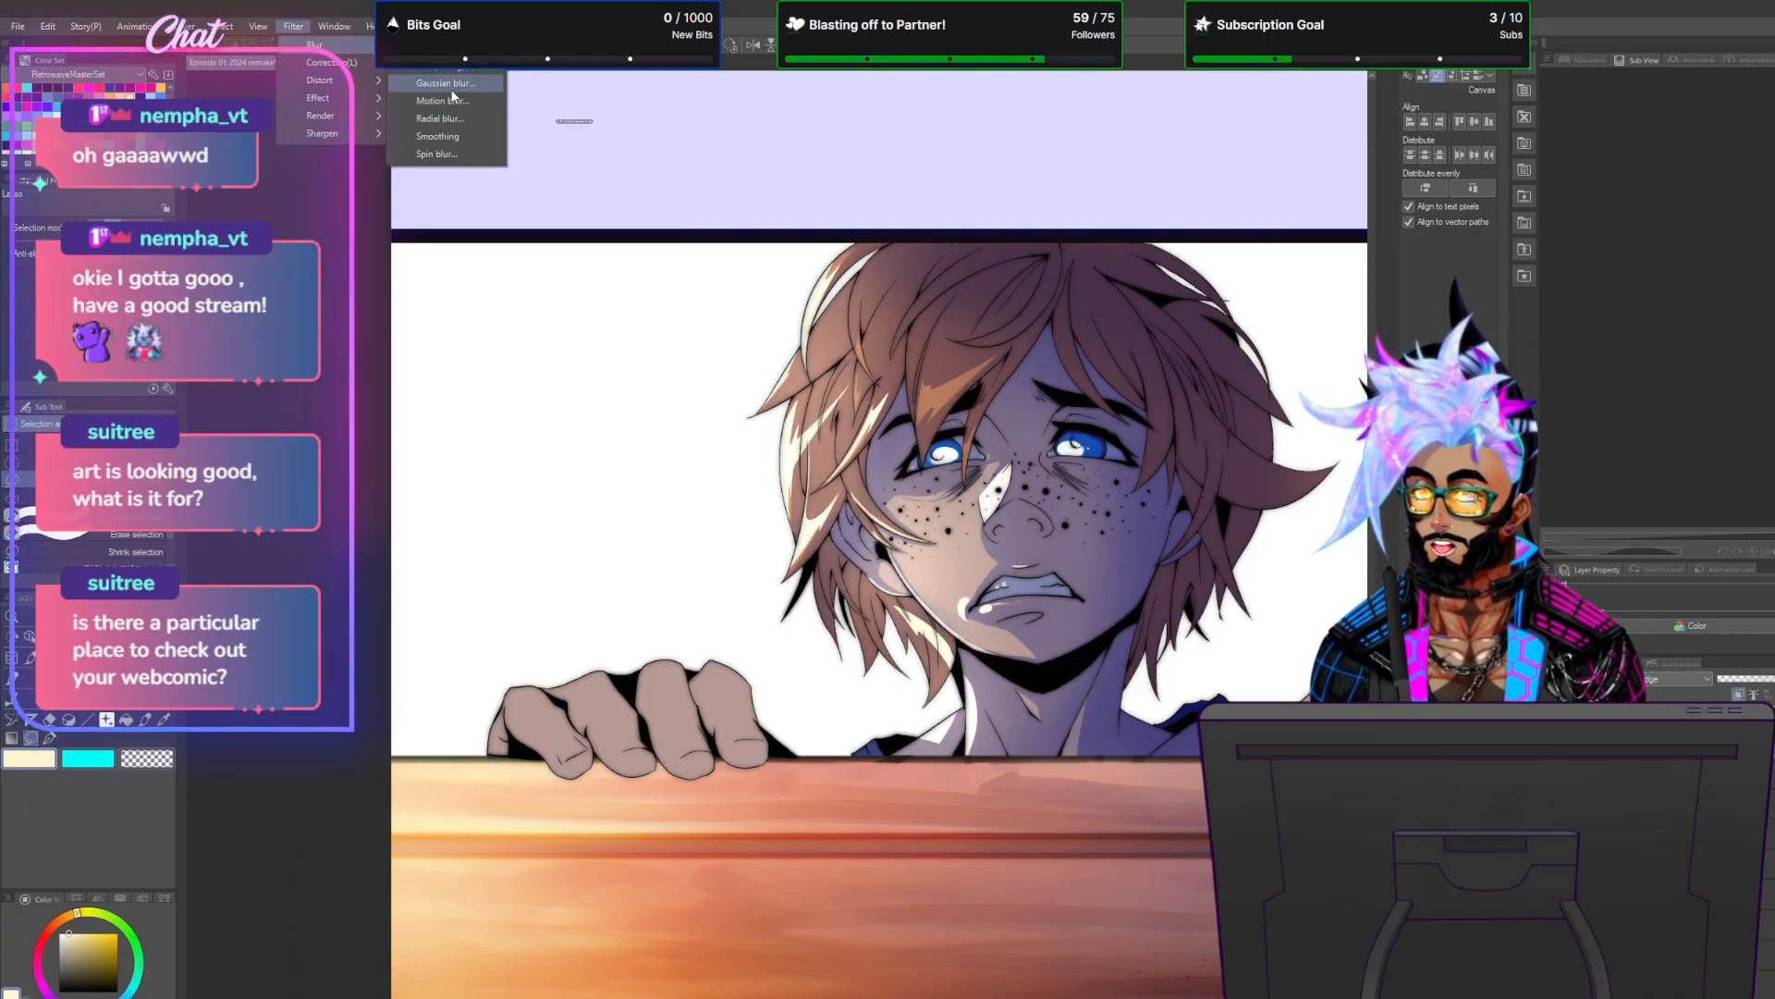
left_click(448, 102)
key("Return")
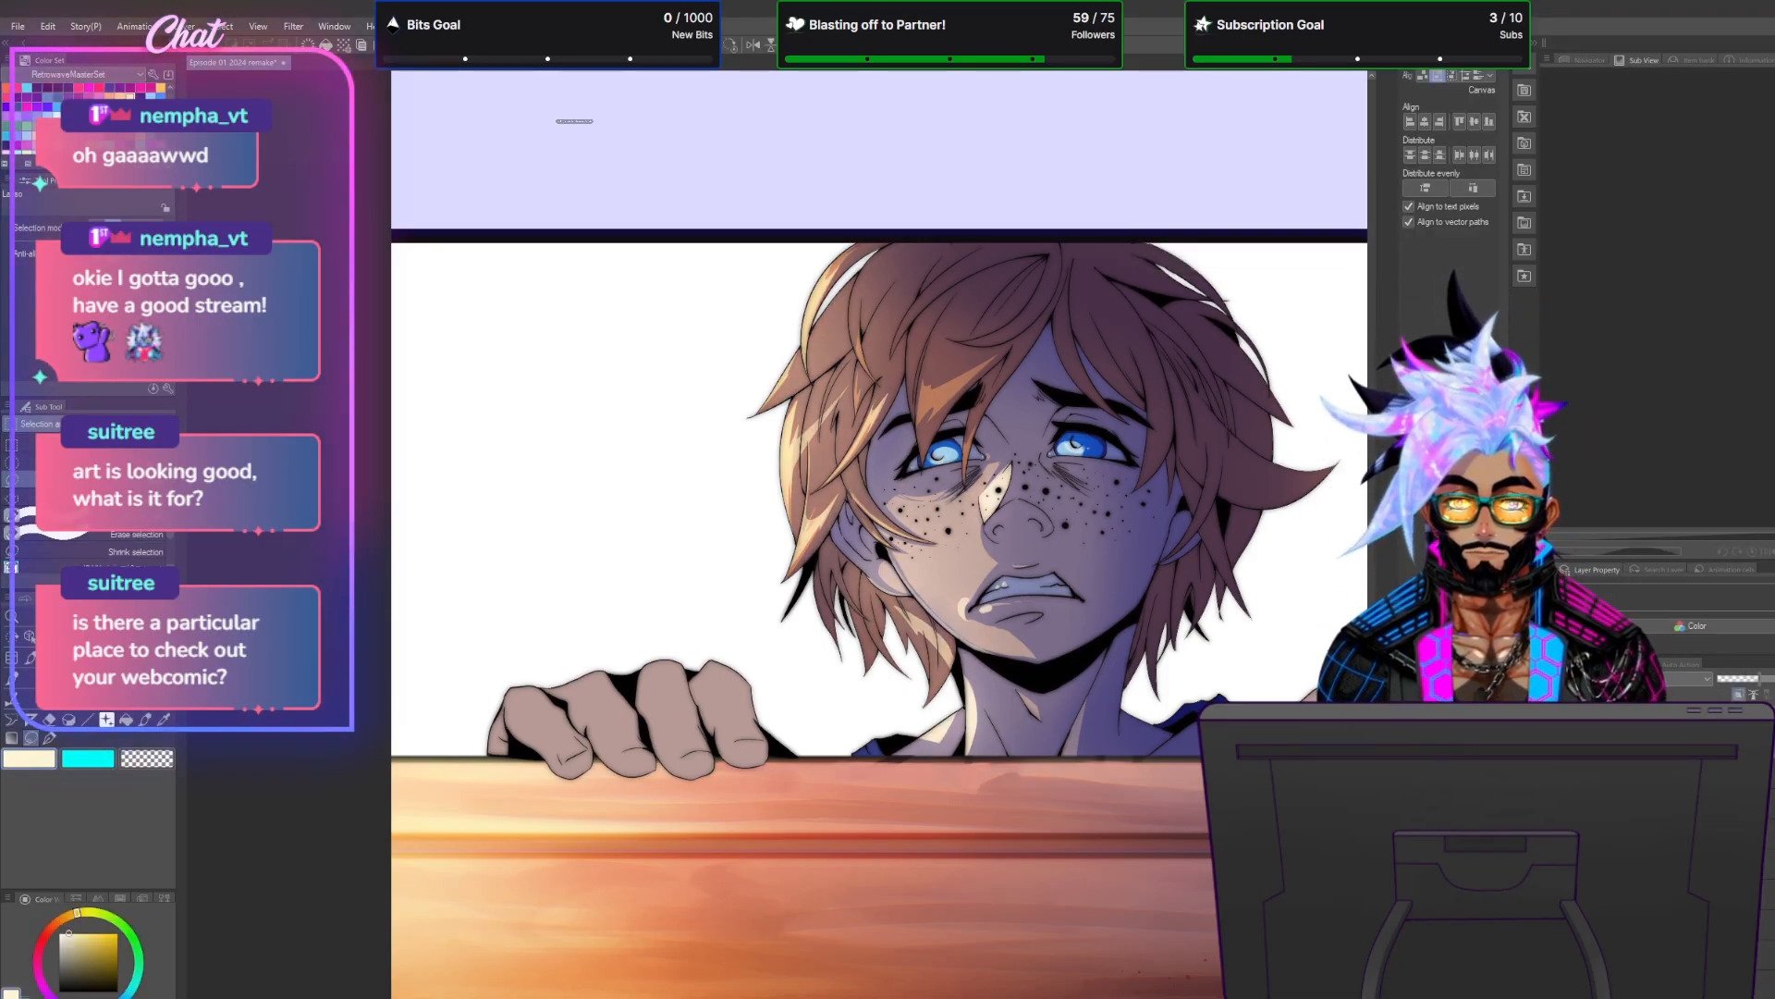
Set the new layer to Overlay and paint a soft orange glow over the lit-side hair locks.
scroll(879, 534, "right", 1)
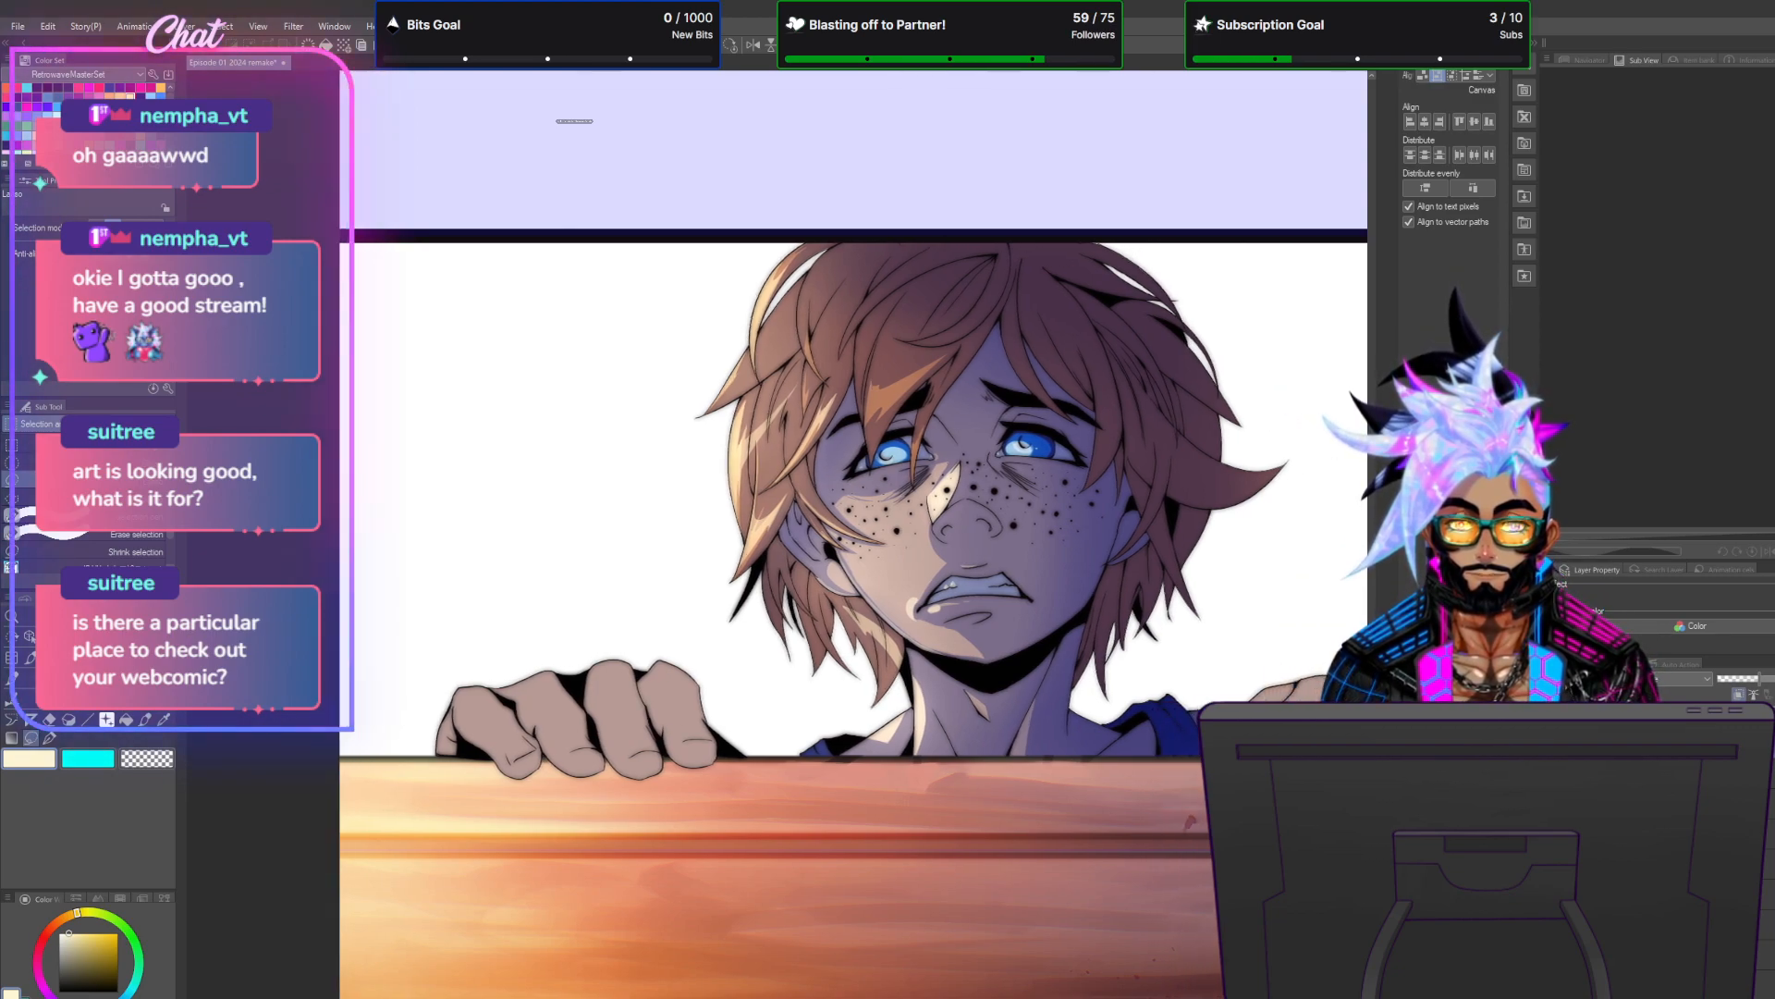
scroll(832, 554, "right", 3)
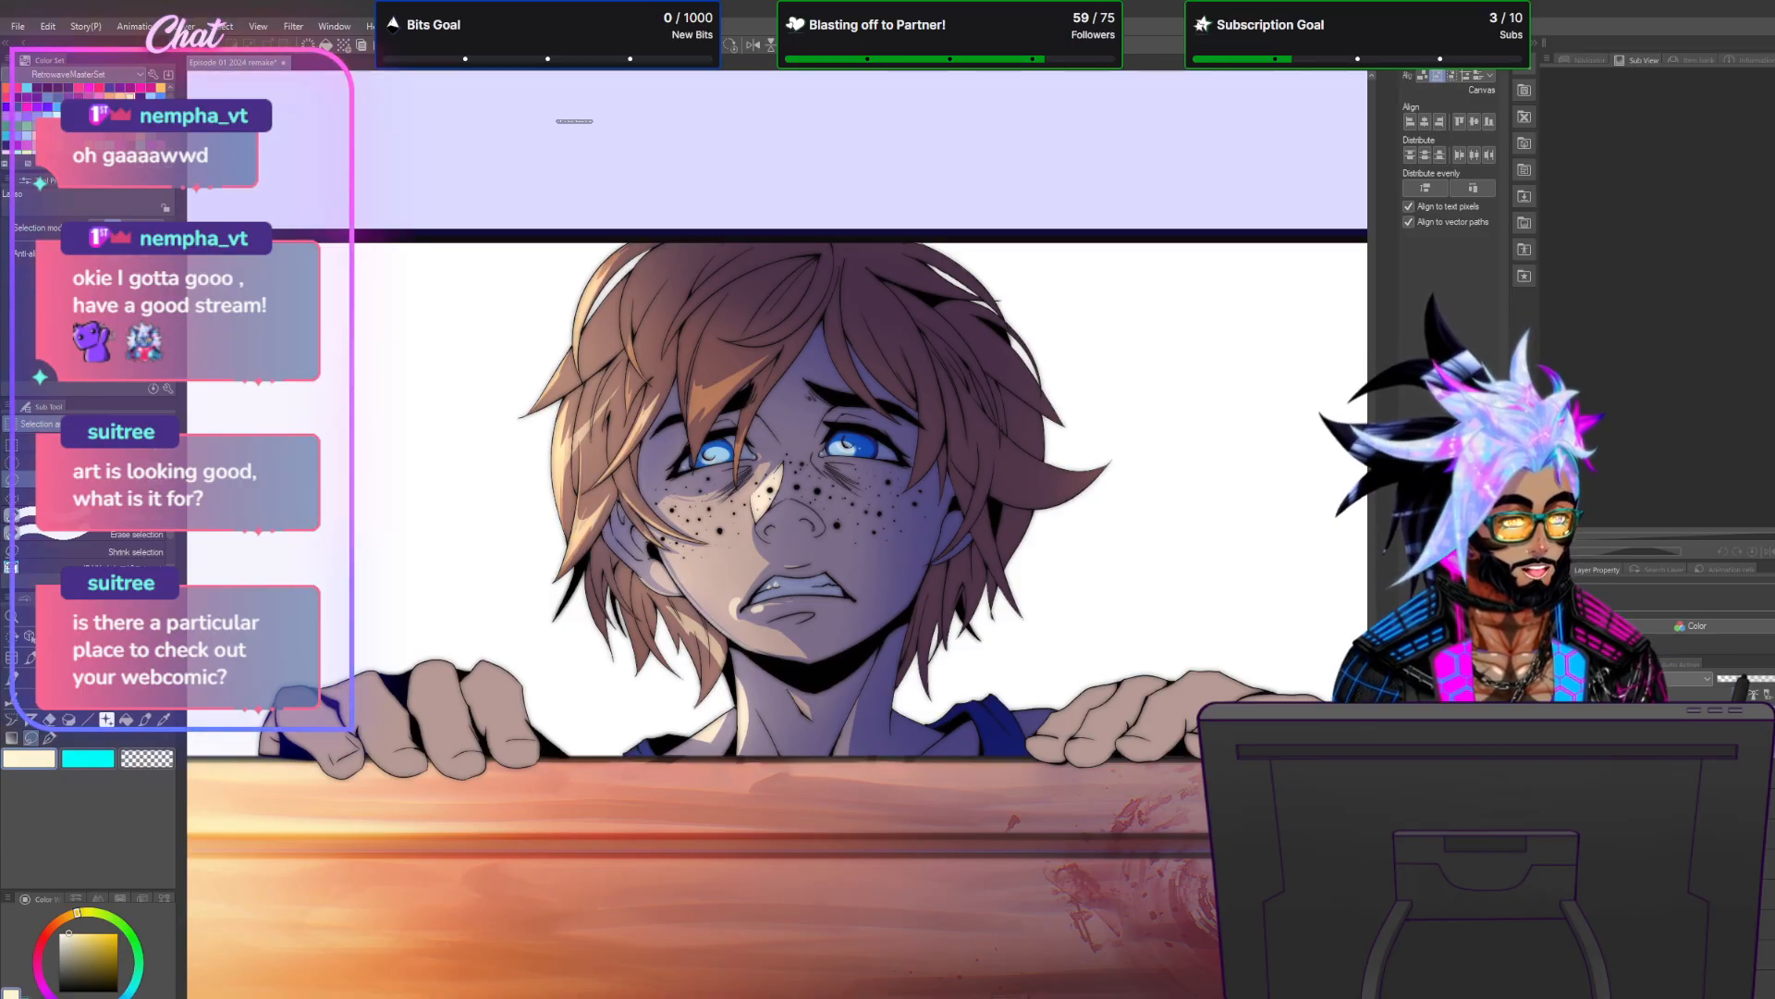
left_click(1691, 679)
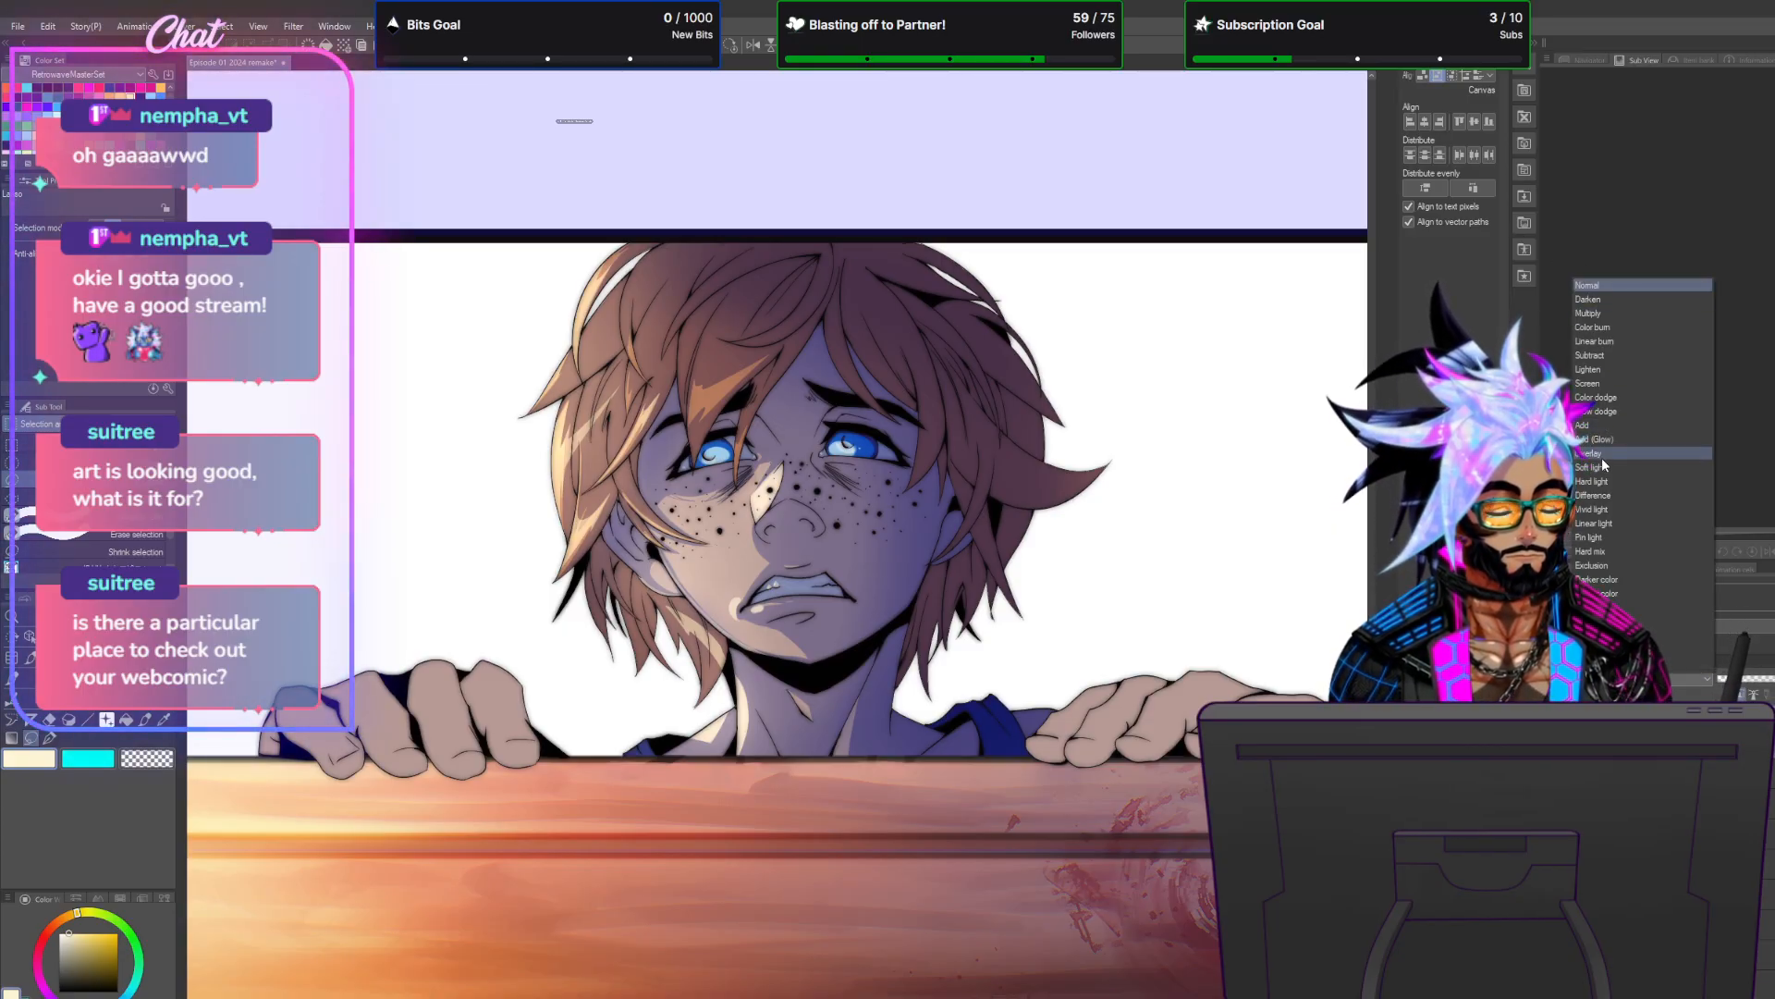
left_click(1675, 453)
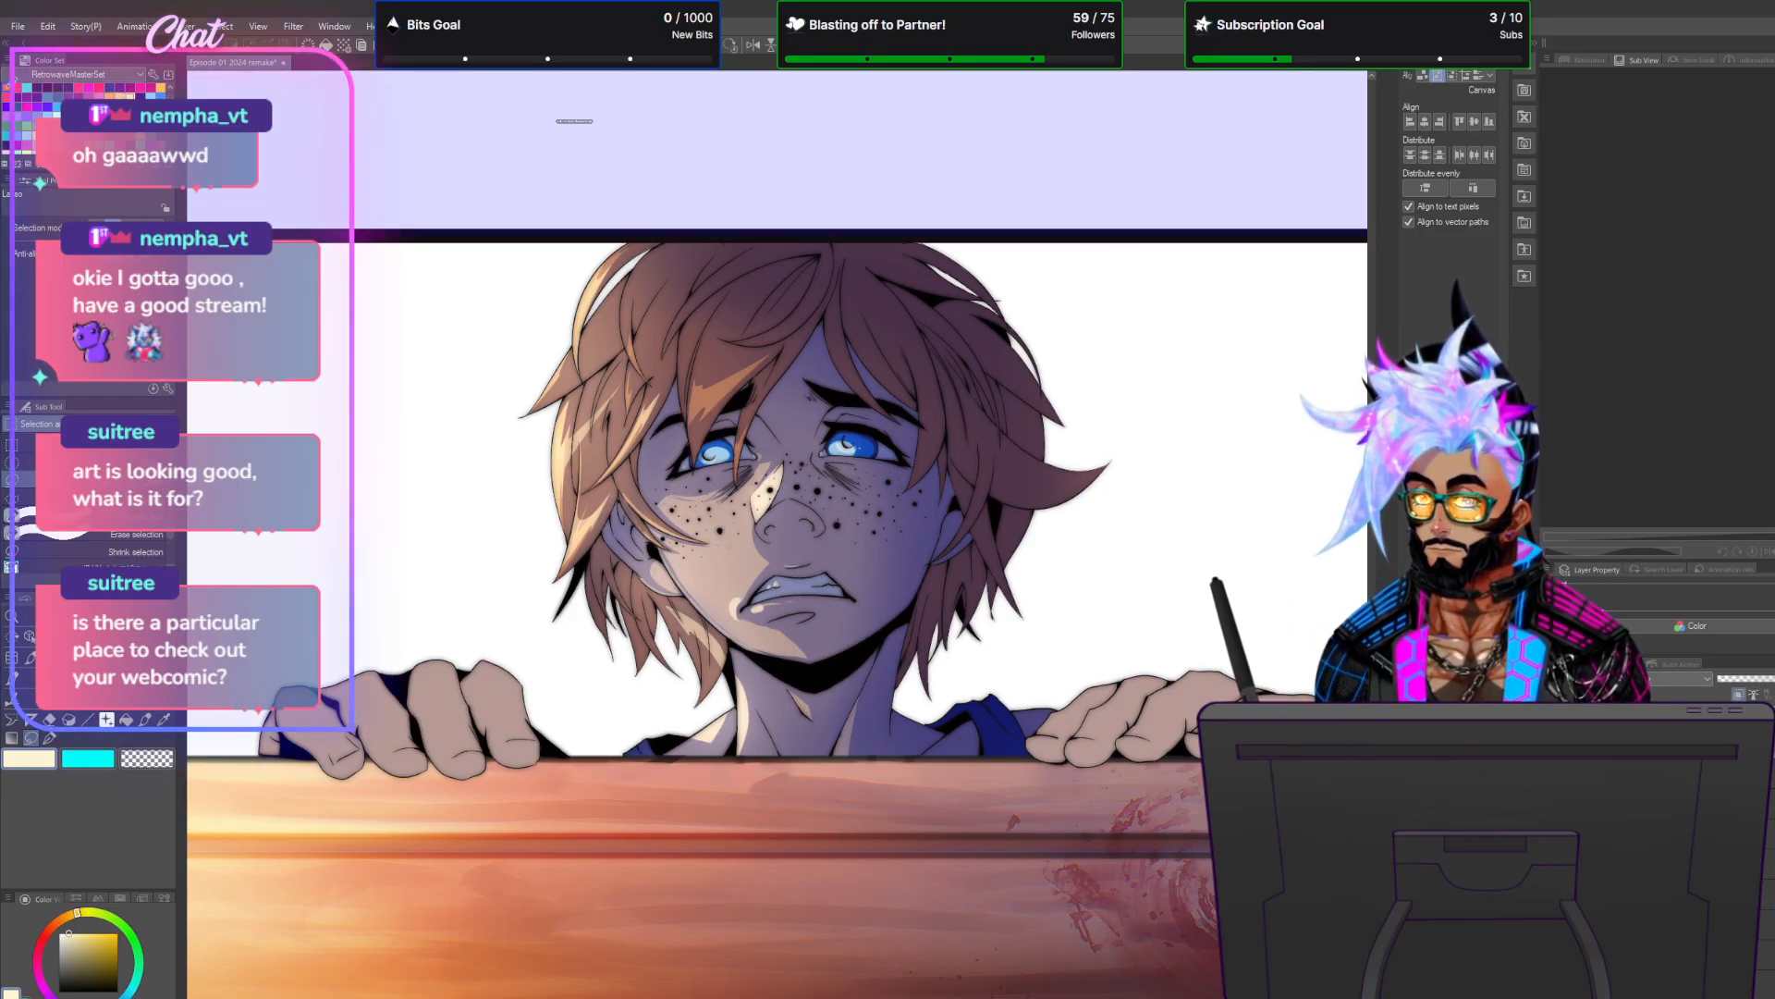
left_click(7, 89)
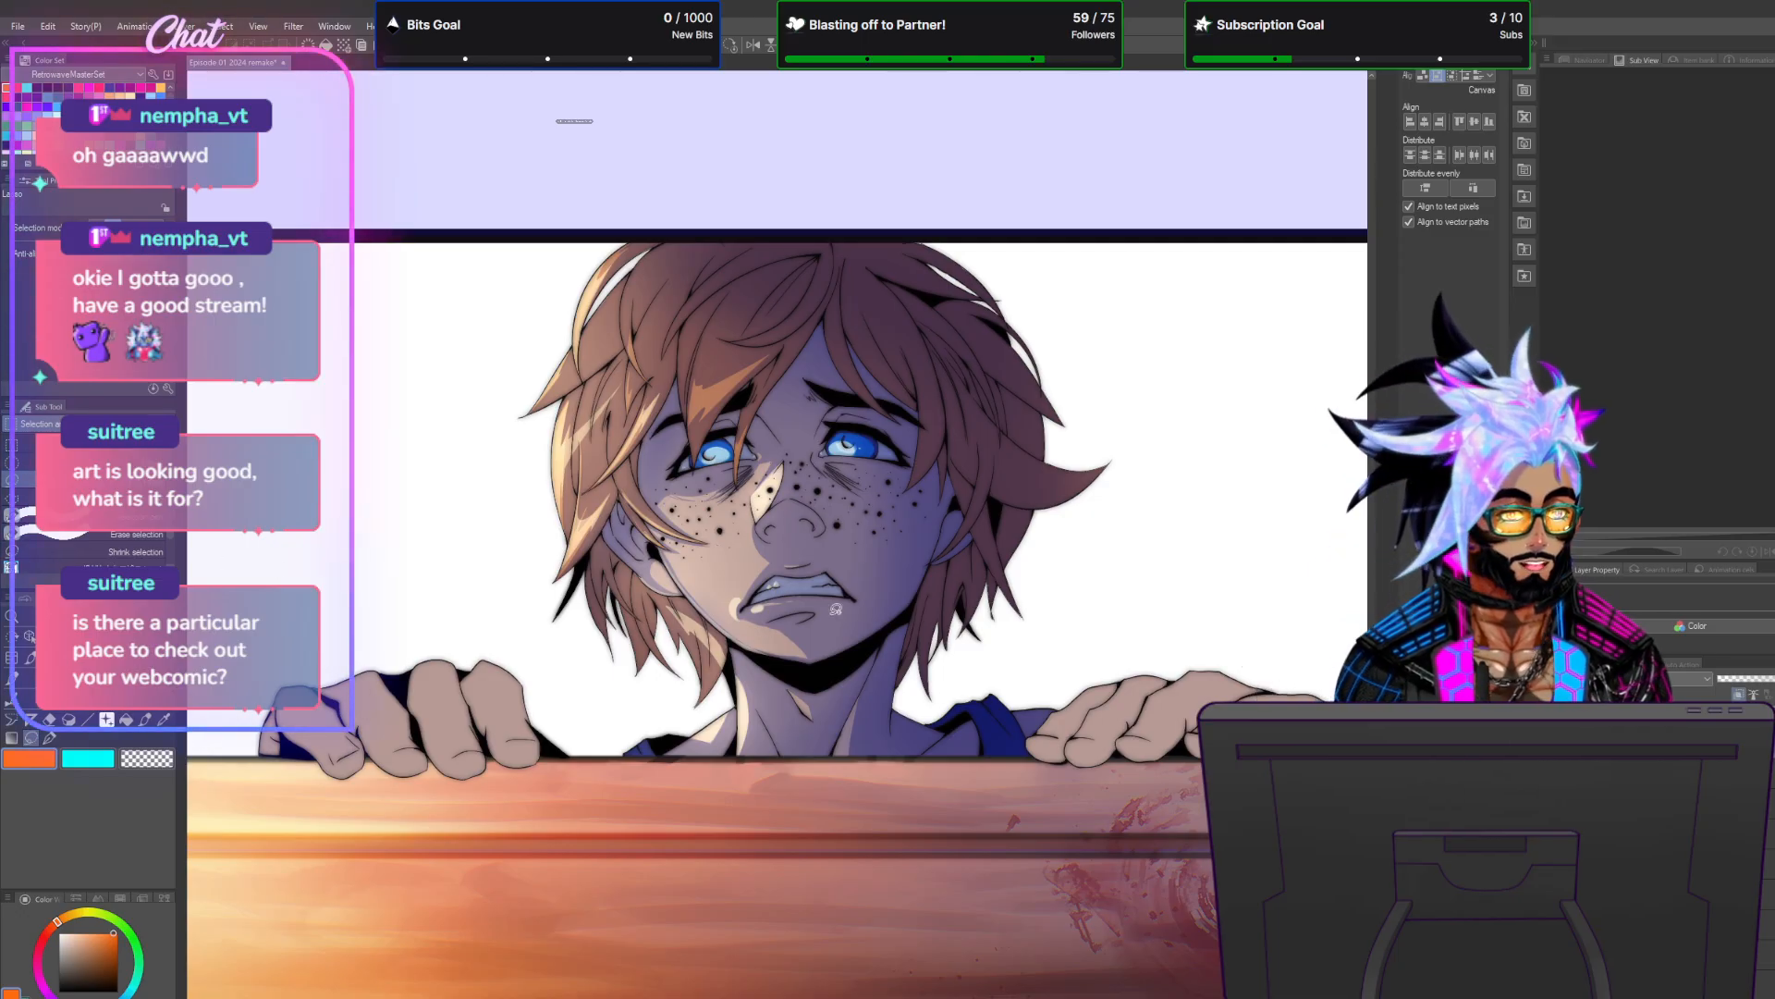
scroll(615, 477, "up", 3)
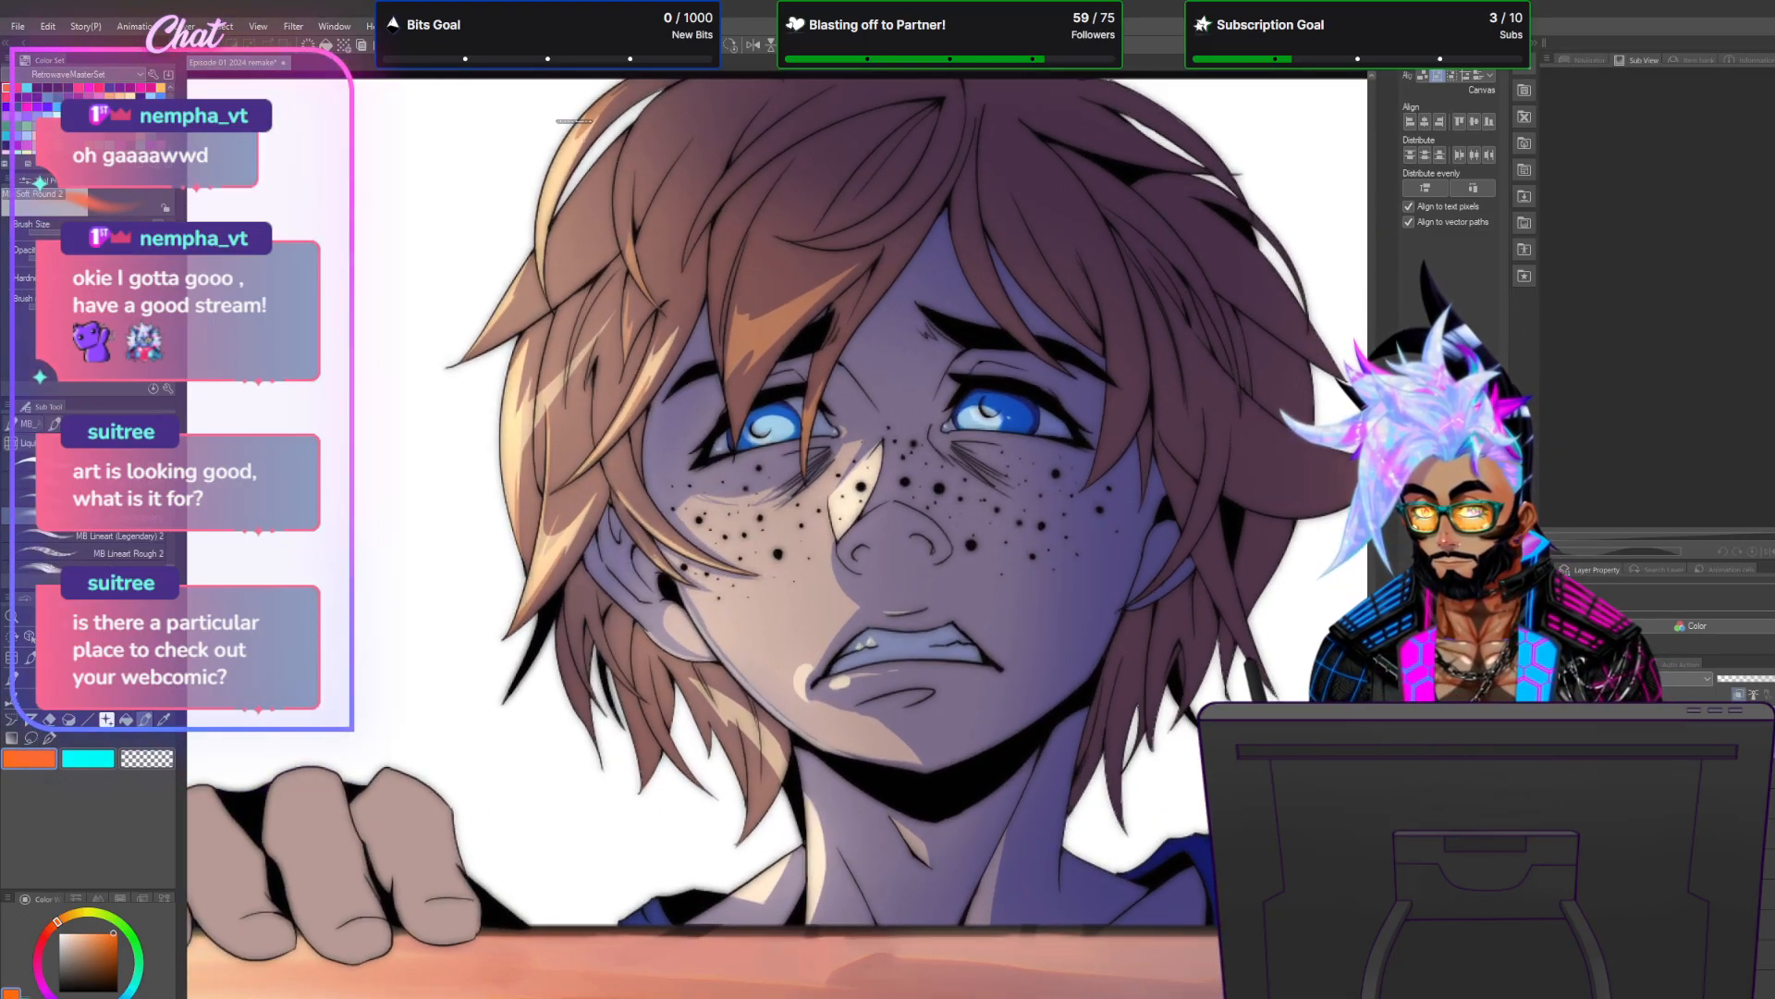
left_click(25, 599)
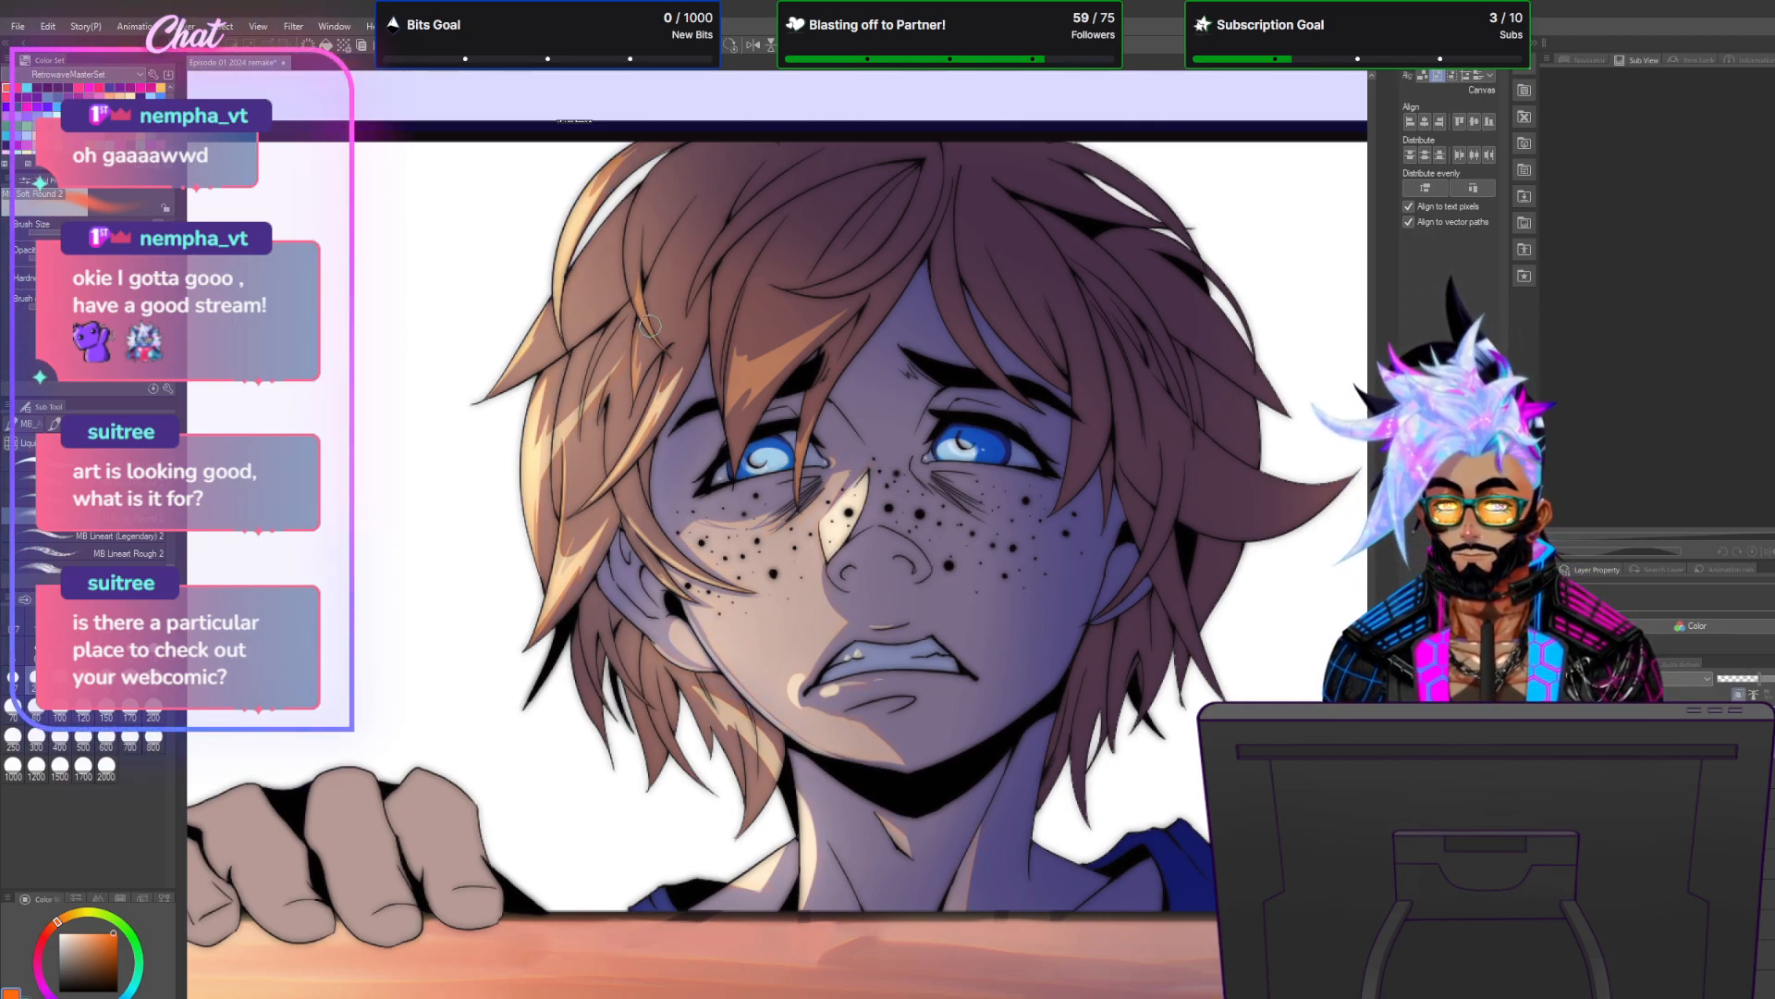
Add another new layer for the blush and change its blending mode from Normal.
left_click(184, 27)
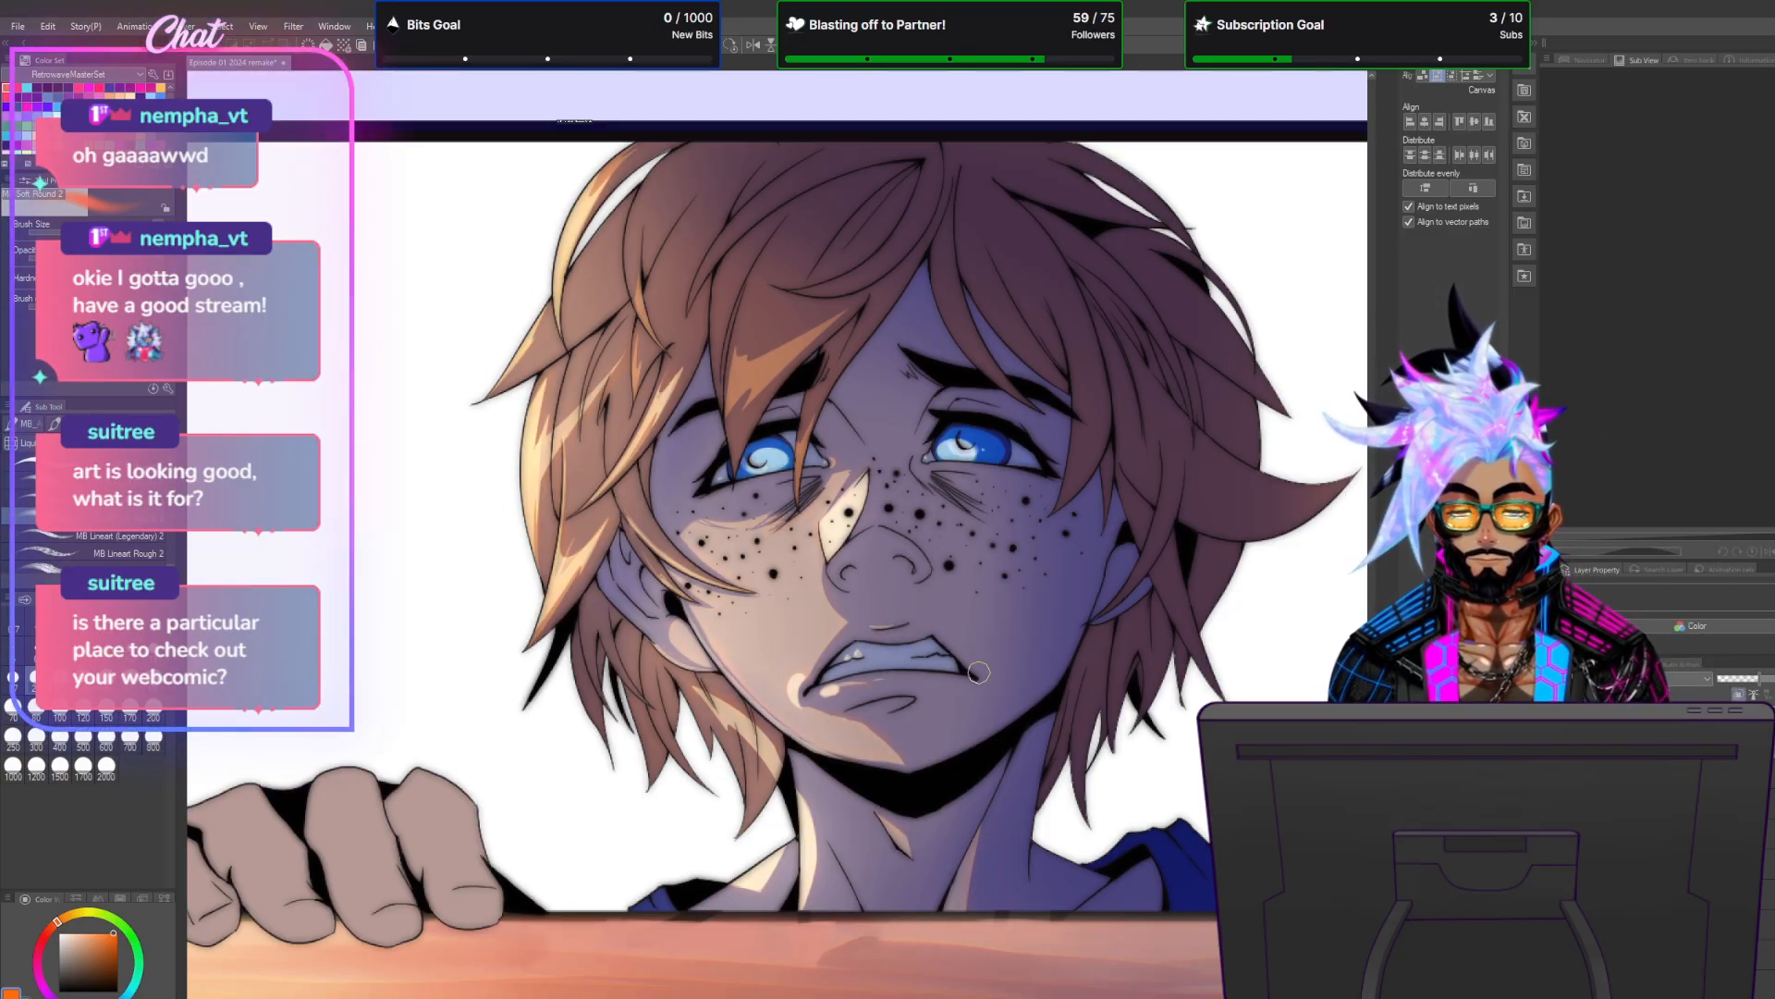
scroll(980, 672, "down", 2)
scroll(1040, 537, "up", 1)
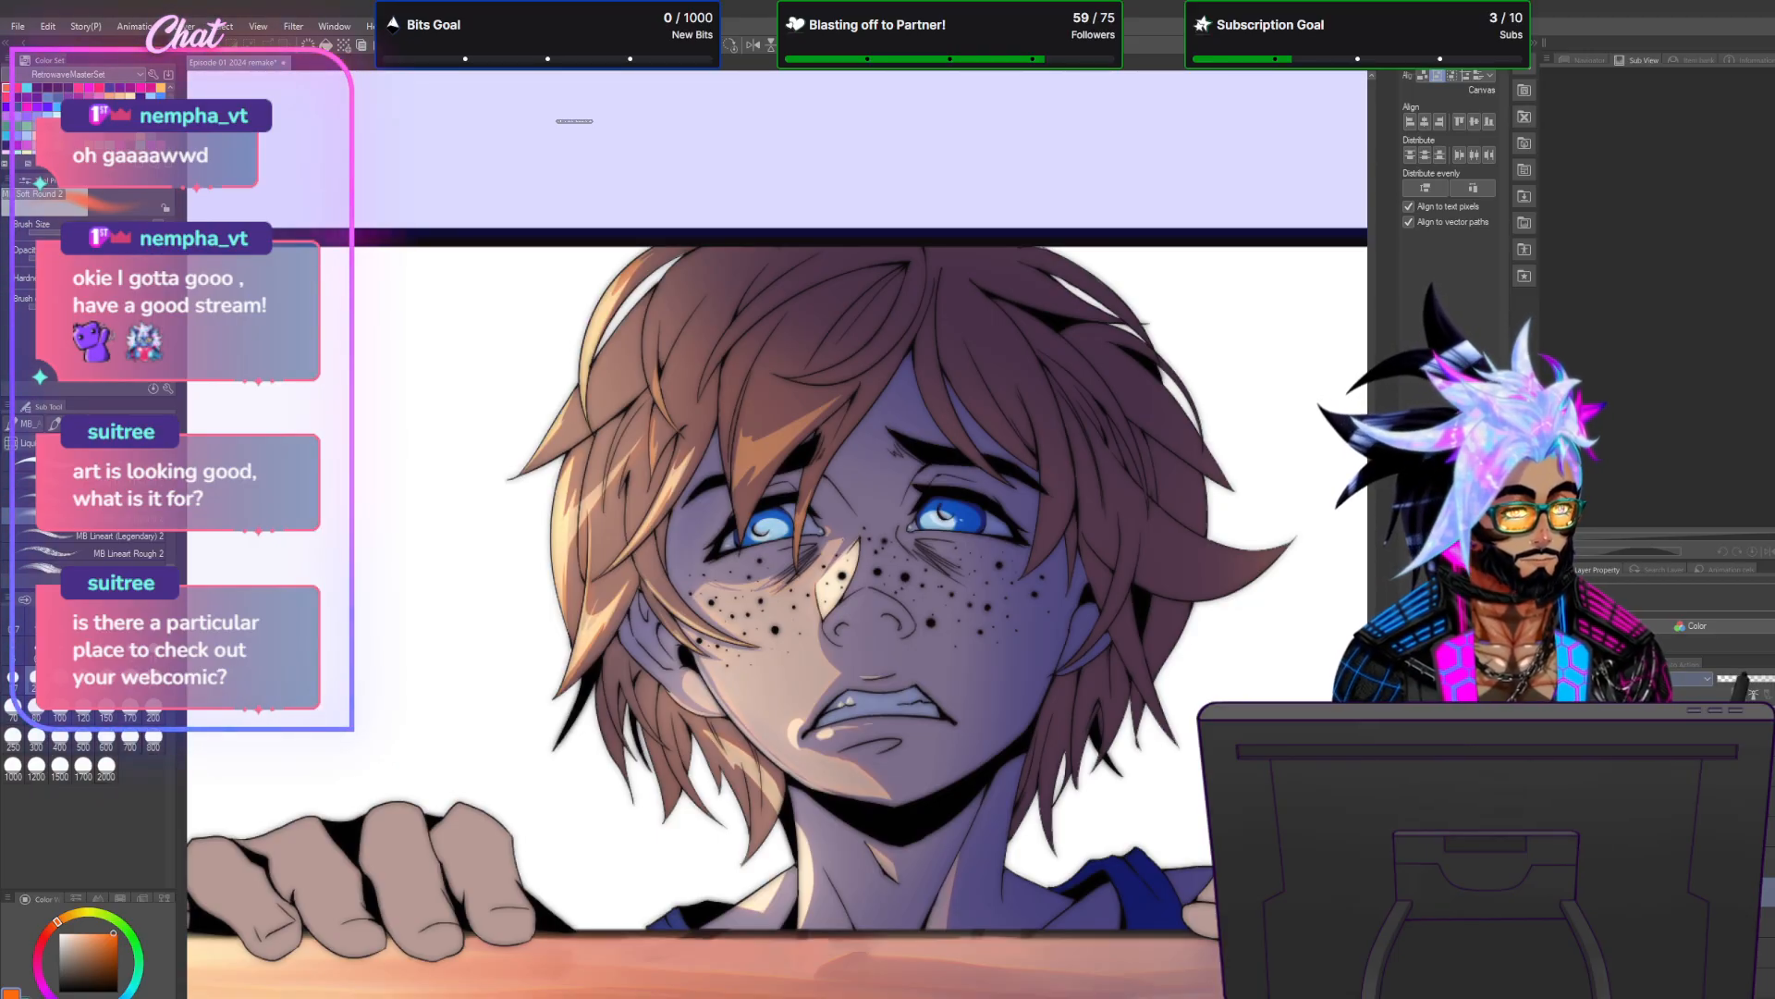
left_click(1642, 679)
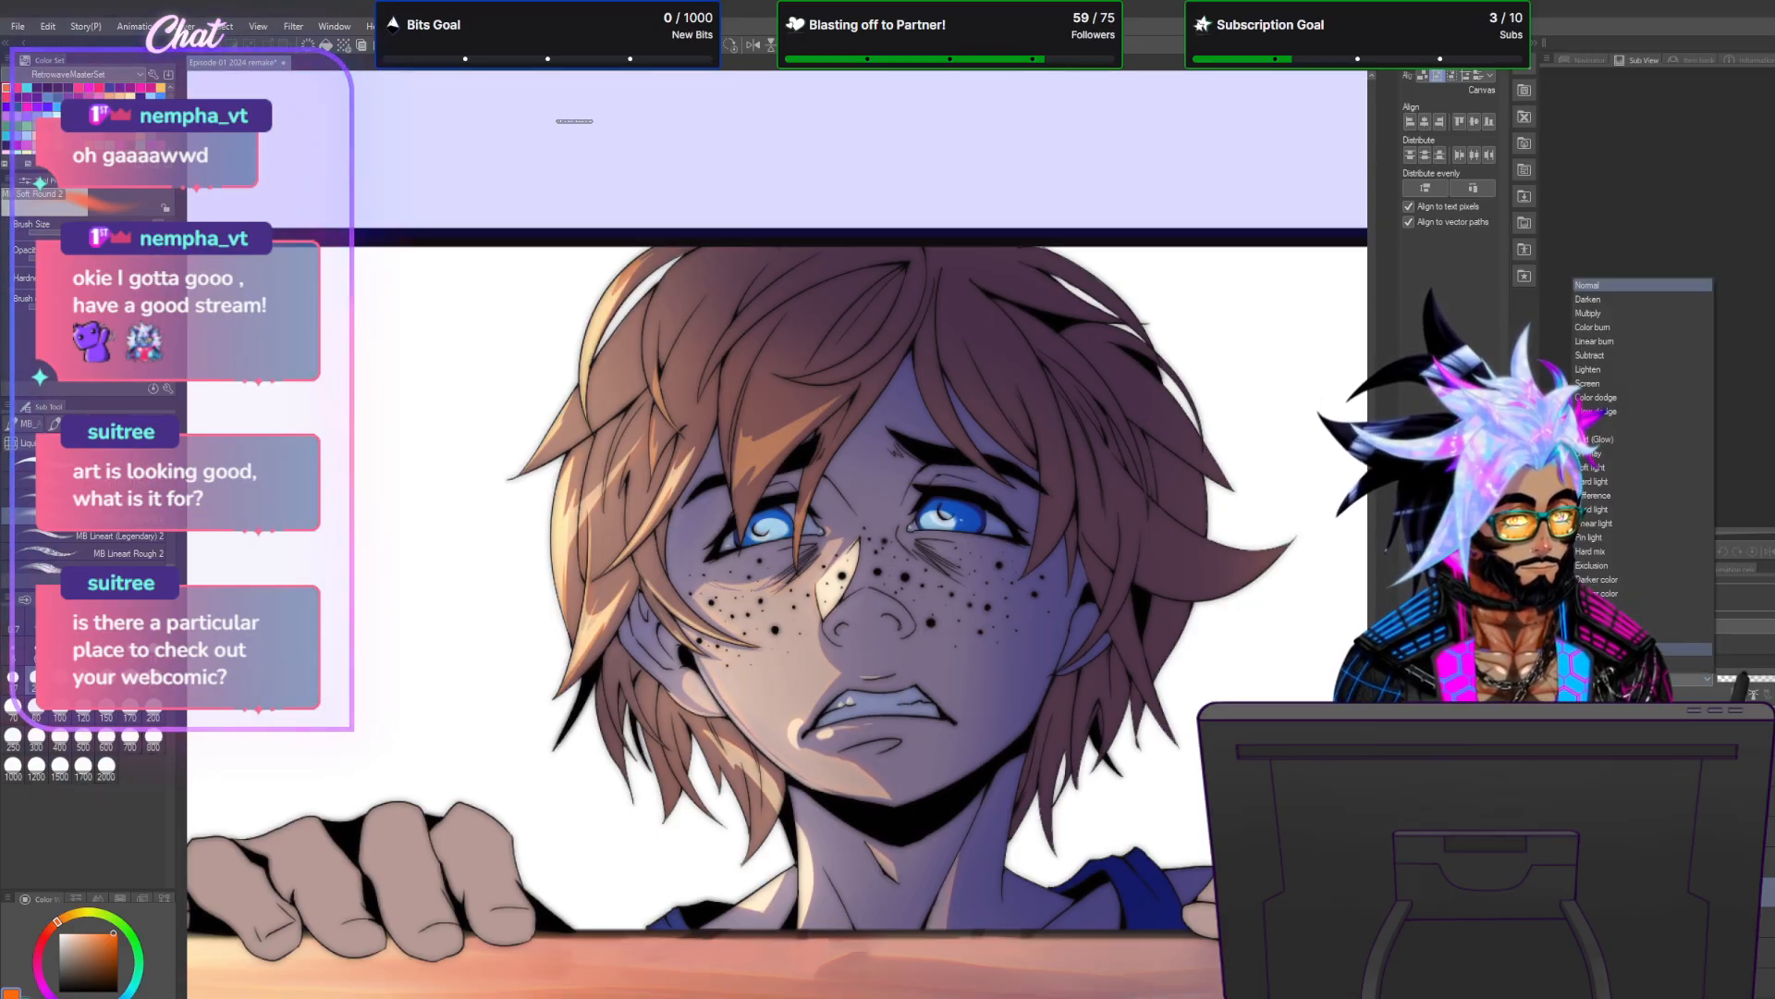
left_click(1630, 476)
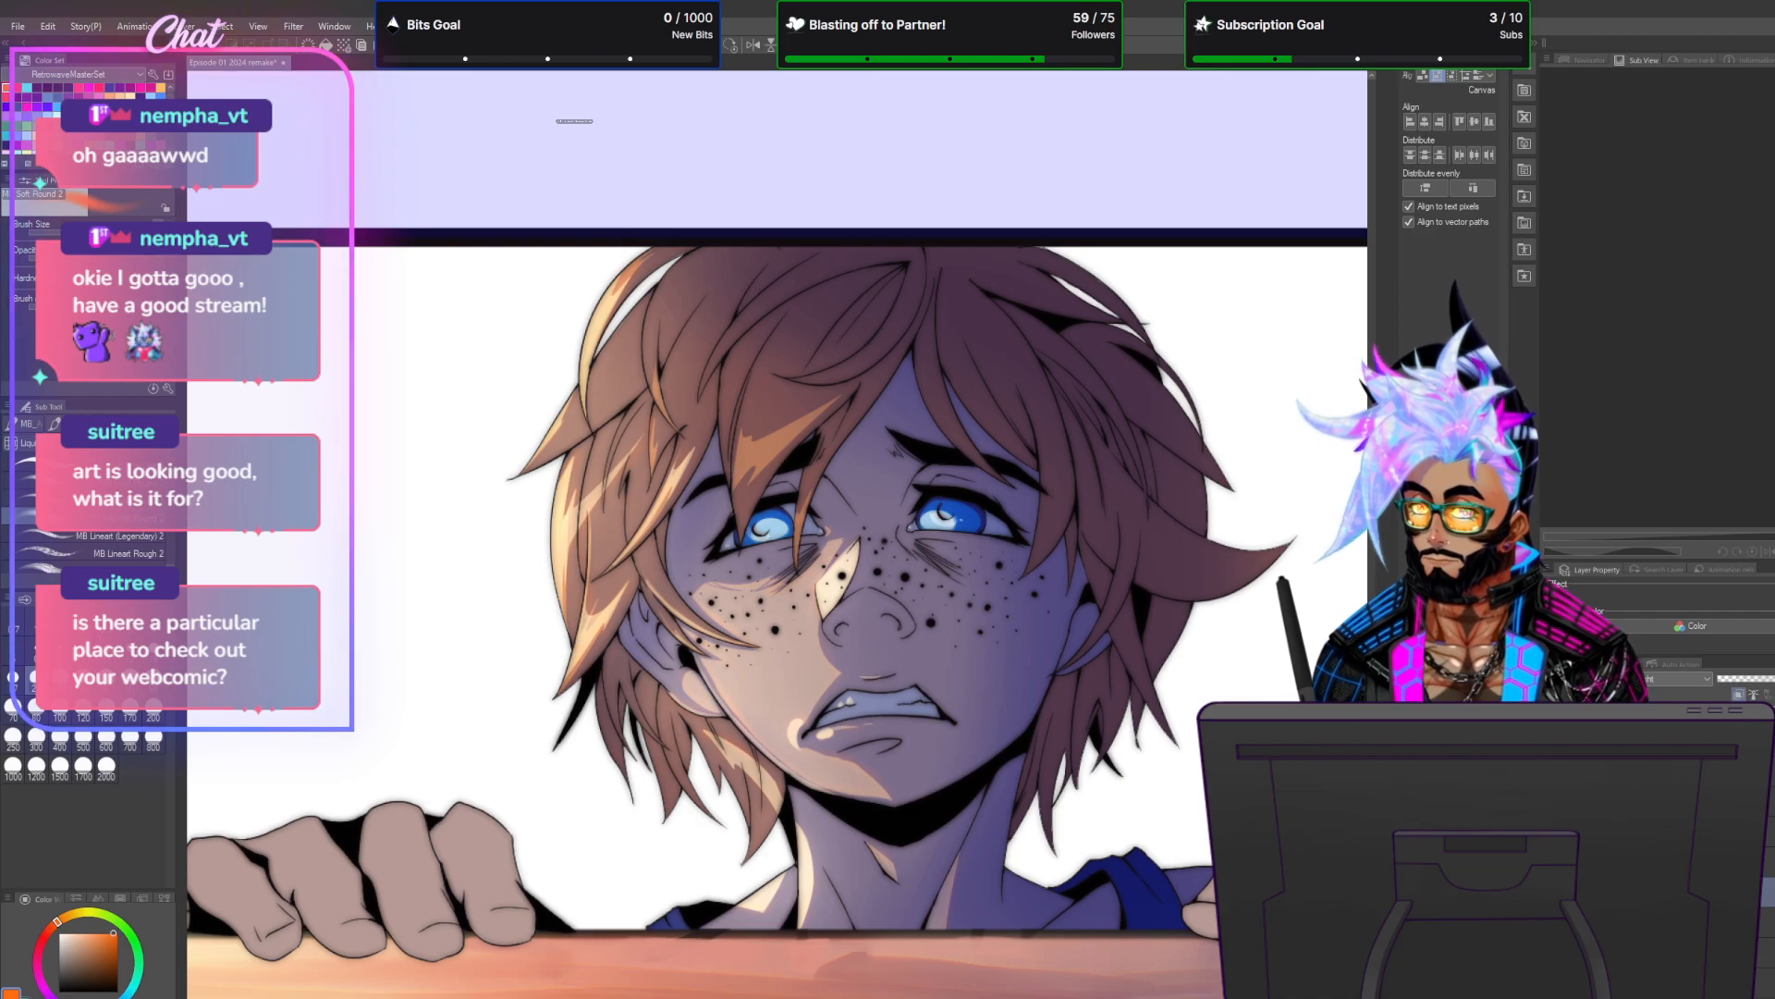
Choose a dark red and paint a soft blush over the boy's nose, cheeks, ears and lips.
left_click_drag(170, 104, 170, 142)
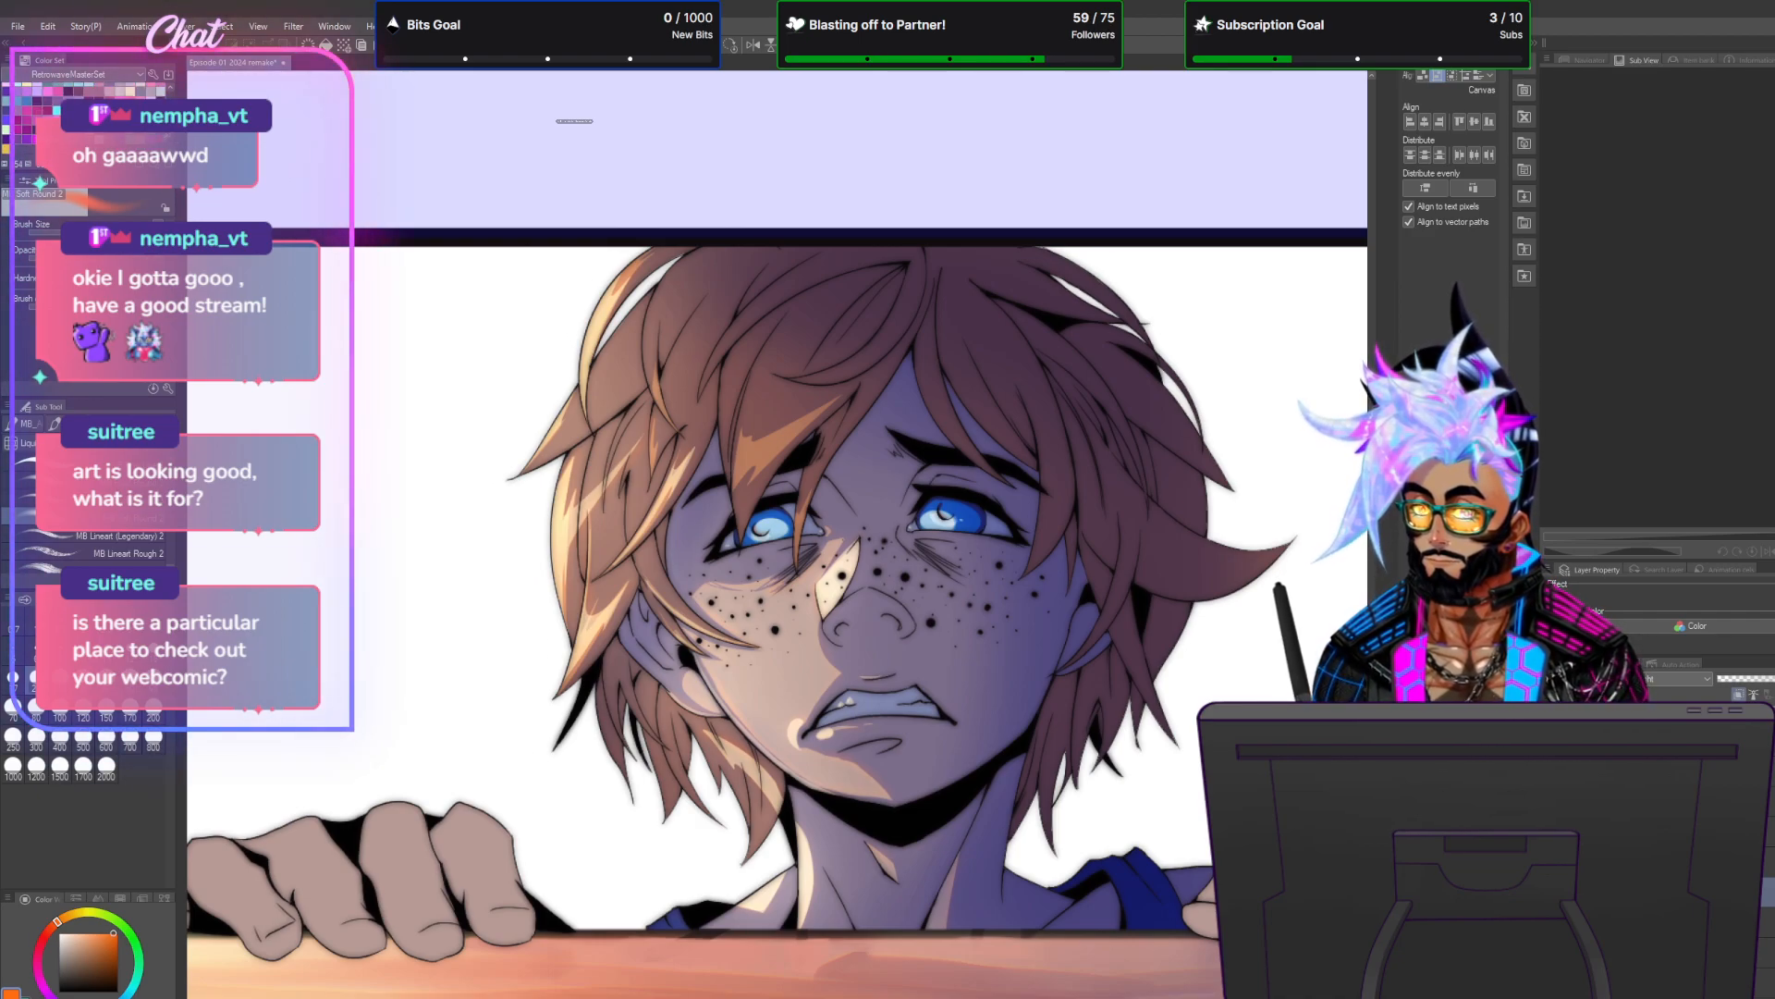
left_click(161, 140)
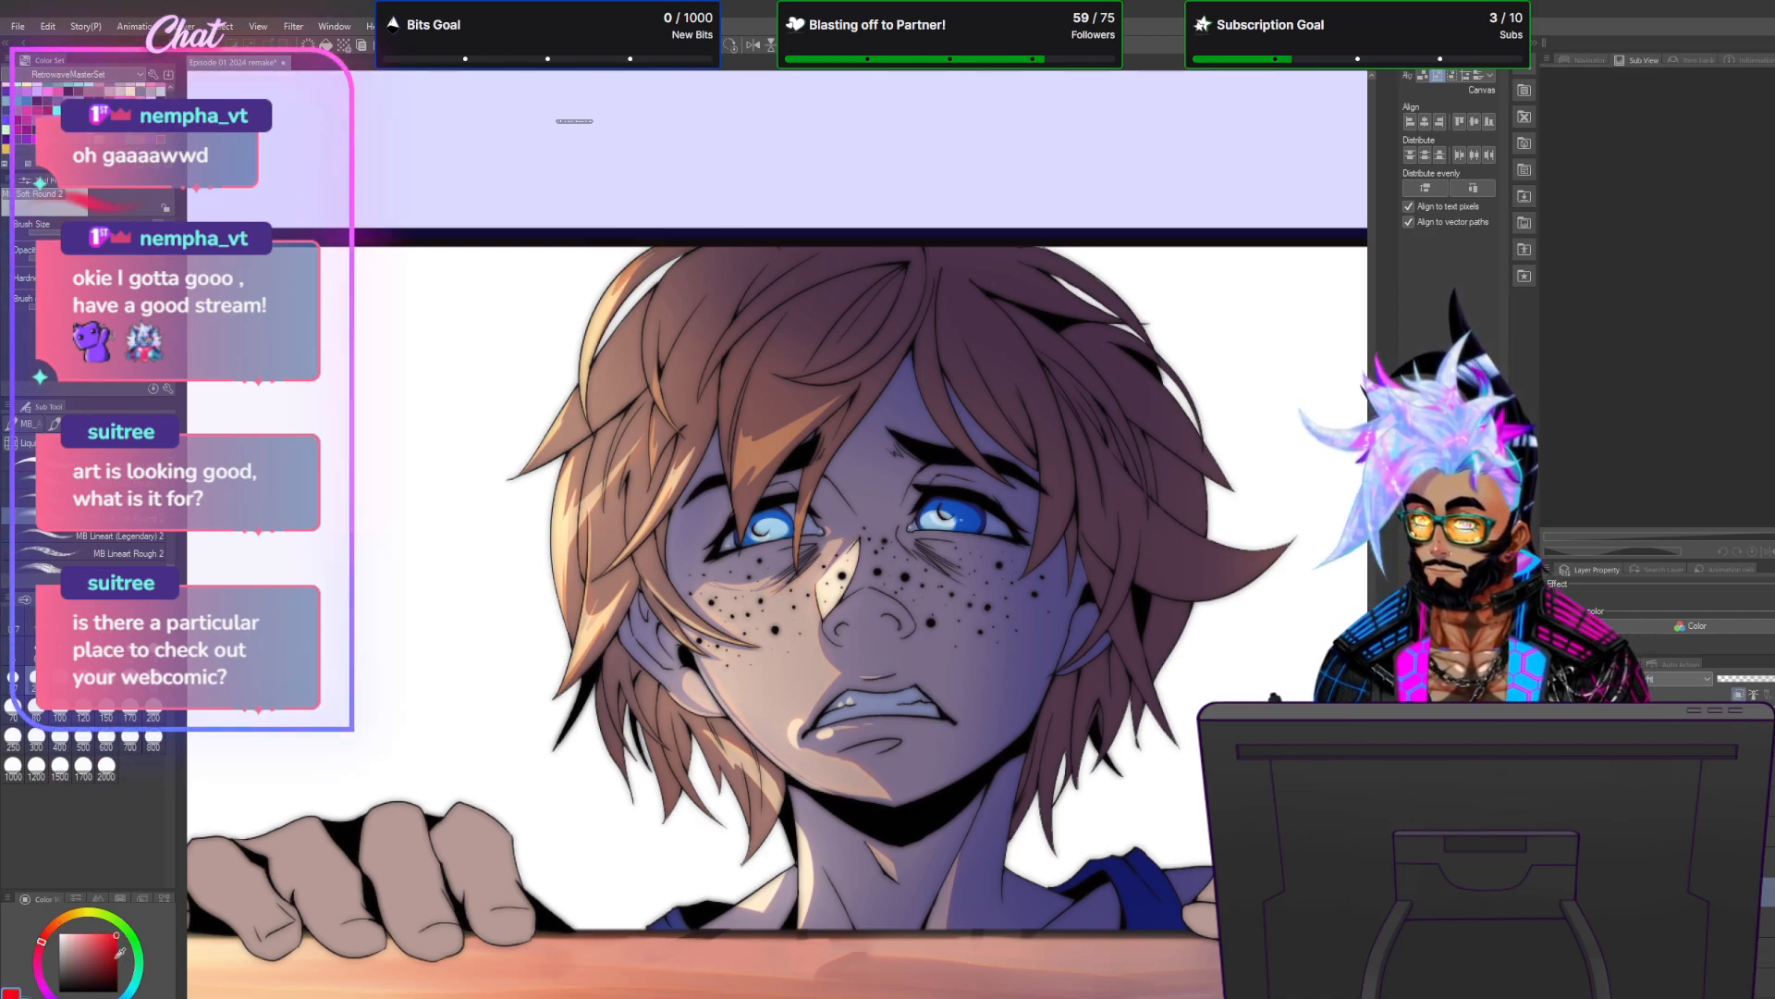
left_click_drag(116, 951, 122, 958)
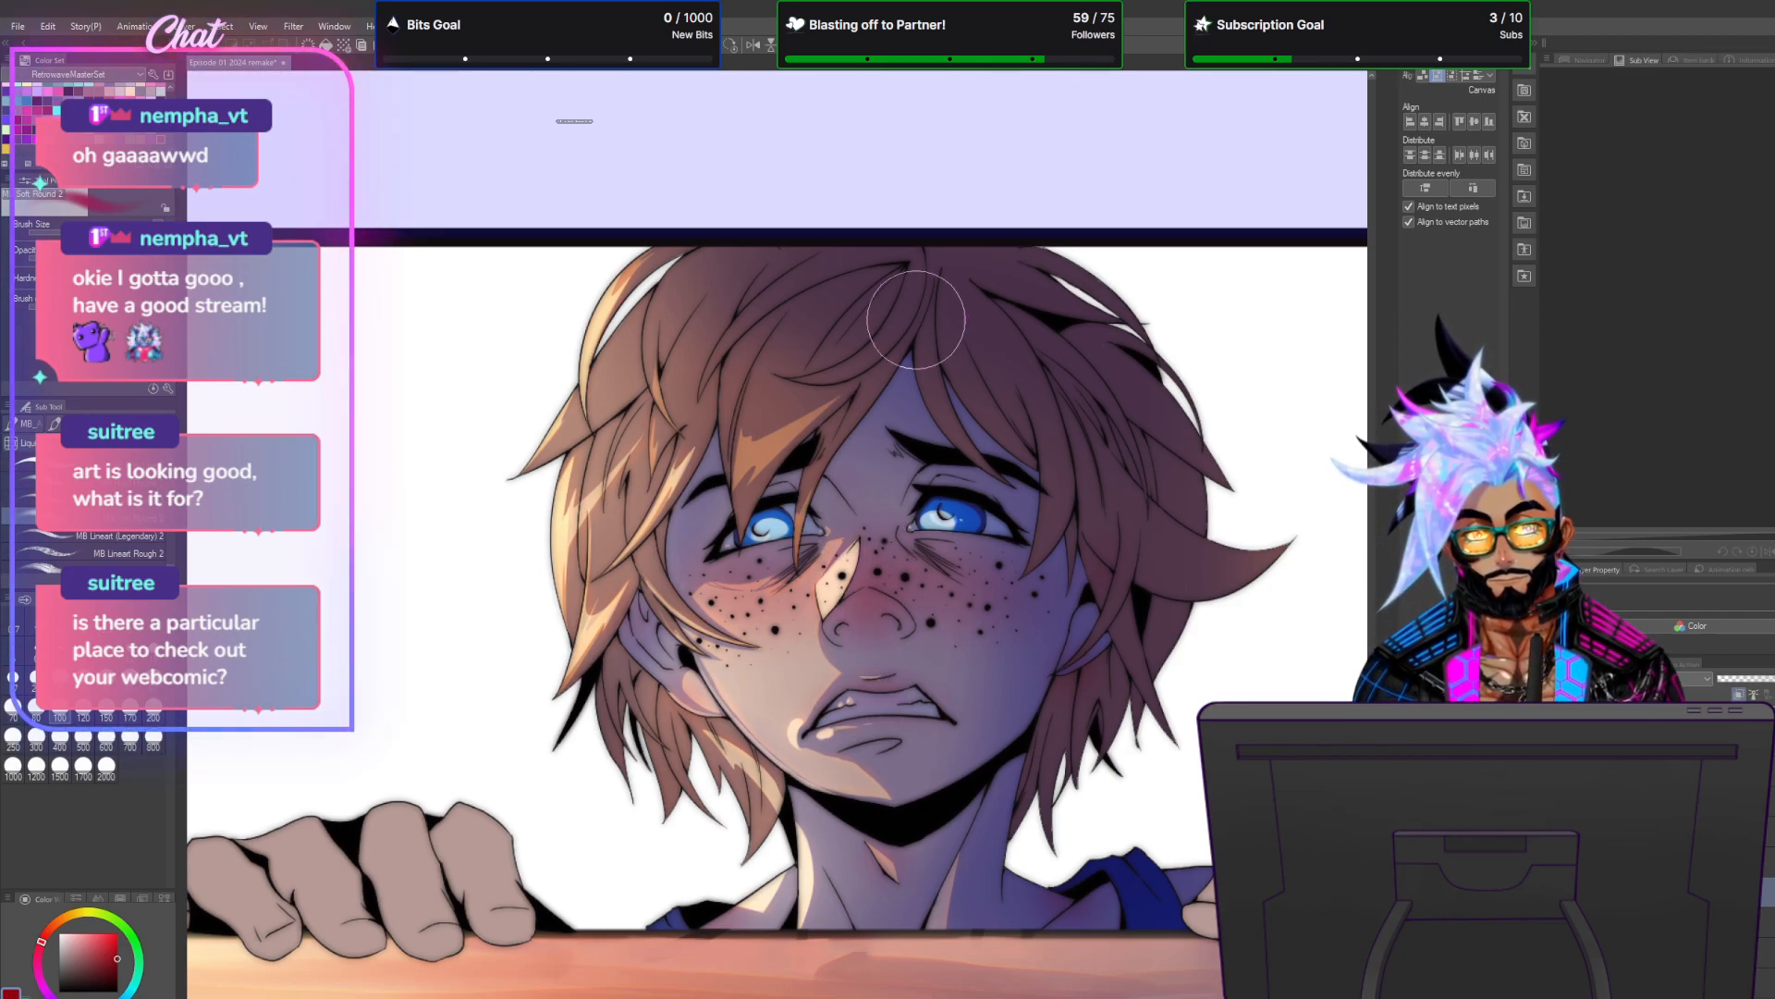
Duplicate the blush layer and change the copy's blending mode.
scroll(1140, 607, "down", 2)
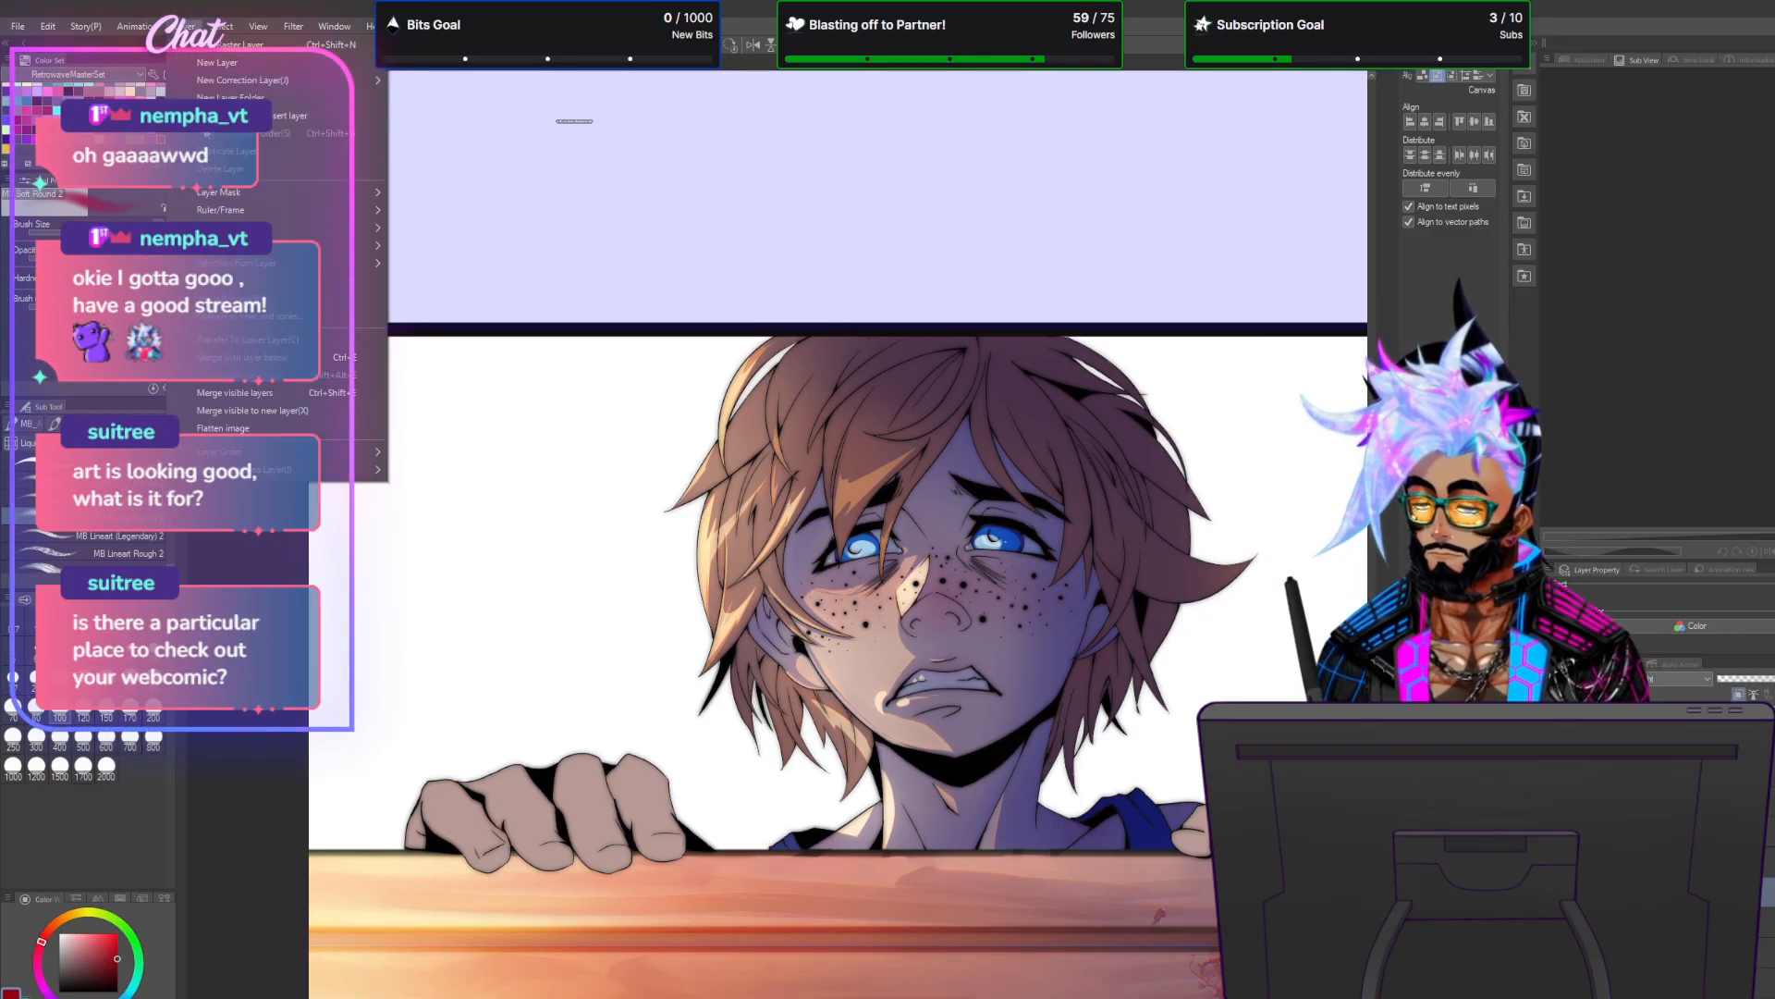
left_click(216, 153)
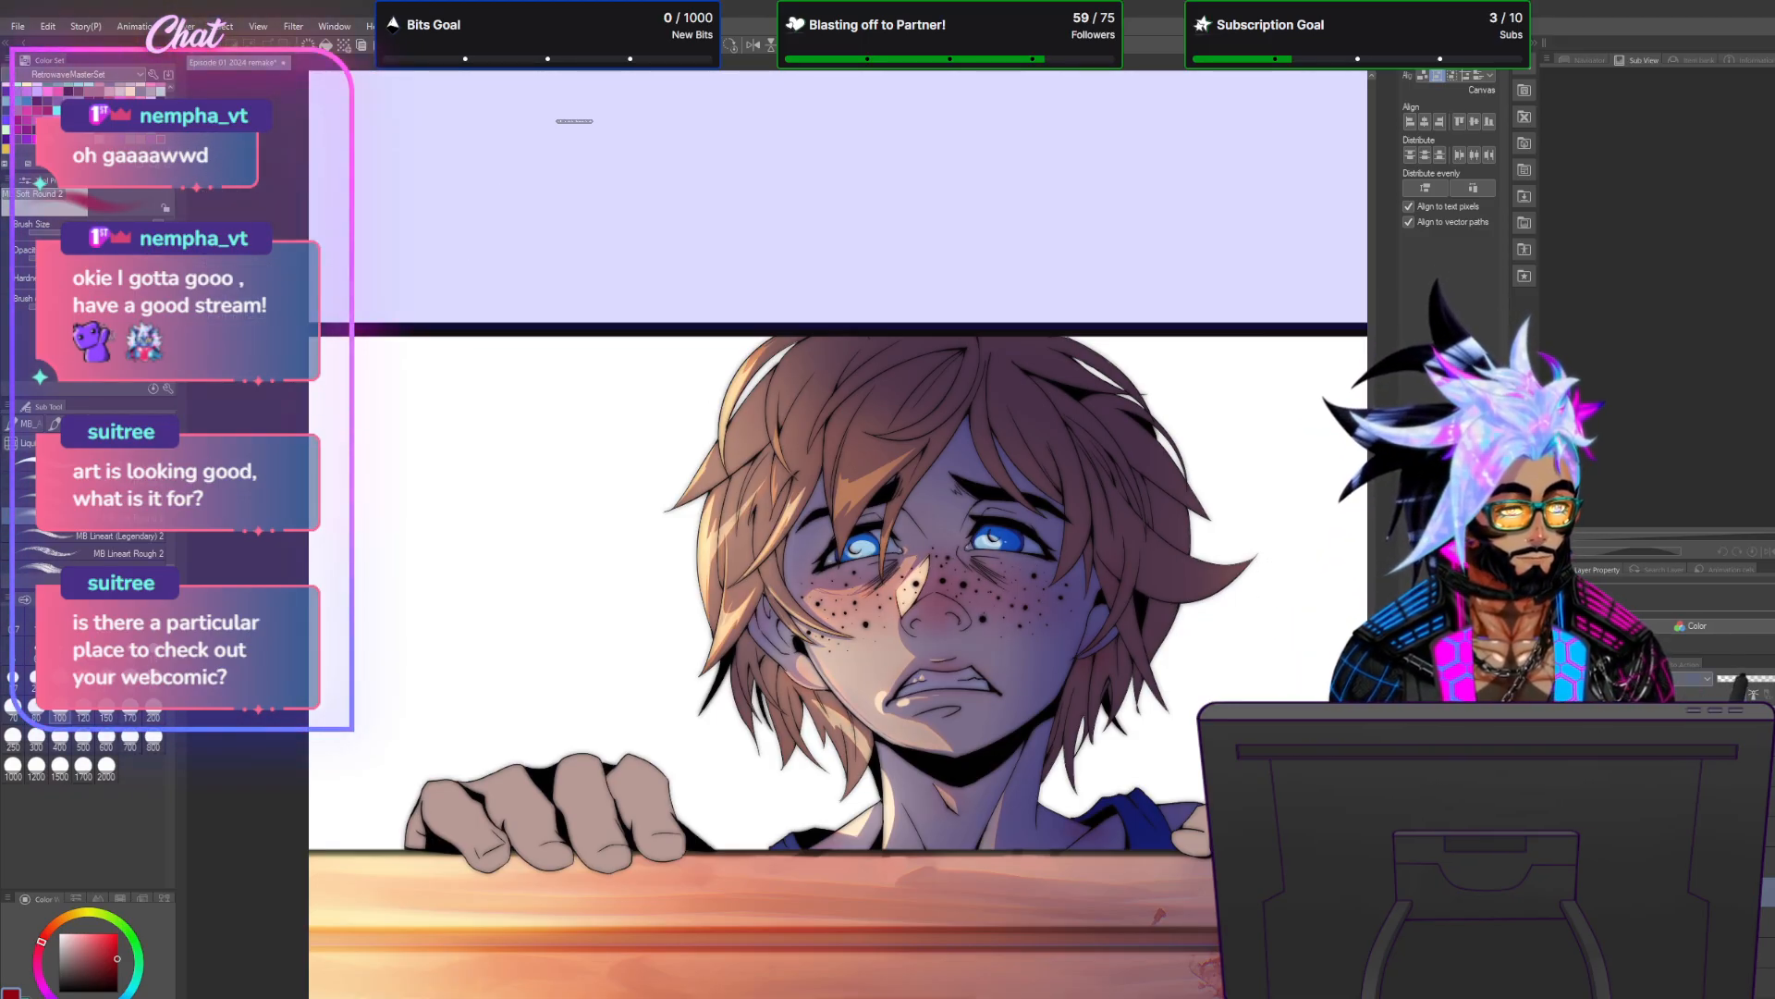
right_click(1600, 279)
left_click(1678, 325)
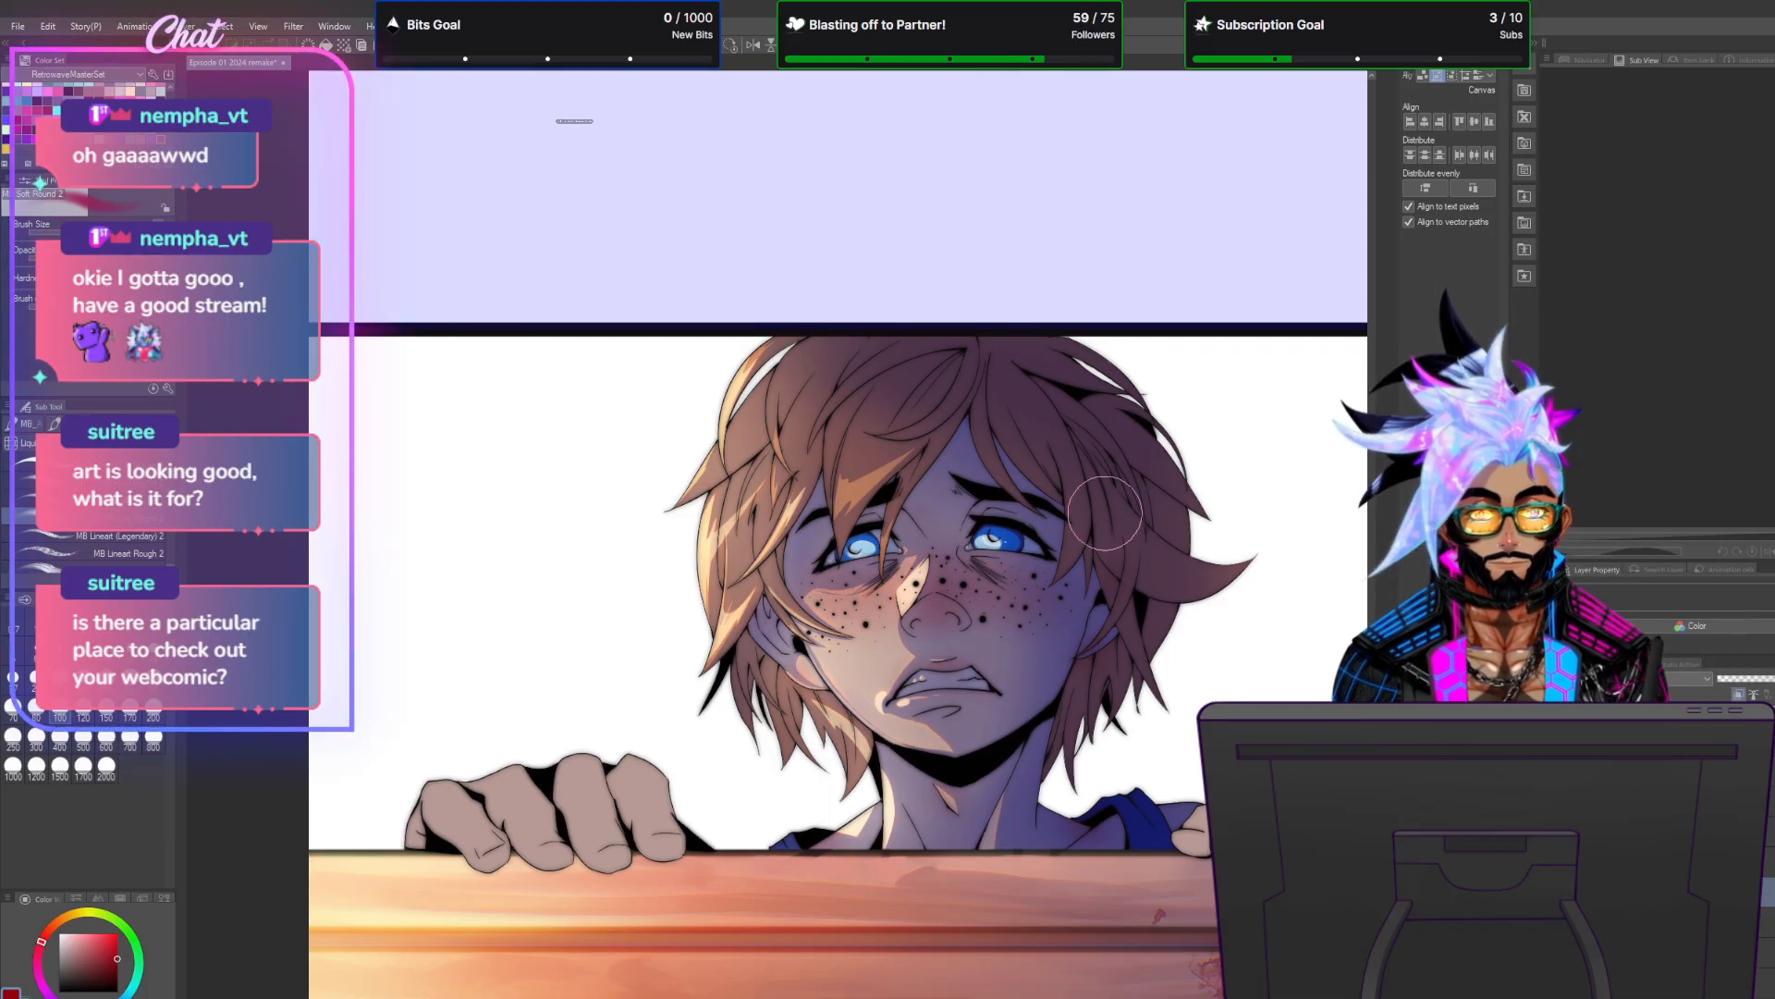
scroll(1110, 514, "down", 2)
scroll(1152, 518, "down", 1)
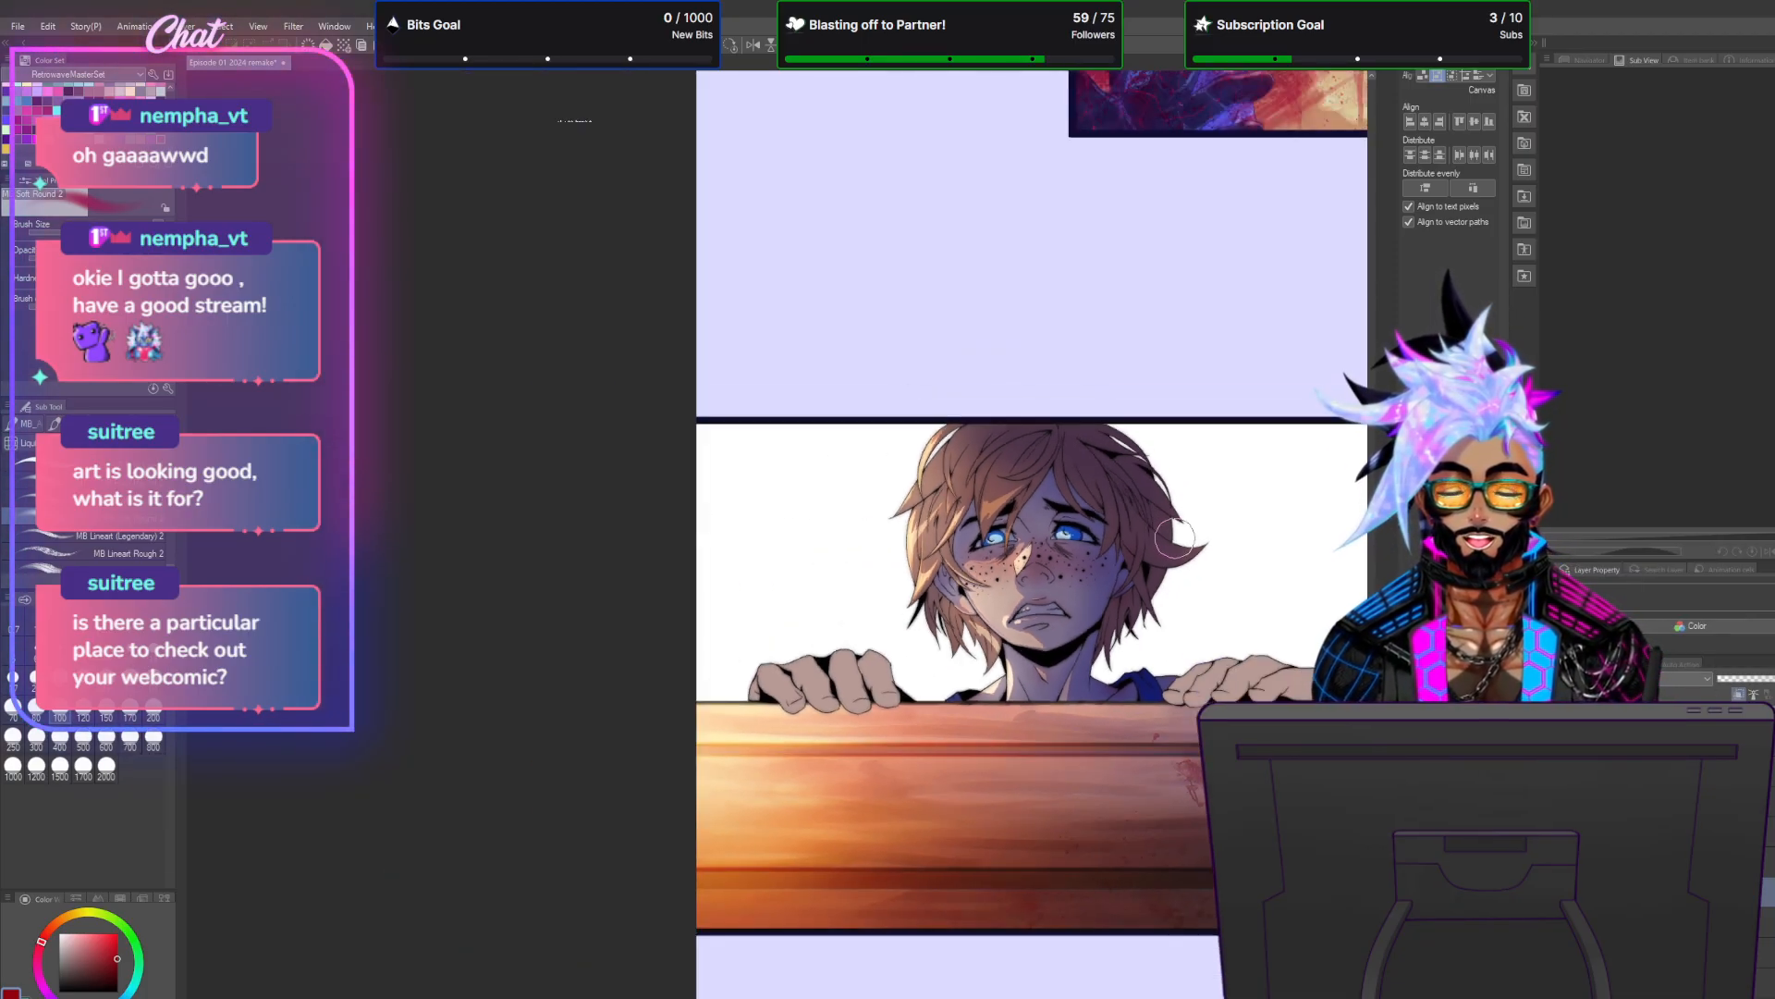
scroll(1174, 536, "up", 3)
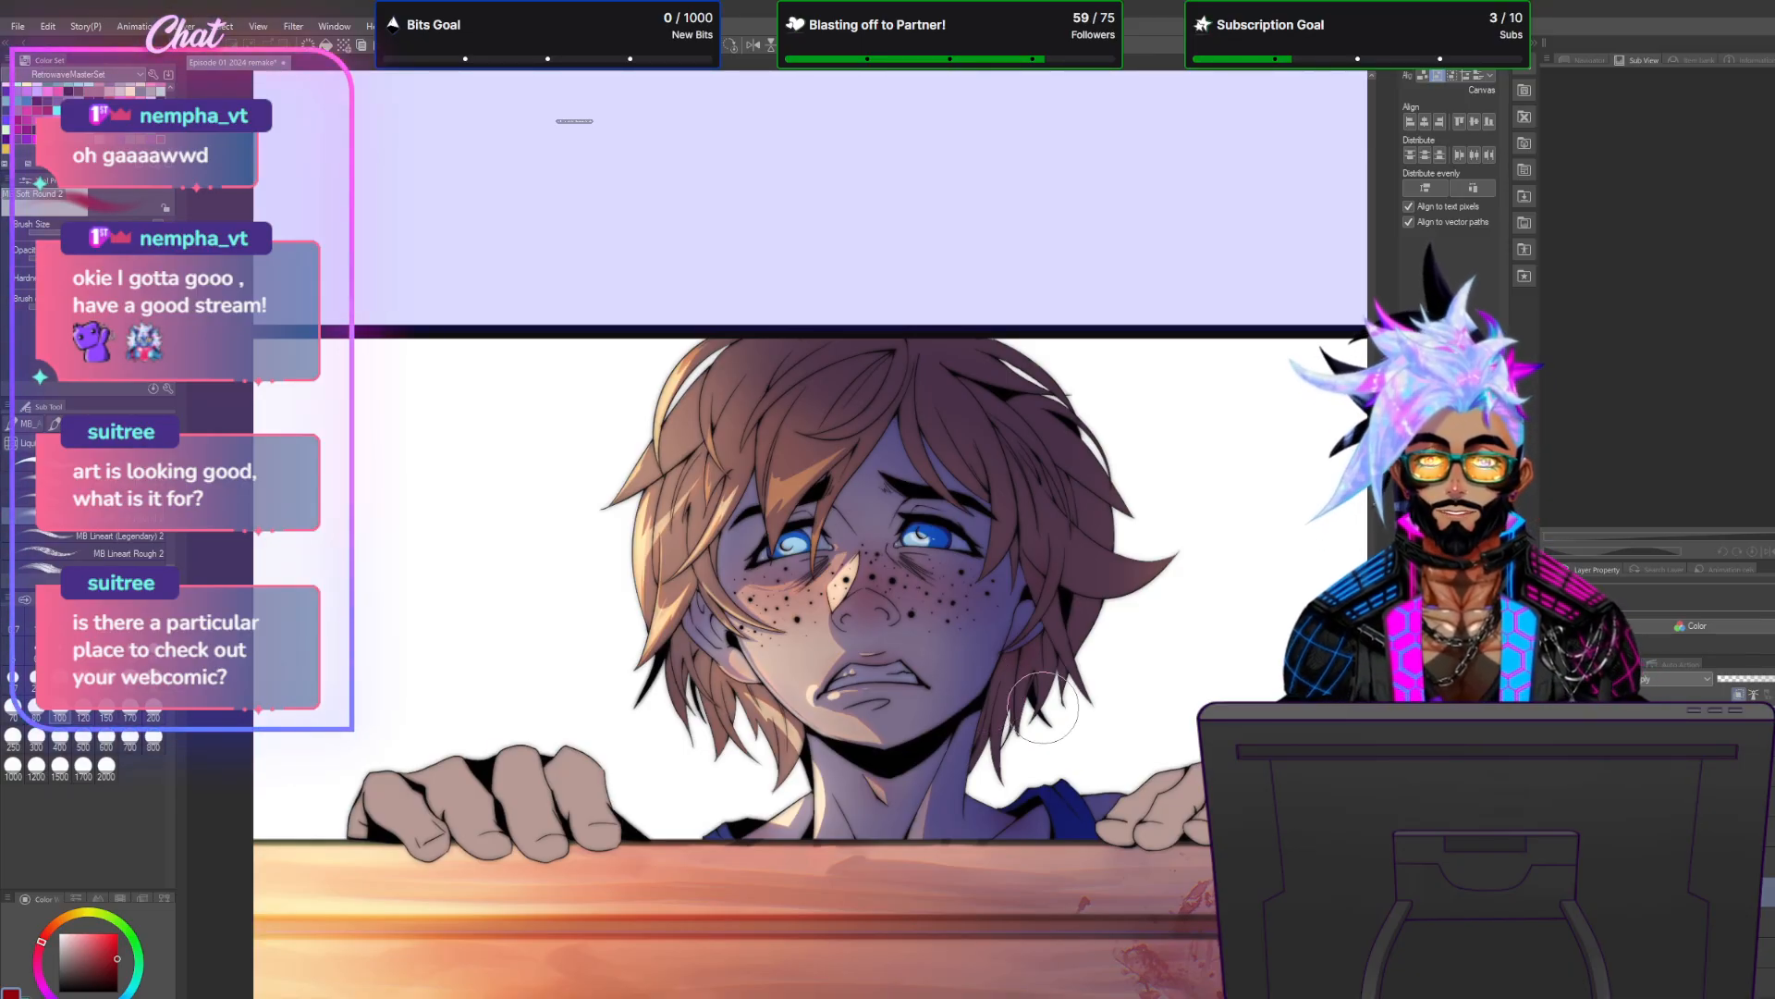
scroll(1043, 708, "down", 1)
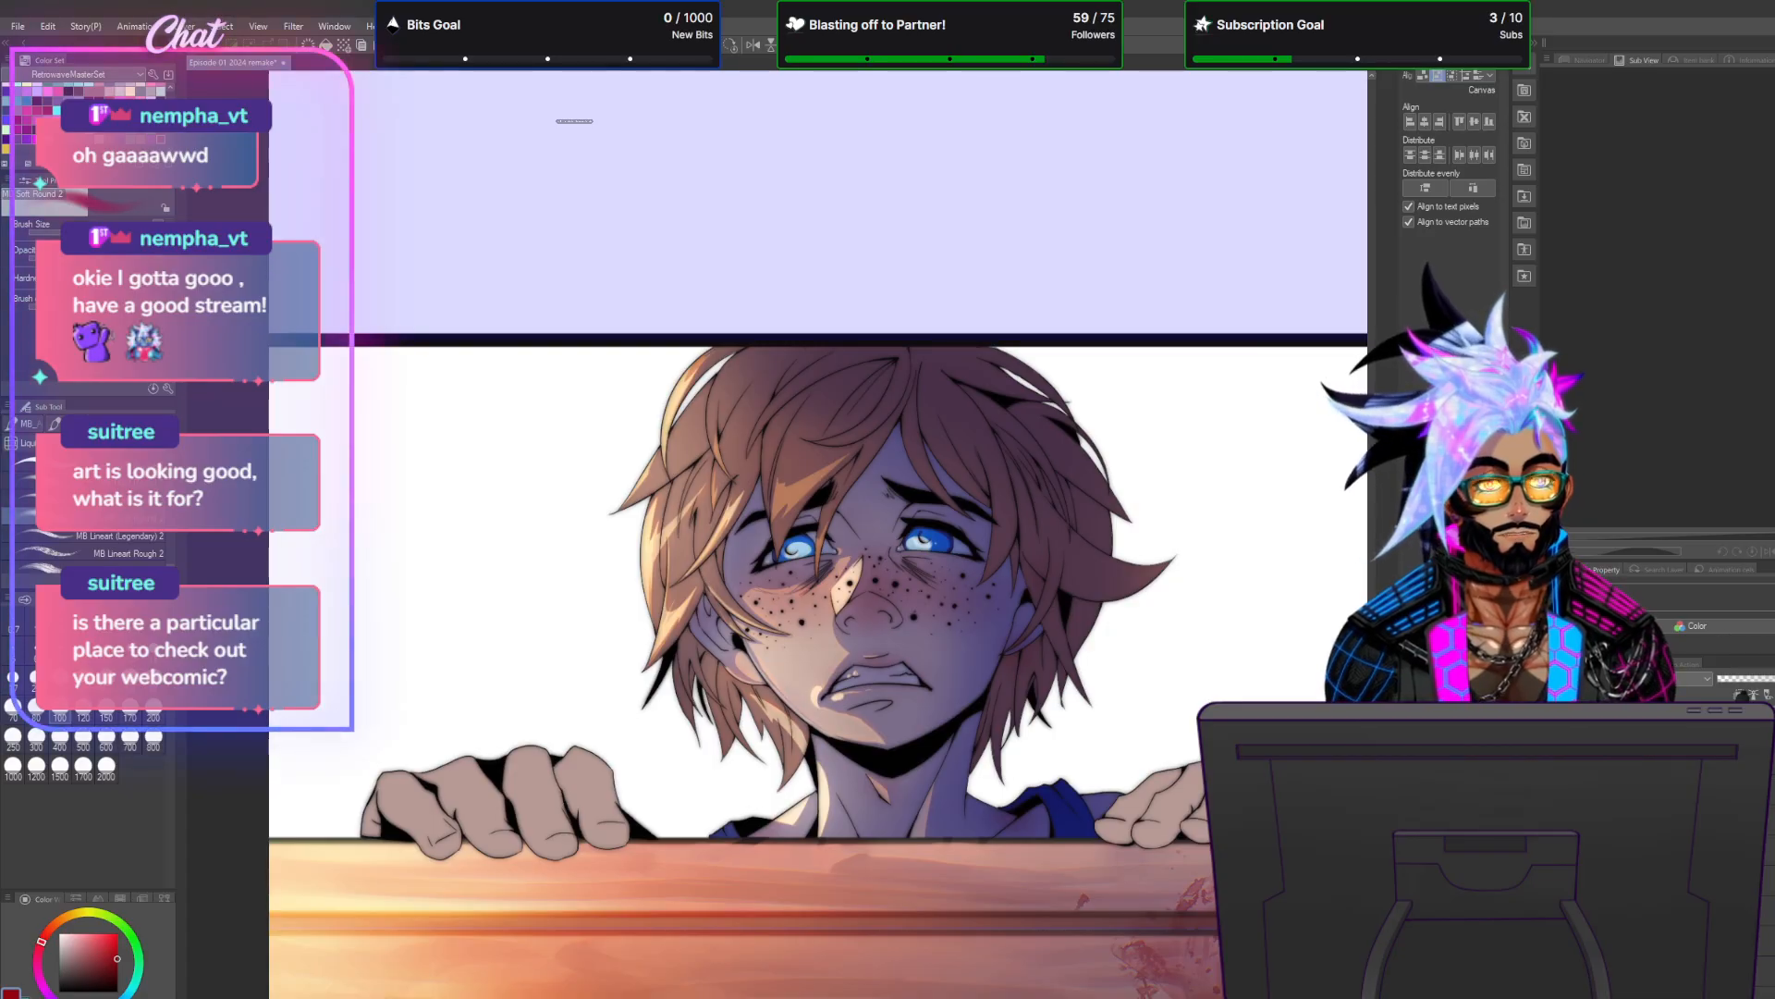
right_click(1742, 693)
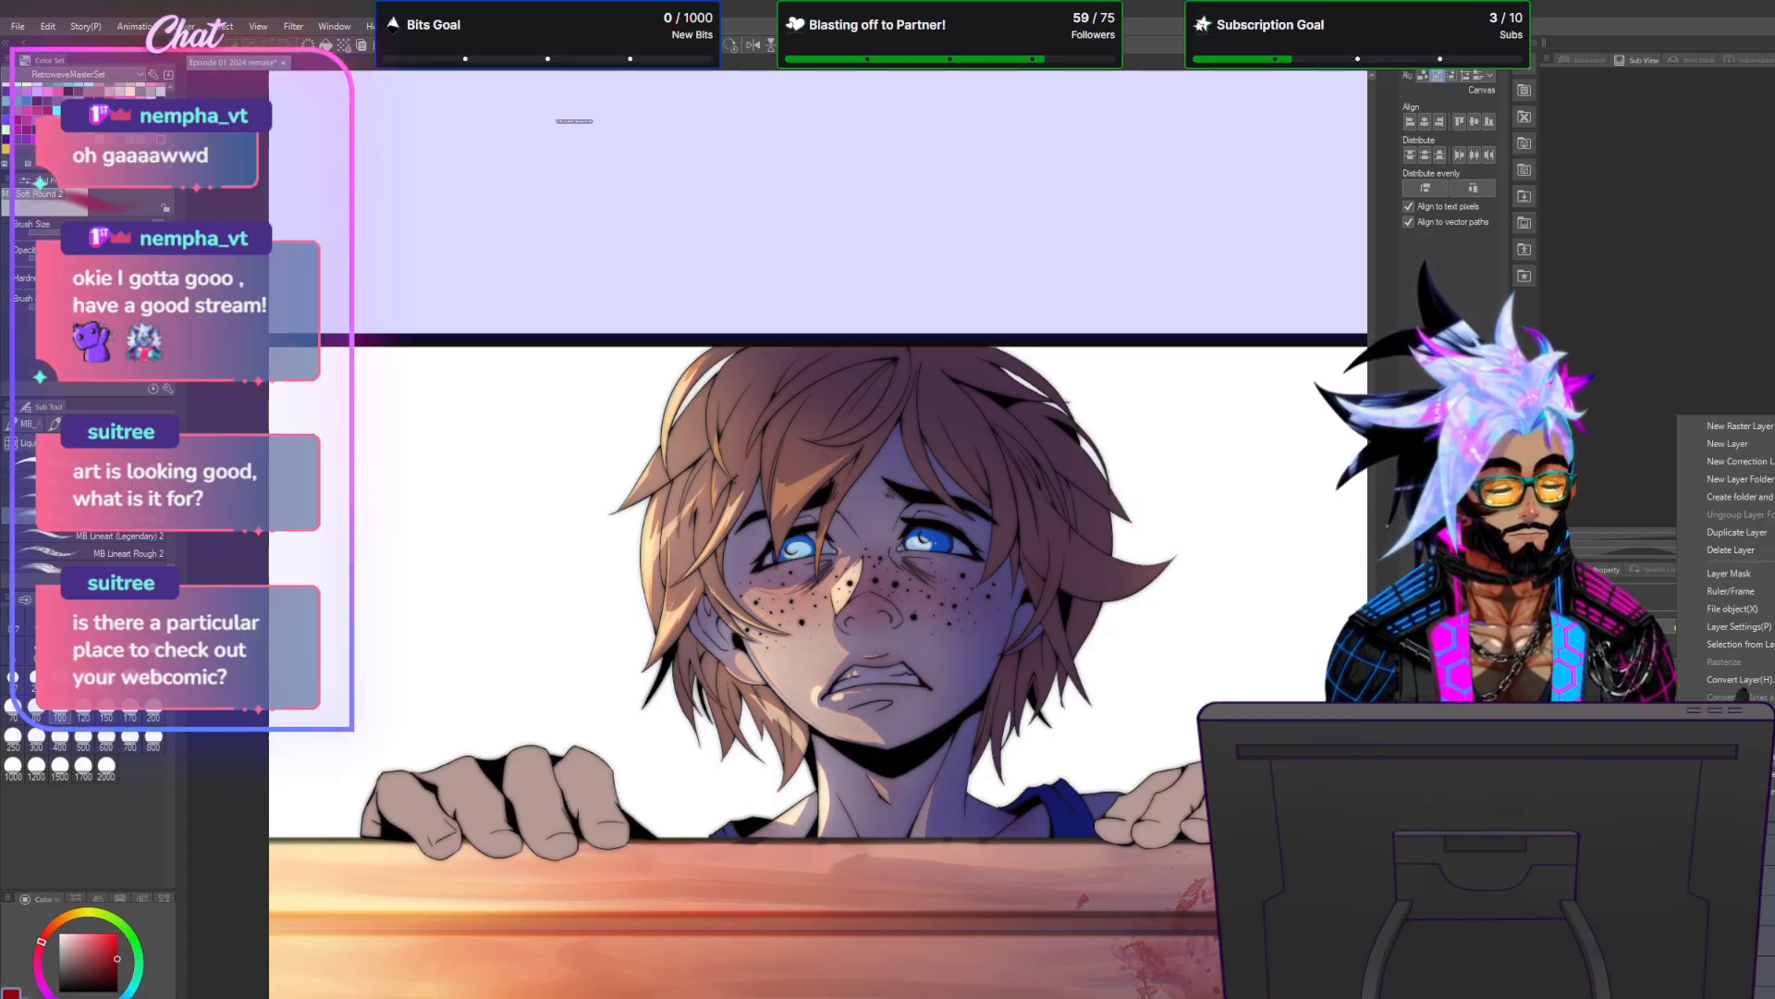
key("Escape")
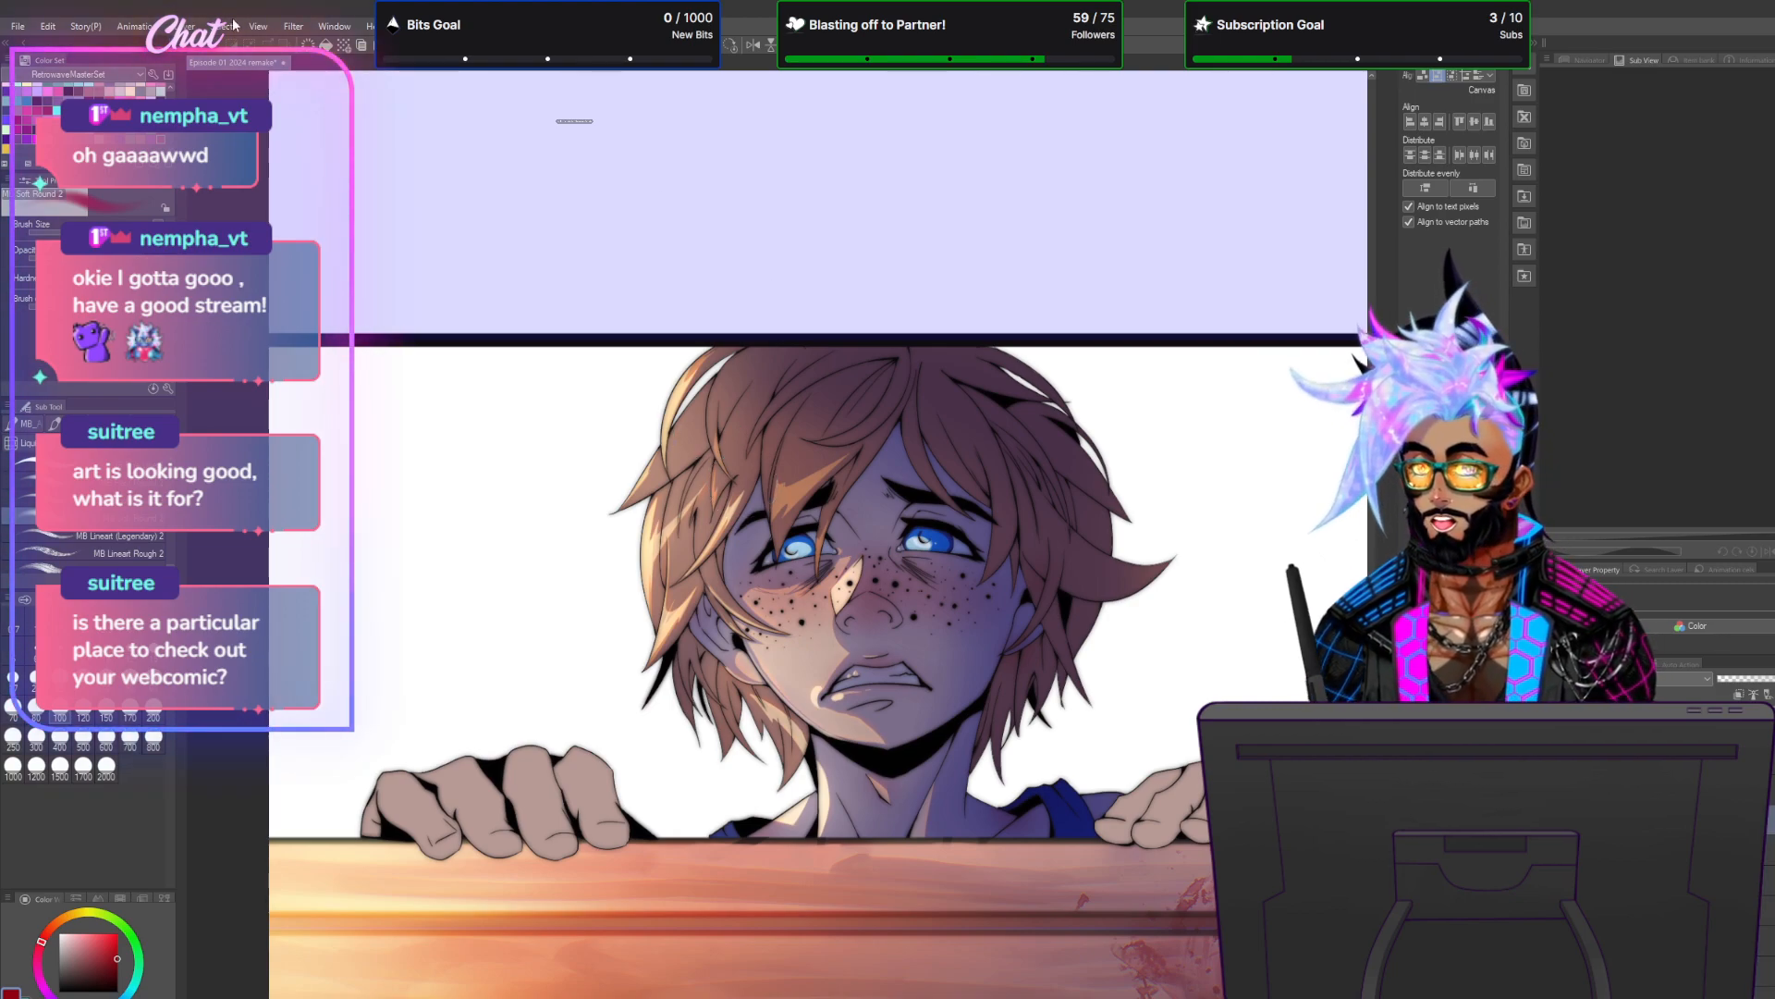
left_click(189, 26)
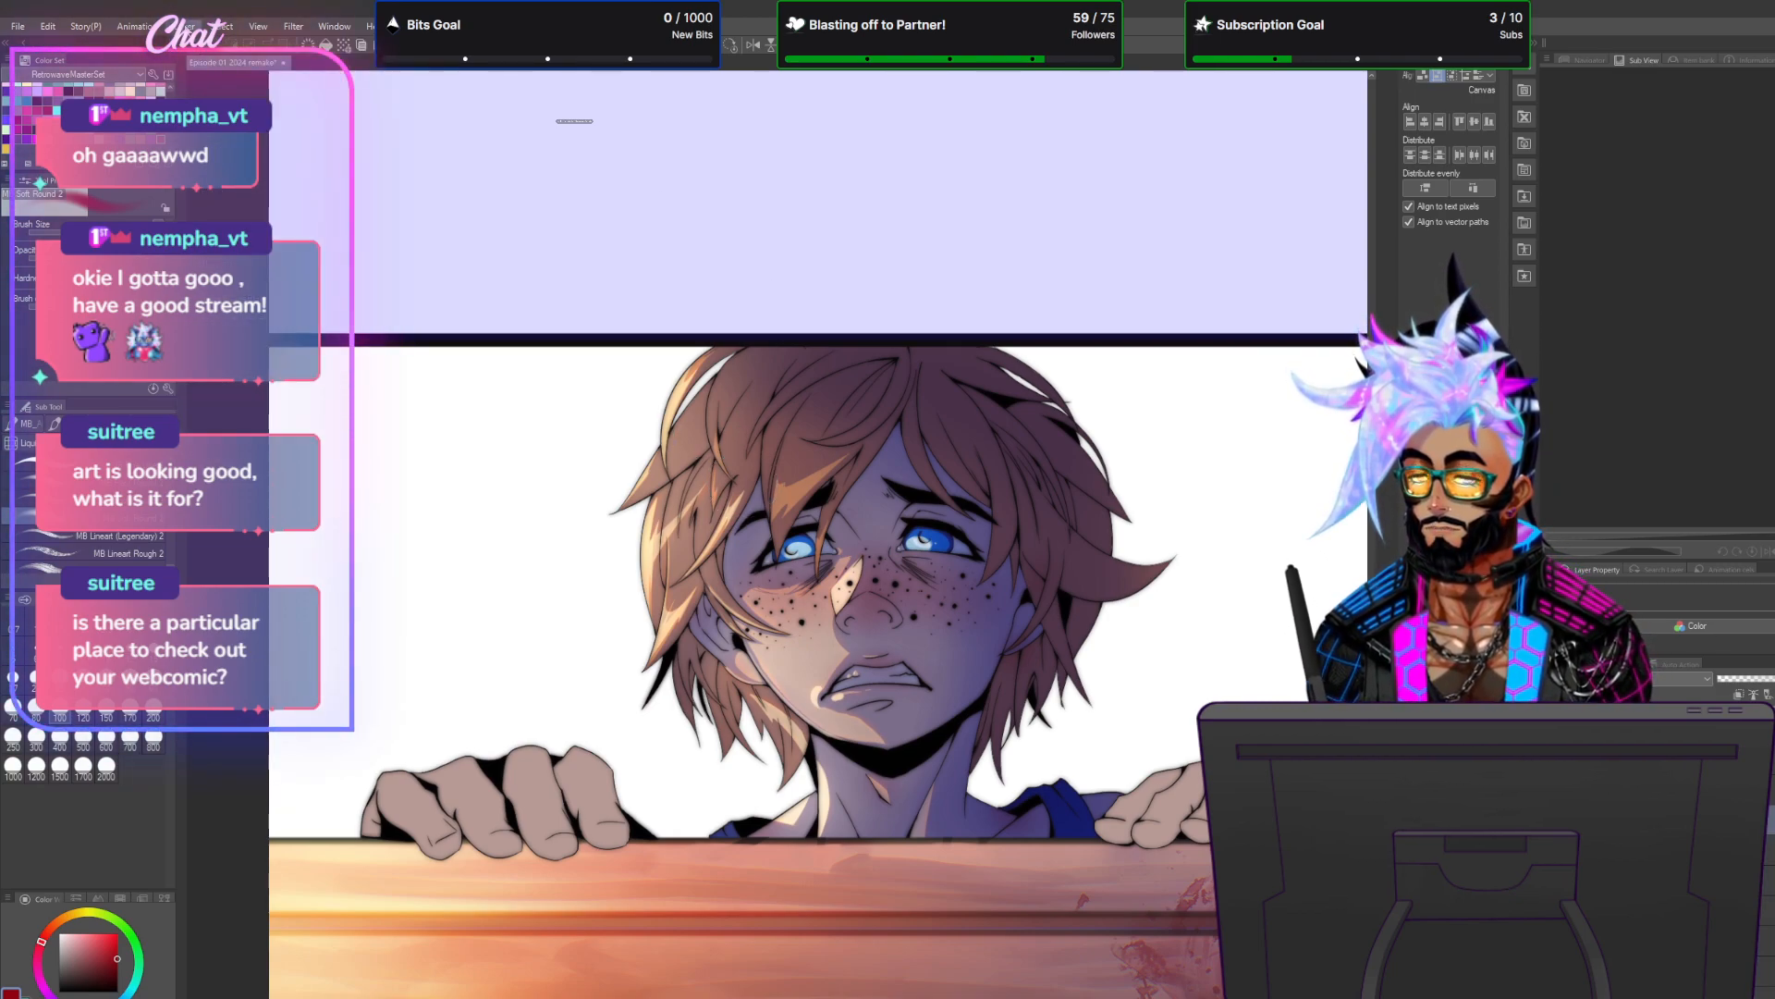
Add a Gradient map correction layer over the boy with the blue-to-red-to-cream preset gradient and change its blending mode.
key("Escape")
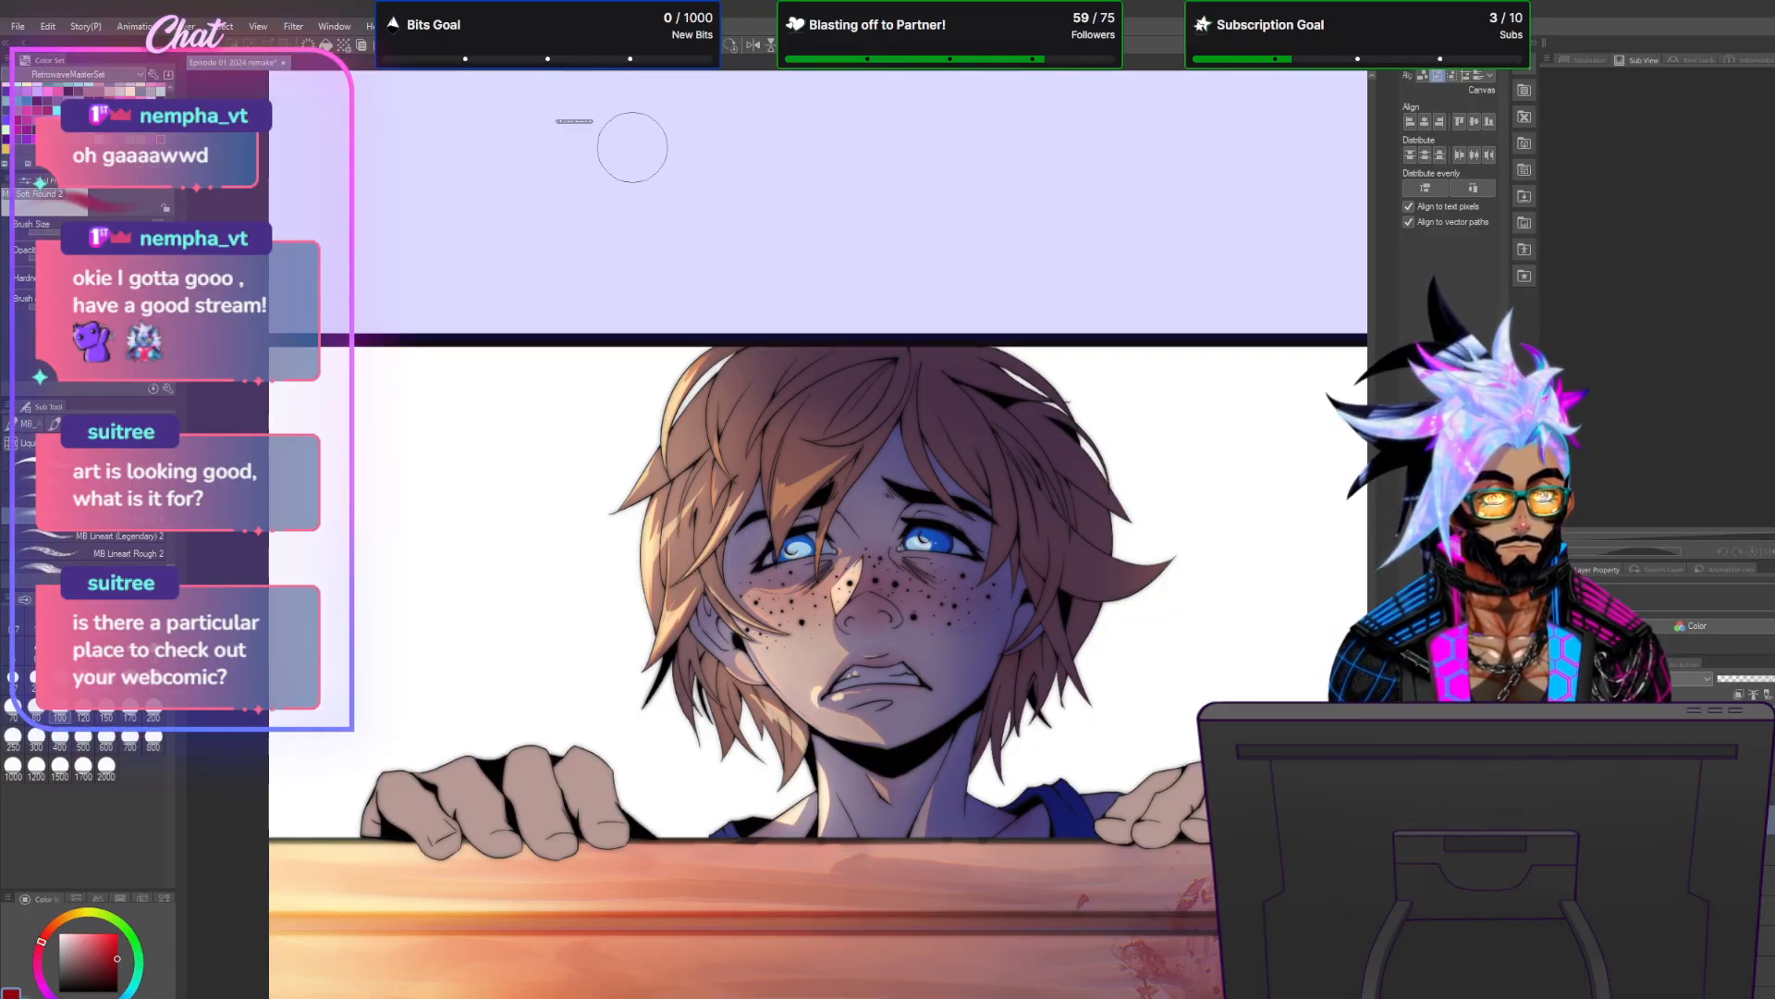
left_click(189, 26)
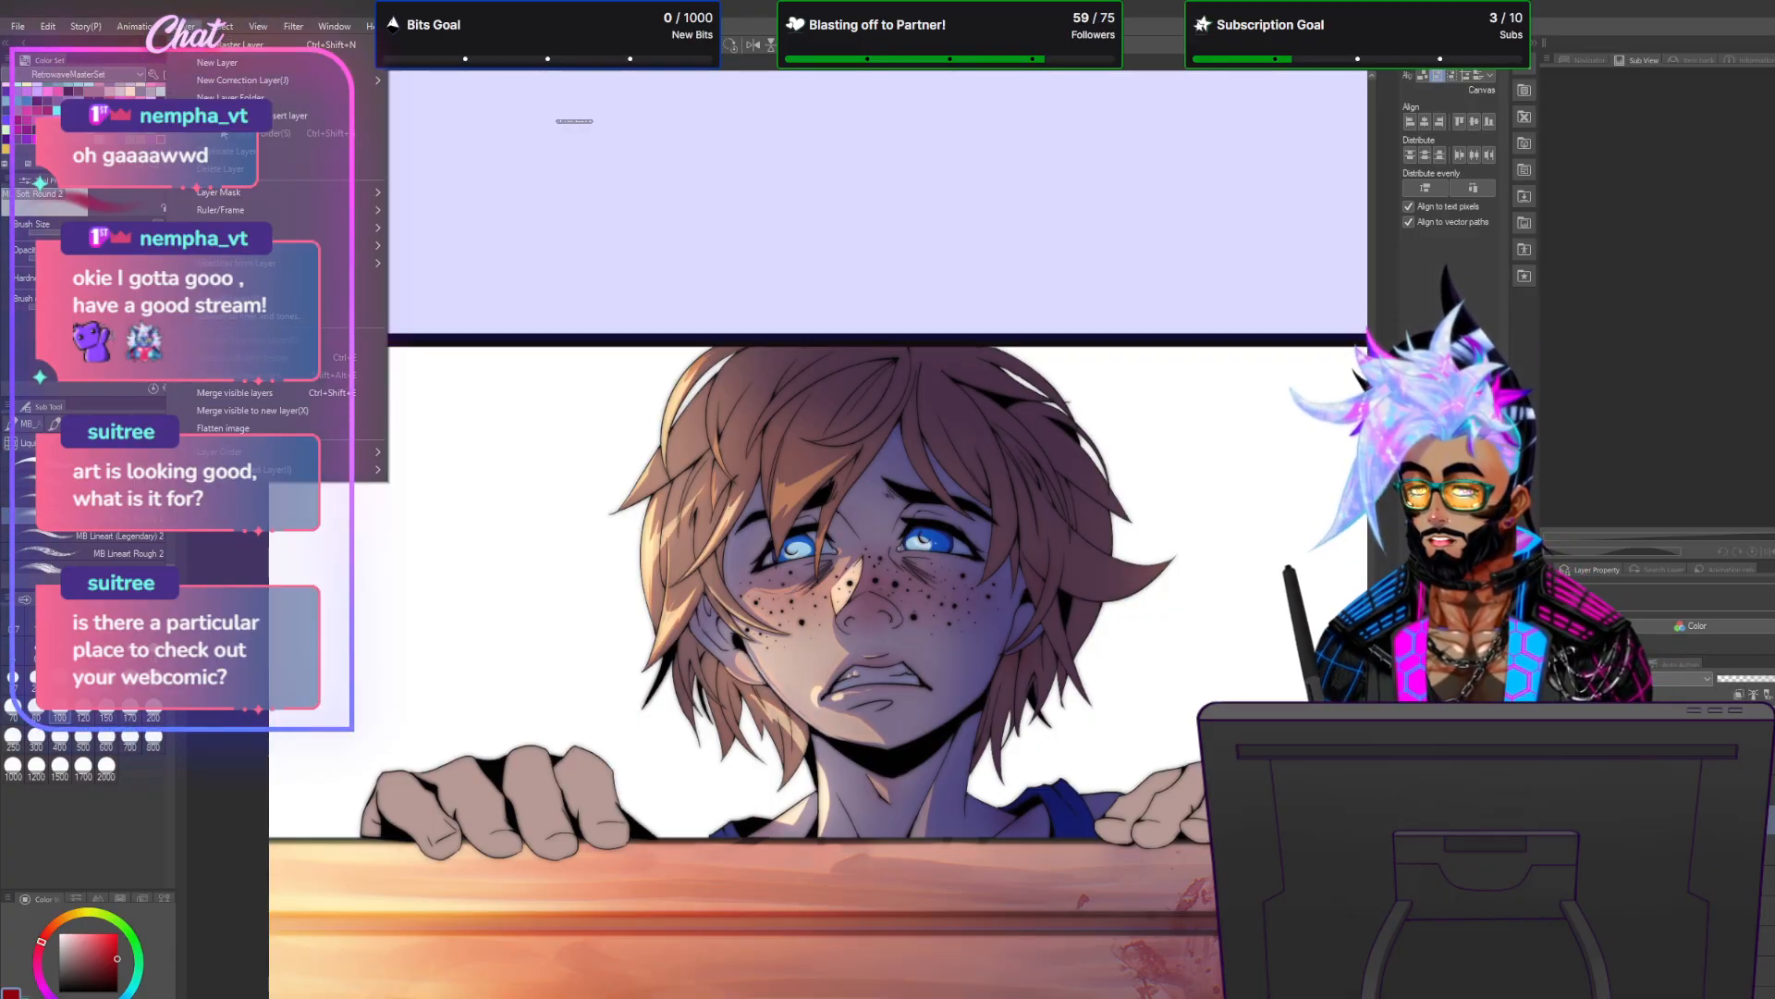
mouse_move(242, 87)
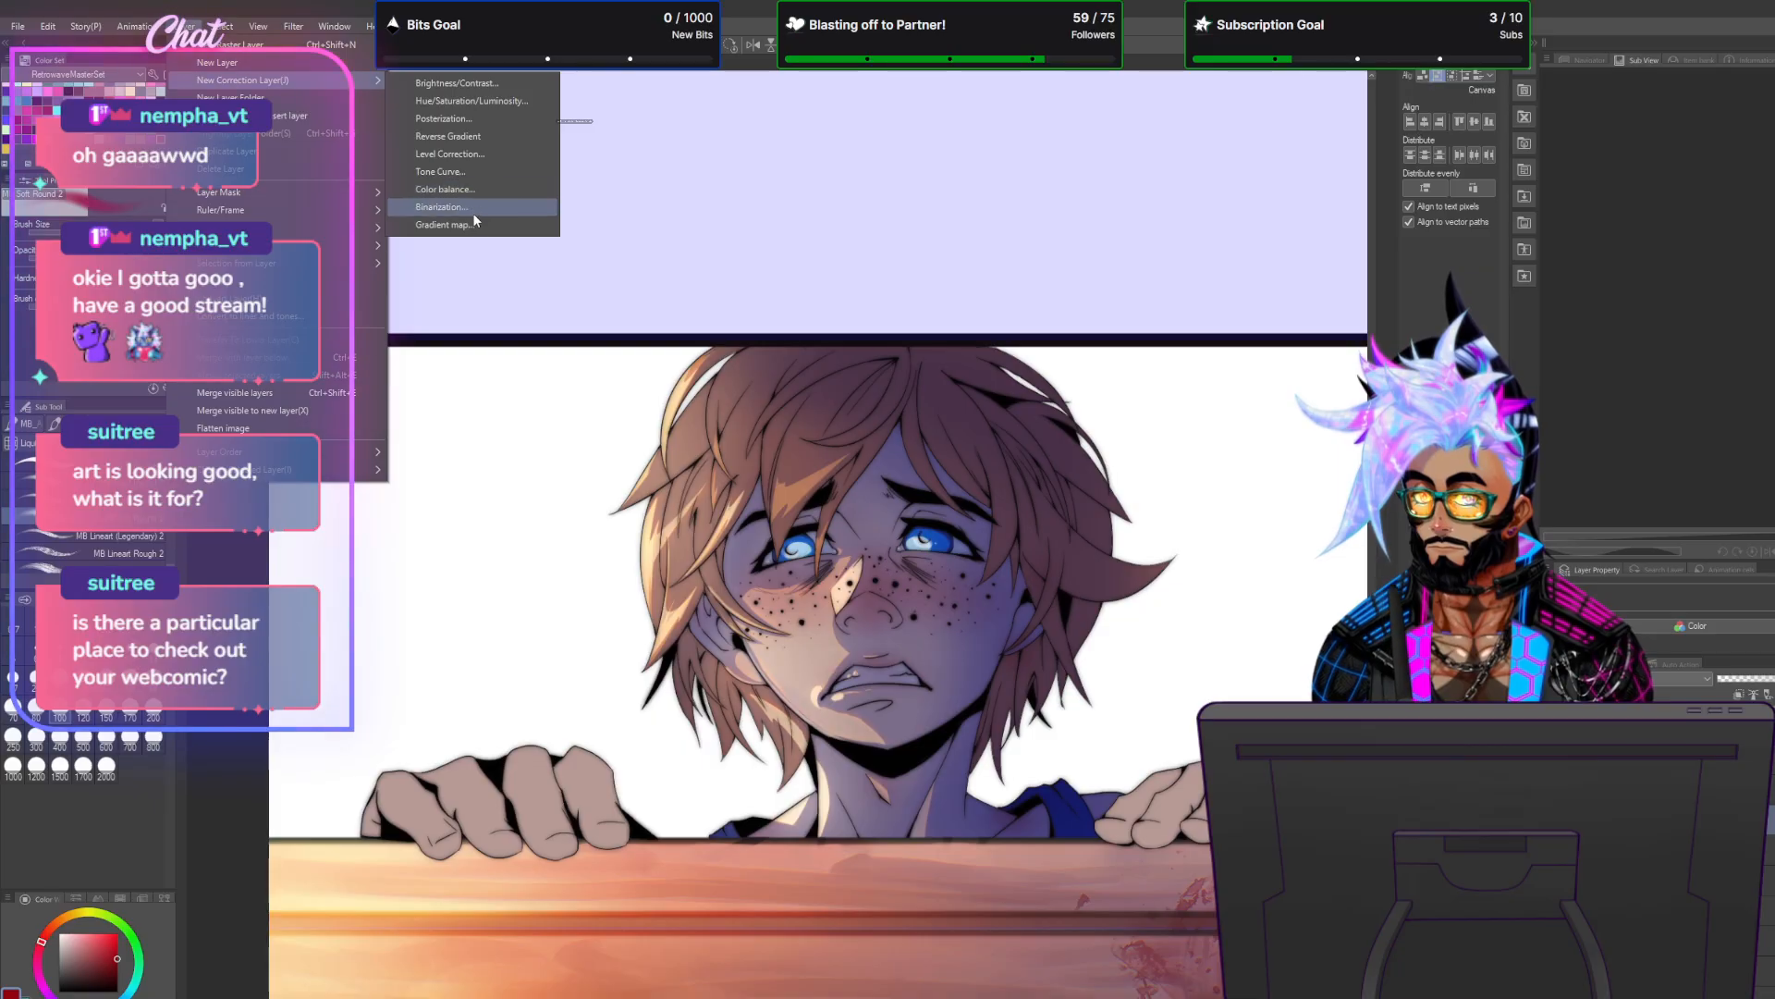
left_click(444, 225)
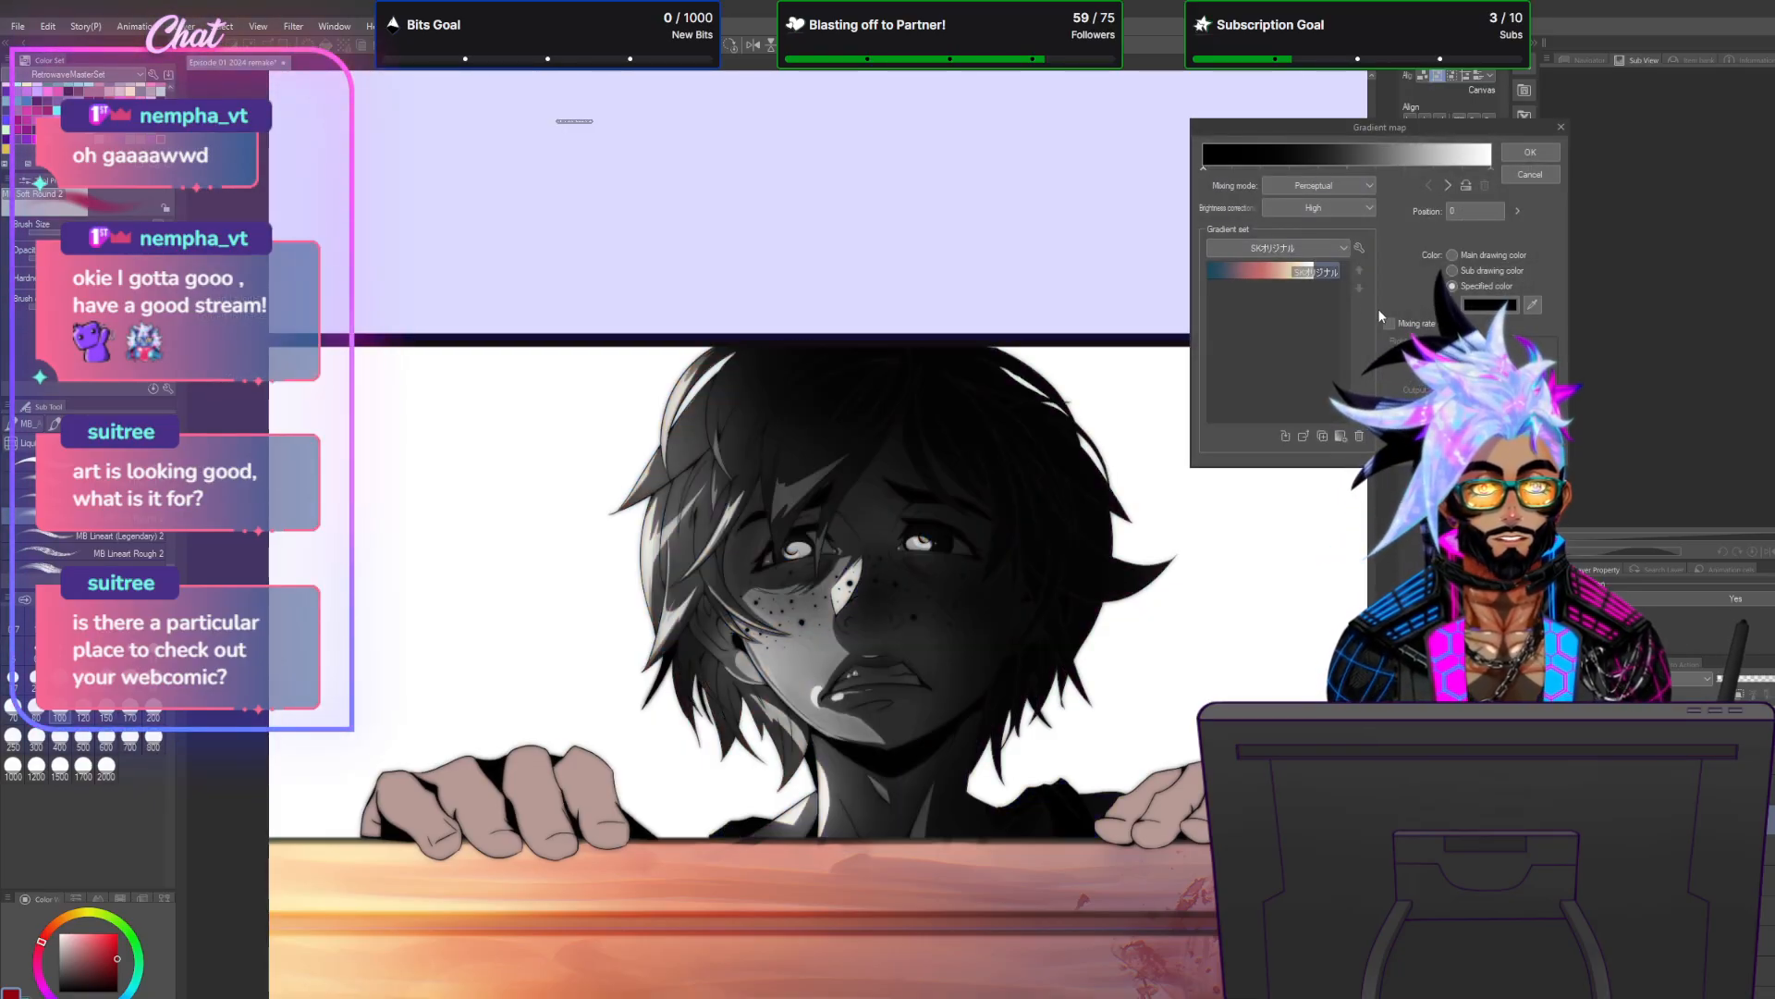
left_click(1285, 270)
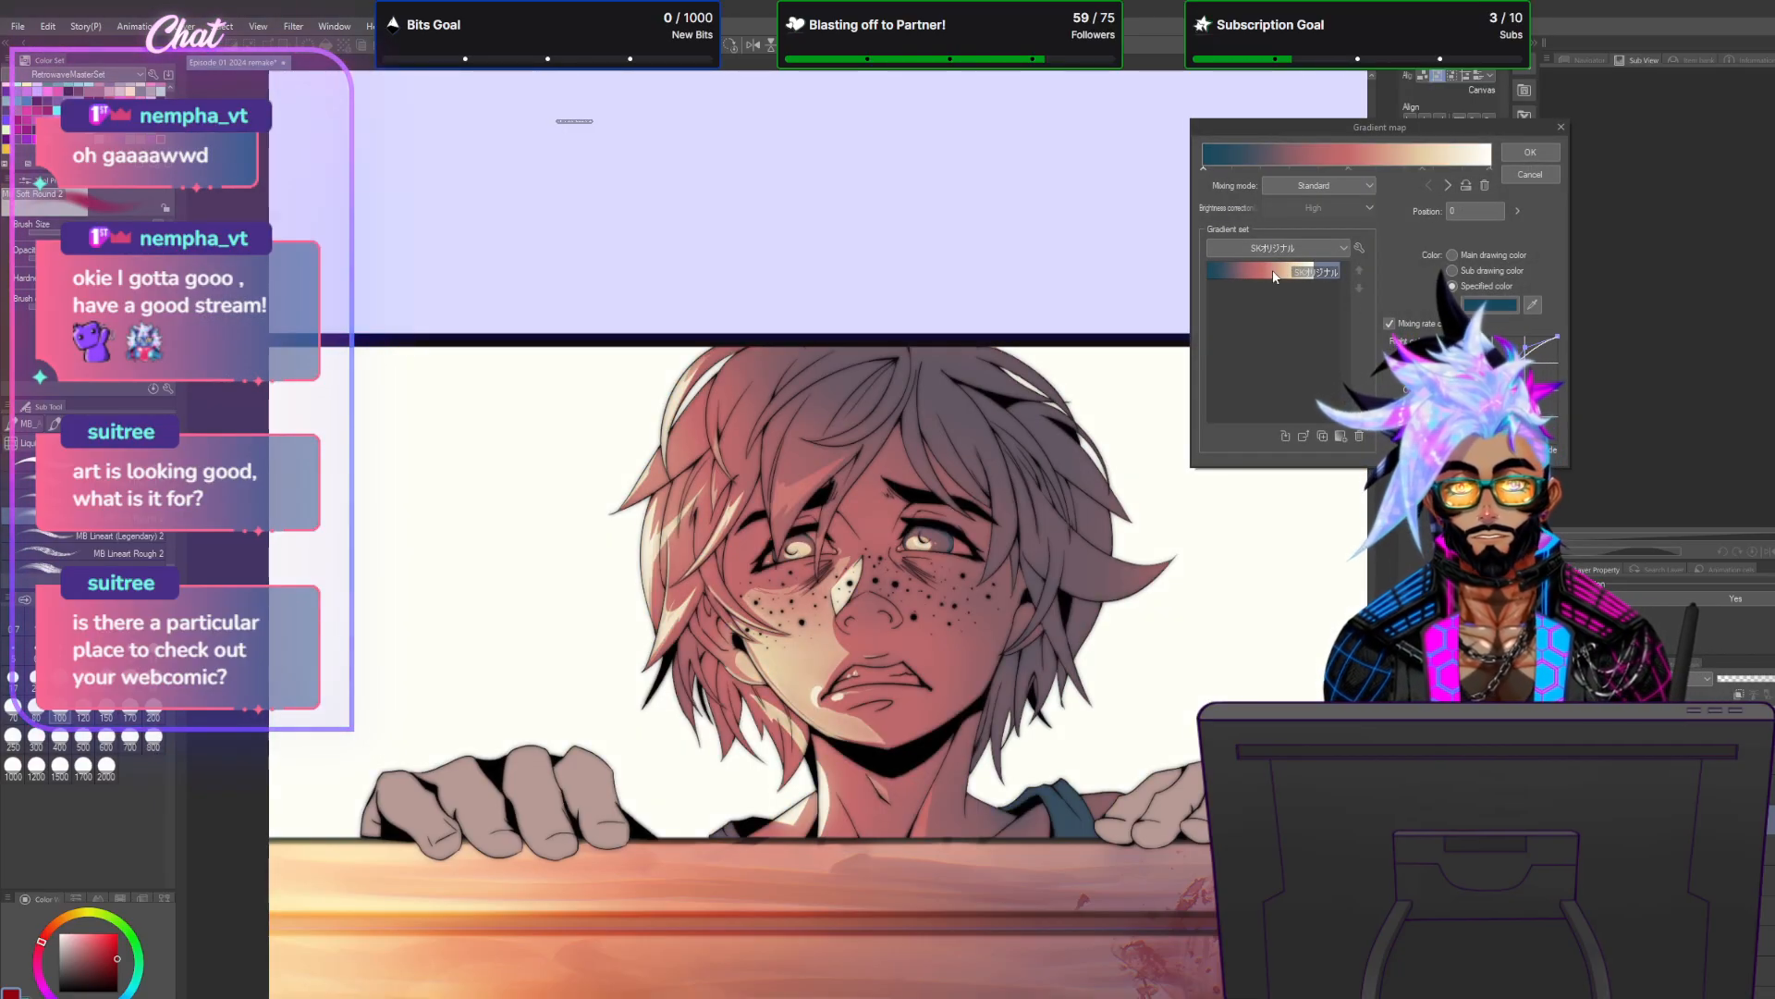
left_click(1531, 152)
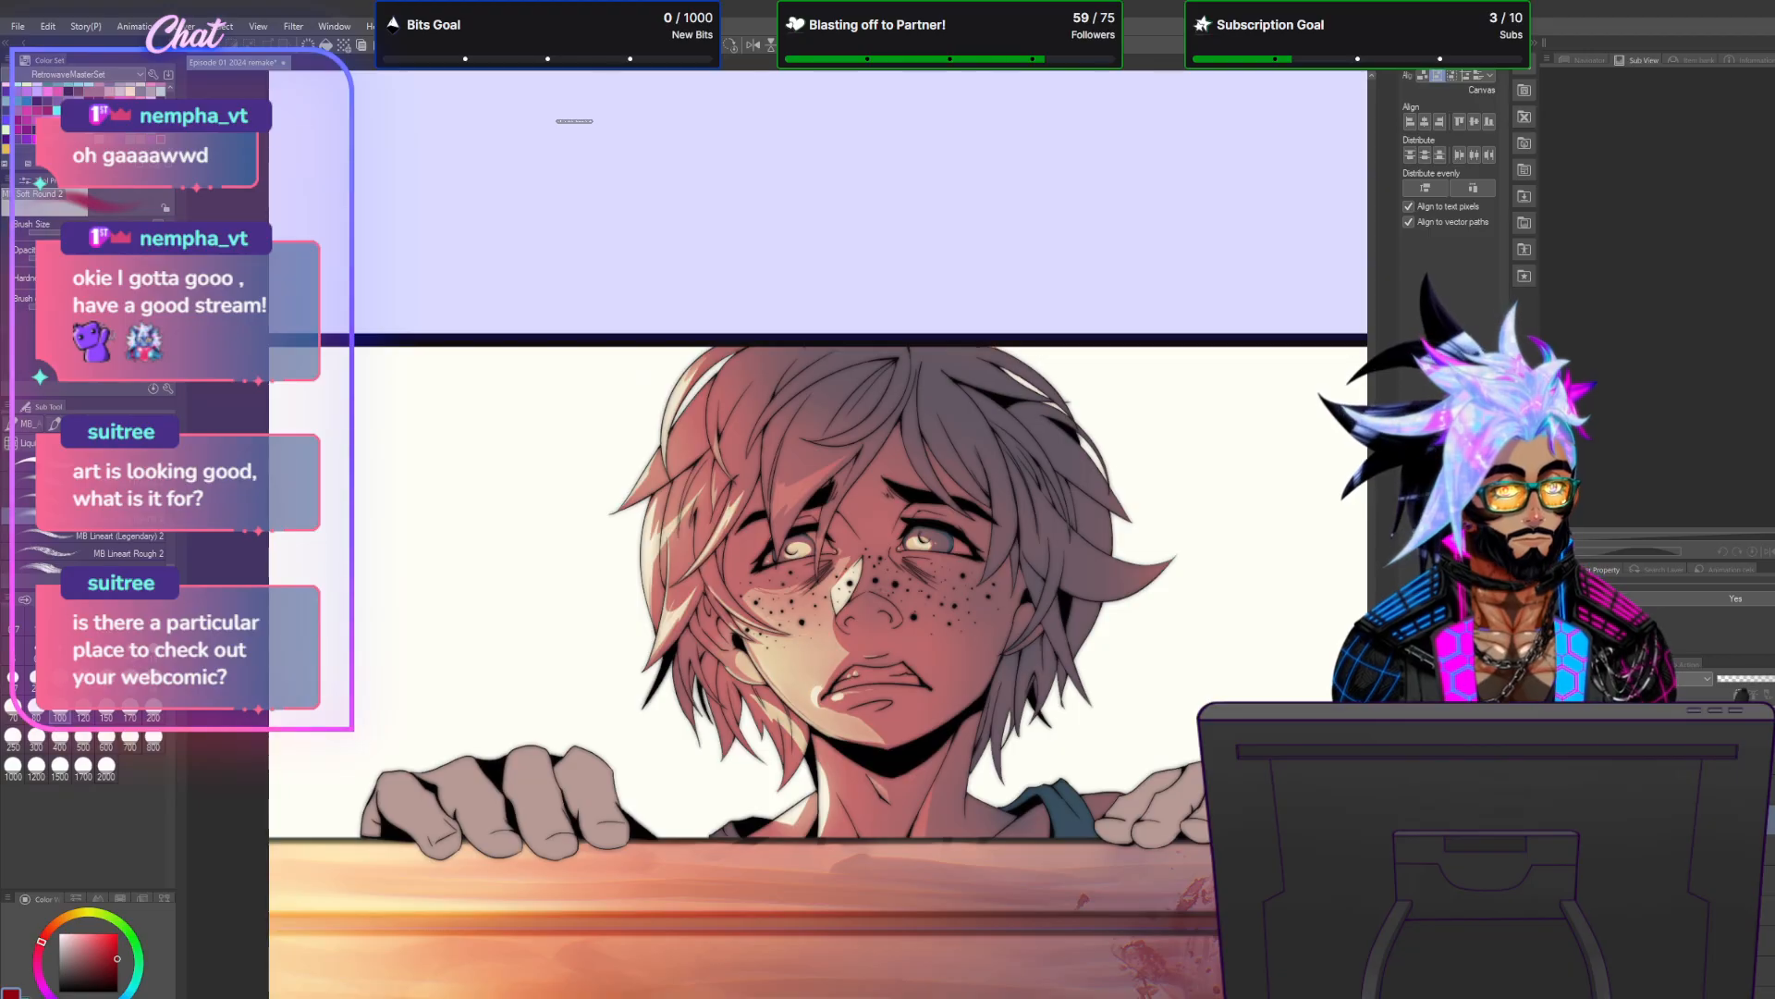
left_click(1696, 680)
left_click(1620, 460)
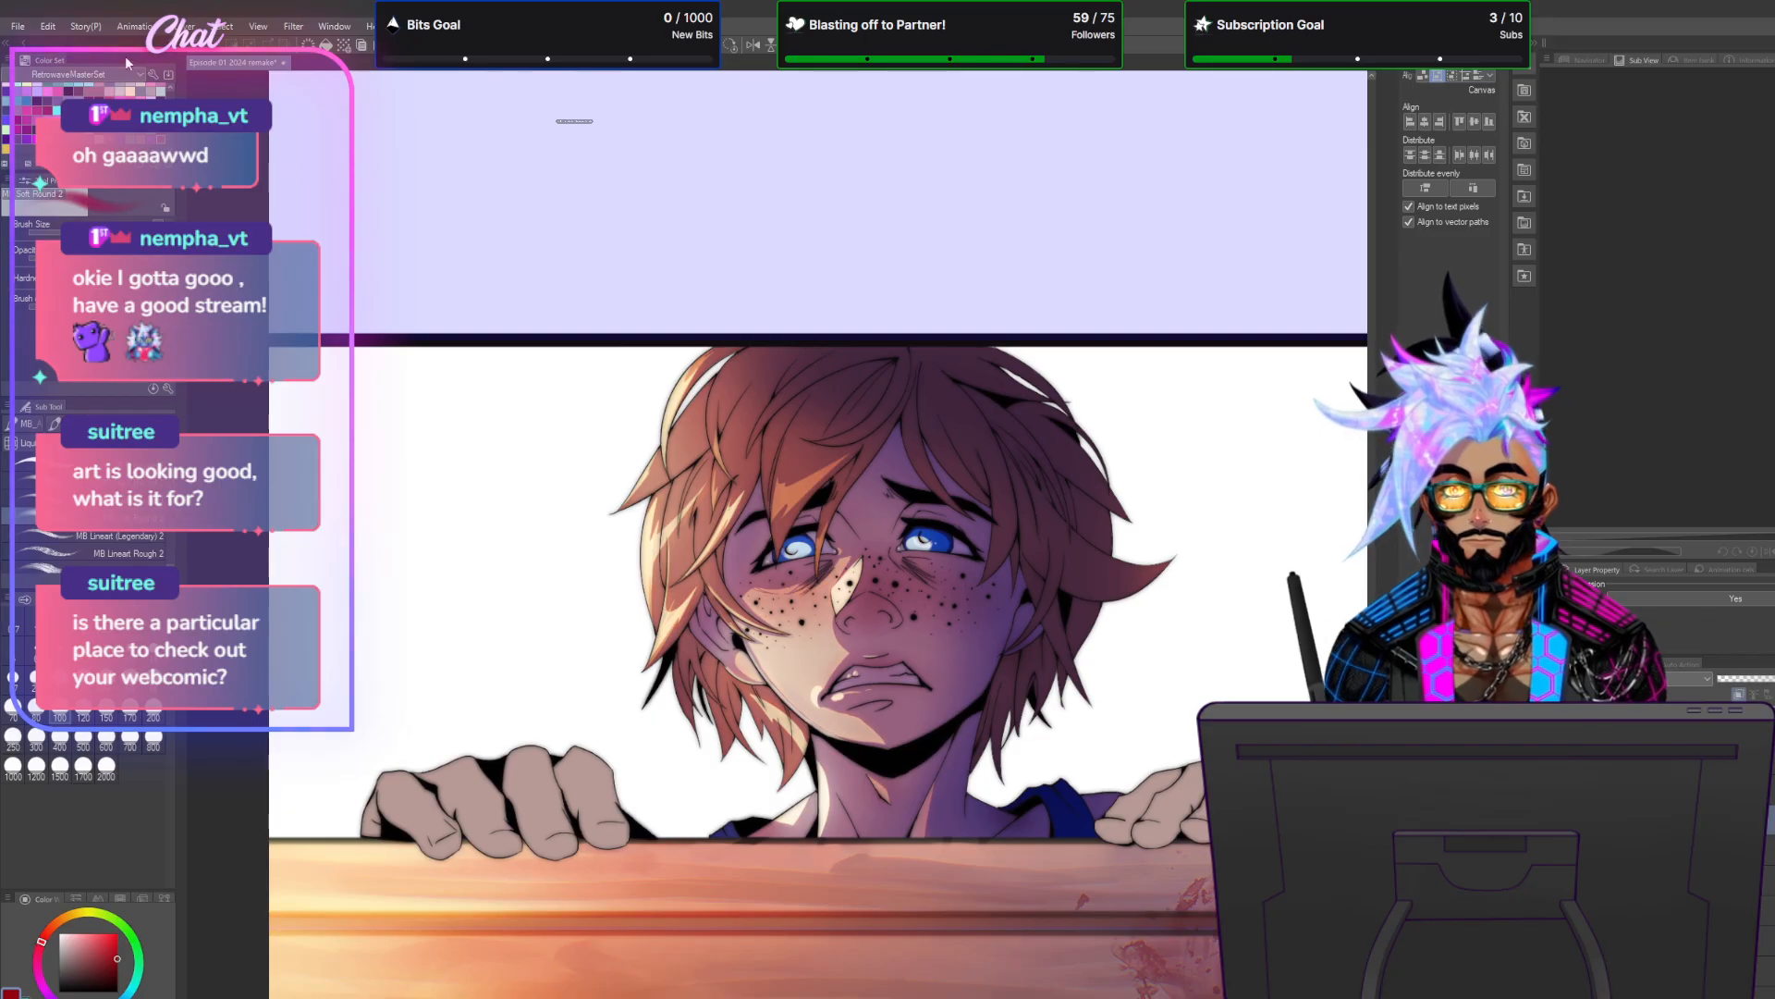
Add a Tone Curve correction layer for the boy.
left_click(190, 26)
mouse_move(242, 79)
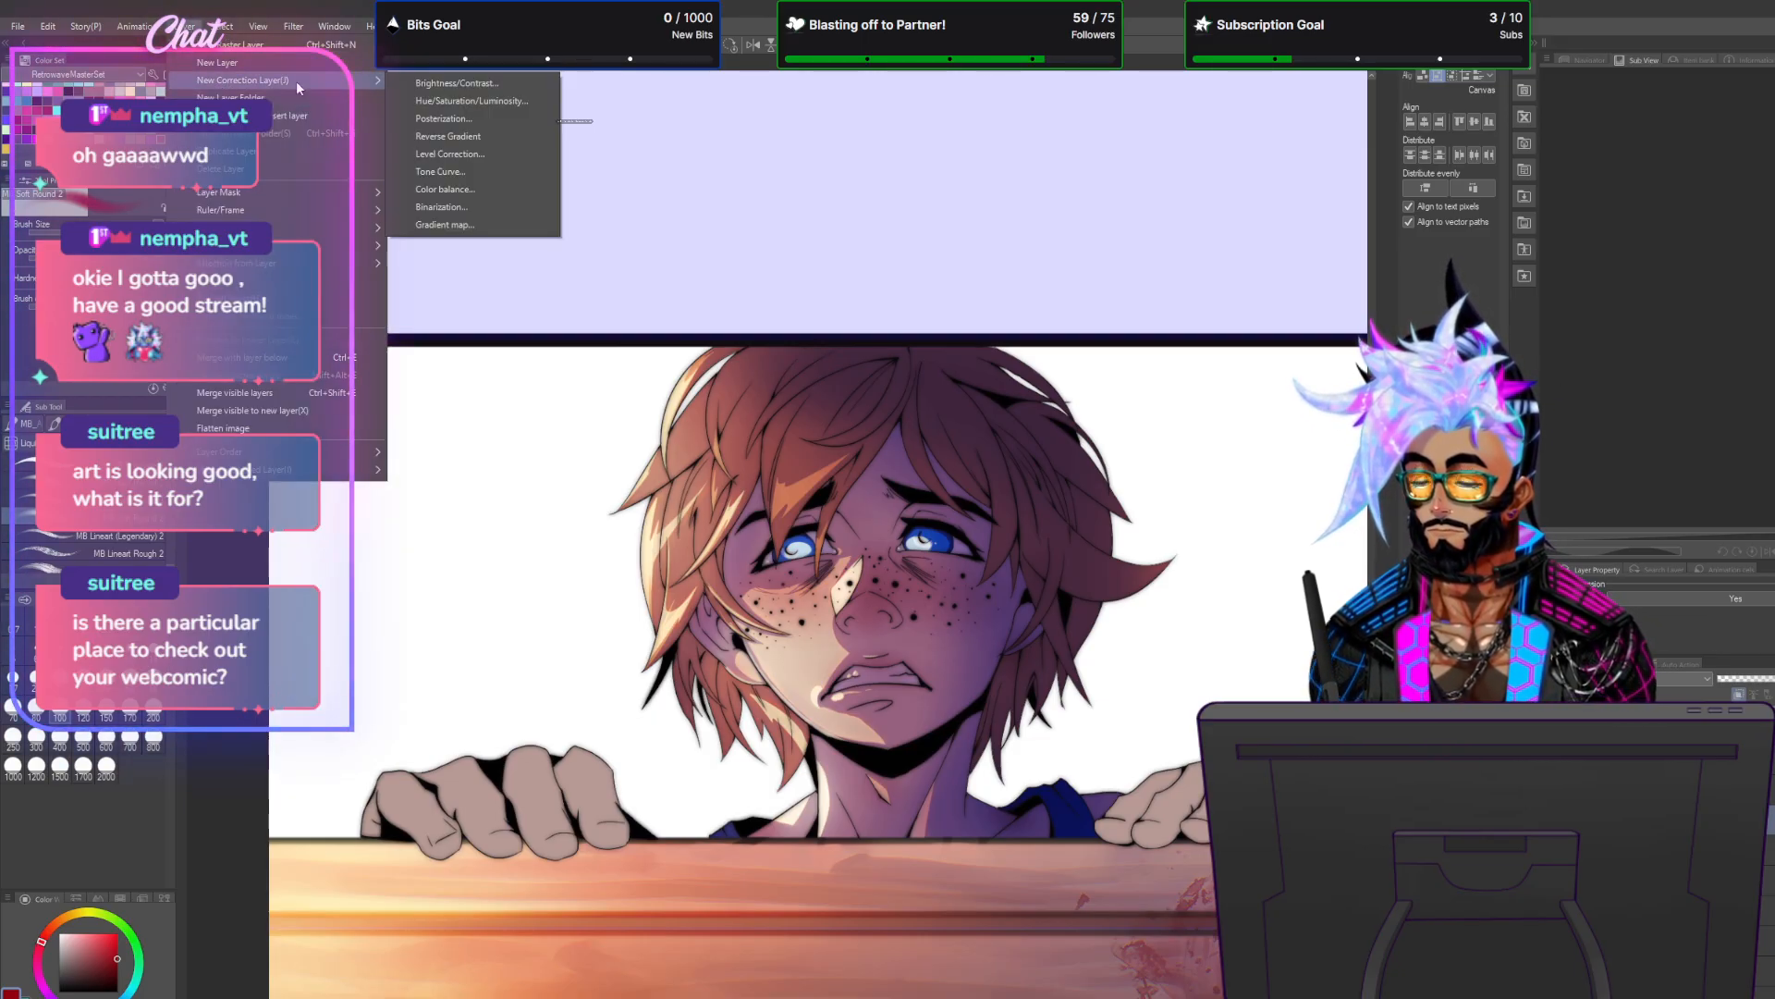
left_click(446, 171)
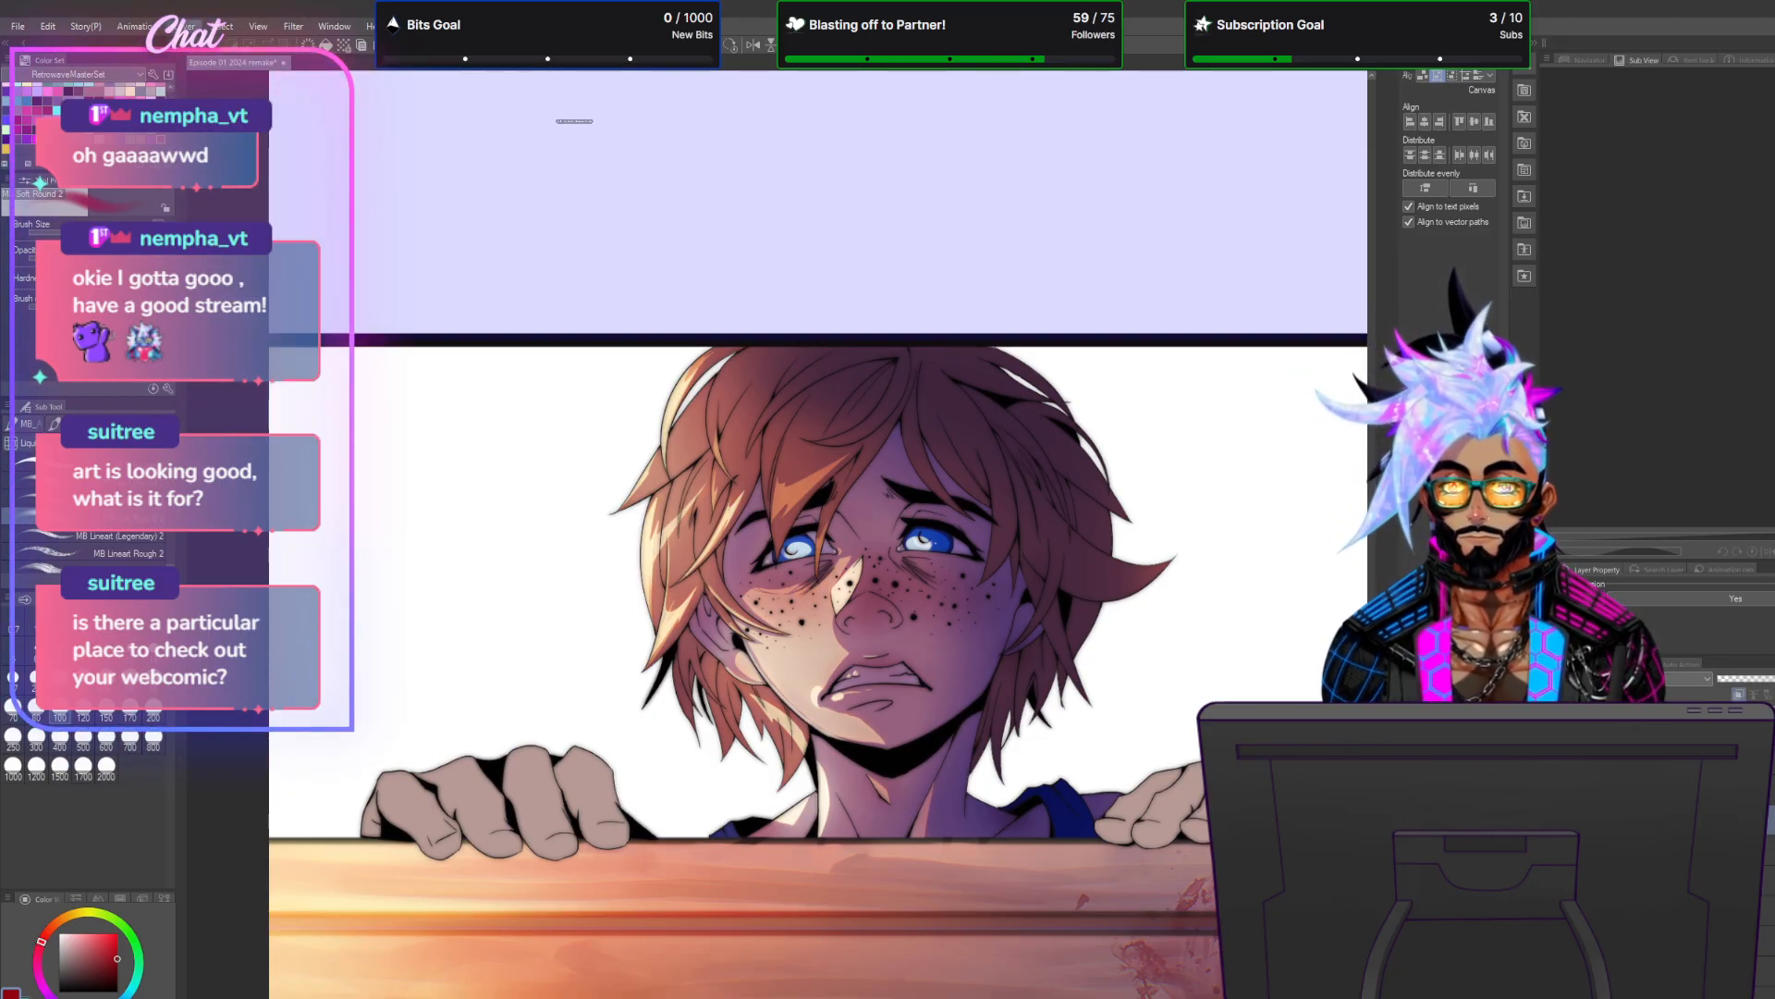
left_click(1455, 252)
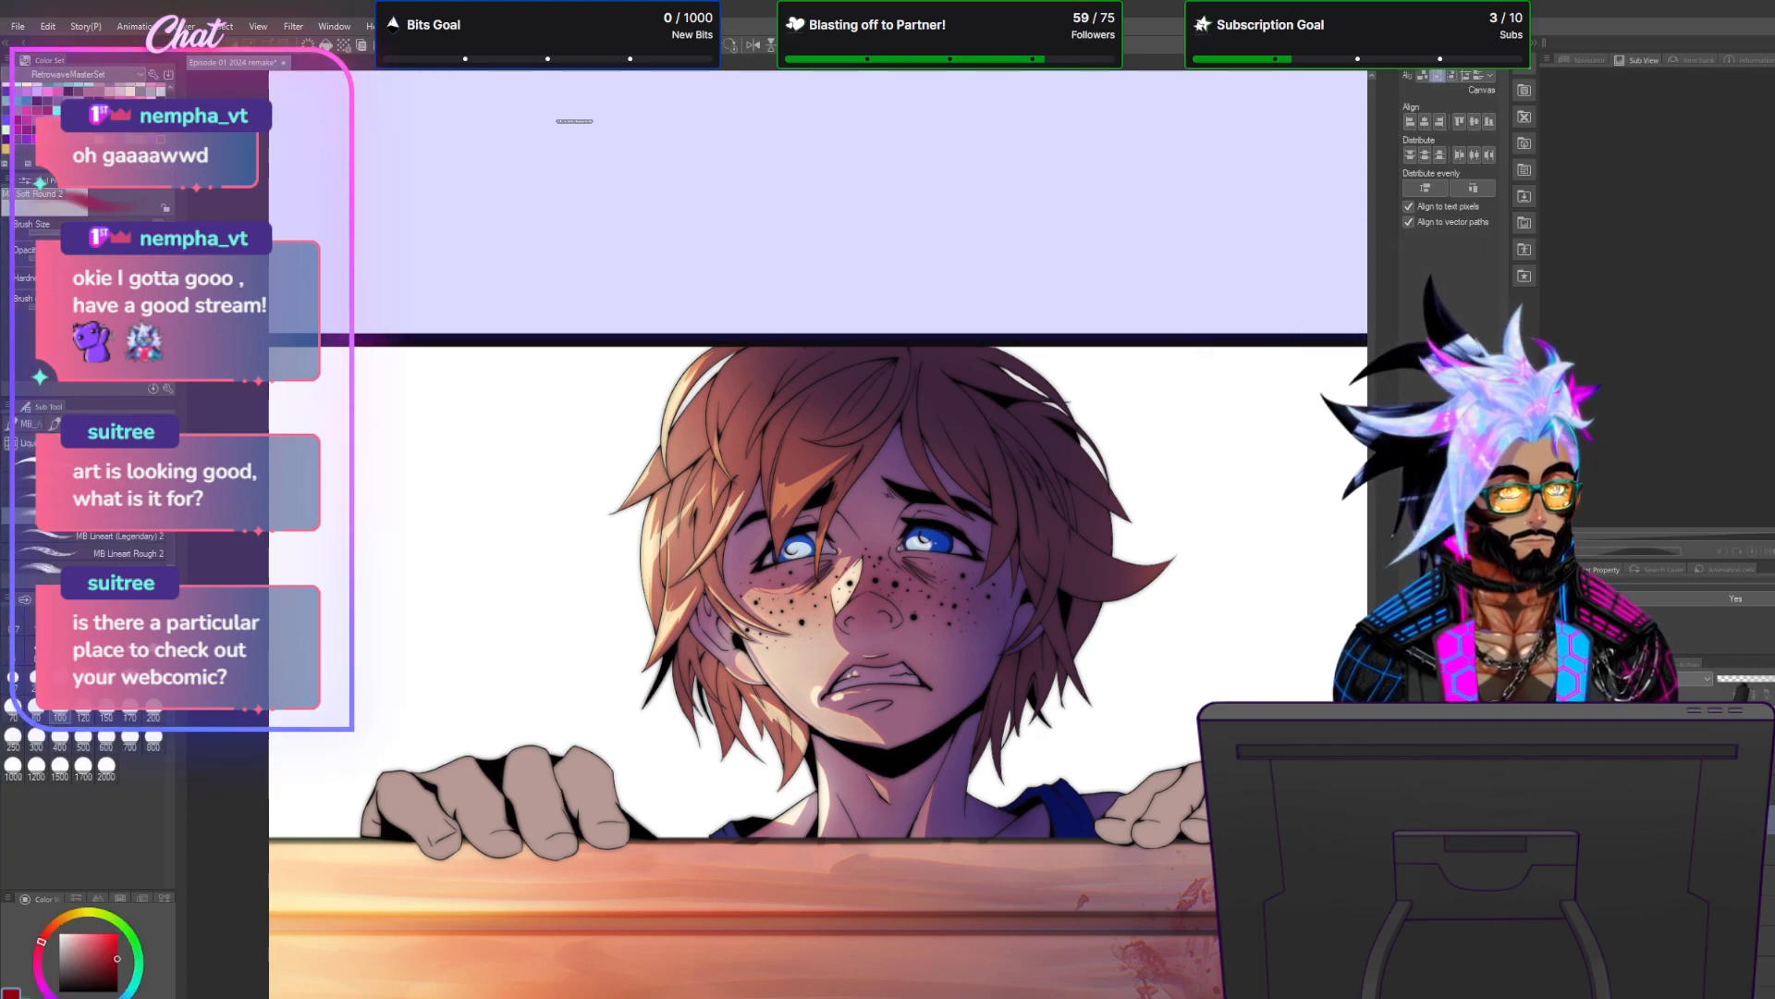
Raise the midpoint of the RGB tone curve slightly to brighten the boy's colors.
key("ctrl+minus")
key("ctrl+minus")
key("ctrl+minus")
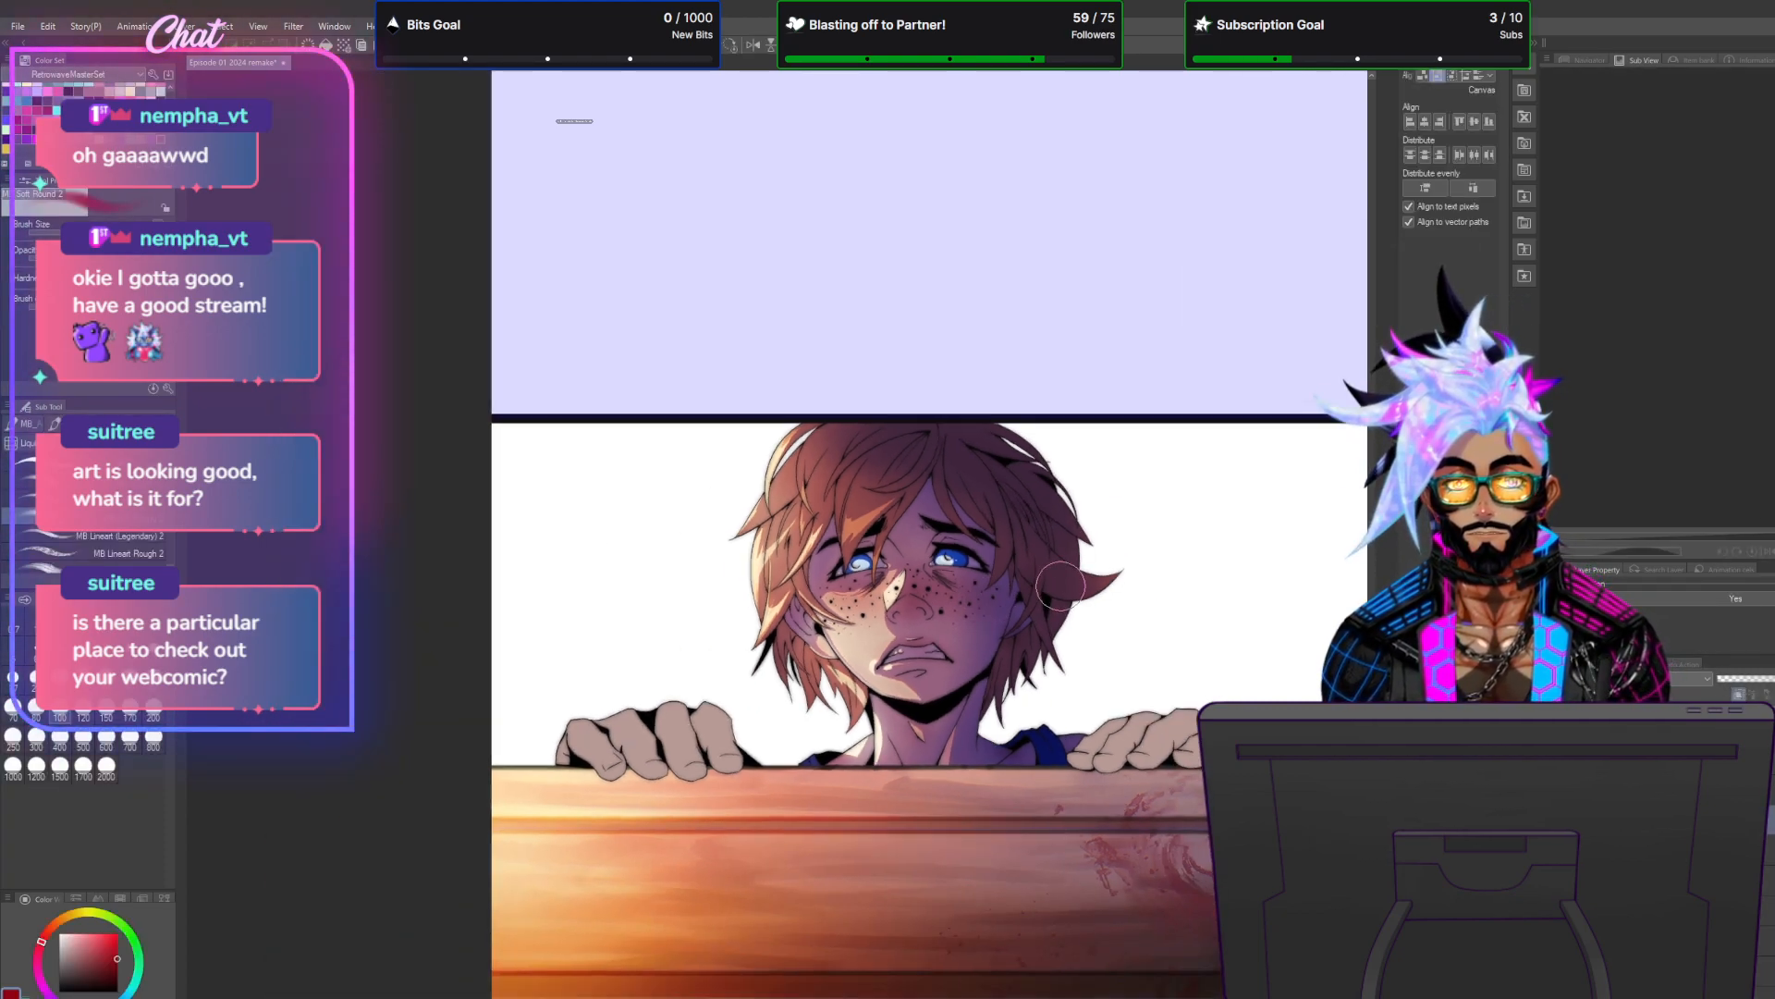
left_click_drag(949, 528, 1115, 567)
scroll(1115, 567, "up", 1)
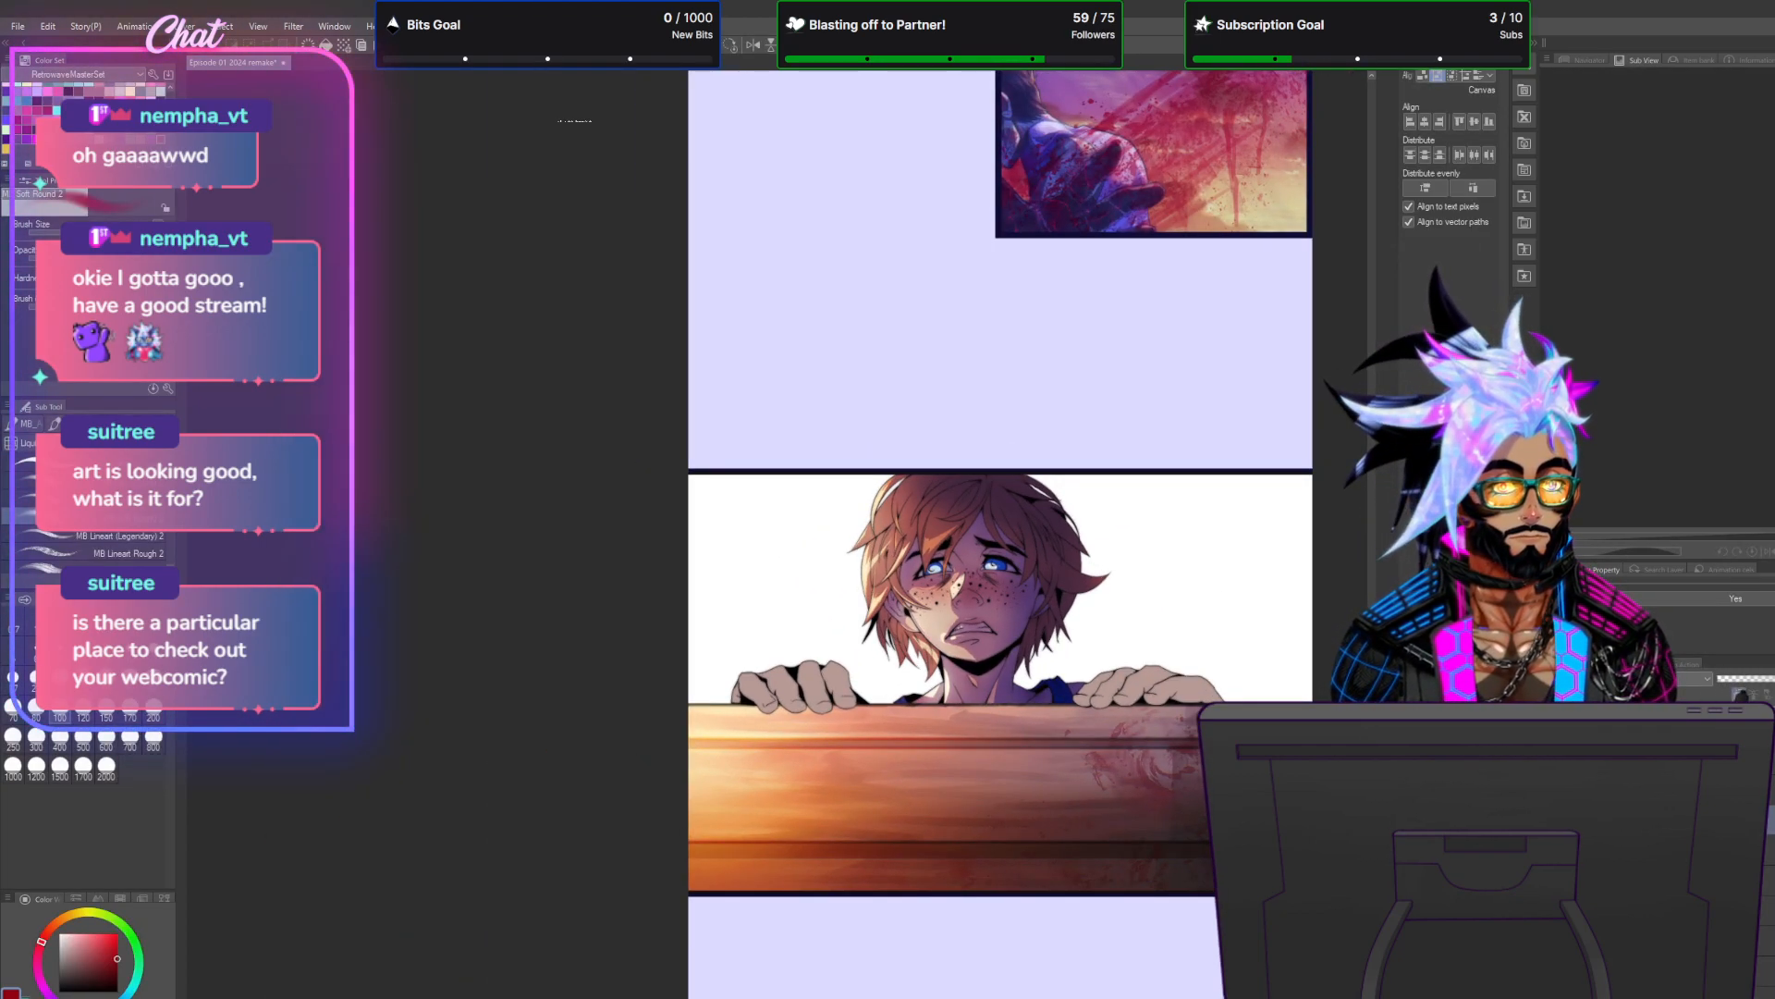
key("ctrl+m")
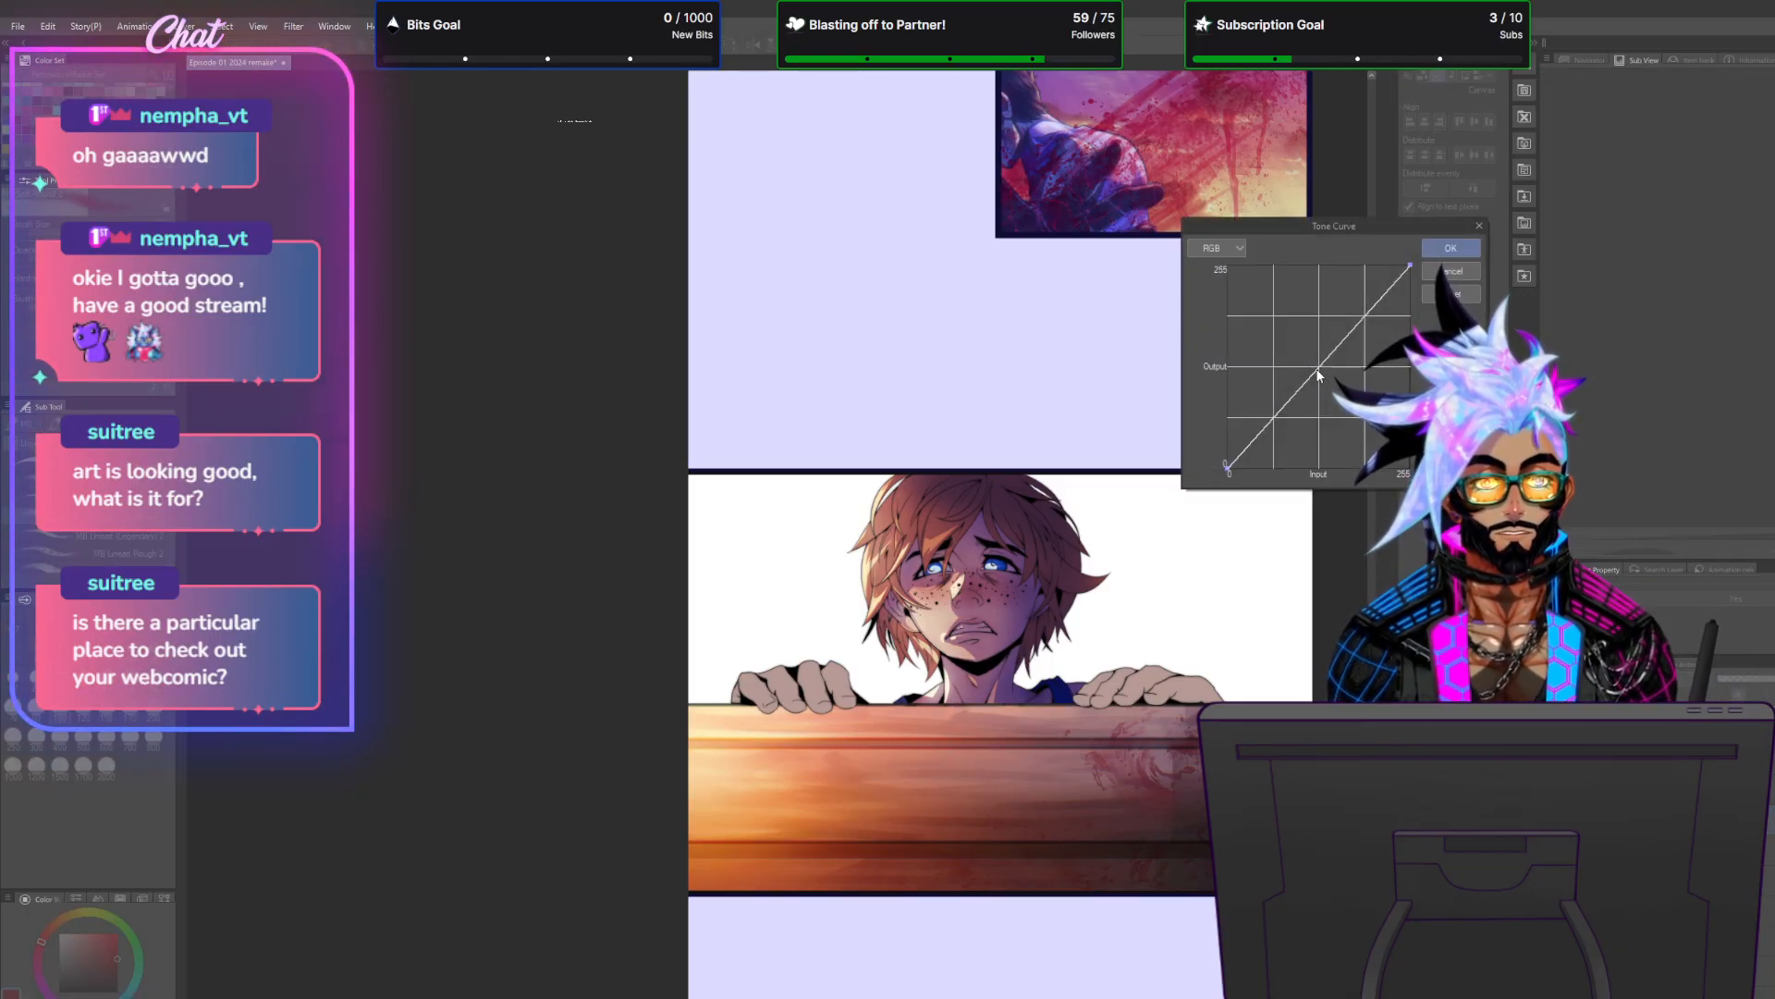
left_click(1311, 368)
left_click_drag(1311, 370, 1308, 370)
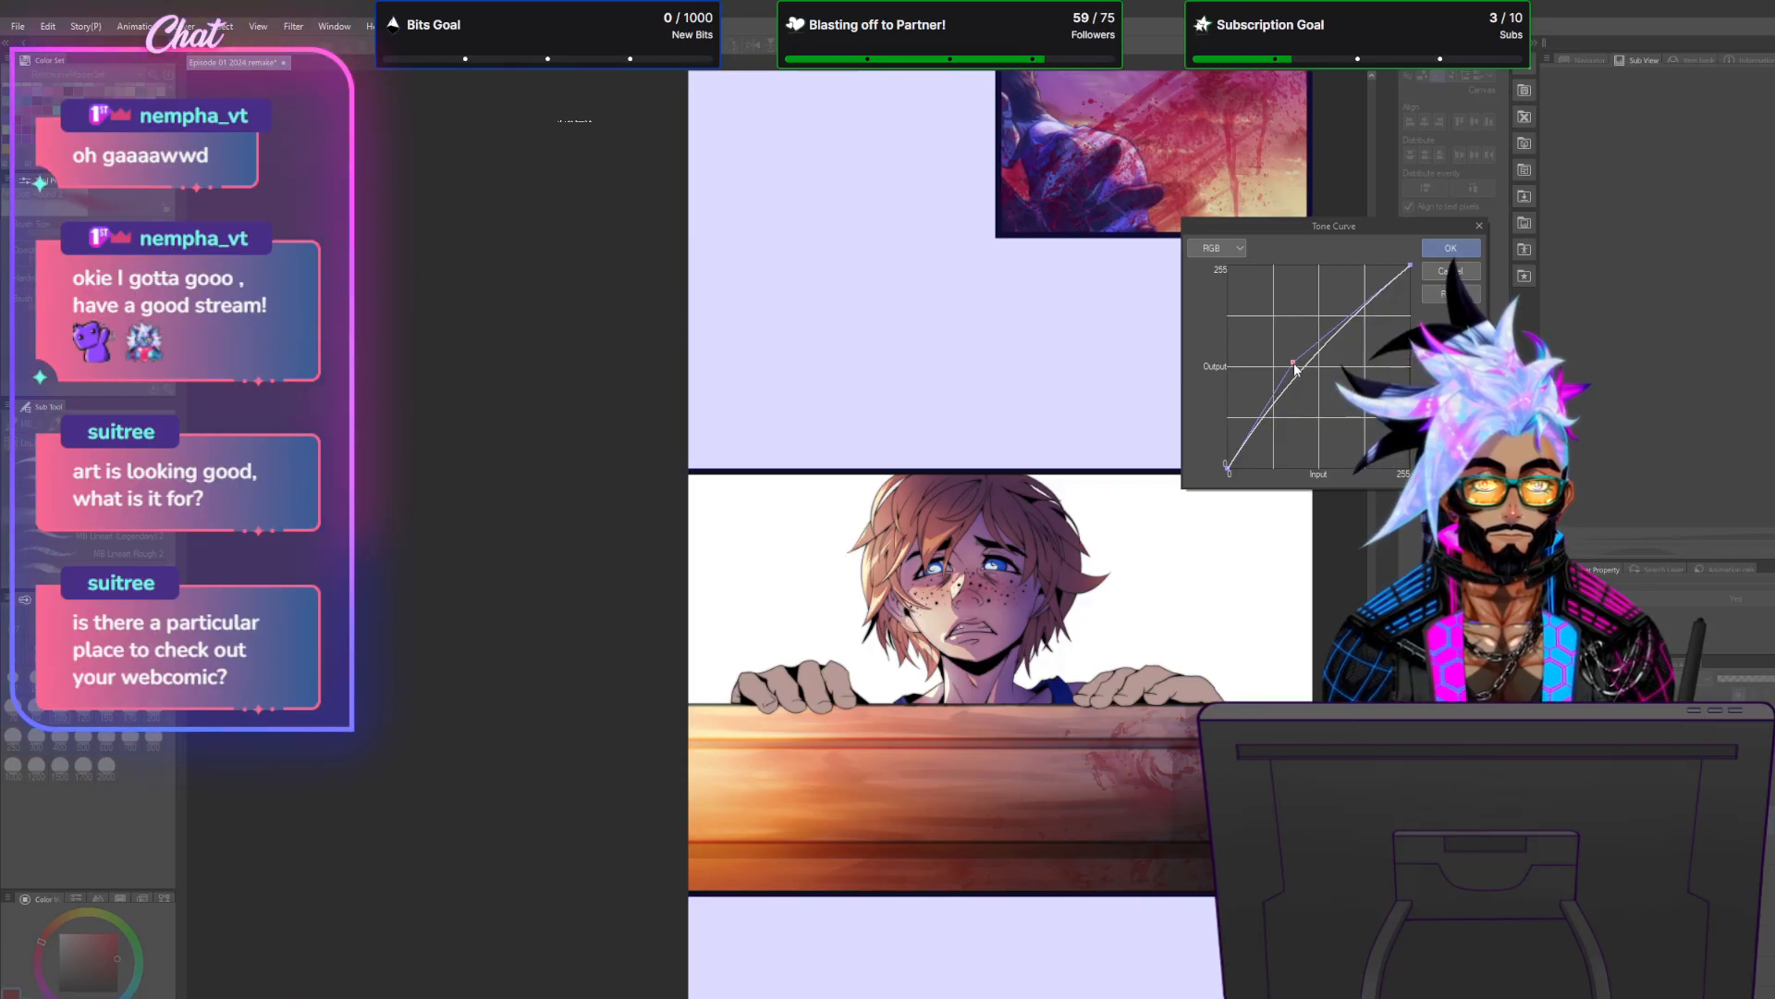
left_click(1450, 248)
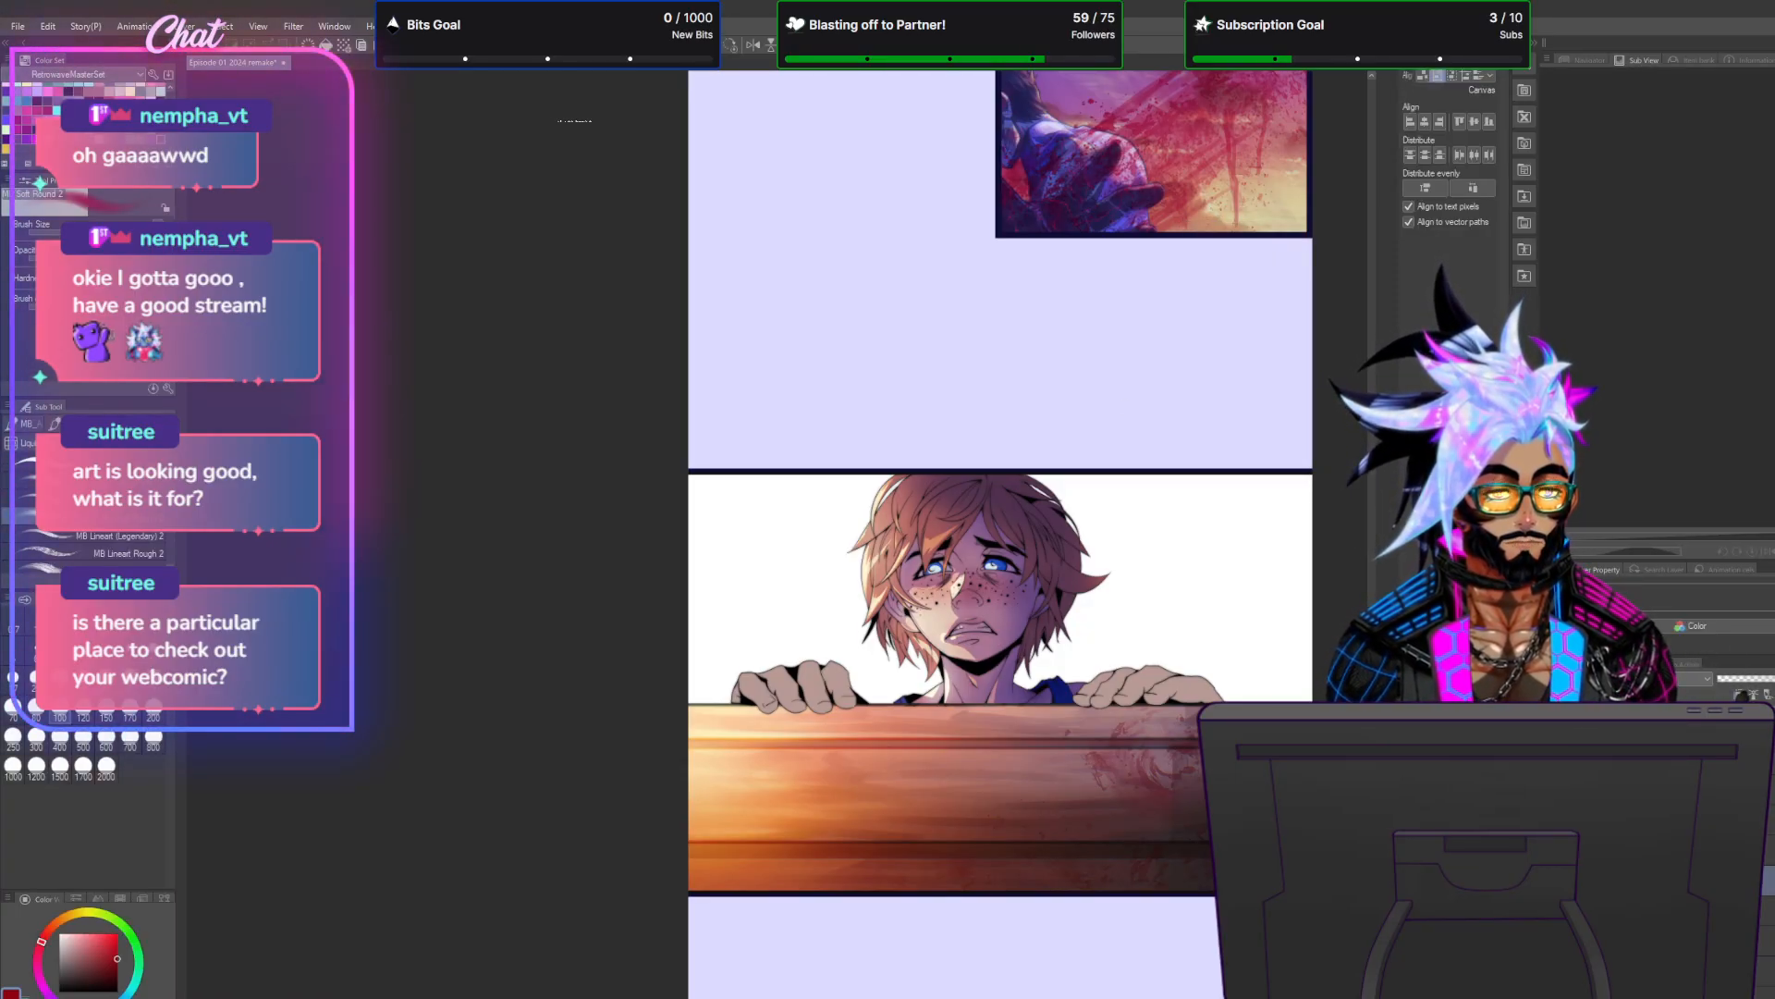
Apply a Chromatic aberration filter in Radial (use center point) mode with intensity 15.
right_click(1670, 877)
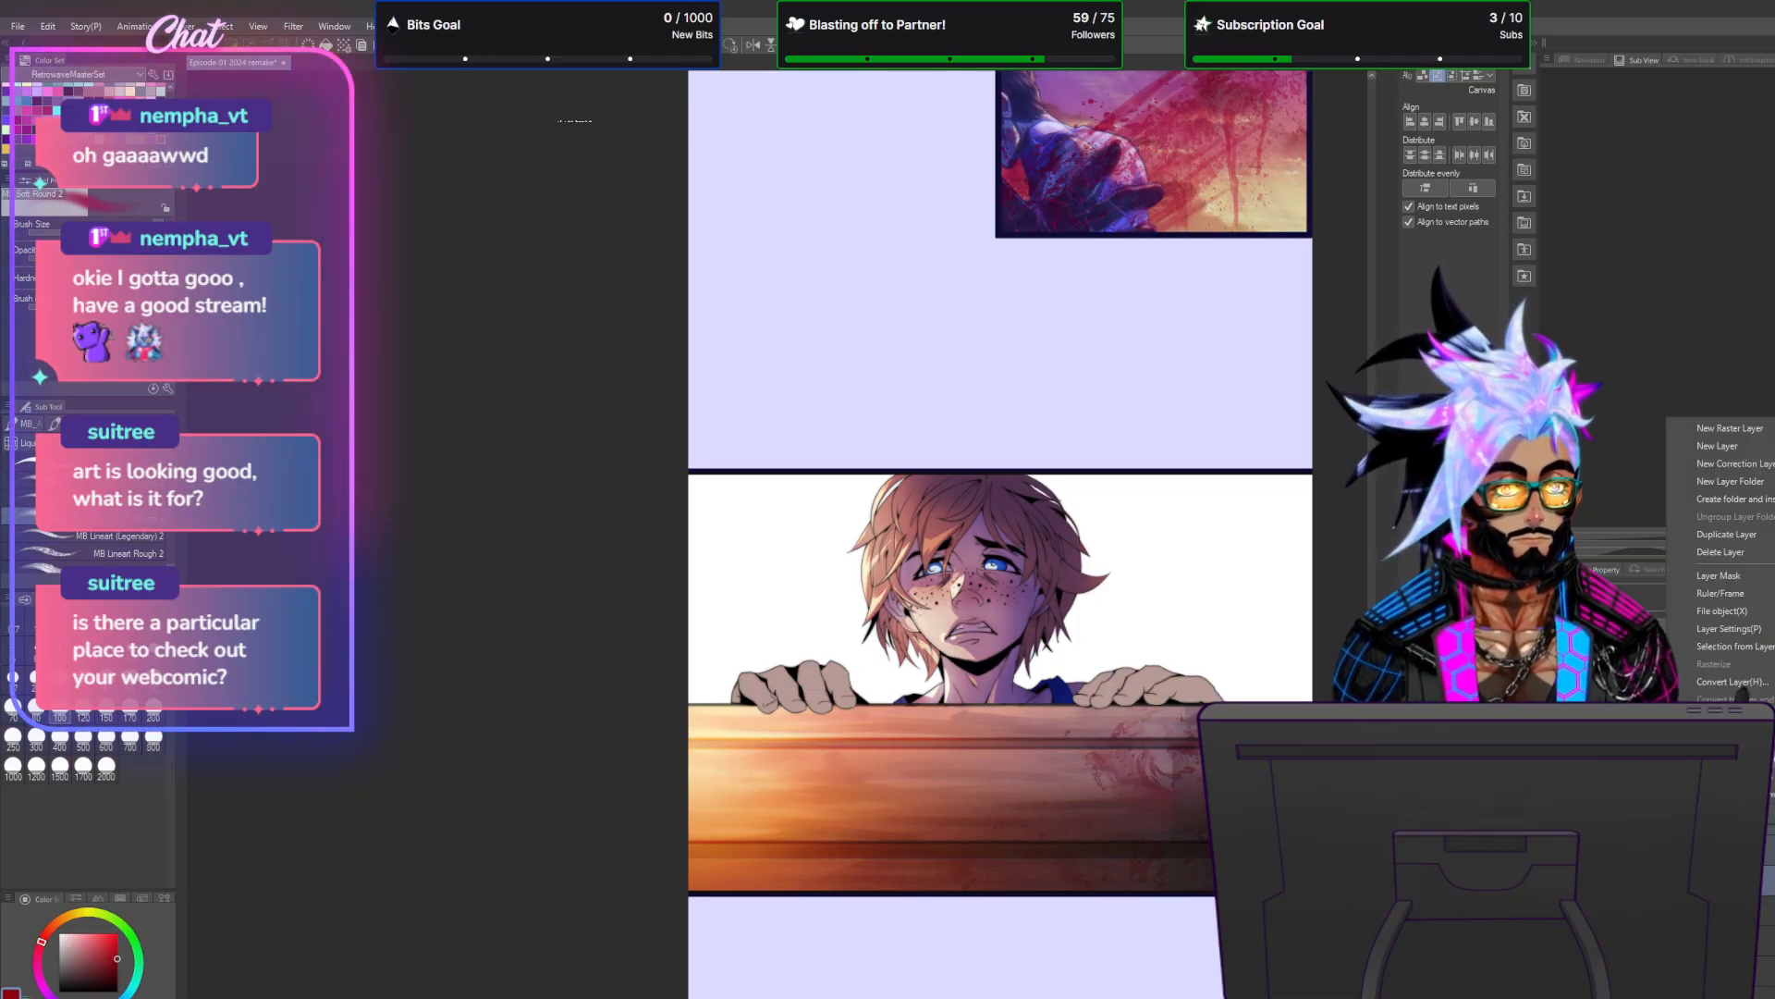
key("Escape")
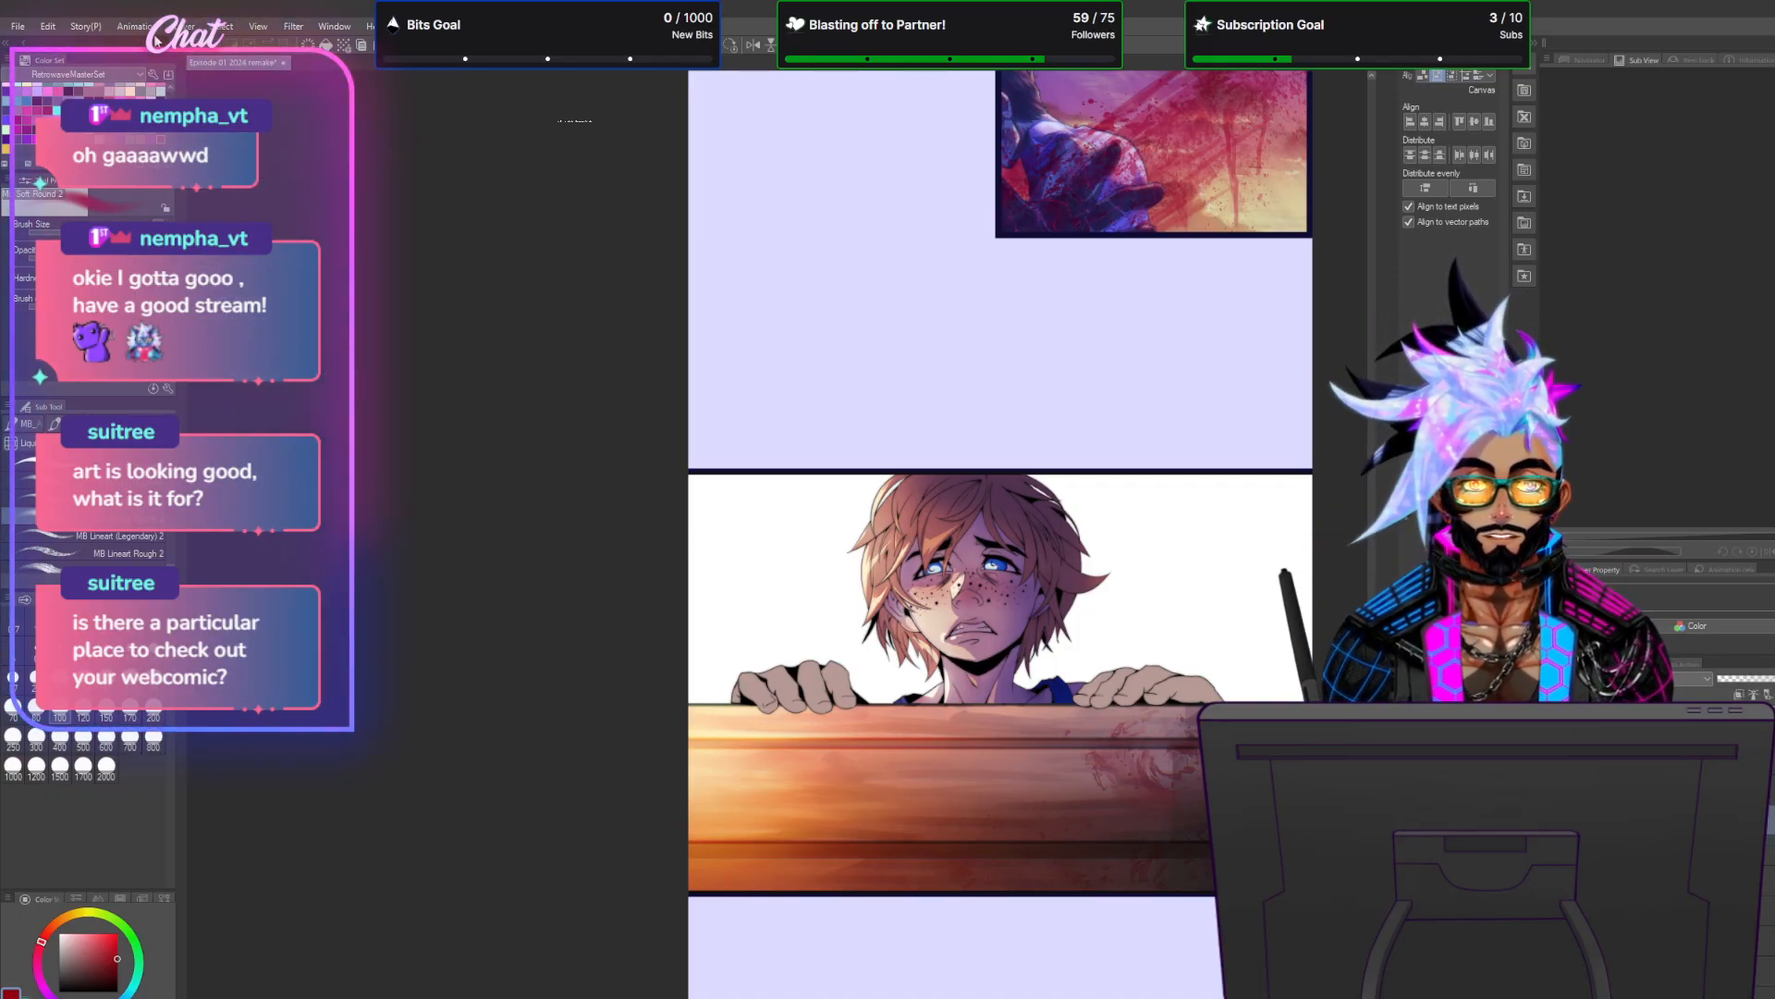
left_click(187, 27)
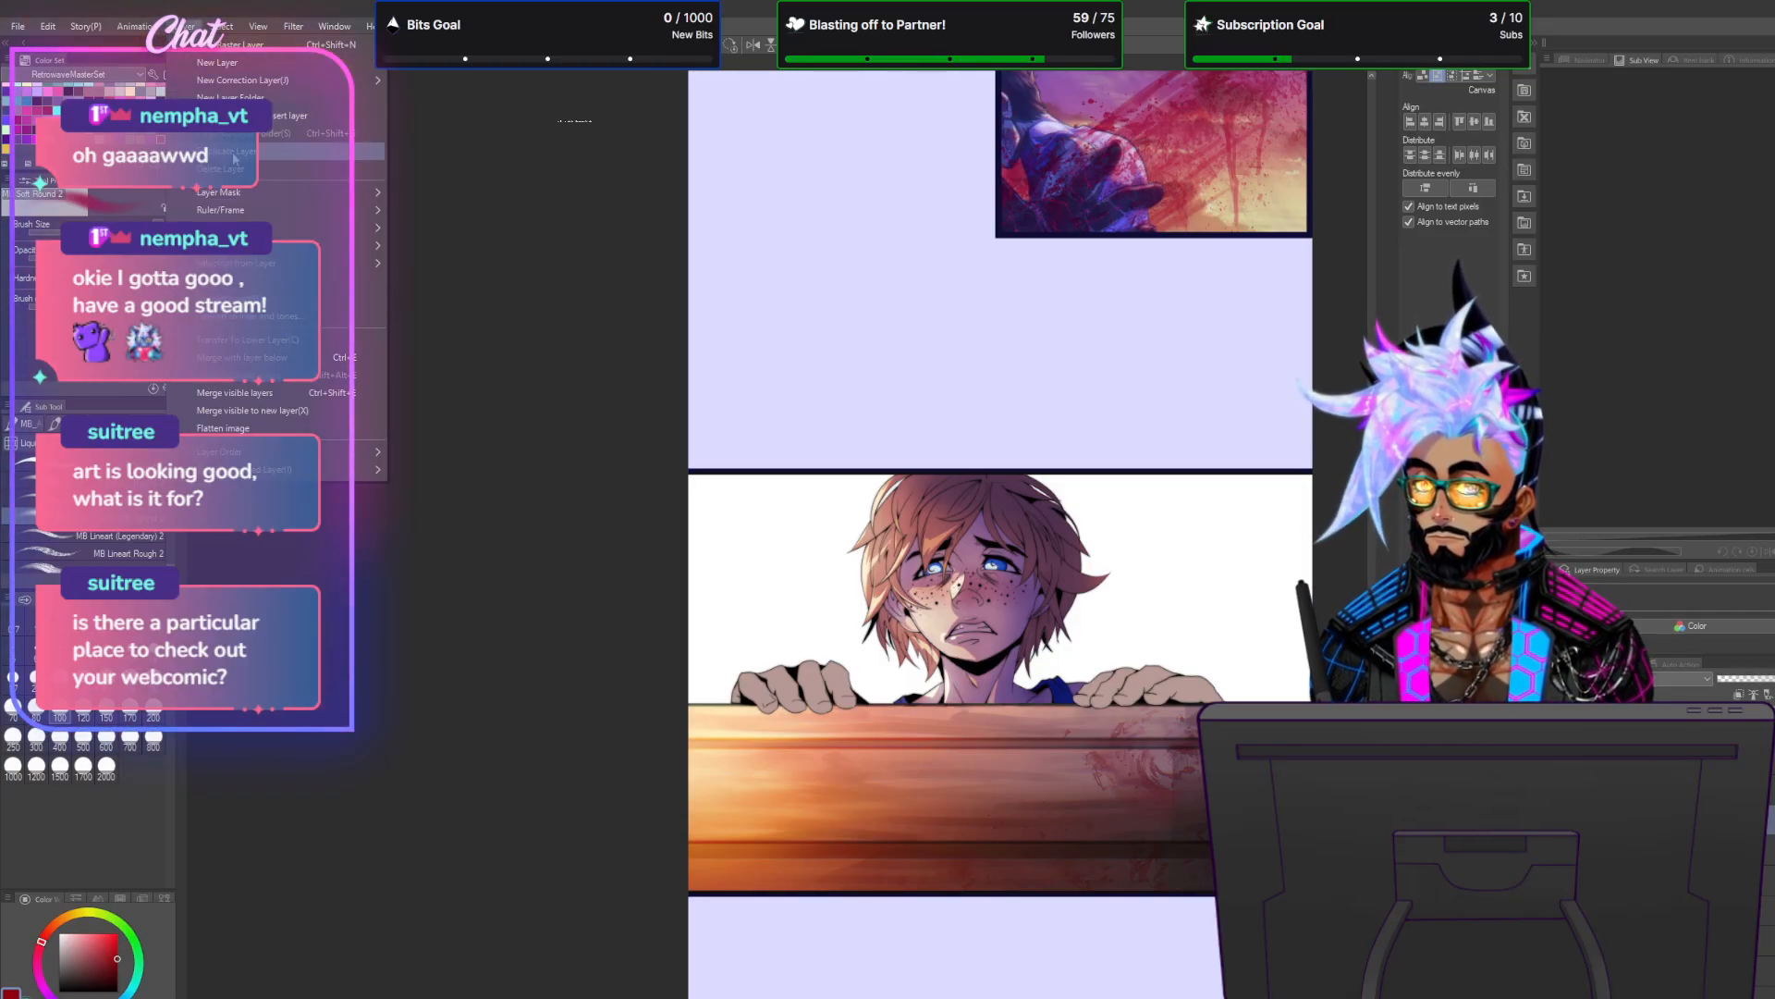
left_click(208, 44)
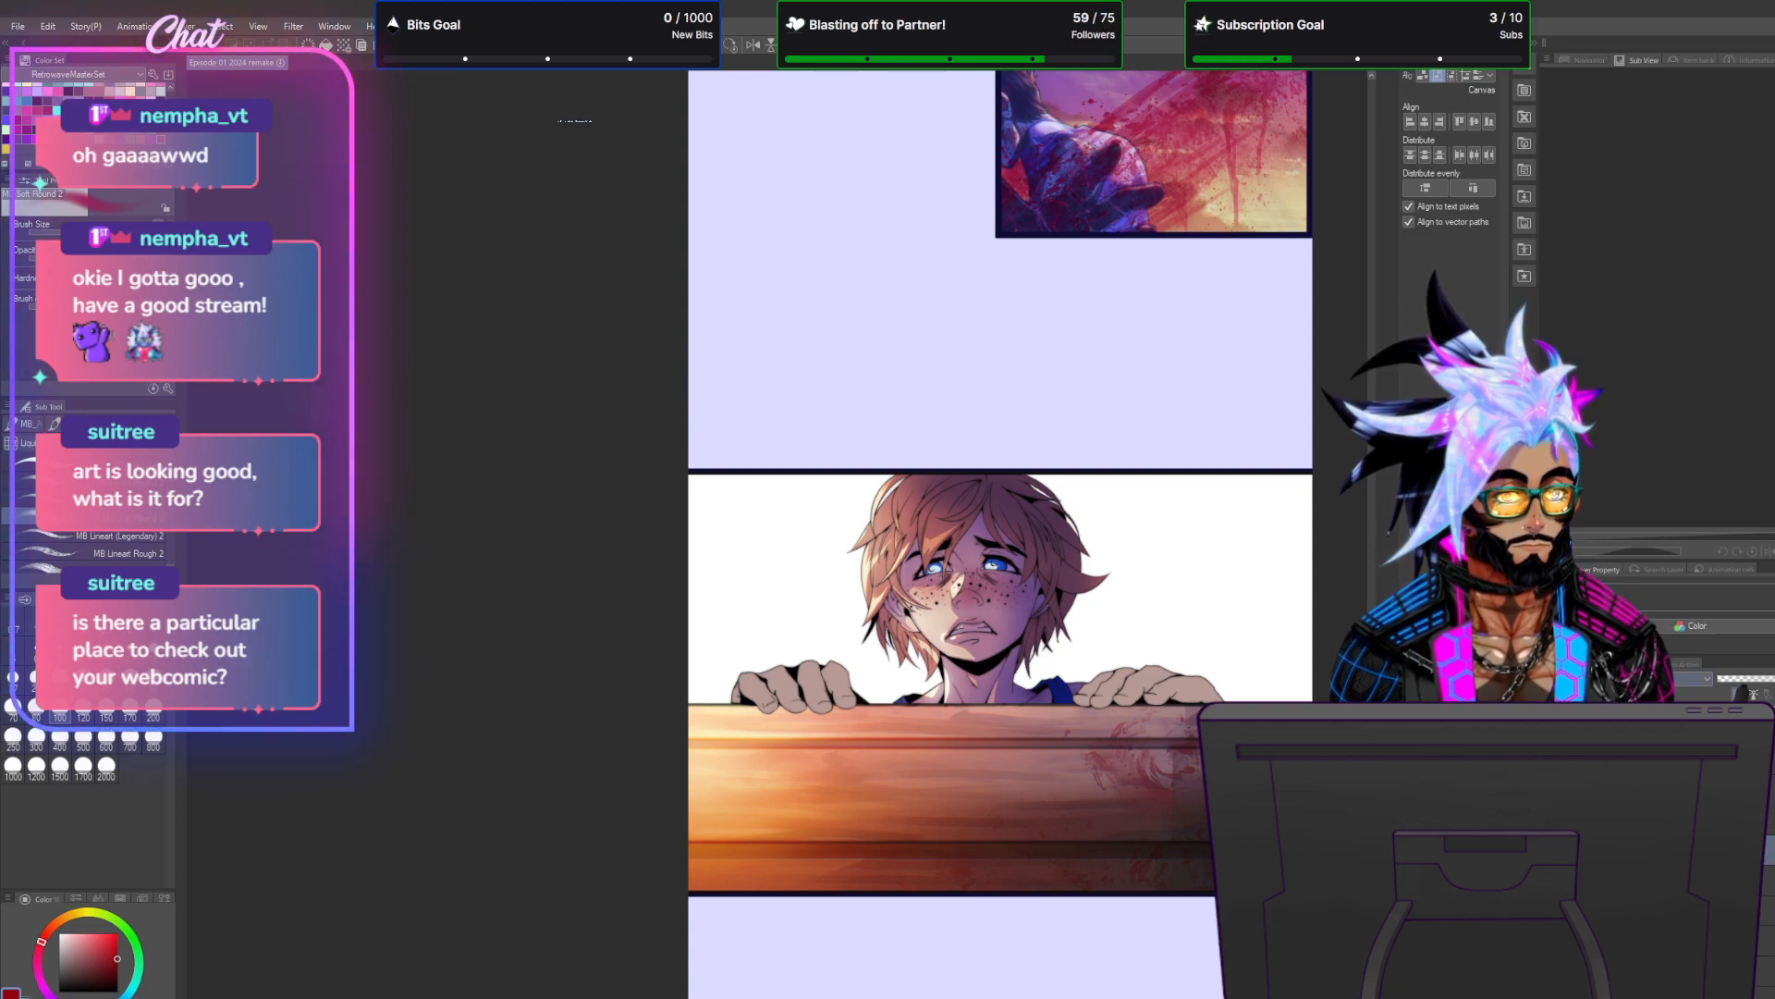
left_click(1646, 679)
left_click(1646, 649)
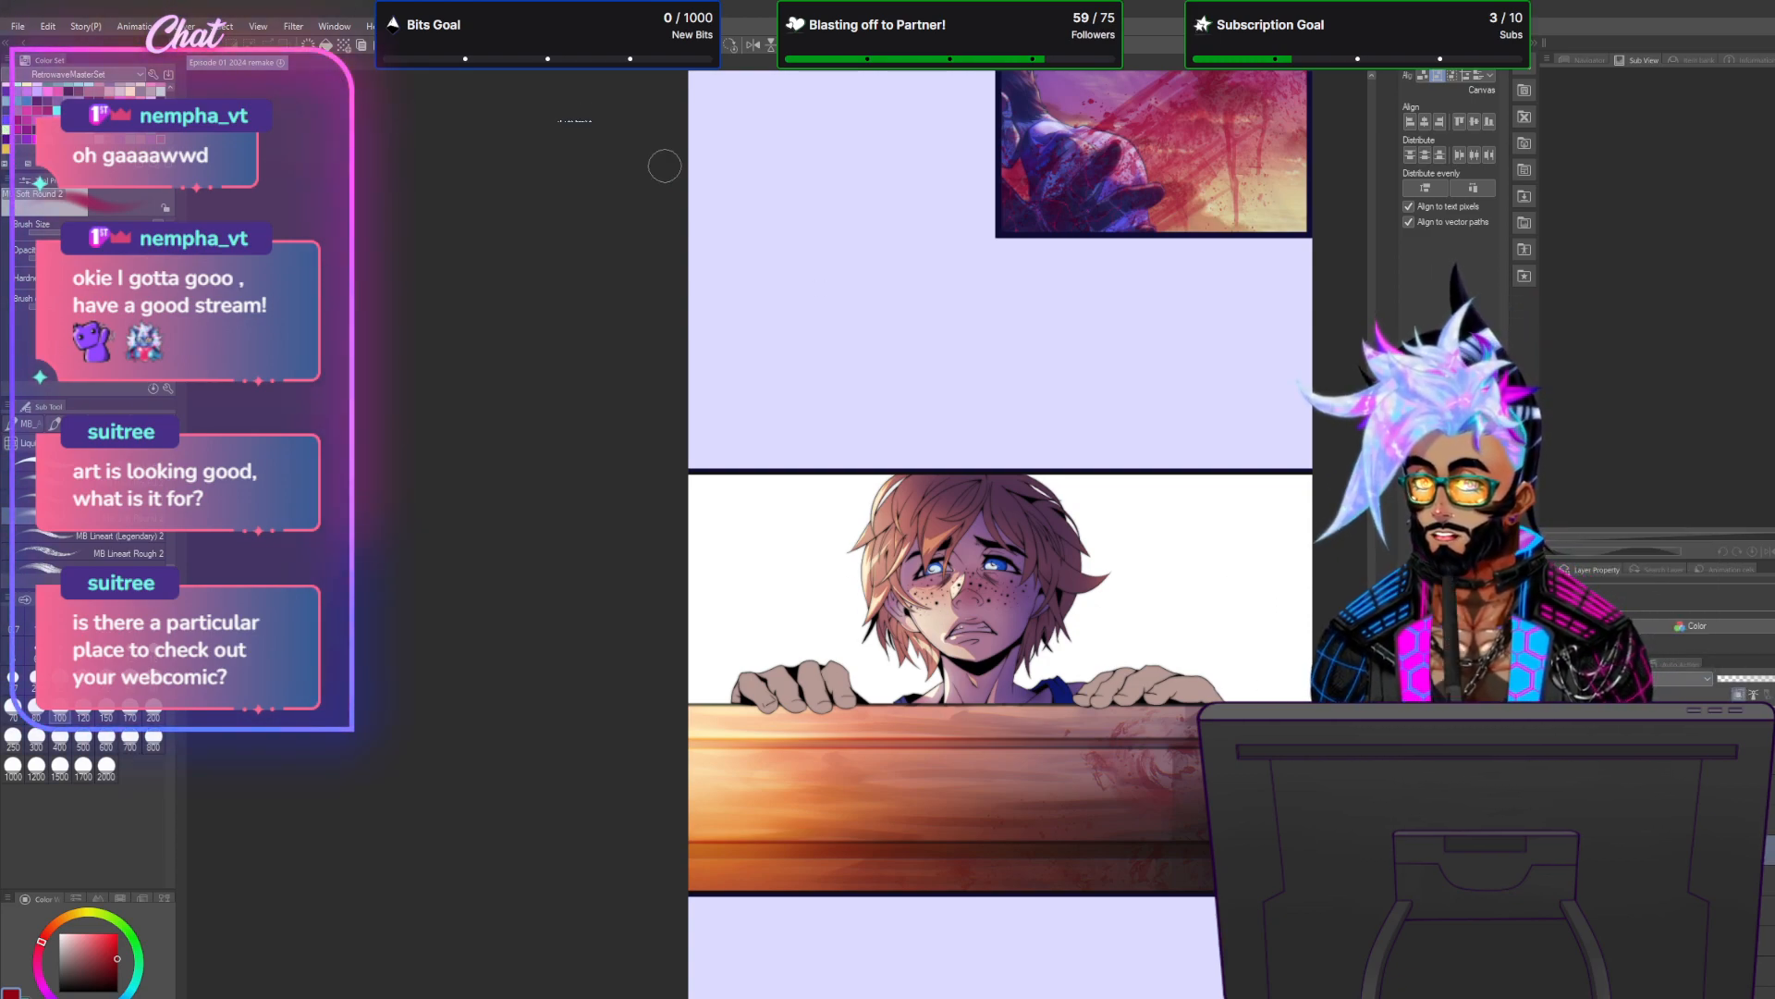
left_click(293, 26)
mouse_move(323, 100)
left_click(425, 116)
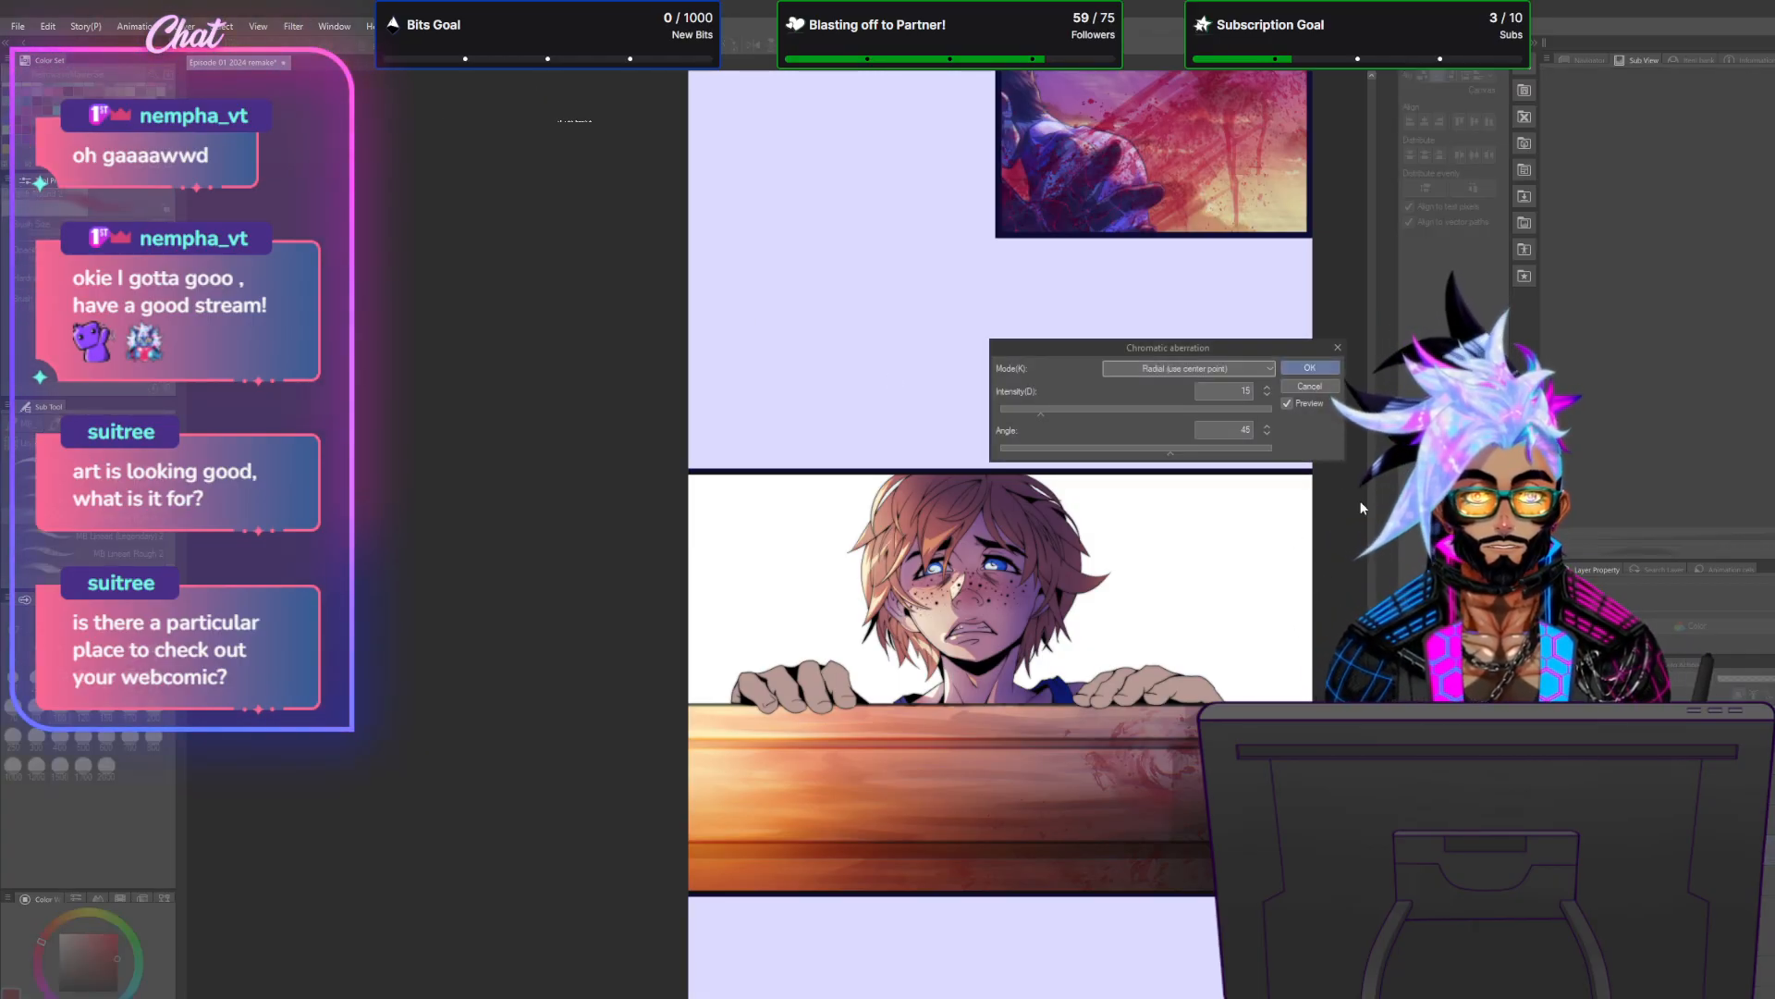
left_click(1320, 368)
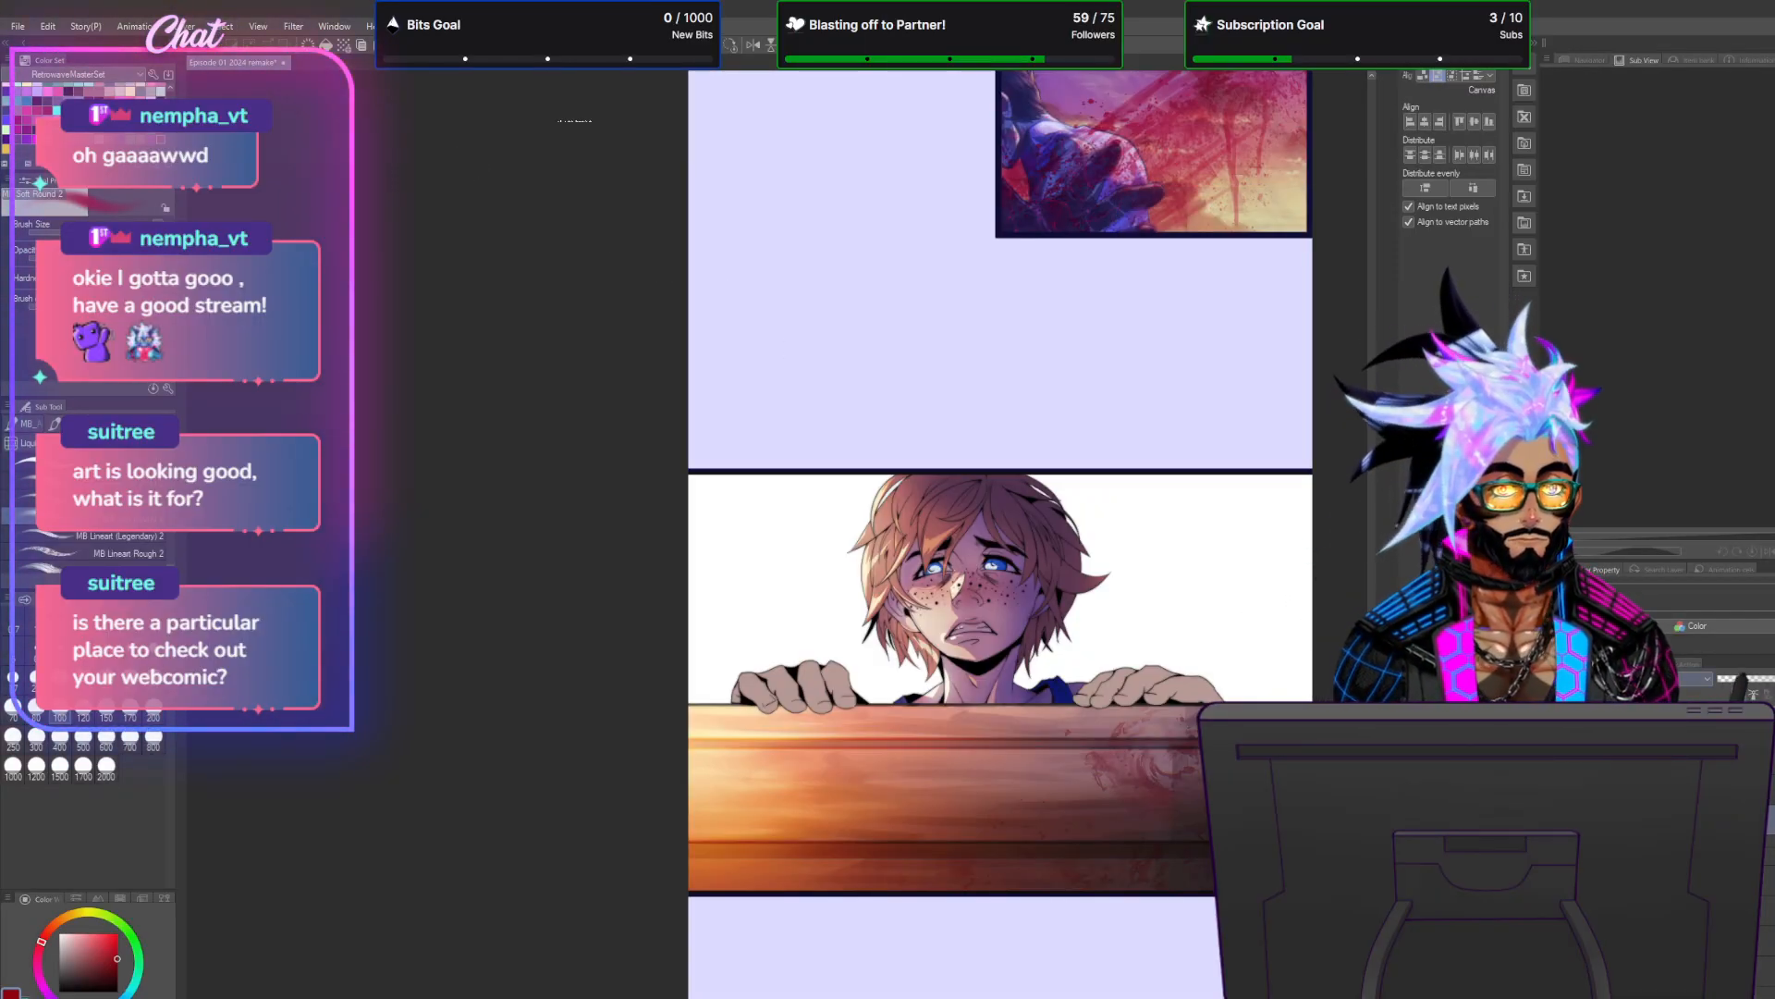
Change the layer's blending mode and apply a Gaussian blur.
left_click(1629, 679)
left_click(1586, 371)
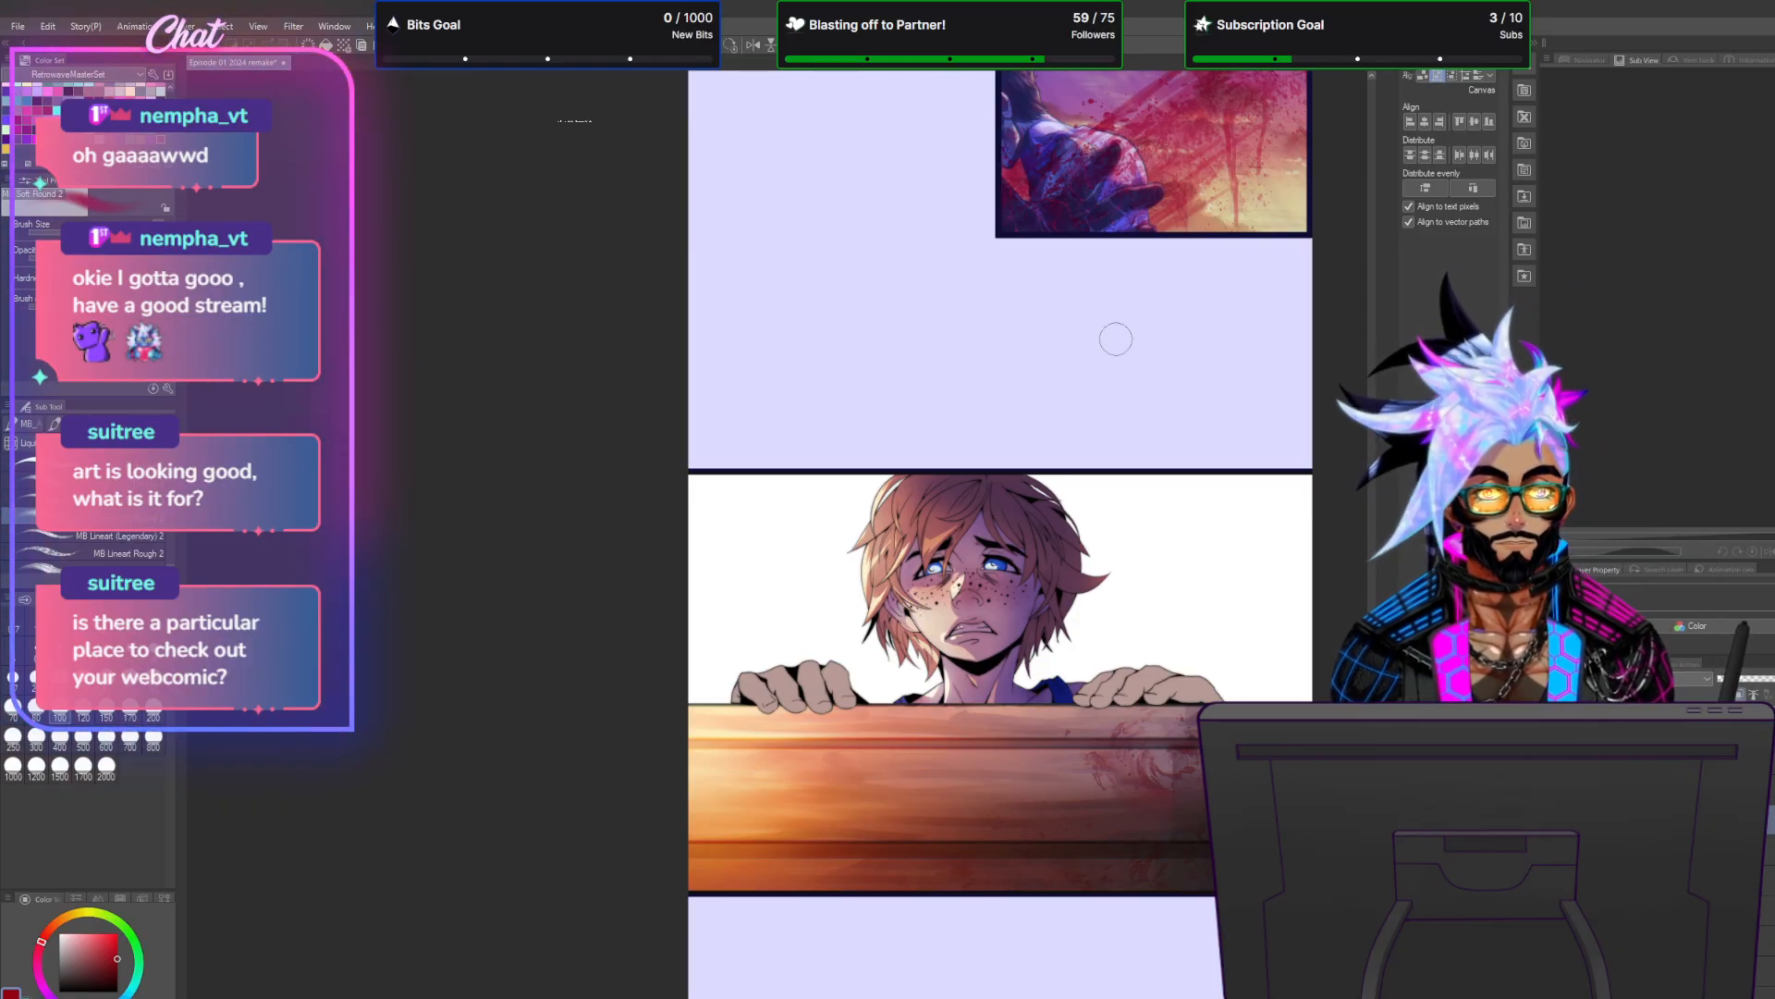
left_click(292, 26)
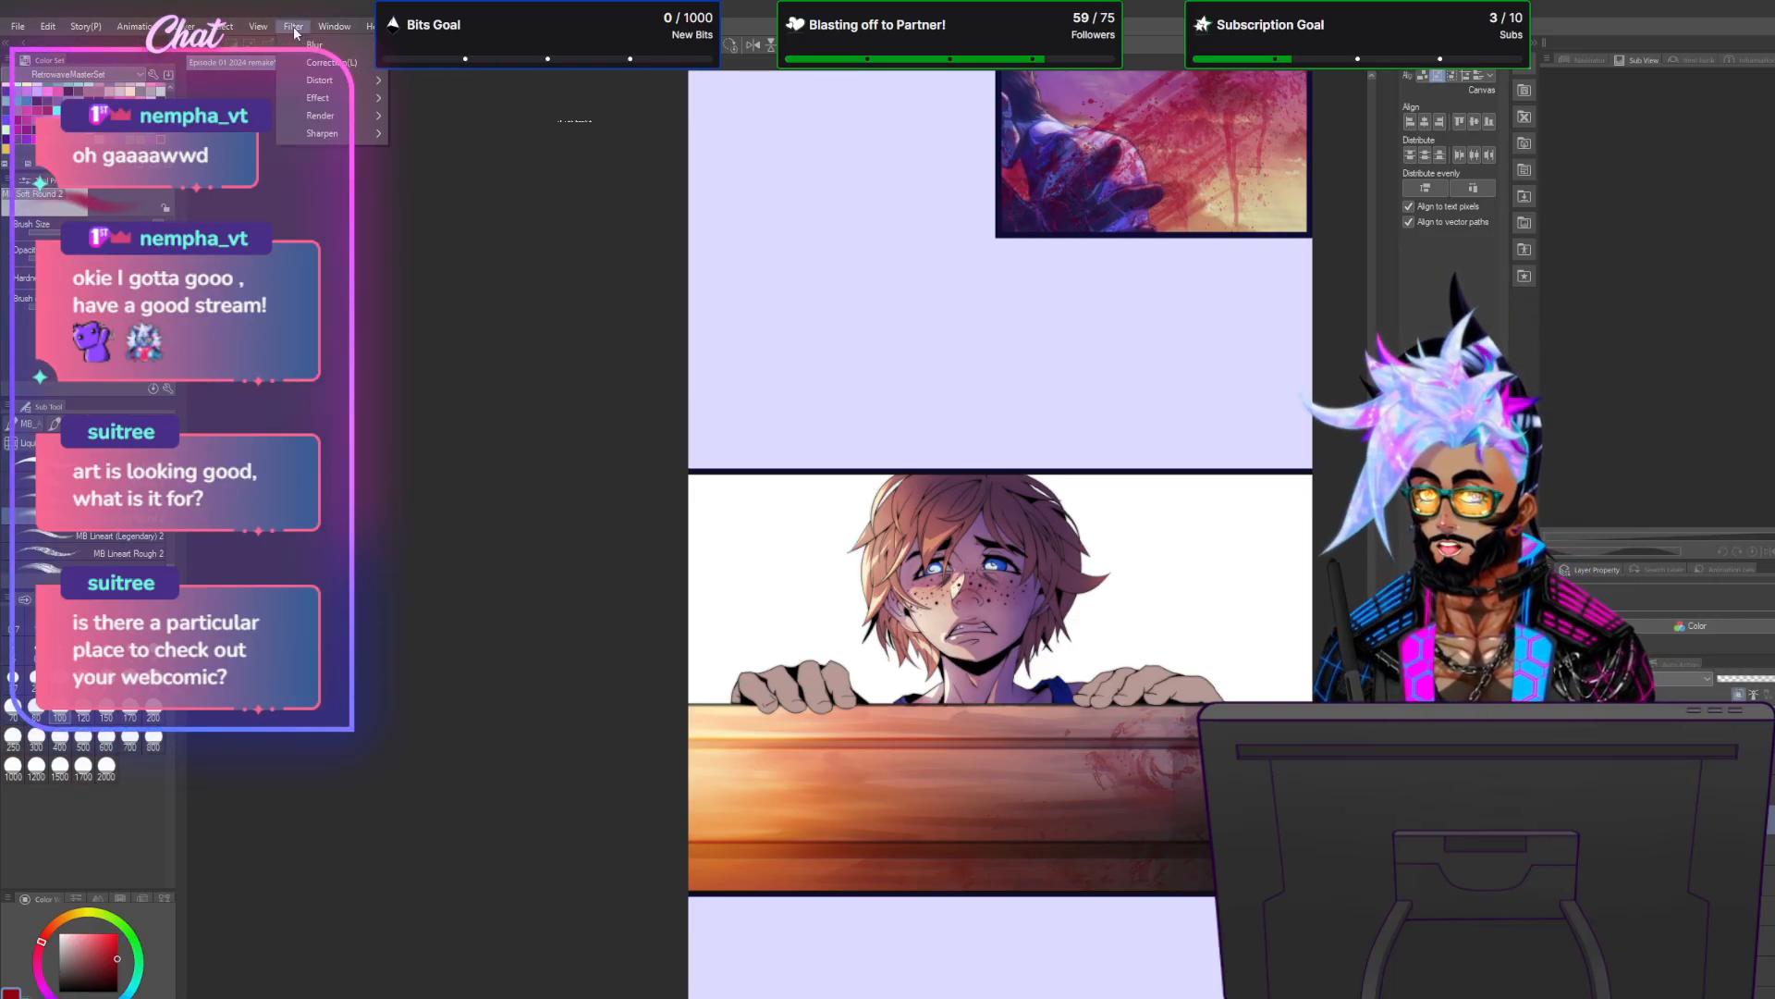
mouse_move(319, 50)
left_click(438, 86)
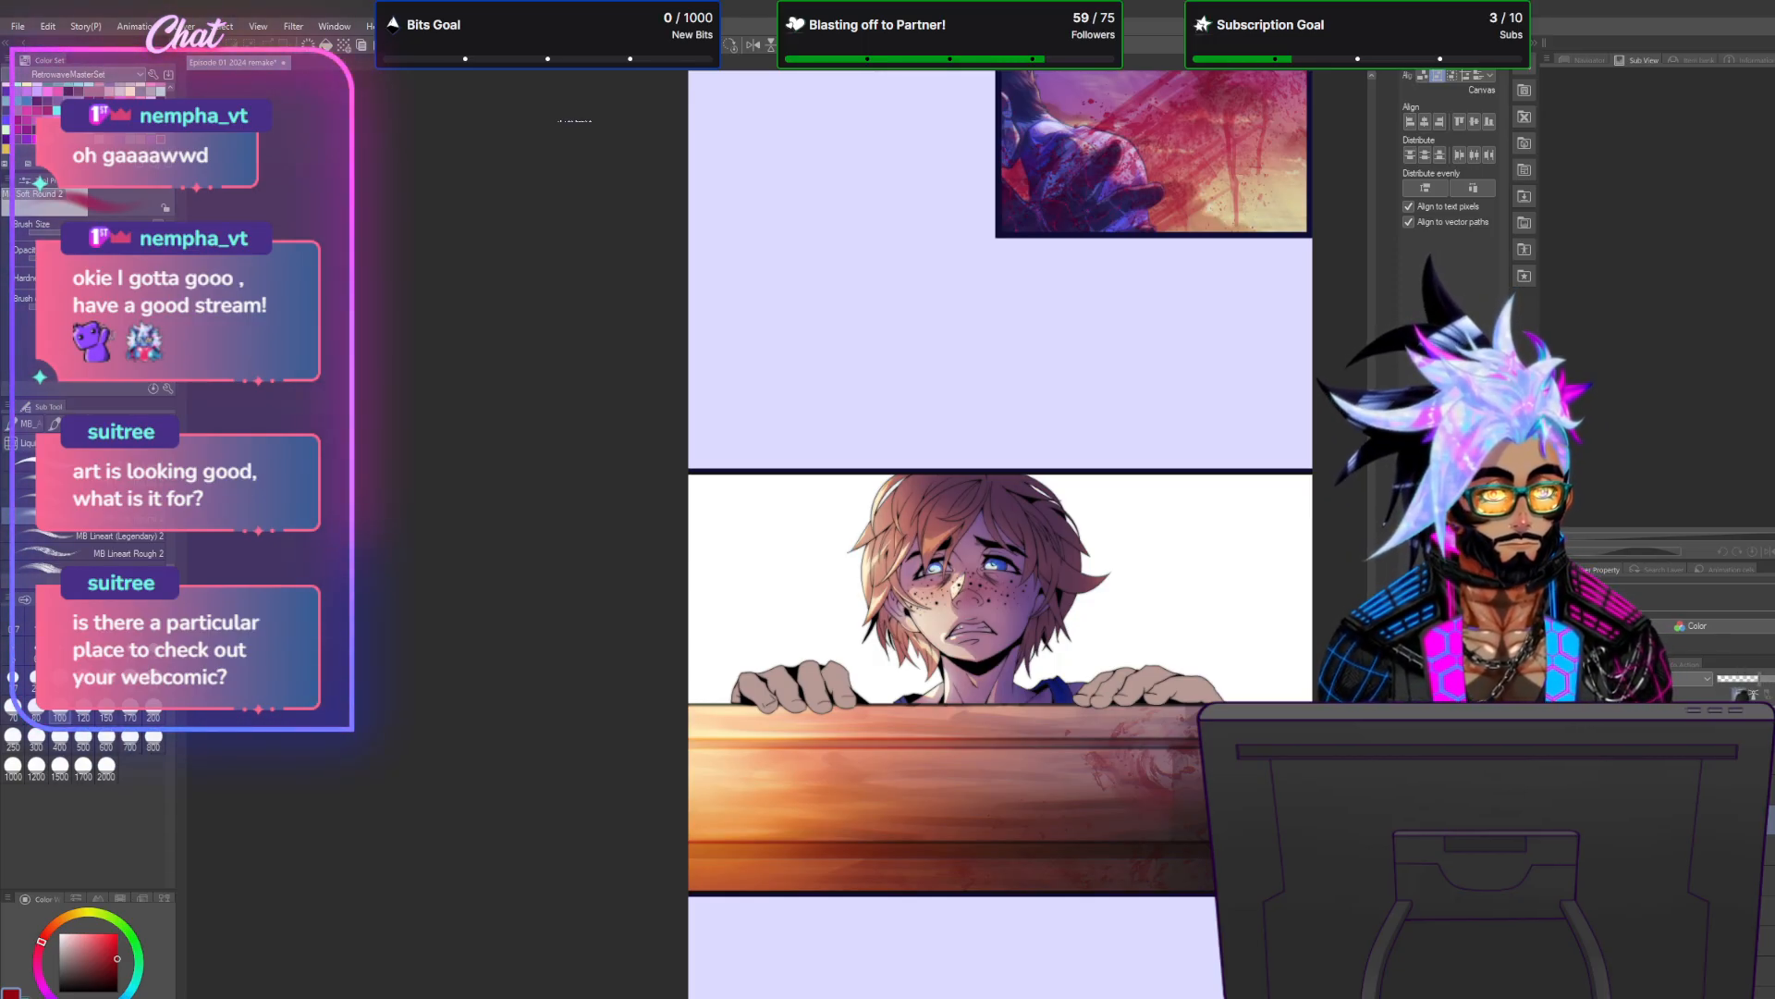
Duplicate the boy's color layer and move the copy above the line art.
right_click(1645, 825)
left_click(1694, 814)
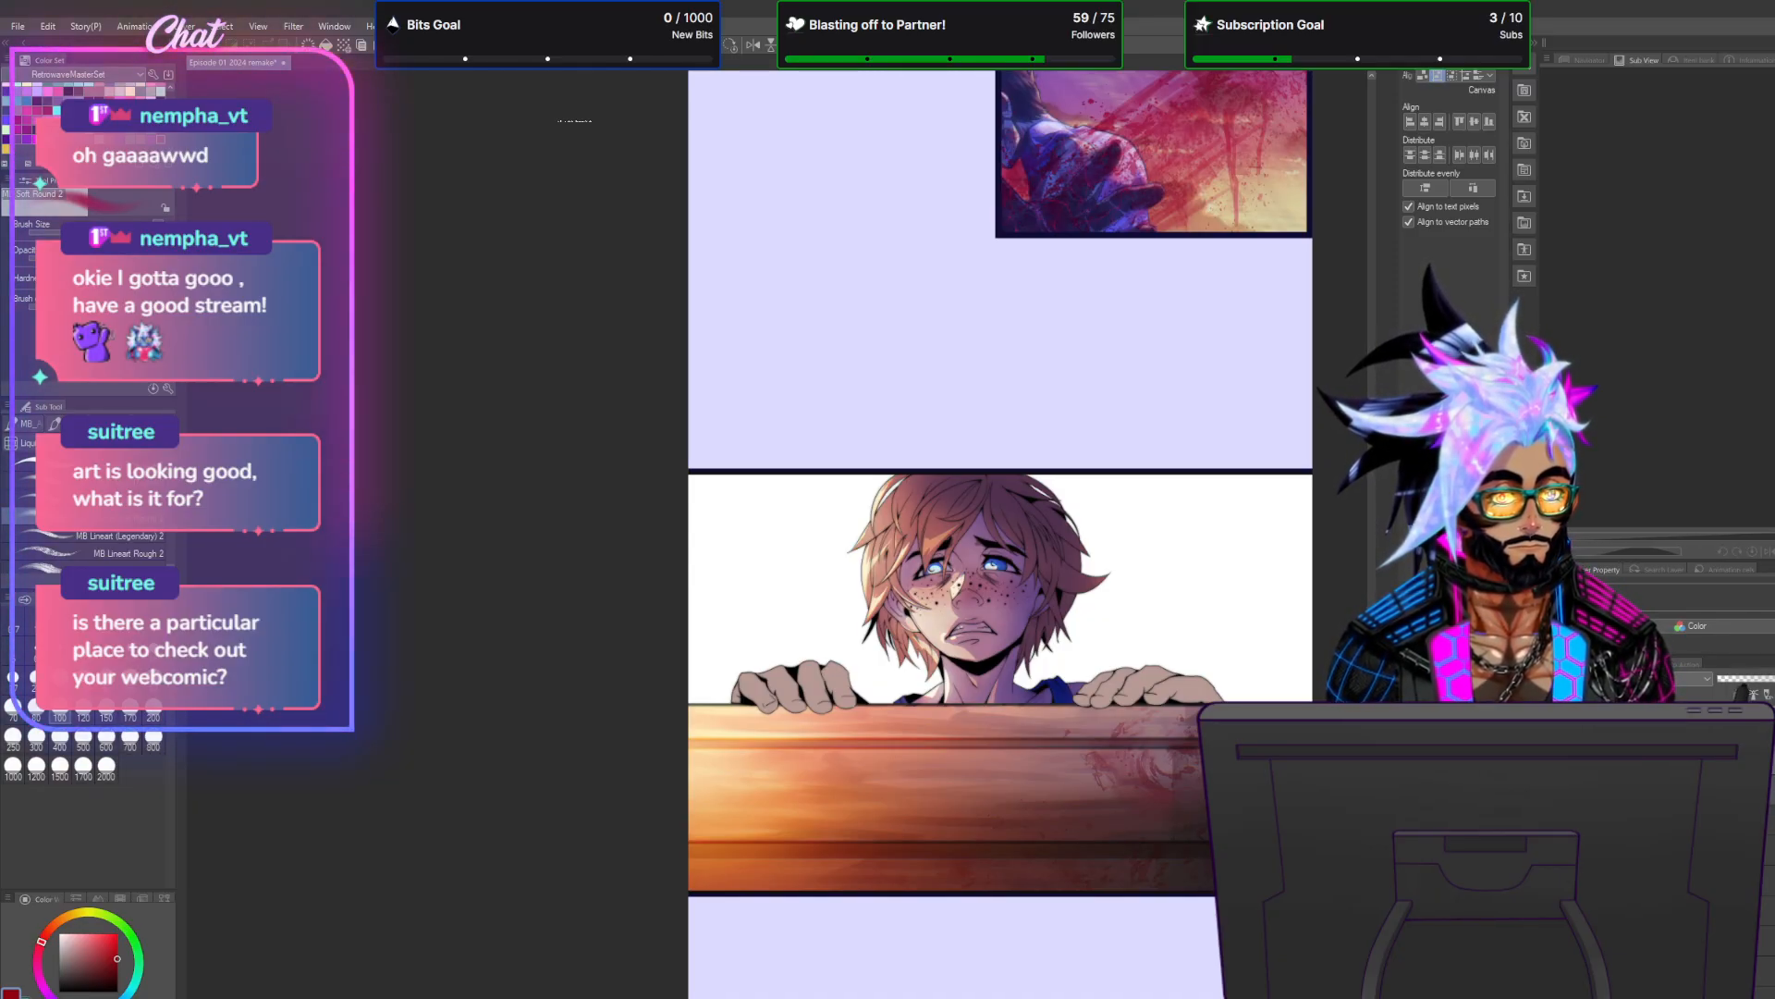
right_click(1676, 814)
left_click(1740, 694)
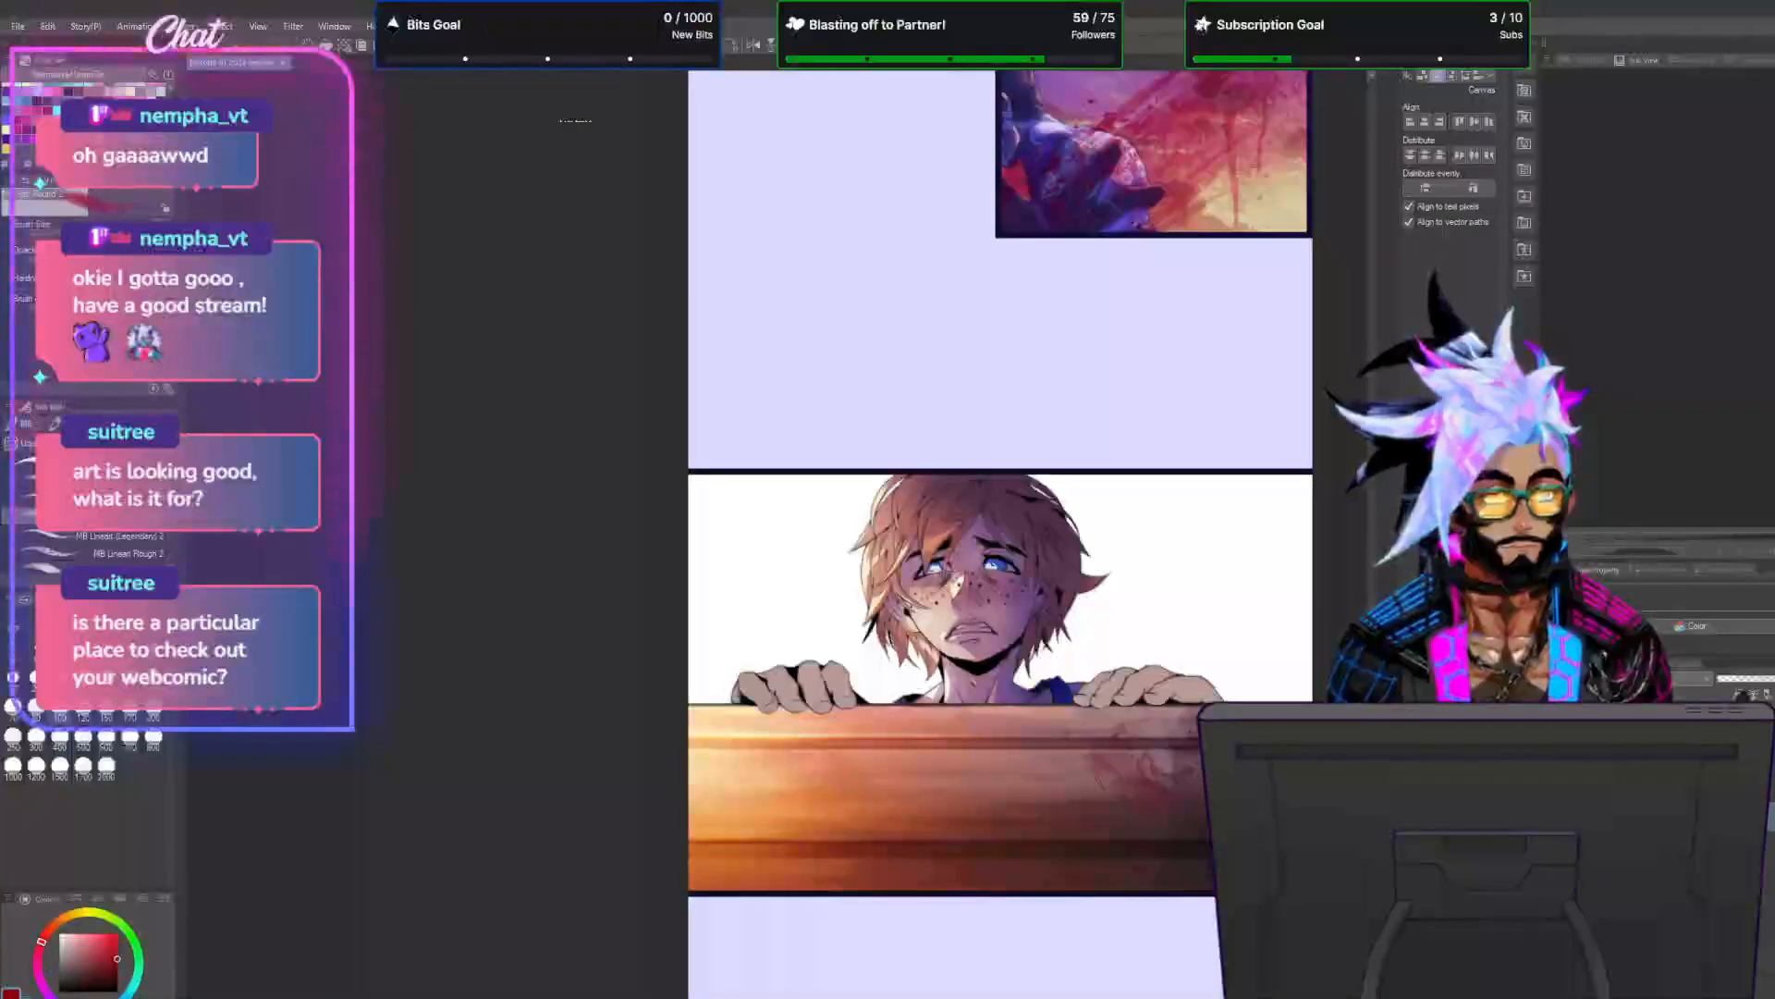
right_click(1674, 837)
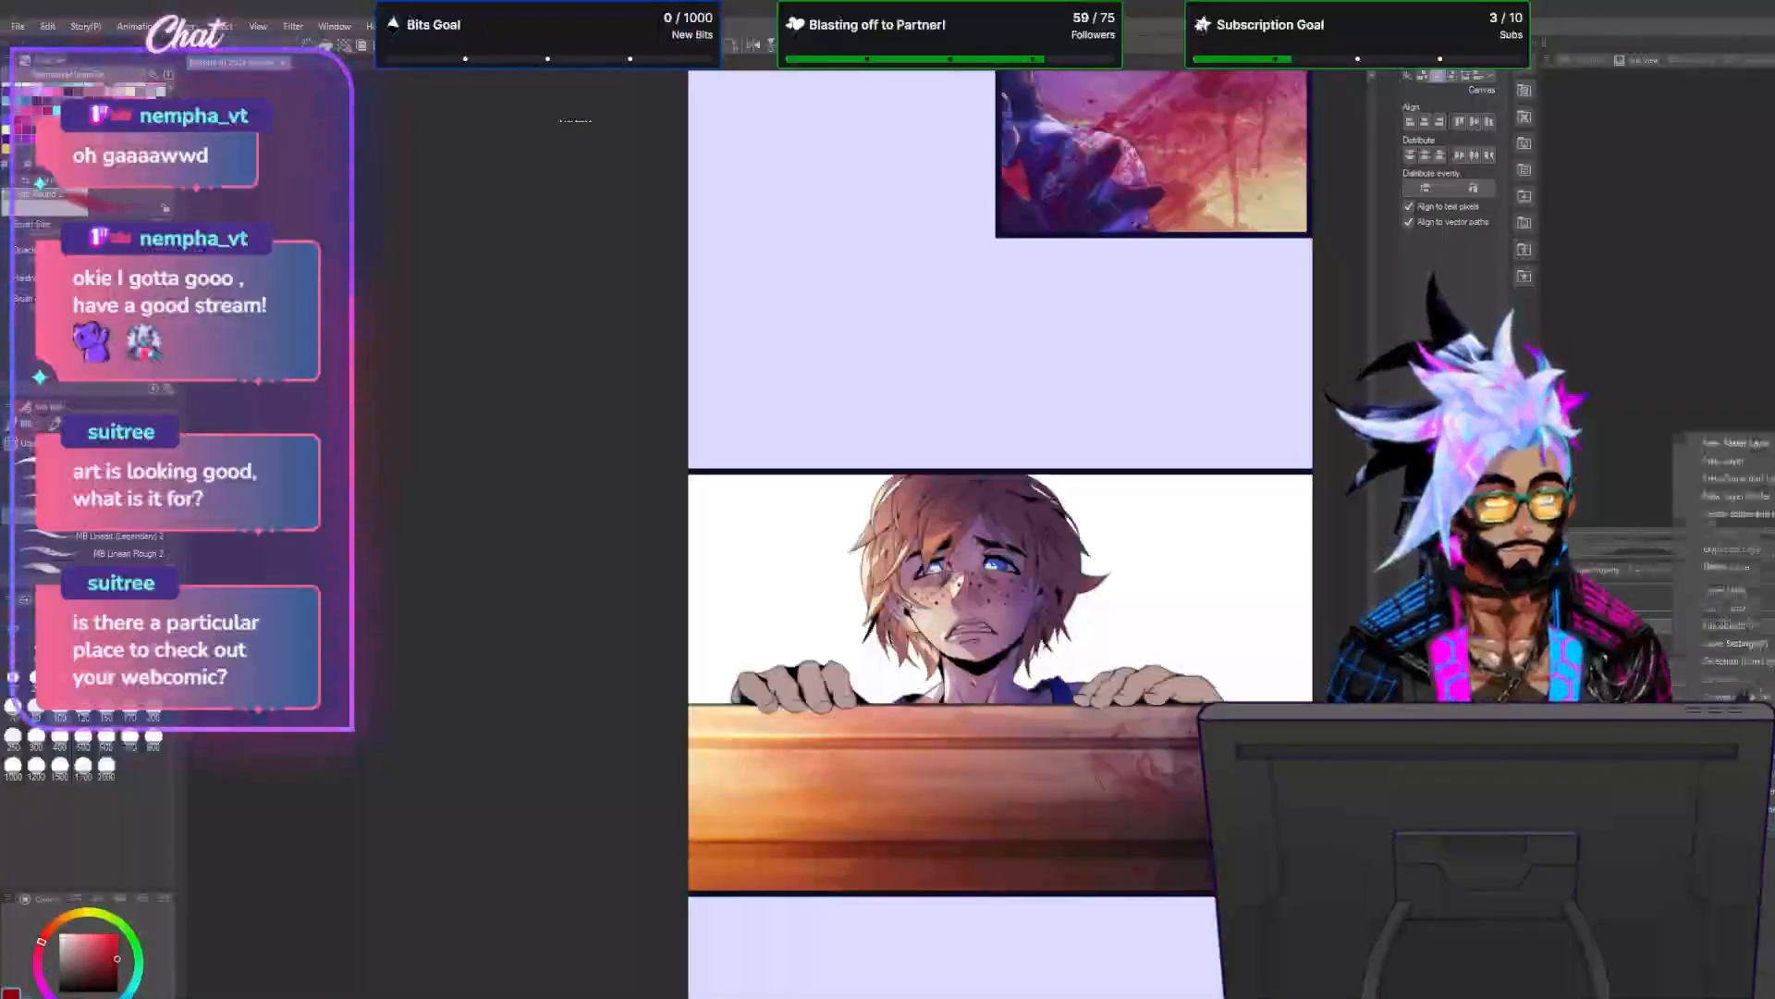
left_click(1741, 552)
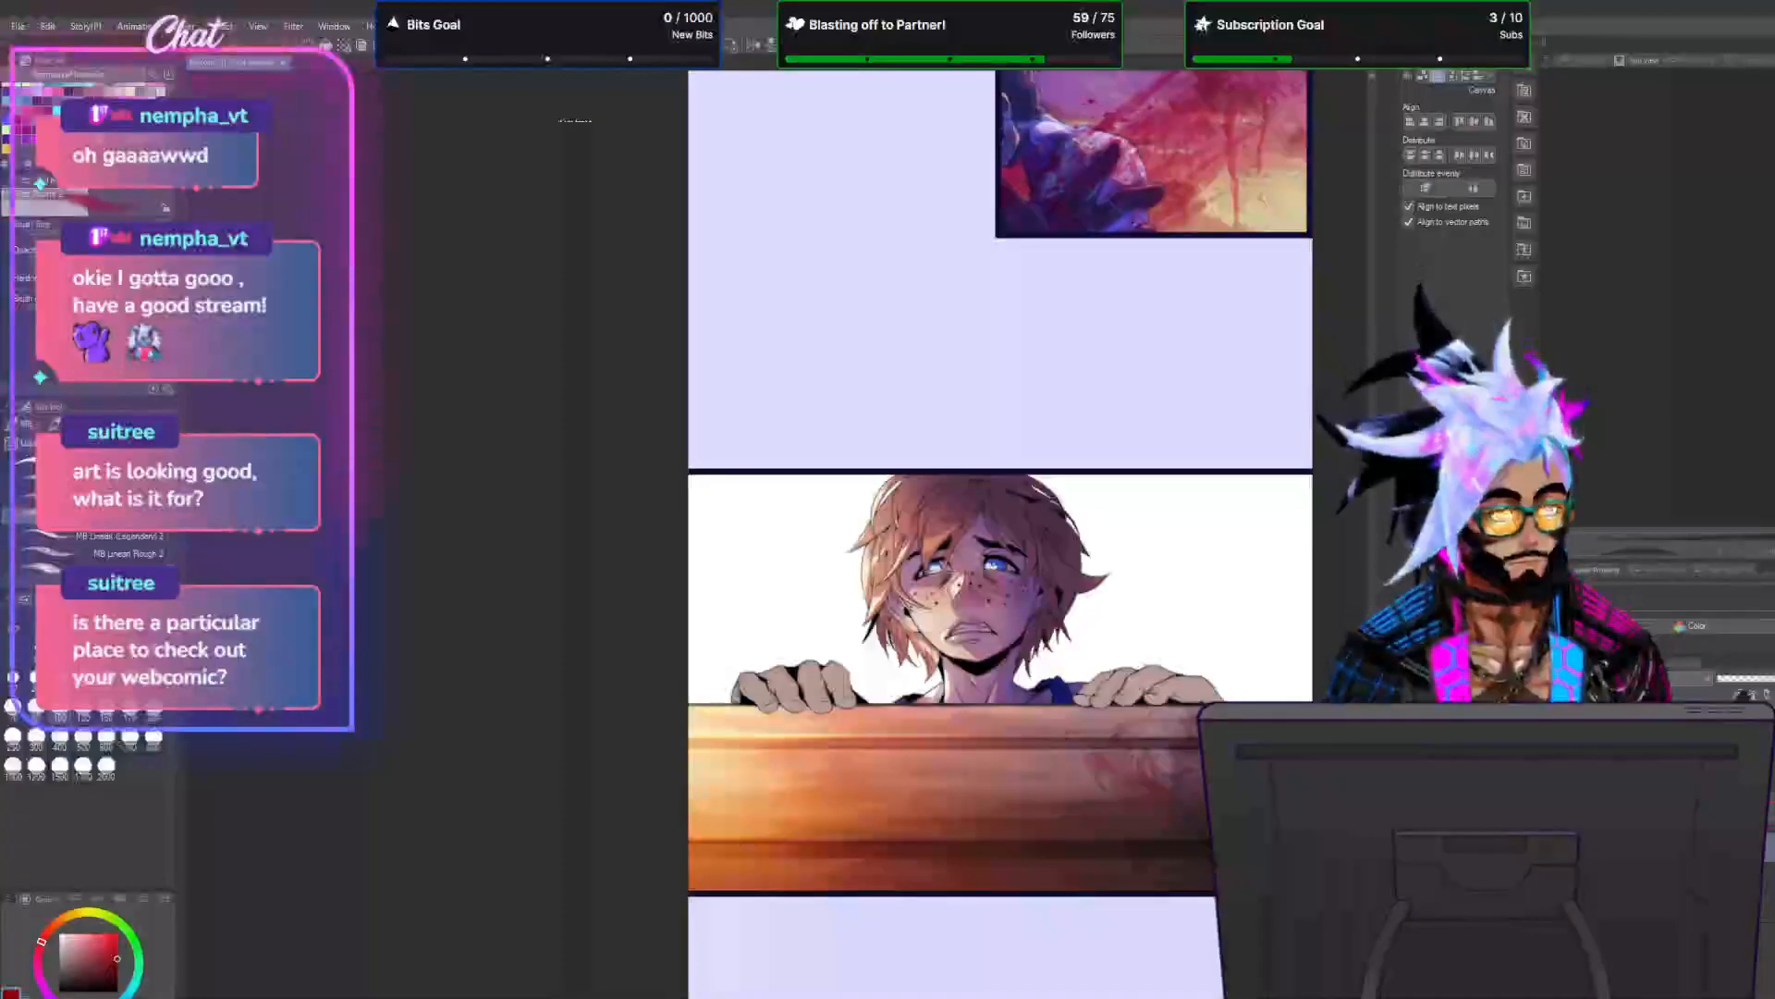
left_click_drag(1692, 844, 1692, 805)
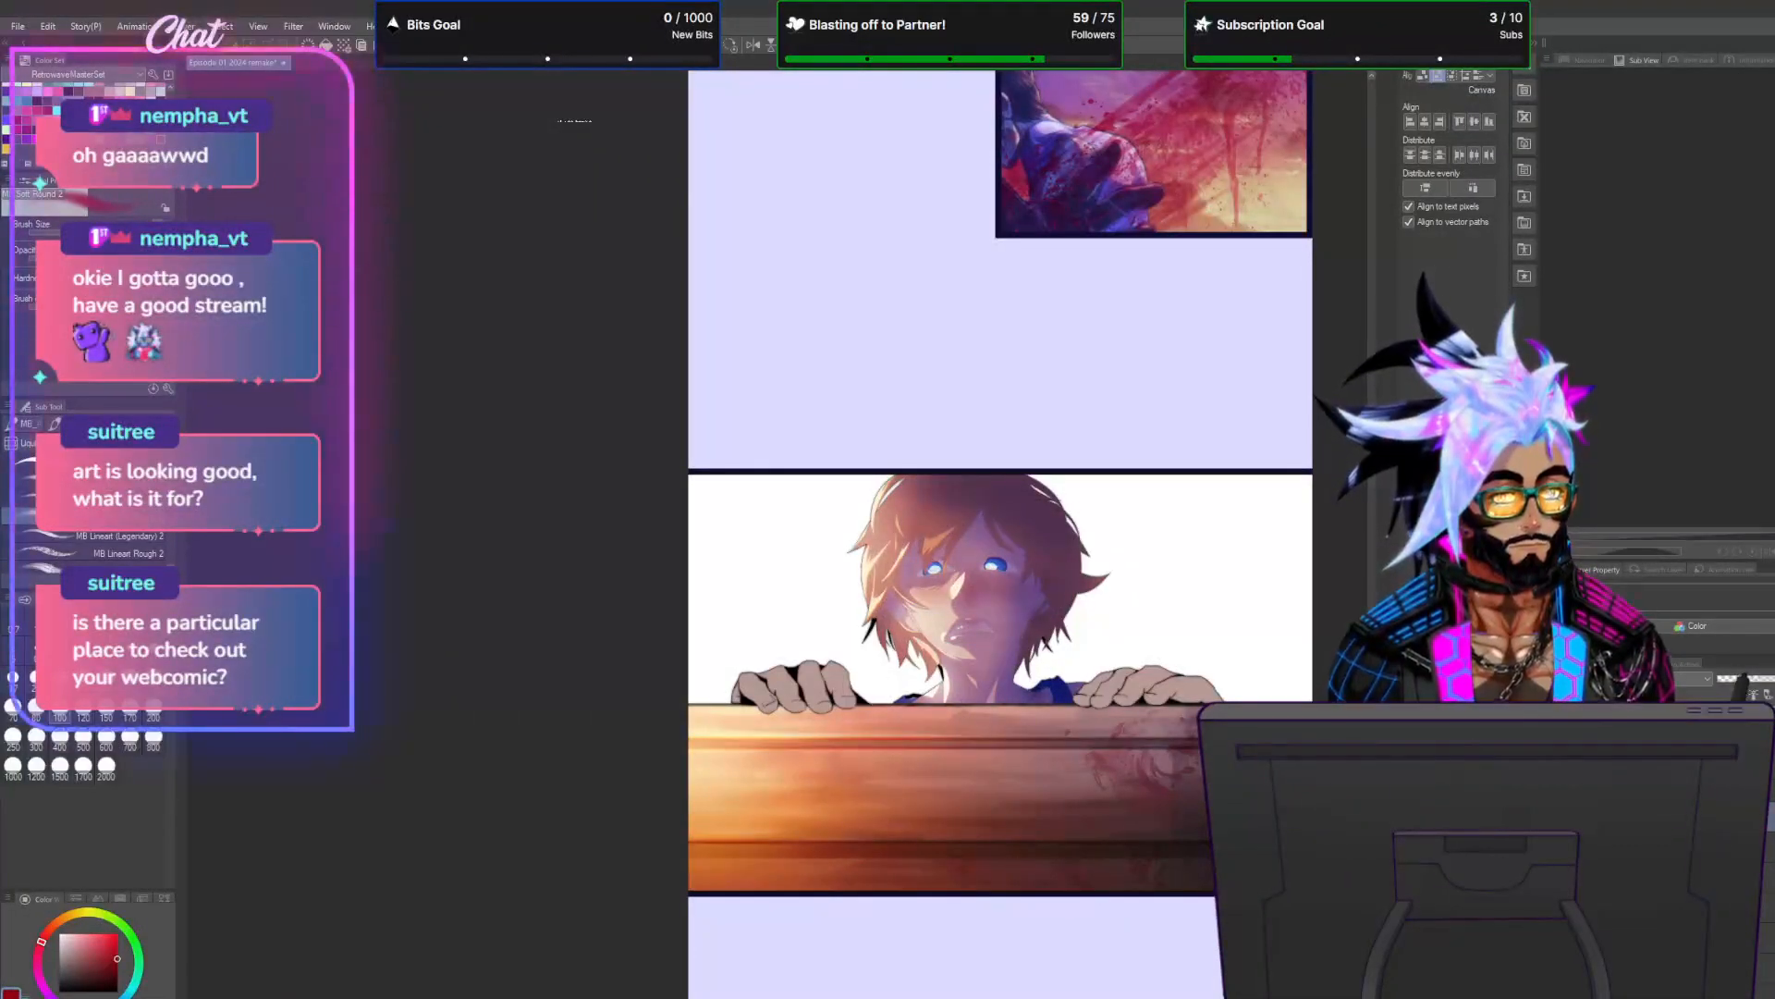
Set the copied color layer to Hard light and soften it with a Gaussian blur.
left_click(1688, 678)
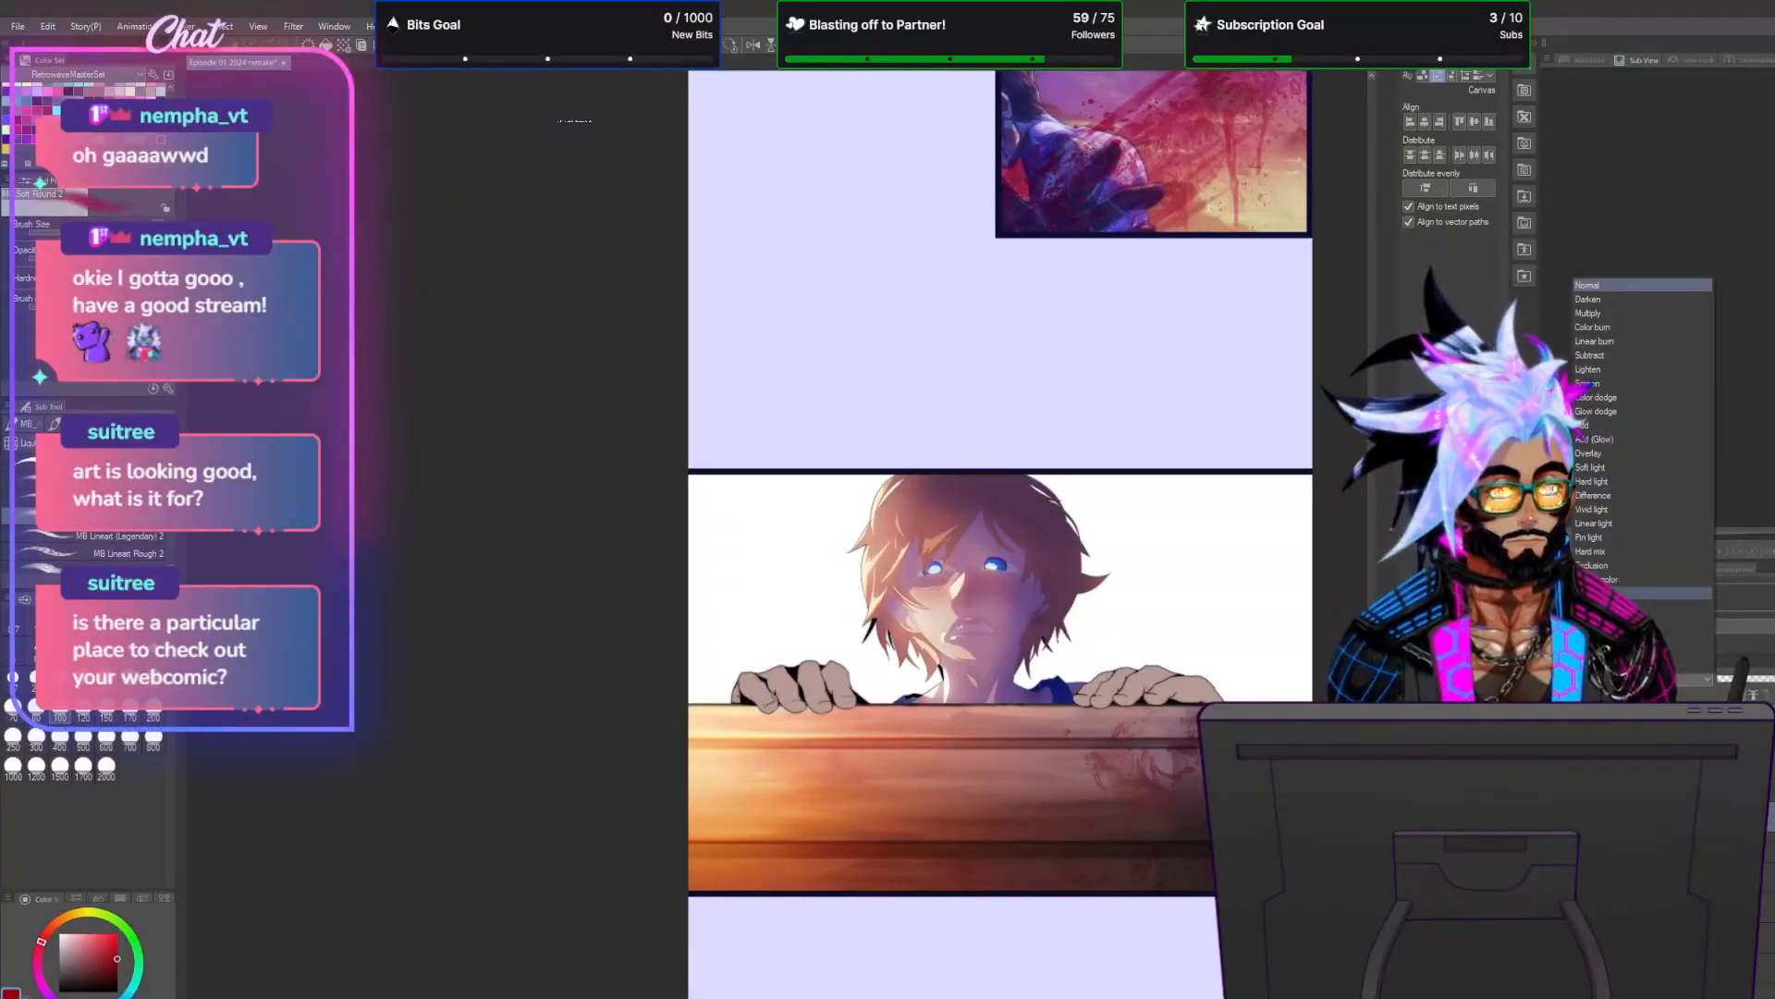
left_click(1606, 478)
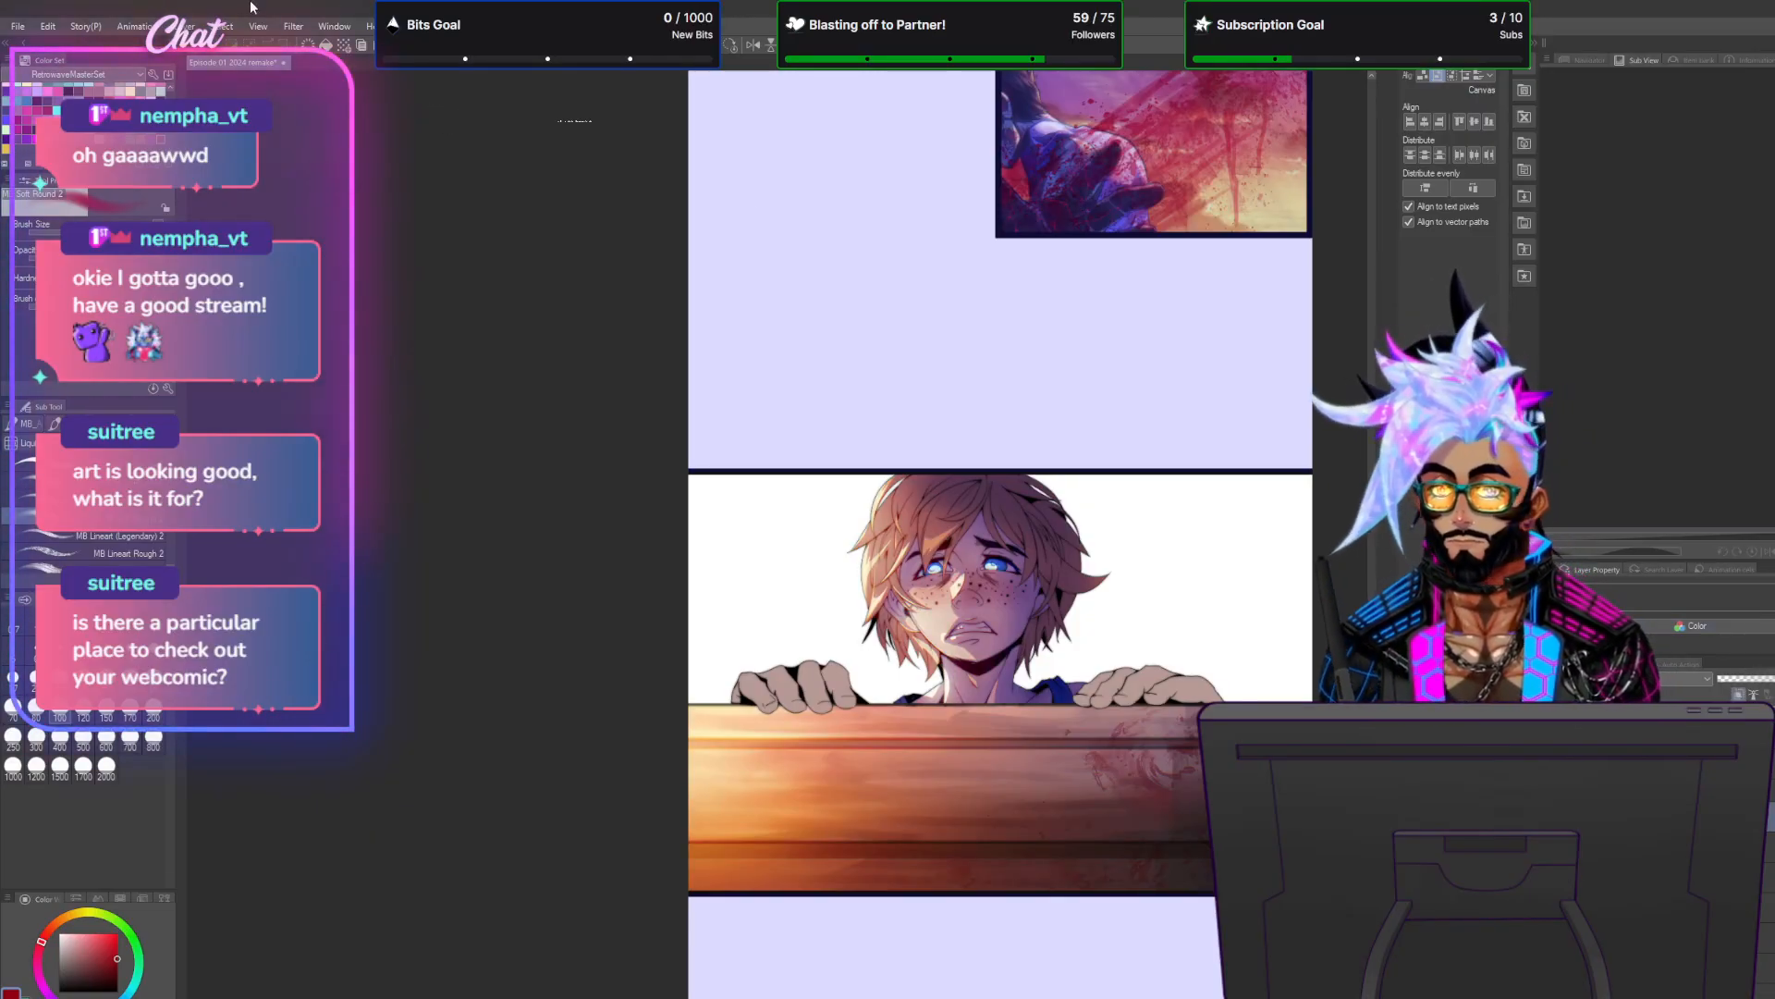
left_click(301, 28)
mouse_move(319, 45)
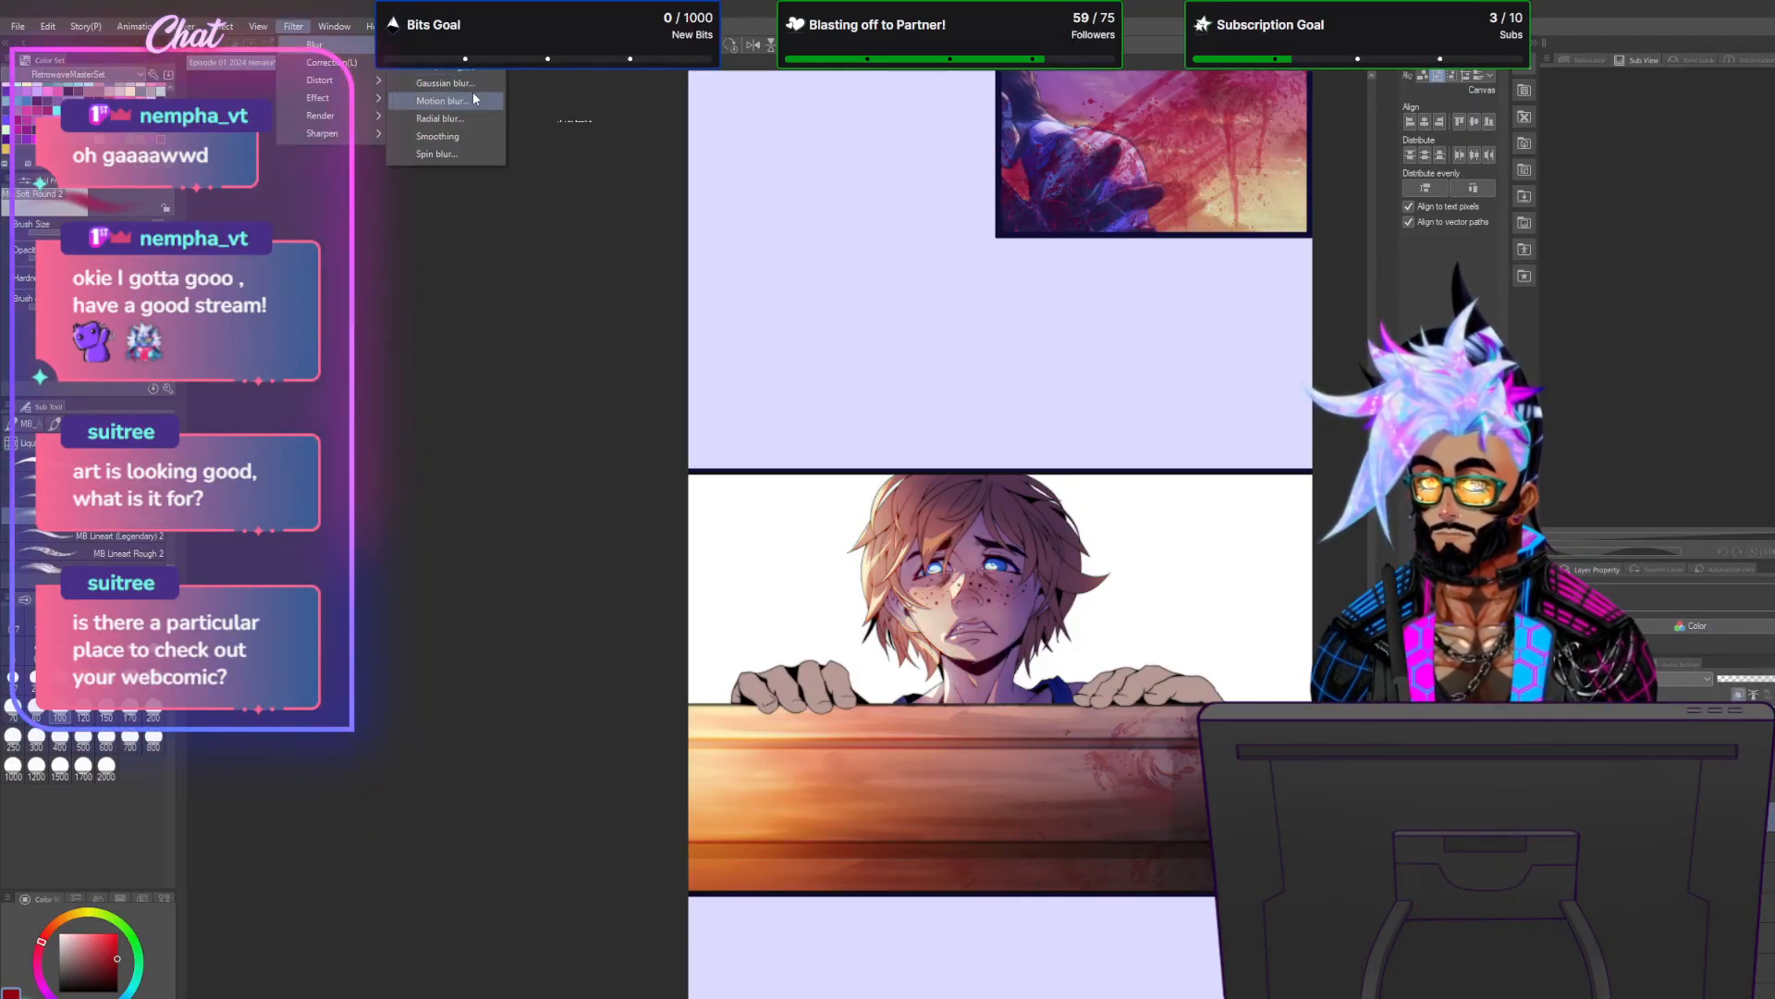
left_click(469, 83)
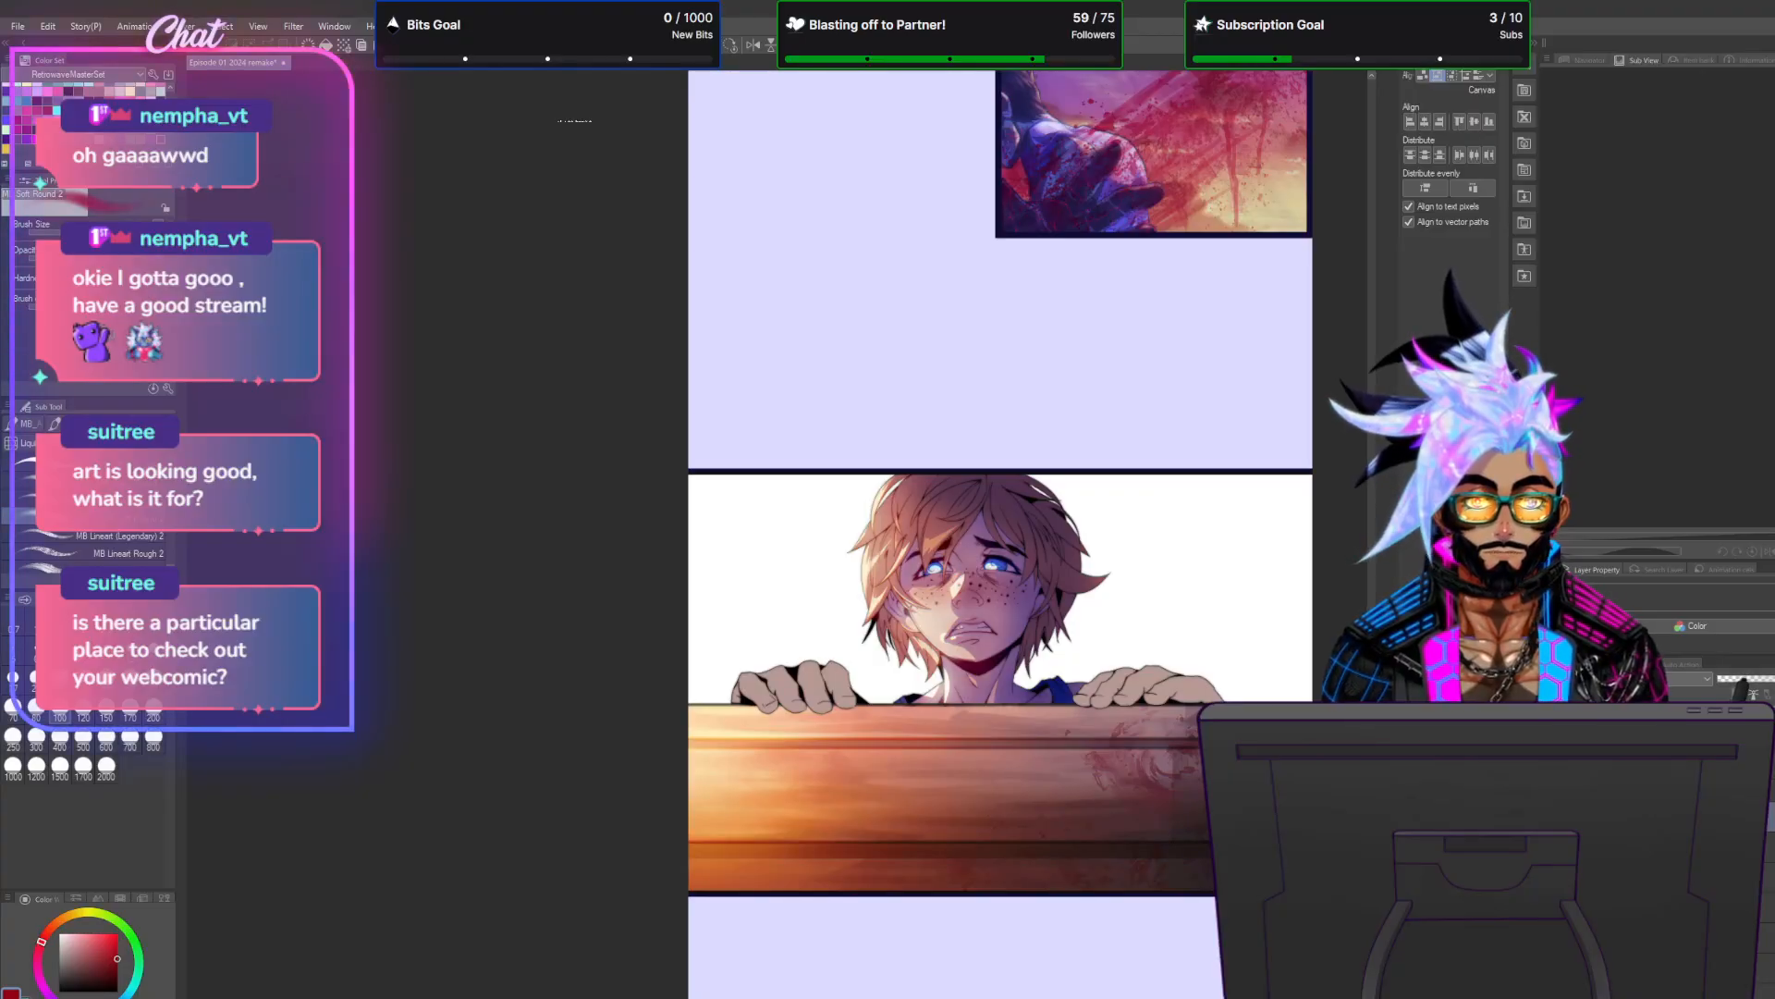
Try the Lighten, Darken and Multiply blending modes on the blurred copy of the boy's color layer.
left_click(1619, 490)
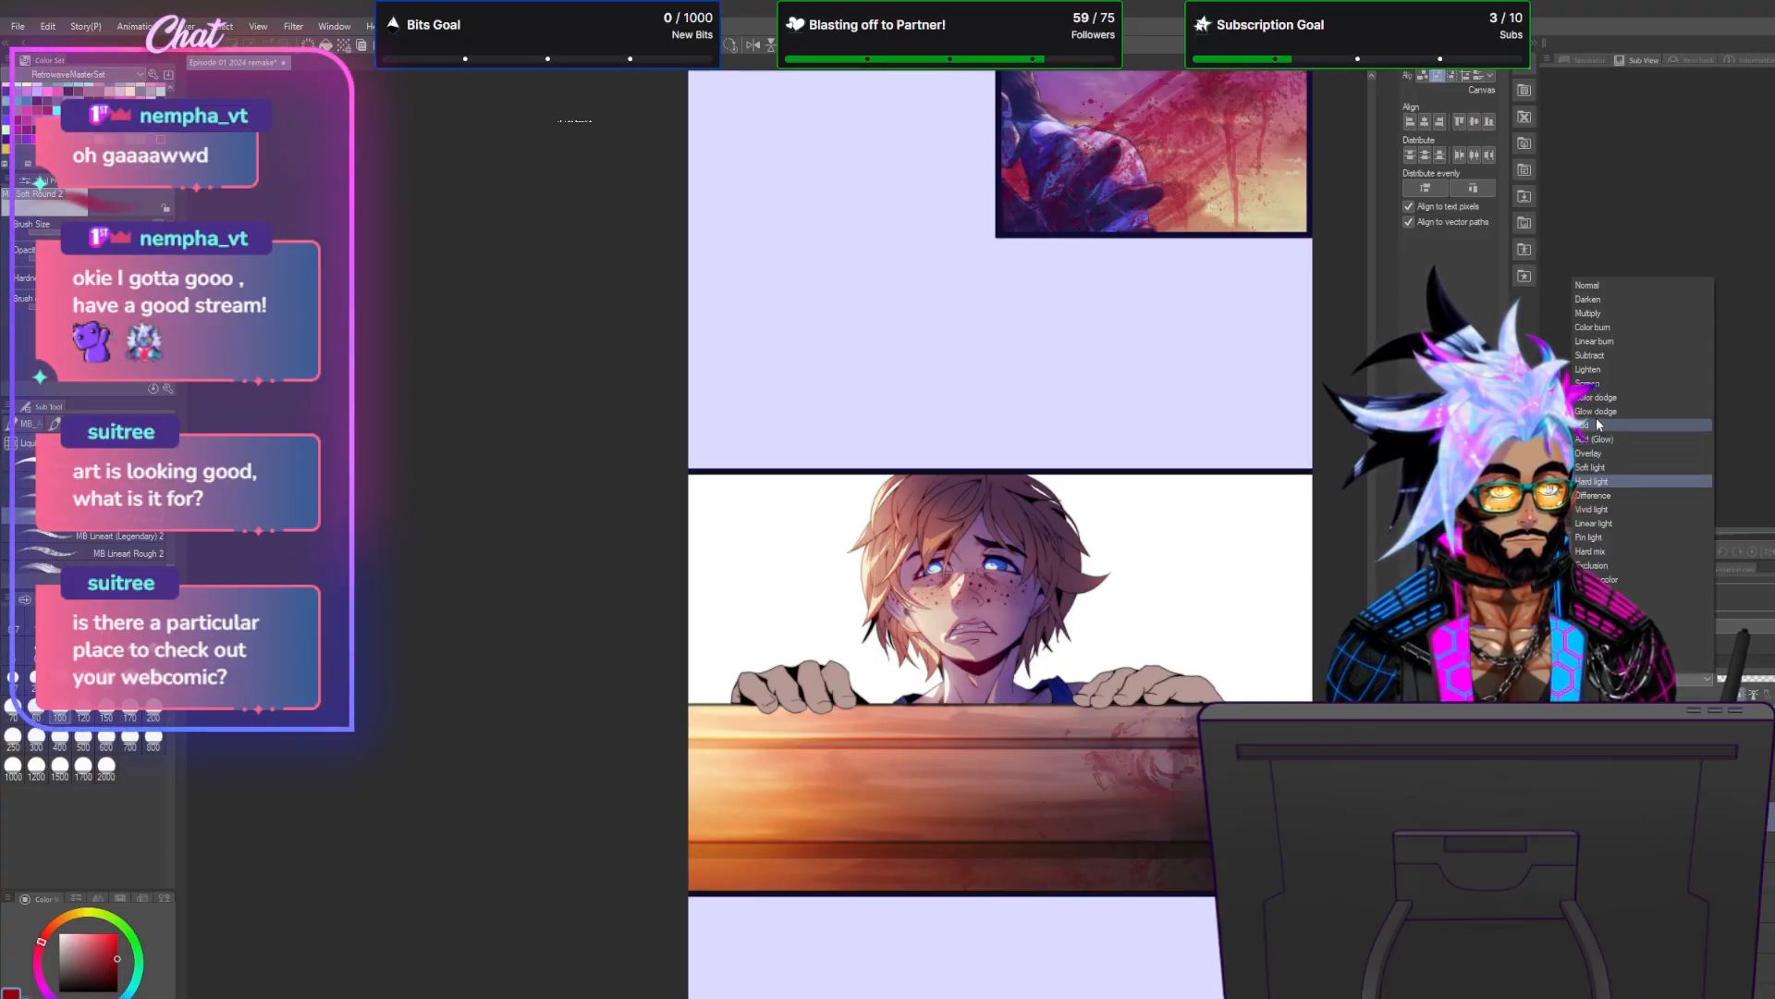
left_click(1619, 496)
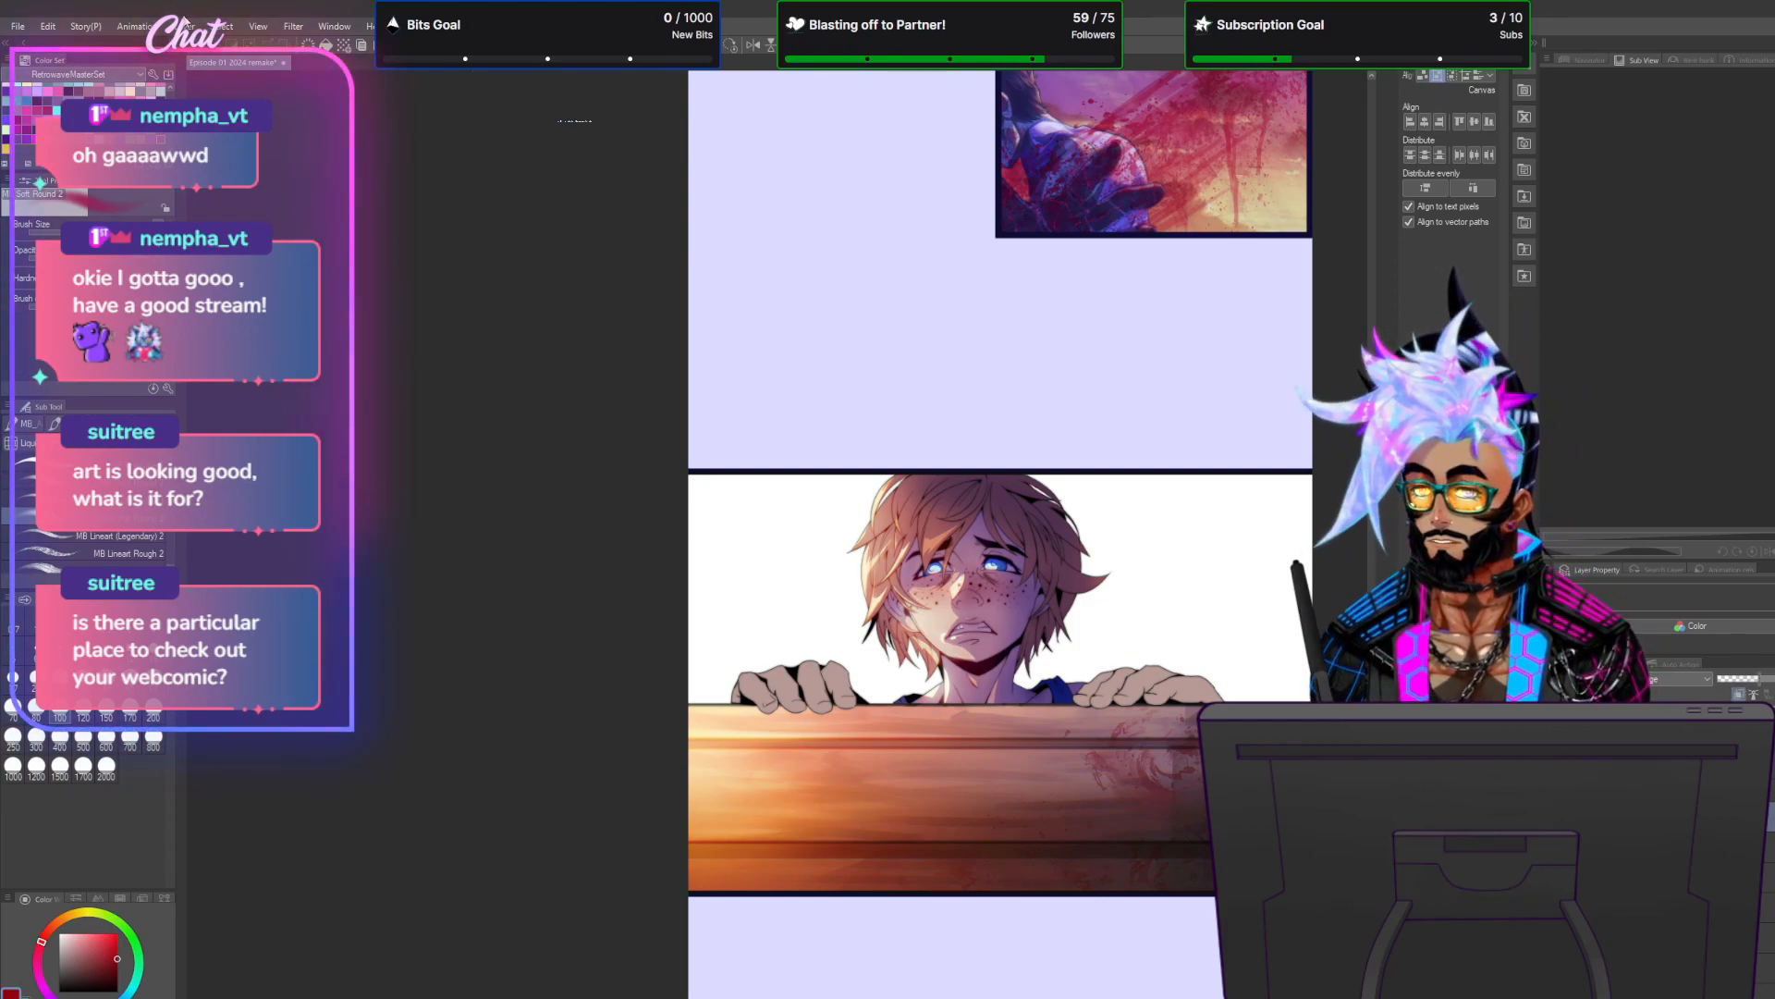
left_click(182, 26)
key("Escape")
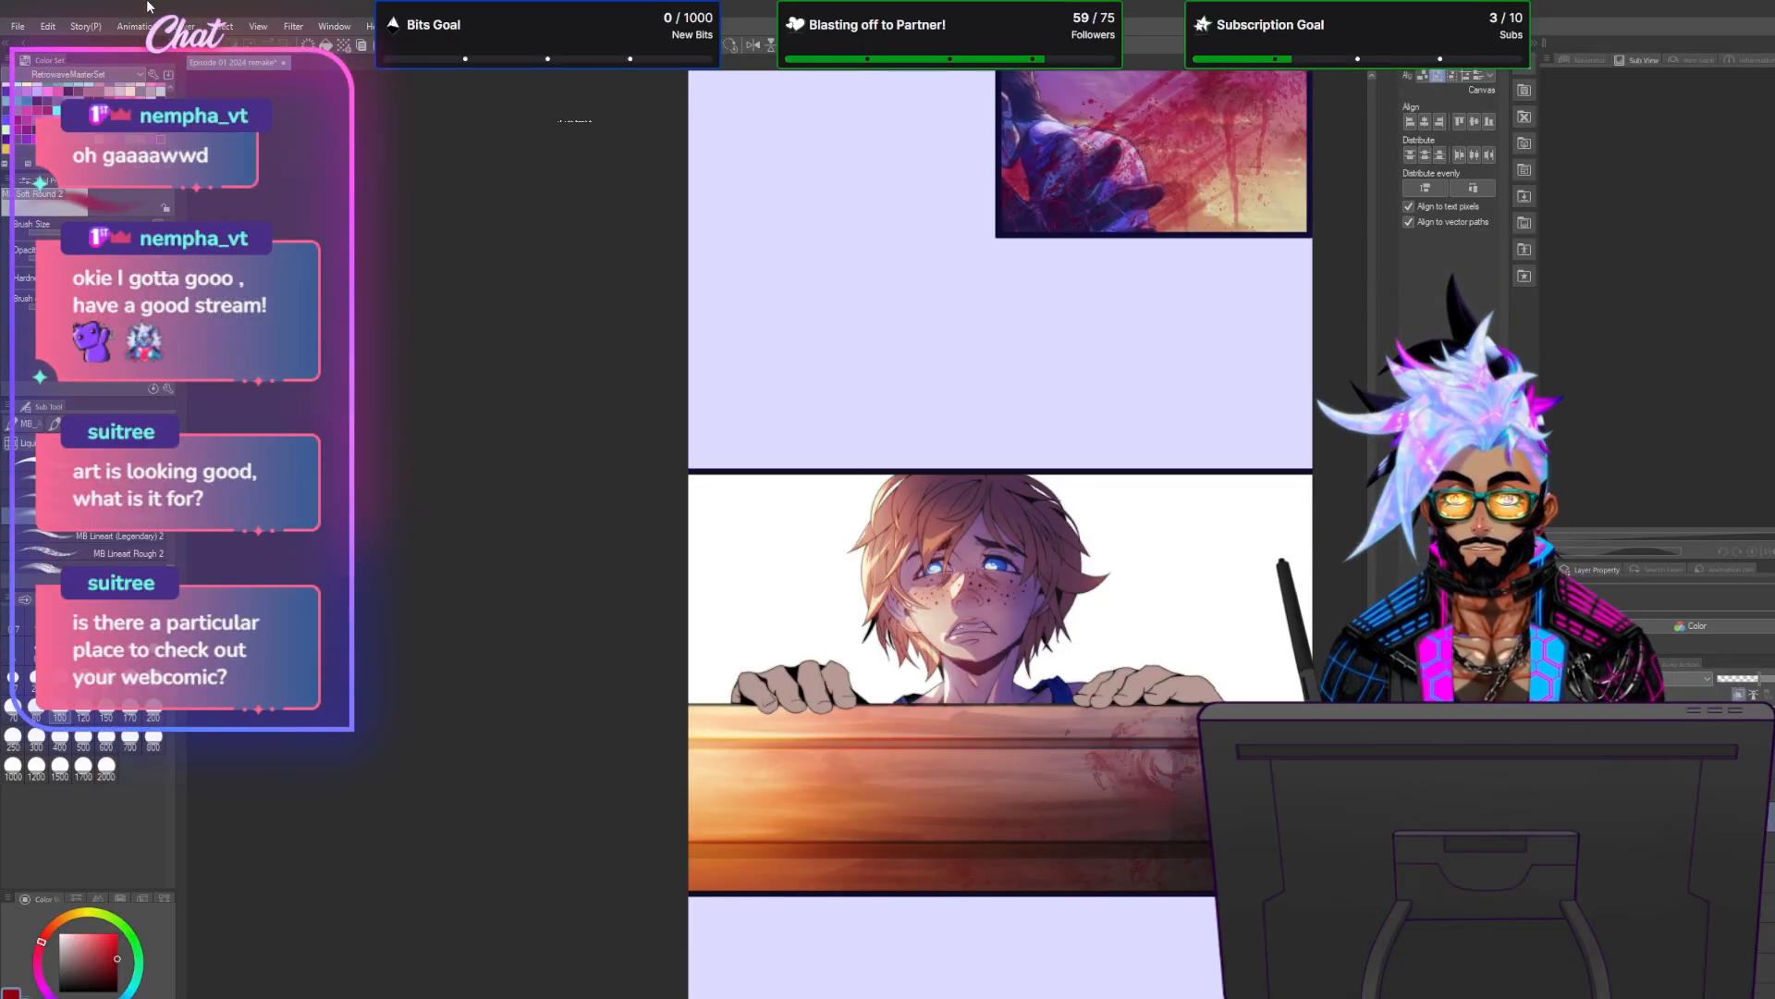
left_click(184, 26)
key("Escape")
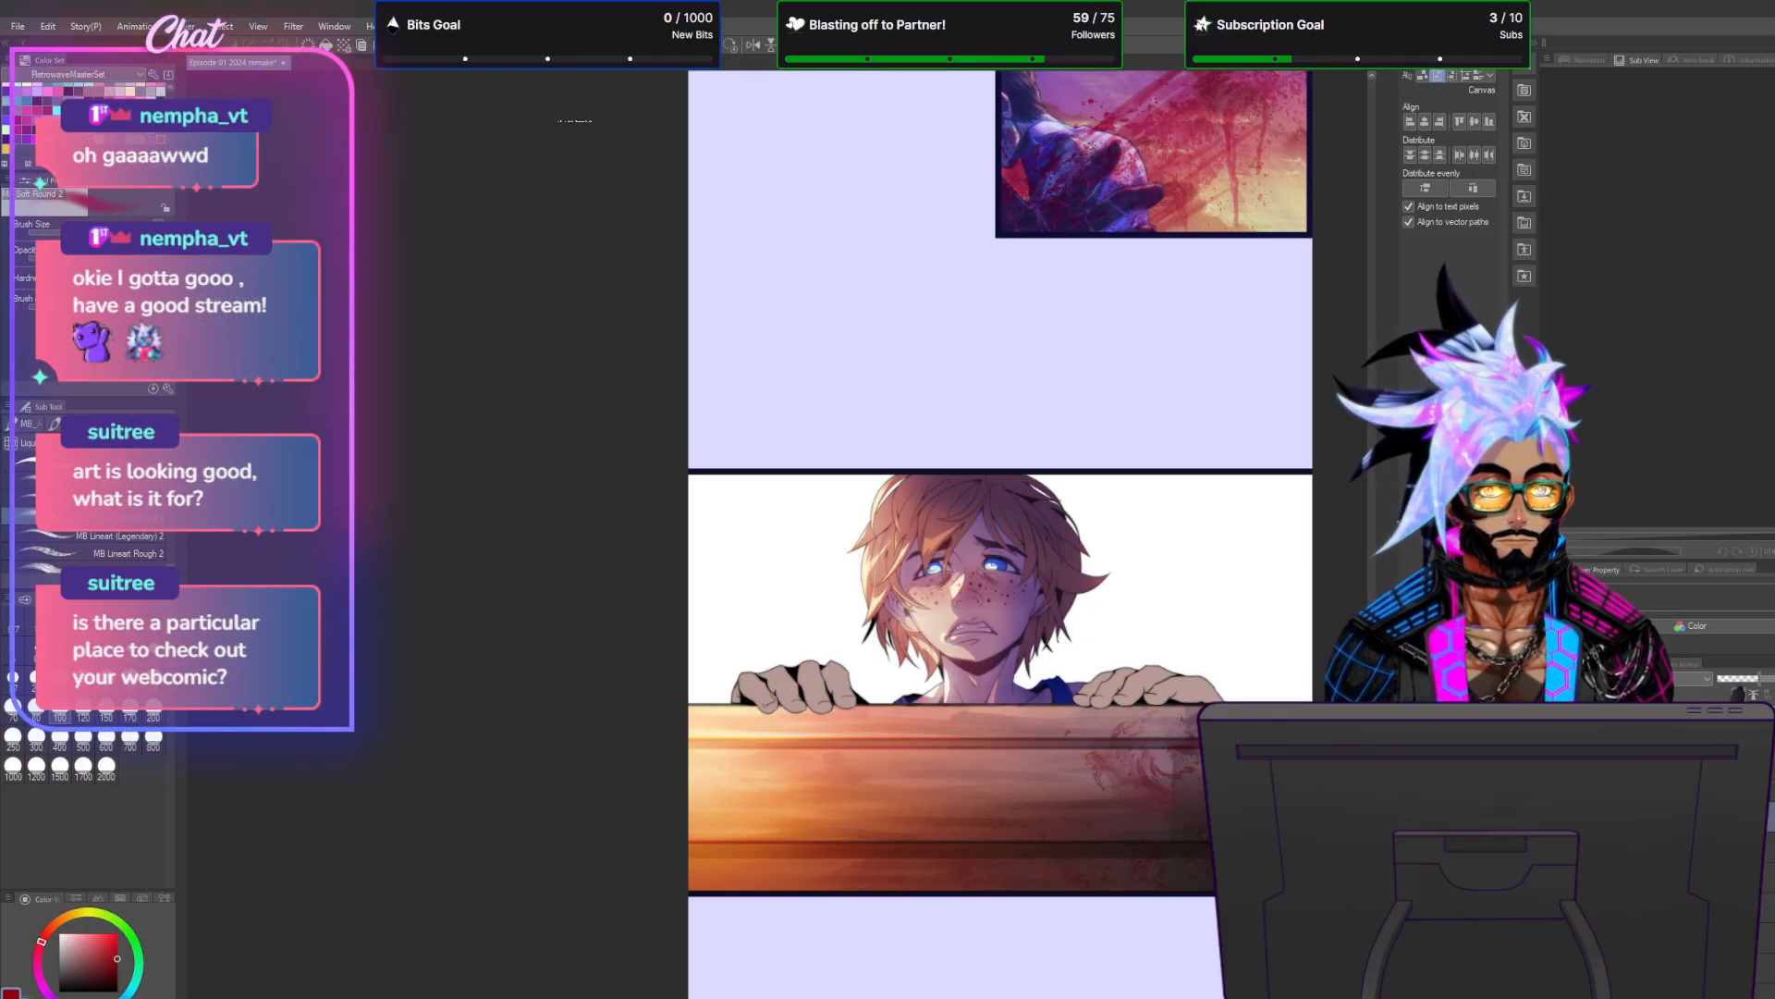
left_click(1674, 671)
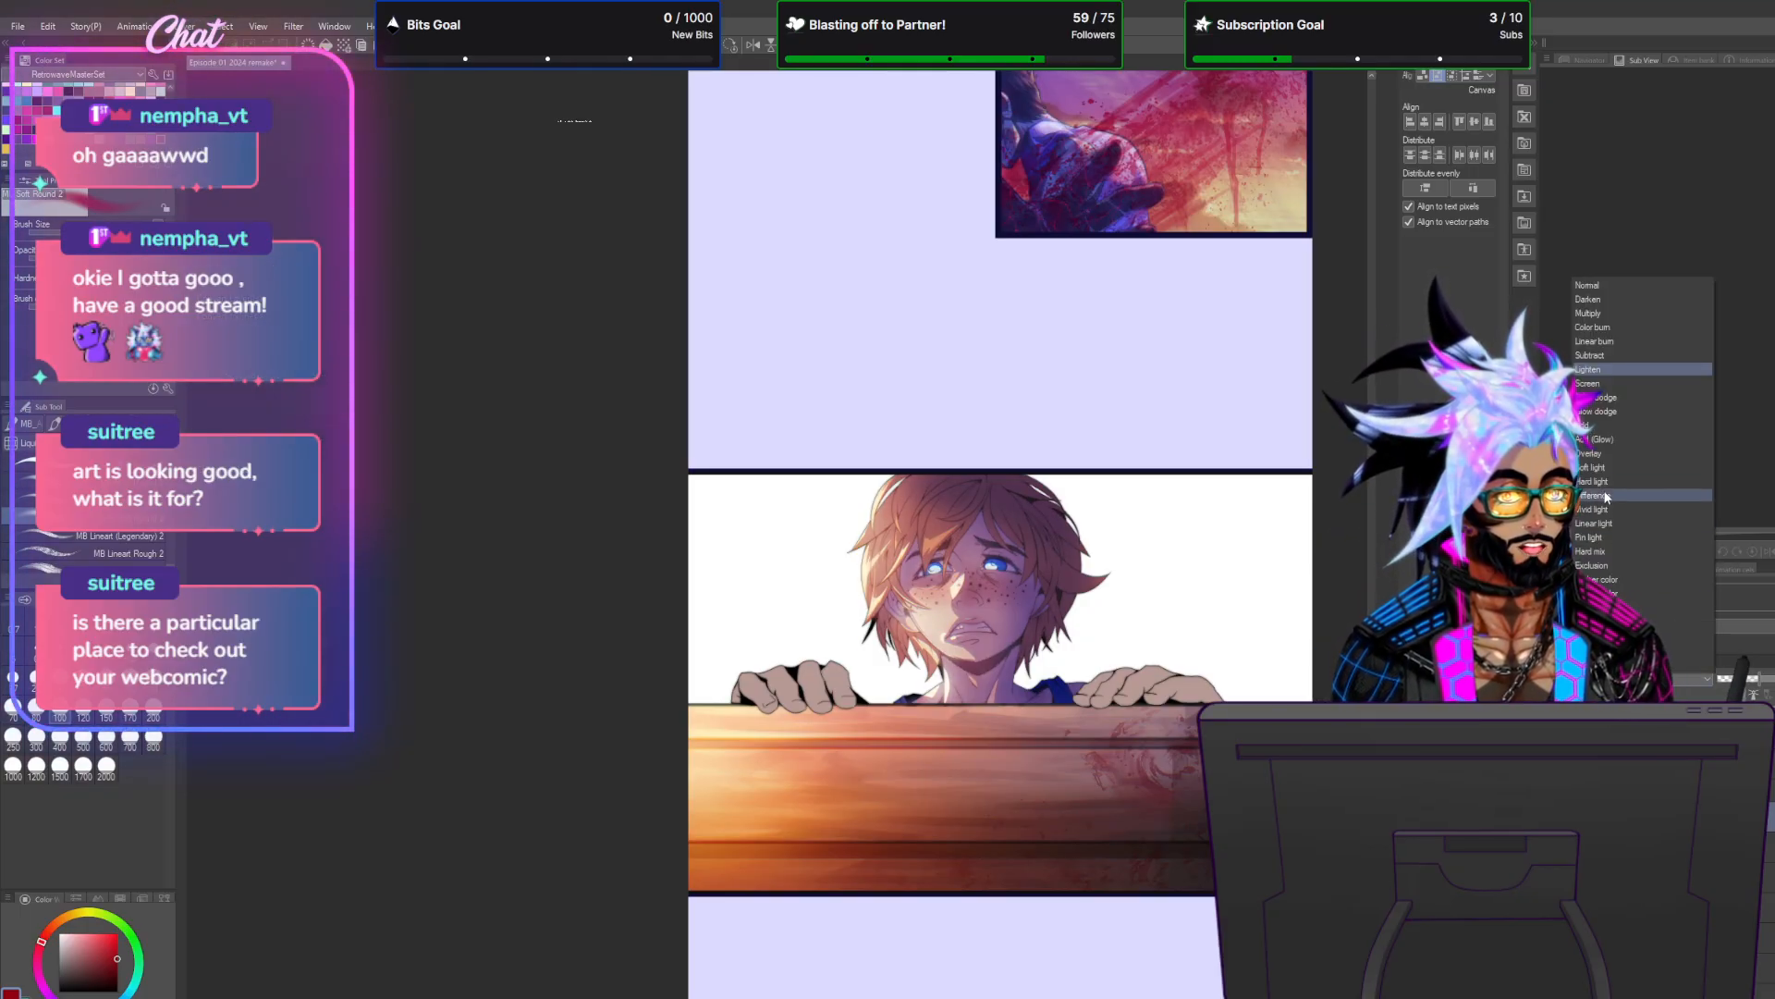
left_click(1590, 305)
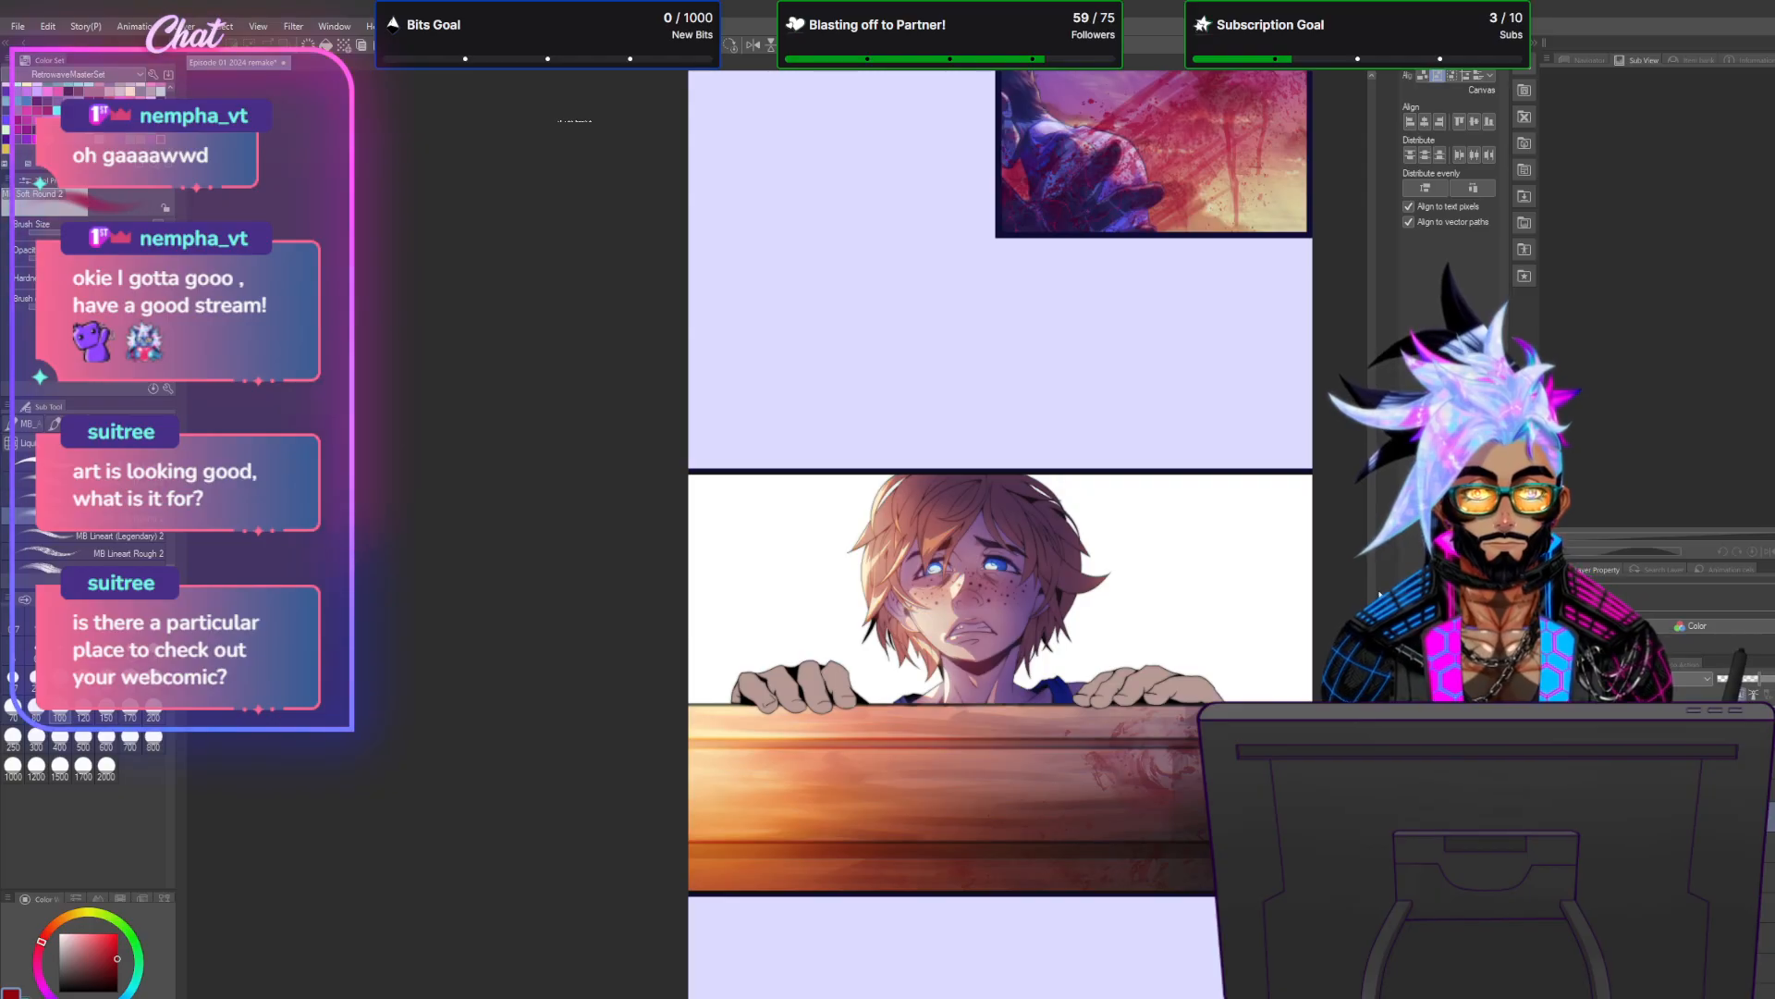
left_click(1674, 678)
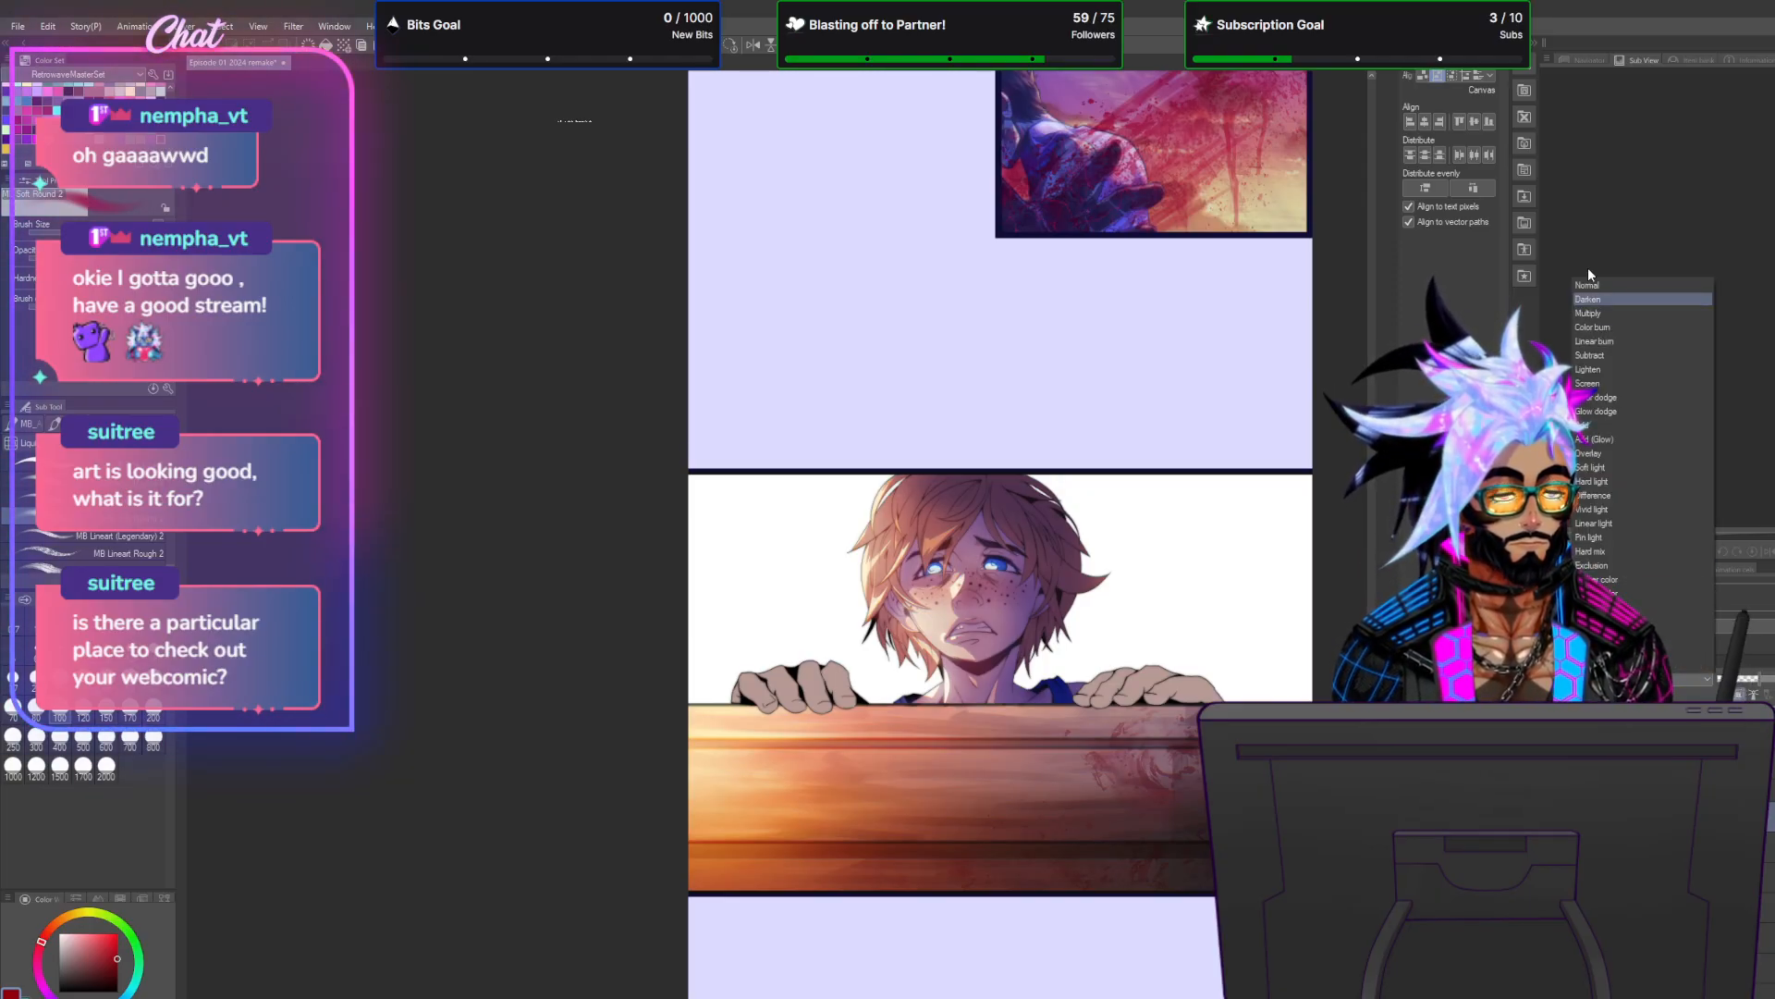
left_click(1594, 311)
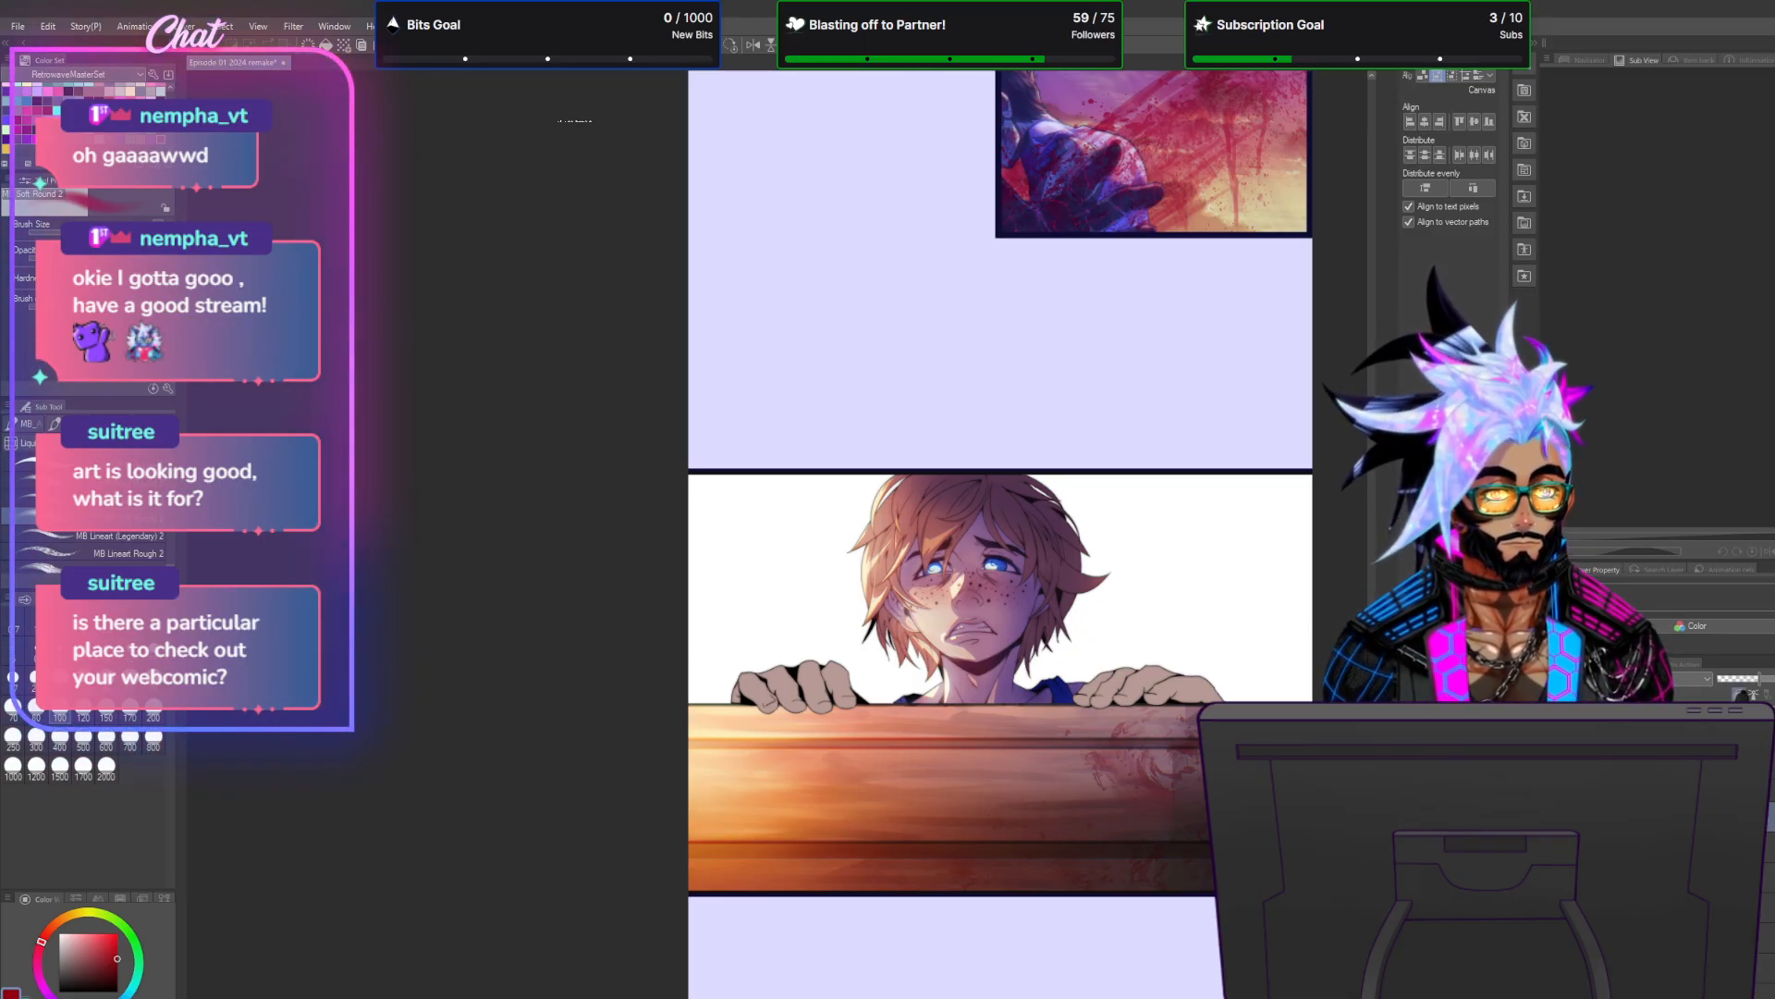
Examine the boy's face, hair and hands up close to judge the effect of the blurred color layer.
left_click(1711, 791)
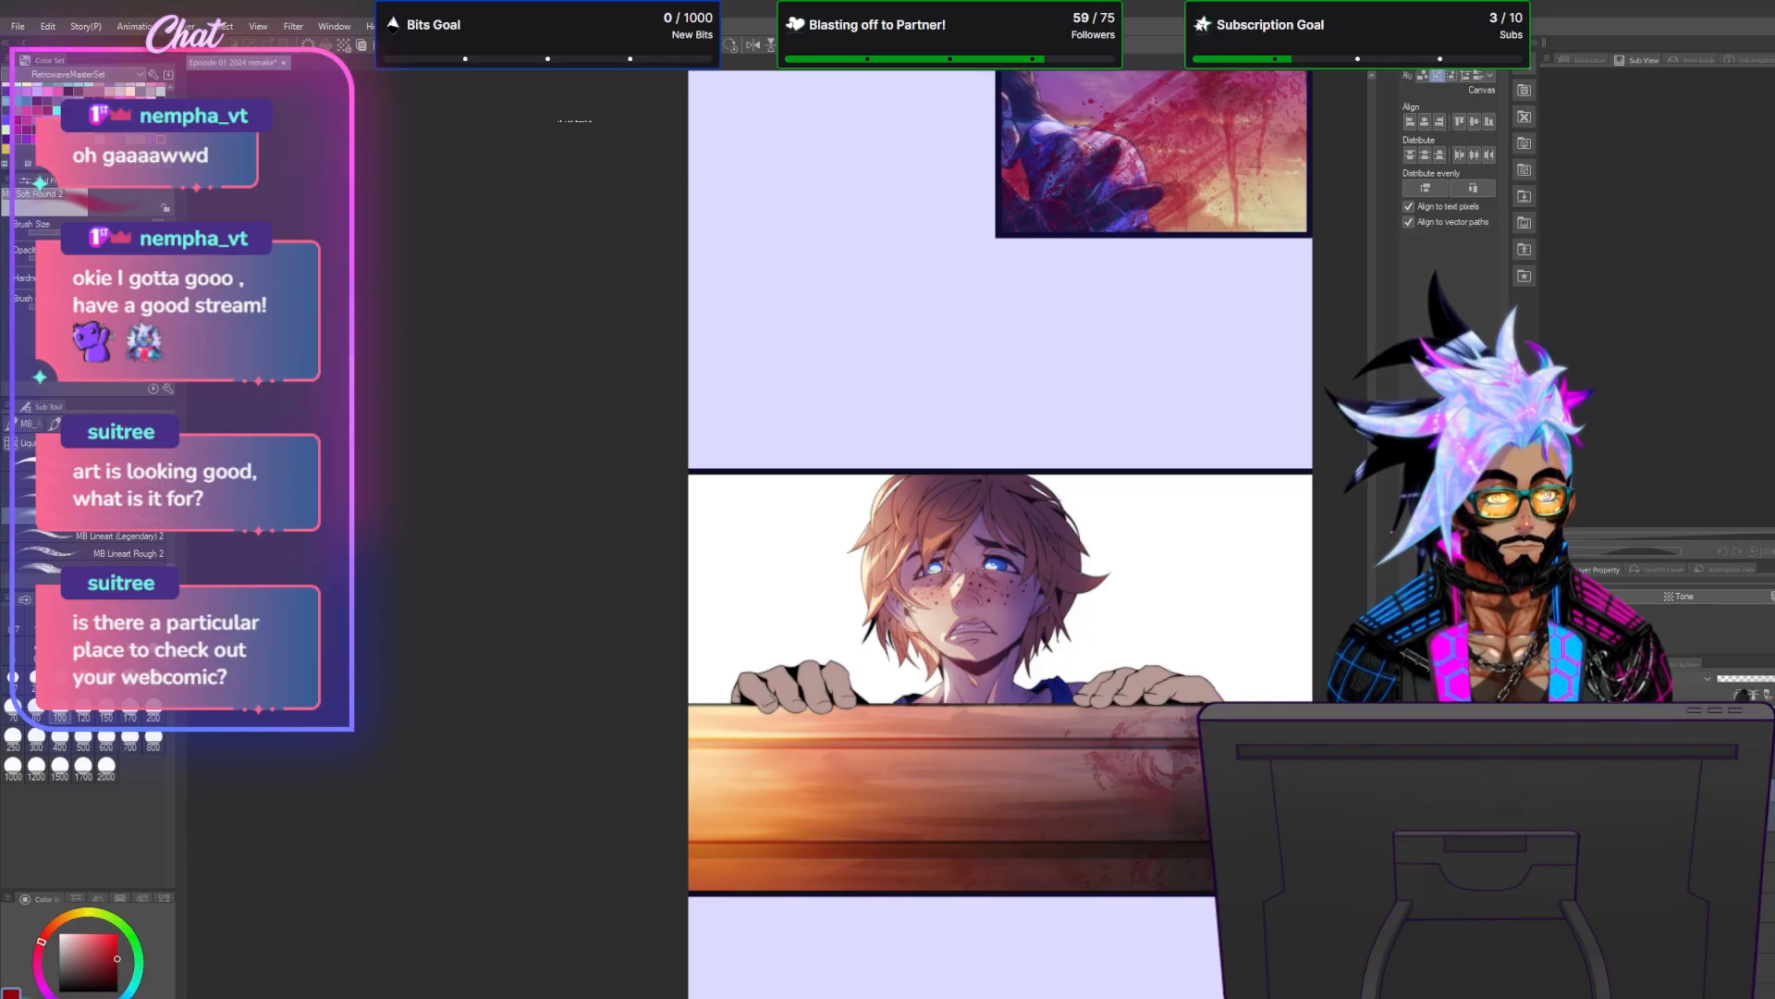
right_click(1657, 786)
left_click(1722, 716)
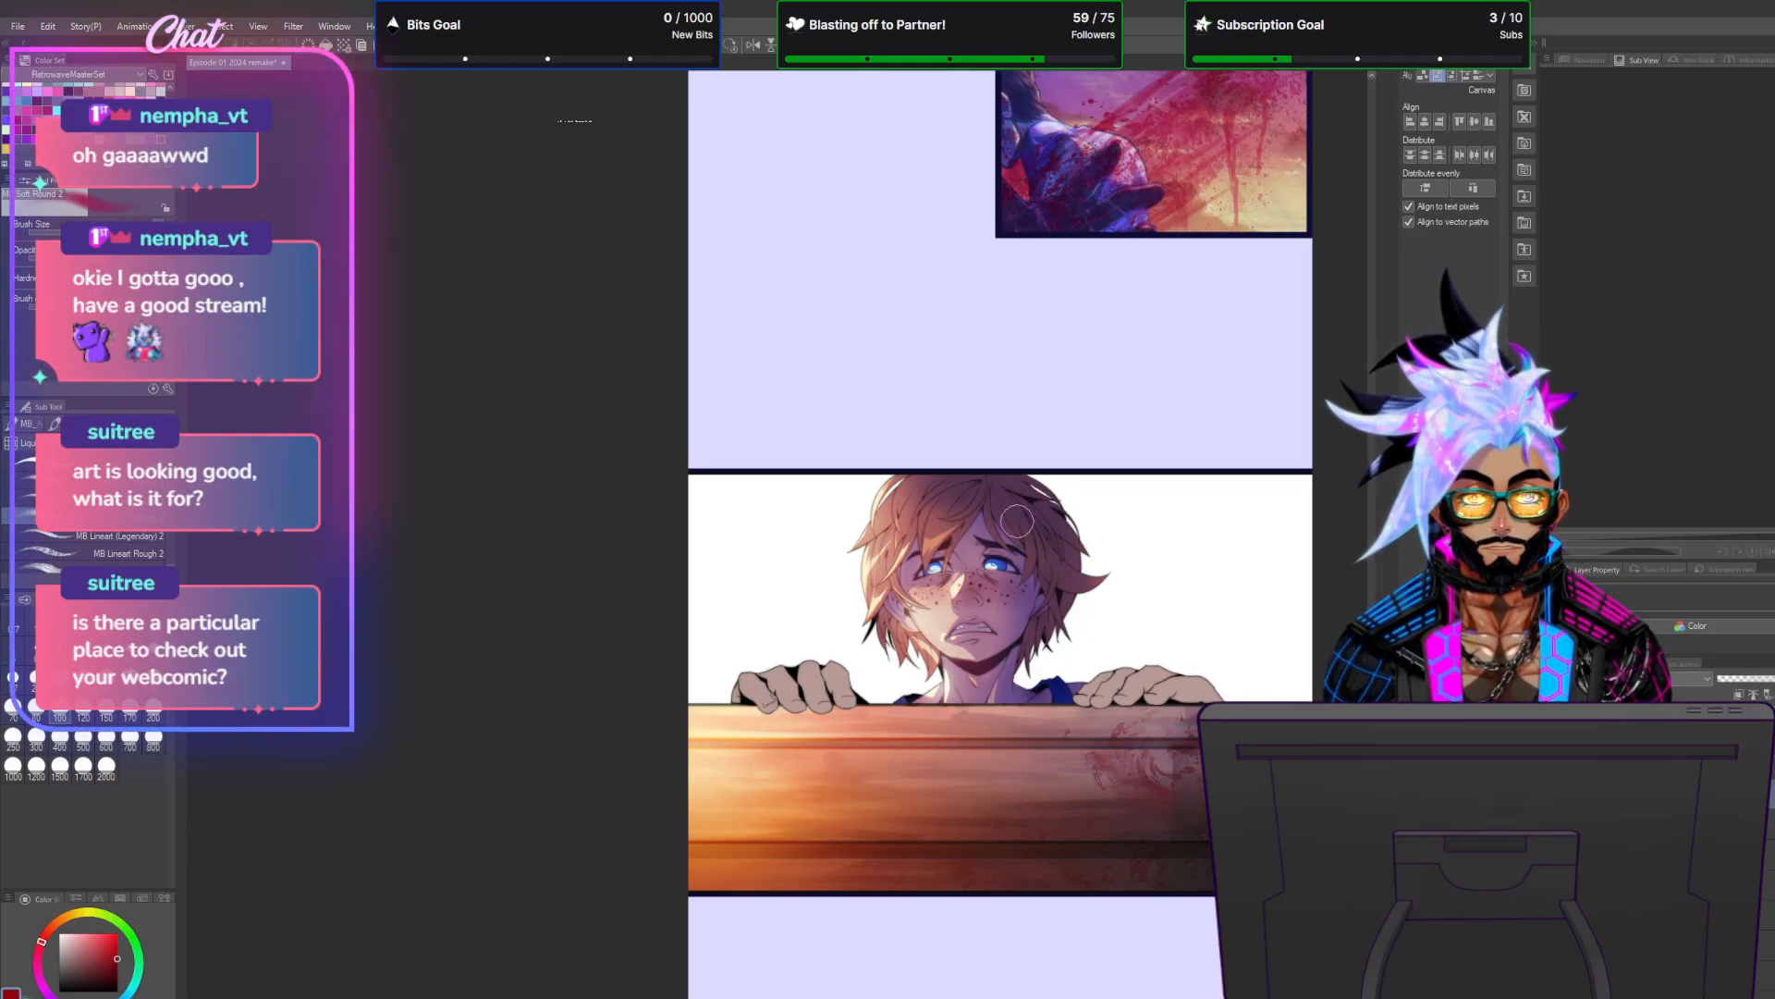
scroll(1018, 521, "up", 3)
scroll(1041, 558, "up", 2)
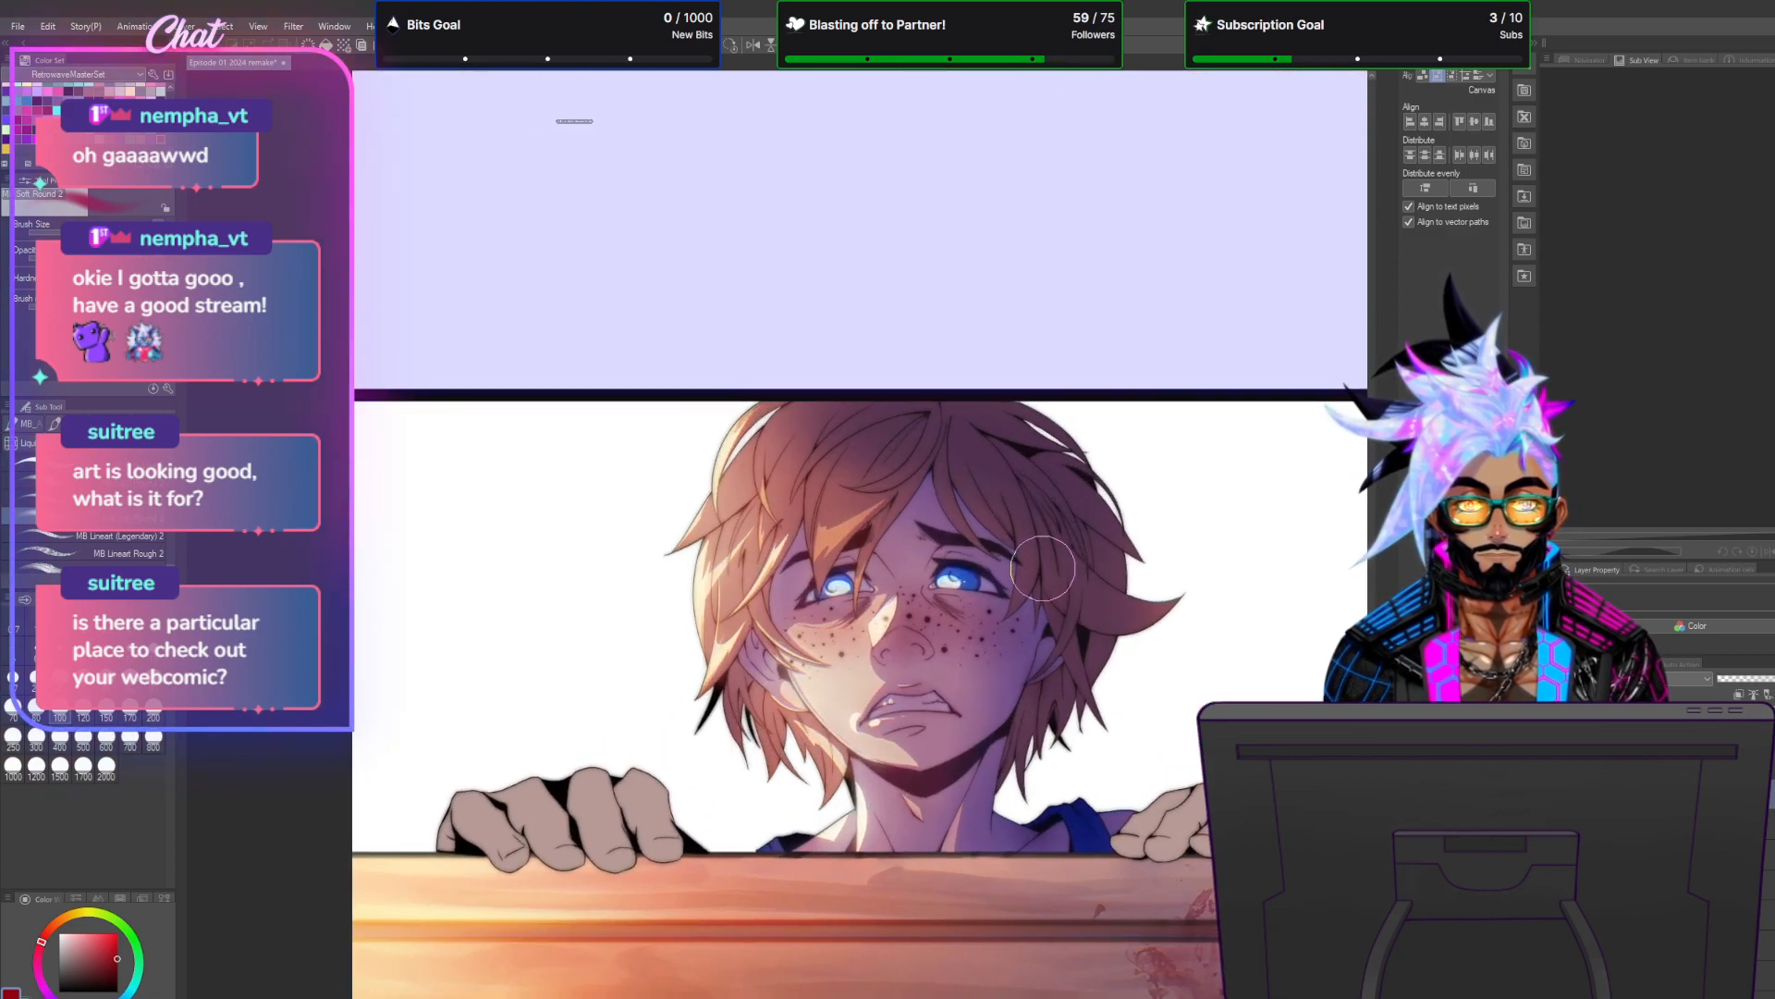
scroll(1042, 565, "down", 1)
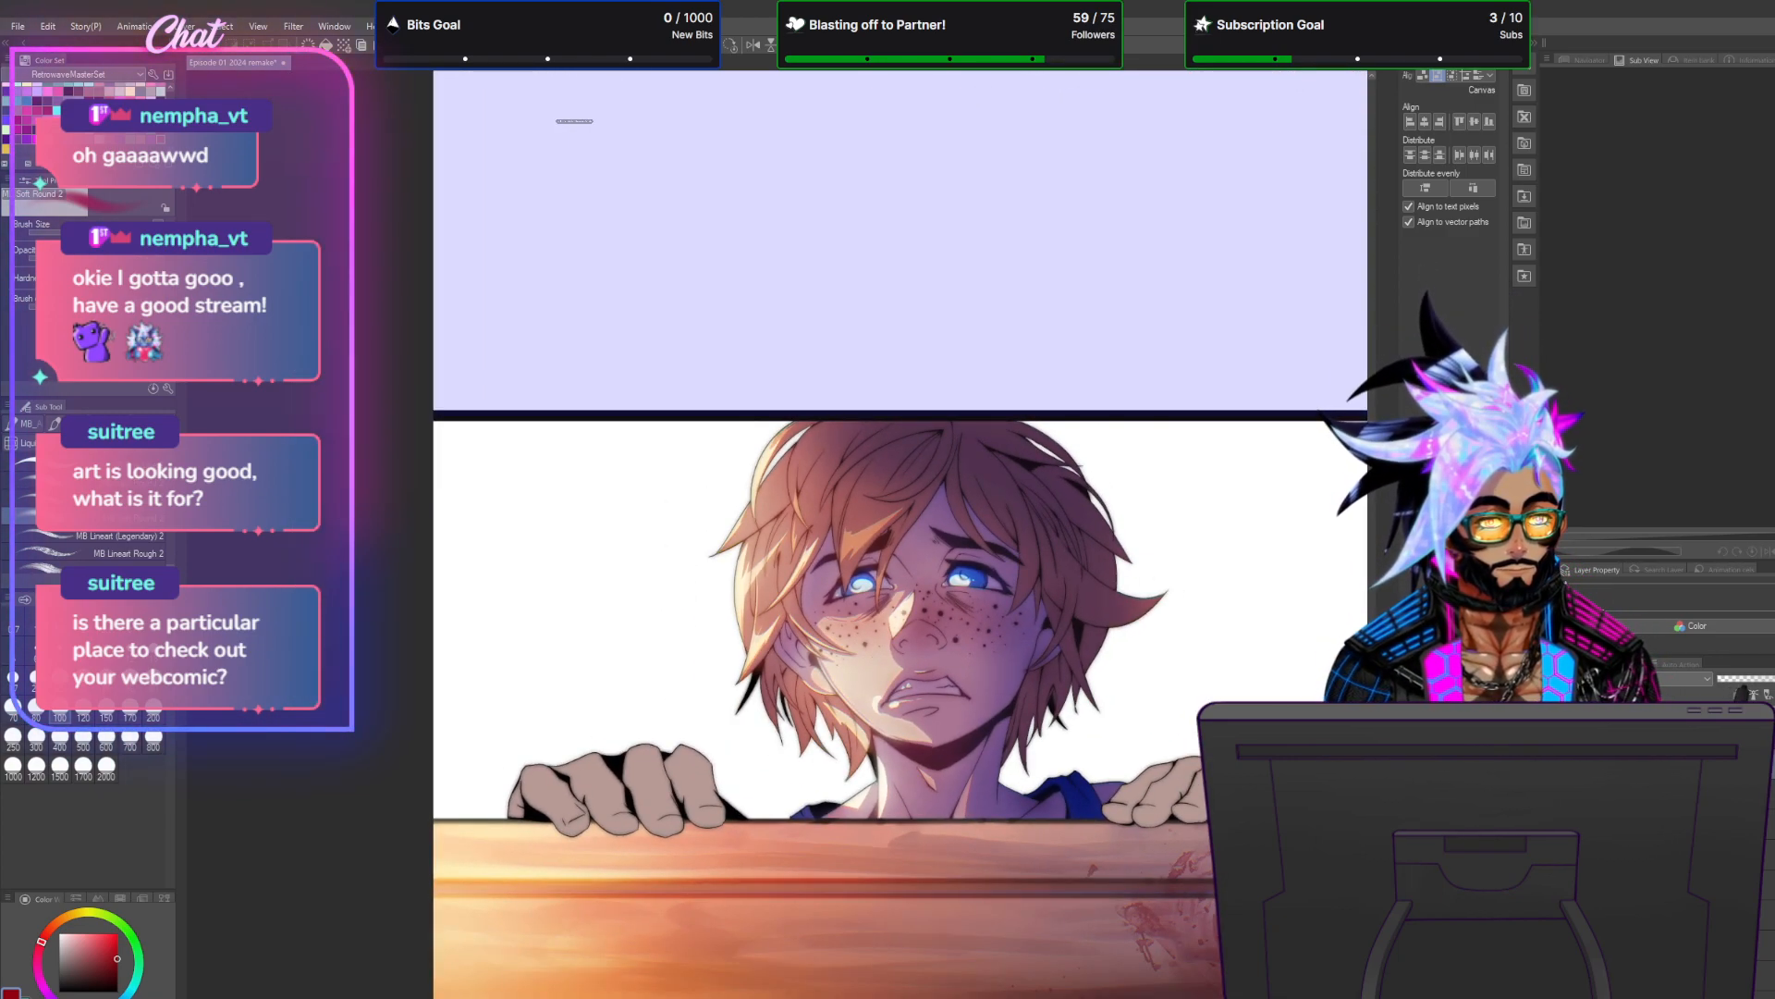
left_click(1559, 813)
left_click(1559, 814)
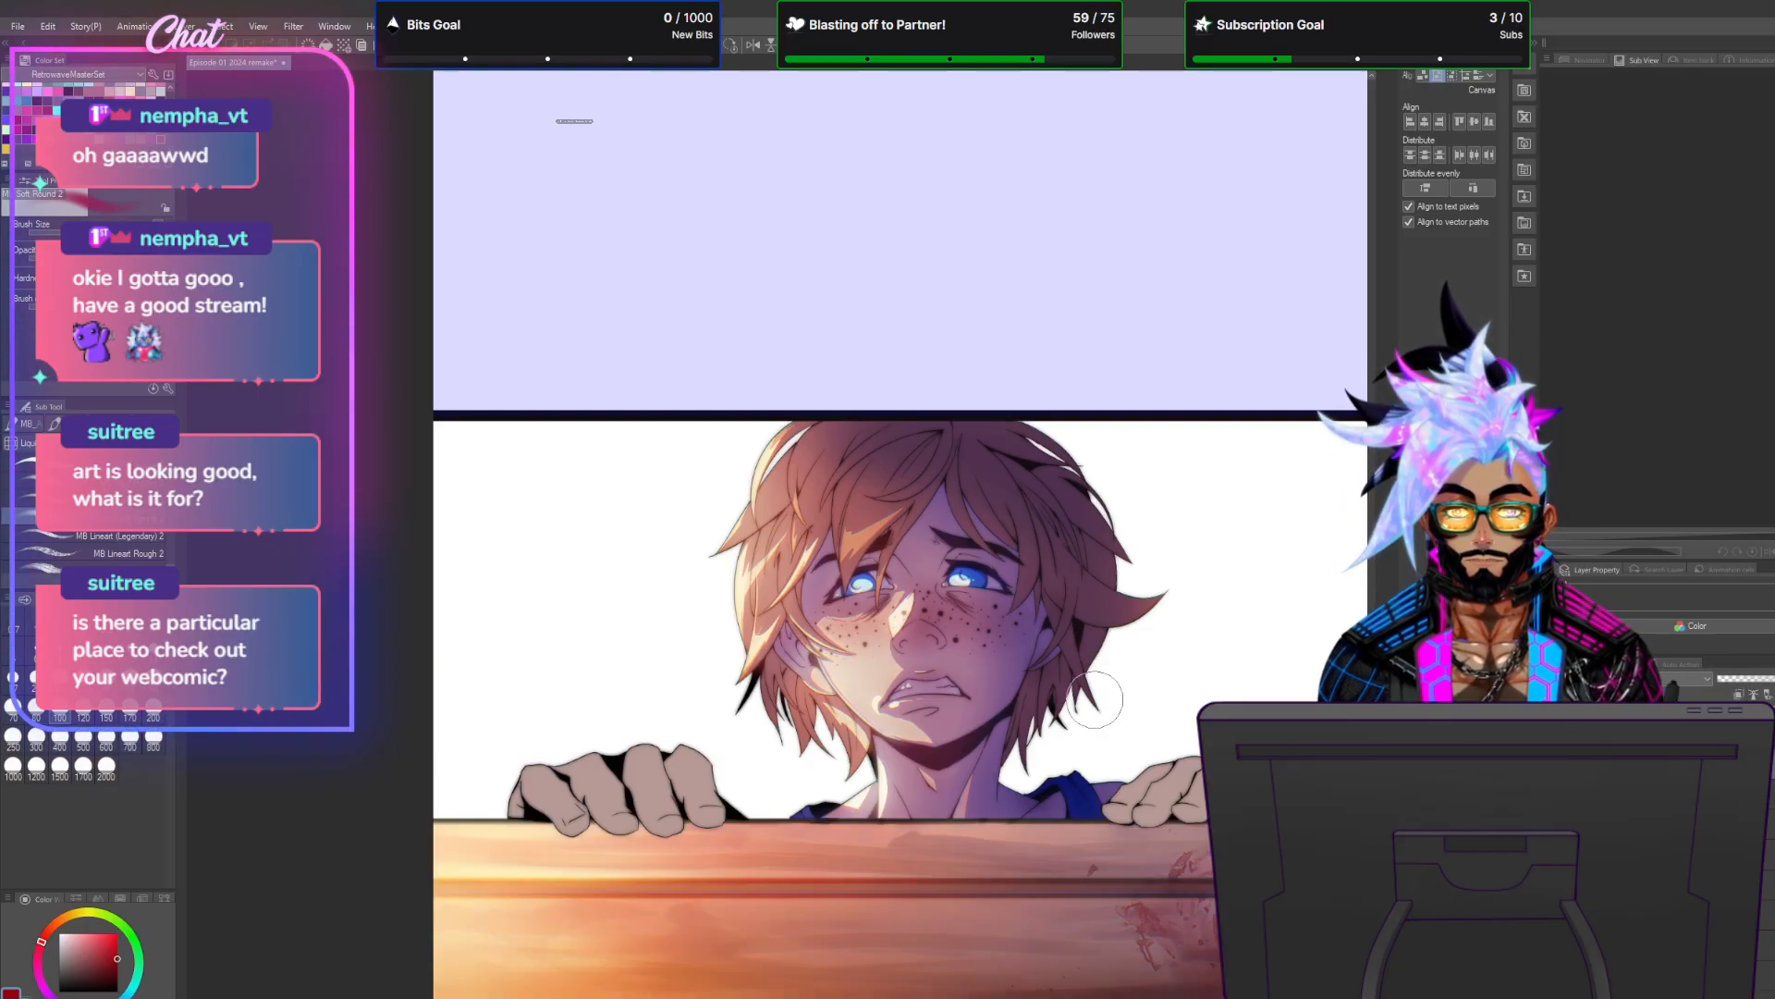
scroll(1280, 666, "down", 3)
scroll(1257, 666, "up", 2)
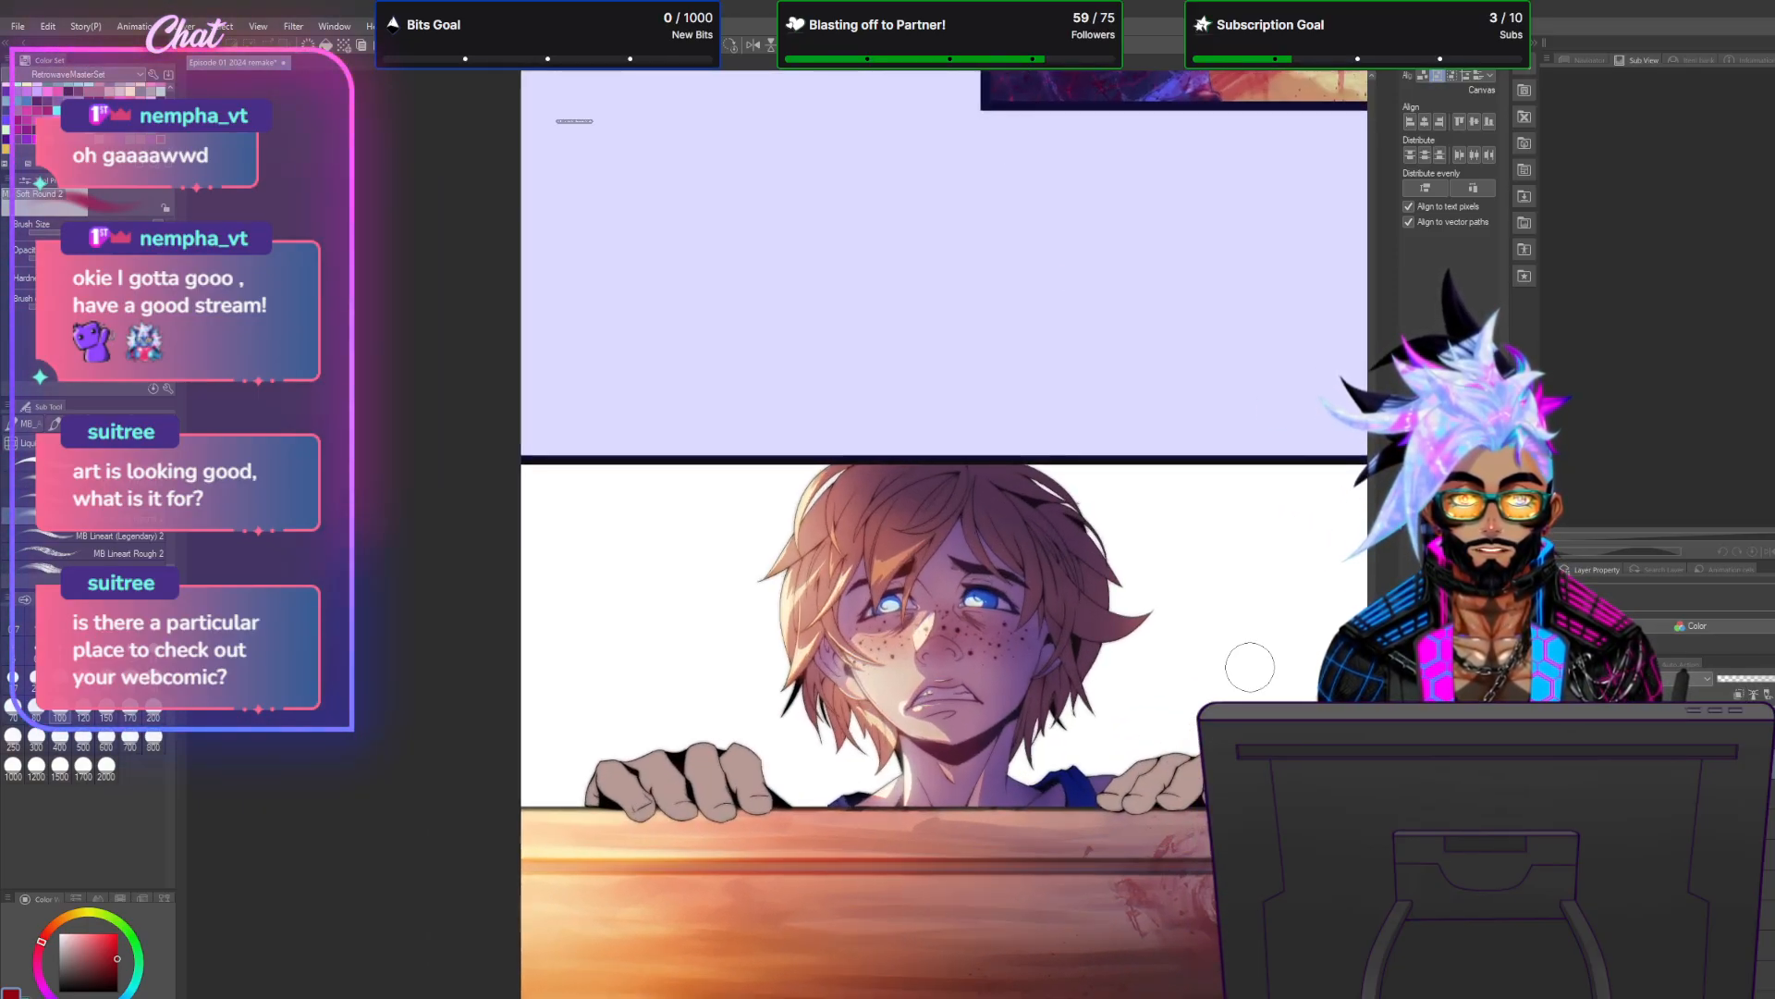
scroll(1251, 666, "up", 1)
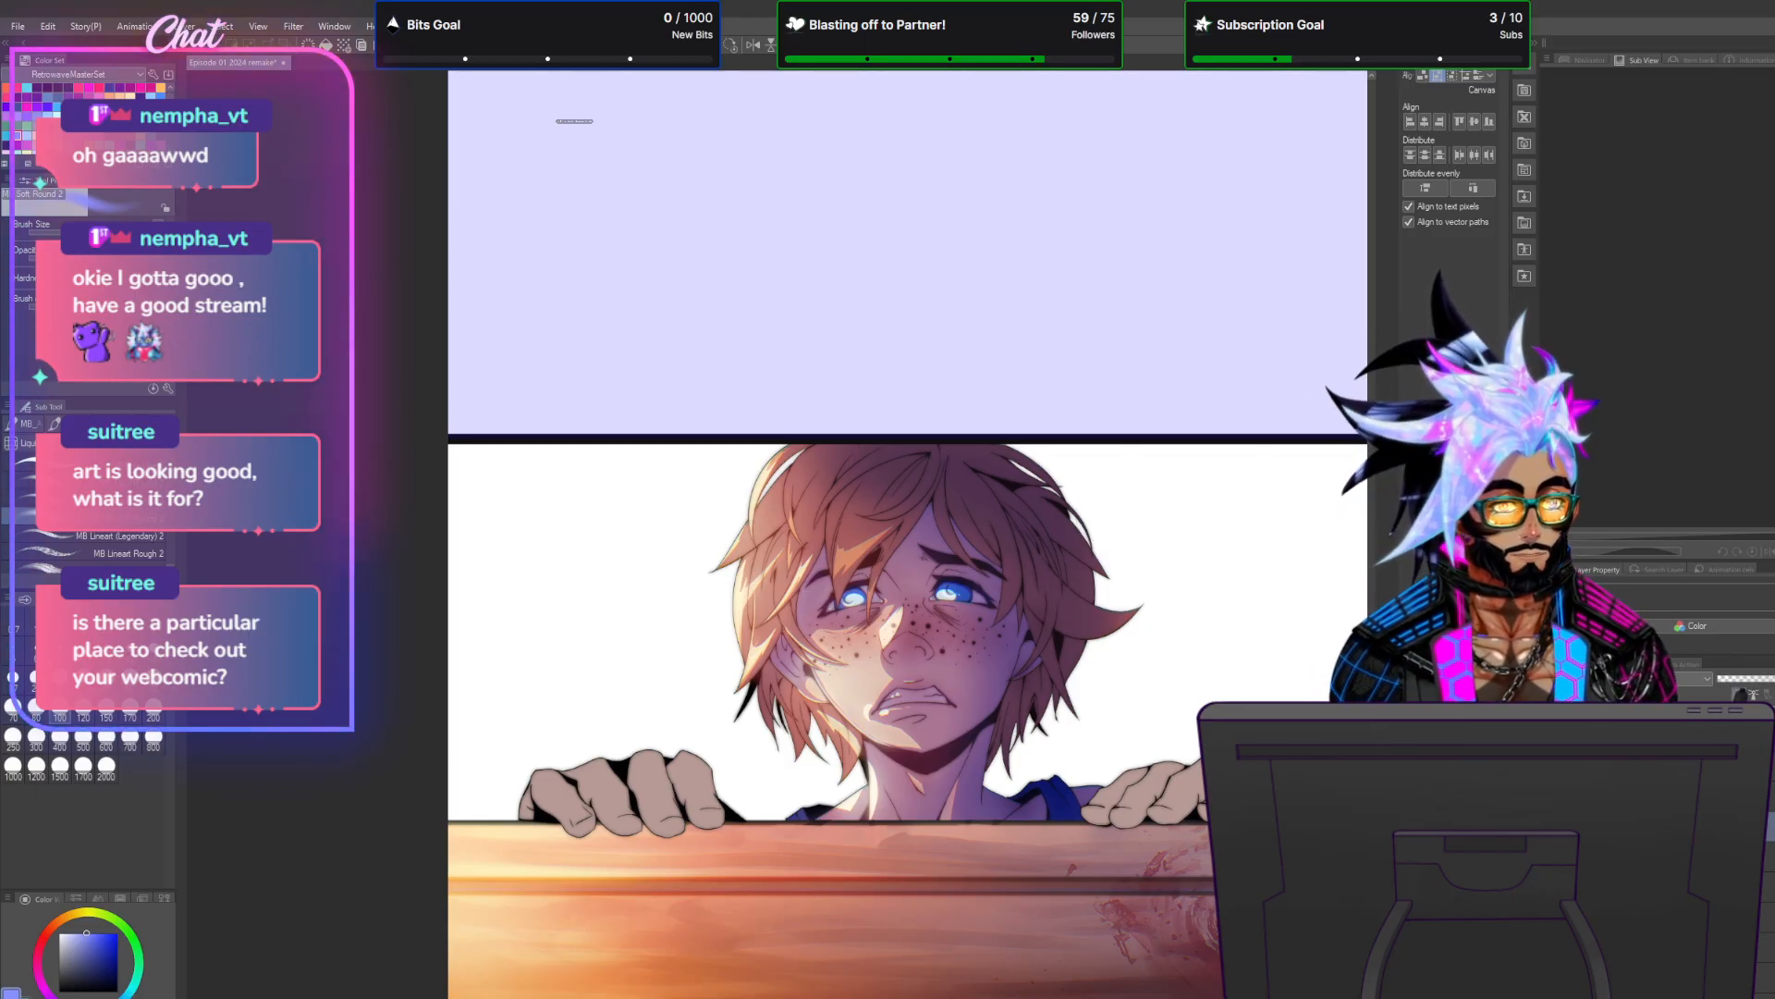
Set the shading layer to Multiply, lasso around the boy and fill both hands with the periwinkle blue shadow color.
left_click(1683, 679)
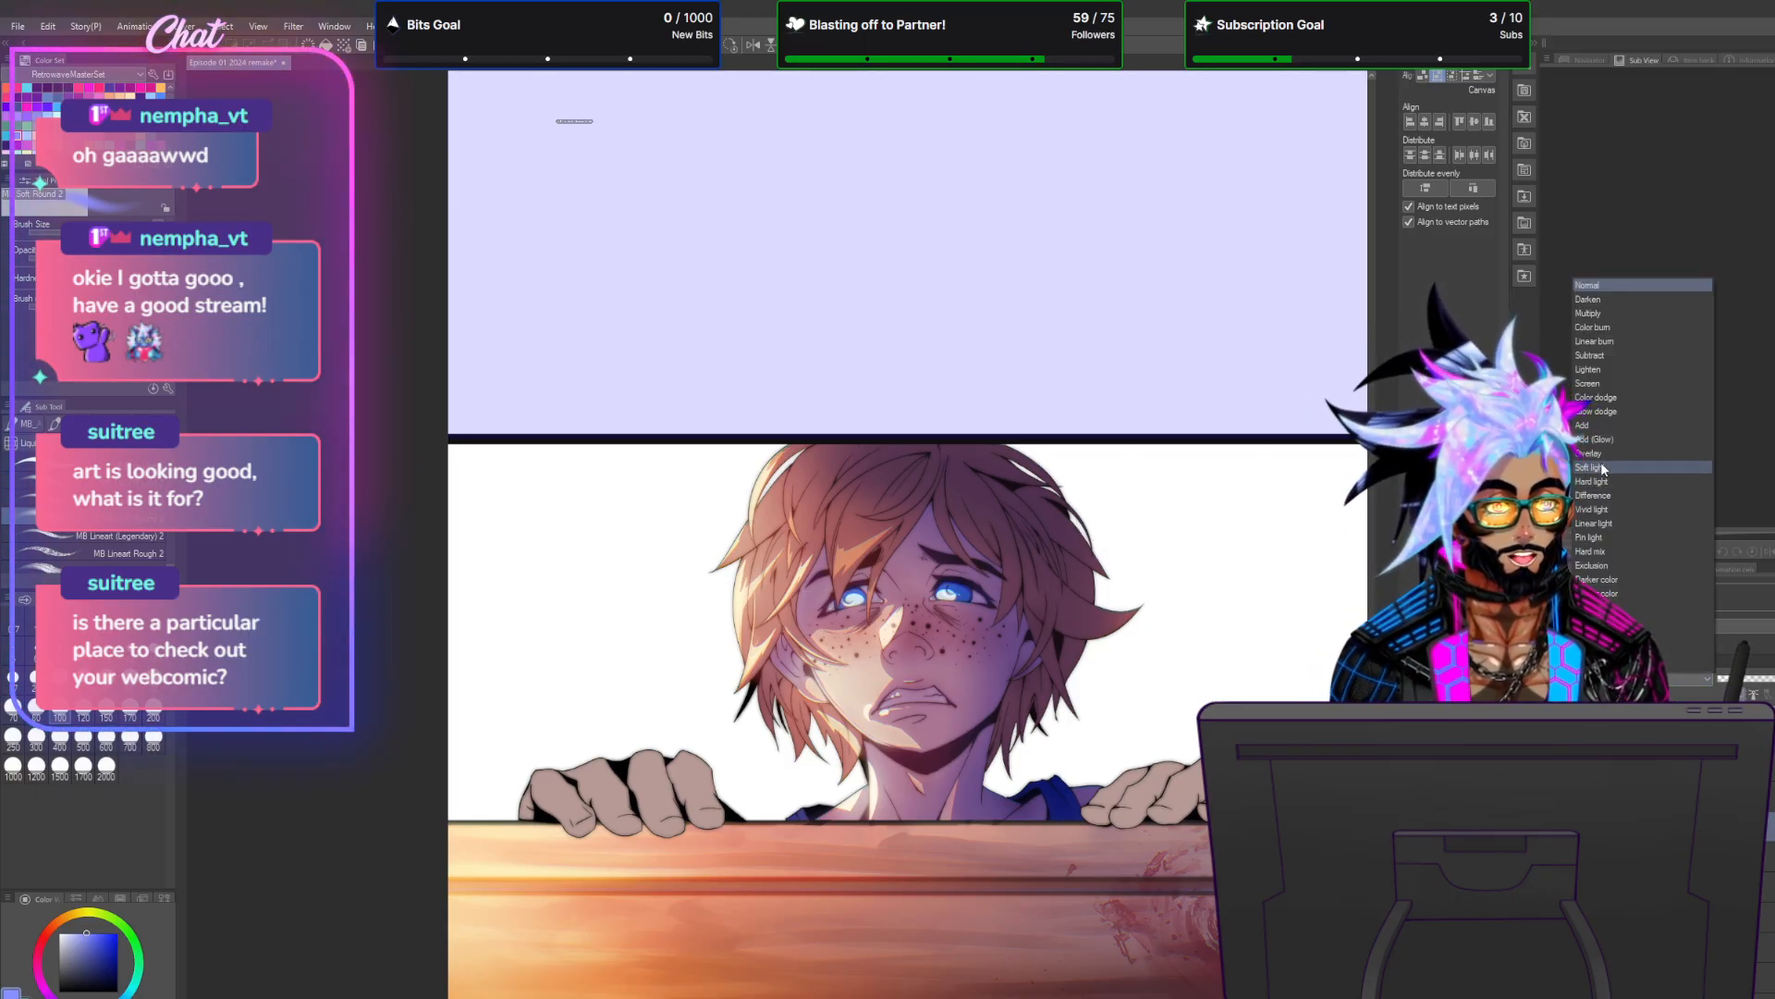
left_click(1592, 315)
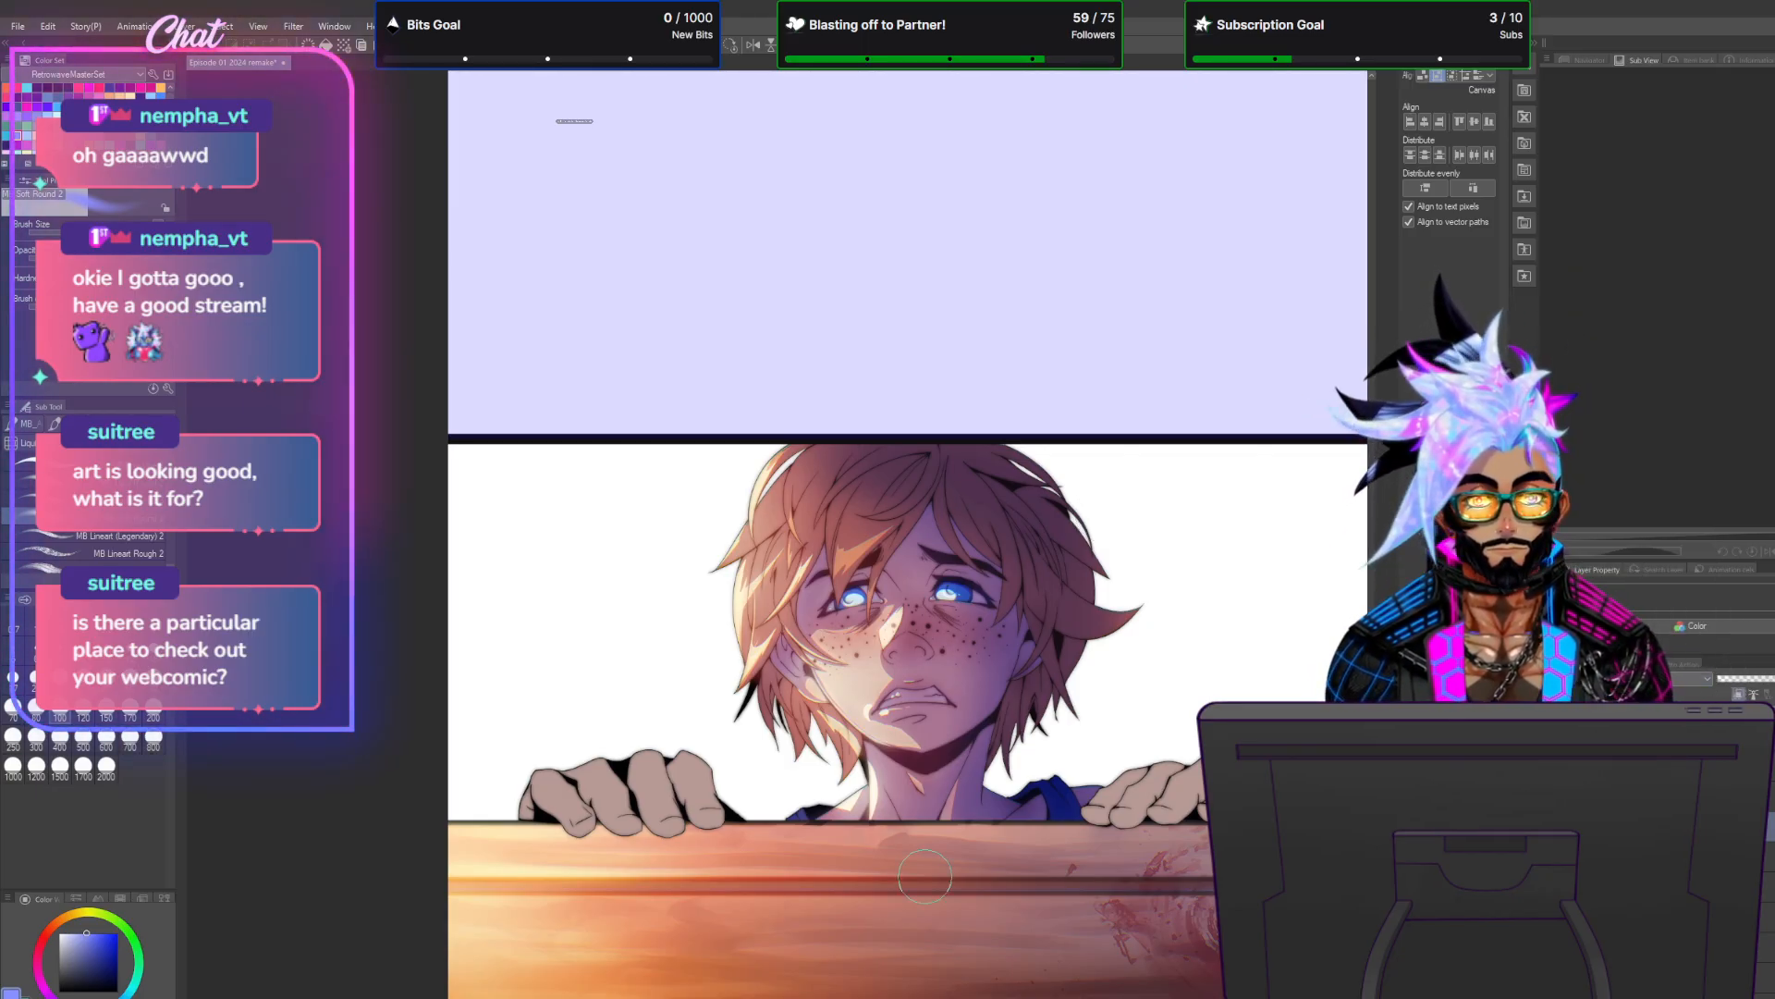
scroll(652, 837, "down", 2)
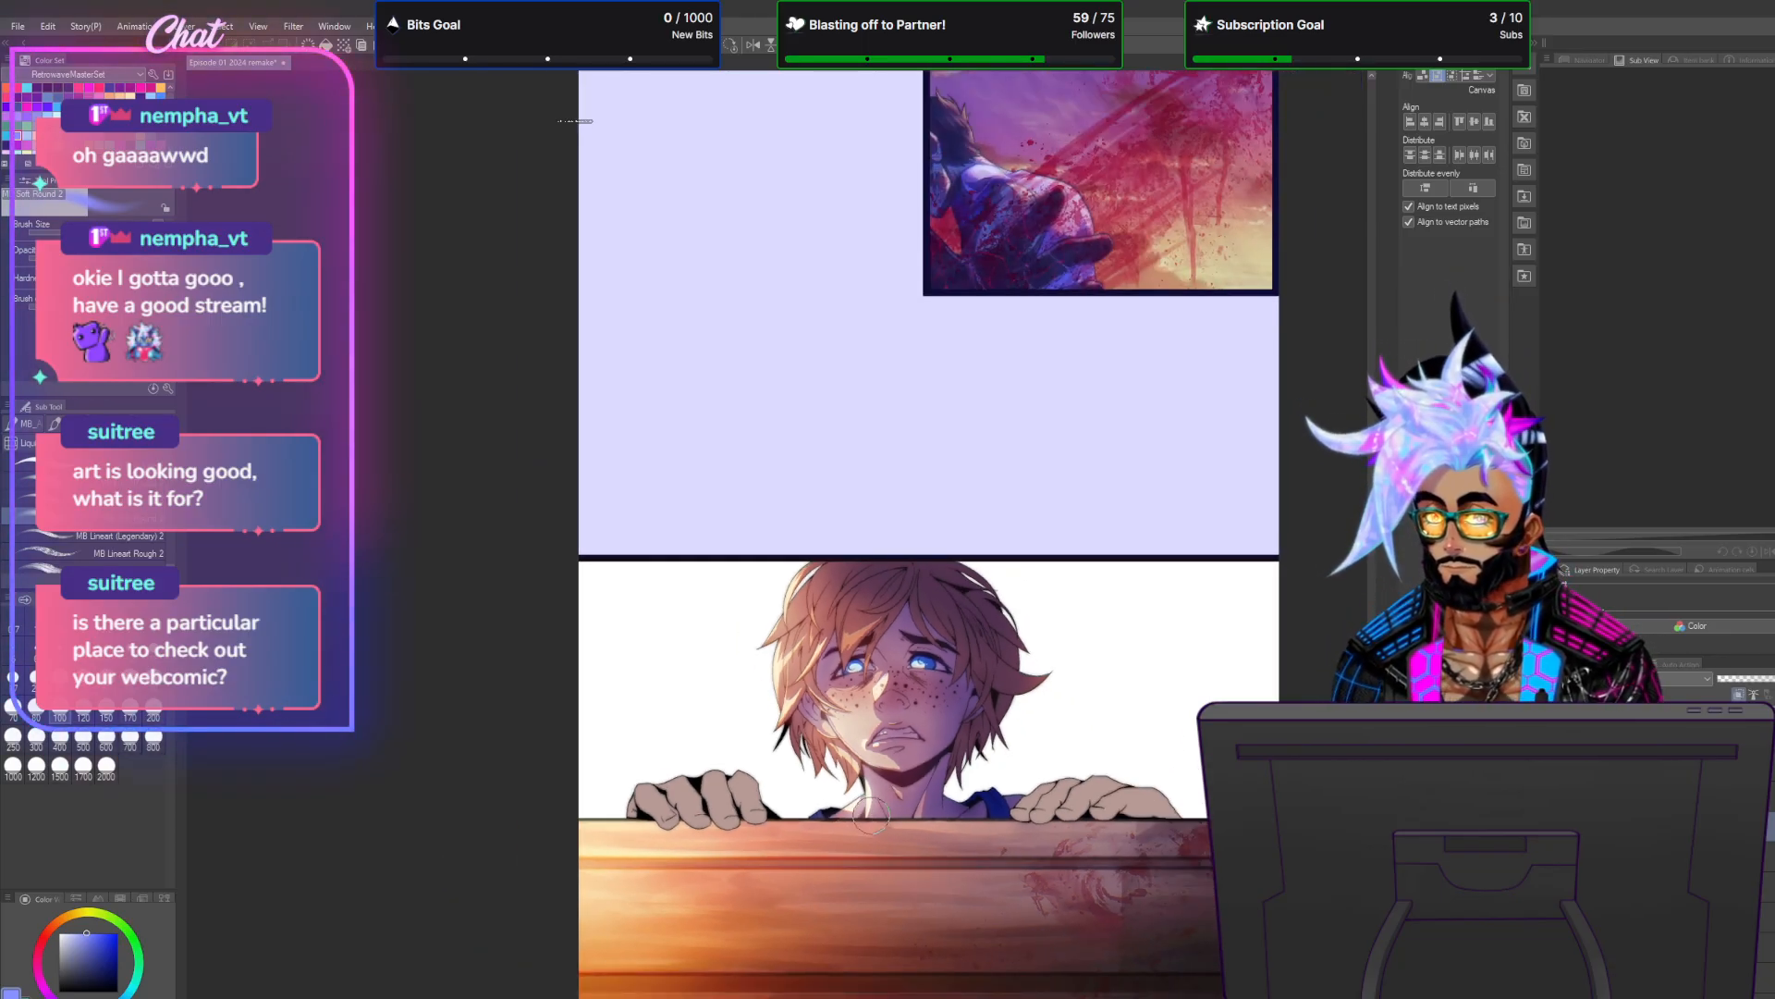
left_click(102, 600)
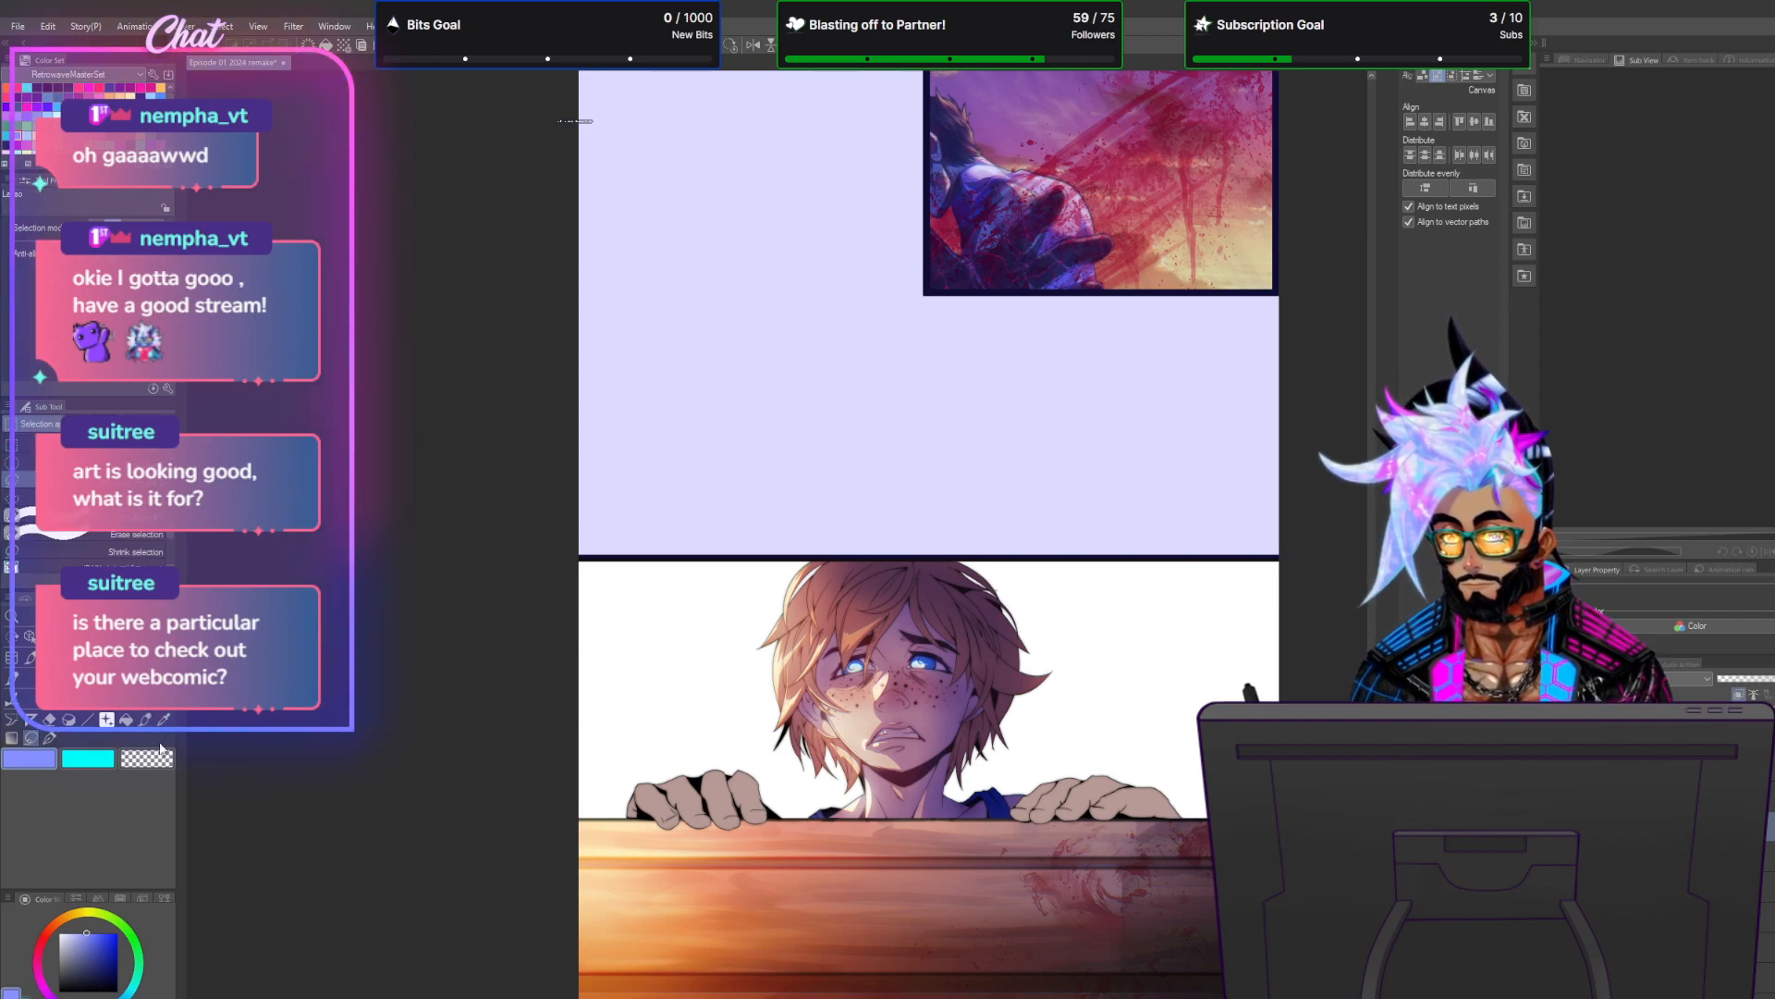
left_click_drag(731, 947, 999, 442)
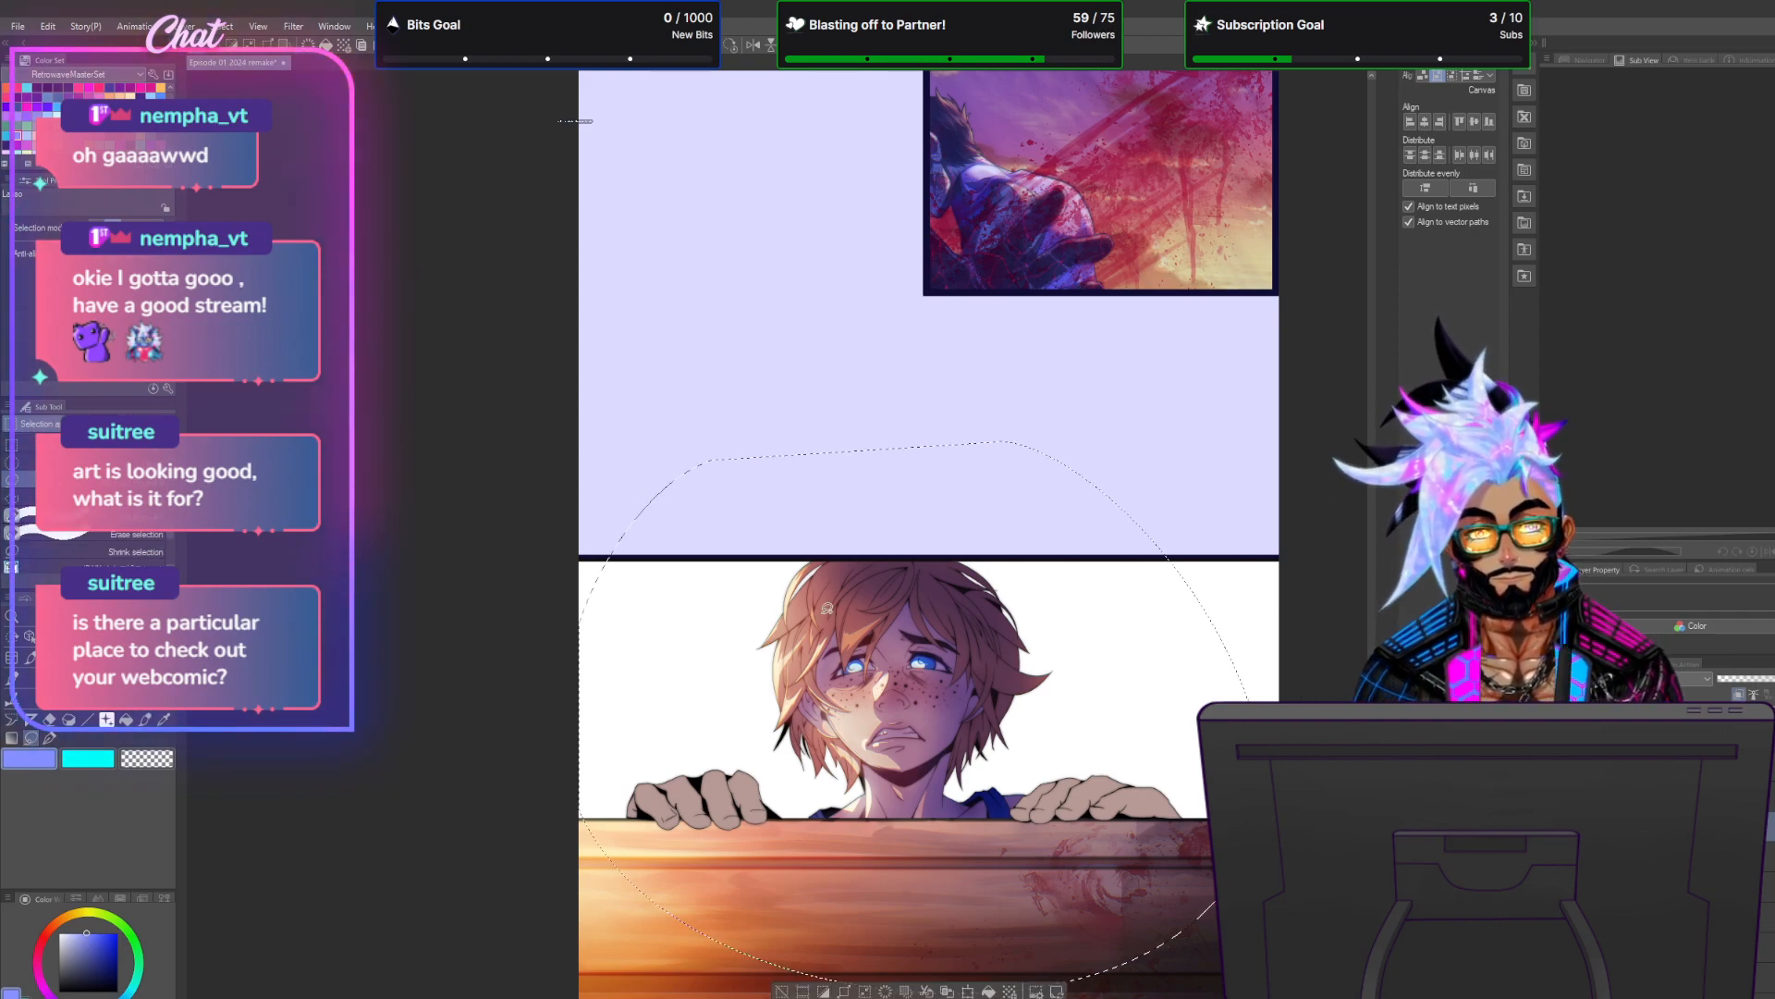
left_click(988, 990)
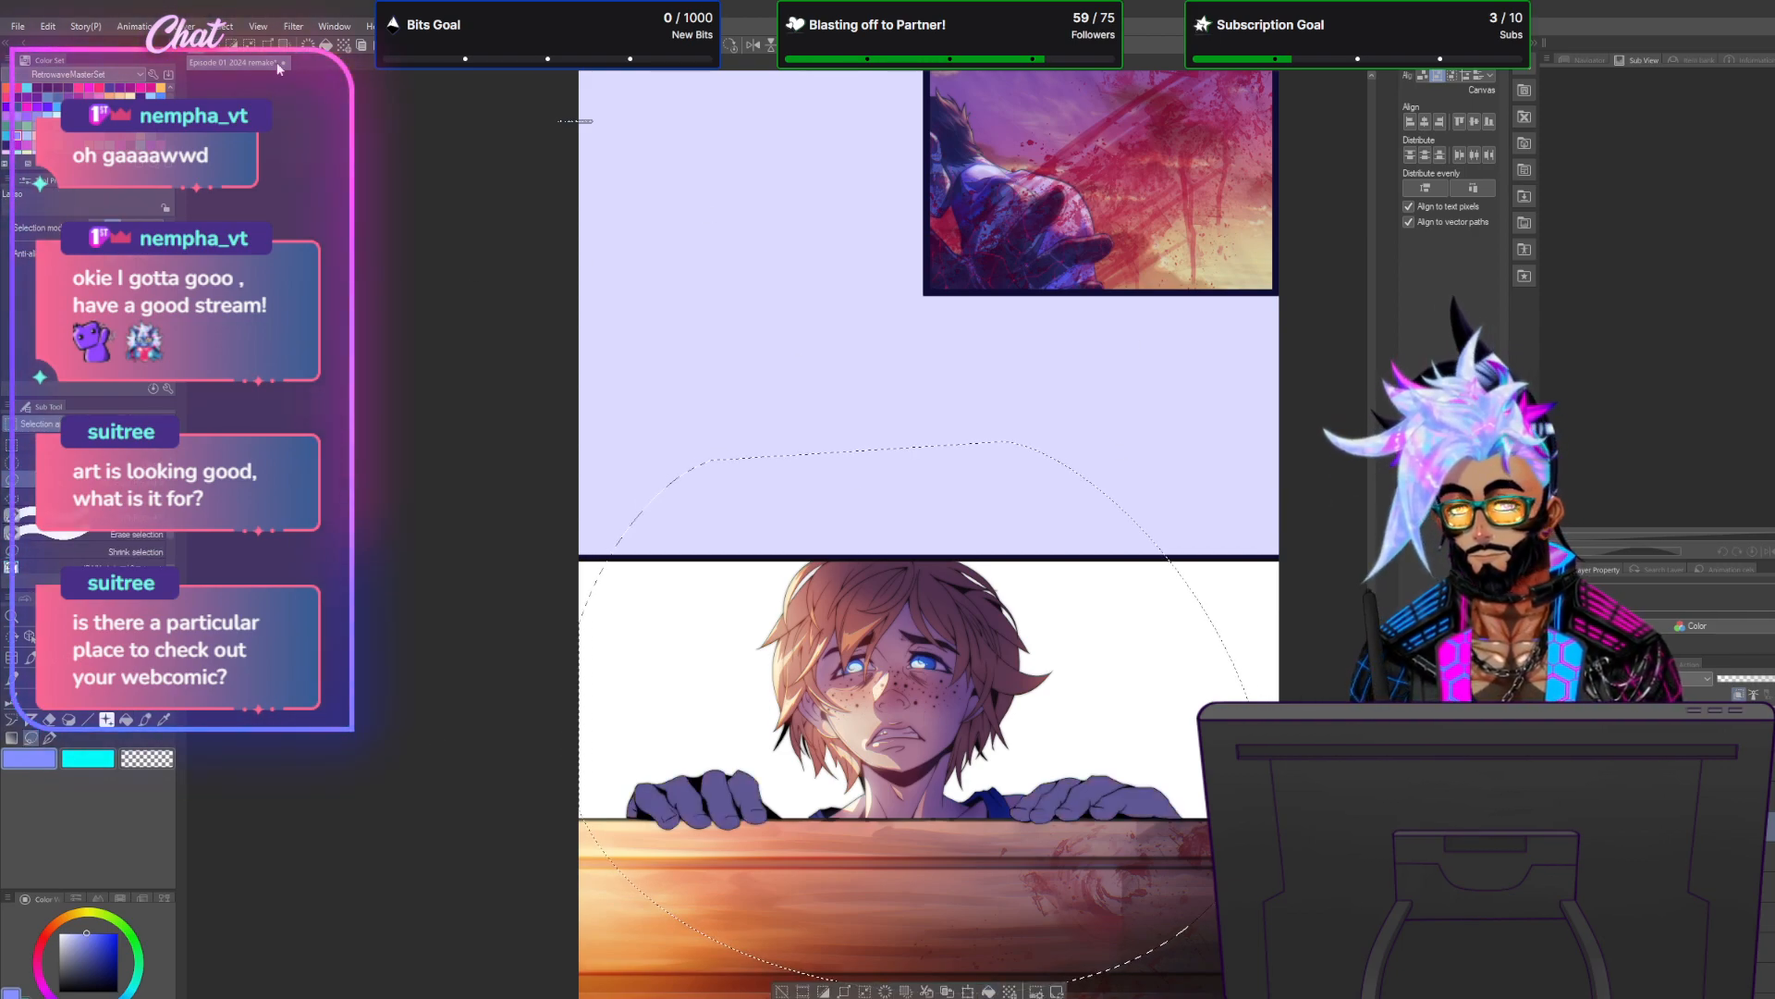
left_click(899, 694)
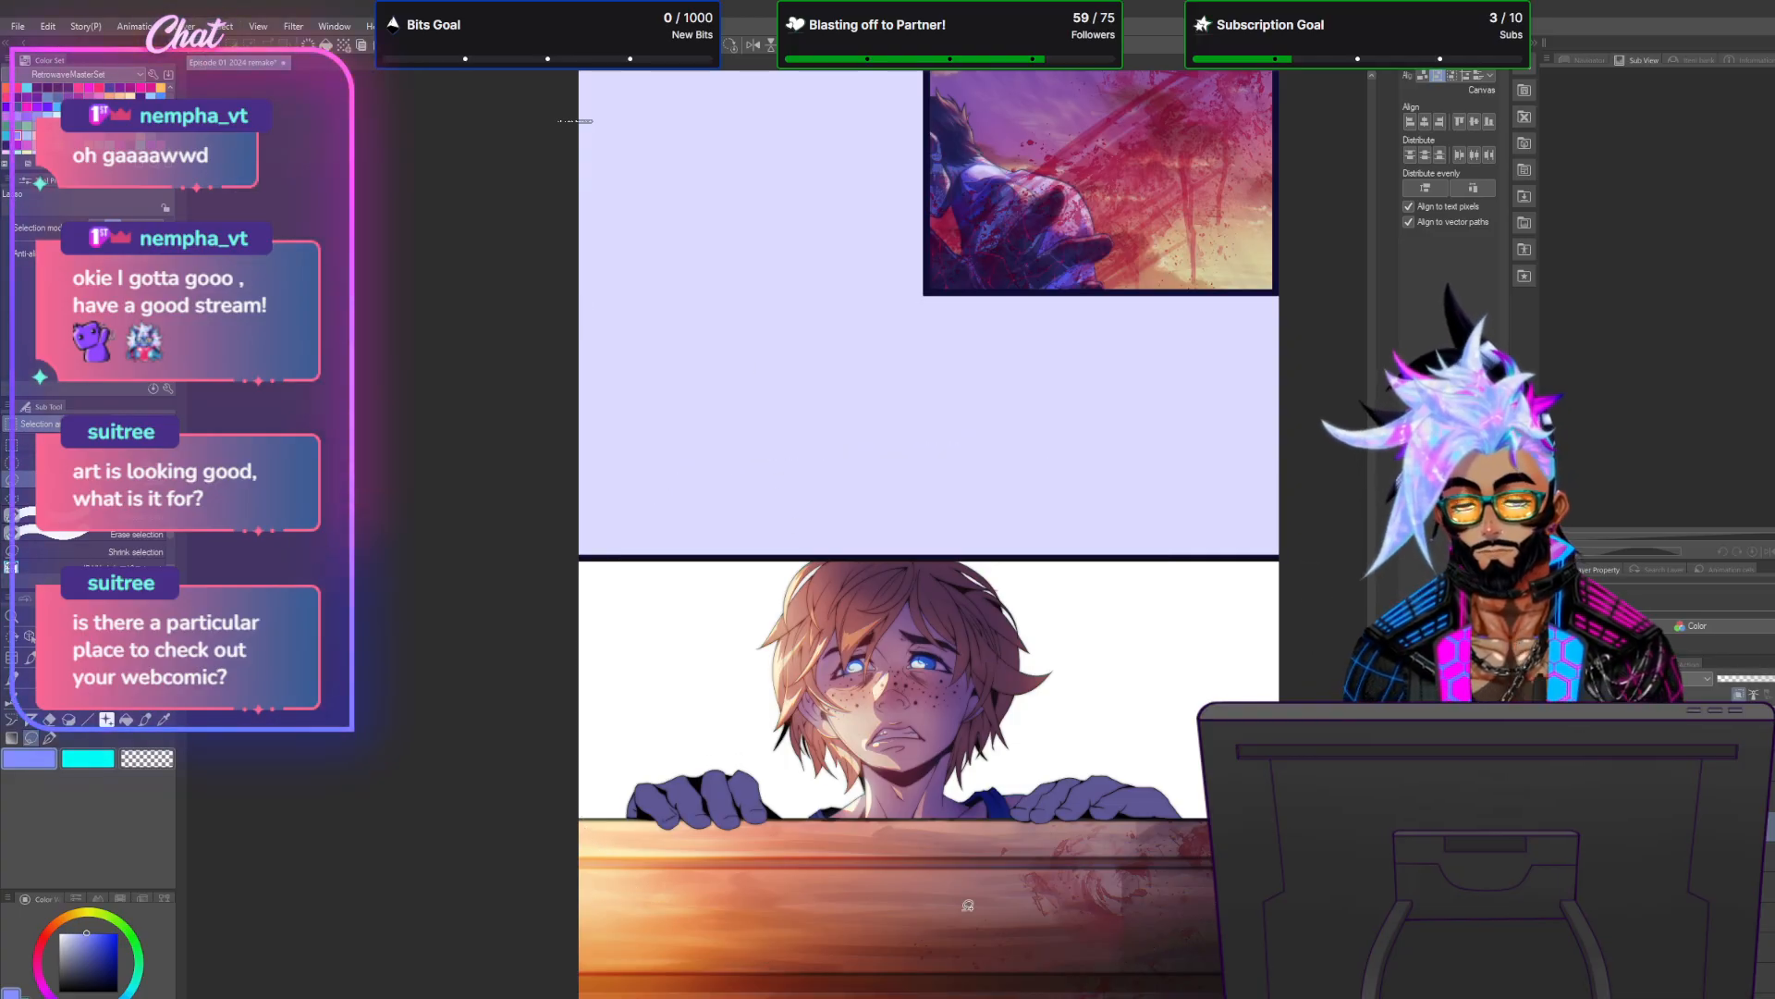
Cut lit areas out of the blue shadow on the knuckle and fingertip of the second finger of the boy's hand at the panel's left.
scroll(888, 899, "up", 4)
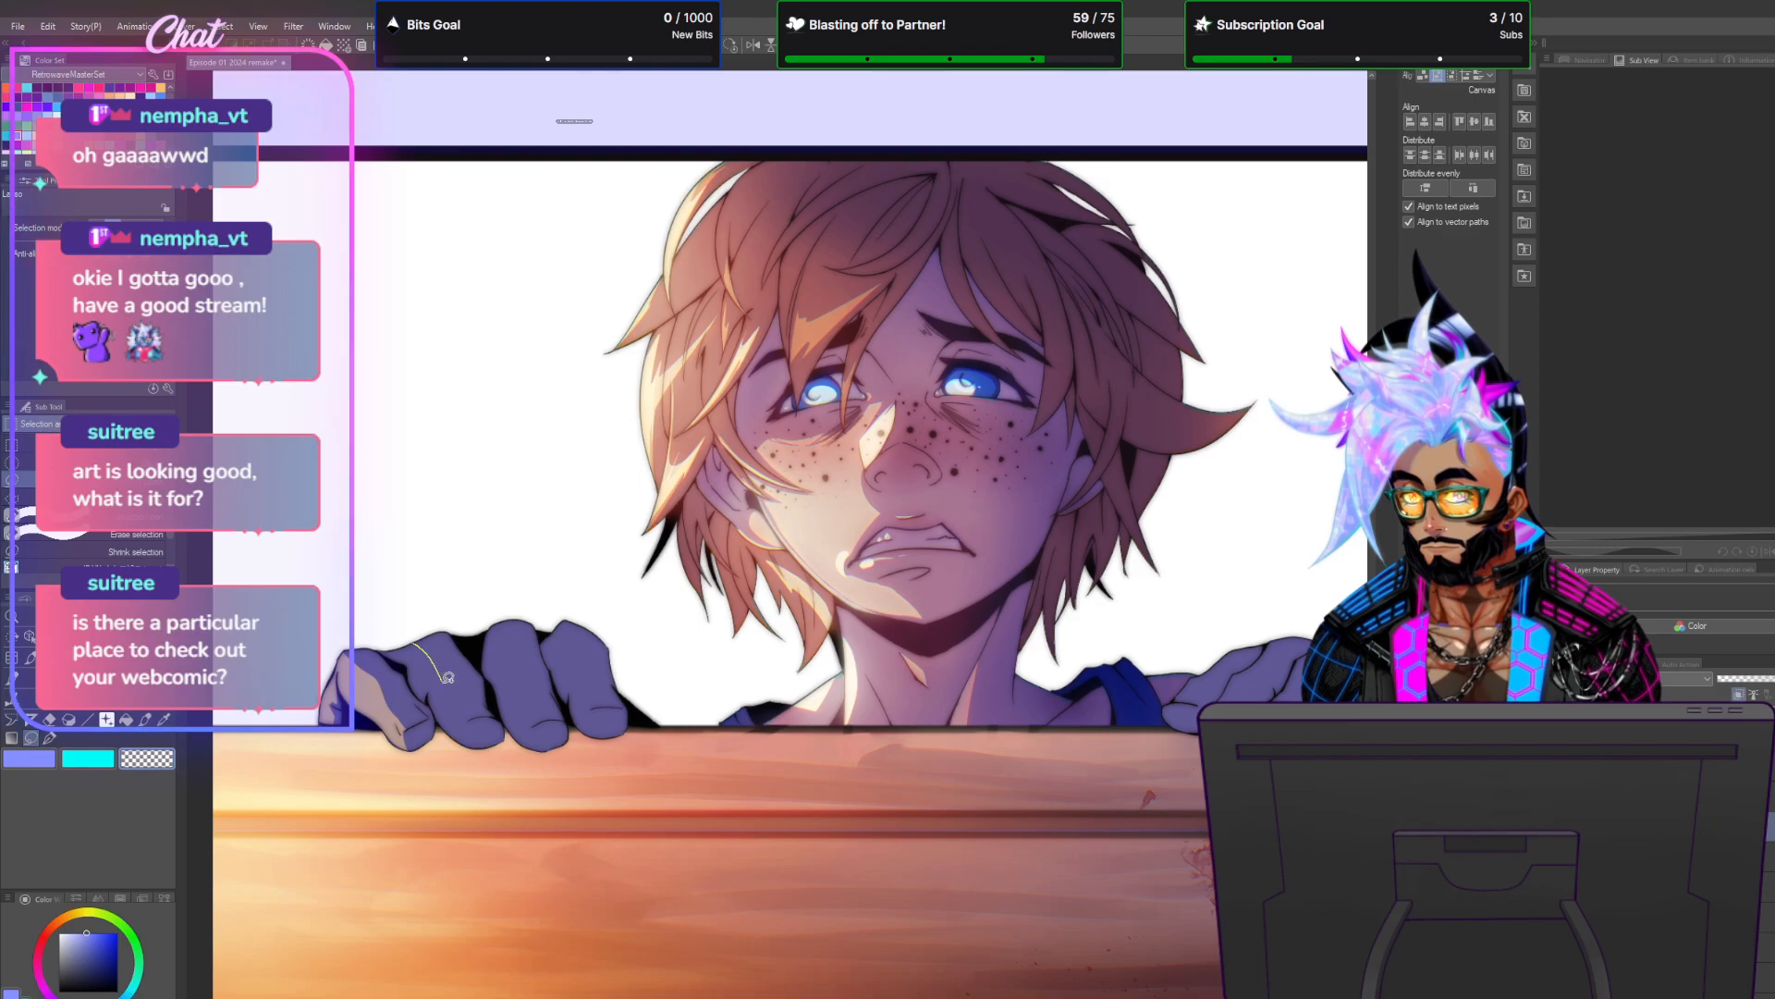
left_click_drag(453, 623, 482, 674)
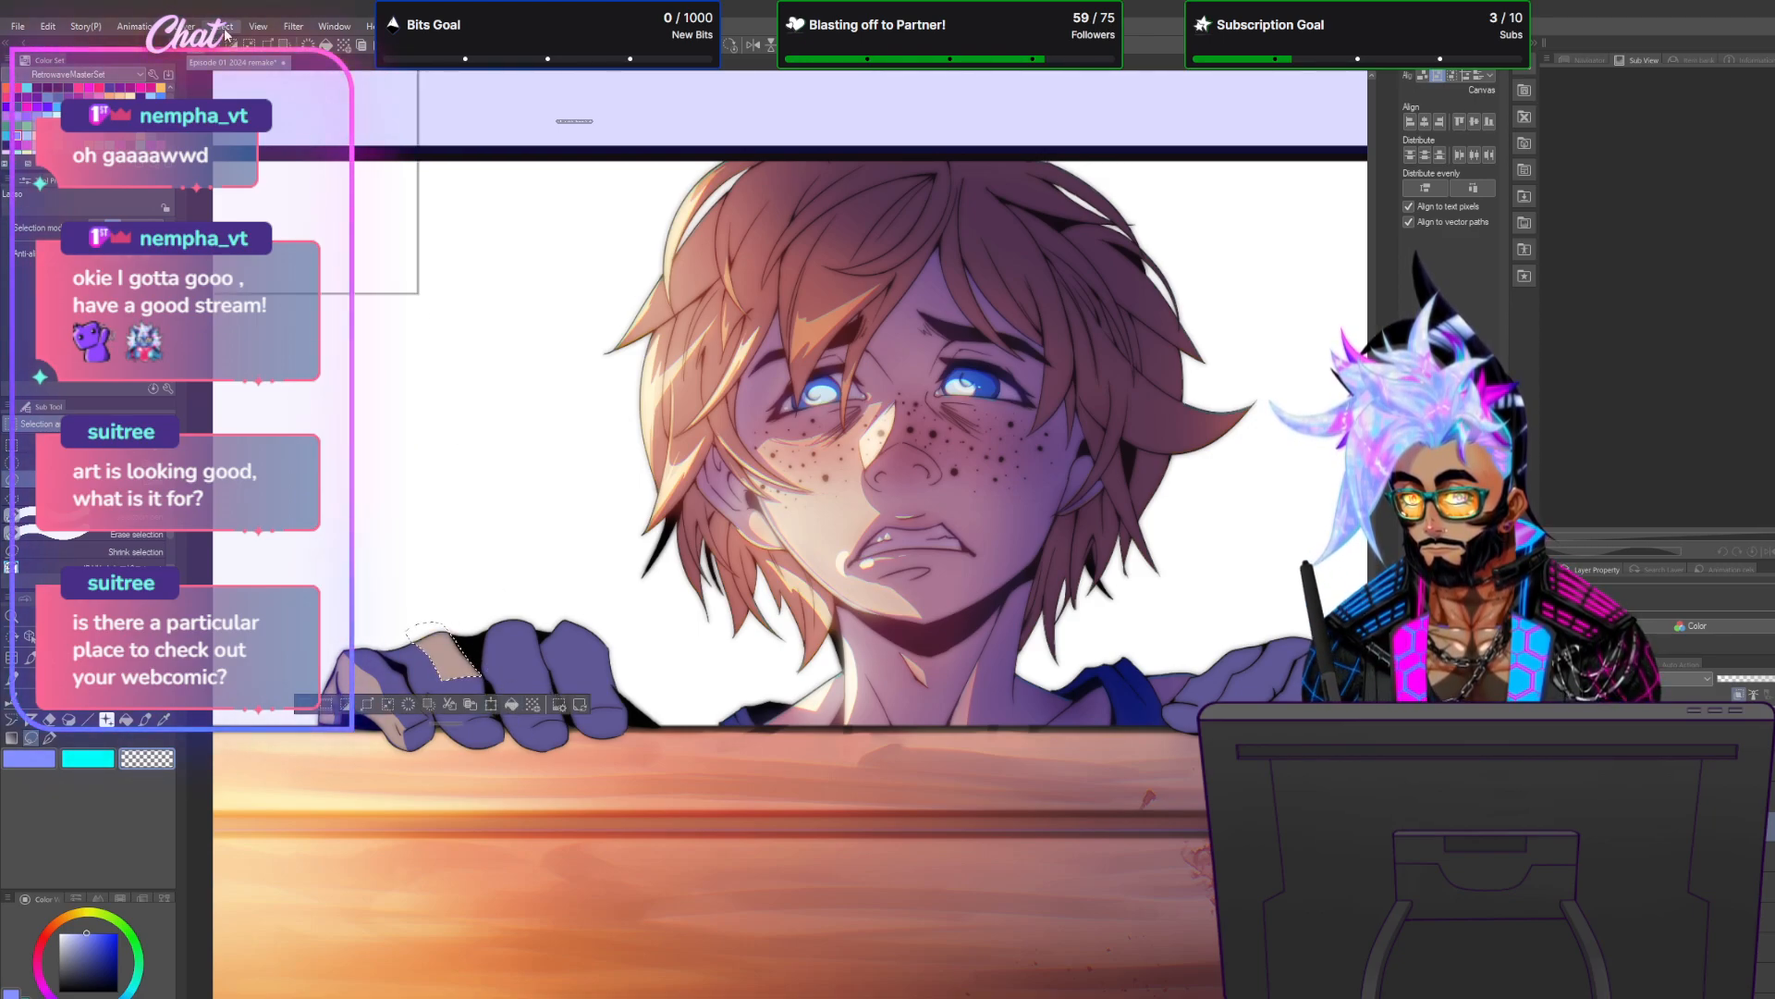
left_click(217, 44)
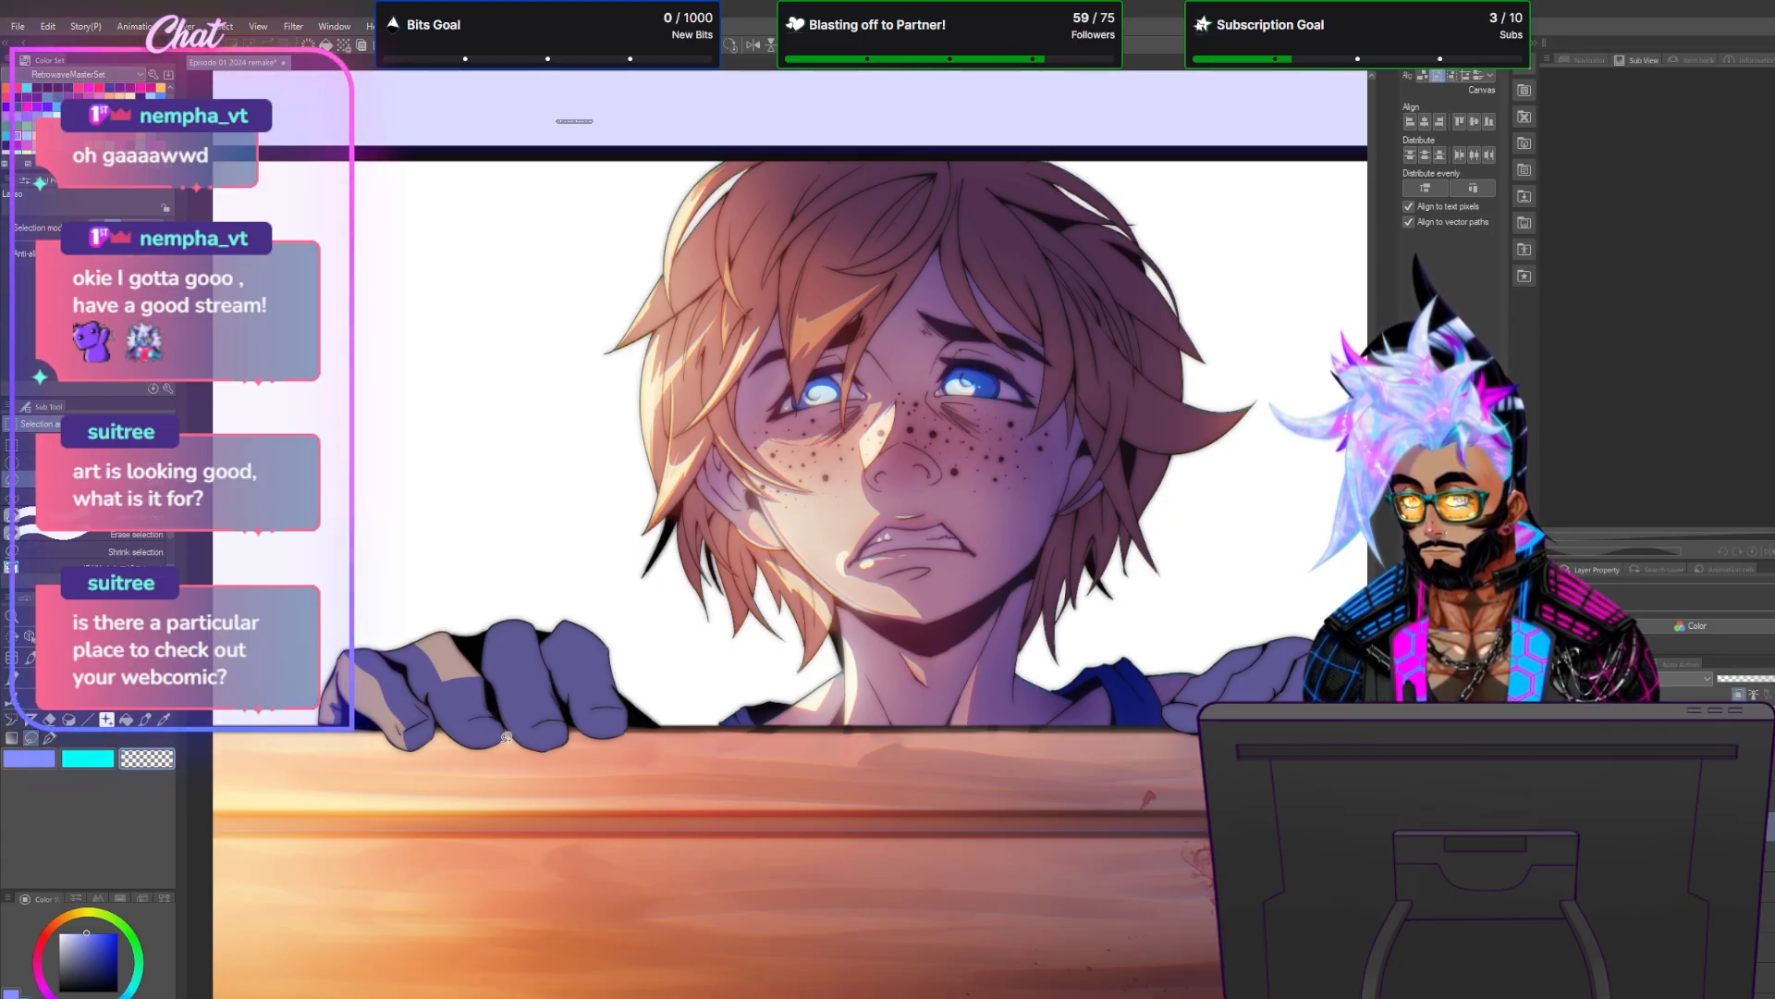
left_click_drag(491, 738, 497, 742)
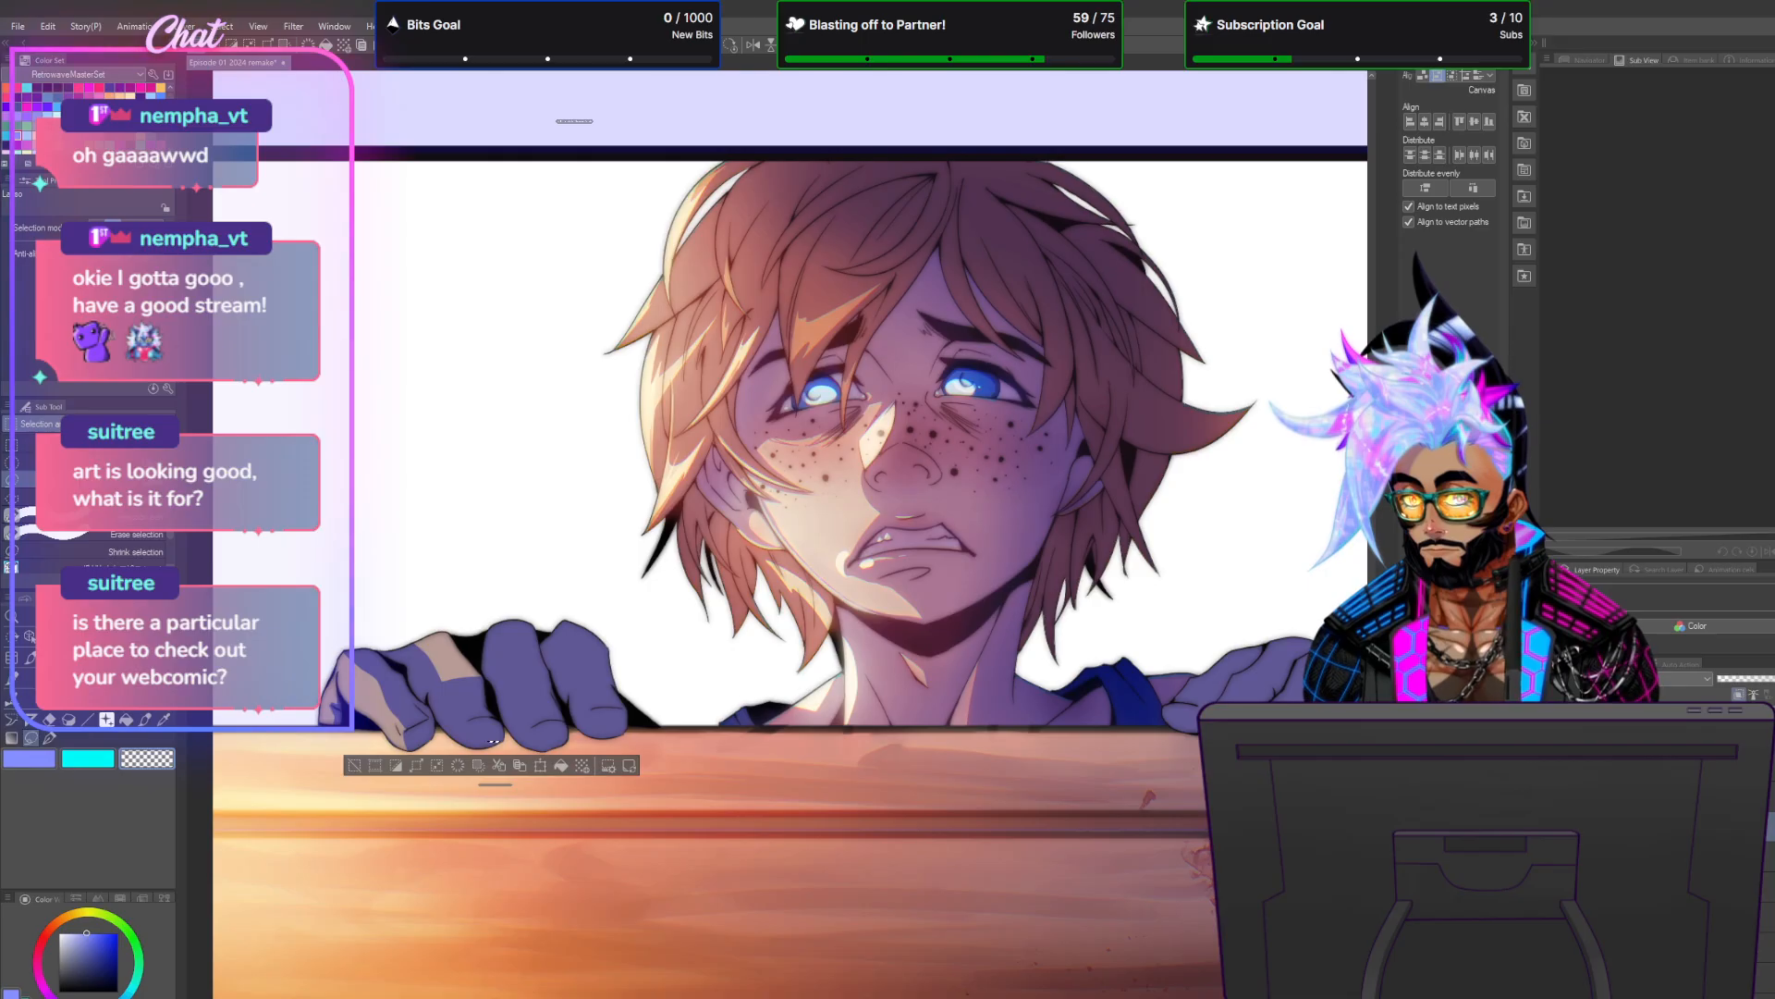
left_click(470, 740)
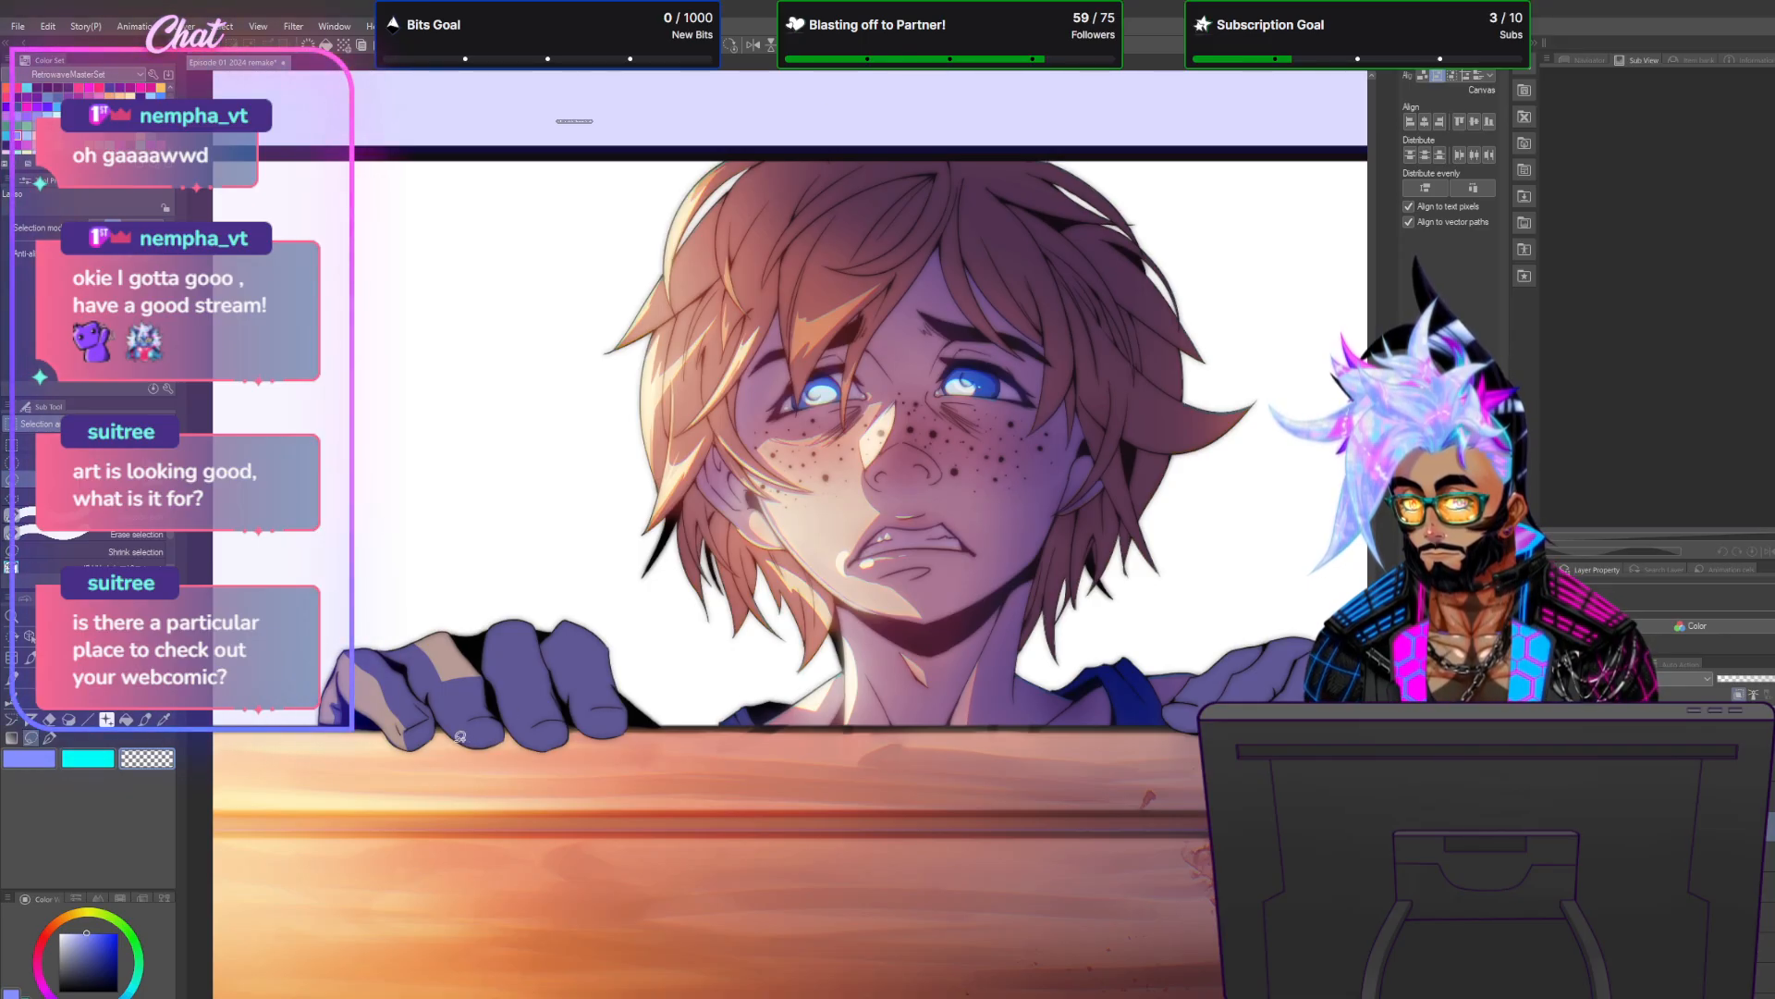
left_click_drag(510, 738, 462, 745)
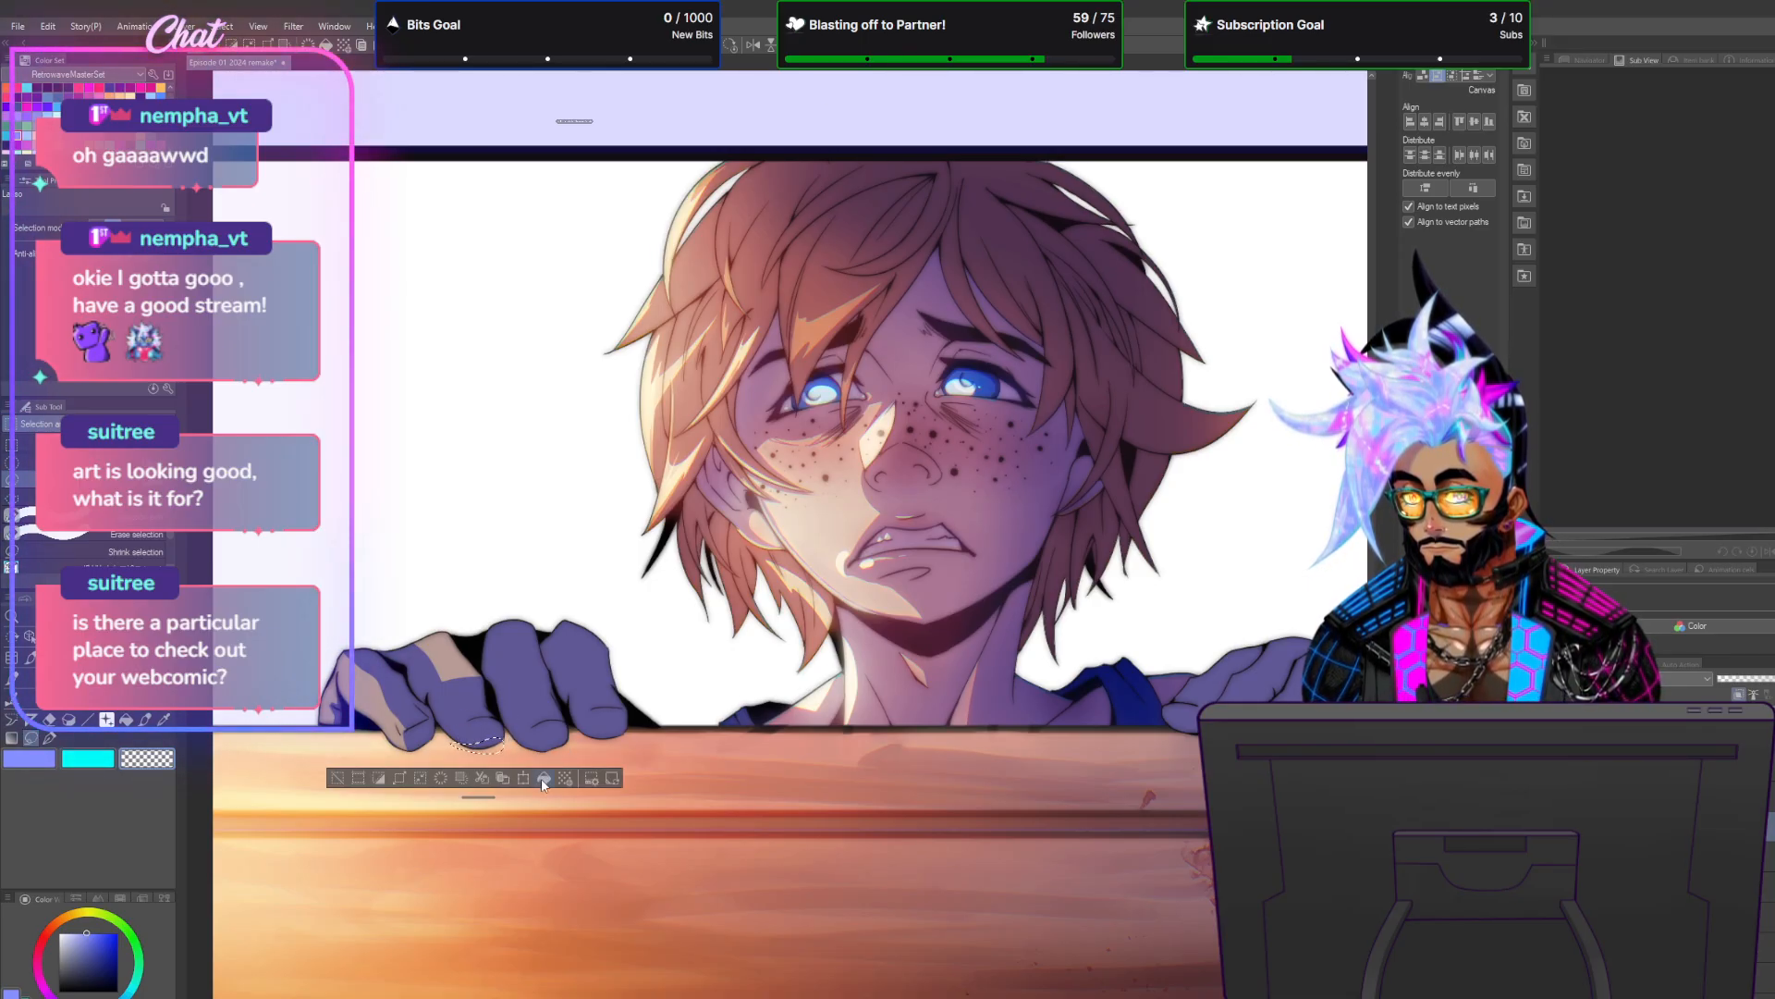
left_click(231, 29)
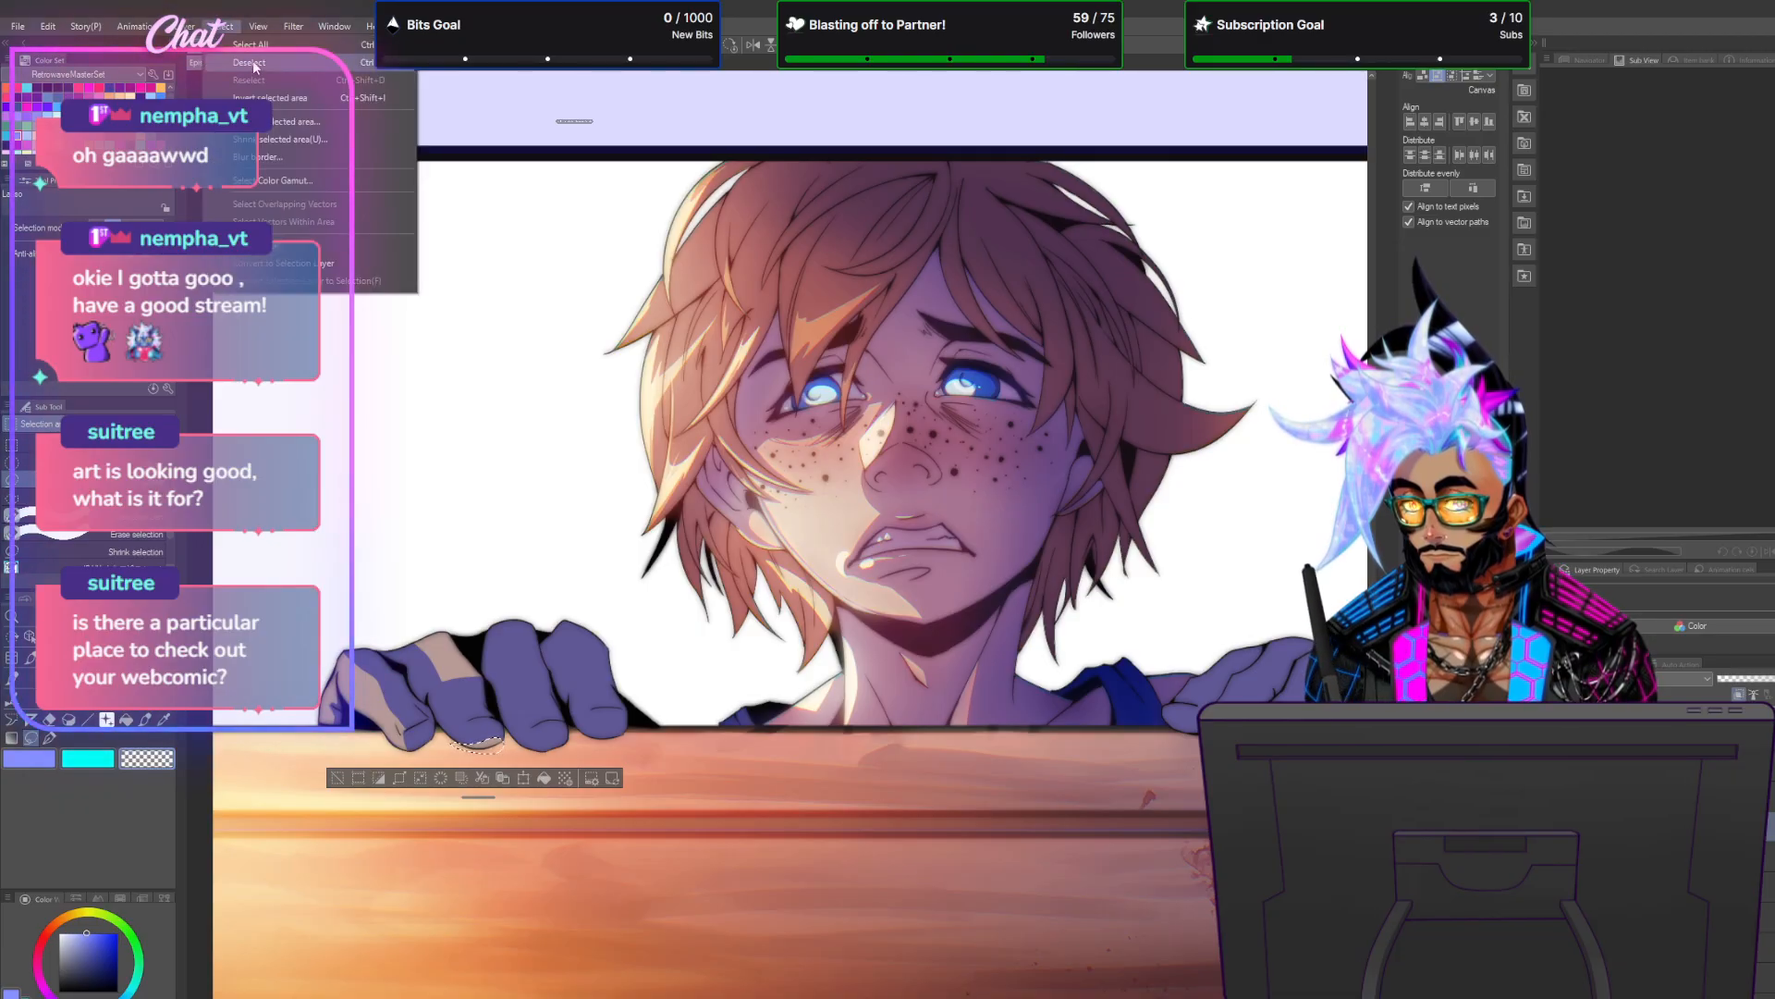
left_click(251, 65)
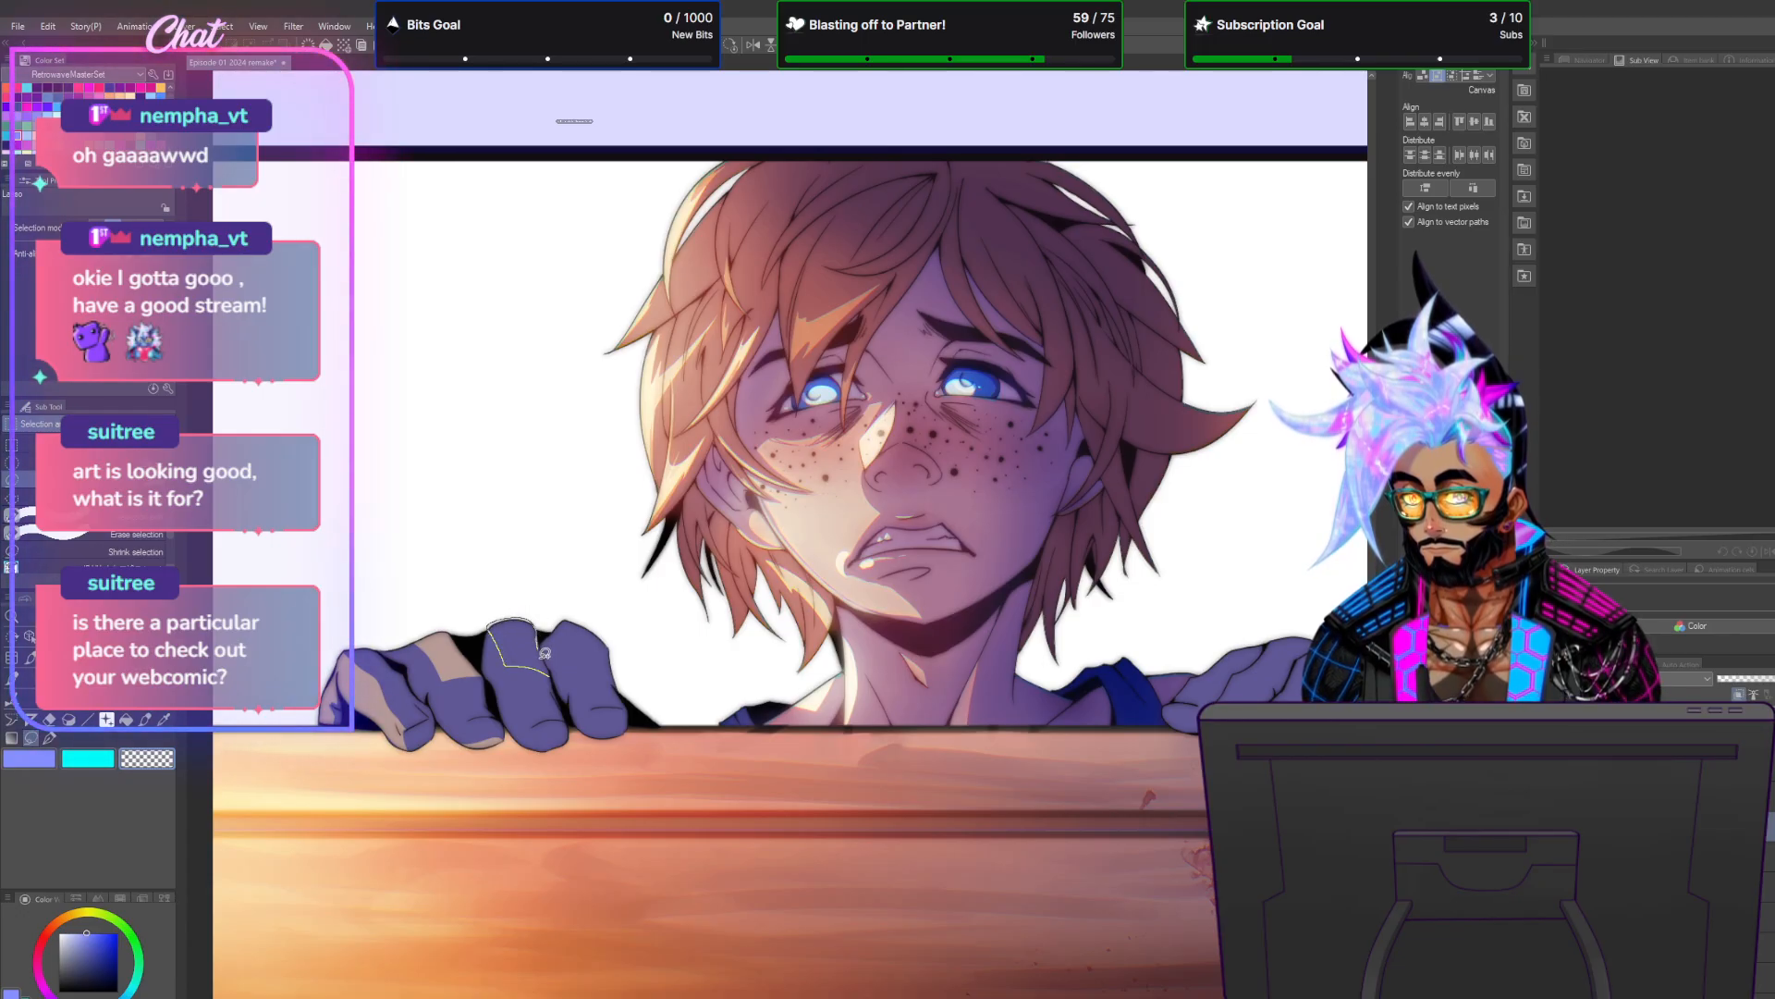
Cut lit areas out of the blue shadow on the remaining two fingers of the same hand.
left_click_drag(555, 672, 547, 926)
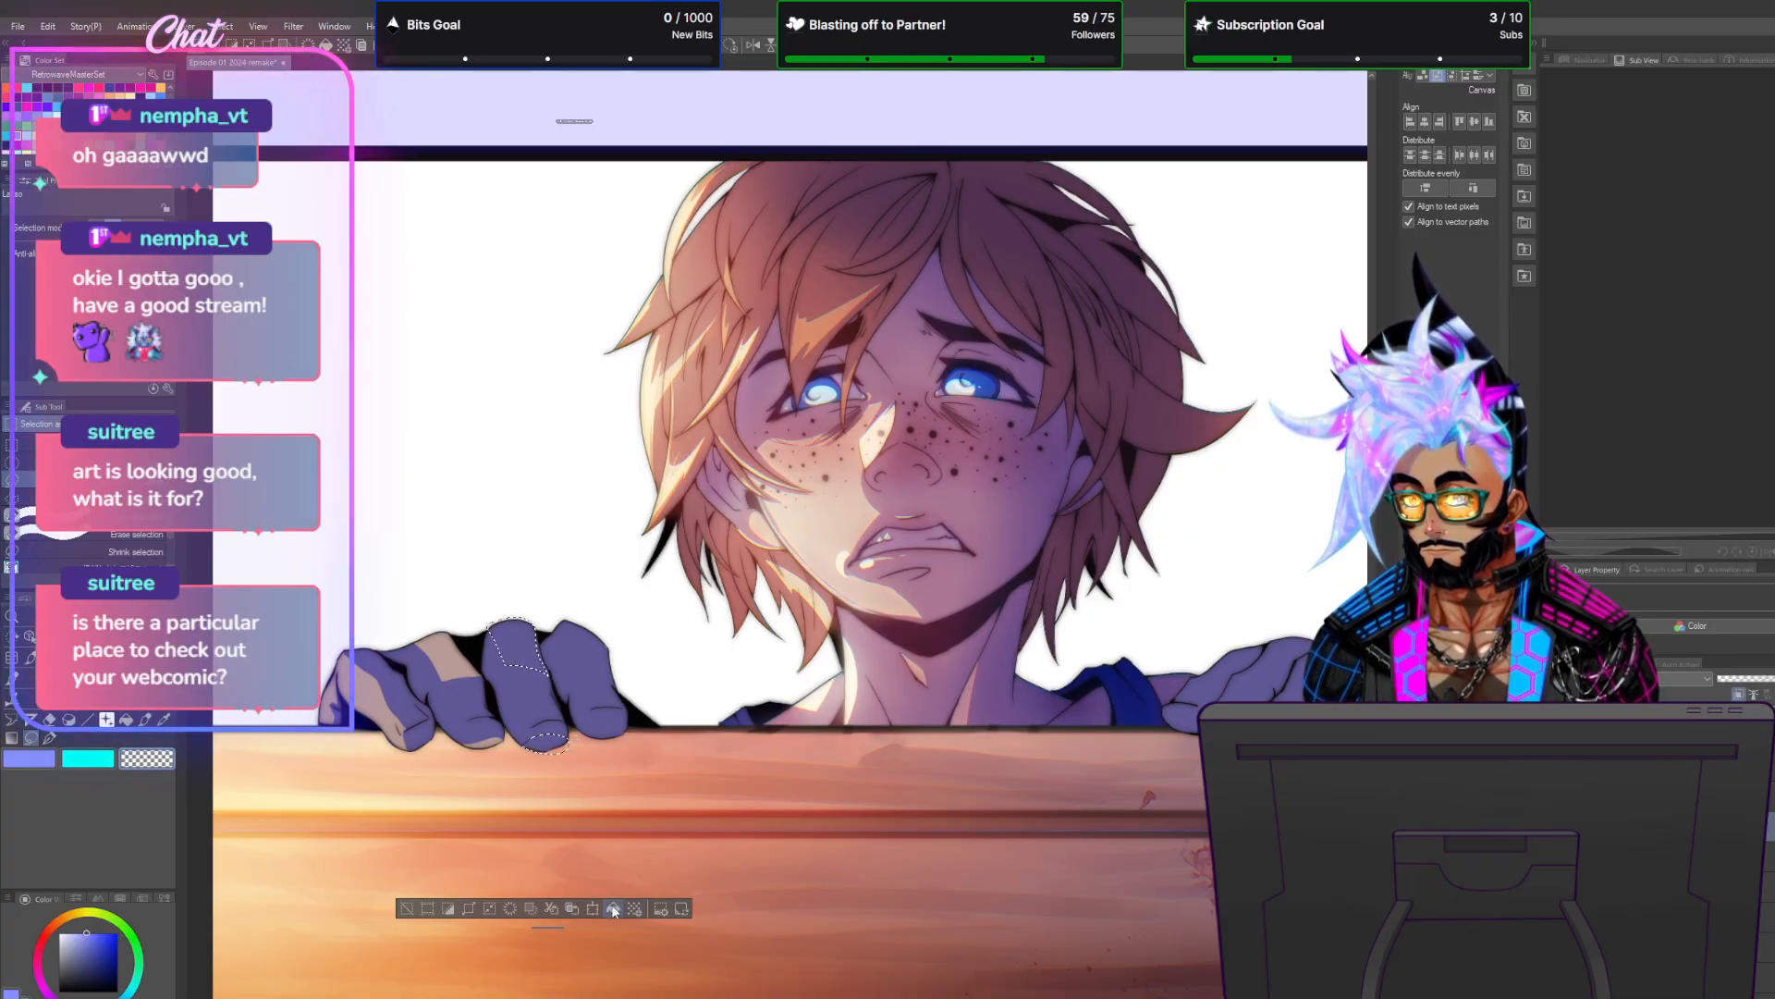
left_click(613, 909)
left_click(232, 31)
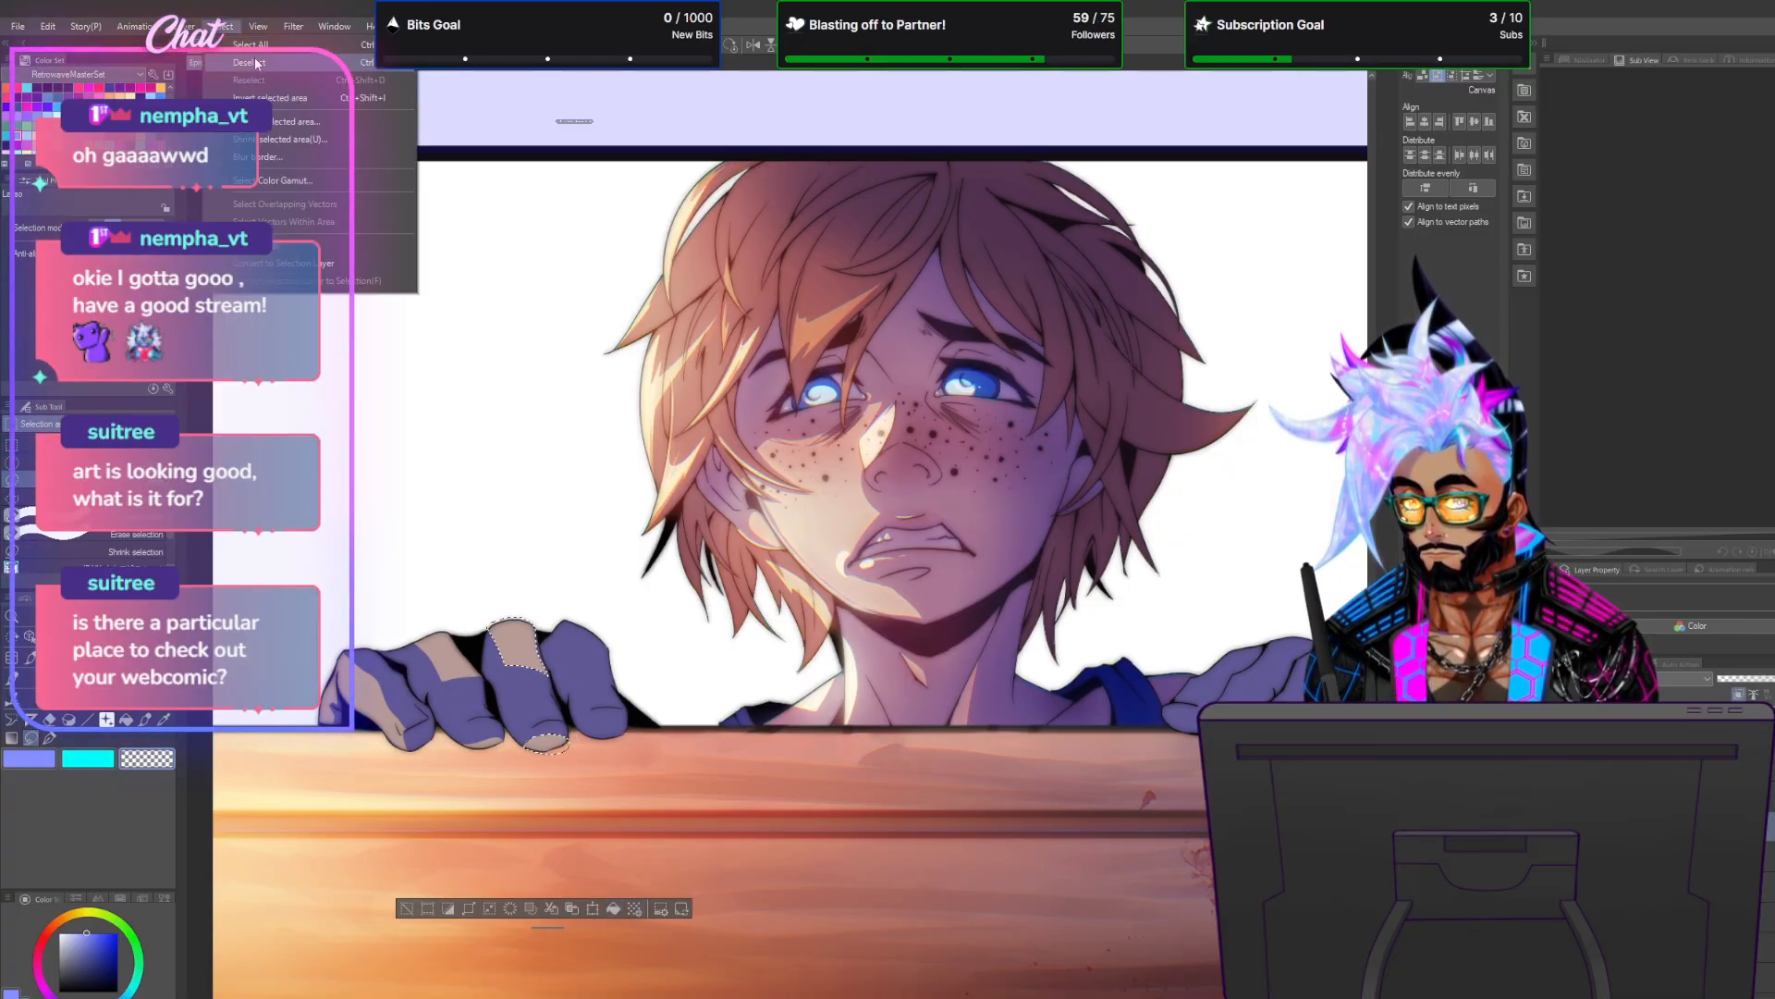
left_click(249, 61)
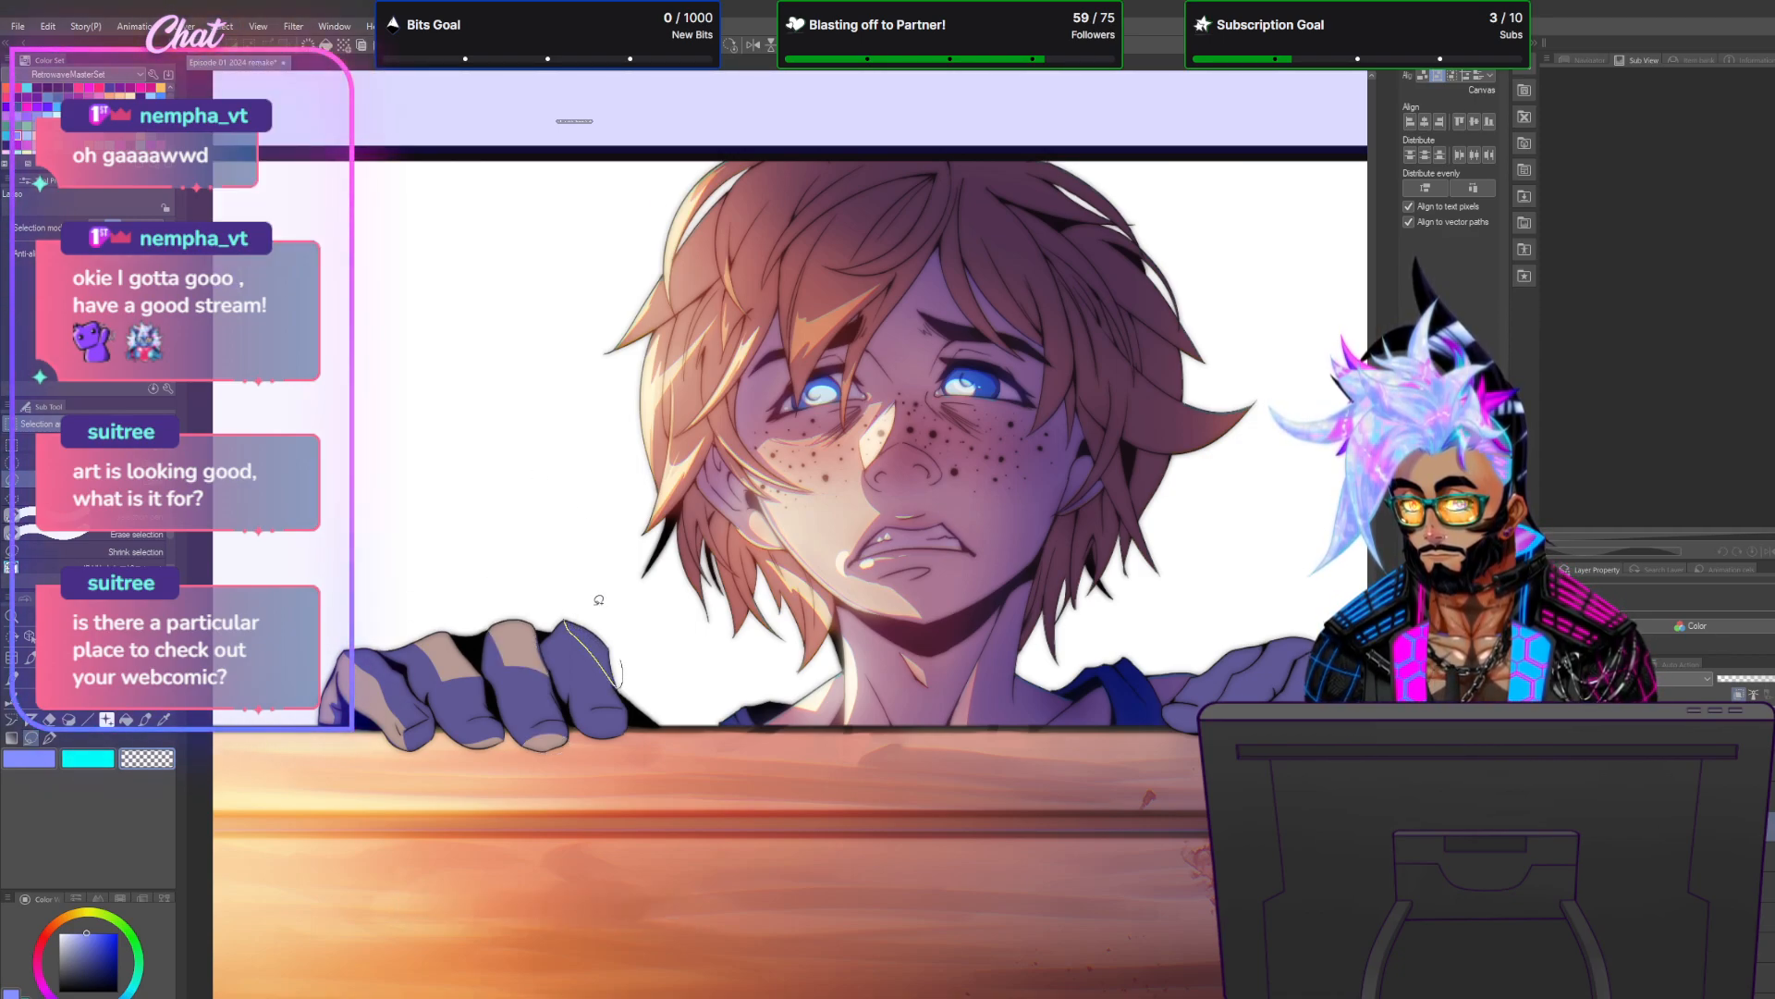
left_click_drag(604, 603, 566, 615)
left_click(233, 30)
left_click(251, 62)
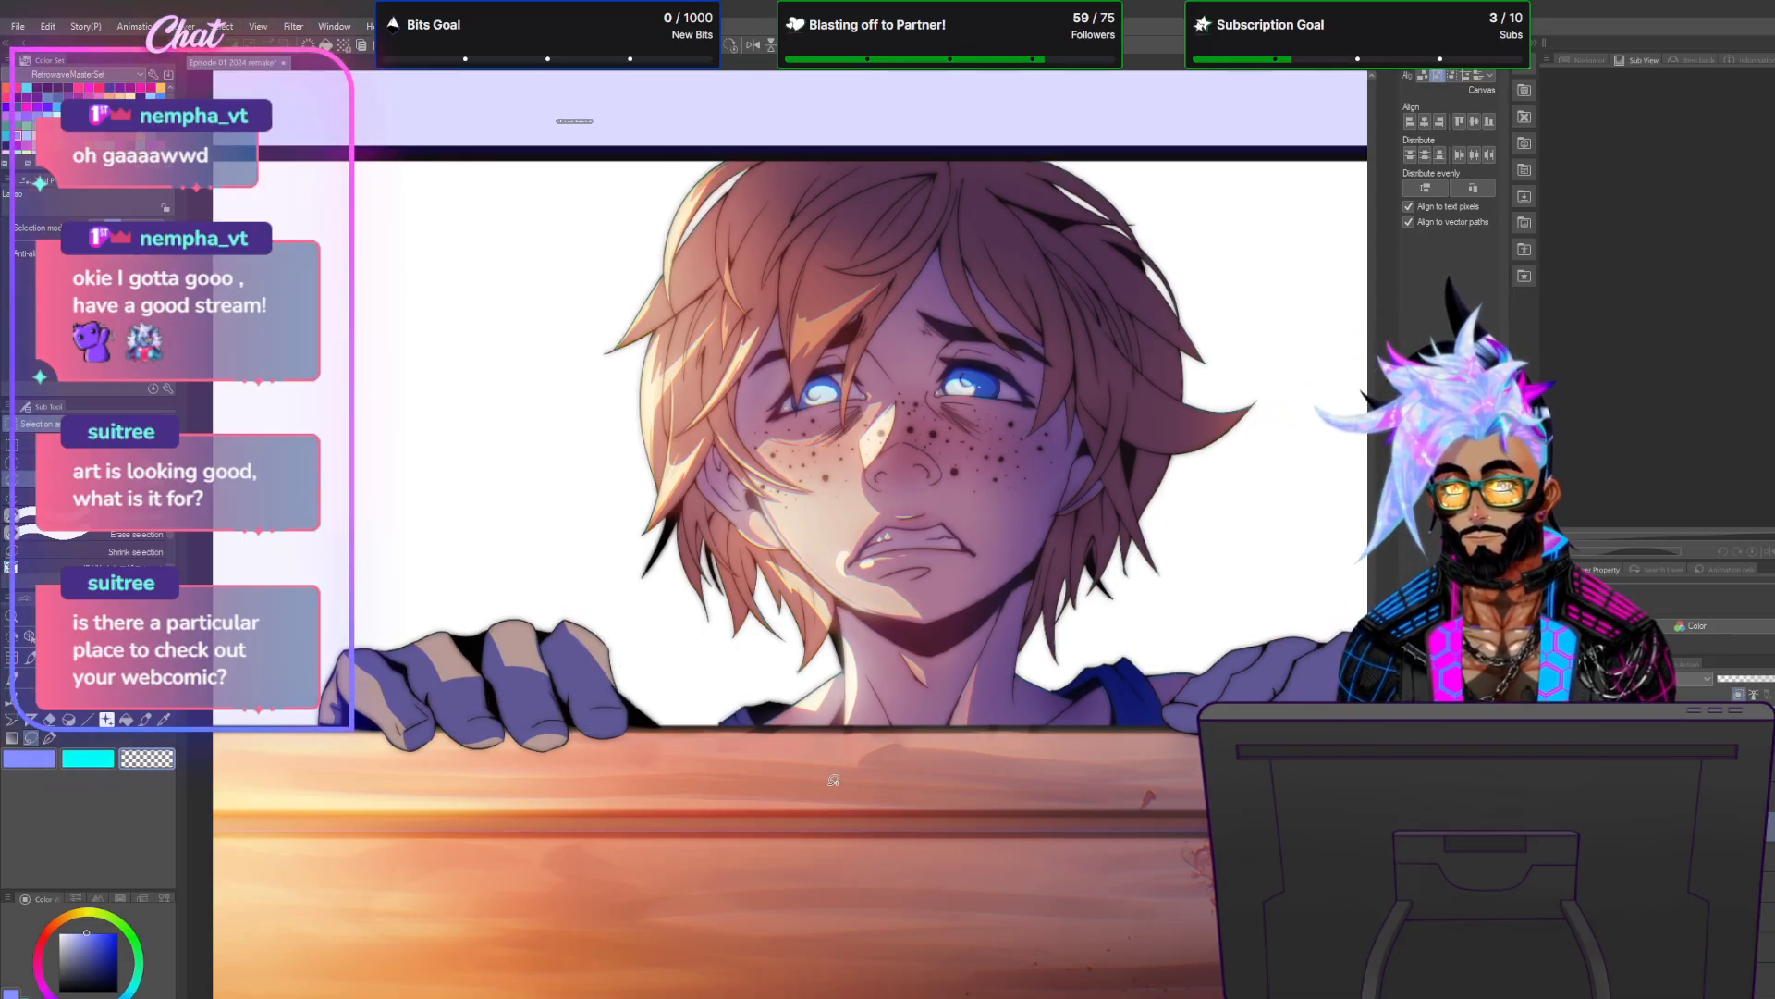
scroll(867, 791, "down", 2)
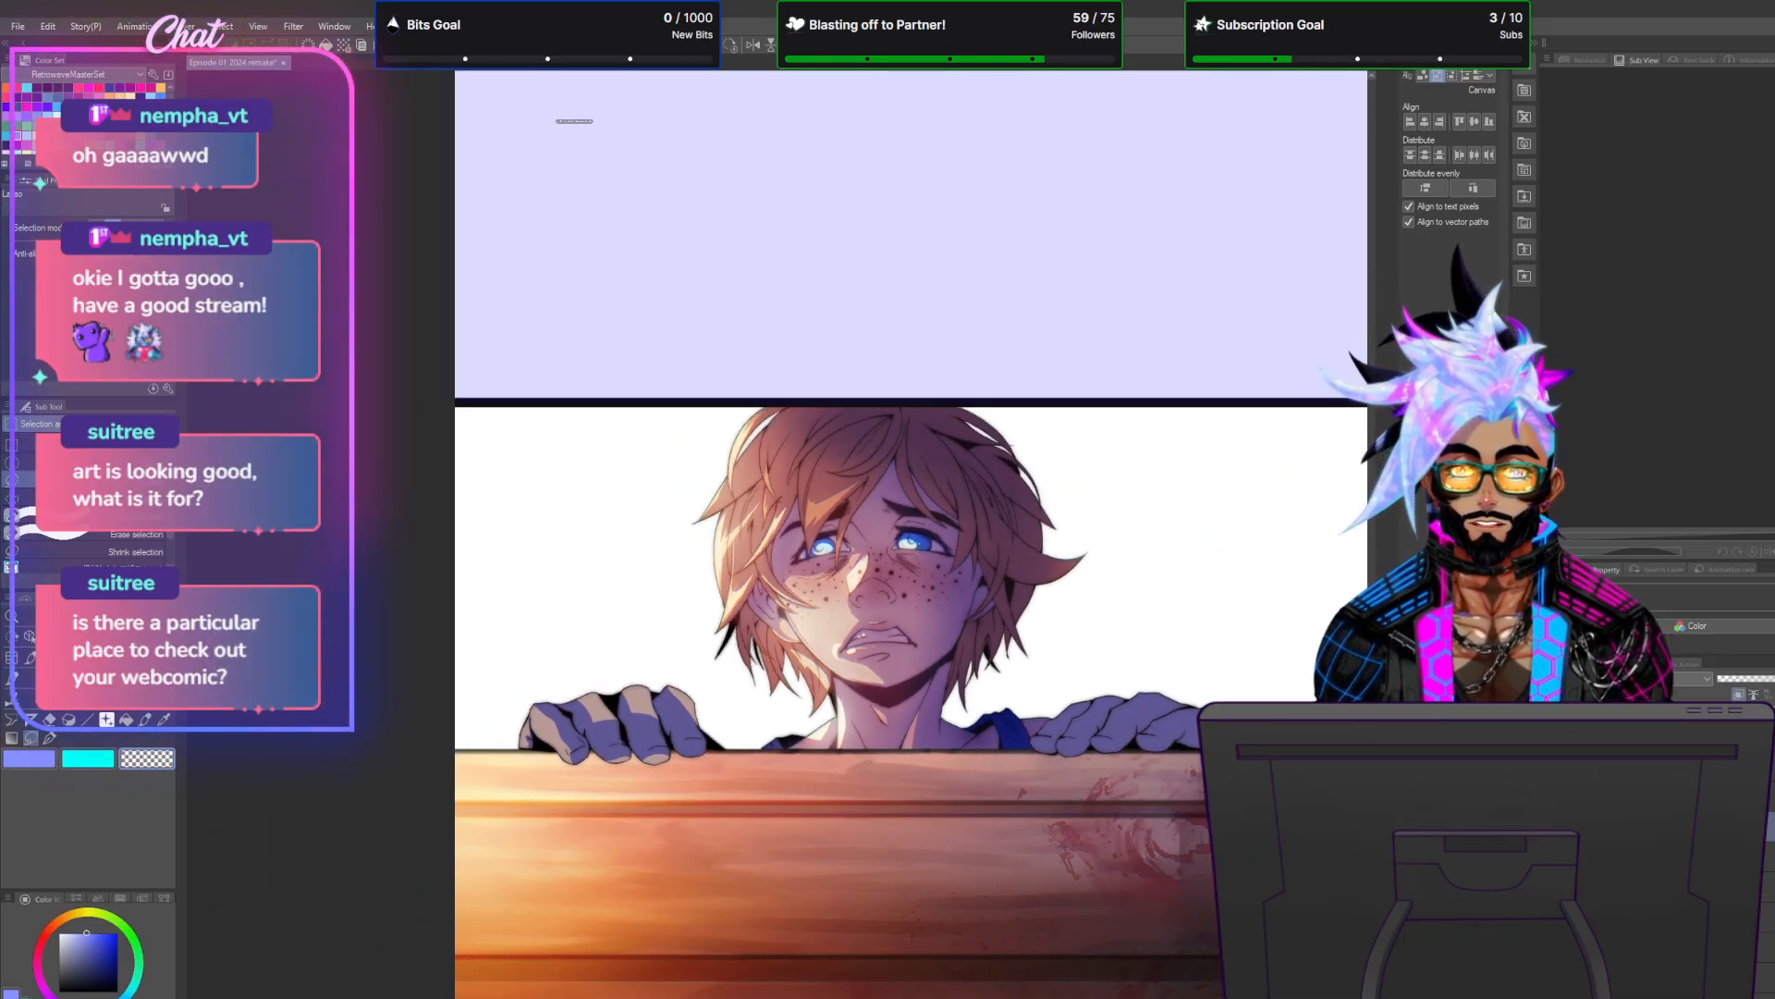
Cut a lit area out of the blue shadow along the finger nearest the boy's neck on his hand at the panel's right.
scroll(896, 770, "up", 3)
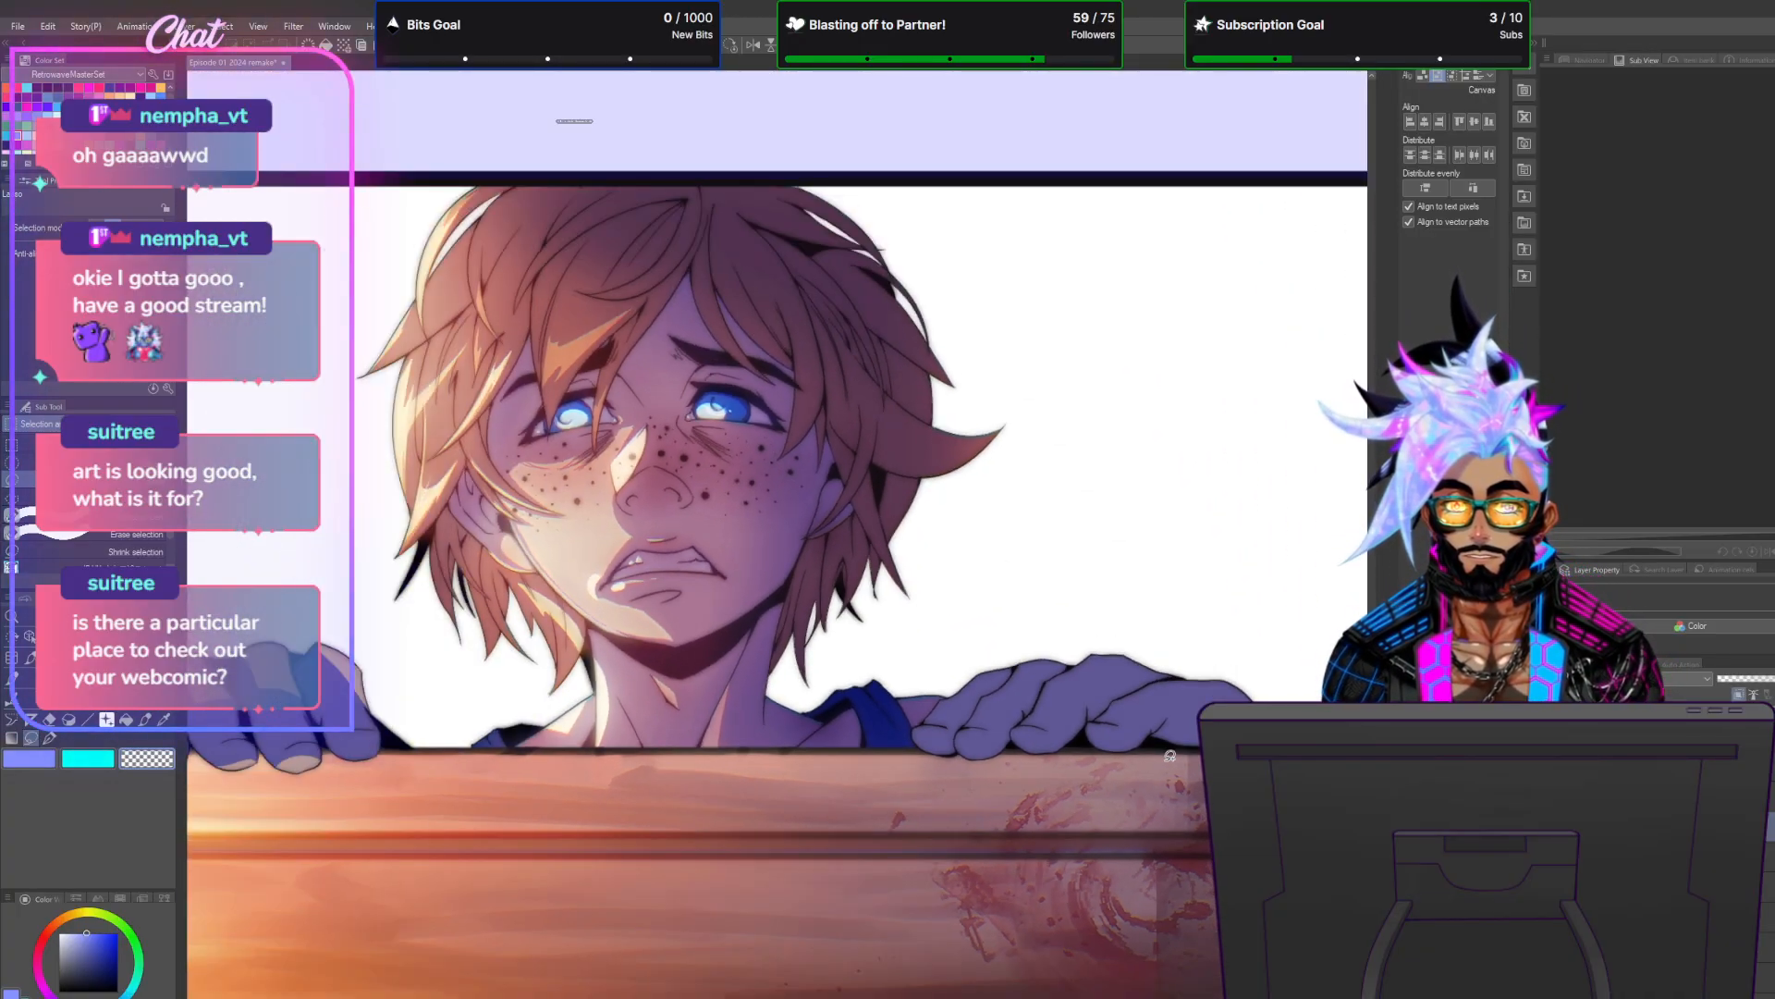
scroll(898, 714, "up", 3)
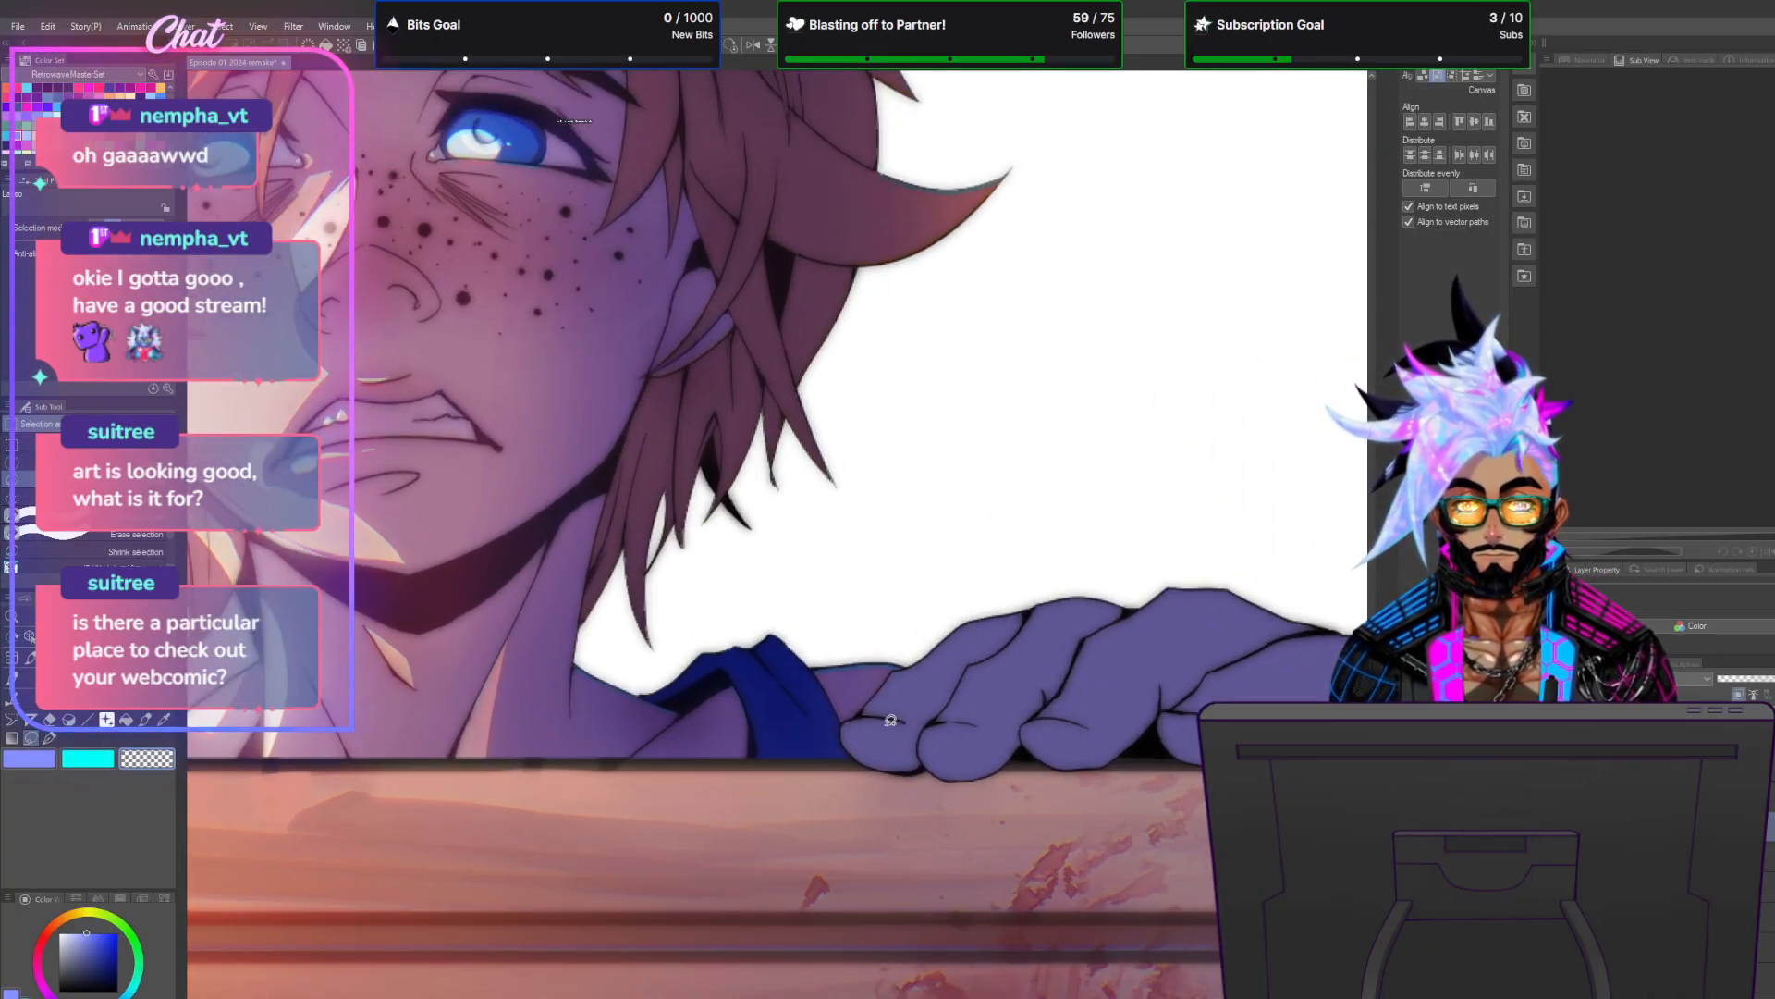
mouse_move(865, 763)
left_mouse_down()
mouse_move(858, 735)
mouse_move(899, 714)
mouse_move(955, 631)
mouse_move(874, 703)
left_mouse_up()
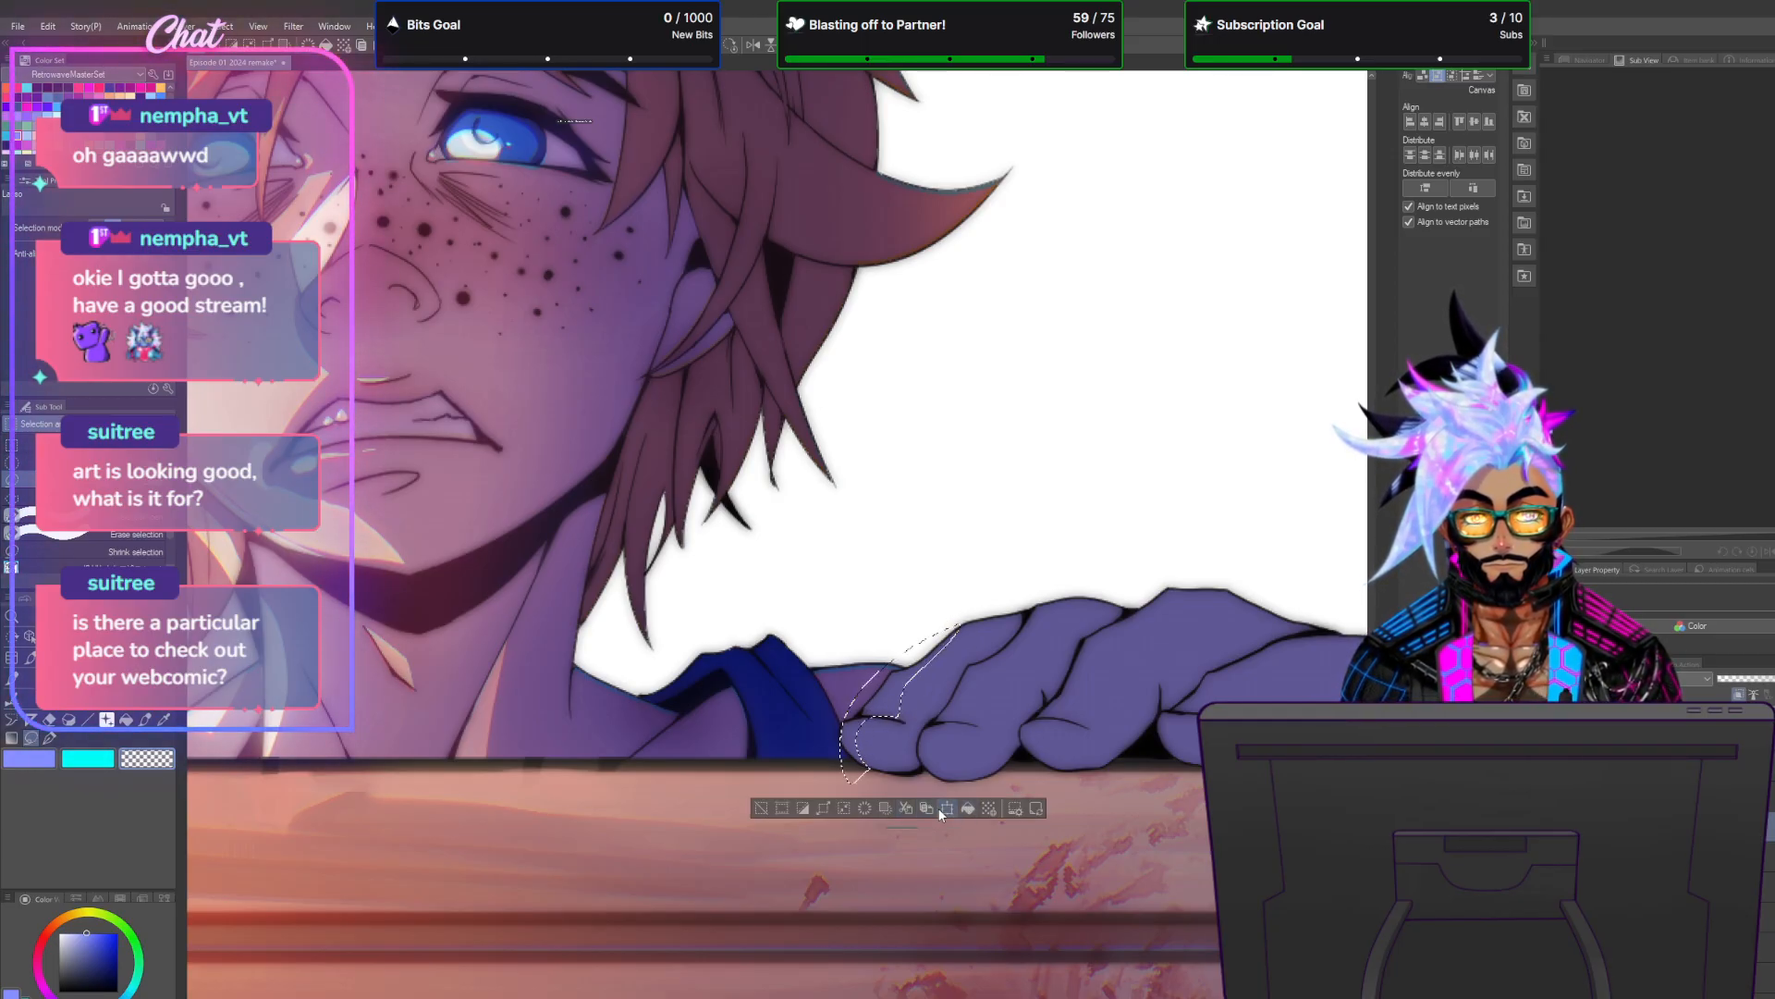
left_click(968, 808)
left_click(222, 27)
left_click(247, 61)
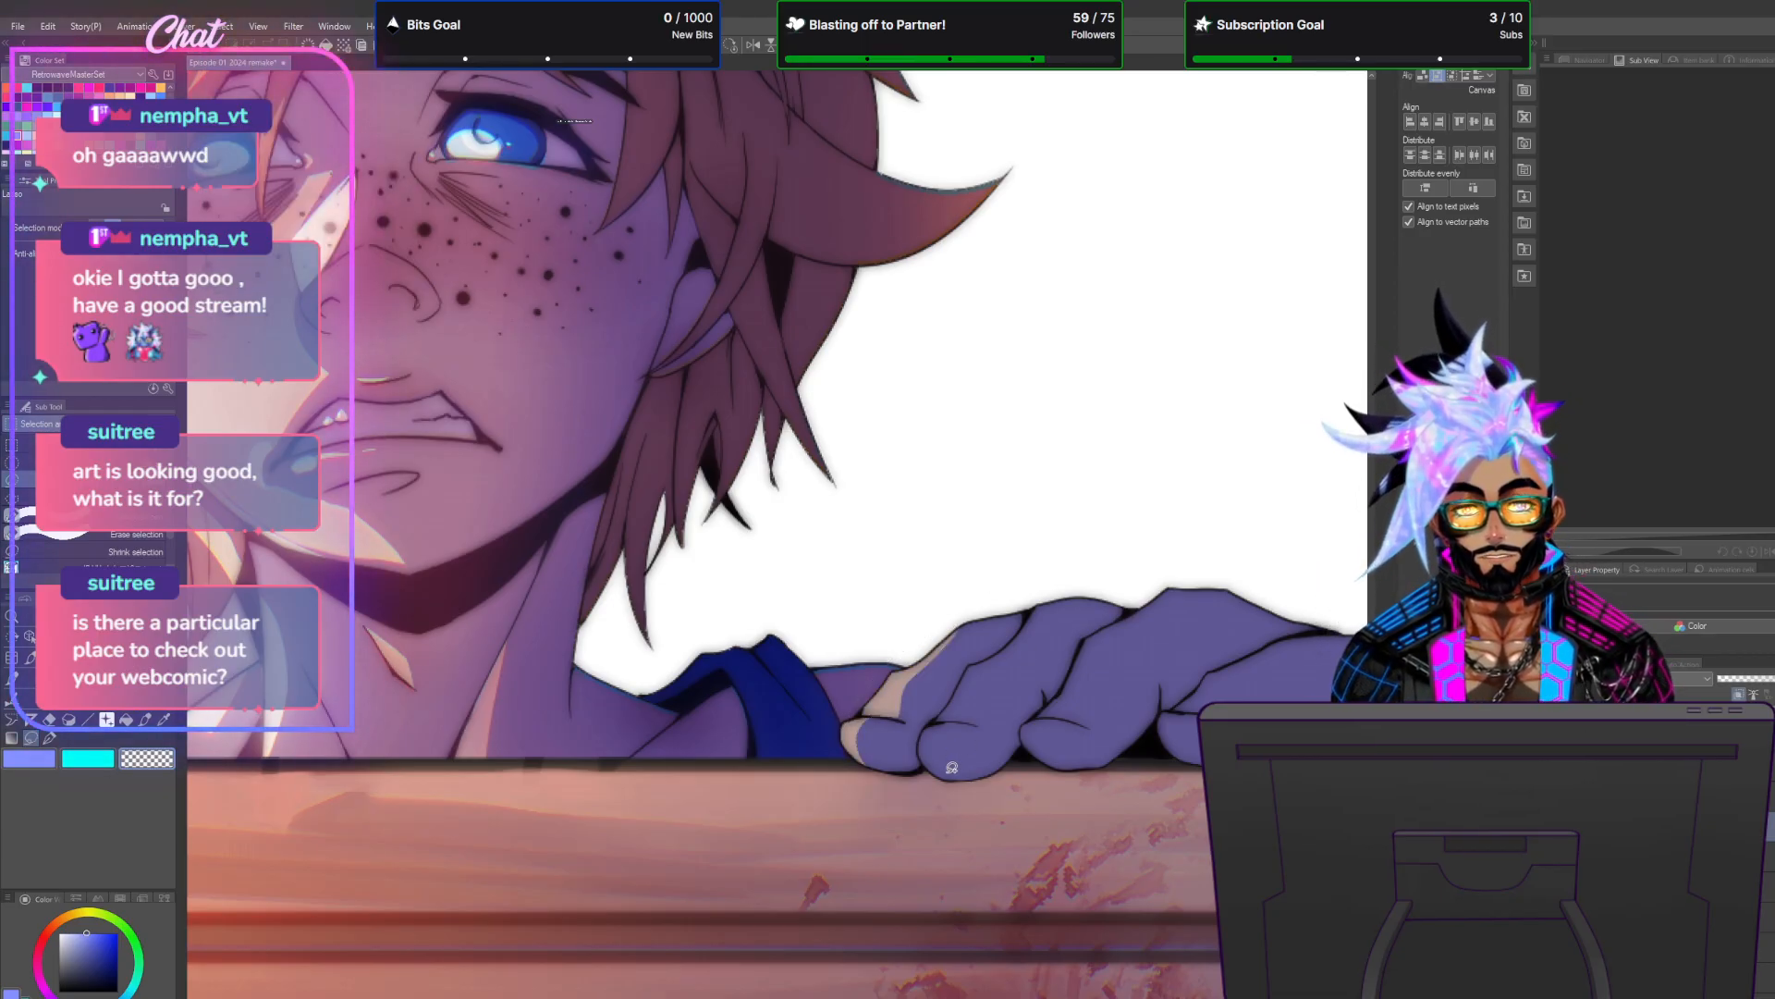
Cut a narrow lit strip out of the blue shadow from knuckle to fingertip on the second finger of that hand.
mouse_move(955, 782)
left_mouse_down()
mouse_move(960, 729)
mouse_move(1048, 598)
mouse_move(935, 726)
mouse_move(921, 760)
mouse_move(950, 782)
left_mouse_up()
left_click(1047, 808)
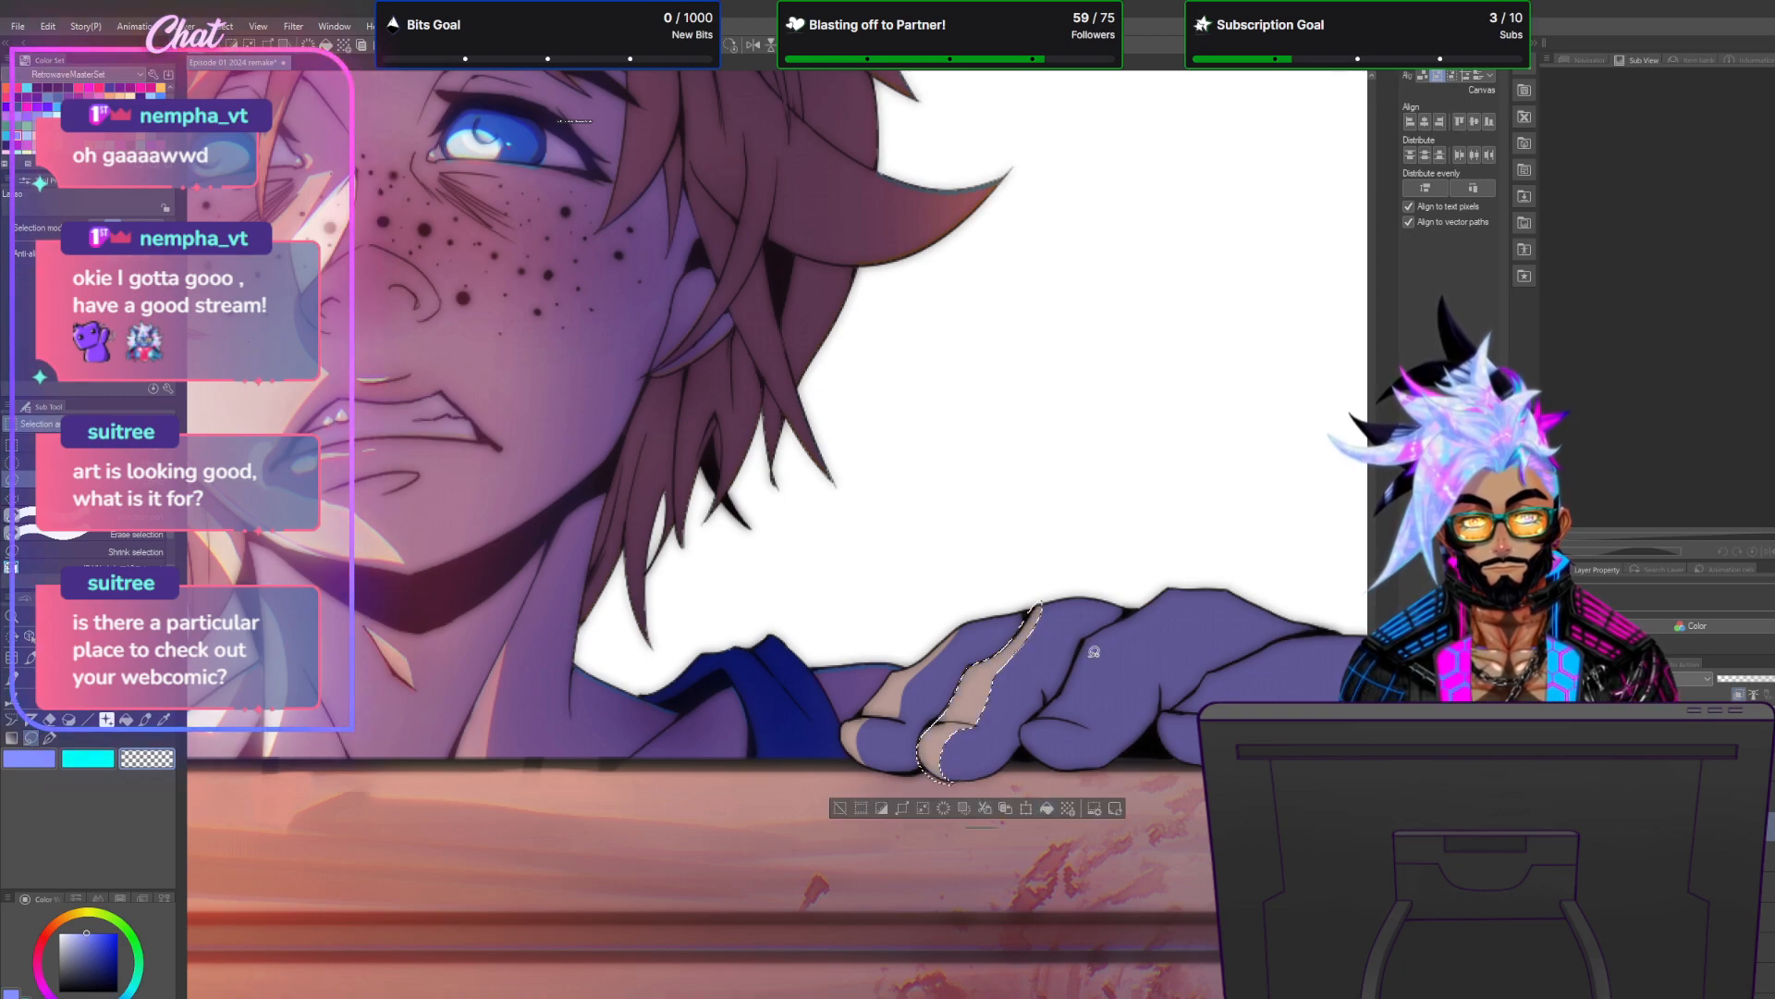
left_click(225, 26)
left_click(253, 63)
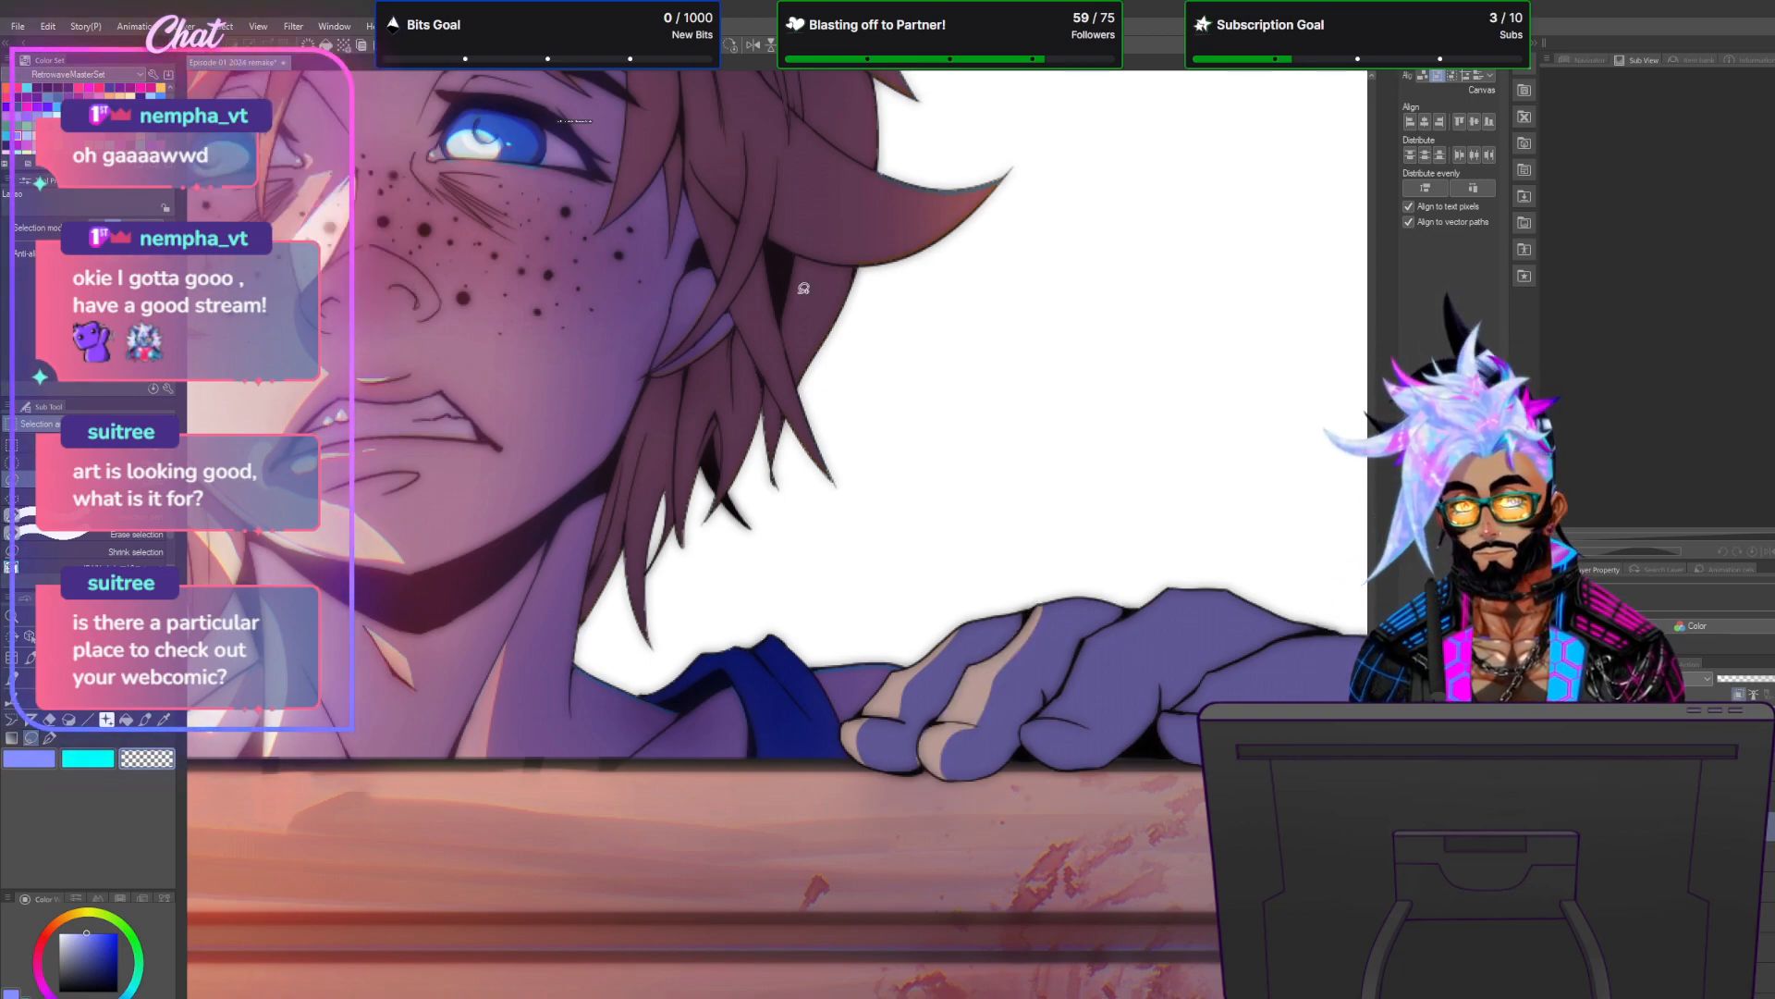
scroll(1061, 734, "down", 3)
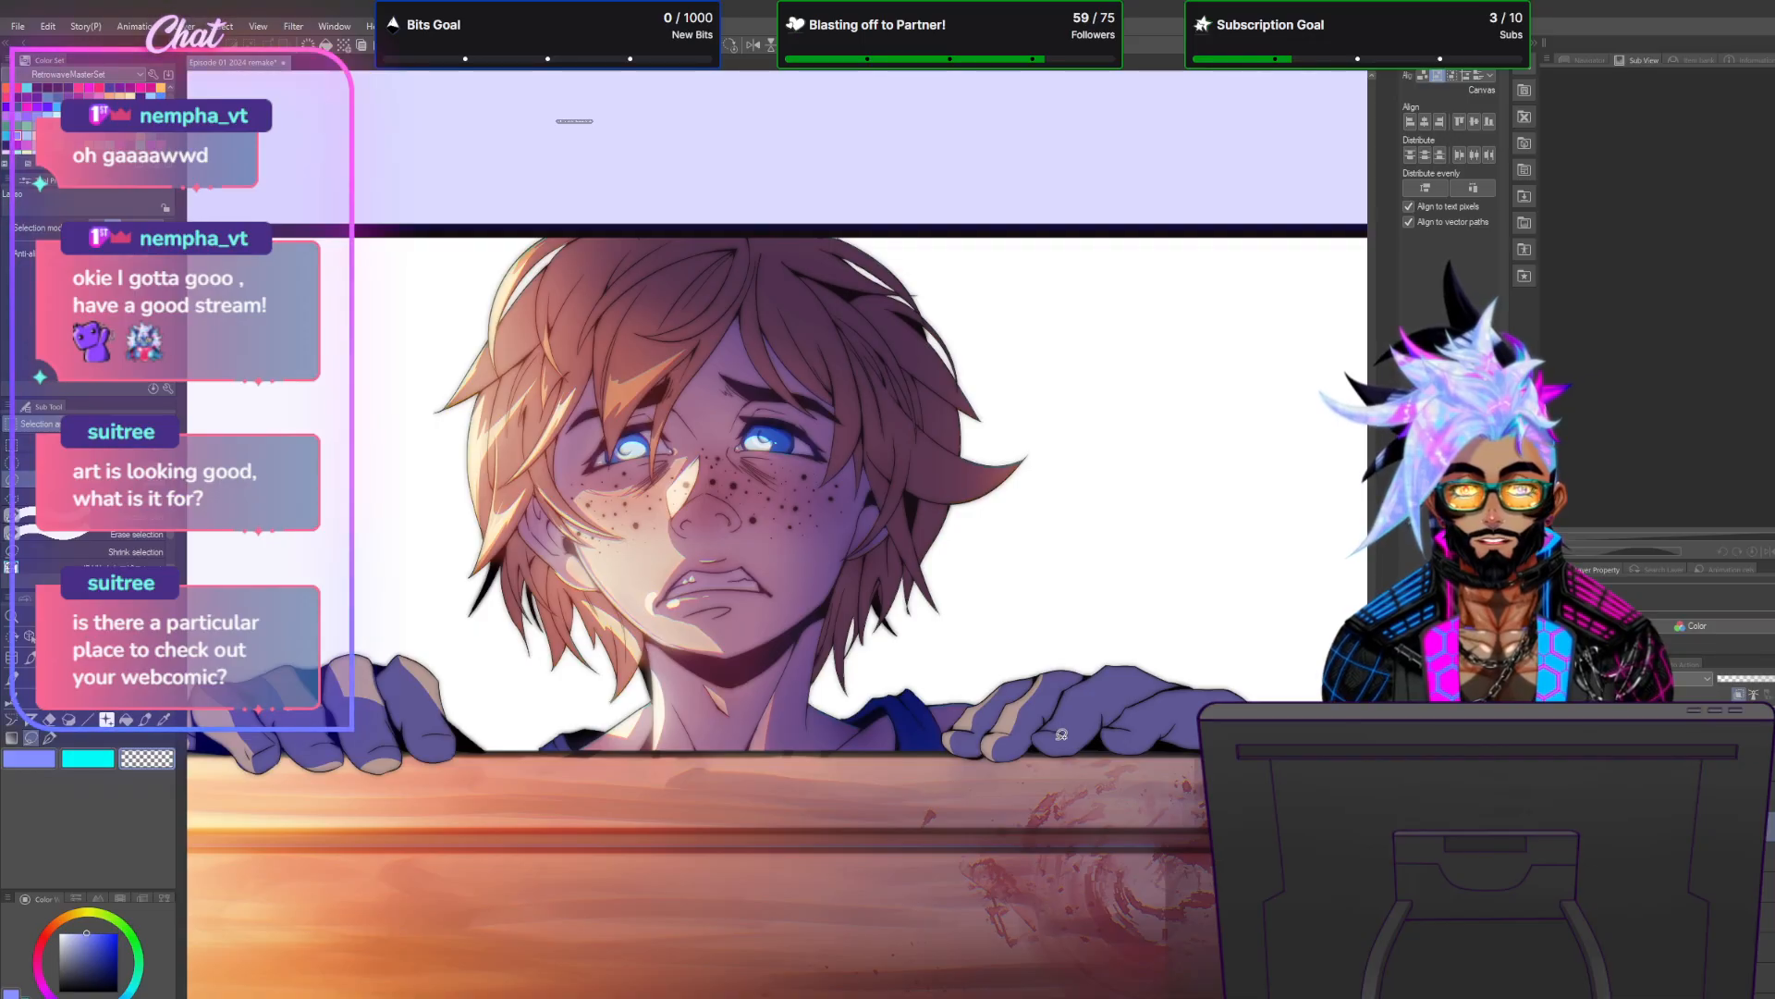
scroll(1062, 733, "up", 4)
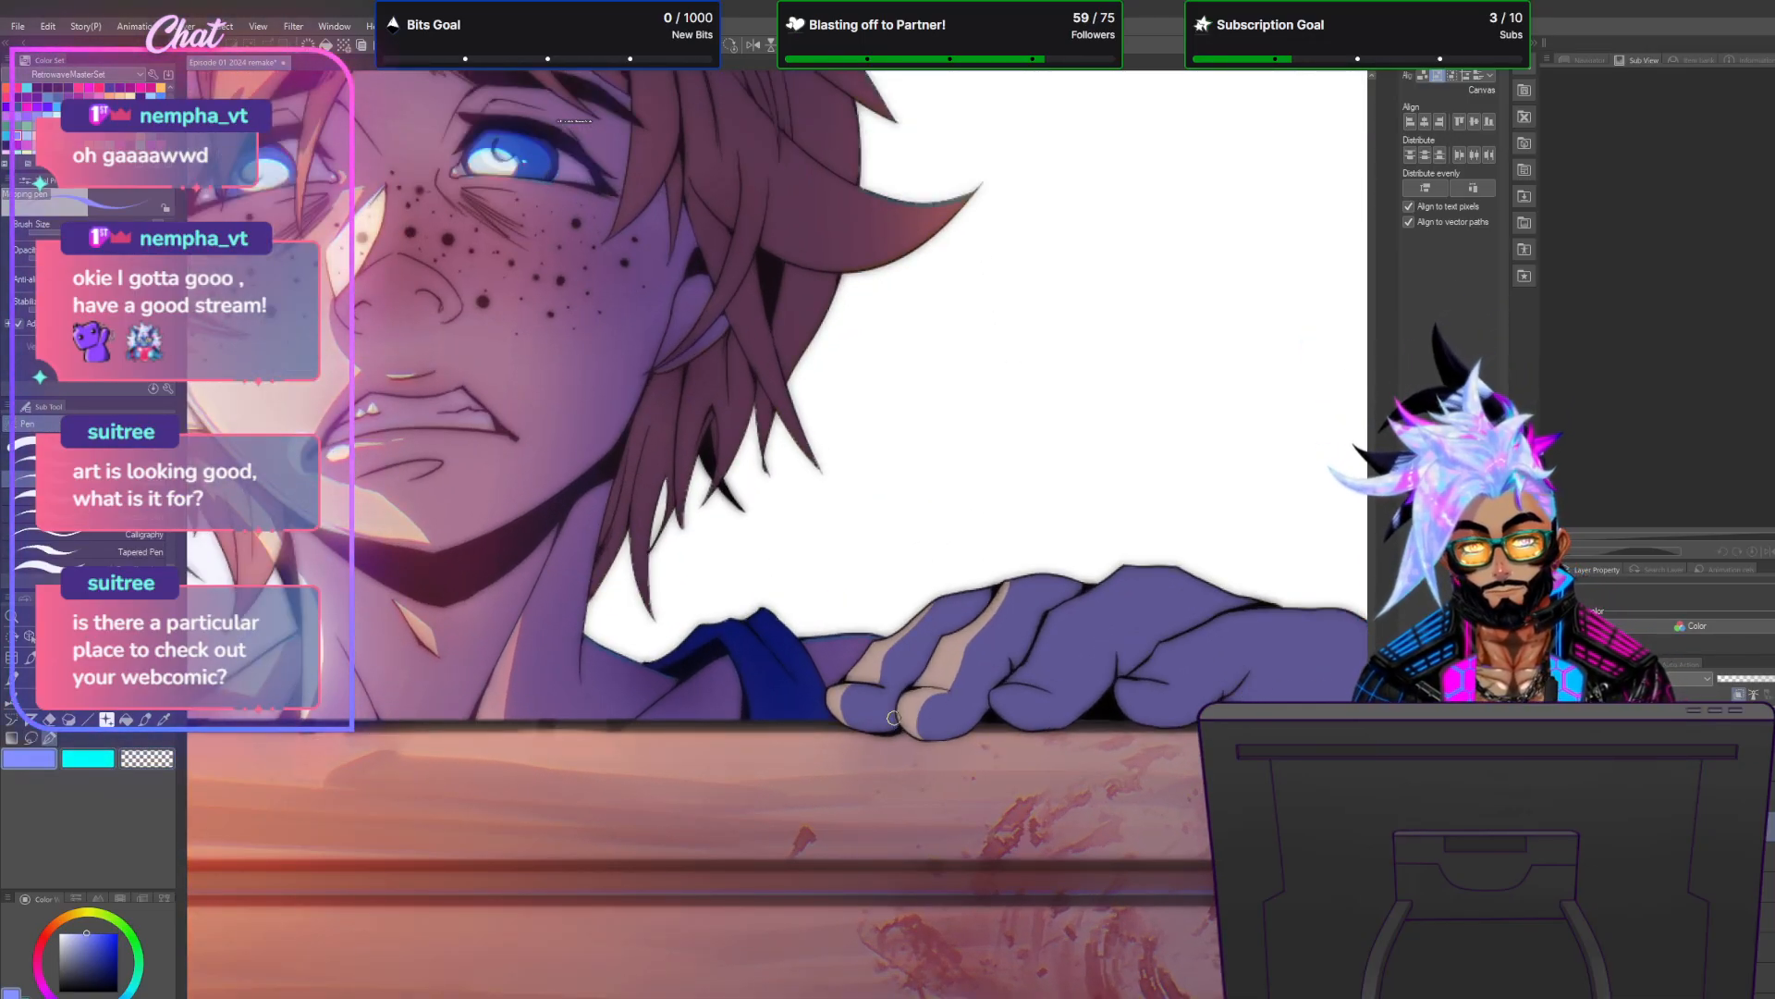
left_click_drag(1008, 997, 803, 997)
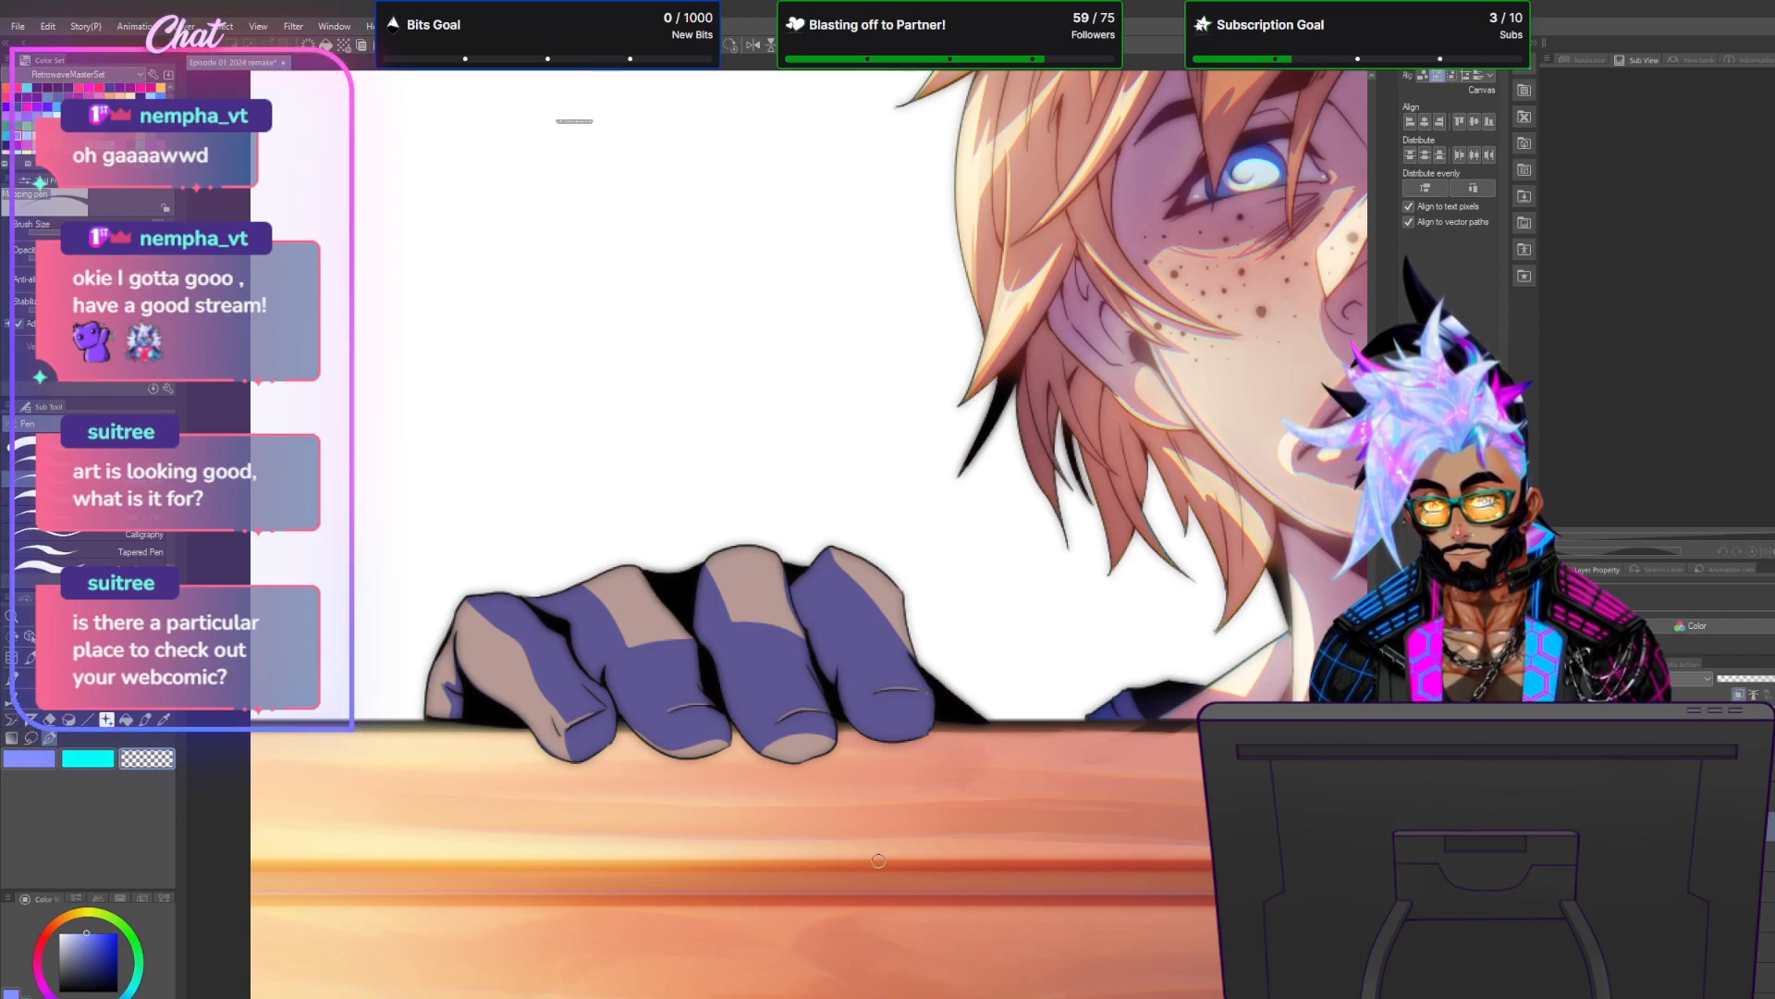
scroll(791, 799, "down", 5)
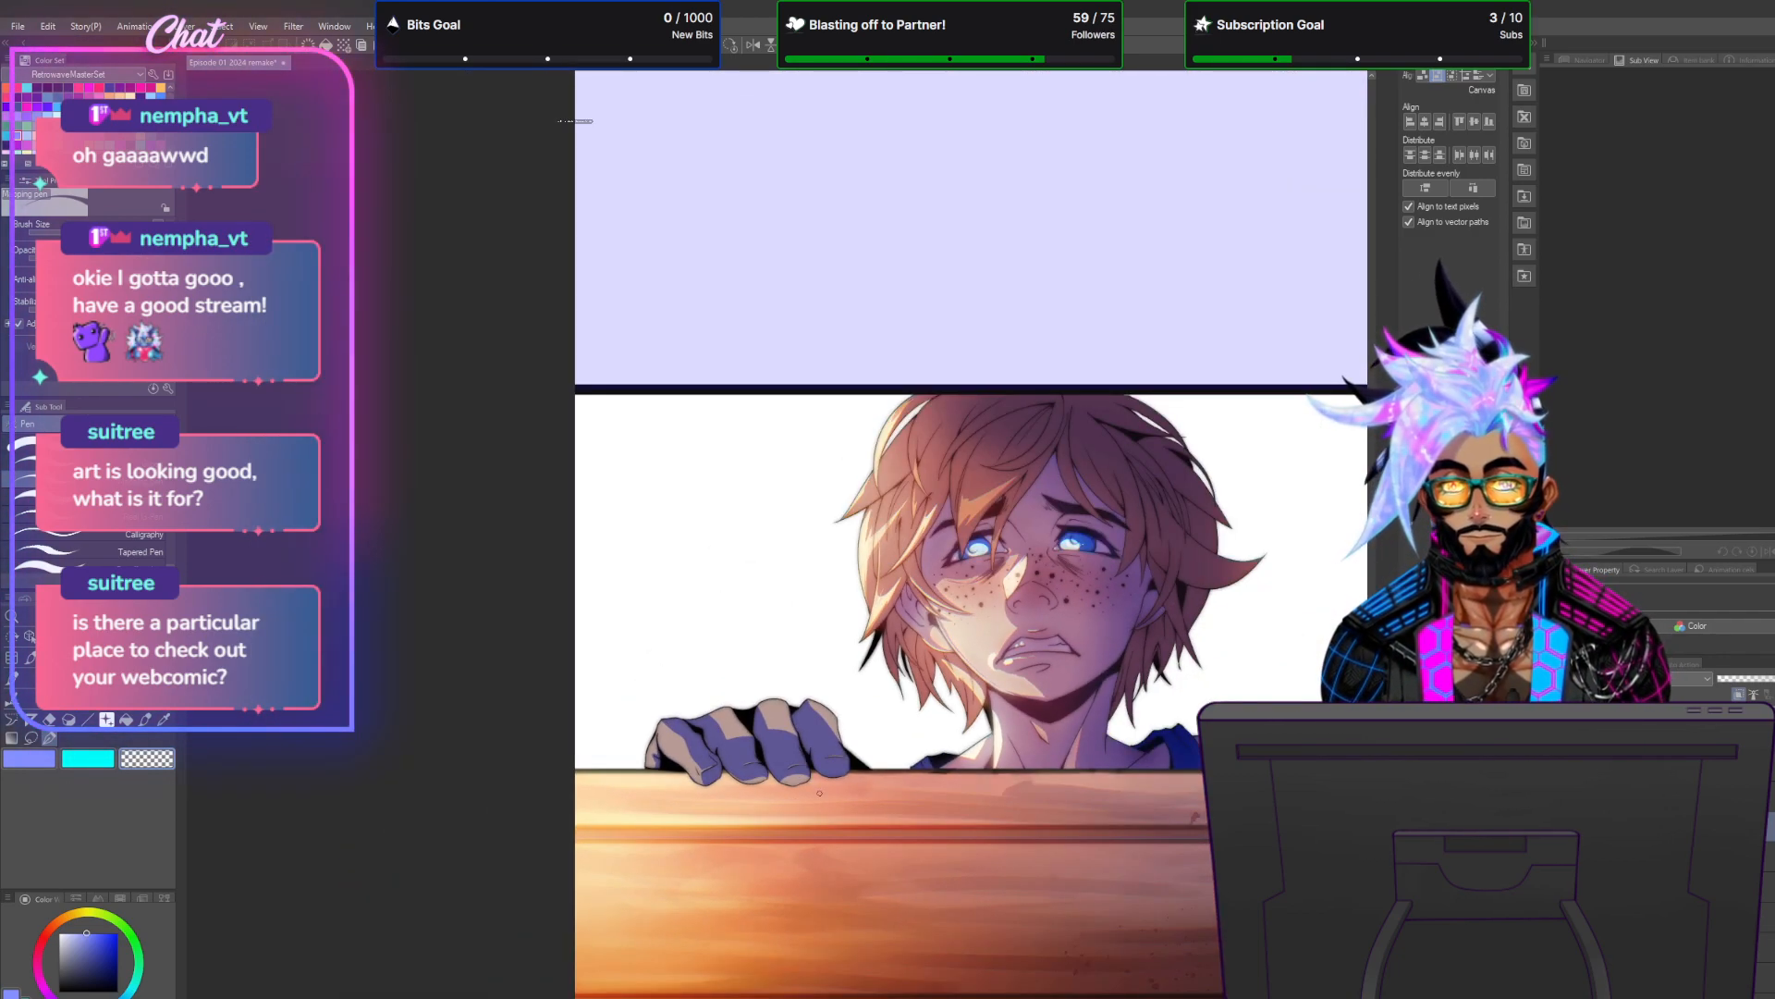
scroll(992, 771, "up", 1)
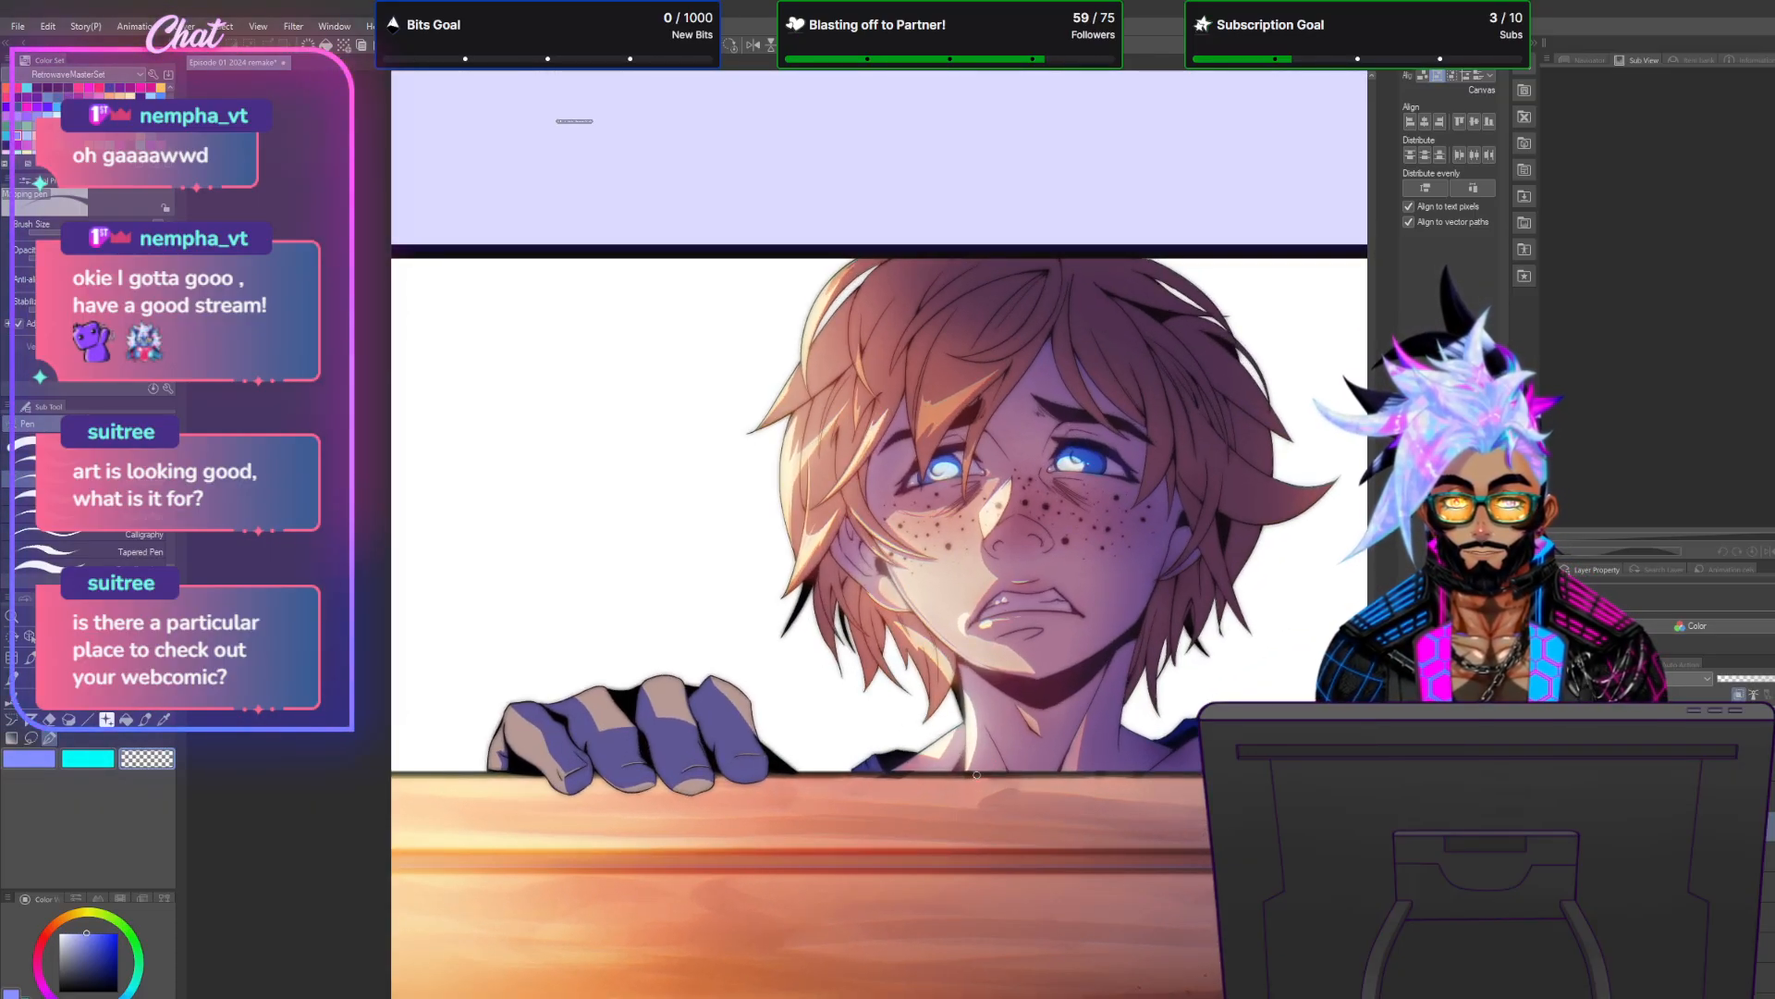
Duplicate the active shading layer of the crate panel and set the copy's blending mode to Multiply.
scroll(1117, 771, "down", 1)
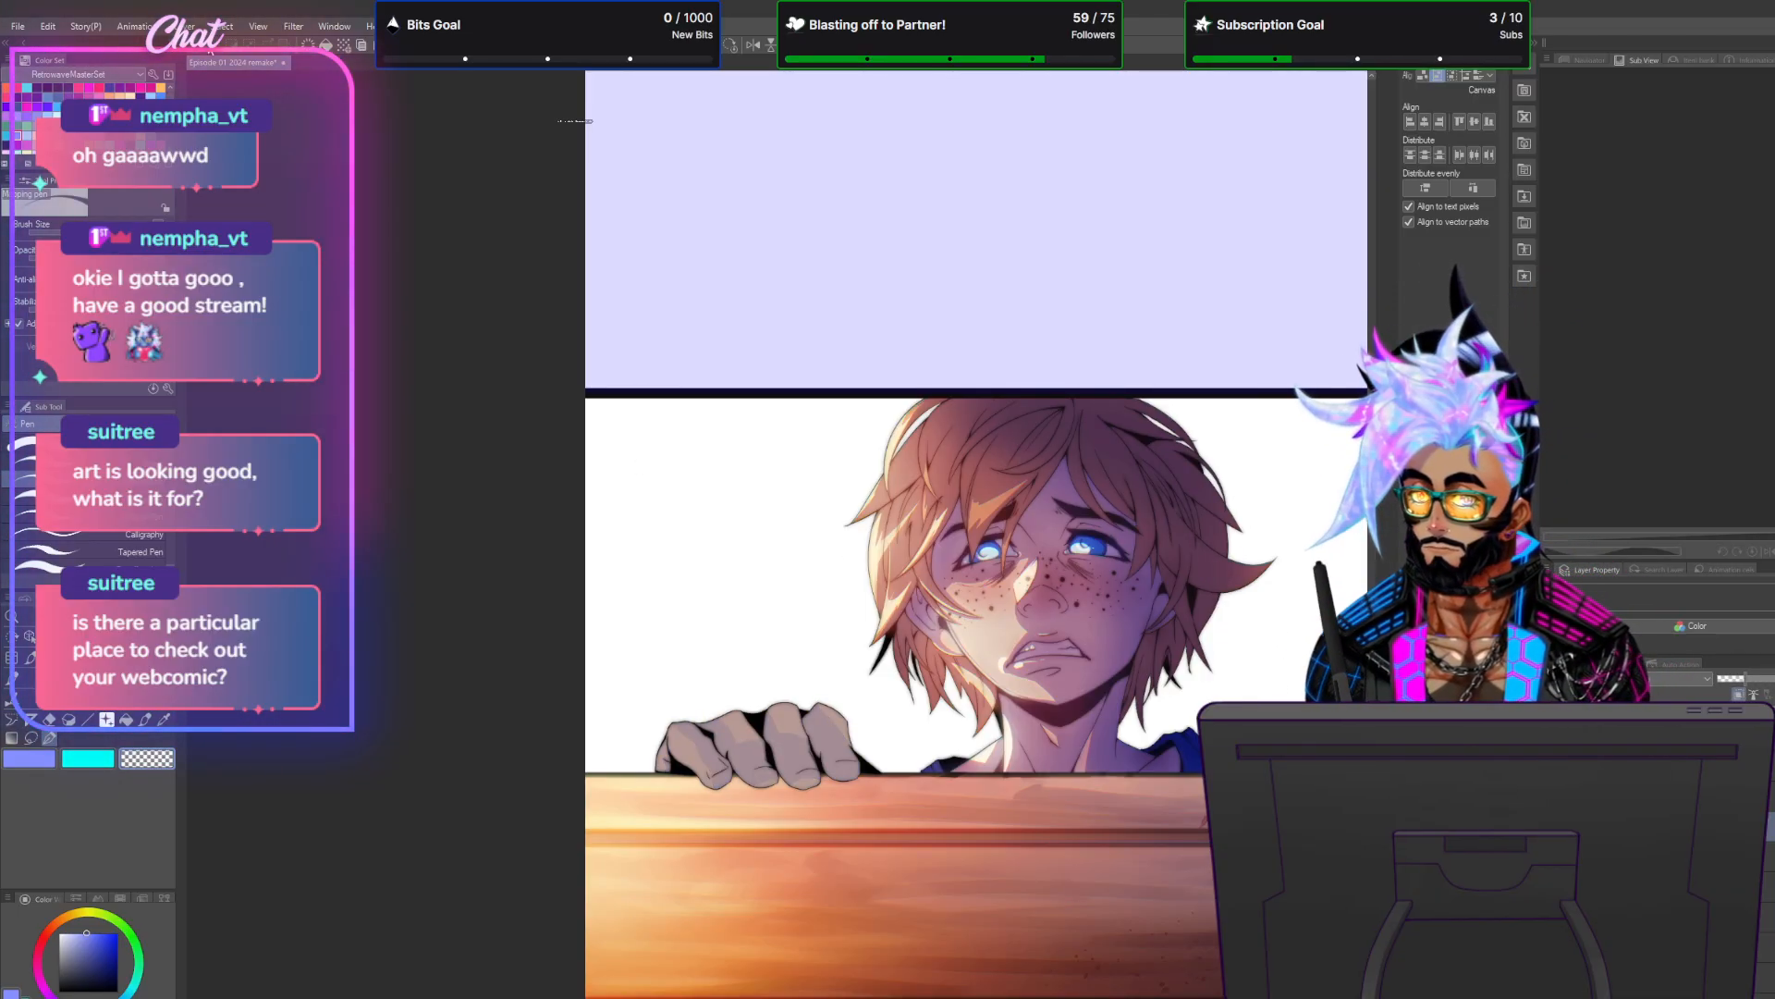
left_click(201, 26)
left_click(239, 159)
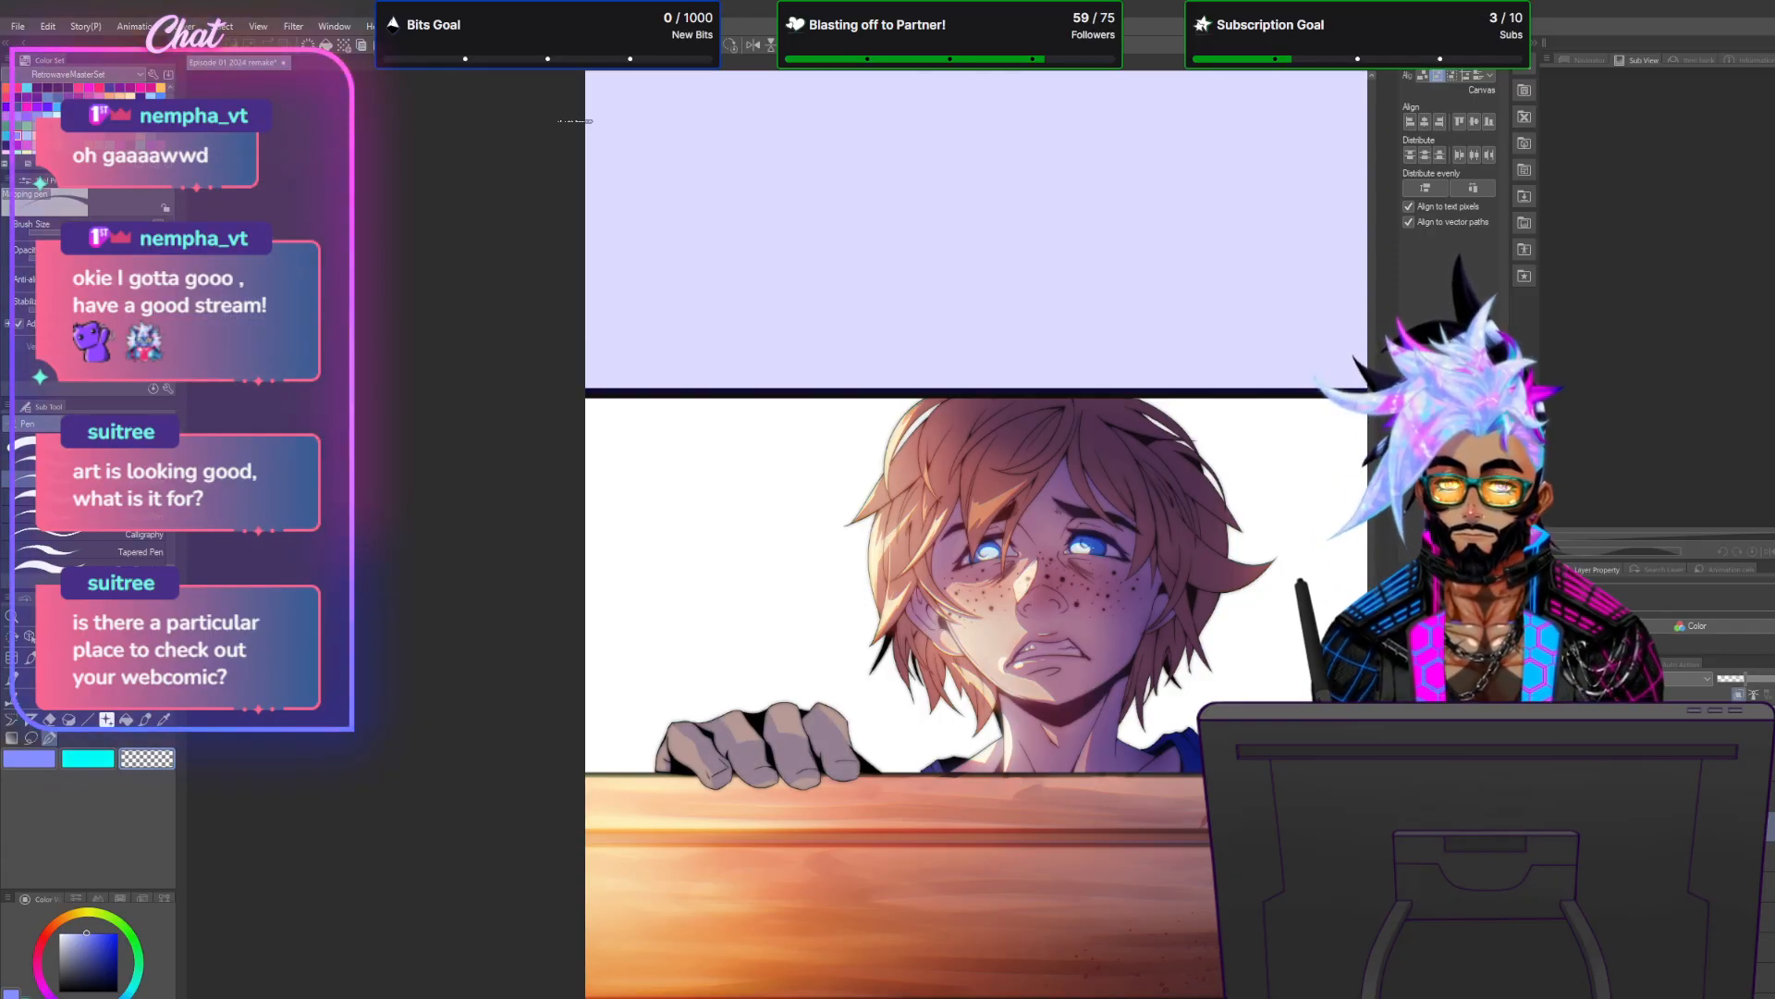
left_click(187, 26)
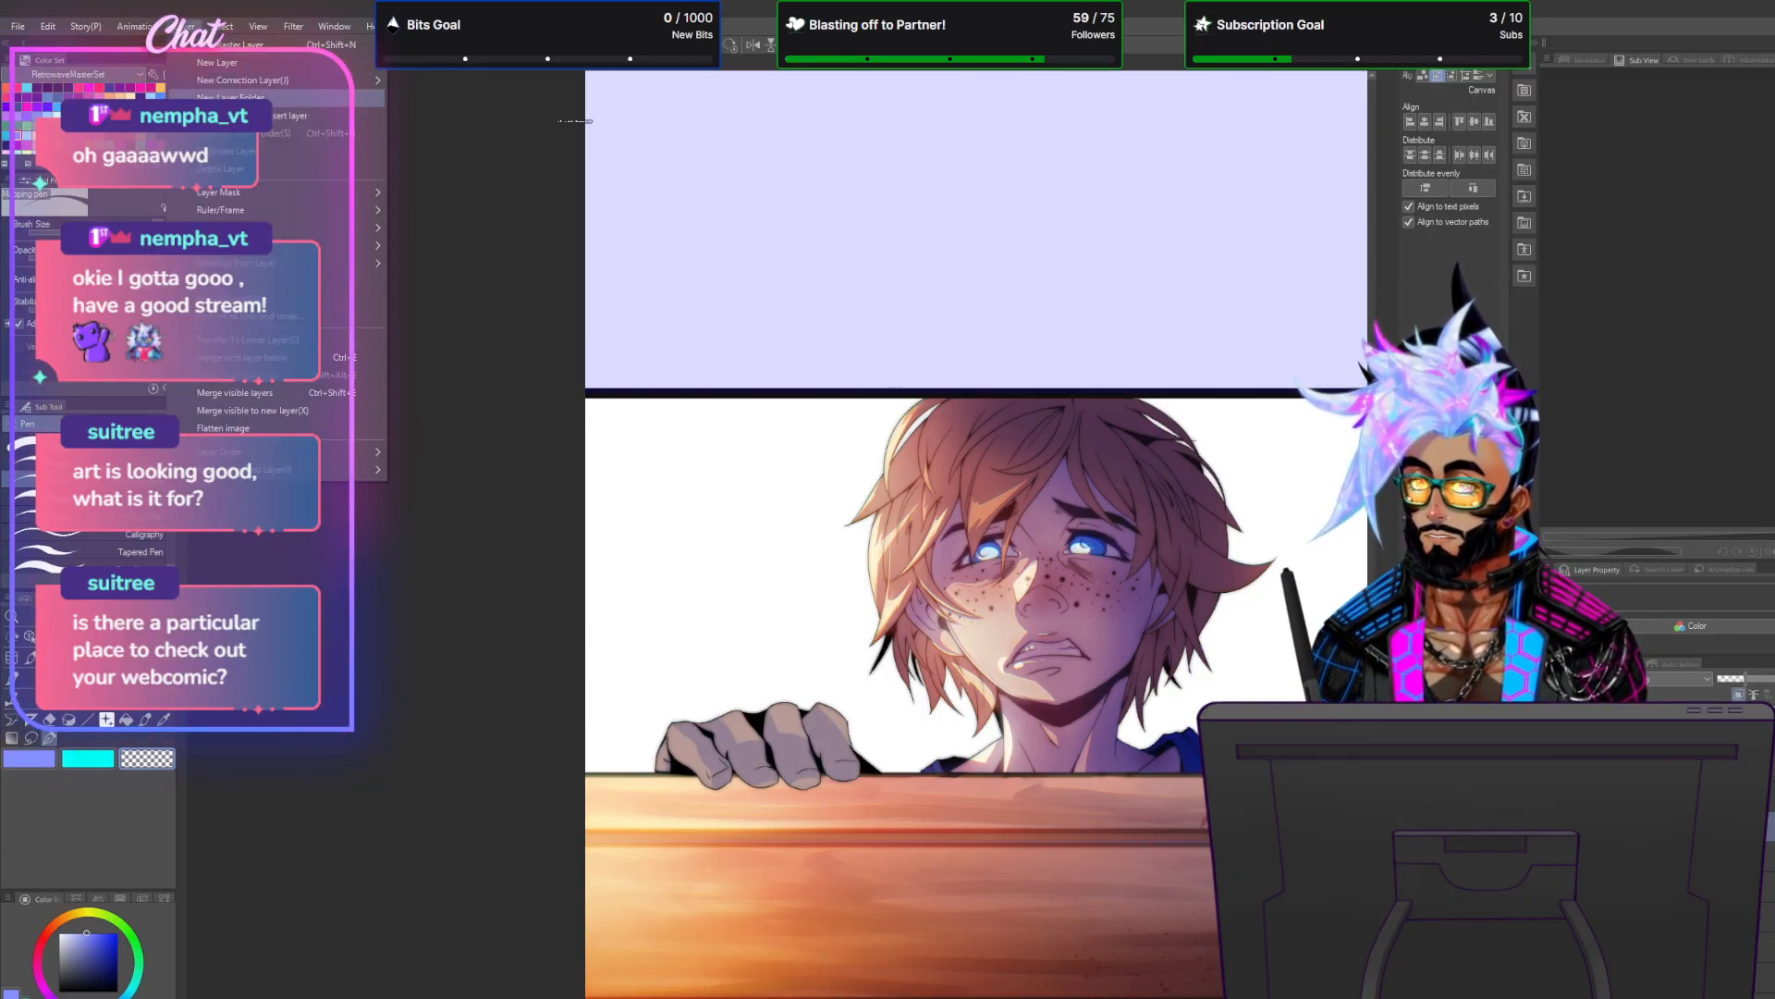
left_click(235, 153)
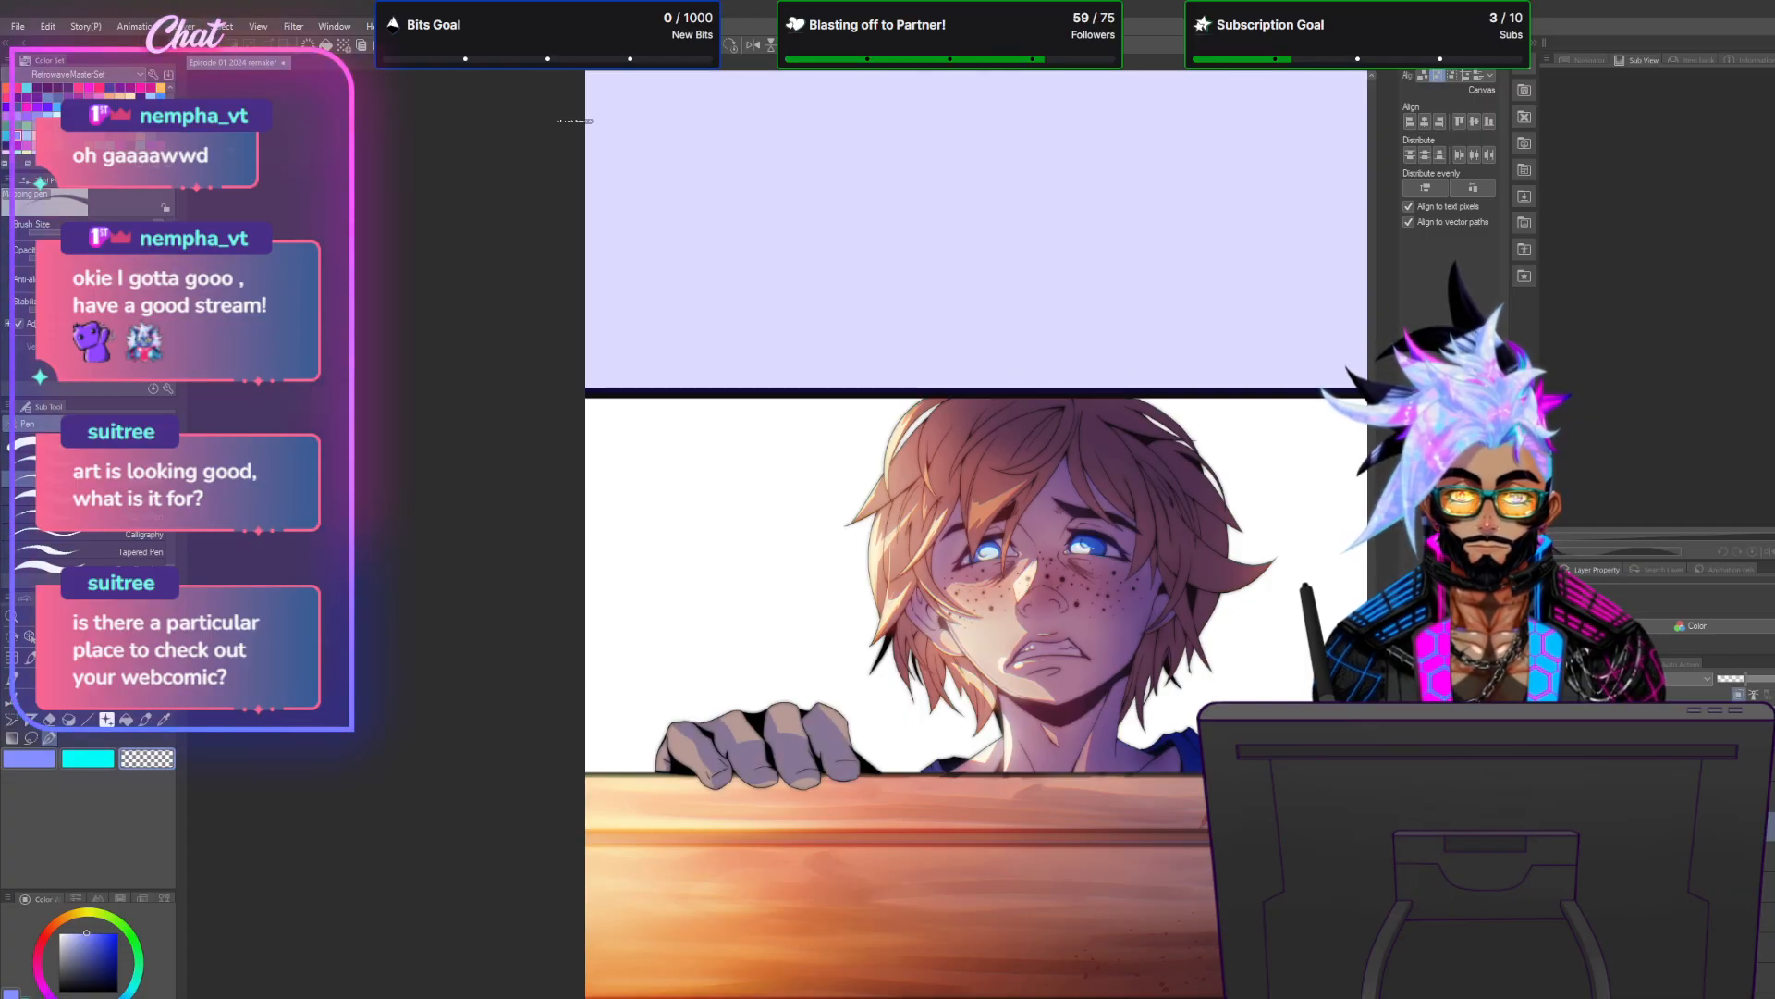
left_click(1688, 680)
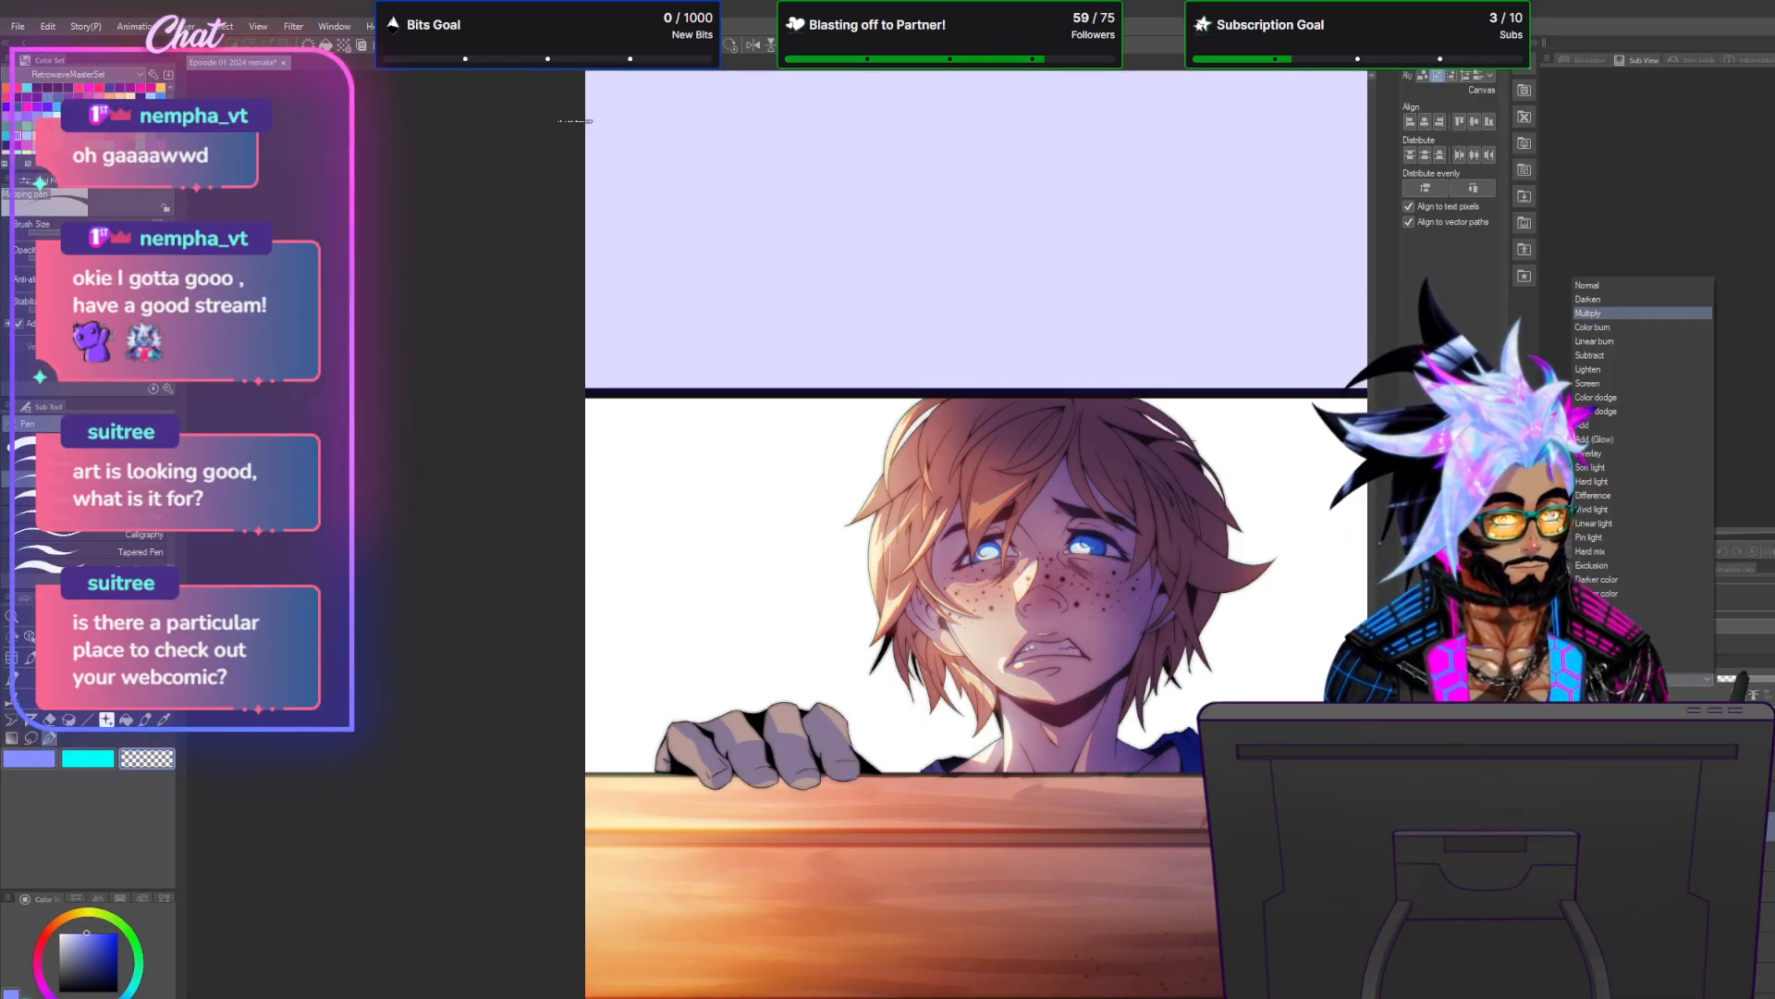
left_click(1612, 342)
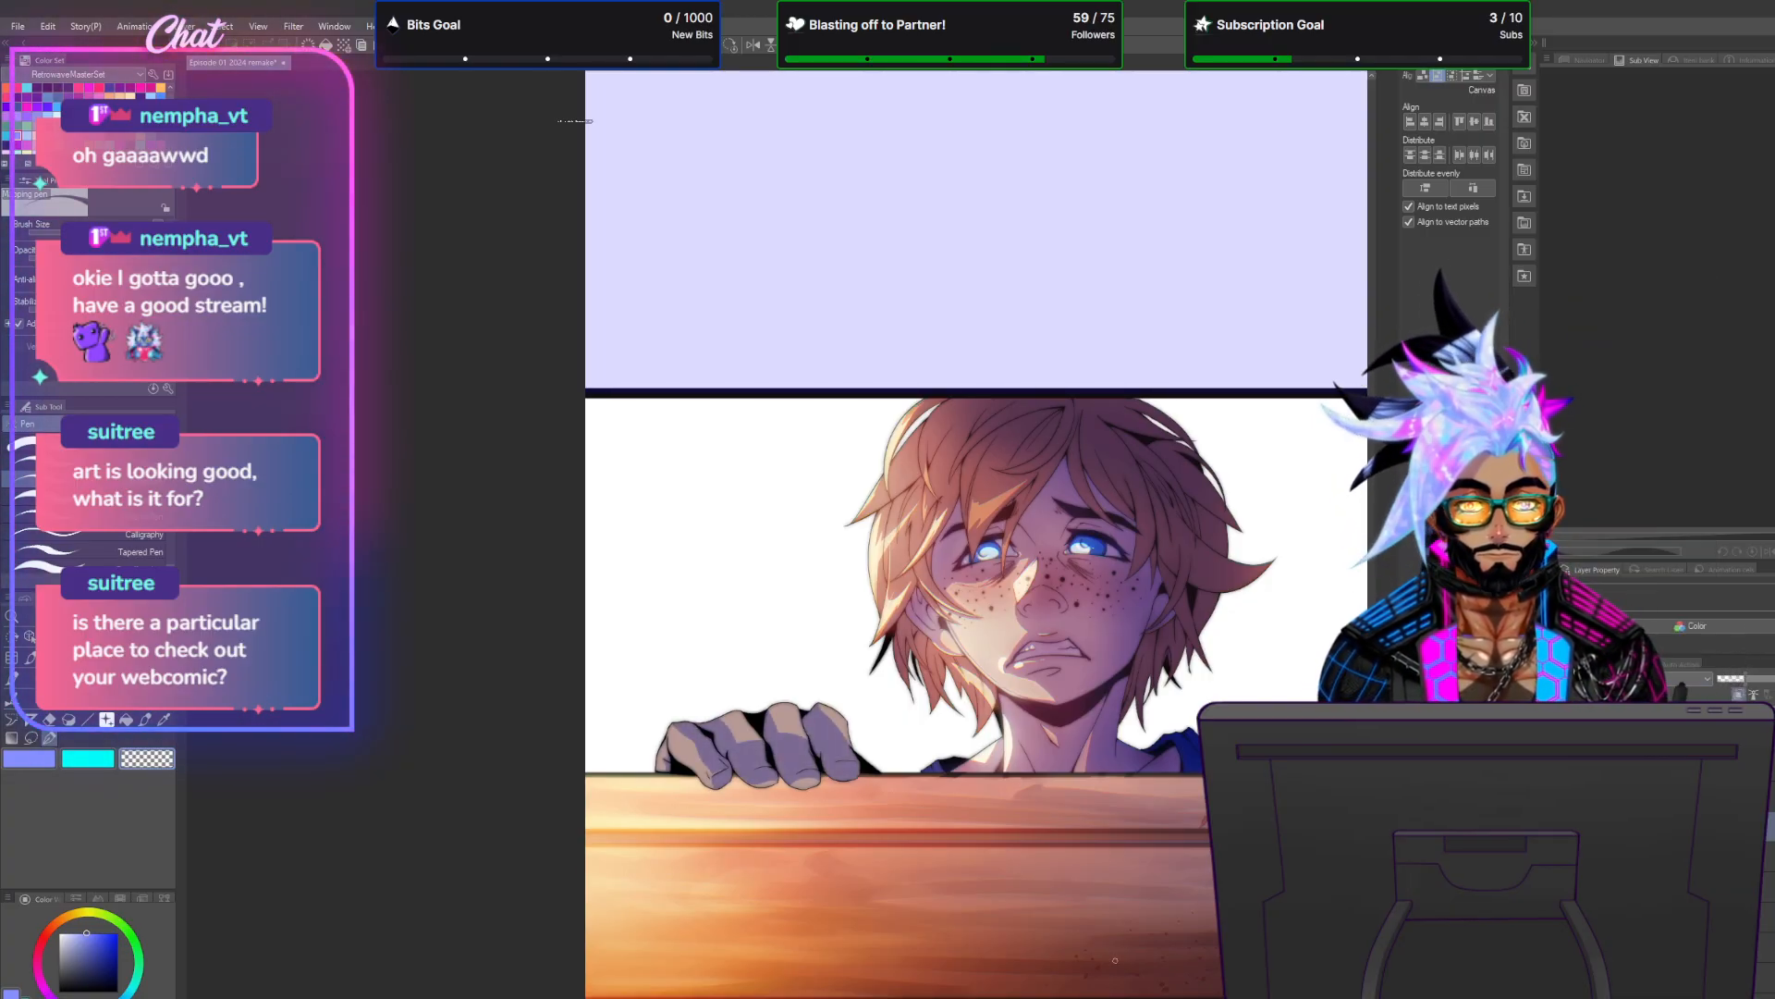
scroll(573, 120, "right", 3)
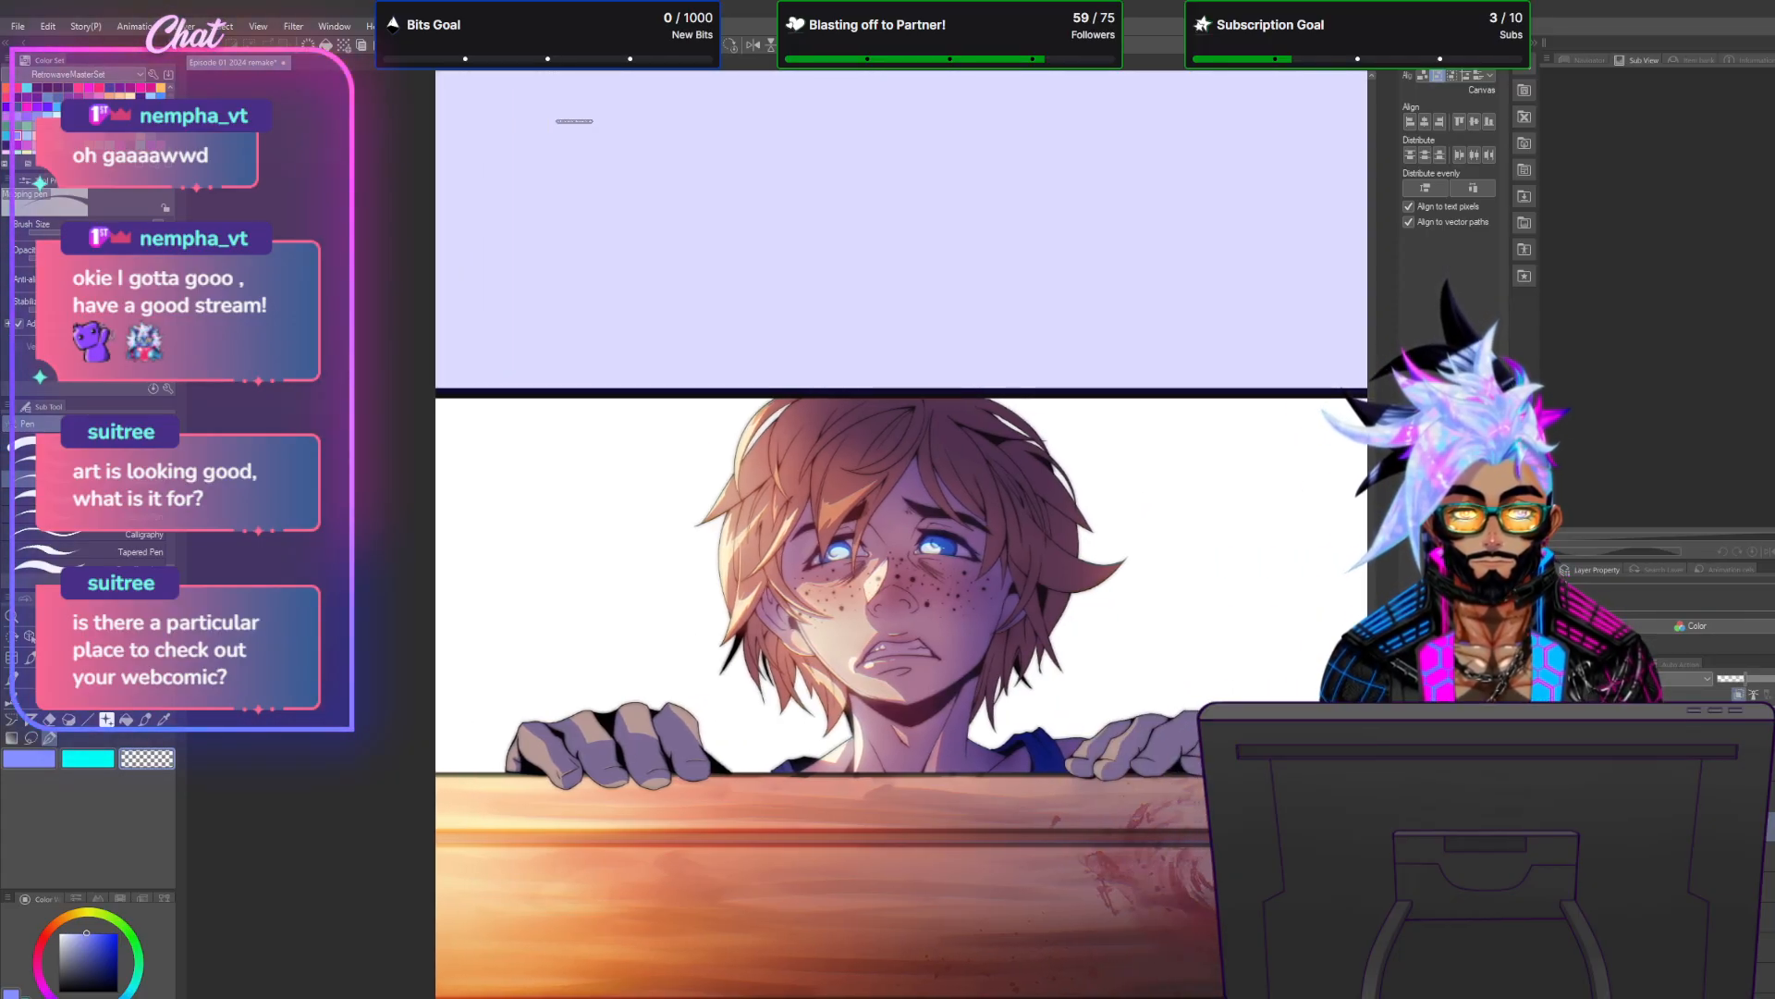
left_click(1687, 680)
left_click(1615, 315)
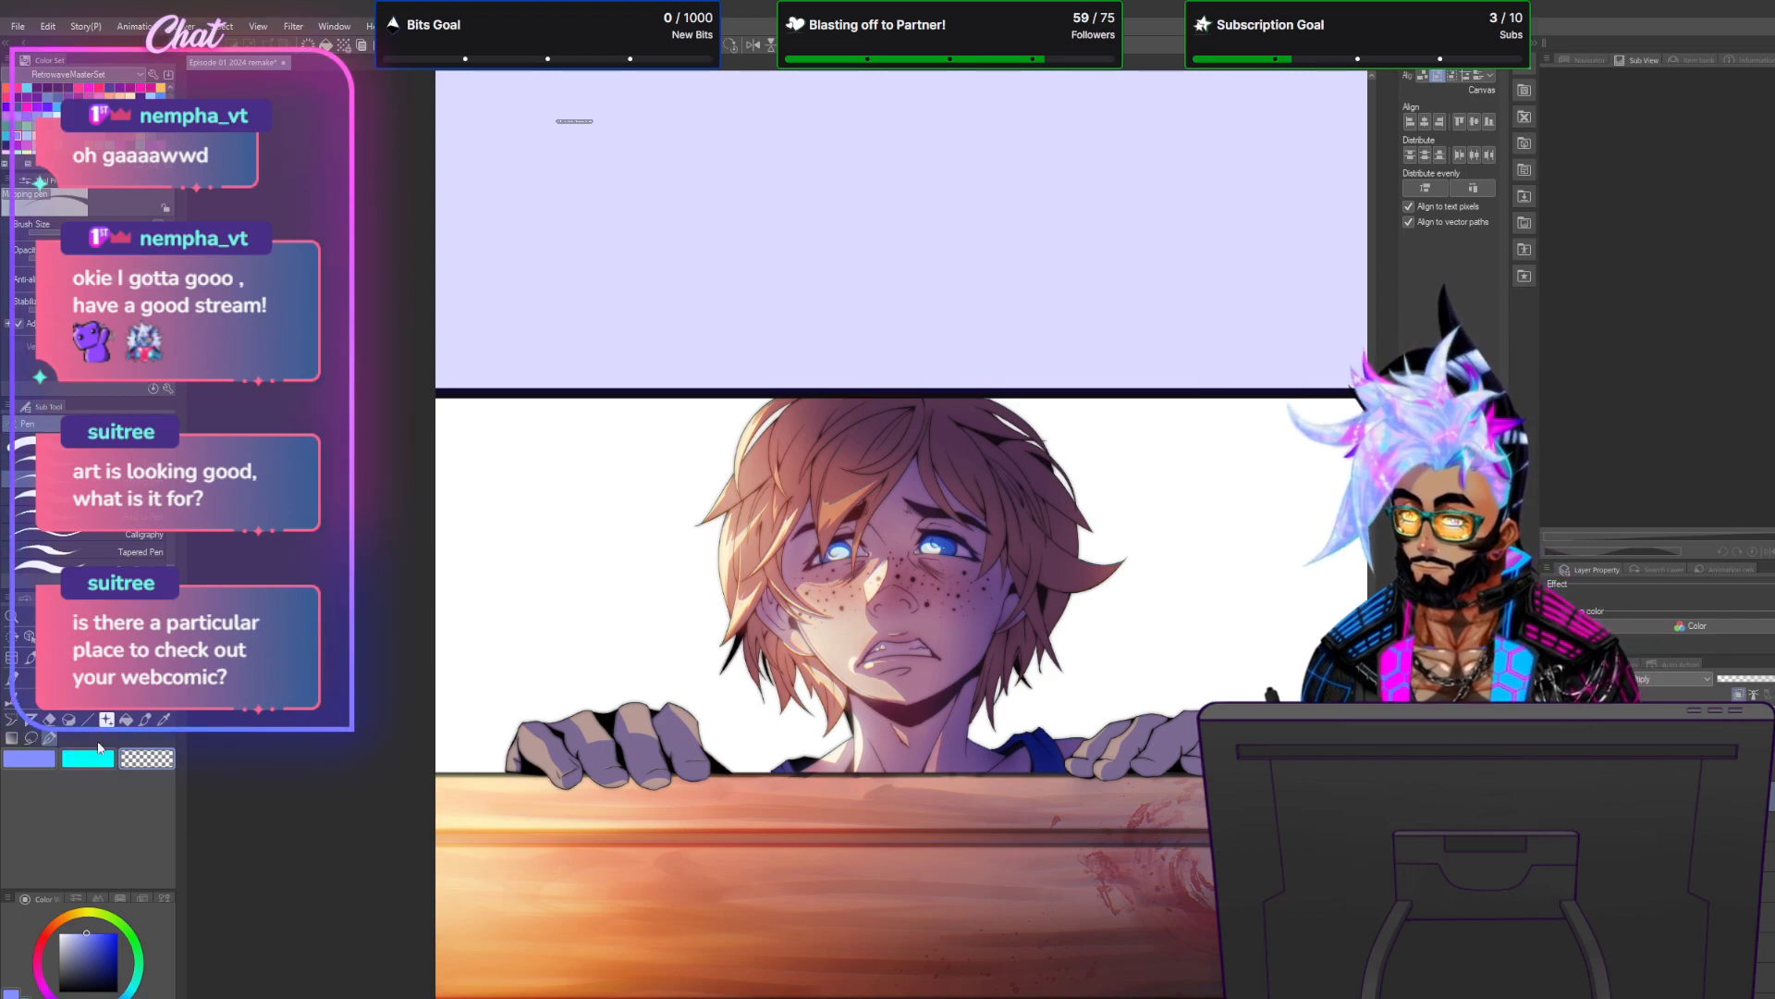
Duplicate the active layer again and set the new copy's blending mode to Hard light for the highlights.
key("b")
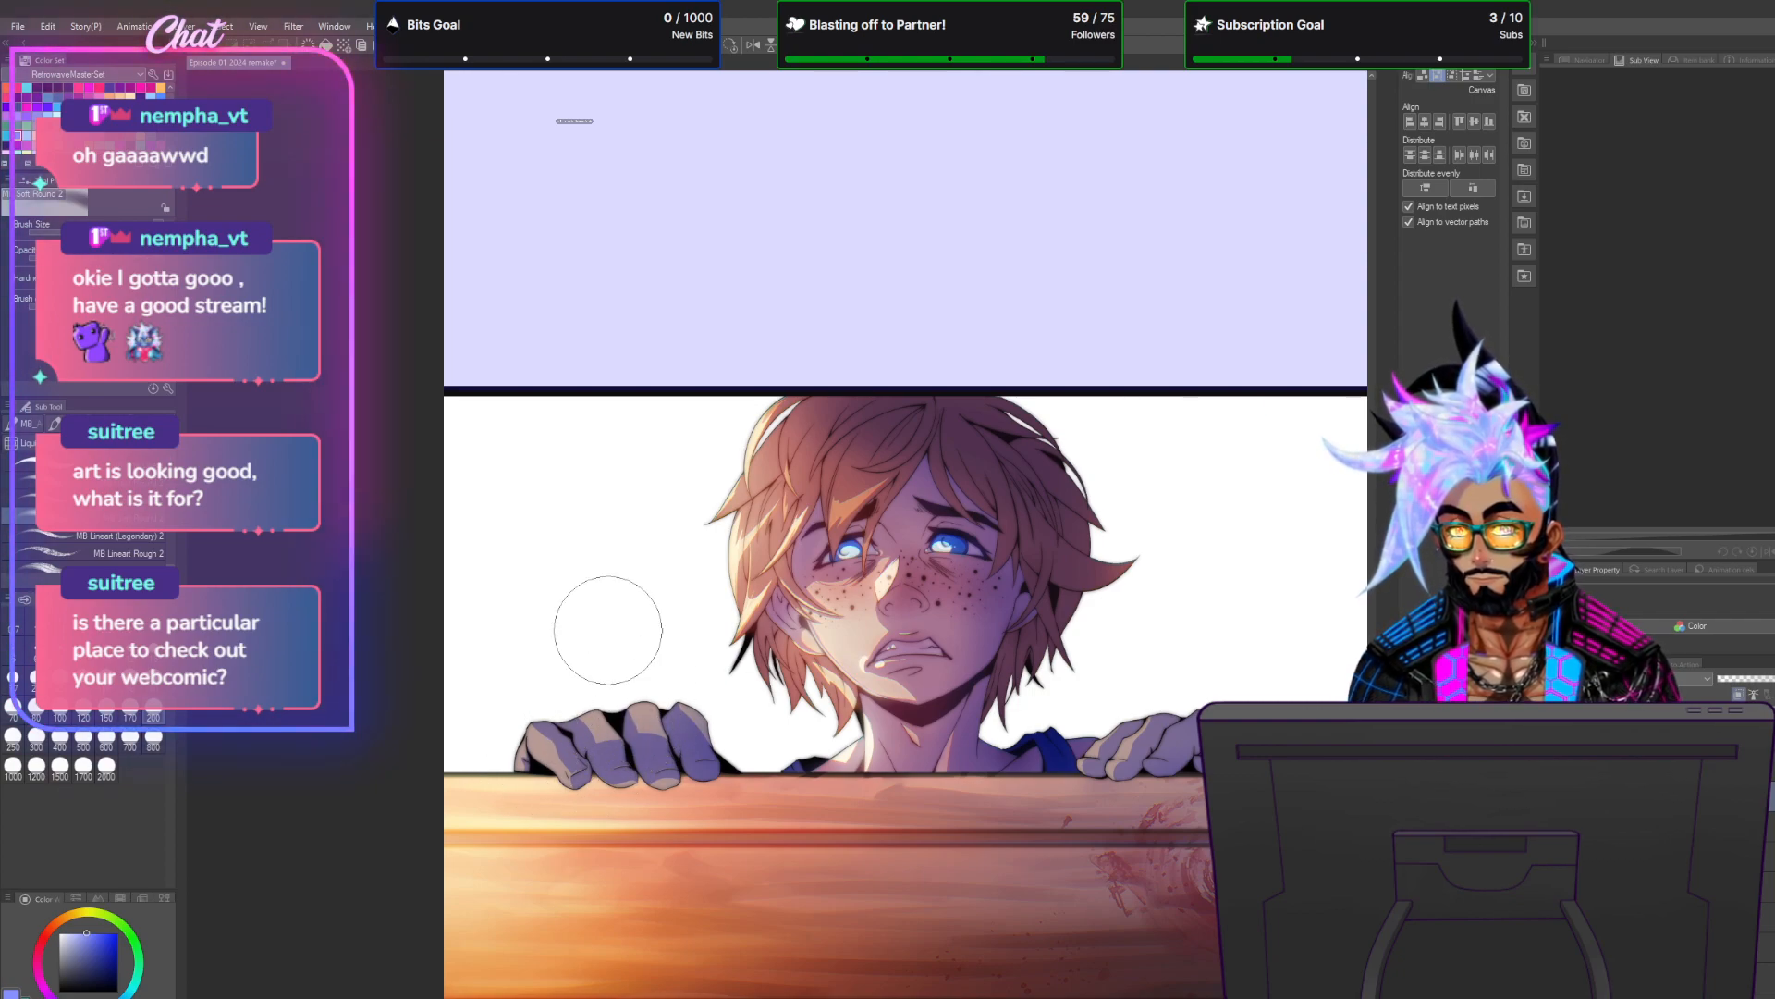
scroll(1029, 737, "down", 2)
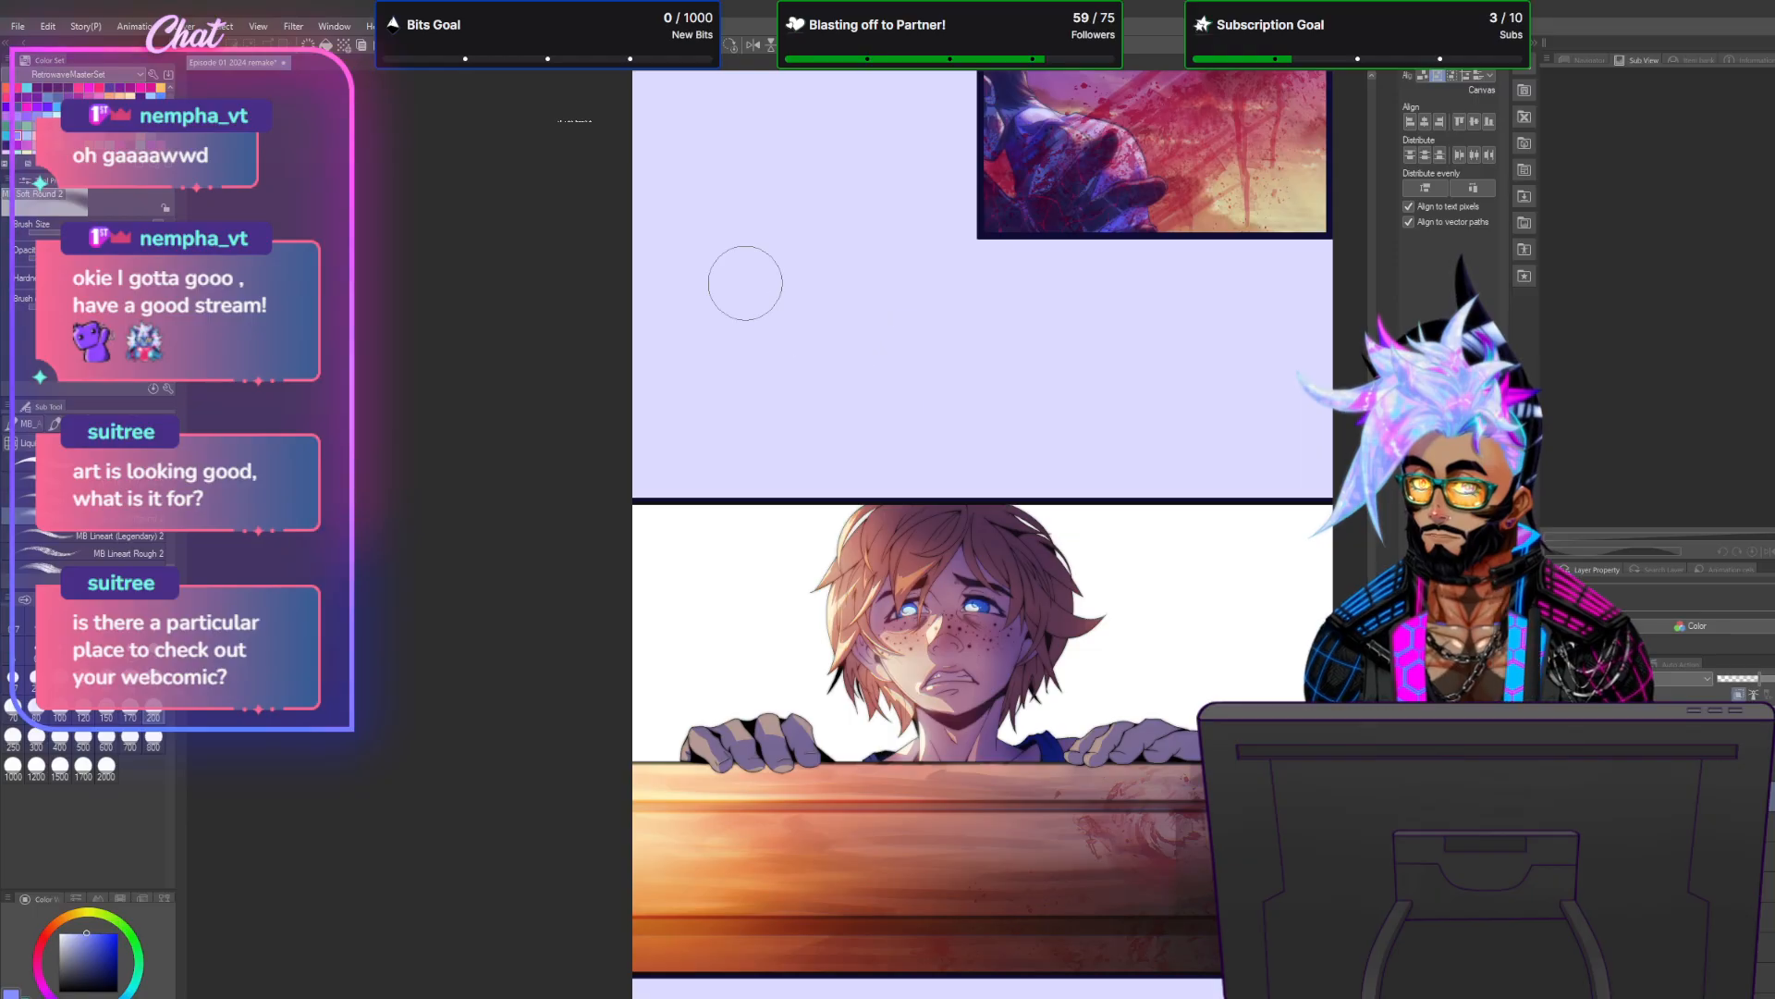
left_click(182, 26)
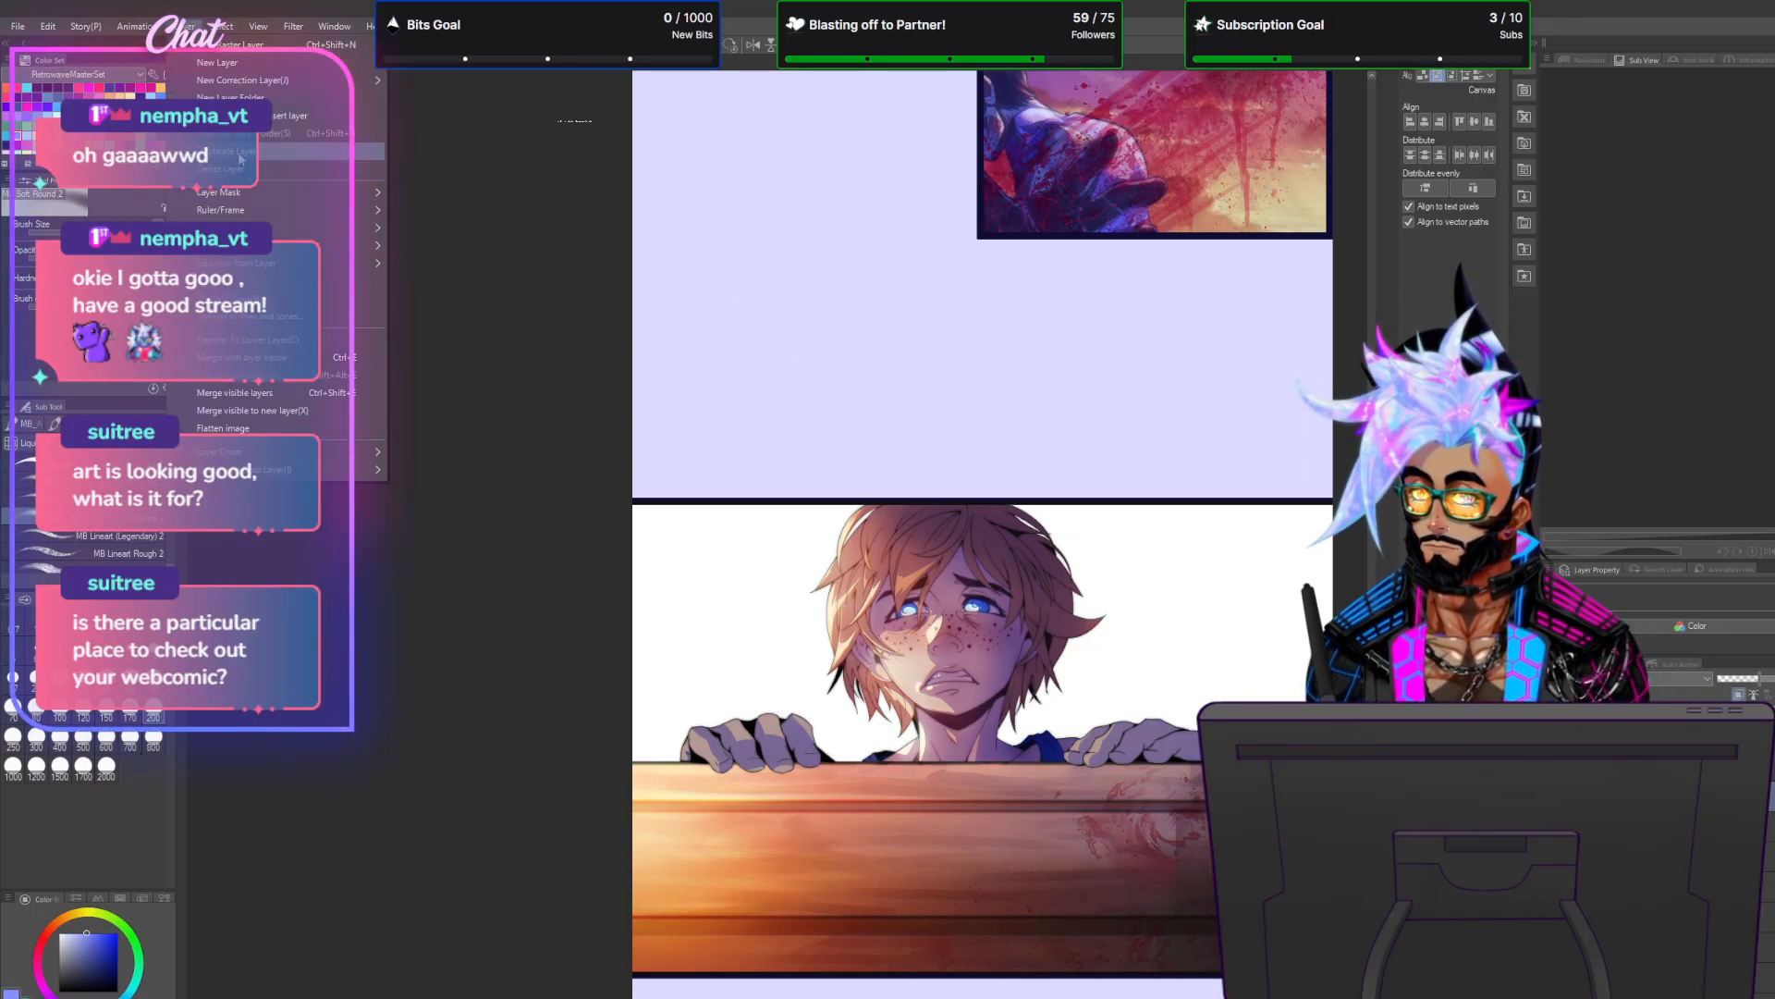
left_click(240, 151)
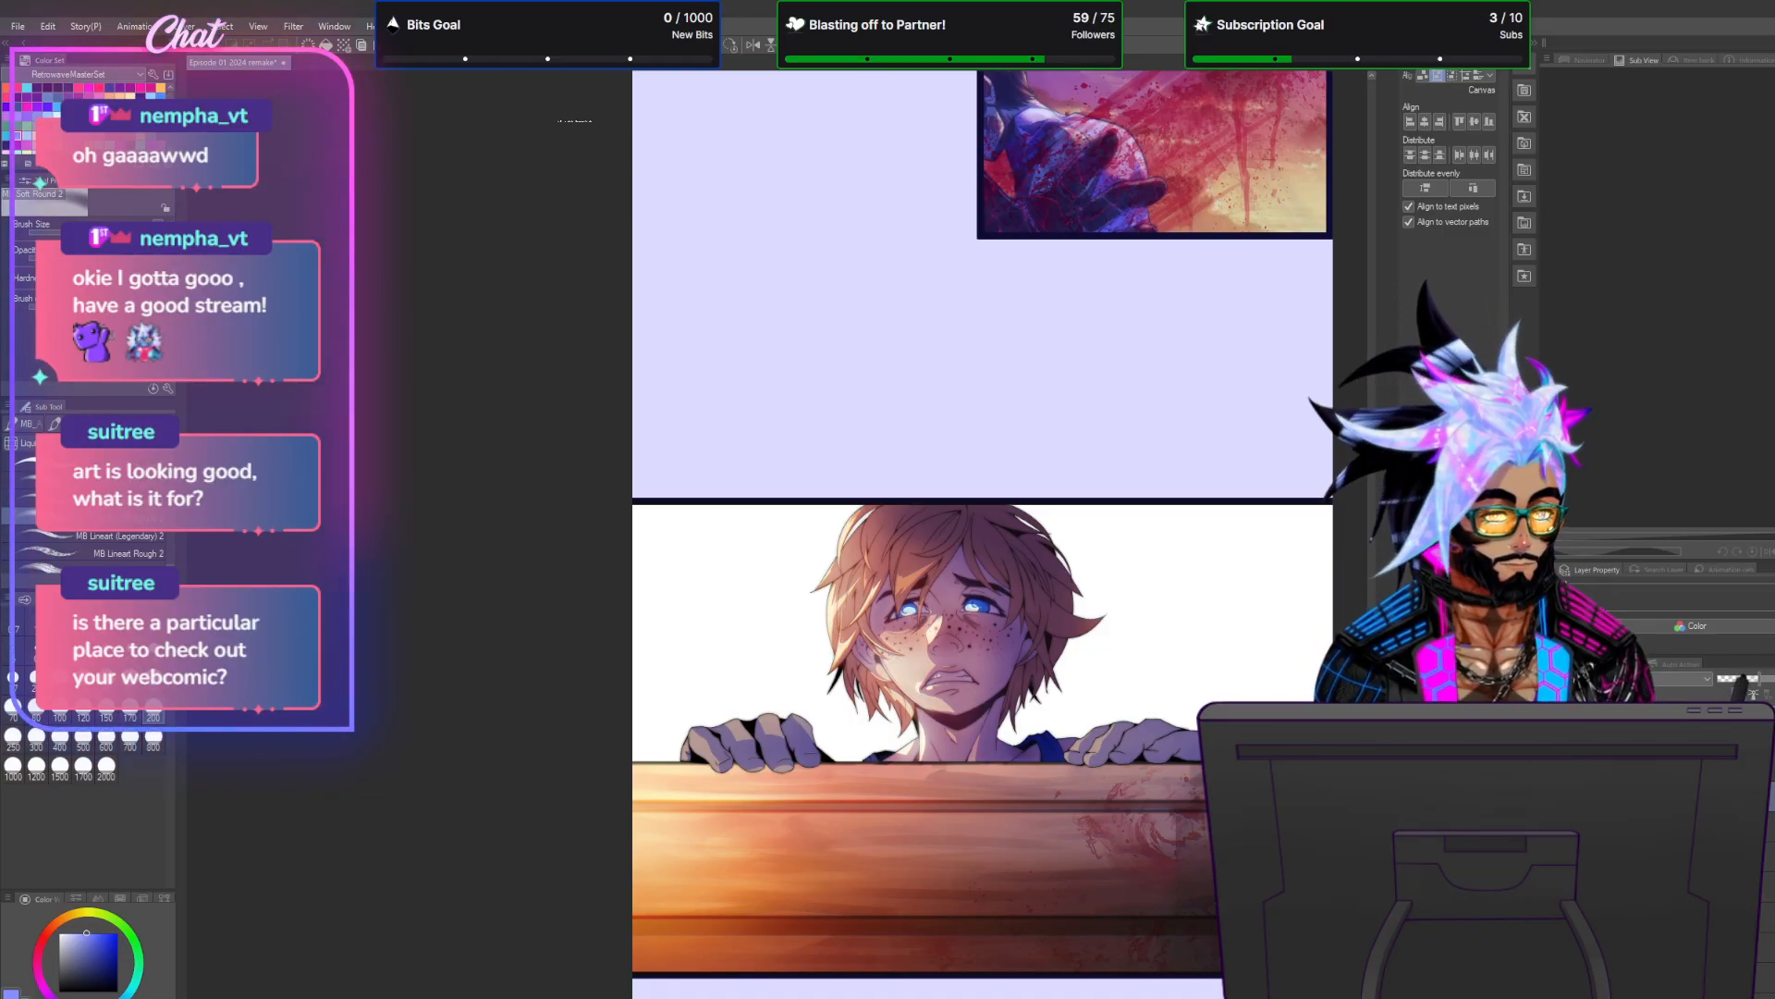
left_click(1665, 678)
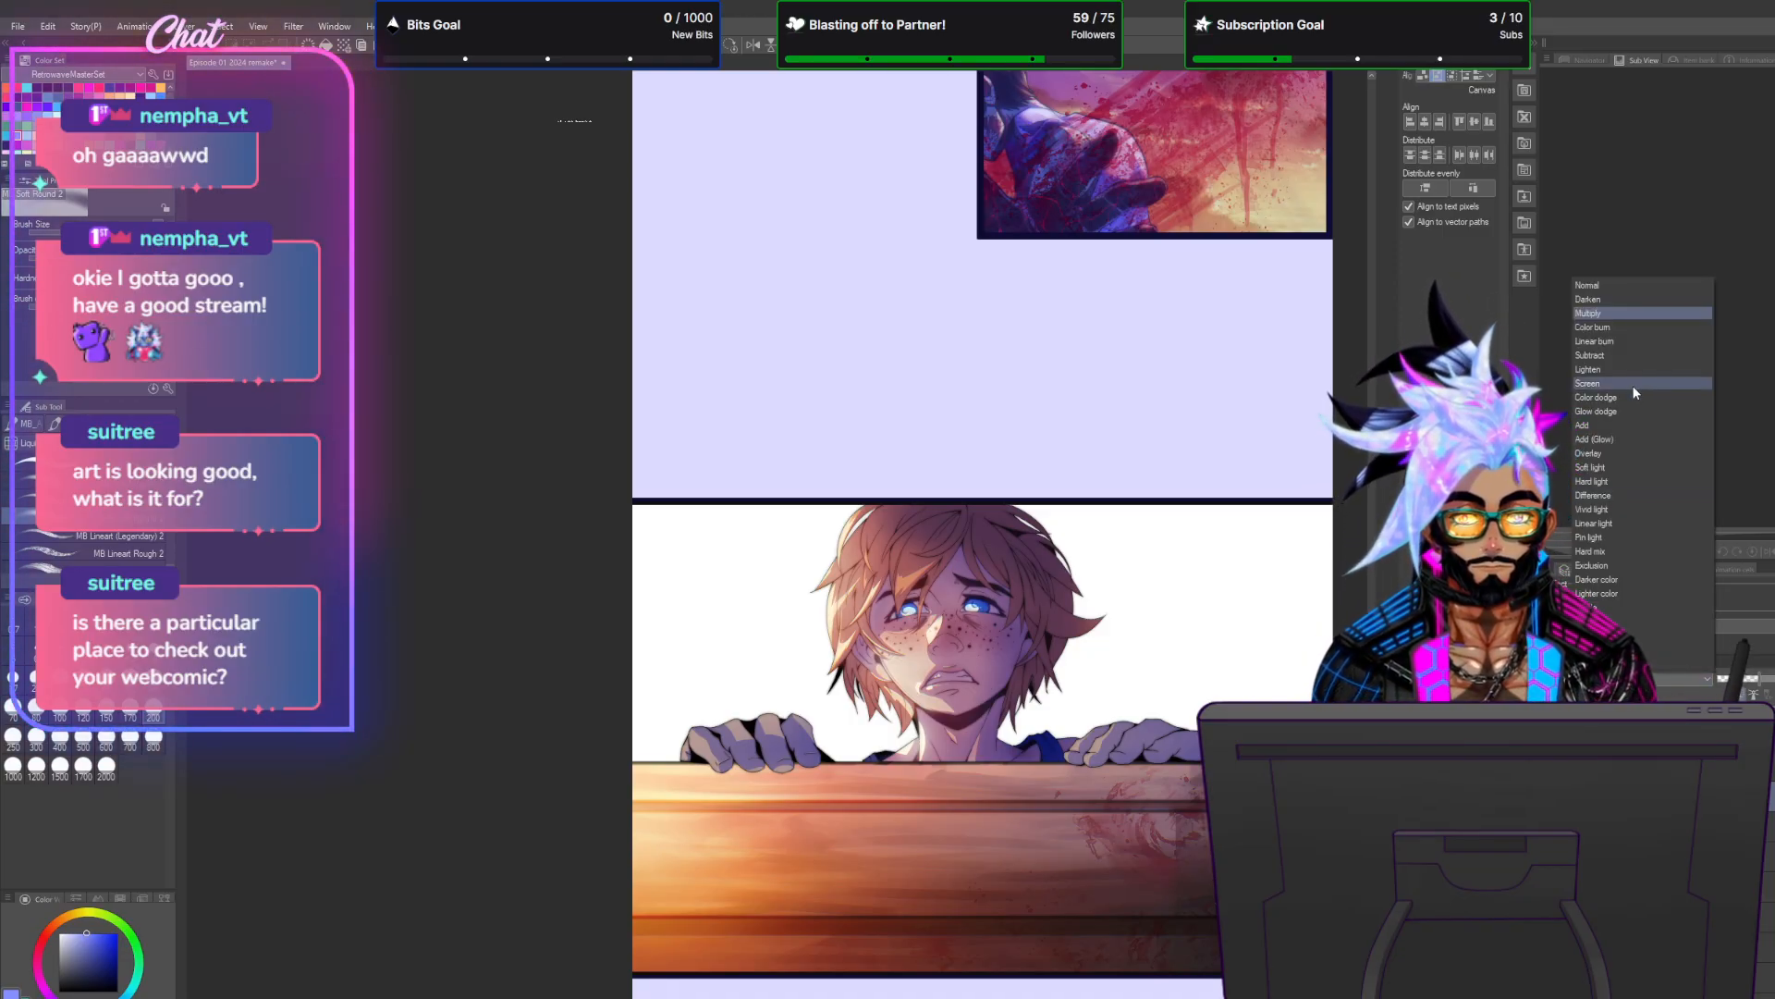
left_click(1662, 342)
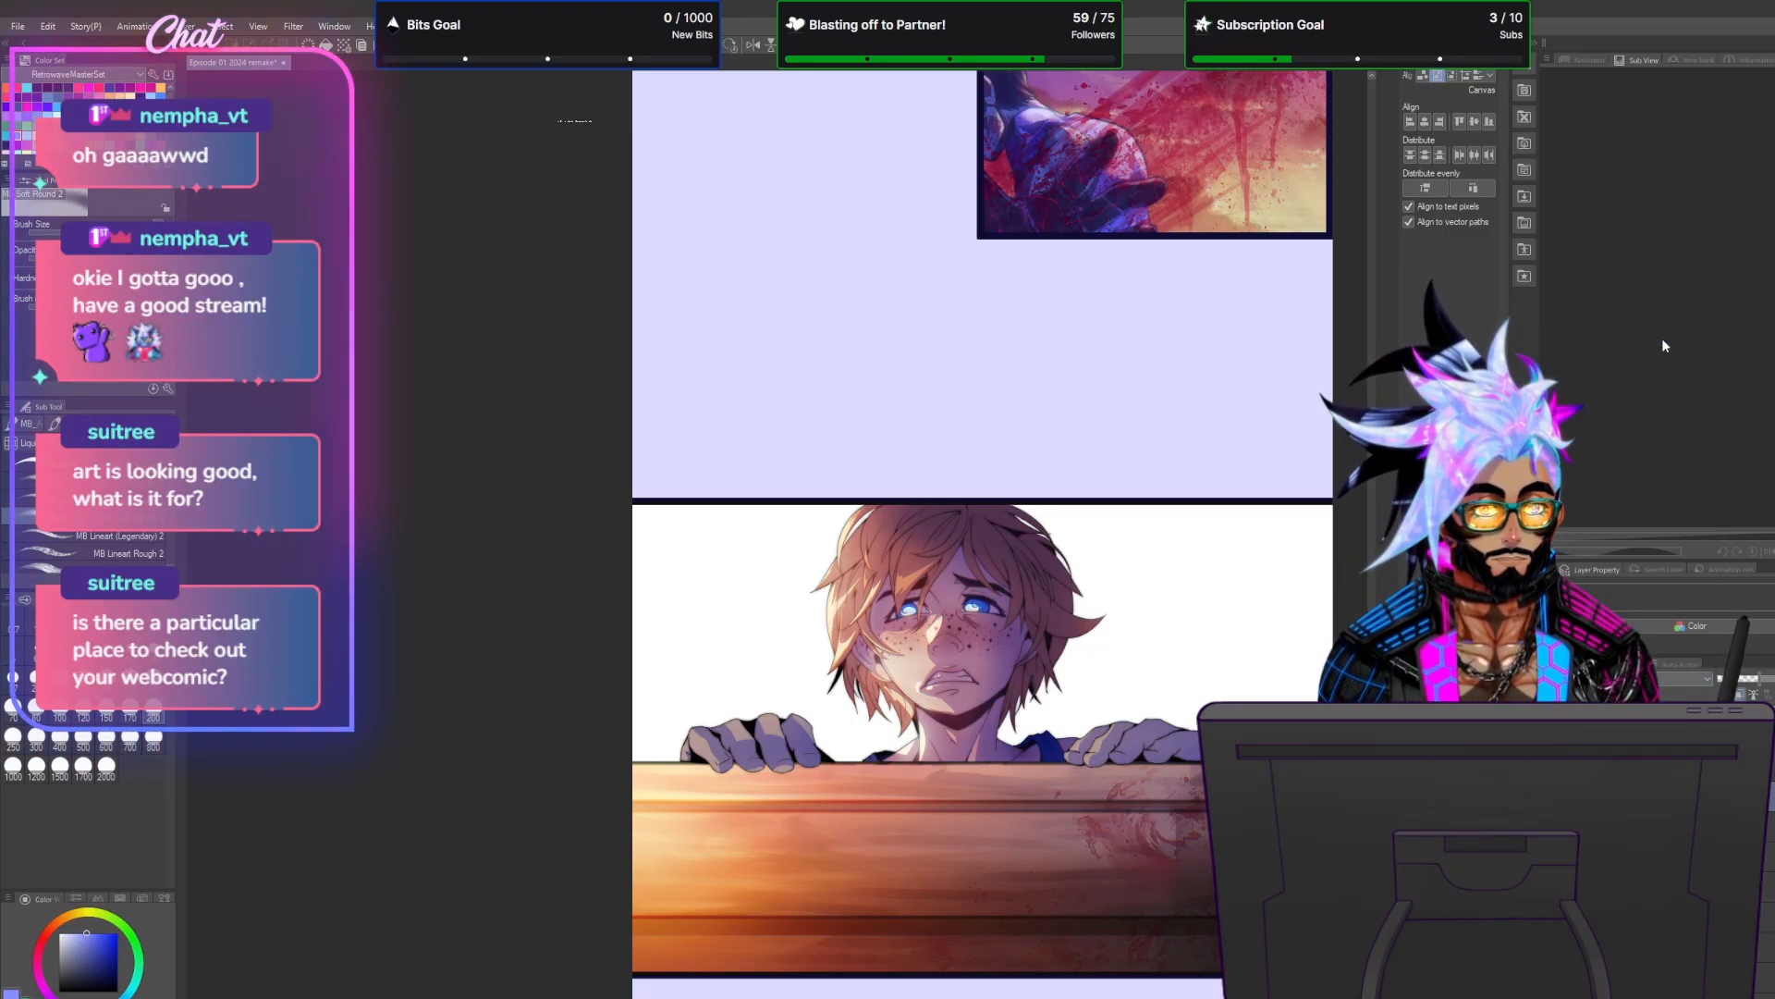
left_click(1660, 681)
left_click(1623, 475)
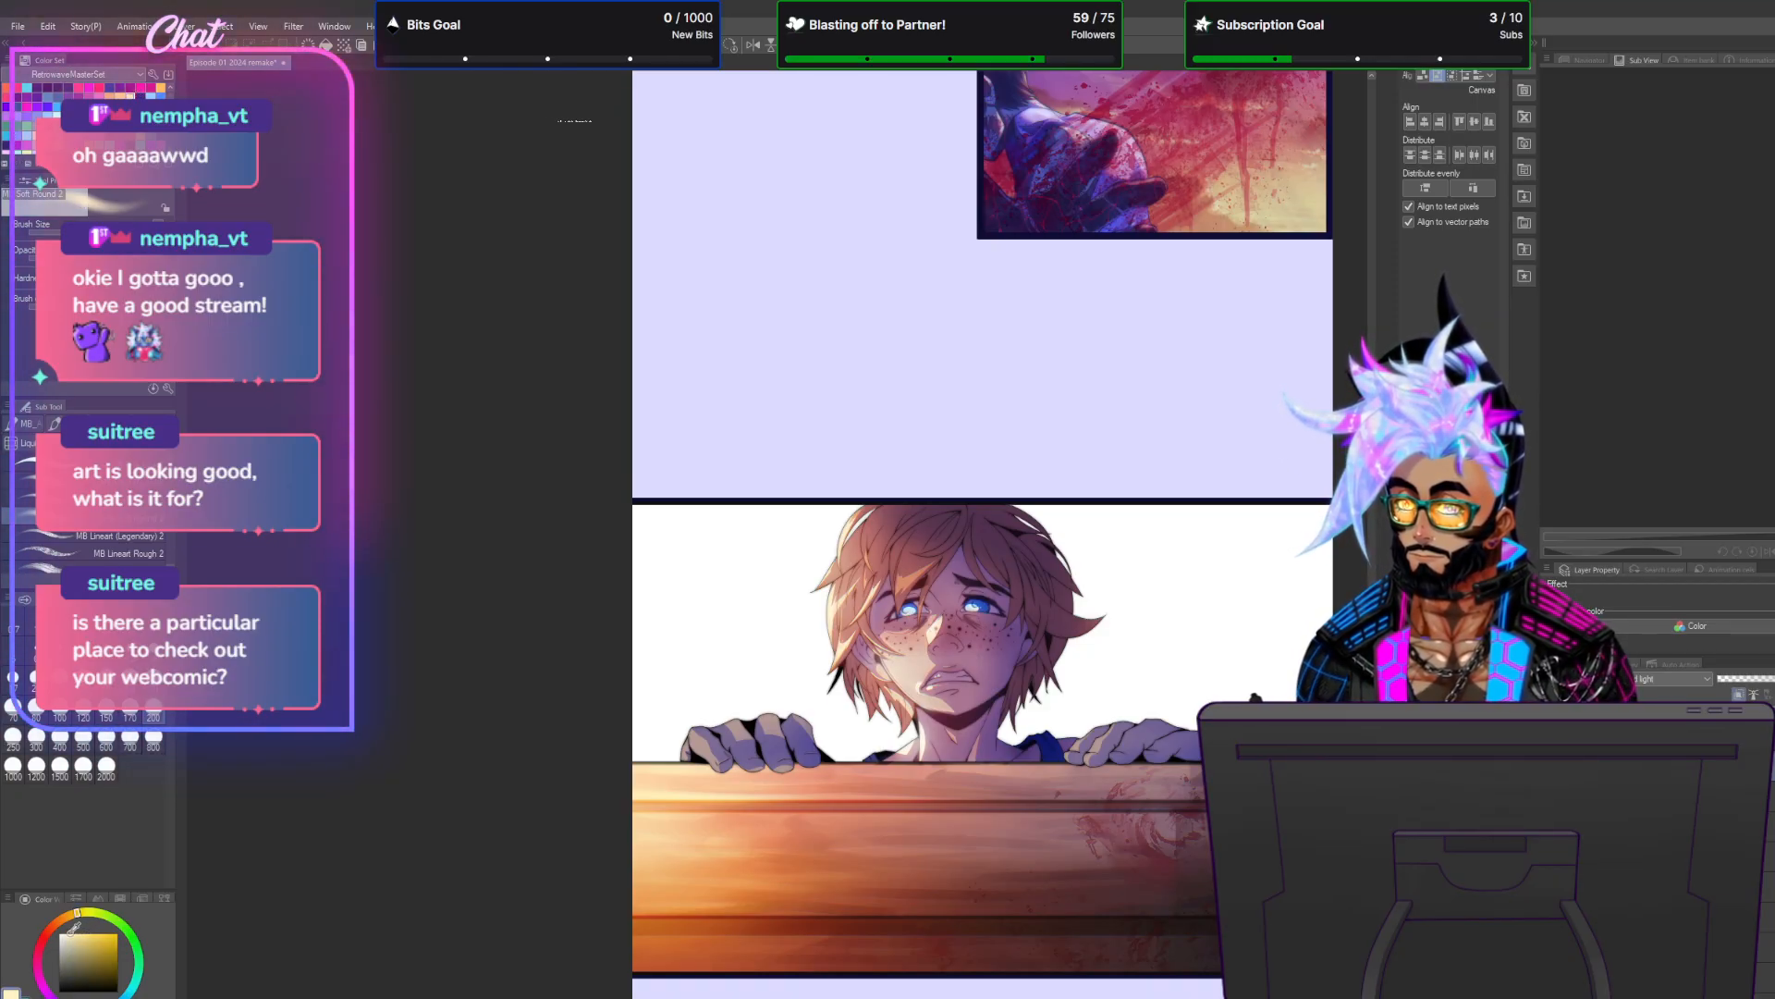
Outline the thumb's outer edge on the boy's left-side hand with a lasso selection and deselect it.
scroll(602, 730, "up", 2)
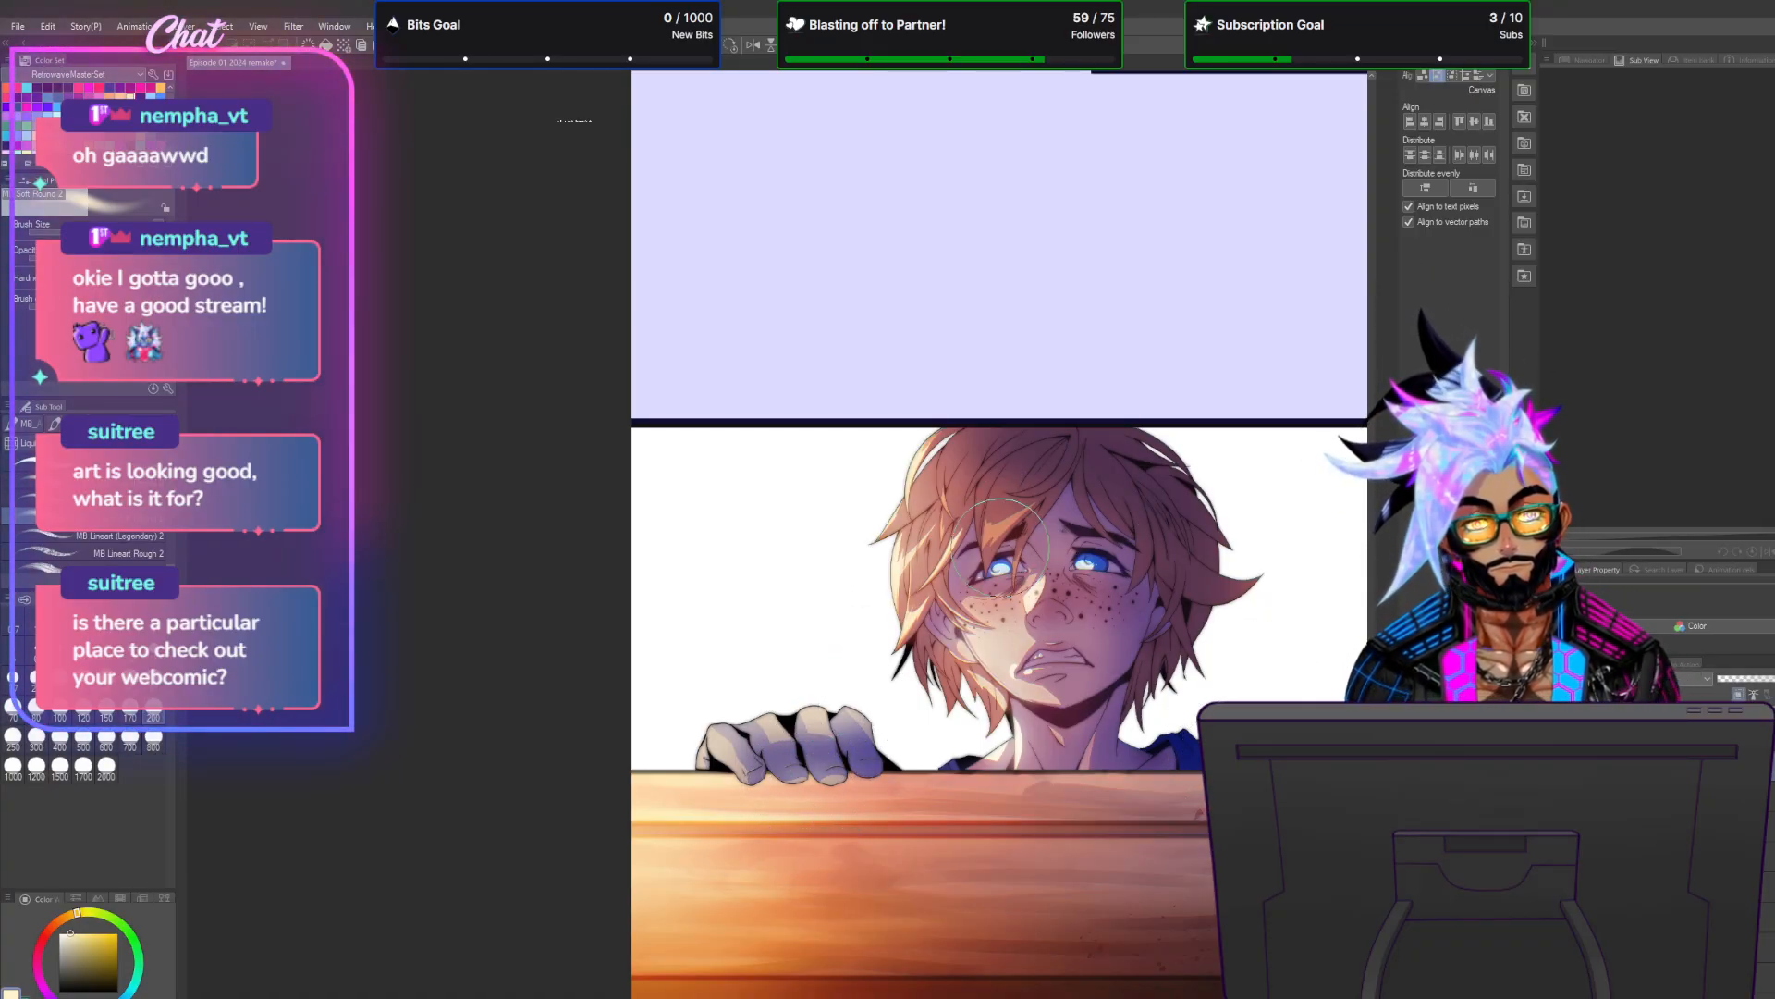
scroll(906, 682, "down", 2)
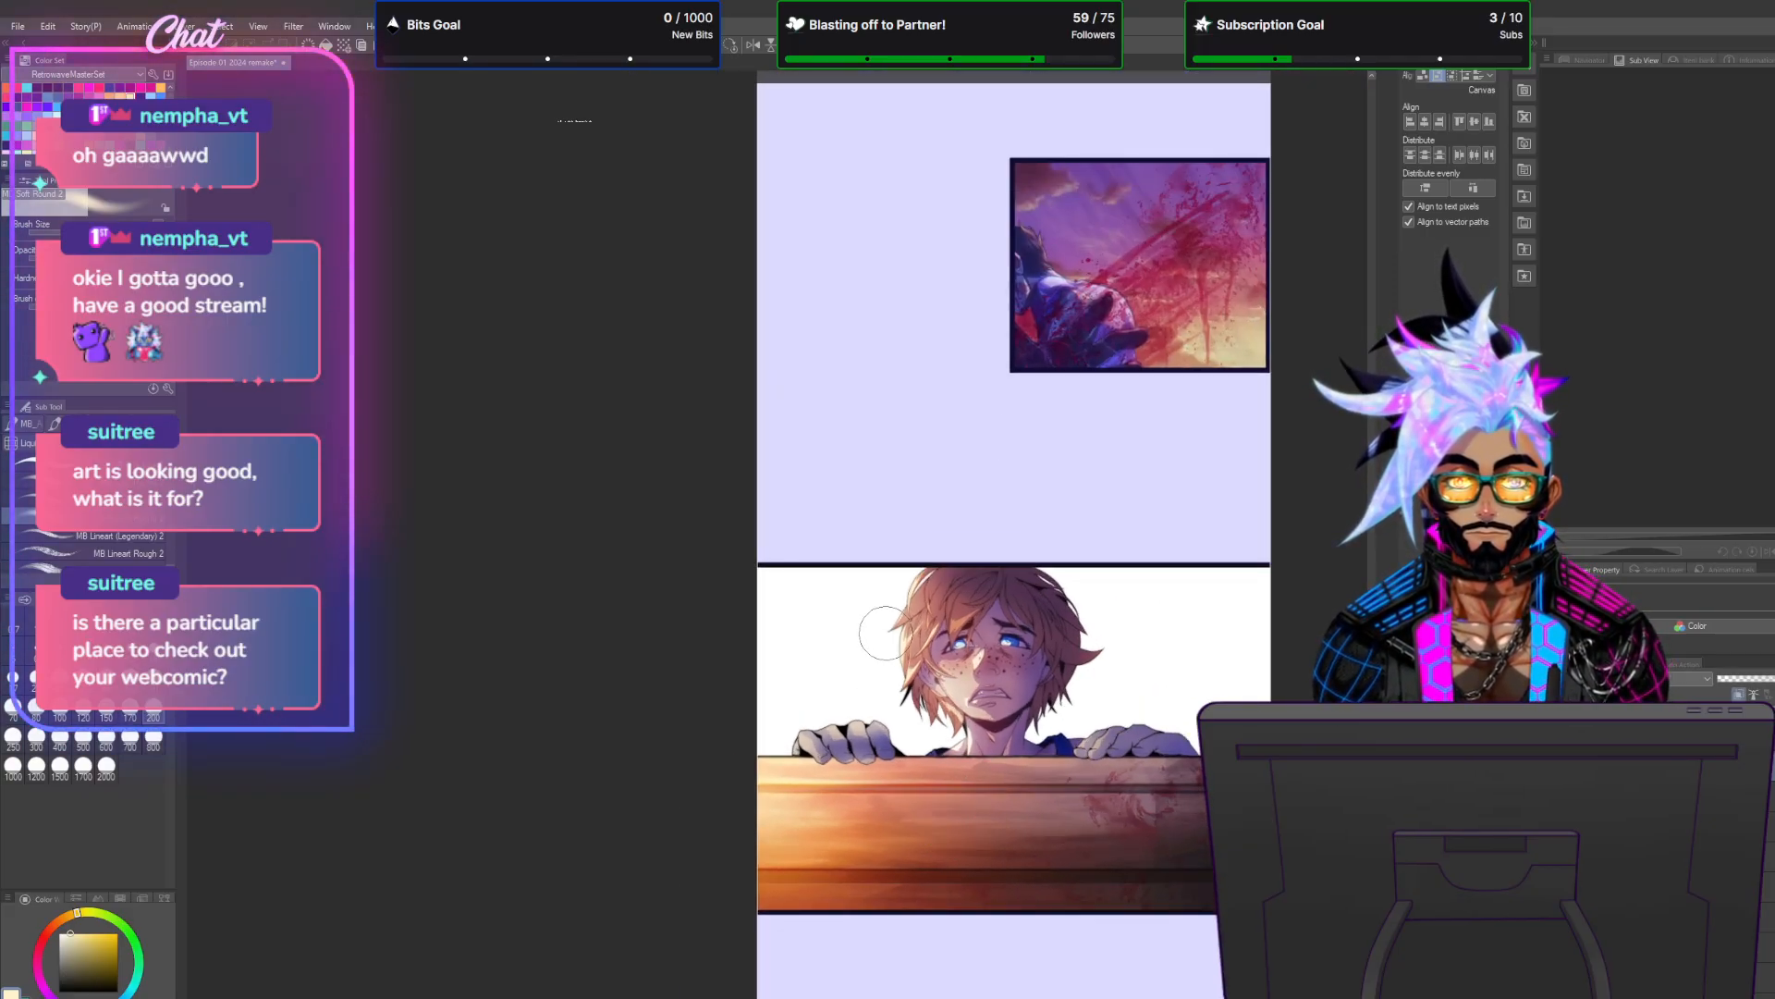
scroll(897, 774, "up", 3)
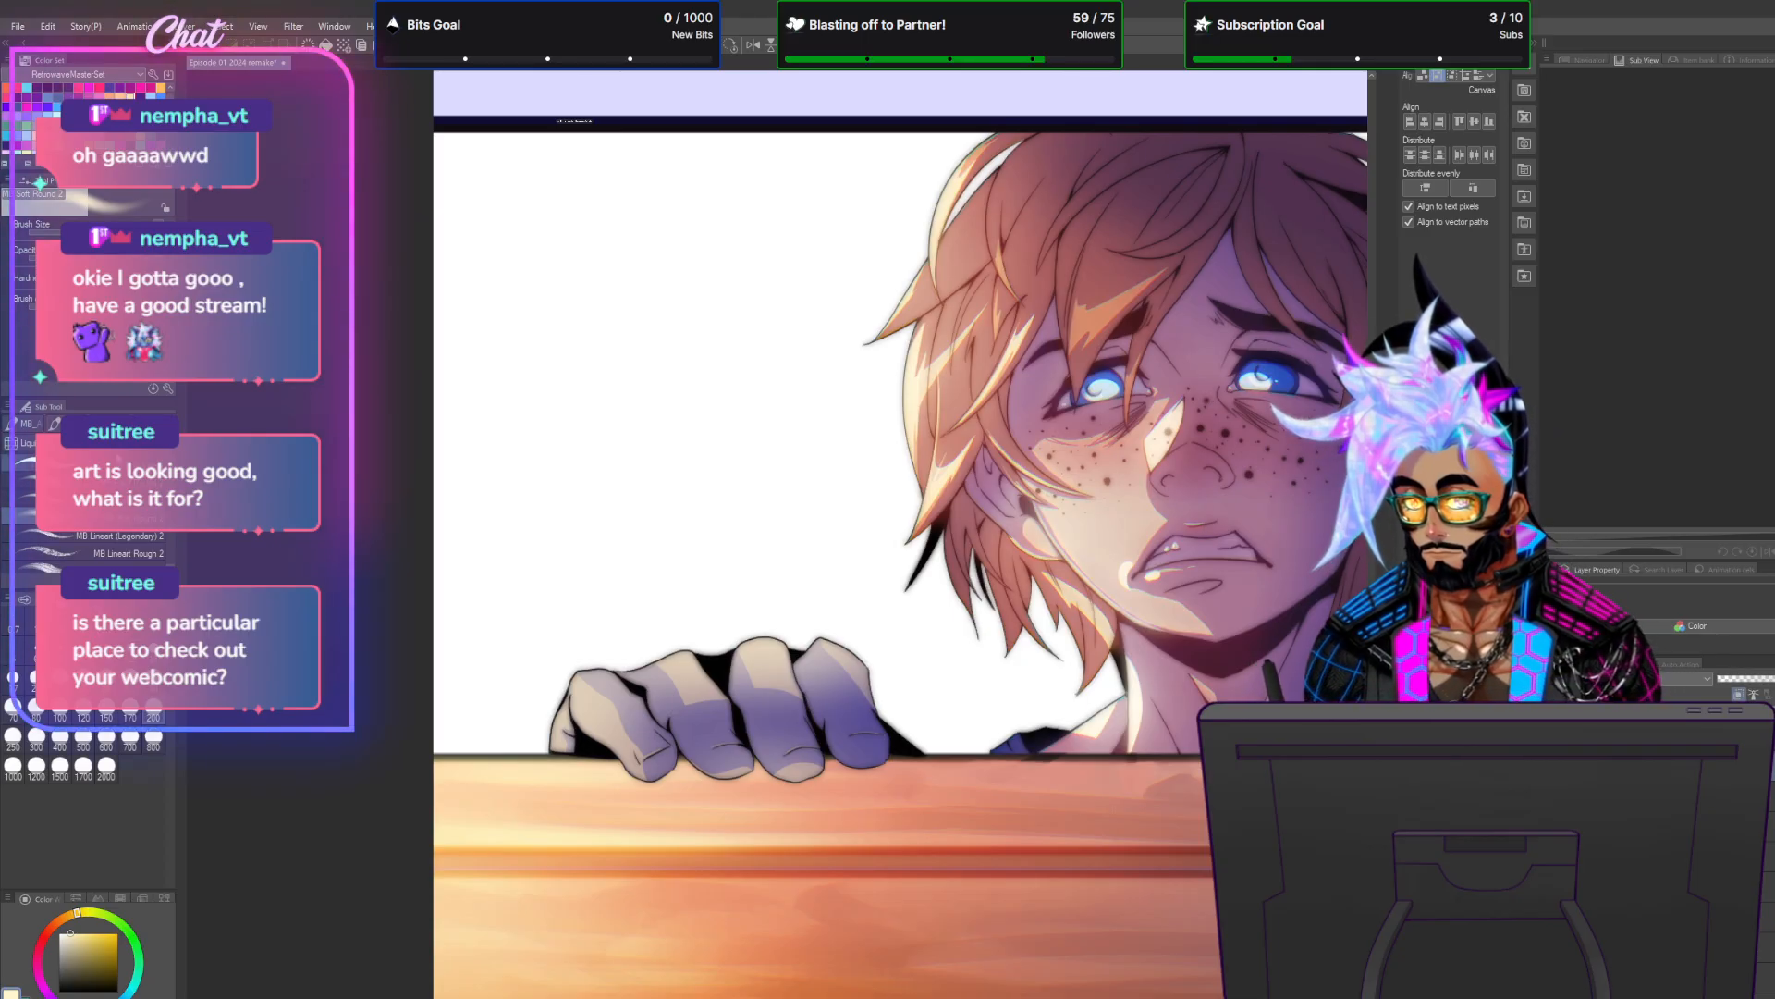
key("m")
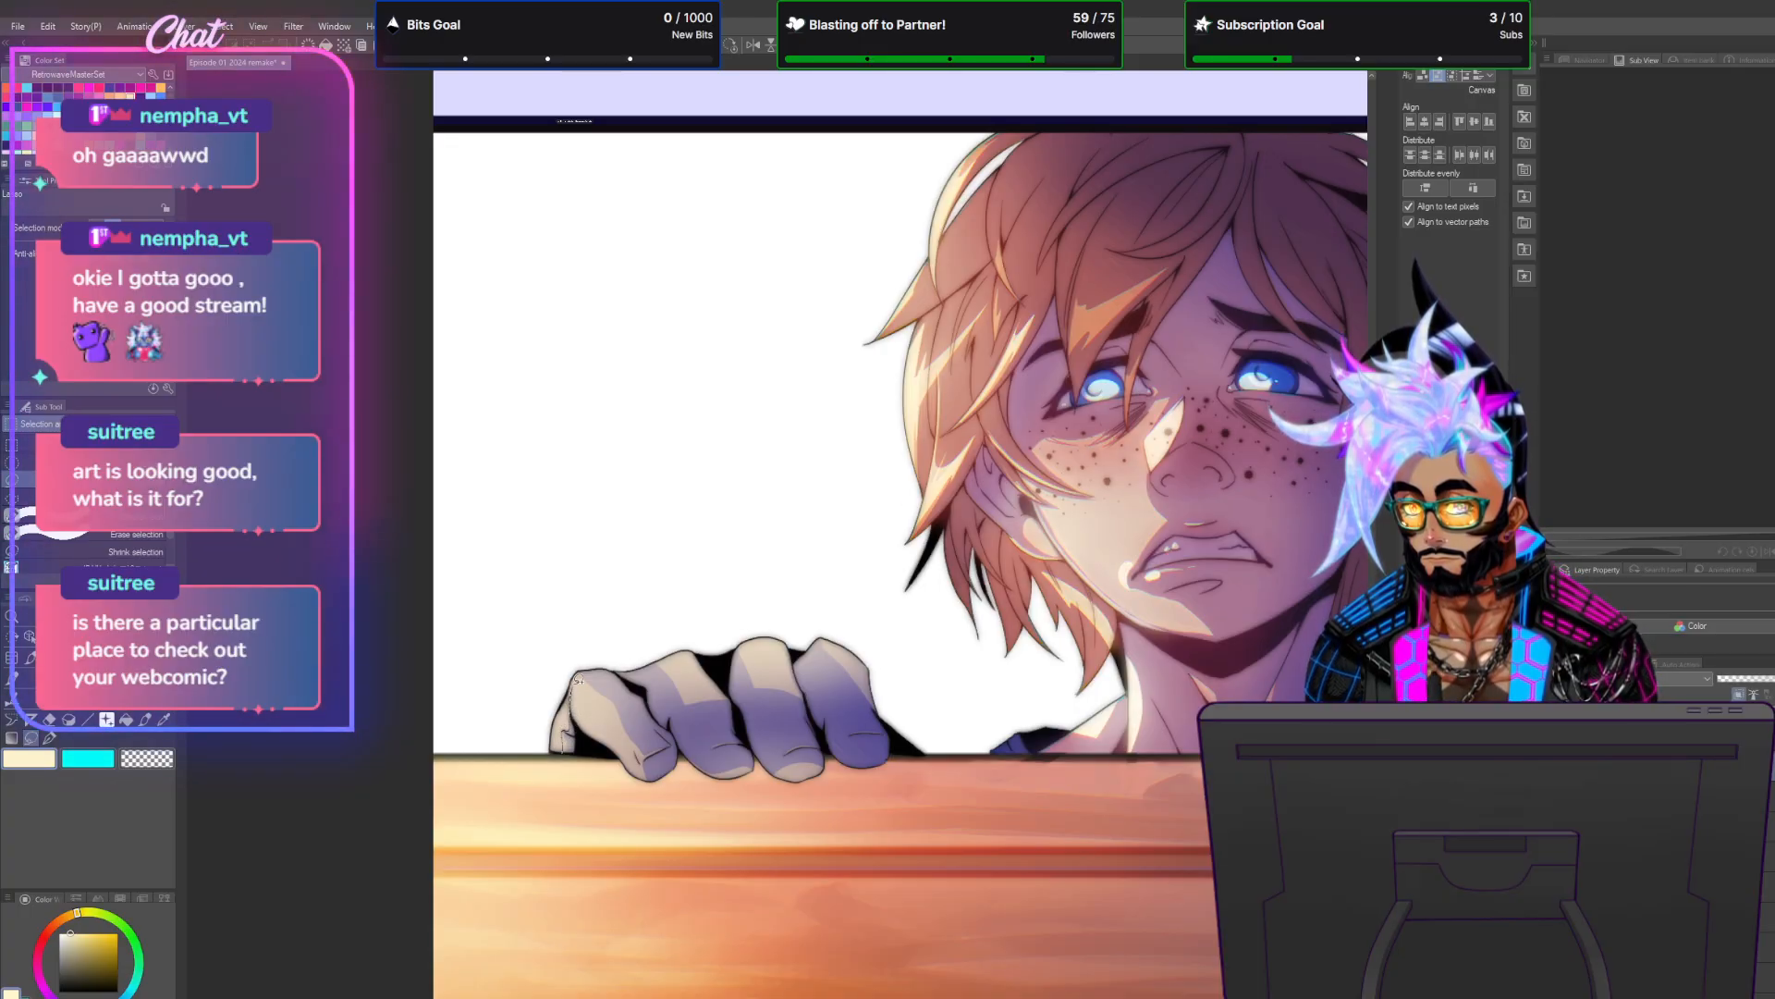
left_click_drag(577, 674, 573, 686)
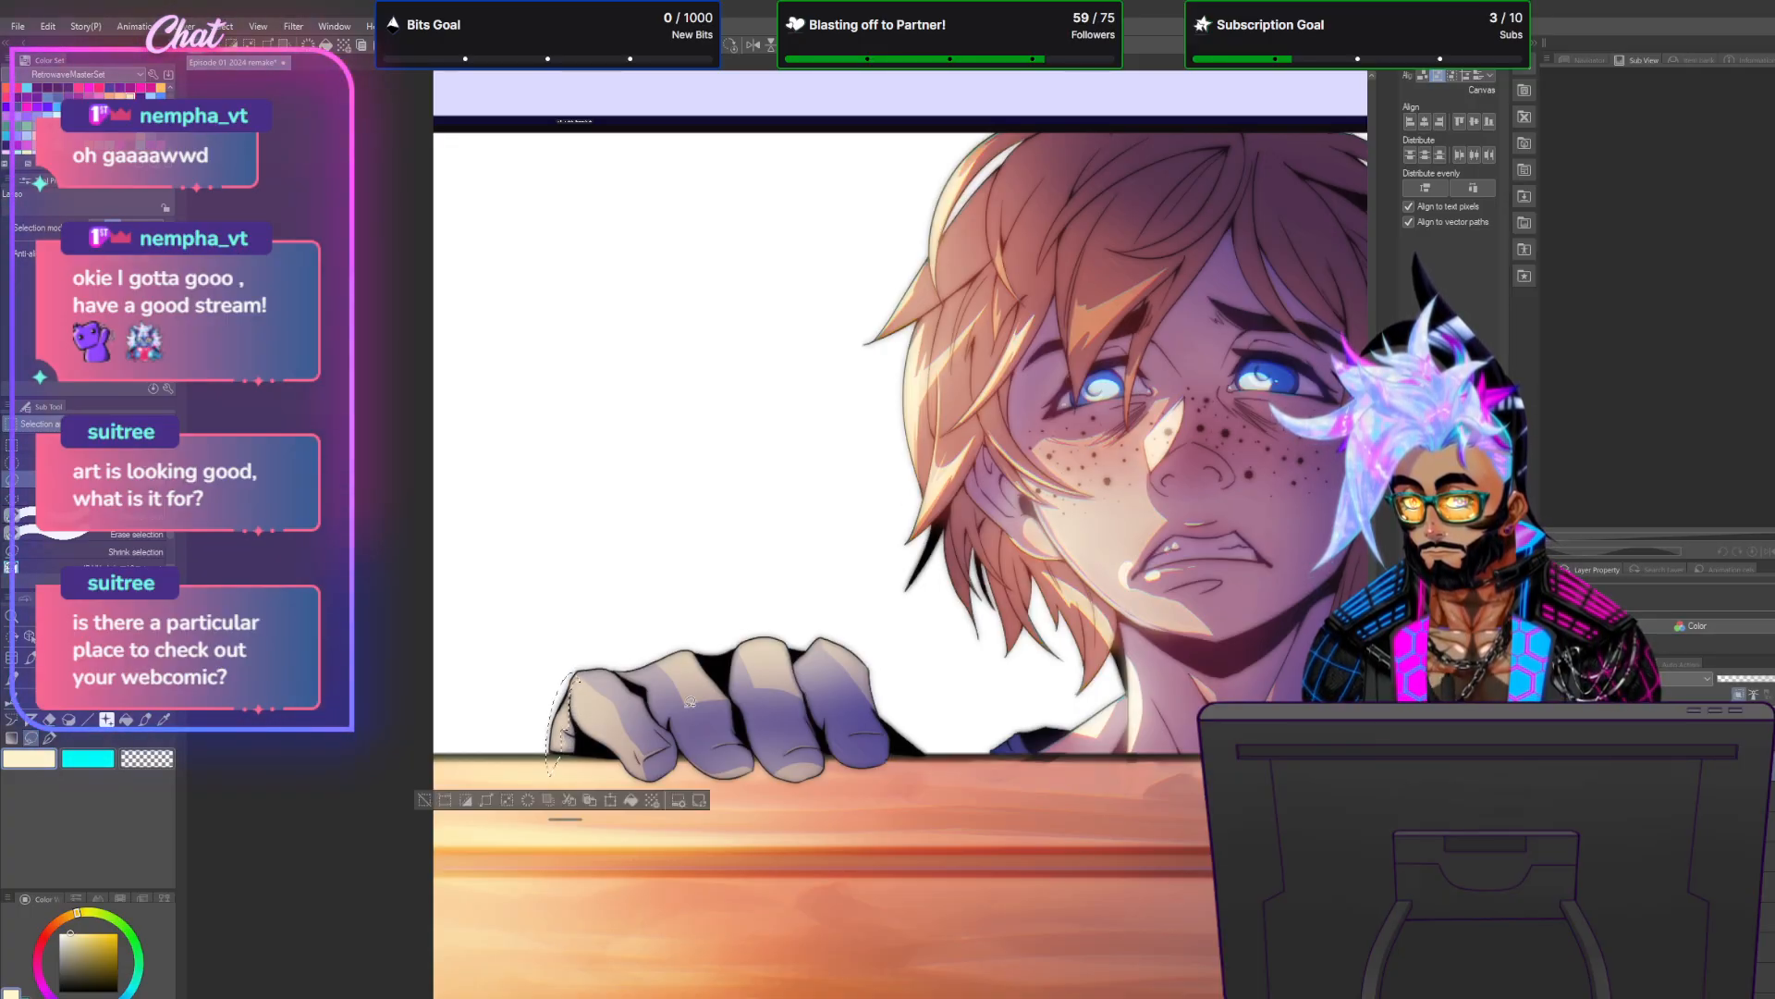
left_click(223, 26)
left_click(247, 63)
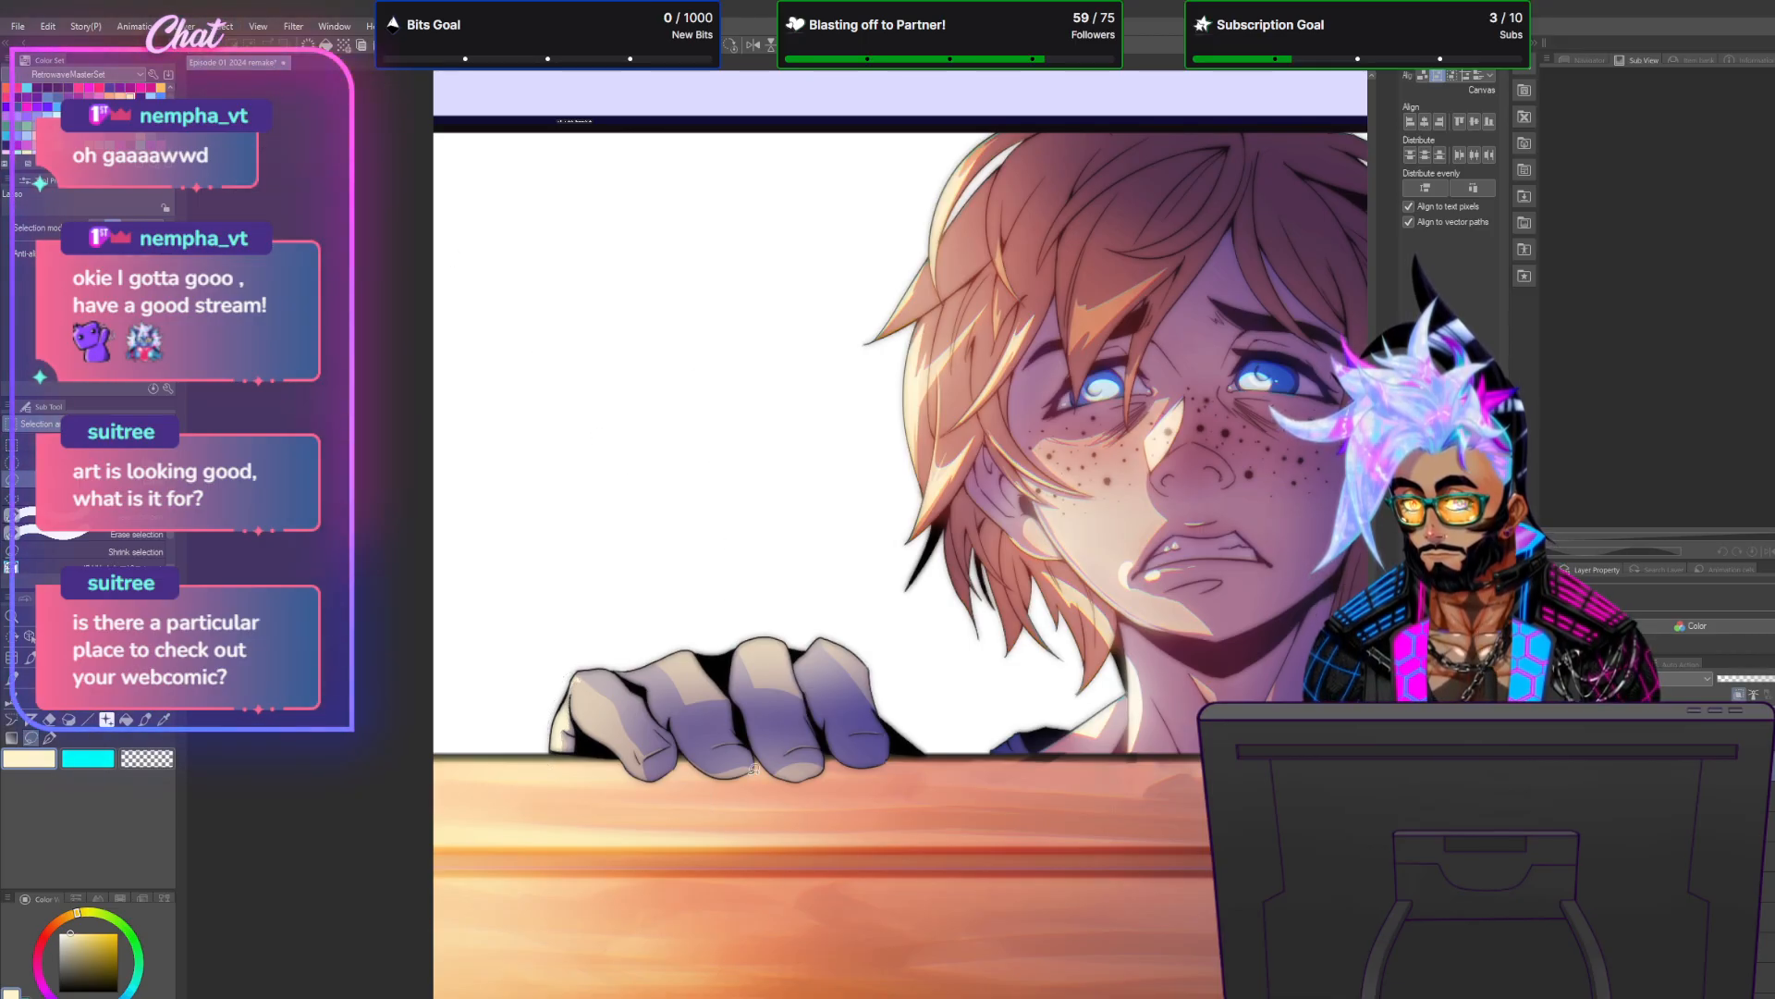
Paint pale yellow highlights with the pen on the fingertips and knuckles of the hand on the panel's left side.
key("p")
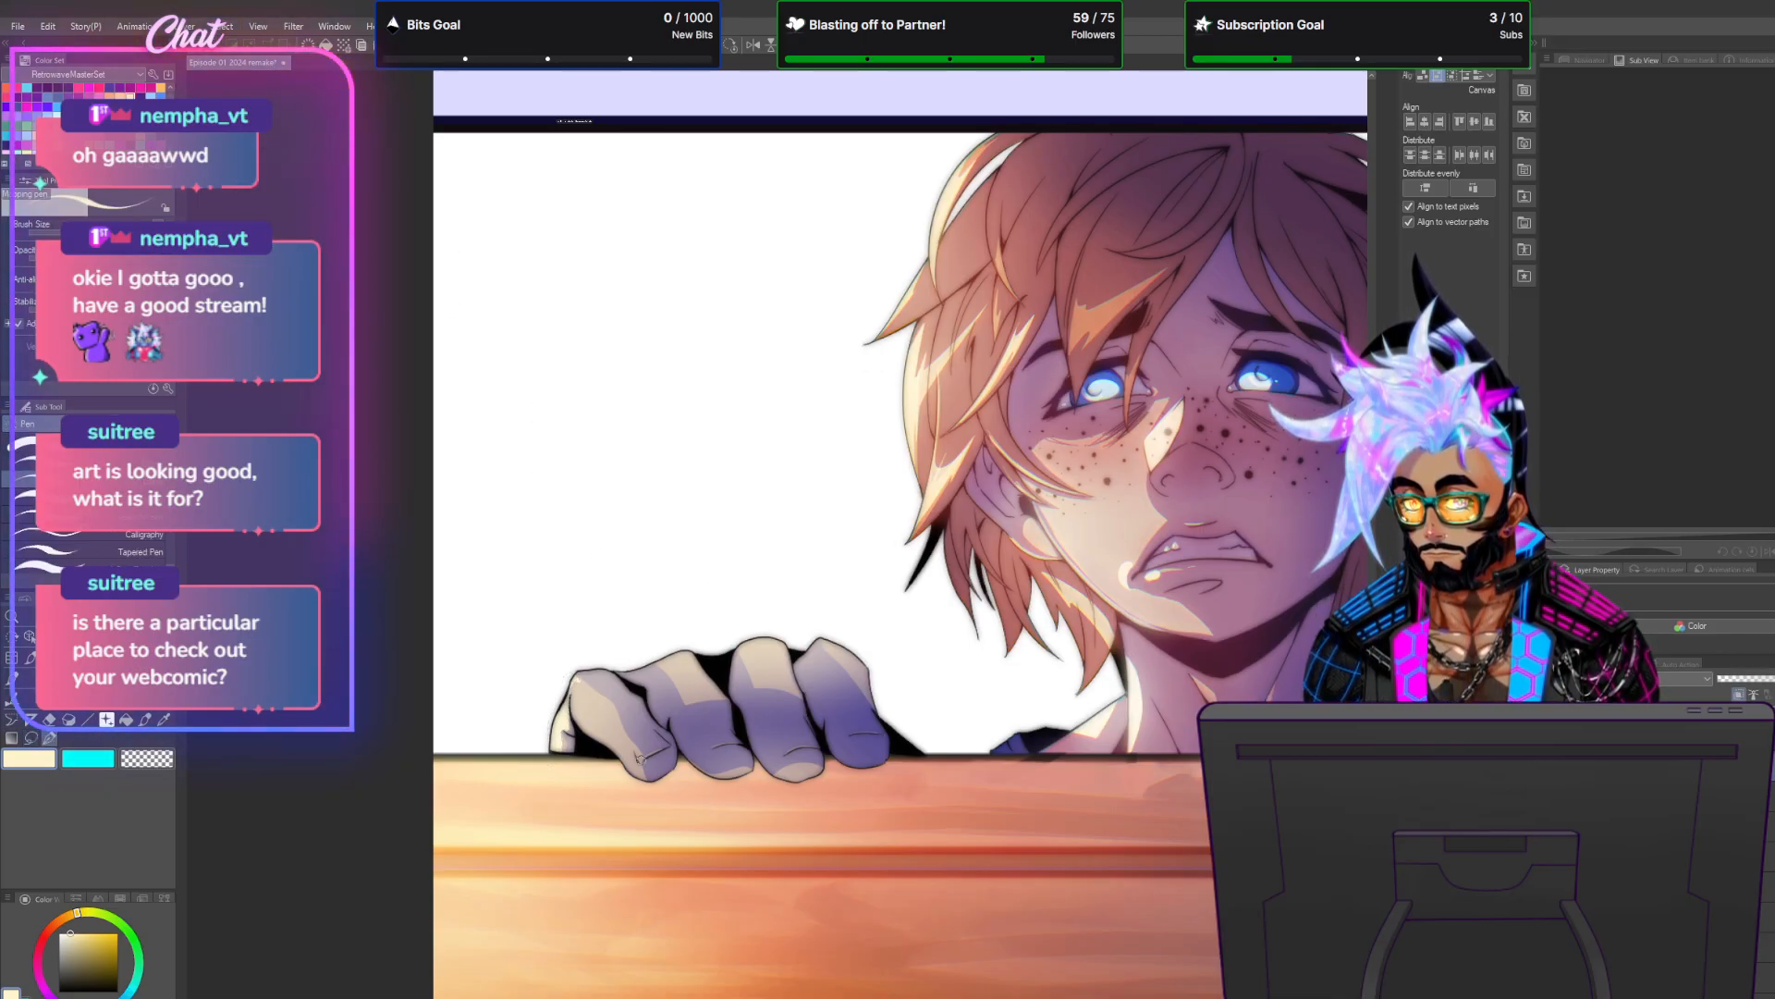
left_click_drag(640, 760, 663, 749)
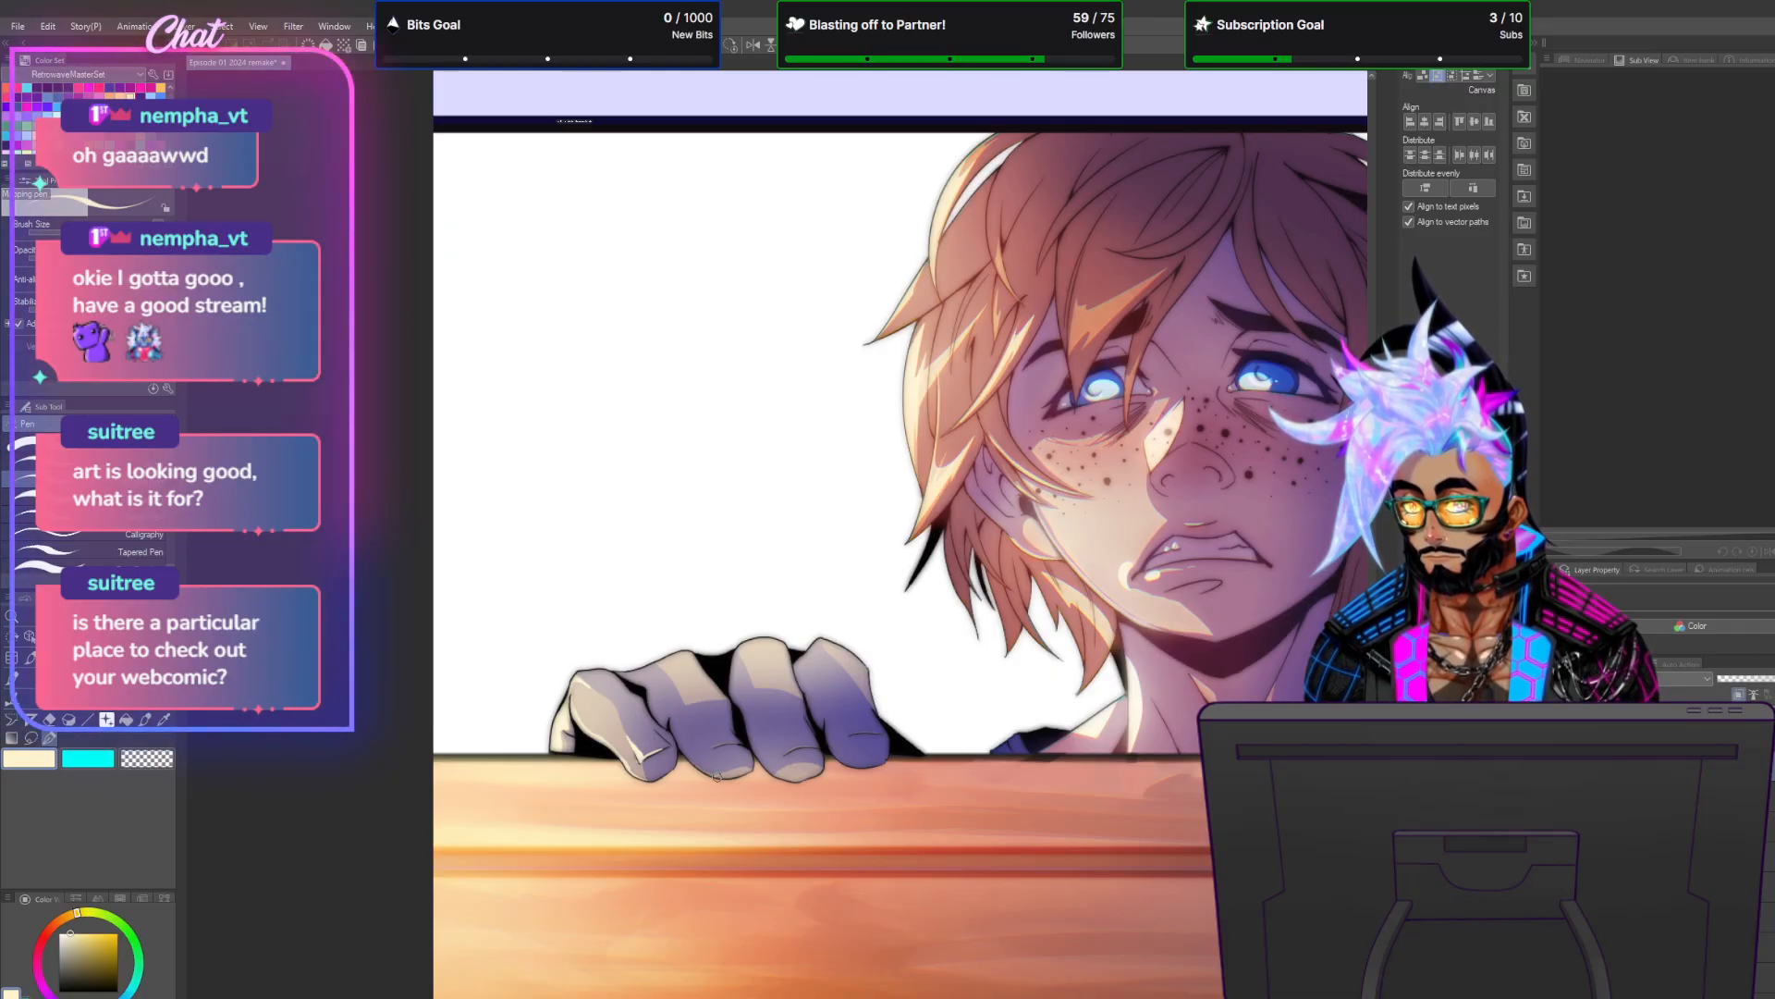
left_click_drag(741, 776, 749, 768)
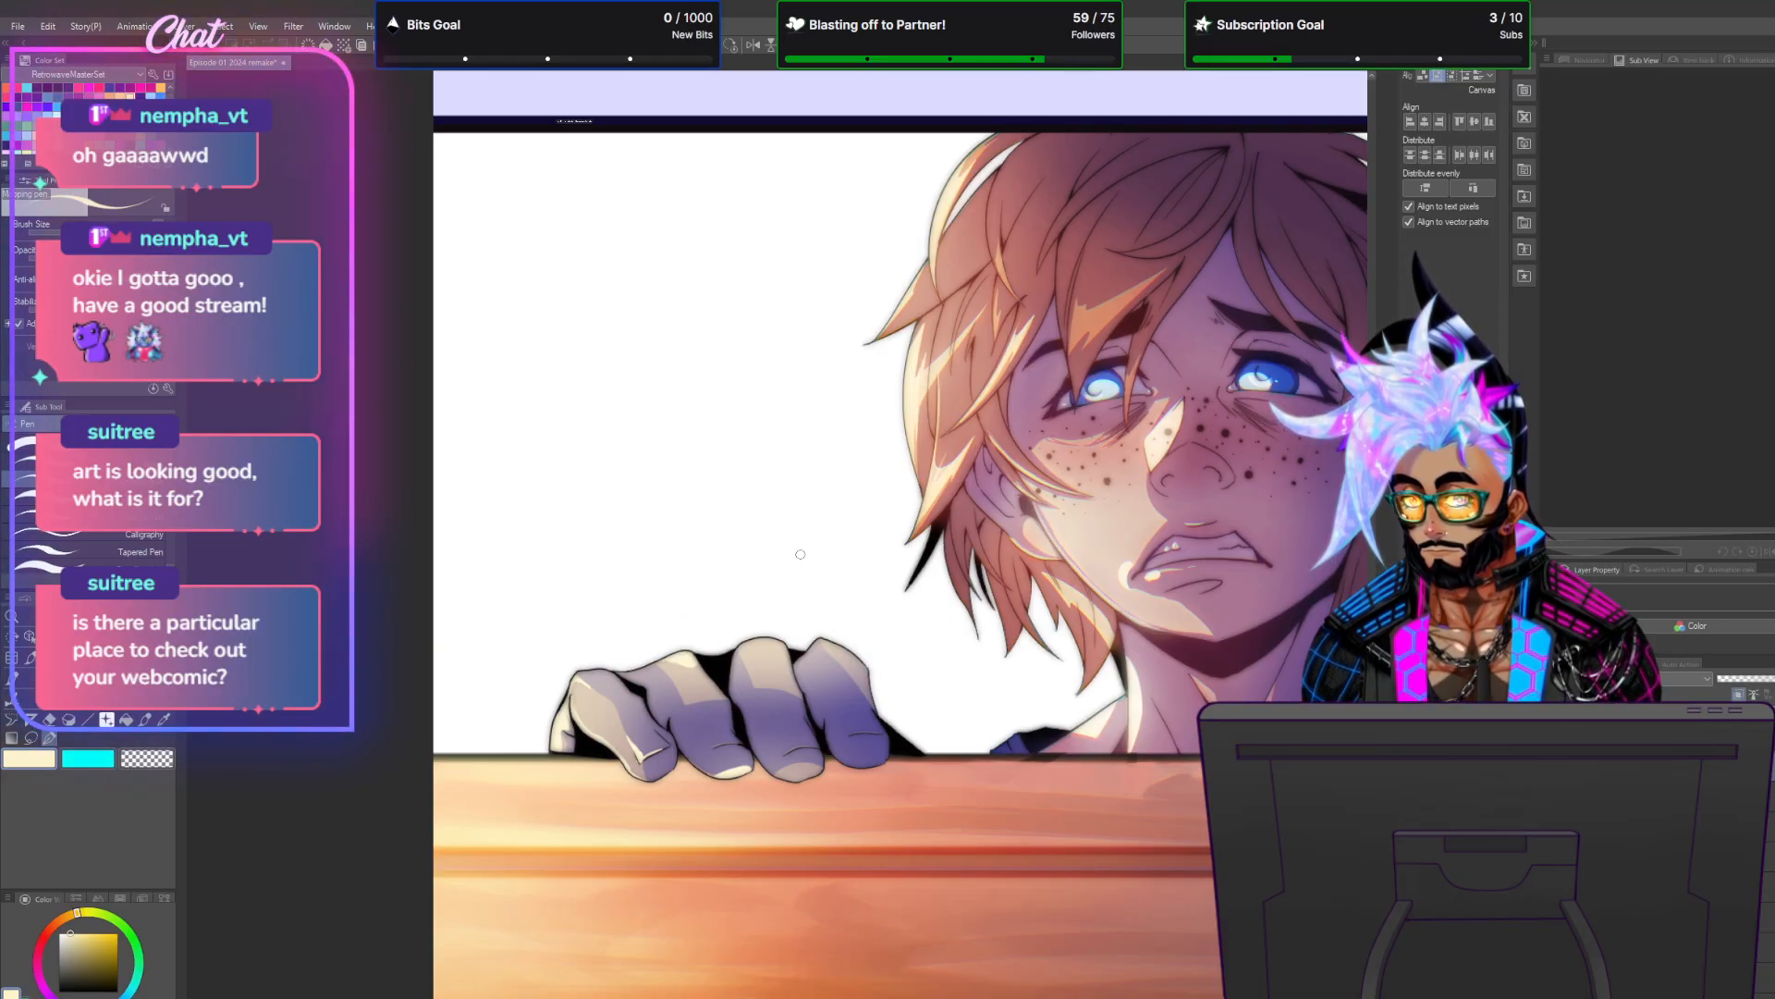
left_click_drag(744, 645, 784, 654)
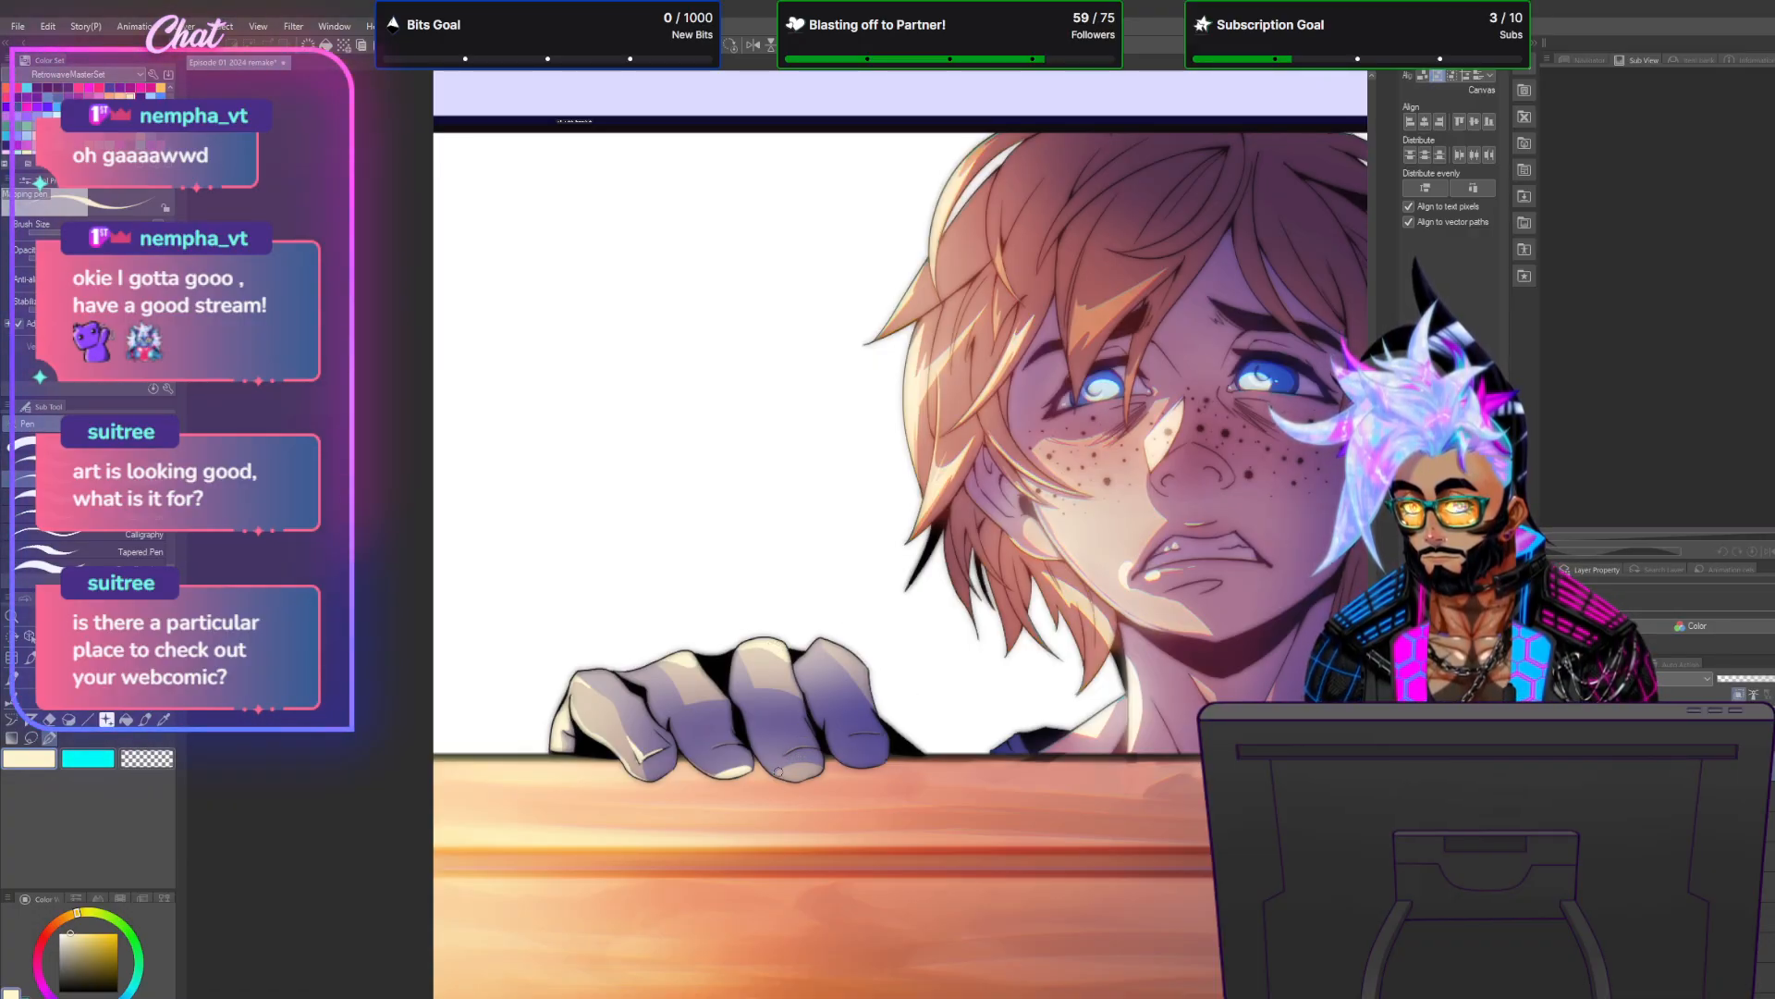
mouse_move(778, 775)
left_mouse_down()
mouse_move(803, 769)
mouse_move(784, 777)
left_mouse_up()
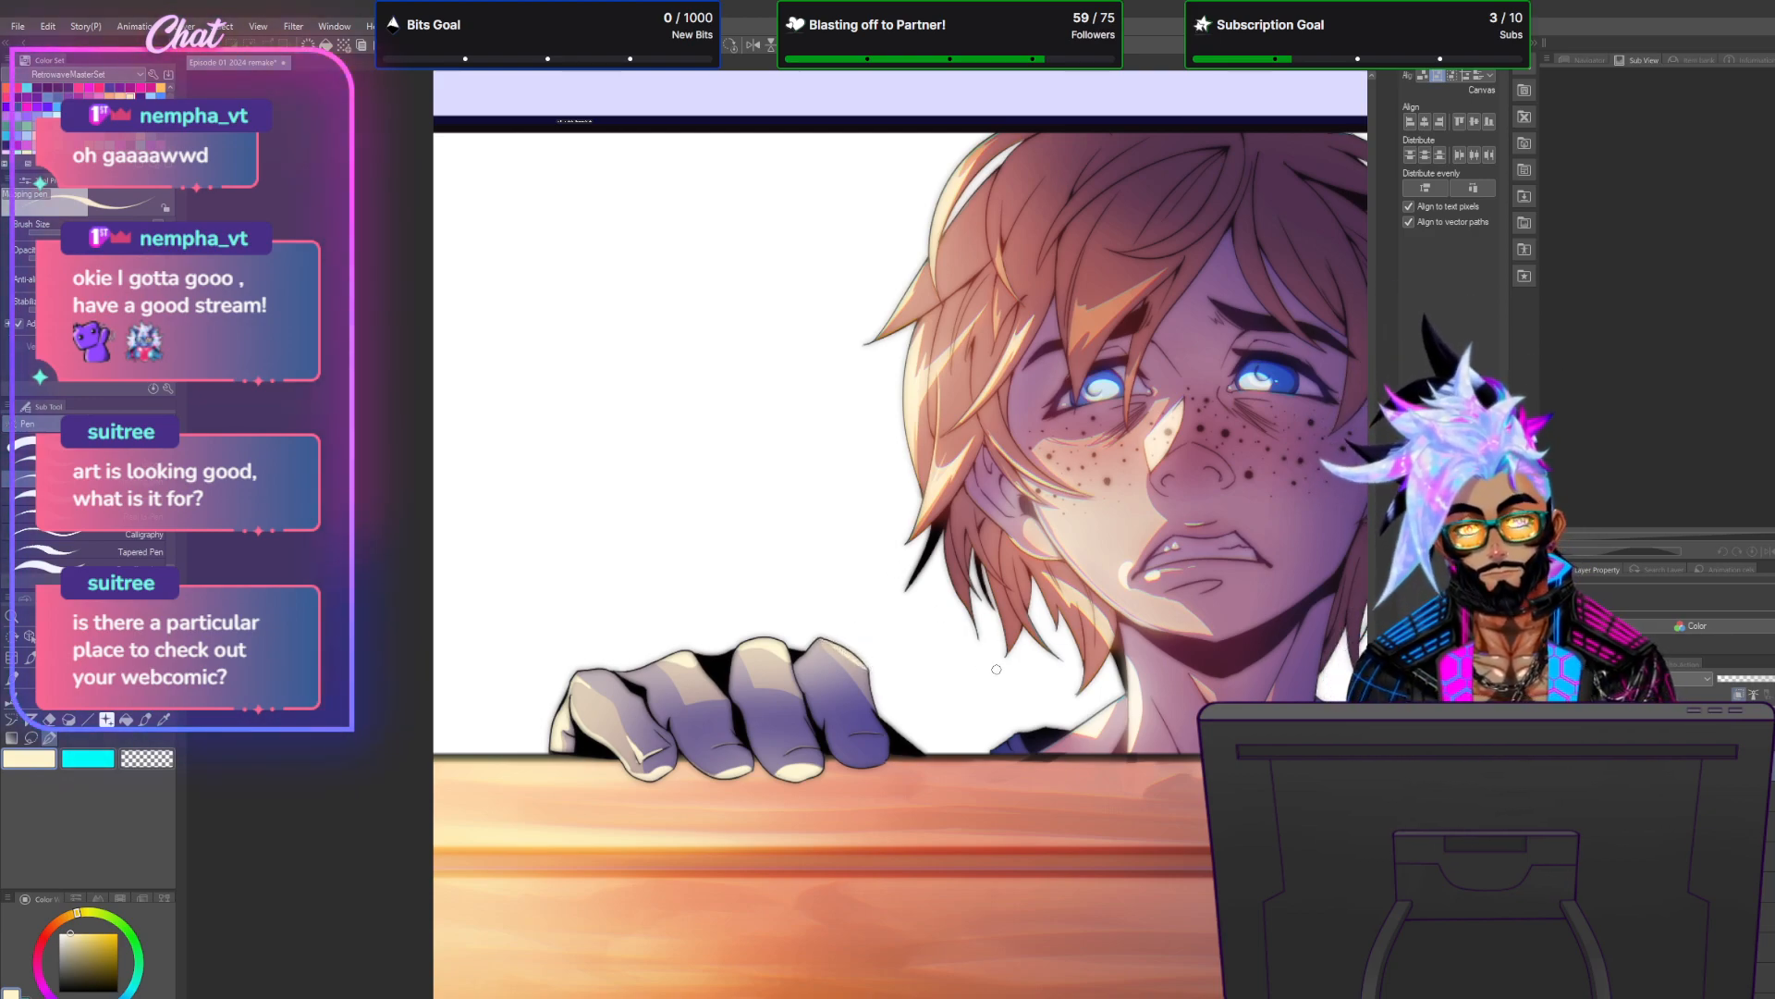
Paint pale yellow highlights along the fingers of the hand on the panel's right side.
scroll(996, 669, "down", 3)
scroll(1182, 714, "up", 3)
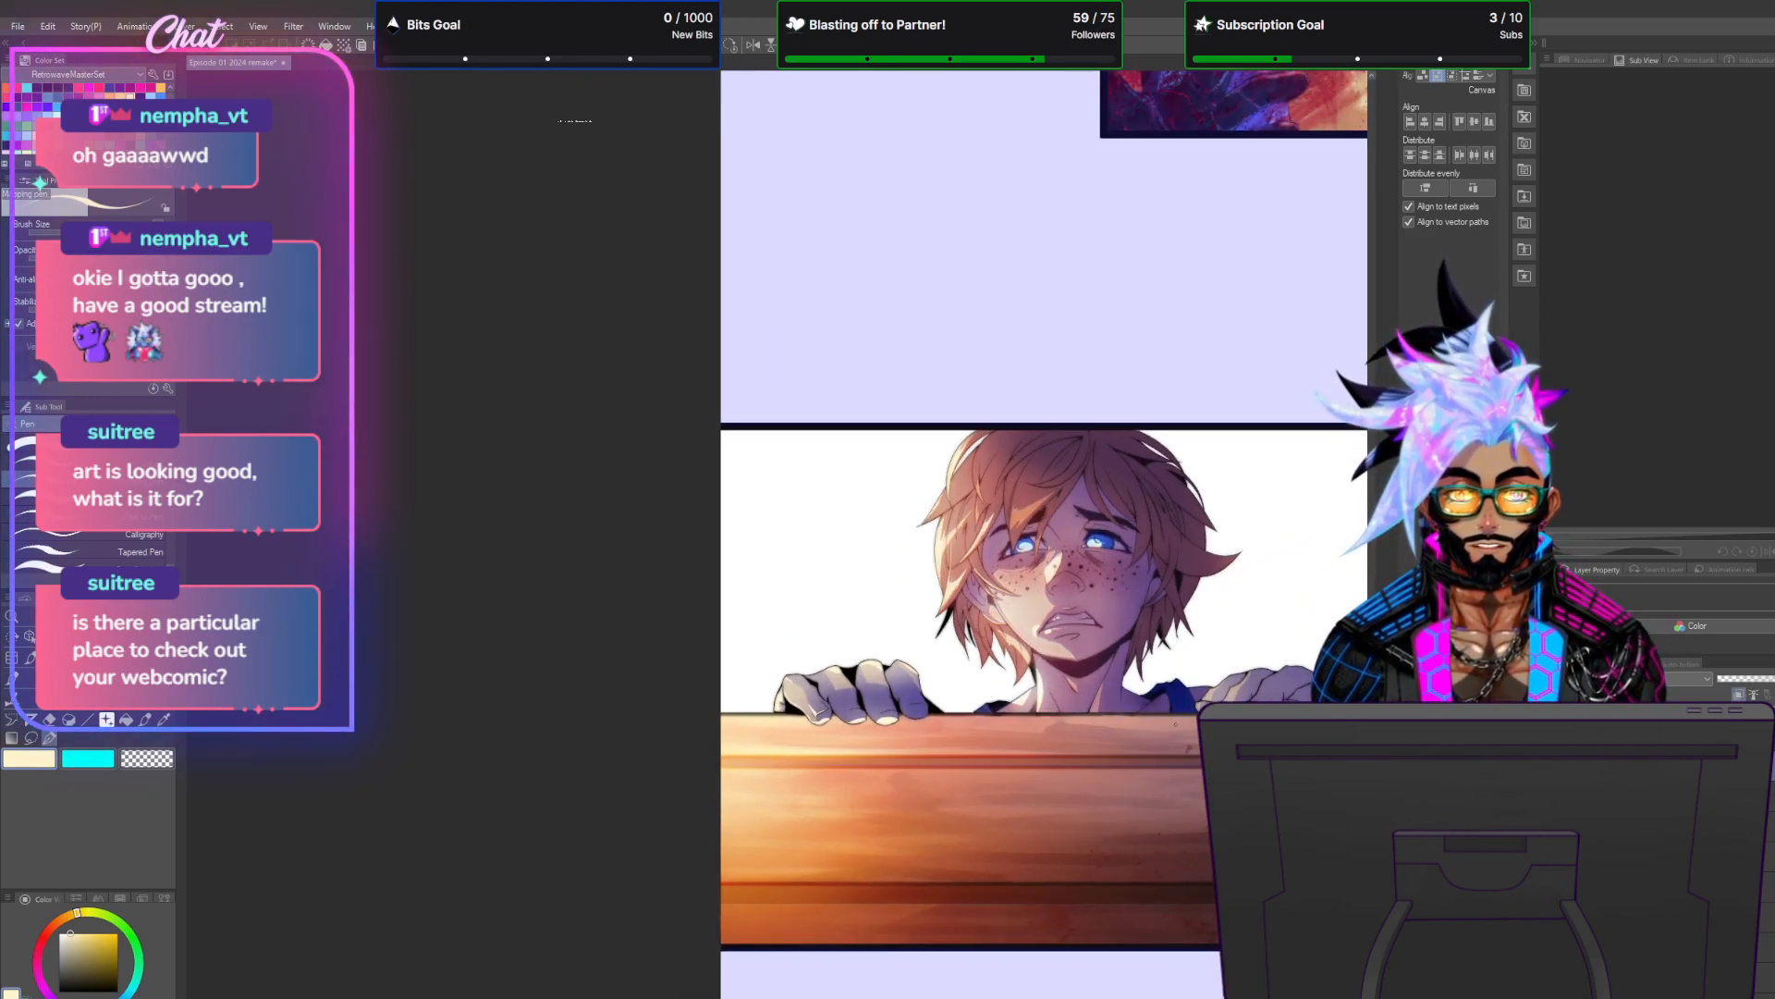
left_click_drag(1204, 878, 1097, 879)
scroll(1194, 634, "up", 5)
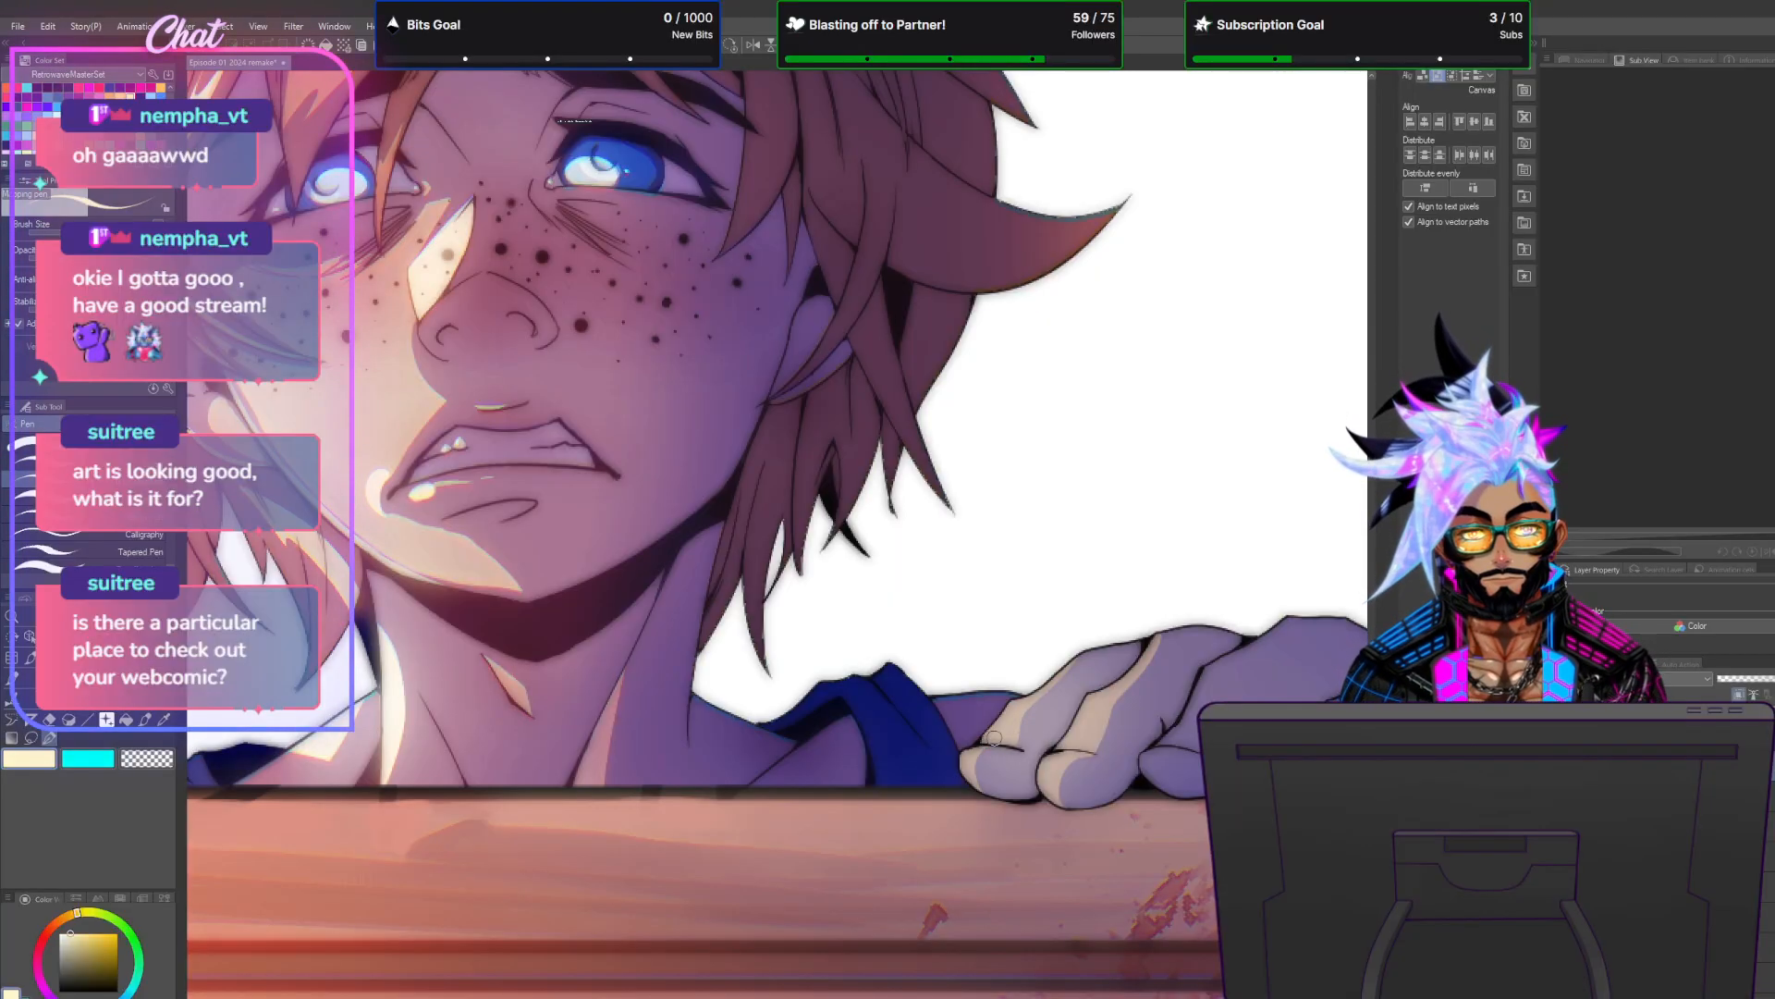
left_click_drag(983, 741, 1005, 713)
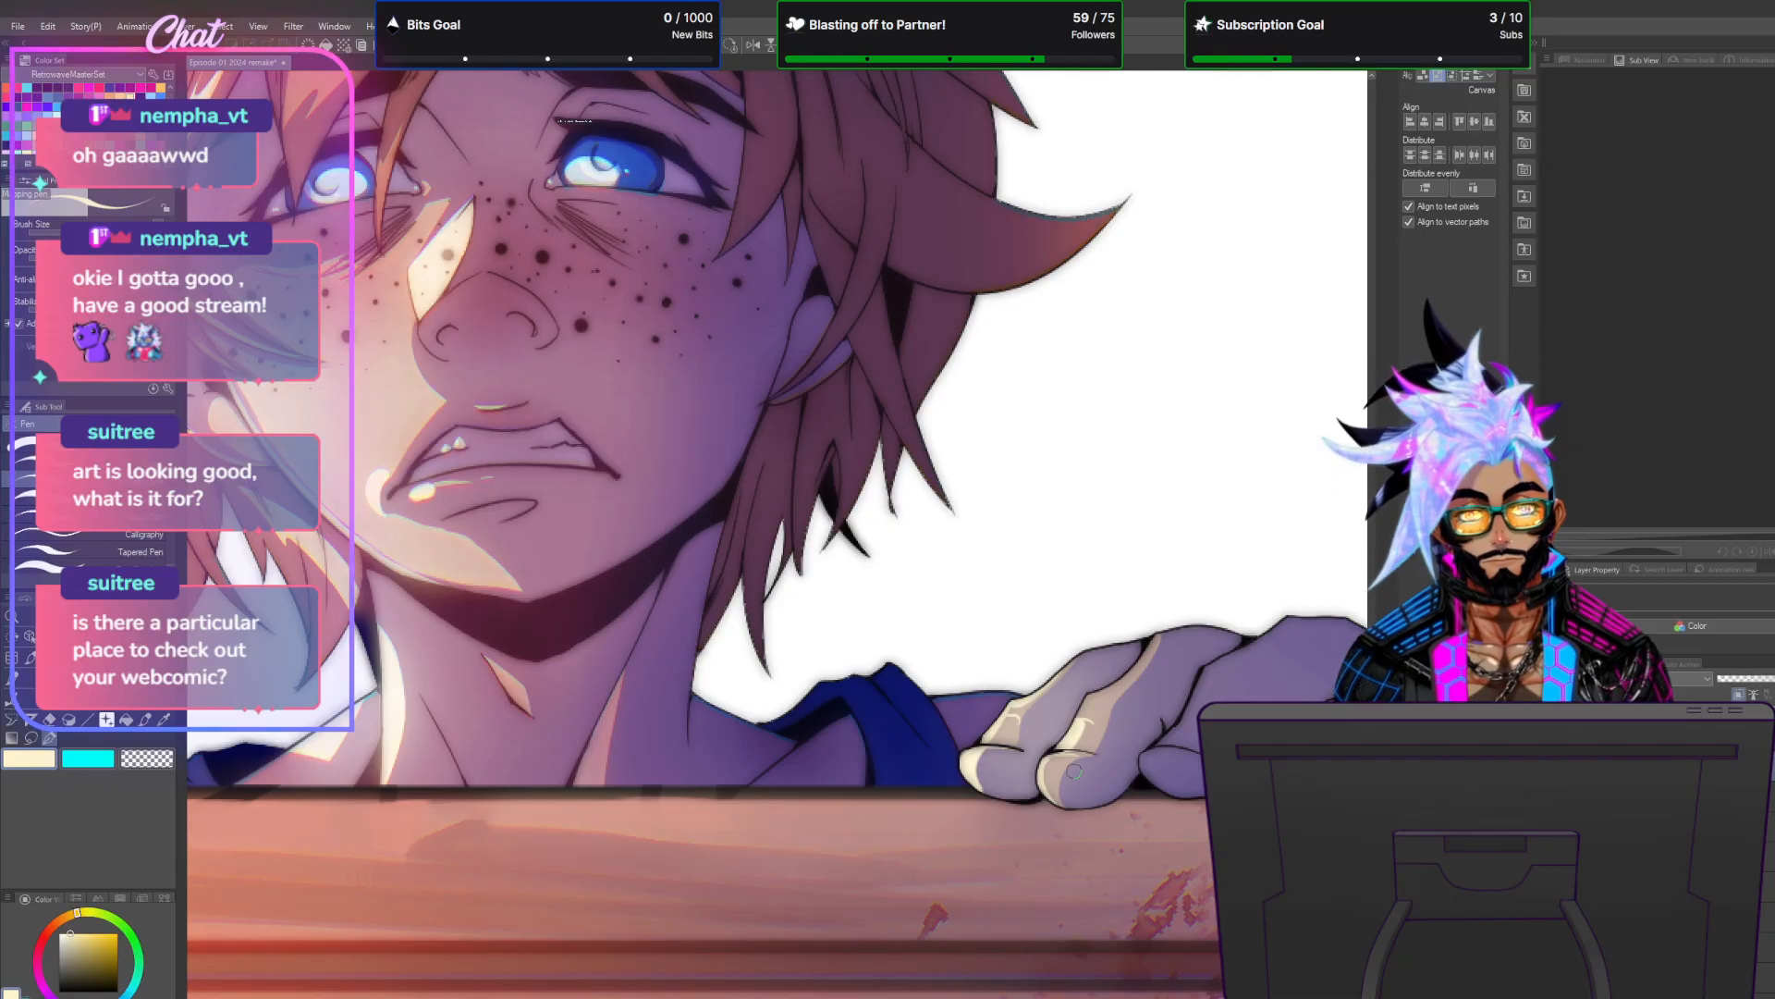
Duplicate the Hard light highlight layer and set the copy's blending mode to Add.
scroll(1091, 763, "down", 3)
scroll(1058, 765, "down", 1)
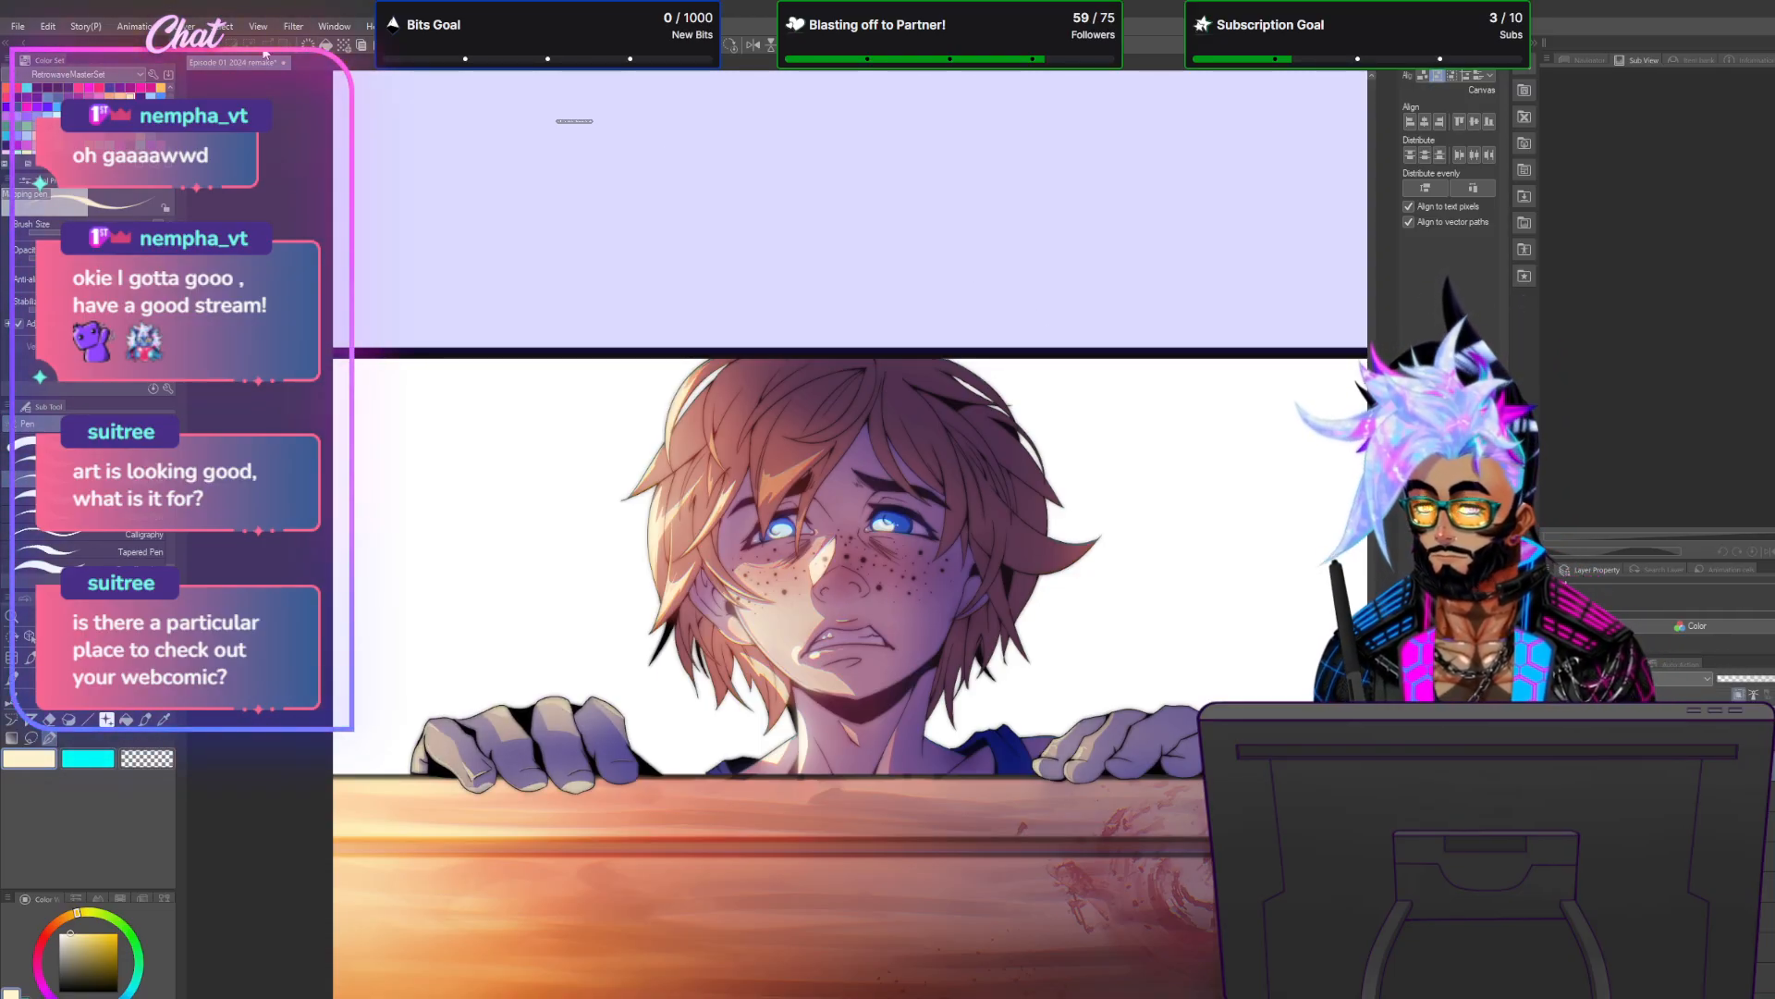
left_click(201, 26)
left_click(231, 118)
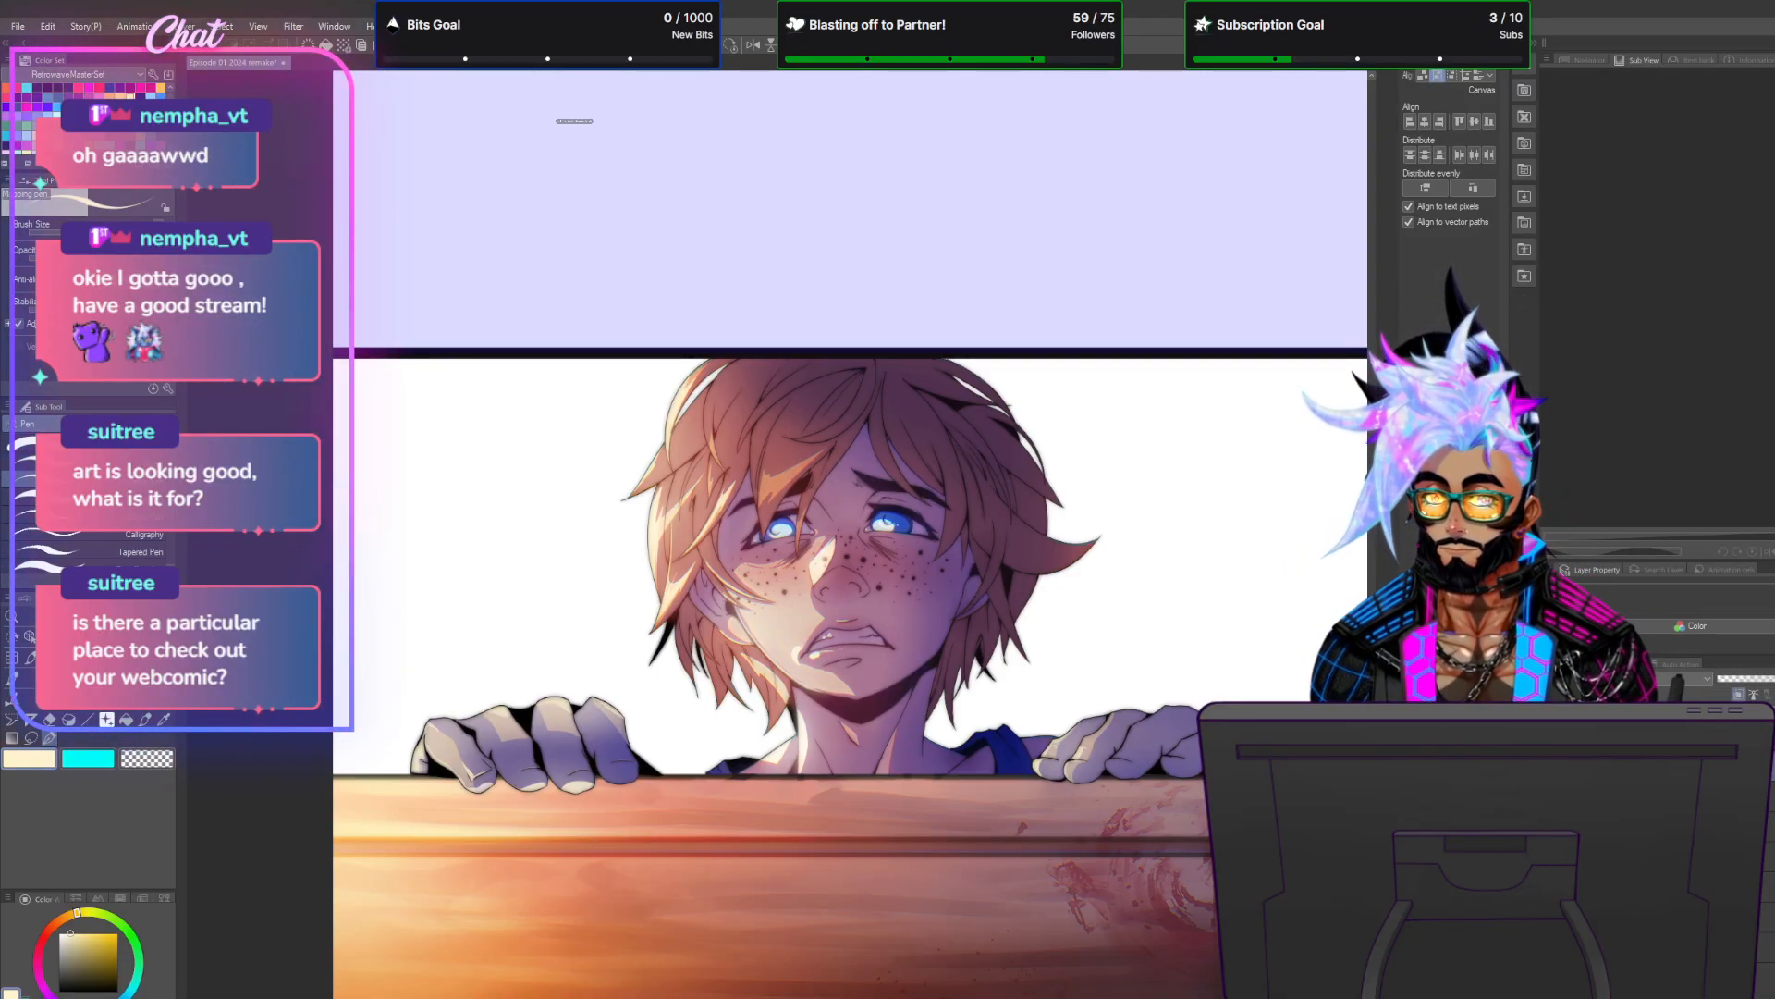
left_click(1650, 487)
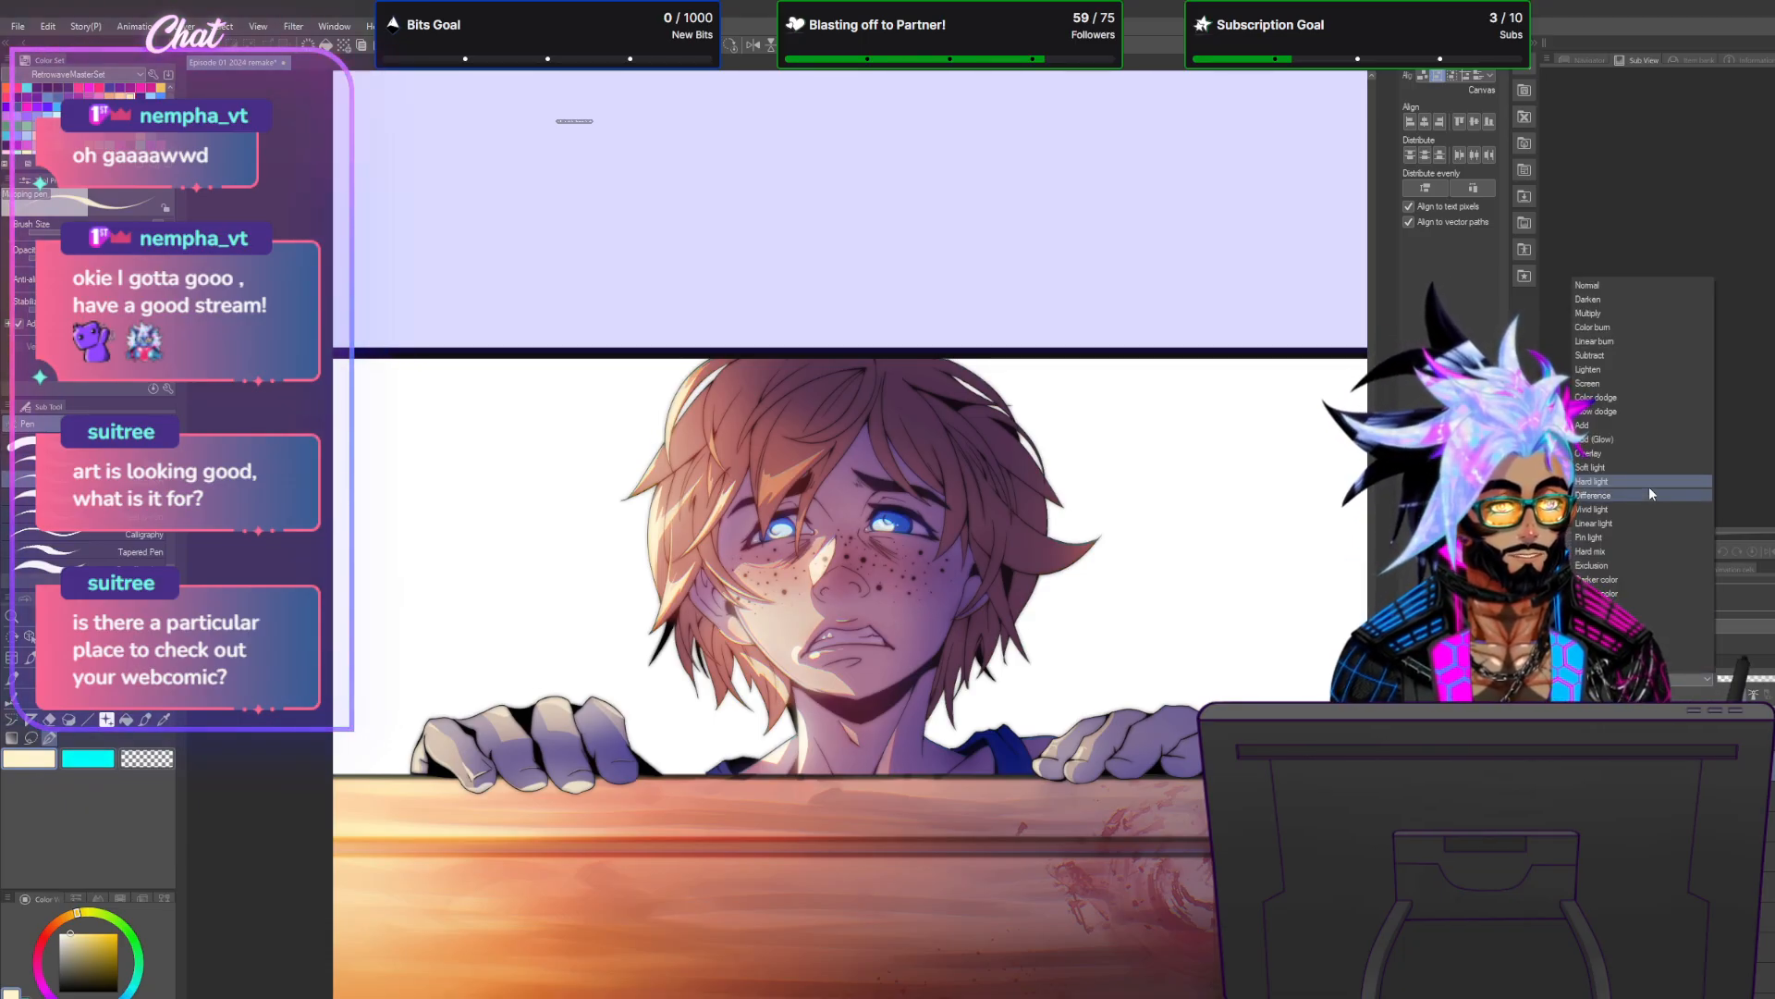
left_click(1616, 427)
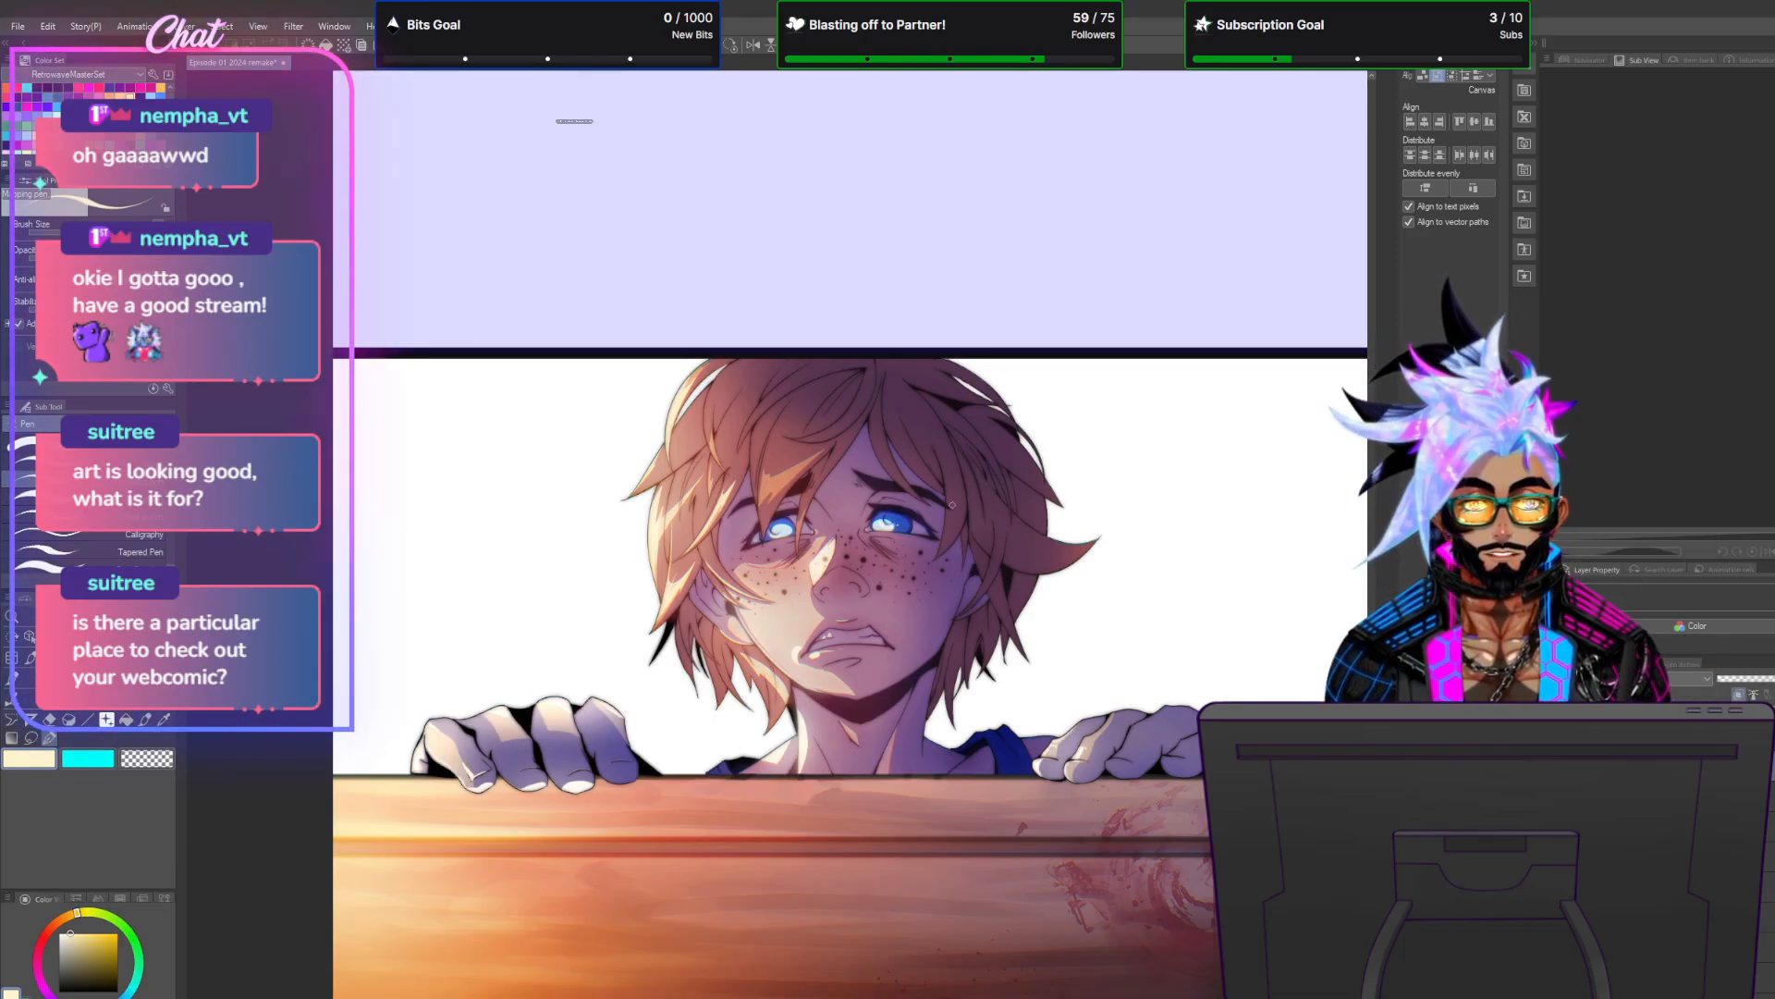
Apply a Gaussian blur to the duplicated highlight layer to make the hand highlights glow.
left_click(294, 26)
mouse_move(314, 45)
left_click(438, 83)
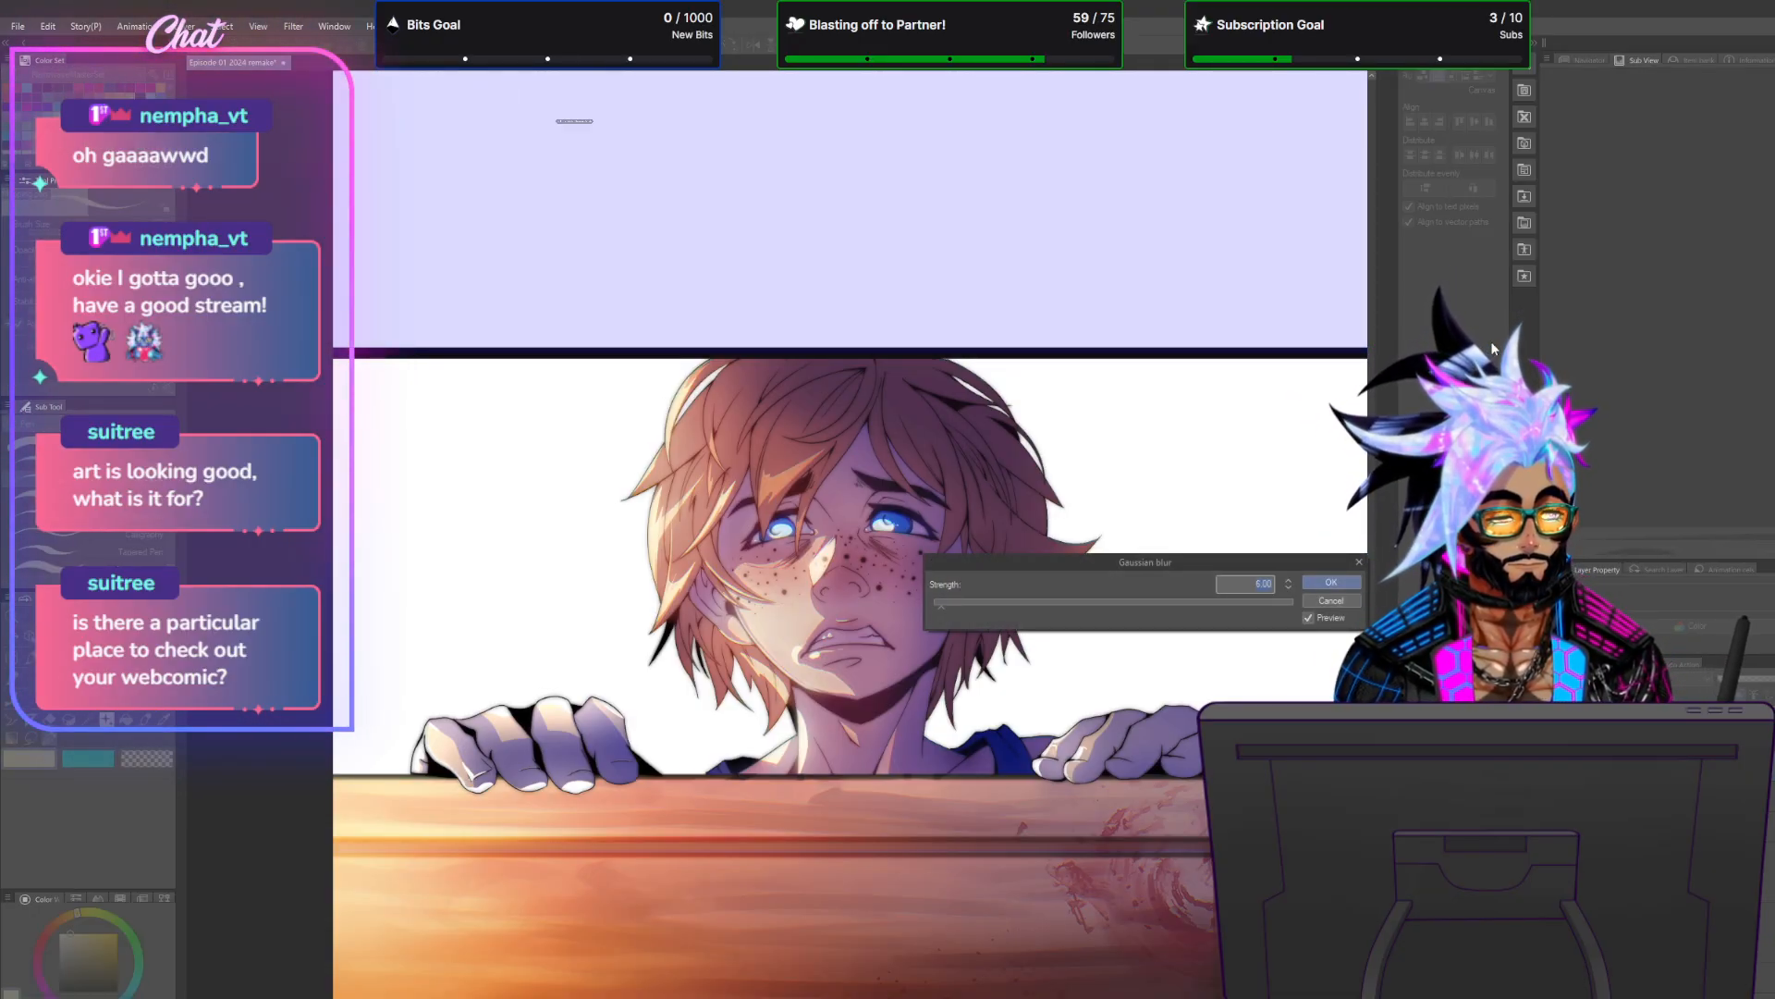
key("Return")
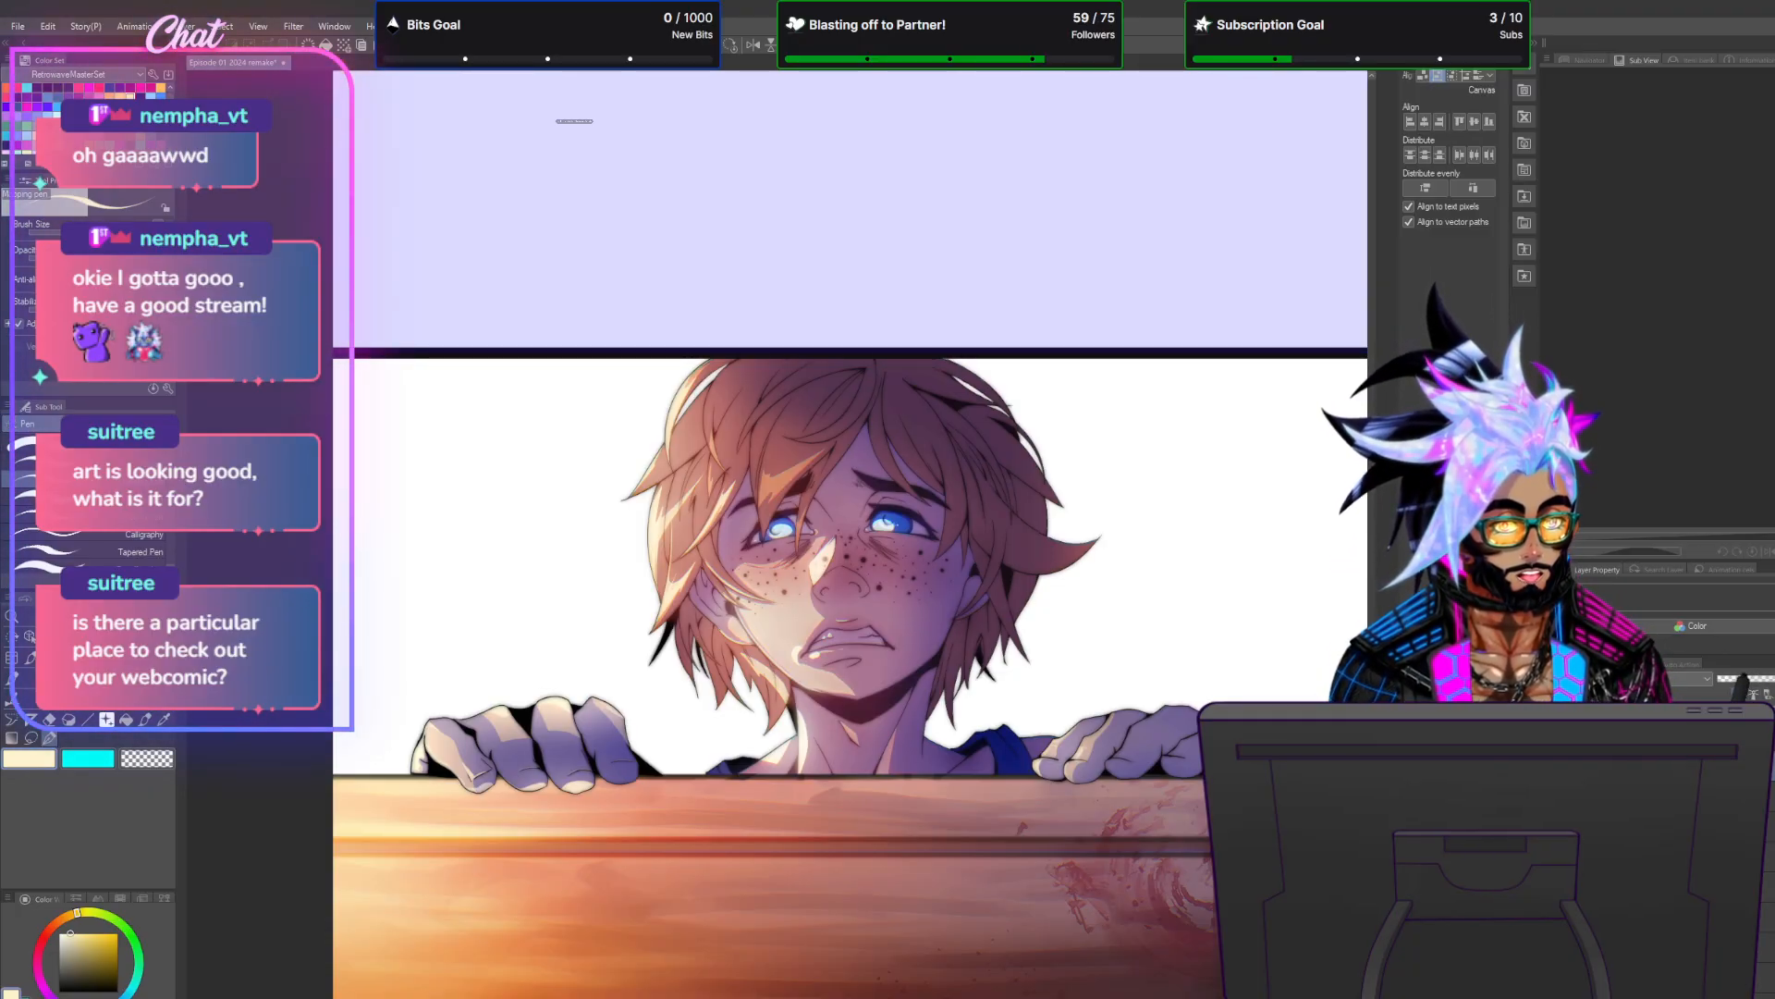
Set the new layer to Overlay and paint soft orange light over both hands with a soft round brush.
left_click(1665, 678)
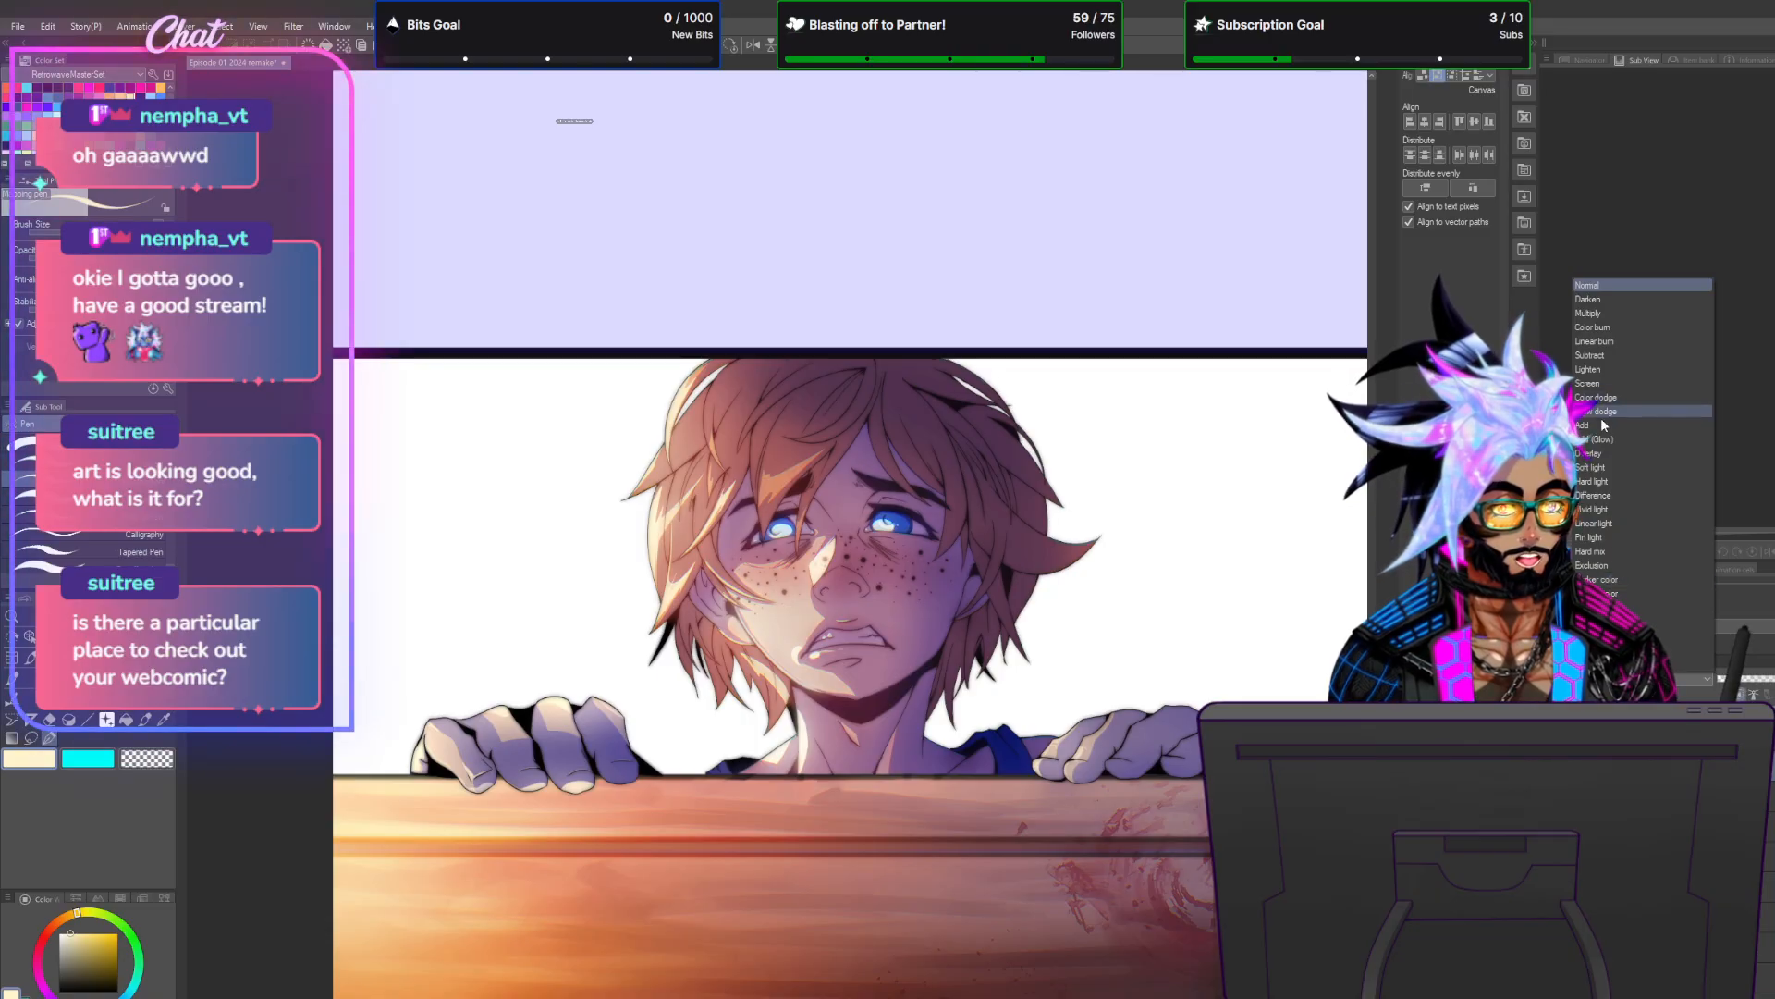
left_click(1596, 453)
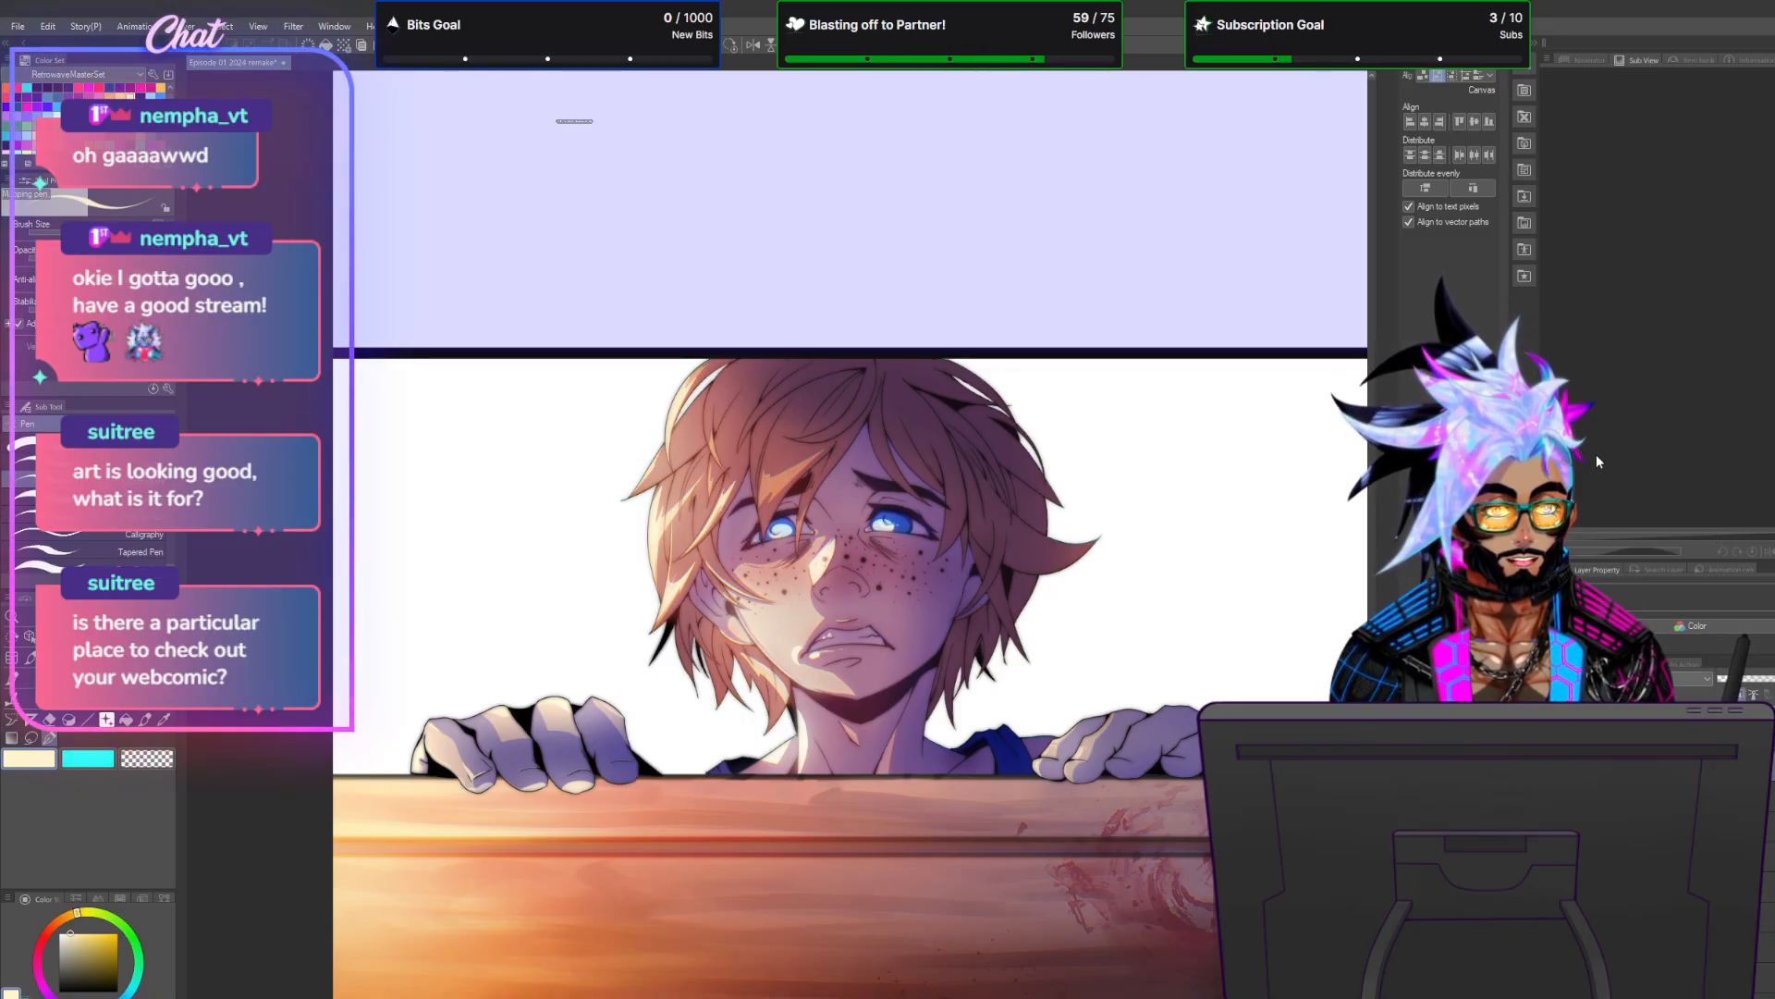
left_click(6, 87)
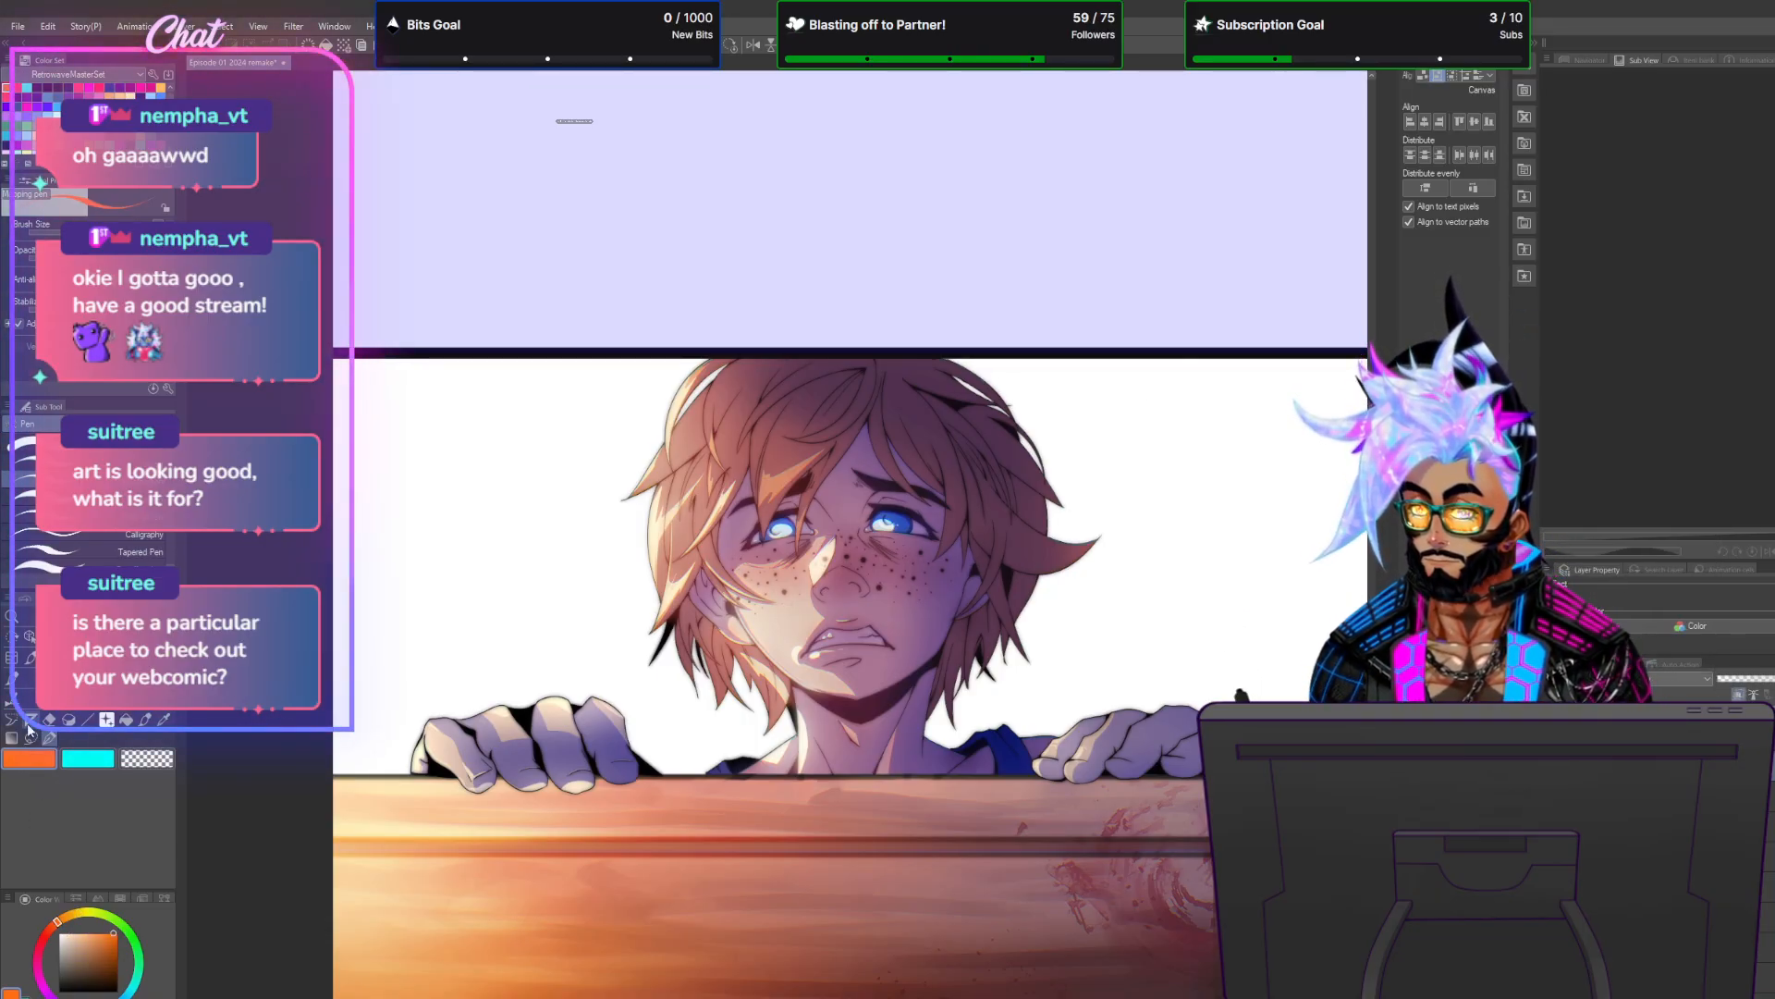
left_click(144, 719)
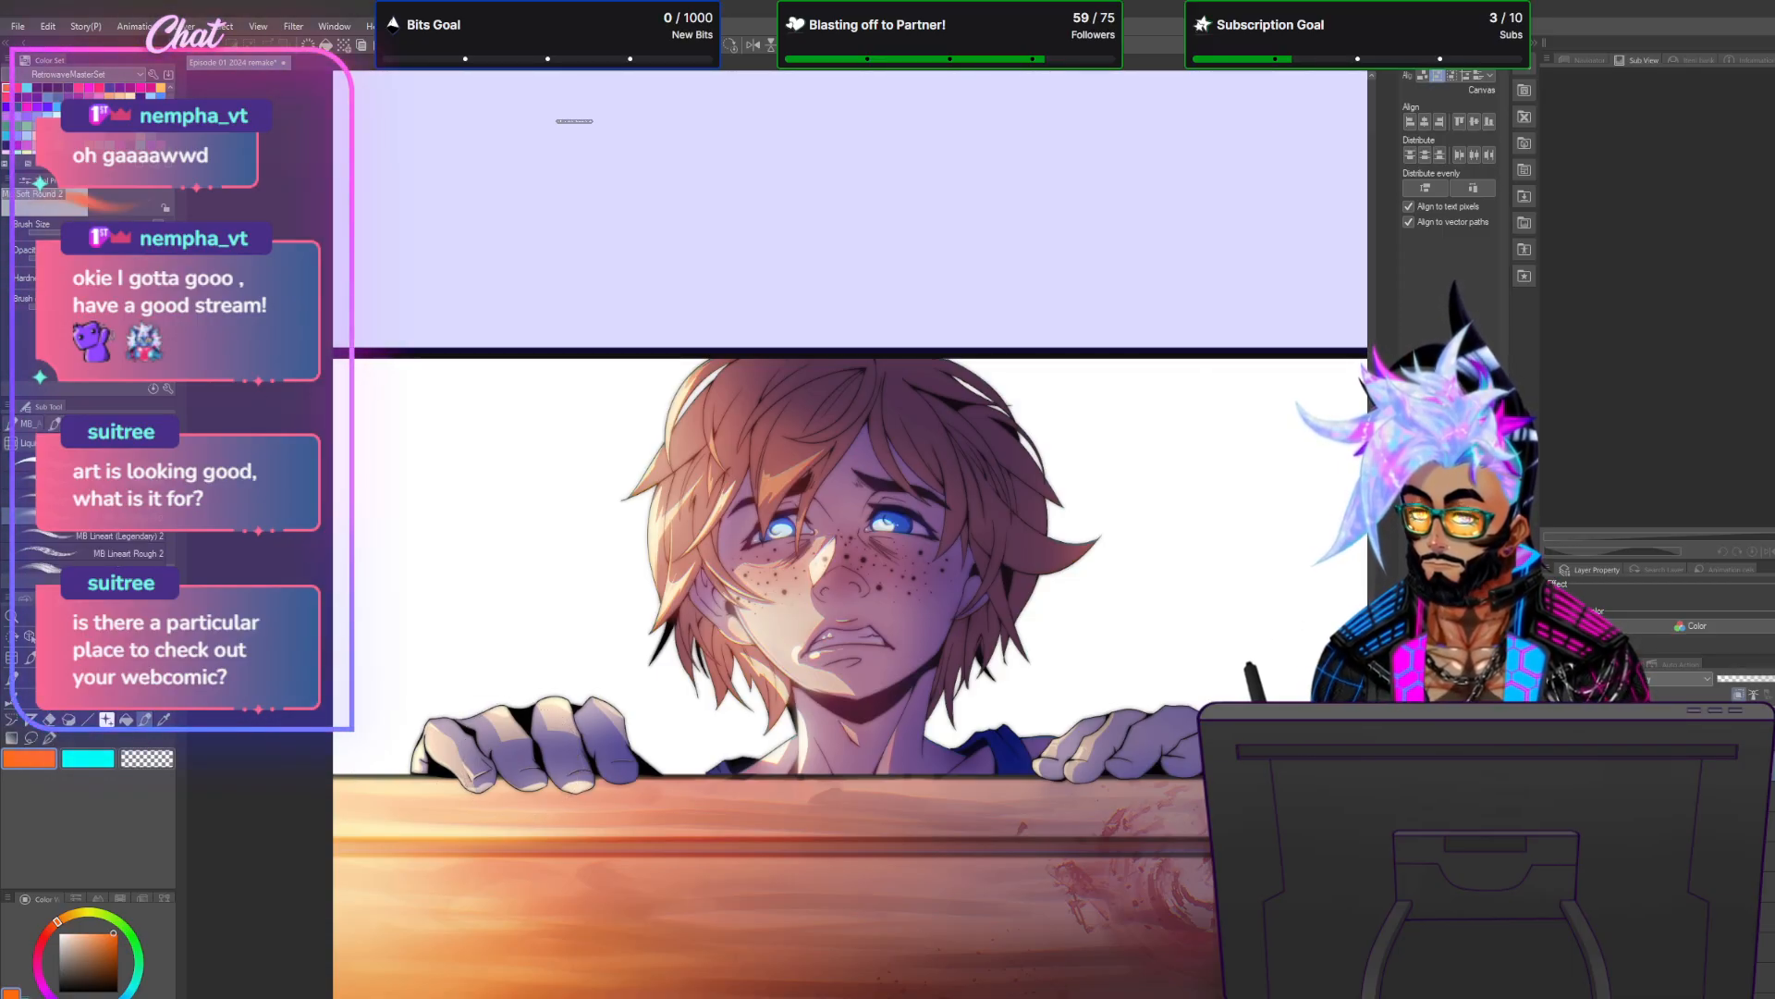
left_click(30, 600)
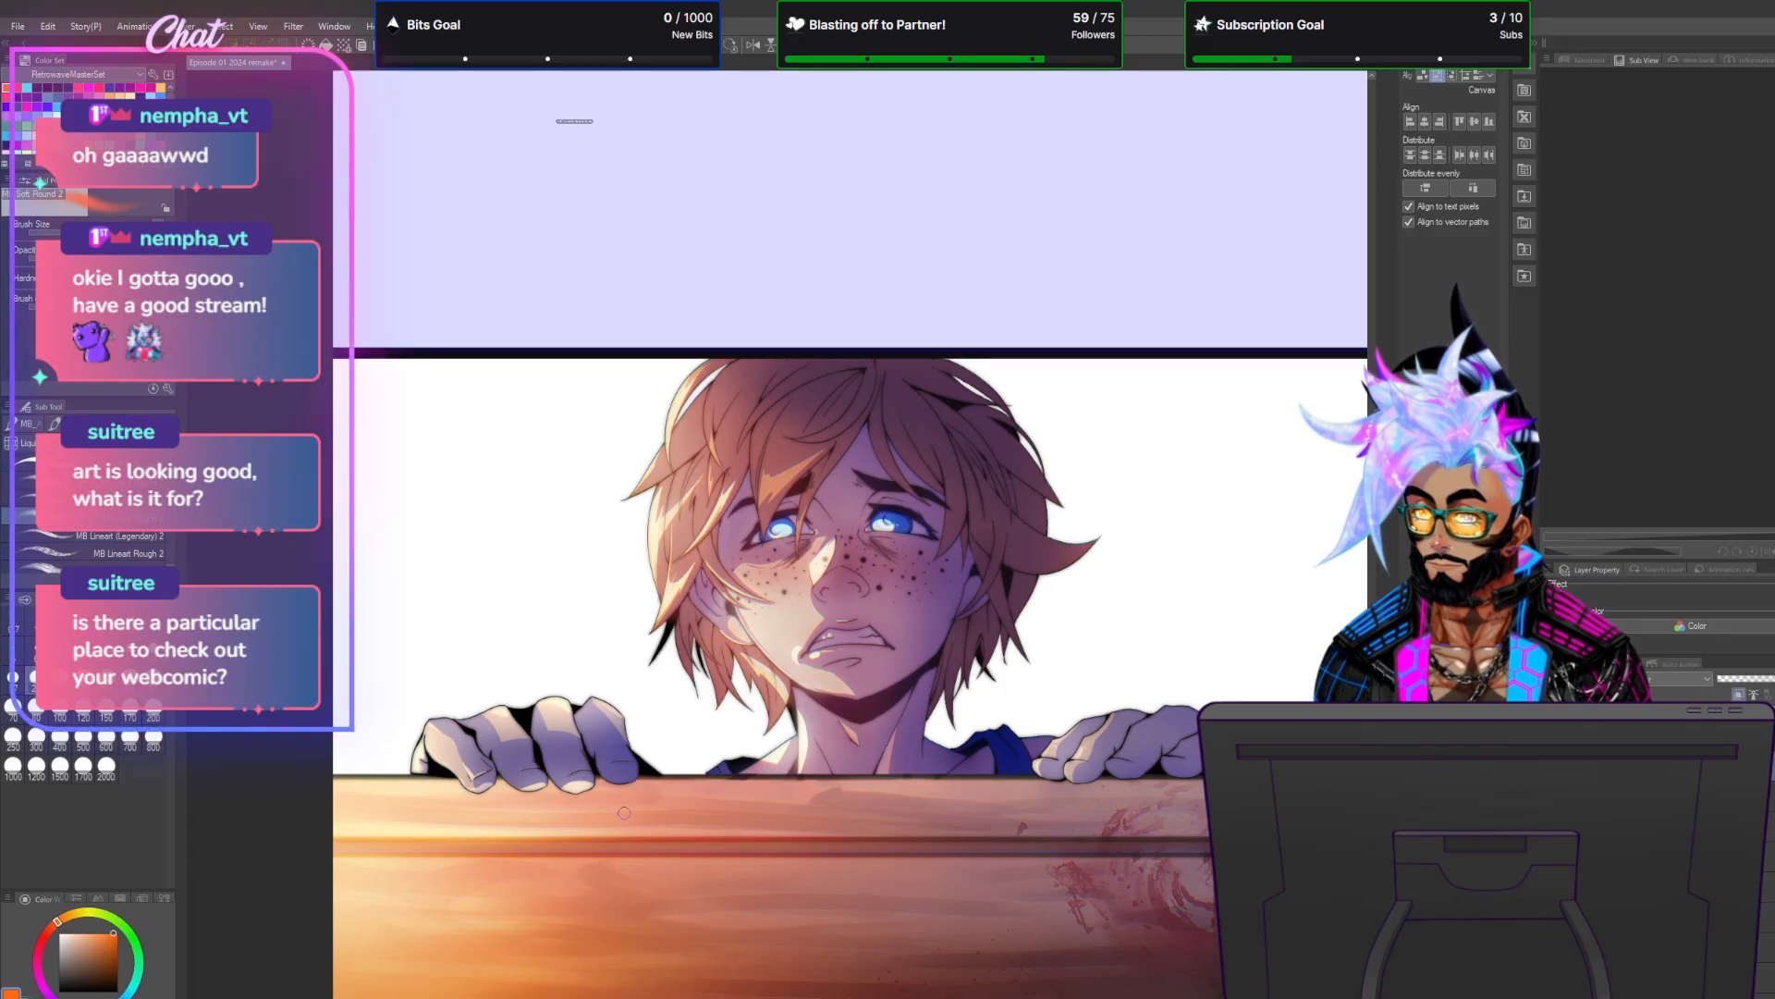
scroll(313, 824, "up", 3)
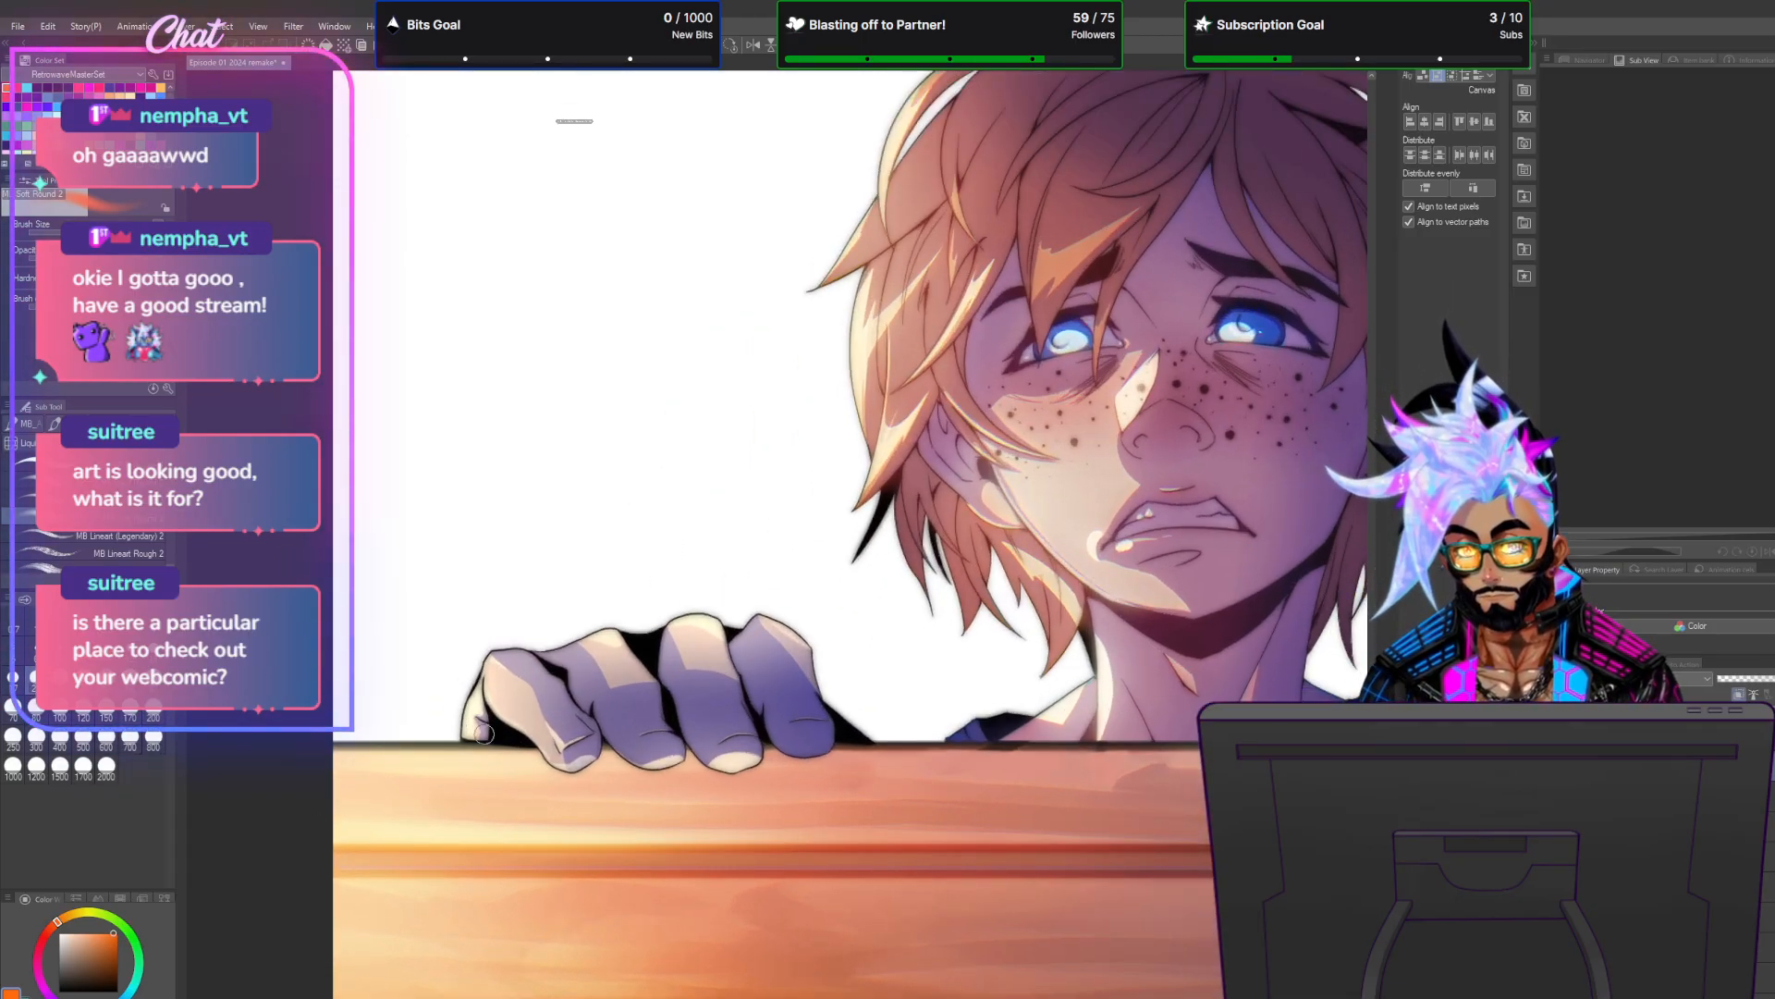
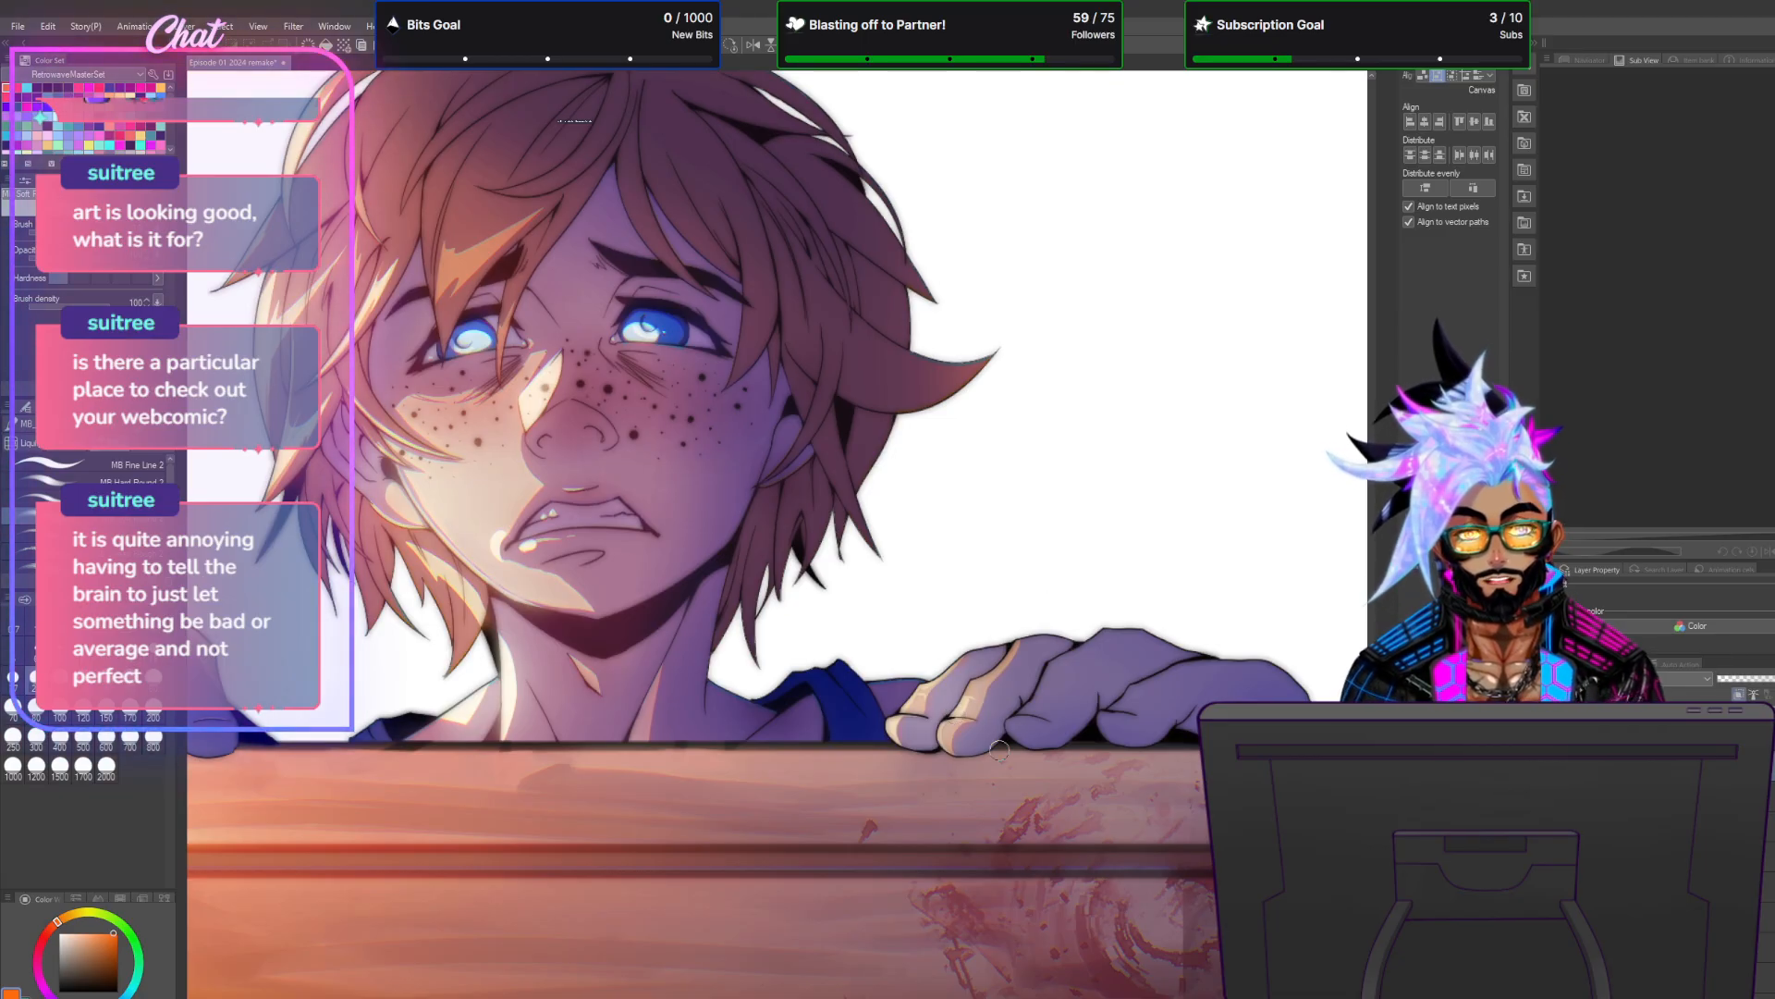
Try Glow dodge and Soft light on the orange light layer, then set its blending mode to Hard light.
scroll(1000, 750, "down", 4)
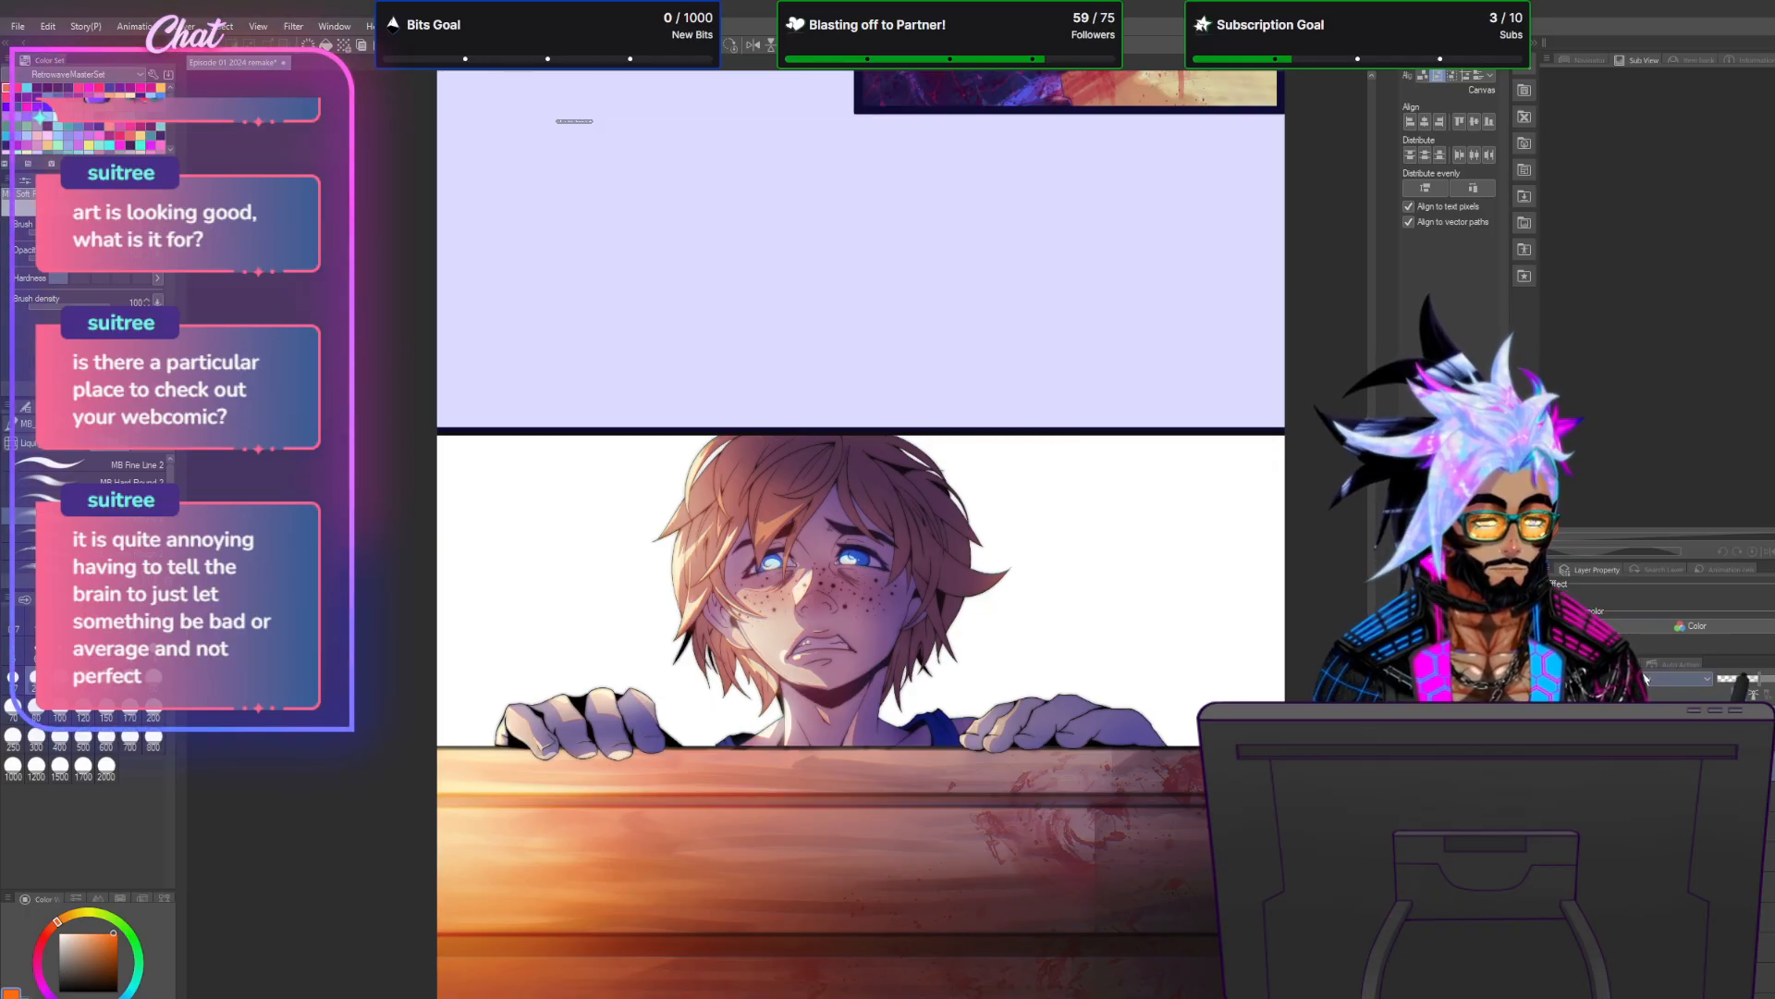
left_click(1678, 680)
left_click(1624, 413)
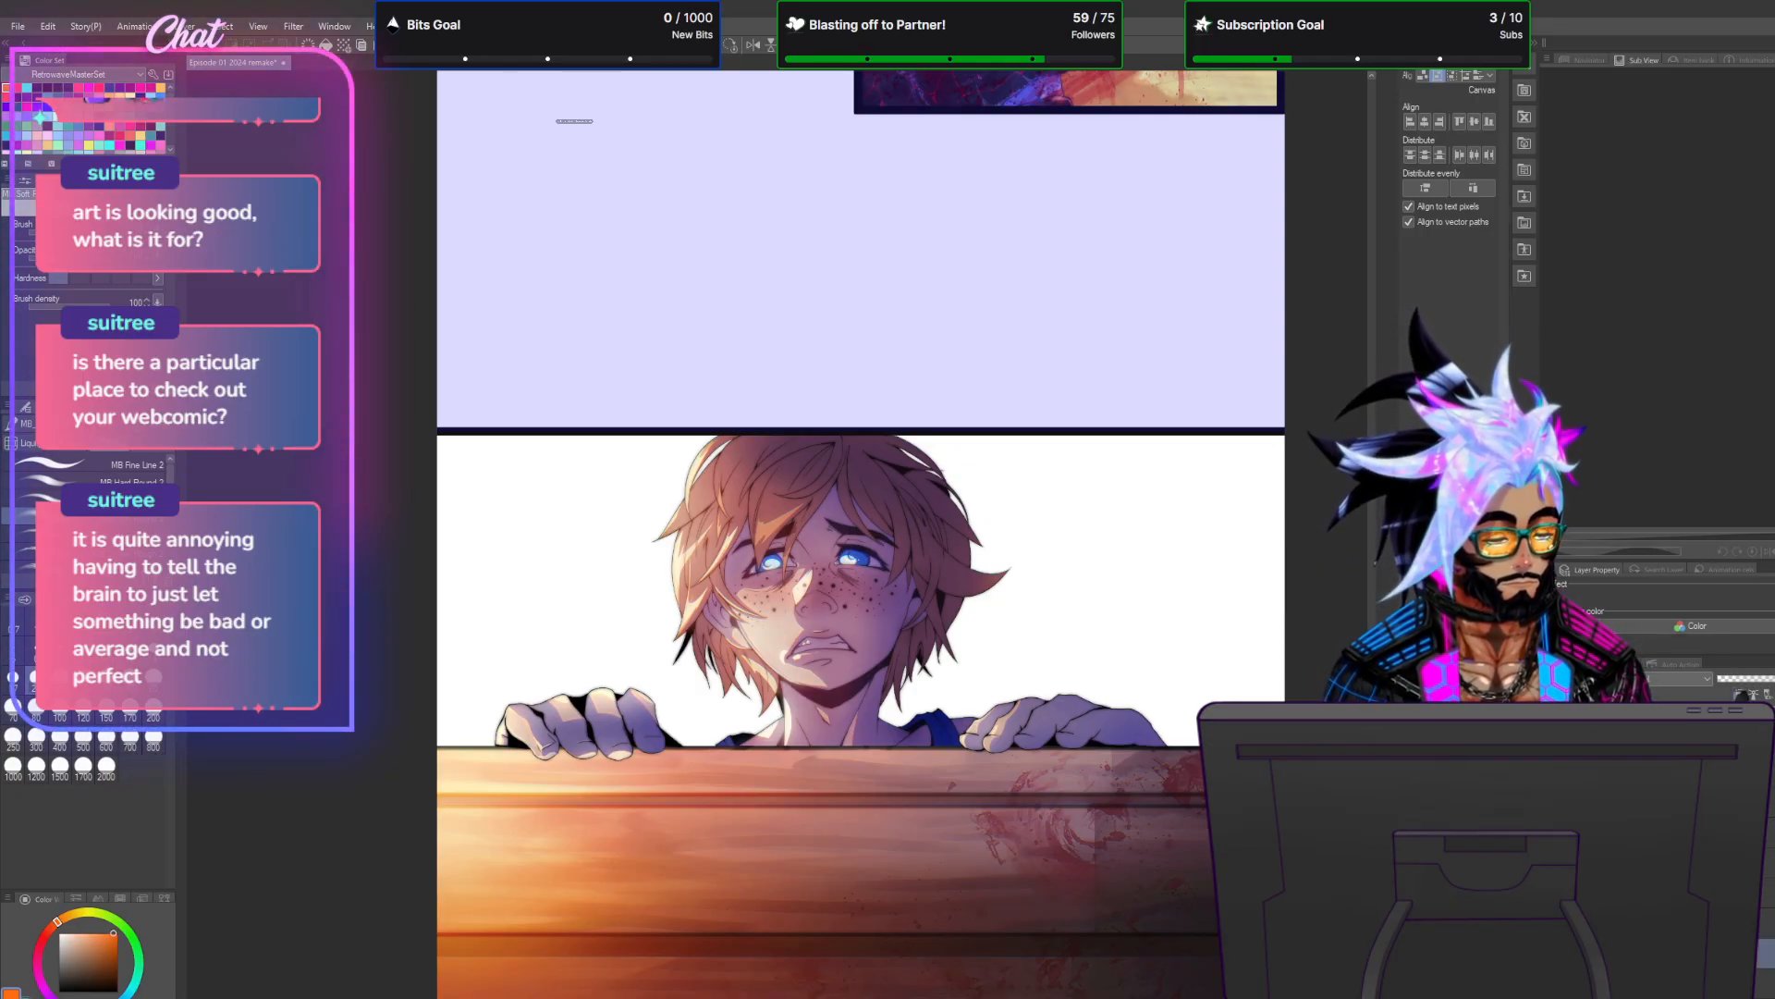
left_click(1656, 678)
left_click(1639, 474)
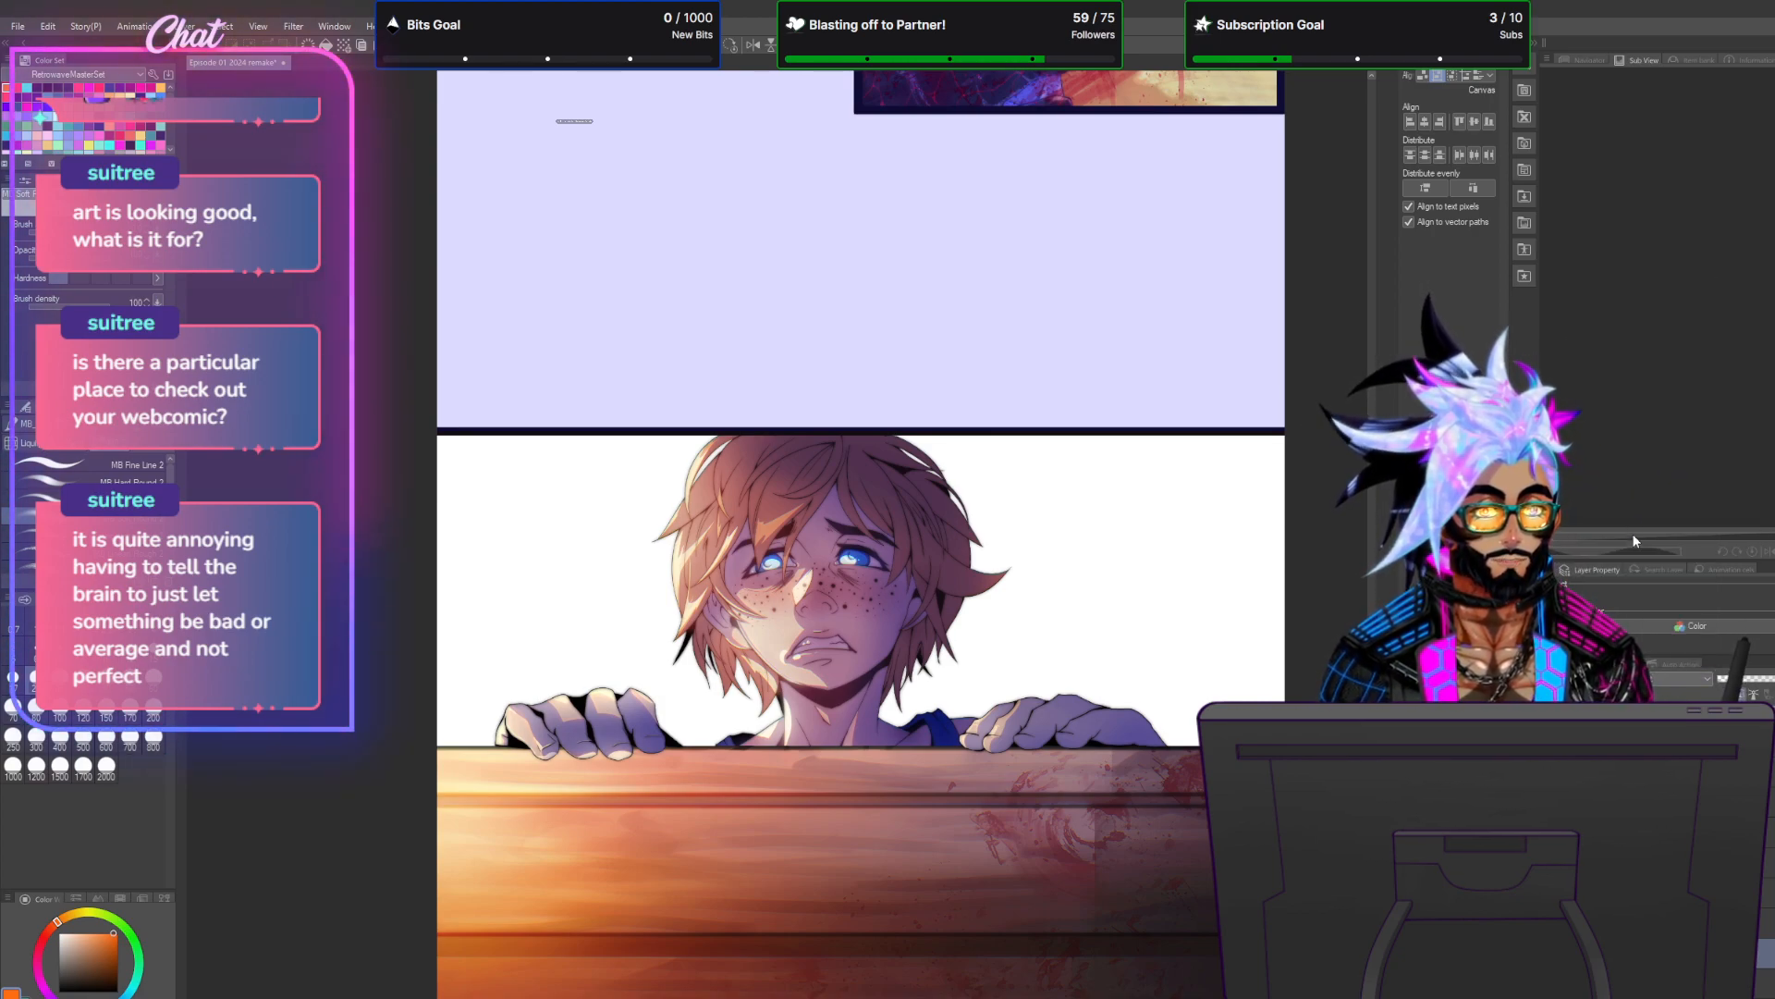
left_click(1655, 678)
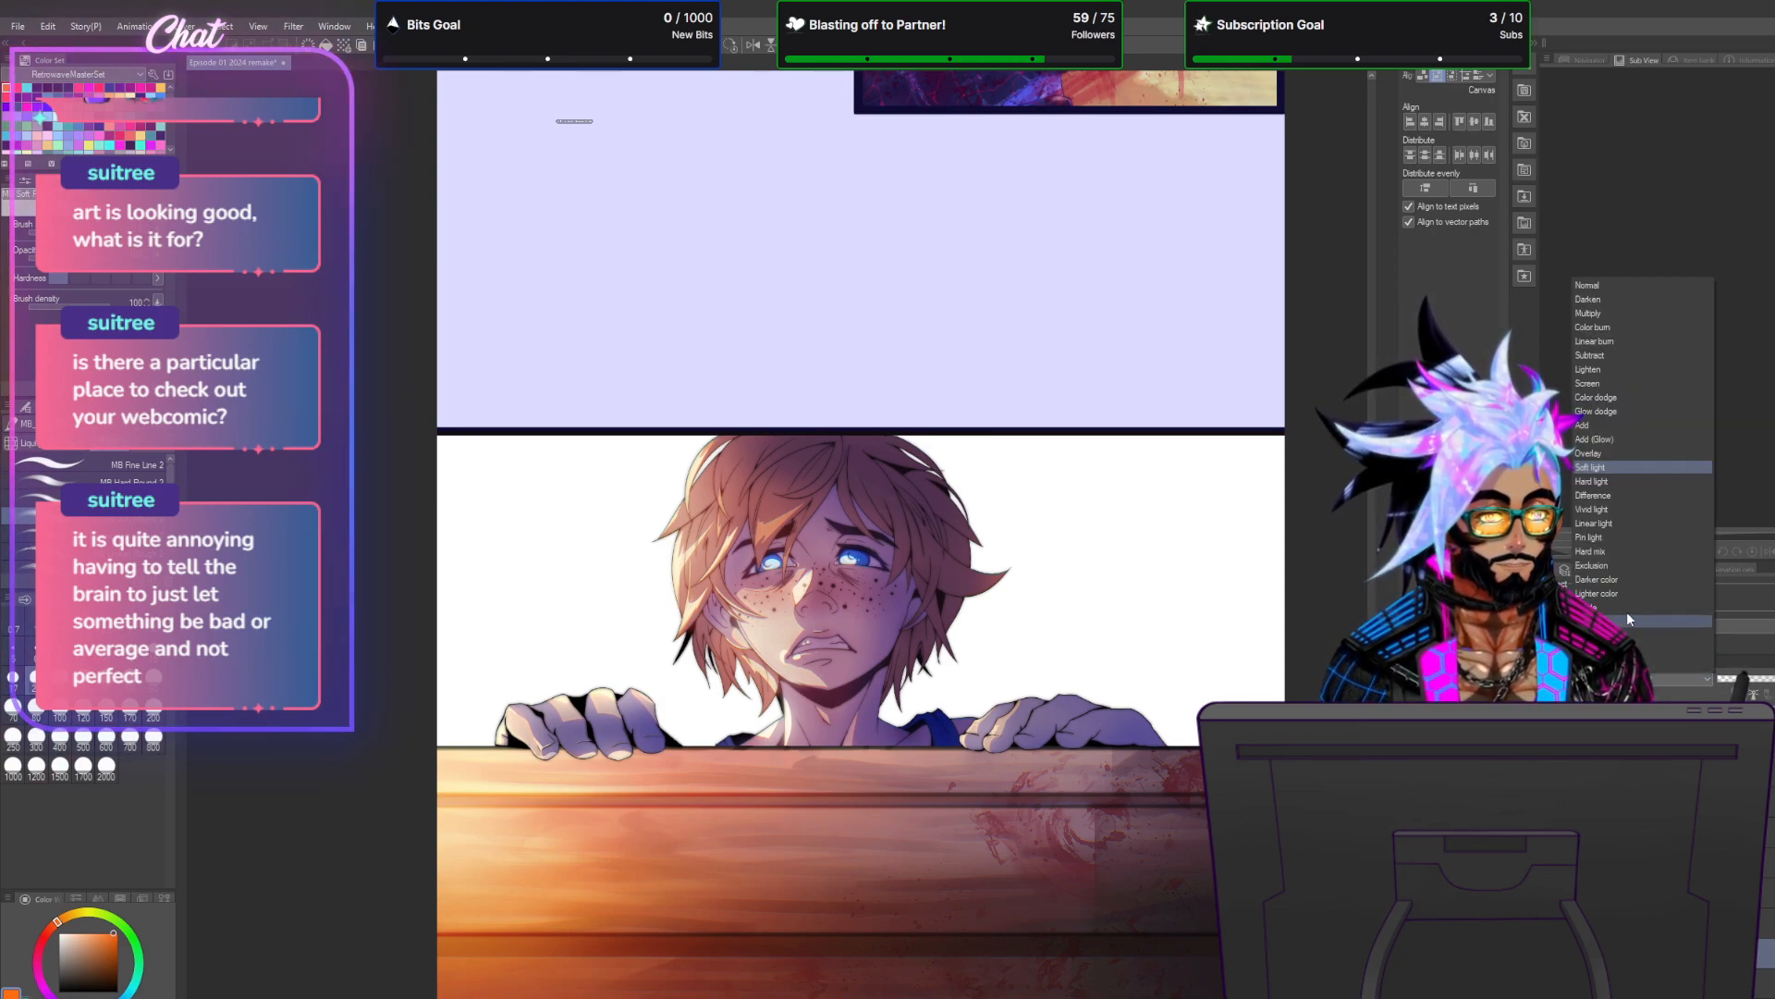
left_click(1592, 481)
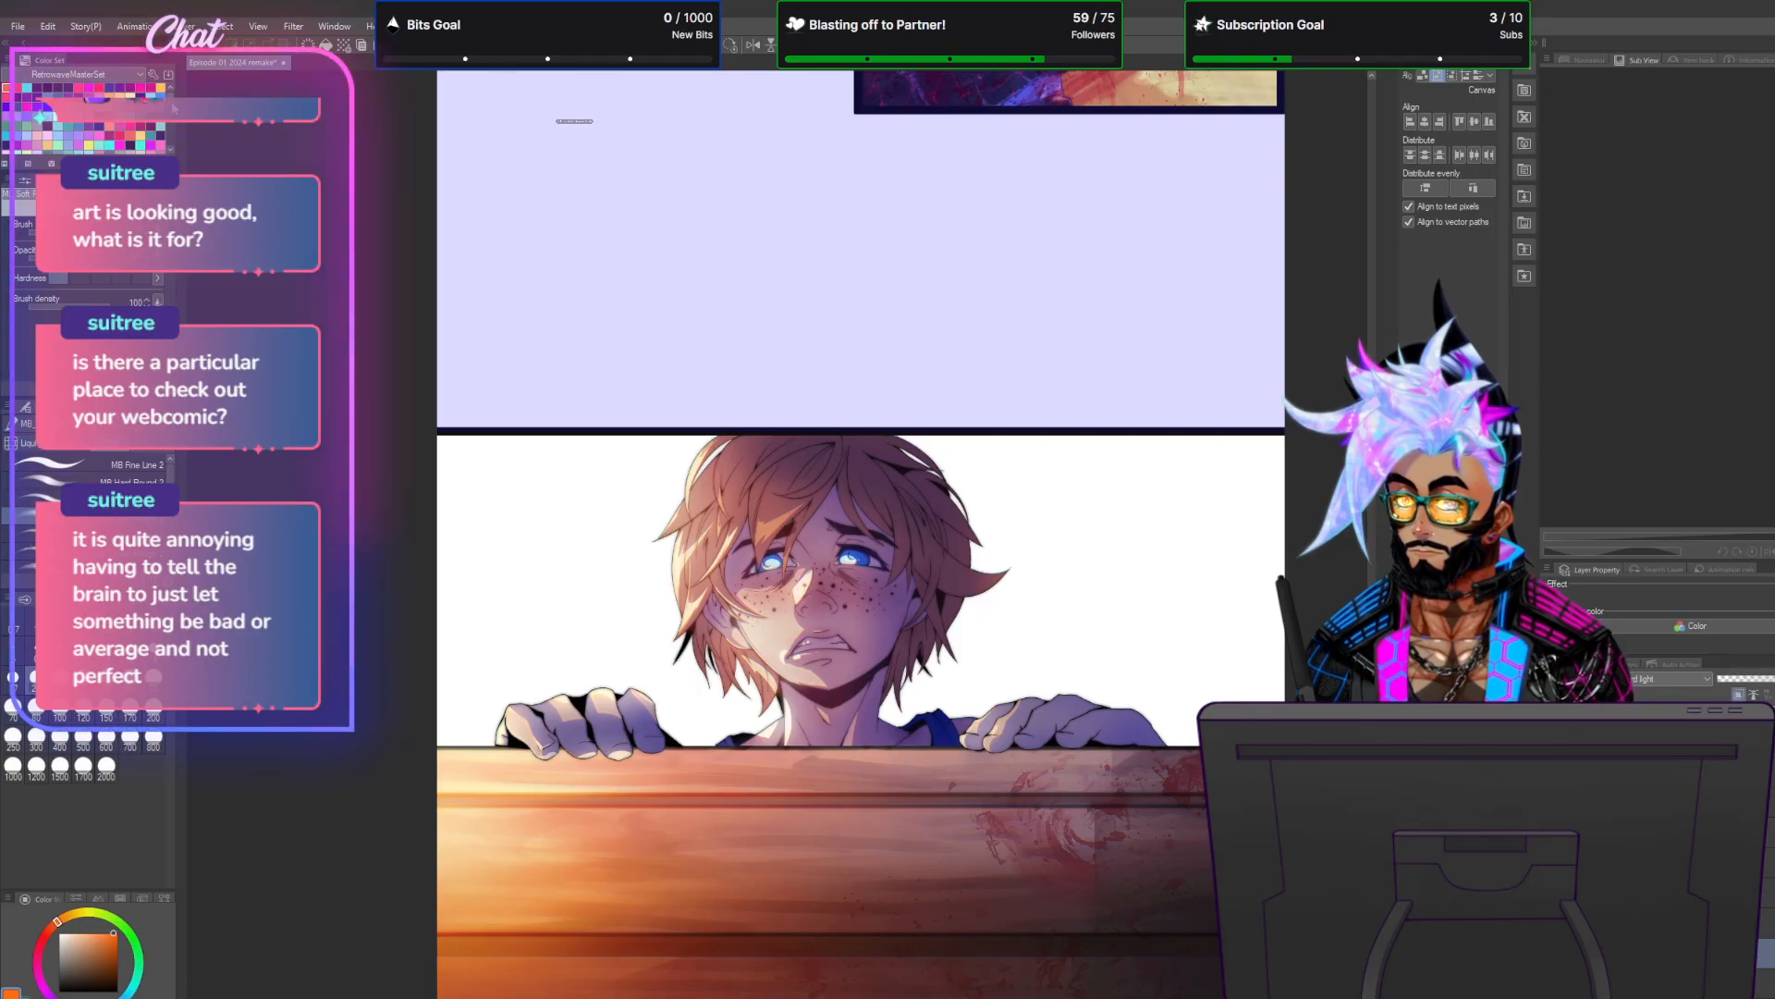
Pick a dark red, duplicate the Hard light layer and set the copy's blending mode to Multiply.
left_click_drag(172, 104, 167, 149)
left_click(163, 138)
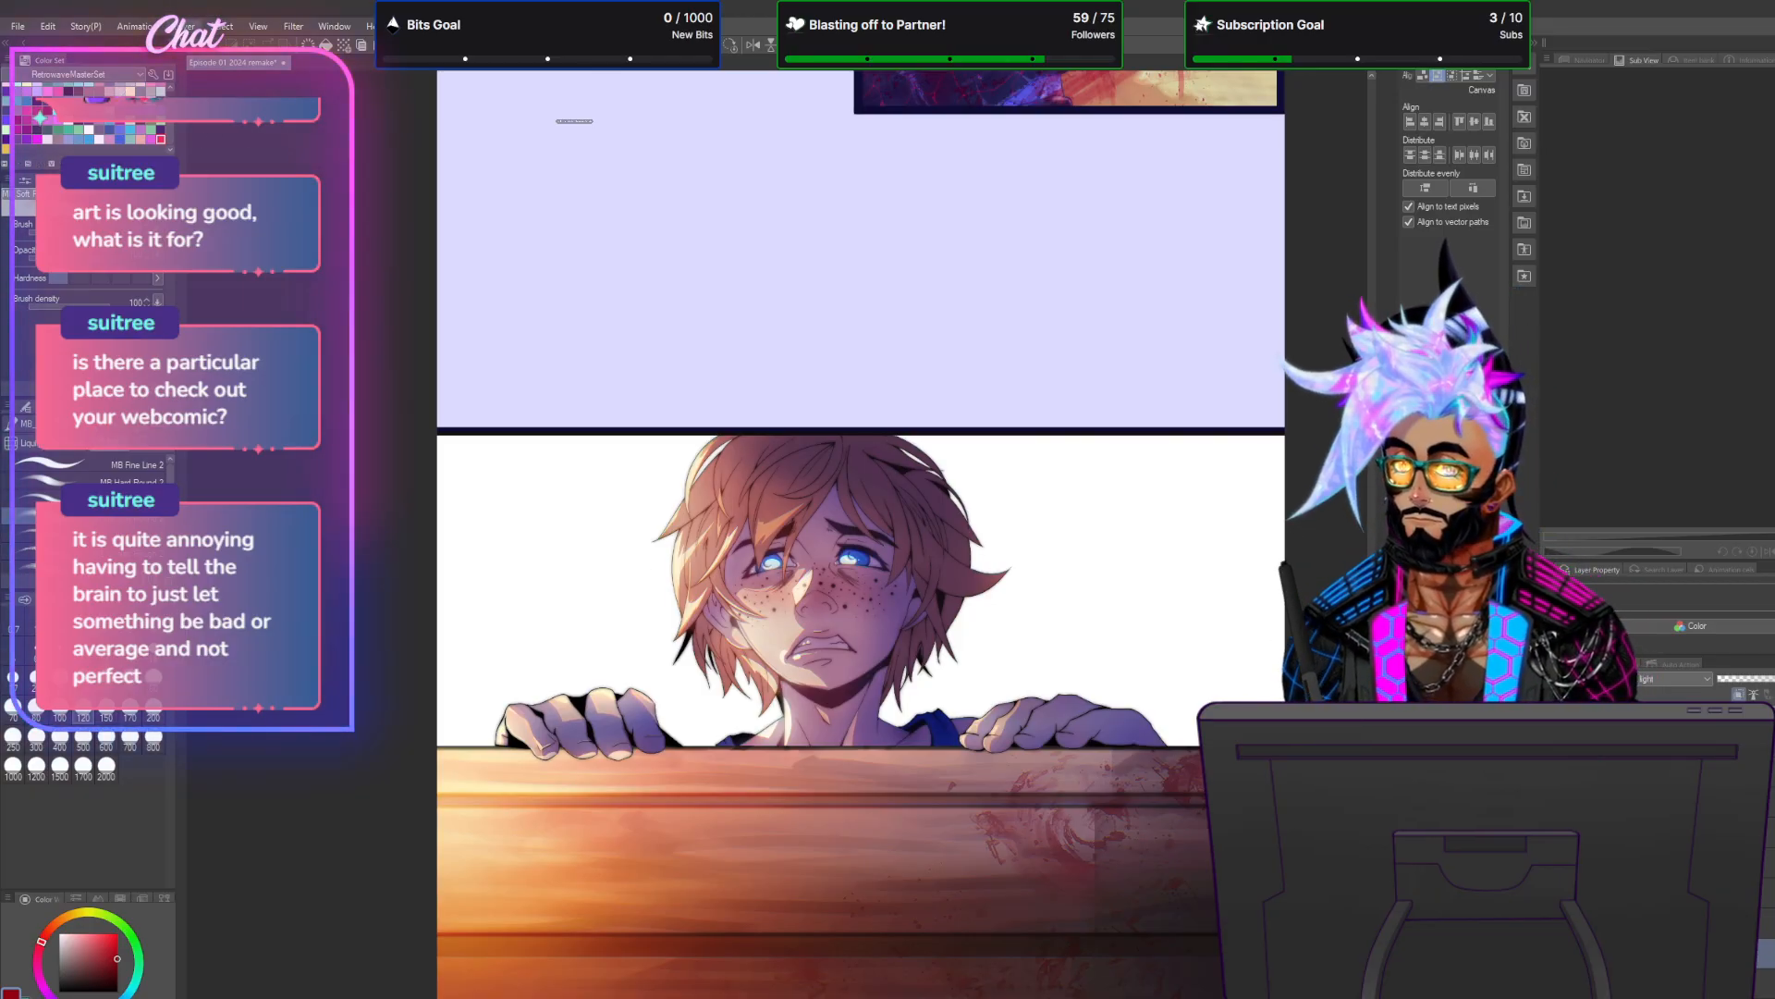
left_click(190, 26)
left_click(235, 148)
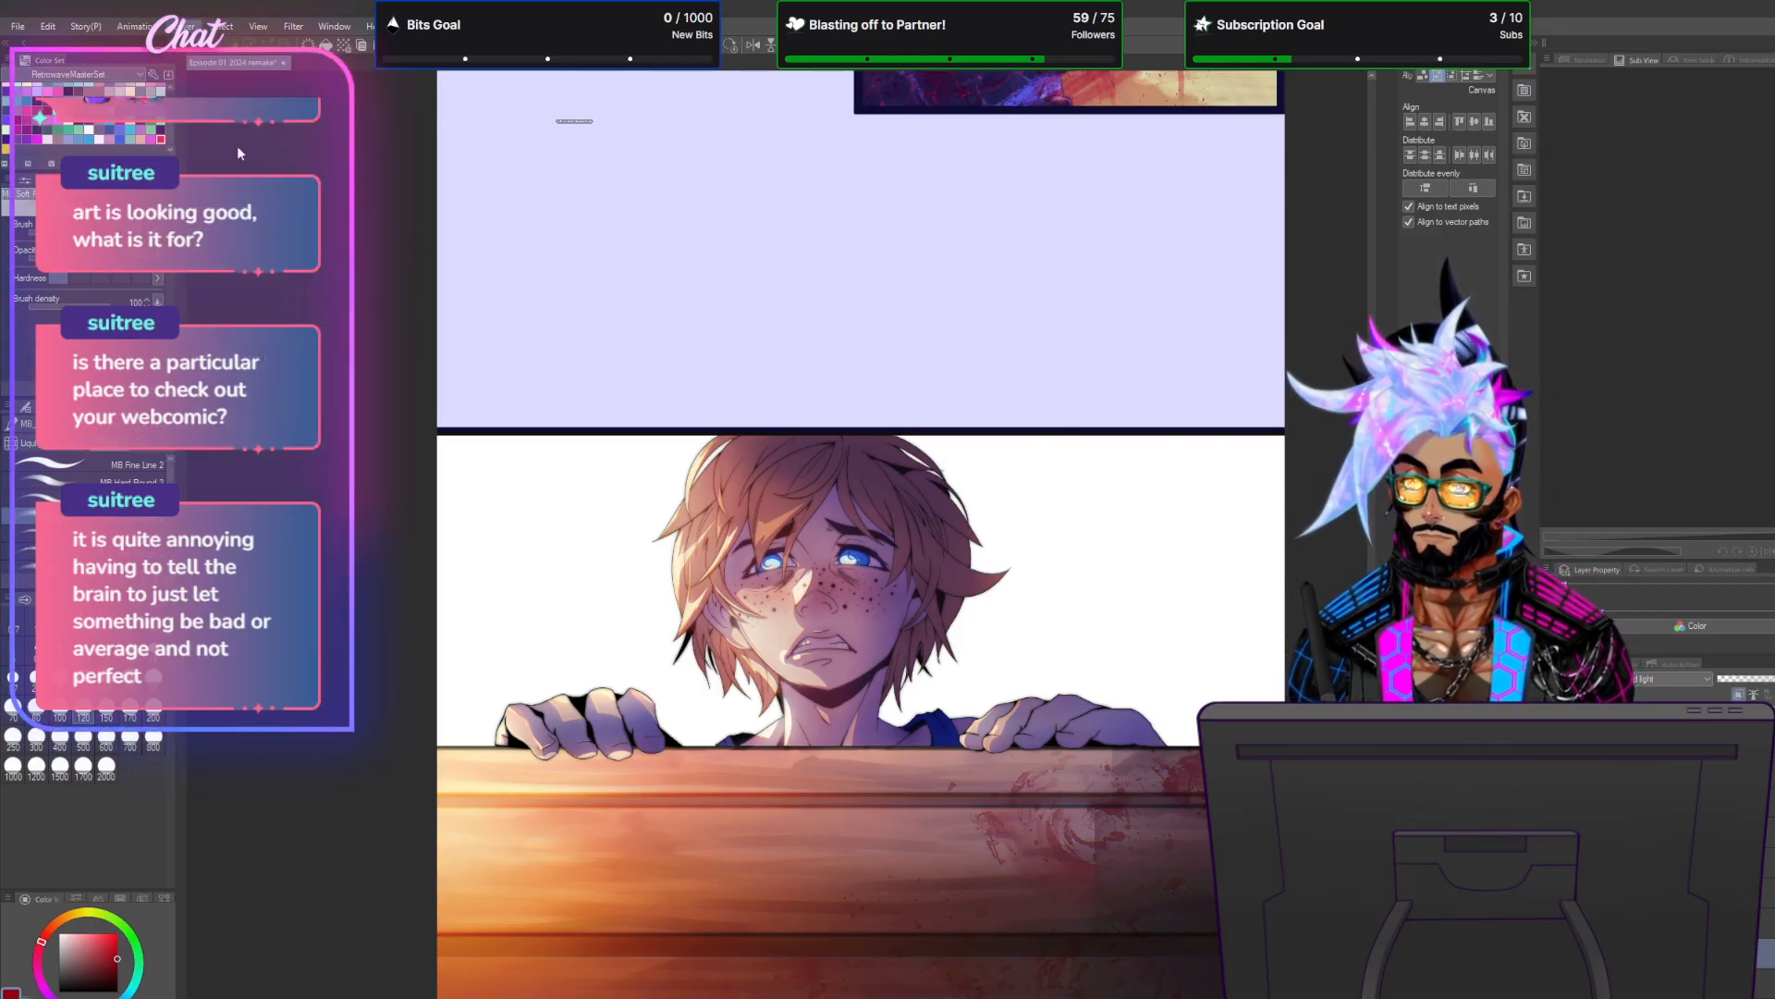
left_click(1650, 682)
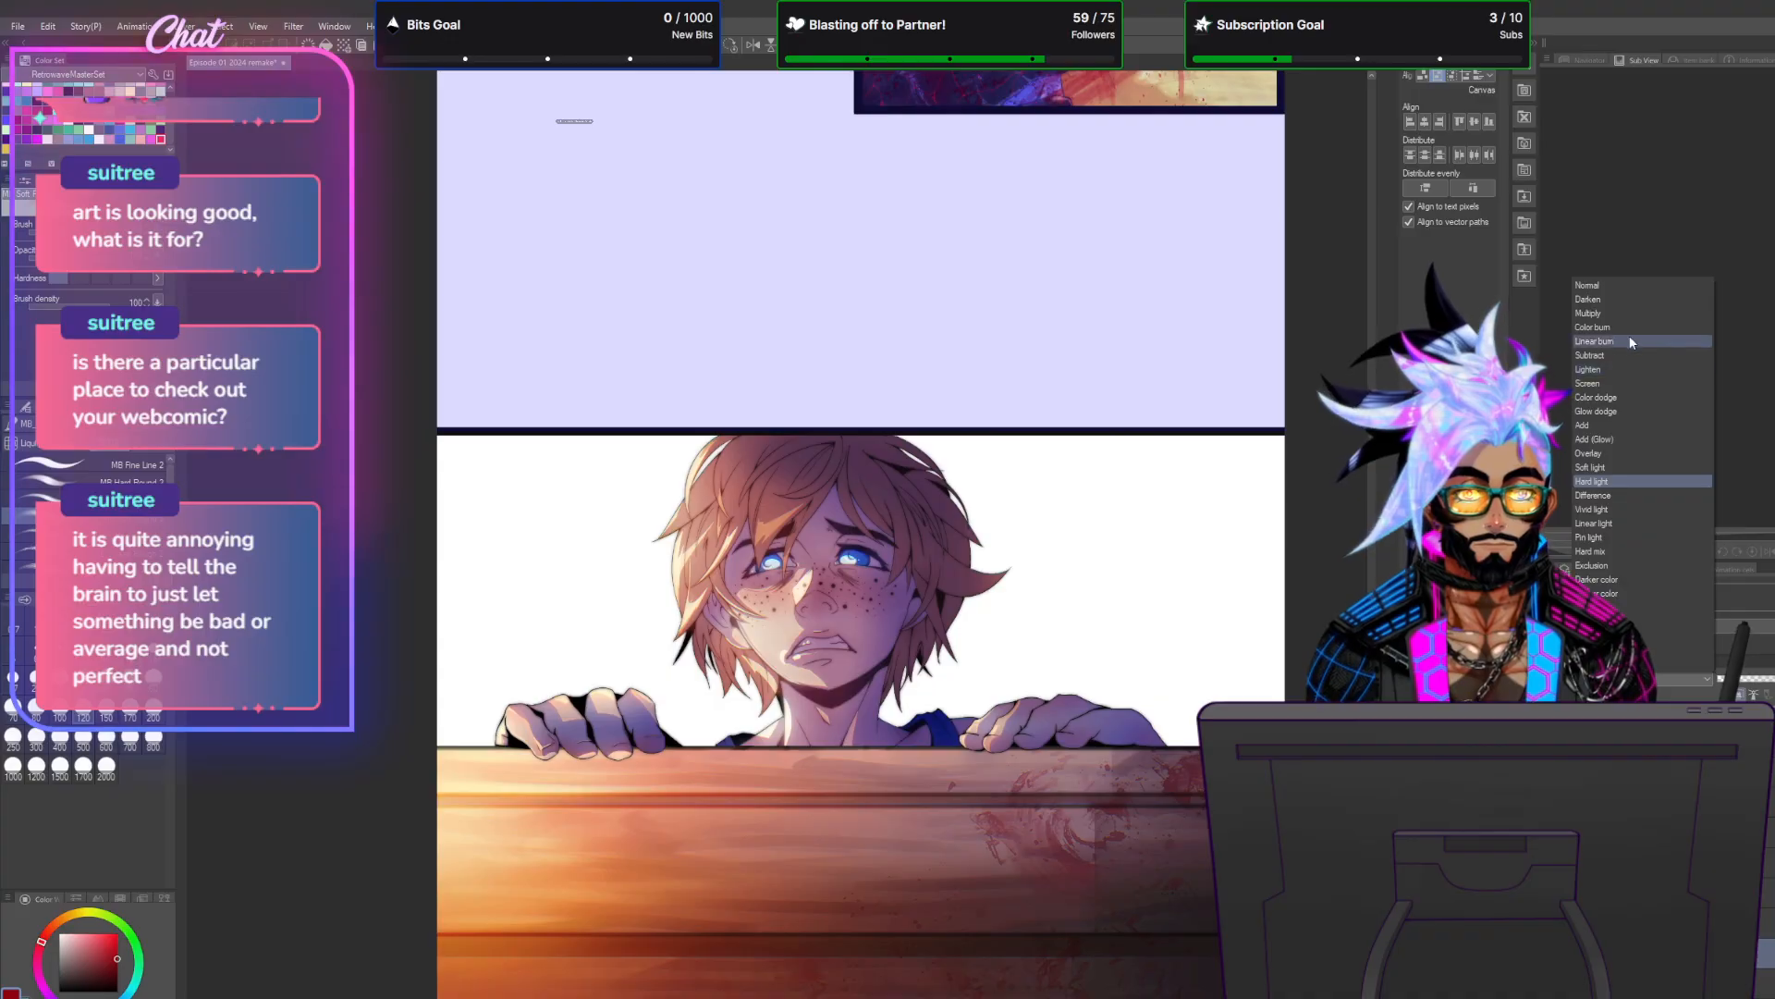
left_click(1605, 309)
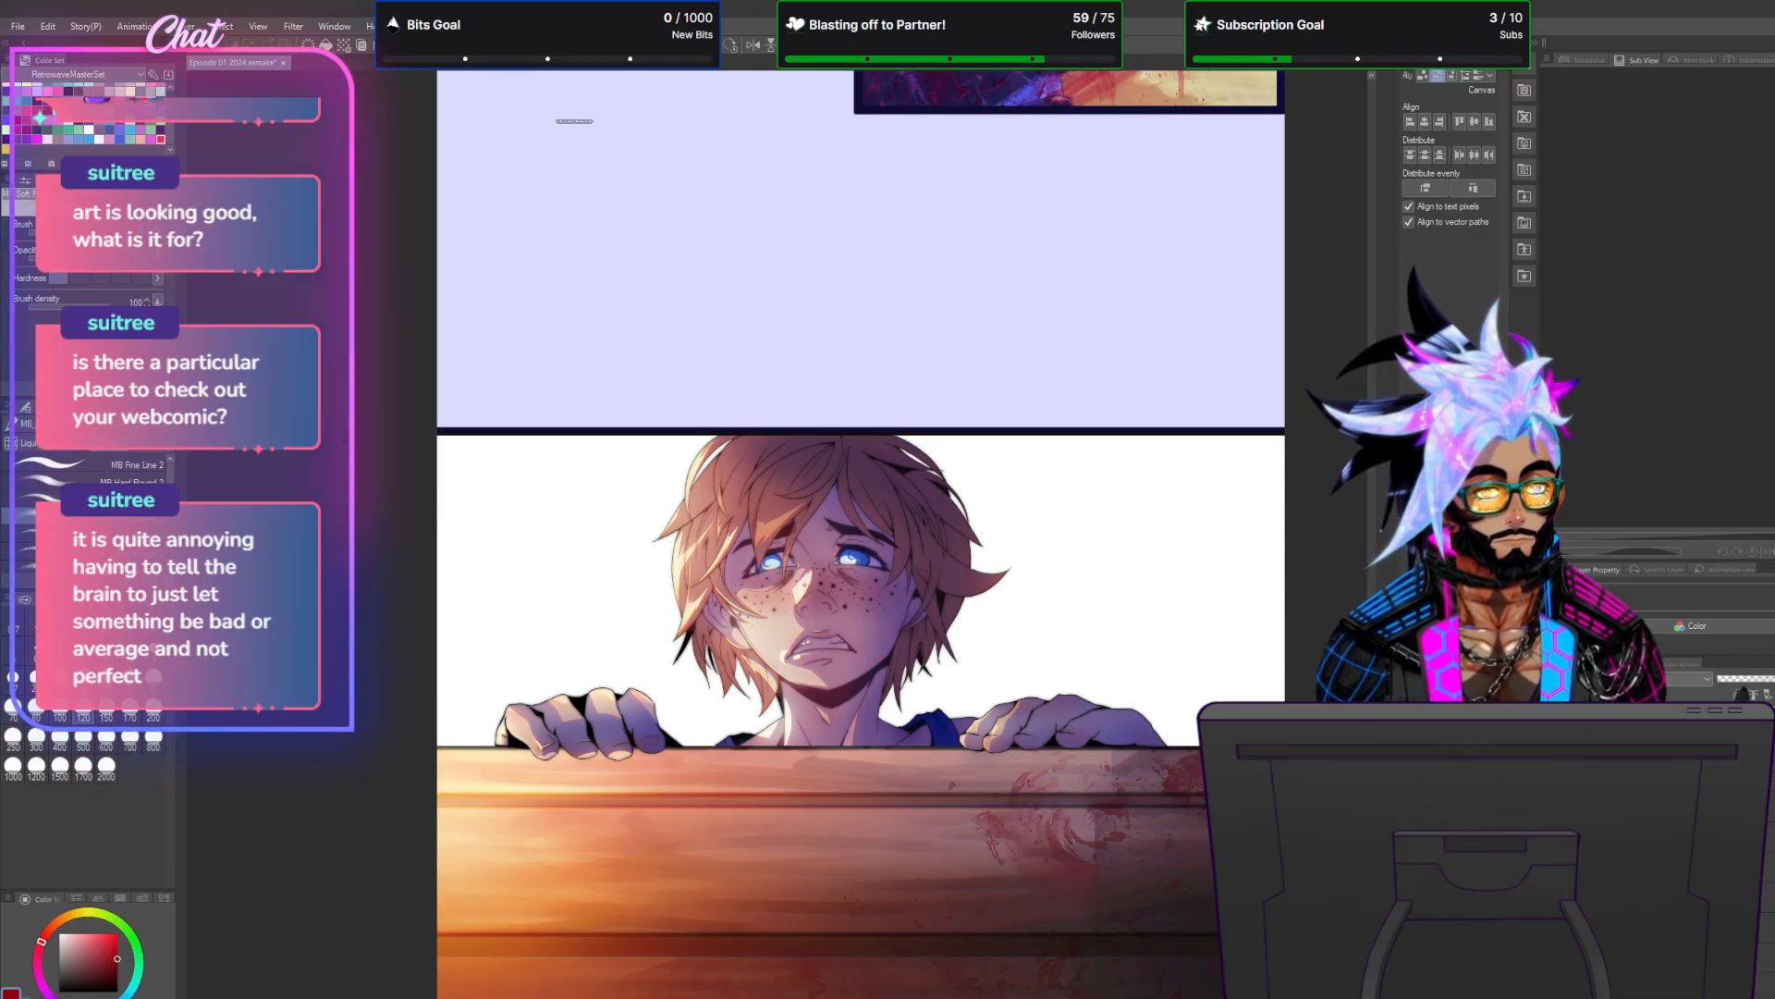
Merge the selected hand layers.
right_click(1691, 860)
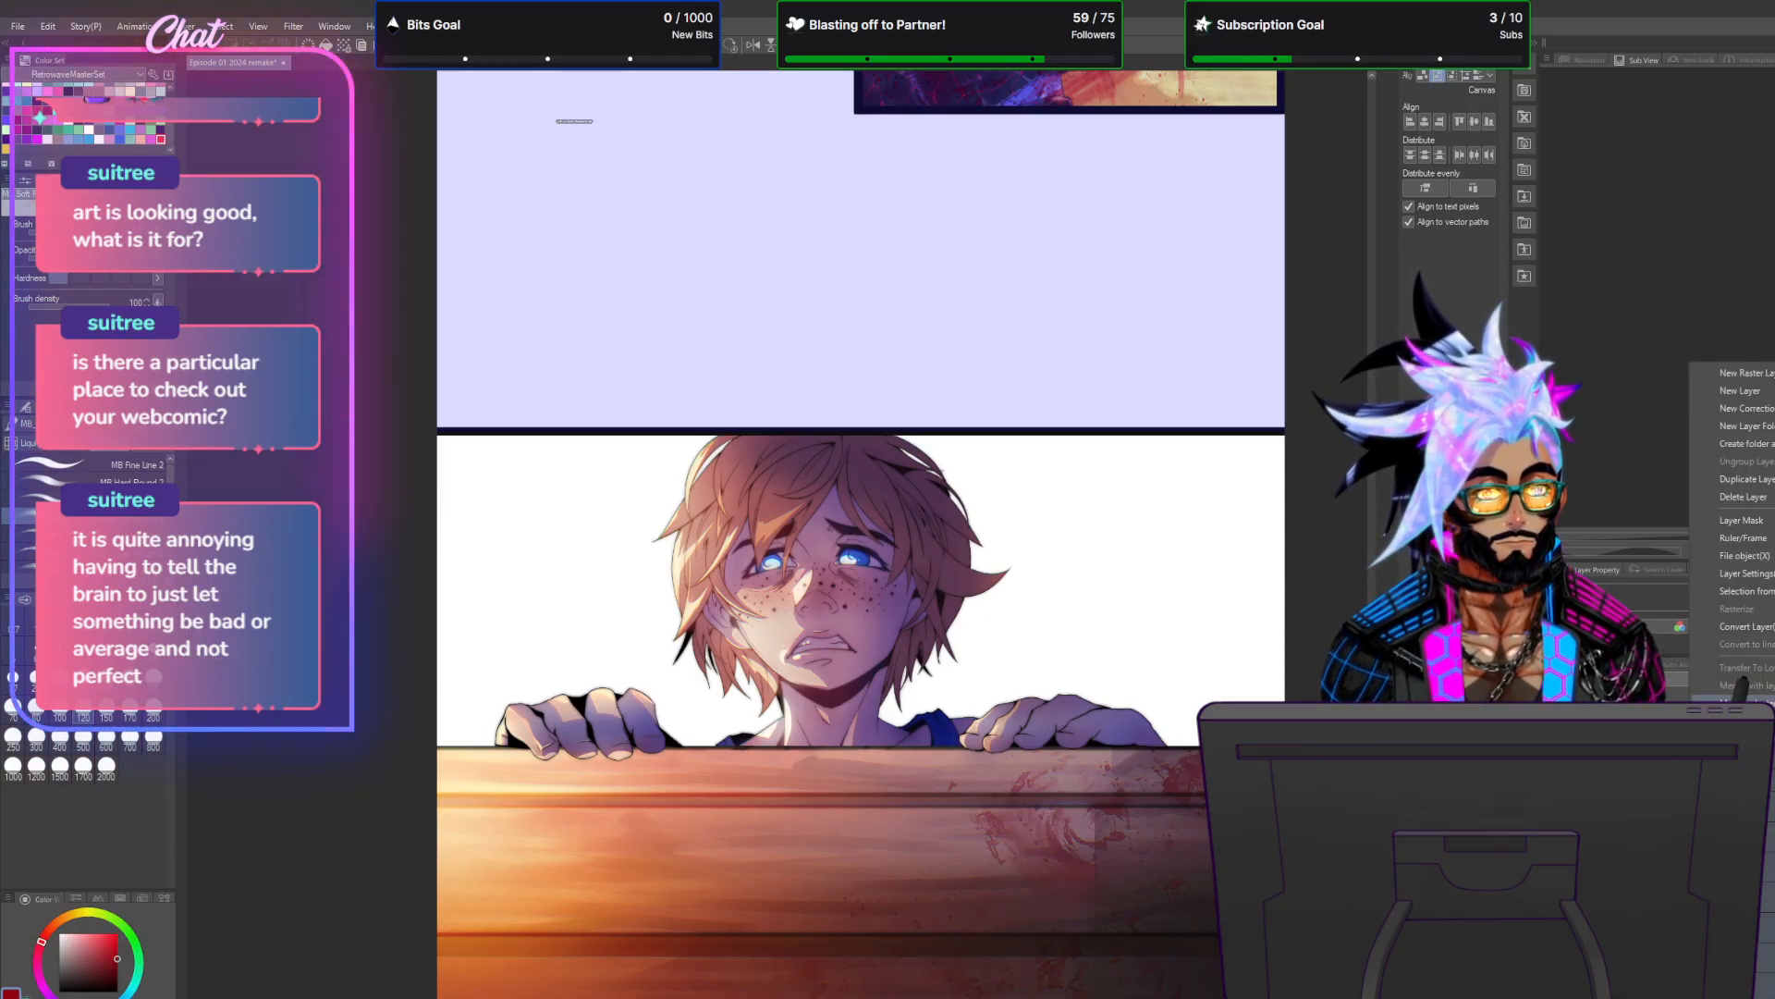
left_click(1738, 703)
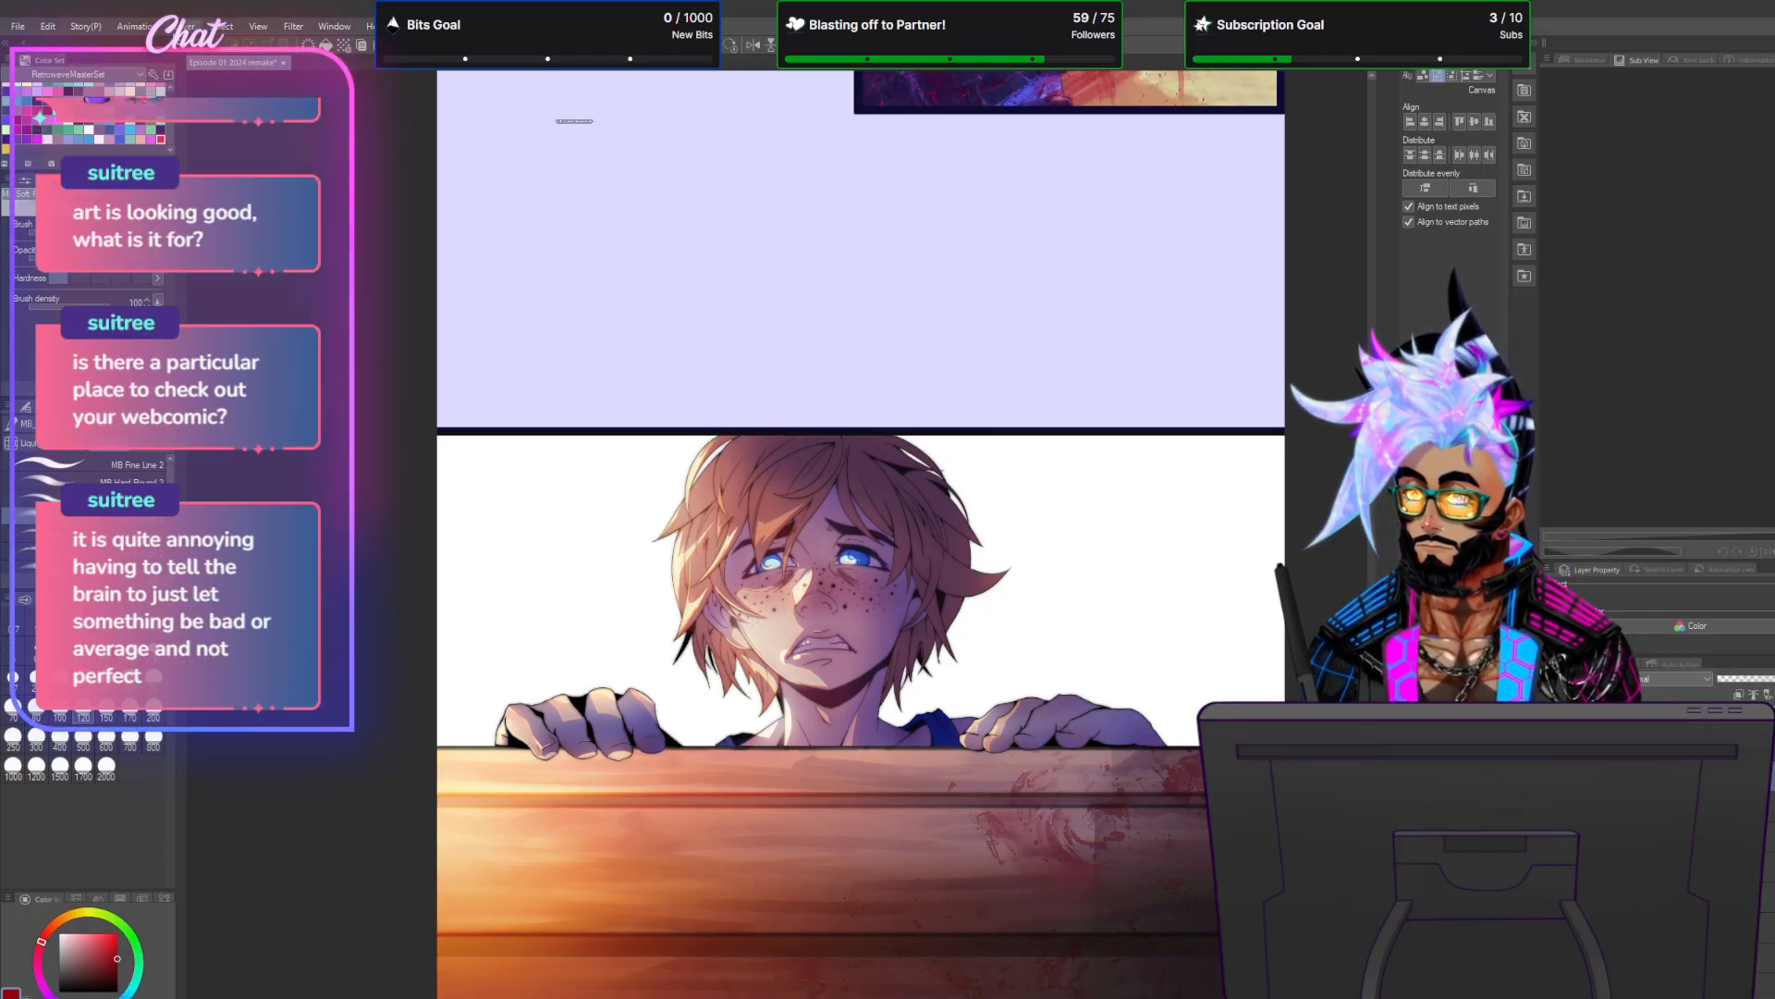
Add a Gradient map correction layer to the hands using the SRオリジナル preset and set its blending mode to Soft light.
left_click(196, 26)
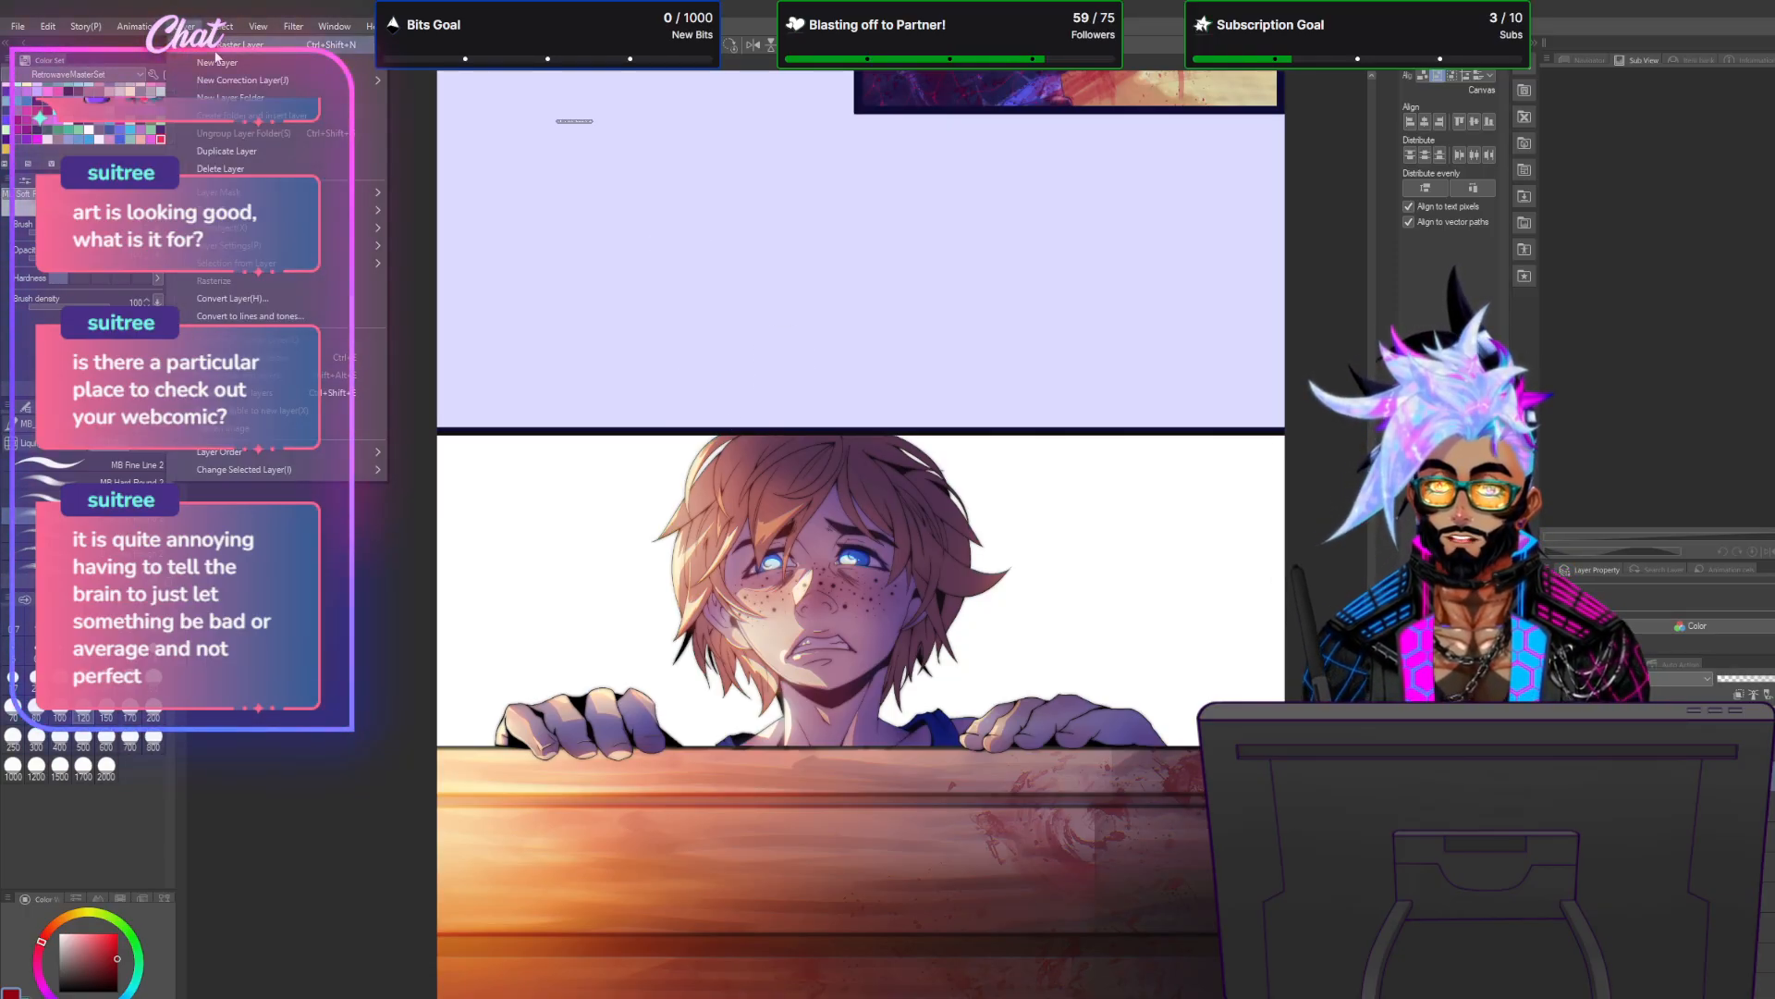
mouse_move(248, 79)
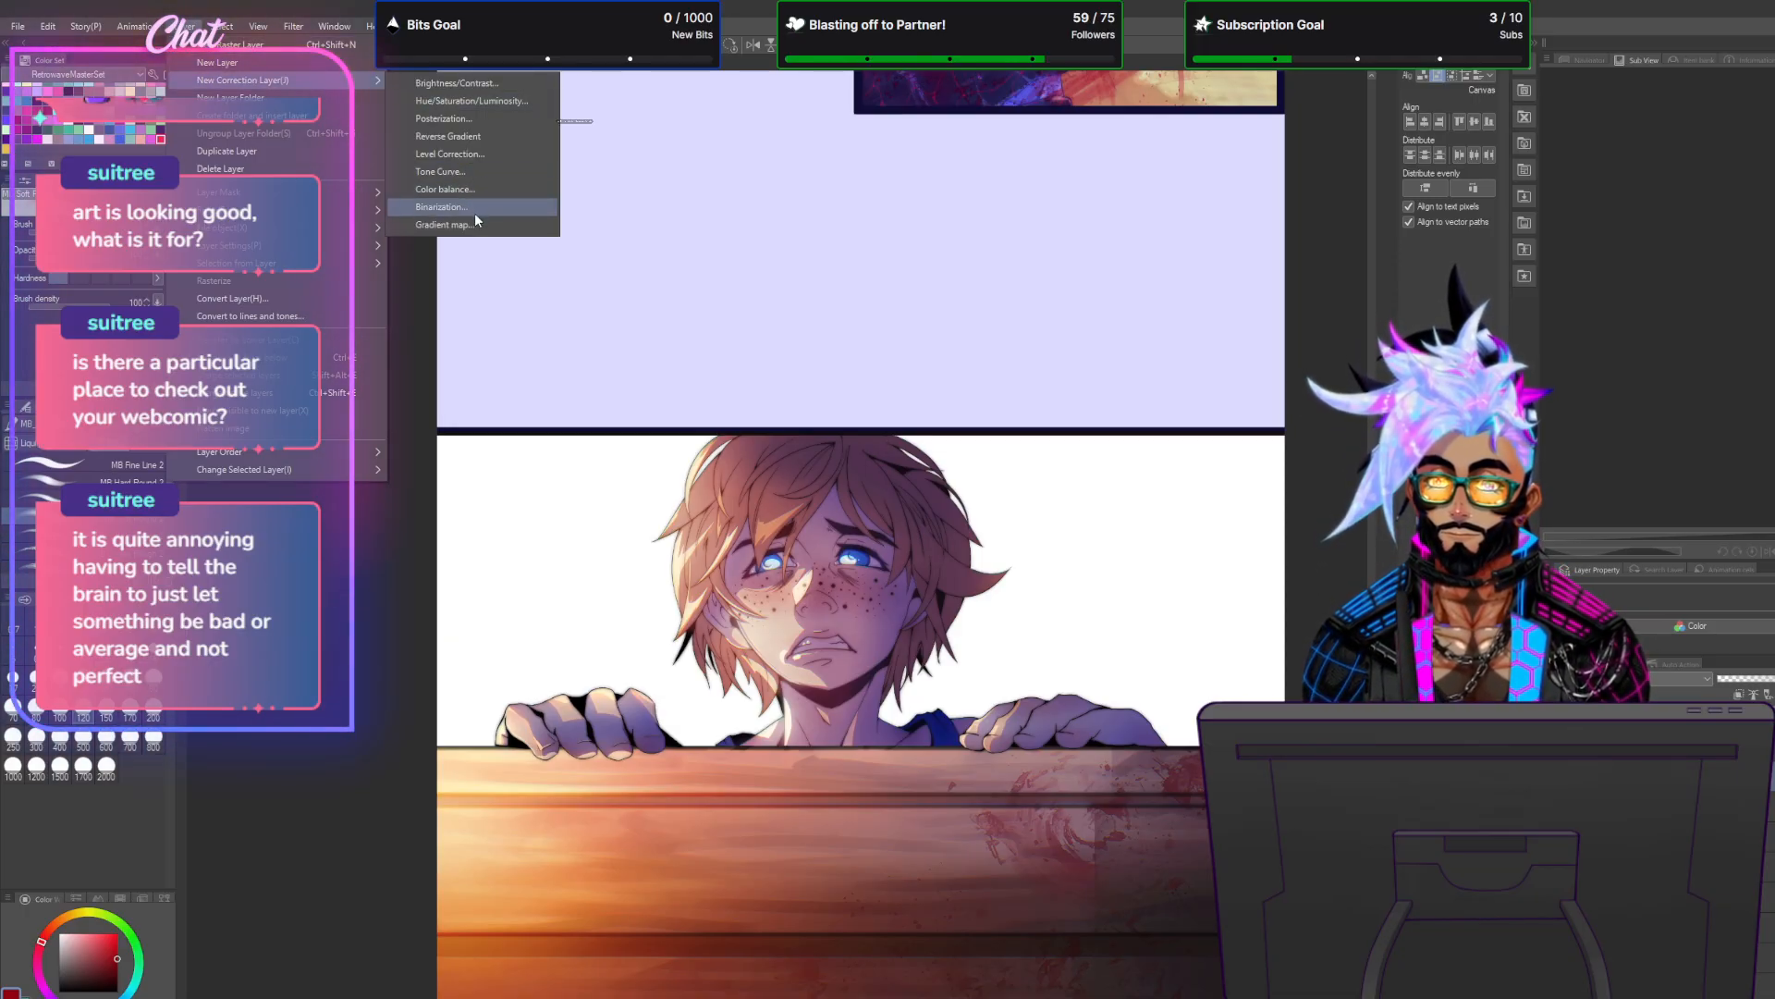
left_click(444, 225)
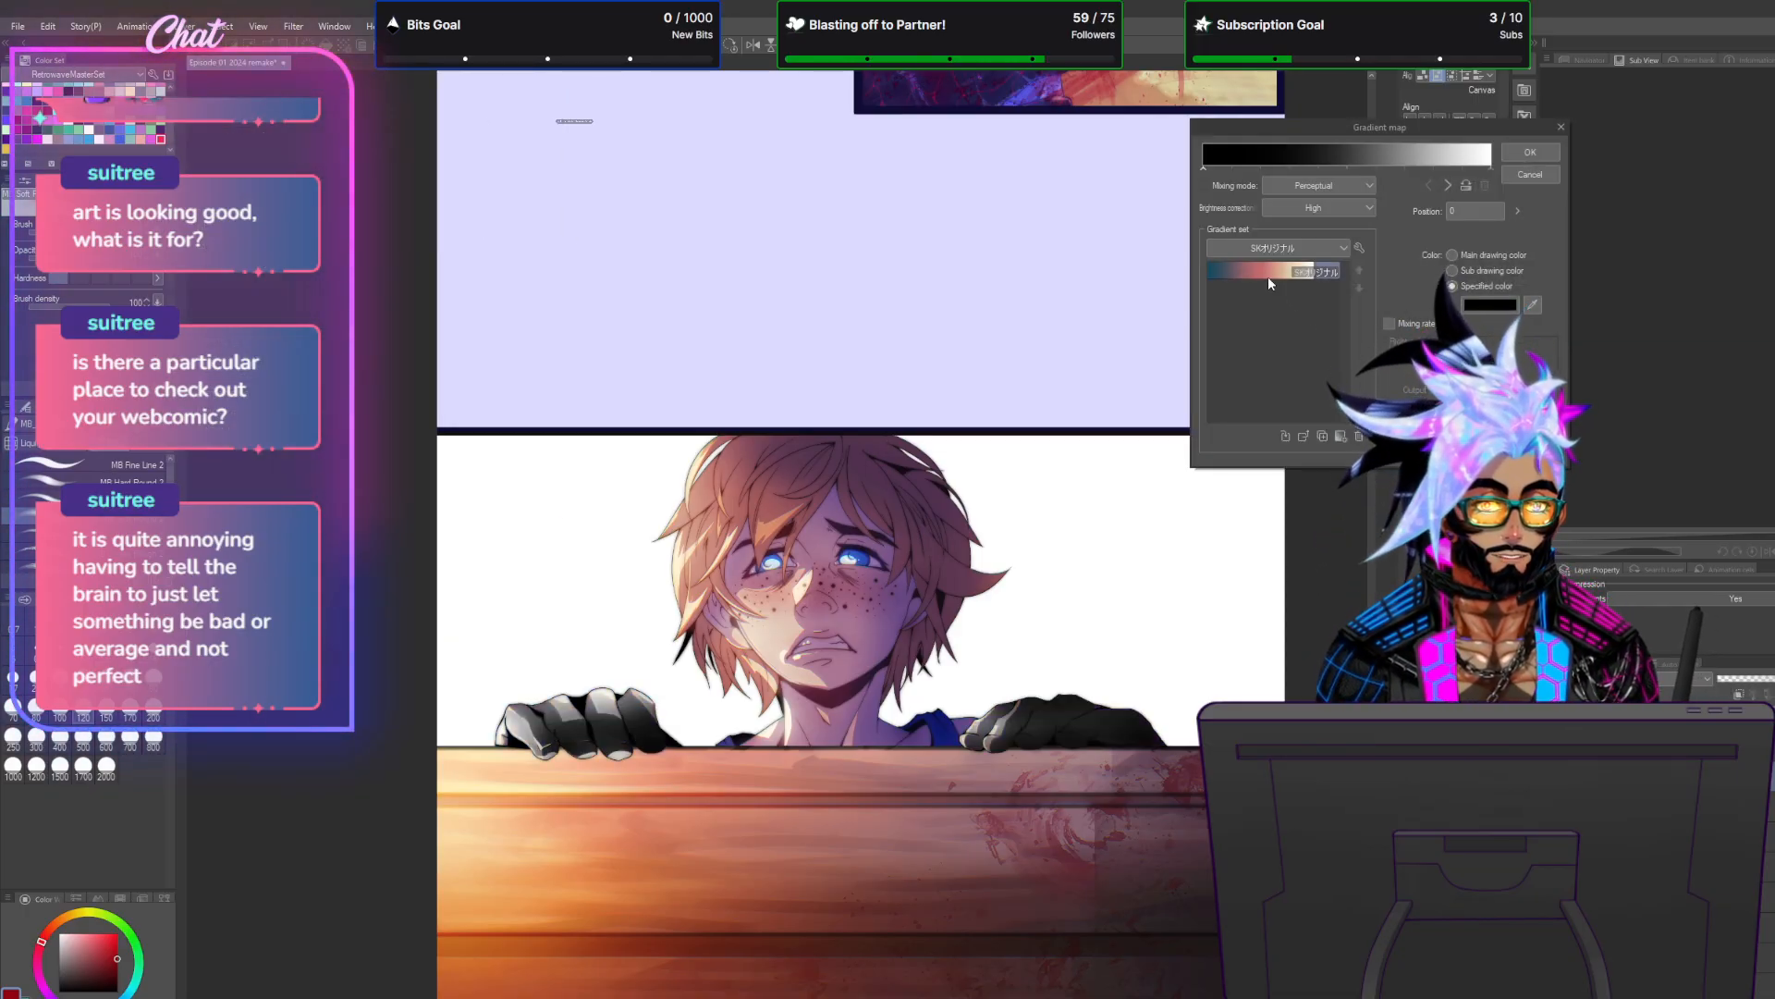
left_click(1543, 151)
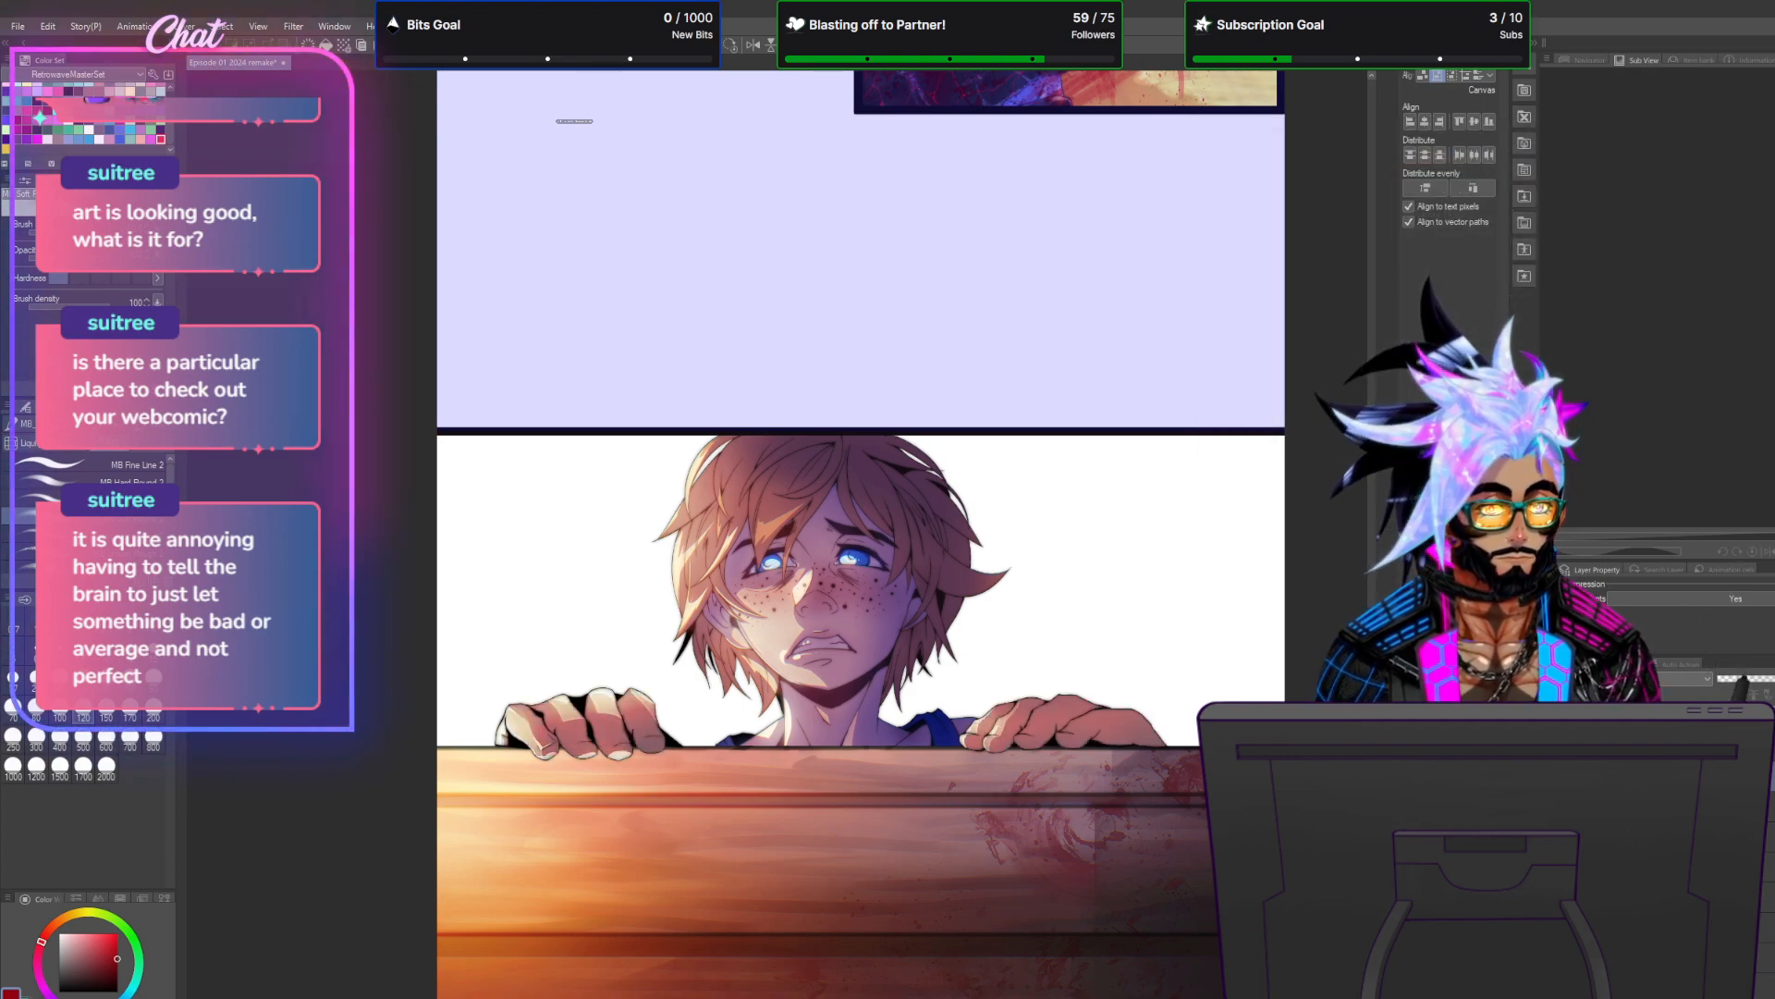
left_click(1683, 675)
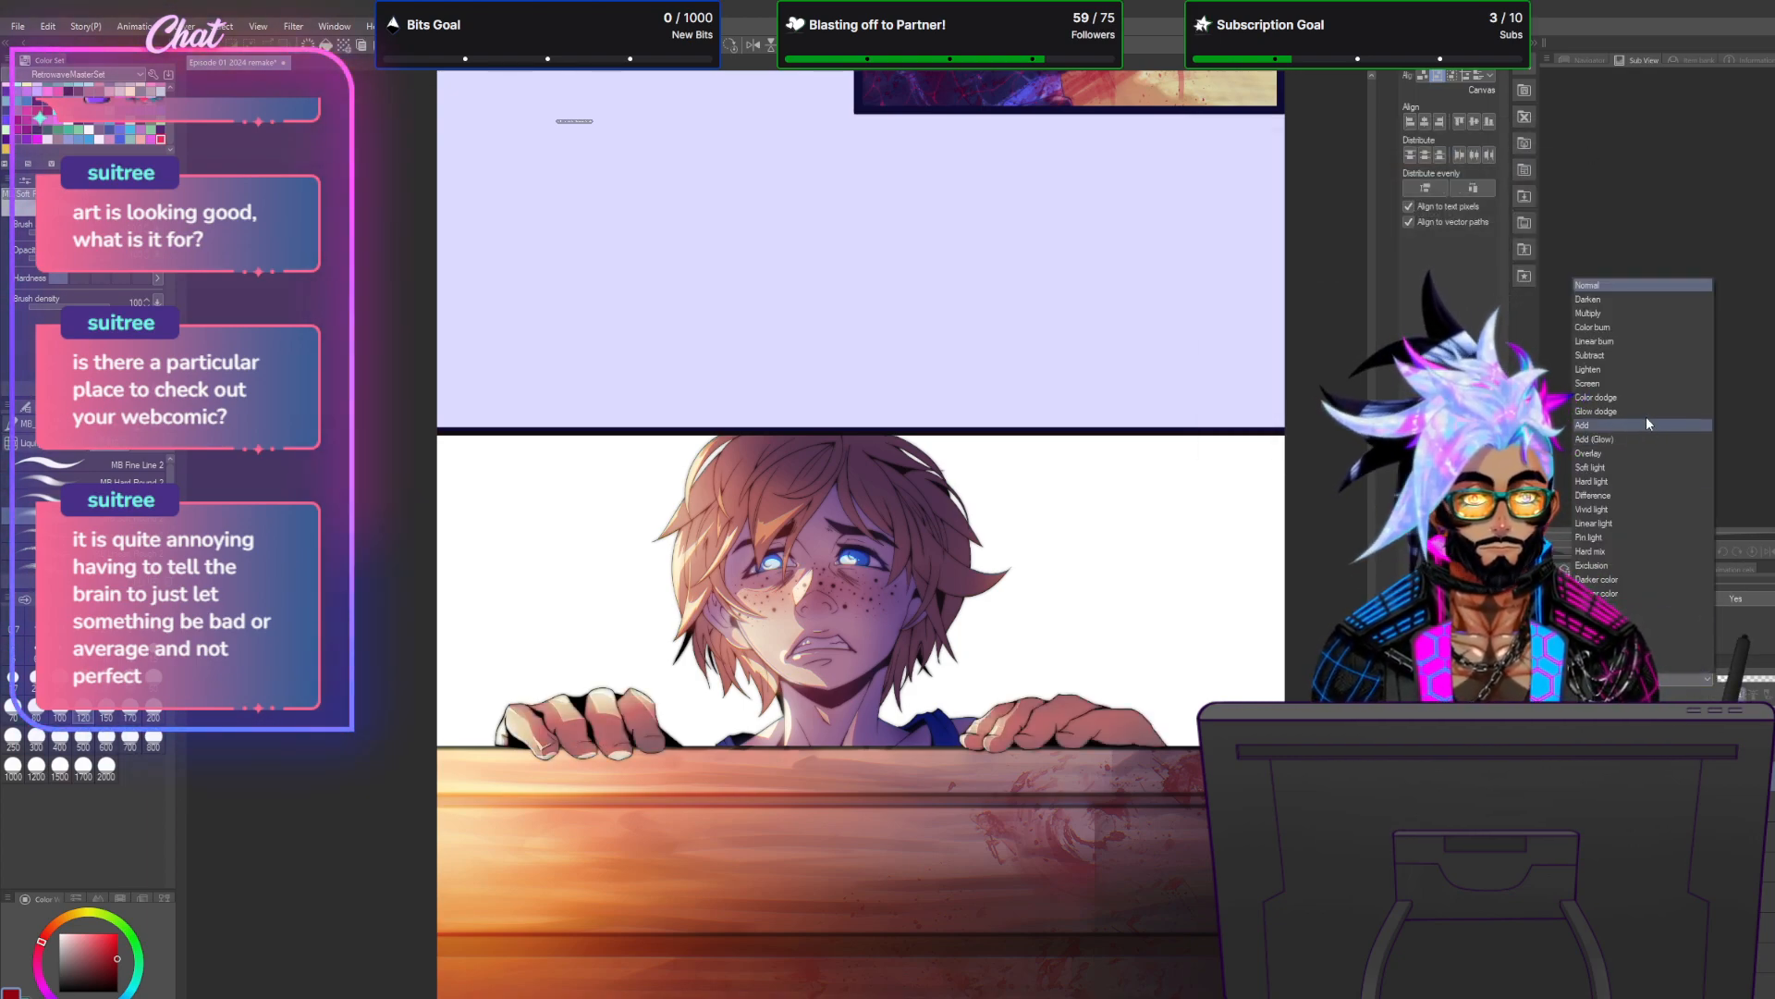
left_click(1634, 464)
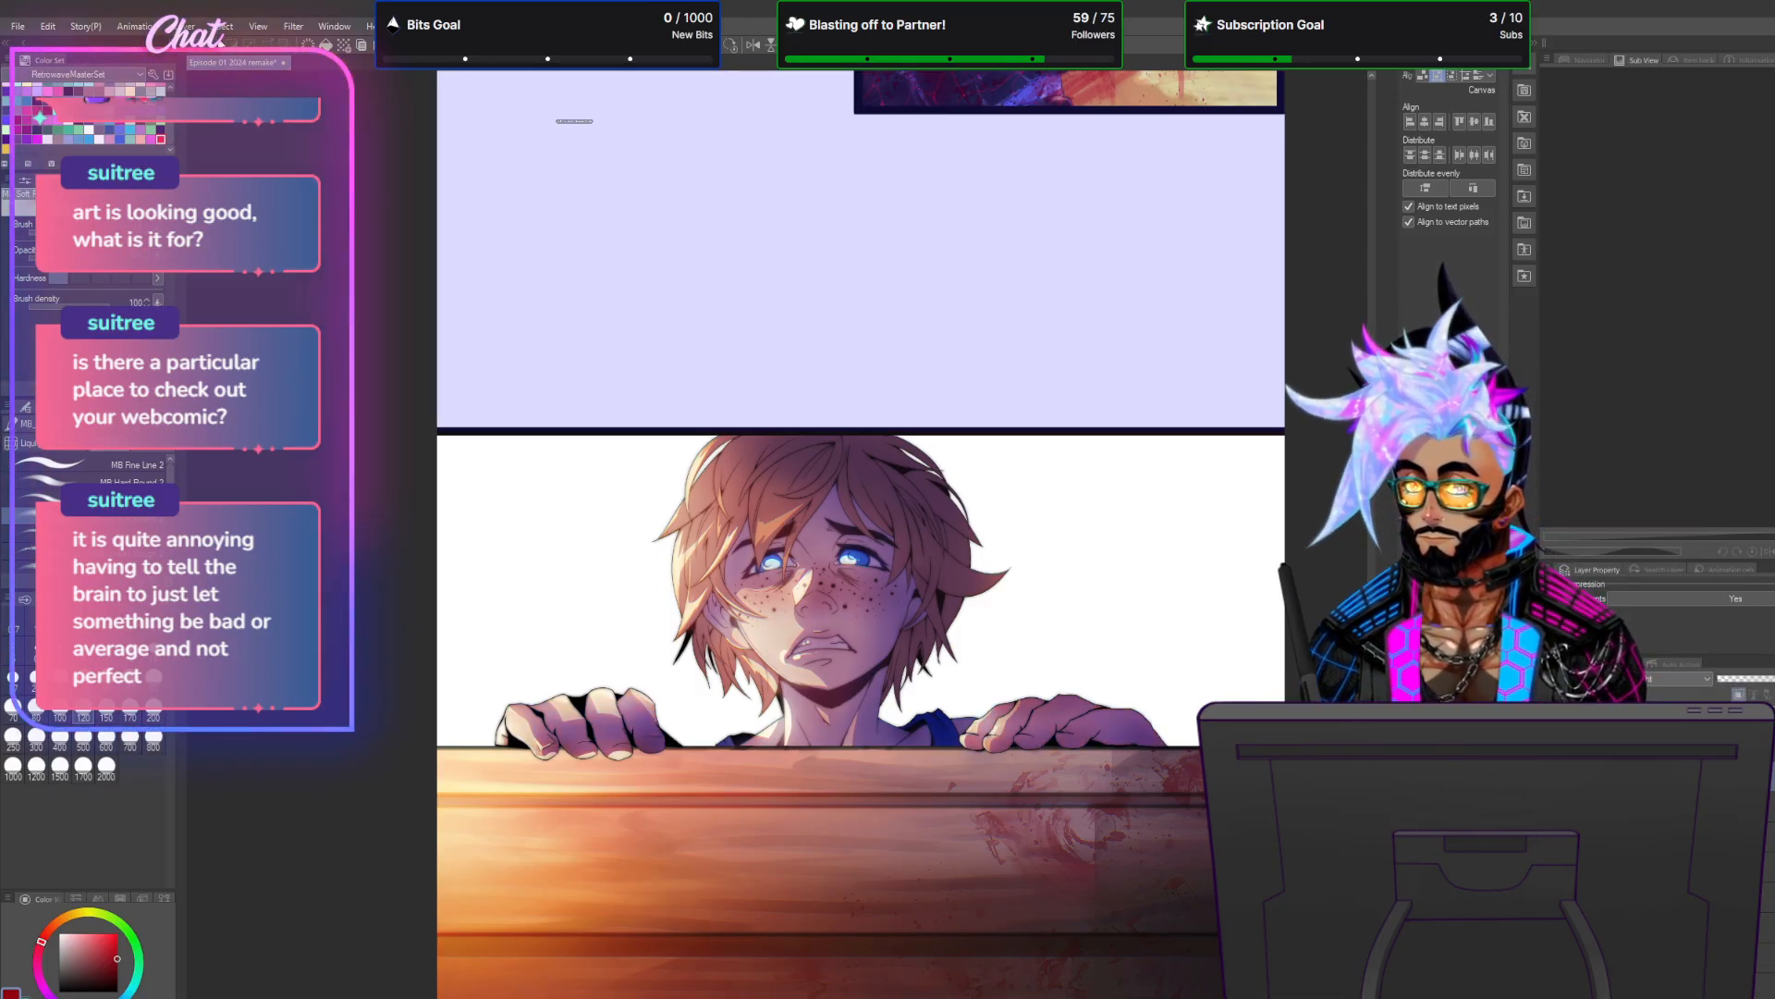
left_click(185, 26)
mouse_move(231, 80)
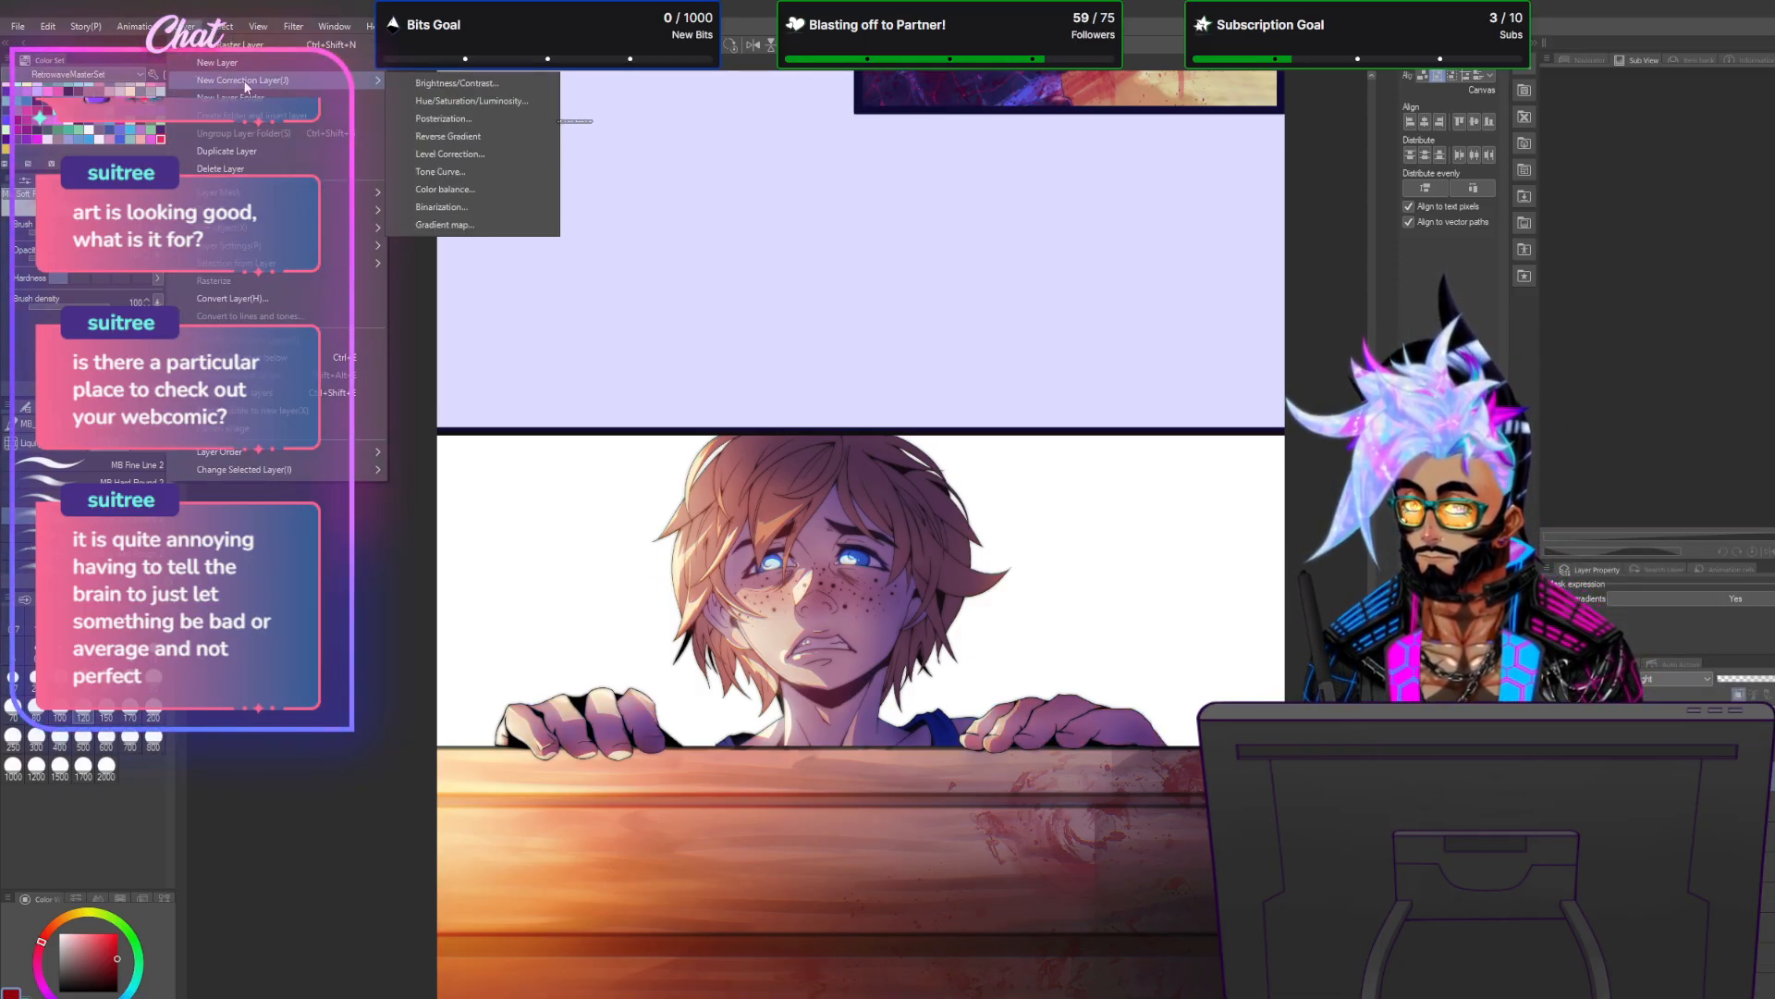
left_click(507, 153)
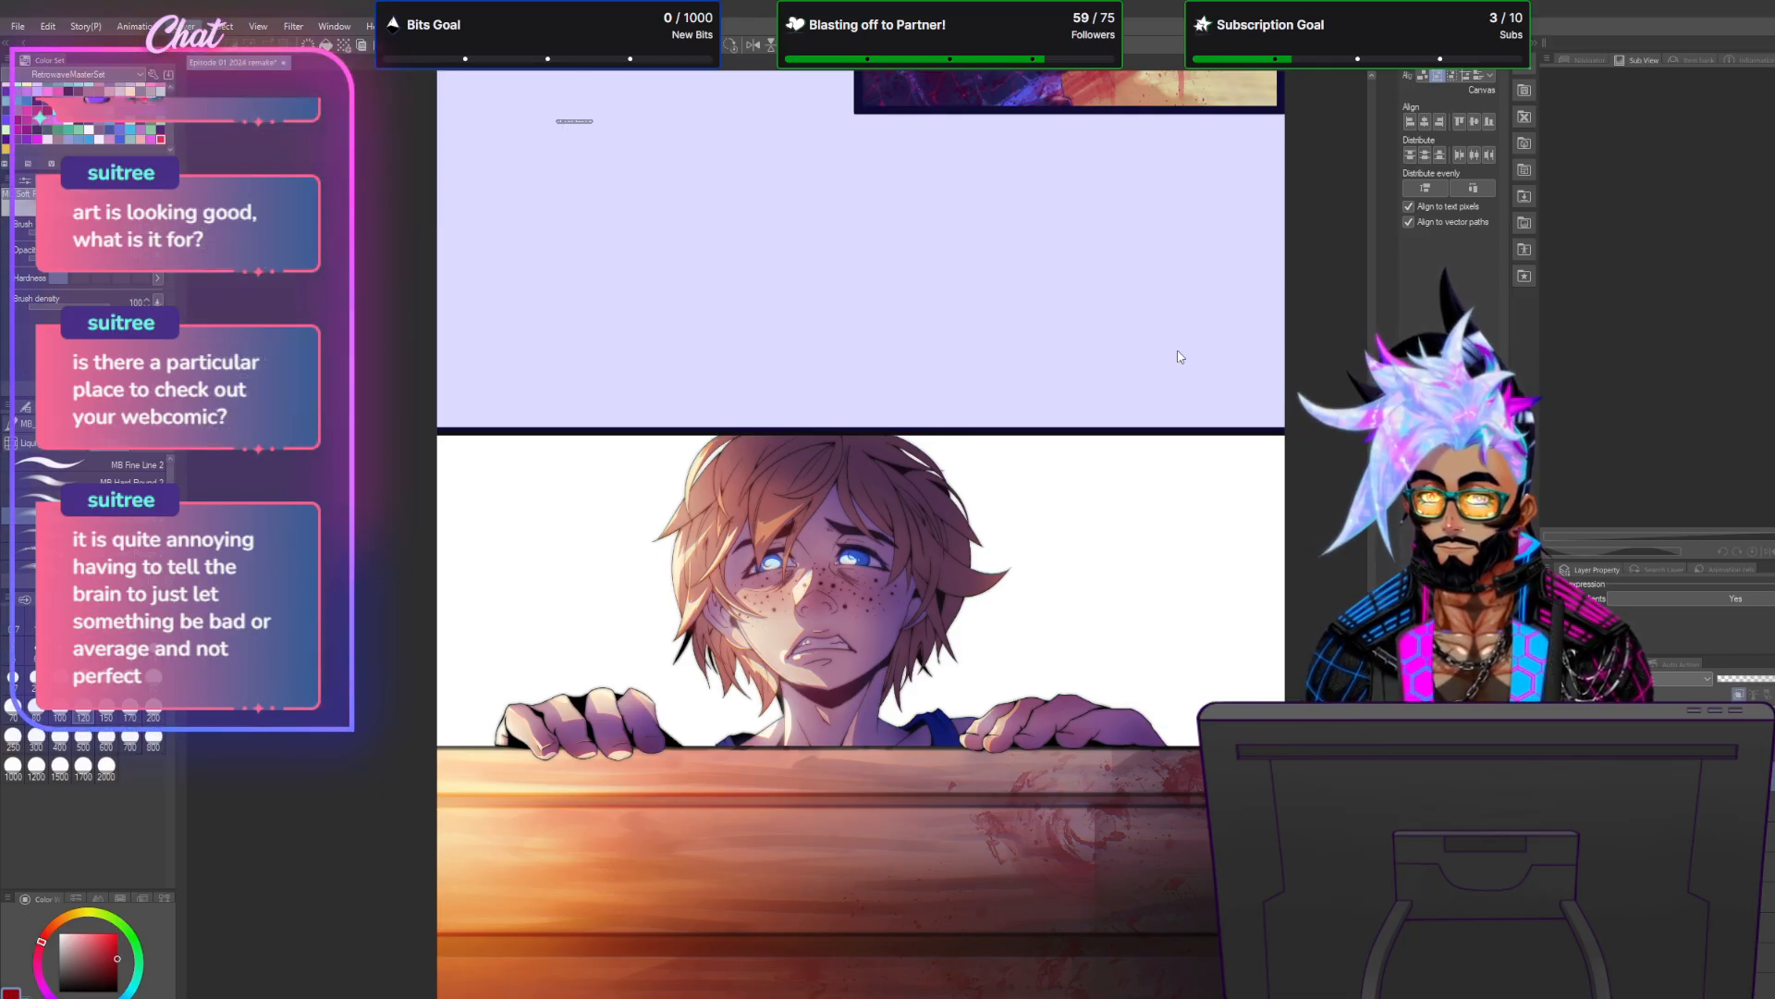
left_click(1400, 379)
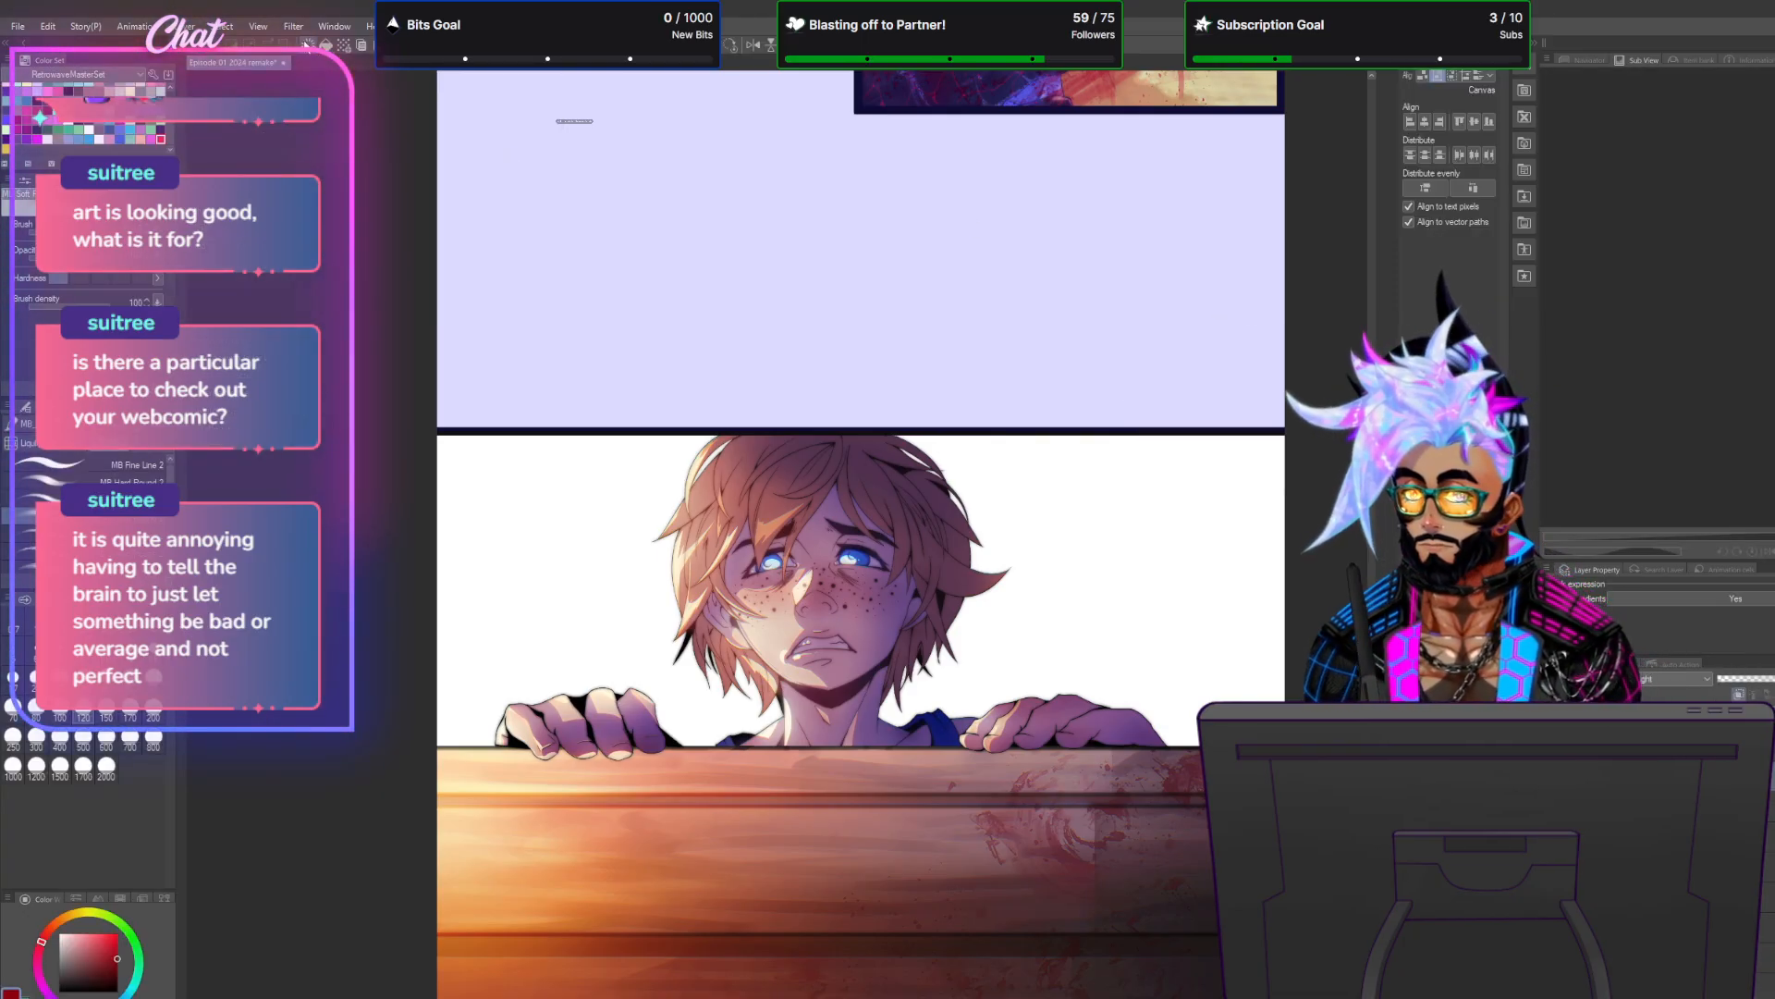
Add a Tone Curve correction layer over the boy's hands, leaving the curve at its default.
left_click(185, 26)
mouse_move(231, 79)
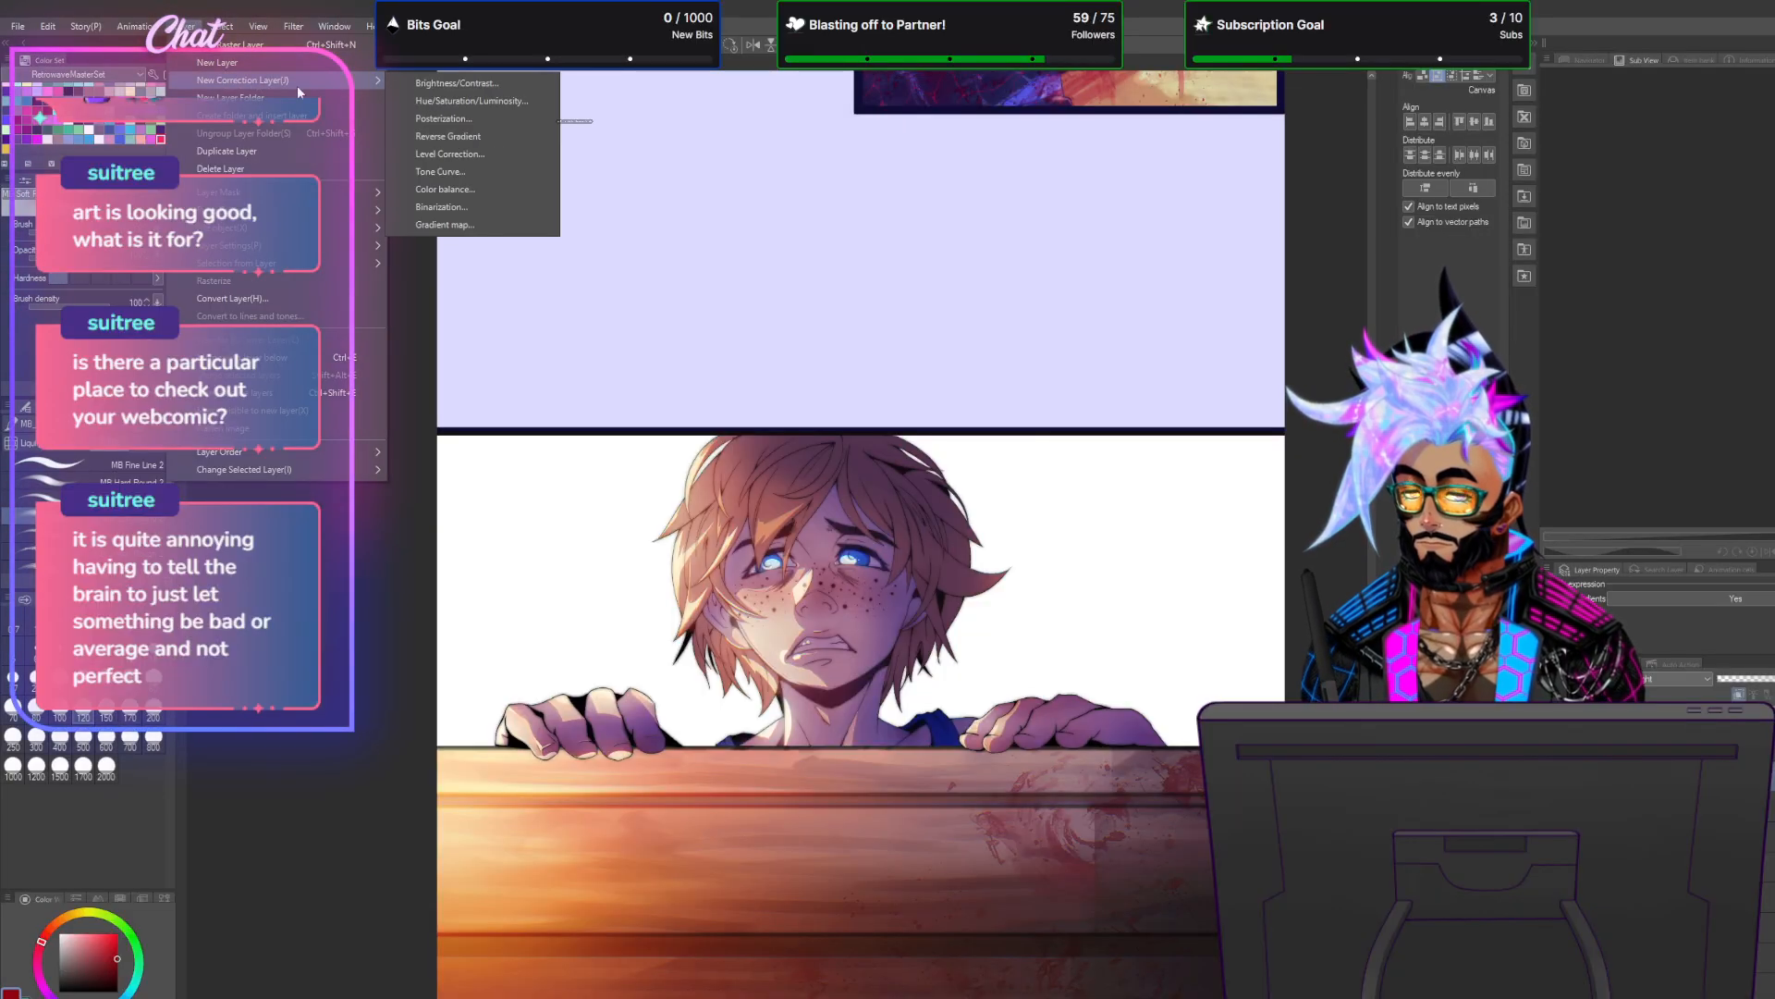
left_click(453, 172)
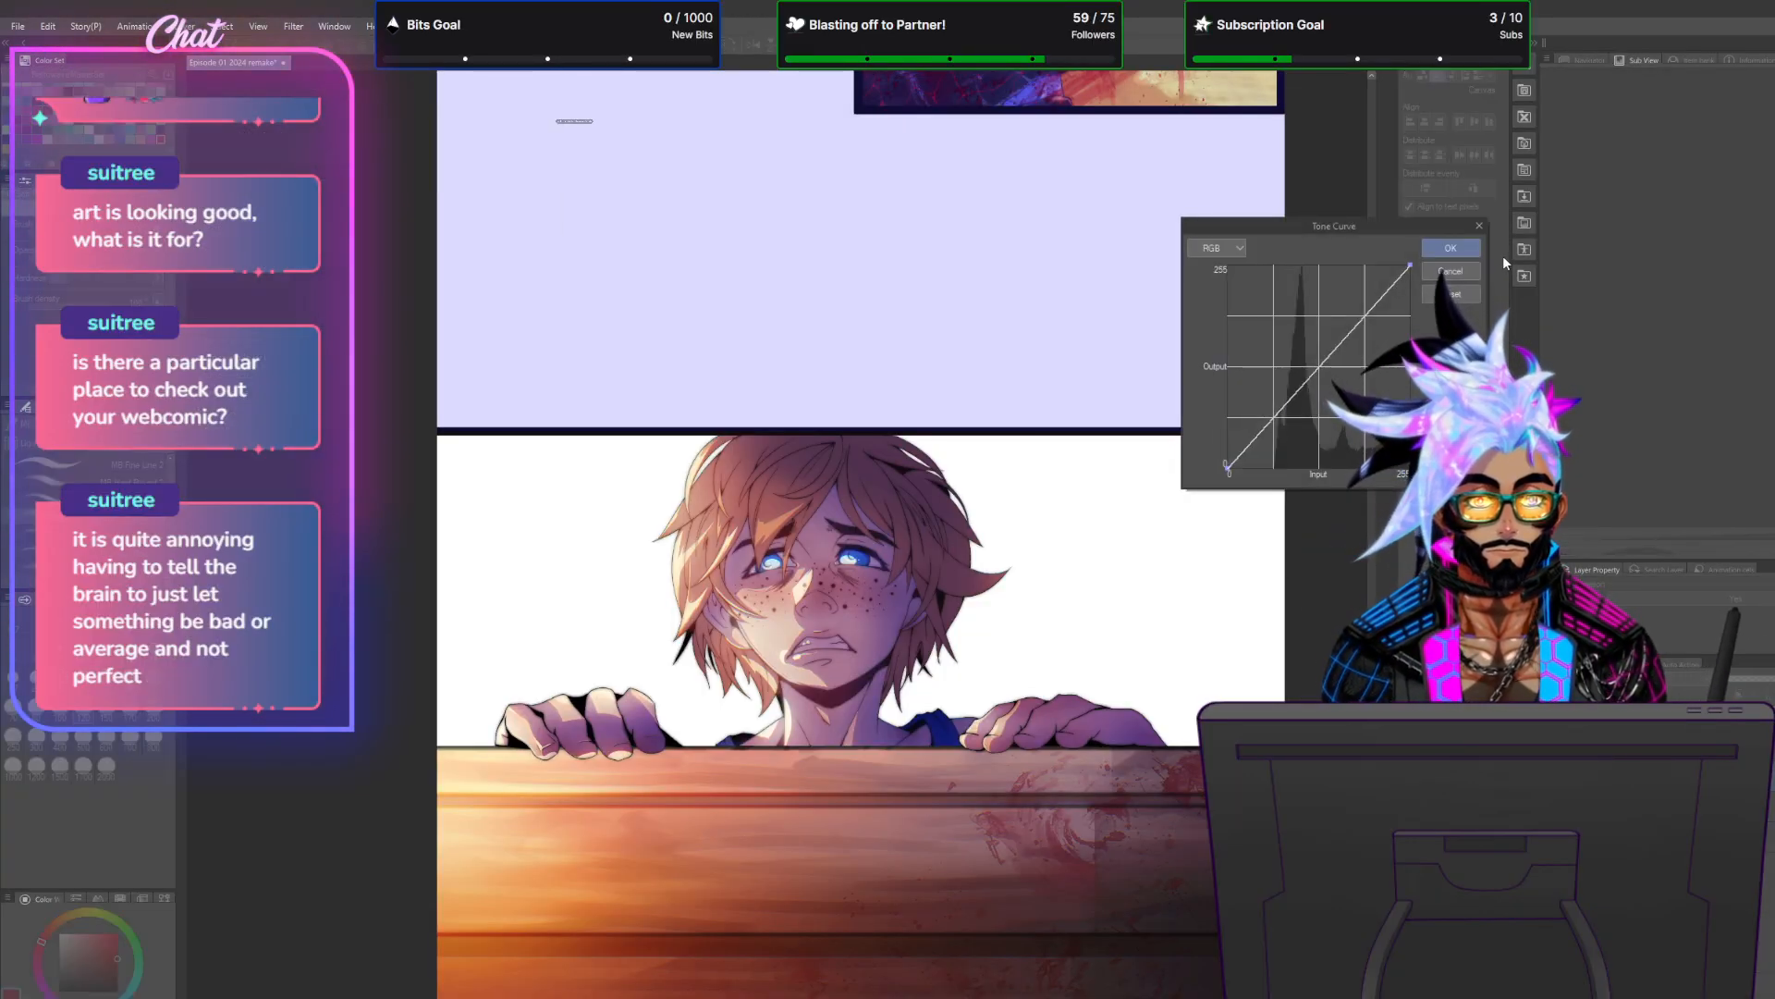
left_click(1466, 250)
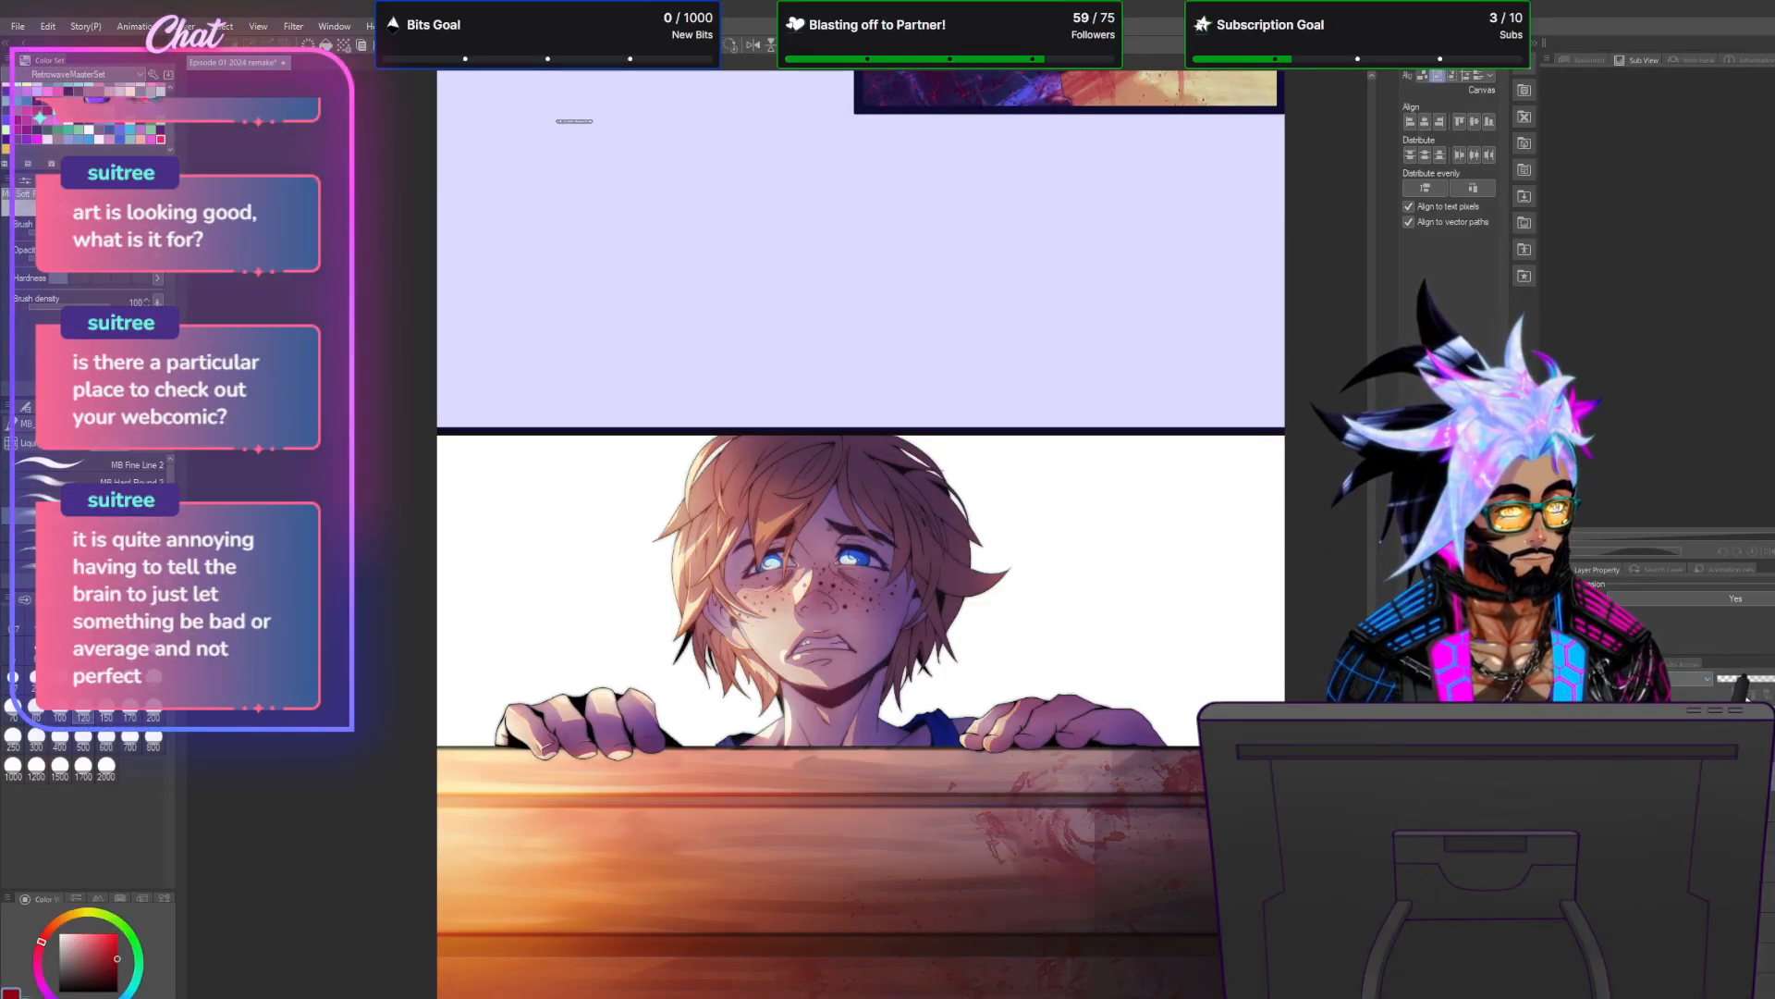
Reset and reshape the hands' RGB tone curve, raising the shadows and highlights and lowering the midtones.
scroll(919, 690, "down", 7)
scroll(919, 690, "up", 1)
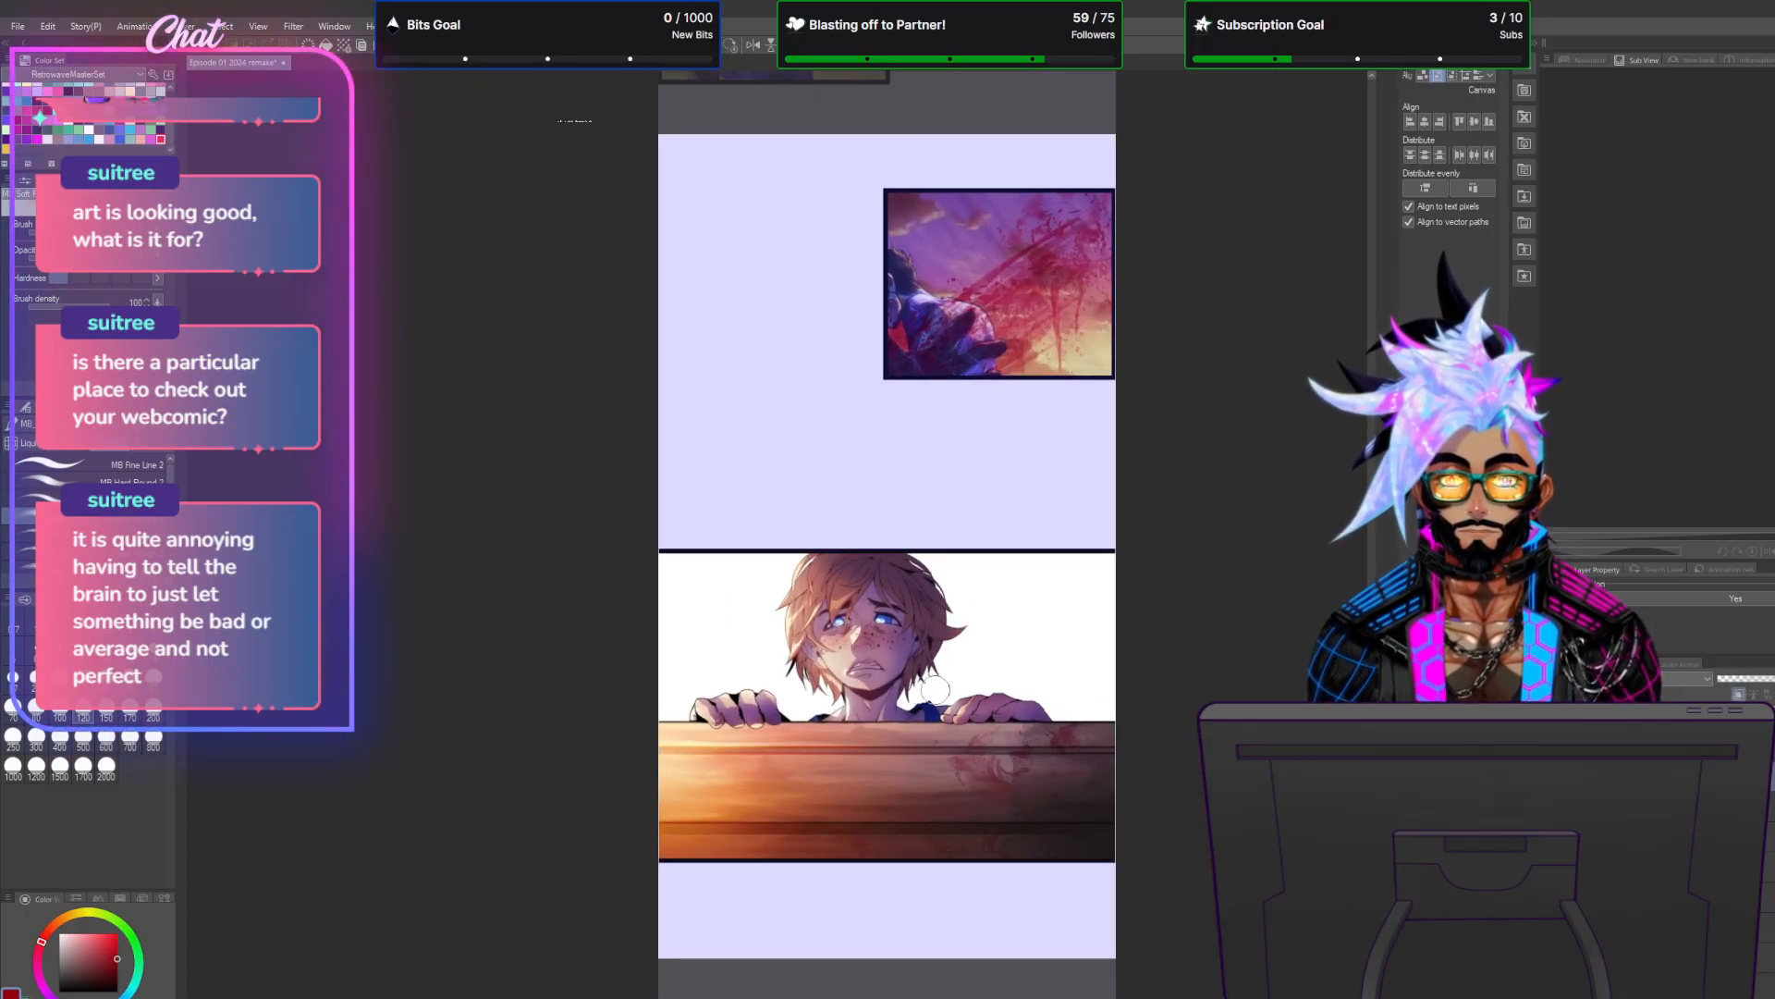
key("ctrl+m")
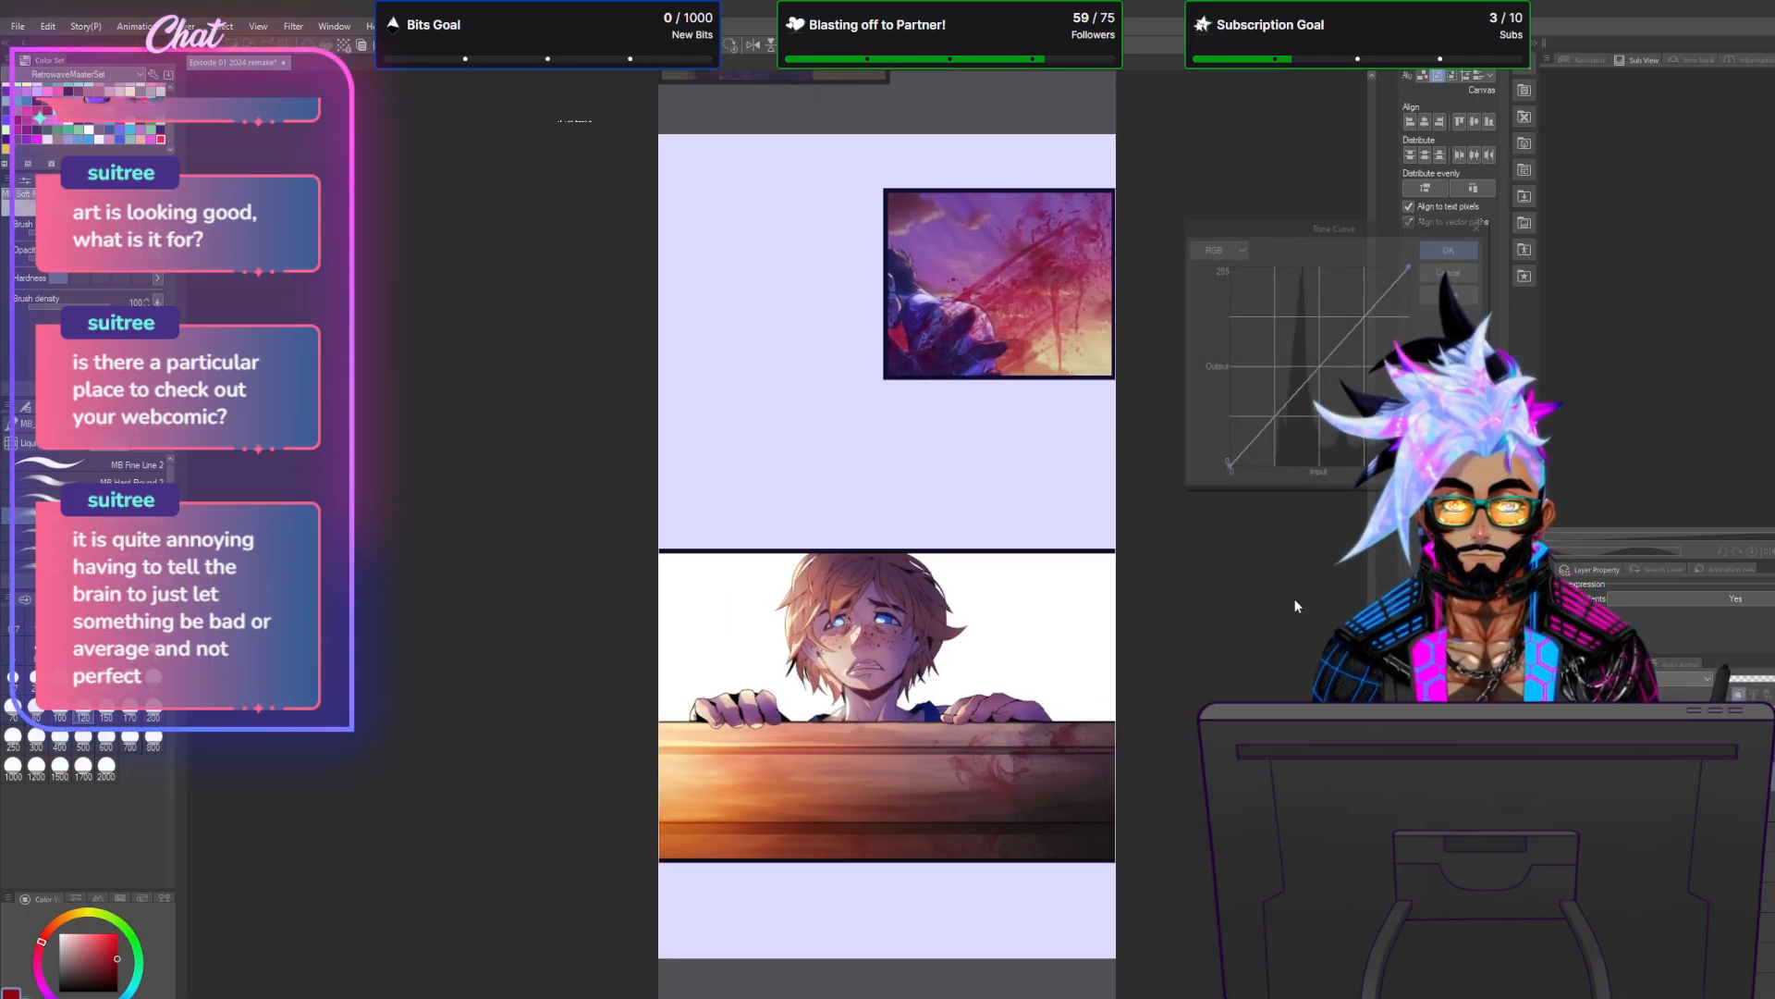
left_click(1317, 375)
left_click_drag(1318, 377, 1329, 382)
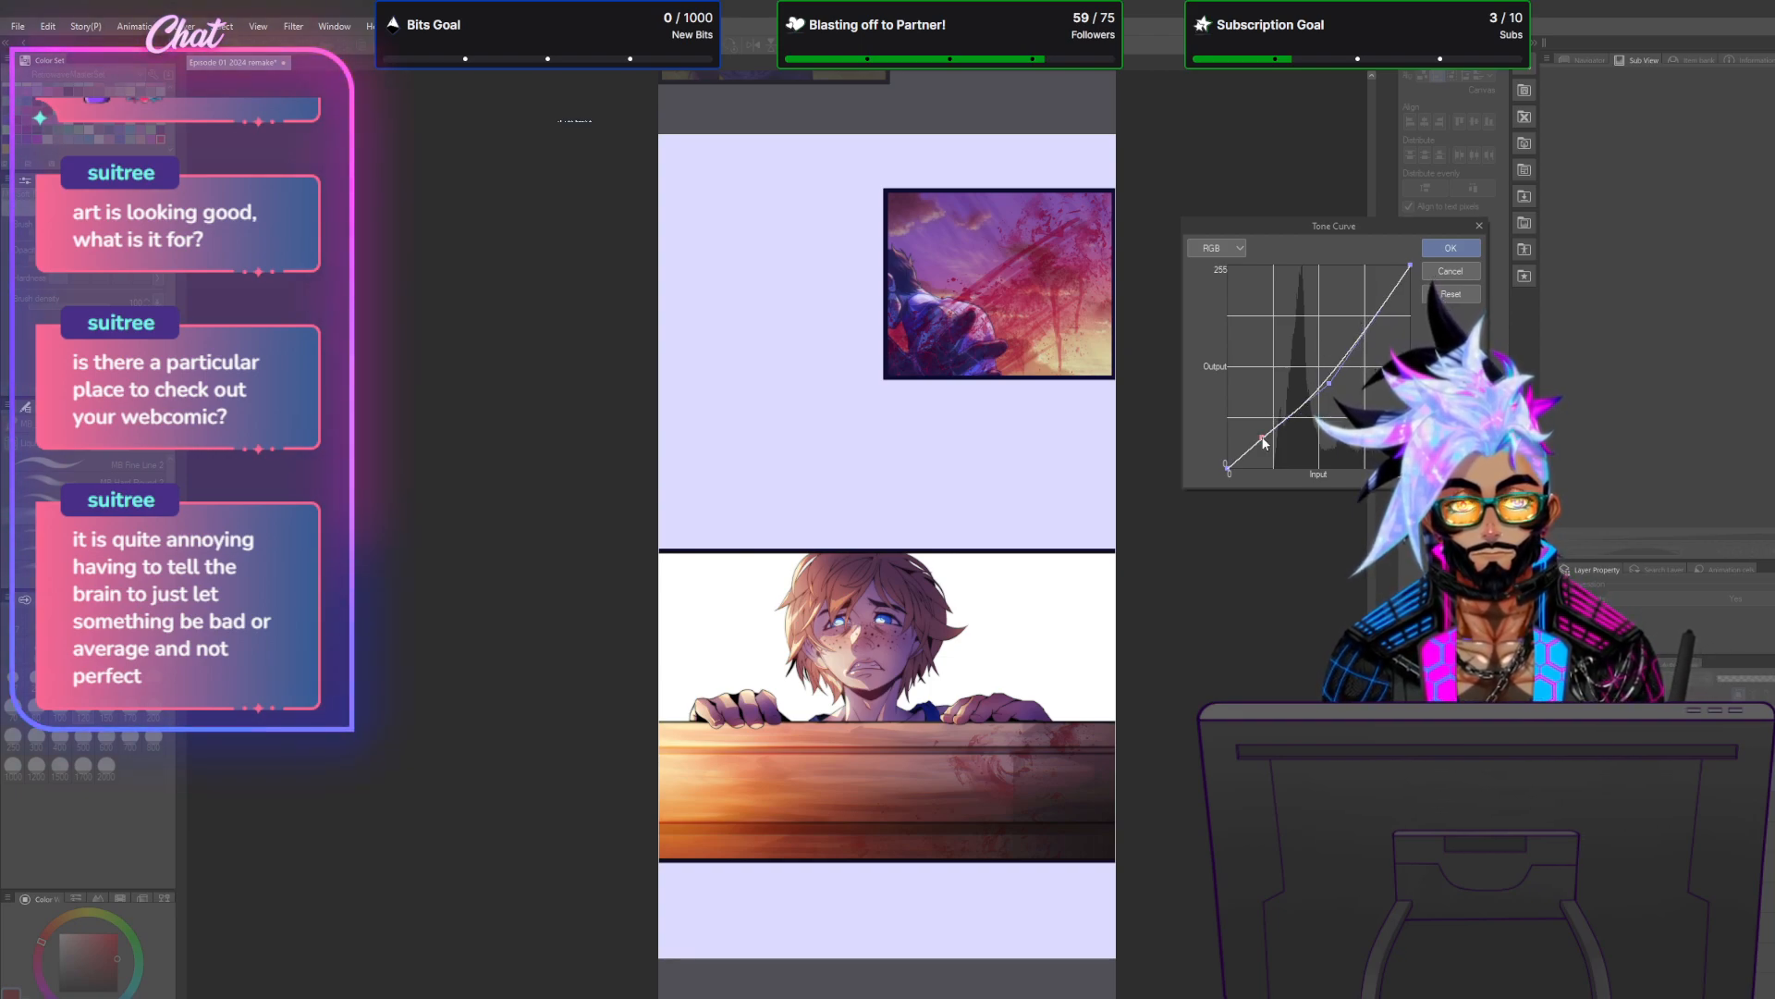
left_click(1262, 438)
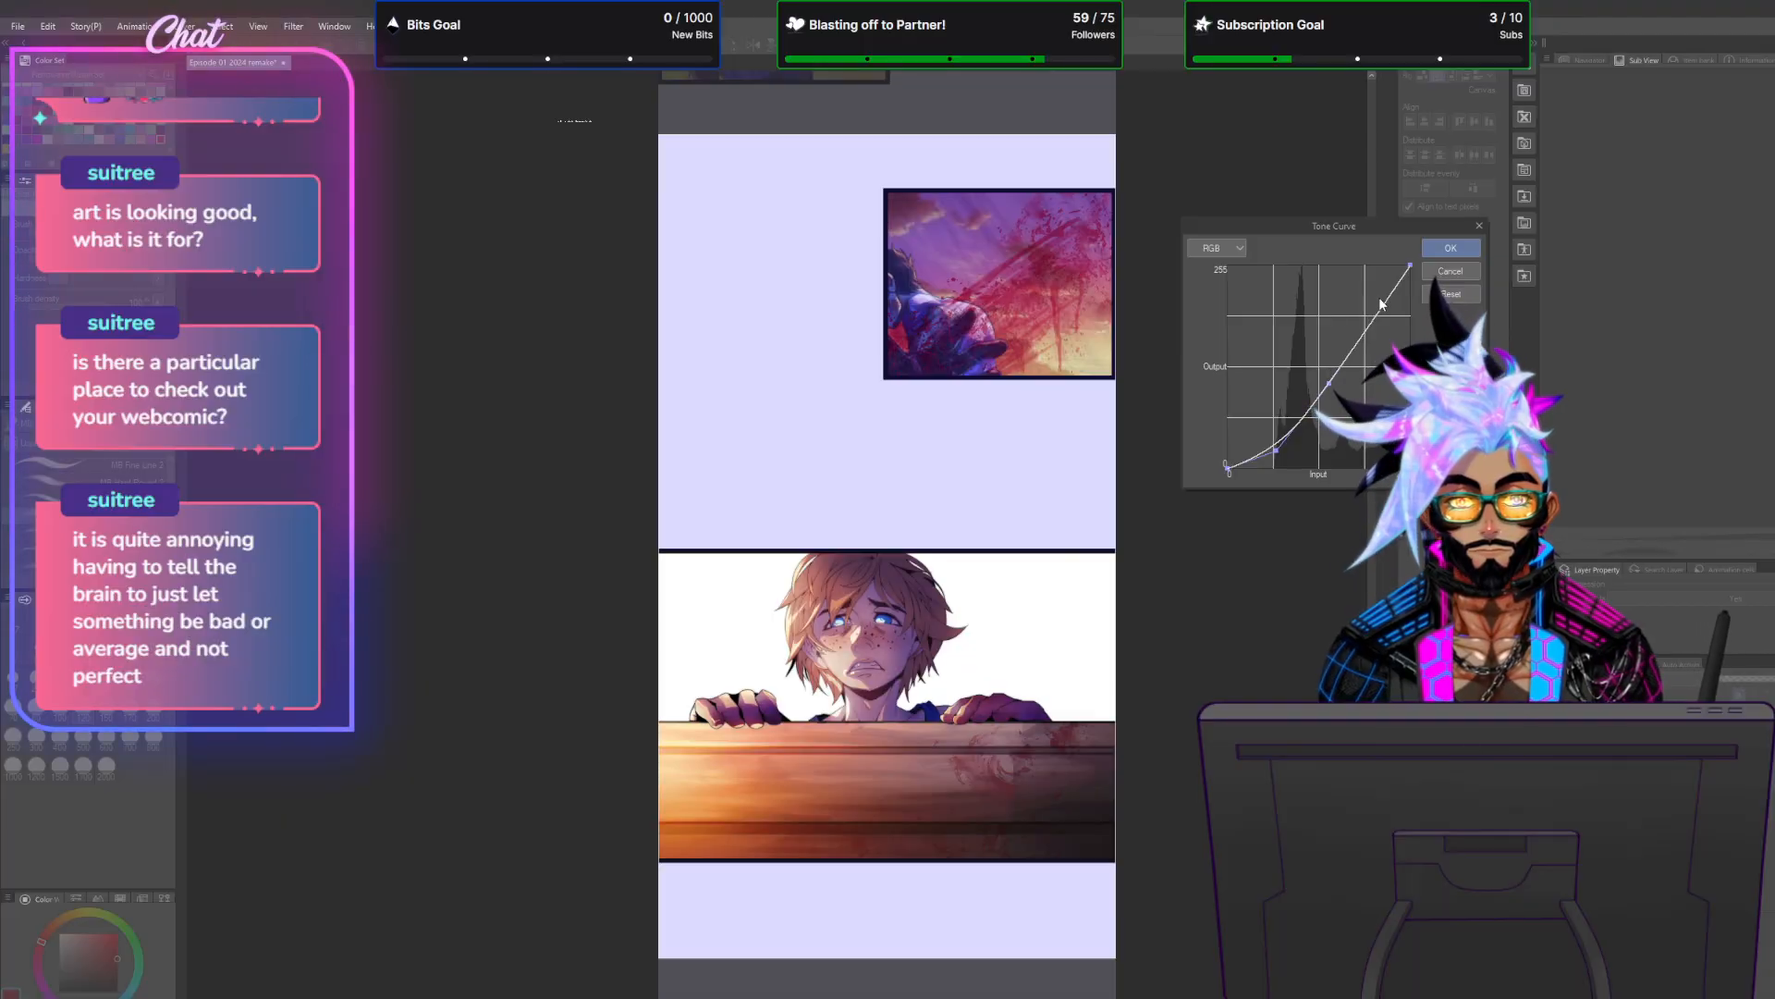
left_click(1451, 294)
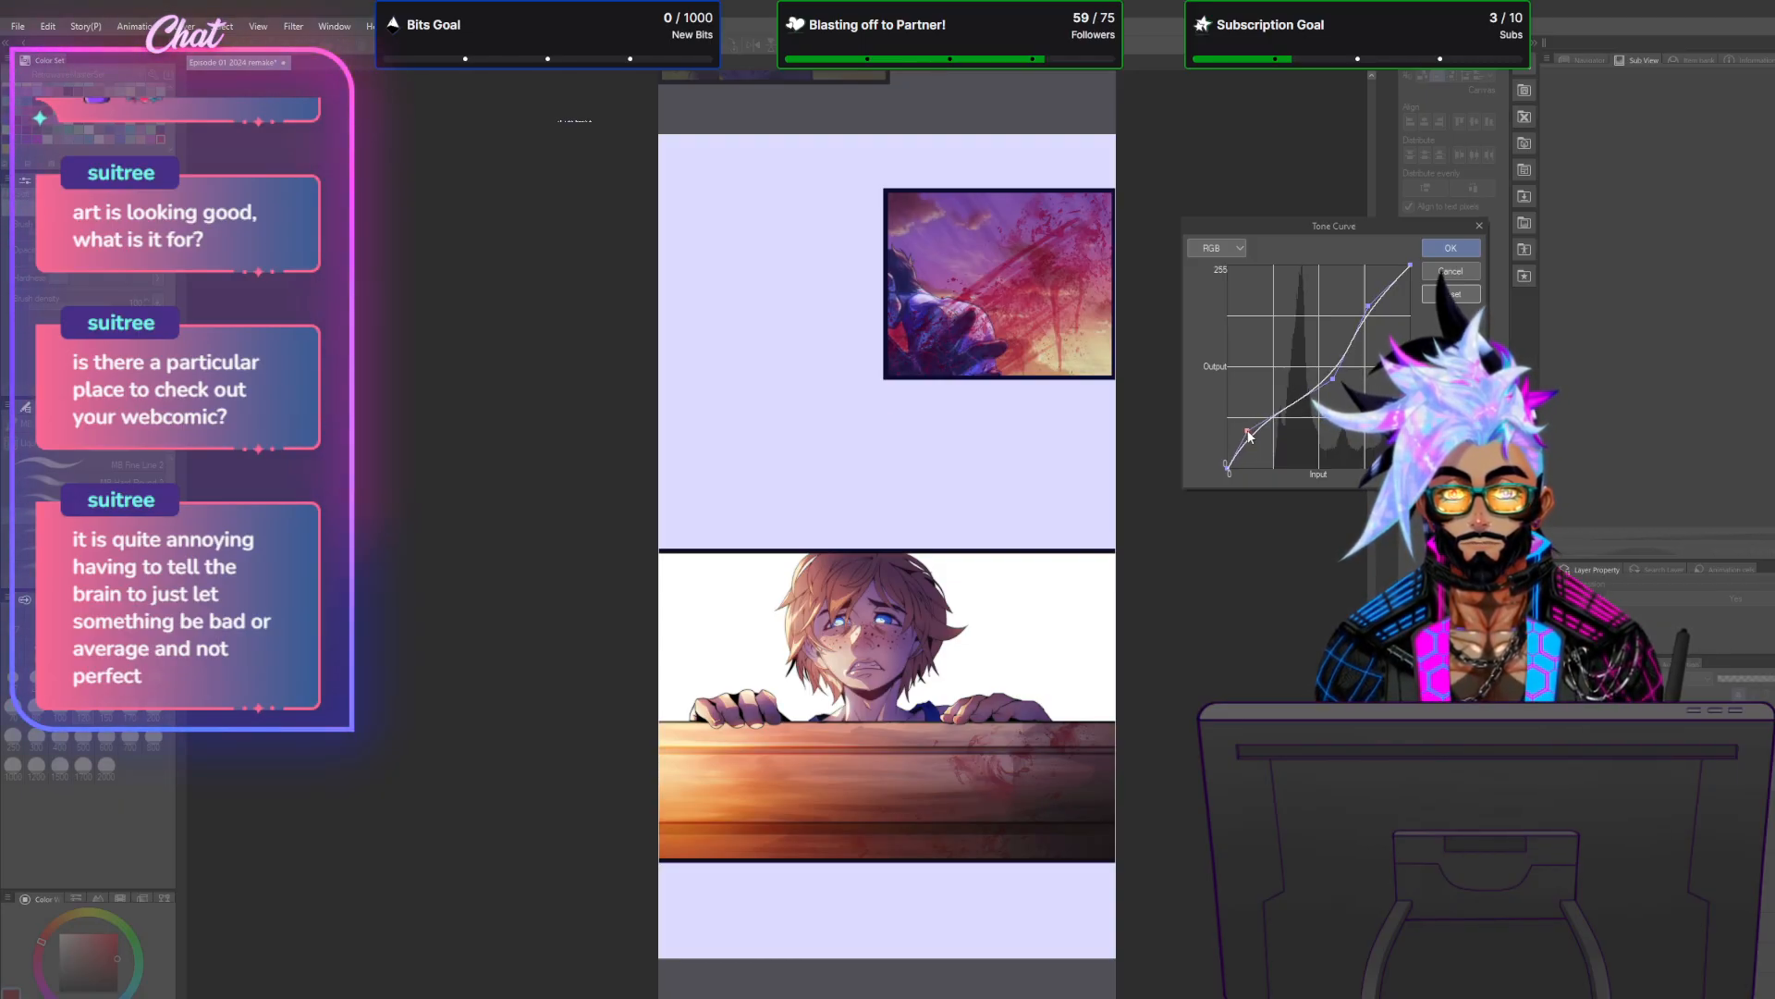
left_click(1449, 248)
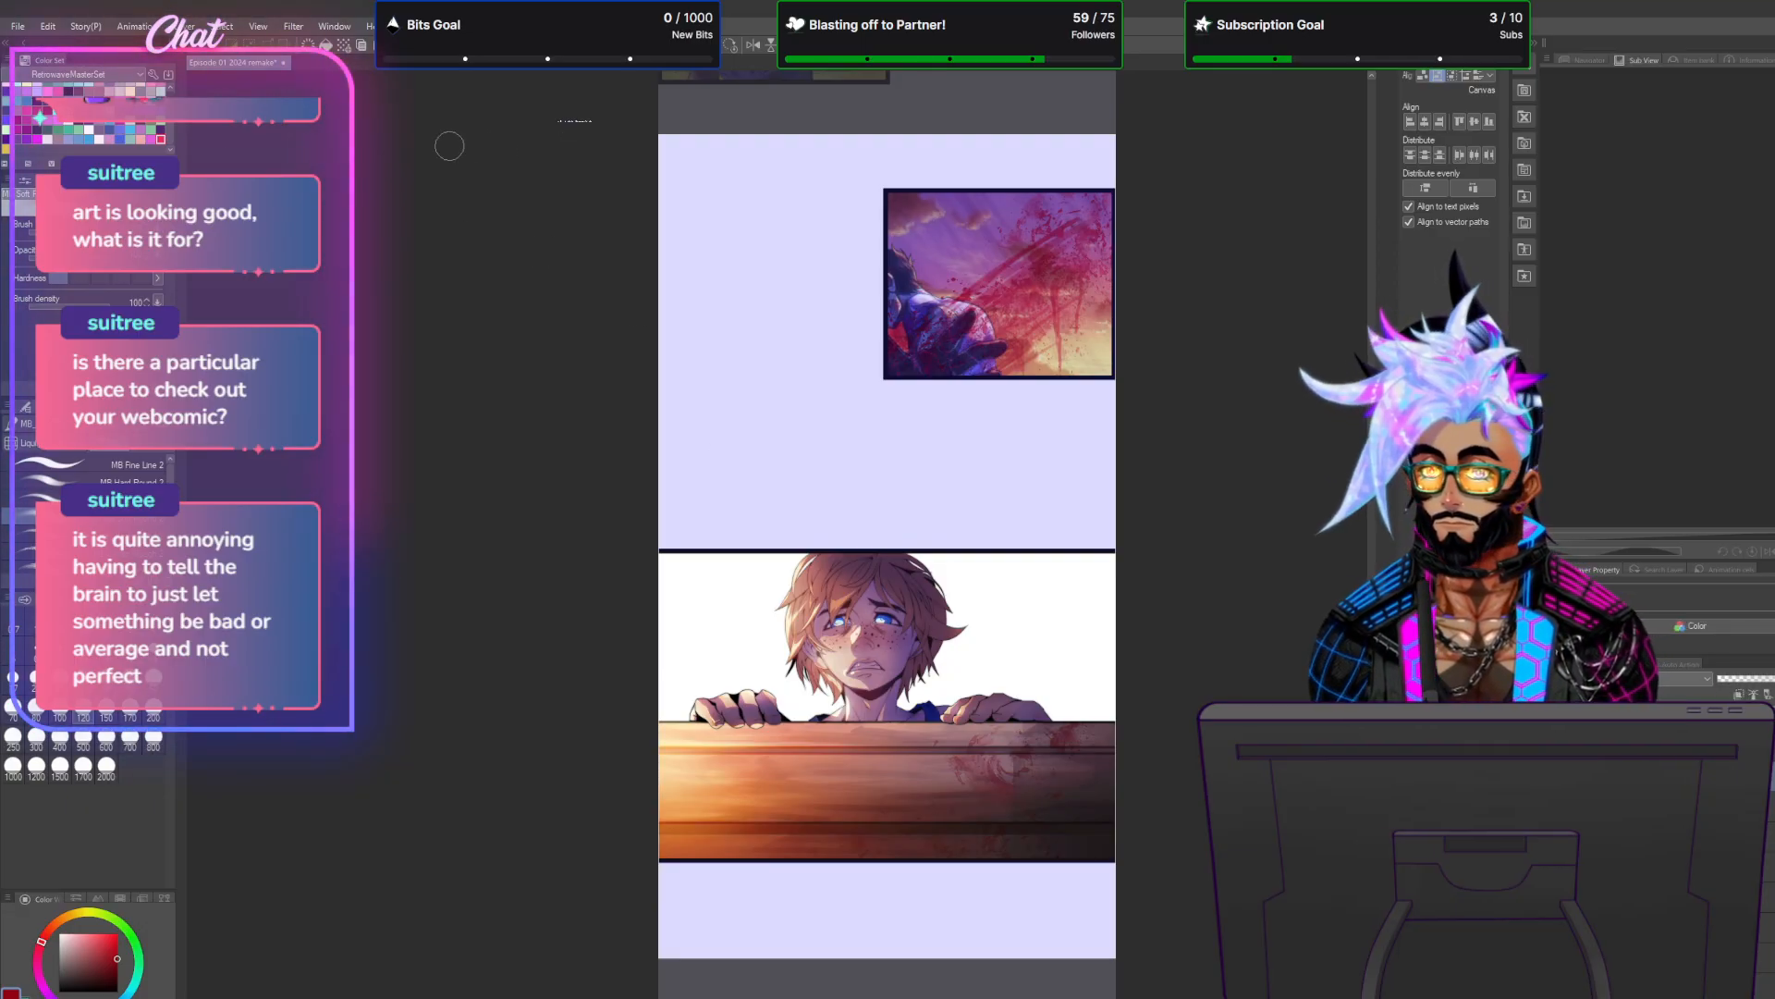
Duplicate the hands layer.
left_click(190, 26)
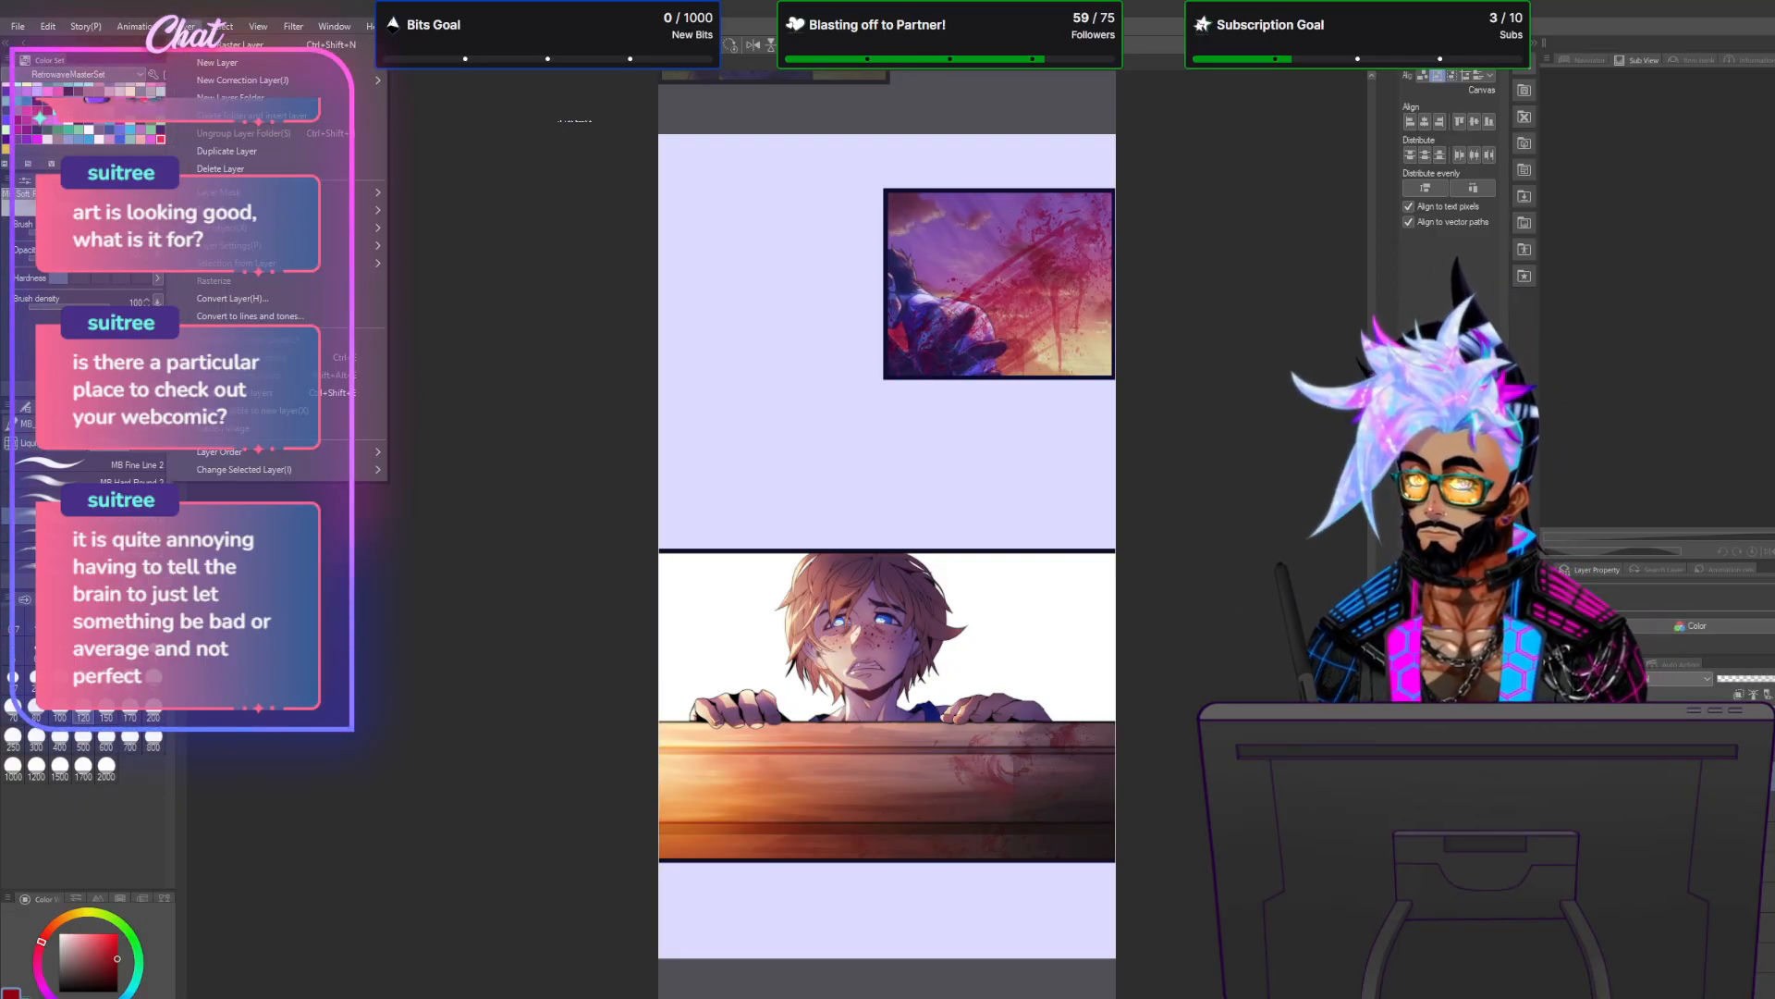
left_click(241, 149)
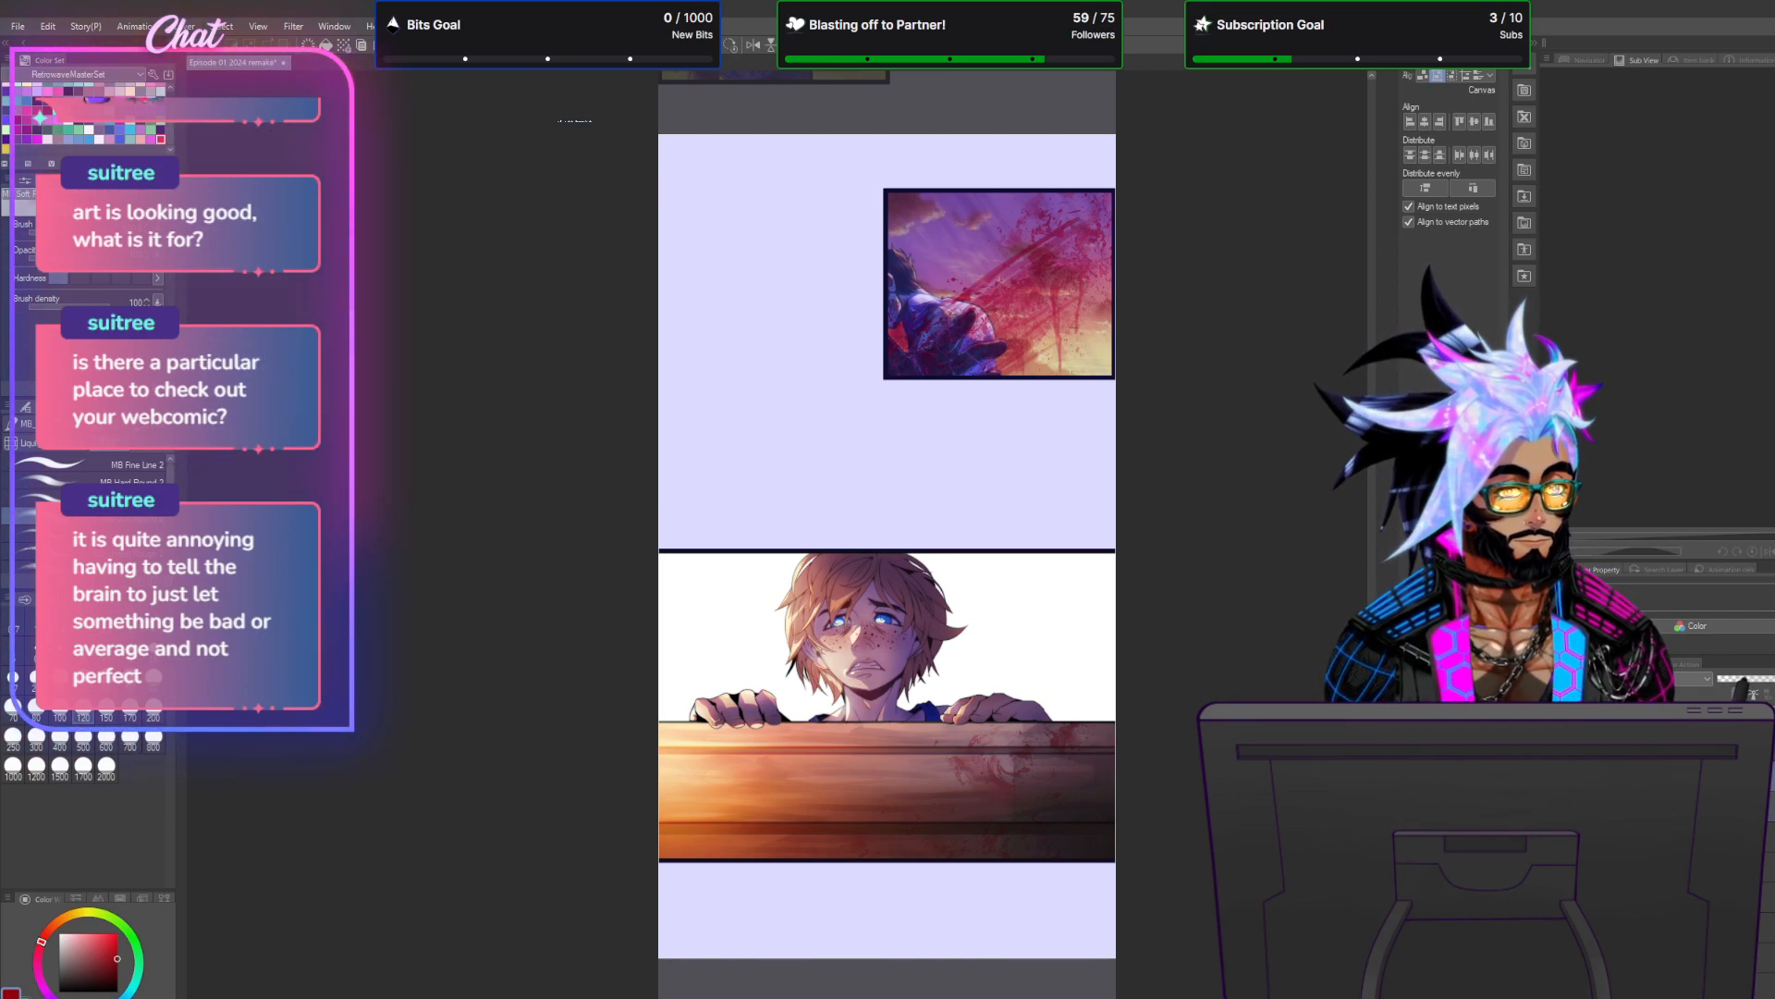
left_click(1655, 679)
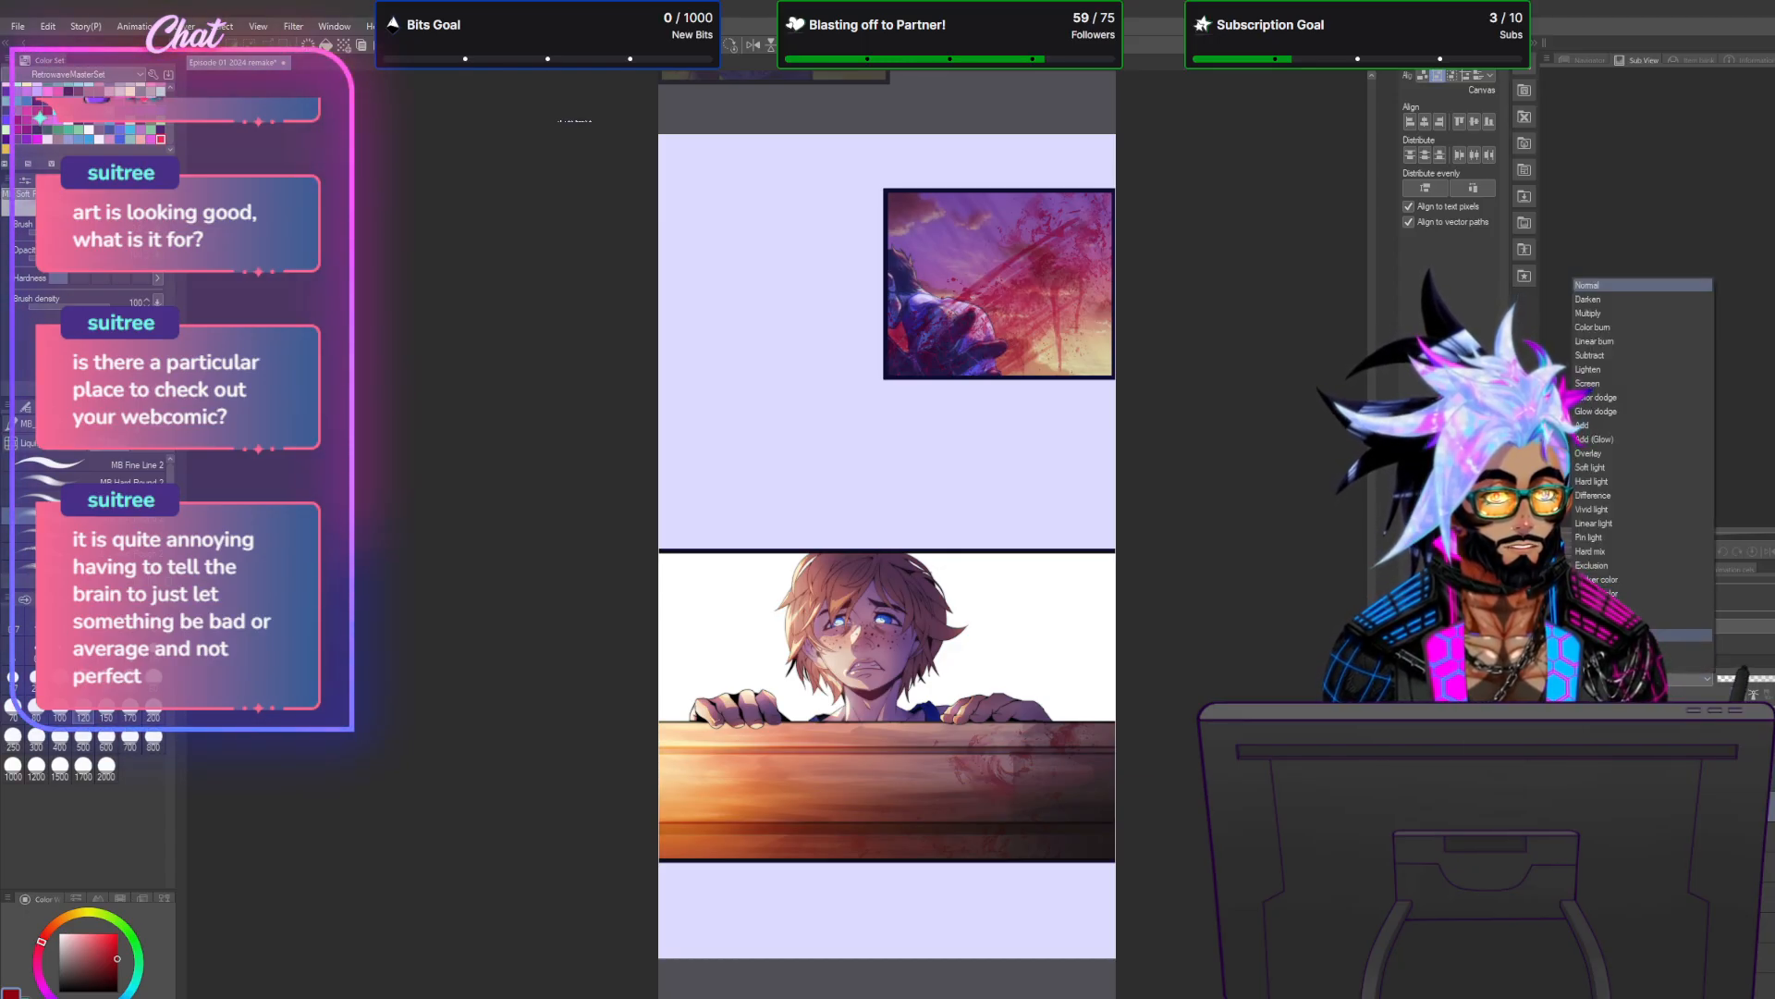
key("Escape")
left_click(294, 25)
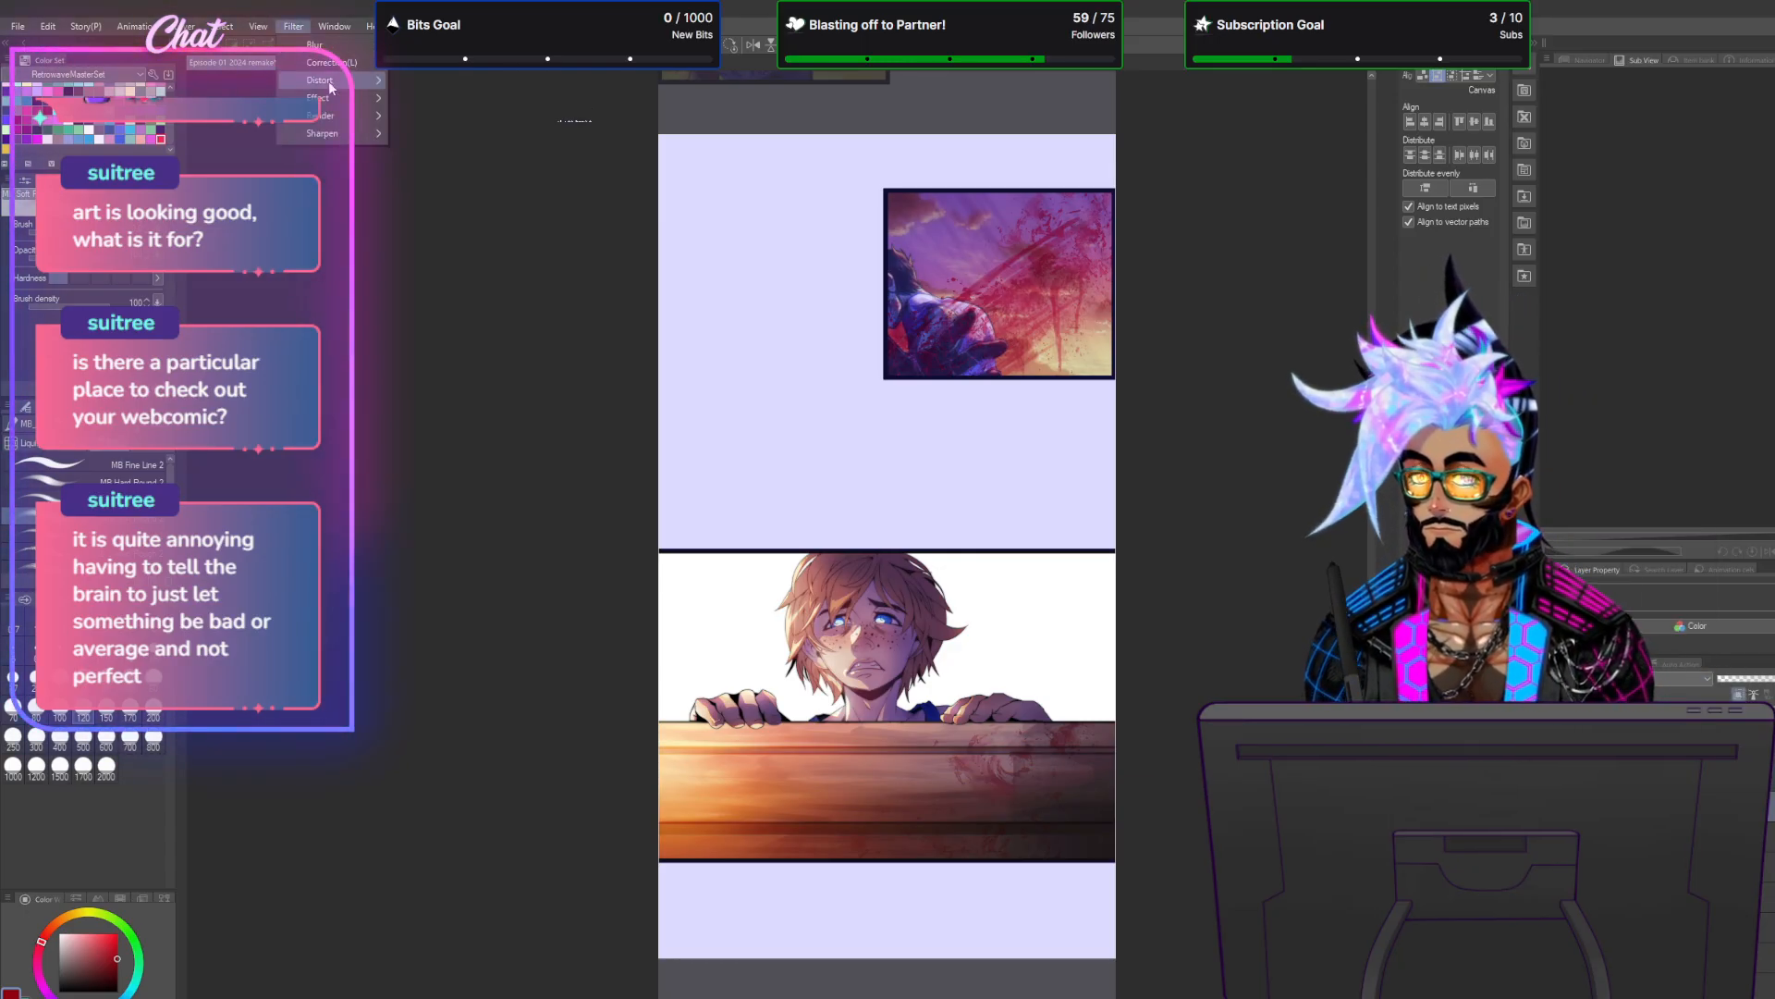
mouse_move(333, 97)
left_click(459, 108)
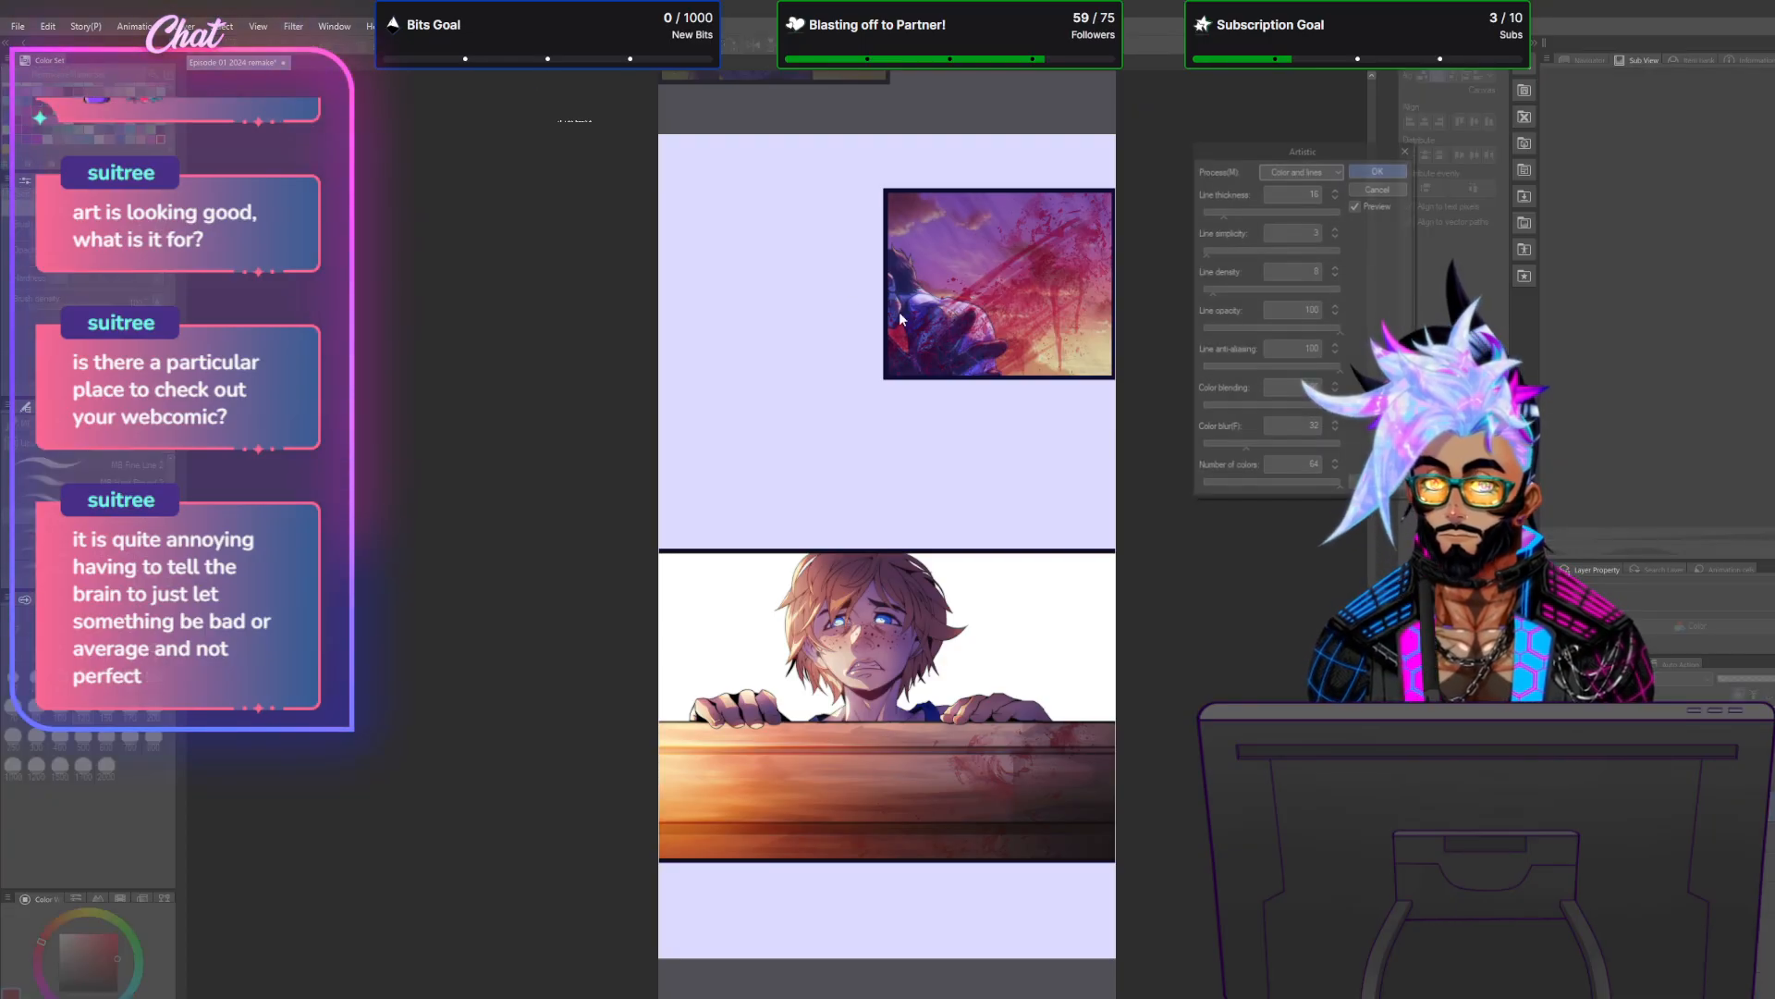
left_click(1375, 189)
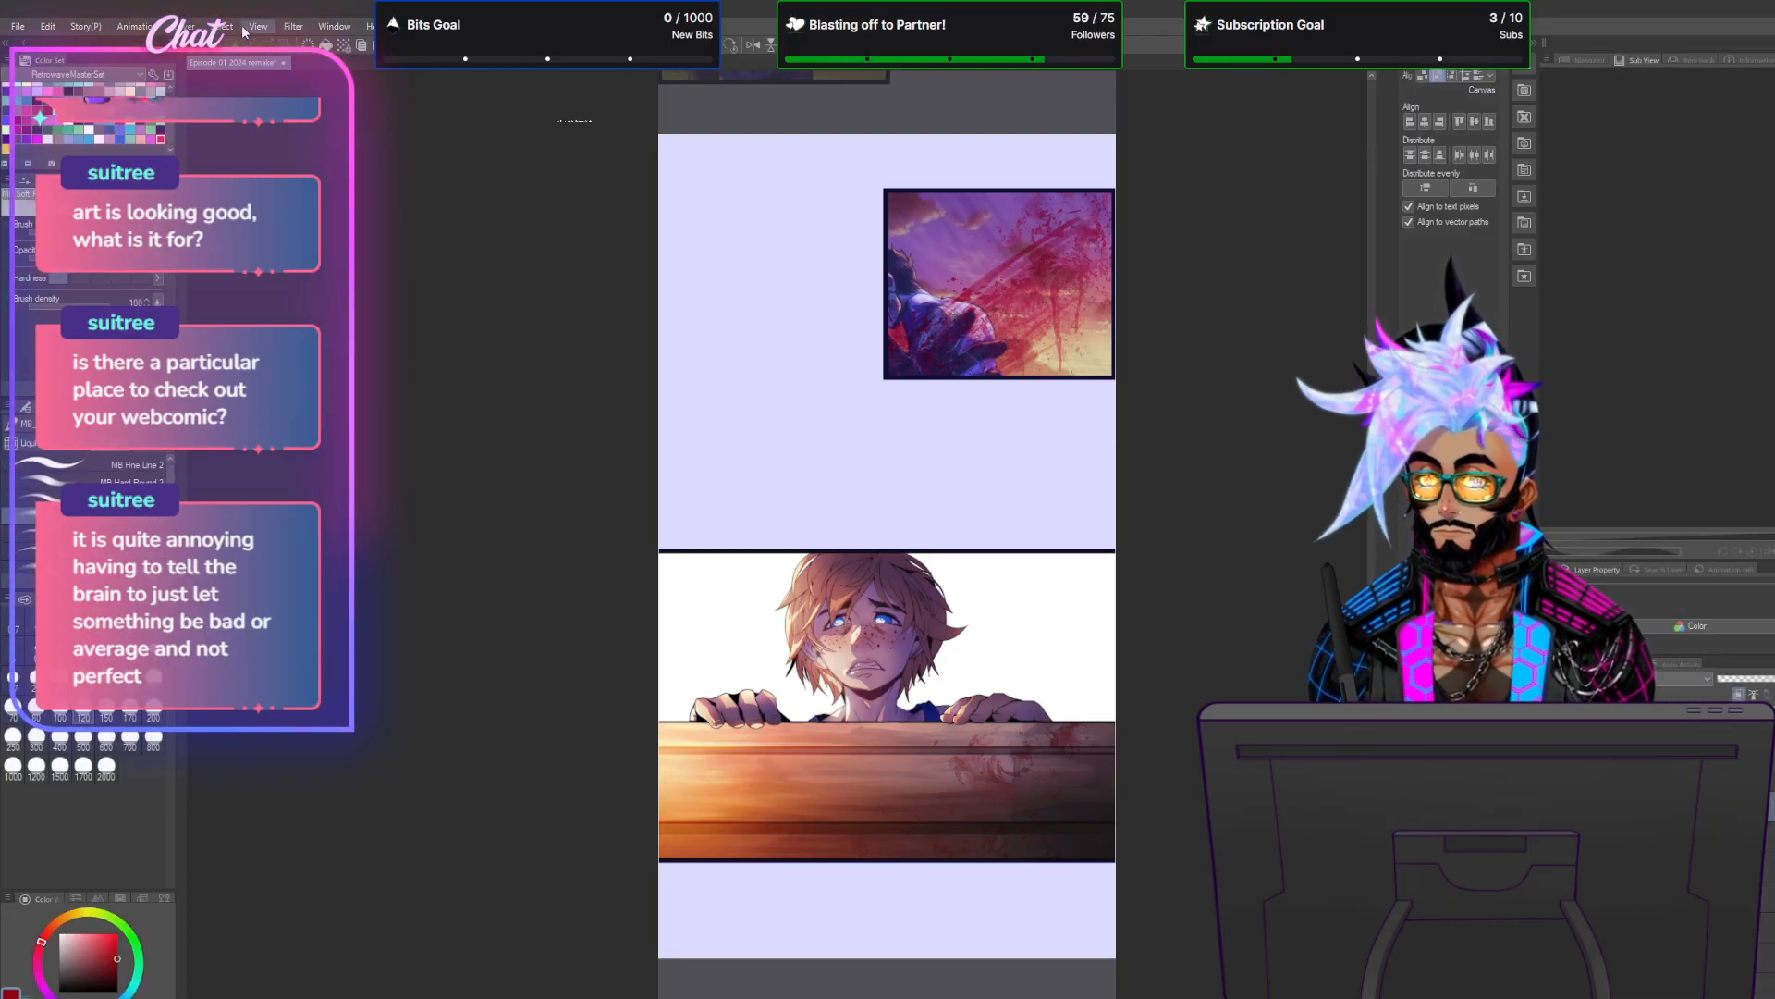
Apply the Chromatic aberration effect to the duplicated hands layer.
left_click(293, 26)
mouse_move(333, 85)
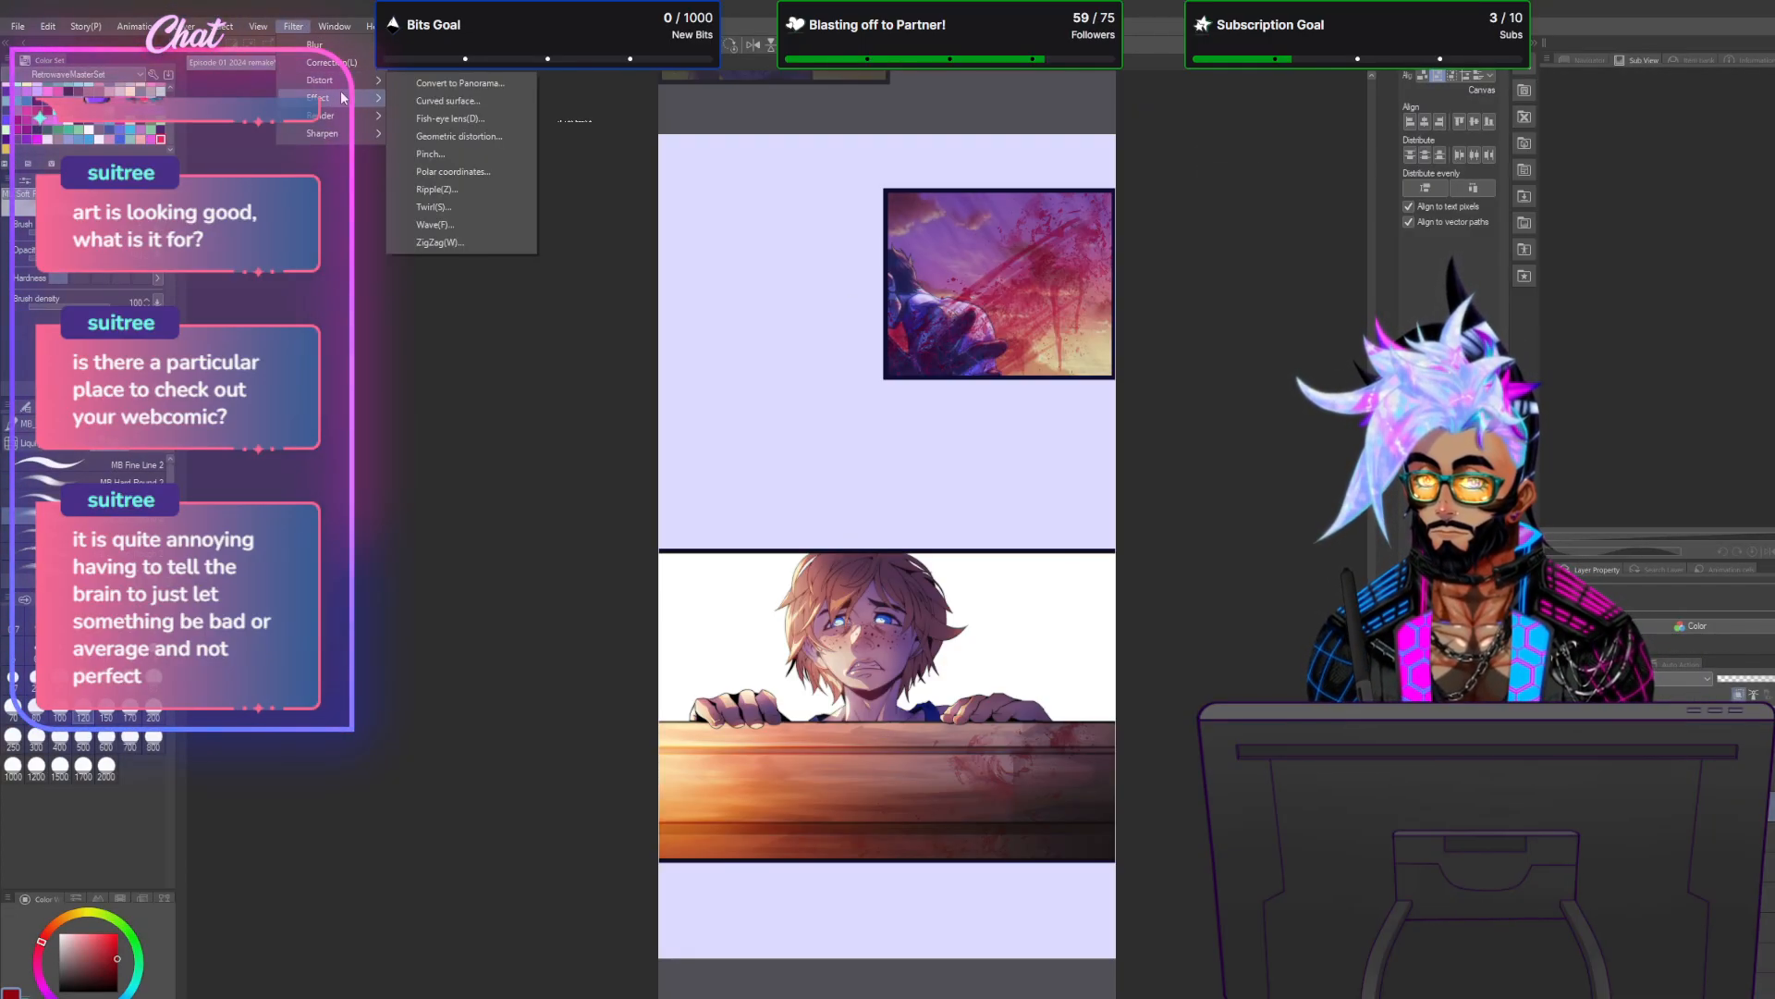
left_click(444, 119)
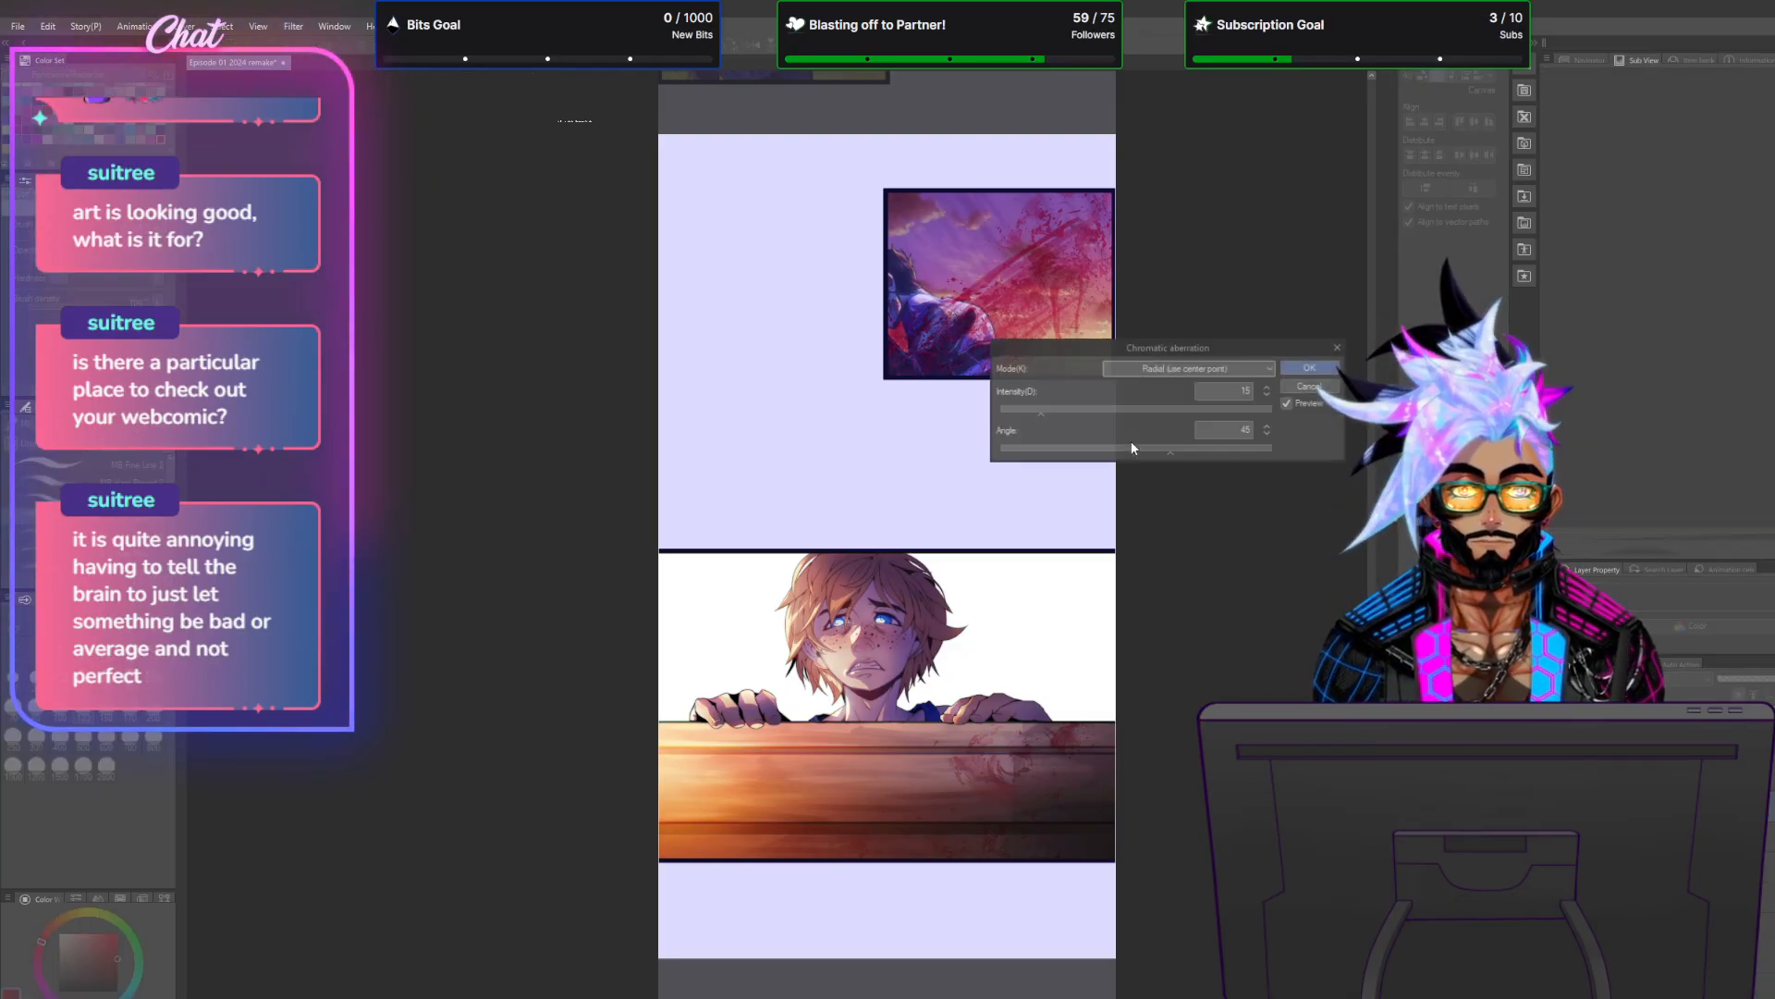
left_click(1311, 368)
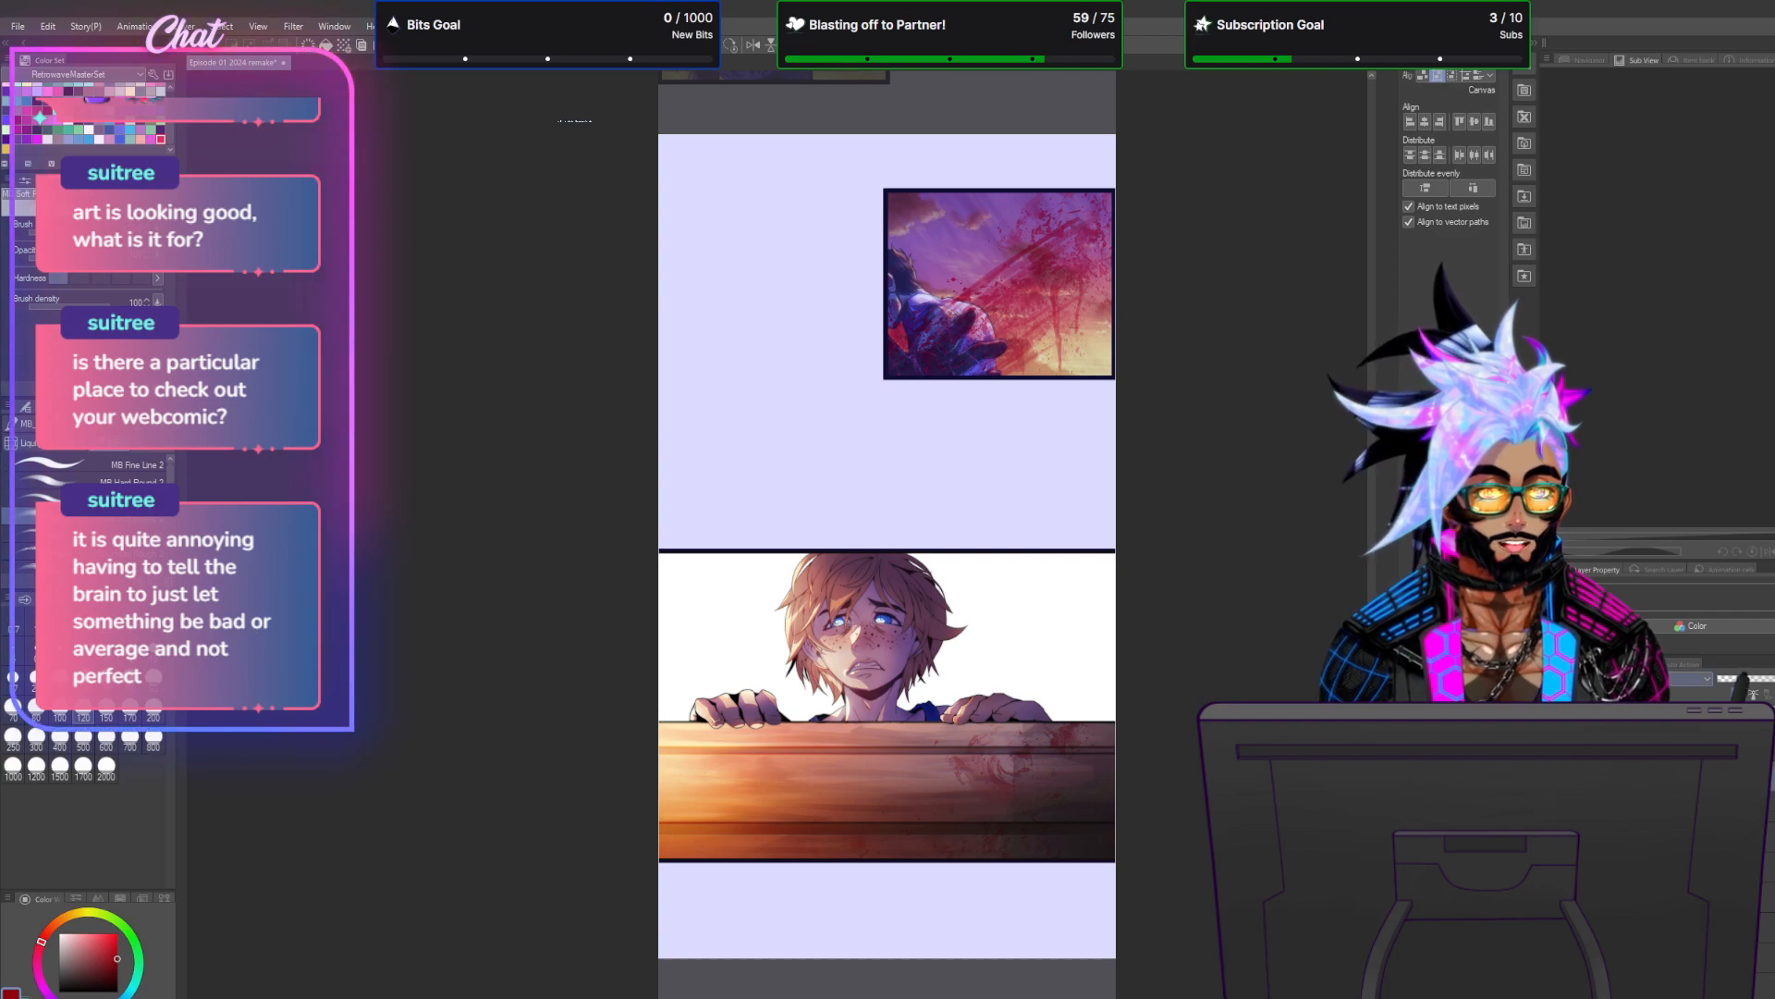
Set the duplicated hands layer's blending mode to Screen and apply a Gaussian blur to it.
left_click(1656, 678)
left_click(1592, 384)
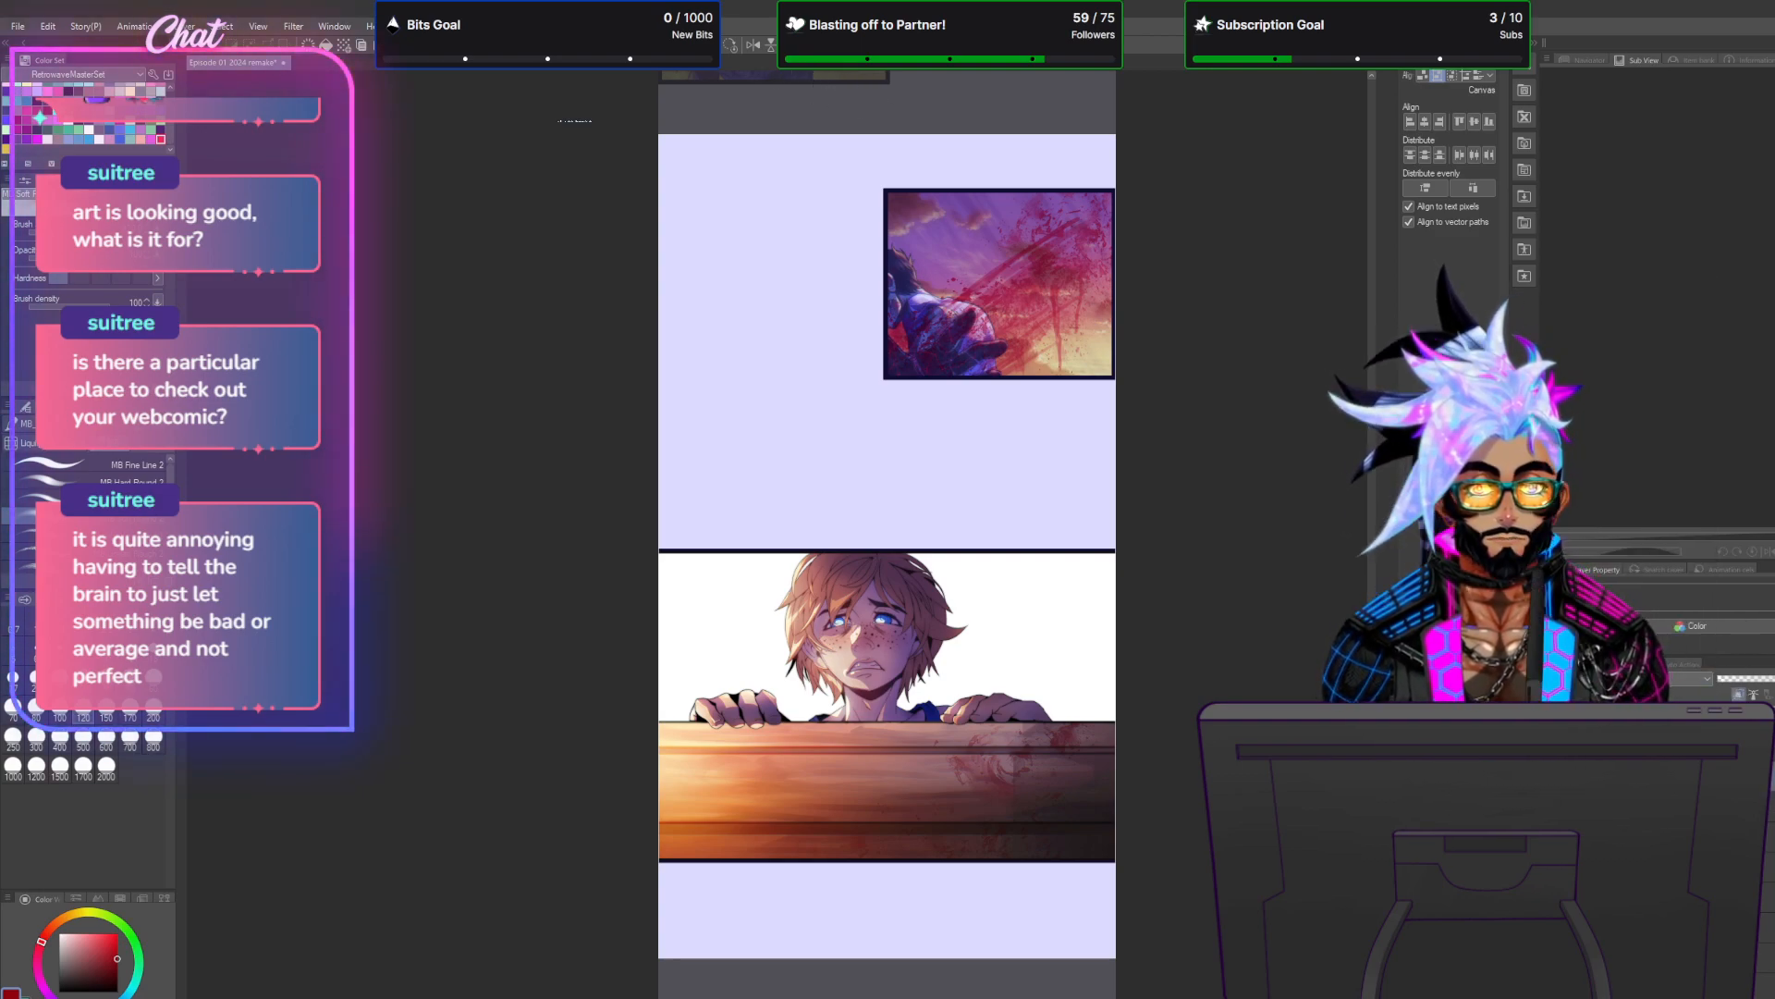
mouse_move(314, 46)
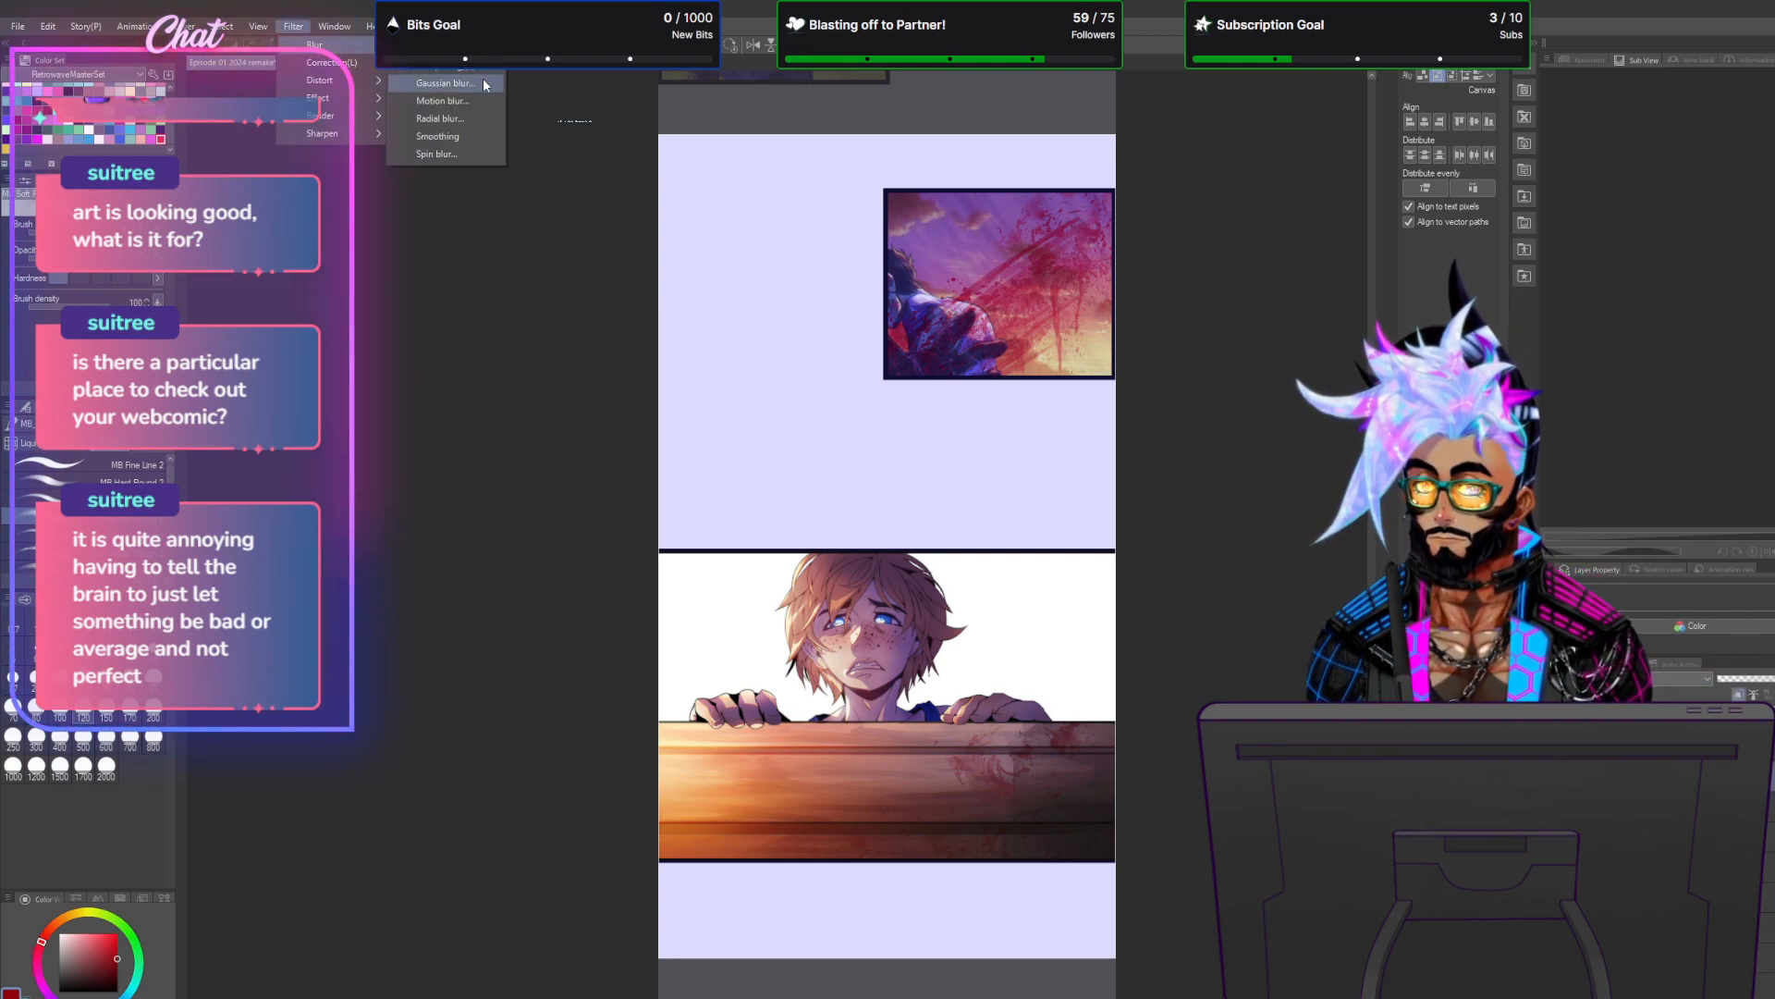
left_click(465, 87)
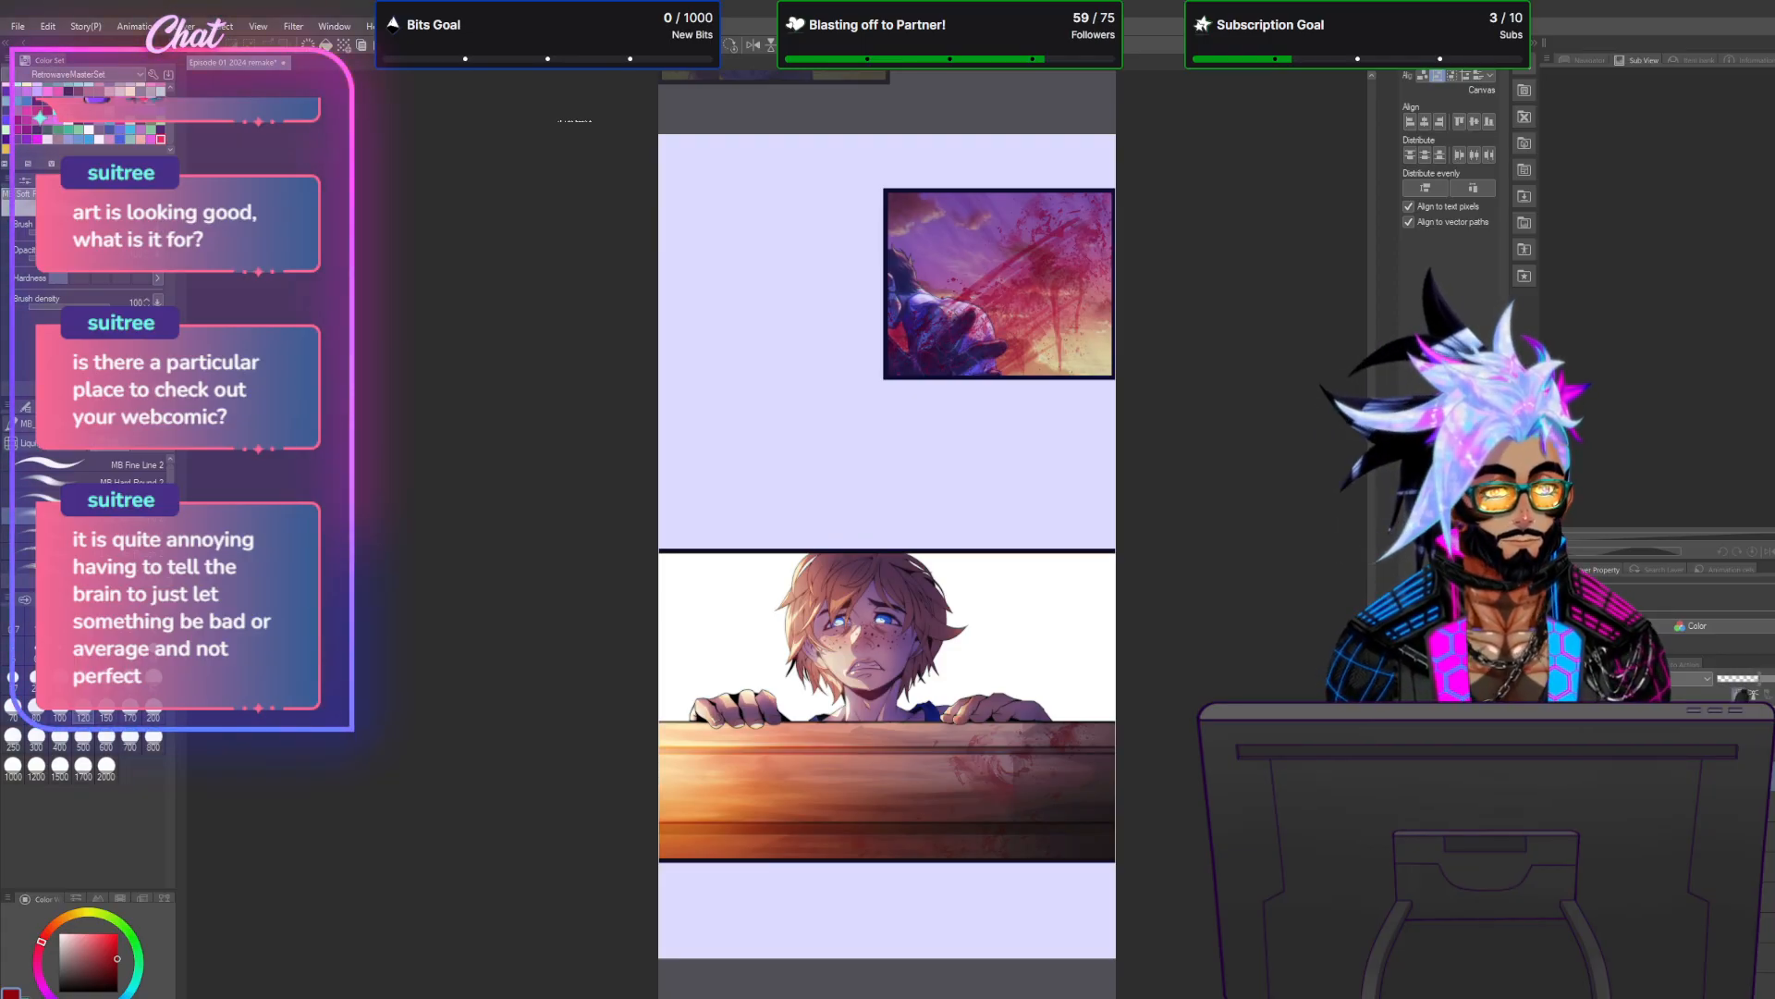
Merge the selected hands layers into one.
right_click(1744, 690)
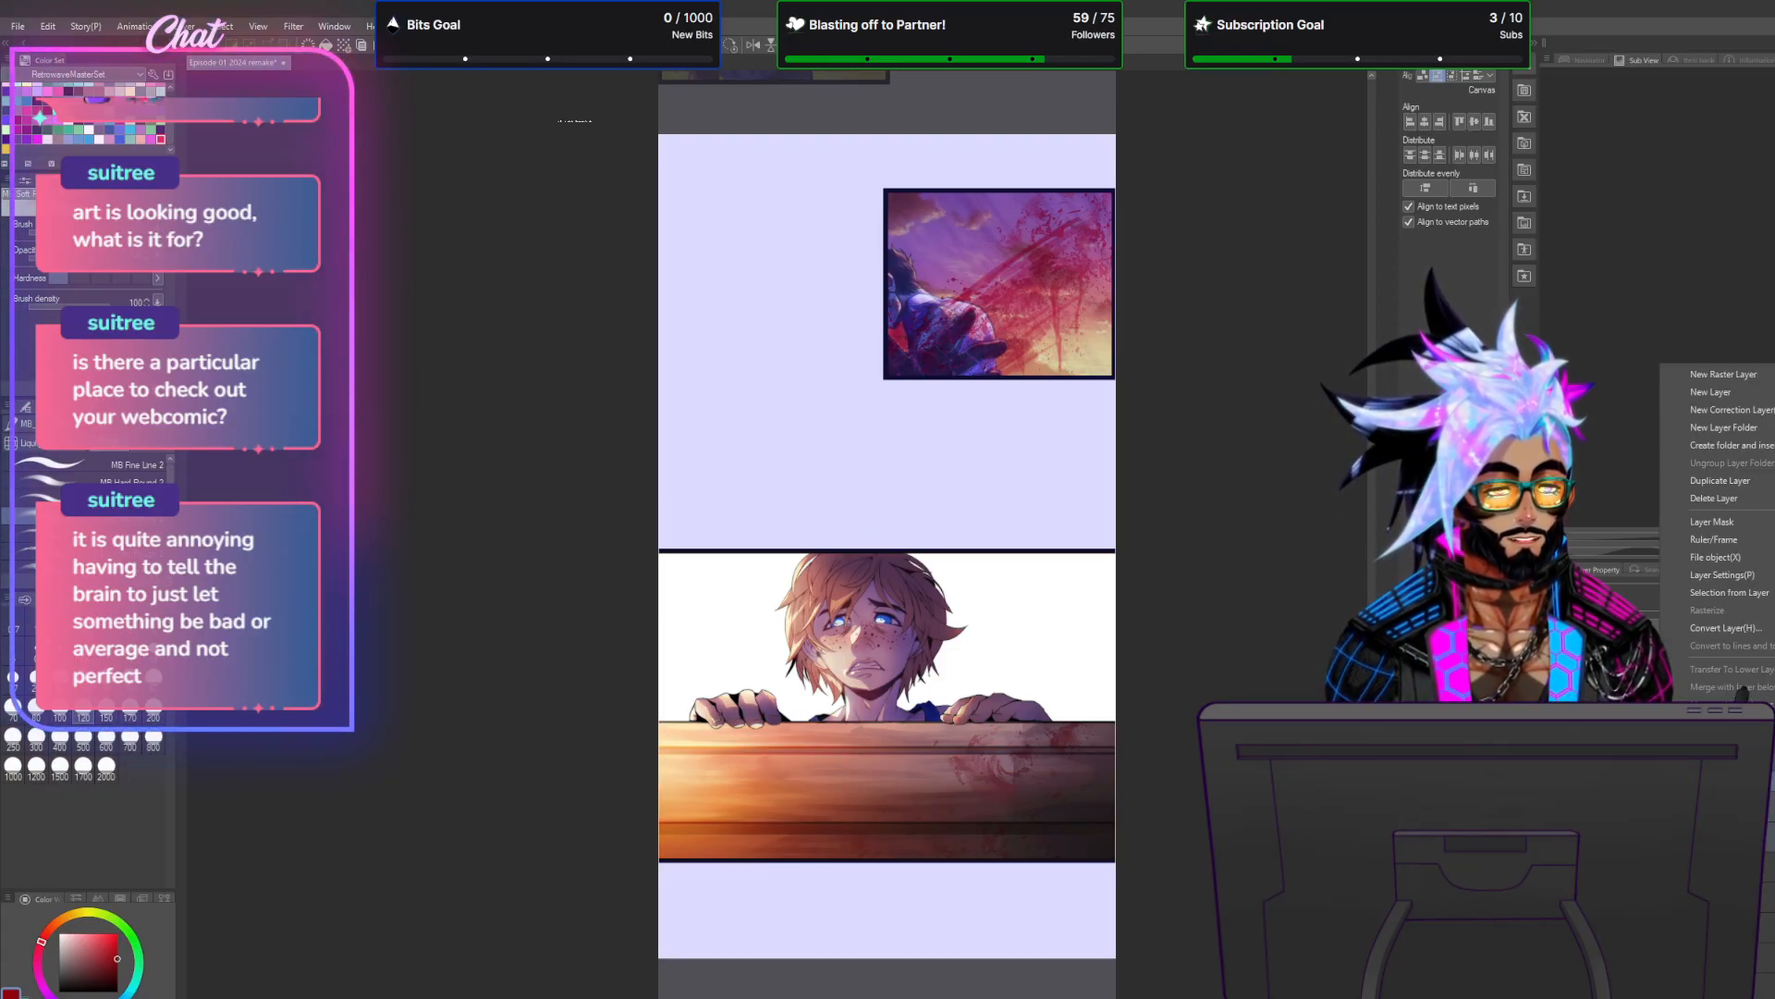
left_click(1744, 689)
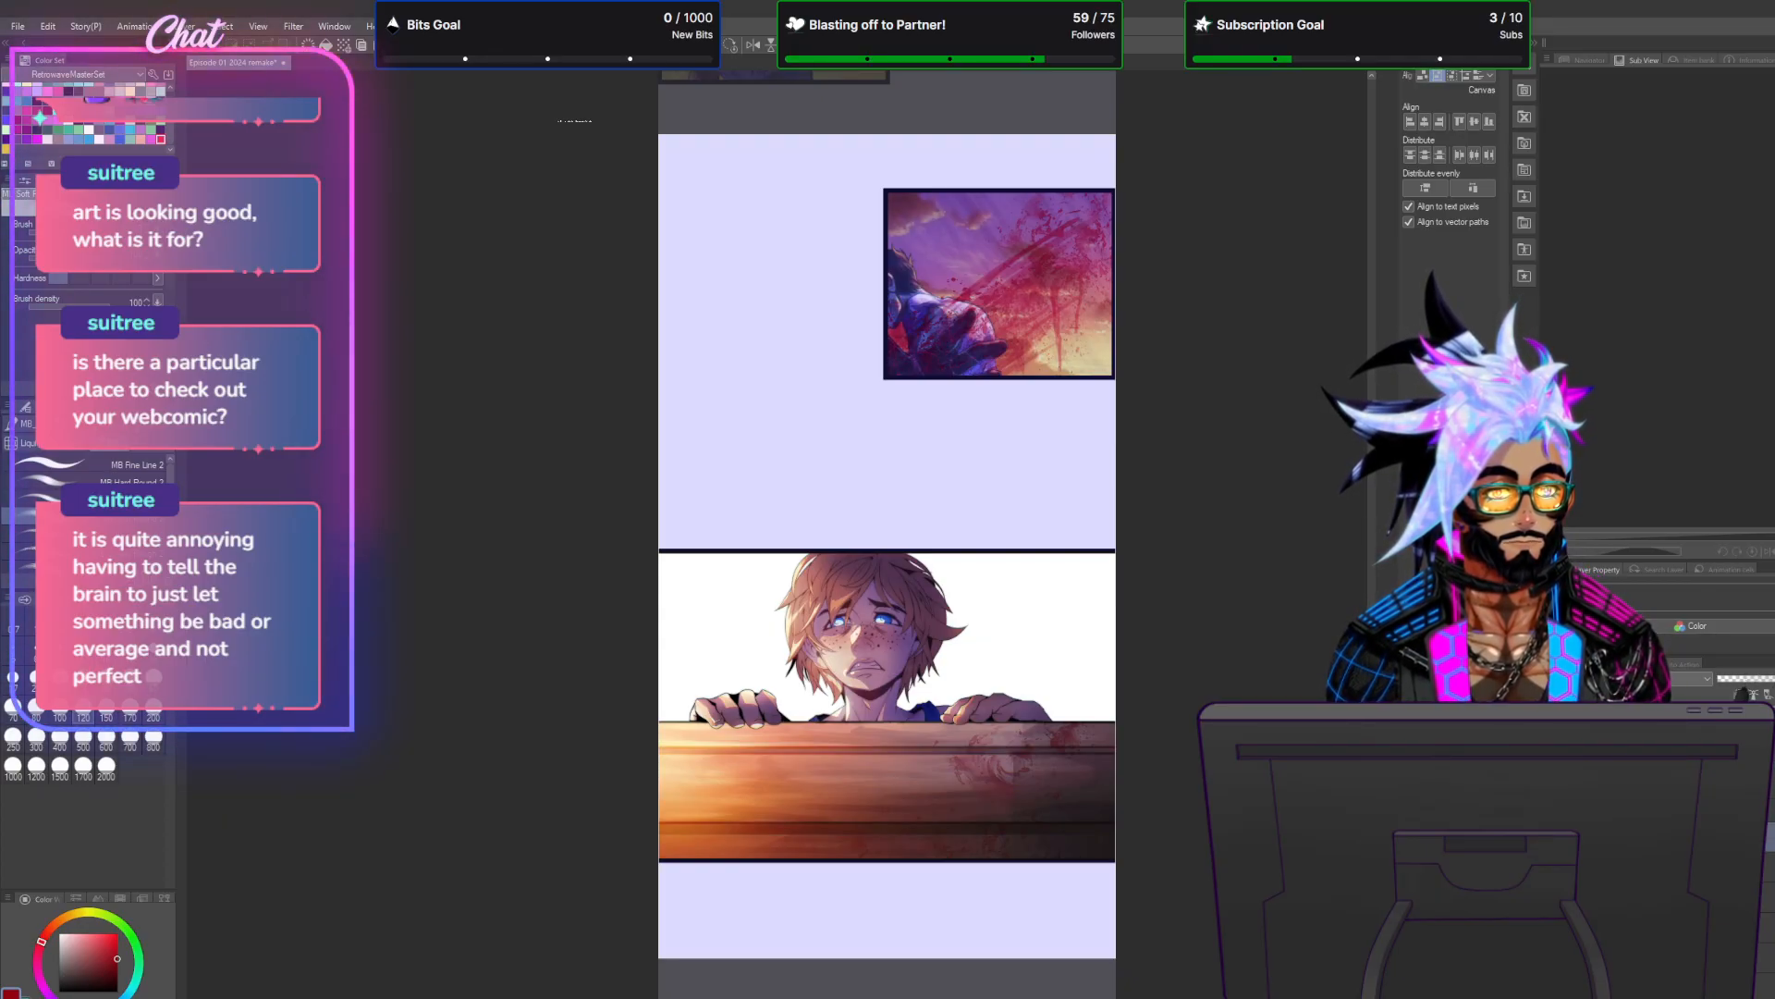
right_click(1696, 695)
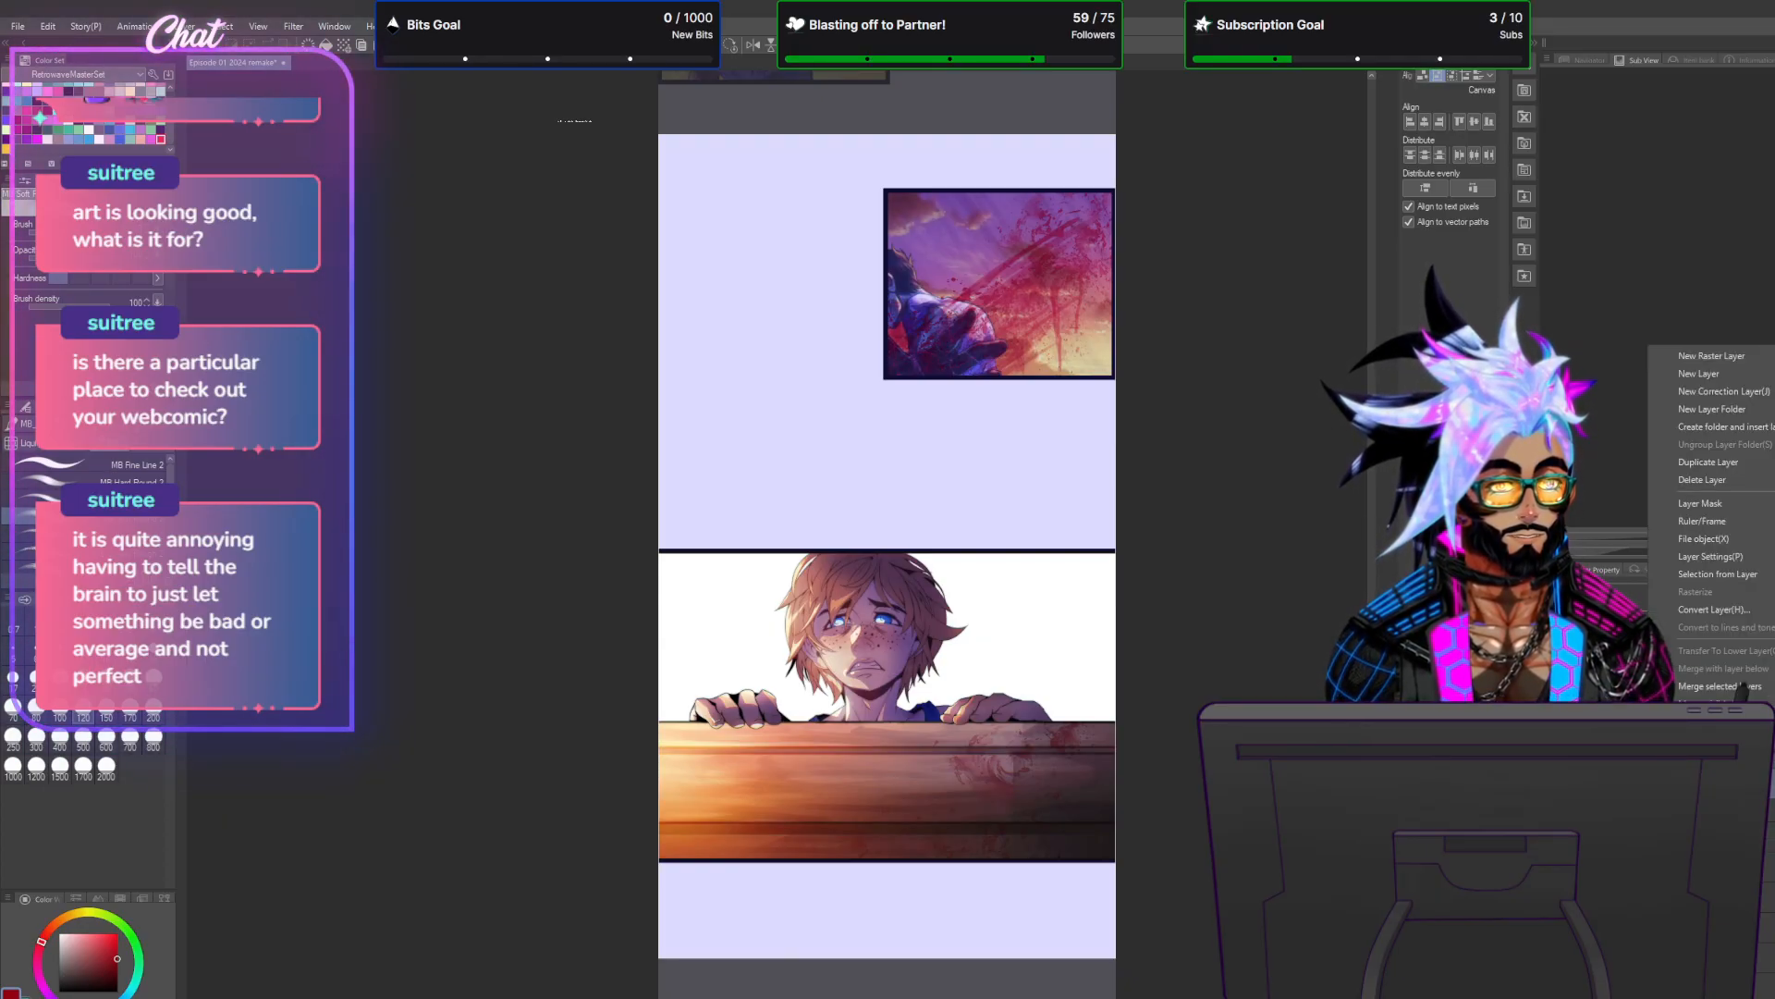
left_click(1696, 692)
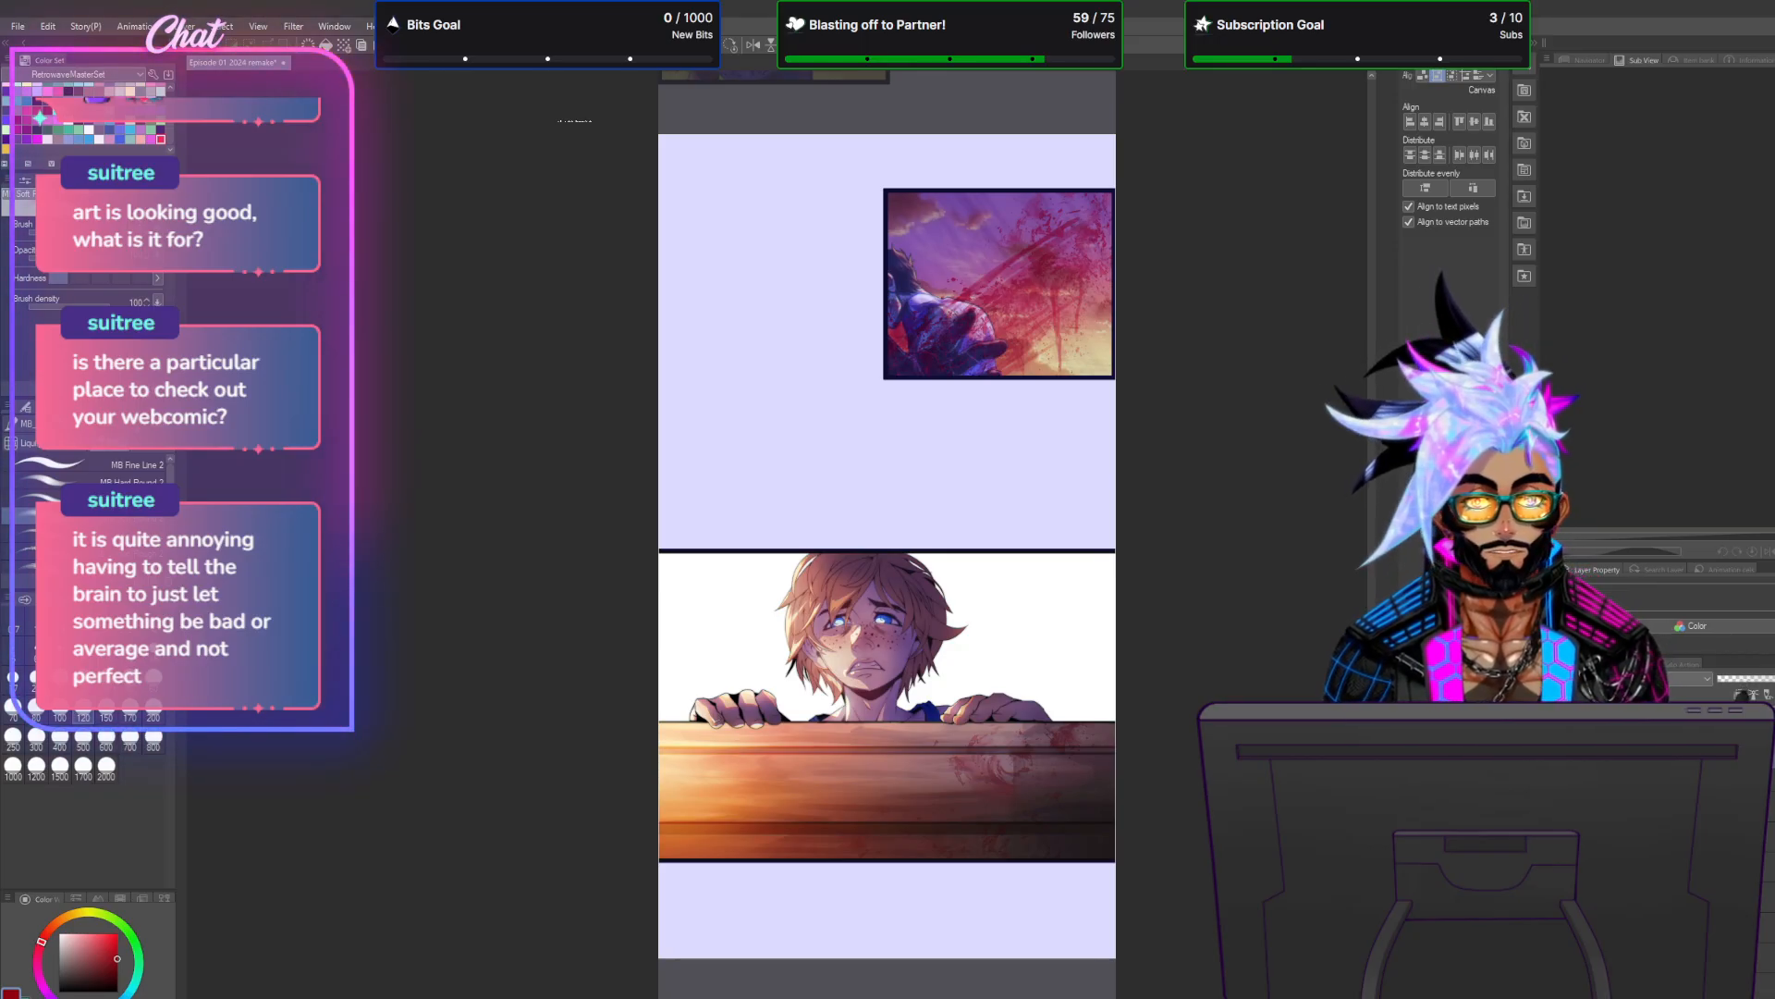
Duplicate the merged hands layer and set the copy's blending mode to Hard light.
right_click(1679, 814)
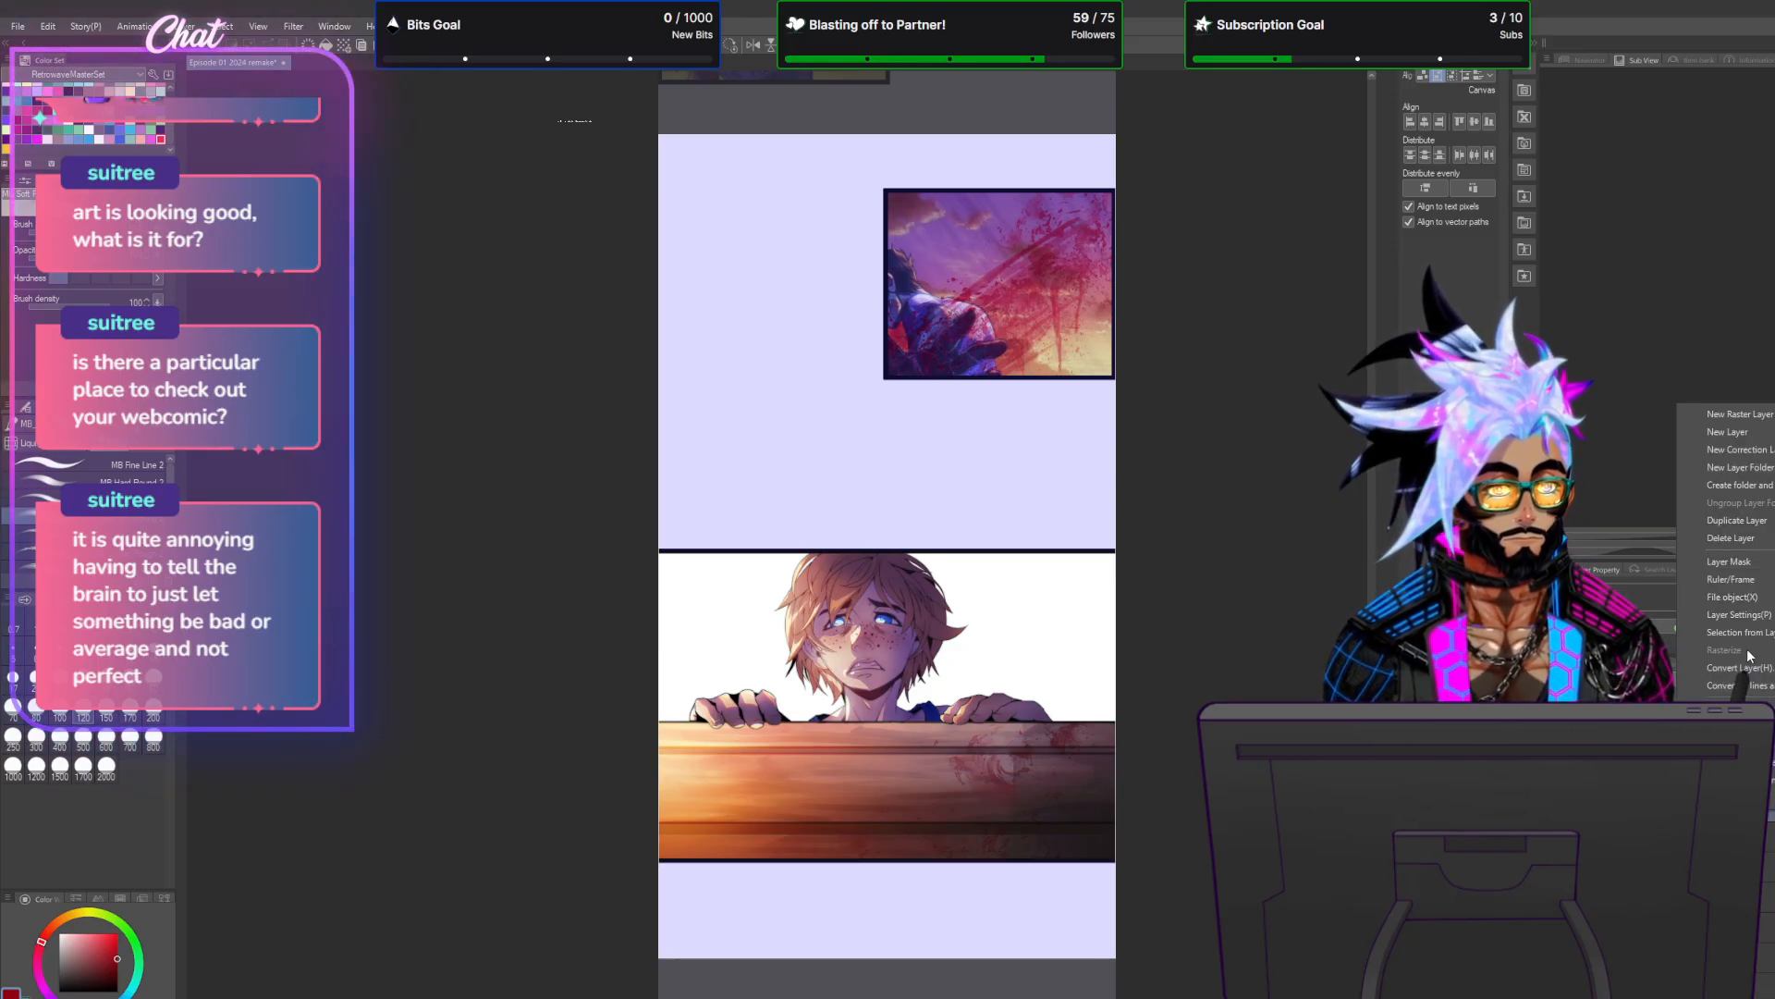
left_click(1722, 528)
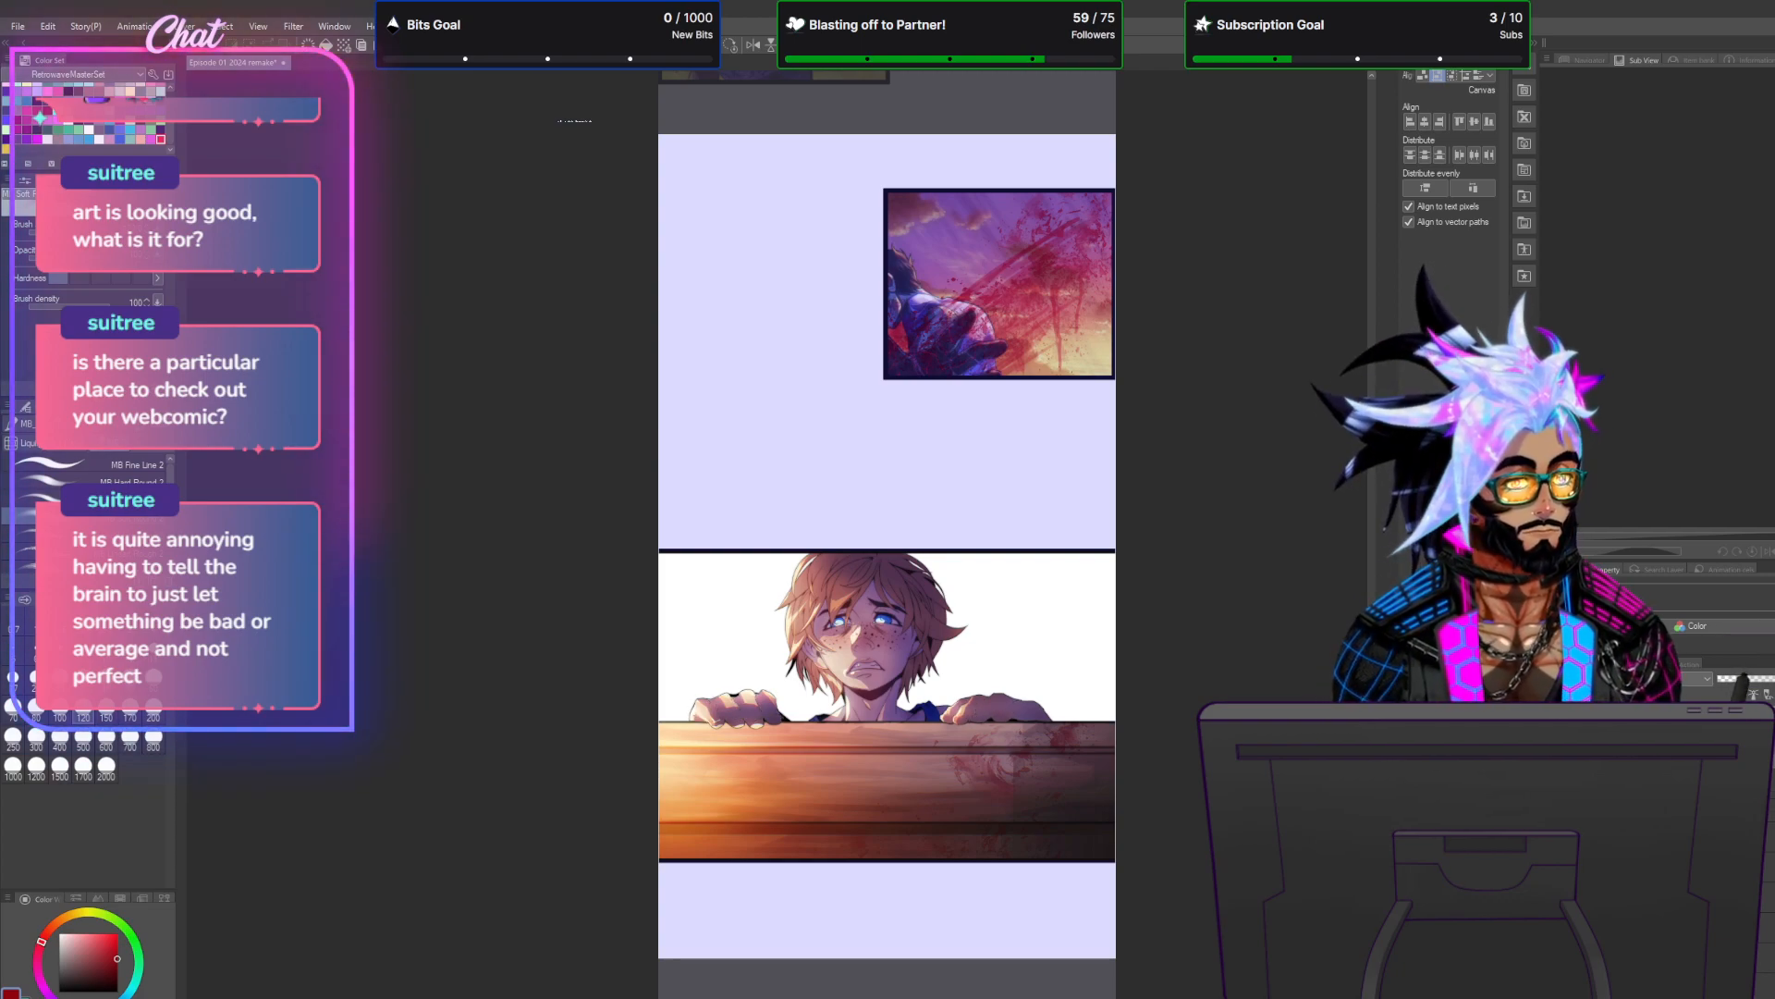
left_click(1674, 676)
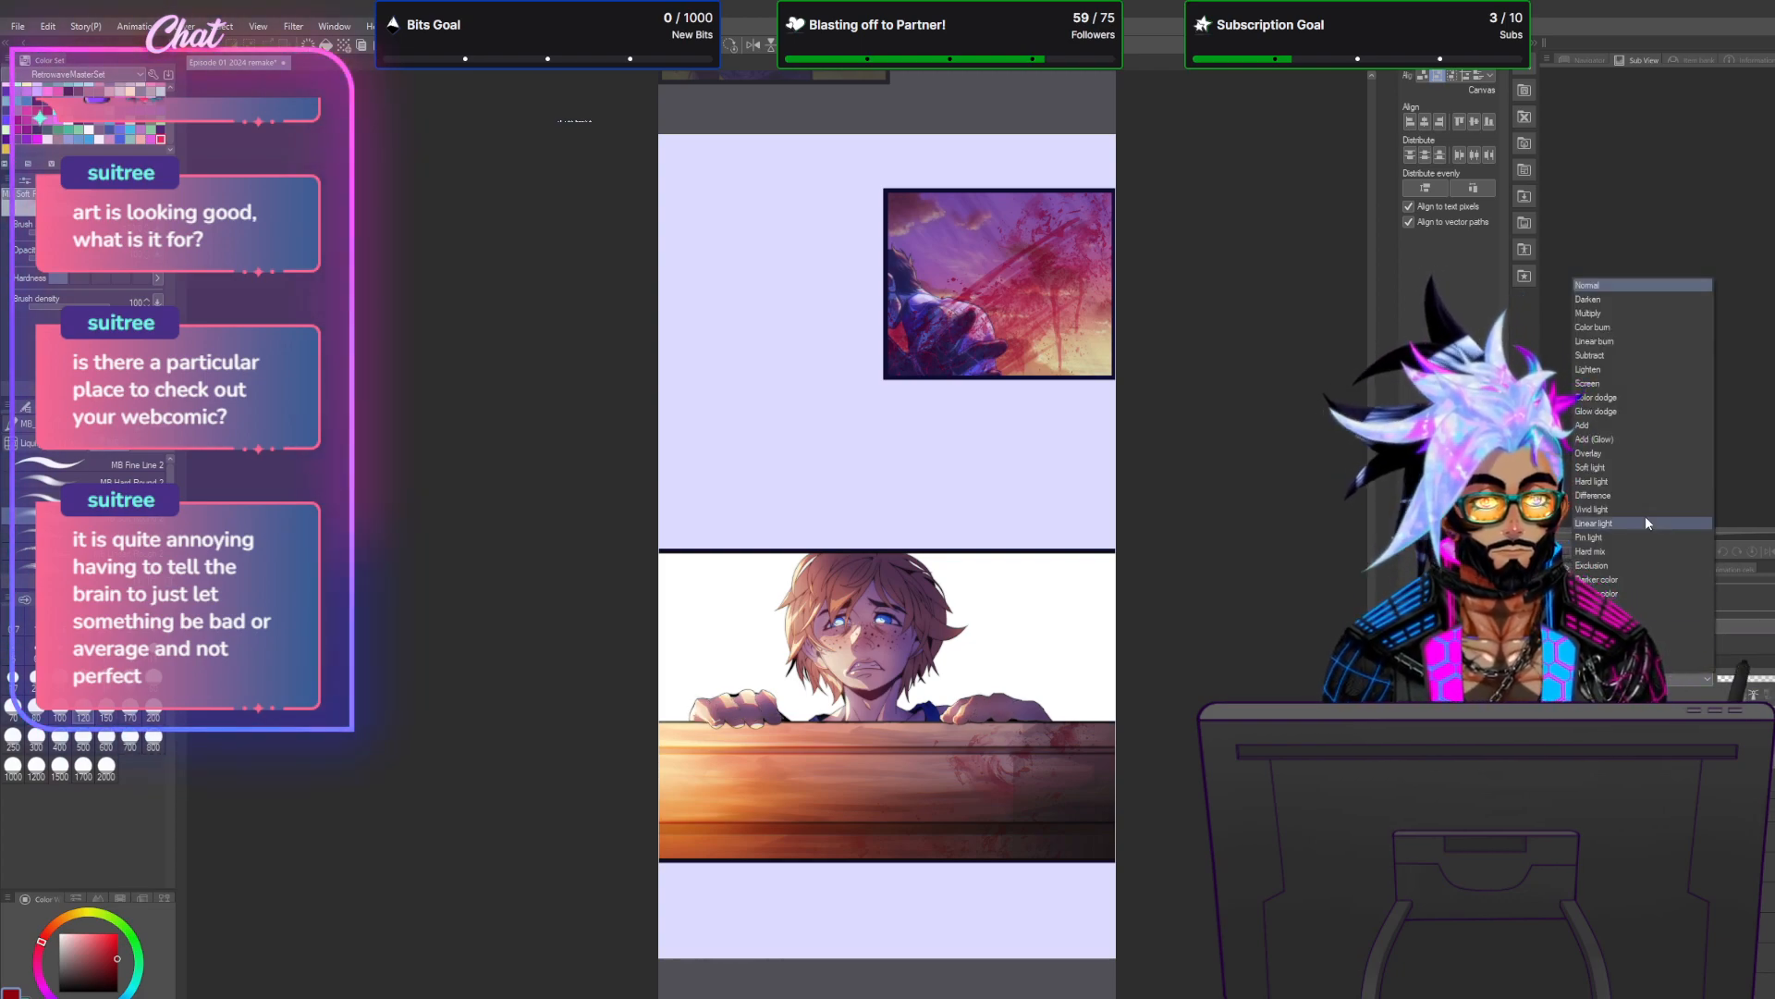
left_click(1593, 371)
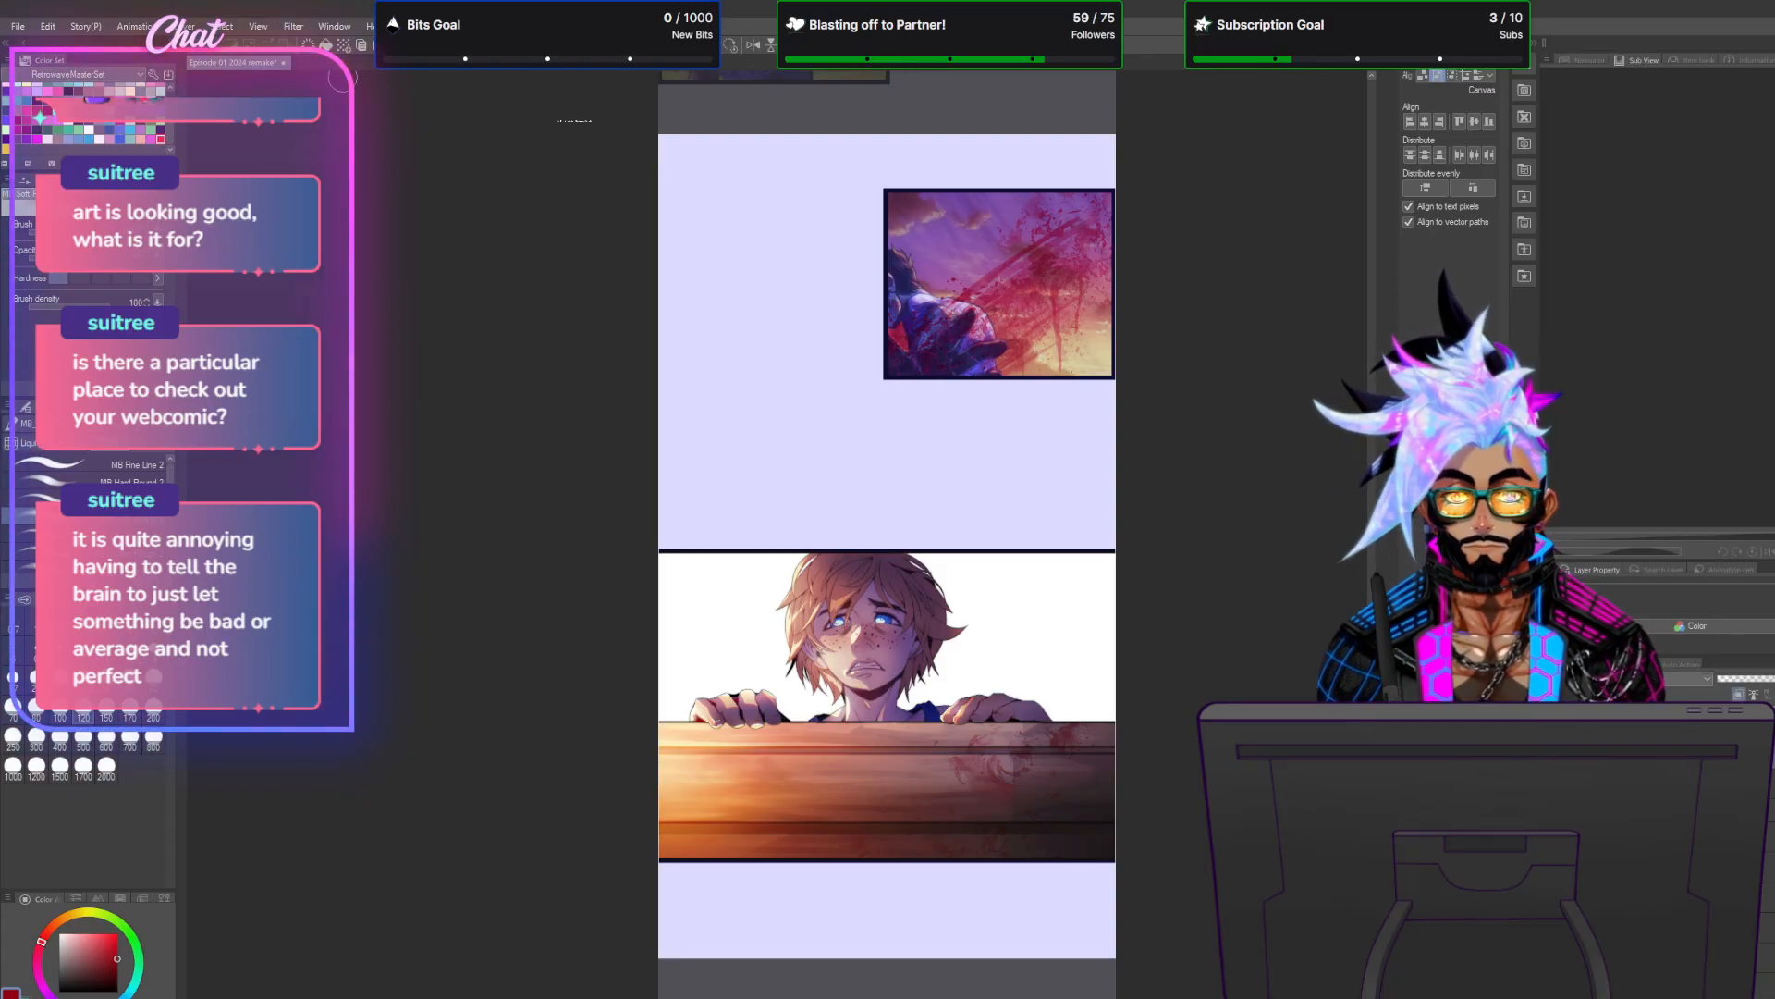
Apply a Gaussian blur to the duplicated hands layer for a soft glow.
left_click(293, 27)
mouse_move(319, 65)
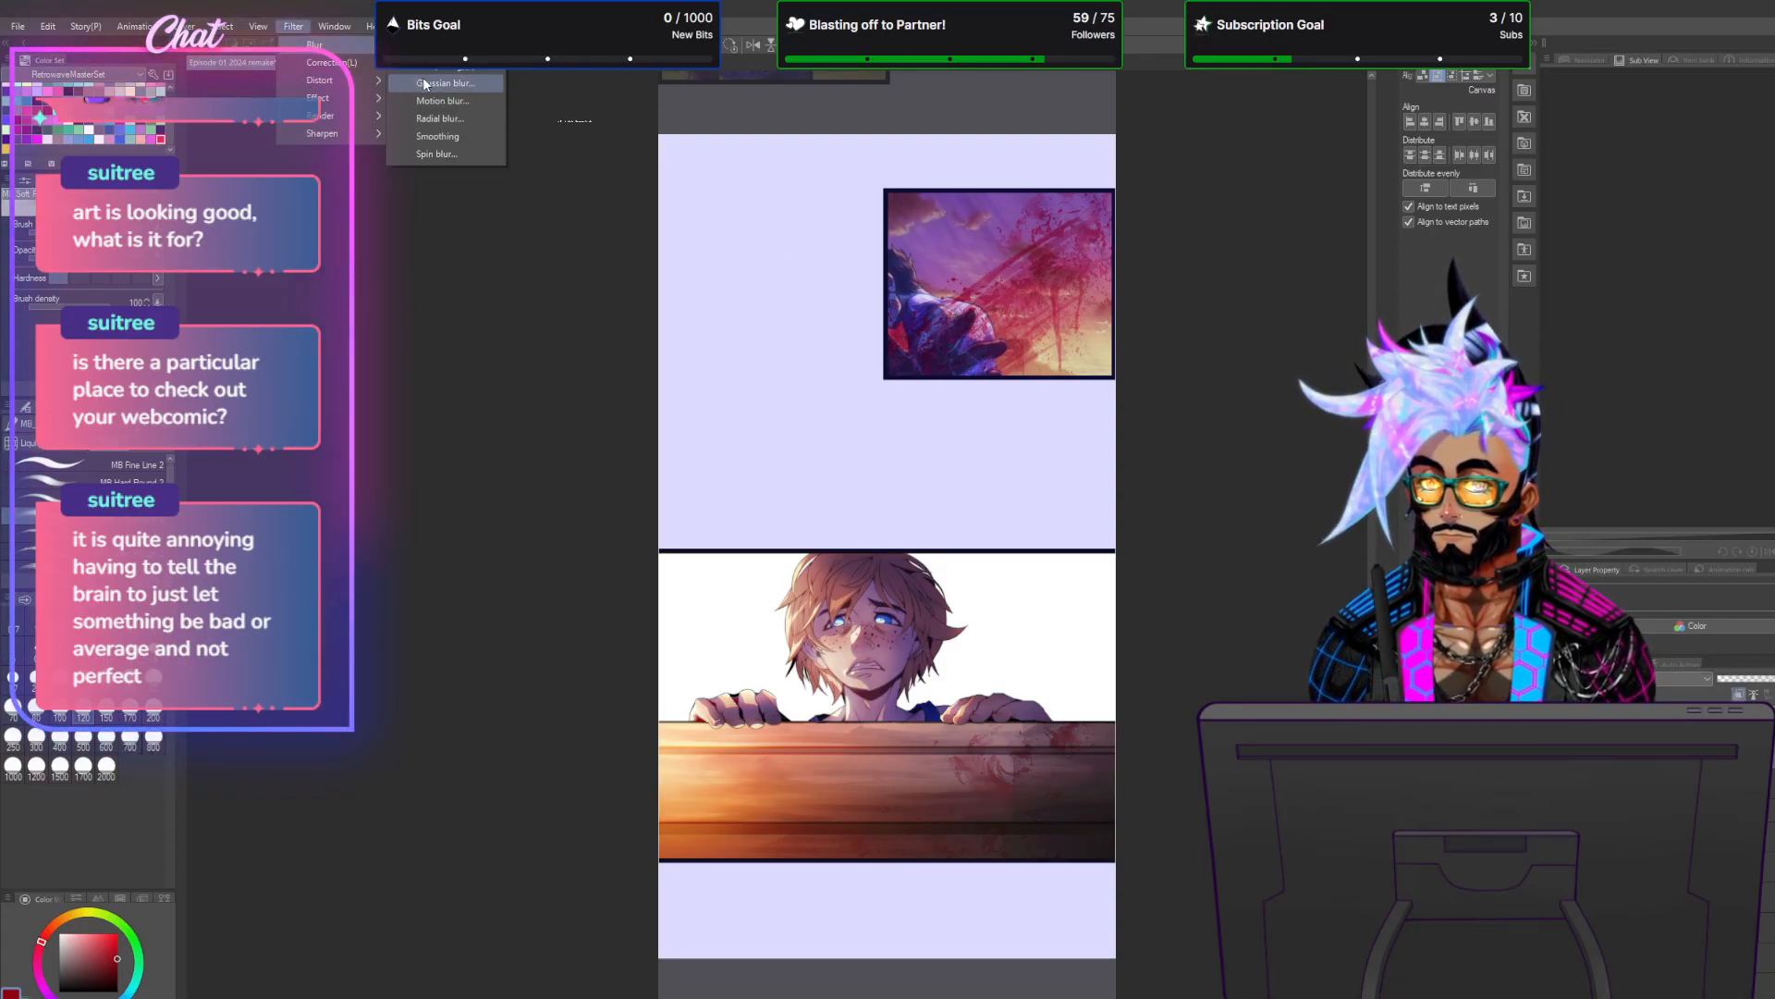
left_click(425, 82)
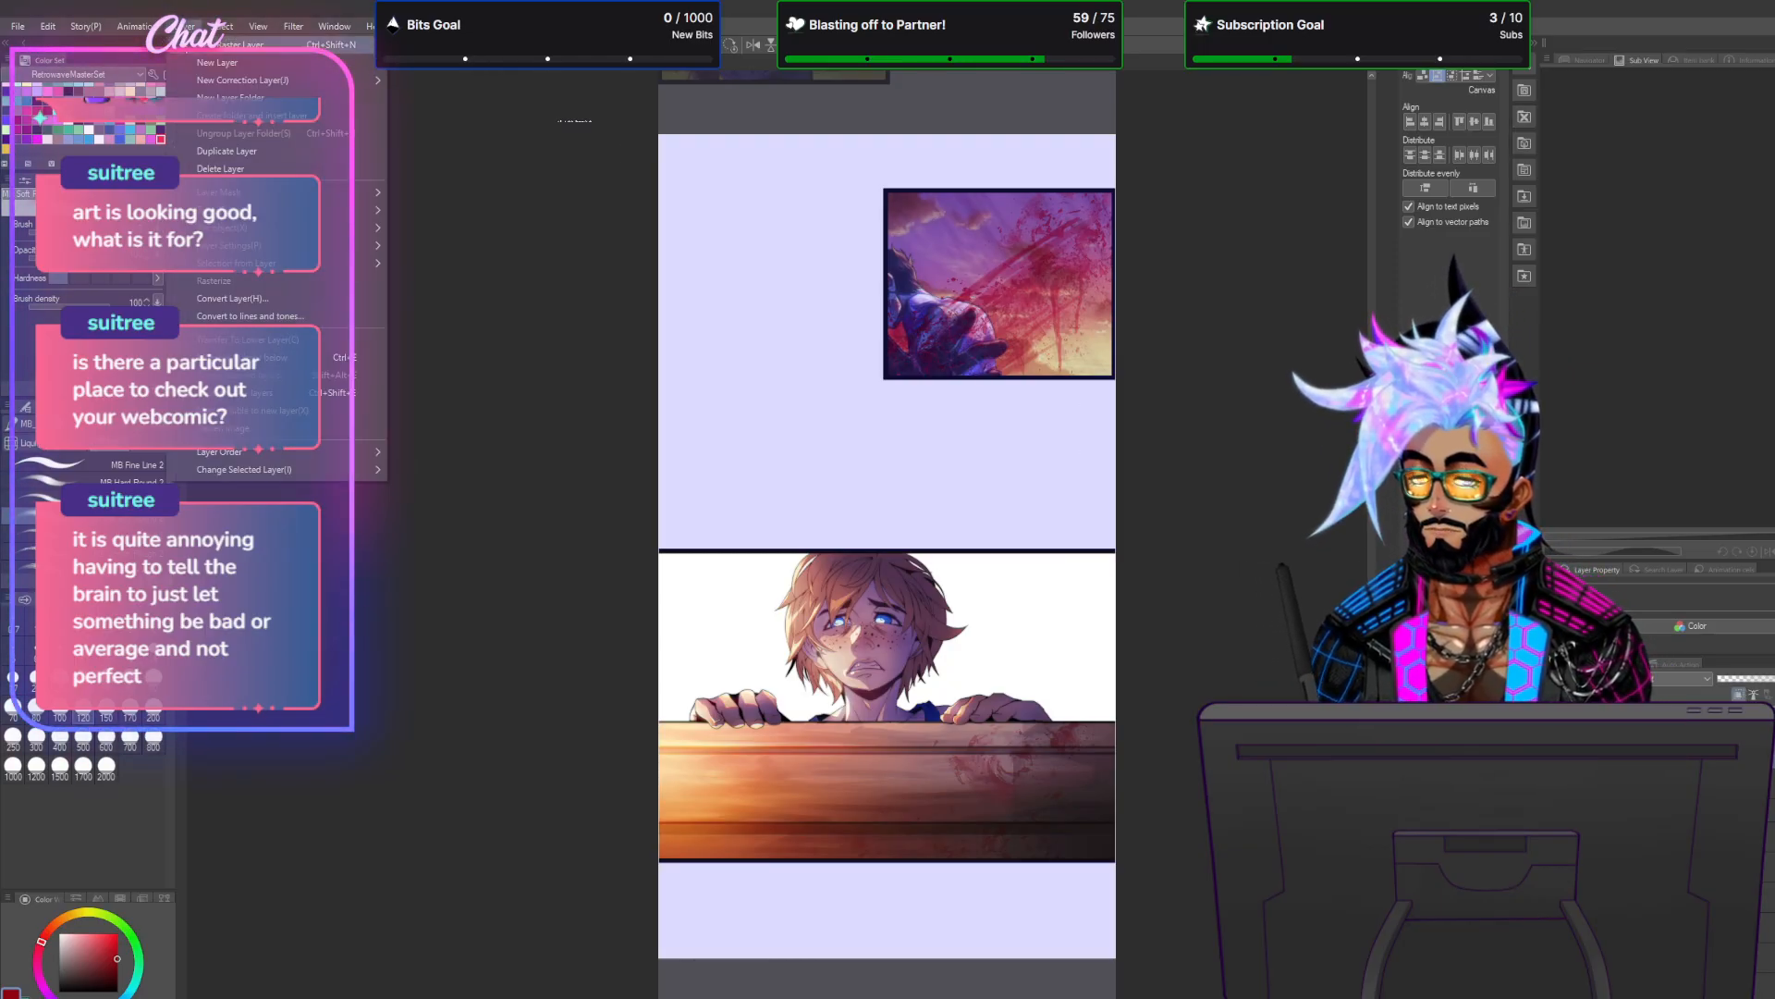
Try Glow dodge on the blurred hands copy, then set its blending mode to Lighten.
left_click(1641, 679)
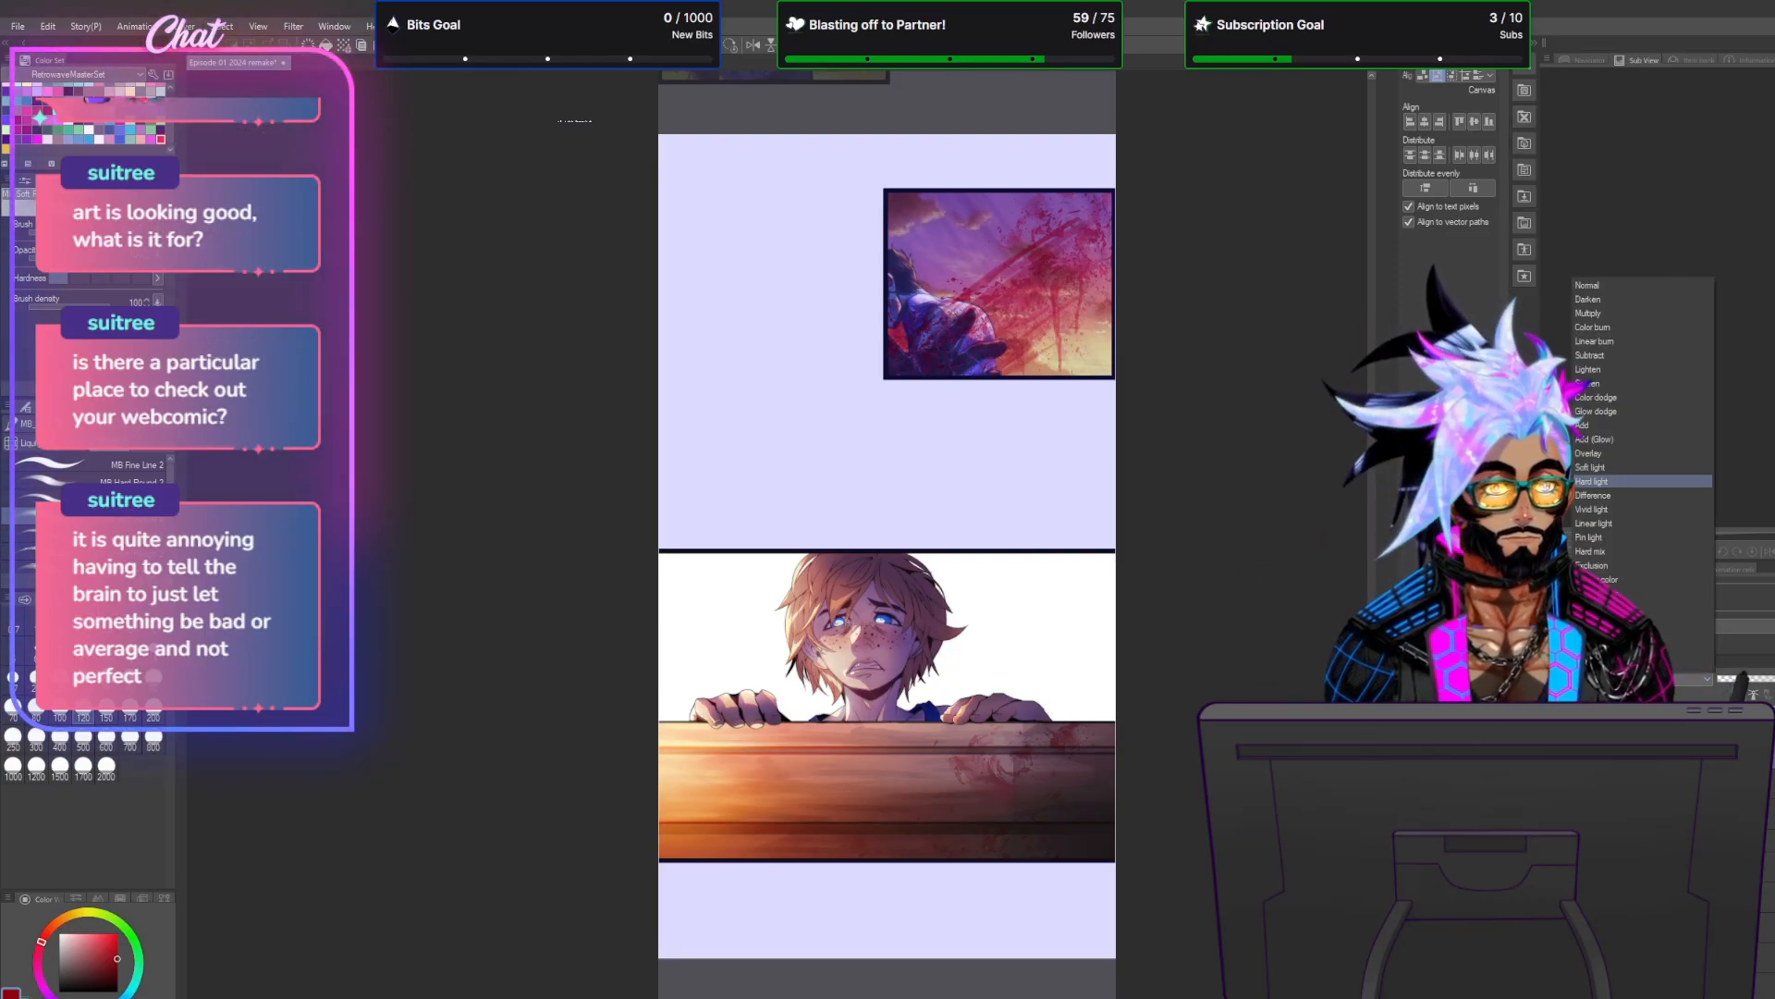
left_click(1597, 414)
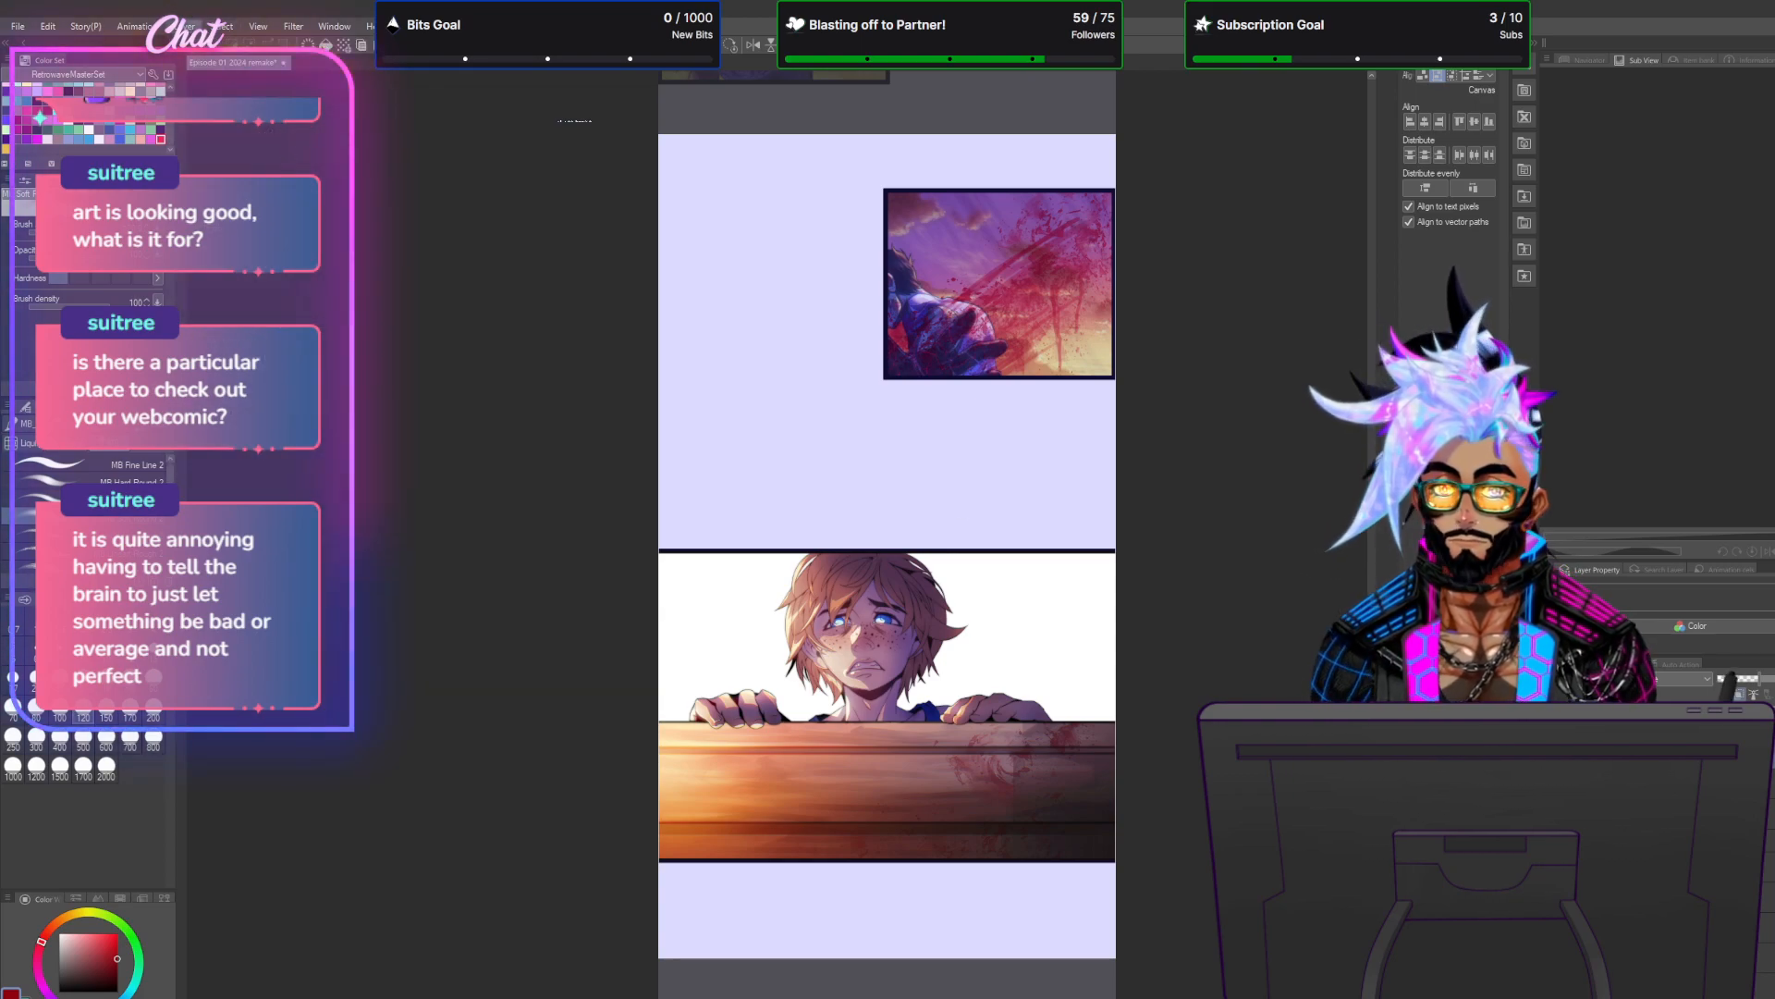
left_click(1641, 679)
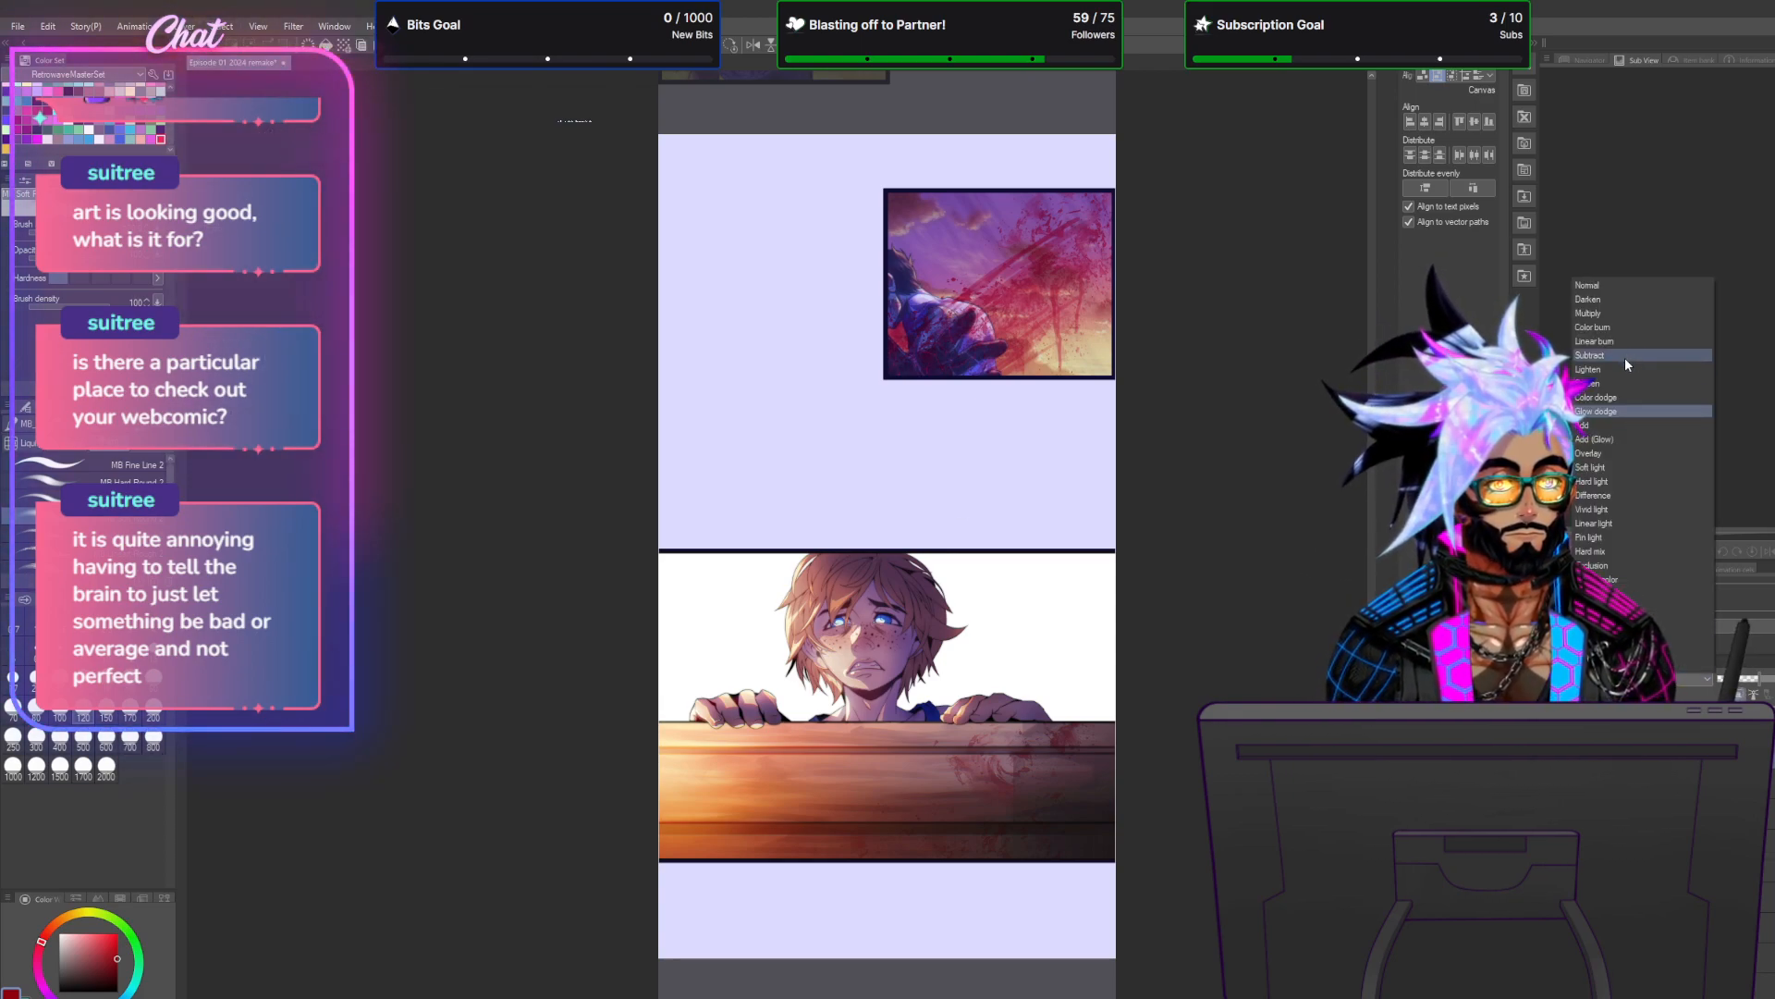
left_click(1624, 368)
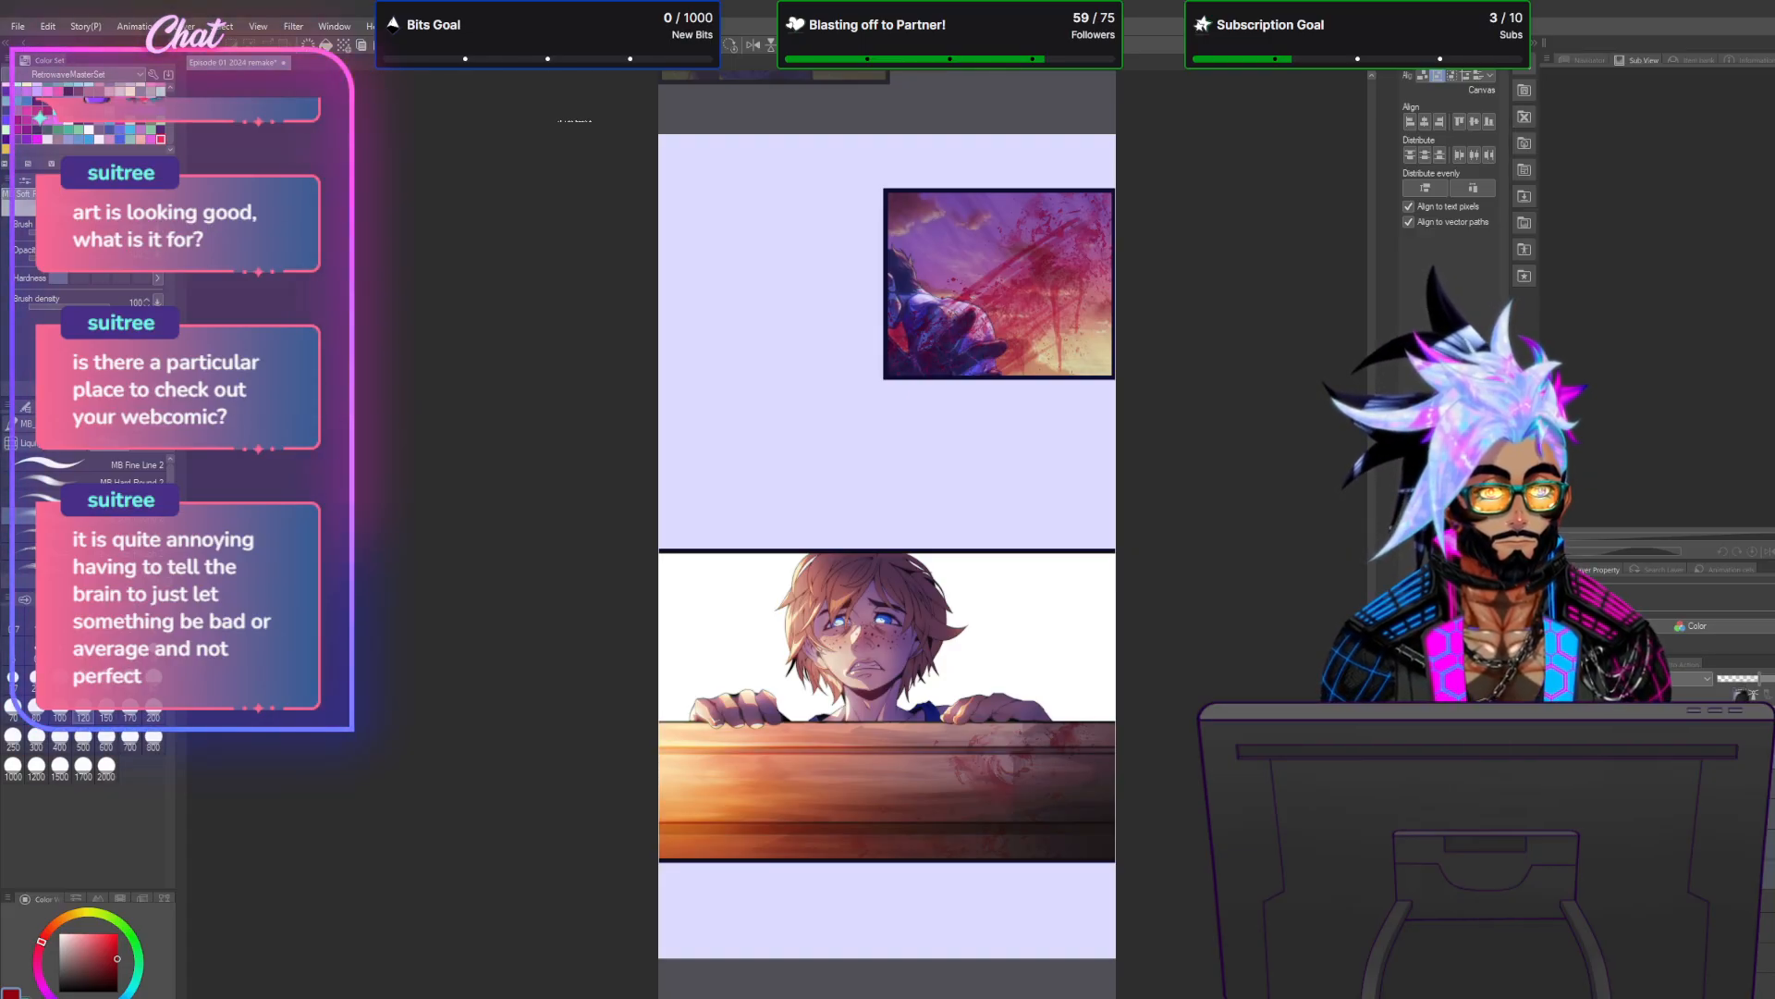
Merge the selected layers of the boy's panel and delete the leftover layers from the layer stack.
right_click(1672, 814)
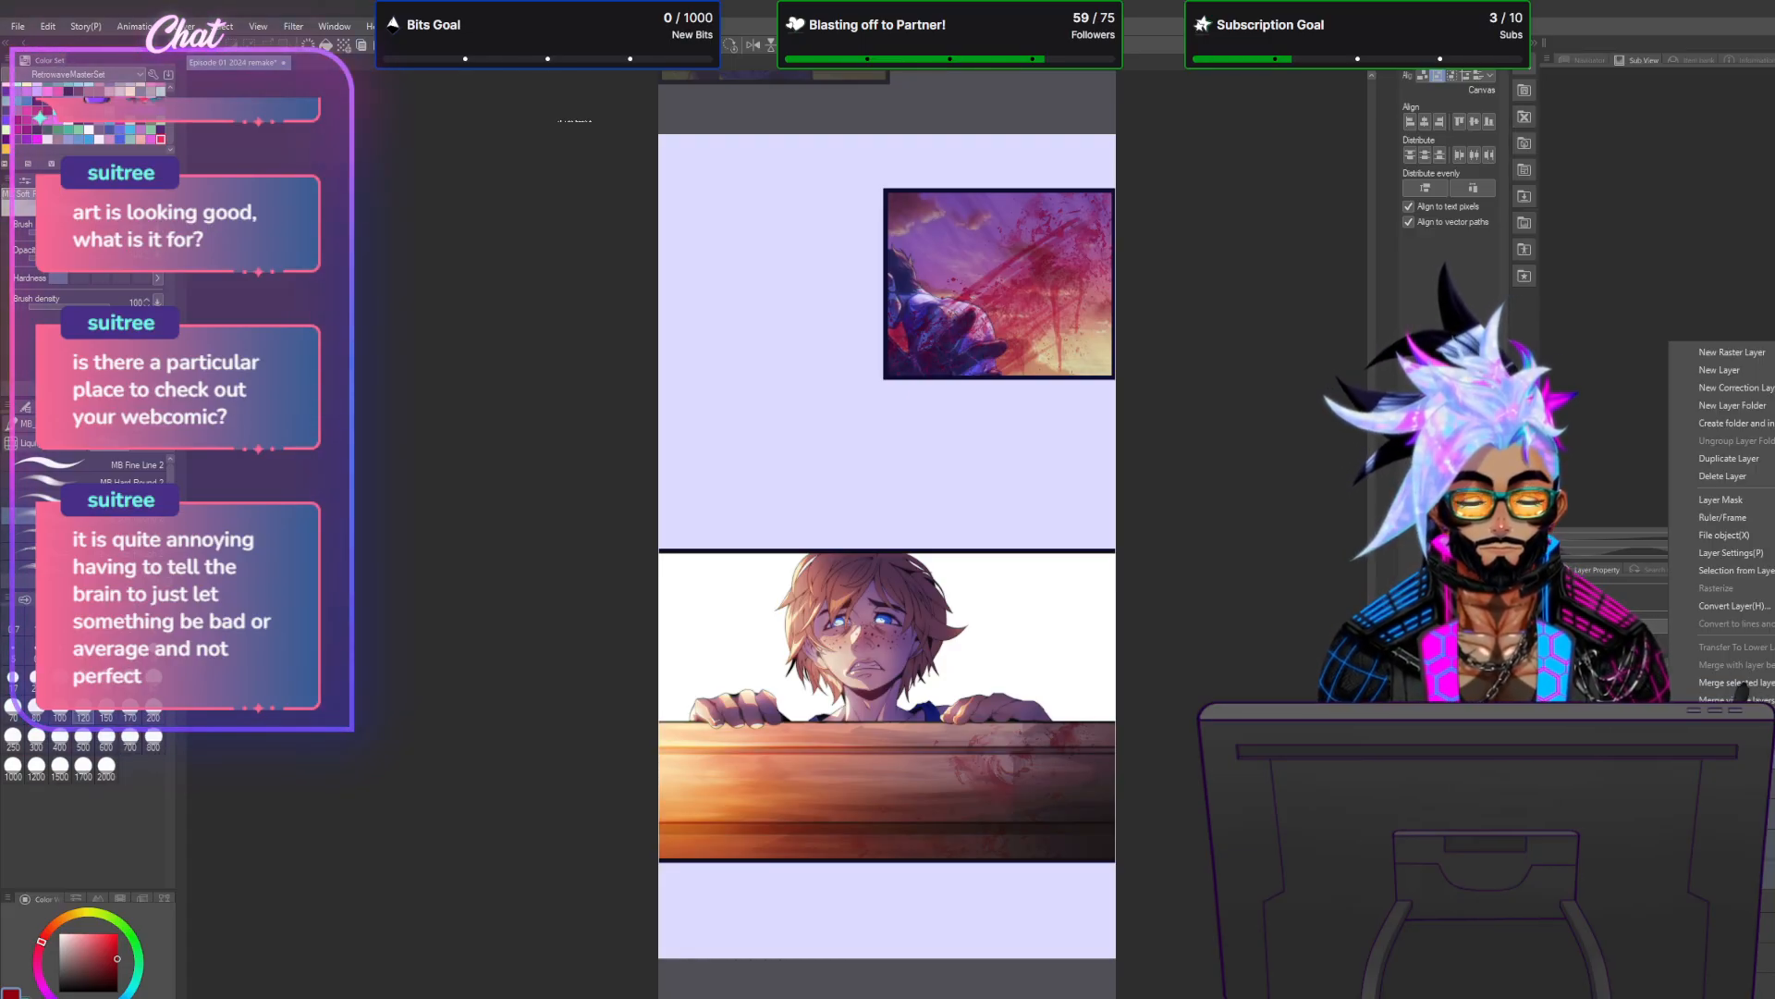
left_click(1732, 689)
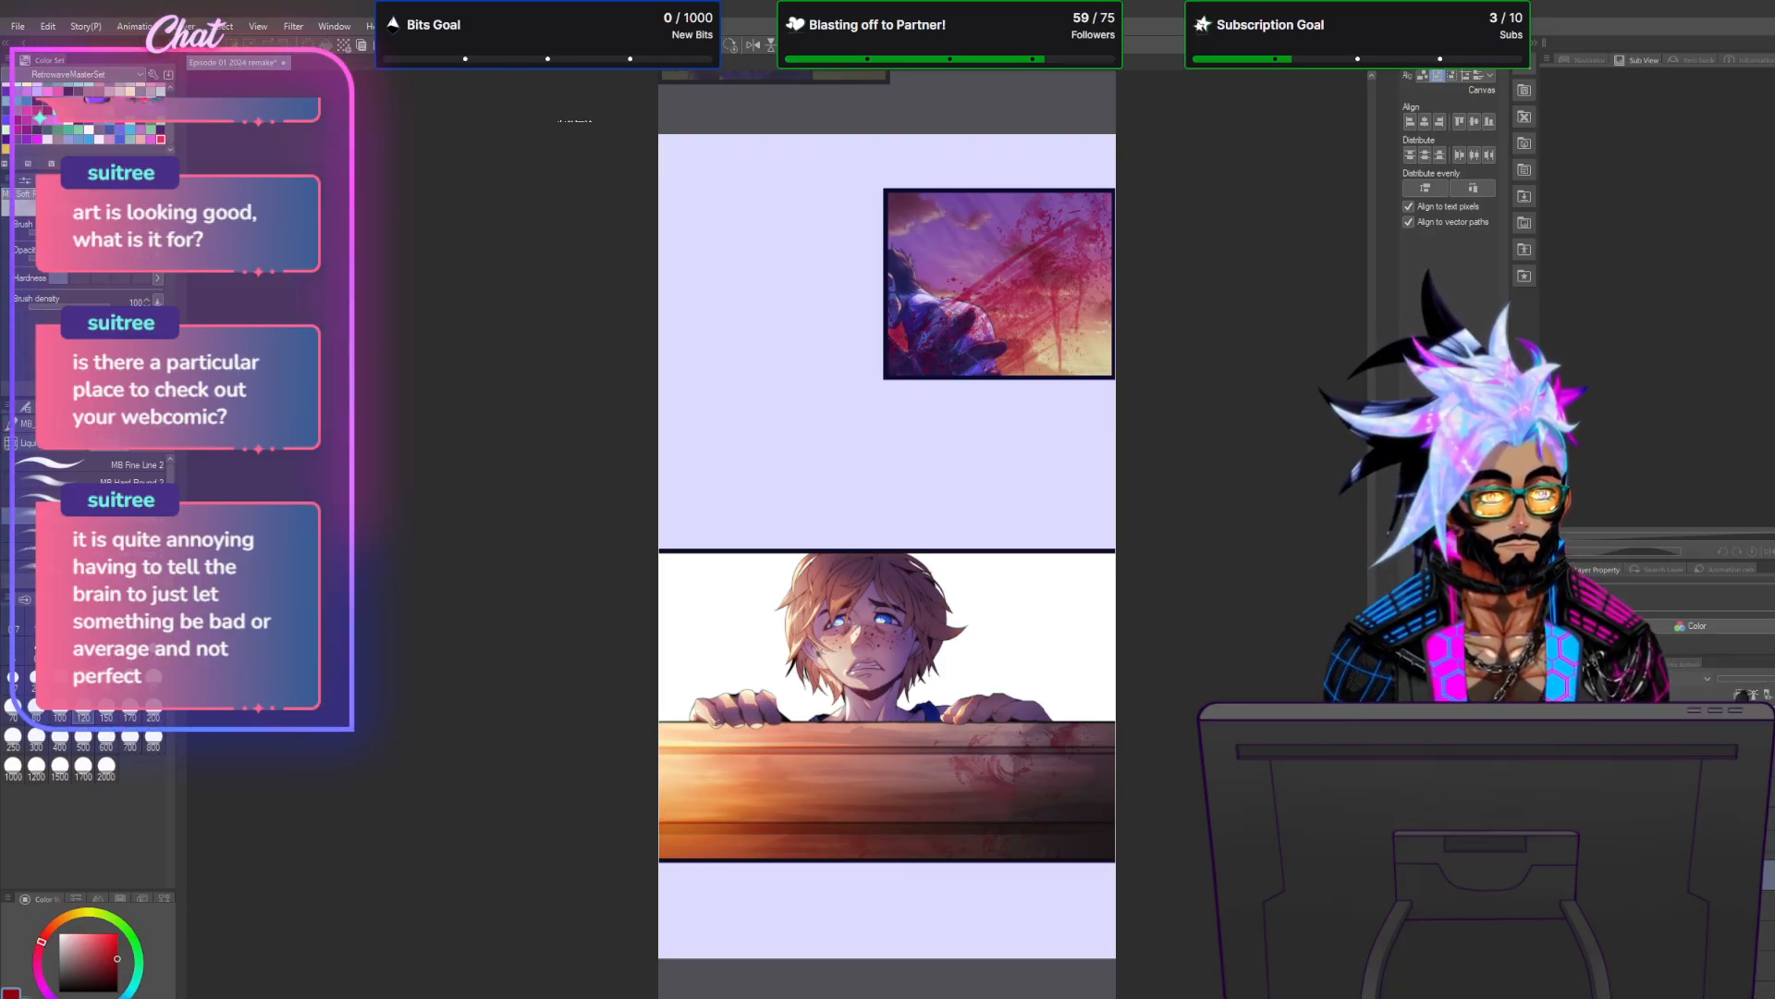
key("Delete")
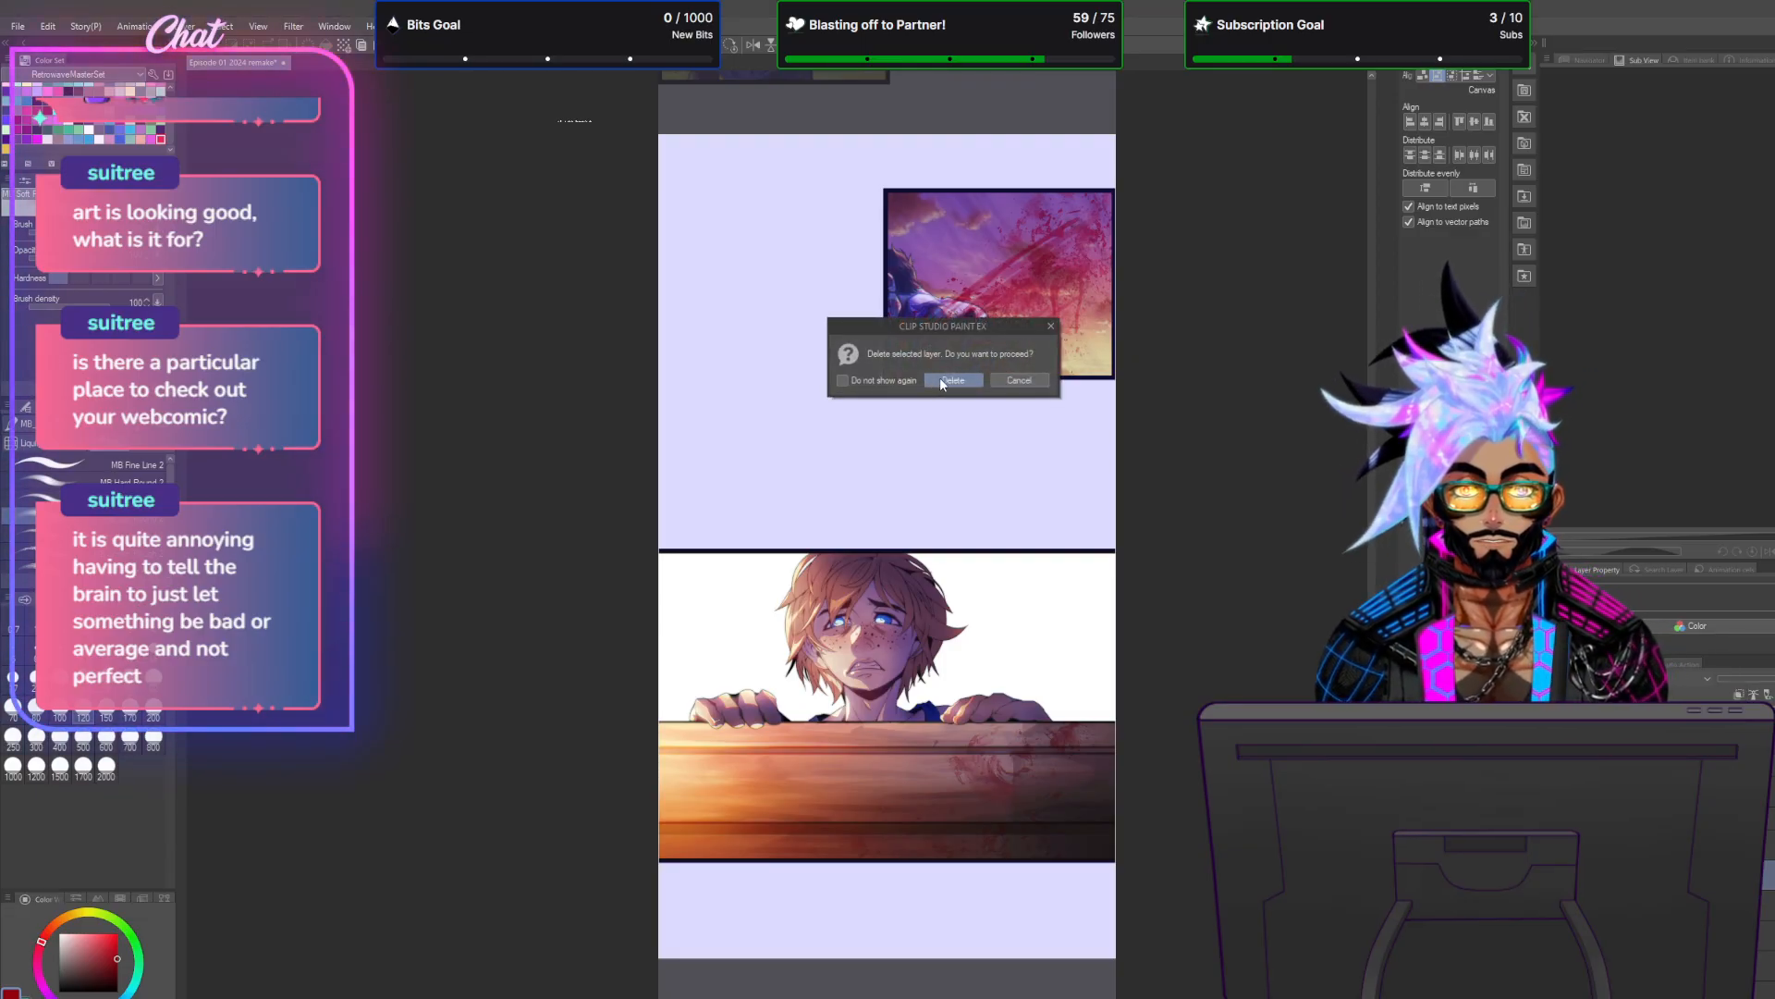
left_click(952, 380)
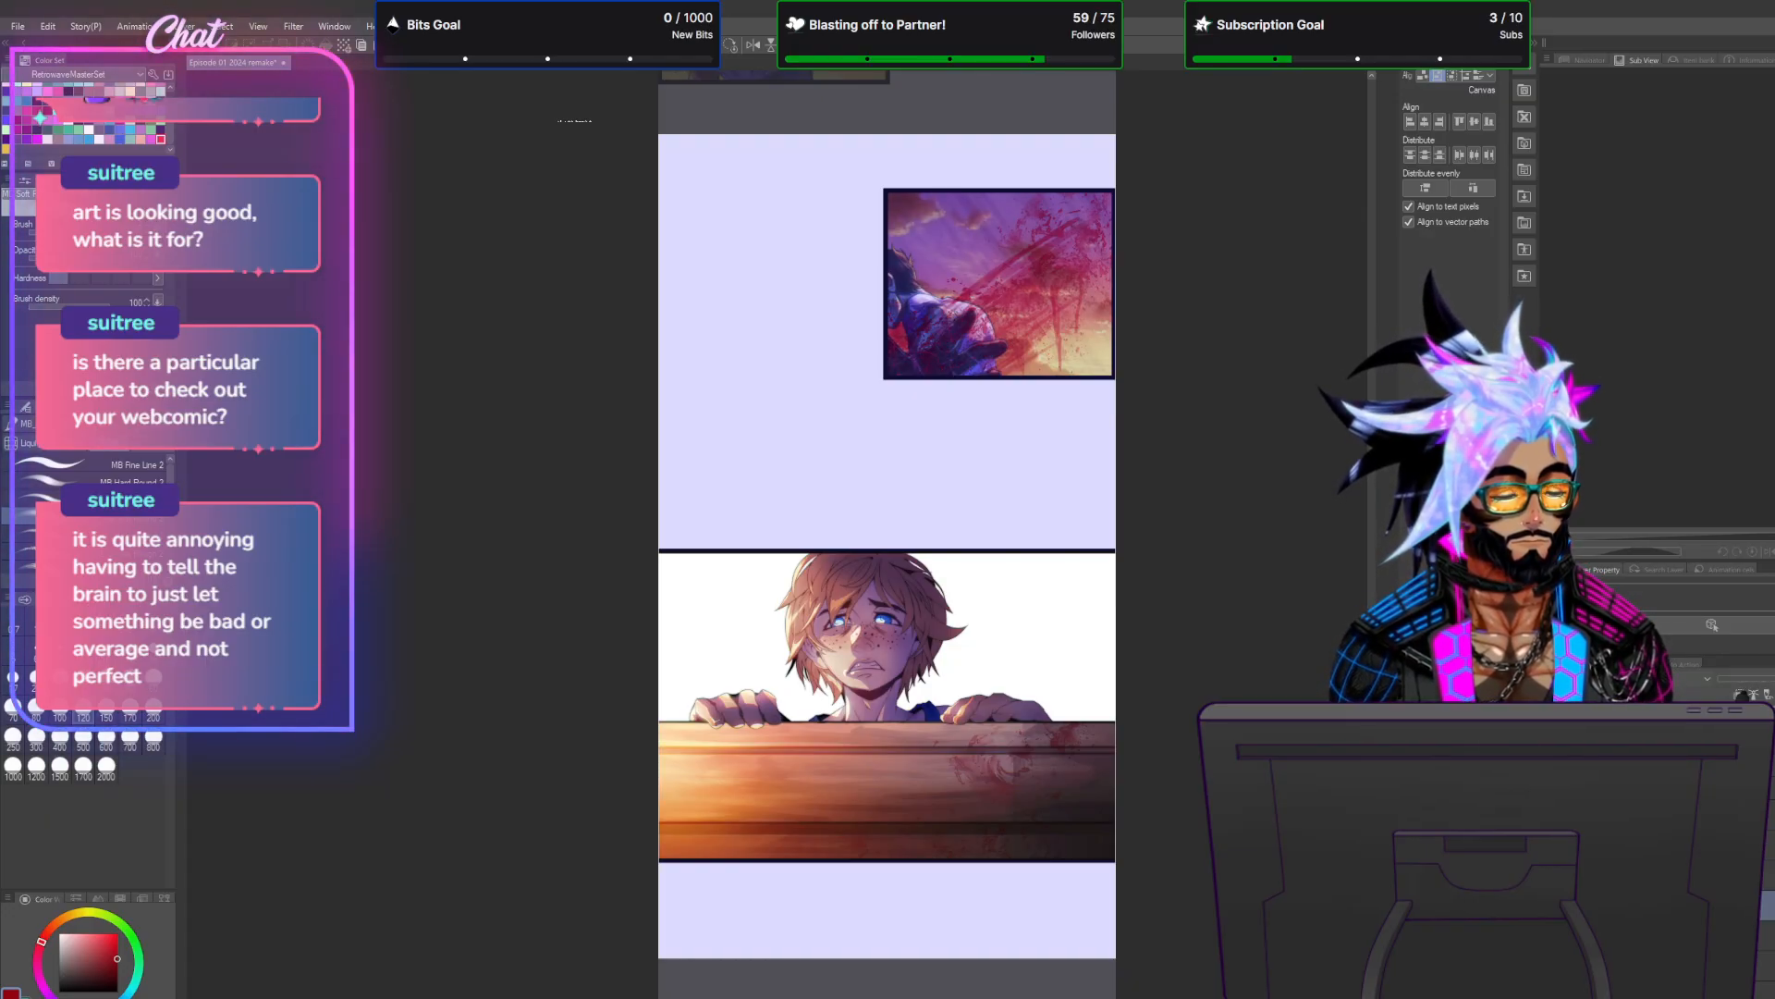
key("Delete")
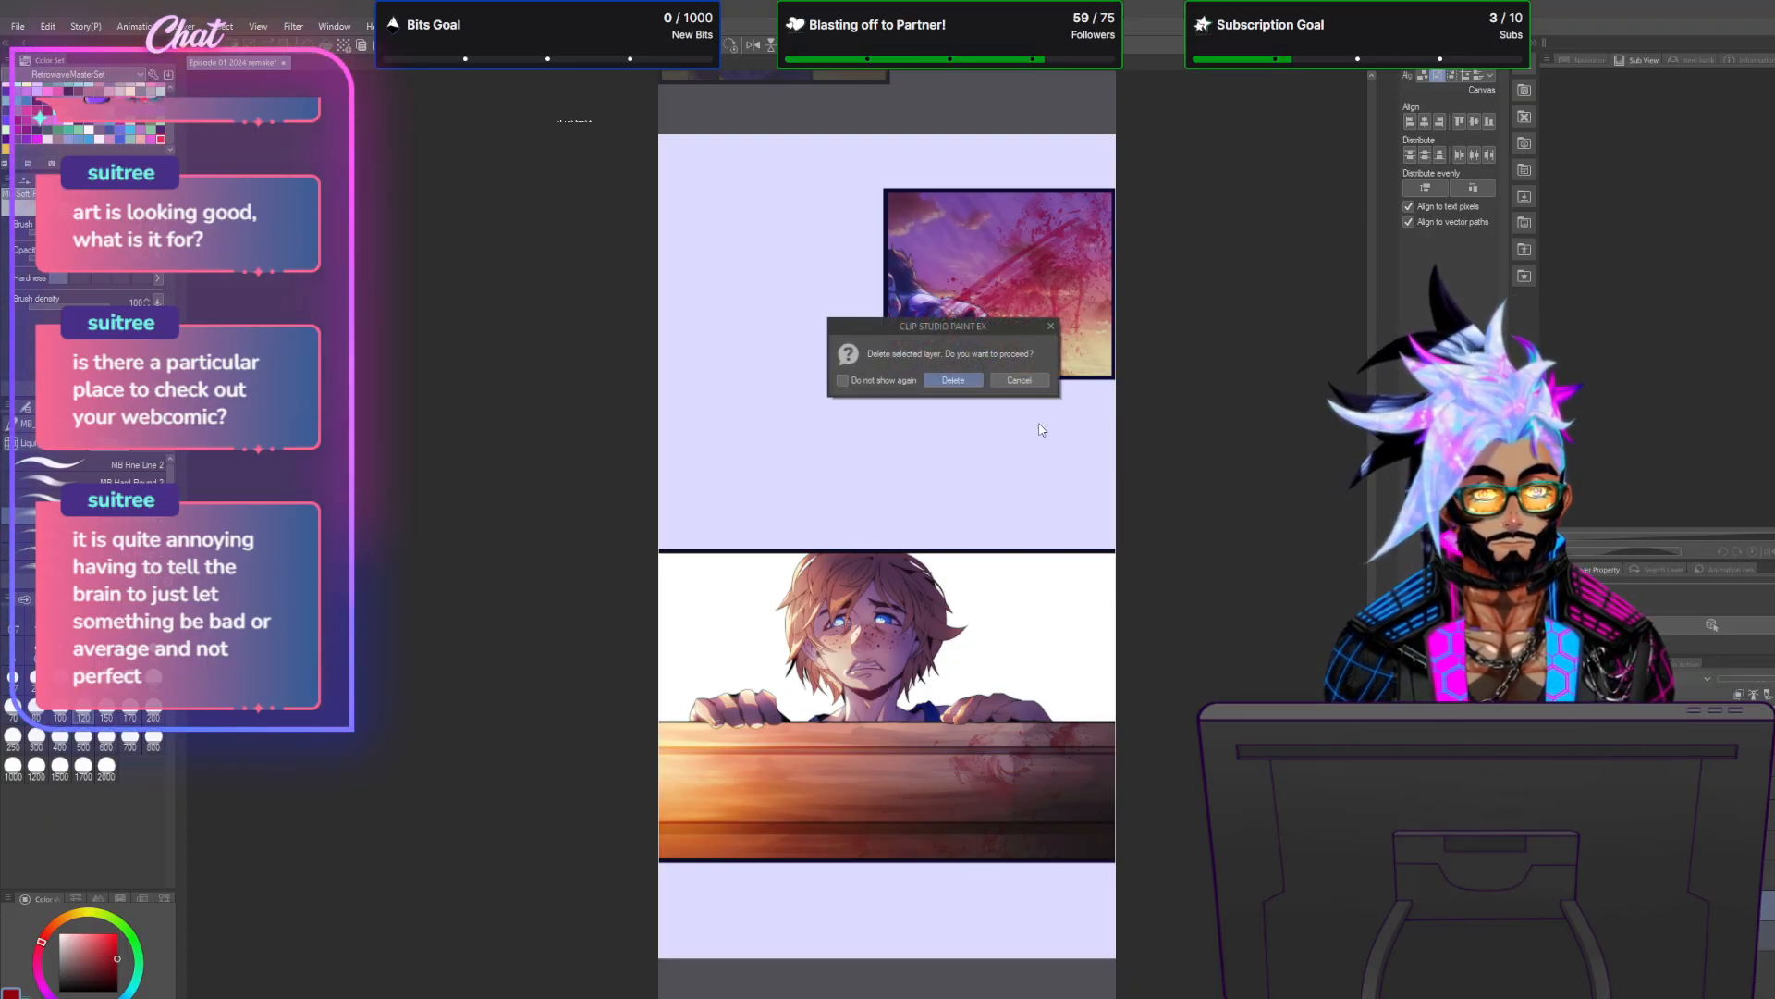
left_click(953, 380)
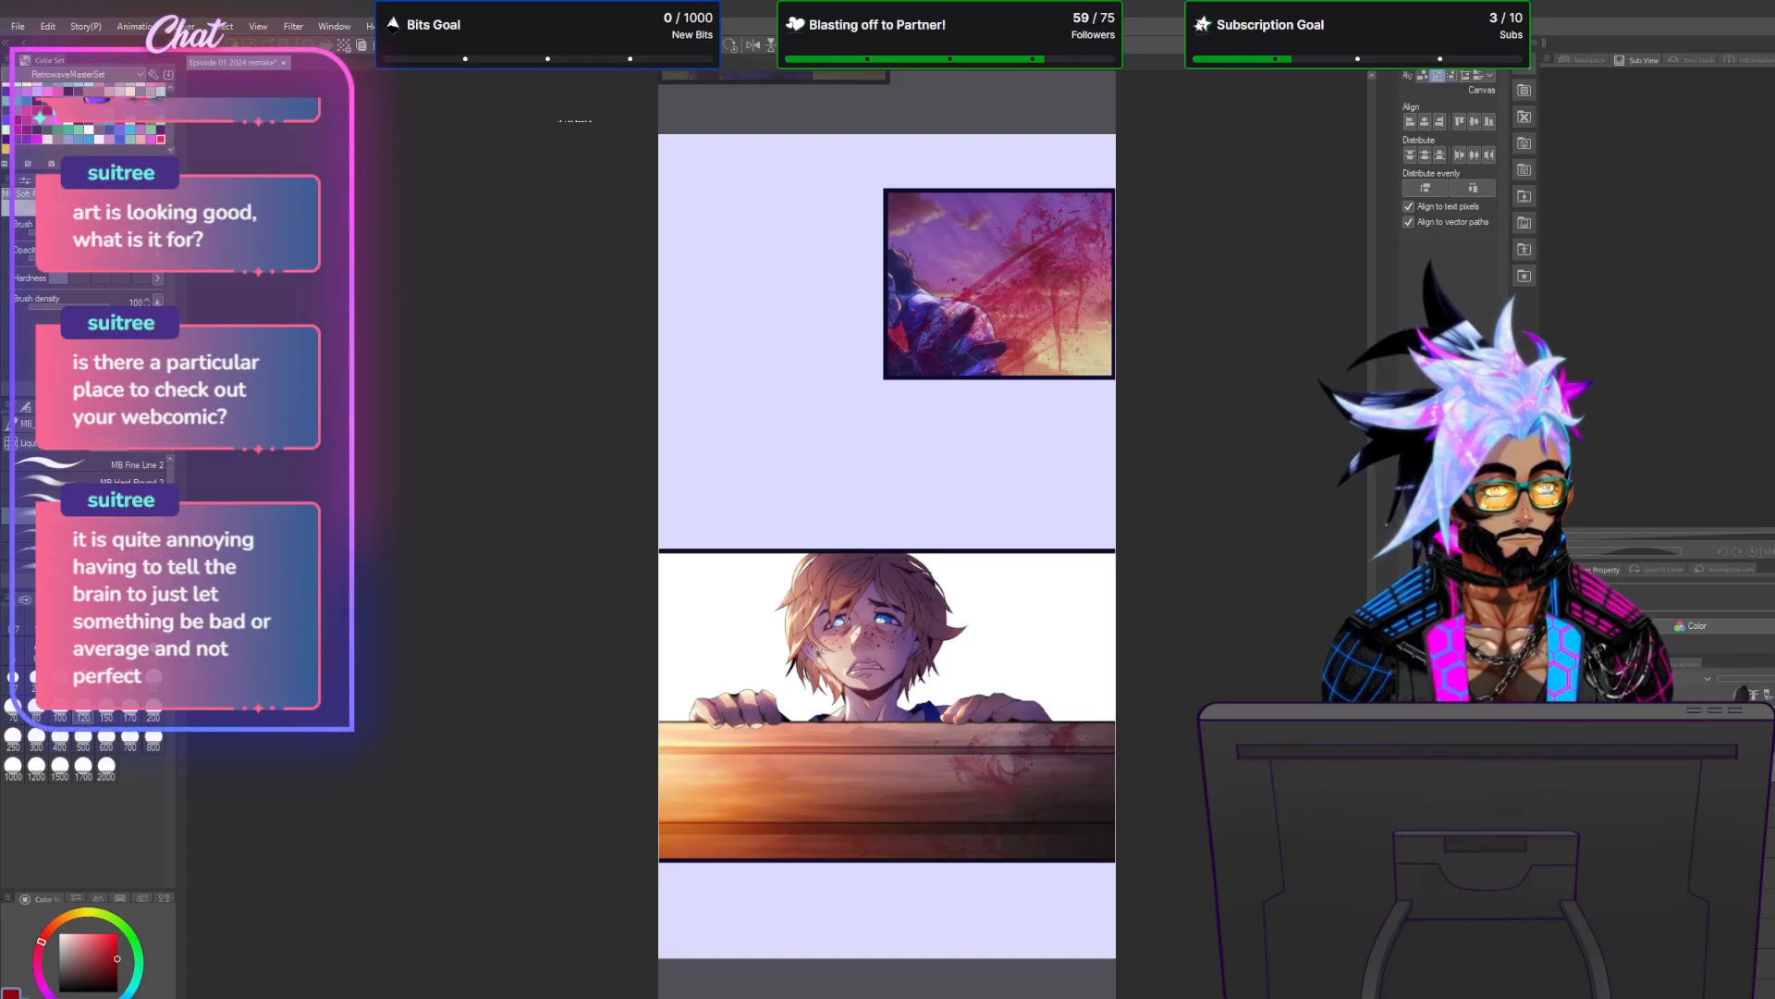
key("Delete")
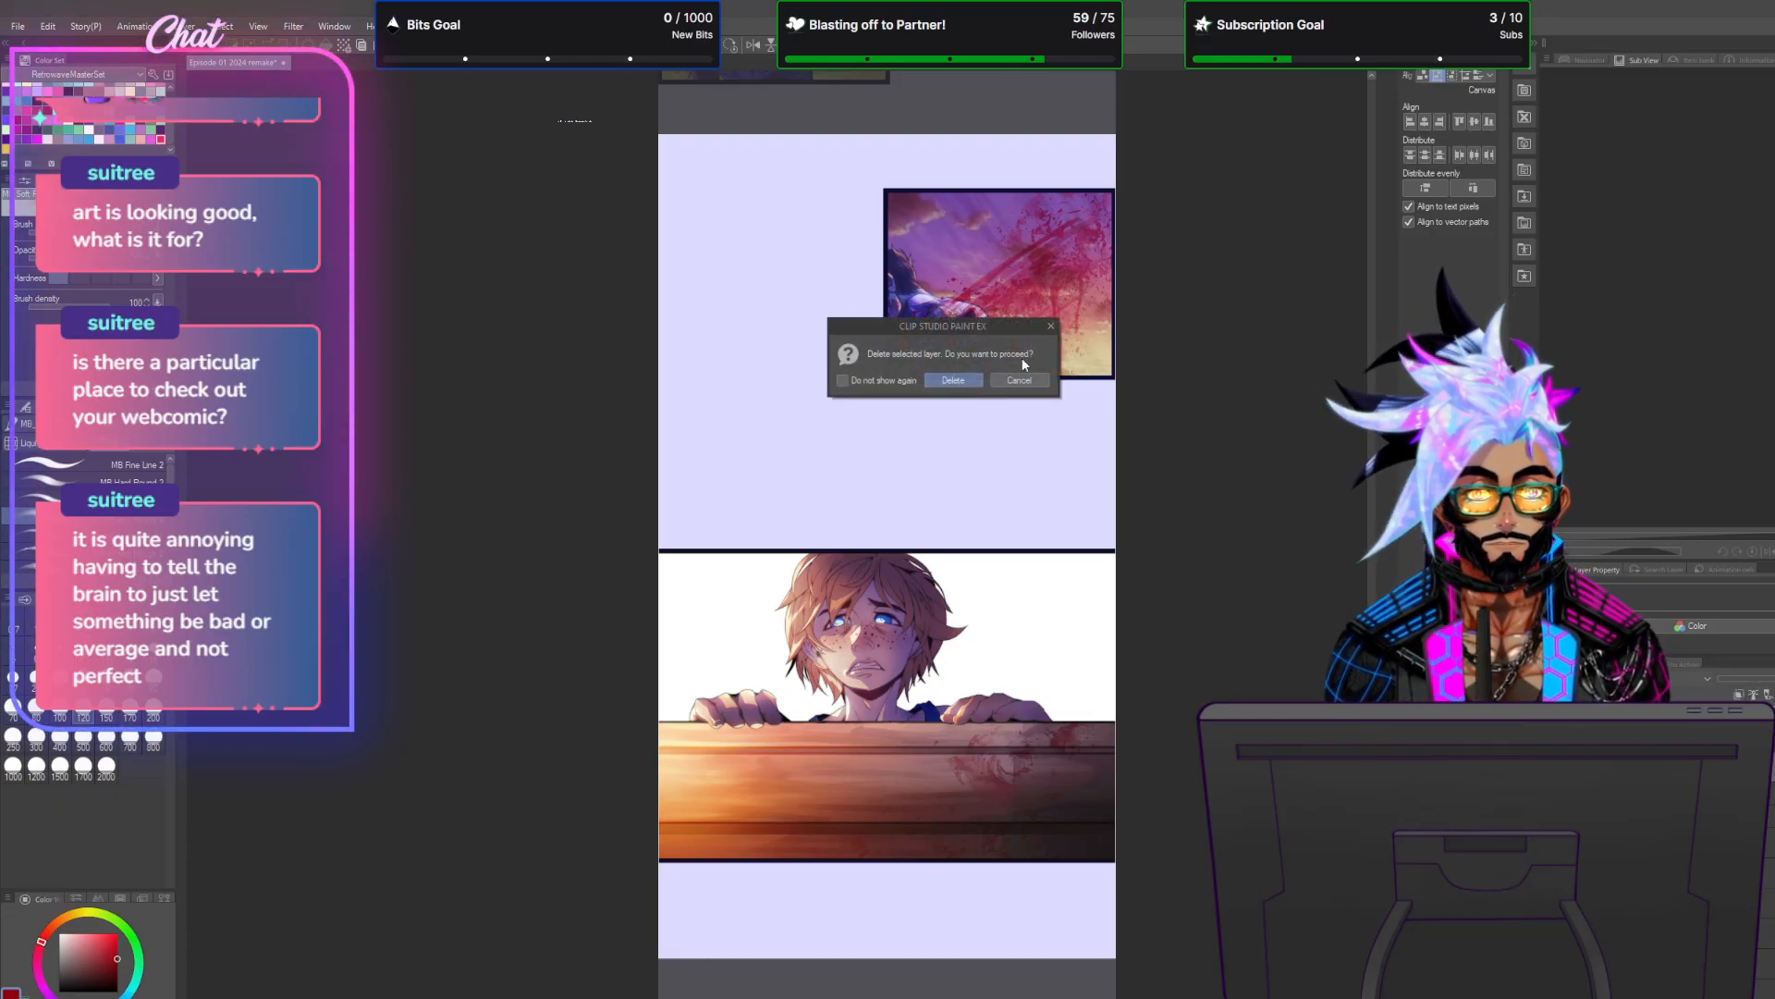
left_click(953, 379)
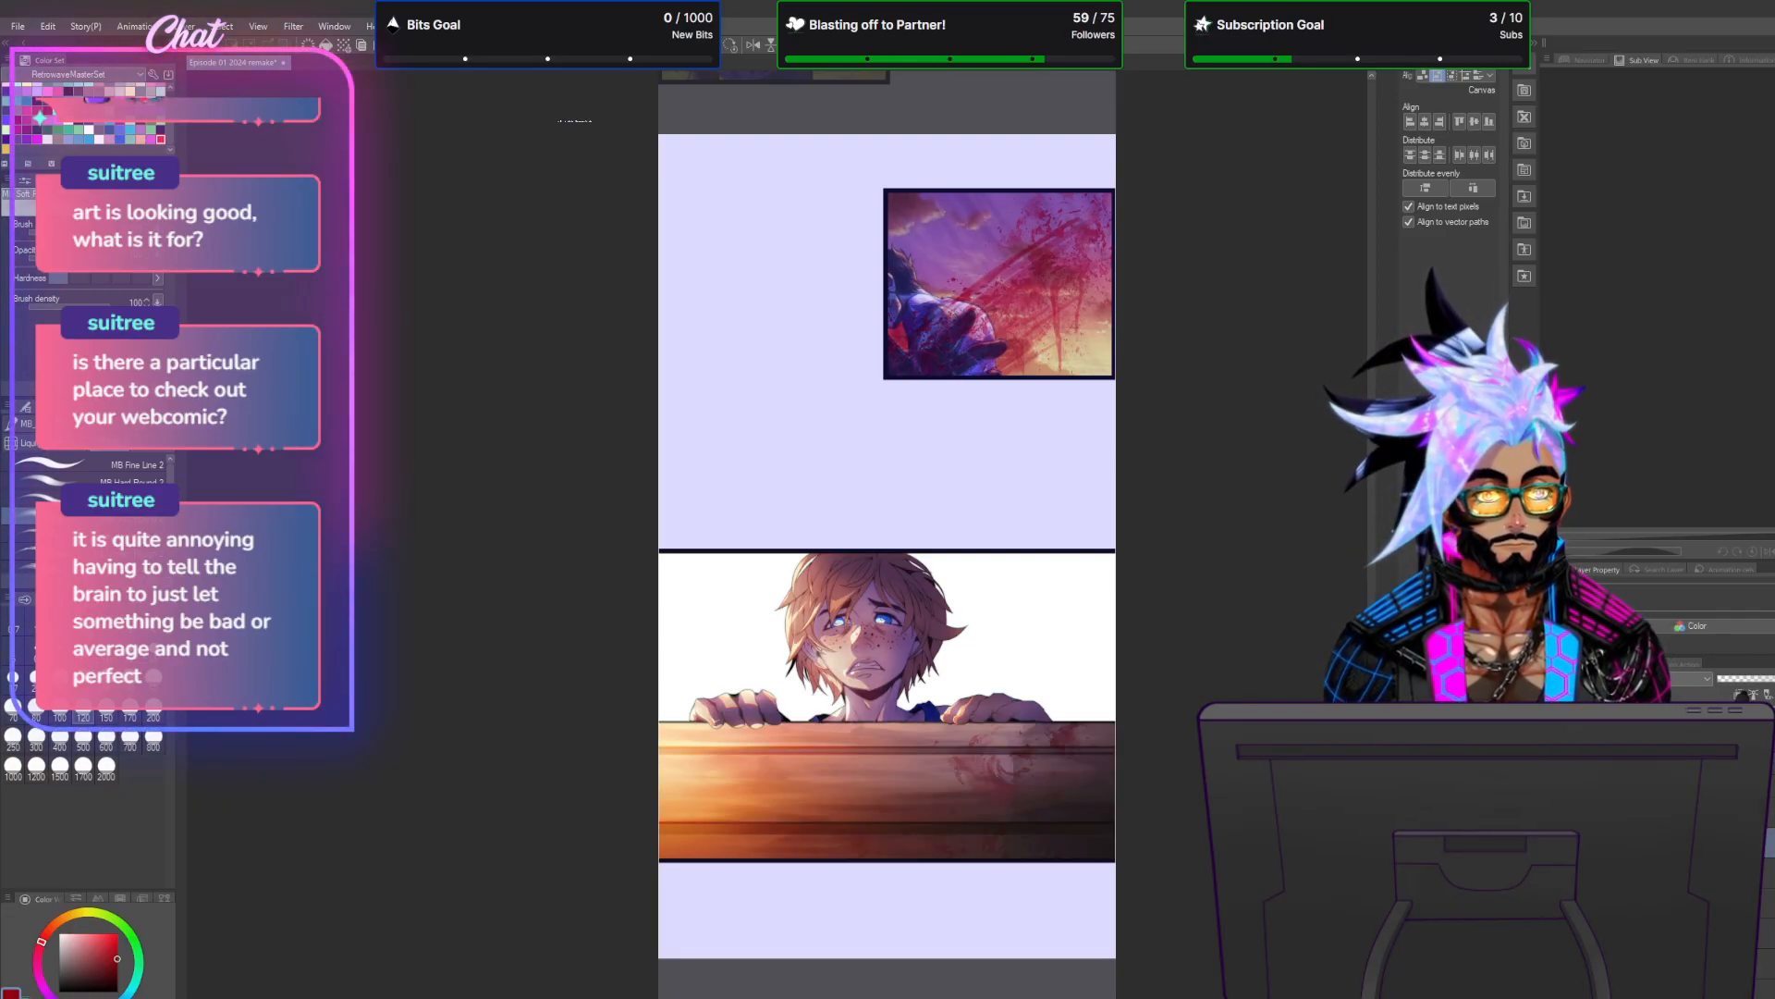
right_click(1628, 363)
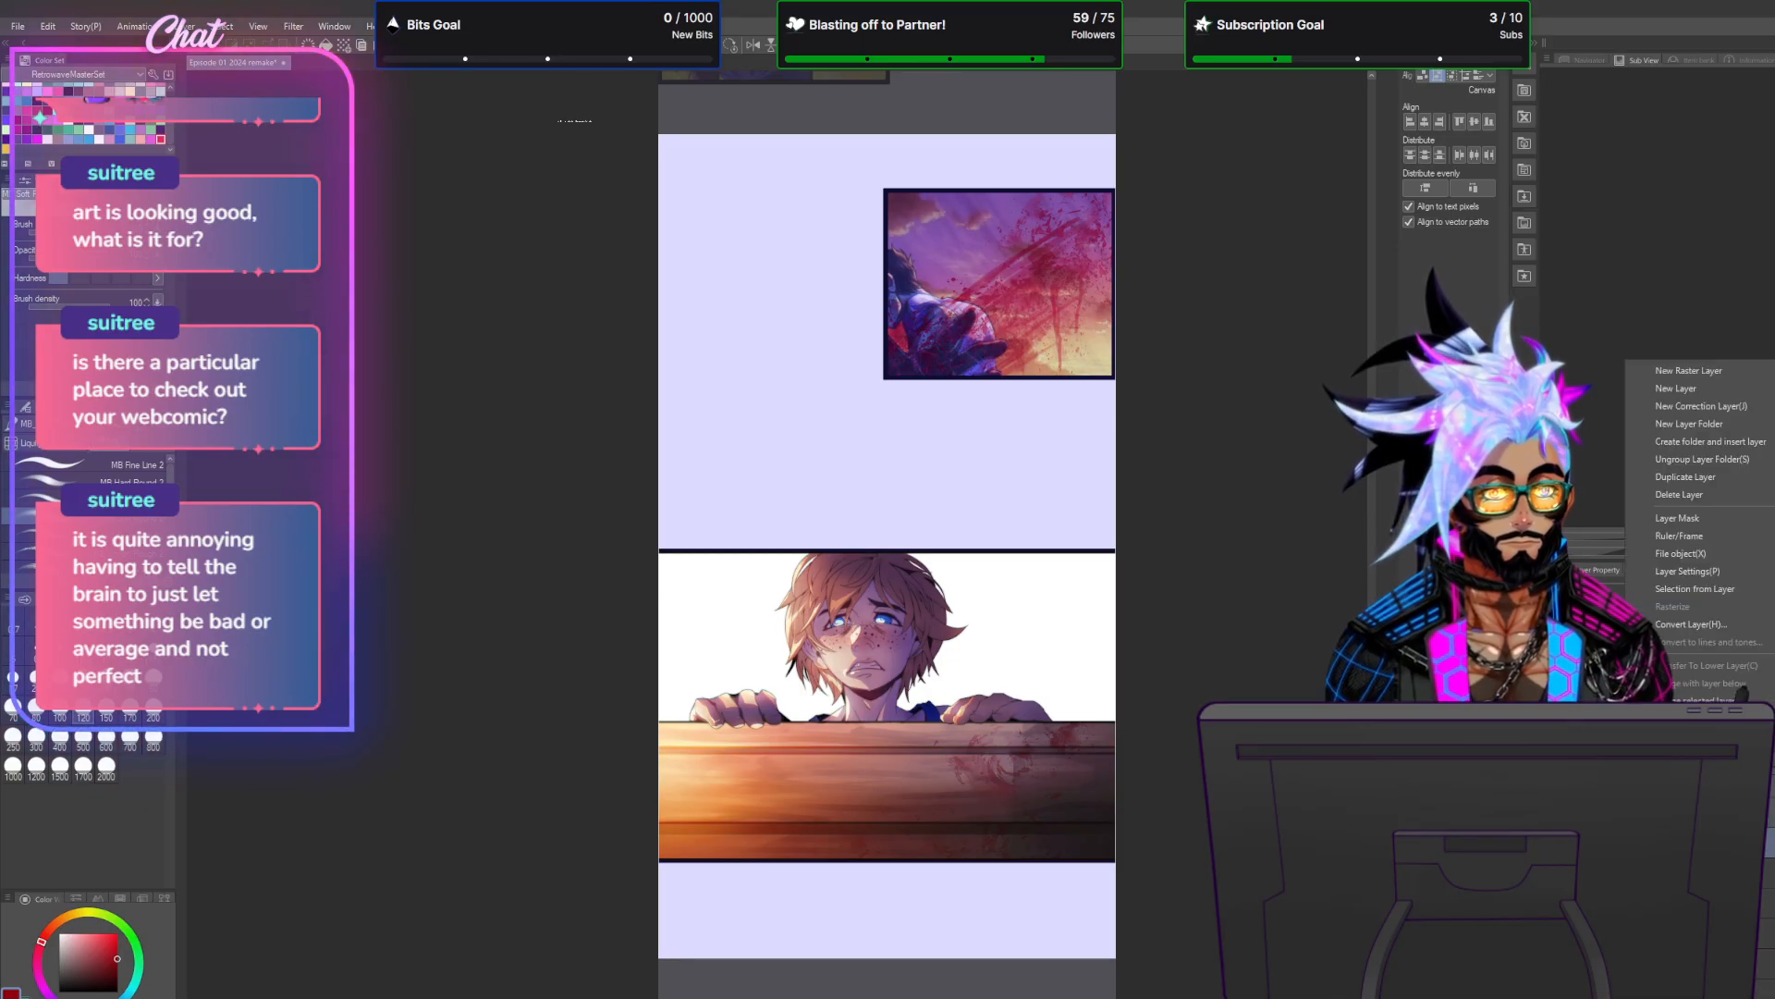
left_click(1713, 700)
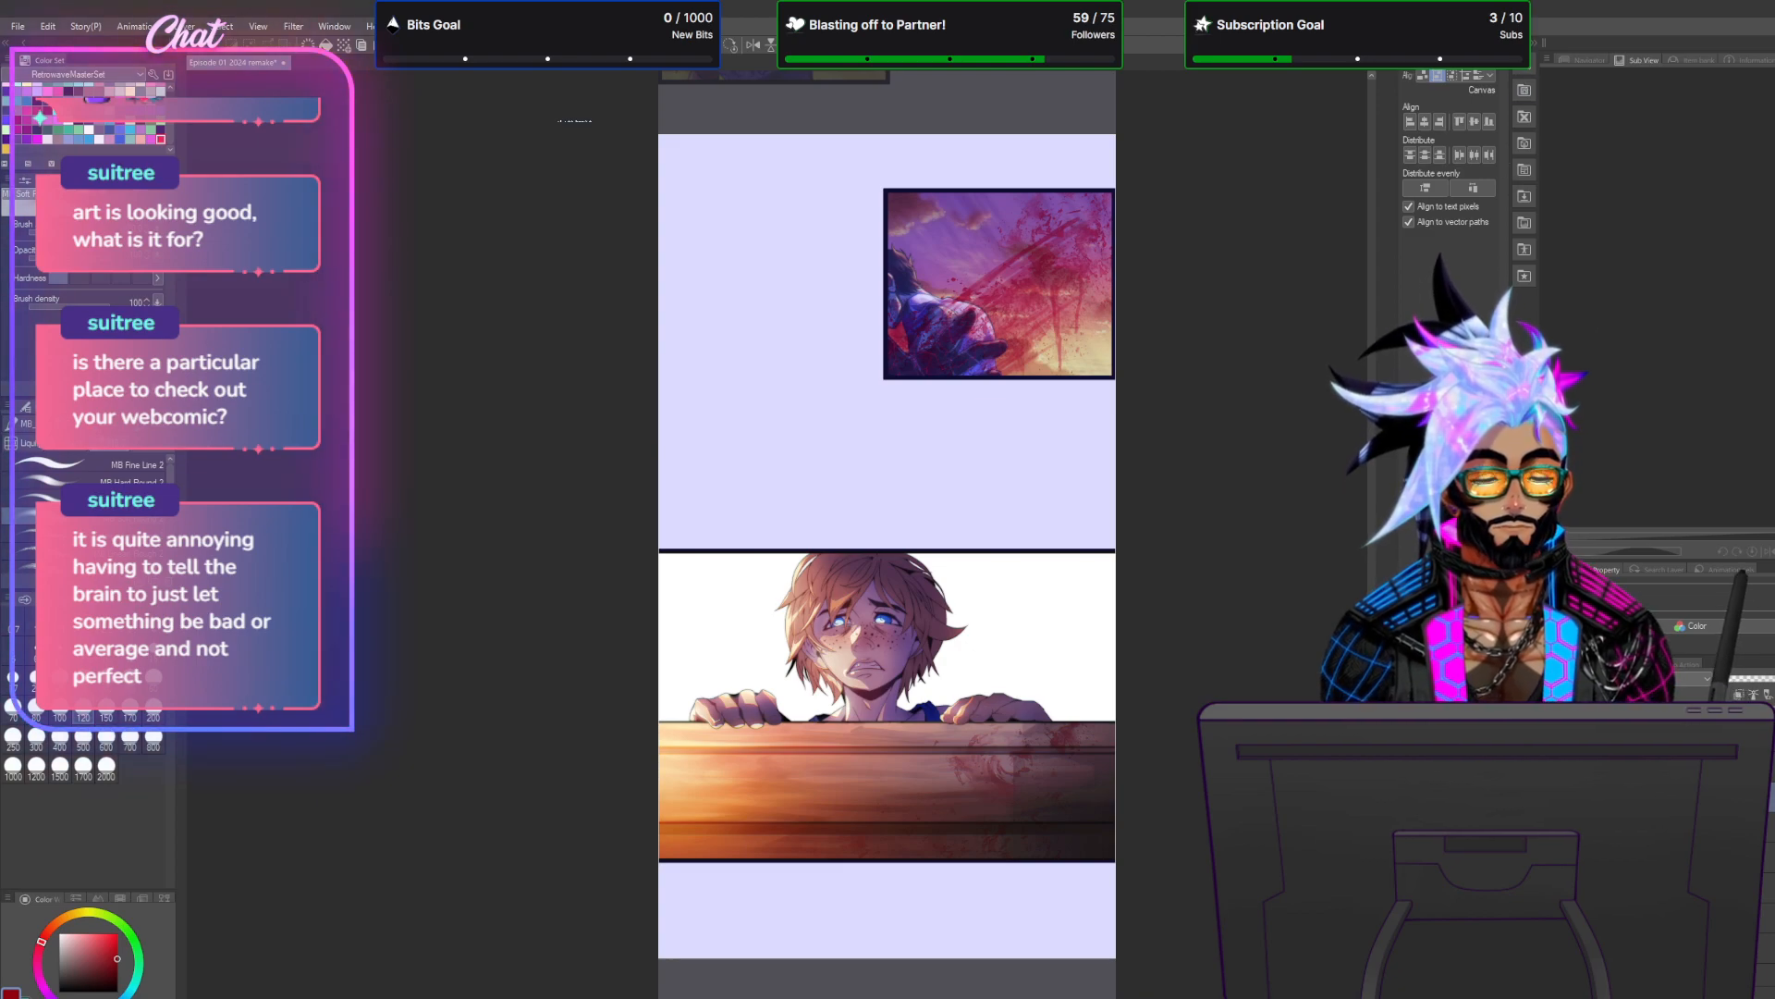
Open the material library and show its Image material folder.
left_click(1500, 42)
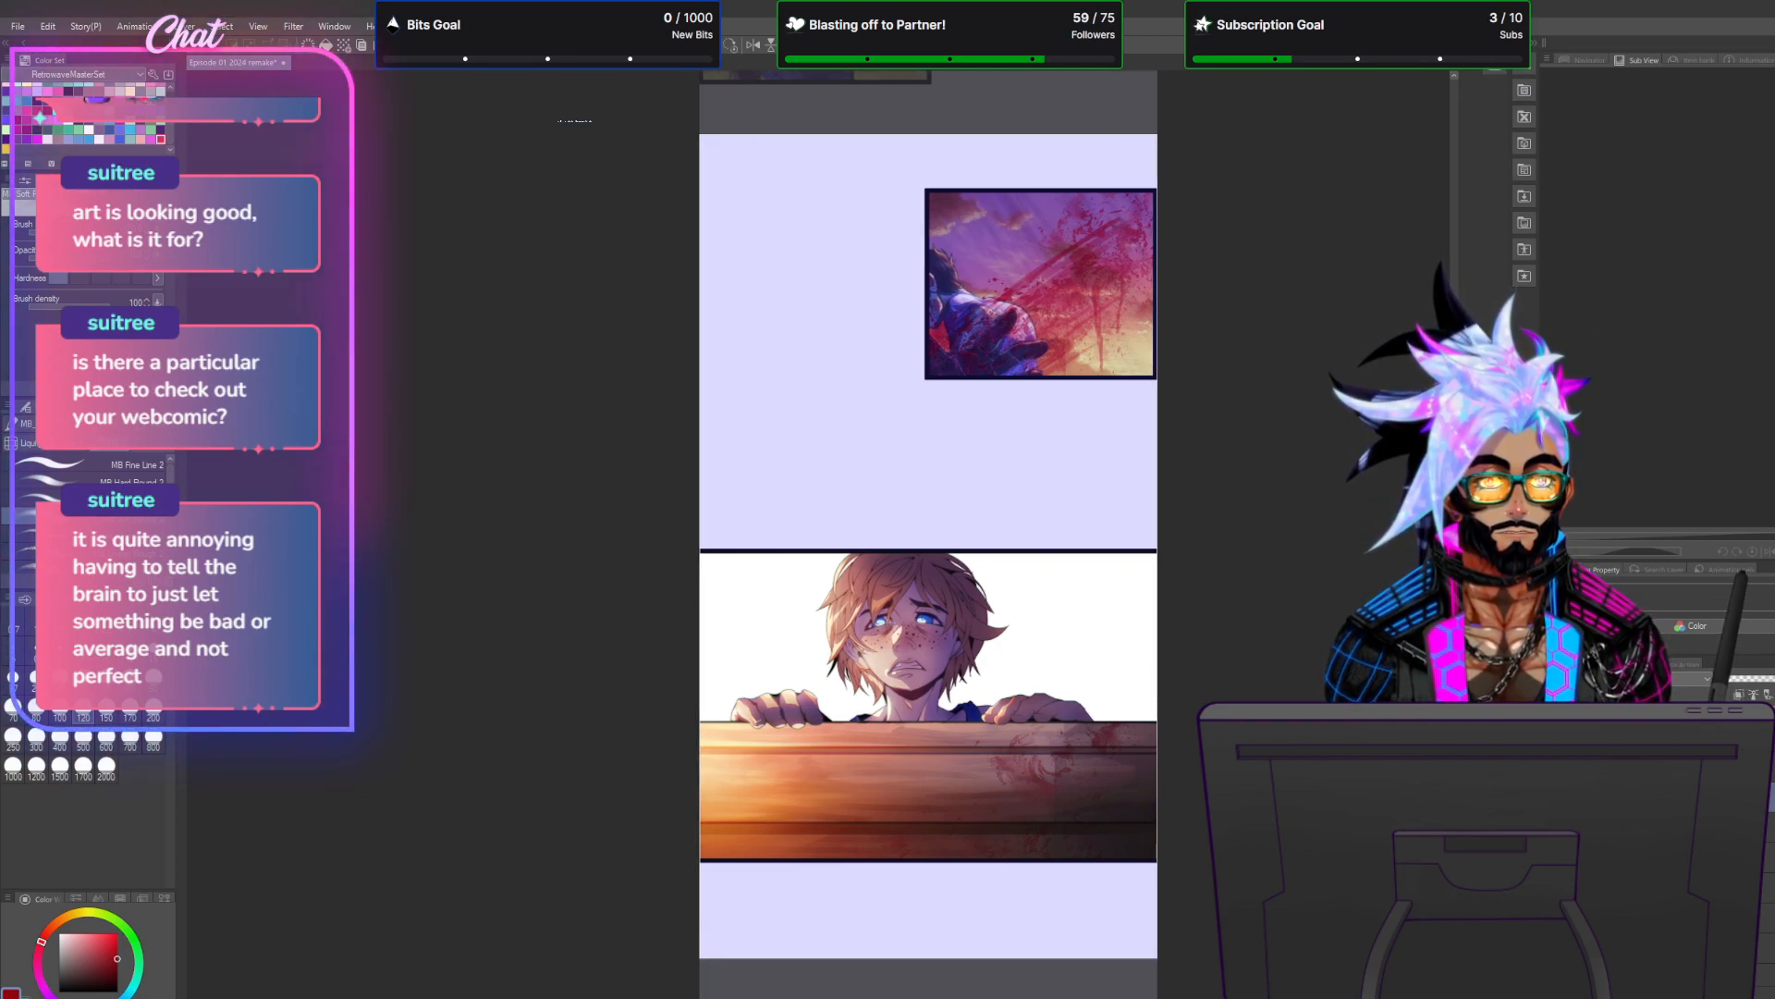
left_click(1524, 144)
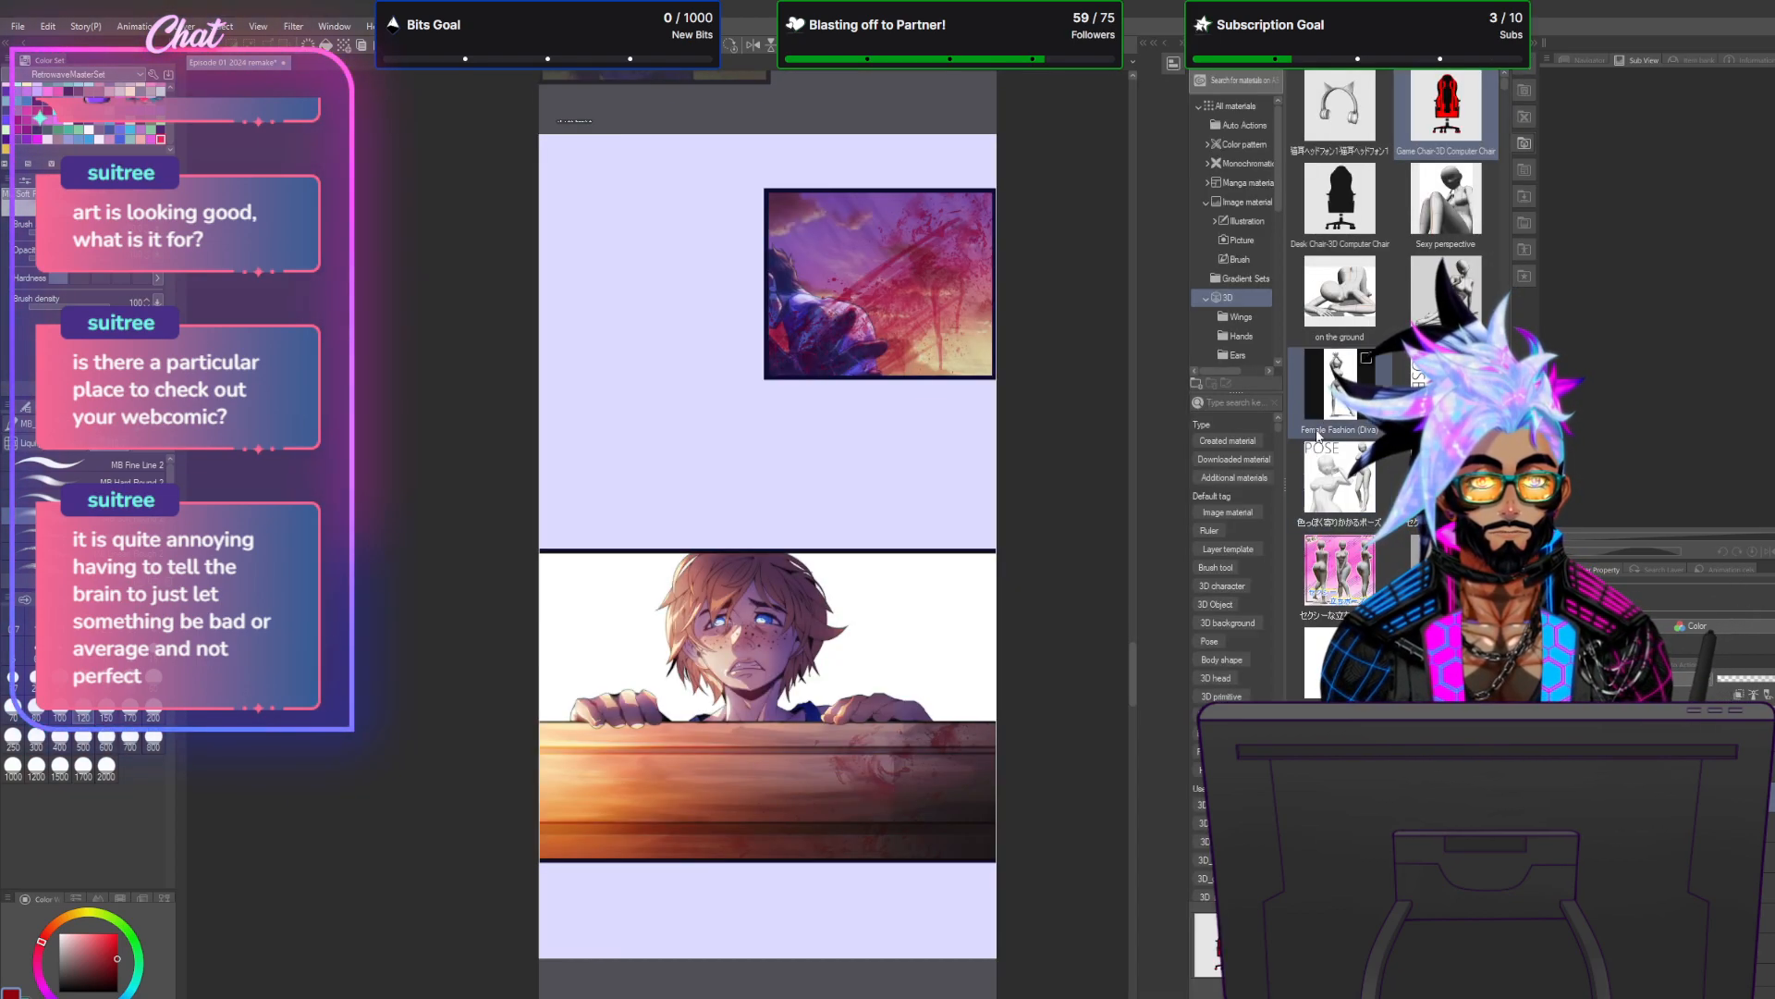
left_click(1239, 201)
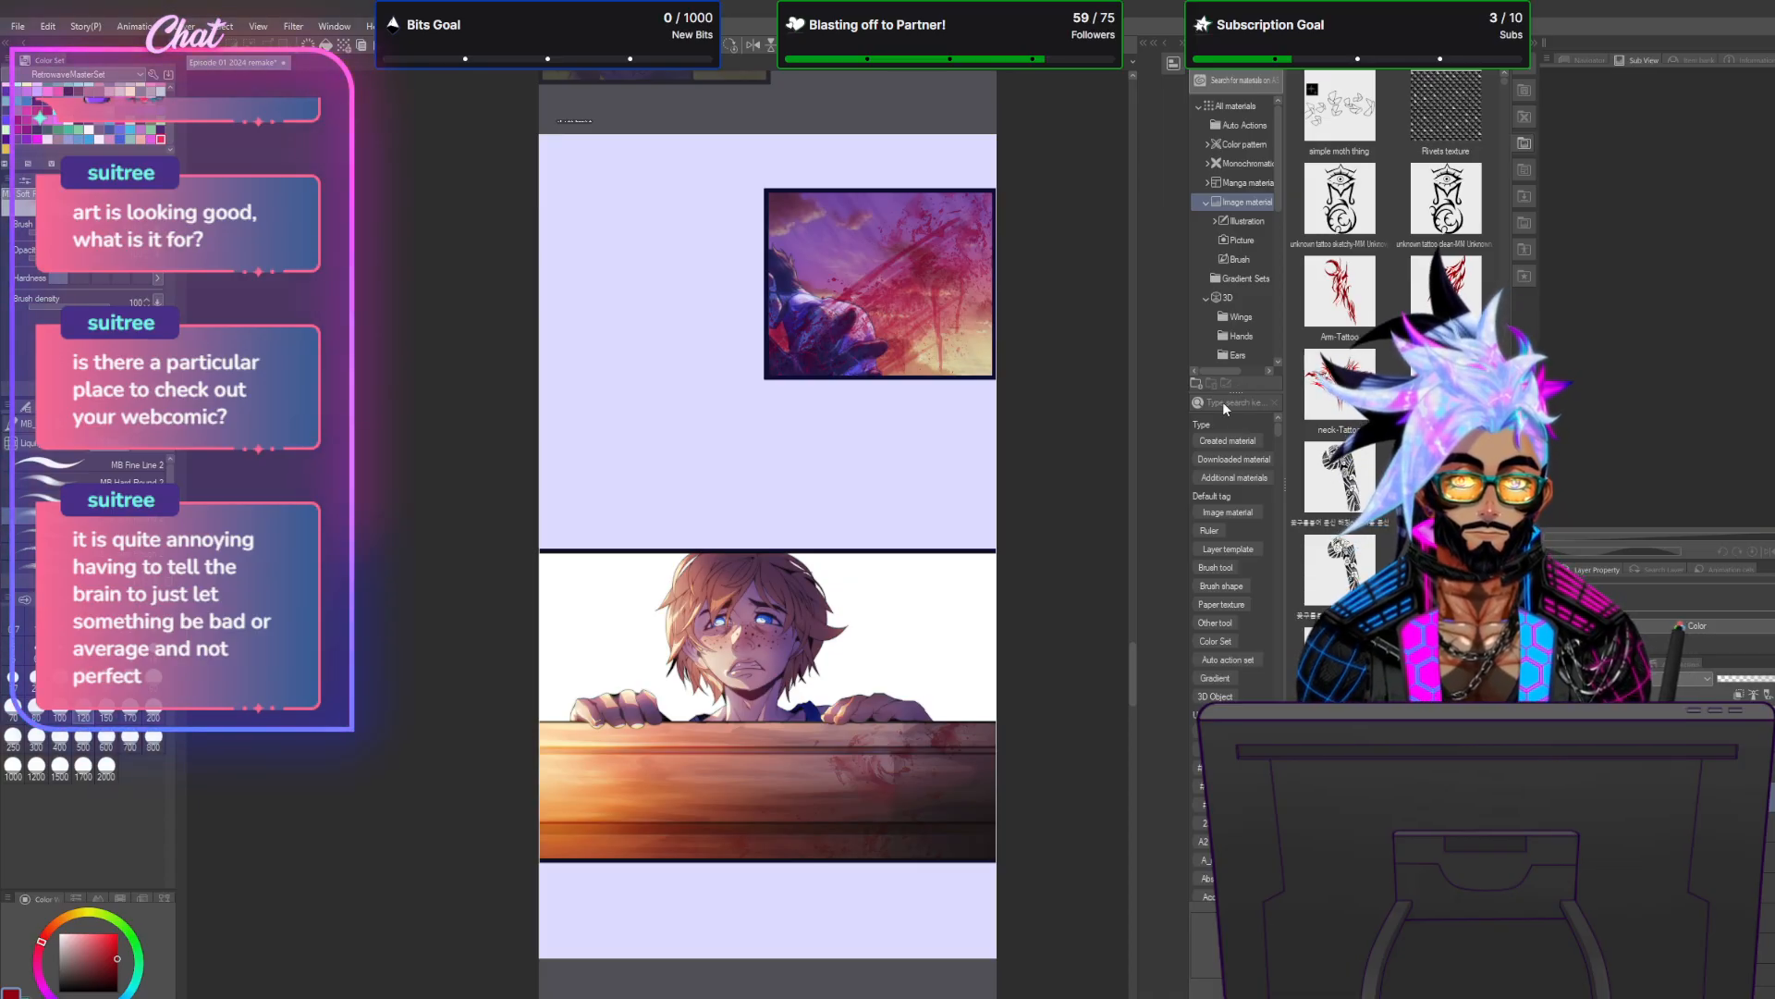
Search the image materials for "floor" and clear the search.
left_click(1259, 403)
type("floor")
key("Return")
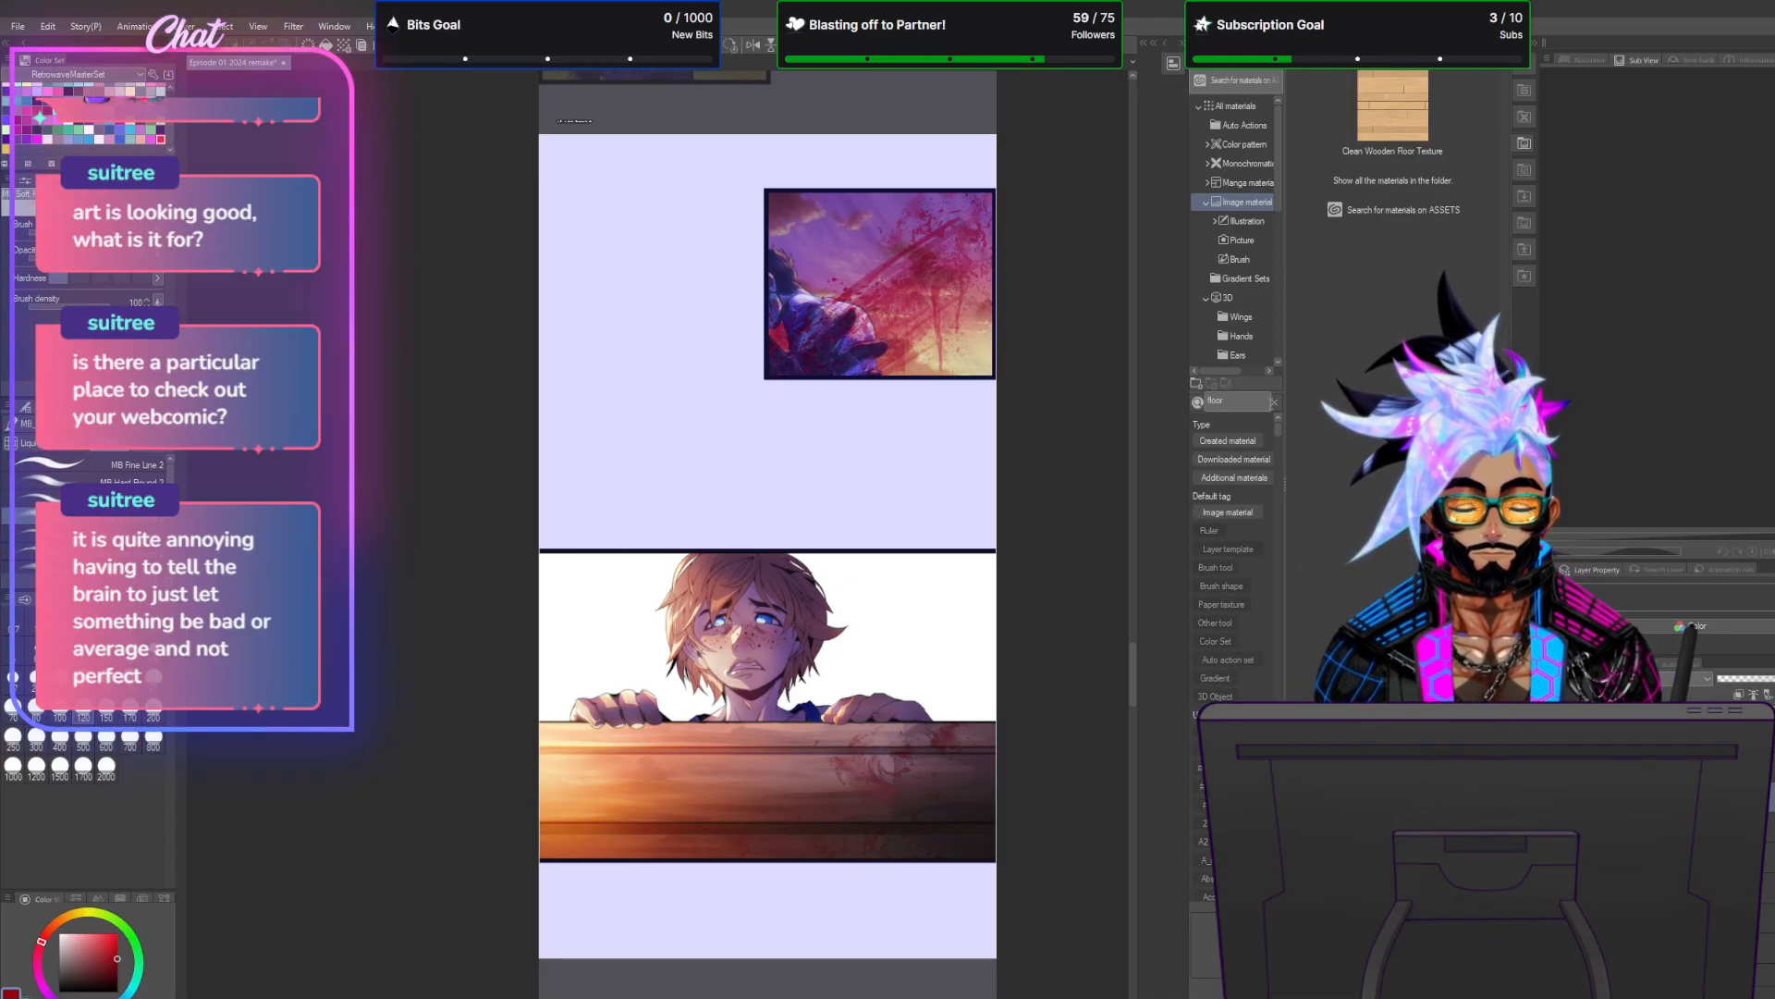
key("BackSpace")
key("Return")
key("BackSpace")
key("BackSpace")
key("BackSpace")
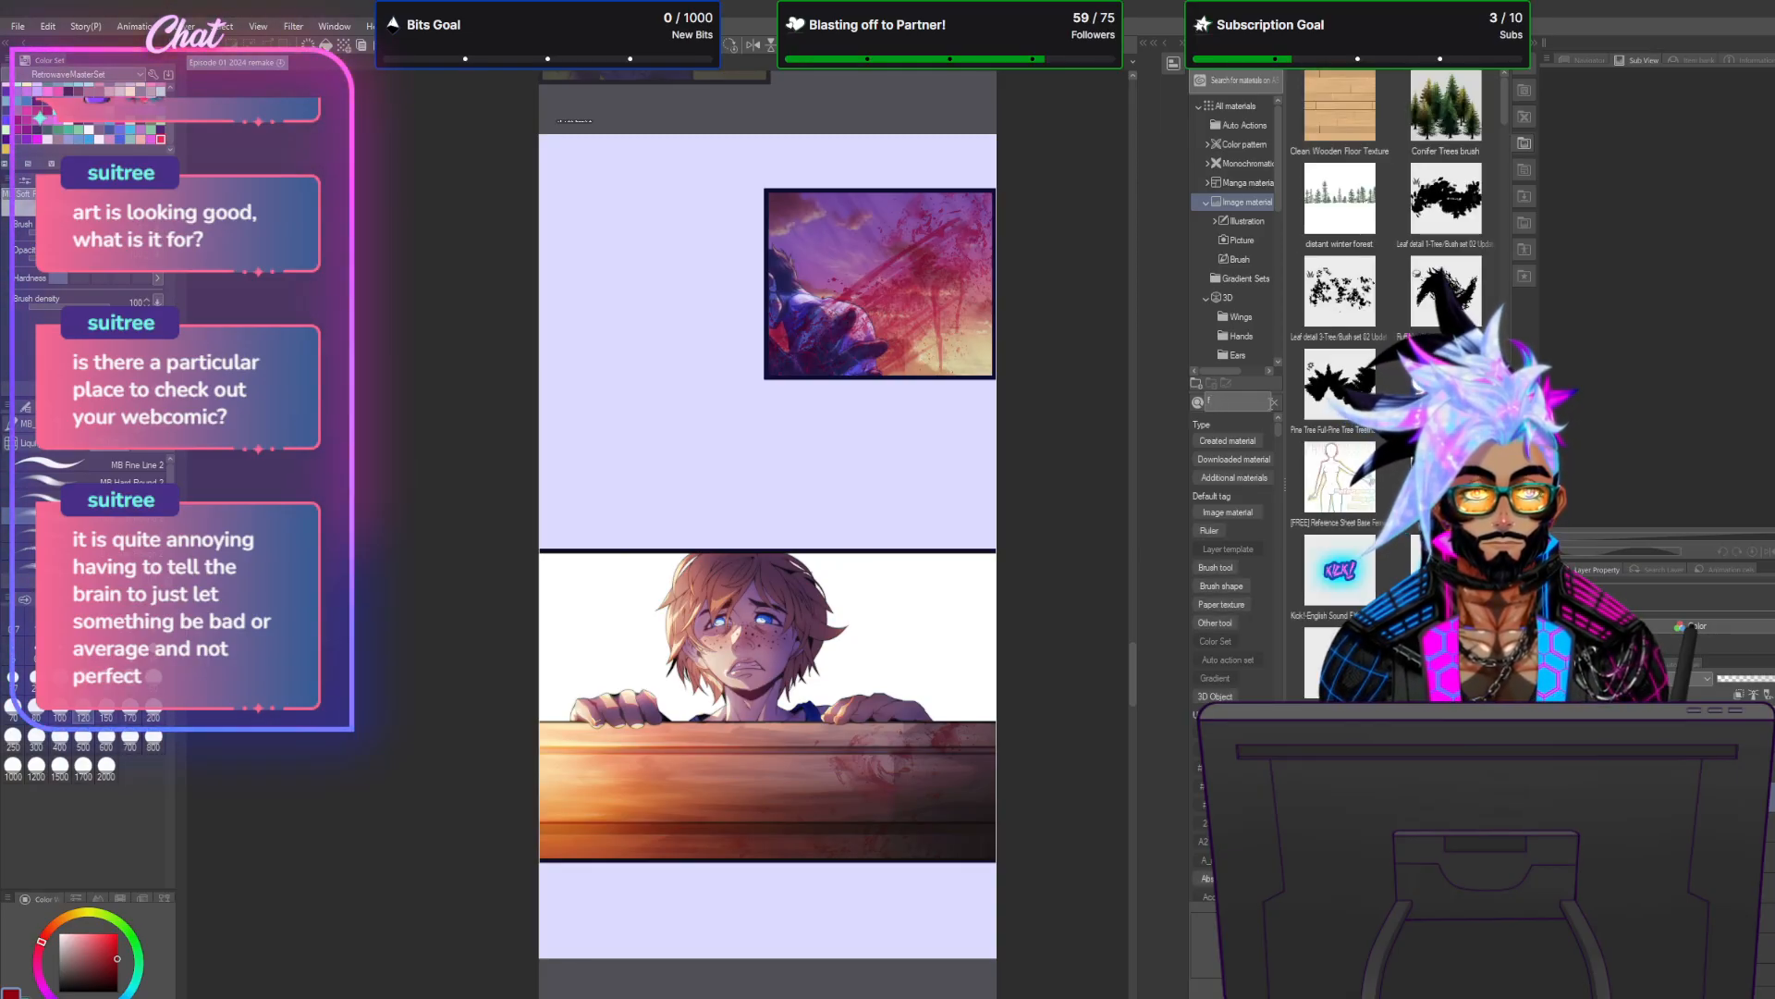
key("BackSpace")
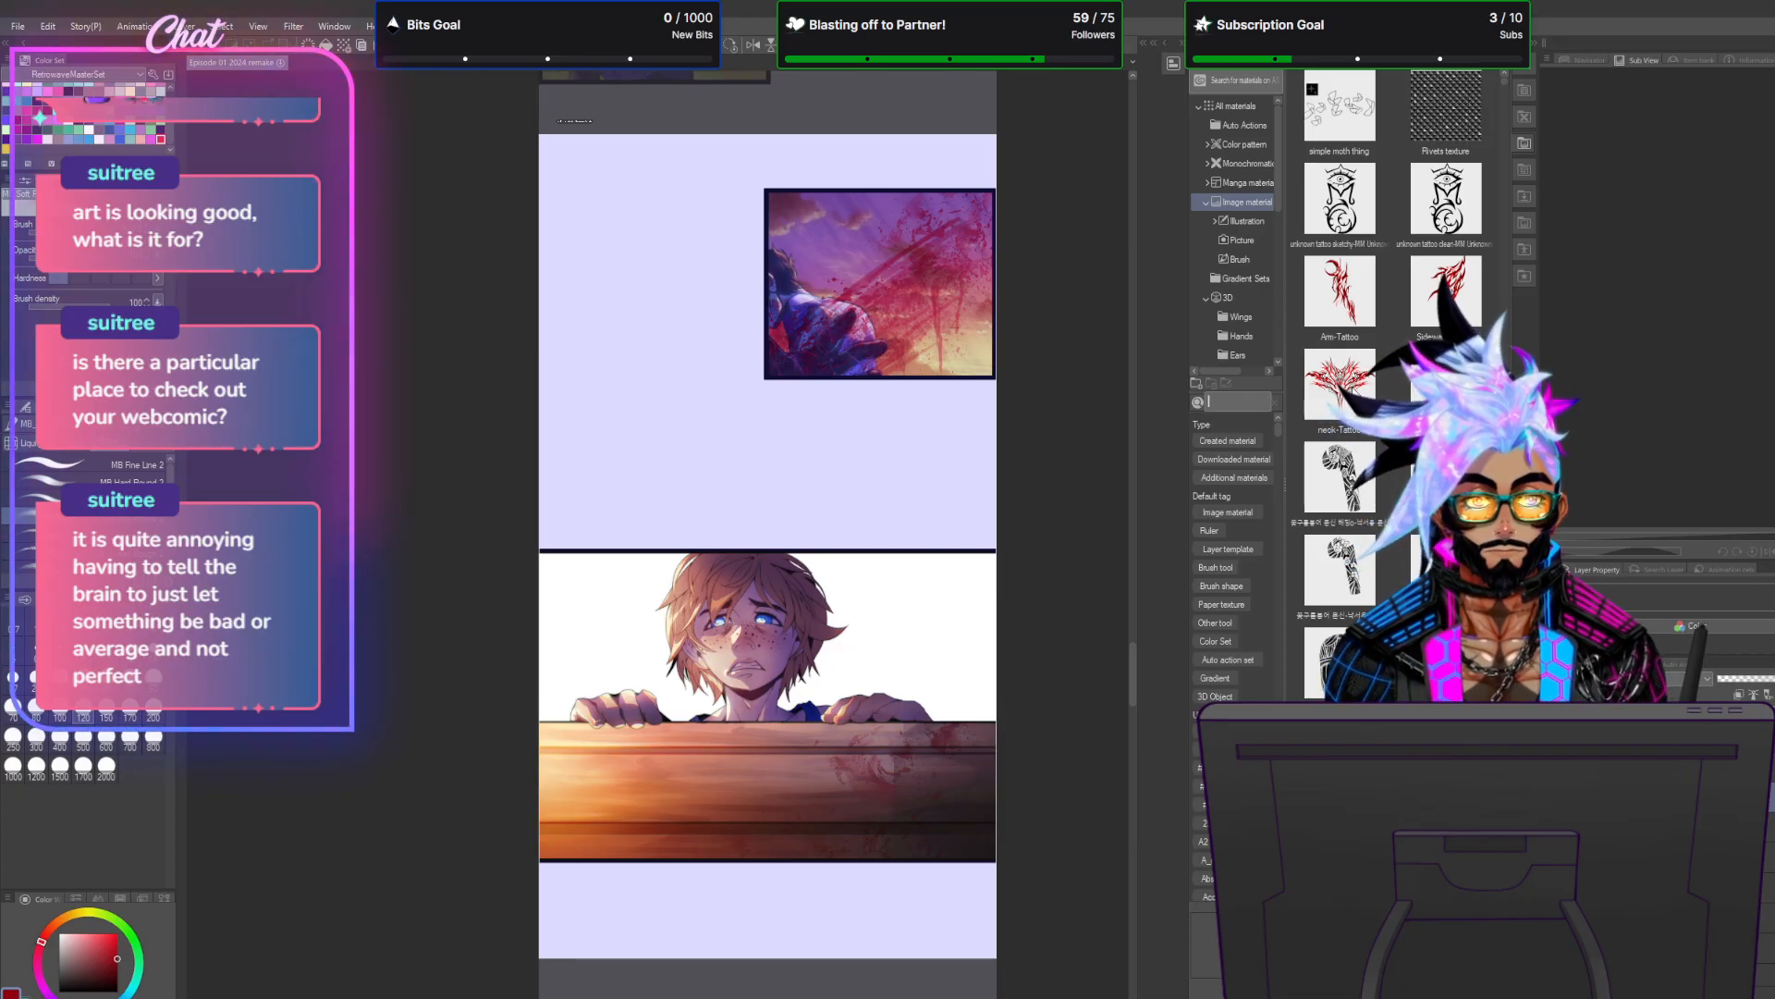
Find a wavy dark-blue Depression texture in the image materials and place it behind the boy in the panel.
left_click(1380, 342)
scroll(1381, 346, "down", 10)
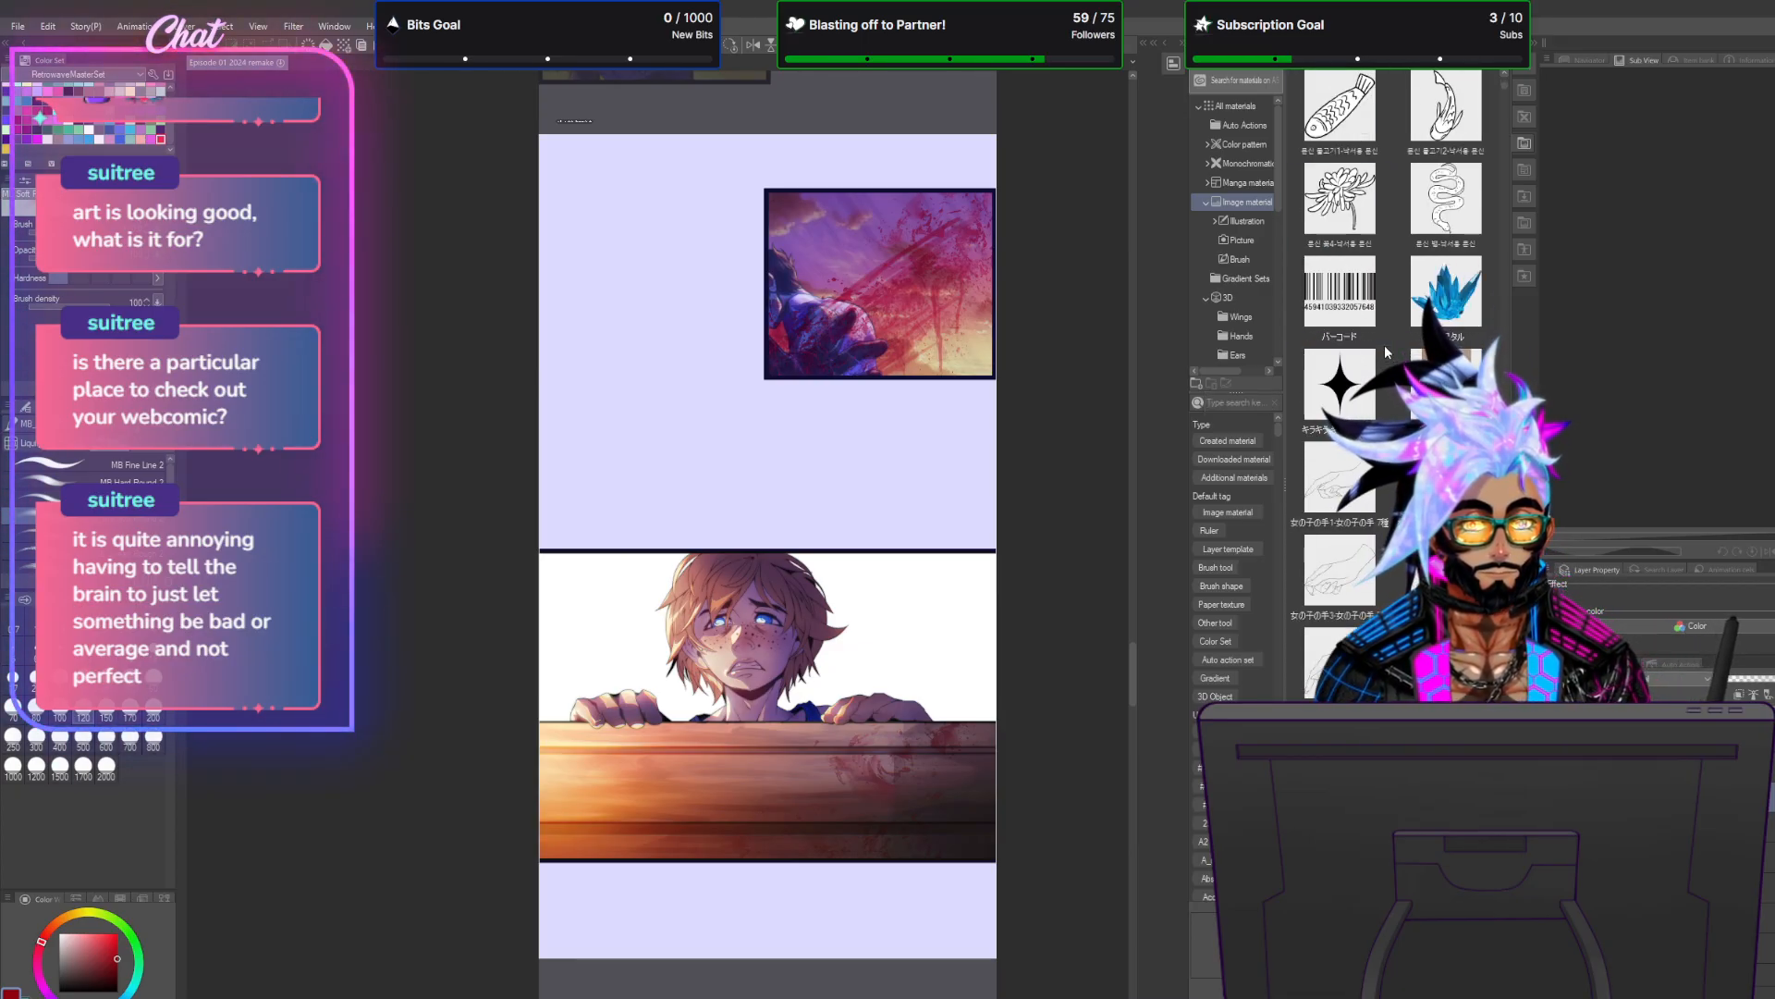
scroll(1442, 295, "down", 10)
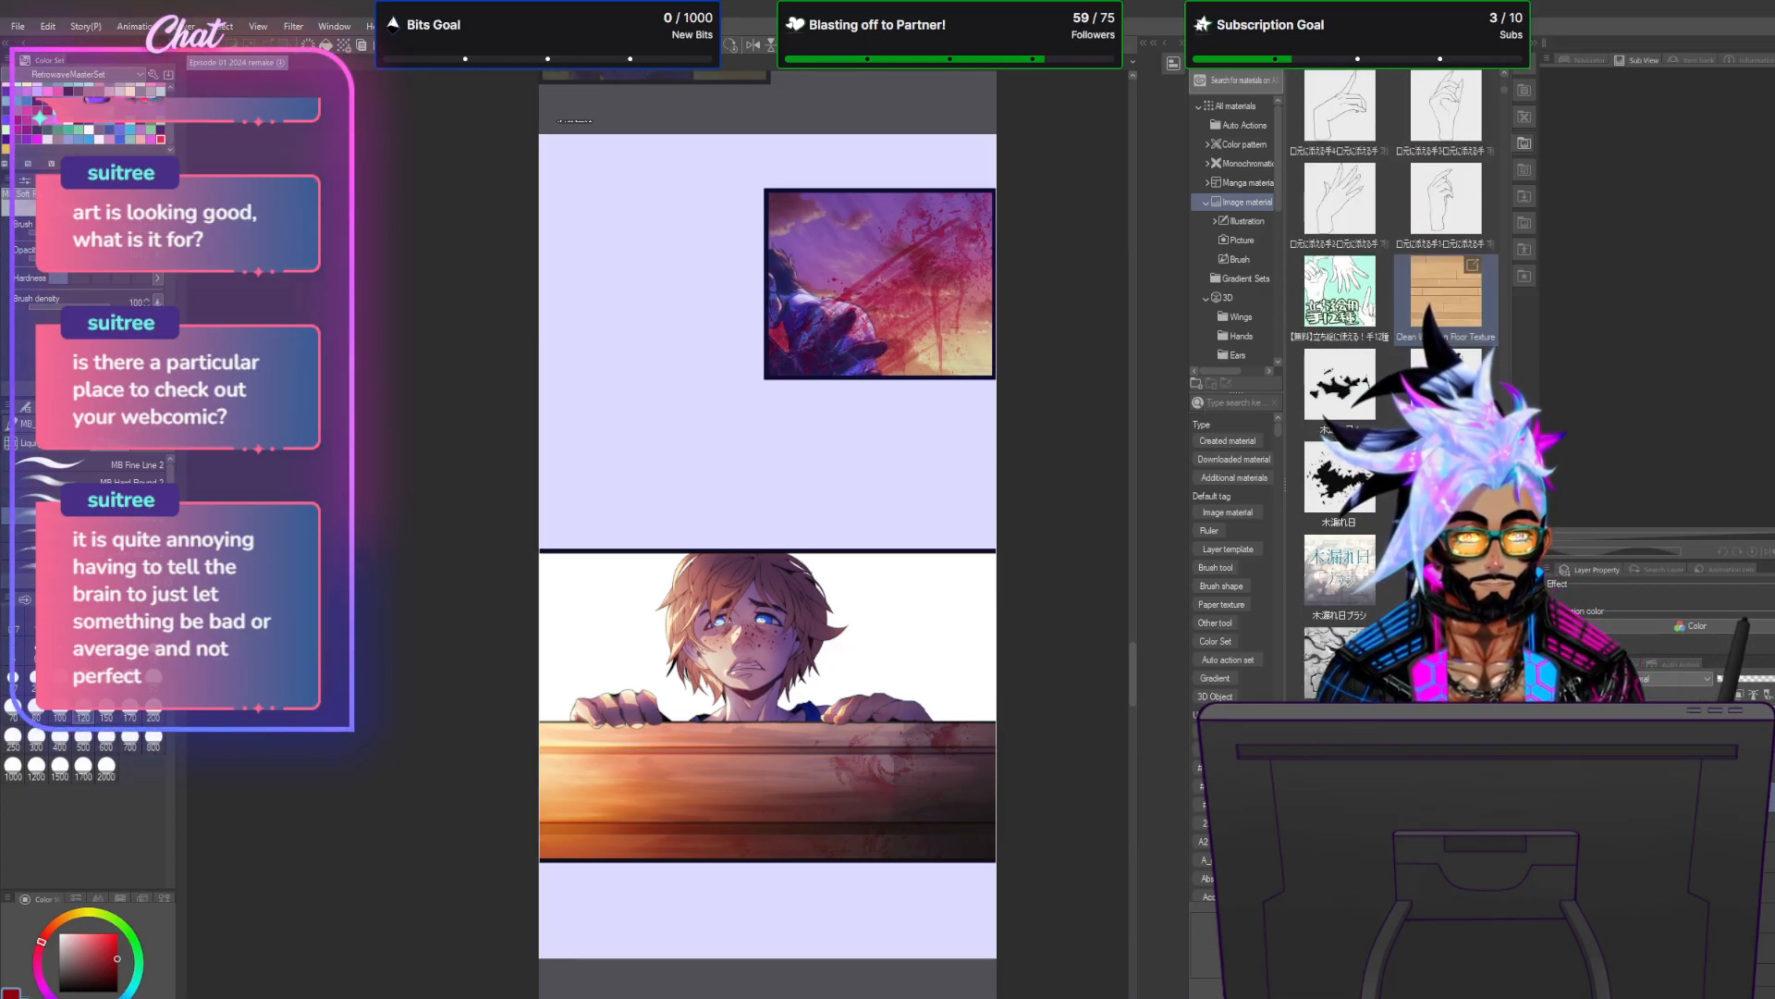
scroll(1407, 392, "down", 10)
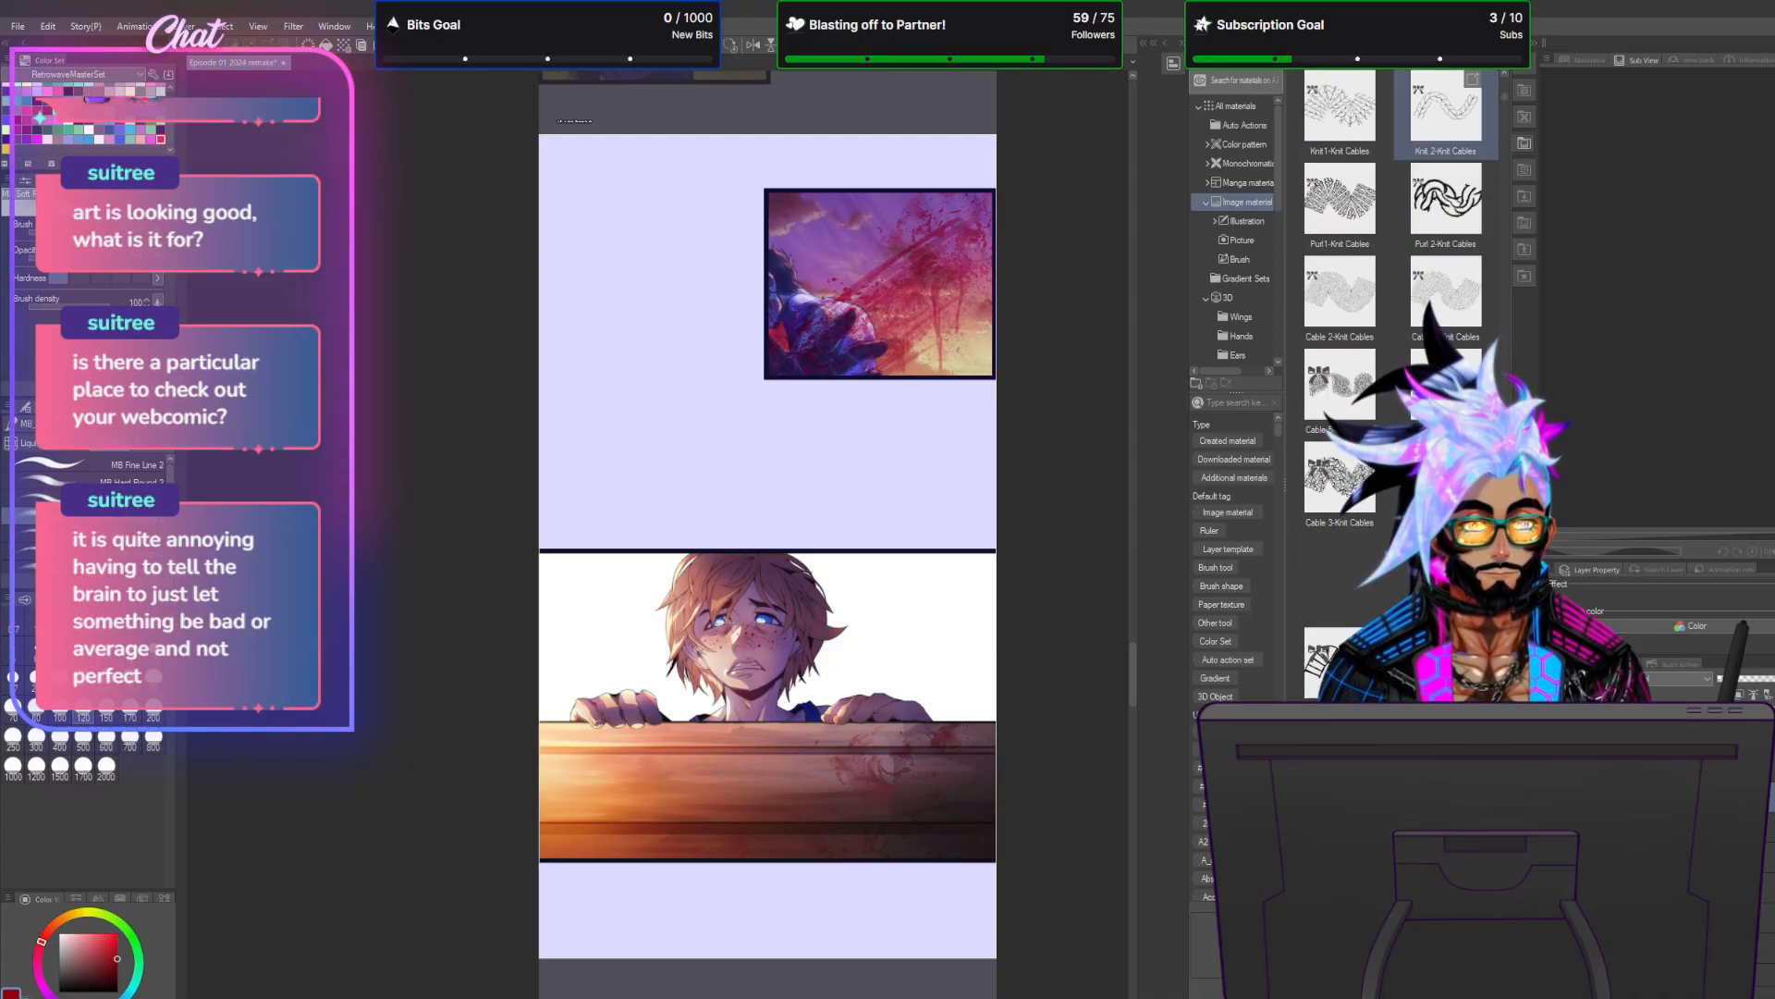
scroll(1408, 392, "down", 10)
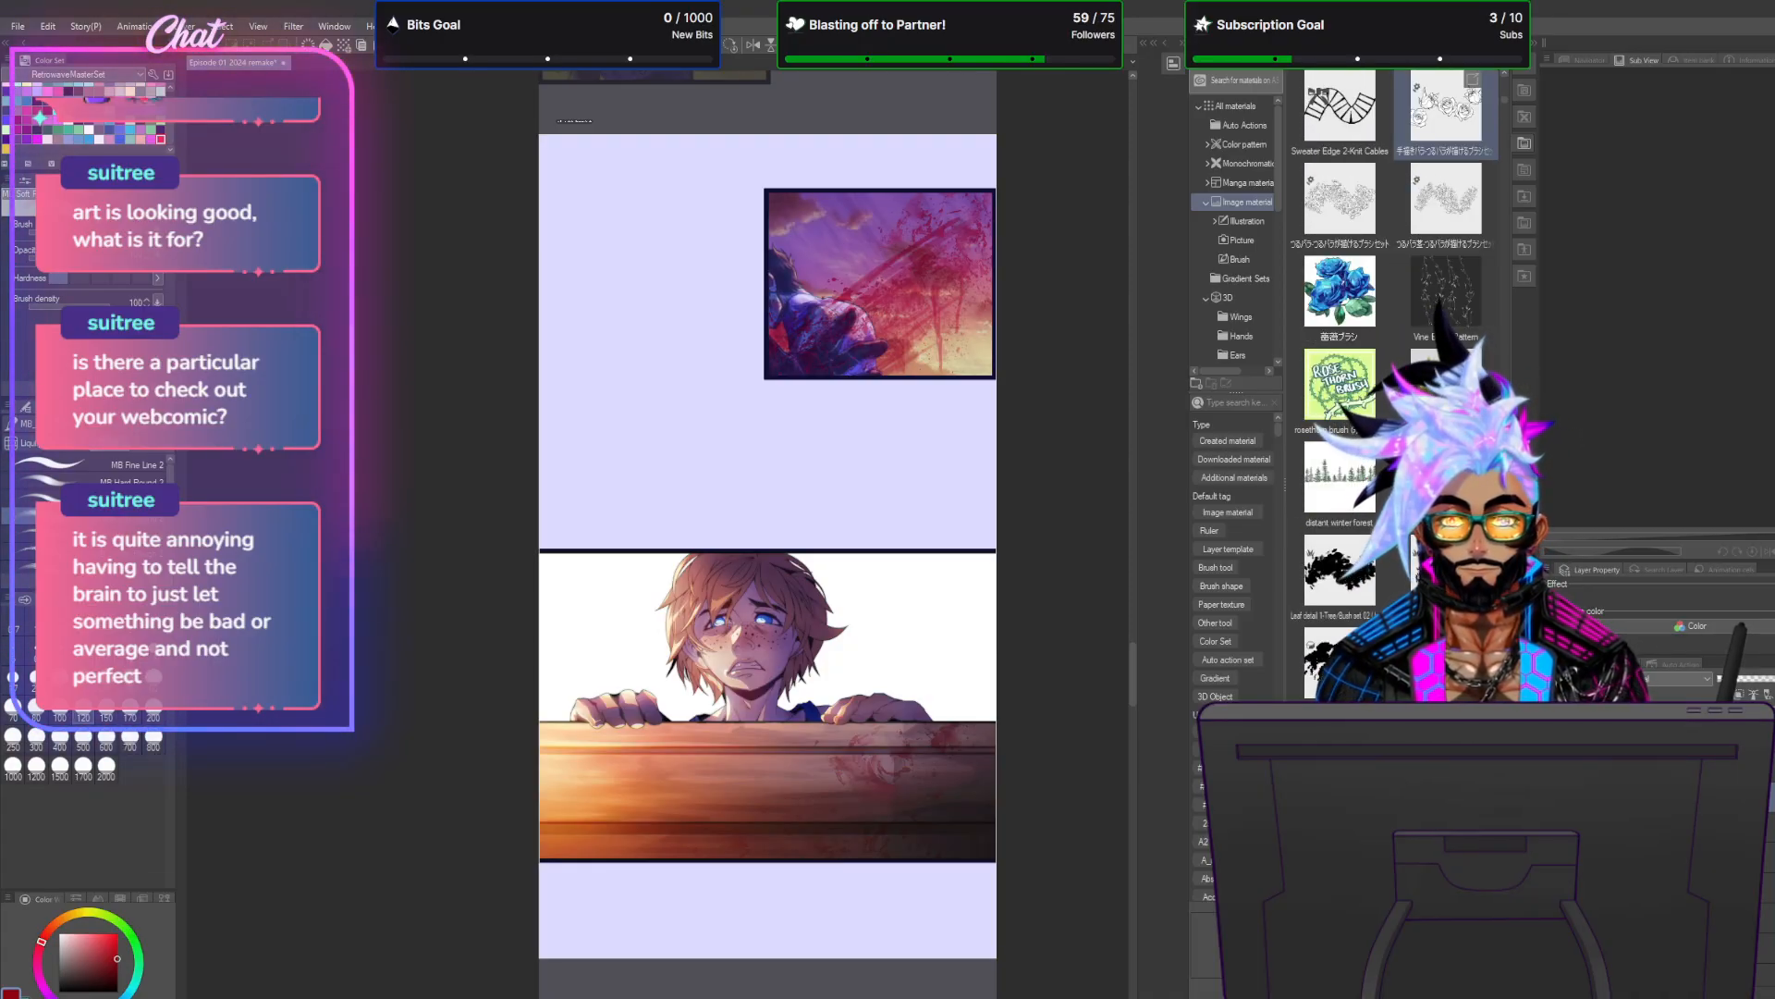
scroll(1407, 392, "down", 10)
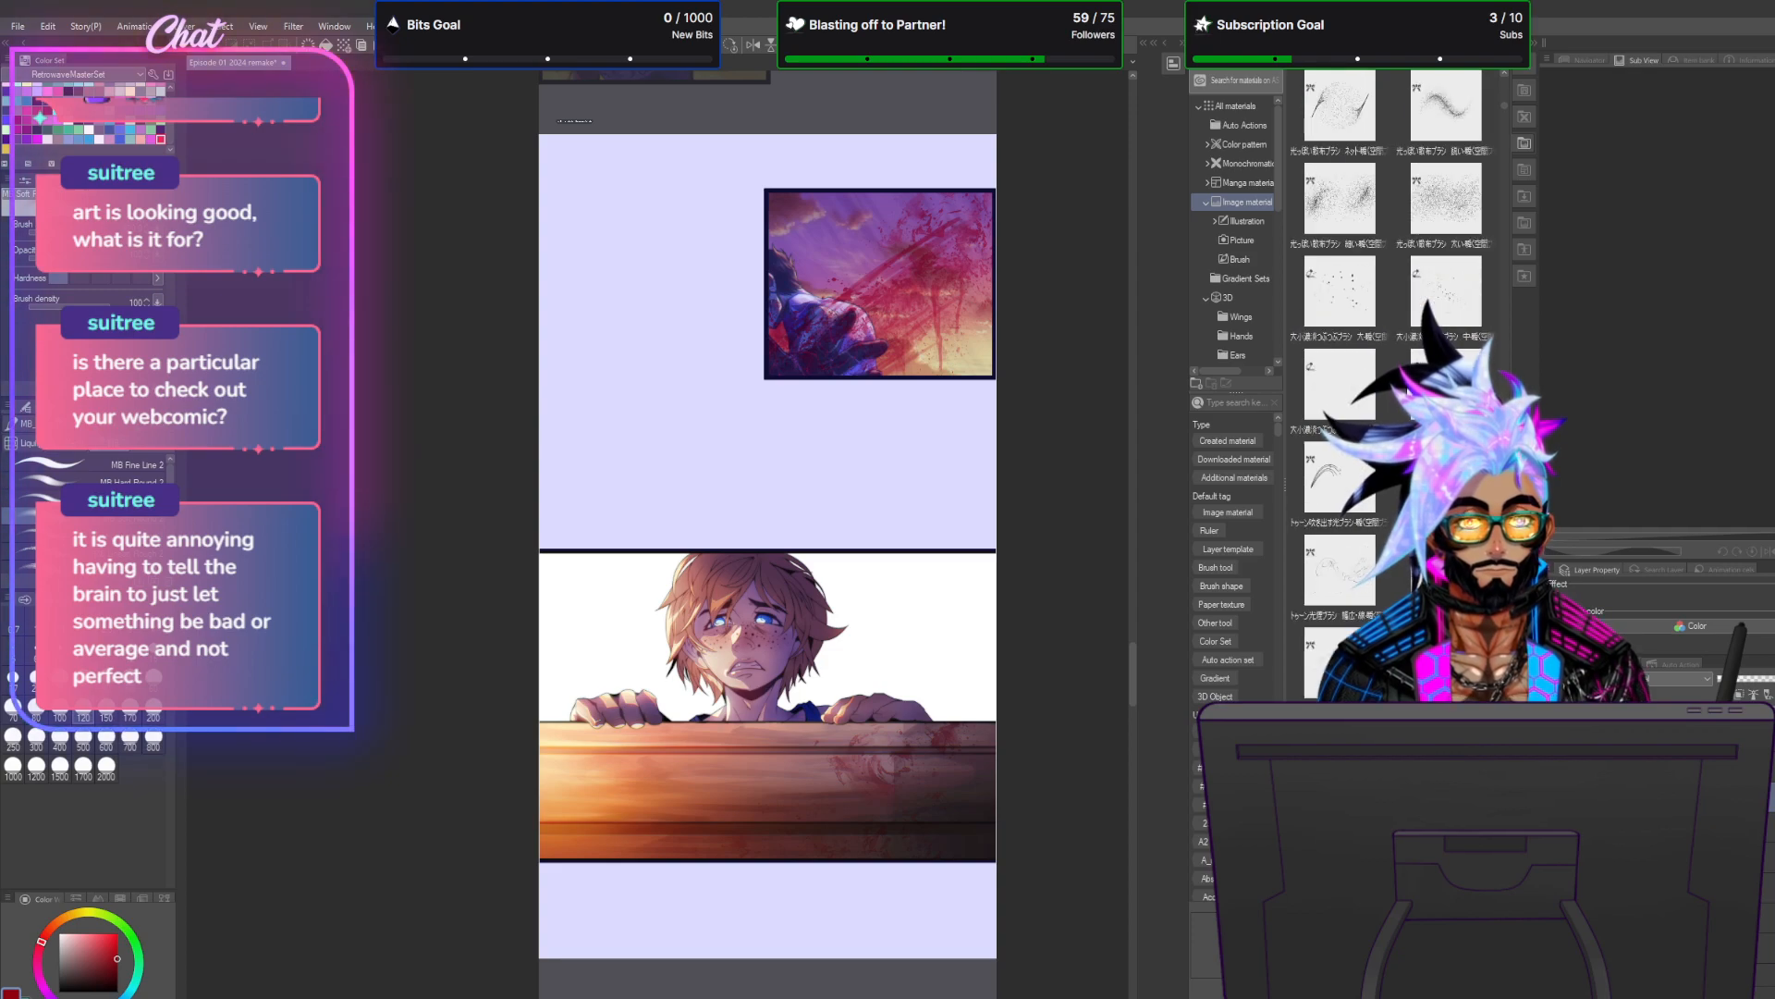
scroll(1407, 392, "down", 10)
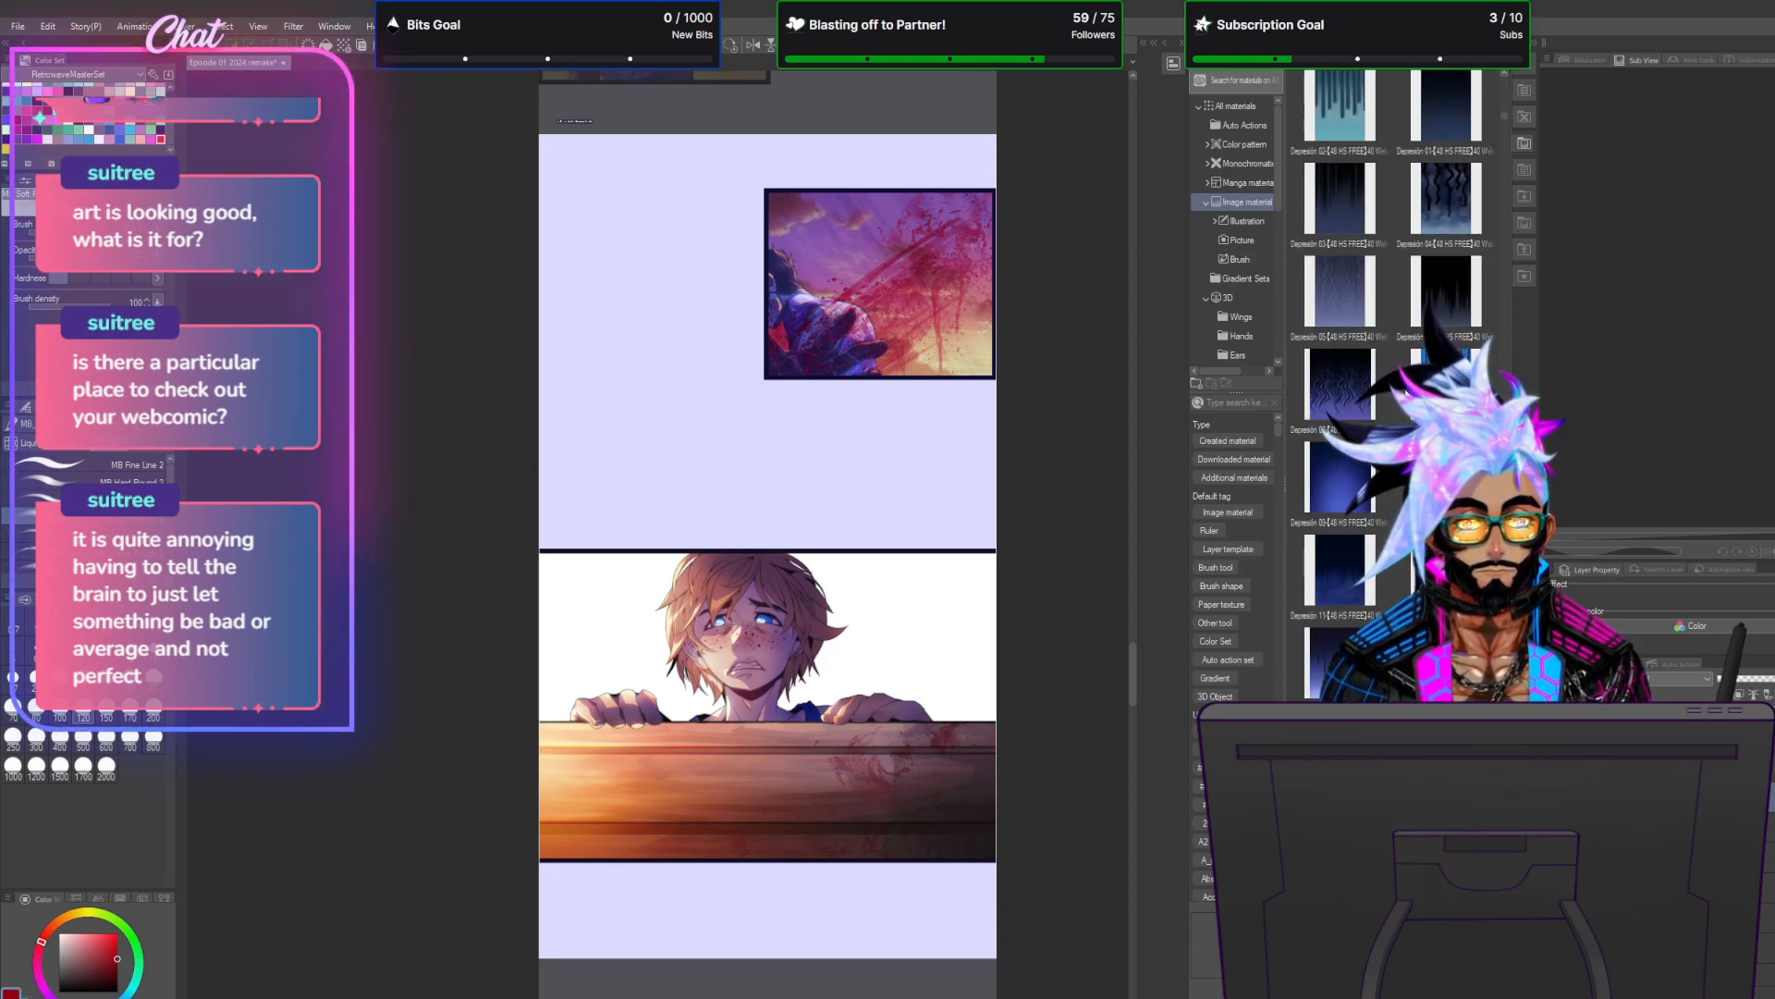
scroll(1393, 296, "up", 2)
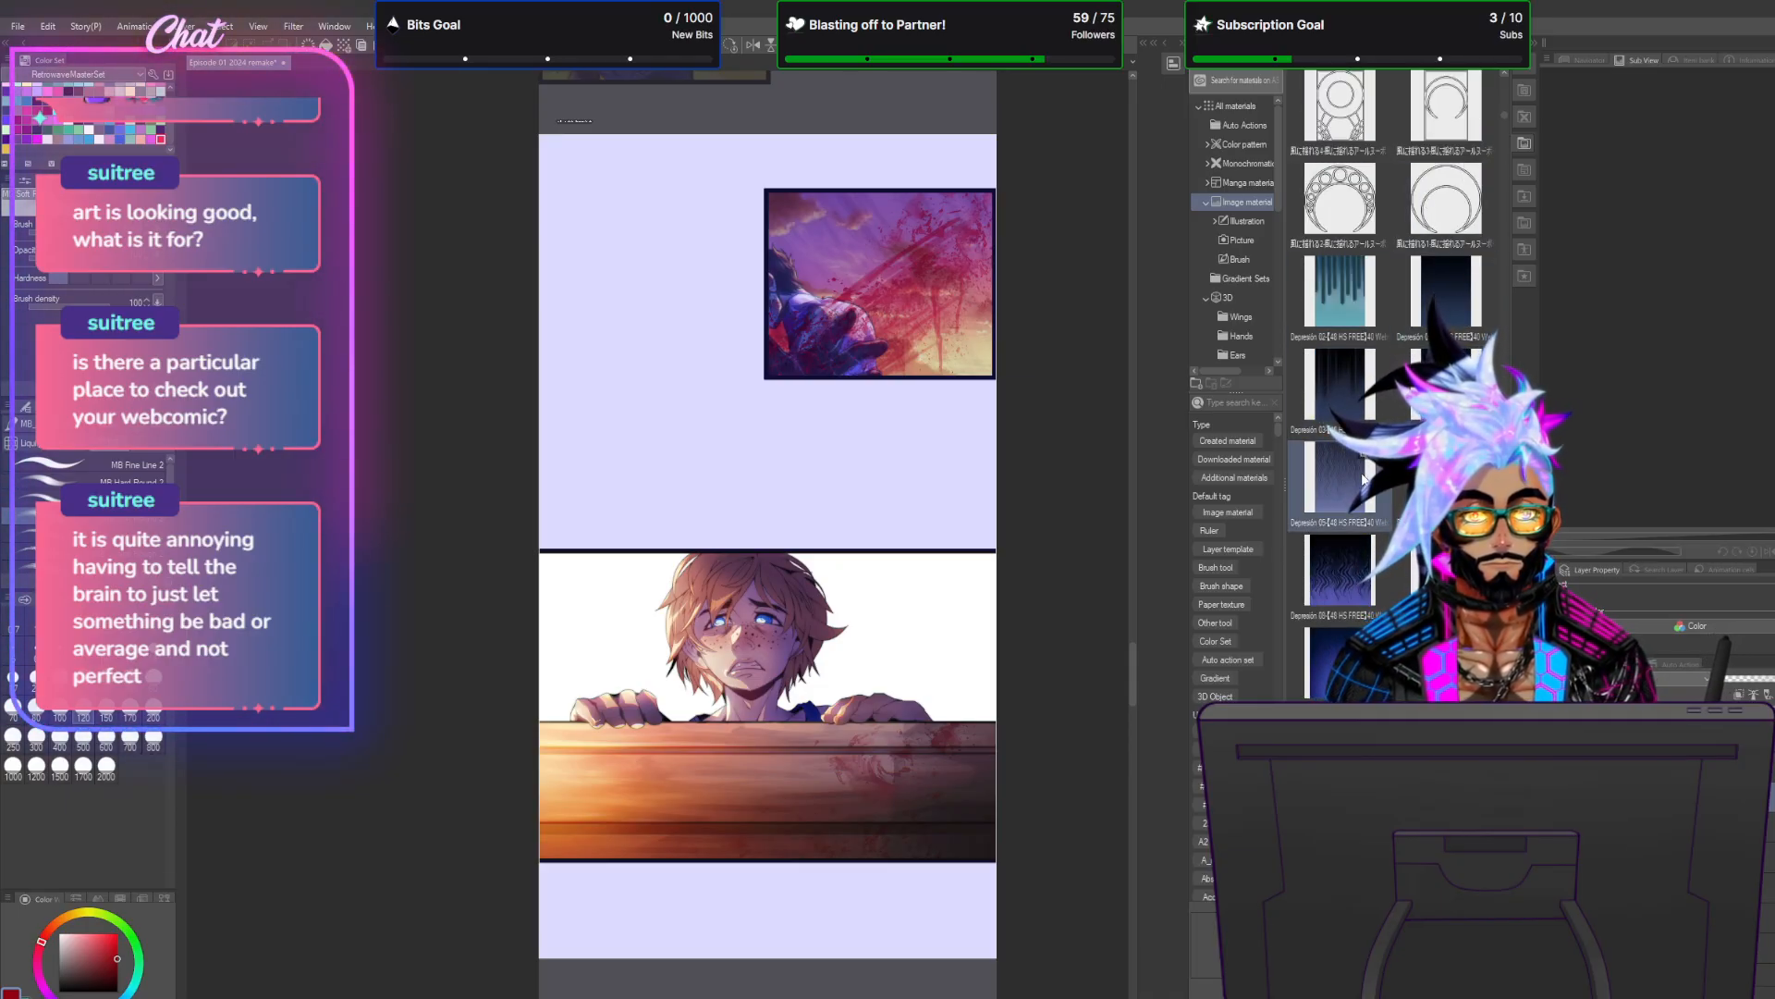
scroll(1364, 476, "down", 1)
left_click_drag(1344, 487, 862, 708)
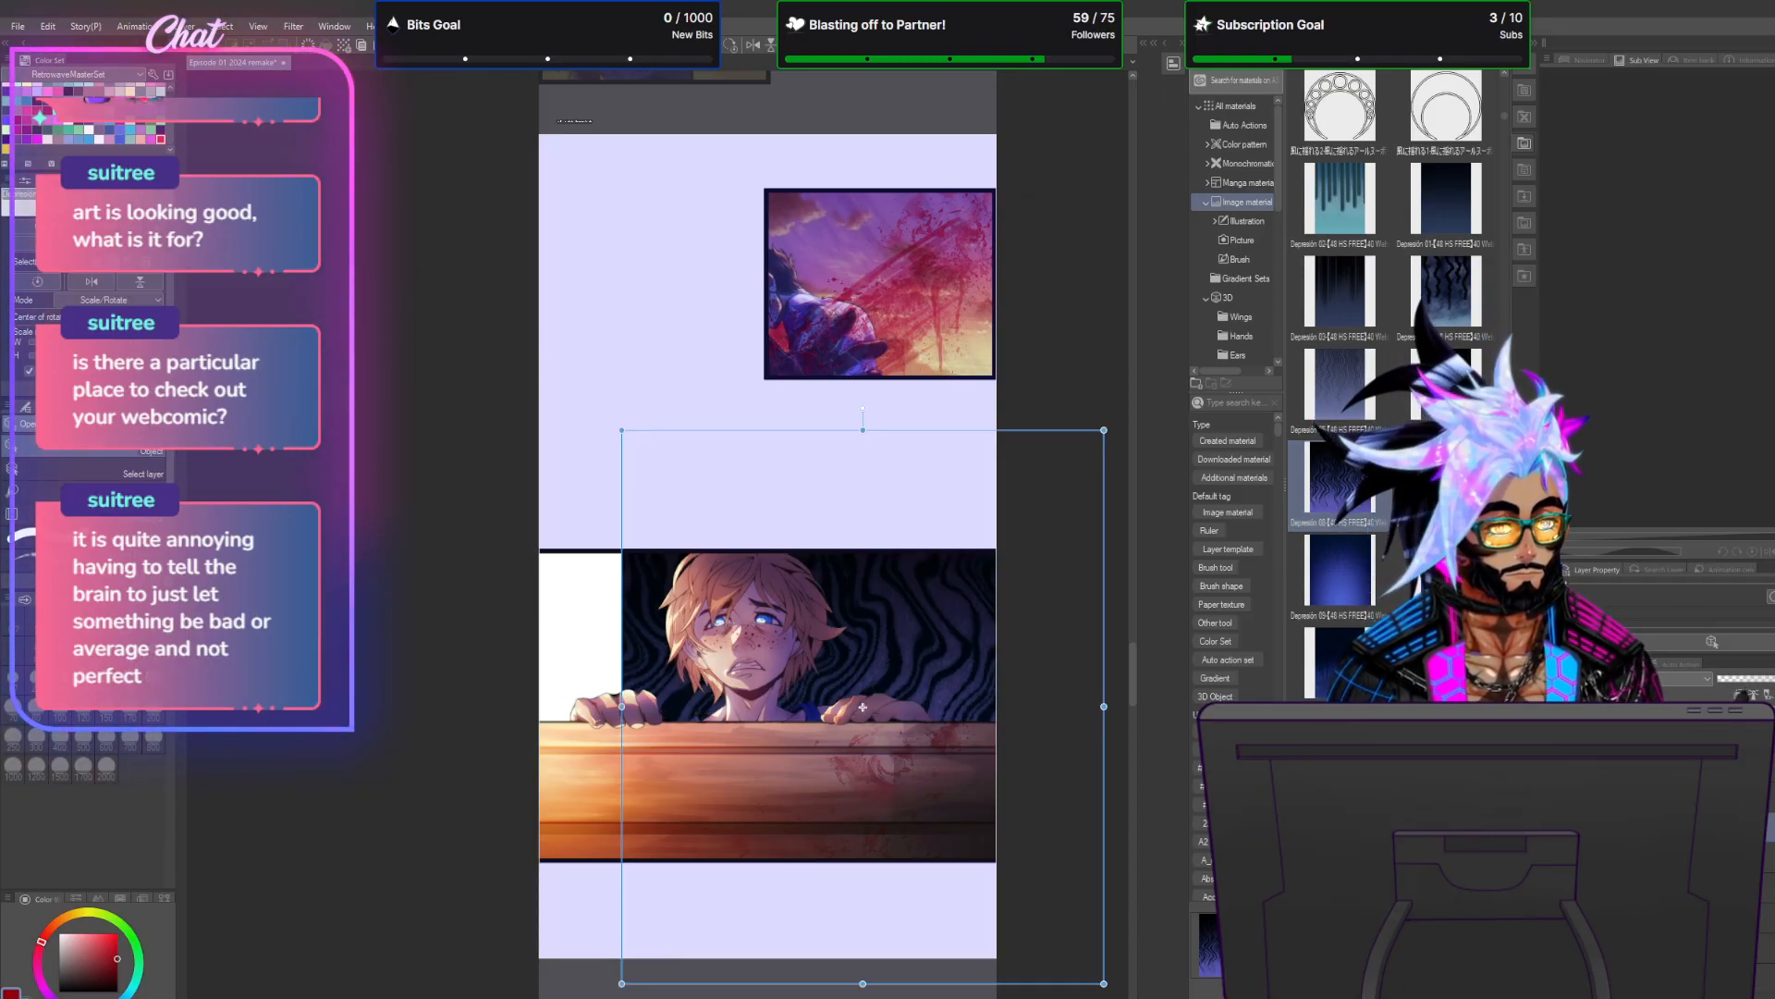
Move the wavy texture so that it covers the full width of the background behind the boy.
scroll(1028, 746, "down", 2)
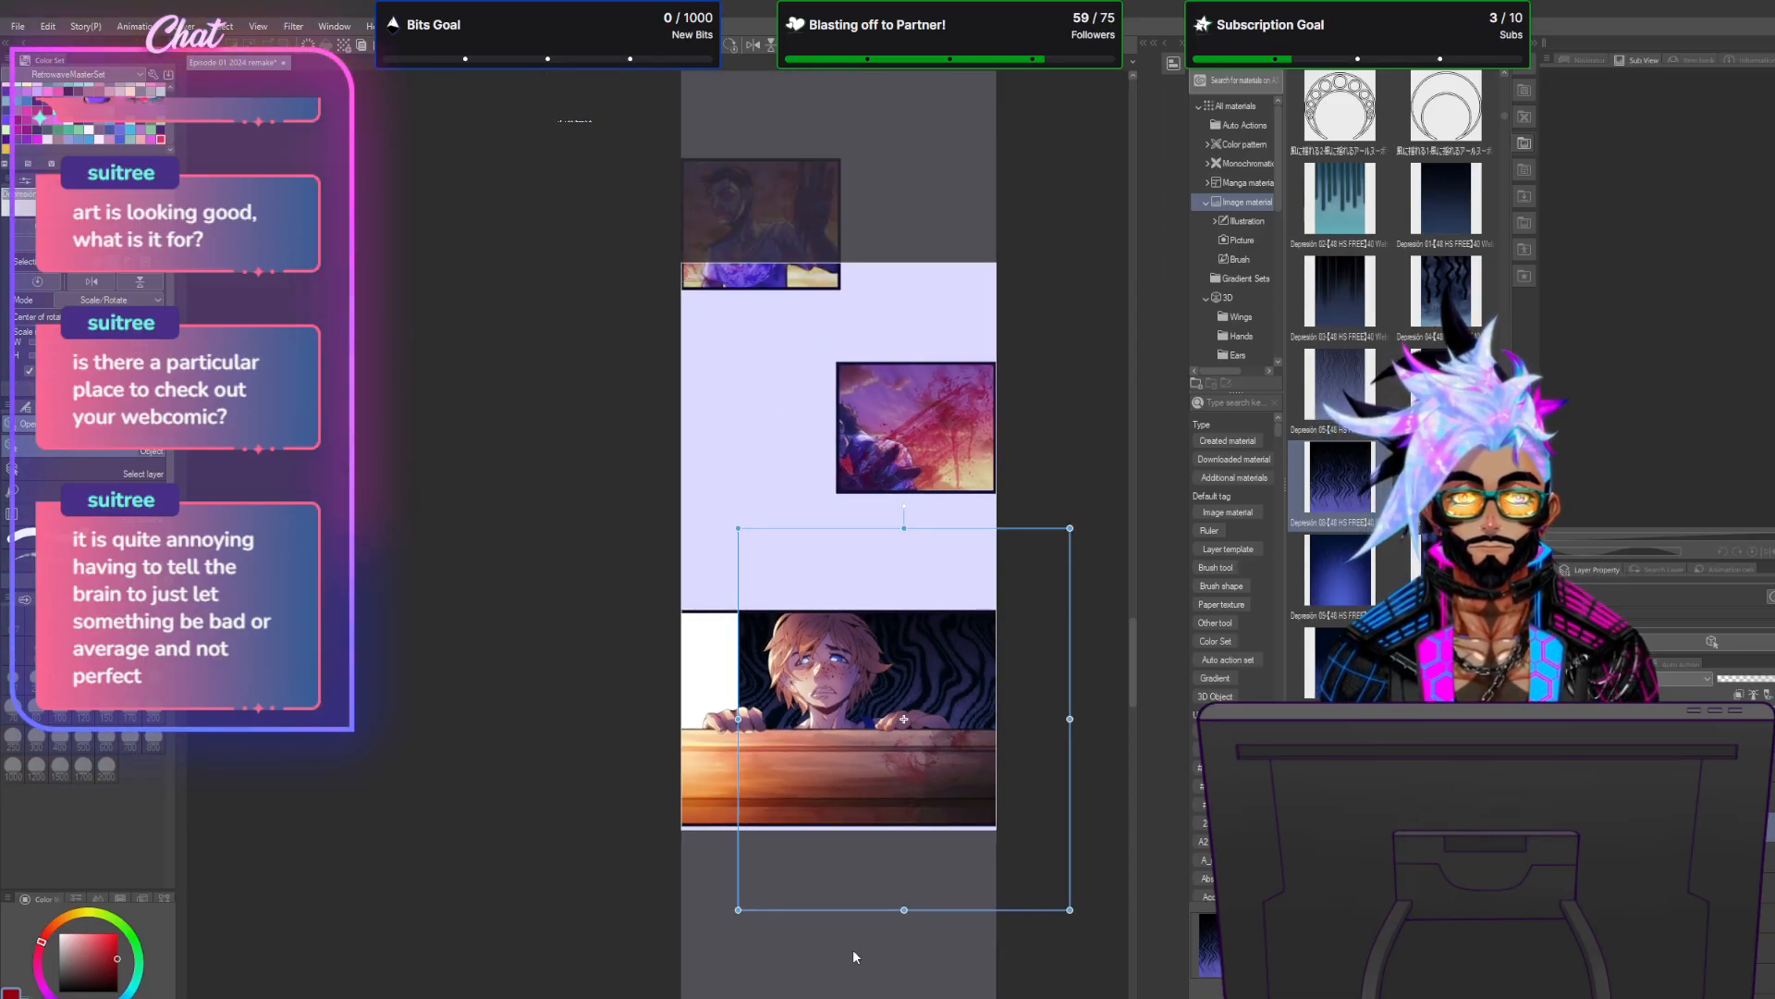
left_click_drag(931, 529, 844, 444)
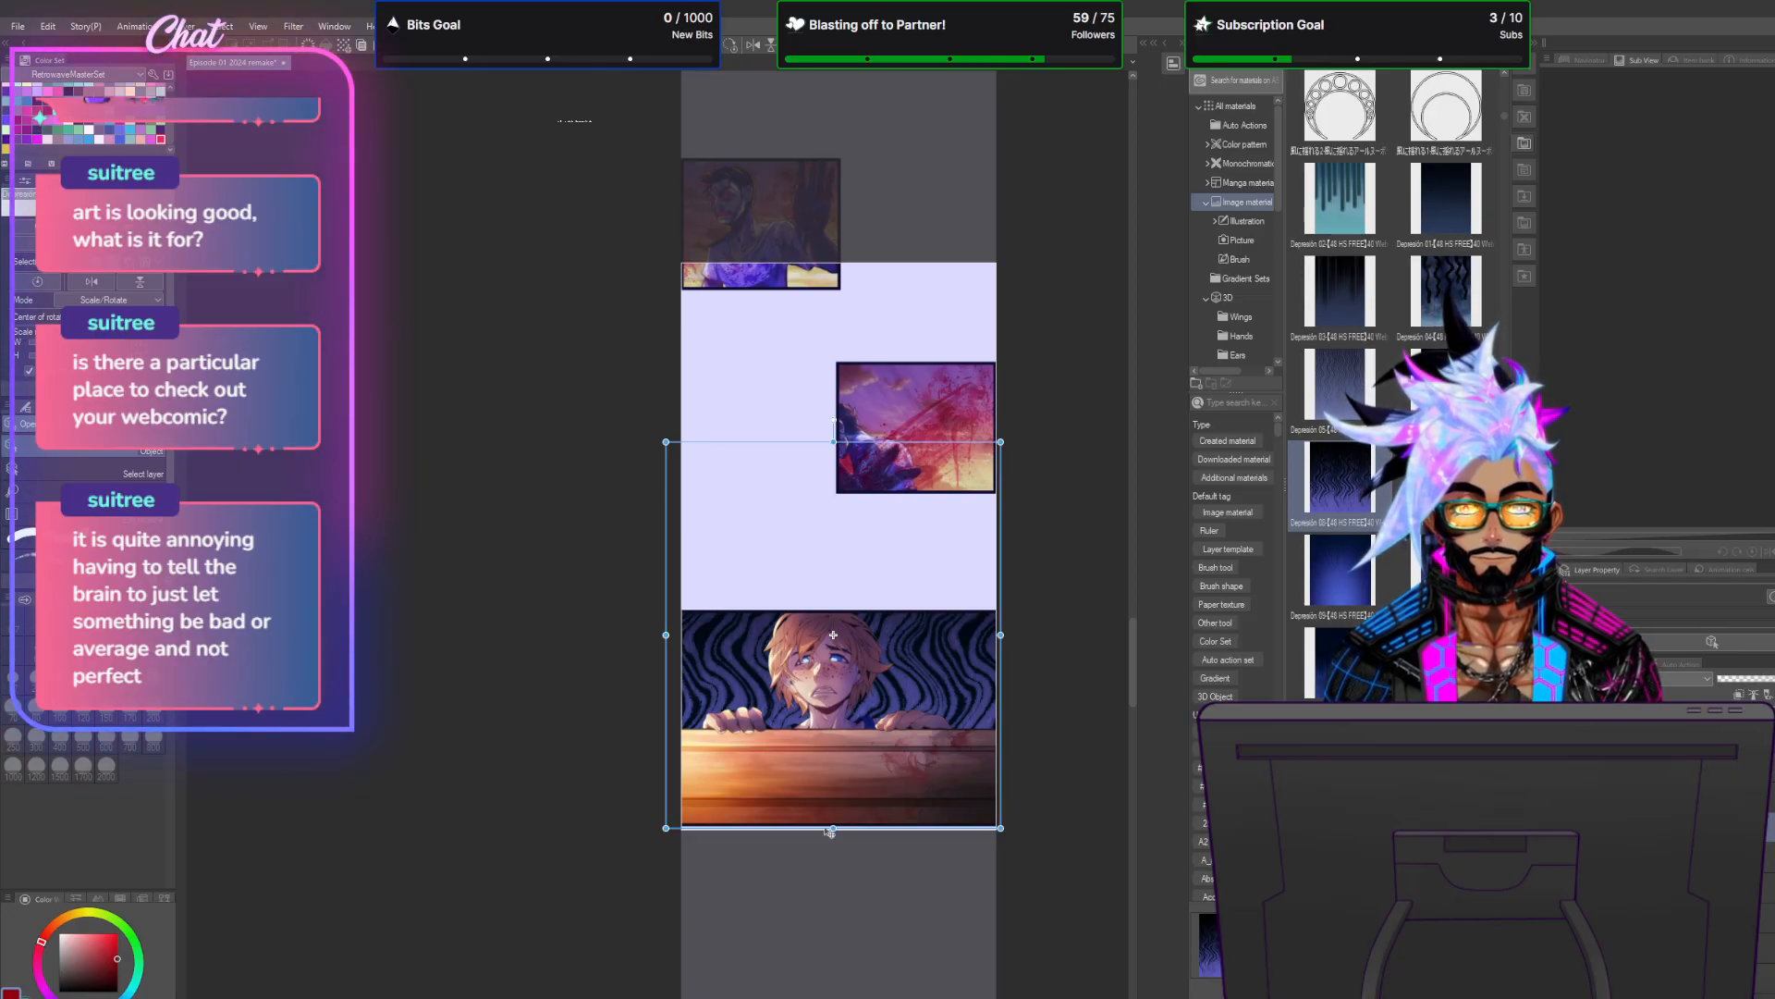
scroll(865, 758, "up", 2)
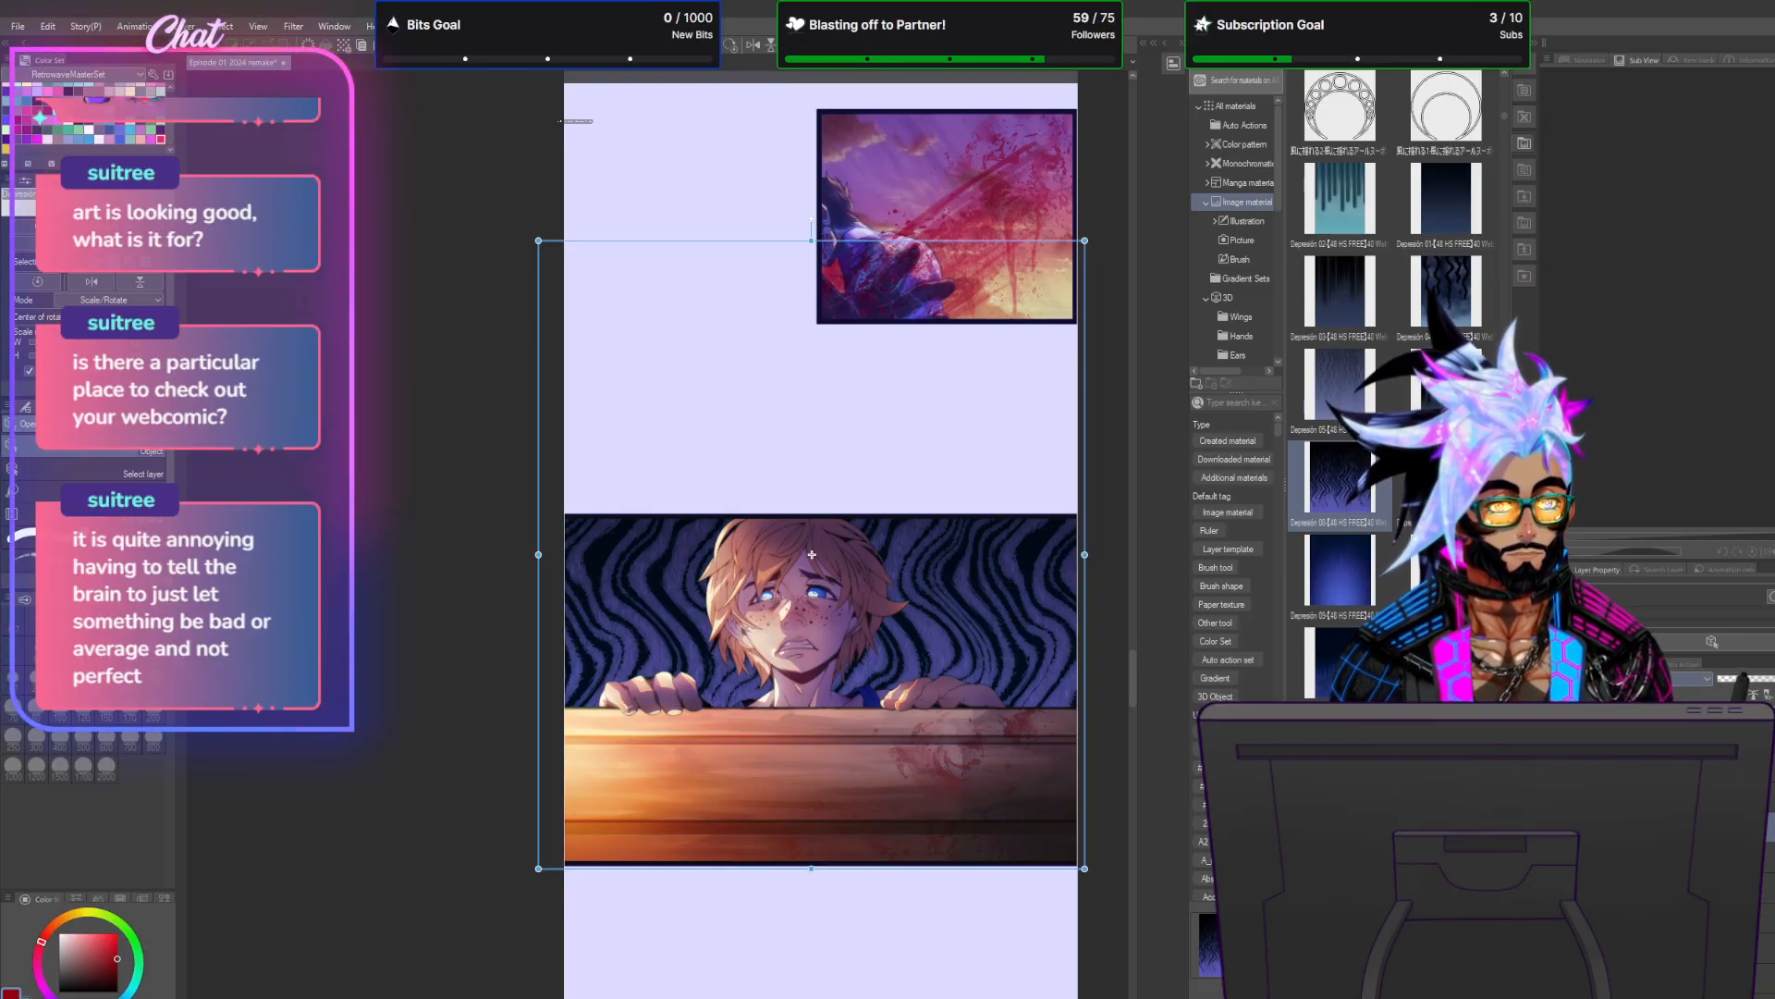
Try other blending modes, including Hard mix, on the wavy background texture layer.
left_click(1642, 679)
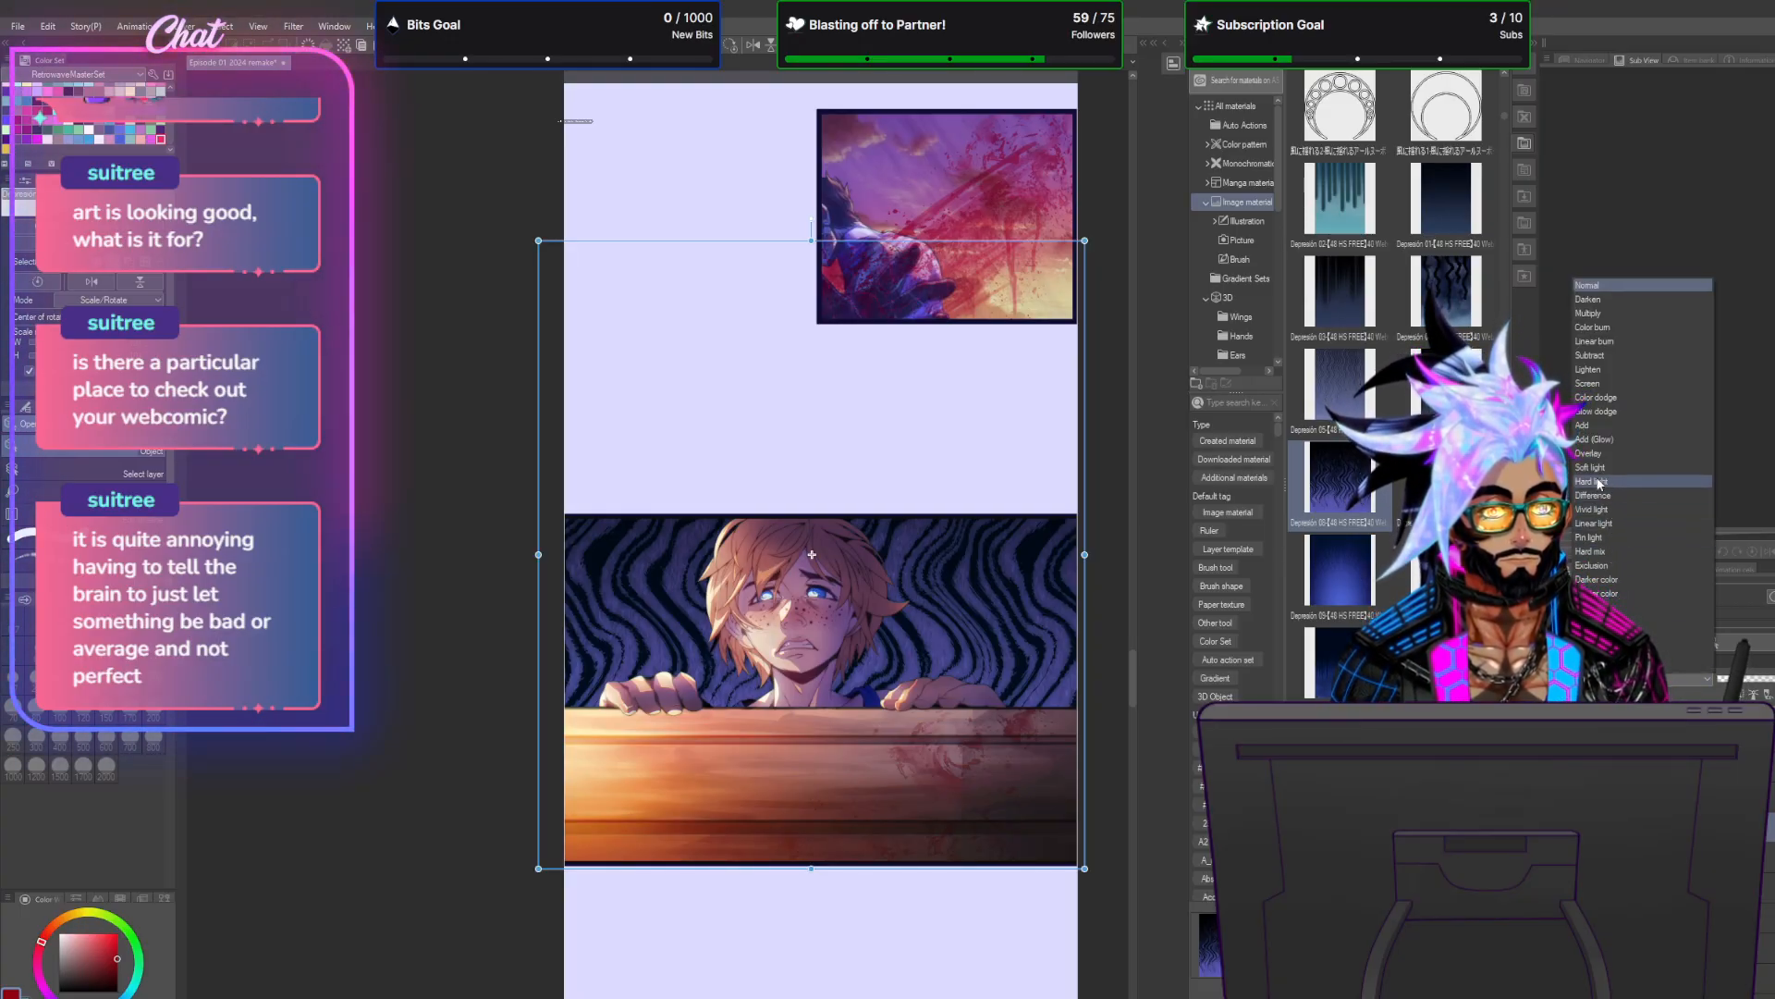
left_click(1607, 555)
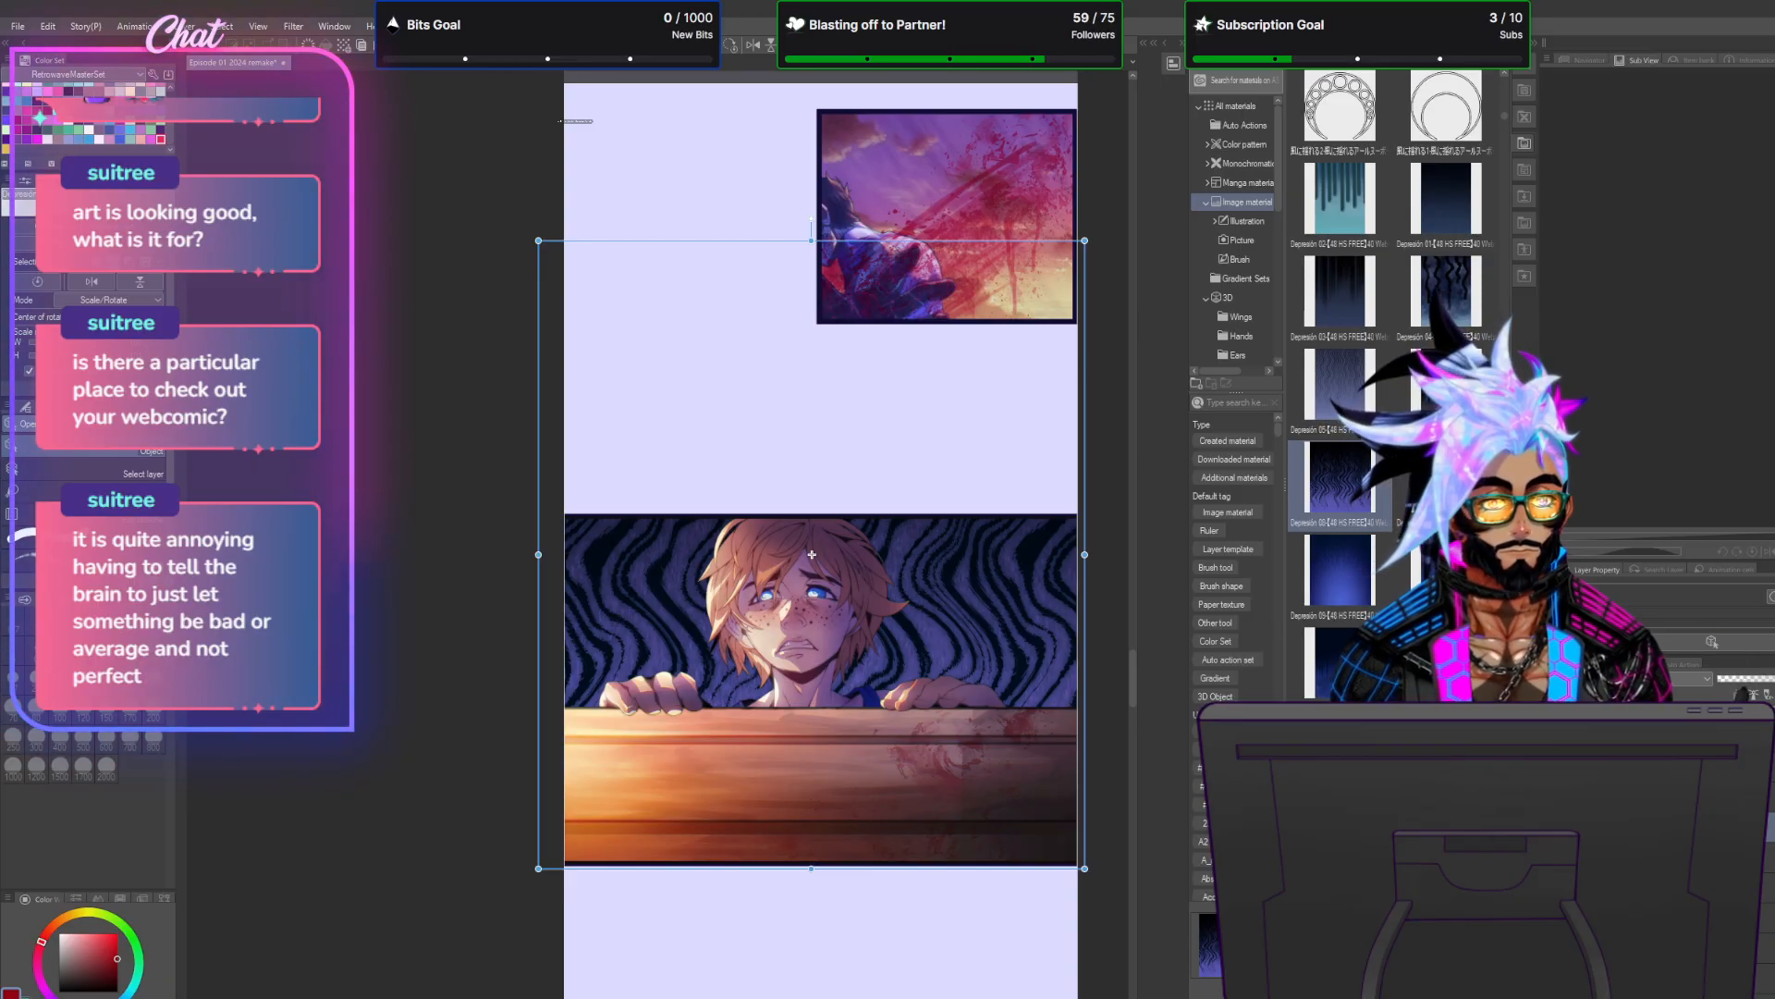
left_click(1642, 679)
left_click(1649, 448)
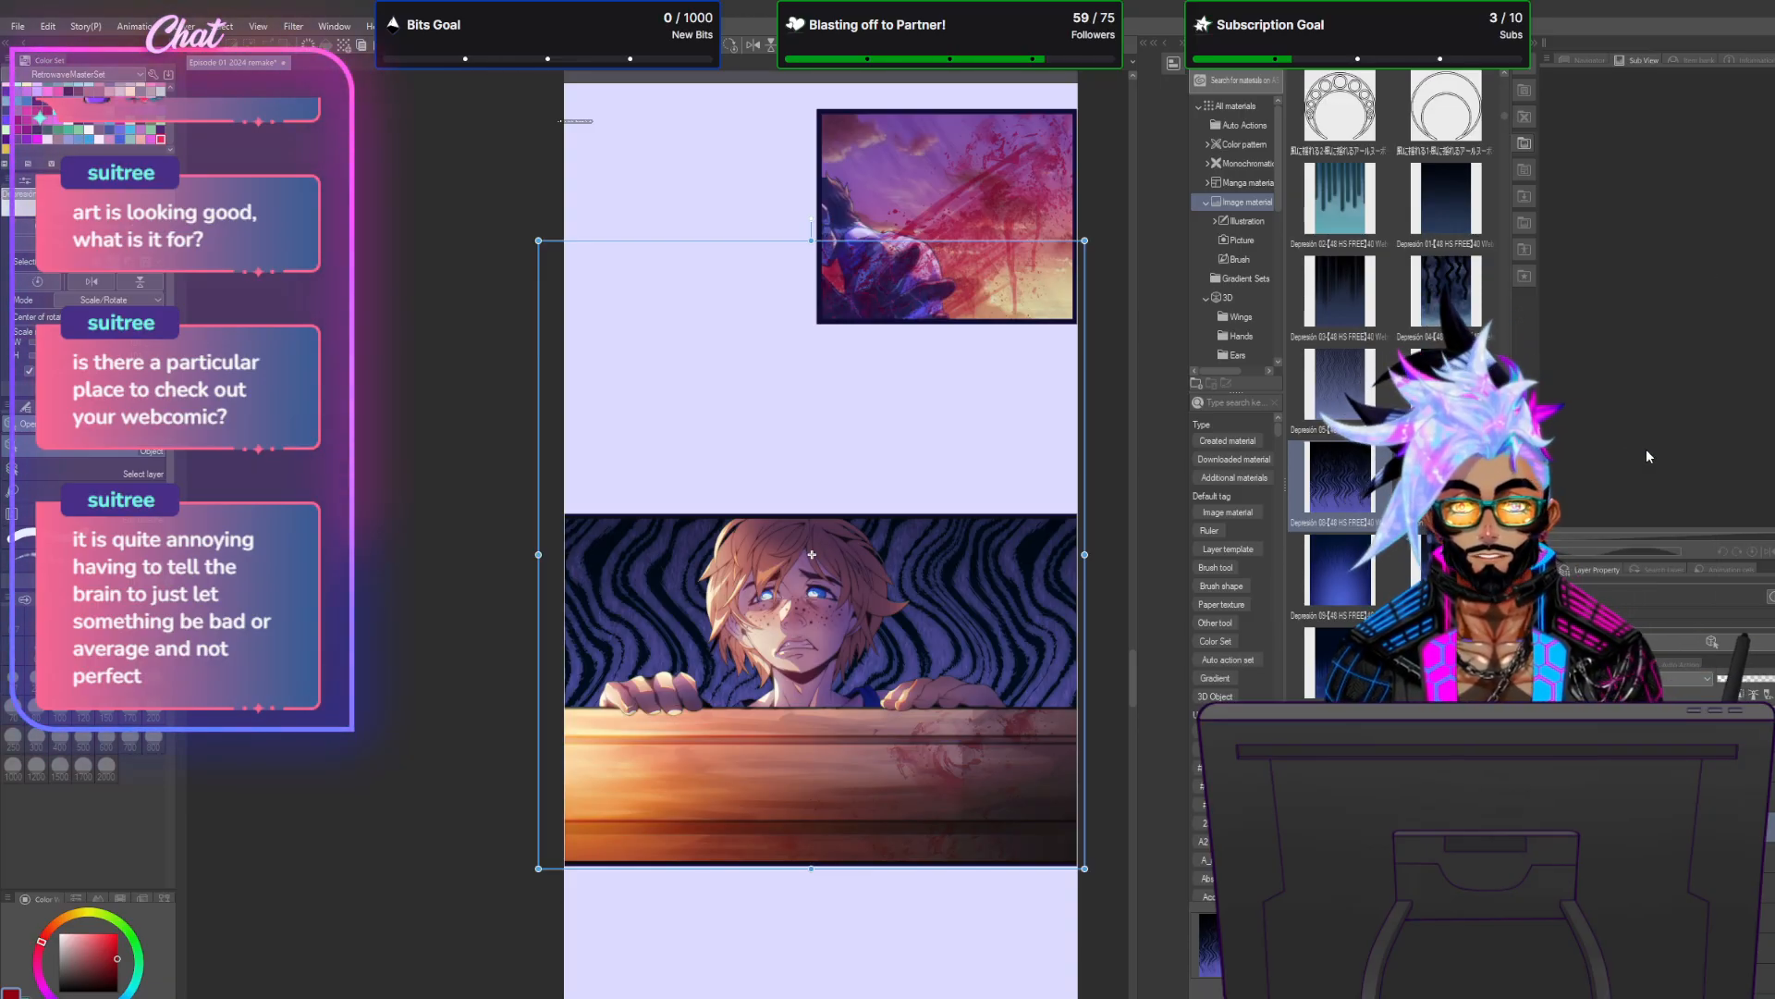
key("Delete")
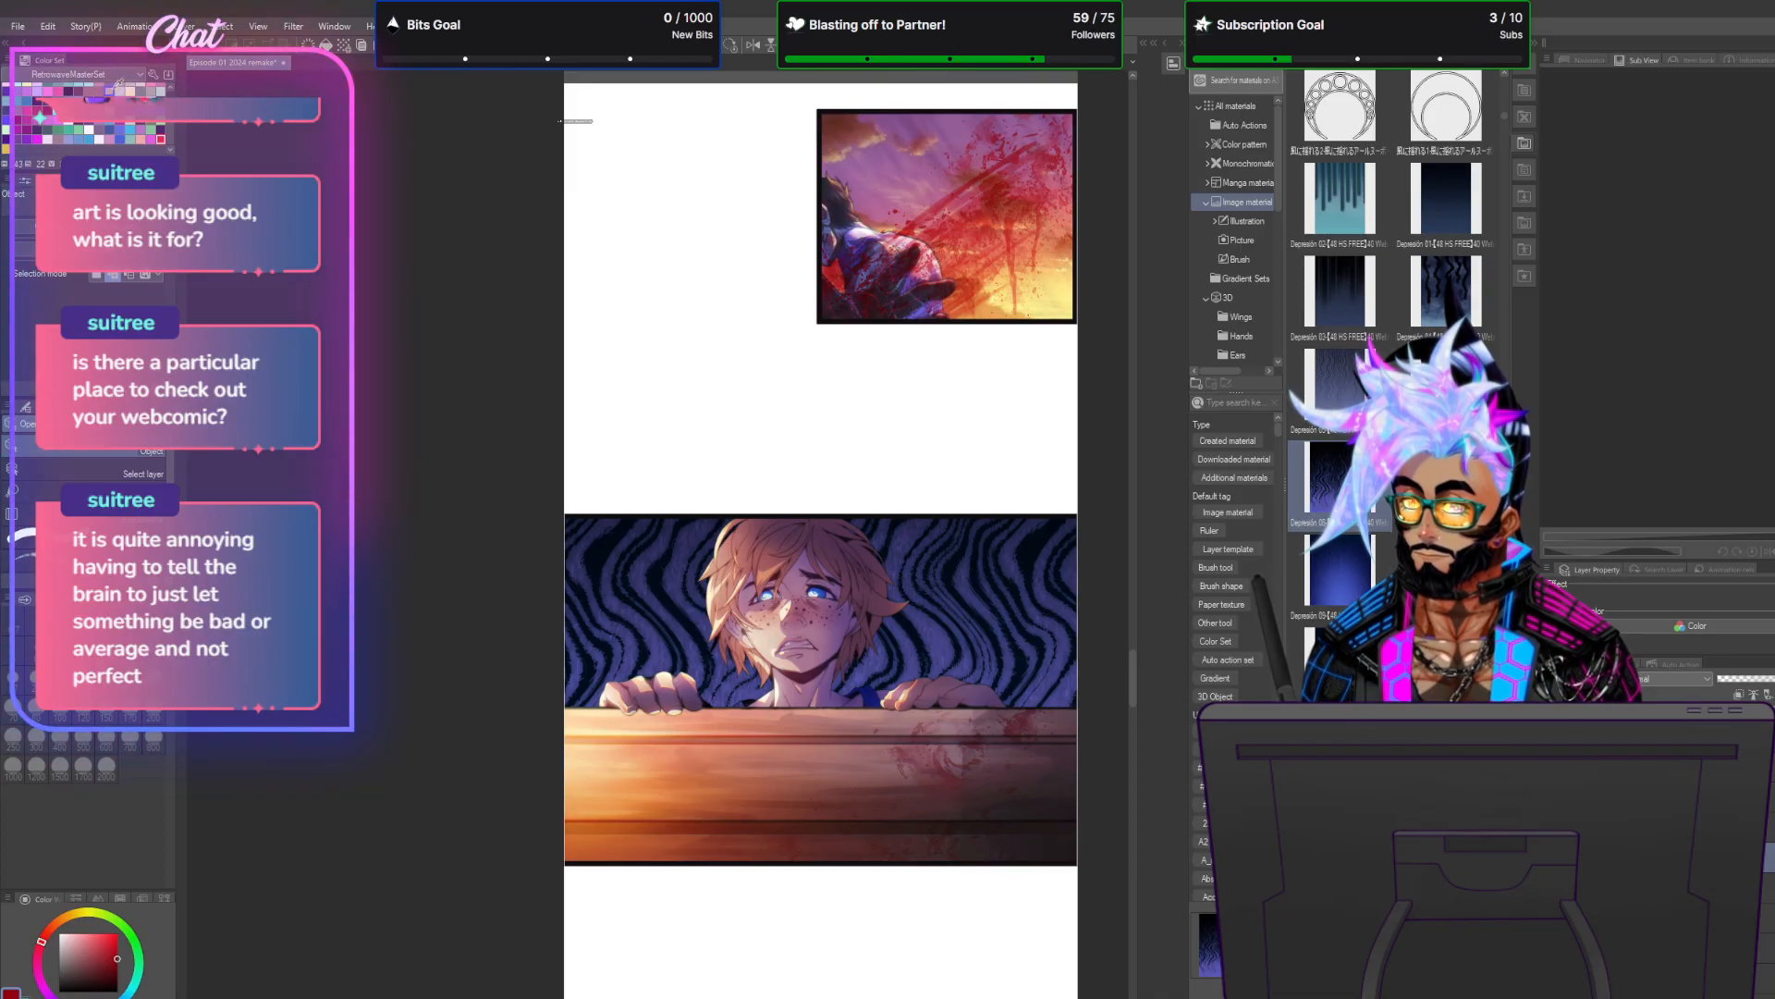
scroll(119, 86, "up", 1)
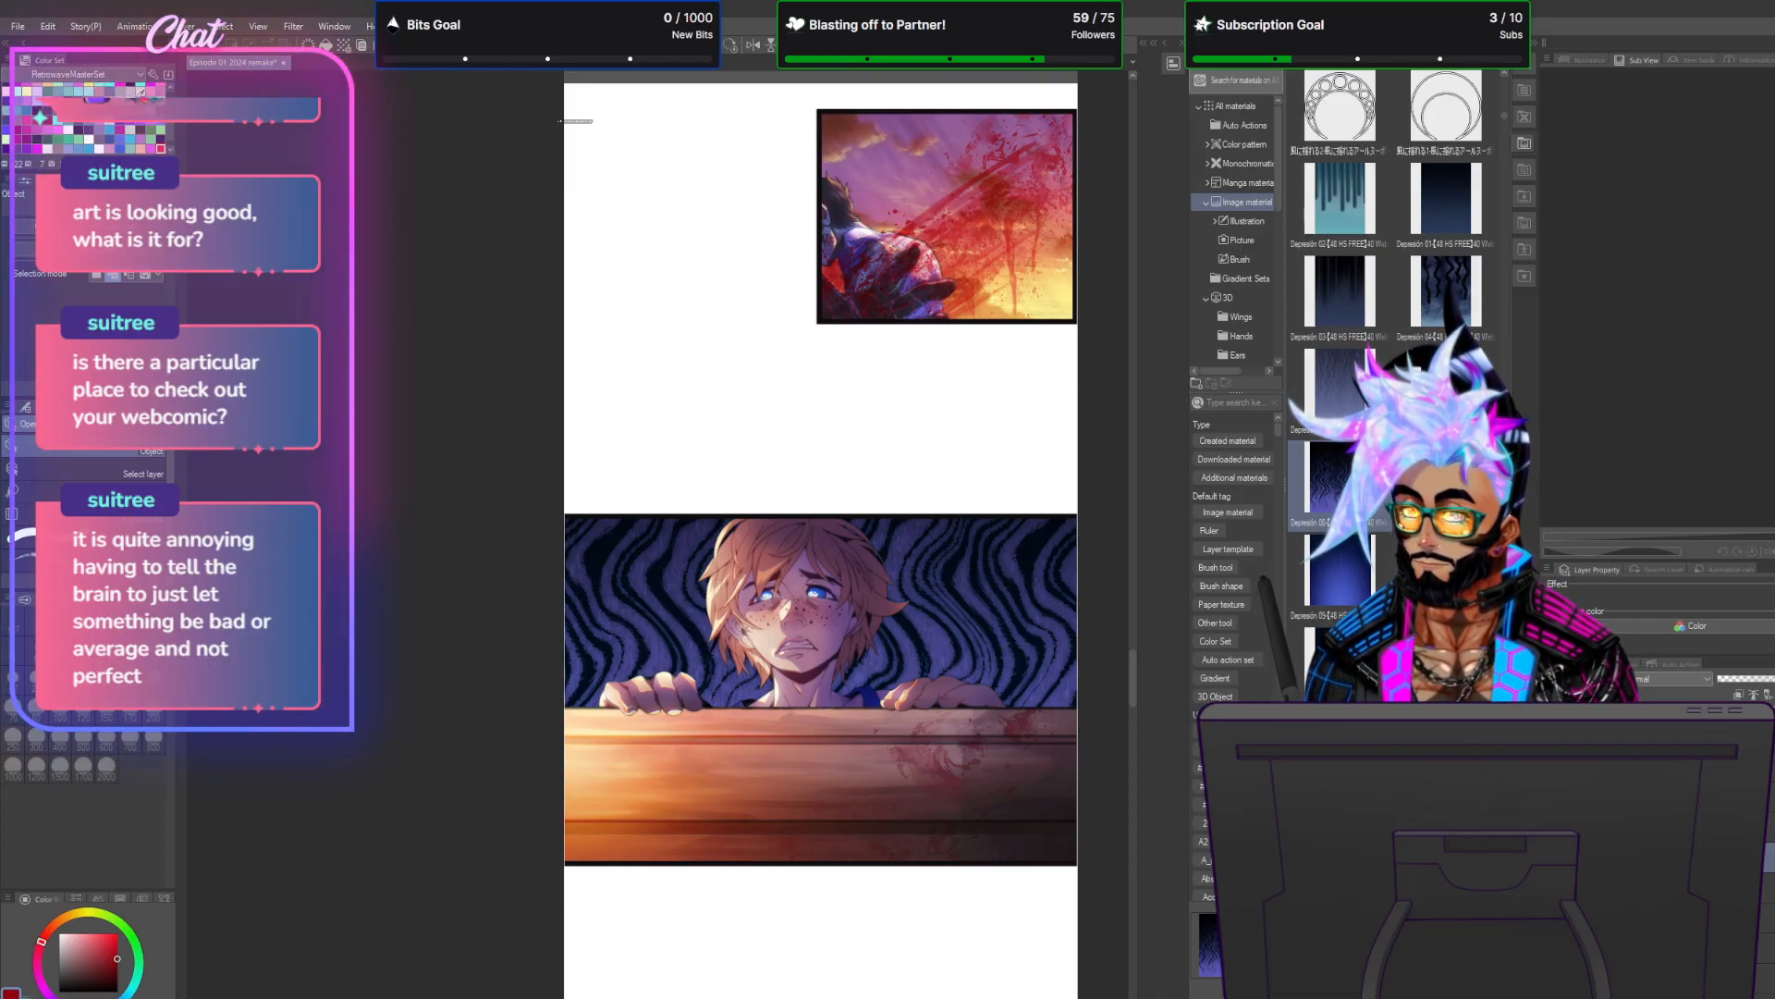
Fill the background behind the boy with a flat pale grayish mauve.
left_click(129, 91)
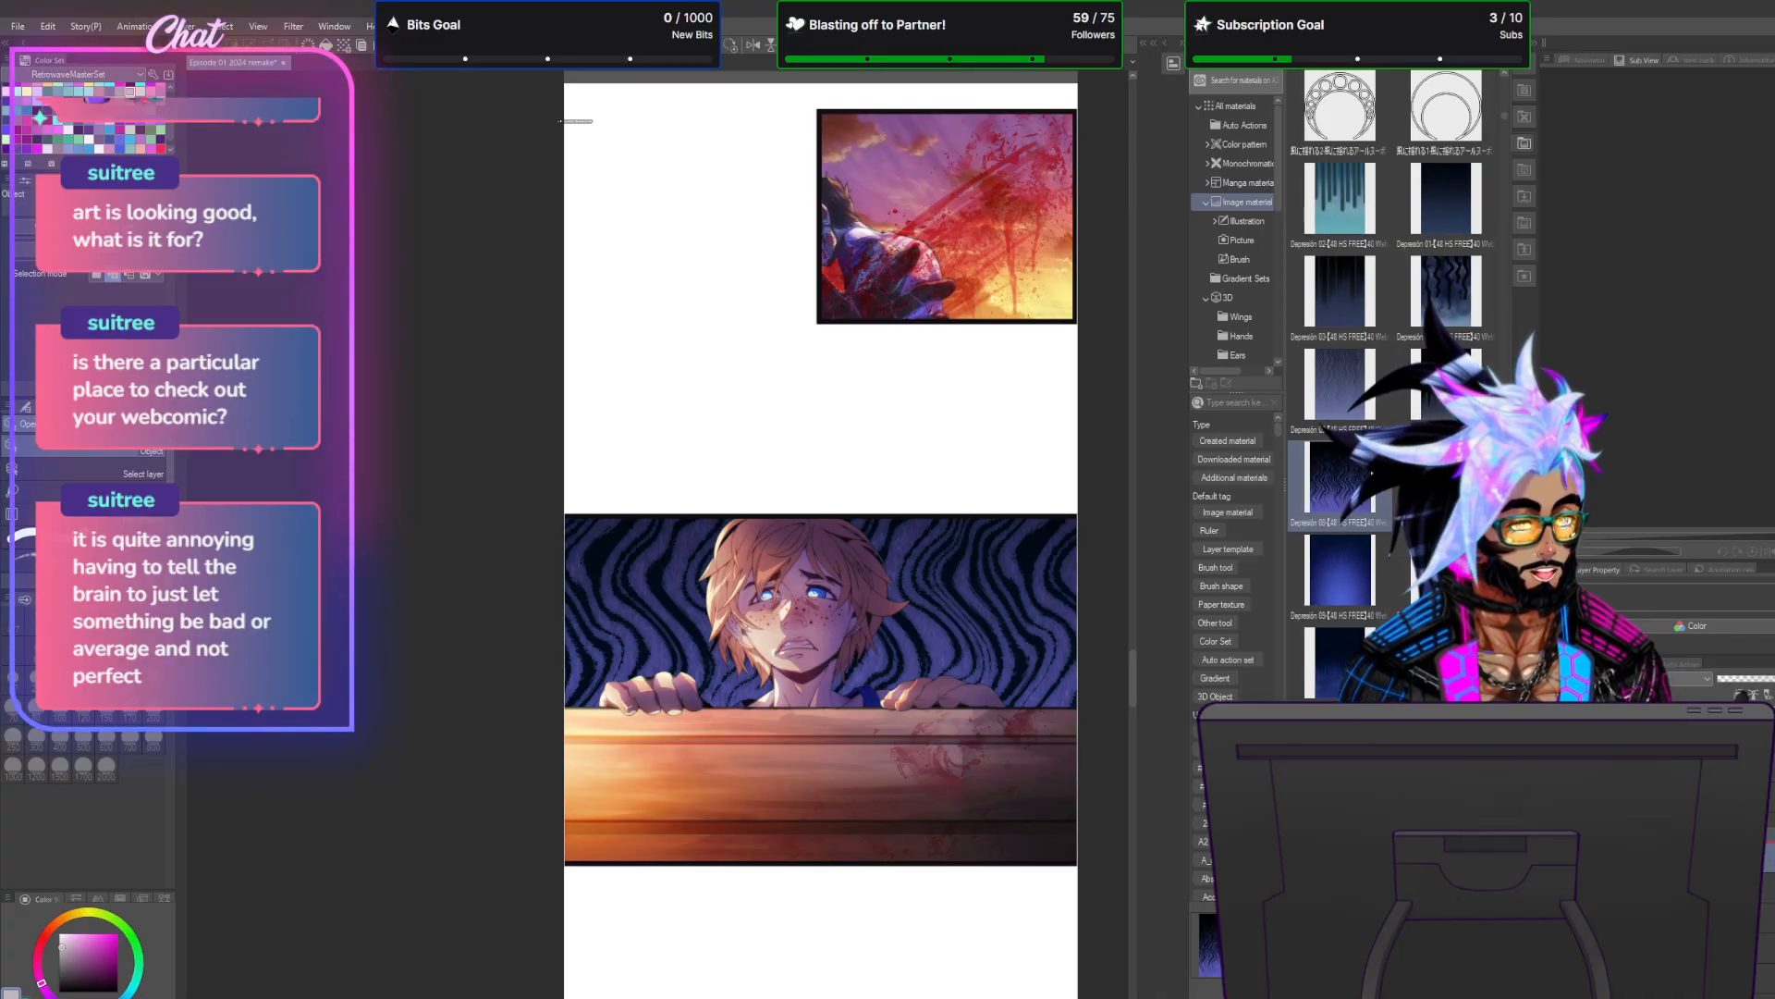
left_click(1741, 694)
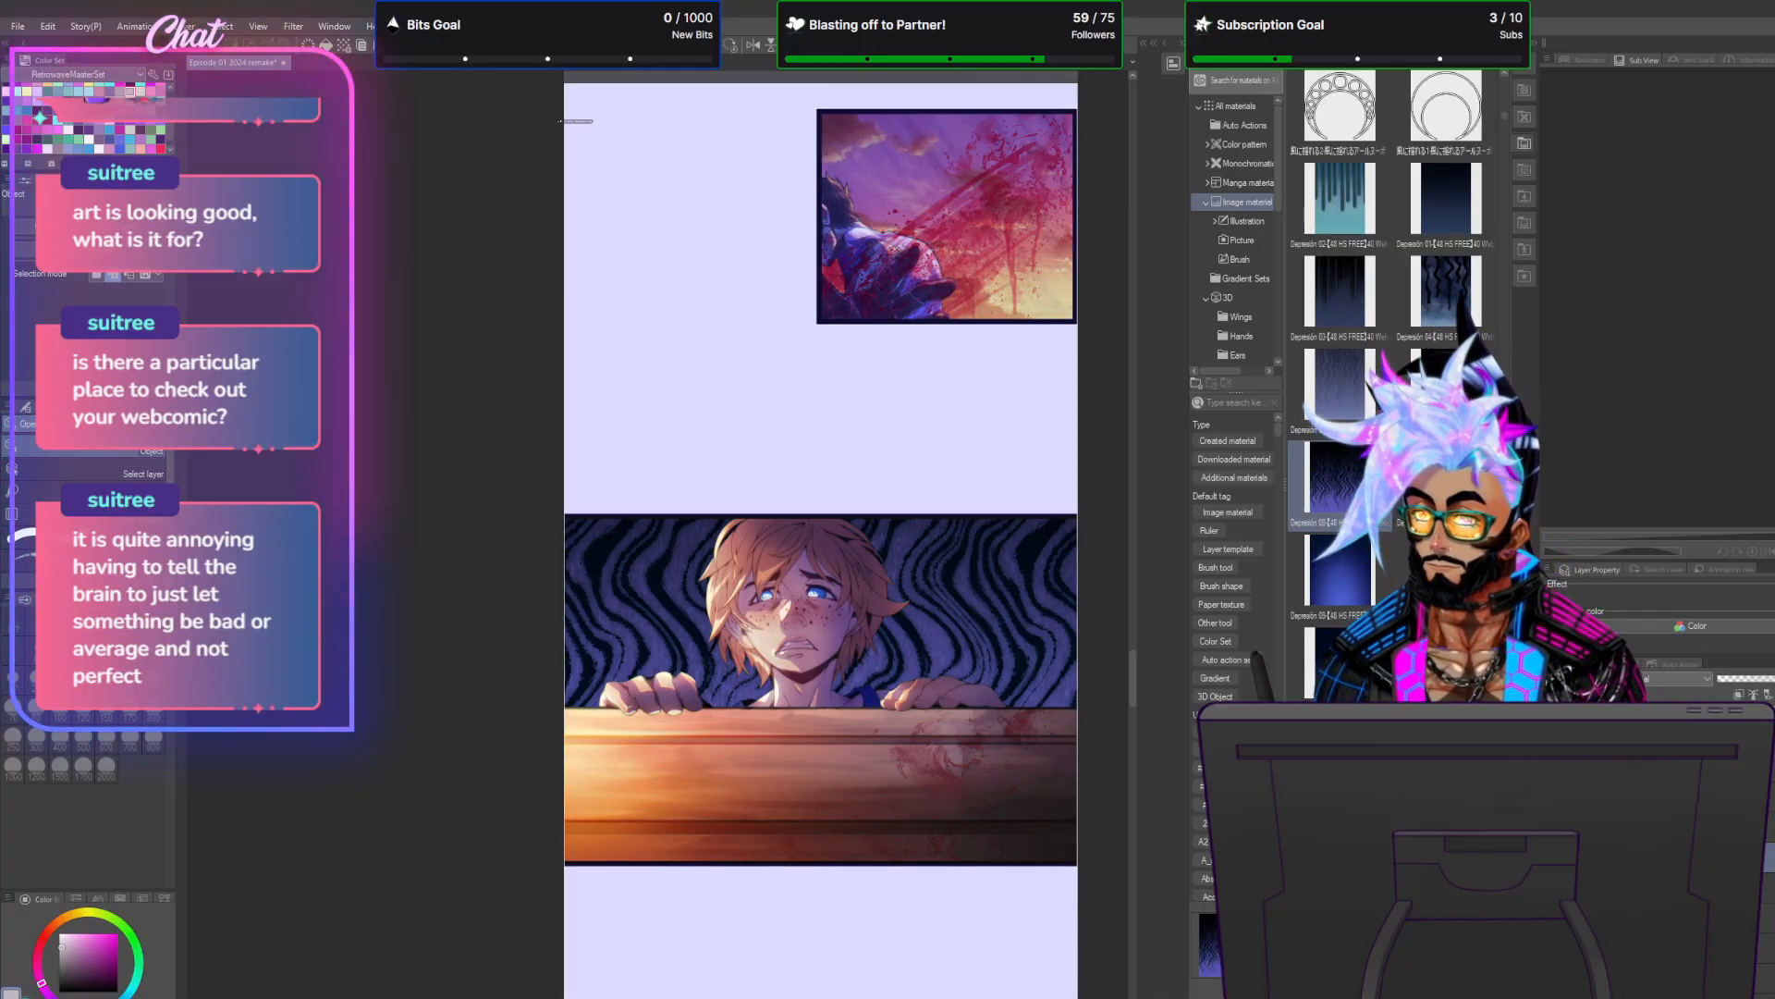
left_click(92, 599)
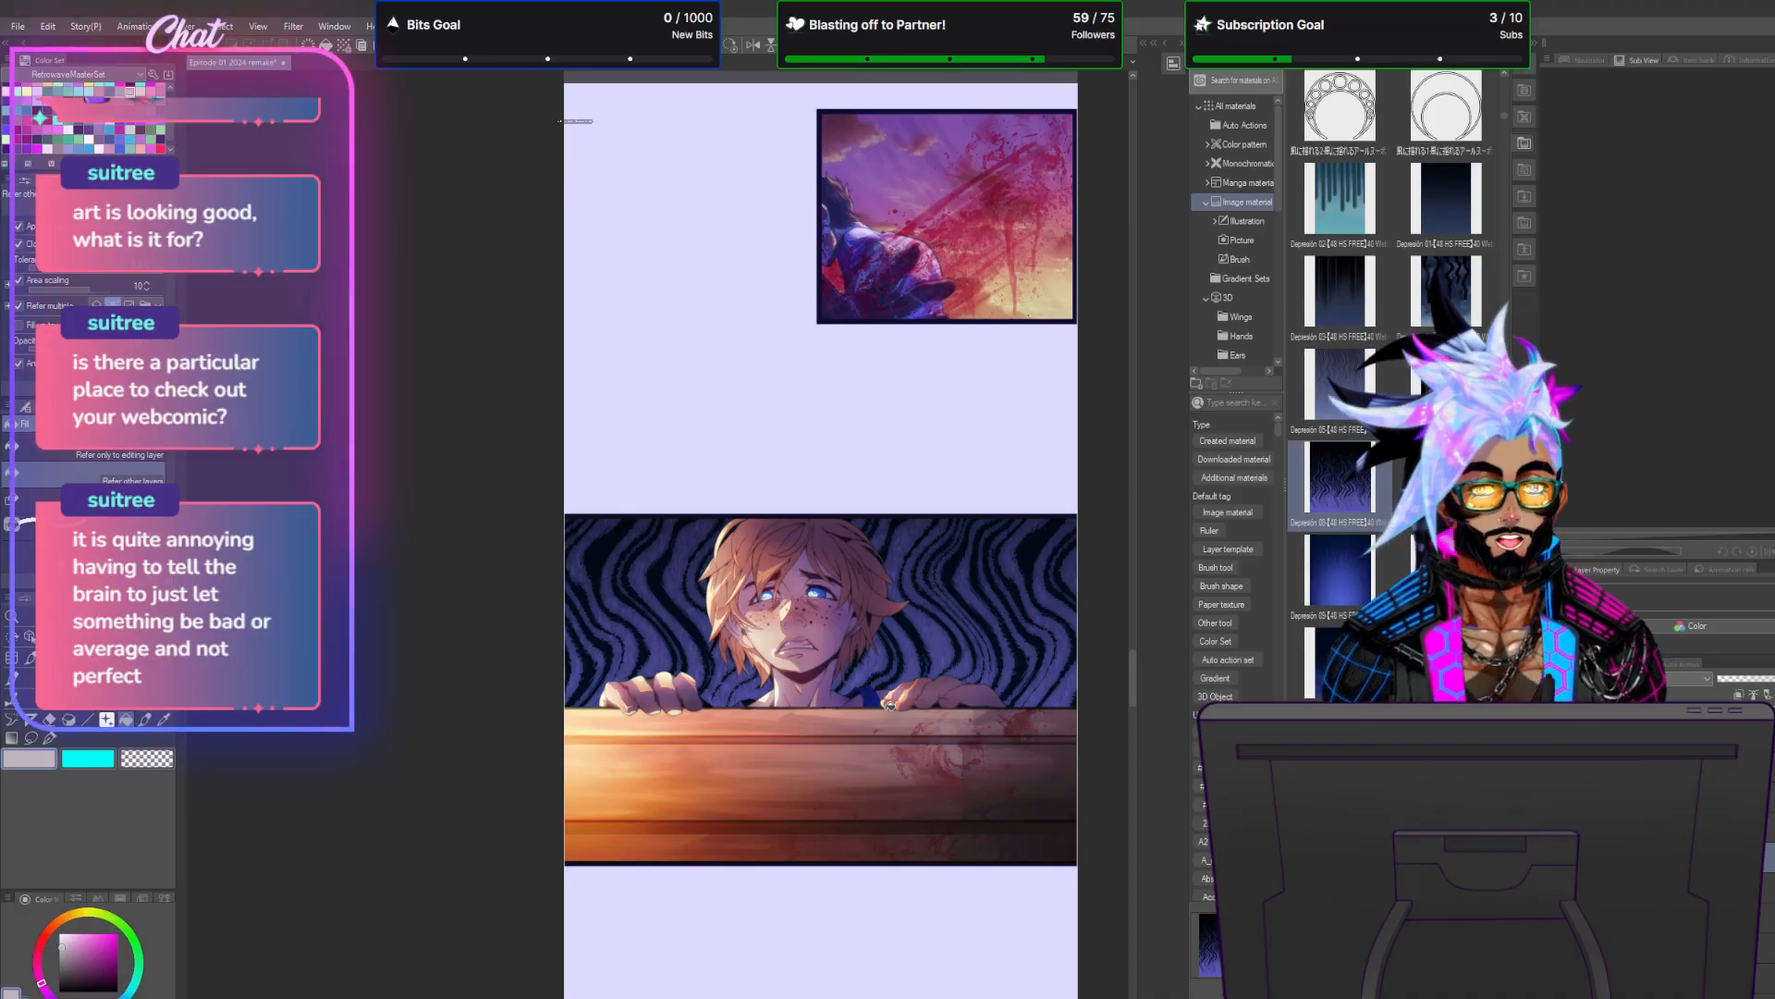
left_click(996, 612)
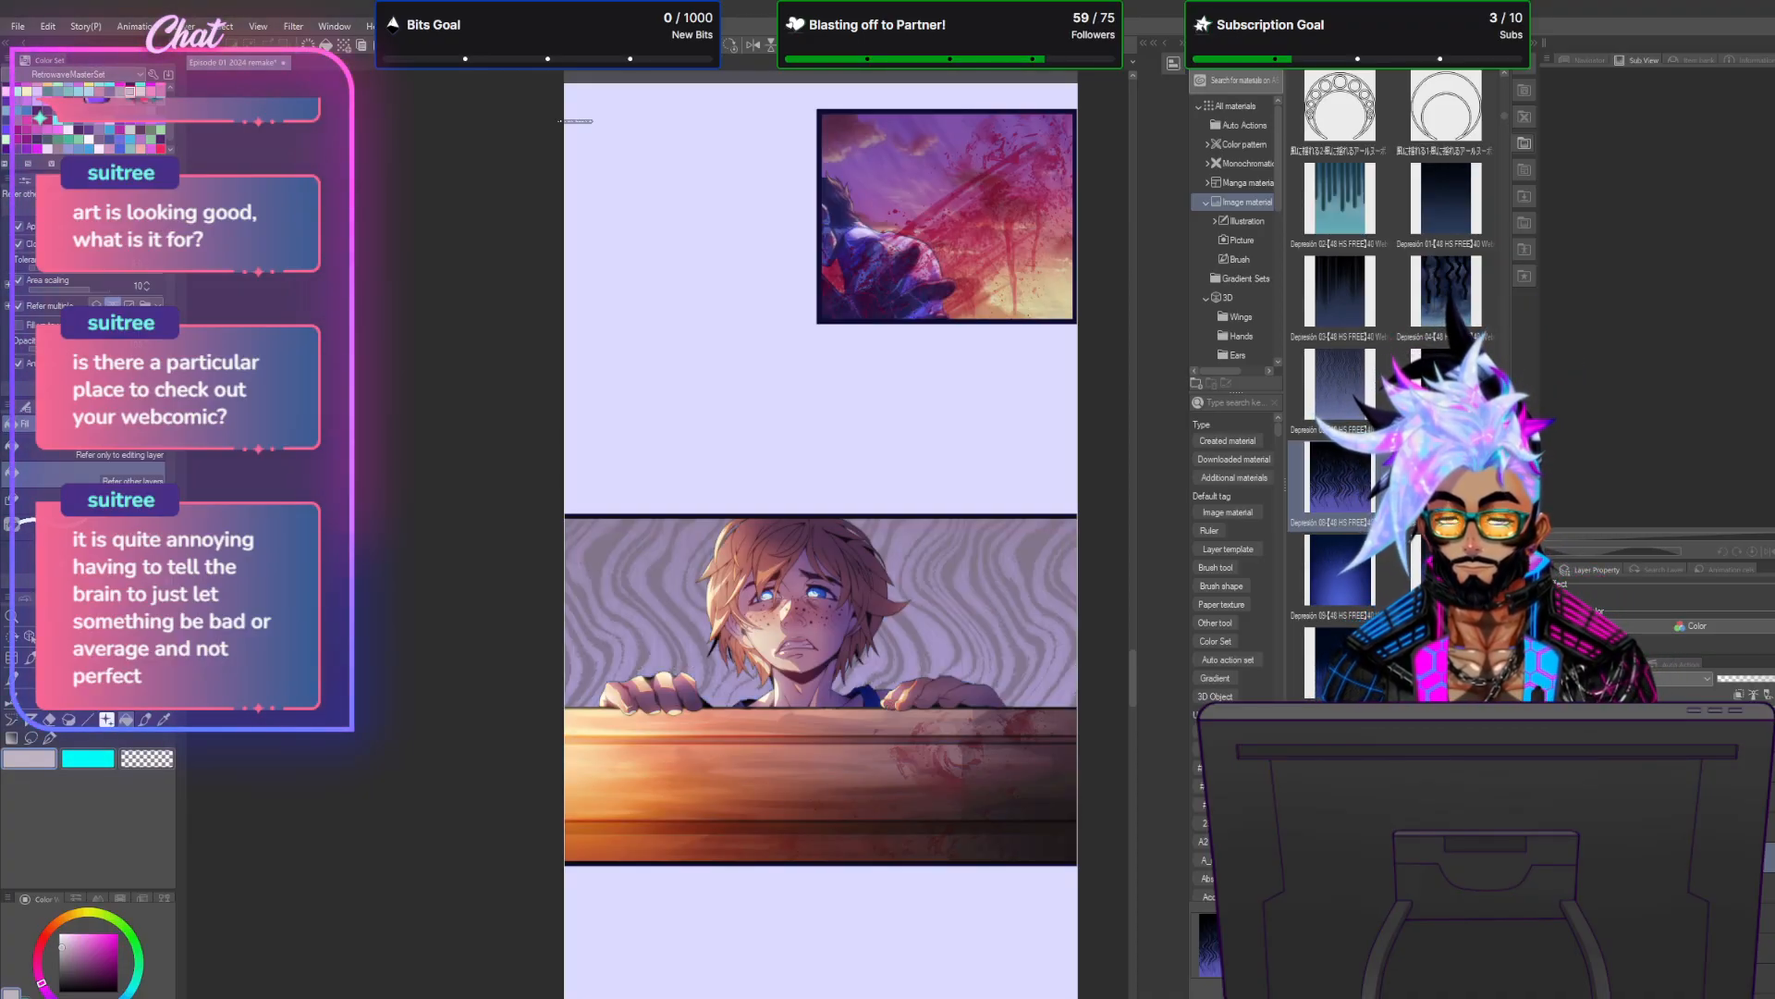
Delete the wavy texture layer from the background behind the boy.
scroll(998, 608, "right", 1)
scroll(997, 608, "right", 6)
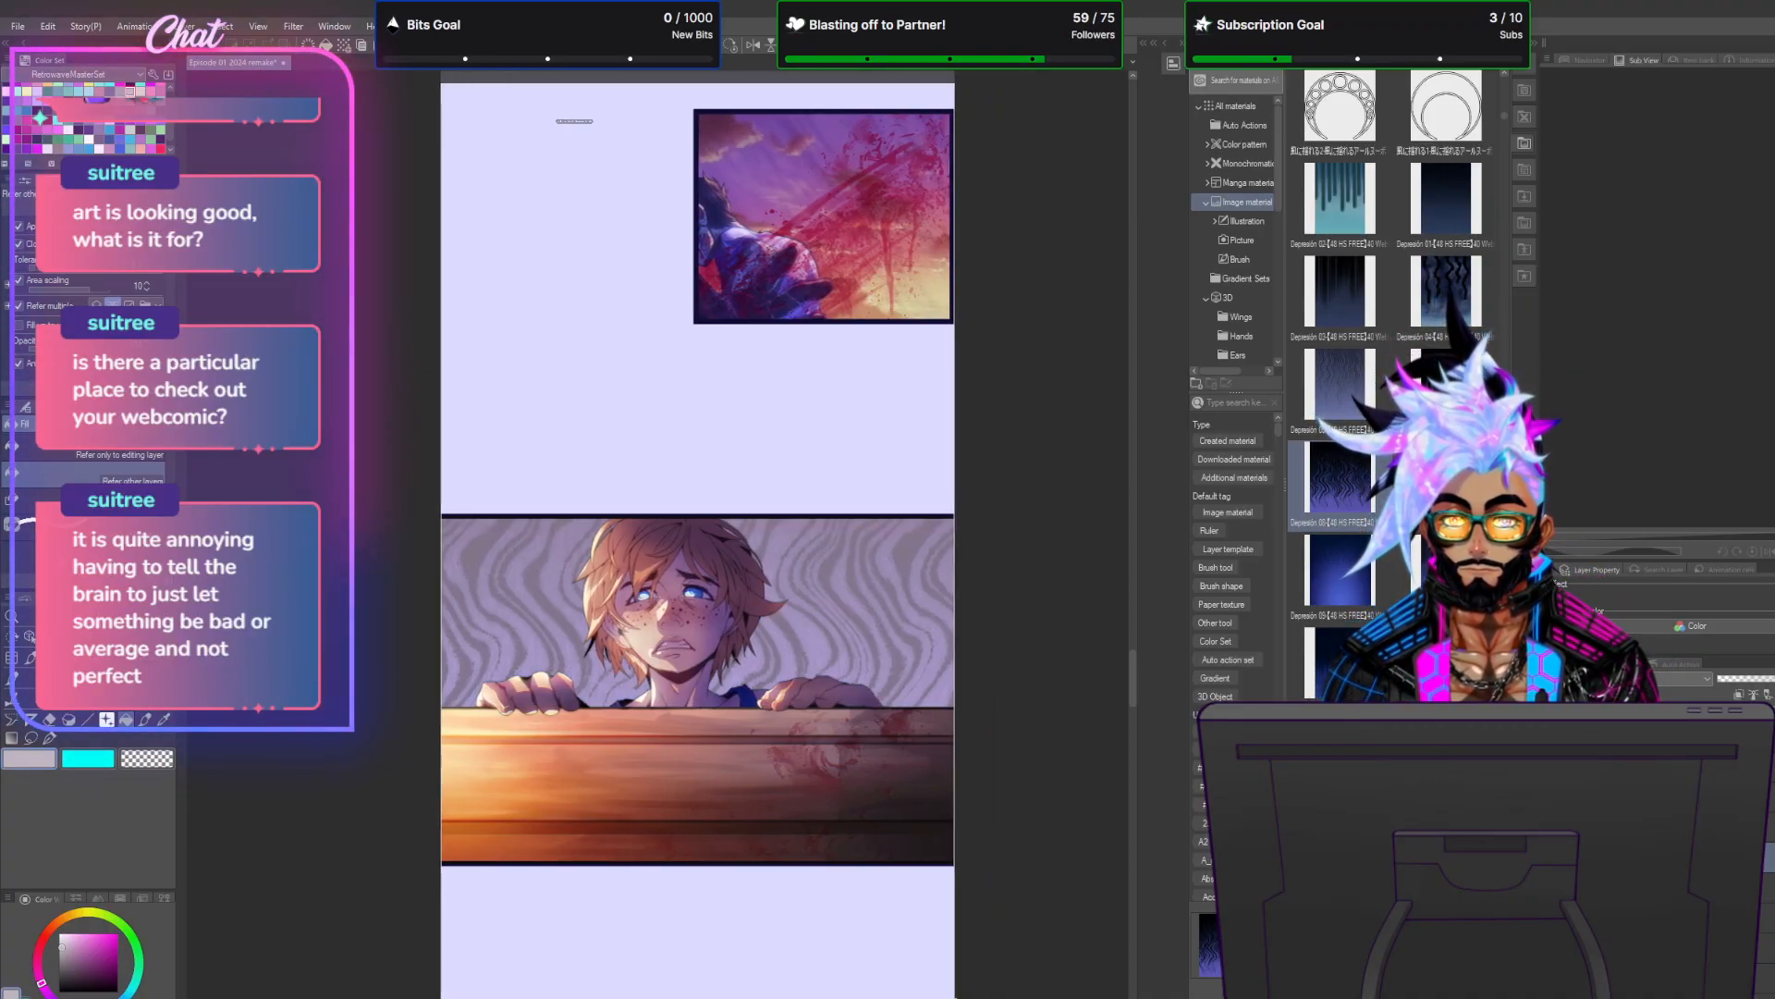
left_click(1683, 827)
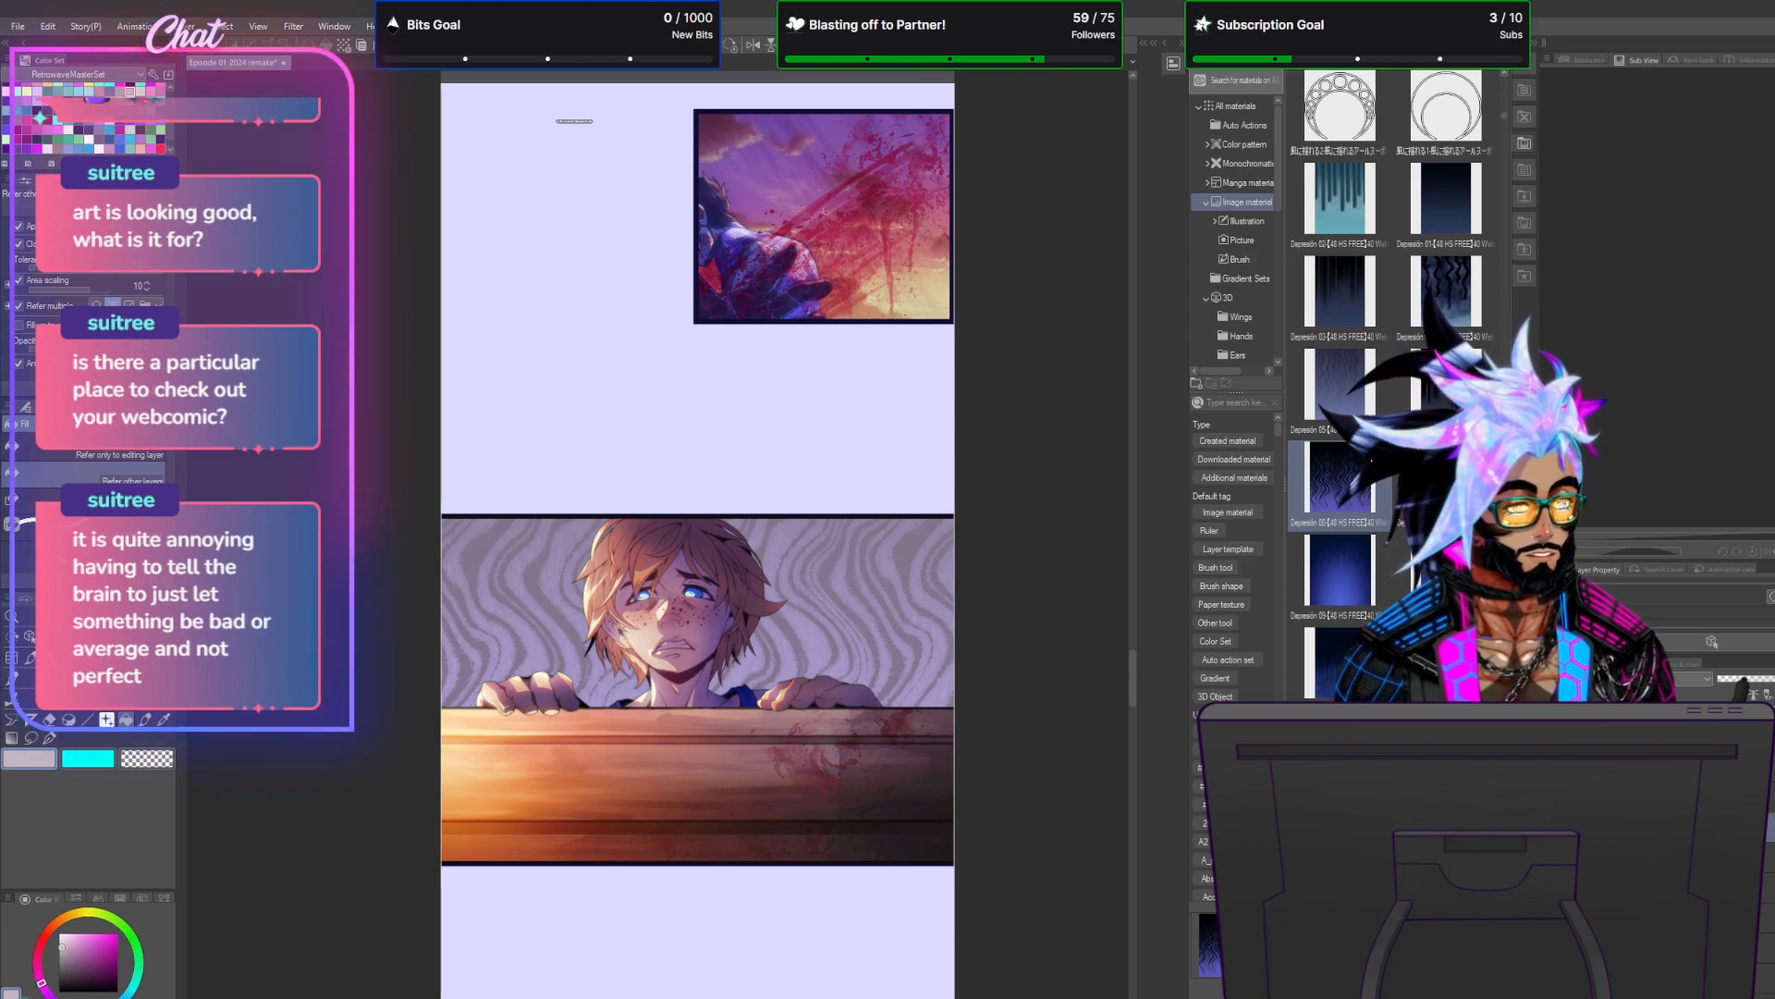
left_click(1748, 712)
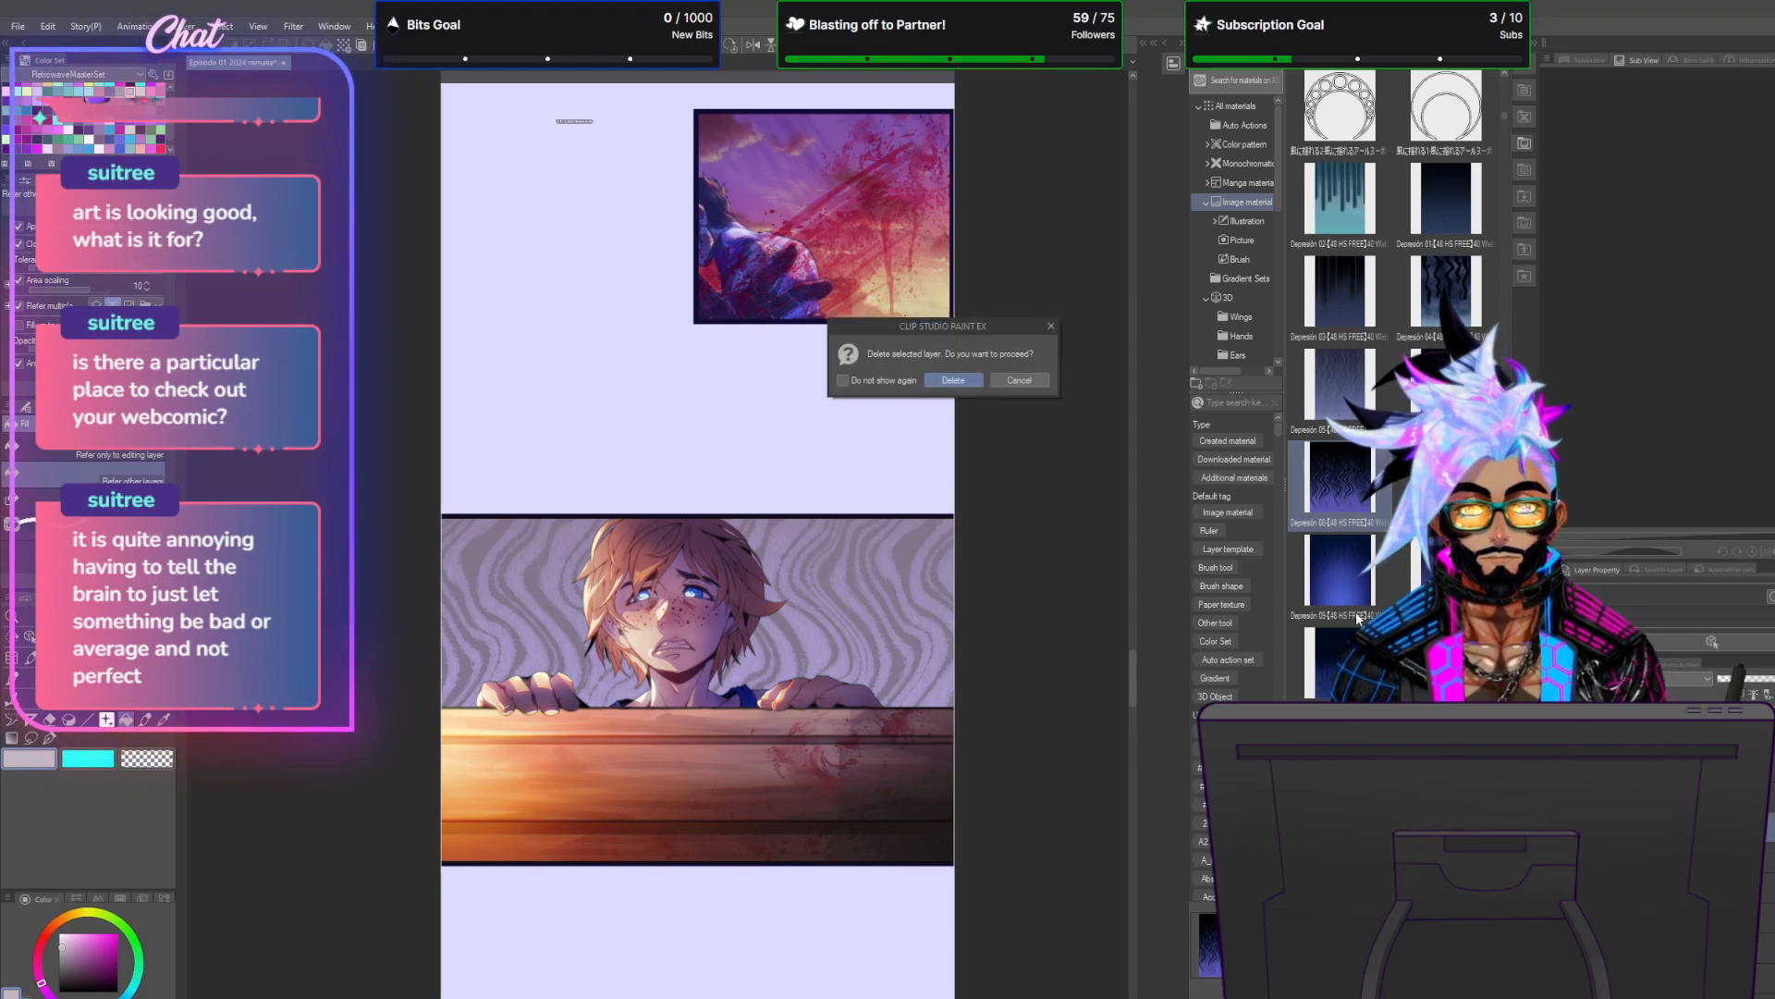
left_click(962, 384)
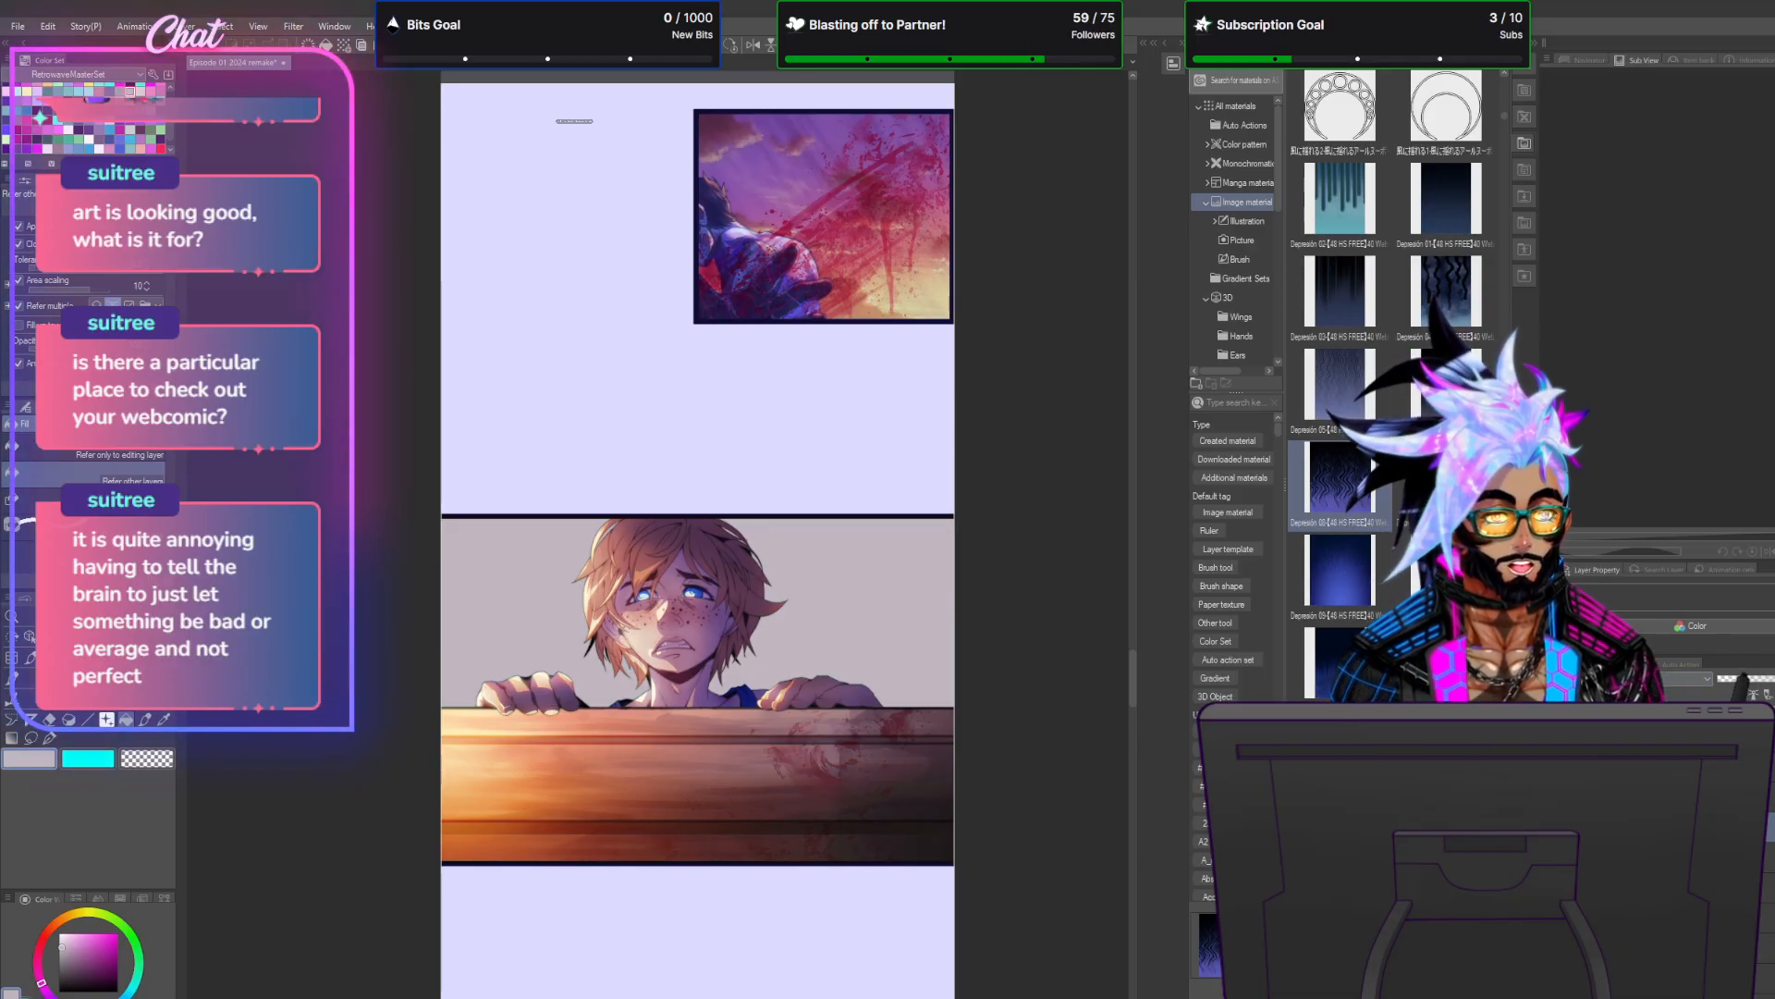
Draw straight dark navy wall lines behind the boy: a slanted line on each side and a horizontal line across the background.
left_click(90, 720)
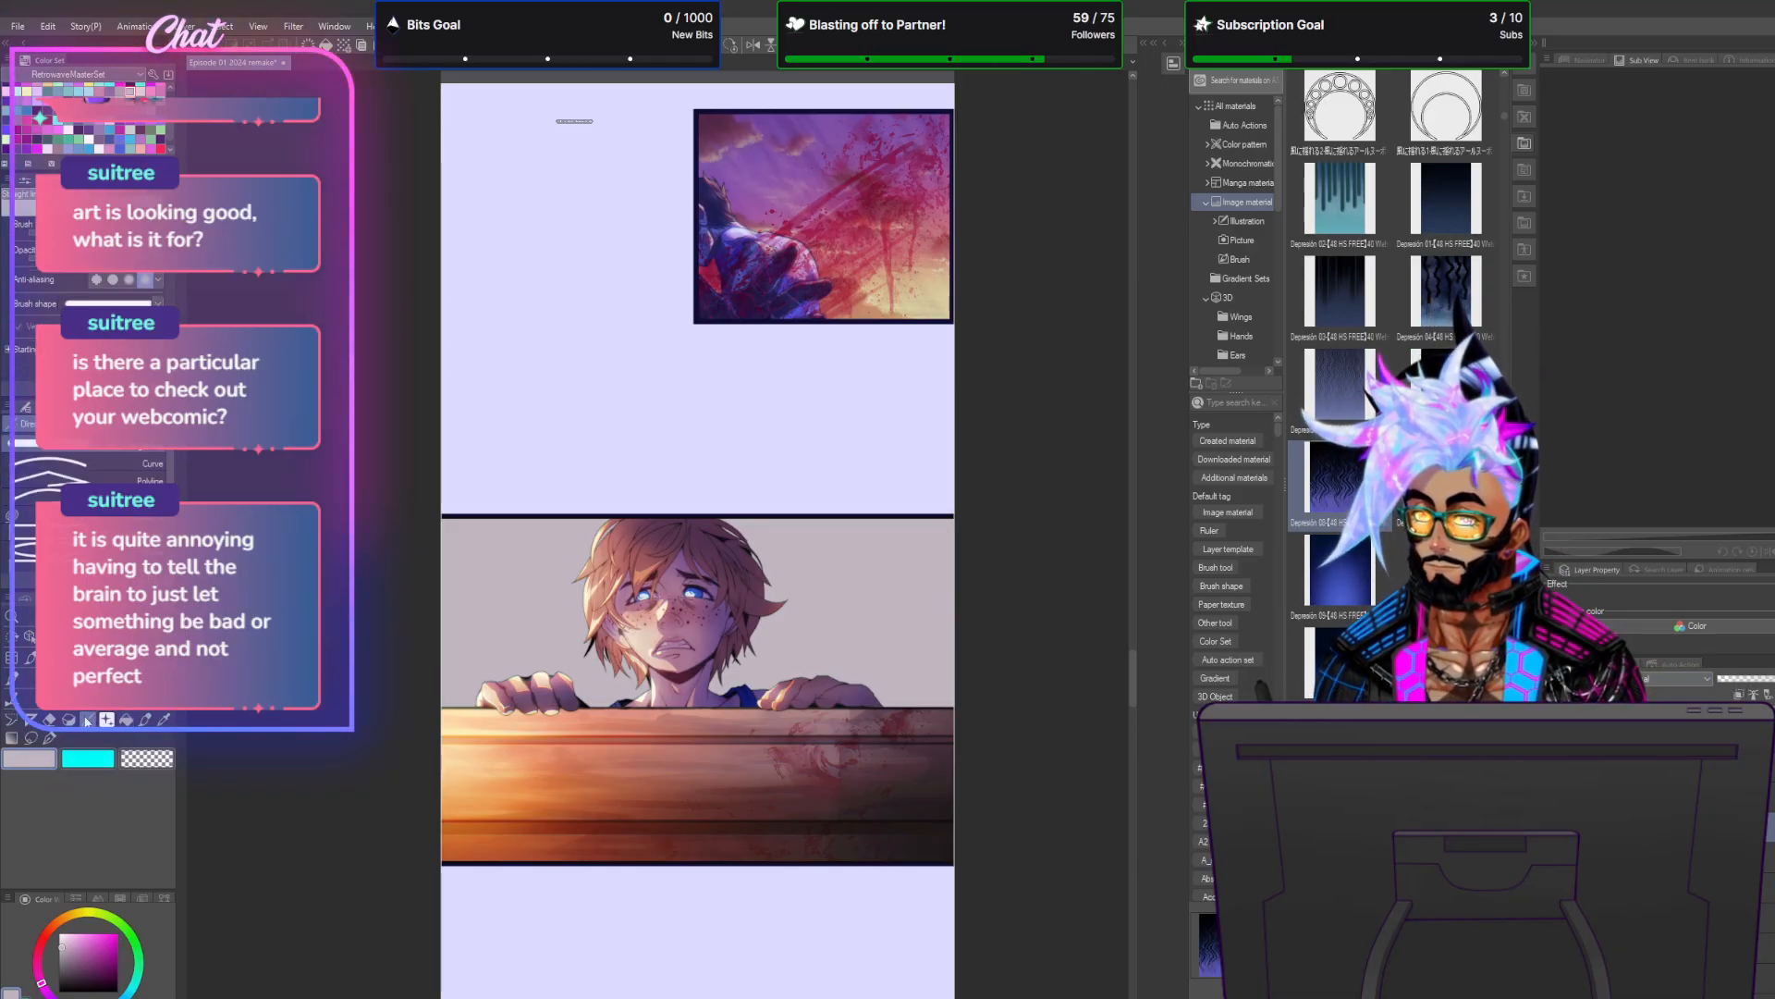
double_click(30, 758)
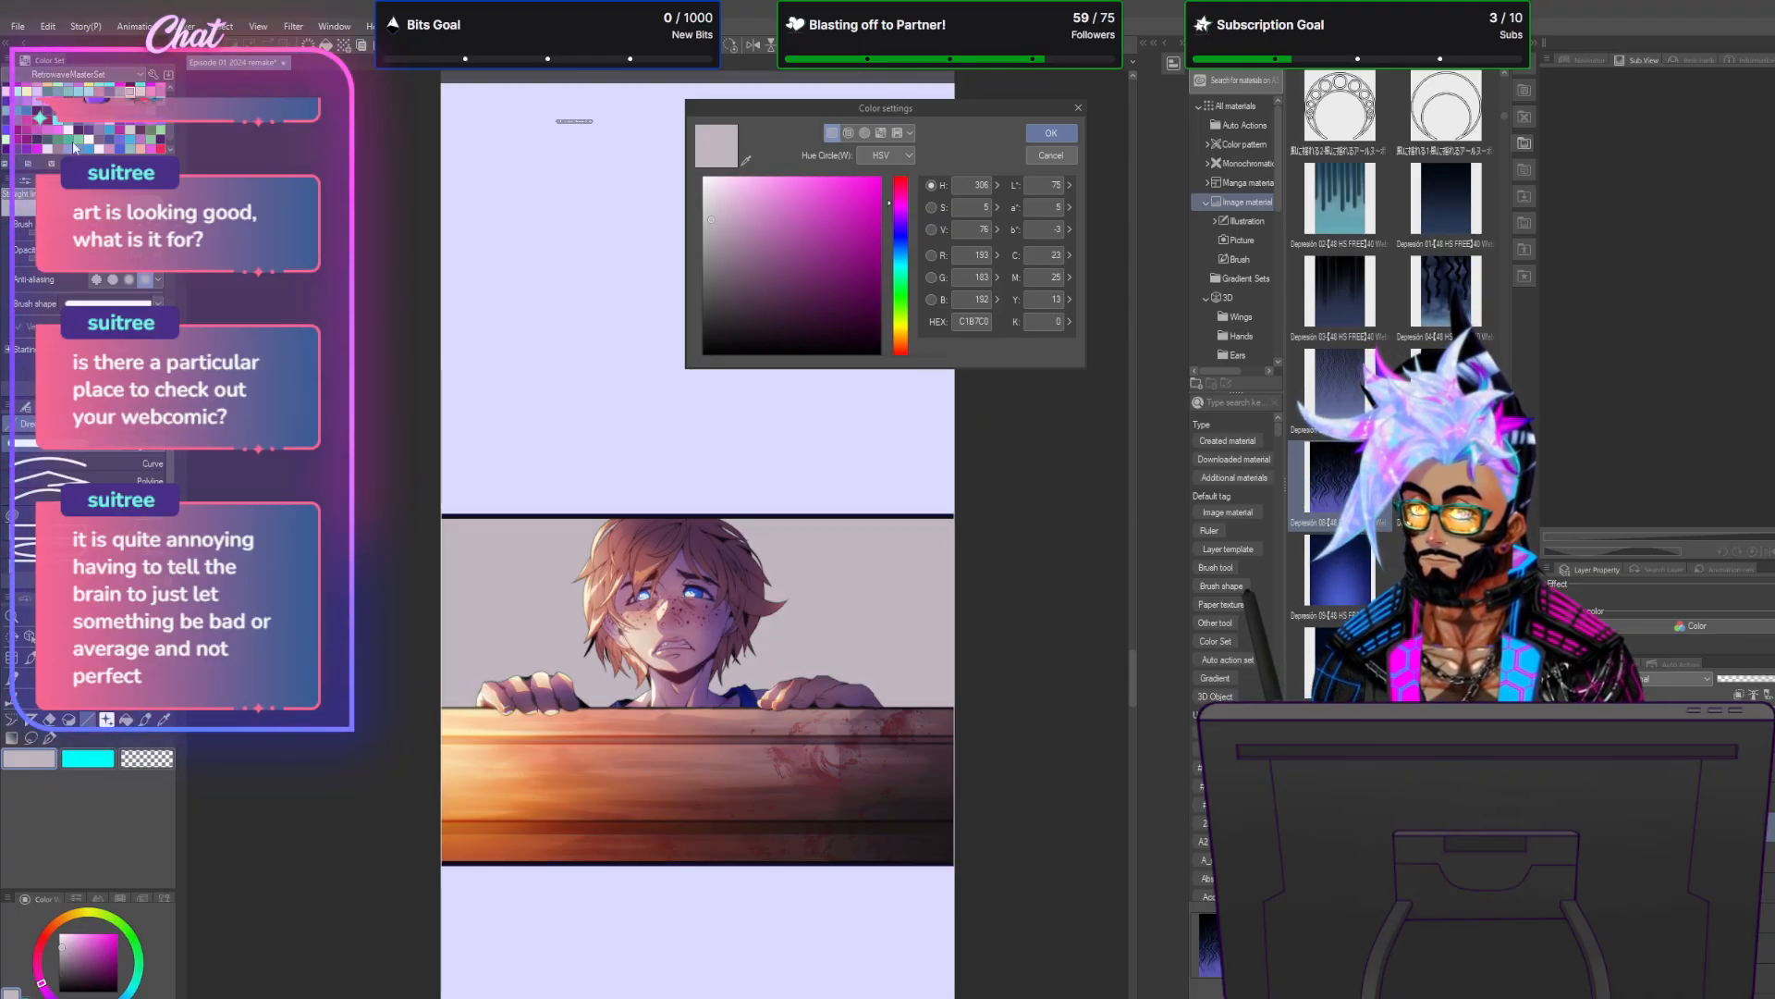
left_click(1052, 133)
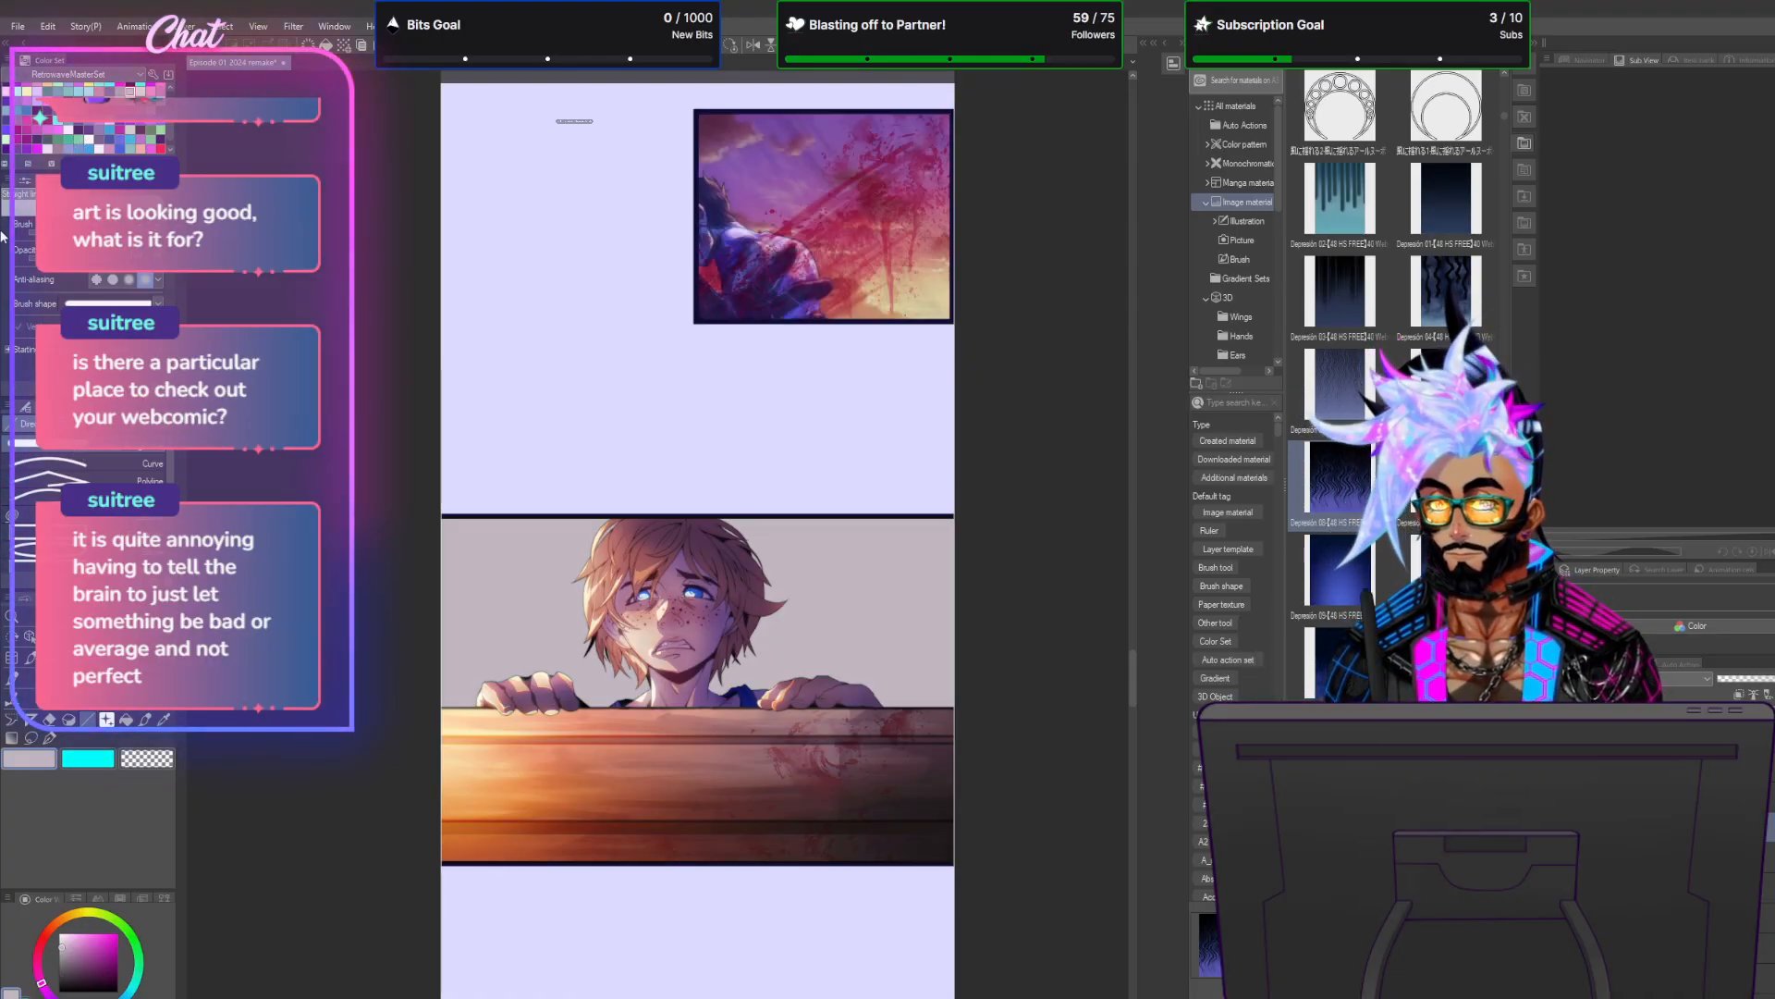
left_click(79, 130)
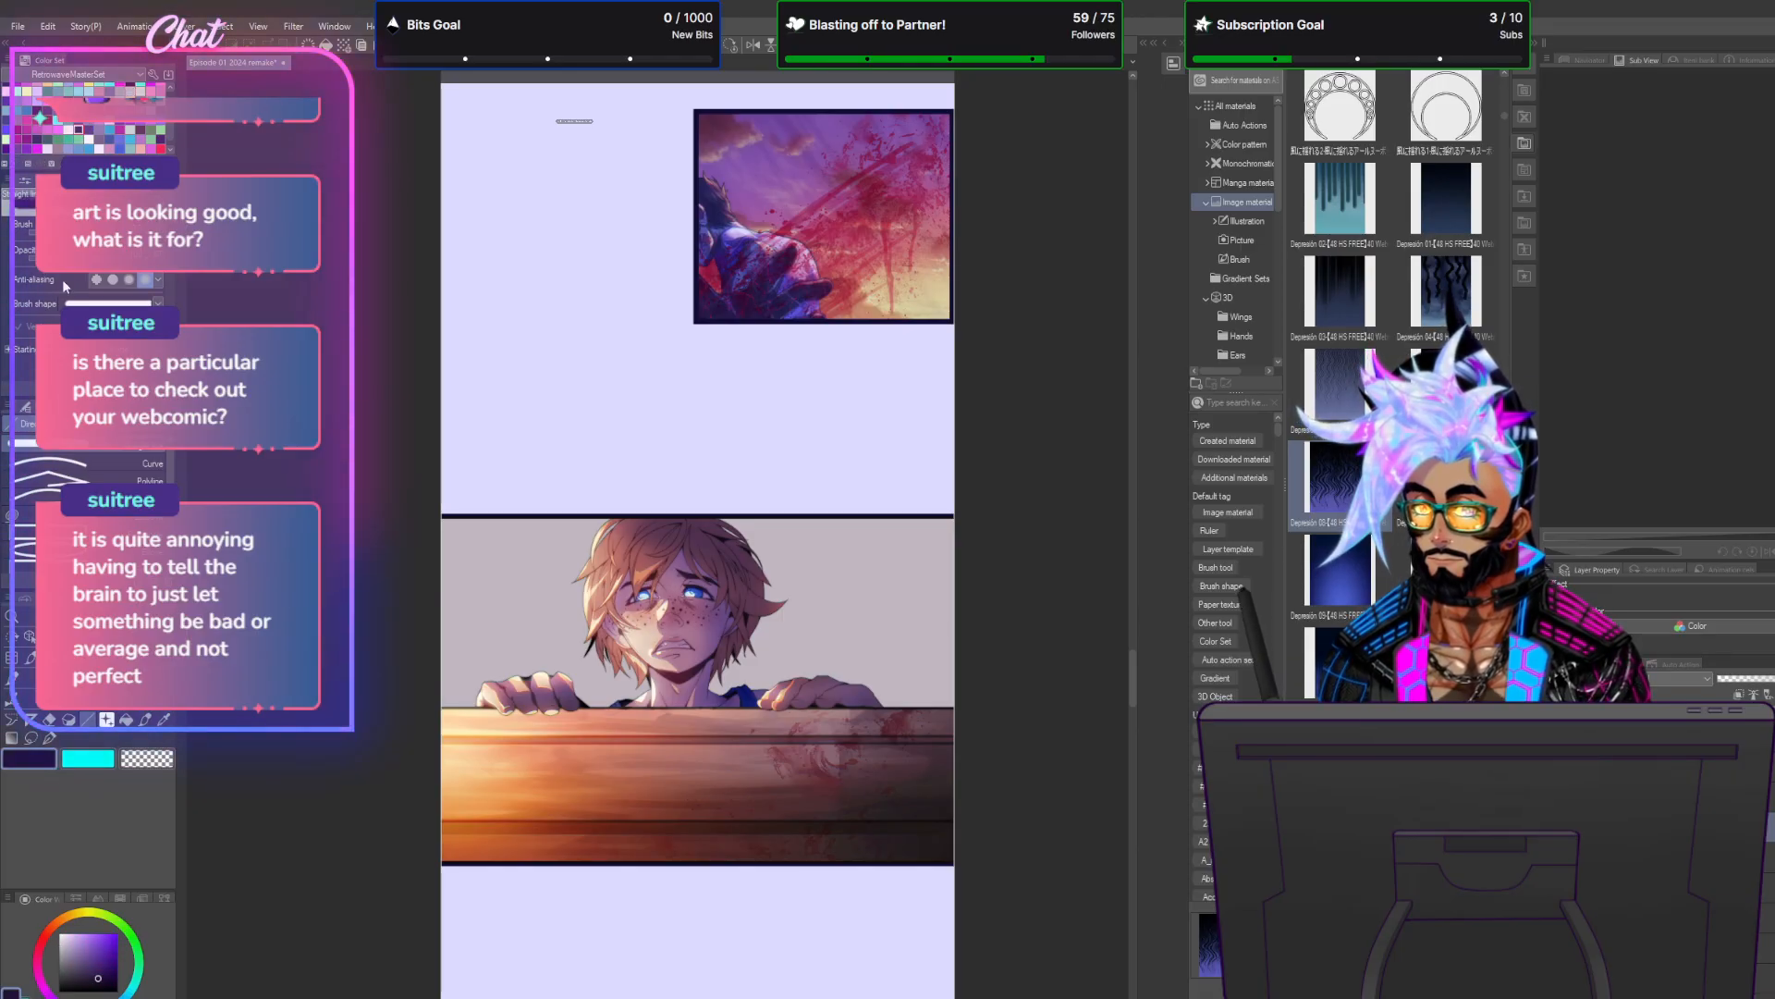
left_click(31, 599)
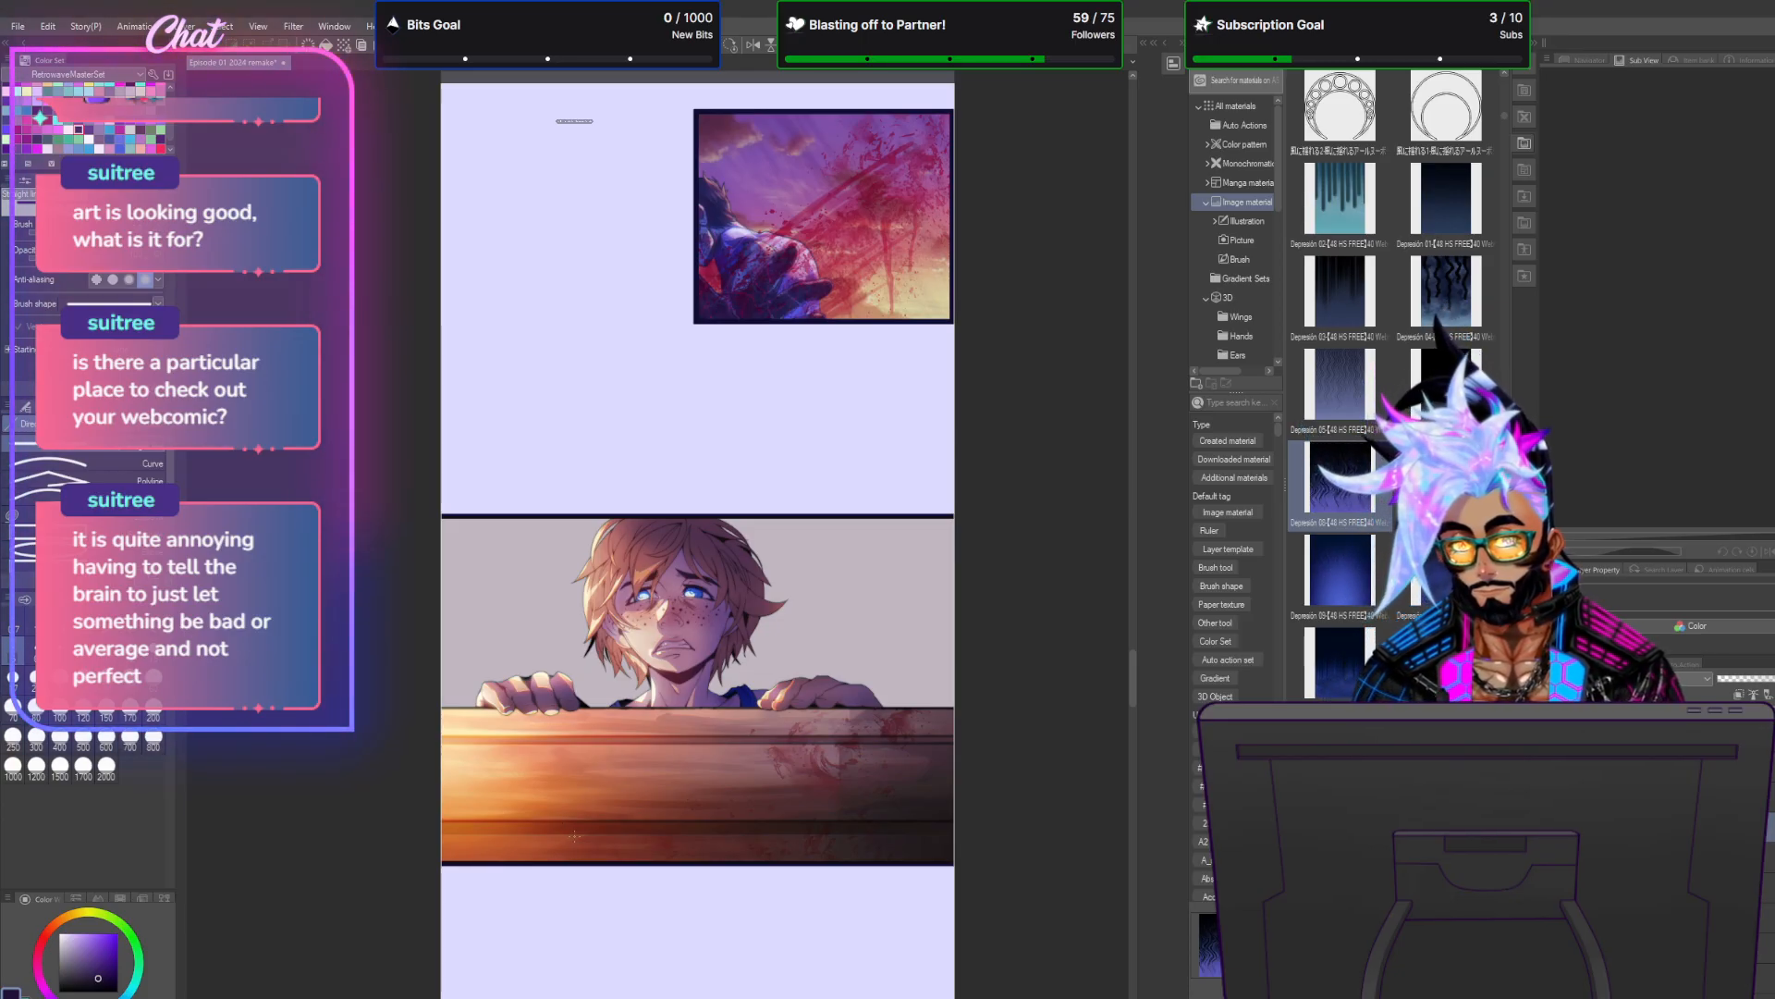
mouse_move(558, 868)
left_mouse_down()
mouse_move(430, 537)
mouse_move(403, 529)
left_mouse_up()
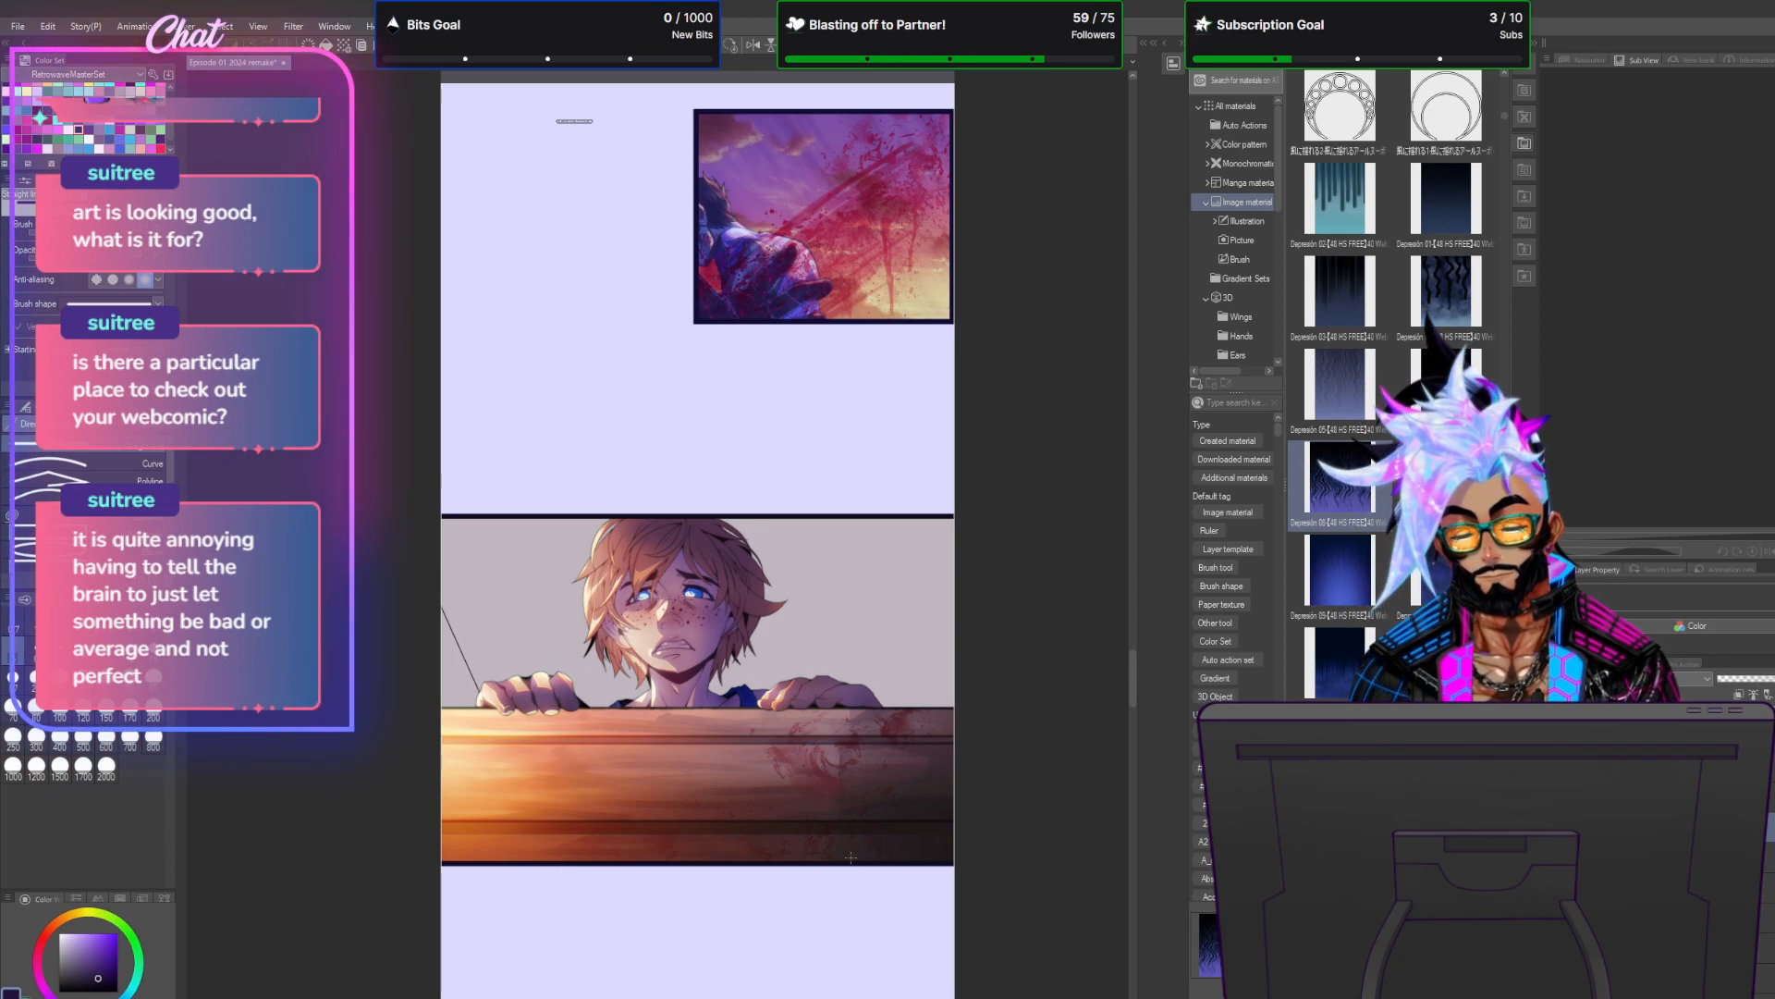
left_click_drag(872, 858, 954, 531)
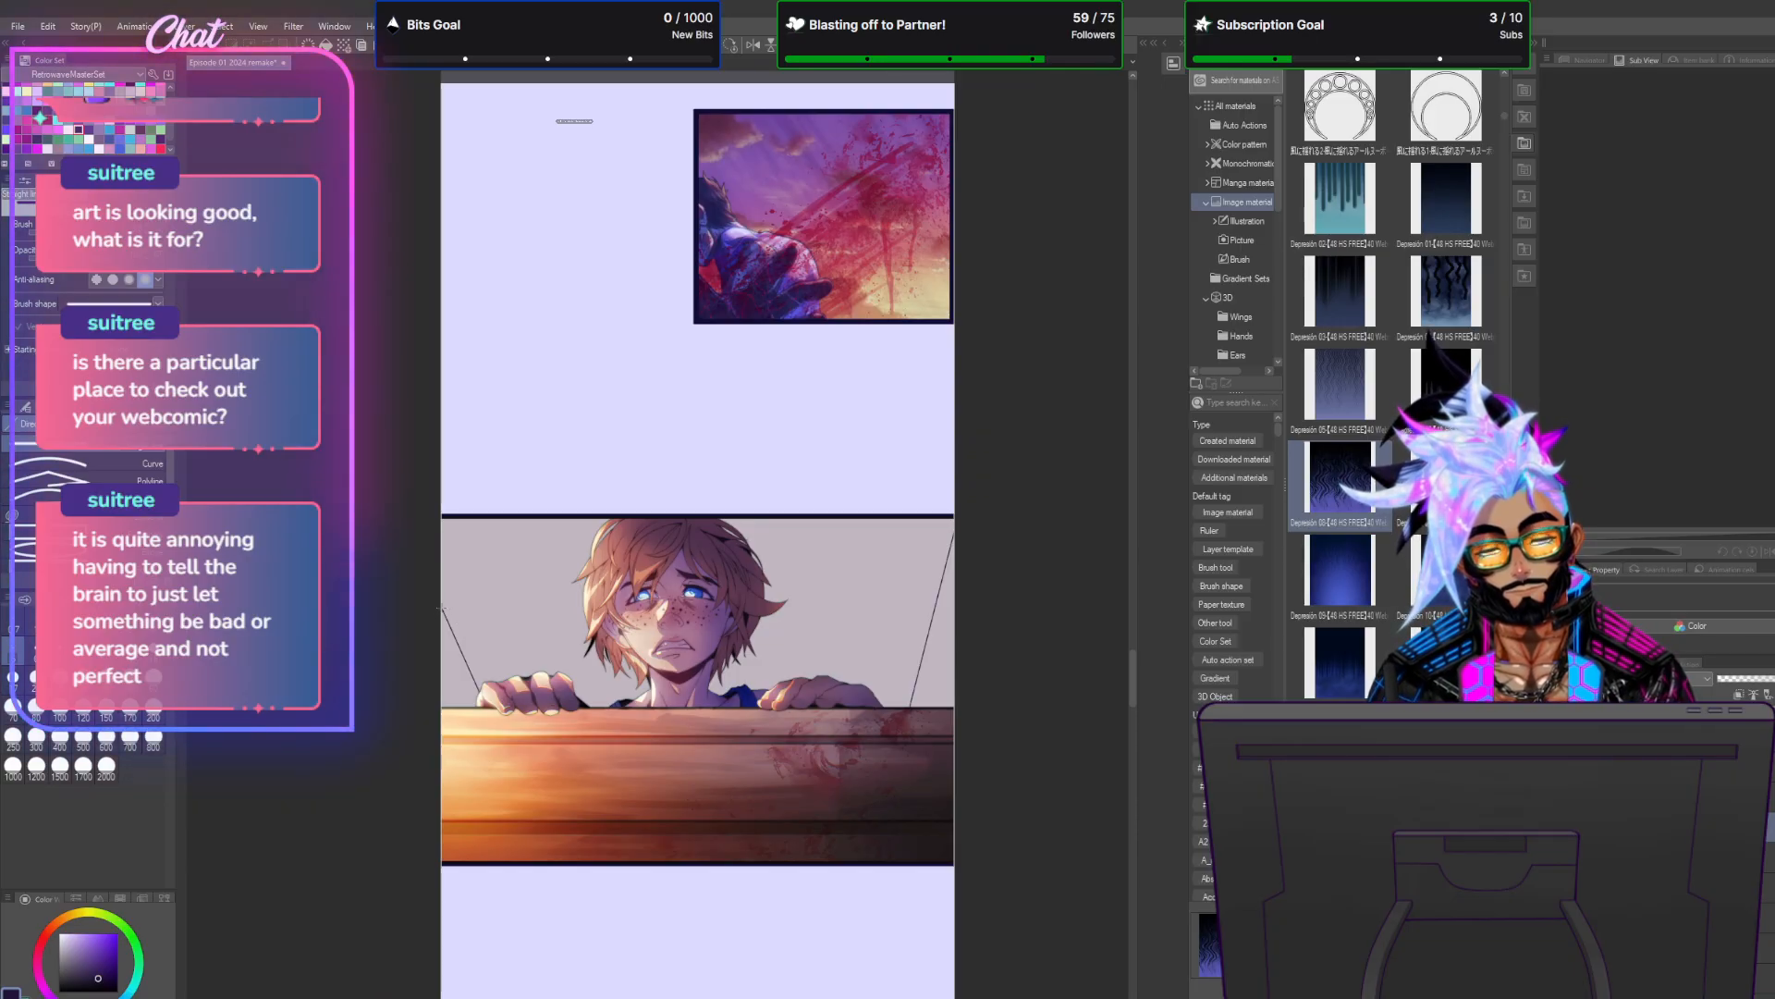
left_click_drag(442, 607, 1035, 627)
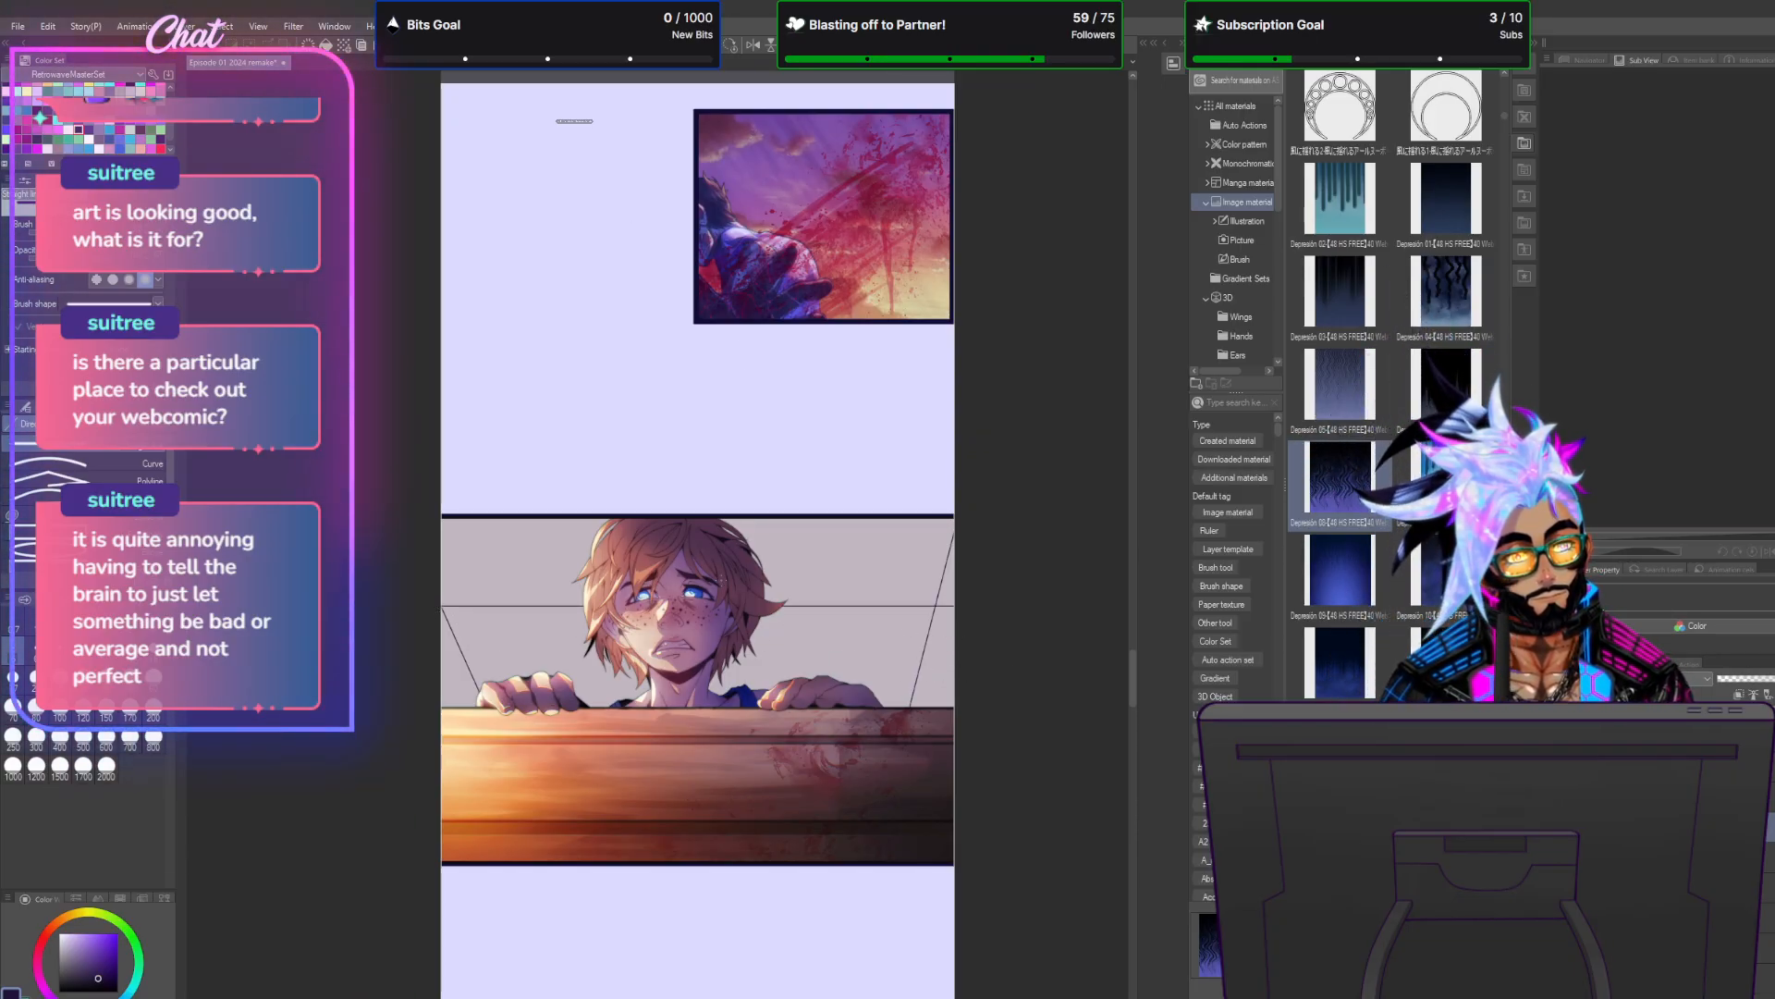
Double the two slanted wall lines and the horizontal line behind the boy with parallel straight lines.
left_click_drag(603, 877, 452, 592)
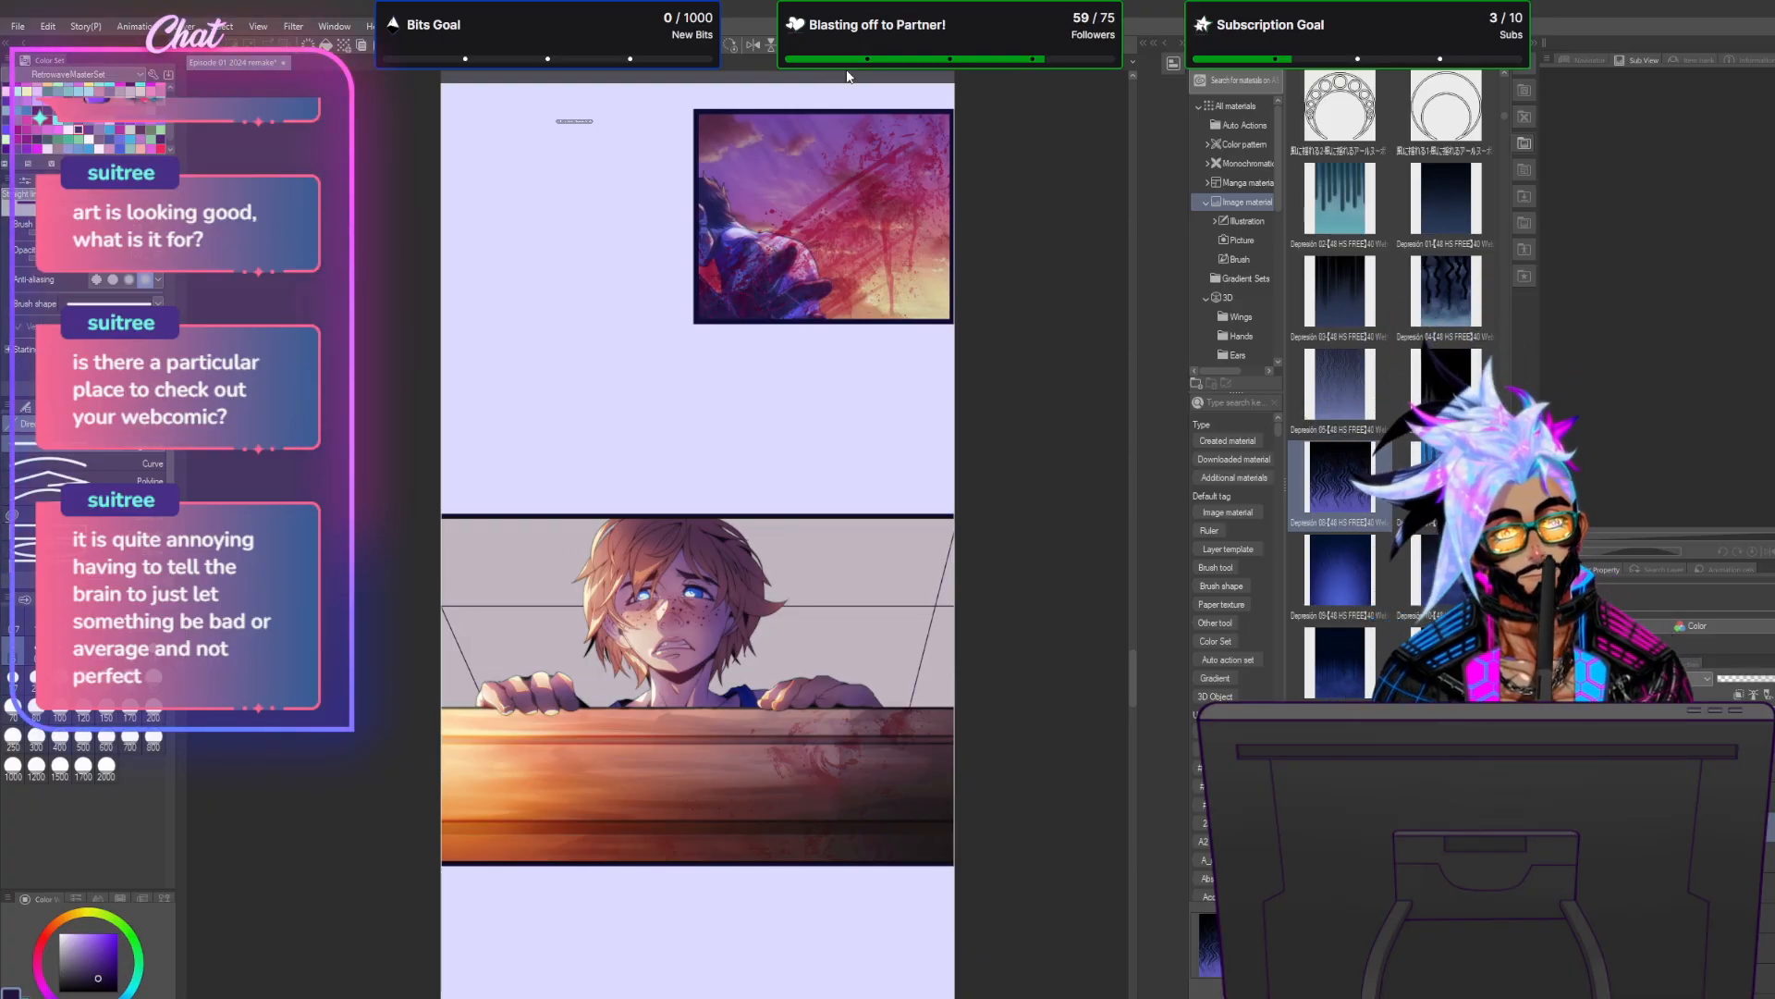
left_click_drag(444, 608, 550, 842)
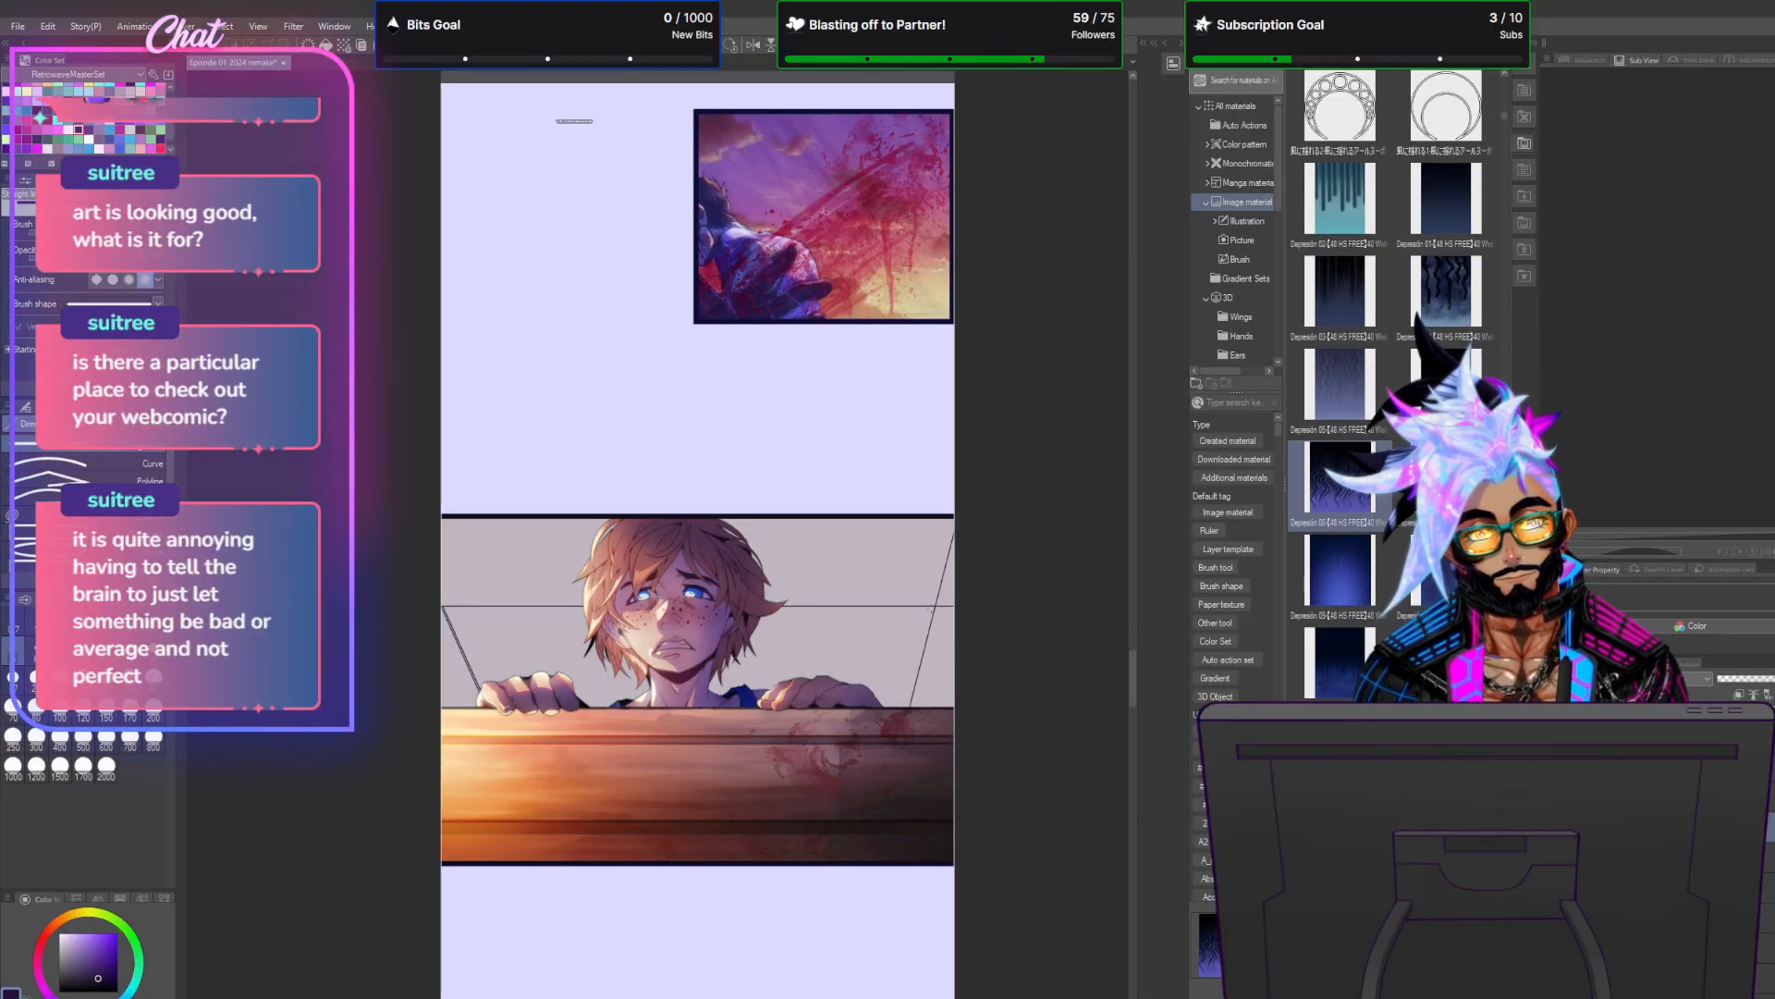
left_click_drag(955, 519, 878, 828)
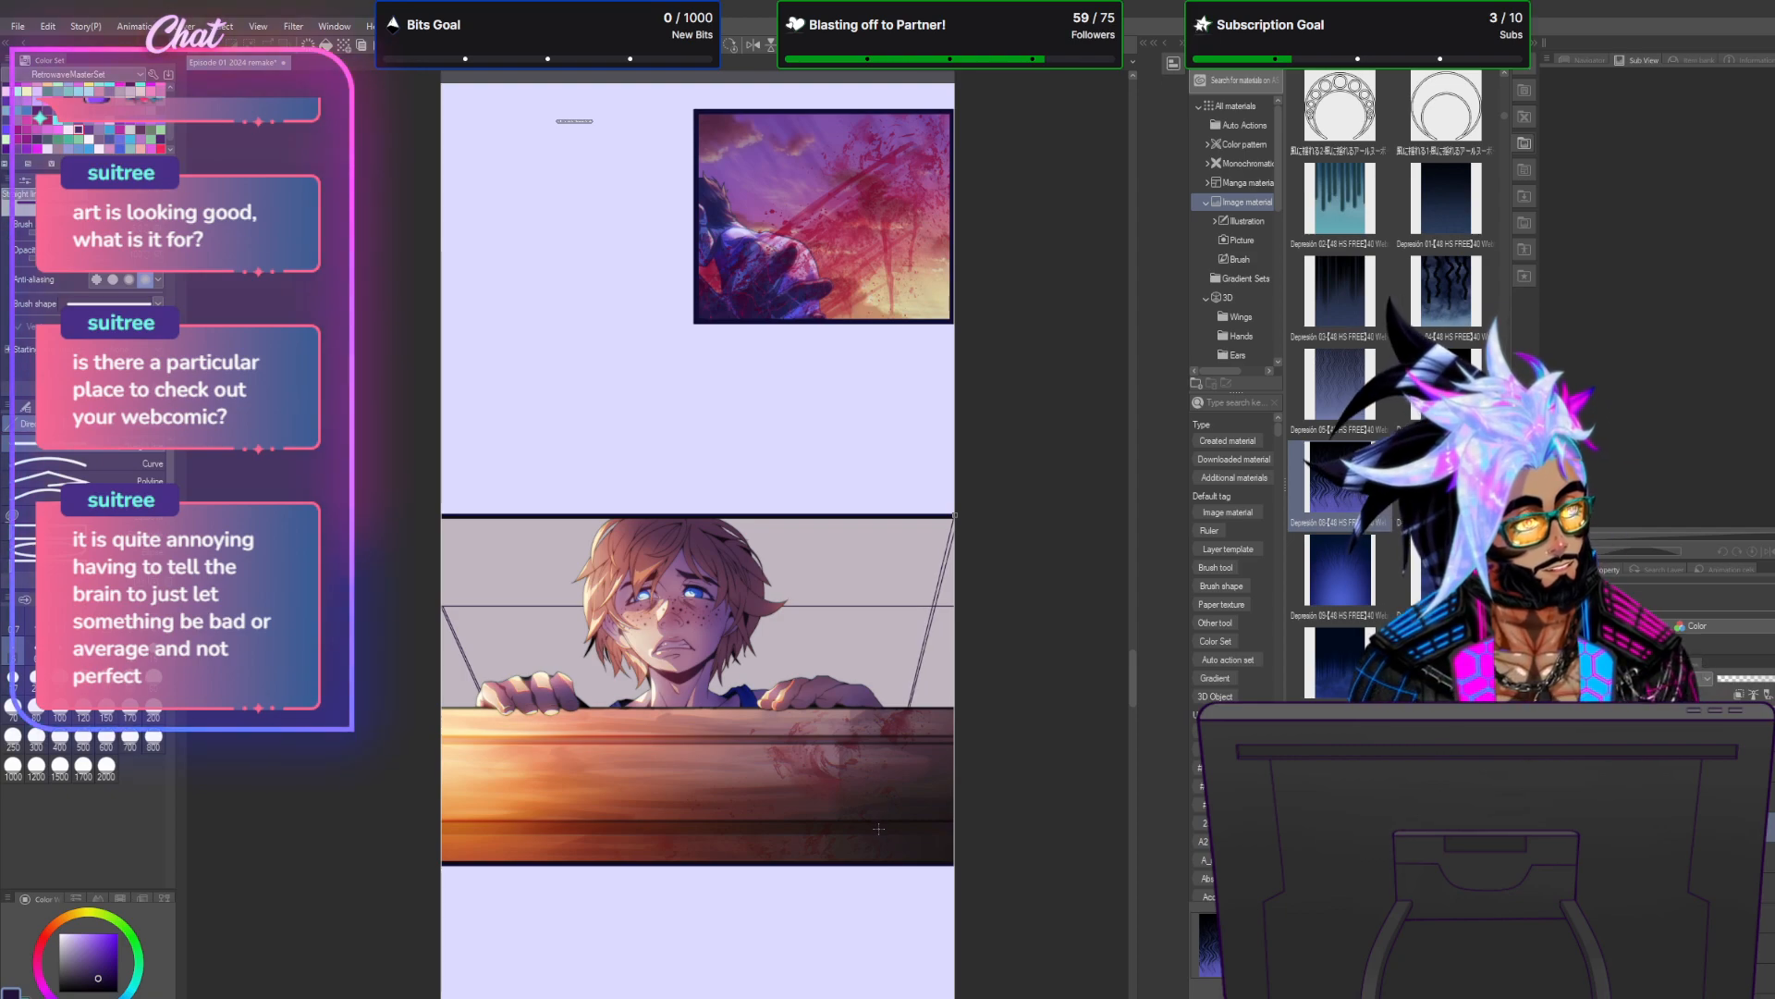
left_click_drag(440, 604, 978, 607)
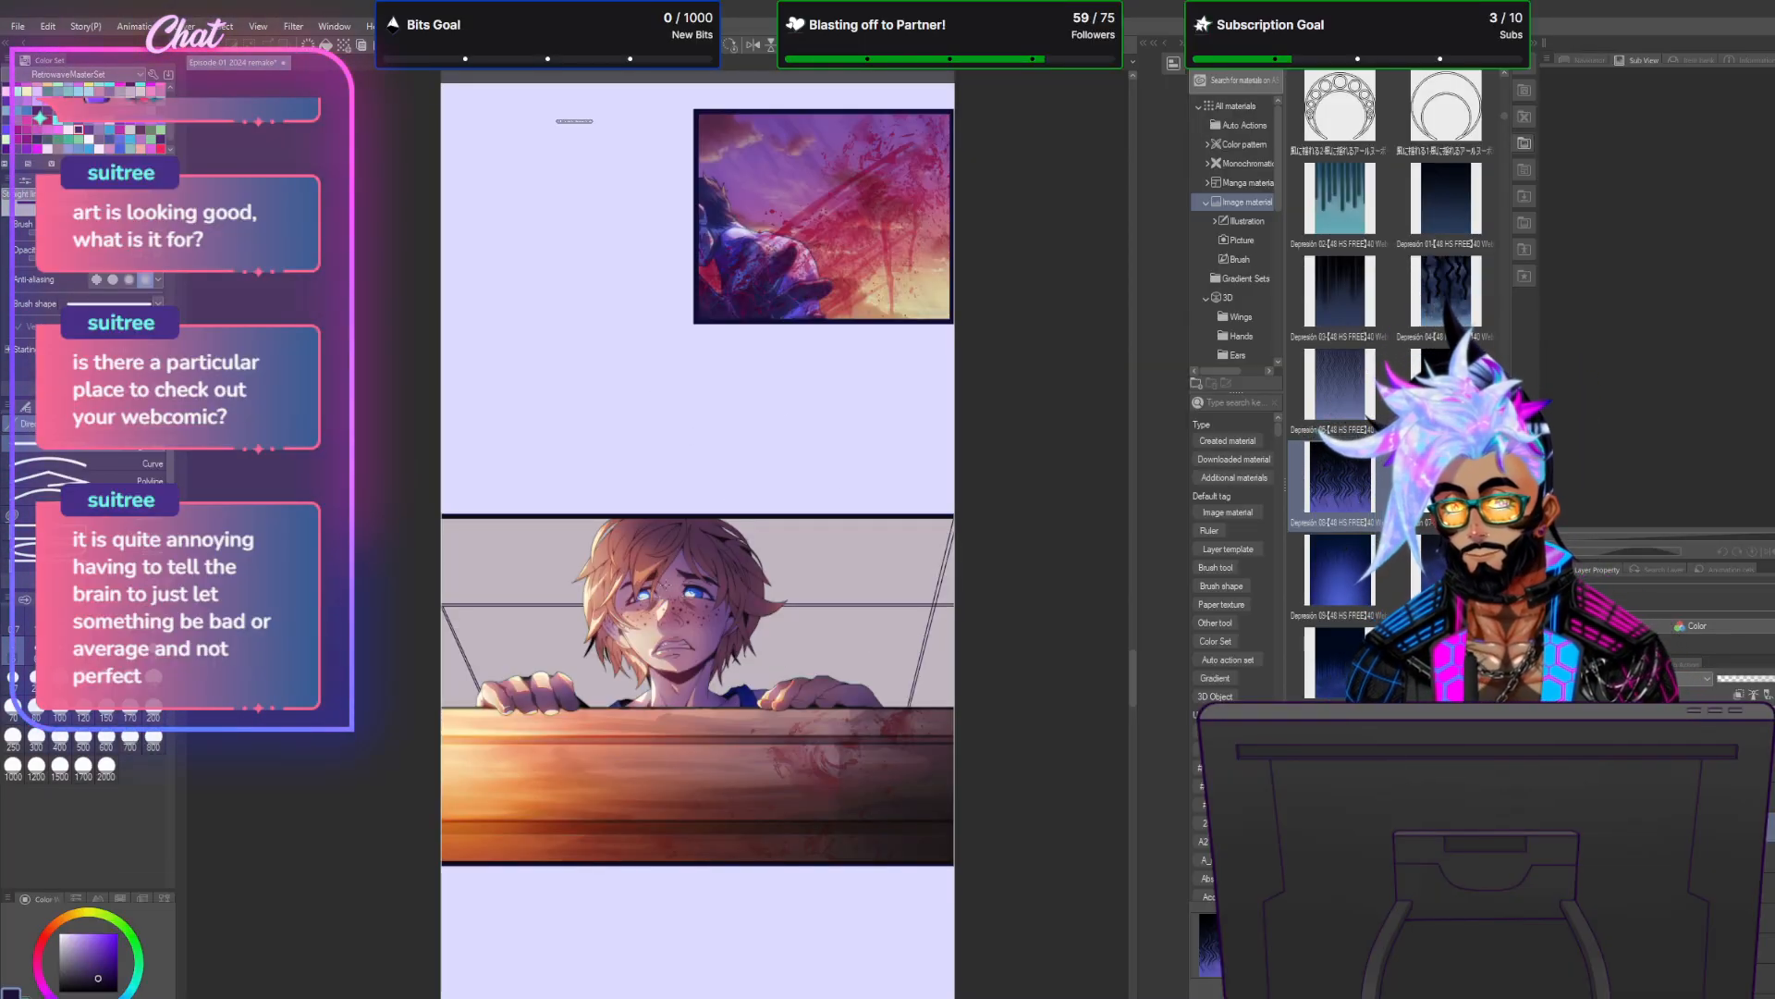
Draw a double-lined molding frame in the upper wall section behind the boy, following the panel's perspective.
scroll(618, 593, "up", 2)
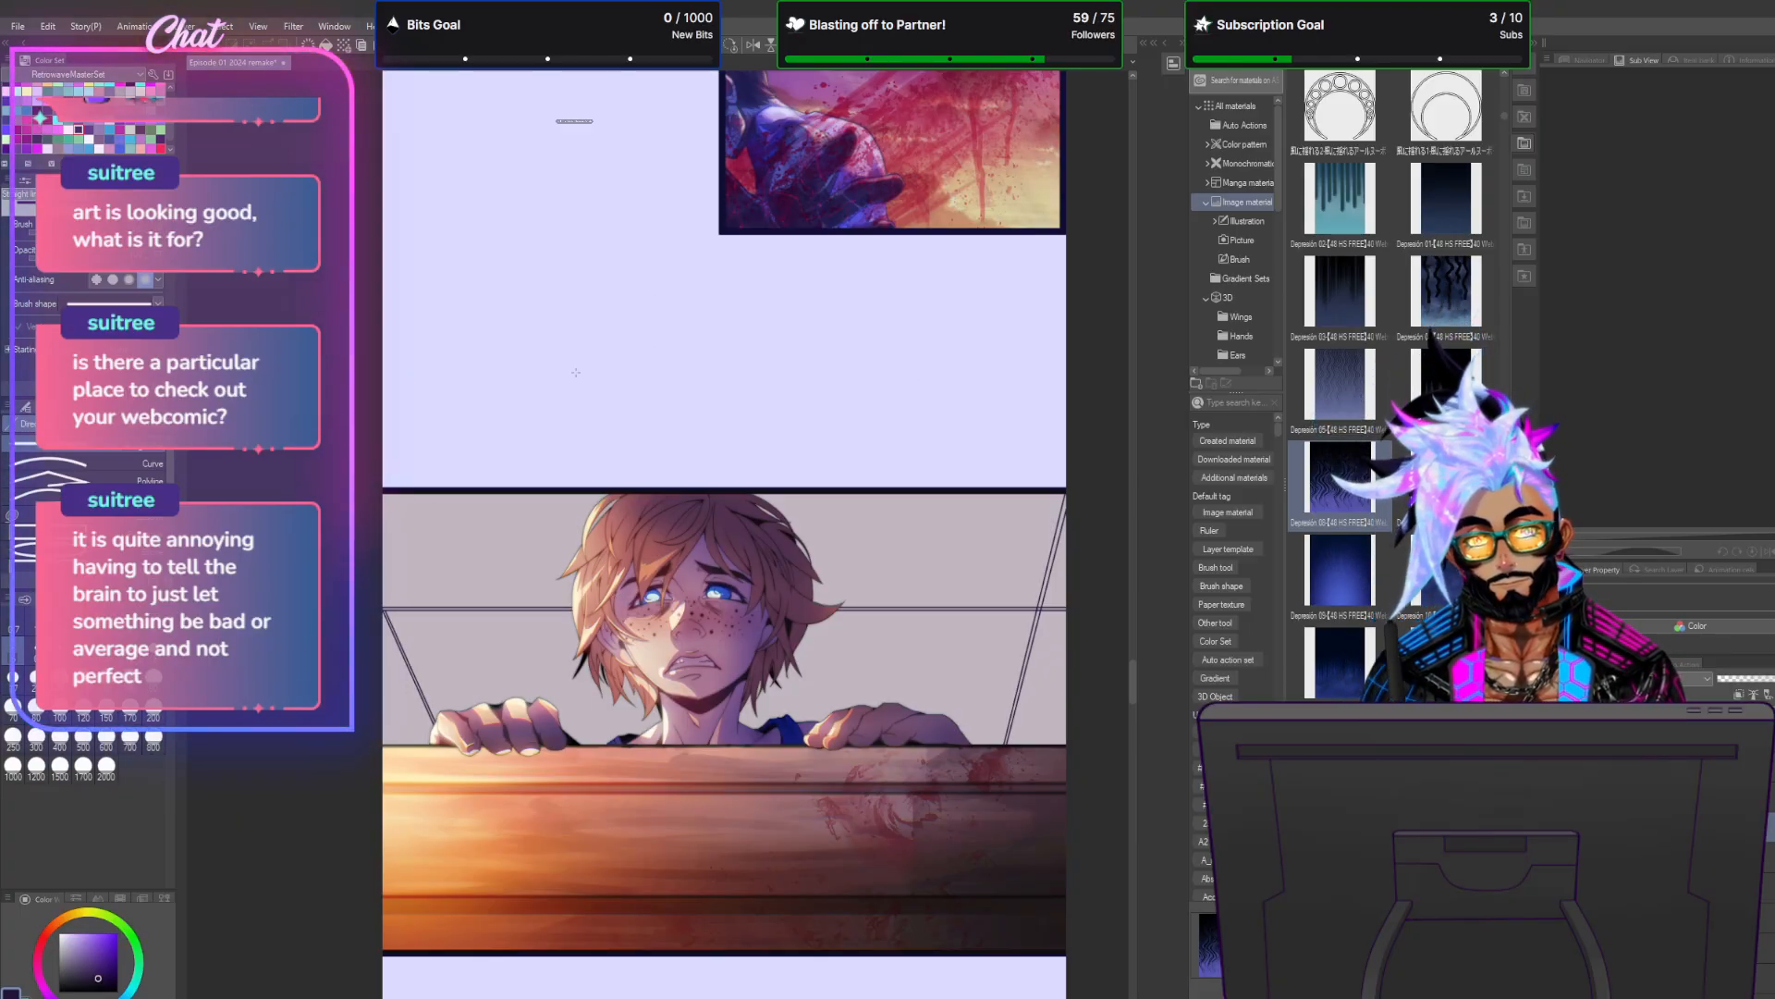
mouse_move(384, 594)
left_mouse_down()
mouse_move(1029, 593)
mouse_move(1053, 488)
left_mouse_up()
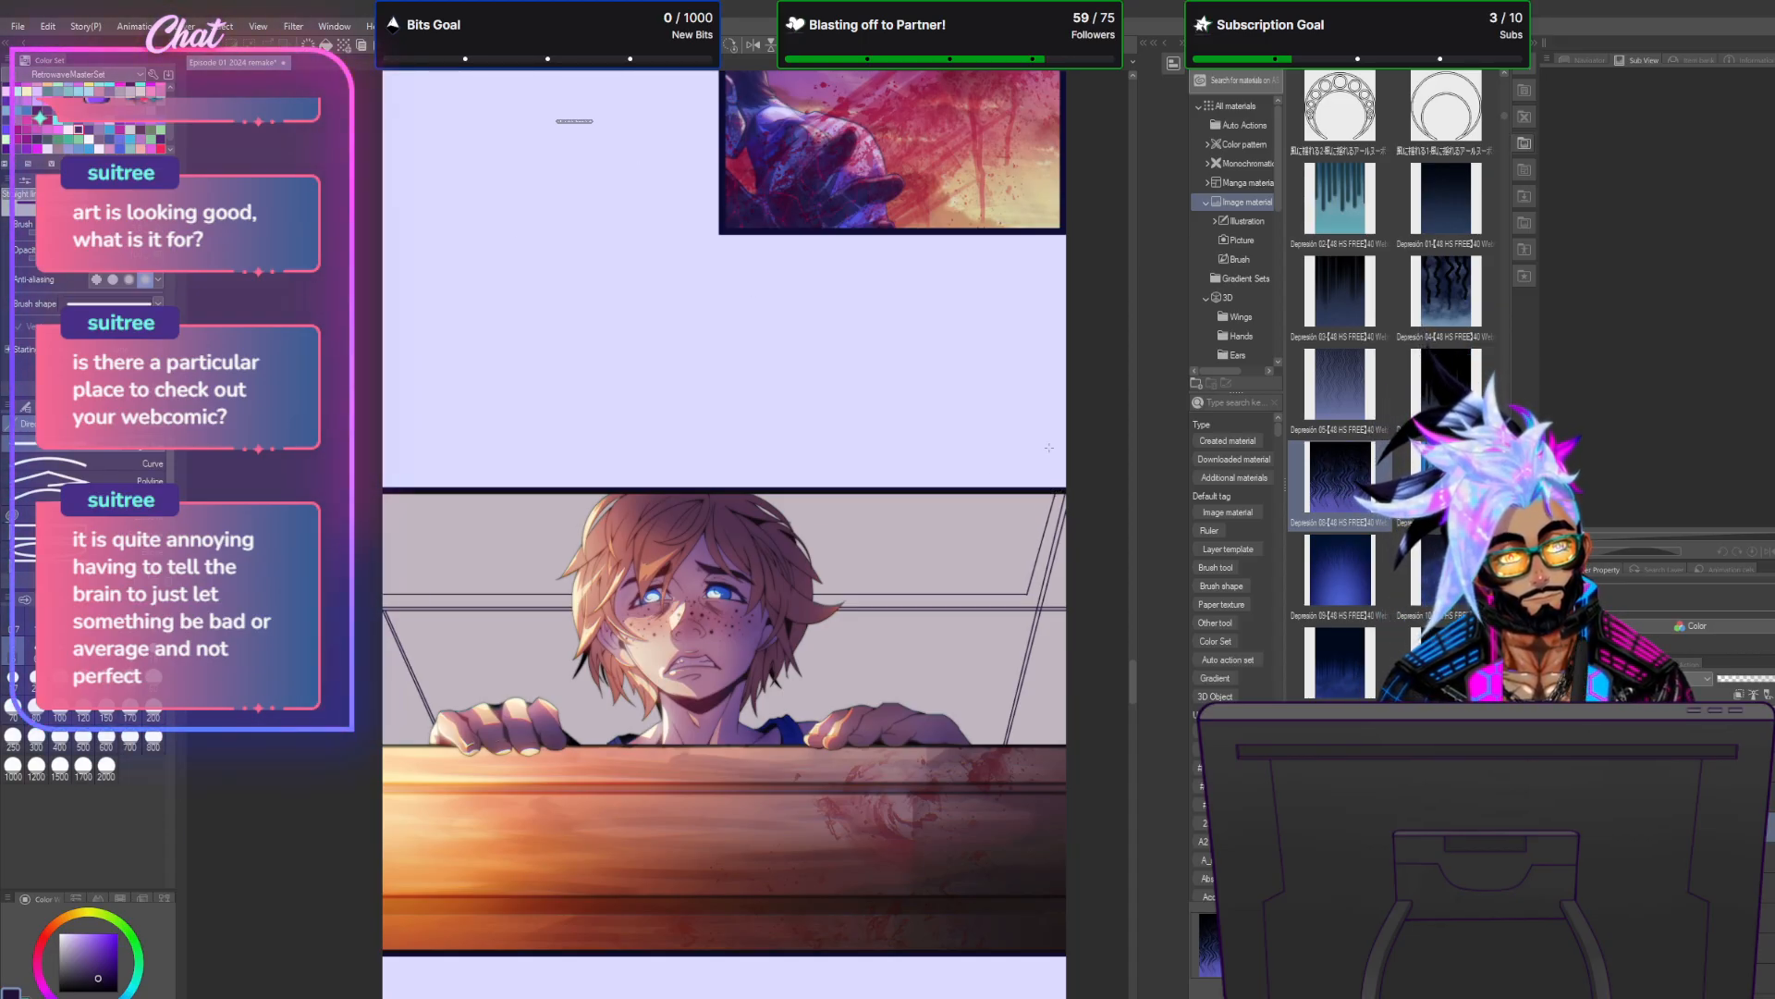
mouse_move(384, 583)
left_mouse_down()
mouse_move(1014, 576)
mouse_move(1041, 491)
left_mouse_up()
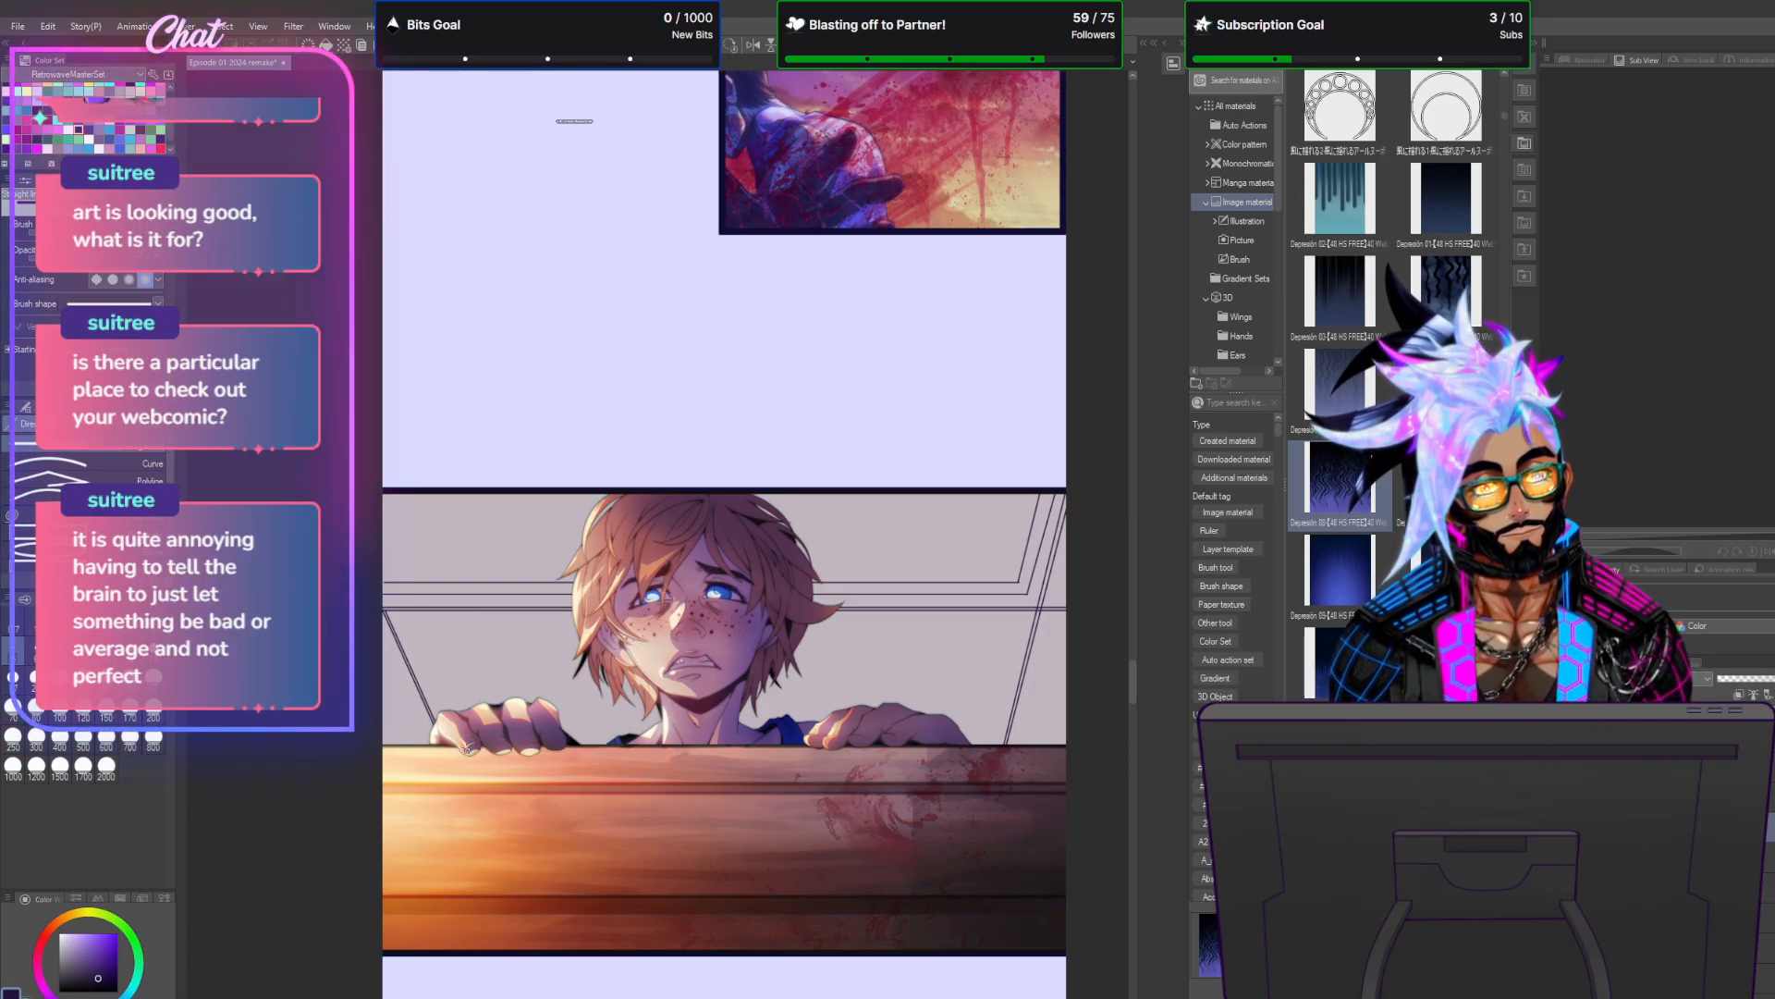
Draw a double-lined molding frame in the lower wall section behind the boy, redoing the misplaced line.
mouse_move(415, 638)
left_mouse_down()
mouse_move(1004, 661)
mouse_move(998, 718)
left_mouse_up()
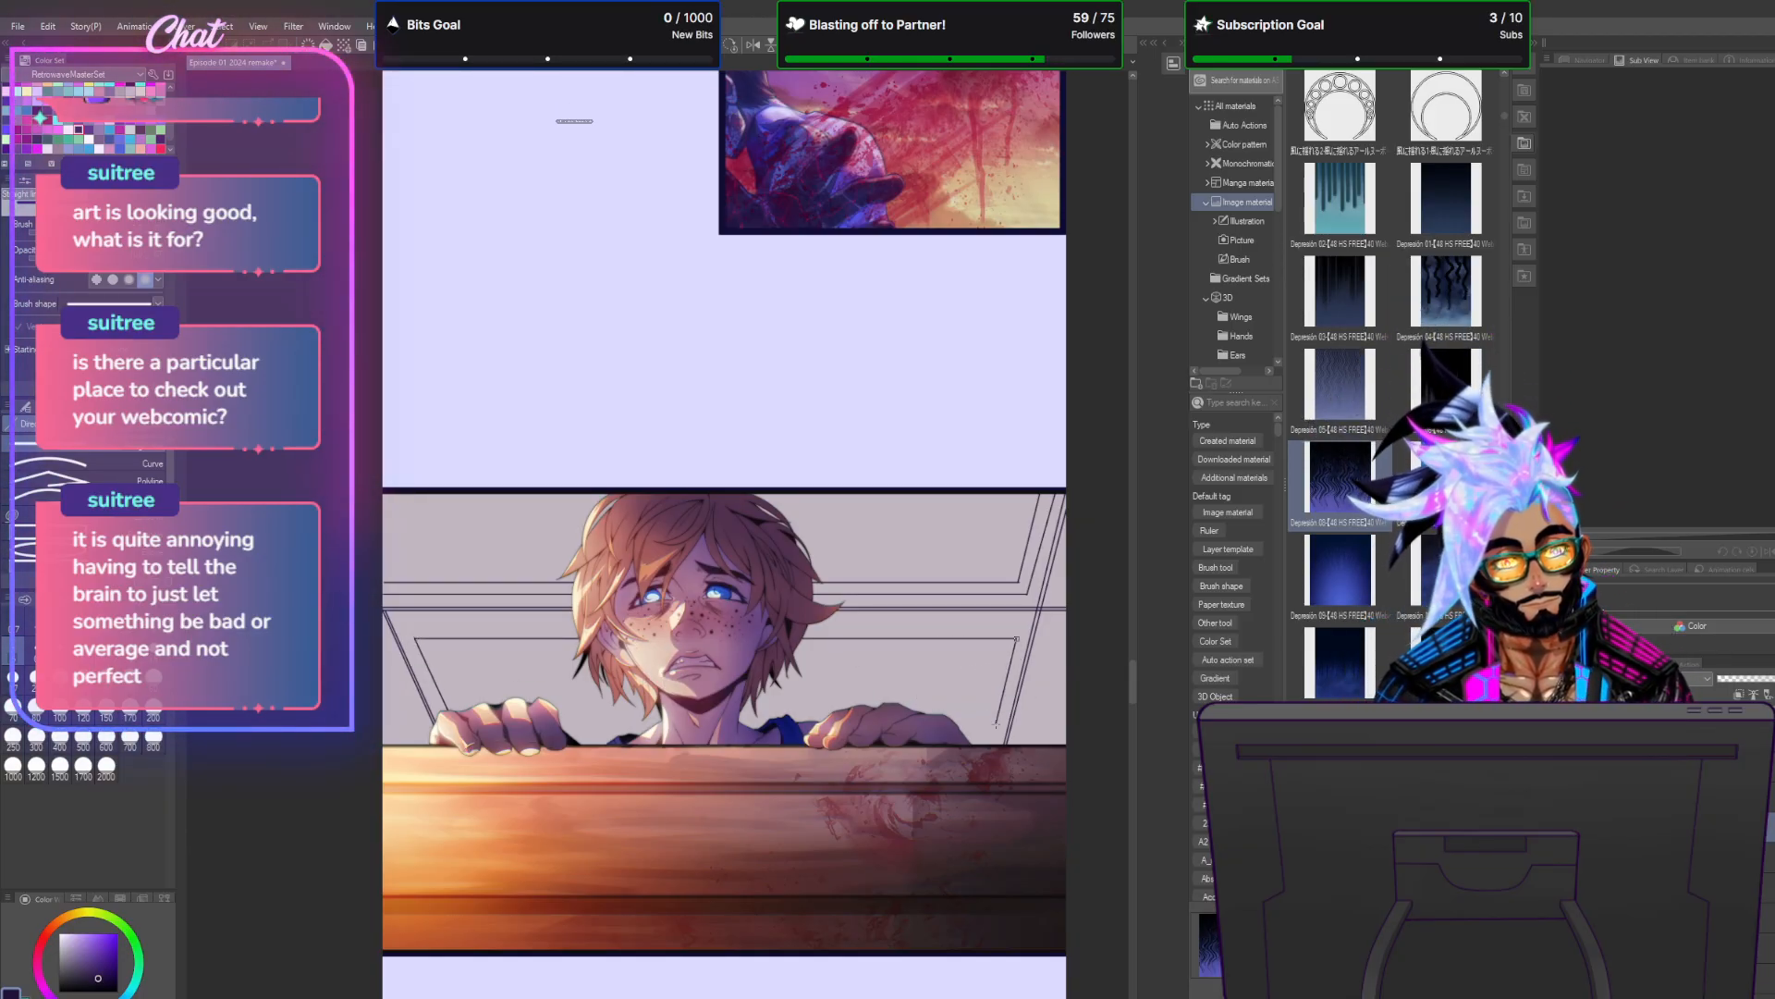
key("ctrl+z")
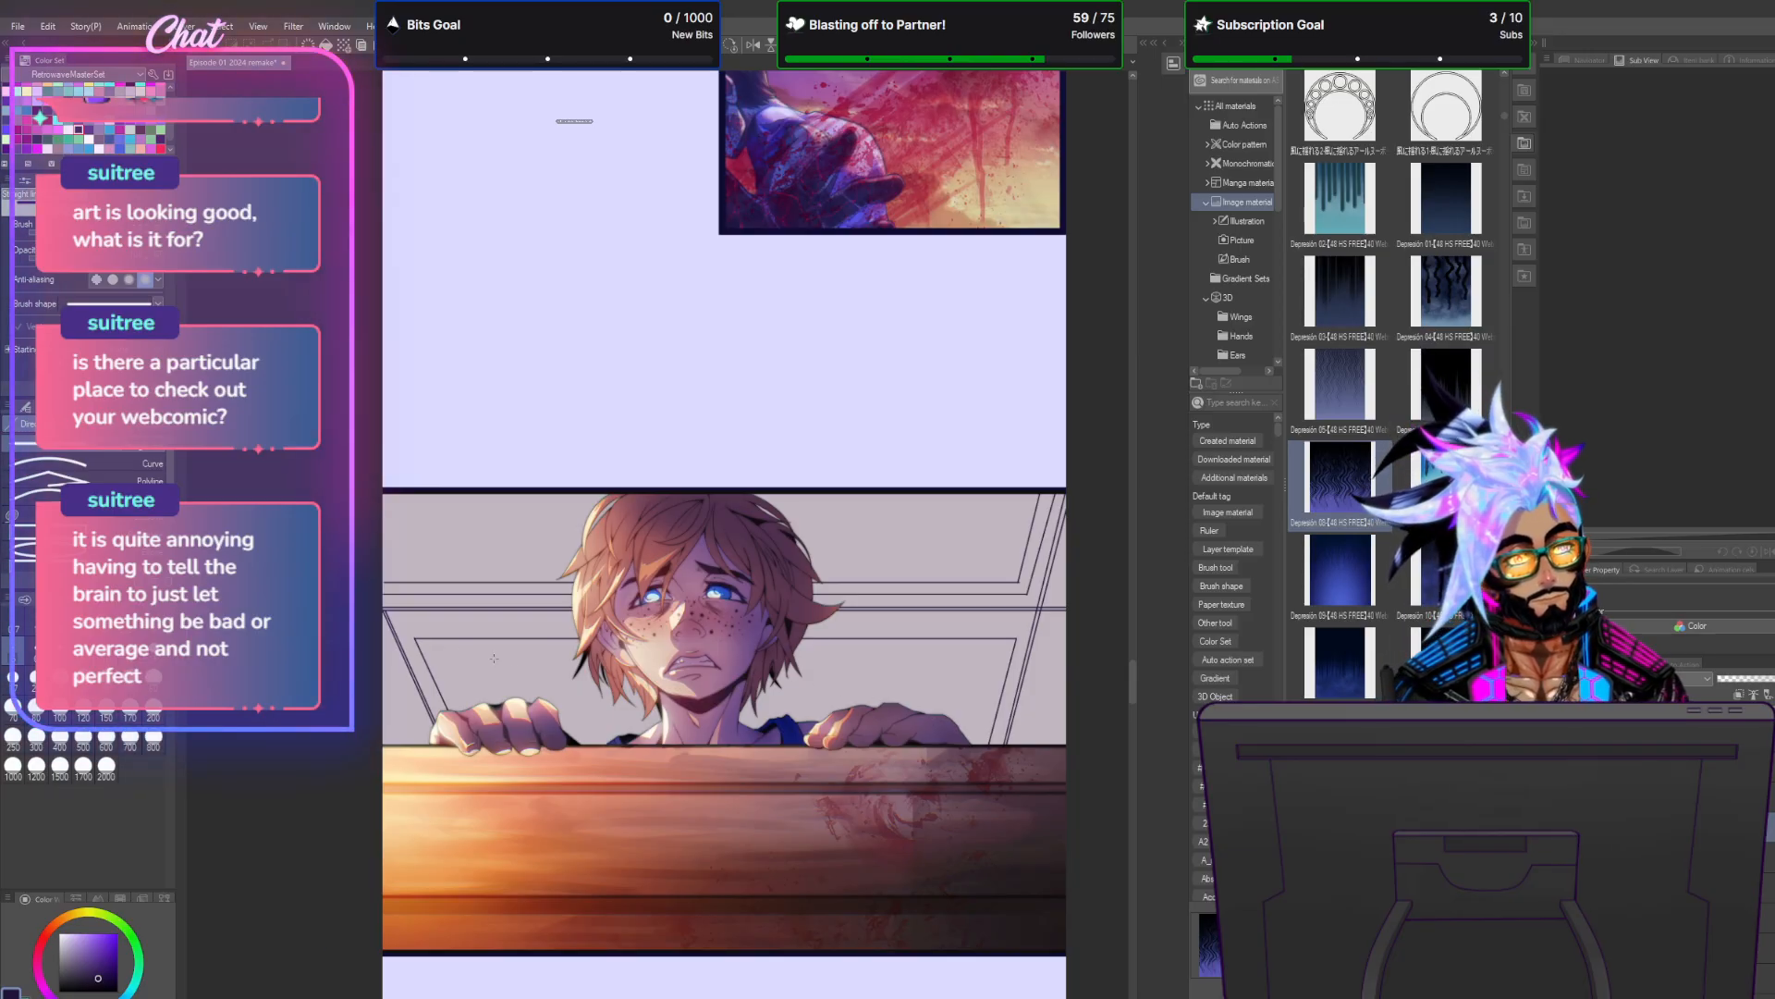
left_click_drag(420, 647, 999, 662)
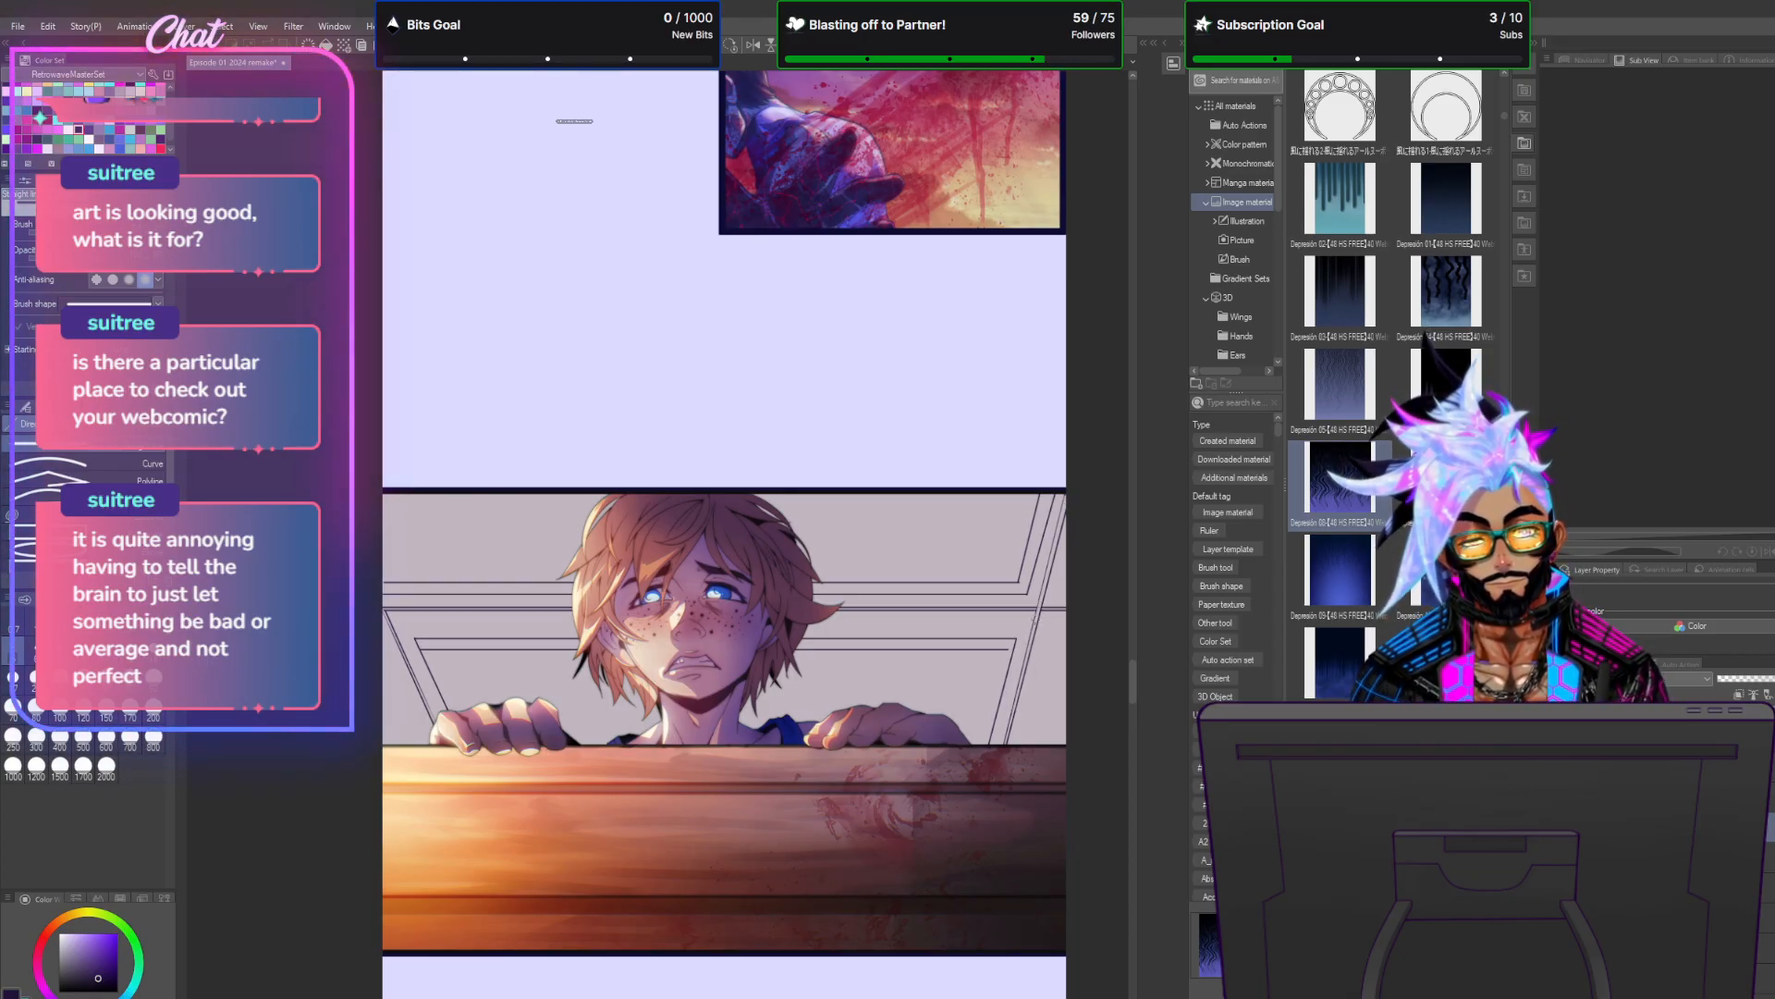
Clean up the wall molding lines behind the boy using the pen with transparent color.
scroll(953, 751, "down", 6)
scroll(960, 738, "up", 8)
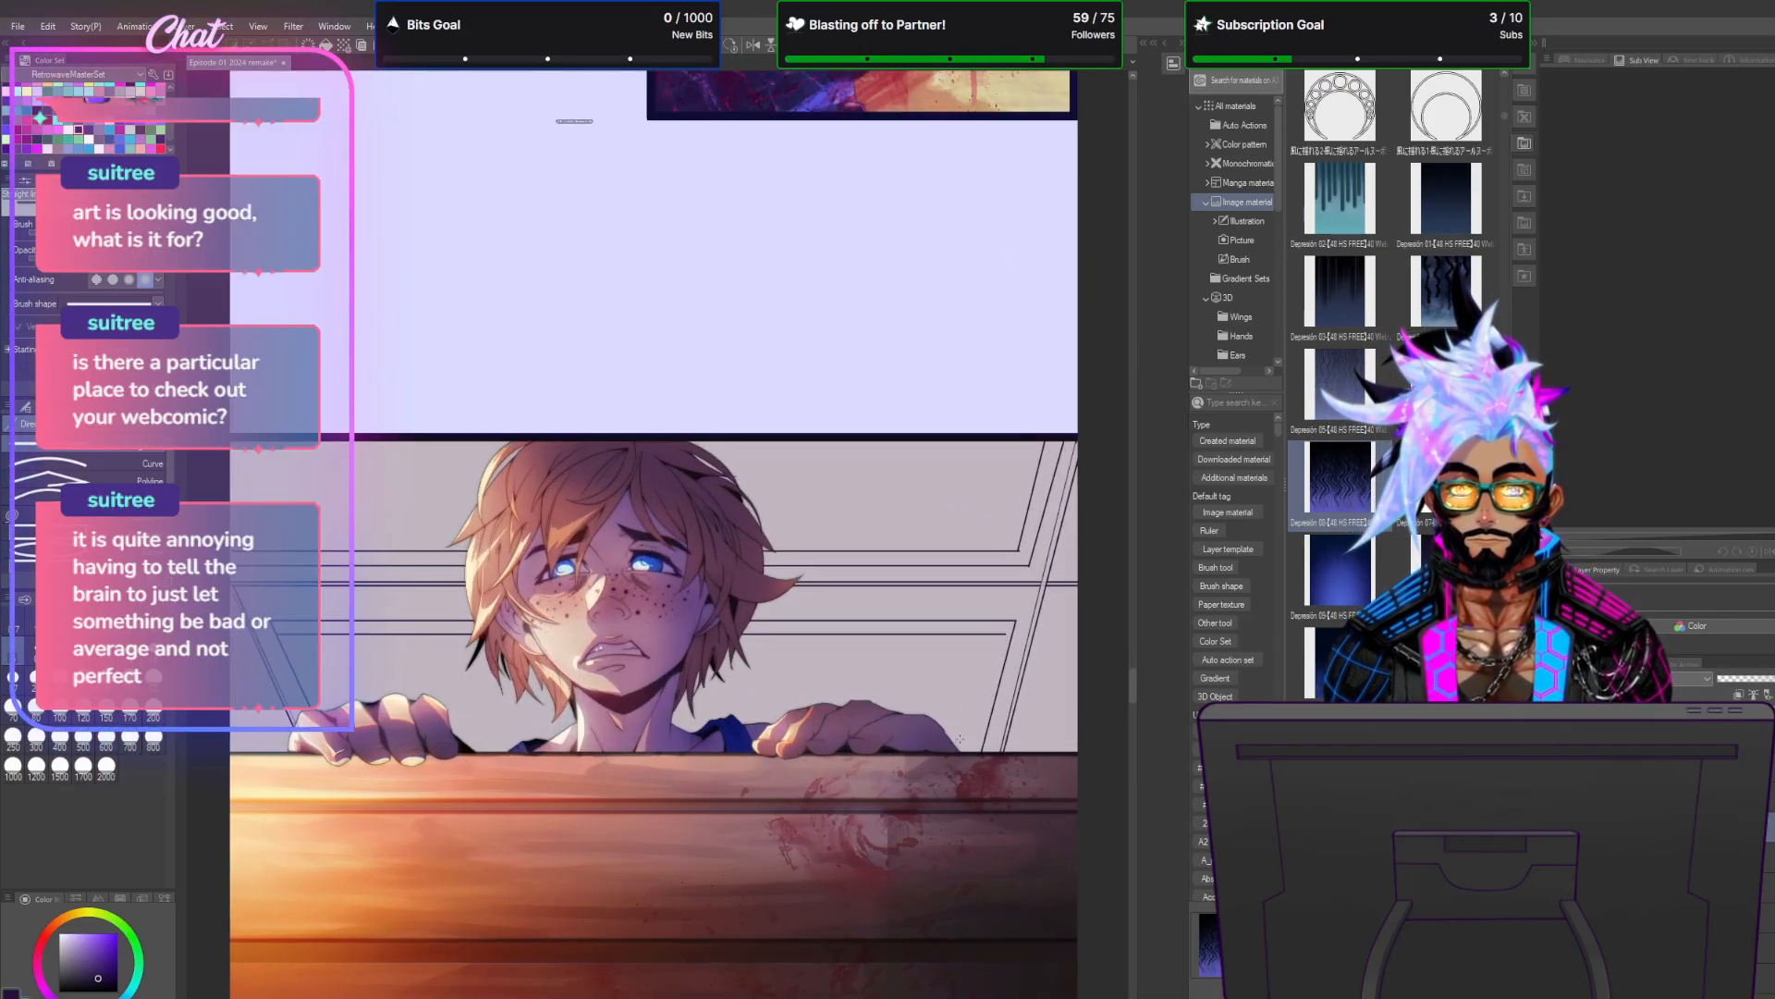
scroll(960, 737, "down", 2)
scroll(959, 738, "up", 1)
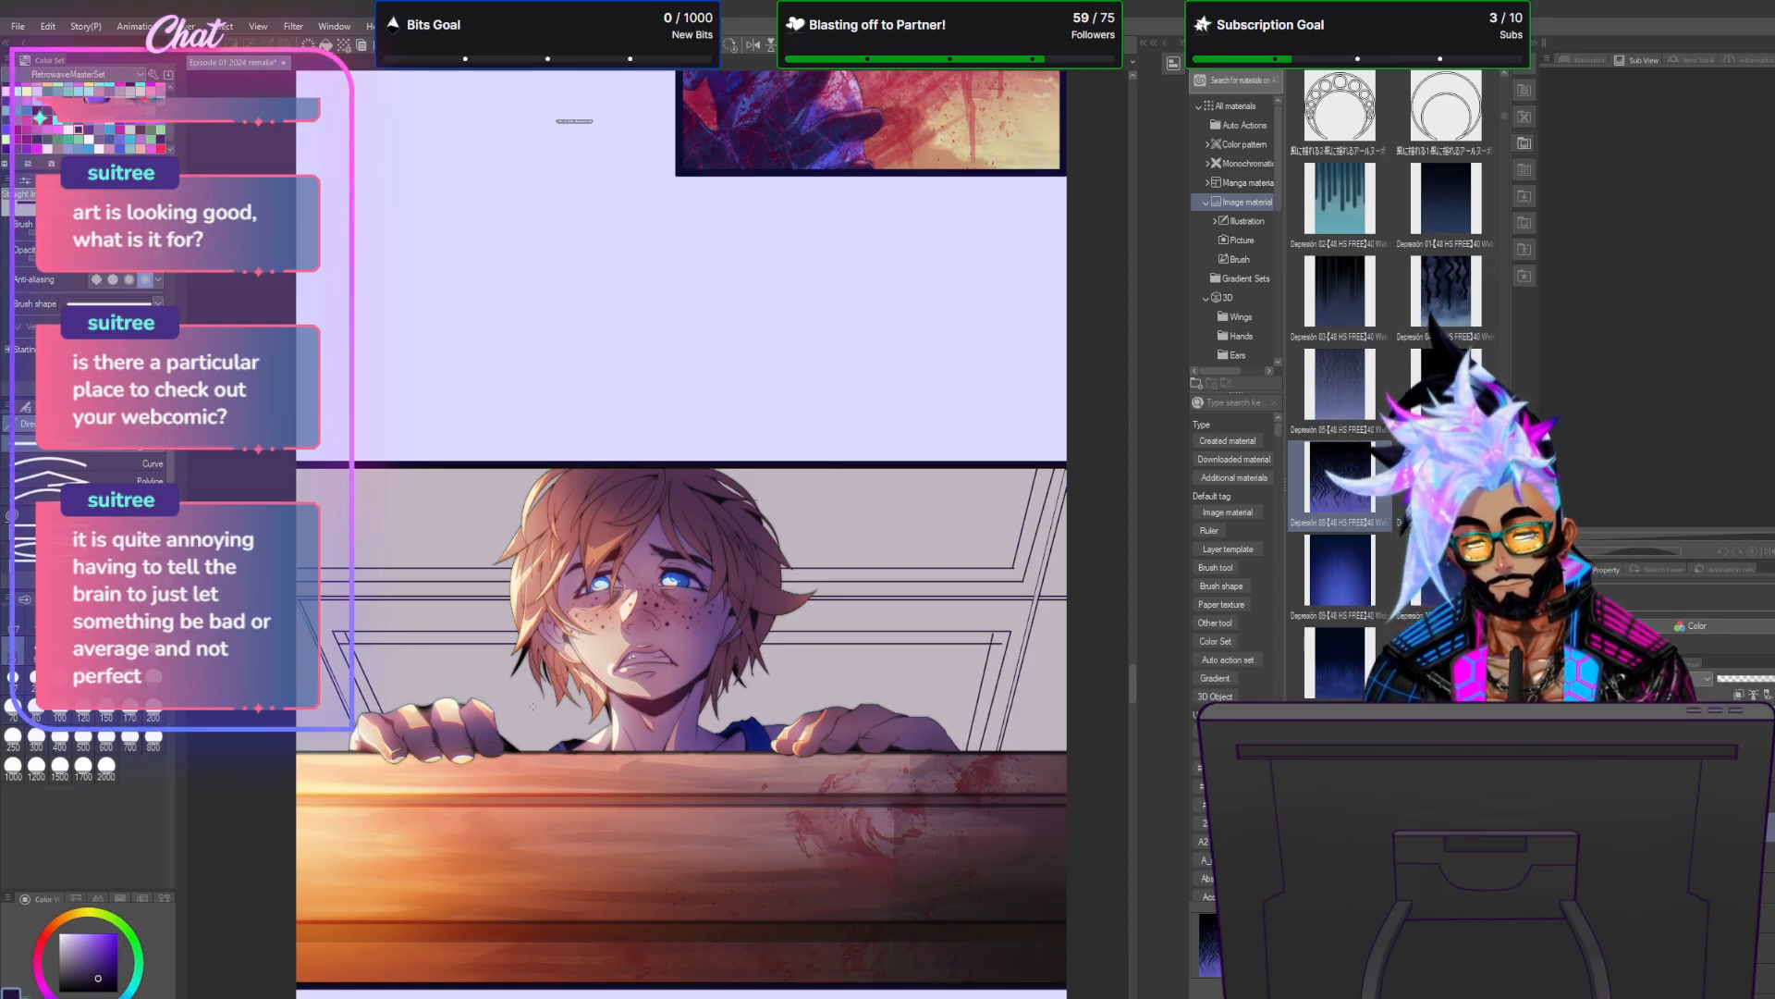
left_click(83, 599)
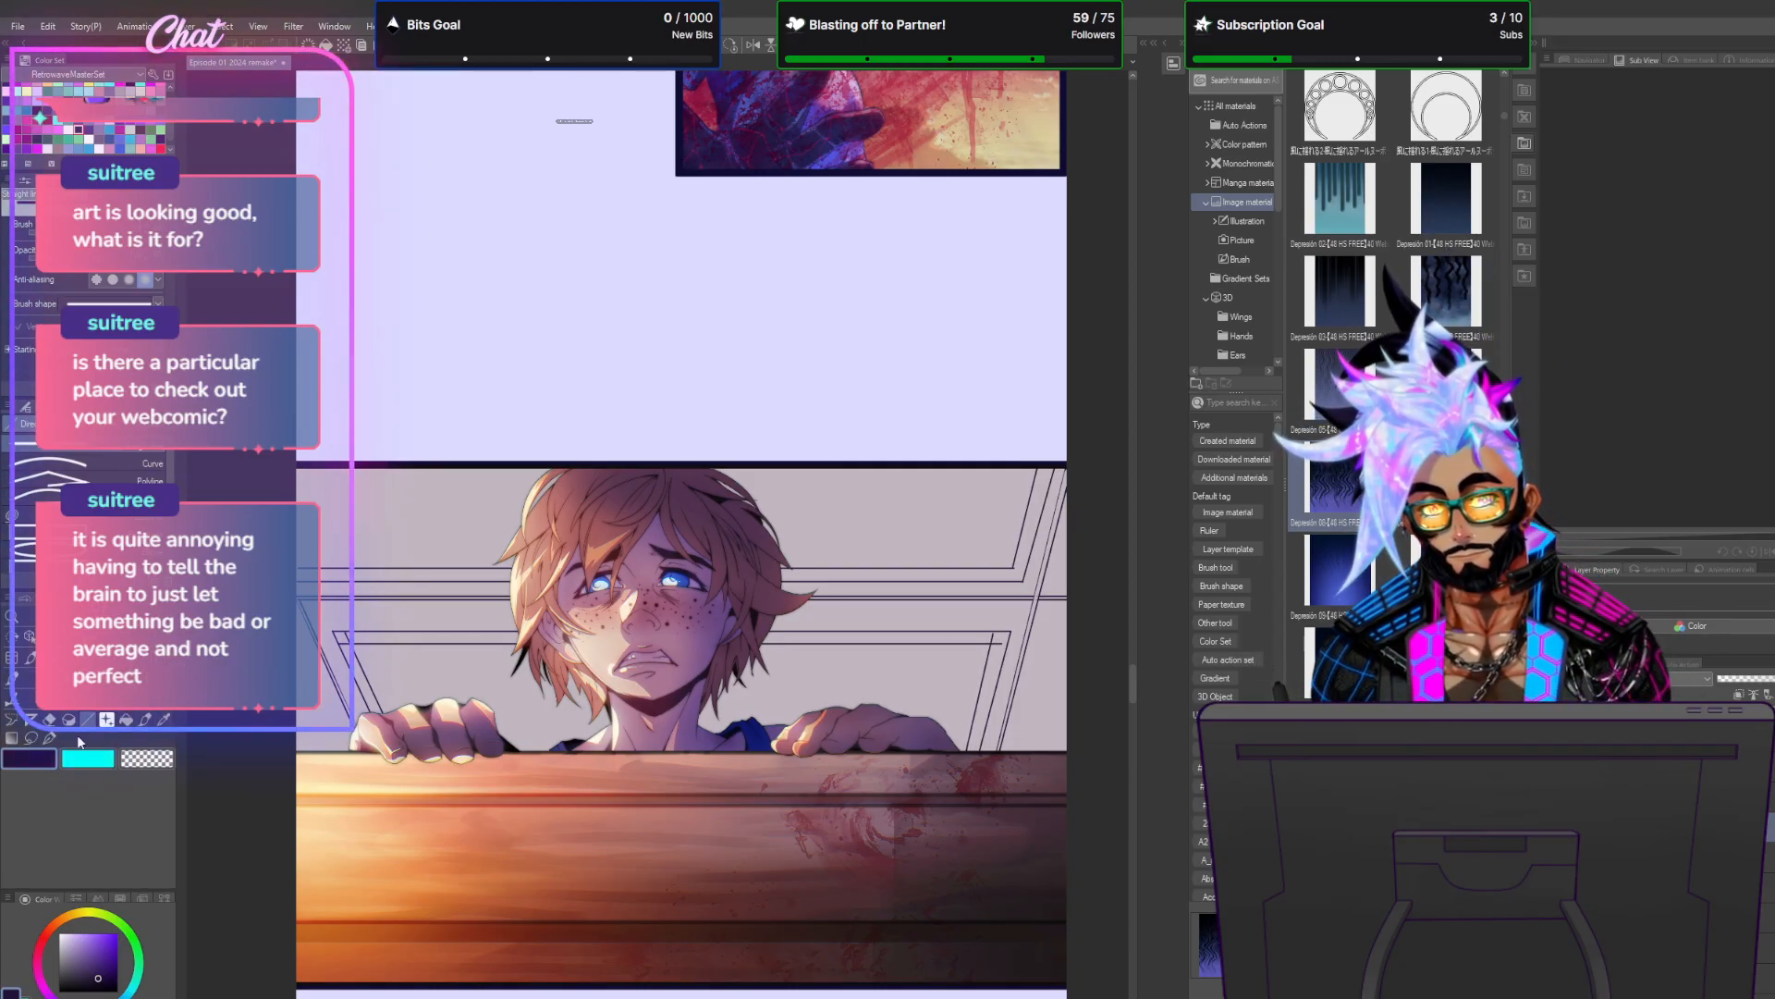
key("p")
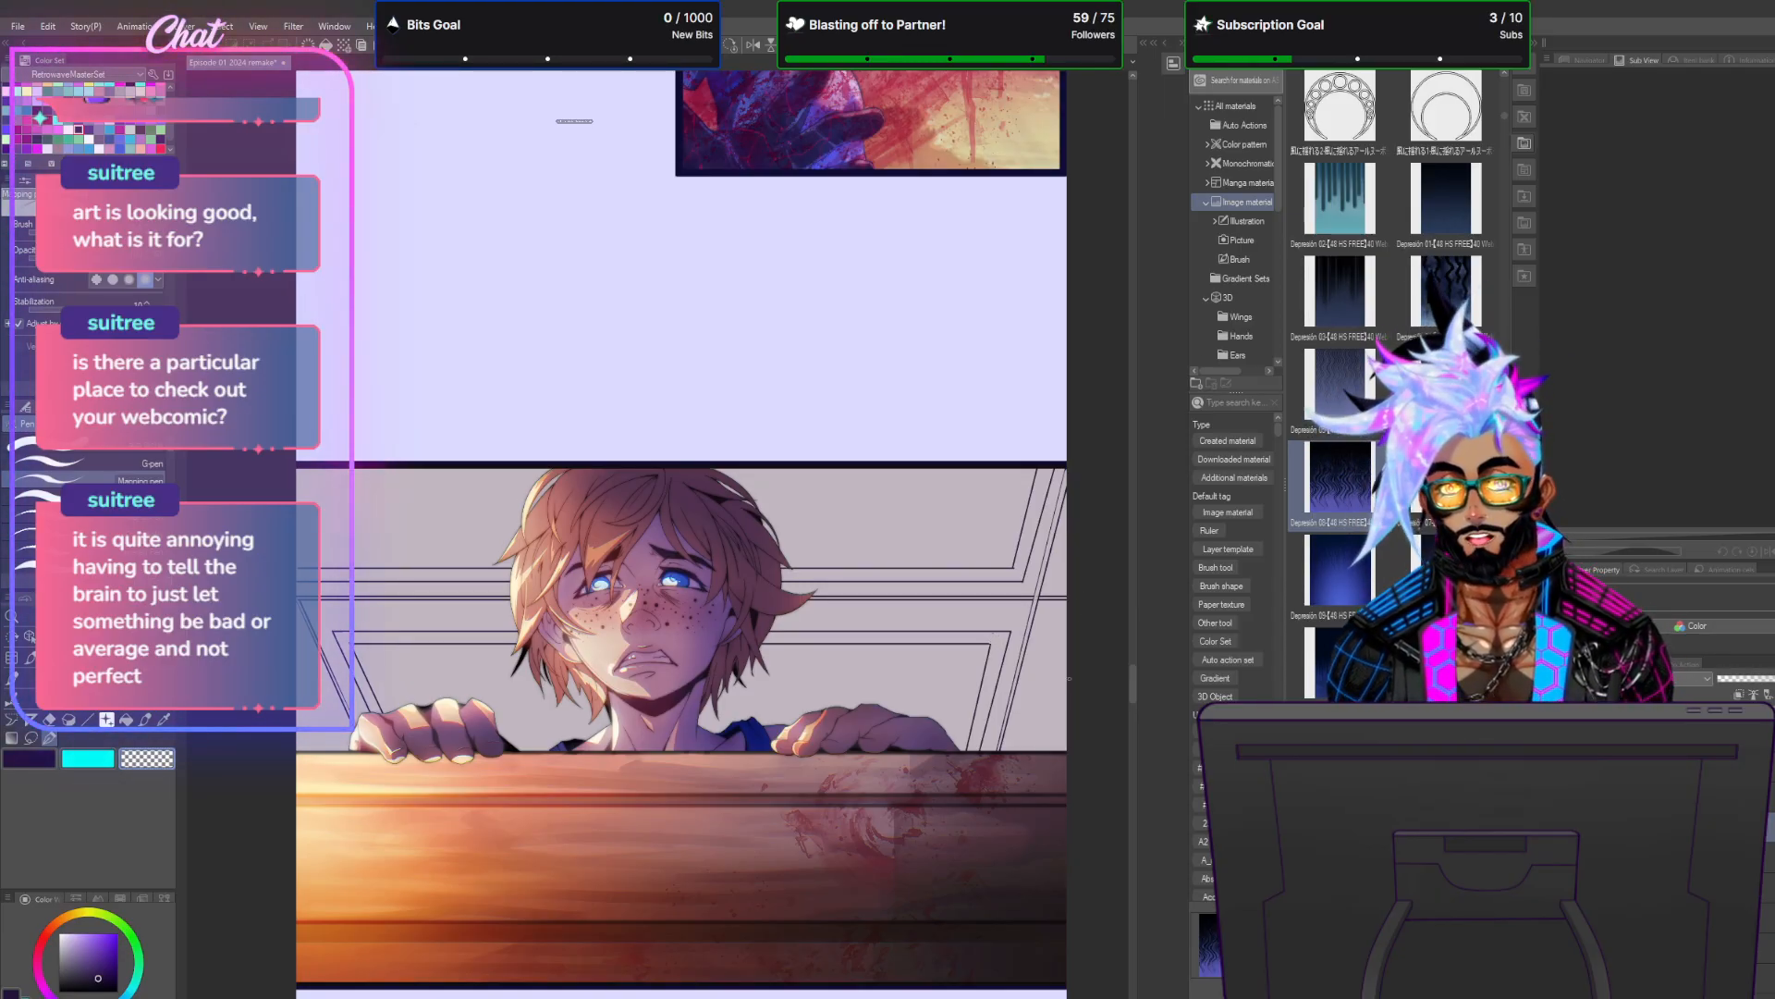
scroll(1071, 668, "down", 2)
scroll(1068, 678, "up", 1)
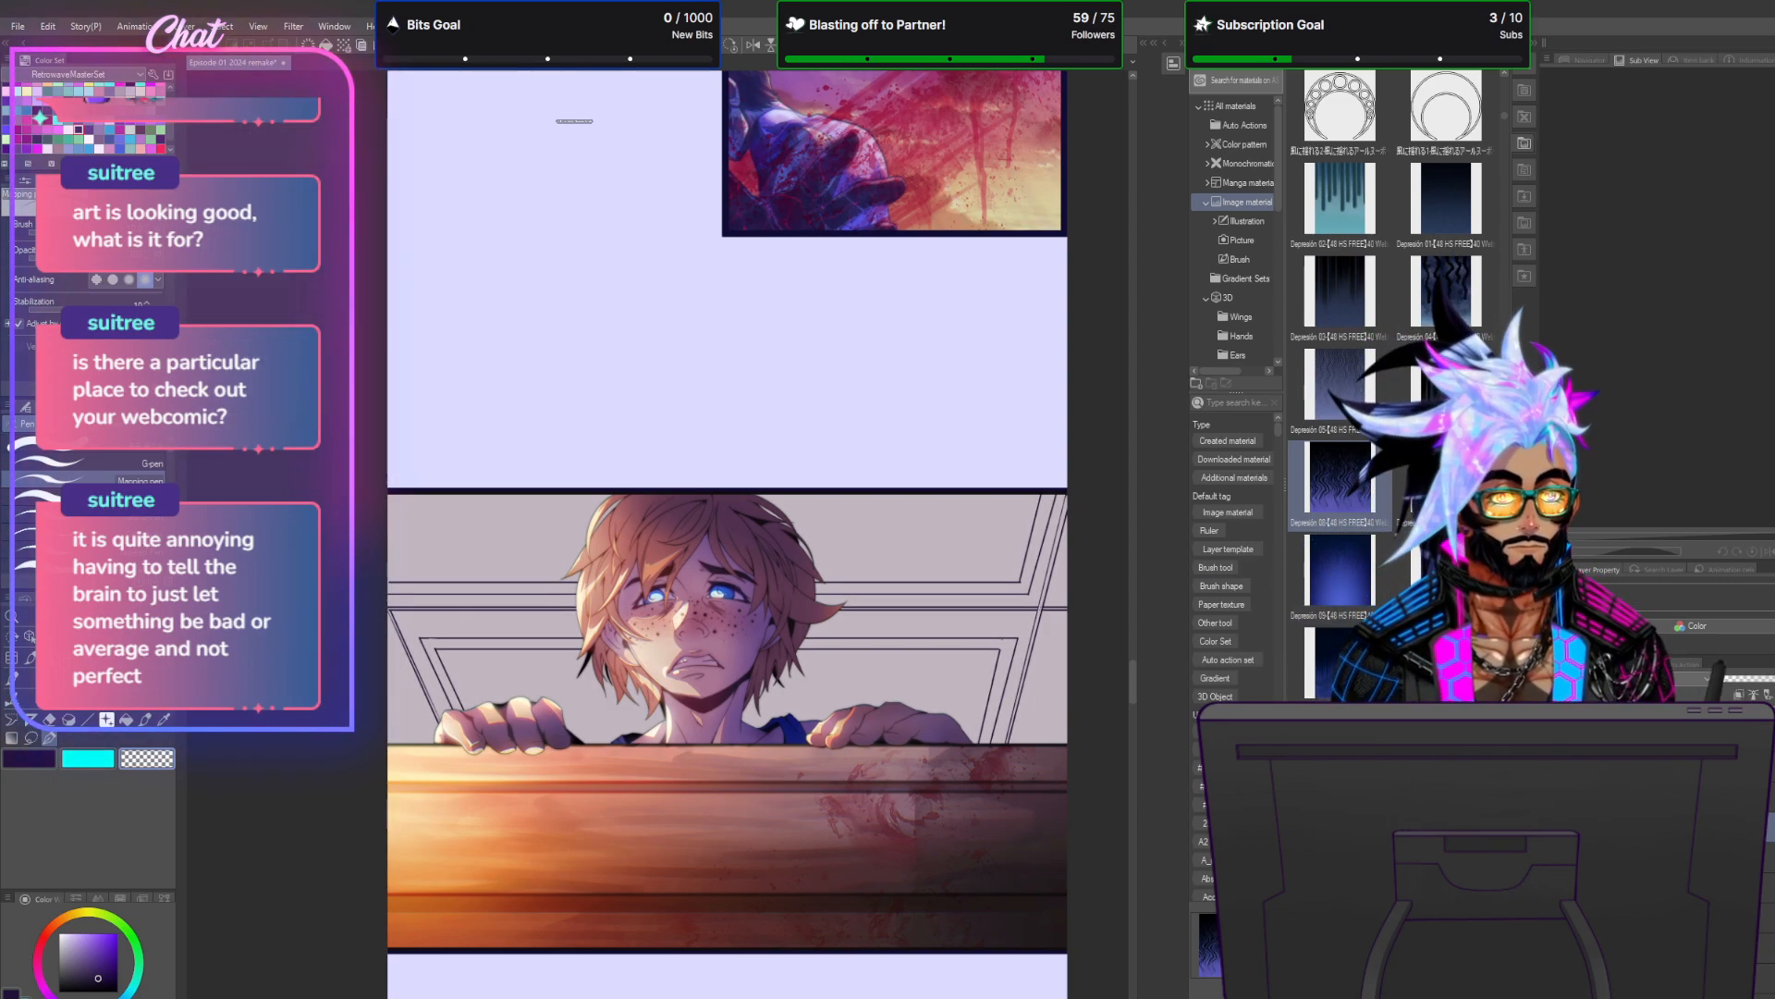
Set the wall line layer's blending mode to Multiply and apply a Gaussian blur with strength 10.
left_click(1623, 679)
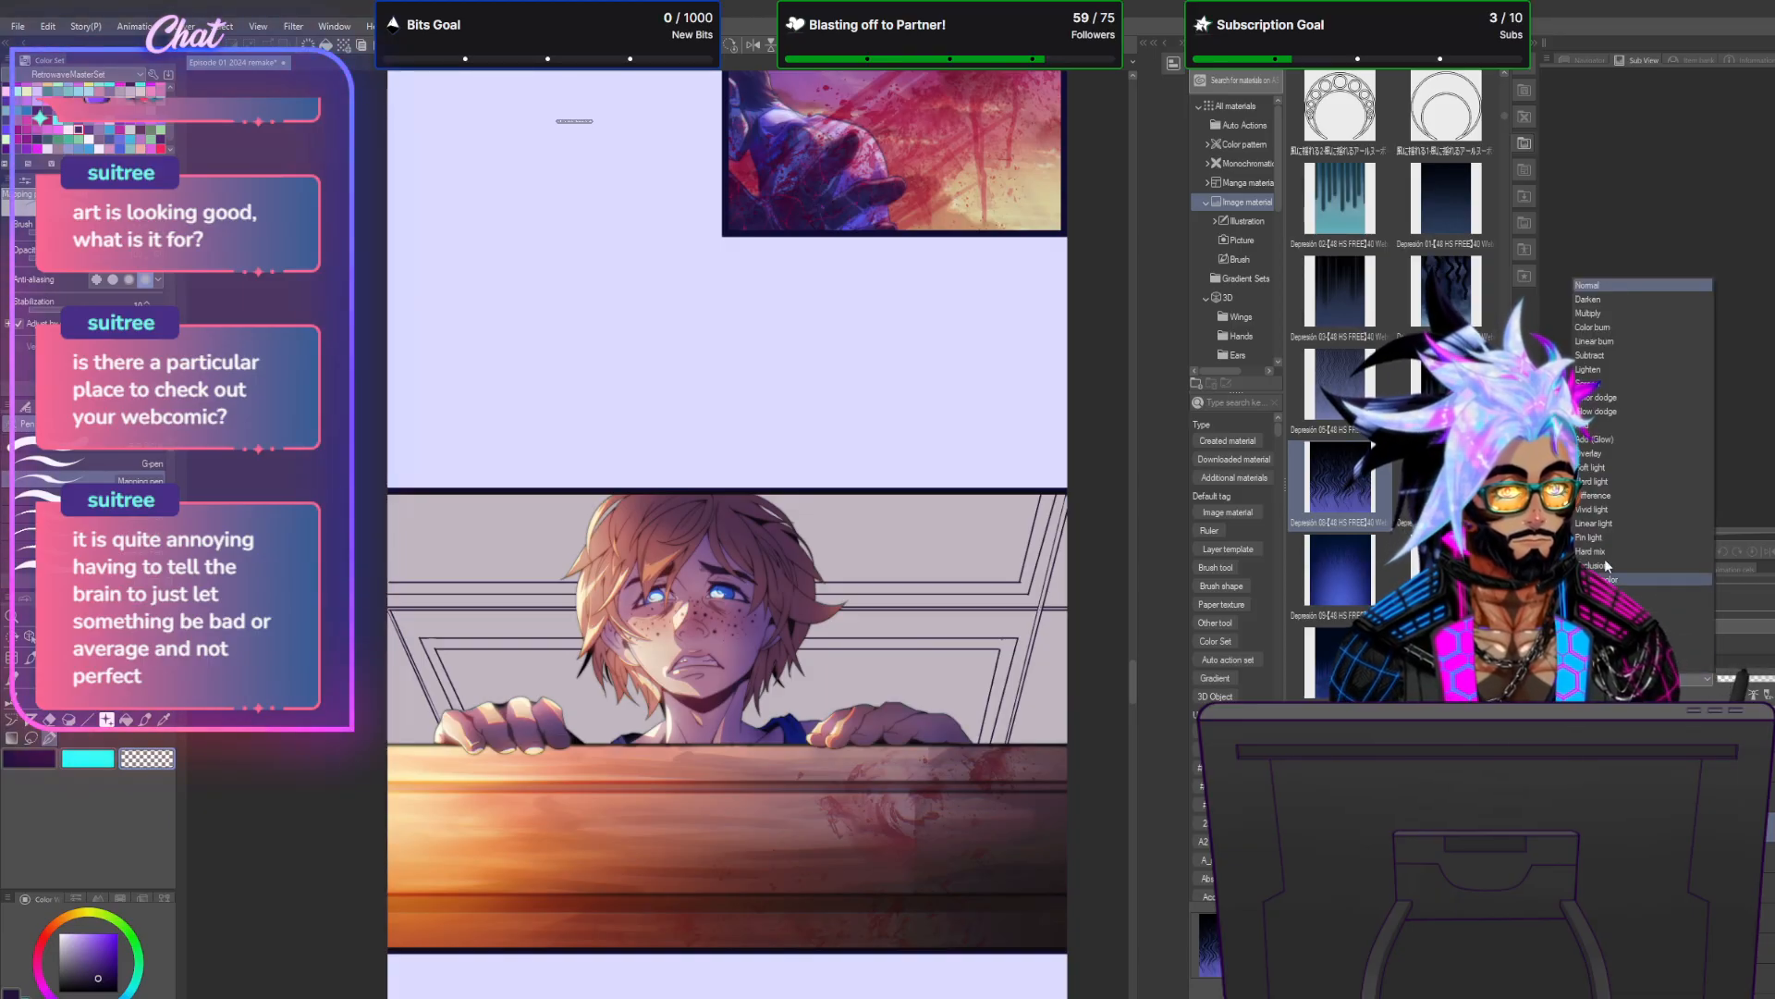
left_click(1600, 316)
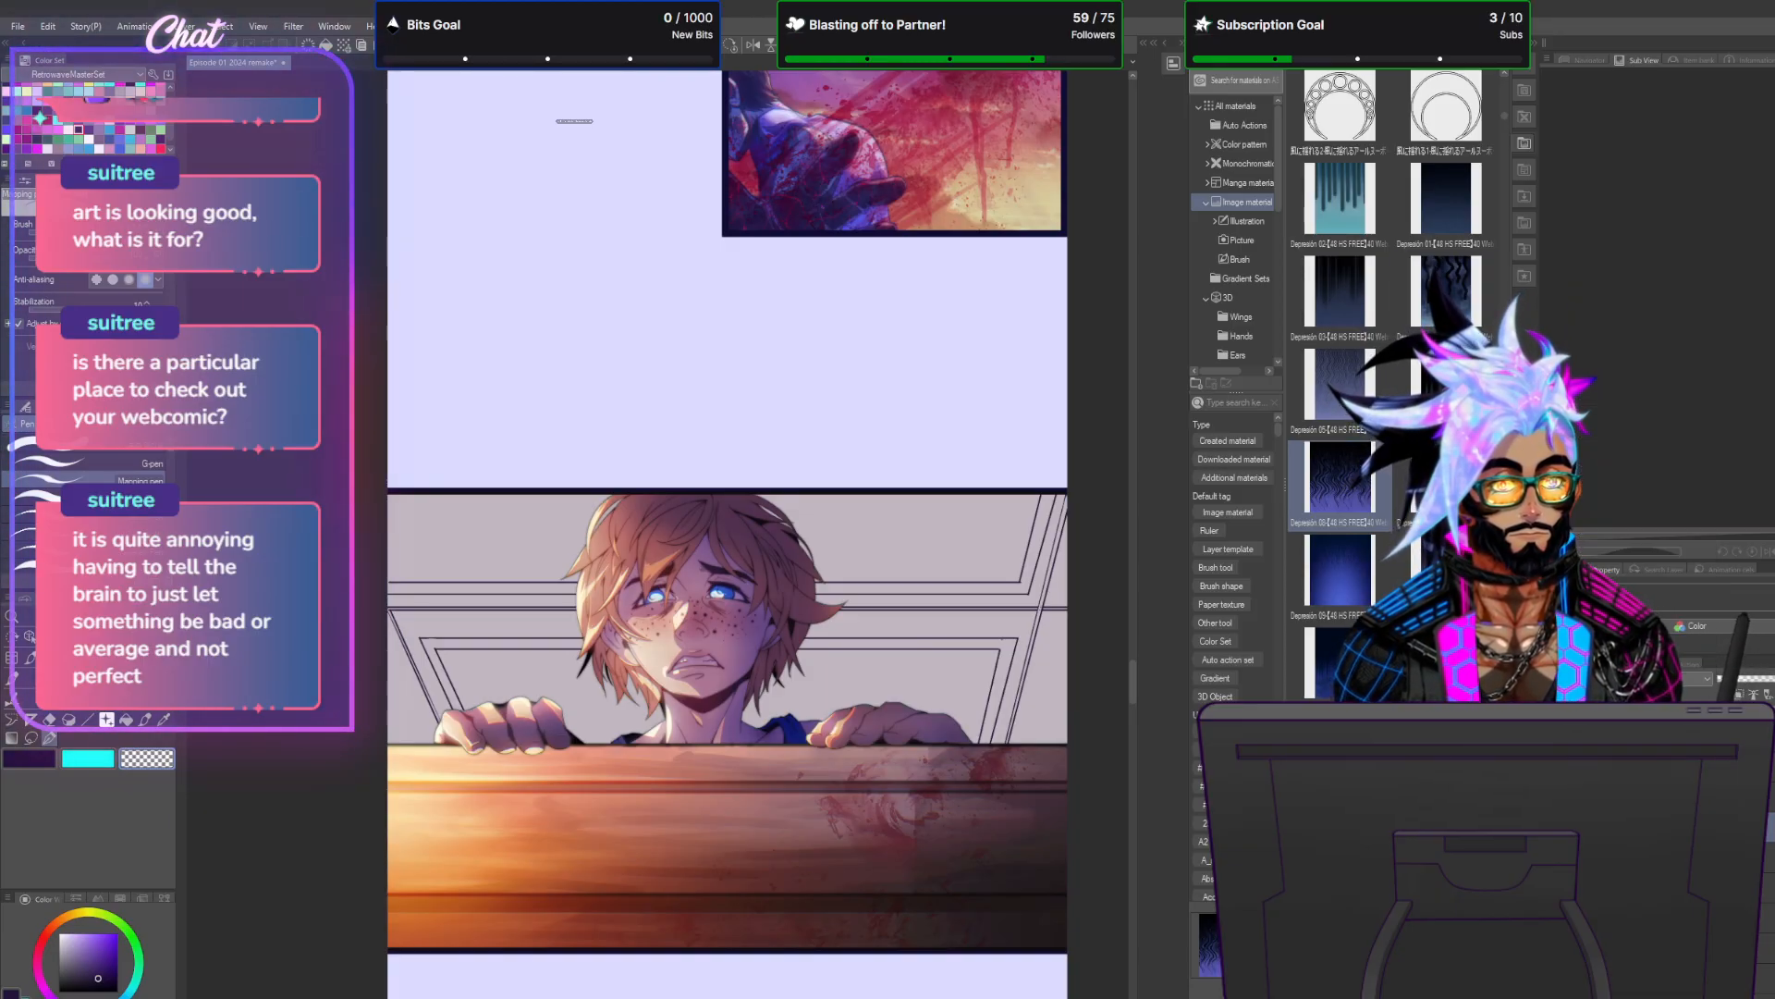
left_click(286, 26)
mouse_move(357, 43)
left_click(437, 82)
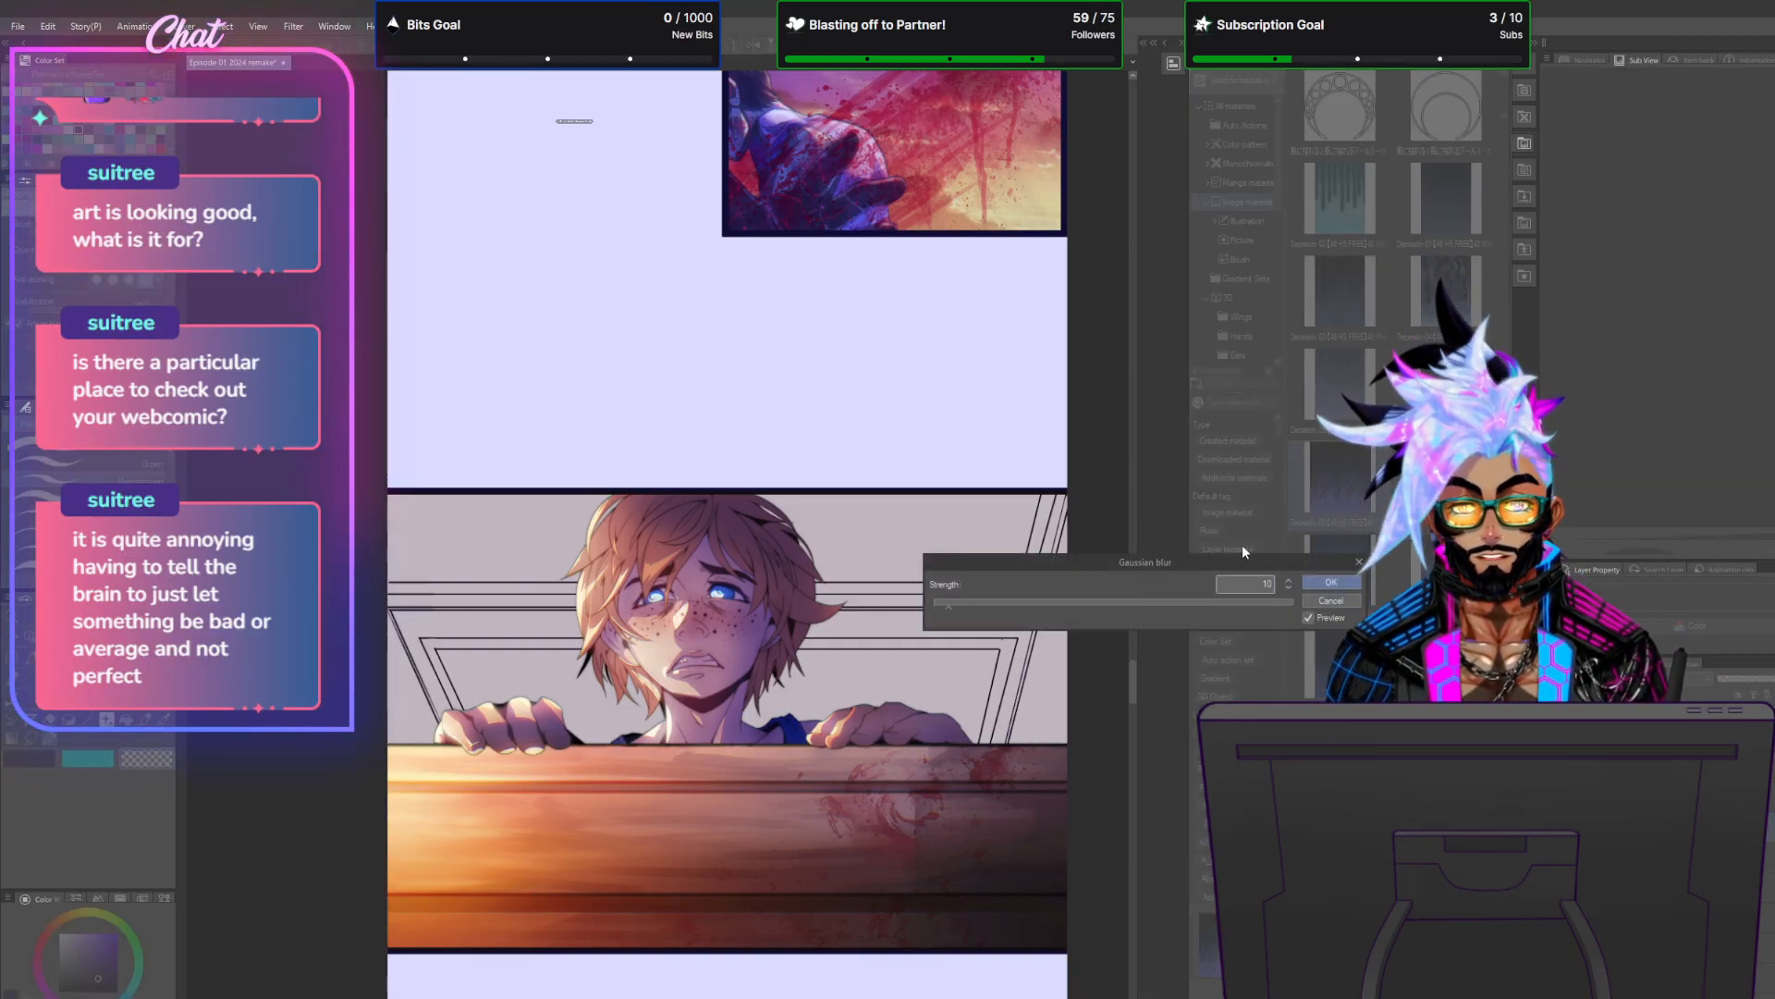
key("Return")
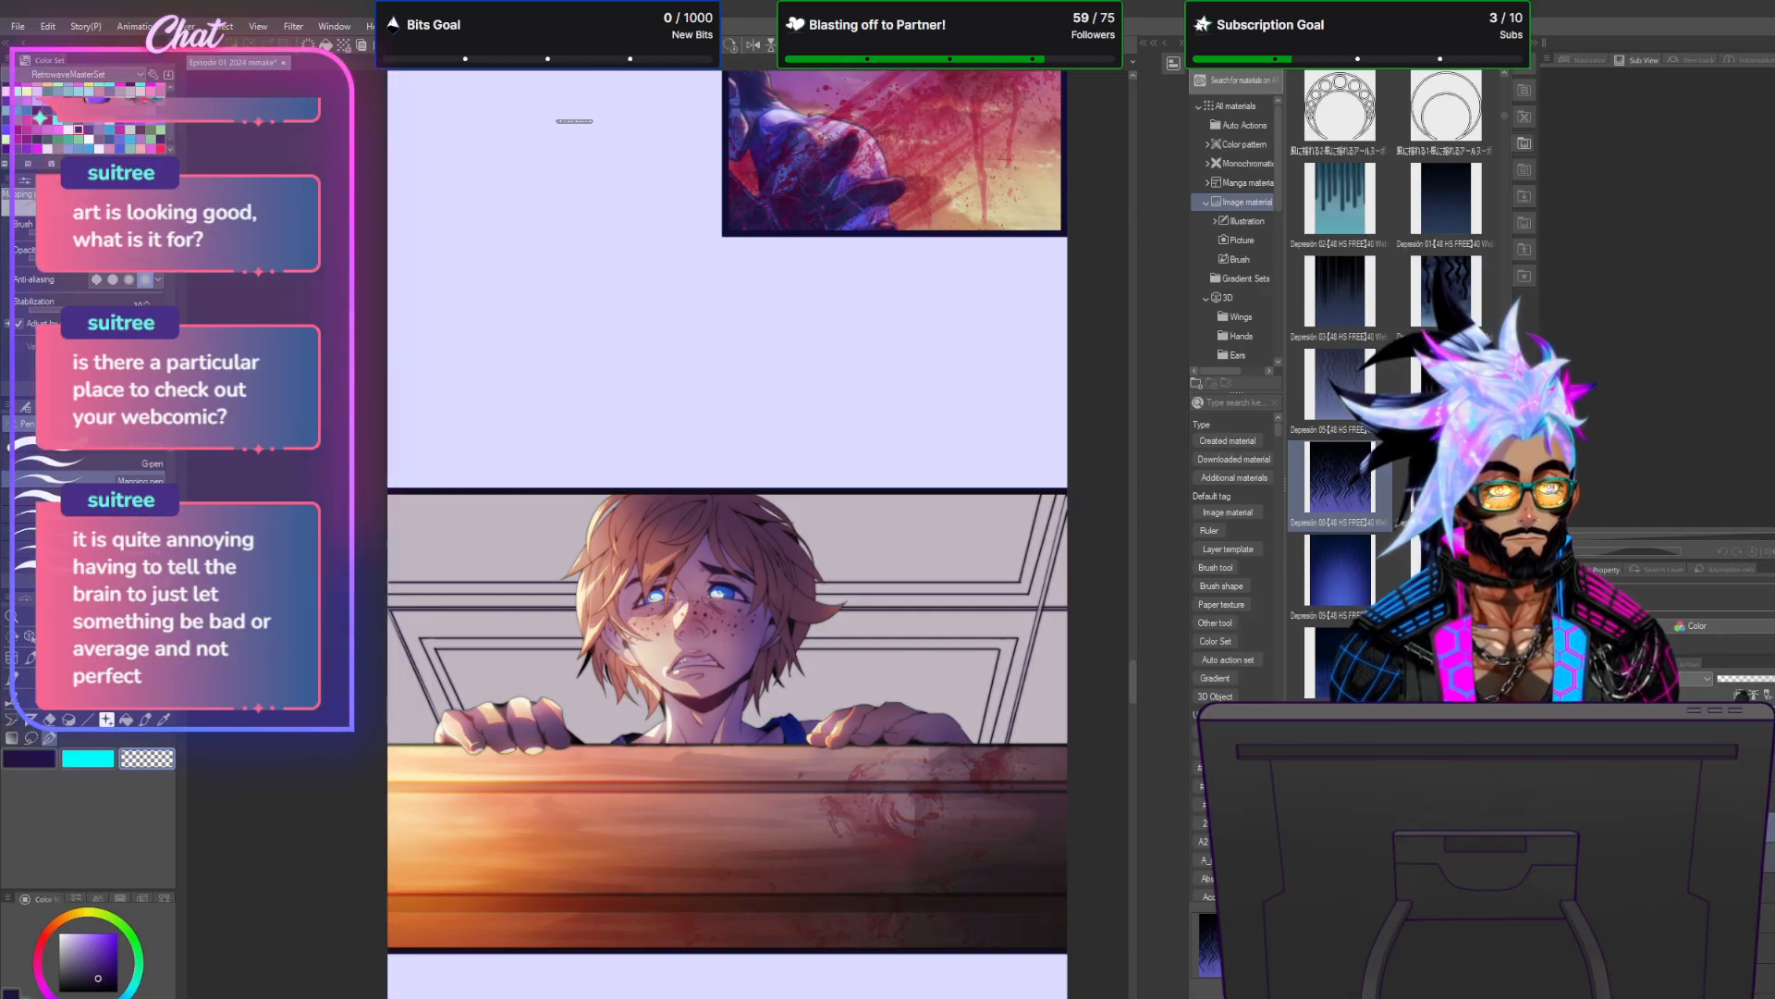
Select the lower molding panel behind the boy with a polyline selection, fill it with pale cream, and deselect.
right_click(1653, 844)
left_click(1722, 762)
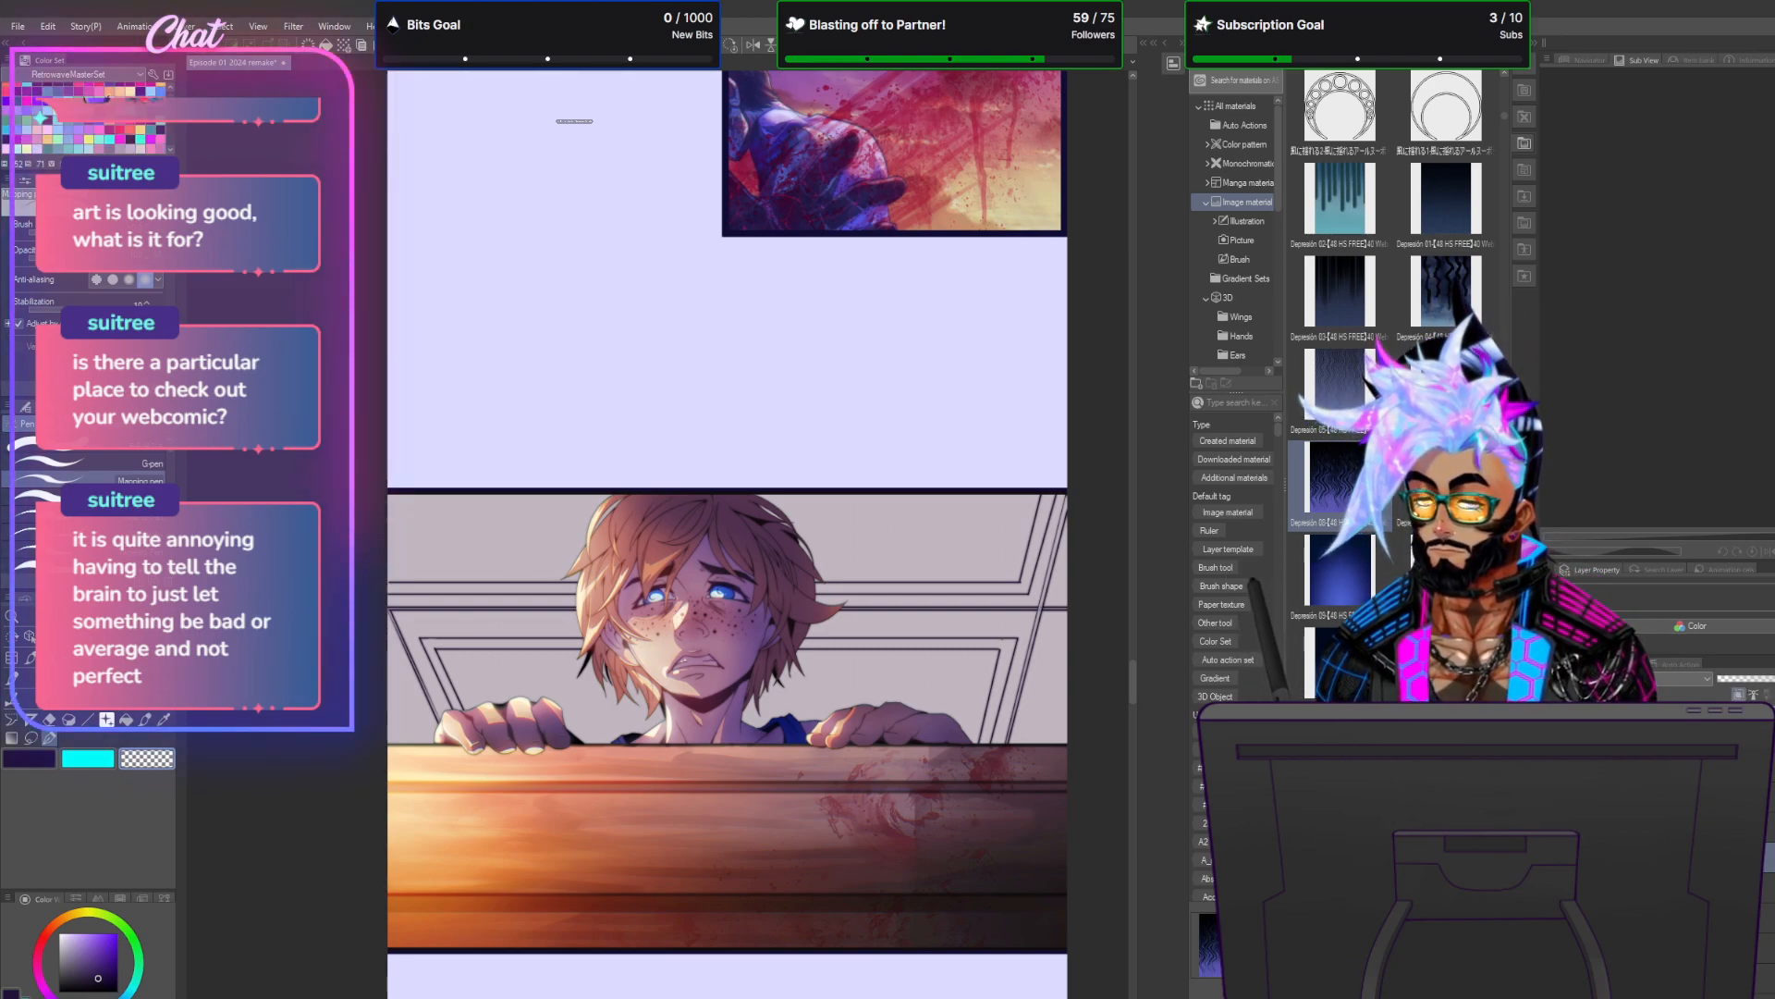
left_click(53, 115)
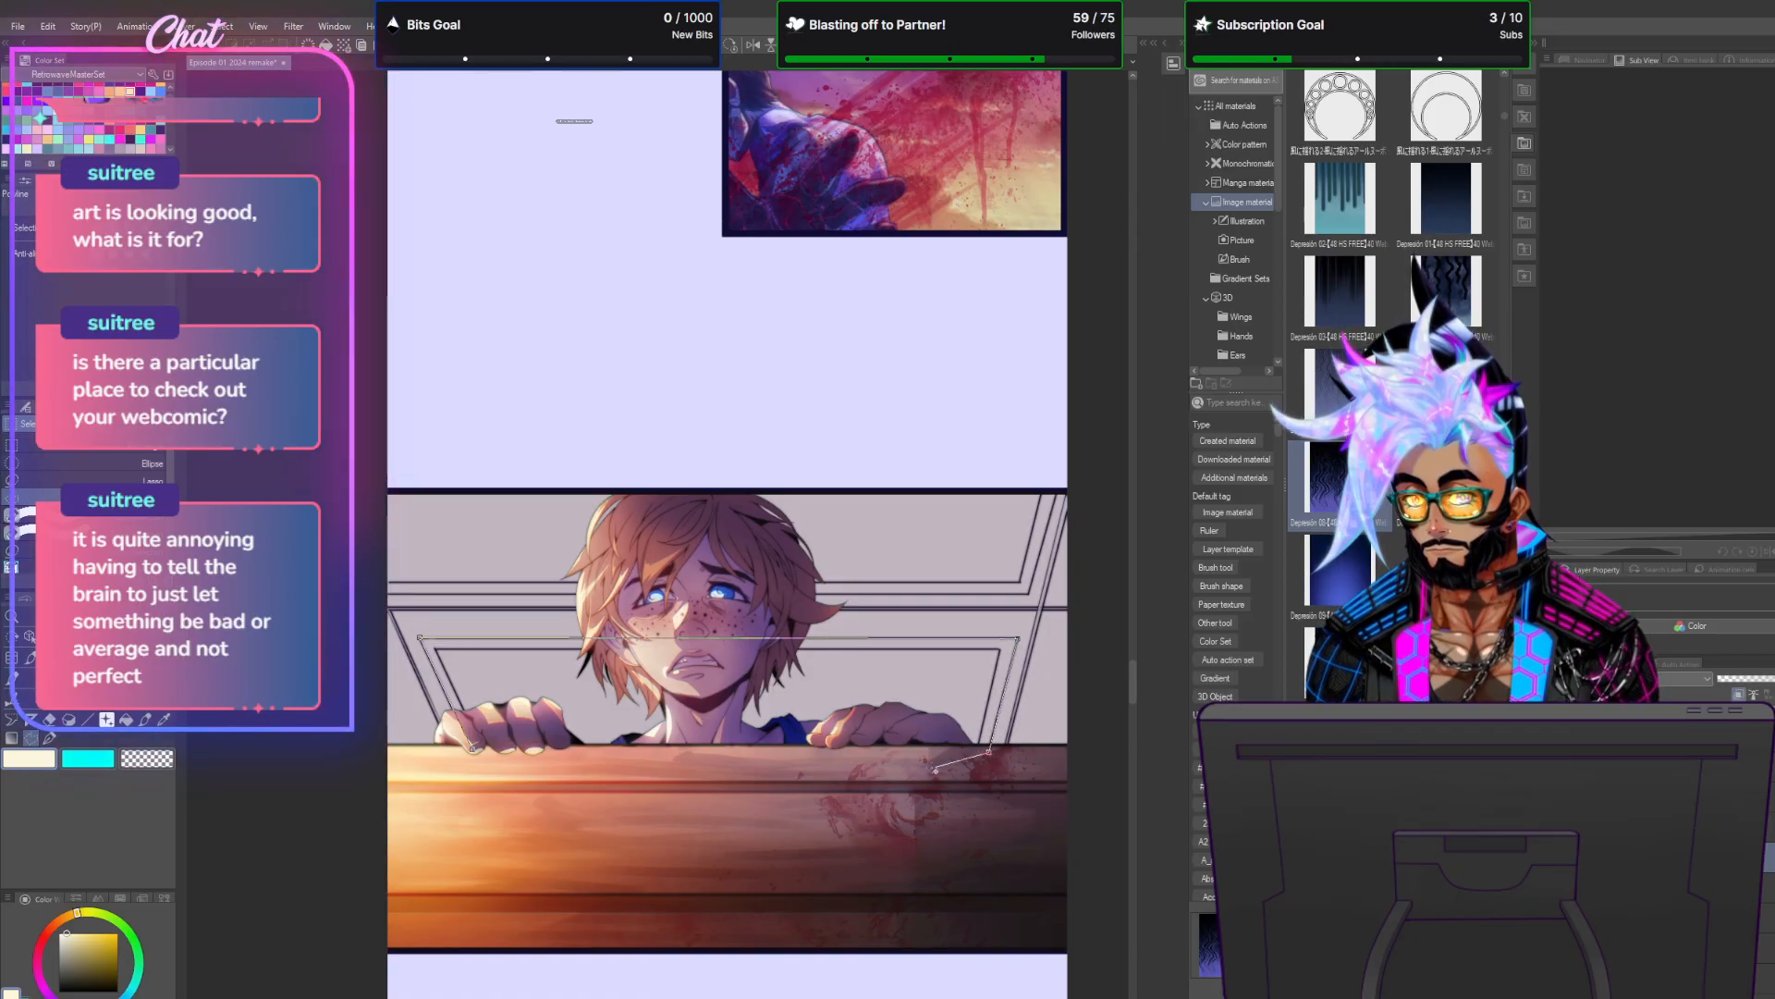
double_click(514, 781)
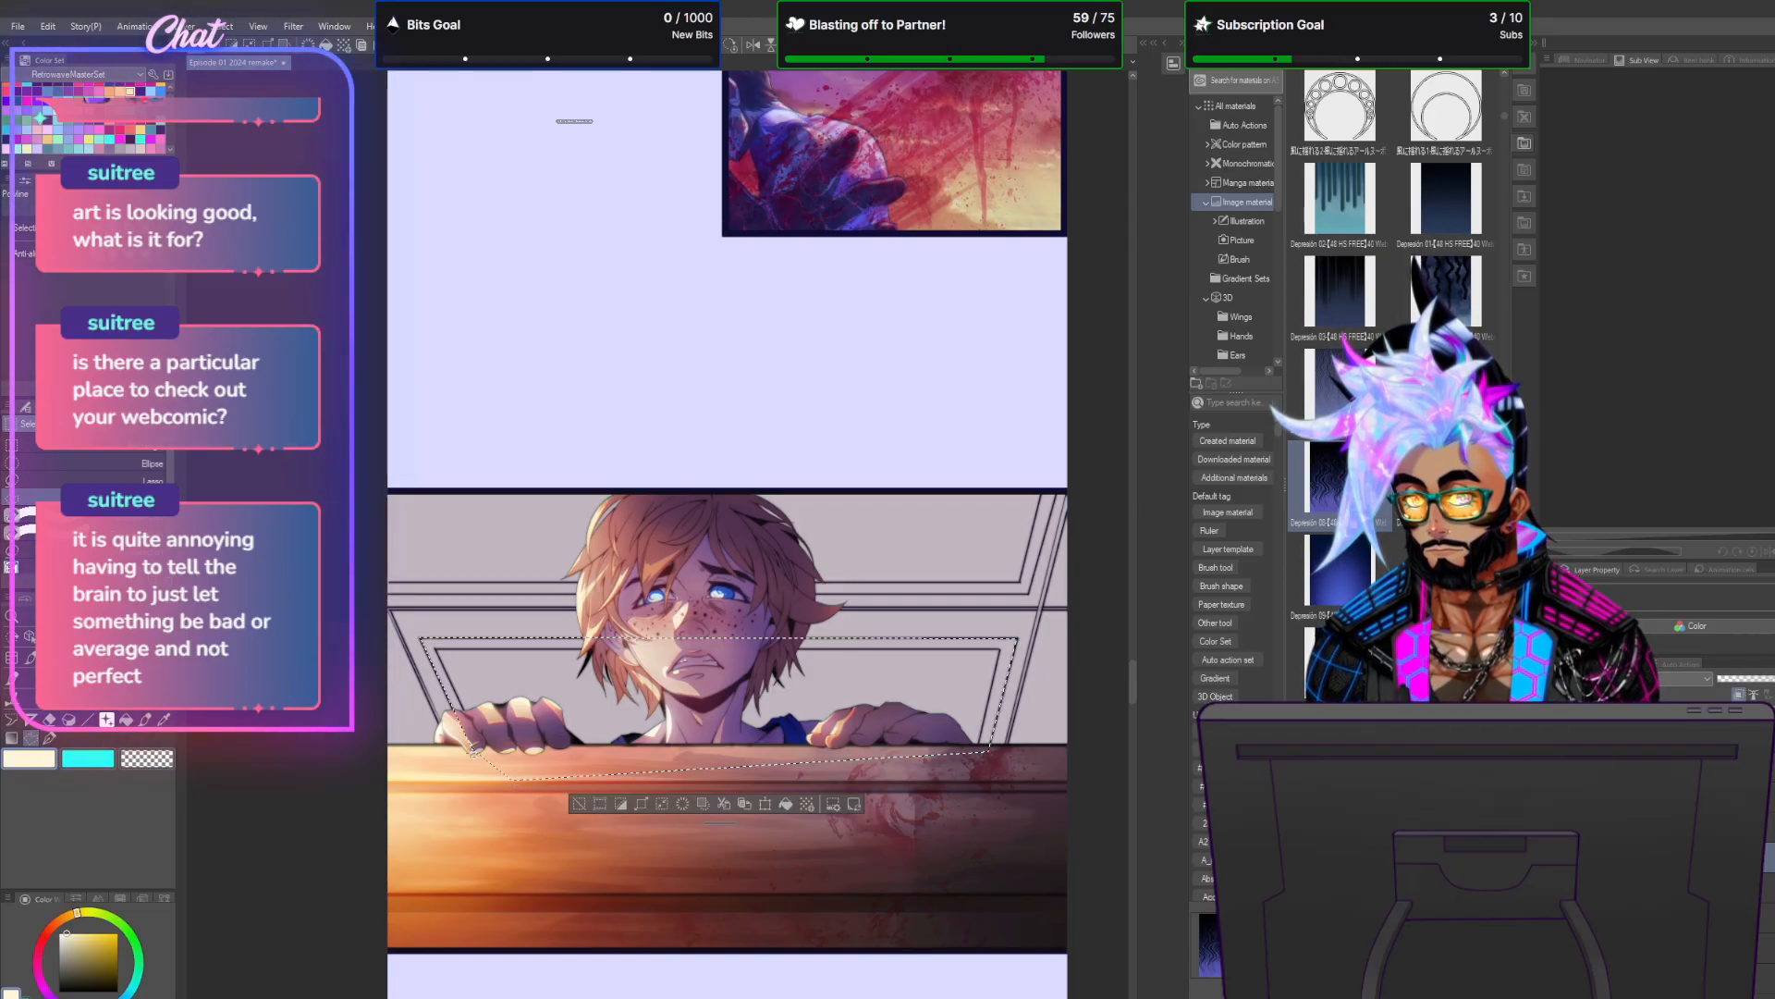
left_click(786, 804)
left_click(223, 30)
left_click(312, 71)
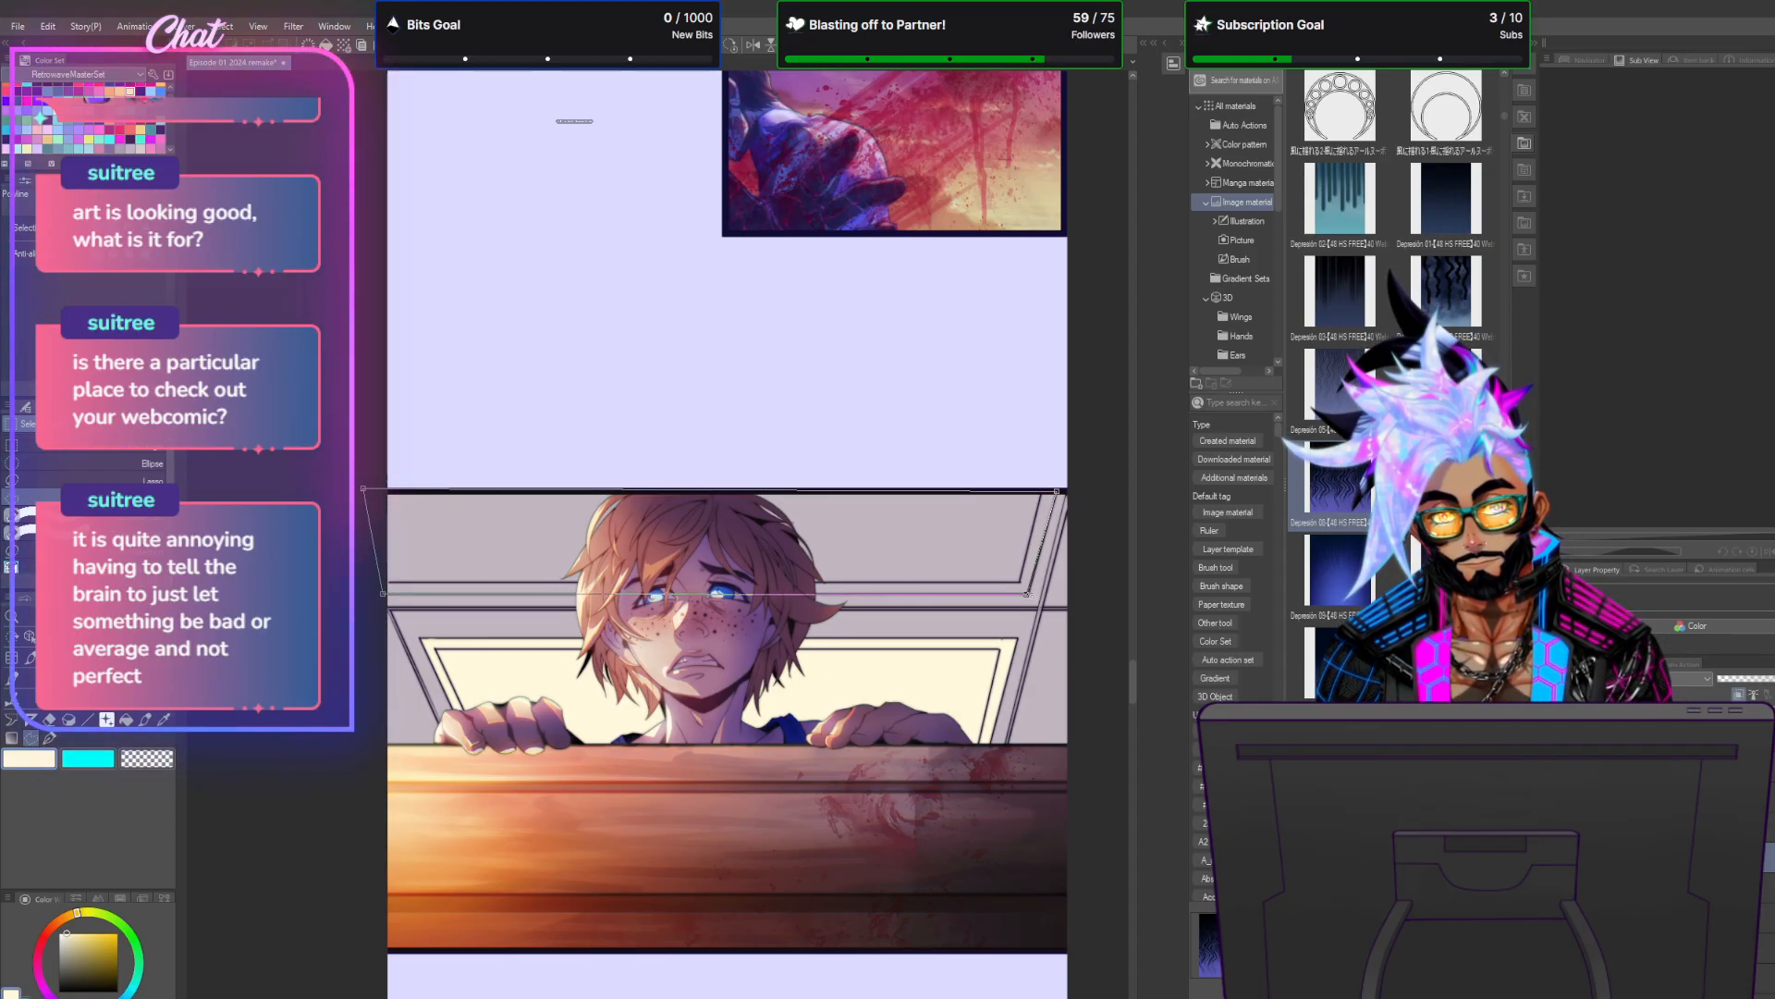
Select the upper molding panel behind the boy and fill it with the same pale cream, clearing the selection.
double_click(383, 593)
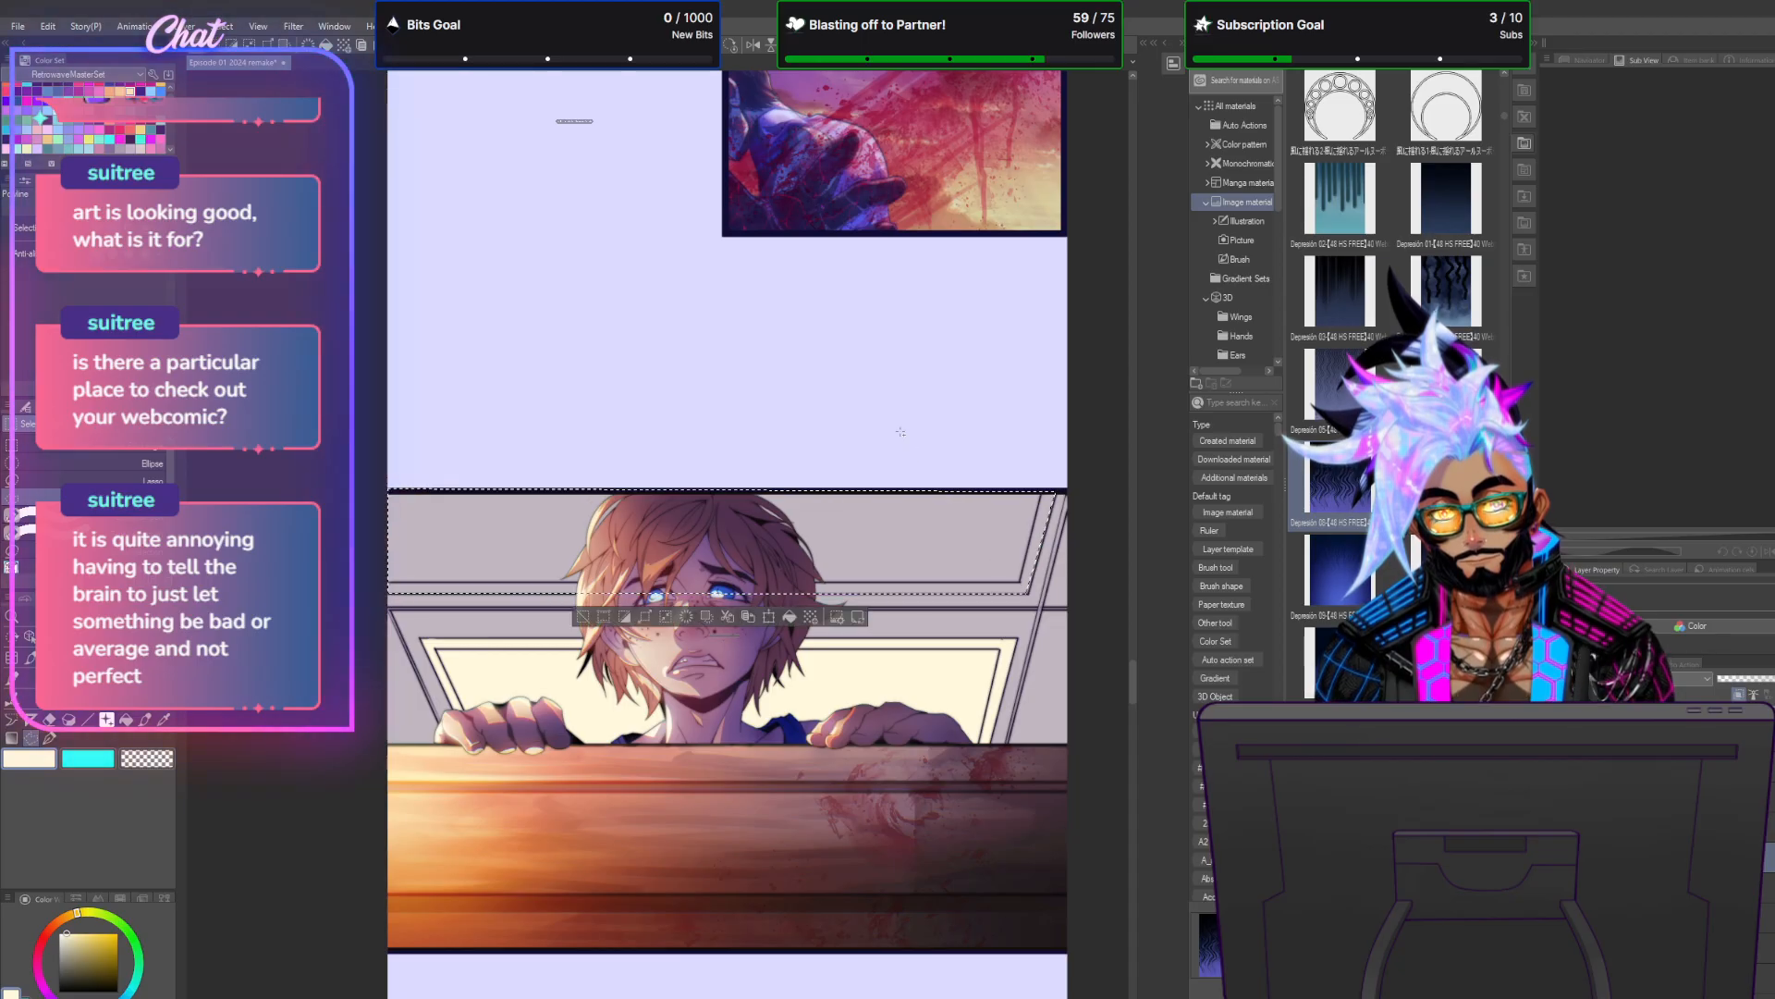
left_click(792, 612)
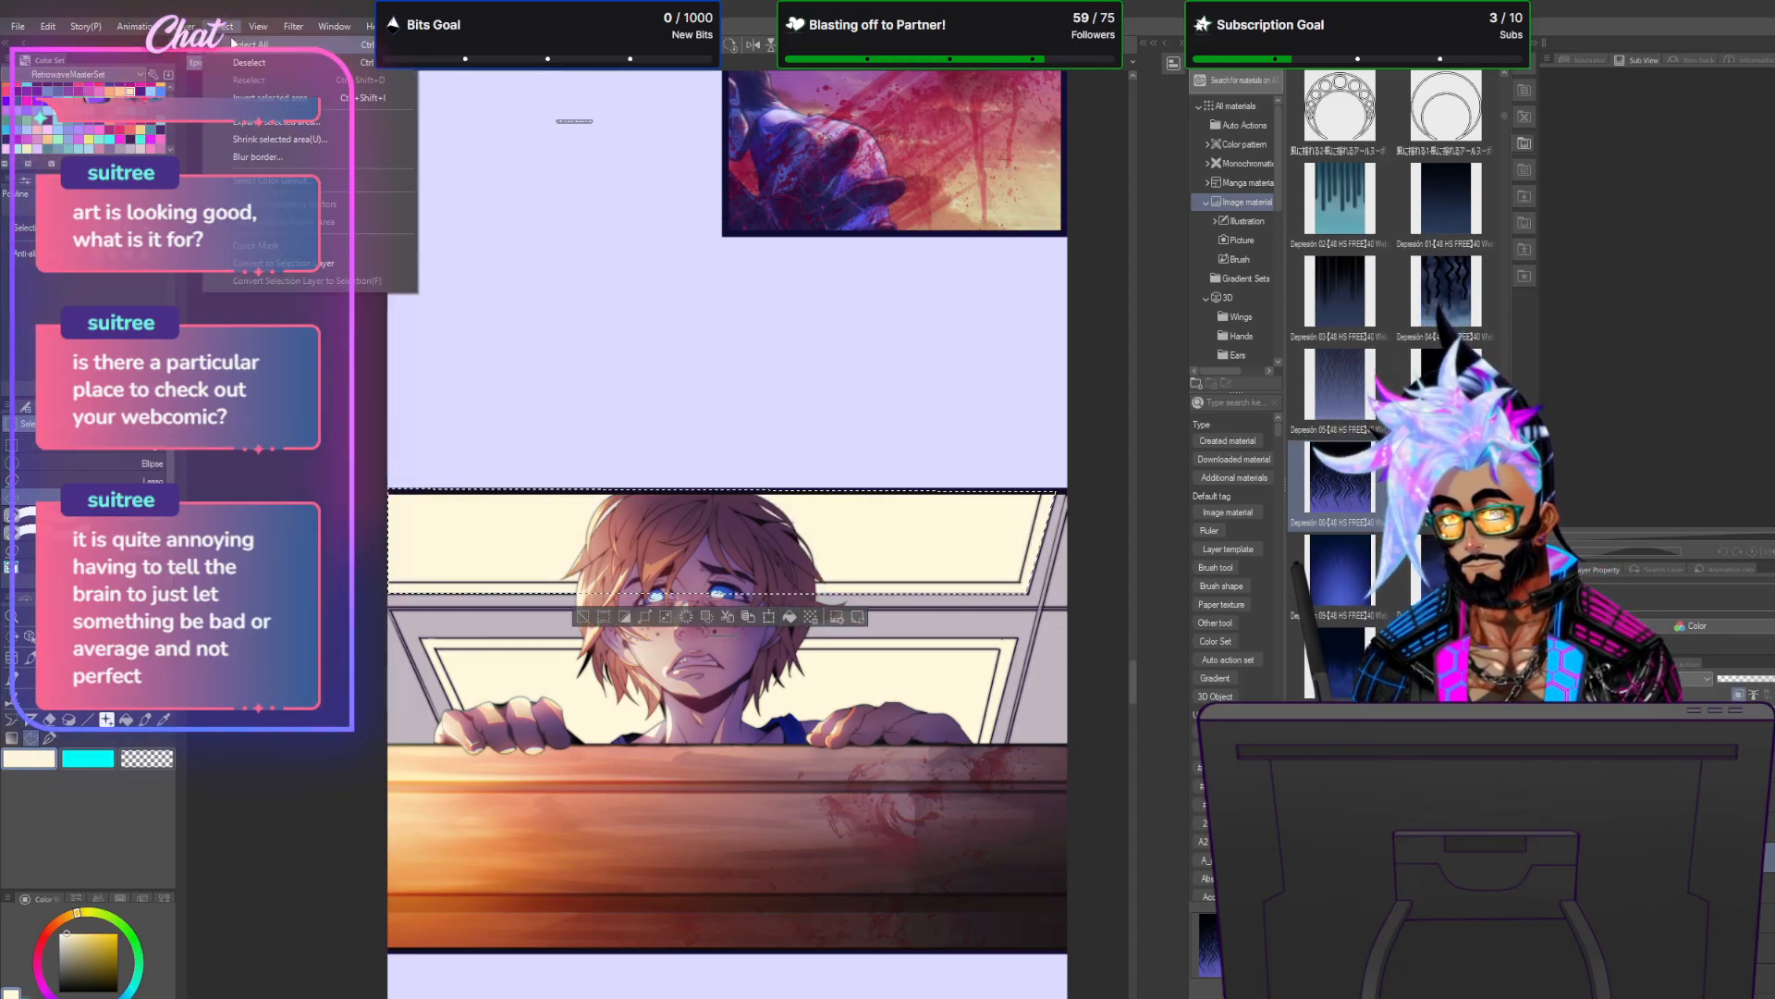
key("ctrl+d")
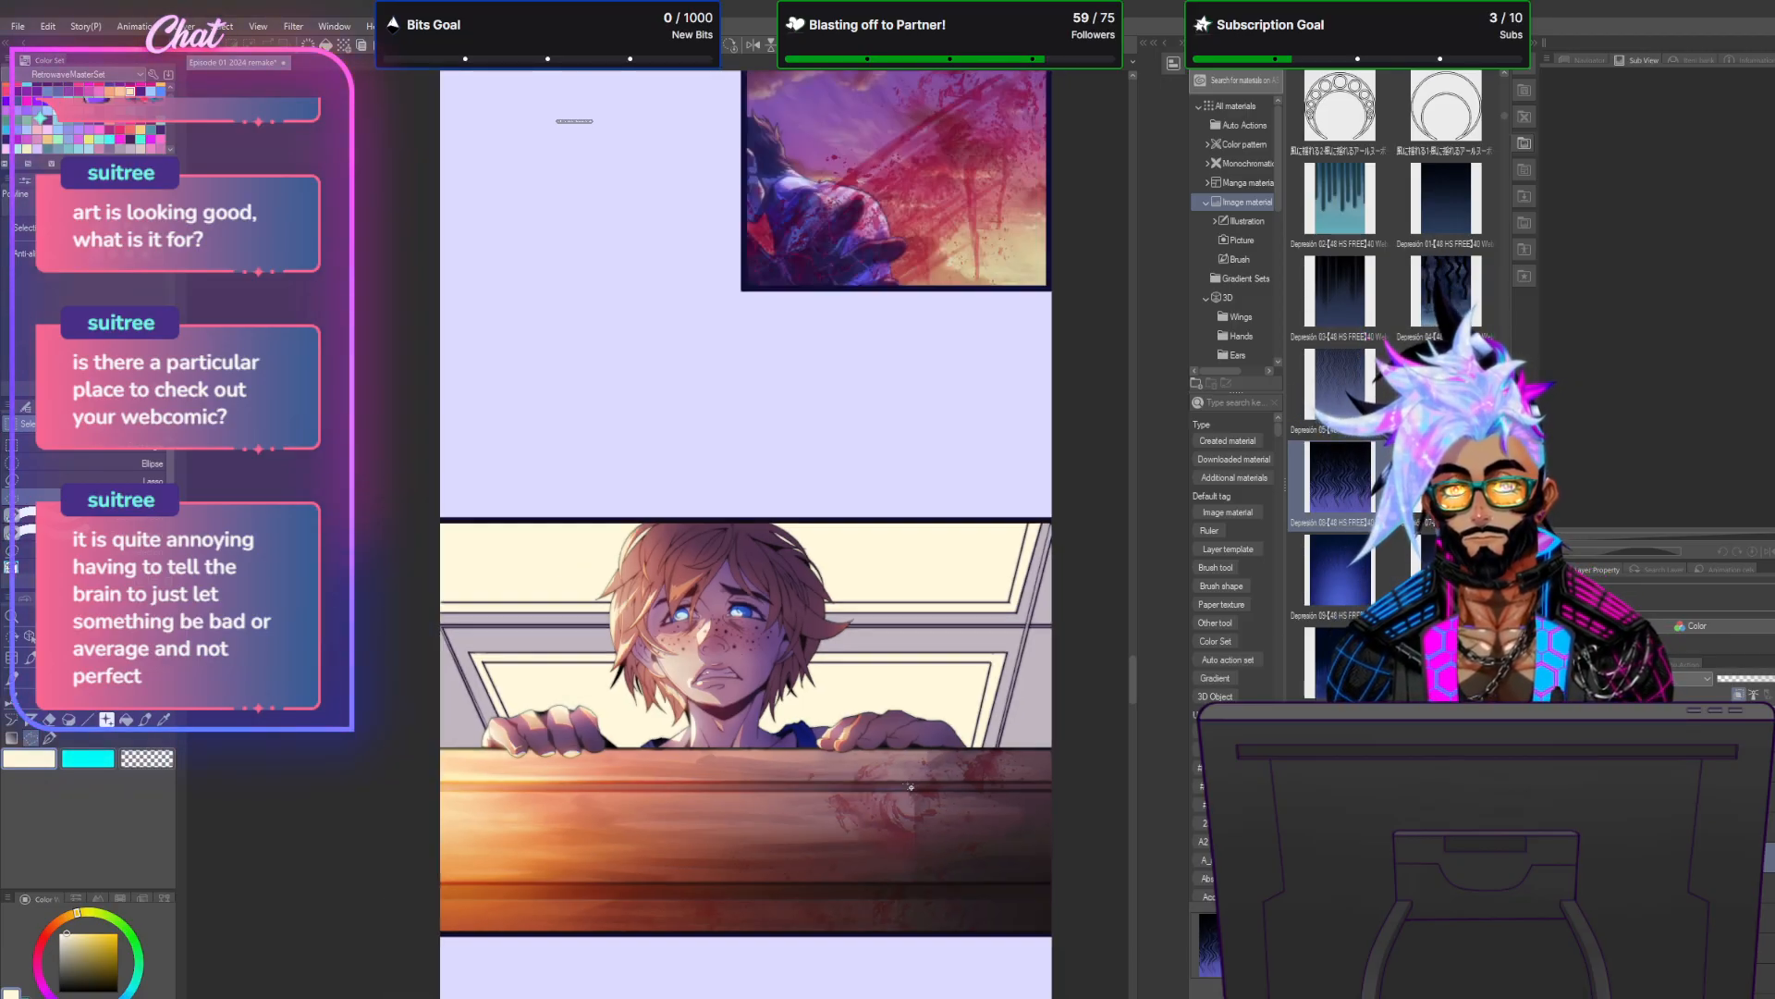
scroll(911, 787, "down", 5)
scroll(910, 787, "up", 5)
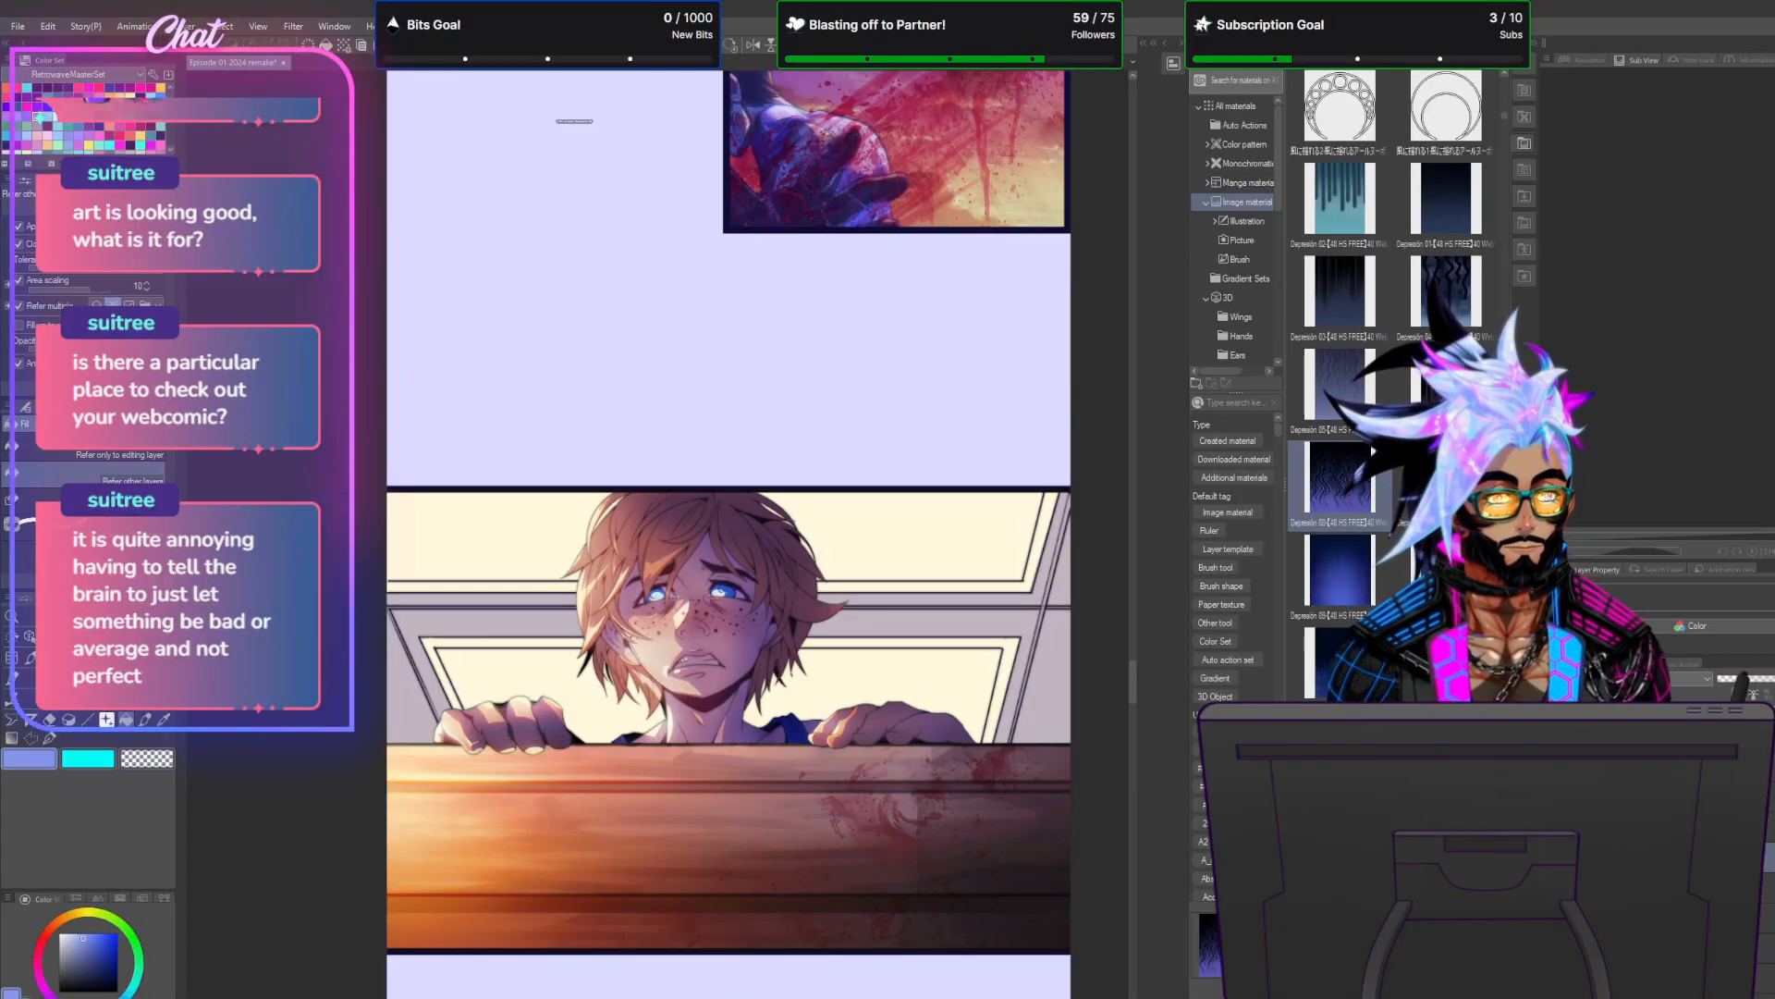
Set the periwinkle fill over the wall to Multiply, soften its tint, and duplicate the layer.
left_click(1590, 284)
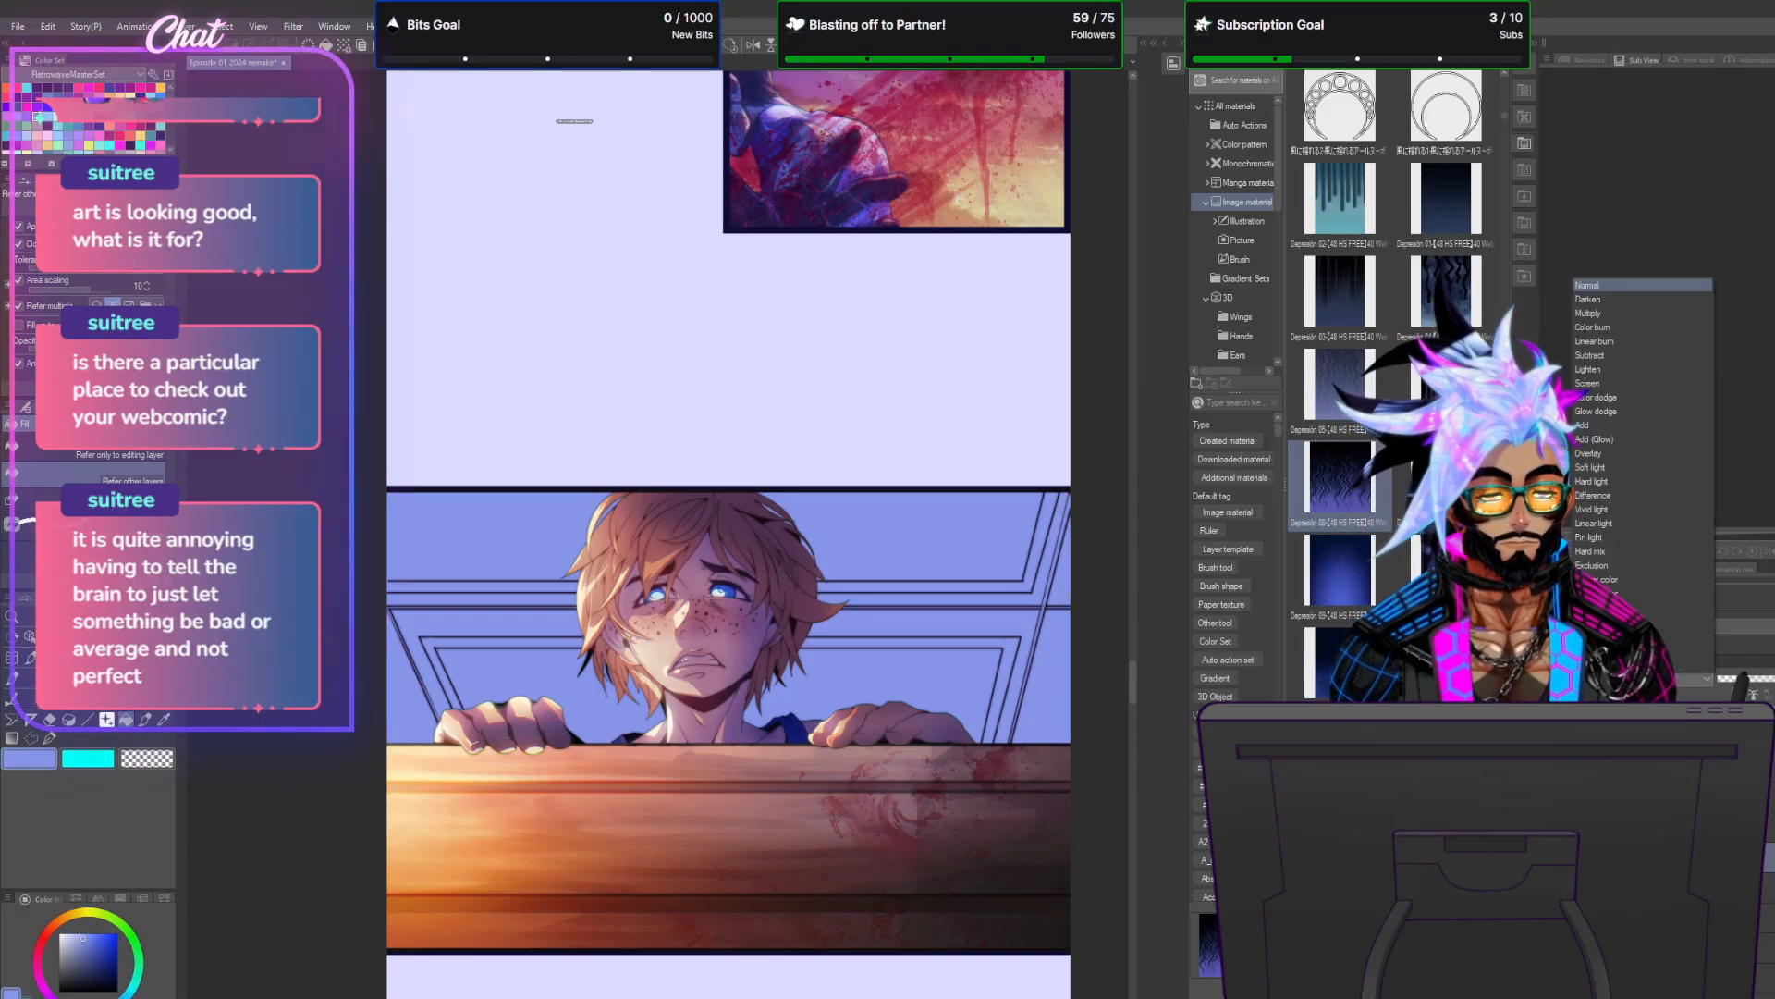
left_click(1583, 314)
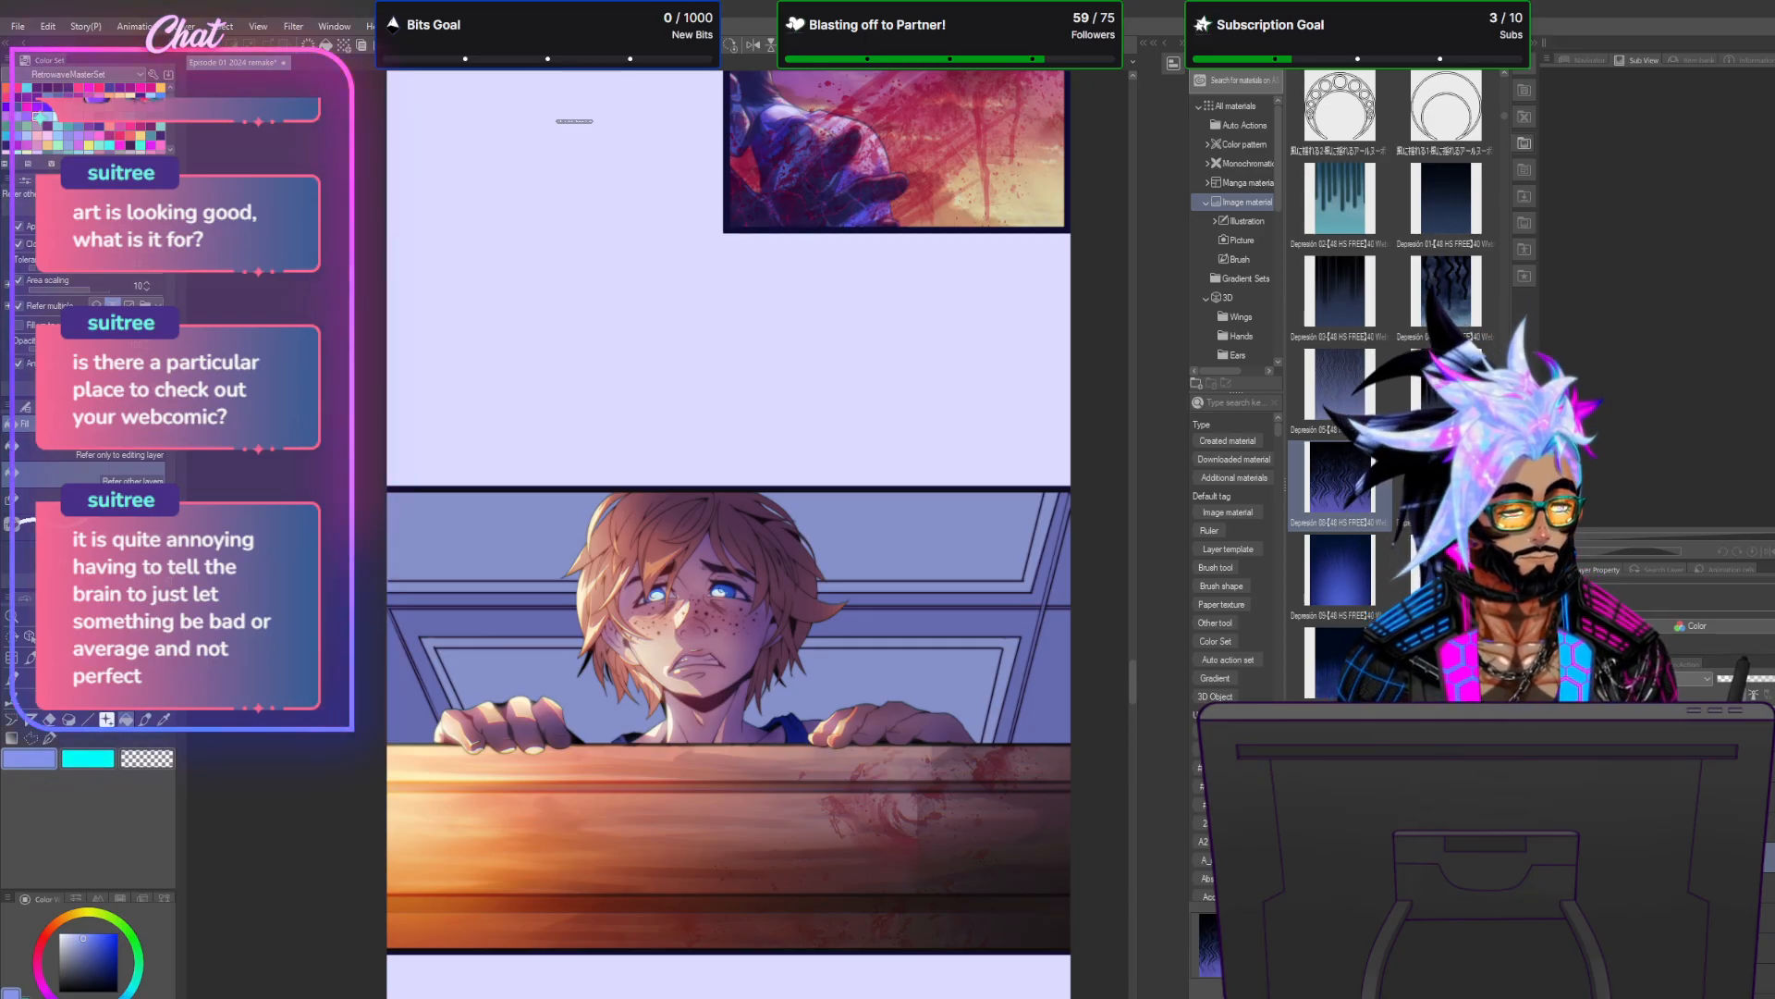
key("ctrl+z")
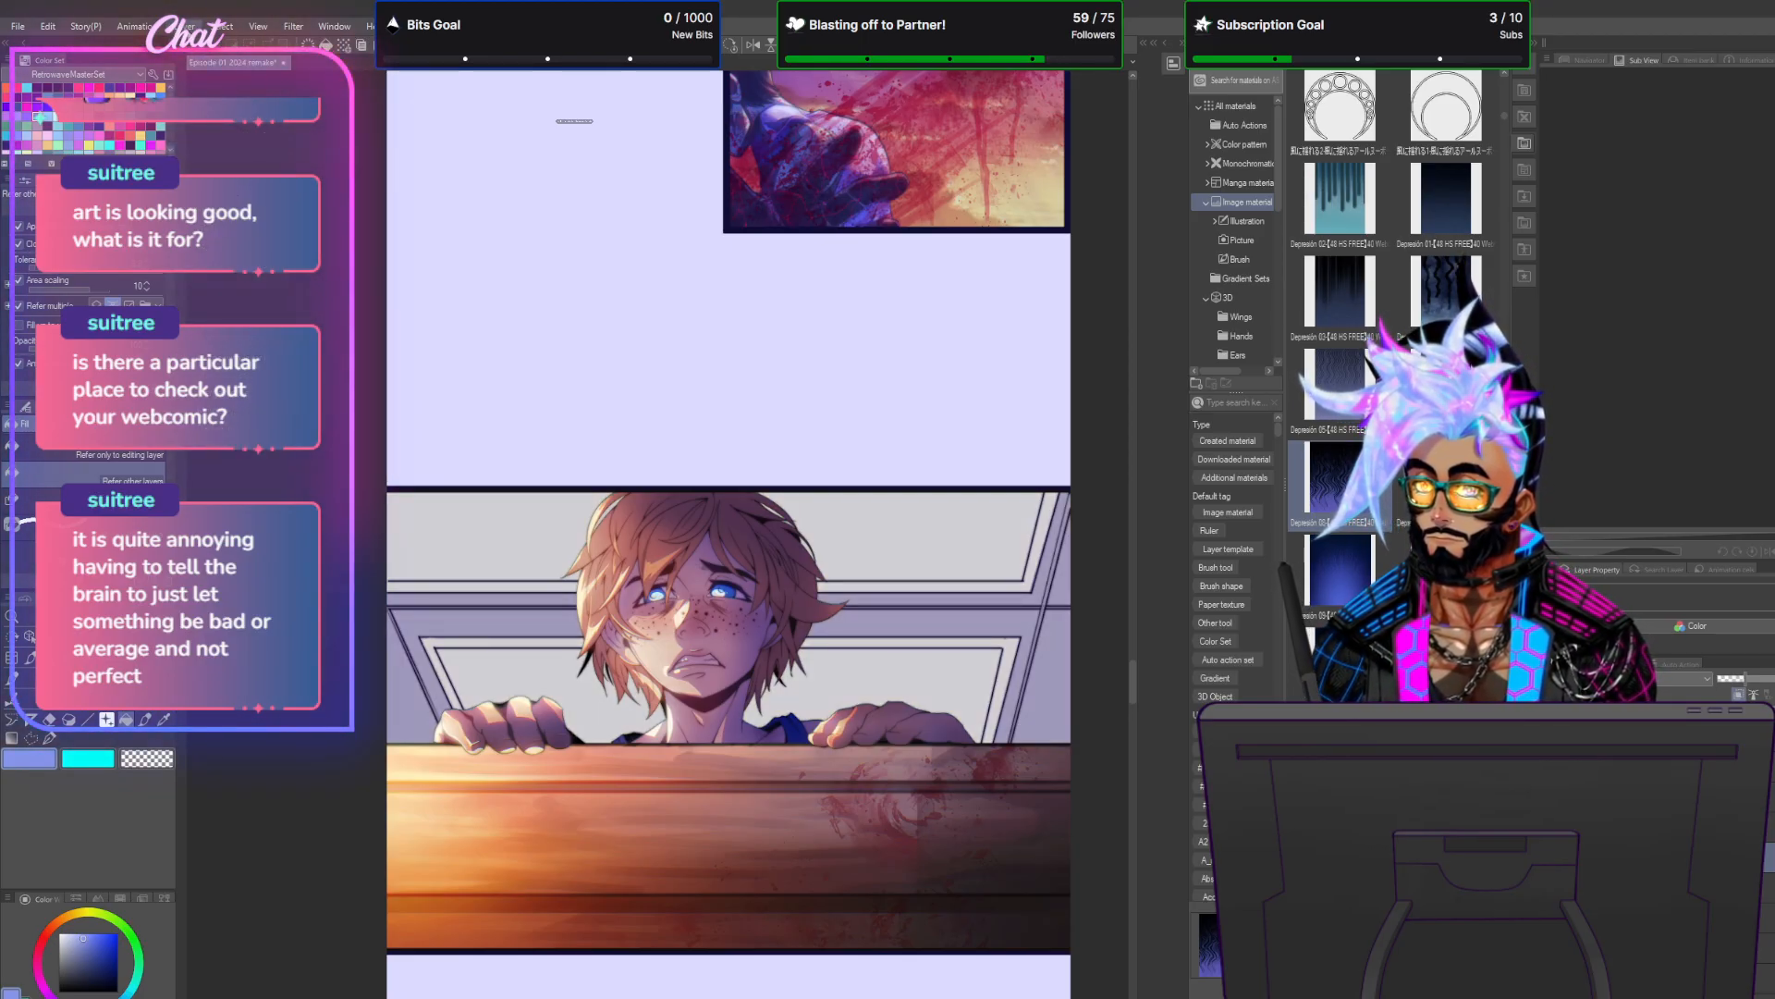
left_click(185, 26)
left_click(210, 147)
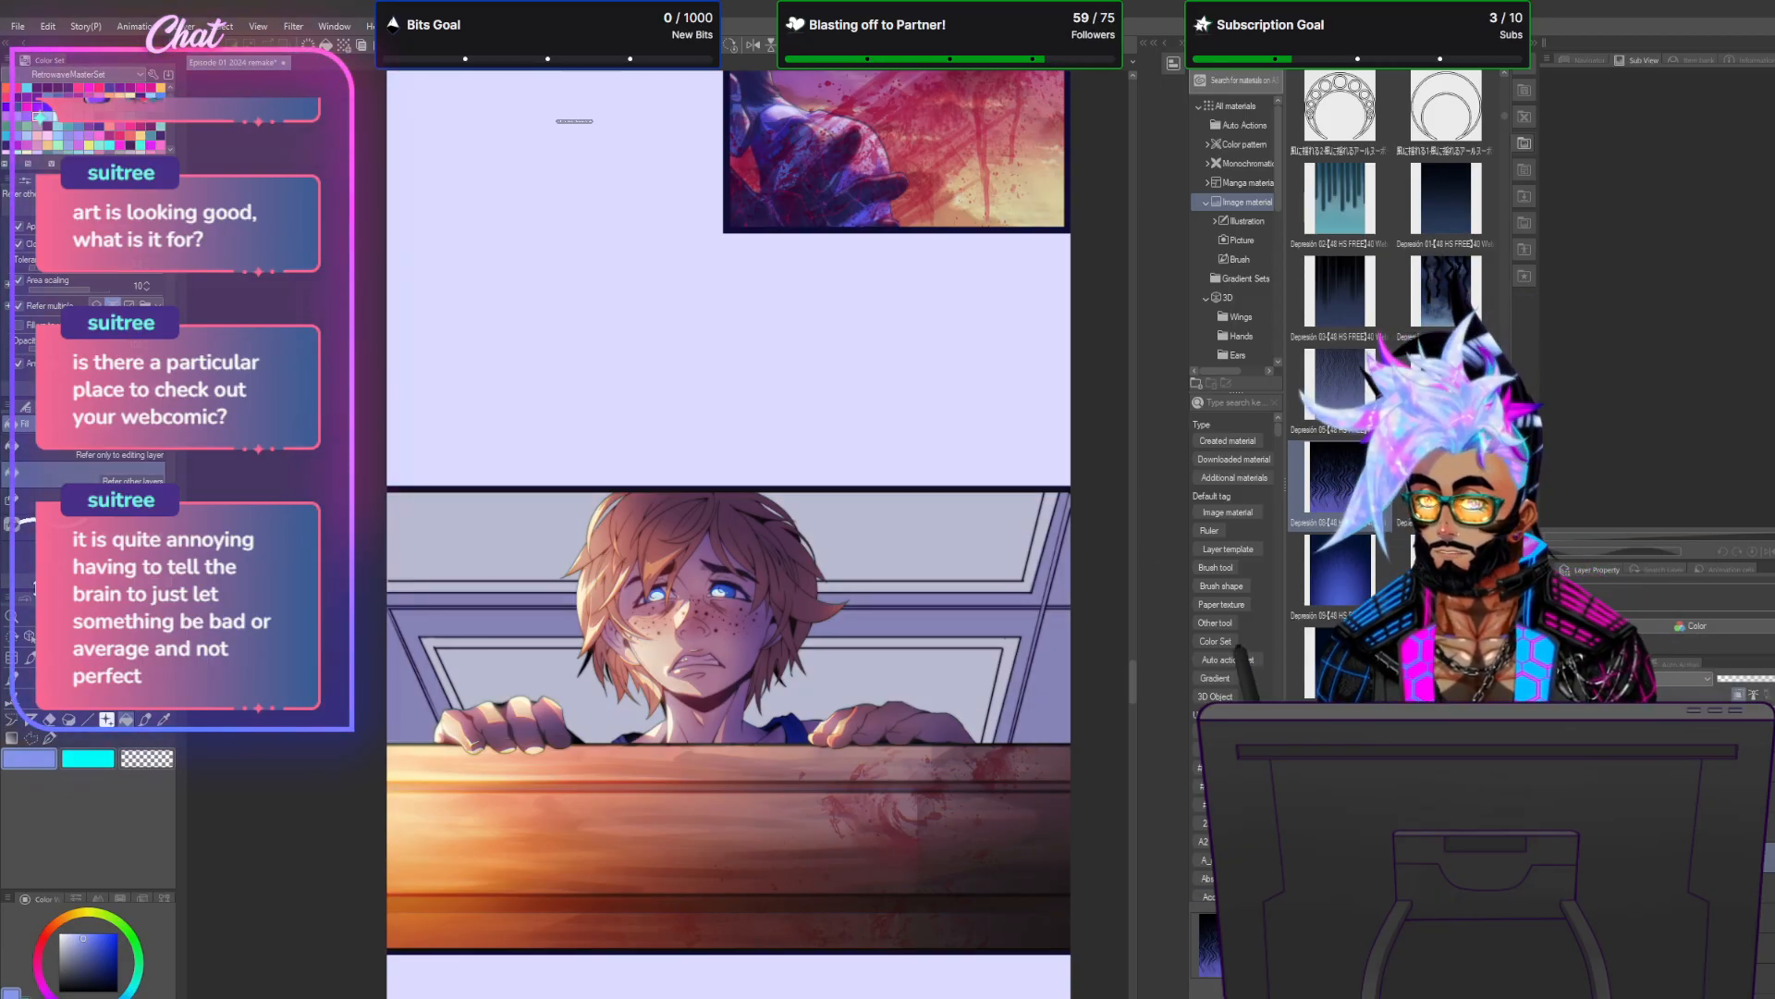
Draw a periwinkle gradient across the wall from the panel's right edge to its left edge and set its layer to Multiply.
left_click(9, 738)
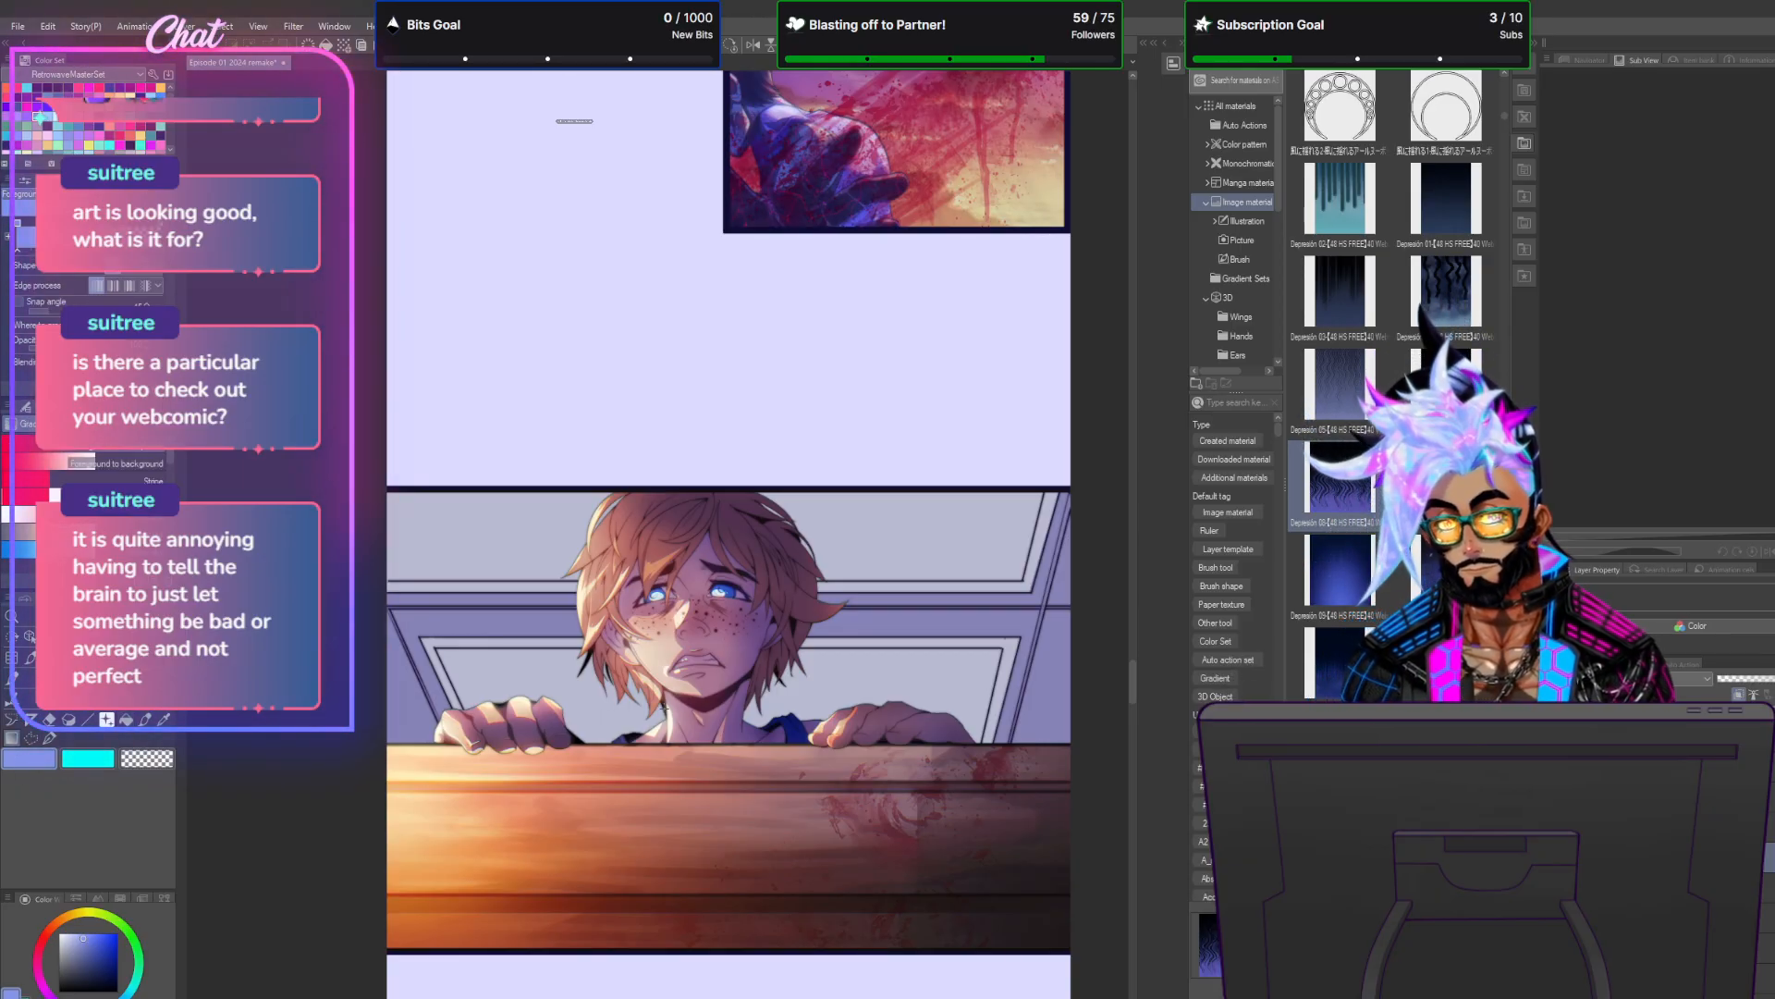
left_click_drag(1071, 644, 381, 613)
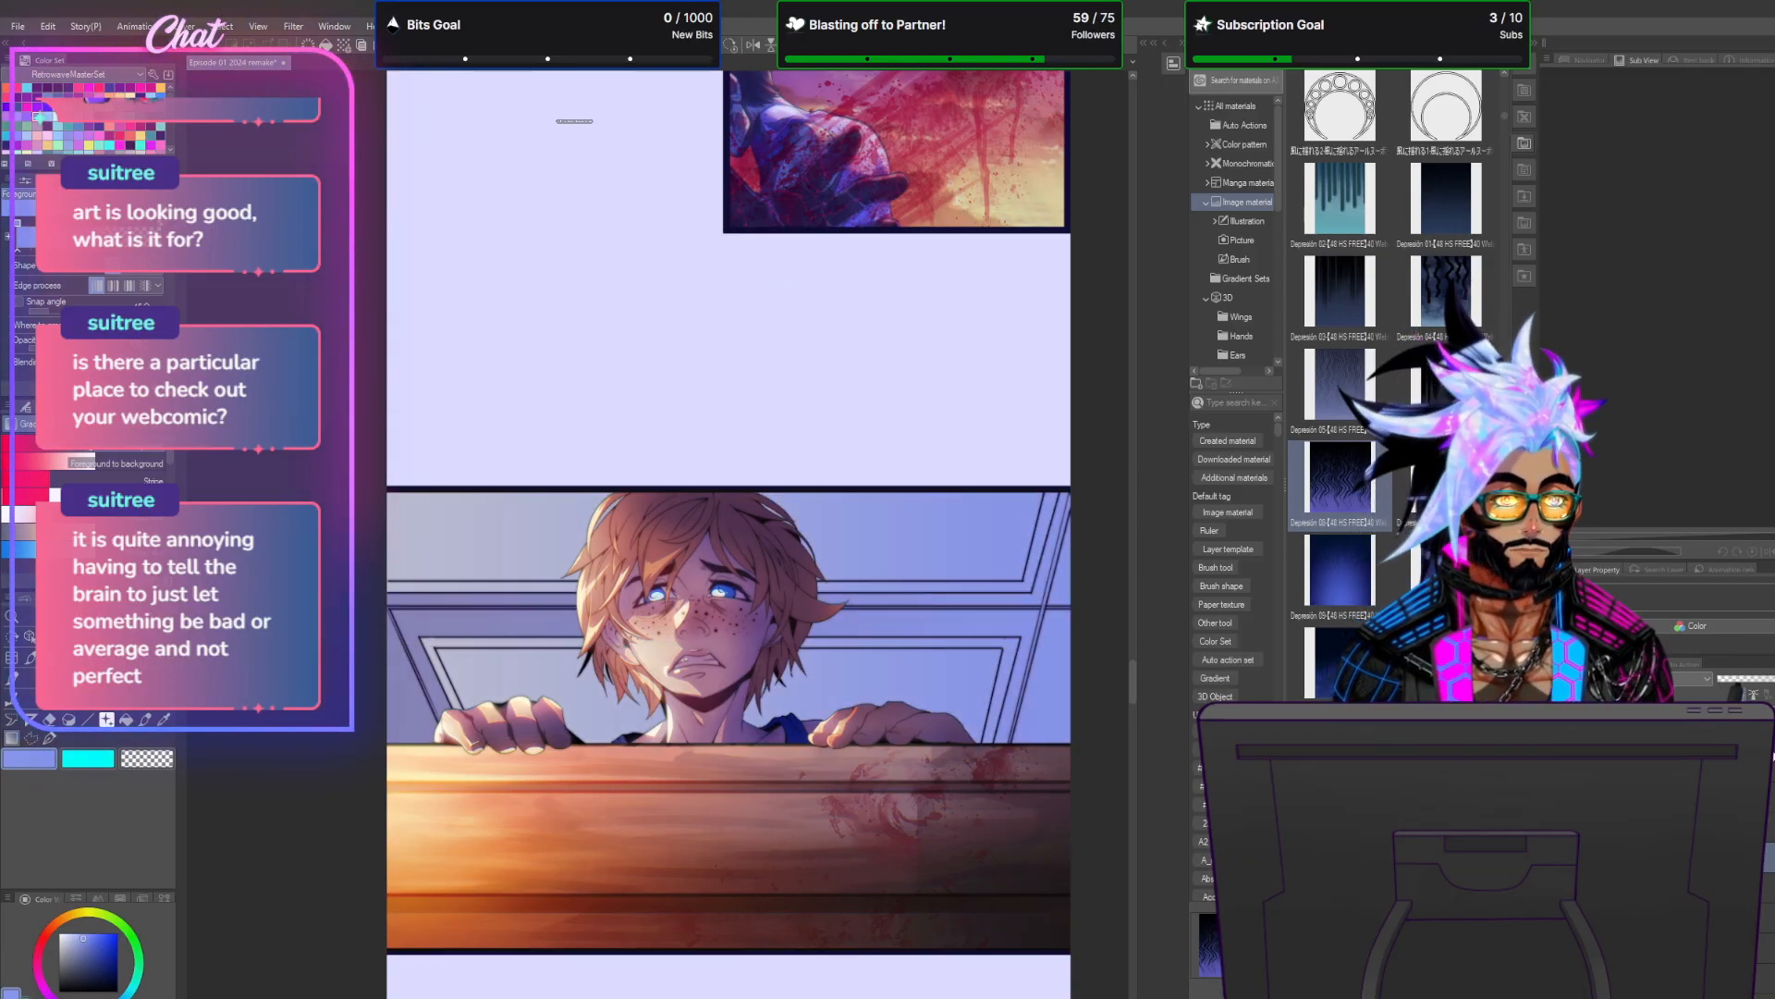
left_click(1646, 678)
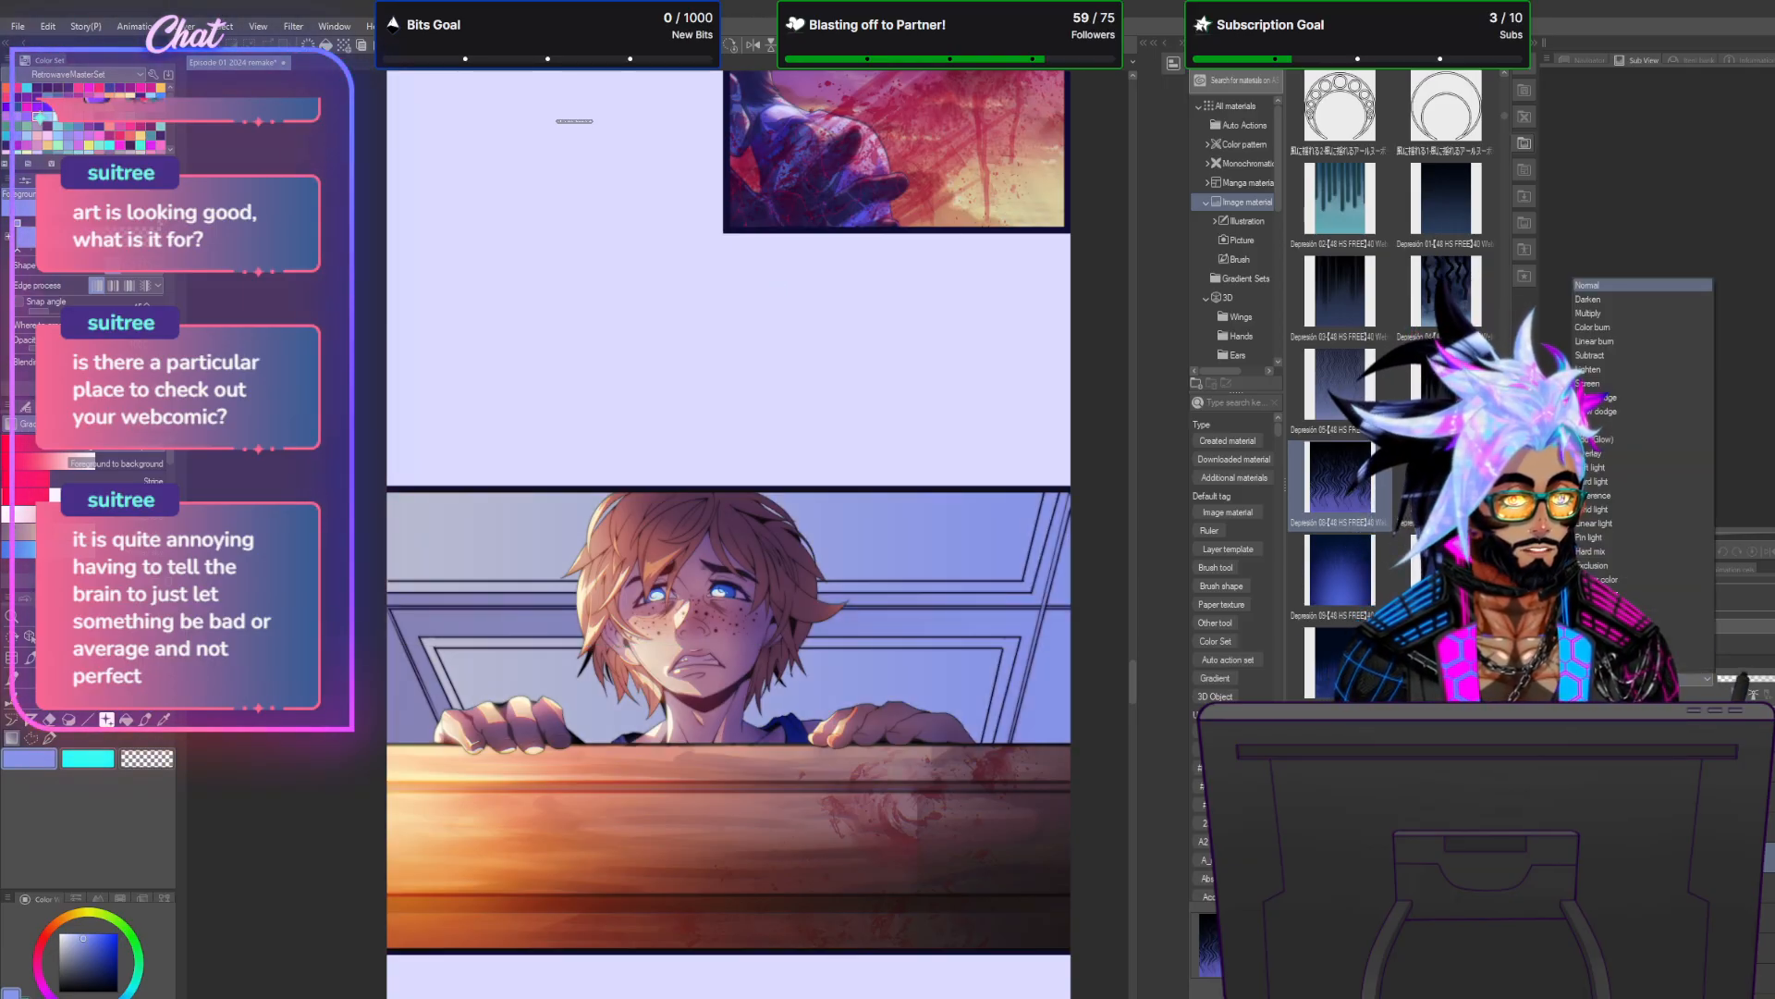
left_click(1628, 314)
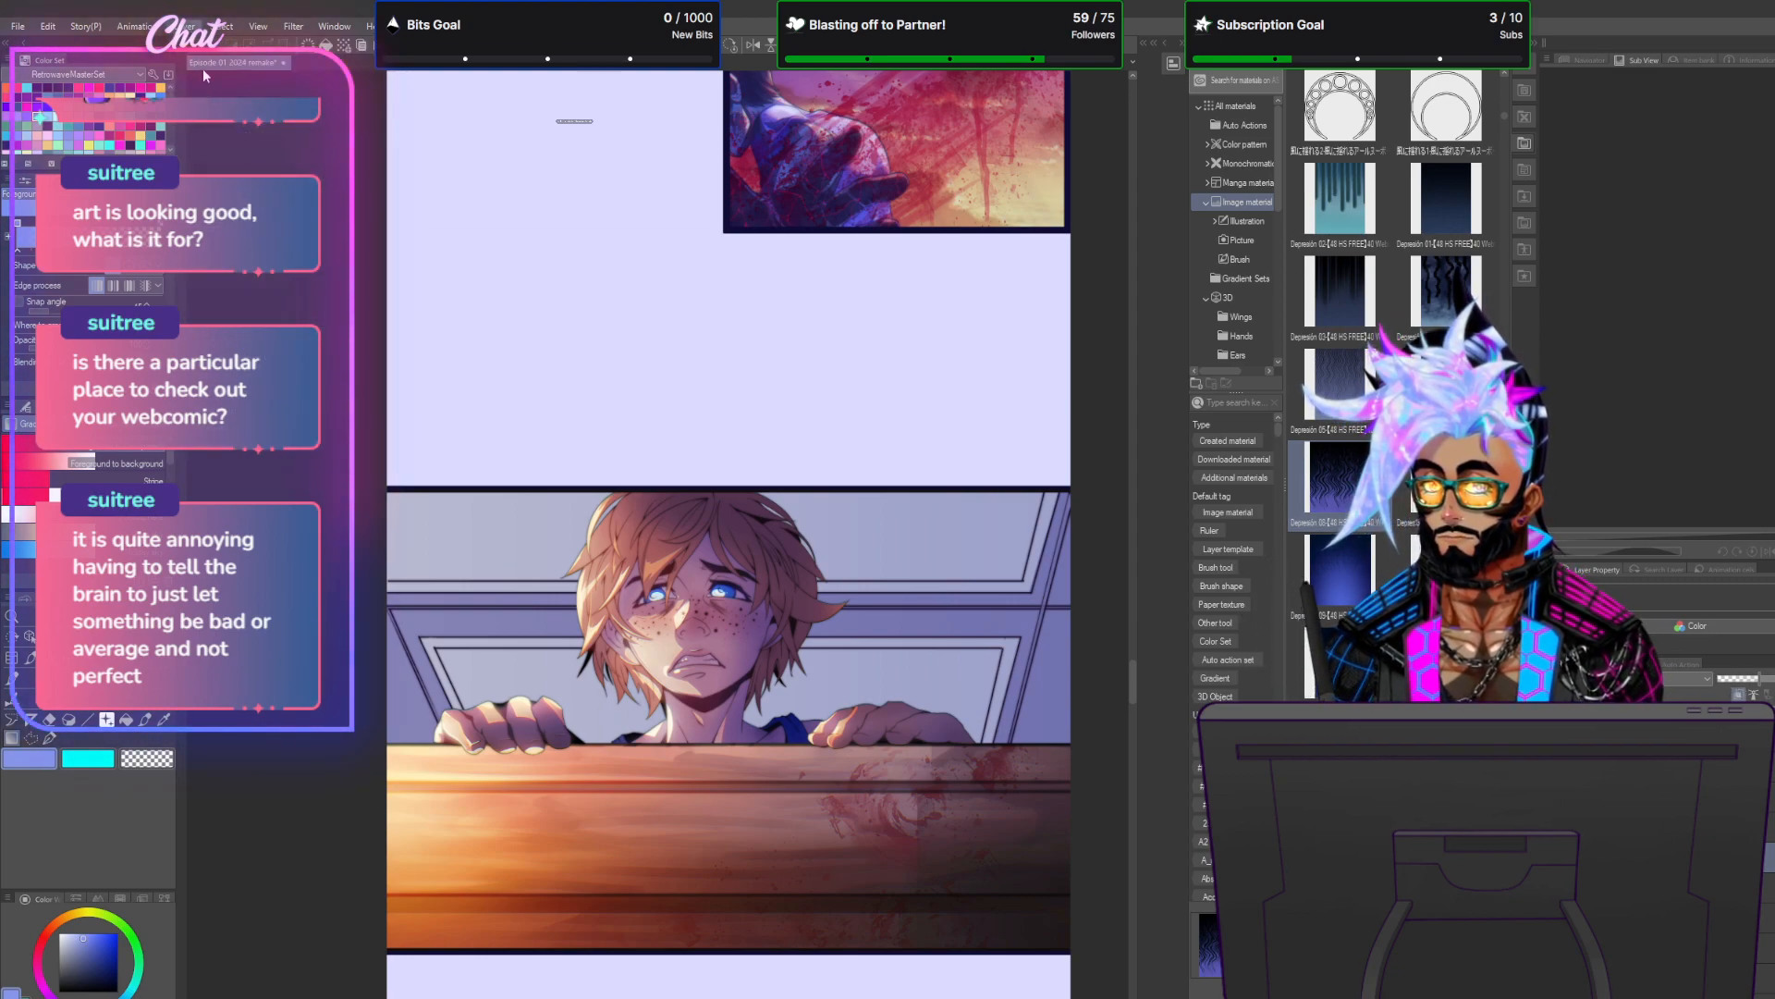
Duplicate the periwinkle gradient layer and set the copy's blending mode to Linear burn.
left_click(191, 24)
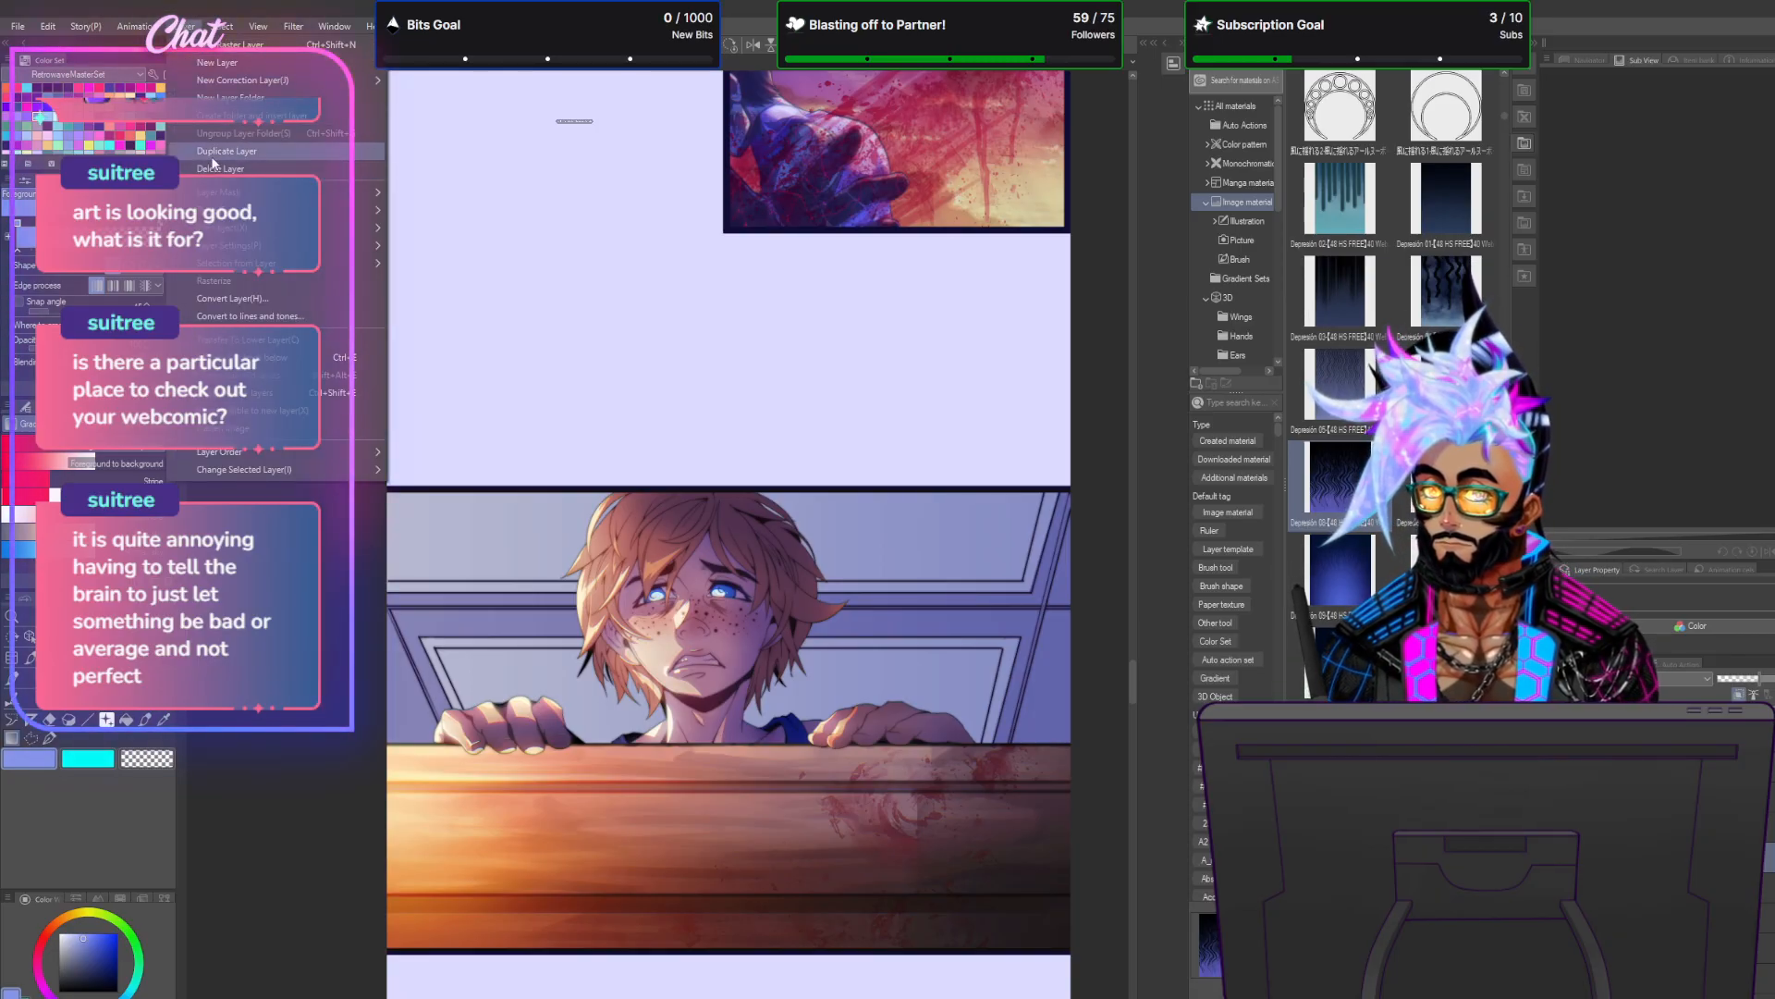
left_click(212, 156)
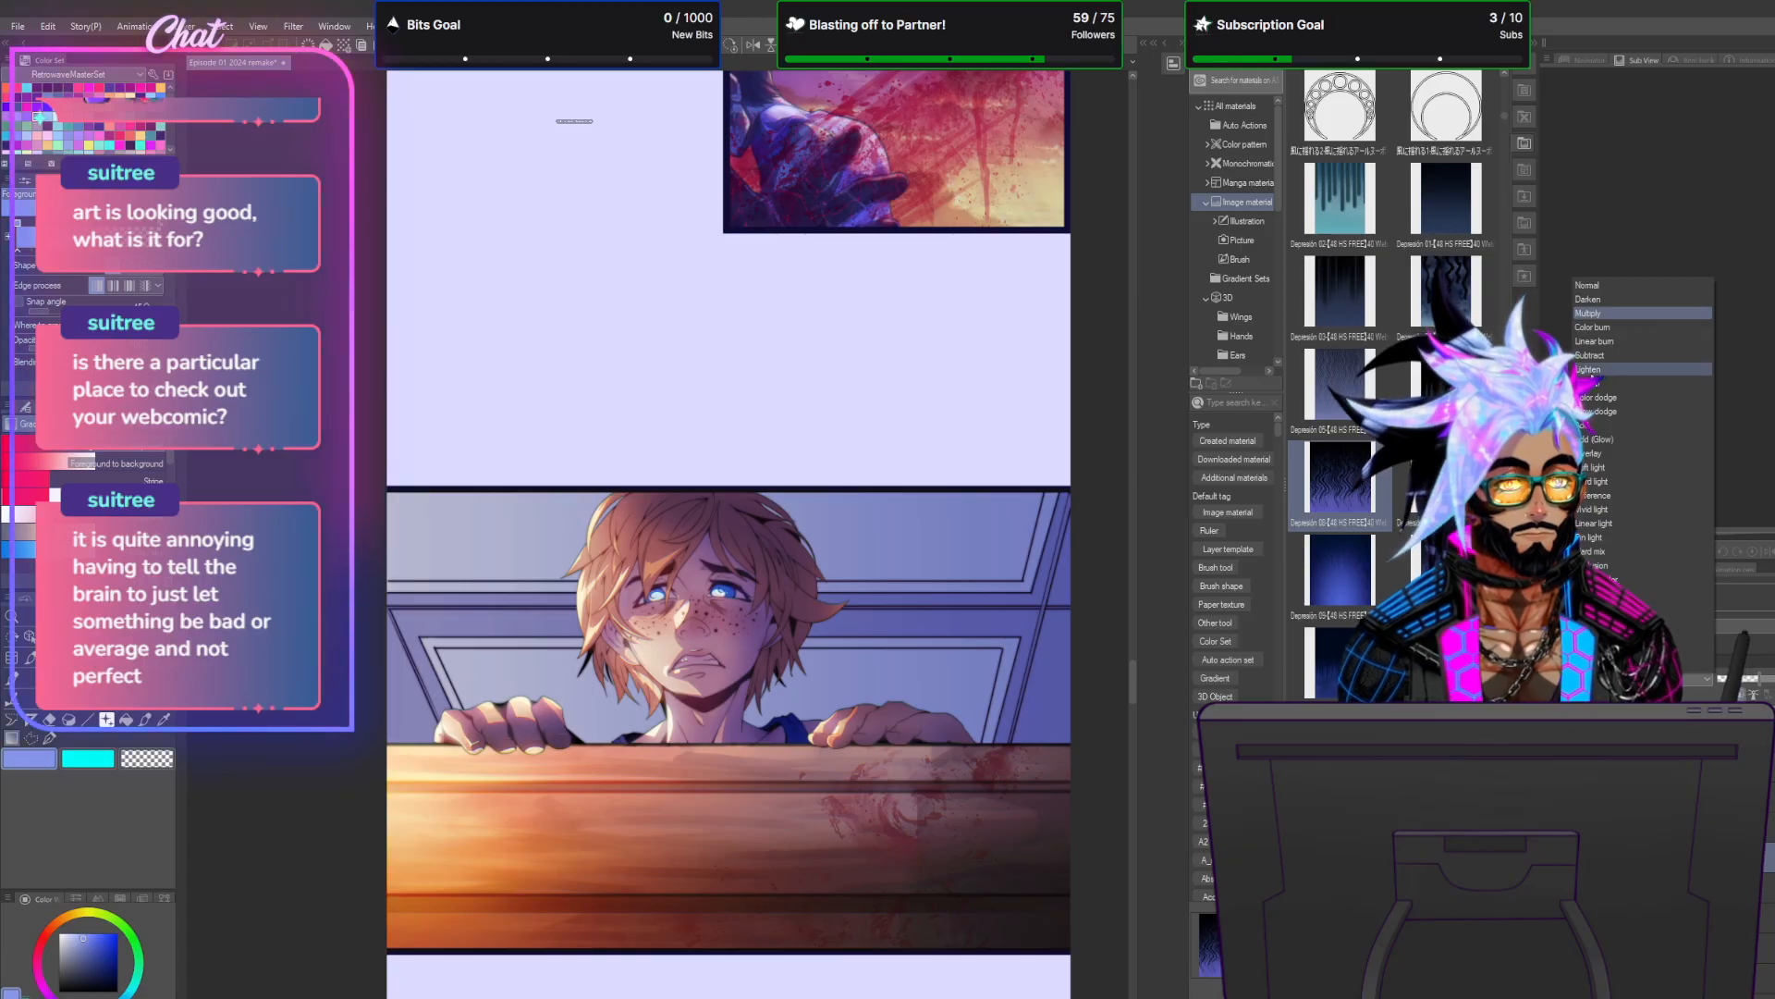
left_click(1598, 343)
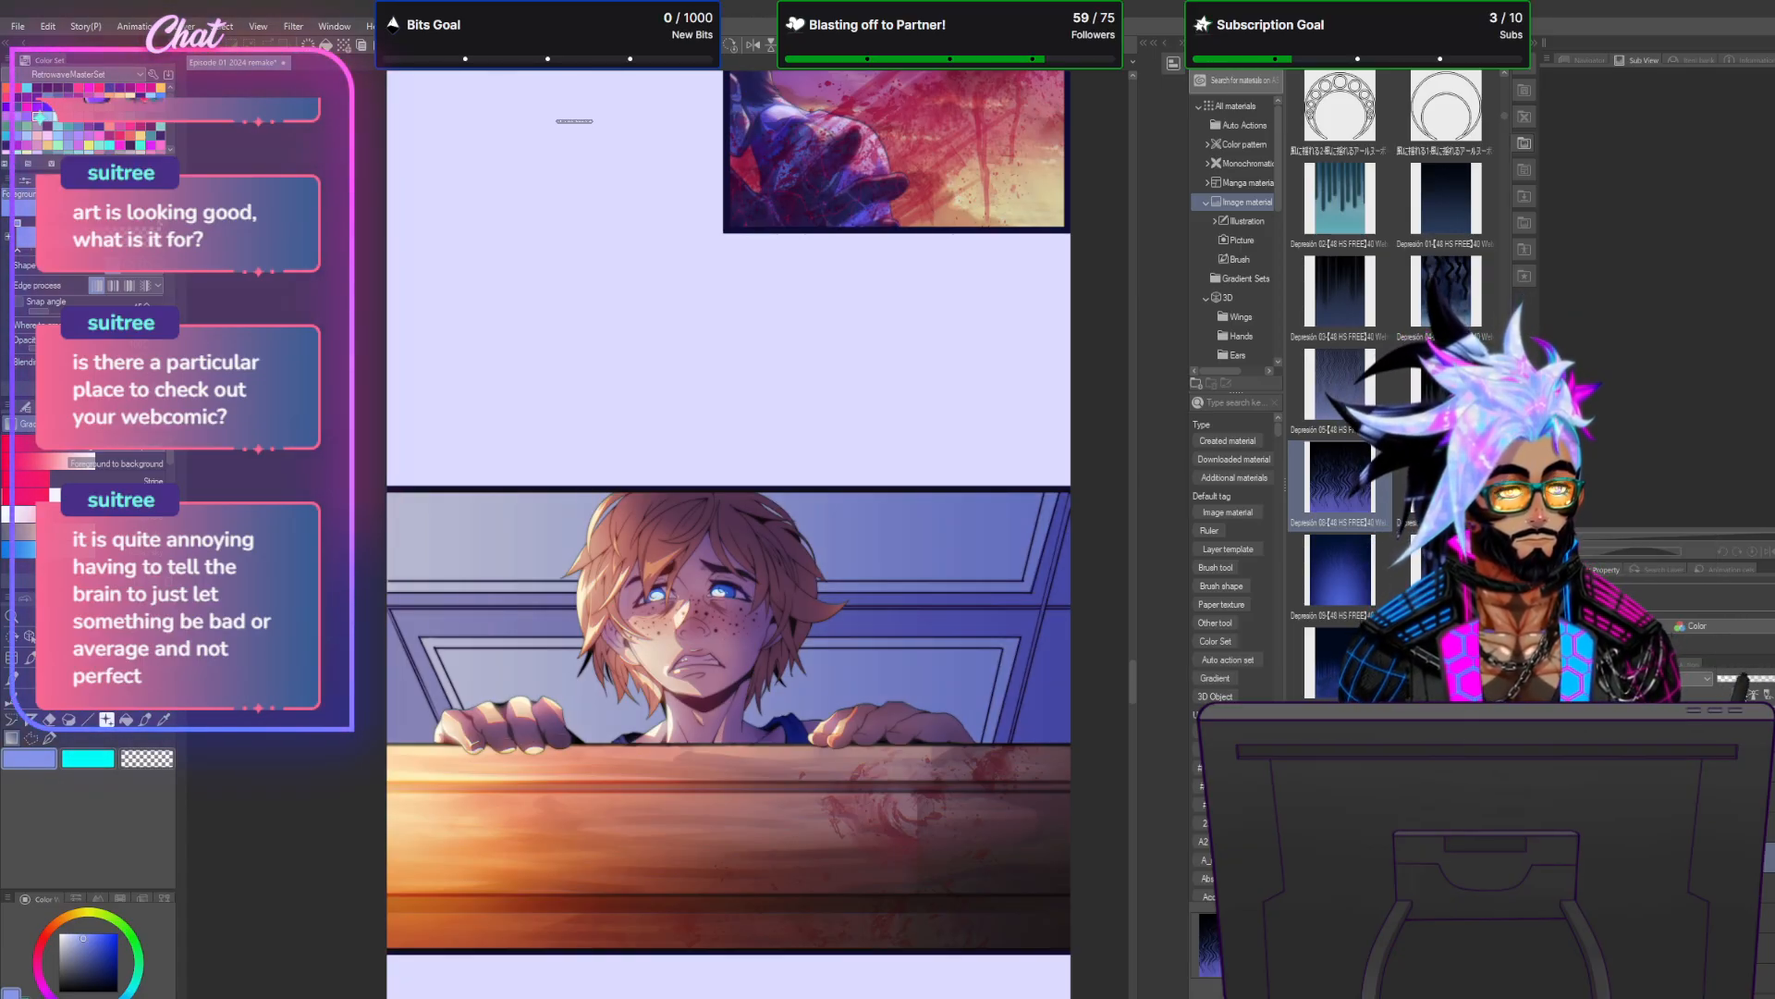
Add a pale cream gradient over the left side of the wall on a layer set to Hard light.
left_click(131, 96)
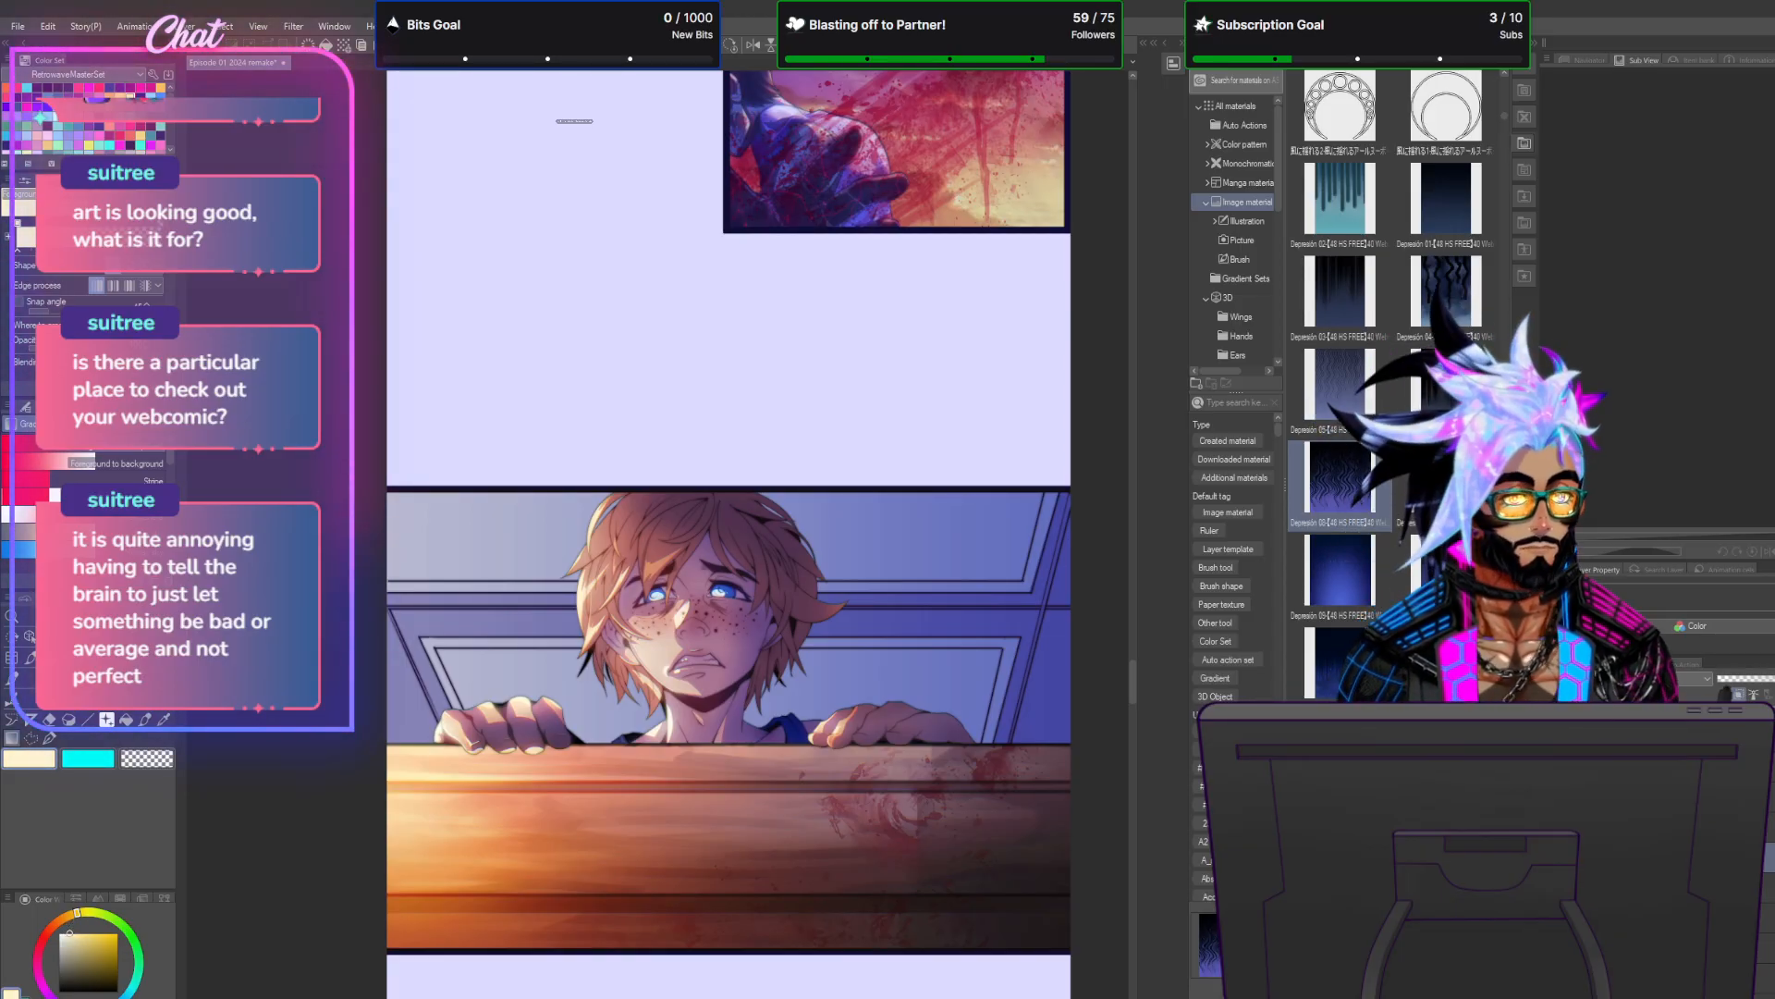
left_click(1684, 682)
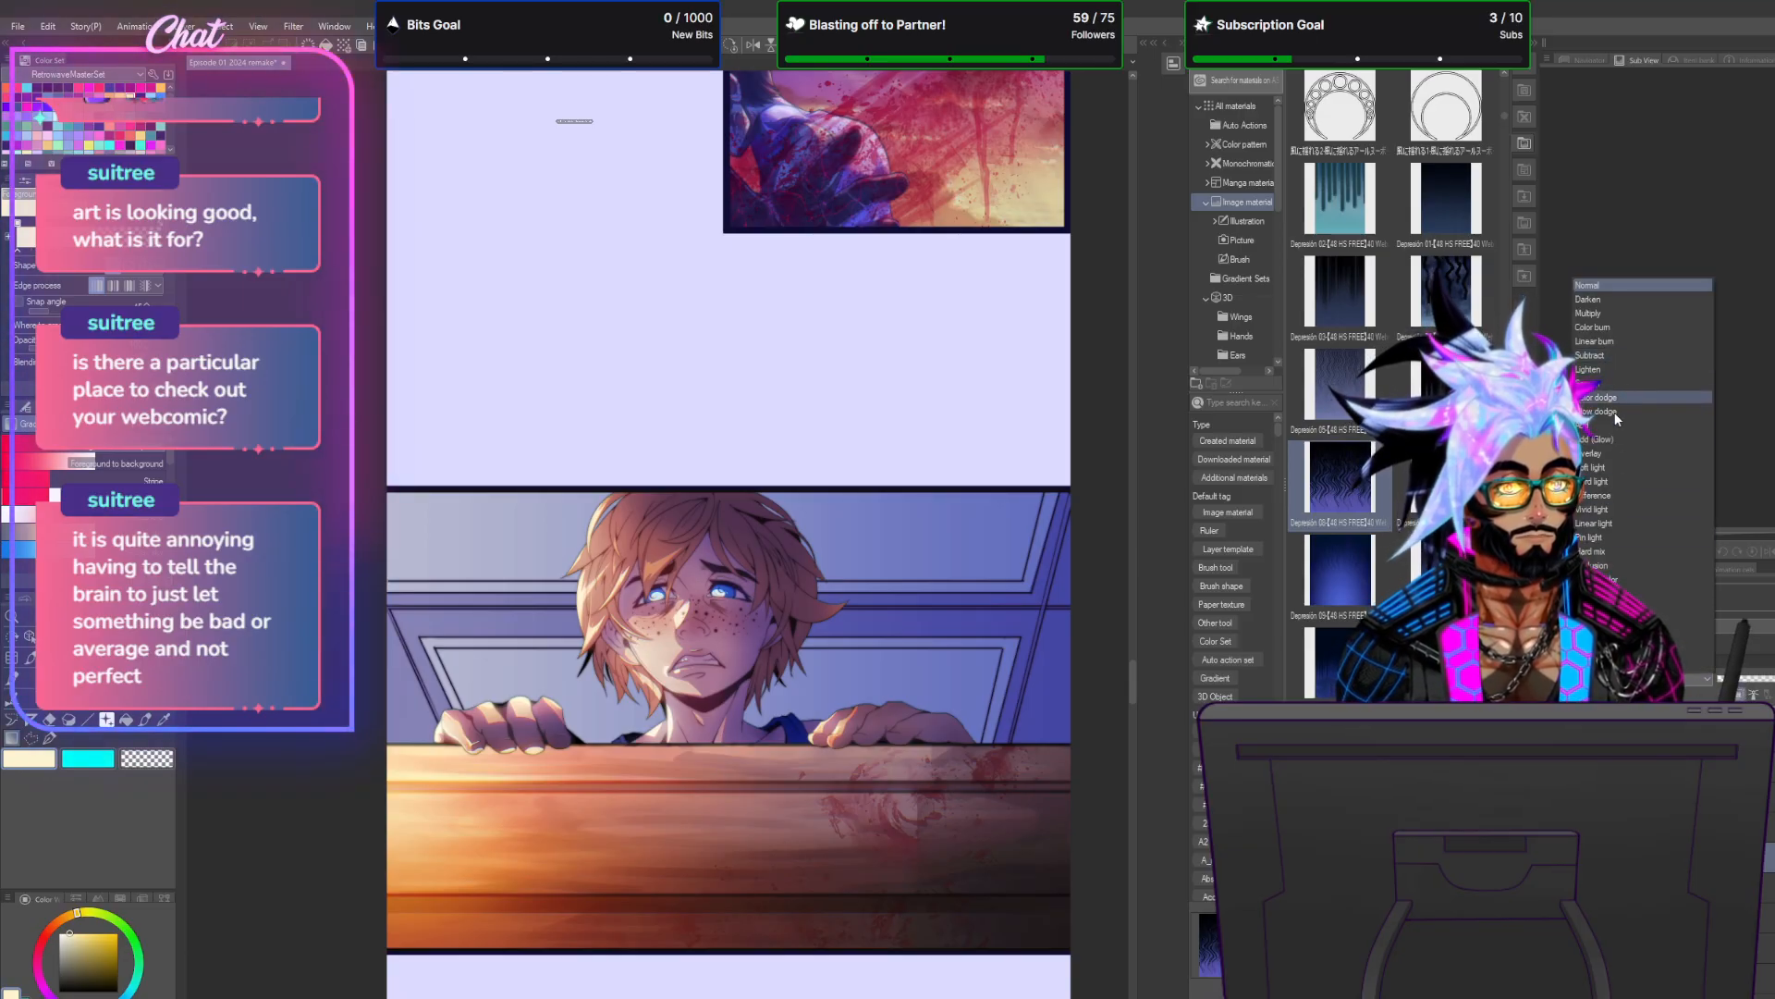
left_click(1622, 479)
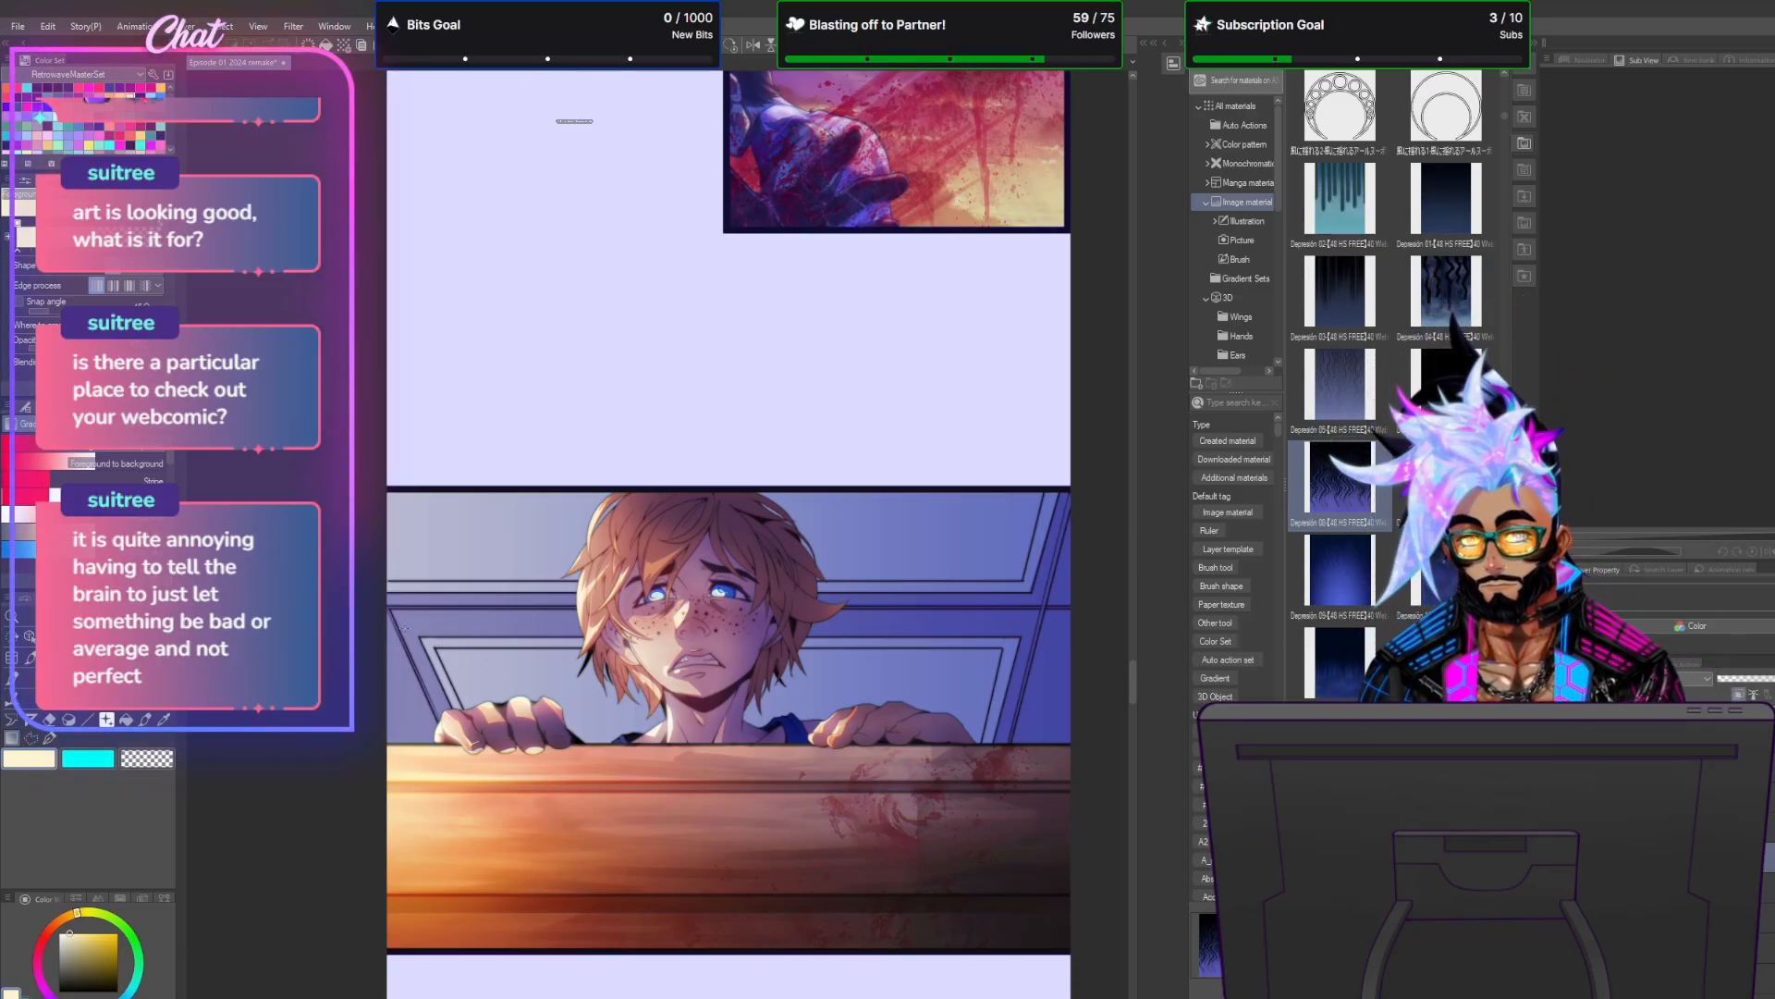
left_click_drag(605, 611, 746, 612)
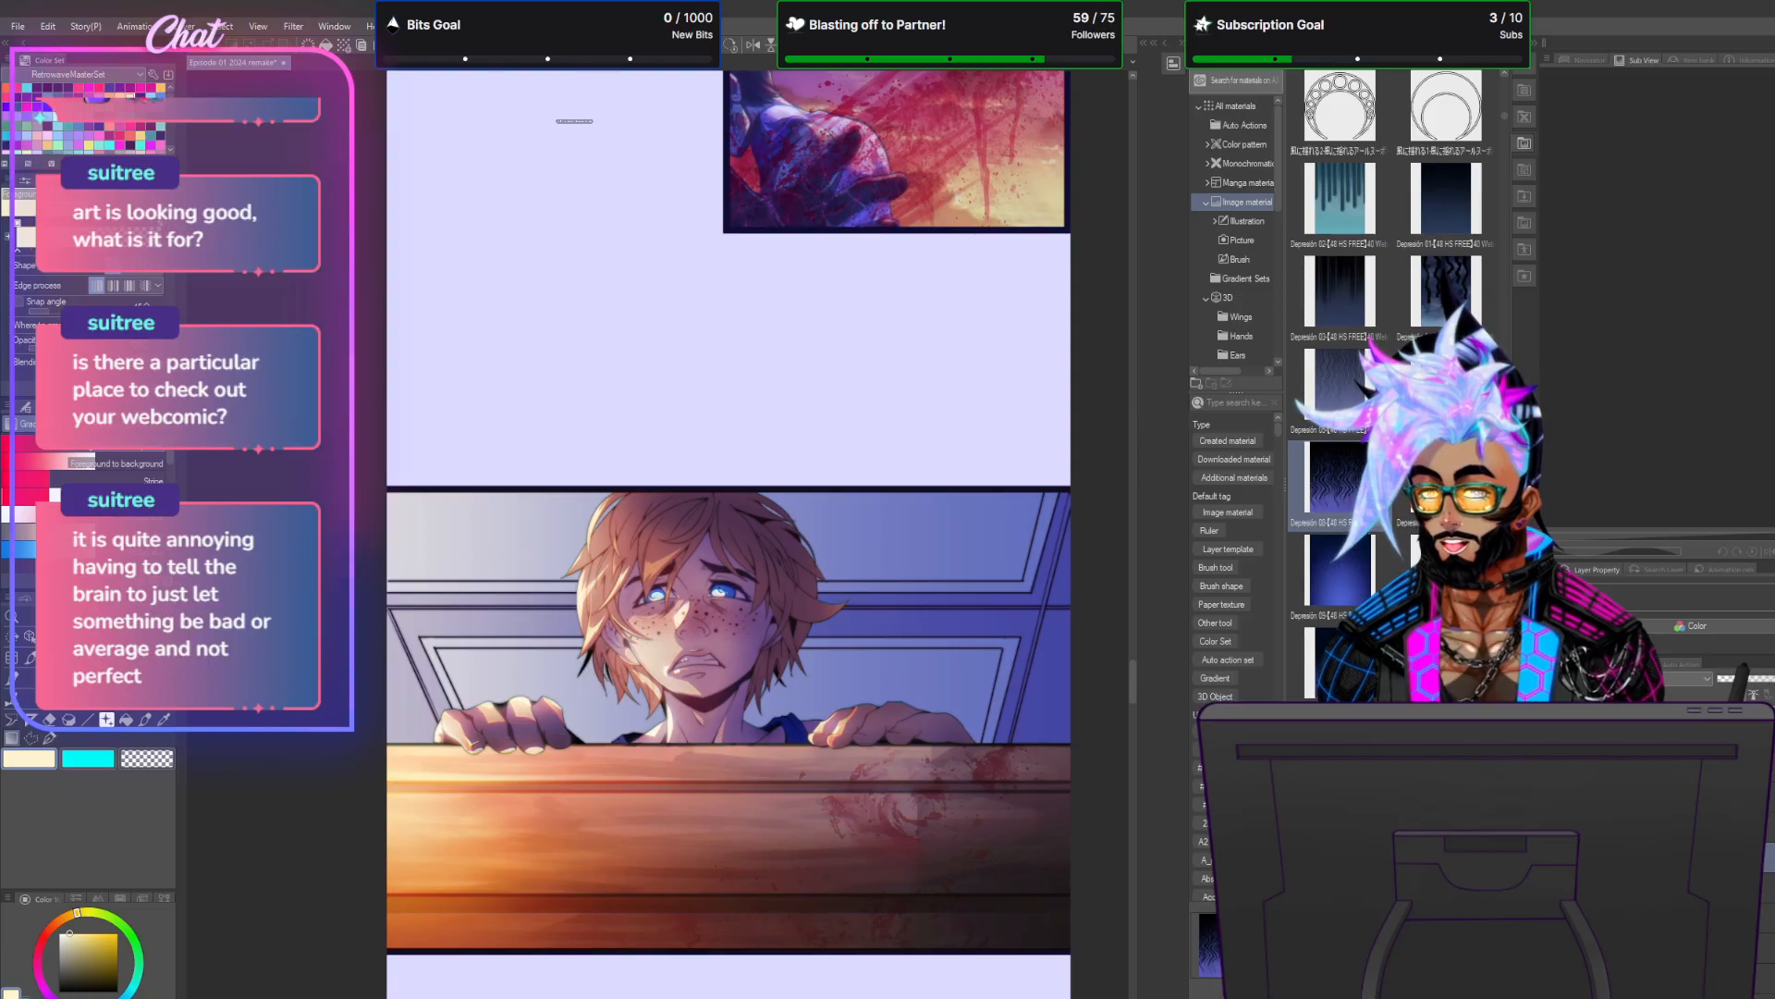
Duplicate the cream gradient layer and set the copy's blending mode to Glow dodge.
left_click(190, 29)
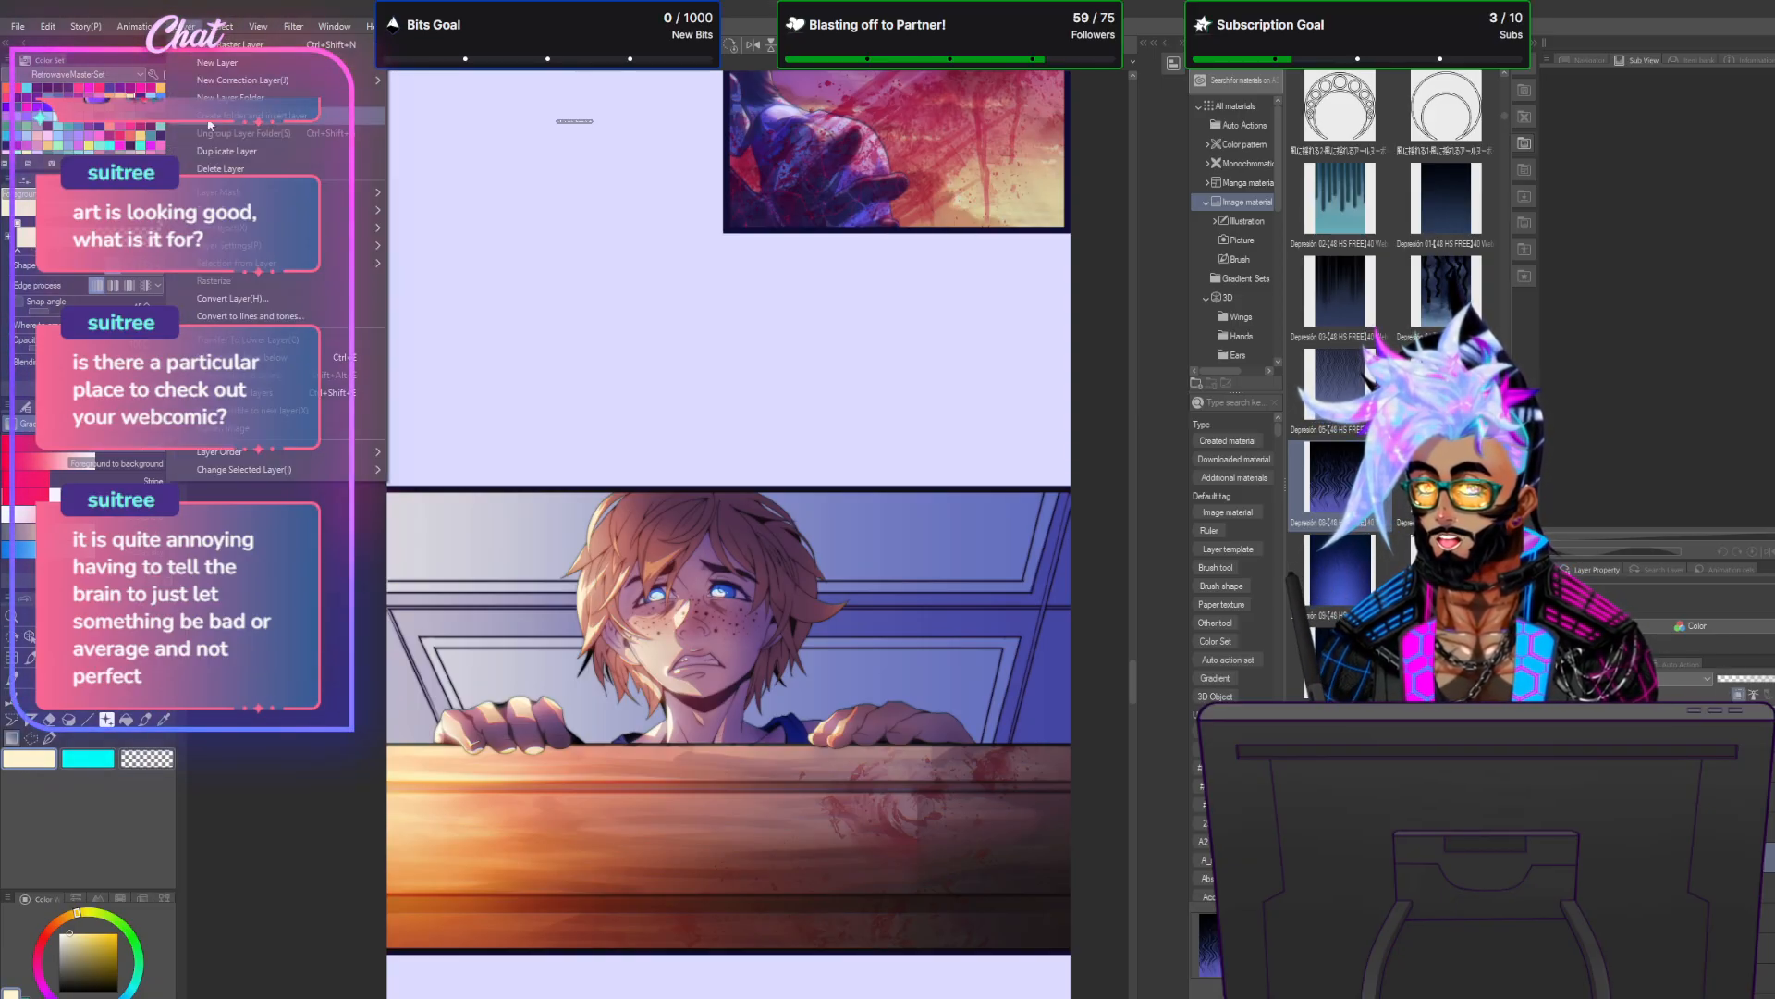
left_click(226, 148)
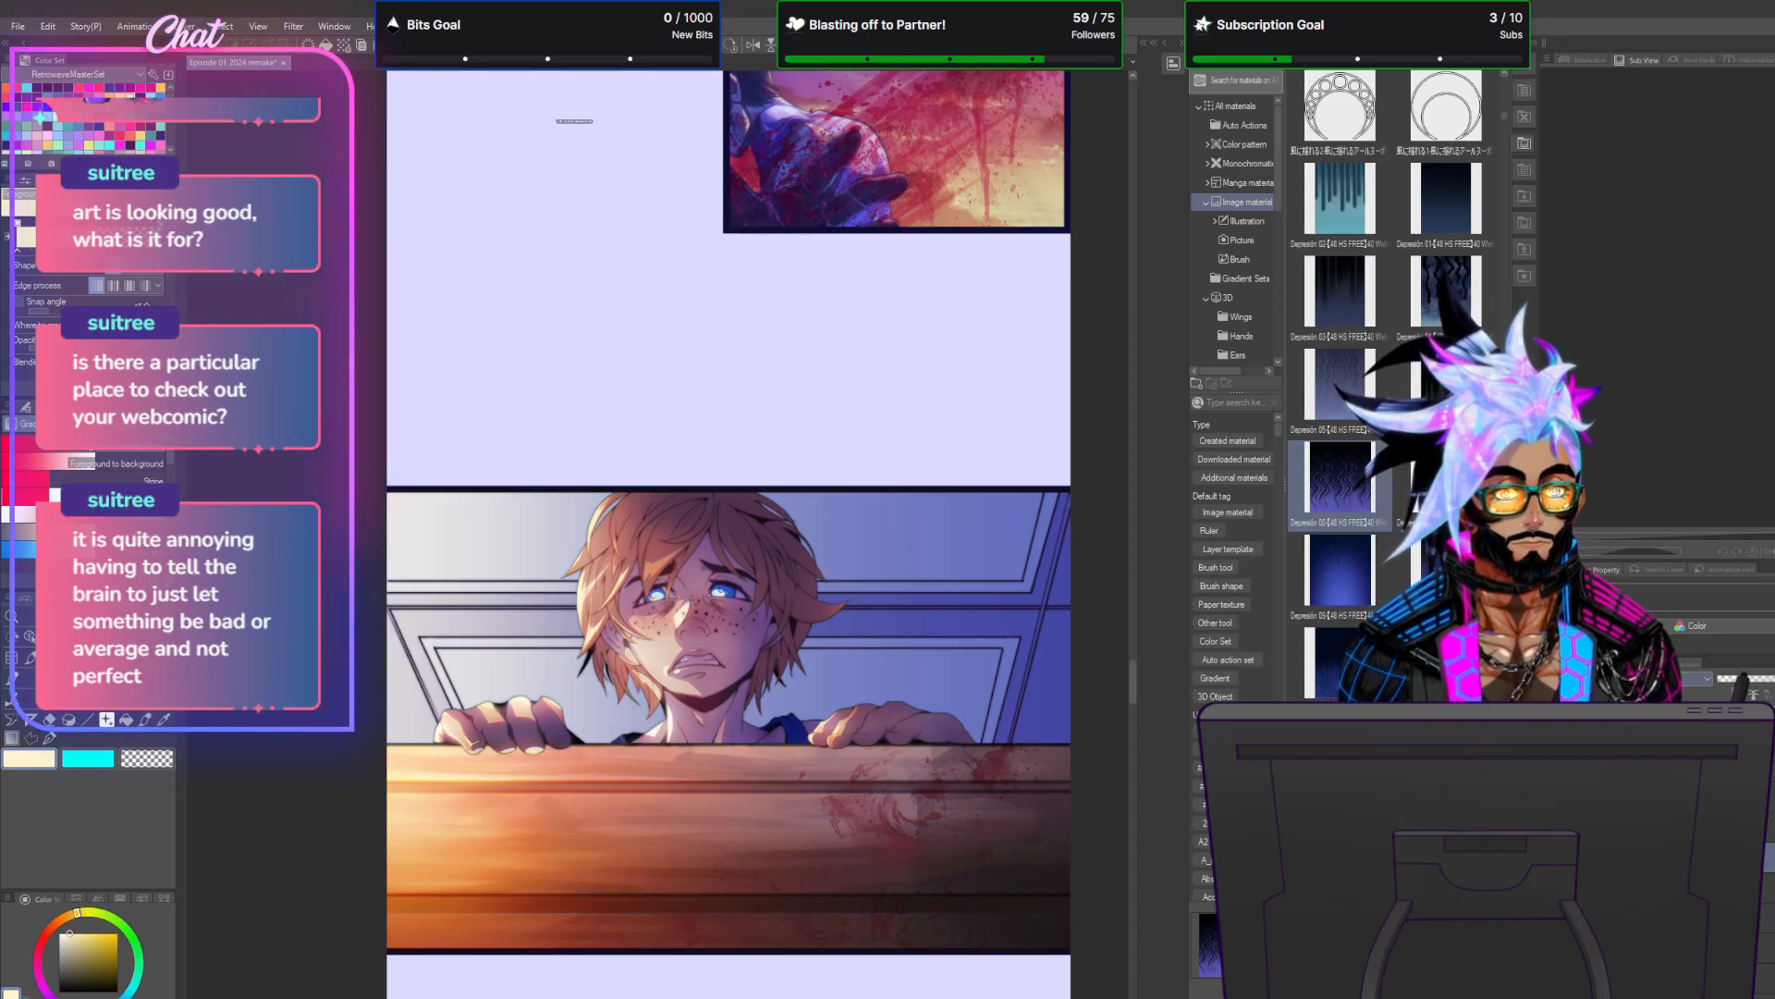
left_click(1702, 679)
left_click(1613, 412)
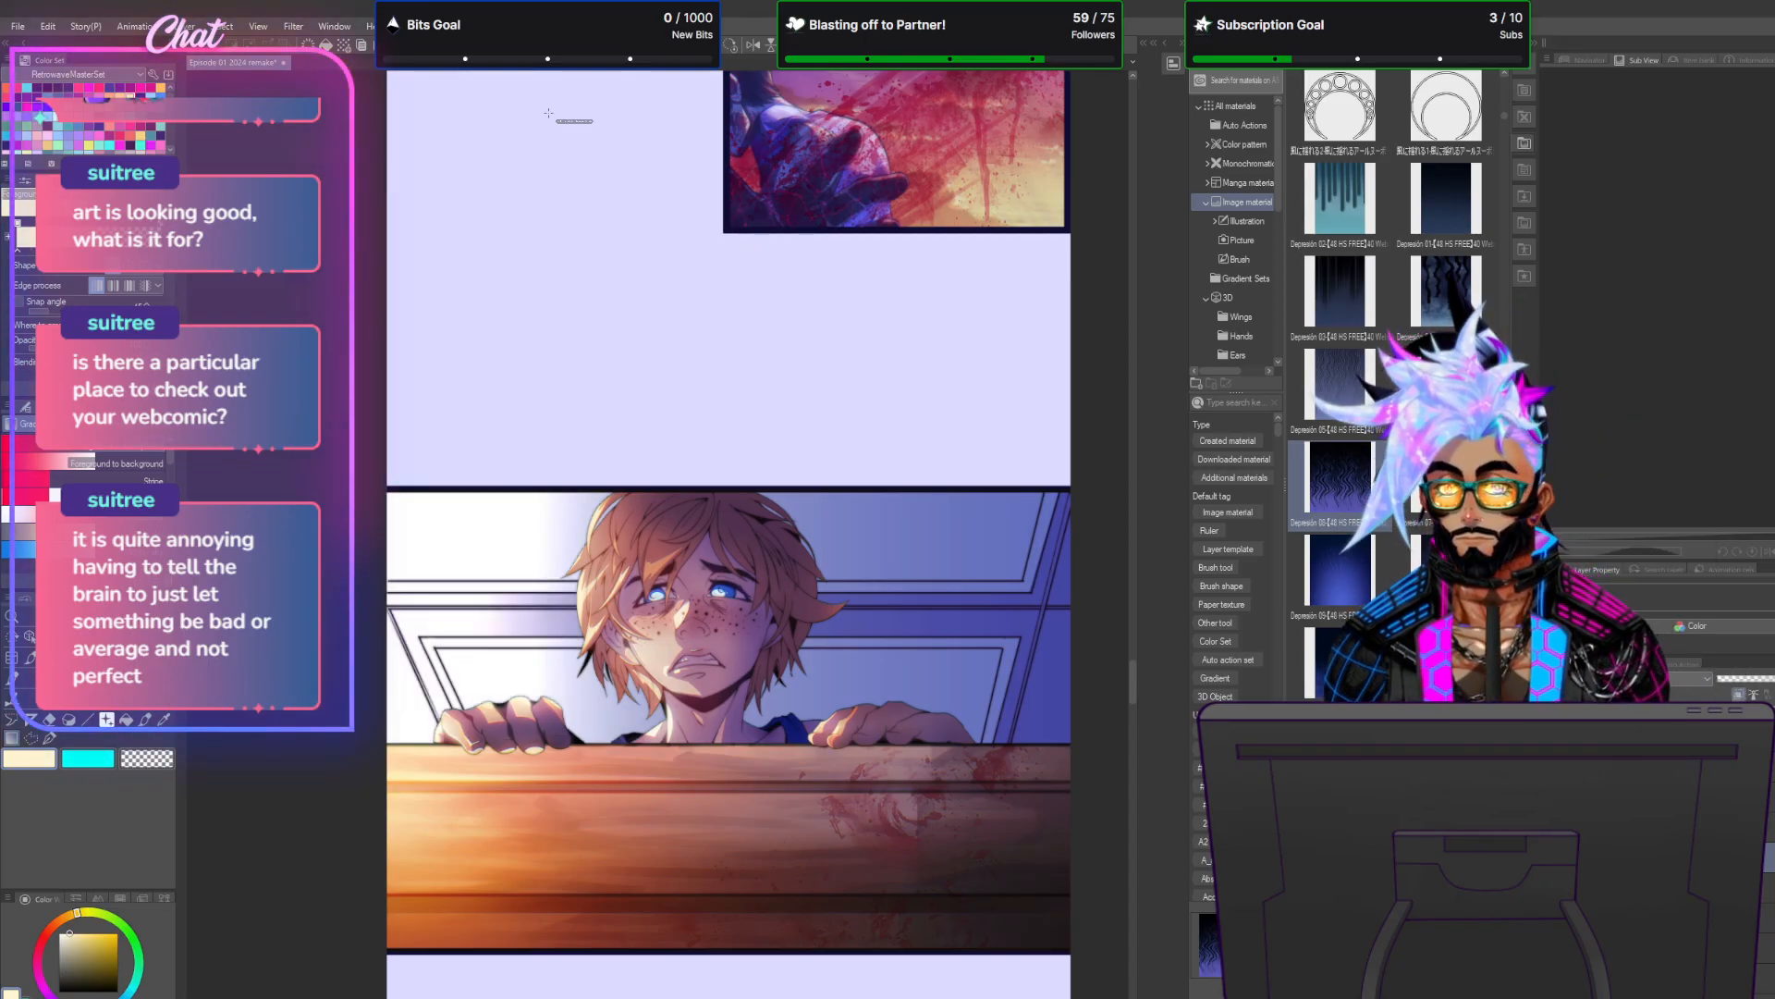
Apply a Gaussian blur to the current wall background layer.
mouse_move(319, 44)
left_click(439, 79)
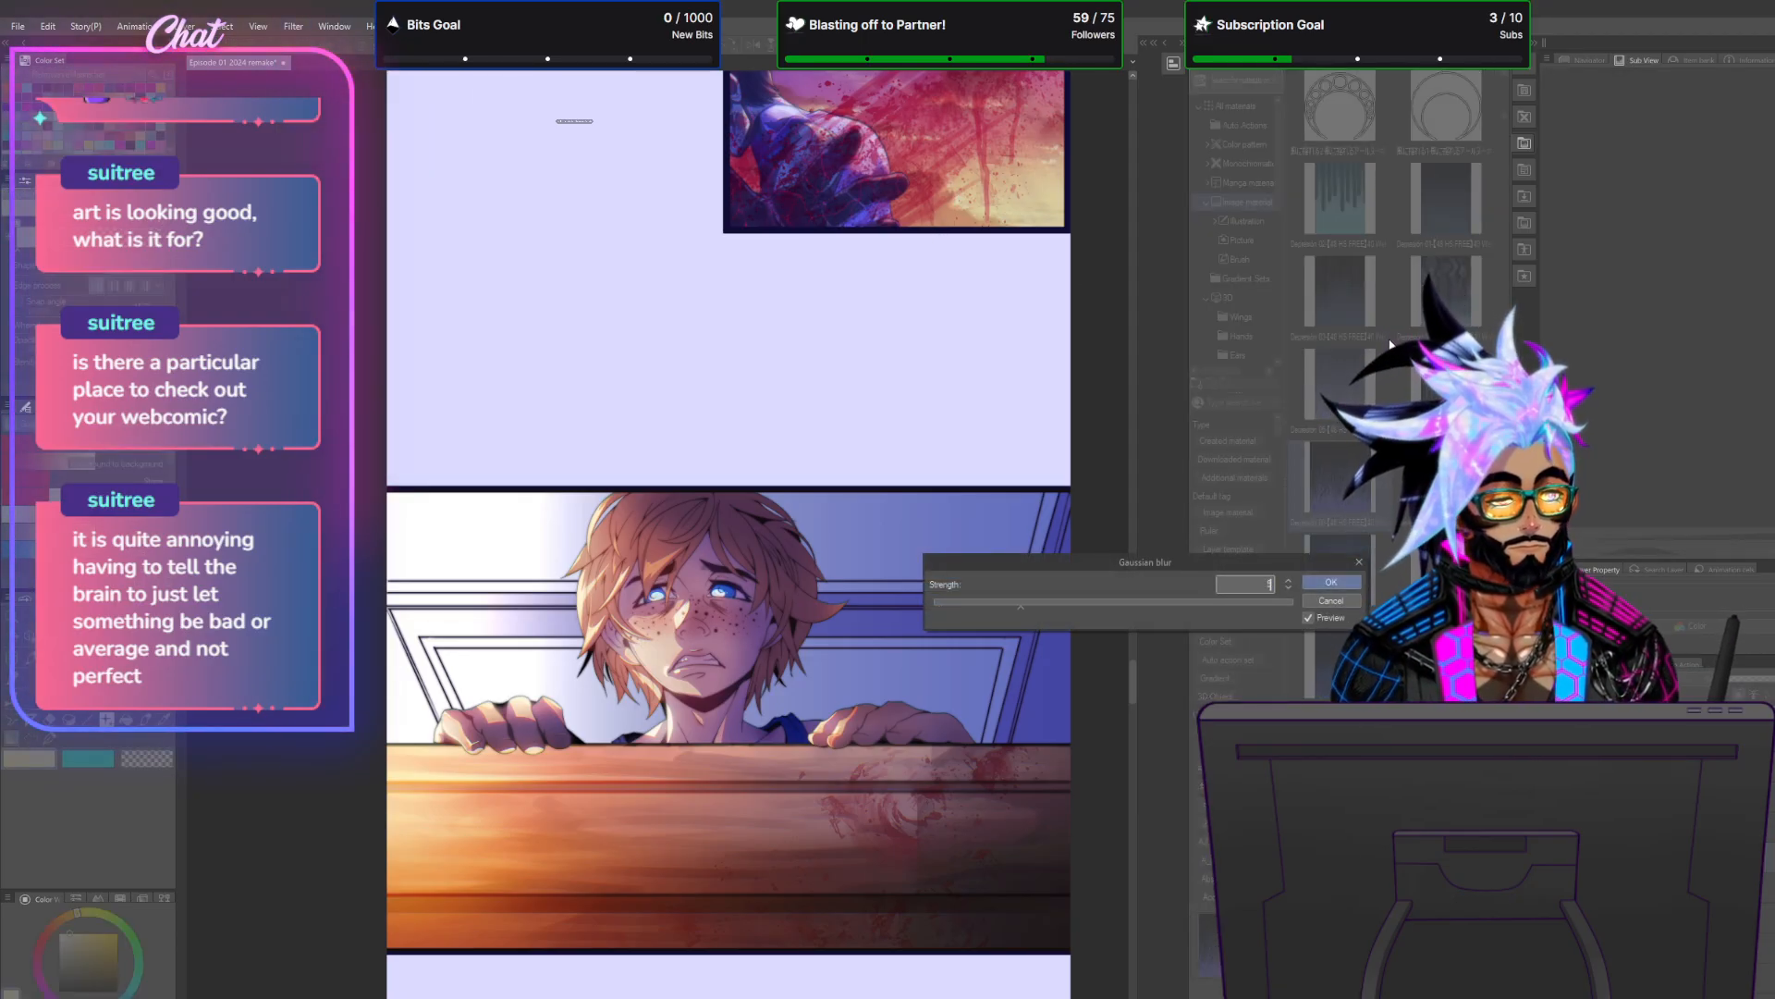
key("Return")
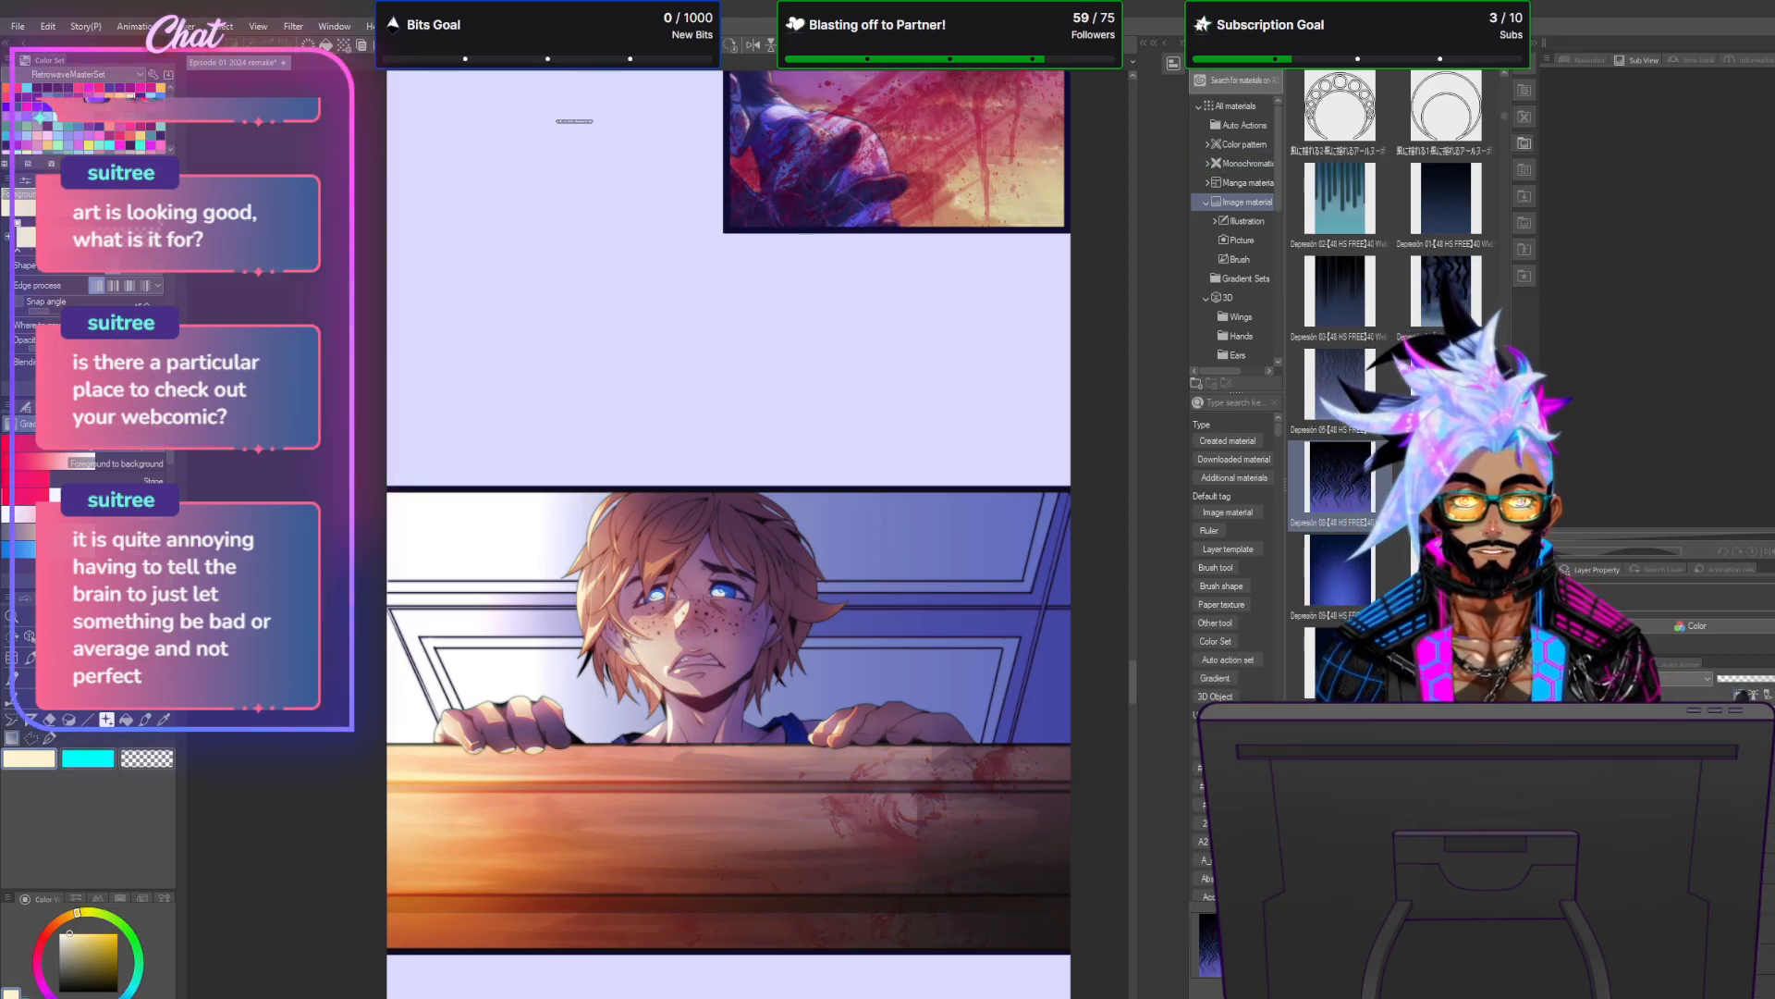
Add a gradient map correction layer over the wall background using the preset that runs from teal through red to cream.
right_click(1655, 458)
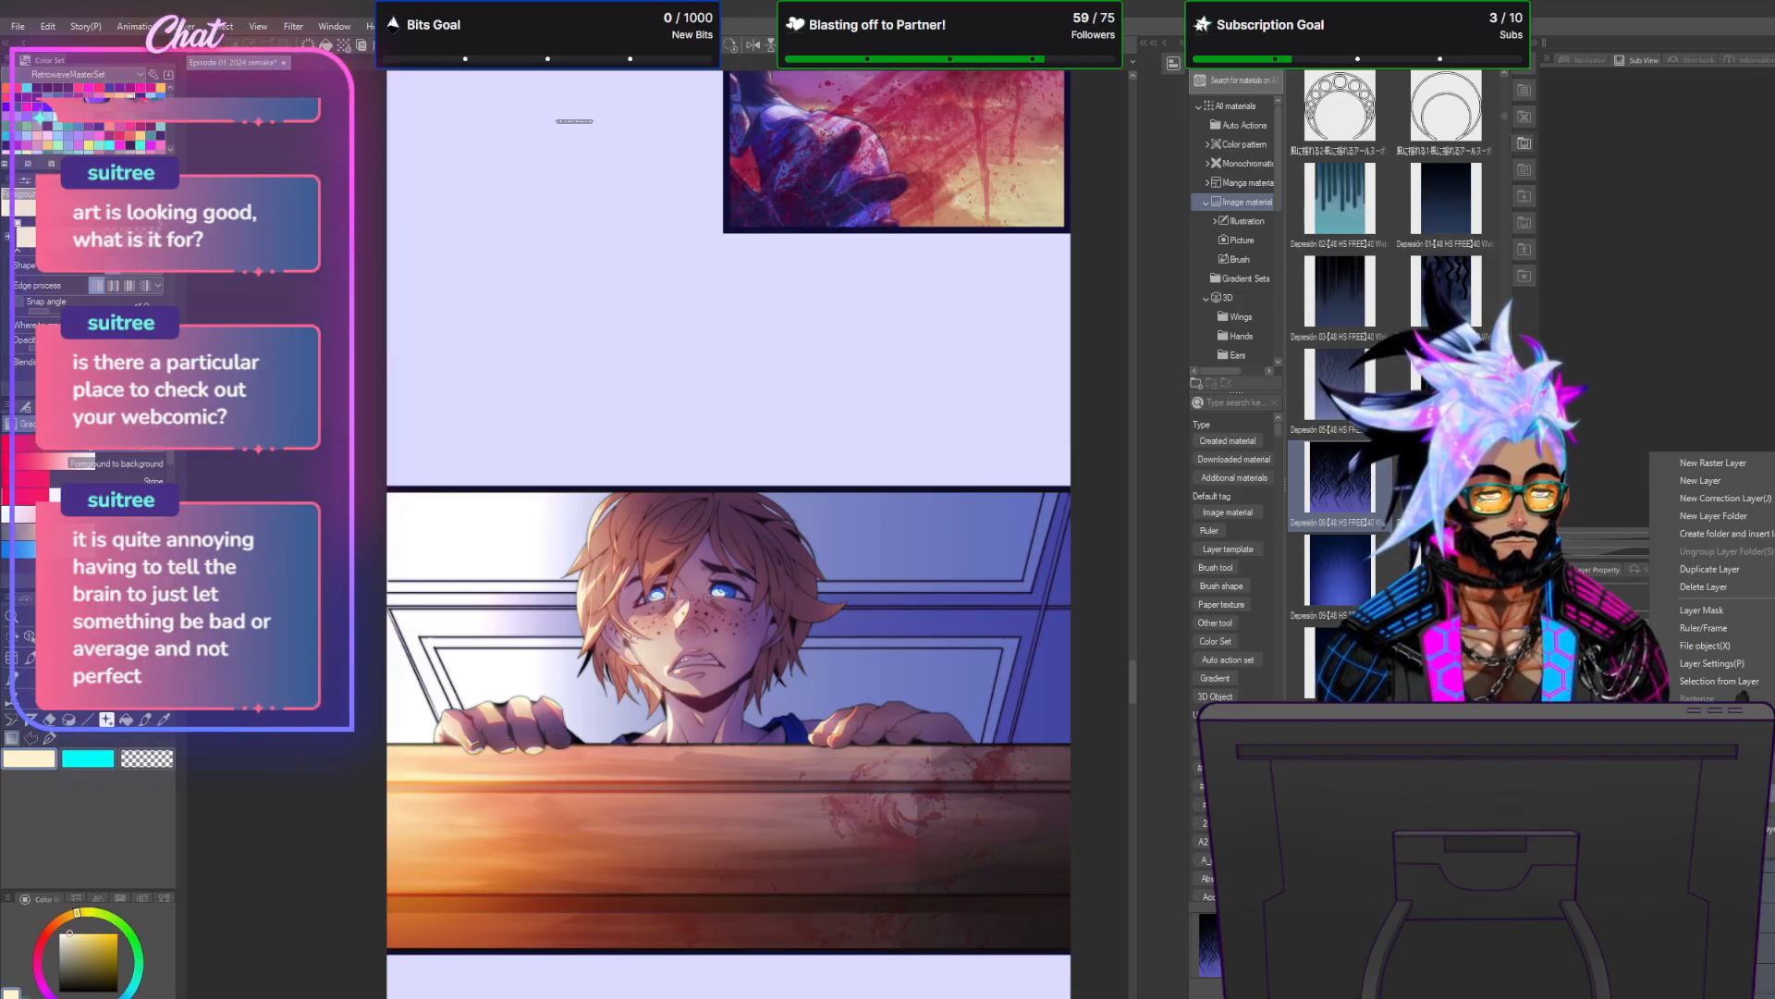
left_click(1720, 805)
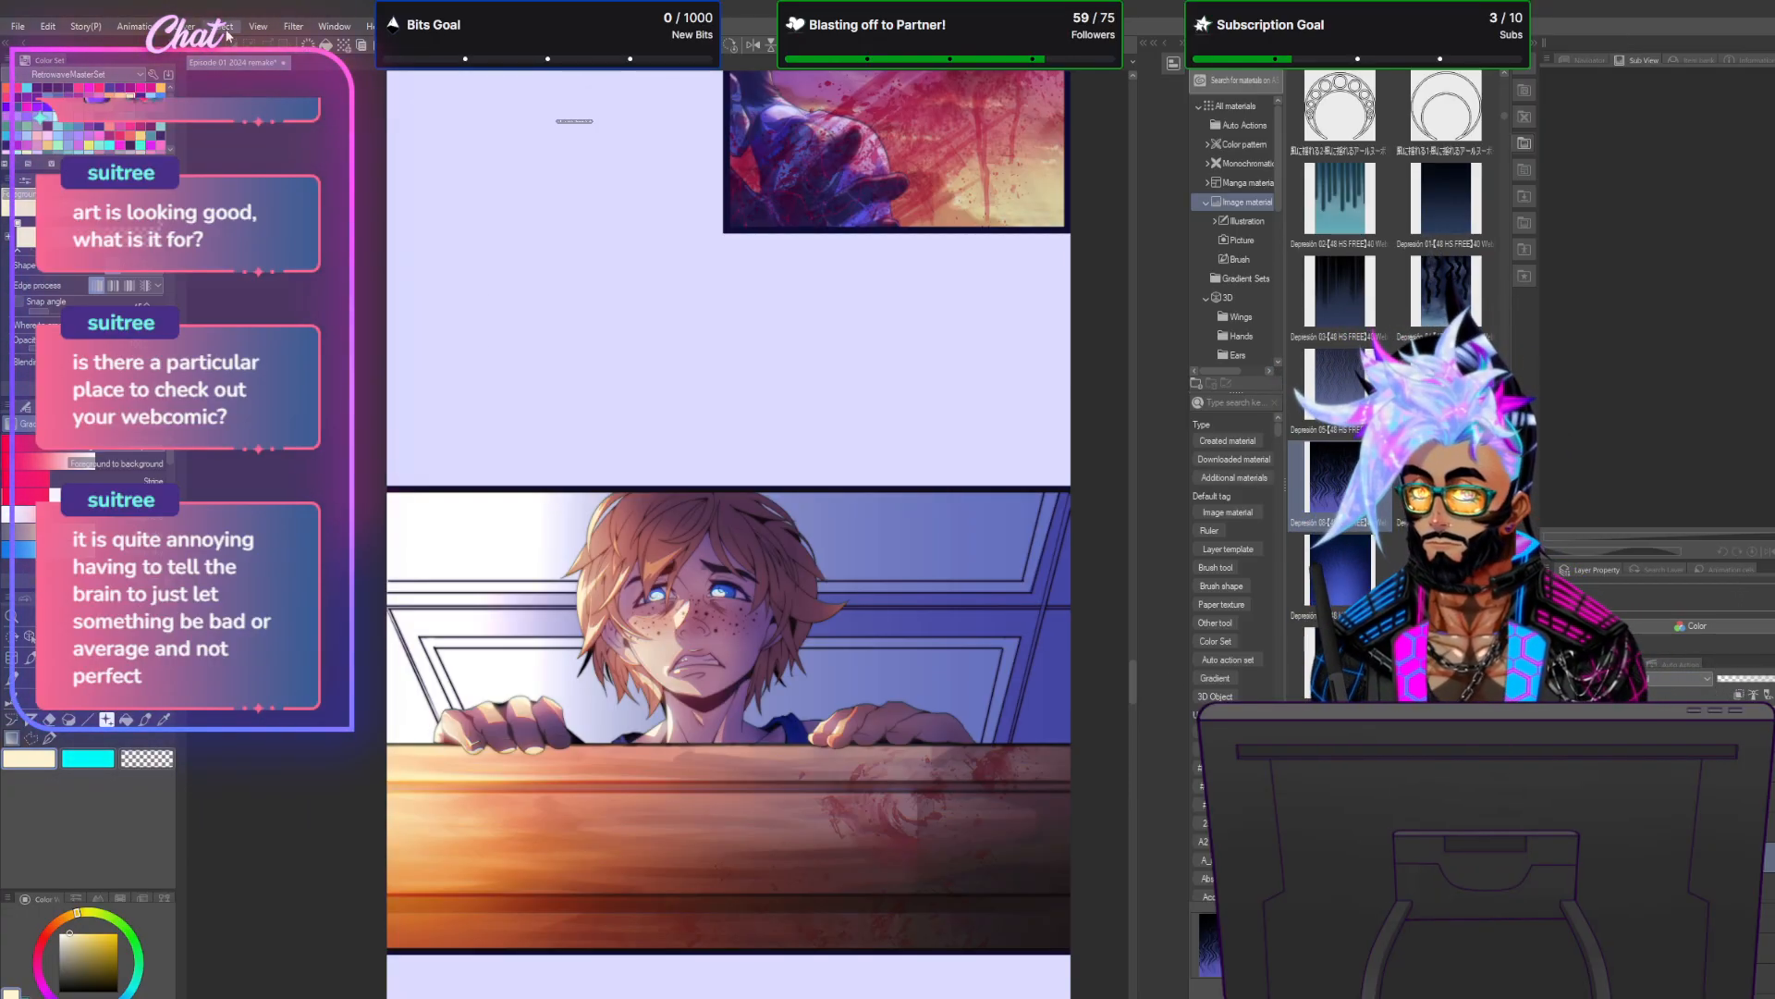
left_click(190, 26)
mouse_move(269, 82)
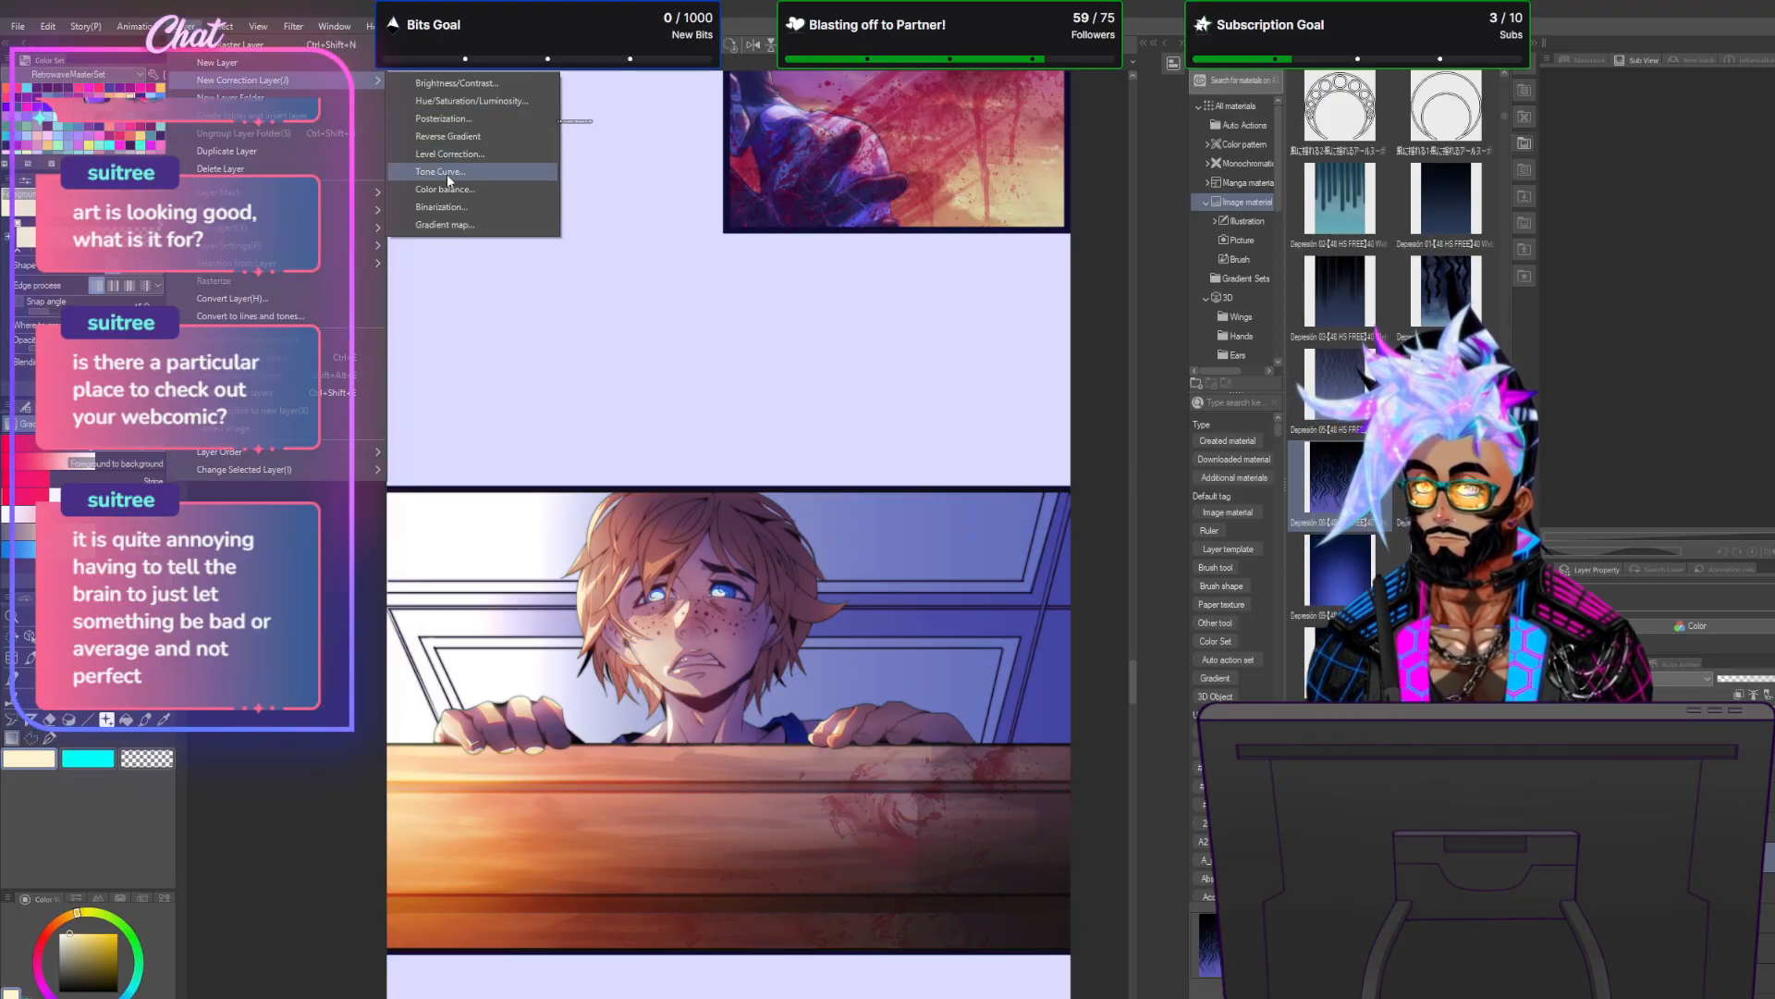
left_click(444, 225)
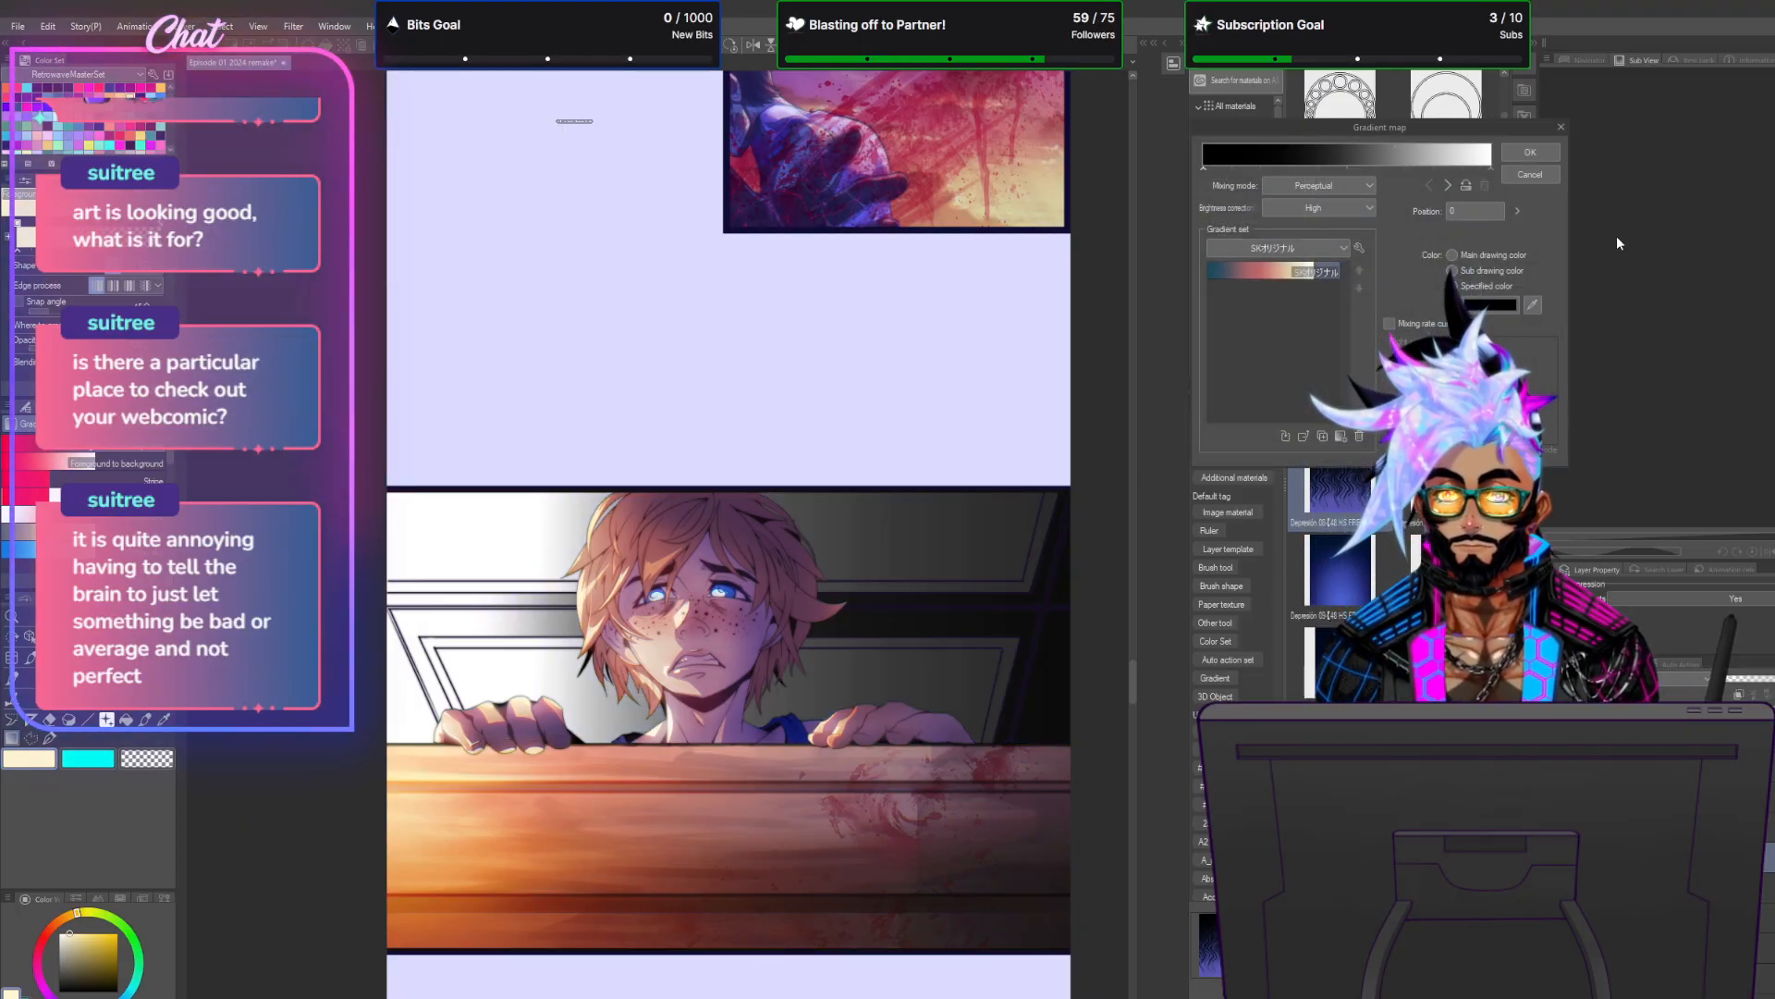
left_click(1263, 270)
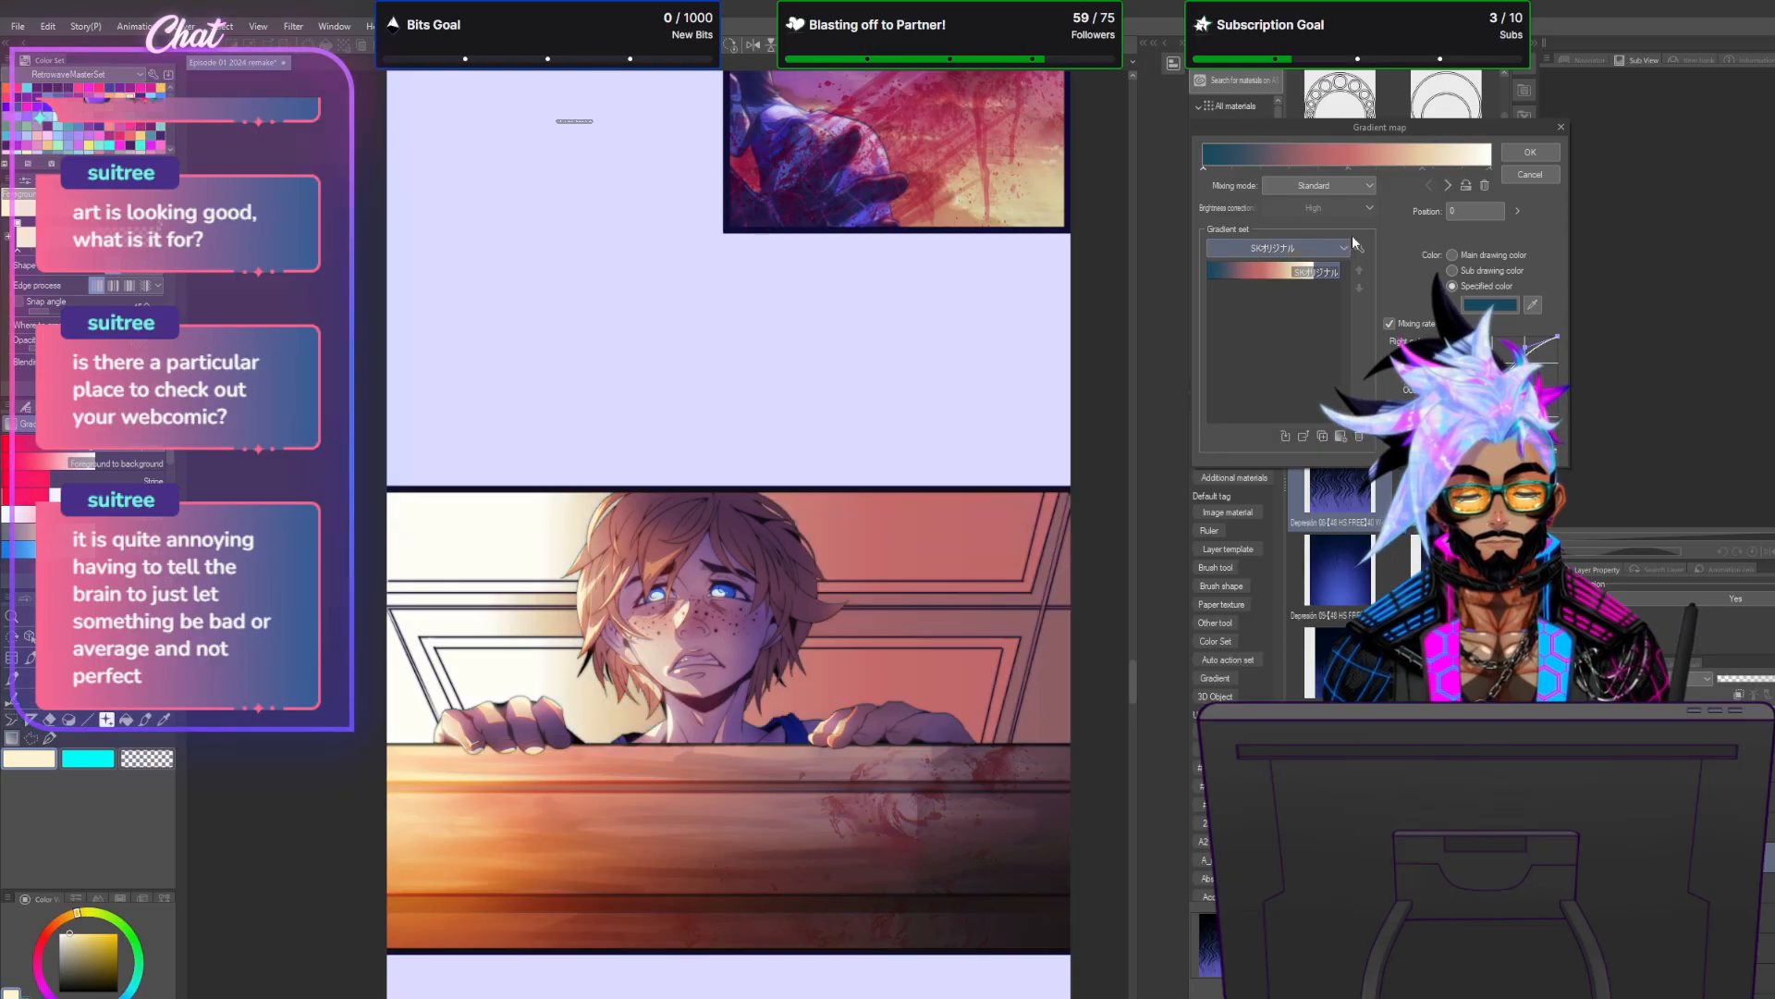
left_click(1524, 155)
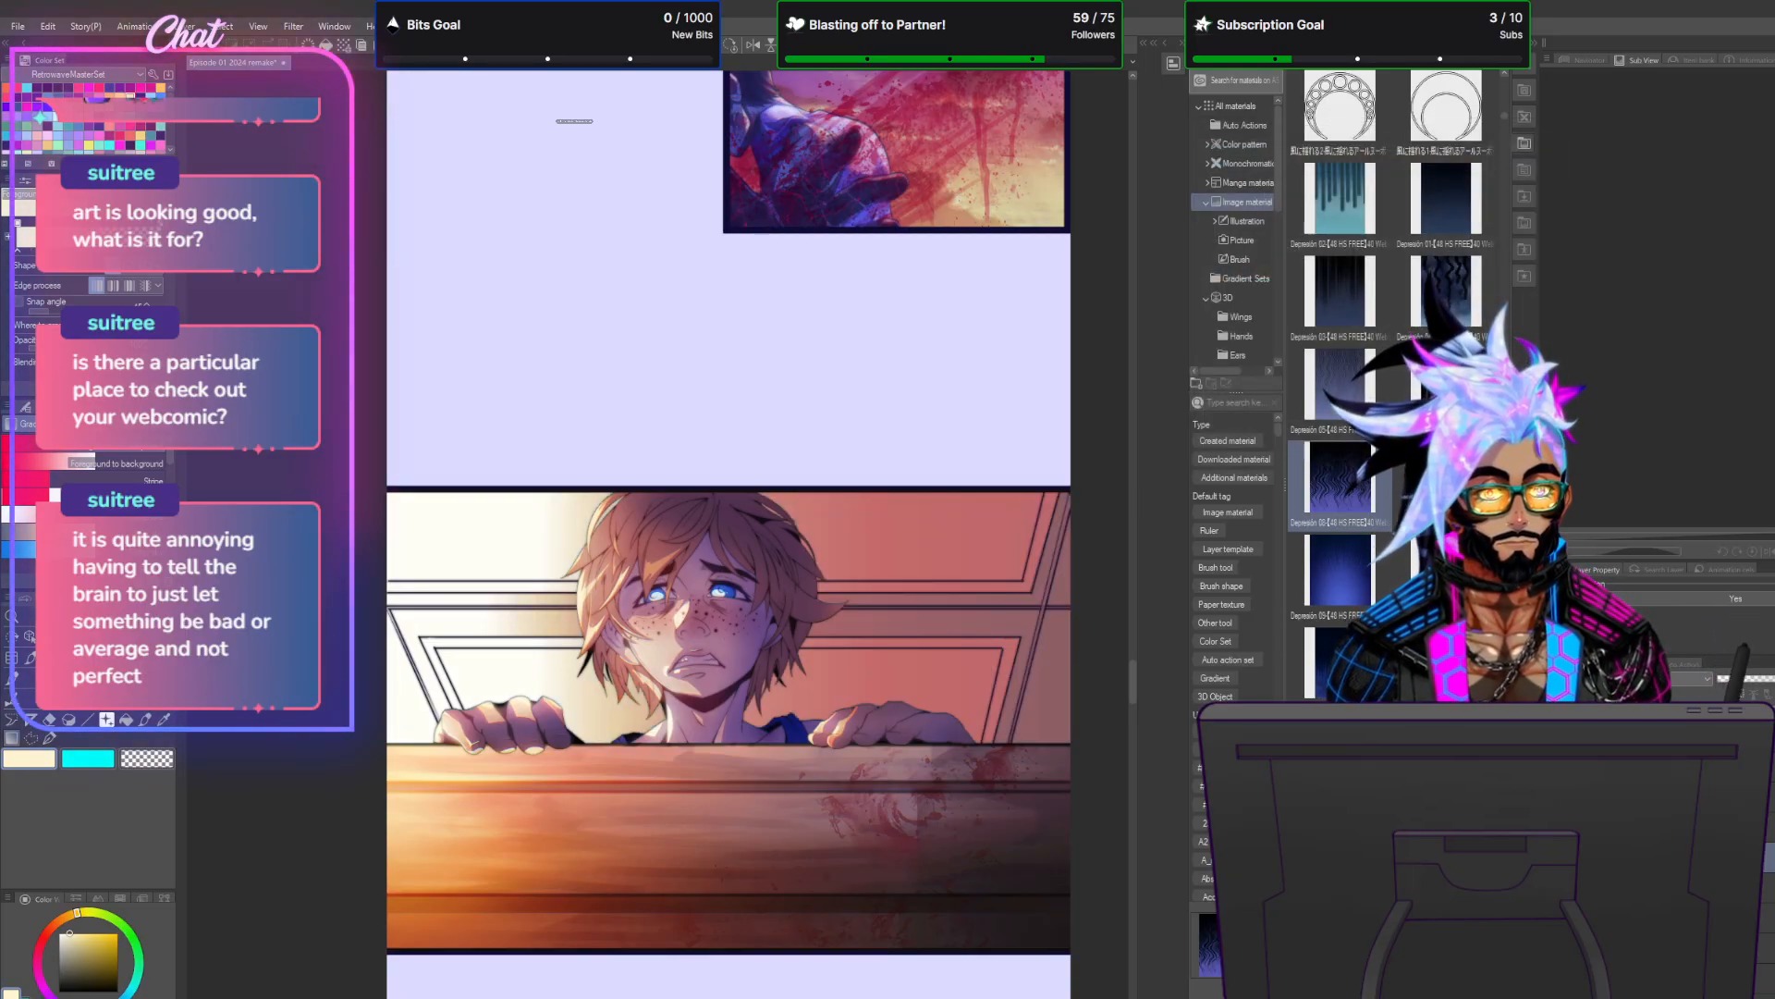
Try the Multiply, Soft light and Hard light blending modes on the gradient map layer, returning to Multiply.
left_click(1677, 683)
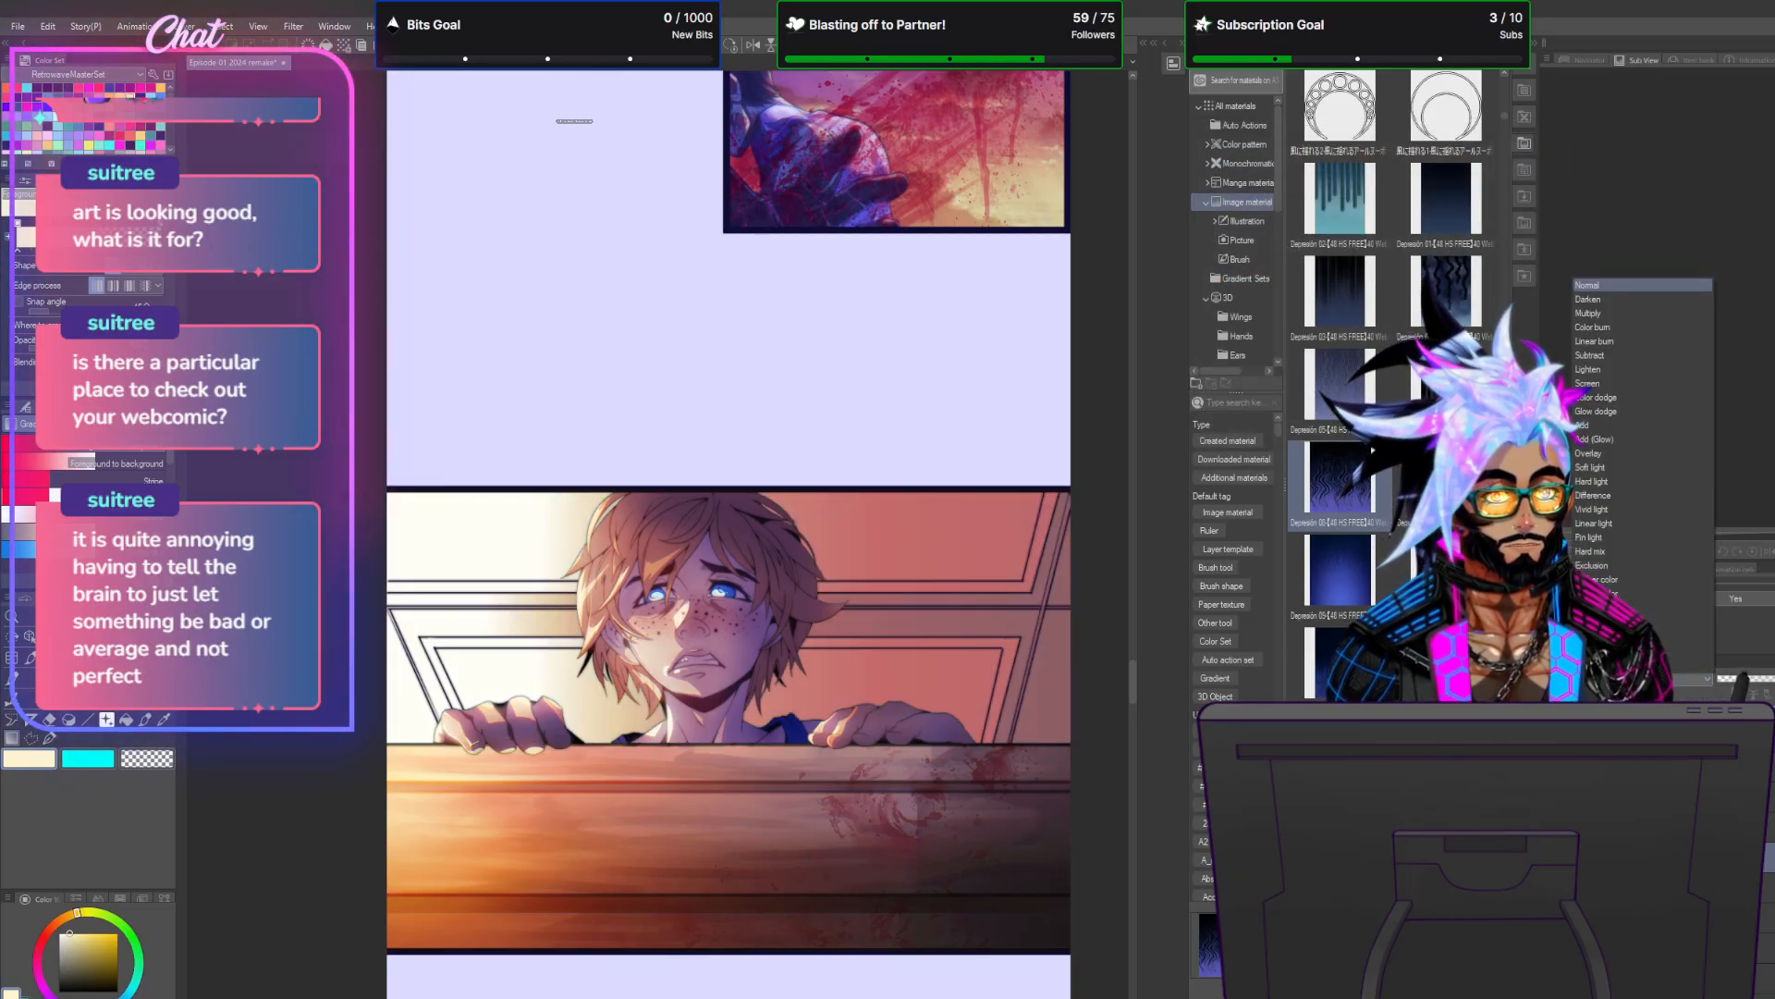
left_click(1590, 316)
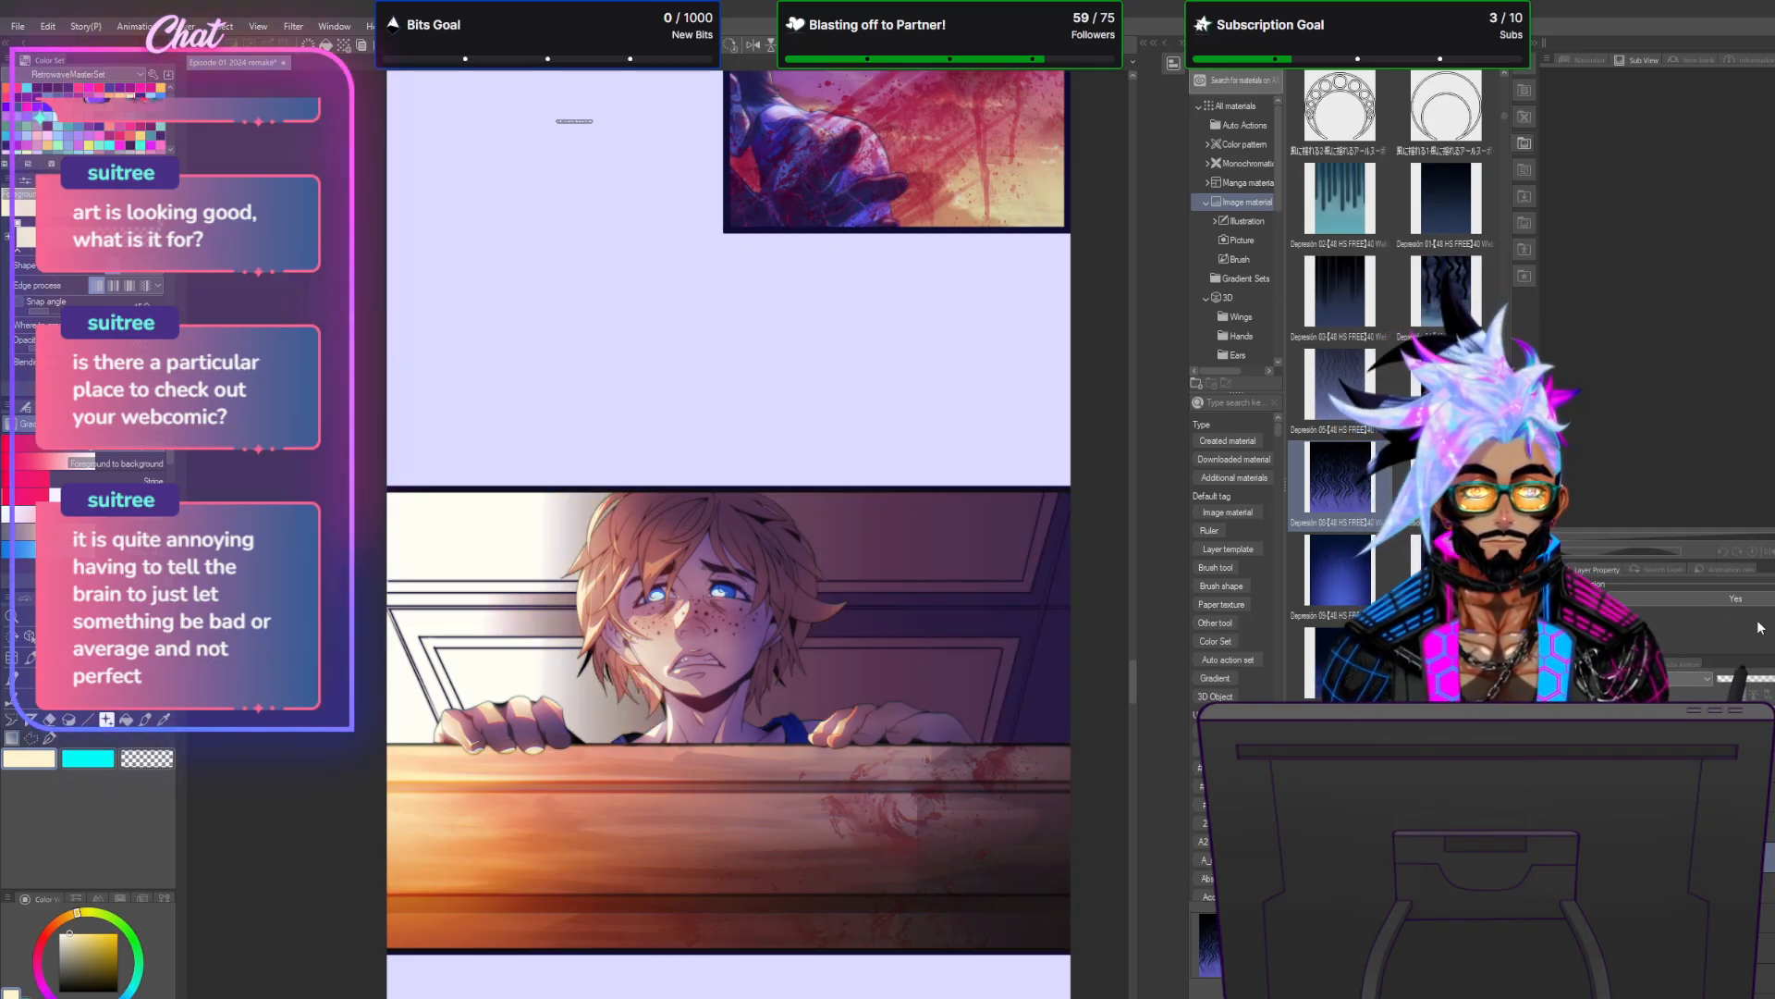
left_click(1677, 680)
left_click(1620, 469)
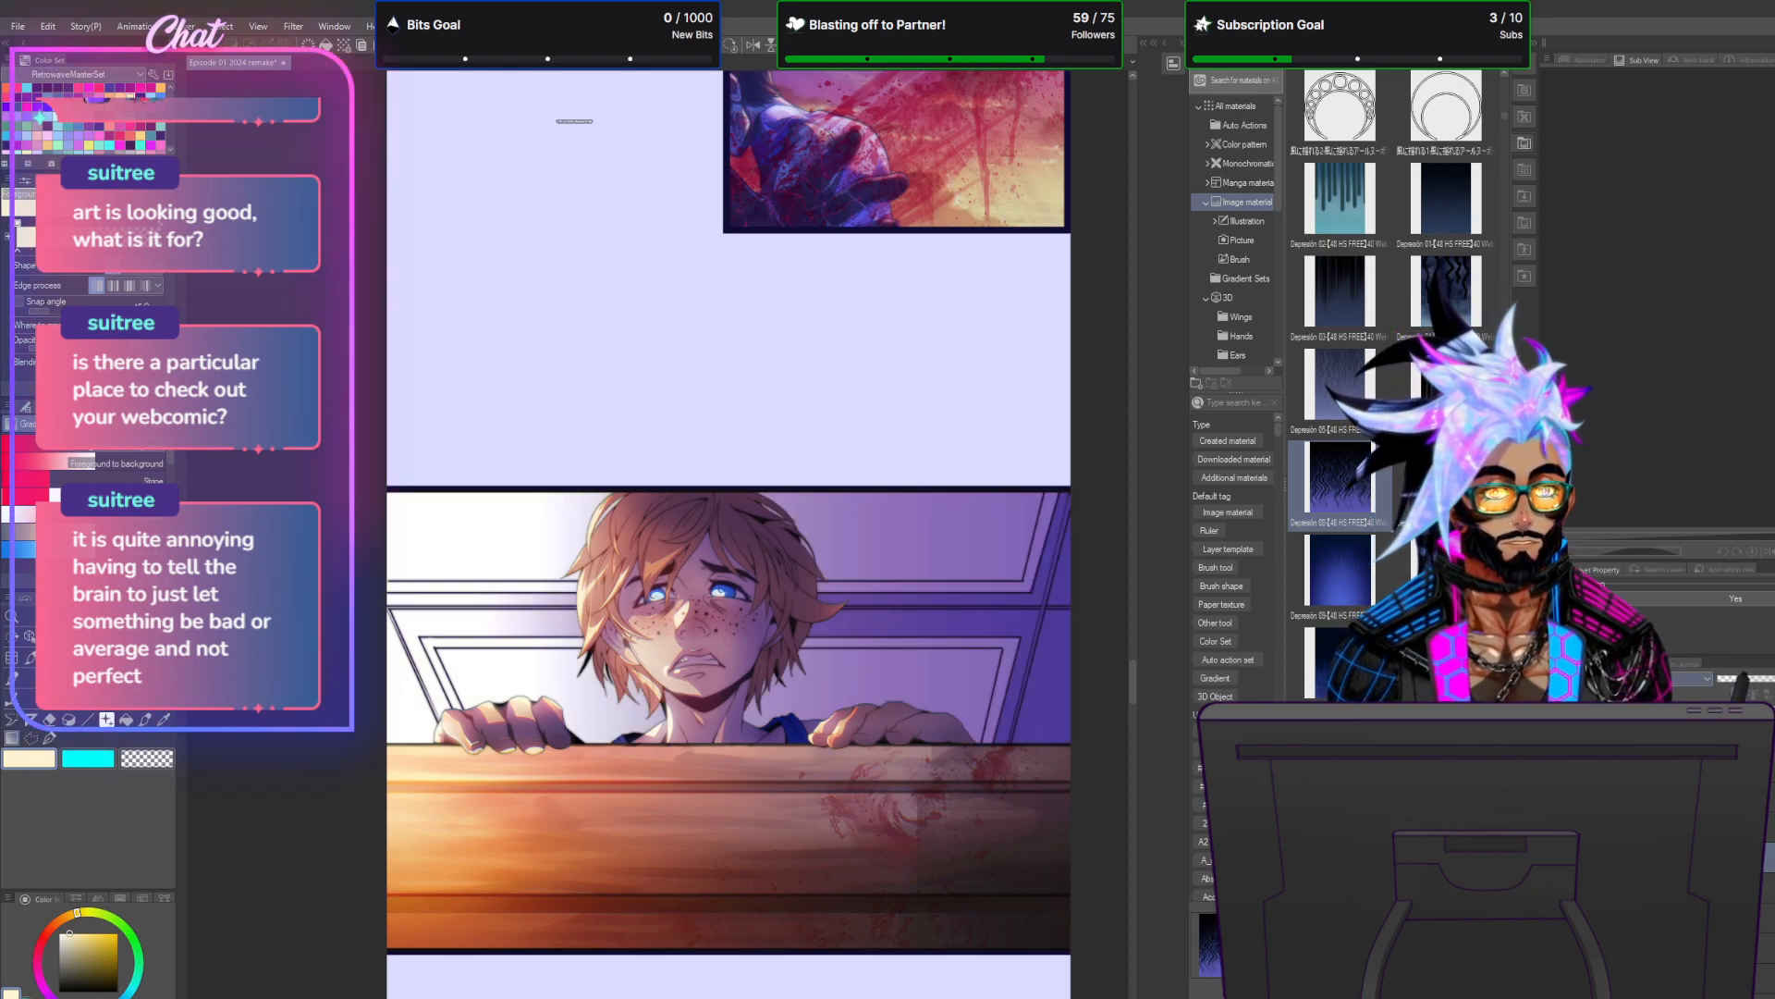
left_click(1677, 680)
left_click(1605, 480)
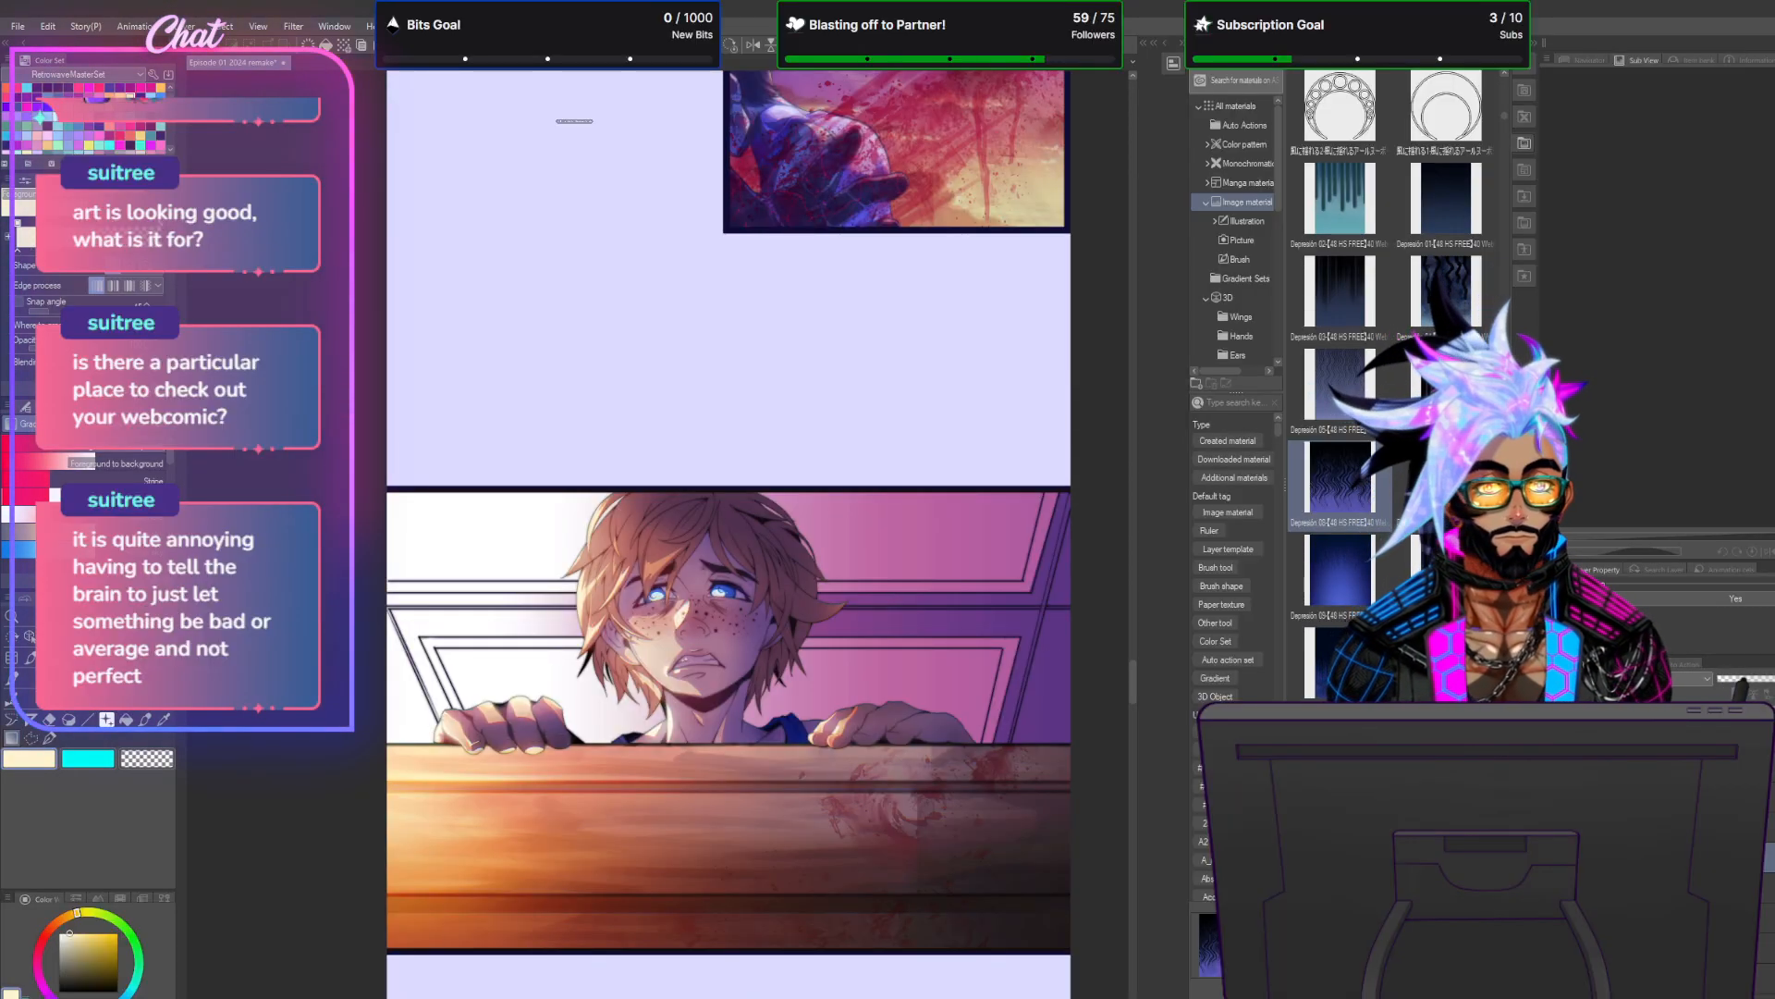
left_click(1677, 679)
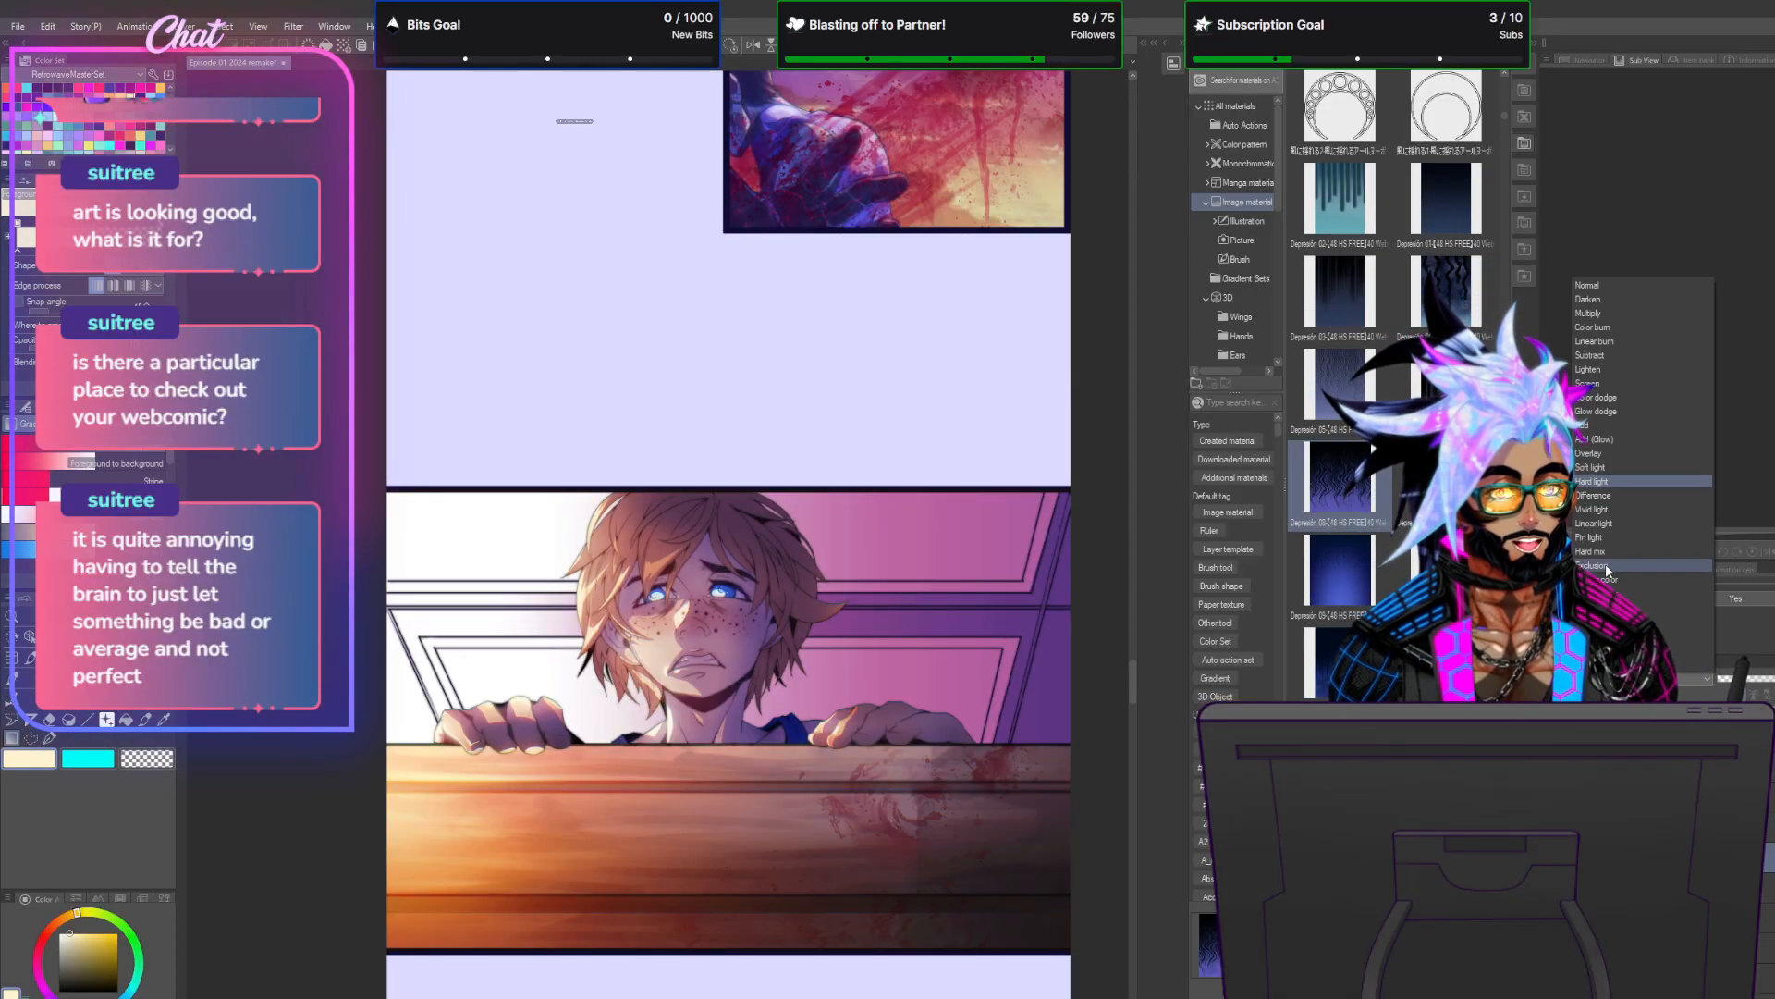
left_click(1596, 315)
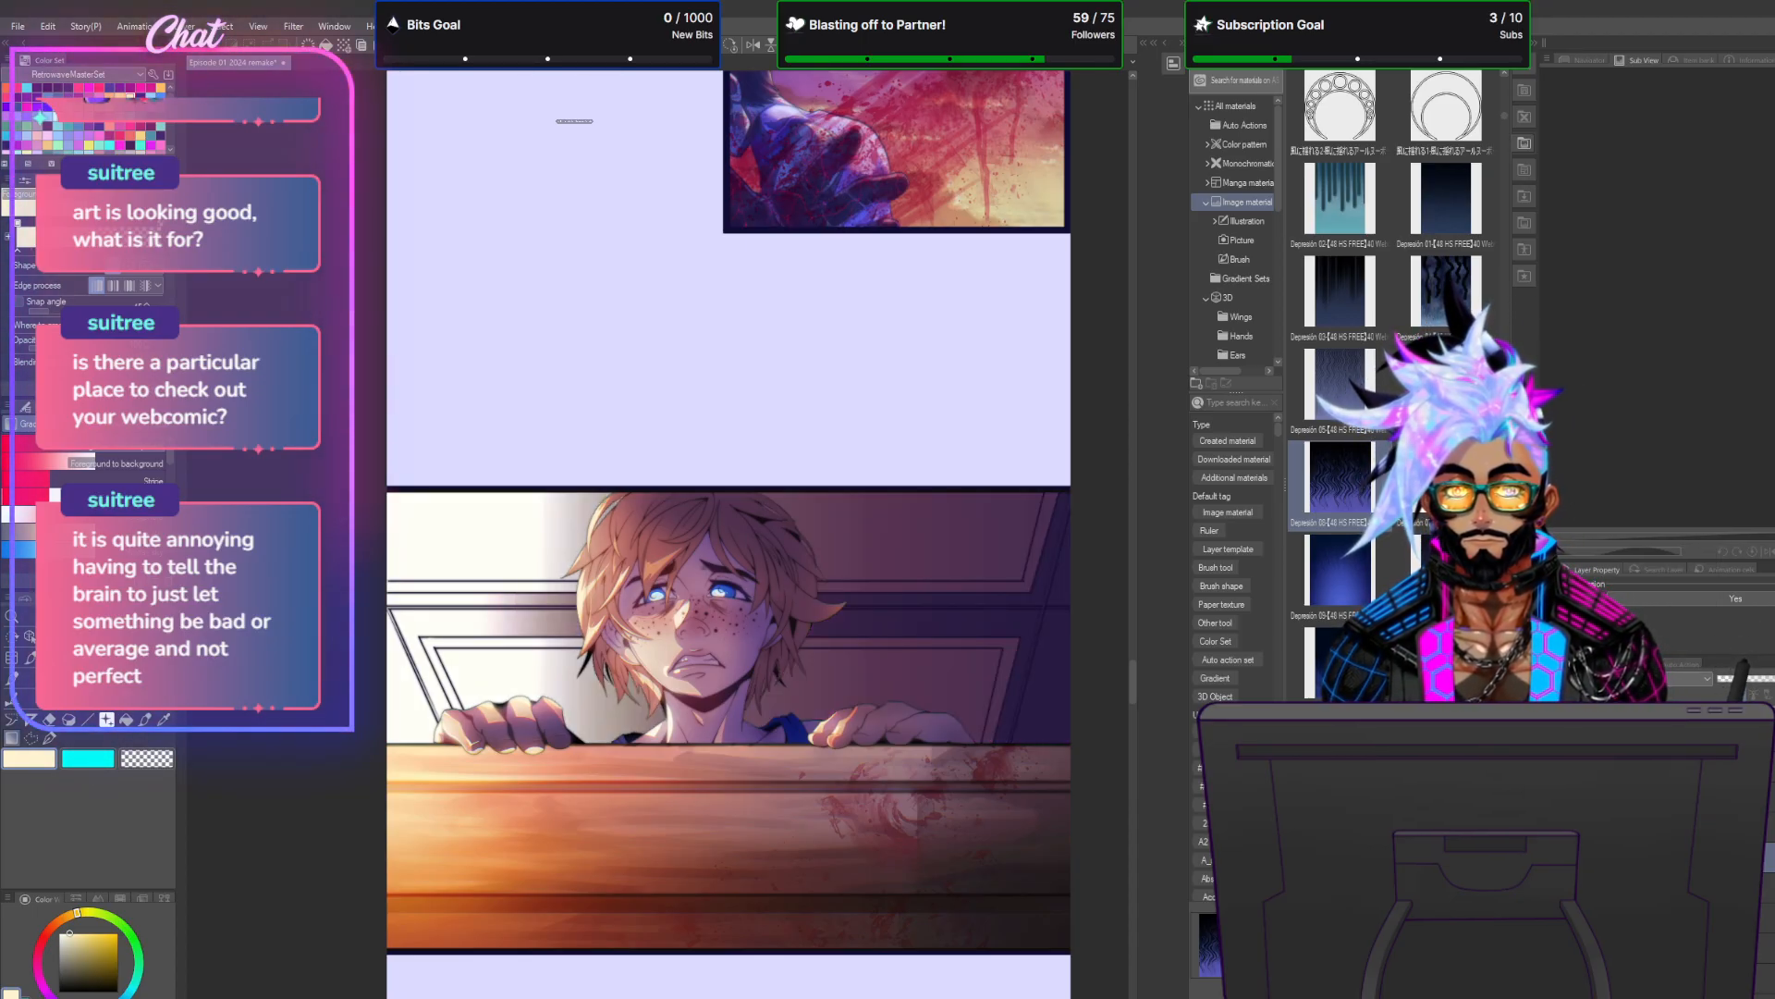
Try Color burn, Darken and several of the color-based blending modes on the gradient map layer.
left_click(1677, 682)
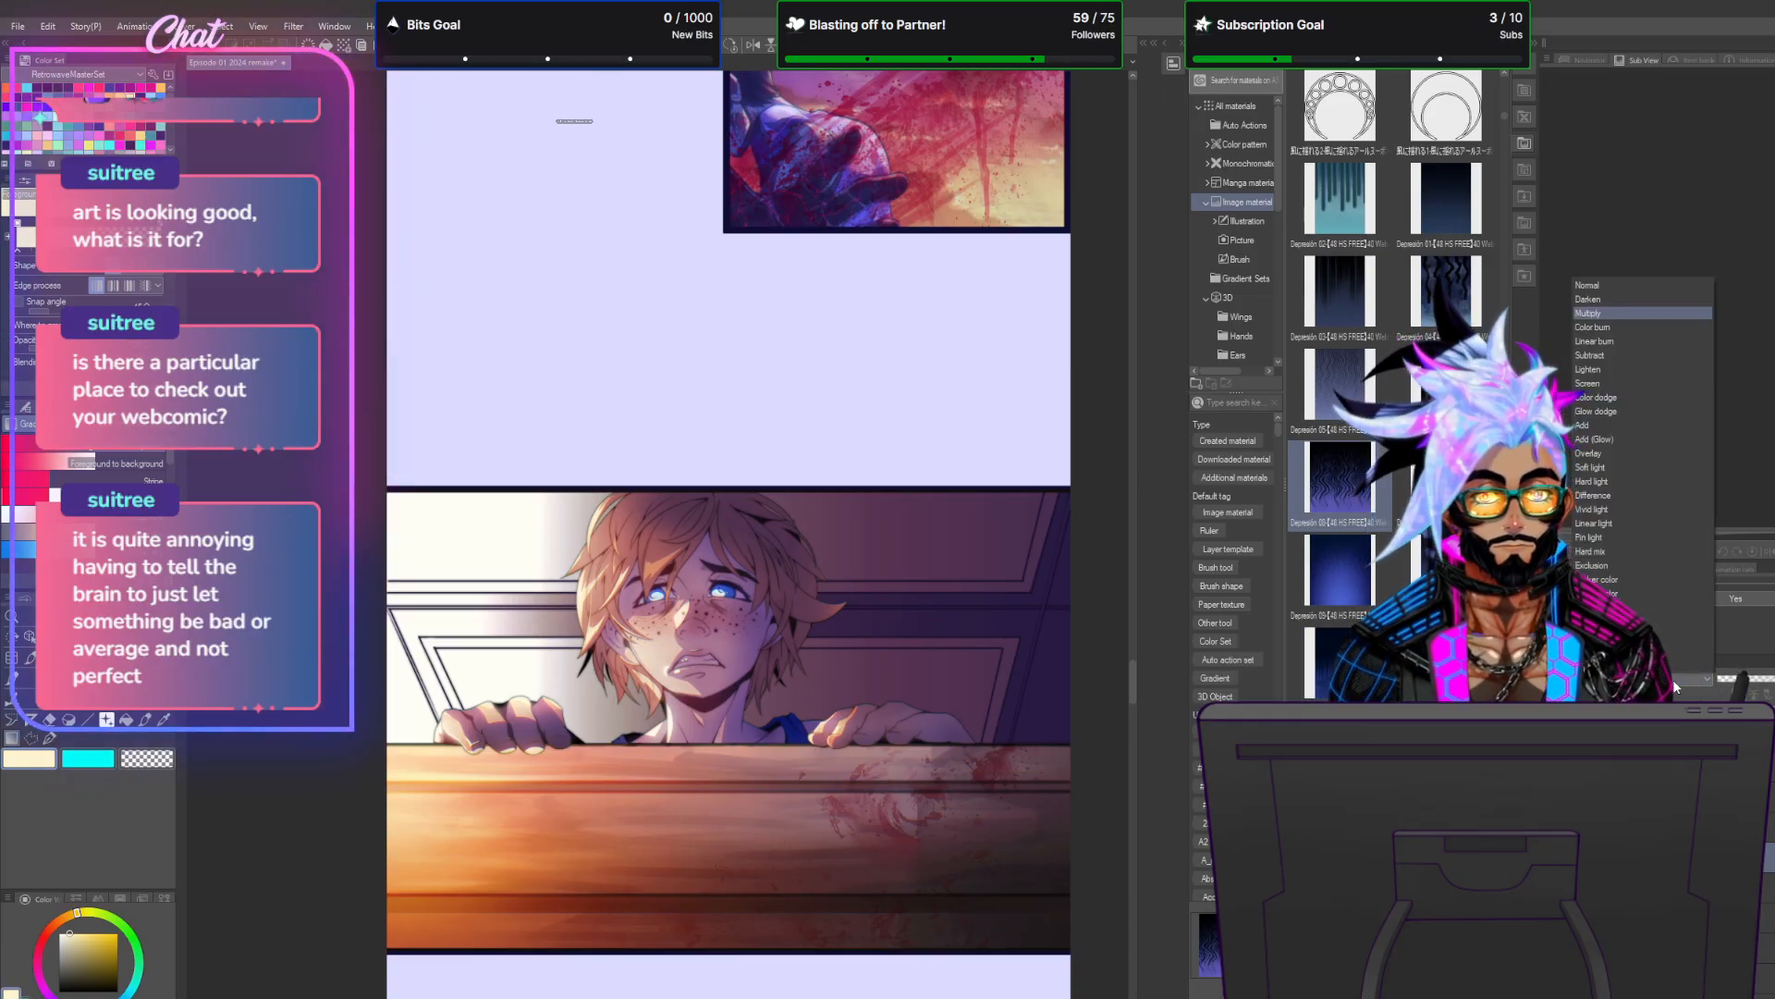
left_click(1602, 329)
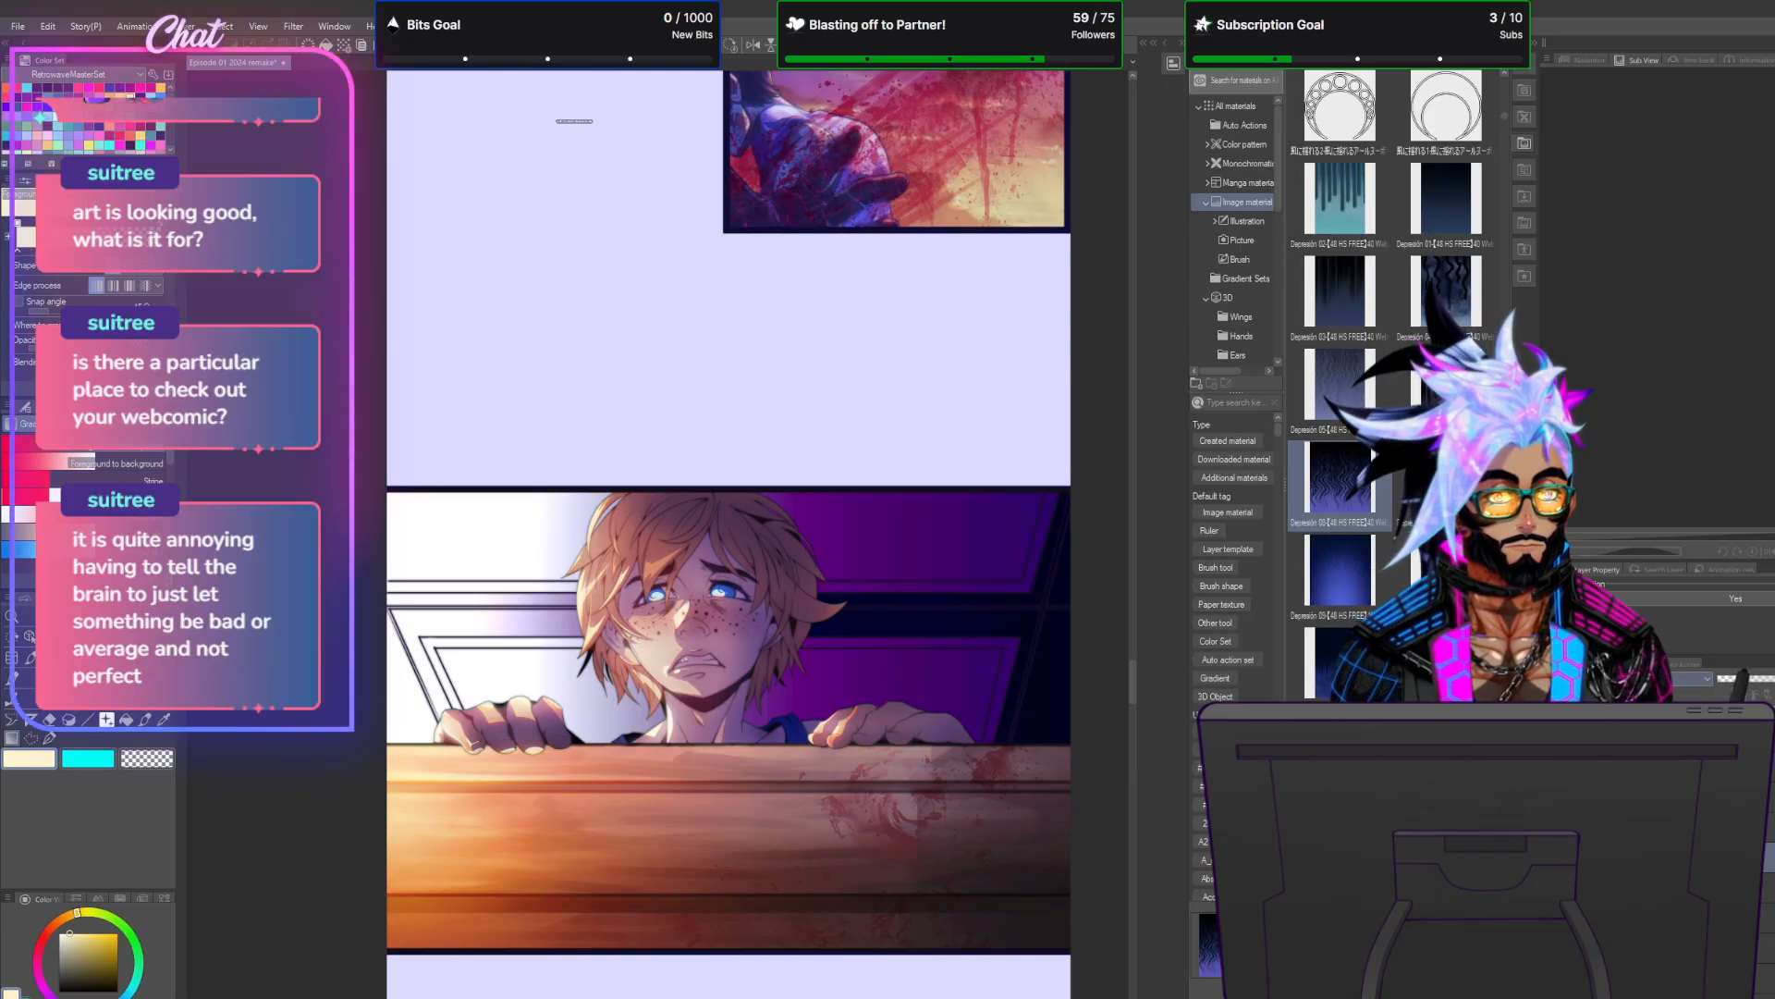
left_click(1677, 682)
left_click(1602, 300)
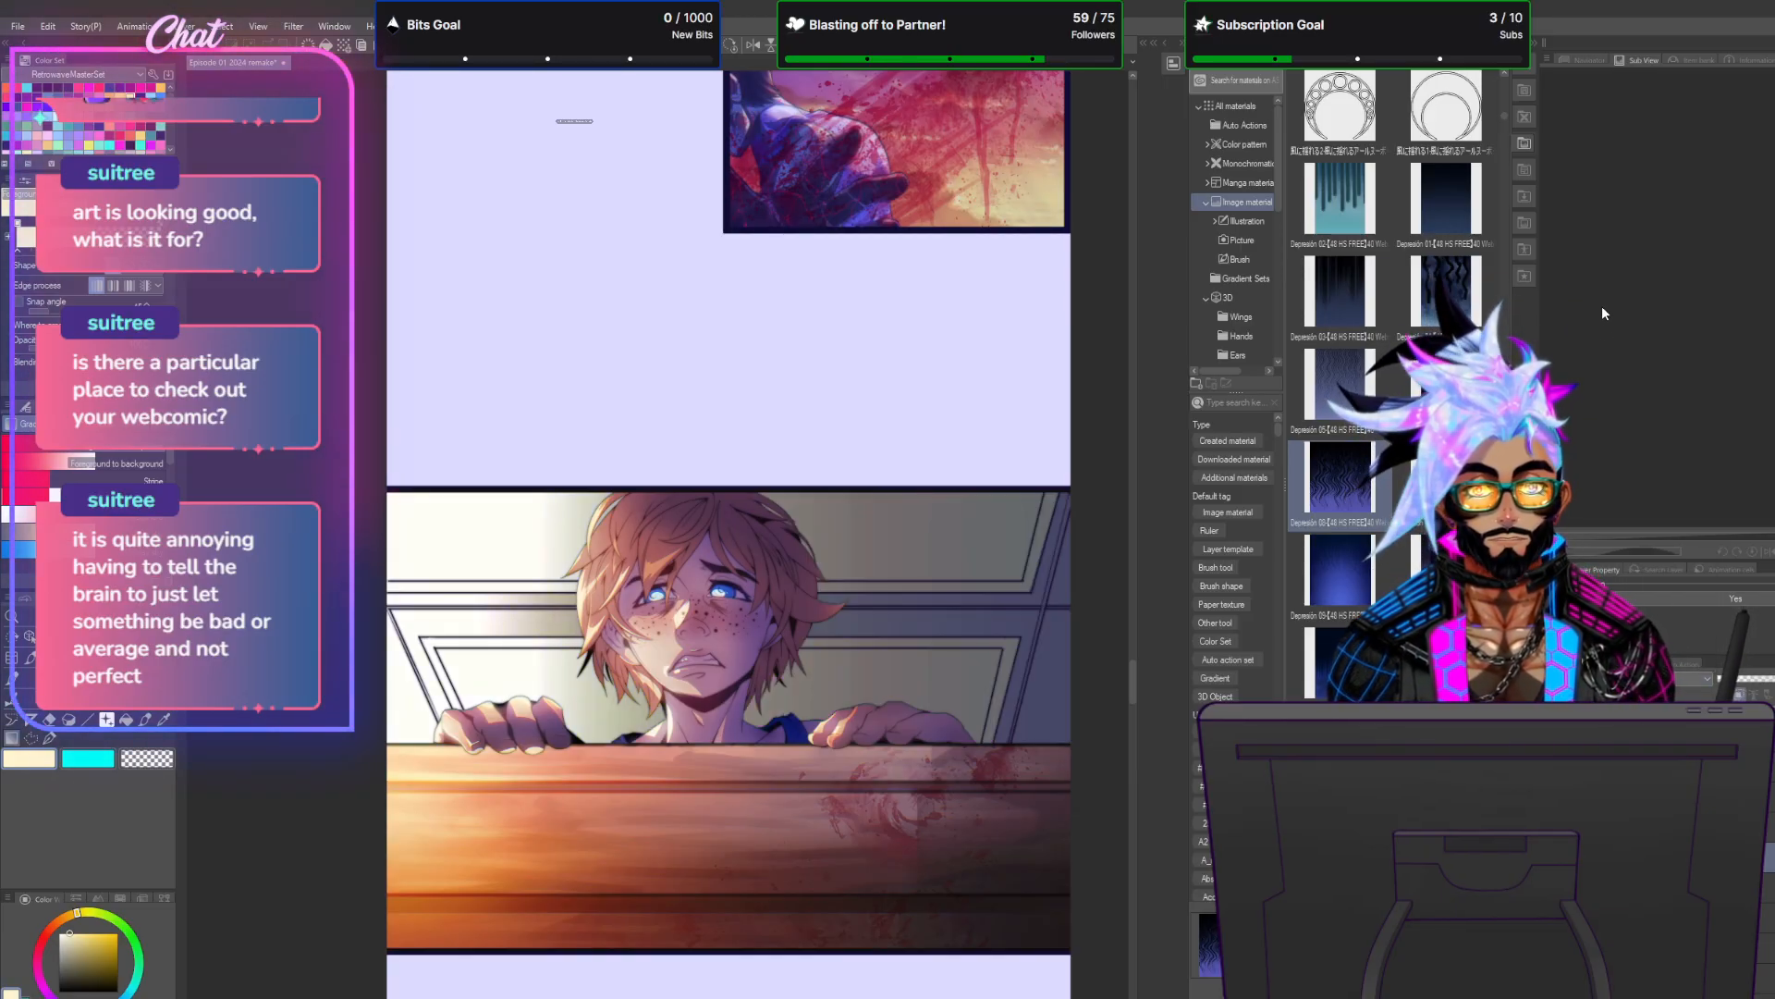
left_click(1676, 681)
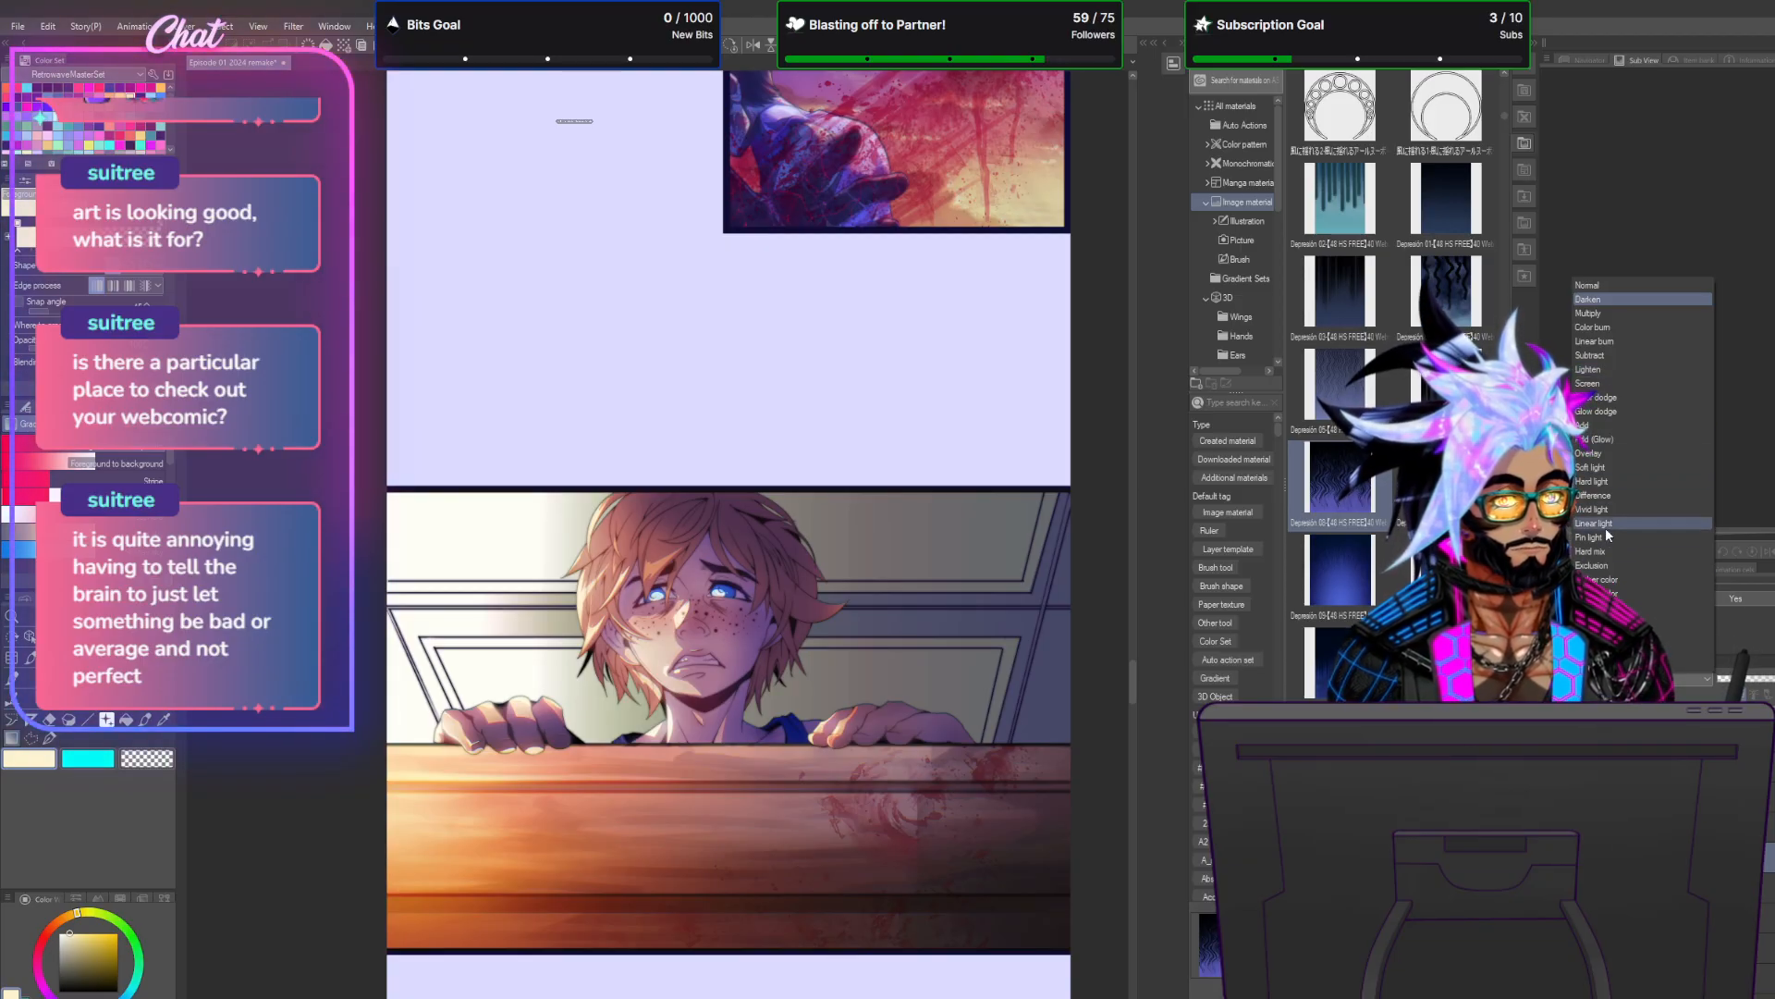
left_click(1604, 580)
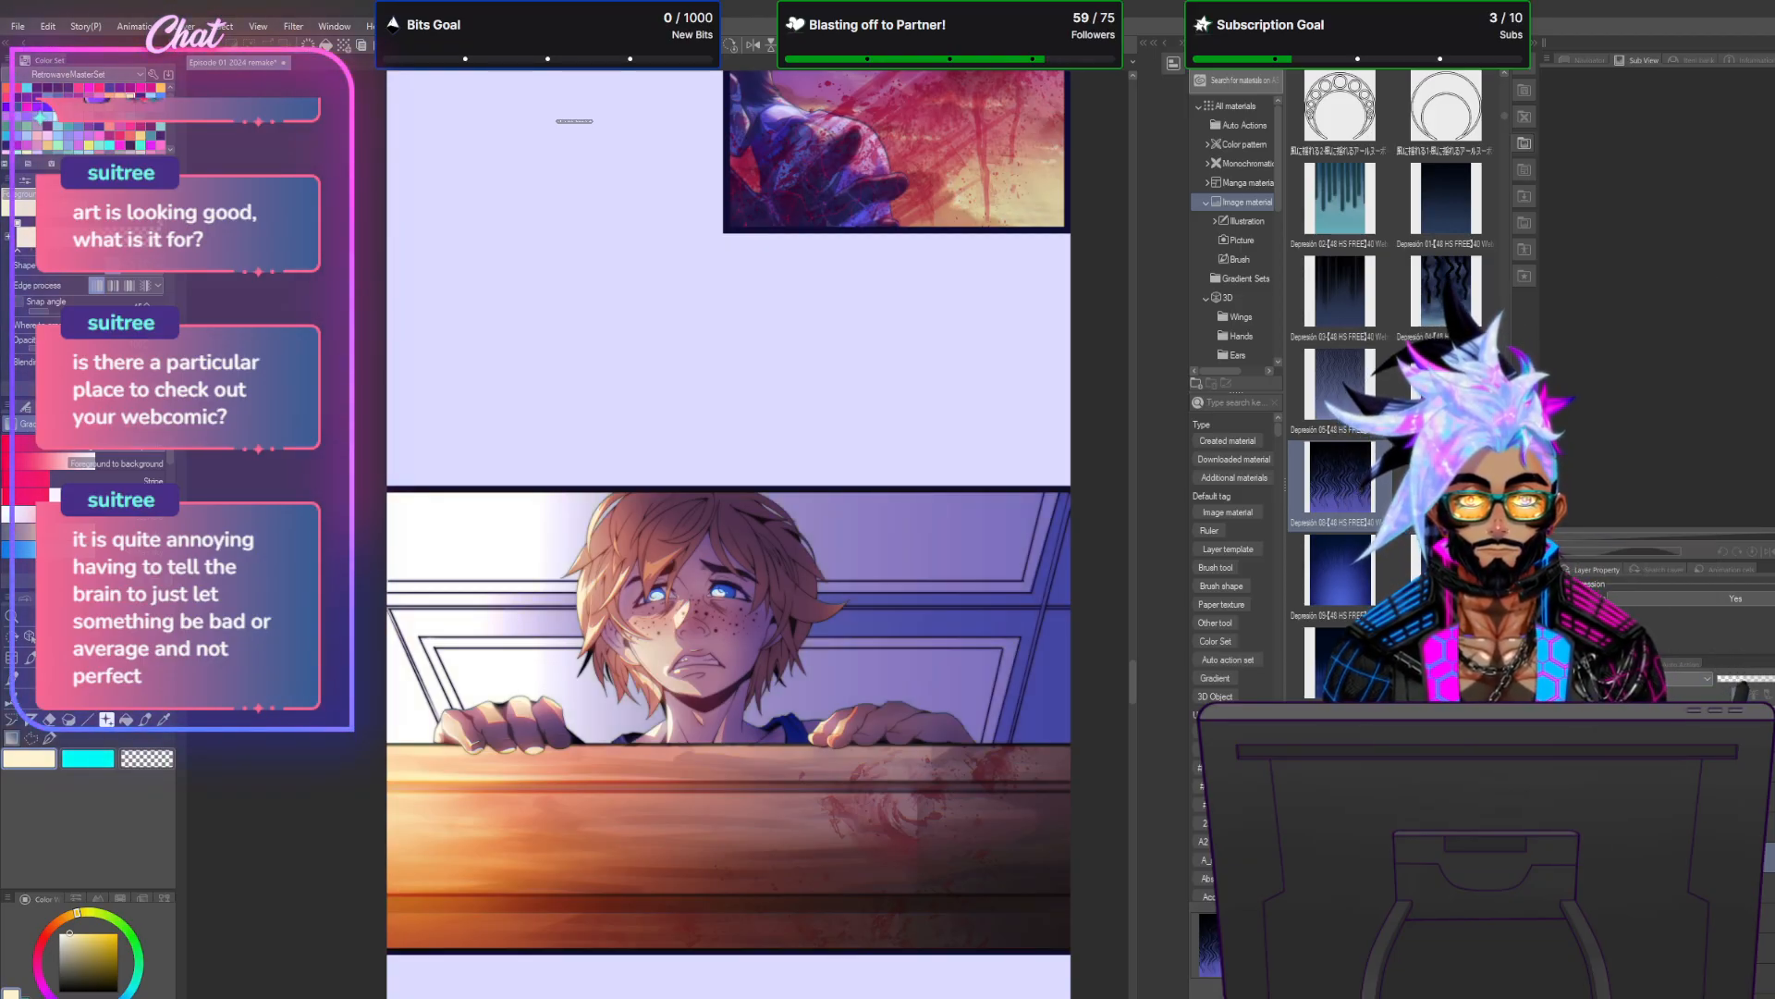
left_click(1676, 680)
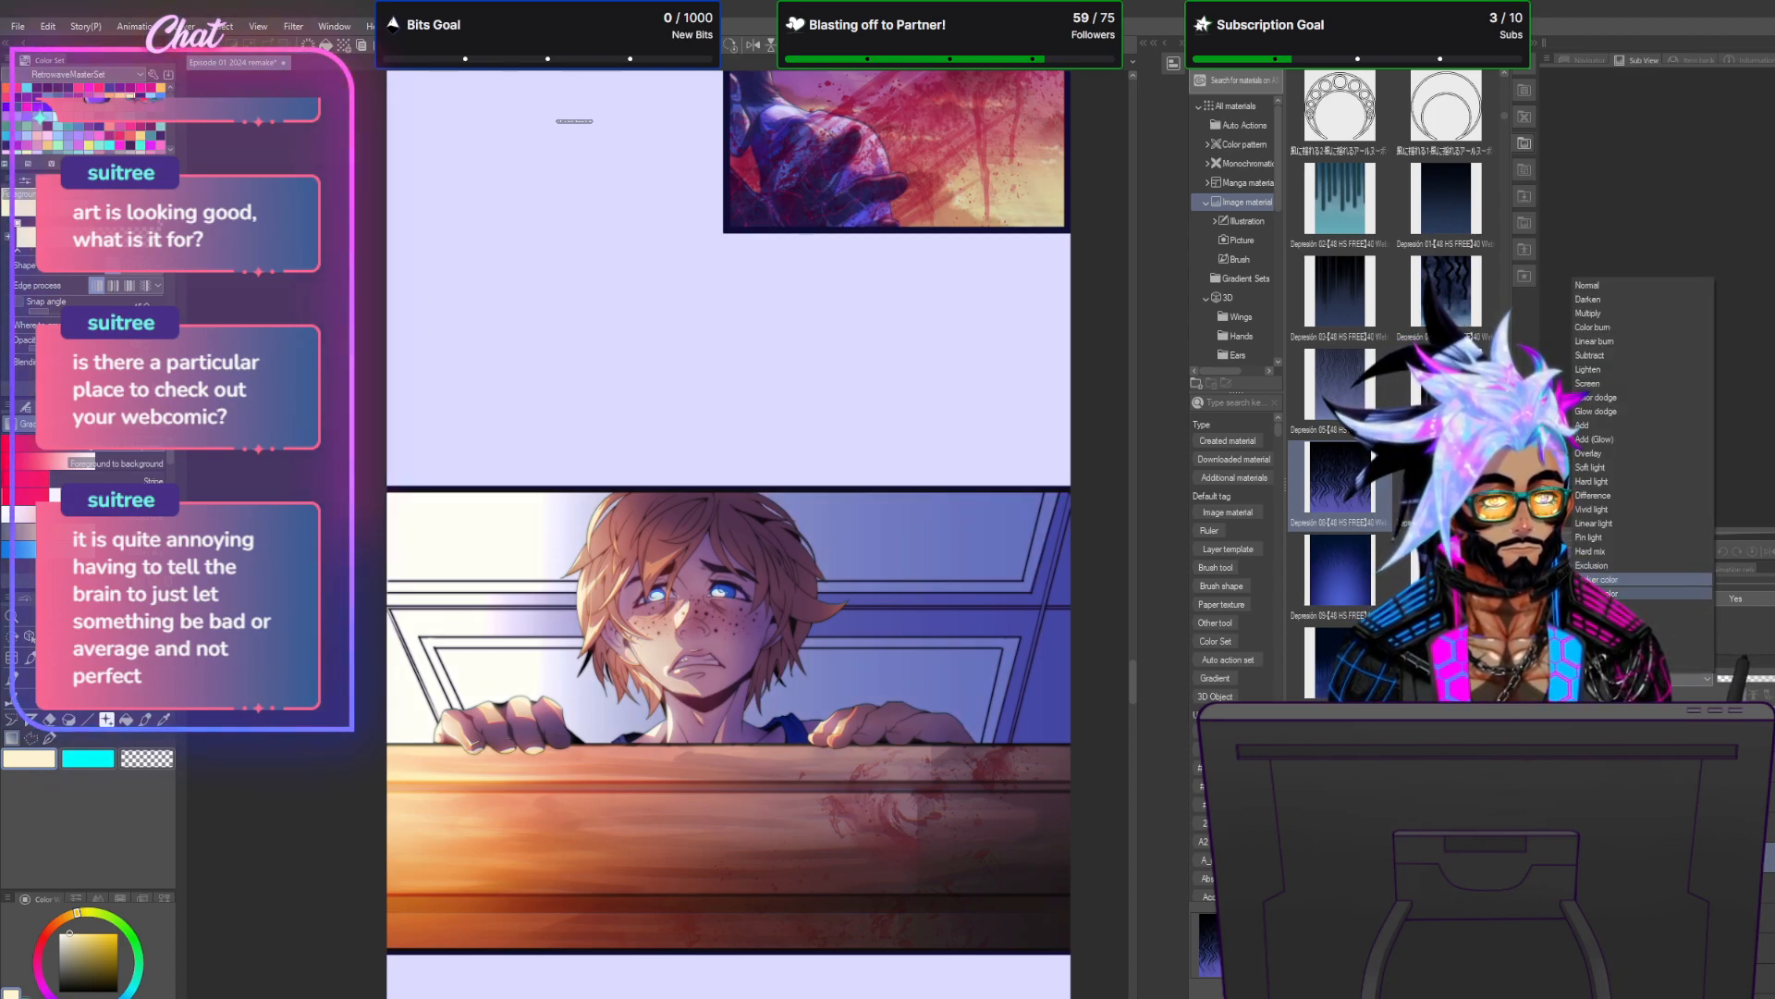
left_click(1644, 593)
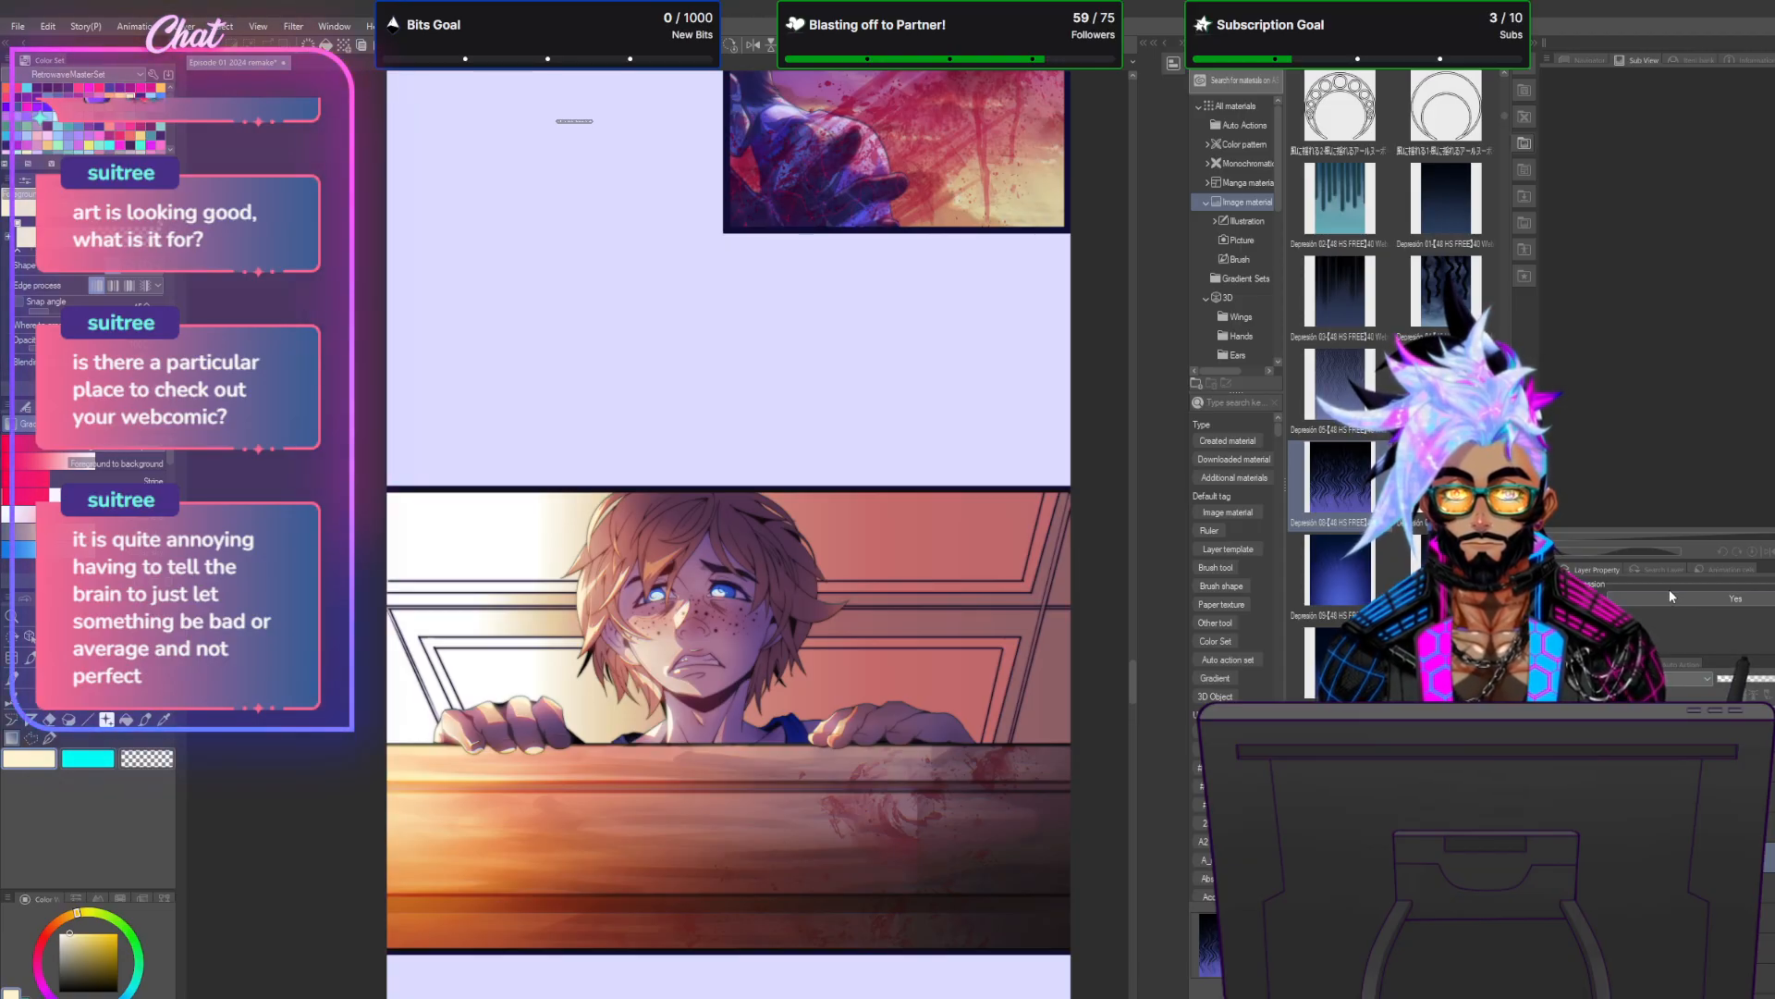
left_click(1645, 594)
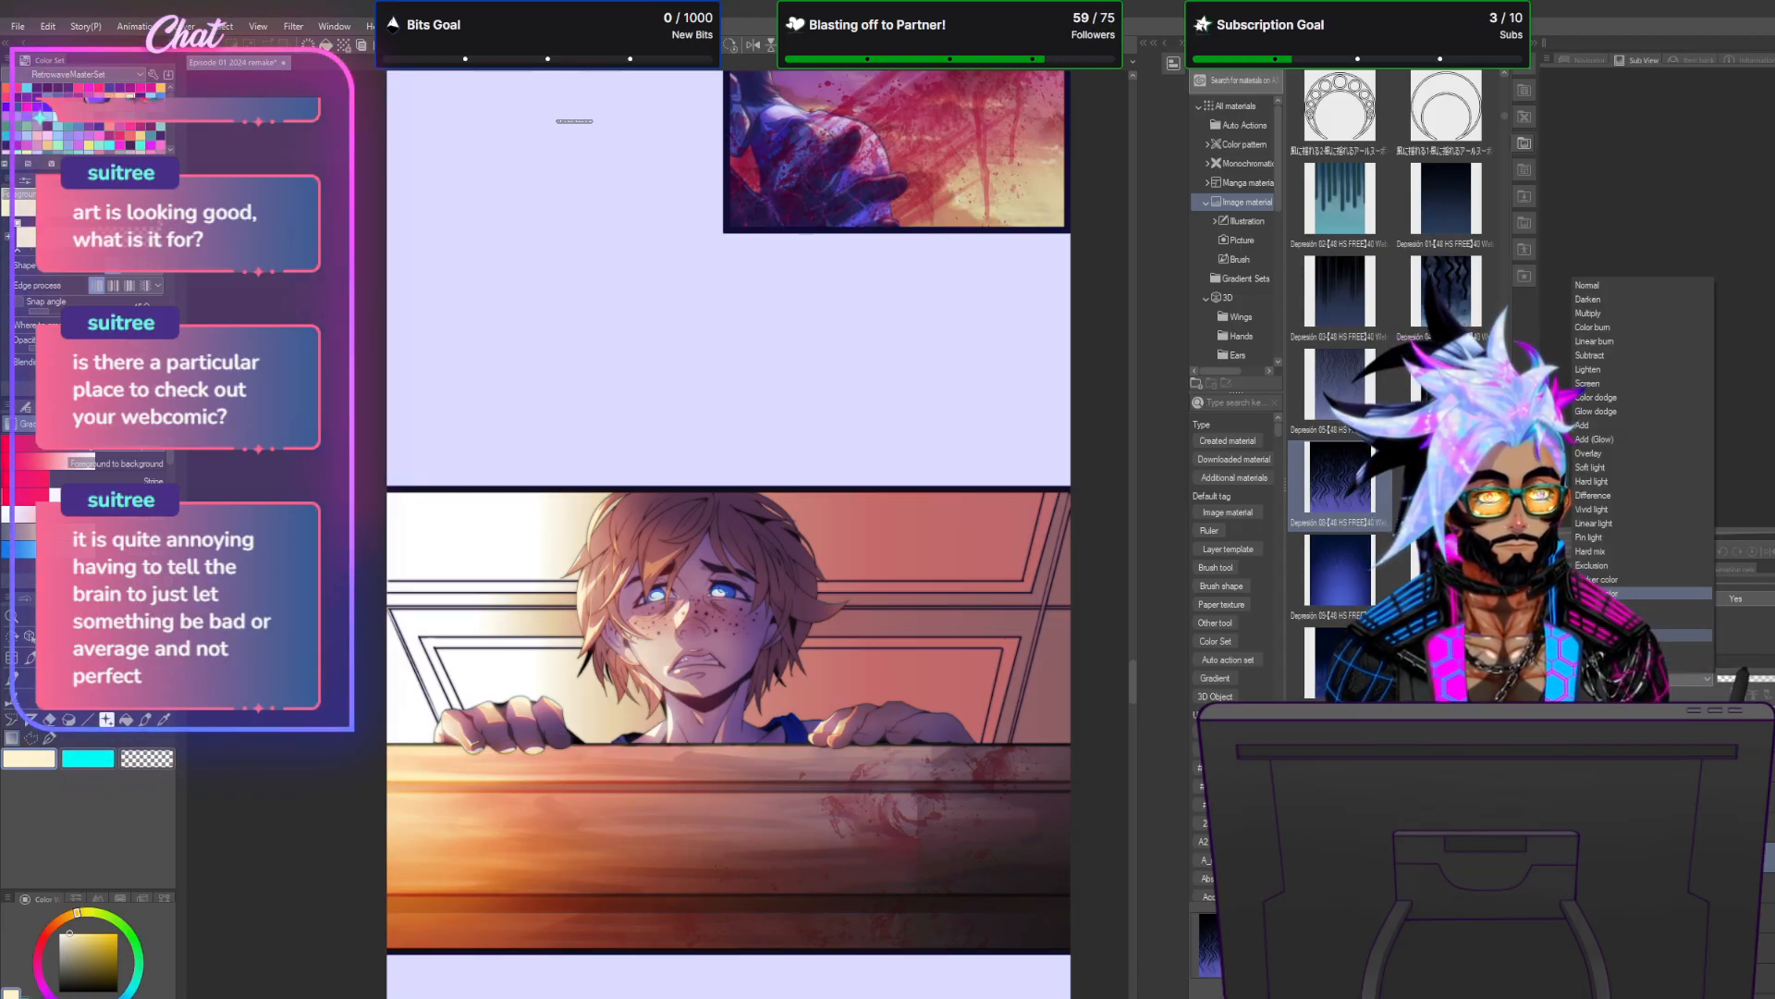
left_click(1669, 639)
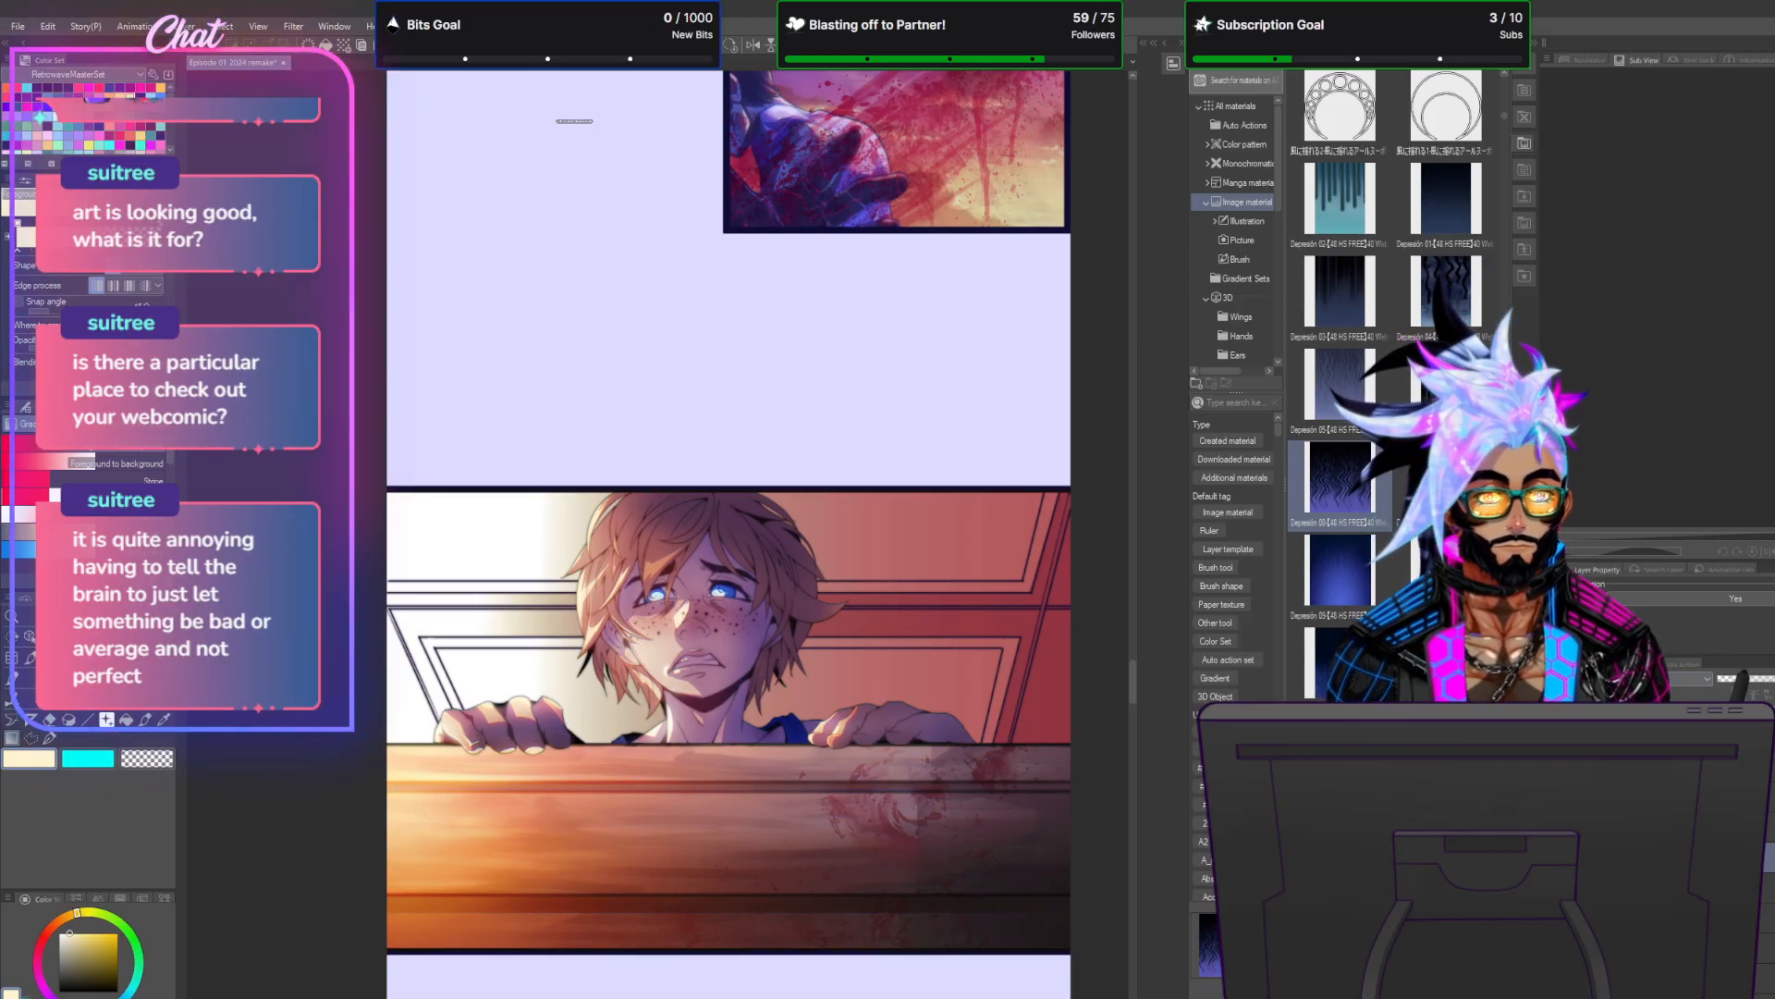
Compare Overlay on the gradient map layer and set its blending mode to Soft light.
left_click(1691, 679)
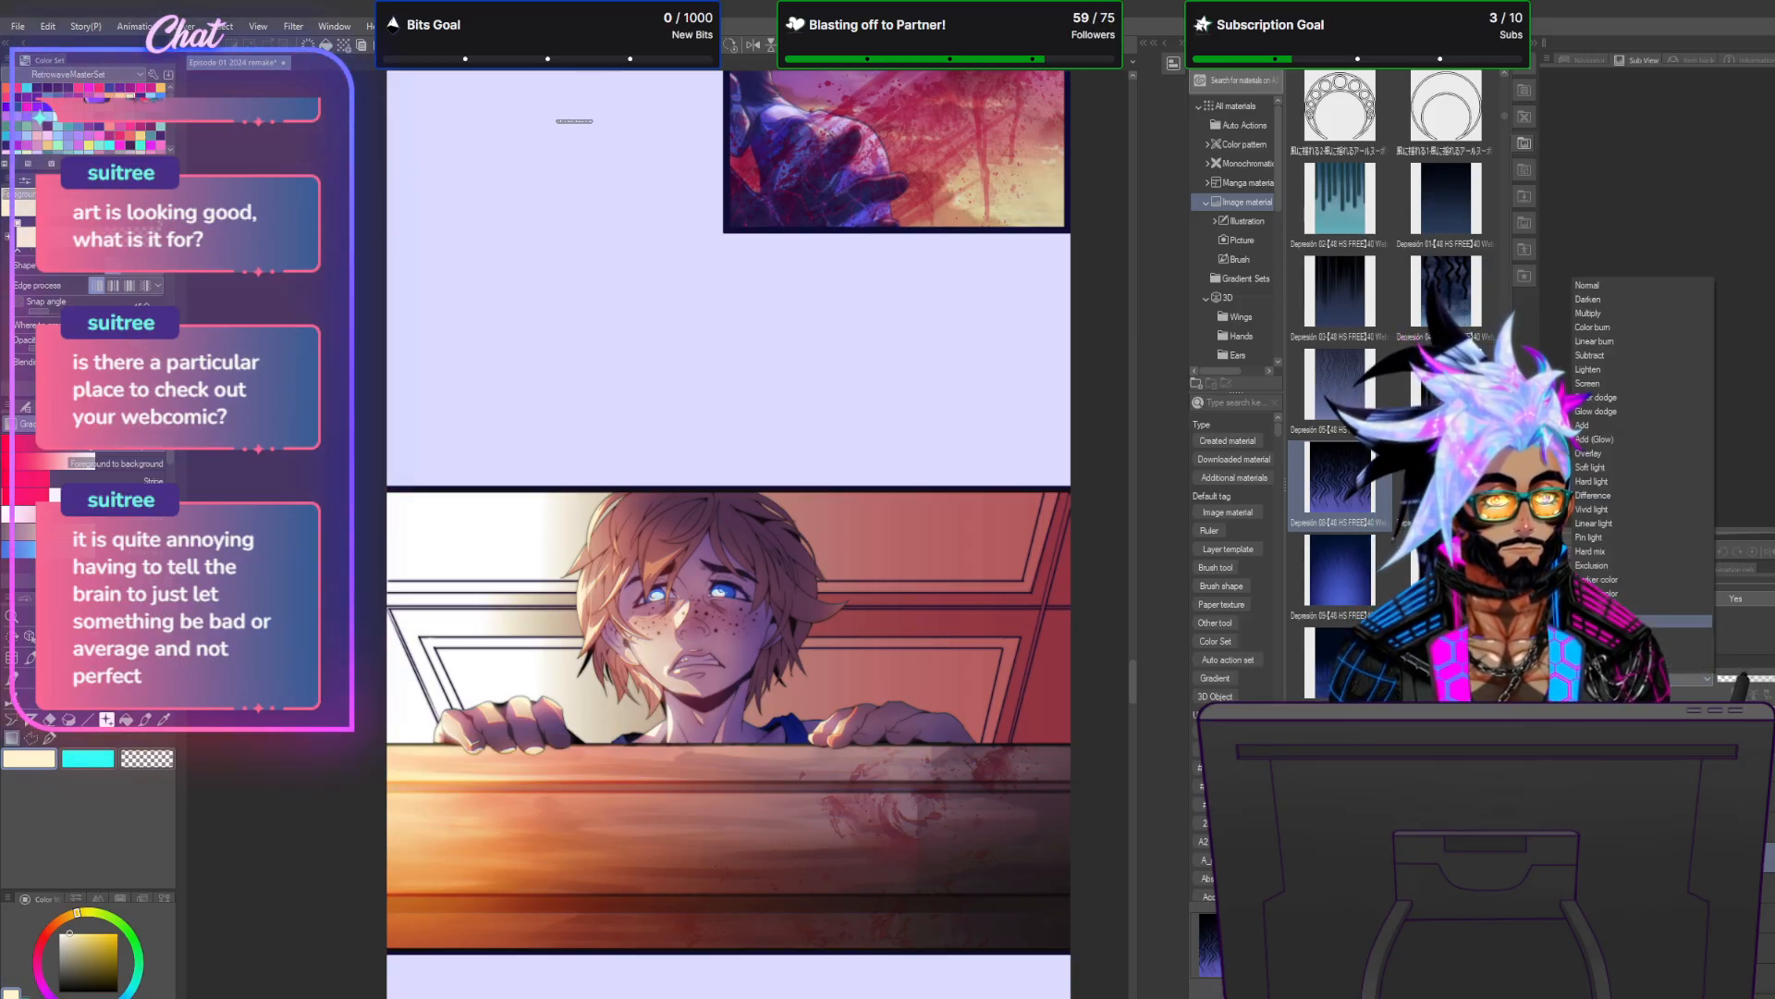
left_click(1600, 524)
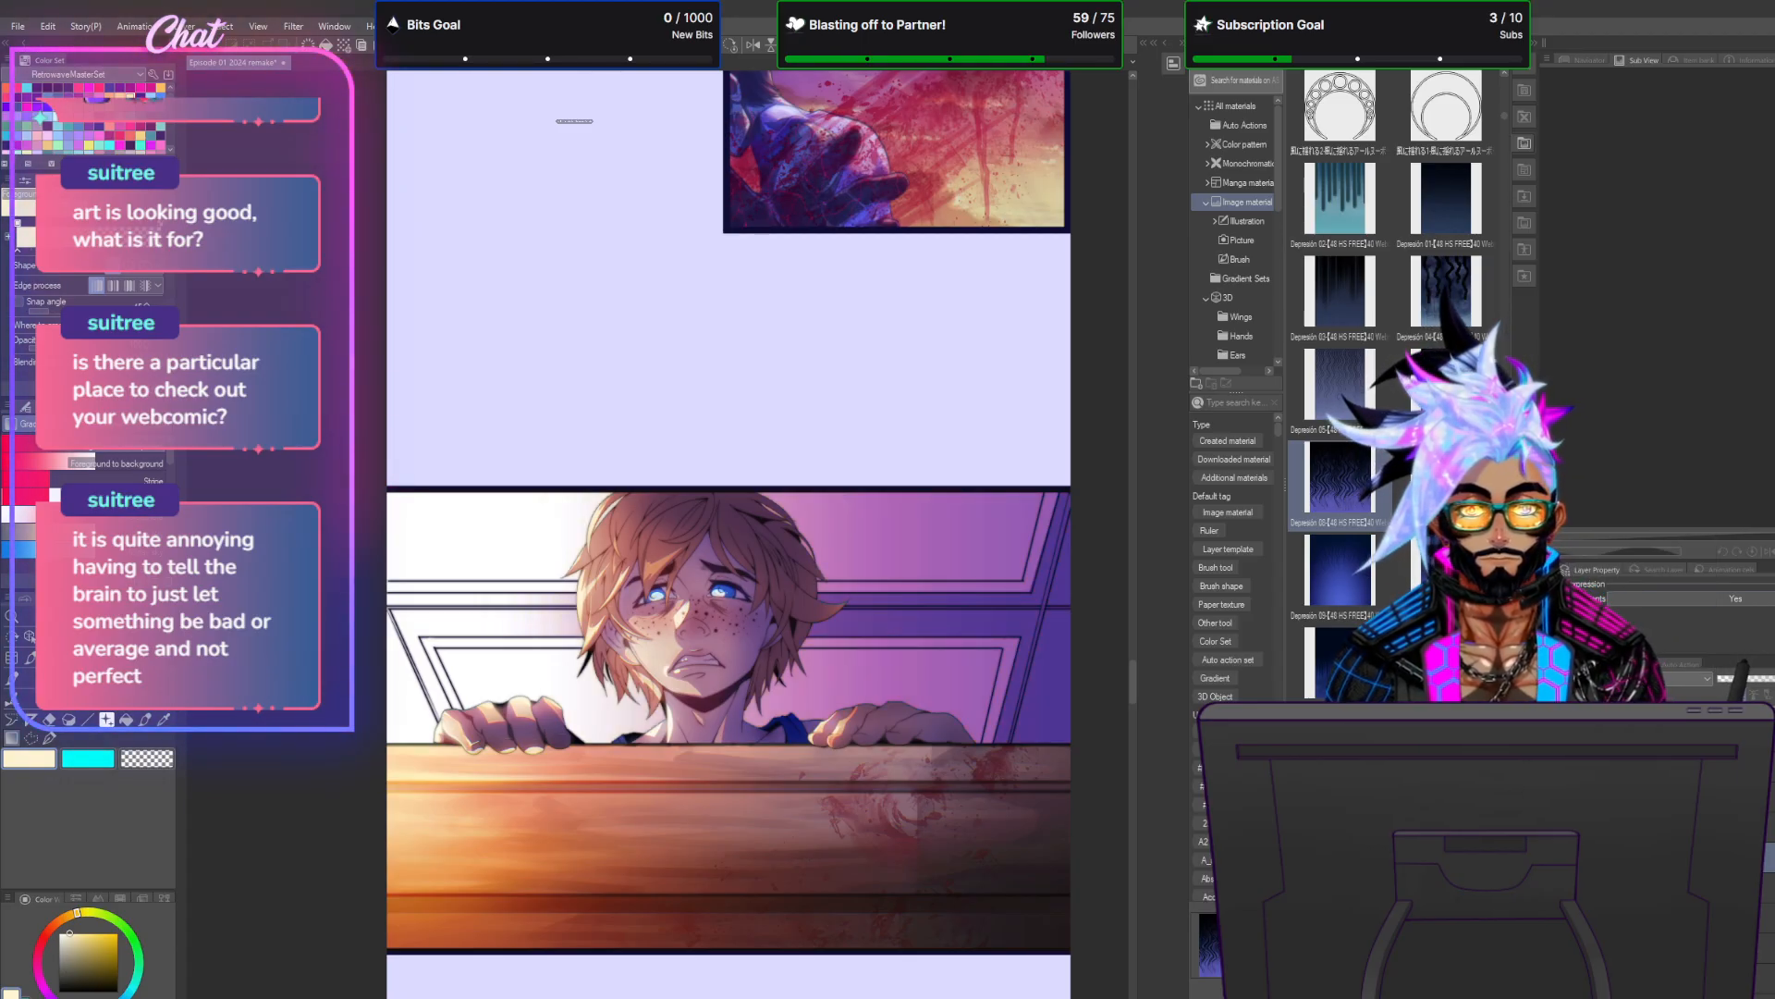
left_click(1643, 678)
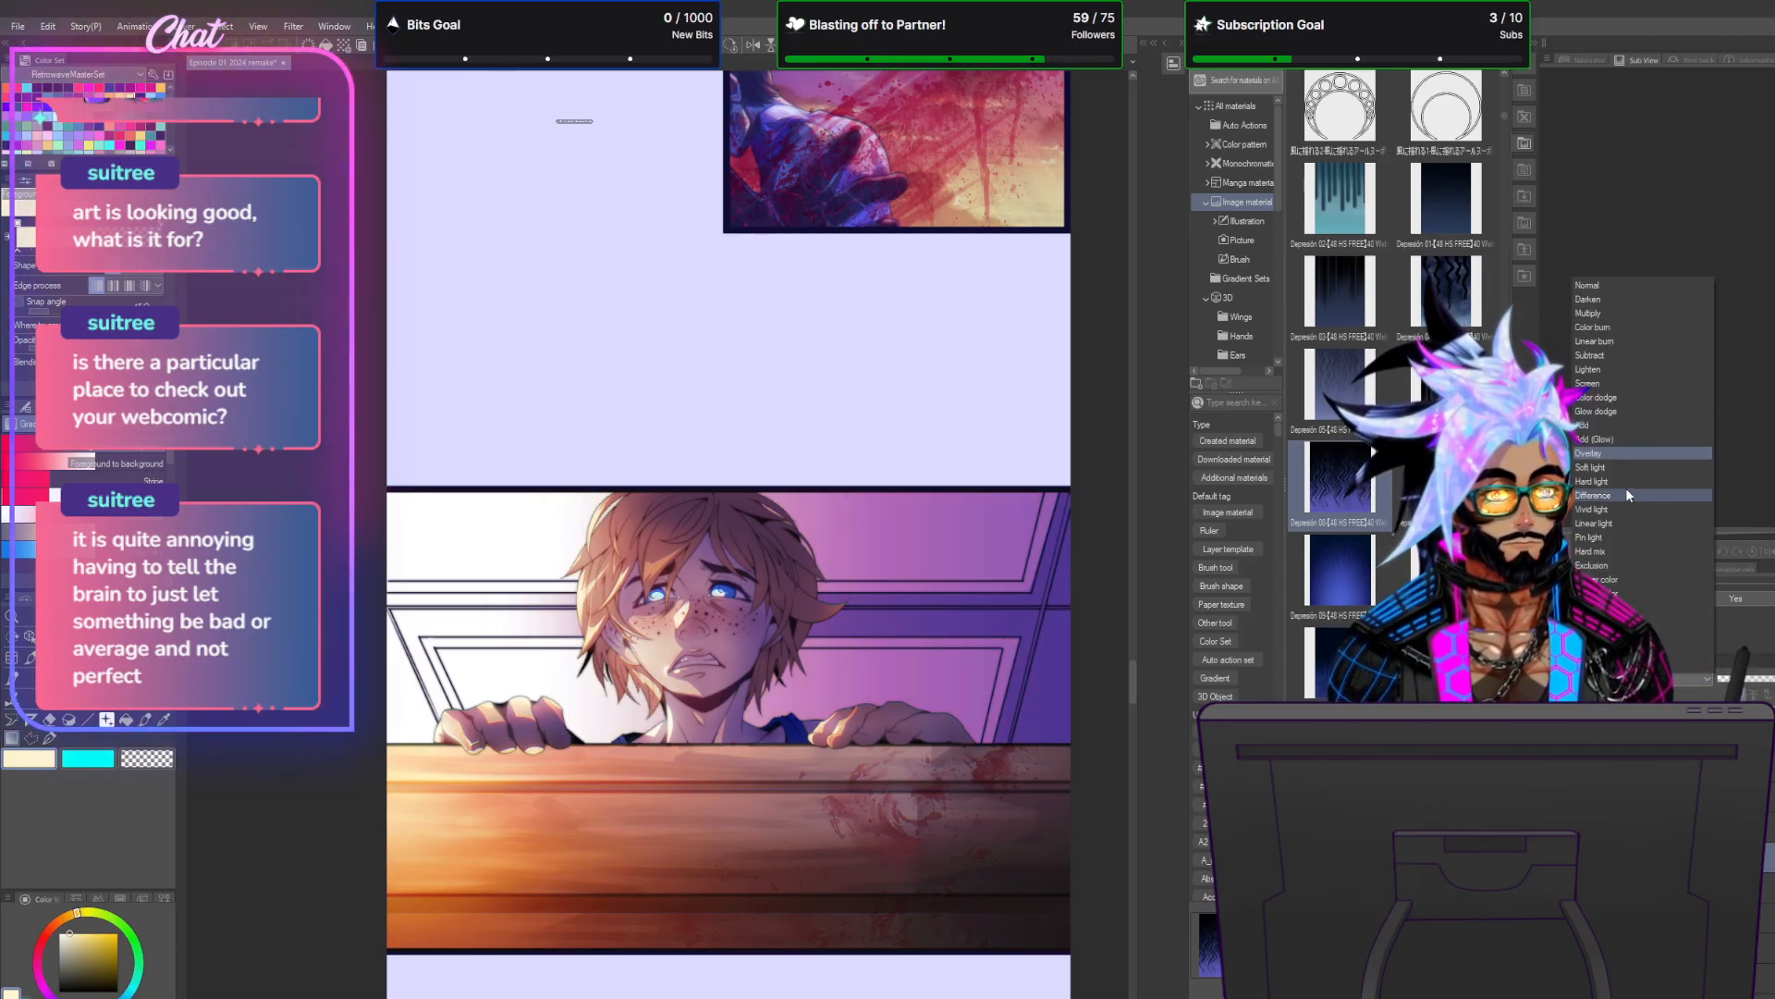
left_click(1609, 468)
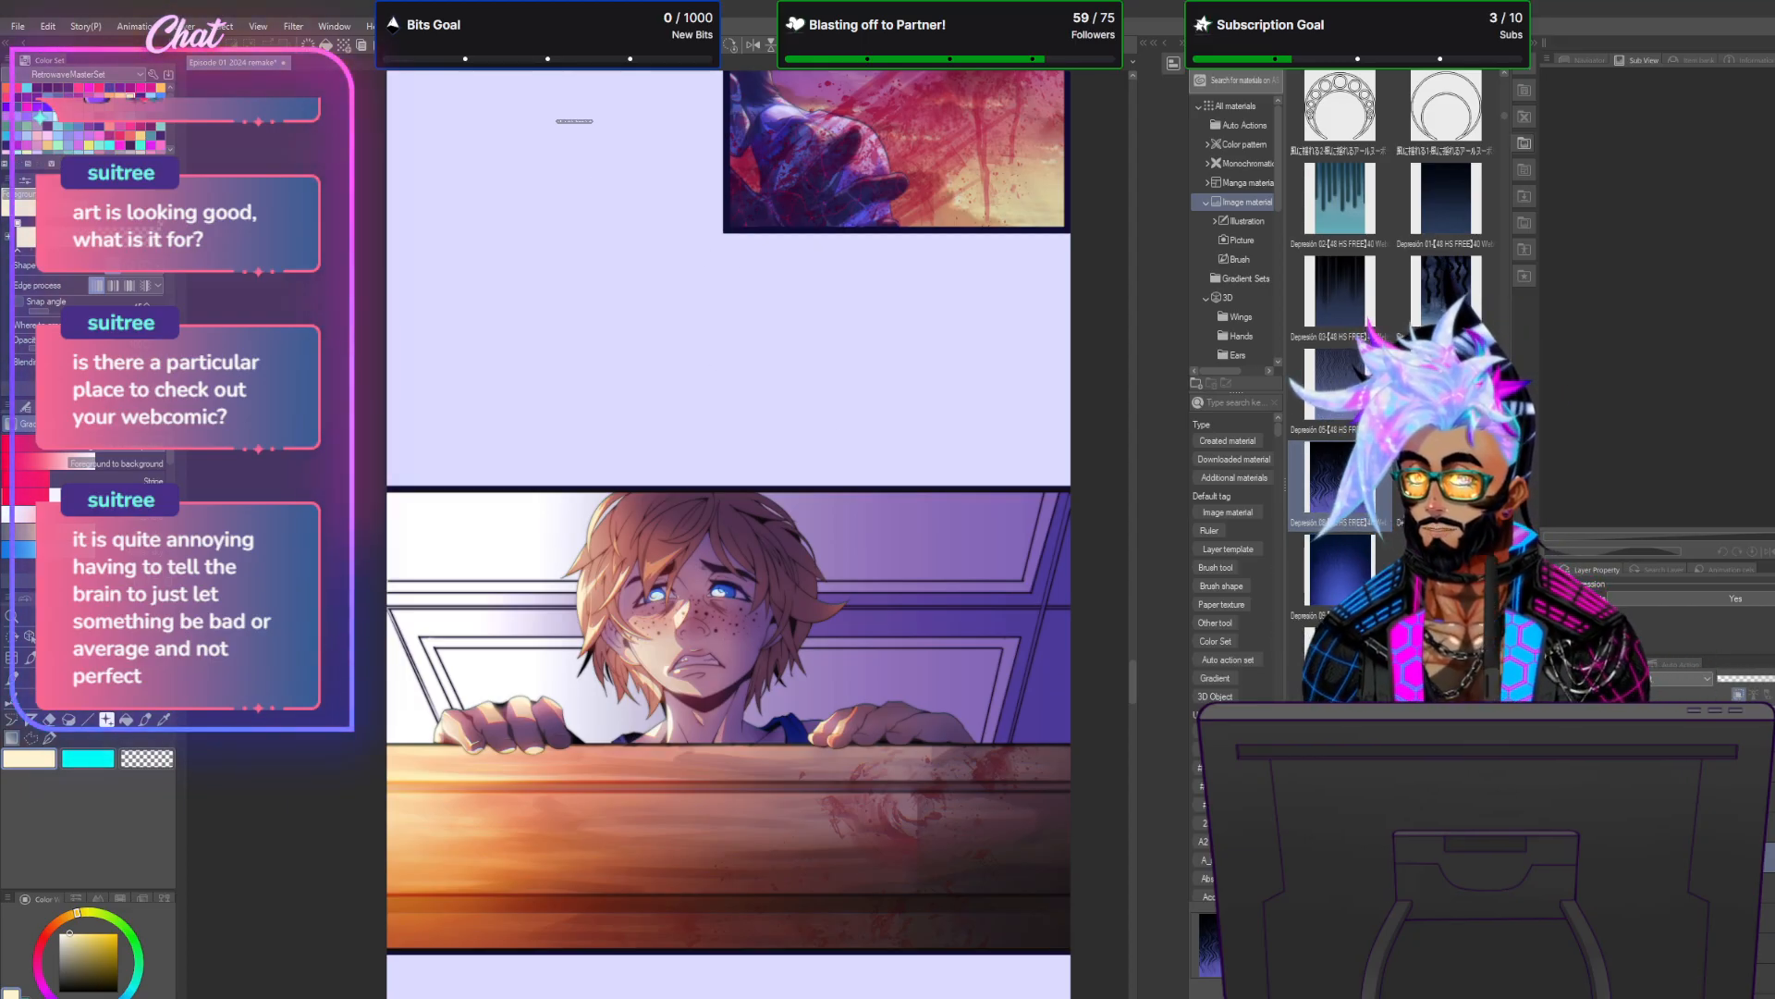
Hide the material library and add a tone curve correction over the wall background with the default curve.
left_click(1524, 144)
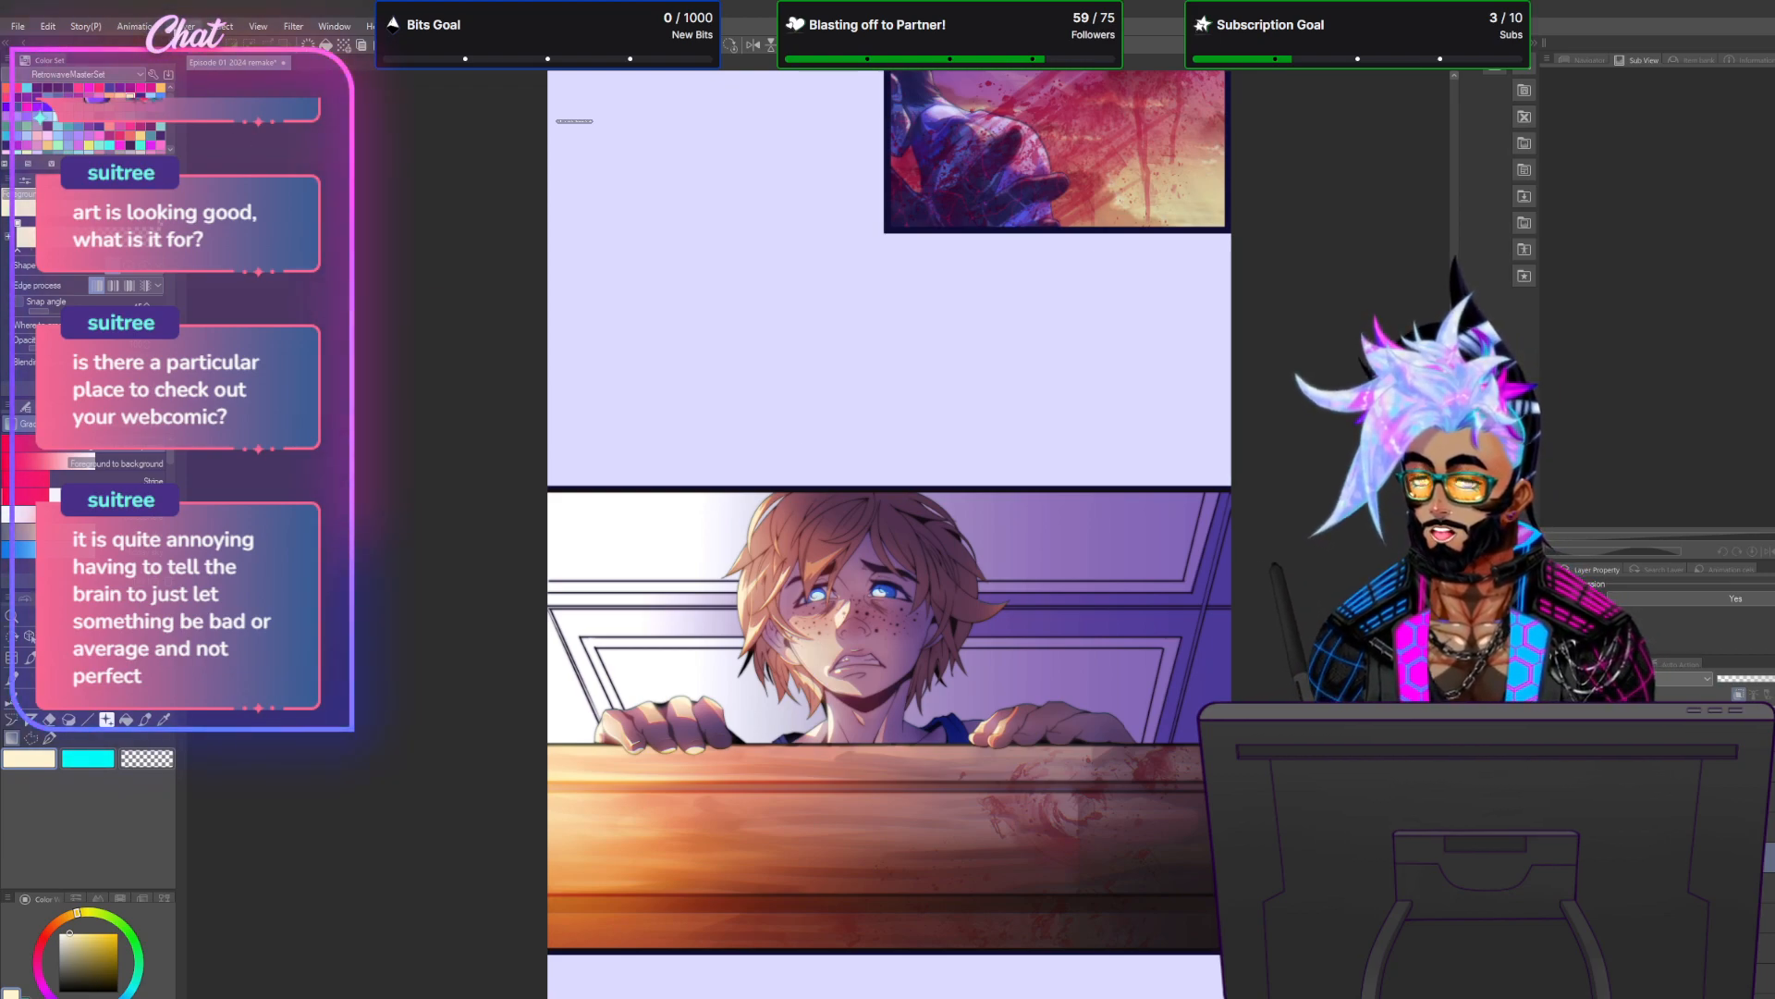
left_click(189, 26)
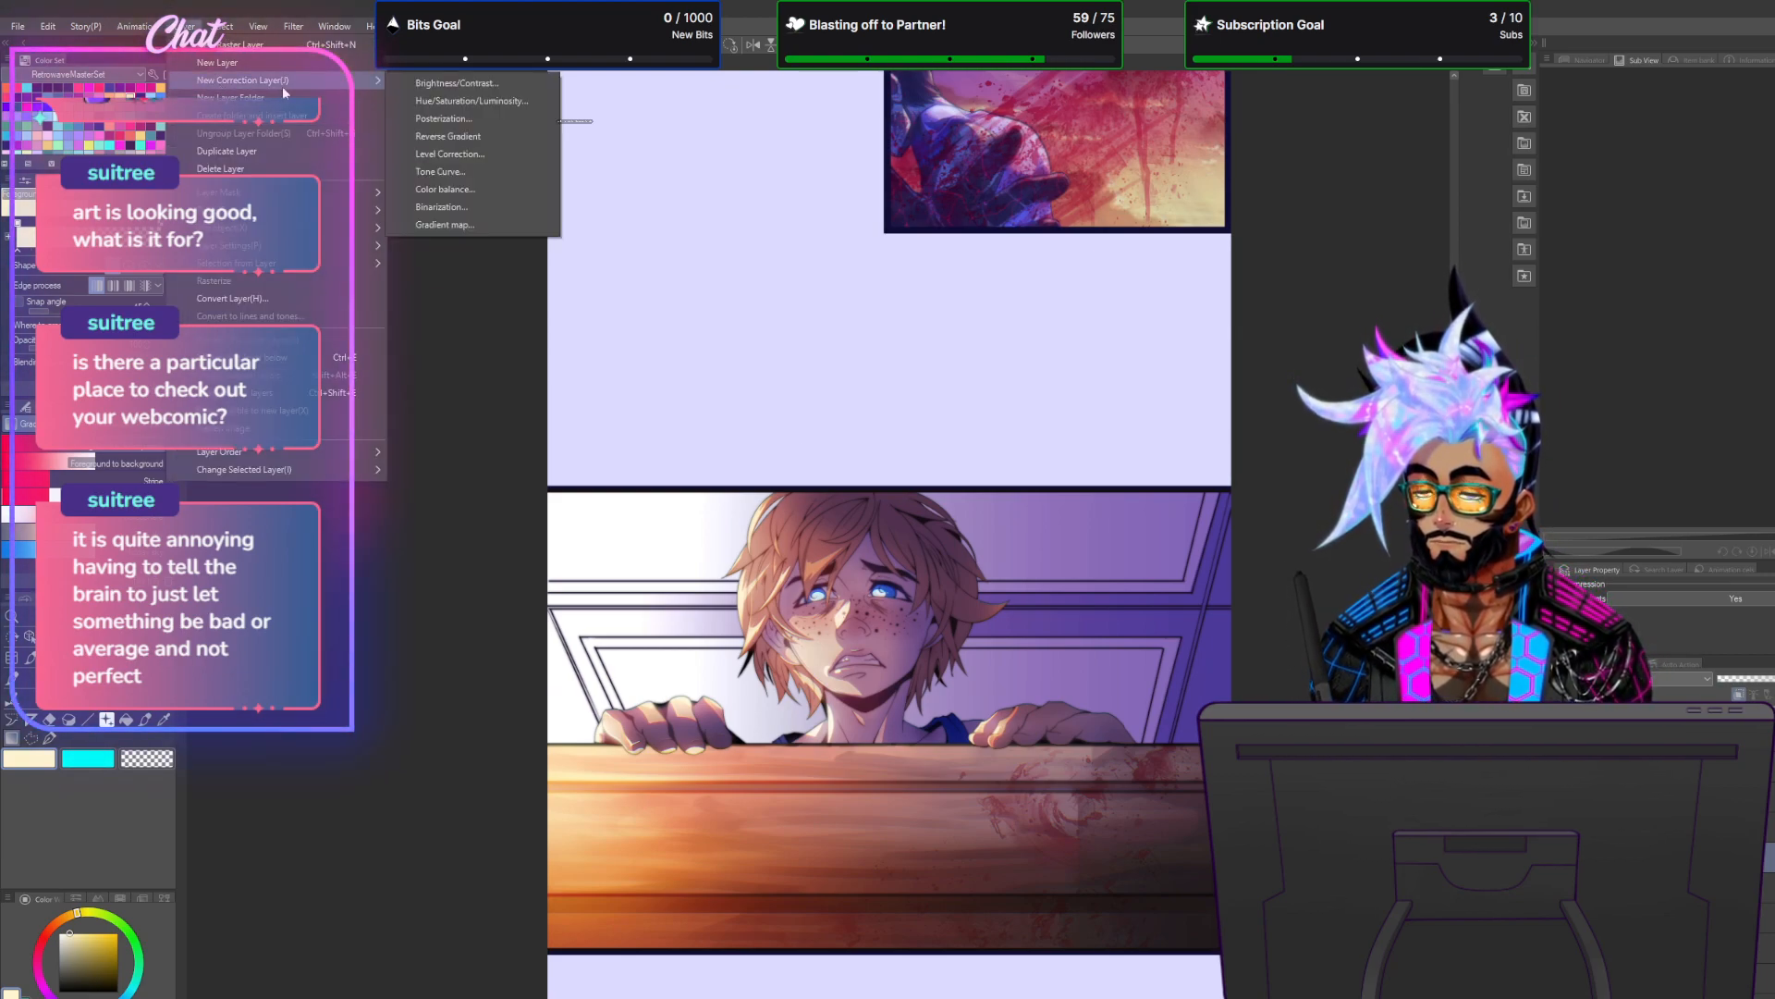
left_click(451, 162)
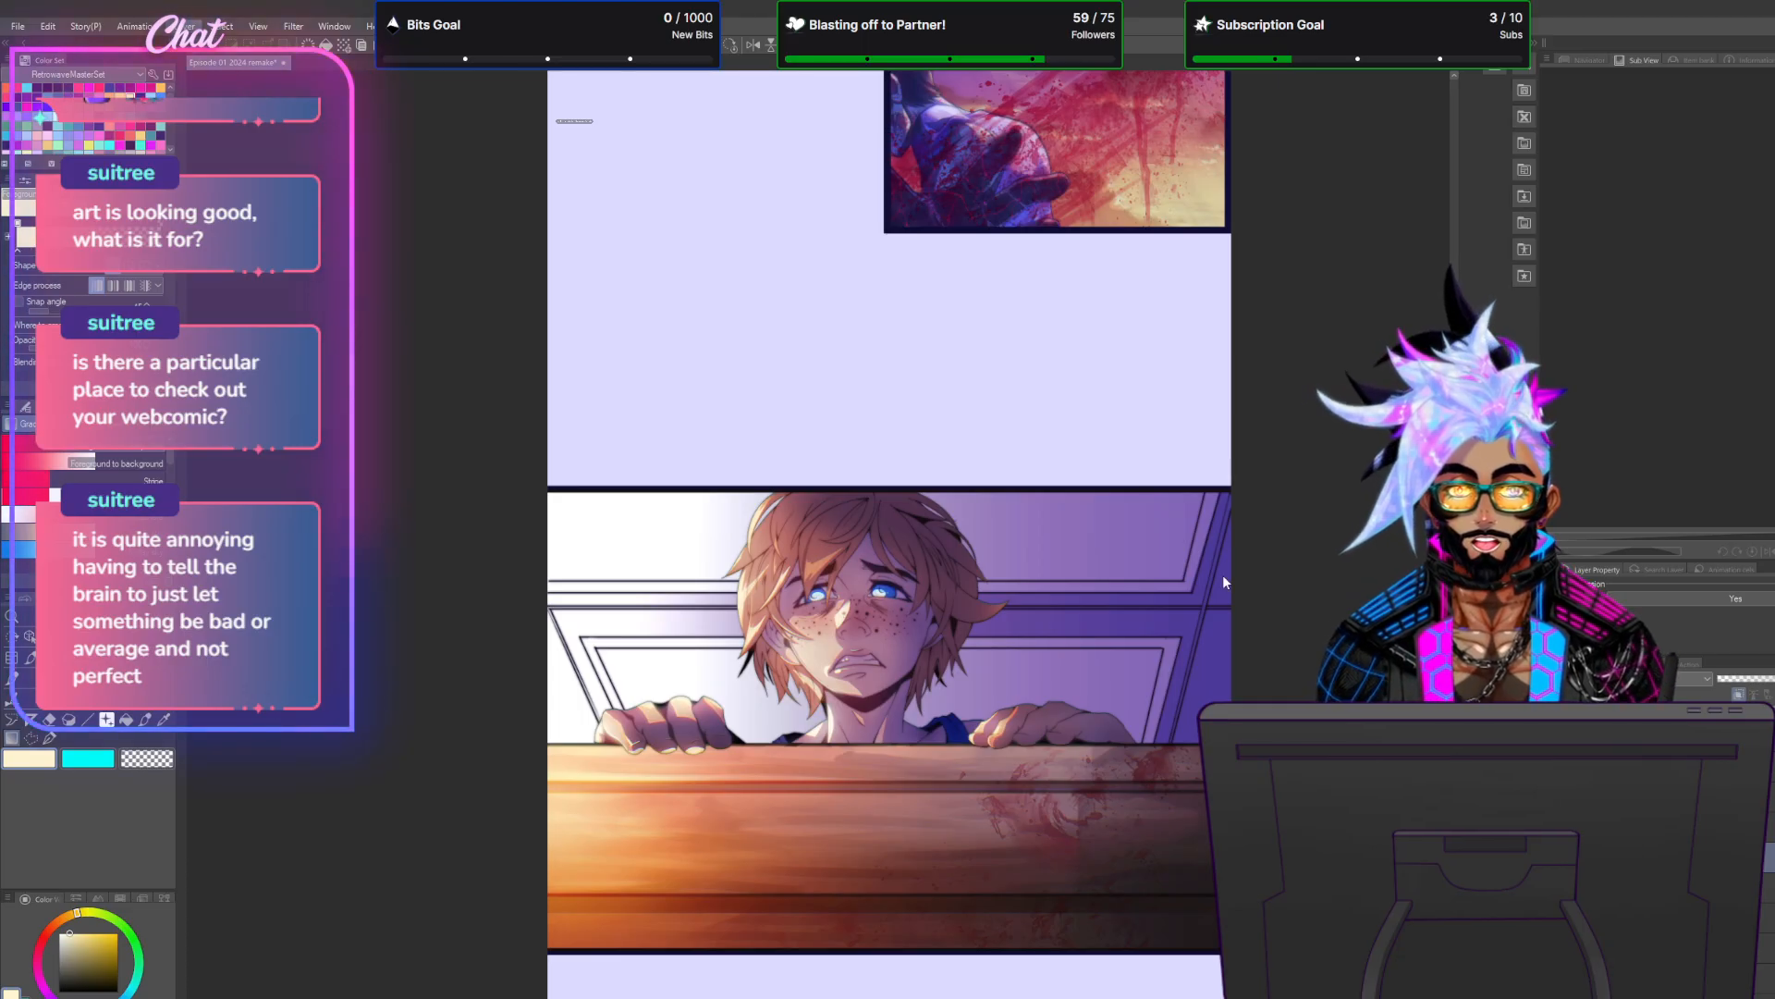
key("ctrl+m")
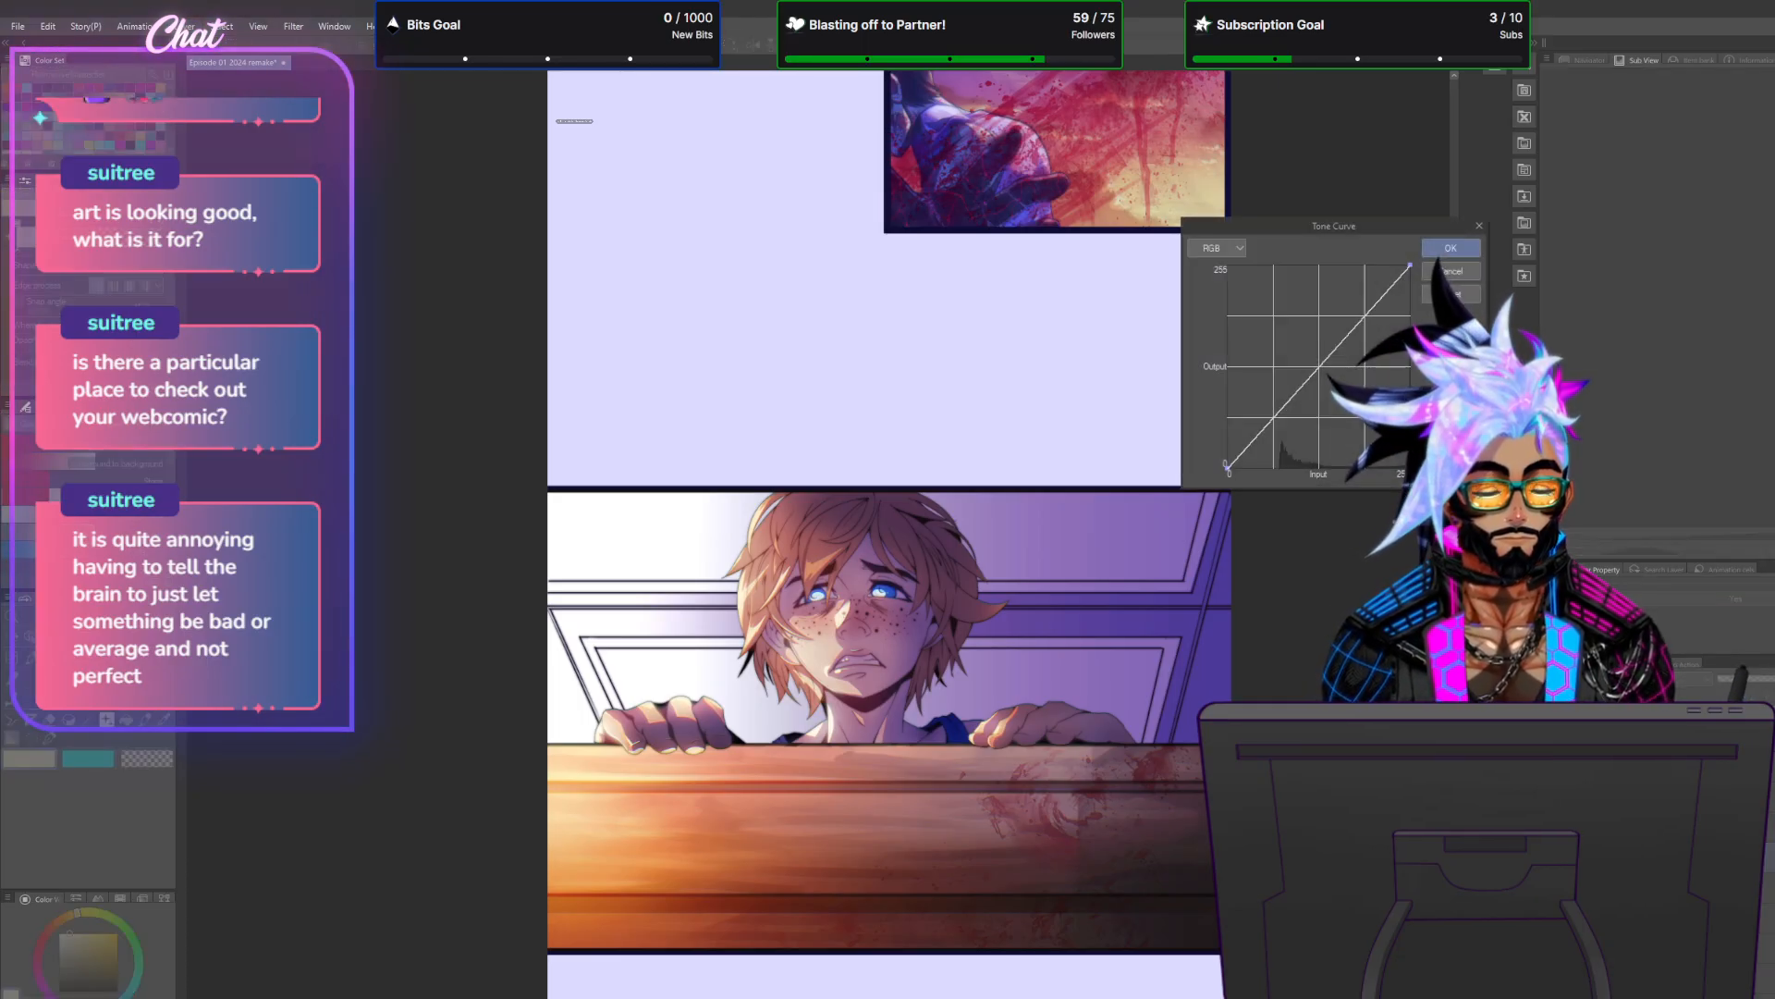
left_click(1449, 250)
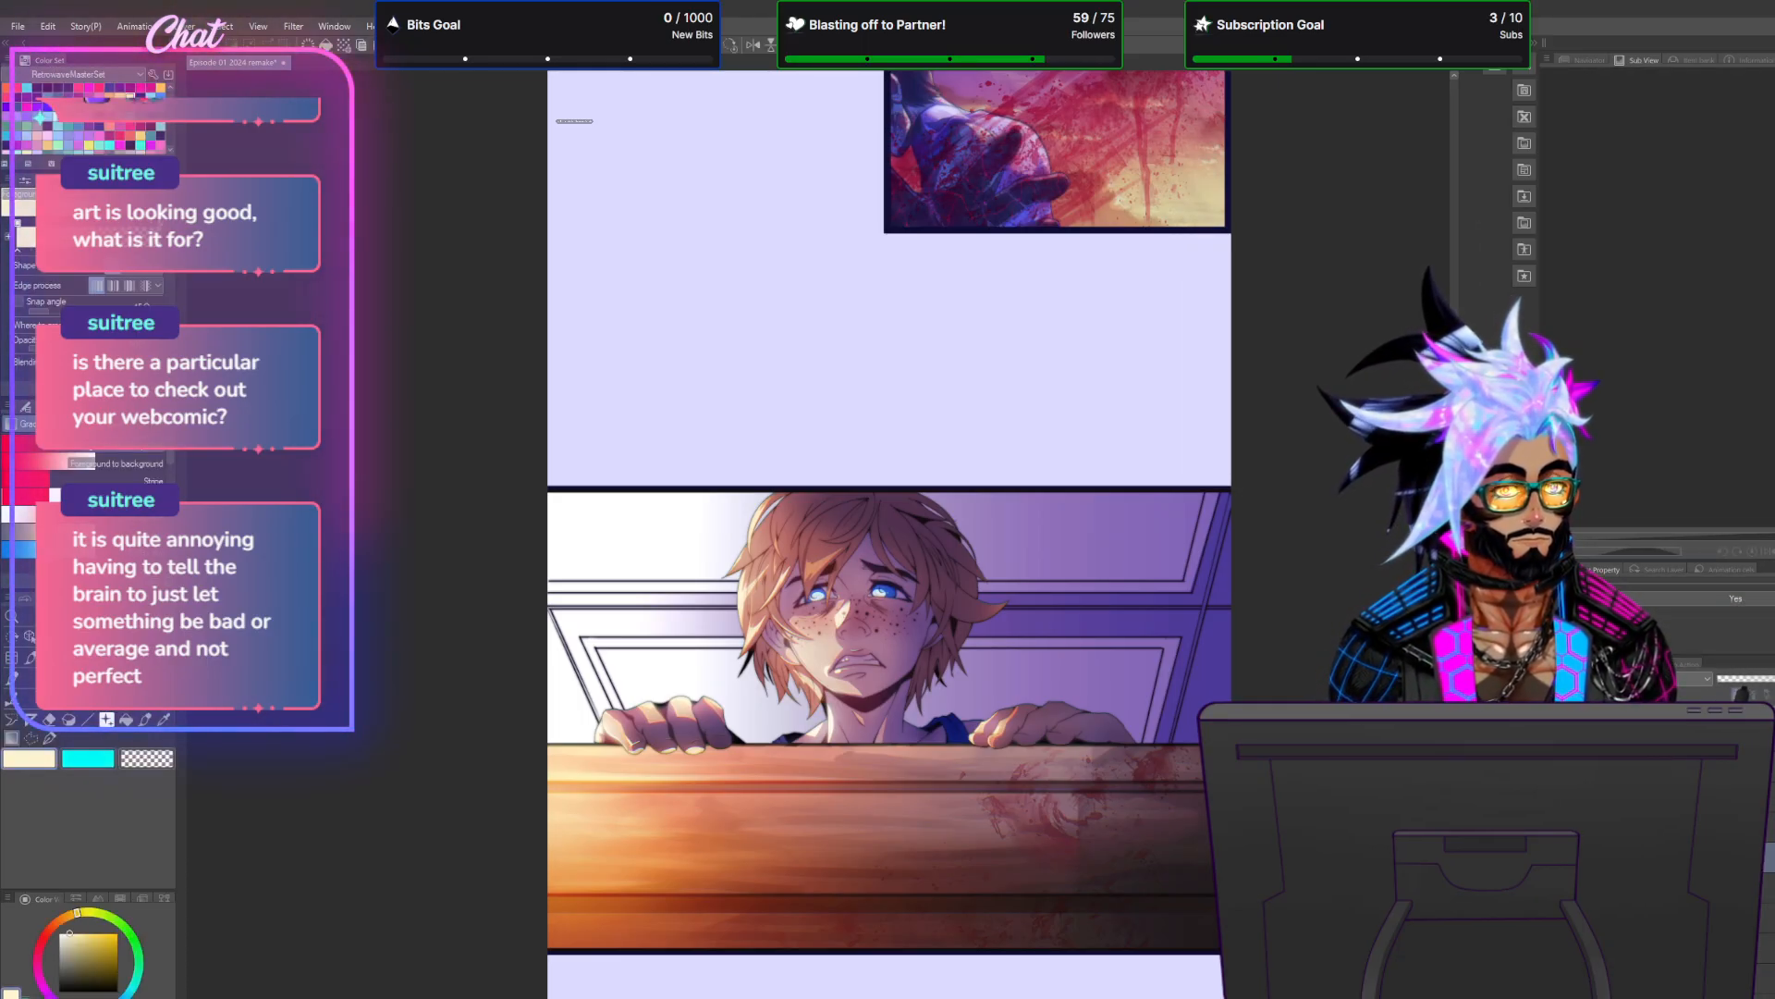
Darken the wall background by bending the RGB tone curve gently downward in the midtones, resetting a steeper first attempt.
key("ctrl+m")
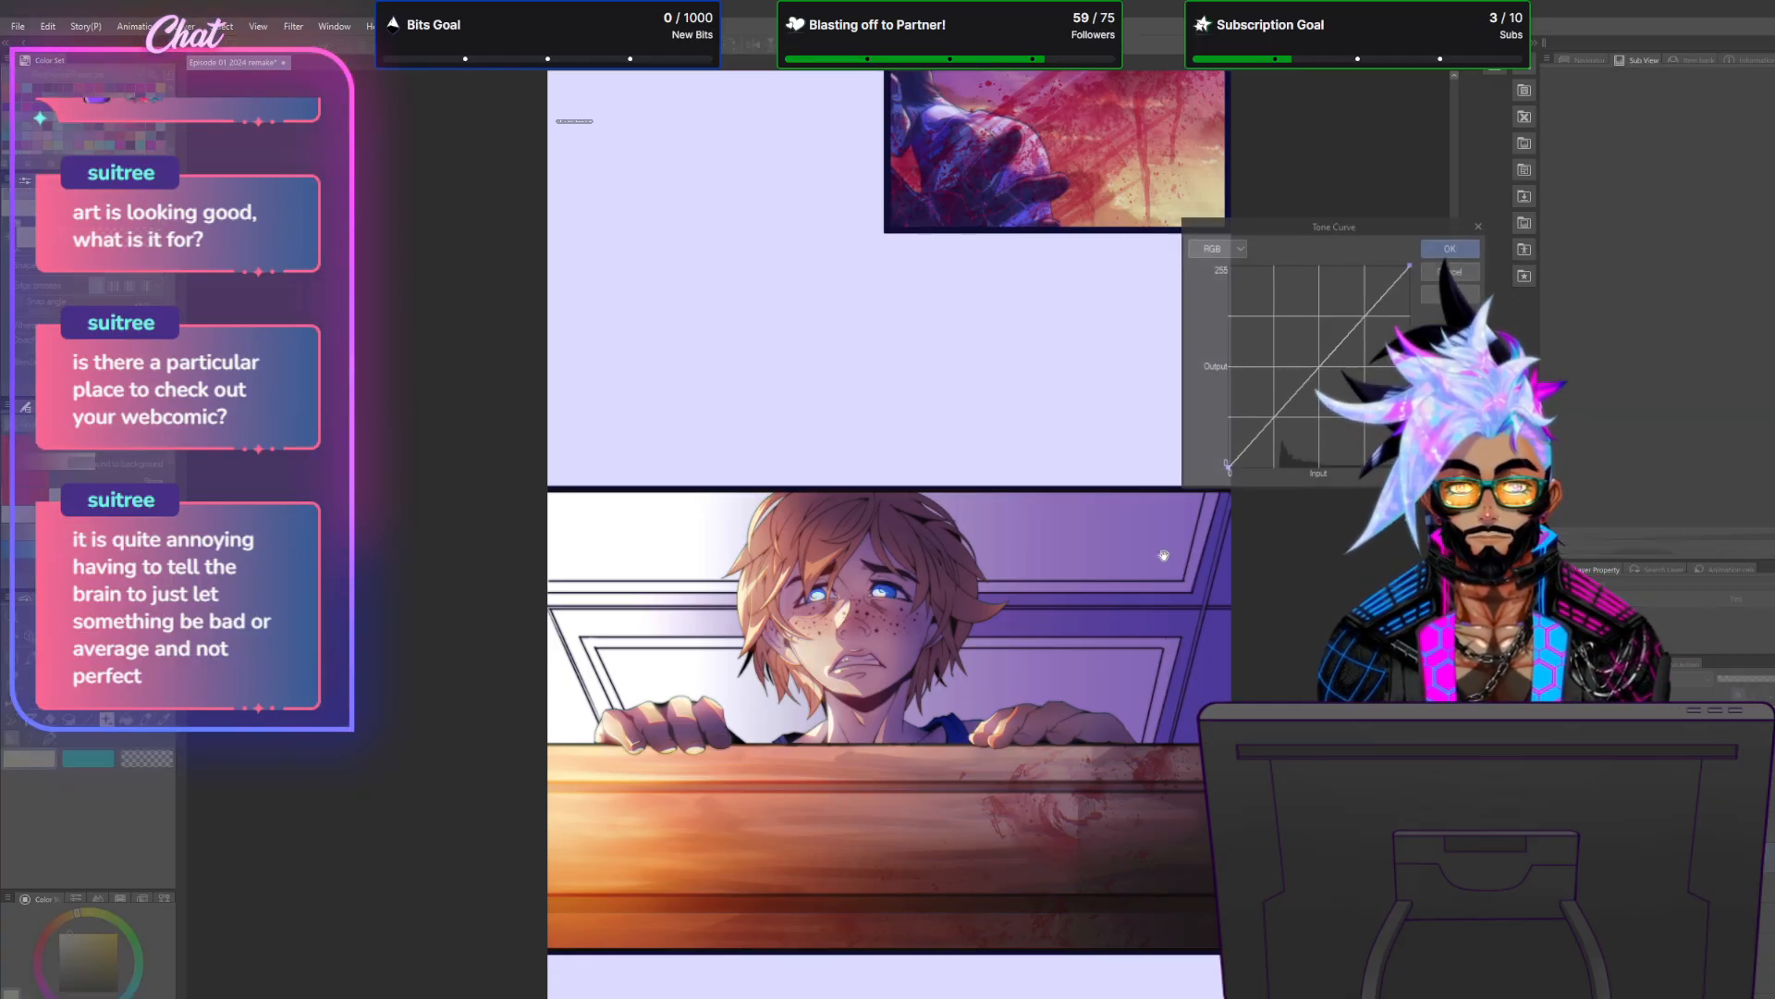
left_click_drag(1316, 372, 1357, 421)
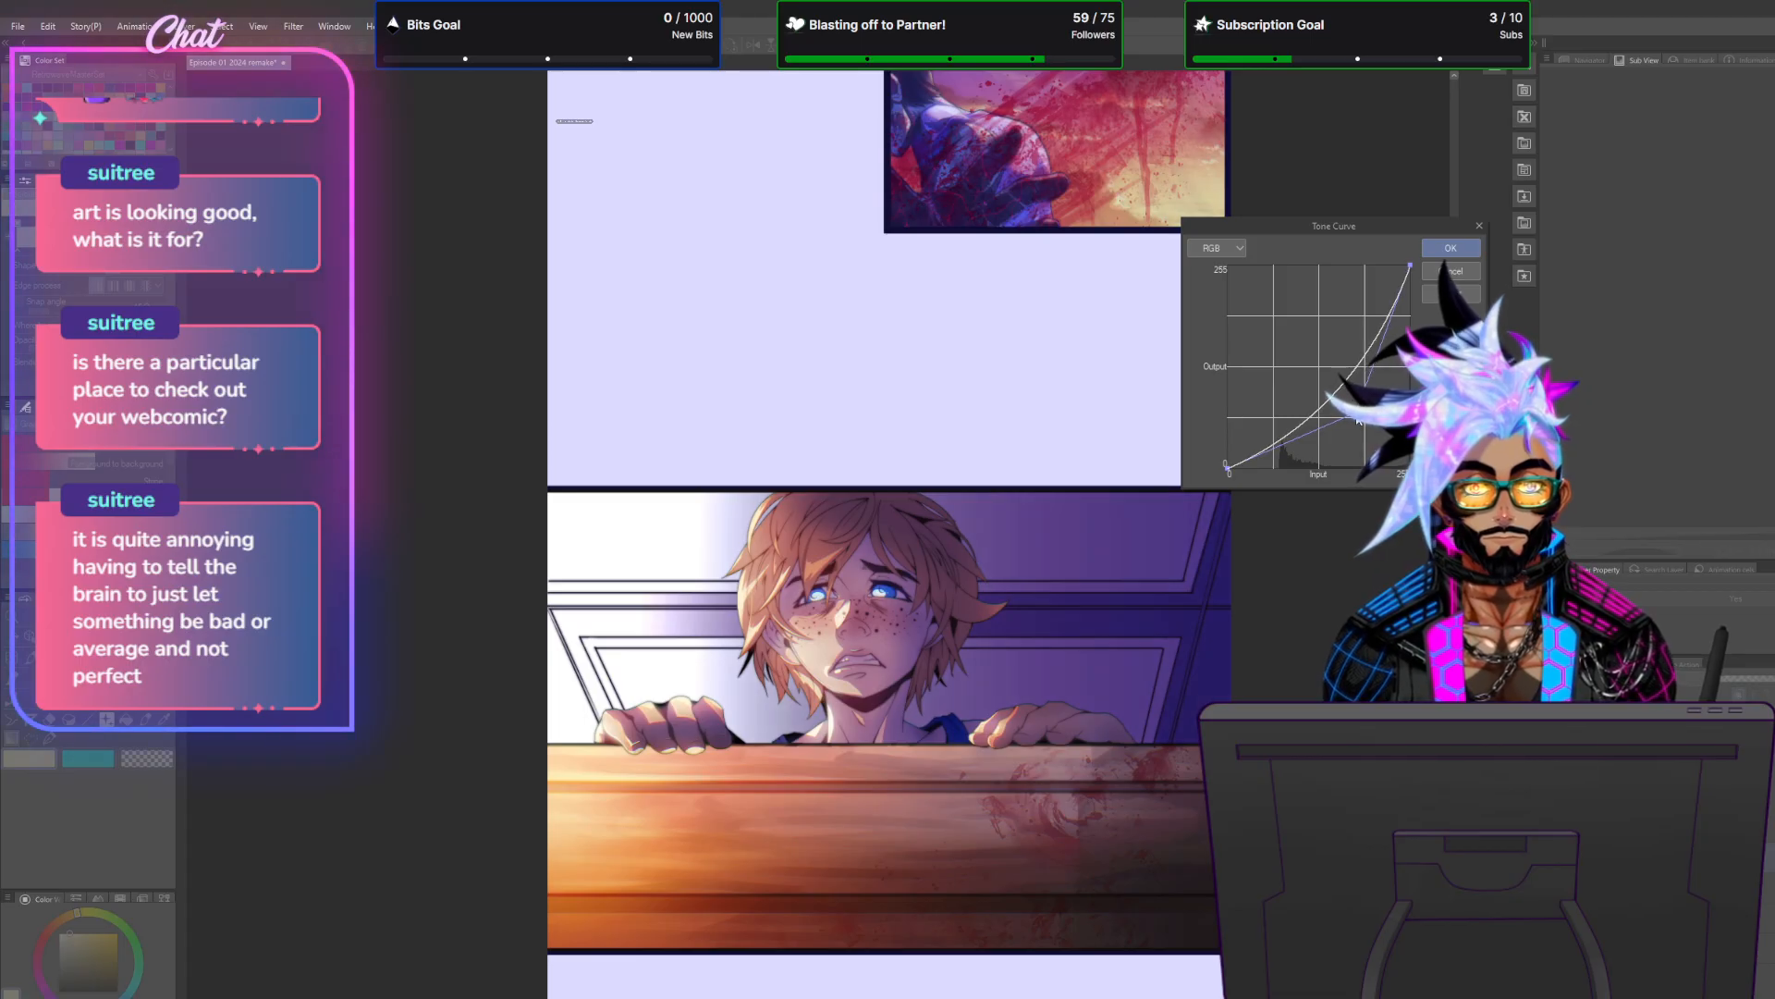
left_click(1393, 321)
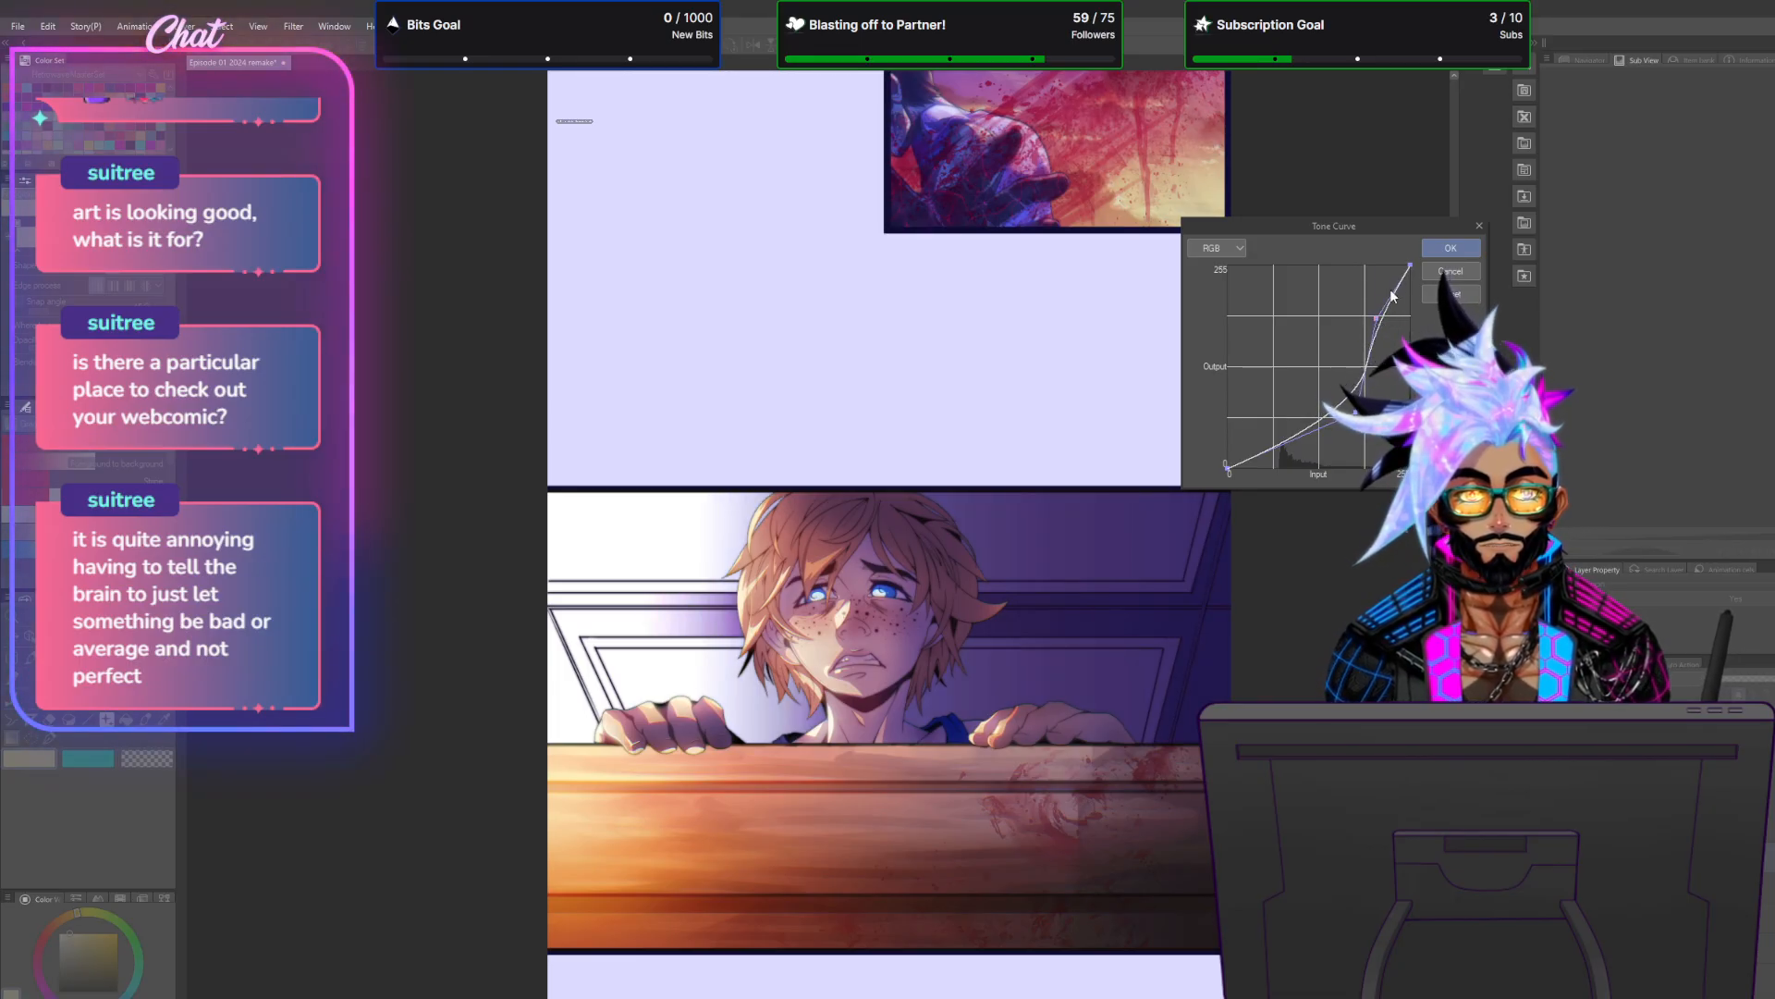
left_click(1448, 294)
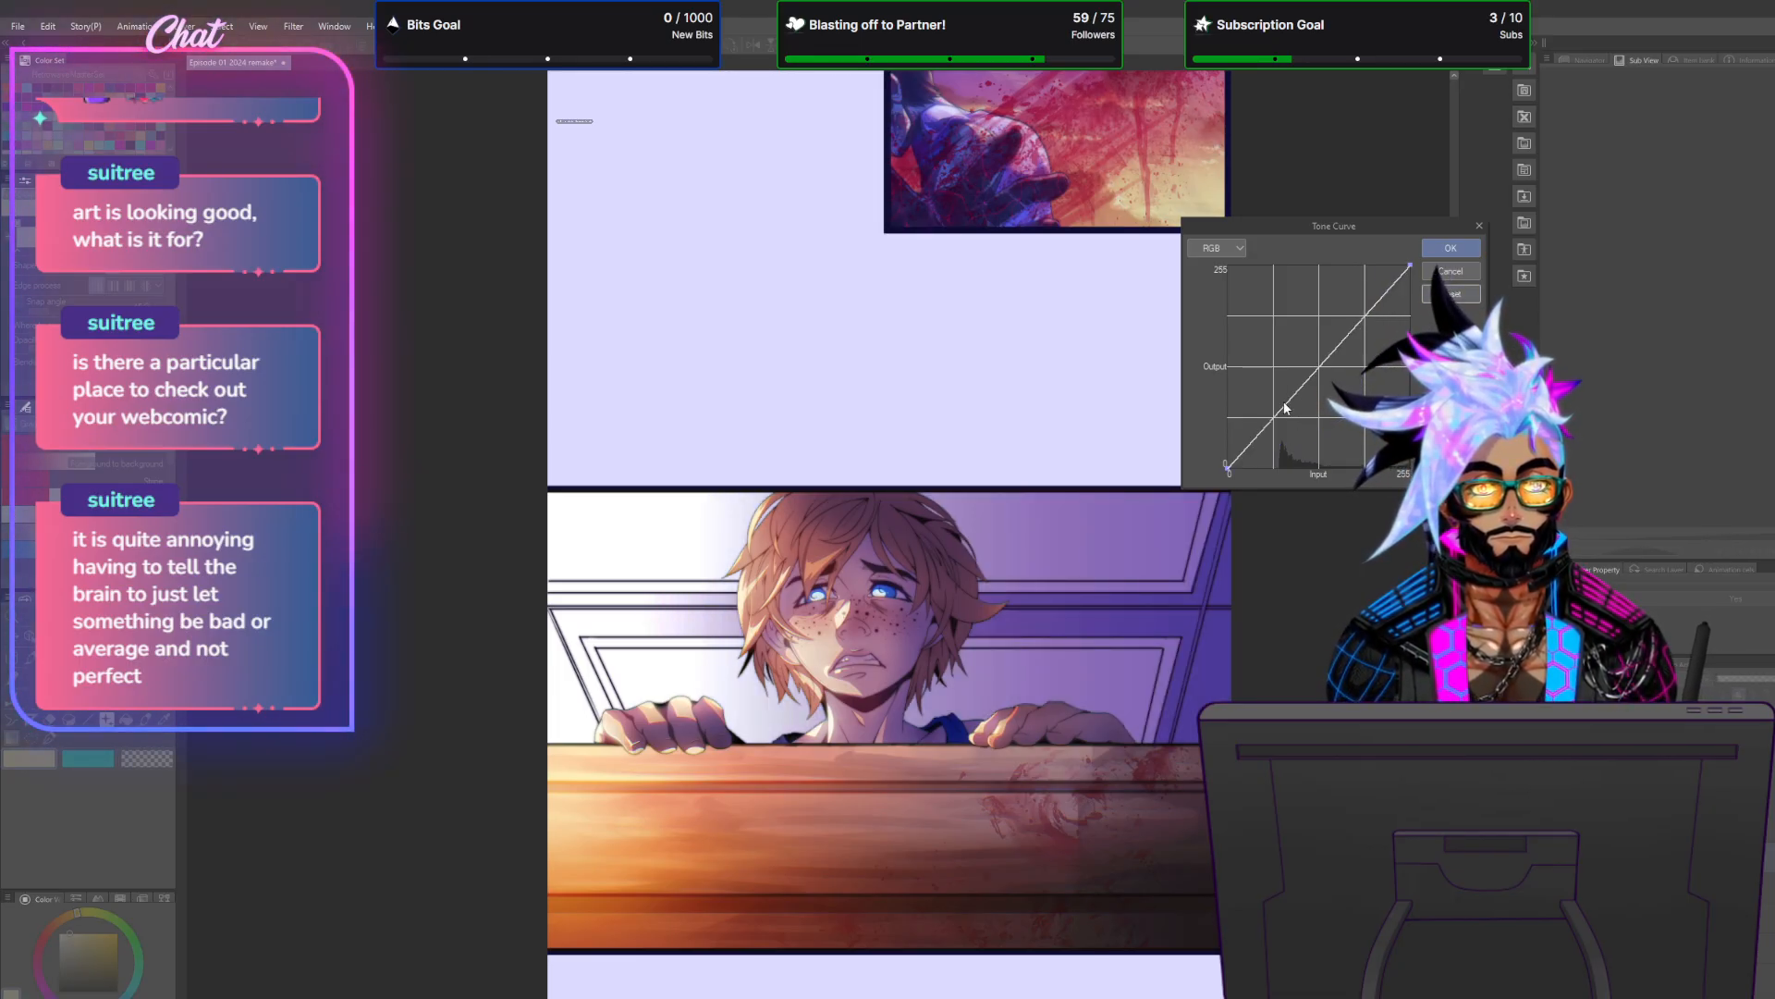
left_click_drag(1301, 415, 1323, 429)
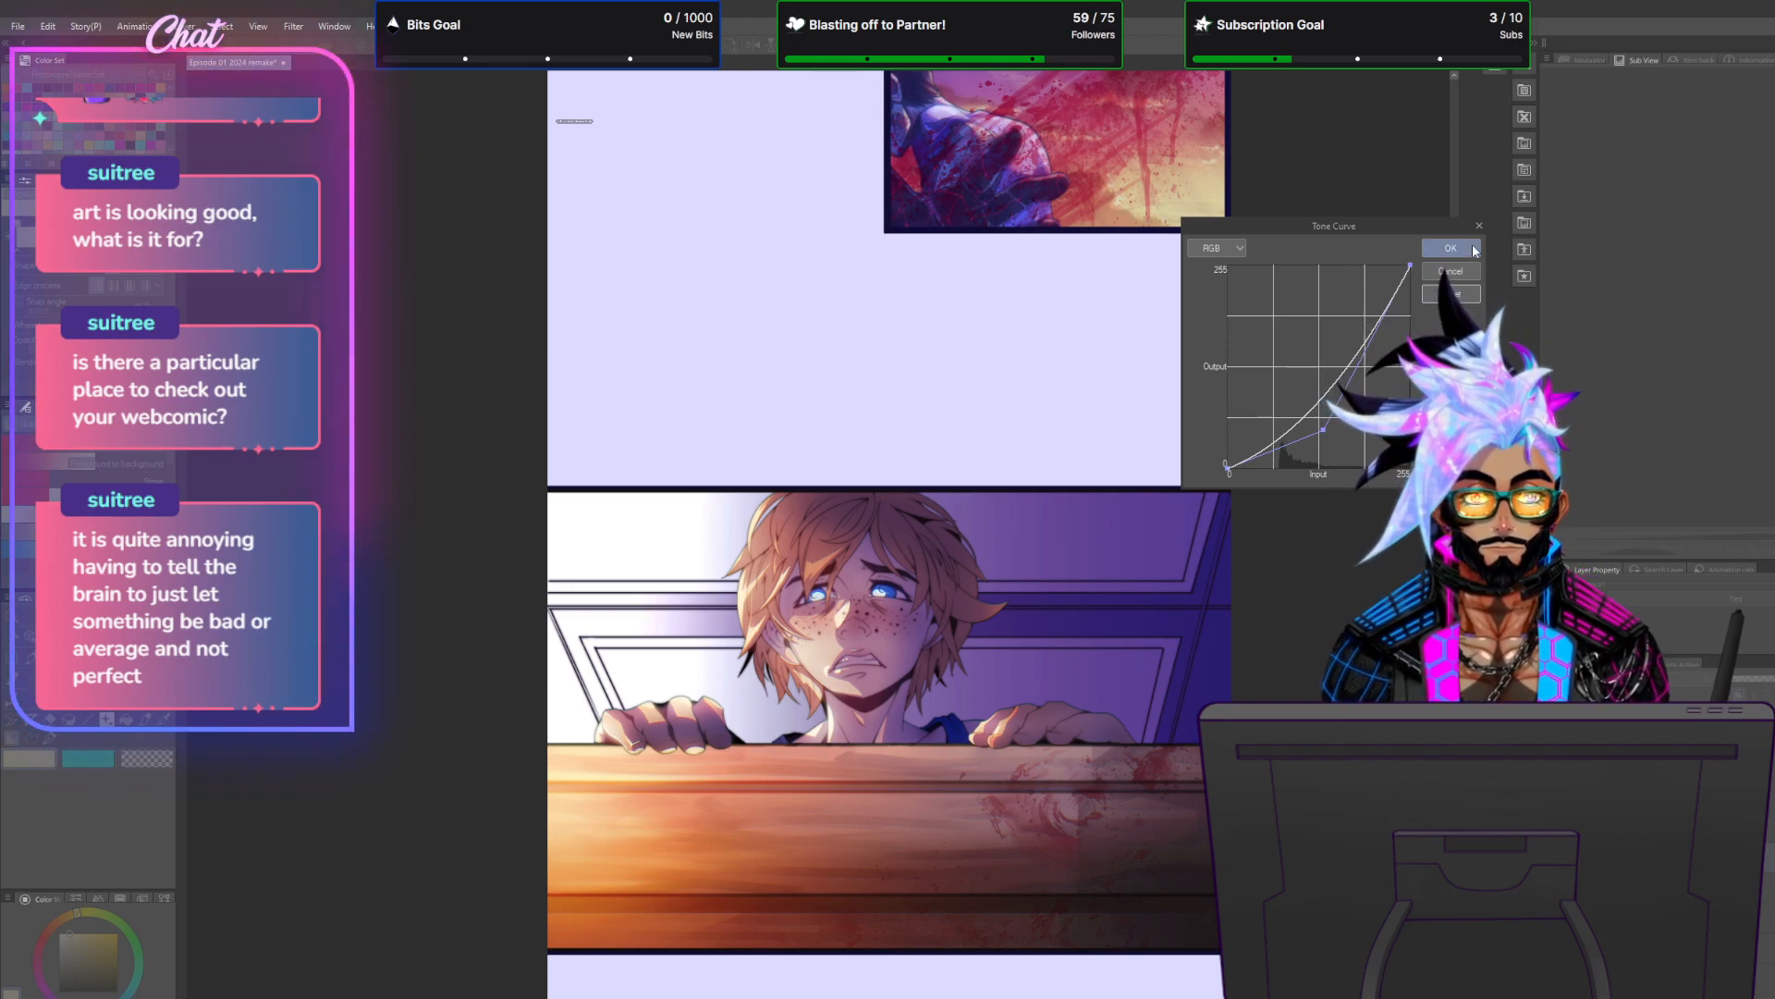
key("Return")
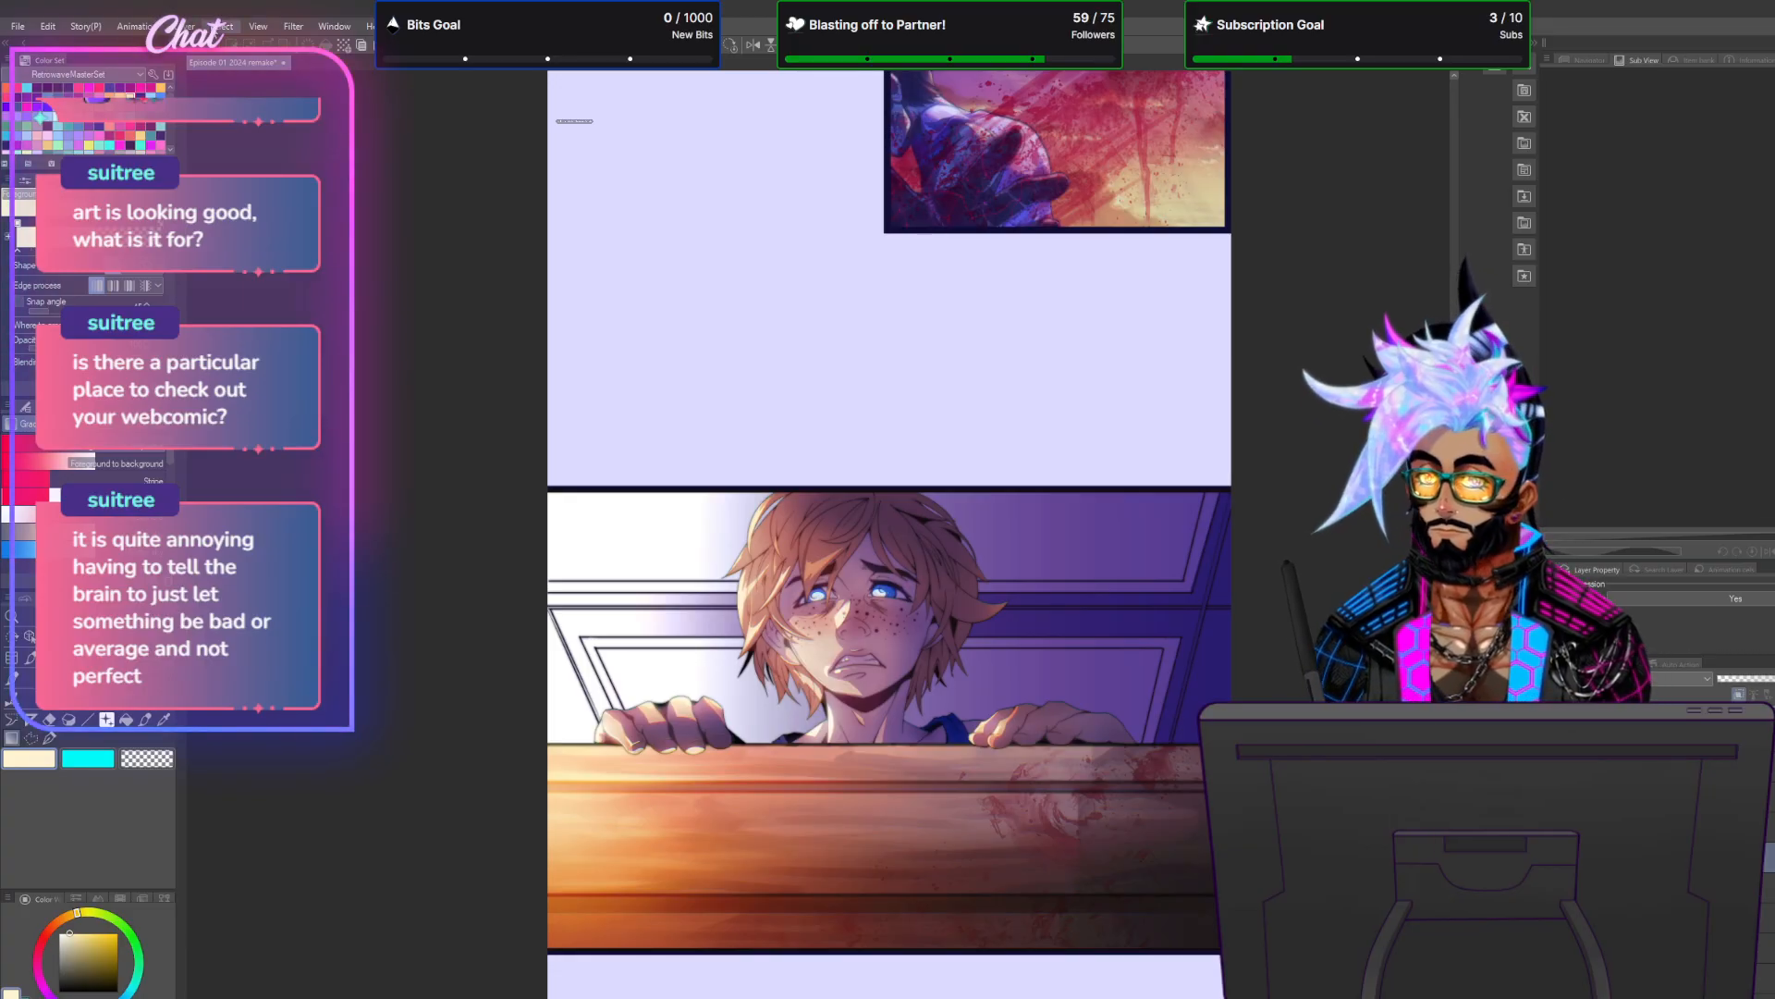
Add a color balance correction layer over the wall and set the cyan-red level to 15 for shadows and 30 for half tones.
left_click(185, 26)
mouse_move(248, 78)
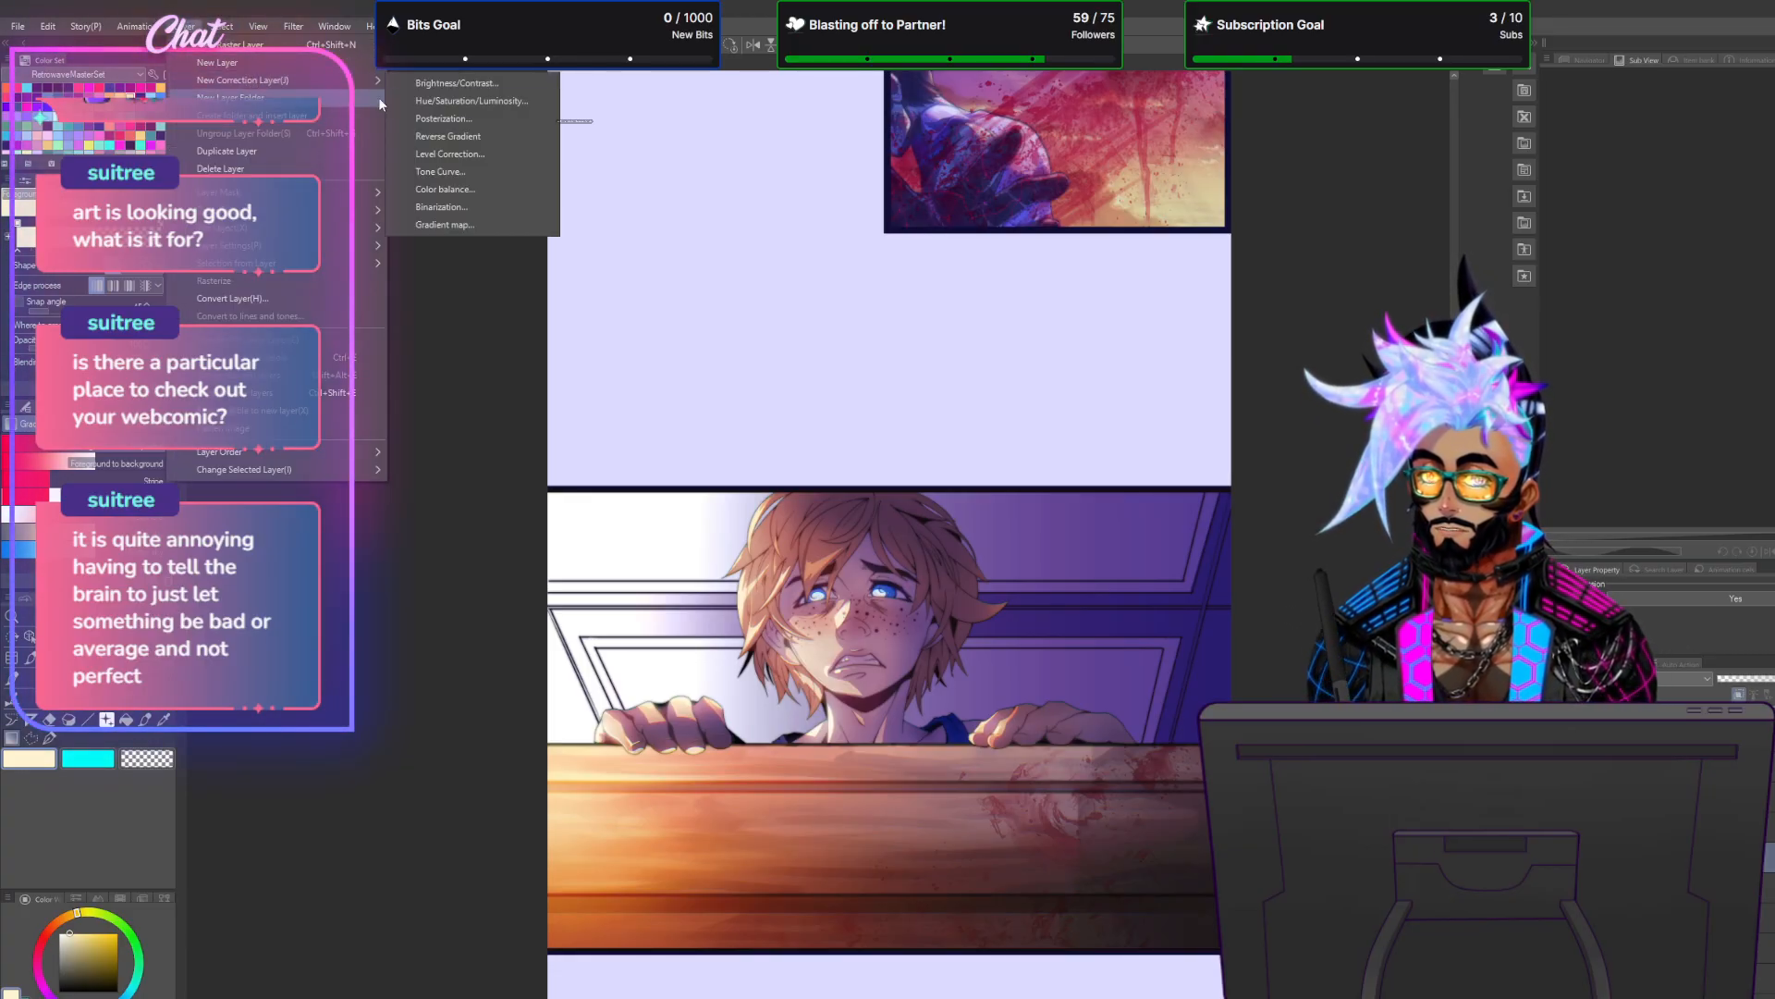
left_click(495, 180)
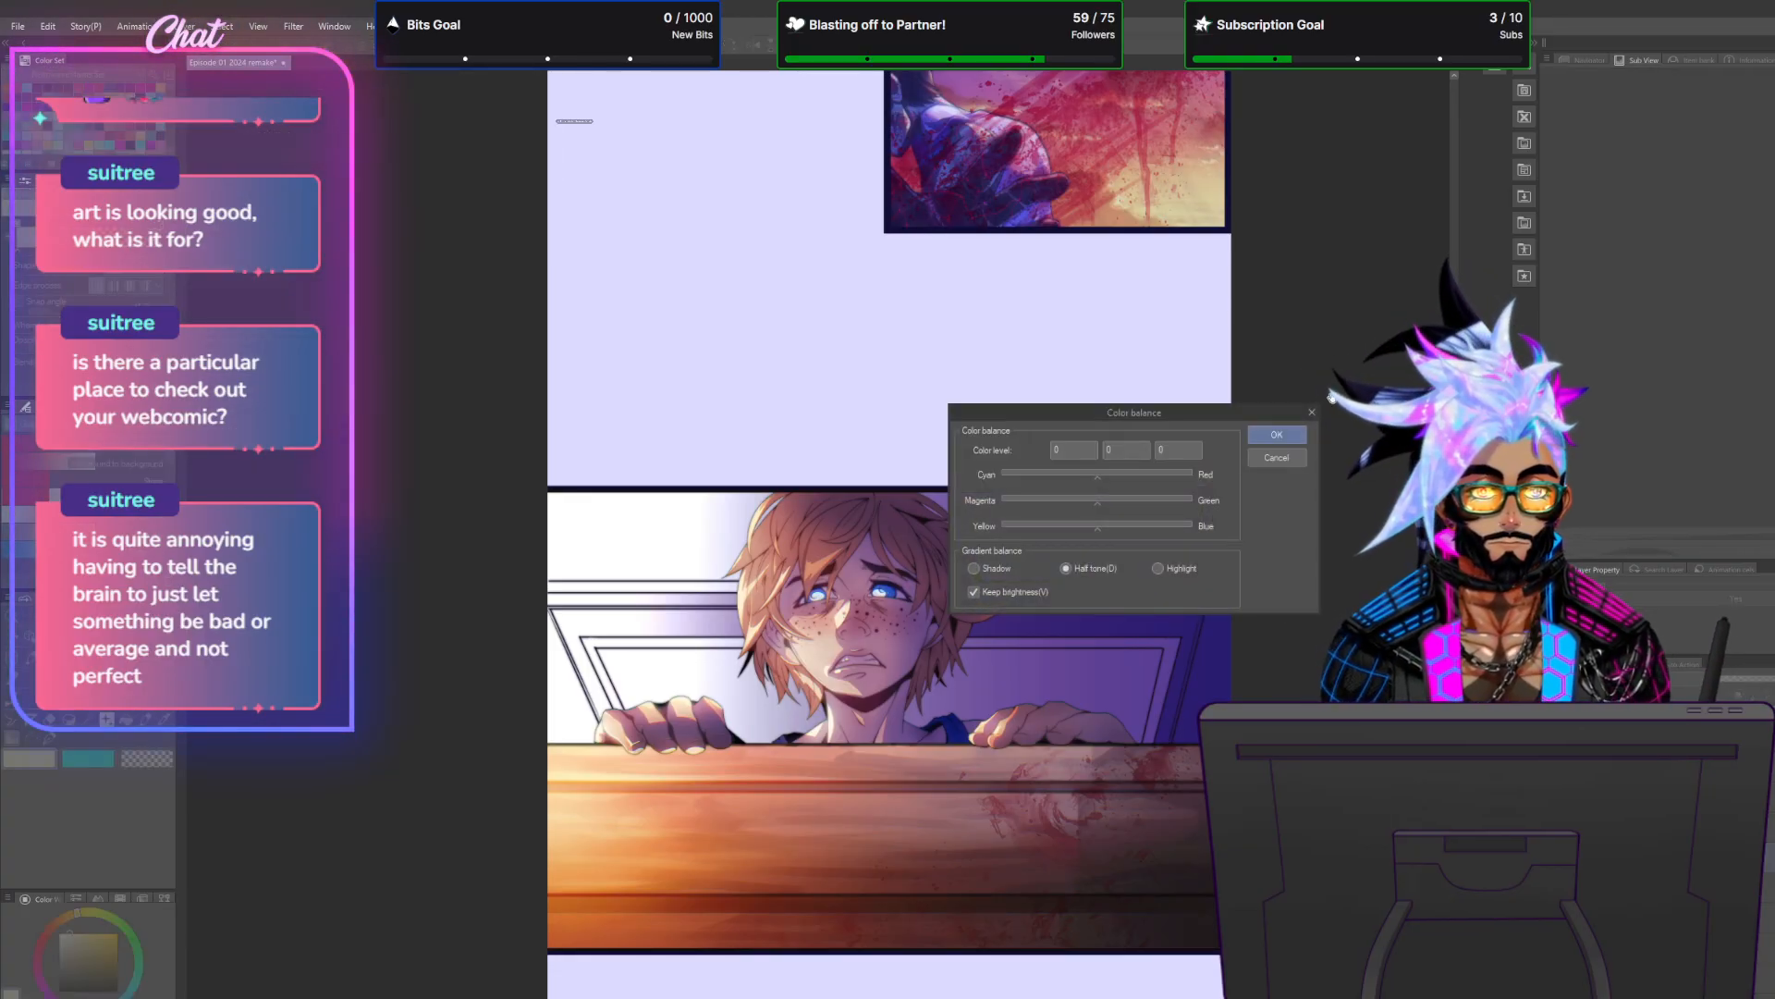
left_click(1284, 436)
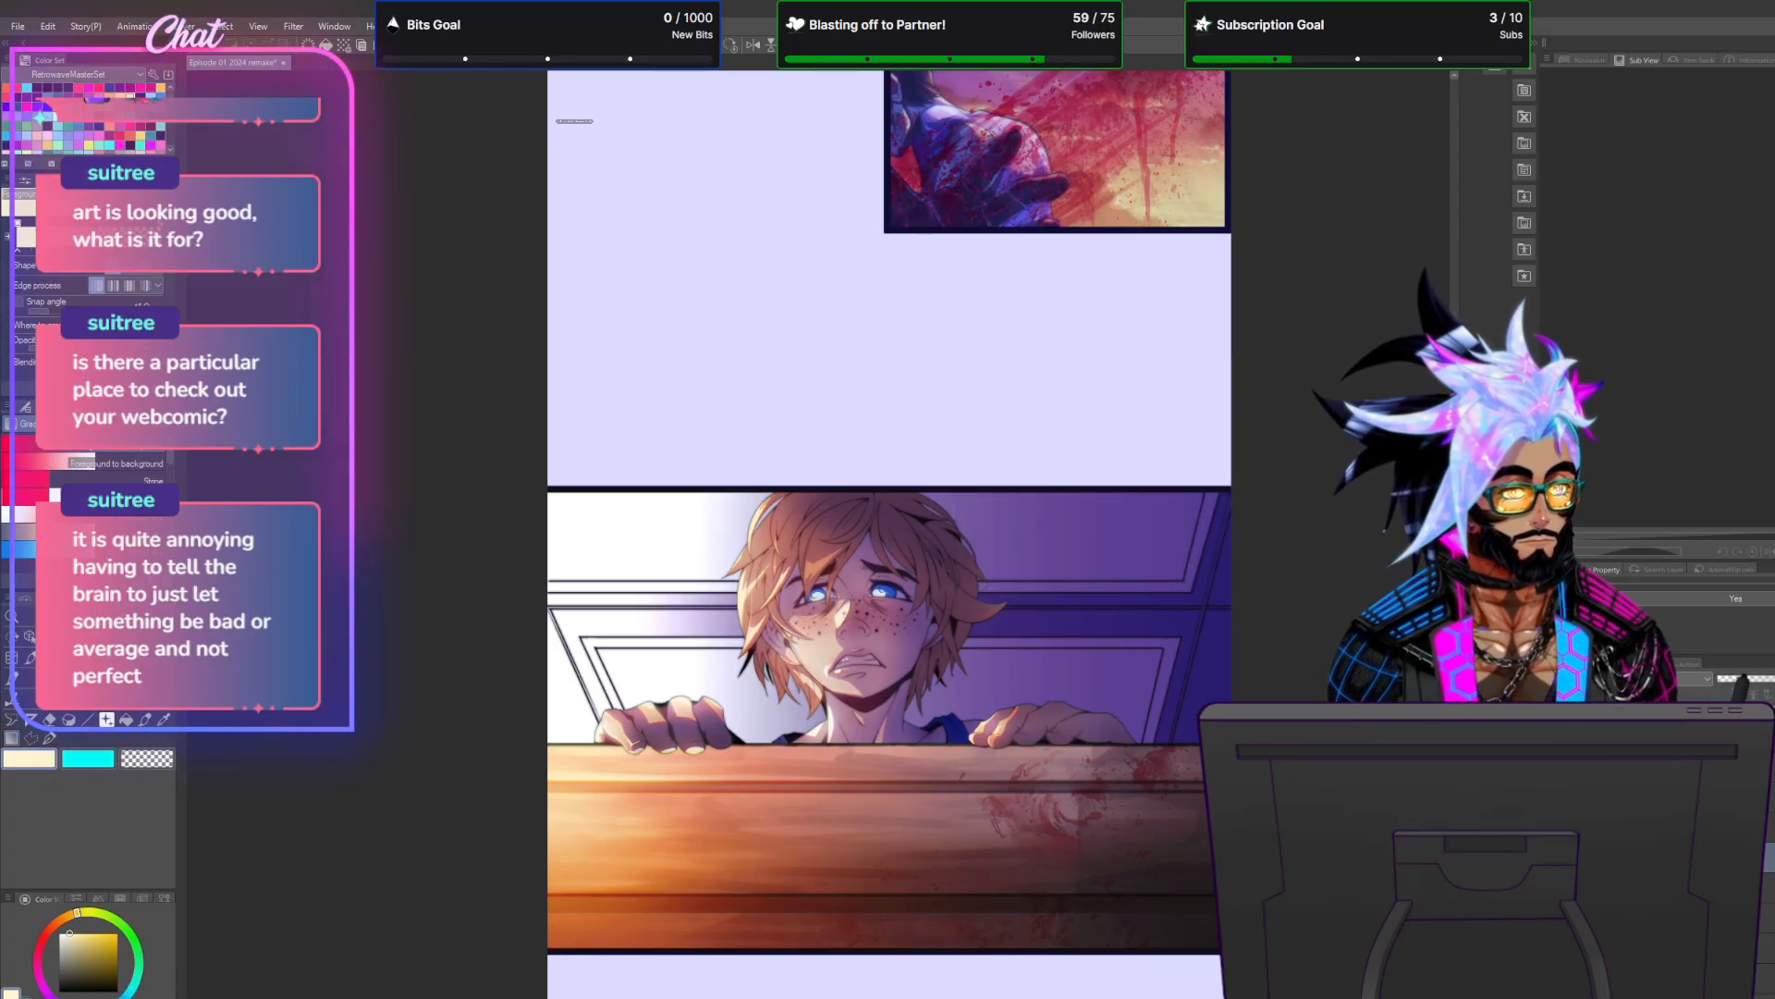
key("ctrl+s")
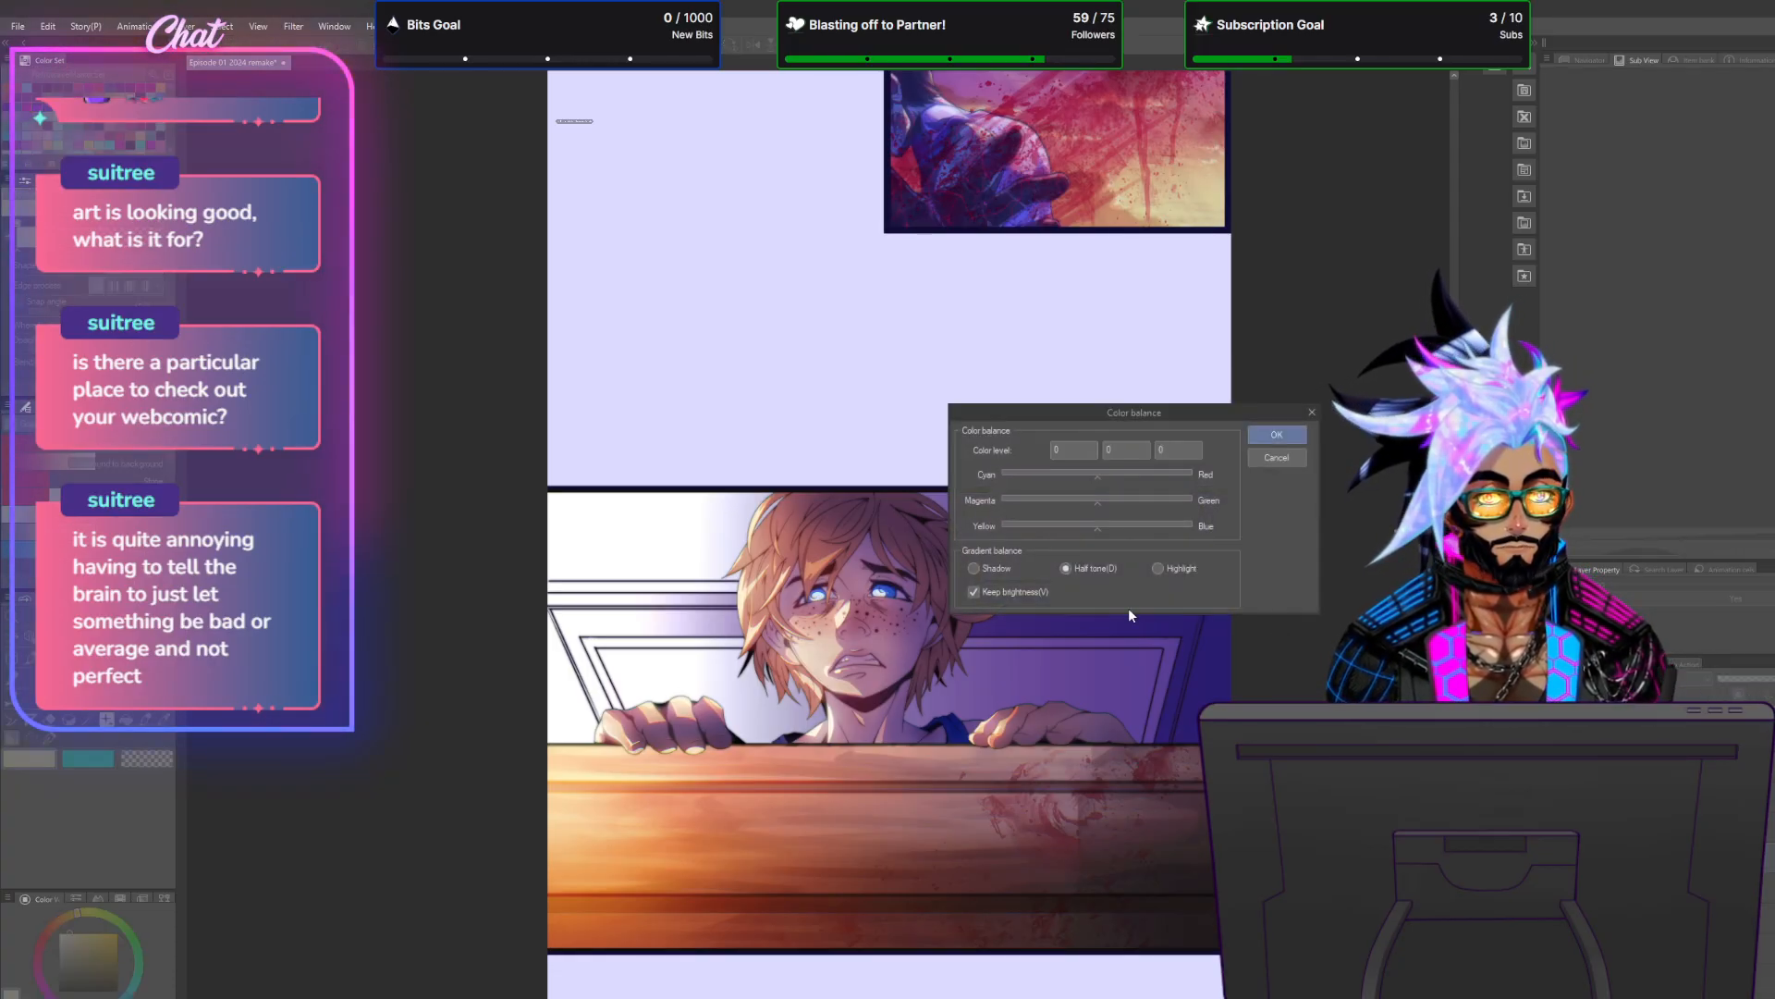
left_click_drag(1096, 479, 1112, 483)
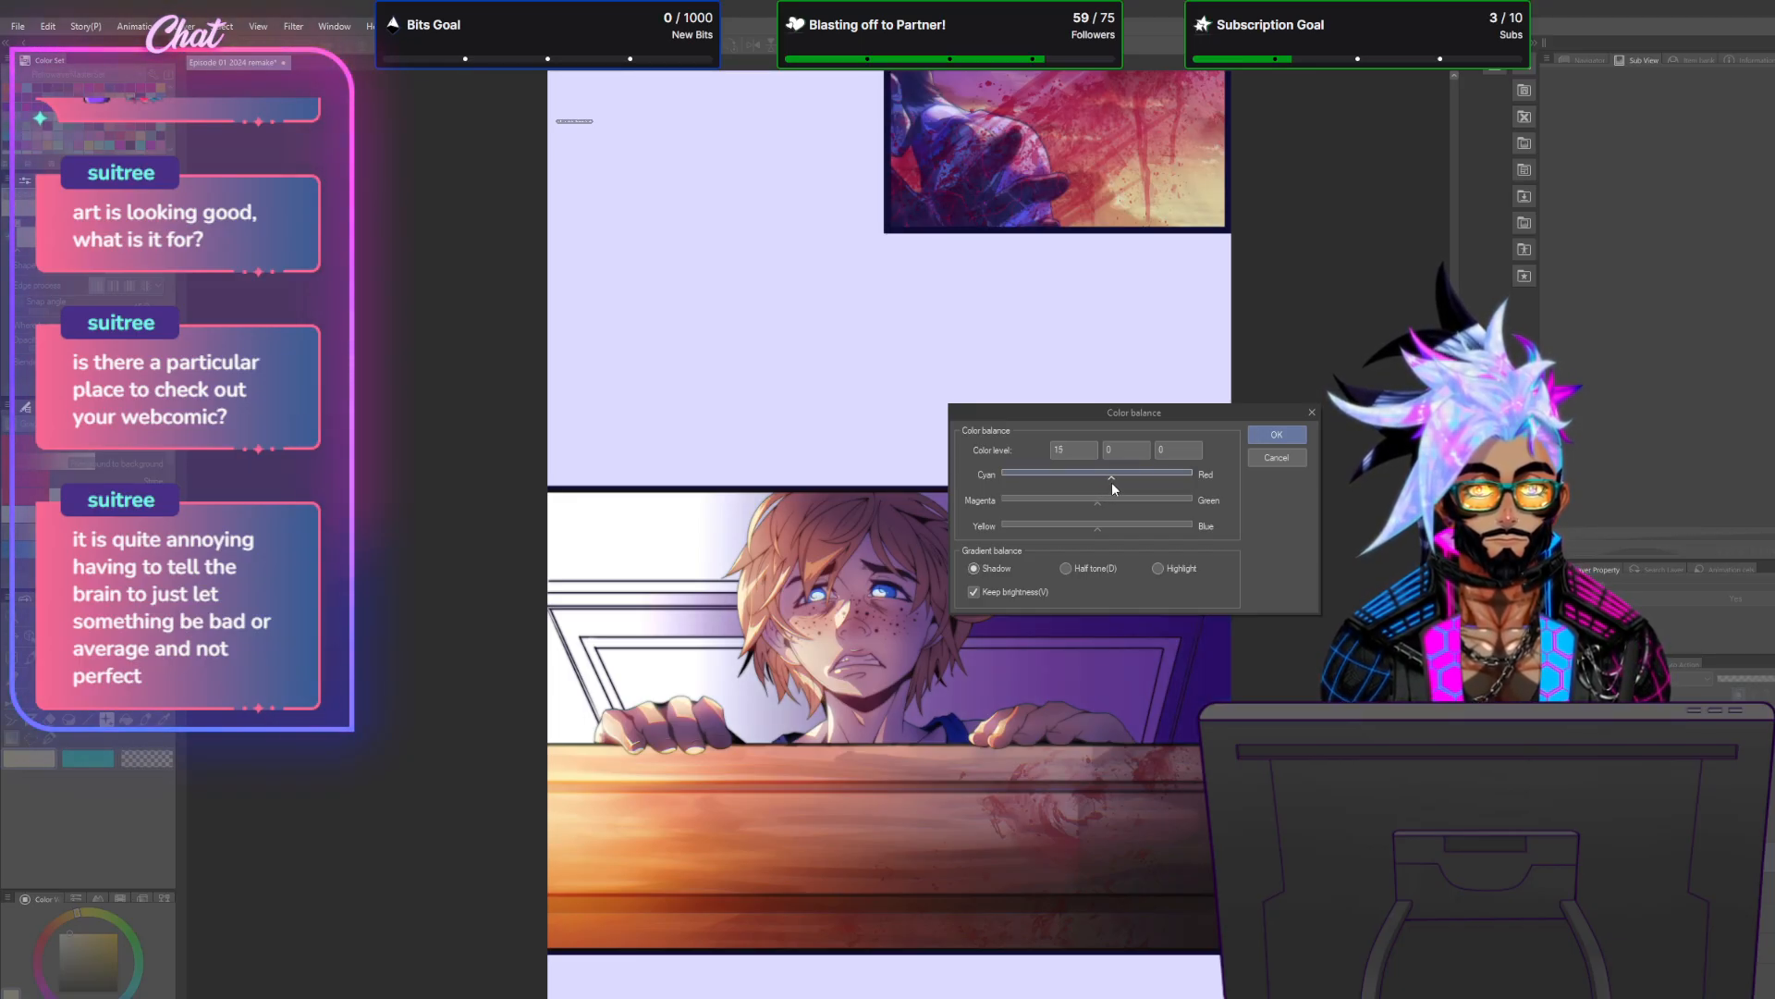
left_click_drag(1099, 475, 1124, 479)
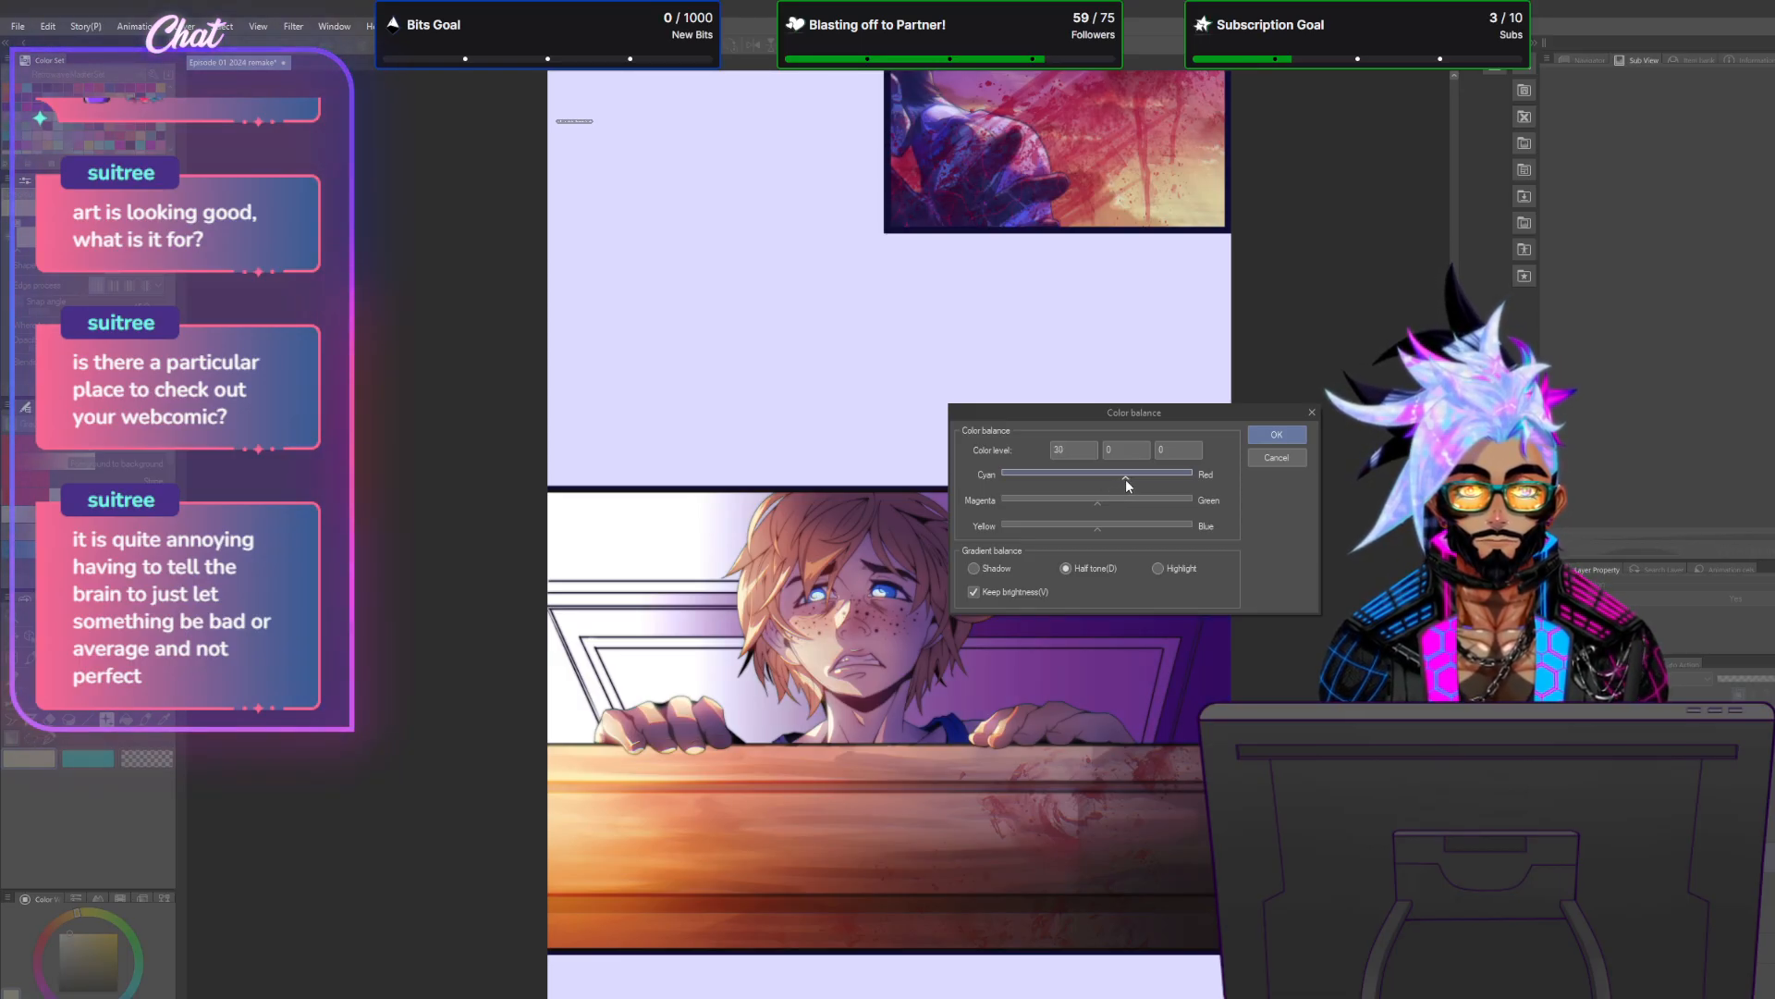
Set the highlights' cyan-red level to 30 and the shadows' yellow-blue level to -32, and apply the color balance.
left_click(1159, 568)
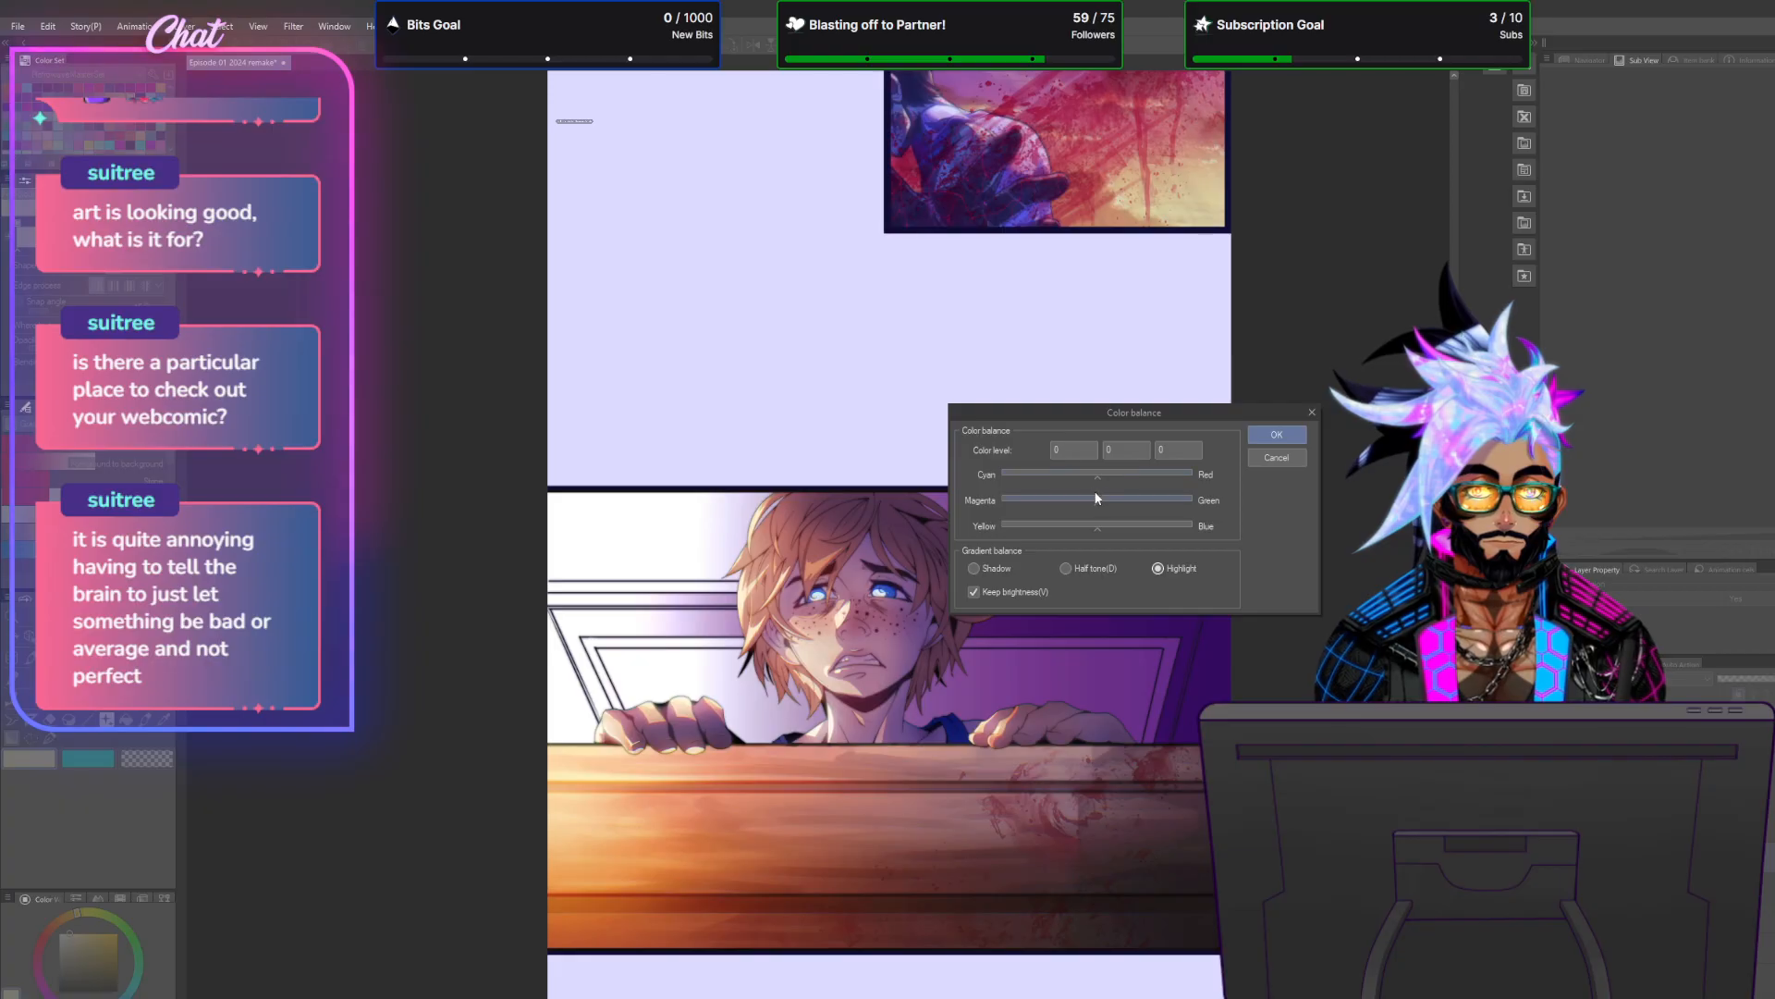
left_click_drag(1095, 476, 1124, 481)
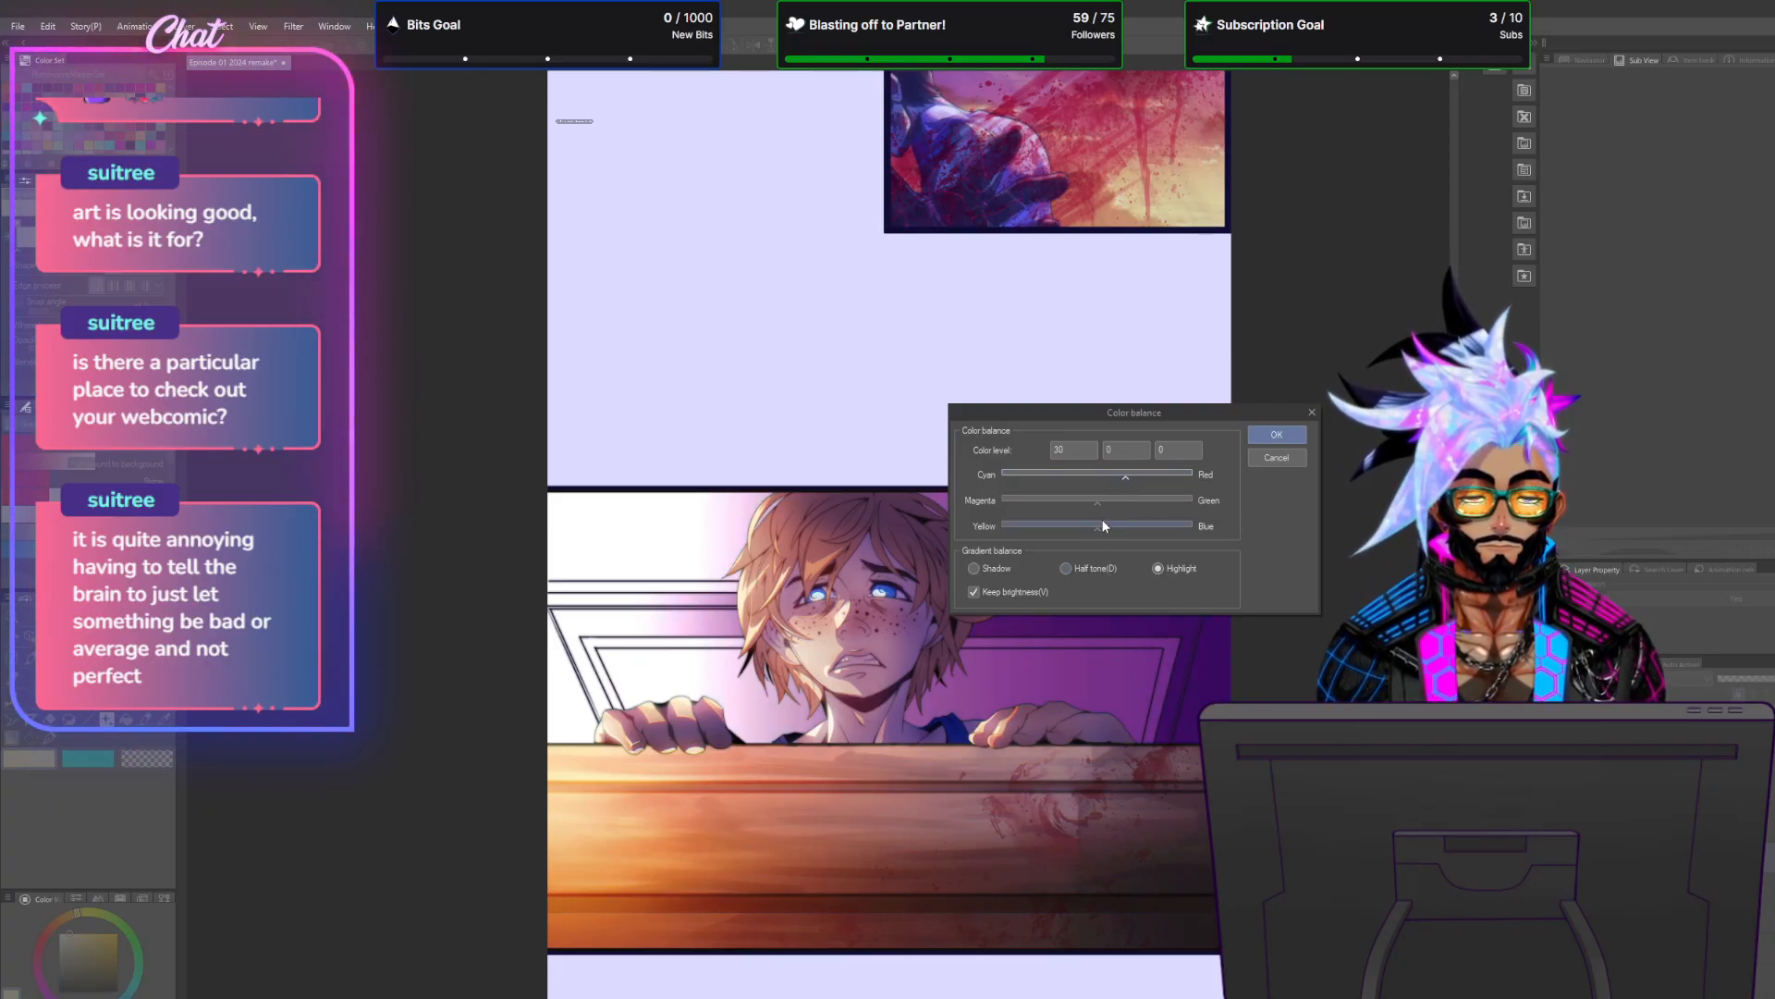
left_click_drag(1096, 530, 1115, 532)
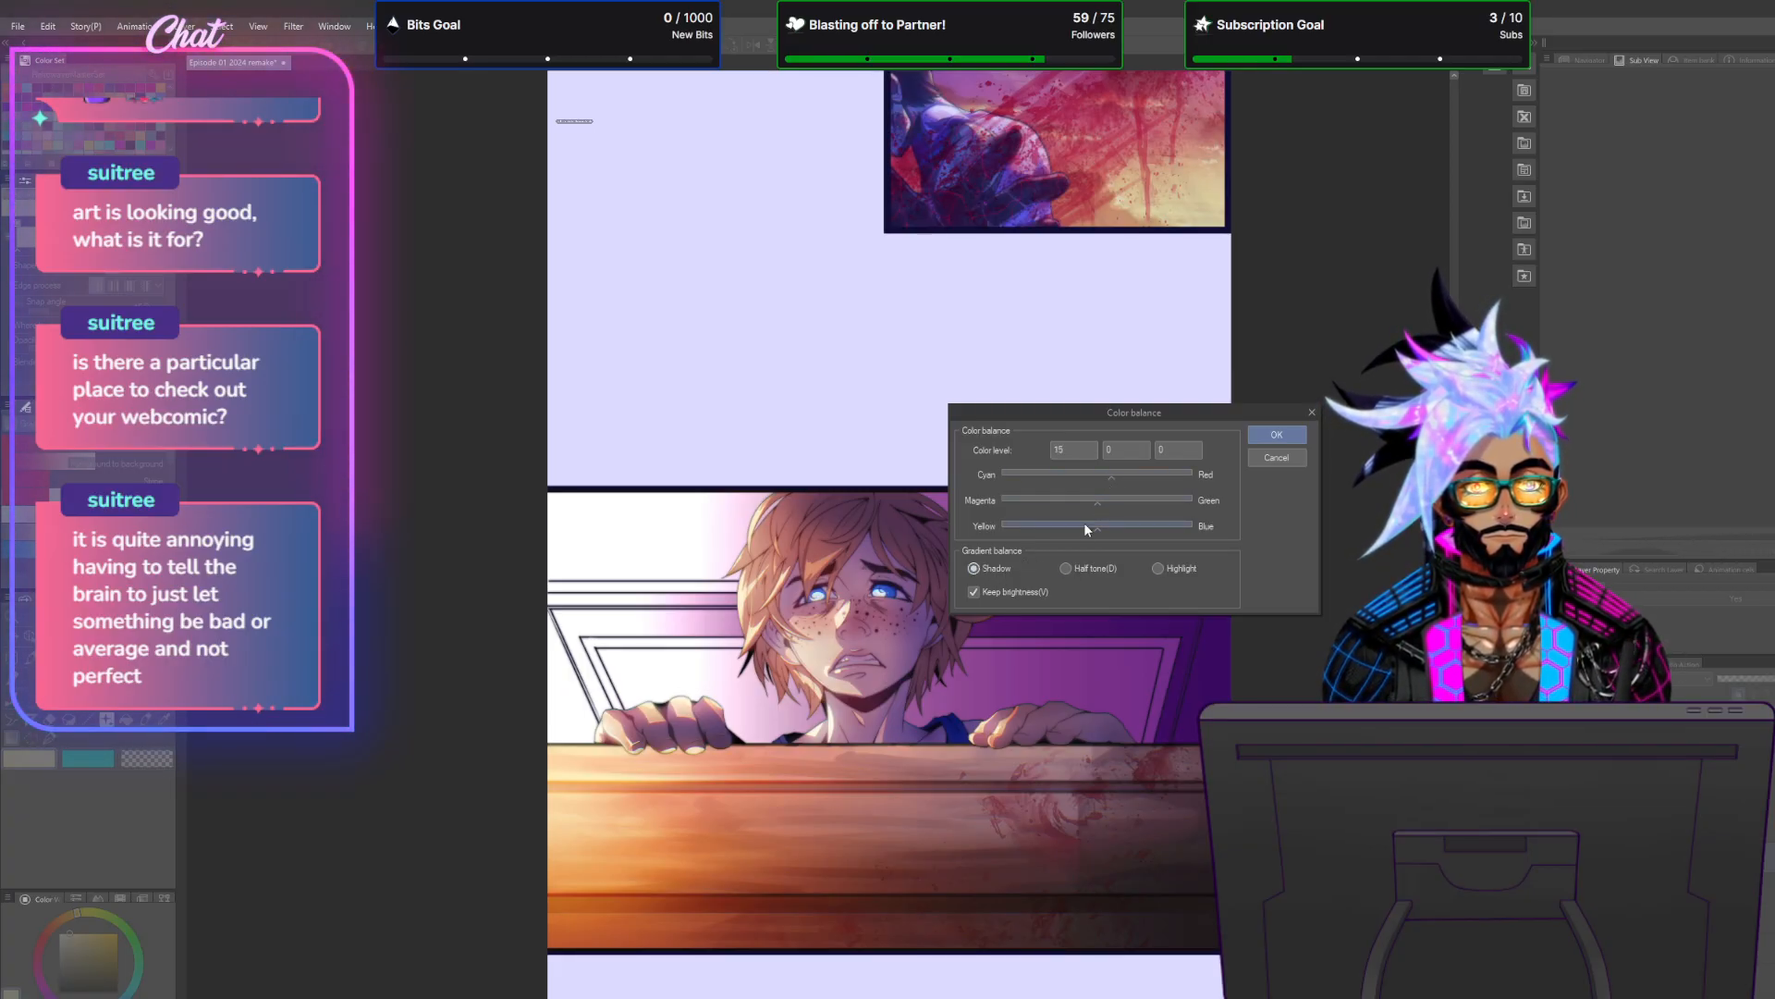
left_click_drag(1094, 523, 1066, 528)
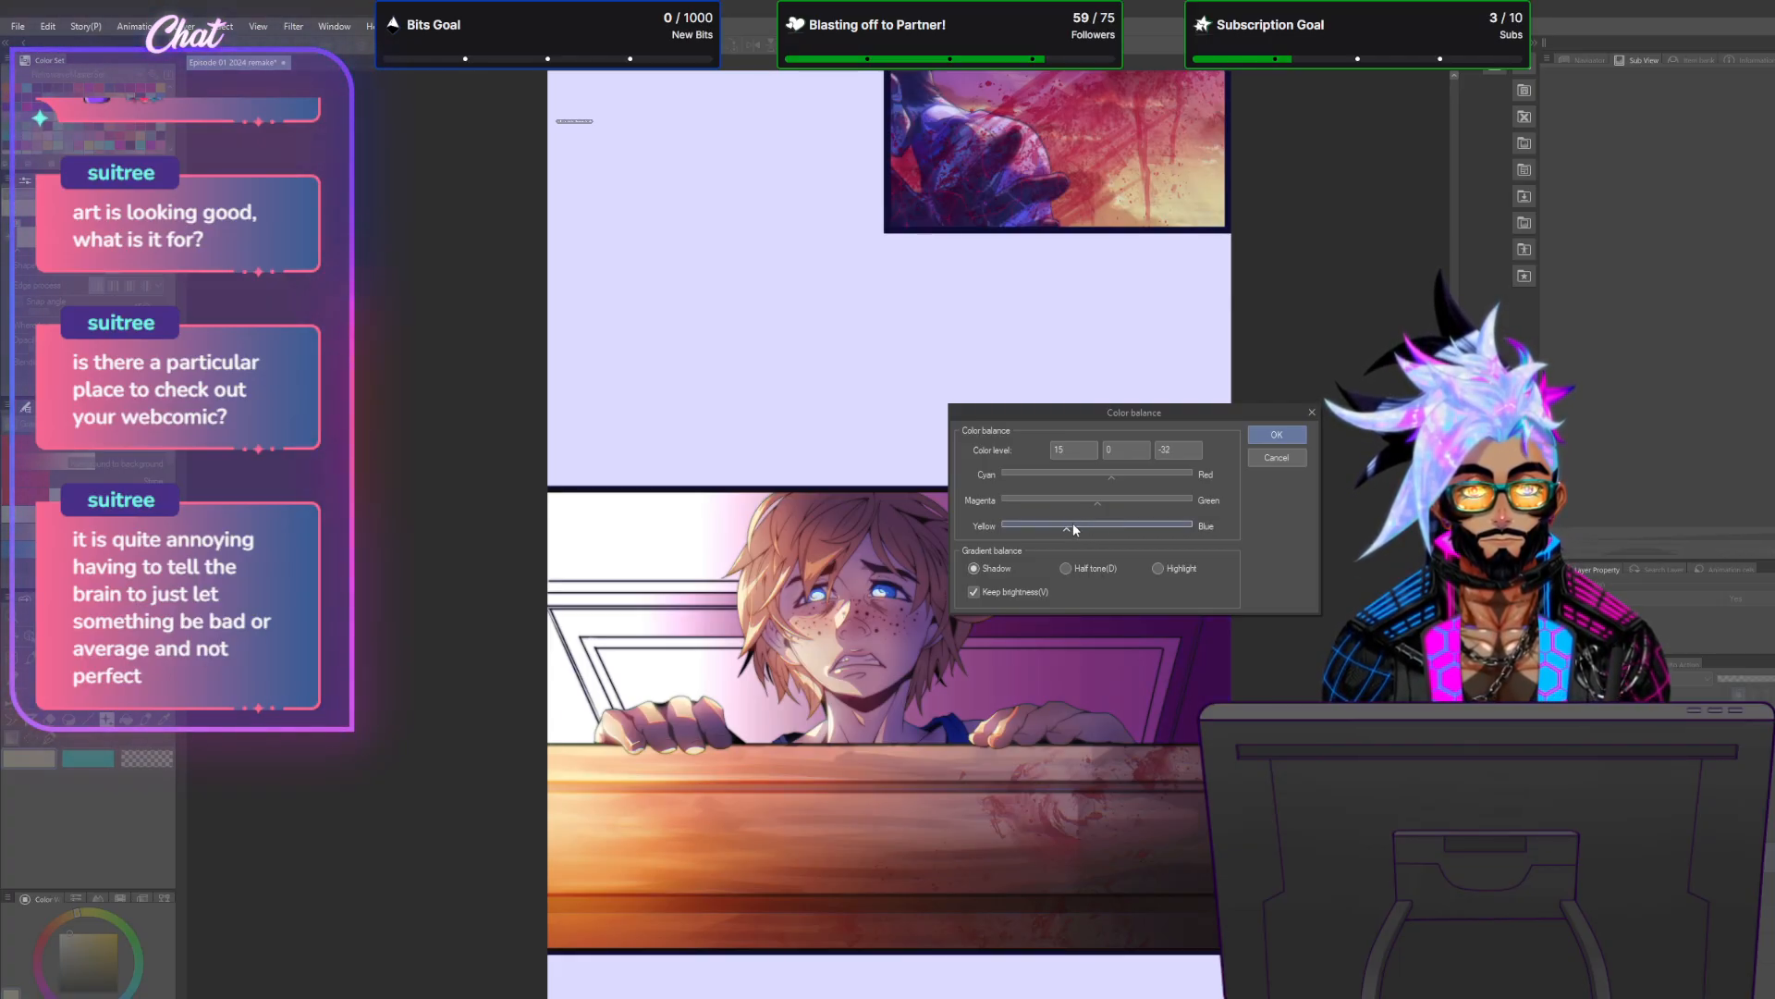
left_click(1272, 443)
Reopen the wall's color balance, zero the half tones' cyan-red level, and set the shadows to -14 cyan-red and 7 magenta-green.
scroll(1132, 708, "down", 3)
scroll(1172, 675, "up", 1)
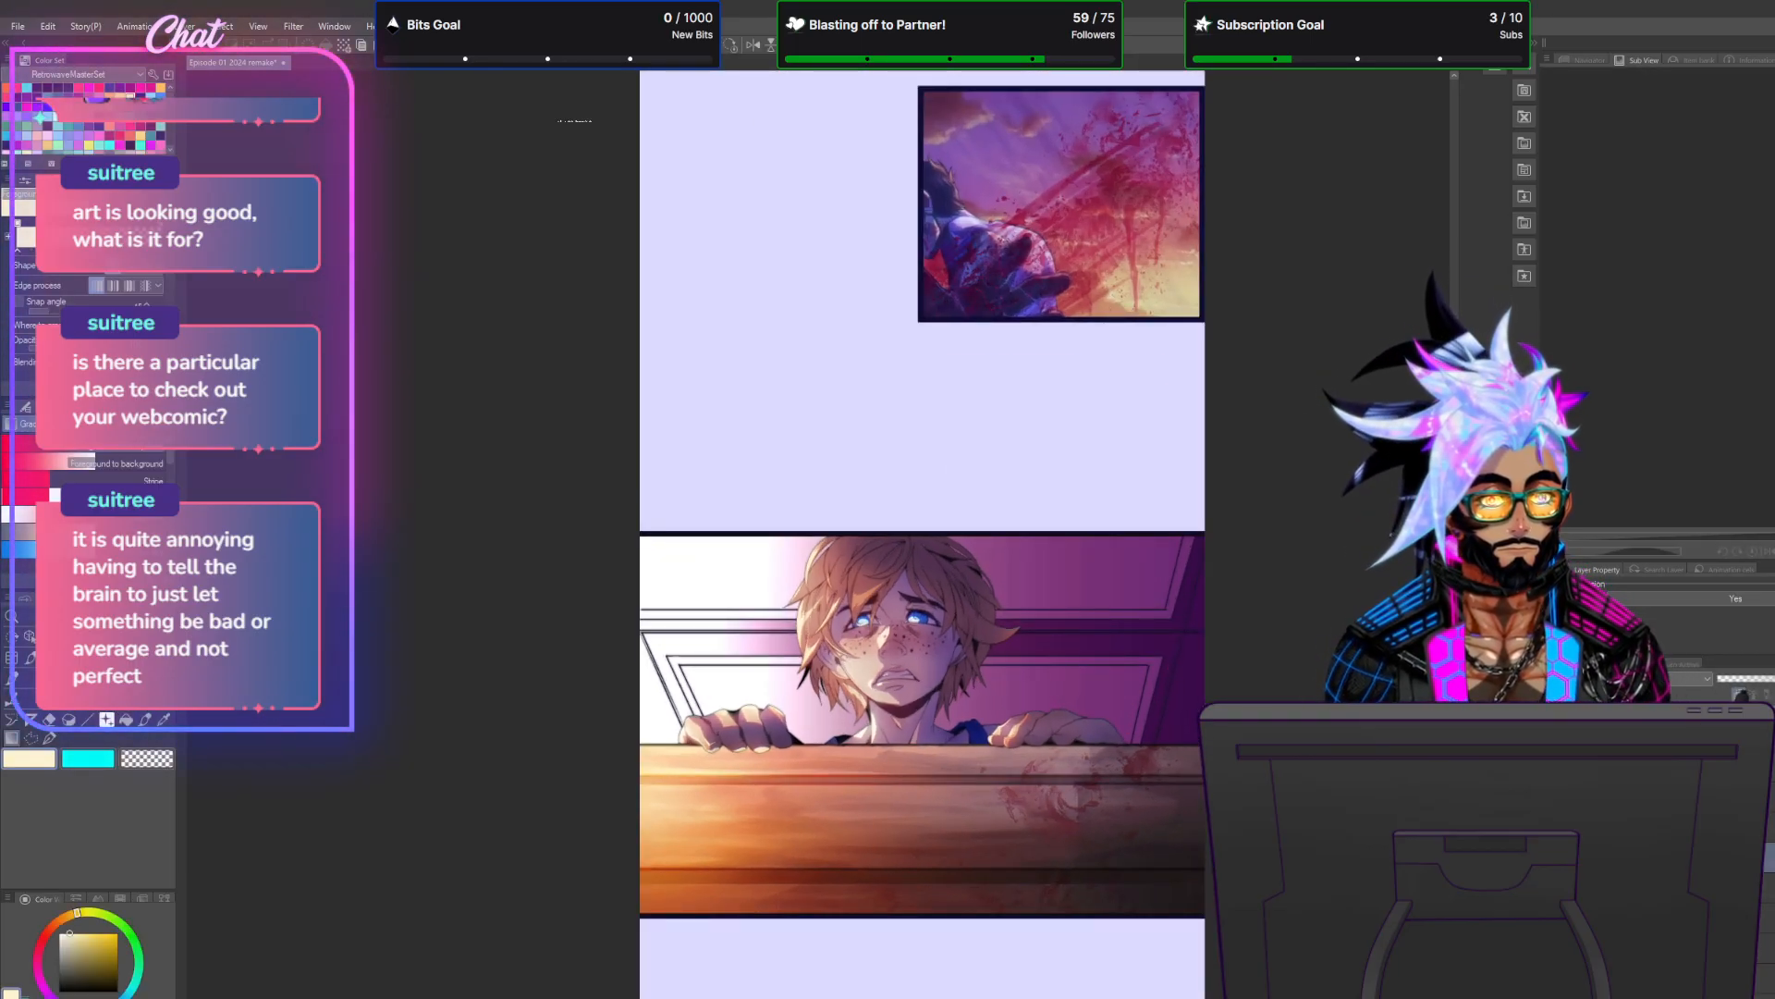
key("ctrl+b")
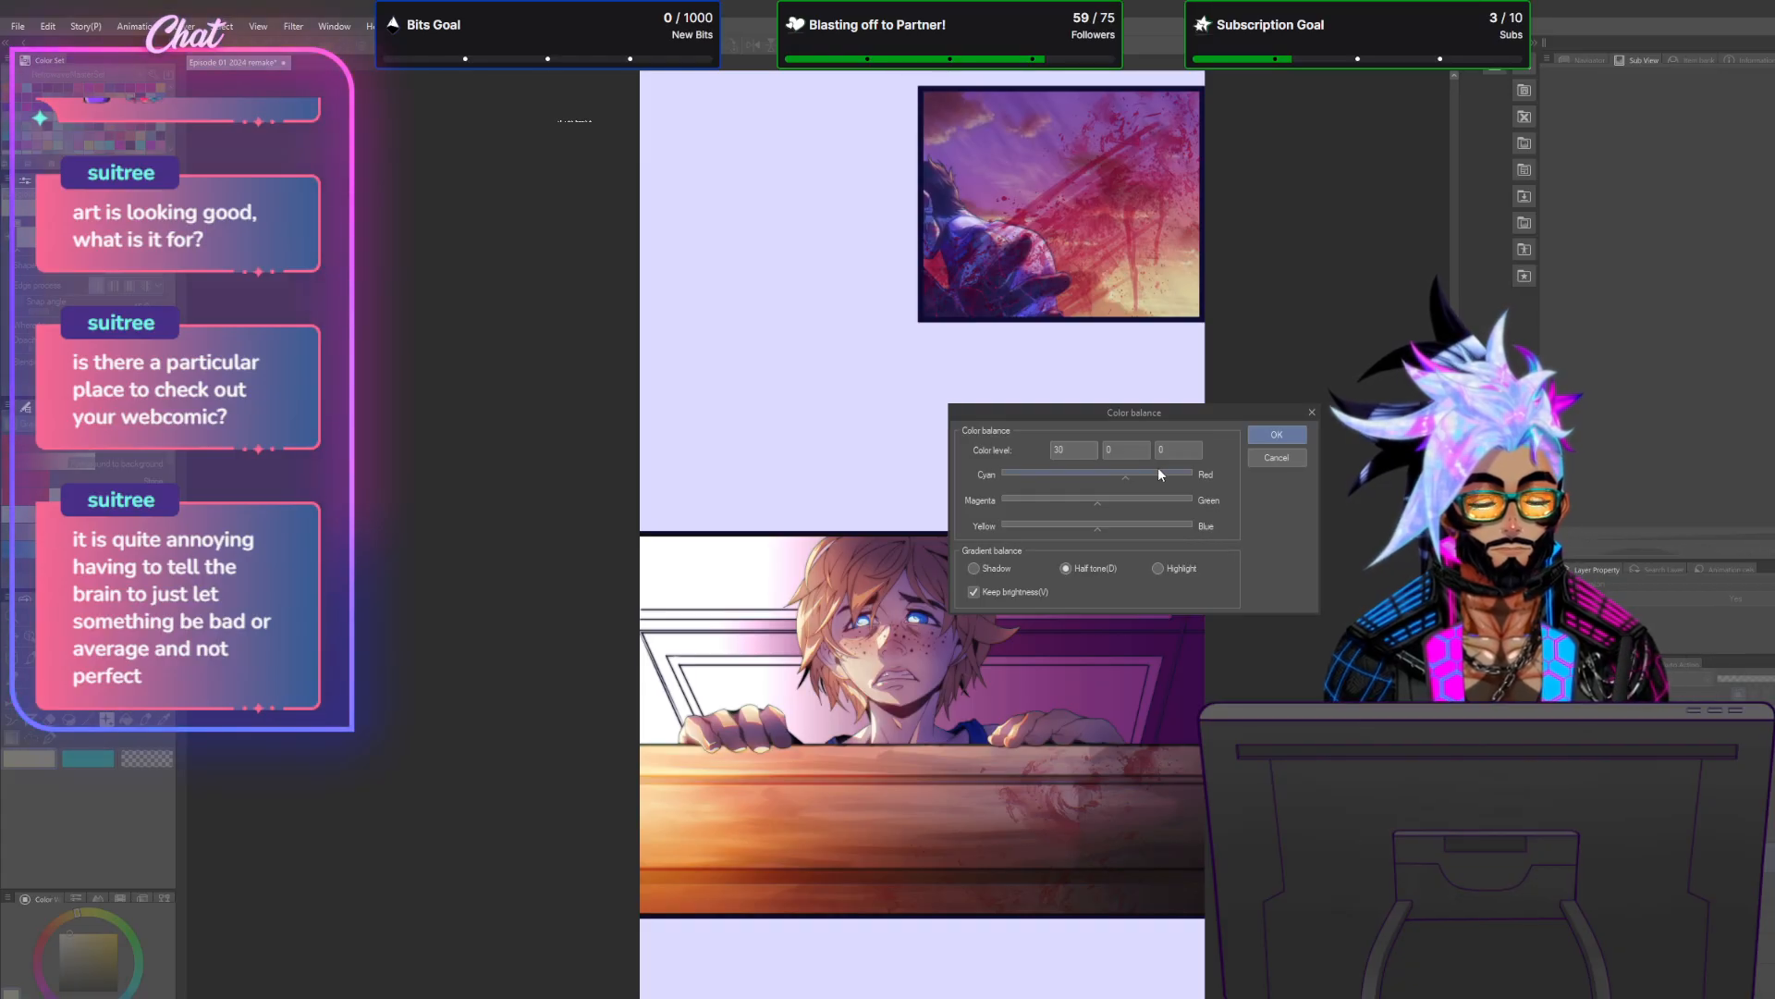
left_click_drag(1121, 476, 1099, 479)
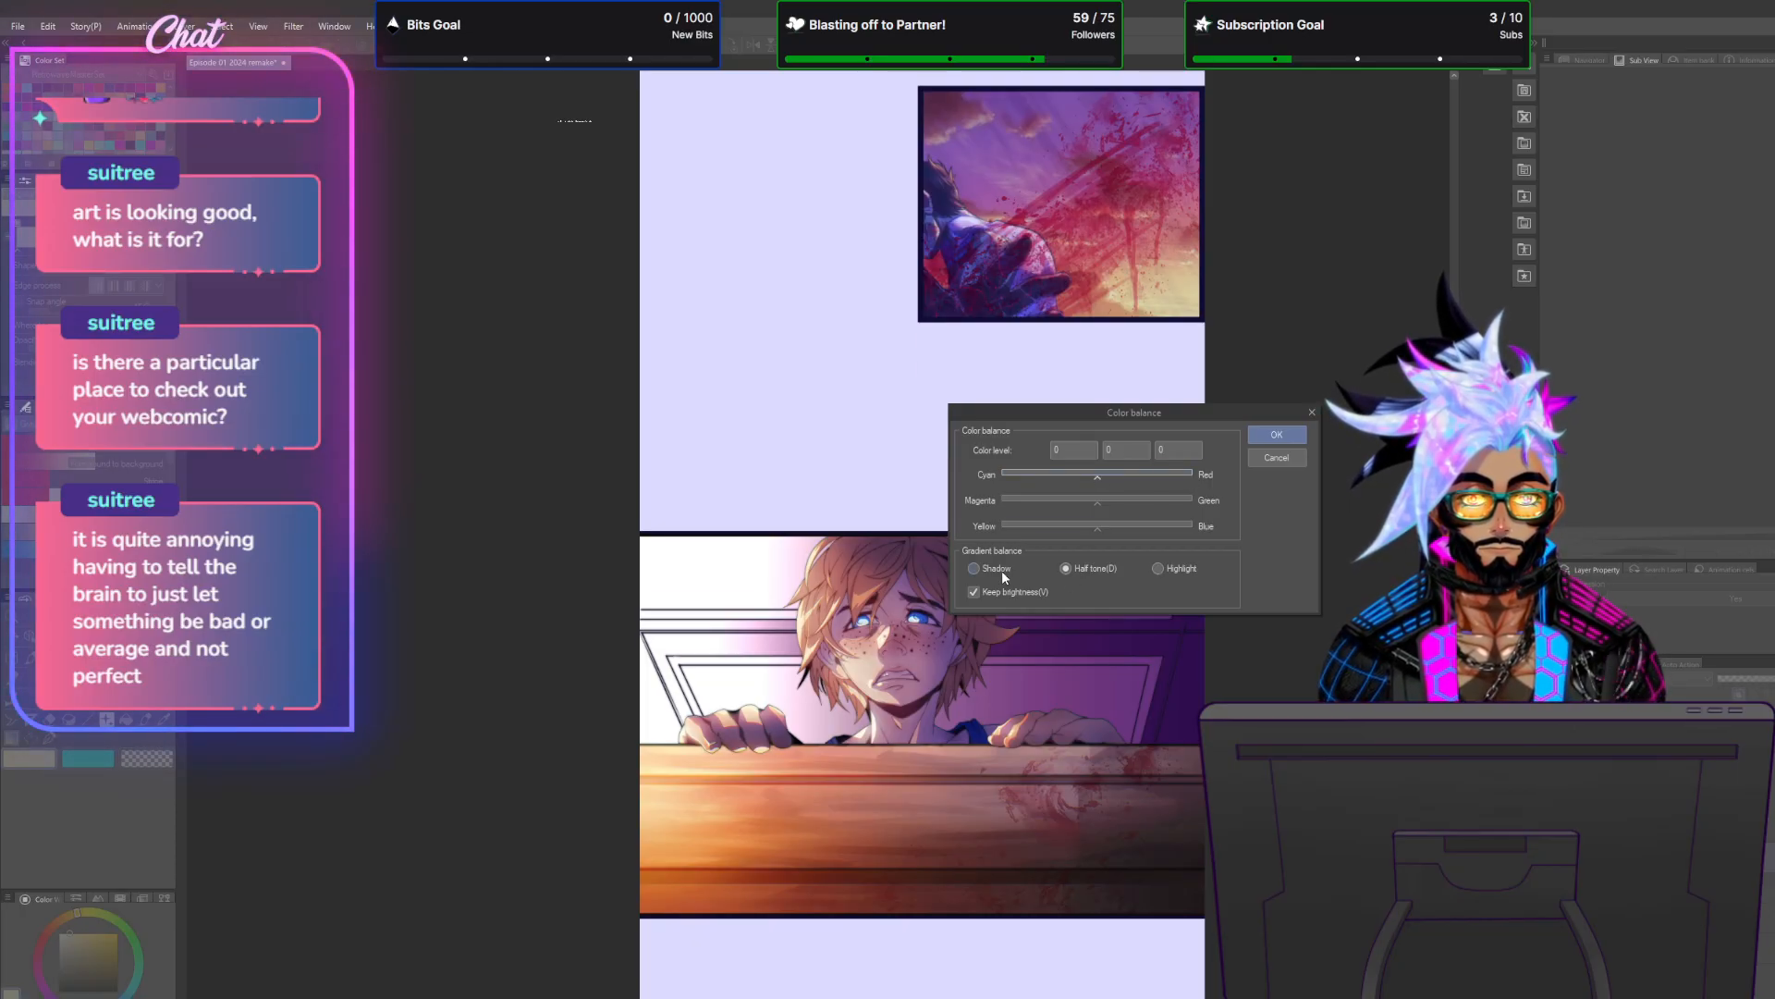
left_click_drag(1112, 473, 1097, 473)
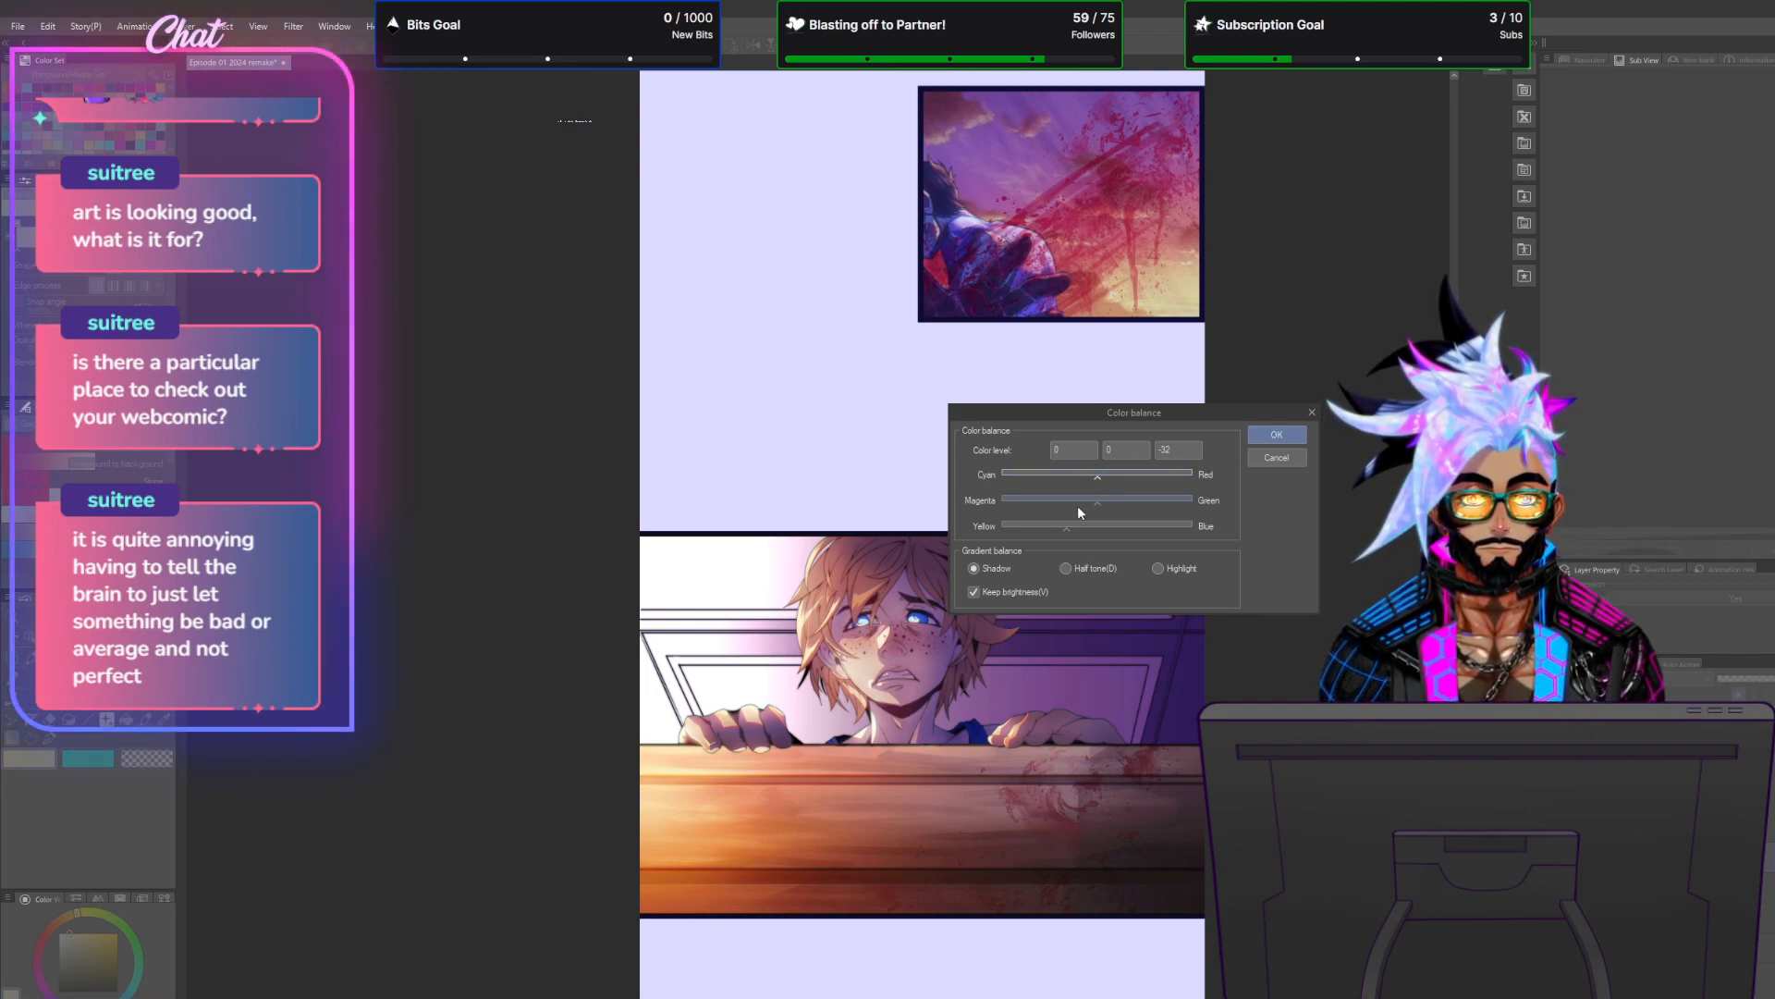
left_click_drag(1097, 502, 1106, 507)
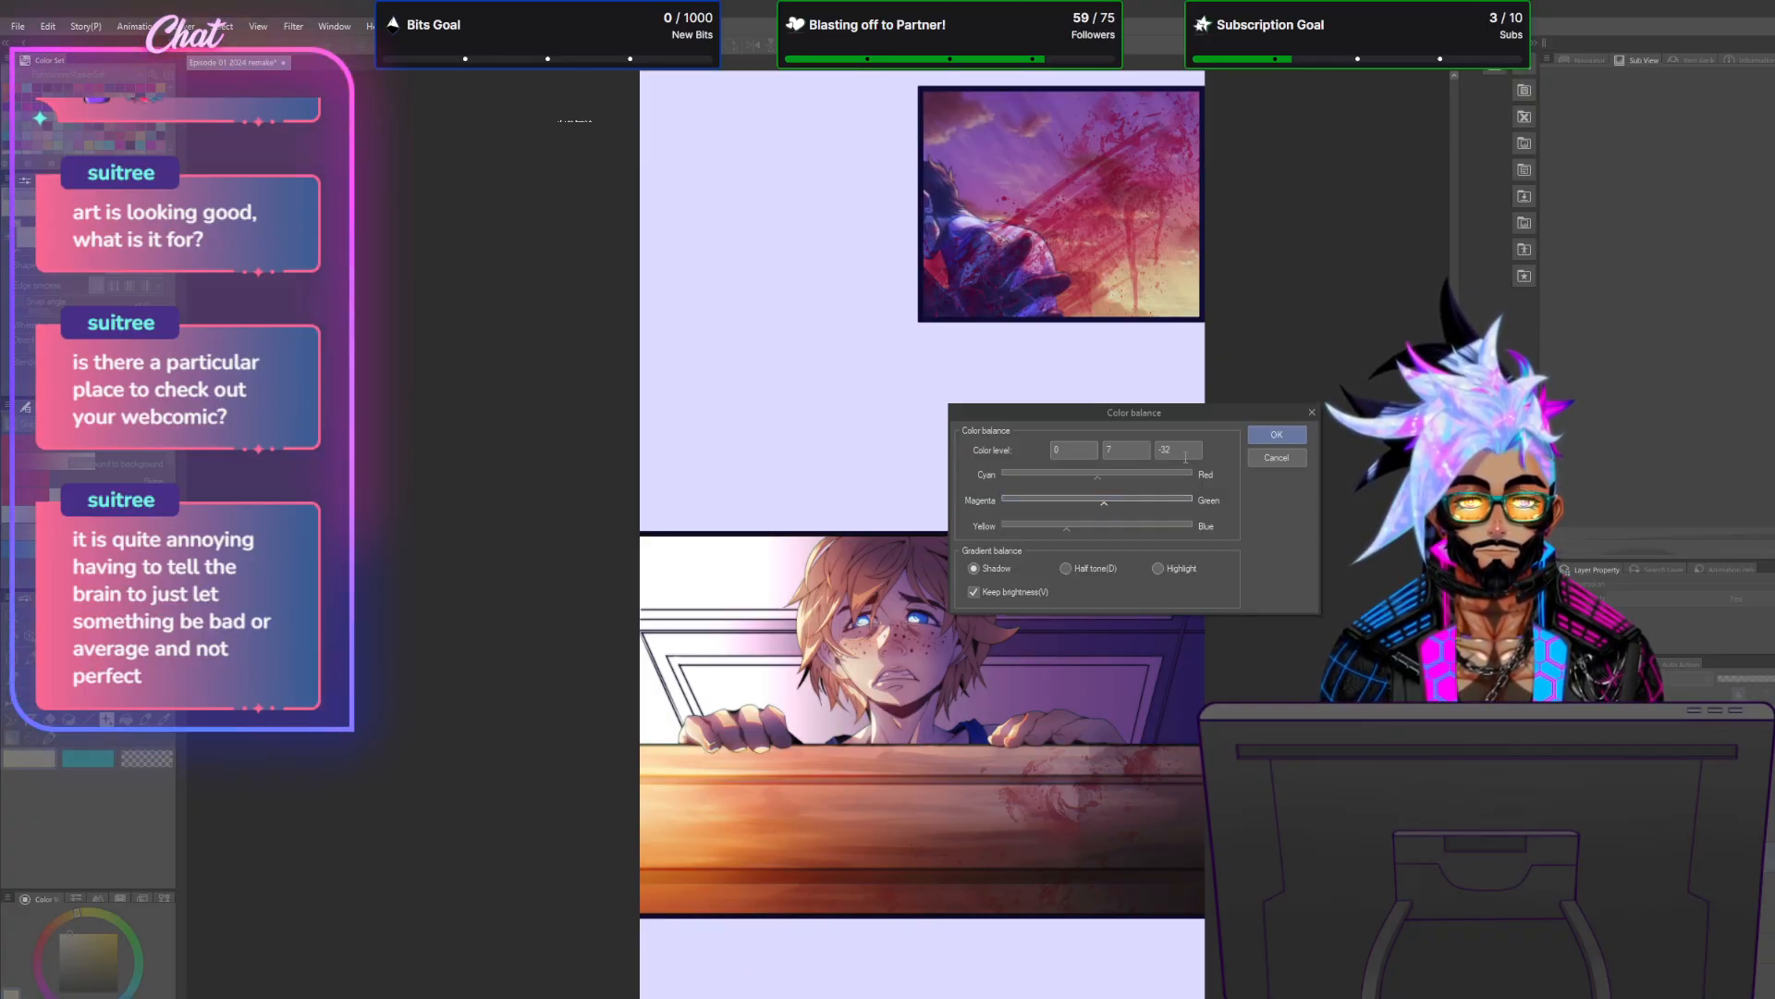
left_click_drag(1100, 474, 1085, 474)
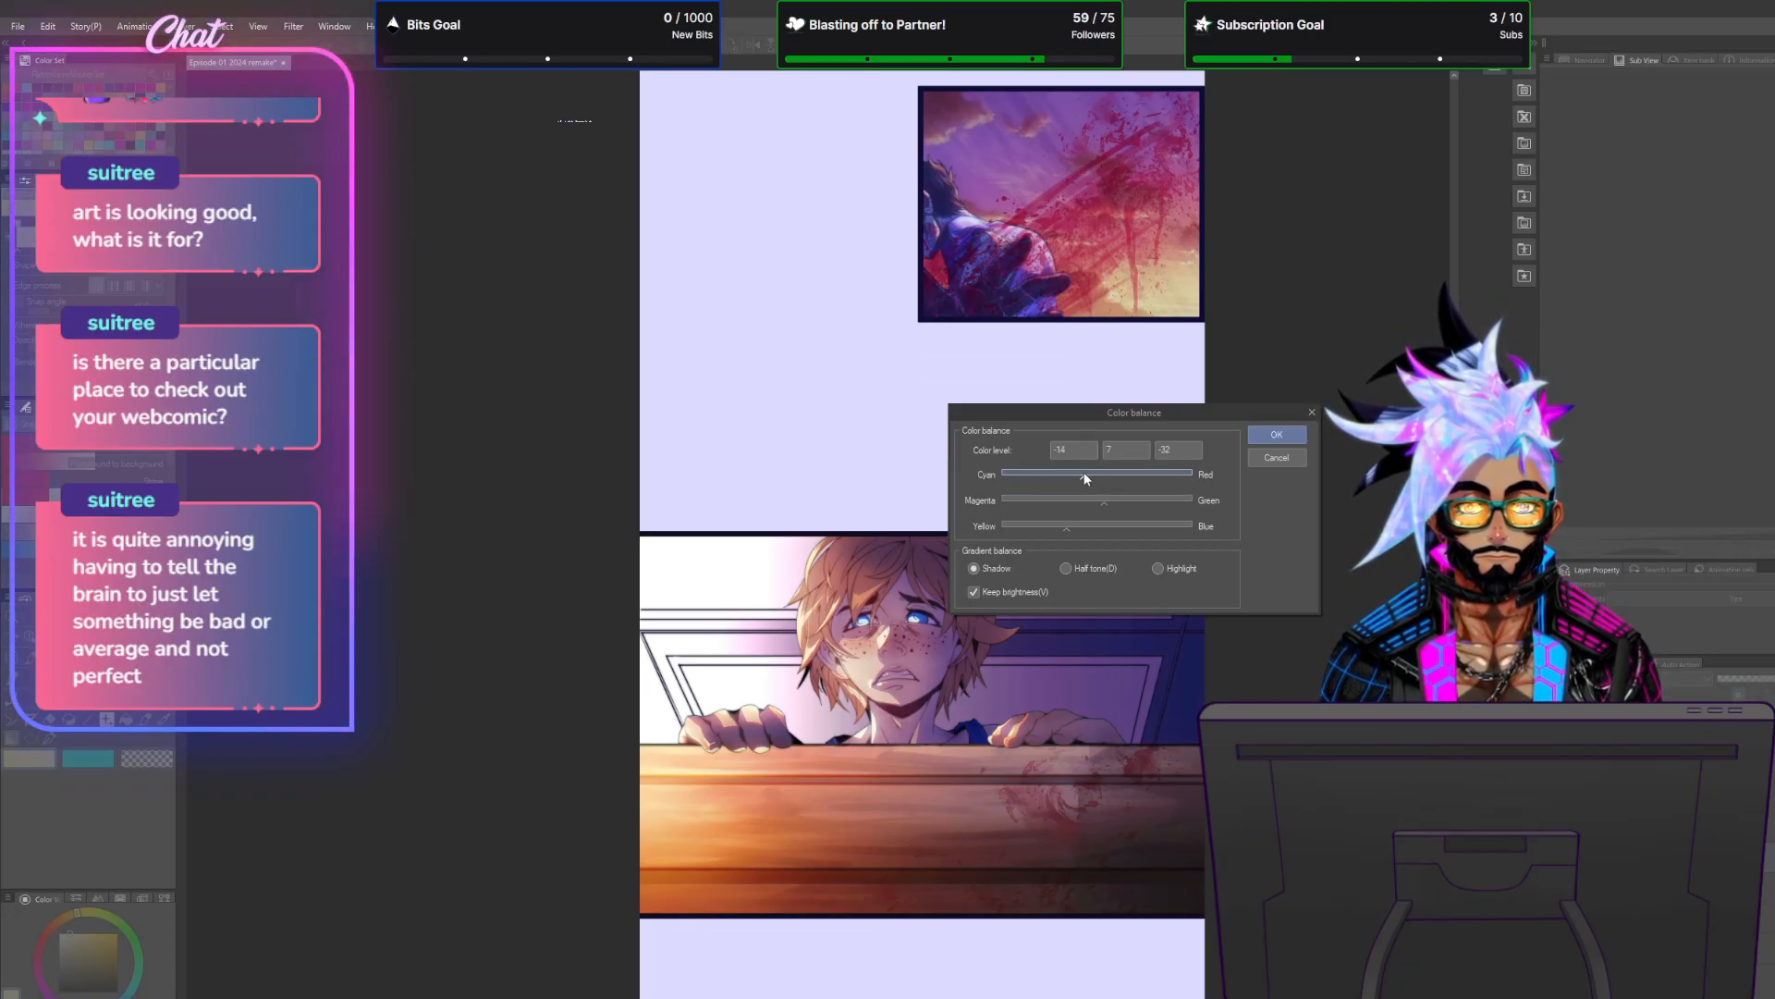
Set the color balance half tones to -20 cyan-red and 15 yellow-blue.
left_click(1066, 568)
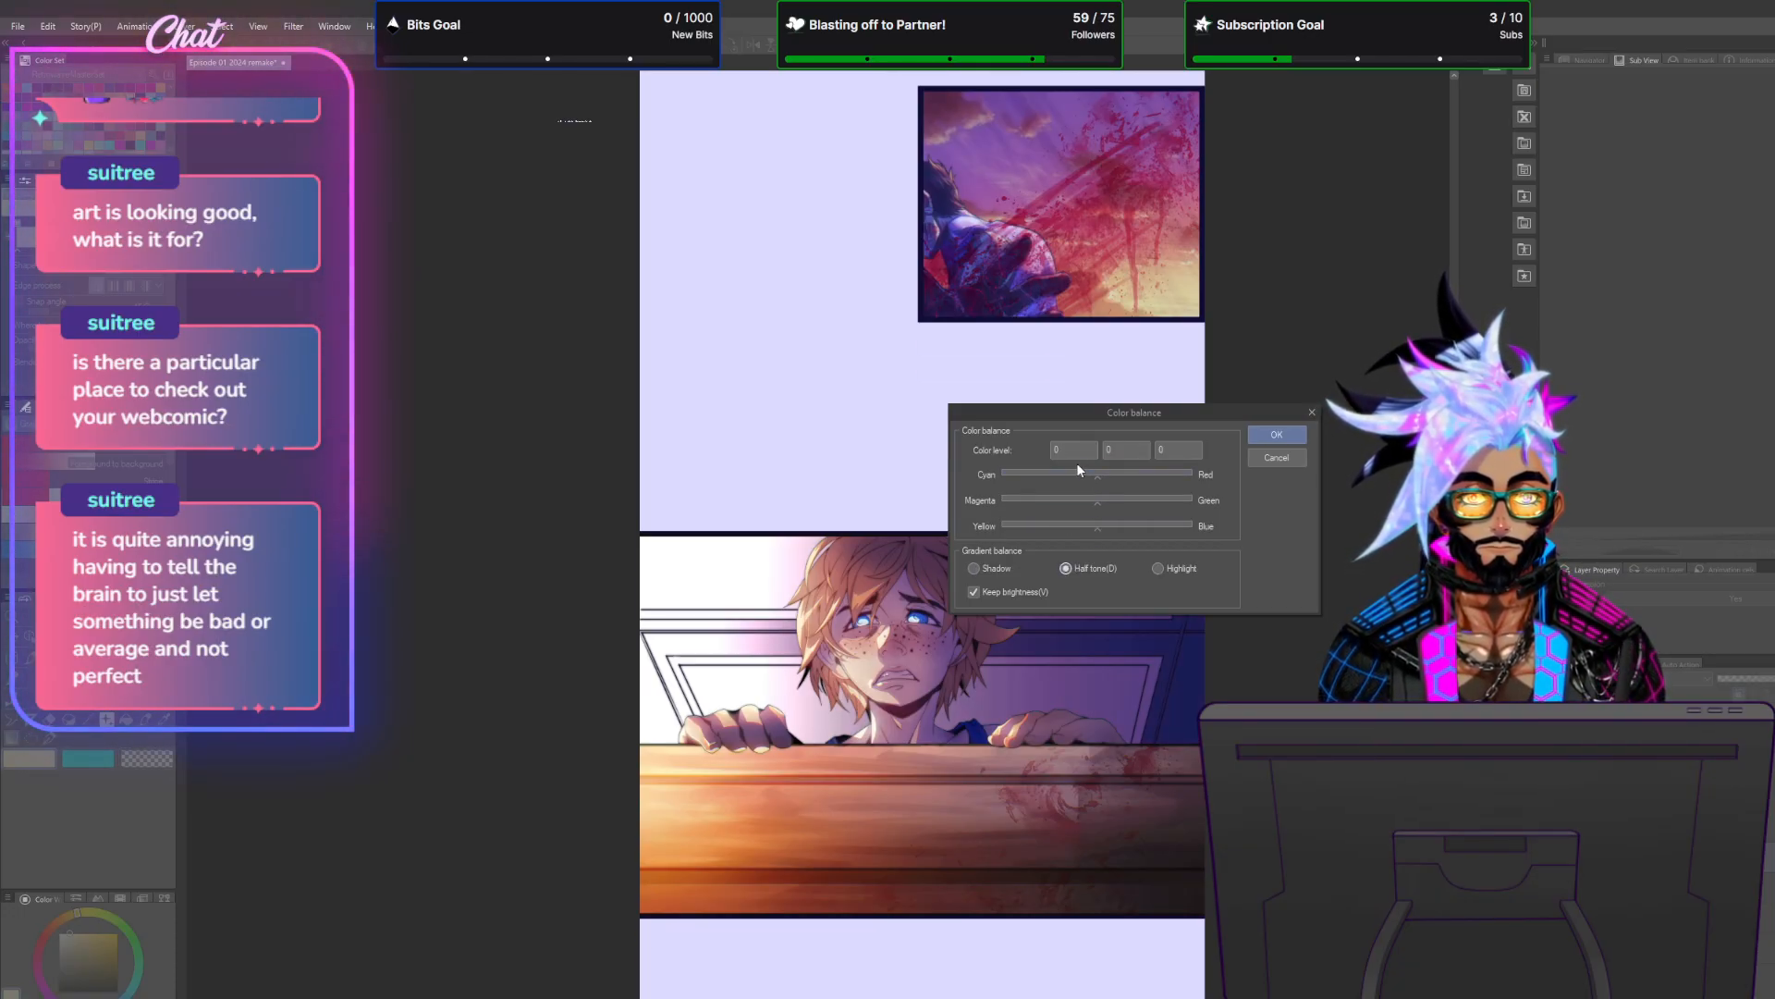
left_click_drag(1094, 525, 1111, 527)
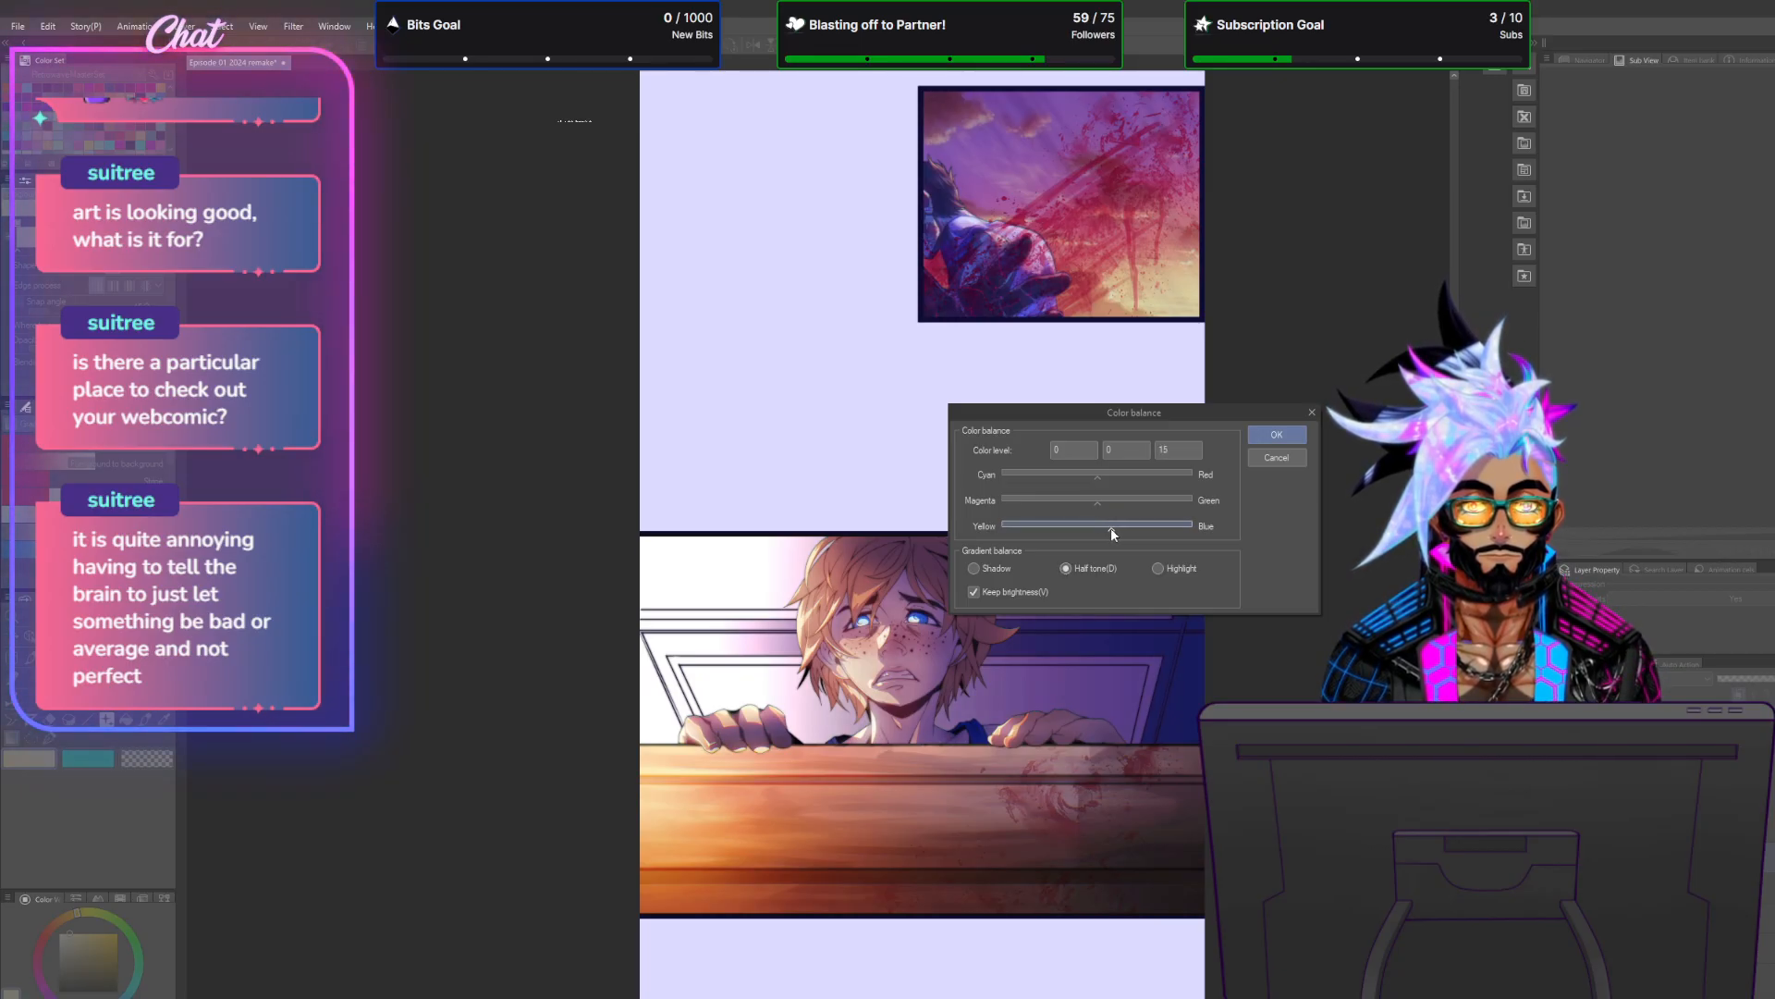
left_click(1093, 475)
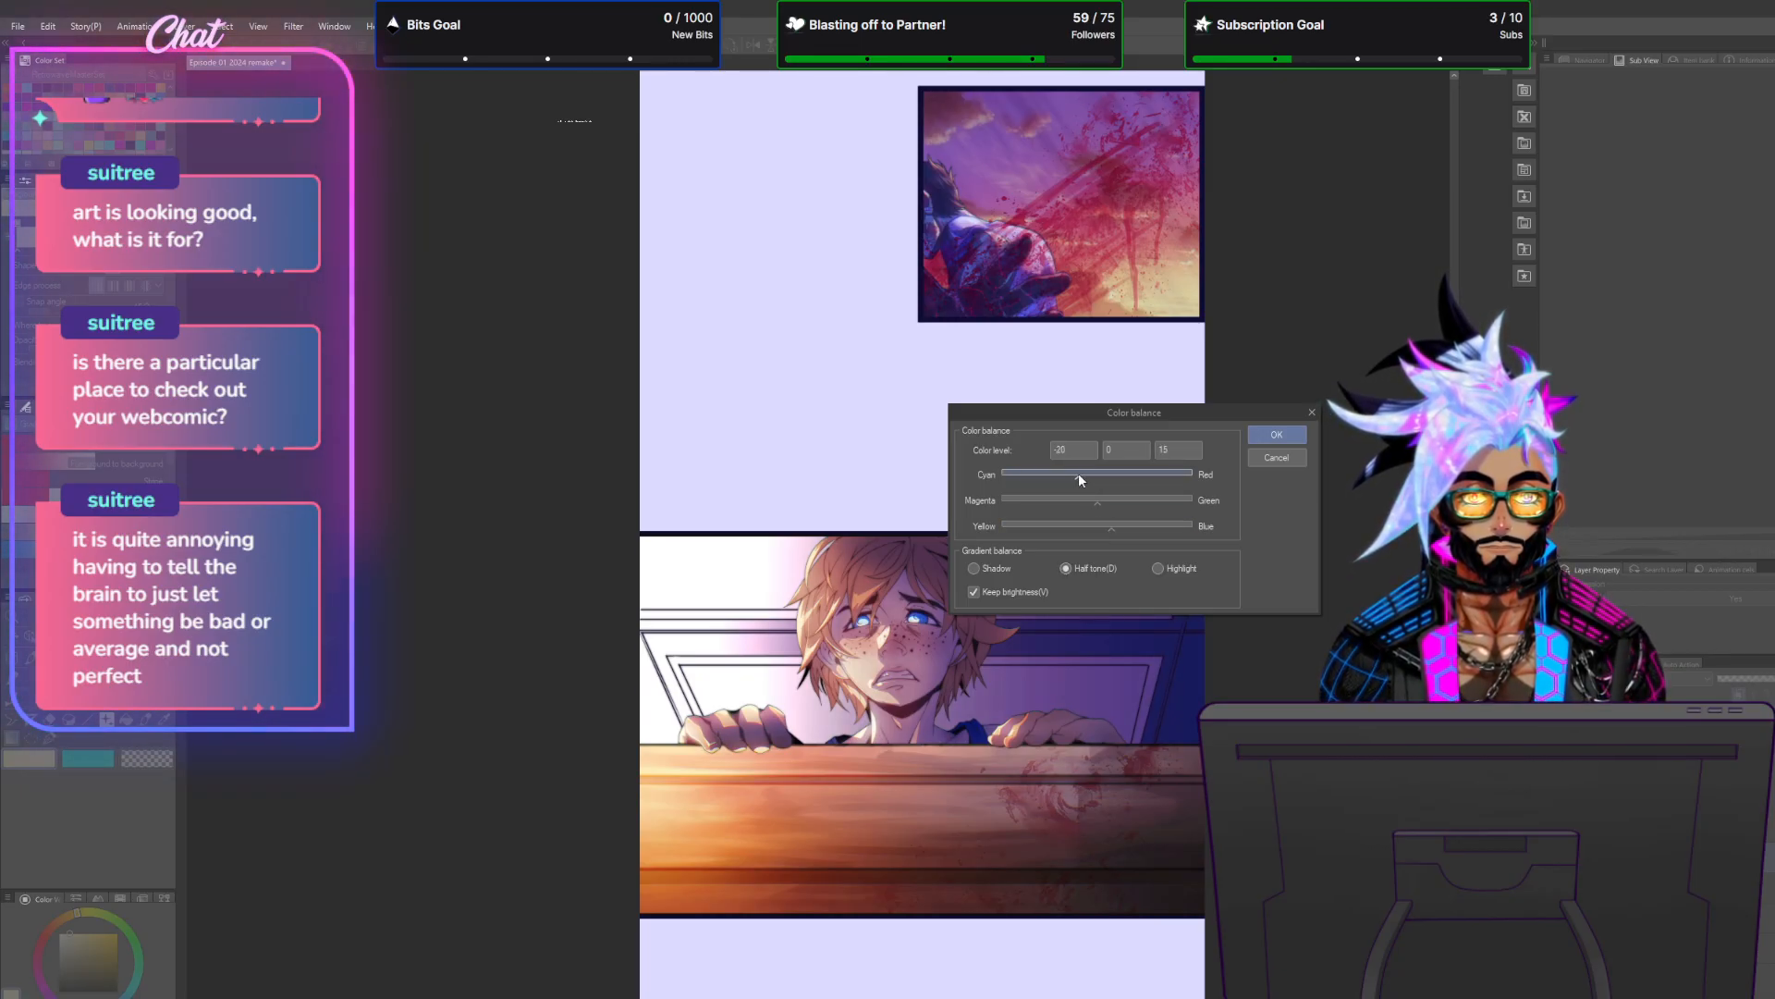
Set the color balance highlights to -17 cyan-red, 13 magenta-green and -15 yellow-blue, and apply the correction.
left_click(1158, 567)
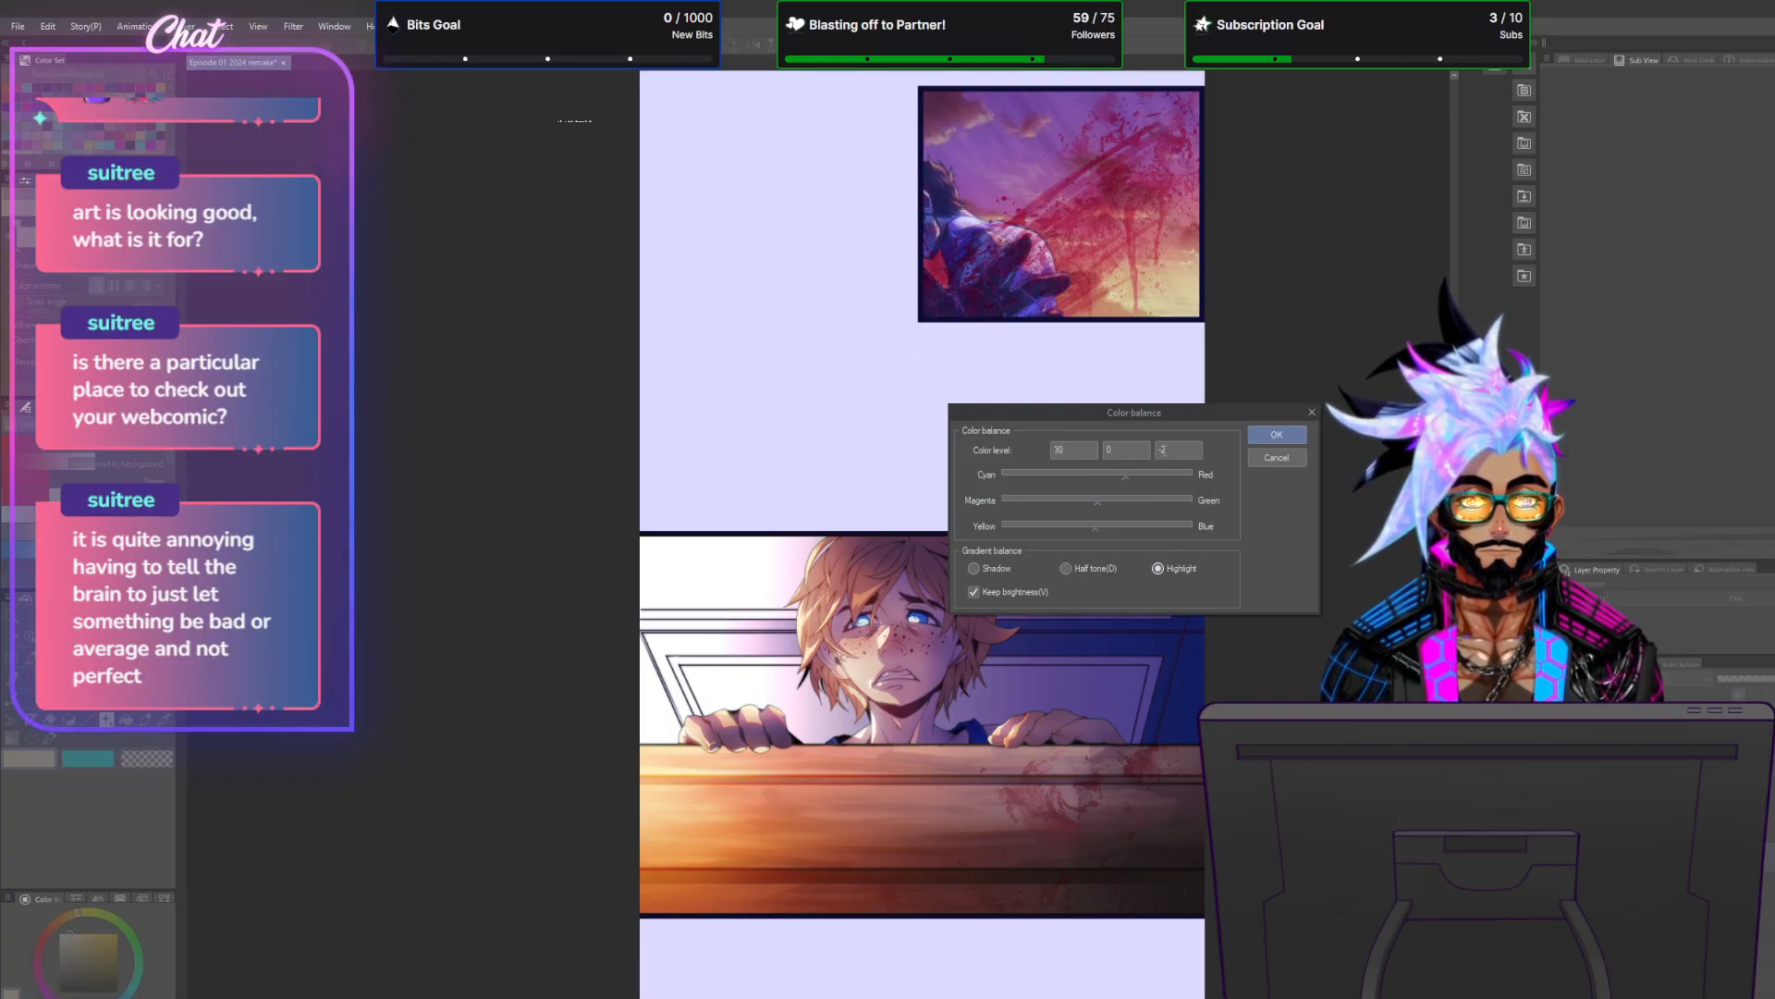
left_click(1121, 476)
mouse_move(1121, 477)
left_mouse_down()
mouse_move(1065, 476)
mouse_move(1107, 475)
mouse_move(1069, 470)
mouse_move(1110, 501)
left_mouse_up()
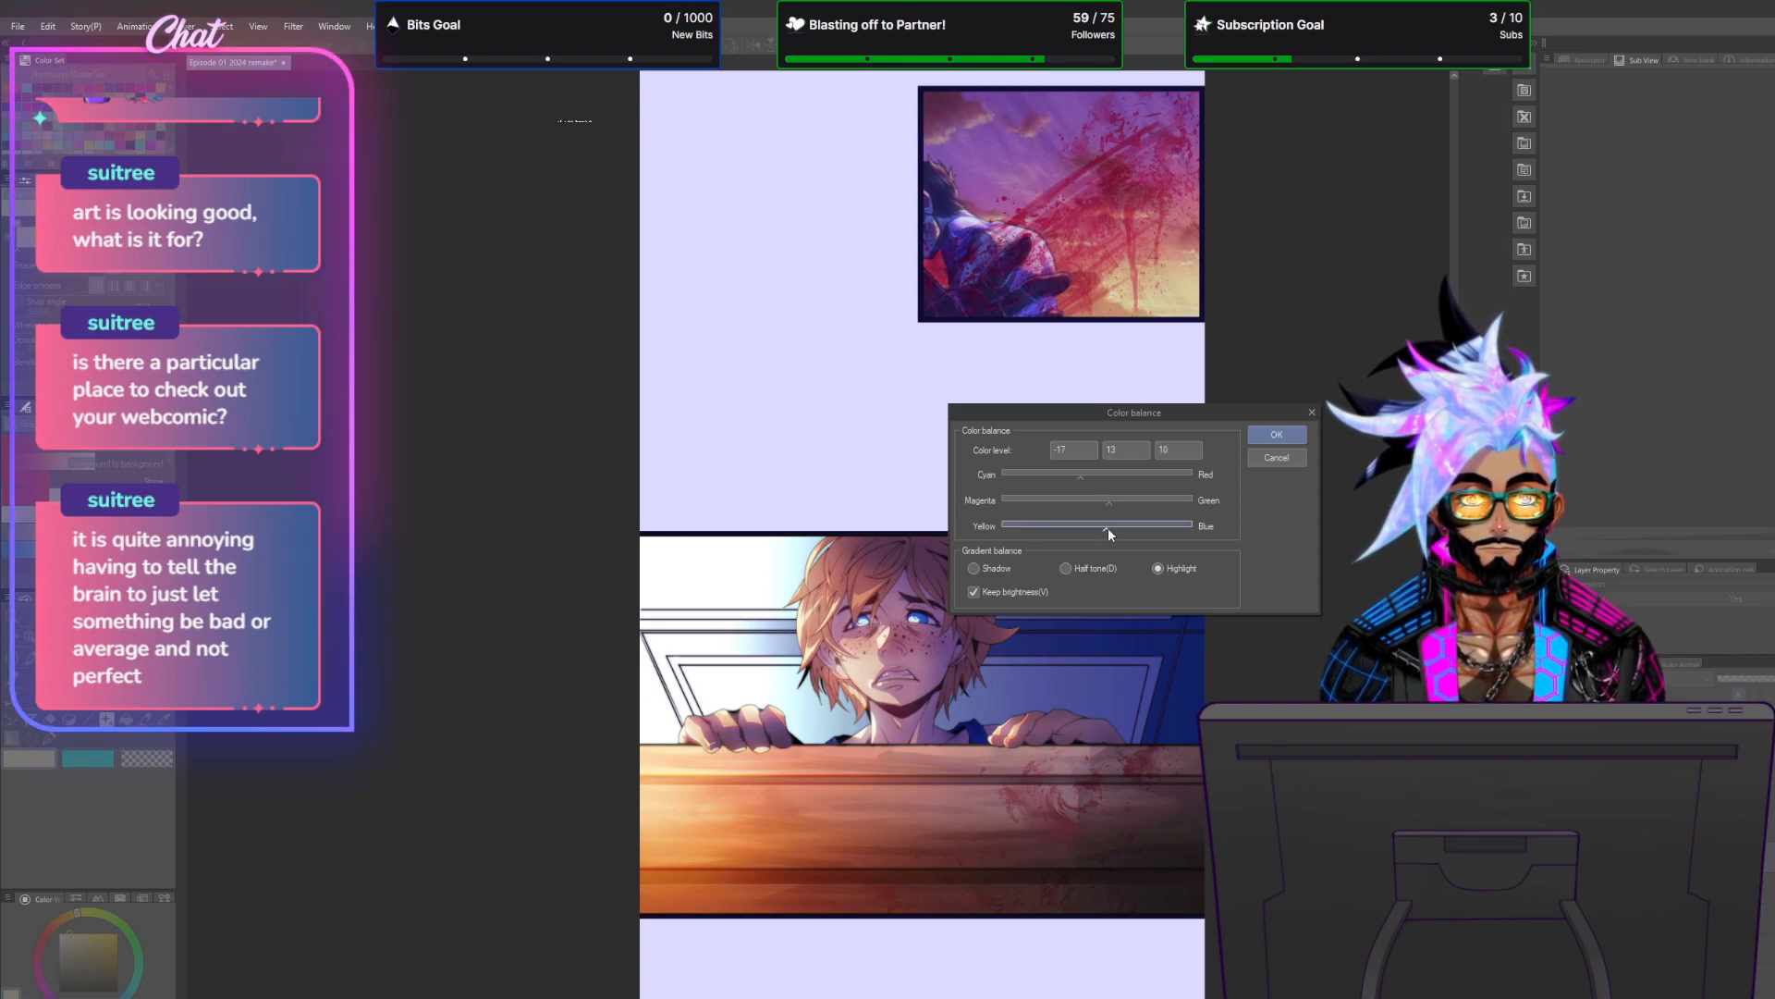
left_click_drag(1112, 527, 1084, 527)
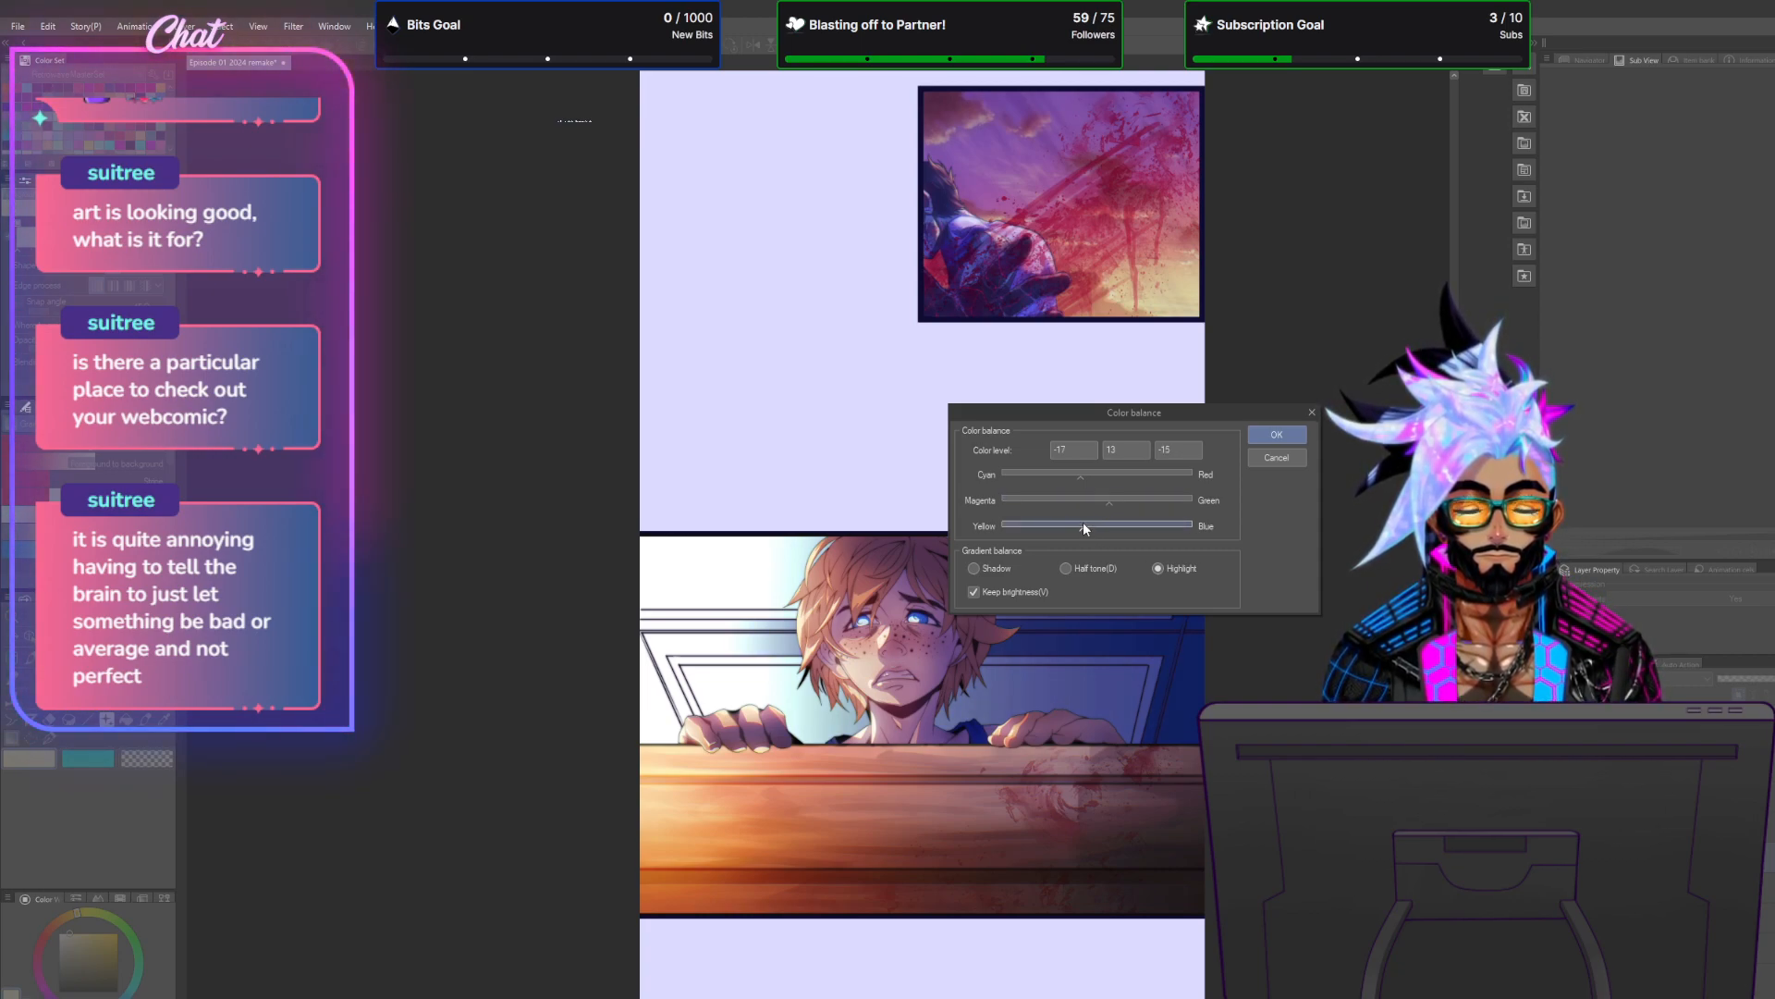
key("Return")
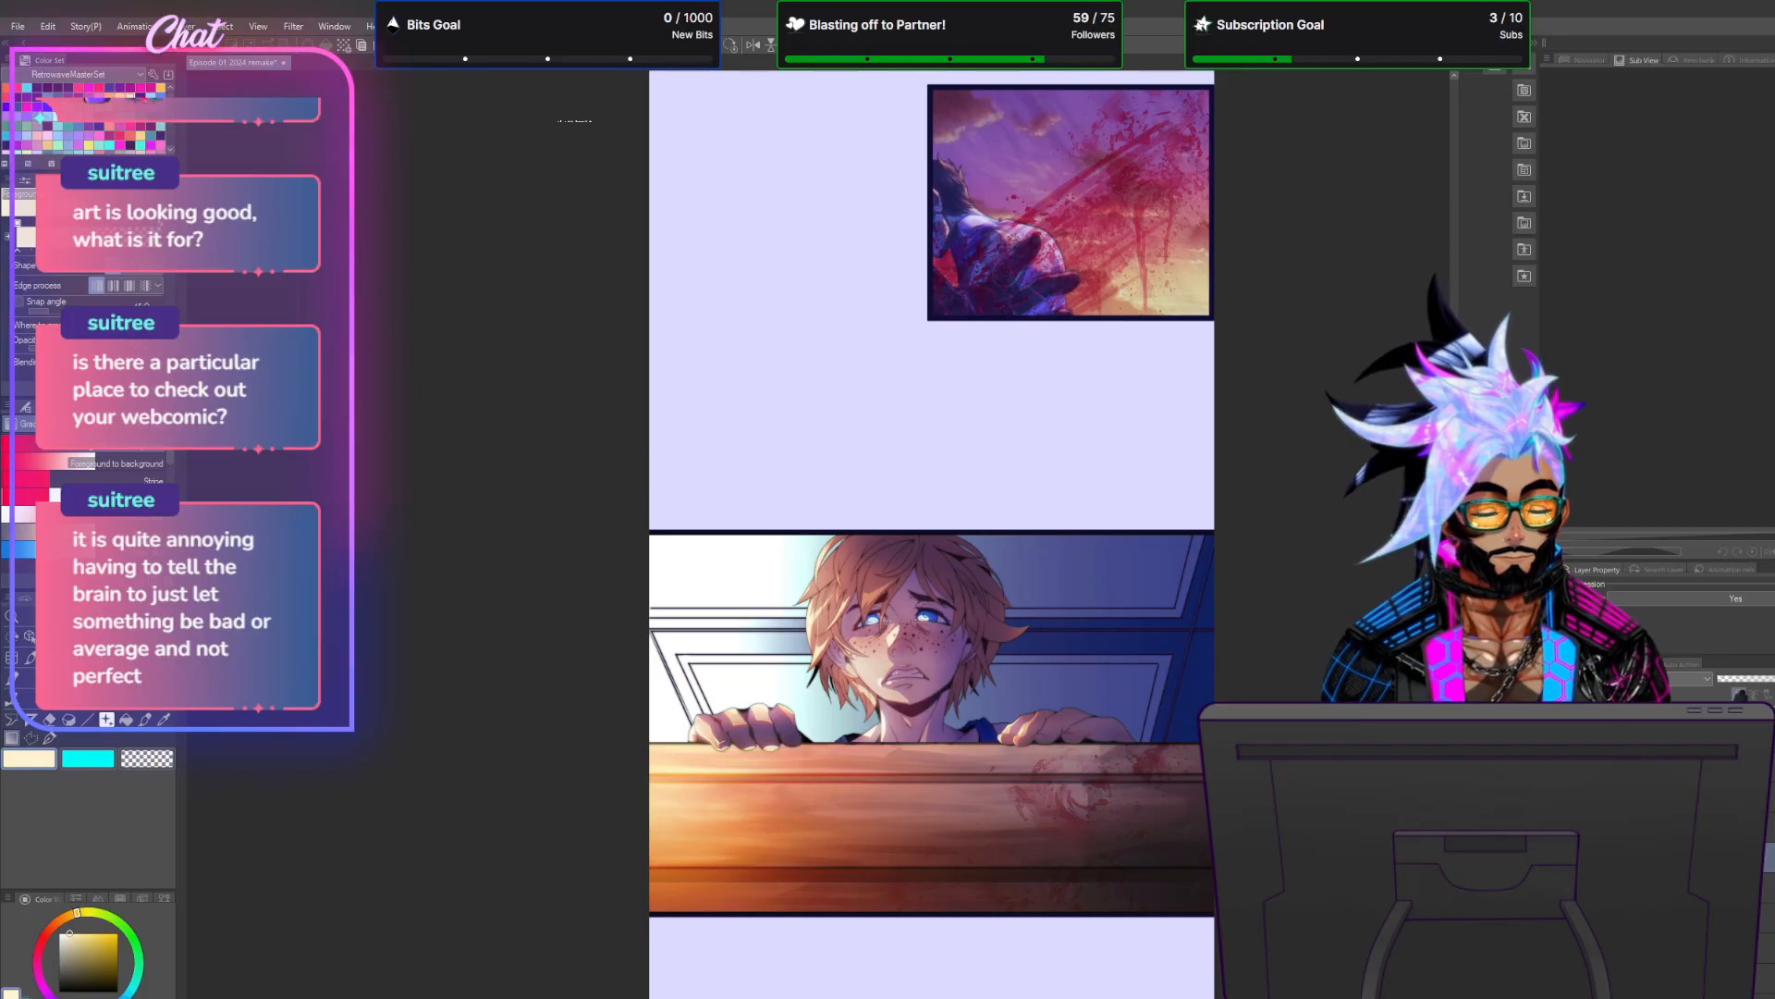
Add a gradient map correction layer over the wall background using the teal-to-cream gradient from the SKオリジナル set.
left_click(185, 26)
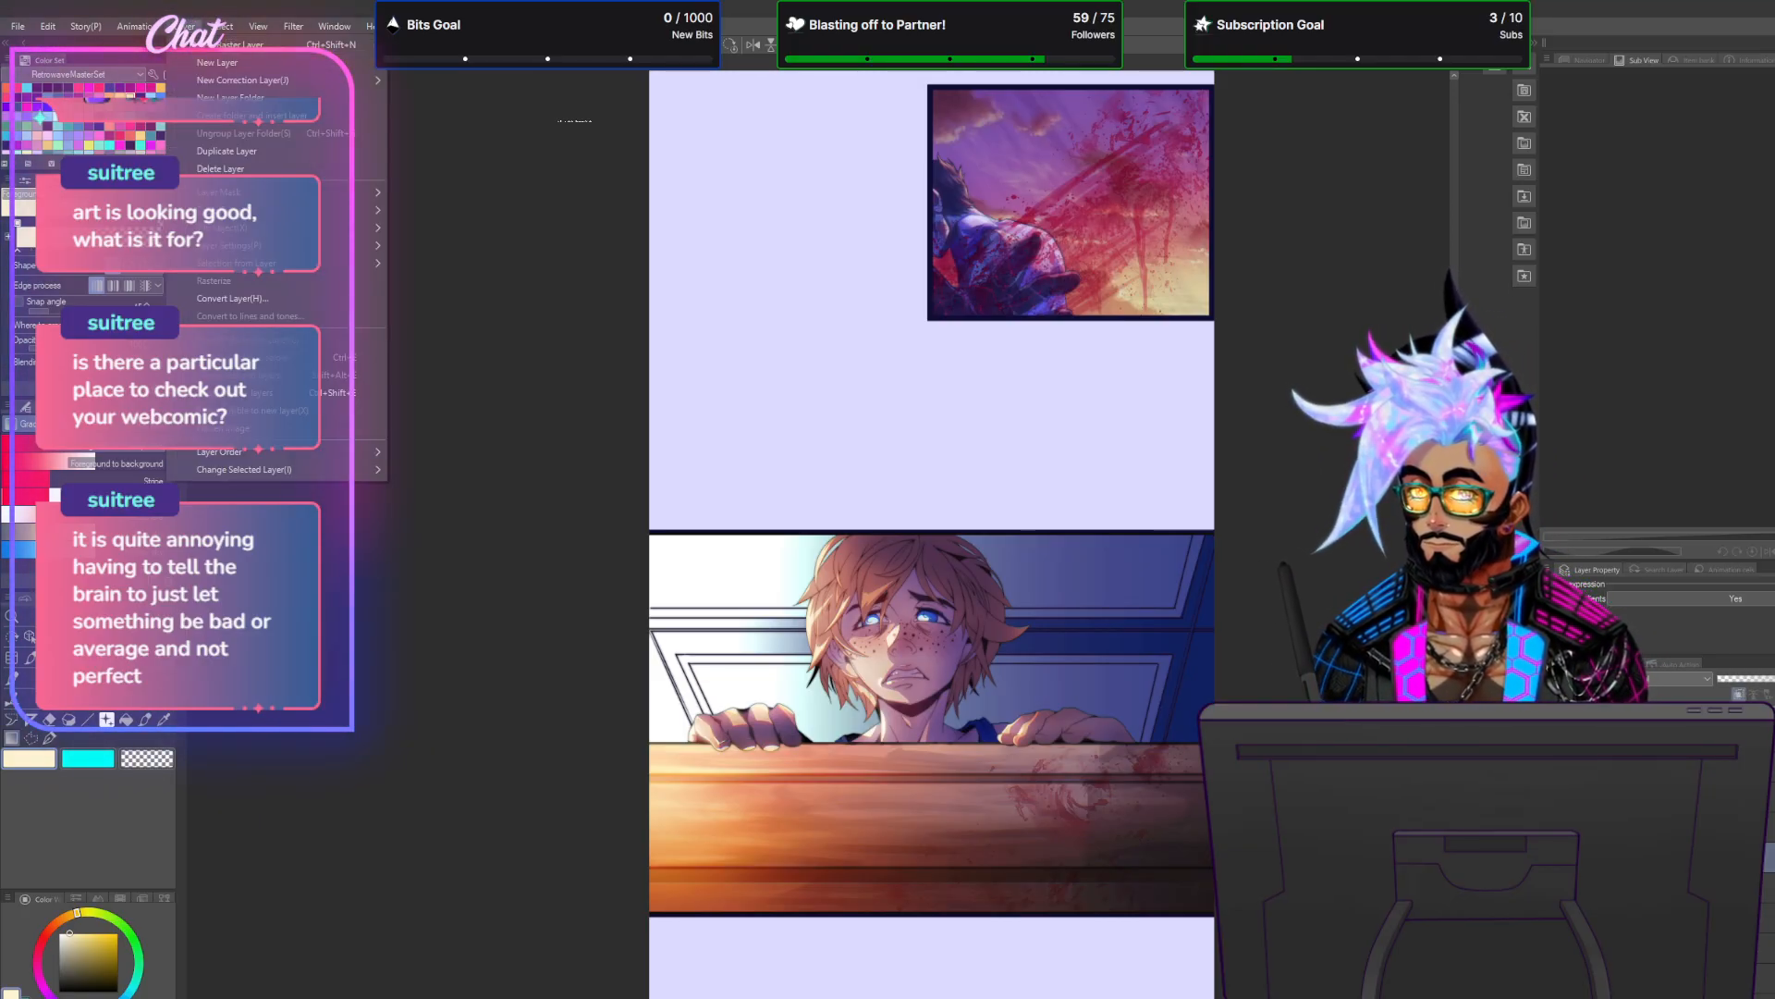
mouse_move(235, 79)
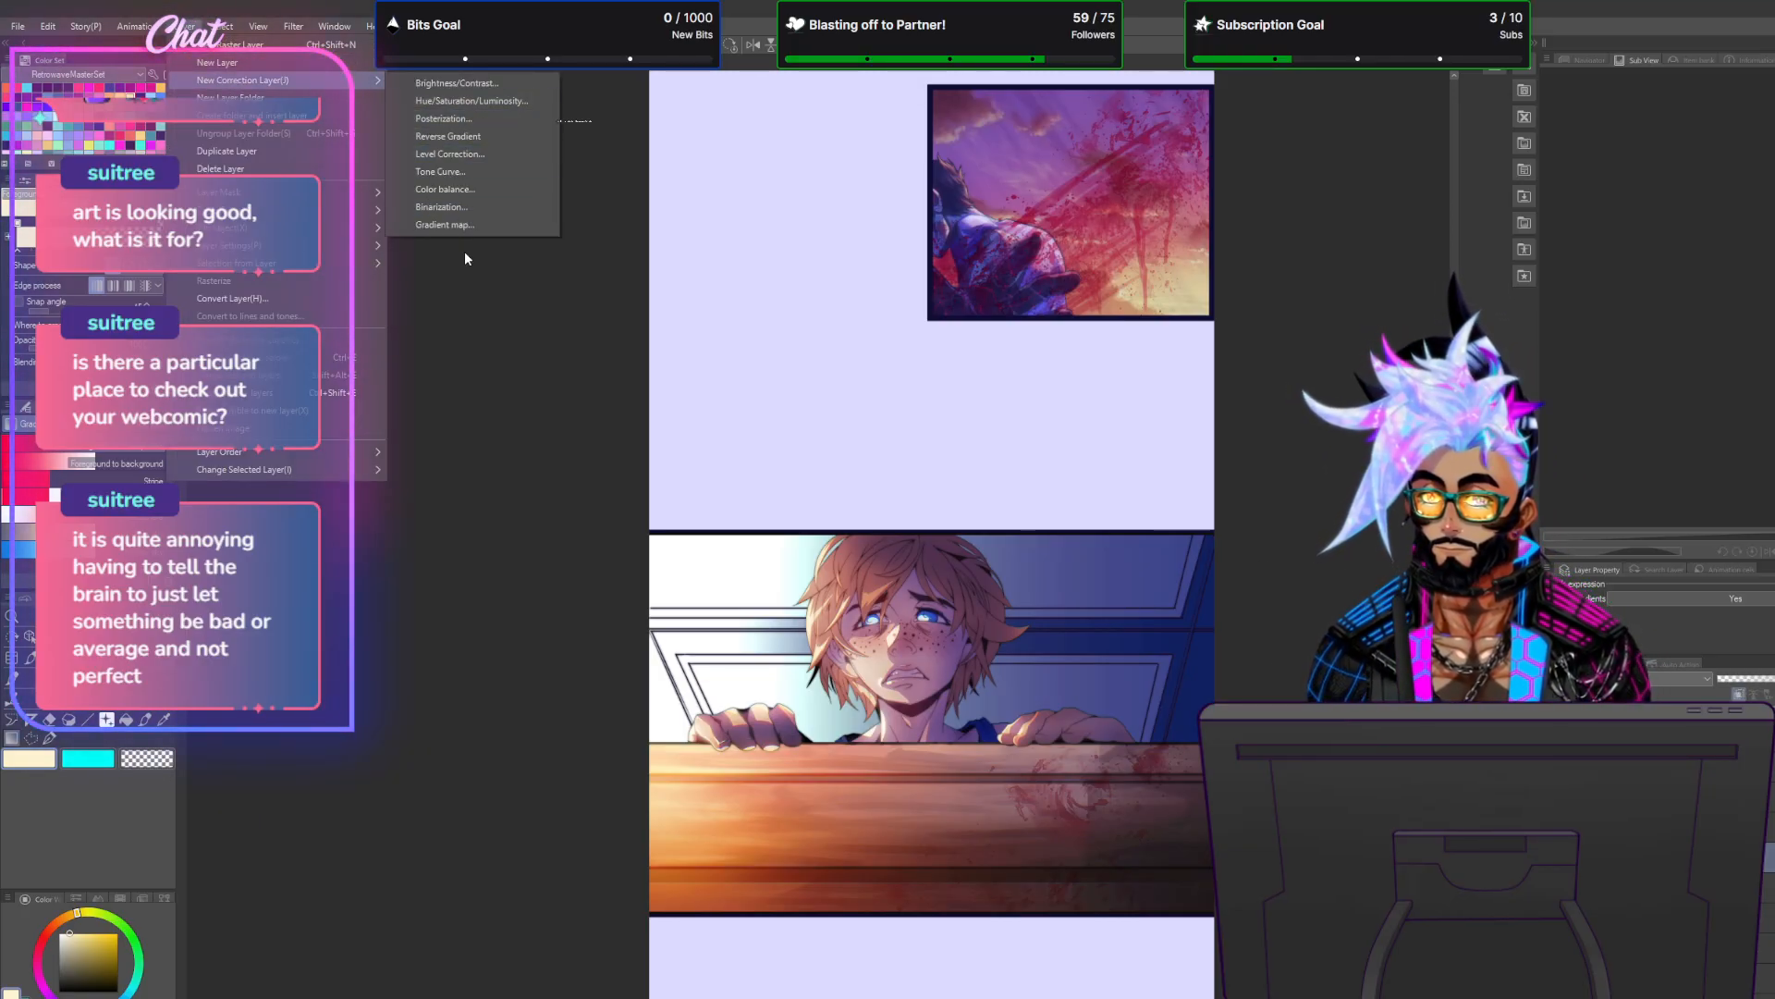
left_click(453, 227)
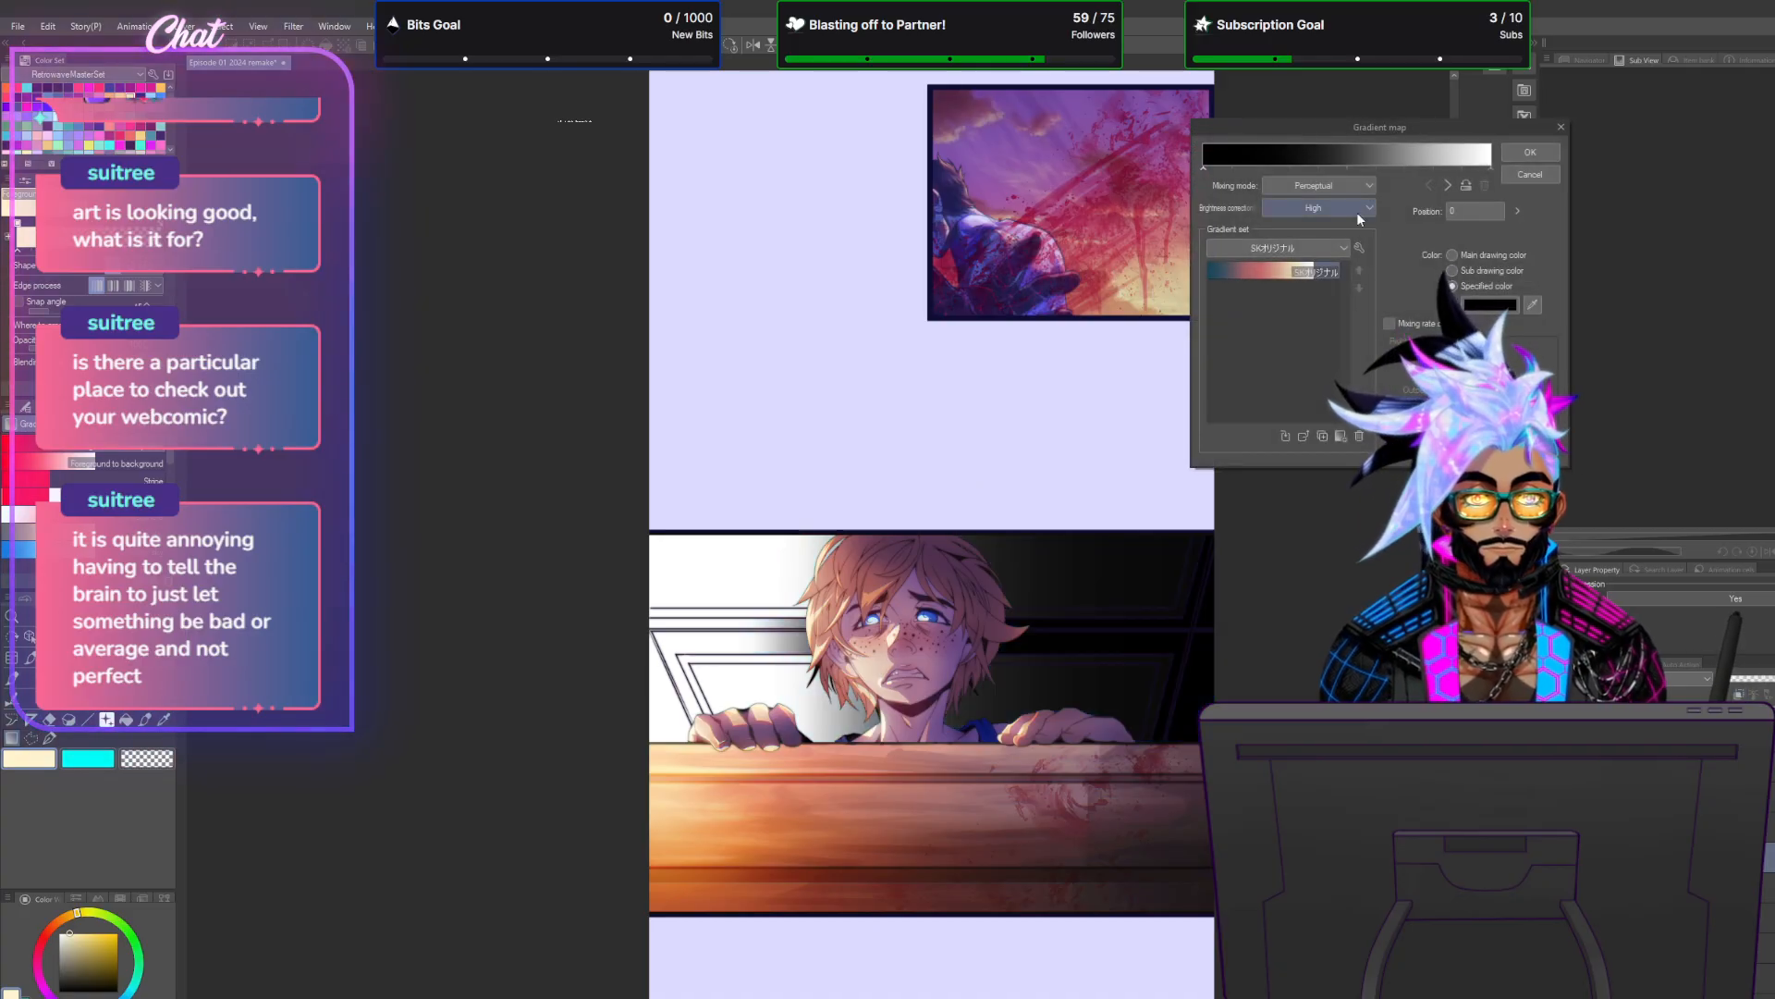
left_click(1276, 271)
left_click(1539, 153)
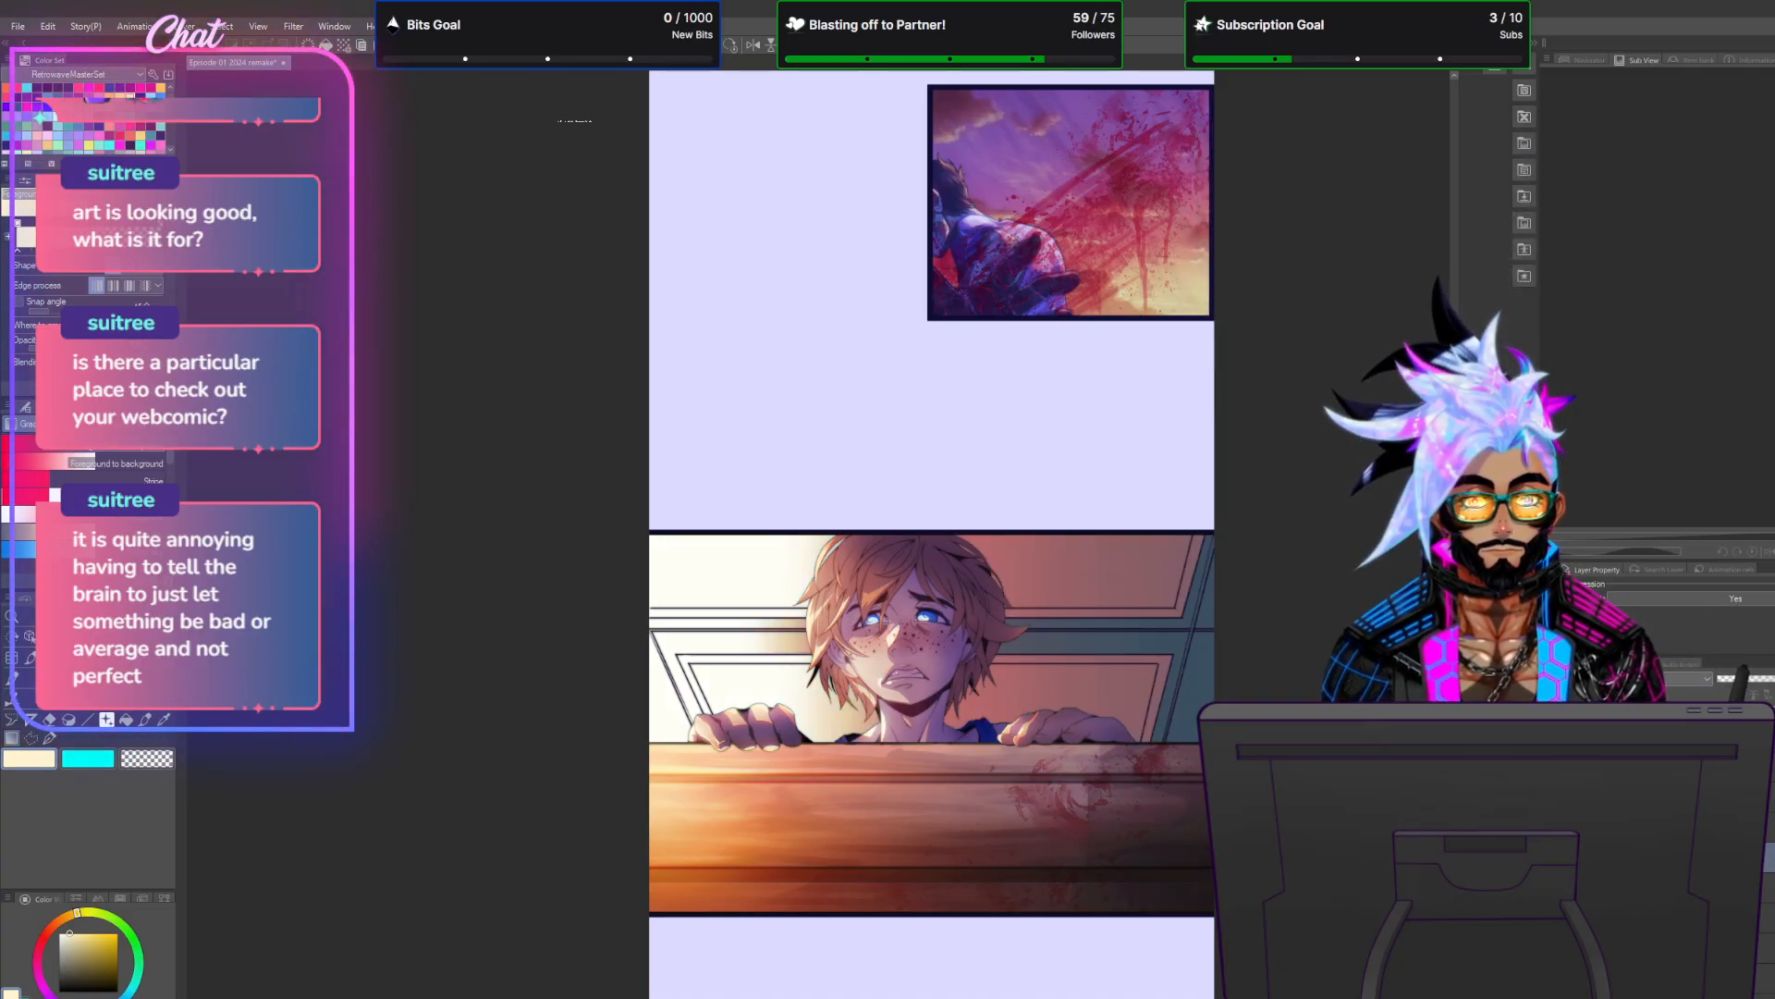
Try the Overlay, Multiply and Lighter color blending modes on the wall's gradient map correction layer.
left_click(1696, 678)
left_click(1593, 454)
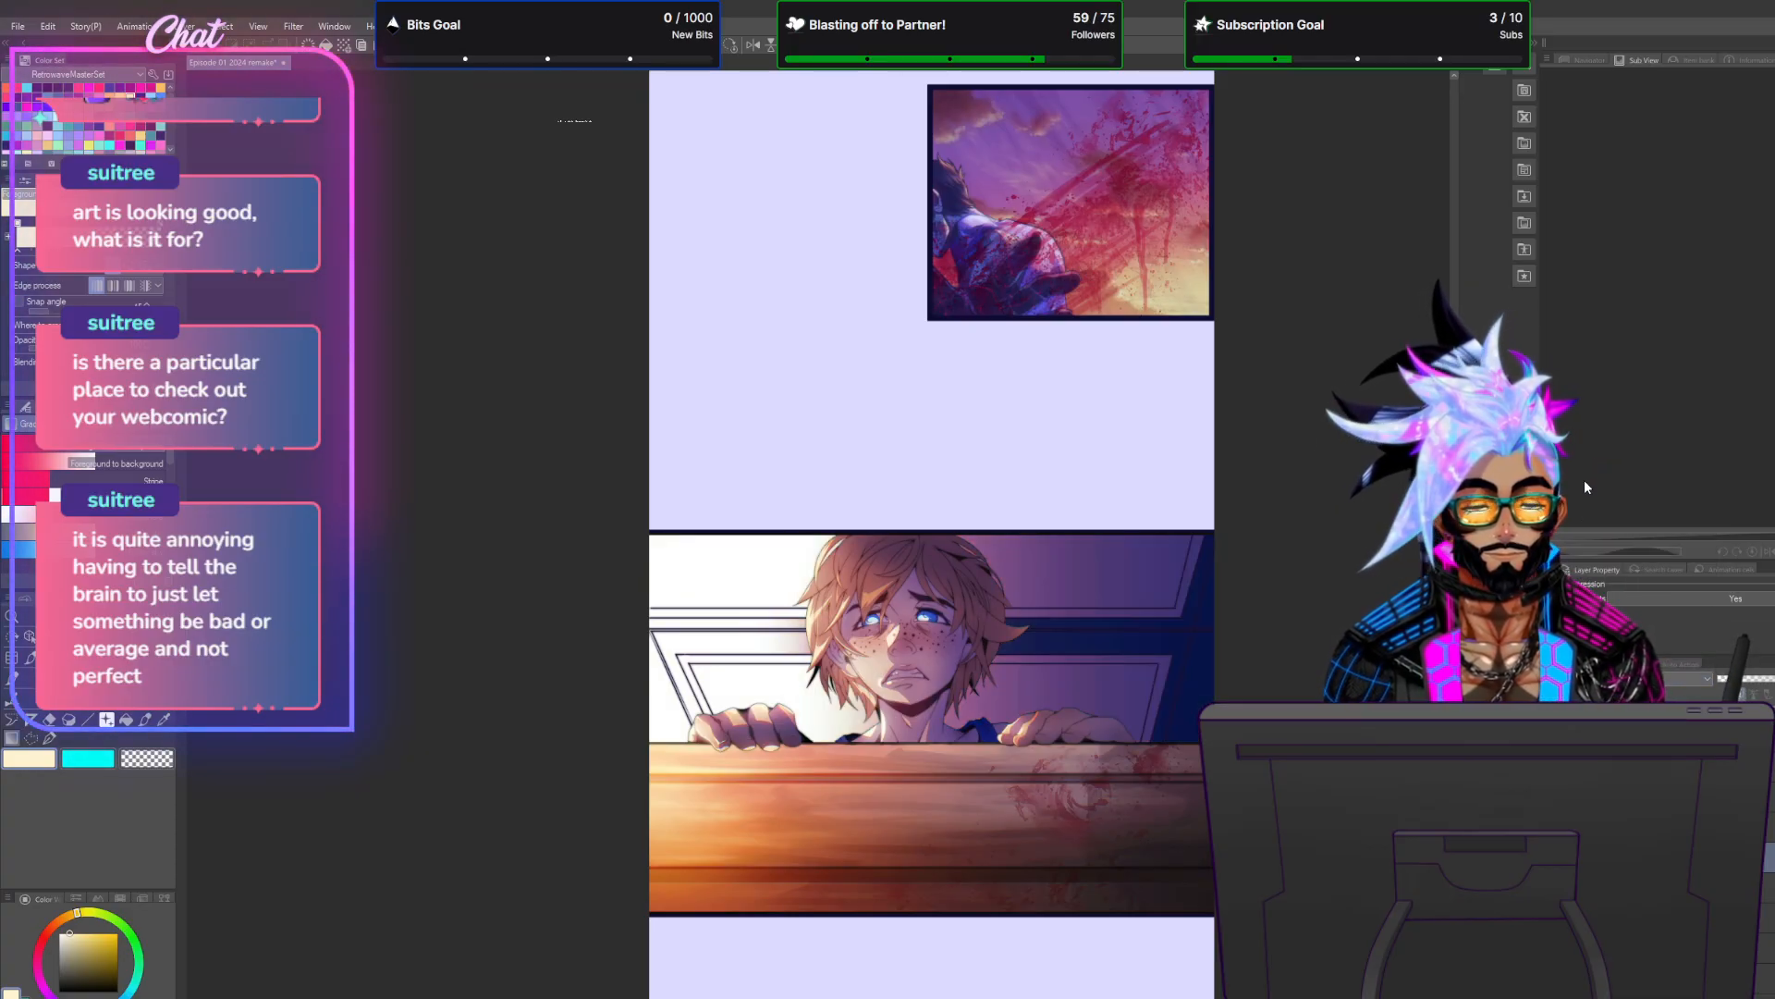
left_click(1696, 678)
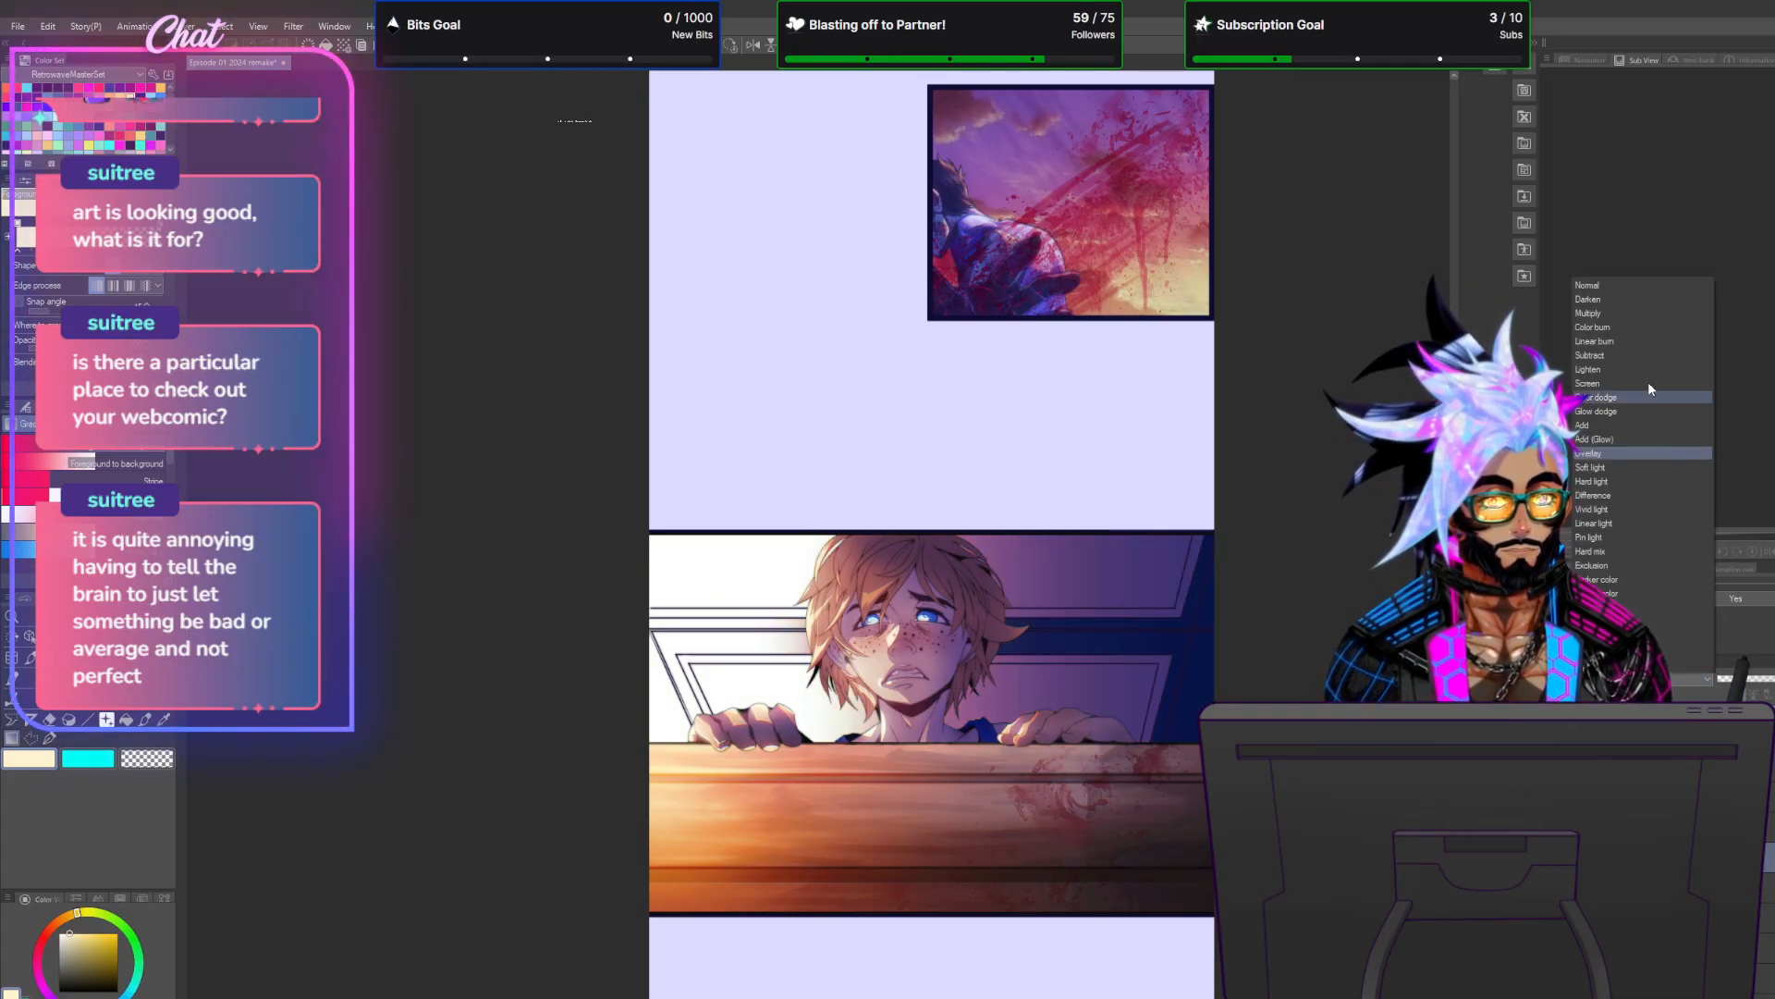
left_click(1616, 313)
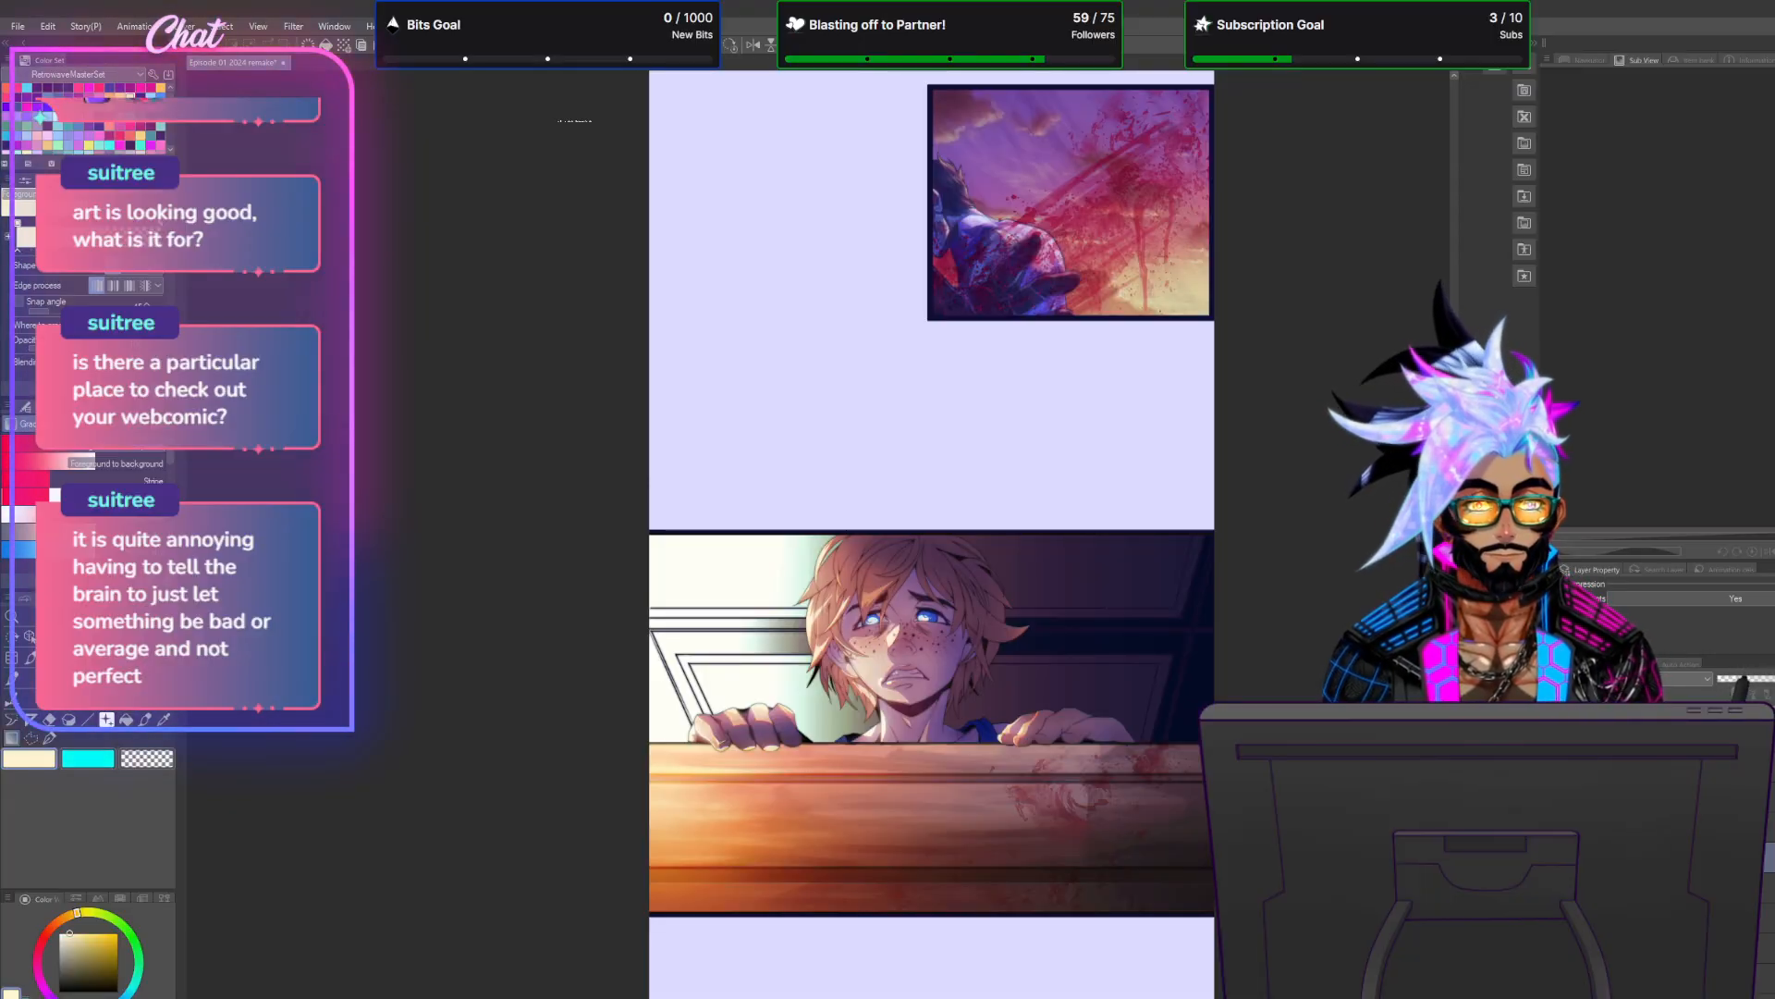
left_click(1695, 679)
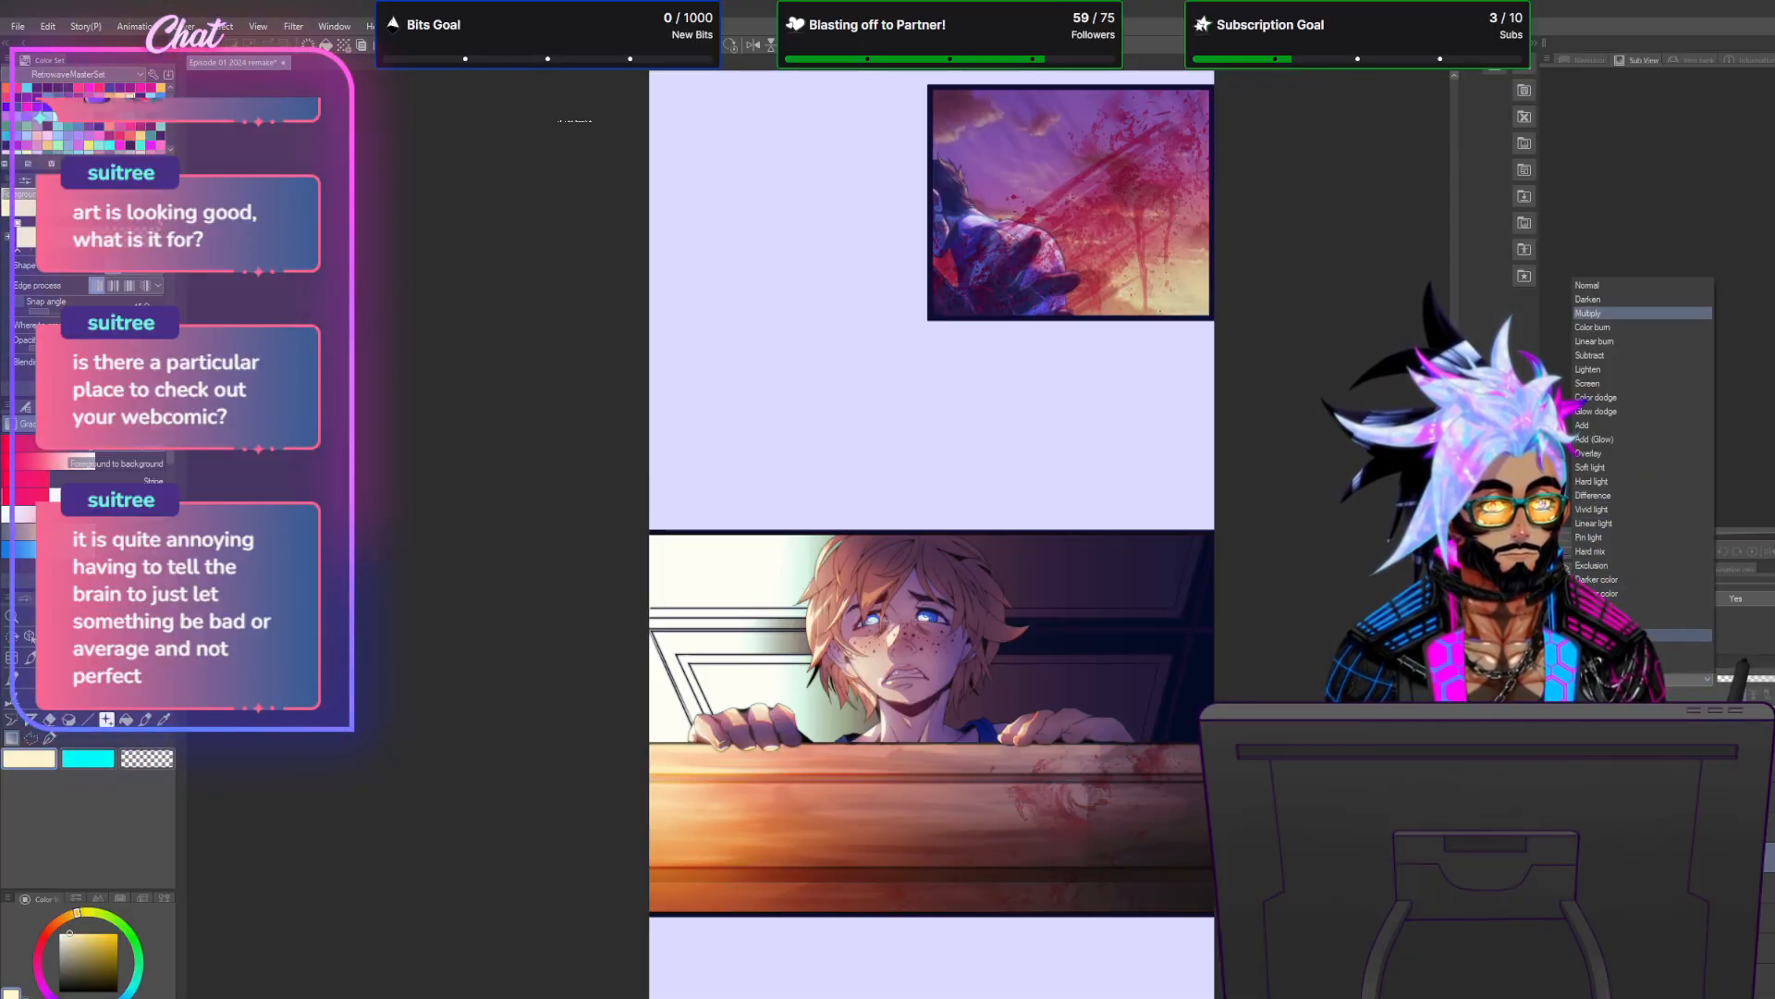
left_click(1602, 591)
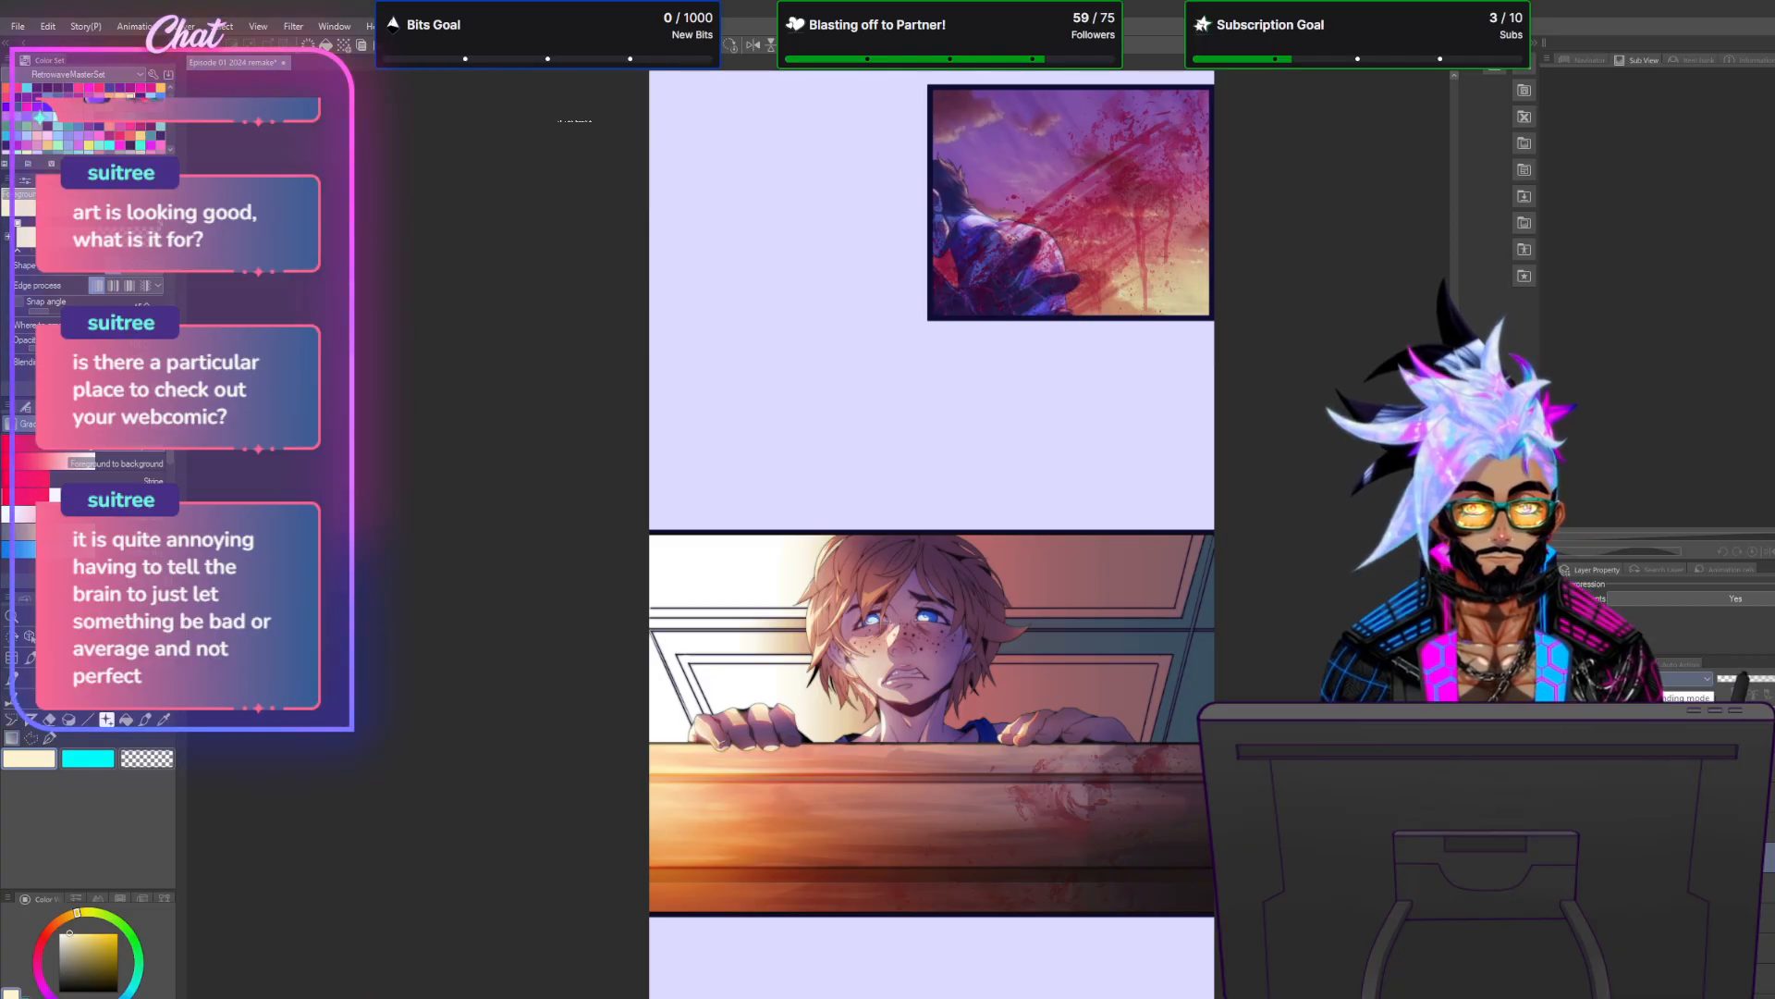
Compare Overlay with the Hue and Saturation blending modes on the wall's gradient map correction layer.
left_click(1645, 679)
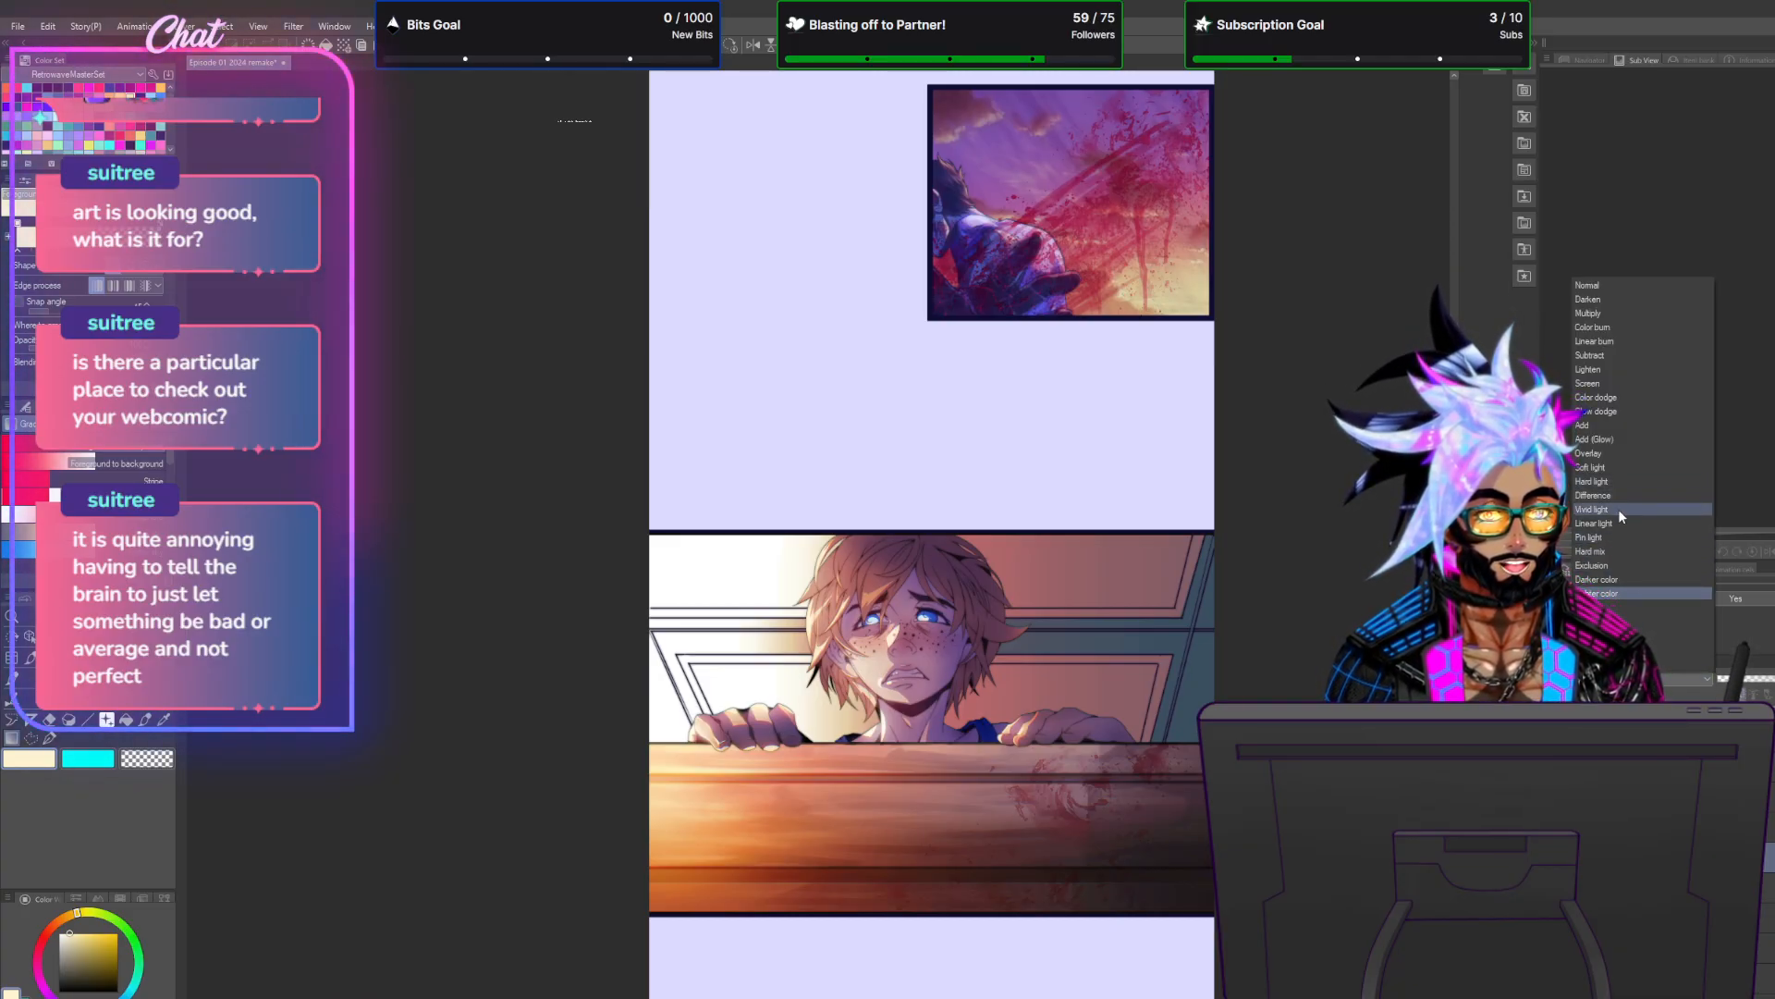
left_click(1609, 453)
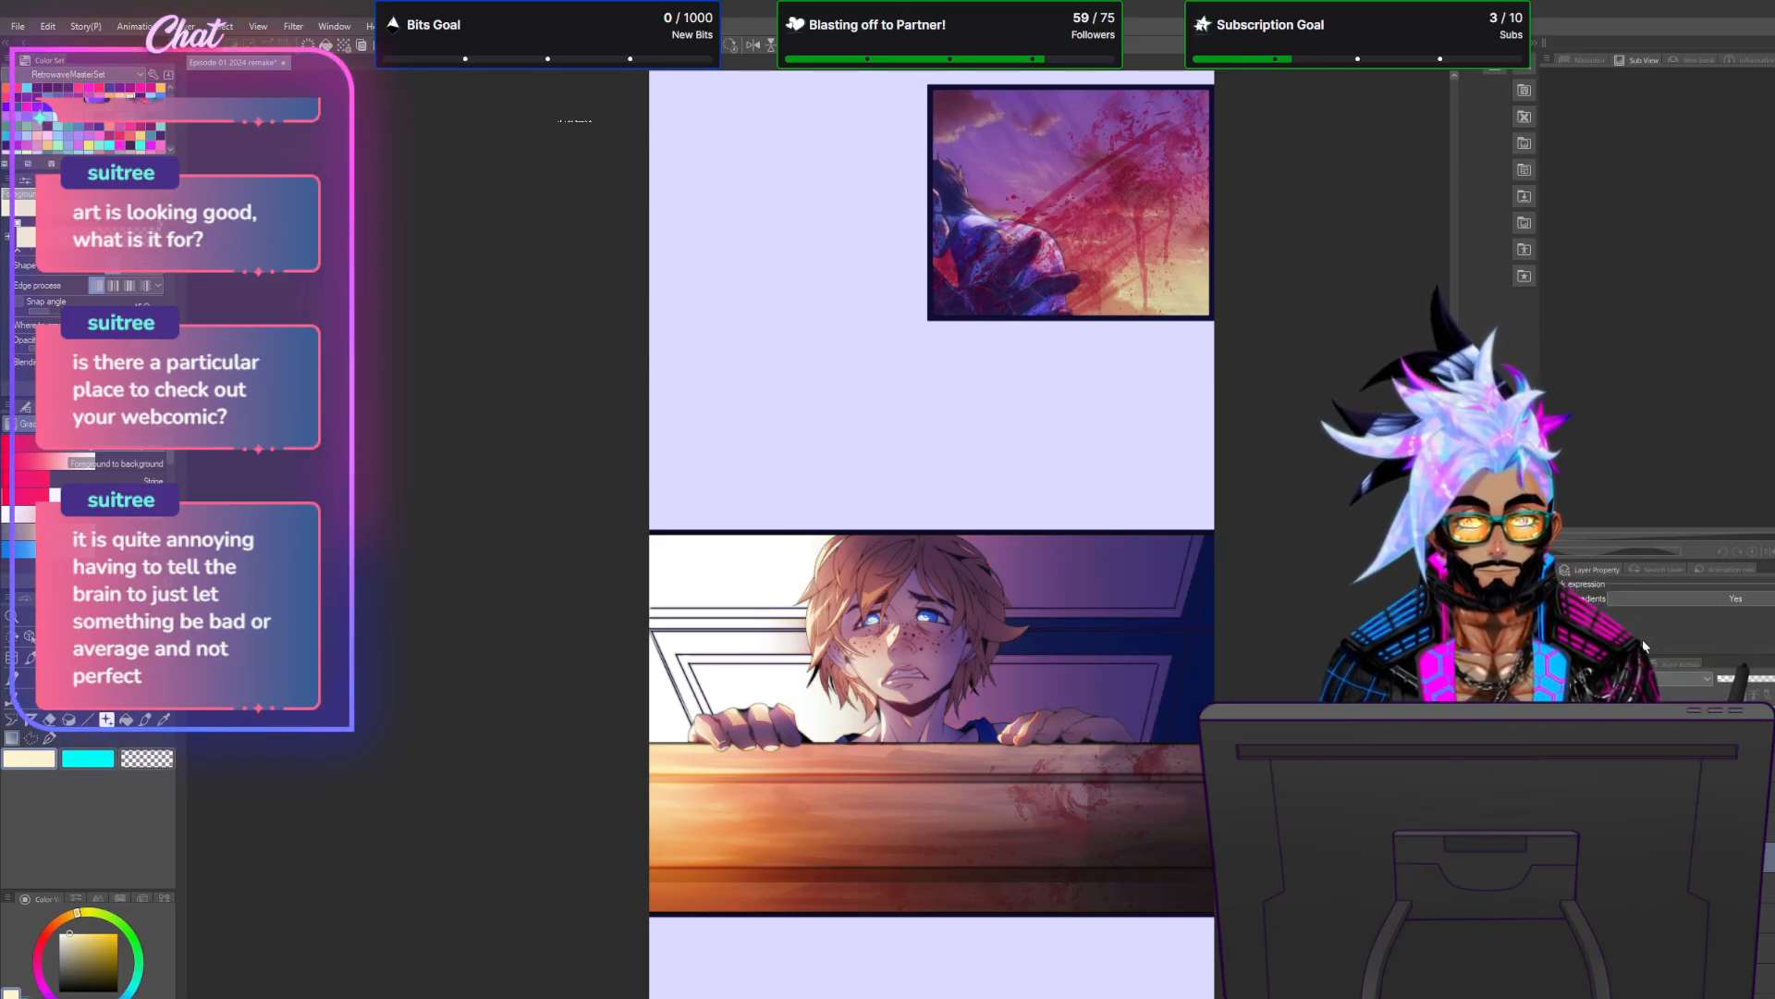
left_click(1639, 678)
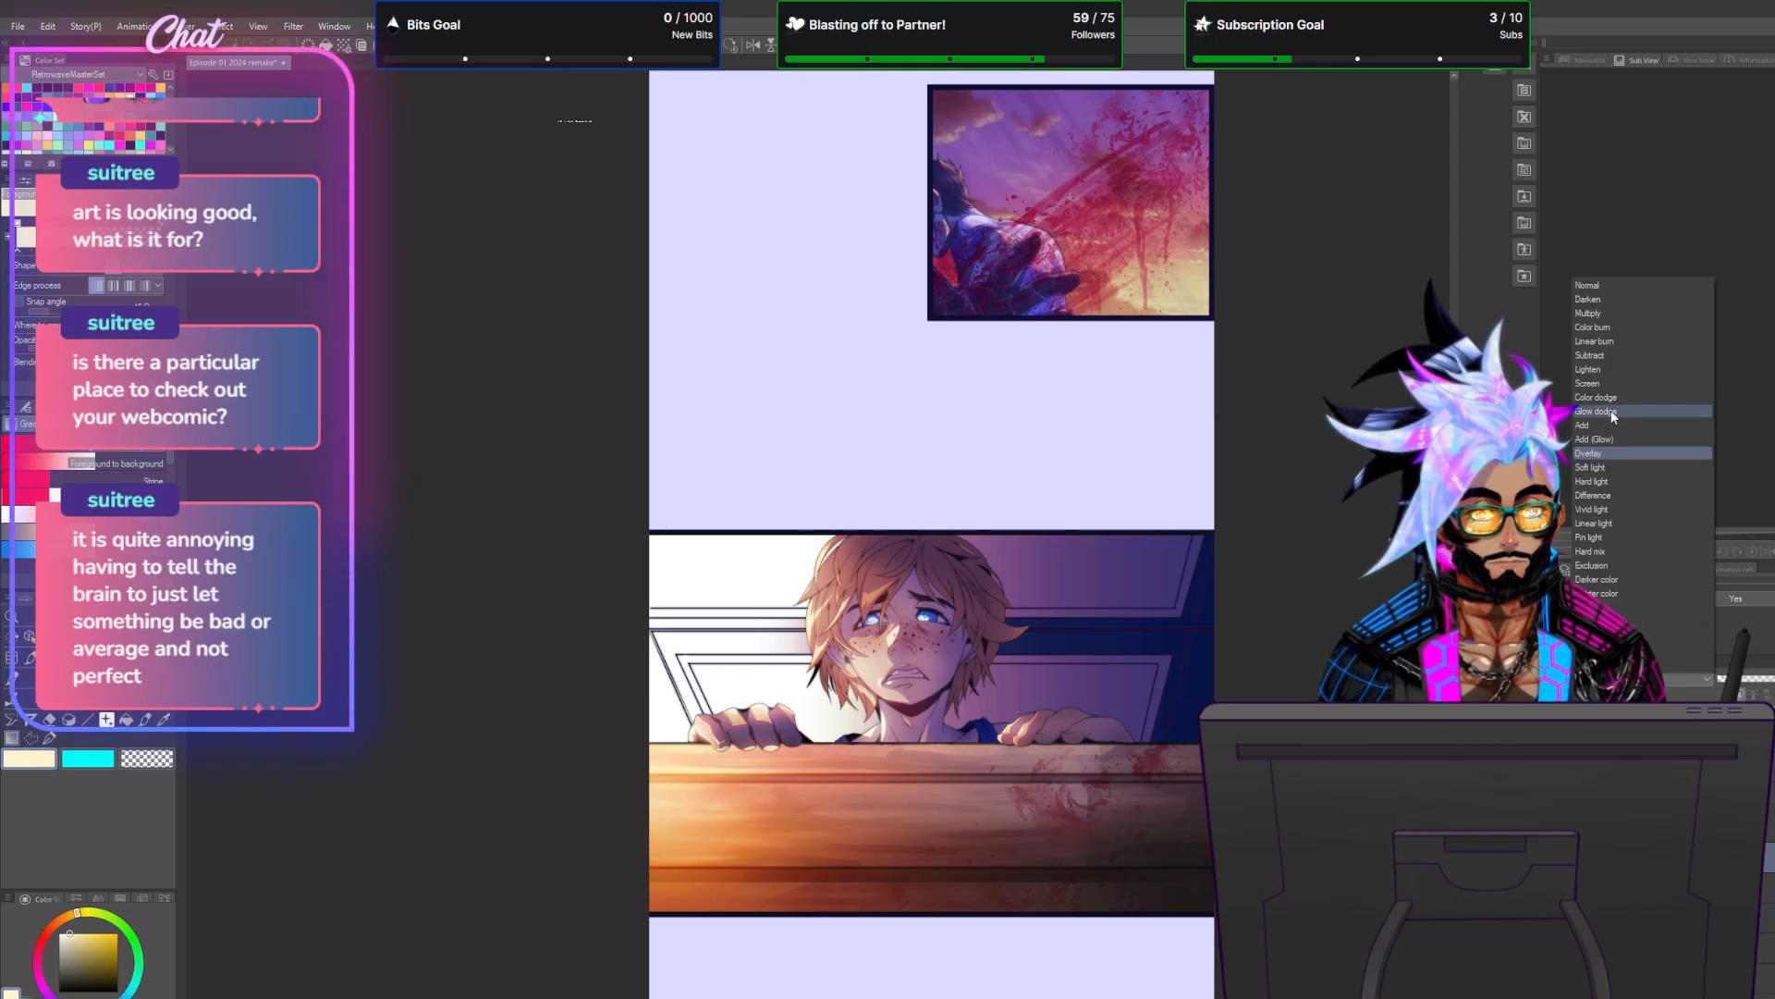
left_click(1609, 621)
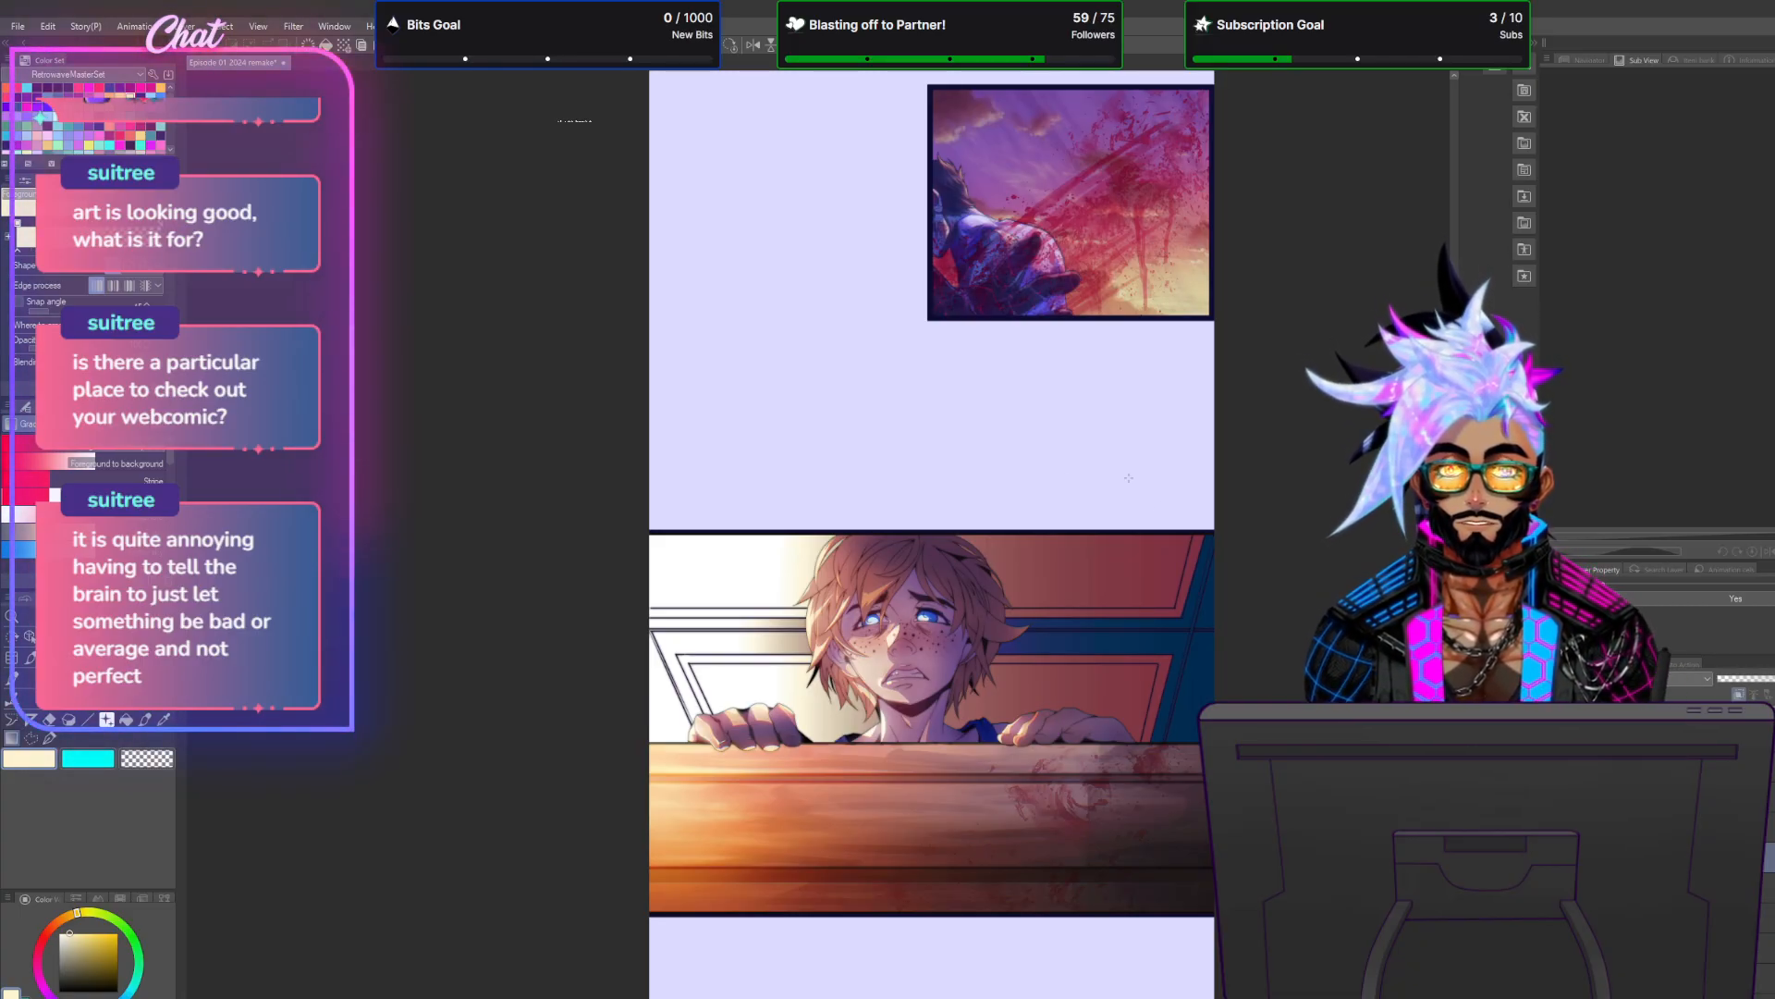
left_click(1652, 679)
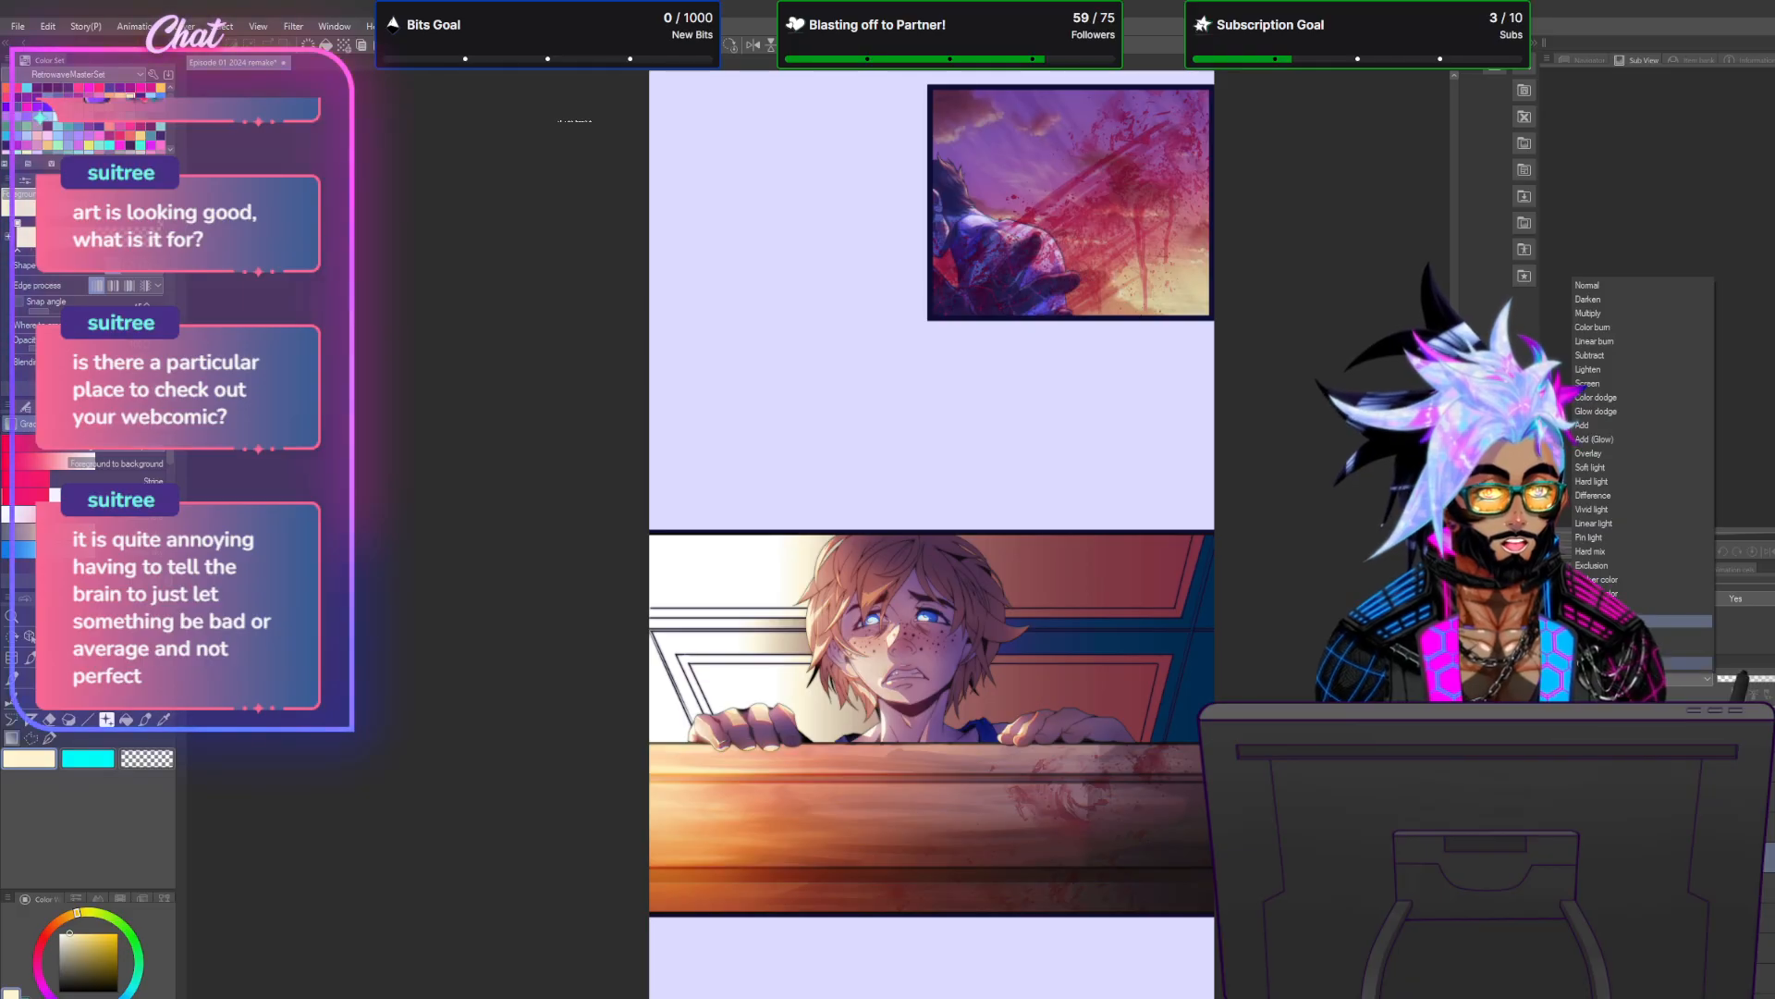
left_click(1655, 634)
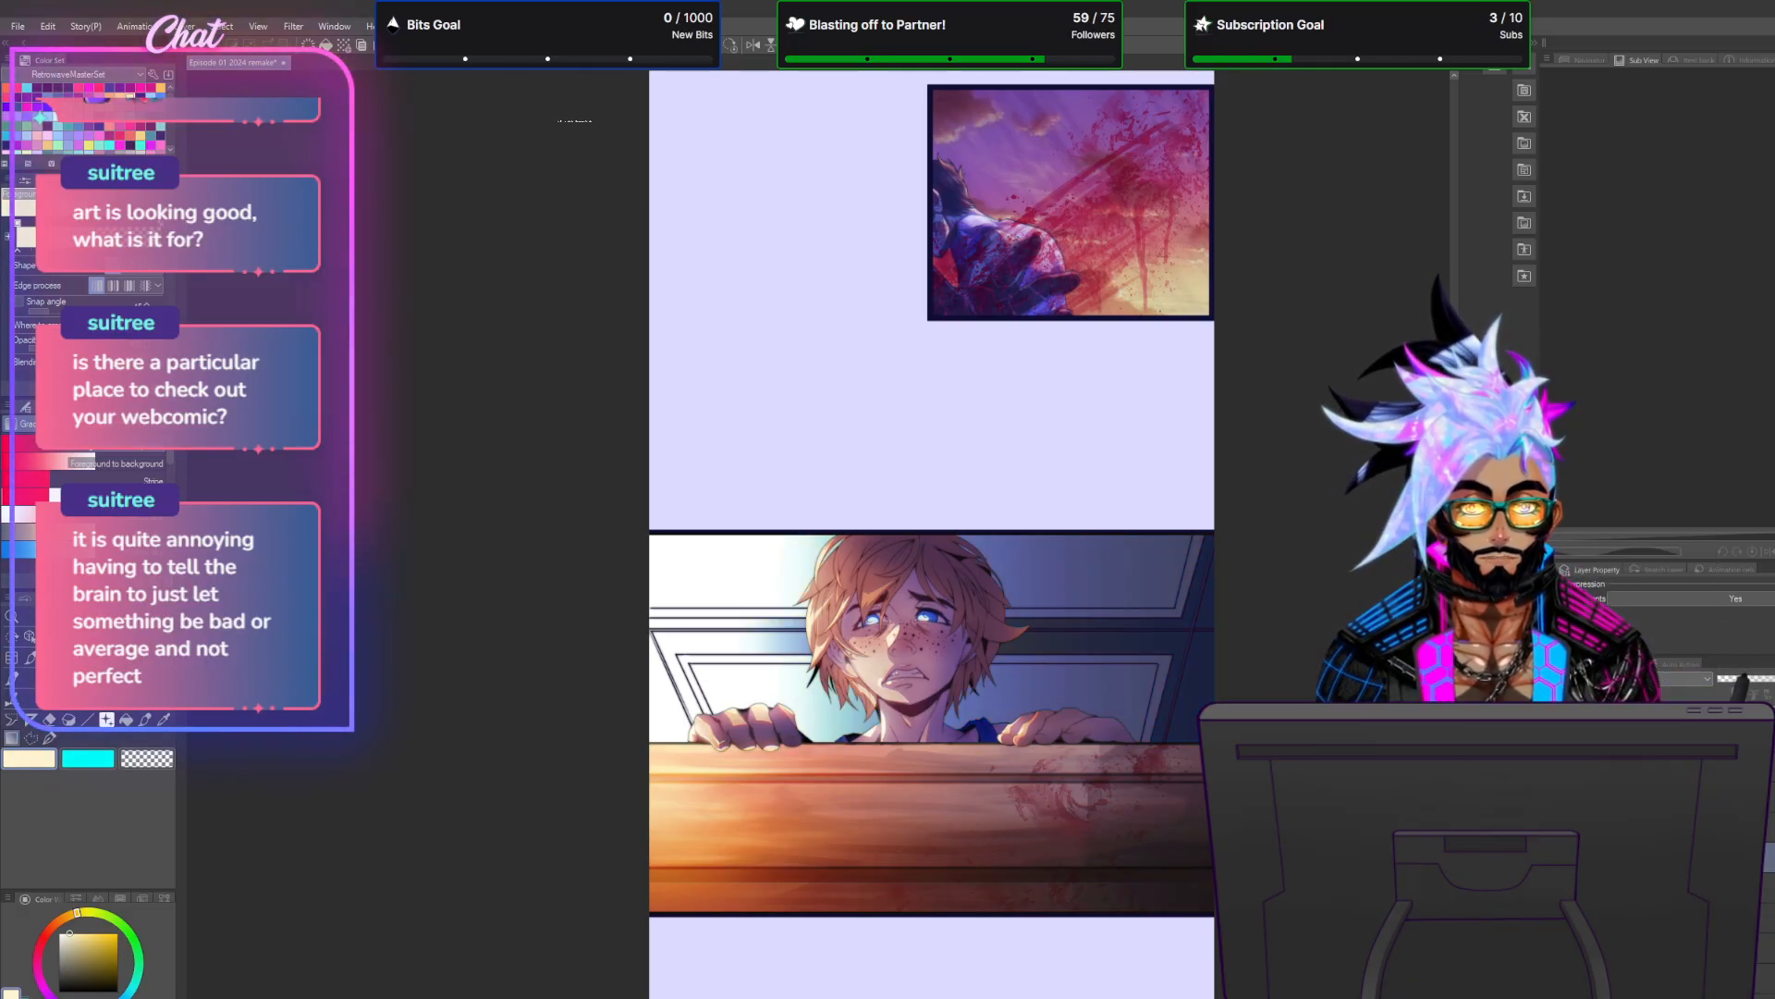
Compare further blending modes on the wall's gradient map correction layer and set it to Soft light.
left_click(1651, 678)
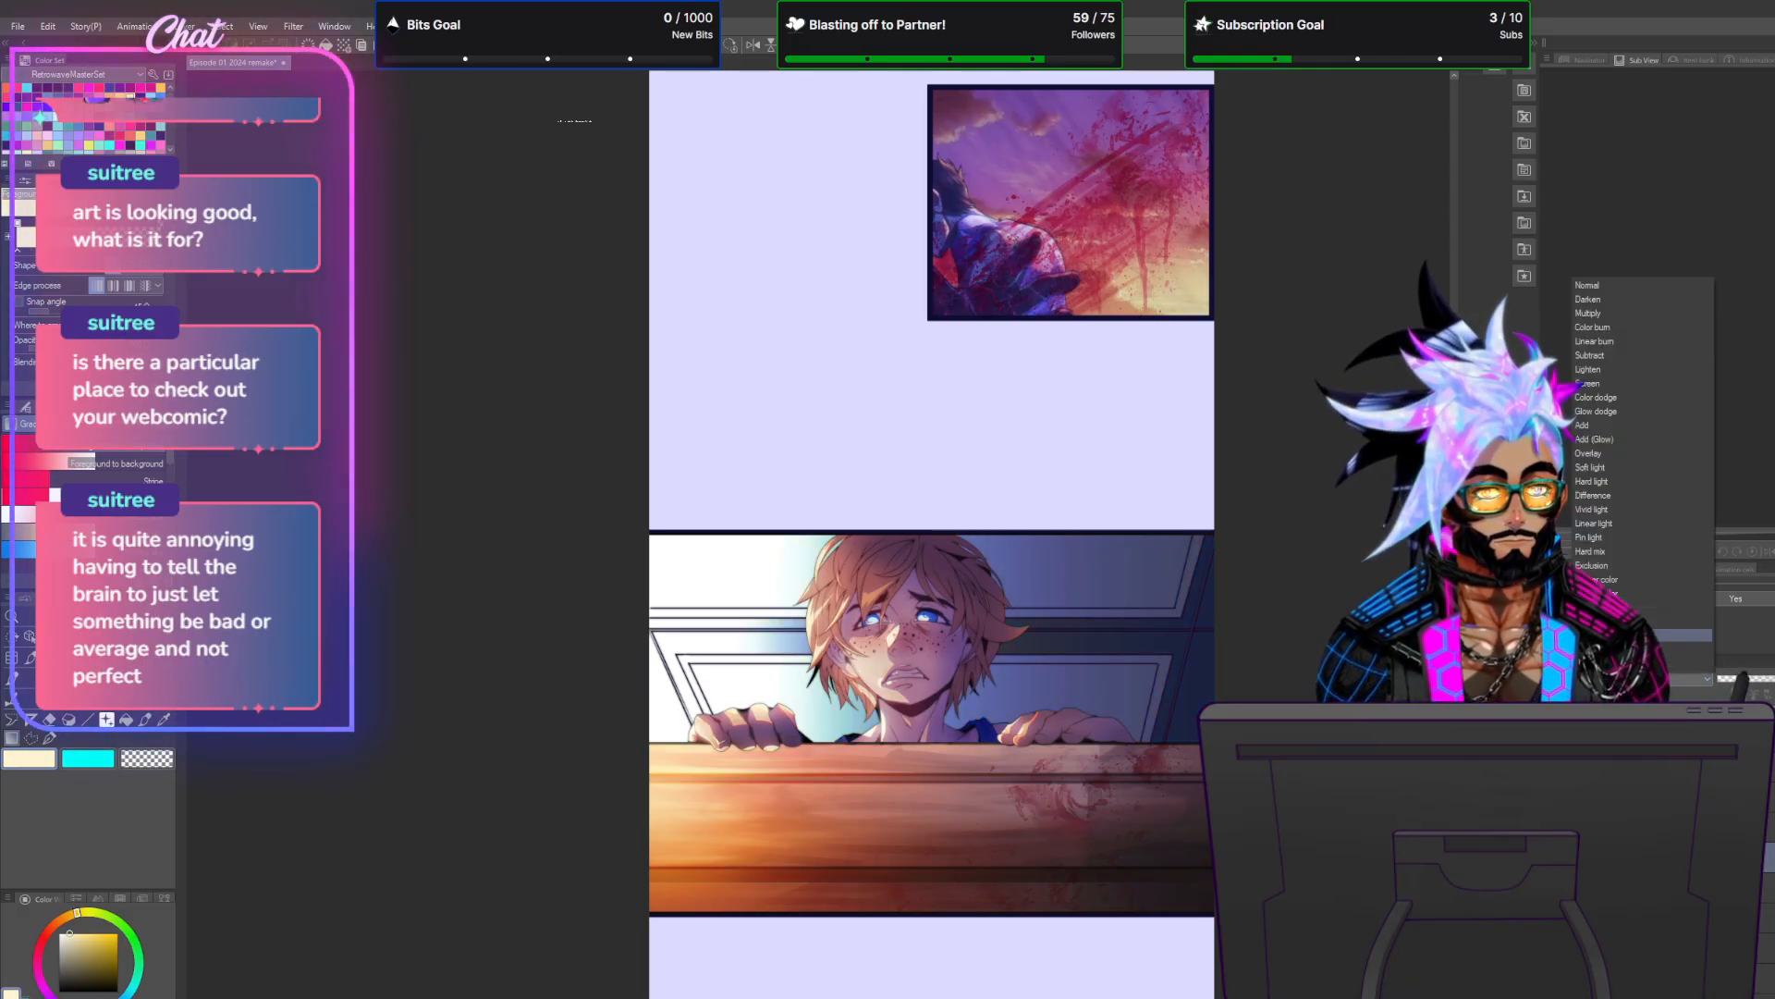
left_click(1646, 634)
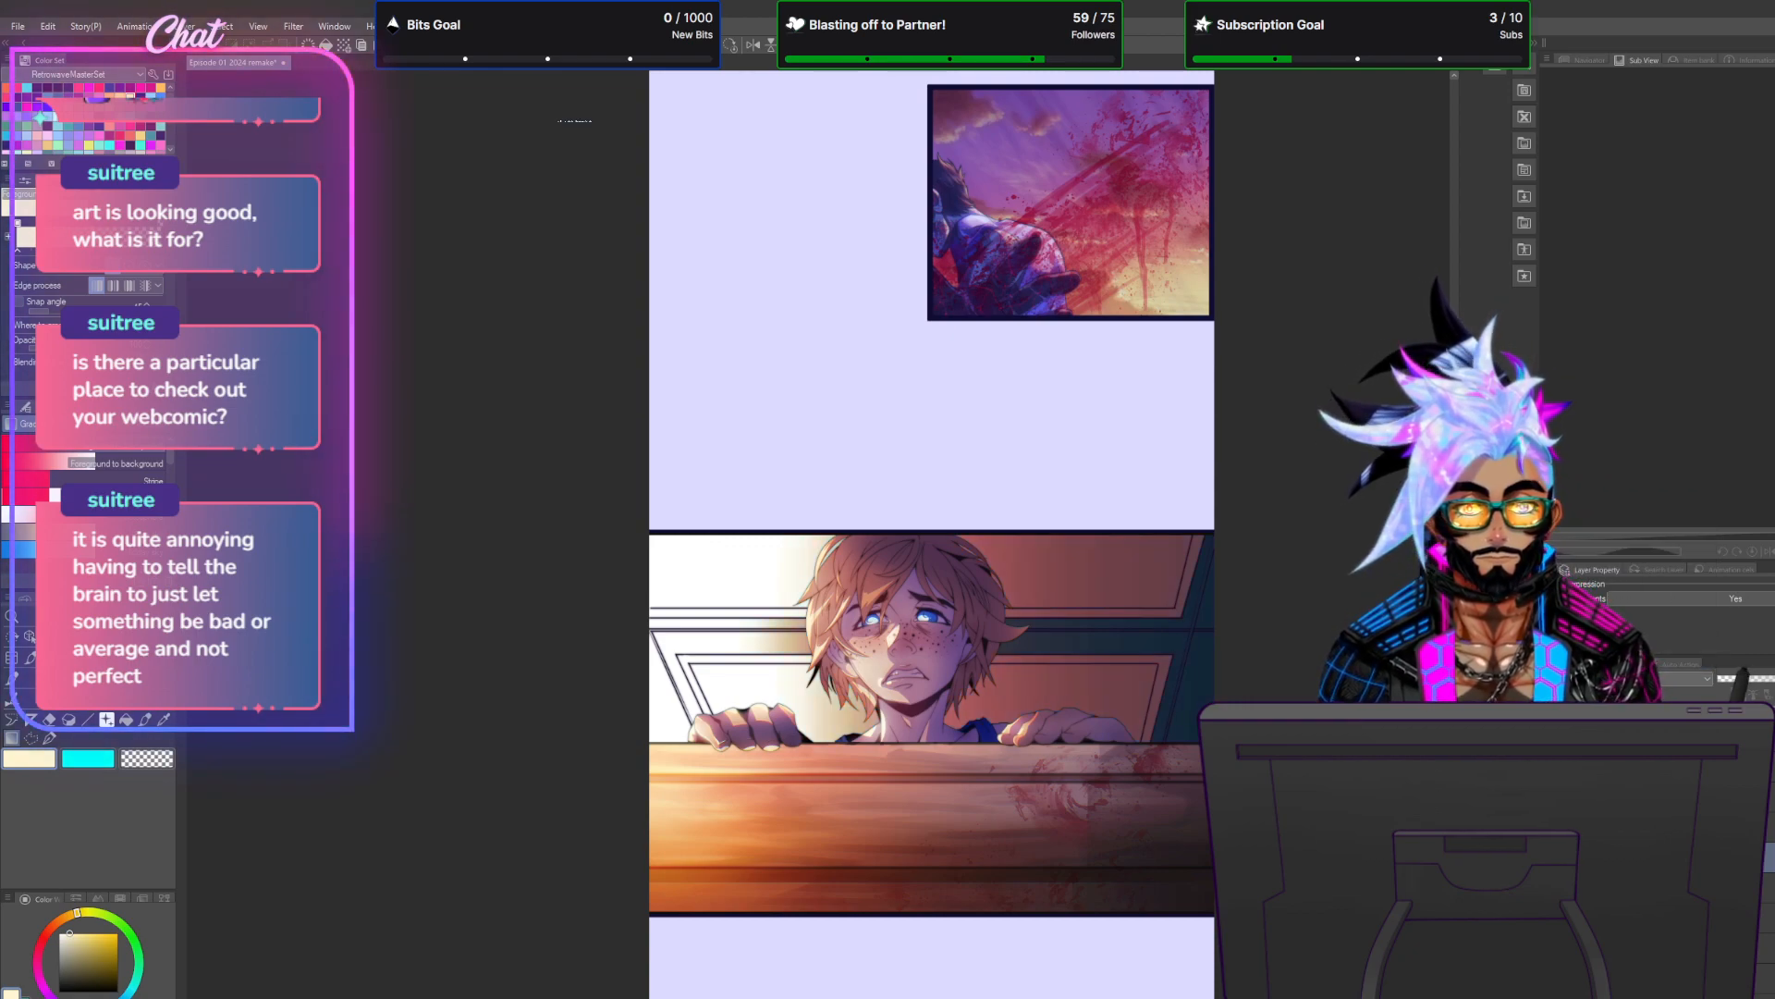
left_click(1652, 679)
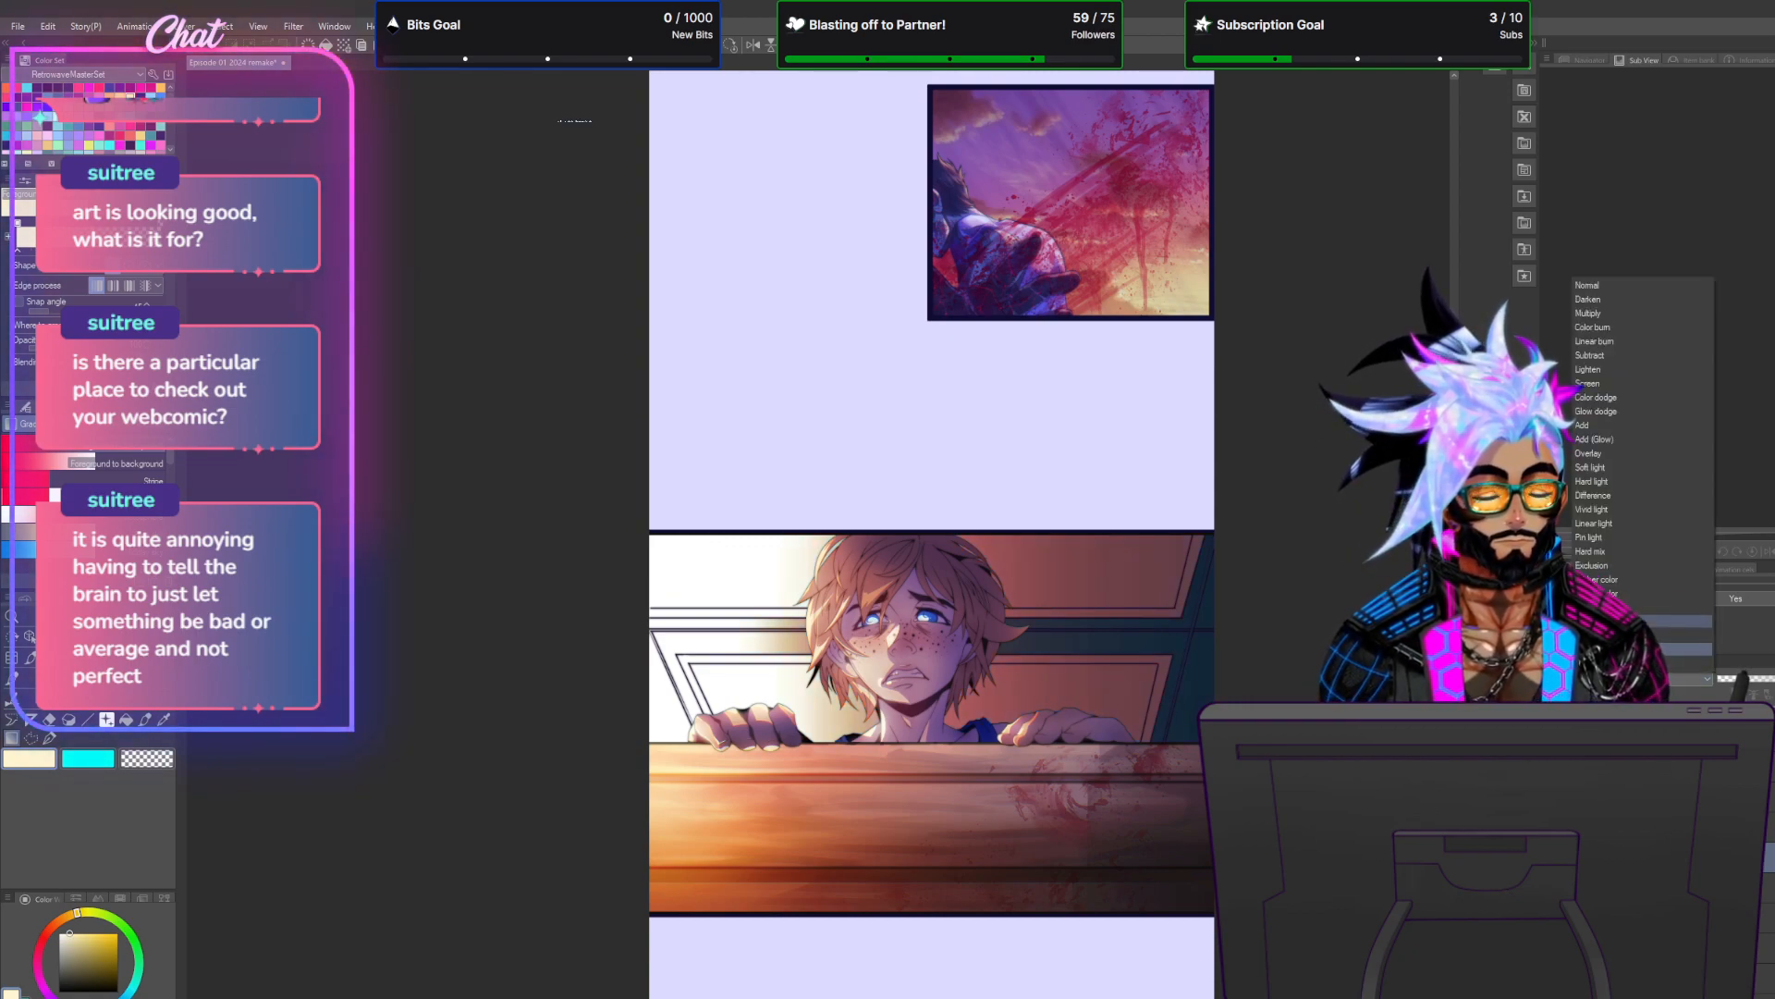
left_click(1635, 454)
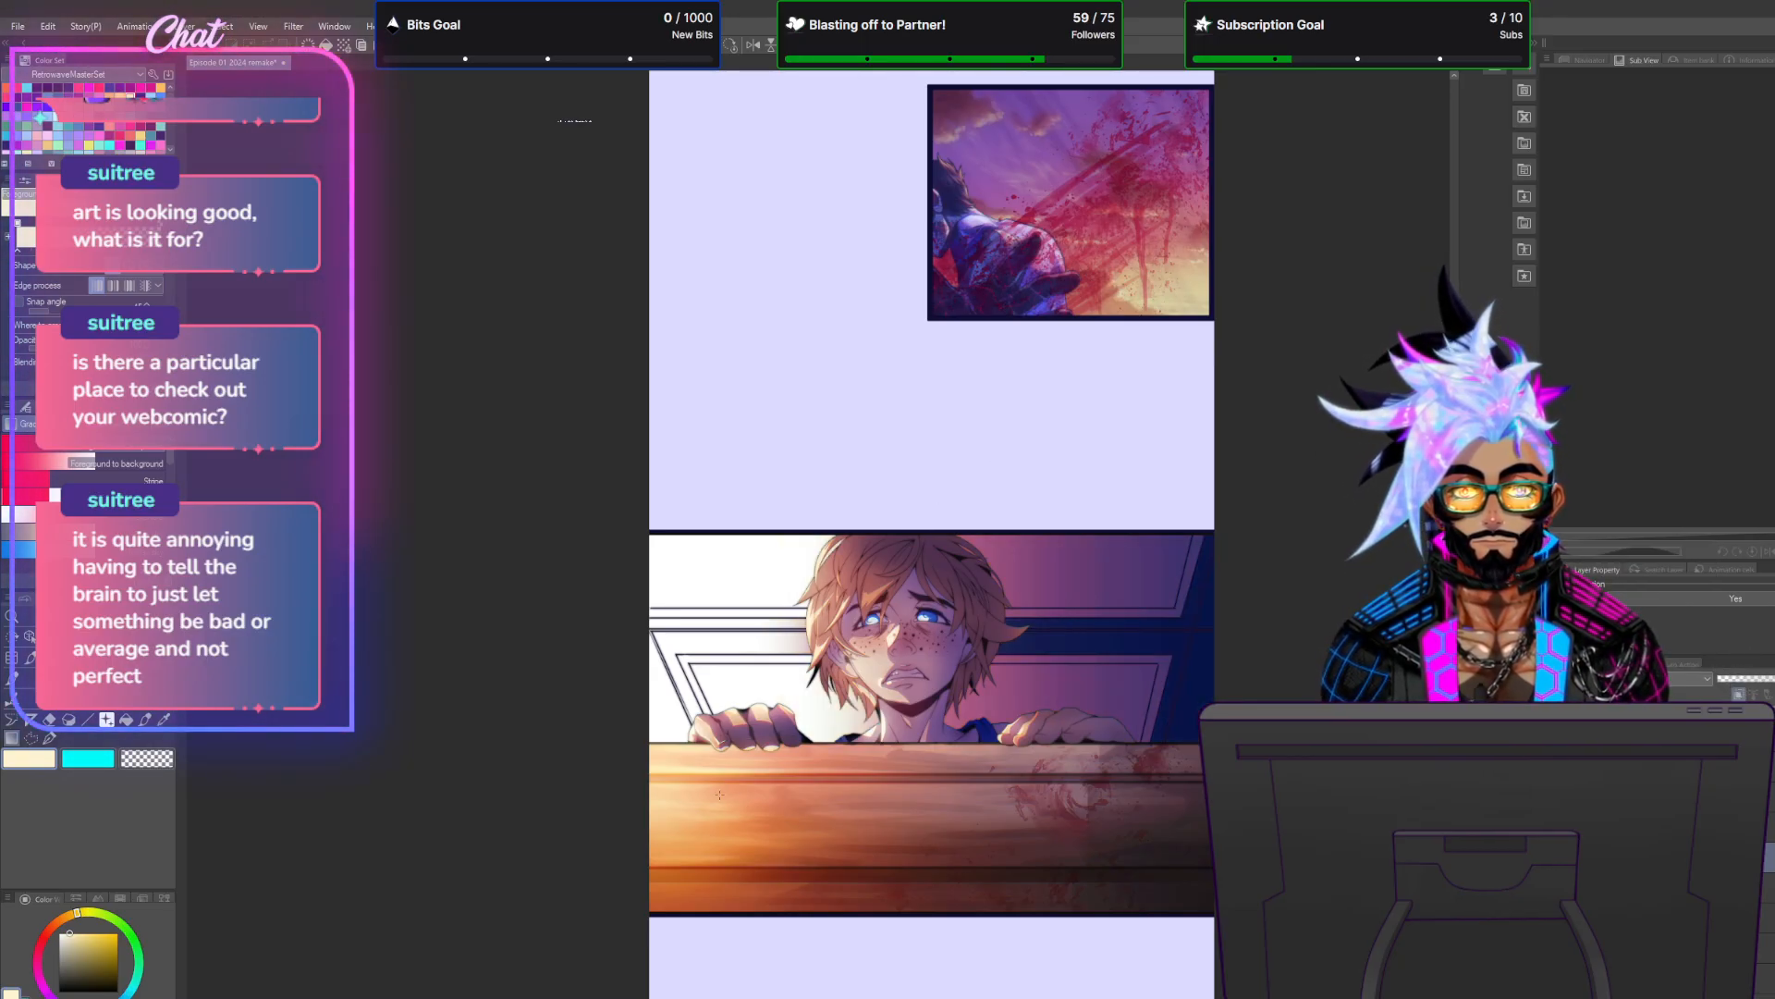
left_click(1655, 678)
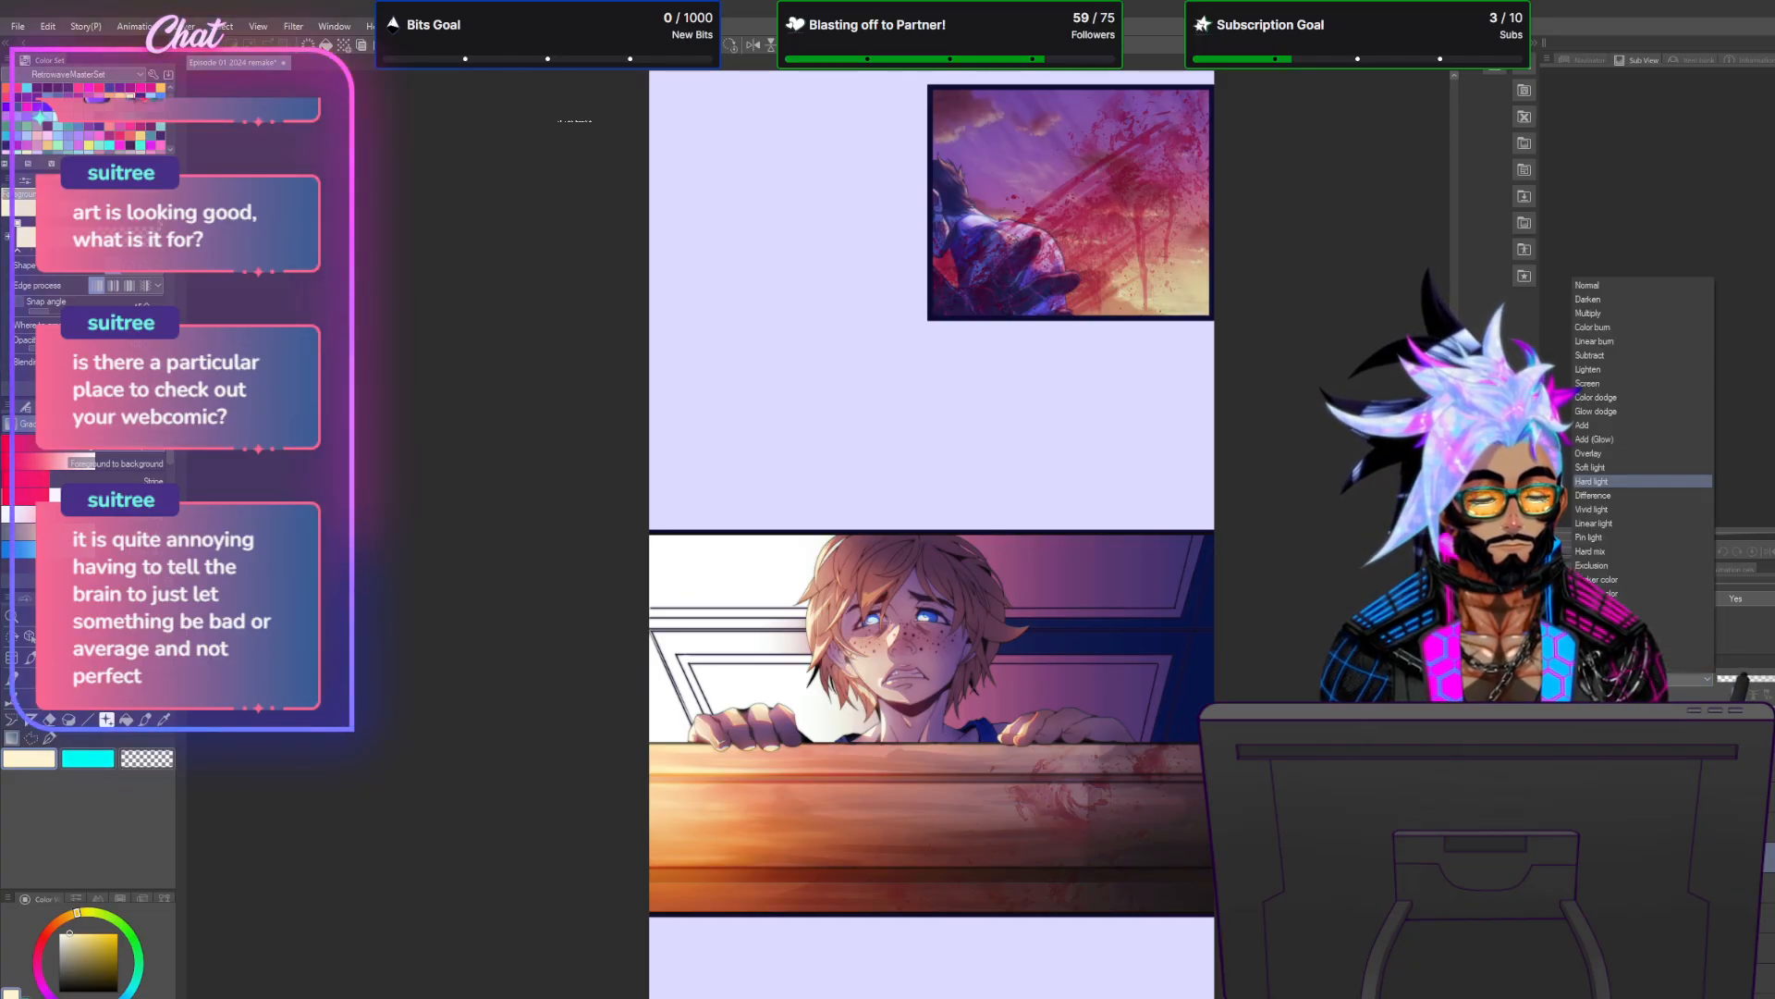
left_click(1620, 467)
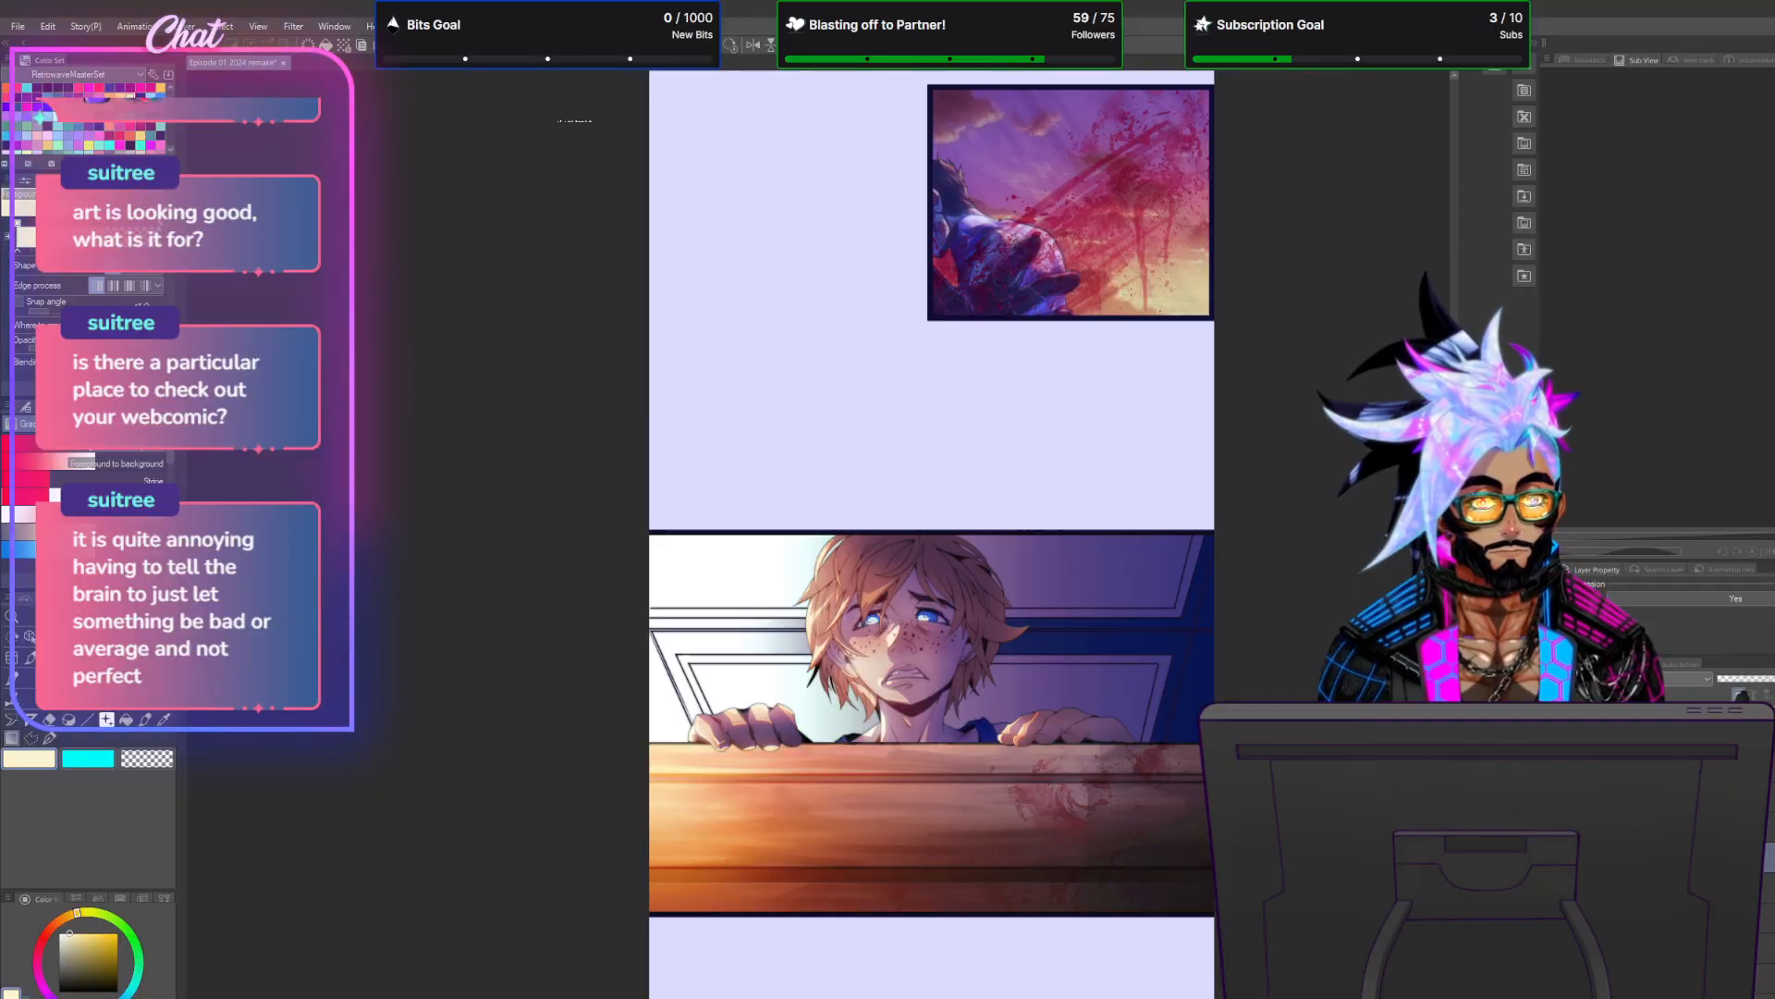
Render a Perlin noise texture on a layer covering the wall background behind the boy.
right_click(1743, 693)
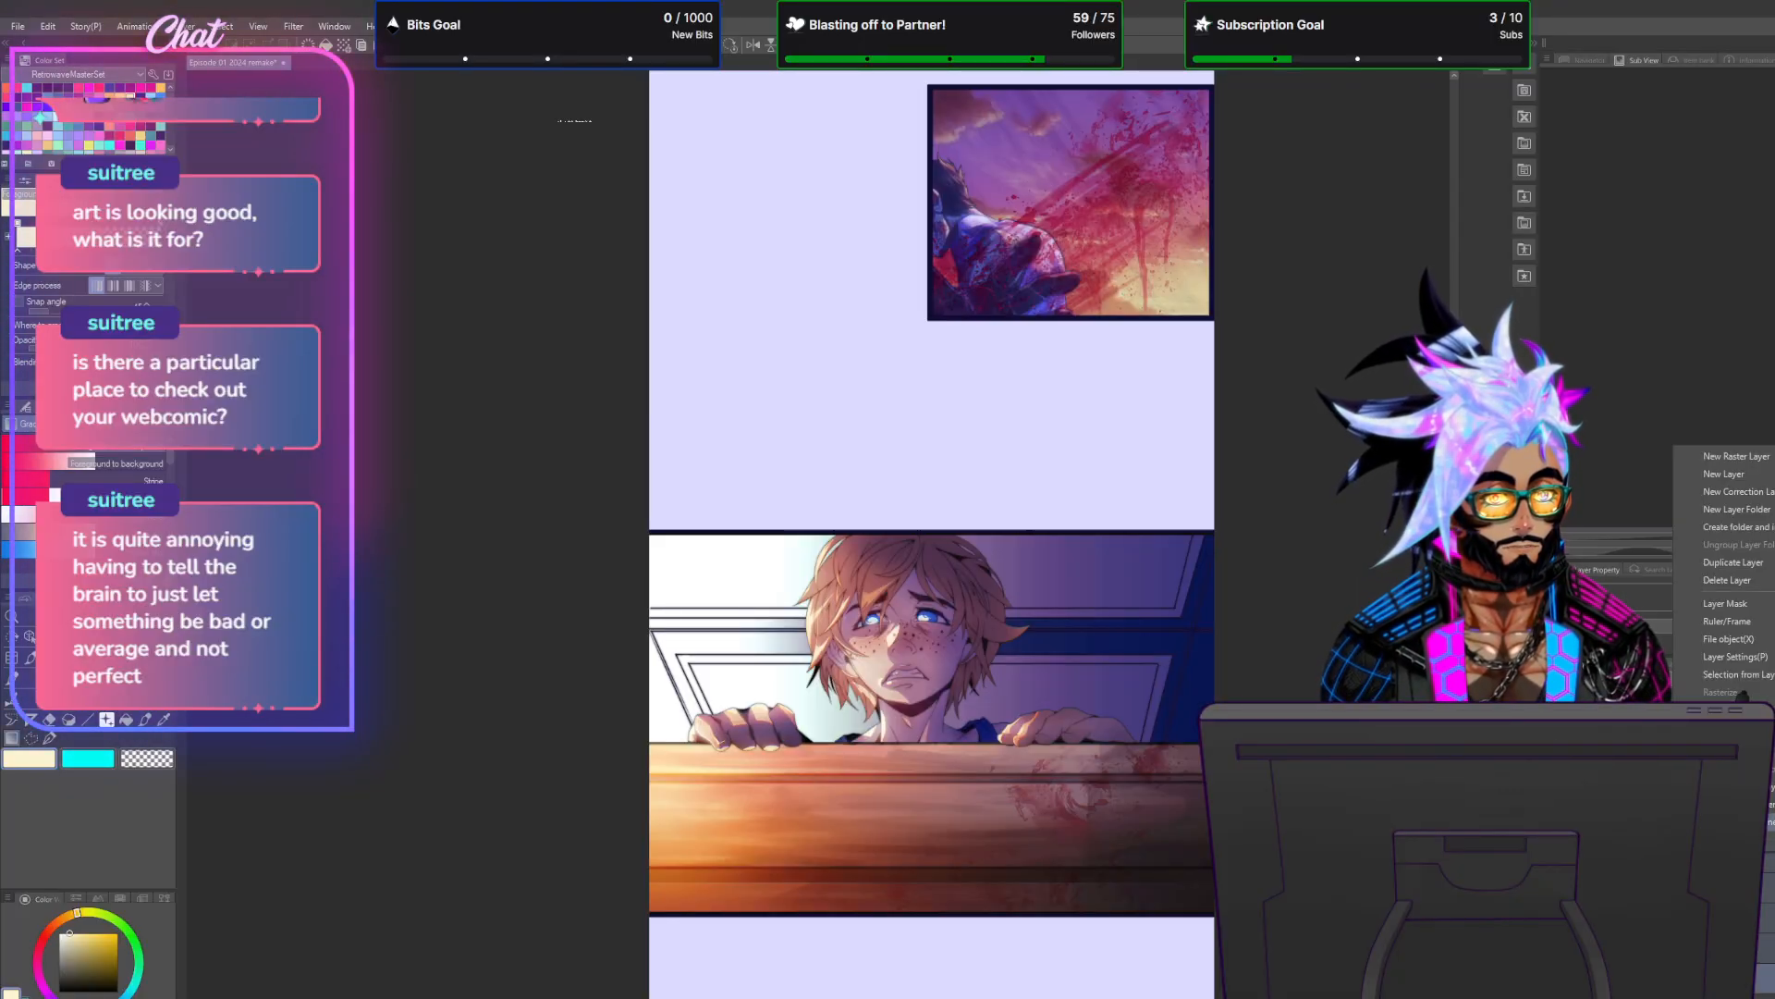
left_click(1725, 764)
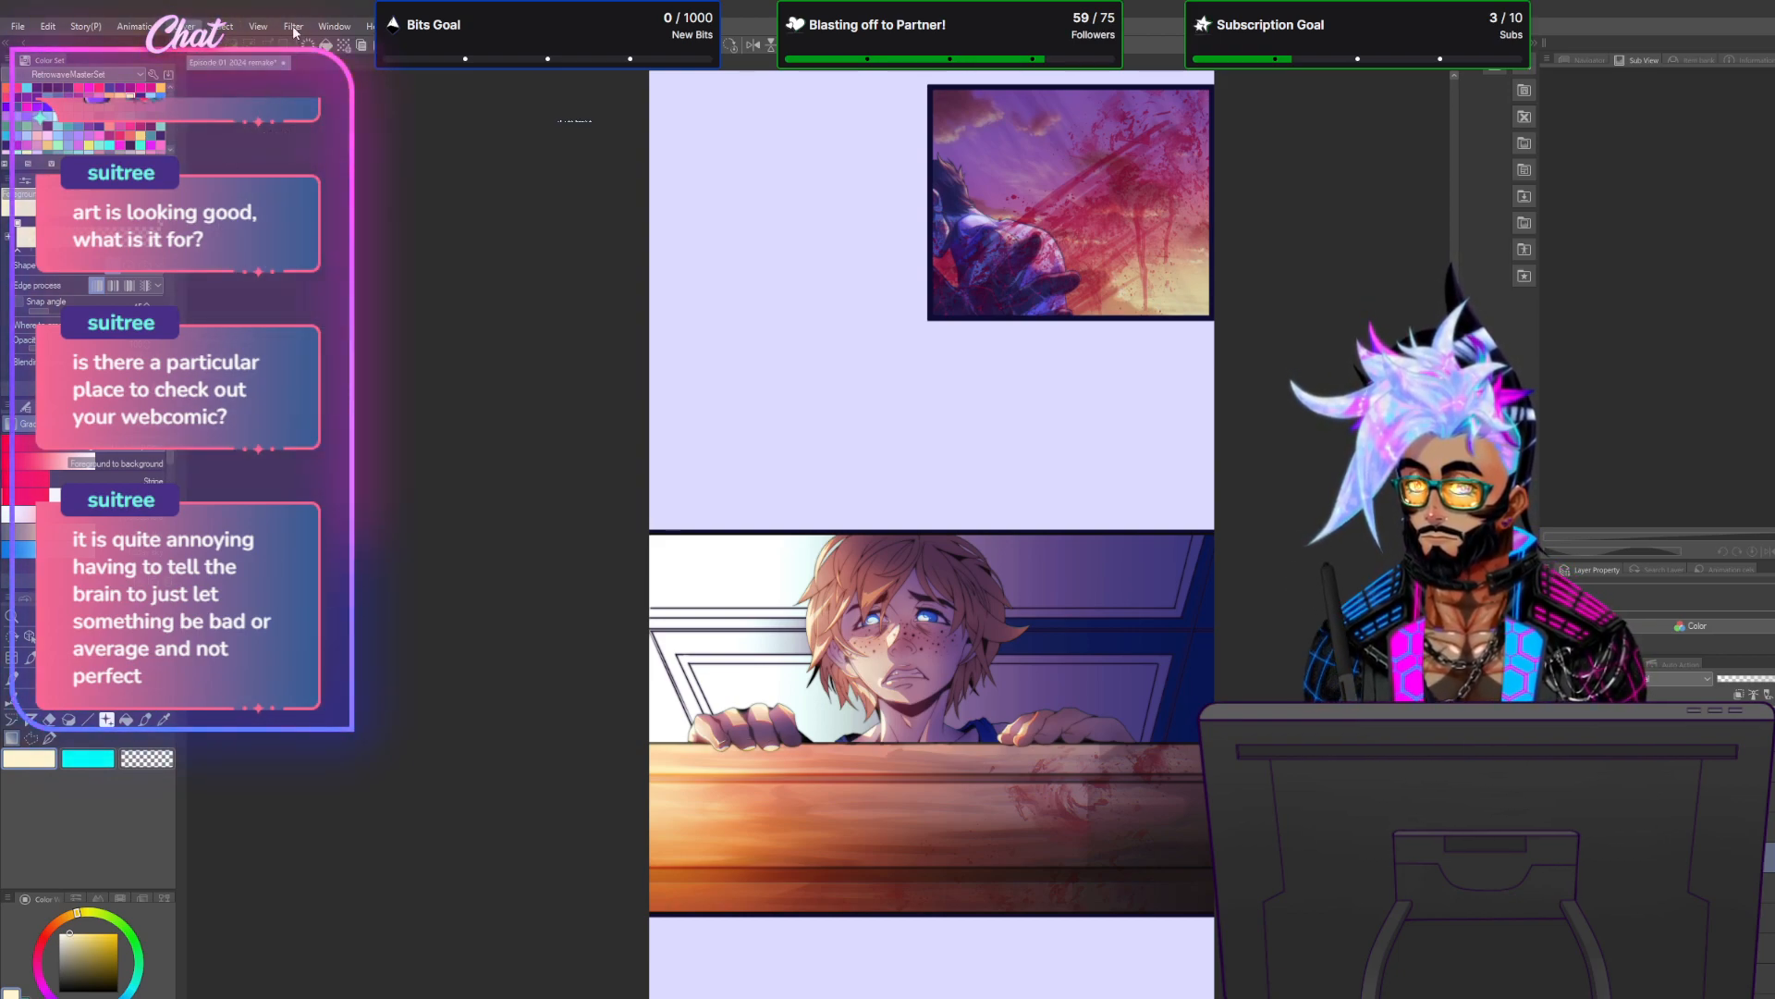
left_click(185, 27)
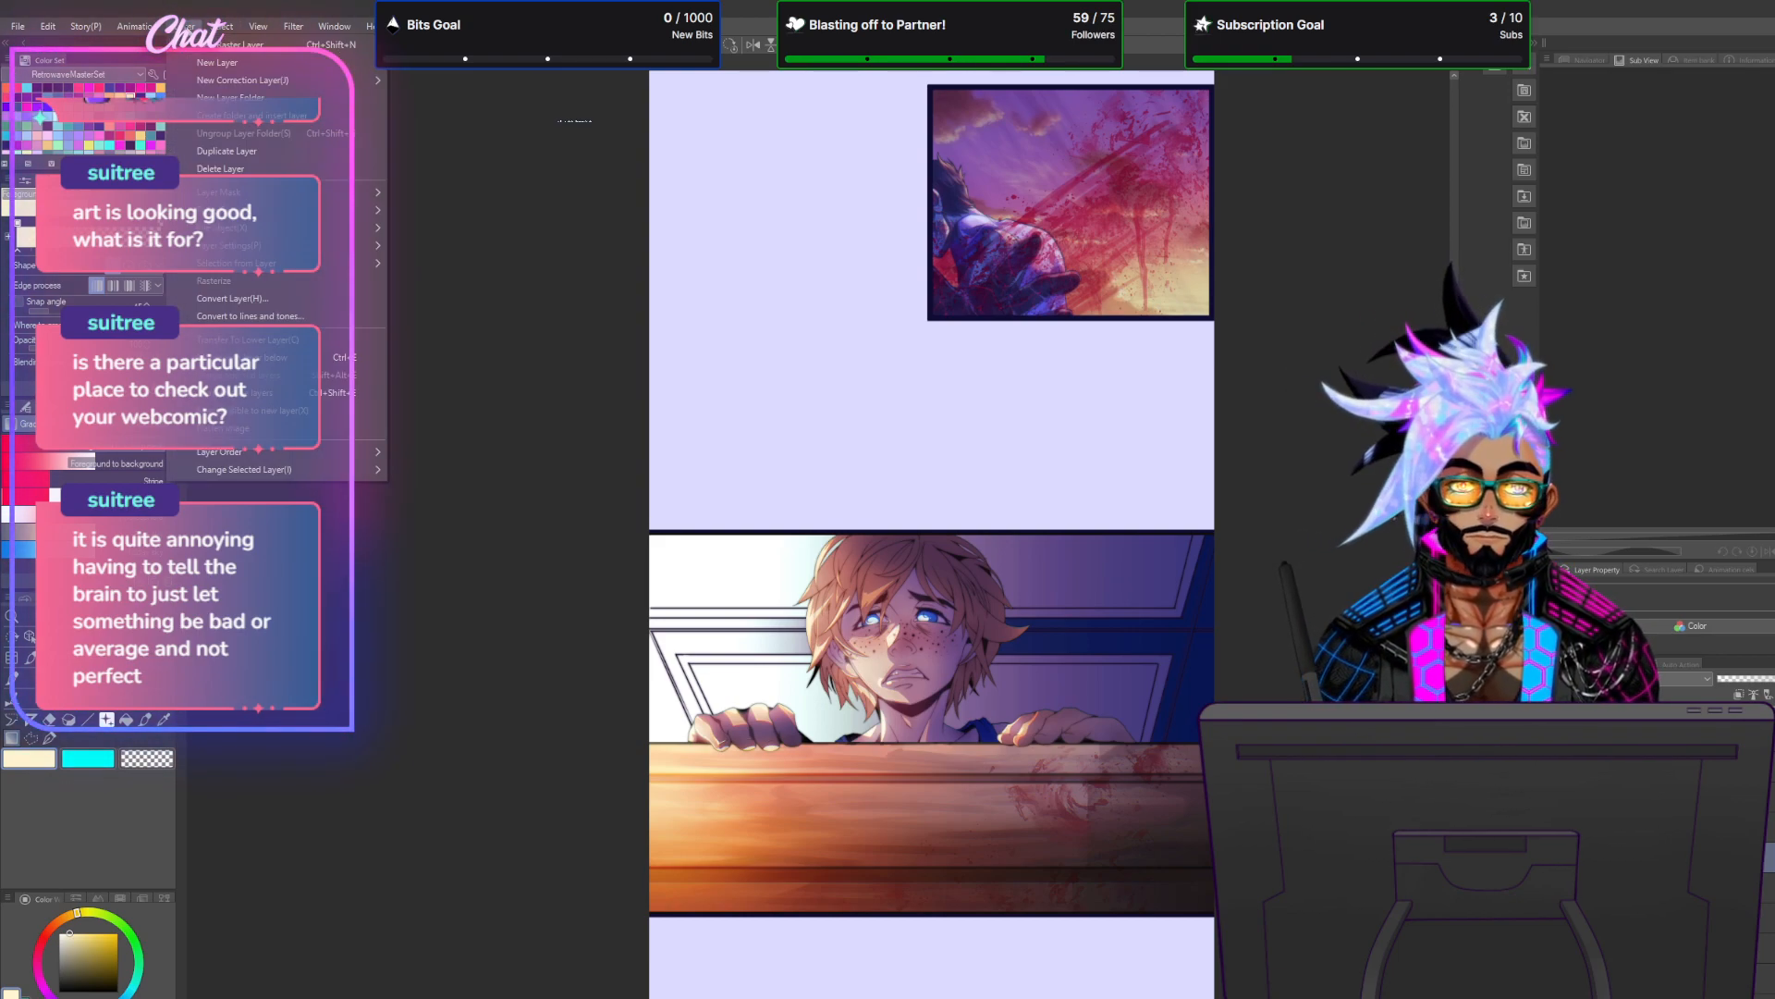
mouse_move(226, 85)
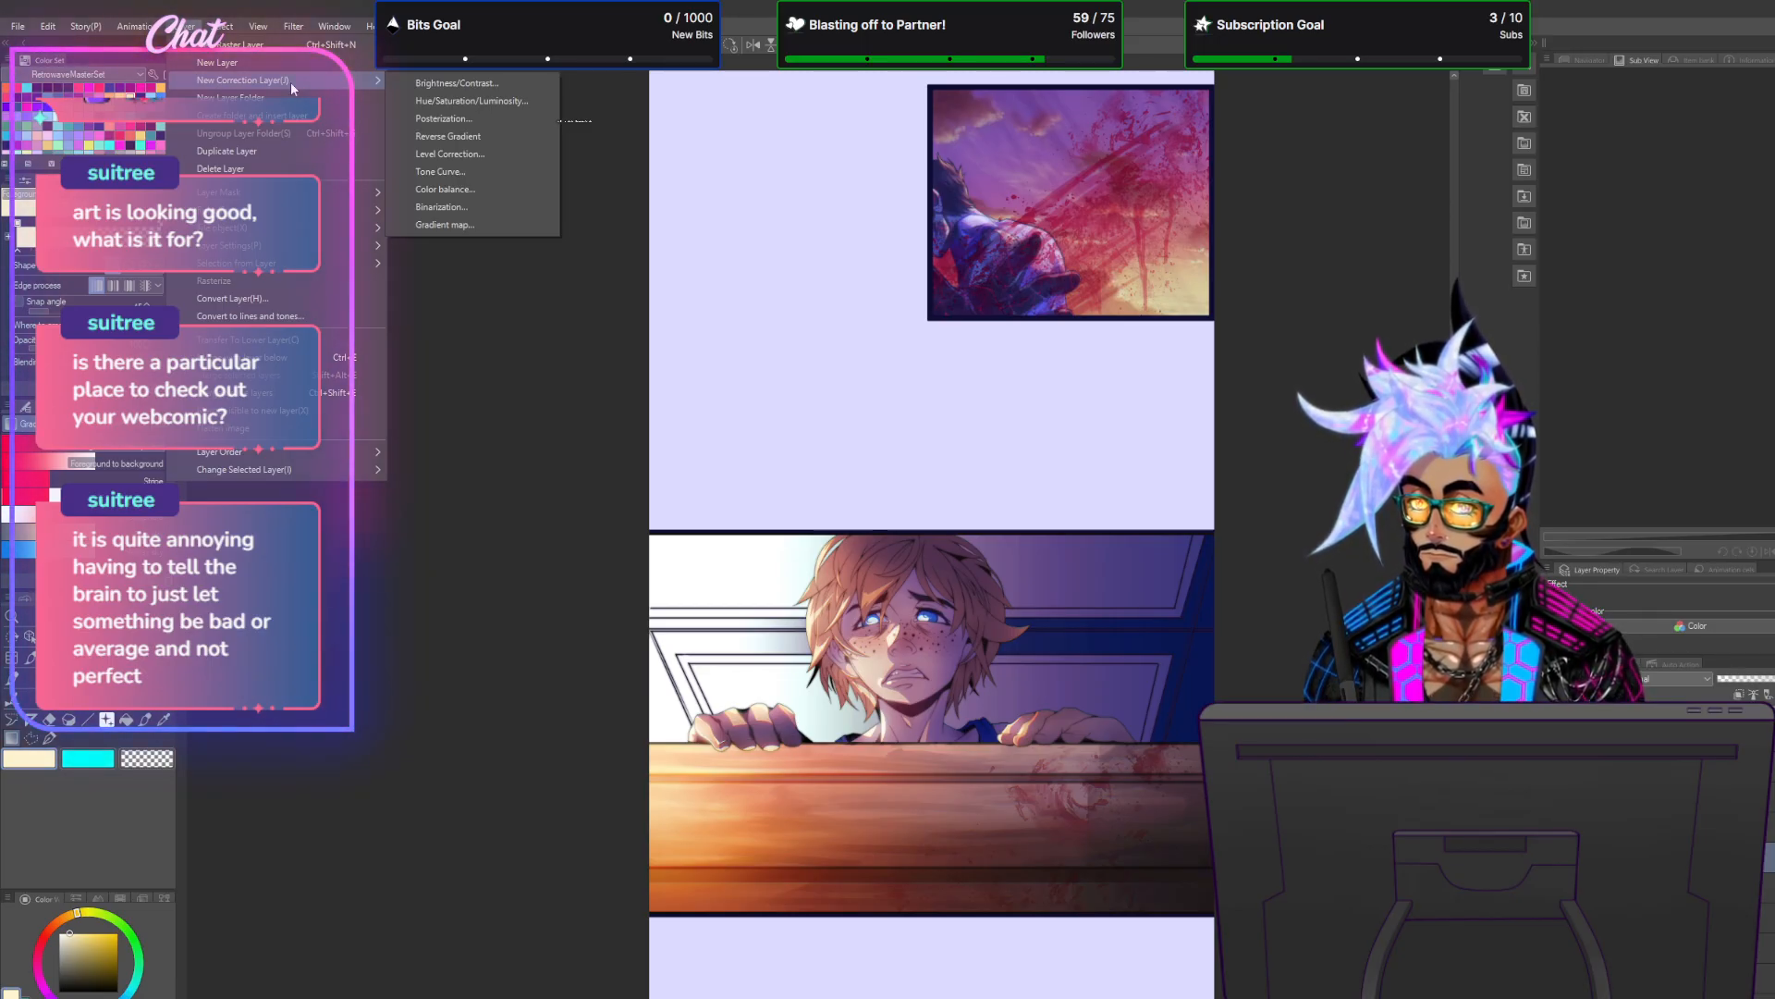
mouse_move(300, 35)
mouse_move(320, 98)
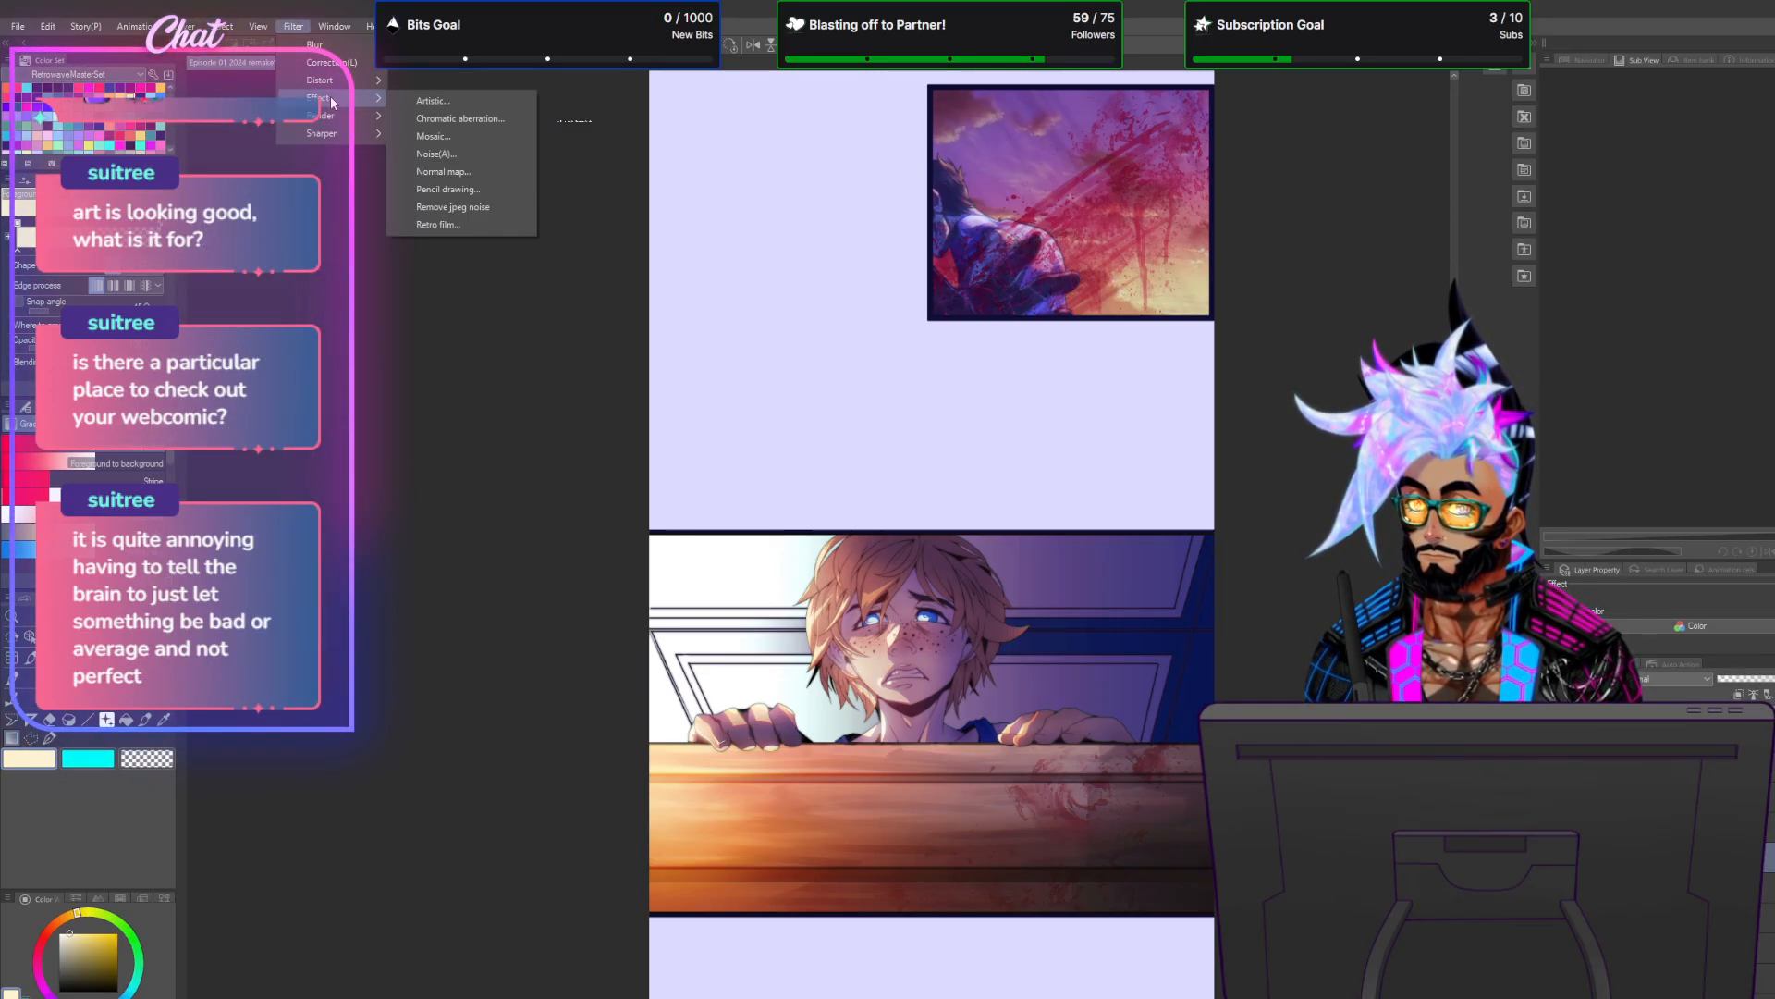
left_click(470, 119)
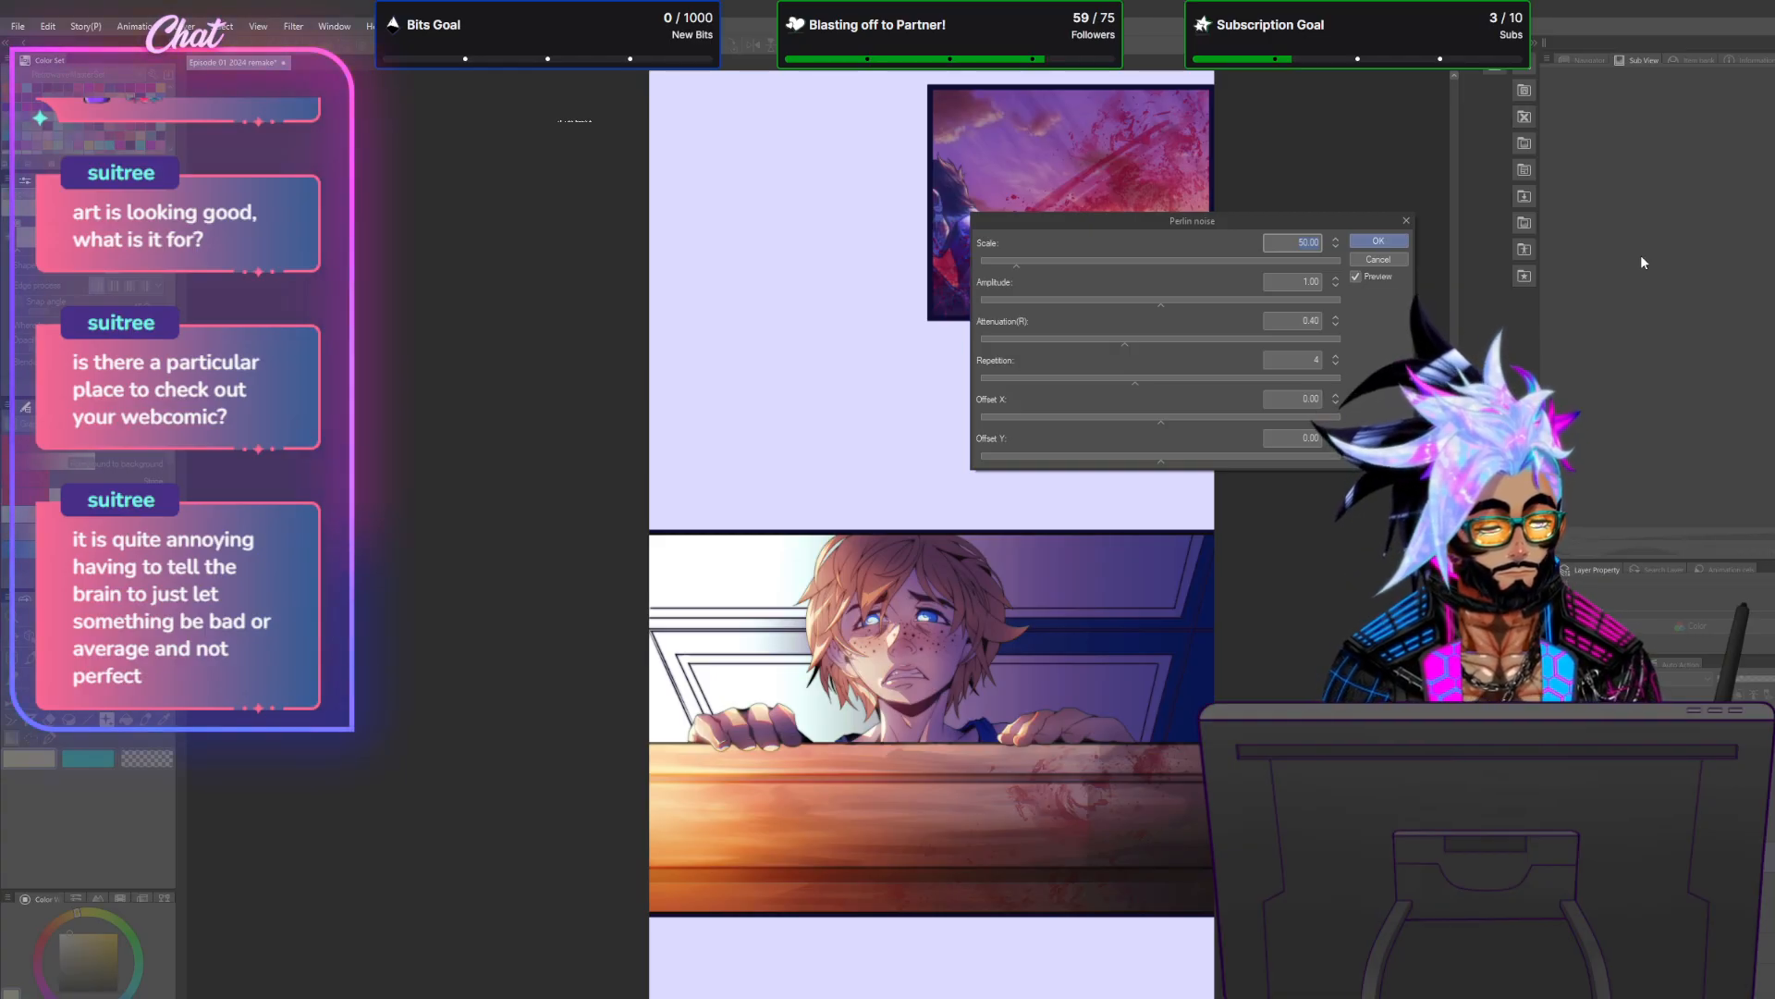
key("Return")
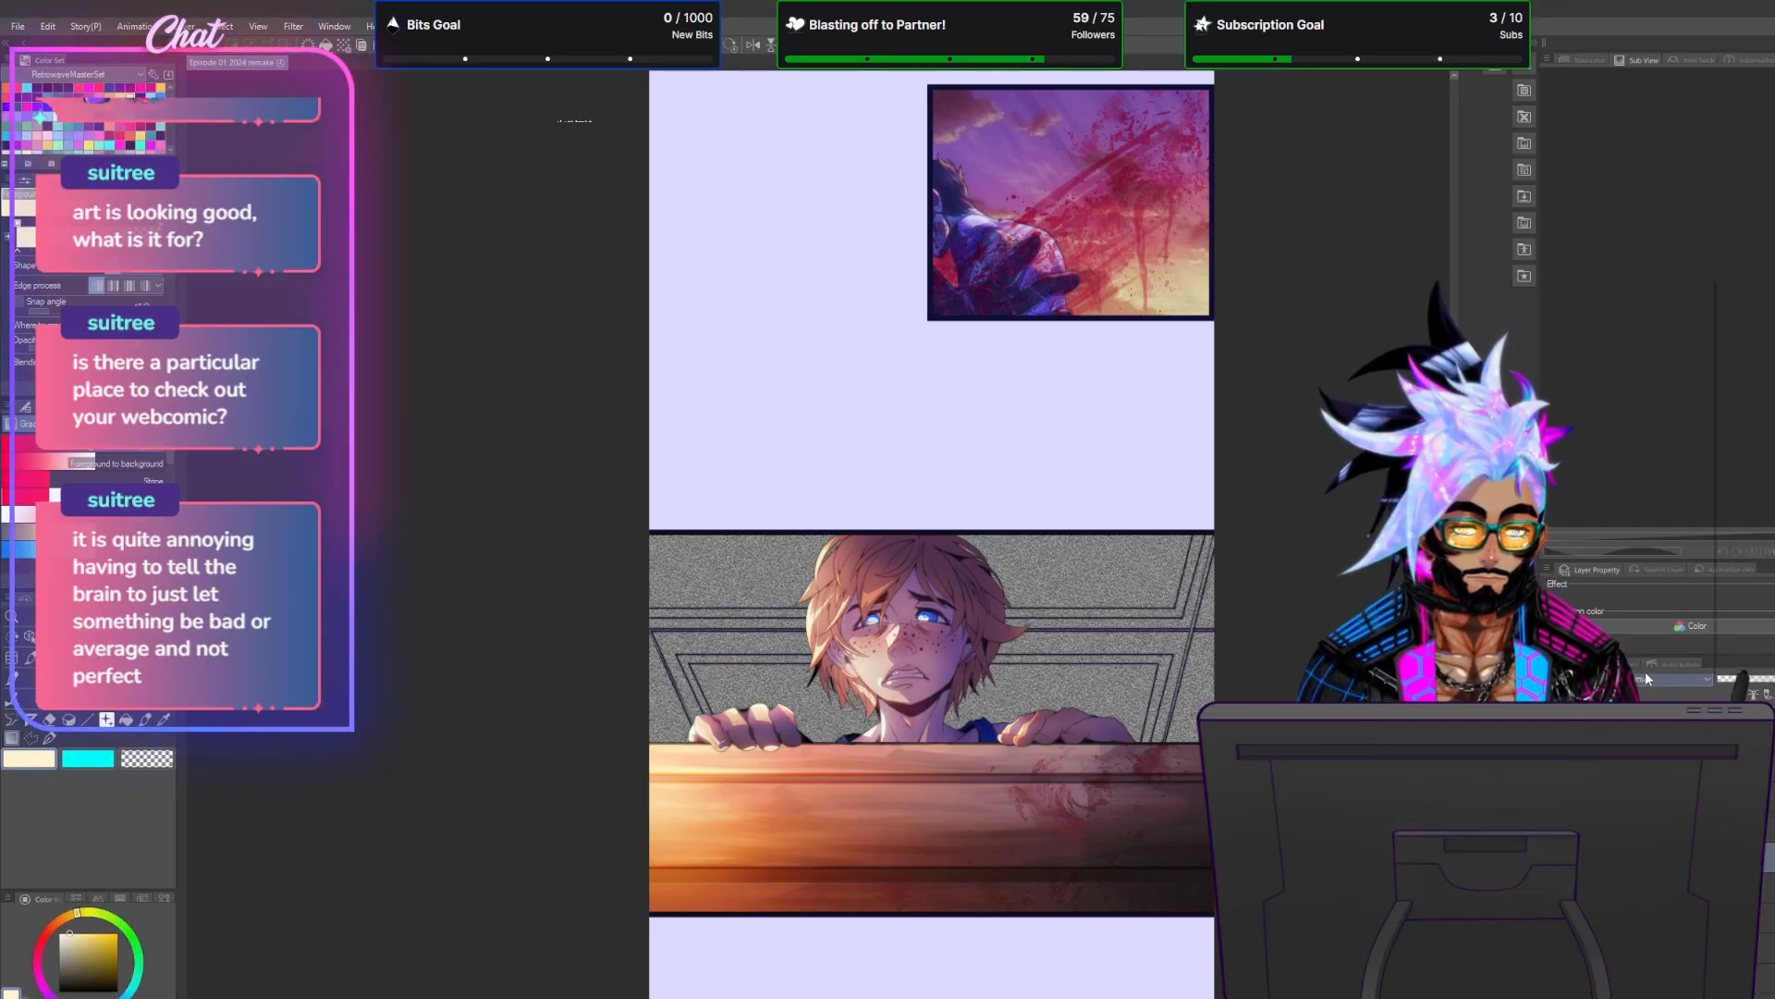
Blend the Perlin noise layer into the wall background, comparing the Overlay and Hard light modes.
left_click(1645, 678)
left_click(1645, 652)
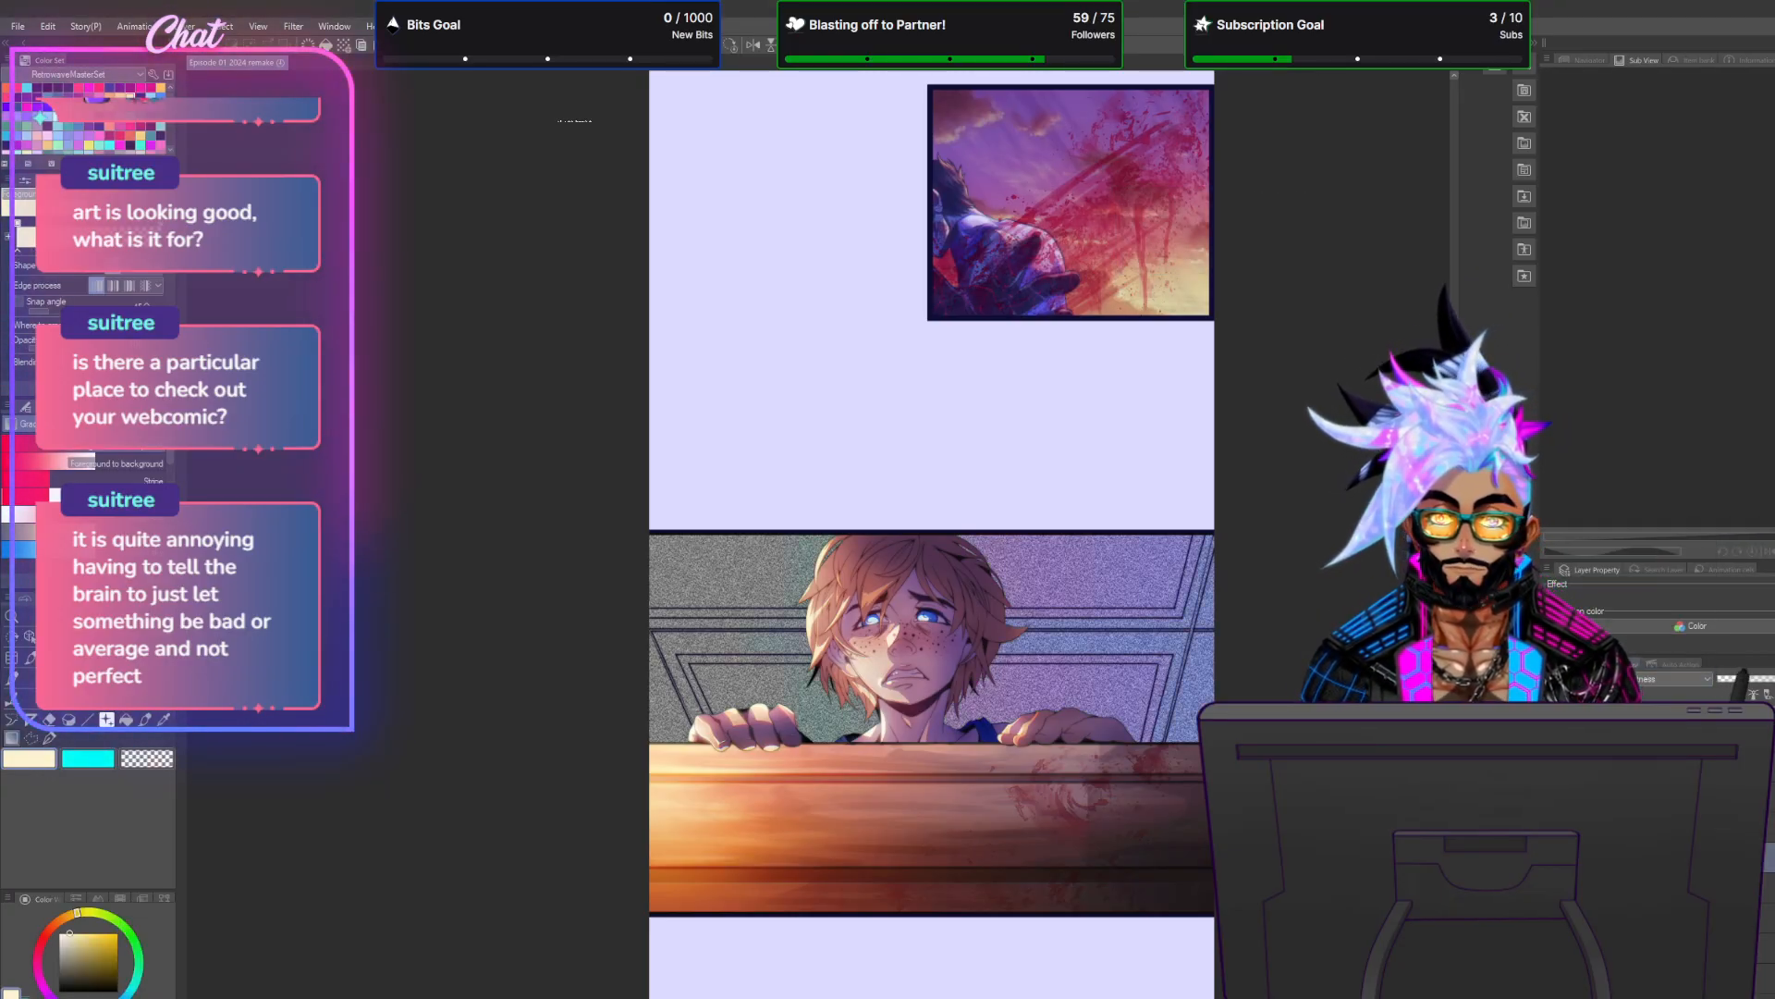
left_click(1669, 678)
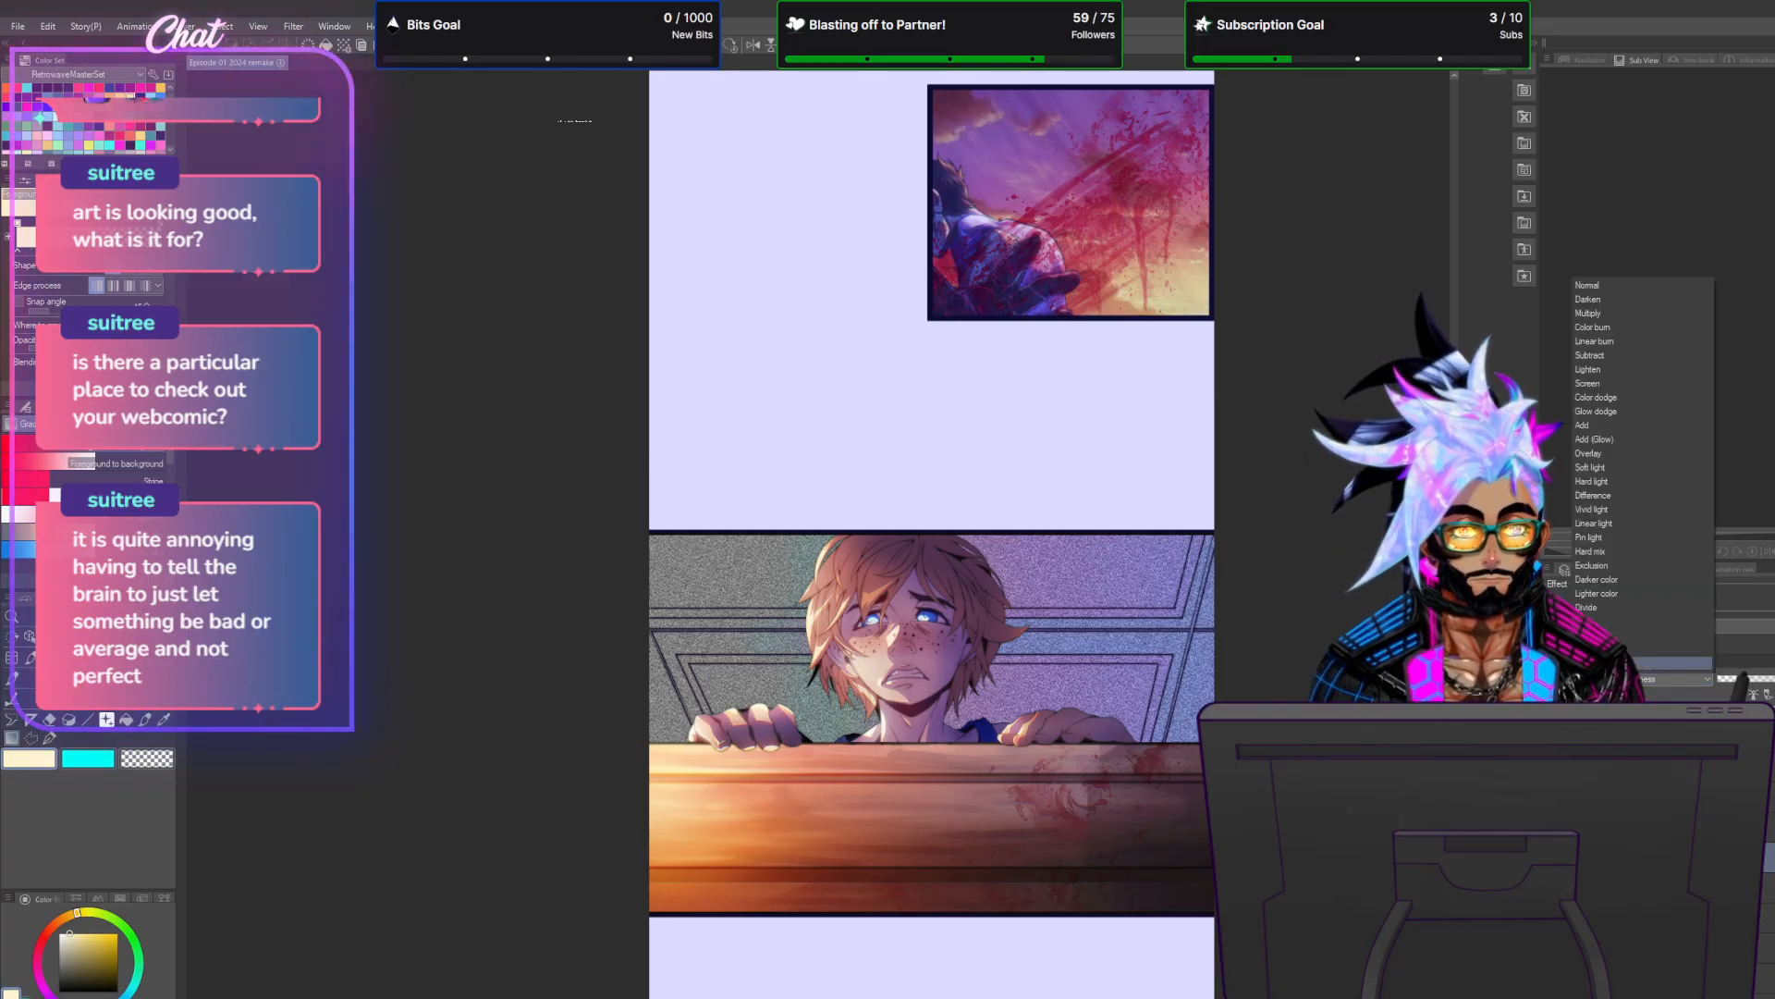
left_click(1611, 448)
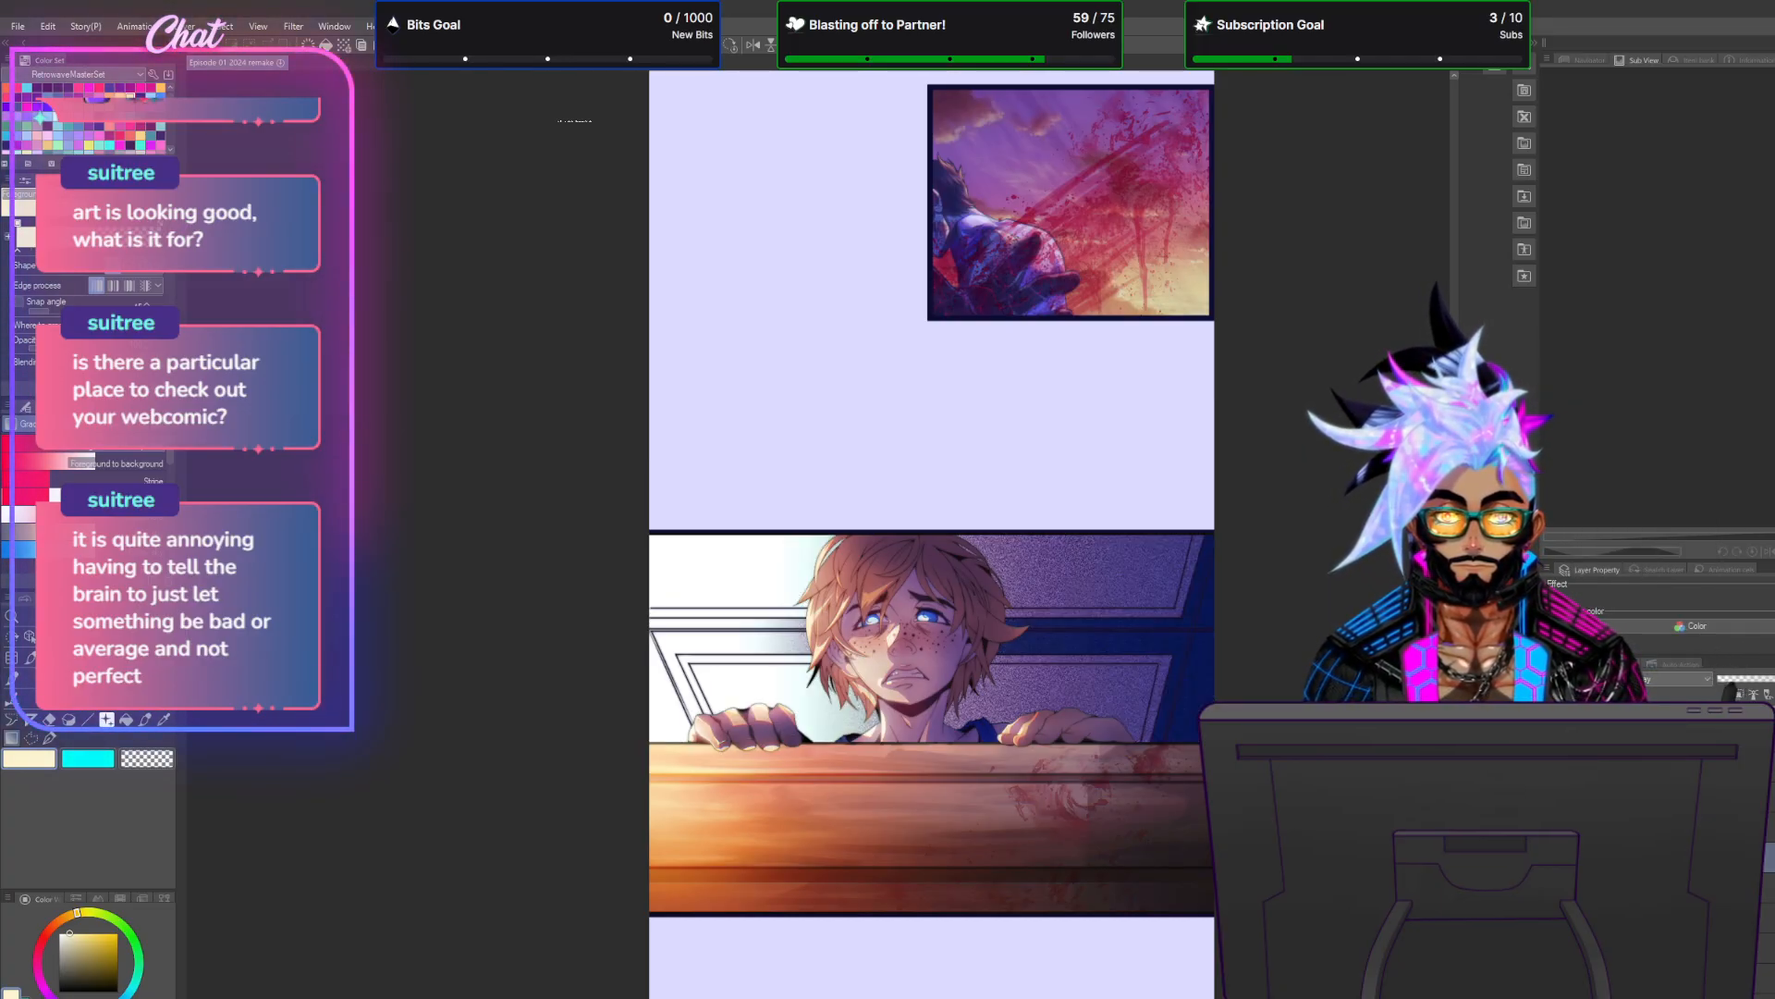
left_click(1664, 678)
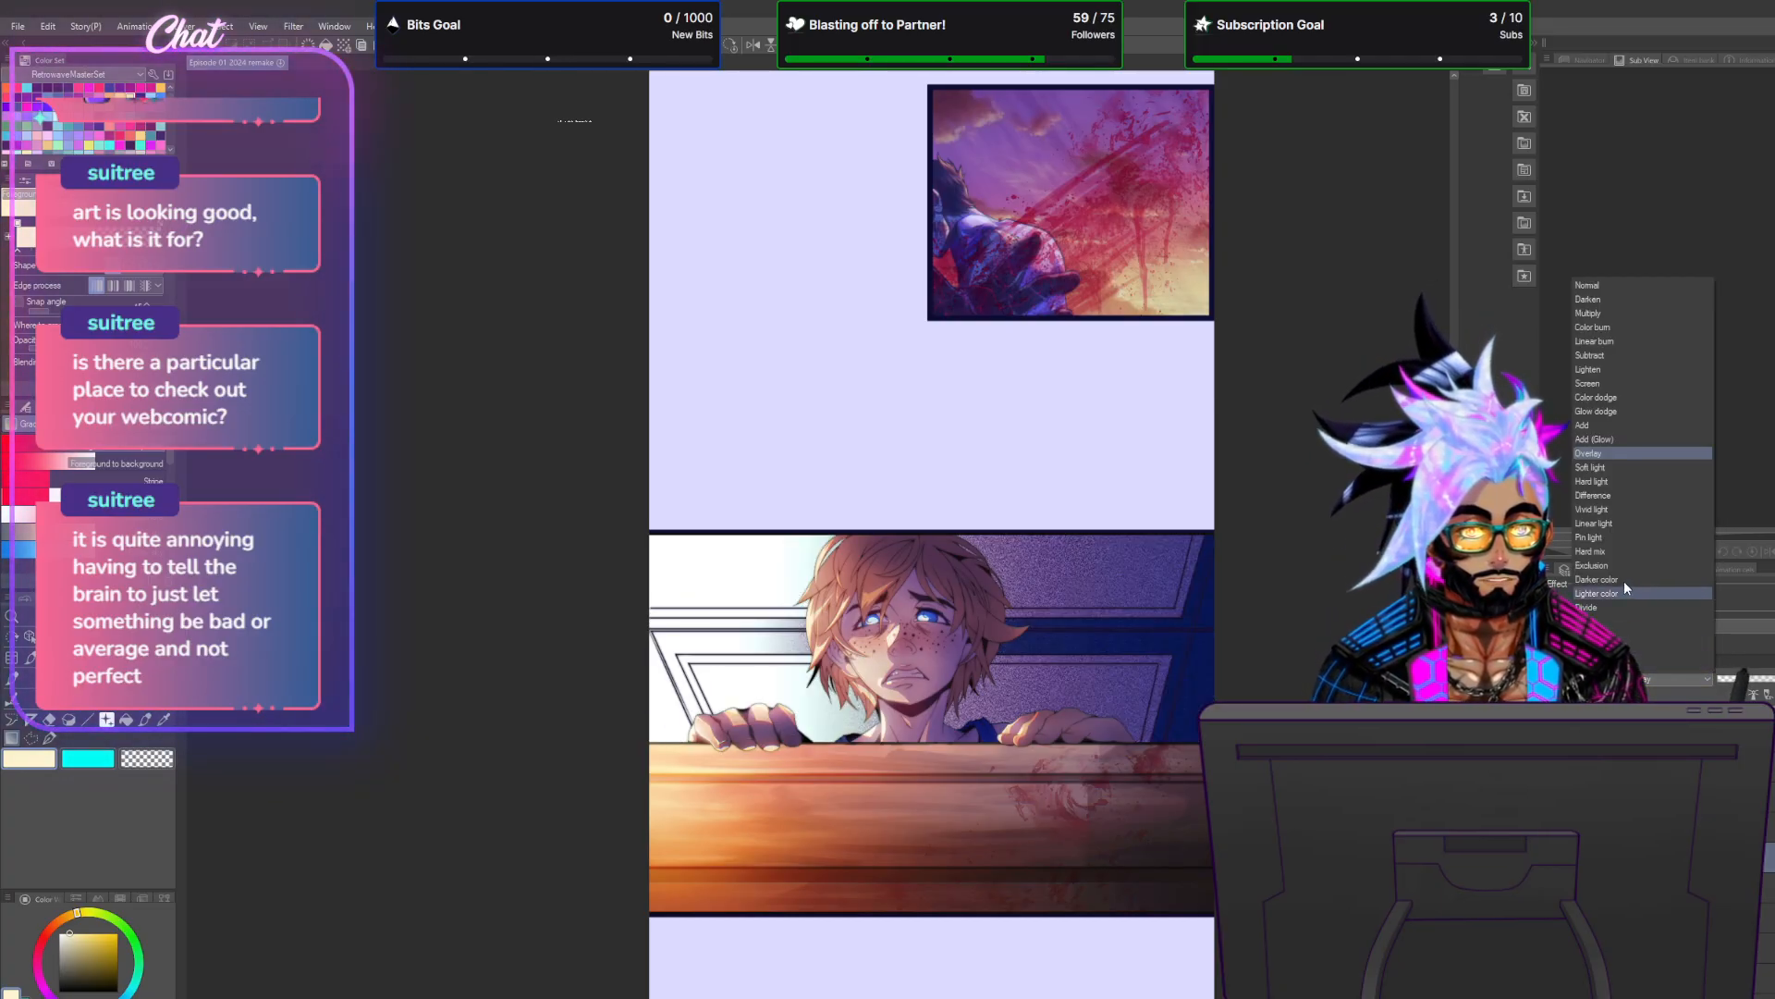
left_click(1600, 479)
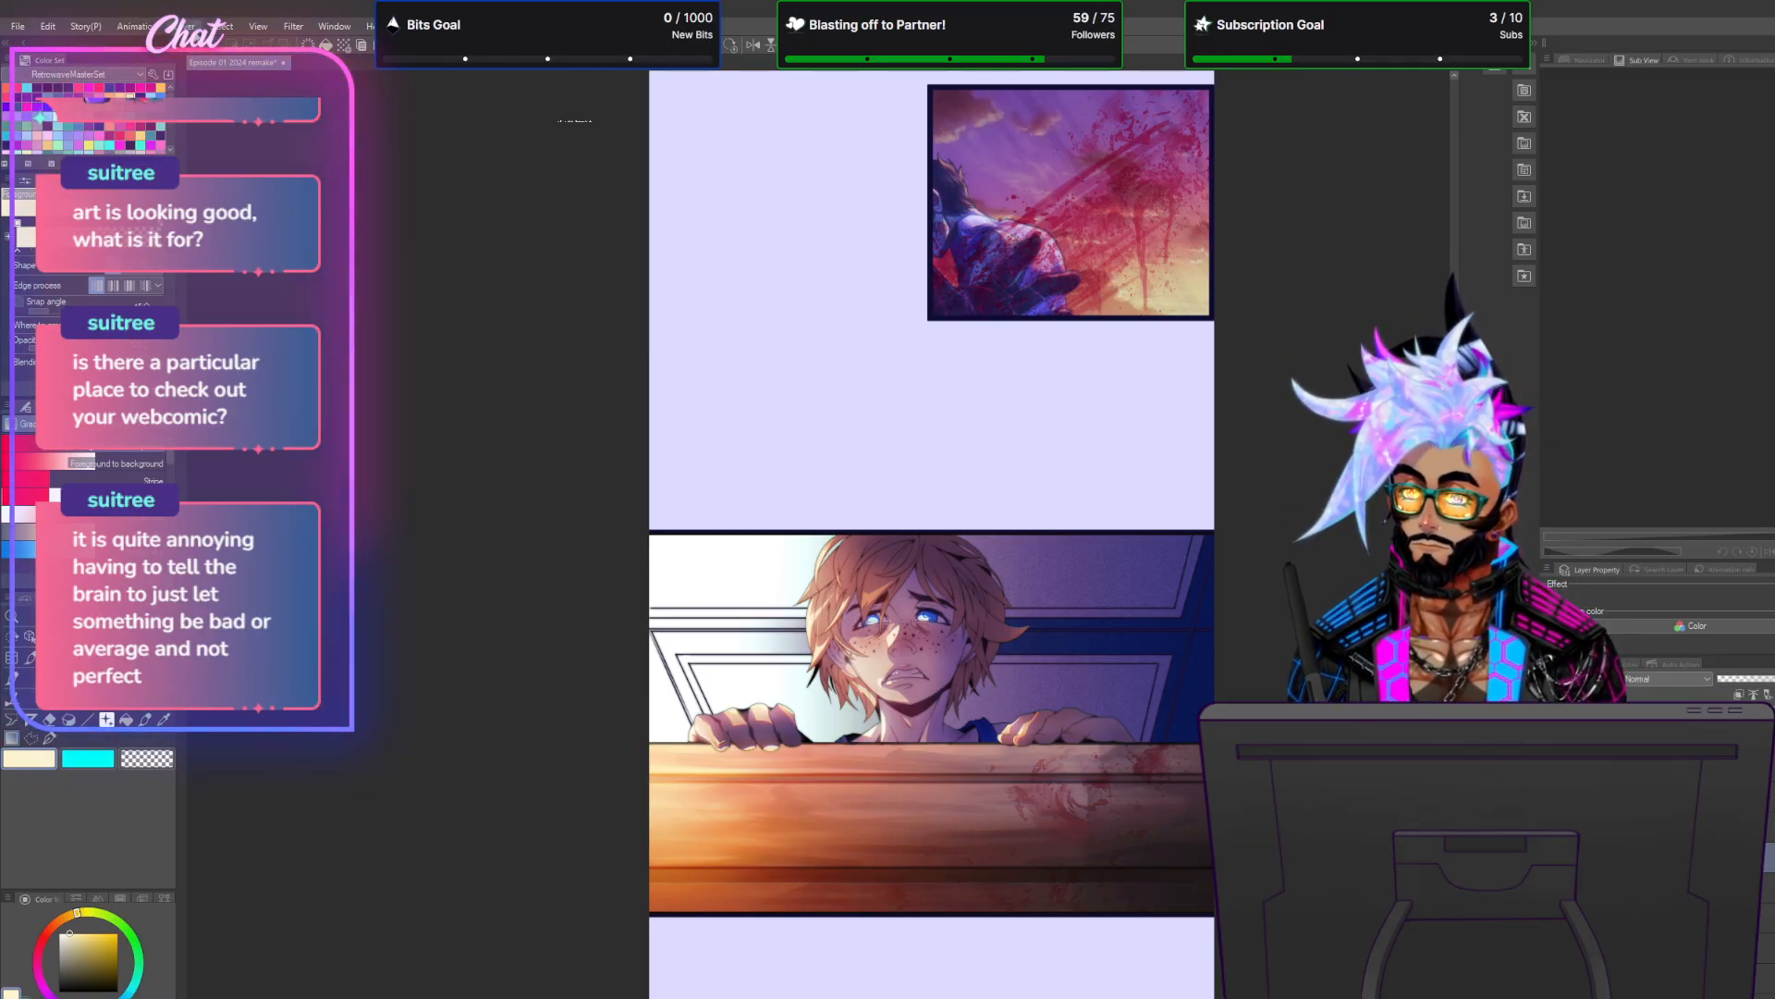
Apply a chromatic aberration filter in radial mode to the wall background layer.
left_click(189, 26)
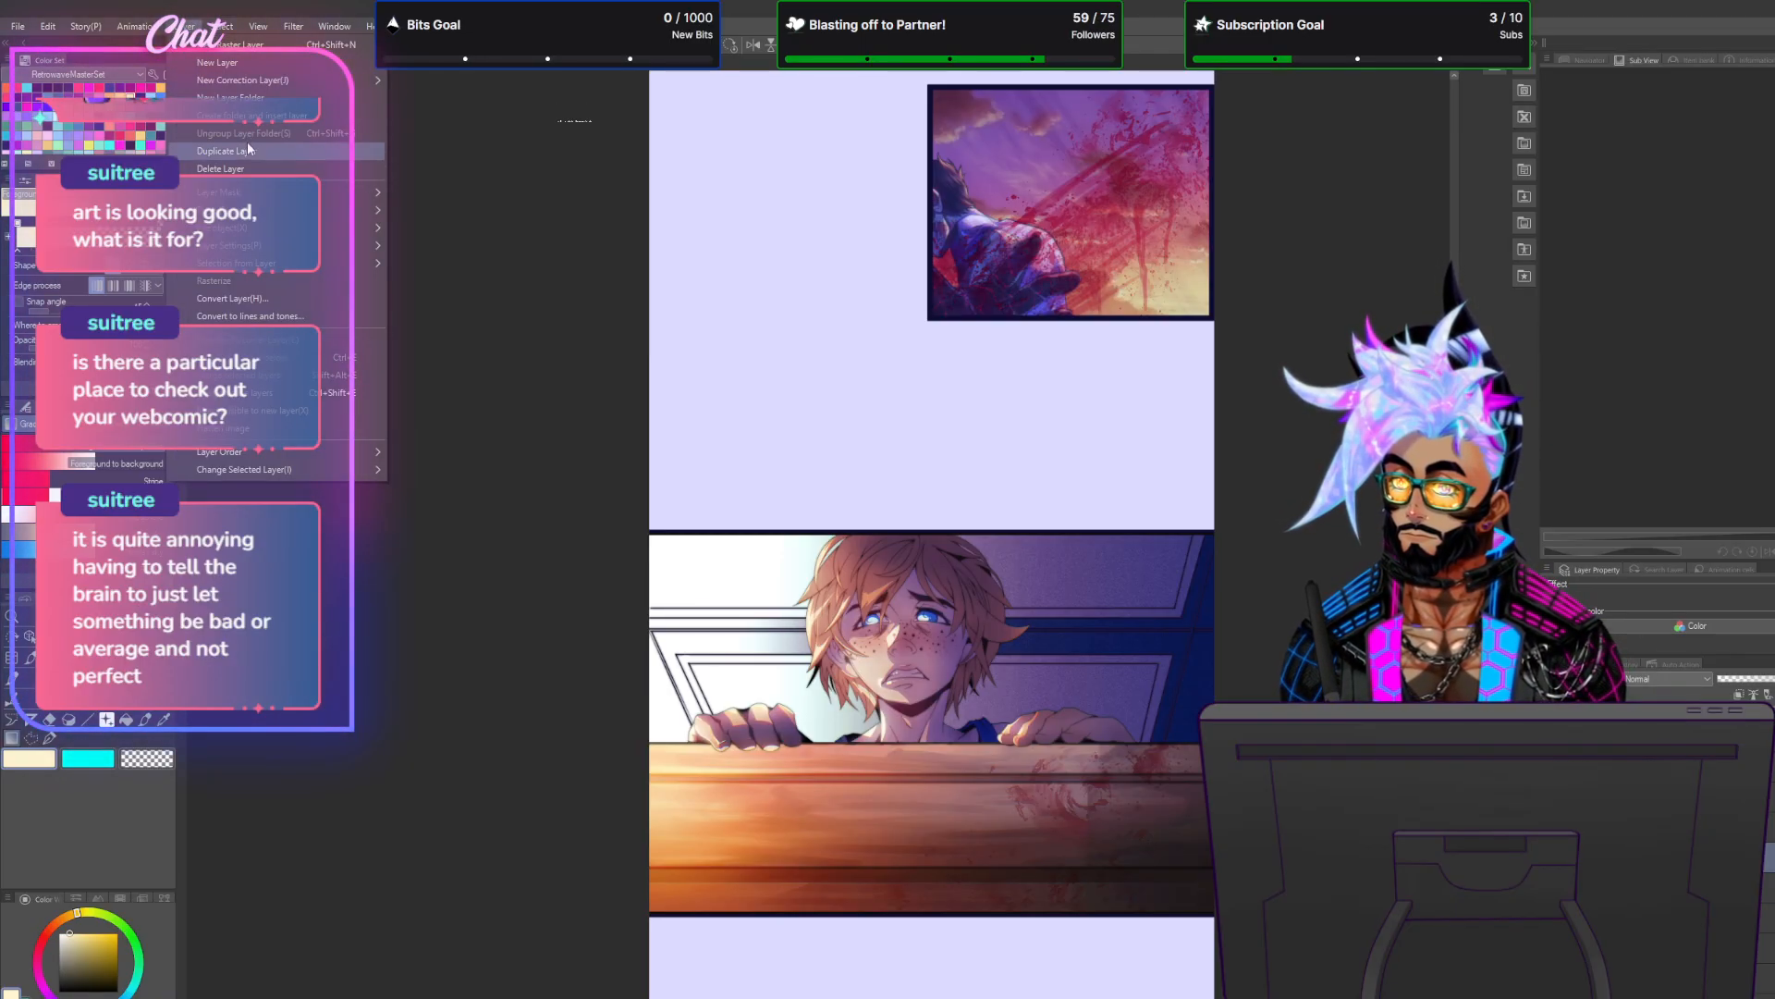
left_click(190, 27)
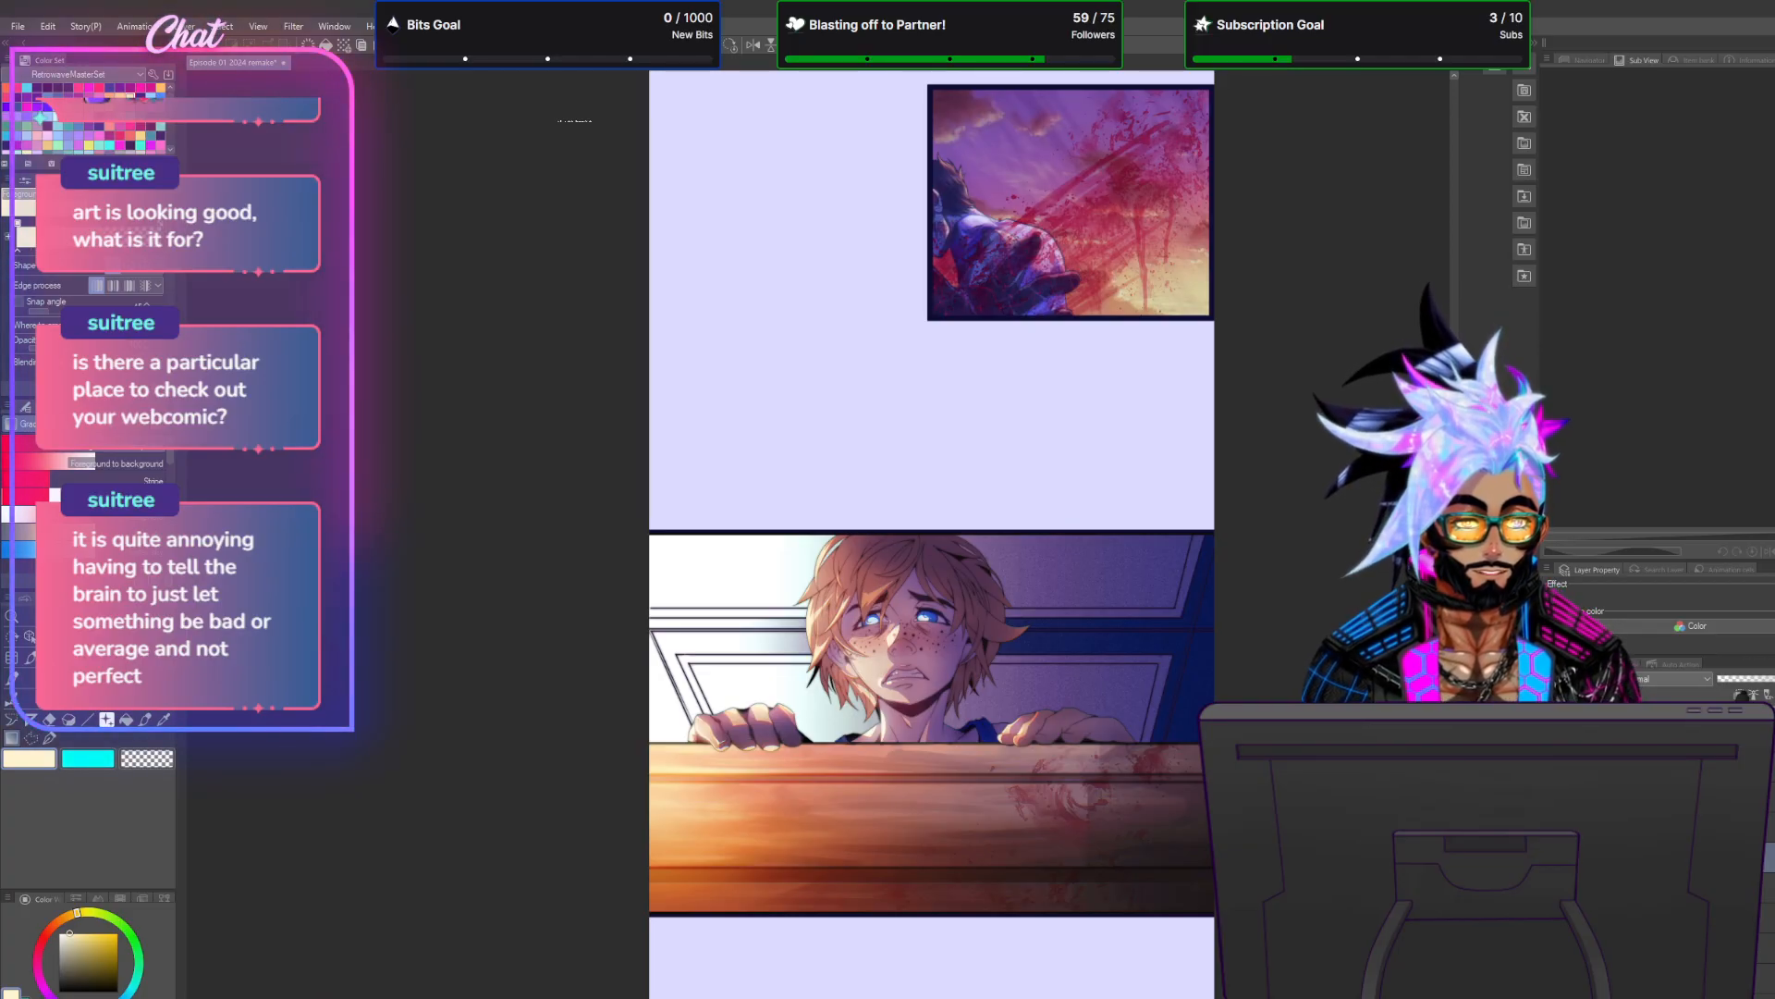
left_click(1638, 682)
left_click(1641, 651)
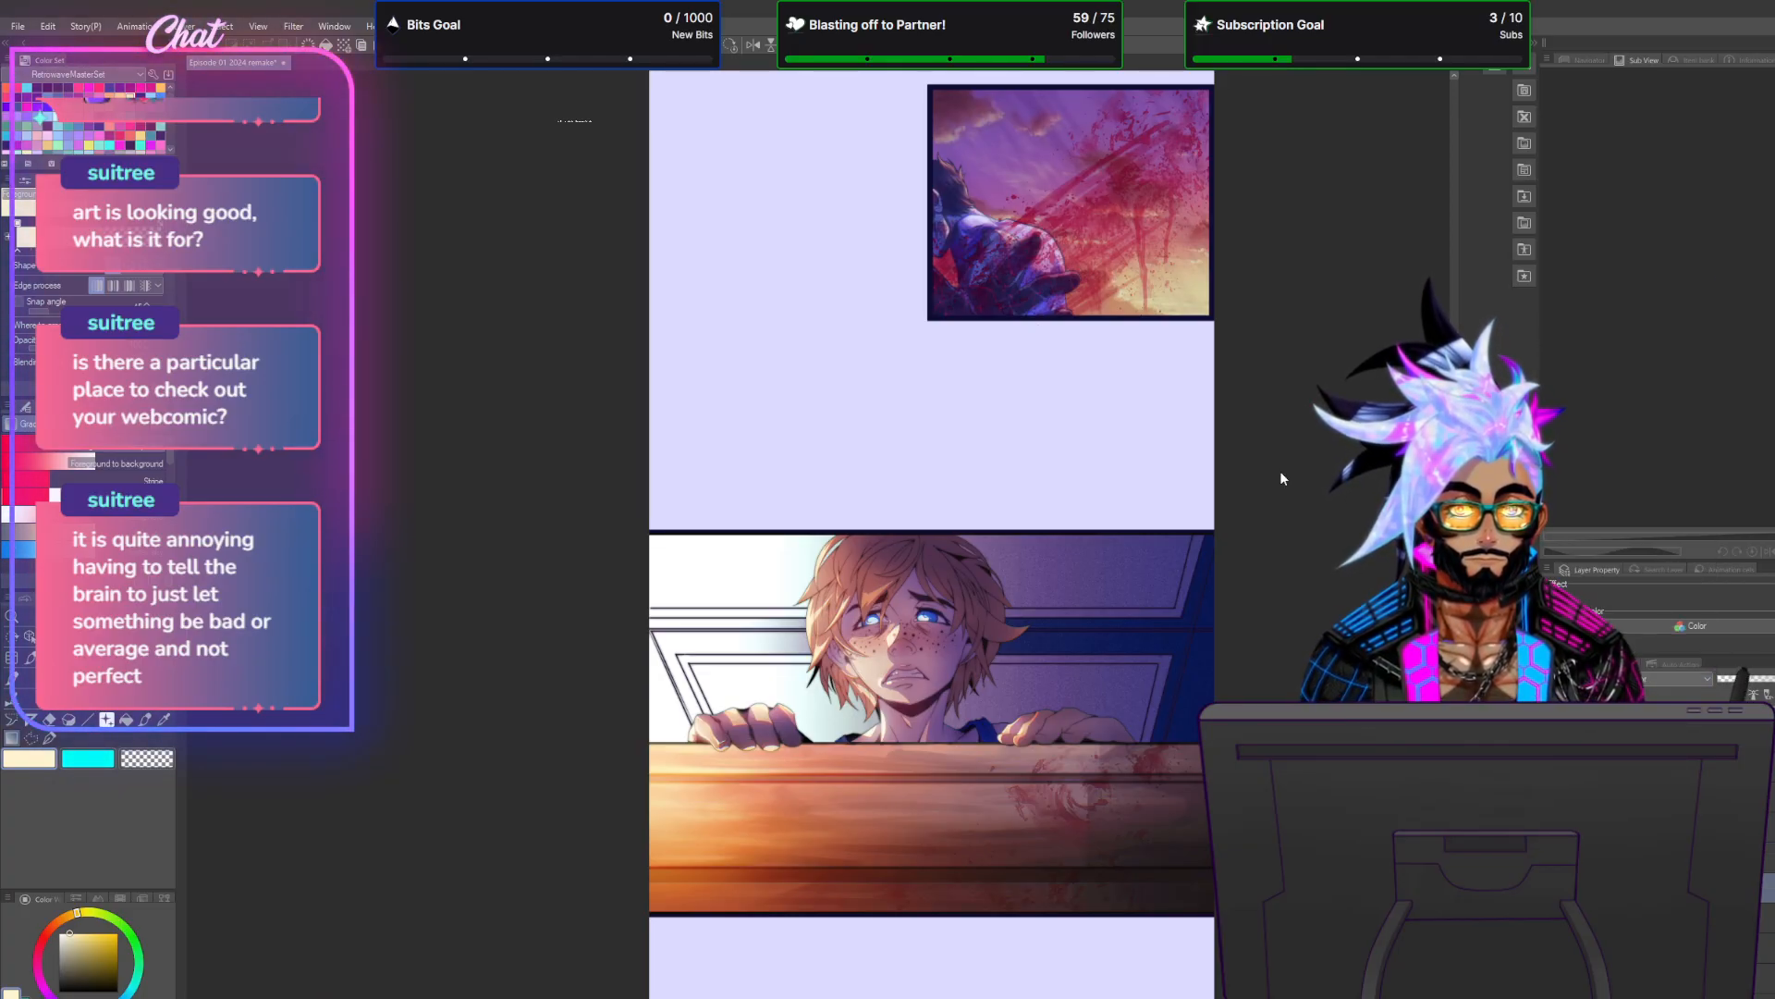
left_click(293, 27)
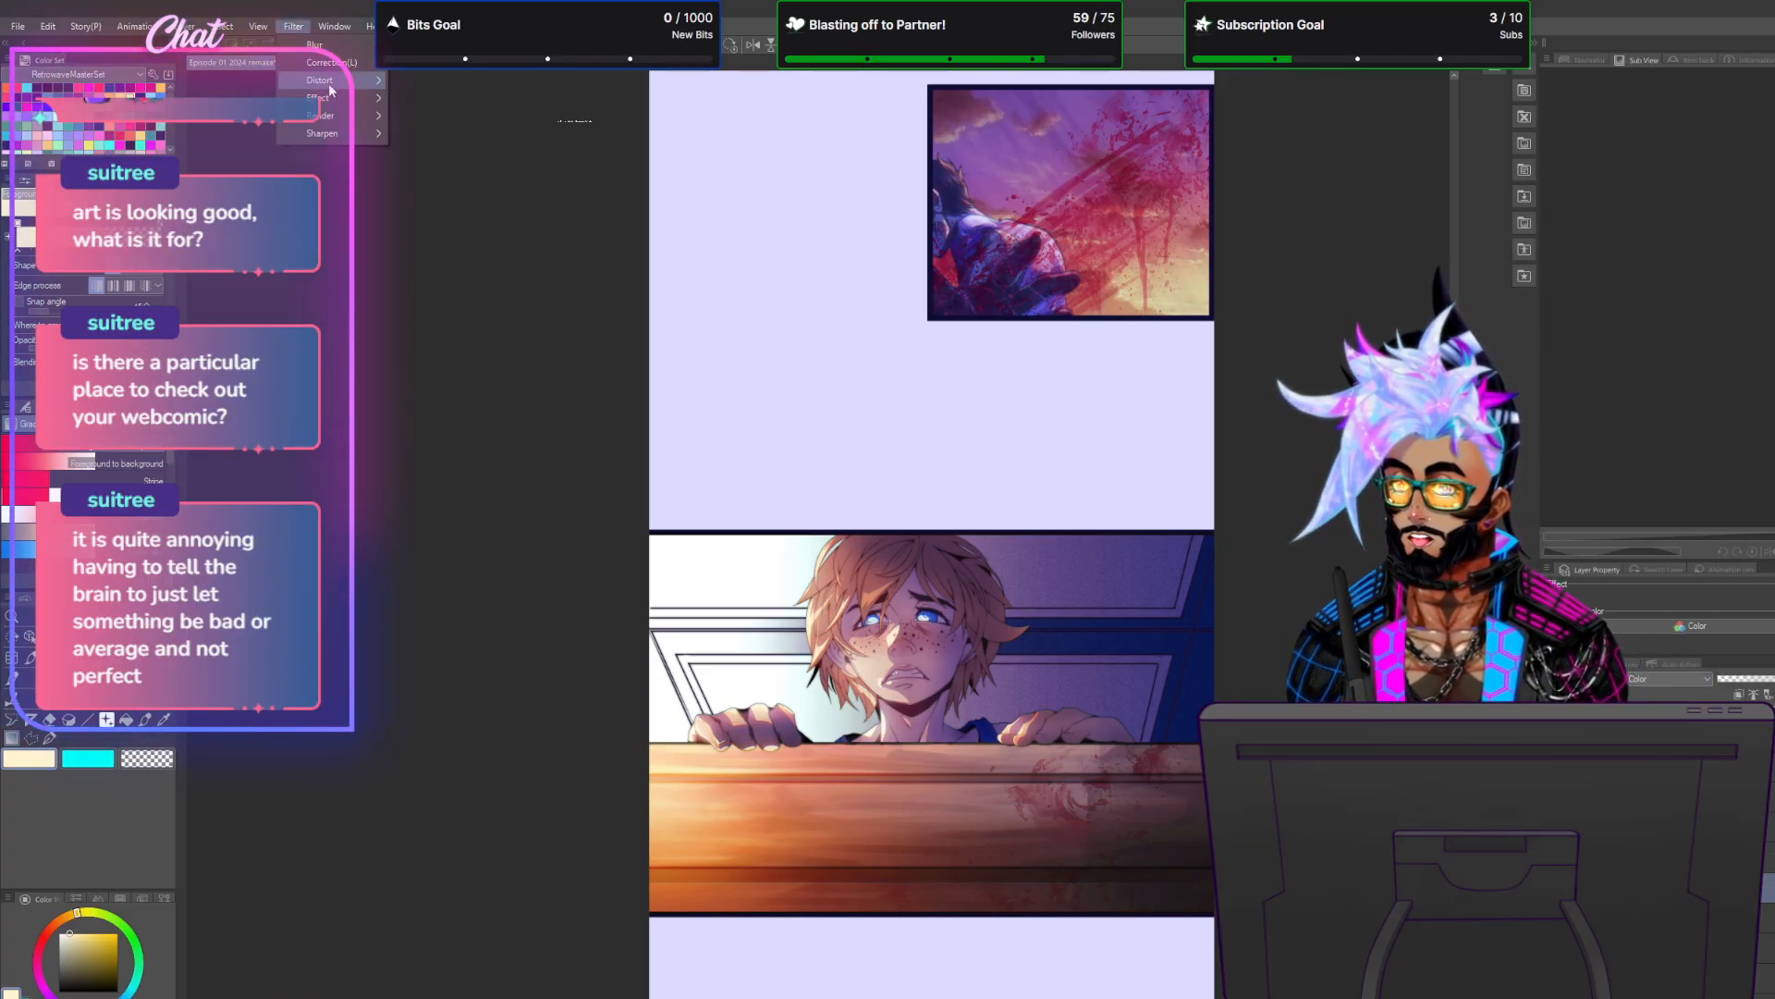
mouse_move(342, 99)
left_click(461, 118)
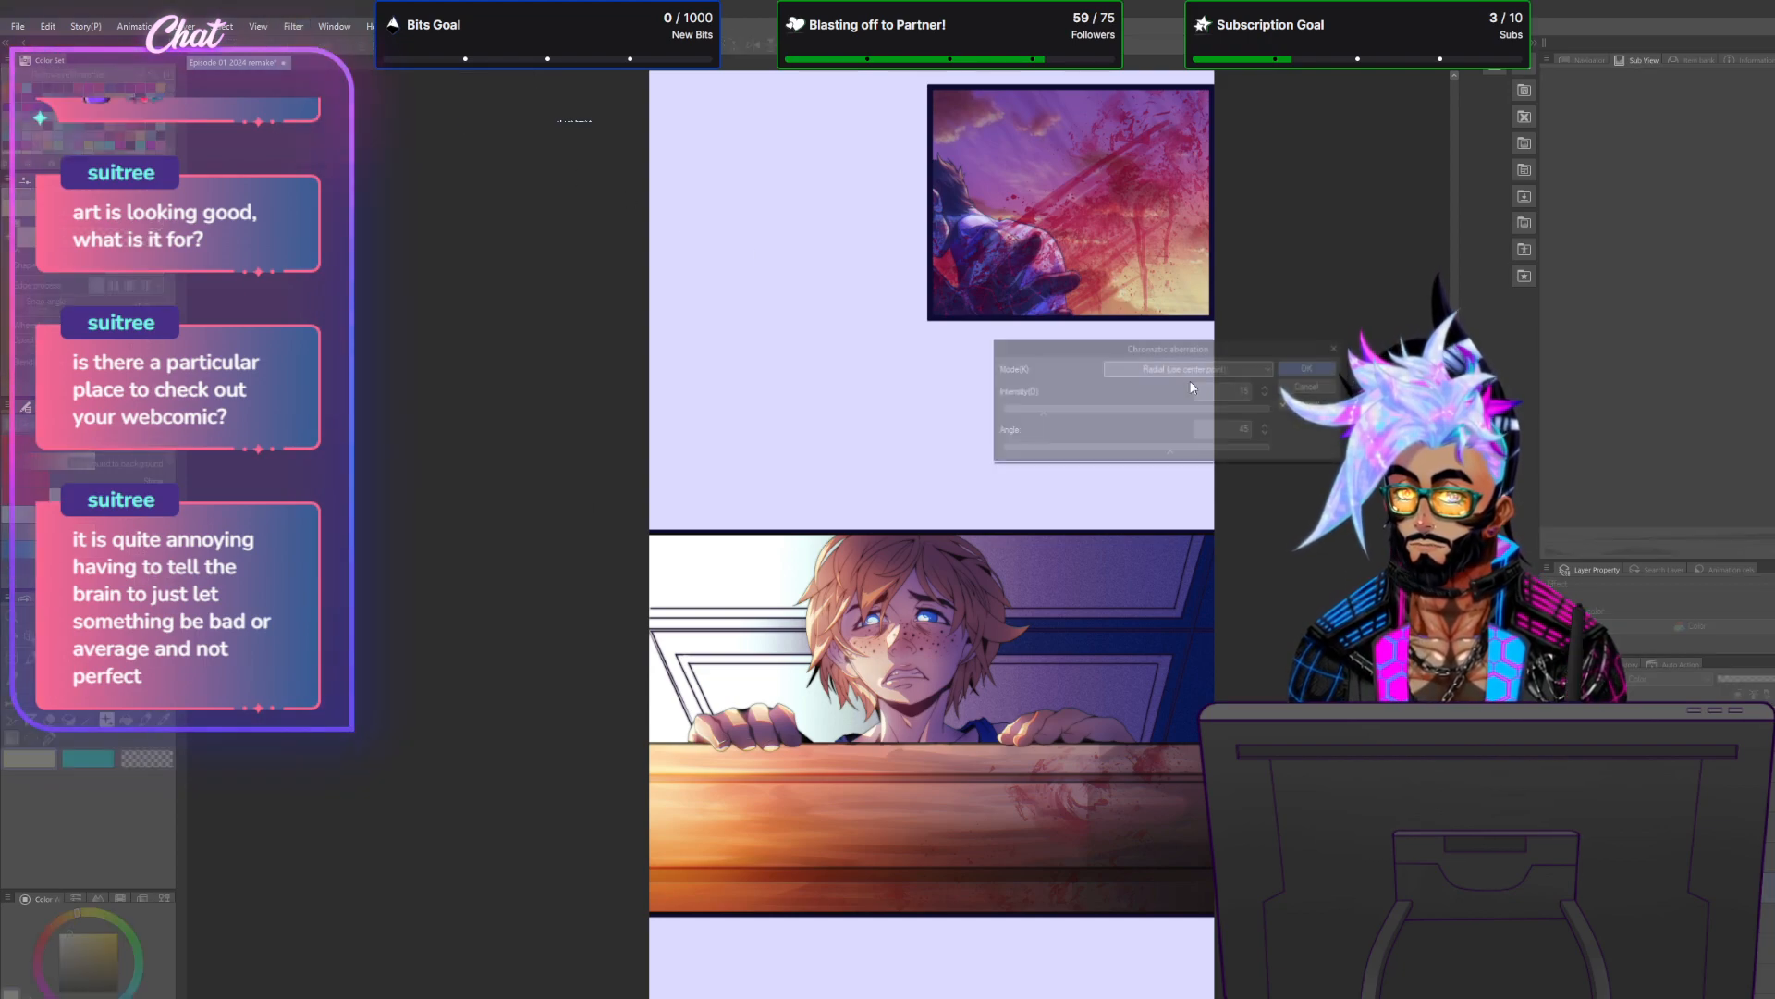
left_click(1304, 368)
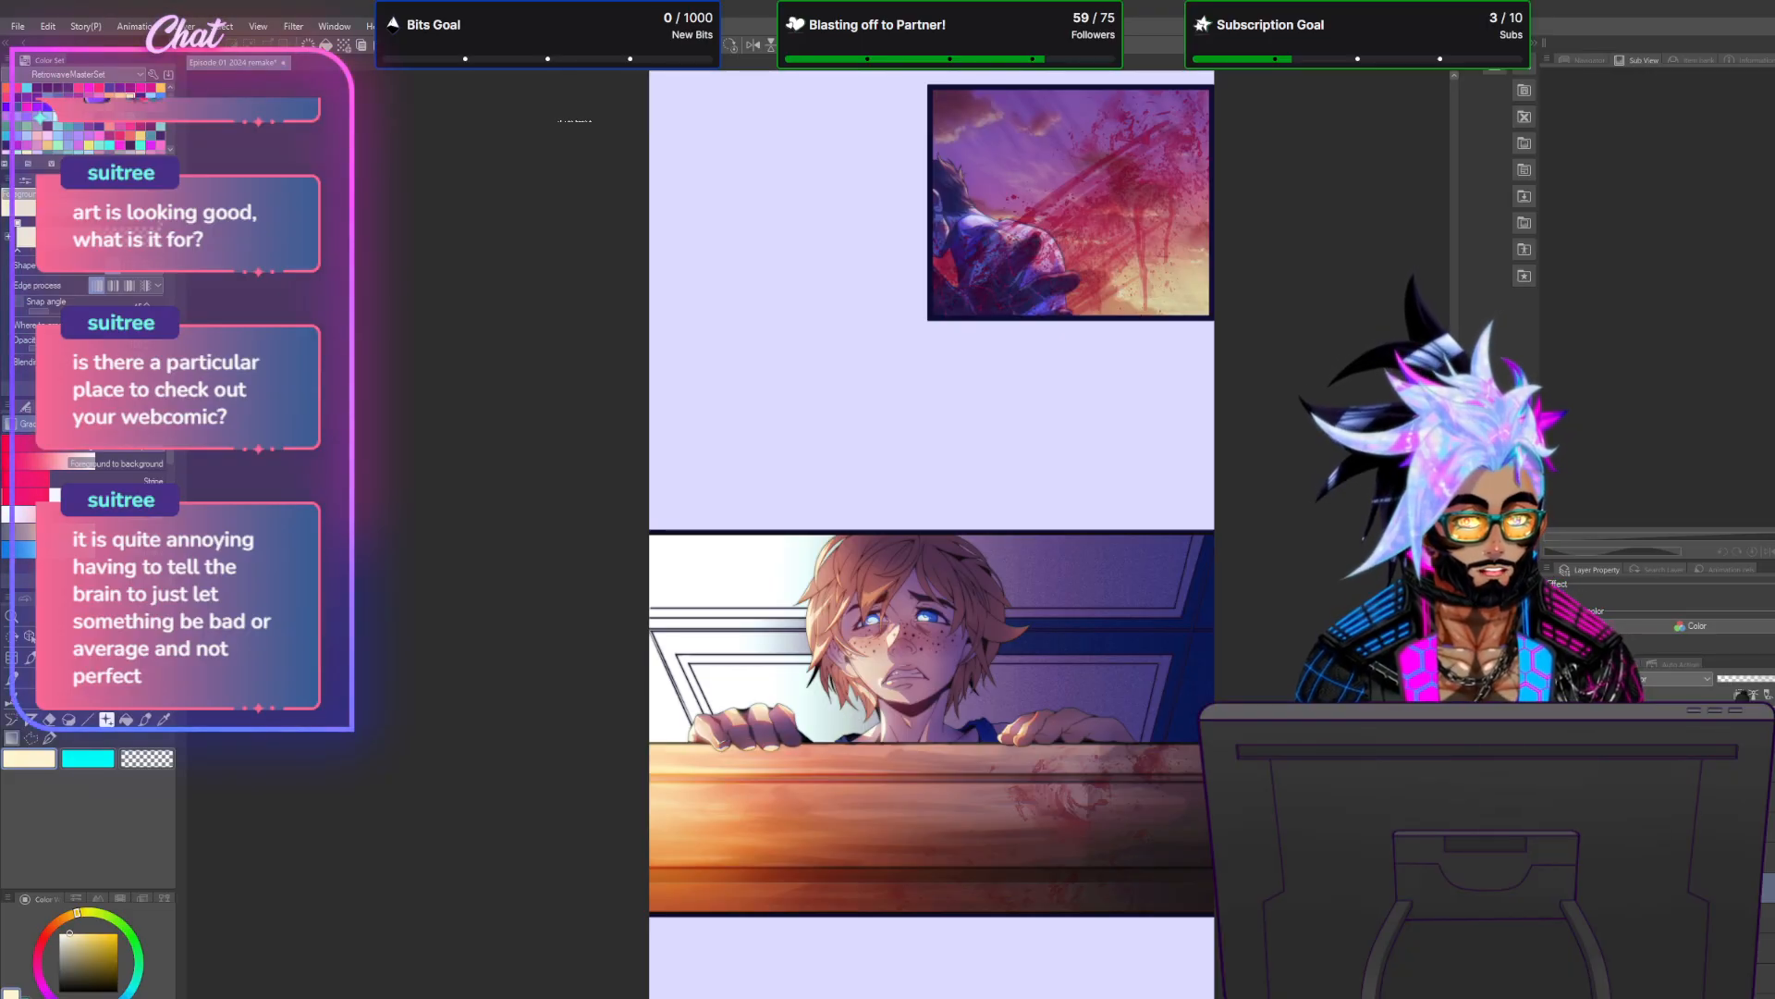
Set the wall background layer's blending mode to Lighten and apply a Gaussian blur with strength 50.
left_click(1674, 678)
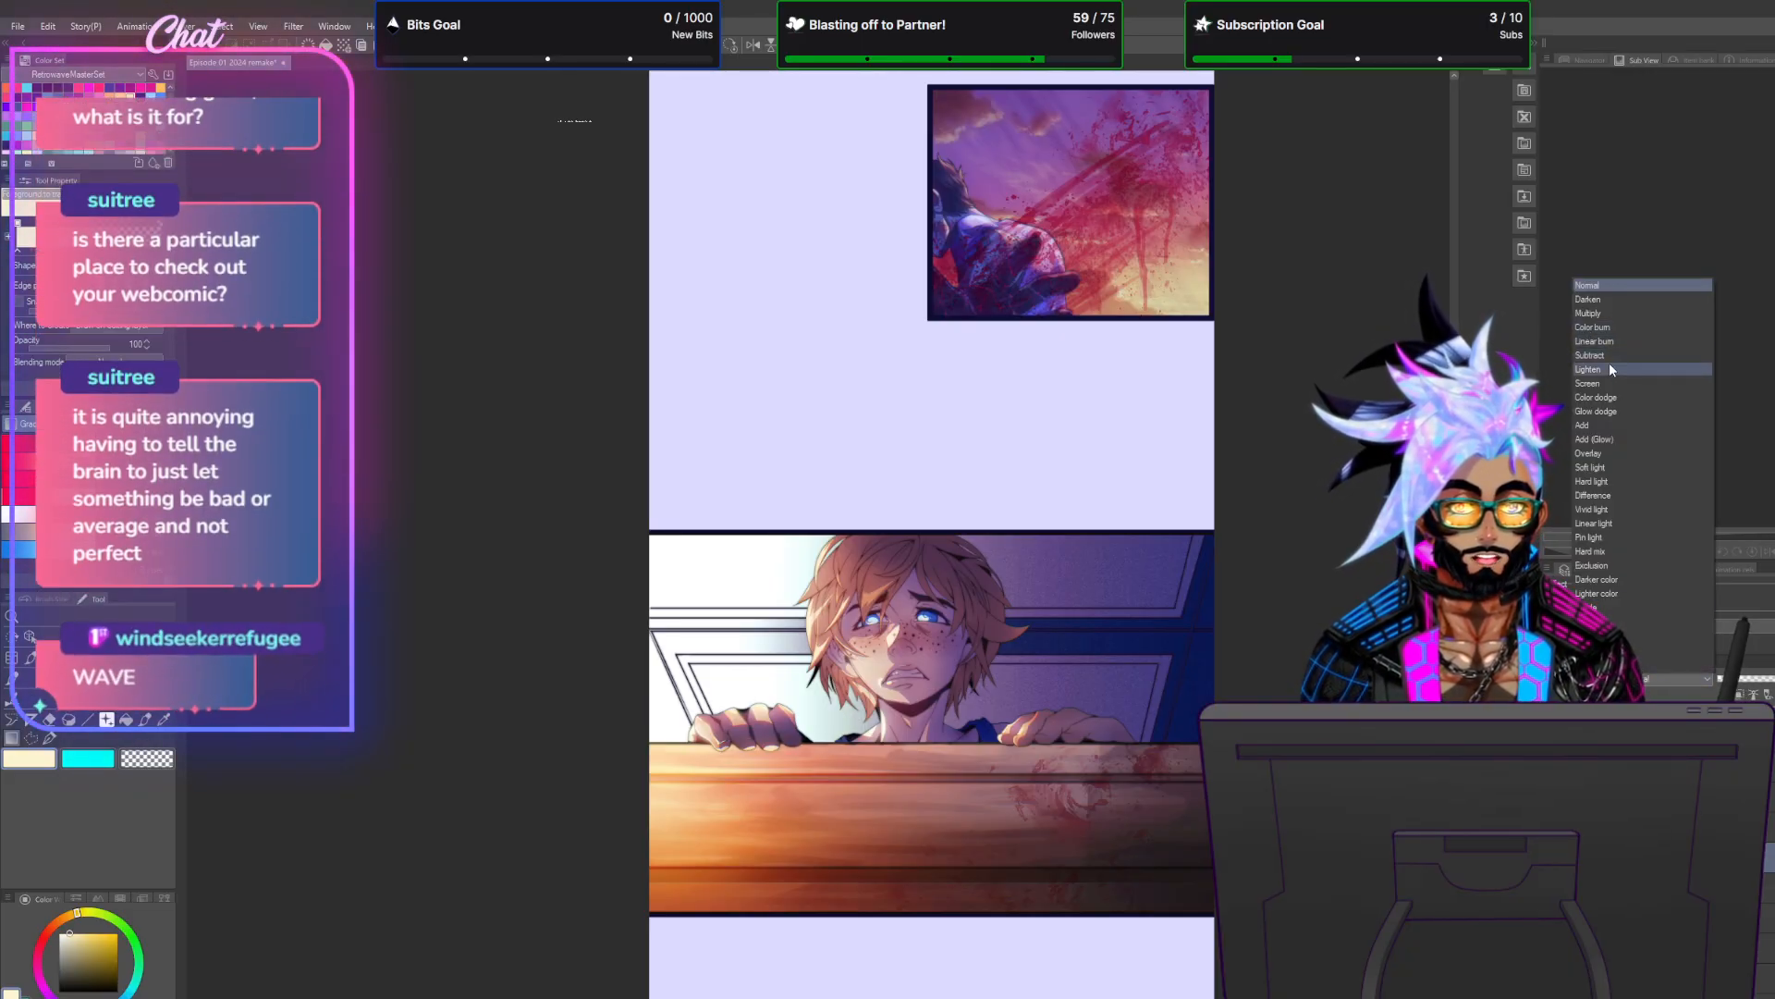
left_click(1609, 363)
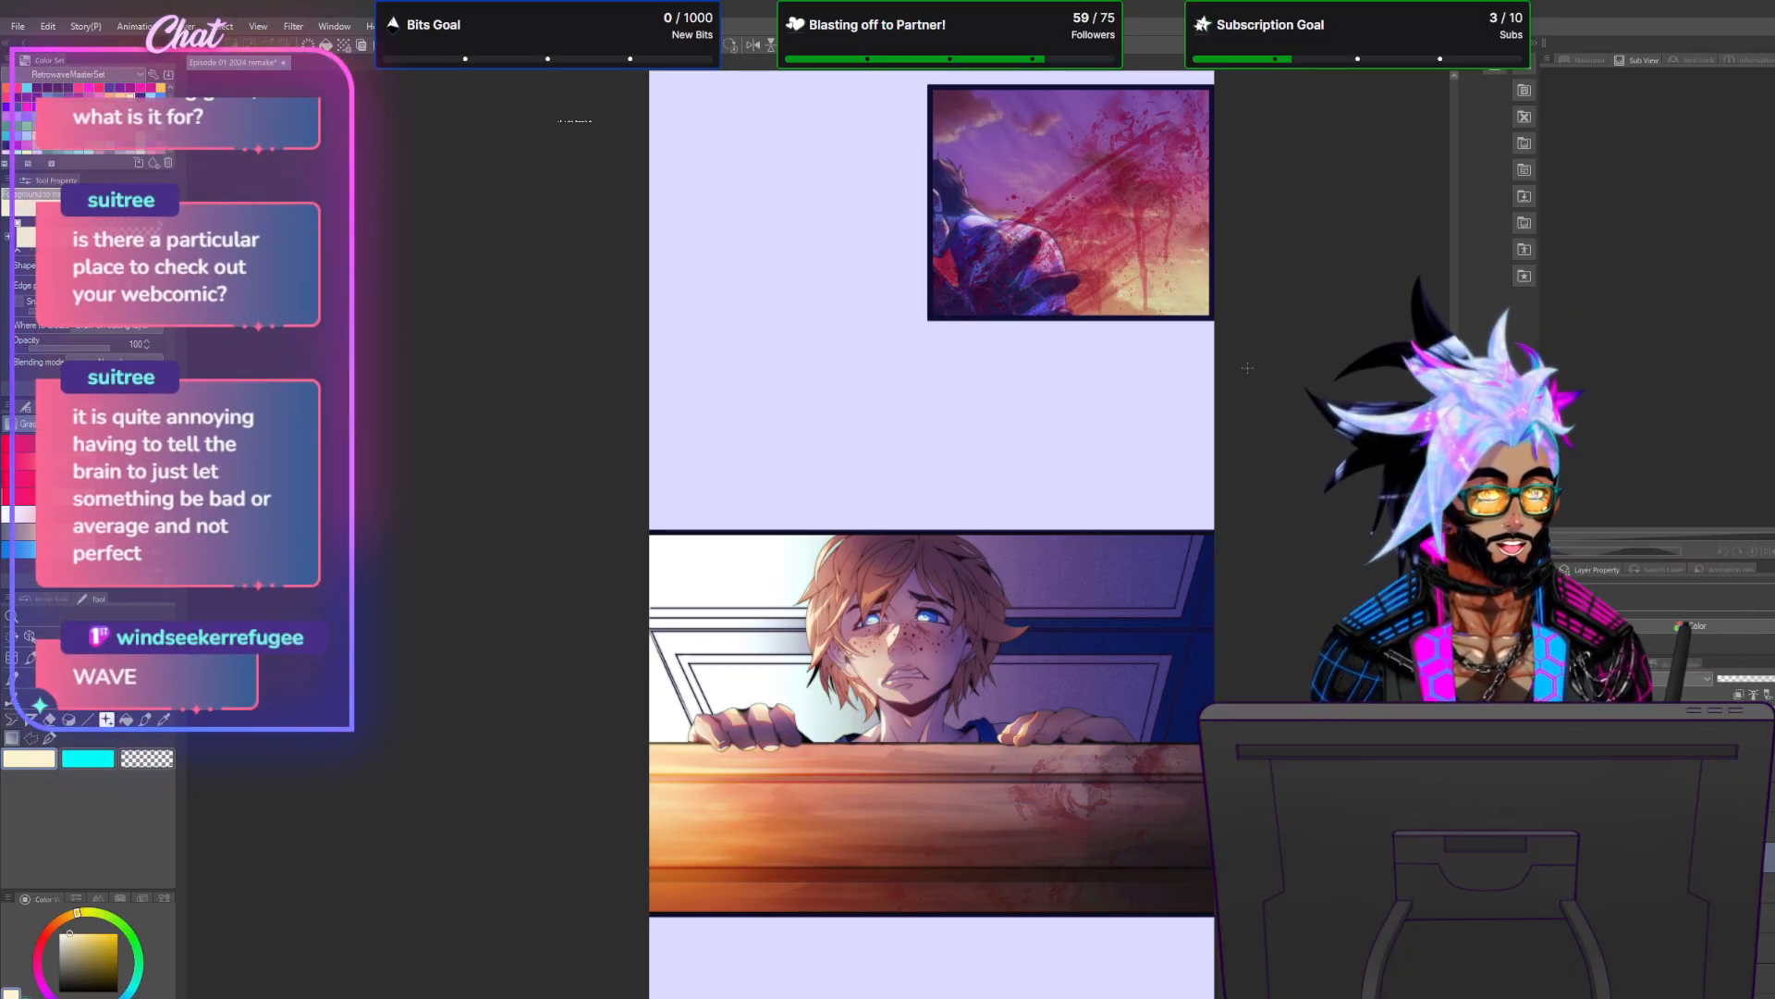
left_click(294, 26)
mouse_move(314, 48)
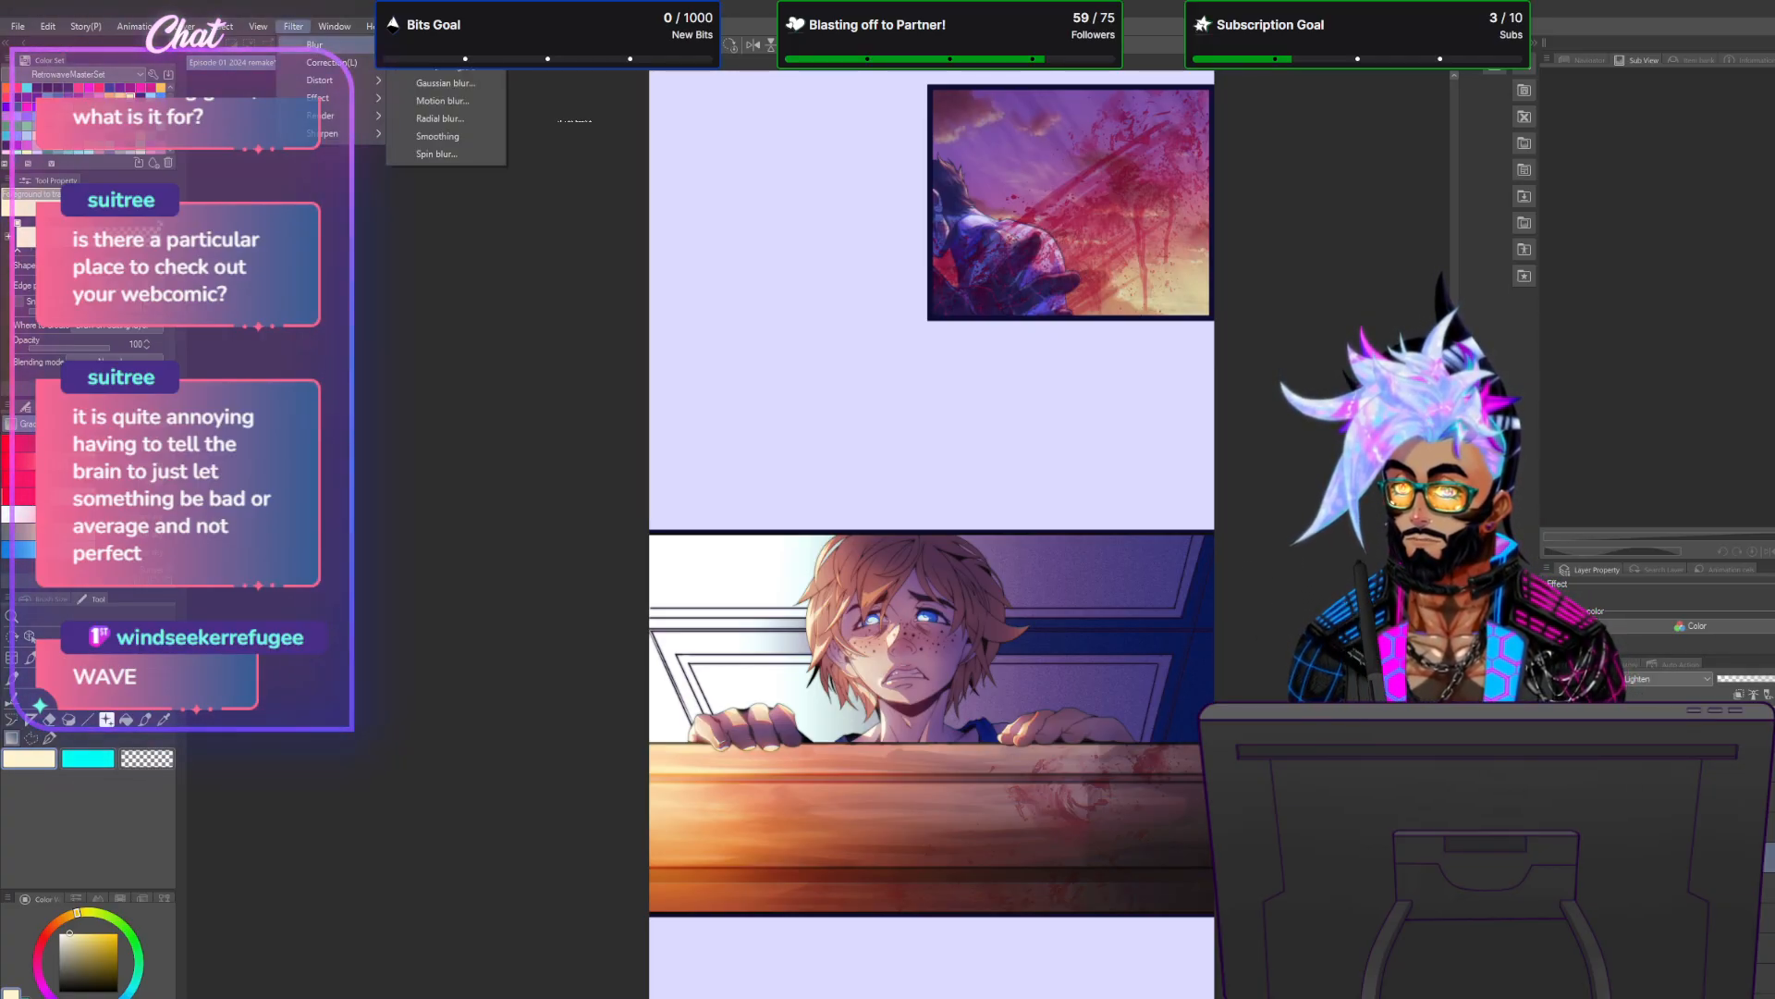
left_click(457, 87)
type("50")
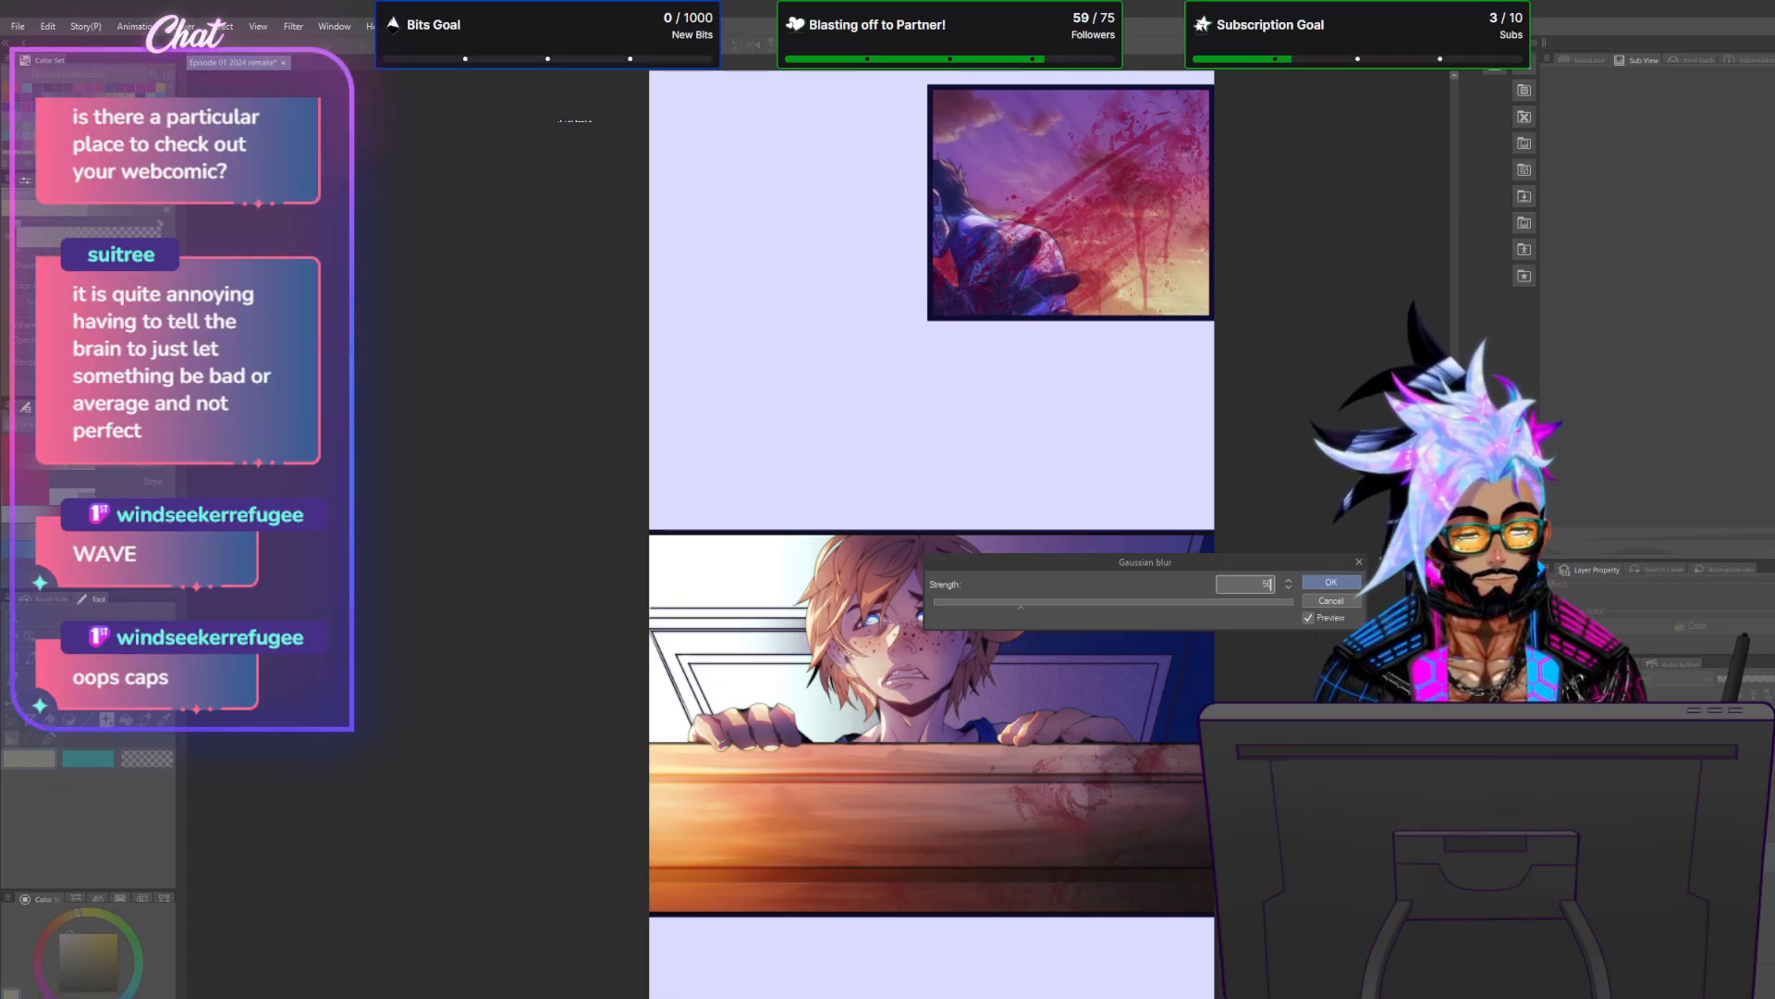
key("Return")
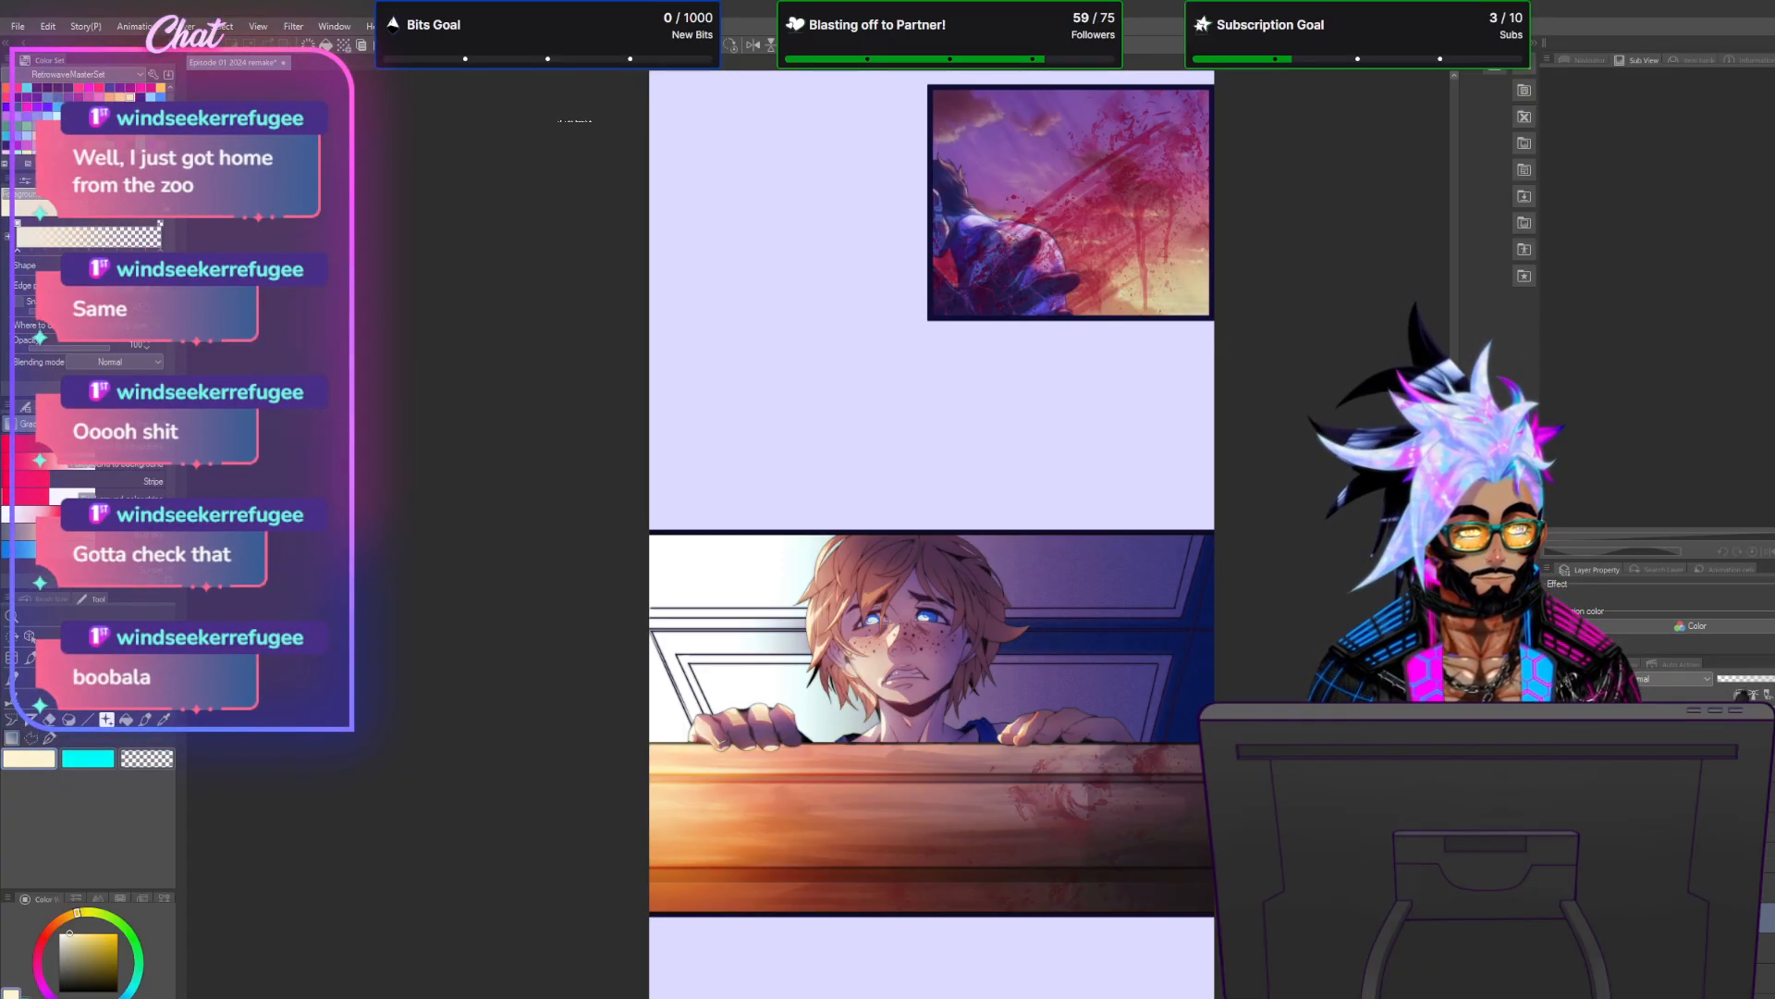
Duplicate the wall background layer behind the boy and set the blurred copy's blending mode to Hard light.
right_click(1665, 916)
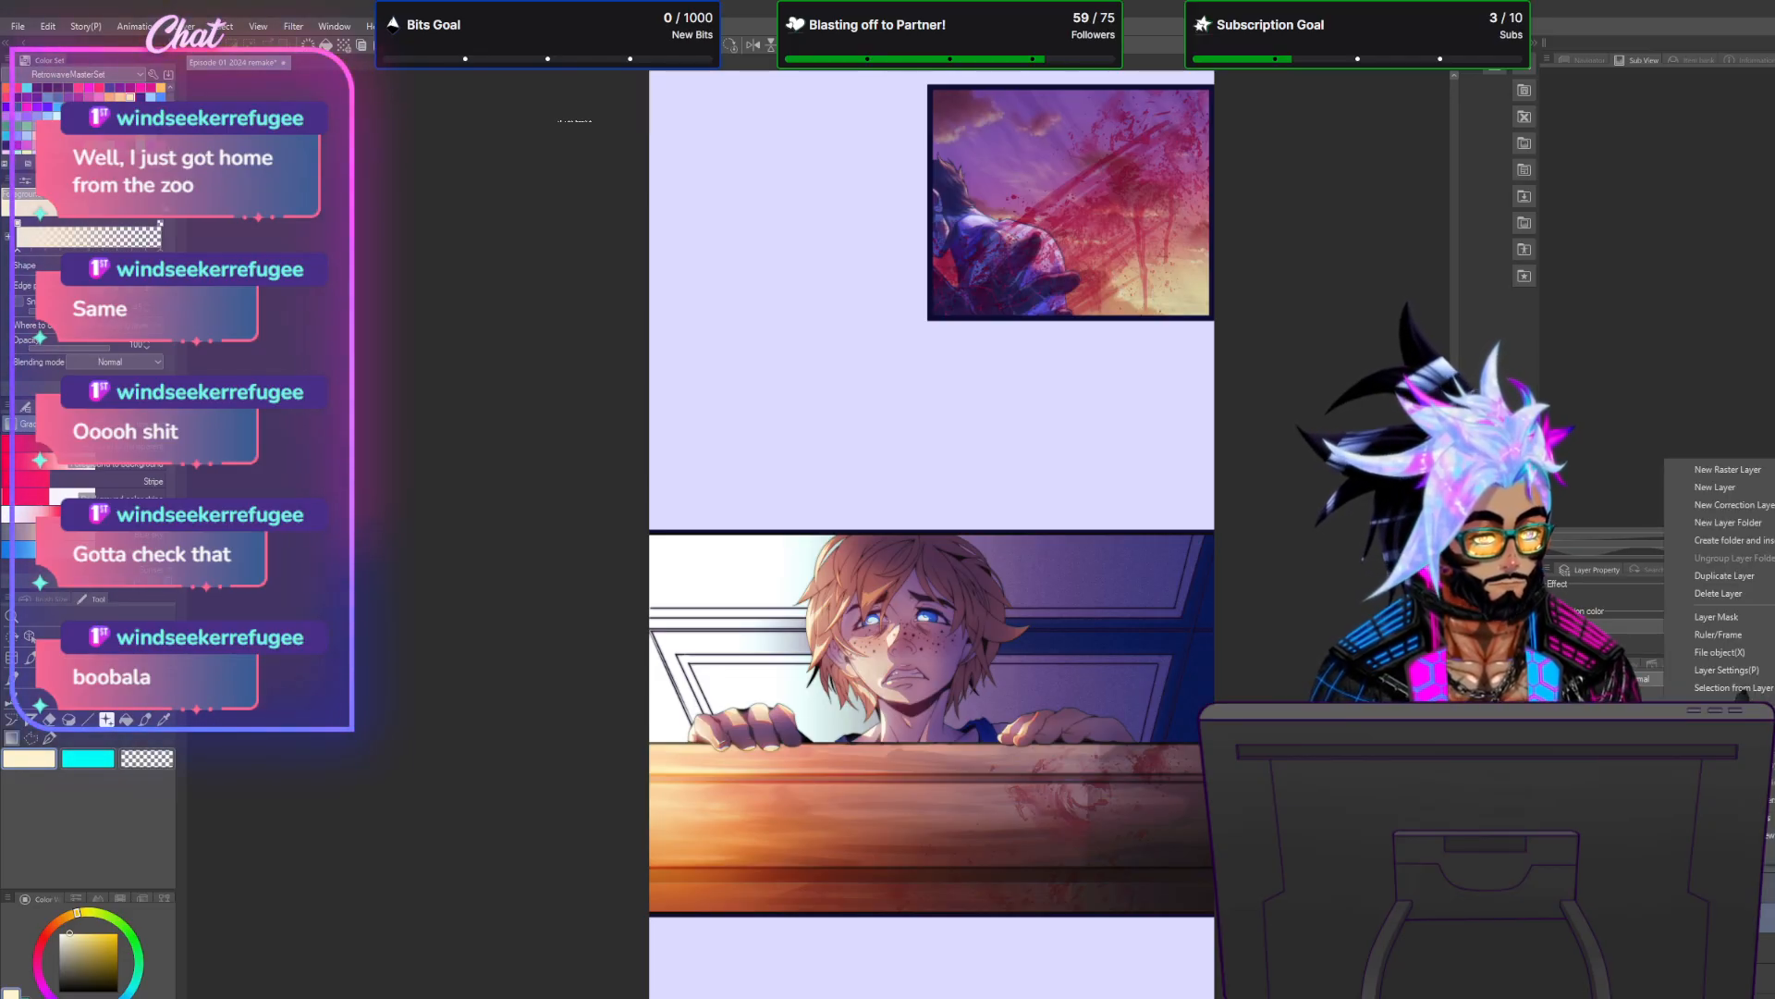
left_click(1722, 800)
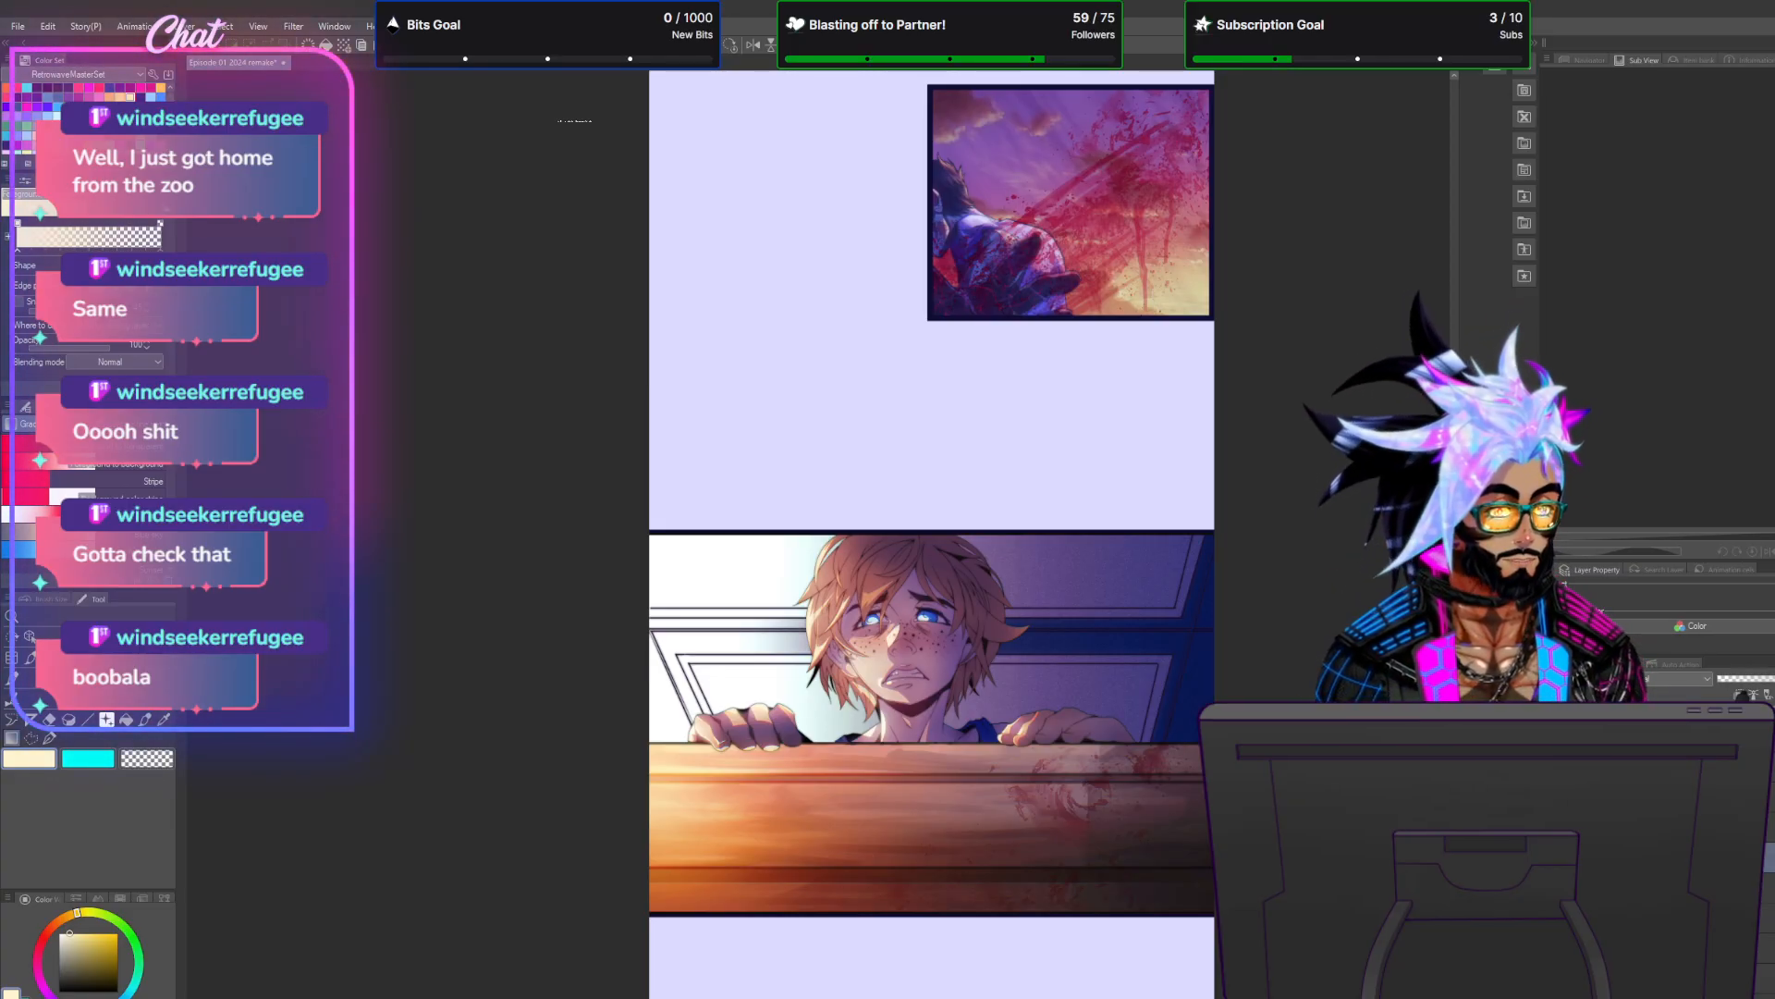
right_click(1711, 826)
left_click(1722, 799)
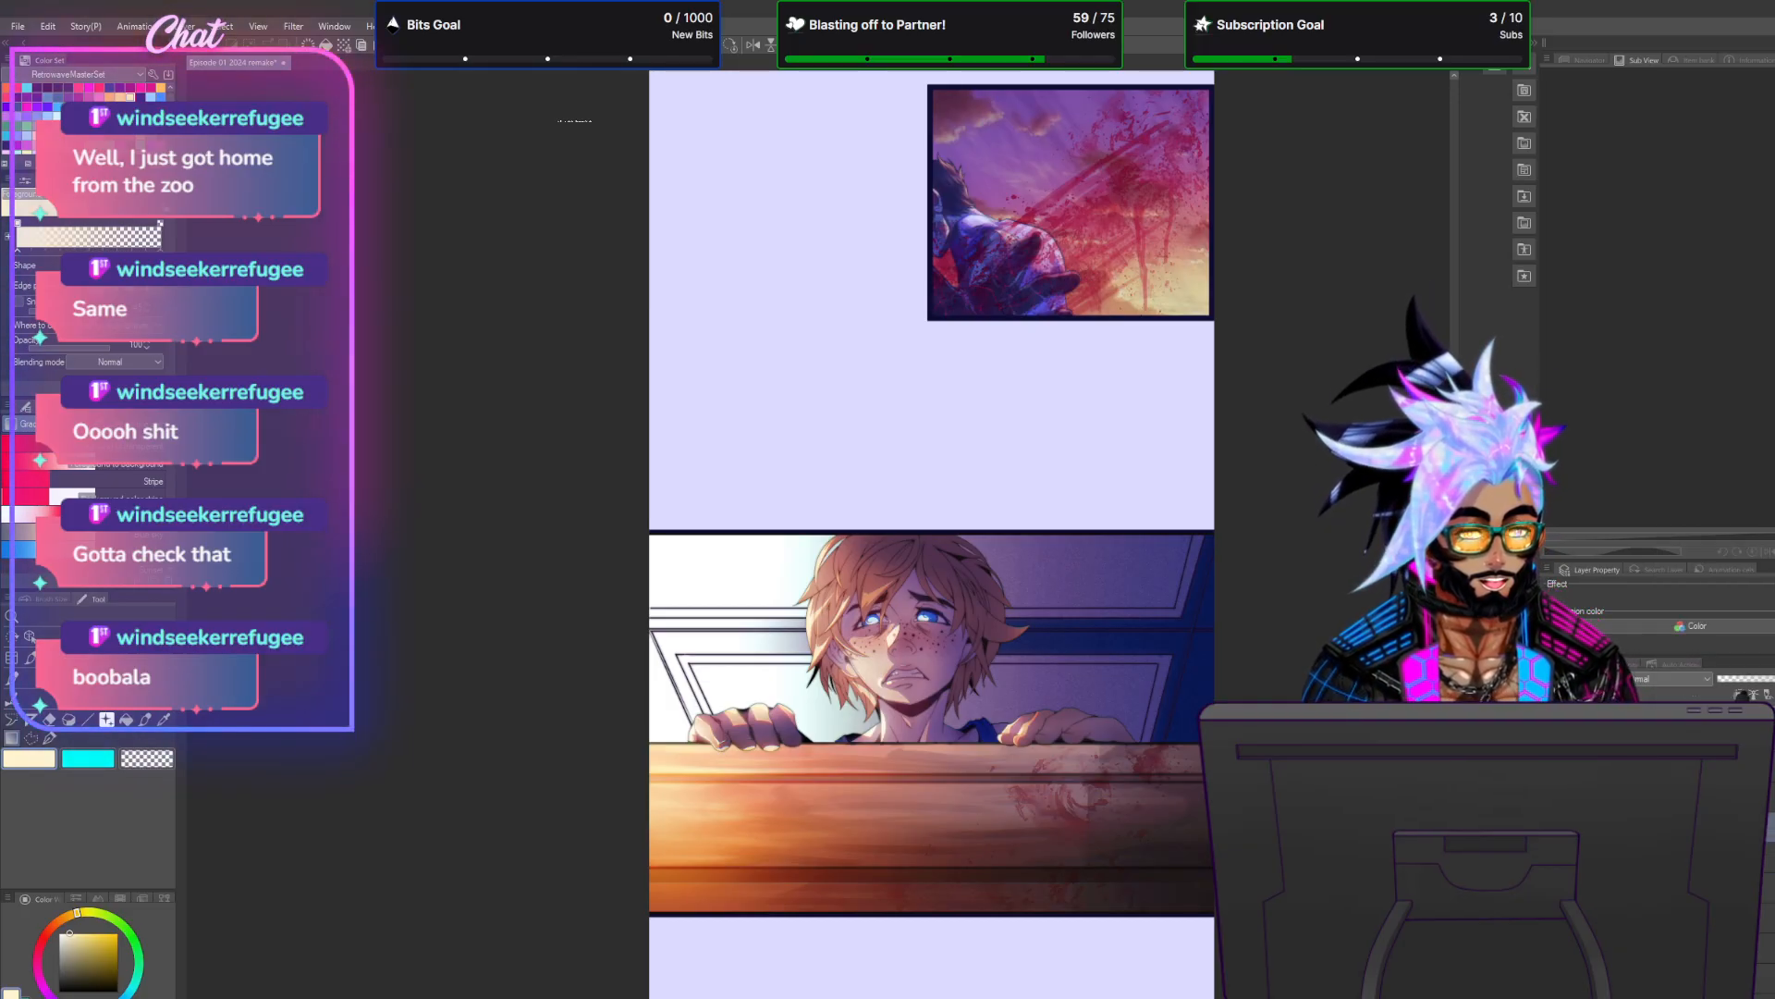
right_click(1711, 825)
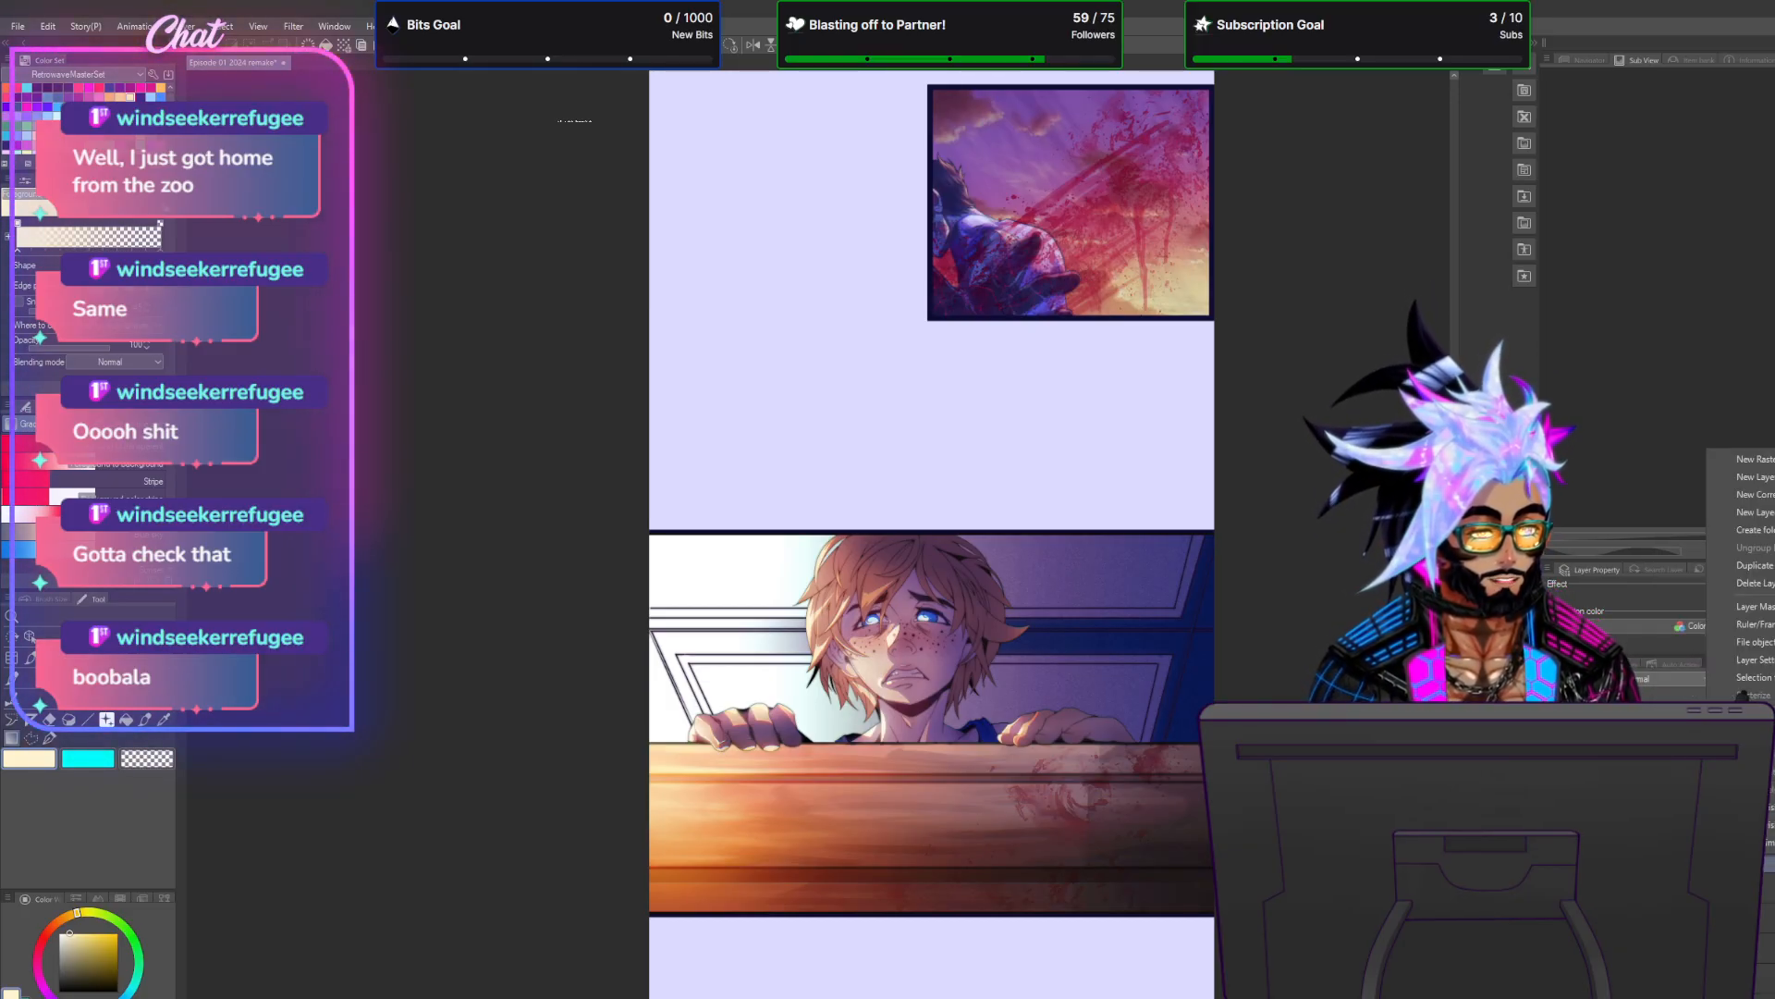
left_click(1761, 565)
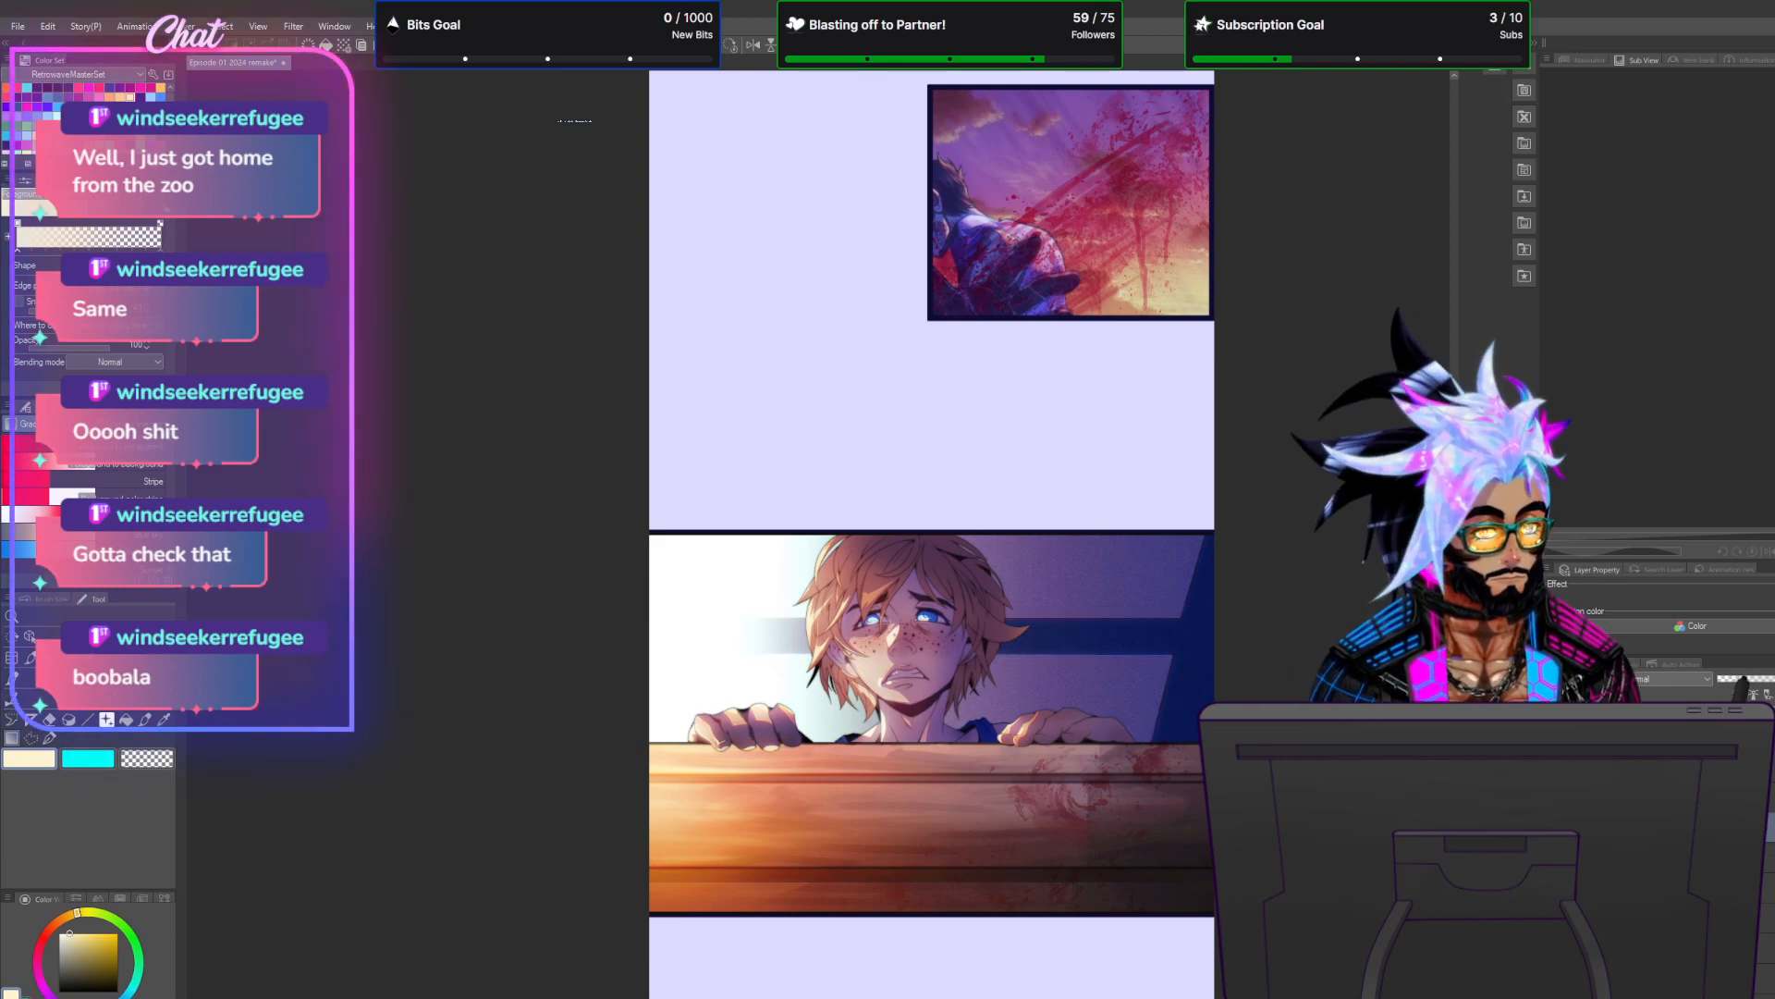
left_click(1665, 680)
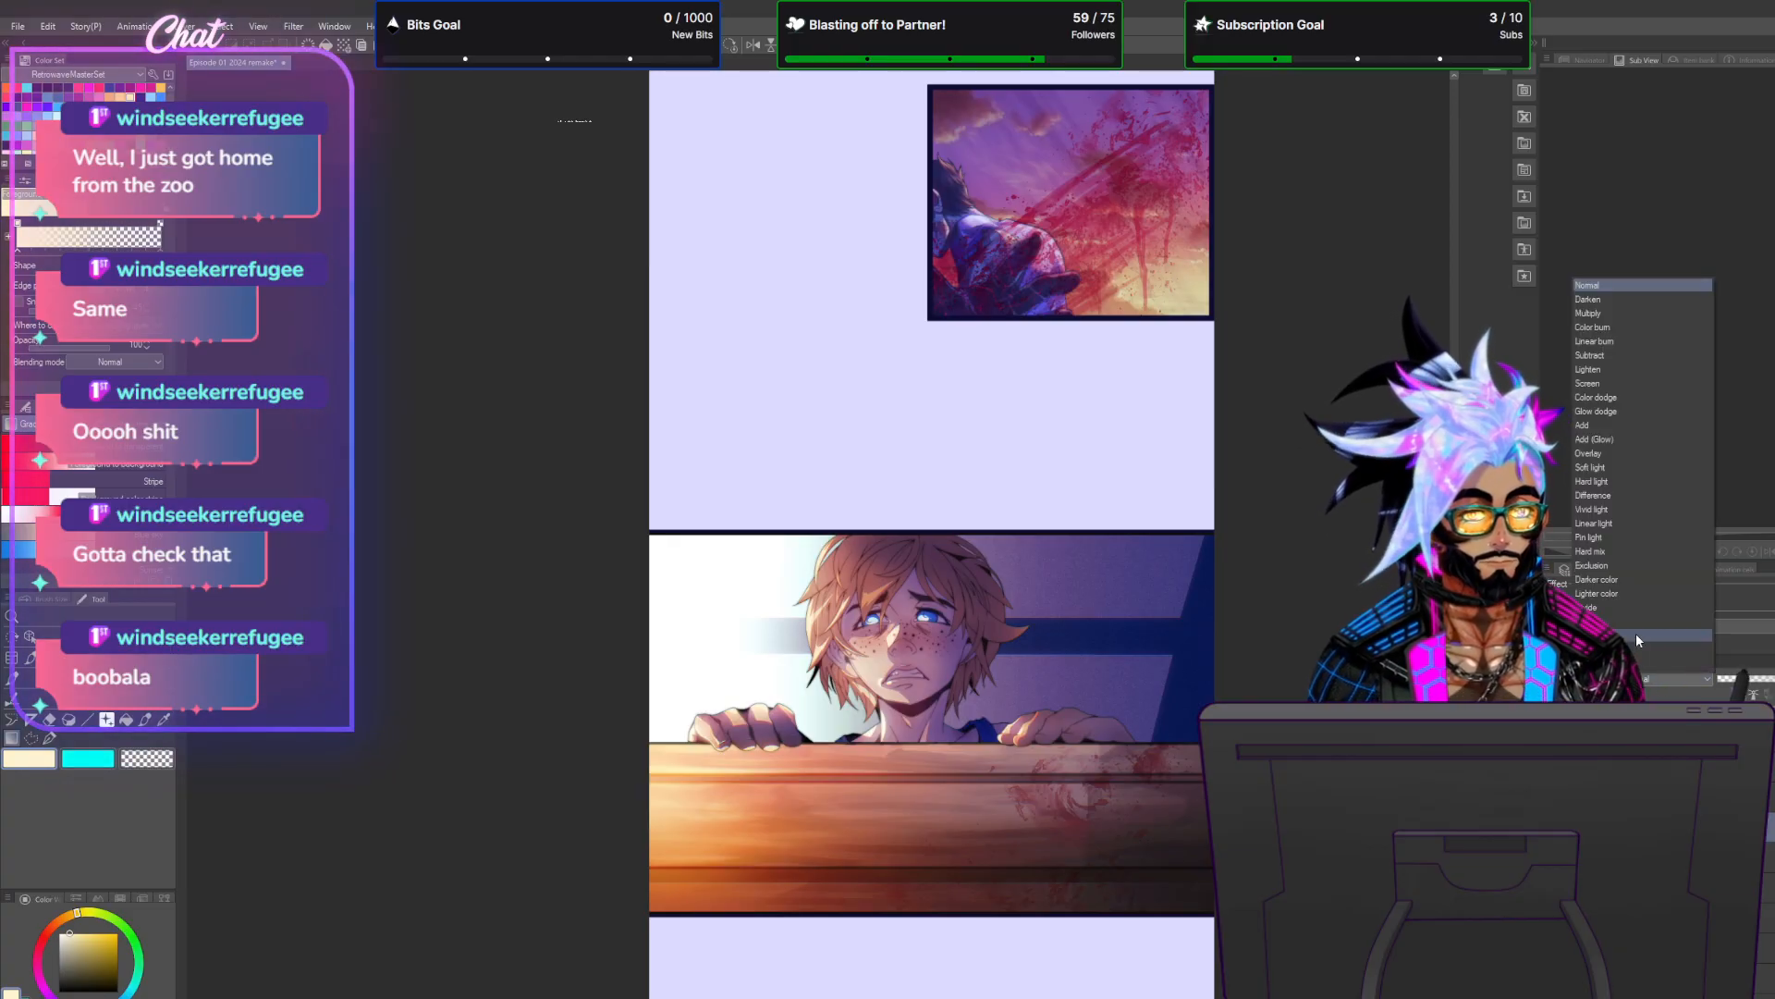
left_click(1620, 482)
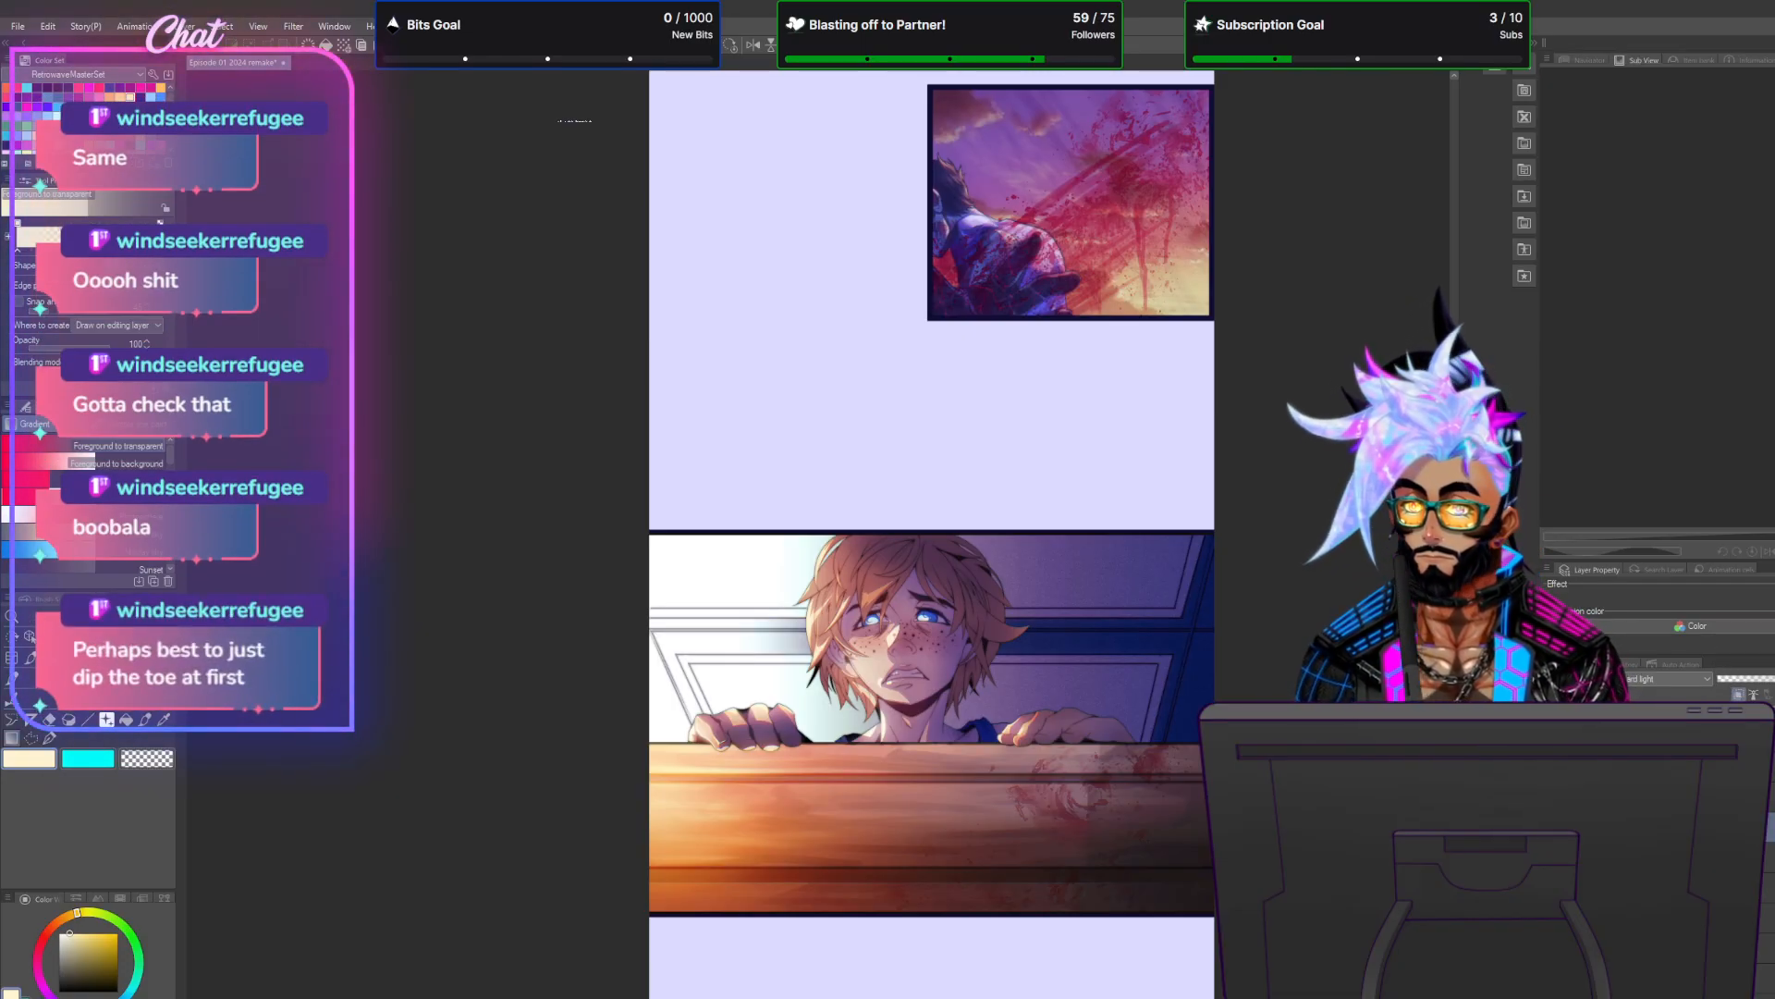
Apply another Gaussian blur to the Hard light layer over the wall background.
left_click(246, 26)
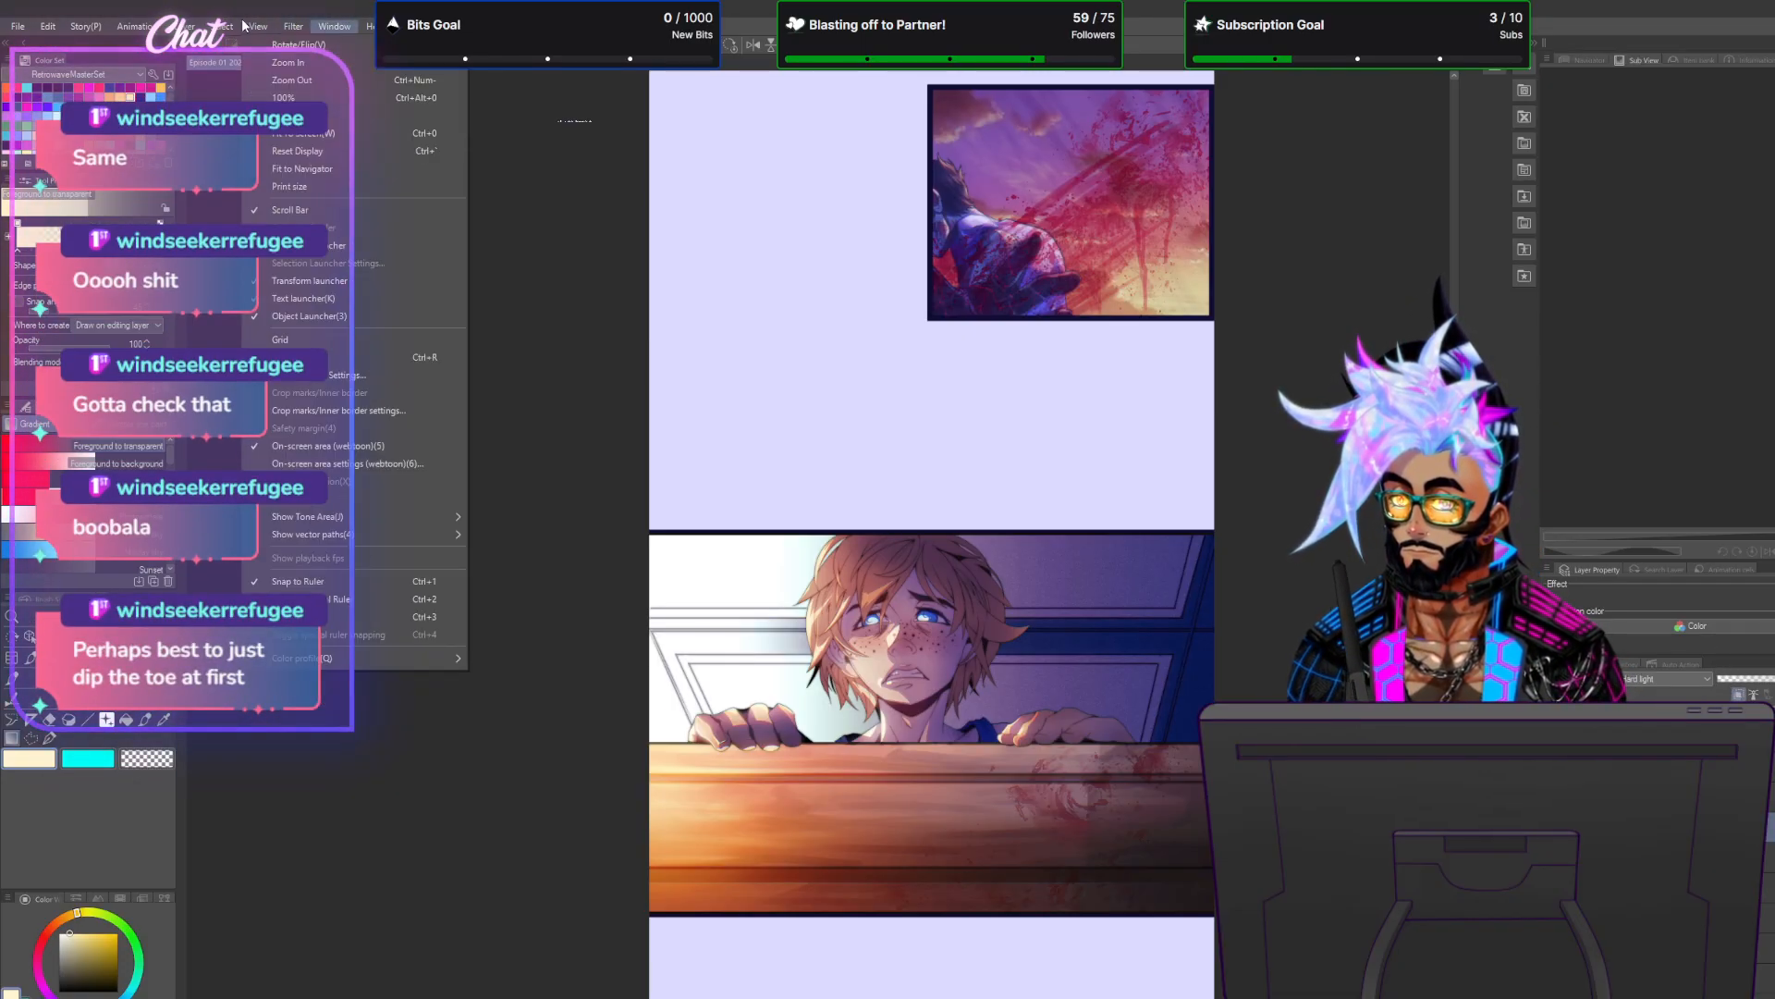
left_click(293, 26)
mouse_move(319, 45)
left_click(449, 83)
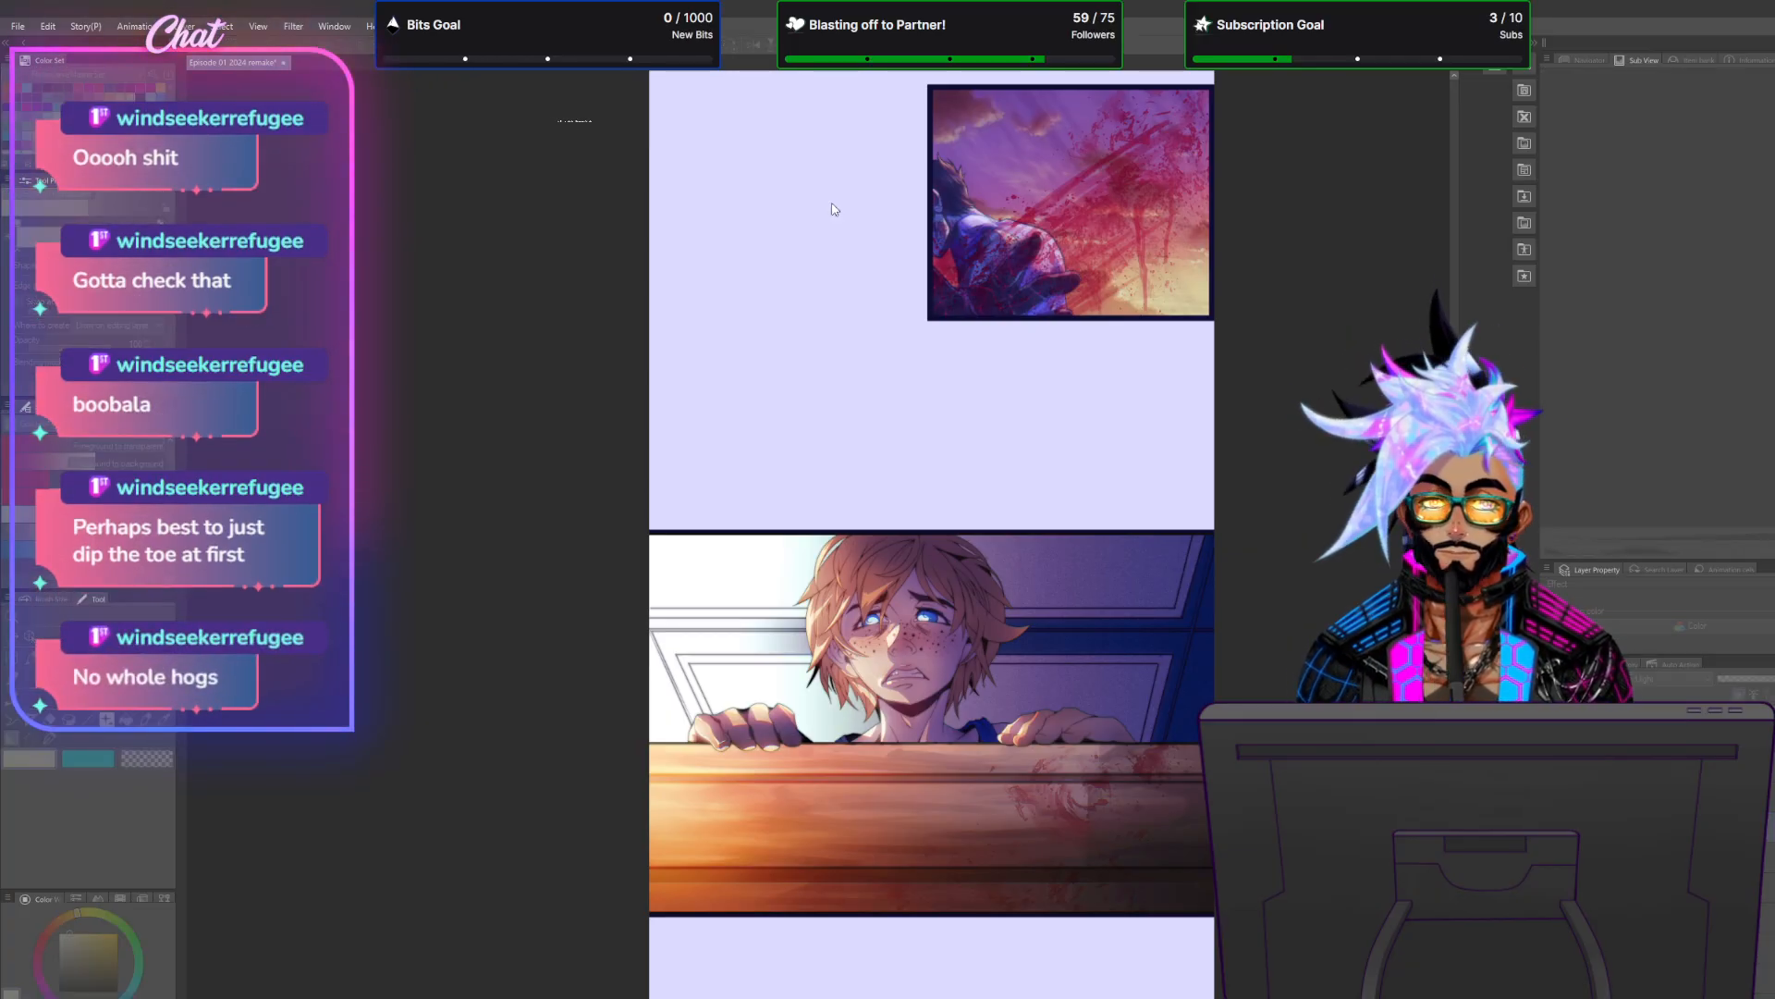
key("Return")
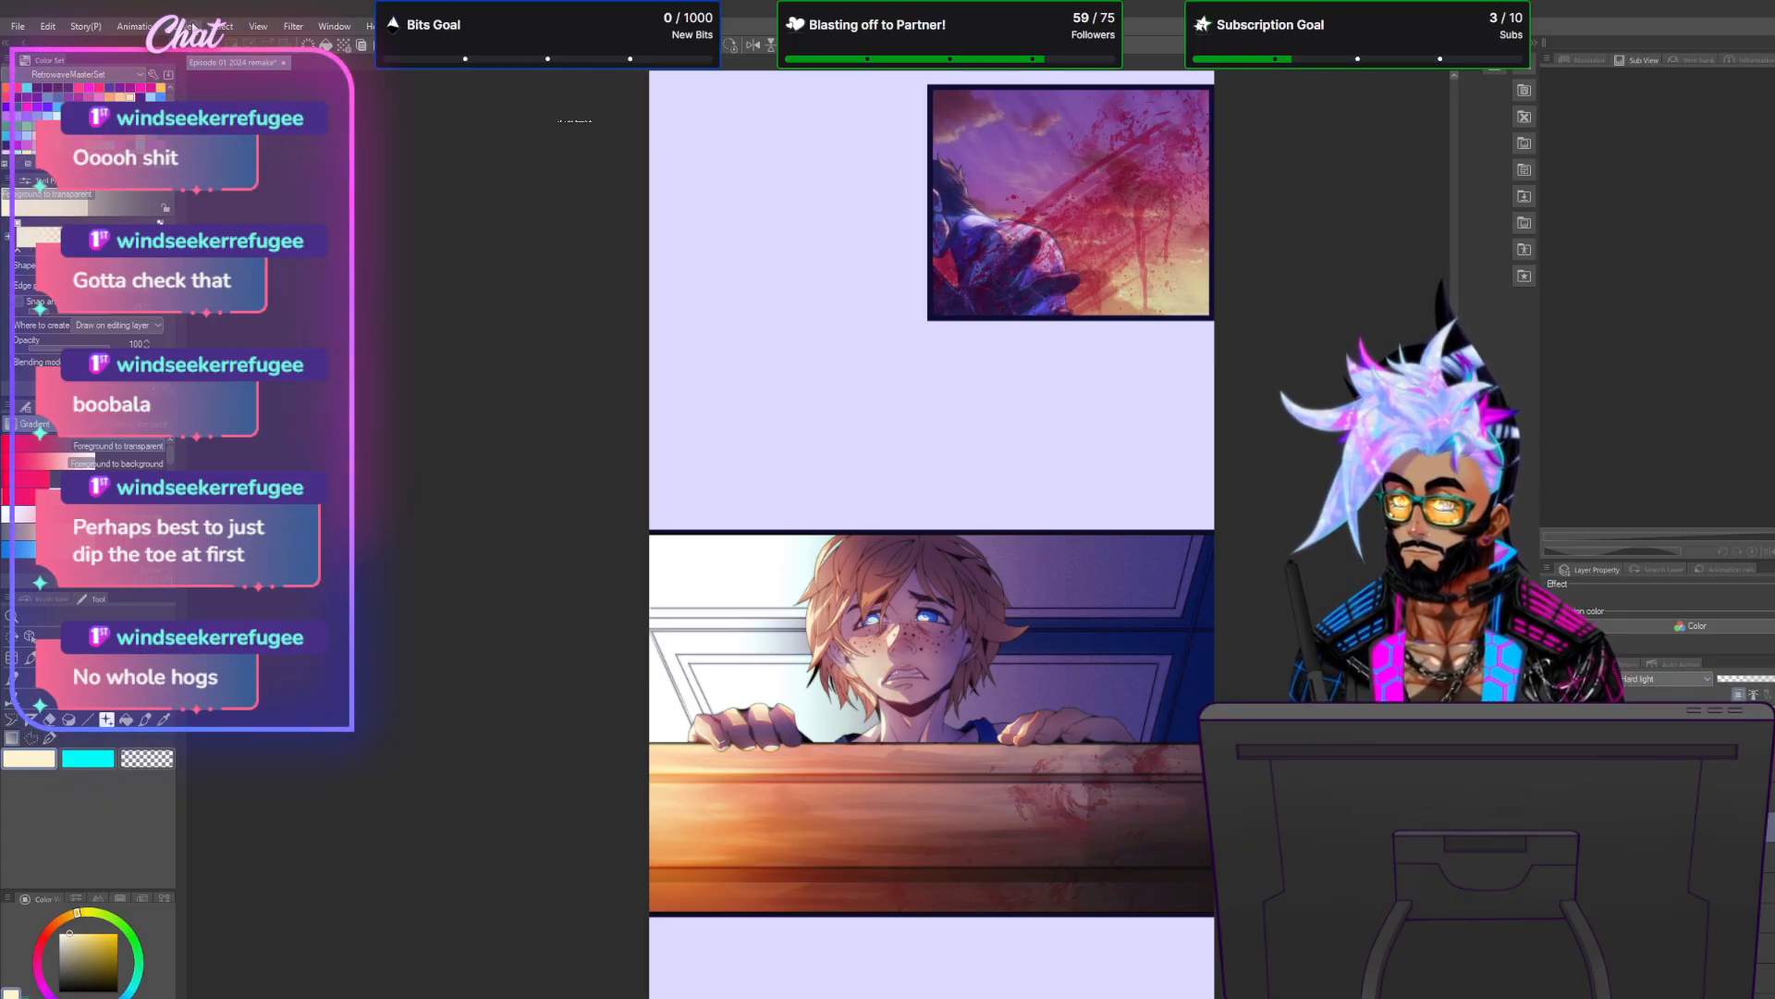
Compare the Glow dodge and Lighten modes on the blurred wall layer, and set its blending mode to Darken.
left_click(189, 26)
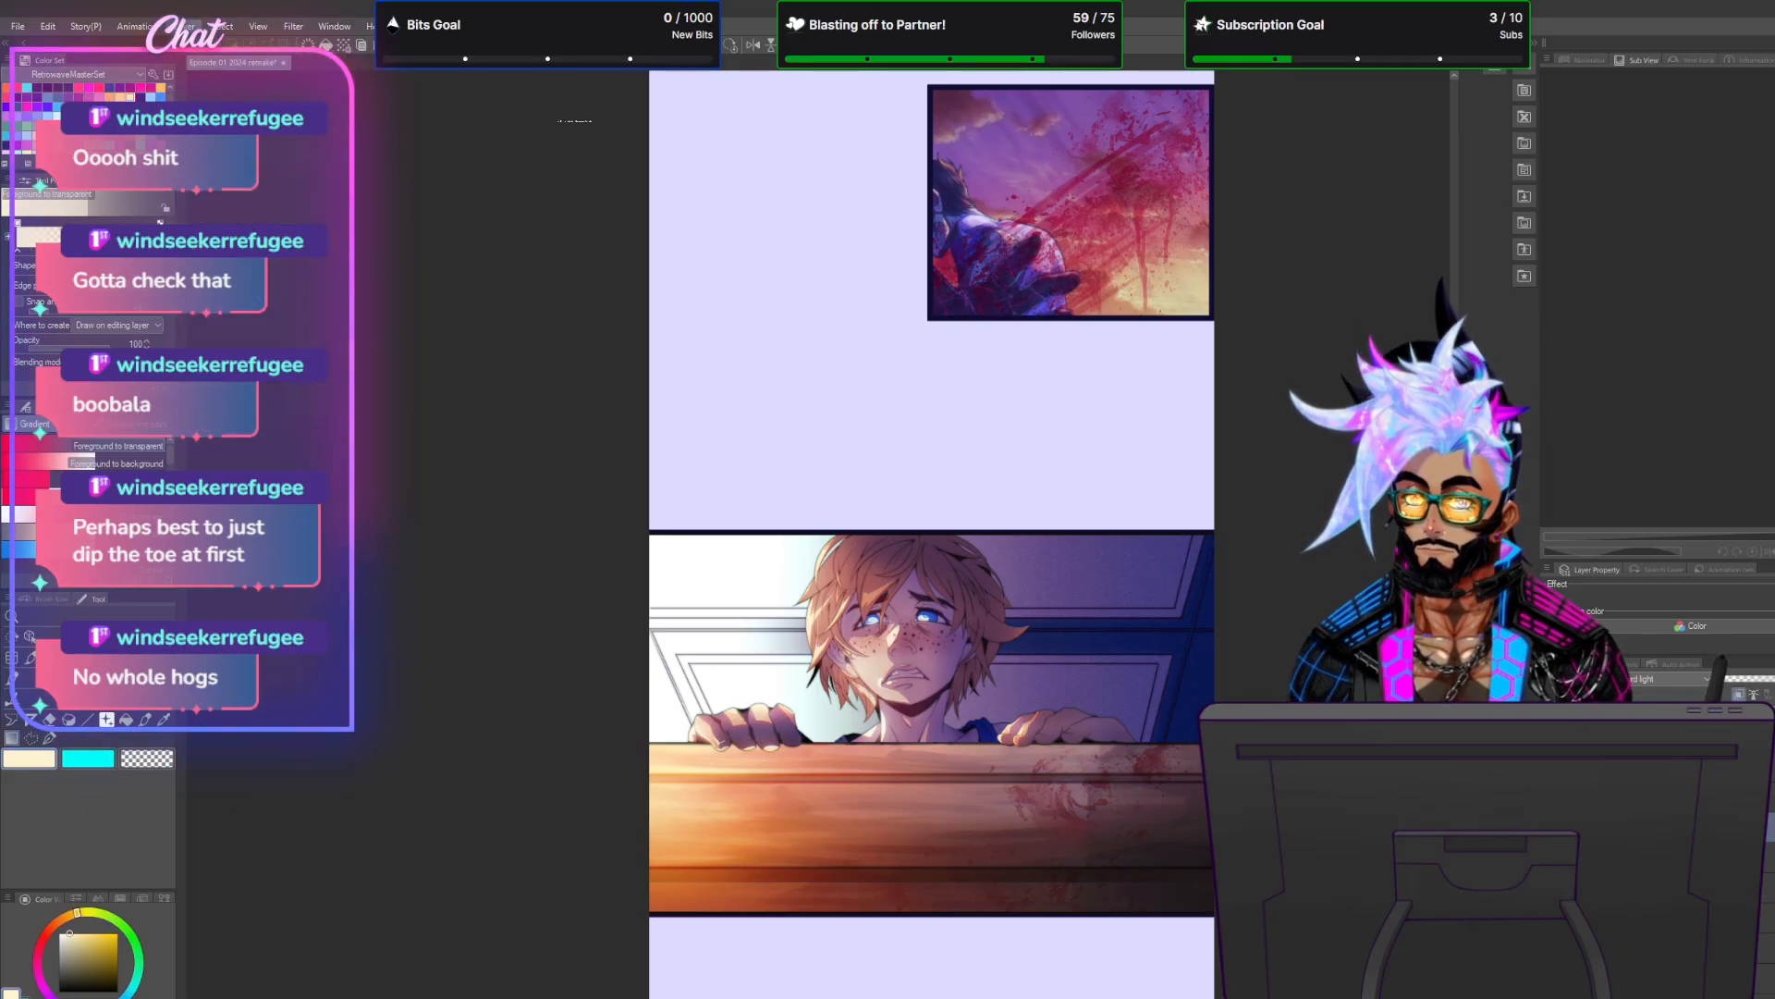
left_click(1672, 677)
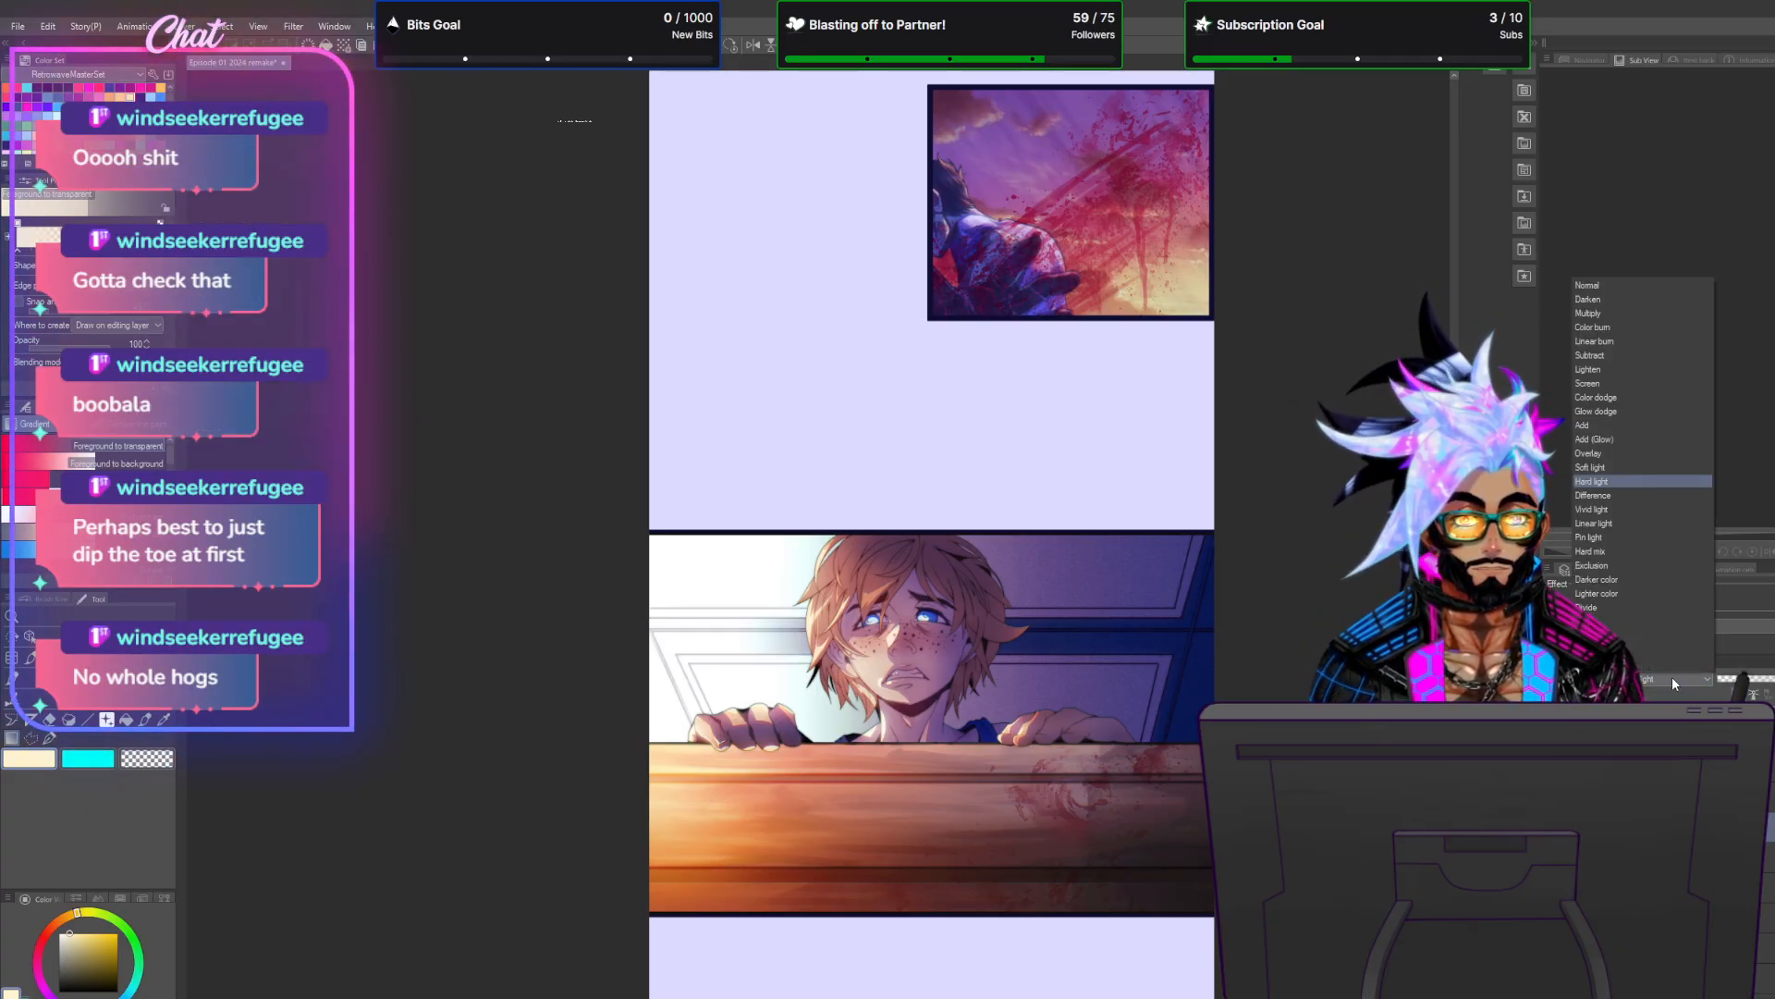
left_click(1605, 412)
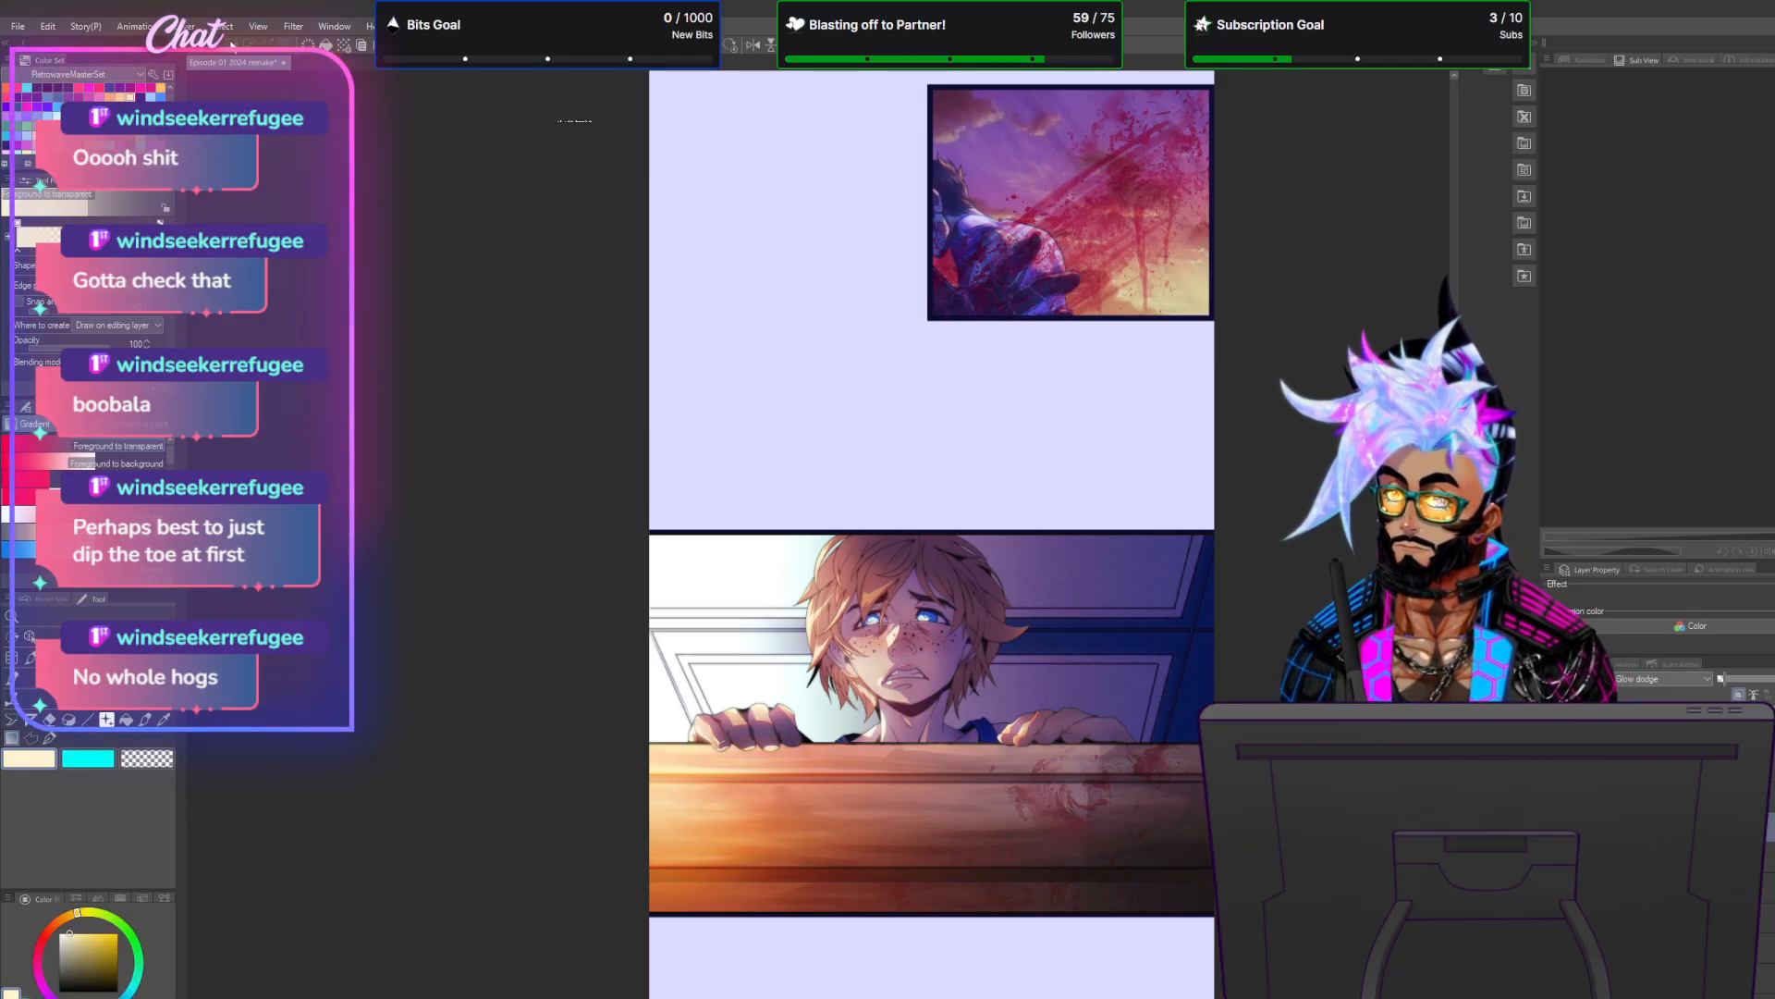
left_click(191, 26)
key("Escape")
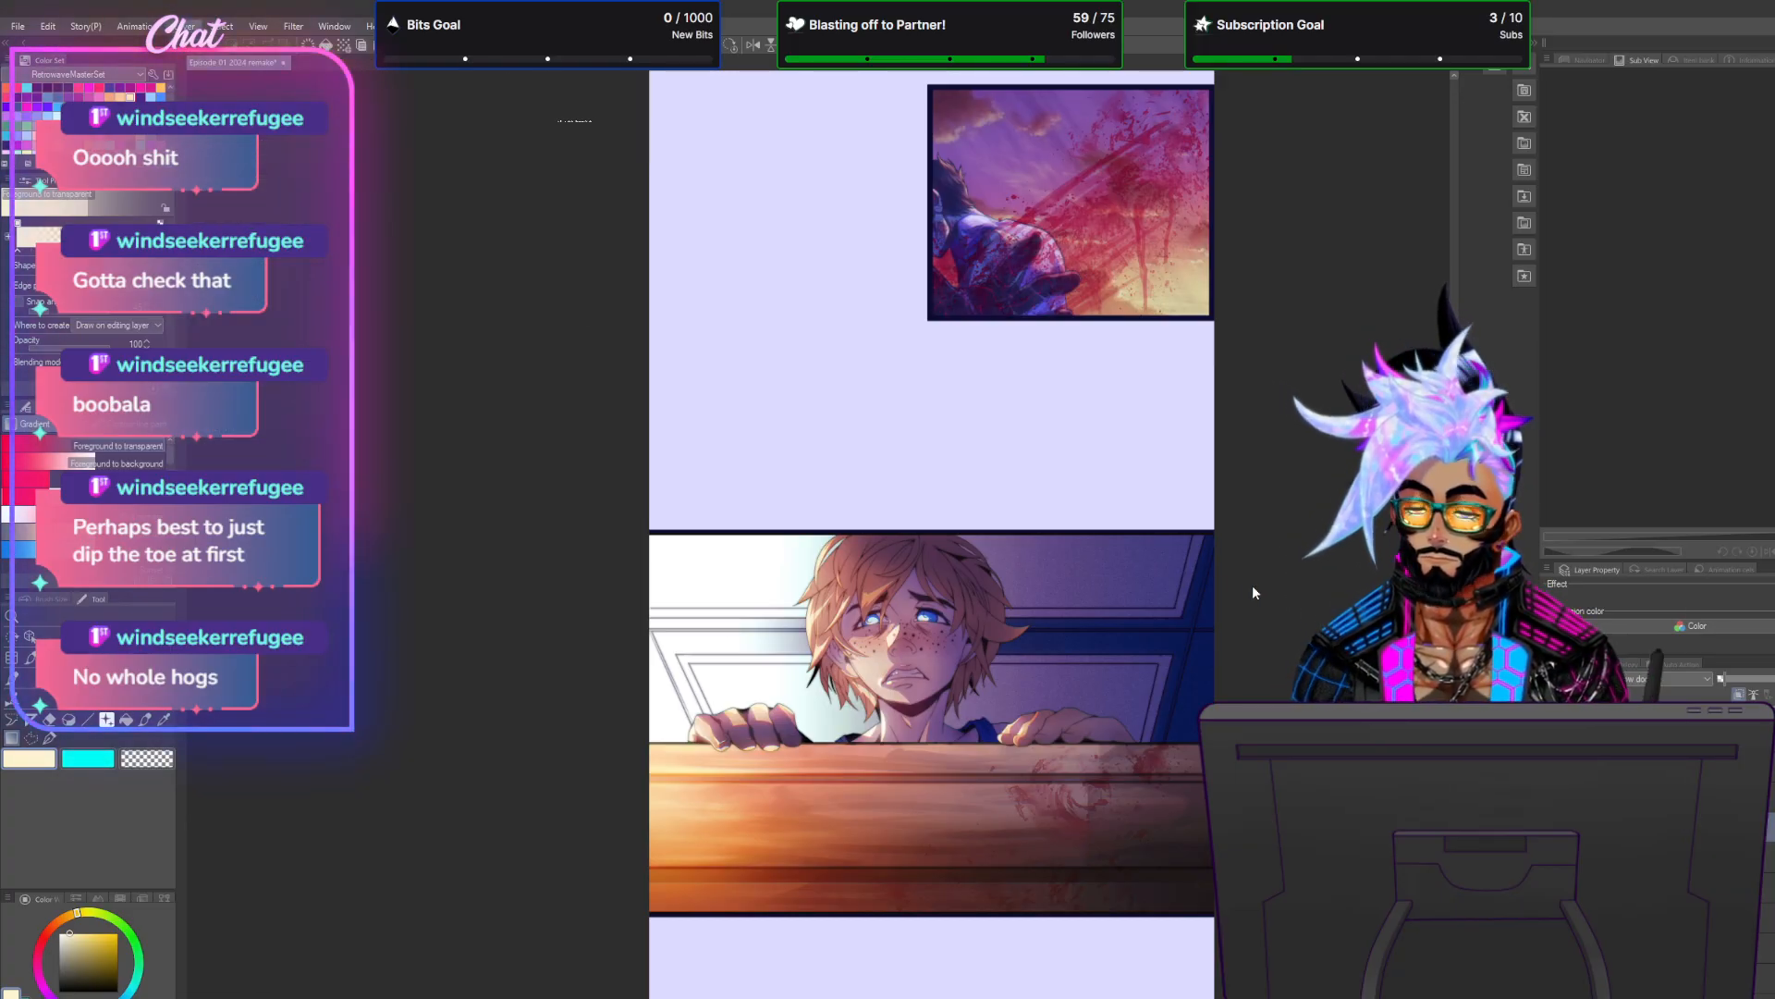
left_click(1646, 675)
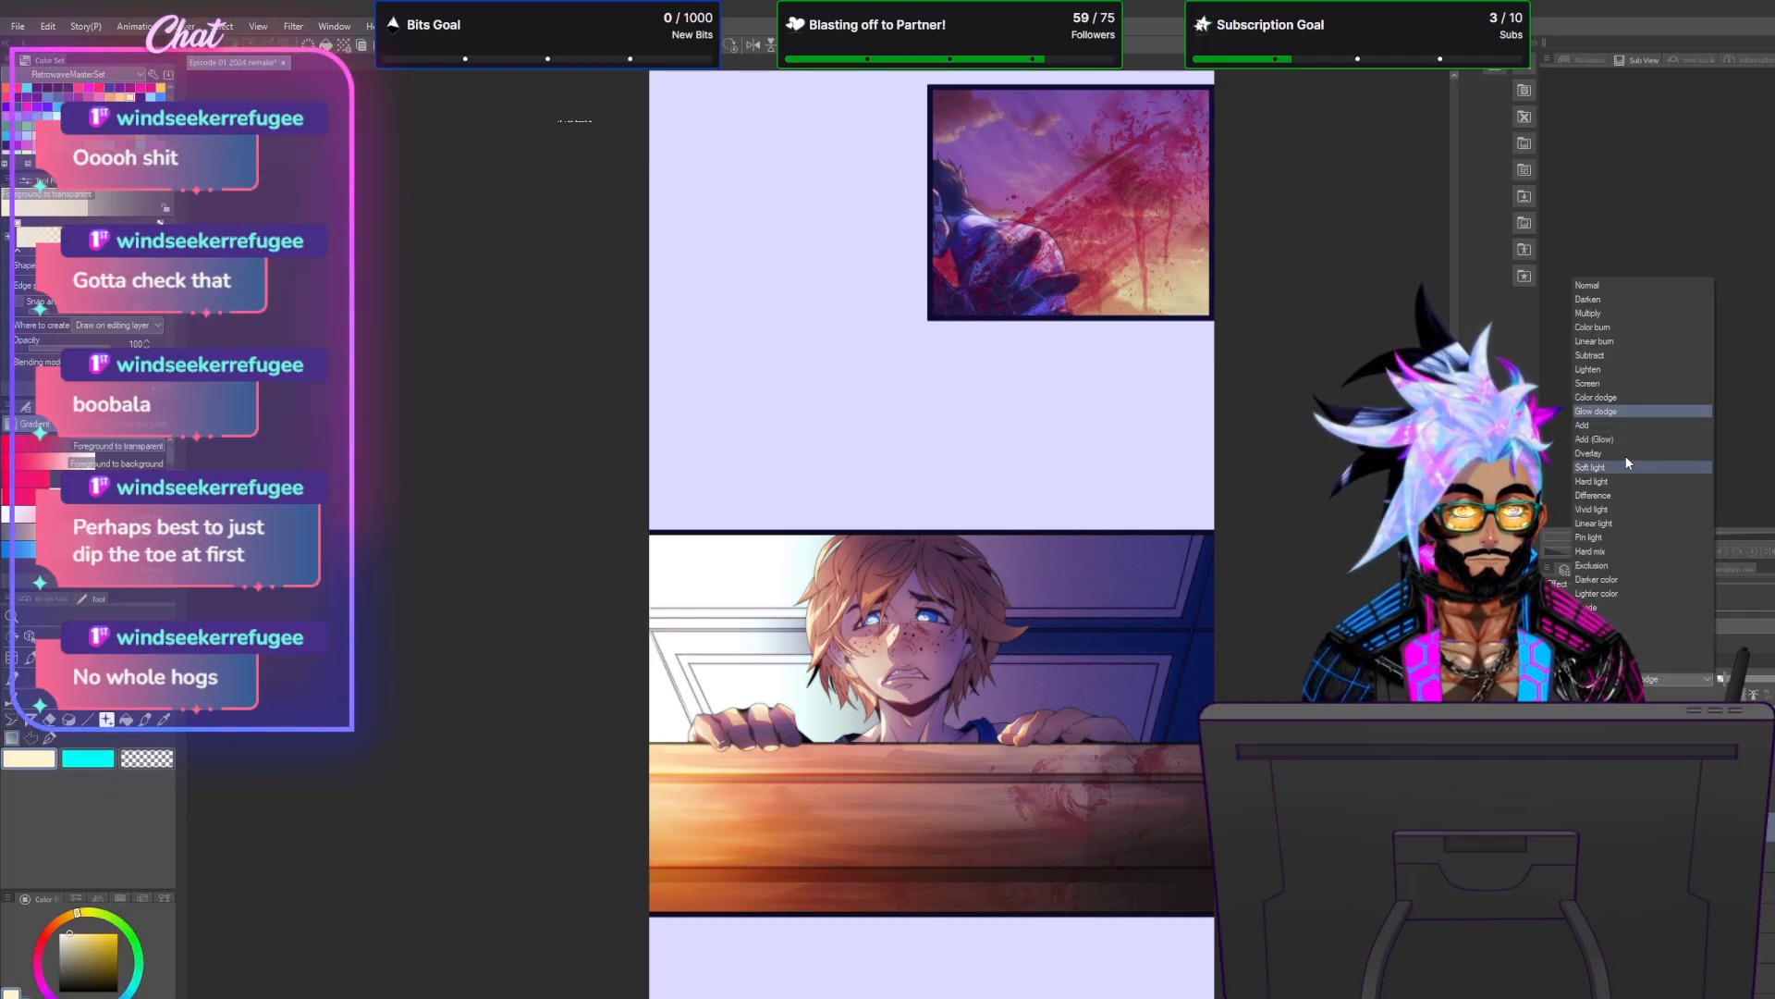
left_click(1598, 367)
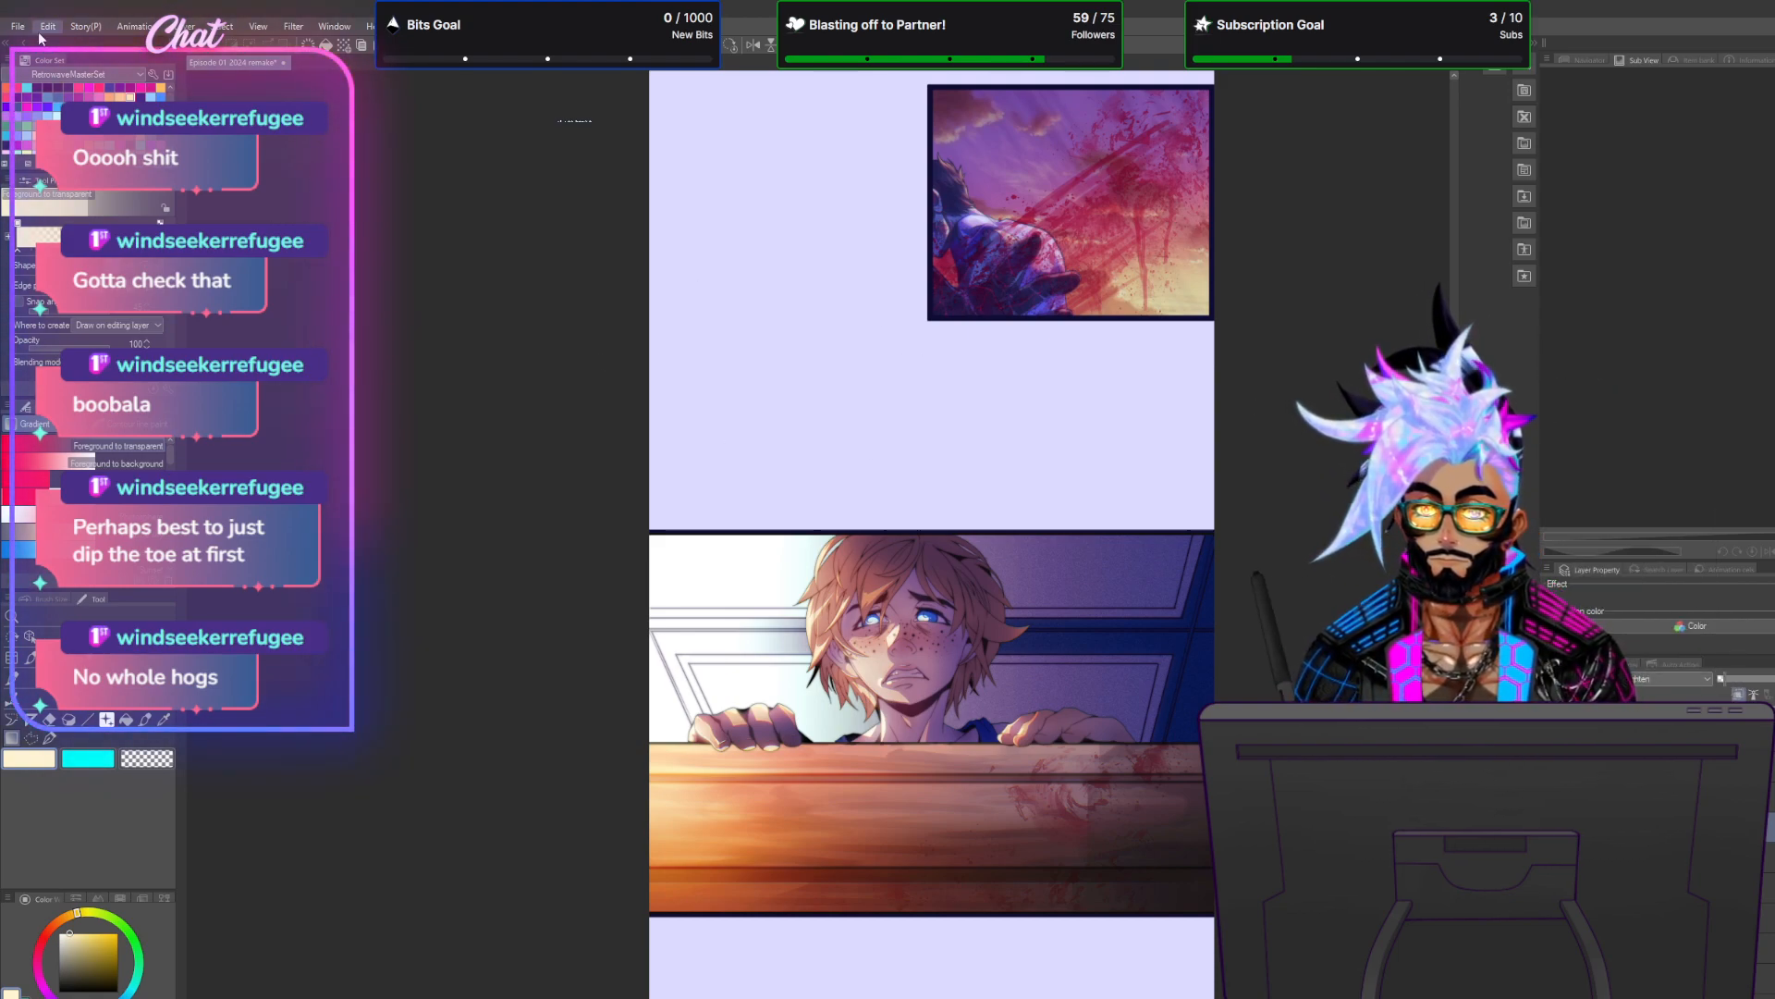
left_click(199, 25)
left_click(566, 350)
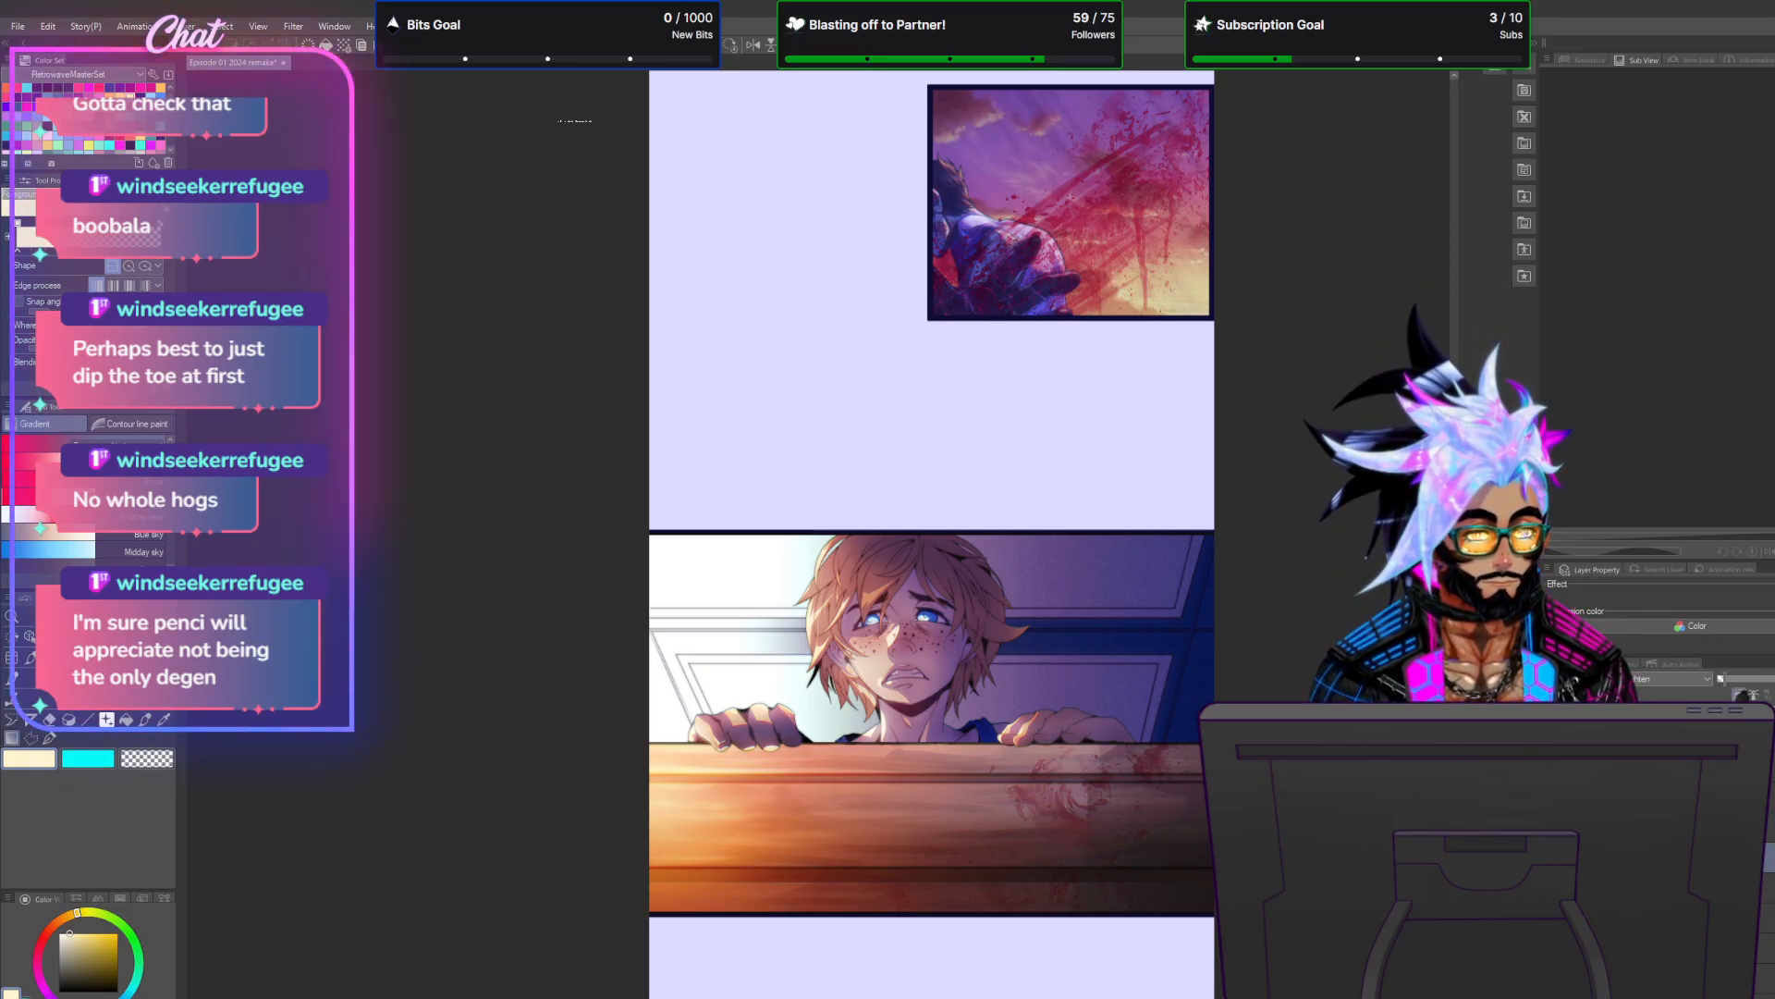
left_click(1670, 680)
left_click(1609, 299)
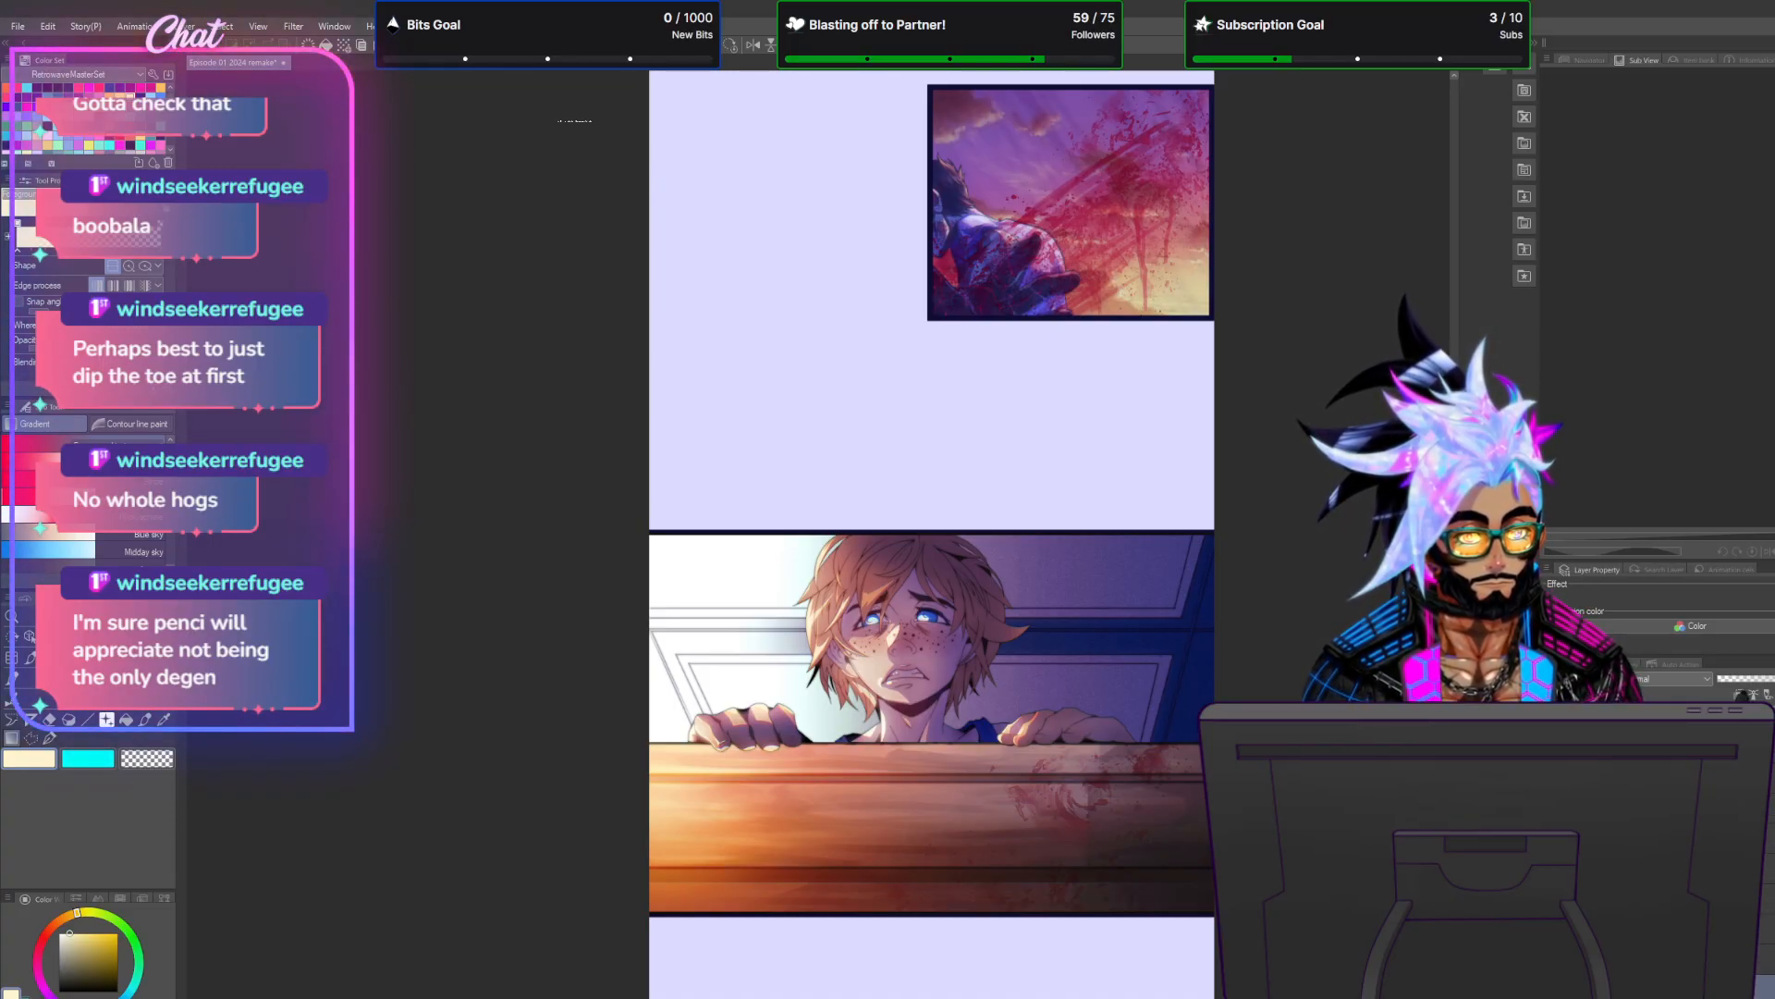
Set a layer over the wall to Hard light and lay an orange gradient across the wall background.
right_click(1744, 692)
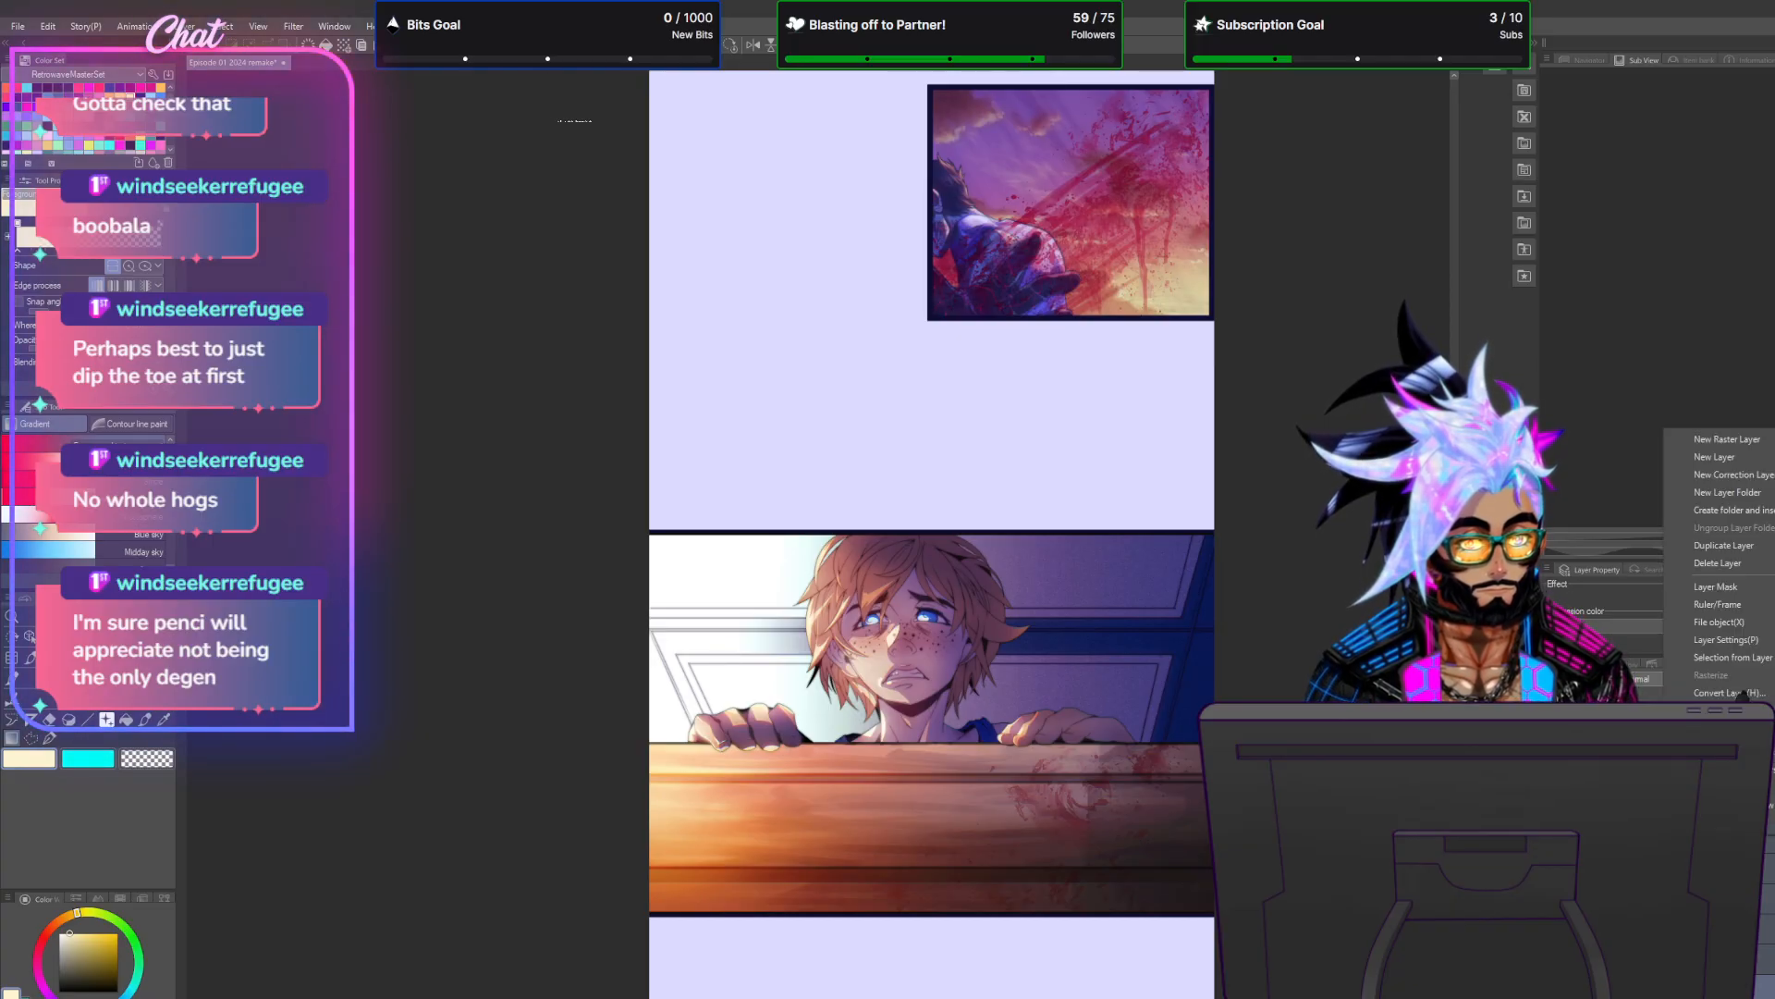
left_click(1744, 694)
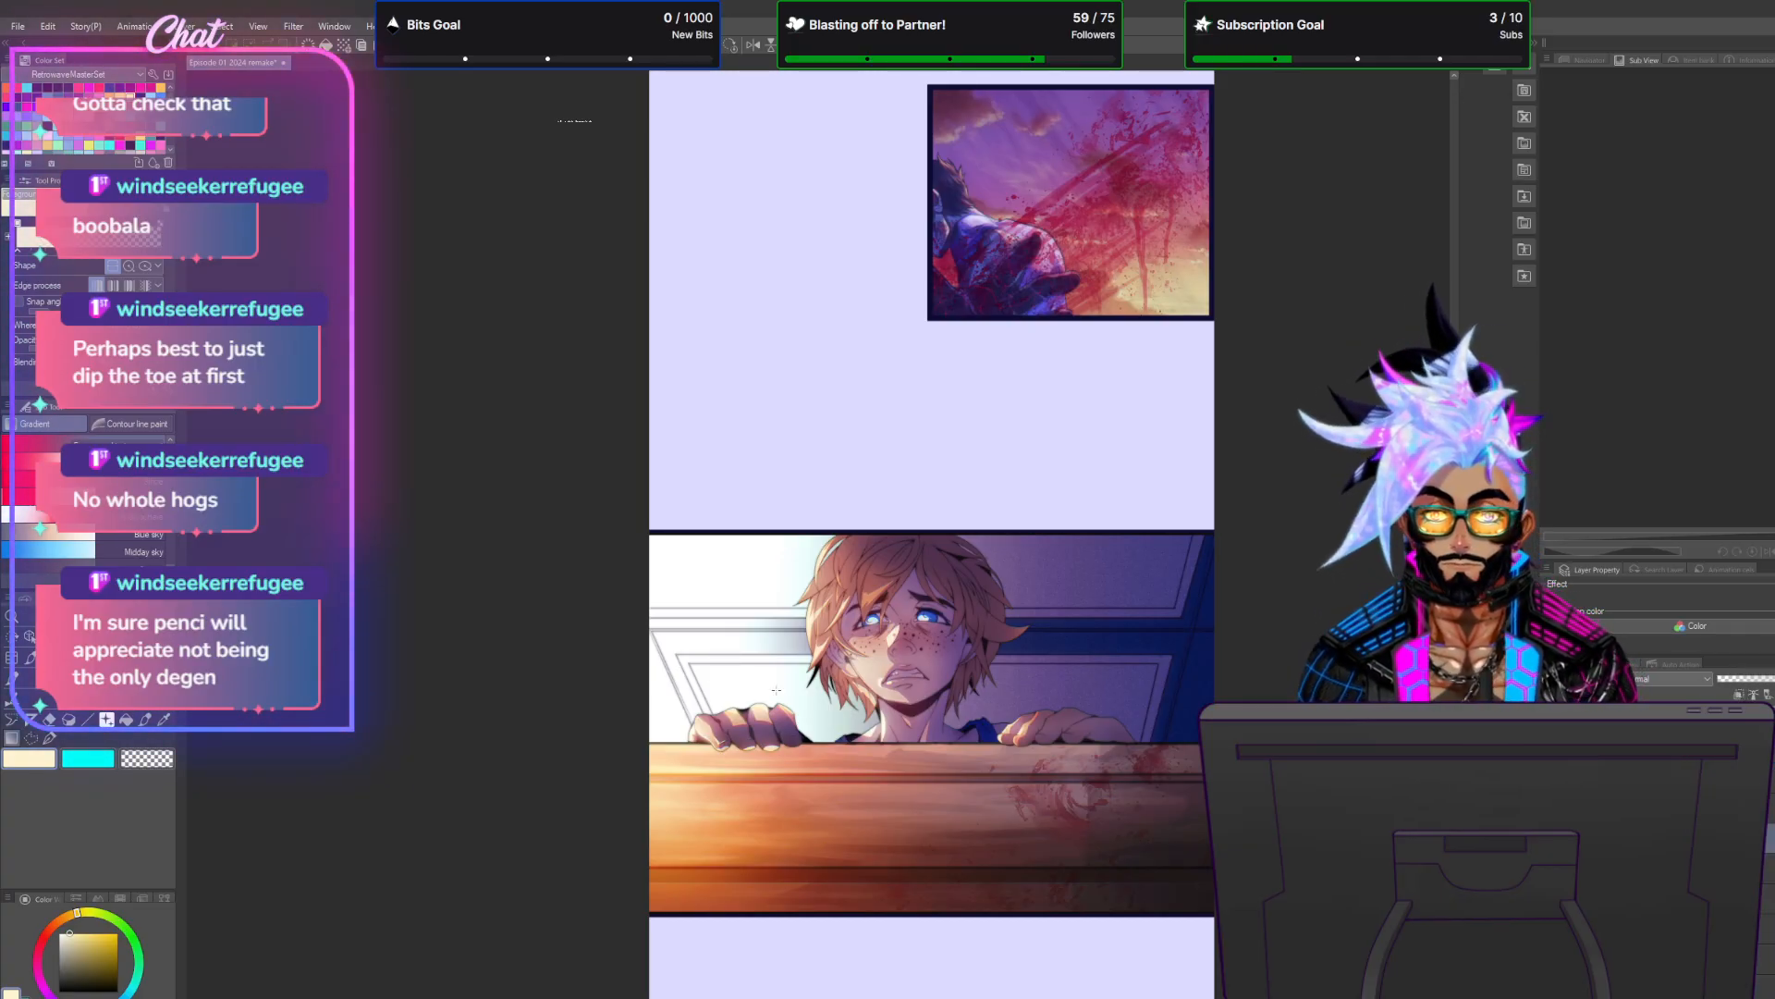
left_click(1660, 681)
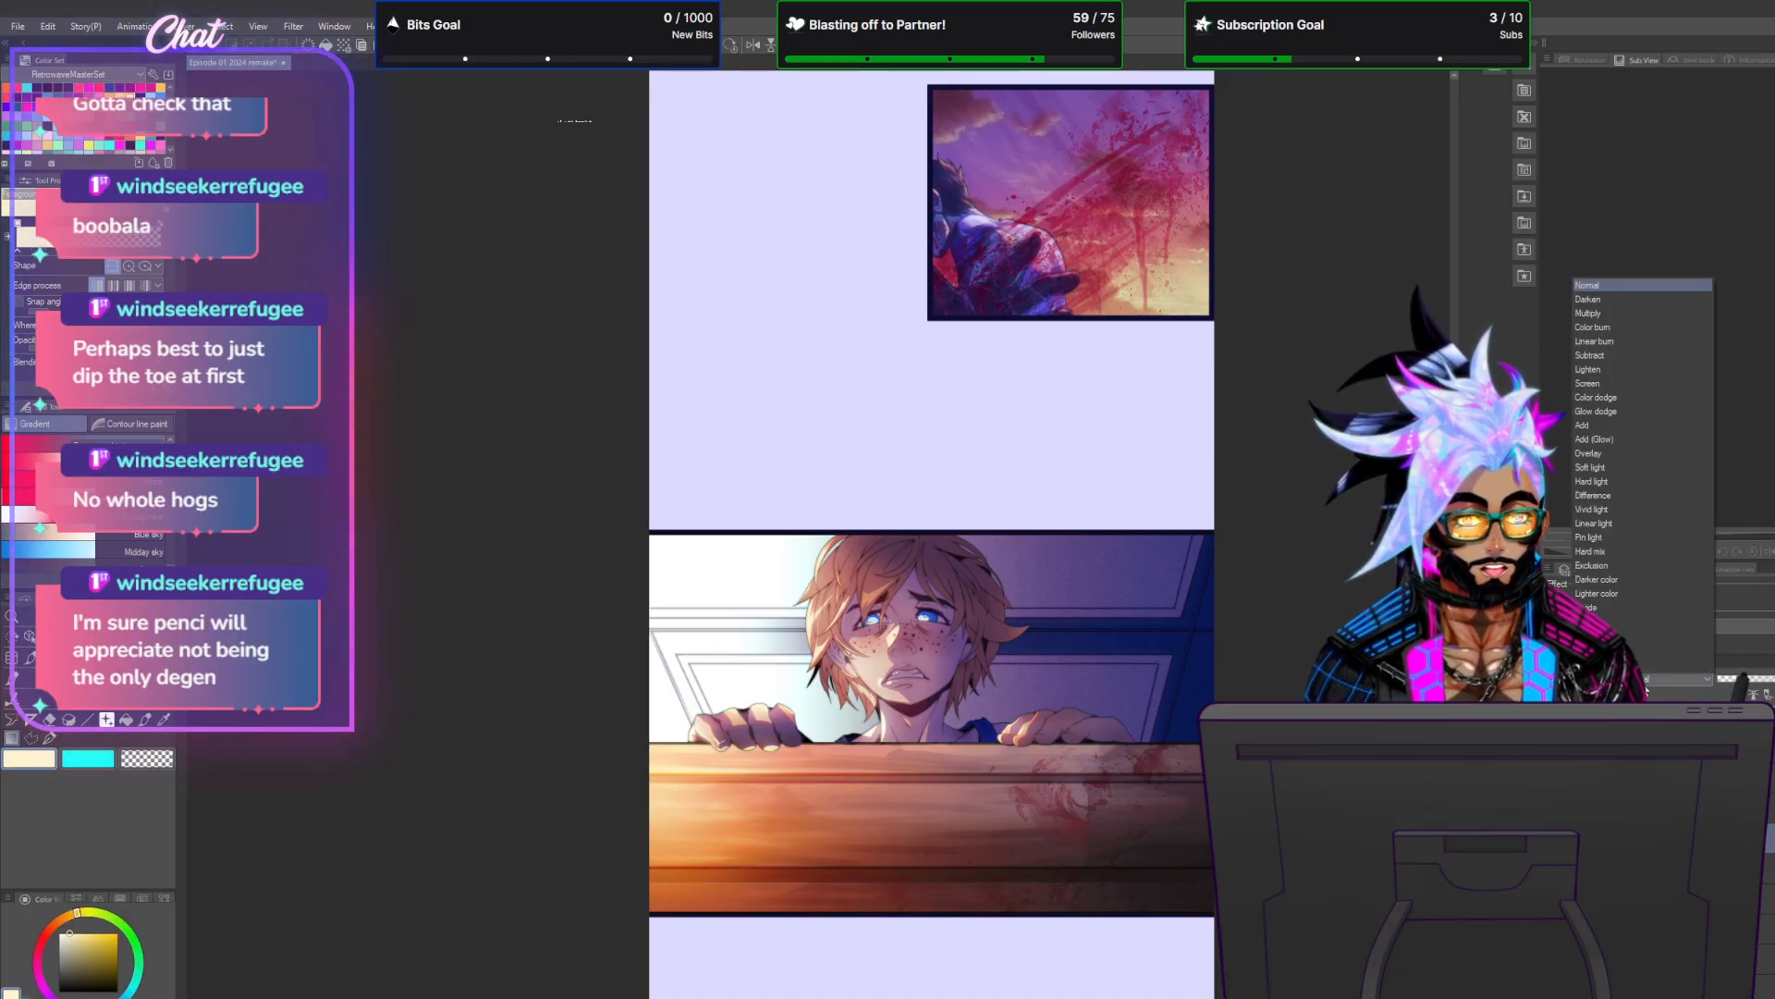
left_click(1603, 482)
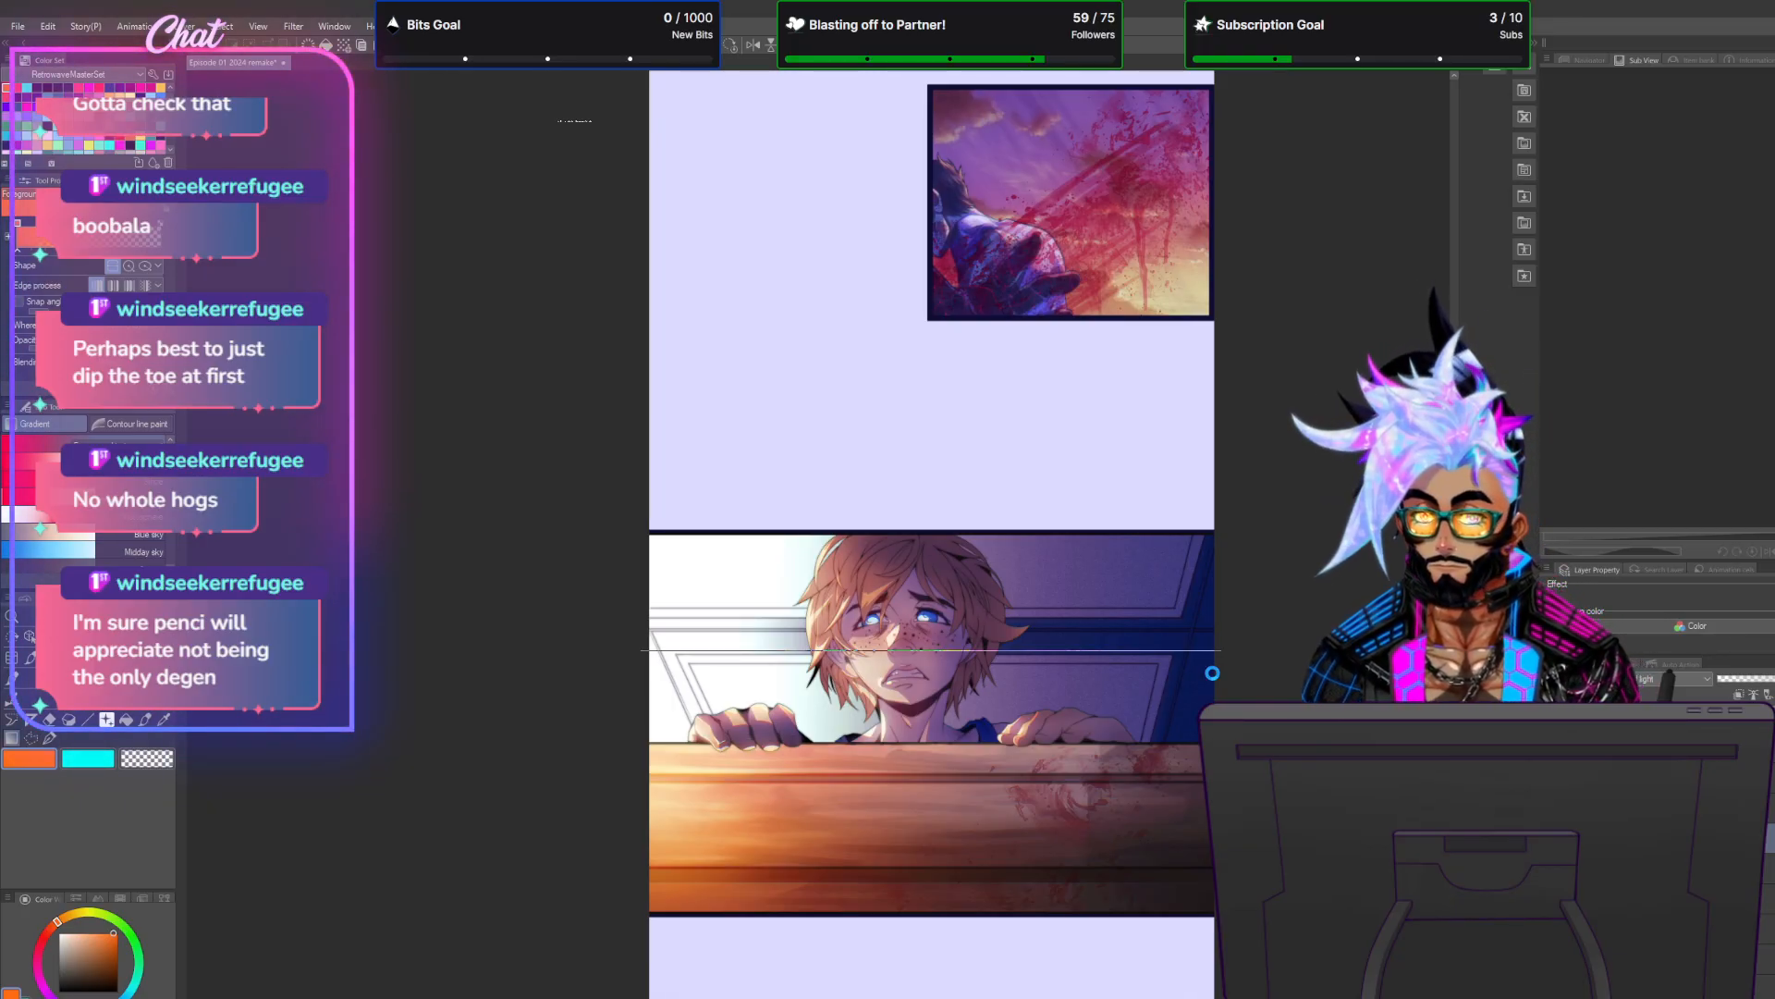
left_click_drag(1212, 673, 1212, 673)
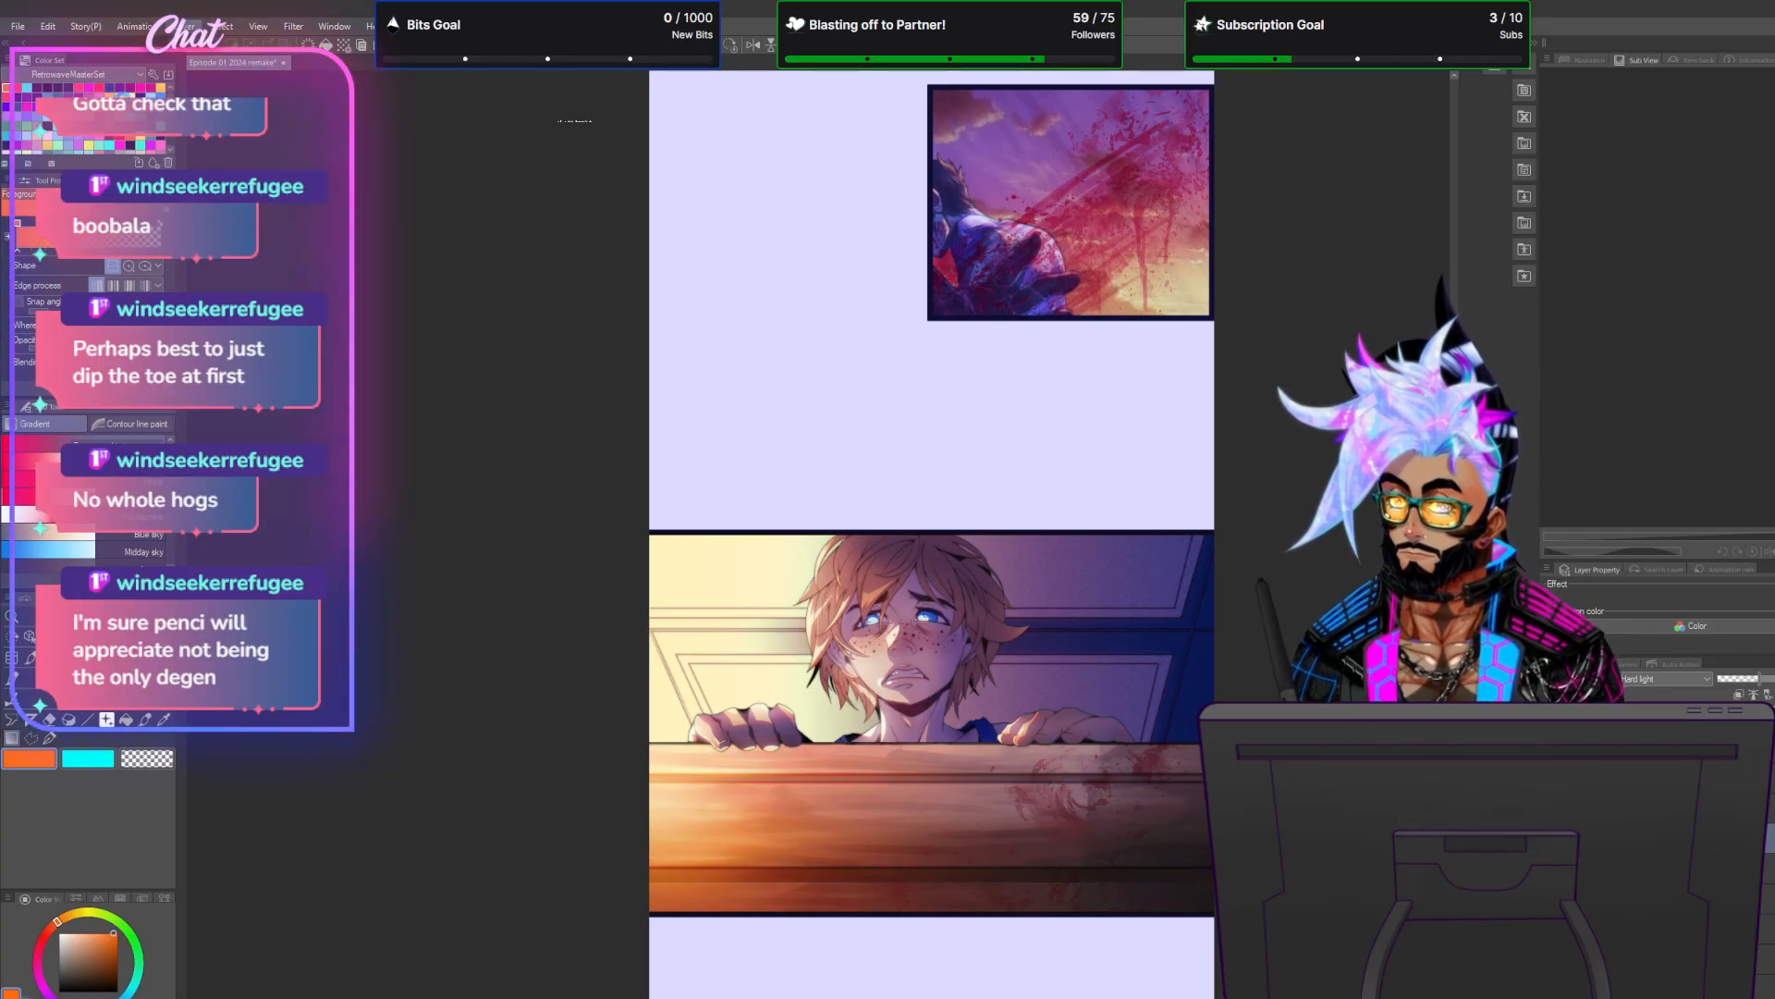
Recolor the wall's orange gradient with a lighter peach-orange drawing color.
left_click(128, 93)
left_click(47, 26)
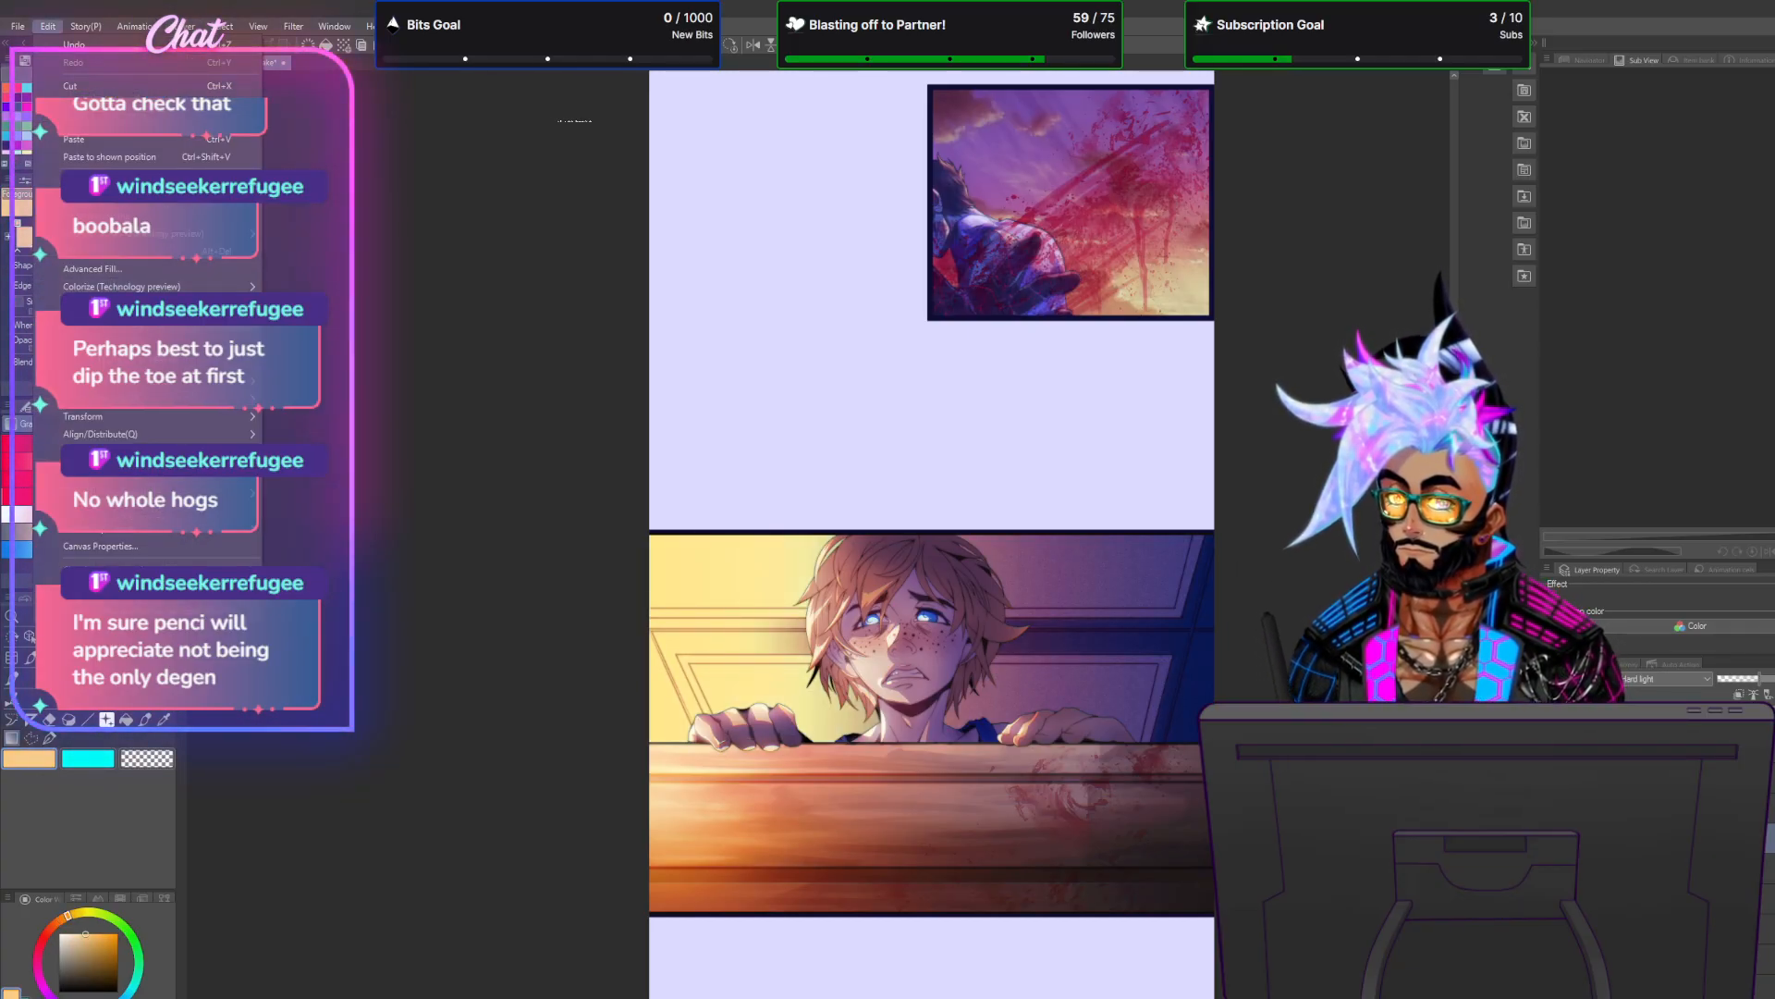
left_click(139, 335)
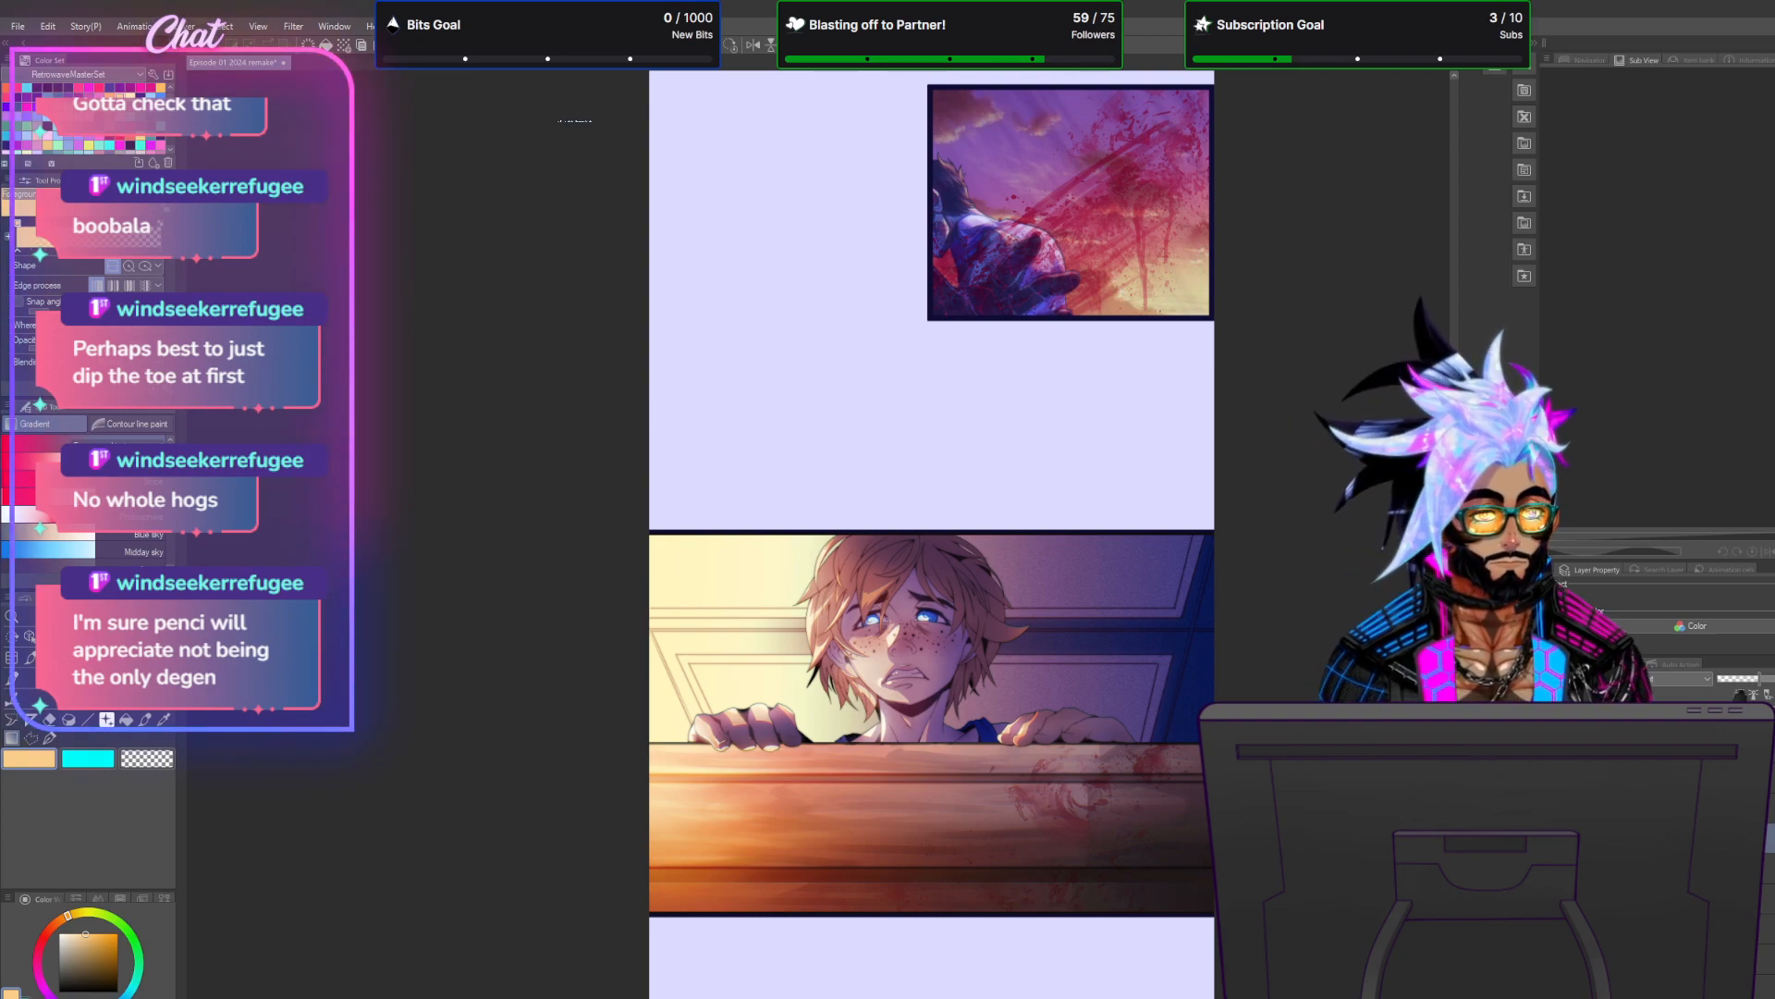
Apply a Gaussian blur to the gradient layer over the wall background.
scroll(1093, 695, "down", 5)
scroll(979, 690, "up", 5)
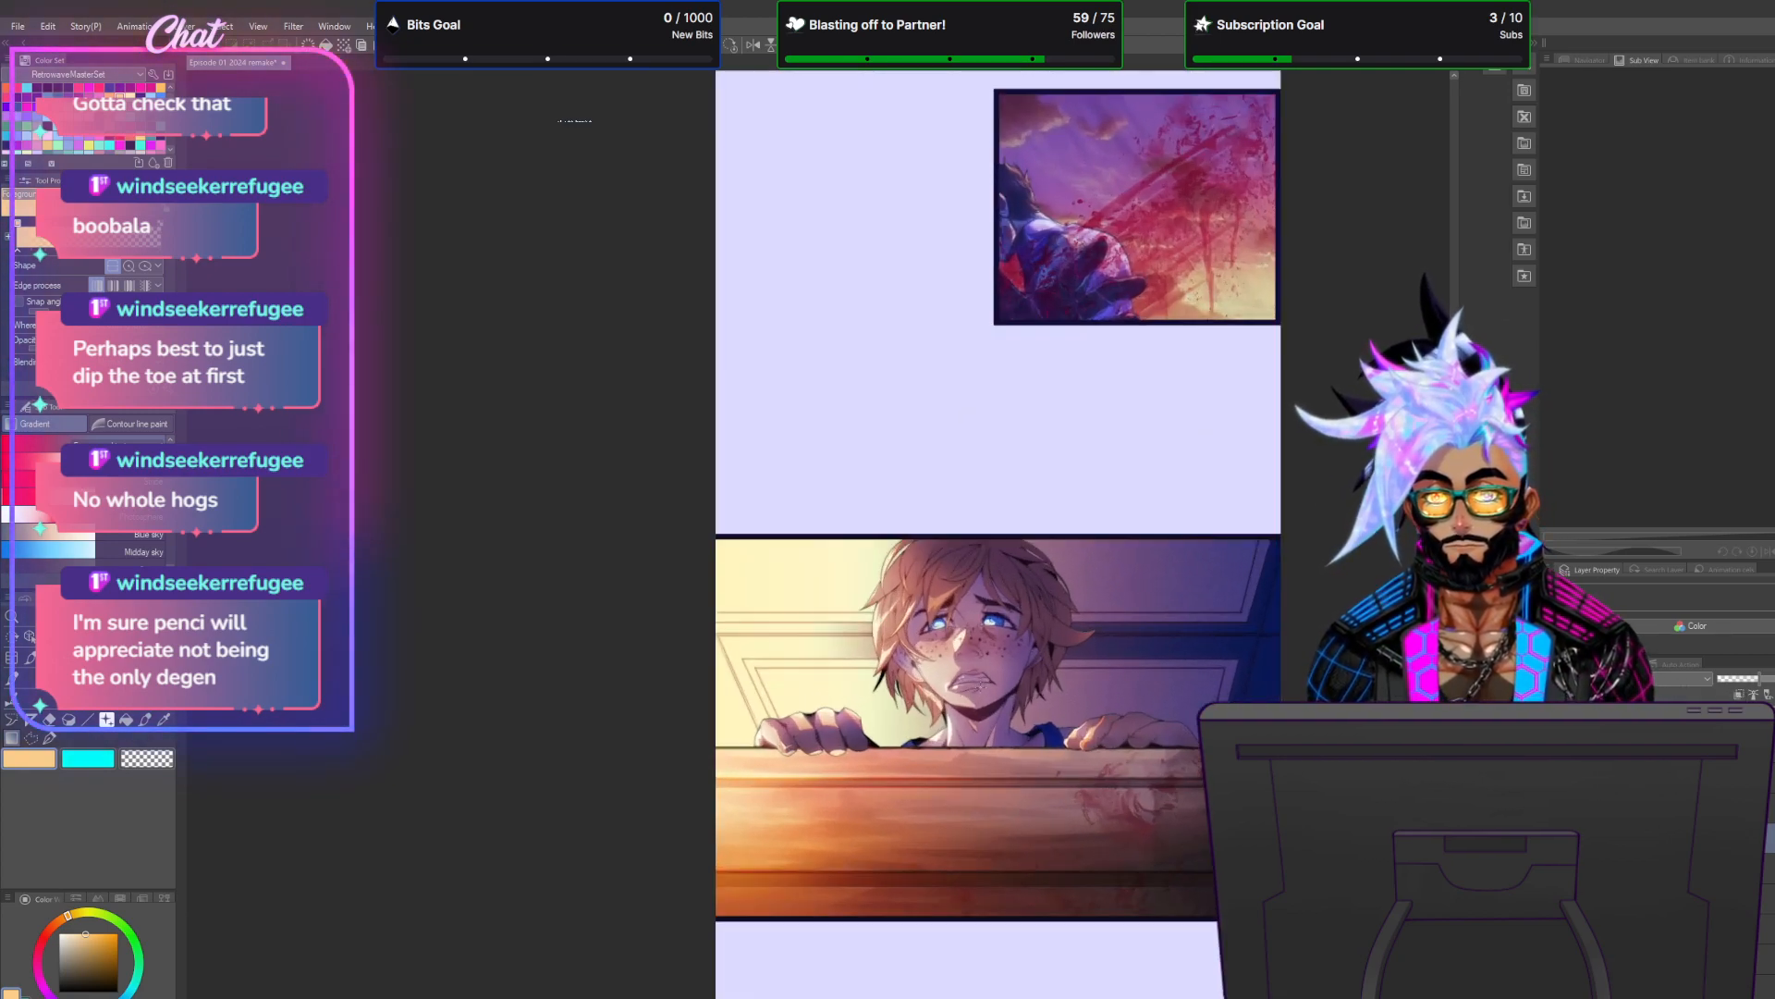
scroll(980, 690, "down", 3)
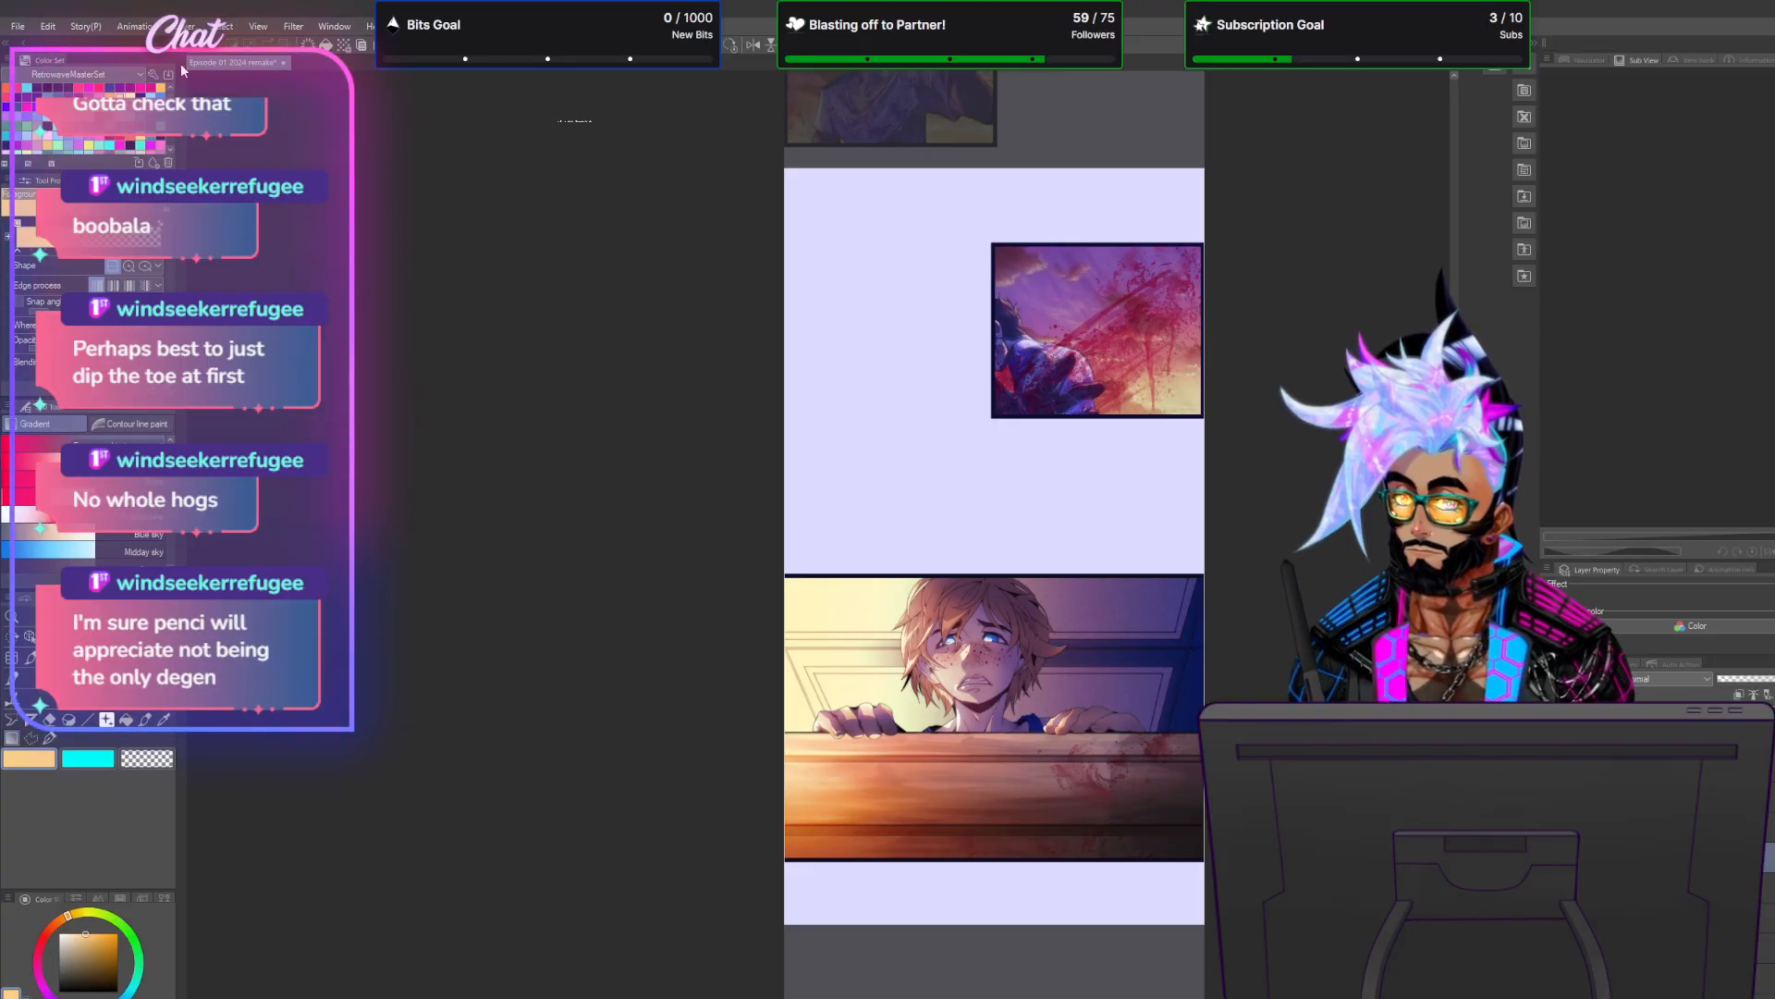
left_click(183, 26)
left_click(247, 151)
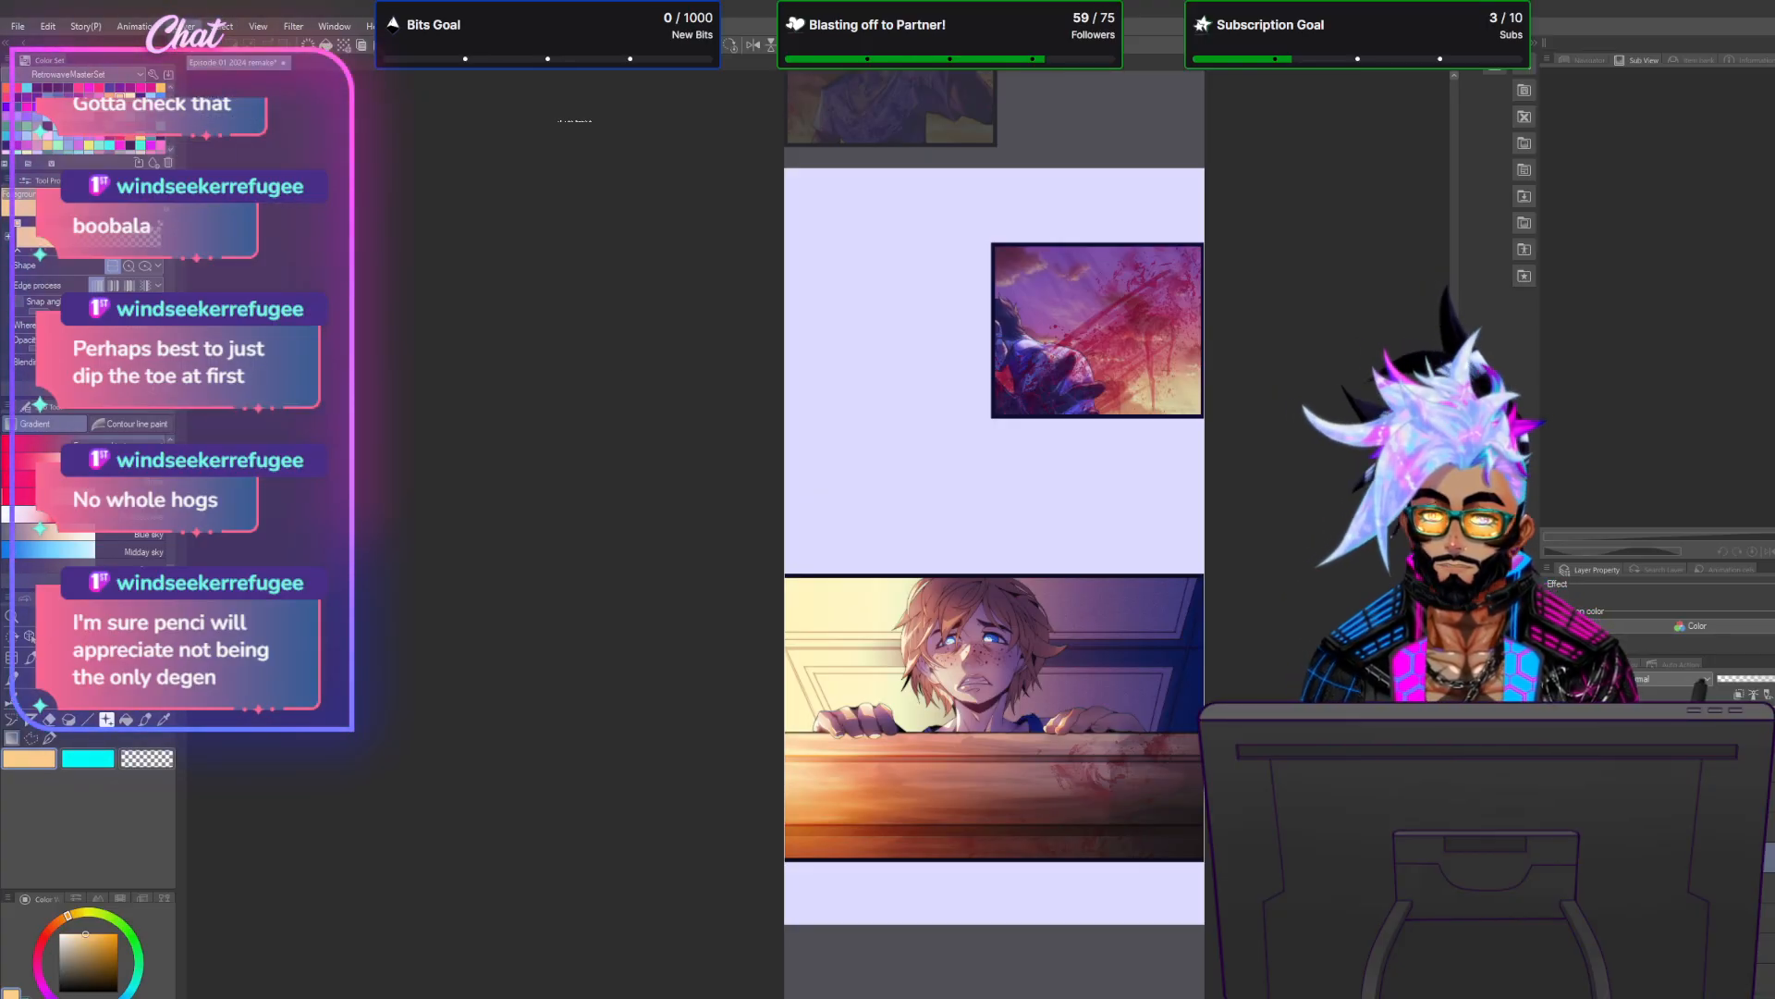
left_click(294, 26)
mouse_move(322, 42)
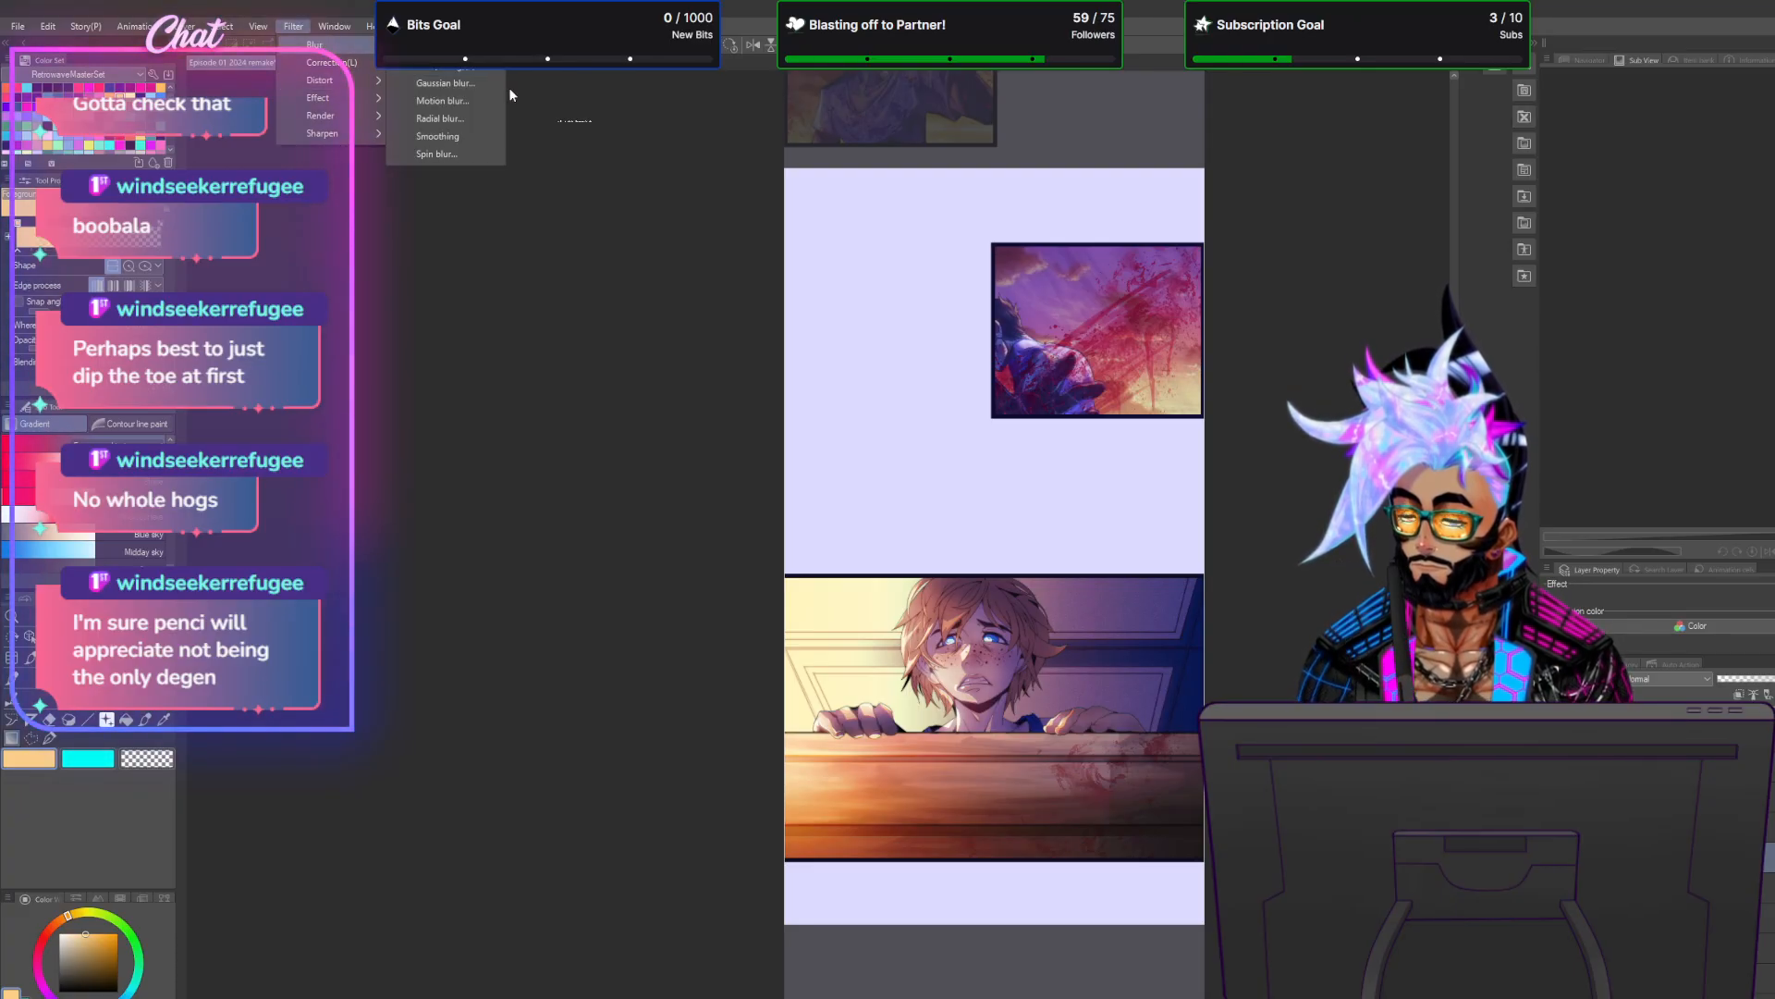
left_click(477, 83)
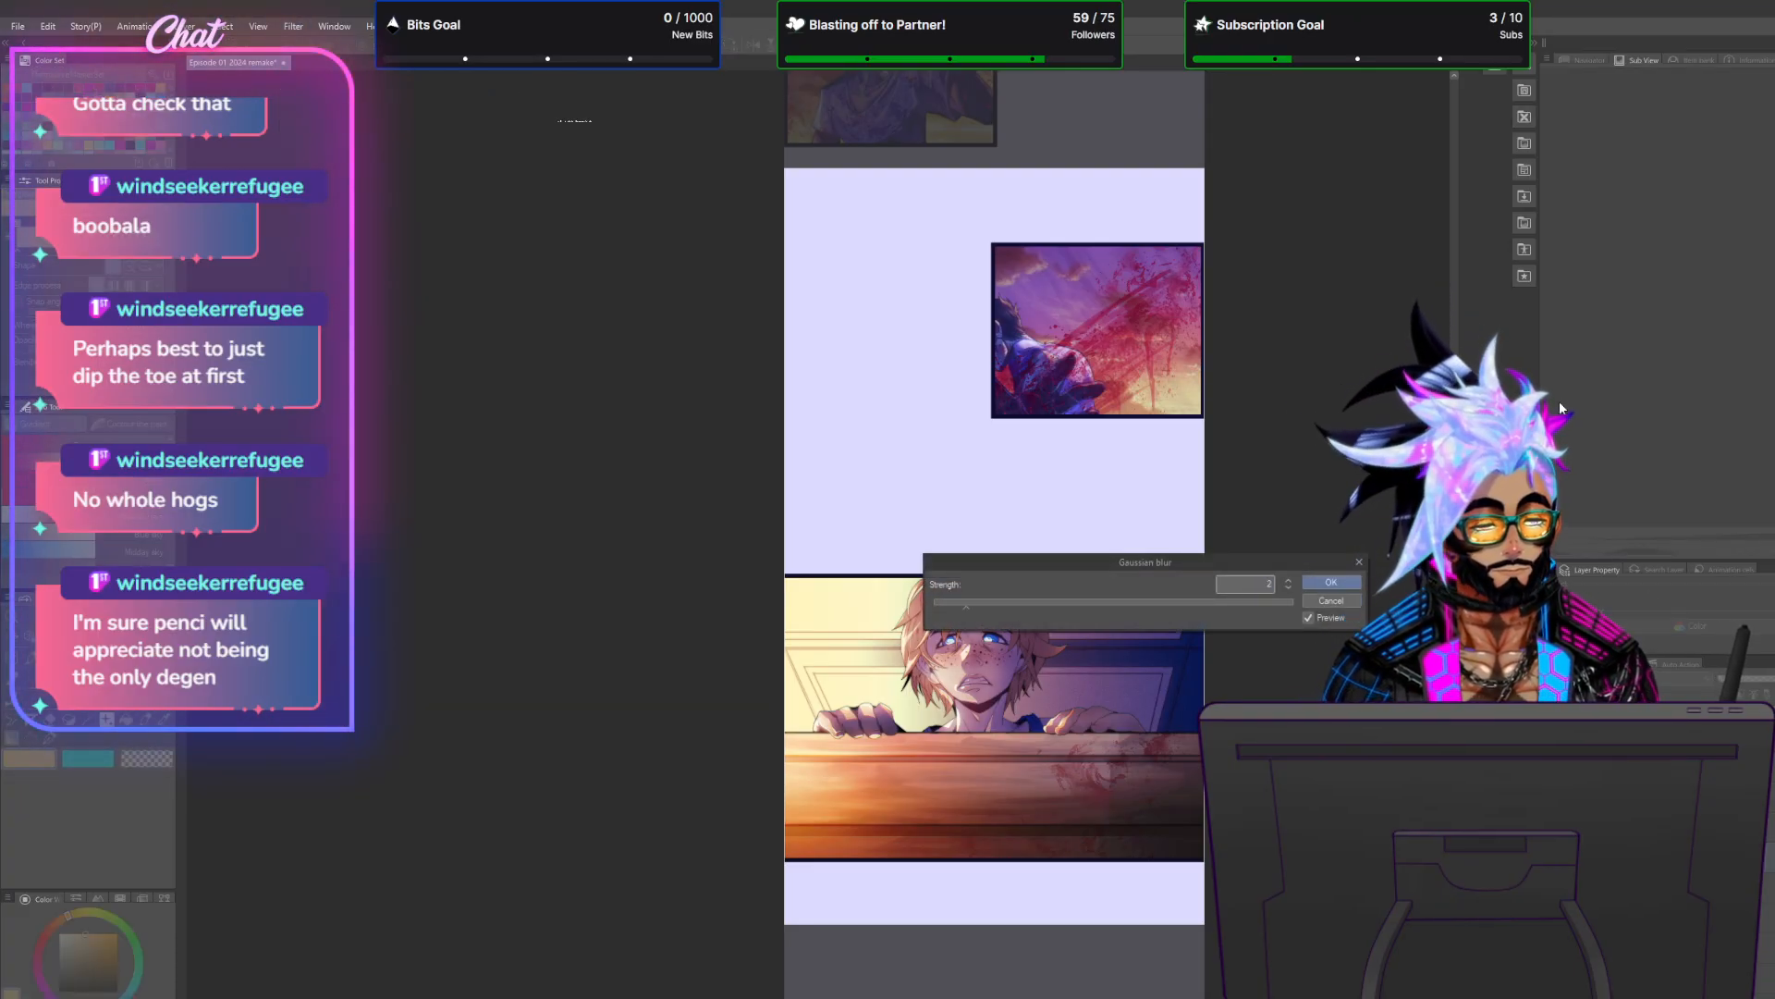
key("Return")
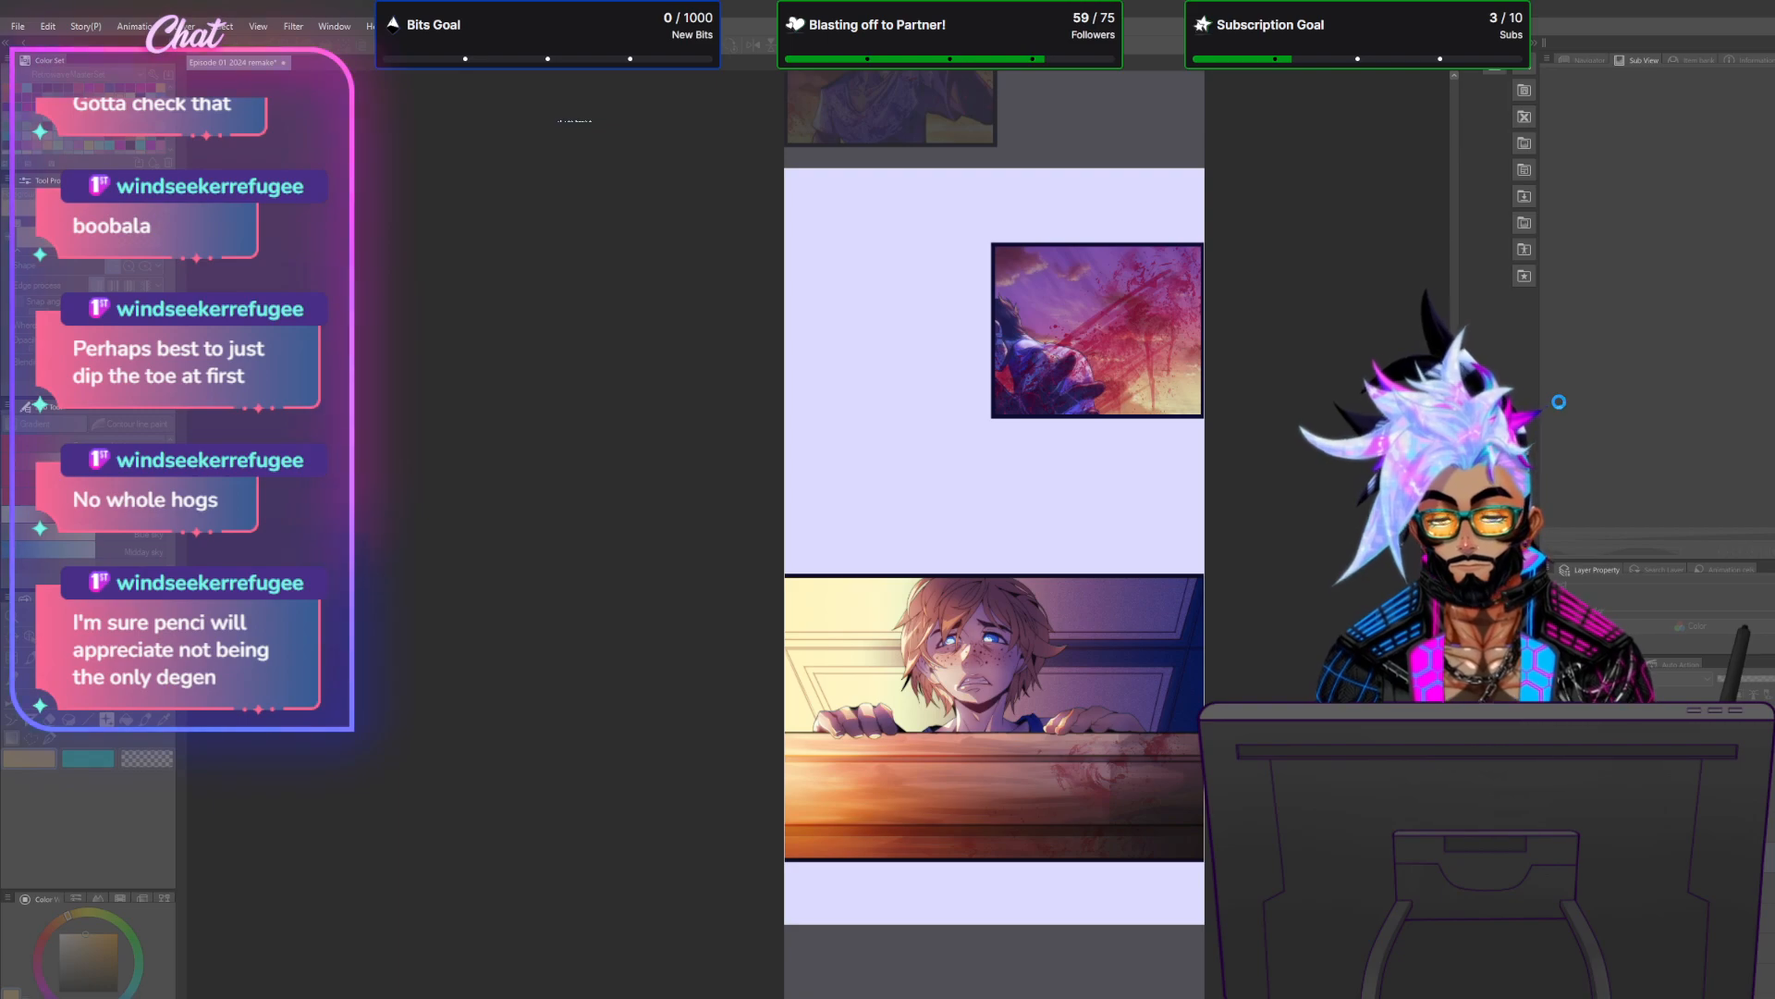
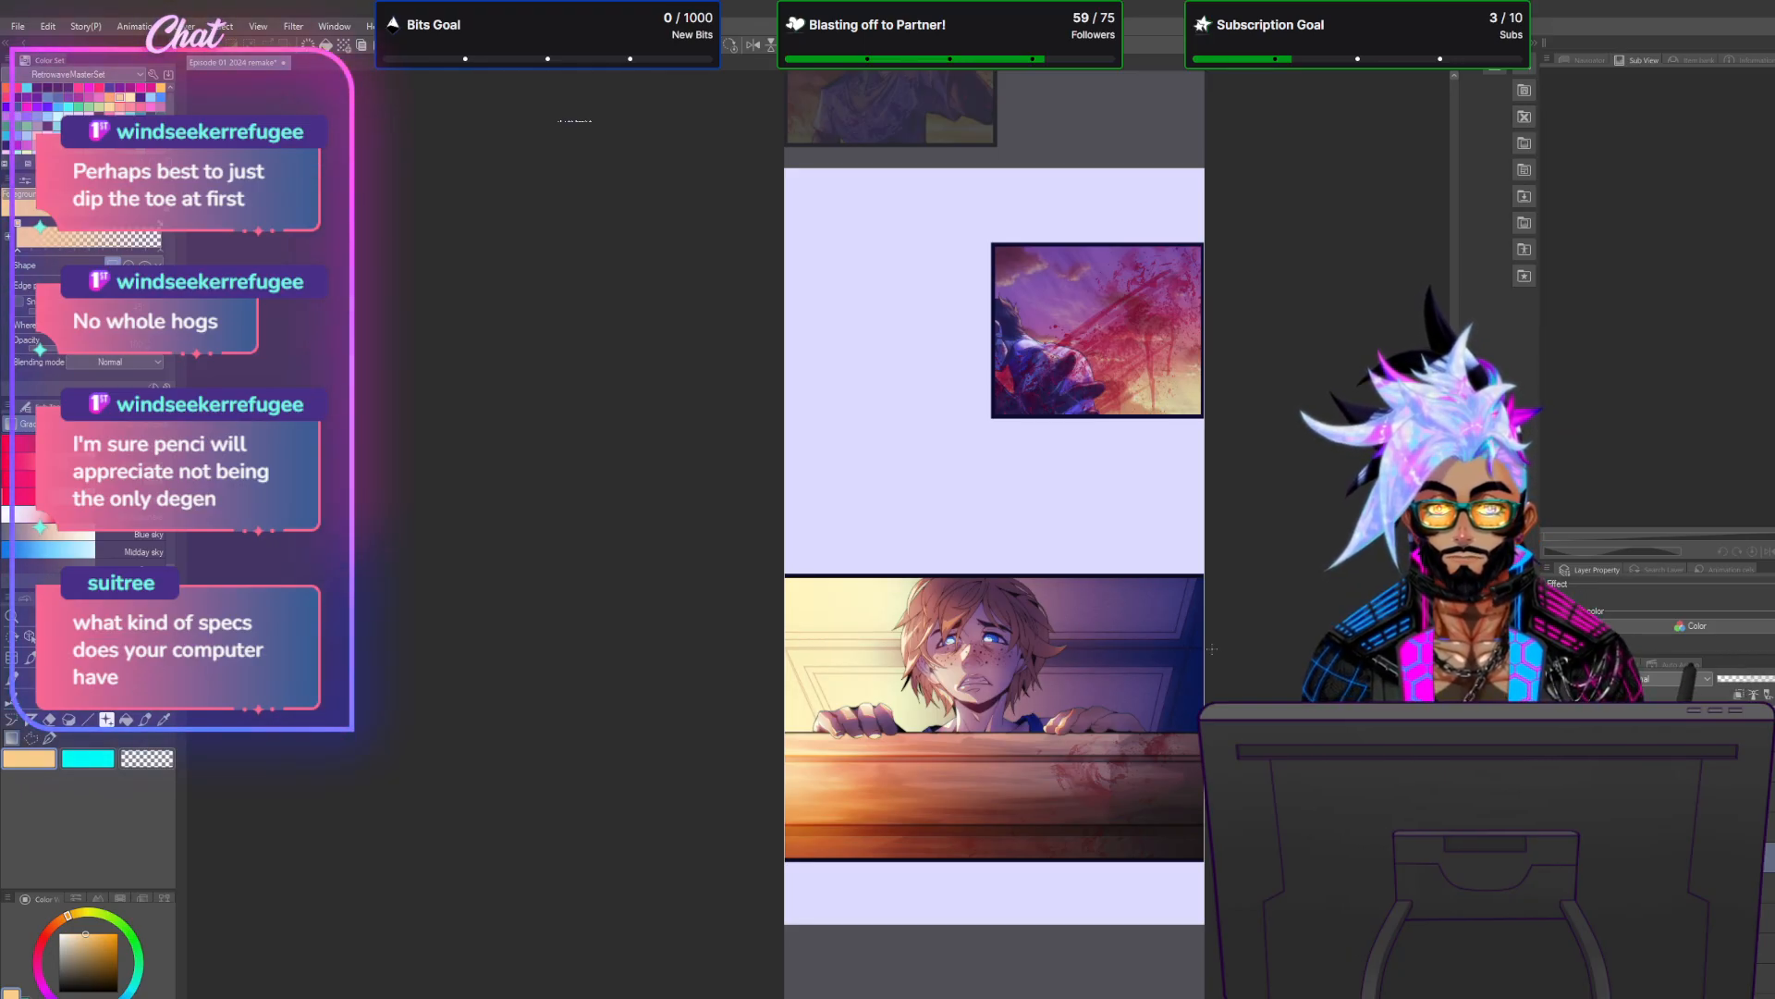
Merge the selected layers of the frightened boy's panel.
scroll(1169, 700, "down", 2)
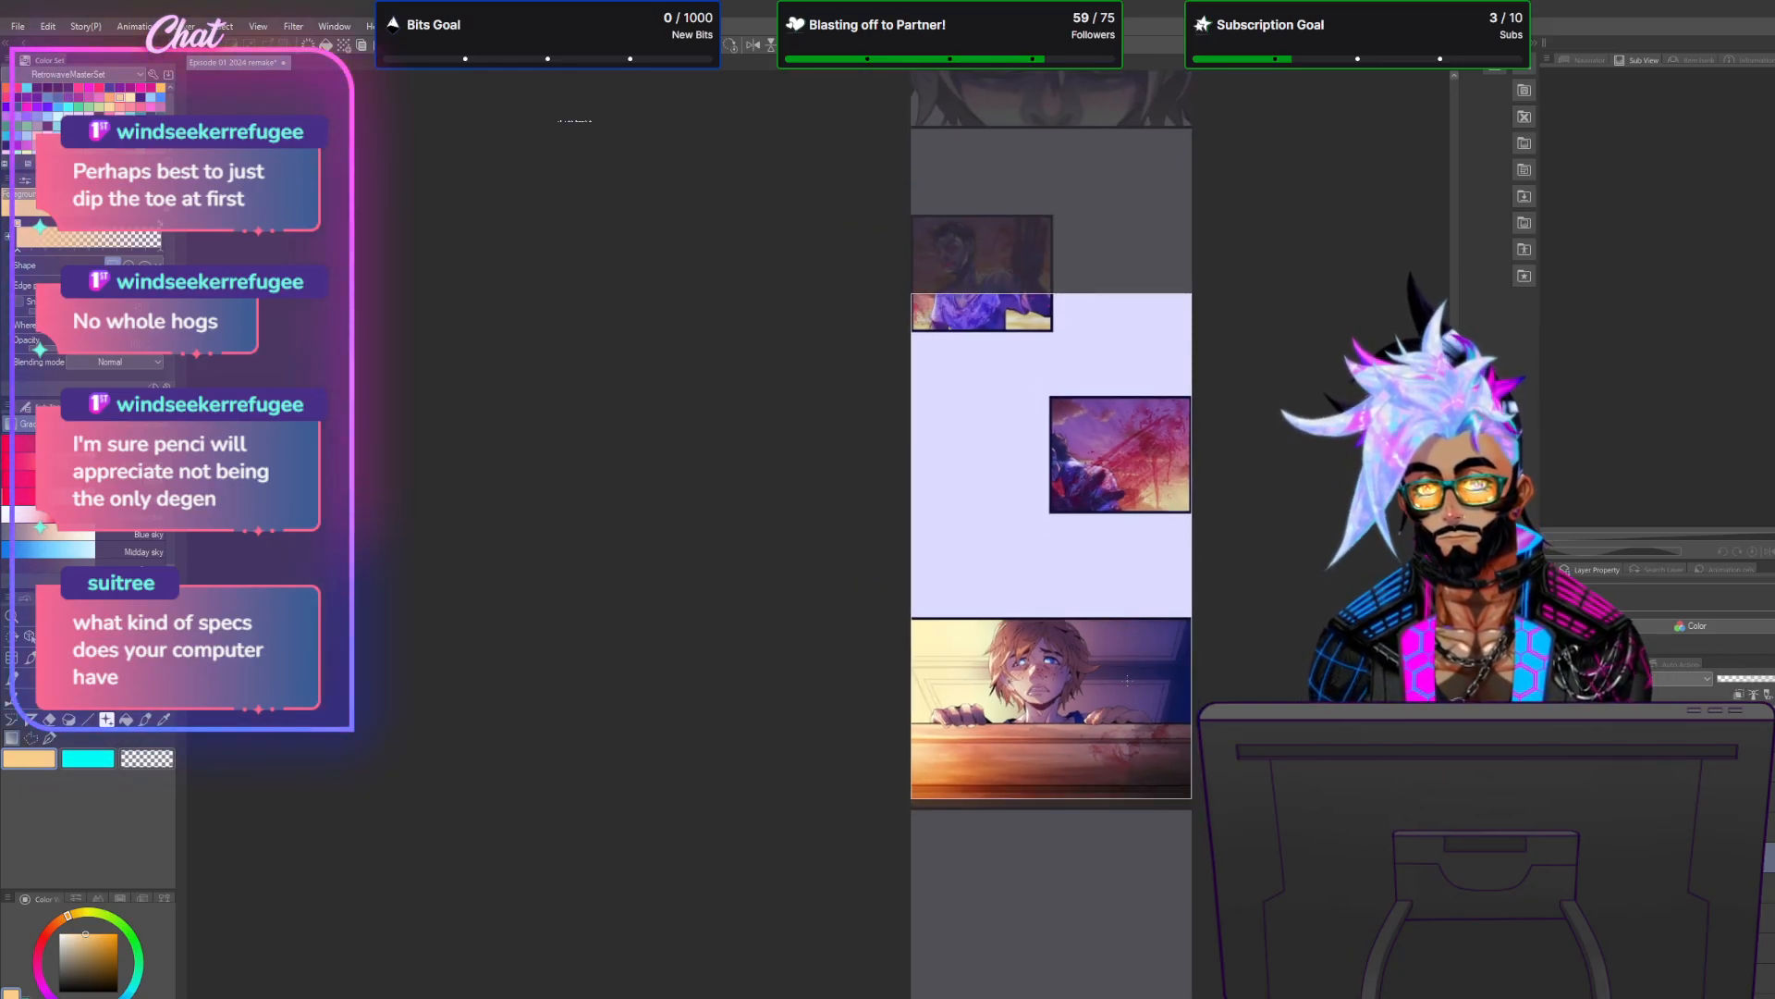
scroll(1146, 689, "up", 3)
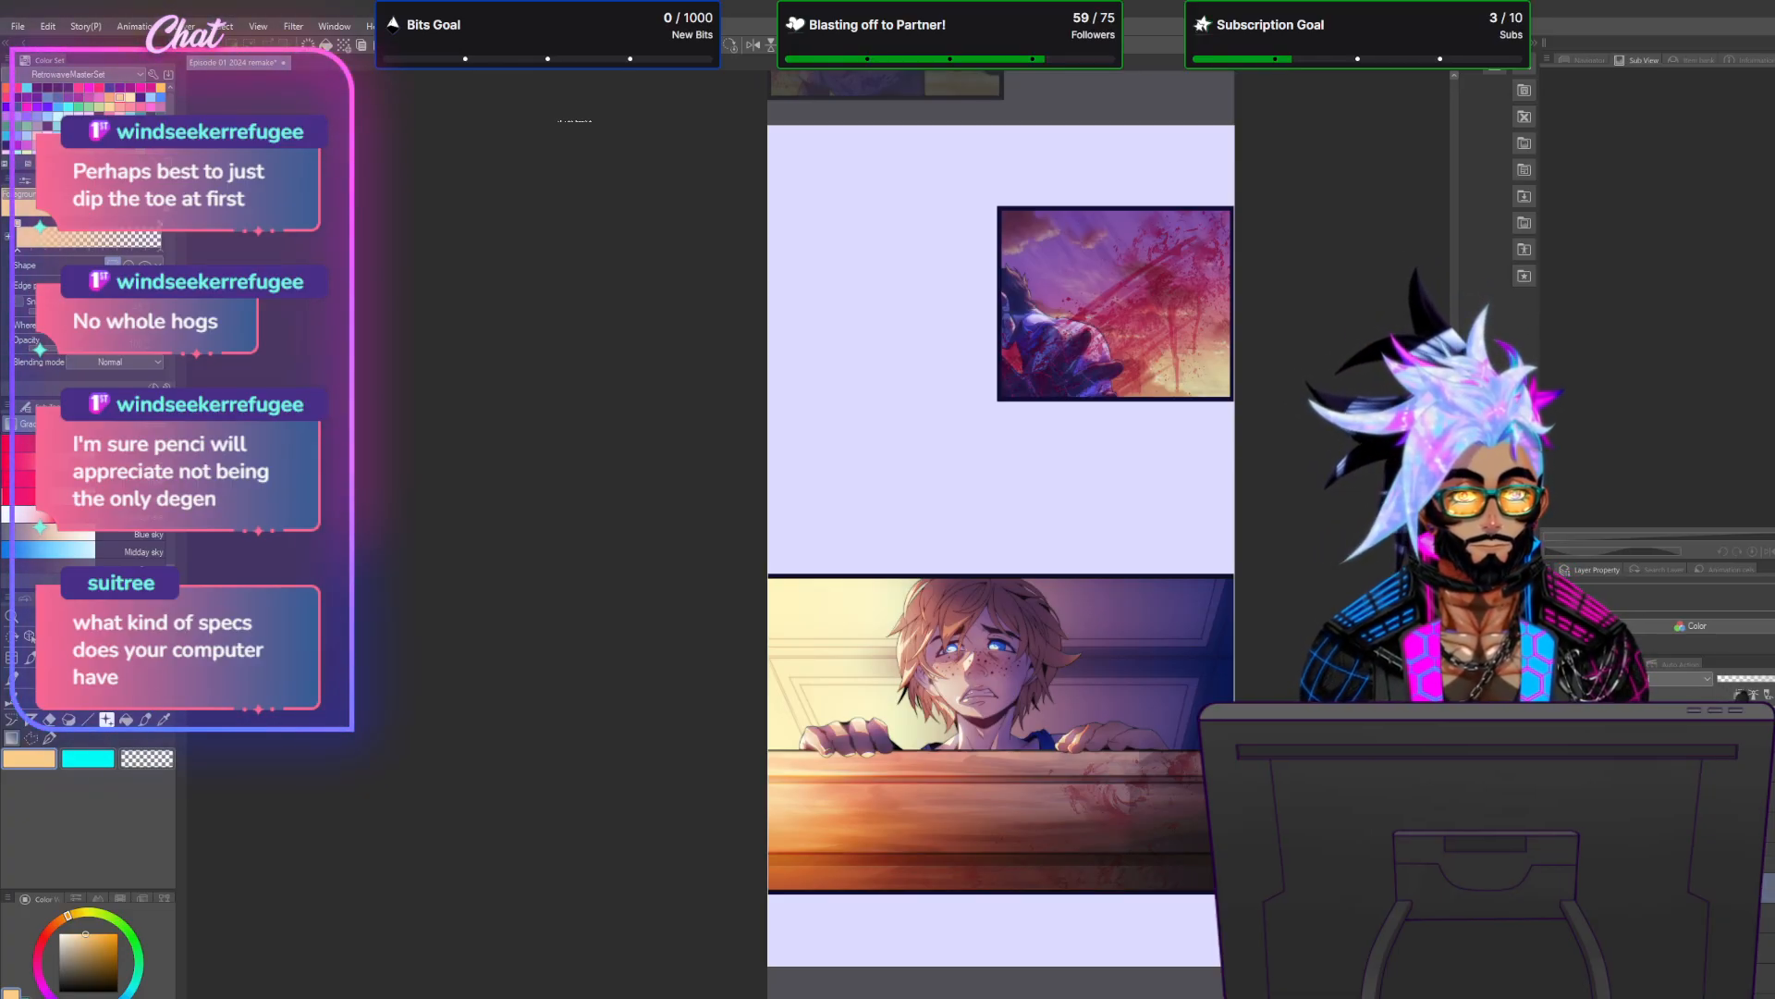
right_click(1742, 690)
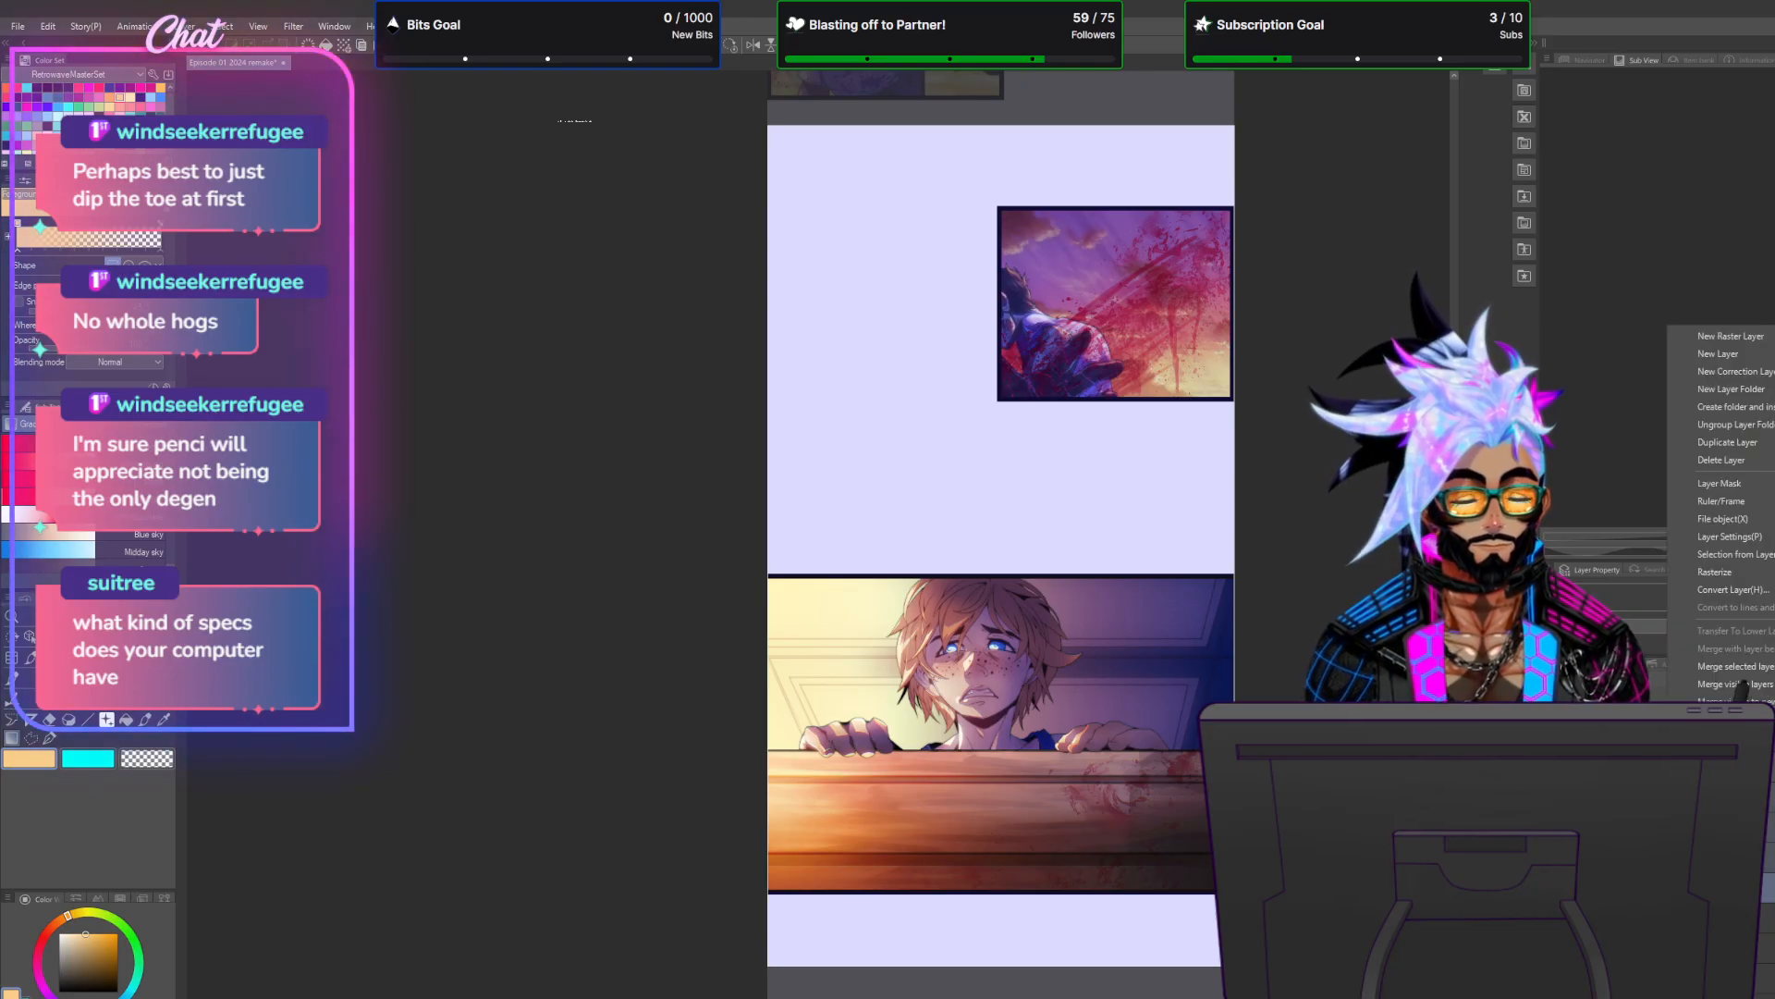
left_click(1742, 668)
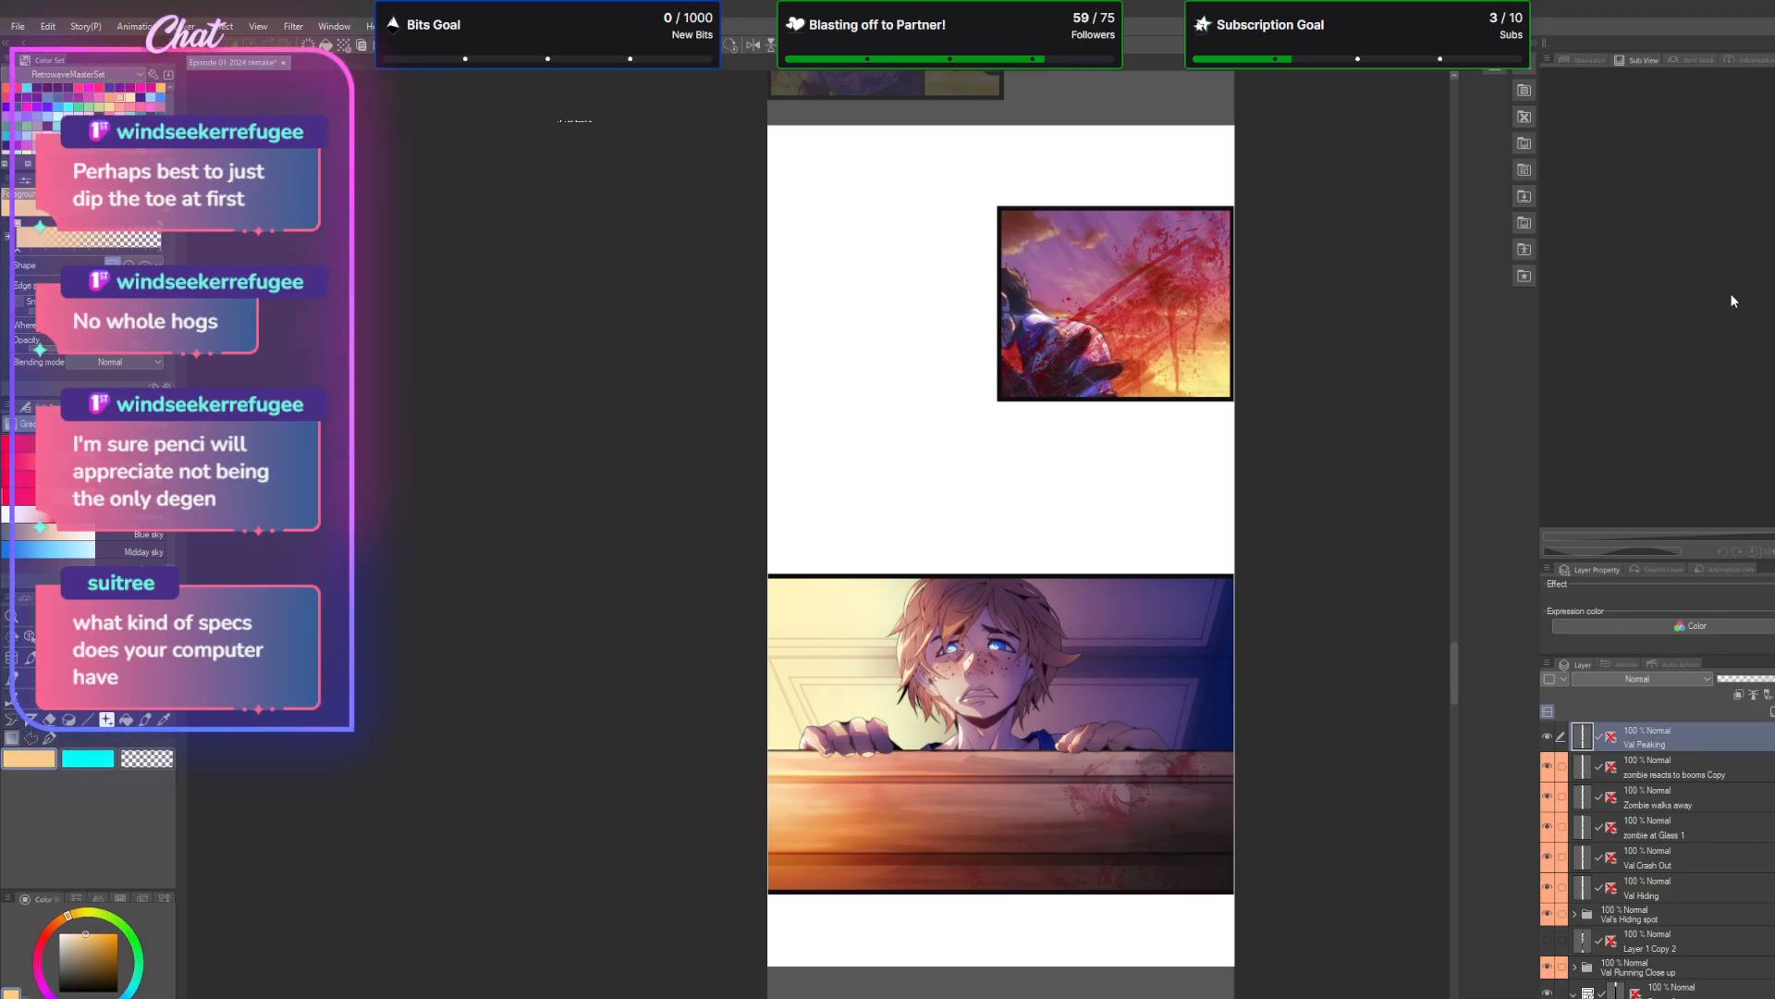
Clear the side palettes away from the canvas and examine the boy's face, wall lighting and wooden foreground up close.
left_click(1772, 43)
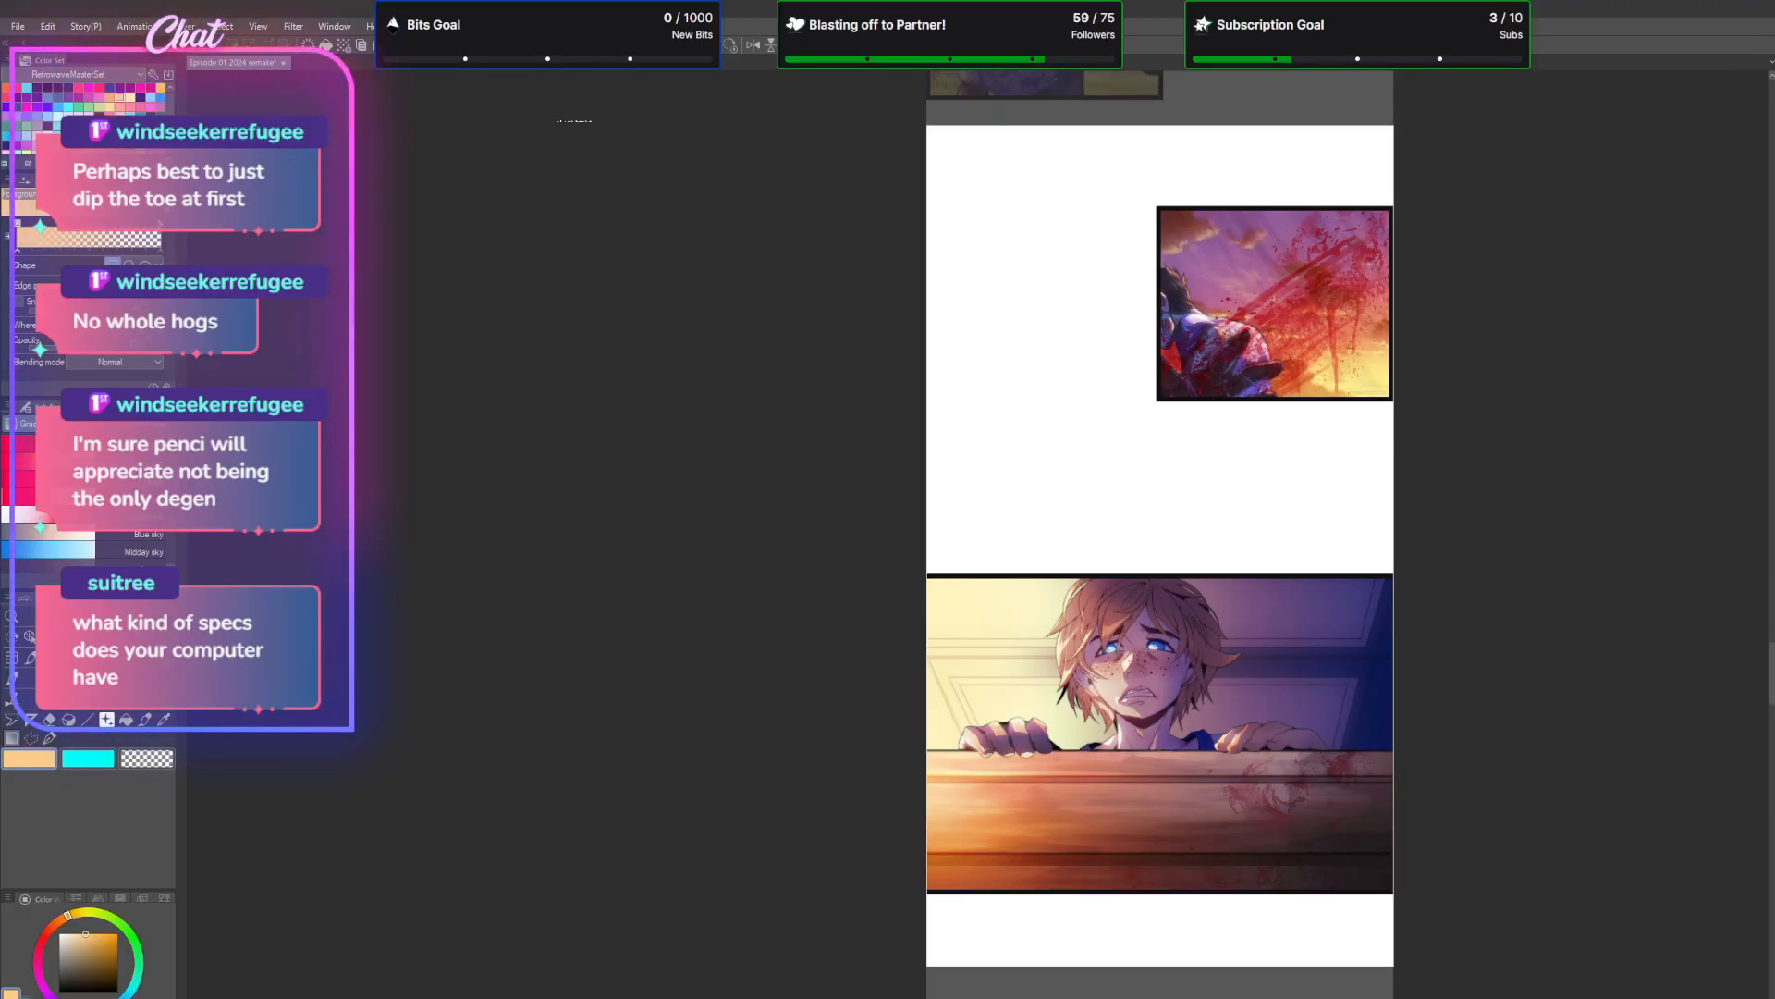
left_click(1772, 43)
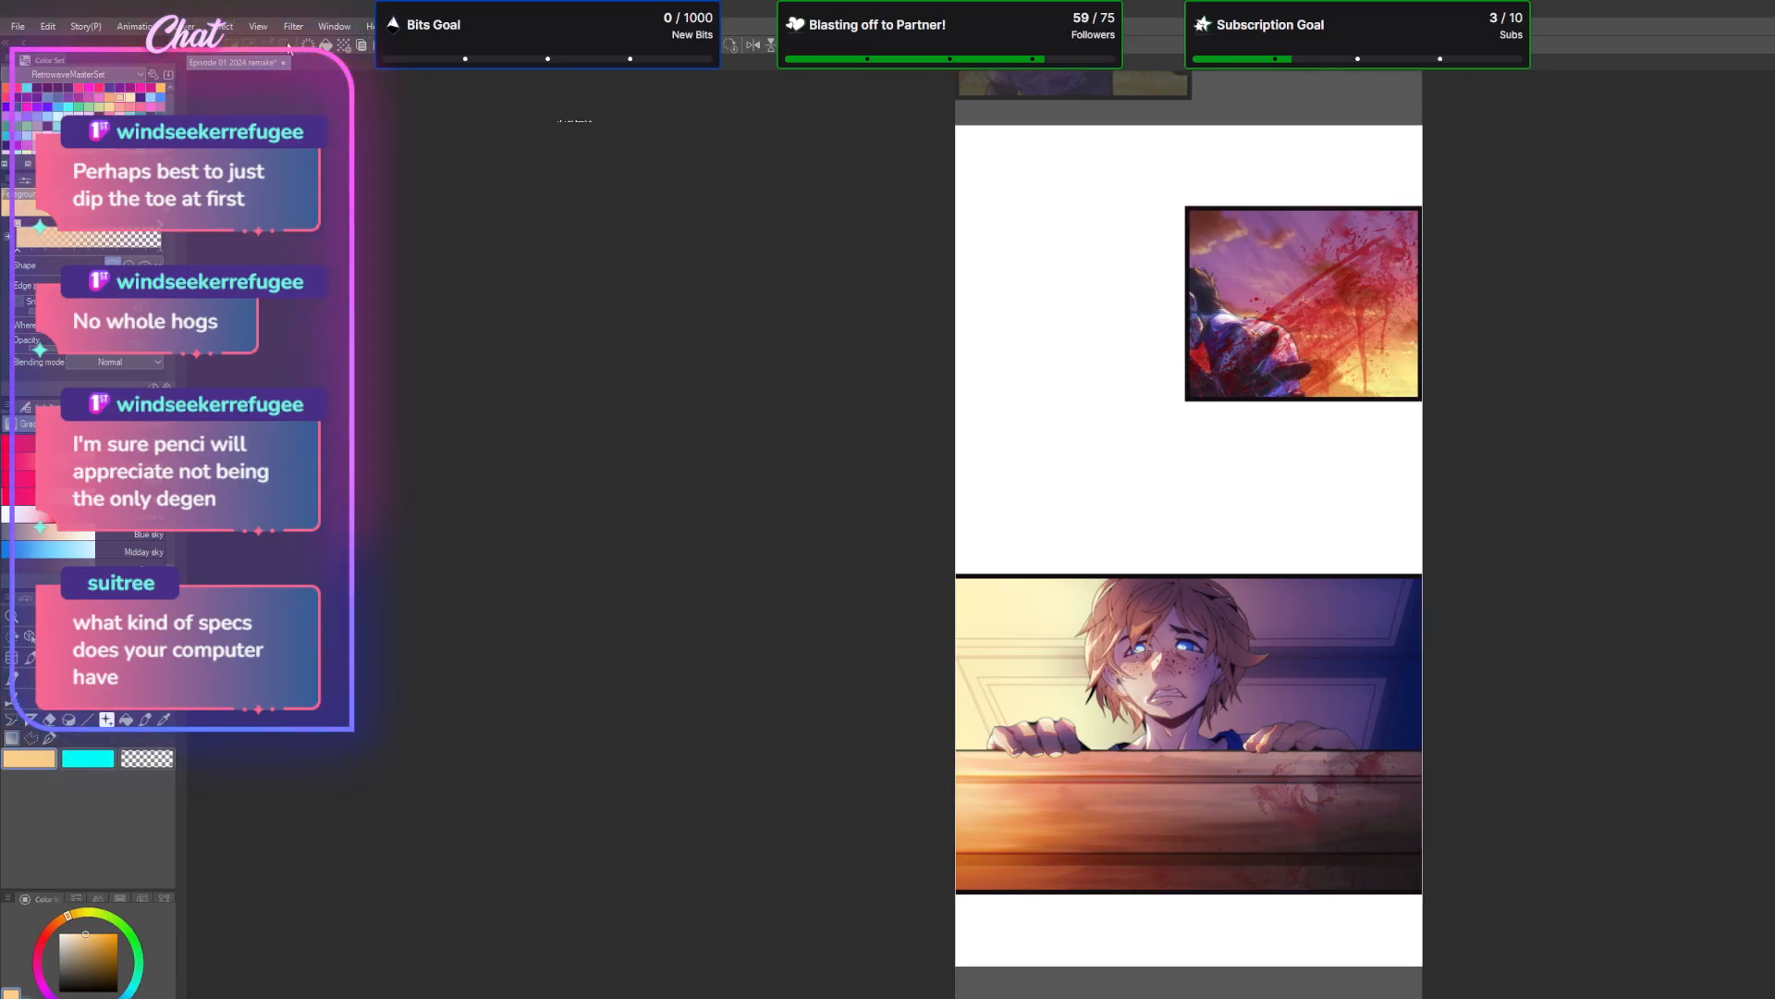
scroll(903, 461, "down", 5)
scroll(1431, 548, "up", 12)
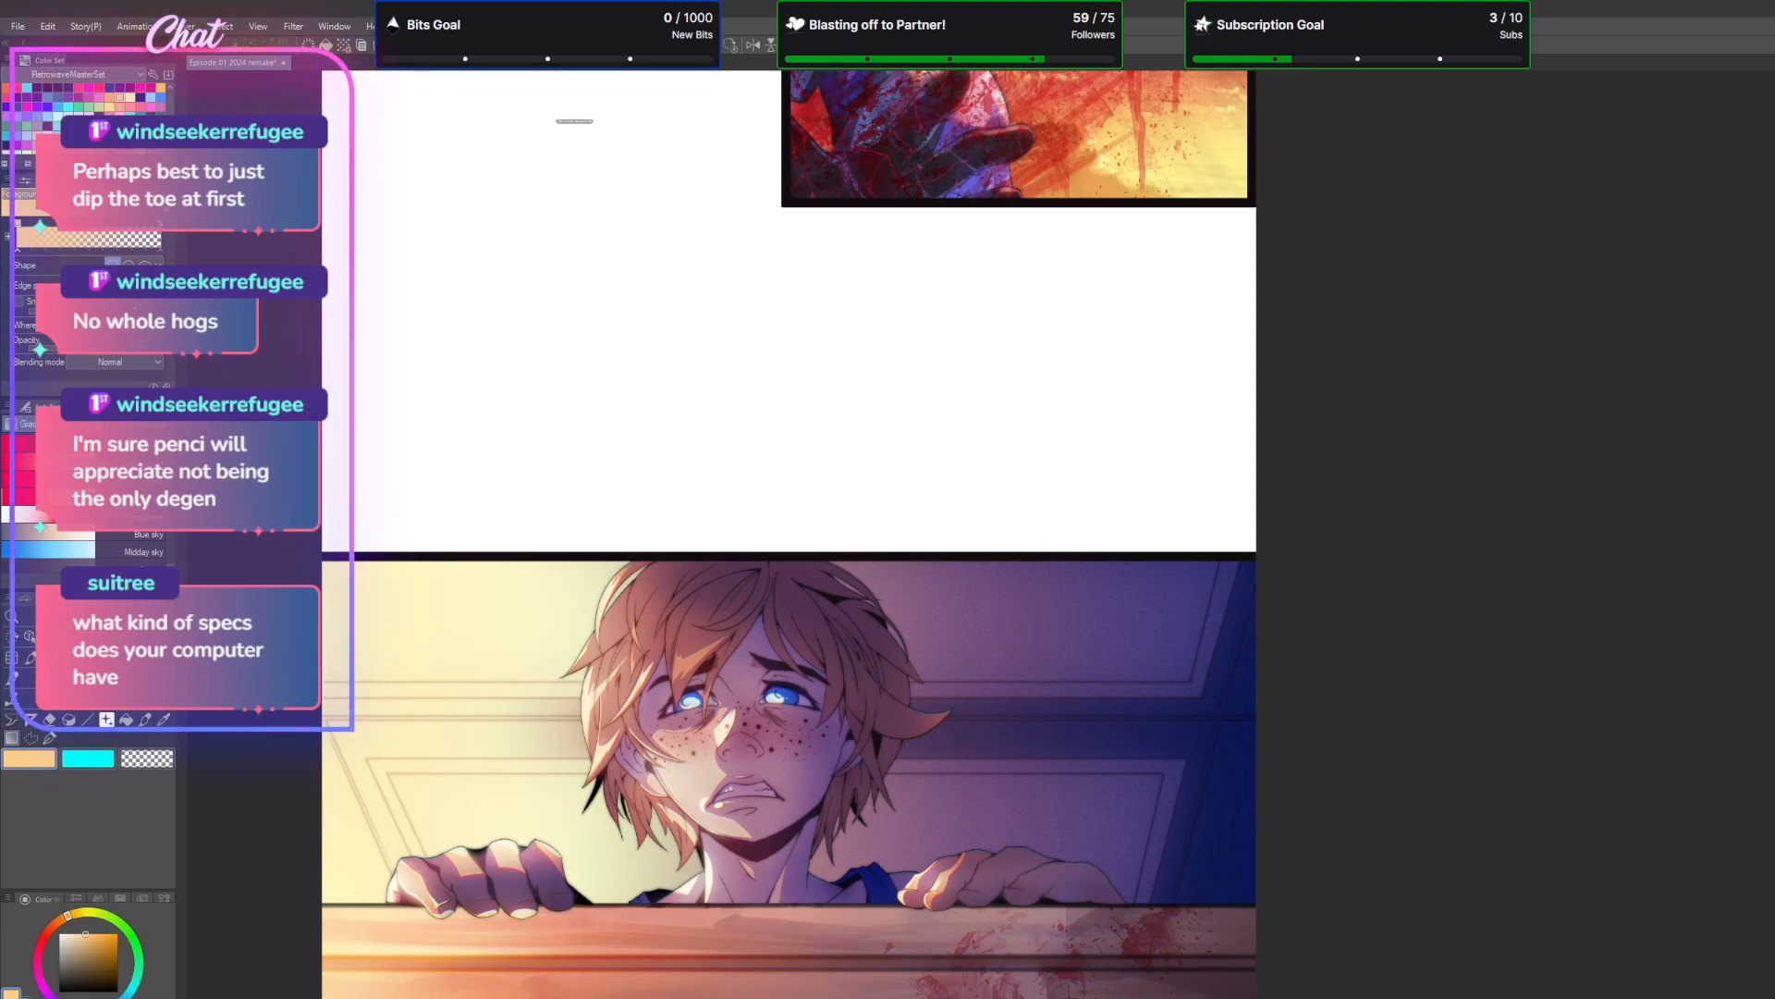
scroll(789, 534, "up", 10)
scroll(788, 534, "down", 11)
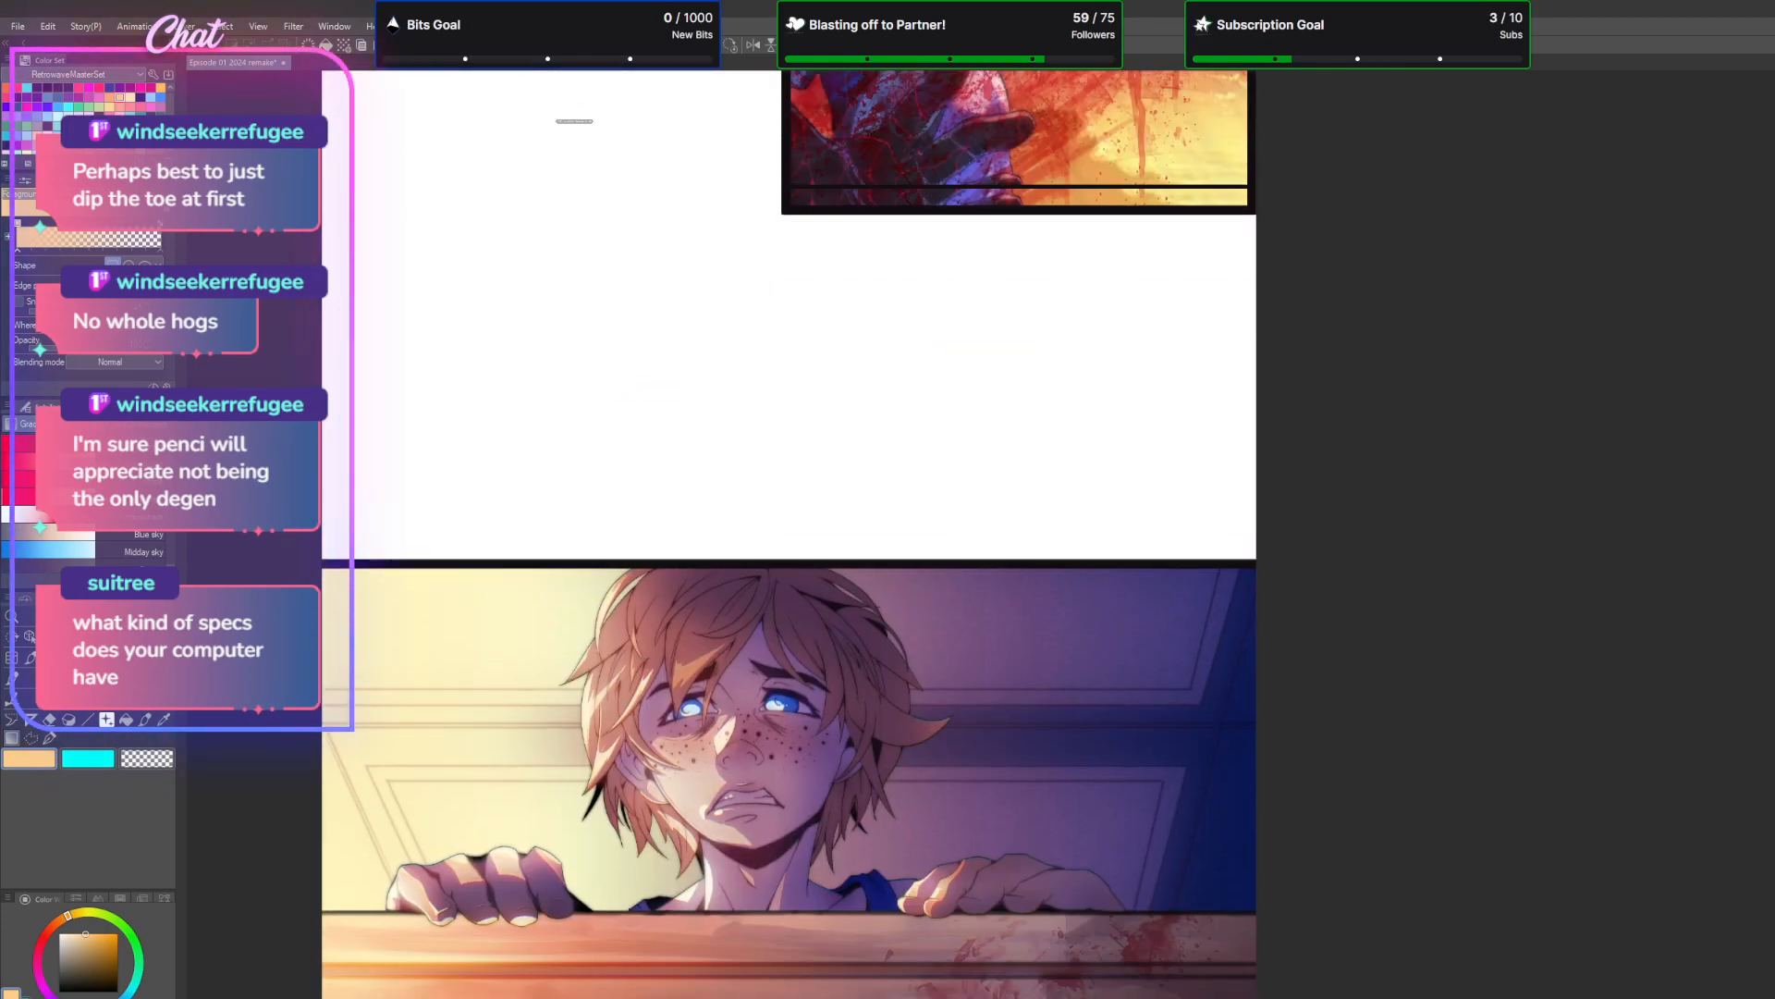
scroll(789, 534, "down", 2)
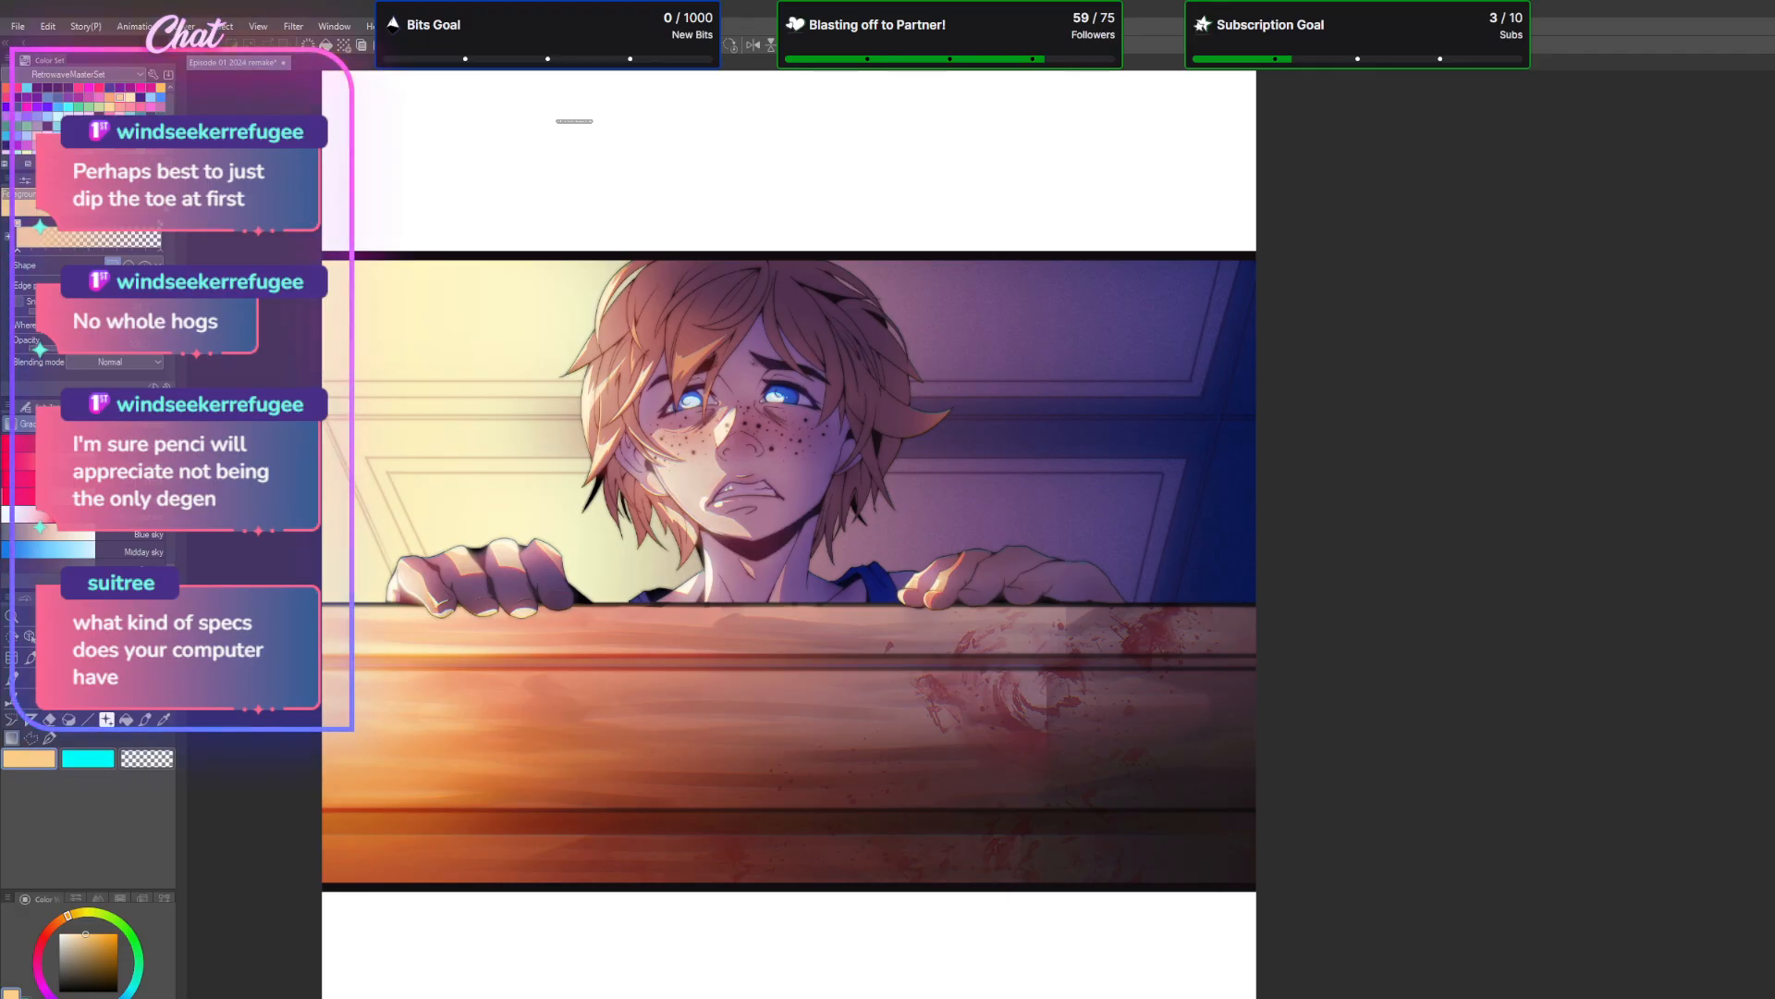
scroll(788, 535, "left", 11)
scroll(789, 534, "right", 1)
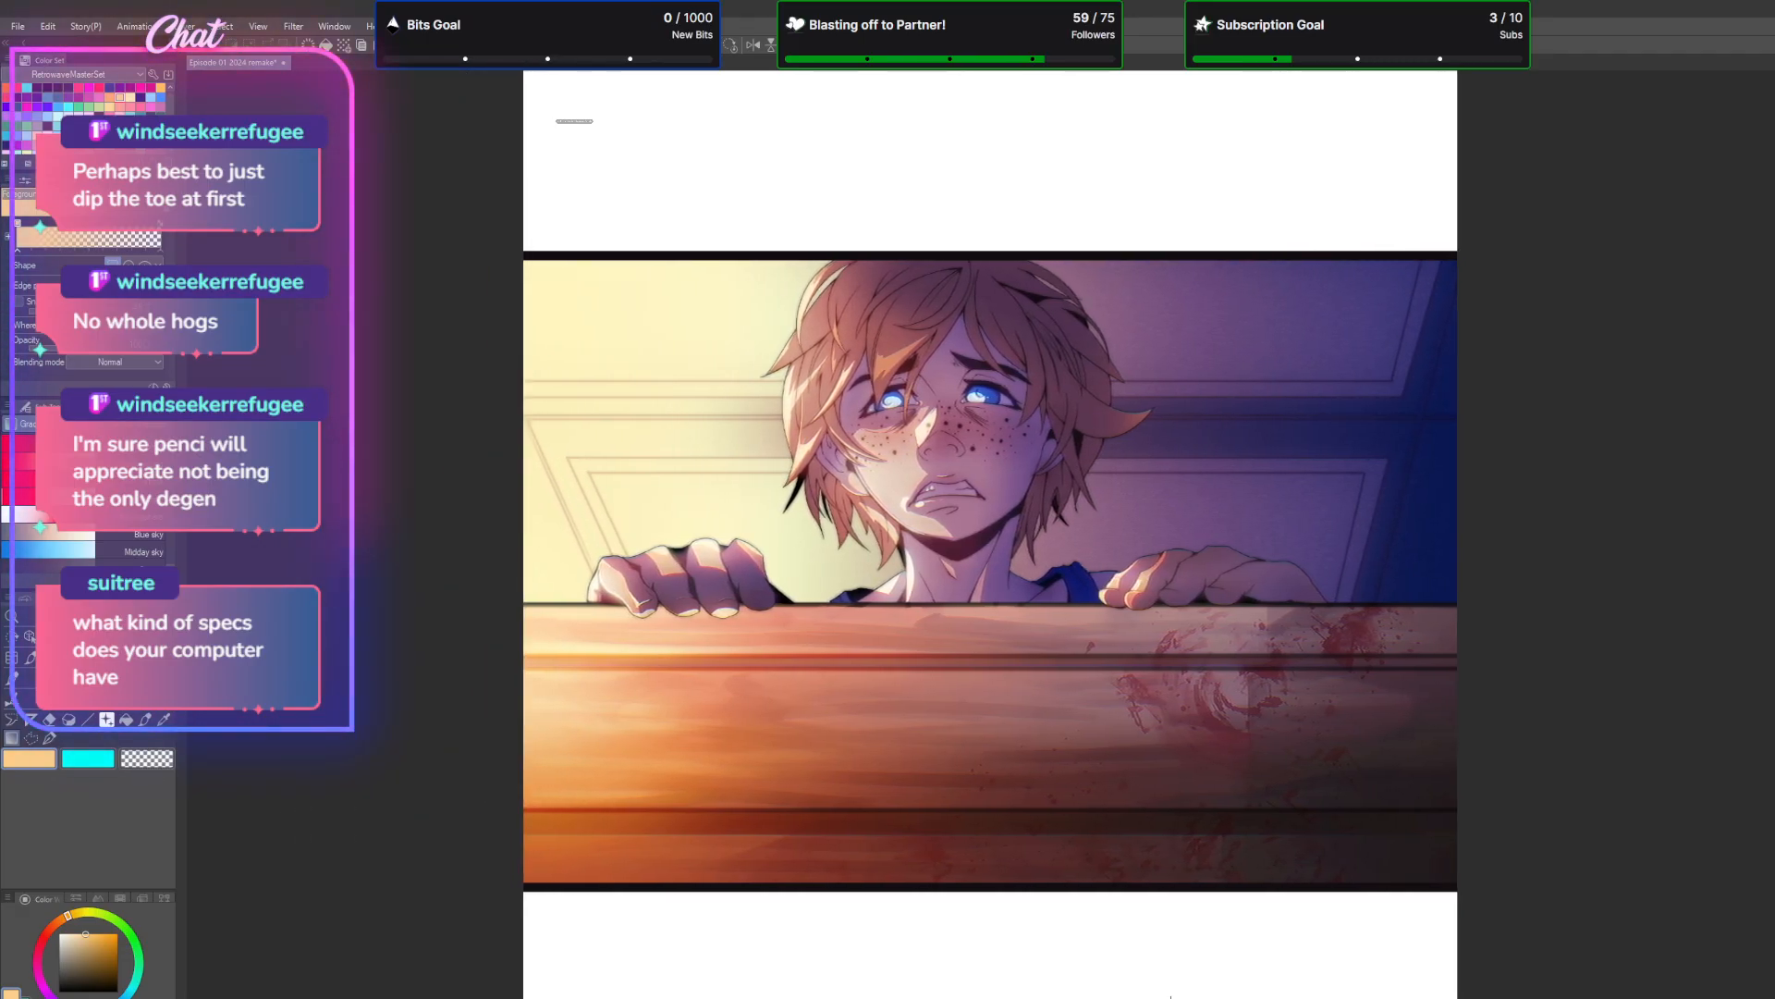
scroll(1021, 500, "up", 5)
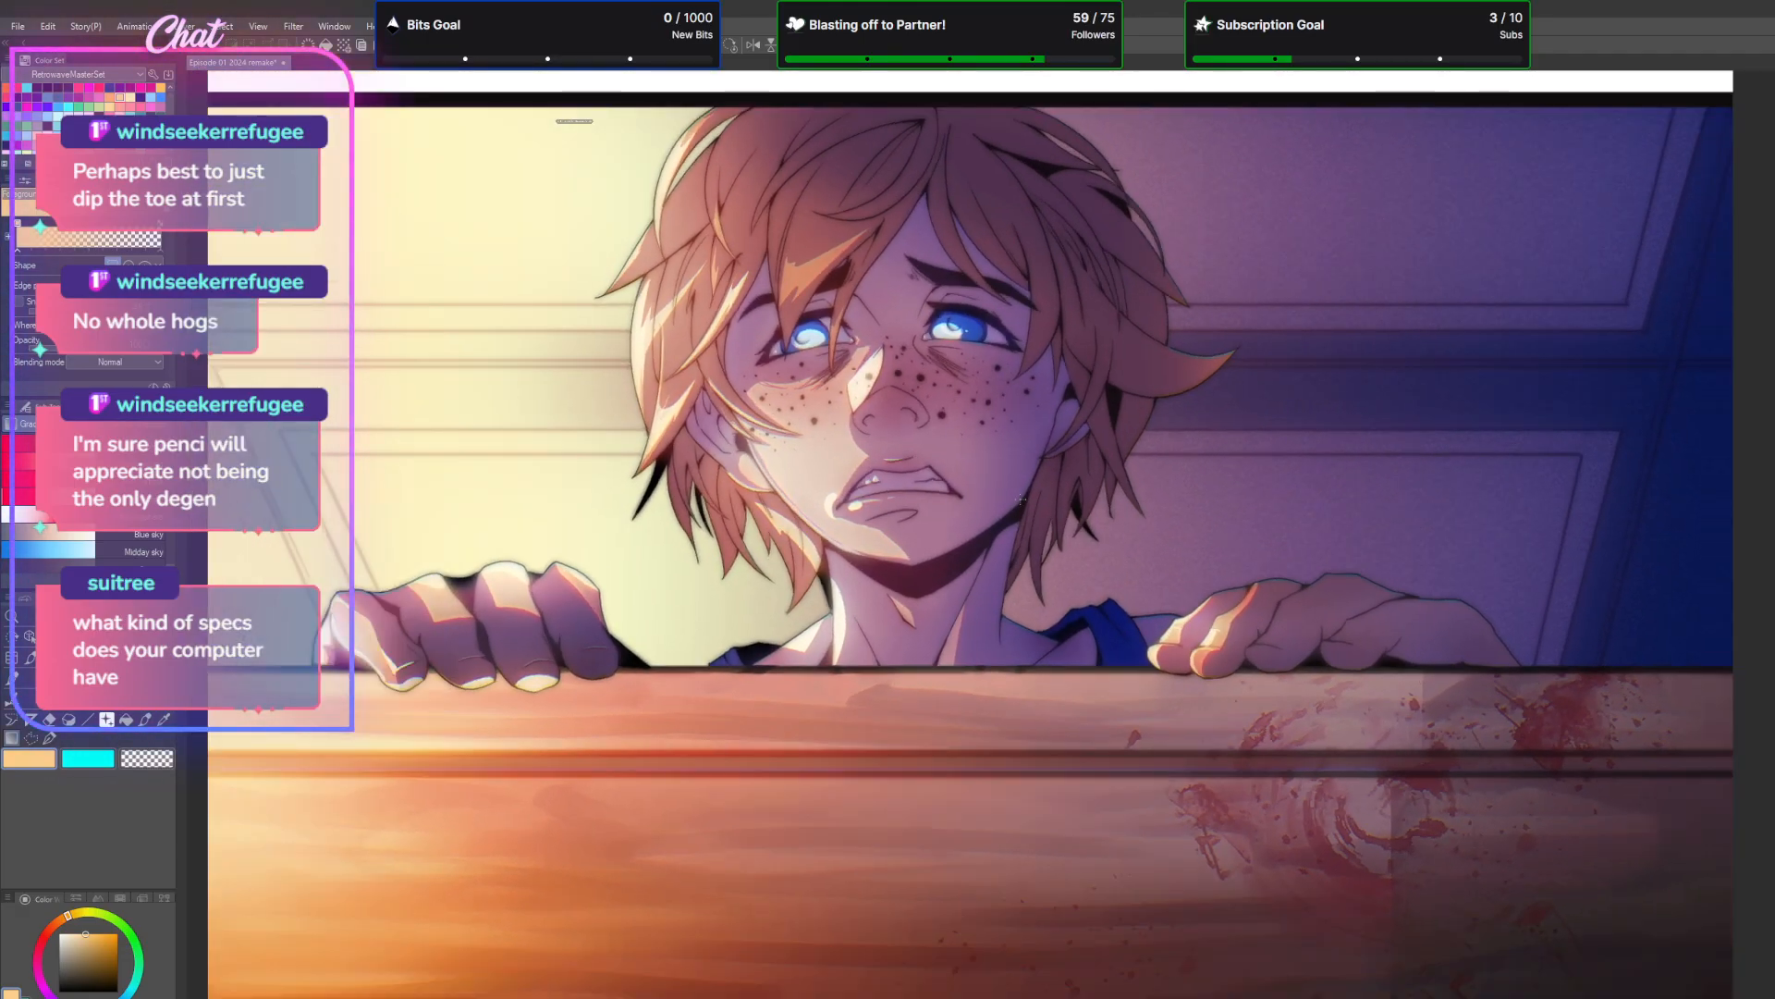
scroll(1021, 499, "down", 1)
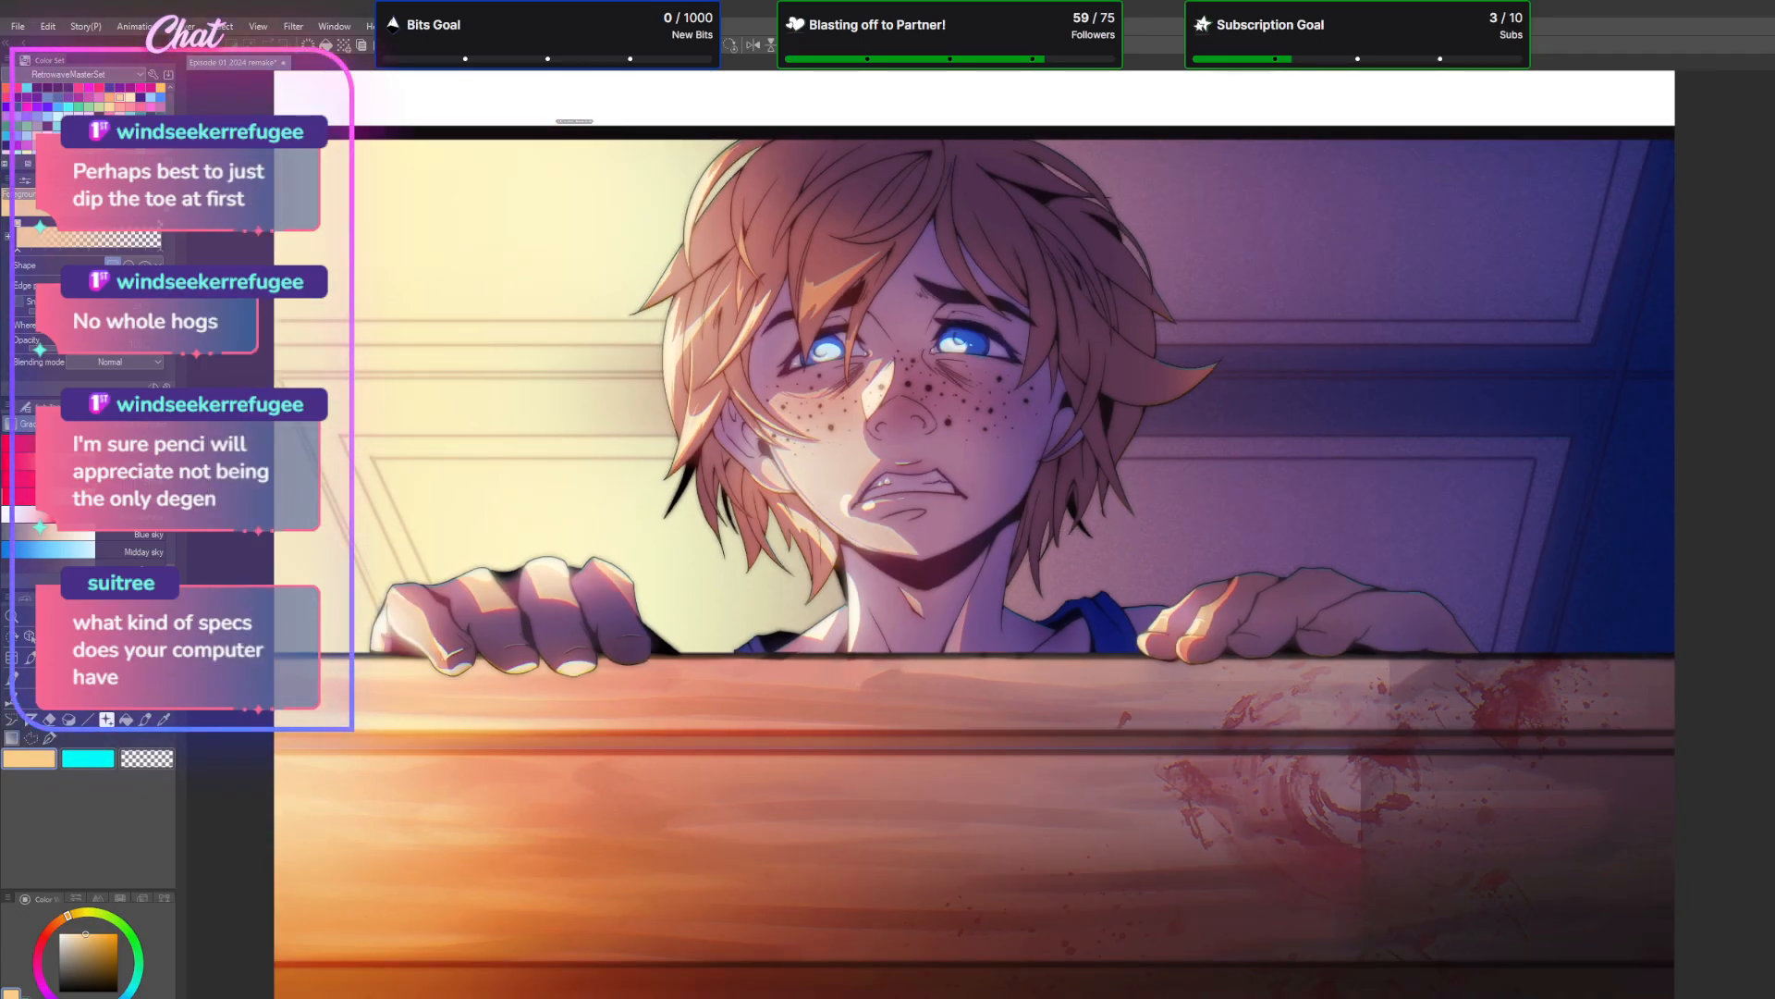
scroll(974, 534, "down", 12)
scroll(975, 535, "up", 18)
scroll(975, 534, "down", 6)
scroll(975, 535, "down", 3)
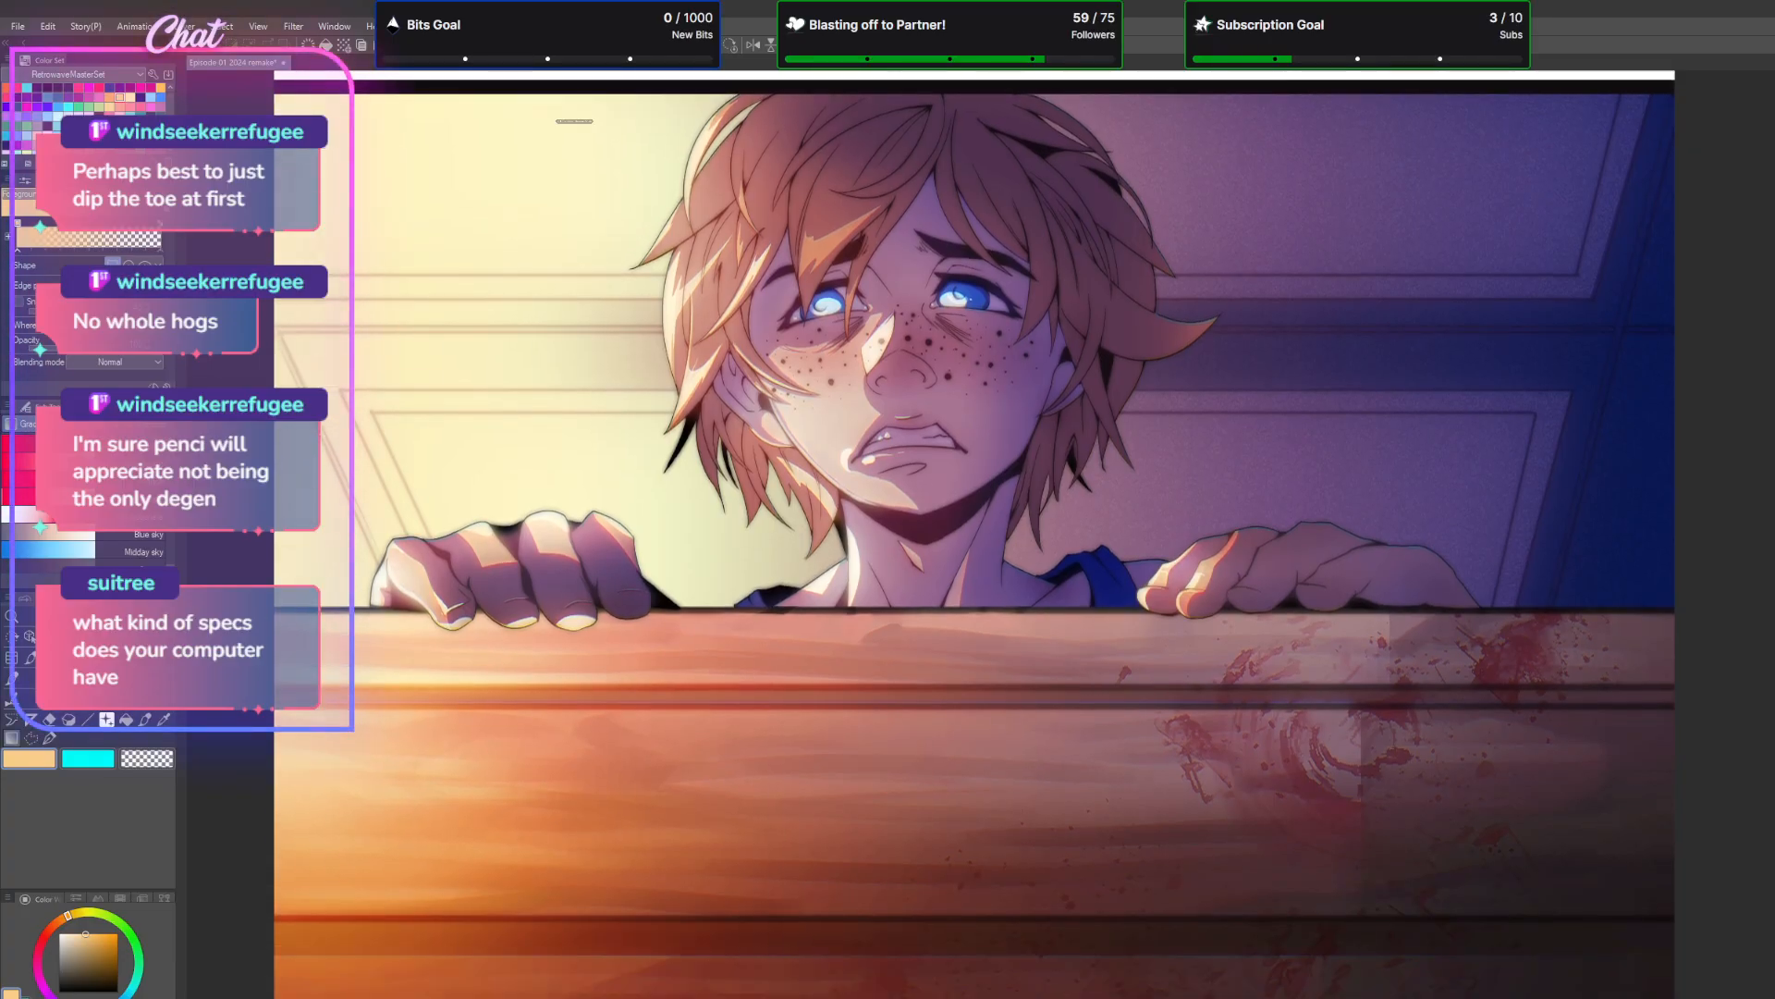
scroll(975, 535, "up", 2)
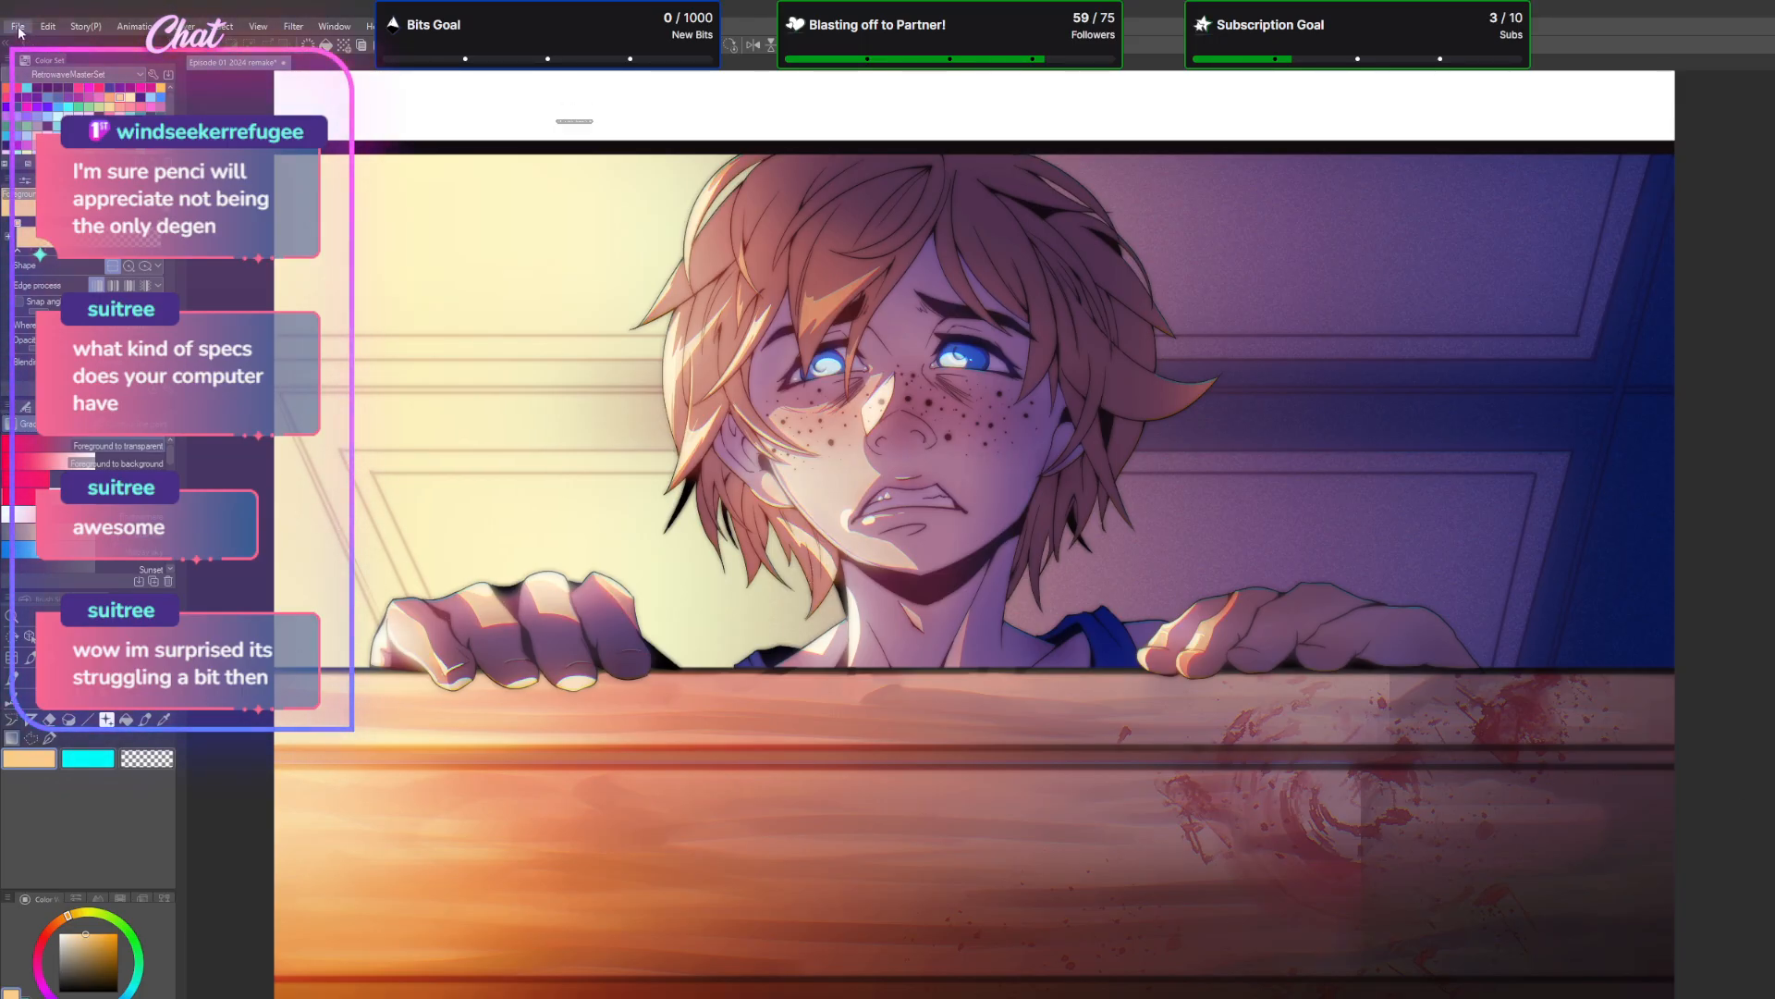
Save the comic as Episode 01 2024 remake.clip in Clip Studio format in the Episode 01 folder.
left_click(86, 155)
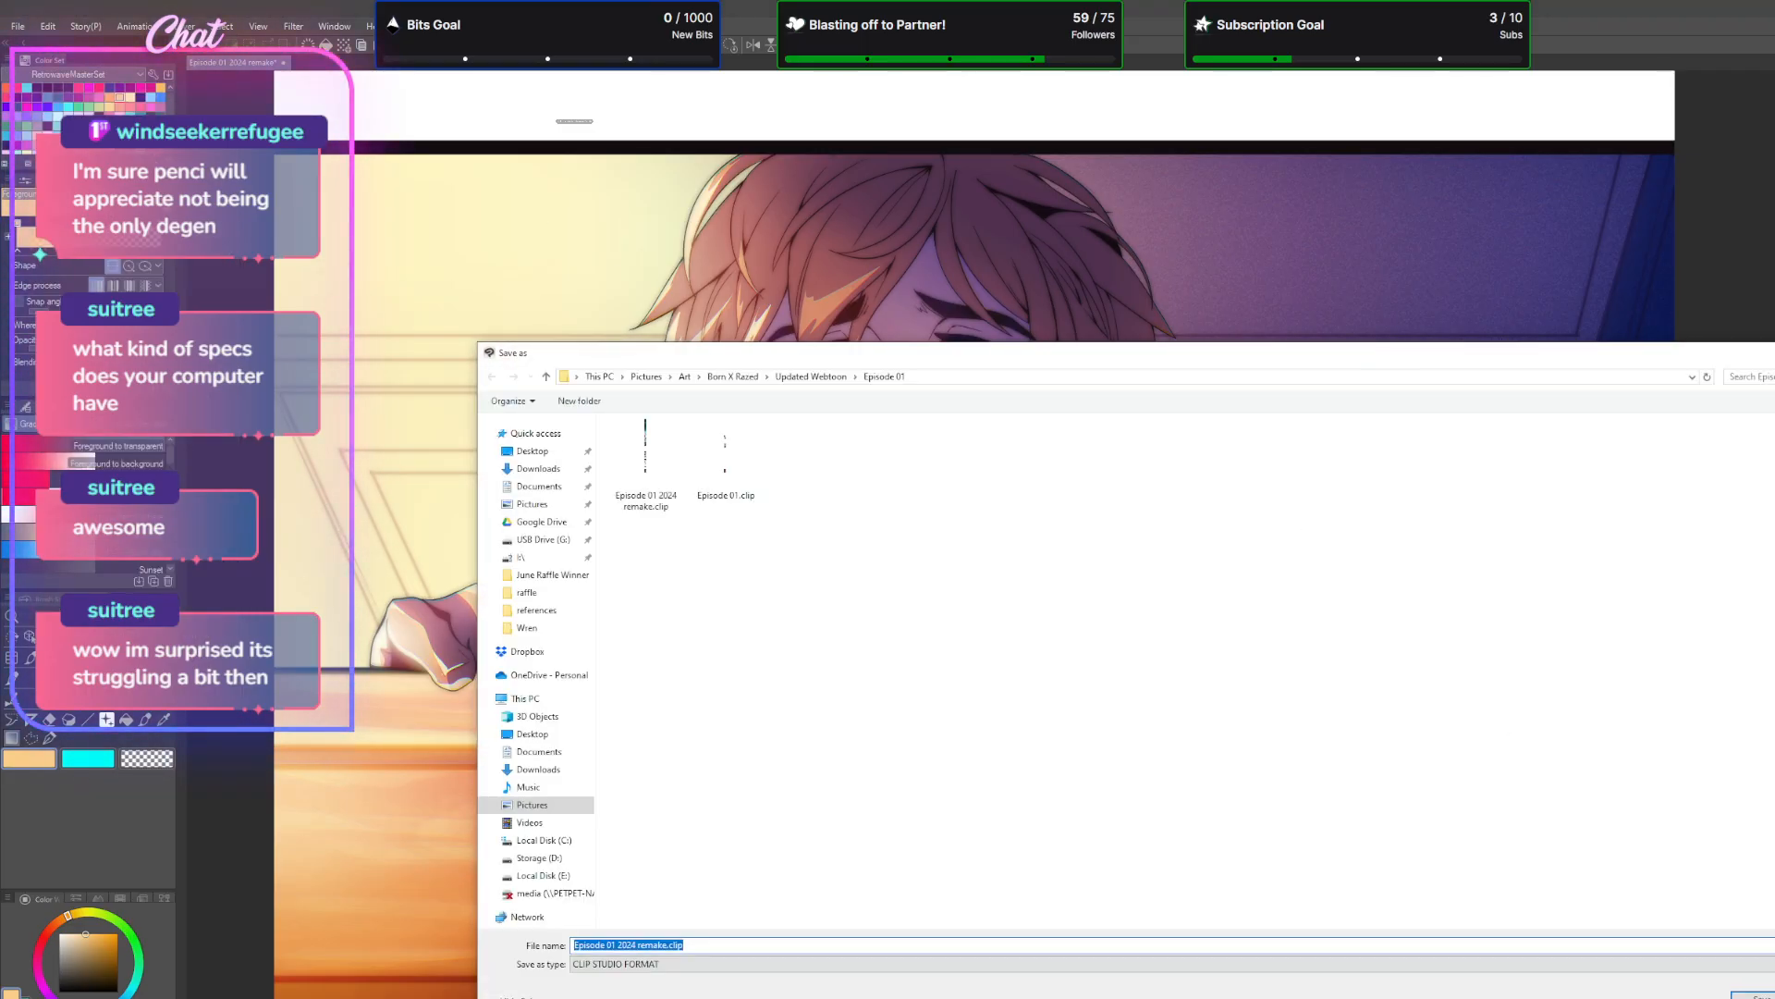
key("Return")
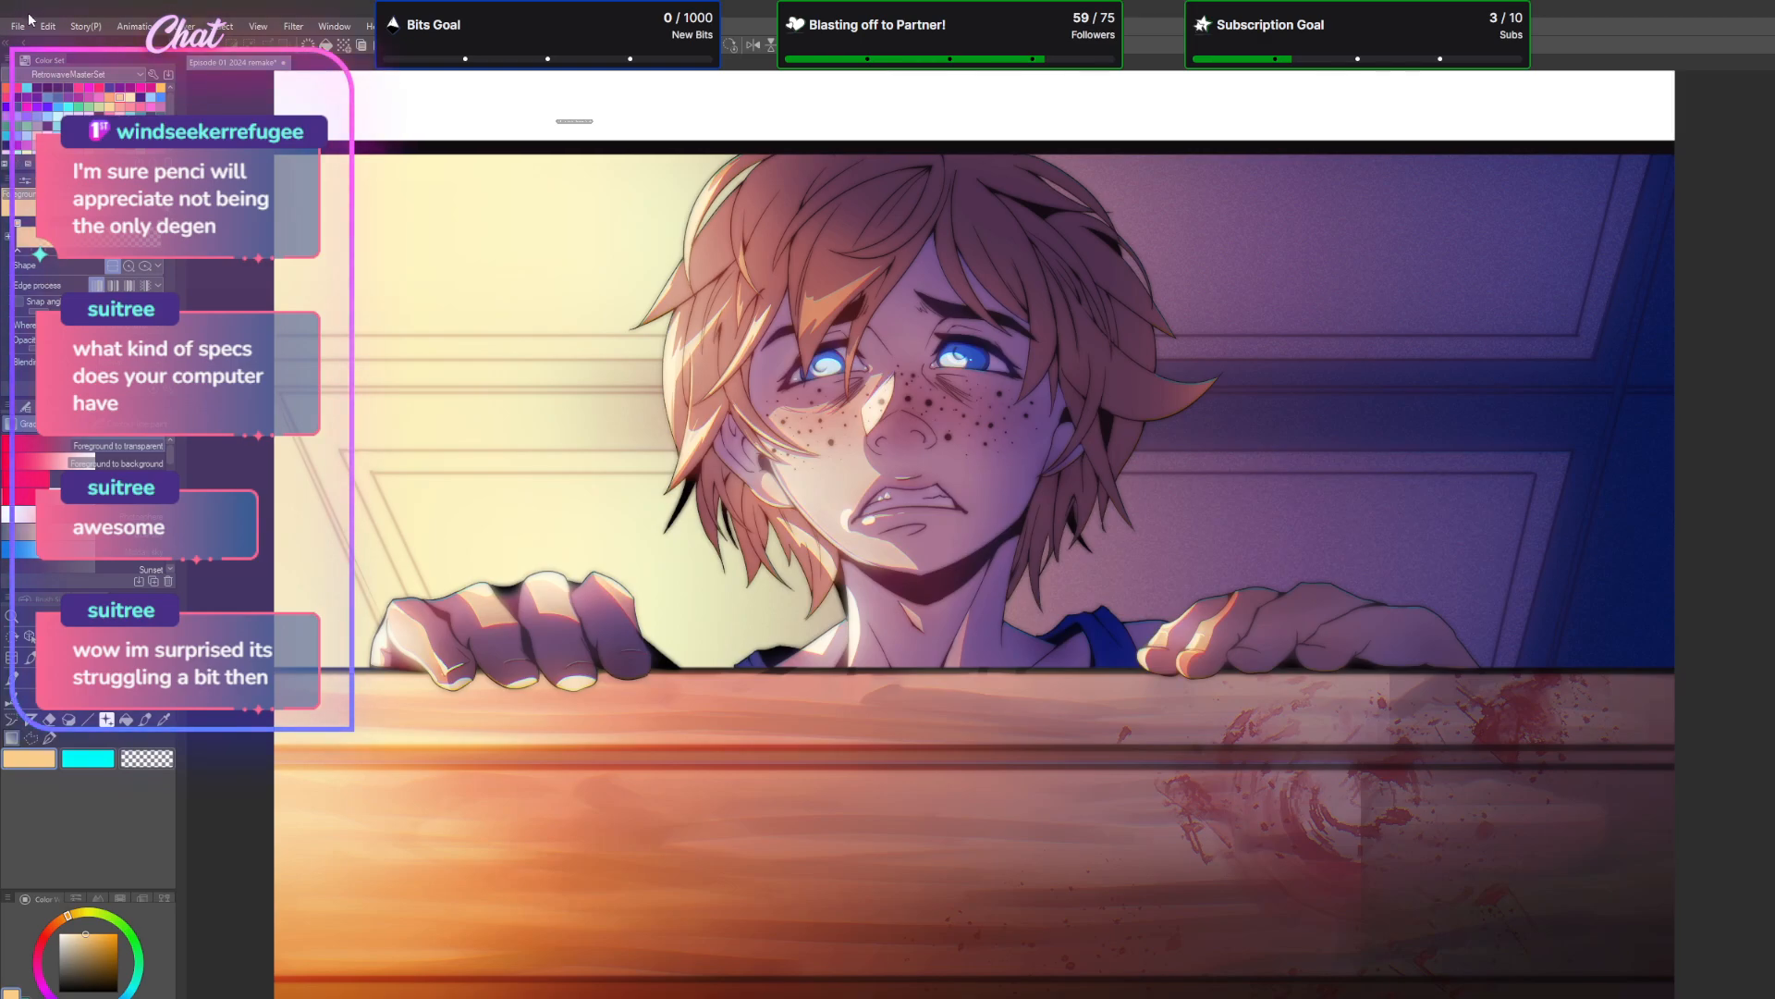